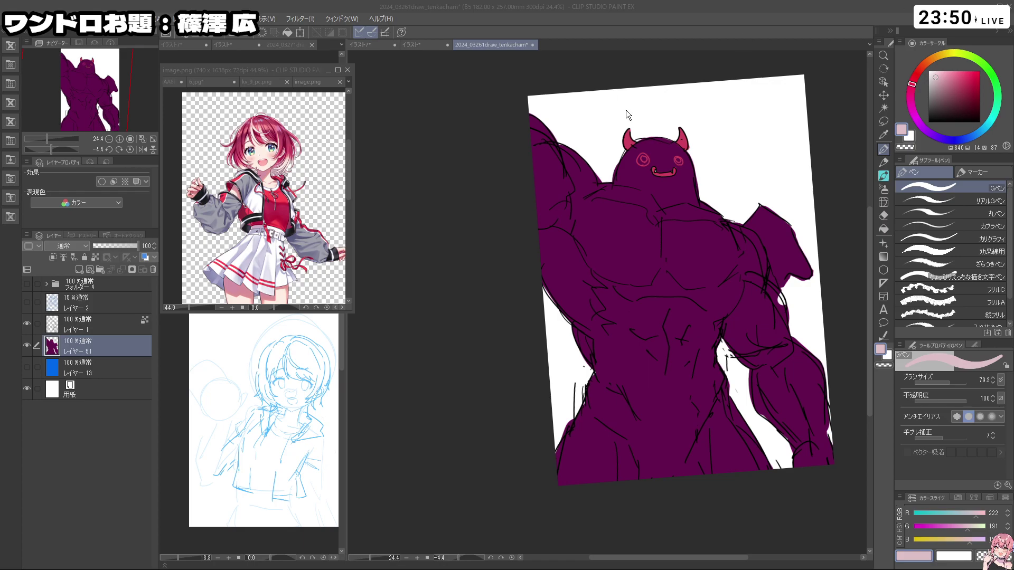
Step: Switch to the canvas with the light blue rough sketch of the short-haired girl
{"action": "left_click", "coordinate": [421, 46]}
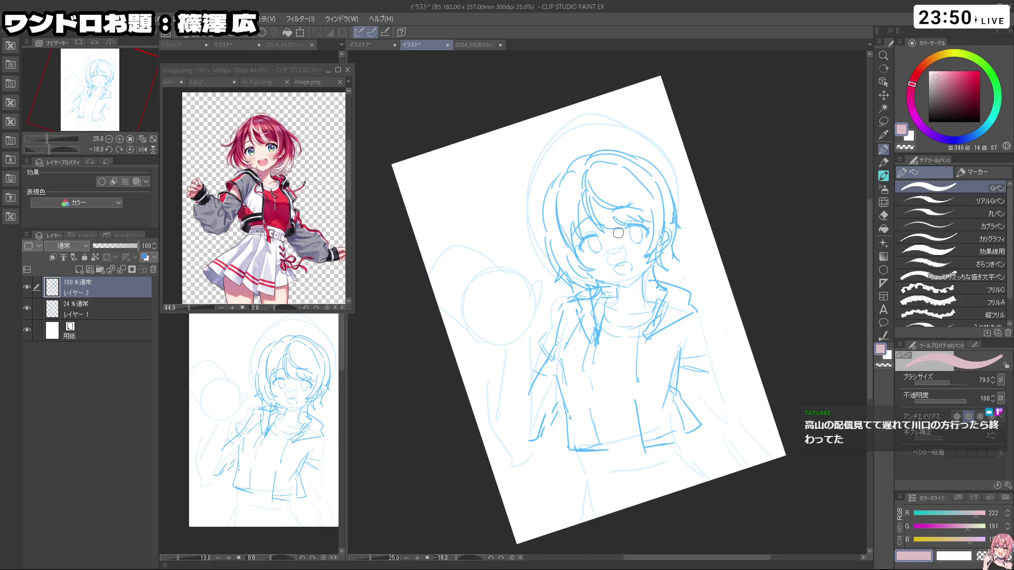
{"action": "scroll", "coordinate": [721, 317], "scroll_direction": "up", "scroll_amount": 1}
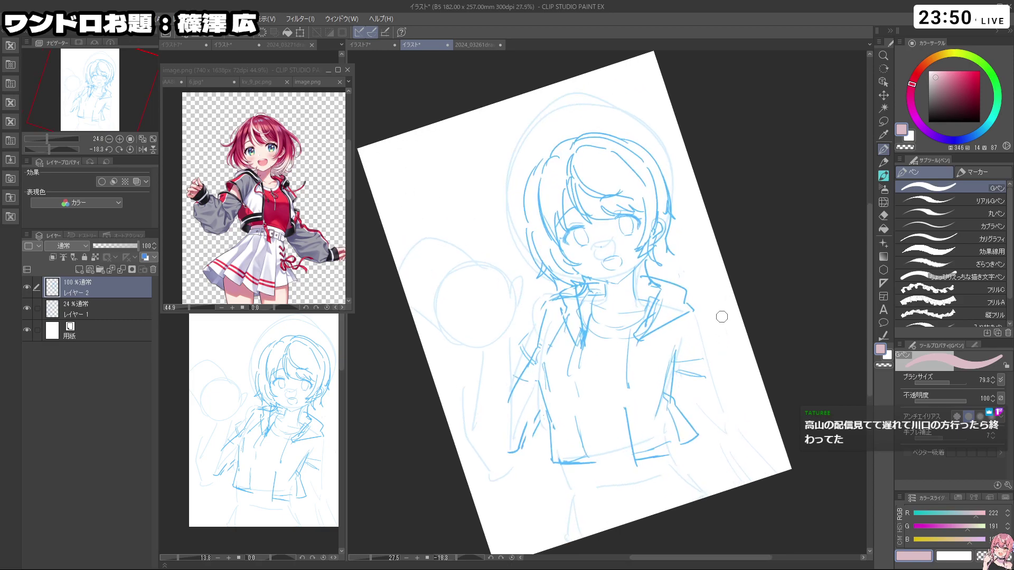
{"action": "scroll", "coordinate": [714, 330], "scroll_direction": "up", "scroll_amount": 1}
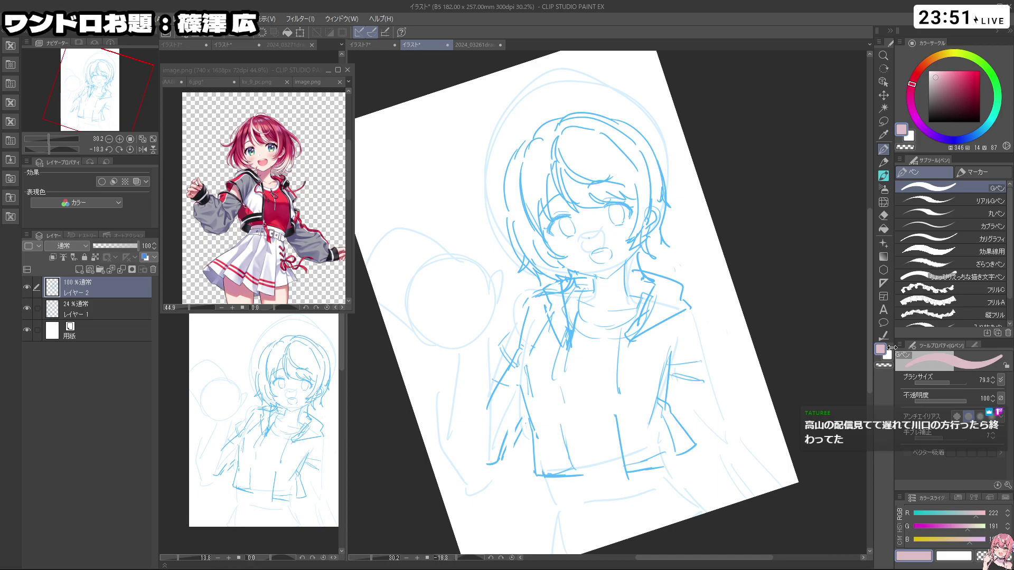
{"action": "left_click_drag", "start_coordinate": [867, 217], "coordinate": [810, 185]}
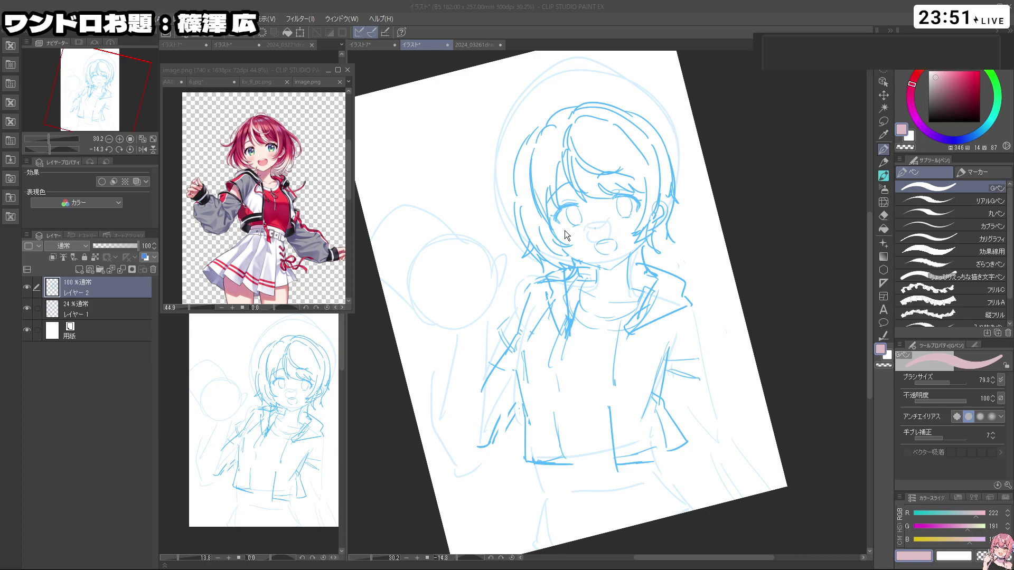
Step: Examine the red-haired character's face, jacket and skirt in the reference image
{"action": "left_click", "coordinate": [277, 232]}
{"action": "scroll", "coordinate": [253, 227], "scroll_direction": "up", "scroll_amount": 1}
{"action": "scroll", "coordinate": [273, 208], "scroll_direction": "up", "scroll_amount": 4}
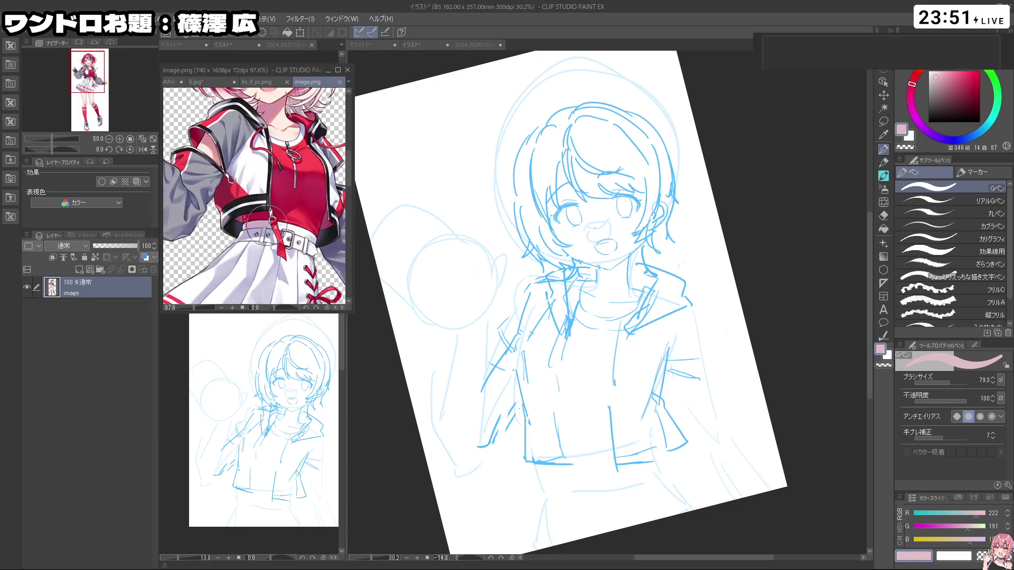
{"action": "scroll", "coordinate": [273, 209], "scroll_direction": "down", "scroll_amount": 3}
{"action": "scroll", "coordinate": [275, 211], "scroll_direction": "down", "scroll_amount": 4}
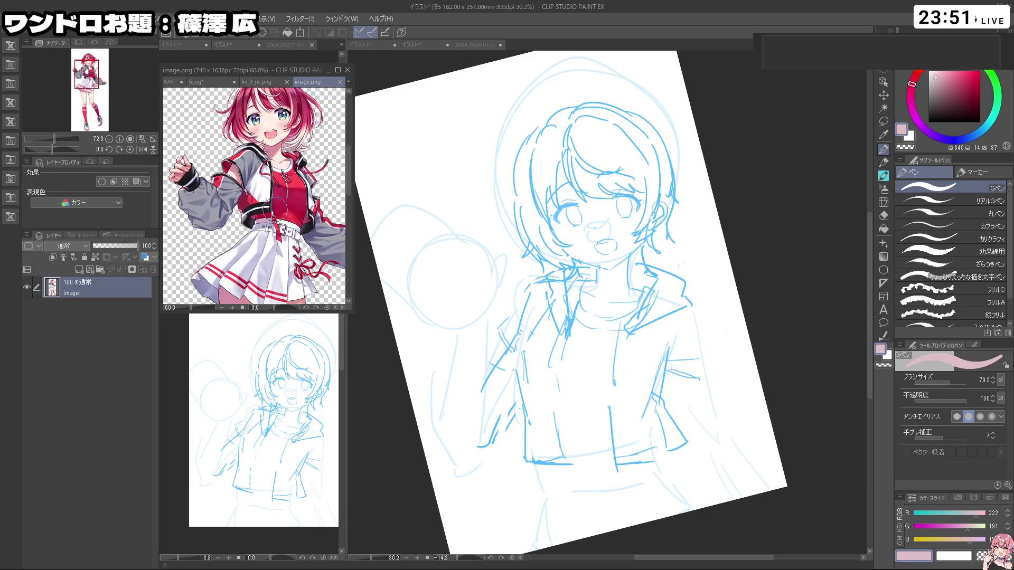
{"action": "scroll", "coordinate": [297, 154], "scroll_direction": "up", "scroll_amount": 1}
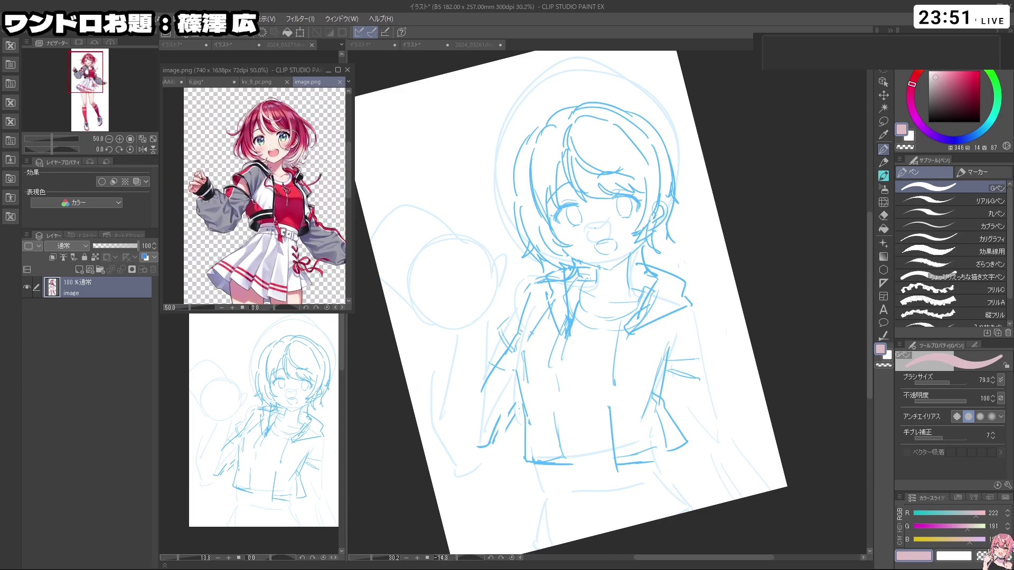
{"action": "scroll", "coordinate": [296, 153], "scroll_direction": "up", "scroll_amount": 1}
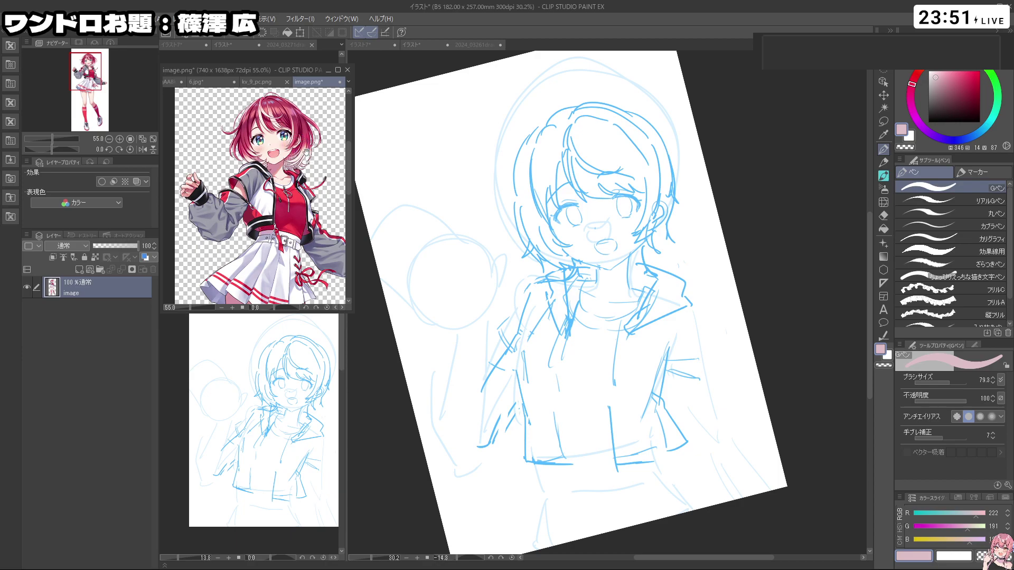
{"action": "scroll", "coordinate": [285, 156], "scroll_direction": "down", "scroll_amount": 2}
{"action": "scroll", "coordinate": [275, 158], "scroll_direction": "up", "scroll_amount": 1}
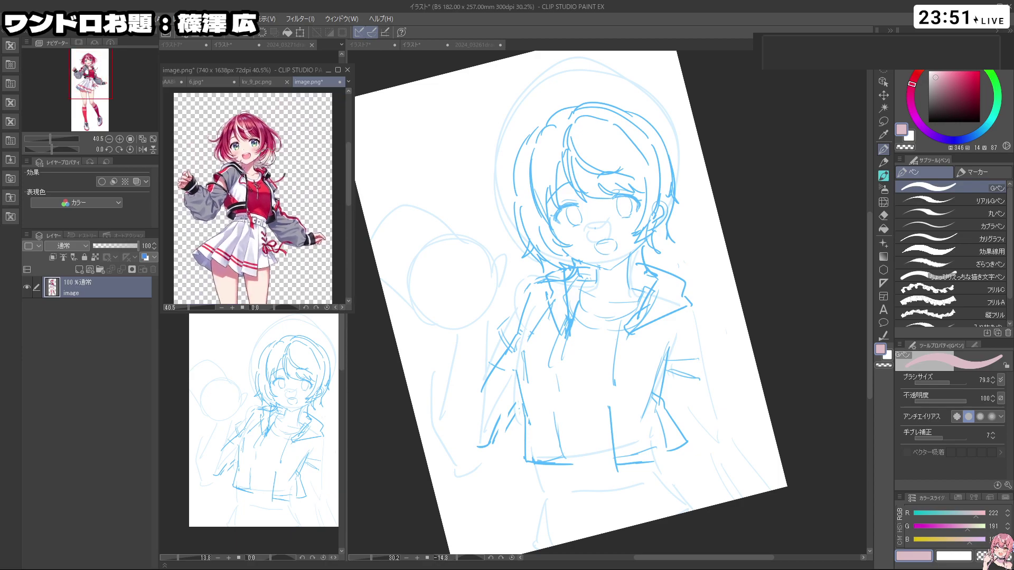
Step: Return to the girl sketch and sample its light blue line colour as the drawing colour
{"action": "left_click", "coordinate": [838, 218]}
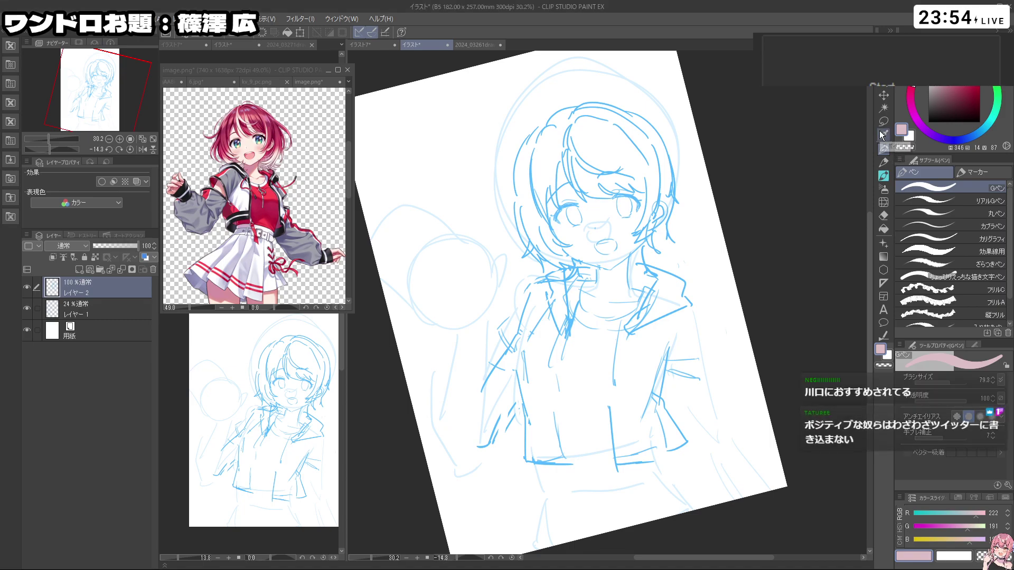
{"action": "scroll", "coordinate": [589, 175], "scroll_direction": "up", "scroll_amount": 5}
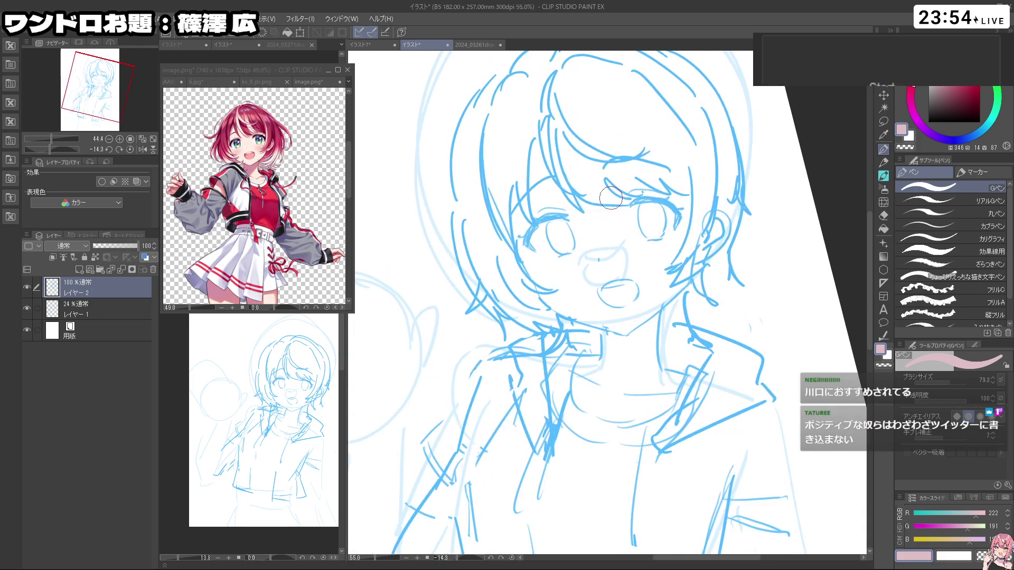
{"action": "left_click", "coordinate": [647, 200], "text": "alt"}
{"action": "scroll", "coordinate": [647, 191], "scroll_direction": "down", "scroll_amount": 4}
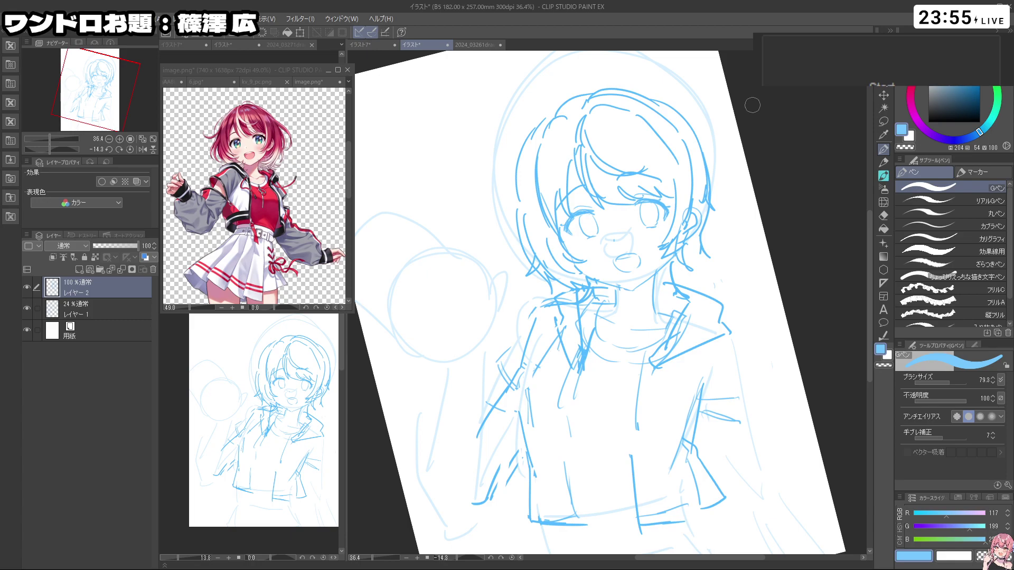
Step: Reduce the G-pen's brush size to 20.4 for sketching the hair outline
{"action": "mouse_move", "coordinate": [871, 232]}
{"action": "left_mouse_down"}
{"action": "mouse_move", "coordinate": [781, 332]}
{"action": "mouse_move", "coordinate": [727, 338]}
{"action": "left_mouse_up"}
{"action": "mouse_move", "coordinate": [753, 344]}
{"action": "left_mouse_down"}
{"action": "mouse_move", "coordinate": [744, 303]}
{"action": "mouse_move", "coordinate": [760, 323]}
{"action": "mouse_move", "coordinate": [741, 368]}
{"action": "left_mouse_up"}
{"action": "left_click_drag", "start_coordinate": [763, 437], "coordinate": [762, 393]}
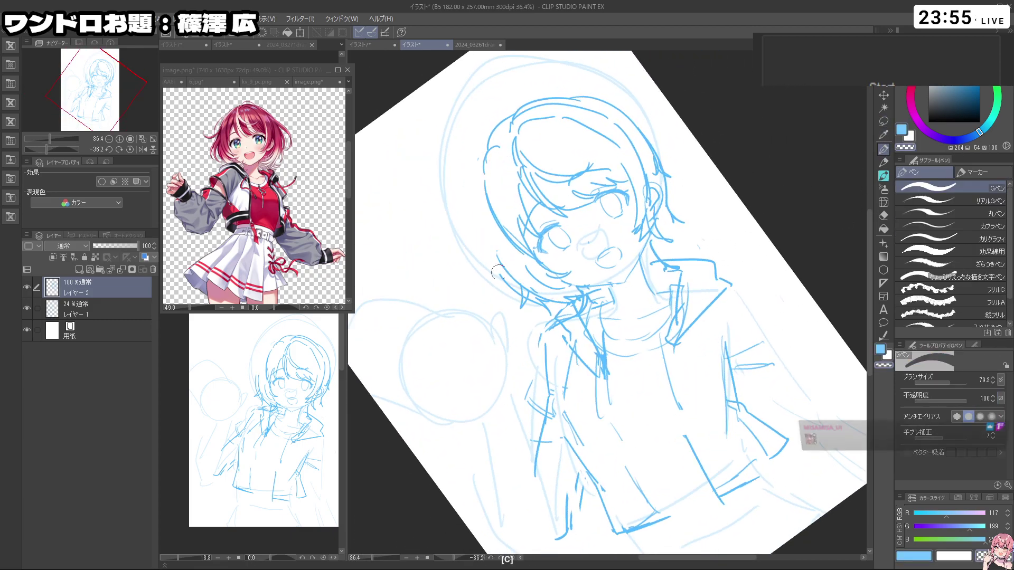
{"action": "left_click_drag", "start_coordinate": [489, 223], "coordinate": [483, 221]}
{"action": "key", "text": "ctrl+z"}
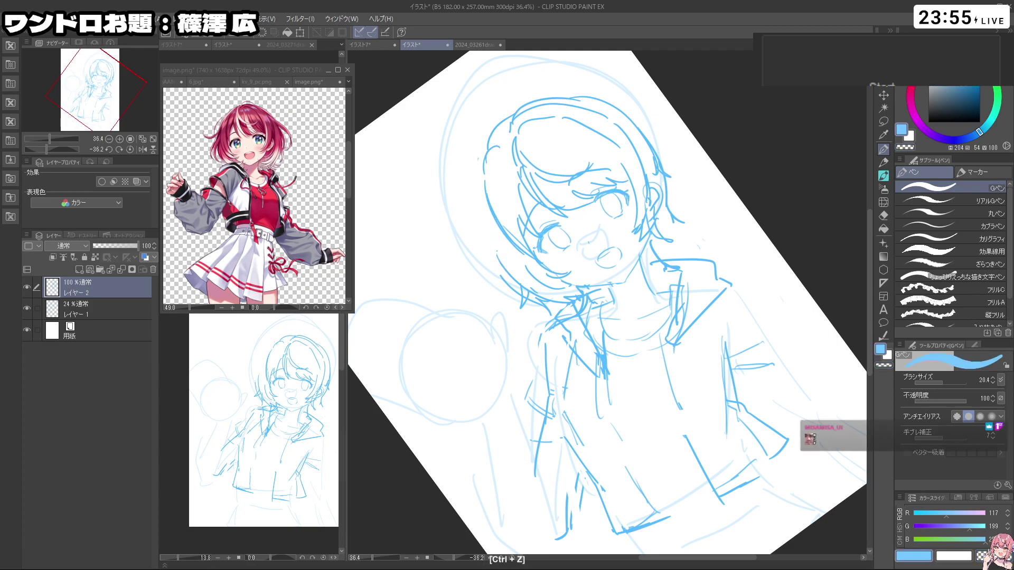
Step: Redraw the outer hair contour on the side of the head facing the large circle, undoing unsatisfactory strokes
{"action": "mouse_move", "coordinate": [487, 148]}
{"action": "left_mouse_down"}
{"action": "mouse_move", "coordinate": [501, 258]}
{"action": "mouse_move", "coordinate": [479, 234]}
{"action": "mouse_move", "coordinate": [505, 257]}
{"action": "left_mouse_up"}
{"action": "key", "text": "ctrl+z"}
{"action": "key", "text": "ctrl+z"}
{"action": "mouse_move", "coordinate": [731, 288]}
{"action": "left_mouse_down"}
{"action": "mouse_move", "coordinate": [702, 383]}
{"action": "mouse_move", "coordinate": [726, 266]}
{"action": "left_mouse_up"}
{"action": "key", "text": "ctrl+z"}
{"action": "mouse_move", "coordinate": [462, 160]}
{"action": "left_mouse_down"}
{"action": "mouse_move", "coordinate": [459, 209]}
{"action": "mouse_move", "coordinate": [480, 259]}
{"action": "mouse_move", "coordinate": [508, 288]}
{"action": "left_mouse_up"}
{"action": "key", "text": "ctrl+z"}
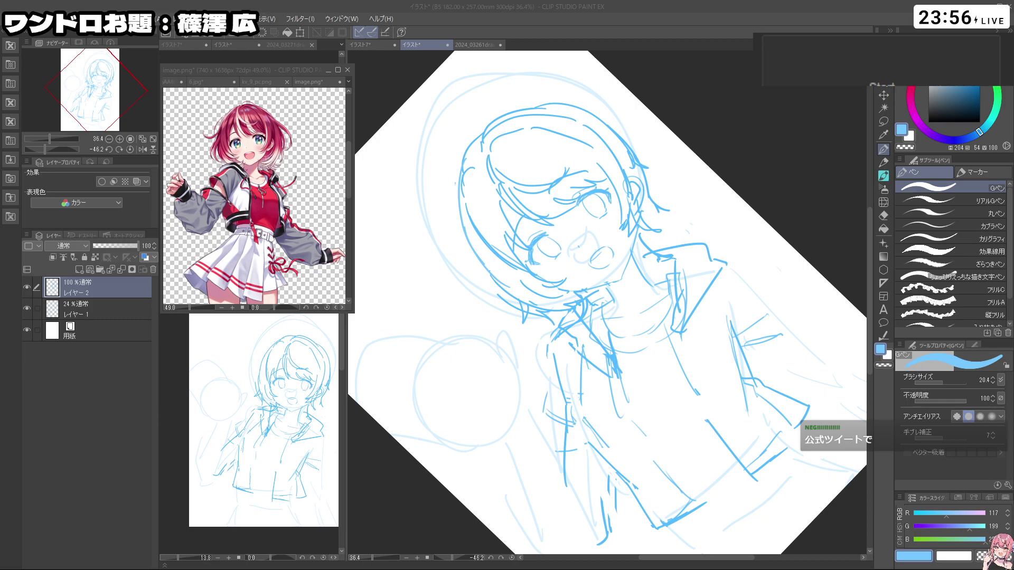
Step: Reduce the brush size to 19.1 and rework the hair strands beside the cheek on the circle's side
{"action": "key", "text": "shift+space"}
{"action": "left_click_drag", "start_coordinate": [692, 433], "coordinate": [602, 331]}
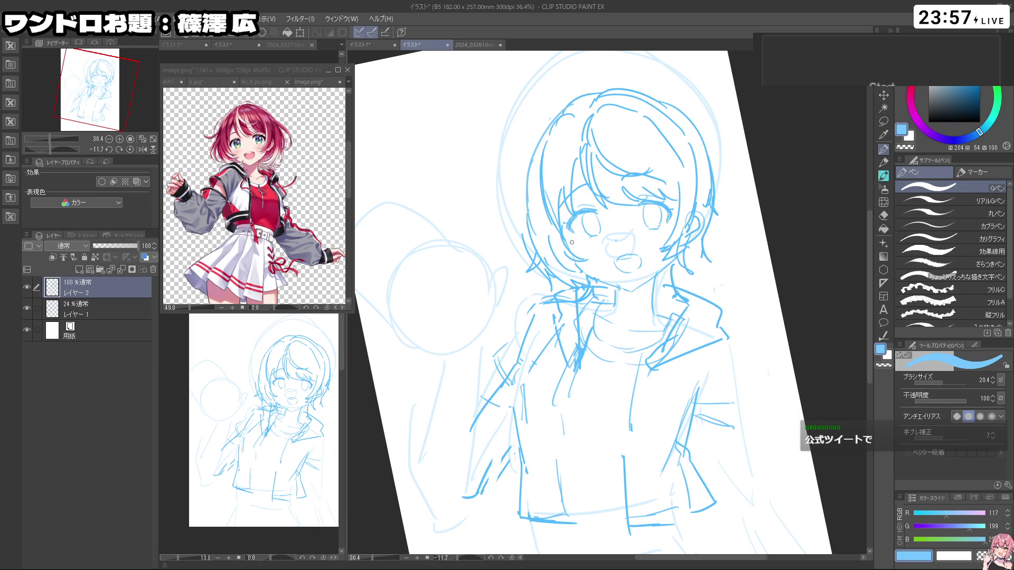
{"action": "key", "text": "space"}
{"action": "key", "text": "ctrl+space"}
{"action": "left_click", "coordinate": [564, 231]}
{"action": "key", "text": "c"}
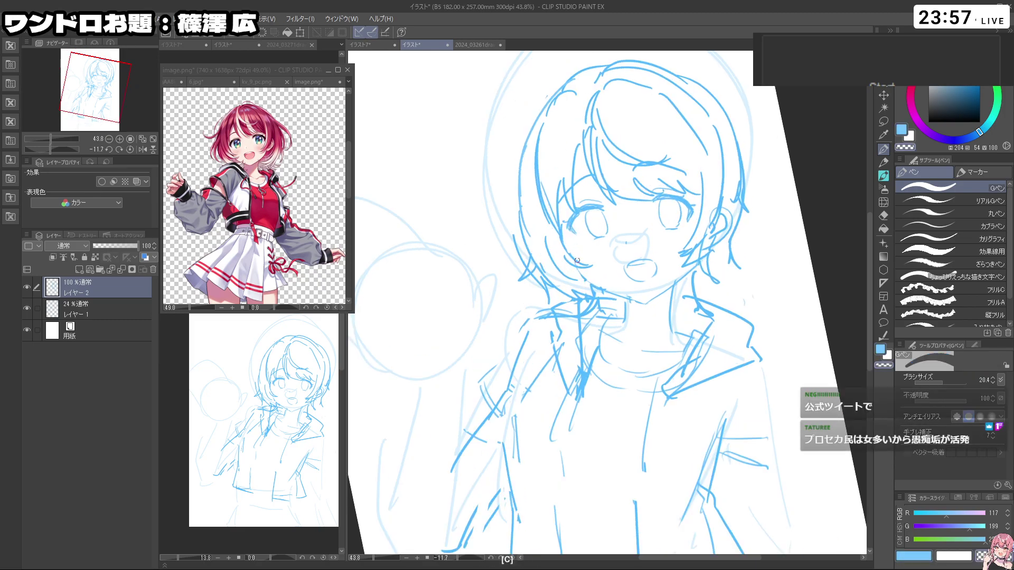
{"action": "key", "text": "ctrl+z"}
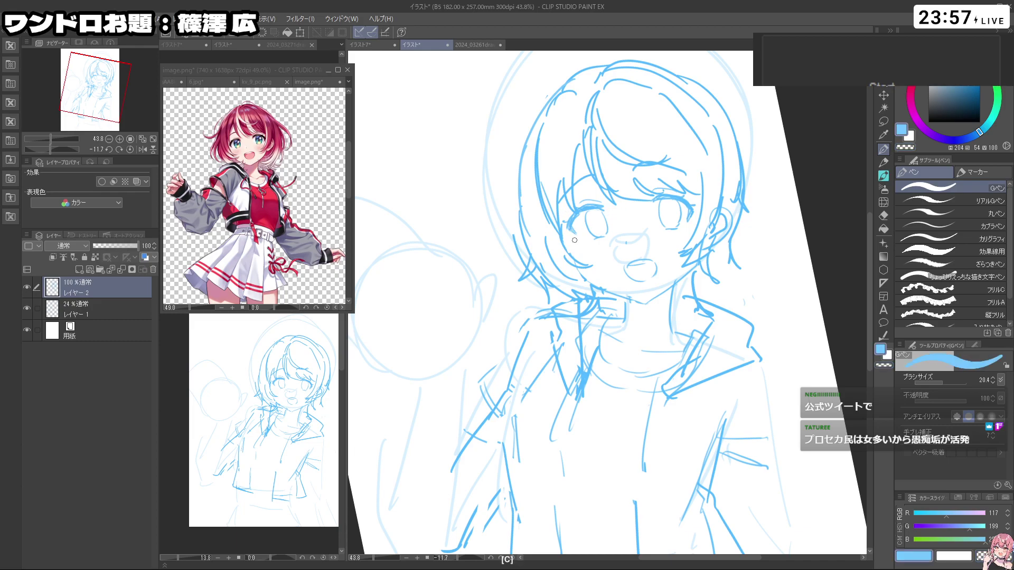
{"action": "key", "text": "ctrl+alt"}
{"action": "left_click_drag", "start_coordinate": [567, 235], "coordinate": [565, 236]}
{"action": "key", "text": "ctrl+z"}
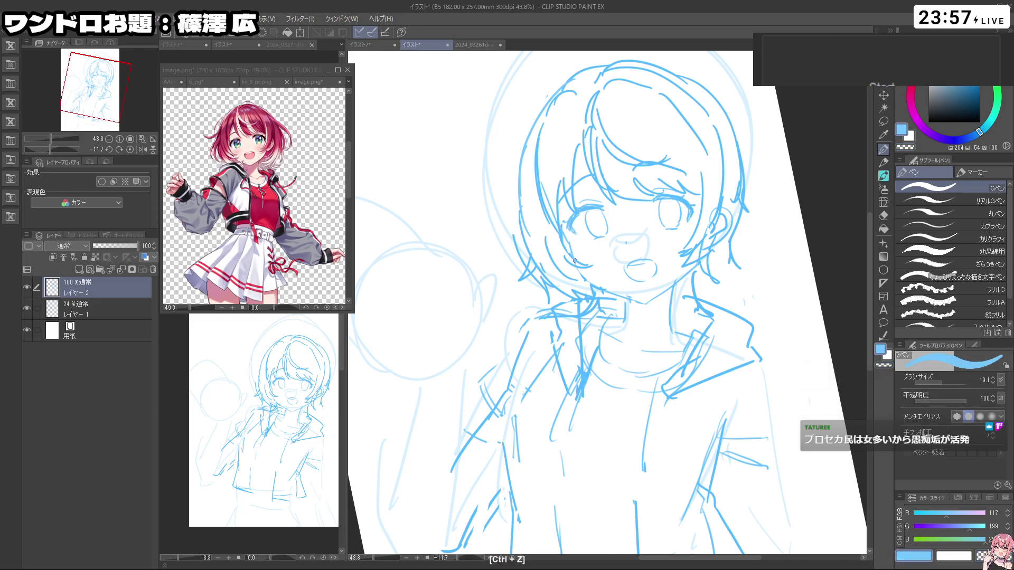
Step: Redraw the girl's jawline down to a pointed chin, cleaning overlapping lines with the transparent colour
{"action": "key", "text": "shift+space"}
{"action": "left_click_drag", "start_coordinate": [578, 273], "coordinate": [716, 344]}
{"action": "key", "text": "ctrl+z"}
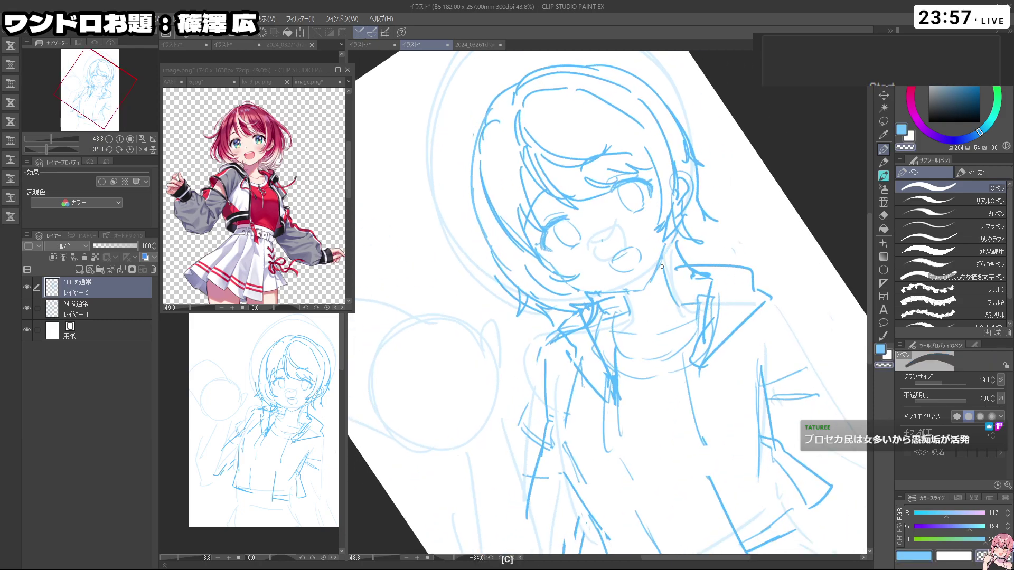
{"action": "key", "text": "ctrl+z"}
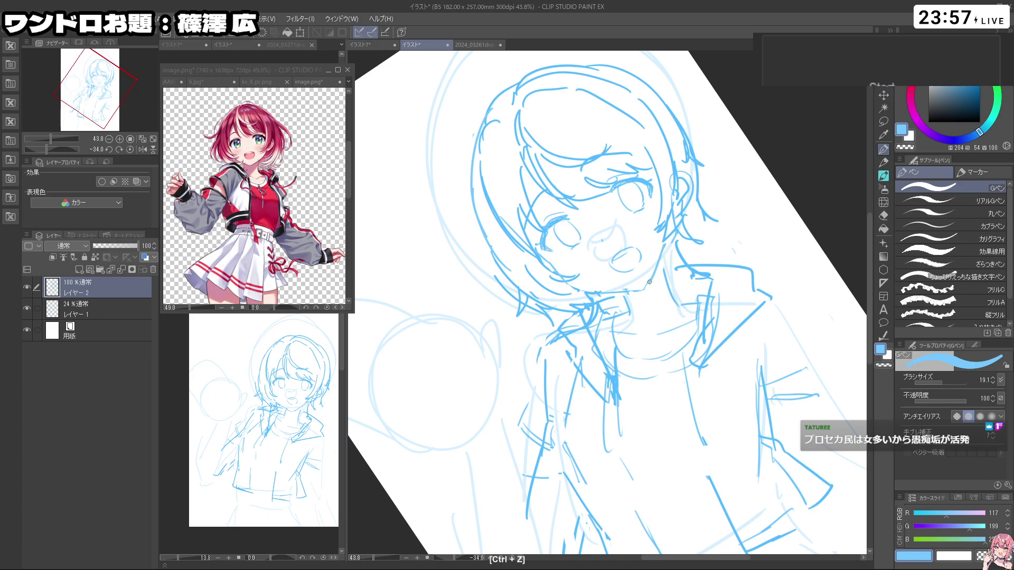
{"action": "key", "text": "ctrl+z"}
{"action": "left_click_drag", "start_coordinate": [664, 249], "coordinate": [651, 327]}
{"action": "key", "text": "shift+space"}
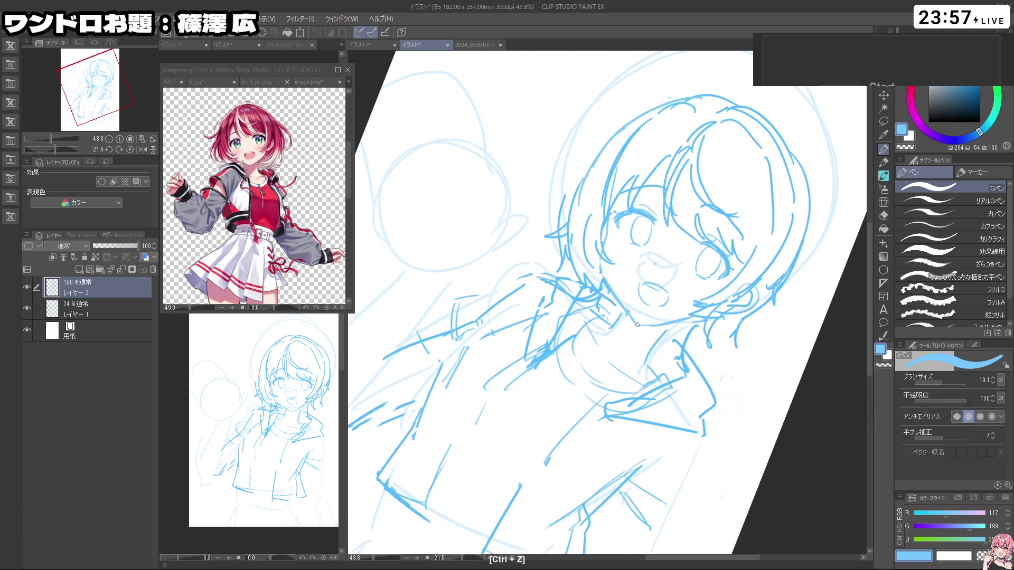
{"action": "key", "text": "c"}
{"action": "key", "text": "ctrl+z"}
{"action": "key", "text": "ctrl+z"}
{"action": "key", "text": "ctrl+z"}
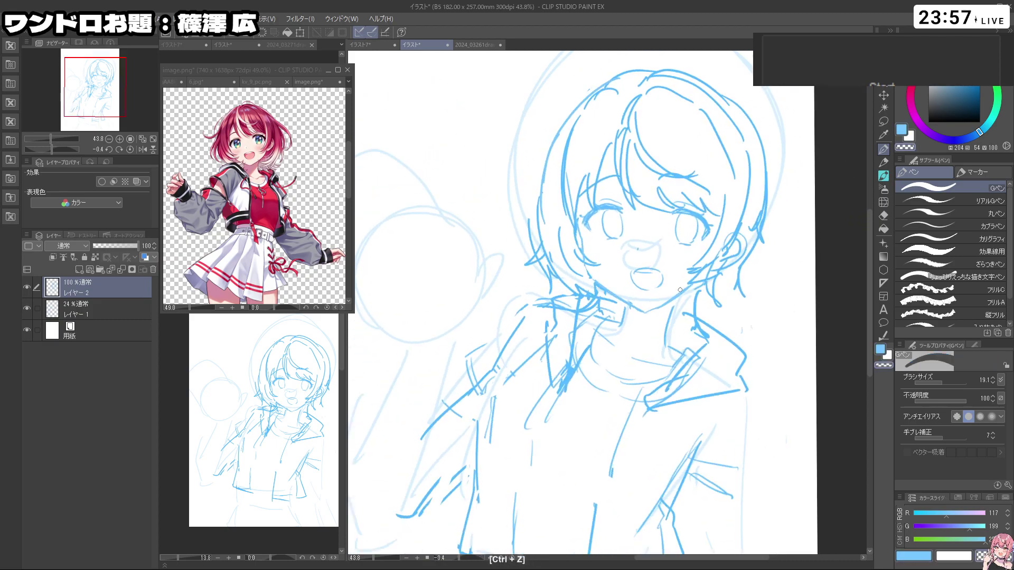
Step: Sample a stronger blue (hue 204, saturation 67, value 100) from the sketch lines as the drawing colour
{"action": "scroll", "coordinate": [587, 280], "scroll_direction": "up", "scroll_amount": 1}
{"action": "right_click", "coordinate": [614, 286]}
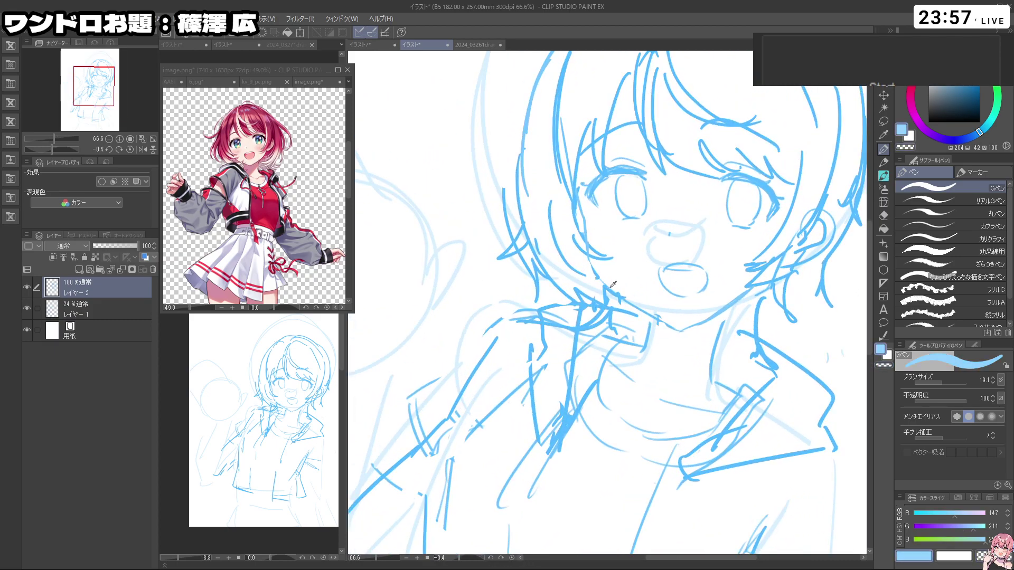
{"action": "right_click", "coordinate": [612, 289]}
{"action": "left_click_drag", "start_coordinate": [724, 309], "coordinate": [621, 328]}
{"action": "left_click_drag", "start_coordinate": [664, 474], "coordinate": [724, 442]}
{"action": "left_click_drag", "start_coordinate": [667, 327], "coordinate": [607, 302]}
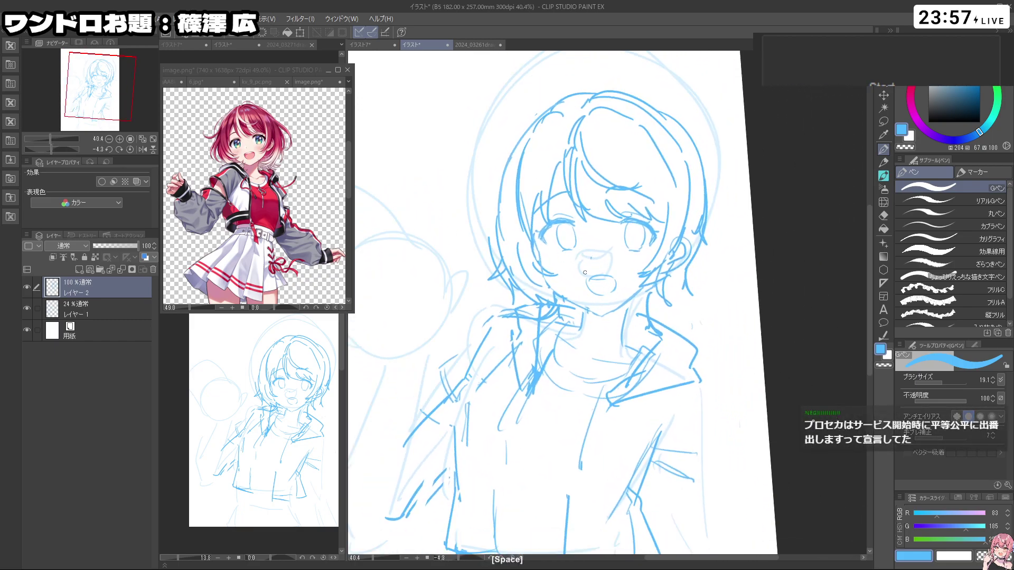
Step: Set the brush size to 16 and sketch the cheek contour beneath the eye on the circle's side
{"action": "key", "text": "ctrl+space"}
{"action": "left_click_drag", "start_coordinate": [523, 249], "coordinate": [562, 252]}
{"action": "key", "text": "ctrl+z"}
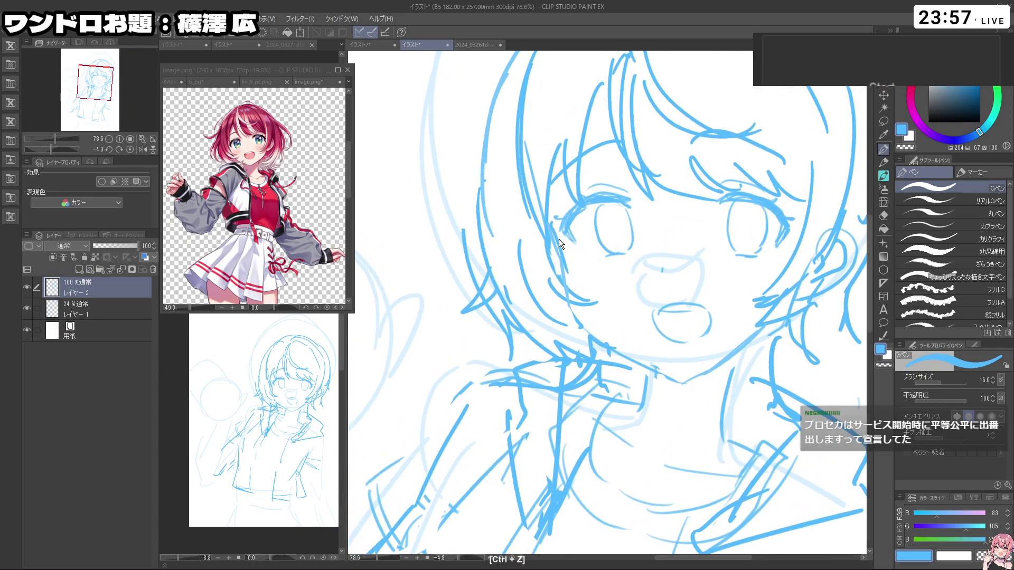
{"action": "key", "text": "ctrl+z"}
{"action": "left_click_drag", "start_coordinate": [551, 226], "coordinate": [572, 306]}
{"action": "key", "text": "ctrl+z"}
{"action": "mouse_move", "coordinate": [563, 262]}
{"action": "left_mouse_down"}
{"action": "mouse_move", "coordinate": [572, 309]}
{"action": "mouse_move", "coordinate": [616, 338]}
{"action": "mouse_move", "coordinate": [648, 275]}
{"action": "mouse_move", "coordinate": [648, 303]}
{"action": "left_mouse_up"}
Step: Refine the face contour from cheek to chin, alternating pen strokes with transparent-colour erasing
{"action": "key", "text": "shift+space"}
{"action": "key", "text": "c"}
{"action": "mouse_move", "coordinate": [650, 246]}
{"action": "left_mouse_down"}
{"action": "mouse_move", "coordinate": [650, 302]}
{"action": "mouse_move", "coordinate": [649, 267]}
{"action": "left_mouse_up"}
{"action": "key", "text": "c"}
{"action": "mouse_move", "coordinate": [647, 230]}
{"action": "left_mouse_down"}
{"action": "mouse_move", "coordinate": [625, 404]}
{"action": "mouse_move", "coordinate": [750, 276]}
{"action": "mouse_move", "coordinate": [723, 331]}
{"action": "mouse_move", "coordinate": [734, 311]}
{"action": "left_mouse_up"}
{"action": "key", "text": "ctrl+z"}
{"action": "key", "text": "c"}
{"action": "key", "text": "c"}
{"action": "key", "text": "ctrl+z"}
Step: Redraw the jaw line between the chin and the ear
{"action": "mouse_move", "coordinate": [713, 346]}
{"action": "left_mouse_down"}
{"action": "mouse_move", "coordinate": [745, 294]}
{"action": "mouse_move", "coordinate": [737, 312]}
{"action": "mouse_move", "coordinate": [744, 297]}
{"action": "mouse_move", "coordinate": [753, 333]}
{"action": "left_mouse_up"}
{"action": "key", "text": "ctrl+z"}
{"action": "key", "text": "ctrl+z"}
{"action": "key", "text": "ctrl+z"}
{"action": "left_click_drag", "start_coordinate": [747, 293], "coordinate": [752, 327]}
{"action": "left_click_drag", "start_coordinate": [670, 348], "coordinate": [678, 373]}
{"action": "left_click_drag", "start_coordinate": [767, 313], "coordinate": [713, 309]}
{"action": "left_click_drag", "start_coordinate": [770, 353], "coordinate": [697, 248]}
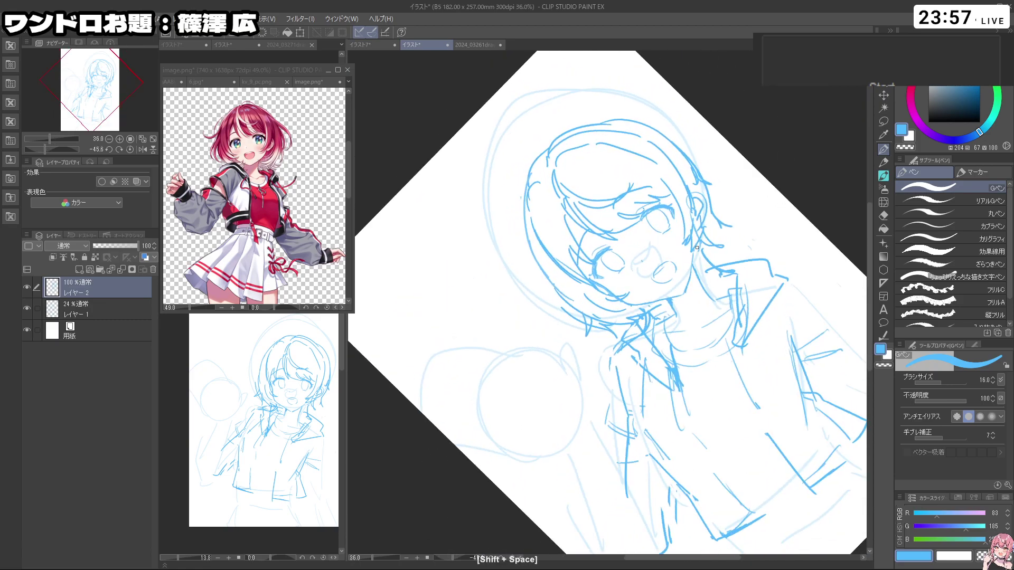
Step: Rework the hair tips beside the neck and erase the stray stroke ends with the transparent colour
{"action": "left_click_drag", "start_coordinate": [683, 314], "coordinate": [631, 239]}
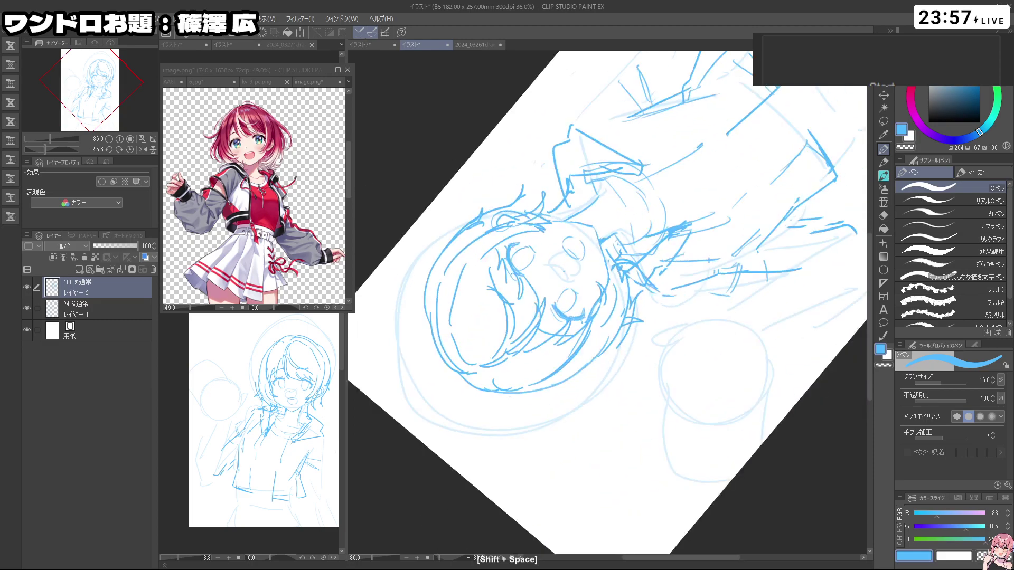
{"action": "key", "text": "c"}
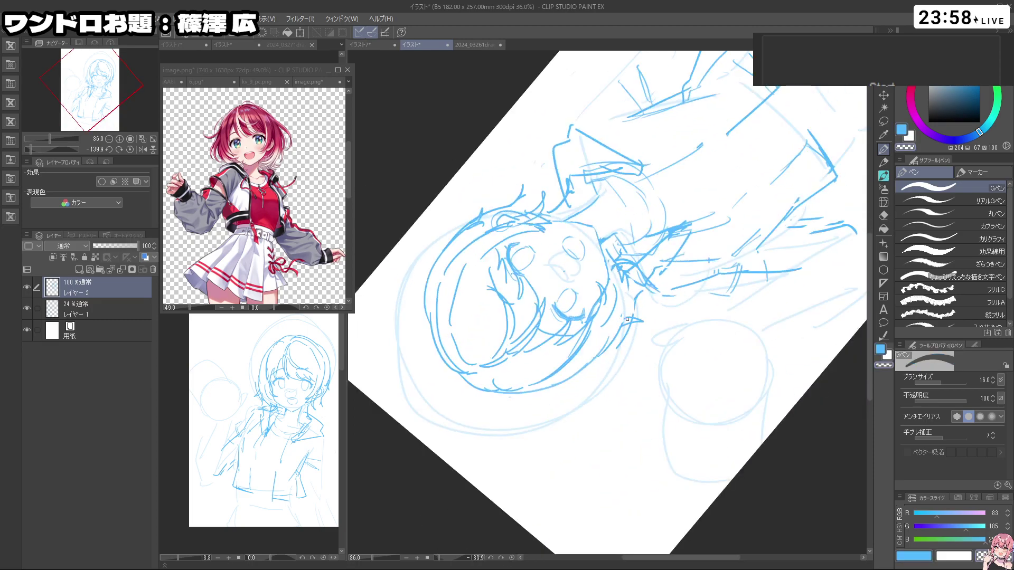
{"action": "mouse_move", "coordinate": [625, 336]}
{"action": "left_mouse_down"}
{"action": "mouse_move", "coordinate": [634, 448]}
{"action": "mouse_move", "coordinate": [608, 447]}
{"action": "left_mouse_up"}
{"action": "key", "text": "c"}
{"action": "mouse_move", "coordinate": [588, 188]}
{"action": "left_mouse_down"}
{"action": "mouse_move", "coordinate": [581, 248]}
{"action": "mouse_move", "coordinate": [580, 223]}
{"action": "left_mouse_up"}
{"action": "key", "text": "ctrl+z"}
{"action": "key", "text": "c"}
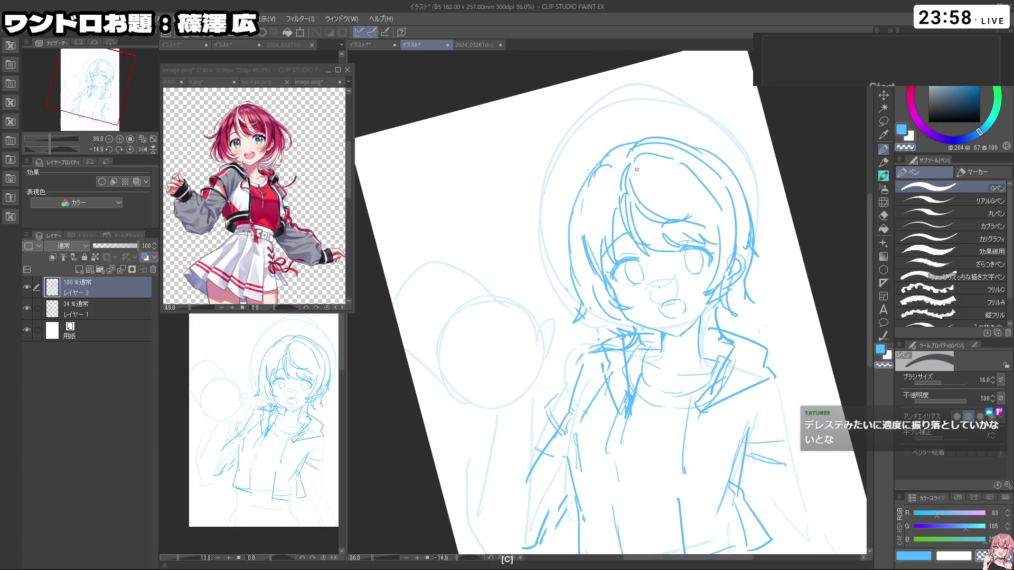
Step: Try new strand strokes for the bangs near the hair parting and undo the unsatisfactory ones
{"action": "key", "text": "c"}
{"action": "key", "text": "shift+space"}
{"action": "left_click_drag", "start_coordinate": [691, 173], "coordinate": [714, 218]}
{"action": "key", "text": "ctrl+z"}
{"action": "key", "text": "ctrl+z"}
{"action": "left_click_drag", "start_coordinate": [671, 155], "coordinate": [718, 226]}
{"action": "key", "text": "ctrl+z"}
{"action": "key", "text": "ctrl+z"}
Step: Try a further contour stroke along the hair and undo it, switching between drawing and transparent colour
{"action": "mouse_move", "coordinate": [670, 363]}
{"action": "left_mouse_down"}
{"action": "mouse_move", "coordinate": [533, 385]}
{"action": "mouse_move", "coordinate": [472, 362]}
{"action": "mouse_move", "coordinate": [480, 416]}
{"action": "left_mouse_up"}
{"action": "key", "text": "c"}
{"action": "key", "text": "c"}
{"action": "mouse_move", "coordinate": [462, 372]}
{"action": "left_mouse_down"}
{"action": "mouse_move", "coordinate": [469, 403]}
{"action": "mouse_move", "coordinate": [501, 439]}
{"action": "left_mouse_up"}
{"action": "key", "text": "ctrl+z"}
{"action": "key", "text": "c"}
Step: Redraw the long outer hair contour around the head with repeated strokes
{"action": "mouse_move", "coordinate": [648, 442]}
{"action": "left_mouse_down"}
{"action": "mouse_move", "coordinate": [687, 402]}
{"action": "mouse_move", "coordinate": [716, 342]}
{"action": "mouse_move", "coordinate": [672, 369]}
{"action": "mouse_move", "coordinate": [438, 296]}
{"action": "mouse_move", "coordinate": [432, 282]}
{"action": "left_mouse_up"}
{"action": "key", "text": "ctrl+z"}
{"action": "key", "text": "ctrl+z"}
{"action": "mouse_move", "coordinate": [437, 323]}
{"action": "left_mouse_down"}
{"action": "mouse_move", "coordinate": [429, 265]}
{"action": "mouse_move", "coordinate": [443, 332]}
{"action": "left_mouse_up"}
{"action": "key", "text": "ctrl+z"}
{"action": "key", "text": "ctrl+z"}
{"action": "key", "text": "ctrl+z"}
{"action": "left_click_drag", "start_coordinate": [430, 269], "coordinate": [439, 328]}
{"action": "mouse_move", "coordinate": [428, 266]}
{"action": "left_mouse_down"}
{"action": "mouse_move", "coordinate": [429, 301]}
{"action": "mouse_move", "coordinate": [463, 351]}
{"action": "left_mouse_up"}
Step: Clean up the lines at the crown and rework the hair contour from there down the circle's side
{"action": "mouse_move", "coordinate": [641, 430]}
{"action": "left_mouse_down"}
{"action": "mouse_move", "coordinate": [733, 342]}
{"action": "mouse_move", "coordinate": [739, 305]}
{"action": "left_mouse_up"}
{"action": "key", "text": "c"}
{"action": "left_click_drag", "start_coordinate": [627, 449], "coordinate": [603, 462]}
{"action": "key", "text": "c"}
{"action": "key", "text": "ctrl+z"}
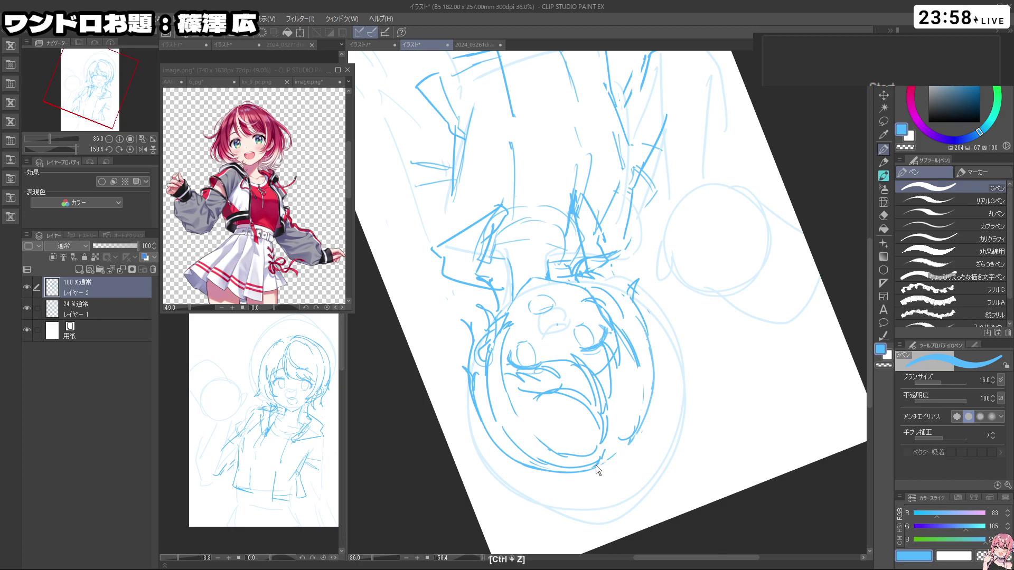
{"action": "mouse_move", "coordinate": [626, 446]}
{"action": "left_mouse_down"}
{"action": "mouse_move", "coordinate": [692, 328]}
{"action": "mouse_move", "coordinate": [731, 293]}
{"action": "mouse_move", "coordinate": [620, 286]}
{"action": "mouse_move", "coordinate": [641, 291]}
{"action": "left_mouse_up"}
{"action": "key", "text": "ctrl+z"}
{"action": "mouse_move", "coordinate": [591, 243]}
{"action": "left_mouse_down"}
{"action": "mouse_move", "coordinate": [602, 331]}
{"action": "mouse_move", "coordinate": [605, 324]}
{"action": "left_mouse_up"}
{"action": "key", "text": "ctrl+z"}
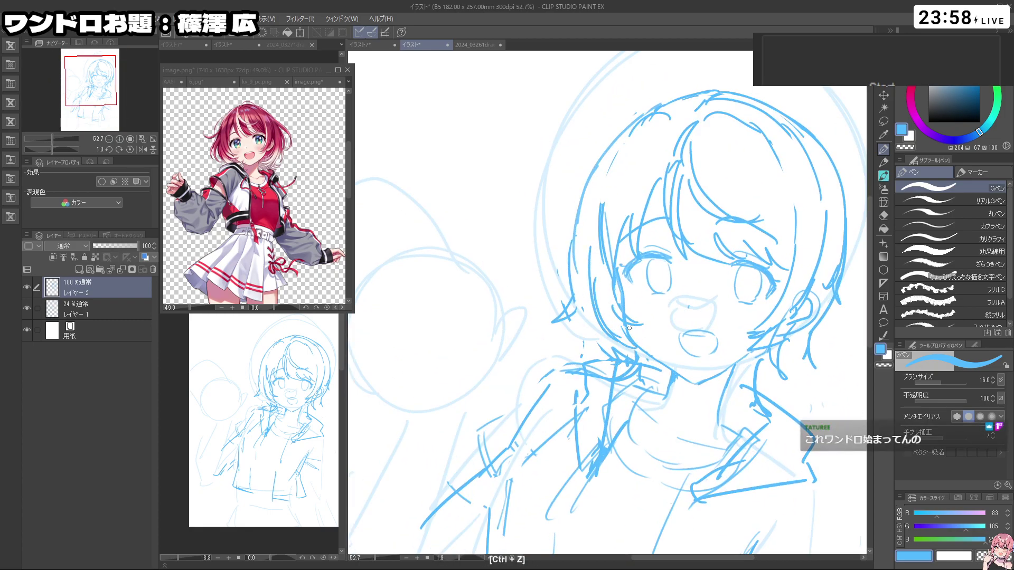
Step: Rework the strands at the lower hair ends beneath the ear, undoing the last stroke
{"action": "key", "text": "c"}
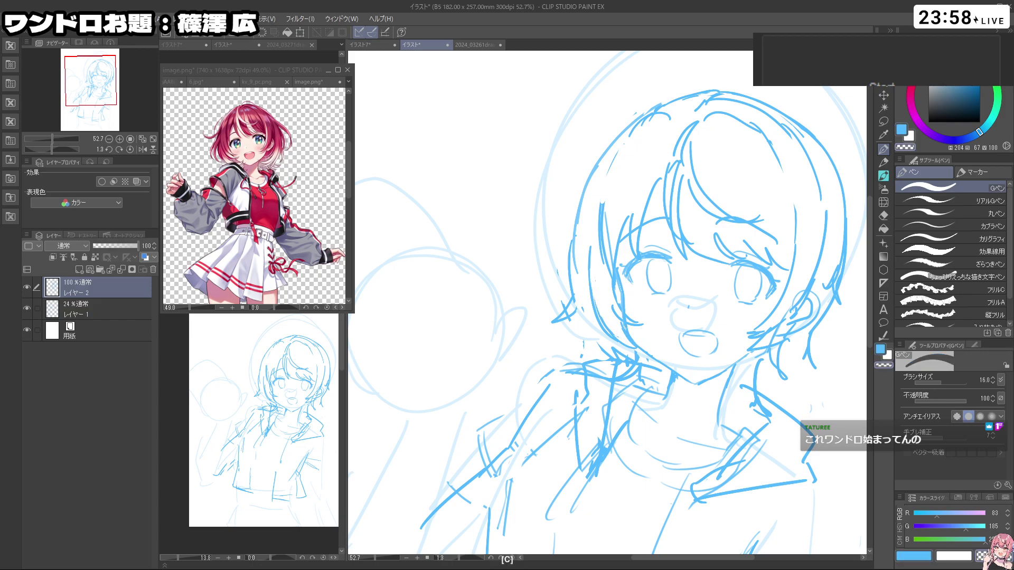
{"action": "key", "text": "c"}
{"action": "key", "text": "shift+space"}
{"action": "mouse_move", "coordinate": [794, 387]}
{"action": "left_mouse_down"}
{"action": "mouse_move", "coordinate": [727, 470]}
{"action": "mouse_move", "coordinate": [808, 334]}
{"action": "mouse_move", "coordinate": [811, 311]}
{"action": "mouse_move", "coordinate": [707, 325]}
{"action": "left_mouse_up"}
{"action": "key", "text": "ctrl+z"}
{"action": "key", "text": "ctrl+space"}
{"action": "key", "text": "space"}
{"action": "left_click_drag", "start_coordinate": [799, 182], "coordinate": [769, 192]}
Step: Lasso the whole head on the sketch layer and scale it down to 97%
{"action": "key", "text": "shift+space"}
{"action": "key", "text": "m"}
{"action": "key", "text": "space"}
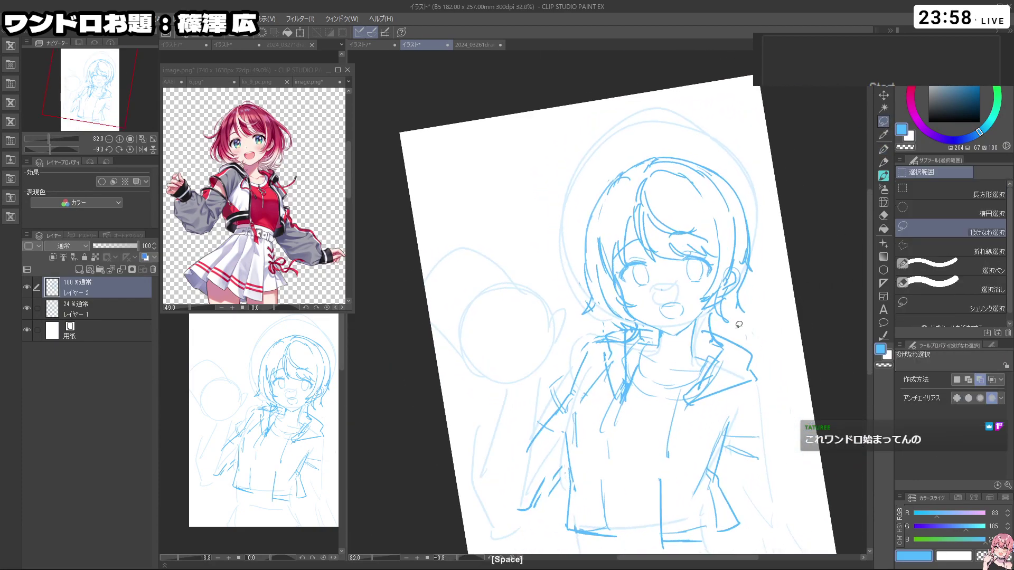
{"action": "left_click_drag", "start_coordinate": [712, 312], "coordinate": [699, 319]}
{"action": "mouse_move", "coordinate": [581, 326]}
{"action": "left_mouse_down"}
{"action": "mouse_move", "coordinate": [649, 125]}
{"action": "mouse_move", "coordinate": [775, 290]}
{"action": "mouse_move", "coordinate": [761, 326]}
{"action": "mouse_move", "coordinate": [781, 322]}
{"action": "left_mouse_up"}
{"action": "key", "text": "ctrl+t"}
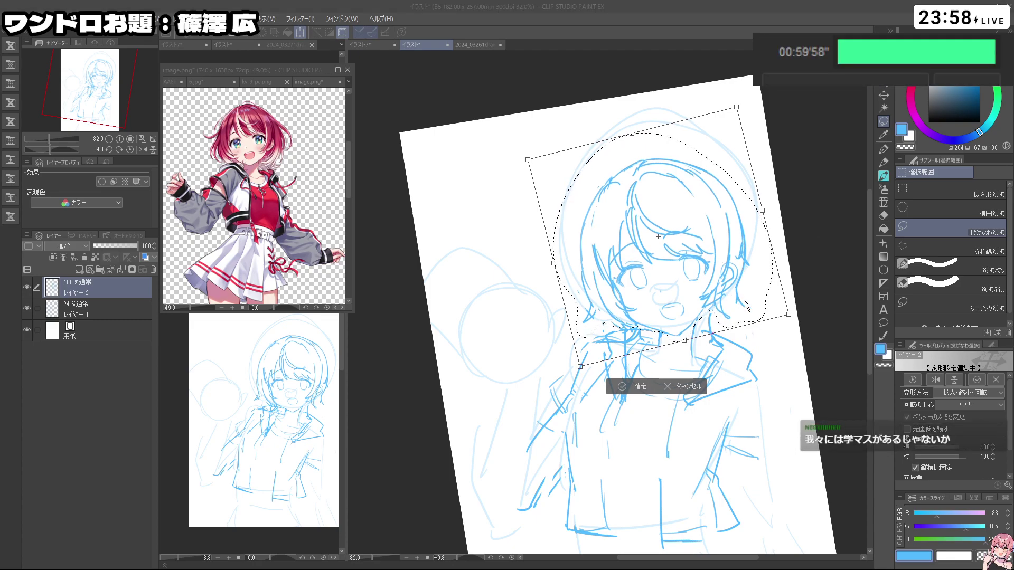
{"action": "left_click_drag", "start_coordinate": [782, 310], "coordinate": [767, 305]}
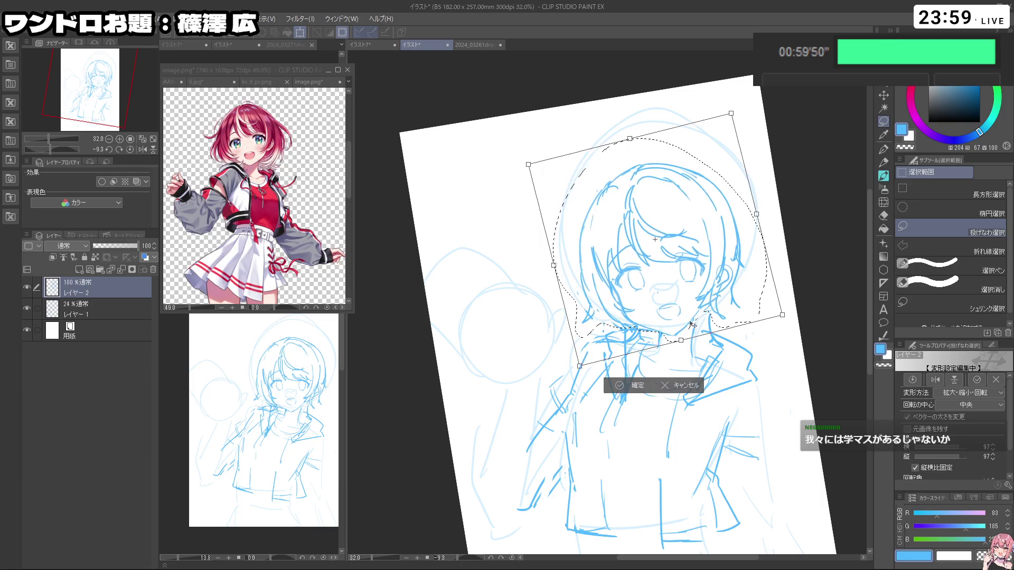
{"action": "key", "text": "Return"}
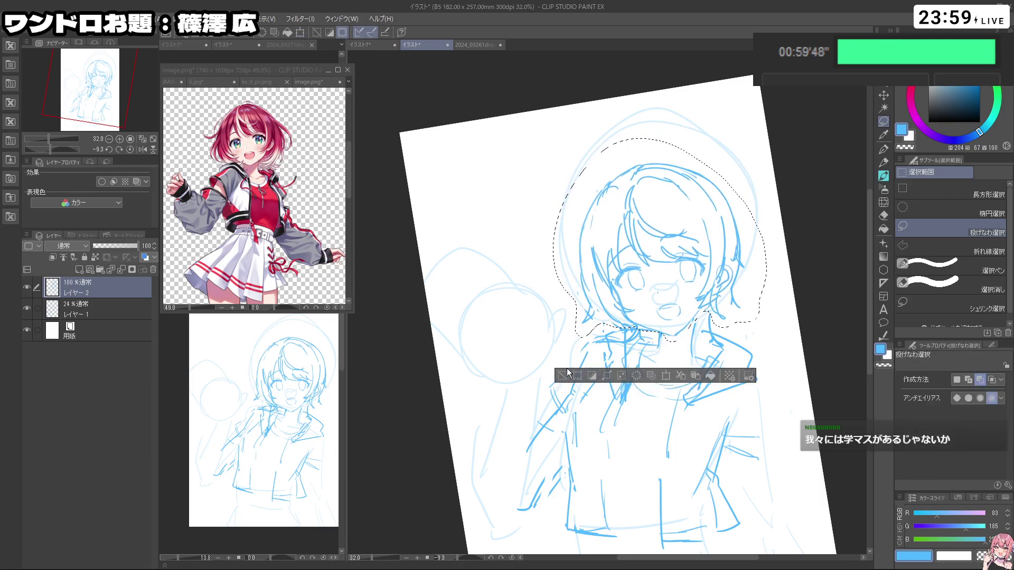
Step: Lasso the jaw line from the cheek around the chin, adjust its position with a transform, and deselect
{"action": "left_click_drag", "start_coordinate": [771, 330], "coordinate": [768, 342]}
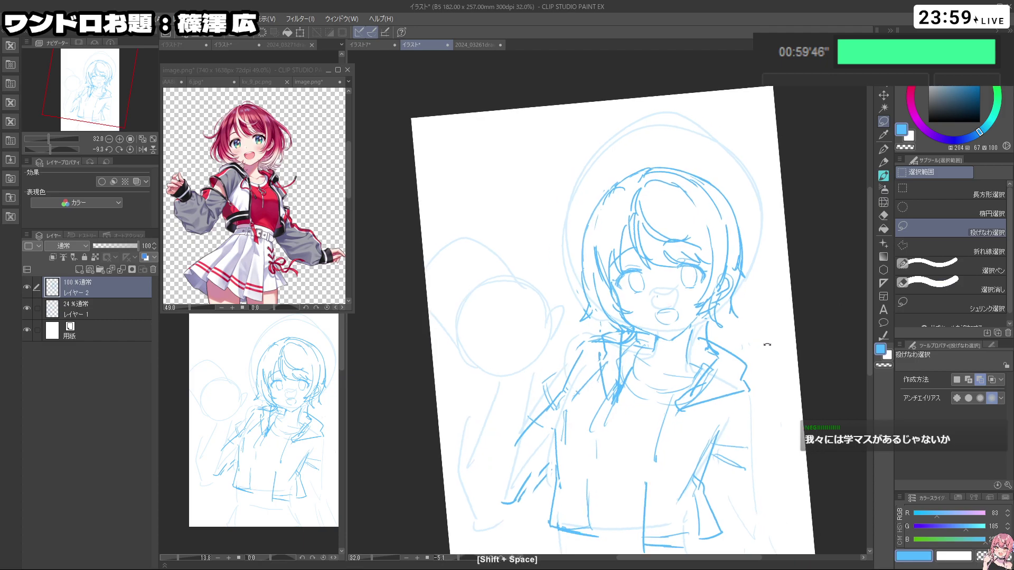
{"action": "mouse_move", "coordinate": [668, 297]}
{"action": "left_mouse_down"}
{"action": "mouse_move", "coordinate": [708, 345]}
{"action": "mouse_move", "coordinate": [676, 367]}
{"action": "mouse_move", "coordinate": [658, 352]}
{"action": "left_mouse_up"}
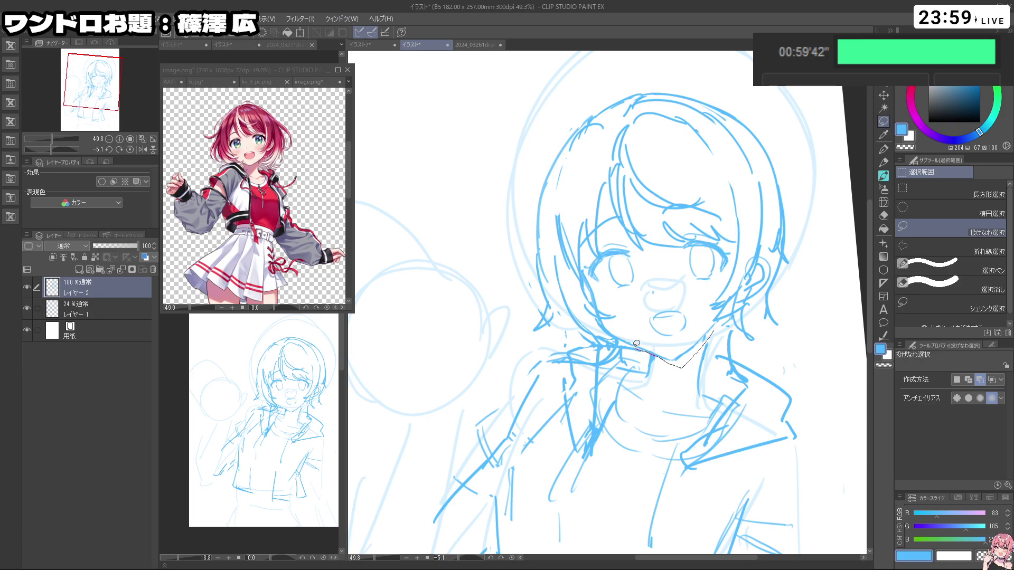
{"action": "left_click_drag", "start_coordinate": [584, 274], "coordinate": [602, 289]}
{"action": "mouse_move", "coordinate": [647, 333]}
{"action": "left_mouse_down"}
{"action": "mouse_move", "coordinate": [714, 321]}
{"action": "mouse_move", "coordinate": [692, 350]}
{"action": "left_mouse_up"}
{"action": "left_click", "coordinate": [658, 392]}
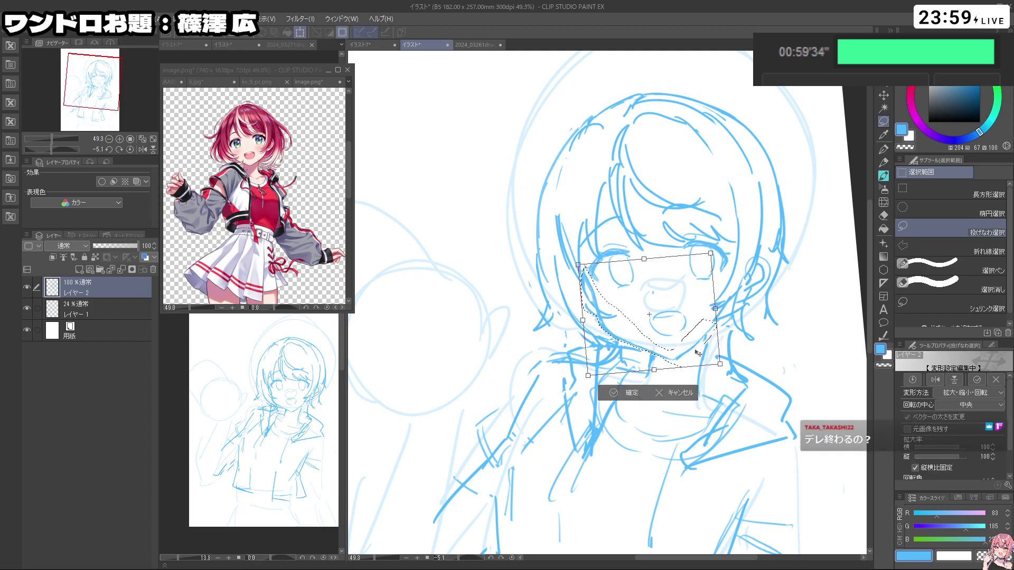
{"action": "left_click", "coordinate": [639, 392]}
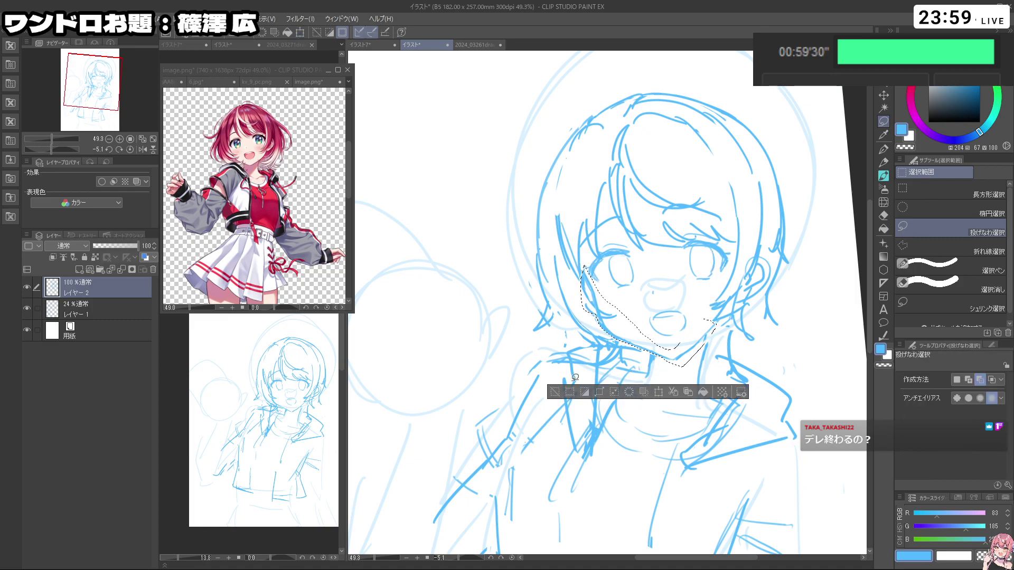
{"action": "left_click", "coordinate": [556, 393]}
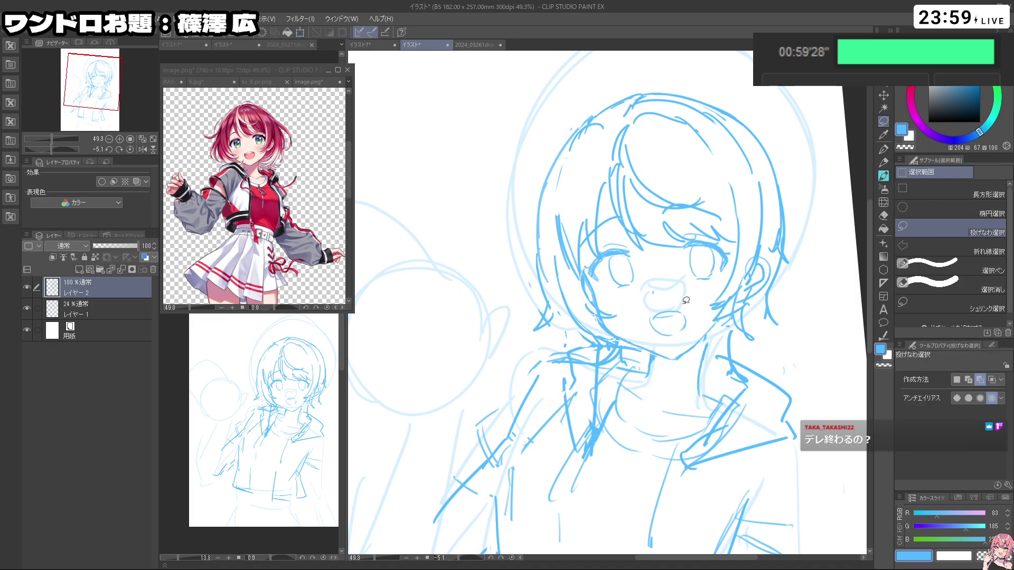
Step: Lasso and transform the mouth, and do the same for the nose, clearing each selection
{"action": "mouse_move", "coordinate": [678, 341]}
{"action": "left_mouse_down"}
{"action": "mouse_move", "coordinate": [667, 297]}
{"action": "mouse_move", "coordinate": [700, 335]}
{"action": "mouse_move", "coordinate": [662, 341]}
{"action": "left_mouse_up"}
{"action": "key", "text": "ctrl+t"}
{"action": "left_click", "coordinate": [636, 364]}
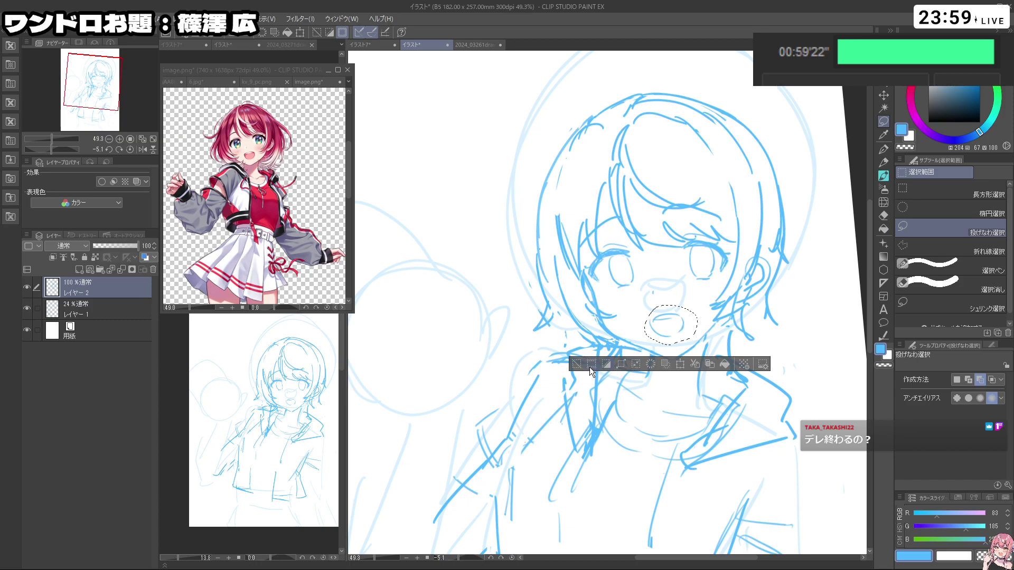
{"action": "left_click", "coordinate": [576, 364]}
{"action": "left_click_drag", "start_coordinate": [642, 290], "coordinate": [638, 289]}
{"action": "key", "text": "ctrl+t"}
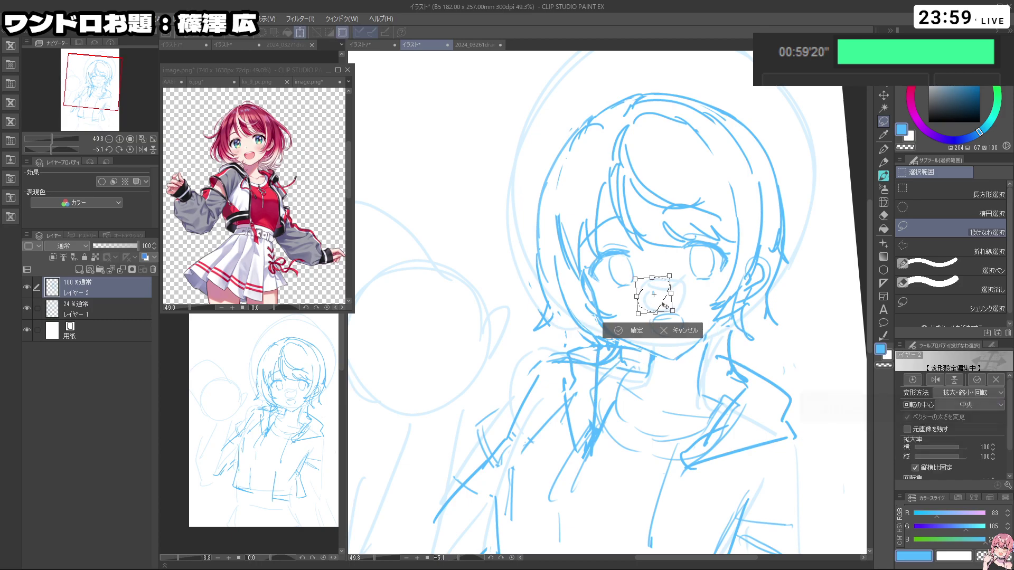
{"action": "left_click", "coordinate": [626, 336]}
{"action": "left_click", "coordinate": [561, 335]}
Step: Hide the faint underlying rough layer レイヤー 1
{"action": "left_click_drag", "start_coordinate": [740, 254], "coordinate": [728, 219]}
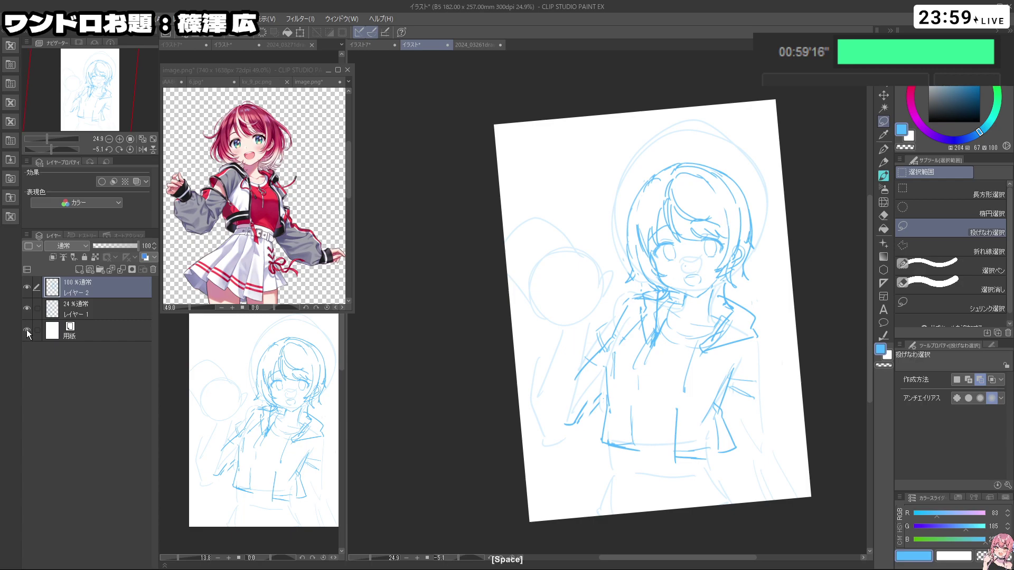
{"action": "left_click", "coordinate": [26, 309]}
{"action": "left_click_drag", "start_coordinate": [708, 222], "coordinate": [747, 222]}
{"action": "left_click_drag", "start_coordinate": [748, 222], "coordinate": [748, 227]}
Step: Lasso both eyes together, adjust their placement with a transform, and deselect
{"action": "mouse_move", "coordinate": [653, 287]}
{"action": "left_mouse_down"}
{"action": "mouse_move", "coordinate": [636, 296]}
{"action": "mouse_move", "coordinate": [600, 269]}
{"action": "mouse_move", "coordinate": [609, 253]}
{"action": "mouse_move", "coordinate": [642, 244]}
{"action": "mouse_move", "coordinate": [689, 255]}
{"action": "mouse_move", "coordinate": [695, 232]}
{"action": "mouse_move", "coordinate": [743, 249]}
{"action": "left_mouse_up"}
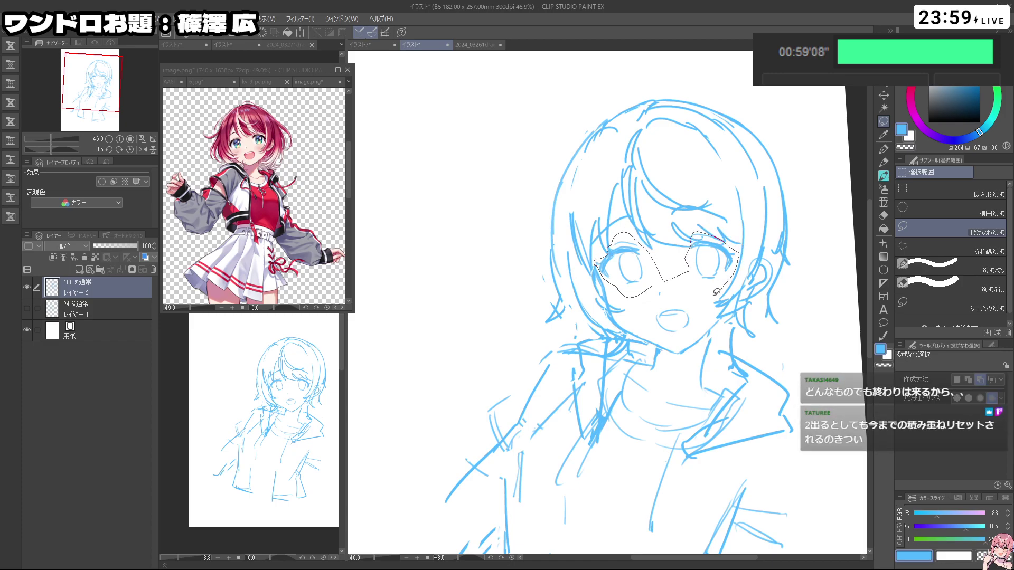
{"action": "left_click_drag", "start_coordinate": [718, 290], "coordinate": [685, 283]}
{"action": "left_click", "coordinate": [676, 320]}
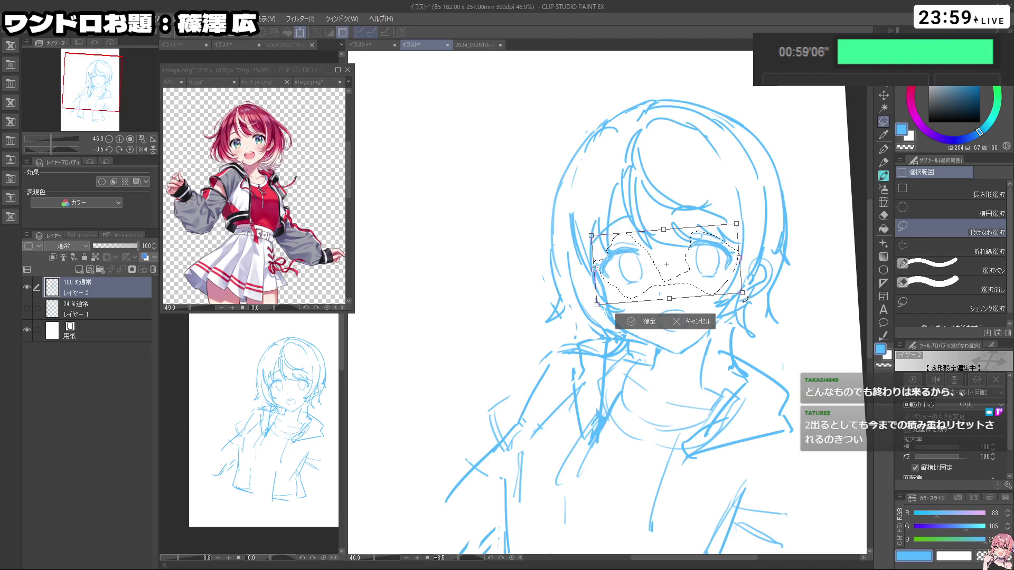
{"action": "left_click", "coordinate": [640, 323]}
{"action": "left_click", "coordinate": [587, 319]}
Step: Lasso the side hair strands between the eye and ear, transform them, and deselect
{"action": "scroll", "coordinate": [710, 237], "scroll_direction": "down", "scroll_amount": 3}
{"action": "mouse_move", "coordinate": [718, 251]}
{"action": "left_mouse_down"}
{"action": "mouse_move", "coordinate": [666, 235]}
{"action": "mouse_move", "coordinate": [645, 285]}
{"action": "mouse_move", "coordinate": [670, 284]}
{"action": "mouse_move", "coordinate": [693, 261]}
{"action": "mouse_move", "coordinate": [714, 160]}
{"action": "left_mouse_up"}
{"action": "left_click", "coordinate": [670, 227], "text": "ctrl"}
{"action": "mouse_move", "coordinate": [692, 106]}
{"action": "left_mouse_down"}
{"action": "mouse_move", "coordinate": [655, 79]}
{"action": "mouse_move", "coordinate": [674, 201]}
{"action": "mouse_move", "coordinate": [664, 237]}
{"action": "mouse_move", "coordinate": [719, 275]}
{"action": "mouse_move", "coordinate": [698, 271]}
{"action": "left_mouse_up"}
{"action": "left_click", "coordinate": [682, 311]}
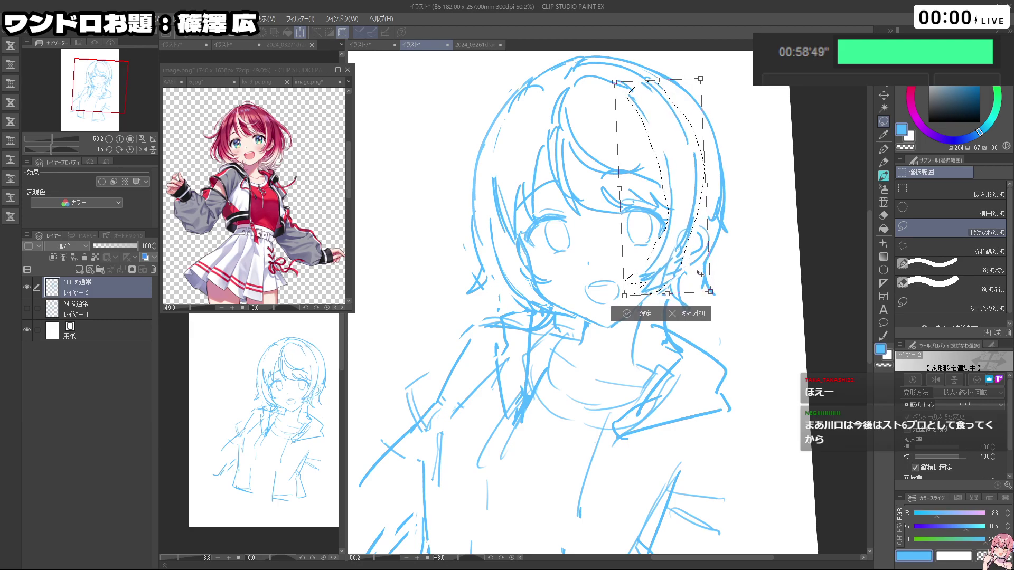
{"action": "left_click", "coordinate": [638, 314]}
{"action": "key", "text": "ctrl+d"}
Step: Rework the lines where the far cheek meets the side hair with the G-pen, alternating drawing and transparent colour
{"action": "left_click", "coordinate": [884, 150]}
{"action": "left_click_drag", "start_coordinate": [792, 185], "coordinate": [817, 241]}
{"action": "key", "text": "c"}
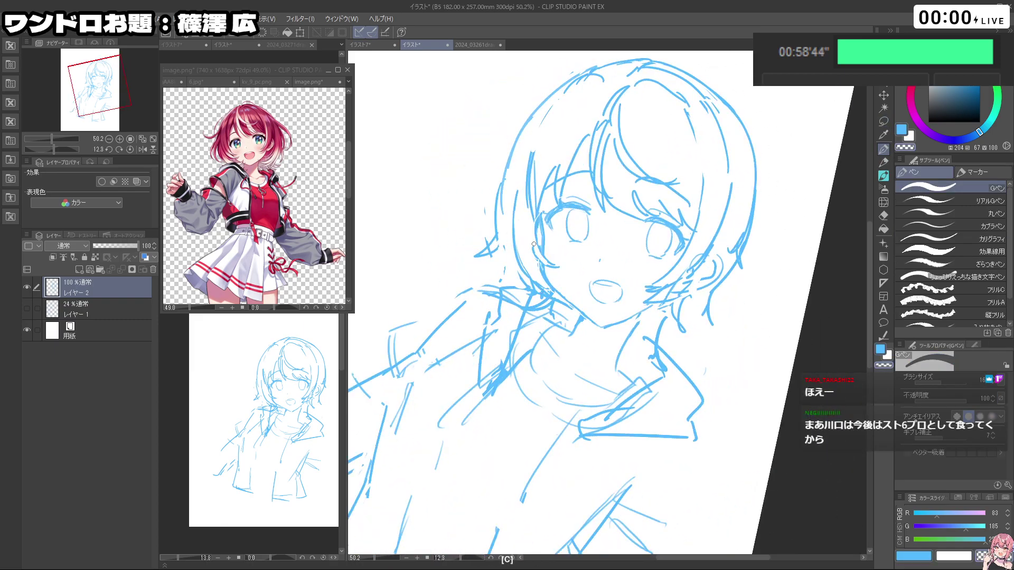
{"action": "key", "text": "c"}
{"action": "left_click_drag", "start_coordinate": [545, 267], "coordinate": [556, 264]}
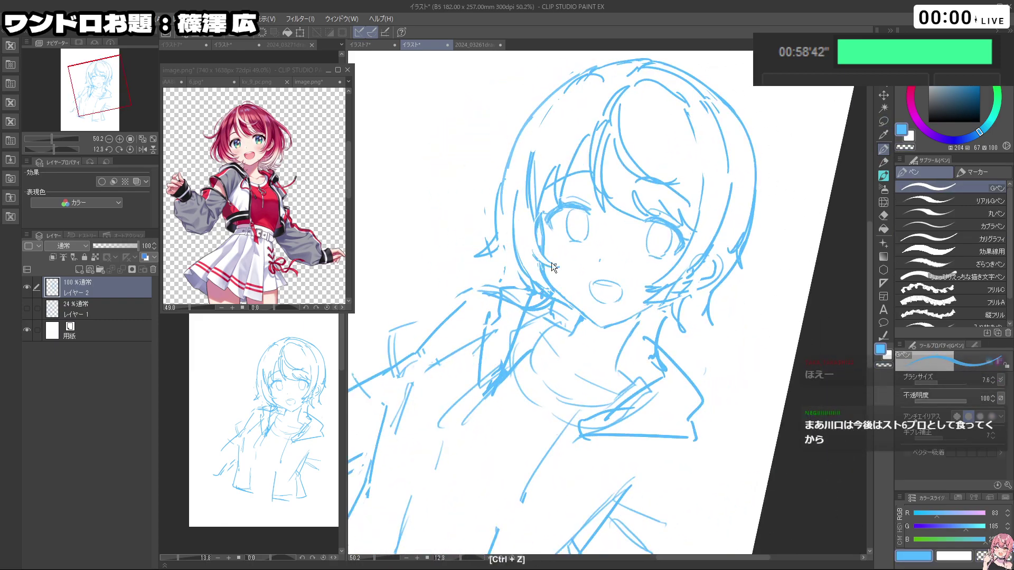
{"action": "left_click_drag", "start_coordinate": [687, 395], "coordinate": [708, 423]}
{"action": "key", "text": "c"}
{"action": "key", "text": "ctrl+z"}
{"action": "key", "text": "c"}
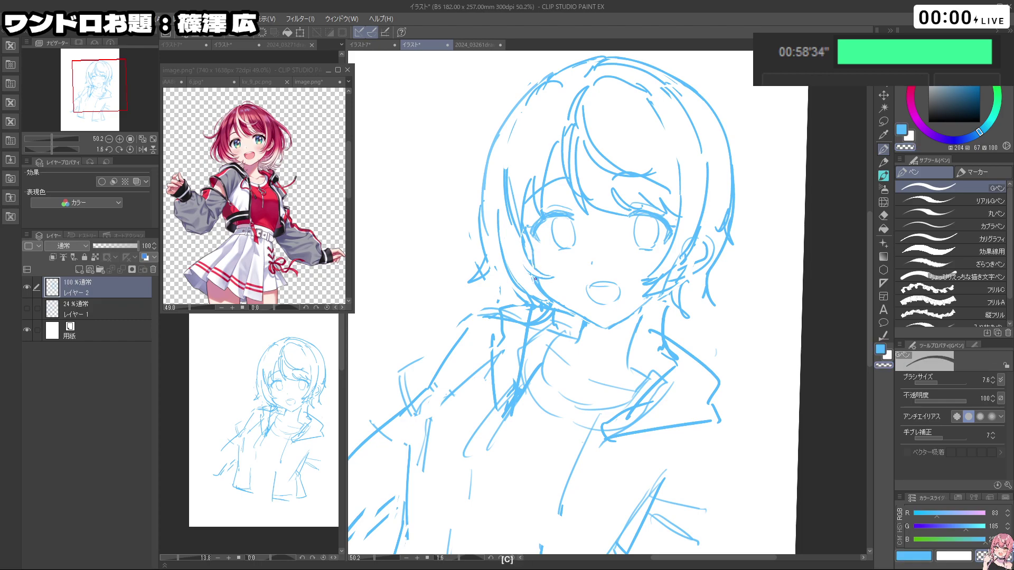
Step: Try more strokes around the cheek and side hair from different canvas angles, undoing strokes along the way
{"action": "left_click_drag", "start_coordinate": [551, 300], "coordinate": [626, 509]}
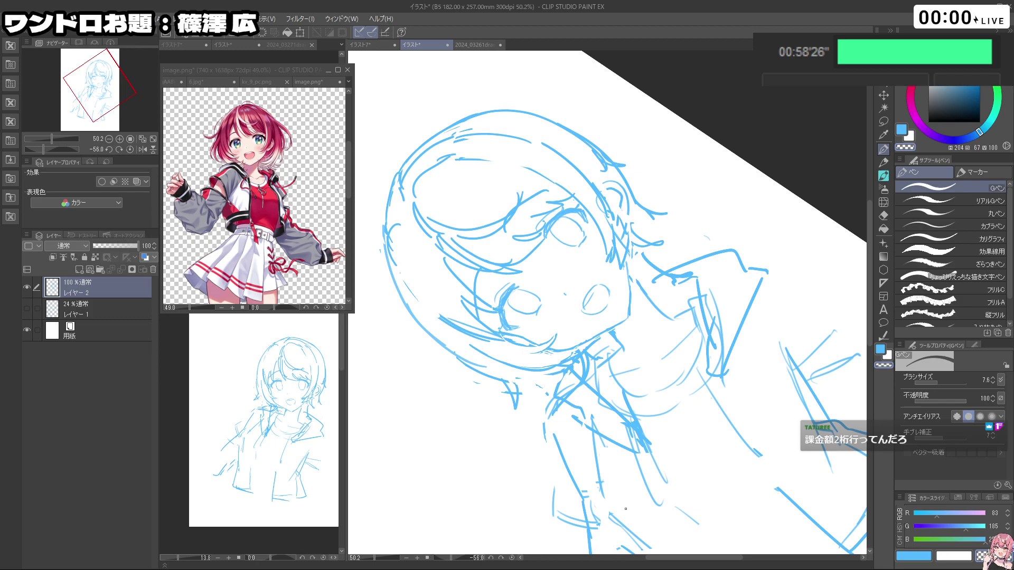
{"action": "left_click_drag", "start_coordinate": [625, 509], "coordinate": [537, 497]}
{"action": "key", "text": "c"}
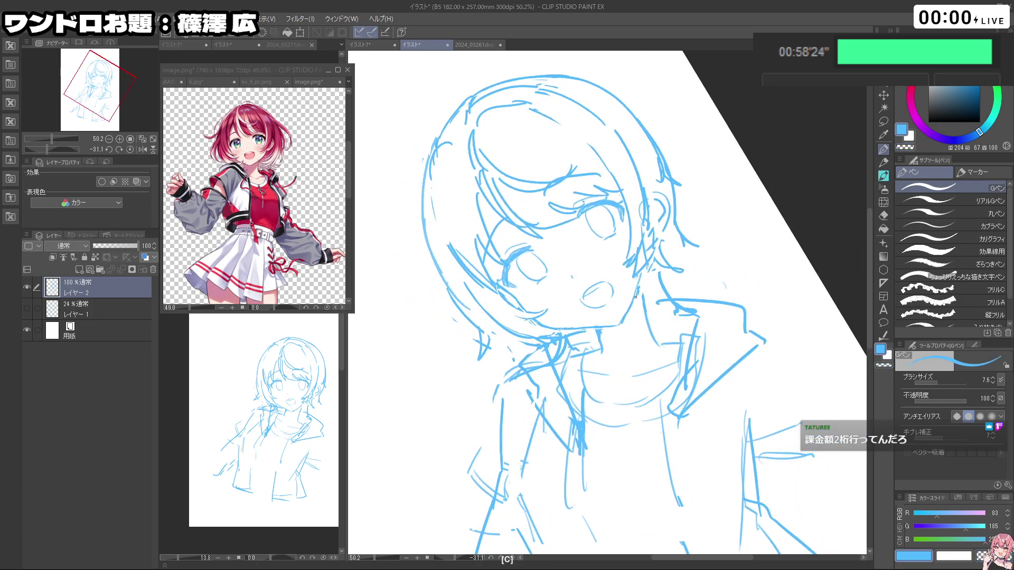
{"action": "key", "text": "ctrl+z"}
{"action": "key", "text": "ctrl+z"}
{"action": "key", "text": "c"}
{"action": "mouse_move", "coordinate": [665, 340]}
{"action": "left_mouse_down"}
{"action": "mouse_move", "coordinate": [633, 366]}
{"action": "mouse_move", "coordinate": [644, 376]}
{"action": "left_mouse_up"}
{"action": "key", "text": "c"}
{"action": "key", "text": "ctrl+z"}
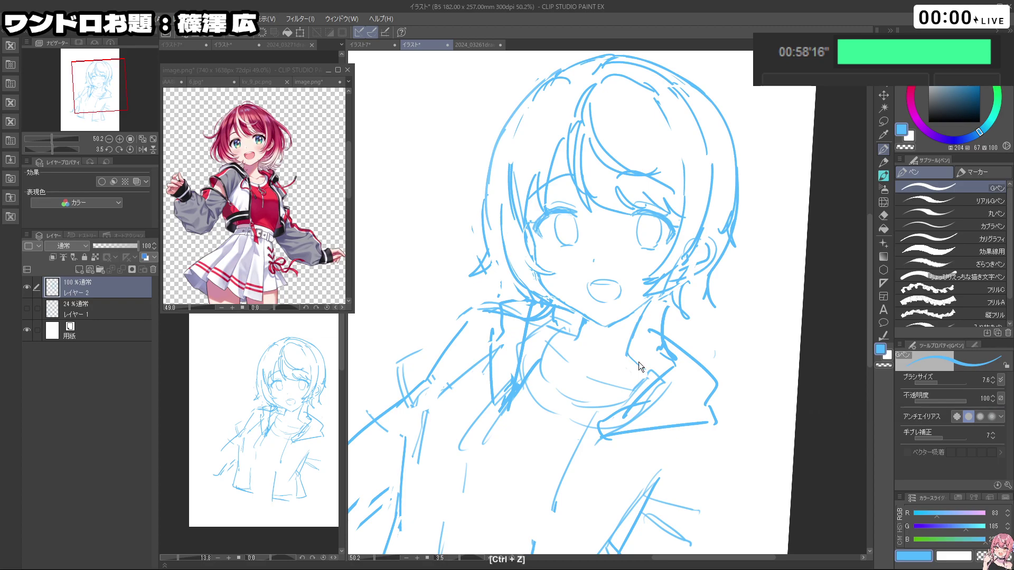
Step: Check the whole figure and touch up the cheek contour beside the eye, erasing with transparent colour and undoing strokes
{"action": "mouse_move", "coordinate": [642, 365]}
{"action": "left_mouse_down"}
{"action": "mouse_move", "coordinate": [728, 400]}
{"action": "mouse_move", "coordinate": [678, 402]}
{"action": "left_mouse_up"}
{"action": "left_click_drag", "start_coordinate": [630, 285], "coordinate": [588, 286]}
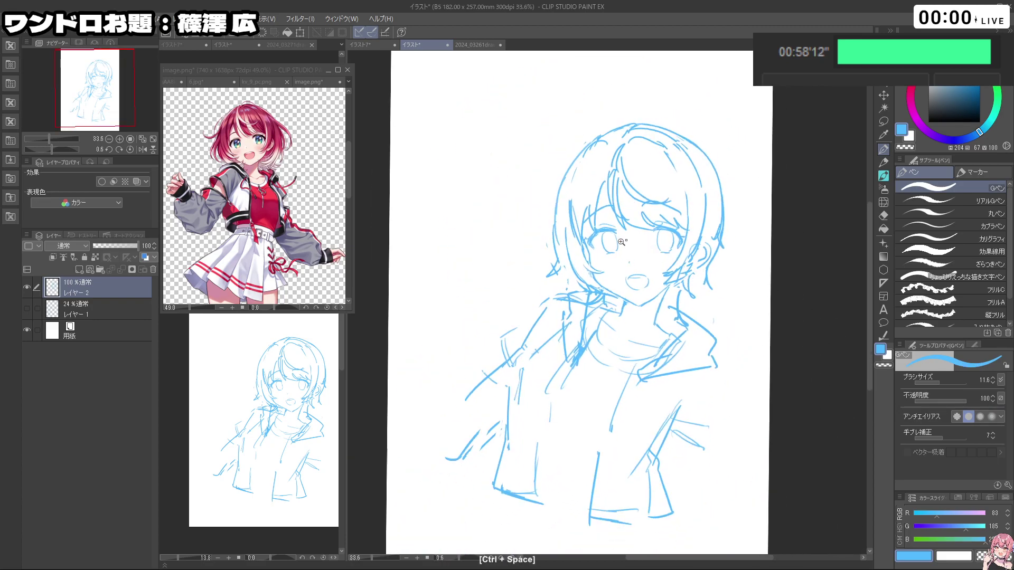
{"action": "left_click_drag", "start_coordinate": [626, 244], "coordinate": [671, 249]}
{"action": "key", "text": "ctrl+z"}
{"action": "key", "text": "c"}
{"action": "key", "text": "c"}
{"action": "key", "text": "ctrl+z"}
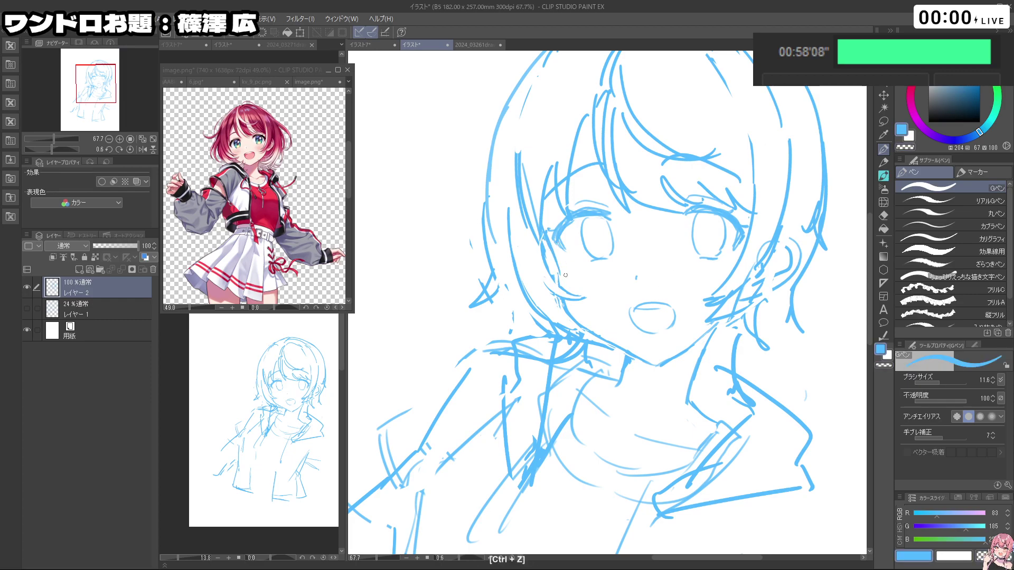
{"action": "key", "text": "c"}
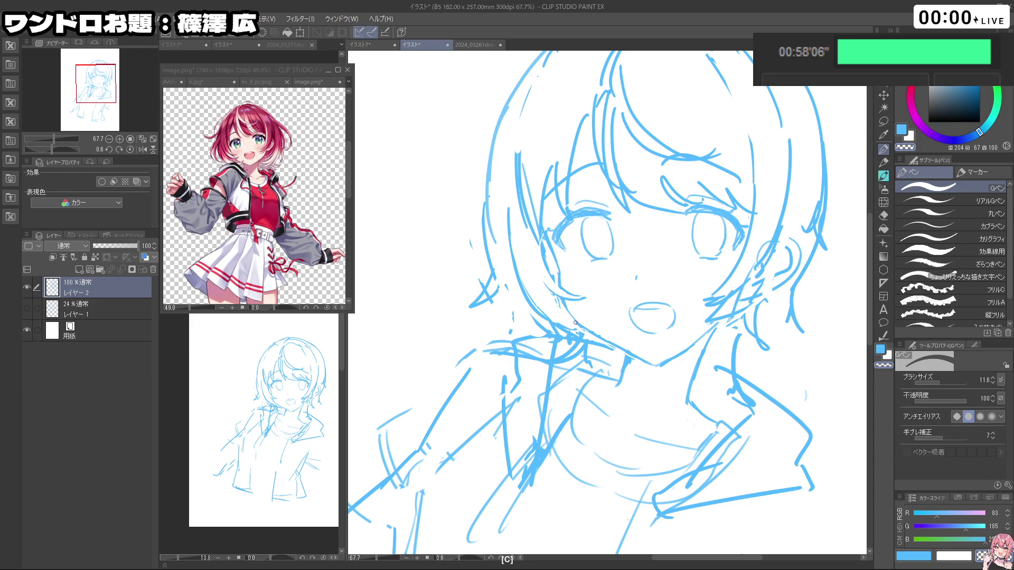
Step: Clean up the lower cheek line and start reworking the fringe above the eye, undoing the last stroke
{"action": "key", "text": "shift+space"}
{"action": "left_click_drag", "start_coordinate": [591, 333], "coordinate": [723, 386]}
{"action": "key", "text": "ctrl+space"}
{"action": "key", "text": "ctrl+space"}
{"action": "key", "text": "shift+space"}
{"action": "key", "text": "c"}
{"action": "key", "text": "c"}
{"action": "key", "text": "c"}
{"action": "key", "text": "ctrl+z"}
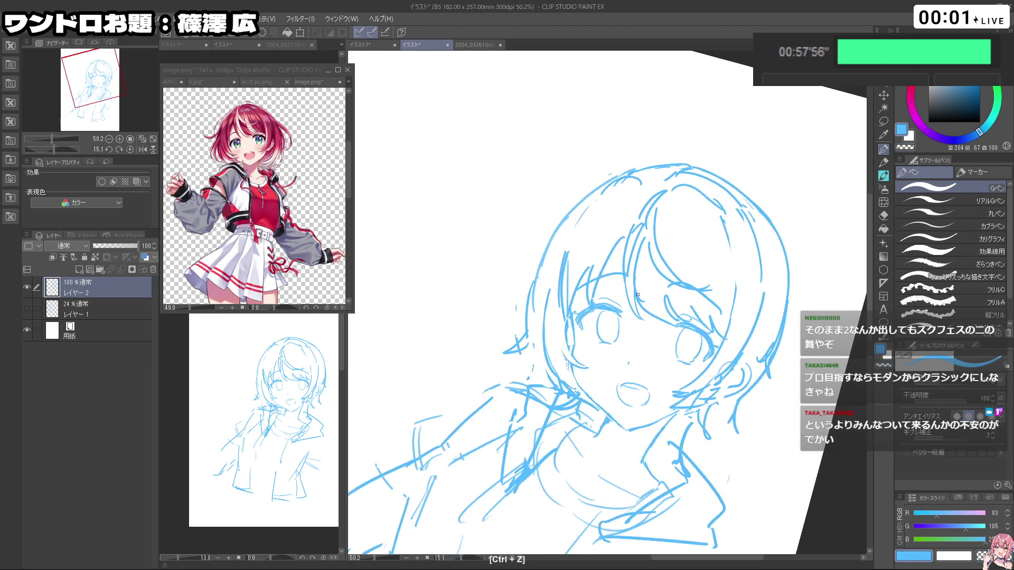
Step: Redraw the fringe strands falling from the parting toward the eye, undoing strokes between attempts
{"action": "key", "text": "shift+space"}
{"action": "key", "text": "ctrl+z"}
{"action": "key", "text": "c"}
{"action": "key", "text": "c"}
{"action": "key", "text": "ctrl+z"}
{"action": "key", "text": "shift+space"}
{"action": "left_click_drag", "start_coordinate": [661, 314], "coordinate": [652, 395]}
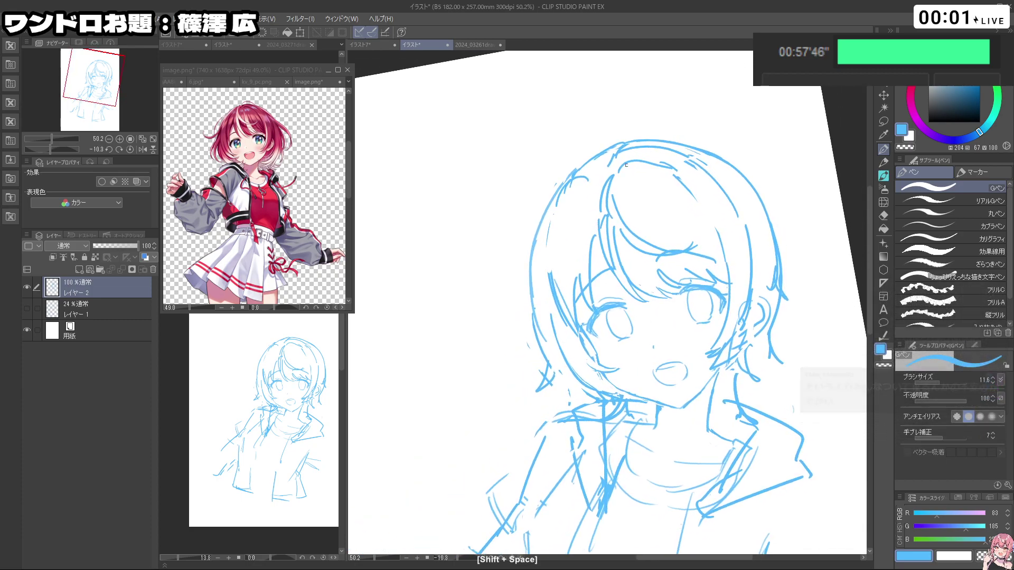
{"action": "key", "text": "shift+space"}
{"action": "key", "text": "ctrl+z"}
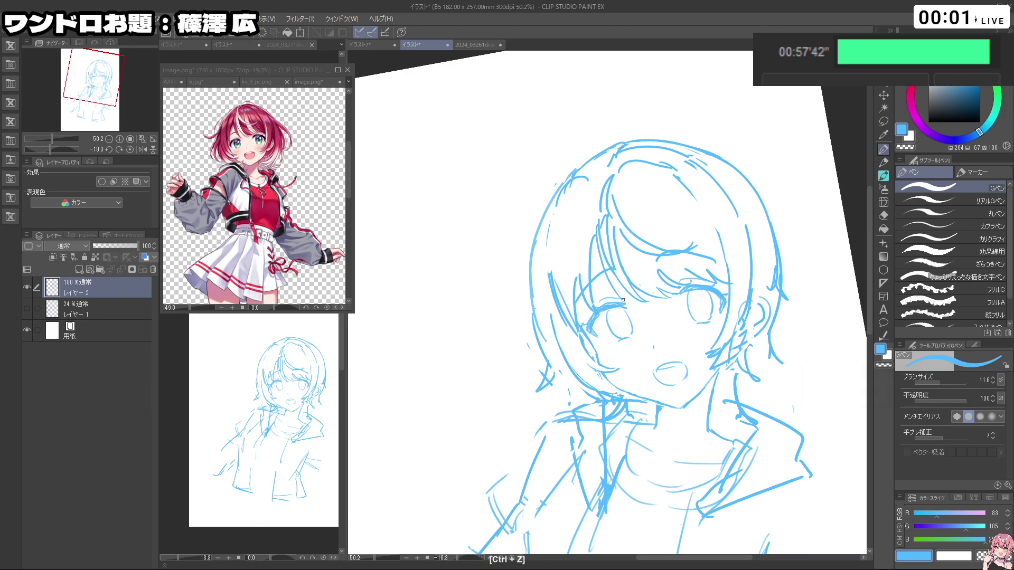
Step: Refine the fringe strand below the parting from a rotated view, erasing excess lines with transparent colour
{"action": "key", "text": "shift+space"}
{"action": "left_click_drag", "start_coordinate": [526, 411], "coordinate": [578, 434]}
{"action": "key", "text": "c"}
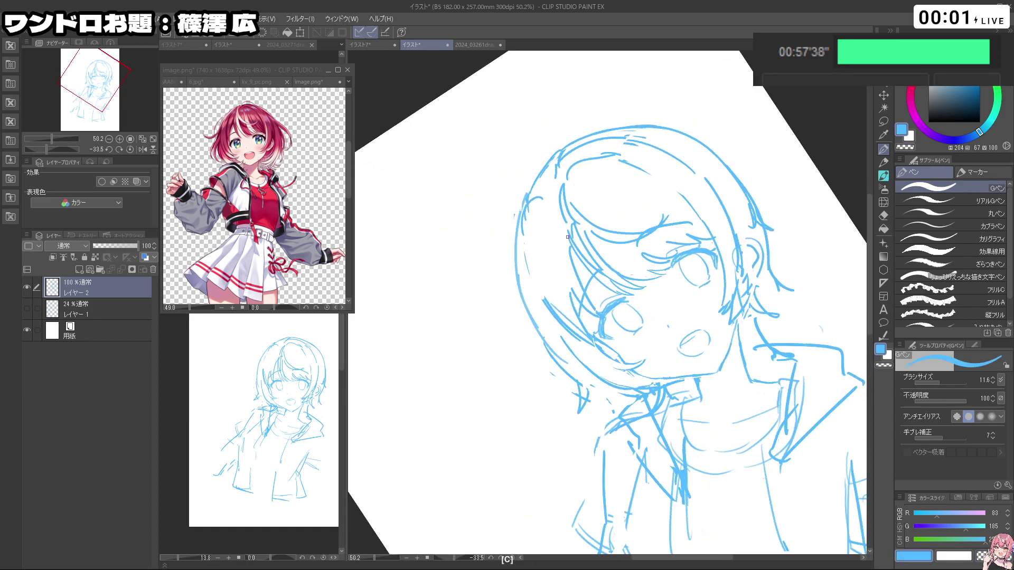
{"action": "key", "text": "c"}
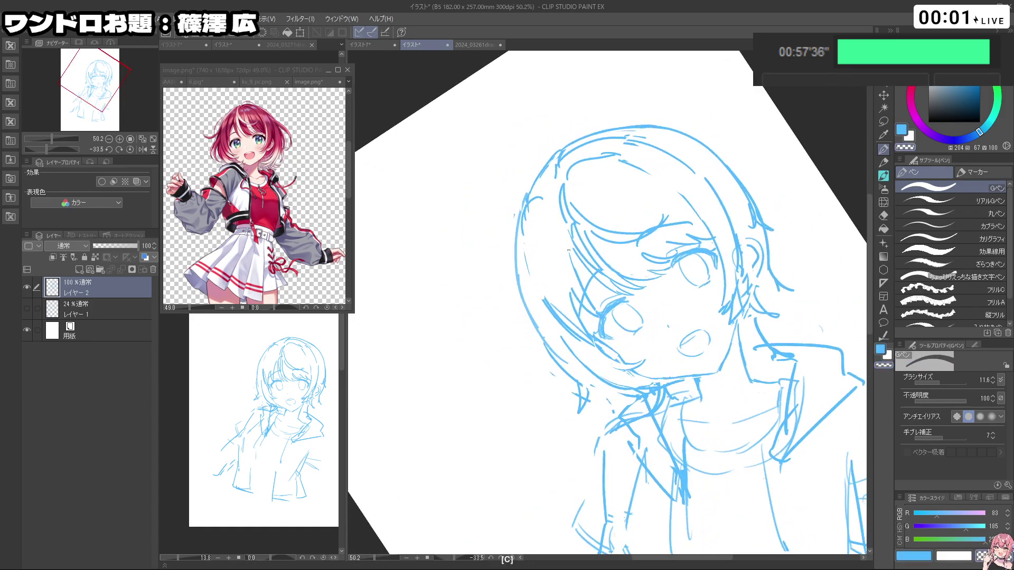
{"action": "key", "text": "ctrl+z"}
{"action": "key", "text": "c"}
{"action": "left_click_drag", "start_coordinate": [595, 315], "coordinate": [681, 229]}
{"action": "left_click_drag", "start_coordinate": [552, 355], "coordinate": [666, 278]}
{"action": "key", "text": "shift+space"}
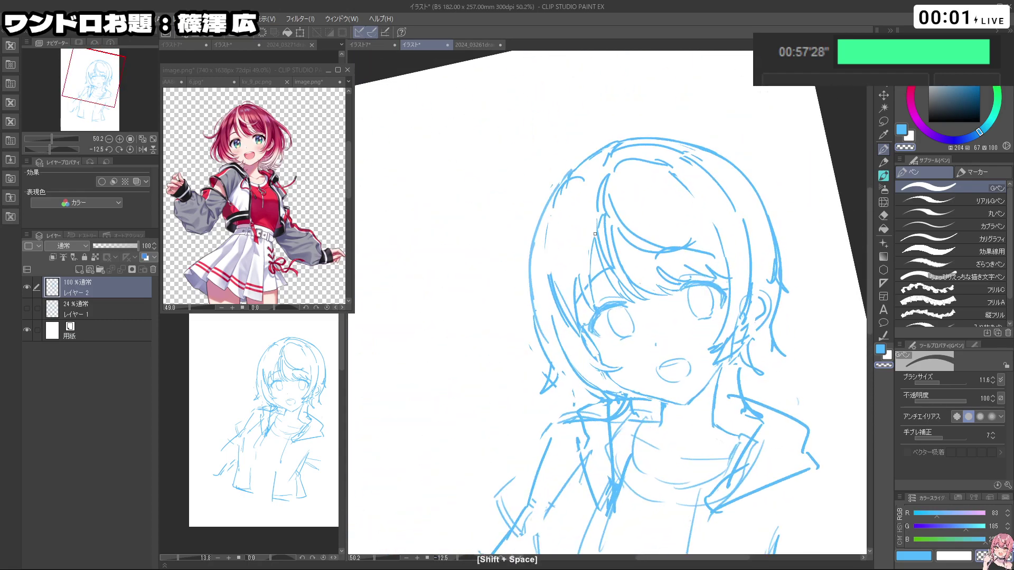
{"action": "key", "text": "ctrl+z"}
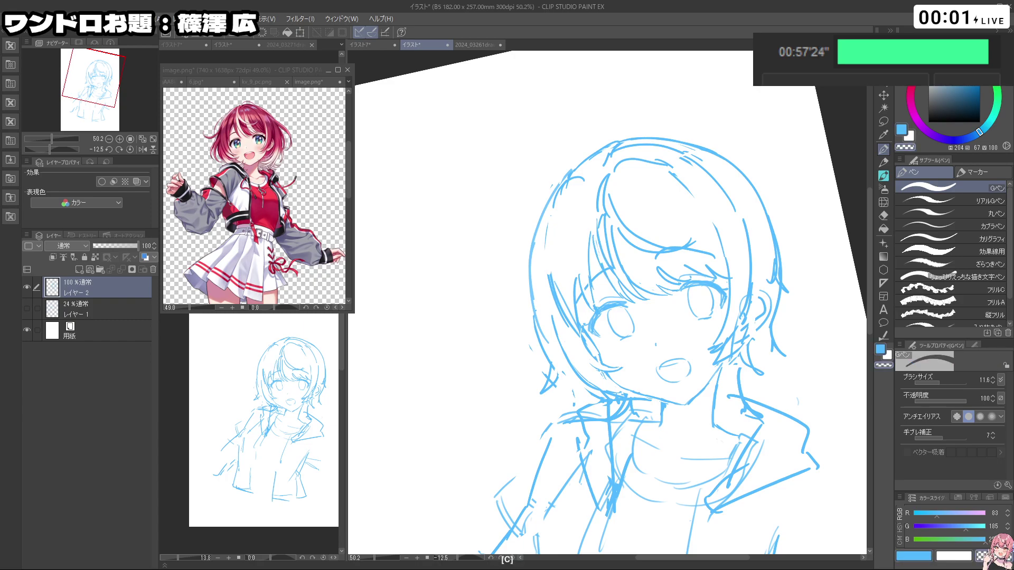
{"action": "mouse_move", "coordinate": [597, 253]}
{"action": "left_mouse_down"}
{"action": "mouse_move", "coordinate": [710, 206]}
{"action": "mouse_move", "coordinate": [598, 356]}
{"action": "left_mouse_up"}
Step: Lasso-select the thin fringe strand beside the parting and shift it slightly with the scale and rotate transform
{"action": "left_click", "coordinate": [883, 121]}
{"action": "mouse_move", "coordinate": [623, 290]}
{"action": "left_mouse_down"}
{"action": "mouse_move", "coordinate": [641, 311]}
{"action": "mouse_move", "coordinate": [608, 268]}
{"action": "left_mouse_up"}
{"action": "key", "text": "ctrl+z"}
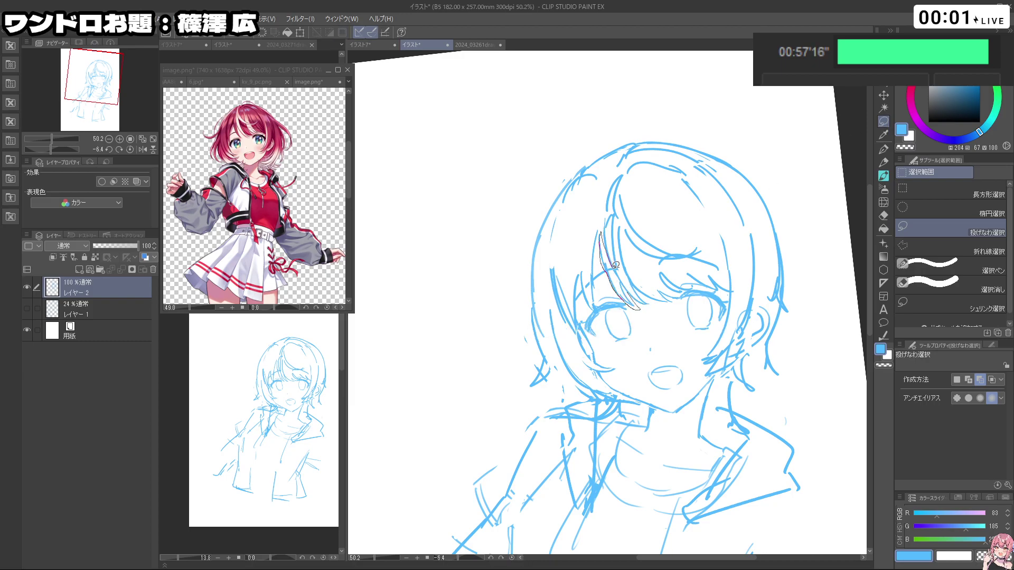
{"action": "key", "text": "ctrl+z"}
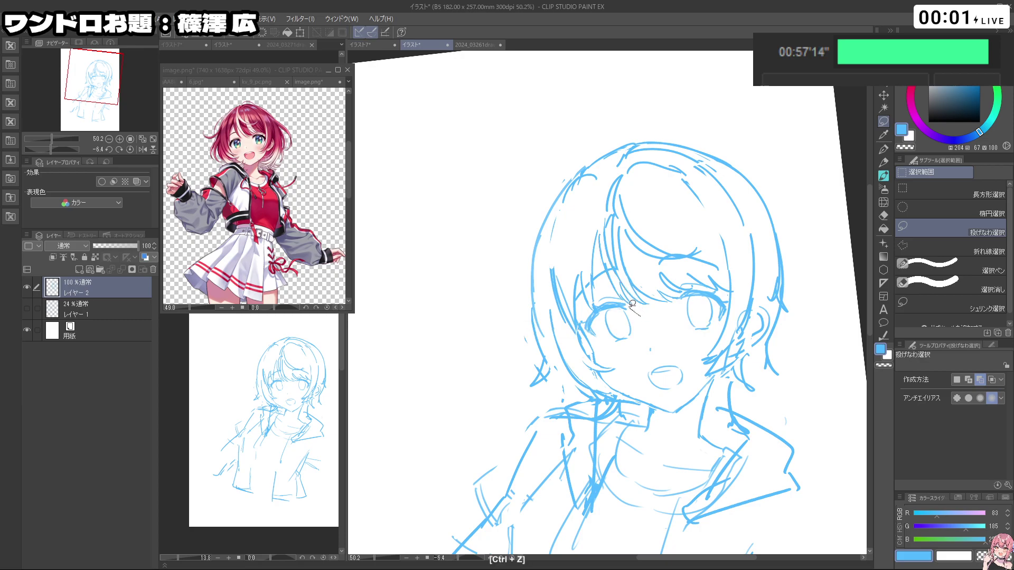
{"action": "mouse_move", "coordinate": [619, 289]}
{"action": "left_mouse_down"}
{"action": "mouse_move", "coordinate": [602, 230]}
{"action": "mouse_move", "coordinate": [640, 316]}
{"action": "left_mouse_up"}
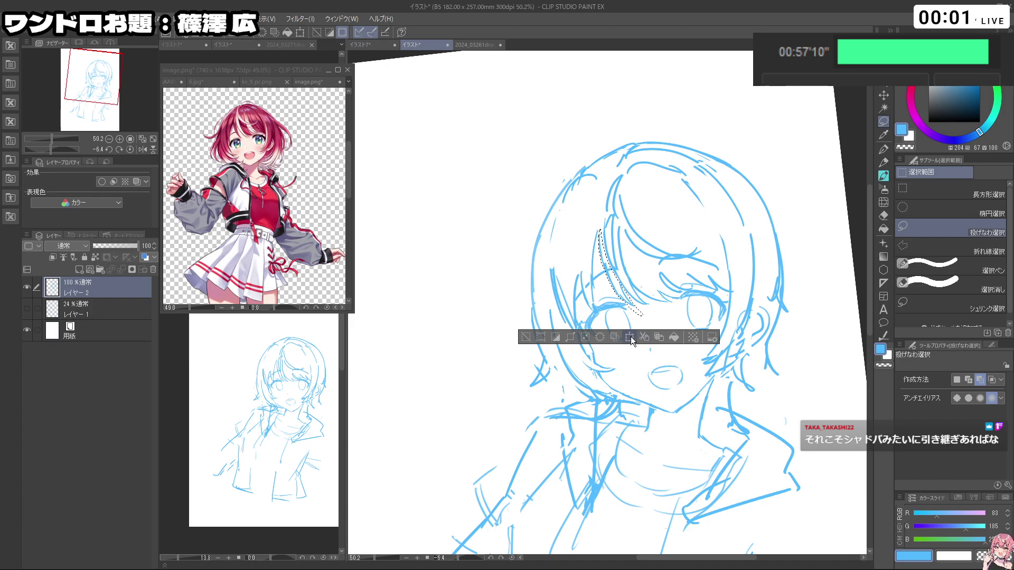
{"action": "key", "text": "ctrl+t"}
{"action": "left_click_drag", "start_coordinate": [624, 279], "coordinate": [626, 281]}
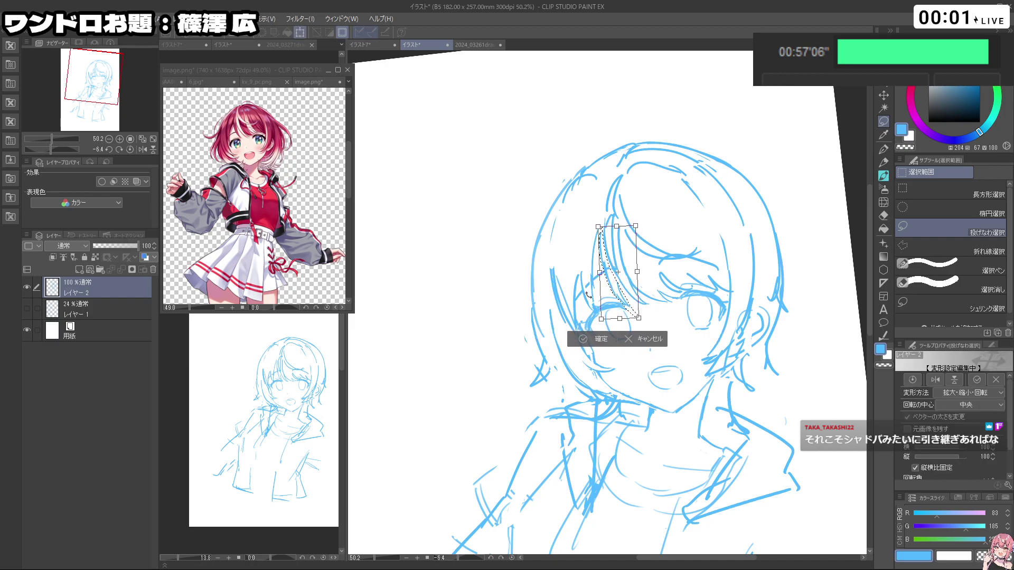
{"action": "left_click", "coordinate": [583, 339]}
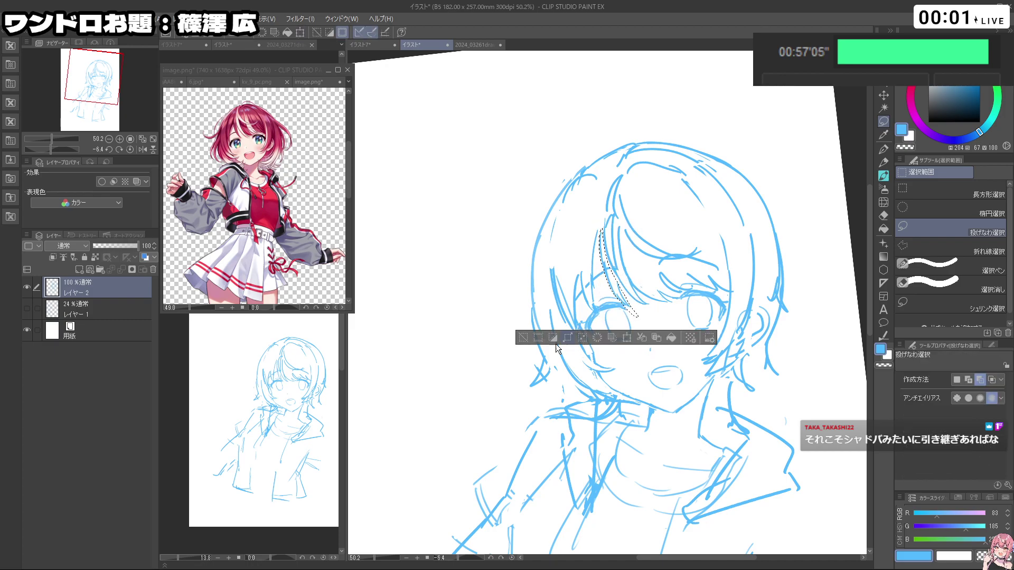
Step: Trim the fringe strand below the parting with transparent colour and retry its line with the pen, undoing failed strokes
{"action": "left_click", "coordinate": [883, 149]}
{"action": "key", "text": "shift+space"}
{"action": "left_click_drag", "start_coordinate": [636, 248], "coordinate": [654, 248]}
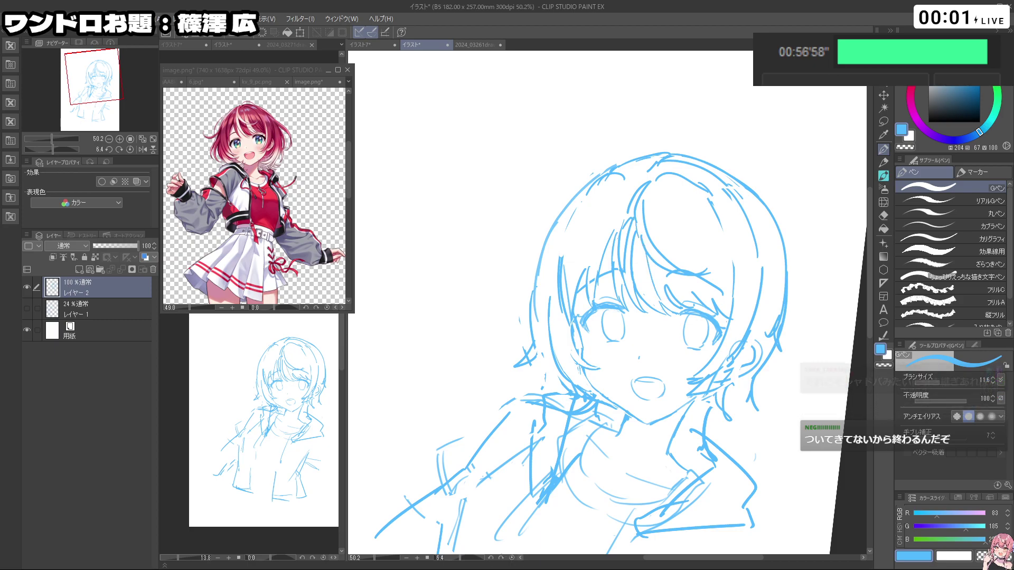
{"action": "key", "text": "c"}
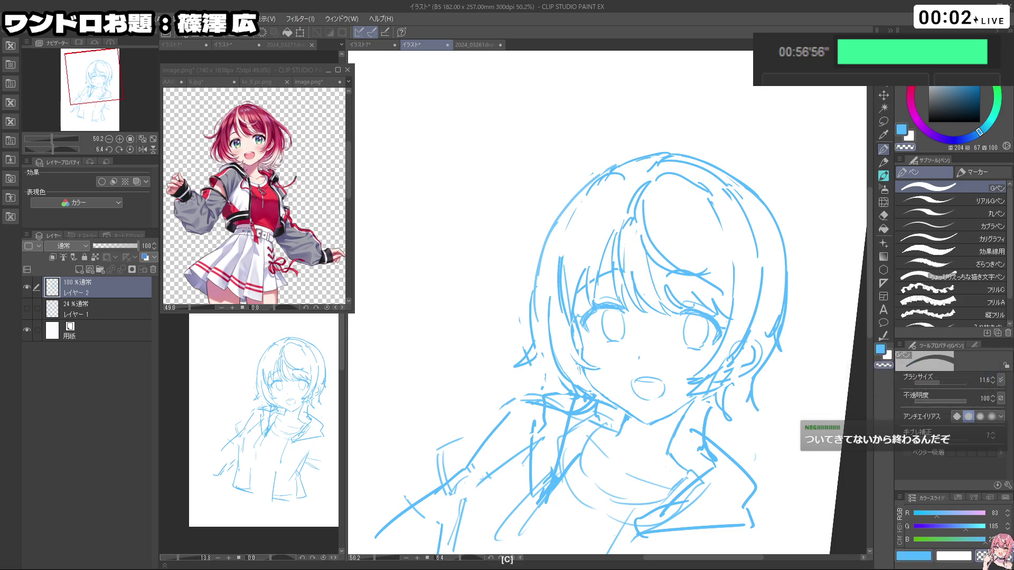
{"action": "left_click_drag", "start_coordinate": [627, 221], "coordinate": [626, 289]}
{"action": "key", "text": "c"}
{"action": "key", "text": "ctrl+z"}
{"action": "key", "text": "ctrl+z"}
{"action": "key", "text": "ctrl+z"}
{"action": "key", "text": "ctrl+z"}
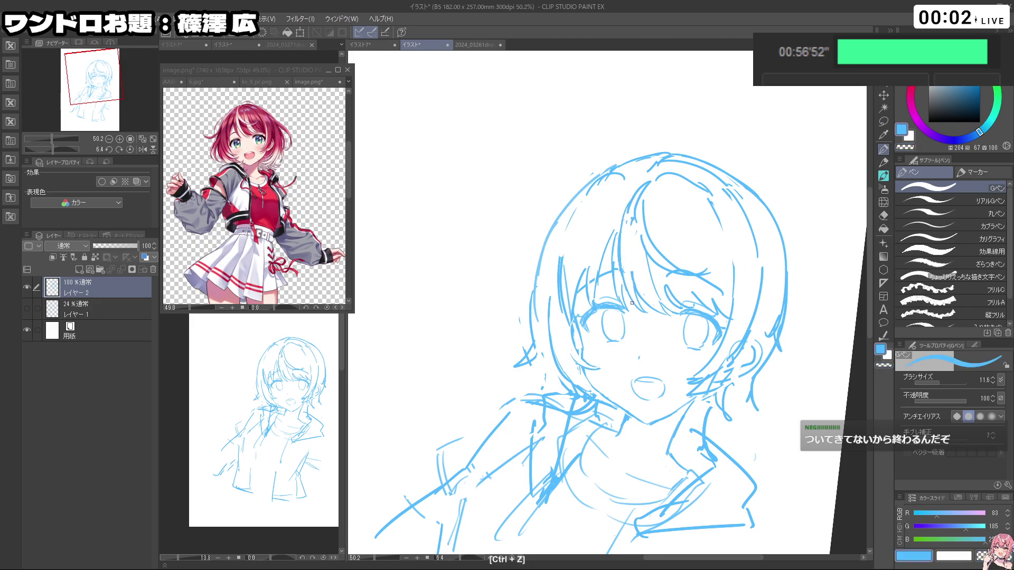
Step: Redraw the fringe line running from the parting down between the eyes, undoing strokes between attempts
{"action": "left_click_drag", "start_coordinate": [637, 231], "coordinate": [639, 300]}
{"action": "key", "text": "ctrl+z"}
{"action": "key", "text": "ctrl+z"}
{"action": "key", "text": "ctrl+z"}
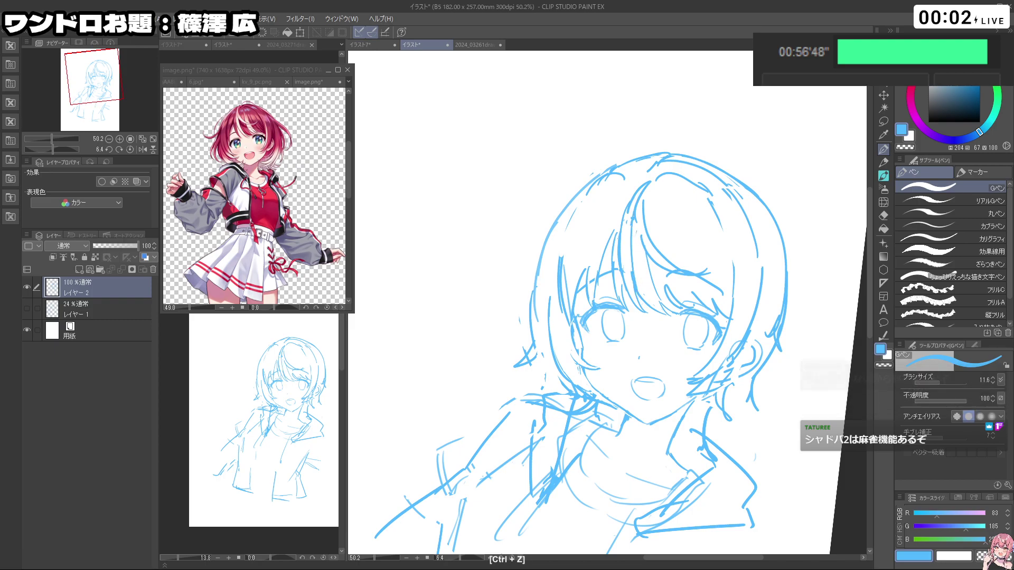
{"action": "key", "text": "shift+space"}
{"action": "left_click_drag", "start_coordinate": [713, 396], "coordinate": [735, 363]}
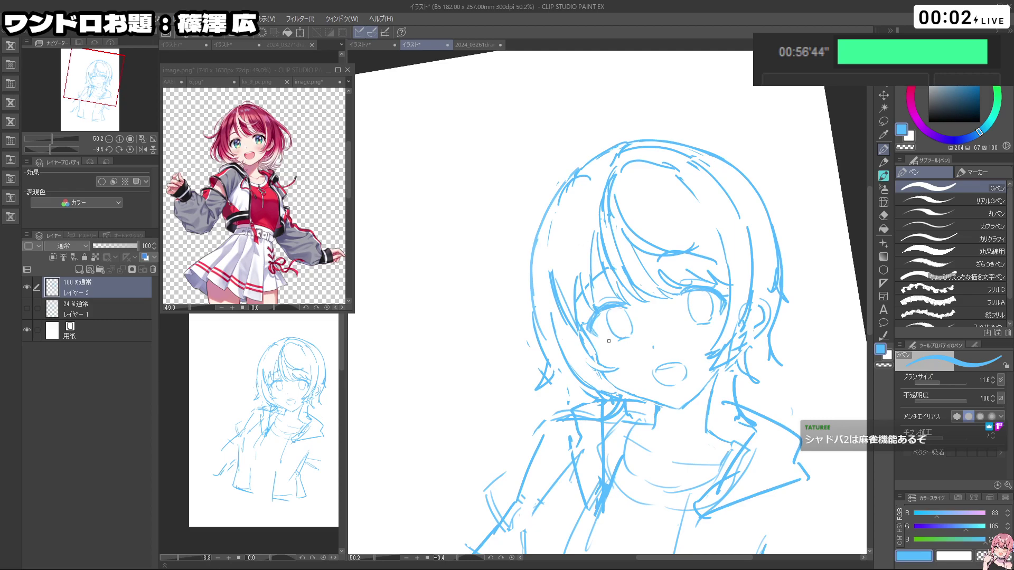
{"action": "key", "text": "ctrl+z"}
{"action": "key", "text": "ctrl+z"}
Step: Sketch a side fringe strand above the eye farther from the ear, correcting it with transparent colour and undoing strokes
{"action": "left_click_drag", "start_coordinate": [595, 231], "coordinate": [582, 247]}
{"action": "key", "text": "c"}
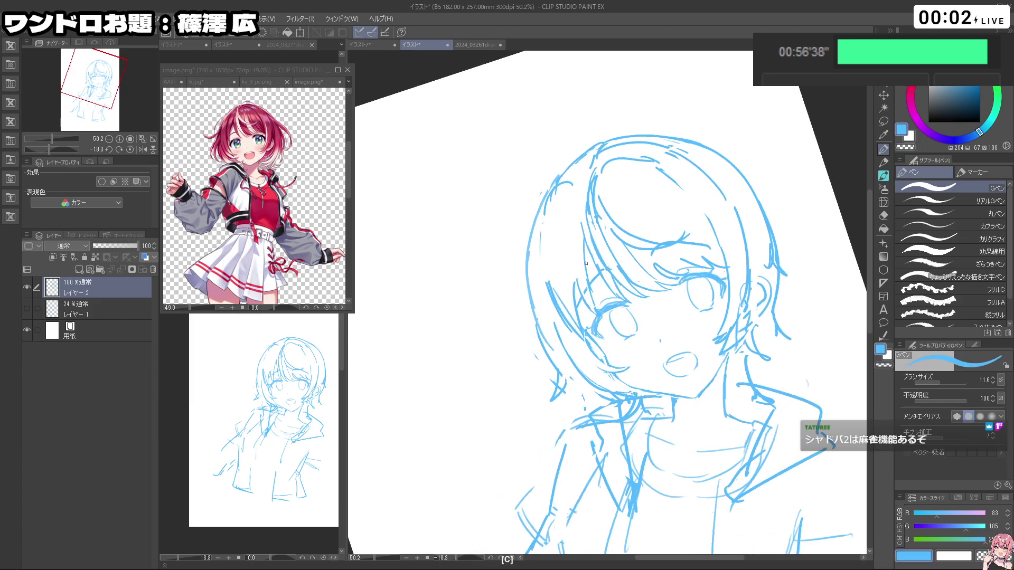
{"action": "key", "text": "c"}
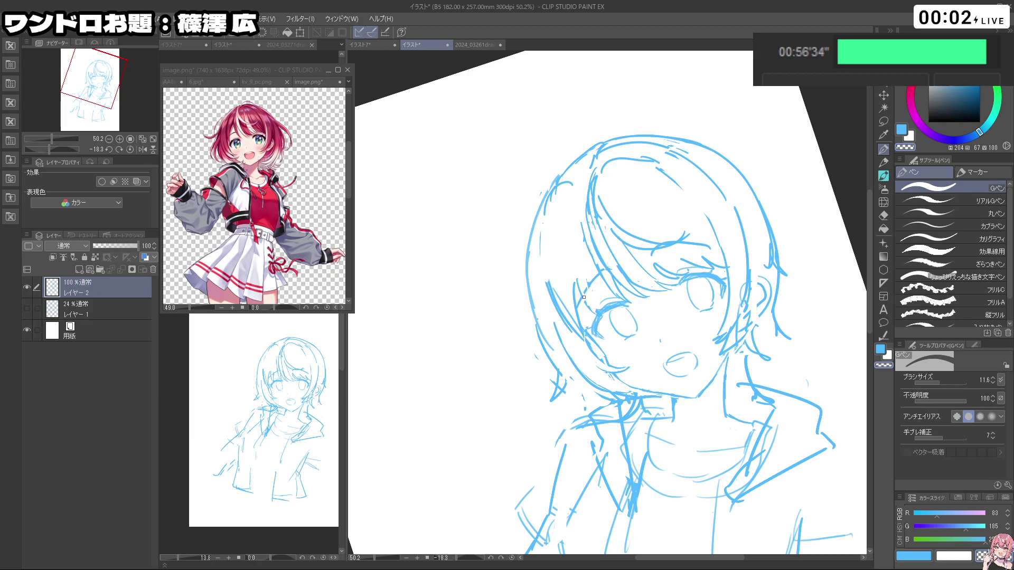
{"action": "key", "text": "c"}
{"action": "key", "text": "ctrl+z"}
{"action": "key", "text": "ctrl+z"}
Step: Rework the long side fringe strand falling from the parting past the outer eye corner, alternating pen and transparent colour
{"action": "left_click_drag", "start_coordinate": [581, 230], "coordinate": [595, 321]}
{"action": "left_click_drag", "start_coordinate": [515, 401], "coordinate": [483, 406]}
{"action": "key", "text": "c"}
{"action": "key", "text": "c"}
{"action": "mouse_move", "coordinate": [590, 209]}
{"action": "left_mouse_down"}
{"action": "mouse_move", "coordinate": [614, 293]}
{"action": "mouse_move", "coordinate": [603, 275]}
{"action": "left_mouse_up"}
{"action": "key", "text": "ctrl+z"}
{"action": "key", "text": "ctrl+z"}
{"action": "key", "text": "c"}
{"action": "key", "text": "c"}
{"action": "key", "text": "ctrl+z"}
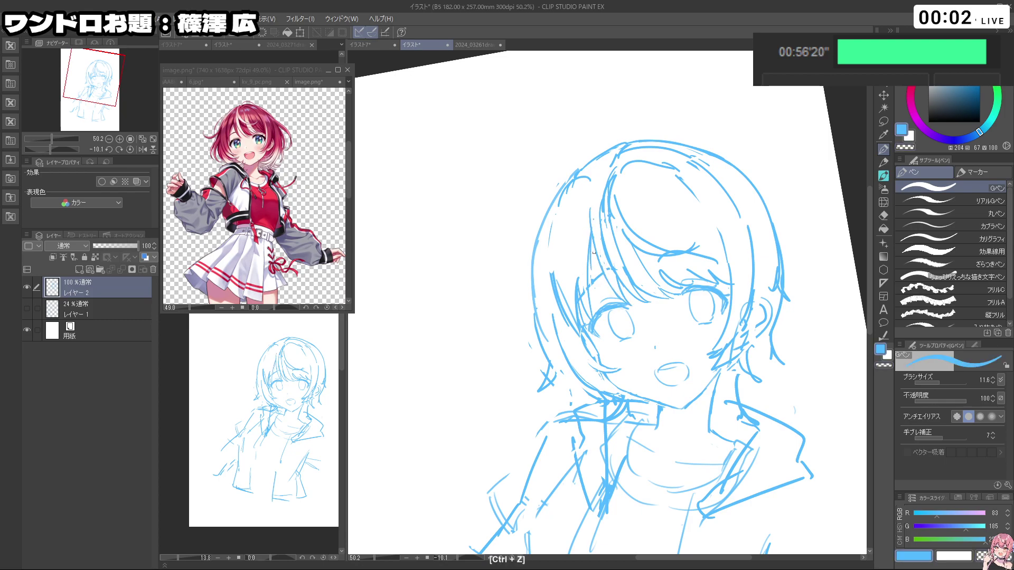
Step: Try further strokes on the side fringe from an upside-down and a tilted view, undoing unwanted ones
{"action": "key", "text": "shift+space"}
{"action": "left_click_drag", "start_coordinate": [594, 254], "coordinate": [664, 310]}
{"action": "key", "text": "ctrl+z"}
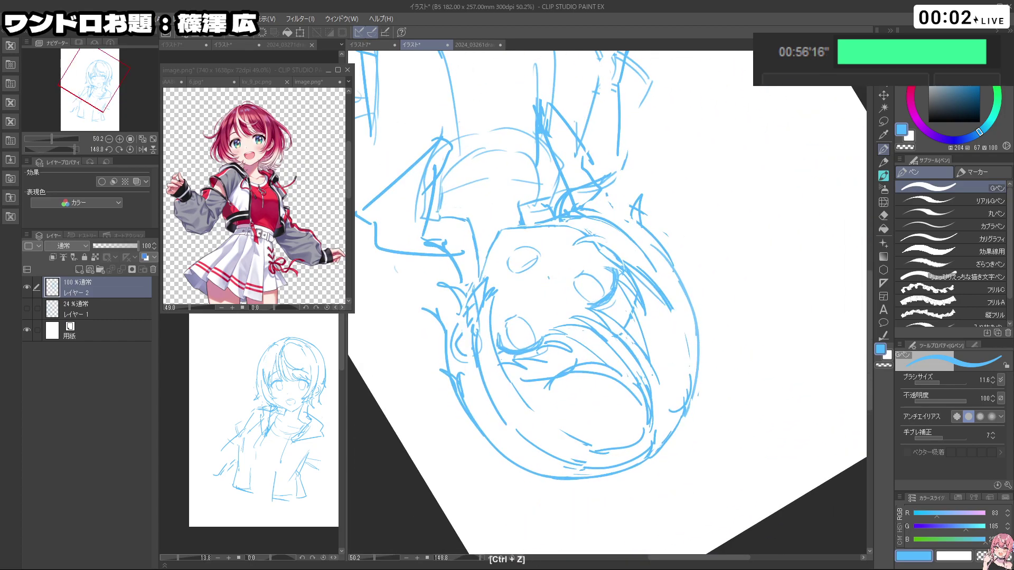
{"action": "key", "text": "shift+space"}
{"action": "mouse_move", "coordinate": [665, 311]}
{"action": "left_mouse_down"}
{"action": "mouse_move", "coordinate": [695, 285]}
{"action": "mouse_move", "coordinate": [669, 244]}
{"action": "left_mouse_up"}
{"action": "key", "text": "ctrl+z"}
{"action": "mouse_move", "coordinate": [547, 200]}
{"action": "left_mouse_down"}
{"action": "mouse_move", "coordinate": [540, 291]}
{"action": "mouse_move", "coordinate": [538, 273]}
{"action": "left_mouse_up"}
{"action": "key", "text": "ctrl+z"}
{"action": "key", "text": "ctrl+z"}
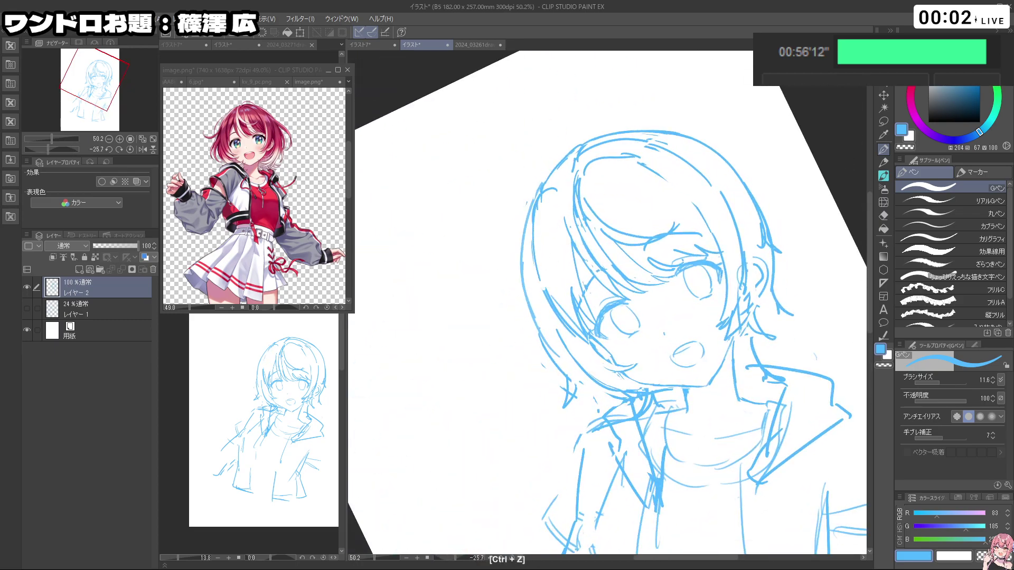
Step: Check the head's balance against the neck, collar and shoulders, undoing the last stroke
{"action": "key", "text": "shift+space"}
{"action": "left_click_drag", "start_coordinate": [753, 404], "coordinate": [602, 310]}
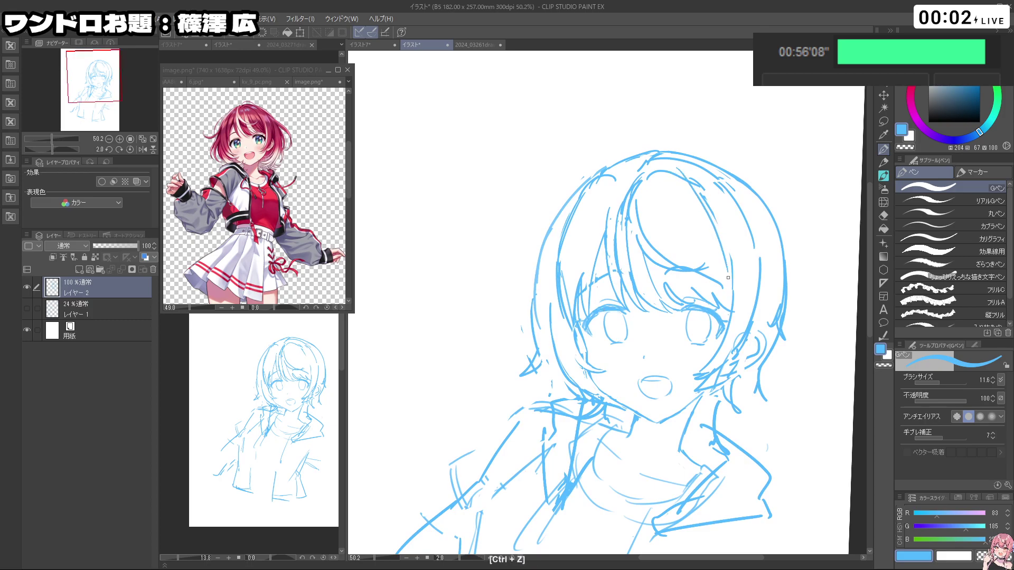
{"action": "key", "text": "ctrl+space"}
{"action": "left_click_drag", "start_coordinate": [740, 297], "coordinate": [726, 317]}
{"action": "key", "text": "shift+space"}
{"action": "mouse_move", "coordinate": [741, 421]}
{"action": "left_mouse_down"}
{"action": "mouse_move", "coordinate": [775, 366]}
{"action": "mouse_move", "coordinate": [744, 418]}
{"action": "mouse_move", "coordinate": [675, 226]}
{"action": "mouse_move", "coordinate": [695, 230]}
{"action": "left_mouse_up"}
{"action": "key", "text": "shift+space"}
{"action": "key", "text": "c"}
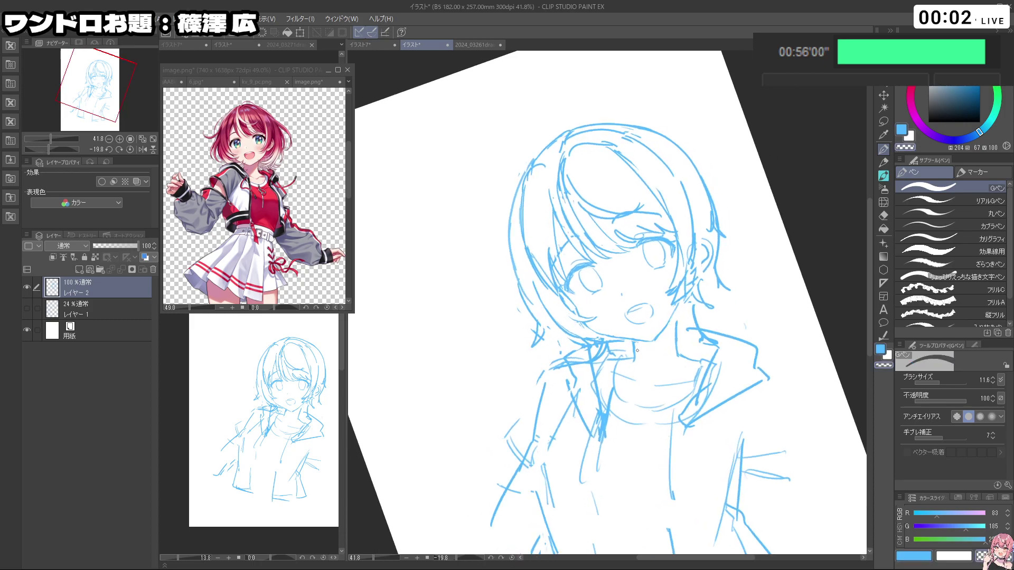
{"action": "key", "text": "ctrl+z"}
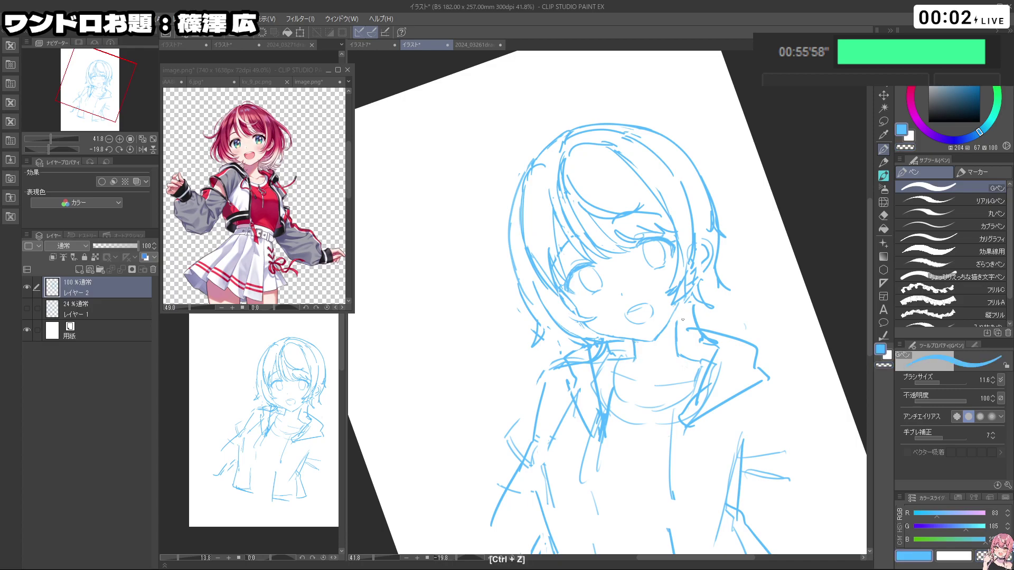
Step: Lasso-select the whole head down to the chin, shift it slightly toward the collar with the transform and clear the selection
{"action": "key", "text": "shift+space"}
{"action": "left_click_drag", "start_coordinate": [758, 222], "coordinate": [772, 254]}
{"action": "key", "text": "m"}
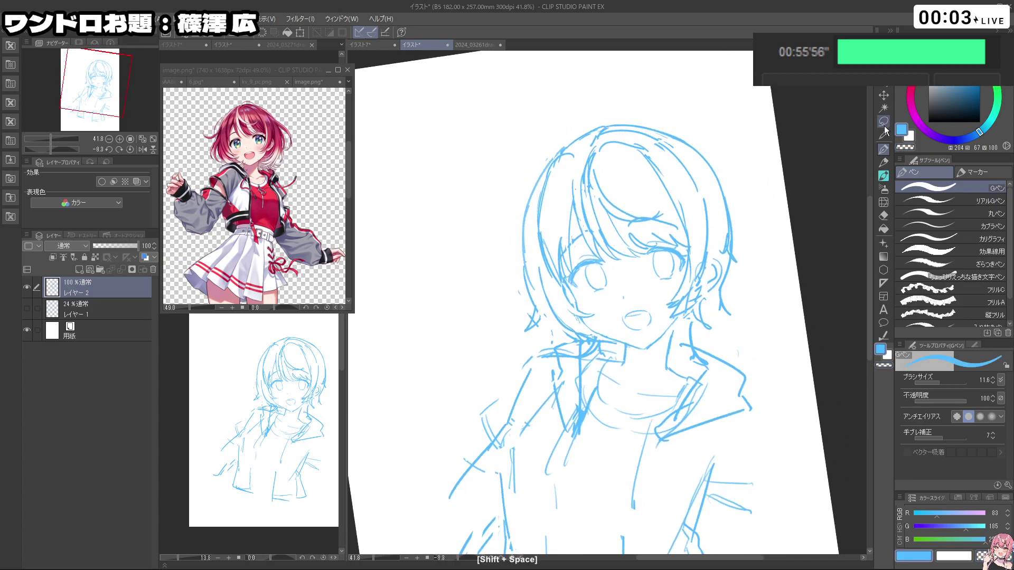
{"action": "left_click_drag", "start_coordinate": [730, 333], "coordinate": [697, 324]}
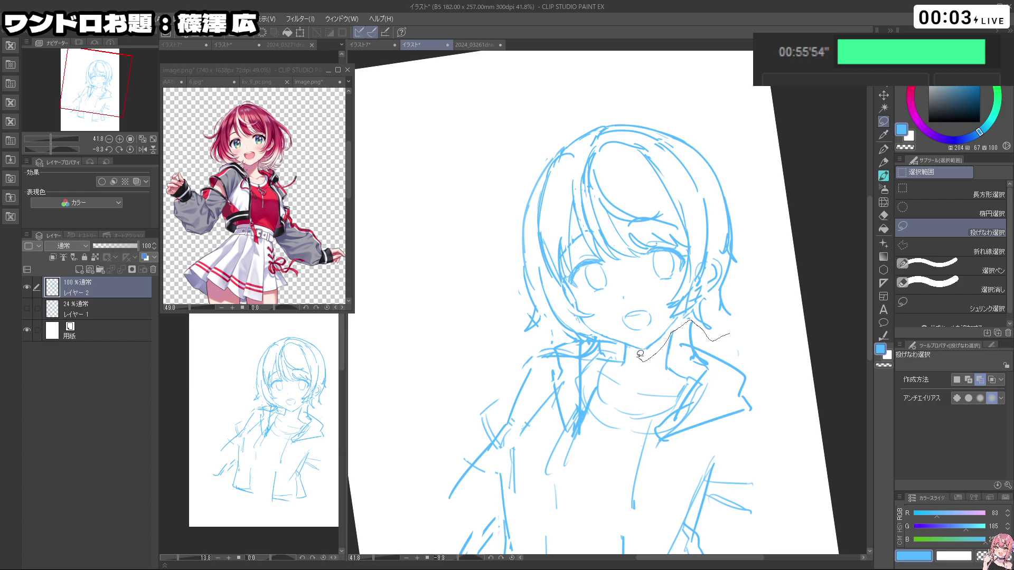
{"action": "mouse_move", "coordinate": [508, 336]}
{"action": "left_mouse_down"}
{"action": "mouse_move", "coordinate": [708, 94]}
{"action": "mouse_move", "coordinate": [756, 335]}
{"action": "left_mouse_up"}
{"action": "key", "text": "ctrl+t"}
{"action": "left_click_drag", "start_coordinate": [681, 326], "coordinate": [683, 330]}
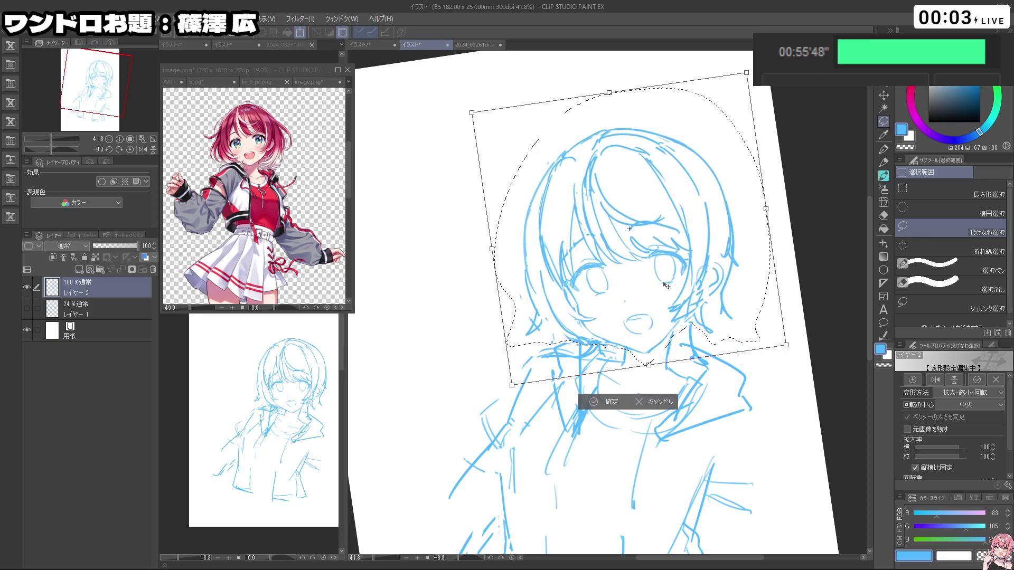
{"action": "left_click", "coordinate": [611, 401]}
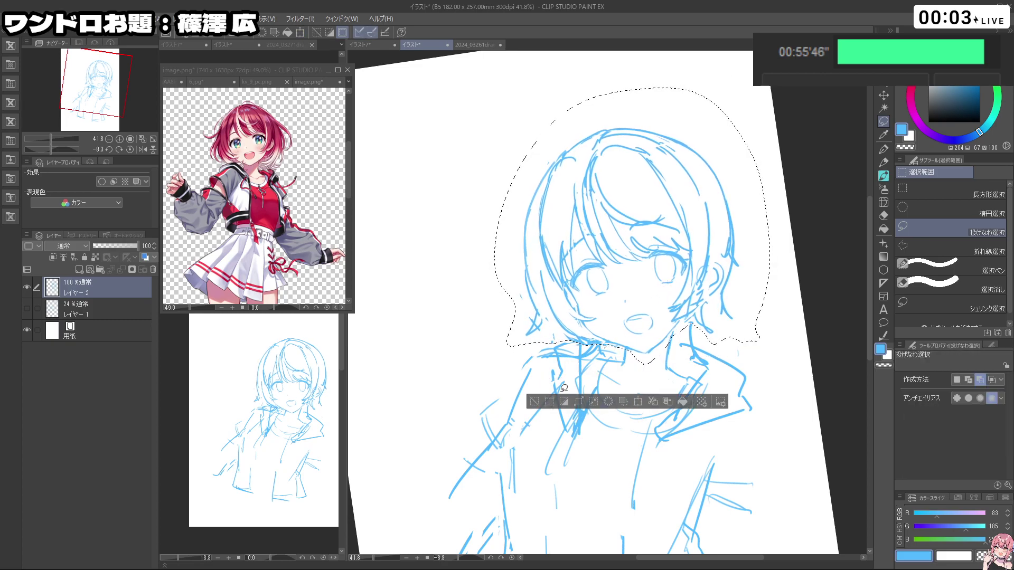
{"action": "left_click", "coordinate": [535, 399]}
{"action": "left_click_drag", "start_coordinate": [747, 369], "coordinate": [740, 382]}
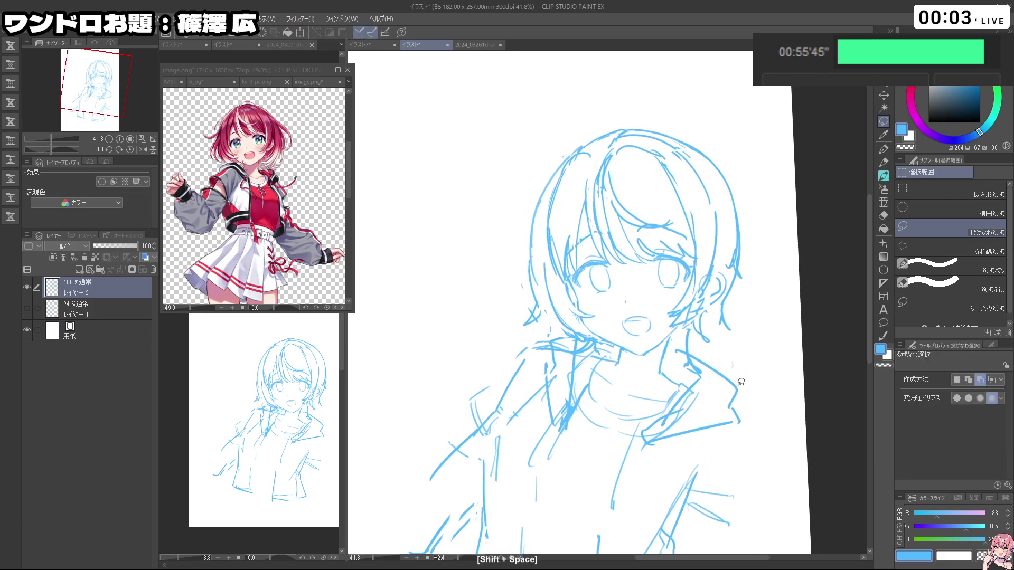
Step: Redraw the outer hair contour on the upper ear side of the head with the G-pen, undoing earlier attempts
{"action": "left_click", "coordinate": [884, 149]}
{"action": "key", "text": "ctrl+z"}
{"action": "mouse_move", "coordinate": [691, 153]}
{"action": "left_mouse_down"}
{"action": "mouse_move", "coordinate": [732, 202]}
{"action": "mouse_move", "coordinate": [735, 224]}
{"action": "left_mouse_up"}
{"action": "key", "text": "ctrl+z"}
{"action": "key", "text": "ctrl+z"}
{"action": "left_click_drag", "start_coordinate": [713, 166], "coordinate": [734, 210]}
Step: Redraw the outer hair outline from the ear side up to the crown, working from an upside-down view
{"action": "mouse_move", "coordinate": [582, 369]}
{"action": "left_mouse_down"}
{"action": "mouse_move", "coordinate": [677, 292]}
{"action": "mouse_move", "coordinate": [639, 239]}
{"action": "left_mouse_up"}
{"action": "key", "text": "c"}
{"action": "key", "text": "ctrl+z"}
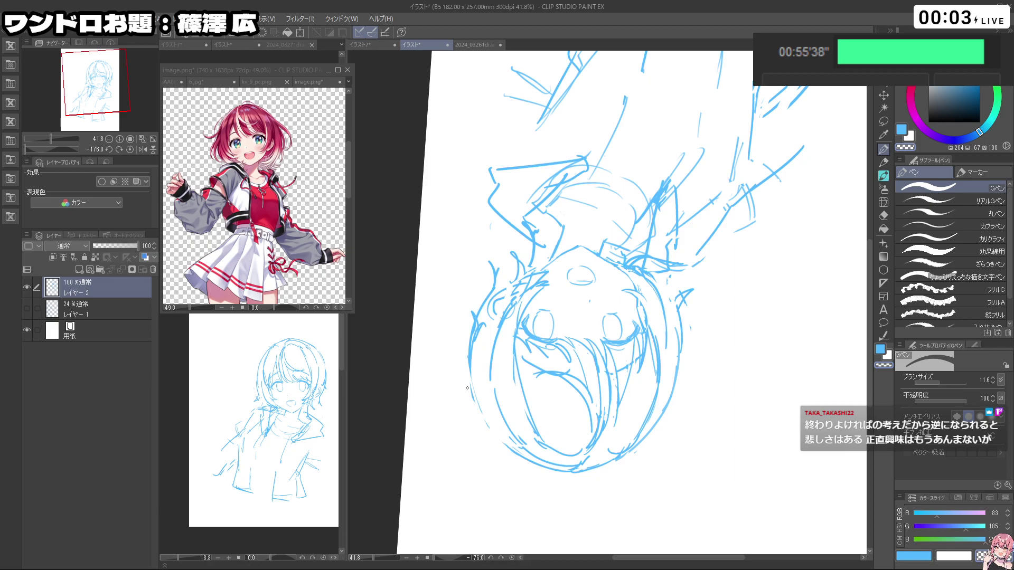
{"action": "key", "text": "ctrl+z"}
{"action": "left_click_drag", "start_coordinate": [483, 410], "coordinate": [529, 457]}
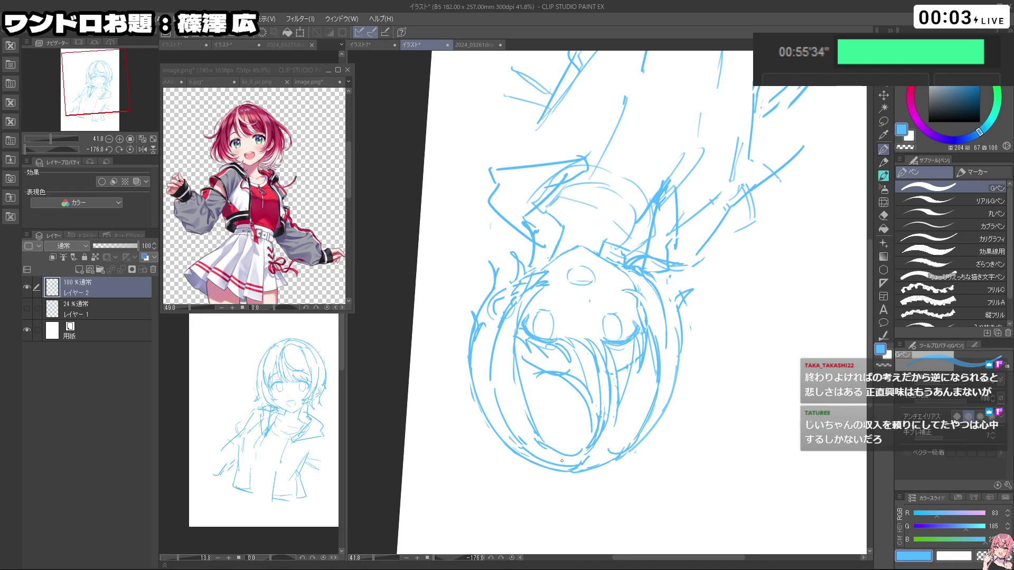
{"action": "left_click_drag", "start_coordinate": [562, 461], "coordinate": [781, 328]}
Step: Redraw the hair strand hanging behind the ear toward the collar, undoing strokes between attempts
{"action": "mouse_move", "coordinate": [808, 500]}
{"action": "left_mouse_down"}
{"action": "mouse_move", "coordinate": [760, 444]}
{"action": "mouse_move", "coordinate": [726, 345]}
{"action": "left_mouse_up"}
{"action": "mouse_move", "coordinate": [738, 266]}
{"action": "left_mouse_down"}
{"action": "mouse_move", "coordinate": [735, 317]}
{"action": "mouse_move", "coordinate": [716, 351]}
{"action": "left_mouse_up"}
{"action": "key", "text": "ctrl+z"}
{"action": "key", "text": "ctrl+z"}
{"action": "mouse_move", "coordinate": [739, 267]}
{"action": "left_mouse_down"}
{"action": "mouse_move", "coordinate": [730, 337]}
{"action": "mouse_move", "coordinate": [695, 299]}
{"action": "left_mouse_up"}
{"action": "key", "text": "ctrl+z"}
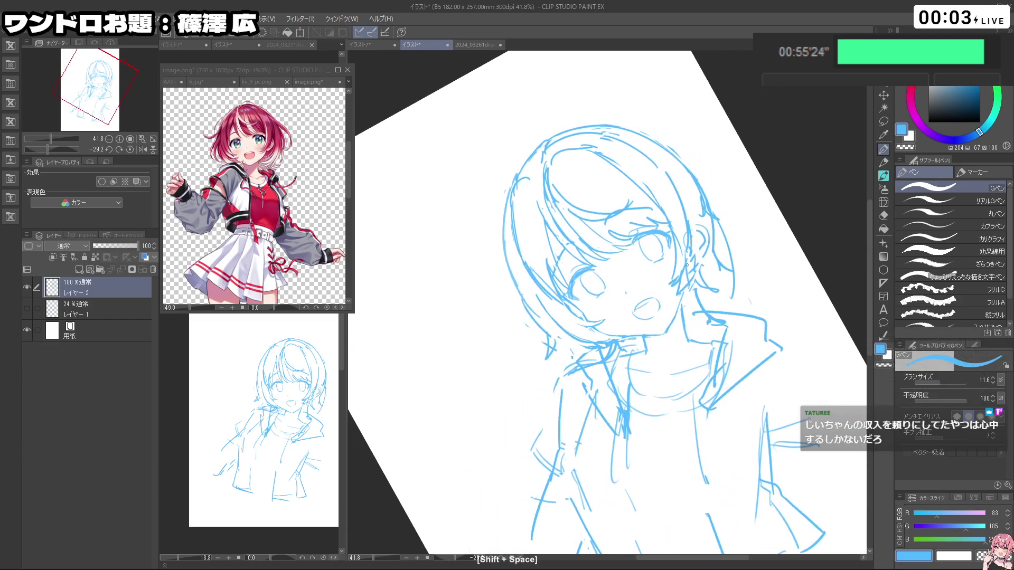
Step: Thin out the side lock between the eye and the ear with transparent colour and retry its strokes
{"action": "key", "text": "c"}
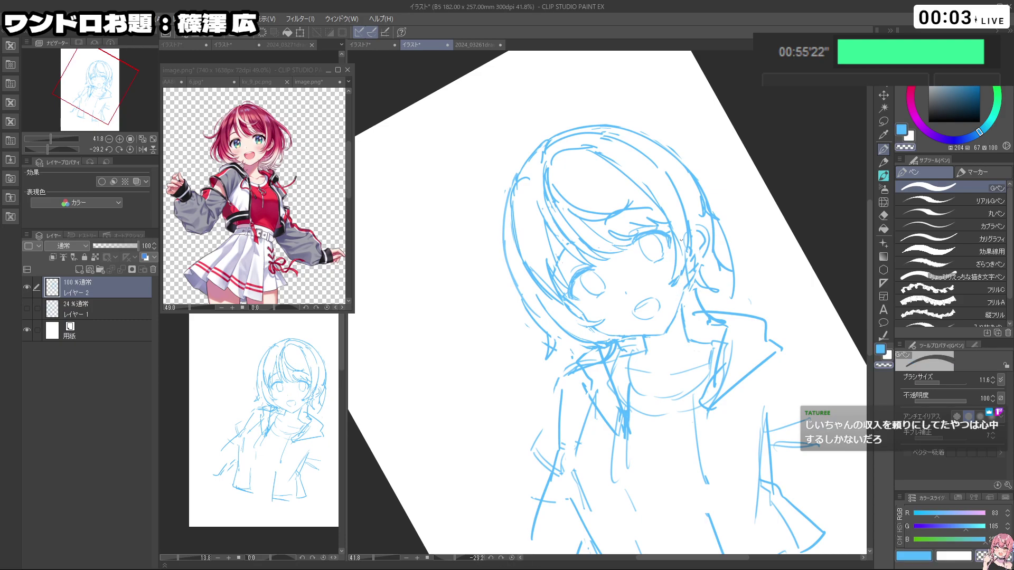
{"action": "left_click_drag", "start_coordinate": [677, 237], "coordinate": [664, 277]}
{"action": "key", "text": "c"}
{"action": "key", "text": "ctrl+z"}
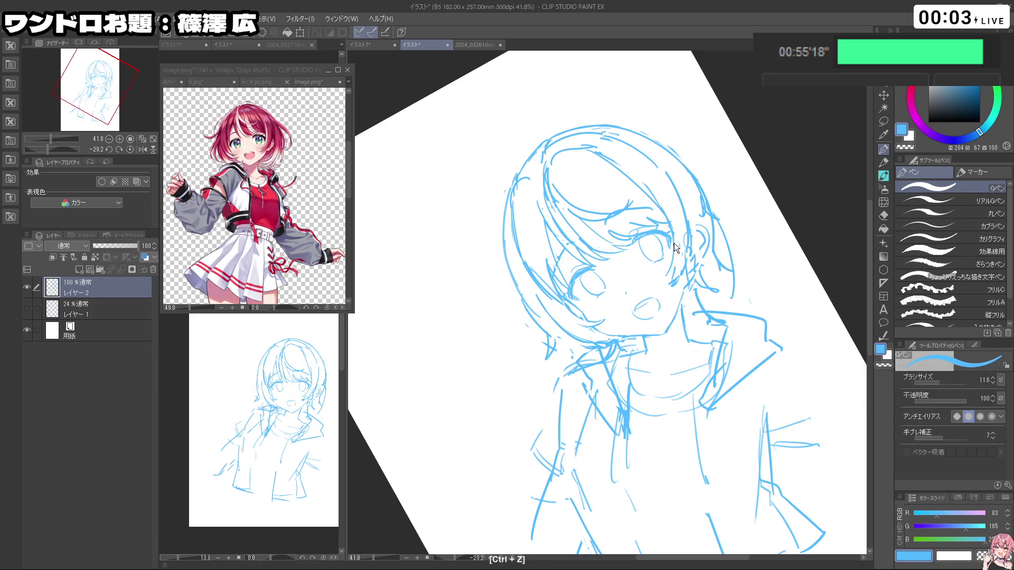
{"action": "key", "text": "ctrl+z"}
Step: Rework the hair tips over the cheek on the side away from the ear, undoing strokes and switching to transparent colour
{"action": "key", "text": "shift+space"}
{"action": "left_click_drag", "start_coordinate": [670, 269], "coordinate": [677, 317]}
{"action": "key", "text": "ctrl+z"}
{"action": "left_click_drag", "start_coordinate": [582, 299], "coordinate": [593, 310]}
{"action": "key", "text": "ctrl+z"}
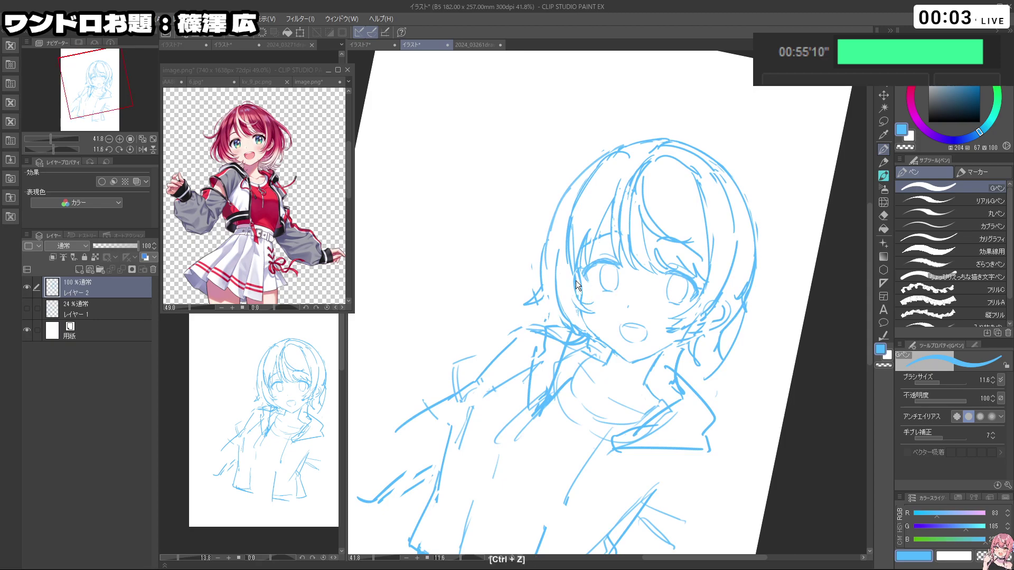
{"action": "key", "text": "c"}
{"action": "left_click_drag", "start_coordinate": [674, 336], "coordinate": [682, 308]}
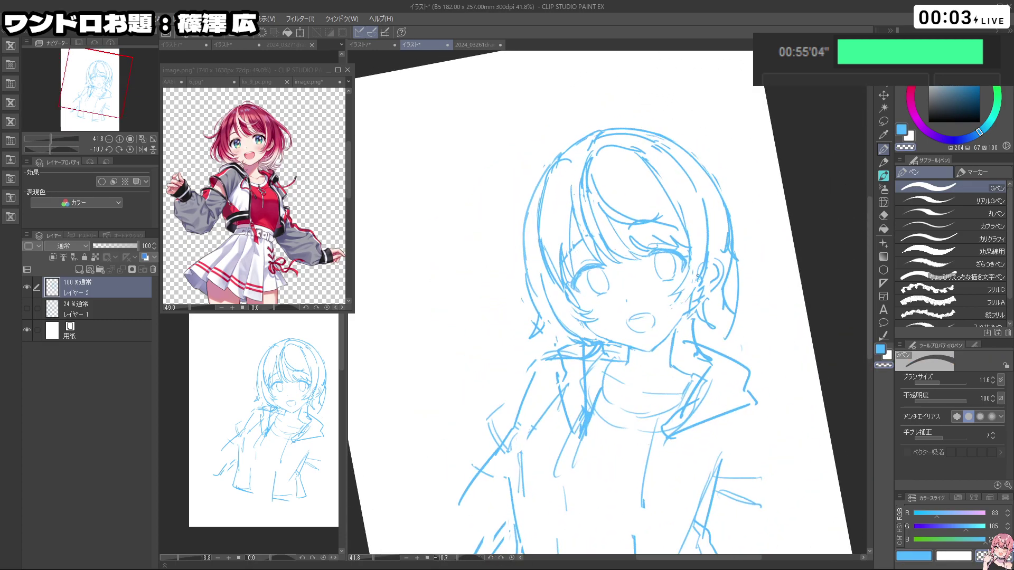
Step: Redraw the tips of the side lock in front of the ear from a sideways view, undoing earlier strokes
{"action": "key", "text": "shift+space"}
{"action": "left_click_drag", "start_coordinate": [734, 186], "coordinate": [669, 461]}
{"action": "key", "text": "c"}
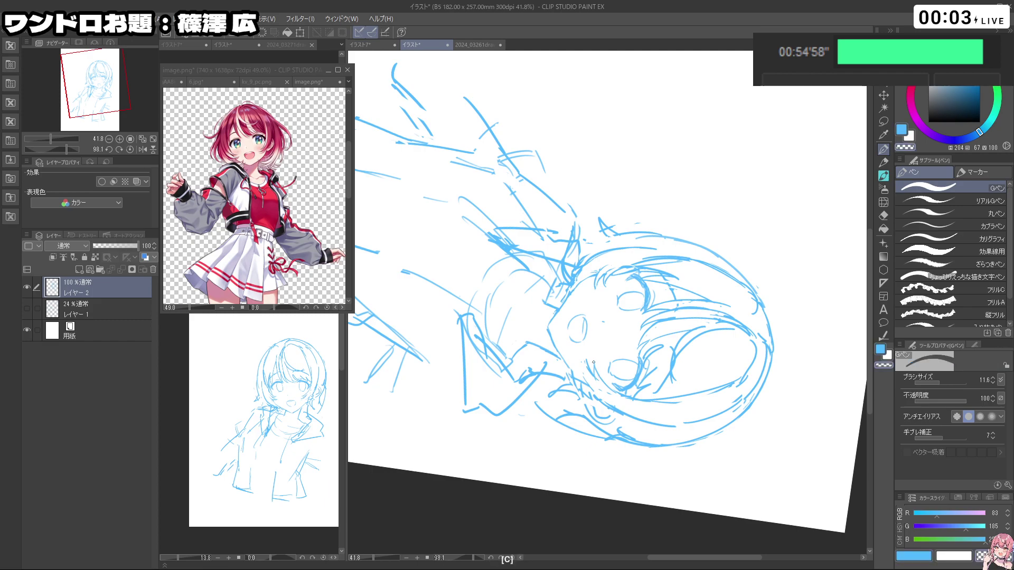
{"action": "key", "text": "ctrl+z"}
{"action": "key", "text": "ctrl+z"}
{"action": "left_click_drag", "start_coordinate": [584, 359], "coordinate": [596, 393]}
{"action": "mouse_move", "coordinate": [659, 464]}
{"action": "left_mouse_down"}
{"action": "mouse_move", "coordinate": [747, 399]}
{"action": "mouse_move", "coordinate": [746, 207]}
{"action": "left_mouse_up"}
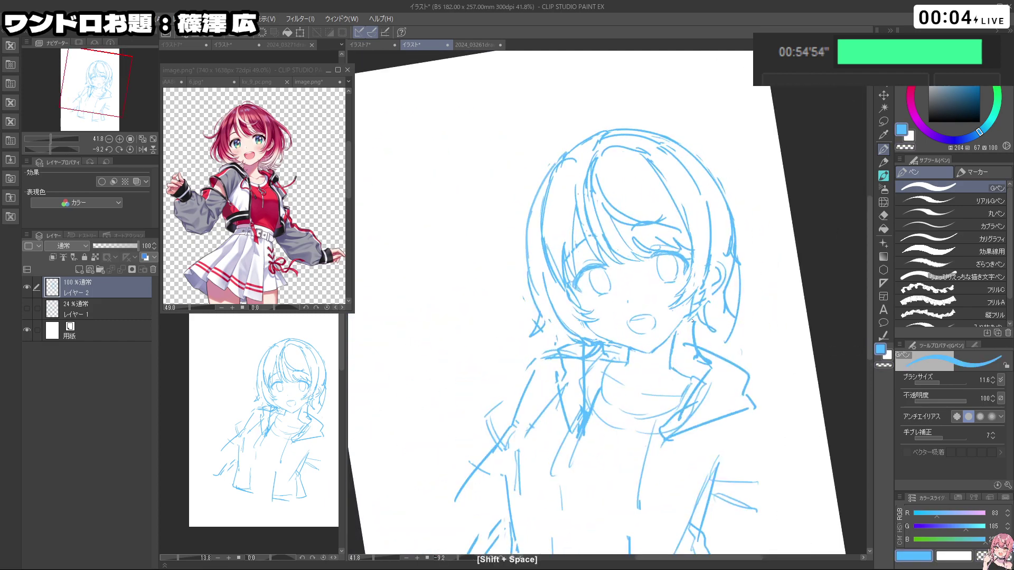
Step: Lasso-select the iris of the eye farther from the ear, adjust it slightly with the transform and deselect it
{"action": "left_click_drag", "start_coordinate": [641, 260], "coordinate": [721, 278]}
{"action": "key", "text": "c"}
{"action": "left_click", "coordinate": [883, 122]}
{"action": "mouse_move", "coordinate": [574, 274]}
{"action": "left_mouse_down"}
{"action": "mouse_move", "coordinate": [587, 309]}
{"action": "mouse_move", "coordinate": [556, 314]}
{"action": "mouse_move", "coordinate": [542, 266]}
{"action": "mouse_move", "coordinate": [555, 249]}
{"action": "left_mouse_up"}
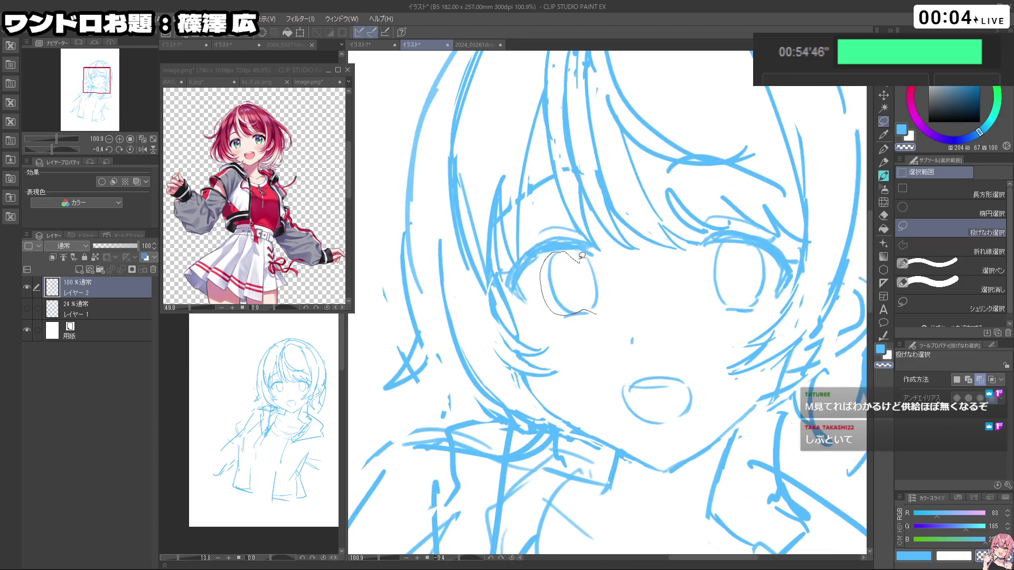
{"action": "mouse_move", "coordinate": [614, 297]}
{"action": "left_mouse_down"}
{"action": "mouse_move", "coordinate": [612, 309]}
{"action": "mouse_move", "coordinate": [607, 290]}
{"action": "left_mouse_up"}
{"action": "left_click", "coordinate": [585, 338]}
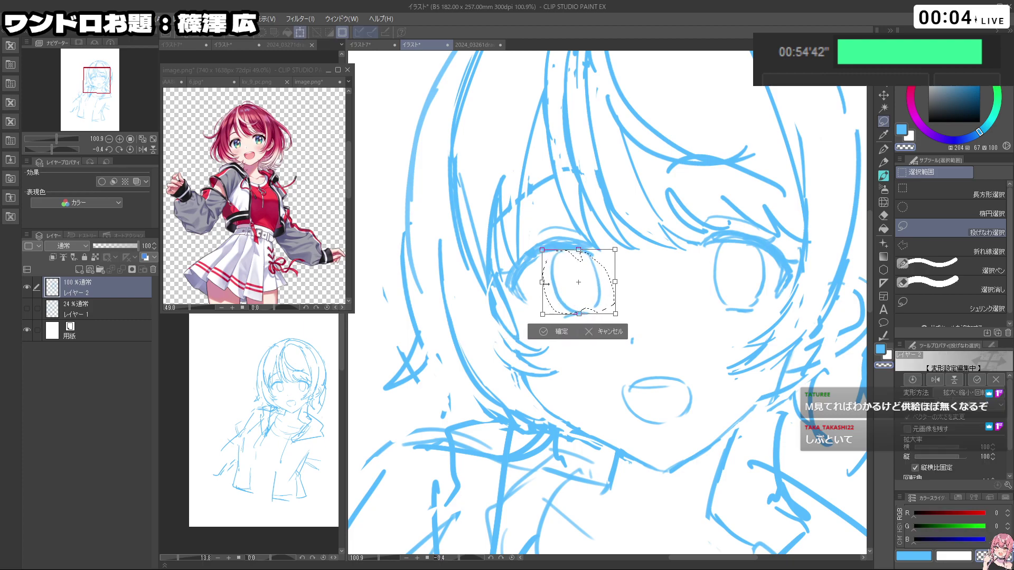
{"action": "left_click_drag", "start_coordinate": [543, 284], "coordinate": [537, 284]}
{"action": "left_click", "coordinate": [553, 335]}
{"action": "key", "text": "ctrl+d"}
Step: Lasso-select the outer part of the iris nearer the ear, adjust it slightly with the transform and deselect it
{"action": "key", "text": "shift+space"}
{"action": "left_click_drag", "start_coordinate": [729, 341], "coordinate": [734, 346]}
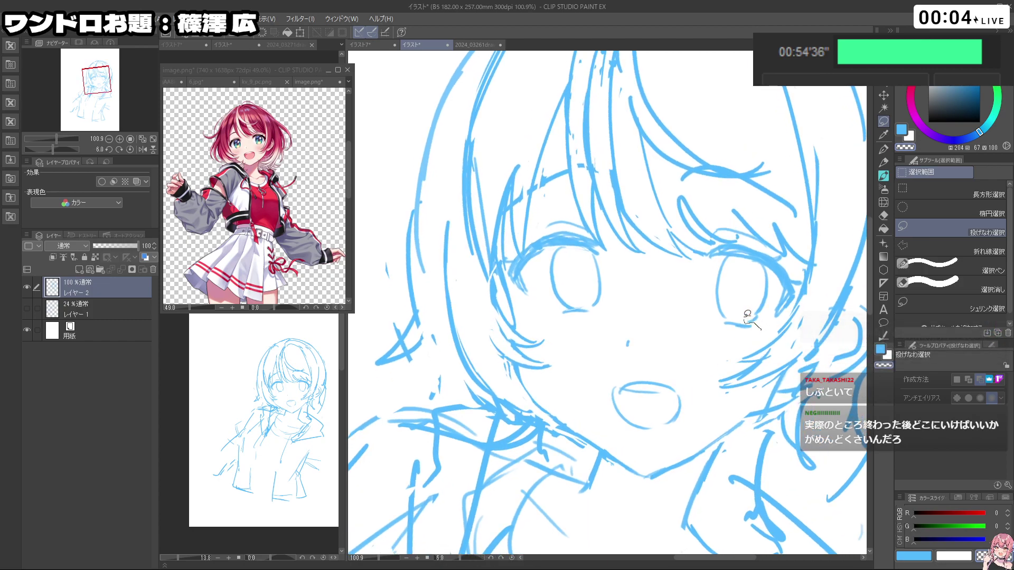
{"action": "left_click_drag", "start_coordinate": [768, 263], "coordinate": [765, 264]}
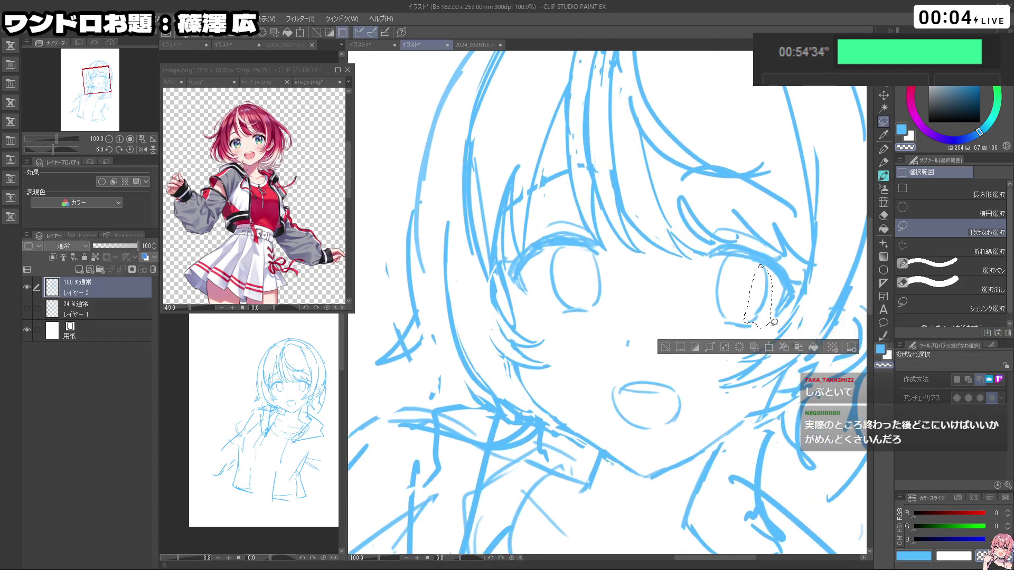
{"action": "key", "text": "ctrl+t"}
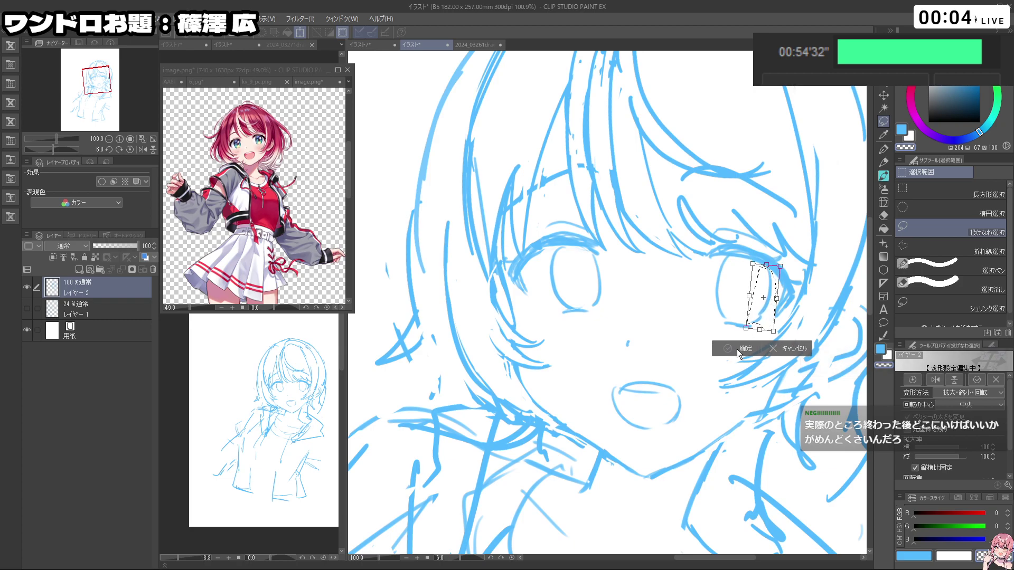
{"action": "left_click", "coordinate": [739, 348]}
{"action": "left_click", "coordinate": [670, 349]}
Step: Lasso-select the jawline and chin, rotate and shift them slightly with the transform, and deselect them
{"action": "key", "text": "ctrl+space"}
{"action": "left_click_drag", "start_coordinate": [757, 287], "coordinate": [743, 286]}
{"action": "left_click_drag", "start_coordinate": [743, 286], "coordinate": [691, 273]}
{"action": "key", "text": "shift+space"}
{"action": "mouse_move", "coordinate": [705, 335]}
{"action": "left_mouse_down"}
{"action": "mouse_move", "coordinate": [714, 350]}
{"action": "mouse_move", "coordinate": [700, 373]}
{"action": "left_mouse_up"}
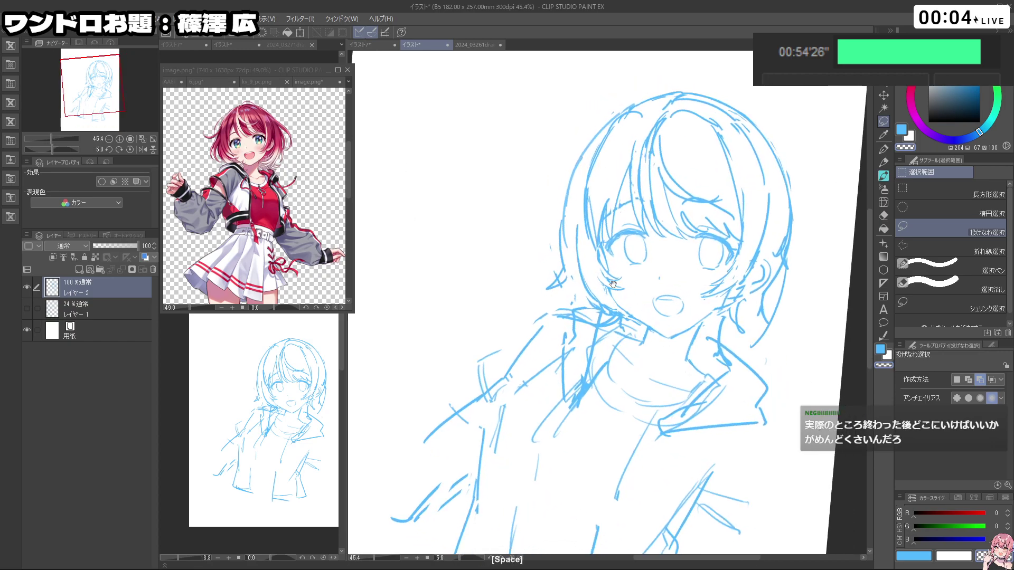
{"action": "key", "text": "ctrl+space"}
{"action": "left_click_drag", "start_coordinate": [614, 290], "coordinate": [665, 290]}
{"action": "mouse_move", "coordinate": [615, 314]}
{"action": "left_mouse_down"}
{"action": "mouse_move", "coordinate": [660, 323]}
{"action": "mouse_move", "coordinate": [699, 350]}
{"action": "mouse_move", "coordinate": [732, 336]}
{"action": "mouse_move", "coordinate": [691, 358]}
{"action": "mouse_move", "coordinate": [645, 332]}
{"action": "left_mouse_up"}
{"action": "left_click", "coordinate": [681, 388]}
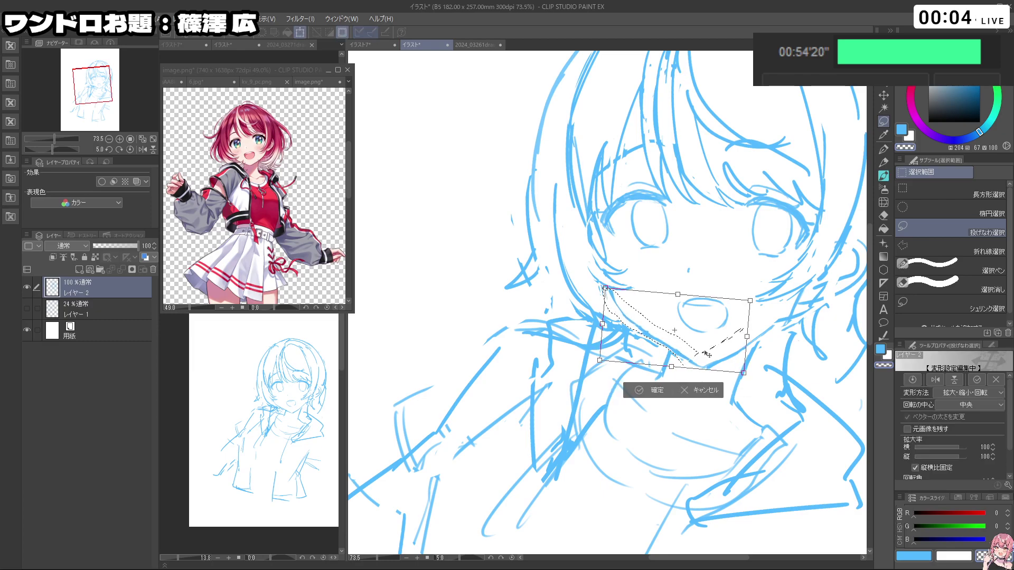
{"action": "mouse_move", "coordinate": [754, 373]}
{"action": "left_mouse_down"}
{"action": "mouse_move", "coordinate": [739, 358]}
{"action": "mouse_move", "coordinate": [747, 361]}
{"action": "left_mouse_up"}
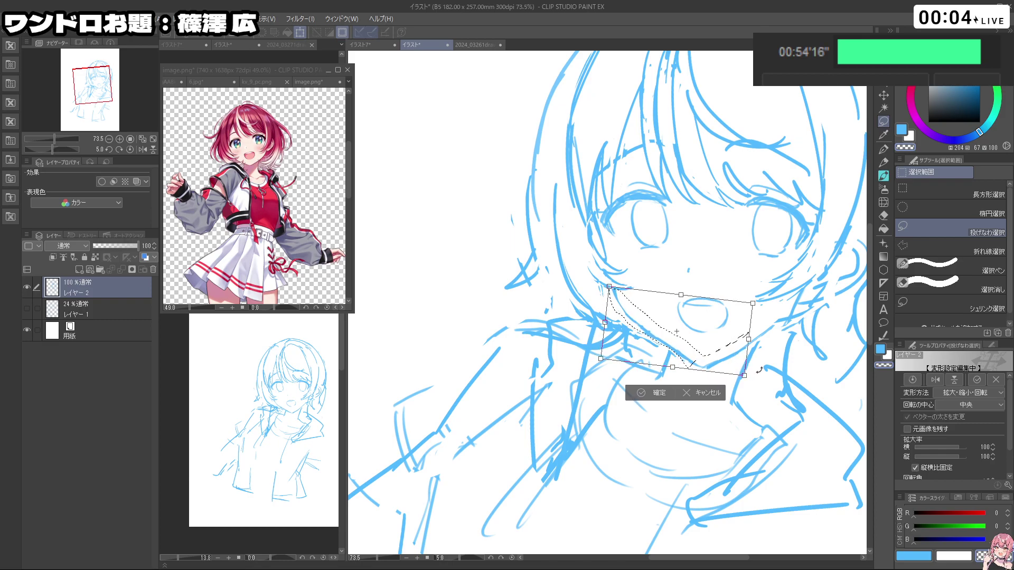
{"action": "left_click", "coordinate": [649, 391]}
{"action": "left_click", "coordinate": [584, 391]}
Step: Retouch the cheek contour above the collar with the G pen and transparent colour, undoing unwanted strokes
{"action": "left_click_drag", "start_coordinate": [700, 283], "coordinate": [624, 282]}
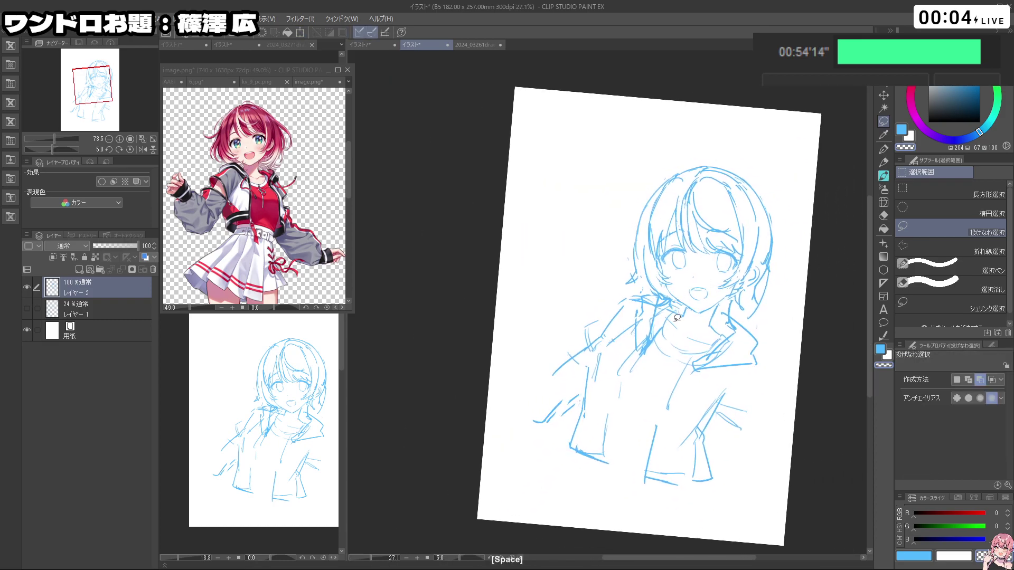
{"action": "left_click_drag", "start_coordinate": [758, 324], "coordinate": [741, 226]}
{"action": "left_click_drag", "start_coordinate": [731, 320], "coordinate": [720, 355]}
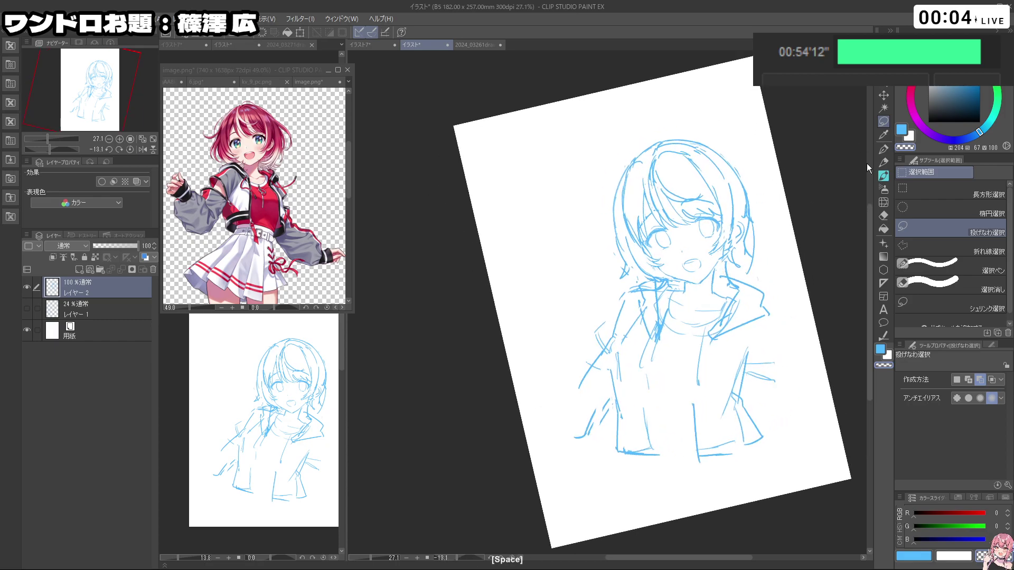
{"action": "left_click", "coordinate": [883, 150]}
{"action": "left_click_drag", "start_coordinate": [677, 281], "coordinate": [665, 346]}
{"action": "scroll", "coordinate": [665, 346], "scroll_direction": "up", "scroll_amount": 4}
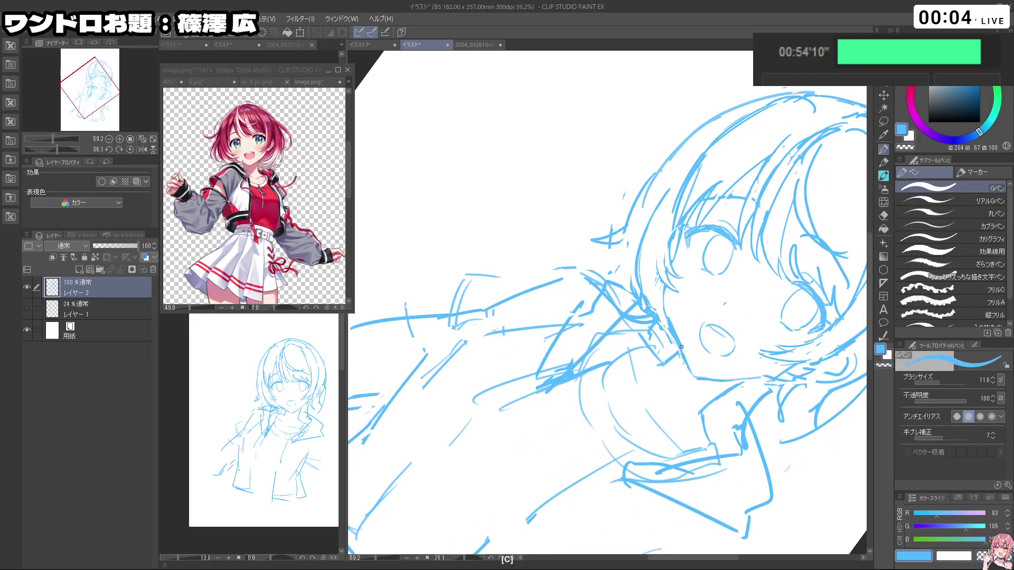
{"action": "key", "text": "ctrl+z"}
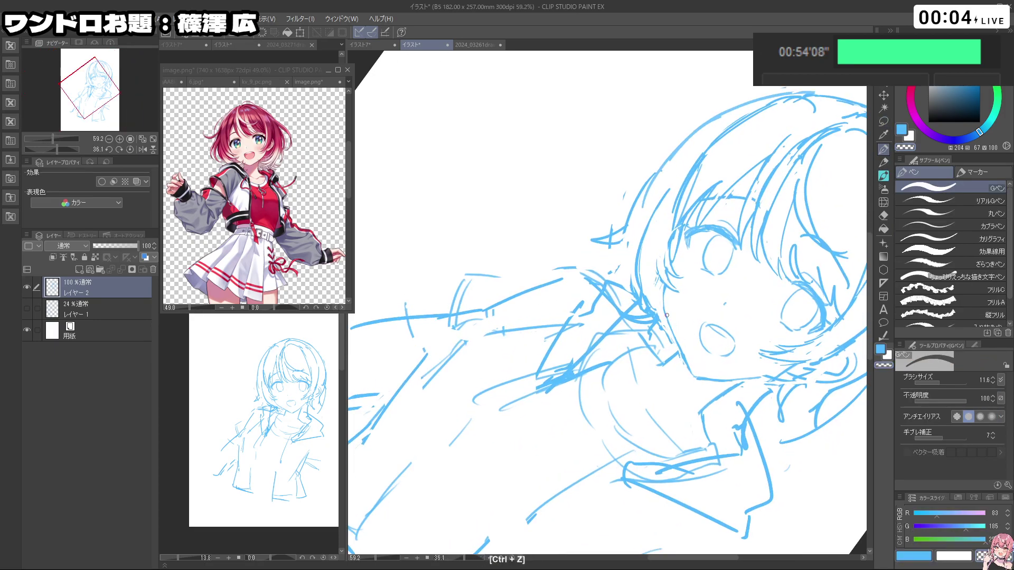
{"action": "key", "text": "c"}
{"action": "left_click_drag", "start_coordinate": [706, 445], "coordinate": [701, 270]}
{"action": "left_click_drag", "start_coordinate": [770, 323], "coordinate": [743, 396]}
{"action": "key", "text": "ctrl+z"}
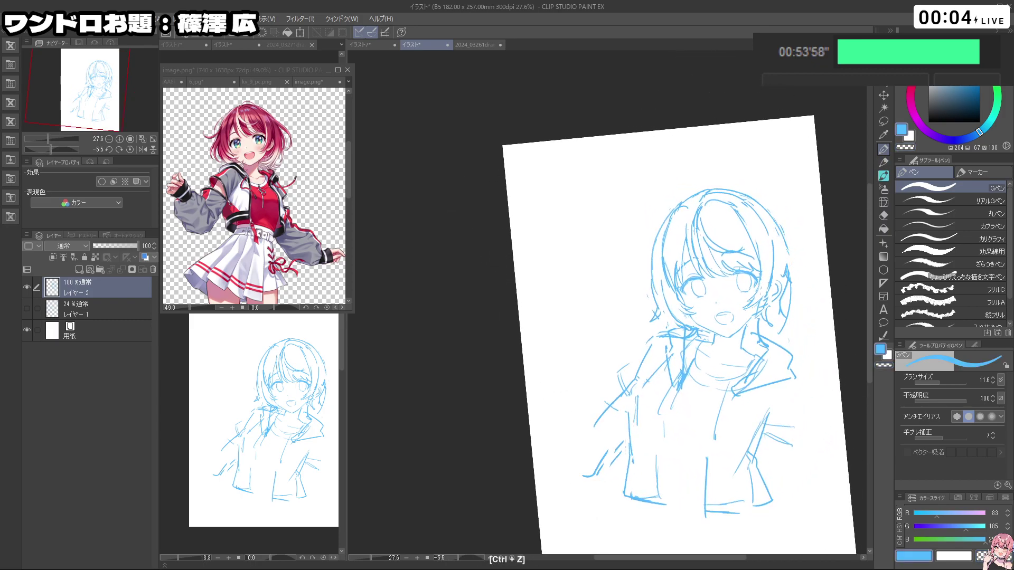
Step: Sketch an outward-flicking strand on the outer hair outline beyond the ear, undoing unsuitable strokes
{"action": "mouse_move", "coordinate": [782, 254]}
{"action": "left_mouse_down"}
{"action": "mouse_move", "coordinate": [800, 277]}
{"action": "mouse_move", "coordinate": [803, 311]}
{"action": "left_mouse_up"}
{"action": "key", "text": "ctrl+z"}
{"action": "left_click_drag", "start_coordinate": [771, 360], "coordinate": [780, 330]}
{"action": "left_click_drag", "start_coordinate": [700, 305], "coordinate": [745, 305]}
{"action": "left_click_drag", "start_coordinate": [751, 410], "coordinate": [660, 370]}
{"action": "key", "text": "ctrl+z"}
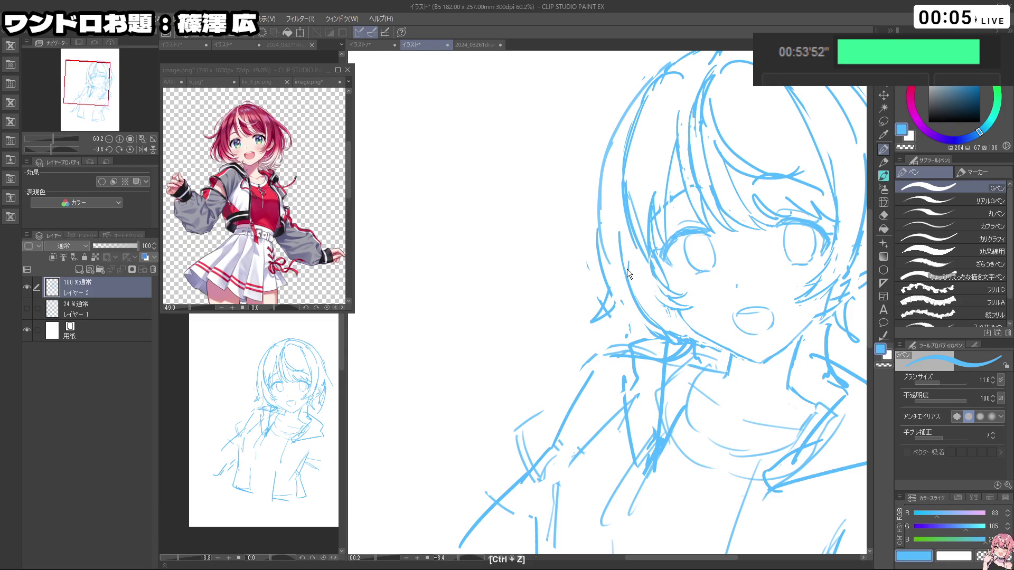
{"action": "scroll", "coordinate": [623, 186], "scroll_direction": "down", "scroll_amount": 5}
{"action": "scroll", "coordinate": [644, 161], "scroll_direction": "up", "scroll_amount": 2}
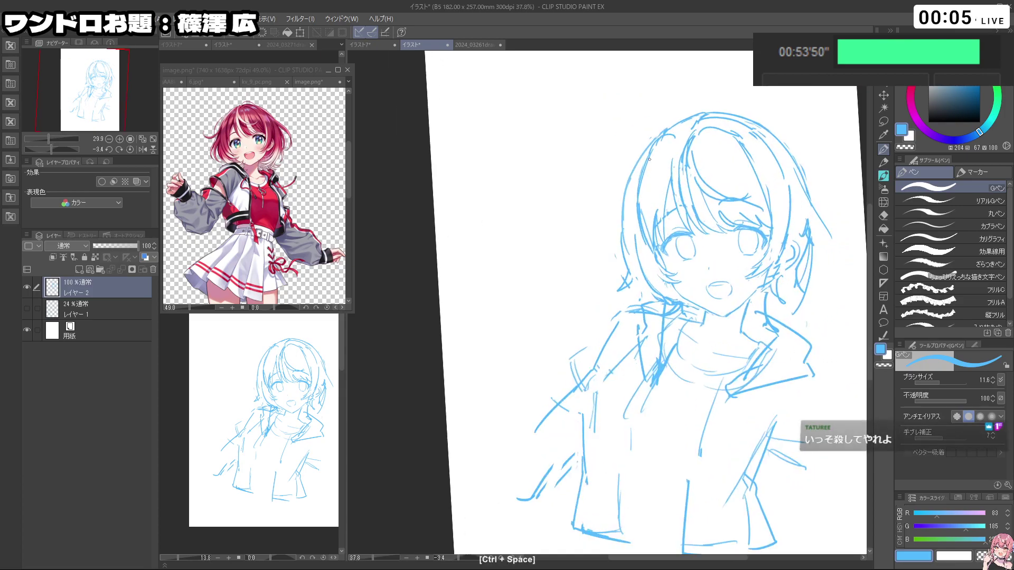
Step: Draw a tighter outer hair outline on the side away from the ear, undoing earlier attempts
{"action": "key", "text": "ctrl+z"}
{"action": "left_click_drag", "start_coordinate": [641, 157], "coordinate": [633, 241]}
{"action": "key", "text": "ctrl+z"}
{"action": "key", "text": "ctrl+z"}
{"action": "left_click_drag", "start_coordinate": [640, 159], "coordinate": [637, 273]}
Step: Erase the old outermost hair line on the side away from the ear with transparent colour
{"action": "key", "text": "c"}
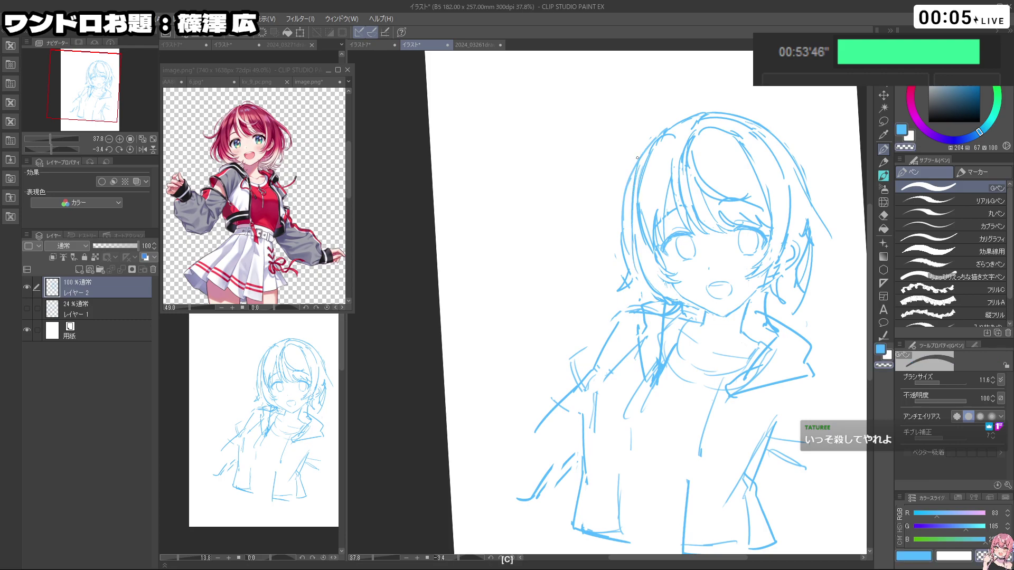
{"action": "left_click_drag", "start_coordinate": [630, 172], "coordinate": [625, 269]}
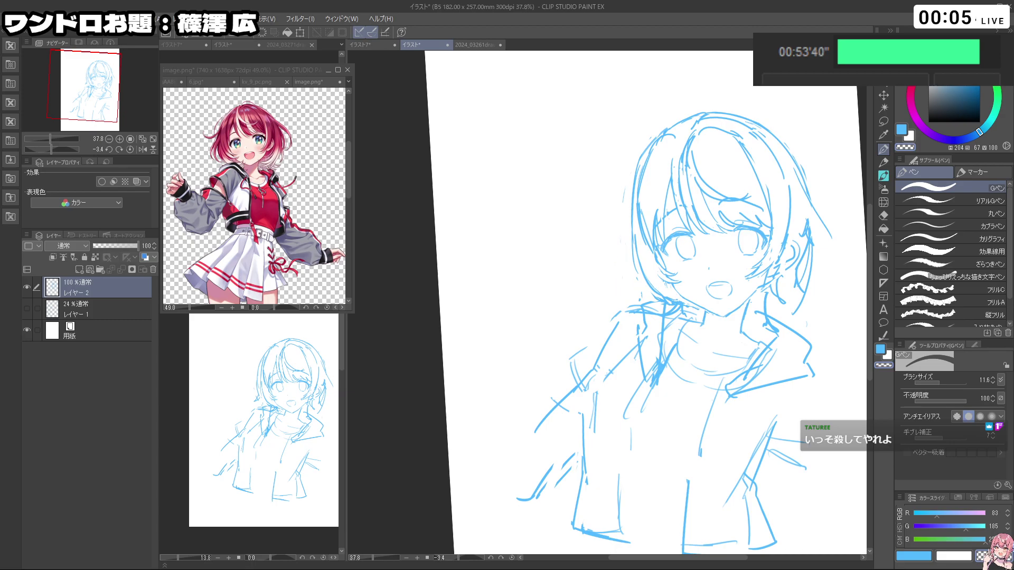
{"action": "key", "text": "c"}
{"action": "key", "text": "ctrl+z"}
{"action": "key", "text": "c"}
{"action": "left_click_drag", "start_coordinate": [636, 176], "coordinate": [632, 259]}
{"action": "key", "text": "c"}
Step: Retry the long side stroke of the hair outline away from the ear, undoing each unsuitable version
{"action": "key", "text": "ctrl+z"}
{"action": "left_click_drag", "start_coordinate": [640, 161], "coordinate": [630, 259]}
{"action": "key", "text": "ctrl+z"}
{"action": "key", "text": "ctrl+z"}
{"action": "key", "text": "ctrl+z"}
{"action": "left_click_drag", "start_coordinate": [636, 167], "coordinate": [634, 265]}
{"action": "key", "text": "ctrl+z"}
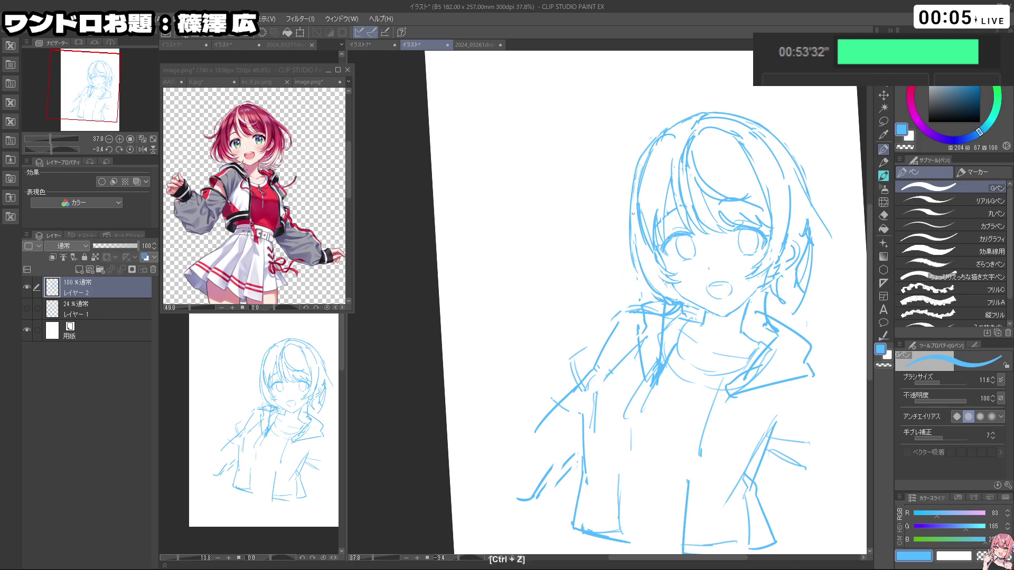
{"action": "key", "text": "ctrl+z"}
{"action": "key", "text": "ctrl+z"}
{"action": "mouse_move", "coordinate": [641, 160]}
{"action": "left_mouse_down"}
{"action": "mouse_move", "coordinate": [628, 214]}
{"action": "mouse_move", "coordinate": [641, 285]}
{"action": "left_mouse_up"}
{"action": "key", "text": "ctrl+z"}
Step: Clean up the upper hair outline on the side away from the ear with transparent colour and retry its stroke
{"action": "key", "text": "shift+space"}
{"action": "left_click_drag", "start_coordinate": [720, 339], "coordinate": [713, 361]}
{"action": "left_click_drag", "start_coordinate": [672, 323], "coordinate": [693, 337]}
{"action": "key", "text": "ctrl+z"}
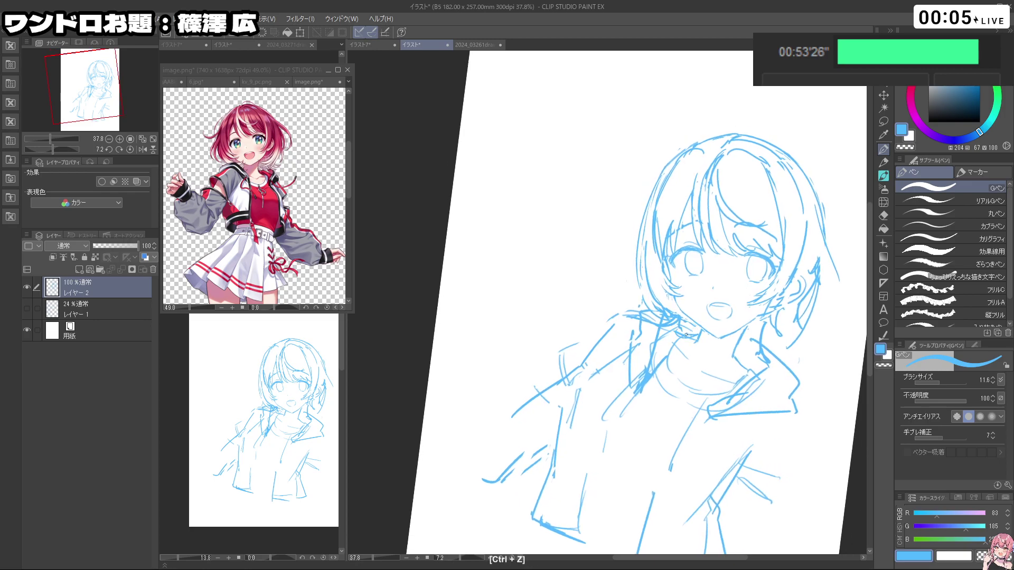
{"action": "key", "text": "shift+space"}
{"action": "mouse_move", "coordinate": [657, 180]}
{"action": "left_mouse_down"}
{"action": "mouse_move", "coordinate": [599, 171]}
{"action": "mouse_move", "coordinate": [599, 182]}
{"action": "left_mouse_up"}
{"action": "key", "text": "c"}
{"action": "key", "text": "c"}
{"action": "key", "text": "ctrl+z"}
{"action": "left_click_drag", "start_coordinate": [609, 136], "coordinate": [600, 190]}
{"action": "key", "text": "ctrl+z"}
{"action": "key", "text": "shift+space"}
{"action": "left_click_drag", "start_coordinate": [732, 321], "coordinate": [709, 377]}
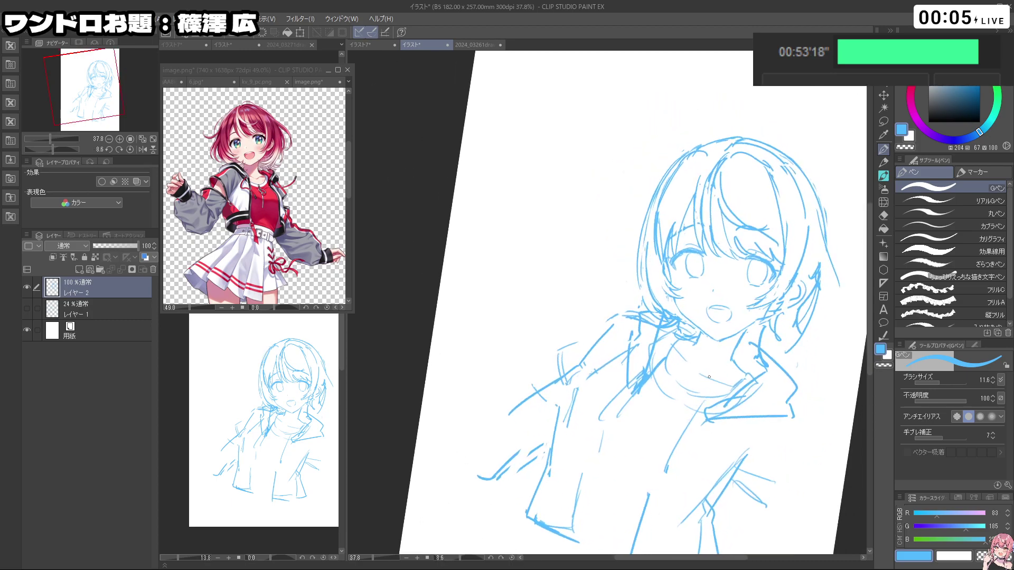
Step: Rework the hair tips above the collar on the side away from the ear, alternating pen and transparent colour
{"action": "left_click_drag", "start_coordinate": [709, 377], "coordinate": [639, 351]}
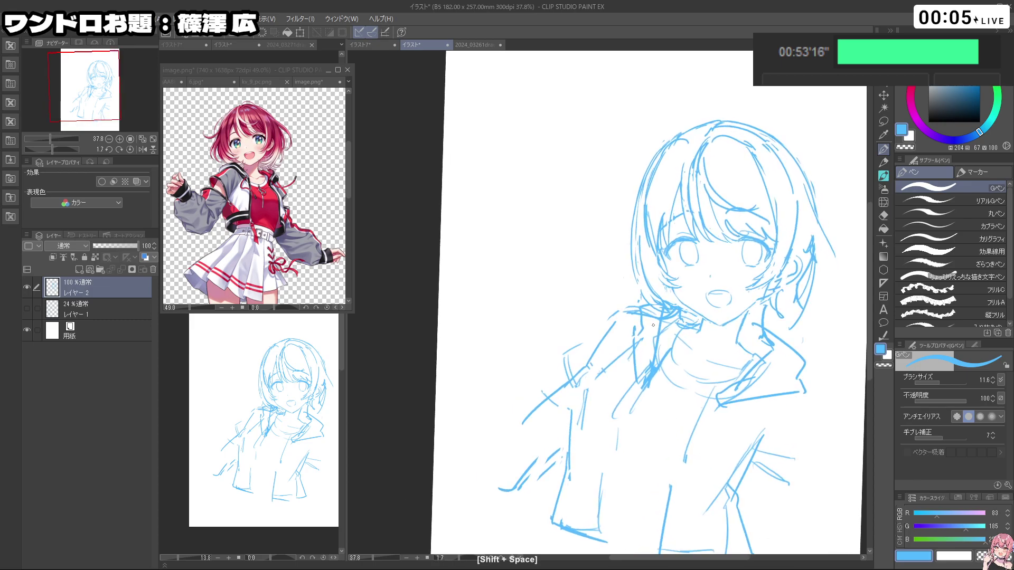
{"action": "key", "text": "ctrl+z"}
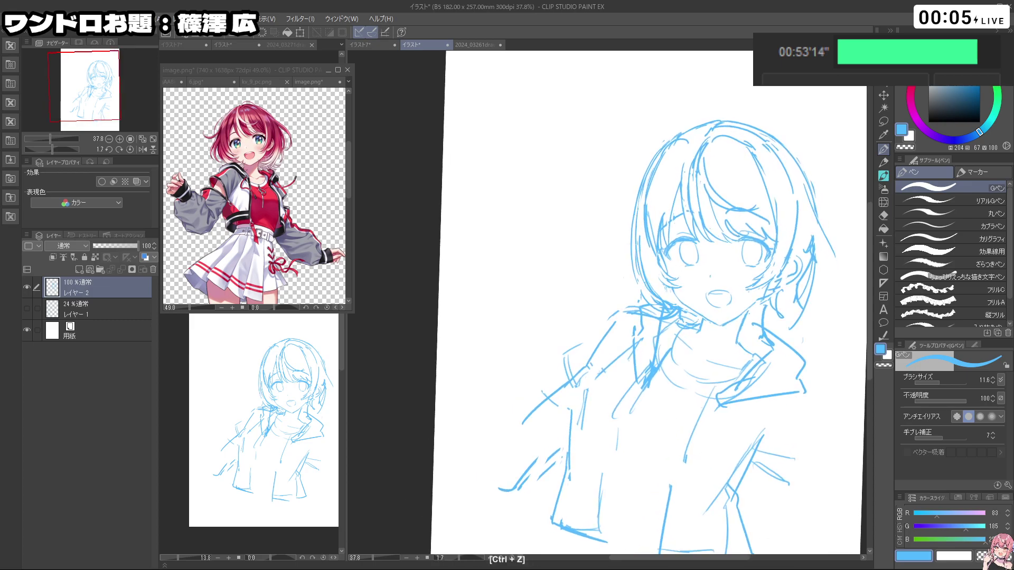
{"action": "left_click_drag", "start_coordinate": [652, 273], "coordinate": [684, 304]}
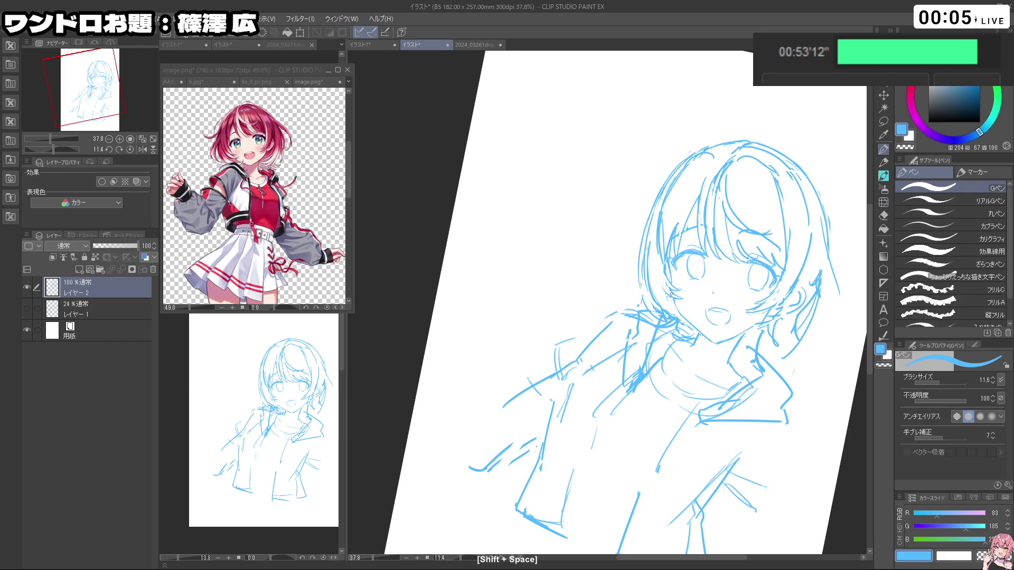
{"action": "key", "text": "ctrl+z"}
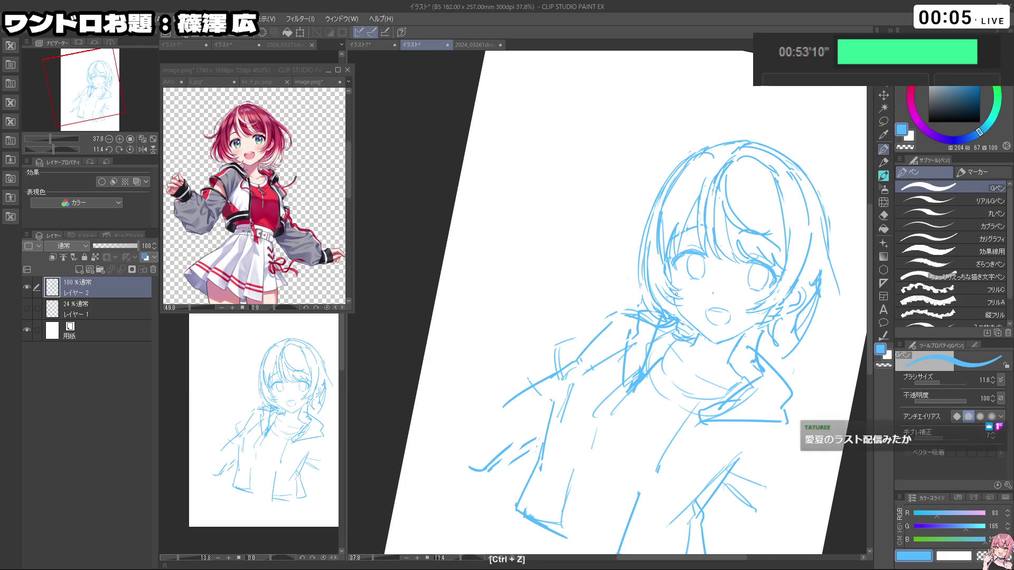
{"action": "key", "text": "c"}
{"action": "key", "text": "c"}
{"action": "key", "text": "ctrl+z"}
{"action": "key", "text": "c"}
{"action": "key", "text": "c"}
{"action": "key", "text": "shift+space"}
{"action": "mouse_move", "coordinate": [676, 296]}
{"action": "left_mouse_down"}
{"action": "mouse_move", "coordinate": [773, 360]}
{"action": "mouse_move", "coordinate": [731, 316]}
{"action": "mouse_move", "coordinate": [690, 222]}
{"action": "mouse_move", "coordinate": [709, 267]}
{"action": "mouse_move", "coordinate": [749, 202]}
{"action": "mouse_move", "coordinate": [689, 148]}
{"action": "mouse_move", "coordinate": [568, 133]}
{"action": "mouse_move", "coordinate": [681, 307]}
{"action": "mouse_move", "coordinate": [642, 361]}
{"action": "left_mouse_up"}
{"action": "key", "text": "shift+space"}
{"action": "key", "text": "ctrl+z"}
{"action": "key", "text": "c"}
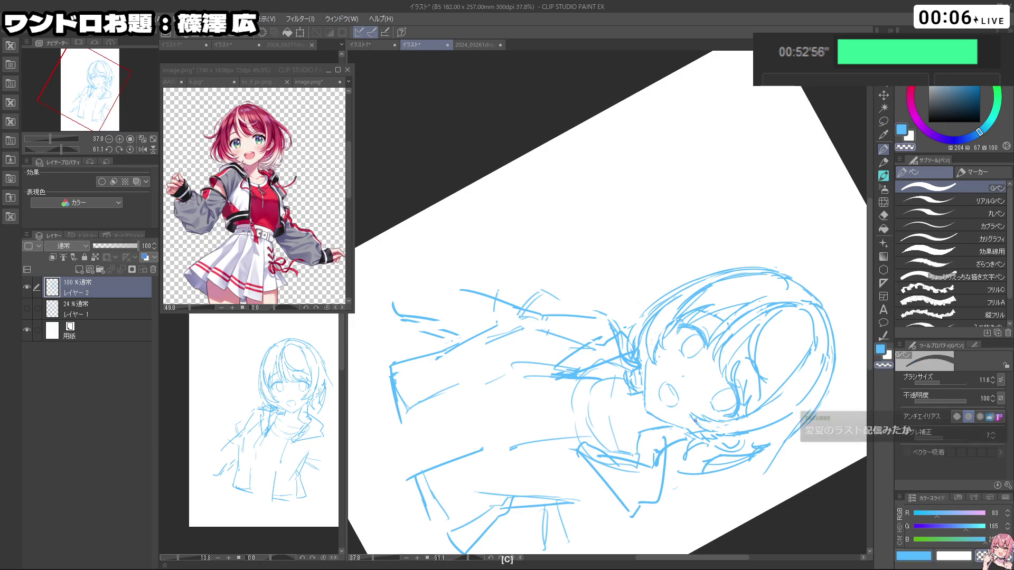
{"action": "key", "text": "ctrl+z"}
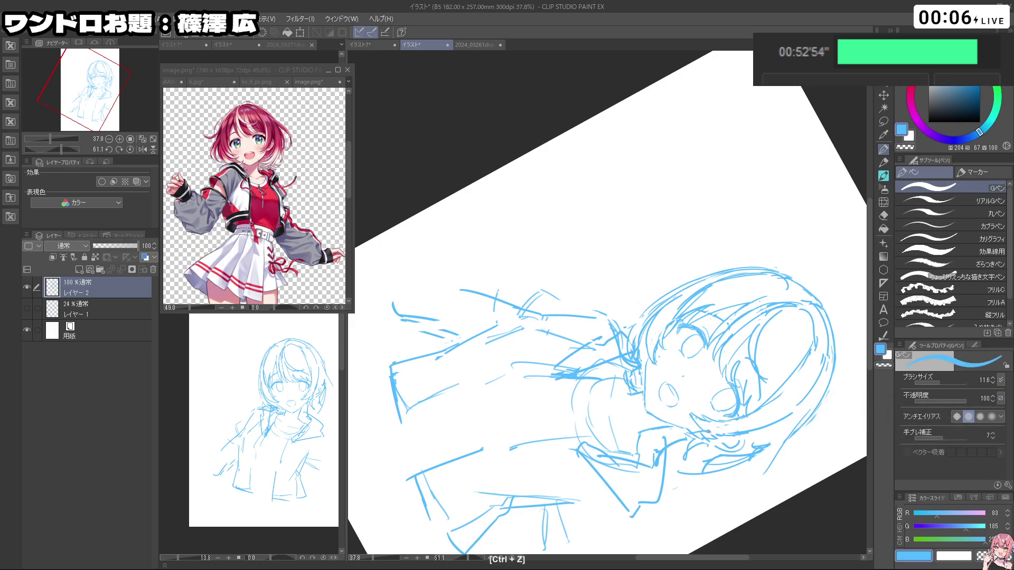
Step: Touch up the hair outline over the crown from a rotated view with transparent colour, undoing unwanted strokes
{"action": "left_click_drag", "start_coordinate": [734, 444], "coordinate": [648, 116]}
{"action": "key", "text": "c"}
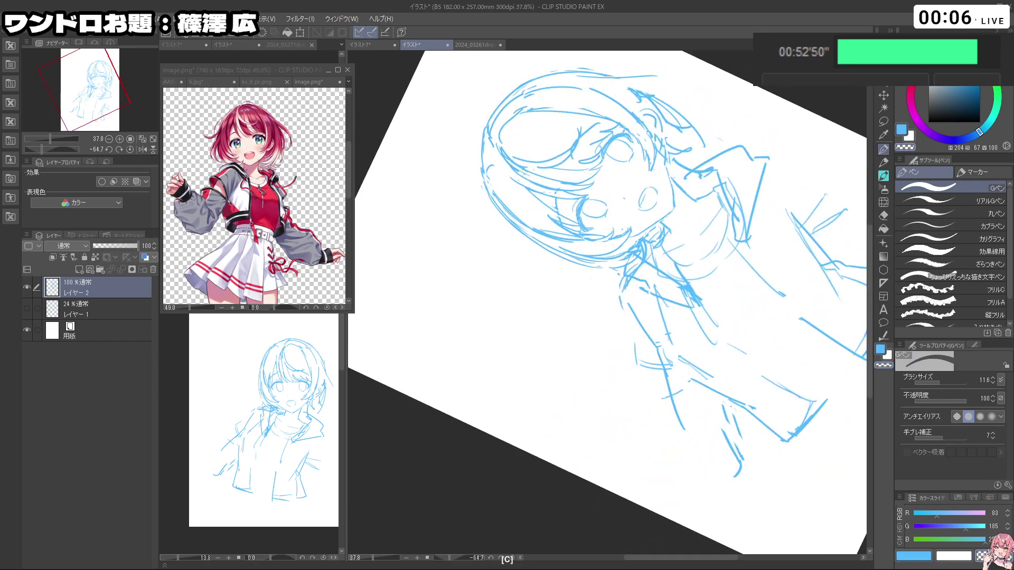
{"action": "key", "text": "c"}
{"action": "key", "text": "ctrl+z"}
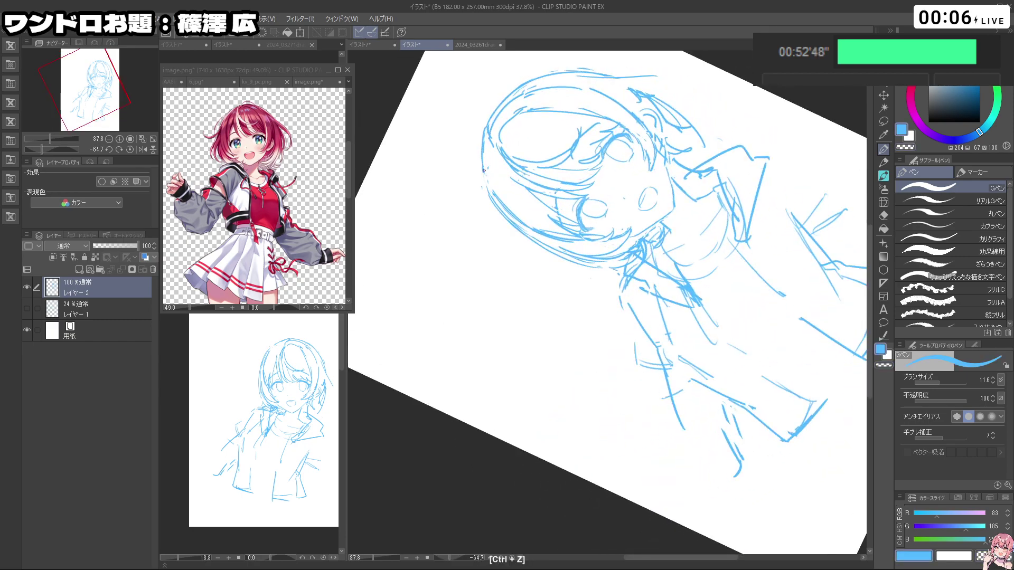
{"action": "left_click_drag", "start_coordinate": [795, 329], "coordinate": [734, 460]}
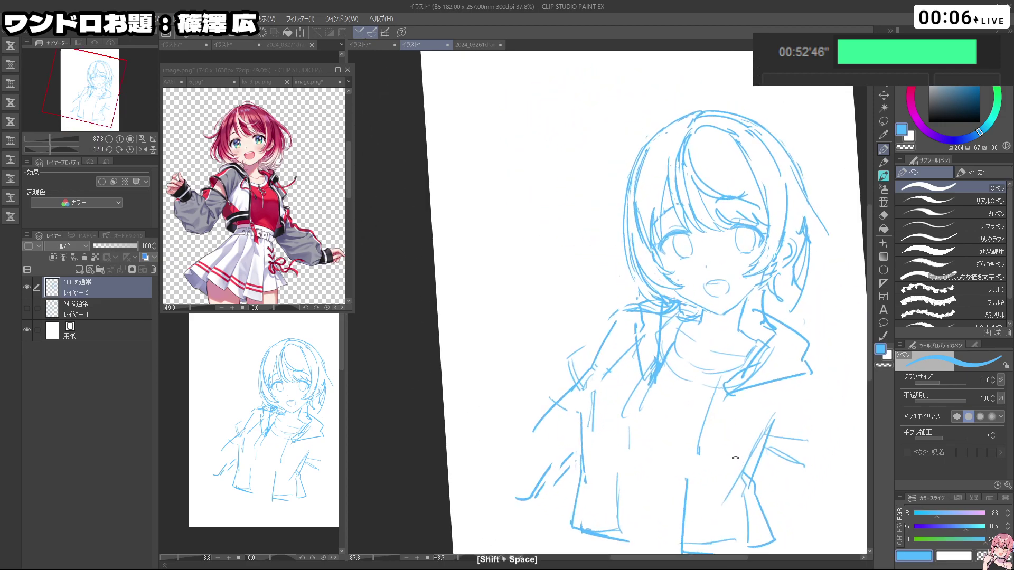
{"action": "key", "text": "ctrl+z"}
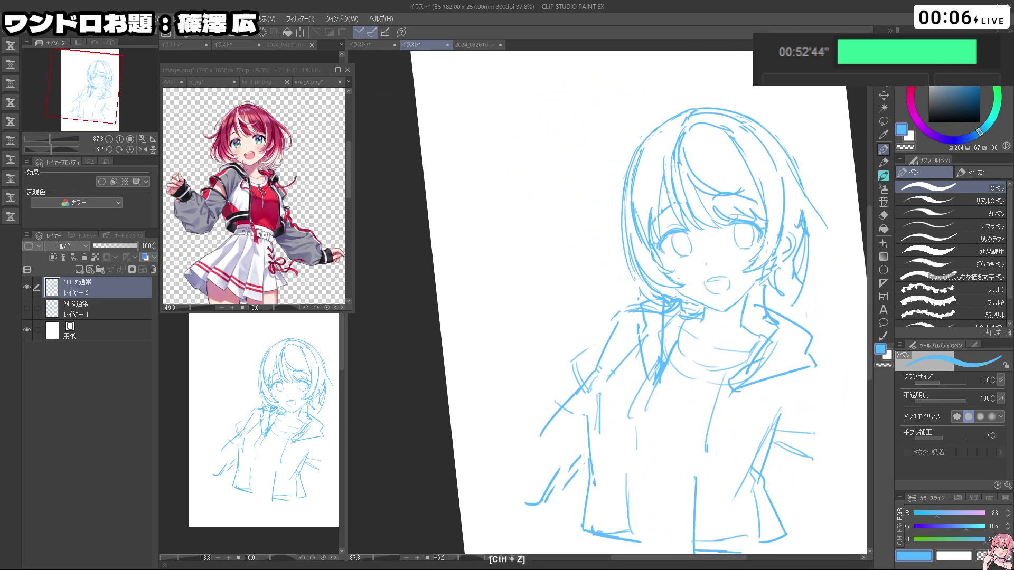
Step: Redraw the outer hair outline on the ear side from an upside-down view, undoing earlier strokes
{"action": "left_click_drag", "start_coordinate": [772, 152], "coordinate": [789, 210]}
{"action": "key", "text": "ctrl+z"}
{"action": "mouse_move", "coordinate": [782, 171]}
{"action": "left_mouse_down"}
{"action": "mouse_move", "coordinate": [784, 222]}
{"action": "mouse_move", "coordinate": [627, 108]}
{"action": "mouse_move", "coordinate": [415, 281]}
{"action": "mouse_move", "coordinate": [409, 378]}
{"action": "mouse_move", "coordinate": [431, 448]}
{"action": "left_mouse_up"}
{"action": "key", "text": "ctrl+z"}
{"action": "left_click_drag", "start_coordinate": [411, 399], "coordinate": [452, 463]}
{"action": "key", "text": "ctrl+z"}
{"action": "left_click_drag", "start_coordinate": [409, 396], "coordinate": [436, 450]}
Step: Clean up the ear-side hair with transparent colour and try another outline stroke, undoing the last strokes
{"action": "key", "text": "c"}
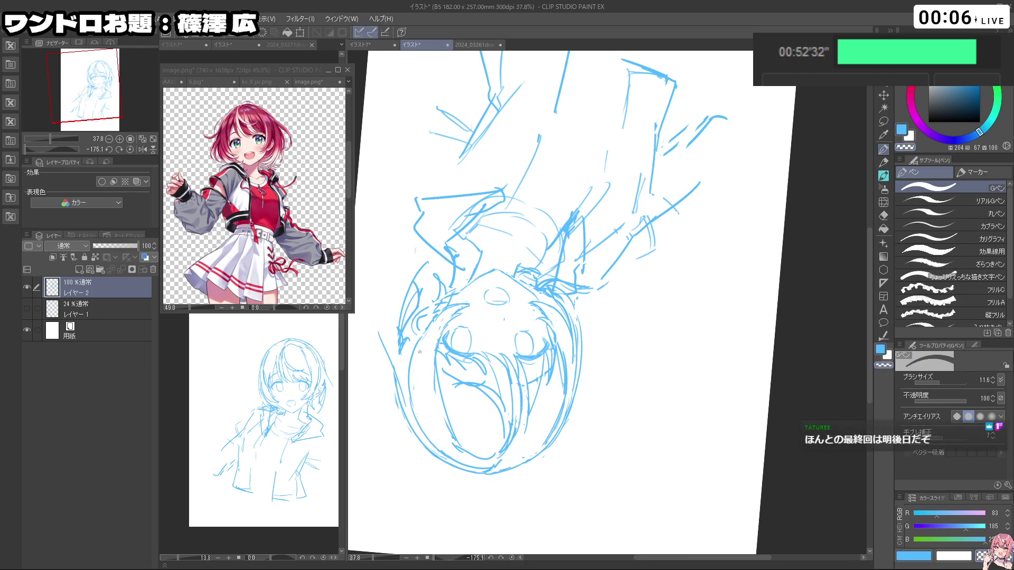
{"action": "mouse_move", "coordinate": [554, 434]}
{"action": "left_mouse_down"}
{"action": "mouse_move", "coordinate": [654, 437]}
{"action": "mouse_move", "coordinate": [696, 416]}
{"action": "left_mouse_up"}
{"action": "key", "text": "c"}
{"action": "mouse_move", "coordinate": [534, 448]}
{"action": "left_mouse_down"}
{"action": "mouse_move", "coordinate": [543, 481]}
{"action": "mouse_move", "coordinate": [536, 477]}
{"action": "mouse_move", "coordinate": [552, 493]}
{"action": "left_mouse_up"}
{"action": "key", "text": "ctrl+z"}
{"action": "key", "text": "ctrl+z"}
{"action": "key", "text": "ctrl+z"}
Step: Lasso-select the fringe and eyes, adjust them with the transform, and make a second lasso adjustment on the face
{"action": "mouse_move", "coordinate": [724, 465]}
{"action": "left_mouse_down"}
{"action": "mouse_move", "coordinate": [742, 452]}
{"action": "mouse_move", "coordinate": [779, 193]}
{"action": "left_mouse_up"}
{"action": "mouse_move", "coordinate": [761, 308]}
{"action": "left_mouse_down"}
{"action": "mouse_move", "coordinate": [750, 248]}
{"action": "mouse_move", "coordinate": [710, 188]}
{"action": "mouse_move", "coordinate": [717, 201]}
{"action": "left_mouse_up"}
{"action": "left_click", "coordinate": [883, 121]}
{"action": "mouse_move", "coordinate": [719, 277]}
{"action": "left_mouse_down"}
{"action": "mouse_move", "coordinate": [687, 284]}
{"action": "mouse_move", "coordinate": [659, 267]}
{"action": "mouse_move", "coordinate": [648, 210]}
{"action": "mouse_move", "coordinate": [687, 146]}
{"action": "mouse_move", "coordinate": [795, 195]}
{"action": "mouse_move", "coordinate": [798, 262]}
{"action": "mouse_move", "coordinate": [786, 276]}
{"action": "mouse_move", "coordinate": [720, 277]}
{"action": "left_mouse_up"}
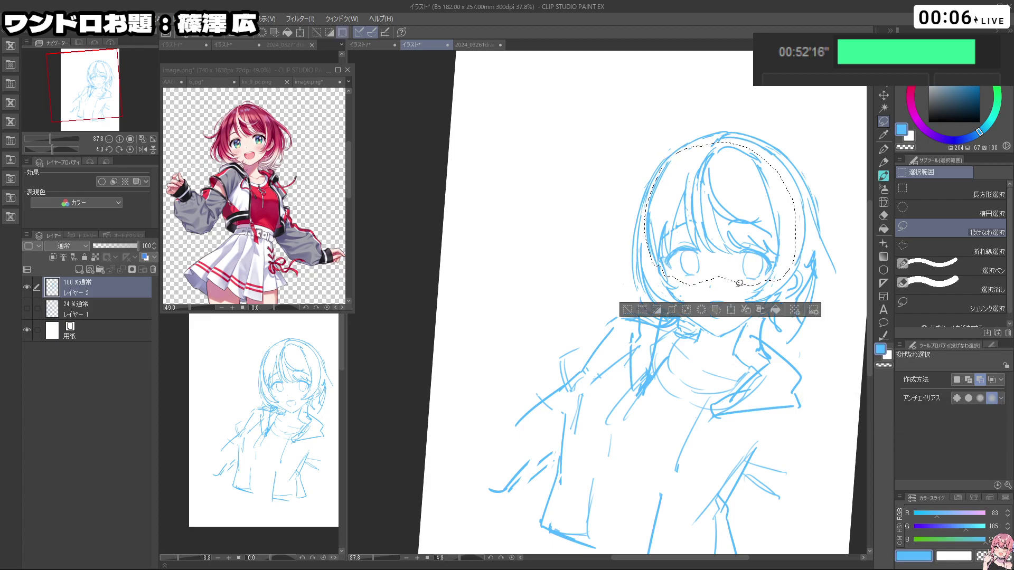
{"action": "left_click", "coordinate": [733, 310]}
{"action": "left_click", "coordinate": [683, 313]}
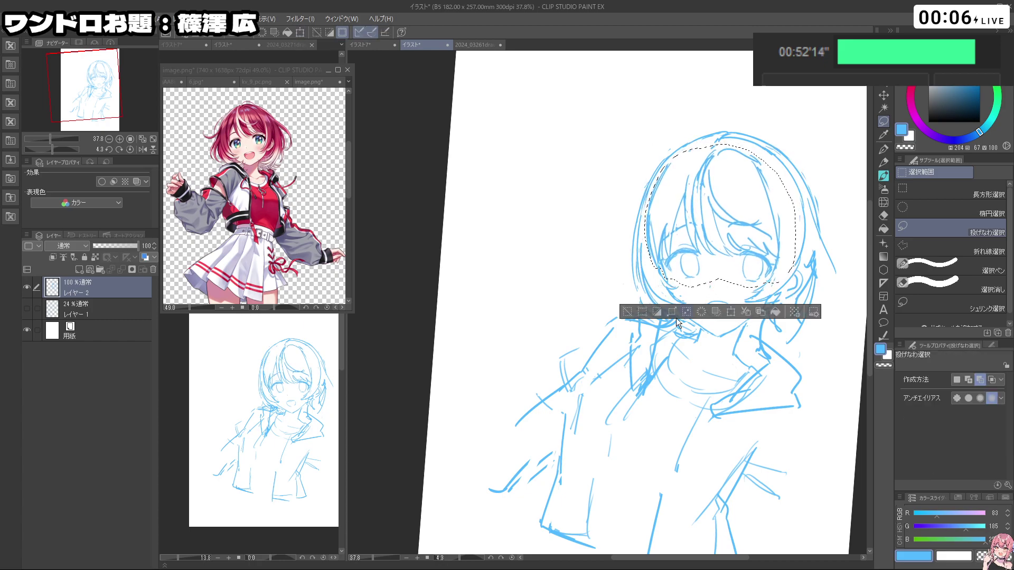
{"action": "scroll", "coordinate": [794, 241], "scroll_direction": "down", "scroll_amount": 2}
{"action": "mouse_move", "coordinate": [794, 242]}
{"action": "left_mouse_down"}
{"action": "mouse_move", "coordinate": [690, 233]}
{"action": "mouse_move", "coordinate": [731, 270]}
{"action": "mouse_move", "coordinate": [734, 291]}
{"action": "mouse_move", "coordinate": [721, 263]}
{"action": "mouse_move", "coordinate": [713, 302]}
{"action": "mouse_move", "coordinate": [727, 302]}
{"action": "left_mouse_up"}
{"action": "left_click", "coordinate": [704, 329]}
{"action": "left_click", "coordinate": [670, 329]}
Step: Lasso-select the nose mark, move it slightly down with the transform and deselect it
{"action": "mouse_move", "coordinate": [693, 234]}
{"action": "left_mouse_down"}
{"action": "mouse_move", "coordinate": [677, 267]}
{"action": "mouse_move", "coordinate": [686, 231]}
{"action": "left_mouse_up"}
{"action": "left_click", "coordinate": [694, 289]}
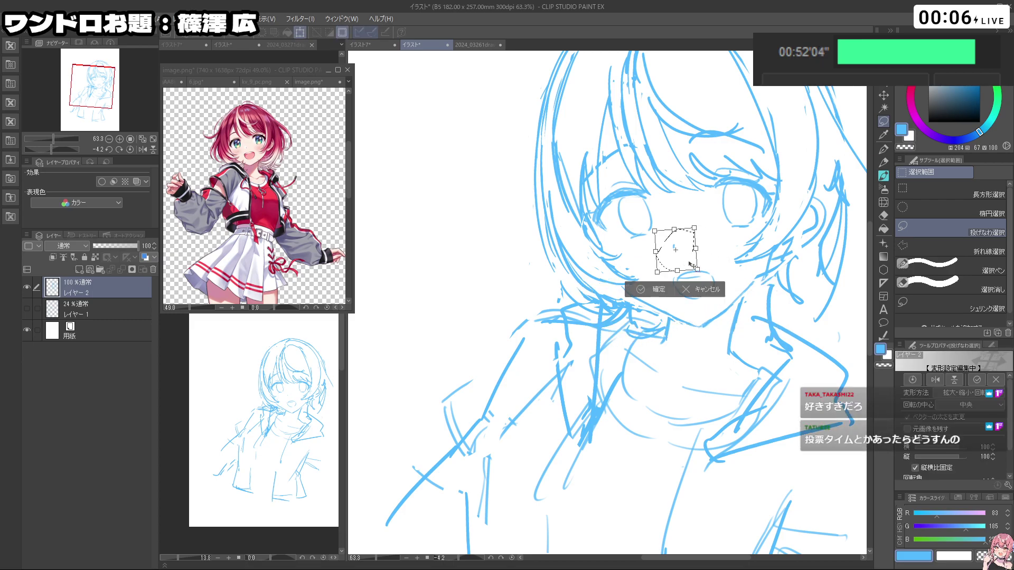
{"action": "left_click", "coordinate": [652, 298]}
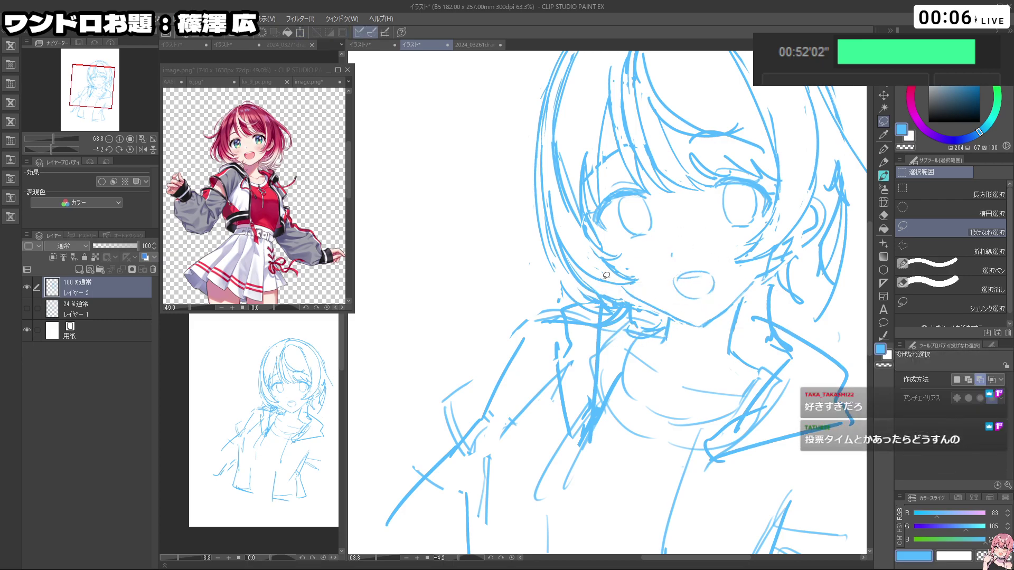
Step: Rework the outer hair line falling behind the ear with the G pen, undoing several strokes
{"action": "left_click_drag", "start_coordinate": [724, 293], "coordinate": [655, 293]}
{"action": "mouse_move", "coordinate": [782, 369]}
{"action": "left_mouse_down"}
{"action": "mouse_move", "coordinate": [797, 337]}
{"action": "mouse_move", "coordinate": [790, 359]}
{"action": "left_mouse_up"}
{"action": "left_click", "coordinate": [883, 150]}
{"action": "left_click_drag", "start_coordinate": [754, 171], "coordinate": [793, 233]}
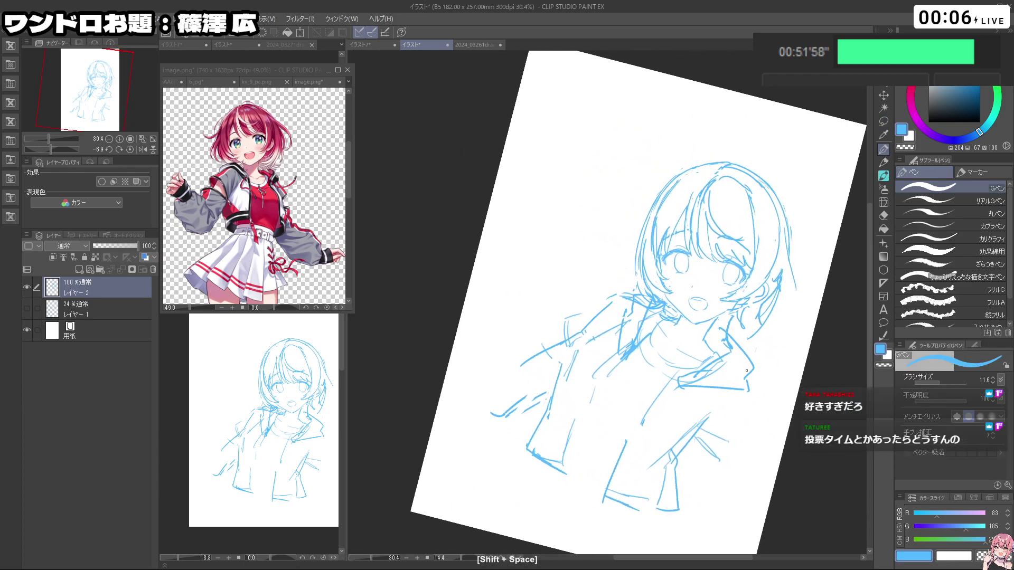
{"action": "key", "text": "ctrl+z"}
{"action": "left_click_drag", "start_coordinate": [778, 189], "coordinate": [792, 289]}
{"action": "key", "text": "ctrl+z"}
{"action": "mouse_move", "coordinate": [787, 247]}
{"action": "left_mouse_down"}
{"action": "mouse_move", "coordinate": [792, 298]}
{"action": "mouse_move", "coordinate": [775, 261]}
{"action": "left_mouse_up"}
{"action": "key", "text": "ctrl+z"}
{"action": "key", "text": "ctrl+z"}
{"action": "left_click_drag", "start_coordinate": [769, 197], "coordinate": [786, 287]}
{"action": "key", "text": "ctrl+z"}
{"action": "key", "text": "ctrl+z"}
{"action": "left_click_drag", "start_coordinate": [772, 210], "coordinate": [780, 274]}
Step: Undo the last hair stroke and sketch the lower hair edge curving toward the neck away from the ear
{"action": "left_click_drag", "start_coordinate": [776, 364], "coordinate": [781, 323]}
{"action": "key", "text": "ctrl+z"}
{"action": "left_click_drag", "start_coordinate": [618, 256], "coordinate": [639, 288]}
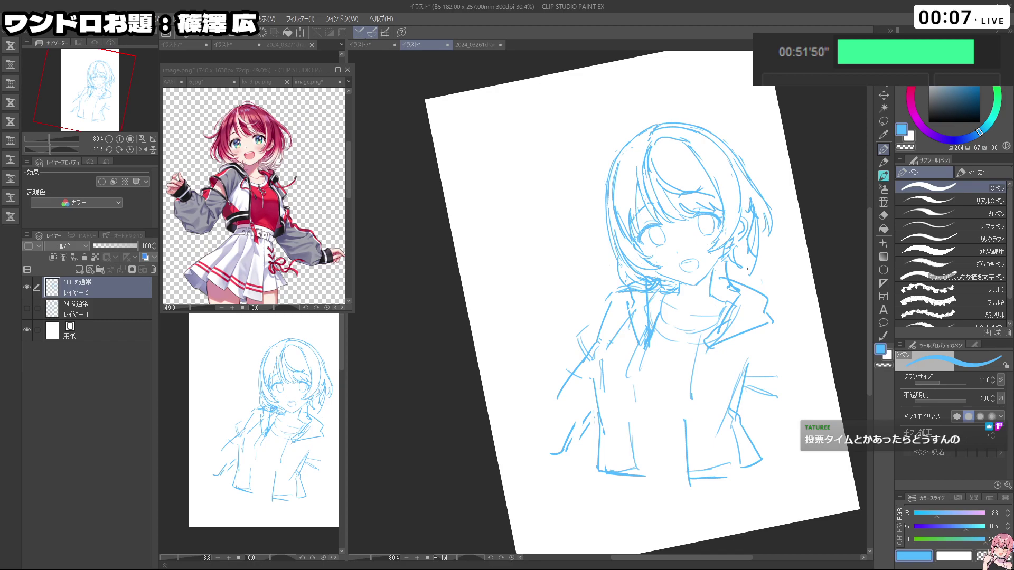
Step: Try new G pen strokes for the hair lock behind the ear, undoing each attempt
{"action": "mouse_move", "coordinate": [739, 255]}
{"action": "left_mouse_down"}
{"action": "mouse_move", "coordinate": [732, 280]}
{"action": "mouse_move", "coordinate": [730, 228]}
{"action": "left_mouse_up"}
{"action": "key", "text": "ctrl+z"}
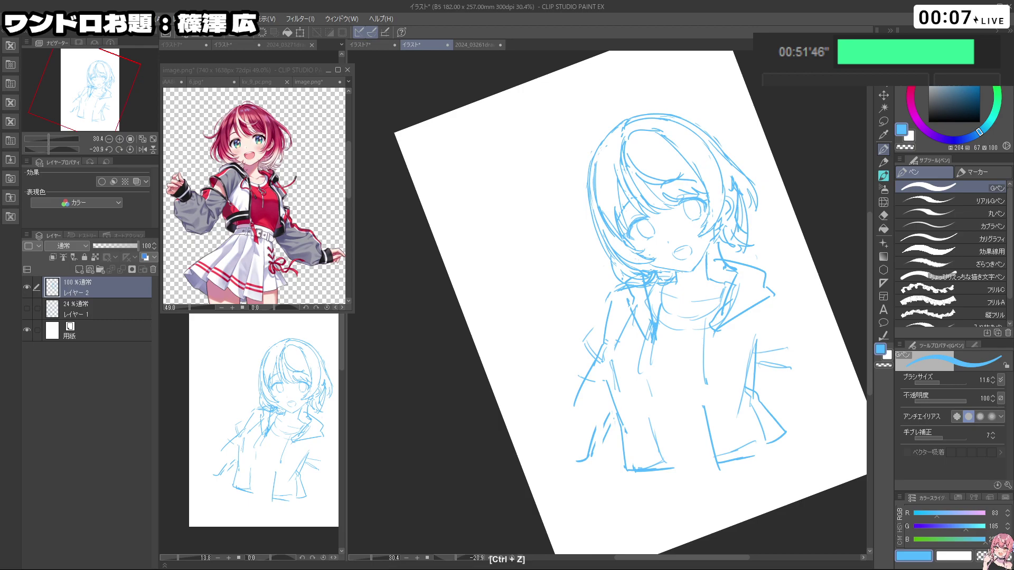
{"action": "key", "text": "ctrl+z"}
{"action": "mouse_move", "coordinate": [740, 186]}
{"action": "left_mouse_down"}
{"action": "mouse_move", "coordinate": [744, 240]}
{"action": "mouse_move", "coordinate": [724, 255]}
{"action": "mouse_move", "coordinate": [734, 242]}
{"action": "left_mouse_up"}
{"action": "key", "text": "ctrl+z"}
{"action": "key", "text": "ctrl+z"}
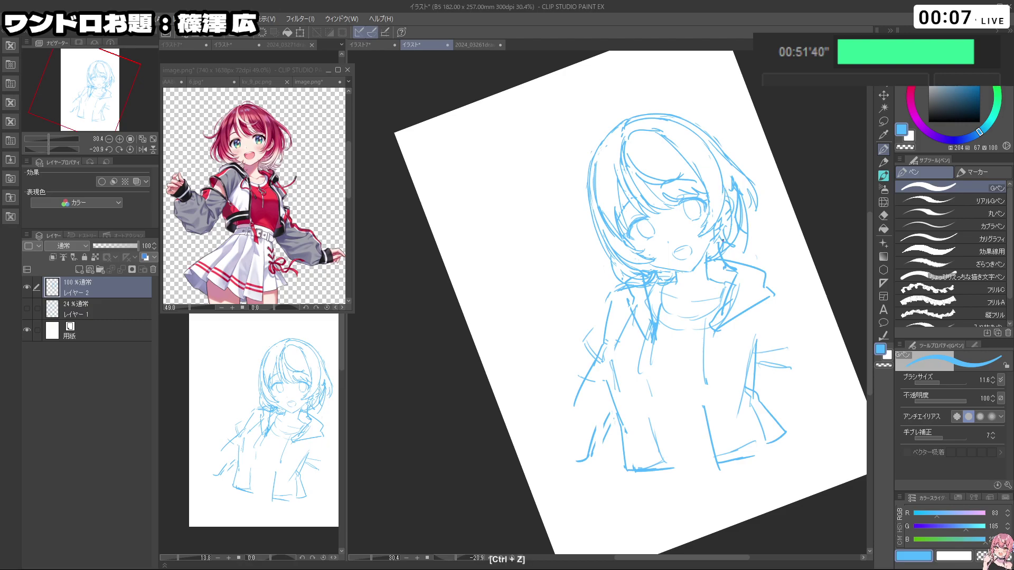
Step: Erase stray hair lines behind the ear and rework the strands between the ear and the outer hair edge, undoing unwanted strokes
{"action": "key", "text": "c"}
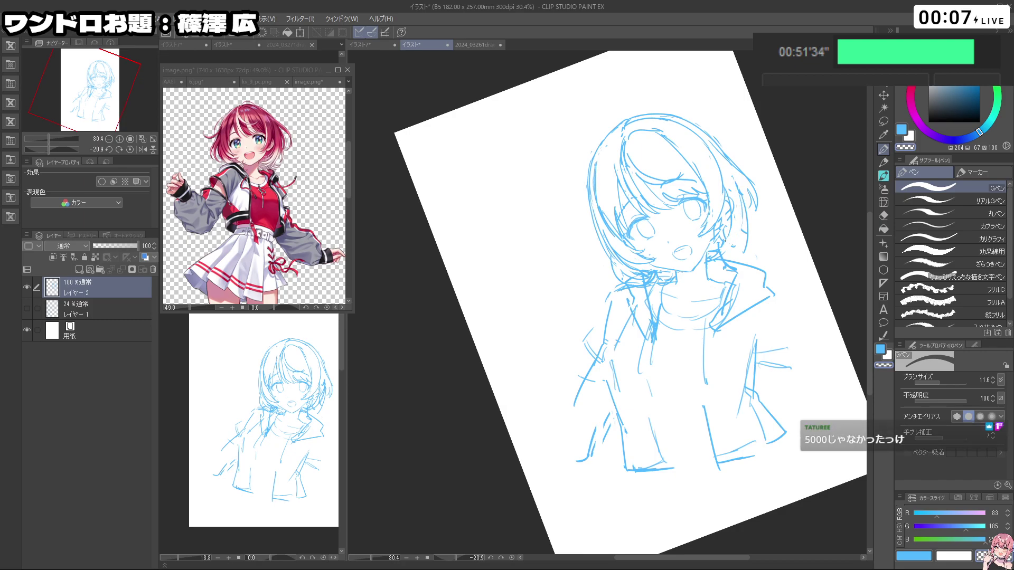
{"action": "key", "text": "c"}
{"action": "key", "text": "ctrl+z"}
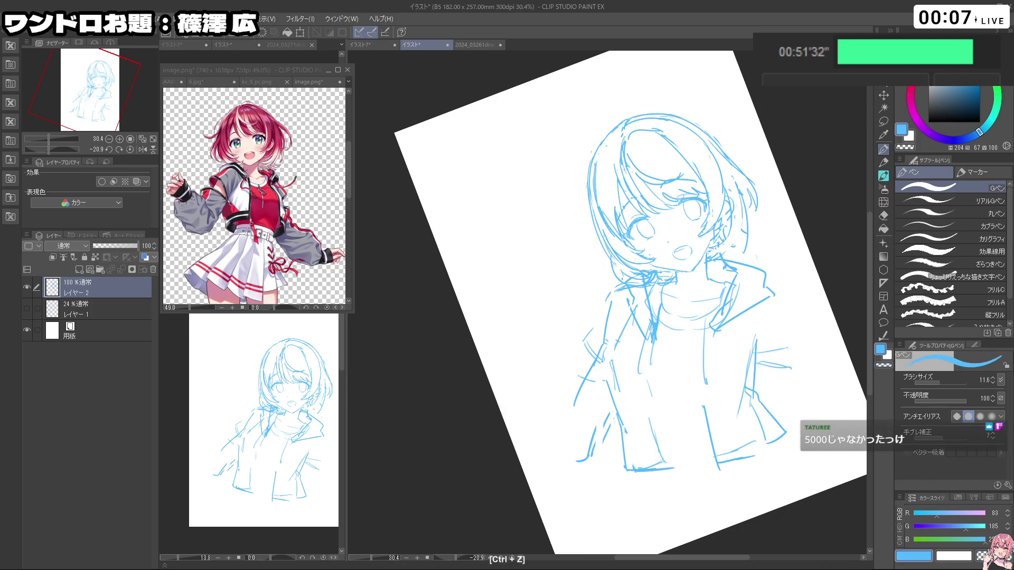
{"action": "key", "text": "ctrl+z"}
{"action": "mouse_move", "coordinate": [742, 183]}
{"action": "left_mouse_down"}
{"action": "mouse_move", "coordinate": [748, 225]}
{"action": "mouse_move", "coordinate": [723, 259]}
{"action": "mouse_move", "coordinate": [733, 231]}
{"action": "mouse_move", "coordinate": [723, 231]}
{"action": "left_mouse_up"}
{"action": "key", "text": "ctrl+z"}
{"action": "left_click_drag", "start_coordinate": [746, 417], "coordinate": [641, 480]}
{"action": "key", "text": "ctrl+z"}
{"action": "left_click_drag", "start_coordinate": [773, 216], "coordinate": [780, 257]}
{"action": "key", "text": "ctrl+z"}
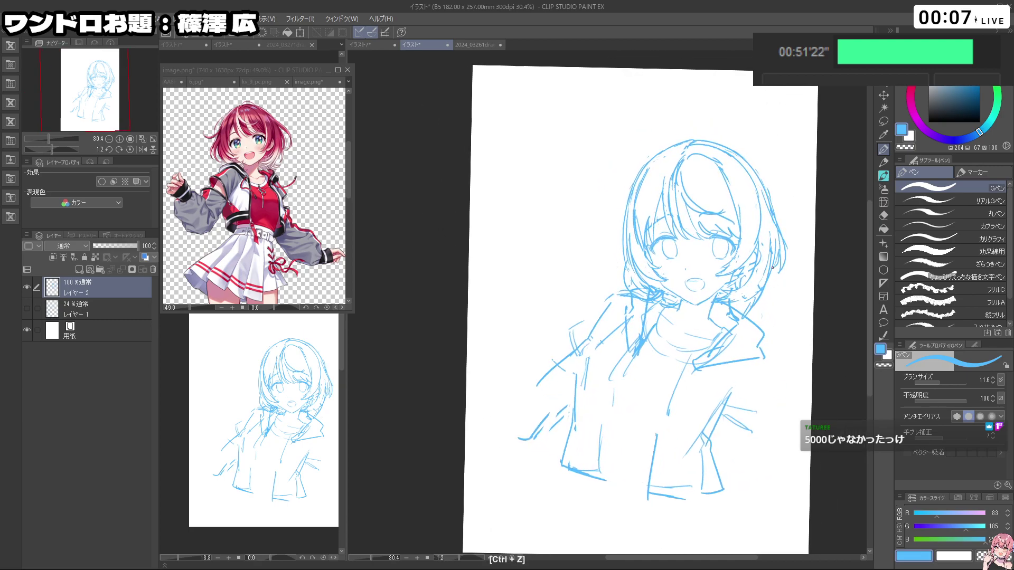
{"action": "key", "text": "ctrl+z"}
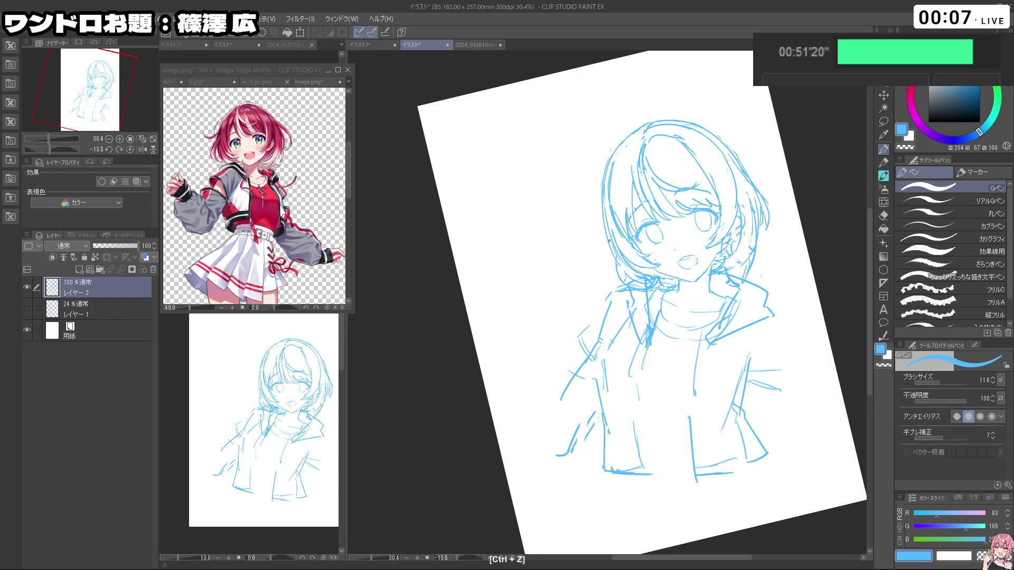
{"action": "key", "text": "ctrl+z"}
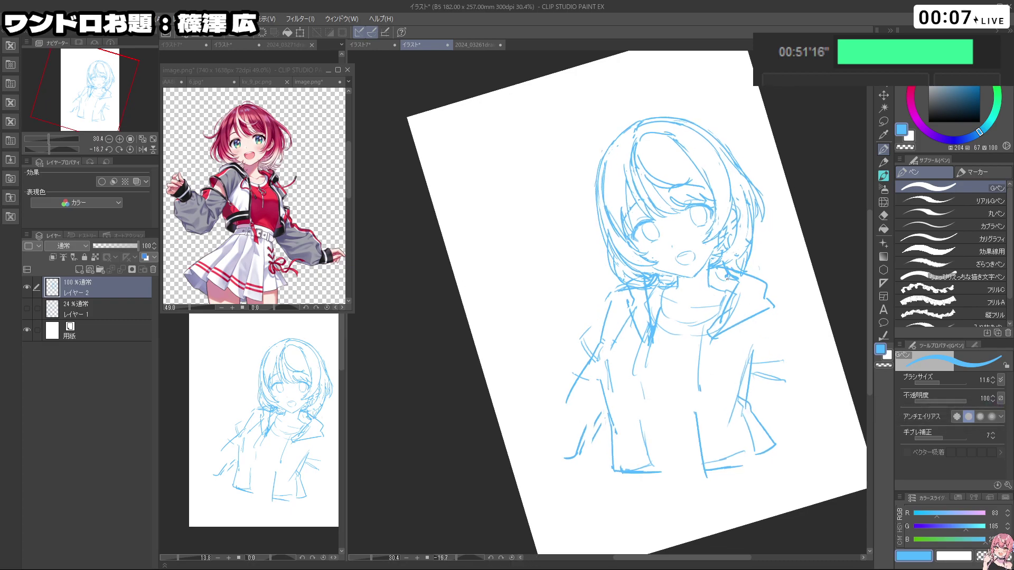
Step: Lasso-select the top of the head, lower it slightly with the transform to flatten the crown, and deselect it
{"action": "mouse_move", "coordinate": [711, 272]}
{"action": "left_mouse_down"}
{"action": "mouse_move", "coordinate": [674, 309]}
{"action": "mouse_move", "coordinate": [720, 317]}
{"action": "mouse_move", "coordinate": [768, 184]}
{"action": "mouse_move", "coordinate": [811, 341]}
{"action": "mouse_move", "coordinate": [787, 344]}
{"action": "left_mouse_up"}
{"action": "key", "text": "m"}
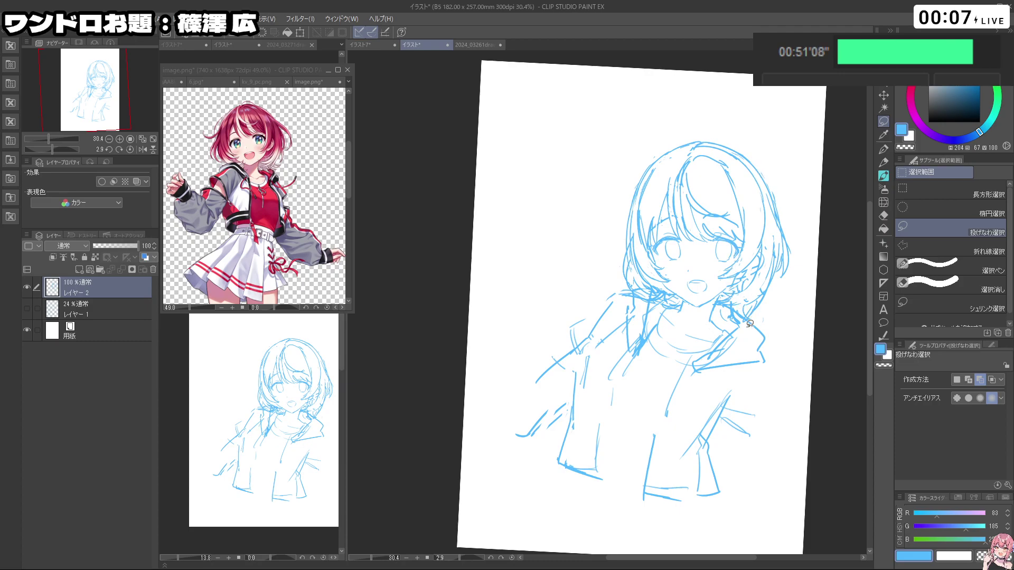
{"action": "mouse_move", "coordinate": [619, 232]}
{"action": "left_mouse_down"}
{"action": "mouse_move", "coordinate": [675, 200]}
{"action": "mouse_move", "coordinate": [731, 205]}
{"action": "mouse_move", "coordinate": [773, 157]}
{"action": "mouse_move", "coordinate": [626, 224]}
{"action": "left_mouse_up"}
{"action": "left_click", "coordinate": [721, 261]}
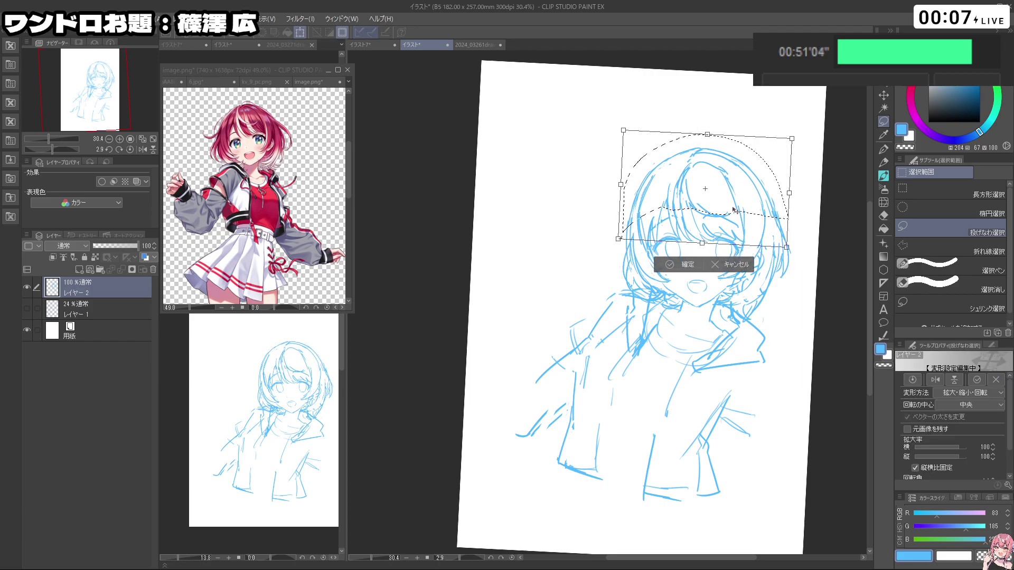
{"action": "key", "text": "Return"}
{"action": "key", "text": "ctrl+d"}
{"action": "mouse_move", "coordinate": [783, 343]}
{"action": "left_mouse_down"}
{"action": "mouse_move", "coordinate": [763, 227]}
{"action": "mouse_move", "coordinate": [722, 269]}
{"action": "mouse_move", "coordinate": [674, 280]}
{"action": "mouse_move", "coordinate": [636, 254]}
{"action": "left_mouse_up"}
{"action": "key", "text": "ctrl+z"}
Step: Erase the spiky outer hair edge behind the ear with the G pen set to transparent
{"action": "key", "text": "shift+space"}
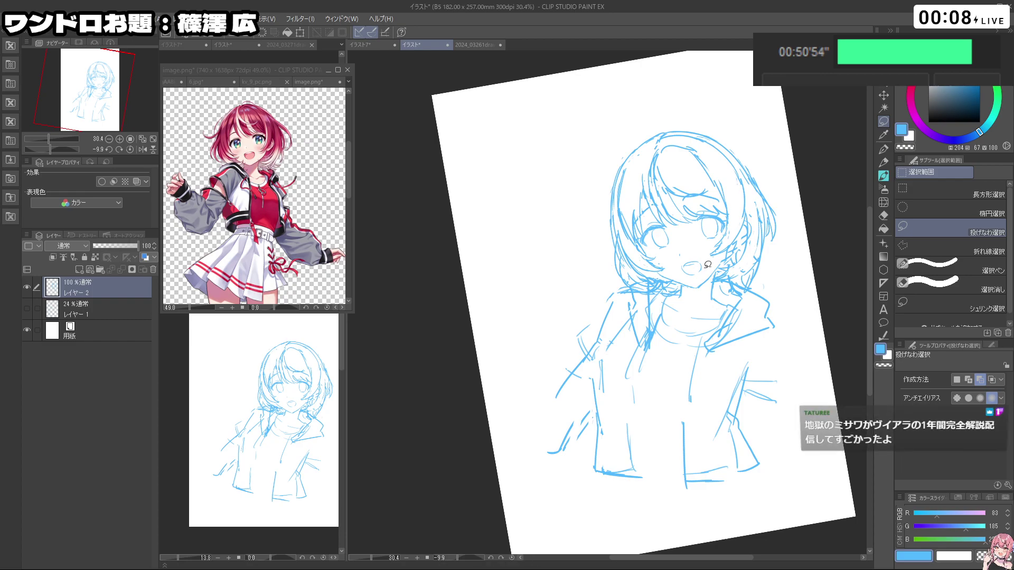
{"action": "key", "text": "p"}
{"action": "key", "text": "ctrl+alt"}
{"action": "left_click_drag", "start_coordinate": [759, 195], "coordinate": [754, 192]}
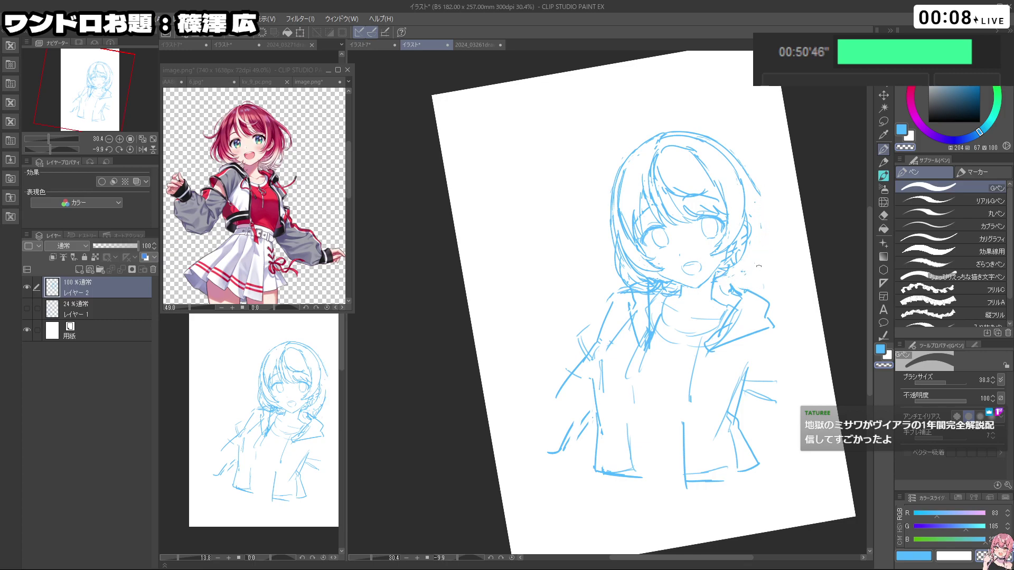
{"action": "key", "text": "ctrl+alt"}
{"action": "left_click_drag", "start_coordinate": [744, 200], "coordinate": [739, 200], "text": "ctrl+alt"}
Step: Redraw the outer hair edge behind the ear as a rounded bob curve with the G pen at size 18.2
{"action": "left_click_drag", "start_coordinate": [746, 172], "coordinate": [766, 221]}
{"action": "key", "text": "ctrl+z"}
{"action": "key", "text": "ctrl+z"}
{"action": "left_click_drag", "start_coordinate": [748, 178], "coordinate": [762, 254]}
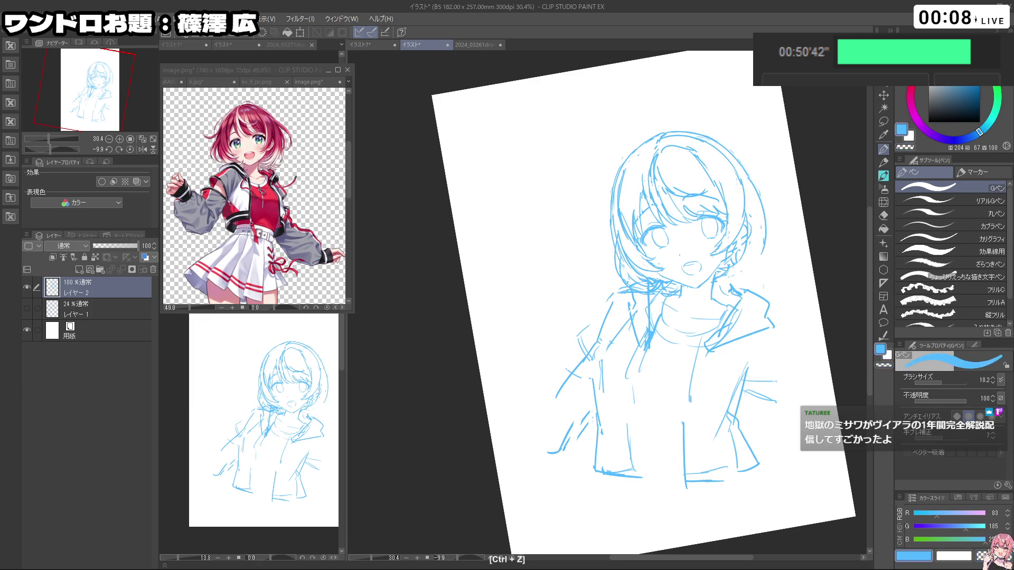
{"action": "key", "text": "ctrl+z"}
{"action": "mouse_move", "coordinate": [758, 198]}
{"action": "left_mouse_down"}
{"action": "mouse_move", "coordinate": [773, 243]}
{"action": "mouse_move", "coordinate": [764, 268]}
{"action": "mouse_move", "coordinate": [752, 159]}
{"action": "mouse_move", "coordinate": [766, 296]}
{"action": "mouse_move", "coordinate": [755, 270]}
{"action": "left_mouse_up"}
{"action": "key", "text": "shift+space"}
{"action": "key", "text": "ctrl+space"}
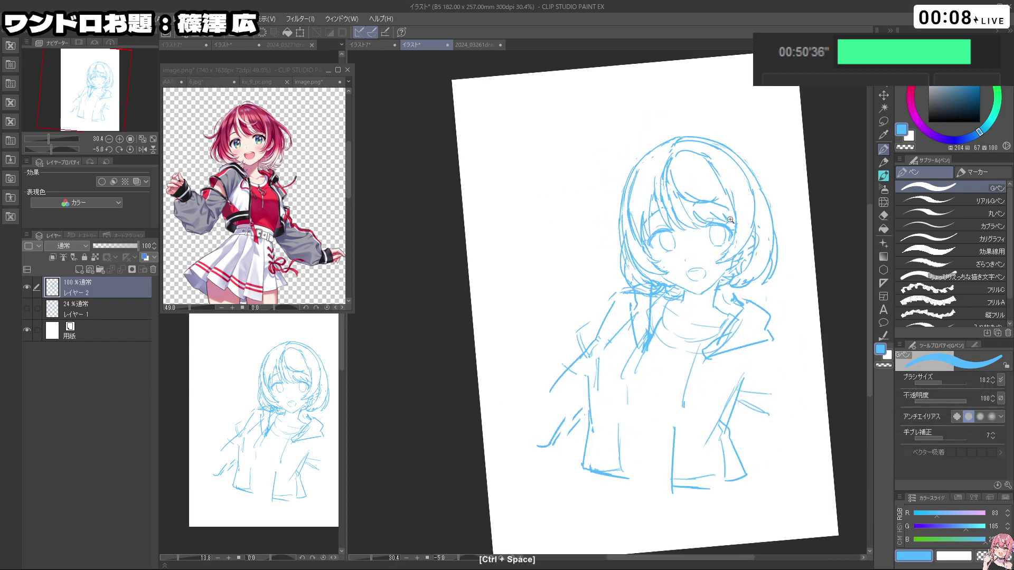
Step: Lasso-select the iris on the side away from the visible ear, shift it slightly outward with the transform, and deselect it
{"action": "left_click_drag", "start_coordinate": [728, 218], "coordinate": [742, 218], "text": "ctrl"}
{"action": "key", "text": "shift+space"}
{"action": "left_click_drag", "start_coordinate": [769, 301], "coordinate": [773, 332], "text": "shift"}
{"action": "key", "text": "ctrl+space"}
{"action": "left_click_drag", "start_coordinate": [759, 276], "coordinate": [733, 277], "text": "ctrl"}
{"action": "scroll", "coordinate": [735, 276], "scroll_direction": "up", "scroll_amount": 5}
{"action": "key", "text": "m"}
{"action": "scroll", "coordinate": [615, 256], "scroll_direction": "up", "scroll_amount": 2}
{"action": "mouse_move", "coordinate": [636, 285]}
{"action": "left_mouse_down"}
{"action": "mouse_move", "coordinate": [618, 246]}
{"action": "mouse_move", "coordinate": [639, 239]}
{"action": "left_mouse_up"}
{"action": "left_click_drag", "start_coordinate": [652, 252], "coordinate": [649, 247]}
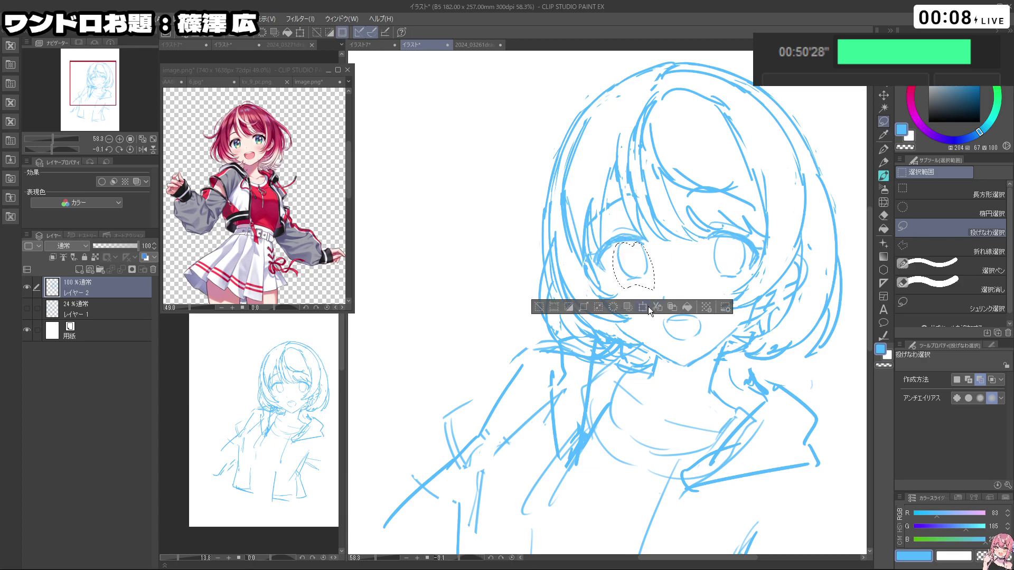
{"action": "key", "text": "ctrl+t"}
{"action": "key", "text": "Return"}
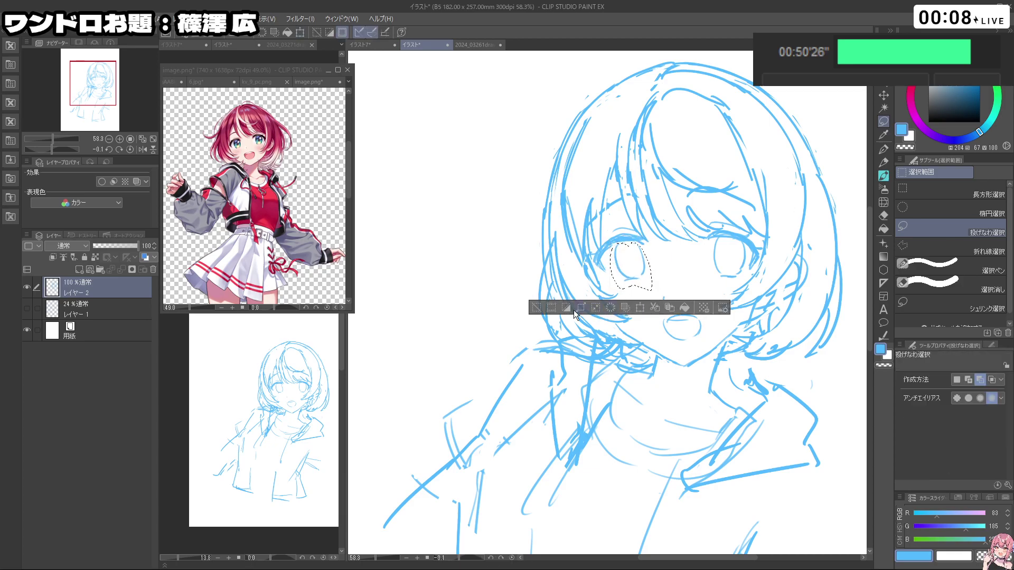
{"action": "key", "text": "ctrl+d"}
Step: Lasso-select the mouth, adjust it with the transform to make it slightly wider, and deselect it
{"action": "mouse_move", "coordinate": [735, 238]}
{"action": "left_mouse_down"}
{"action": "mouse_move", "coordinate": [746, 242]}
{"action": "mouse_move", "coordinate": [740, 279]}
{"action": "mouse_move", "coordinate": [681, 284]}
{"action": "mouse_move", "coordinate": [659, 226]}
{"action": "mouse_move", "coordinate": [707, 292]}
{"action": "mouse_move", "coordinate": [692, 280]}
{"action": "mouse_move", "coordinate": [652, 317]}
{"action": "mouse_move", "coordinate": [686, 292]}
{"action": "mouse_move", "coordinate": [676, 298]}
{"action": "mouse_move", "coordinate": [683, 309]}
{"action": "left_mouse_up"}
{"action": "key", "text": "ctrl+t"}
{"action": "left_click", "coordinate": [700, 303]}
{"action": "left_click", "coordinate": [631, 300]}
{"action": "key", "text": "ctrl+t"}
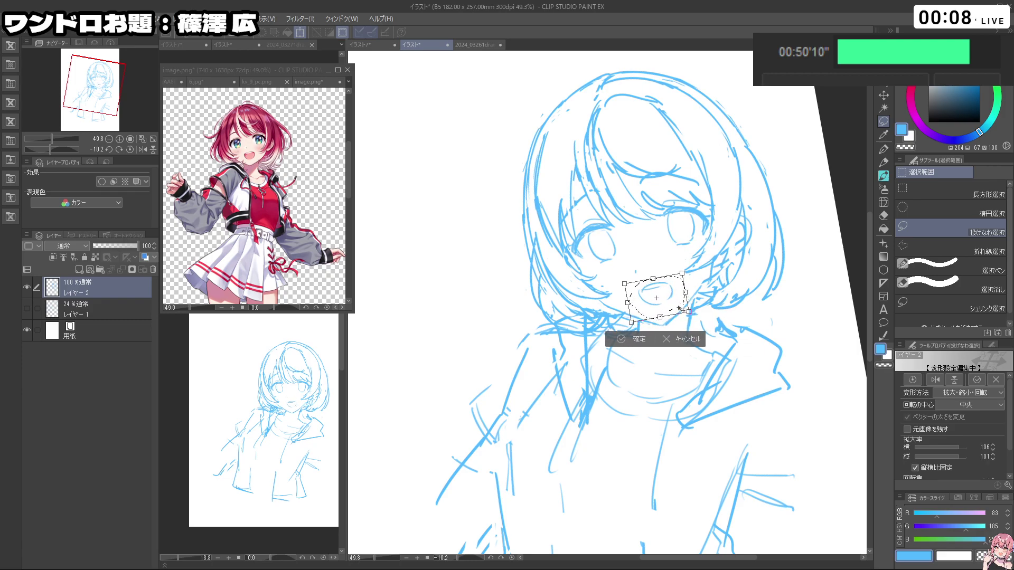
{"action": "left_click", "coordinate": [625, 339]}
{"action": "left_click", "coordinate": [563, 339]}
Step: Erase and retouch the inner edge of the iris farther from the ear with the G pen, undoing unwanted strokes
{"action": "left_click", "coordinate": [883, 149]}
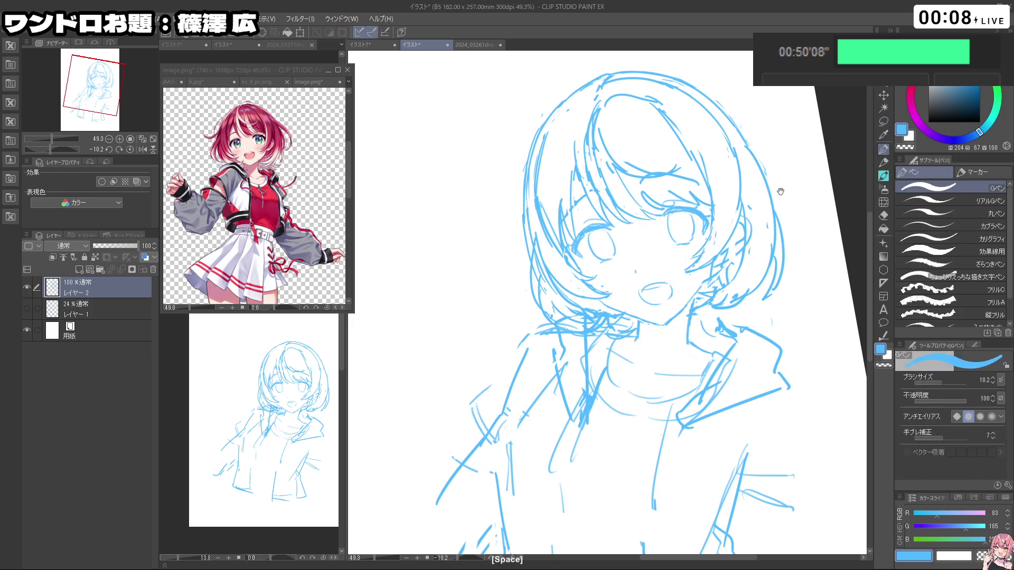
{"action": "left_click_drag", "start_coordinate": [727, 272], "coordinate": [686, 275]}
{"action": "left_click_drag", "start_coordinate": [738, 316], "coordinate": [716, 323]}
{"action": "key", "text": "ctrl+z"}
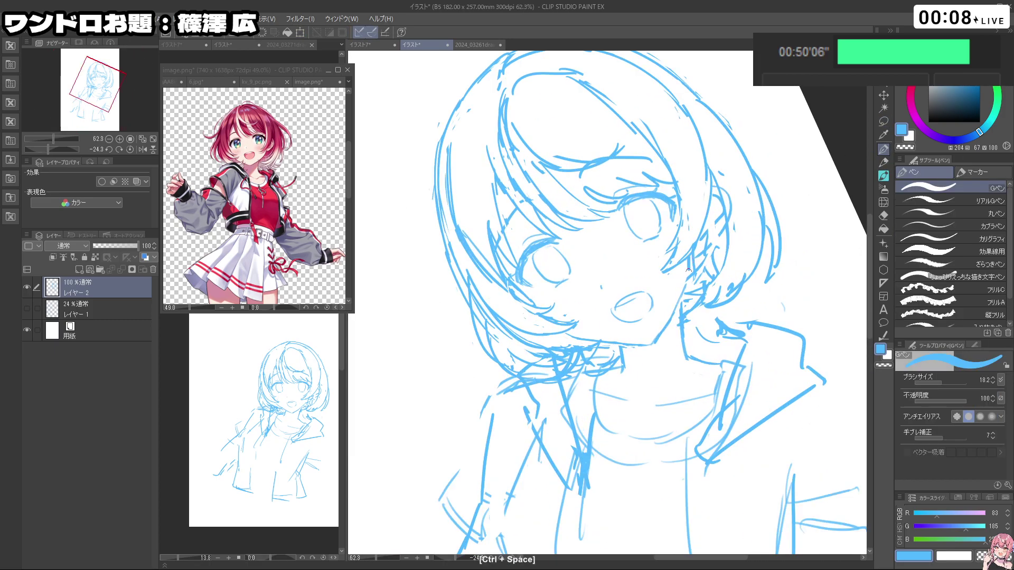
{"action": "left_click_drag", "start_coordinate": [690, 254], "coordinate": [725, 262]}
{"action": "left_click_drag", "start_coordinate": [725, 262], "coordinate": [619, 220]}
{"action": "key", "text": "ctrl+space"}
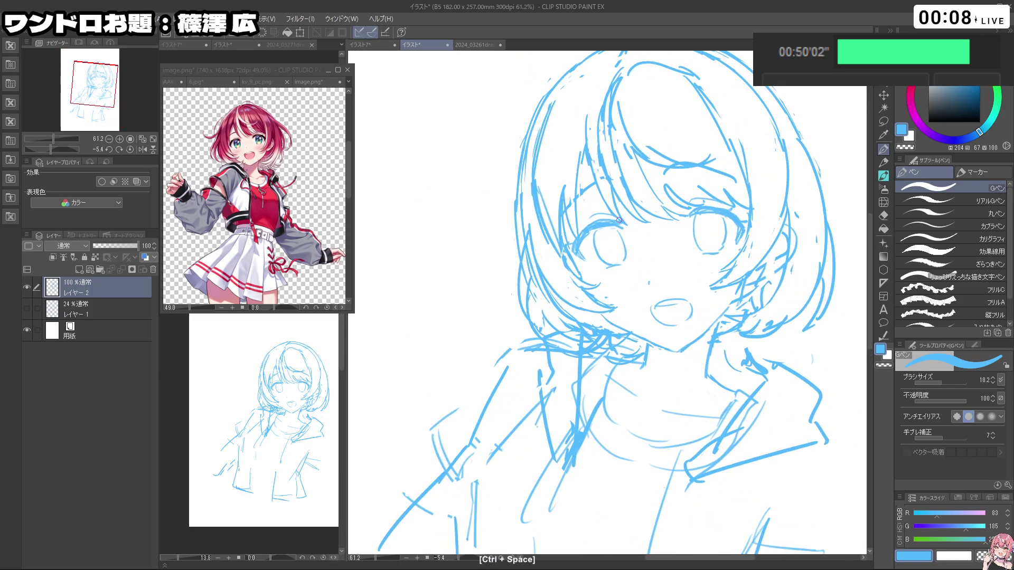
{"action": "key", "text": "ctrl+z"}
{"action": "key", "text": "c"}
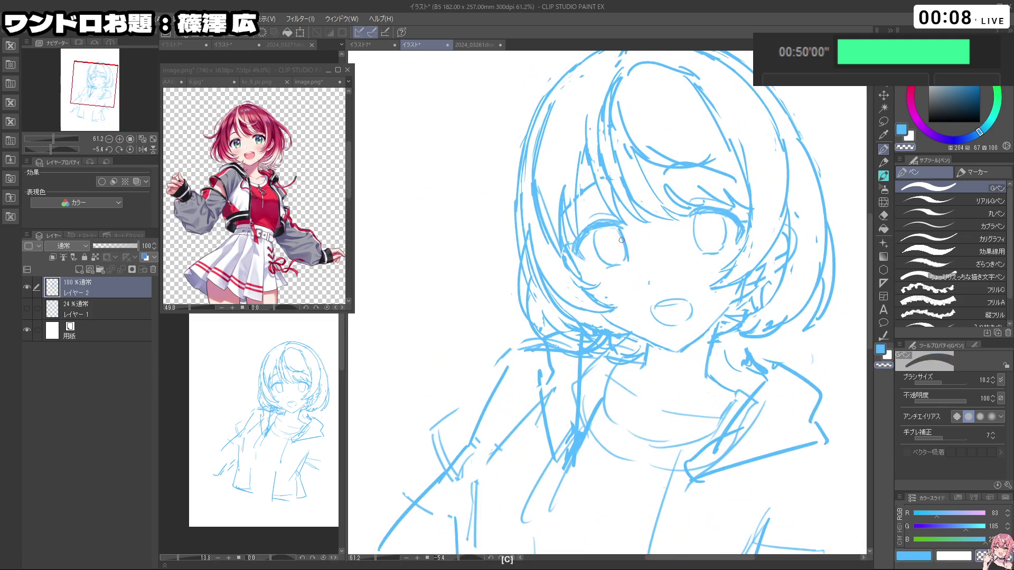
{"action": "key", "text": "c"}
{"action": "left_click_drag", "start_coordinate": [627, 252], "coordinate": [623, 258]}
{"action": "left_click_drag", "start_coordinate": [626, 253], "coordinate": [628, 264]}
{"action": "key", "text": "ctrl+z"}
Step: Try strokes down the side hair above the ear with different brush sizes, undoing them
{"action": "key", "text": "space"}
{"action": "left_click_drag", "start_coordinate": [695, 228], "coordinate": [648, 232], "text": "ctrl"}
{"action": "mouse_move", "coordinate": [705, 388]}
{"action": "left_mouse_down", "text": "shift"}
{"action": "mouse_move", "coordinate": [738, 310]}
{"action": "mouse_move", "coordinate": [737, 238]}
{"action": "mouse_move", "coordinate": [685, 381]}
{"action": "mouse_move", "coordinate": [567, 379]}
{"action": "left_mouse_up", "text": "shift"}
{"action": "key", "text": "ctrl+z"}
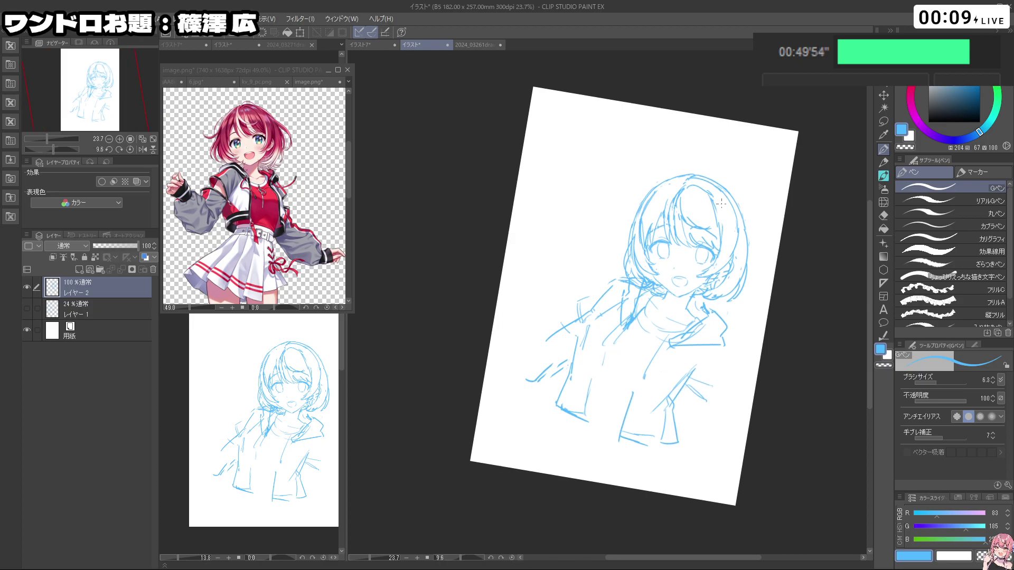
{"action": "left_click_drag", "start_coordinate": [716, 207], "coordinate": [716, 263]}
{"action": "key", "text": "x"}
{"action": "left_click_drag", "start_coordinate": [716, 228], "coordinate": [723, 228], "text": "ctrl+alt"}
{"action": "mouse_move", "coordinate": [720, 226]}
{"action": "left_mouse_down"}
{"action": "mouse_move", "coordinate": [719, 258]}
{"action": "mouse_move", "coordinate": [719, 216]}
{"action": "mouse_move", "coordinate": [727, 231]}
{"action": "left_mouse_up"}
{"action": "key", "text": "x"}
{"action": "key", "text": "ctrl+z"}
{"action": "key", "text": "ctrl+z"}
Step: Undo the last side-hair strokes and draw a lock flicking outward from the hair on the side opposite the ear
{"action": "left_click_drag", "start_coordinate": [719, 194], "coordinate": [726, 235]}
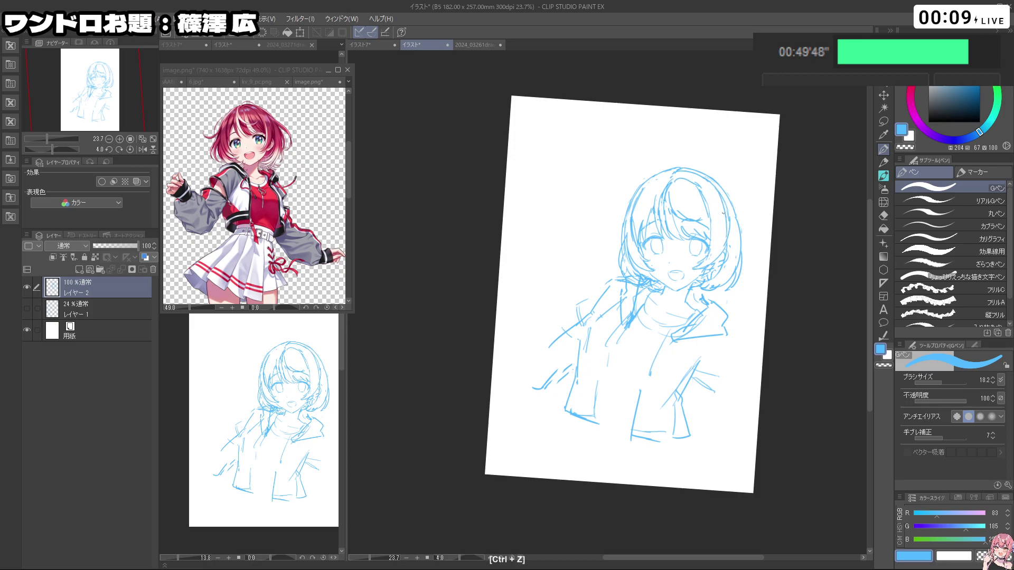
{"action": "left_click_drag", "start_coordinate": [721, 393], "coordinate": [739, 293], "text": "shift"}
{"action": "key", "text": "ctrl+z"}
{"action": "left_click_drag", "start_coordinate": [553, 232], "coordinate": [557, 266]}
{"action": "mouse_move", "coordinate": [738, 333]}
{"action": "left_mouse_down", "text": "shift"}
{"action": "mouse_move", "coordinate": [722, 367]}
{"action": "mouse_move", "coordinate": [685, 382]}
{"action": "left_mouse_up", "text": "shift"}
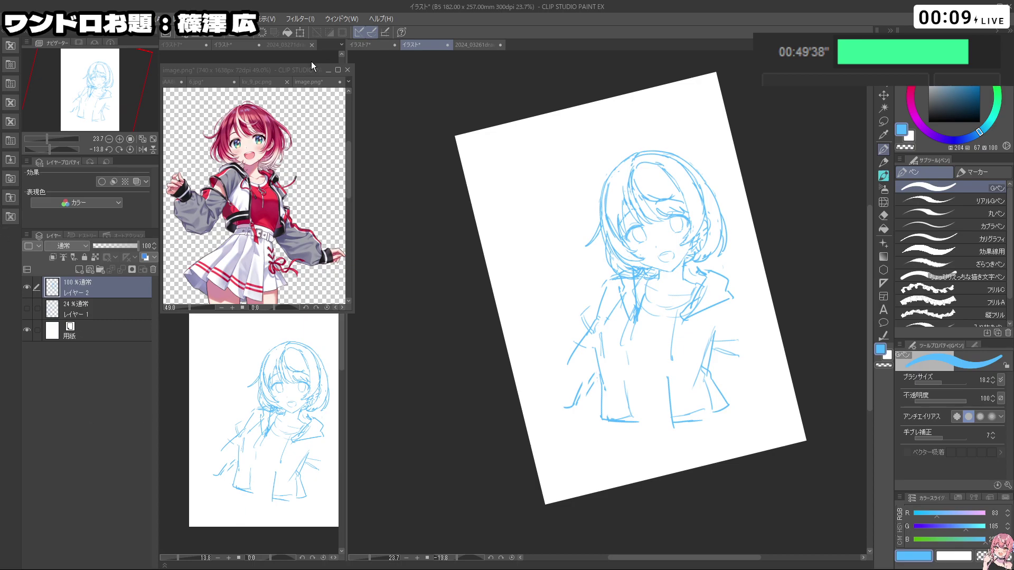
Step: Bring the thumb.jpg portrait into the reference window and enlarge it on the face and hair
{"action": "left_click", "coordinate": [315, 82]}
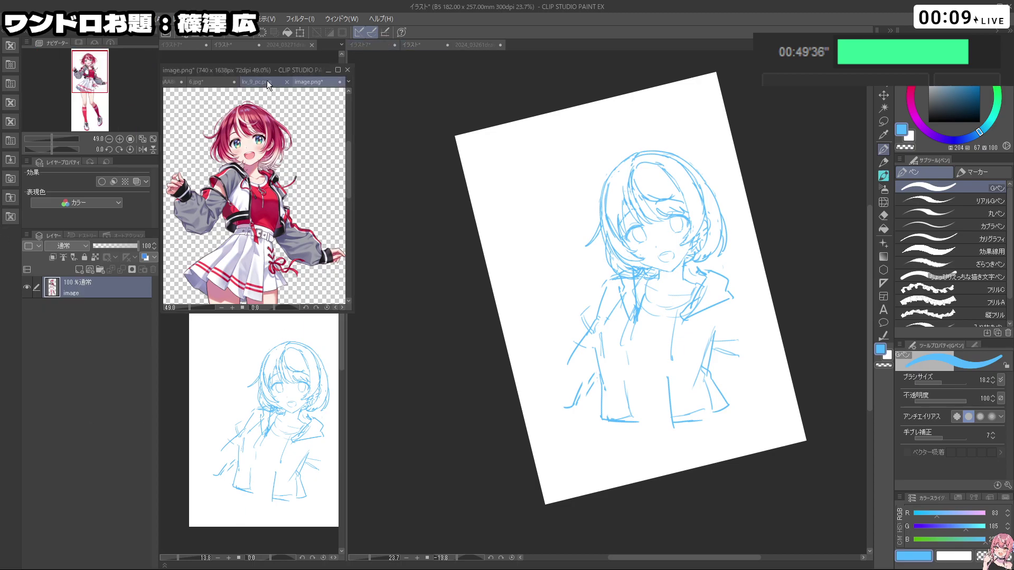
{"action": "left_click", "coordinate": [268, 80]}
{"action": "left_click", "coordinate": [317, 81]}
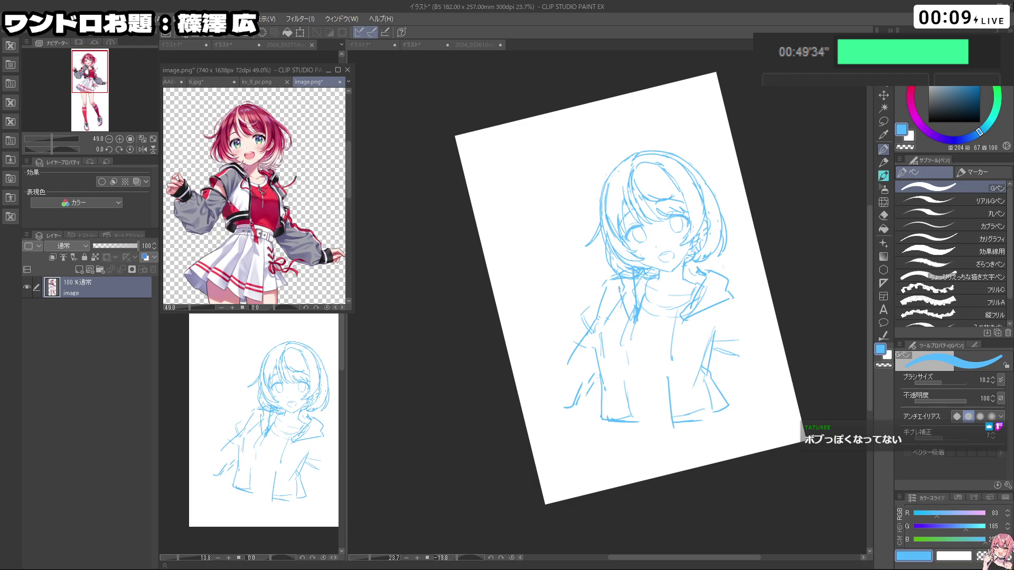
{"action": "key", "text": "alt+Tab"}
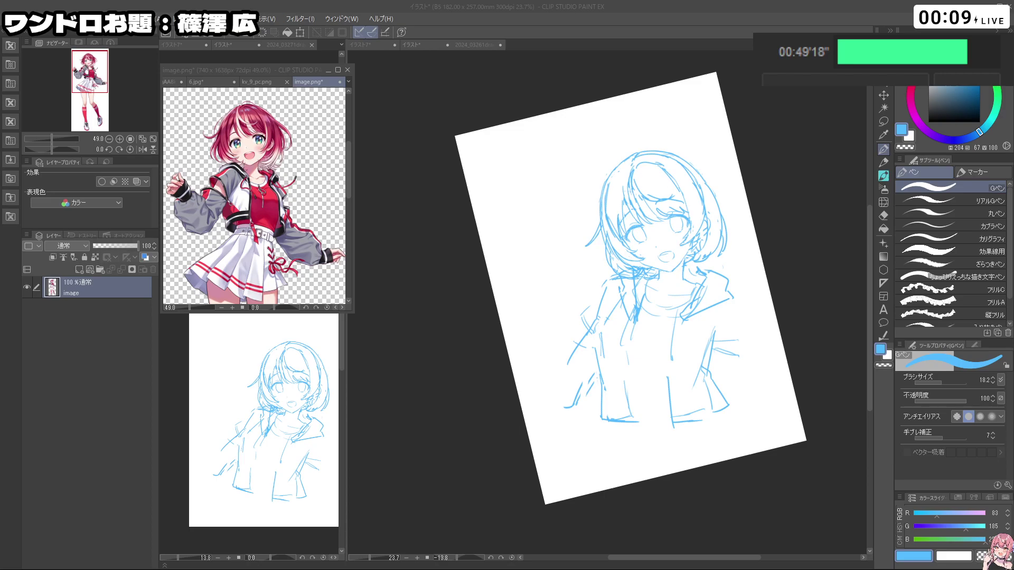
{"action": "left_click_drag", "start_coordinate": [268, 182], "coordinate": [261, 205]}
{"action": "scroll", "coordinate": [253, 170], "scroll_direction": "up", "scroll_amount": 2}
{"action": "scroll", "coordinate": [254, 170], "scroll_direction": "down", "scroll_amount": 2}
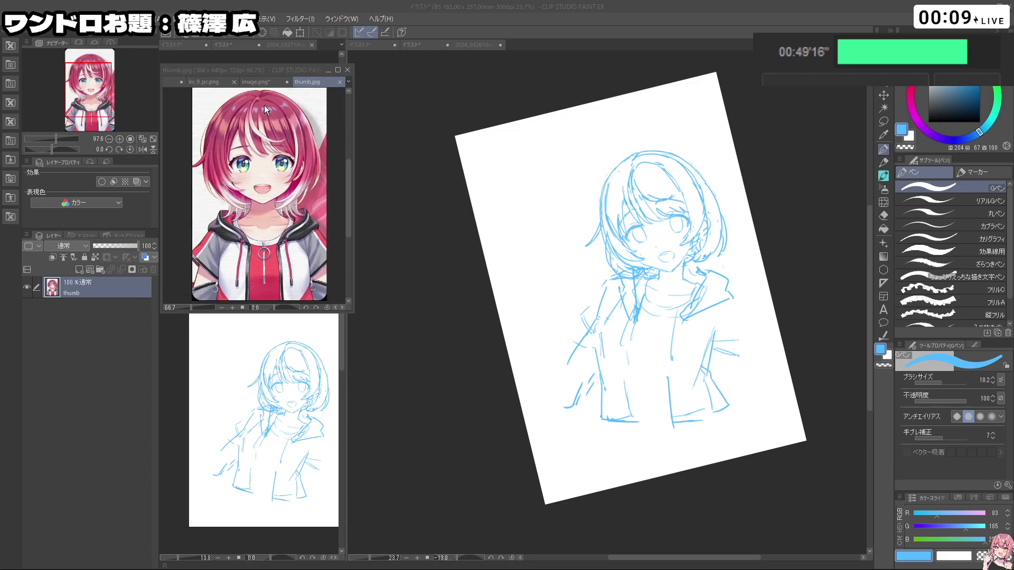
{"action": "scroll", "coordinate": [264, 105], "scroll_direction": "up", "scroll_amount": 2}
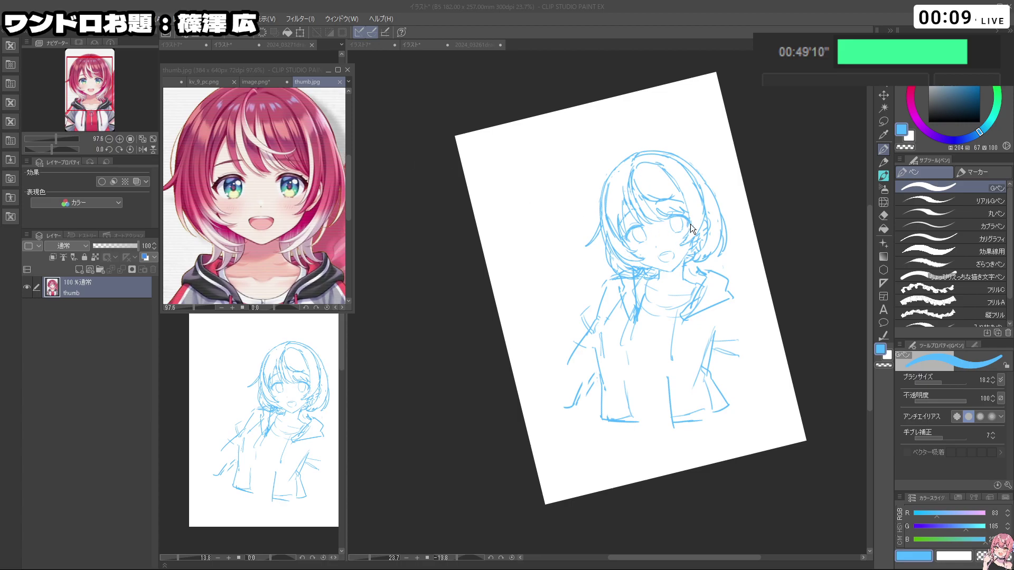
Step: Return to the illustration, lasso-select the whole head, and copy and paste it onto its own layer
{"action": "left_click", "coordinate": [747, 240]}
{"action": "key", "text": "ctrl+z"}
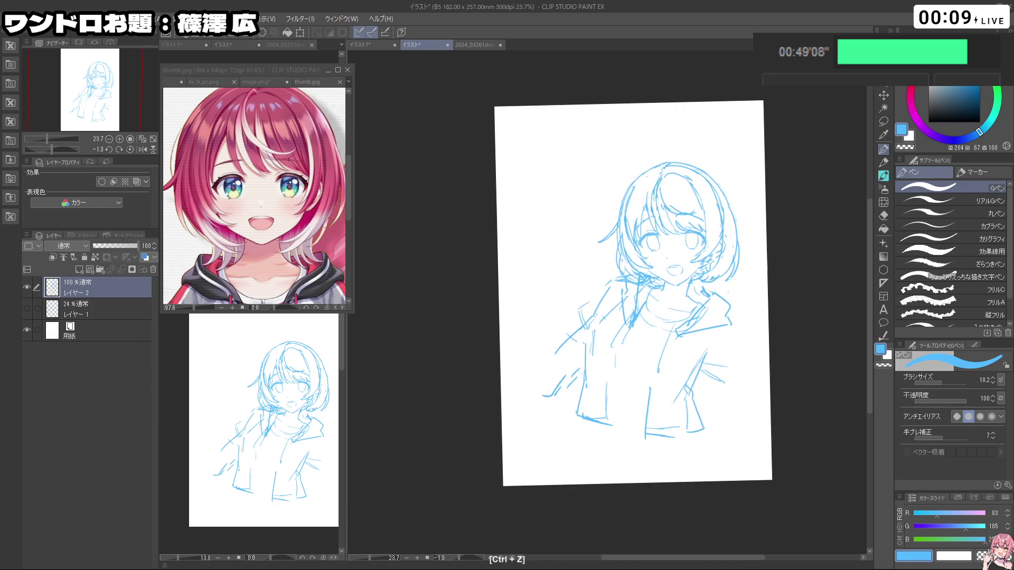
{"action": "key", "text": "m"}
{"action": "mouse_move", "coordinate": [743, 267]}
{"action": "left_mouse_down"}
{"action": "mouse_move", "coordinate": [721, 286]}
{"action": "mouse_move", "coordinate": [643, 285]}
{"action": "mouse_move", "coordinate": [626, 282]}
{"action": "mouse_move", "coordinate": [593, 237]}
{"action": "left_mouse_up"}
{"action": "key", "text": "ctrl+d"}
{"action": "mouse_move", "coordinate": [610, 274]}
{"action": "left_mouse_down"}
{"action": "mouse_move", "coordinate": [594, 230]}
{"action": "mouse_move", "coordinate": [620, 160]}
{"action": "mouse_move", "coordinate": [685, 135]}
{"action": "mouse_move", "coordinate": [738, 163]}
{"action": "mouse_move", "coordinate": [771, 224]}
{"action": "mouse_move", "coordinate": [743, 292]}
{"action": "mouse_move", "coordinate": [640, 285]}
{"action": "mouse_move", "coordinate": [615, 272]}
{"action": "left_mouse_up"}
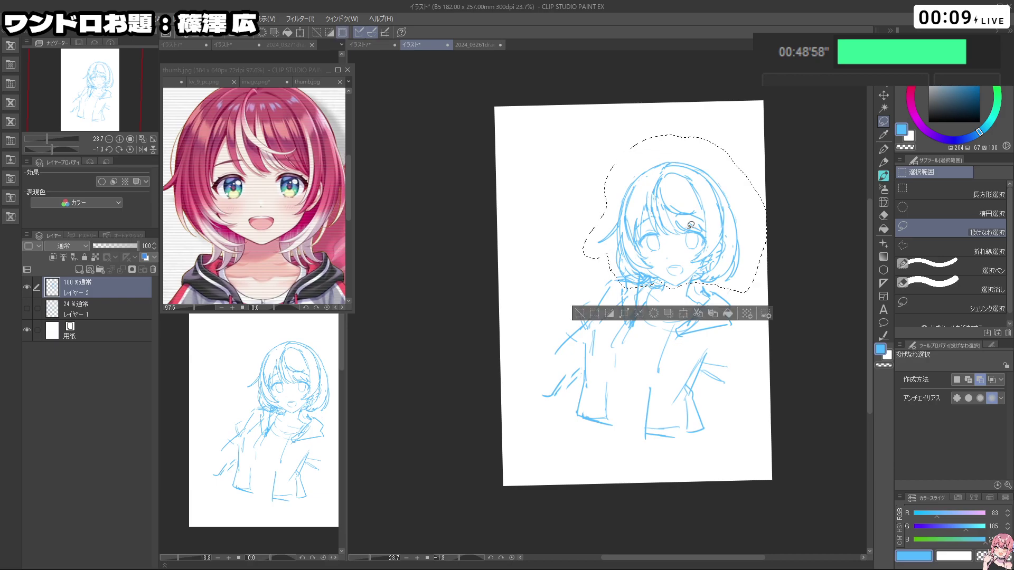
{"action": "key", "text": "ctrl+c"}
{"action": "key", "text": "ctrl+v"}
Step: Deselect the head, hide the original レイヤー 2, and make the copied head layer active for the G pen
{"action": "left_click", "coordinate": [102, 312]}
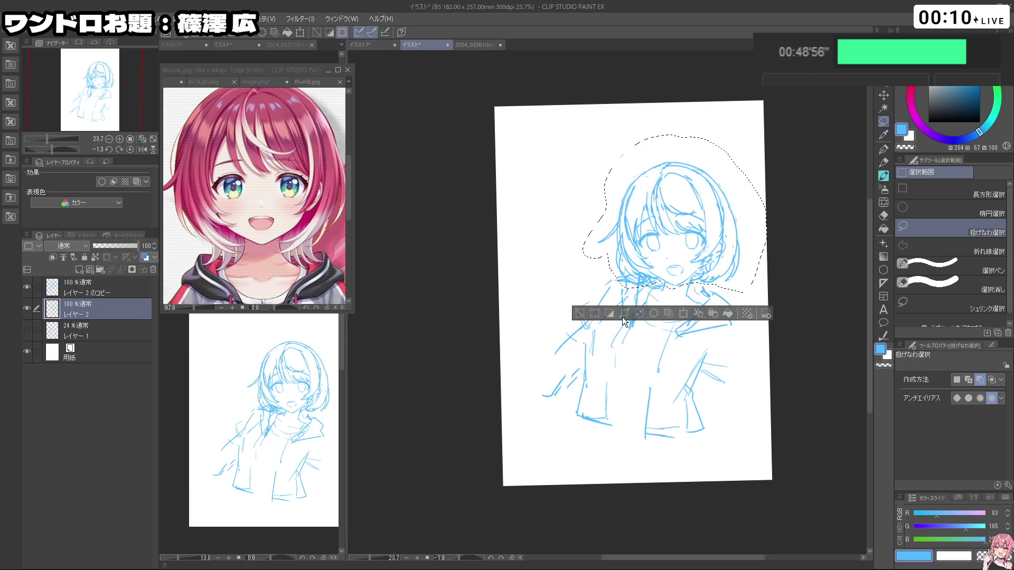
{"action": "left_click", "coordinate": [670, 314]}
{"action": "key", "text": "ctrl+z"}
{"action": "key", "text": "ctrl+d"}
{"action": "left_click", "coordinate": [26, 309]}
{"action": "left_click", "coordinate": [108, 287]}
{"action": "left_click", "coordinate": [885, 150]}
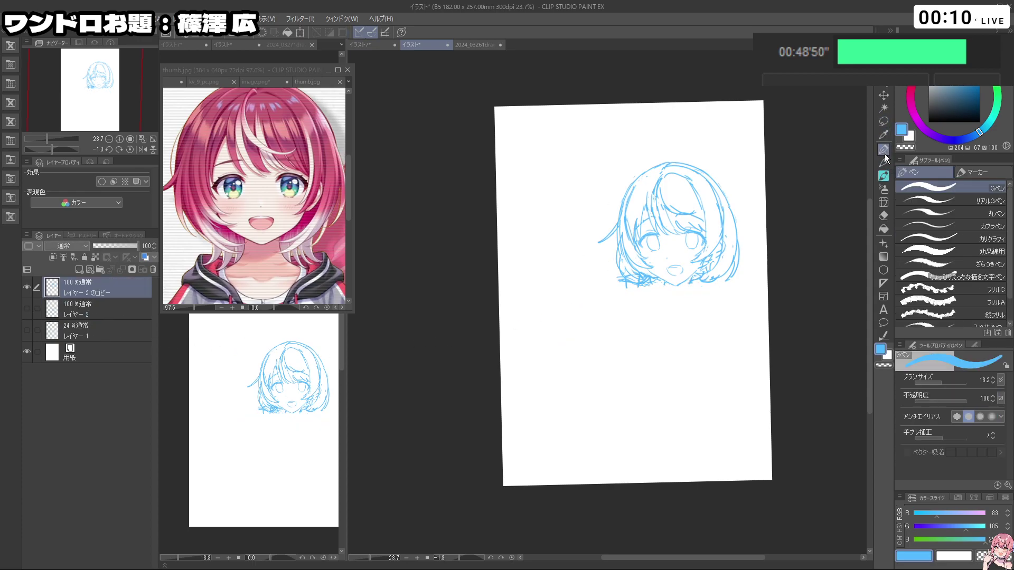
Step: Erase the lower outer hair and neck scribbles beside the cheek opposite the ear with a large transparent G pen
{"action": "left_click_drag", "start_coordinate": [689, 243], "coordinate": [739, 243]}
{"action": "left_click_drag", "start_coordinate": [761, 321], "coordinate": [749, 338]}
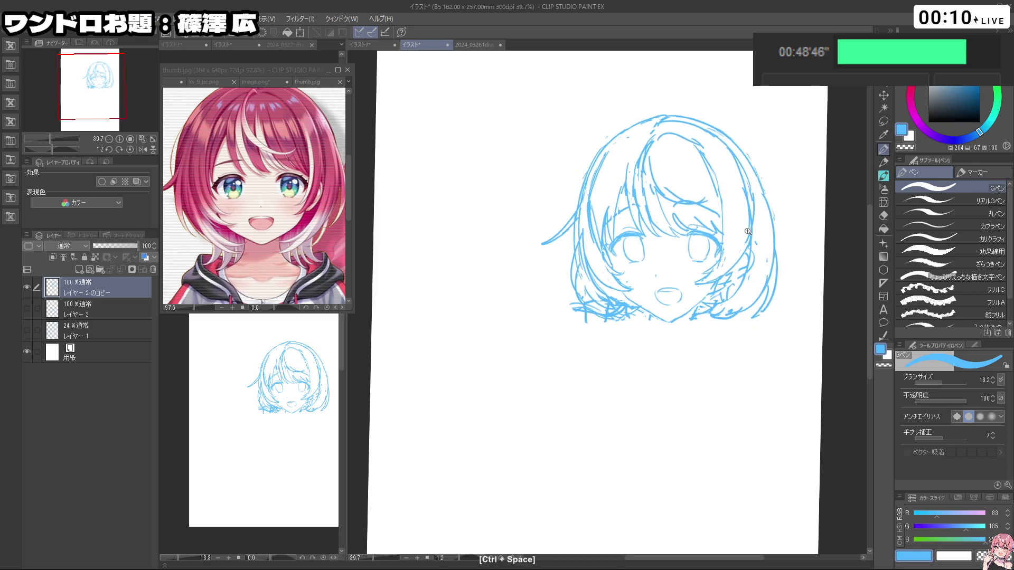
{"action": "left_click_drag", "start_coordinate": [750, 228], "coordinate": [723, 230]}
{"action": "left_click_drag", "start_coordinate": [702, 290], "coordinate": [726, 291]}
{"action": "key", "text": "c"}
{"action": "left_click_drag", "start_coordinate": [607, 290], "coordinate": [605, 281]}
{"action": "mouse_move", "coordinate": [594, 206]}
{"action": "left_mouse_down"}
{"action": "mouse_move", "coordinate": [602, 293]}
{"action": "mouse_move", "coordinate": [619, 288]}
{"action": "mouse_move", "coordinate": [599, 300]}
{"action": "left_mouse_up"}
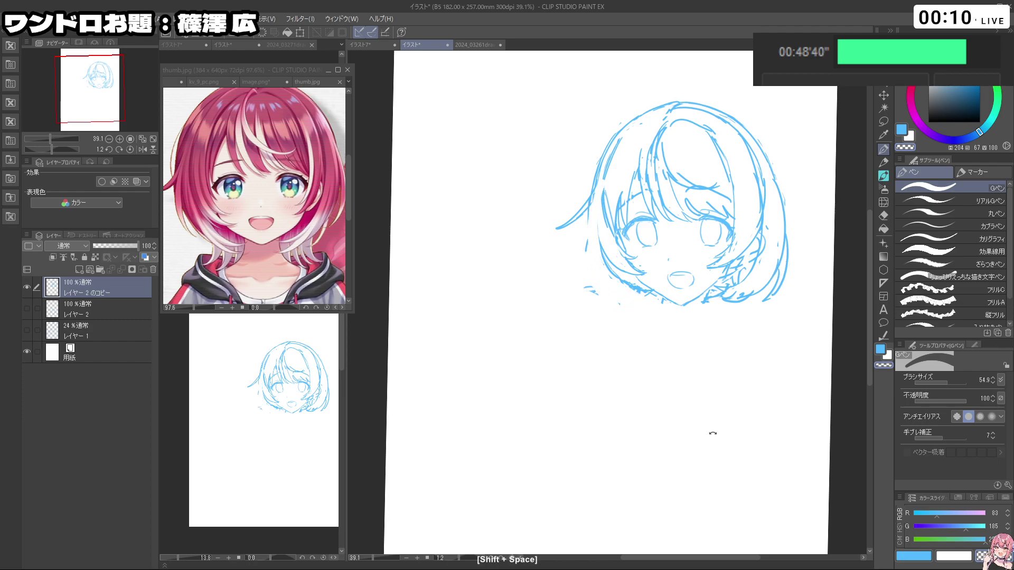
Step: Sketch the outer bob outline below the flicked-out strand with the G pen at size 14.8
{"action": "left_click_drag", "start_coordinate": [709, 336], "coordinate": [673, 204]}
{"action": "mouse_move", "coordinate": [572, 198]}
{"action": "left_mouse_down"}
{"action": "mouse_move", "coordinate": [586, 221]}
{"action": "mouse_move", "coordinate": [575, 202]}
{"action": "left_mouse_up"}
{"action": "mouse_move", "coordinate": [574, 142]}
{"action": "left_mouse_down"}
{"action": "mouse_move", "coordinate": [572, 213]}
{"action": "mouse_move", "coordinate": [592, 257]}
{"action": "left_mouse_up"}
{"action": "key", "text": "ctrl+z"}
{"action": "key", "text": "ctrl+z"}
{"action": "left_click_drag", "start_coordinate": [574, 221], "coordinate": [590, 257]}
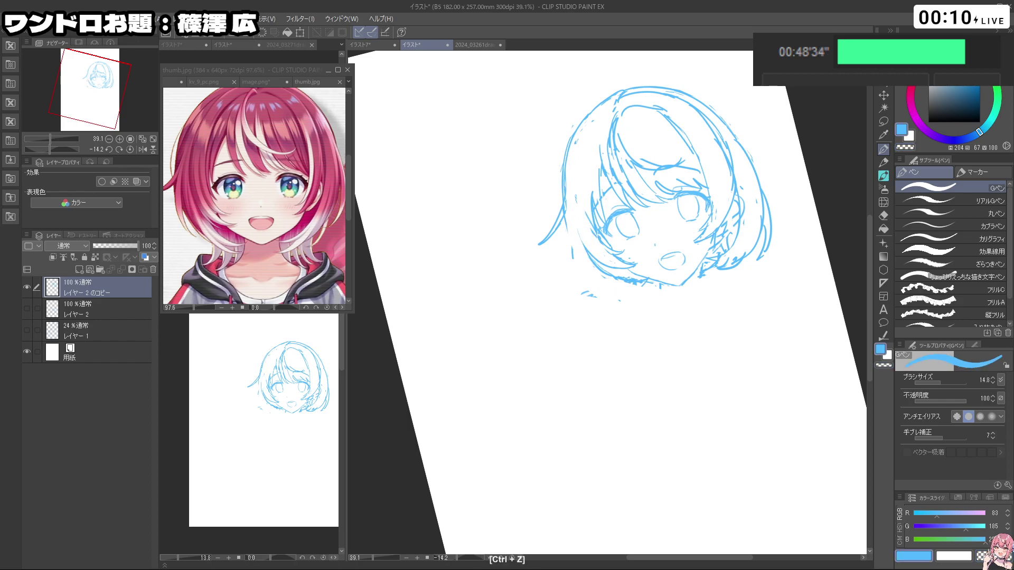
{"action": "left_click_drag", "start_coordinate": [576, 370], "coordinate": [610, 380]}
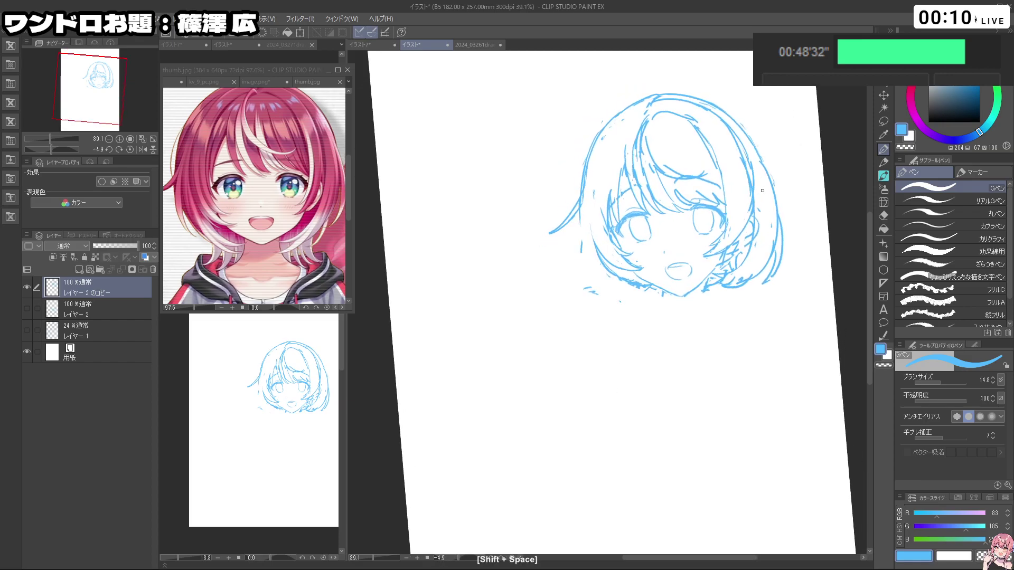
Step: Erase the inward-curling hair tips and scribbles beside the right cheek with the transparent G pen at size 60
{"action": "key", "text": "c"}
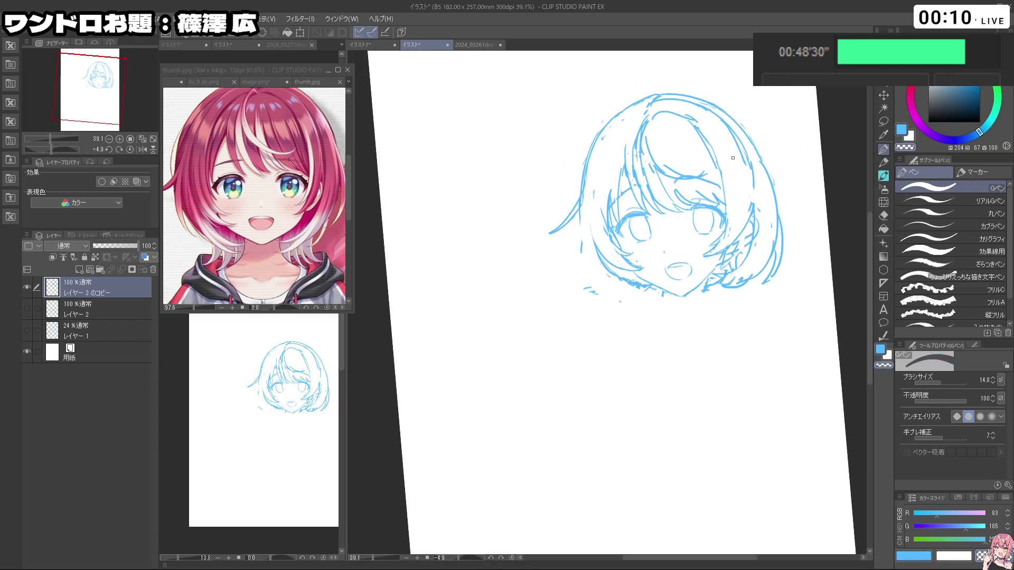
{"action": "key", "text": "c"}
{"action": "key", "text": "ctrl+z"}
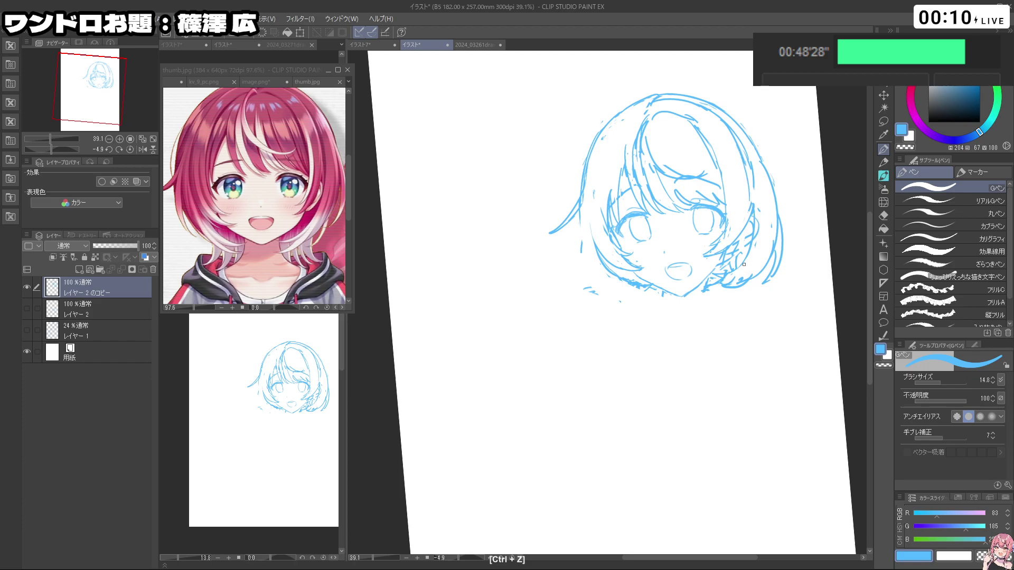
{"action": "mouse_move", "coordinate": [727, 271]}
{"action": "left_mouse_down"}
{"action": "mouse_move", "coordinate": [731, 257]}
{"action": "mouse_move", "coordinate": [719, 272]}
{"action": "left_mouse_up"}
{"action": "key", "text": "ctrl+z"}
{"action": "key", "text": "ctrl+z"}
{"action": "key", "text": "ctrl+z"}
{"action": "left_click_drag", "start_coordinate": [742, 229], "coordinate": [733, 260]}
{"action": "mouse_move", "coordinate": [740, 215]}
{"action": "left_mouse_down"}
{"action": "mouse_move", "coordinate": [720, 285]}
{"action": "mouse_move", "coordinate": [744, 196]}
{"action": "mouse_move", "coordinate": [739, 210]}
{"action": "left_mouse_up"}
{"action": "key", "text": "c"}
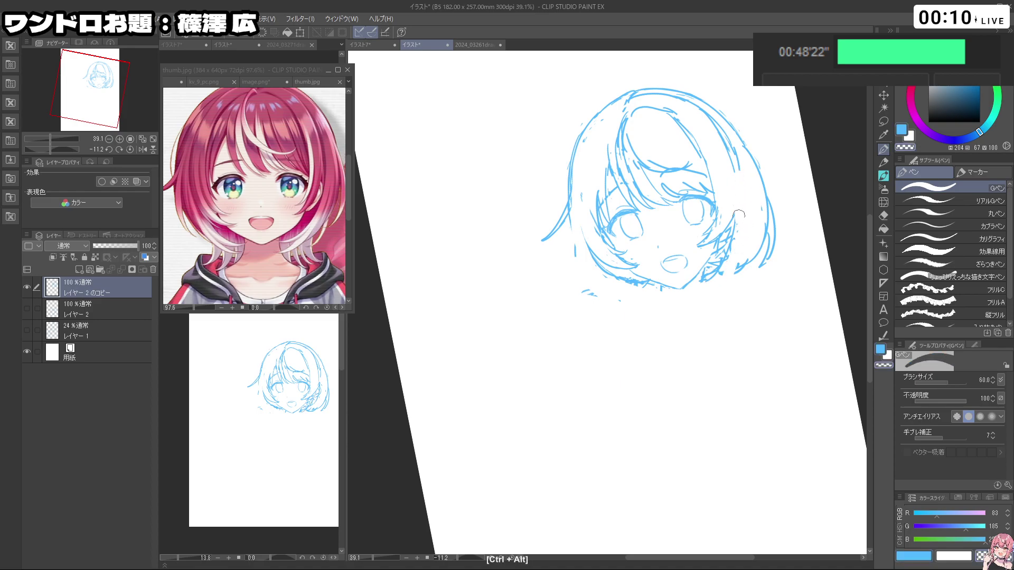
{"action": "key", "text": "ctrl+z"}
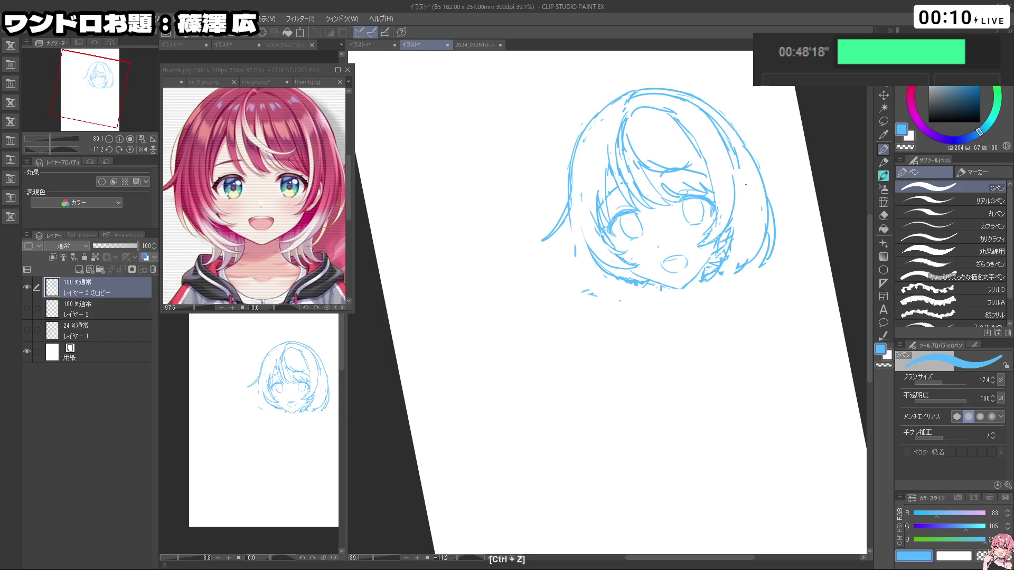
{"action": "key", "text": "ctrl+z"}
Step: Sketch a long side-hair strand running from the right temple down past the cheek
{"action": "left_click_drag", "start_coordinate": [739, 156], "coordinate": [757, 226]}
{"action": "key", "text": "ctrl+z"}
{"action": "key", "text": "ctrl+z"}
{"action": "key", "text": "ctrl+z"}
{"action": "mouse_move", "coordinate": [738, 141]}
{"action": "left_mouse_down"}
{"action": "mouse_move", "coordinate": [761, 220]}
{"action": "mouse_move", "coordinate": [744, 276]}
{"action": "left_mouse_up"}
Step: Erase the old outer hair outline on the right side of the bob with the G pen at size 33.6
{"action": "key", "text": "c"}
{"action": "mouse_move", "coordinate": [760, 237]}
{"action": "left_mouse_down", "text": "ctrl+alt"}
{"action": "mouse_move", "coordinate": [769, 238]}
{"action": "mouse_move", "coordinate": [766, 264]}
{"action": "left_mouse_up", "text": "ctrl+alt"}
{"action": "left_click_drag", "start_coordinate": [765, 186], "coordinate": [771, 240]}
{"action": "key", "text": "ctrl+z"}
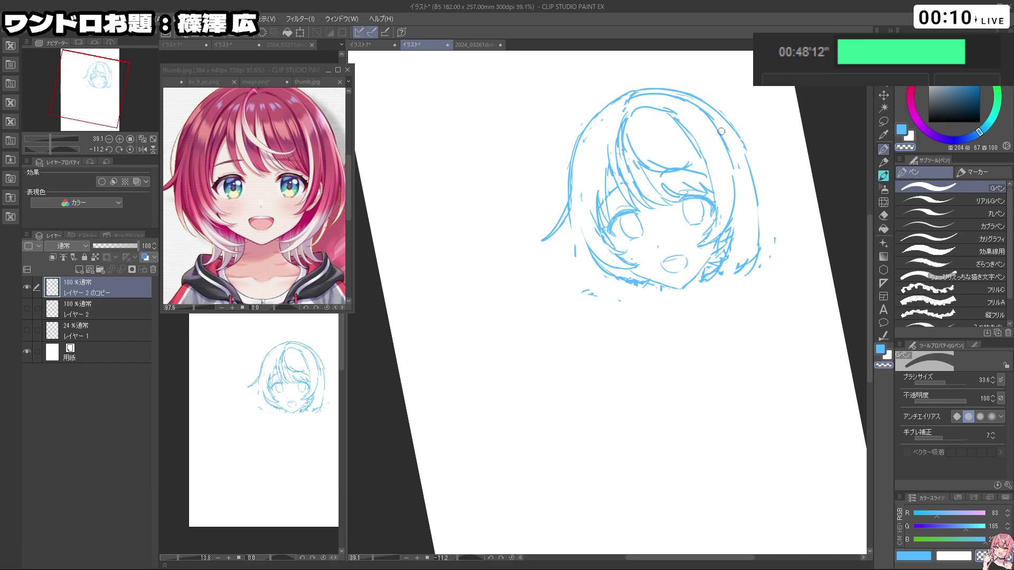
Step: Redraw the right outer outline of the bob with the blue G pen at size 15.2
{"action": "key", "text": "ctrl+z"}
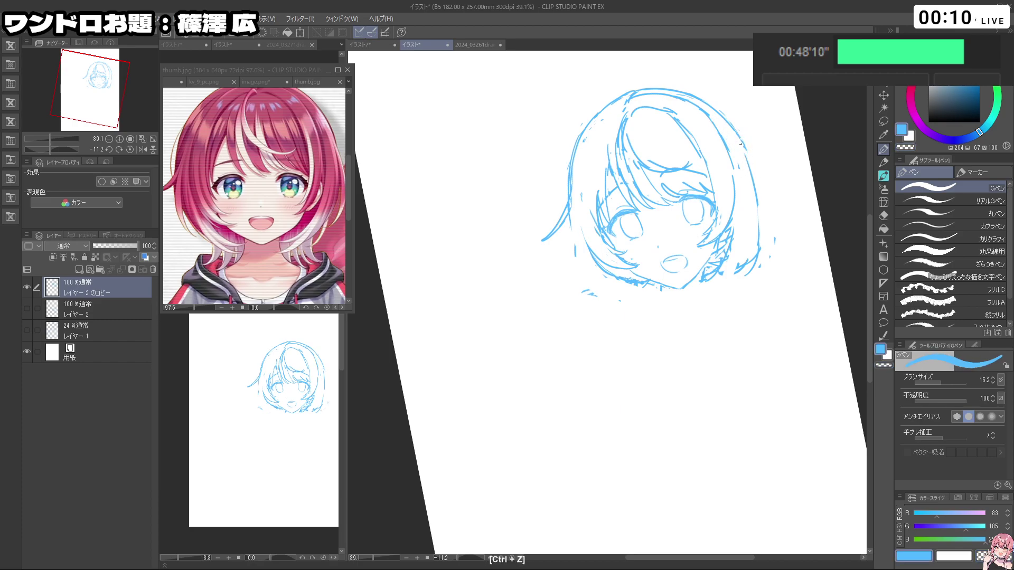
{"action": "key", "text": "ctrl+z"}
{"action": "mouse_move", "coordinate": [738, 137]}
{"action": "left_mouse_down"}
{"action": "mouse_move", "coordinate": [759, 217]}
{"action": "mouse_move", "coordinate": [765, 210]}
{"action": "left_mouse_up"}
{"action": "key", "text": "ctrl+z"}
{"action": "mouse_move", "coordinate": [741, 140]}
{"action": "left_mouse_down"}
{"action": "mouse_move", "coordinate": [762, 196]}
{"action": "mouse_move", "coordinate": [762, 238]}
{"action": "left_mouse_up"}
{"action": "mouse_move", "coordinate": [752, 203]}
{"action": "left_mouse_down"}
{"action": "mouse_move", "coordinate": [752, 249]}
{"action": "mouse_move", "coordinate": [729, 284]}
{"action": "mouse_move", "coordinate": [669, 195]}
{"action": "left_mouse_up"}
{"action": "key", "text": "ctrl+z"}
Step: Erase the leftover scribbles between the right cheek and the side hair
{"action": "key", "text": "shift+space"}
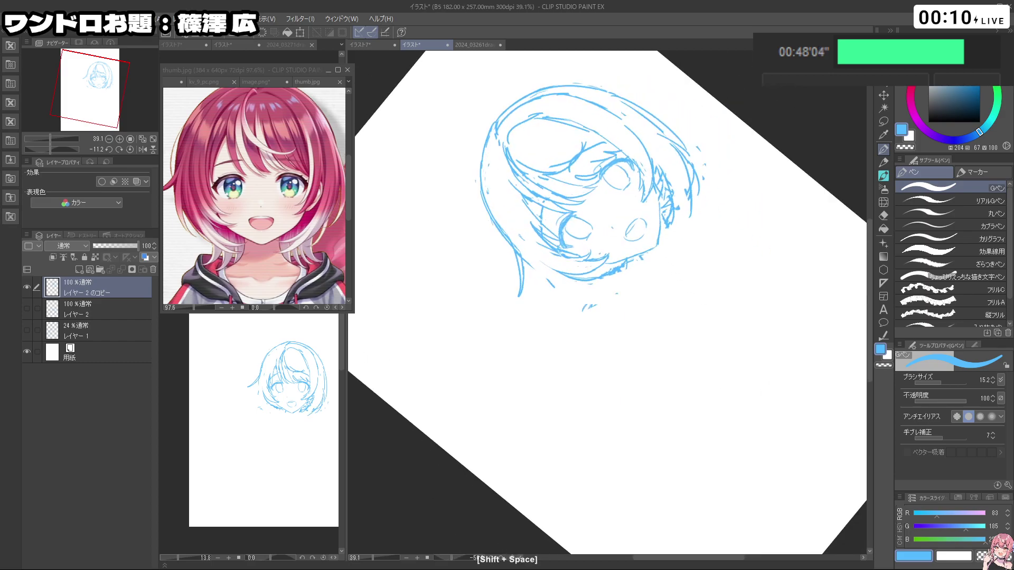
{"action": "key", "text": "c"}
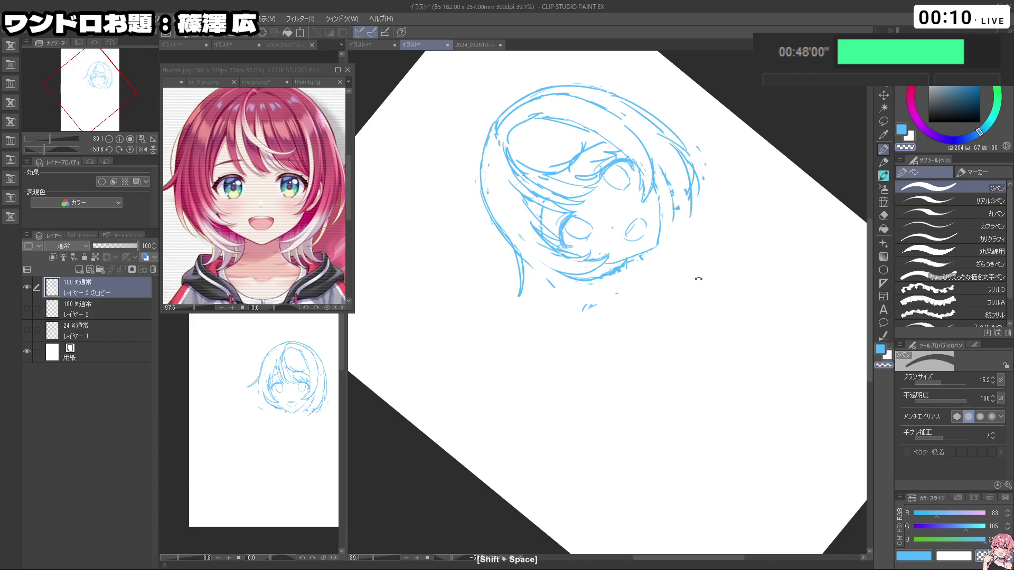
{"action": "left_click_drag", "start_coordinate": [693, 258], "coordinate": [659, 175]}
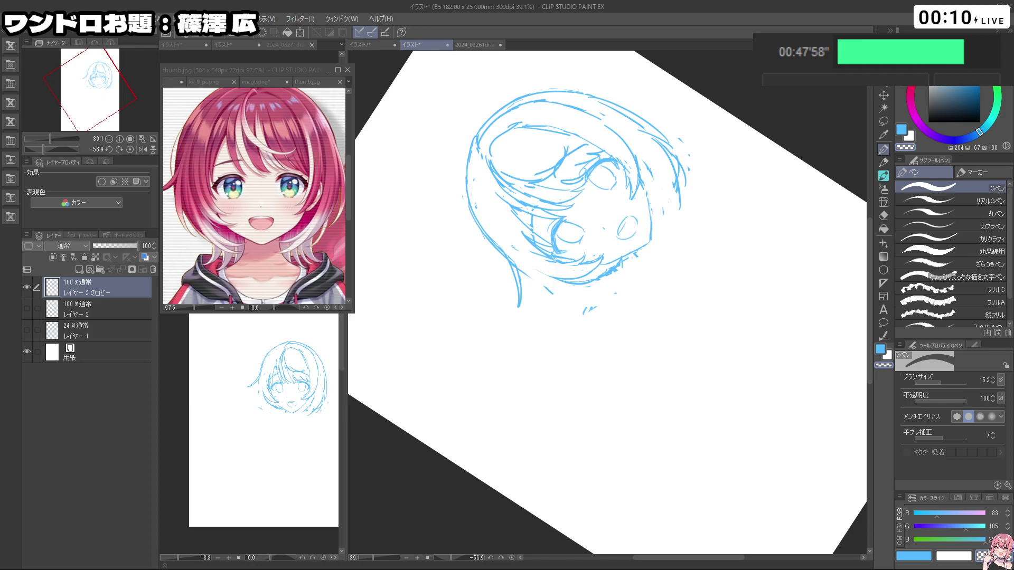
Step: Sketch the lower right side-hair strands curving inward from the cheek toward the chin
{"action": "key", "text": "ctrl+z"}
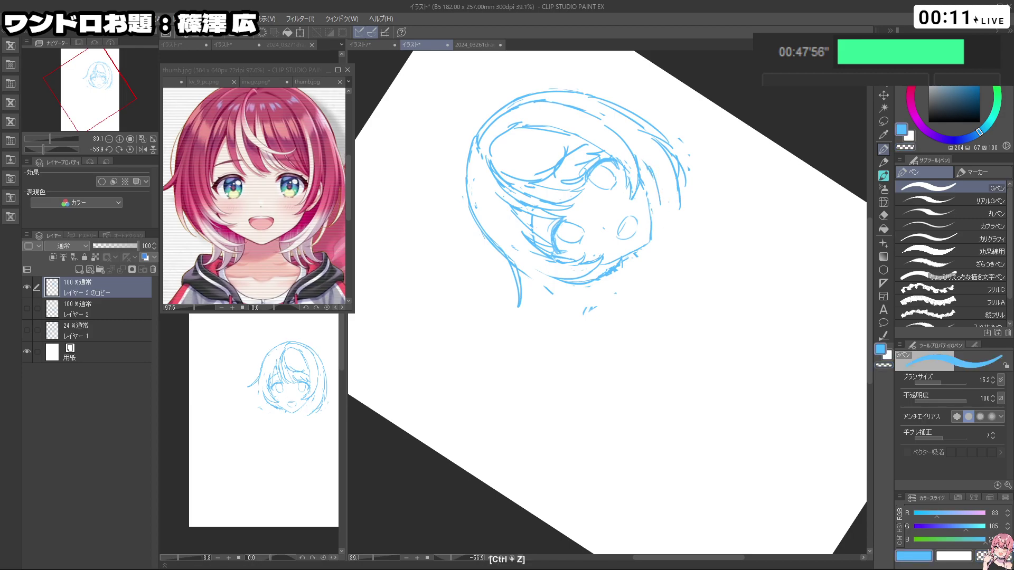
{"action": "key", "text": "ctrl+z"}
{"action": "left_click_drag", "start_coordinate": [655, 177], "coordinate": [657, 225]}
{"action": "key", "text": "ctrl+z"}
{"action": "mouse_move", "coordinate": [656, 176]}
{"action": "left_mouse_down"}
{"action": "mouse_move", "coordinate": [657, 222]}
{"action": "mouse_move", "coordinate": [670, 189]}
{"action": "mouse_move", "coordinate": [657, 227]}
{"action": "left_mouse_up"}
{"action": "key", "text": "ctrl+z"}
{"action": "key", "text": "ctrl+z"}
{"action": "mouse_move", "coordinate": [668, 192]}
{"action": "left_mouse_down"}
{"action": "mouse_move", "coordinate": [678, 219]}
{"action": "mouse_move", "coordinate": [666, 234]}
{"action": "left_mouse_up"}
{"action": "key", "text": "ctrl+z"}
{"action": "key", "text": "ctrl+z"}
{"action": "mouse_move", "coordinate": [677, 178]}
{"action": "left_mouse_down"}
{"action": "mouse_move", "coordinate": [670, 226]}
{"action": "mouse_move", "coordinate": [713, 280]}
{"action": "mouse_move", "coordinate": [741, 357]}
{"action": "mouse_move", "coordinate": [788, 348]}
{"action": "mouse_move", "coordinate": [759, 342]}
{"action": "mouse_move", "coordinate": [734, 307]}
{"action": "left_mouse_up"}
Step: Trim the overshooting tips of the right hair strands beside the chin and touch up the outline
{"action": "key", "text": "shift+space"}
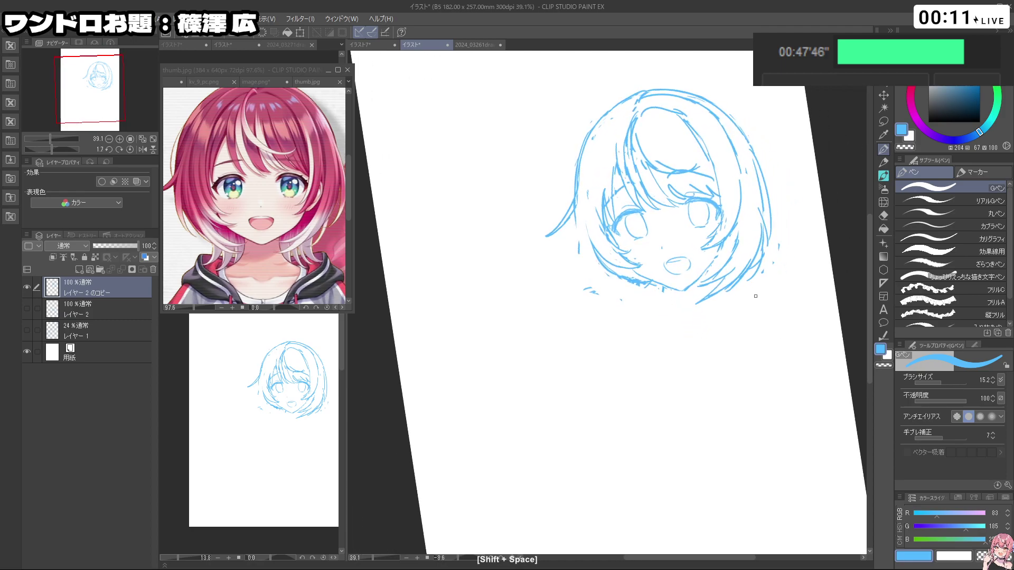
{"action": "key", "text": "c"}
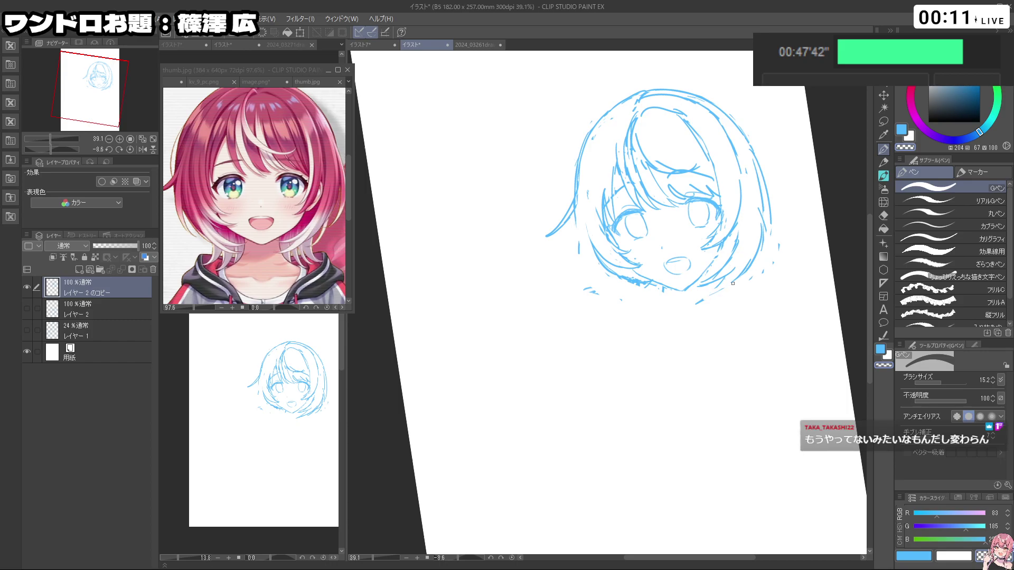
{"action": "key", "text": "ctrl+z"}
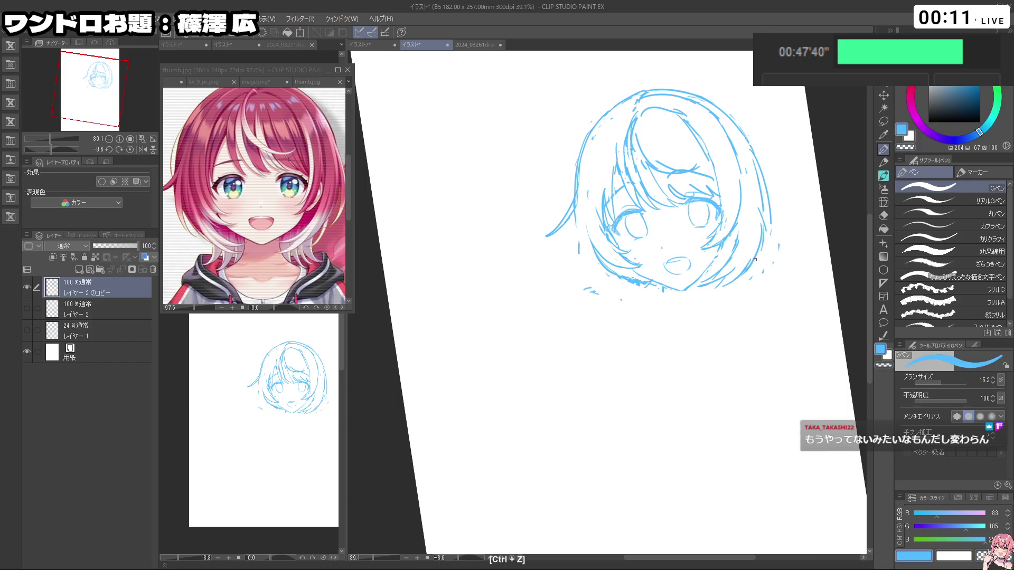
{"action": "key", "text": "c"}
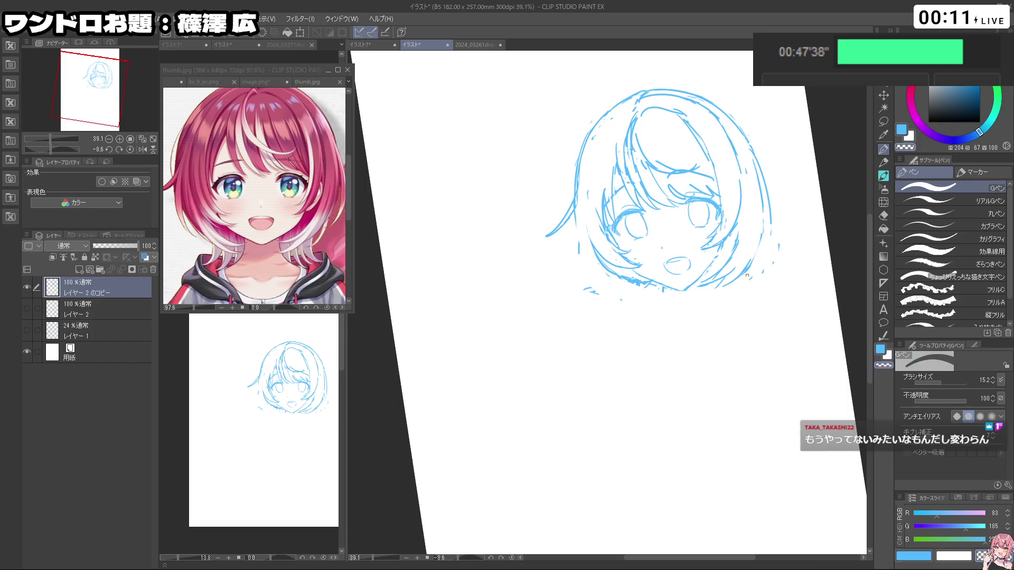
{"action": "key", "text": "ctrl+z"}
{"action": "key", "text": "shift+space"}
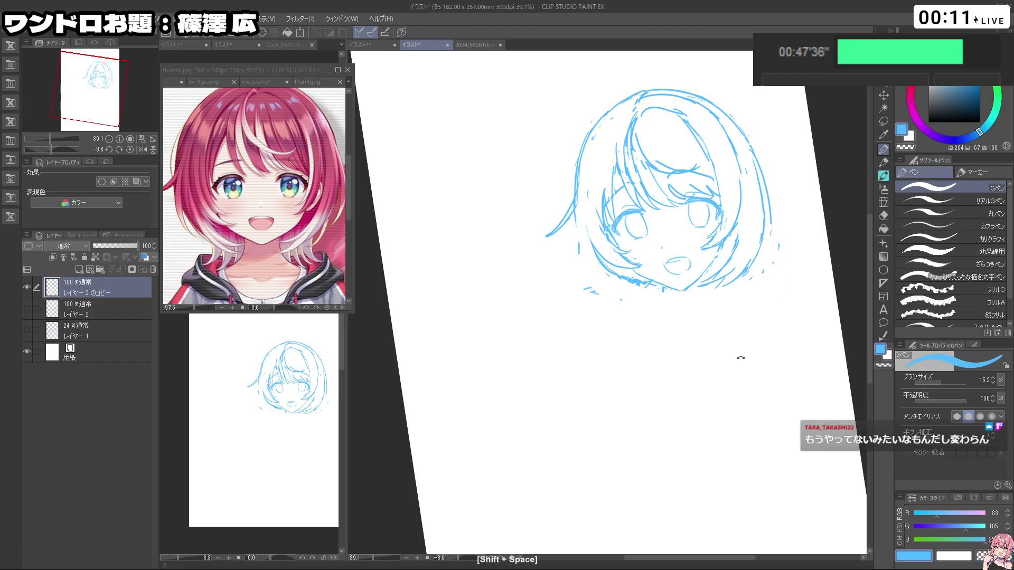
Step: Sketch the left outer side of the bob from the flicked strand down to the hair tips
{"action": "left_click_drag", "start_coordinate": [749, 270], "coordinate": [649, 284]}
{"action": "left_click_drag", "start_coordinate": [593, 207], "coordinate": [599, 266]}
{"action": "key", "text": "ctrl+z"}
{"action": "left_click_drag", "start_coordinate": [591, 214], "coordinate": [602, 286]}
{"action": "key", "text": "ctrl+z"}
Step: Clean up and redraw the left hair tips curving under toward the jaw
{"action": "key", "text": "c"}
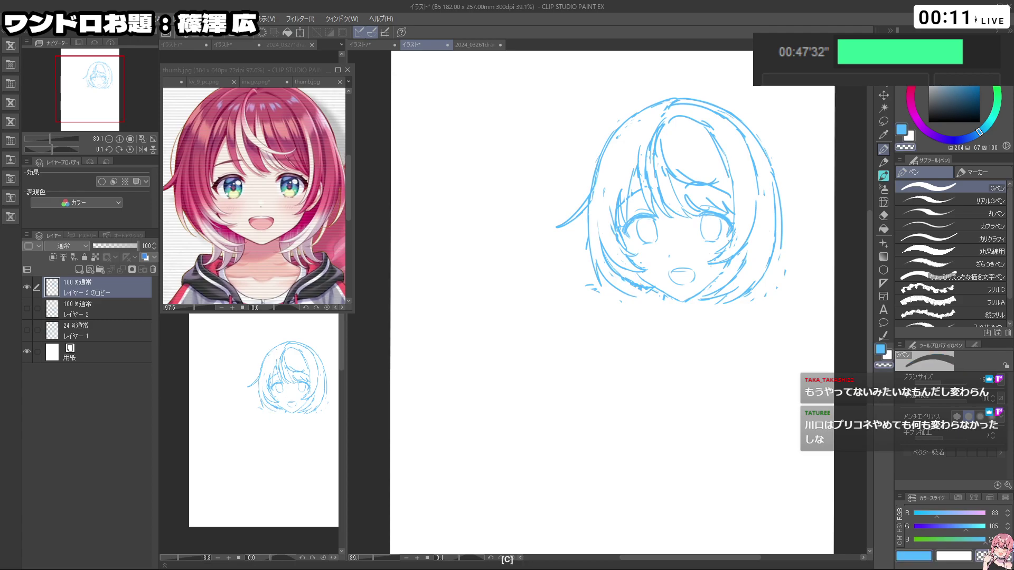
{"action": "key", "text": "shift+space"}
{"action": "mouse_move", "coordinate": [638, 284]}
{"action": "left_mouse_down"}
{"action": "mouse_move", "coordinate": [672, 421]}
{"action": "mouse_move", "coordinate": [628, 297]}
{"action": "left_mouse_up"}
{"action": "key", "text": "c"}
{"action": "key", "text": "ctrl+z"}
{"action": "key", "text": "ctrl+z"}
{"action": "mouse_move", "coordinate": [627, 253]}
{"action": "left_mouse_down"}
{"action": "mouse_move", "coordinate": [616, 293]}
{"action": "mouse_move", "coordinate": [648, 329]}
{"action": "left_mouse_up"}
{"action": "key", "text": "ctrl+z"}
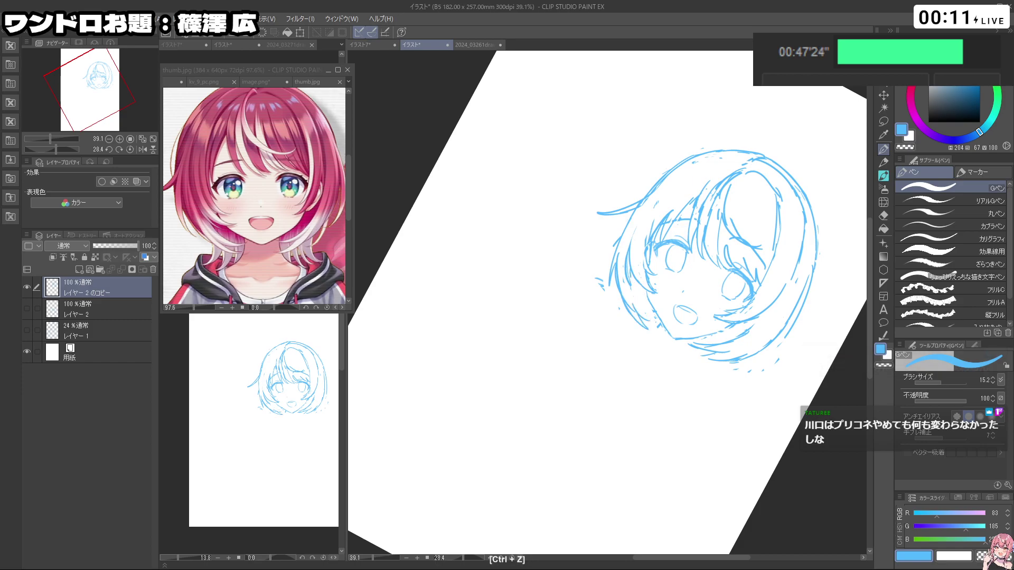
{"action": "key", "text": "c"}
{"action": "key", "text": "c"}
{"action": "key", "text": "ctrl+z"}
{"action": "key", "text": "ctrl+z"}
Step: Lasso-select the lower part of the left iris, adjust it with a transform, and deselect it
{"action": "key", "text": "shift+space"}
{"action": "mouse_move", "coordinate": [646, 318]}
{"action": "left_mouse_down"}
{"action": "mouse_move", "coordinate": [658, 325]}
{"action": "mouse_move", "coordinate": [783, 170]}
{"action": "mouse_move", "coordinate": [754, 324]}
{"action": "mouse_move", "coordinate": [764, 256]}
{"action": "mouse_move", "coordinate": [713, 260]}
{"action": "mouse_move", "coordinate": [731, 275]}
{"action": "left_mouse_up"}
{"action": "key", "text": "ctrl+space"}
{"action": "key", "text": "ctrl+space"}
{"action": "left_click_drag", "start_coordinate": [732, 264], "coordinate": [795, 199]}
{"action": "key", "text": "shift+space"}
{"action": "left_click", "coordinate": [885, 123]}
{"action": "left_click_drag", "start_coordinate": [729, 222], "coordinate": [737, 234]}
{"action": "key", "text": "ctrl+space"}
{"action": "left_click_drag", "start_coordinate": [639, 253], "coordinate": [666, 253]}
{"action": "mouse_move", "coordinate": [655, 268]}
{"action": "left_mouse_down"}
{"action": "mouse_move", "coordinate": [641, 254]}
{"action": "mouse_move", "coordinate": [679, 256]}
{"action": "mouse_move", "coordinate": [657, 268]}
{"action": "mouse_move", "coordinate": [673, 256]}
{"action": "left_mouse_up"}
{"action": "left_click", "coordinate": [667, 285]}
{"action": "left_click", "coordinate": [637, 284]}
Step: Lasso-select the lower part of the right iris, reposition it with a transform, and deselect it
{"action": "mouse_move", "coordinate": [744, 261]}
{"action": "left_mouse_down"}
{"action": "mouse_move", "coordinate": [722, 239]}
{"action": "mouse_move", "coordinate": [761, 242]}
{"action": "mouse_move", "coordinate": [759, 267]}
{"action": "left_mouse_up"}
{"action": "left_click", "coordinate": [751, 280]}
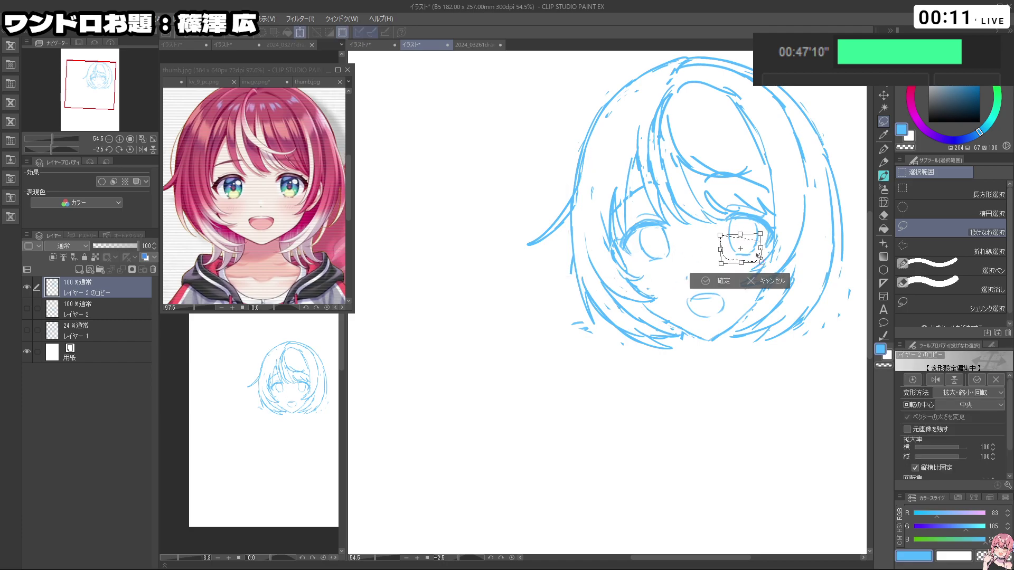
{"action": "left_click", "coordinate": [753, 281]}
{"action": "left_click_drag", "start_coordinate": [752, 254], "coordinate": [751, 260]}
{"action": "left_click", "coordinate": [764, 281]}
{"action": "left_click", "coordinate": [752, 281]}
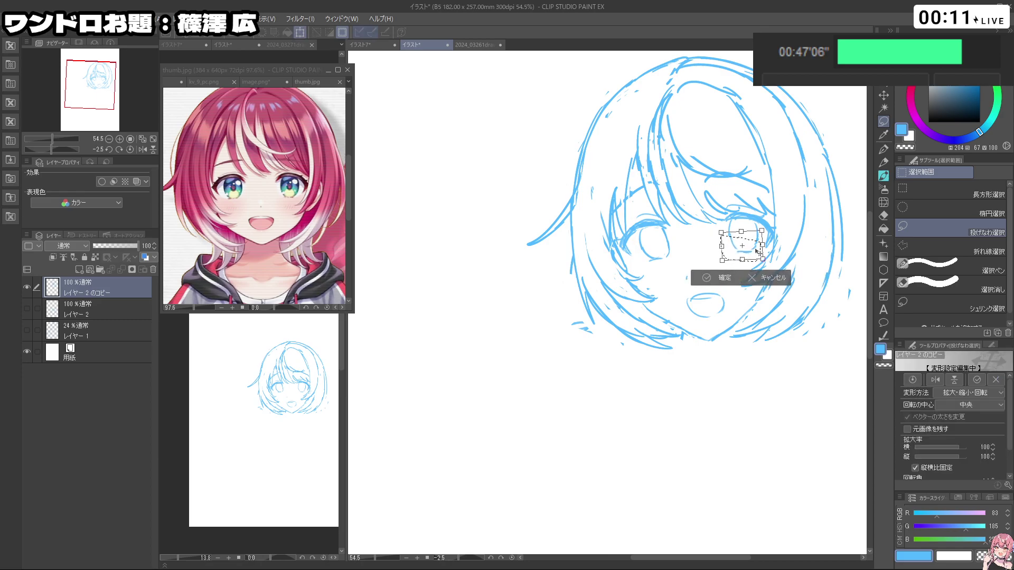
{"action": "left_click", "coordinate": [720, 281]}
{"action": "left_click", "coordinate": [645, 279]}
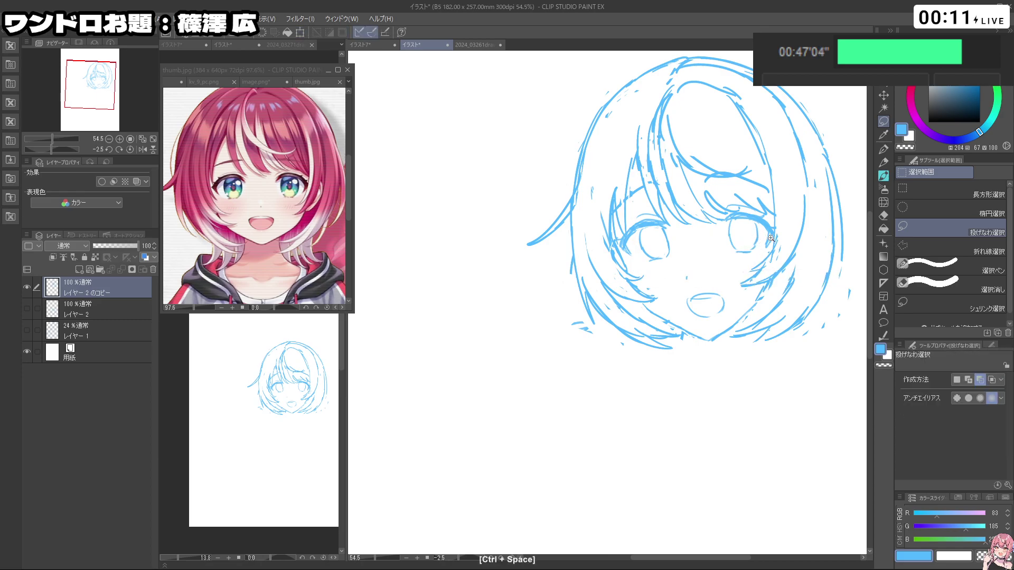
Step: Lasso-select the bangs together with both eyes and move them slightly lower on the face with a transform
{"action": "left_click_drag", "start_coordinate": [808, 250], "coordinate": [787, 249]}
{"action": "left_click_drag", "start_coordinate": [787, 250], "coordinate": [753, 249]}
{"action": "mouse_move", "coordinate": [775, 368]}
{"action": "left_mouse_down"}
{"action": "mouse_move", "coordinate": [784, 317]}
{"action": "mouse_move", "coordinate": [750, 352]}
{"action": "left_mouse_up"}
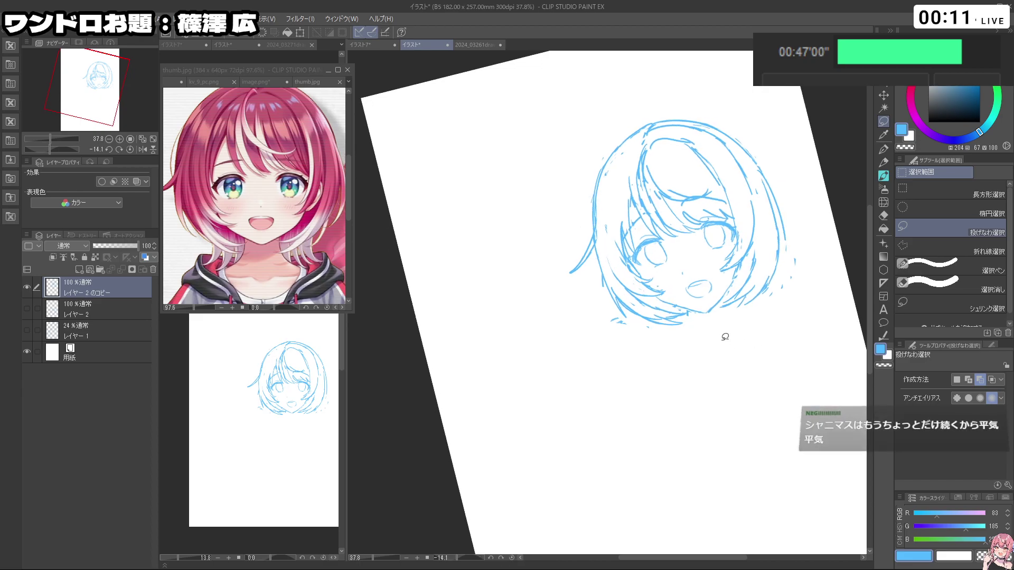
{"action": "left_click", "coordinate": [721, 272], "text": "ctrl"}
{"action": "left_click_drag", "start_coordinate": [725, 298], "coordinate": [724, 318]}
{"action": "mouse_move", "coordinate": [646, 281]}
{"action": "left_mouse_down"}
{"action": "mouse_move", "coordinate": [627, 274]}
{"action": "mouse_move", "coordinate": [613, 249]}
{"action": "mouse_move", "coordinate": [608, 178]}
{"action": "left_mouse_up"}
{"action": "mouse_move", "coordinate": [642, 132]}
{"action": "left_mouse_down"}
{"action": "mouse_move", "coordinate": [678, 130]}
{"action": "mouse_move", "coordinate": [735, 153]}
{"action": "left_mouse_up"}
{"action": "left_click_drag", "start_coordinate": [782, 212], "coordinate": [793, 240]}
{"action": "mouse_move", "coordinate": [758, 289]}
{"action": "left_mouse_down"}
{"action": "mouse_move", "coordinate": [727, 298]}
{"action": "mouse_move", "coordinate": [697, 276]}
{"action": "mouse_move", "coordinate": [656, 280]}
{"action": "left_mouse_up"}
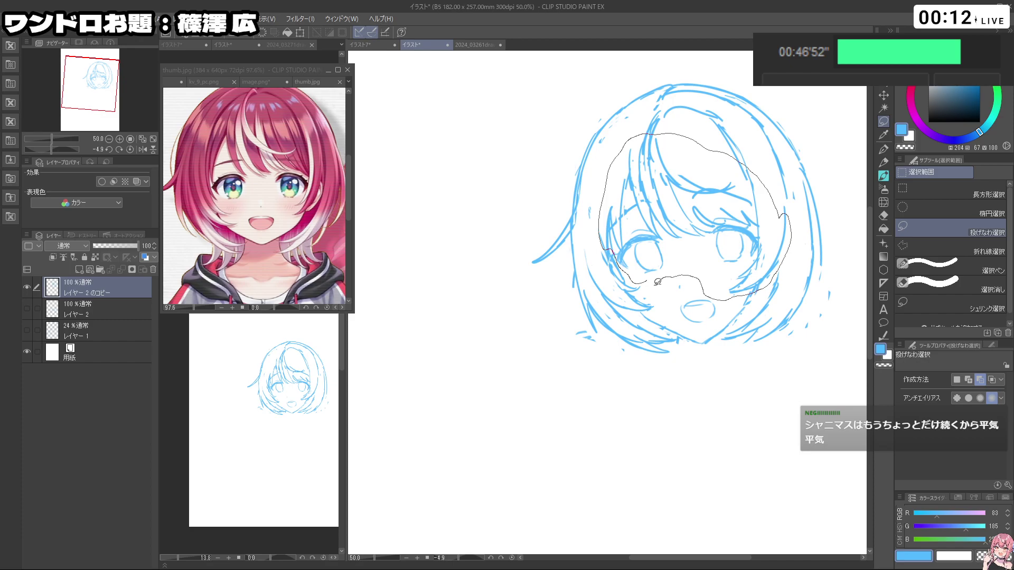
{"action": "left_click", "coordinate": [703, 332]}
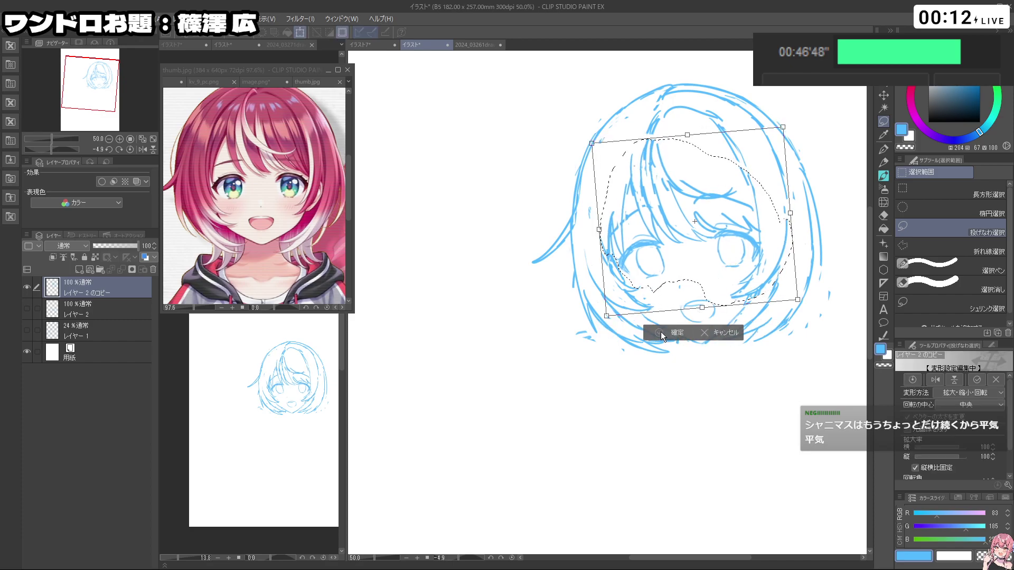
{"action": "left_click", "coordinate": [678, 333]}
Step: Redraw the large curved bang strand sweeping across the forehead with the G pen at size 15.2
{"action": "left_click_drag", "start_coordinate": [735, 277], "coordinate": [745, 258]}
{"action": "mouse_move", "coordinate": [744, 324]}
{"action": "left_mouse_down"}
{"action": "mouse_move", "coordinate": [778, 288]}
{"action": "mouse_move", "coordinate": [745, 342]}
{"action": "left_mouse_up"}
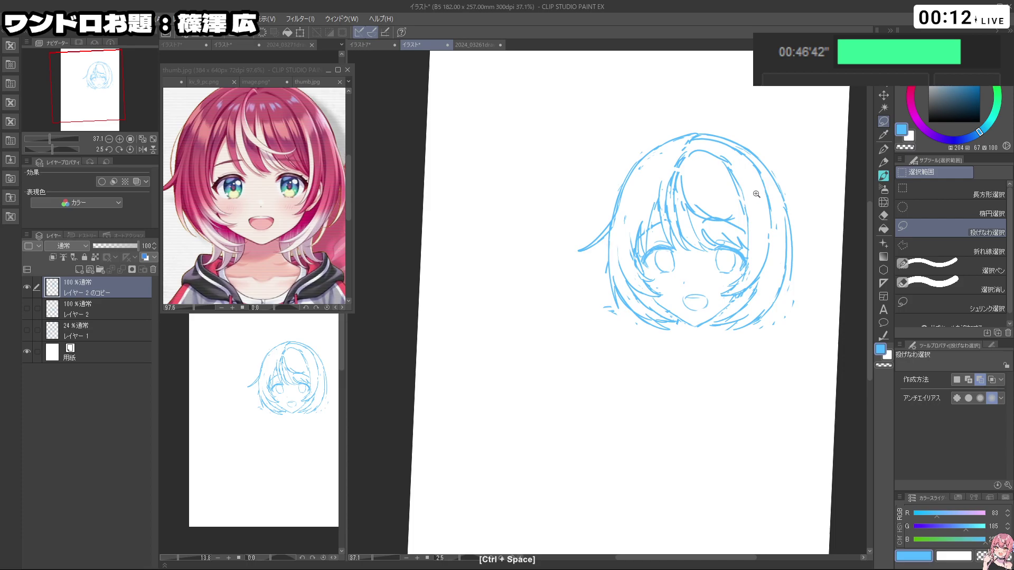
{"action": "left_click_drag", "start_coordinate": [754, 188], "coordinate": [735, 171]}
{"action": "left_click_drag", "start_coordinate": [729, 396], "coordinate": [745, 376]}
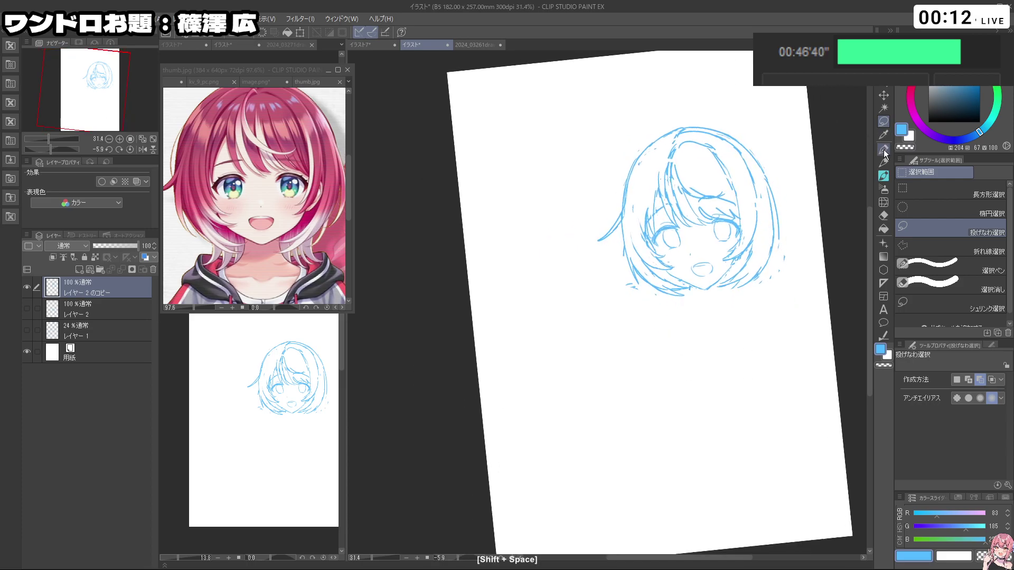
{"action": "left_click", "coordinate": [884, 149]}
{"action": "left_click_drag", "start_coordinate": [776, 319], "coordinate": [776, 294]}
{"action": "key", "text": "ctrl+z"}
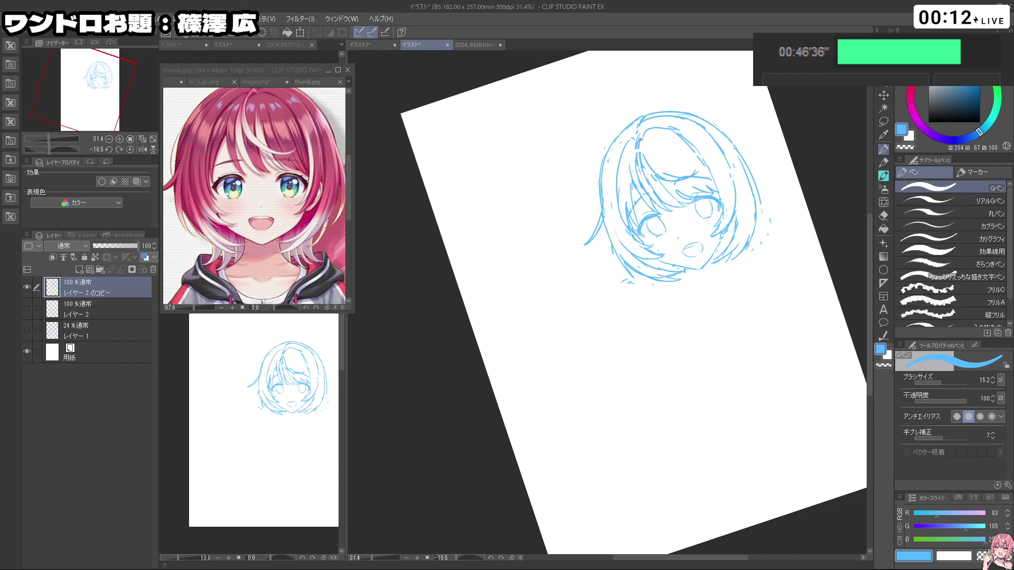
{"action": "key", "text": "shift+space"}
{"action": "left_click_drag", "start_coordinate": [760, 196], "coordinate": [728, 193]}
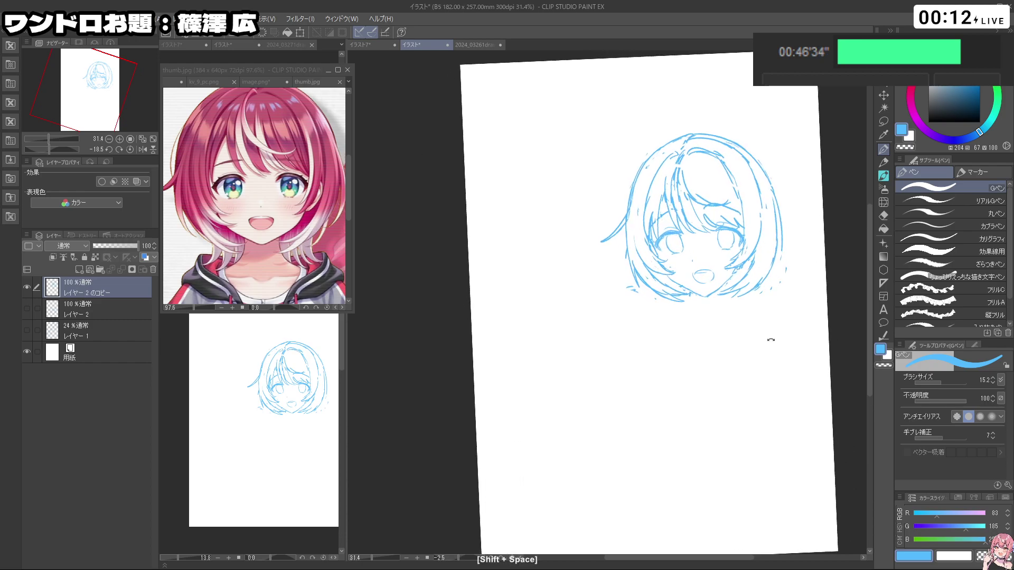
{"action": "left_click_drag", "start_coordinate": [741, 336], "coordinate": [695, 398]}
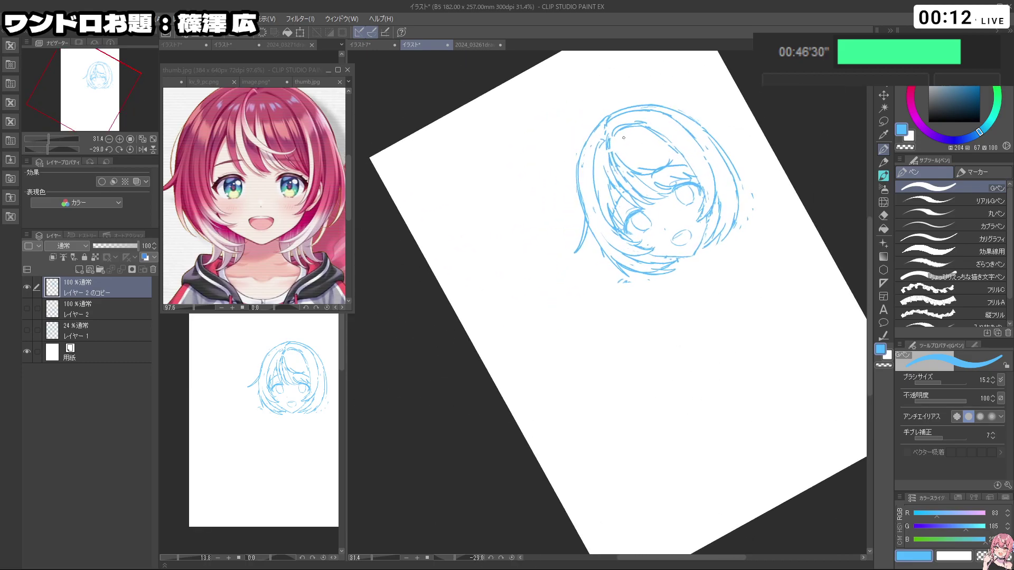
{"action": "key", "text": "ctrl+z"}
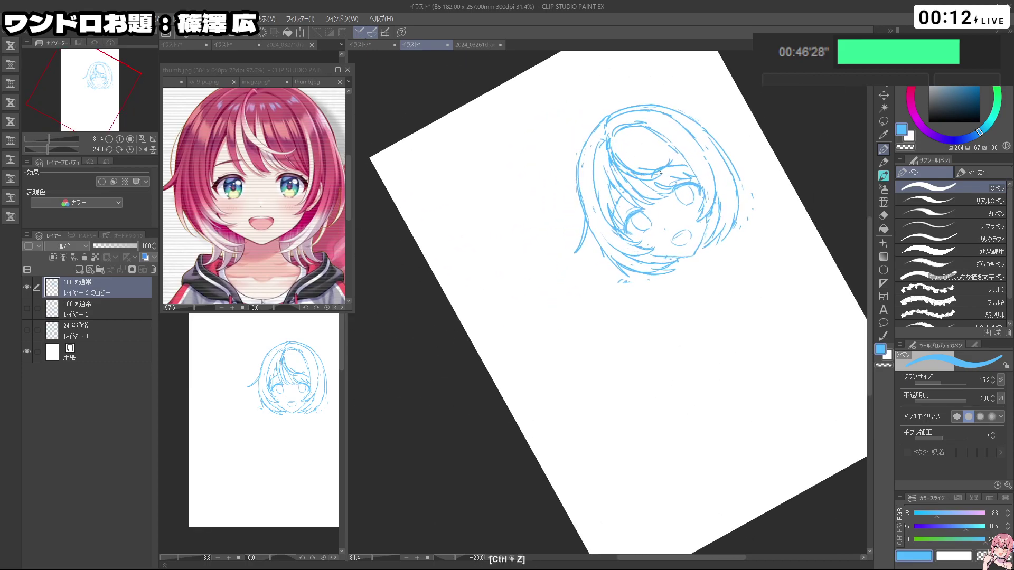
{"action": "left_click_drag", "start_coordinate": [781, 276], "coordinate": [775, 355]}
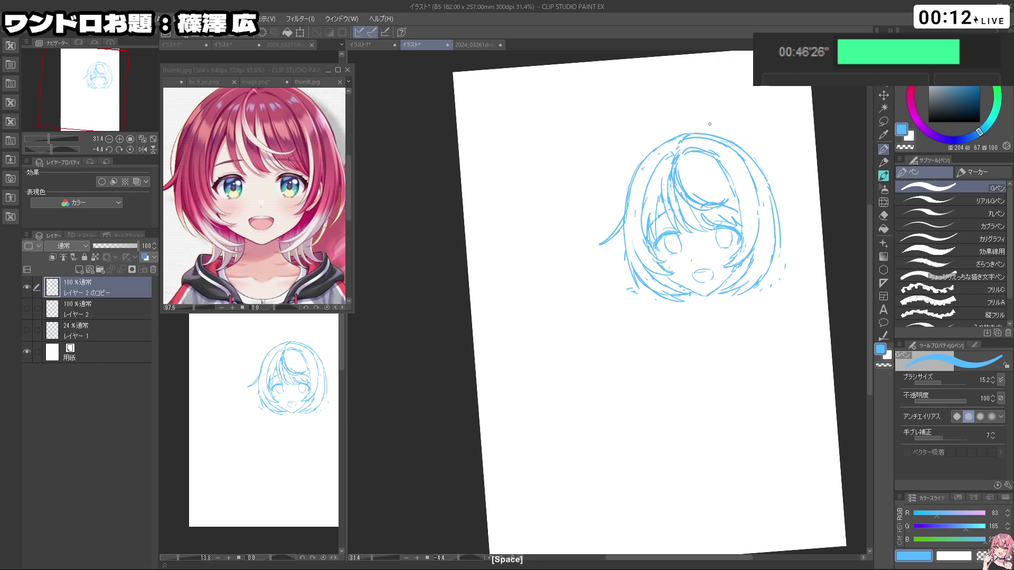
Step: Clean up the left iris outline and reduce the G pen to size 9.7 for the eyes
{"action": "left_click_drag", "start_coordinate": [712, 280], "coordinate": [750, 281]}
{"action": "key", "text": "c"}
{"action": "left_click_drag", "start_coordinate": [679, 305], "coordinate": [662, 313]}
{"action": "key", "text": "c"}
{"action": "left_click_drag", "start_coordinate": [760, 301], "coordinate": [728, 302]}
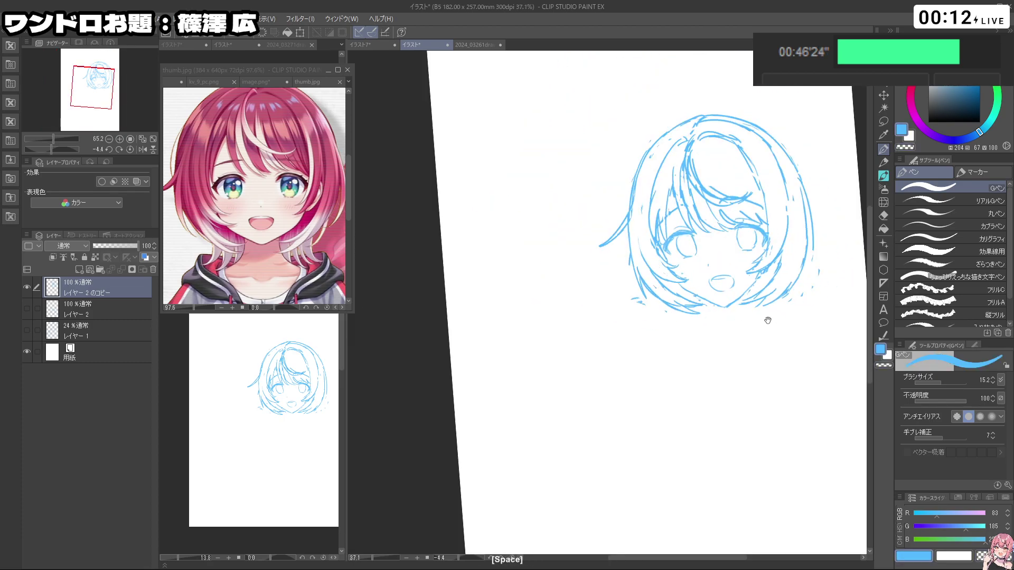
{"action": "scroll", "coordinate": [801, 233], "scroll_direction": "up", "scroll_amount": 2}
{"action": "key", "text": "c"}
{"action": "left_click_drag", "start_coordinate": [638, 267], "coordinate": [635, 237], "text": "ctrl+alt"}
{"action": "key", "text": "ctrl+z"}
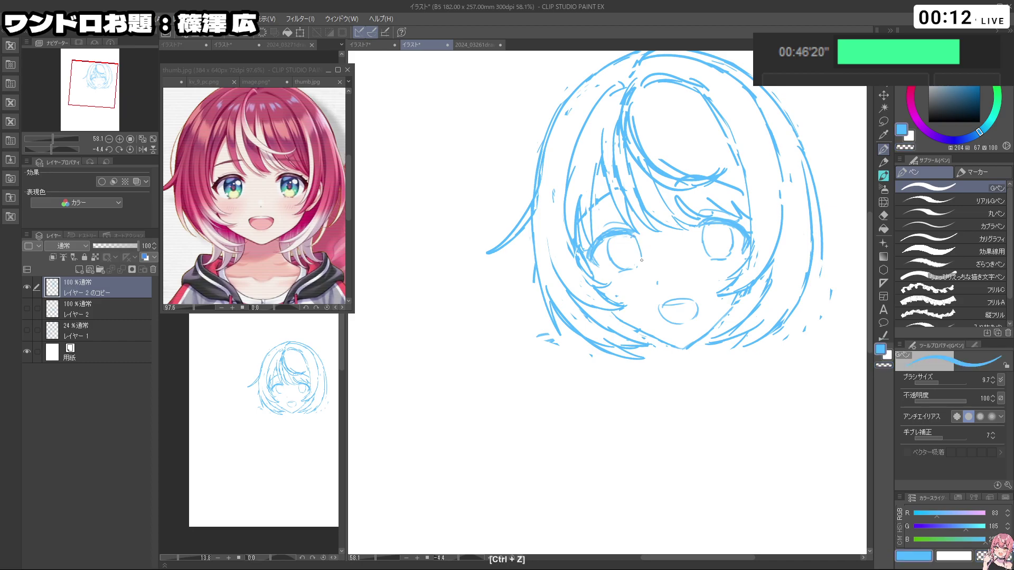
Step: Refine the iris outlines of both eyes with the G pen, erasing stray parts with transparent colour
{"action": "mouse_move", "coordinate": [655, 277]}
{"action": "left_mouse_down"}
{"action": "mouse_move", "coordinate": [600, 247]}
{"action": "mouse_move", "coordinate": [582, 277]}
{"action": "left_mouse_up"}
{"action": "key", "text": "c"}
{"action": "key", "text": "c"}
{"action": "key", "text": "ctrl+z"}
{"action": "key", "text": "ctrl+z"}
{"action": "left_click_drag", "start_coordinate": [737, 269], "coordinate": [702, 352], "text": "shift"}
{"action": "key", "text": "c"}
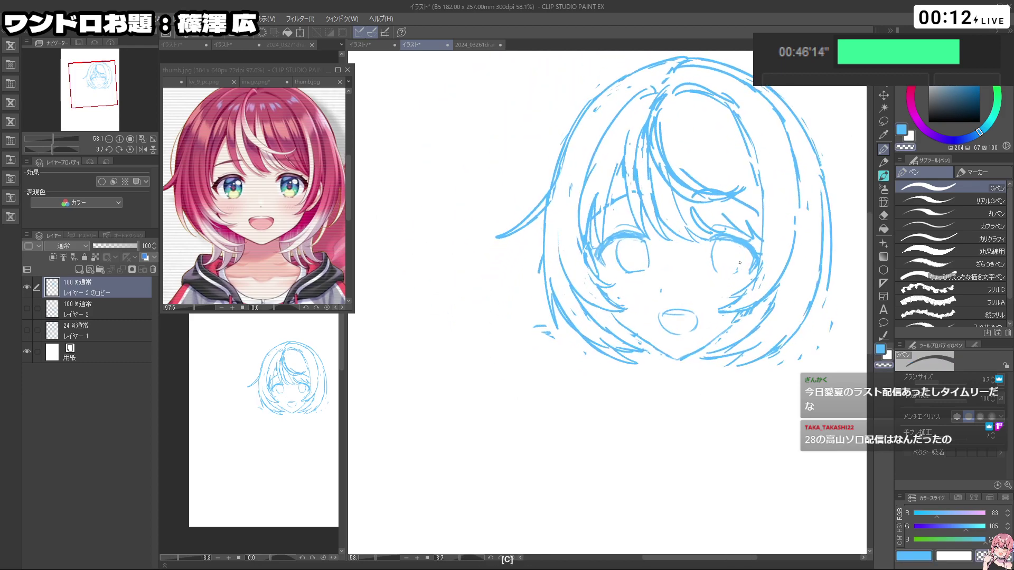
{"action": "key", "text": "ctrl+z"}
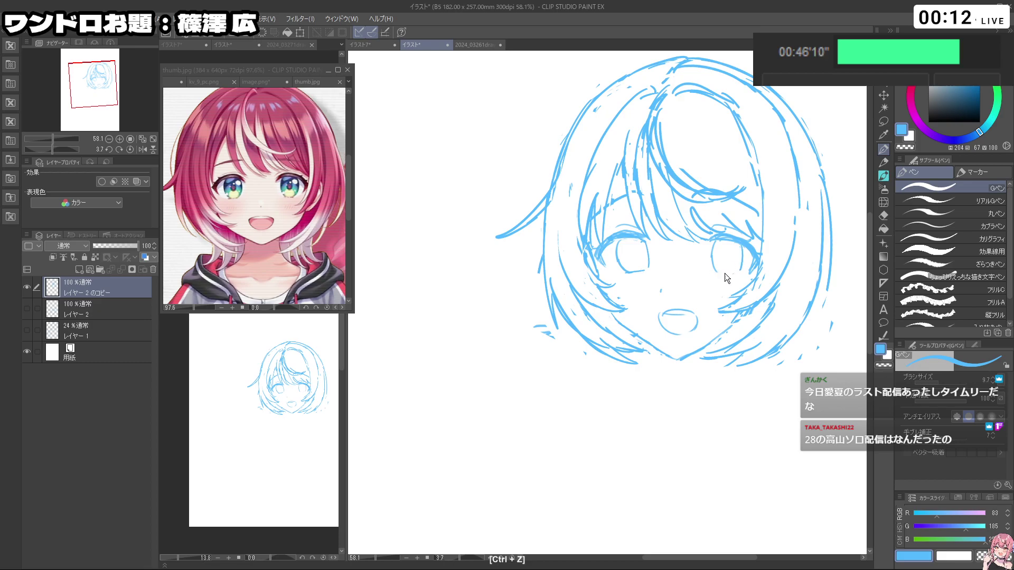
{"action": "left_click_drag", "start_coordinate": [769, 269], "coordinate": [739, 284], "text": "ctrl"}
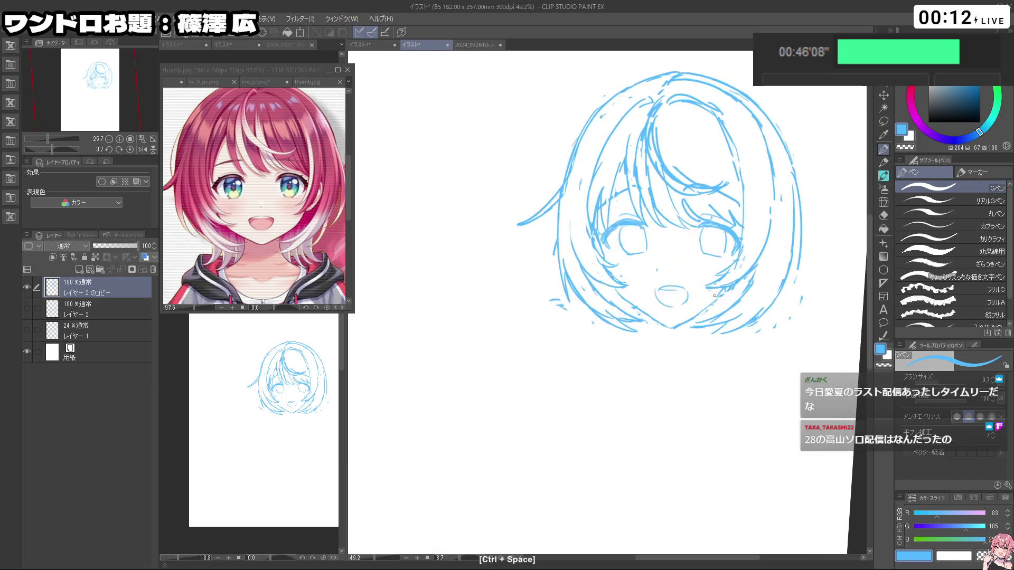
{"action": "left_click_drag", "start_coordinate": [707, 386], "coordinate": [717, 374], "text": "shift"}
{"action": "key", "text": "ctrl+z"}
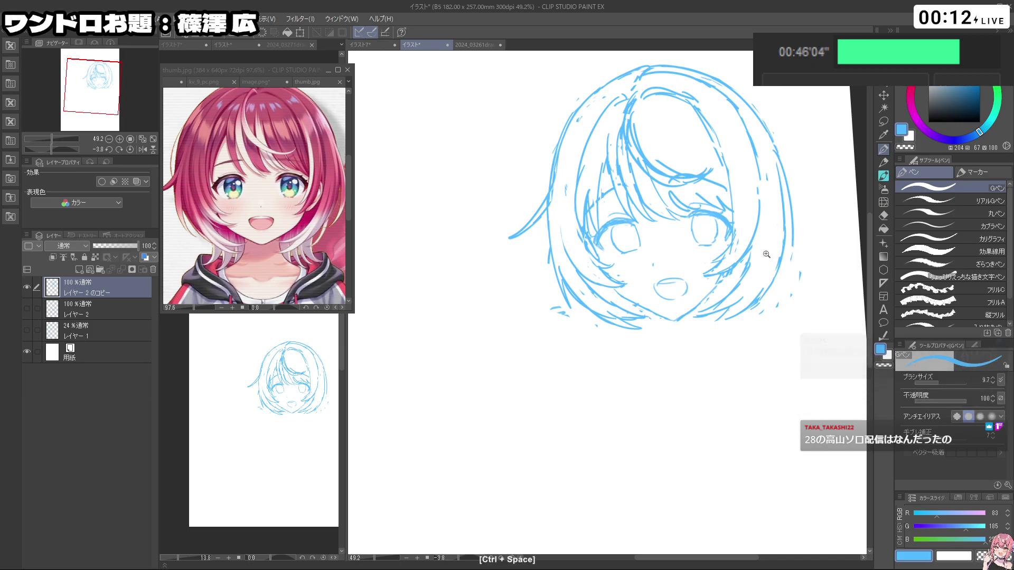
{"action": "scroll", "coordinate": [701, 239], "scroll_direction": "down", "scroll_amount": 4}
{"action": "scroll", "coordinate": [700, 240], "scroll_direction": "up", "scroll_amount": 4}
{"action": "key", "text": "c"}
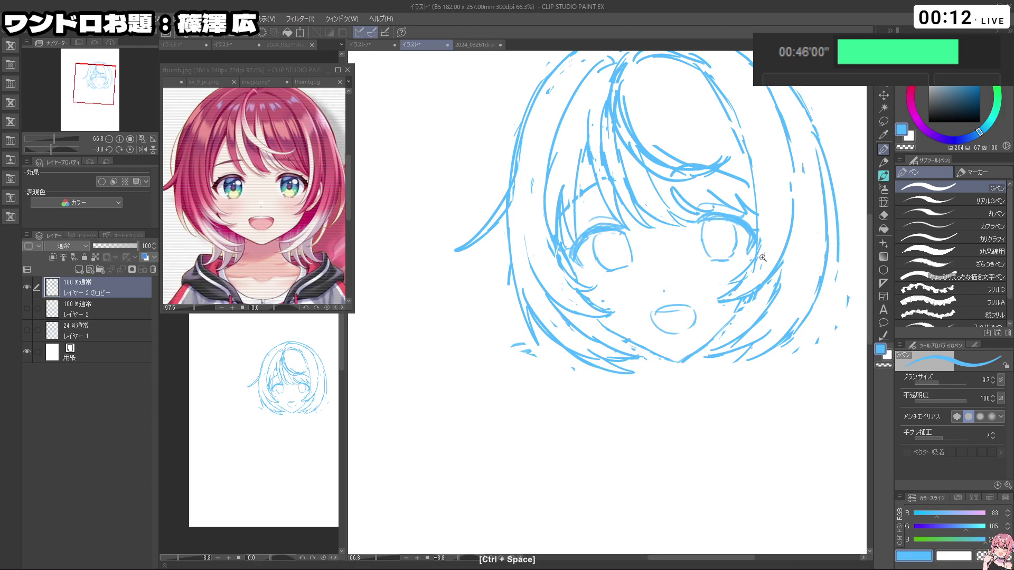
Step: Erase the outer hair outline on the right side of the bob
{"action": "scroll", "coordinate": [756, 253], "scroll_direction": "down", "scroll_amount": 4}
{"action": "left_click_drag", "start_coordinate": [767, 354], "coordinate": [744, 180]}
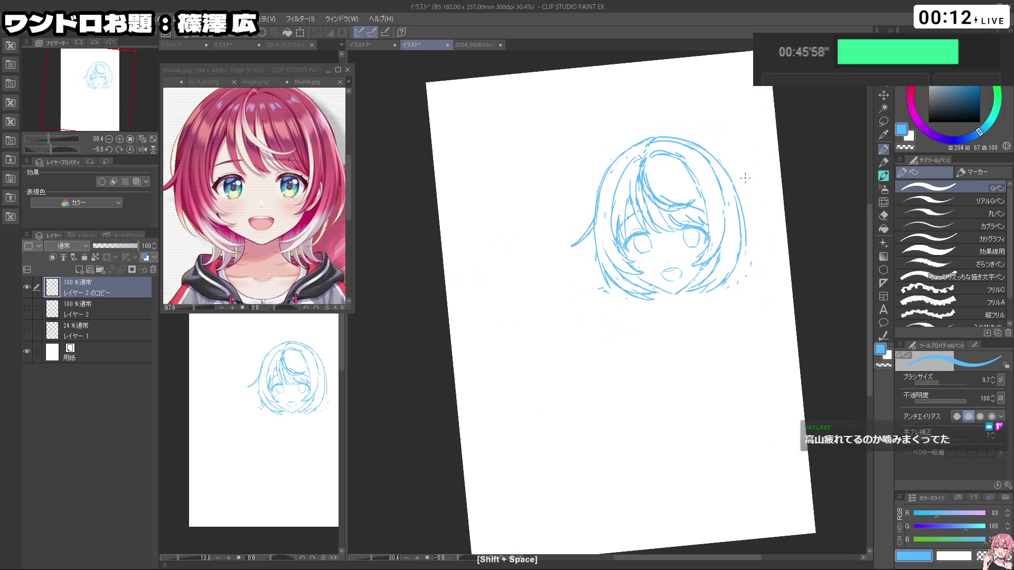
{"action": "key", "text": "ctrl+z"}
{"action": "key", "text": "c"}
{"action": "left_click_drag", "start_coordinate": [745, 211], "coordinate": [746, 240]}
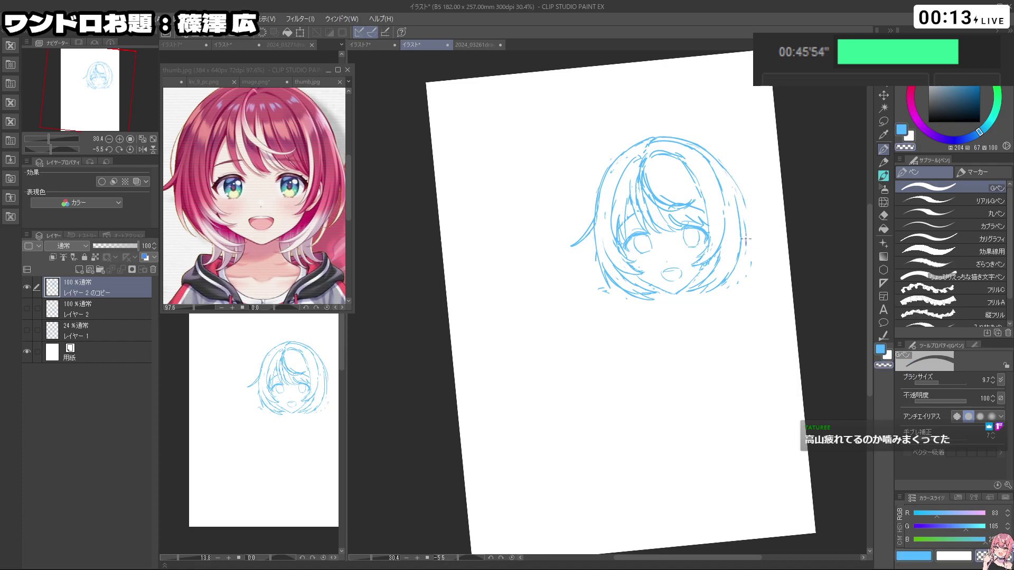
Step: Redraw the right outer hair outline as one curve from the crown down to the cheek
{"action": "key", "text": "shift+space"}
{"action": "mouse_move", "coordinate": [727, 172]}
{"action": "left_mouse_down"}
{"action": "mouse_move", "coordinate": [711, 213]}
{"action": "mouse_move", "coordinate": [438, 295]}
{"action": "mouse_move", "coordinate": [431, 317]}
{"action": "mouse_move", "coordinate": [462, 261]}
{"action": "left_mouse_up"}
{"action": "key", "text": "c"}
{"action": "key", "text": "ctrl+z"}
{"action": "key", "text": "ctrl+z"}
{"action": "key", "text": "shift+space"}
{"action": "mouse_move", "coordinate": [711, 260]}
{"action": "left_mouse_down"}
{"action": "mouse_move", "coordinate": [654, 452]}
{"action": "mouse_move", "coordinate": [634, 455]}
{"action": "left_mouse_up"}
{"action": "key", "text": "ctrl+z"}
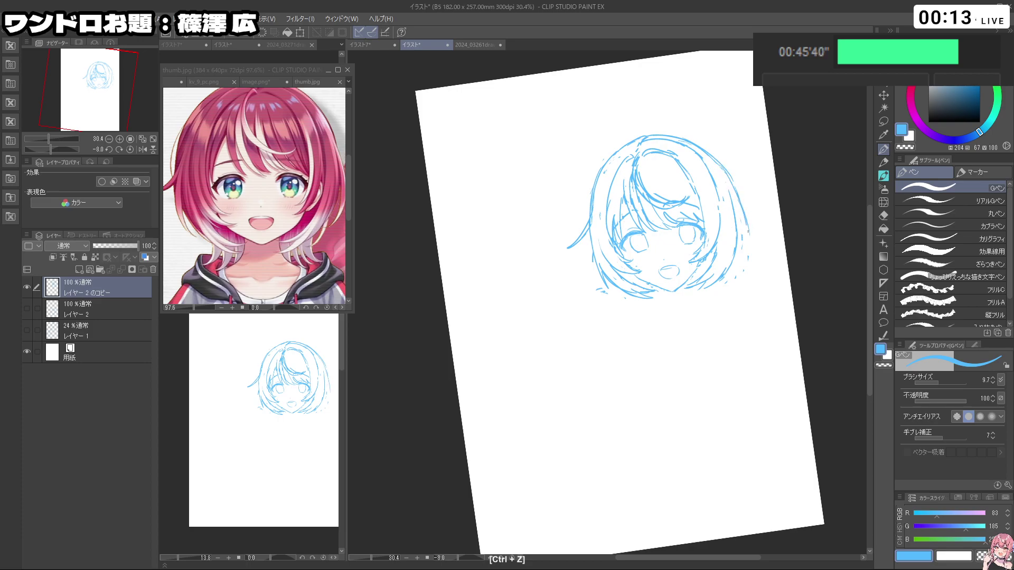
{"action": "left_click_drag", "start_coordinate": [739, 202], "coordinate": [745, 246]}
{"action": "key", "text": "ctrl+z"}
{"action": "mouse_move", "coordinate": [733, 203]}
{"action": "left_mouse_down"}
{"action": "mouse_move", "coordinate": [746, 244]}
{"action": "mouse_move", "coordinate": [745, 374]}
{"action": "left_mouse_up"}
{"action": "key", "text": "ctrl+z"}
{"action": "key", "text": "shift+space"}
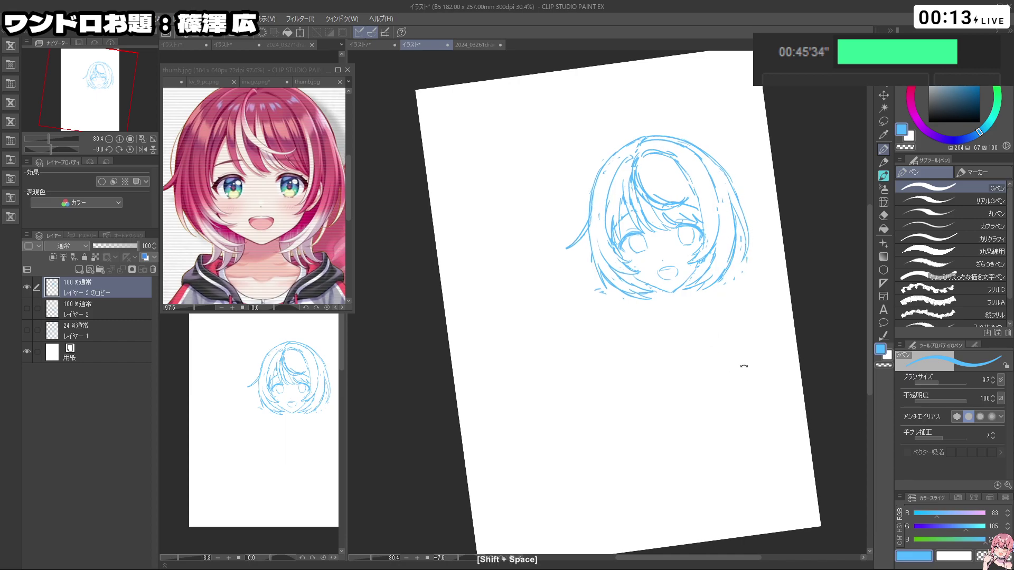
Step: Extend and reinforce the right outer hair outline down to the hair tips, cleaning up stray lines
{"action": "key", "text": "ctrl+space"}
{"action": "left_click_drag", "start_coordinate": [651, 237], "coordinate": [702, 237]}
{"action": "key", "text": "c"}
{"action": "key", "text": "c"}
{"action": "key", "text": "ctrl+space"}
{"action": "left_click_drag", "start_coordinate": [764, 299], "coordinate": [727, 299]}
{"action": "key", "text": "space"}
{"action": "left_click_drag", "start_coordinate": [785, 244], "coordinate": [724, 195]}
{"action": "left_click_drag", "start_coordinate": [705, 233], "coordinate": [699, 299]}
{"action": "key", "text": "ctrl+space"}
{"action": "key", "text": "shift+space"}
{"action": "left_click_drag", "start_coordinate": [722, 389], "coordinate": [709, 404]}
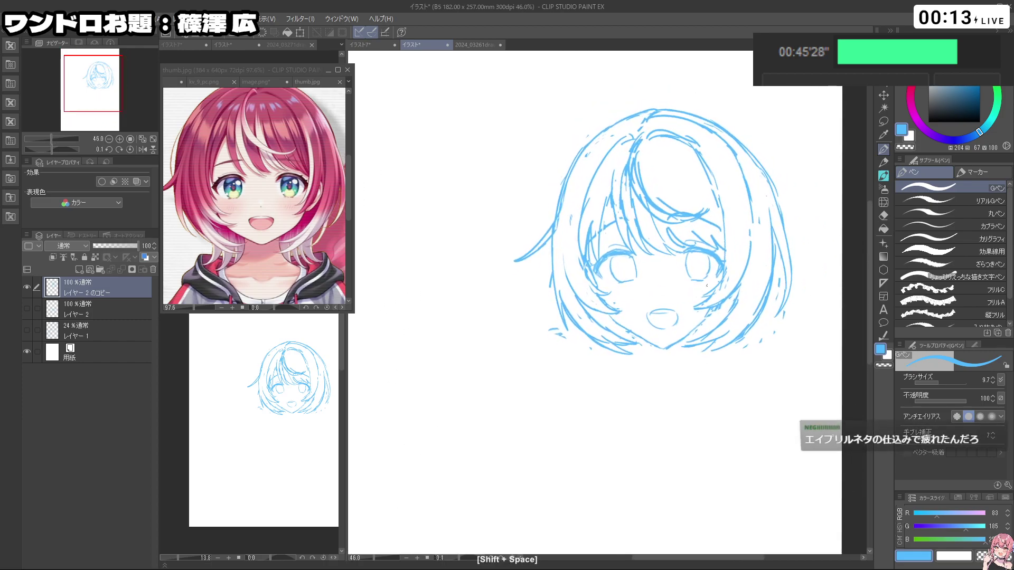
Step: Try a new hair strand along the left side of the face and undo it
{"action": "key", "text": "ctrl+z"}
{"action": "left_click_drag", "start_coordinate": [580, 222], "coordinate": [599, 283]}
{"action": "key", "text": "ctrl+z"}
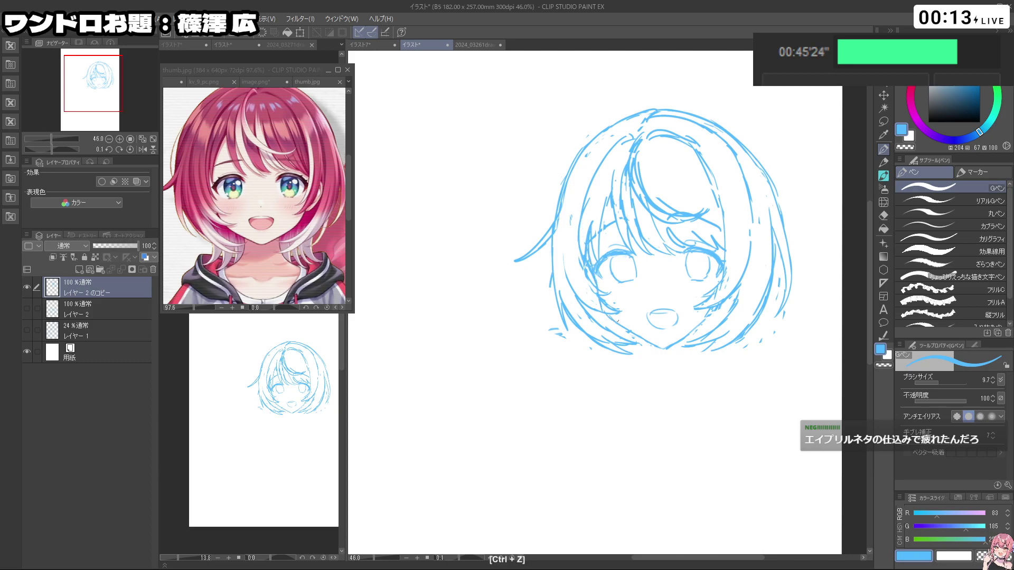
{"action": "key", "text": "c"}
{"action": "key", "text": "shift+space"}
{"action": "mouse_move", "coordinate": [600, 306]}
{"action": "left_mouse_down"}
{"action": "mouse_move", "coordinate": [747, 362]}
{"action": "mouse_move", "coordinate": [707, 282]}
{"action": "mouse_move", "coordinate": [698, 421]}
{"action": "mouse_move", "coordinate": [659, 349]}
{"action": "mouse_move", "coordinate": [698, 316]}
{"action": "left_mouse_up"}
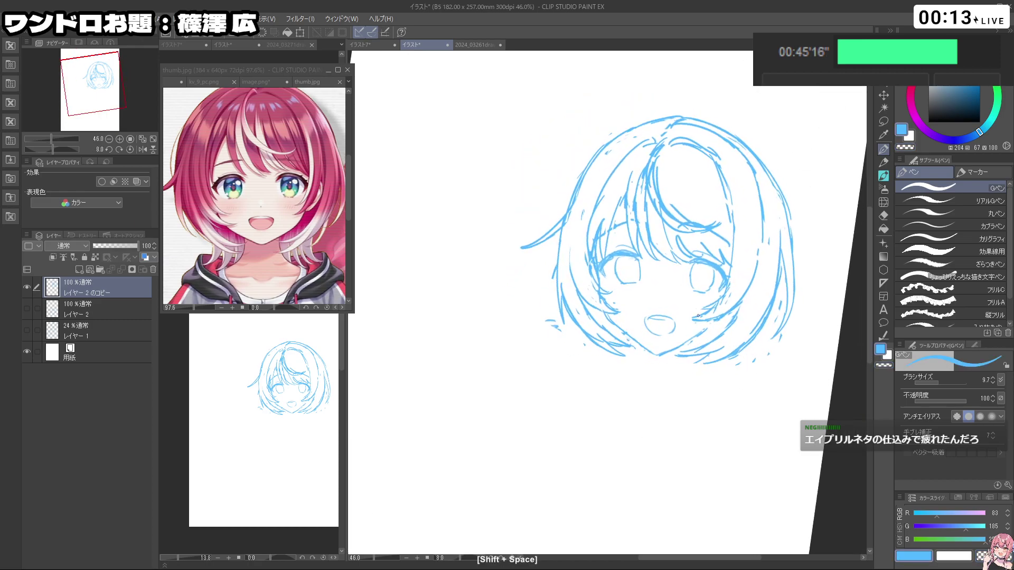
Step: Lasso-select the bangs across the forehead, adjust them with a transform, deselect, and return to the G pen
{"action": "left_click", "coordinate": [884, 121]}
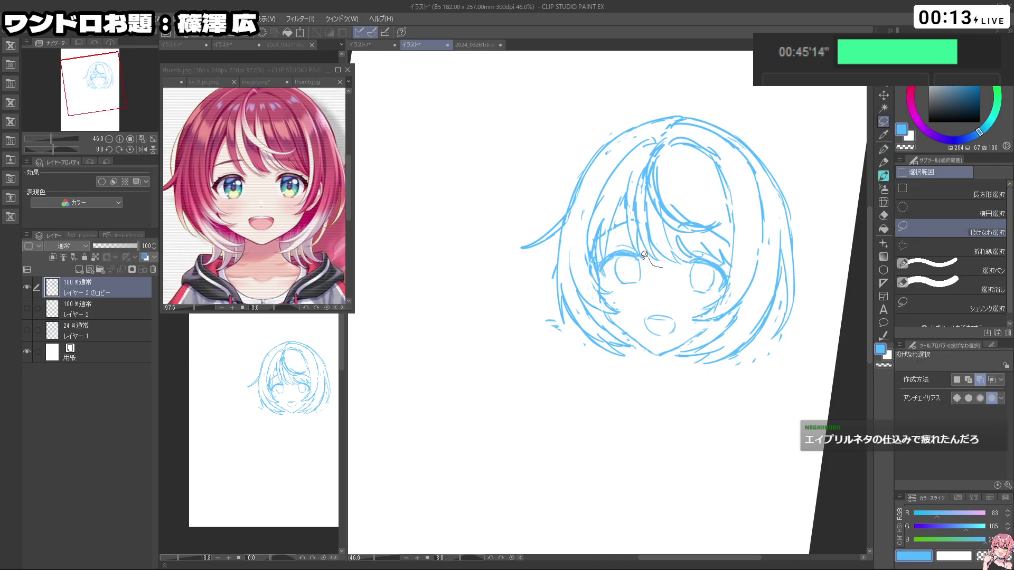
{"action": "mouse_move", "coordinate": [629, 233]}
{"action": "left_mouse_down"}
{"action": "mouse_move", "coordinate": [631, 194]}
{"action": "mouse_move", "coordinate": [665, 222]}
{"action": "mouse_move", "coordinate": [662, 212]}
{"action": "mouse_move", "coordinate": [694, 236]}
{"action": "mouse_move", "coordinate": [728, 240]}
{"action": "mouse_move", "coordinate": [736, 259]}
{"action": "mouse_move", "coordinate": [698, 240]}
{"action": "mouse_move", "coordinate": [710, 254]}
{"action": "mouse_move", "coordinate": [675, 266]}
{"action": "left_mouse_up"}
{"action": "left_click", "coordinate": [689, 293]}
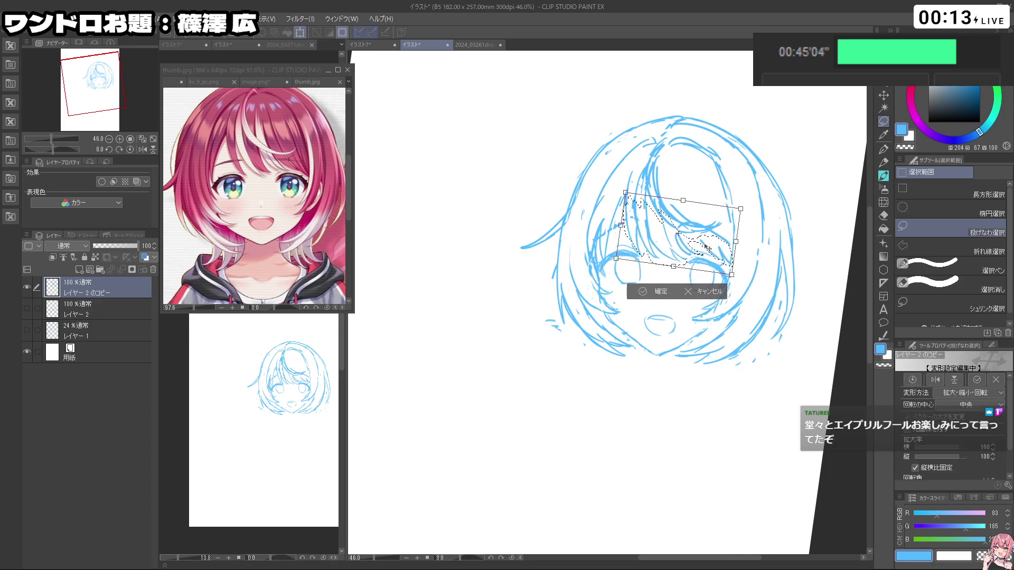
{"action": "left_click", "coordinate": [655, 292]}
{"action": "left_click", "coordinate": [591, 291]}
{"action": "left_click", "coordinate": [883, 149]}
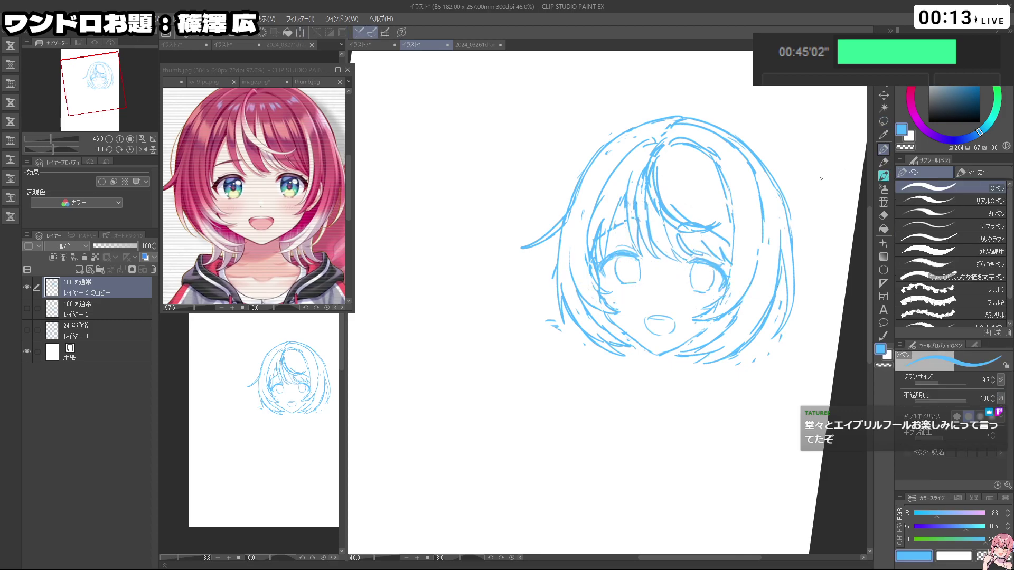
{"action": "left_click_drag", "start_coordinate": [703, 407], "coordinate": [721, 388]}
{"action": "key", "text": "ctrl+z"}
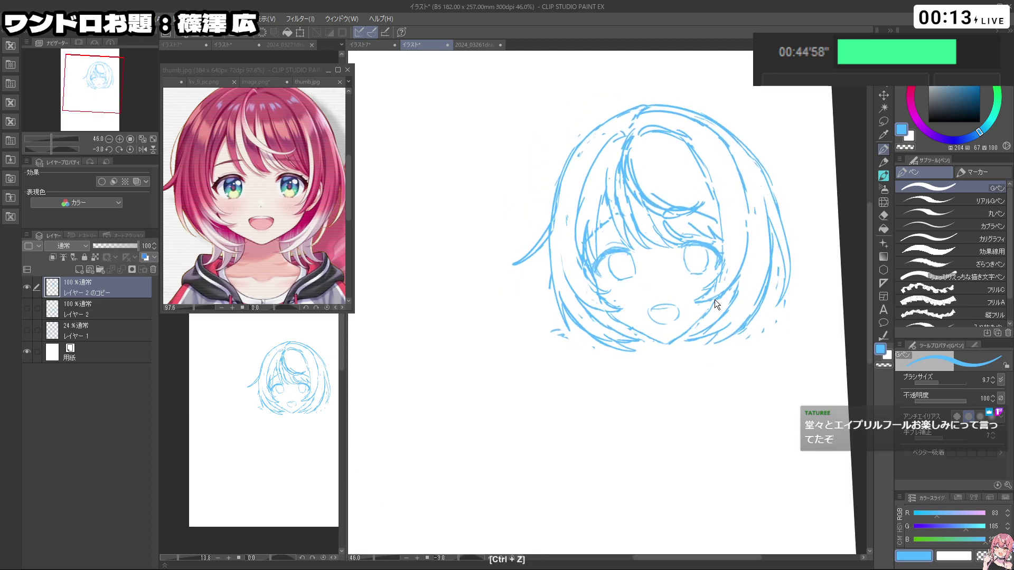
{"action": "mouse_move", "coordinate": [771, 253]}
{"action": "left_mouse_down"}
{"action": "mouse_move", "coordinate": [725, 254]}
{"action": "mouse_move", "coordinate": [759, 253]}
{"action": "left_mouse_up"}
{"action": "left_click_drag", "start_coordinate": [742, 340], "coordinate": [650, 431]}
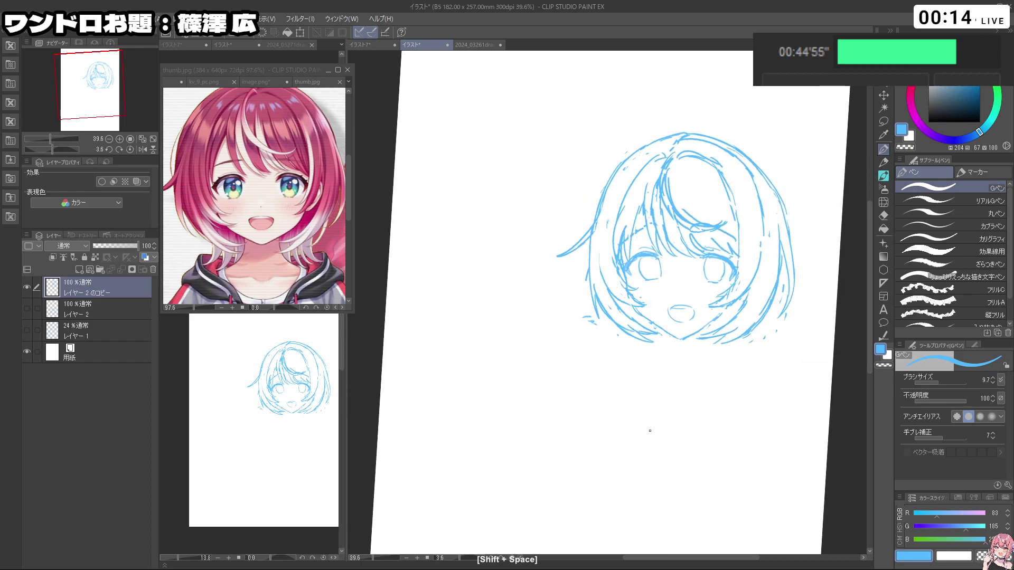
Step: Lasso-select the outer hair arc over the crown, move it slightly lower with a transform, and deselect it
{"action": "left_click", "coordinate": [883, 121]}
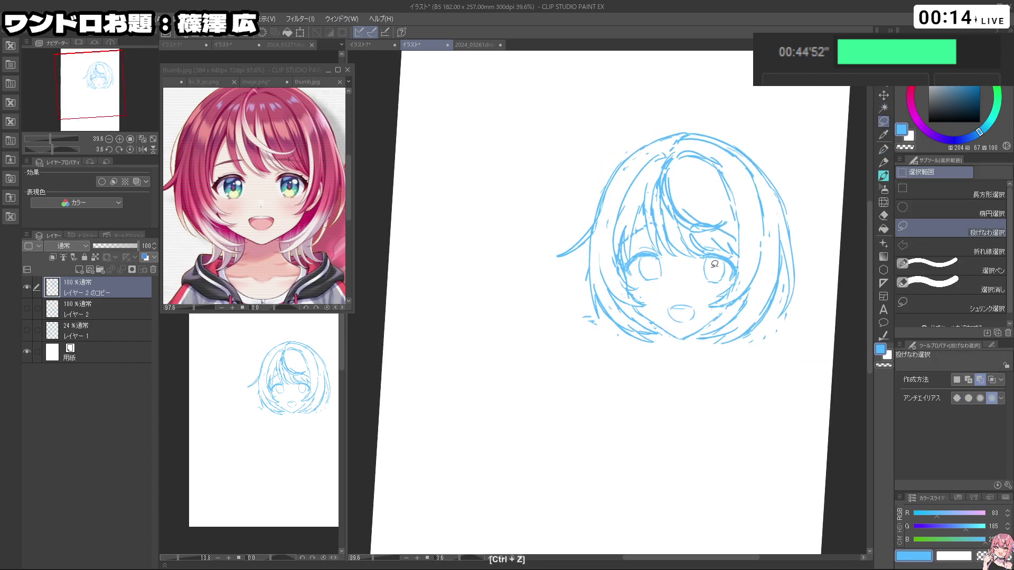
{"action": "left_click_drag", "start_coordinate": [636, 276], "coordinate": [613, 195]}
{"action": "key", "text": "ctrl+z"}
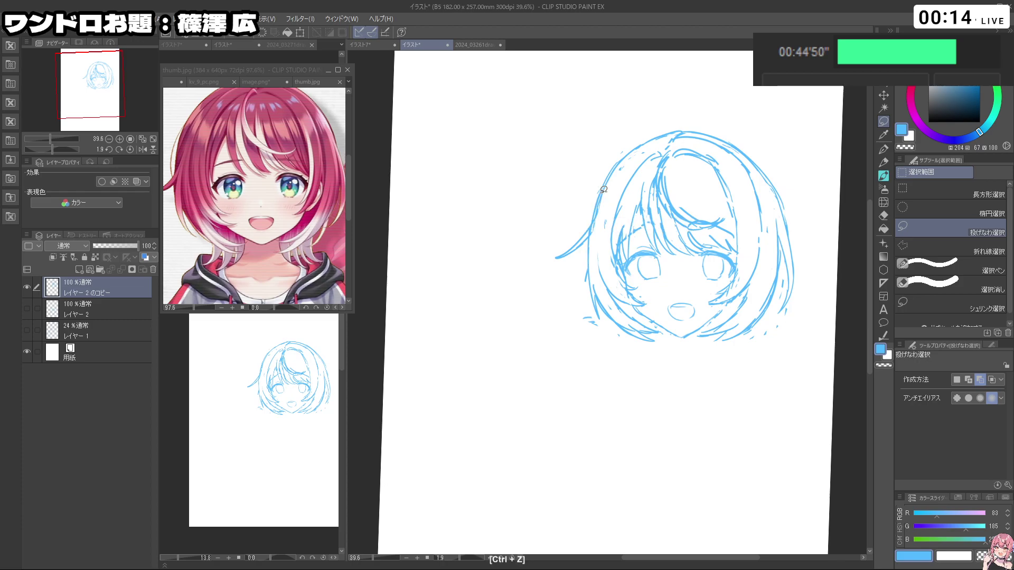
{"action": "left_click_drag", "start_coordinate": [778, 208], "coordinate": [753, 193]}
{"action": "left_click_drag", "start_coordinate": [684, 164], "coordinate": [621, 187]}
{"action": "key", "text": "ctrl+z"}
{"action": "mouse_move", "coordinate": [798, 223]}
{"action": "left_mouse_down"}
{"action": "mouse_move", "coordinate": [770, 226]}
{"action": "mouse_move", "coordinate": [706, 149]}
{"action": "mouse_move", "coordinate": [641, 158]}
{"action": "left_mouse_up"}
{"action": "mouse_move", "coordinate": [590, 219]}
{"action": "left_mouse_down"}
{"action": "mouse_move", "coordinate": [747, 111]}
{"action": "mouse_move", "coordinate": [800, 196]}
{"action": "left_mouse_up"}
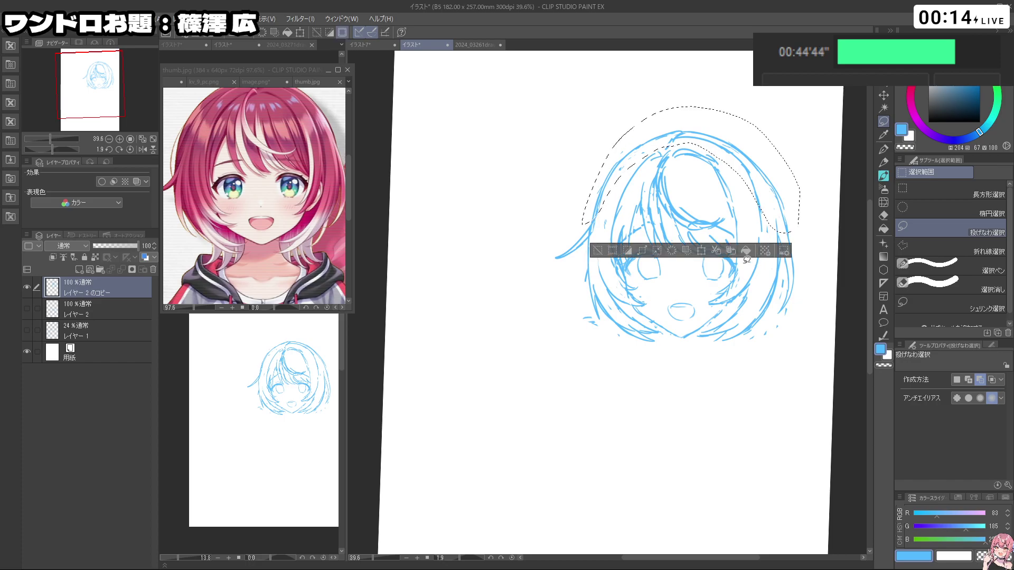
{"action": "left_click", "coordinate": [701, 252]}
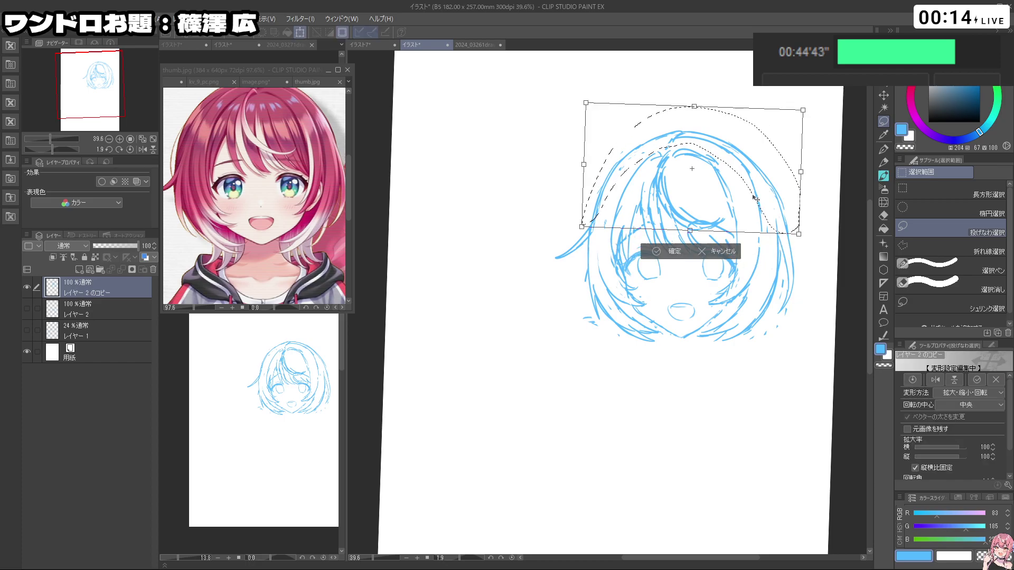
{"action": "left_click", "coordinate": [672, 255]}
{"action": "left_click", "coordinate": [613, 254]}
Step: Lasso-select the right outer hair section, shift it slightly inward with a transform, and deselect it
{"action": "mouse_move", "coordinate": [756, 350]}
{"action": "left_mouse_down"}
{"action": "mouse_move", "coordinate": [750, 169]}
{"action": "mouse_move", "coordinate": [813, 290]}
{"action": "mouse_move", "coordinate": [777, 369]}
{"action": "left_mouse_up"}
{"action": "left_click", "coordinate": [774, 388]}
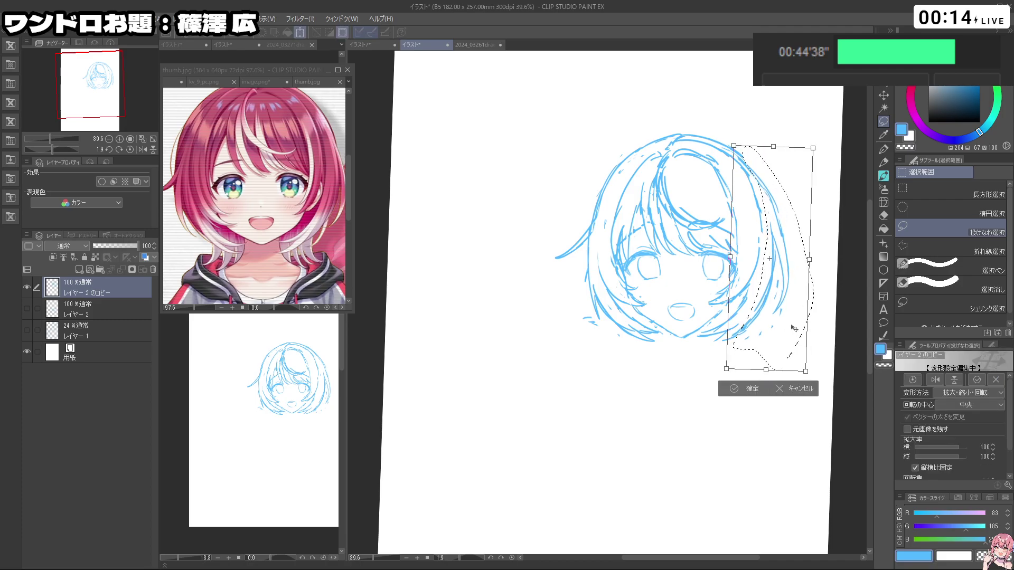
{"action": "left_click_drag", "start_coordinate": [791, 325], "coordinate": [792, 323]}
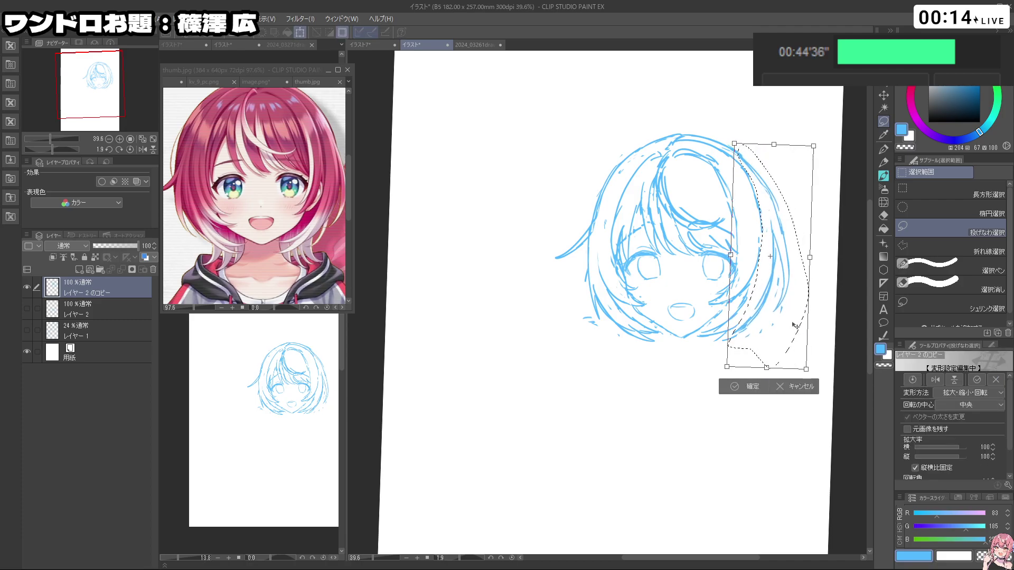
{"action": "left_click", "coordinate": [774, 385]}
{"action": "left_click", "coordinate": [671, 385]}
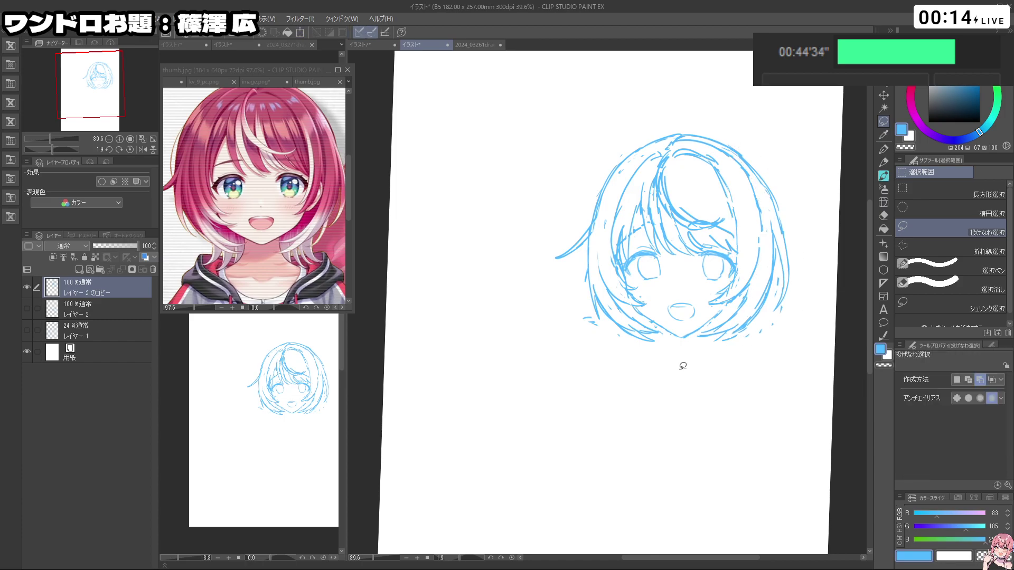
Step: Redraw the left outer hair outline beside the cheek slightly further out with the G pen
{"action": "left_click", "coordinate": [884, 150]}
{"action": "key", "text": "ctrl+z"}
{"action": "mouse_move", "coordinate": [590, 241]}
{"action": "left_mouse_down"}
{"action": "mouse_move", "coordinate": [599, 319]}
{"action": "mouse_move", "coordinate": [593, 290]}
{"action": "left_mouse_up"}
{"action": "key", "text": "c"}
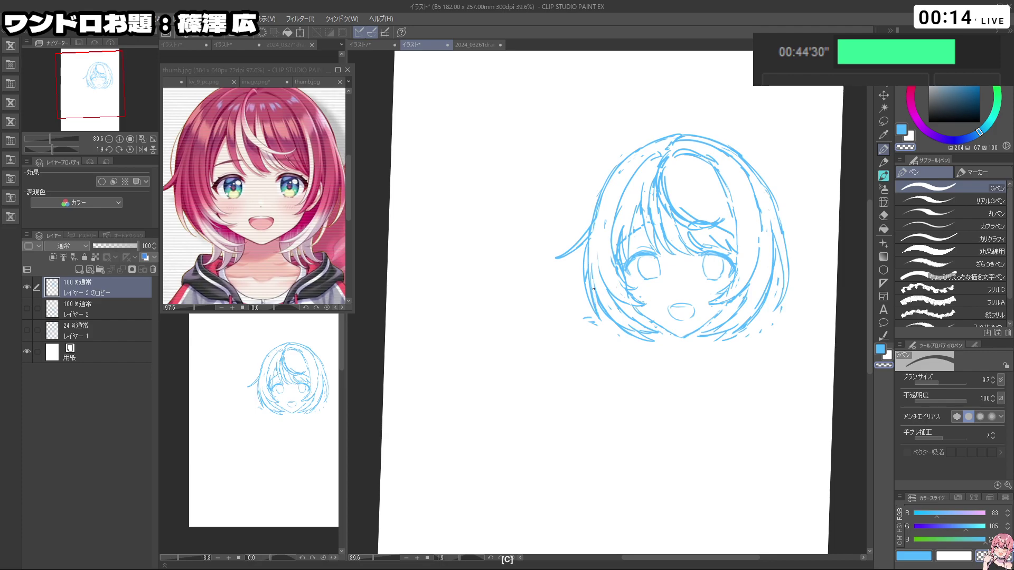
Step: Rework the outline of the open mouth, alternating between G pen strokes and transparent-colour erasing
{"action": "key", "text": "shift+space"}
{"action": "left_click_drag", "start_coordinate": [787, 323], "coordinate": [702, 407]}
{"action": "key", "text": "ctrl+space"}
{"action": "left_click_drag", "start_coordinate": [675, 266], "coordinate": [672, 323]}
{"action": "key", "text": "c"}
{"action": "key", "text": "shift+space"}
{"action": "key", "text": "ctrl+z"}
{"action": "key", "text": "c"}
{"action": "key", "text": "c"}
{"action": "key", "text": "ctrl+z"}
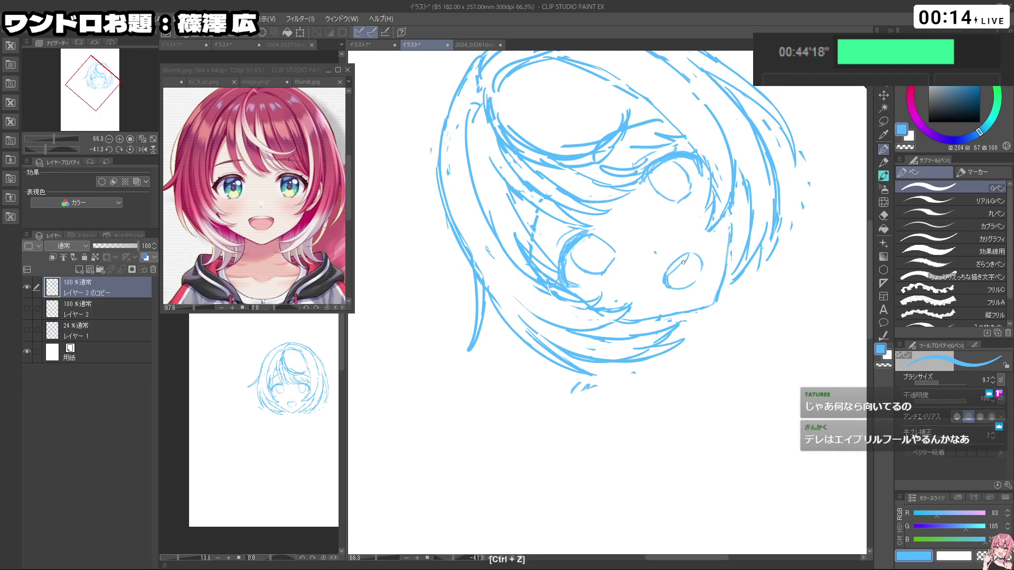
{"action": "key", "text": "shift+space"}
{"action": "left_click_drag", "start_coordinate": [697, 257], "coordinate": [701, 330]}
{"action": "key", "text": "ctrl+space"}
{"action": "mouse_move", "coordinate": [731, 256]}
{"action": "left_mouse_down"}
{"action": "mouse_move", "coordinate": [687, 257]}
{"action": "mouse_move", "coordinate": [746, 253]}
{"action": "mouse_move", "coordinate": [760, 284]}
{"action": "mouse_move", "coordinate": [713, 249]}
{"action": "mouse_move", "coordinate": [734, 232]}
{"action": "mouse_move", "coordinate": [757, 286]}
{"action": "mouse_move", "coordinate": [764, 273]}
{"action": "mouse_move", "coordinate": [738, 248]}
{"action": "mouse_move", "coordinate": [660, 206]}
{"action": "mouse_move", "coordinate": [658, 248]}
{"action": "mouse_move", "coordinate": [603, 248]}
{"action": "left_mouse_up"}
{"action": "key", "text": "c"}
Step: Lasso-select small parts of the facial features one after the other, adjust each with a transform, and deselect
{"action": "left_click", "coordinate": [884, 121]}
{"action": "key", "text": "ctrl+space"}
{"action": "left_click", "coordinate": [759, 305]}
{"action": "left_click", "coordinate": [717, 305]}
{"action": "left_click", "coordinate": [648, 304]}
{"action": "key", "text": "ctrl+space"}
{"action": "key", "text": "ctrl+space"}
{"action": "left_click_drag", "start_coordinate": [664, 234], "coordinate": [663, 243]}
{"action": "key", "text": "ctrl+t"}
{"action": "left_click", "coordinate": [619, 287]}
{"action": "left_click", "coordinate": [545, 288]}
Step: Draw the left eyebrow as a thin curve across the bangs above the left eye with the G pen
{"action": "key", "text": "ctrl+space"}
{"action": "left_click_drag", "start_coordinate": [640, 282], "coordinate": [597, 282]}
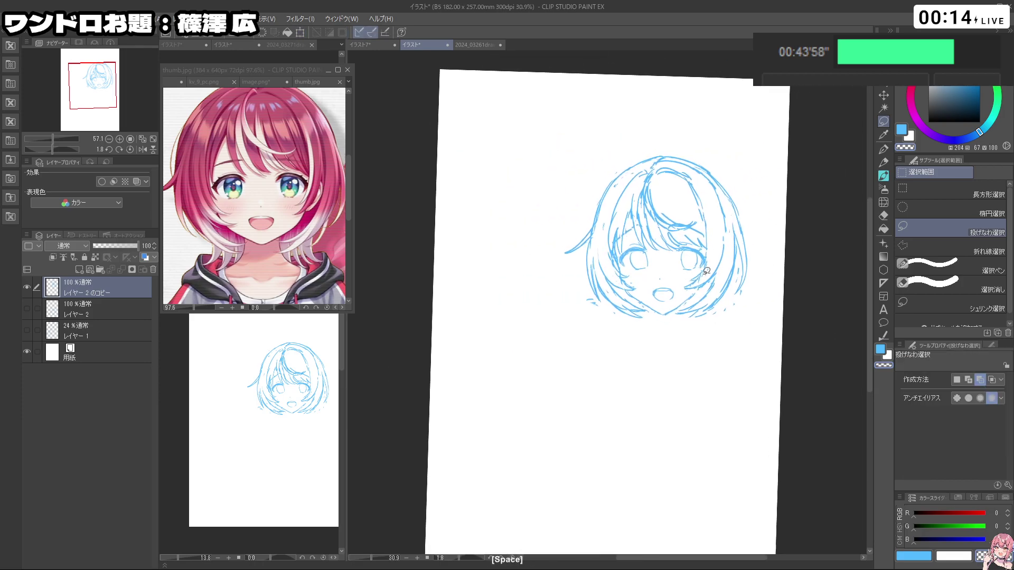
{"action": "key", "text": "p"}
{"action": "key", "text": "shift+space"}
{"action": "left_click_drag", "start_coordinate": [759, 336], "coordinate": [638, 185]}
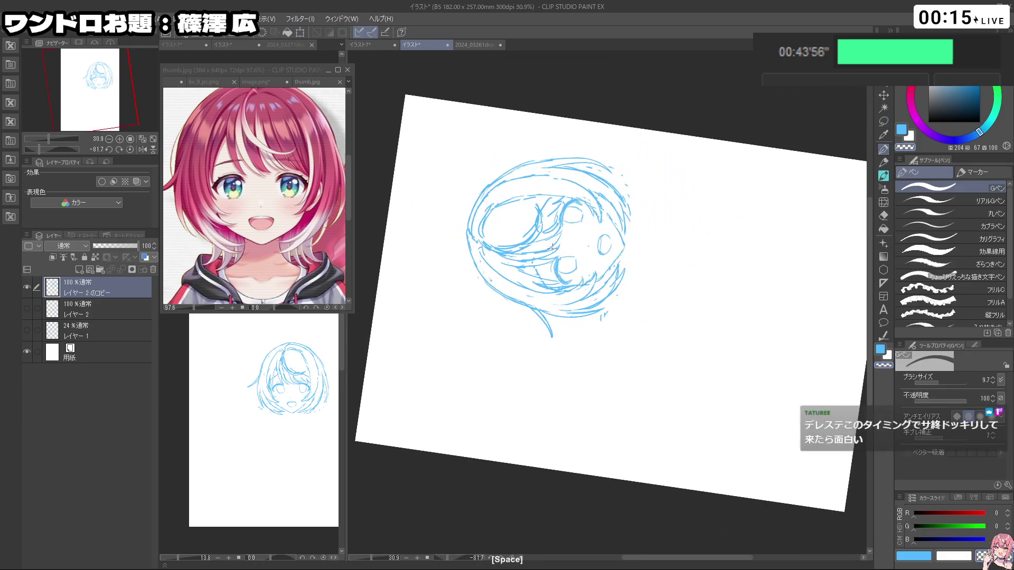
{"action": "key", "text": "ctrl+space"}
{"action": "left_click_drag", "start_coordinate": [550, 260], "coordinate": [592, 261]}
{"action": "key", "text": "c"}
{"action": "left_click_drag", "start_coordinate": [521, 275], "coordinate": [530, 286]}
{"action": "key", "text": "ctrl+z"}
{"action": "key", "text": "c"}
{"action": "key", "text": "ctrl+z"}
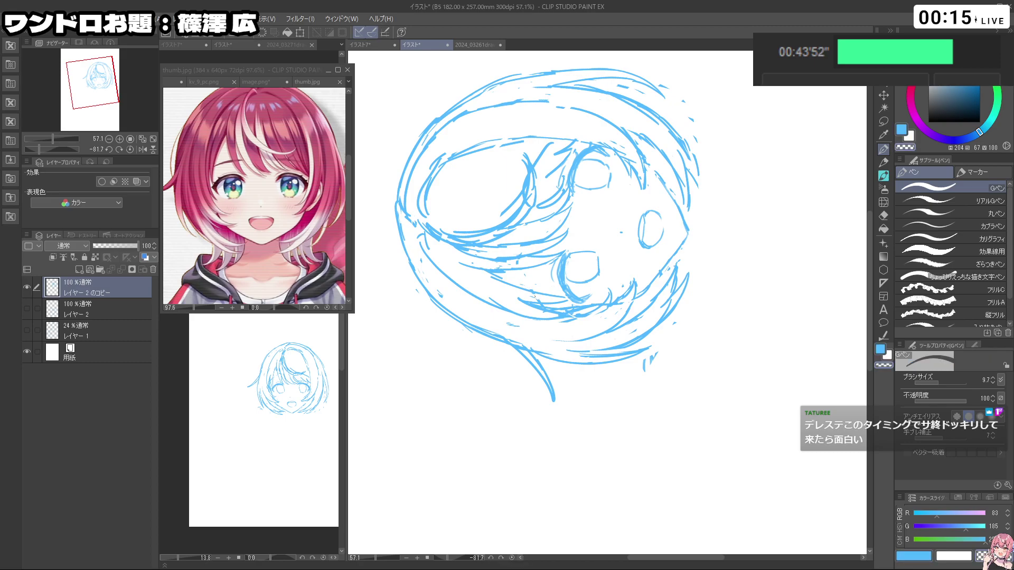
{"action": "key", "text": "ctrl+z"}
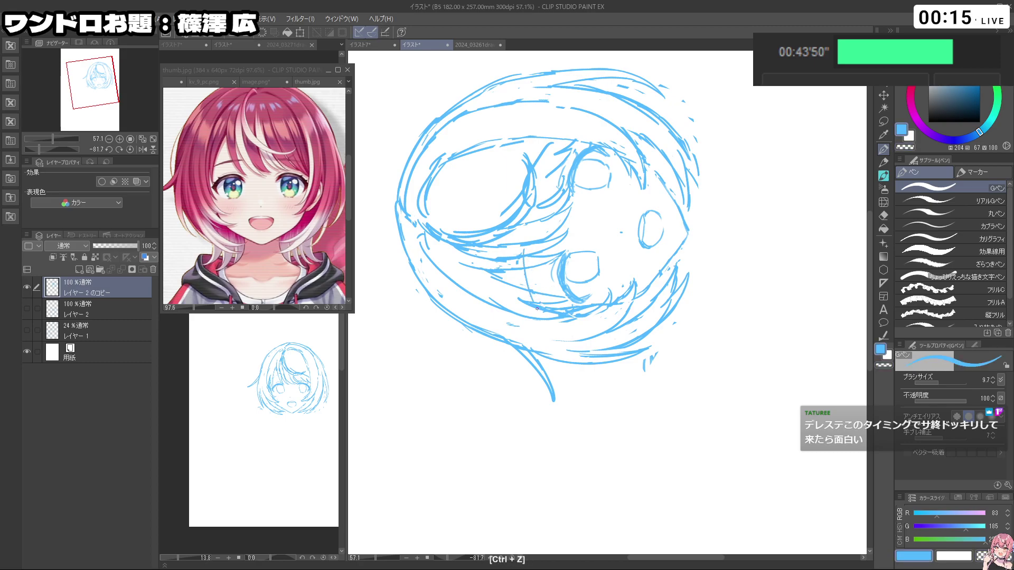
Step: Draw the right eyebrow as a thin curve through the bangs above the right eye
{"action": "mouse_move", "coordinate": [679, 408]}
{"action": "left_mouse_down"}
{"action": "mouse_move", "coordinate": [691, 399]}
{"action": "mouse_move", "coordinate": [690, 251]}
{"action": "mouse_move", "coordinate": [523, 248]}
{"action": "left_mouse_up"}
{"action": "key", "text": "ctrl+z"}
{"action": "key", "text": "c"}
{"action": "mouse_move", "coordinate": [733, 350]}
{"action": "left_mouse_down"}
{"action": "mouse_move", "coordinate": [745, 393]}
{"action": "mouse_move", "coordinate": [746, 370]}
{"action": "left_mouse_up"}
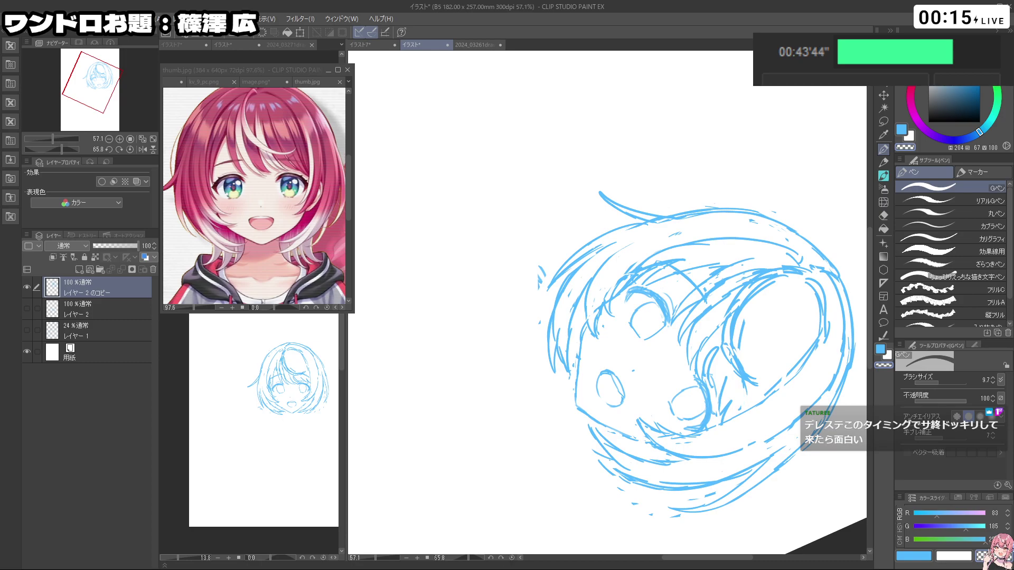
{"action": "key", "text": "ctrl+z"}
{"action": "mouse_move", "coordinate": [741, 374]}
{"action": "left_mouse_down"}
{"action": "mouse_move", "coordinate": [747, 411]}
{"action": "mouse_move", "coordinate": [763, 343]}
{"action": "mouse_move", "coordinate": [745, 259]}
{"action": "mouse_move", "coordinate": [698, 262]}
{"action": "mouse_move", "coordinate": [743, 332]}
{"action": "mouse_move", "coordinate": [661, 222]}
{"action": "mouse_move", "coordinate": [518, 297]}
{"action": "left_mouse_up"}
{"action": "key", "text": "ctrl+z"}
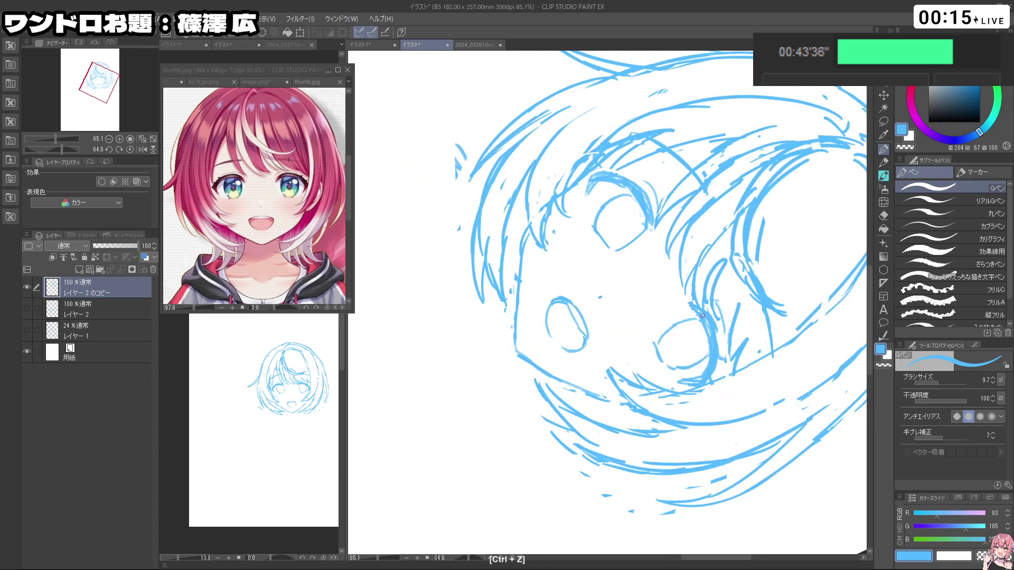
Step: Refine the upper lash line of the left eye with short G pen strokes, undoing misplaced ones and trimming in transparent colour
{"action": "left_click_drag", "start_coordinate": [713, 369], "coordinate": [489, 272]}
{"action": "left_click_drag", "start_coordinate": [592, 389], "coordinate": [607, 409]}
{"action": "key", "text": "ctrl+z"}
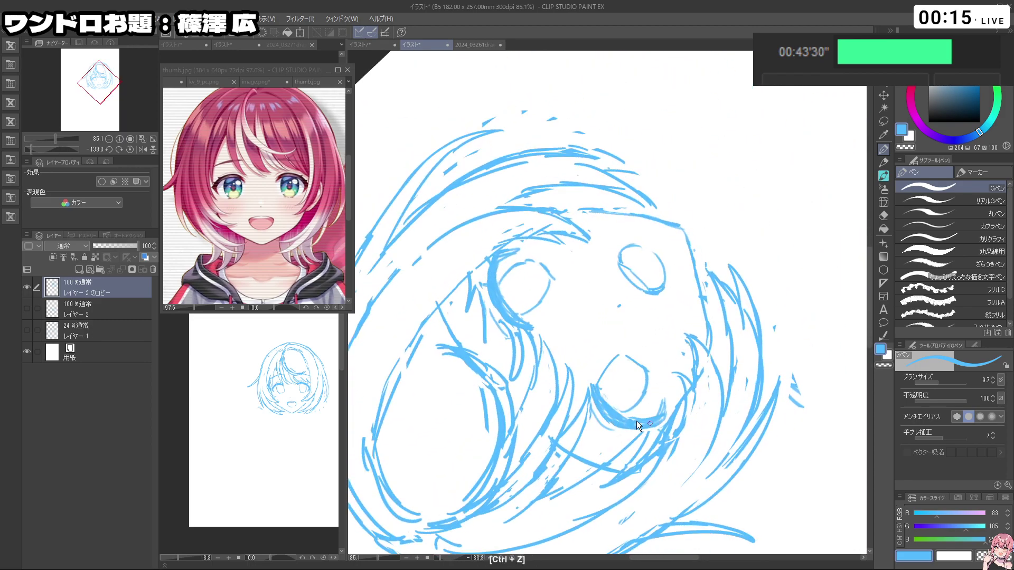
{"action": "left_click_drag", "start_coordinate": [670, 410], "coordinate": [486, 346]}
{"action": "key", "text": "ctrl+z"}
{"action": "key", "text": "c"}
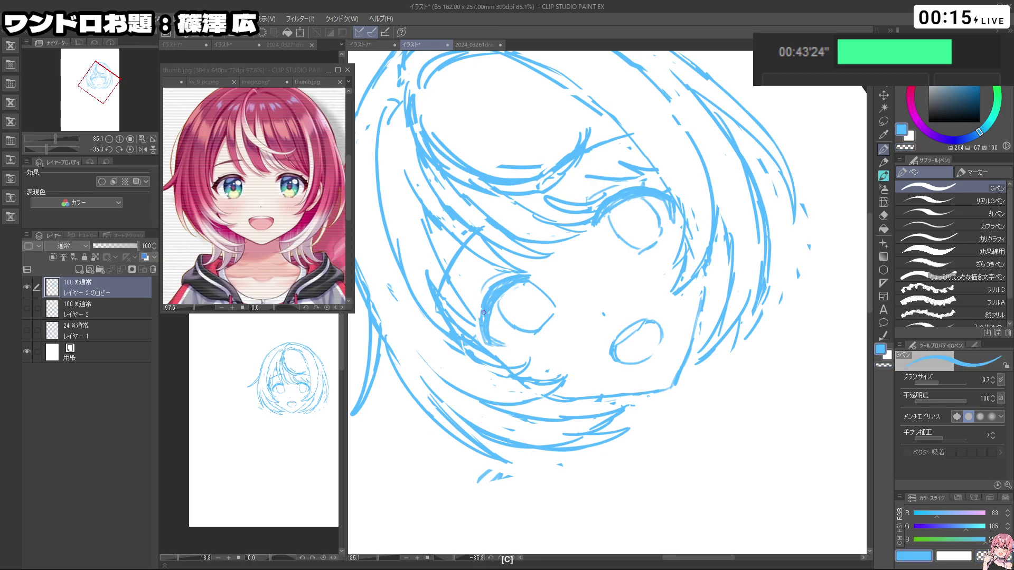
{"action": "key", "text": "ctrl+z"}
{"action": "mouse_move", "coordinate": [491, 342]}
{"action": "left_mouse_down"}
{"action": "mouse_move", "coordinate": [510, 347]}
{"action": "mouse_move", "coordinate": [720, 286]}
{"action": "left_mouse_up"}
Step: Trim and tidy the outer end of the right eye's upper lash line, alternating the G pen between transparent and blue
{"action": "key", "text": "shift+space"}
{"action": "key", "text": "c"}
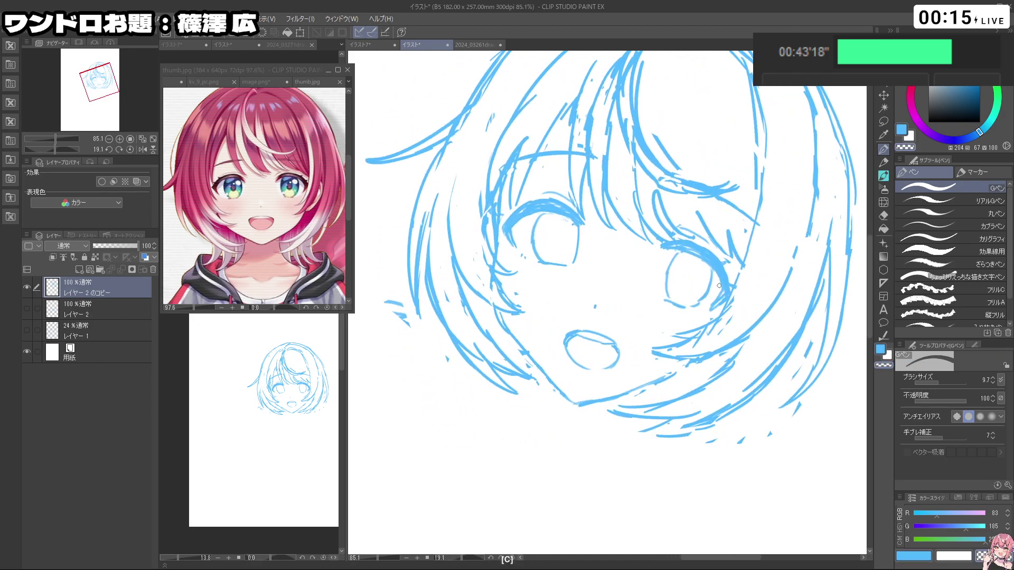
{"action": "key", "text": "shift+space"}
{"action": "key", "text": "c"}
{"action": "mouse_move", "coordinate": [720, 321]}
{"action": "left_mouse_down"}
{"action": "mouse_move", "coordinate": [716, 273]}
{"action": "mouse_move", "coordinate": [674, 268]}
{"action": "mouse_move", "coordinate": [702, 252]}
{"action": "left_mouse_up"}
{"action": "key", "text": "ctrl+space"}
{"action": "key", "text": "space"}
{"action": "key", "text": "ctrl+space"}
{"action": "key", "text": "shift+space"}
{"action": "key", "text": "ctrl+space"}
{"action": "left_click", "coordinate": [664, 257]}
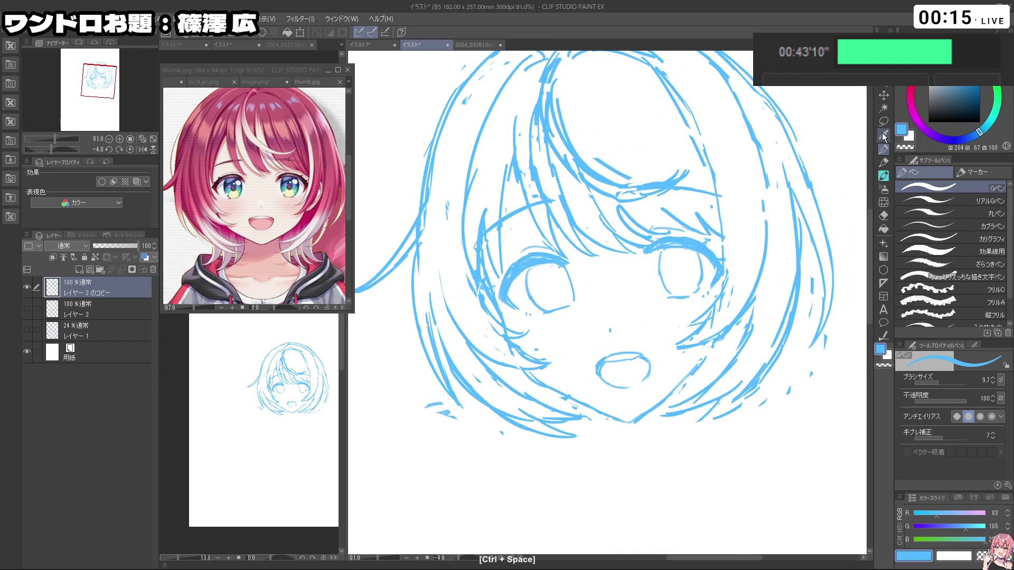
Step: Lasso-select the right iris, adjust it with a transform, confirm it and deselect
{"action": "key", "text": "m"}
{"action": "mouse_move", "coordinate": [669, 296]}
{"action": "left_mouse_down"}
{"action": "mouse_move", "coordinate": [657, 252]}
{"action": "mouse_move", "coordinate": [696, 250]}
{"action": "mouse_move", "coordinate": [708, 267]}
{"action": "mouse_move", "coordinate": [688, 283]}
{"action": "mouse_move", "coordinate": [719, 305]}
{"action": "mouse_move", "coordinate": [679, 302]}
{"action": "left_mouse_up"}
{"action": "left_click", "coordinate": [693, 318]}
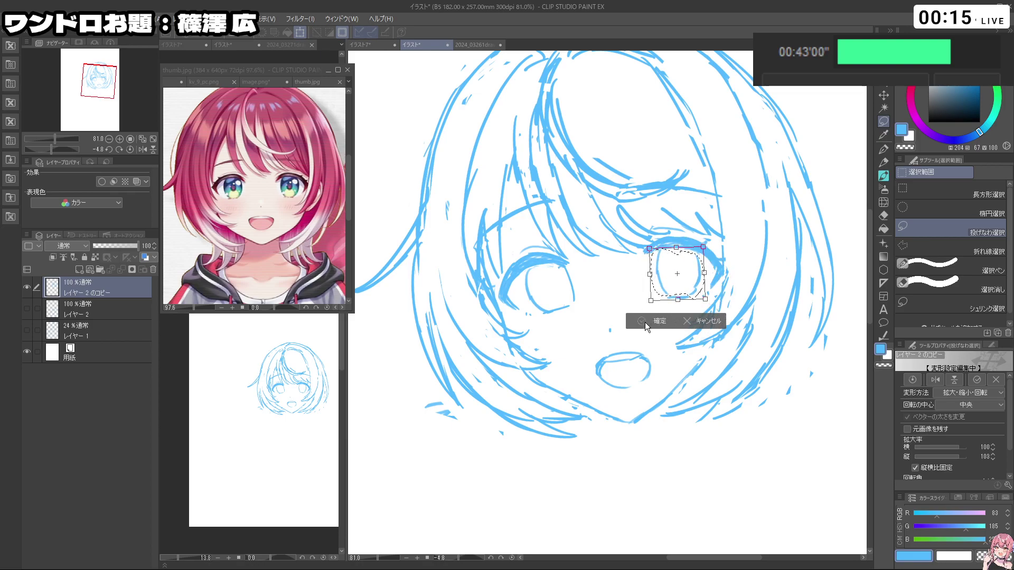
{"action": "left_click", "coordinate": [645, 322]}
{"action": "left_click", "coordinate": [584, 322]}
{"action": "left_click_drag", "start_coordinate": [687, 284], "coordinate": [808, 239]}
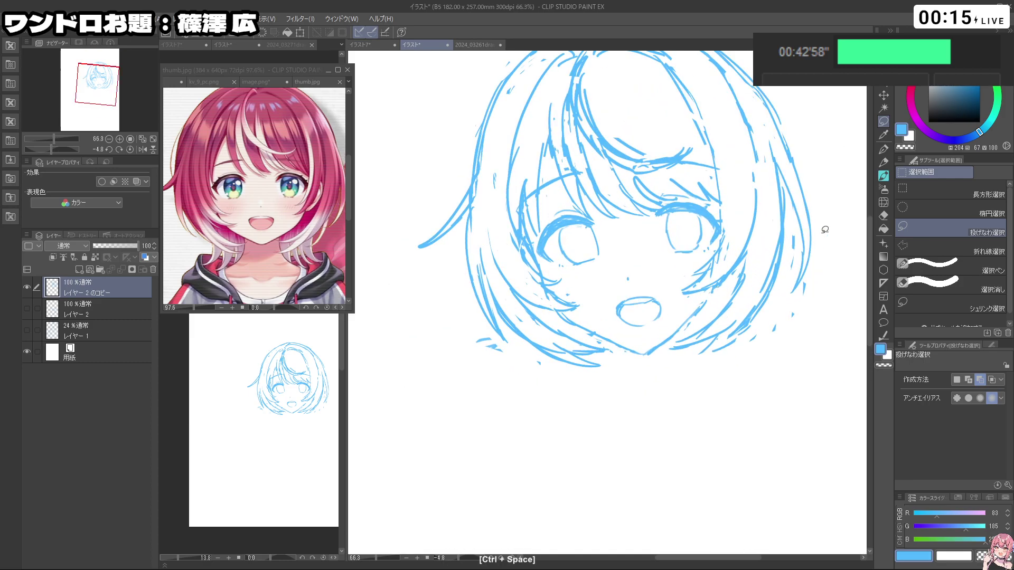
Step: Touch up the hair lock beside the right eye and cheek, alternating G pen strokes and transparent-colour erasing
{"action": "left_click", "coordinate": [883, 149]}
{"action": "left_click_drag", "start_coordinate": [718, 285], "coordinate": [701, 241]}
{"action": "key", "text": "c"}
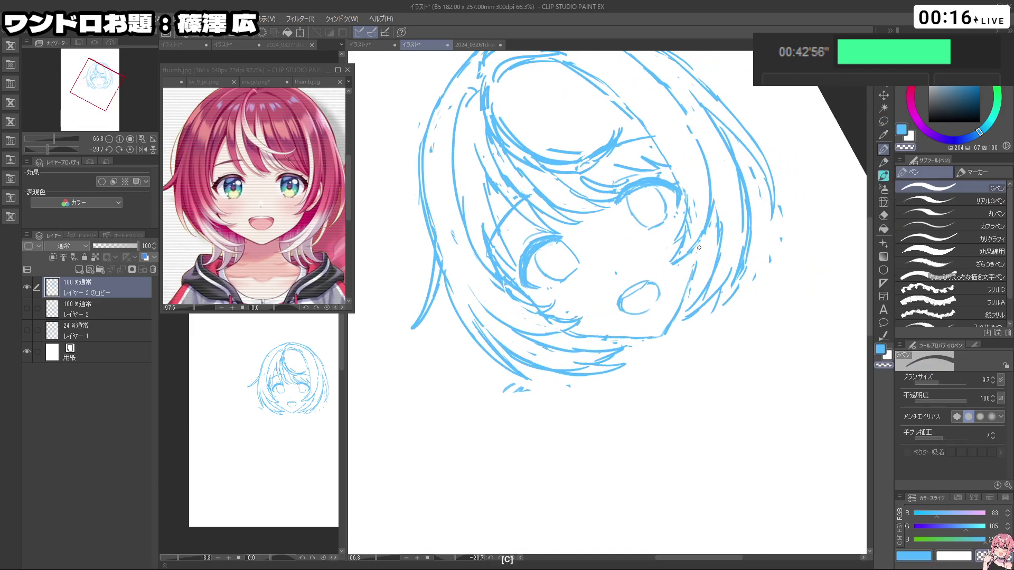
{"action": "key", "text": "ctrl+z"}
{"action": "key", "text": "ctrl+z"}
{"action": "key", "text": "ctrl+z"}
{"action": "left_click_drag", "start_coordinate": [692, 276], "coordinate": [697, 299]}
{"action": "key", "text": "ctrl+z"}
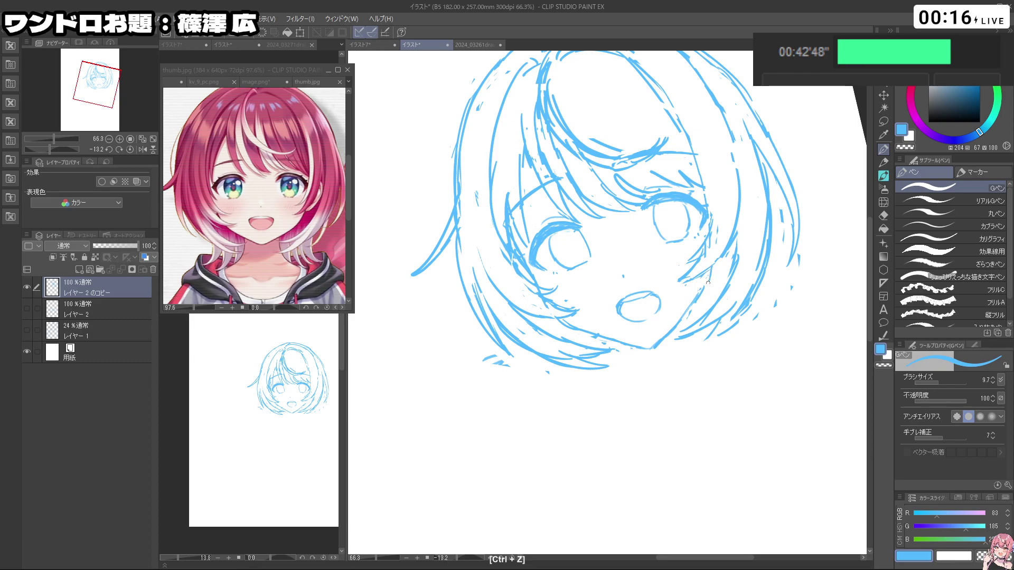
{"action": "key", "text": "c"}
{"action": "key", "text": "ctrl+z"}
{"action": "key", "text": "c"}
{"action": "key", "text": "c"}
Step: Sketch a small pointed, outward-flicking hair tip beneath the left side of the bob with the G pen
{"action": "left_click_drag", "start_coordinate": [706, 285], "coordinate": [644, 288]}
{"action": "left_click_drag", "start_coordinate": [739, 294], "coordinate": [689, 278]}
{"action": "left_click_drag", "start_coordinate": [689, 277], "coordinate": [713, 277]}
{"action": "left_click_drag", "start_coordinate": [695, 331], "coordinate": [732, 362]}
{"action": "left_click_drag", "start_coordinate": [566, 154], "coordinate": [538, 211]}
{"action": "key", "text": "ctrl+z"}
{"action": "key", "text": "ctrl+z"}
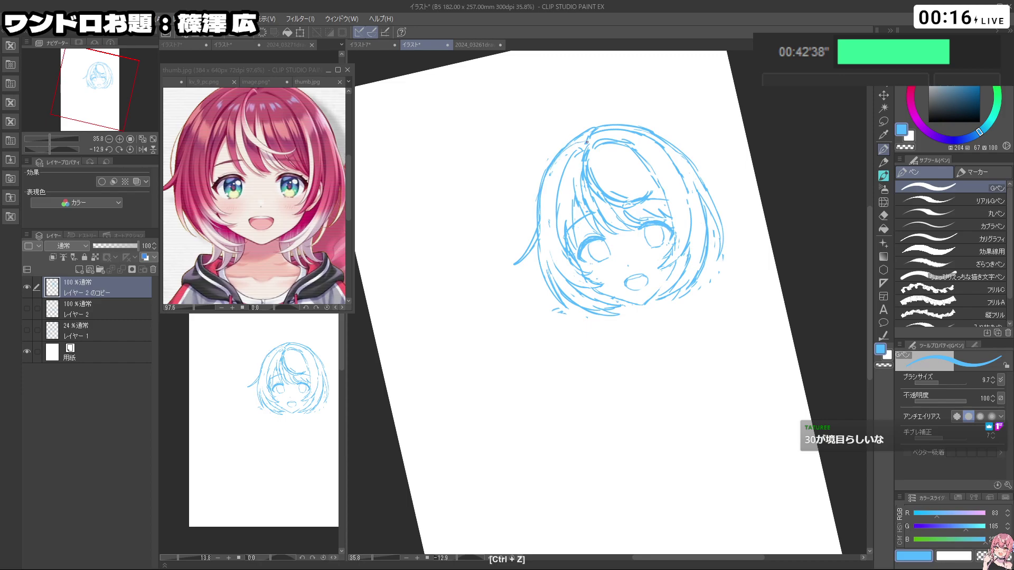
{"action": "key", "text": "shift+space"}
{"action": "left_click_drag", "start_coordinate": [681, 364], "coordinate": [690, 374]}
{"action": "key", "text": "ctrl+z"}
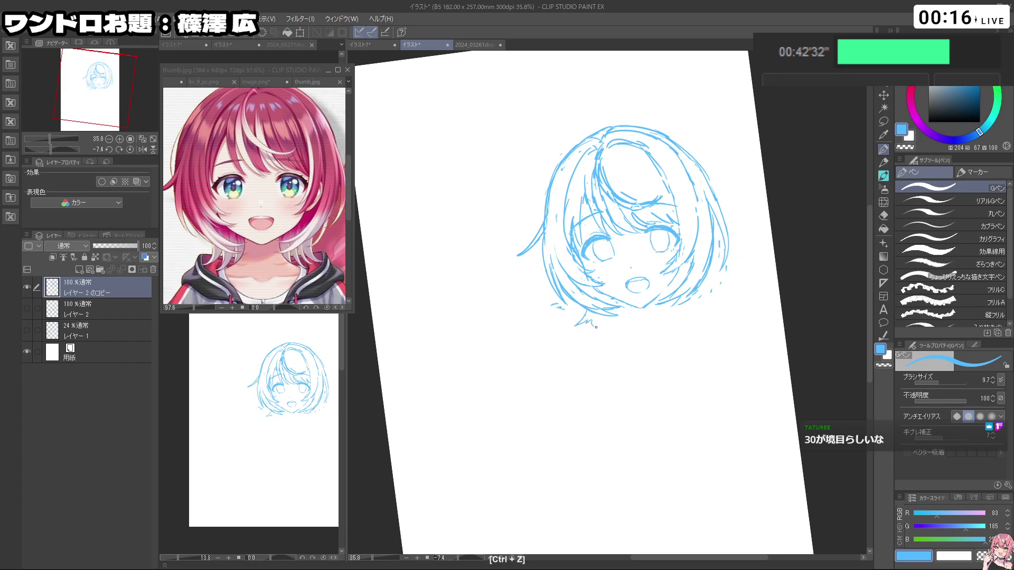
Step: Sketch a matching small flicked hair tip beneath the right side of the bob, undoing misplaced strokes
{"action": "key", "text": "shift+space"}
{"action": "left_click_drag", "start_coordinate": [736, 373], "coordinate": [713, 317]}
{"action": "mouse_move", "coordinate": [664, 351]}
{"action": "left_mouse_down"}
{"action": "mouse_move", "coordinate": [677, 415]}
{"action": "mouse_move", "coordinate": [658, 418]}
{"action": "mouse_move", "coordinate": [736, 372]}
{"action": "mouse_move", "coordinate": [734, 248]}
{"action": "left_mouse_up"}
{"action": "key", "text": "shift+space"}
{"action": "key", "text": "ctrl+space"}
{"action": "left_click_drag", "start_coordinate": [550, 285], "coordinate": [592, 285]}
{"action": "key", "text": "ctrl+z"}
{"action": "mouse_move", "coordinate": [546, 313]}
{"action": "left_mouse_down"}
{"action": "mouse_move", "coordinate": [563, 353]}
{"action": "mouse_move", "coordinate": [539, 343]}
{"action": "left_mouse_up"}
{"action": "key", "text": "ctrl+z"}
{"action": "key", "text": "c"}
{"action": "key", "text": "ctrl+z"}
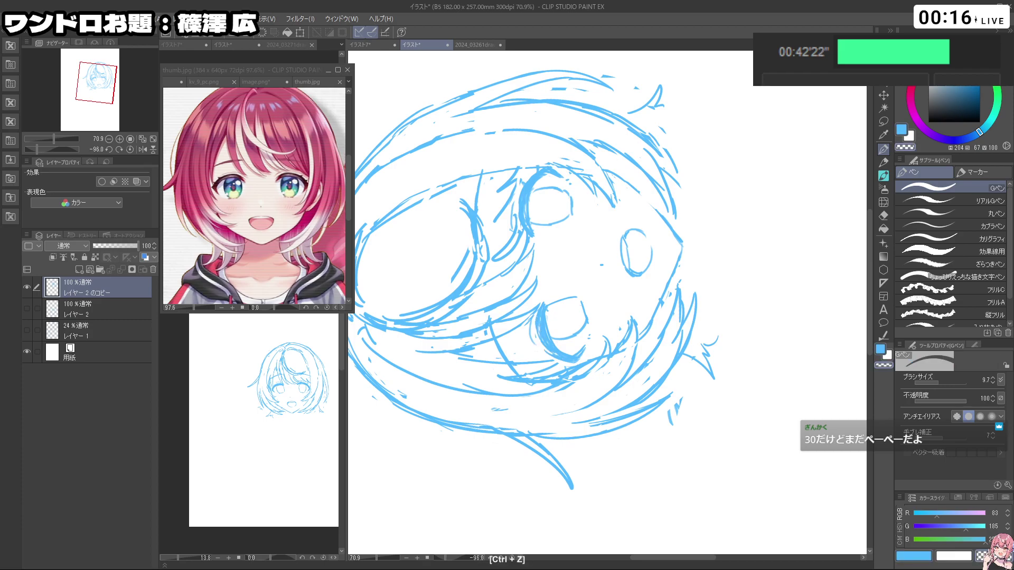
Step: Clean up the inner end of the left eye's upper lash line with transparent-colour erasing and short G pen strokes
{"action": "key", "text": "c"}
{"action": "key", "text": "shift+space"}
{"action": "mouse_move", "coordinate": [537, 307]}
{"action": "left_mouse_down"}
{"action": "mouse_move", "coordinate": [613, 371]}
{"action": "mouse_move", "coordinate": [678, 302]}
{"action": "mouse_move", "coordinate": [676, 287]}
{"action": "left_mouse_up"}
{"action": "key", "text": "c"}
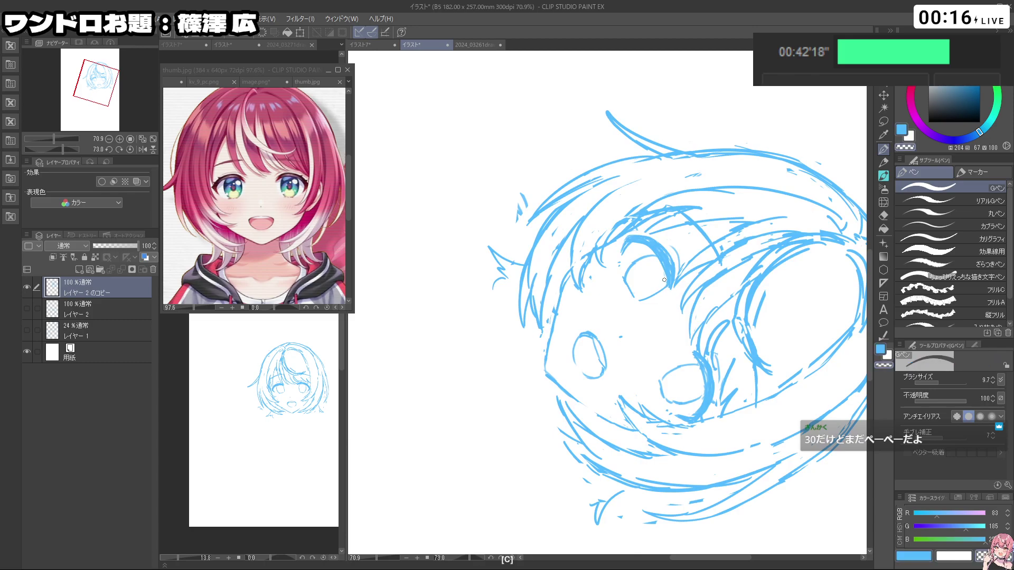
{"action": "key", "text": "ctrl+z"}
{"action": "key", "text": "c"}
{"action": "key", "text": "ctrl+space"}
{"action": "left_click_drag", "start_coordinate": [709, 404], "coordinate": [592, 355]}
{"action": "key", "text": "space"}
Step: Touch up the inner end of the right eye's upper lash line with the G pen and transparent colour
{"action": "key", "text": "shift+space"}
{"action": "left_click_drag", "start_coordinate": [517, 309], "coordinate": [709, 326]}
{"action": "key", "text": "ctrl+z"}
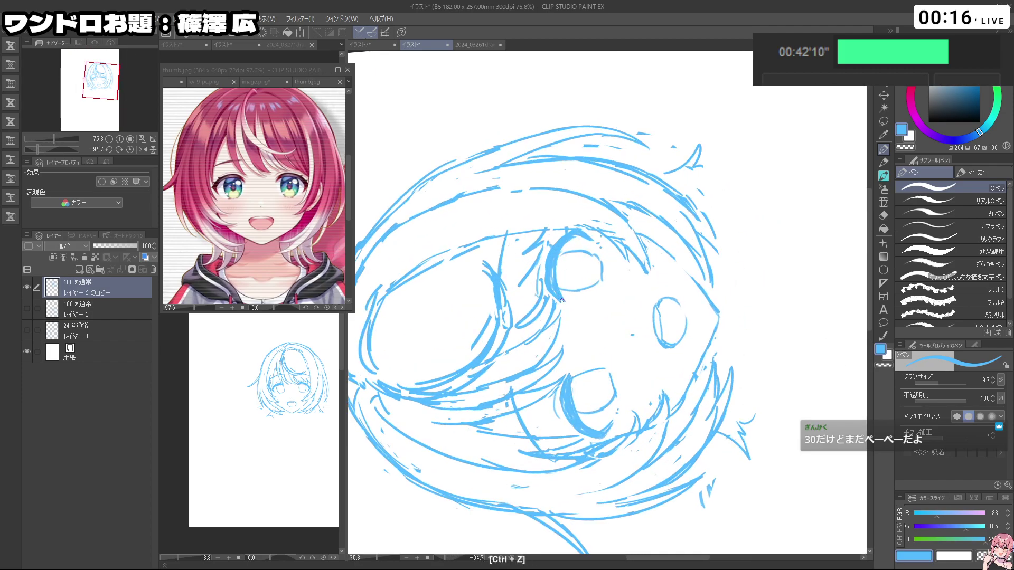
{"action": "key", "text": "c"}
{"action": "key", "text": "shift+space"}
{"action": "left_click_drag", "start_coordinate": [554, 288], "coordinate": [678, 464]}
Step: Draw a thin curved eyelid crease above the left eye's lash line, undoing misplaced strokes
{"action": "key", "text": "ctrl+space"}
{"action": "left_click_drag", "start_coordinate": [660, 330], "coordinate": [607, 333]}
{"action": "key", "text": "shift+space"}
{"action": "left_click_drag", "start_coordinate": [673, 438], "coordinate": [719, 405]}
{"action": "key", "text": "ctrl+space"}
{"action": "left_click_drag", "start_coordinate": [673, 322], "coordinate": [692, 322]}
{"action": "key", "text": "shift+space"}
{"action": "left_click_drag", "start_coordinate": [716, 431], "coordinate": [690, 372]}
{"action": "key", "text": "ctrl+space"}
{"action": "left_click_drag", "start_coordinate": [562, 314], "coordinate": [655, 314]}
{"action": "key", "text": "c"}
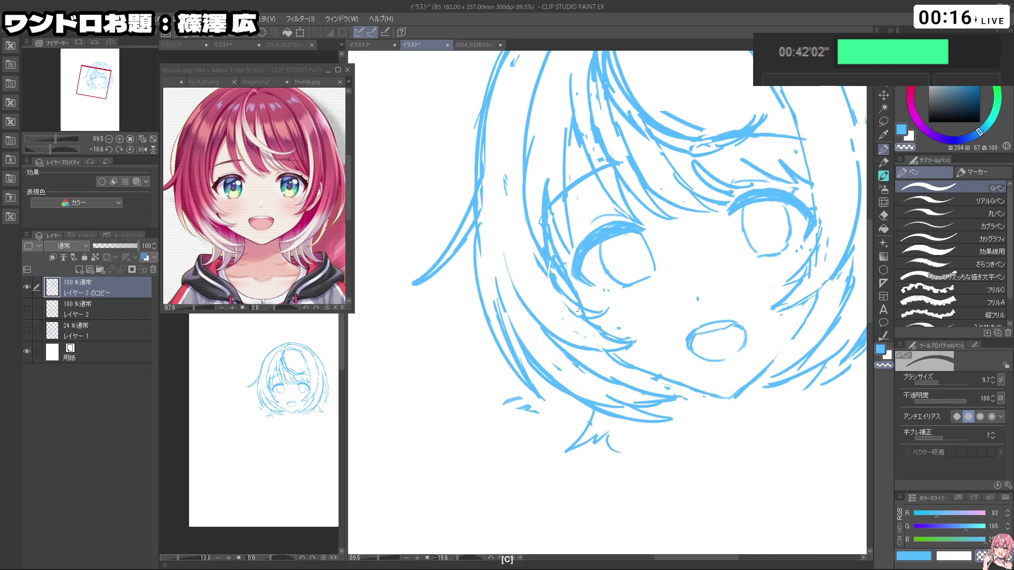
{"action": "left_click_drag", "start_coordinate": [551, 264], "coordinate": [561, 277]}
{"action": "key", "text": "ctrl+z"}
Step: Rework the eyelid line above the right eye with short G pen strokes and transparent-colour erasing
{"action": "key", "text": "ctrl+space"}
{"action": "left_click_drag", "start_coordinate": [787, 259], "coordinate": [735, 259]}
{"action": "key", "text": "space"}
{"action": "mouse_move", "coordinate": [833, 250]}
{"action": "left_mouse_down"}
{"action": "mouse_move", "coordinate": [692, 248]}
{"action": "mouse_move", "coordinate": [721, 238]}
{"action": "left_mouse_up"}
{"action": "key", "text": "ctrl+space"}
{"action": "left_click_drag", "start_coordinate": [783, 354], "coordinate": [708, 454]}
{"action": "key", "text": "c"}
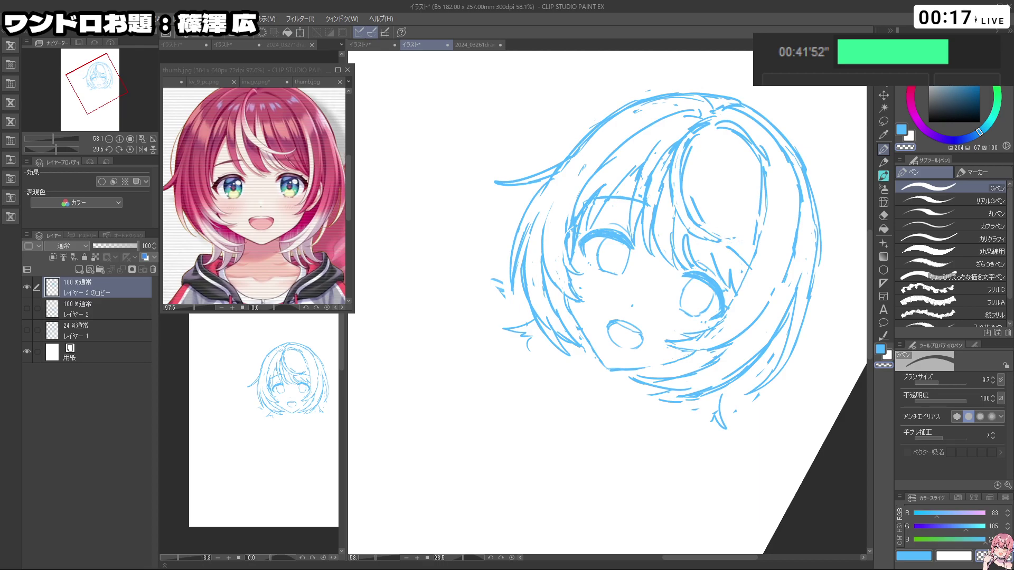
{"action": "mouse_move", "coordinate": [714, 236]}
{"action": "left_mouse_down"}
{"action": "mouse_move", "coordinate": [710, 246]}
{"action": "mouse_move", "coordinate": [628, 186]}
{"action": "left_mouse_up"}
{"action": "key", "text": "ctrl+z"}
{"action": "key", "text": "c"}
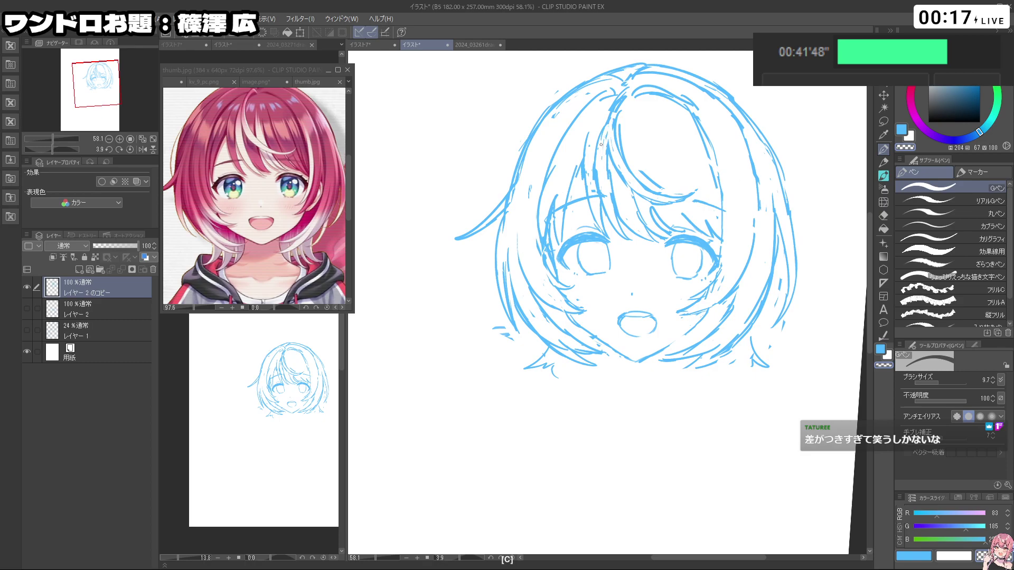
Step: Touch up the bangs strands above the left eye with the G pen and transparent colour, undoing unwanted strokes
{"action": "key", "text": "c"}
{"action": "key", "text": "ctrl+z"}
{"action": "key", "text": "c"}
{"action": "key", "text": "c"}
{"action": "mouse_move", "coordinate": [605, 128]}
{"action": "left_mouse_down"}
{"action": "mouse_move", "coordinate": [598, 187]}
{"action": "mouse_move", "coordinate": [624, 234]}
{"action": "left_mouse_up"}
{"action": "left_click_drag", "start_coordinate": [725, 284], "coordinate": [681, 284]}
{"action": "left_click_drag", "start_coordinate": [689, 209], "coordinate": [708, 233]}
{"action": "key", "text": "ctrl+z"}
{"action": "mouse_move", "coordinate": [601, 187]}
{"action": "left_mouse_down"}
{"action": "mouse_move", "coordinate": [628, 248]}
{"action": "mouse_move", "coordinate": [621, 244]}
{"action": "left_mouse_up"}
{"action": "key", "text": "ctrl+z"}
{"action": "mouse_move", "coordinate": [611, 206]}
{"action": "left_mouse_down"}
{"action": "mouse_move", "coordinate": [627, 248]}
{"action": "mouse_move", "coordinate": [595, 244]}
{"action": "left_mouse_up"}
{"action": "key", "text": "ctrl+z"}
{"action": "key", "text": "c"}
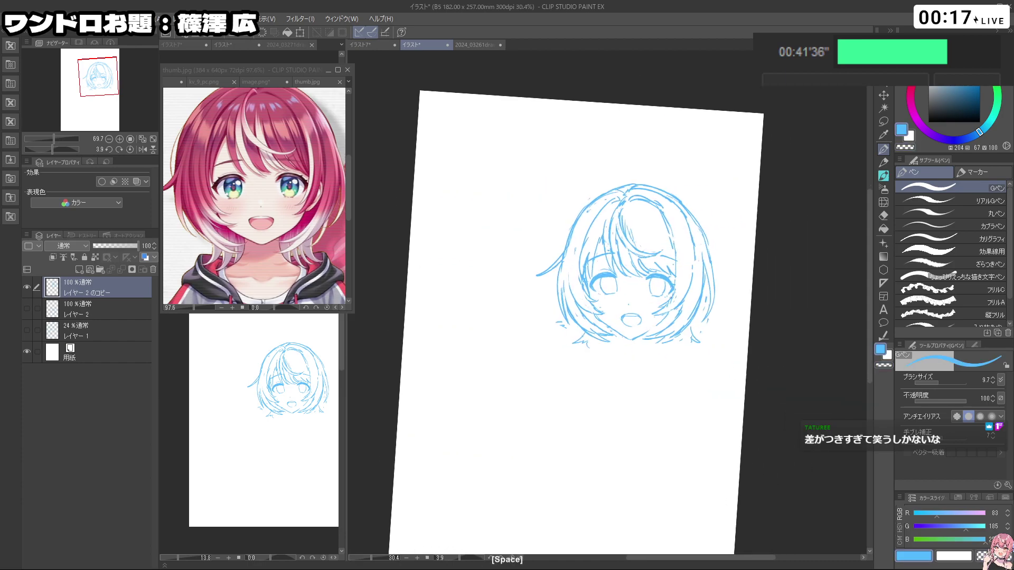
Step: Add more pointed hair tips to the tuft beneath the left side of the bob, undoing strokes that miss
{"action": "left_click_drag", "start_coordinate": [726, 372], "coordinate": [692, 176]}
{"action": "left_click_drag", "start_coordinate": [744, 339], "coordinate": [618, 442]}
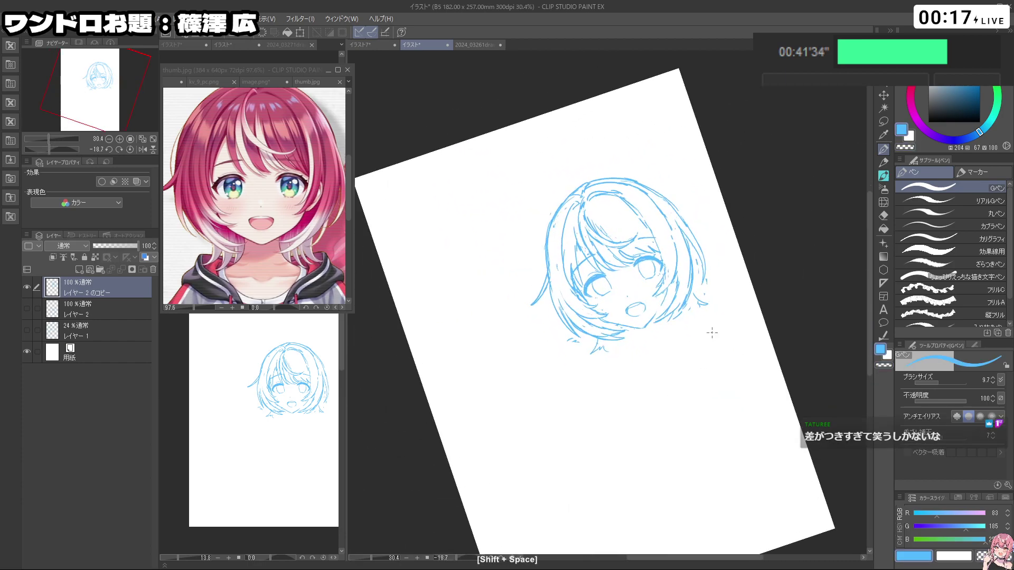
{"action": "left_click_drag", "start_coordinate": [676, 230], "coordinate": [721, 230]}
{"action": "key", "text": "ctrl+z"}
{"action": "key", "text": "ctrl+z"}
{"action": "mouse_move", "coordinate": [655, 372]}
{"action": "left_mouse_down"}
{"action": "mouse_move", "coordinate": [692, 280]}
{"action": "mouse_move", "coordinate": [578, 253]}
{"action": "left_mouse_up"}
{"action": "key", "text": "ctrl+z"}
{"action": "key", "text": "ctrl+z"}
{"action": "left_click_drag", "start_coordinate": [557, 379], "coordinate": [520, 357]}
{"action": "key", "text": "ctrl+z"}
{"action": "left_click_drag", "start_coordinate": [729, 398], "coordinate": [704, 254]}
{"action": "left_click_drag", "start_coordinate": [702, 348], "coordinate": [684, 373]}
{"action": "left_click_drag", "start_coordinate": [666, 304], "coordinate": [690, 303]}
{"action": "left_click_drag", "start_coordinate": [652, 376], "coordinate": [669, 361]}
{"action": "key", "text": "ctrl+z"}
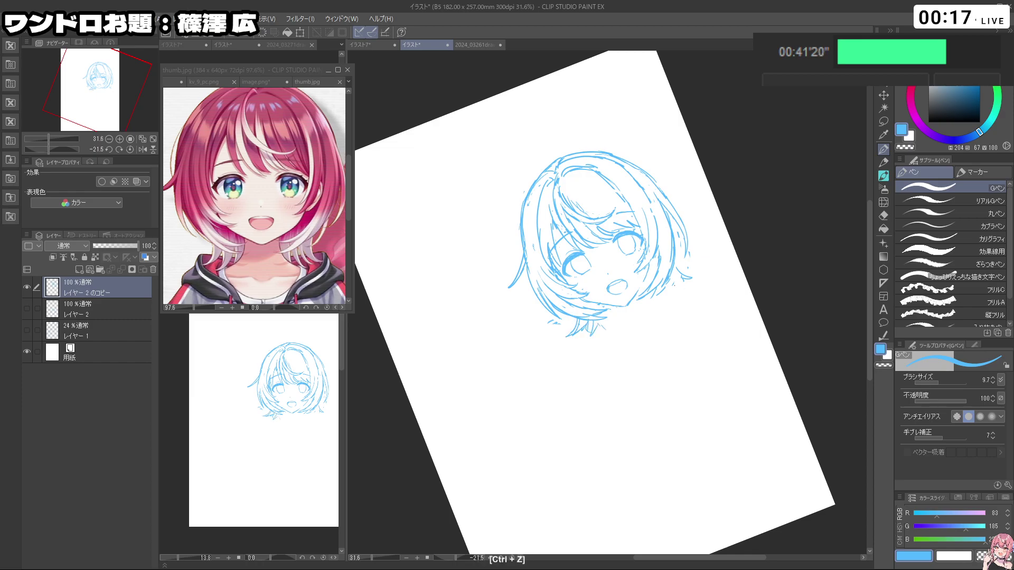
Step: Extend the flicked hair tips beneath the right side of the bob with curved G pen strokes
{"action": "left_click_drag", "start_coordinate": [703, 321], "coordinate": [700, 331]}
{"action": "key", "text": "ctrl+z"}
{"action": "mouse_move", "coordinate": [623, 314]}
{"action": "left_mouse_down"}
{"action": "mouse_move", "coordinate": [620, 295]}
{"action": "mouse_move", "coordinate": [668, 302]}
{"action": "left_mouse_up"}
{"action": "left_click_drag", "start_coordinate": [664, 442], "coordinate": [571, 448]}
{"action": "key", "text": "c"}
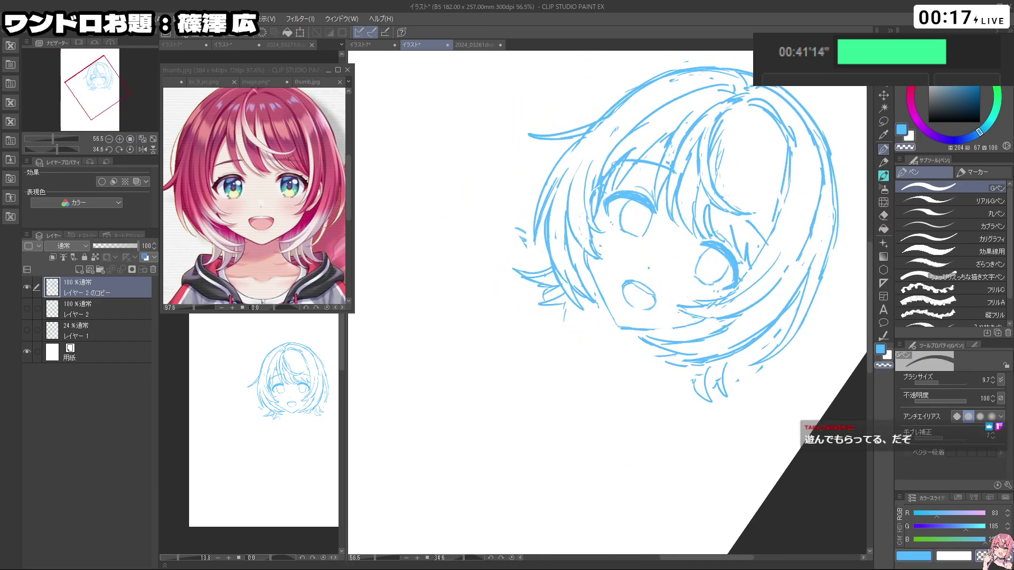
{"action": "key", "text": "ctrl+z"}
Step: Clean up the pointed hair tuft beneath the left side of the bob with transparent-colour erasing
{"action": "key", "text": "shift+space"}
{"action": "left_click_drag", "start_coordinate": [624, 330], "coordinate": [639, 280]}
{"action": "key", "text": "c"}
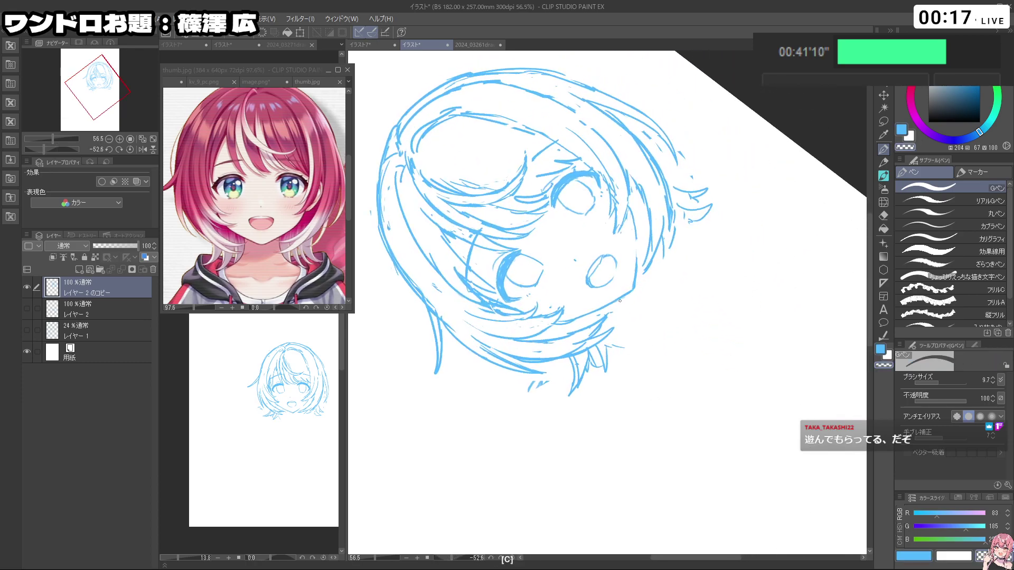
{"action": "key", "text": "ctrl+z"}
{"action": "key", "text": "shift+space"}
{"action": "left_click_drag", "start_coordinate": [632, 278], "coordinate": [690, 254]}
{"action": "key", "text": "c"}
{"action": "key", "text": "ctrl+z"}
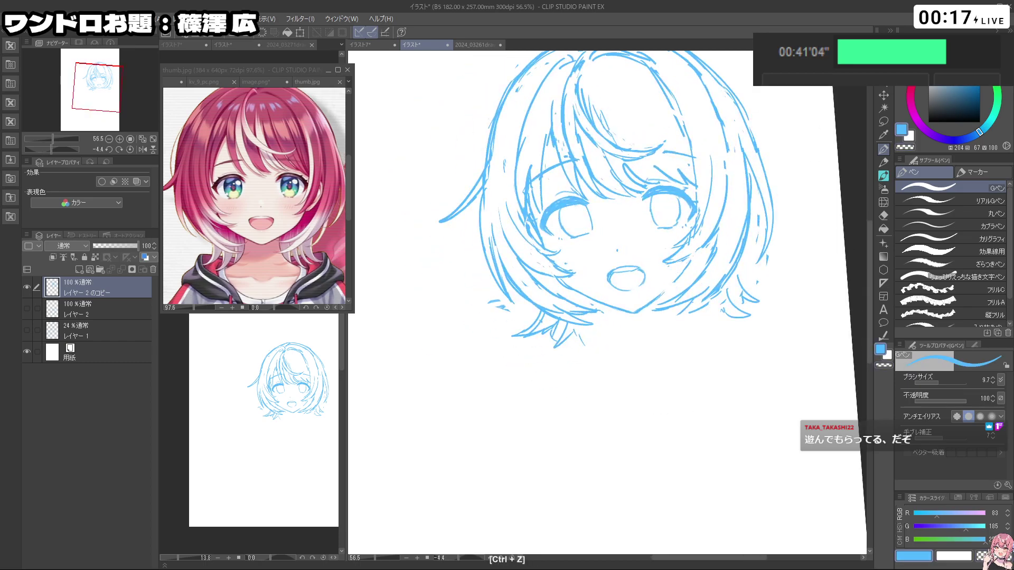
Step: Touch up the hair tips beneath the right side of the bob, switching to transparent colour and undoing misplaced strokes
{"action": "key", "text": "shift+space"}
{"action": "left_click_drag", "start_coordinate": [691, 253], "coordinate": [676, 350]}
{"action": "key", "text": "ctrl+z"}
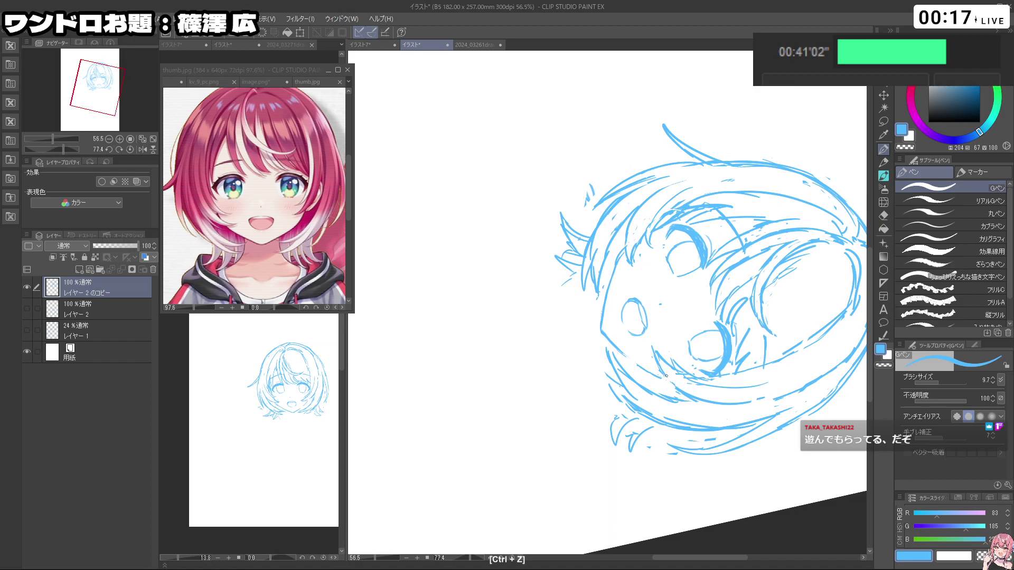
{"action": "key", "text": "c"}
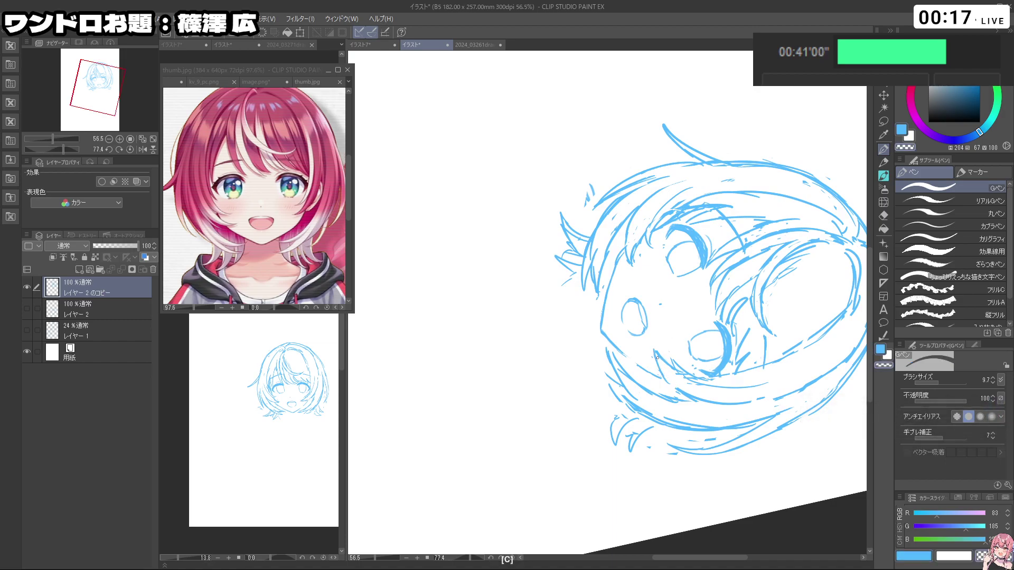
{"action": "left_click_drag", "start_coordinate": [656, 352], "coordinate": [670, 367]}
{"action": "key", "text": "ctrl+z"}
Step: Examine the balance of the hair tips and face from several canvas rotations and zoom levels
{"action": "key", "text": "ctrl+space"}
{"action": "left_click_drag", "start_coordinate": [731, 335], "coordinate": [763, 122]}
{"action": "key", "text": "shift+space"}
{"action": "key", "text": "ctrl+space"}
{"action": "left_click_drag", "start_coordinate": [649, 214], "coordinate": [683, 214]}
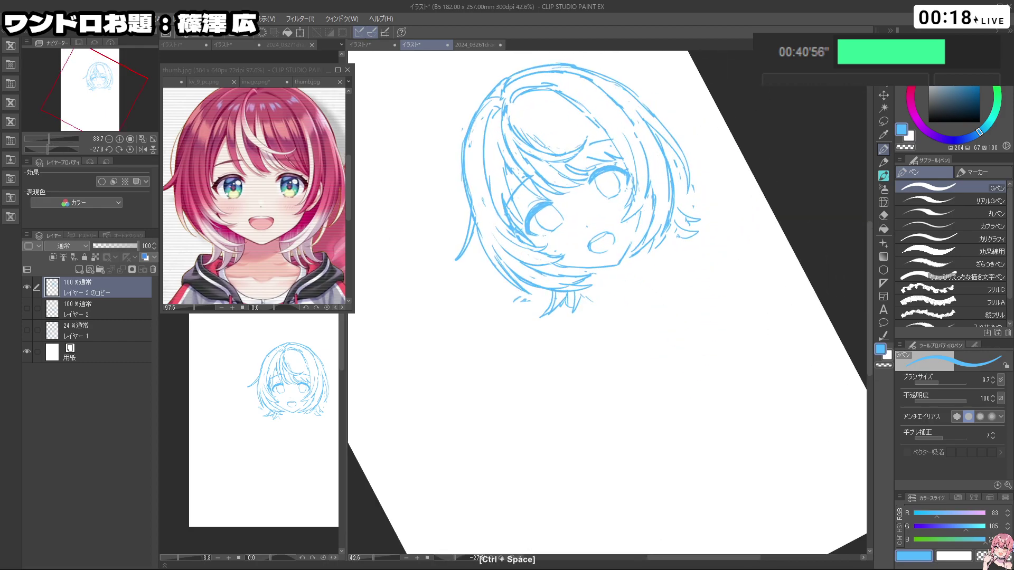
{"action": "key", "text": "shift+space"}
{"action": "left_click_drag", "start_coordinate": [692, 270], "coordinate": [682, 356]}
{"action": "key", "text": "ctrl+space"}
{"action": "left_click_drag", "start_coordinate": [679, 282], "coordinate": [660, 317]}
{"action": "key", "text": "shift+space"}
{"action": "left_click_drag", "start_coordinate": [681, 356], "coordinate": [694, 274]}
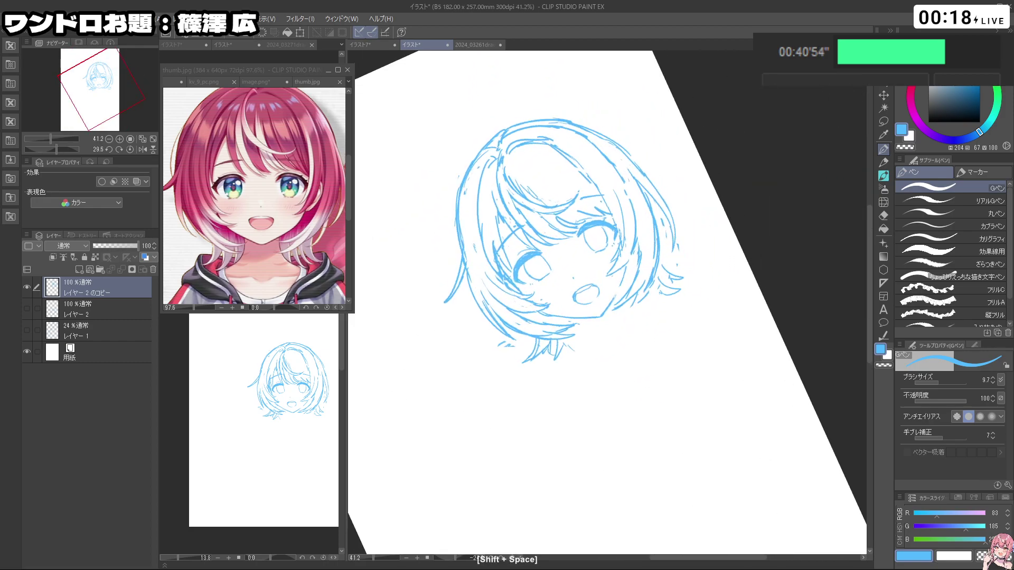
{"action": "key", "text": "ctrl+space"}
{"action": "left_click_drag", "start_coordinate": [531, 235], "coordinate": [600, 236]}
{"action": "key", "text": "shift+space"}
{"action": "mouse_move", "coordinate": [630, 405]}
{"action": "left_mouse_down"}
{"action": "mouse_move", "coordinate": [708, 328]}
{"action": "mouse_move", "coordinate": [638, 204]}
{"action": "left_mouse_up"}
{"action": "key", "text": "c"}
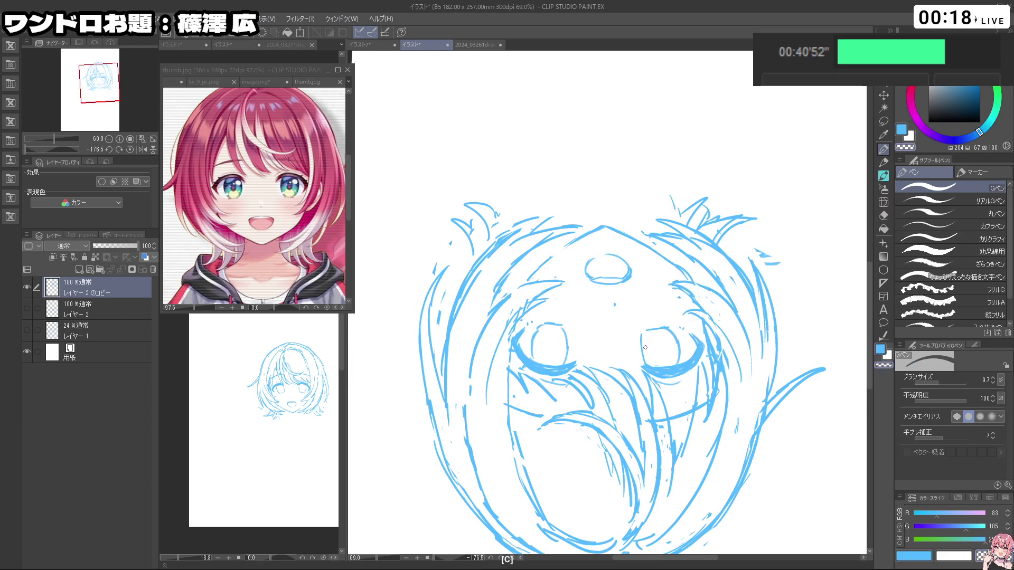
Step: Touch up the face and bangs lines from several canvas rotations, alternating G pen strokes with transparent colour and undoing misplaced strokes
{"action": "key", "text": "ctrl+z"}
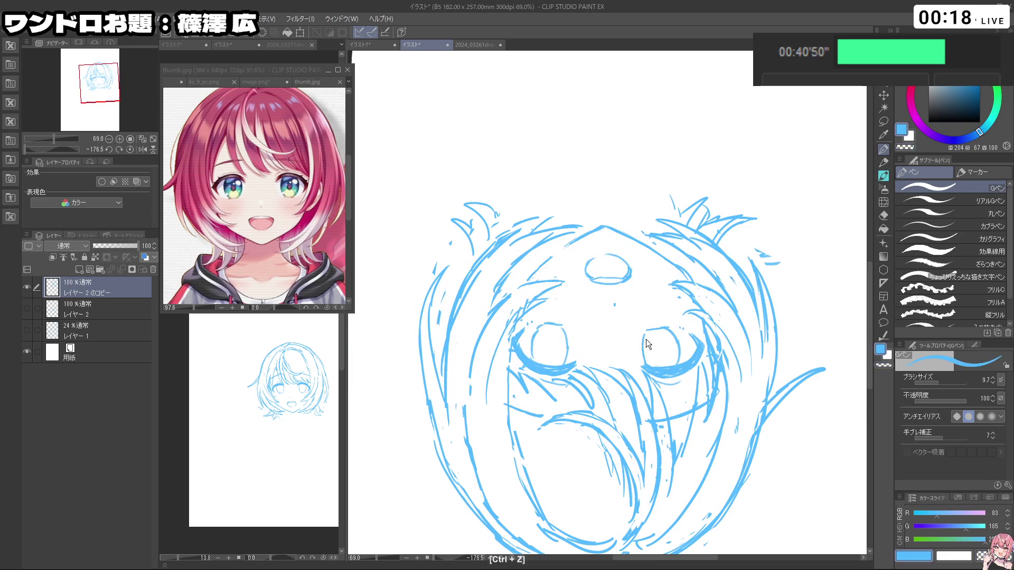
{"action": "key", "text": "ctrl+space"}
{"action": "left_click_drag", "start_coordinate": [698, 346], "coordinate": [623, 346]}
{"action": "key", "text": "shift+space"}
{"action": "left_click_drag", "start_coordinate": [524, 280], "coordinate": [694, 303]}
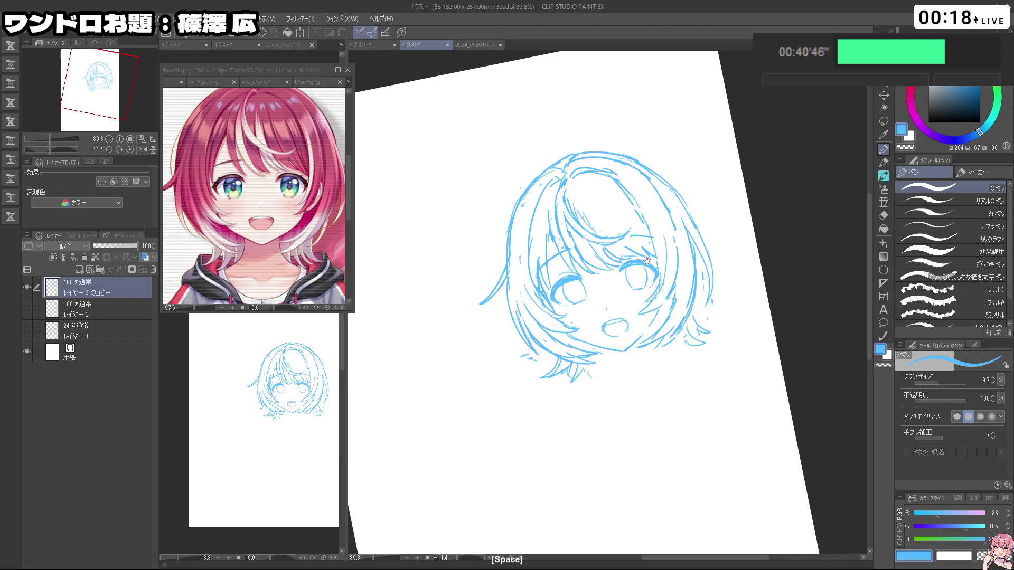
{"action": "scroll", "coordinate": [650, 262], "scroll_direction": "up", "scroll_amount": 4}
{"action": "key", "text": "c"}
{"action": "key", "text": "ctrl+z"}
{"action": "key", "text": "ctrl+space"}
{"action": "left_click_drag", "start_coordinate": [604, 379], "coordinate": [565, 379]}
{"action": "key", "text": "shift+space"}
{"action": "left_click_drag", "start_coordinate": [650, 407], "coordinate": [729, 275]}
{"action": "key", "text": "ctrl+space"}
{"action": "left_click_drag", "start_coordinate": [655, 383], "coordinate": [661, 383]}
{"action": "left_click", "coordinate": [662, 383]}
{"action": "key", "text": "c"}
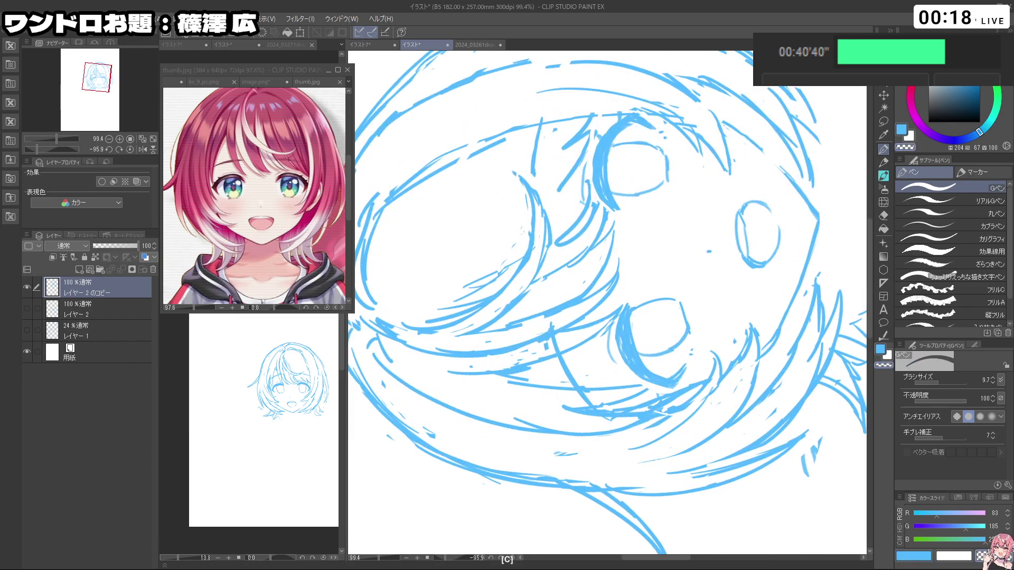
Step: Extend the inner hair tips beneath the bob and start the neck line below the chin, undoing misplaced strokes
{"action": "key", "text": "ctrl+z"}
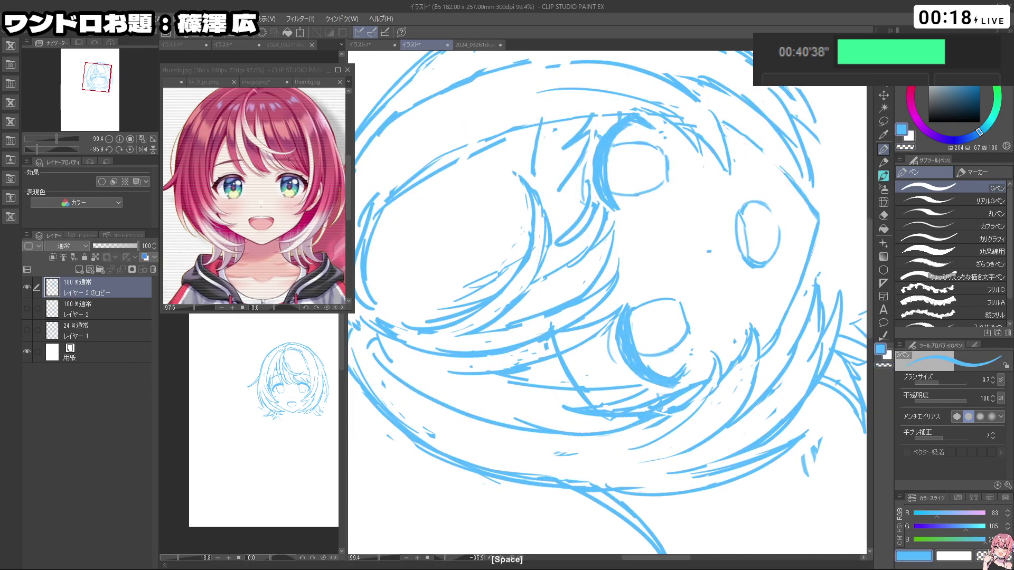
{"action": "key", "text": "ctrl+space"}
{"action": "left_click_drag", "start_coordinate": [685, 373], "coordinate": [650, 373]}
{"action": "key", "text": "shift+space"}
{"action": "left_click_drag", "start_coordinate": [739, 222], "coordinate": [702, 434]}
{"action": "key", "text": "ctrl+z"}
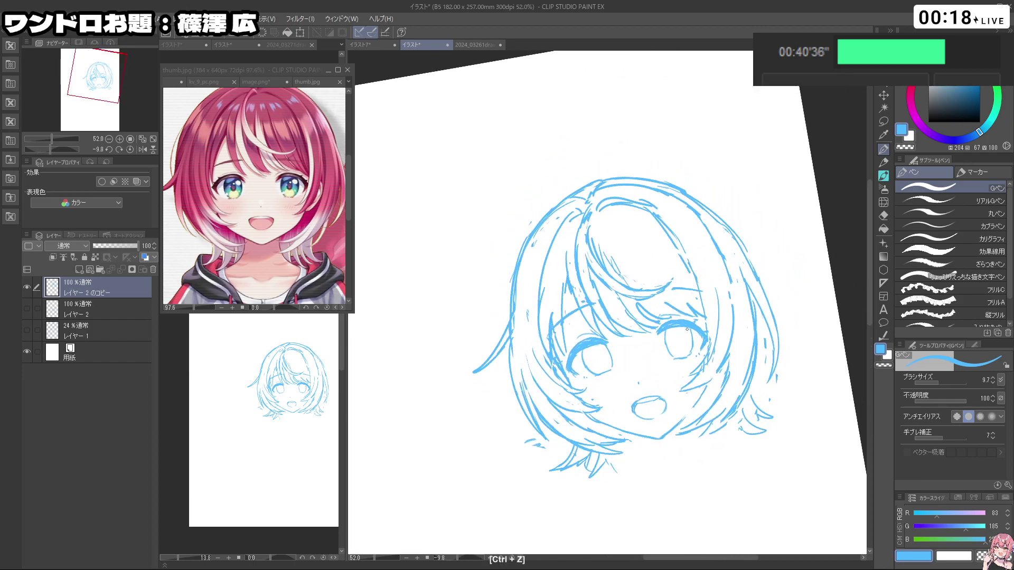
{"action": "key", "text": "ctrl+space"}
{"action": "left_click_drag", "start_coordinate": [720, 346], "coordinate": [698, 356]}
{"action": "key", "text": "space"}
{"action": "key", "text": "shift+space"}
{"action": "scroll", "coordinate": [659, 337], "scroll_direction": "up", "scroll_amount": 3}
{"action": "key", "text": "ctrl+z"}
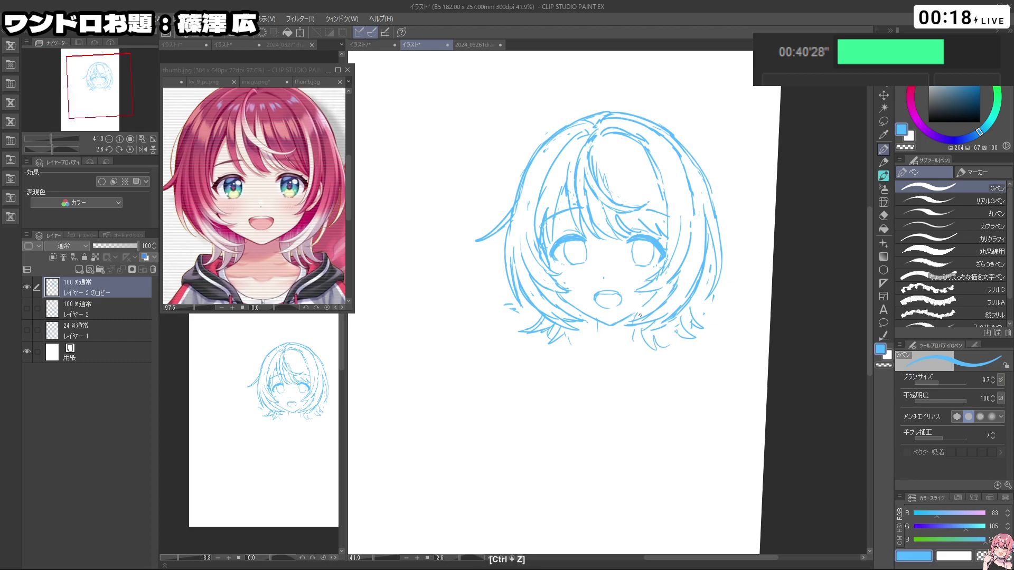
Step: Rough in the palm of a raised hand beside the girl's head with G pen strokes
{"action": "key", "text": "shift+space"}
{"action": "mouse_move", "coordinate": [449, 378]}
{"action": "left_mouse_down"}
{"action": "mouse_move", "coordinate": [478, 415]}
{"action": "mouse_move", "coordinate": [465, 359]}
{"action": "mouse_move", "coordinate": [475, 367]}
{"action": "mouse_move", "coordinate": [445, 439]}
{"action": "left_mouse_up"}
{"action": "key", "text": "ctrl+z"}
{"action": "key", "text": "ctrl+z"}
{"action": "mouse_move", "coordinate": [494, 395]}
{"action": "left_mouse_down"}
{"action": "mouse_move", "coordinate": [453, 367]}
{"action": "mouse_move", "coordinate": [409, 424]}
{"action": "left_mouse_up"}
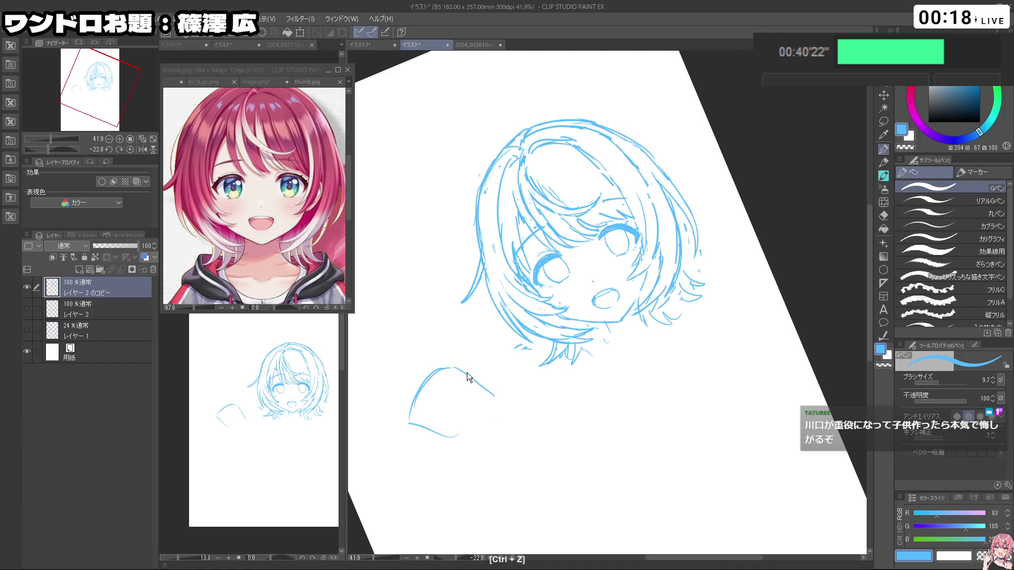
{"action": "left_click_drag", "start_coordinate": [457, 368], "coordinate": [403, 410]}
{"action": "left_click_drag", "start_coordinate": [401, 415], "coordinate": [460, 445]}
{"action": "key", "text": "ctrl+z"}
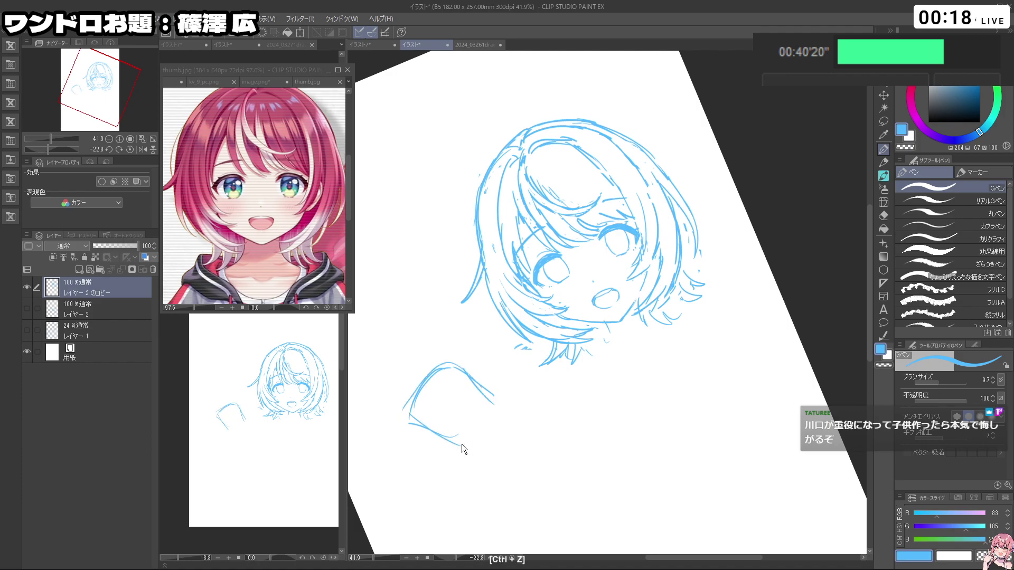
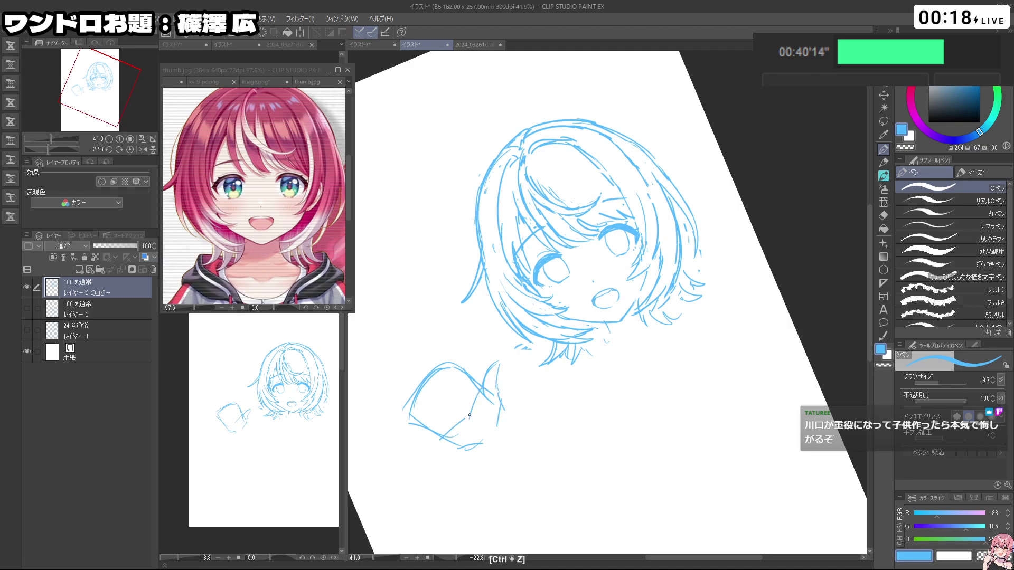
Step: Sketch the neck, shoulders and upper chest with loose curves beneath the head
{"action": "left_click_drag", "start_coordinate": [665, 352], "coordinate": [660, 177]}
{"action": "scroll", "coordinate": [662, 289], "scroll_direction": "up", "scroll_amount": 1}
{"action": "left_click_drag", "start_coordinate": [679, 300], "coordinate": [699, 234]}
{"action": "scroll", "coordinate": [626, 293], "scroll_direction": "up", "scroll_amount": 3}
{"action": "key", "text": "ctrl+z"}
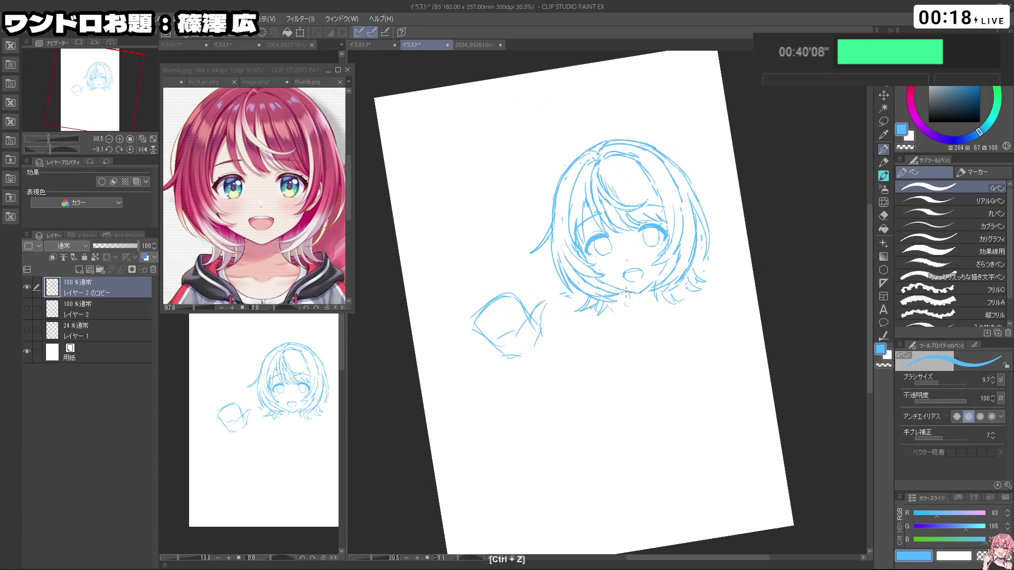
{"action": "left_click_drag", "start_coordinate": [668, 381], "coordinate": [660, 288]}
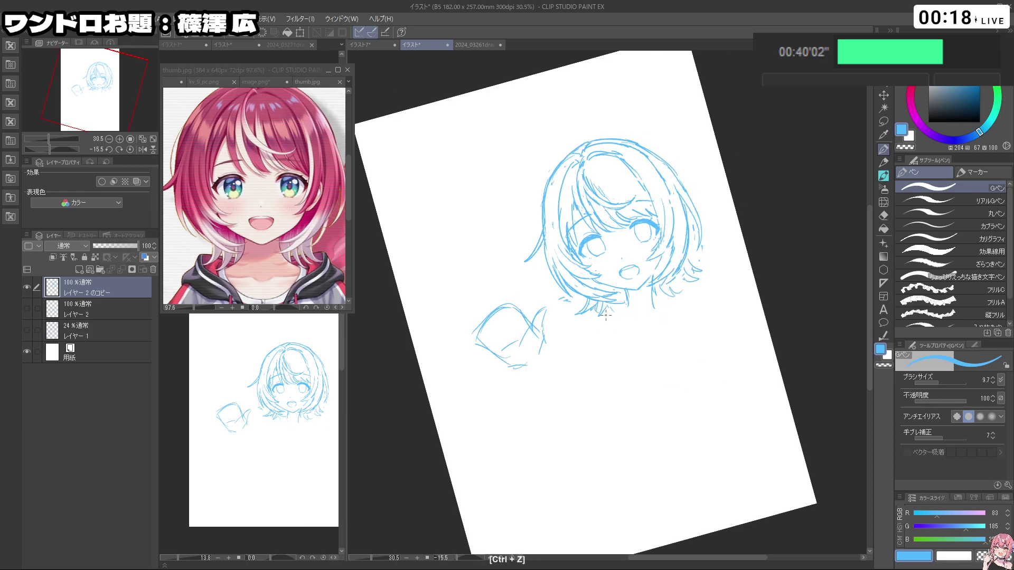
{"action": "left_click_drag", "start_coordinate": [706, 302], "coordinate": [722, 320]}
{"action": "mouse_move", "coordinate": [712, 243]}
{"action": "left_mouse_down"}
{"action": "mouse_move", "coordinate": [666, 250]}
{"action": "mouse_move", "coordinate": [721, 254]}
{"action": "left_mouse_up"}
Step: Lasso the rough raised hand and transform it to adjust its angle and position beside the head
{"action": "key", "text": "m"}
{"action": "left_click", "coordinate": [603, 319], "text": "ctrl"}
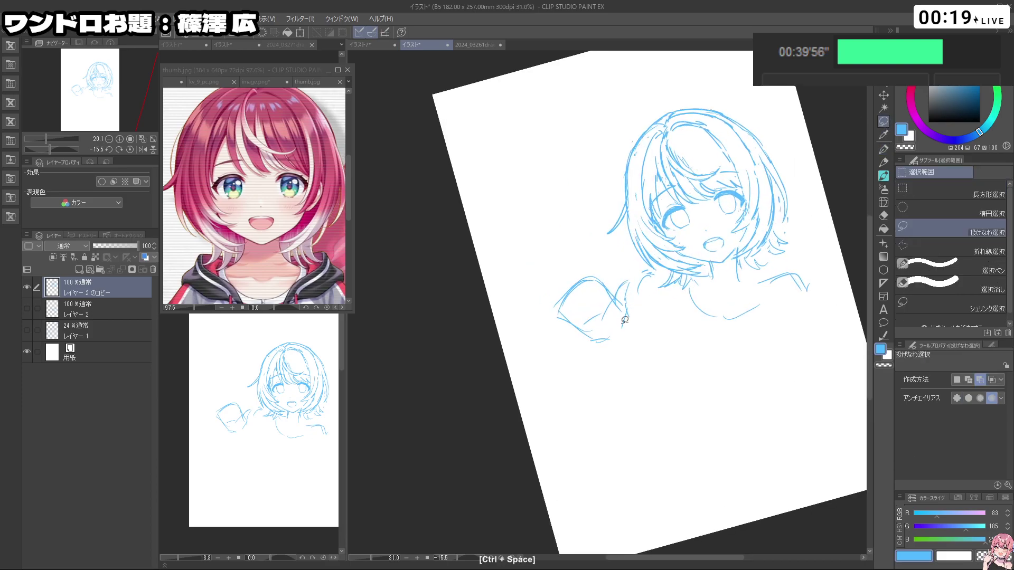
{"action": "mouse_move", "coordinate": [603, 319]}
{"action": "left_mouse_down"}
{"action": "mouse_move", "coordinate": [546, 323]}
{"action": "mouse_move", "coordinate": [639, 280]}
{"action": "mouse_move", "coordinate": [642, 335]}
{"action": "left_mouse_up"}
{"action": "key", "text": "ctrl+z"}
{"action": "mouse_move", "coordinate": [634, 370]}
{"action": "left_mouse_down"}
{"action": "mouse_move", "coordinate": [634, 280]}
{"action": "mouse_move", "coordinate": [525, 336]}
{"action": "mouse_move", "coordinate": [629, 367]}
{"action": "left_mouse_up"}
{"action": "left_click", "coordinate": [613, 410]}
{"action": "left_click_drag", "start_coordinate": [685, 351], "coordinate": [672, 376]}
{"action": "left_click_drag", "start_coordinate": [628, 355], "coordinate": [664, 339]}
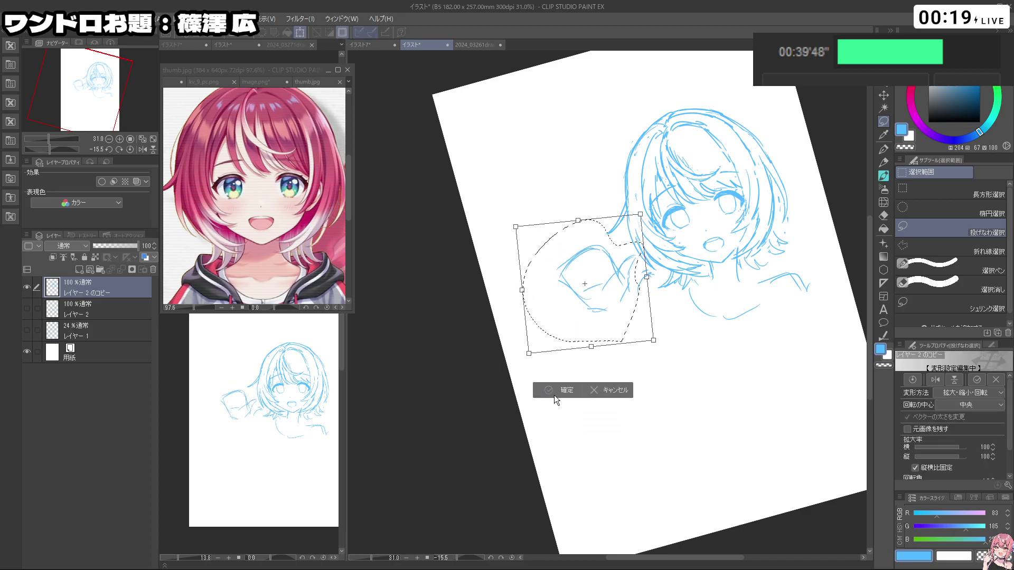
{"action": "left_click_drag", "start_coordinate": [629, 381], "coordinate": [641, 375]}
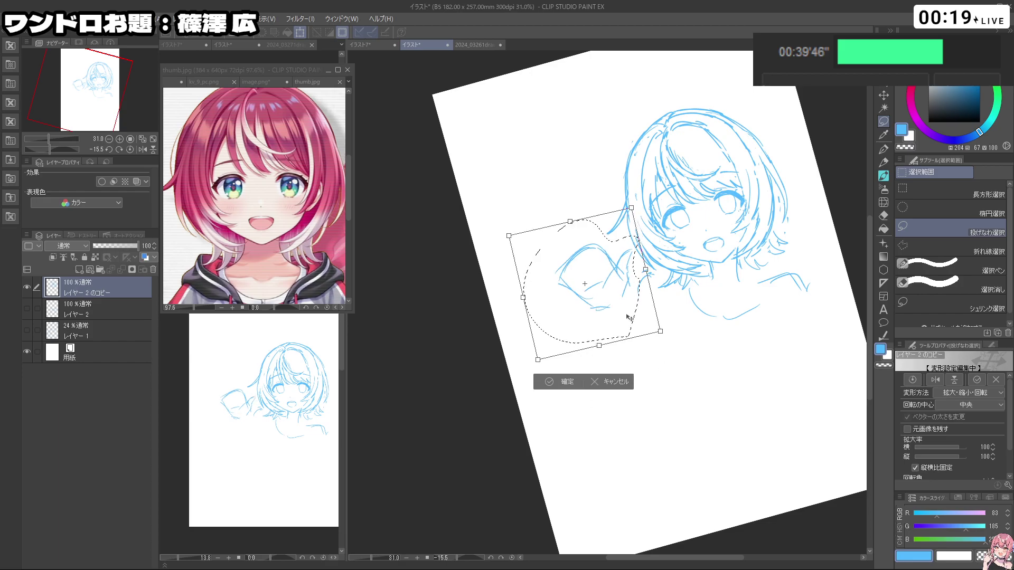
{"action": "left_click_drag", "start_coordinate": [623, 317], "coordinate": [625, 327]}
{"action": "key", "text": "Return"}
Step: Lasso the head, hand and shoulders together, enlarge them to 112% and deselect
{"action": "mouse_move", "coordinate": [631, 378]}
{"action": "left_mouse_down"}
{"action": "mouse_move", "coordinate": [552, 343]}
{"action": "mouse_move", "coordinate": [615, 79]}
{"action": "mouse_move", "coordinate": [788, 374]}
{"action": "mouse_move", "coordinate": [761, 384]}
{"action": "mouse_move", "coordinate": [765, 346]}
{"action": "mouse_move", "coordinate": [802, 342]}
{"action": "mouse_move", "coordinate": [806, 399]}
{"action": "left_mouse_up"}
{"action": "left_click", "coordinate": [681, 459]}
{"action": "key", "text": "ctrl+space"}
{"action": "mouse_move", "coordinate": [786, 384]}
{"action": "left_mouse_down"}
{"action": "mouse_move", "coordinate": [758, 368]}
{"action": "mouse_move", "coordinate": [766, 359]}
{"action": "mouse_move", "coordinate": [756, 364]}
{"action": "left_mouse_up"}
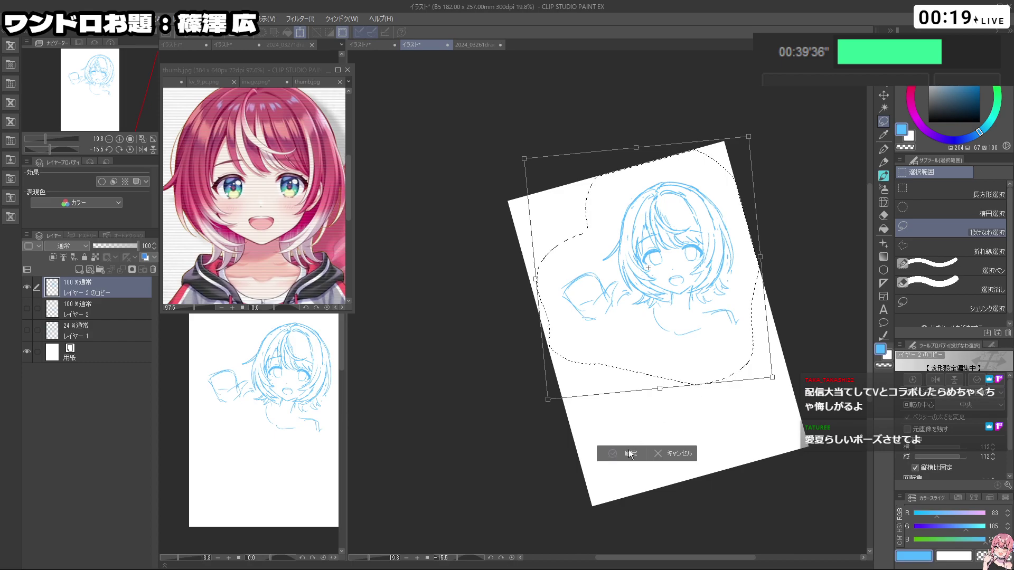
{"action": "key", "text": "Return"}
{"action": "key", "text": "ctrl+d"}
Step: Sketch the extended fingers of the raised hand with the G pen, undoing and redrawing strokes that miss
{"action": "left_click", "coordinate": [884, 149]}
{"action": "key", "text": "shift+space"}
{"action": "mouse_move", "coordinate": [724, 425]}
{"action": "left_mouse_down"}
{"action": "mouse_move", "coordinate": [761, 403]}
{"action": "mouse_move", "coordinate": [599, 328]}
{"action": "mouse_move", "coordinate": [634, 328]}
{"action": "left_mouse_up"}
{"action": "key", "text": "ctrl+space"}
{"action": "key", "text": "shift+space"}
{"action": "left_click_drag", "start_coordinate": [651, 400], "coordinate": [686, 376]}
{"action": "key", "text": "ctrl+z"}
{"action": "mouse_move", "coordinate": [617, 327]}
{"action": "left_mouse_down"}
{"action": "mouse_move", "coordinate": [657, 315]}
{"action": "mouse_move", "coordinate": [627, 381]}
{"action": "left_mouse_up"}
{"action": "key", "text": "ctrl+z"}
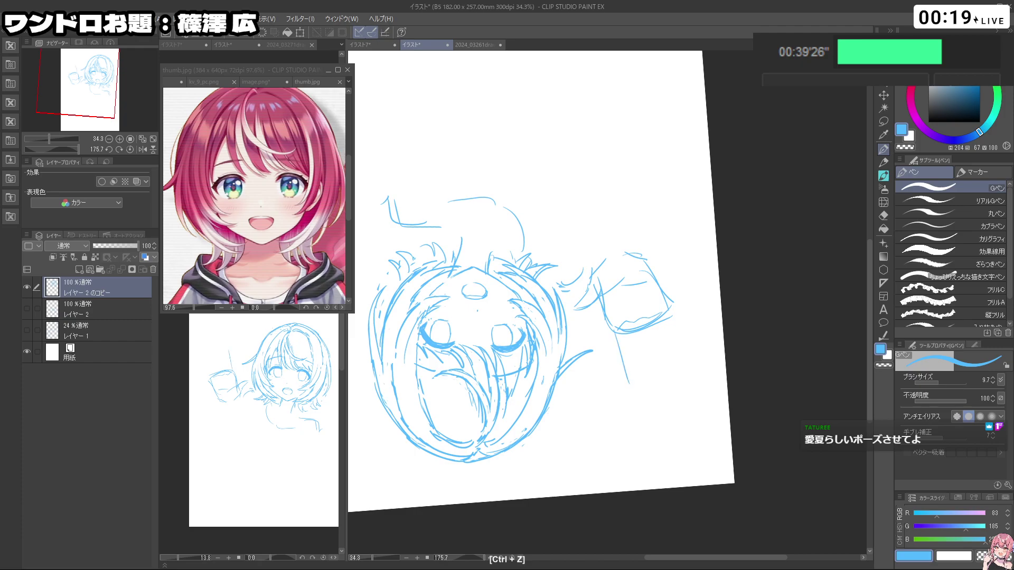
{"action": "left_click_drag", "start_coordinate": [635, 334], "coordinate": [655, 384]}
{"action": "key", "text": "ctrl+z"}
{"action": "left_click_drag", "start_coordinate": [645, 330], "coordinate": [660, 386]}
{"action": "key", "text": "ctrl+z"}
{"action": "mouse_move", "coordinate": [646, 330]}
{"action": "left_mouse_down"}
{"action": "mouse_move", "coordinate": [659, 379]}
{"action": "mouse_move", "coordinate": [648, 362]}
{"action": "left_mouse_up"}
{"action": "key", "text": "ctrl+z"}
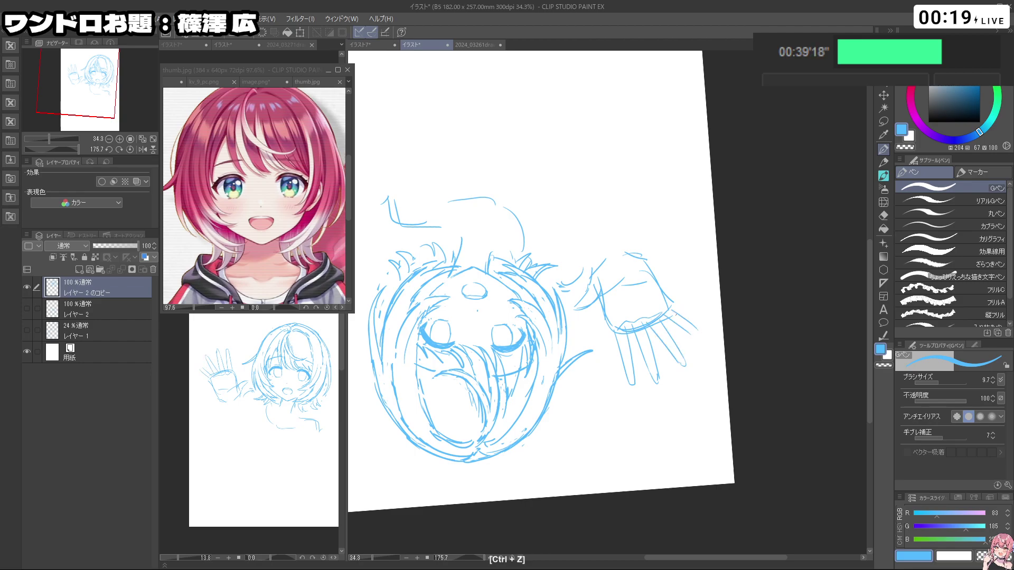
Step: Refine the spread finger shapes on the raised hand, undoing the last misplaced stroke
{"action": "mouse_move", "coordinate": [677, 316]}
{"action": "left_mouse_down"}
{"action": "mouse_move", "coordinate": [529, 301]}
{"action": "mouse_move", "coordinate": [532, 278]}
{"action": "left_mouse_up"}
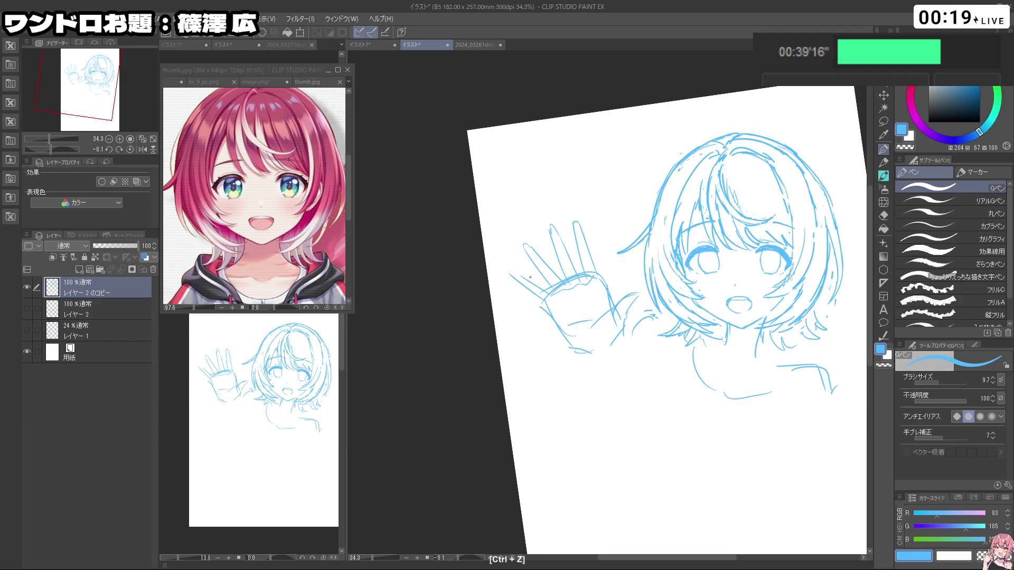
{"action": "left_click_drag", "start_coordinate": [708, 418], "coordinate": [622, 351]}
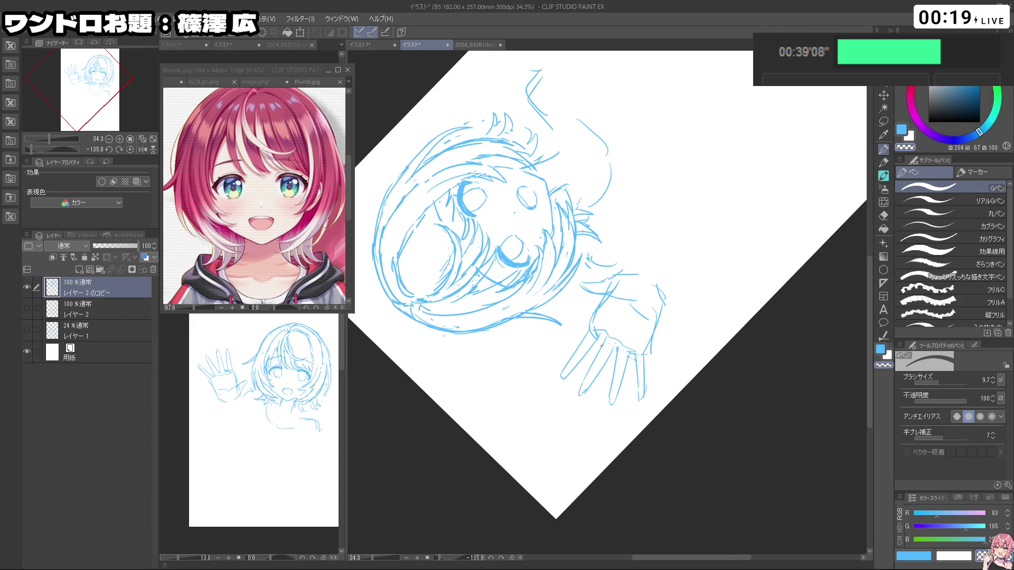
{"action": "key", "text": "ctrl+z"}
{"action": "mouse_move", "coordinate": [667, 211]}
{"action": "left_mouse_down"}
{"action": "mouse_move", "coordinate": [731, 414]}
{"action": "mouse_move", "coordinate": [697, 474]}
{"action": "mouse_move", "coordinate": [658, 473]}
{"action": "left_mouse_up"}
Step: Lasso the fingers of the raised hand and transform them to rotate and reposition them on the palm
{"action": "key", "text": "m"}
{"action": "mouse_move", "coordinate": [567, 296]}
{"action": "left_mouse_down"}
{"action": "mouse_move", "coordinate": [523, 285]}
{"action": "mouse_move", "coordinate": [584, 179]}
{"action": "mouse_move", "coordinate": [618, 248]}
{"action": "left_mouse_up"}
{"action": "key", "text": "ctrl+t"}
{"action": "left_click_drag", "start_coordinate": [651, 302], "coordinate": [645, 312]}
{"action": "left_click_drag", "start_coordinate": [616, 296], "coordinate": [638, 307]}
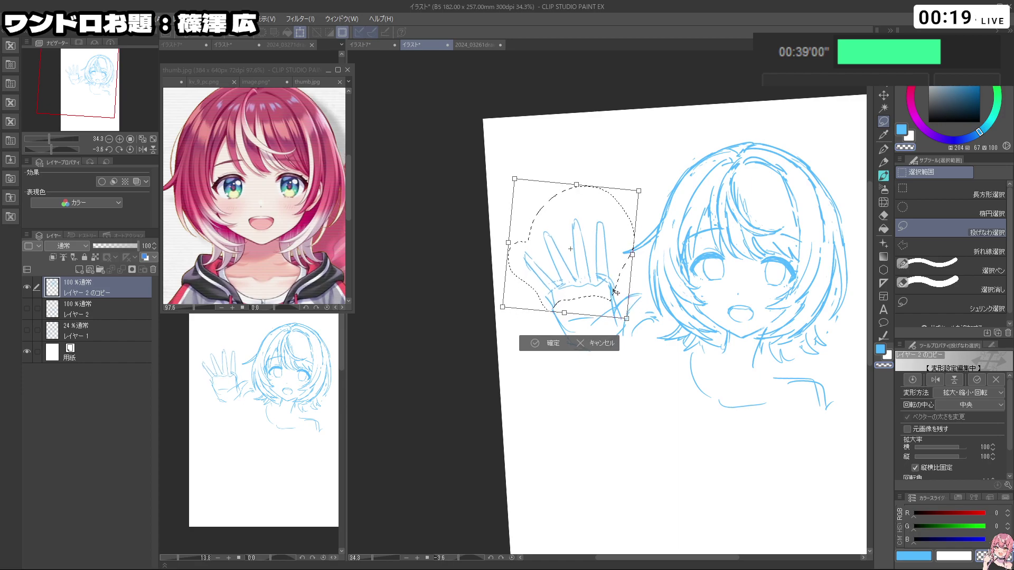
{"action": "left_click", "coordinate": [540, 345]}
{"action": "left_click", "coordinate": [480, 332]}
Step: Rework the finger lines of the raised hand with the G pen, undoing unwanted strokes
{"action": "left_click_drag", "start_coordinate": [679, 441], "coordinate": [714, 416]}
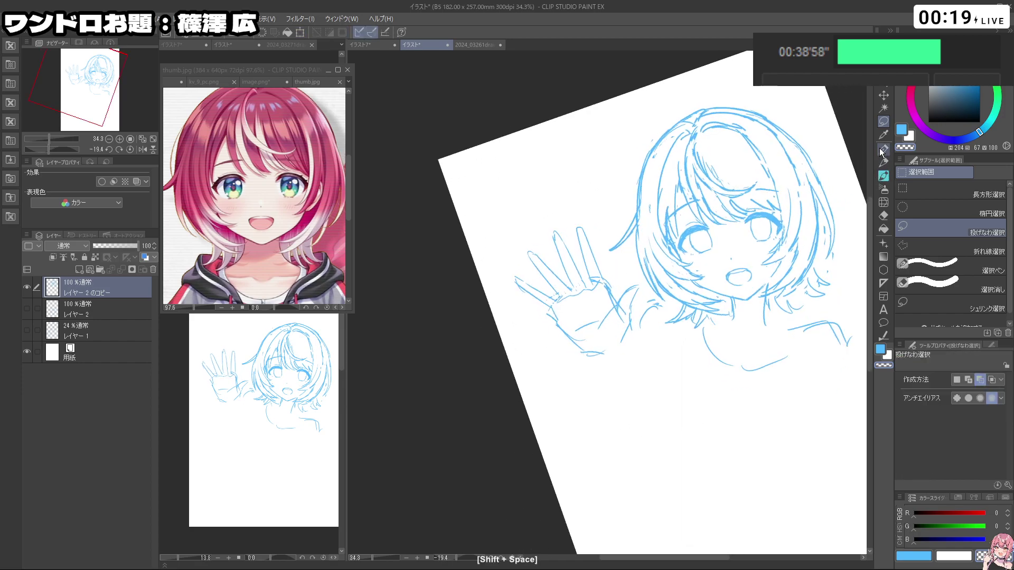
{"action": "left_click", "coordinate": [883, 150]}
{"action": "key", "text": "ctrl+z"}
{"action": "key", "text": "ctrl+z"}
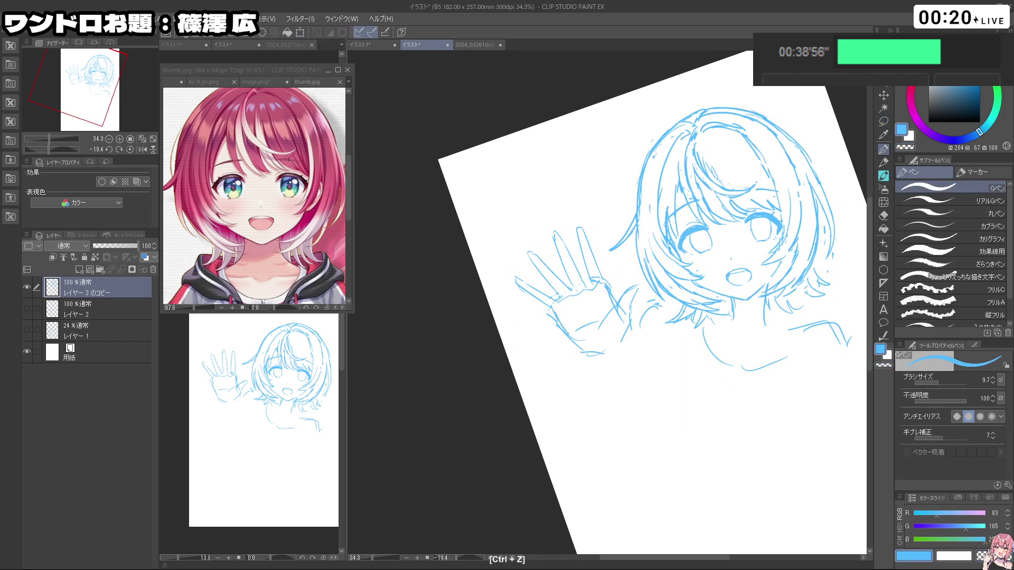
{"action": "left_click_drag", "start_coordinate": [593, 385], "coordinate": [640, 320]}
{"action": "mouse_move", "coordinate": [670, 390]}
{"action": "left_mouse_down"}
{"action": "mouse_move", "coordinate": [695, 403]}
{"action": "mouse_move", "coordinate": [740, 380]}
{"action": "mouse_move", "coordinate": [734, 369]}
{"action": "mouse_move", "coordinate": [792, 179]}
{"action": "left_mouse_up"}
Step: Lasso the raised hand, adjust its placement with a transform and deselect
{"action": "key", "text": "l"}
{"action": "mouse_move", "coordinate": [594, 345]}
{"action": "left_mouse_down"}
{"action": "mouse_move", "coordinate": [640, 302]}
{"action": "mouse_move", "coordinate": [682, 422]}
{"action": "left_mouse_up"}
{"action": "left_click", "coordinate": [666, 444]}
{"action": "left_click_drag", "start_coordinate": [735, 389], "coordinate": [727, 410]}
{"action": "left_click_drag", "start_coordinate": [679, 386], "coordinate": [667, 386]}
{"action": "left_click", "coordinate": [608, 457]}
{"action": "key", "text": "ctrl+d"}
Step: Lasso the fingers alone, shift and rotate them over the palm and clear the selection
{"action": "left_click_drag", "start_coordinate": [554, 419], "coordinate": [625, 344]}
{"action": "mouse_move", "coordinate": [674, 390]}
{"action": "left_mouse_down"}
{"action": "mouse_move", "coordinate": [650, 410]}
{"action": "mouse_move", "coordinate": [639, 387]}
{"action": "left_mouse_up"}
{"action": "mouse_move", "coordinate": [579, 298]}
{"action": "left_mouse_down"}
{"action": "mouse_move", "coordinate": [553, 303]}
{"action": "mouse_move", "coordinate": [524, 275]}
{"action": "mouse_move", "coordinate": [558, 216]}
{"action": "mouse_move", "coordinate": [622, 220]}
{"action": "mouse_move", "coordinate": [617, 298]}
{"action": "left_mouse_up"}
{"action": "left_click", "coordinate": [585, 339]}
{"action": "left_click", "coordinate": [550, 340]}
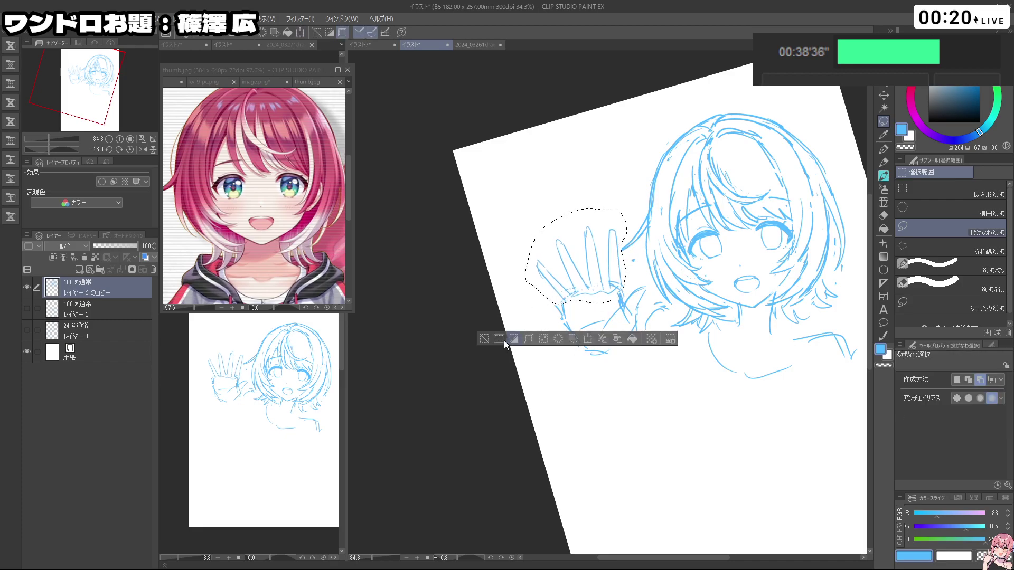
{"action": "key", "text": "ctrl+d"}
Step: Lasso the thumb of the raised hand, transform it to fit the palm and deselect
{"action": "mouse_move", "coordinate": [570, 408]}
{"action": "left_mouse_down"}
{"action": "mouse_move", "coordinate": [715, 335]}
{"action": "mouse_move", "coordinate": [630, 302]}
{"action": "mouse_move", "coordinate": [619, 256]}
{"action": "left_mouse_up"}
{"action": "left_click_drag", "start_coordinate": [653, 292], "coordinate": [649, 295]}
{"action": "left_click", "coordinate": [640, 322]}
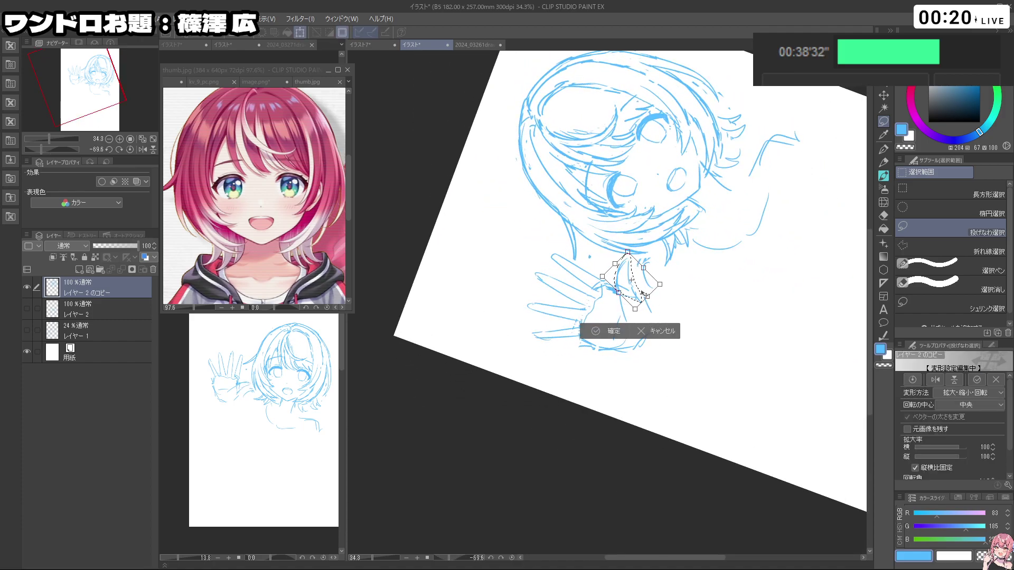
{"action": "left_click", "coordinate": [629, 328]}
{"action": "left_click", "coordinate": [544, 318]}
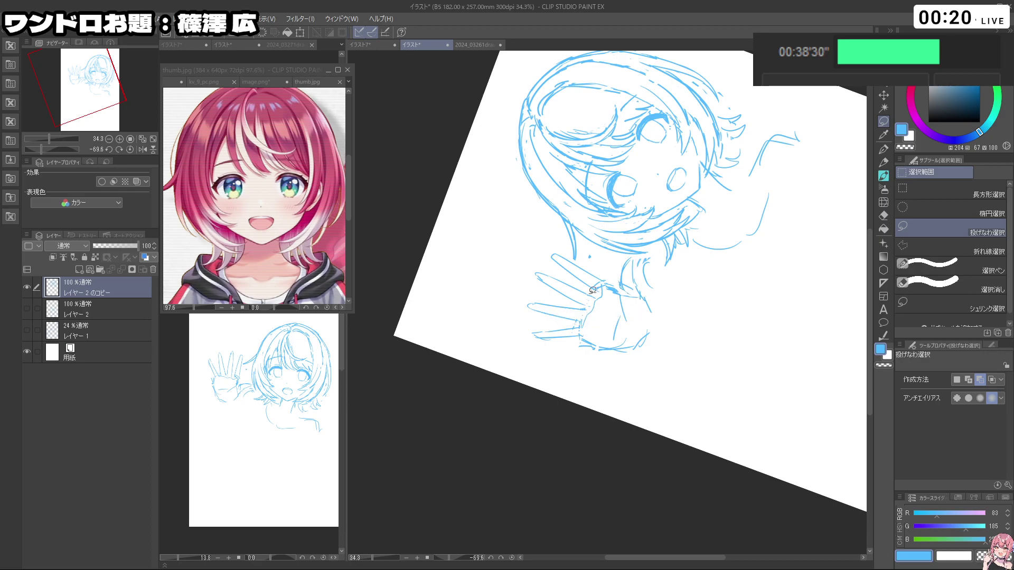
Step: Clean up the overlapping palm and finger-base lines of the raised hand with the G pen and transparent colour
{"action": "left_click", "coordinate": [883, 150]}
{"action": "left_click_drag", "start_coordinate": [750, 221], "coordinate": [771, 320]}
{"action": "key", "text": "c"}
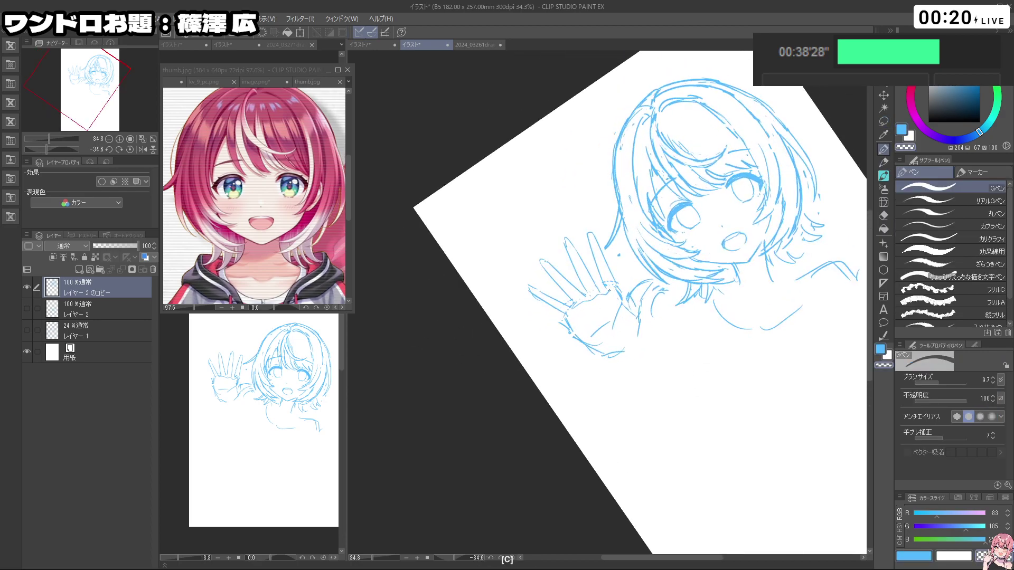
{"action": "key", "text": "ctrl+z"}
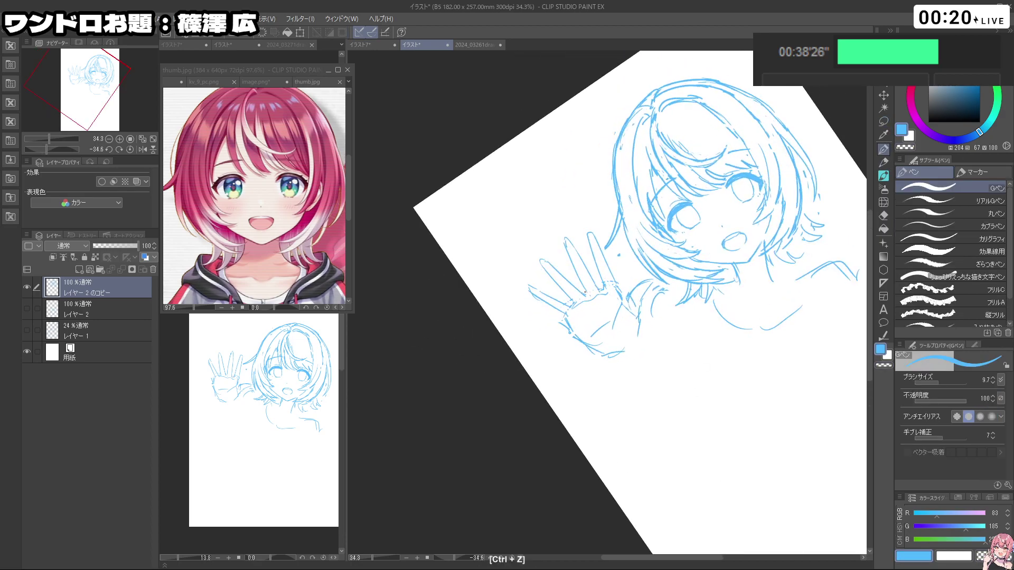
{"action": "key", "text": "c"}
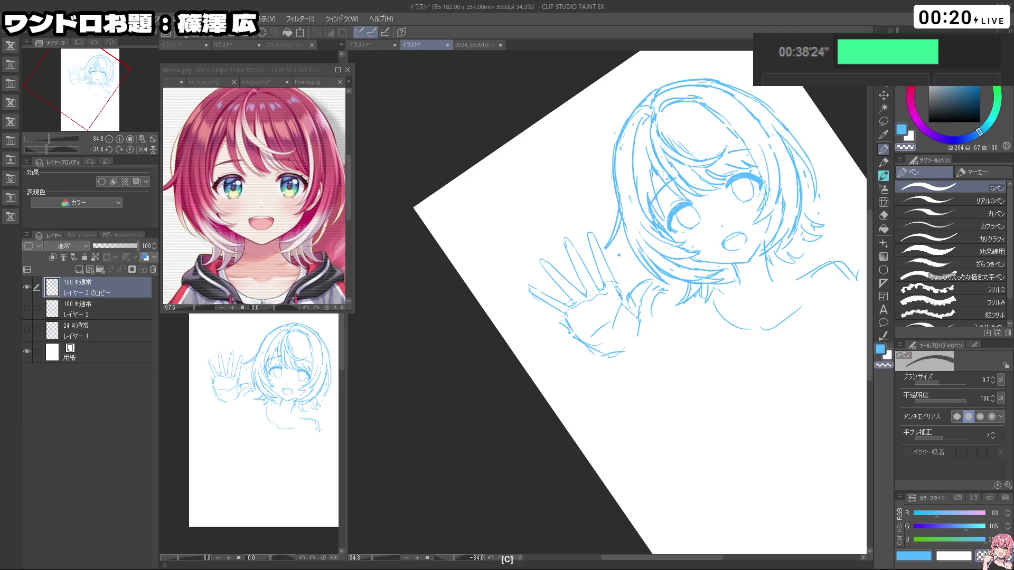
{"action": "key", "text": "c"}
{"action": "key", "text": "shift+space"}
{"action": "mouse_move", "coordinate": [509, 354]}
{"action": "left_mouse_down"}
{"action": "mouse_move", "coordinate": [706, 338]}
{"action": "mouse_move", "coordinate": [647, 201]}
{"action": "mouse_move", "coordinate": [703, 213]}
{"action": "mouse_move", "coordinate": [622, 293]}
{"action": "mouse_move", "coordinate": [671, 419]}
{"action": "mouse_move", "coordinate": [750, 328]}
{"action": "mouse_move", "coordinate": [719, 254]}
{"action": "mouse_move", "coordinate": [698, 236]}
{"action": "mouse_move", "coordinate": [641, 409]}
{"action": "left_mouse_up"}
{"action": "key", "text": "shift+space"}
{"action": "key", "text": "c"}
{"action": "key", "text": "shift+space"}
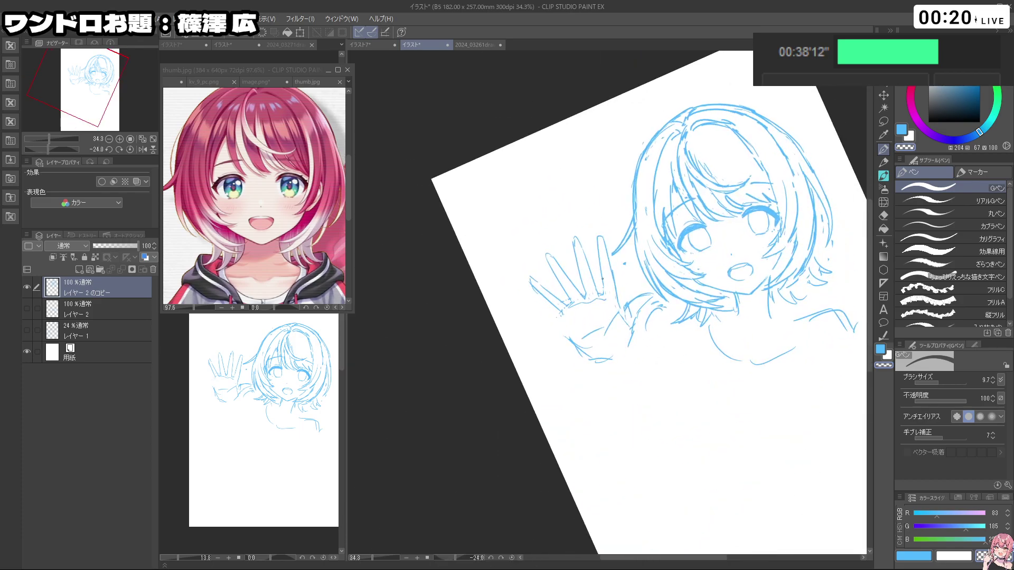
Step: Redraw the outer edge and heel of the raised palm, switching between blue and transparent colour and undoing misses
{"action": "key", "text": "c"}
{"action": "key", "text": "c"}
{"action": "key", "text": "ctrl+z"}
{"action": "key", "text": "c"}
{"action": "left_click_drag", "start_coordinate": [564, 316], "coordinate": [577, 342]}
{"action": "key", "text": "ctrl+z"}
{"action": "key", "text": "c"}
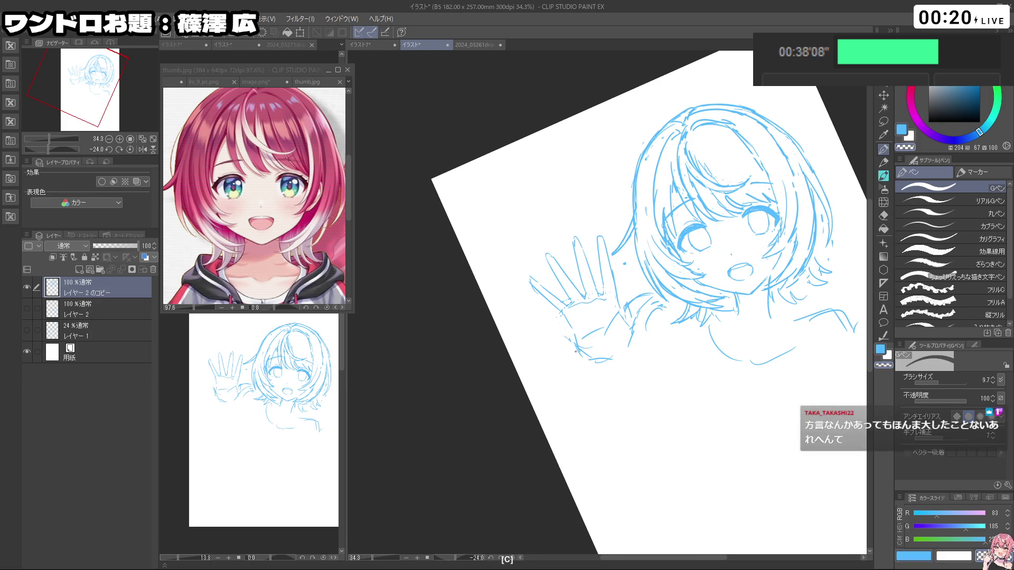
{"action": "left_click_drag", "start_coordinate": [686, 390], "coordinate": [611, 477]}
{"action": "key", "text": "c"}
{"action": "key", "text": "ctrl+z"}
{"action": "key", "text": "c"}
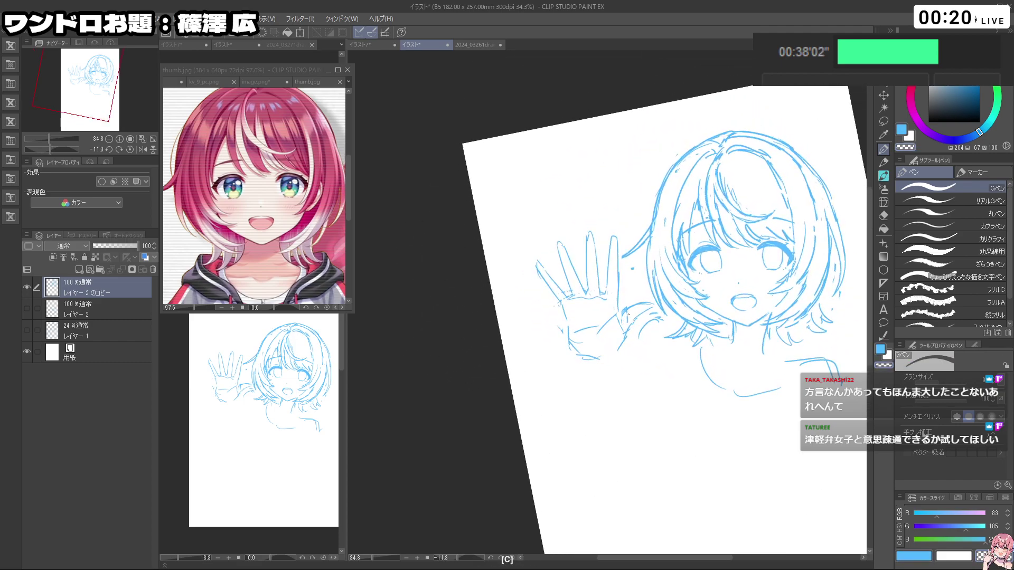
{"action": "key", "text": "ctrl+z"}
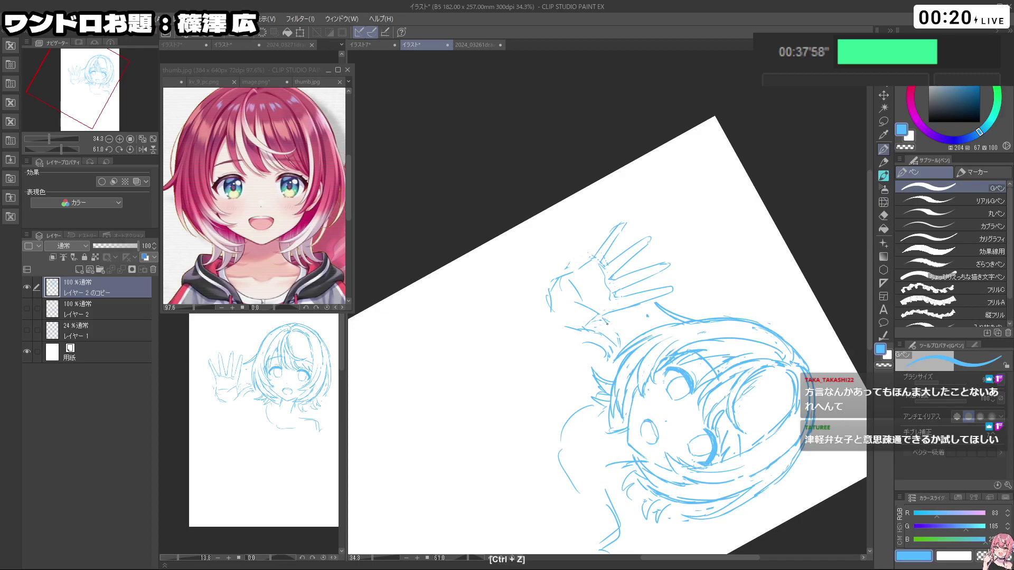
Step: Refine the thumb base and inner palm lines of the raised hand with blue and transparent colour, undoing misses
{"action": "left_click_drag", "start_coordinate": [613, 476], "coordinate": [782, 206]}
{"action": "mouse_move", "coordinate": [723, 359]}
{"action": "left_mouse_down"}
{"action": "mouse_move", "coordinate": [720, 254]}
{"action": "mouse_move", "coordinate": [681, 201]}
{"action": "left_mouse_up"}
{"action": "mouse_move", "coordinate": [655, 402]}
{"action": "left_mouse_down"}
{"action": "mouse_move", "coordinate": [702, 331]}
{"action": "mouse_move", "coordinate": [713, 221]}
{"action": "left_mouse_up"}
{"action": "key", "text": "c"}
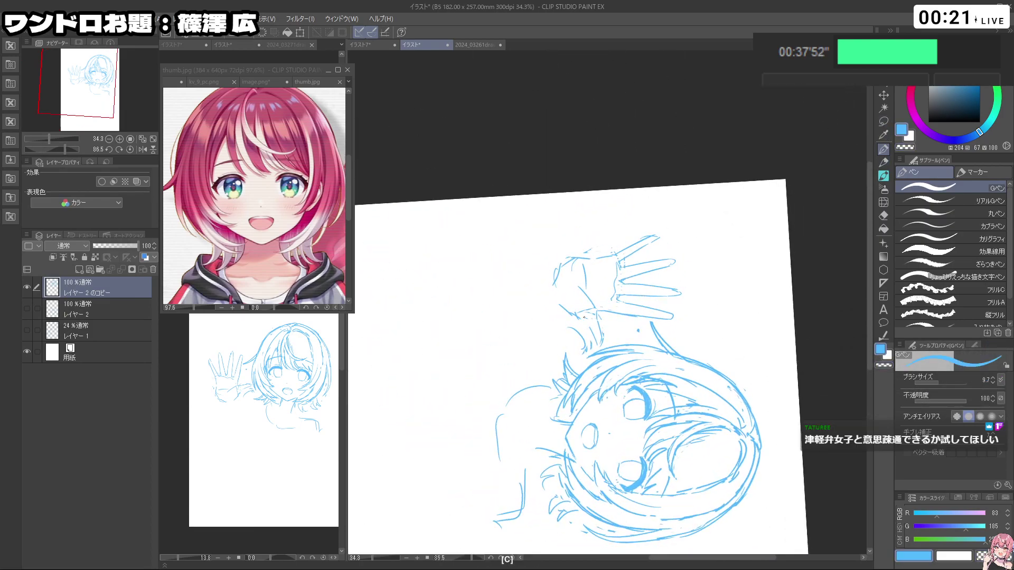
{"action": "key", "text": "ctrl+z"}
{"action": "key", "text": "ctrl+z"}
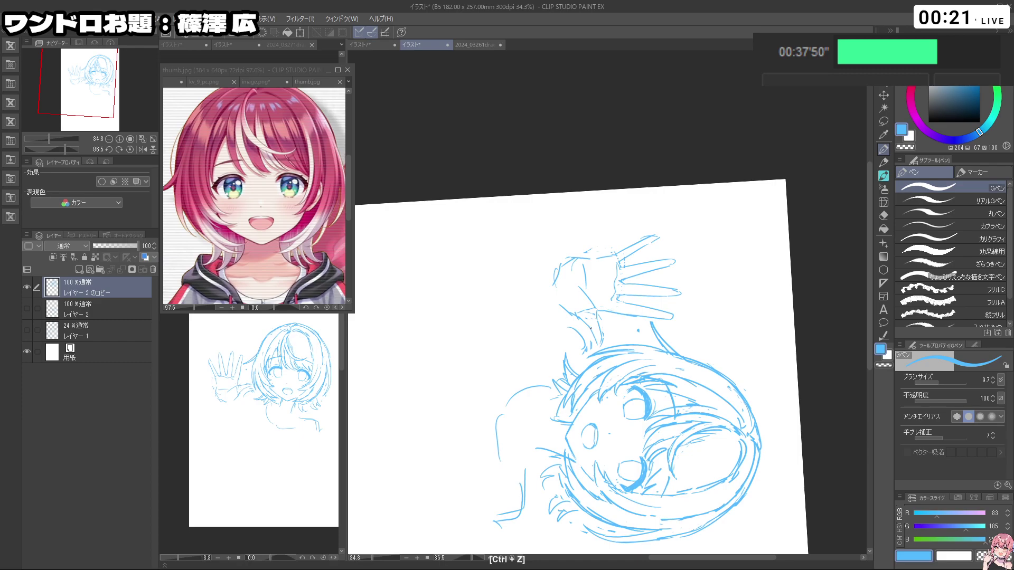
{"action": "left_click_drag", "start_coordinate": [591, 329], "coordinate": [686, 328]}
{"action": "left_click_drag", "start_coordinate": [665, 372], "coordinate": [692, 330]}
{"action": "key", "text": "c"}
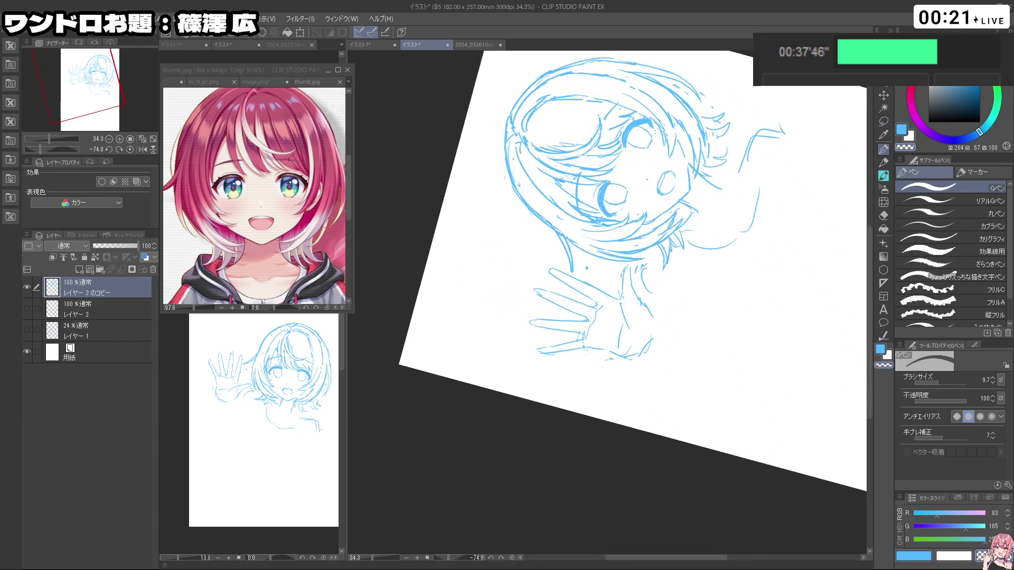
Step: Rework the wrist-side edge of the raised palm, undoing strokes that miss
{"action": "key", "text": "ctrl+z"}
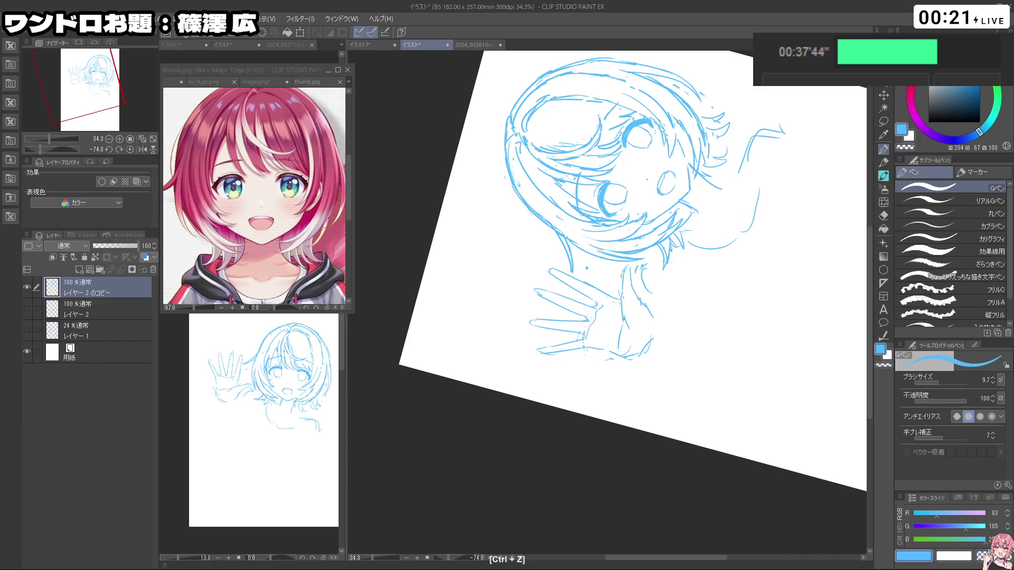
{"action": "mouse_move", "coordinate": [624, 331]}
{"action": "left_mouse_down"}
{"action": "mouse_move", "coordinate": [695, 341]}
{"action": "mouse_move", "coordinate": [595, 228]}
{"action": "left_mouse_up"}
{"action": "mouse_move", "coordinate": [653, 269]}
{"action": "left_mouse_down"}
{"action": "mouse_move", "coordinate": [597, 248]}
{"action": "mouse_move", "coordinate": [567, 323]}
{"action": "left_mouse_up"}
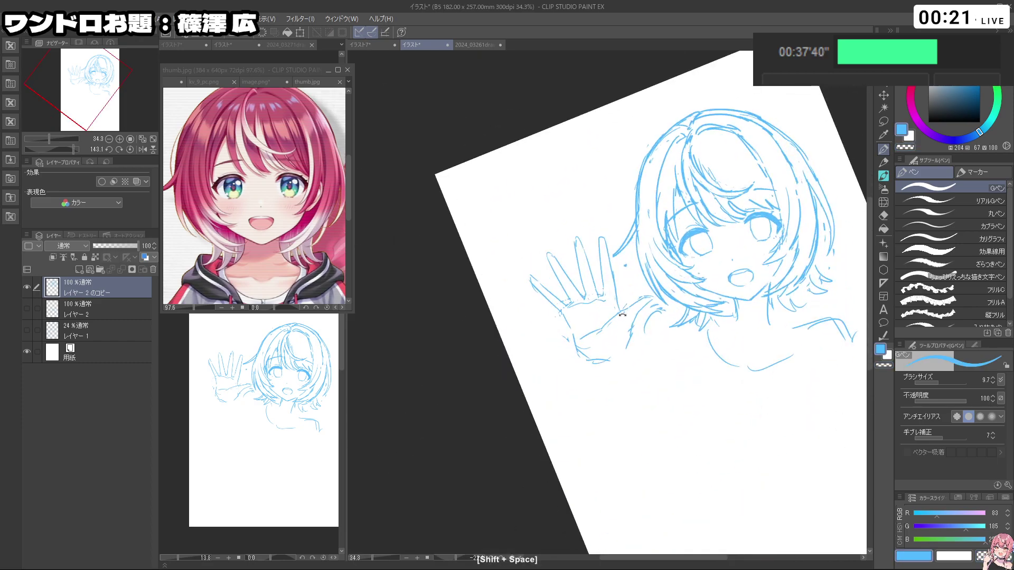
{"action": "key", "text": "ctrl+z"}
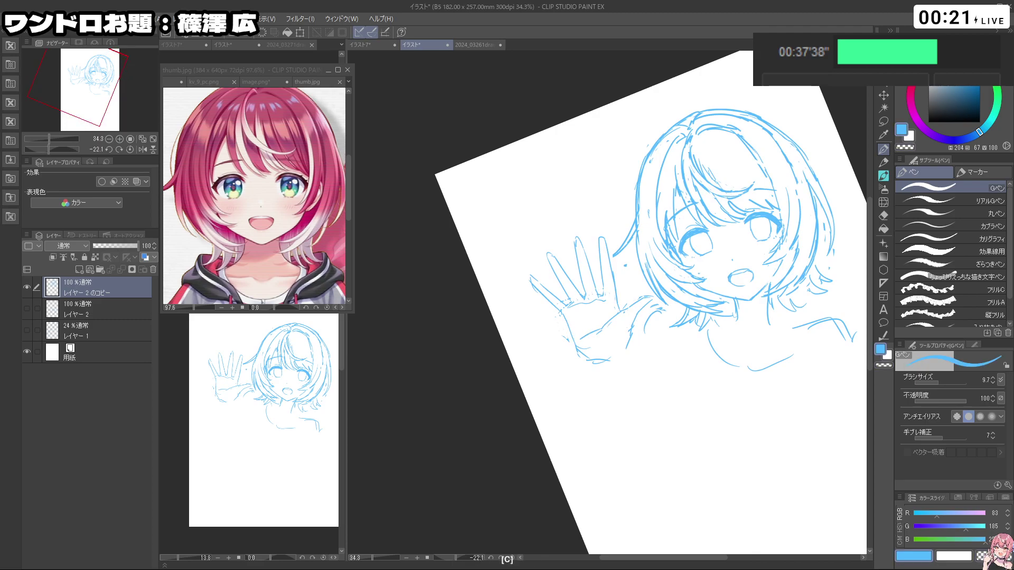
{"action": "key", "text": "ctrl+z"}
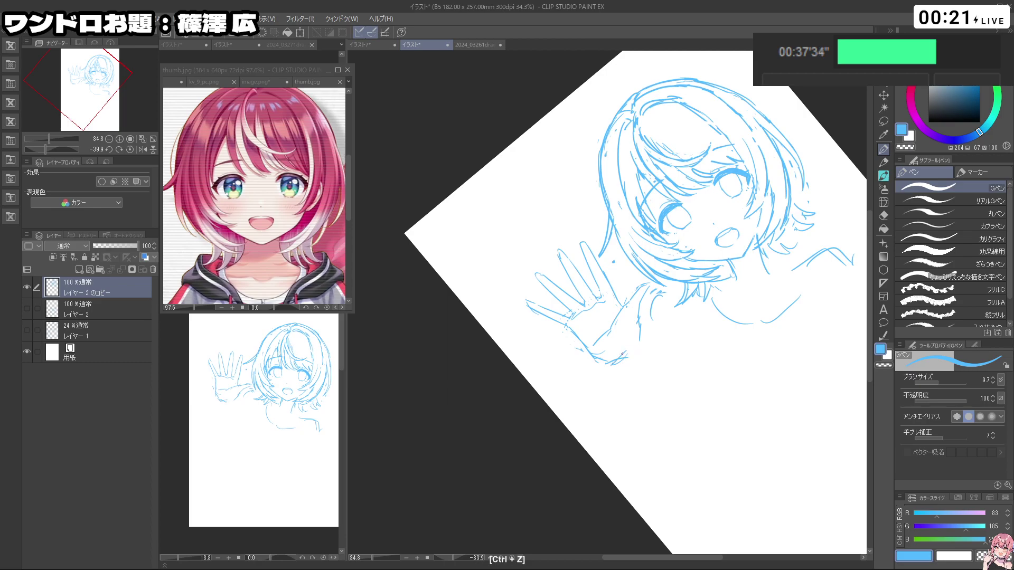
Step: Lasso the four fingers of the raised hand, transform them to sit better on the palm and apply it
{"action": "mouse_move", "coordinate": [752, 432]}
{"action": "left_mouse_down"}
{"action": "mouse_move", "coordinate": [760, 423]}
{"action": "mouse_move", "coordinate": [712, 223]}
{"action": "left_mouse_up"}
{"action": "left_click", "coordinate": [884, 121]}
{"action": "mouse_move", "coordinate": [660, 428]}
{"action": "left_mouse_down"}
{"action": "mouse_move", "coordinate": [705, 400]}
{"action": "mouse_move", "coordinate": [615, 385]}
{"action": "left_mouse_up"}
{"action": "key", "text": "ctrl+z"}
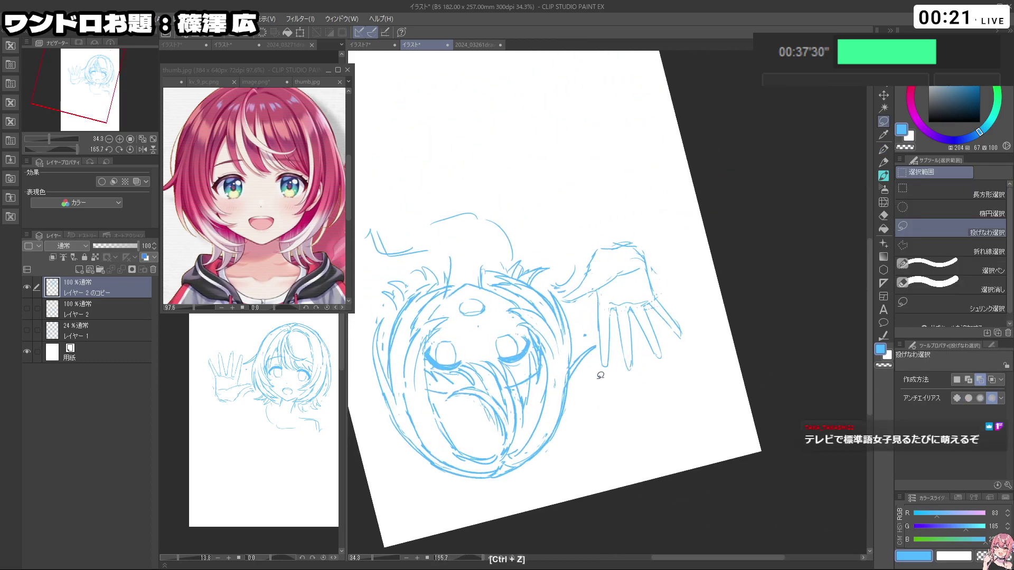
{"action": "mouse_move", "coordinate": [608, 297]}
{"action": "left_mouse_down"}
{"action": "mouse_move", "coordinate": [635, 297]}
{"action": "mouse_move", "coordinate": [702, 331]}
{"action": "mouse_move", "coordinate": [664, 396]}
{"action": "left_mouse_up"}
{"action": "left_click", "coordinate": [654, 429]}
{"action": "left_click_drag", "start_coordinate": [713, 356], "coordinate": [683, 379]}
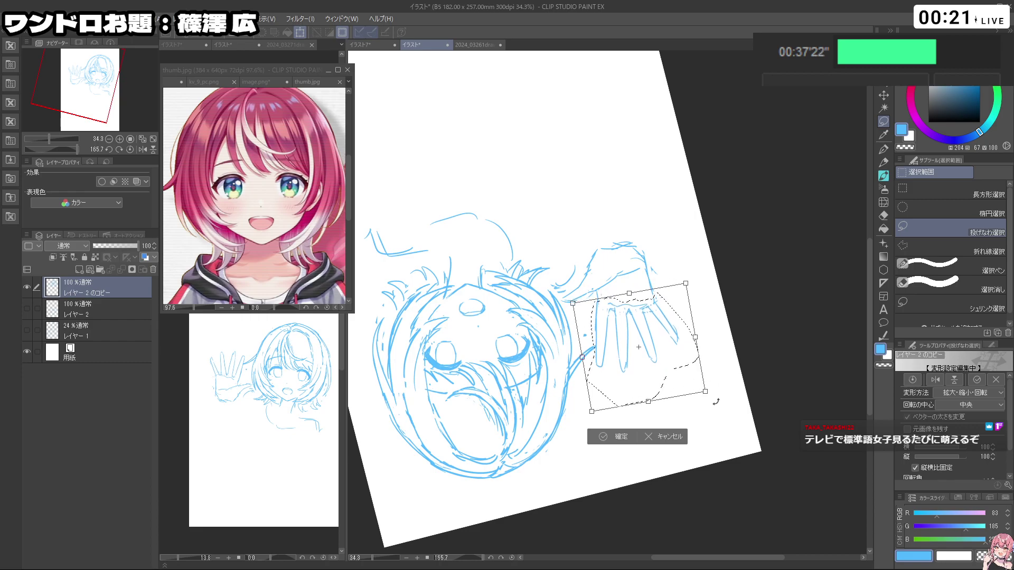
{"action": "left_click", "coordinate": [610, 440]}
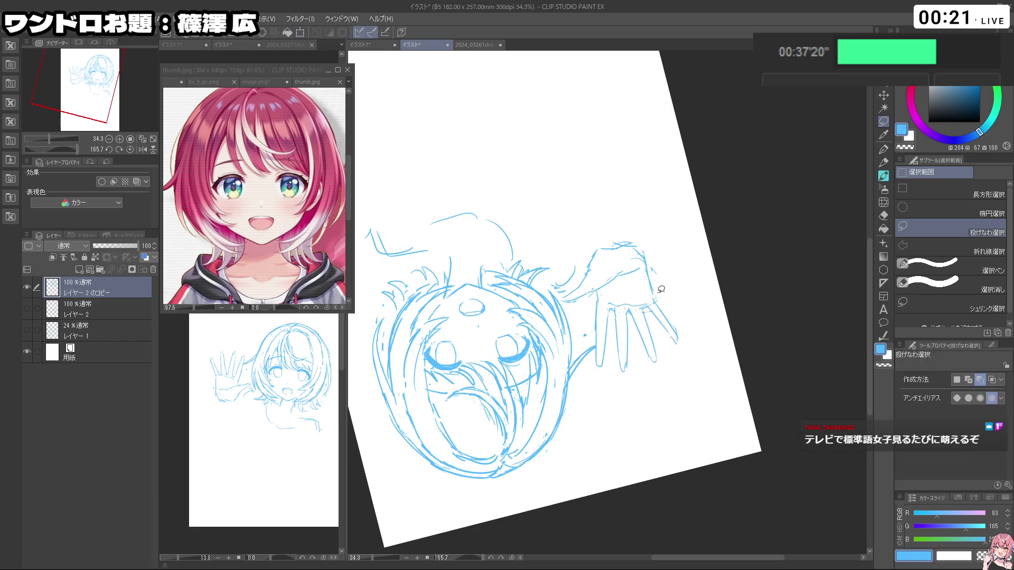
Step: Lasso the fingers together with the outer palm edge, transform that area and apply it
{"action": "mouse_move", "coordinate": [635, 245]}
{"action": "left_mouse_down"}
{"action": "mouse_move", "coordinate": [676, 297]}
{"action": "mouse_move", "coordinate": [729, 290]}
{"action": "mouse_move", "coordinate": [649, 389]}
{"action": "left_mouse_up"}
{"action": "key", "text": "ctrl+t"}
{"action": "key", "text": "Return"}
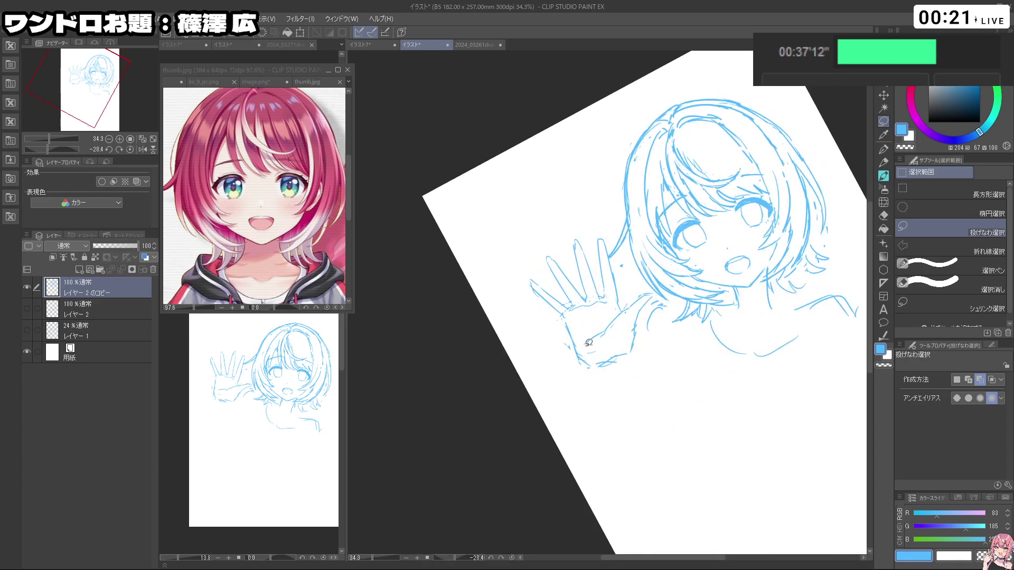
Step: Lasso the index finger of the raised hand, rotate it slightly towards the head, apply it and deselect
{"action": "mouse_move", "coordinate": [609, 275]}
{"action": "left_mouse_down"}
{"action": "mouse_move", "coordinate": [625, 288]}
{"action": "mouse_move", "coordinate": [610, 327]}
{"action": "mouse_move", "coordinate": [587, 211]}
{"action": "left_mouse_up"}
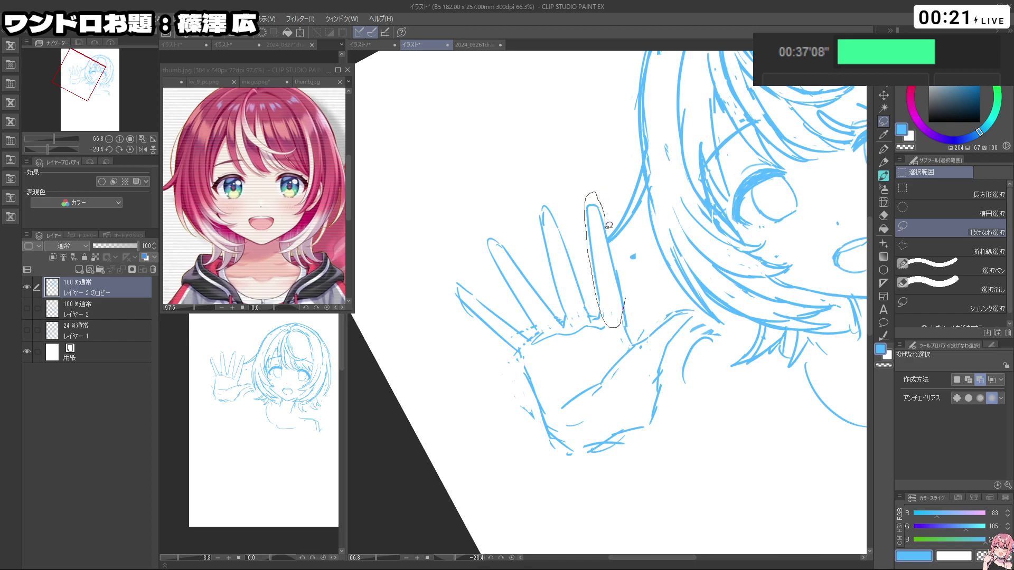
{"action": "mouse_move", "coordinate": [611, 238]}
{"action": "left_mouse_down"}
{"action": "mouse_move", "coordinate": [624, 298]}
{"action": "mouse_move", "coordinate": [642, 301]}
{"action": "left_mouse_up"}
{"action": "left_click", "coordinate": [620, 346]}
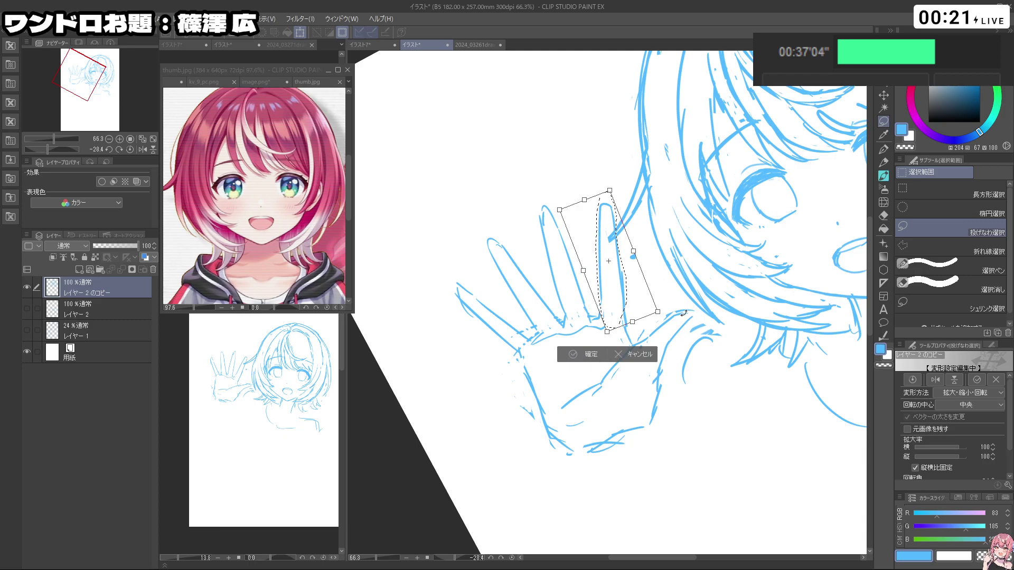
{"action": "left_click", "coordinate": [590, 354]}
{"action": "left_click", "coordinate": [516, 349]}
Step: Clean up the finger outlines and finger bases of the raised hand with the G pen, alternating blue and transparent colour
{"action": "key", "text": "c"}
{"action": "left_click_drag", "start_coordinate": [613, 229], "coordinate": [614, 240]}
{"action": "key", "text": "c"}
{"action": "left_click_drag", "start_coordinate": [702, 309], "coordinate": [671, 296]}
{"action": "mouse_move", "coordinate": [589, 394]}
{"action": "left_mouse_down"}
{"action": "mouse_move", "coordinate": [731, 372]}
{"action": "mouse_move", "coordinate": [618, 225]}
{"action": "left_mouse_up"}
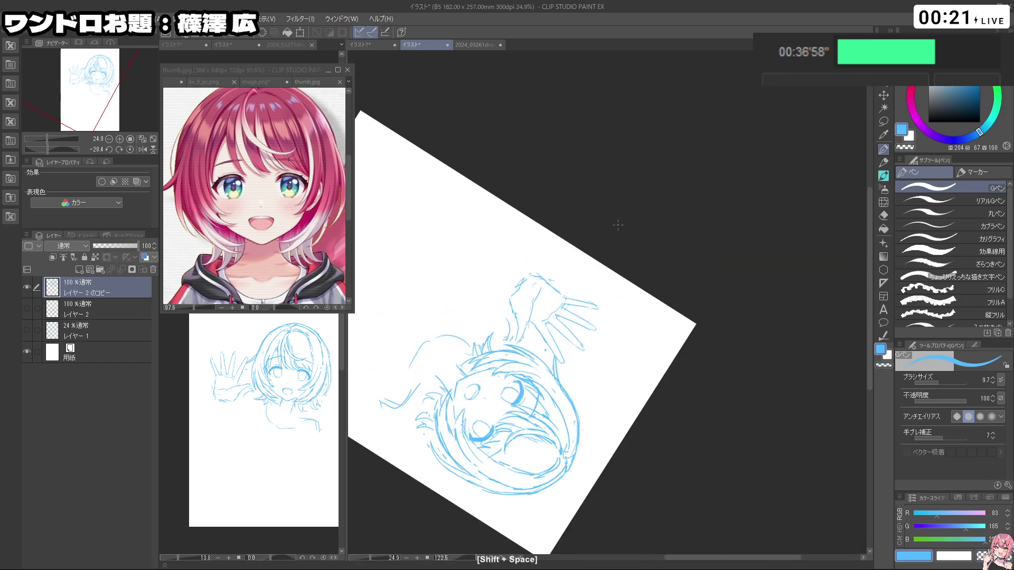
{"action": "left_click", "coordinate": [589, 334], "text": "ctrl"}
{"action": "left_click_drag", "start_coordinate": [646, 397], "coordinate": [636, 401]}
{"action": "key", "text": "c"}
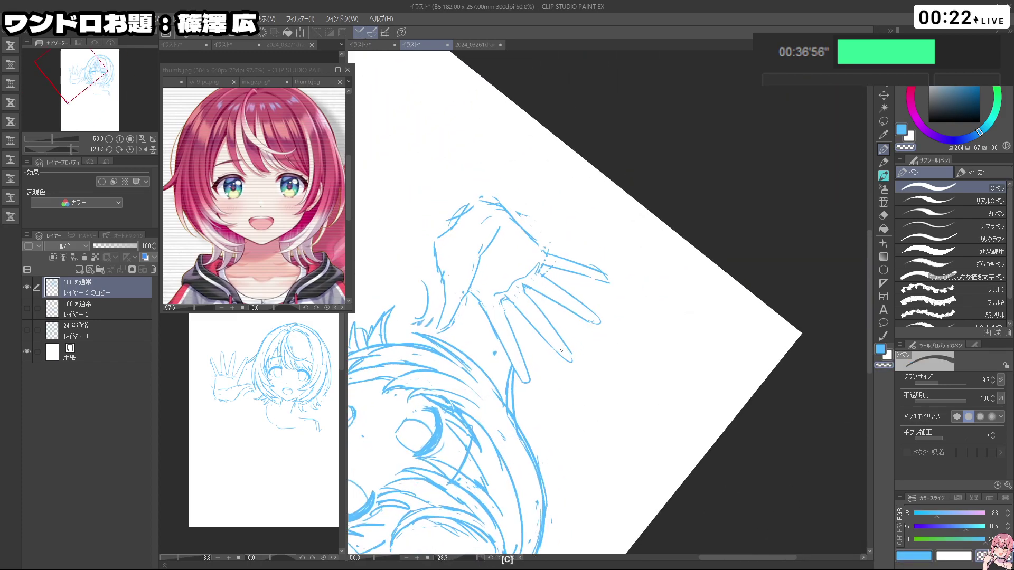
{"action": "key", "text": "ctrl+z"}
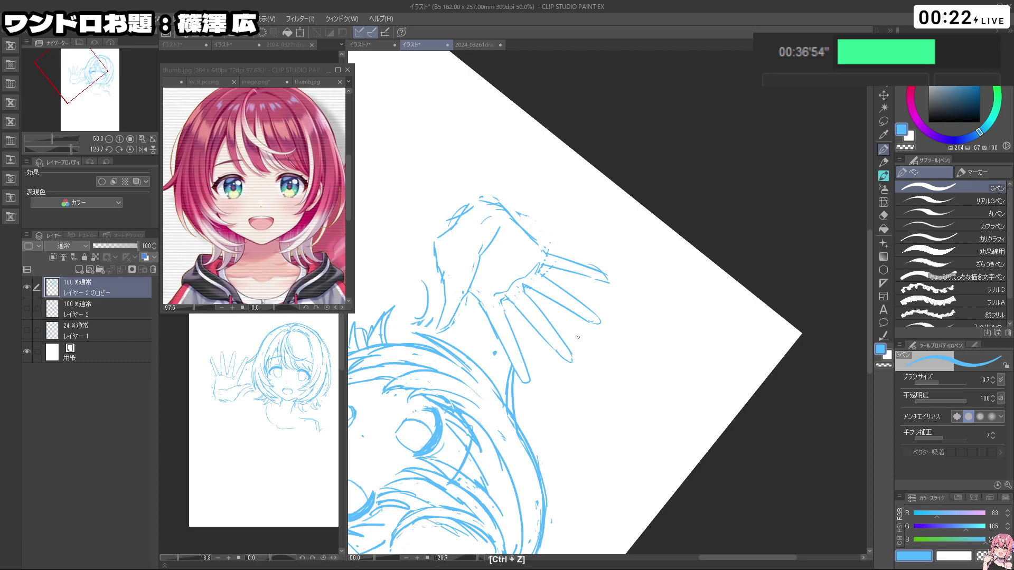
{"action": "left_click_drag", "start_coordinate": [680, 324], "coordinate": [649, 330]}
{"action": "left_click_drag", "start_coordinate": [487, 248], "coordinate": [588, 488]}
{"action": "left_click_drag", "start_coordinate": [594, 274], "coordinate": [631, 274]}
{"action": "key", "text": "c"}
{"action": "key", "text": "ctrl+z"}
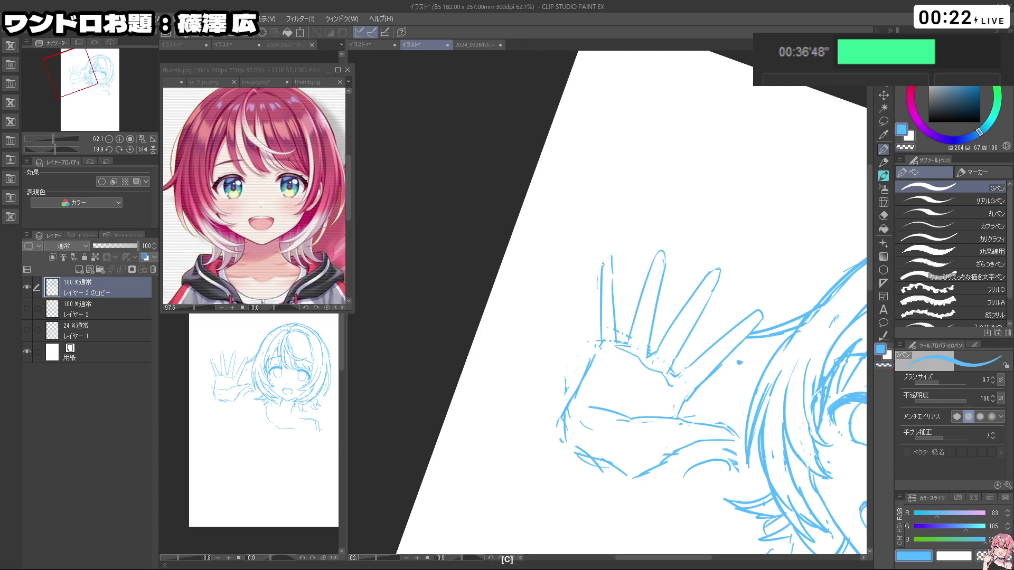
{"action": "key", "text": "space"}
{"action": "scroll", "coordinate": [694, 259], "scroll_direction": "down", "scroll_amount": 3}
{"action": "mouse_move", "coordinate": [694, 259]}
{"action": "left_mouse_down"}
{"action": "mouse_move", "coordinate": [652, 211]}
{"action": "mouse_move", "coordinate": [528, 259]}
{"action": "left_mouse_up"}
{"action": "left_click", "coordinate": [884, 121]}
{"action": "left_click_drag", "start_coordinate": [832, 181], "coordinate": [750, 444]}
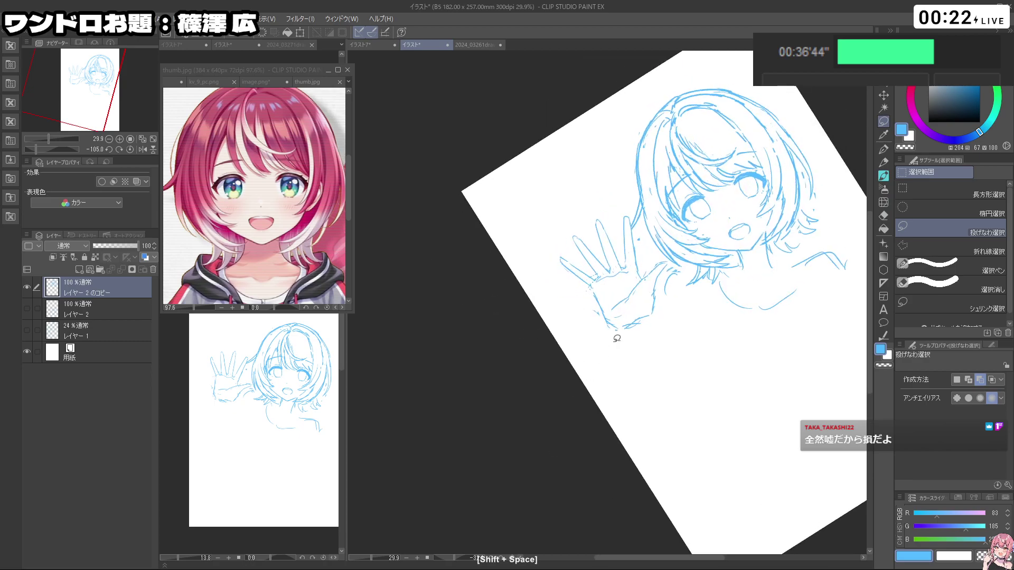
{"action": "key", "text": "ctrl+z"}
{"action": "mouse_move", "coordinate": [597, 334]}
{"action": "left_mouse_down"}
{"action": "mouse_move", "coordinate": [603, 304]}
{"action": "mouse_move", "coordinate": [632, 288]}
{"action": "left_mouse_up"}
{"action": "key", "text": "ctrl+z"}
Step: Touch up the outer palm line of the raised hand with the G pen and transparent colour
{"action": "left_click", "coordinate": [884, 150]}
{"action": "left_click_drag", "start_coordinate": [766, 188], "coordinate": [621, 304]}
{"action": "key", "text": "c"}
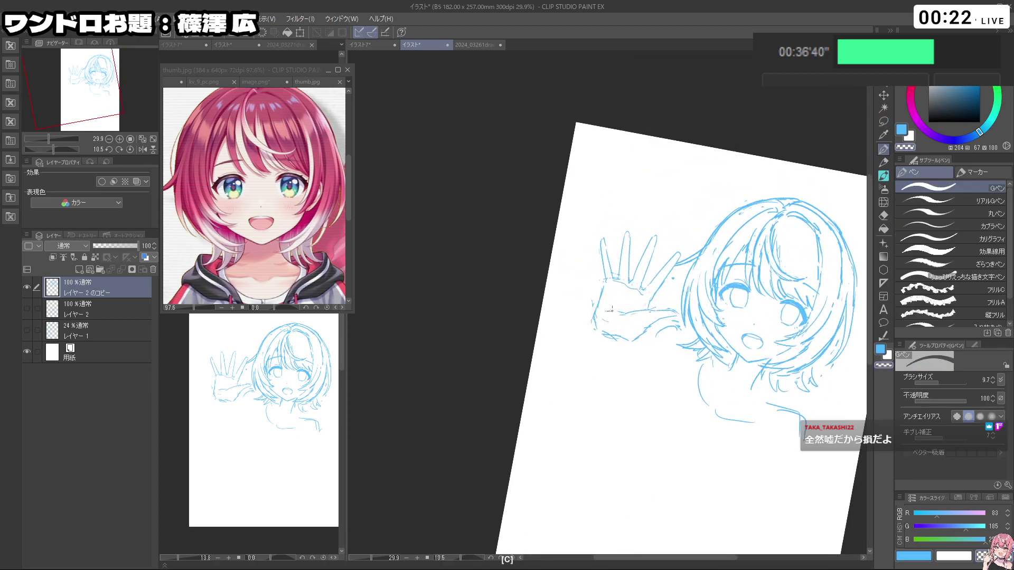
{"action": "key", "text": "ctrl+z"}
Step: Lasso the heel of the raised palm, transform it to shorten the palm and apply it
{"action": "mouse_move", "coordinate": [687, 425]}
{"action": "left_mouse_down"}
{"action": "mouse_move", "coordinate": [737, 370]}
{"action": "mouse_move", "coordinate": [753, 280]}
{"action": "left_mouse_up"}
{"action": "left_click", "coordinate": [883, 121]}
{"action": "mouse_move", "coordinate": [616, 334]}
{"action": "left_mouse_down"}
{"action": "mouse_move", "coordinate": [662, 279]}
{"action": "mouse_move", "coordinate": [659, 319]}
{"action": "left_mouse_up"}
{"action": "key", "text": "ctrl+t"}
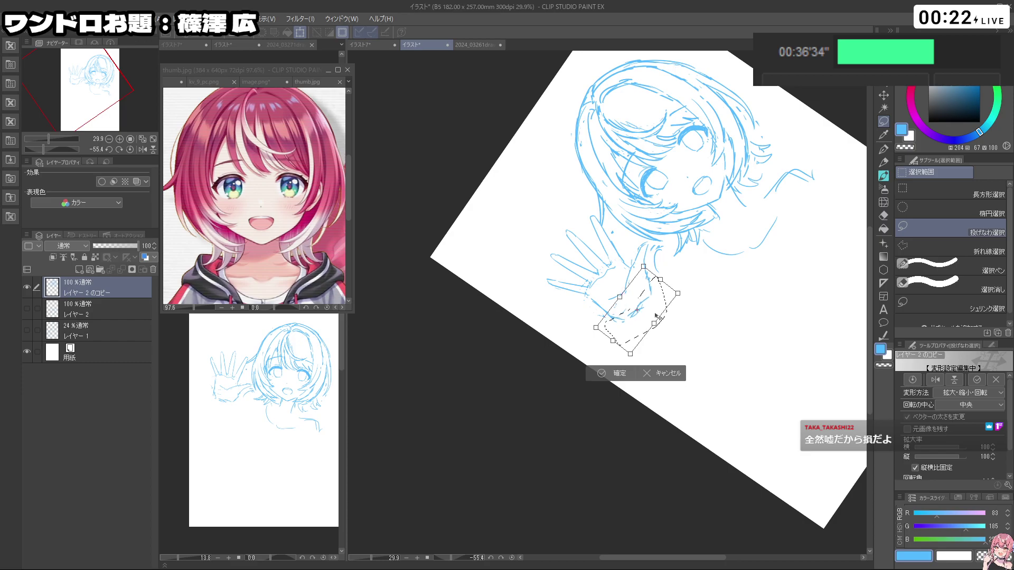
{"action": "left_click", "coordinate": [618, 374]}
Step: Lasso the whole raised hand, enlarge it to 103%, rotate it outward, move it away from the face, apply and deselect
{"action": "mouse_move", "coordinate": [577, 356]}
{"action": "left_mouse_down"}
{"action": "mouse_move", "coordinate": [708, 294]}
{"action": "mouse_move", "coordinate": [656, 310]}
{"action": "left_mouse_up"}
{"action": "mouse_move", "coordinate": [631, 274]}
{"action": "left_mouse_down"}
{"action": "mouse_move", "coordinate": [669, 352]}
{"action": "mouse_move", "coordinate": [613, 397]}
{"action": "mouse_move", "coordinate": [577, 347]}
{"action": "mouse_move", "coordinate": [591, 259]}
{"action": "mouse_move", "coordinate": [630, 275]}
{"action": "left_mouse_up"}
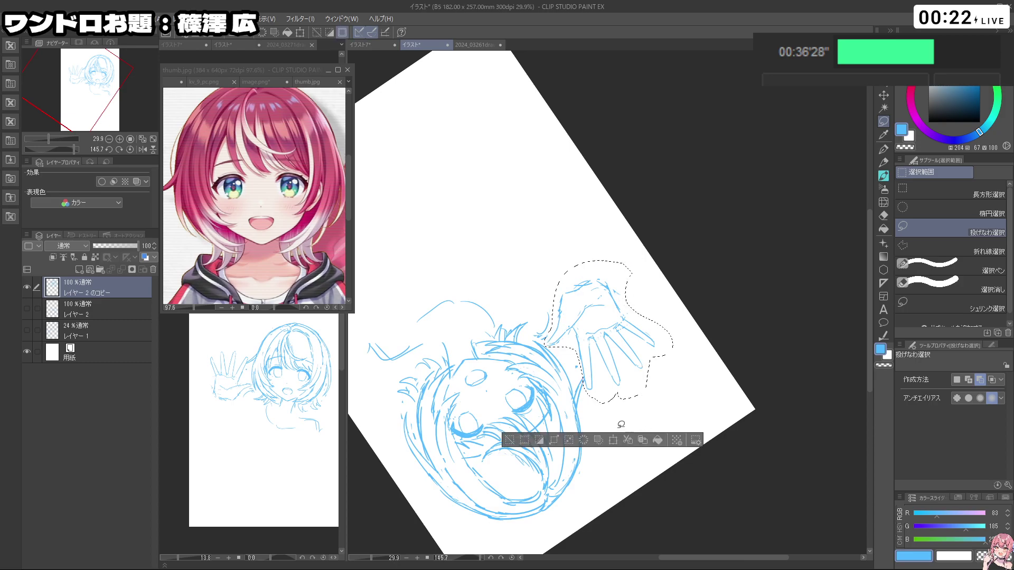
{"action": "key", "text": "ctrl+t"}
{"action": "mouse_move", "coordinate": [623, 423]}
{"action": "left_mouse_down"}
{"action": "mouse_move", "coordinate": [686, 207]}
{"action": "mouse_move", "coordinate": [640, 195]}
{"action": "left_mouse_up"}
{"action": "left_click_drag", "start_coordinate": [636, 288], "coordinate": [616, 294]}
{"action": "left_click_drag", "start_coordinate": [698, 414], "coordinate": [652, 330]}
{"action": "left_click_drag", "start_coordinate": [701, 361], "coordinate": [696, 325]}
{"action": "left_click_drag", "start_coordinate": [676, 332], "coordinate": [680, 349]}
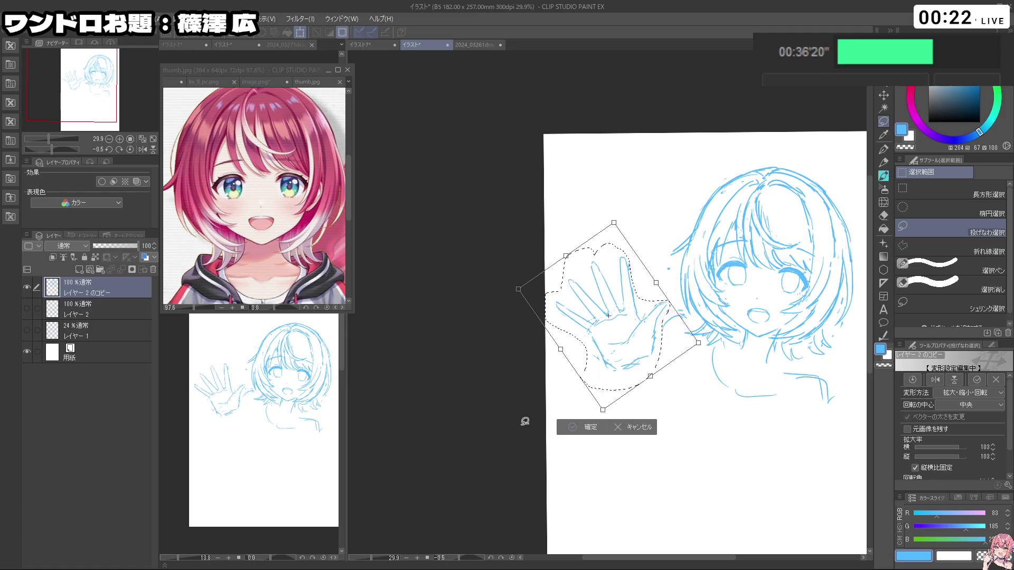
{"action": "key", "text": "Return"}
{"action": "key", "text": "ctrl+d"}
Step: Enlarge the G pen and erase the rough chest curve below the neck with transparent colour
{"action": "left_click_drag", "start_coordinate": [792, 339], "coordinate": [829, 243]}
{"action": "left_click", "coordinate": [881, 153]}
{"action": "key", "text": "ctrl+z"}
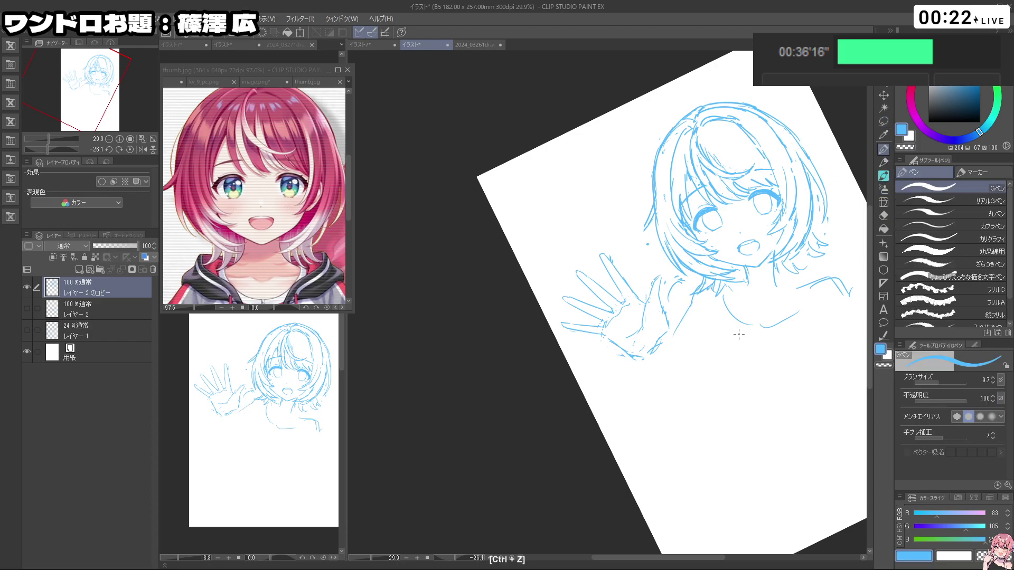
{"action": "mouse_move", "coordinate": [753, 294]}
{"action": "left_mouse_down", "text": "ctrl+alt"}
{"action": "mouse_move", "coordinate": [766, 294]}
{"action": "mouse_move", "coordinate": [778, 328]}
{"action": "left_mouse_up", "text": "ctrl+alt"}
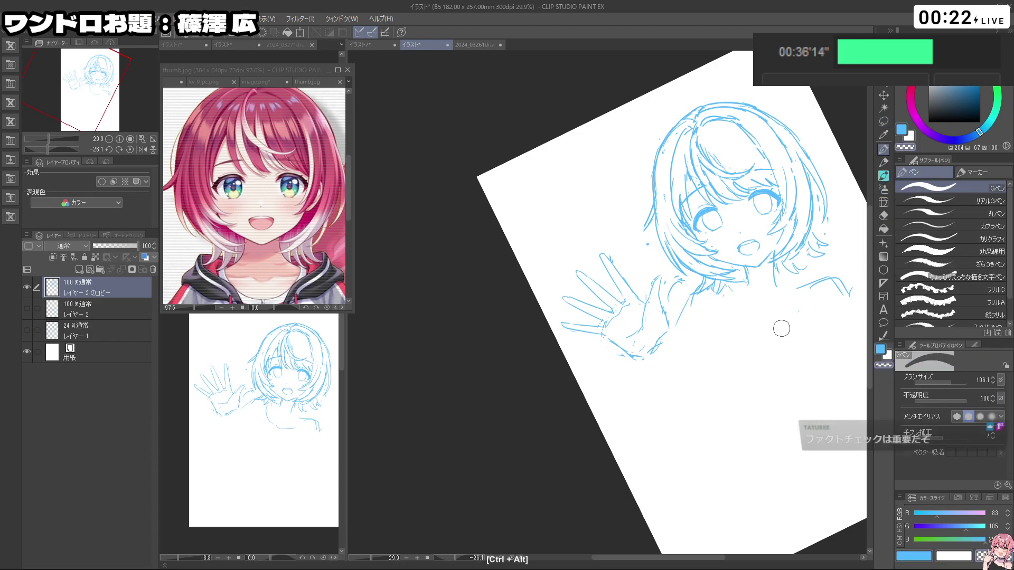
Step: Redraw the neck, collarbone and shoulder lines with a thinner blue G pen, undoing misses
{"action": "mouse_move", "coordinate": [733, 301]}
{"action": "left_mouse_down"}
{"action": "mouse_move", "coordinate": [728, 292]}
{"action": "mouse_move", "coordinate": [800, 278]}
{"action": "mouse_move", "coordinate": [796, 210]}
{"action": "left_mouse_up"}
{"action": "key", "text": "ctrl+z"}
{"action": "mouse_move", "coordinate": [698, 251]}
{"action": "left_mouse_down"}
{"action": "mouse_move", "coordinate": [681, 259]}
{"action": "mouse_move", "coordinate": [679, 281]}
{"action": "left_mouse_up"}
{"action": "key", "text": "ctrl+z"}
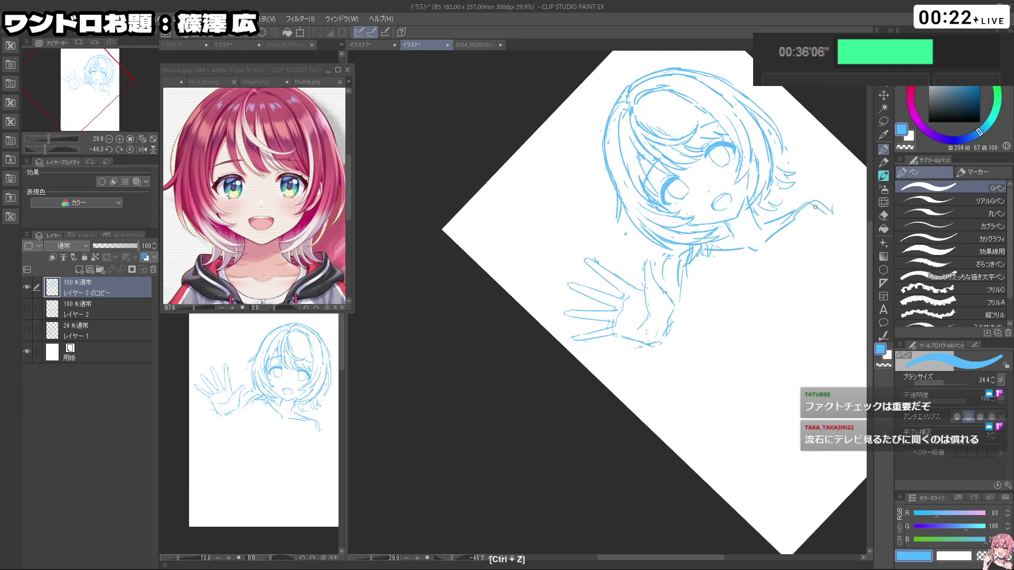
{"action": "left_click_drag", "start_coordinate": [833, 217], "coordinate": [776, 273]}
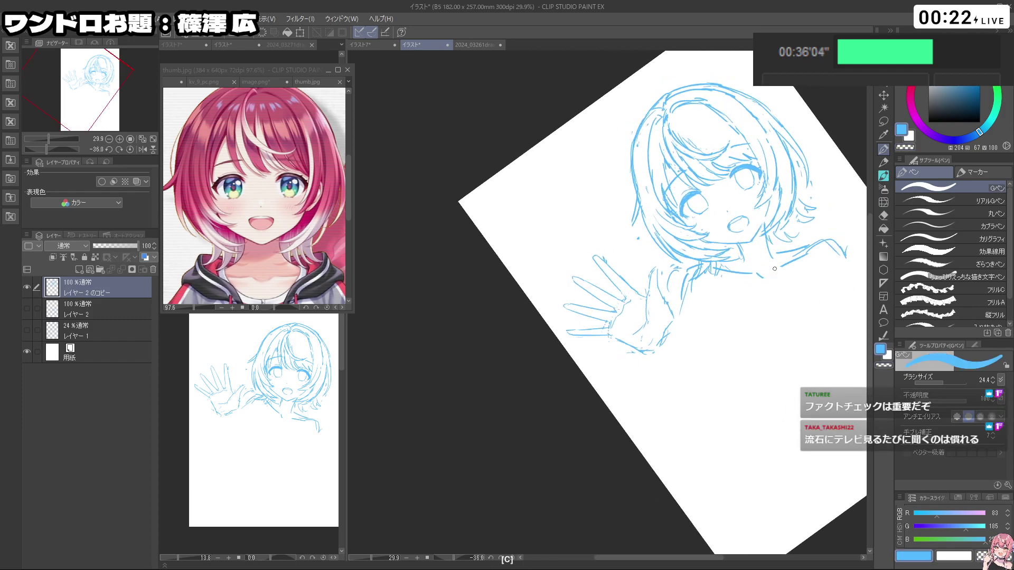
{"action": "key", "text": "c"}
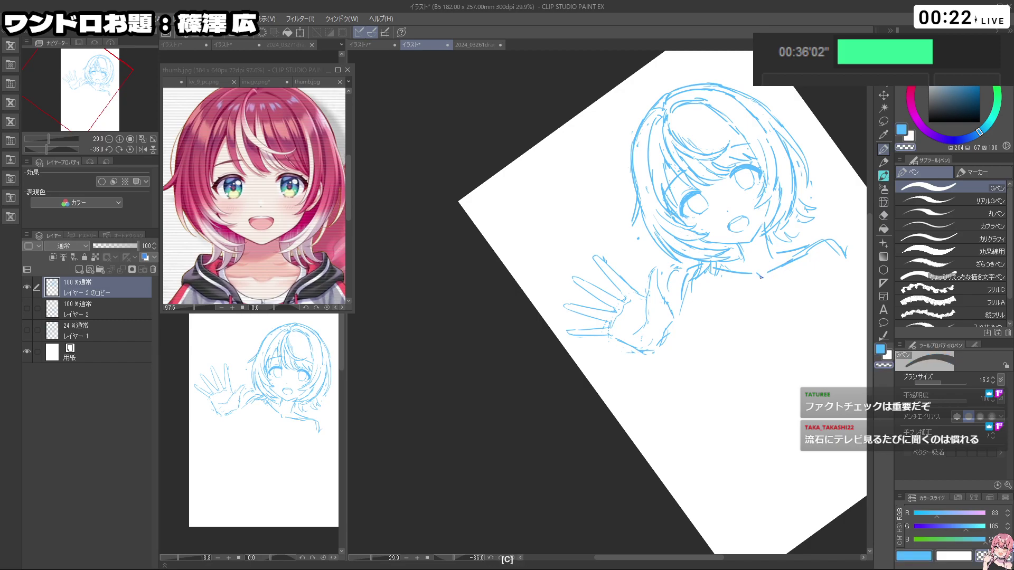
{"action": "key", "text": "ctrl+z"}
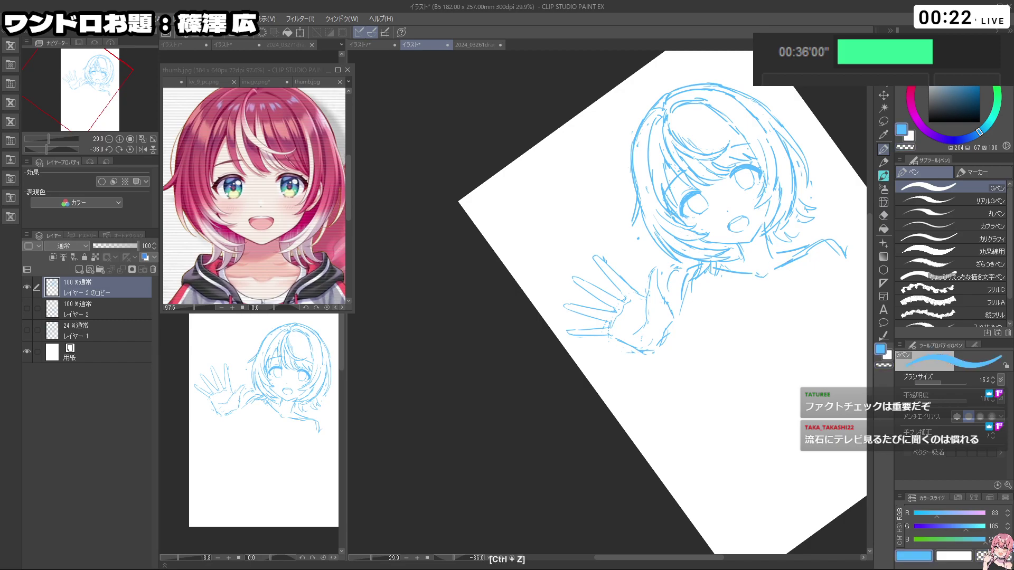
{"action": "left_click_drag", "start_coordinate": [779, 337], "coordinate": [734, 386]}
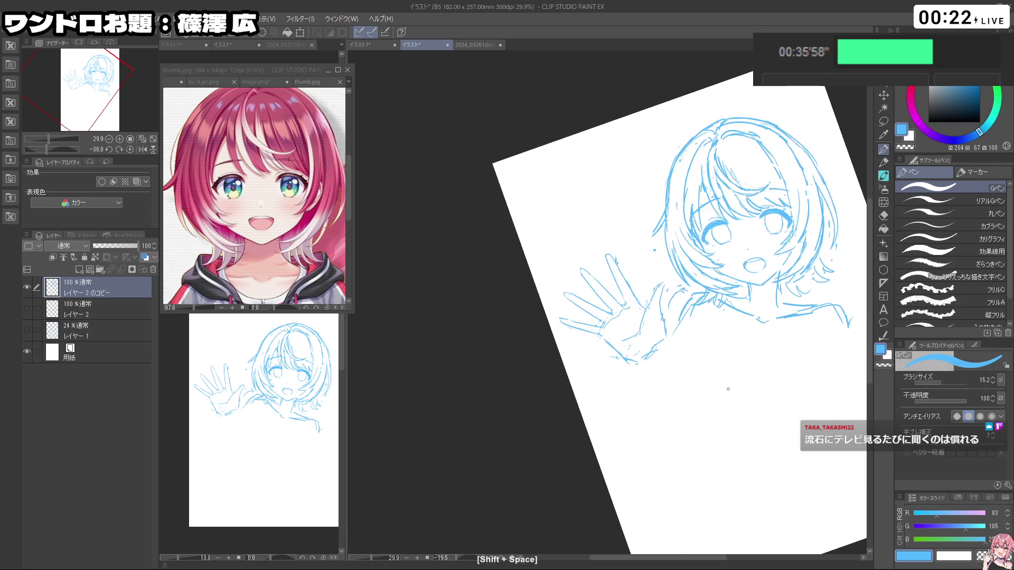
{"action": "key", "text": "ctrl+z"}
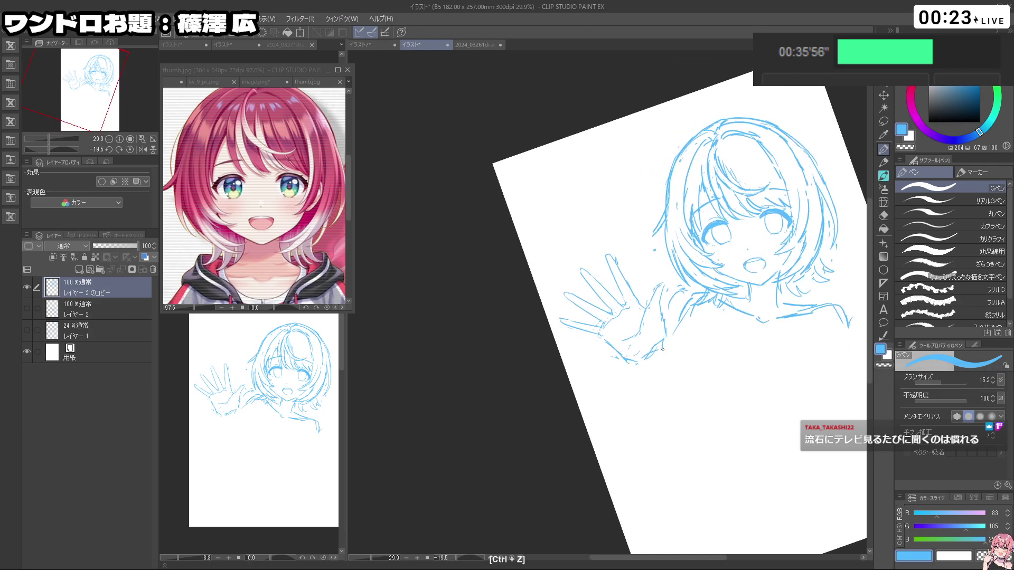
Step: Draw the forearm from the wrist of the raised hand down to a rounded elbow, redoing strokes that miss
{"action": "key", "text": "ctrl+z"}
{"action": "key", "text": "ctrl+z"}
{"action": "key", "text": "ctrl+z"}
{"action": "key", "text": "ctrl+z"}
{"action": "key", "text": "ctrl+z"}
{"action": "left_click_drag", "start_coordinate": [628, 363], "coordinate": [625, 430]}
{"action": "left_click_drag", "start_coordinate": [659, 348], "coordinate": [666, 406]}
{"action": "key", "text": "ctrl+z"}
{"action": "key", "text": "ctrl+z"}
{"action": "left_click_drag", "start_coordinate": [629, 366], "coordinate": [621, 432]}
{"action": "left_click_drag", "start_coordinate": [661, 350], "coordinate": [668, 436]}
{"action": "key", "text": "ctrl+z"}
{"action": "mouse_move", "coordinate": [629, 396]}
{"action": "left_mouse_down"}
{"action": "mouse_move", "coordinate": [624, 439]}
{"action": "mouse_move", "coordinate": [638, 462]}
{"action": "left_mouse_up"}
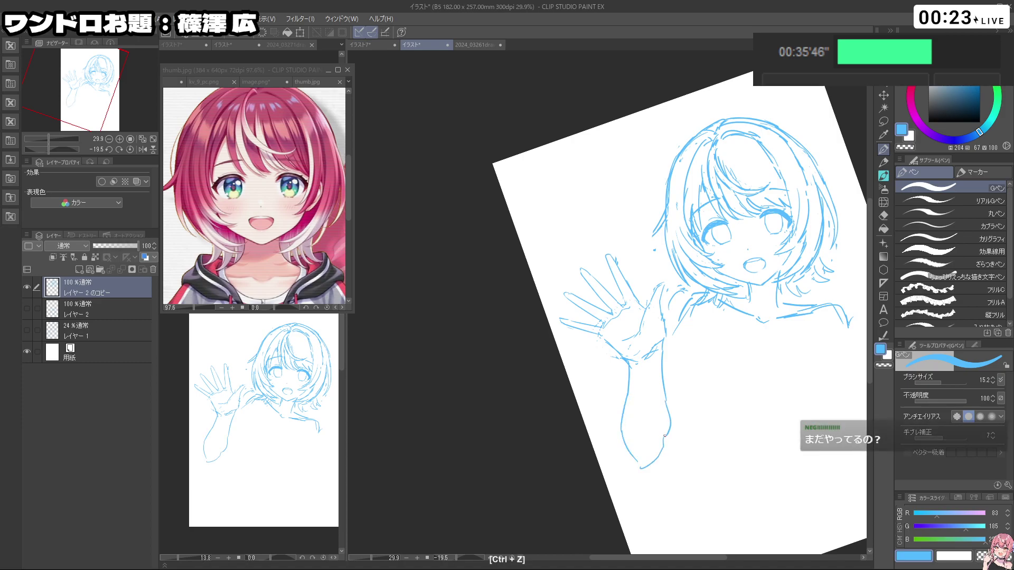
Step: Trim the raised forearm's inner edge near the elbow with transparent colour and retouch it with the blue G pen
{"action": "key", "text": "c"}
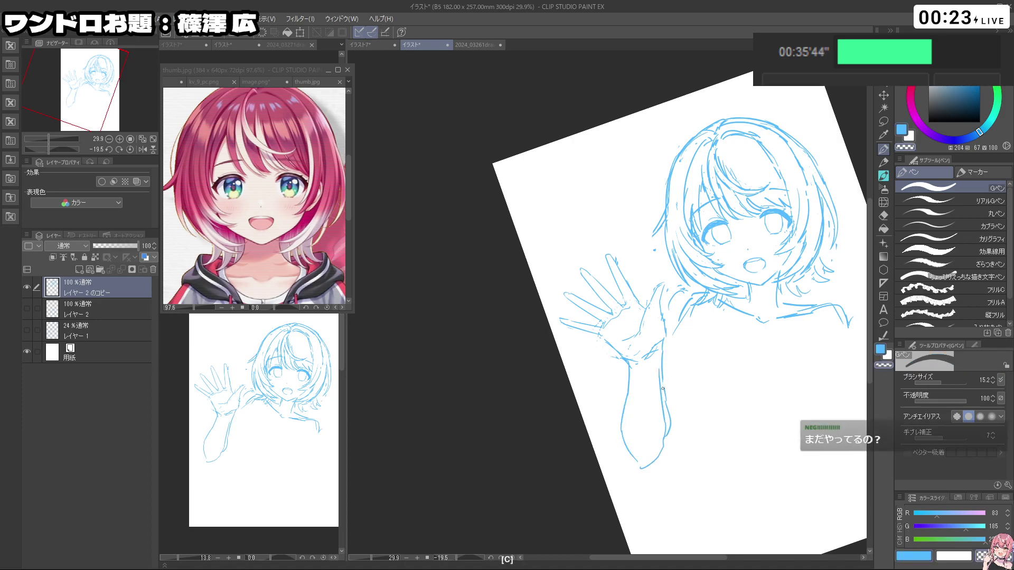
{"action": "left_click_drag", "start_coordinate": [669, 427], "coordinate": [664, 444]}
{"action": "key", "text": "c"}
{"action": "key", "text": "ctrl+z"}
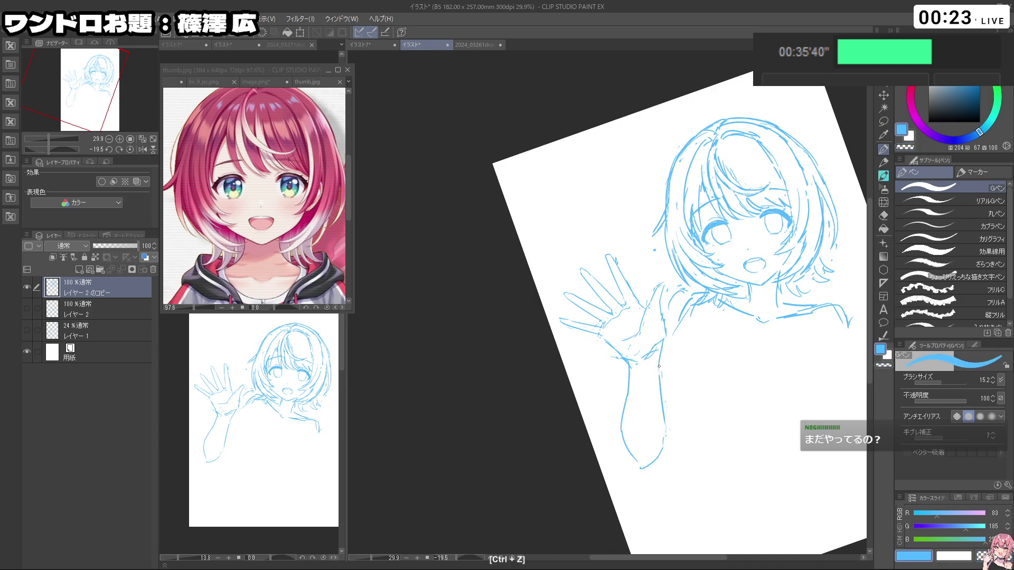
{"action": "key", "text": "shift+space"}
{"action": "left_click_drag", "start_coordinate": [729, 451], "coordinate": [766, 398]}
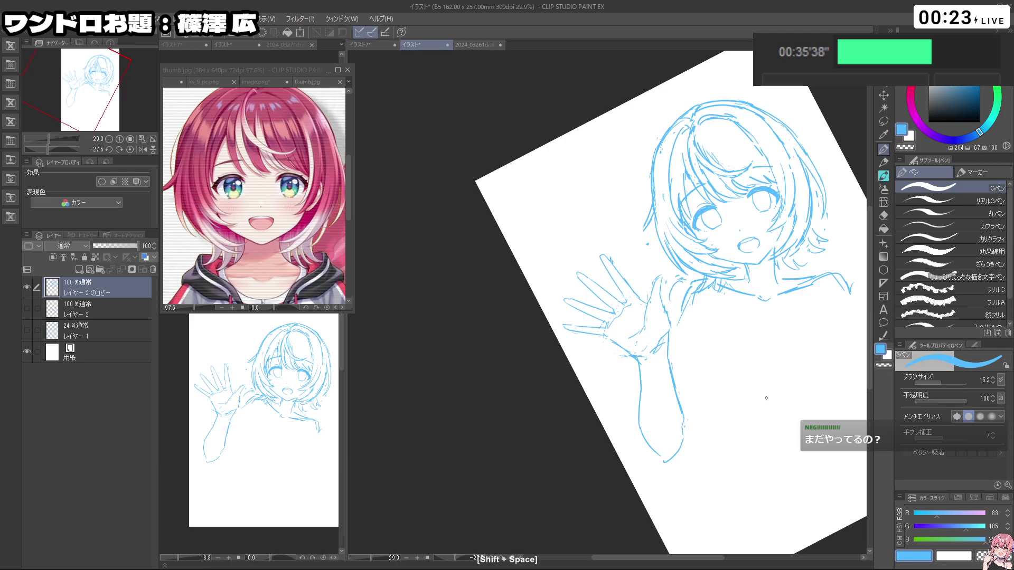
{"action": "key", "text": "shift+space"}
{"action": "left_click_drag", "start_coordinate": [738, 367], "coordinate": [716, 376]}
{"action": "key", "text": "c"}
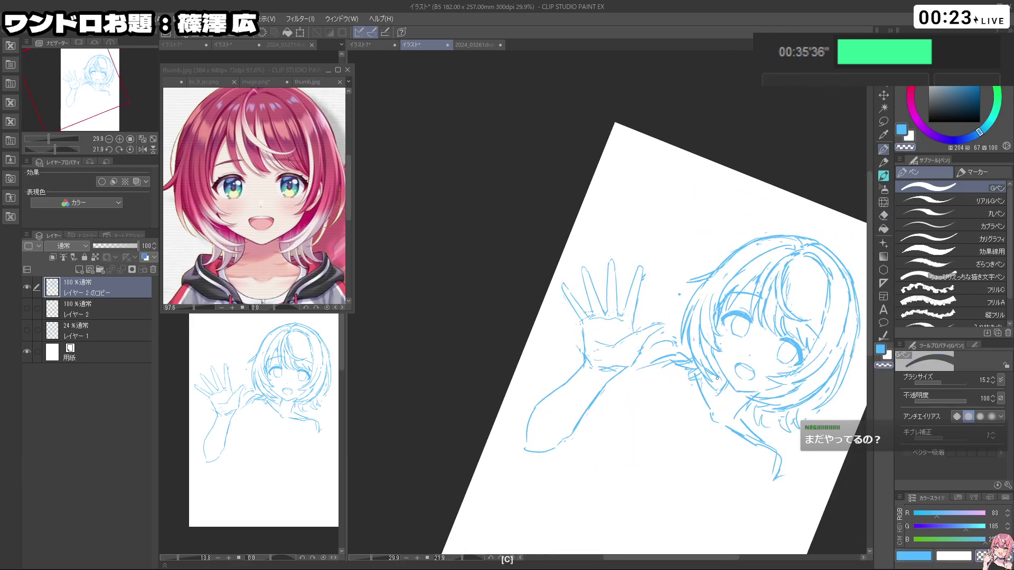
{"action": "key", "text": "c"}
{"action": "key", "text": "ctrl+z"}
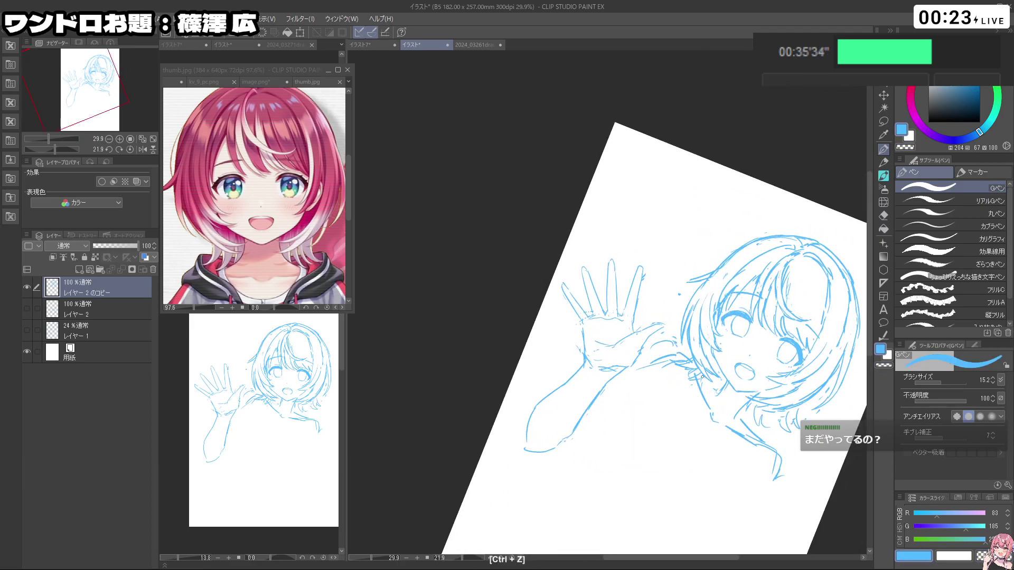
Step: Retouch both sides of the forearm between the wrist and elbow, alternating blue and transparent colour and undoing misses
{"action": "key", "text": "shift+space"}
{"action": "left_click_drag", "start_coordinate": [720, 396], "coordinate": [775, 327]}
{"action": "key", "text": "c"}
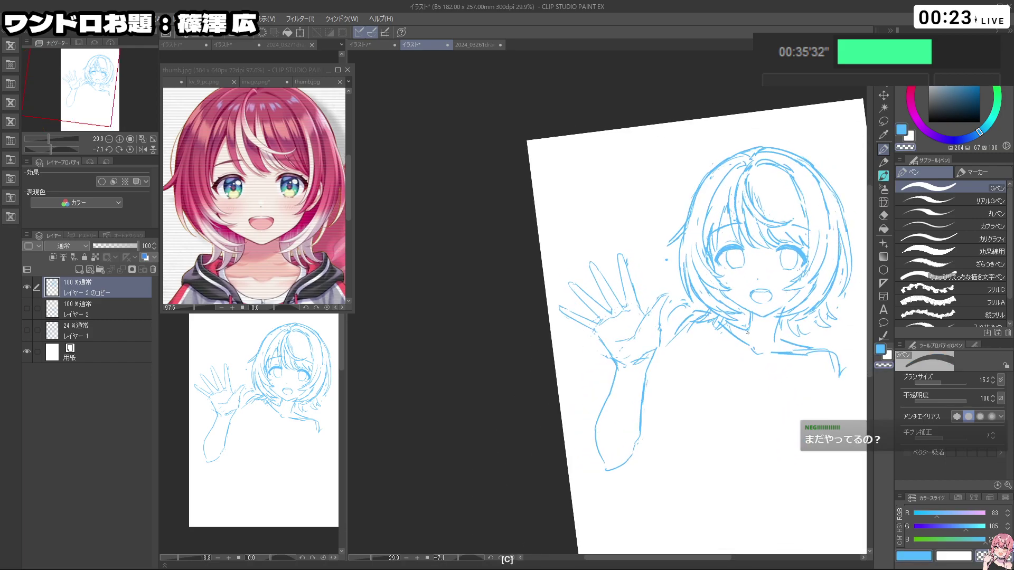
{"action": "key", "text": "c"}
{"action": "key", "text": "ctrl+z"}
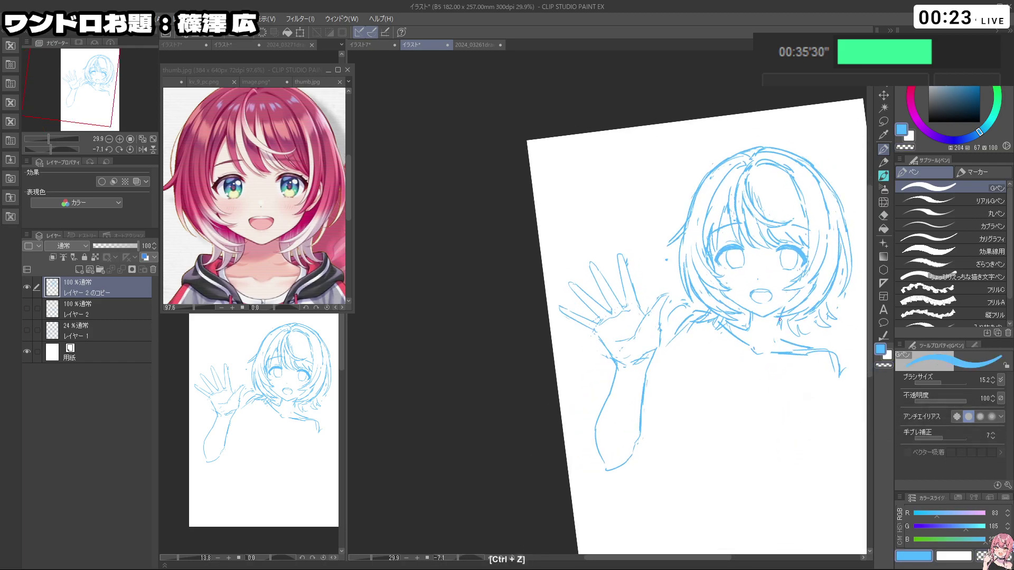
{"action": "key", "text": "shift+space"}
{"action": "left_click_drag", "start_coordinate": [815, 407], "coordinate": [691, 261]}
{"action": "key", "text": "ctrl+z"}
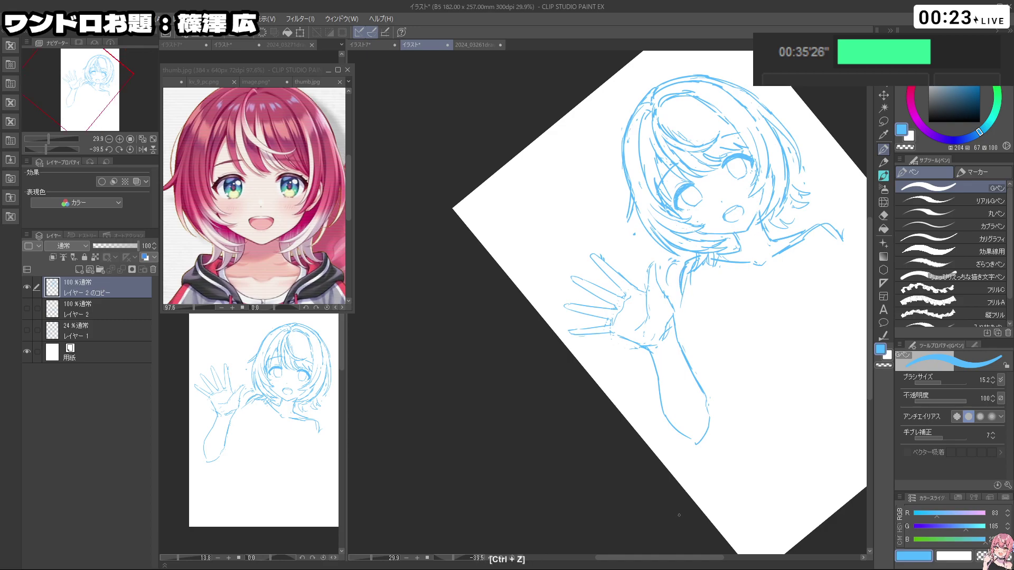
{"action": "key", "text": "shift+space"}
{"action": "left_click_drag", "start_coordinate": [777, 381], "coordinate": [751, 303]}
{"action": "key", "text": "c"}
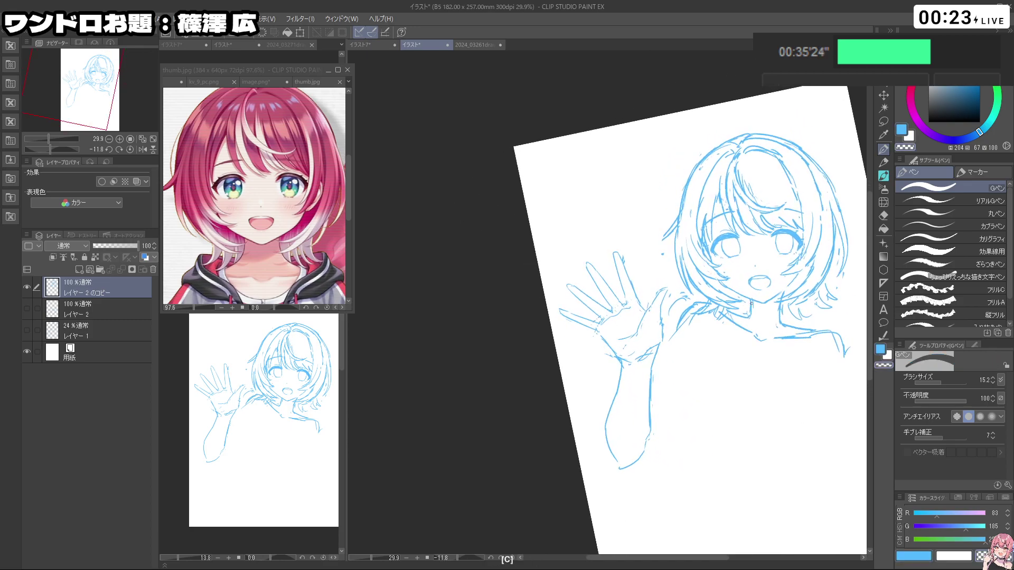
{"action": "key", "text": "ctrl+z"}
{"action": "key", "text": "ctrl+space"}
{"action": "mouse_move", "coordinate": [815, 284]}
{"action": "left_mouse_down"}
{"action": "mouse_move", "coordinate": [761, 285]}
{"action": "mouse_move", "coordinate": [815, 285]}
{"action": "left_mouse_up"}
{"action": "key", "text": "shift+space"}
{"action": "left_click_drag", "start_coordinate": [785, 438], "coordinate": [819, 375]}
{"action": "key", "text": "c"}
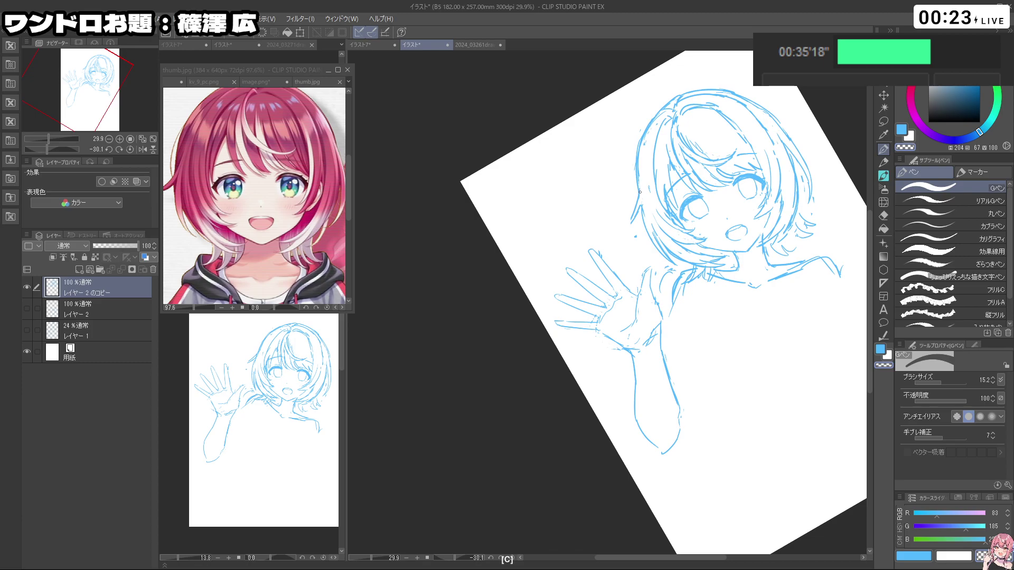
{"action": "key", "text": "ctrl+z"}
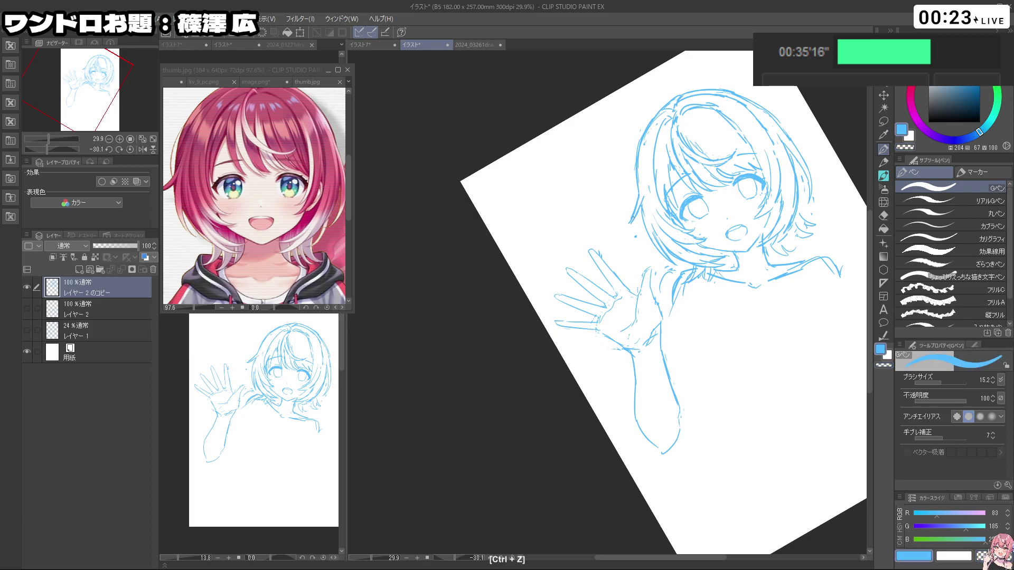
{"action": "key", "text": "shift+space"}
{"action": "left_click_drag", "start_coordinate": [806, 357], "coordinate": [778, 416]}
{"action": "left_click_drag", "start_coordinate": [831, 244], "coordinate": [838, 284]}
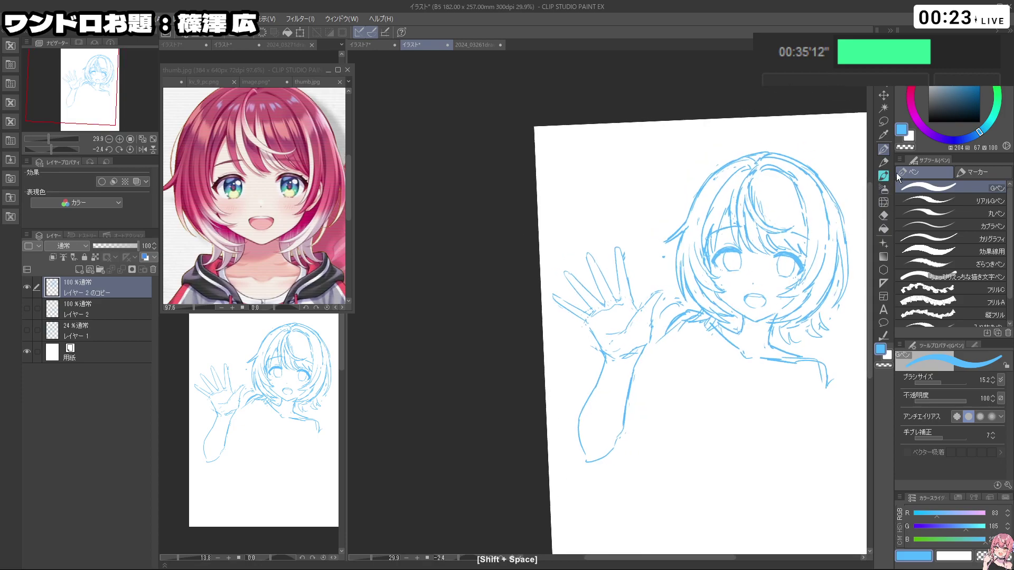
Step: Lasso the crown of the hair, adjust its position with a transform at 100% scale, apply and deselect
{"action": "left_click", "coordinate": [884, 121]}
{"action": "key", "text": "space"}
{"action": "mouse_move", "coordinate": [837, 201]}
{"action": "left_mouse_down"}
{"action": "mouse_move", "coordinate": [781, 220]}
{"action": "mouse_move", "coordinate": [790, 252]}
{"action": "mouse_move", "coordinate": [714, 210]}
{"action": "mouse_move", "coordinate": [634, 229]}
{"action": "mouse_move", "coordinate": [782, 168]}
{"action": "mouse_move", "coordinate": [795, 244]}
{"action": "left_mouse_up"}
{"action": "key", "text": "ctrl+t"}
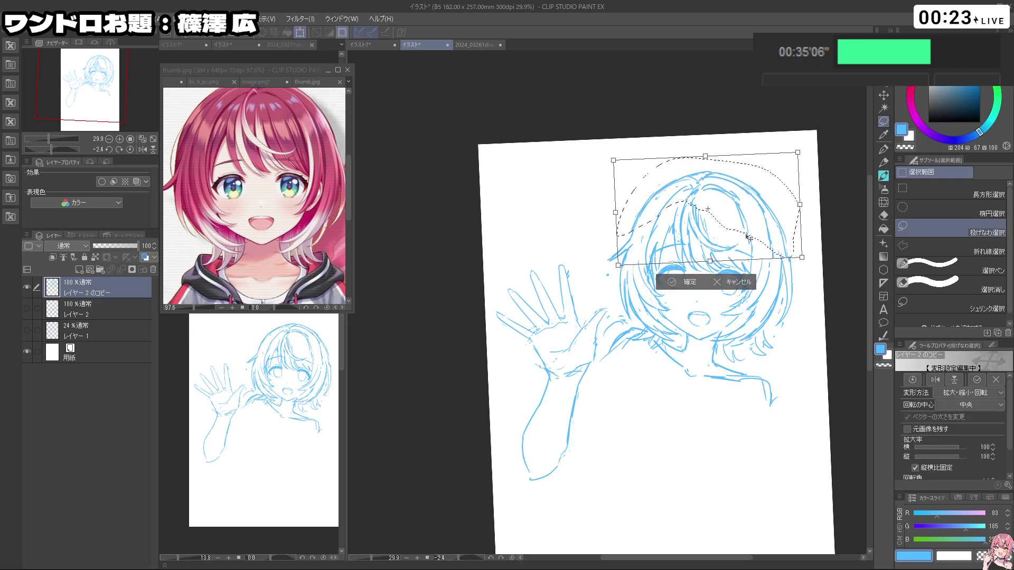
{"action": "left_click", "coordinate": [667, 280]}
{"action": "left_click_drag", "start_coordinate": [662, 278], "coordinate": [792, 306]}
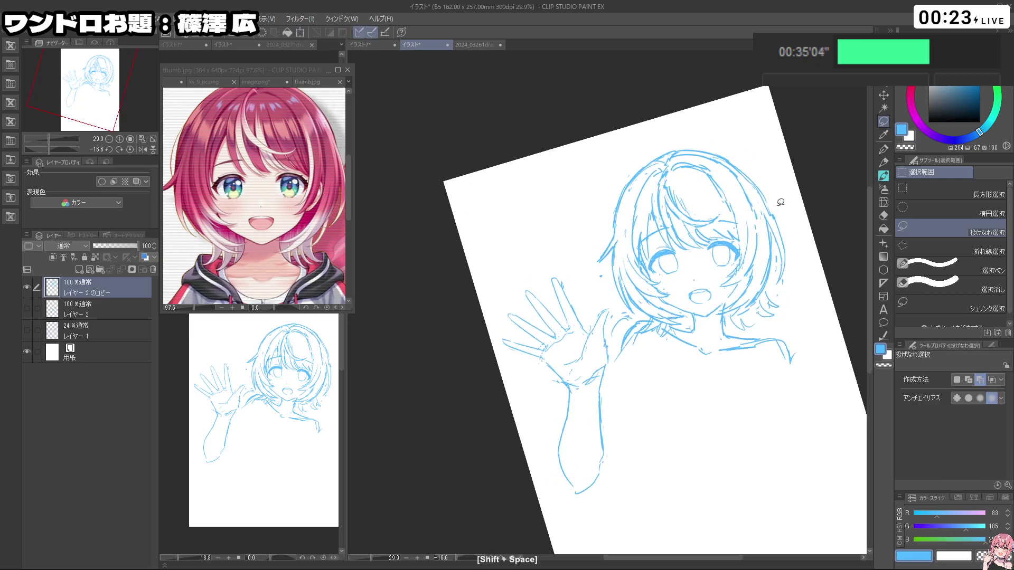
Step: Sketch the raised arm's upper-arm outline from the shoulder to the elbow with the G pen, undoing misses
{"action": "left_click_drag", "start_coordinate": [763, 237], "coordinate": [756, 286]}
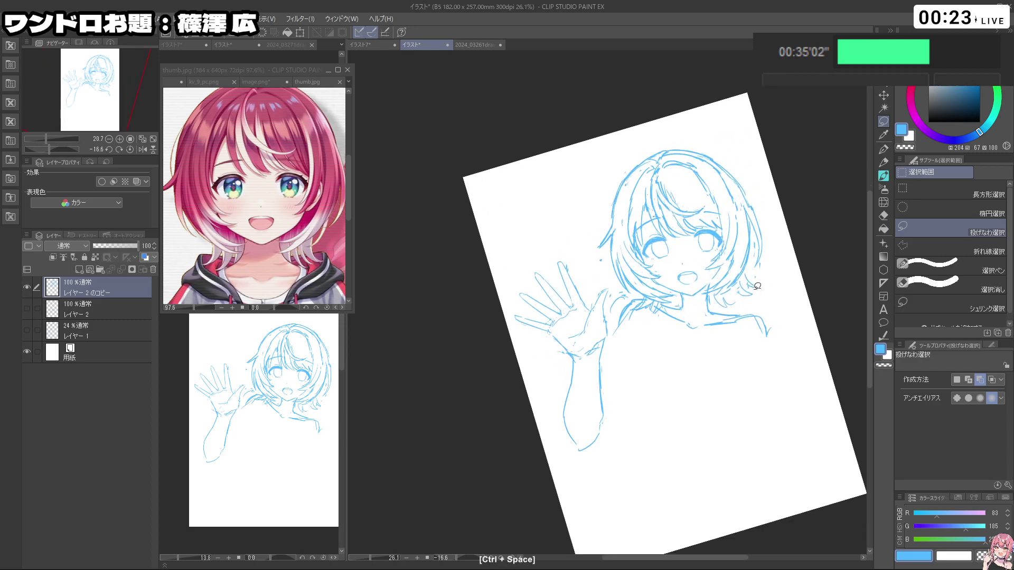
{"action": "left_click", "coordinate": [883, 149]}
{"action": "left_click_drag", "start_coordinate": [720, 402], "coordinate": [755, 335]}
{"action": "key", "text": "ctrl+z"}
{"action": "key", "text": "c"}
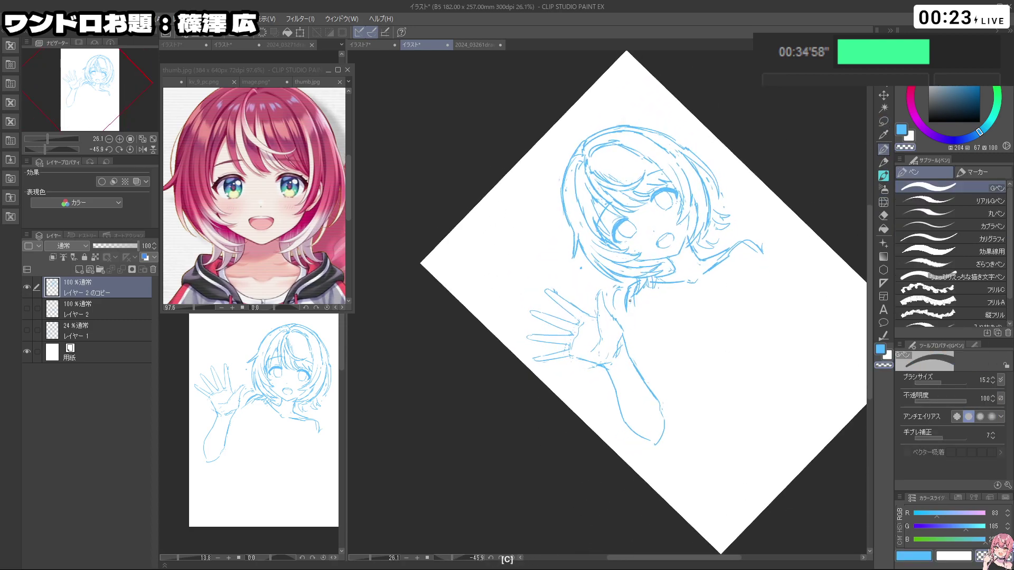
{"action": "key", "text": "c"}
{"action": "key", "text": "ctrl+z"}
{"action": "left_click_drag", "start_coordinate": [629, 286], "coordinate": [627, 322]}
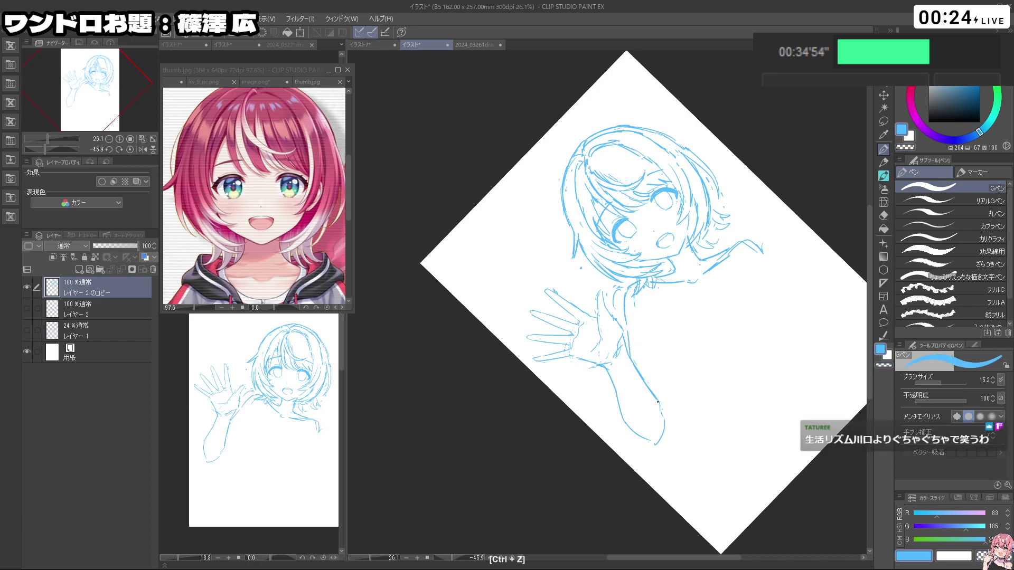
{"action": "left_click_drag", "start_coordinate": [660, 328], "coordinate": [660, 403]}
{"action": "key", "text": "ctrl+z"}
{"action": "key", "text": "ctrl+z"}
Step: Draw the side of the torso below the raised arm's armpit, redoing strokes that miss
{"action": "left_click_drag", "start_coordinate": [655, 327], "coordinate": [676, 369]}
{"action": "key", "text": "ctrl+z"}
{"action": "left_click_drag", "start_coordinate": [653, 327], "coordinate": [669, 363]}
{"action": "key", "text": "ctrl+z"}
{"action": "left_click_drag", "start_coordinate": [655, 325], "coordinate": [675, 372]}
Step: Sketch the armpit line on the lowered-arm side and a guide line across the waist, undoing misses
{"action": "left_click_drag", "start_coordinate": [755, 274], "coordinate": [769, 321]}
{"action": "key", "text": "ctrl+z"}
{"action": "left_click_drag", "start_coordinate": [753, 275], "coordinate": [771, 323]}
{"action": "key", "text": "ctrl+z"}
{"action": "key", "text": "ctrl+z"}
{"action": "key", "text": "ctrl+z"}
{"action": "mouse_move", "coordinate": [651, 323]}
{"action": "left_mouse_down"}
{"action": "mouse_move", "coordinate": [679, 387]}
{"action": "mouse_move", "coordinate": [760, 375]}
{"action": "left_mouse_up"}
{"action": "key", "text": "ctrl+z"}
{"action": "key", "text": "ctrl+z"}
{"action": "left_click_drag", "start_coordinate": [754, 284], "coordinate": [779, 371]}
{"action": "key", "text": "ctrl+z"}
{"action": "key", "text": "ctrl+z"}
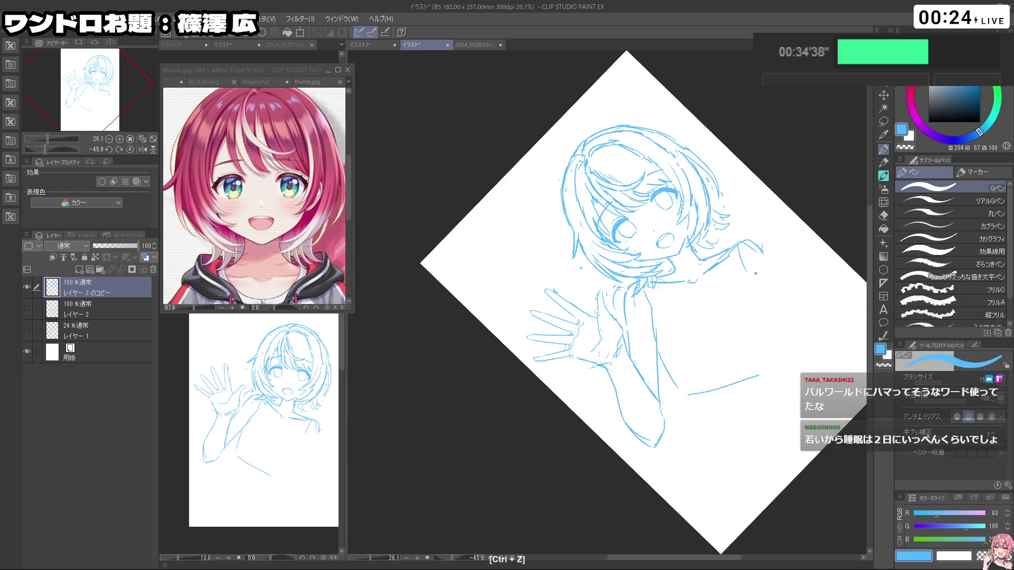
{"action": "key", "text": "ctrl+z"}
Step: Draw the inward curve of the waist on the lowered-arm side and block in the hips beneath it
{"action": "mouse_move", "coordinate": [754, 276]}
{"action": "left_mouse_down"}
{"action": "mouse_move", "coordinate": [782, 356]}
{"action": "mouse_move", "coordinate": [765, 450]}
{"action": "mouse_move", "coordinate": [718, 450]}
{"action": "left_mouse_up"}
{"action": "key", "text": "ctrl+z"}
{"action": "left_click_drag", "start_coordinate": [628, 446], "coordinate": [634, 476]}
{"action": "left_click_drag", "start_coordinate": [727, 448], "coordinate": [731, 459]}
{"action": "left_click_drag", "start_coordinate": [633, 489], "coordinate": [728, 461]}
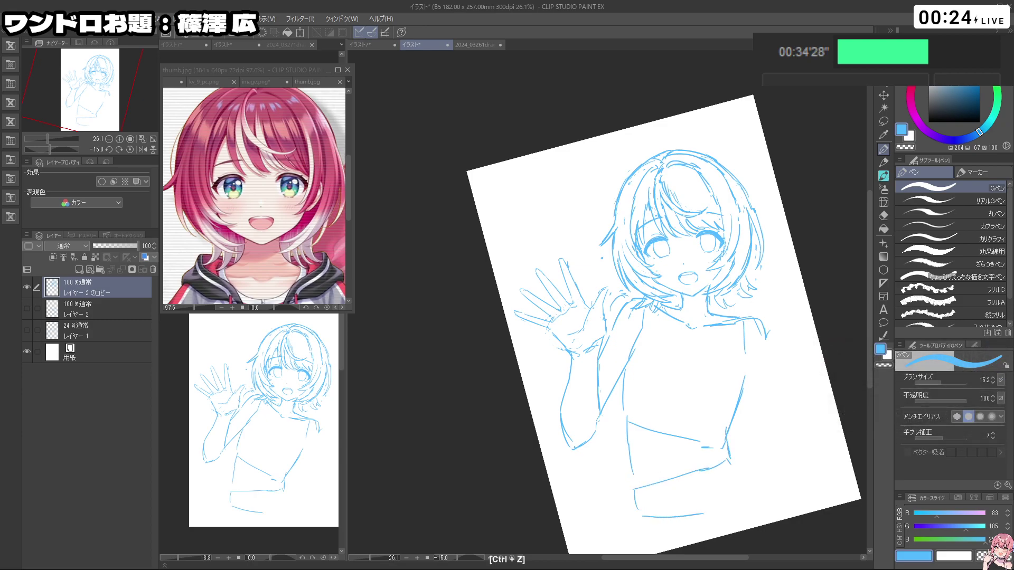
{"action": "key", "text": "ctrl+z"}
{"action": "left_click_drag", "start_coordinate": [734, 489], "coordinate": [711, 520]}
{"action": "left_click_drag", "start_coordinate": [740, 370], "coordinate": [721, 441]}
{"action": "key", "text": "ctrl+z"}
{"action": "left_click_drag", "start_coordinate": [747, 373], "coordinate": [744, 378]}
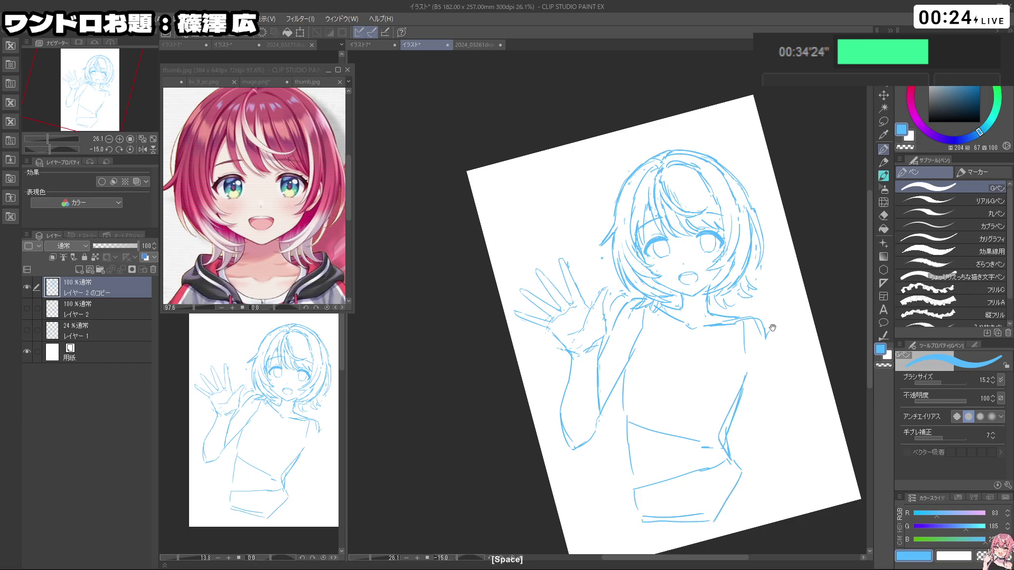
Step: Add a second line along the bottom of the hips and mark the waist crease
{"action": "left_click_drag", "start_coordinate": [708, 289], "coordinate": [655, 288]}
{"action": "left_click_drag", "start_coordinate": [711, 326], "coordinate": [766, 325]}
{"action": "left_click_drag", "start_coordinate": [711, 497], "coordinate": [704, 506]}
{"action": "key", "text": "ctrl+z"}
{"action": "left_click_drag", "start_coordinate": [641, 498], "coordinate": [712, 503]}
{"action": "mouse_move", "coordinate": [730, 426]}
{"action": "left_mouse_down"}
{"action": "mouse_move", "coordinate": [752, 437]}
{"action": "mouse_move", "coordinate": [738, 444]}
{"action": "left_mouse_up"}
Step: Enlarge the G pen and erase the guide line across the waist with transparent colour
{"action": "key", "text": "c"}
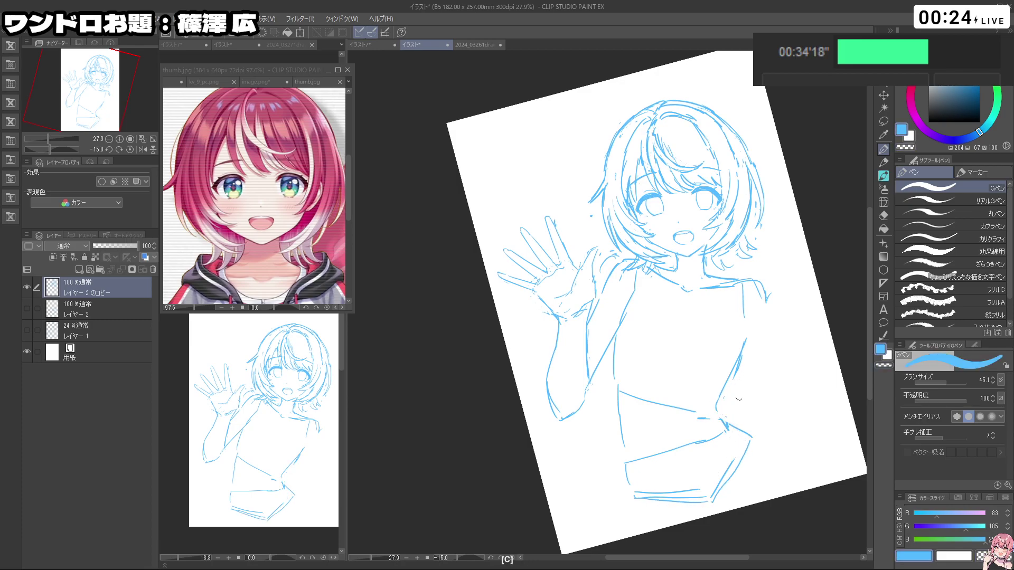
{"action": "left_click_drag", "start_coordinate": [776, 338], "coordinate": [738, 385]}
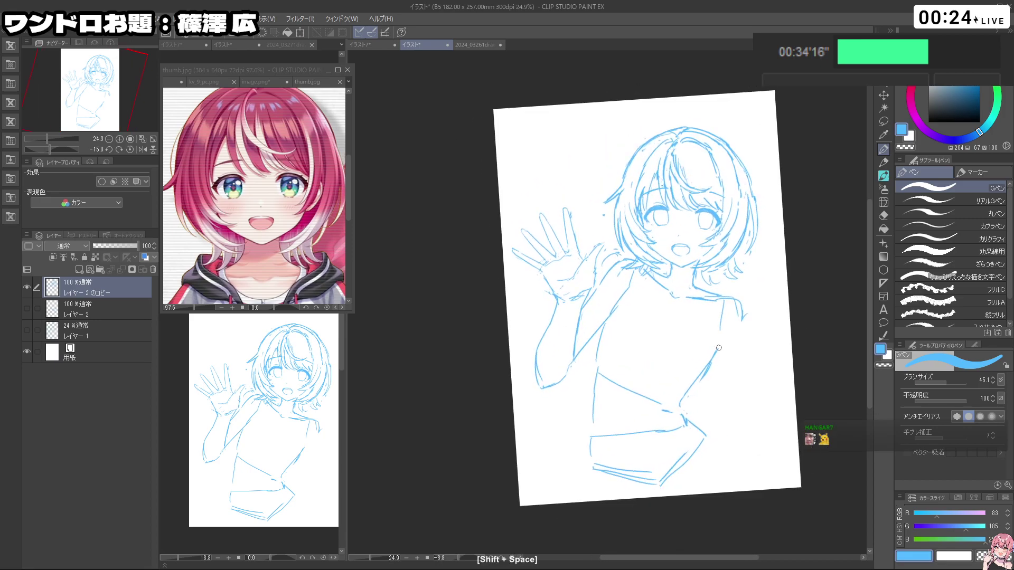
{"action": "left_click_drag", "start_coordinate": [606, 376], "coordinate": [680, 402]}
{"action": "key", "text": "ctrl+z"}
{"action": "key", "text": "ctrl+z"}
{"action": "mouse_move", "coordinate": [607, 358]}
{"action": "left_mouse_down"}
{"action": "mouse_move", "coordinate": [678, 385]}
{"action": "mouse_move", "coordinate": [654, 363]}
{"action": "mouse_move", "coordinate": [685, 400]}
{"action": "left_mouse_up"}
{"action": "key", "text": "ctrl+z"}
{"action": "key", "text": "ctrl+z"}
{"action": "key", "text": "c"}
{"action": "mouse_move", "coordinate": [617, 397]}
{"action": "left_mouse_down"}
{"action": "mouse_move", "coordinate": [693, 413]}
{"action": "mouse_move", "coordinate": [658, 407]}
{"action": "left_mouse_up"}
{"action": "mouse_move", "coordinate": [626, 394]}
{"action": "left_mouse_down"}
{"action": "mouse_move", "coordinate": [690, 415]}
{"action": "mouse_move", "coordinate": [701, 407]}
{"action": "mouse_move", "coordinate": [607, 378]}
{"action": "mouse_move", "coordinate": [595, 393]}
{"action": "left_mouse_up"}
{"action": "key", "text": "c"}
{"action": "key", "text": "ctrl+z"}
{"action": "key", "text": "ctrl+z"}
Step: Redraw the waist and hip contour with thicker blue strokes and add the beginnings of both thighs
{"action": "left_click_drag", "start_coordinate": [704, 364], "coordinate": [682, 406]}
{"action": "left_click_drag", "start_coordinate": [683, 405], "coordinate": [698, 423]}
{"action": "left_click_drag", "start_coordinate": [665, 477], "coordinate": [693, 495]}
{"action": "left_click_drag", "start_coordinate": [713, 438], "coordinate": [741, 487]}
{"action": "left_click_drag", "start_coordinate": [591, 460], "coordinate": [608, 497]}
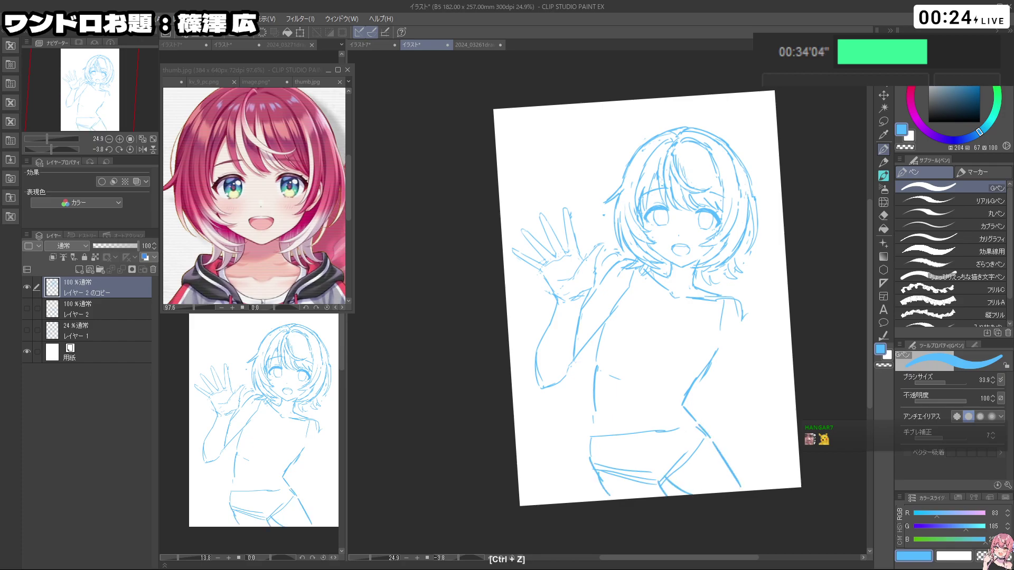
Step: Draw the outer line of the lowered upper arm from the shoulder down and away from the body
{"action": "left_click_drag", "start_coordinate": [743, 320], "coordinate": [763, 377]}
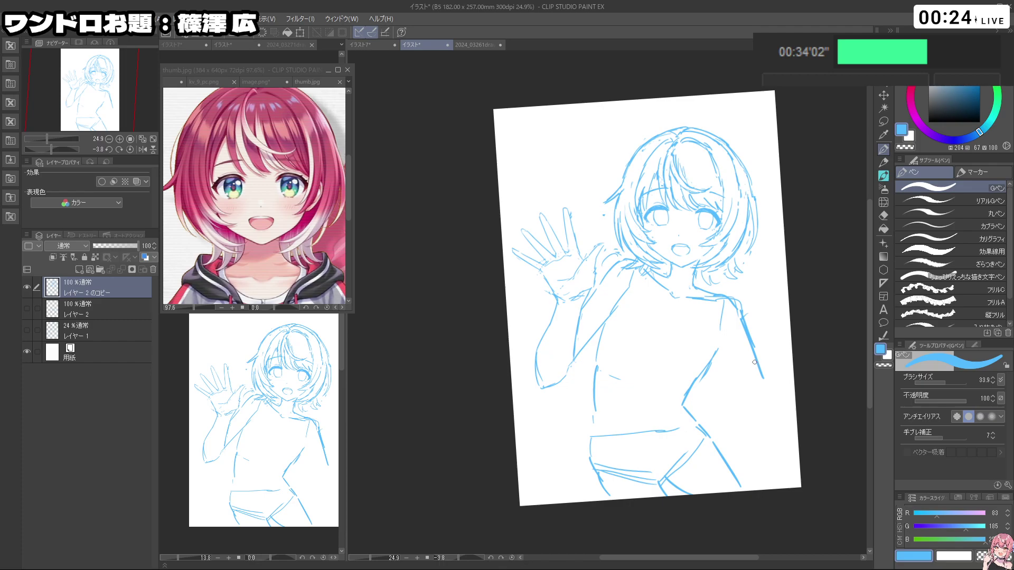
{"action": "key", "text": "ctrl+z"}
{"action": "key", "text": "ctrl+z"}
Step: Redraw the torso's side below the raised arm down to the hip, undoing misses
{"action": "left_click_drag", "start_coordinate": [604, 334], "coordinate": [606, 397]}
{"action": "mouse_move", "coordinate": [605, 400]}
{"action": "left_mouse_down"}
{"action": "mouse_move", "coordinate": [581, 480]}
{"action": "mouse_move", "coordinate": [591, 495]}
{"action": "mouse_move", "coordinate": [602, 470]}
{"action": "left_mouse_up"}
{"action": "key", "text": "ctrl+z"}
{"action": "key", "text": "ctrl+z"}
Step: Erase the guide lines crossing the hips and the stray waist marks with transparent colour
{"action": "key", "text": "c"}
{"action": "mouse_move", "coordinate": [595, 475]}
{"action": "left_mouse_down"}
{"action": "mouse_move", "coordinate": [595, 454]}
{"action": "mouse_move", "coordinate": [636, 432]}
{"action": "mouse_move", "coordinate": [664, 479]}
{"action": "left_mouse_up"}
{"action": "left_click", "coordinate": [612, 378]}
{"action": "mouse_move", "coordinate": [597, 368]}
{"action": "left_mouse_down"}
{"action": "mouse_move", "coordinate": [595, 410]}
{"action": "mouse_move", "coordinate": [605, 384]}
{"action": "left_mouse_up"}
{"action": "key", "text": "c"}
{"action": "key", "text": "ctrl+z"}
Step: Strengthen the torso and hip contour below the raised arm and clean up the lines around the elbow
{"action": "left_click_drag", "start_coordinate": [599, 330], "coordinate": [603, 387]}
{"action": "left_click_drag", "start_coordinate": [600, 330], "coordinate": [543, 393]}
{"action": "key", "text": "ctrl+z"}
{"action": "key", "text": "ctrl+z"}
{"action": "key", "text": "ctrl+z"}
{"action": "key", "text": "ctrl+z"}
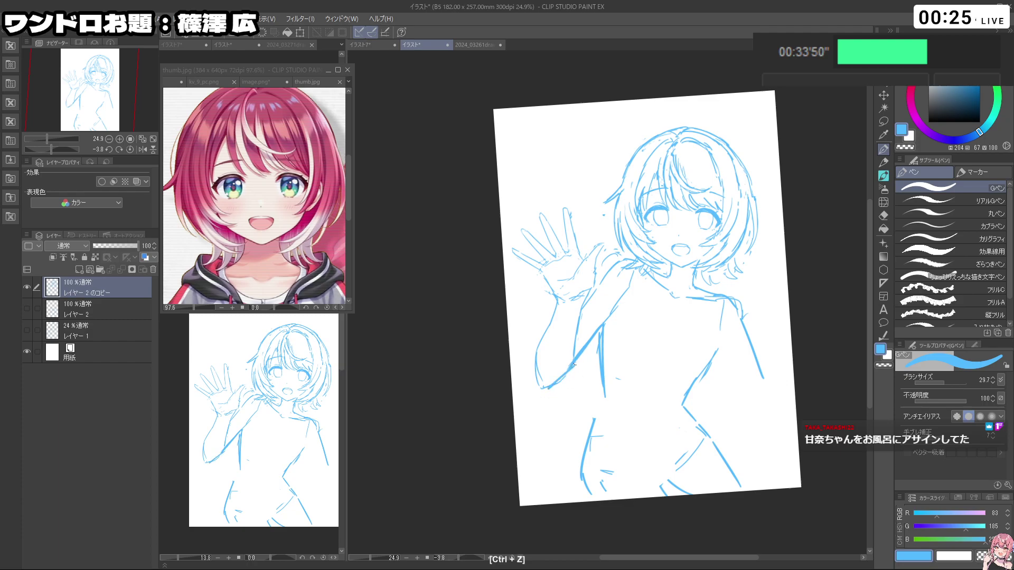
{"action": "key", "text": "c"}
{"action": "key", "text": "ctrl+z"}
{"action": "mouse_move", "coordinate": [552, 384]}
{"action": "left_mouse_down"}
{"action": "mouse_move", "coordinate": [575, 365]}
{"action": "mouse_move", "coordinate": [603, 393]}
{"action": "left_mouse_up"}
{"action": "key", "text": "c"}
{"action": "left_click_drag", "start_coordinate": [599, 334], "coordinate": [603, 378]}
{"action": "mouse_move", "coordinate": [605, 387]}
{"action": "left_mouse_down"}
{"action": "mouse_move", "coordinate": [602, 336]}
{"action": "mouse_move", "coordinate": [603, 396]}
{"action": "mouse_move", "coordinate": [582, 469]}
{"action": "left_mouse_up"}
Step: Refine the side contours and the waist curve on the lowered-arm side, alternating blue and transparent colour
{"action": "key", "text": "c"}
{"action": "key", "text": "ctrl+z"}
{"action": "key", "text": "ctrl+z"}
{"action": "left_click_drag", "start_coordinate": [726, 470], "coordinate": [795, 386]}
{"action": "left_click_drag", "start_coordinate": [619, 320], "coordinate": [640, 366]}
{"action": "key", "text": "ctrl+z"}
{"action": "key", "text": "c"}
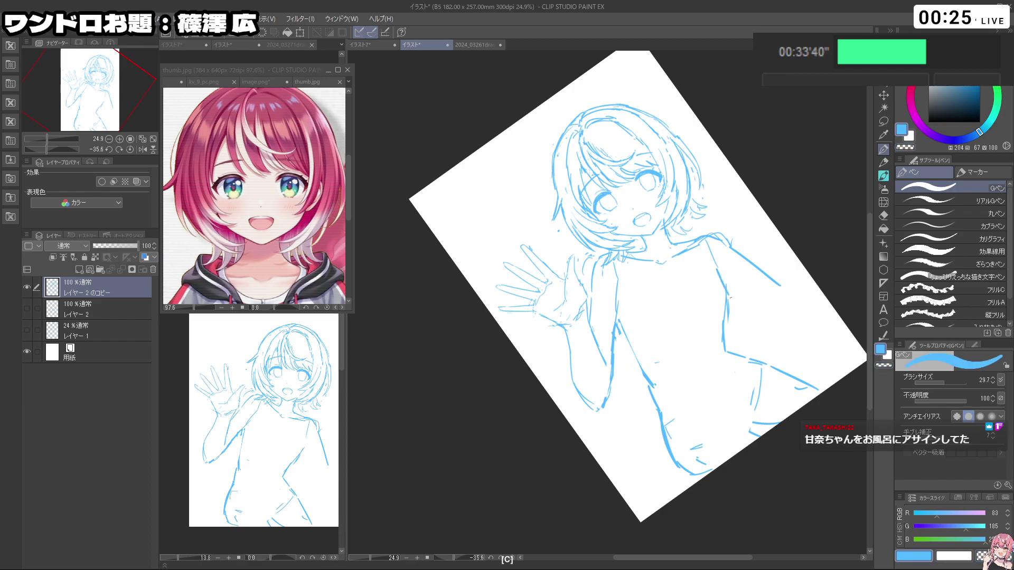
{"action": "key", "text": "ctrl+z"}
{"action": "key", "text": "c"}
{"action": "left_click_drag", "start_coordinate": [728, 299], "coordinate": [730, 353]}
{"action": "key", "text": "c"}
{"action": "key", "text": "ctrl+z"}
Step: Enlarge the entire sketch to 112%, reposition it on the page and apply the transformation
{"action": "key", "text": "shift+space"}
{"action": "left_click_drag", "start_coordinate": [667, 101], "coordinate": [673, 376]}
{"action": "key", "text": "ctrl+space"}
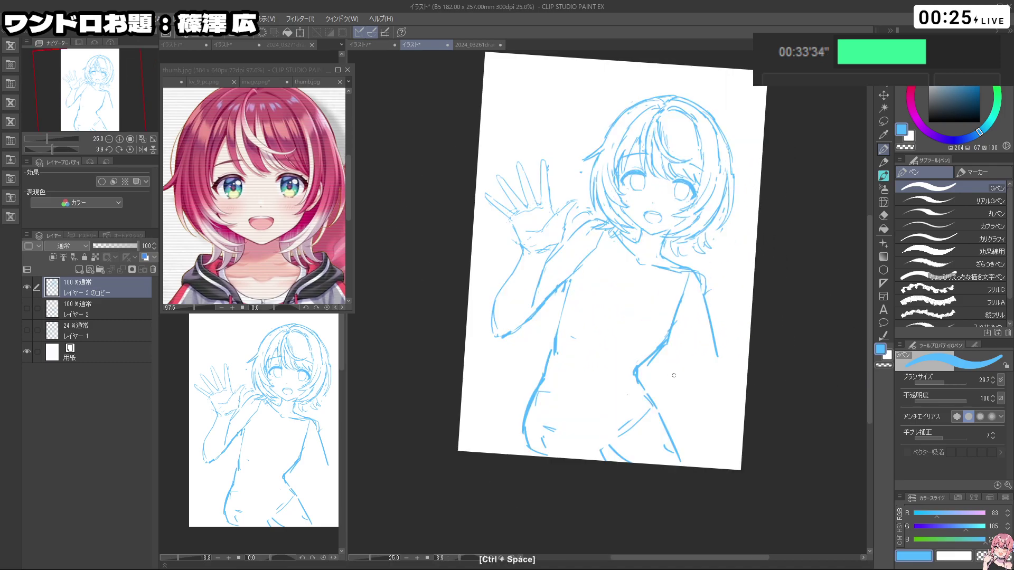
{"action": "key", "text": "ctrl+t"}
{"action": "left_click_drag", "start_coordinate": [716, 470], "coordinate": [743, 517]}
{"action": "mouse_move", "coordinate": [730, 468]}
{"action": "left_mouse_down"}
{"action": "mouse_move", "coordinate": [713, 449]}
{"action": "mouse_move", "coordinate": [723, 454]}
{"action": "left_mouse_up"}
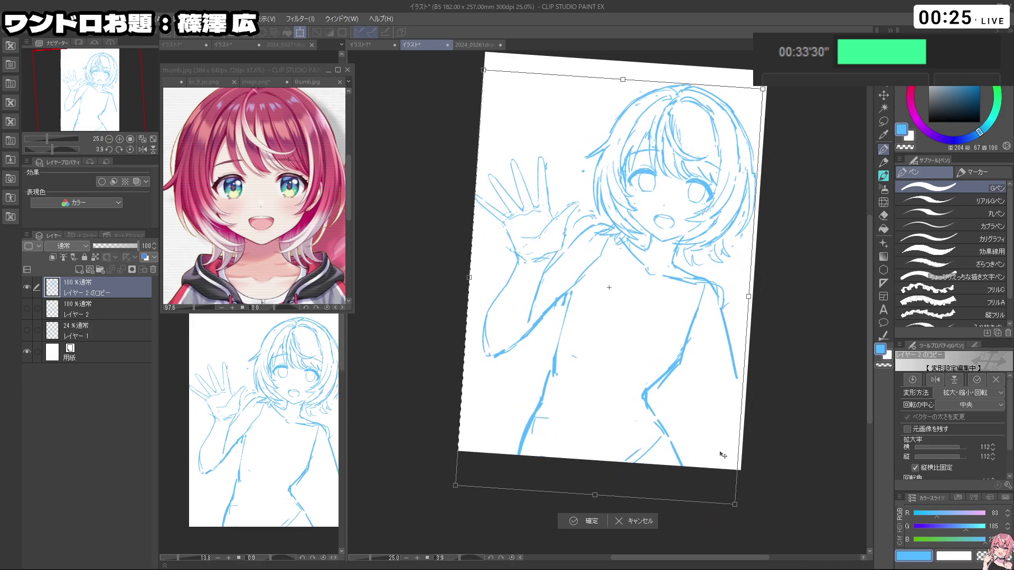
{"action": "key", "text": "Return"}
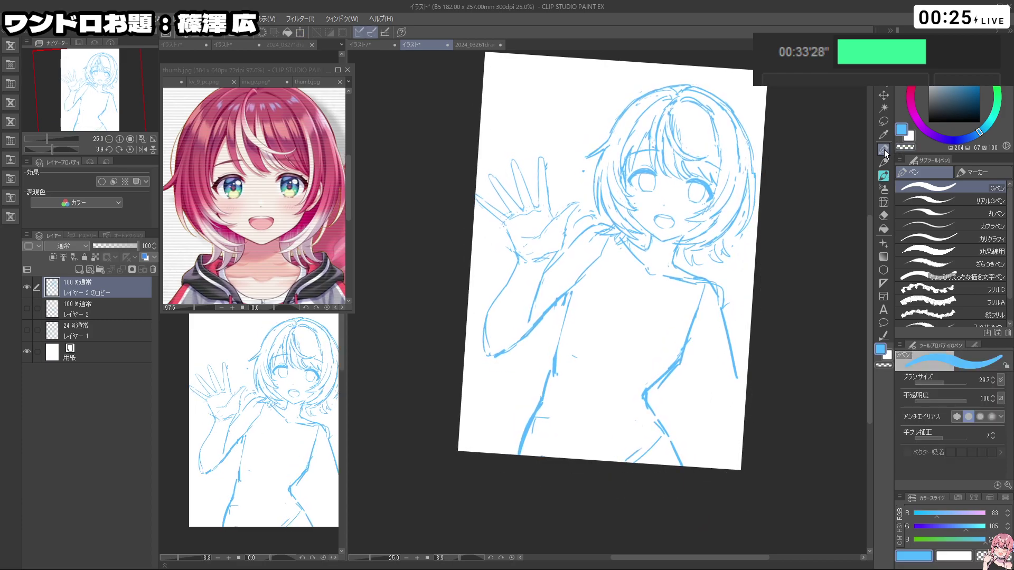
Step: Sketch the inner contour of the lowered arm beside the torso in blue and tidy its lines with transparent colour
{"action": "left_click_drag", "start_coordinate": [694, 335], "coordinate": [716, 383]}
{"action": "key", "text": "ctrl+z"}
{"action": "left_click_drag", "start_coordinate": [721, 312], "coordinate": [736, 366]}
{"action": "key", "text": "ctrl+z"}
{"action": "key", "text": "ctrl+z"}
{"action": "mouse_move", "coordinate": [708, 285]}
{"action": "left_mouse_down"}
{"action": "mouse_move", "coordinate": [734, 283]}
{"action": "mouse_move", "coordinate": [734, 379]}
{"action": "mouse_move", "coordinate": [675, 437]}
{"action": "left_mouse_up"}
{"action": "key", "text": "c"}
{"action": "left_click_drag", "start_coordinate": [703, 319], "coordinate": [715, 335]}
{"action": "key", "text": "c"}
{"action": "key", "text": "ctrl+z"}
Step: Extend the lowered arm's contour towards the forearm and rework the lines around its shoulder
{"action": "mouse_move", "coordinate": [687, 293]}
{"action": "left_mouse_down"}
{"action": "mouse_move", "coordinate": [711, 325]}
{"action": "mouse_move", "coordinate": [719, 305]}
{"action": "left_mouse_up"}
{"action": "key", "text": "shift+space"}
{"action": "key", "text": "ctrl+z"}
{"action": "mouse_move", "coordinate": [691, 353]}
{"action": "left_mouse_down"}
{"action": "mouse_move", "coordinate": [705, 407]}
{"action": "mouse_move", "coordinate": [724, 266]}
{"action": "mouse_move", "coordinate": [747, 414]}
{"action": "mouse_move", "coordinate": [711, 468]}
{"action": "left_mouse_up"}
{"action": "key", "text": "ctrl+z"}
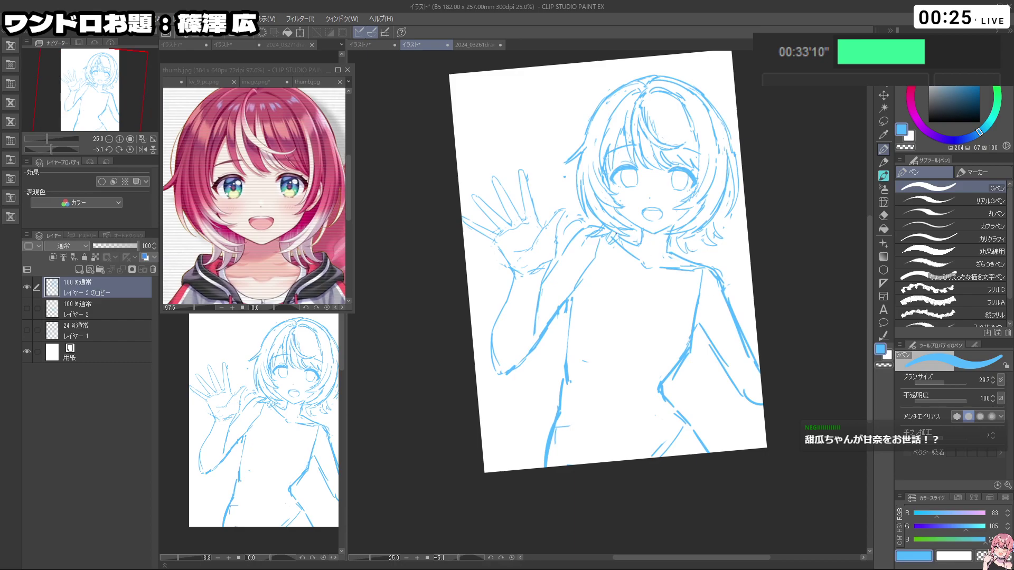
{"action": "key", "text": "ctrl+z"}
{"action": "key", "text": "ctrl+alt"}
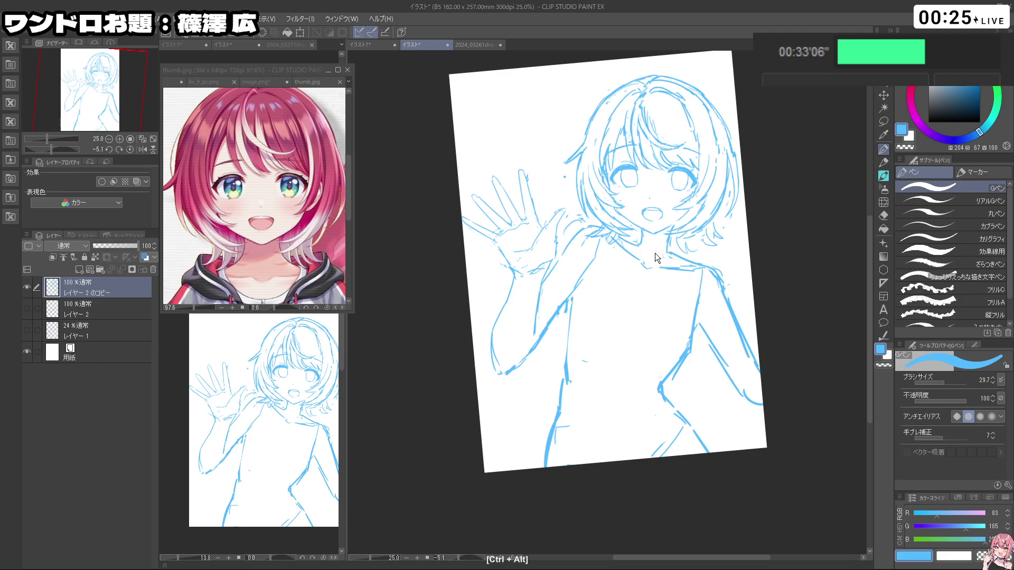
Step: Sketch a round neckline below the neck with brush size 19.6 and trim stray marks around it with transparent colour
{"action": "key", "text": "ctrl+z"}
{"action": "key", "text": "shift+space"}
{"action": "left_click_drag", "start_coordinate": [702, 248], "coordinate": [730, 270]}
{"action": "key", "text": "ctrl+z"}
{"action": "key", "text": "ctrl+z"}
{"action": "key", "text": "ctrl+z"}
{"action": "left_click_drag", "start_coordinate": [640, 272], "coordinate": [650, 273]}
{"action": "key", "text": "ctrl+z"}
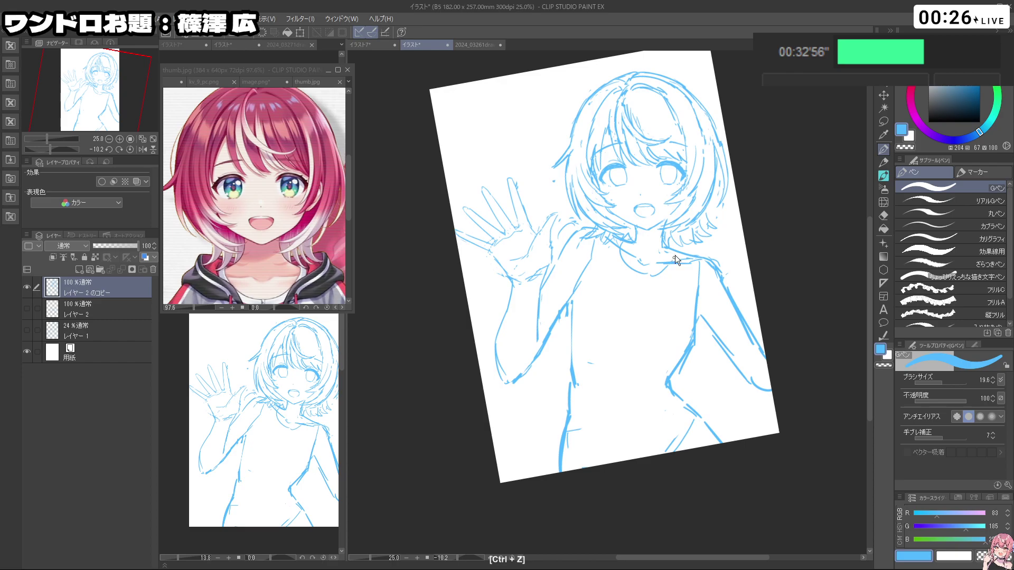
{"action": "key", "text": "c"}
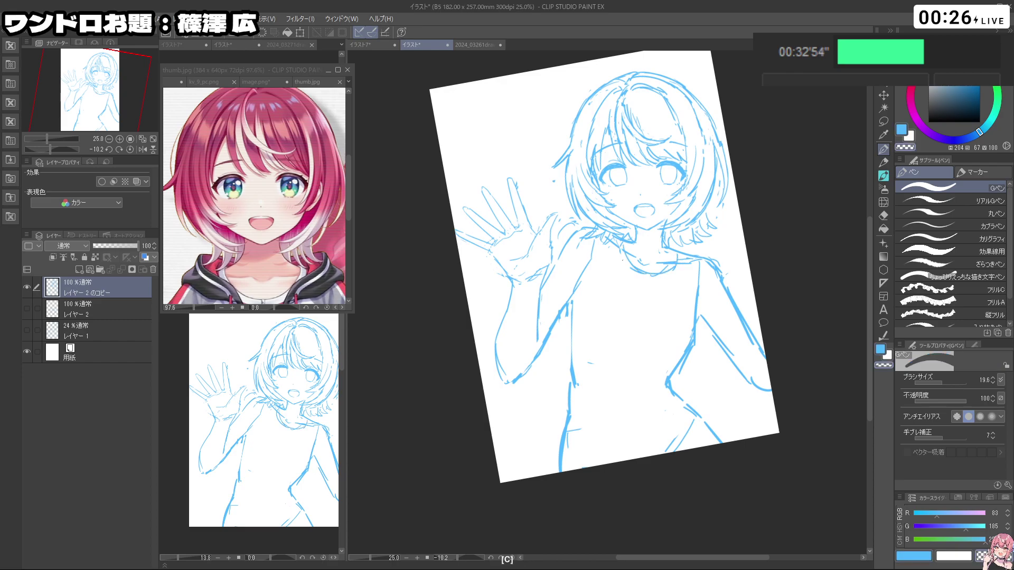
{"action": "key", "text": "c"}
Step: Refine the neckline and the shoulder line on the lowered-arm side with additional blue strokes
{"action": "key", "text": "shift+space"}
{"action": "left_click_drag", "start_coordinate": [674, 253], "coordinate": [626, 228]}
{"action": "key", "text": "shift+space"}
{"action": "key", "text": "ctrl+z"}
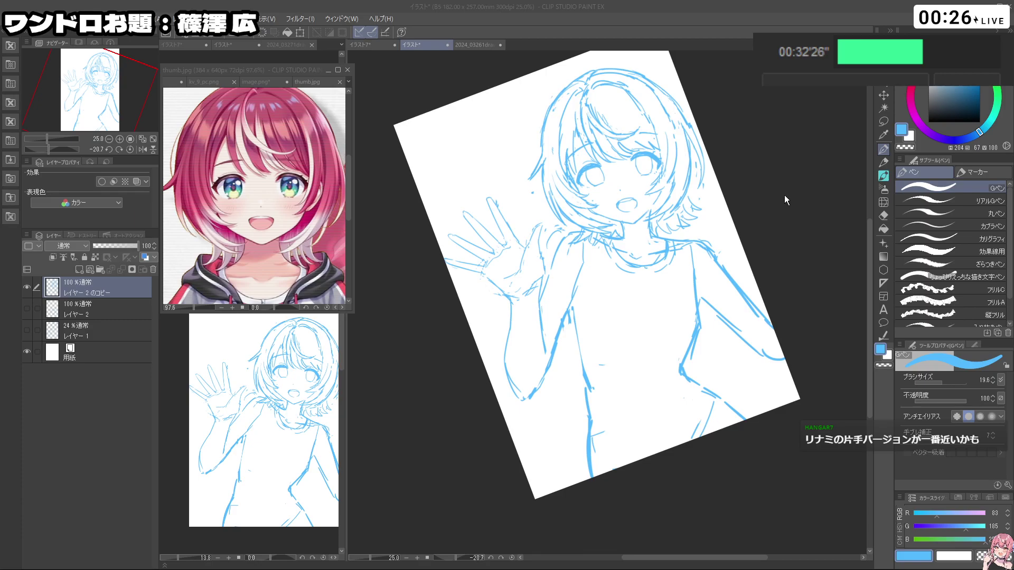
{"action": "left_click_drag", "start_coordinate": [813, 284], "coordinate": [804, 366]}
{"action": "key", "text": "ctrl+z"}
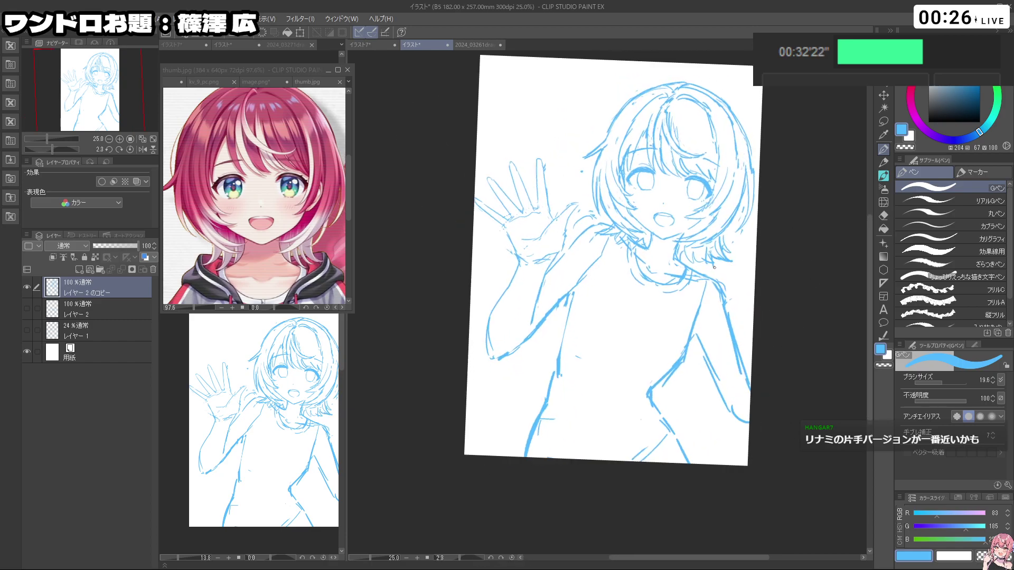
{"action": "left_click_drag", "start_coordinate": [712, 258], "coordinate": [699, 266]}
{"action": "key", "text": "ctrl+z"}
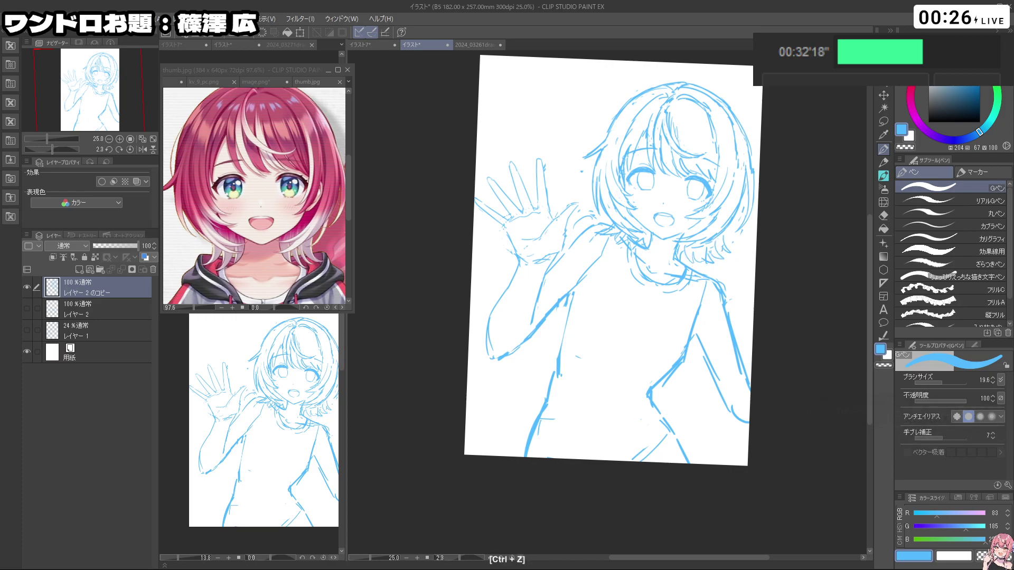
Step: Touch up the upper torso lines and zoom the reference portrait out until its jacket and red top are shown
{"action": "key", "text": "c"}
{"action": "key", "text": "c"}
{"action": "left_click_drag", "start_coordinate": [681, 320], "coordinate": [692, 295]}
{"action": "left_click", "coordinate": [298, 256]}
{"action": "left_click_drag", "start_coordinate": [298, 256], "coordinate": [269, 256]}
{"action": "left_click_drag", "start_coordinate": [269, 256], "coordinate": [254, 213]}
{"action": "left_click", "coordinate": [401, 301]}
Step: Sketch rough sleeve lines across the upper part of the raised arm
{"action": "left_click_drag", "start_coordinate": [688, 428], "coordinate": [671, 436]}
{"action": "key", "text": "ctrl+z"}
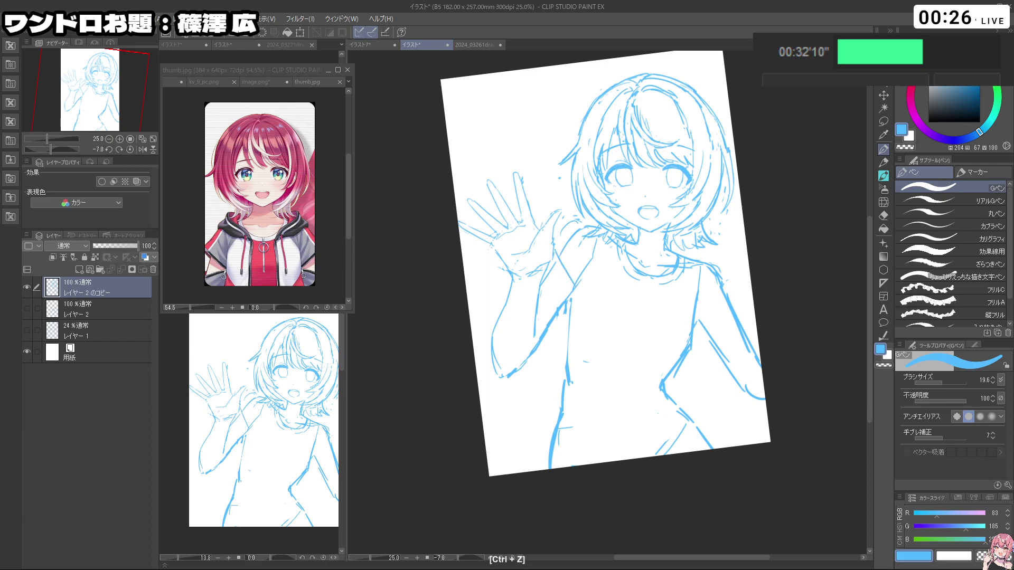
{"action": "mouse_move", "coordinate": [567, 288]}
{"action": "left_mouse_down"}
{"action": "mouse_move", "coordinate": [656, 379]}
{"action": "mouse_move", "coordinate": [668, 371]}
{"action": "left_mouse_up"}
{"action": "key", "text": "ctrl+z"}
{"action": "mouse_move", "coordinate": [536, 307]}
{"action": "left_mouse_down"}
{"action": "mouse_move", "coordinate": [566, 309]}
{"action": "mouse_move", "coordinate": [568, 319]}
{"action": "left_mouse_up"}
{"action": "key", "text": "ctrl+z"}
{"action": "key", "text": "ctrl+z"}
{"action": "left_click_drag", "start_coordinate": [564, 276], "coordinate": [564, 296]}
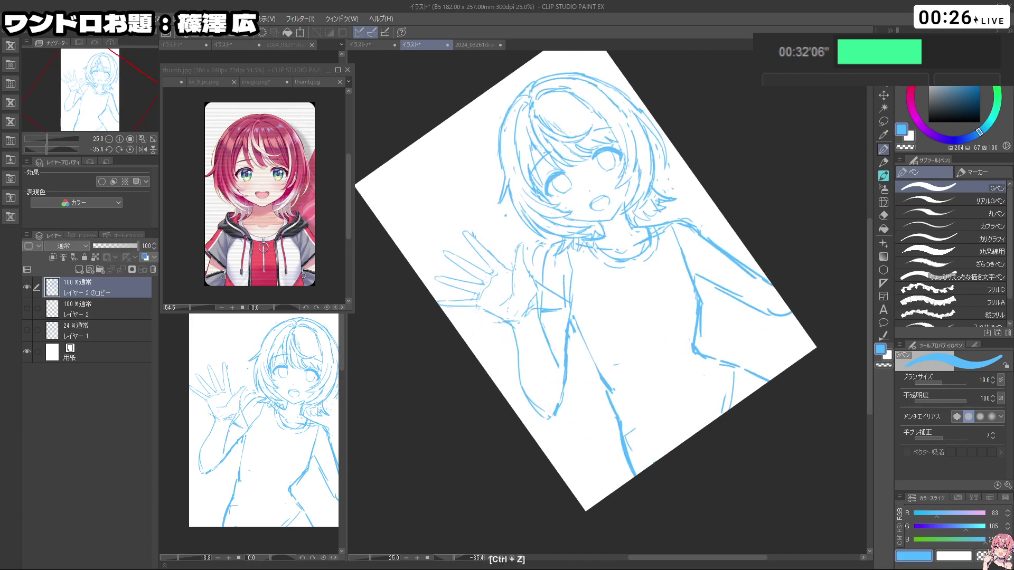
Step: Display the full-body outfit reference image and trim the sleeve line on the raised arm with transparent colour
{"action": "left_click", "coordinate": [283, 81]}
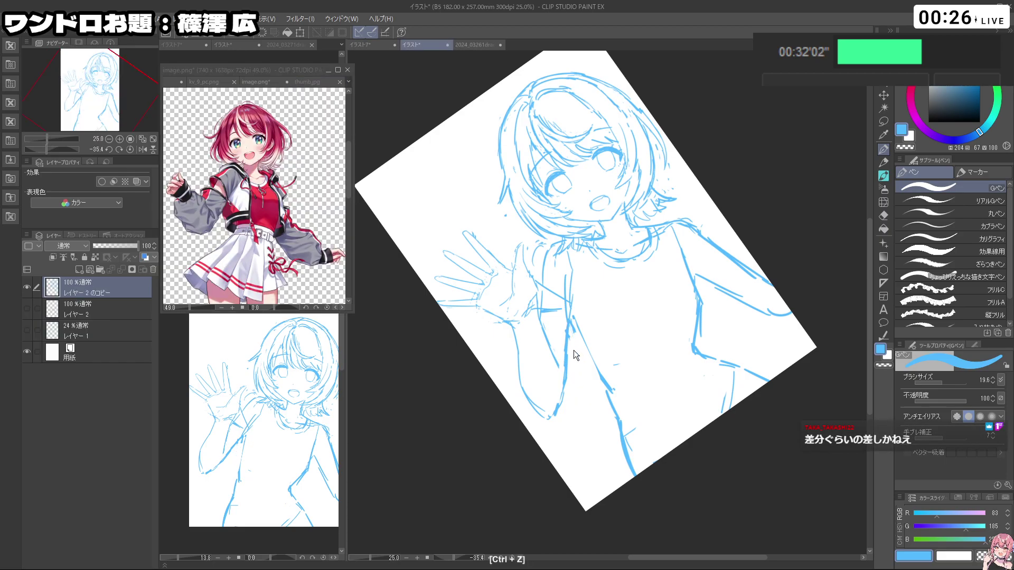
{"action": "key", "text": "c"}
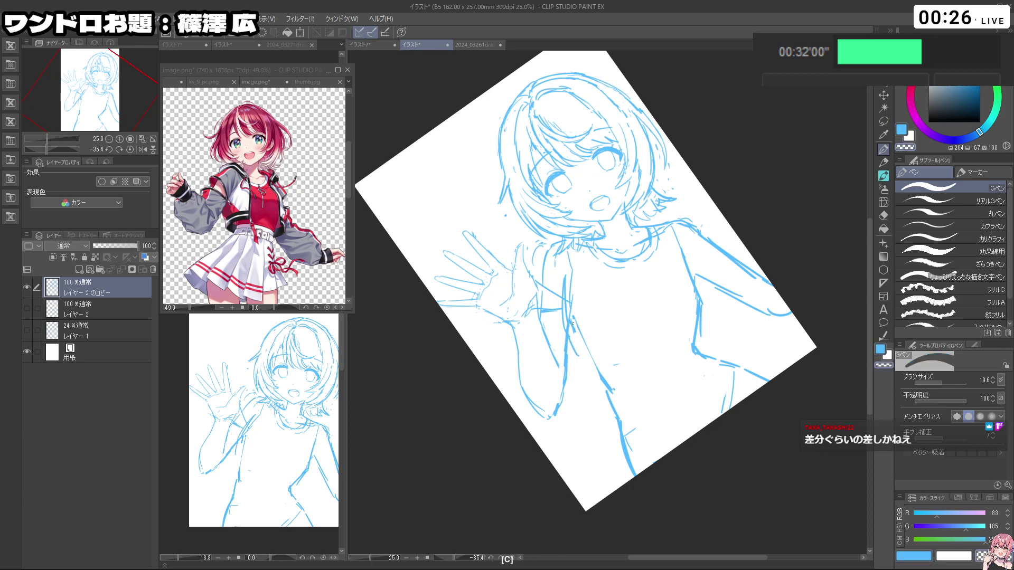
{"action": "key", "text": "c"}
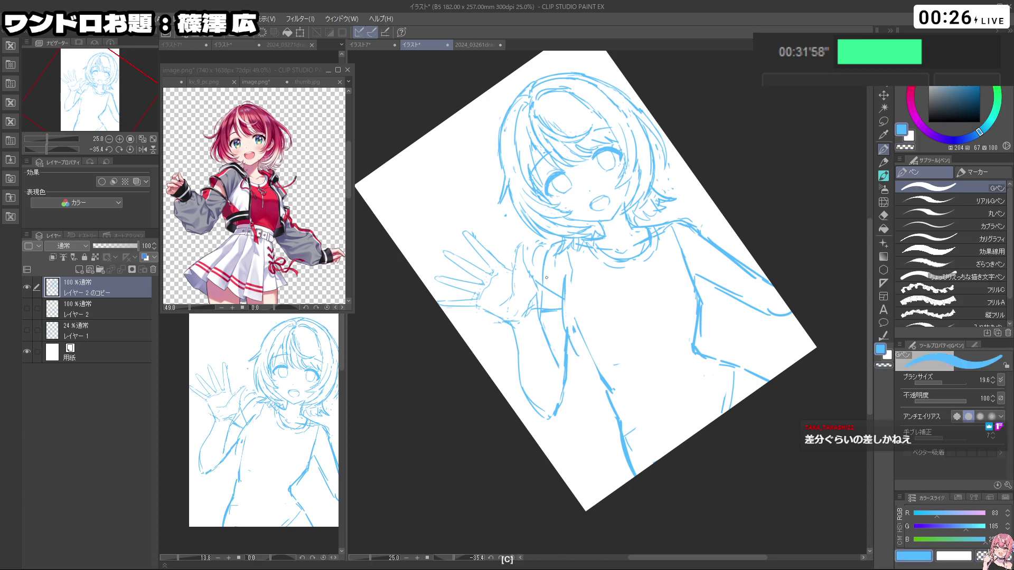
{"action": "key", "text": "ctrl+z"}
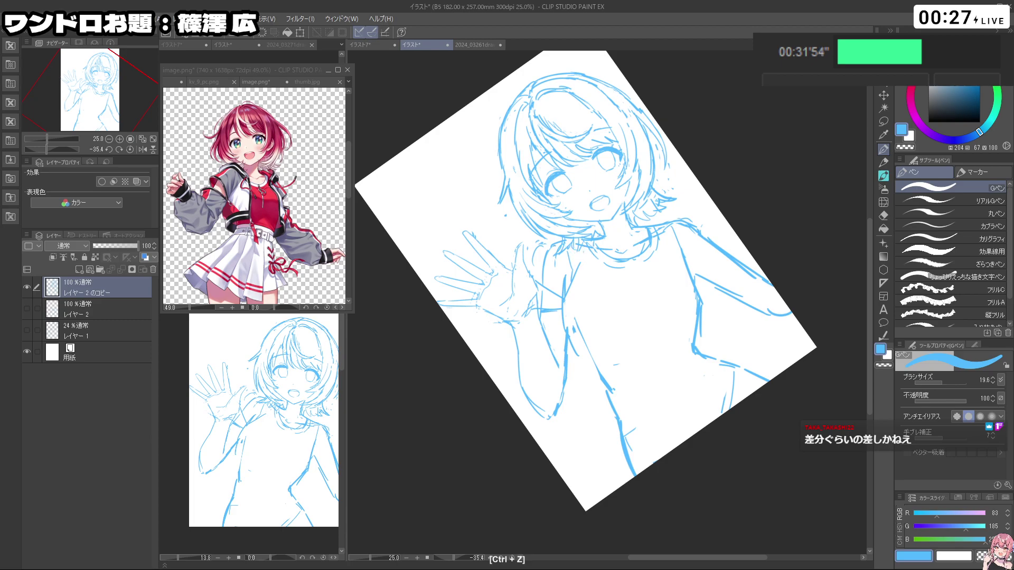
Step: Sketch the cropped jacket's front panel and hem on the raised-arm side of the torso with the G-pen
{"action": "left_click_drag", "start_coordinate": [590, 273], "coordinate": [604, 350]}
{"action": "key", "text": "ctrl+z"}
{"action": "mouse_move", "coordinate": [592, 300]}
{"action": "left_mouse_down"}
{"action": "mouse_move", "coordinate": [609, 360]}
{"action": "mouse_move", "coordinate": [578, 379]}
{"action": "left_mouse_up"}
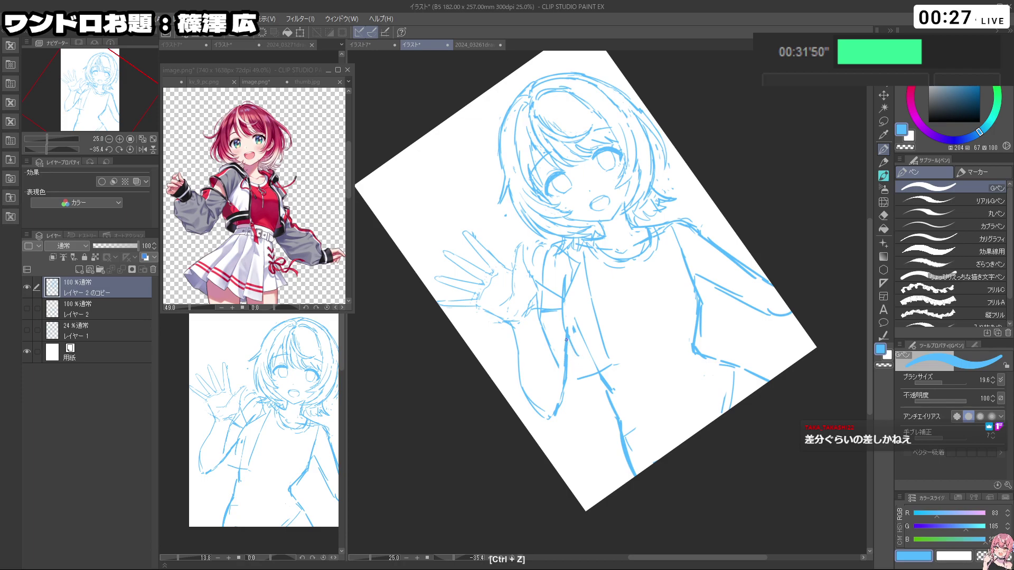
{"action": "key", "text": "ctrl+z"}
{"action": "mouse_move", "coordinate": [568, 349]}
{"action": "left_mouse_down"}
{"action": "mouse_move", "coordinate": [584, 389]}
{"action": "mouse_move", "coordinate": [616, 379]}
{"action": "left_mouse_up"}
{"action": "key", "text": "ctrl+z"}
{"action": "key", "text": "ctrl+z"}
{"action": "key", "text": "ctrl+z"}
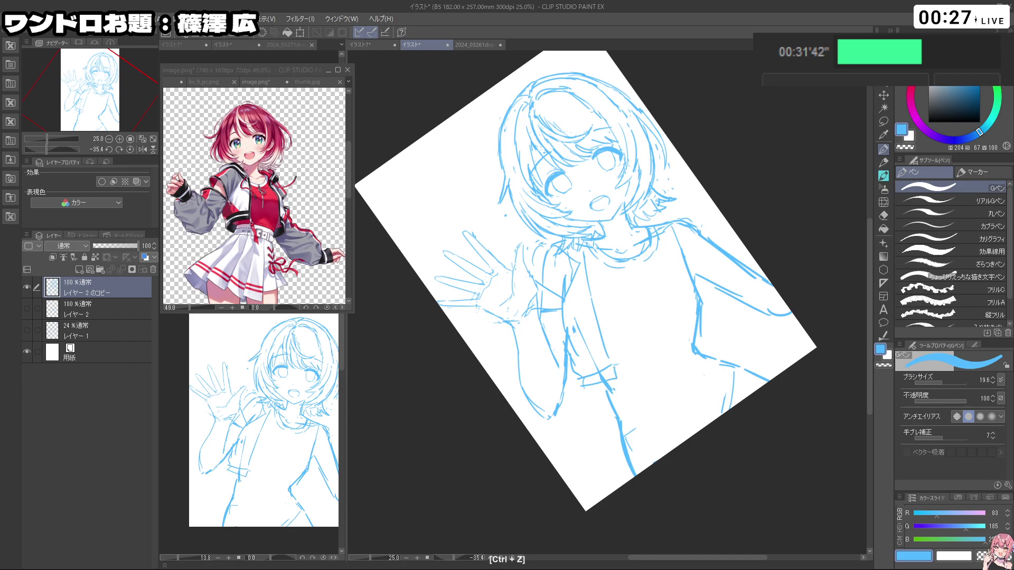
Step: Redraw the front opening edge of the raised-arm jacket panel from the shoulder to its hem
{"action": "left_click_drag", "start_coordinate": [581, 245], "coordinate": [597, 311]}
{"action": "key", "text": "ctrl+z"}
{"action": "key", "text": "c"}
{"action": "left_click_drag", "start_coordinate": [588, 254], "coordinate": [607, 357]}
{"action": "key", "text": "c"}
{"action": "key", "text": "ctrl+z"}
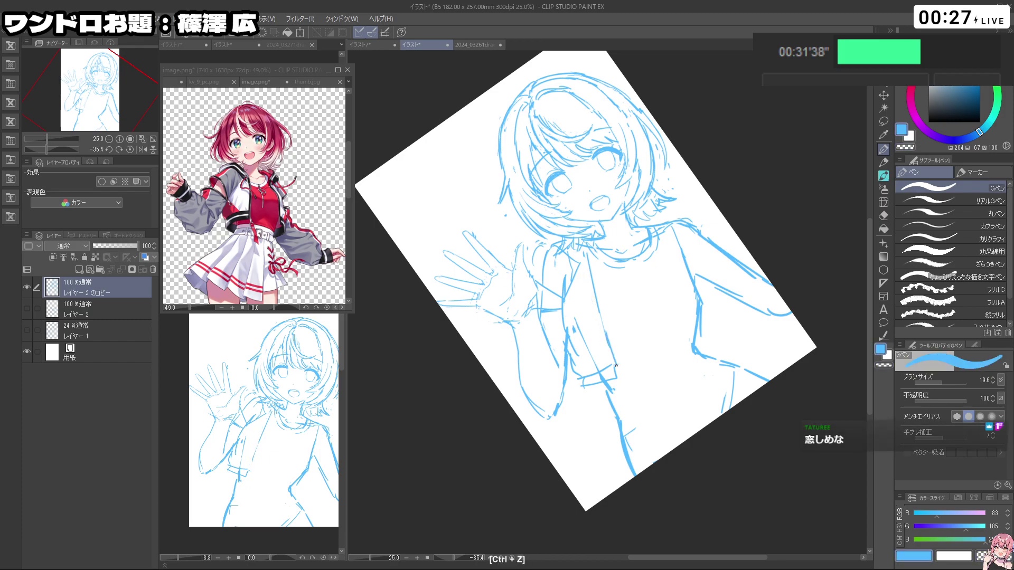
{"action": "key", "text": "ctrl+z"}
{"action": "key", "text": "ctrl+z"}
Step: Sketch the jacket's shoulder and collar strokes on the lowered-arm side of the torso
{"action": "left_click_drag", "start_coordinate": [662, 220], "coordinate": [654, 263]}
{"action": "left_click_drag", "start_coordinate": [669, 202], "coordinate": [688, 211]}
{"action": "key", "text": "ctrl+z"}
{"action": "mouse_move", "coordinate": [693, 217]}
{"action": "left_mouse_down"}
{"action": "mouse_move", "coordinate": [659, 242]}
{"action": "mouse_move", "coordinate": [659, 287]}
{"action": "mouse_move", "coordinate": [672, 309]}
{"action": "left_mouse_up"}
{"action": "key", "text": "ctrl+z"}
{"action": "key", "text": "ctrl+z"}
{"action": "left_click_drag", "start_coordinate": [671, 309], "coordinate": [679, 329]}
{"action": "key", "text": "ctrl+z"}
{"action": "key", "text": "ctrl+z"}
Step: Sketch the front edge, outer edge and hem of the jacket panel on the lowered-arm side
{"action": "left_click_drag", "start_coordinate": [658, 259], "coordinate": [681, 321]}
{"action": "left_click_drag", "start_coordinate": [682, 333], "coordinate": [688, 350]}
{"action": "mouse_move", "coordinate": [689, 256]}
{"action": "left_mouse_down"}
{"action": "mouse_move", "coordinate": [733, 333]}
{"action": "mouse_move", "coordinate": [692, 347]}
{"action": "mouse_move", "coordinate": [732, 346]}
{"action": "left_mouse_up"}
{"action": "key", "text": "ctrl+z"}
{"action": "key", "text": "ctrl+z"}
{"action": "key", "text": "ctrl+z"}
Step: Draw the shirt's hem as a double curved line across the waist between the two jacket panels
{"action": "key", "text": "shift+space"}
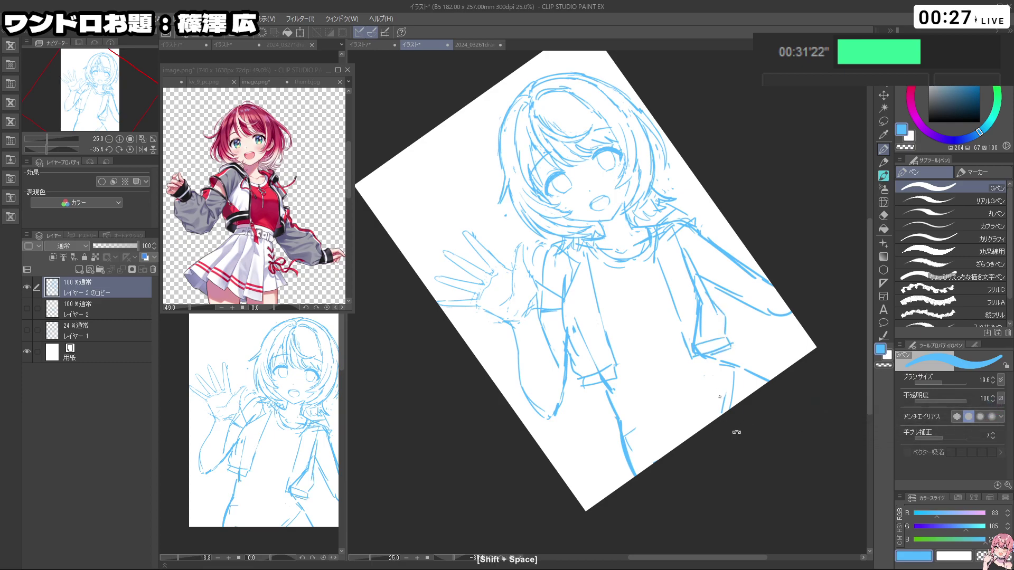
{"action": "left_click_drag", "start_coordinate": [738, 432], "coordinate": [693, 466]}
{"action": "key", "text": "ctrl+z"}
{"action": "left_click_drag", "start_coordinate": [590, 392], "coordinate": [672, 379]}
{"action": "key", "text": "ctrl+z"}
{"action": "left_click_drag", "start_coordinate": [596, 397], "coordinate": [656, 390]}
{"action": "key", "text": "ctrl+z"}
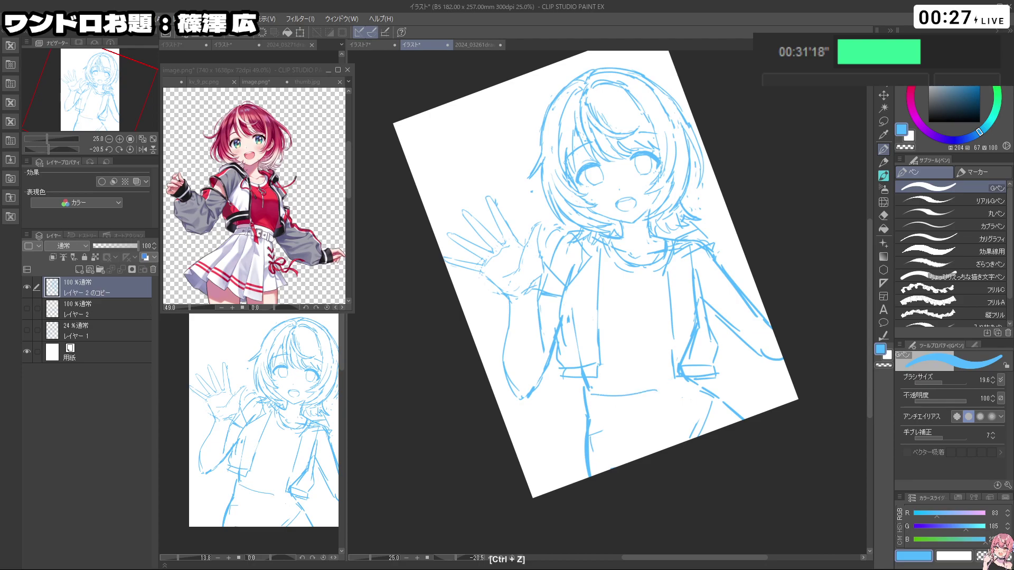
{"action": "key", "text": "ctrl+z"}
{"action": "key", "text": "ctrl+z"}
{"action": "mouse_move", "coordinate": [592, 397]}
{"action": "left_mouse_down"}
{"action": "mouse_move", "coordinate": [640, 396]}
{"action": "mouse_move", "coordinate": [674, 379]}
{"action": "left_mouse_up"}
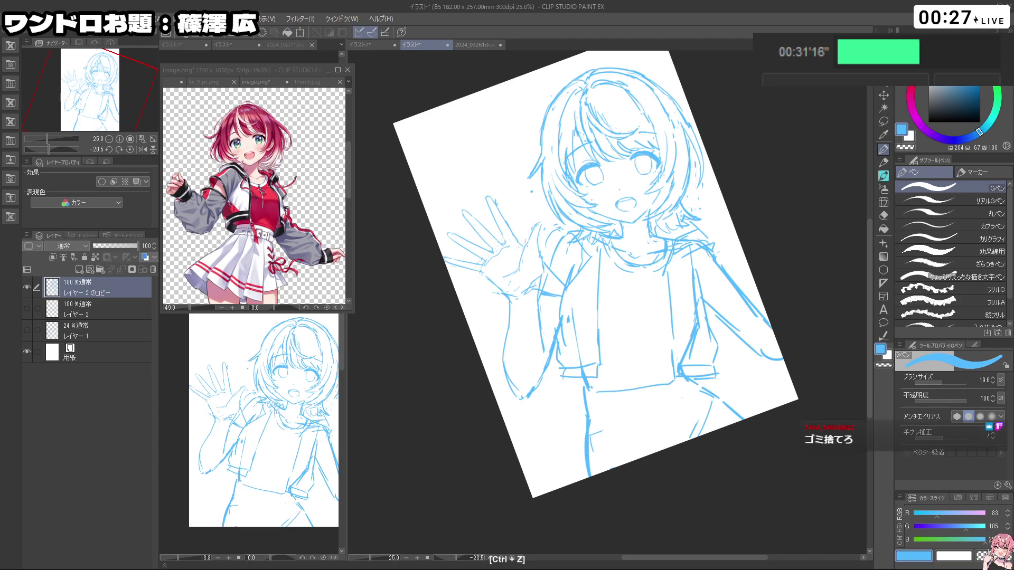
{"action": "left_click_drag", "start_coordinate": [586, 389], "coordinate": [671, 380]}
{"action": "left_click_drag", "start_coordinate": [591, 391], "coordinate": [678, 384]}
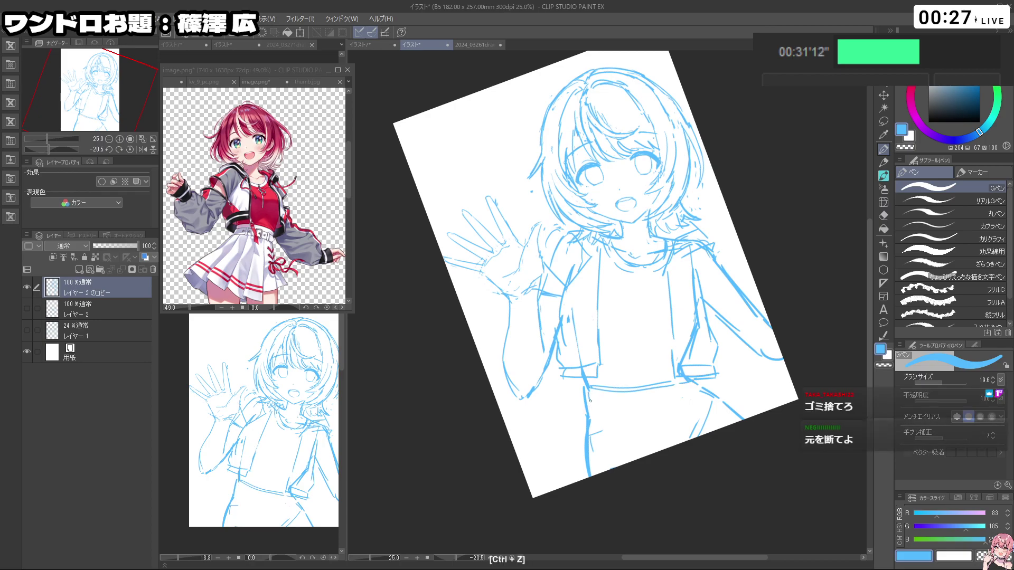
Step: Sketch the skirt's waistband below the shirt hem and clean up the line ends at the waist
{"action": "key", "text": "c"}
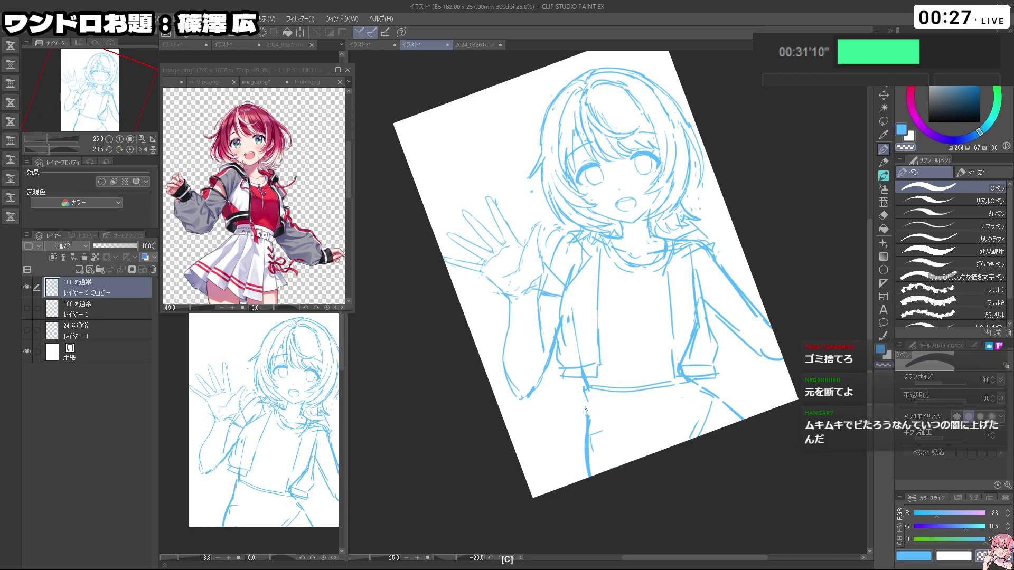
{"action": "key", "text": "c"}
{"action": "key", "text": "ctrl+z"}
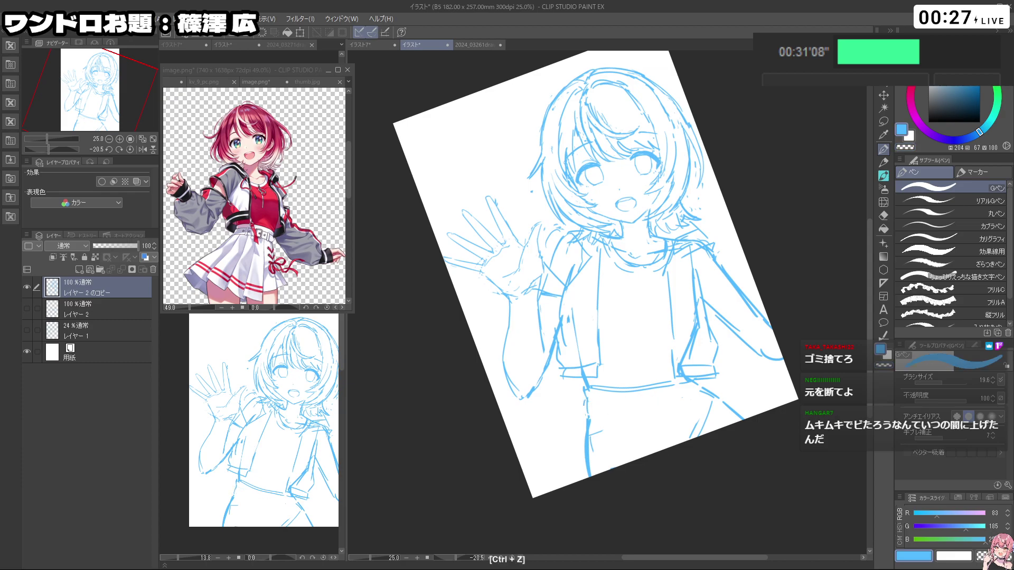
{"action": "key", "text": "ctrl+z"}
{"action": "mouse_move", "coordinate": [586, 403]}
{"action": "left_mouse_down"}
{"action": "mouse_move", "coordinate": [689, 396]}
{"action": "mouse_move", "coordinate": [699, 386]}
{"action": "mouse_move", "coordinate": [641, 419]}
{"action": "mouse_move", "coordinate": [704, 394]}
{"action": "left_mouse_up"}
{"action": "key", "text": "ctrl+z"}
{"action": "key", "text": "ctrl+z"}
{"action": "key", "text": "ctrl+z"}
{"action": "key", "text": "ctrl+z"}
{"action": "left_click_drag", "start_coordinate": [589, 380], "coordinate": [580, 378]}
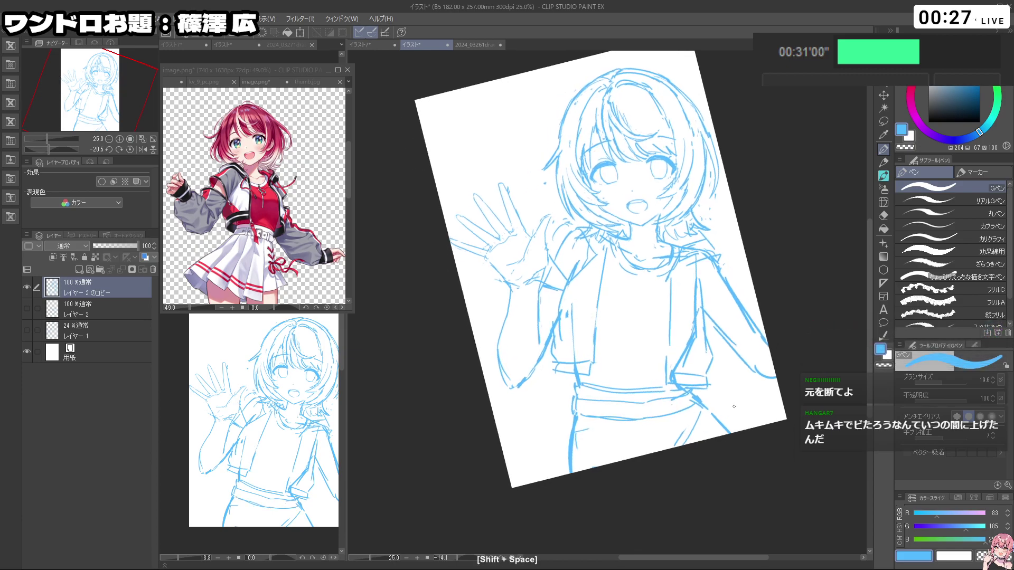
{"action": "key", "text": "c"}
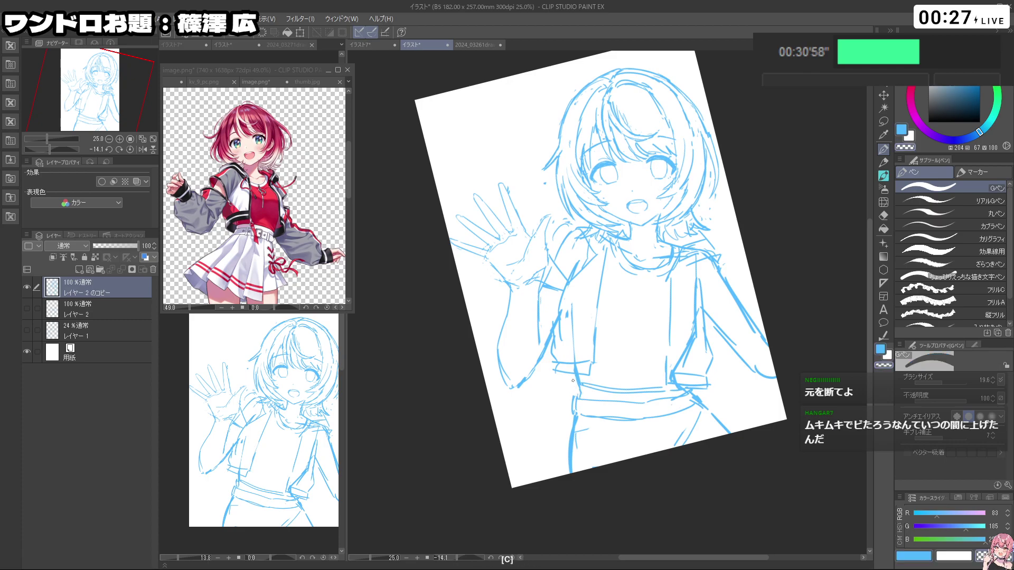
{"action": "key", "text": "ctrl+z"}
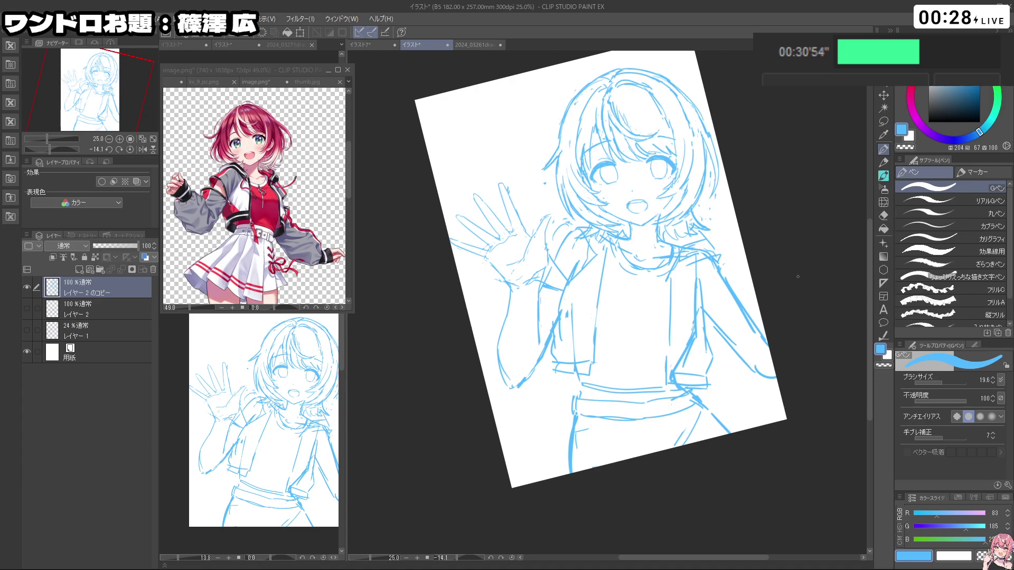
Step: Erase and redraw small strokes to tidy the waistband and the torso outline around it
{"action": "left_click_drag", "start_coordinate": [699, 103], "coordinate": [421, 374]}
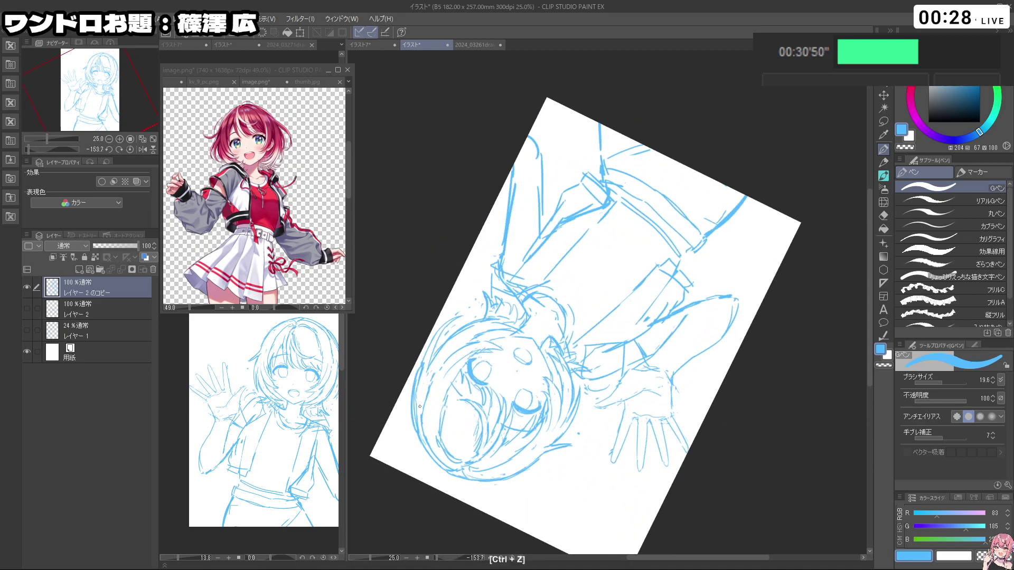
{"action": "key", "text": "c"}
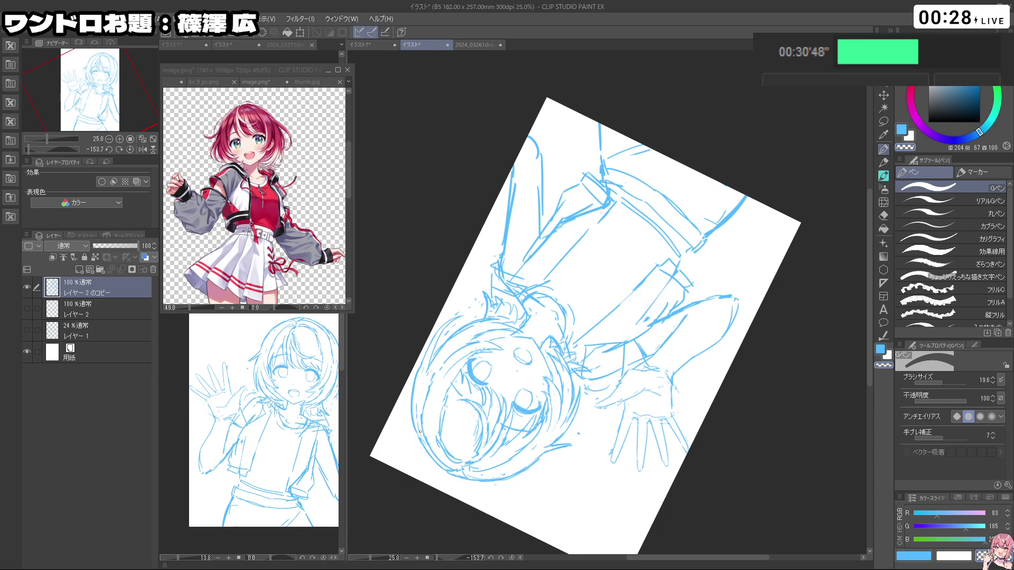
{"action": "key", "text": "c"}
{"action": "left_click_drag", "start_coordinate": [656, 485], "coordinate": [742, 322]}
{"action": "left_click_drag", "start_coordinate": [607, 476], "coordinate": [540, 294]}
{"action": "key", "text": "c"}
{"action": "key", "text": "ctrl+z"}
{"action": "left_click_drag", "start_coordinate": [542, 326], "coordinate": [545, 314]}
{"action": "key", "text": "c"}
{"action": "key", "text": "c"}
{"action": "key", "text": "ctrl+z"}
{"action": "left_click_drag", "start_coordinate": [780, 371], "coordinate": [660, 481]}
{"action": "key", "text": "ctrl+z"}
{"action": "mouse_move", "coordinate": [715, 308]}
{"action": "left_mouse_down"}
{"action": "mouse_move", "coordinate": [766, 364]}
{"action": "mouse_move", "coordinate": [692, 370]}
{"action": "left_mouse_up"}
Step: Touch up the short waist line between the raised-arm jacket hem and the waistband
{"action": "scroll", "coordinate": [768, 367], "scroll_direction": "down", "scroll_amount": 3}
{"action": "mouse_move", "coordinate": [635, 315]}
{"action": "left_mouse_down"}
{"action": "mouse_move", "coordinate": [657, 317]}
{"action": "mouse_move", "coordinate": [649, 329]}
{"action": "left_mouse_up"}
{"action": "key", "text": "c"}
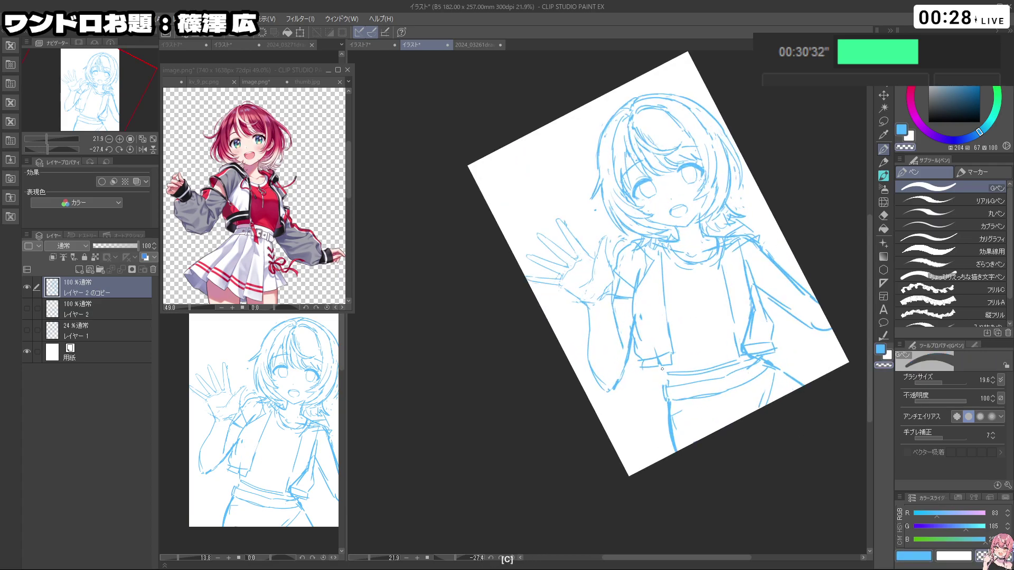
{"action": "key", "text": "c"}
{"action": "left_click_drag", "start_coordinate": [663, 363], "coordinate": [668, 378]}
Step: Replace the raised-arm jacket panel's front edge with a straighter slanted line and erase the old one
{"action": "left_click_drag", "start_coordinate": [683, 316], "coordinate": [634, 317]}
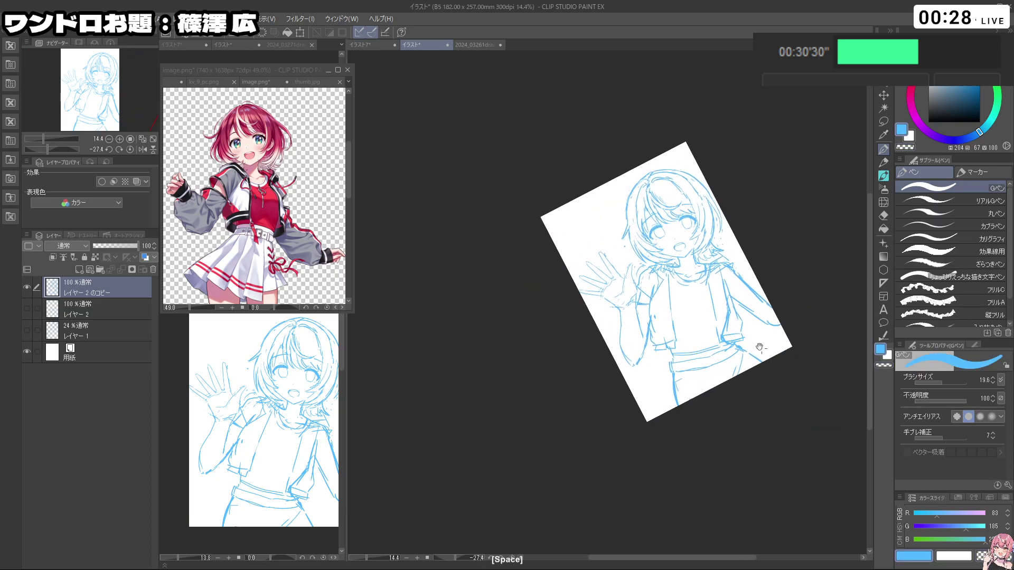
{"action": "left_click_drag", "start_coordinate": [793, 370], "coordinate": [764, 416]}
{"action": "left_click_drag", "start_coordinate": [696, 283], "coordinate": [760, 283]}
{"action": "left_click_drag", "start_coordinate": [760, 317], "coordinate": [761, 307]}
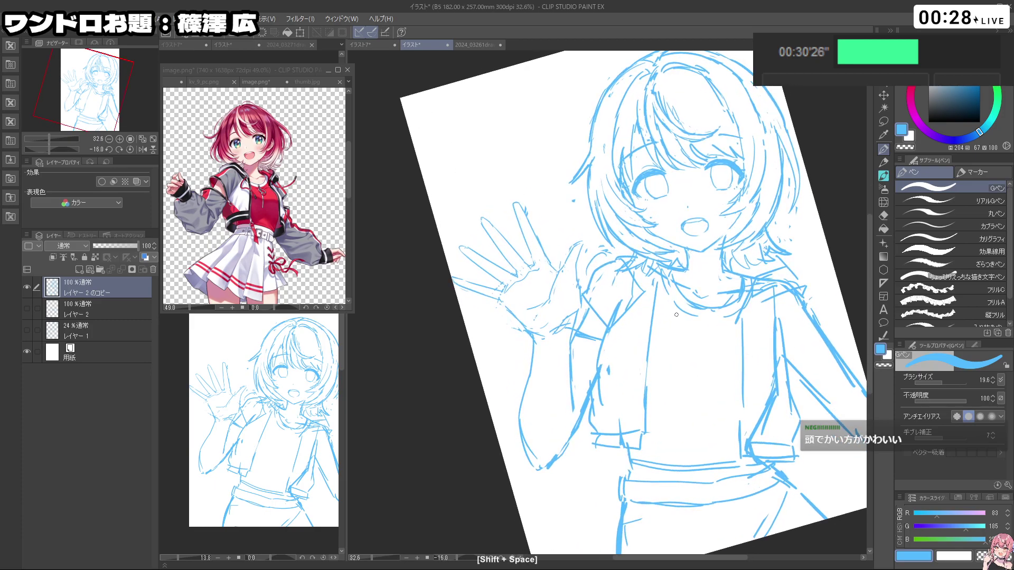
{"action": "key", "text": "c"}
{"action": "left_click_drag", "start_coordinate": [644, 387], "coordinate": [643, 420]}
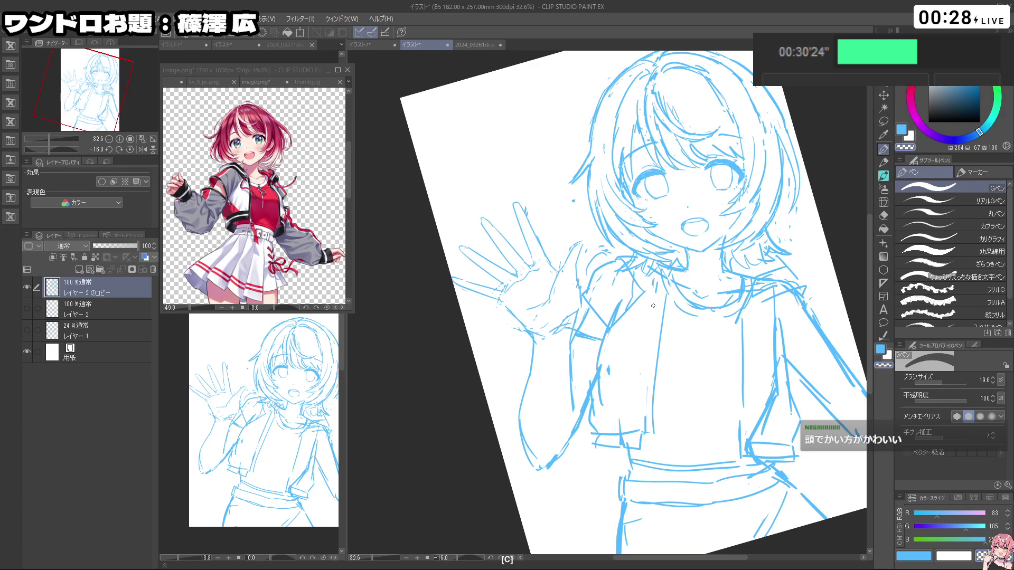
{"action": "key", "text": "ctrl+z"}
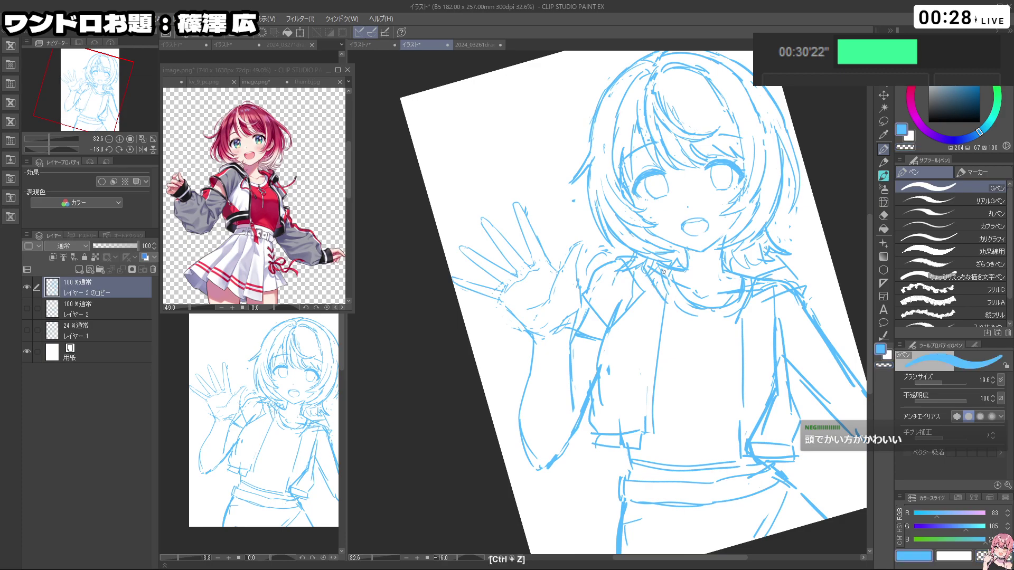
Step: Refine the neckline and the front edge of the lowered-arm jacket panel, erasing stray strokes
{"action": "mouse_move", "coordinate": [742, 317]}
{"action": "left_mouse_down"}
{"action": "mouse_move", "coordinate": [786, 286]}
{"action": "mouse_move", "coordinate": [734, 269]}
{"action": "mouse_move", "coordinate": [766, 269]}
{"action": "left_mouse_up"}
{"action": "left_click_drag", "start_coordinate": [779, 407], "coordinate": [754, 439]}
{"action": "key", "text": "c"}
{"action": "mouse_move", "coordinate": [730, 271]}
{"action": "left_mouse_down"}
{"action": "mouse_move", "coordinate": [757, 271]}
{"action": "mouse_move", "coordinate": [698, 291]}
{"action": "left_mouse_up"}
{"action": "key", "text": "c"}
{"action": "key", "text": "ctrl+z"}
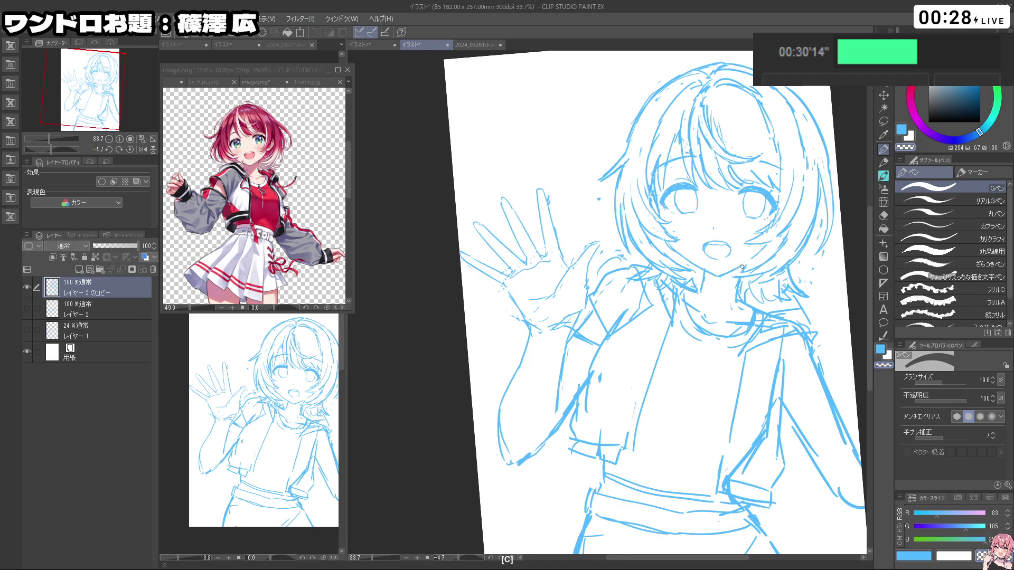
{"action": "key", "text": "c"}
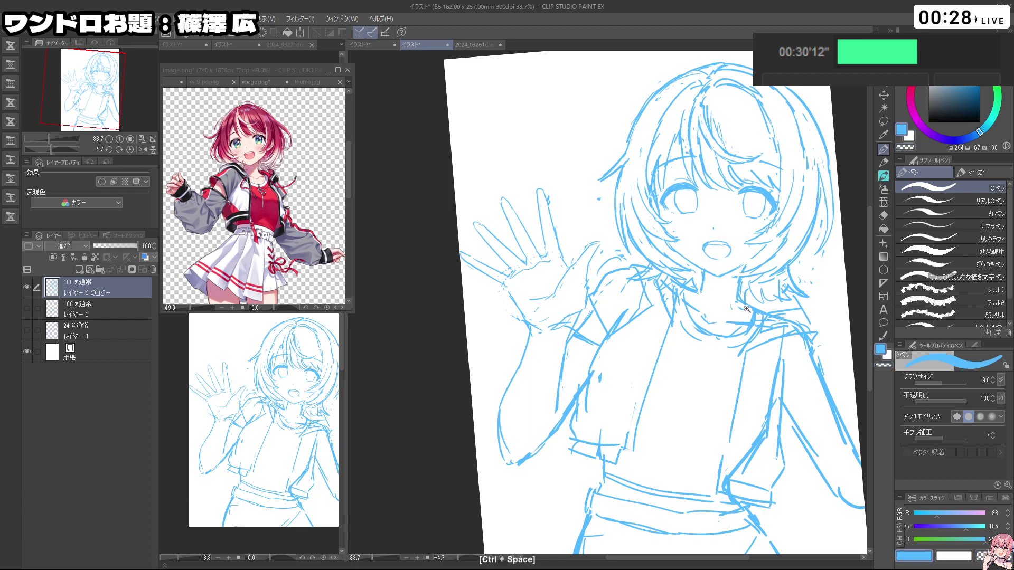
{"action": "left_click_drag", "start_coordinate": [675, 284], "coordinate": [634, 288]}
{"action": "left_click", "coordinate": [706, 346], "text": "ctrl"}
{"action": "left_click_drag", "start_coordinate": [757, 392], "coordinate": [761, 384]}
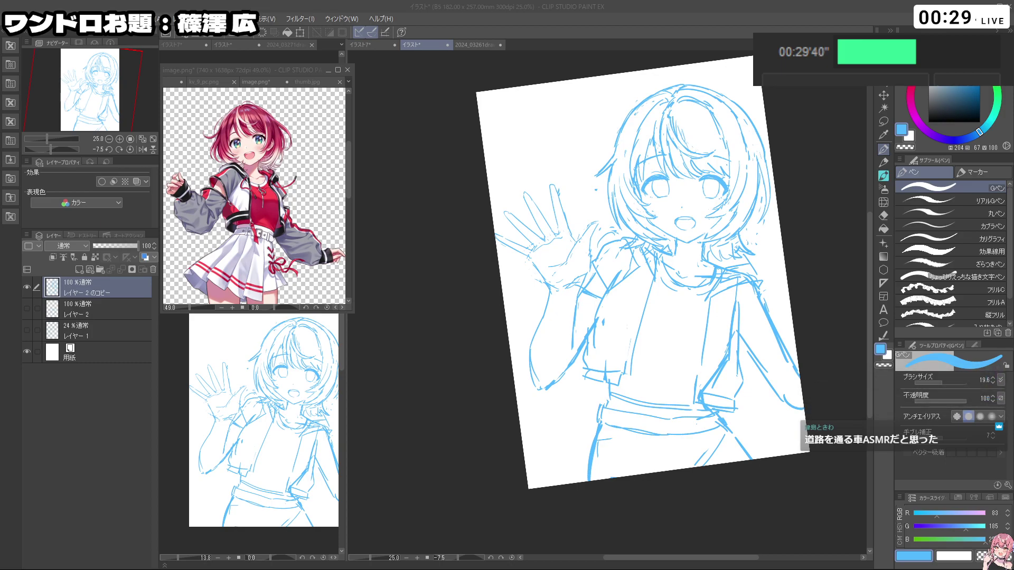
Step: Lasso the nose and mouth, adjust their placement with a transform, and clear the selection
{"action": "left_click", "coordinate": [794, 252]}
{"action": "left_click_drag", "start_coordinate": [793, 253], "coordinate": [793, 257]}
{"action": "left_click", "coordinate": [708, 186]}
{"action": "key", "text": "m"}
{"action": "mouse_move", "coordinate": [683, 257]}
{"action": "left_mouse_down"}
{"action": "mouse_move", "coordinate": [676, 199]}
{"action": "mouse_move", "coordinate": [685, 258]}
{"action": "left_mouse_up"}
{"action": "key", "text": "ctrl+t"}
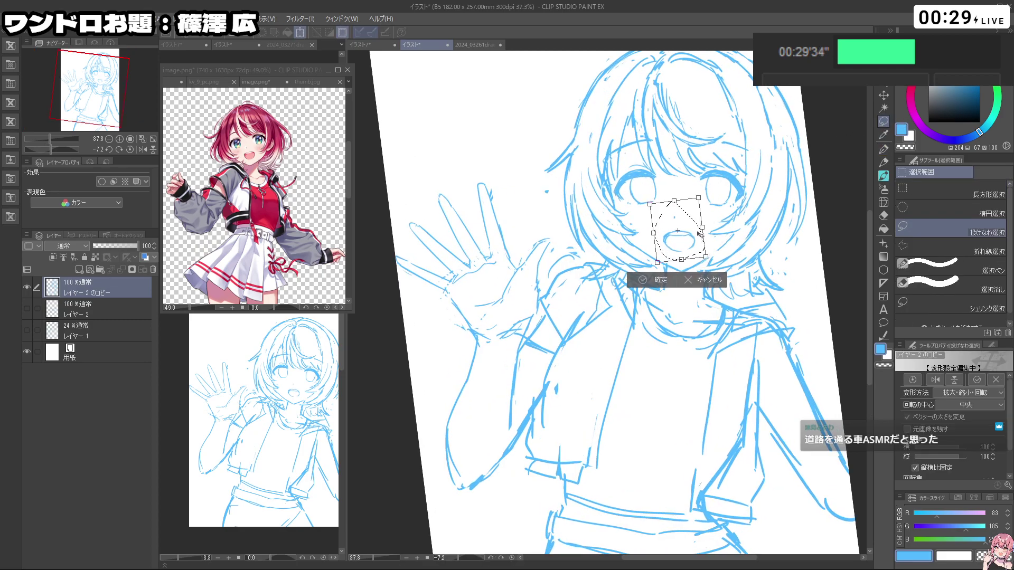
{"action": "key", "text": "Return"}
{"action": "key", "text": "ctrl+d"}
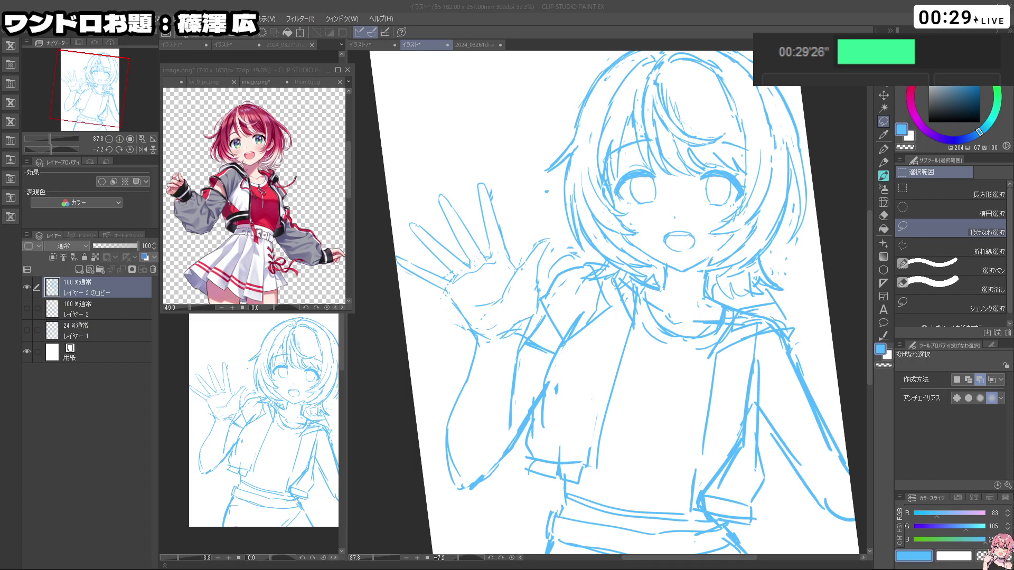
Step: Touch up the hair tips beside the neck on the lowered-arm side with the G-pen
{"action": "key", "text": "c"}
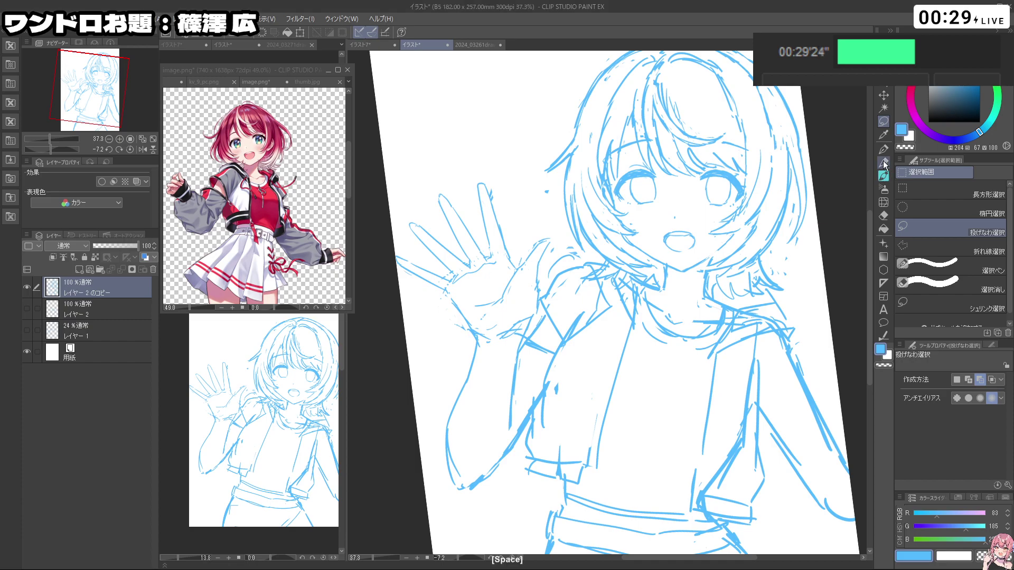
{"action": "key", "text": "ctrl+z"}
{"action": "mouse_move", "coordinate": [756, 280]}
{"action": "left_mouse_down"}
{"action": "mouse_move", "coordinate": [772, 287]}
{"action": "mouse_move", "coordinate": [765, 277]}
{"action": "left_mouse_up"}
{"action": "key", "text": "space"}
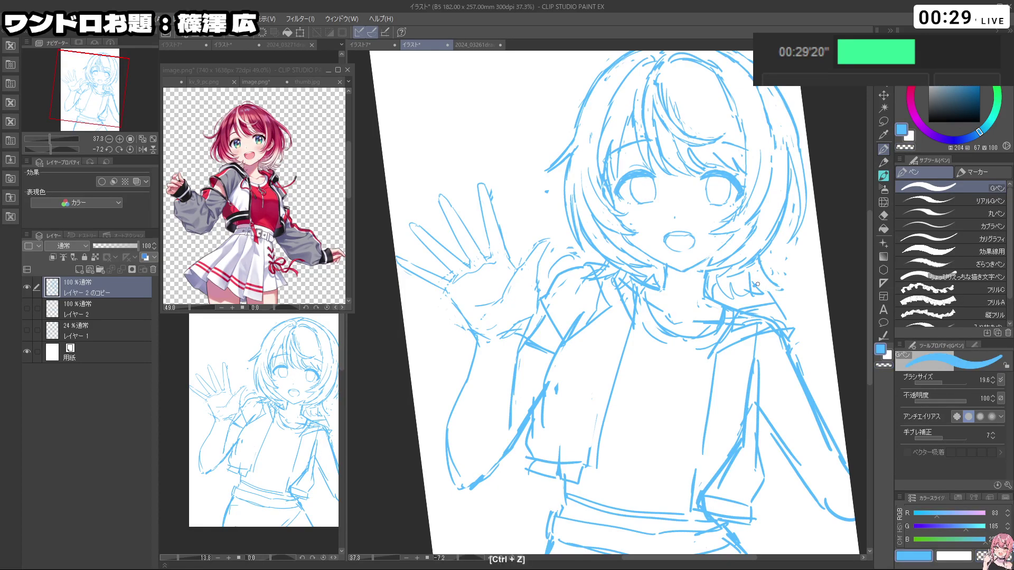
Step: Redraw the lowered-arm jacket panel's front edge closer to the body's center and erase parts of the old lines
{"action": "left_click_drag", "start_coordinate": [682, 240], "coordinate": [634, 242]}
{"action": "left_click_drag", "start_coordinate": [779, 369], "coordinate": [790, 323]}
{"action": "left_click", "coordinate": [701, 273]}
{"action": "key", "text": "ctrl+z"}
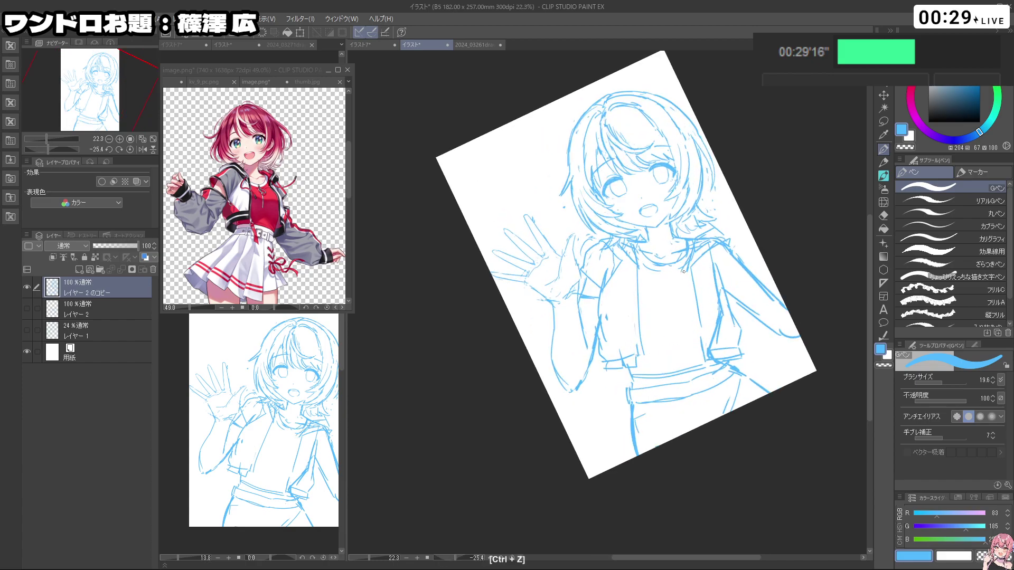
{"action": "key", "text": "c"}
{"action": "mouse_move", "coordinate": [684, 271]}
{"action": "left_mouse_down"}
{"action": "mouse_move", "coordinate": [694, 340]}
{"action": "mouse_move", "coordinate": [698, 322]}
{"action": "left_mouse_up"}
{"action": "left_click_drag", "start_coordinate": [712, 265], "coordinate": [719, 319]}
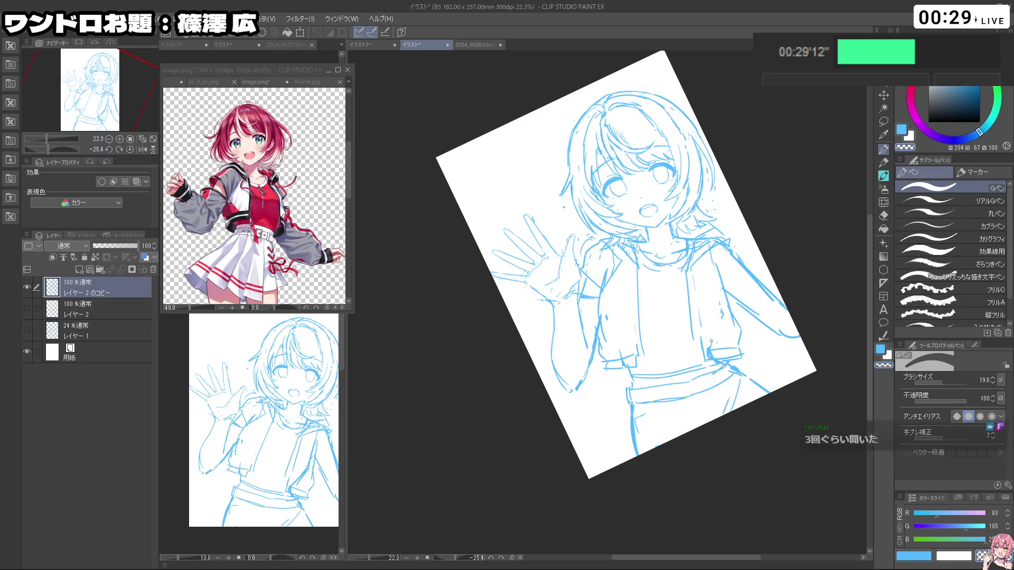
{"action": "key", "text": "ctrl+z"}
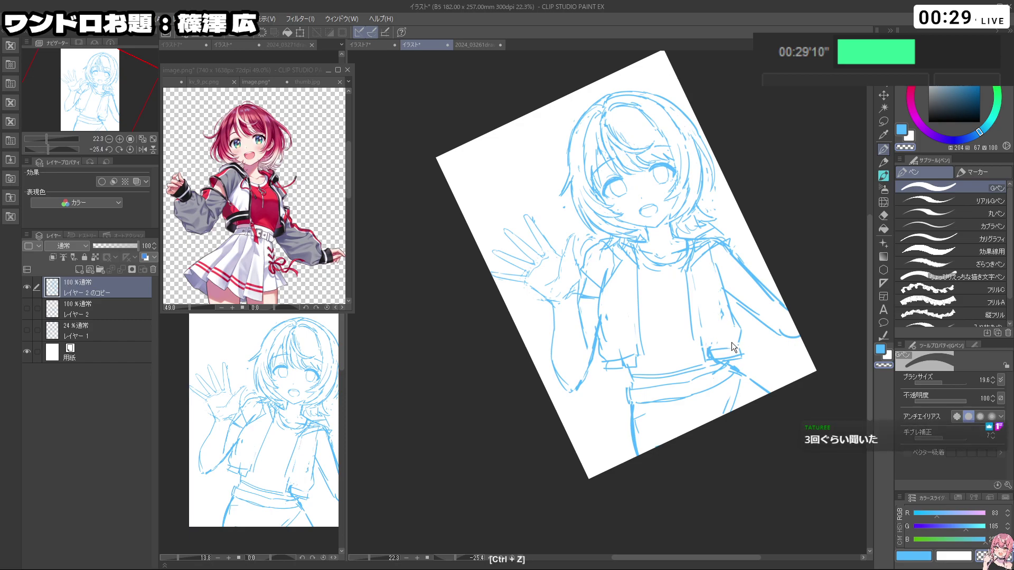
Step: Lasso the hem of the lowered-arm jacket panel and transform it to meet the new front edge
{"action": "key", "text": "m"}
{"action": "mouse_move", "coordinate": [733, 359]}
{"action": "left_mouse_down"}
{"action": "mouse_move", "coordinate": [708, 363]}
{"action": "mouse_move", "coordinate": [699, 348]}
{"action": "mouse_move", "coordinate": [746, 348]}
{"action": "mouse_move", "coordinate": [737, 363]}
{"action": "left_mouse_up"}
{"action": "left_click", "coordinate": [731, 399]}
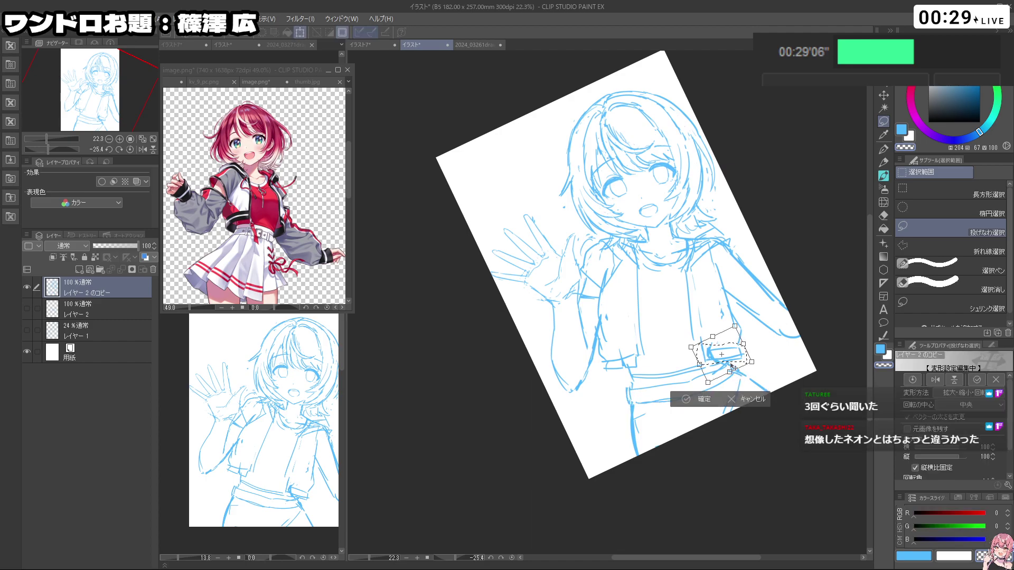
{"action": "left_click", "coordinate": [684, 395]}
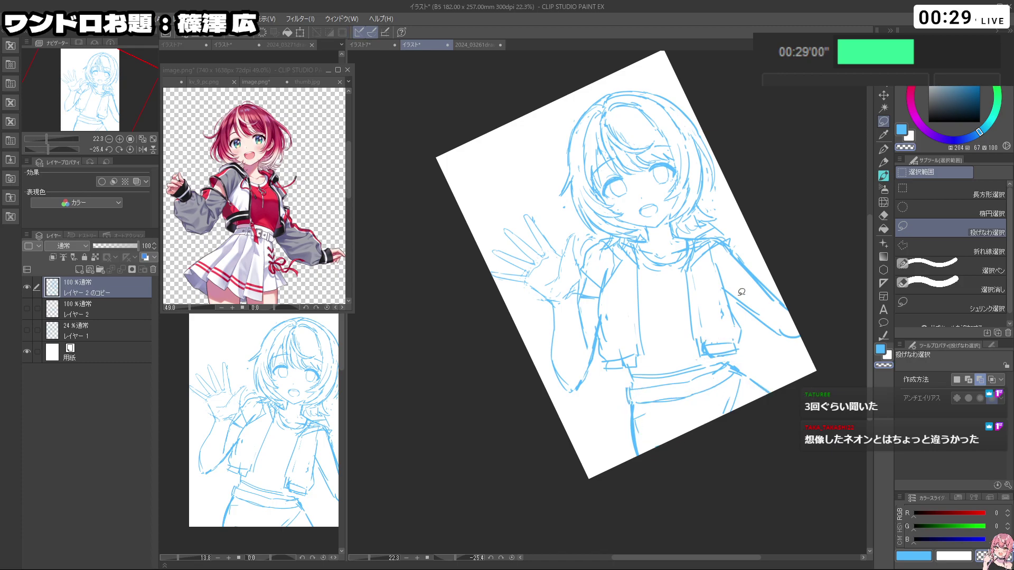
Step: Clean up the lower corner and hem of the lowered-arm jacket panel with pen and transparent strokes
{"action": "left_click", "coordinate": [883, 150]}
{"action": "left_click_drag", "start_coordinate": [712, 351], "coordinate": [666, 401]}
{"action": "key", "text": "c"}
{"action": "key", "text": "ctrl+z"}
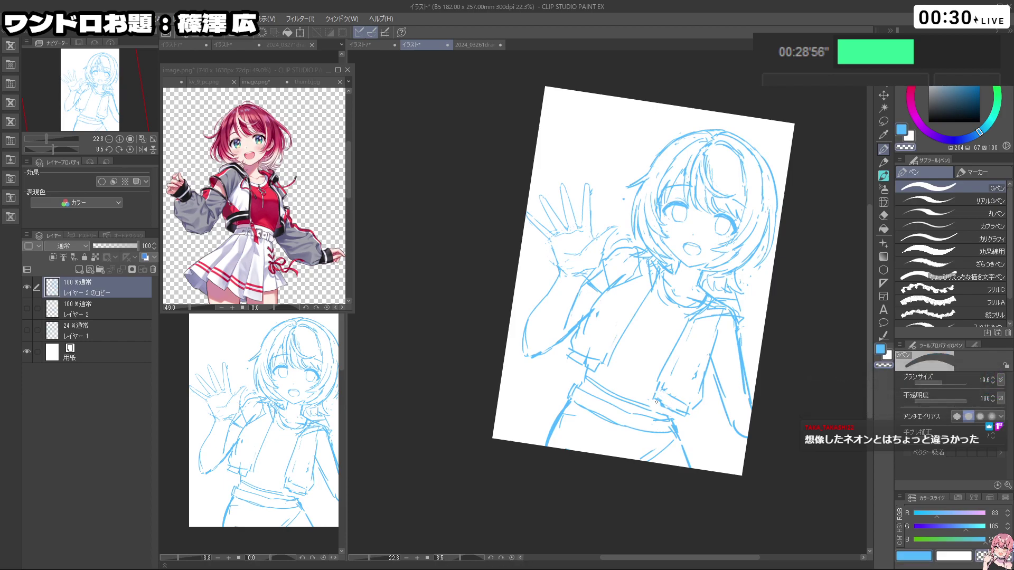
{"action": "key", "text": "ctrl+z"}
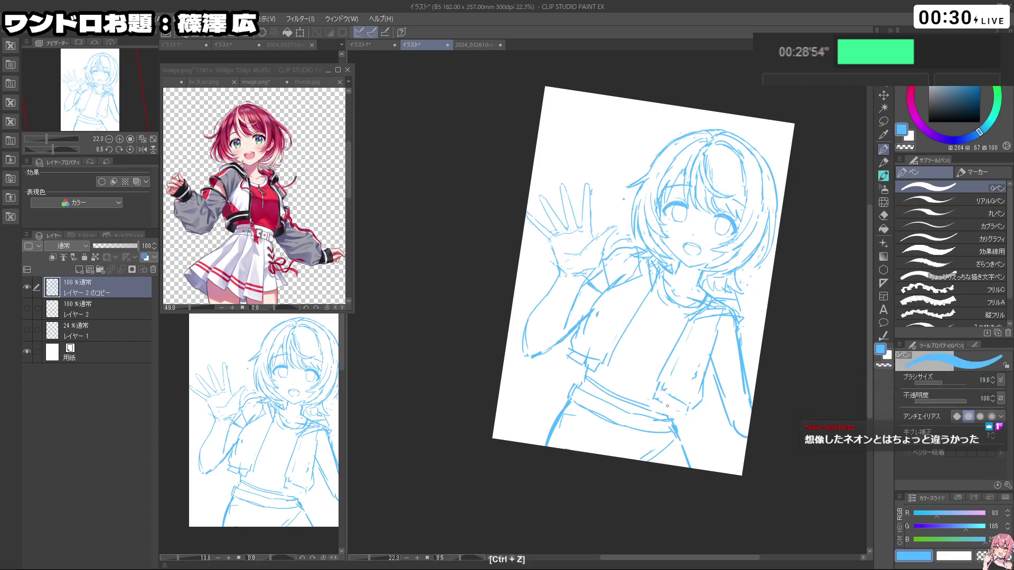
Step: Draw trim lines parallel to the front edges of the jacket panels
{"action": "mouse_move", "coordinate": [695, 413]}
{"action": "left_mouse_down"}
{"action": "mouse_move", "coordinate": [778, 294]}
{"action": "mouse_move", "coordinate": [760, 339]}
{"action": "left_mouse_up"}
{"action": "left_click_drag", "start_coordinate": [677, 262], "coordinate": [687, 294]}
{"action": "key", "text": "ctrl+z"}
{"action": "left_click_drag", "start_coordinate": [632, 268], "coordinate": [646, 354]}
{"action": "key", "text": "ctrl+z"}
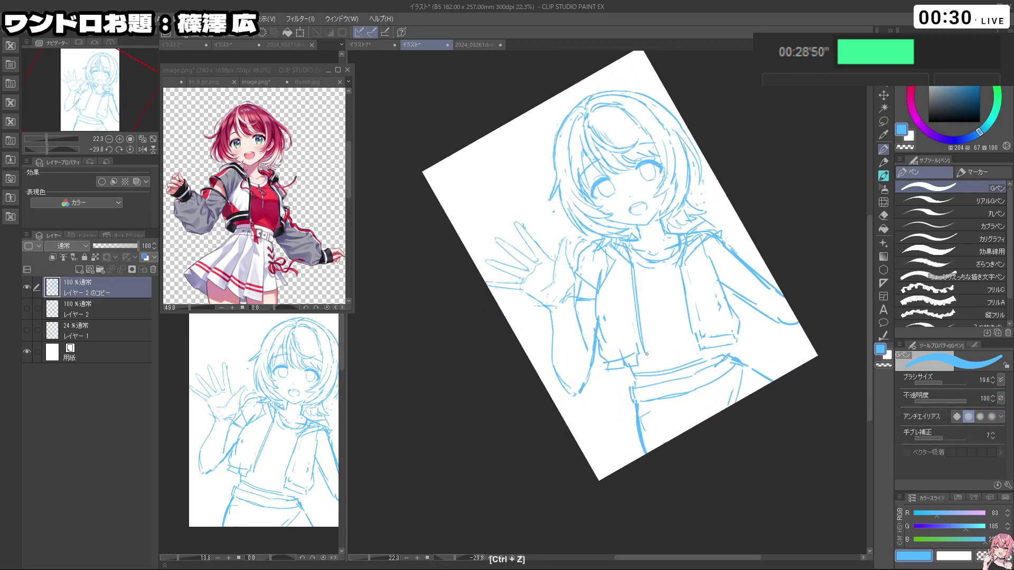
{"action": "key", "text": "c"}
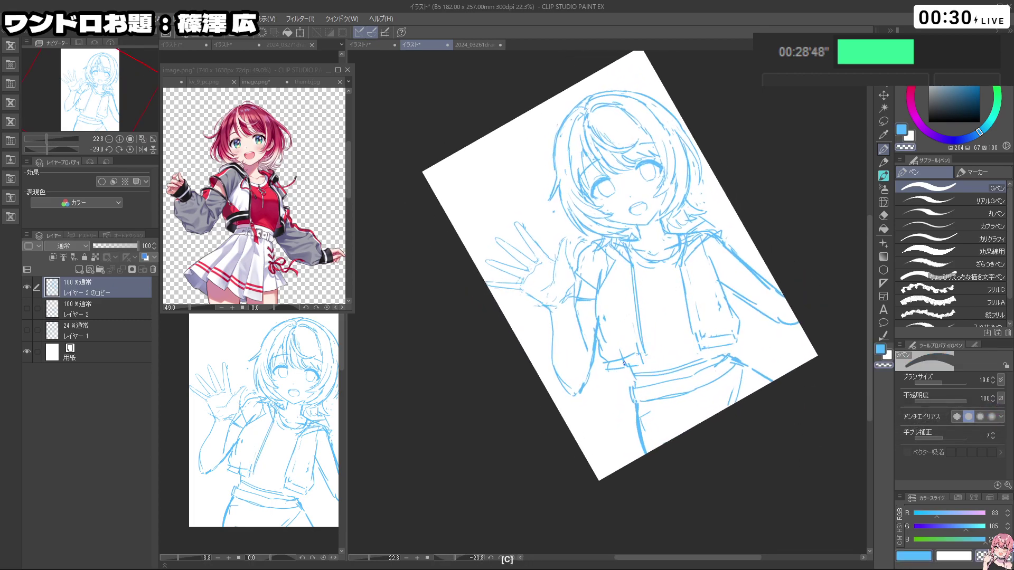
Step: Tidy the trim and edge lines of the jacket panels with pen and transparent strokes
{"action": "key", "text": "c"}
{"action": "left_click_drag", "start_coordinate": [766, 335], "coordinate": [712, 441]}
{"action": "key", "text": "ctrl+z"}
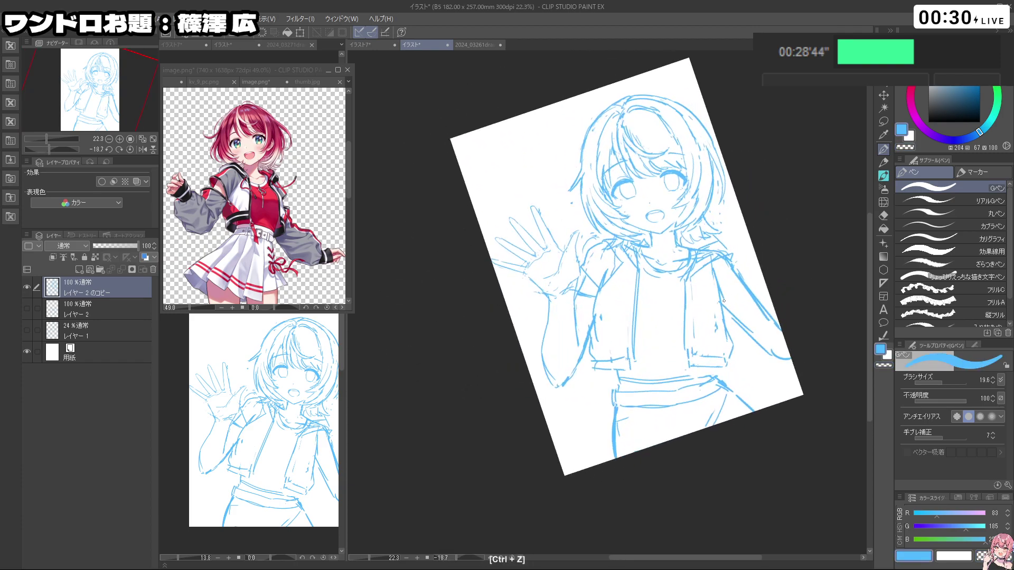
{"action": "key", "text": "c"}
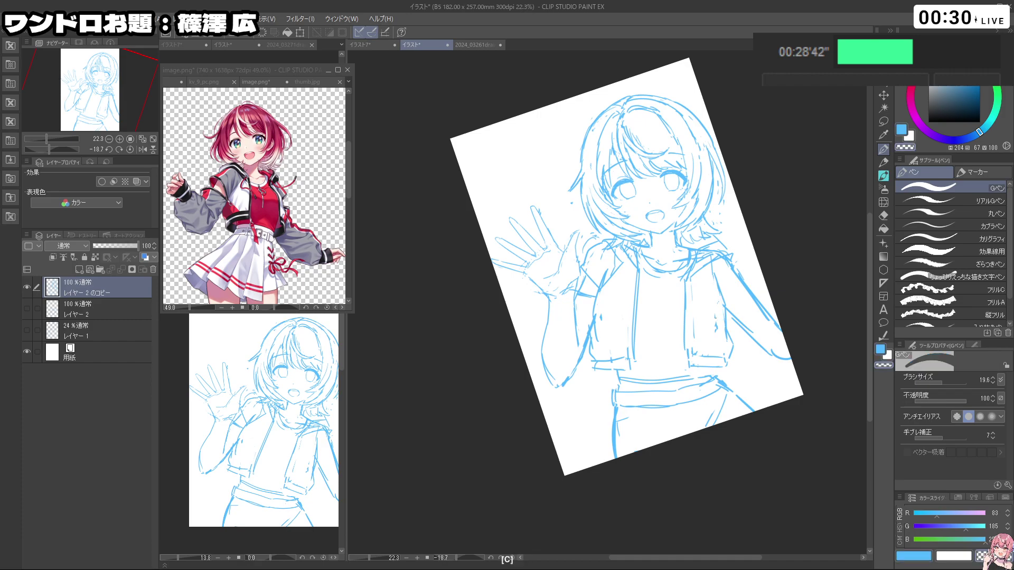
{"action": "left_click_drag", "start_coordinate": [770, 290], "coordinate": [689, 272]}
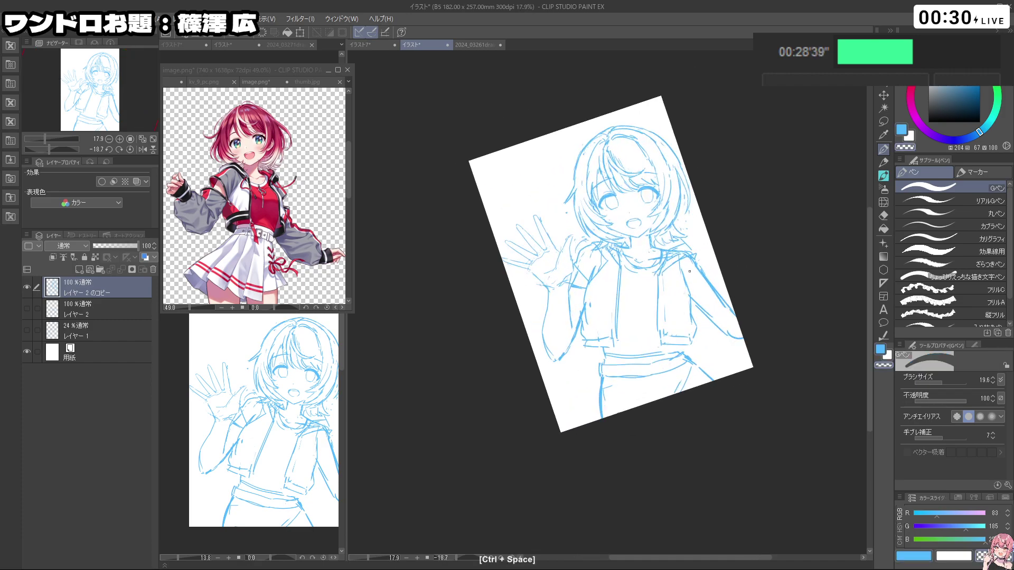
{"action": "left_click", "coordinate": [648, 275], "text": "ctrl"}
{"action": "key", "text": "ctrl+z"}
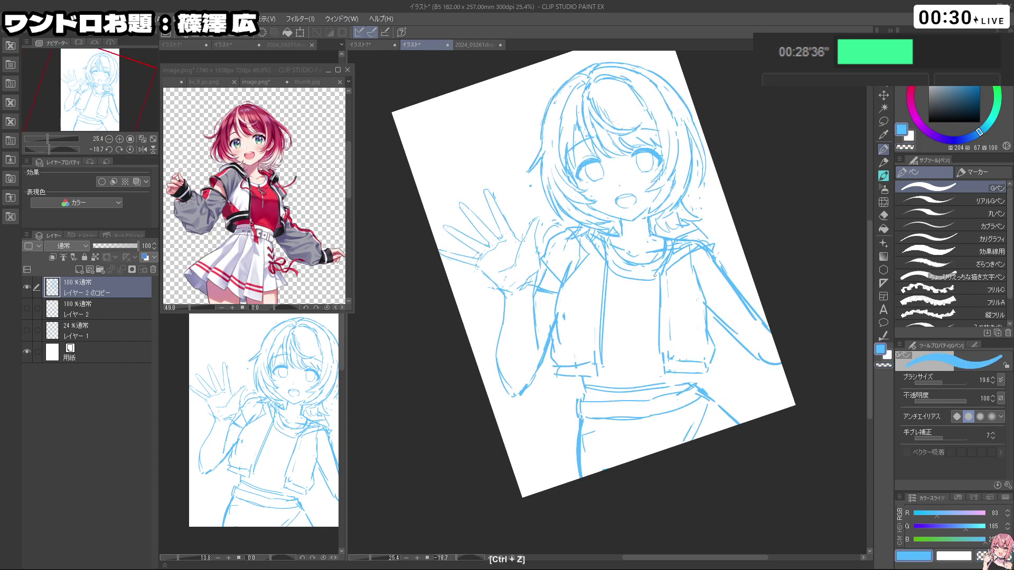
{"action": "key", "text": "c"}
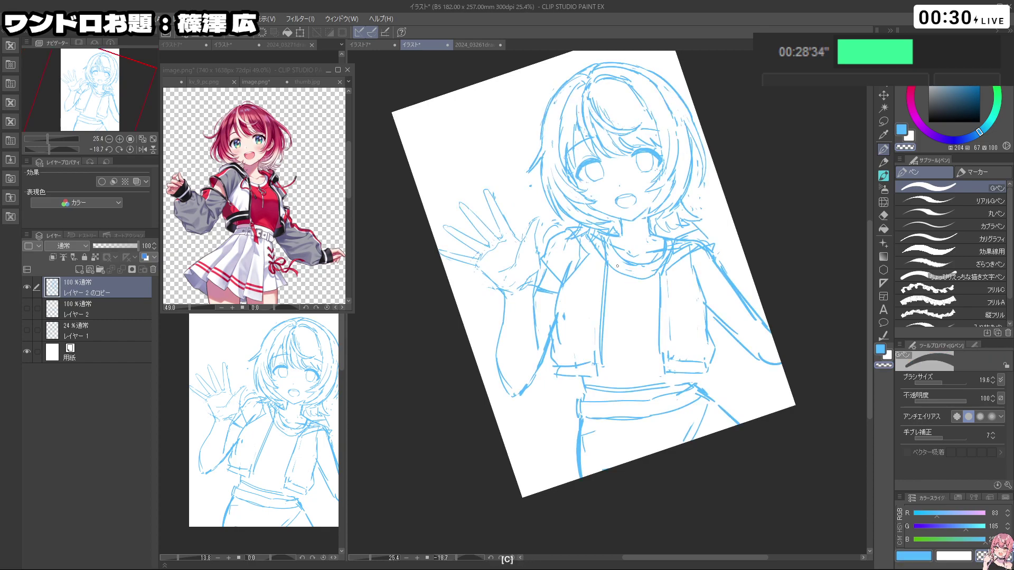
{"action": "key", "text": "ctrl+z"}
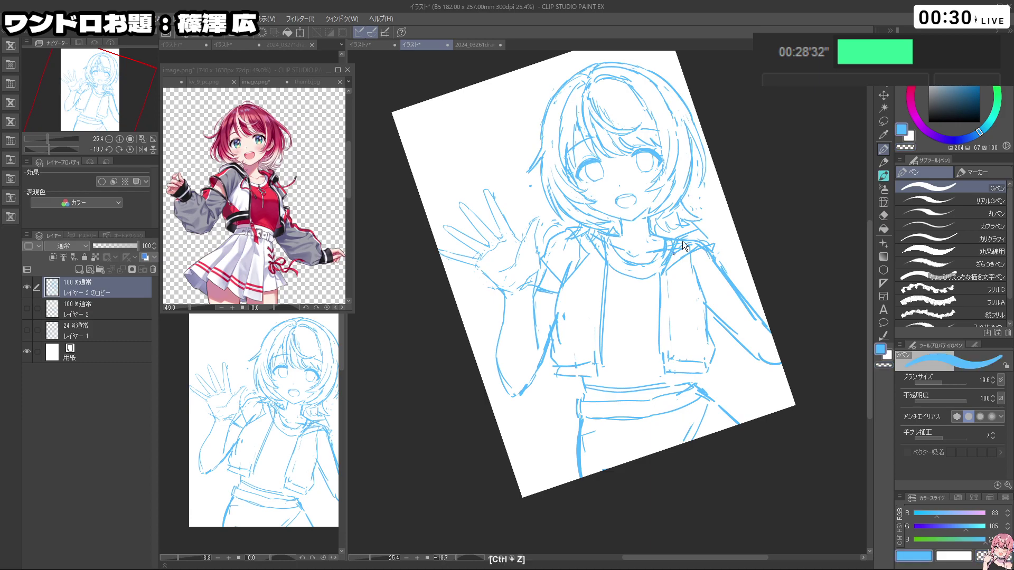
Step: Try several strokes around the shirt's neckline and the lowered-arm side, and undo them
{"action": "left_click_drag", "start_coordinate": [680, 283], "coordinate": [634, 283]}
{"action": "left_click_drag", "start_coordinate": [650, 275], "coordinate": [626, 265]}
{"action": "mouse_move", "coordinate": [751, 338]}
{"action": "left_mouse_down"}
{"action": "mouse_move", "coordinate": [783, 300]}
{"action": "mouse_move", "coordinate": [730, 363]}
{"action": "mouse_move", "coordinate": [734, 350]}
{"action": "left_mouse_up"}
{"action": "key", "text": "ctrl+z"}
{"action": "left_click_drag", "start_coordinate": [623, 240], "coordinate": [657, 257]}
{"action": "key", "text": "ctrl+z"}
{"action": "key", "text": "ctrl+z"}
{"action": "key", "text": "x"}
{"action": "key", "text": "x"}
{"action": "key", "text": "ctrl+z"}
{"action": "key", "text": "ctrl+z"}
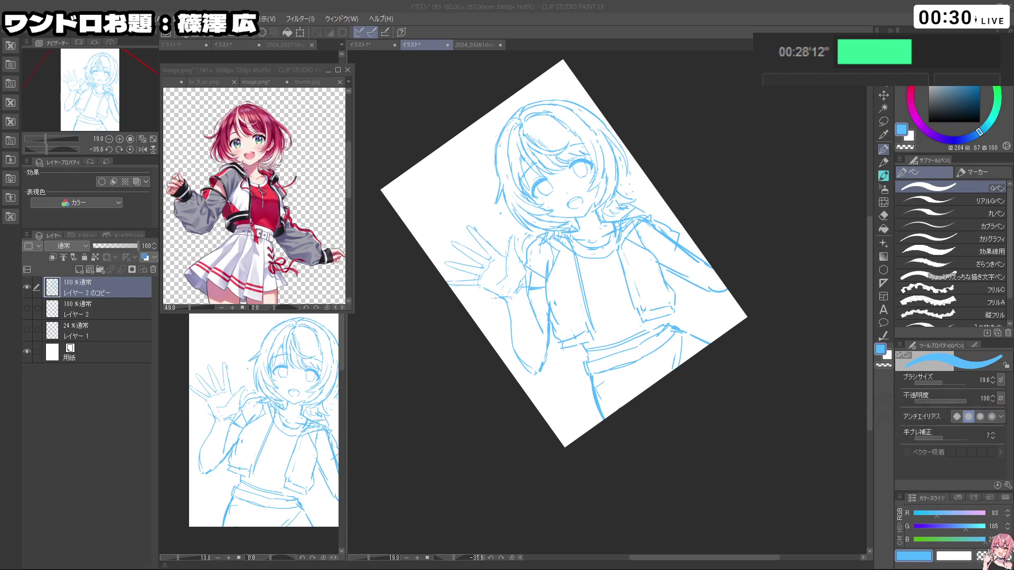
Step: Lasso the whole head with its hair, scale it down slightly, and clear the selection
{"action": "key", "text": "shift+space"}
{"action": "left_click_drag", "start_coordinate": [746, 188], "coordinate": [726, 277]}
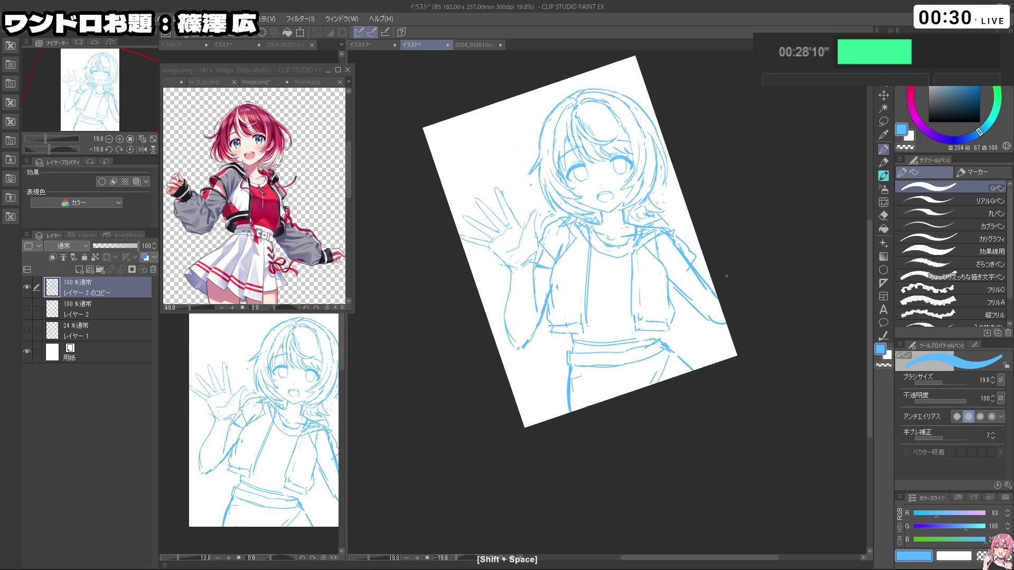
{"action": "left_click", "coordinate": [884, 121]}
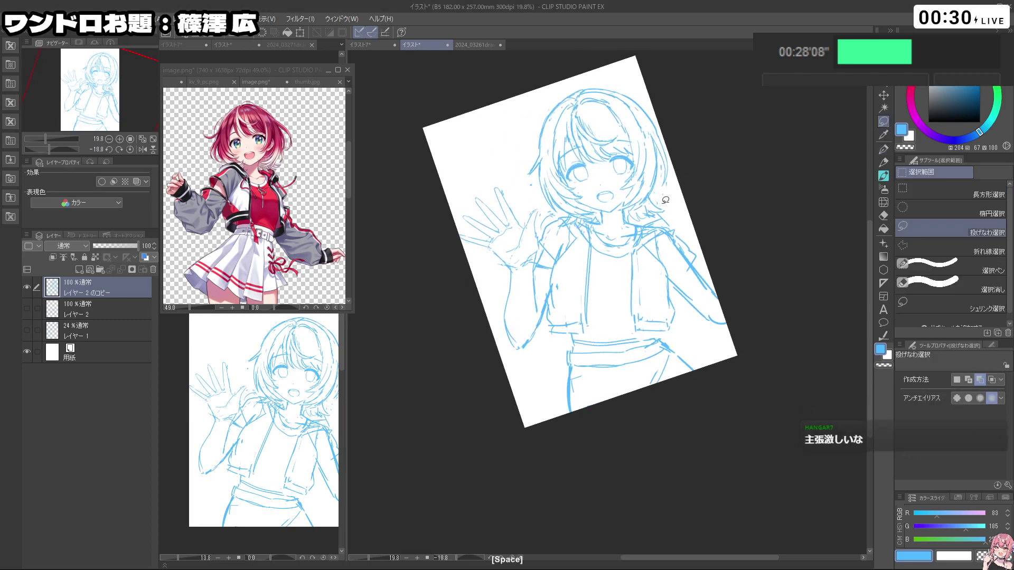
{"action": "mouse_move", "coordinate": [665, 210]}
{"action": "left_mouse_down"}
{"action": "mouse_move", "coordinate": [636, 219]}
{"action": "mouse_move", "coordinate": [623, 205]}
{"action": "mouse_move", "coordinate": [599, 209]}
{"action": "mouse_move", "coordinate": [595, 221]}
{"action": "mouse_move", "coordinate": [527, 189]}
{"action": "mouse_move", "coordinate": [564, 77]}
{"action": "mouse_move", "coordinate": [677, 125]}
{"action": "mouse_move", "coordinate": [687, 194]}
{"action": "mouse_move", "coordinate": [677, 211]}
{"action": "mouse_move", "coordinate": [697, 170]}
{"action": "mouse_move", "coordinate": [666, 182]}
{"action": "left_mouse_up"}
{"action": "key", "text": "ctrl+t"}
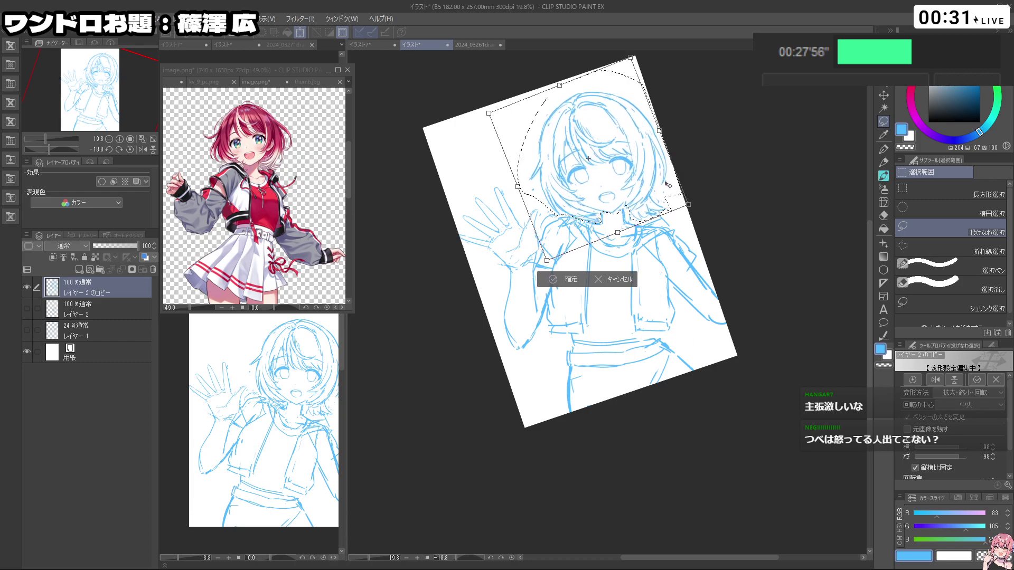
{"action": "left_click", "coordinate": [574, 281]}
{"action": "left_click", "coordinate": [498, 274]}
Step: Lasso the outer side of the waving-arm jacket panel, transform it to adjust the torso's outline, and deselect
{"action": "key", "text": "shift+space"}
{"action": "left_click_drag", "start_coordinate": [705, 378], "coordinate": [715, 235]}
{"action": "mouse_move", "coordinate": [605, 443]}
{"action": "left_mouse_down"}
{"action": "mouse_move", "coordinate": [708, 404]}
{"action": "mouse_move", "coordinate": [675, 179]}
{"action": "mouse_move", "coordinate": [515, 208]}
{"action": "left_mouse_up"}
{"action": "left_click_drag", "start_coordinate": [647, 402], "coordinate": [701, 285]}
{"action": "mouse_move", "coordinate": [574, 360]}
{"action": "left_mouse_down"}
{"action": "mouse_move", "coordinate": [550, 318]}
{"action": "mouse_move", "coordinate": [544, 267]}
{"action": "mouse_move", "coordinate": [590, 348]}
{"action": "mouse_move", "coordinate": [588, 362]}
{"action": "mouse_move", "coordinate": [588, 339]}
{"action": "mouse_move", "coordinate": [618, 325]}
{"action": "left_mouse_up"}
{"action": "key", "text": "ctrl+t"}
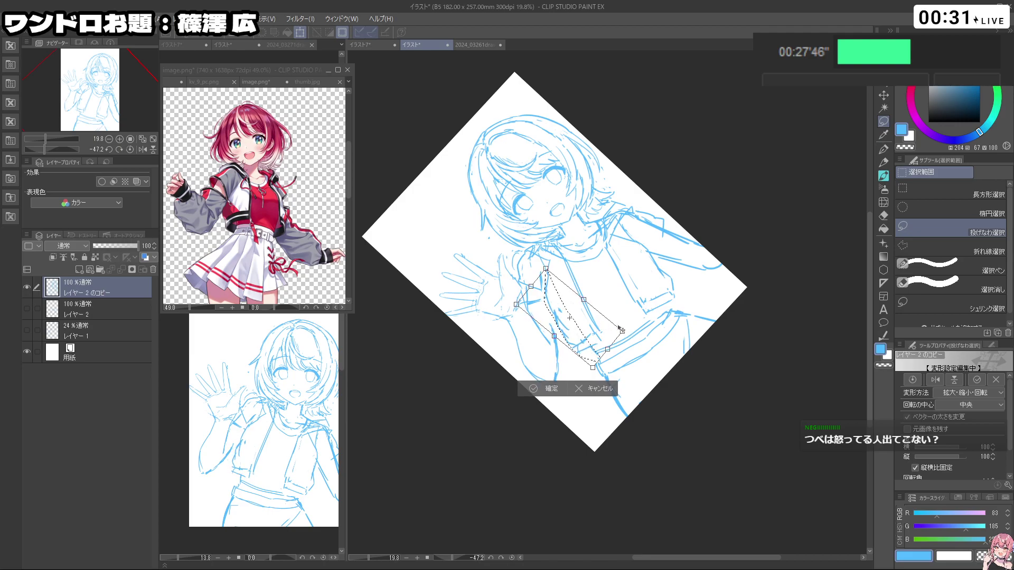
{"action": "left_click", "coordinate": [547, 389]}
{"action": "left_click", "coordinate": [475, 385]}
Step: Lasso the waving-arm side of the waistband and hip, transform it, and clear the selection
{"action": "mouse_move", "coordinate": [574, 350]}
{"action": "left_mouse_down"}
{"action": "mouse_move", "coordinate": [588, 335]}
{"action": "mouse_move", "coordinate": [619, 338]}
{"action": "mouse_move", "coordinate": [622, 355]}
{"action": "mouse_move", "coordinate": [599, 392]}
{"action": "mouse_move", "coordinate": [580, 335]}
{"action": "mouse_move", "coordinate": [617, 395]}
{"action": "mouse_move", "coordinate": [617, 386]}
{"action": "left_mouse_up"}
{"action": "key", "text": "ctrl+z"}
{"action": "left_click", "coordinate": [604, 433]}
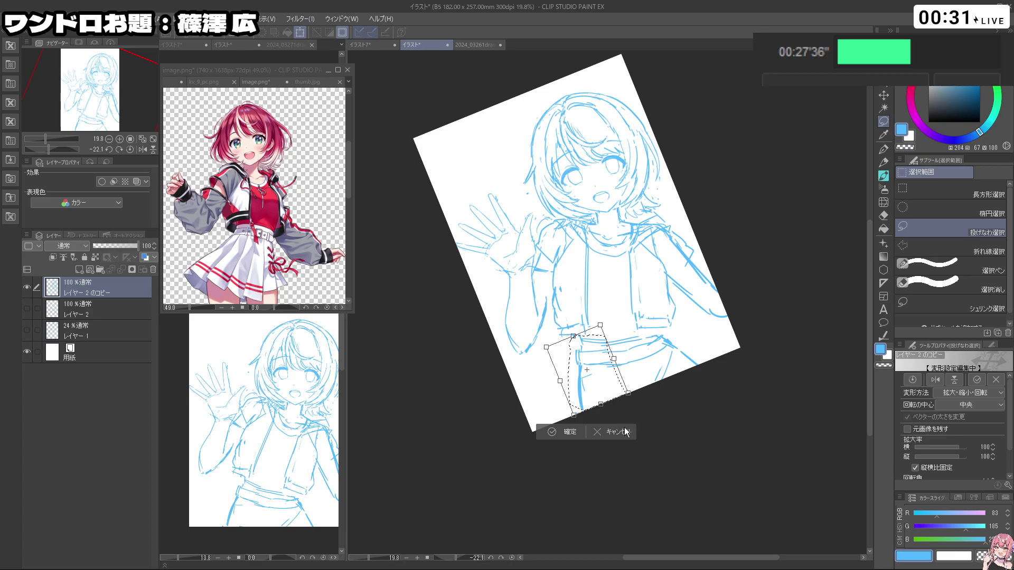
{"action": "left_click", "coordinate": [568, 433]}
{"action": "left_click", "coordinate": [500, 432]}
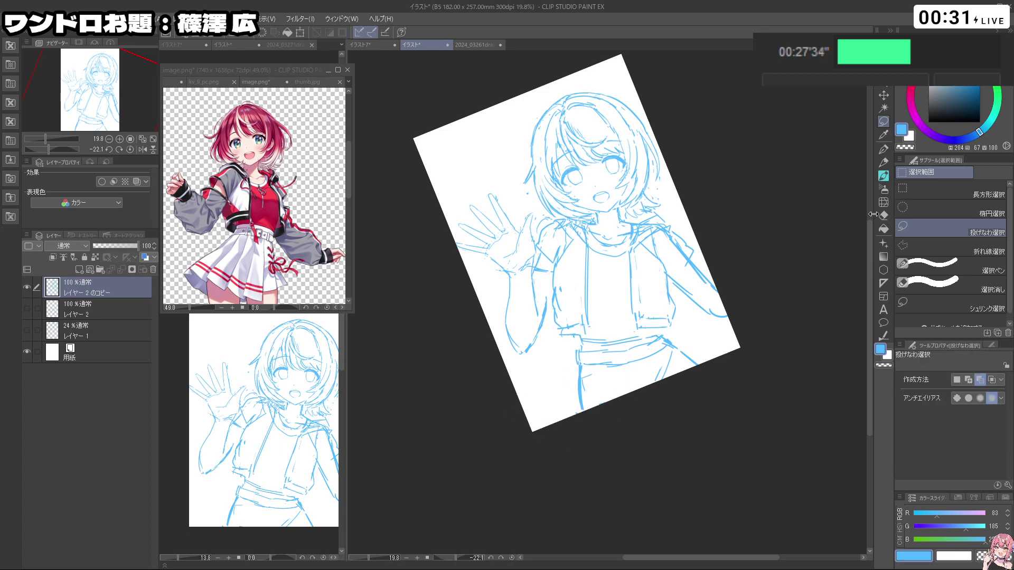
Step: Redraw the skirt's waving-arm side edge with the G-pen so it flares outward below the waistband
{"action": "left_click", "coordinate": [884, 149]}
{"action": "key", "text": "ctrl+z"}
{"action": "key", "text": "ctrl+z"}
{"action": "mouse_move", "coordinate": [580, 384]}
{"action": "left_mouse_down"}
{"action": "mouse_move", "coordinate": [567, 417]}
{"action": "mouse_move", "coordinate": [581, 406]}
{"action": "left_mouse_up"}
{"action": "key", "text": "c"}
{"action": "mouse_move", "coordinate": [581, 409]}
{"action": "left_mouse_down"}
{"action": "mouse_move", "coordinate": [581, 386]}
{"action": "mouse_move", "coordinate": [582, 413]}
{"action": "left_mouse_up"}
{"action": "key", "text": "c"}
{"action": "key", "text": "ctrl+z"}
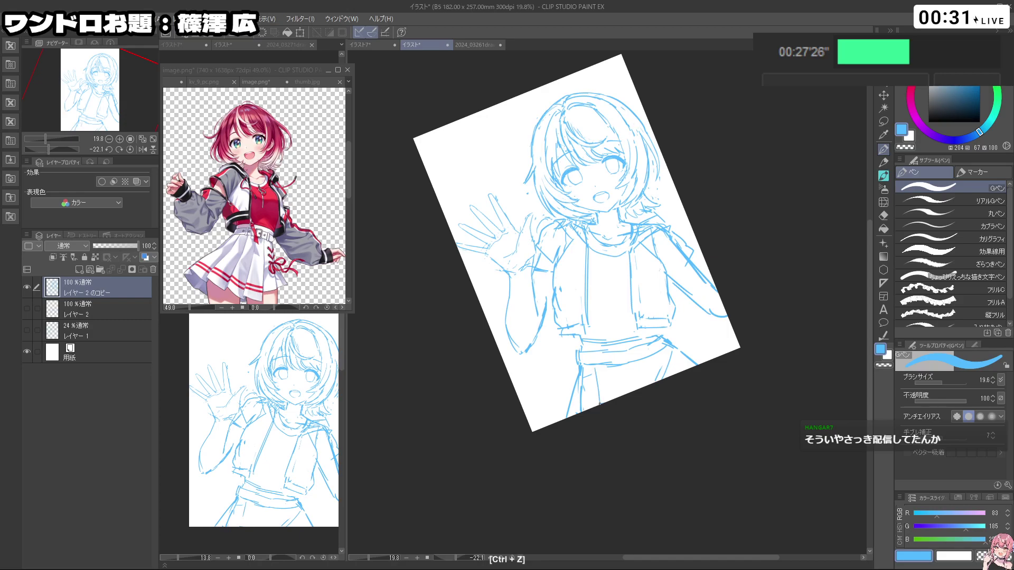
Step: Draw pleat lines fanning down from the waistband across the skirt and widen its flared outline
{"action": "left_click_drag", "start_coordinate": [612, 372], "coordinate": [619, 395]}
{"action": "left_click_drag", "start_coordinate": [575, 380], "coordinate": [550, 413]}
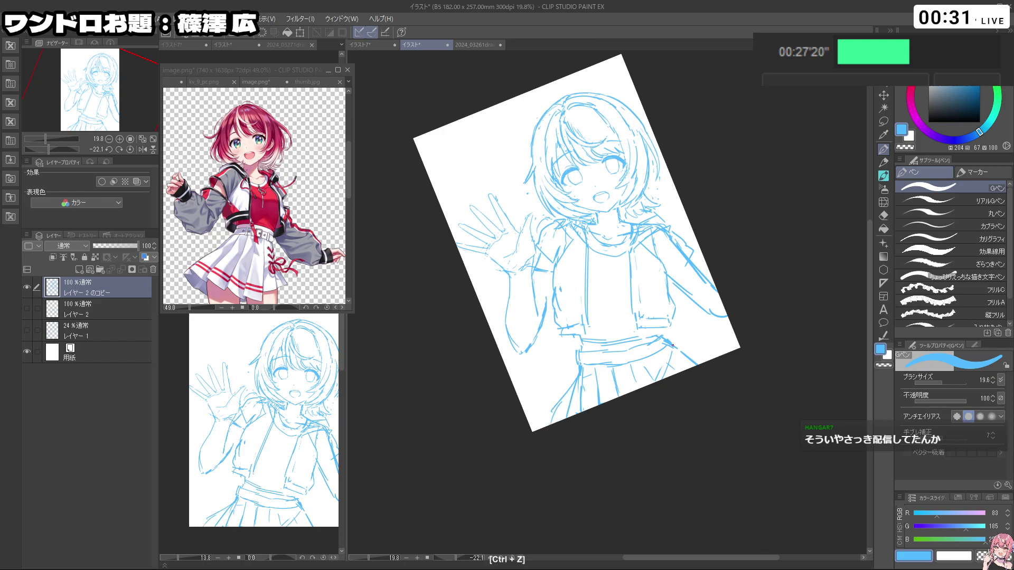
{"action": "key", "text": "c"}
{"action": "key", "text": "c"}
{"action": "key", "text": "shift+space"}
{"action": "mouse_move", "coordinate": [661, 340]}
{"action": "left_mouse_down"}
{"action": "mouse_move", "coordinate": [734, 371]}
{"action": "mouse_move", "coordinate": [771, 338]}
{"action": "mouse_move", "coordinate": [763, 359]}
{"action": "mouse_move", "coordinate": [664, 306]}
{"action": "left_mouse_up"}
{"action": "key", "text": "ctrl+z"}
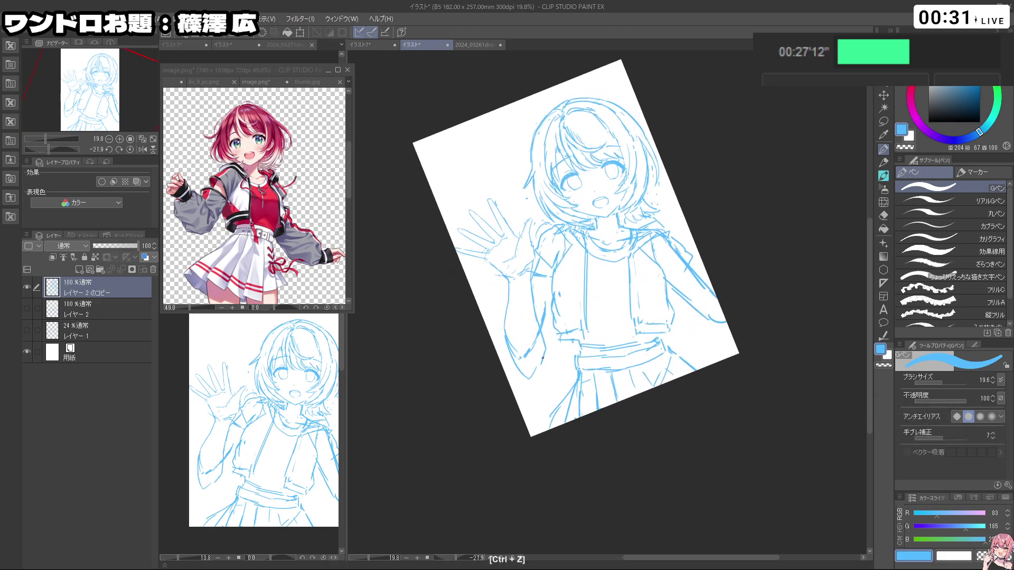
Step: Clean up and redraw the elbow of the raised arm with transparent and pen strokes
{"action": "key", "text": "c"}
{"action": "left_click_drag", "start_coordinate": [531, 351], "coordinate": [537, 351]}
{"action": "mouse_move", "coordinate": [522, 357]}
{"action": "left_mouse_down"}
{"action": "mouse_move", "coordinate": [548, 303]}
{"action": "mouse_move", "coordinate": [550, 332]}
{"action": "left_mouse_up"}
{"action": "key", "text": "shift+space"}
{"action": "left_click_drag", "start_coordinate": [640, 414], "coordinate": [715, 317]}
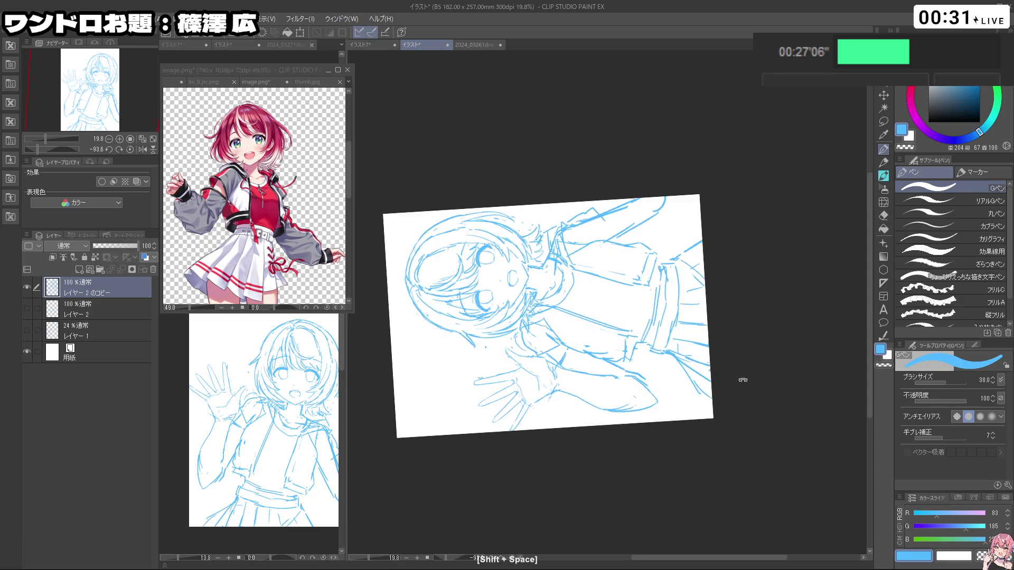
Step: Sketch a short sleeve with a hem line across the lowered upper arm
{"action": "left_click_drag", "start_coordinate": [750, 368], "coordinate": [534, 440]}
{"action": "key", "text": "ctrl+z"}
{"action": "left_click_drag", "start_coordinate": [668, 320], "coordinate": [672, 339]}
{"action": "key", "text": "ctrl+alt"}
{"action": "key", "text": "ctrl+z"}
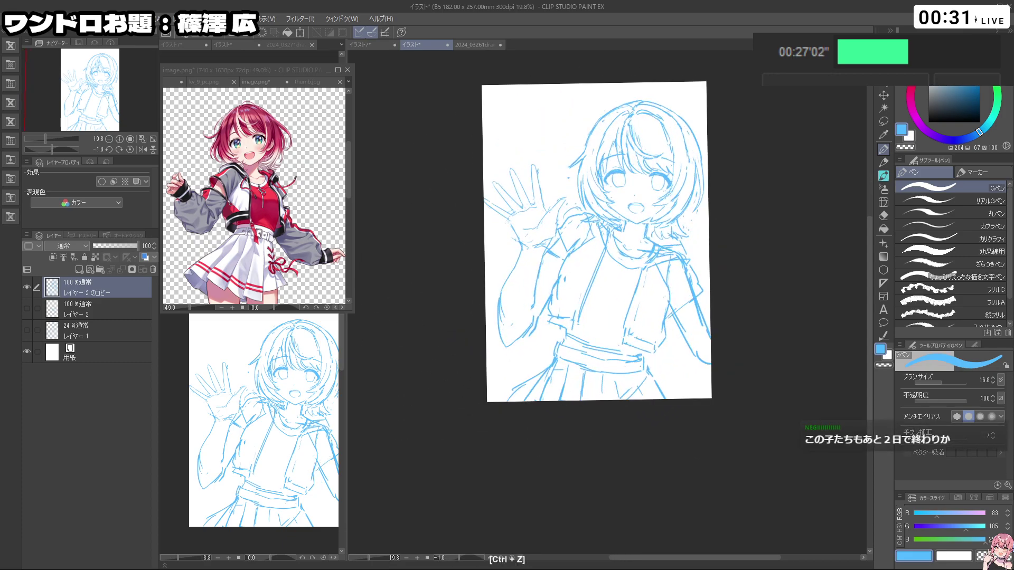
{"action": "key", "text": "shift+space"}
{"action": "left_click_drag", "start_coordinate": [715, 393], "coordinate": [747, 327]}
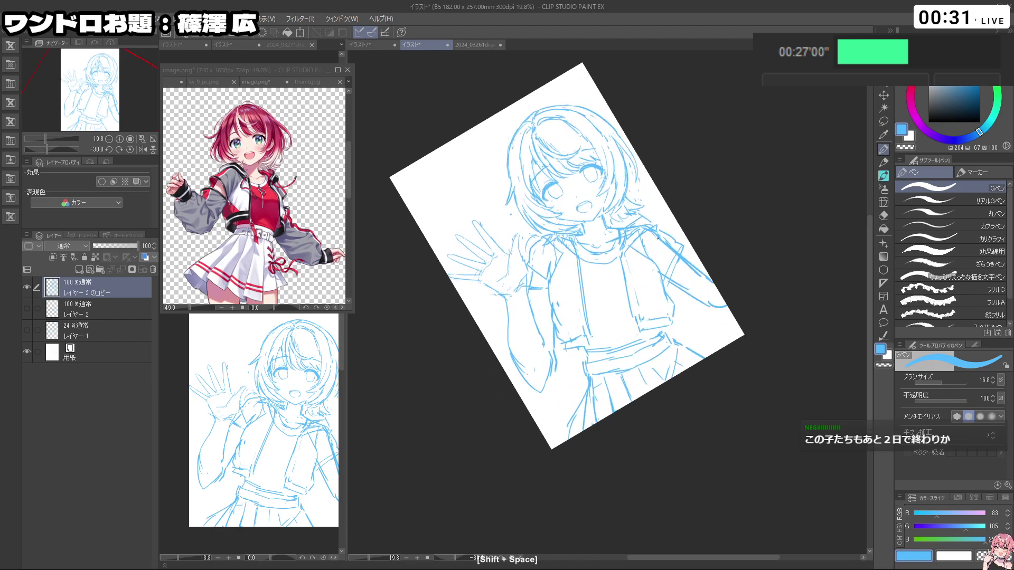
{"action": "key", "text": "ctrl+z"}
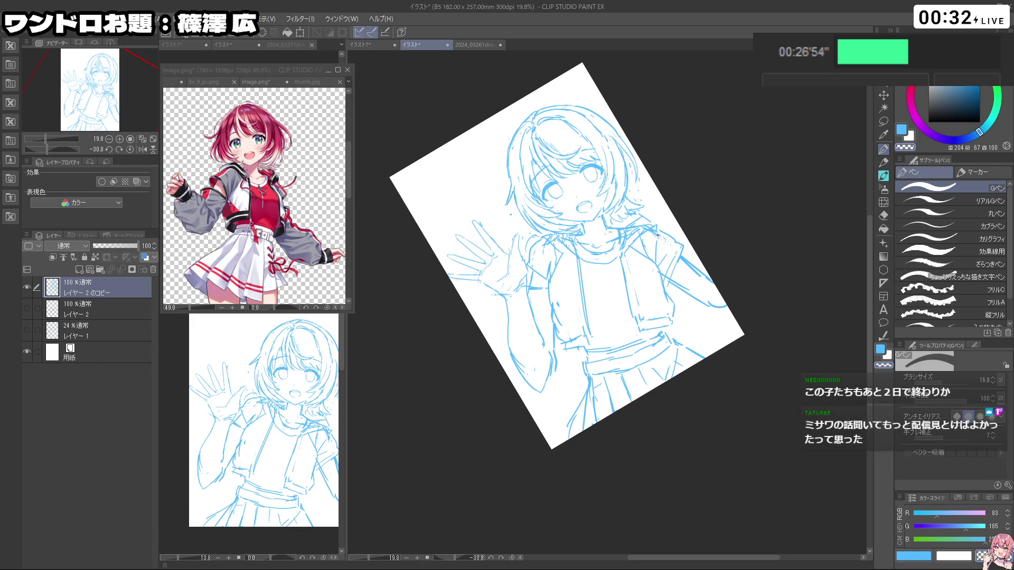
Step: Sketch the loose lower sleeve around the lowered arm below the short sleeve's hem
{"action": "left_click_drag", "start_coordinate": [749, 312], "coordinate": [682, 370]}
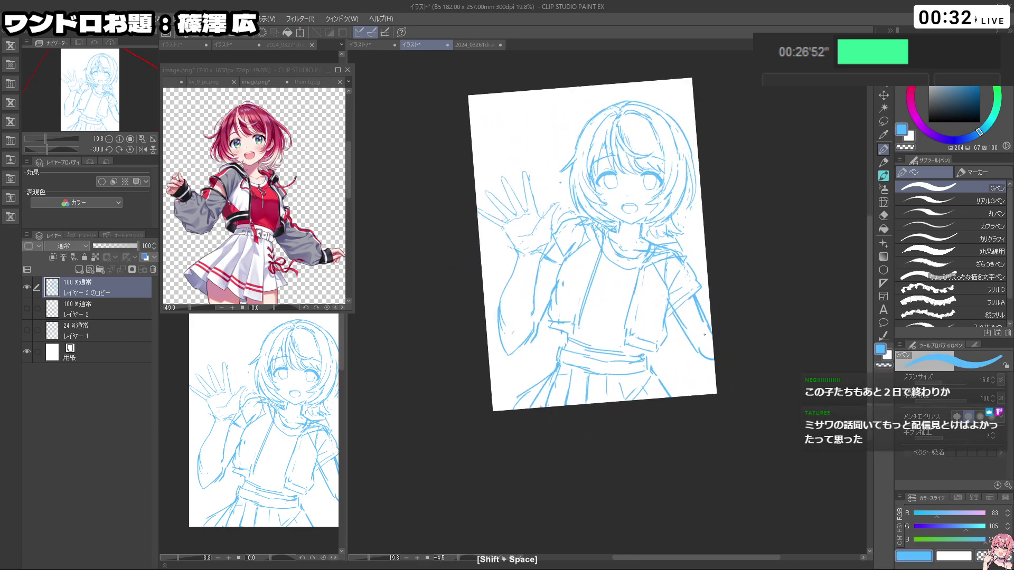
{"action": "key", "text": "ctrl+z"}
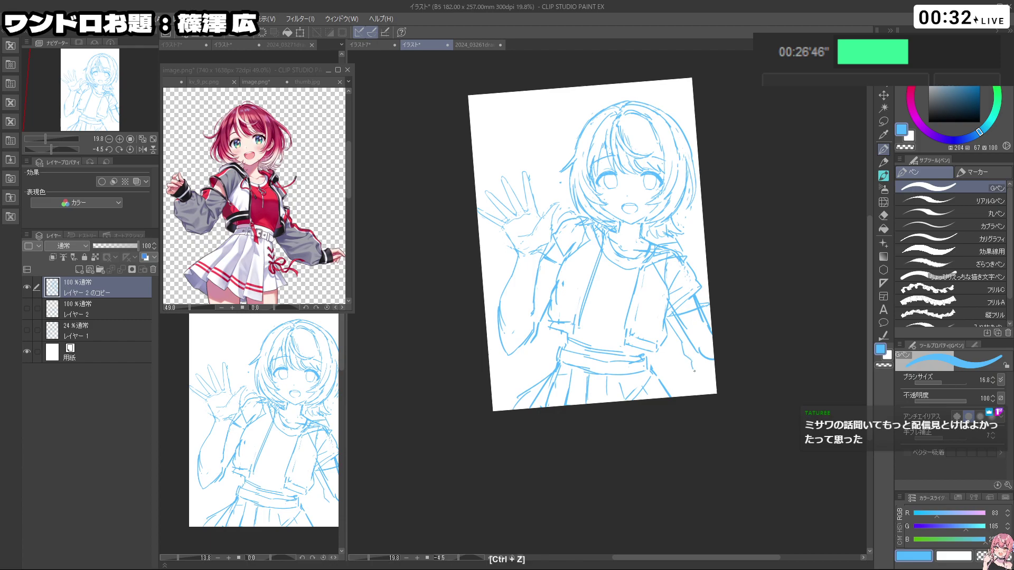
{"action": "key", "text": "ctrl+z"}
{"action": "mouse_move", "coordinate": [685, 339]}
{"action": "left_mouse_down"}
{"action": "mouse_move", "coordinate": [713, 351]}
{"action": "mouse_move", "coordinate": [713, 335]}
{"action": "left_mouse_up"}
{"action": "key", "text": "c"}
{"action": "mouse_move", "coordinate": [698, 335]}
{"action": "left_mouse_down"}
{"action": "mouse_move", "coordinate": [680, 327]}
{"action": "mouse_move", "coordinate": [702, 320]}
{"action": "mouse_move", "coordinate": [687, 380]}
{"action": "mouse_move", "coordinate": [650, 417]}
{"action": "mouse_move", "coordinate": [608, 427]}
{"action": "left_mouse_up"}
Step: Lasso the raised hand, tilt it outward away from the face with a transform, and deselect
{"action": "left_click", "coordinate": [883, 121]}
{"action": "left_click_drag", "start_coordinate": [539, 255], "coordinate": [512, 285]}
{"action": "mouse_move", "coordinate": [465, 260]}
{"action": "left_mouse_down"}
{"action": "mouse_move", "coordinate": [454, 213]}
{"action": "mouse_move", "coordinate": [512, 192]}
{"action": "mouse_move", "coordinate": [534, 233]}
{"action": "left_mouse_up"}
{"action": "left_click", "coordinate": [519, 321]}
{"action": "mouse_move", "coordinate": [554, 271]}
{"action": "left_mouse_down"}
{"action": "mouse_move", "coordinate": [563, 277]}
{"action": "mouse_move", "coordinate": [568, 250]}
{"action": "mouse_move", "coordinate": [541, 250]}
{"action": "mouse_move", "coordinate": [549, 254]}
{"action": "left_mouse_up"}
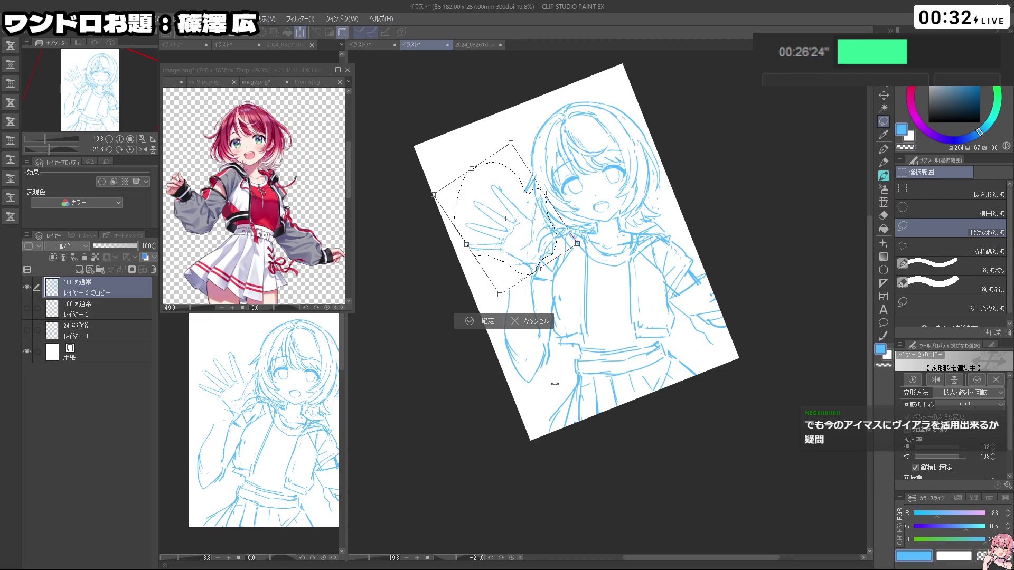
{"action": "left_click", "coordinate": [484, 322]}
{"action": "left_click", "coordinate": [435, 321]}
Step: Touch up the lines around the raised hand's palm and wrist with transparent strokes
{"action": "key", "text": "p"}
{"action": "scroll", "coordinate": [521, 212], "scroll_direction": "up", "scroll_amount": 3}
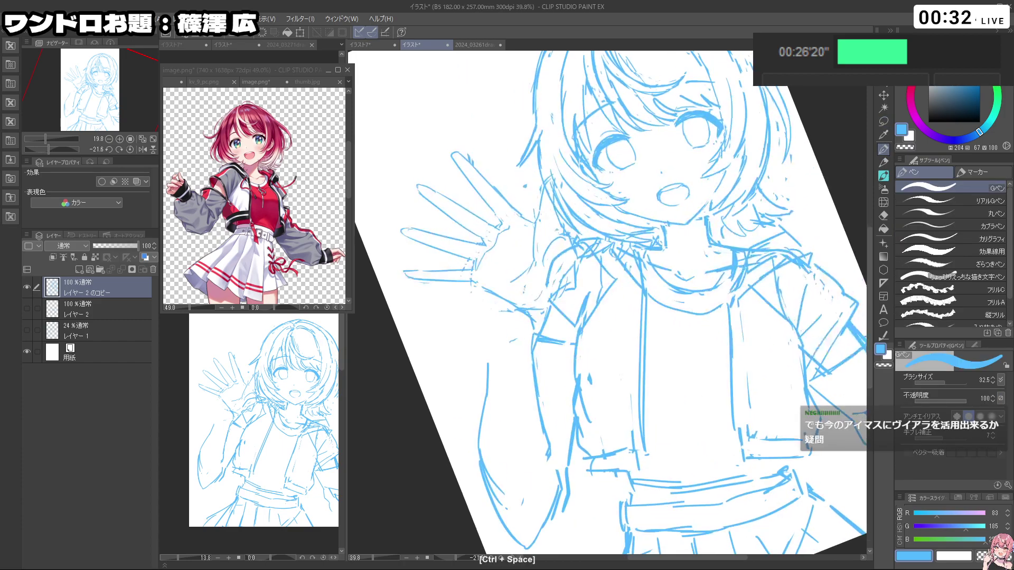
{"action": "key", "text": "ctrl+z"}
{"action": "key", "text": "shift+space"}
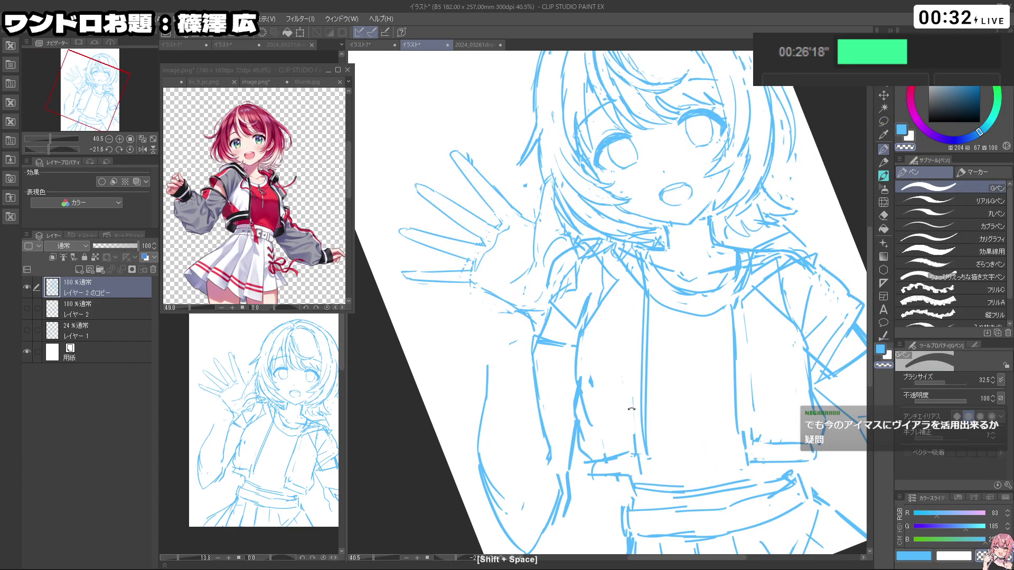
{"action": "left_click_drag", "start_coordinate": [550, 202], "coordinate": [537, 260]}
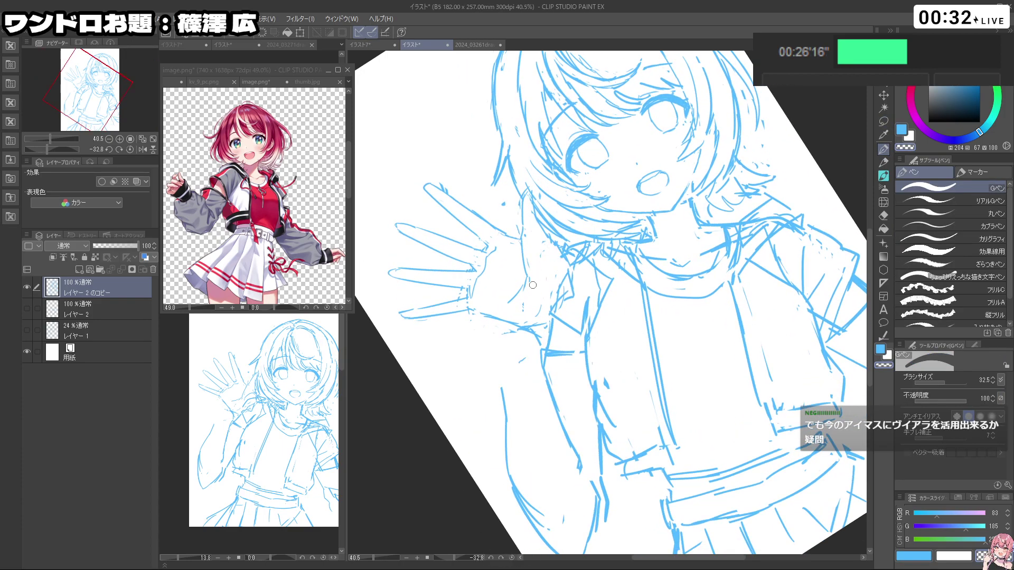
{"action": "key", "text": "ctrl+space"}
{"action": "left_click_drag", "start_coordinate": [603, 273], "coordinate": [597, 302]}
{"action": "key", "text": "shift+space"}
{"action": "mouse_move", "coordinate": [653, 399]}
{"action": "left_mouse_down"}
{"action": "mouse_move", "coordinate": [683, 380]}
{"action": "mouse_move", "coordinate": [667, 392]}
{"action": "left_mouse_up"}
Step: Lasso the raised forearm, rotate it to line up with the tilted hand, and deselect
{"action": "key", "text": "m"}
{"action": "mouse_move", "coordinate": [538, 350]}
{"action": "left_mouse_down"}
{"action": "mouse_move", "coordinate": [551, 299]}
{"action": "mouse_move", "coordinate": [595, 289]}
{"action": "mouse_move", "coordinate": [638, 417]}
{"action": "mouse_move", "coordinate": [576, 420]}
{"action": "left_mouse_up"}
{"action": "key", "text": "ctrl+t"}
{"action": "left_click_drag", "start_coordinate": [632, 397], "coordinate": [621, 379]}
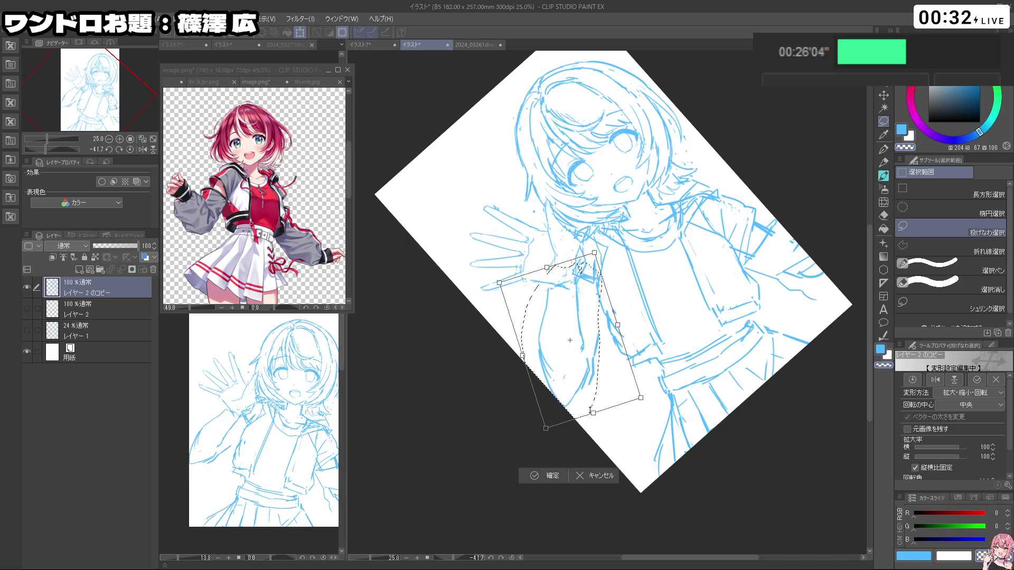
{"action": "left_click", "coordinate": [554, 476]}
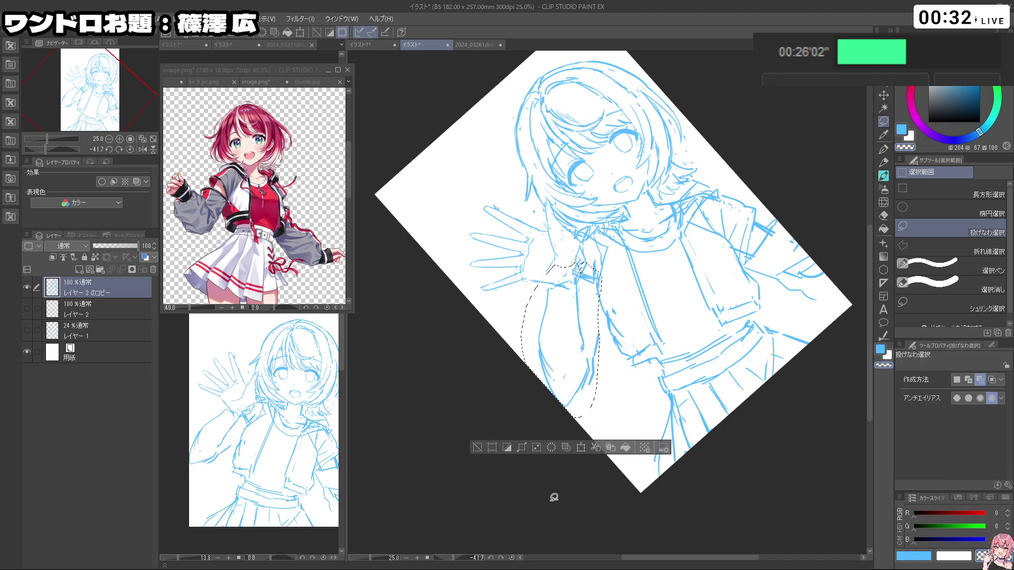
{"action": "key", "text": "shift+space"}
{"action": "left_click", "coordinate": [476, 448]}
Step: Undo the forearm and hand transforms back to the lassoed, untransformed raised hand
{"action": "left_click_drag", "start_coordinate": [676, 337], "coordinate": [686, 300]}
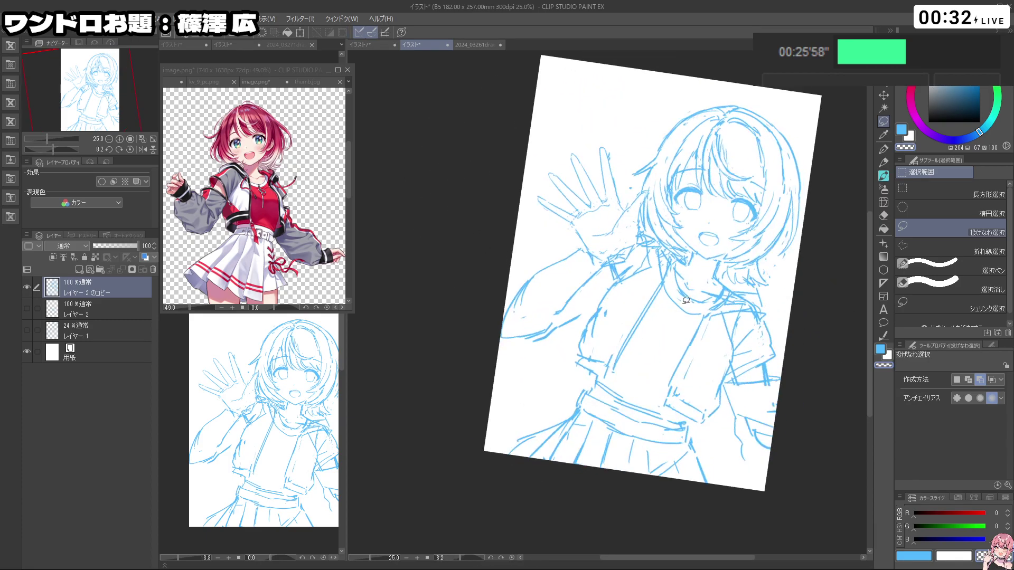
{"action": "key", "text": "ctrl+z"}
{"action": "key", "text": "ctrl+z"}
{"action": "key", "text": "ctrl+z"}
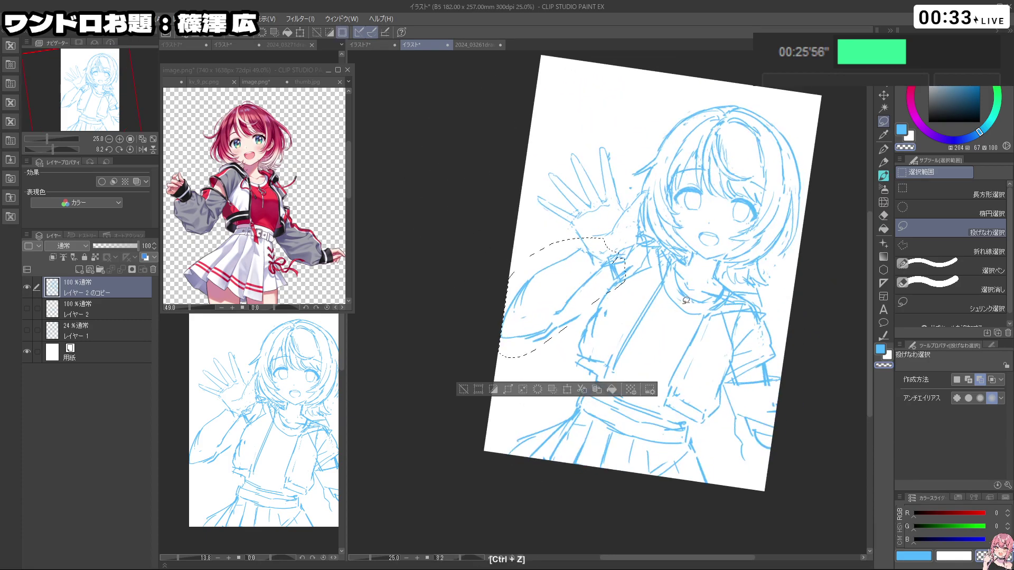
{"action": "key", "text": "ctrl+z"}
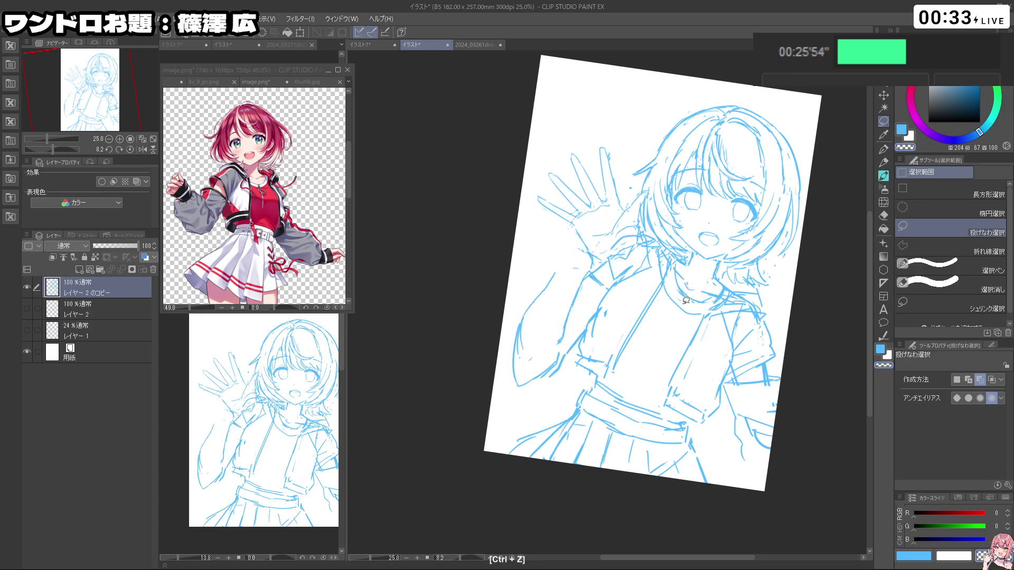
{"action": "key", "text": "ctrl+z"}
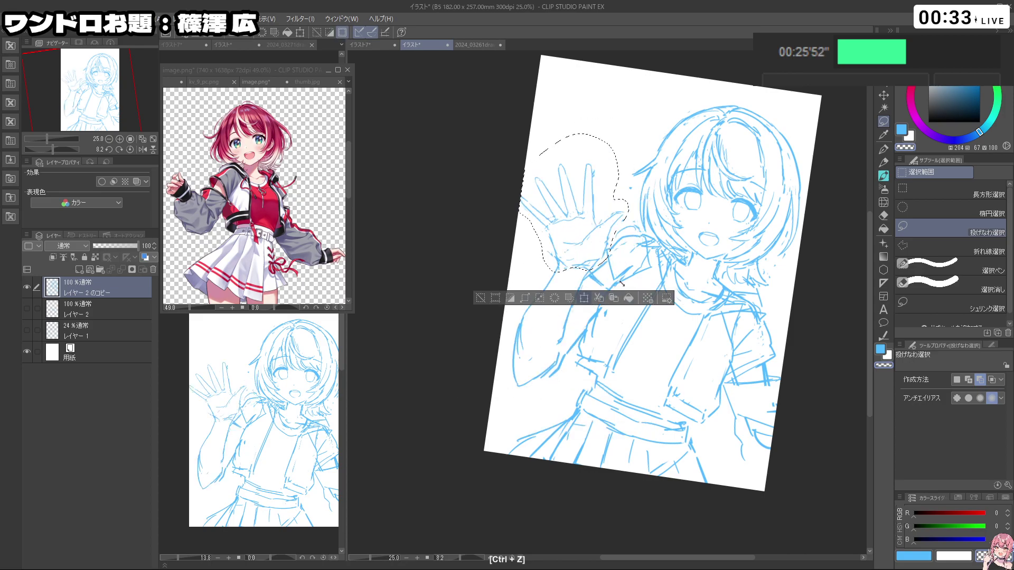
Step: Transform the lassoed raised hand, moving it closer to the head and tilting it slightly, and apply it
{"action": "left_click", "coordinate": [585, 298]}
{"action": "left_click_drag", "start_coordinate": [554, 248], "coordinate": [576, 229]}
{"action": "mouse_move", "coordinate": [652, 252]}
{"action": "left_mouse_down"}
{"action": "mouse_move", "coordinate": [638, 272]}
{"action": "mouse_move", "coordinate": [624, 256]}
{"action": "left_mouse_up"}
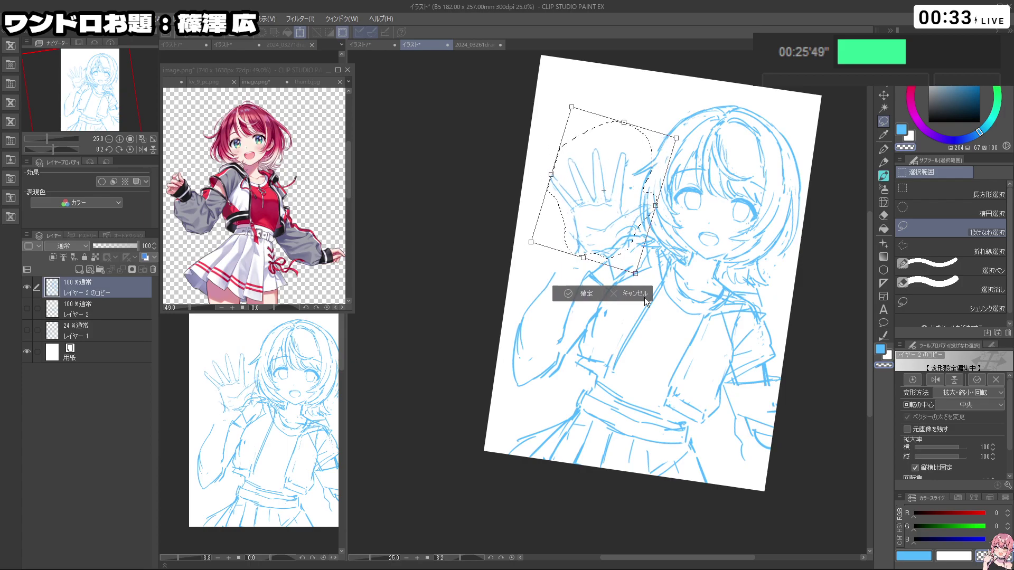
{"action": "left_click", "coordinate": [556, 291]}
Step: Lasso the raised forearm and transform it to meet the repositioned hand's wrist
{"action": "key", "text": "shift+space"}
{"action": "mouse_move", "coordinate": [515, 285]}
{"action": "left_mouse_down"}
{"action": "mouse_move", "coordinate": [544, 369]}
{"action": "mouse_move", "coordinate": [586, 419]}
{"action": "mouse_move", "coordinate": [567, 286]}
{"action": "mouse_move", "coordinate": [581, 291]}
{"action": "mouse_move", "coordinate": [612, 334]}
{"action": "mouse_move", "coordinate": [647, 420]}
{"action": "mouse_move", "coordinate": [630, 402]}
{"action": "left_mouse_up"}
{"action": "key", "text": "ctrl+t"}
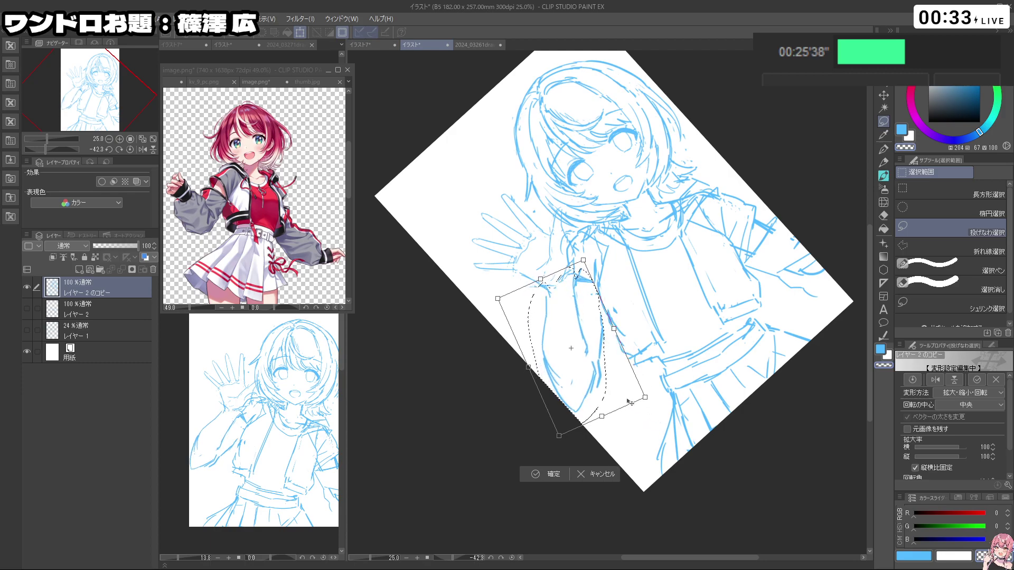
{"action": "left_click", "coordinate": [544, 474]}
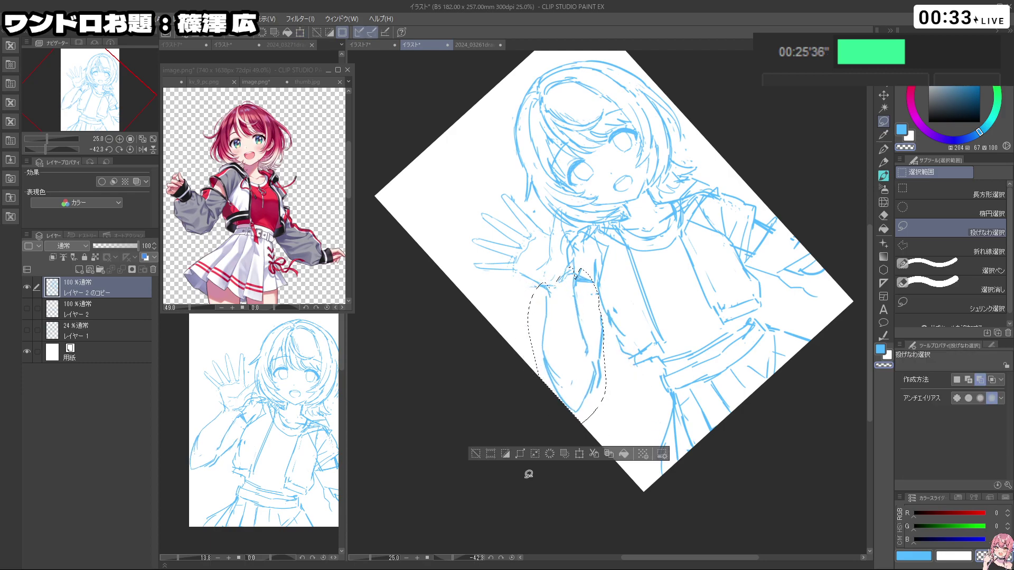
Step: Switch to the G-pen and rough in the wrist curve and outer edge of the raised forearm
{"action": "left_click", "coordinate": [884, 149]}
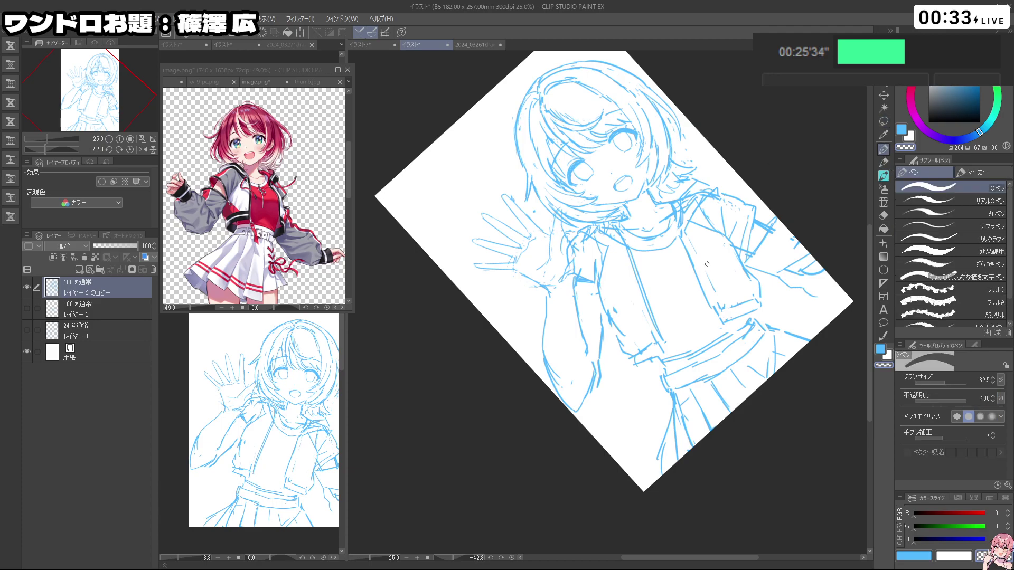
{"action": "key", "text": "c"}
{"action": "key", "text": "ctrl+z"}
{"action": "mouse_move", "coordinate": [579, 316]}
{"action": "left_mouse_down"}
{"action": "mouse_move", "coordinate": [601, 333]}
{"action": "mouse_move", "coordinate": [594, 347]}
{"action": "left_mouse_up"}
{"action": "key", "text": "ctrl+z"}
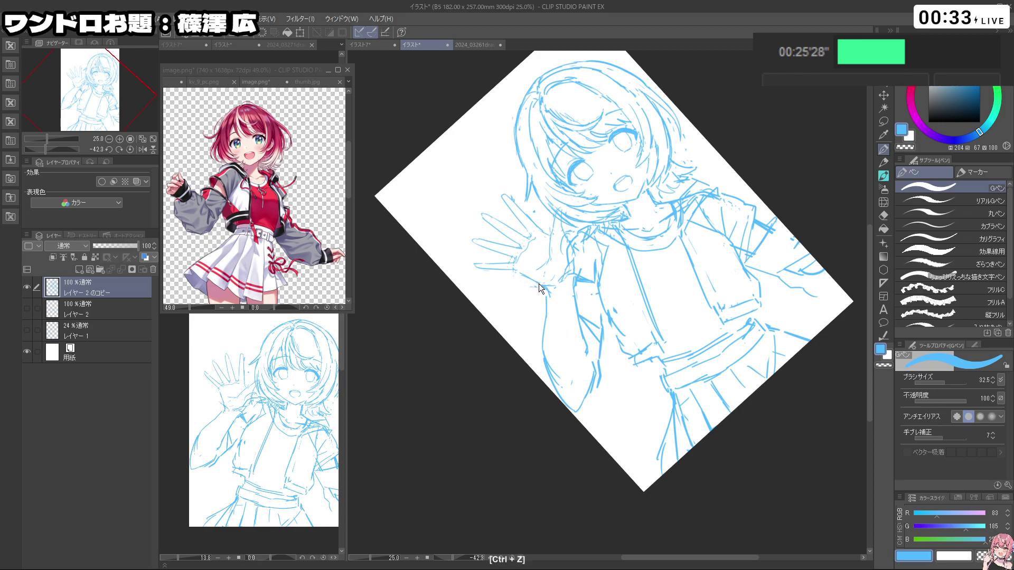
{"action": "key", "text": "ctrl+z"}
{"action": "left_click_drag", "start_coordinate": [535, 281], "coordinate": [564, 247]}
{"action": "mouse_move", "coordinate": [544, 290]}
{"action": "left_mouse_down"}
{"action": "mouse_move", "coordinate": [570, 288]}
{"action": "mouse_move", "coordinate": [575, 265]}
{"action": "mouse_move", "coordinate": [577, 282]}
{"action": "mouse_move", "coordinate": [542, 282]}
{"action": "mouse_move", "coordinate": [561, 286]}
{"action": "mouse_move", "coordinate": [569, 255]}
{"action": "mouse_move", "coordinate": [530, 340]}
{"action": "left_mouse_up"}
Step: Undo the rough wrist strokes and redraw the cuff curve below the raised palm with brush size 26.5
{"action": "key", "text": "c"}
{"action": "key", "text": "c"}
{"action": "key", "text": "ctrl+z"}
{"action": "key", "text": "ctrl+z"}
{"action": "key", "text": "ctrl+z"}
{"action": "key", "text": "ctrl+z"}
{"action": "key", "text": "ctrl+z"}
{"action": "left_click_drag", "start_coordinate": [538, 291], "coordinate": [524, 332]}
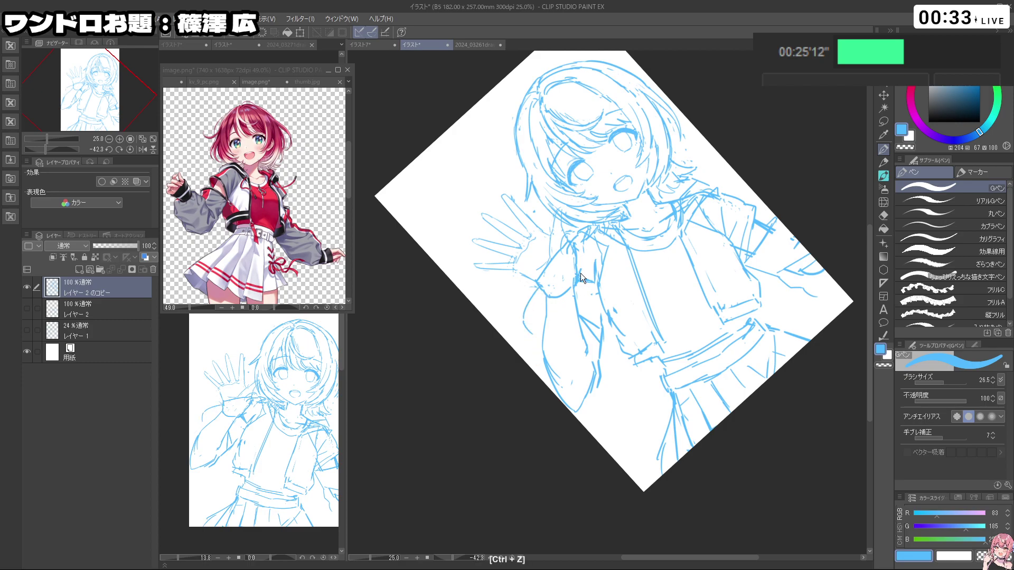
Step: Clean up the lines around the raised forearm and sketch a puffed sleeve outline below the cuff
{"action": "key", "text": "c"}
{"action": "key", "text": "c"}
{"action": "left_click_drag", "start_coordinate": [585, 282], "coordinate": [599, 352]}
{"action": "key", "text": "ctrl+z"}
{"action": "key", "text": "c"}
{"action": "key", "text": "c"}
{"action": "key", "text": "ctrl+z"}
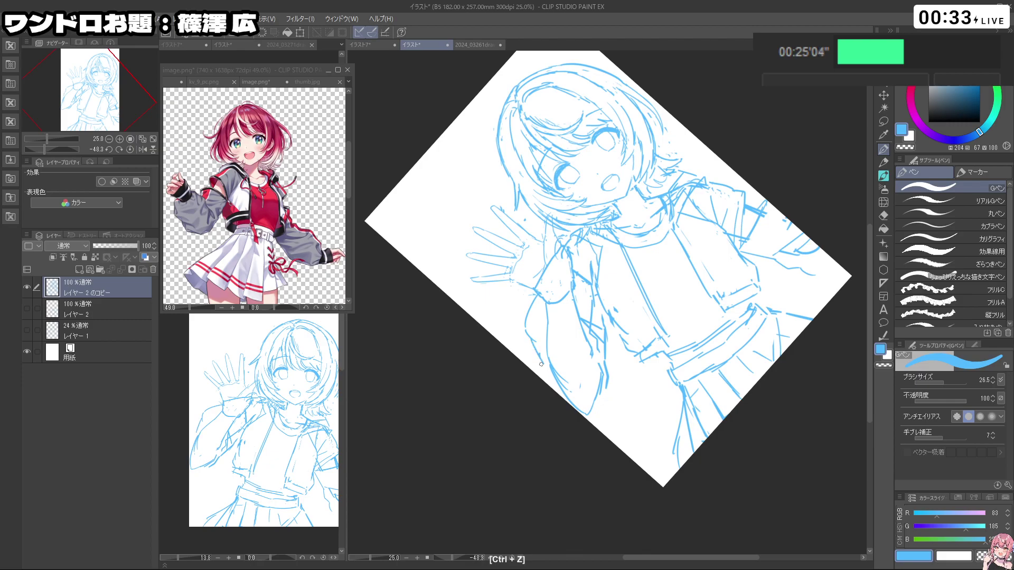
Step: Draw the raised sleeve's inner edge near the elbow and erase the old outer forearm line inside the sleeve
{"action": "left_click_drag", "start_coordinate": [606, 319], "coordinate": [612, 366]}
{"action": "key", "text": "shift+space"}
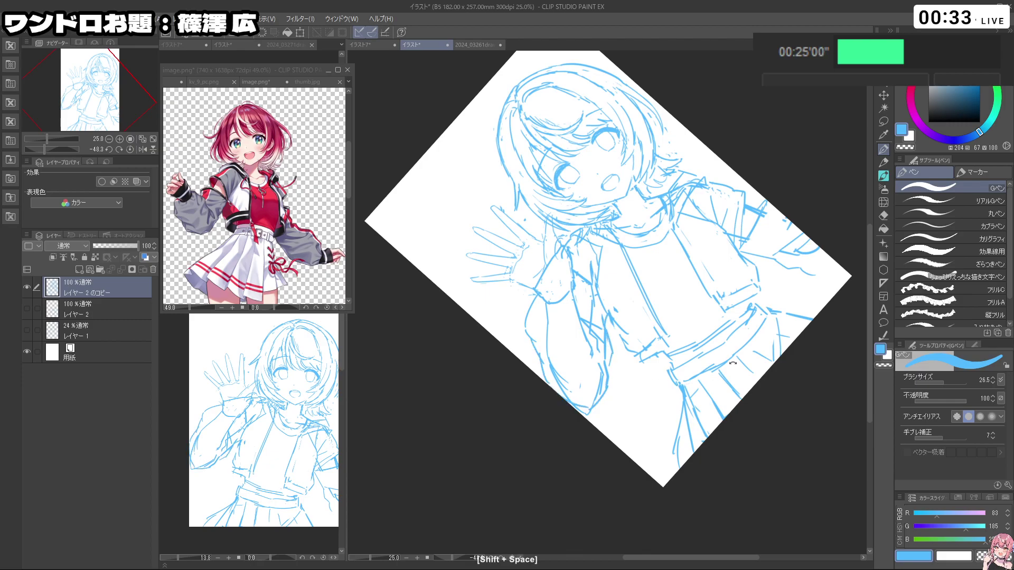
{"action": "key", "text": "c"}
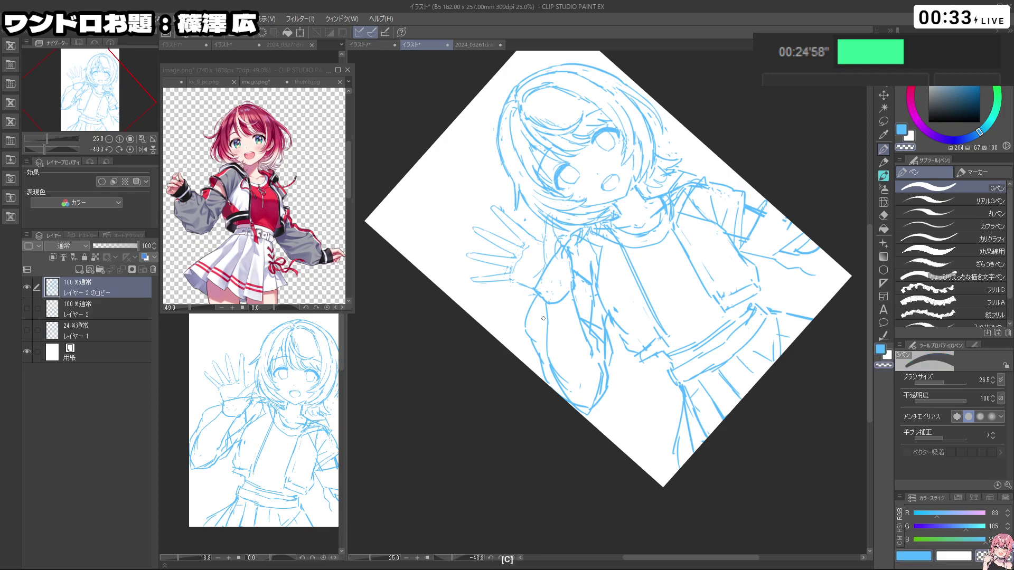
{"action": "left_click_drag", "start_coordinate": [545, 338], "coordinate": [578, 406]}
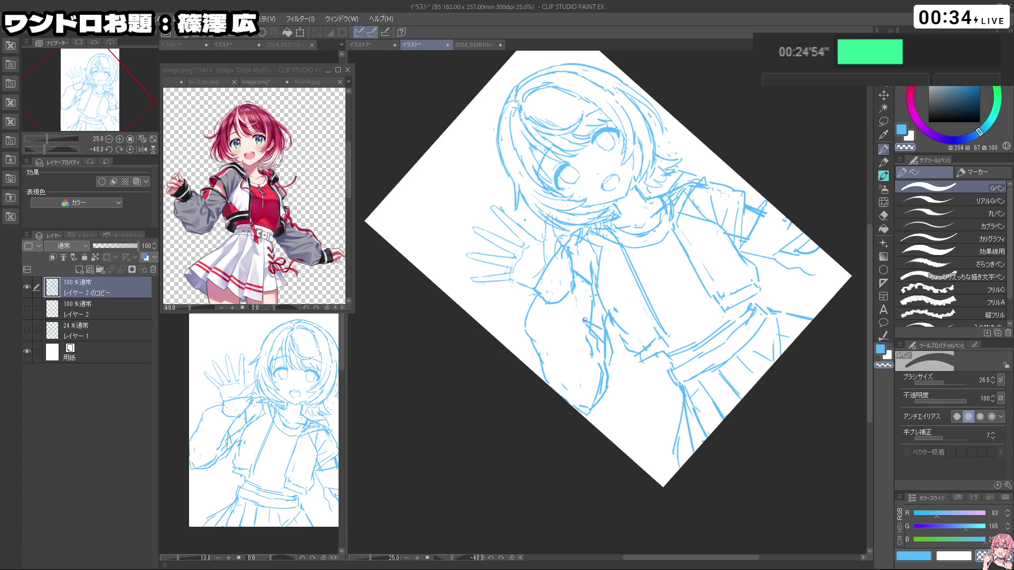
Step: Erase the leftover inner forearm lines inside the raised sleeve
{"action": "key", "text": "c"}
{"action": "key", "text": "shift+space"}
{"action": "mouse_move", "coordinate": [627, 394]}
{"action": "left_mouse_down"}
{"action": "mouse_move", "coordinate": [649, 216]}
{"action": "mouse_move", "coordinate": [516, 280]}
{"action": "mouse_move", "coordinate": [631, 394]}
{"action": "left_mouse_up"}
{"action": "key", "text": "c"}
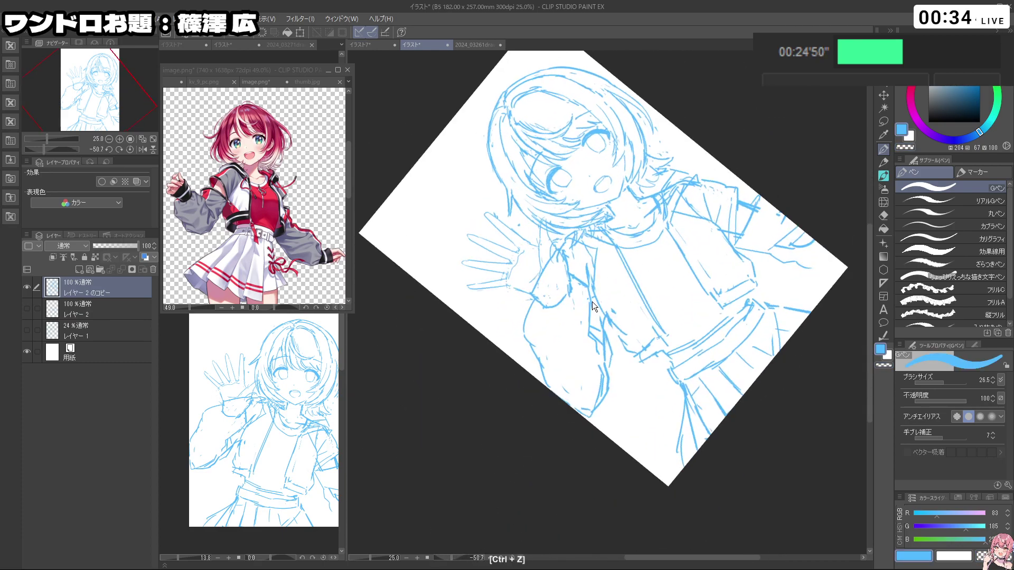
{"action": "mouse_move", "coordinate": [592, 337]}
{"action": "left_mouse_down"}
{"action": "mouse_move", "coordinate": [590, 307]}
{"action": "mouse_move", "coordinate": [601, 377]}
{"action": "left_mouse_up"}
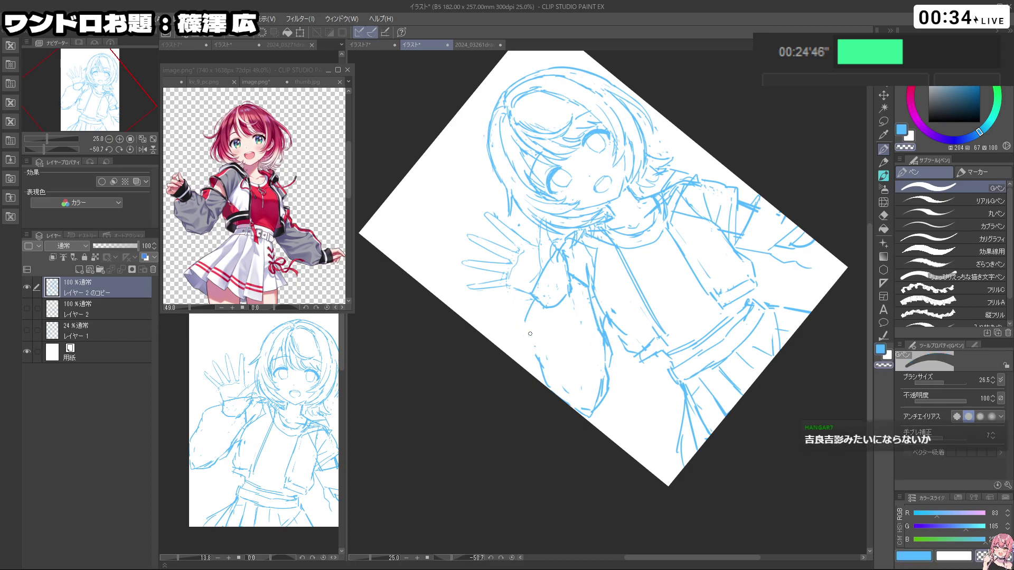
Step: Redraw the raised sleeve's outer outline from the cuff towards the elbow
{"action": "key", "text": "c"}
{"action": "key", "text": "ctrl+z"}
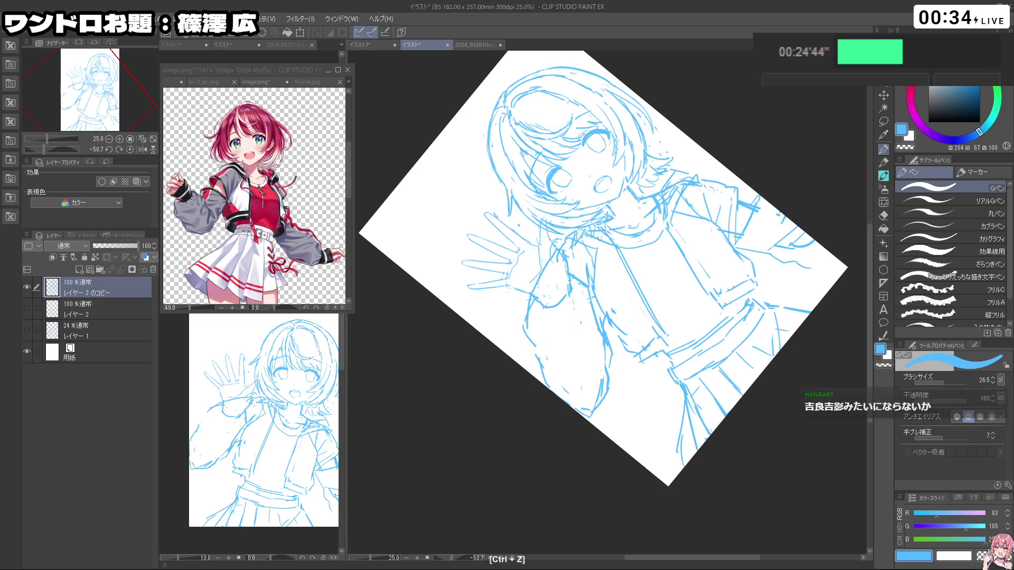
{"action": "key", "text": "shift+space"}
{"action": "mouse_move", "coordinate": [536, 325]}
{"action": "left_mouse_down"}
{"action": "mouse_move", "coordinate": [533, 312]}
{"action": "mouse_move", "coordinate": [541, 357]}
{"action": "left_mouse_up"}
{"action": "key", "text": "ctrl+z"}
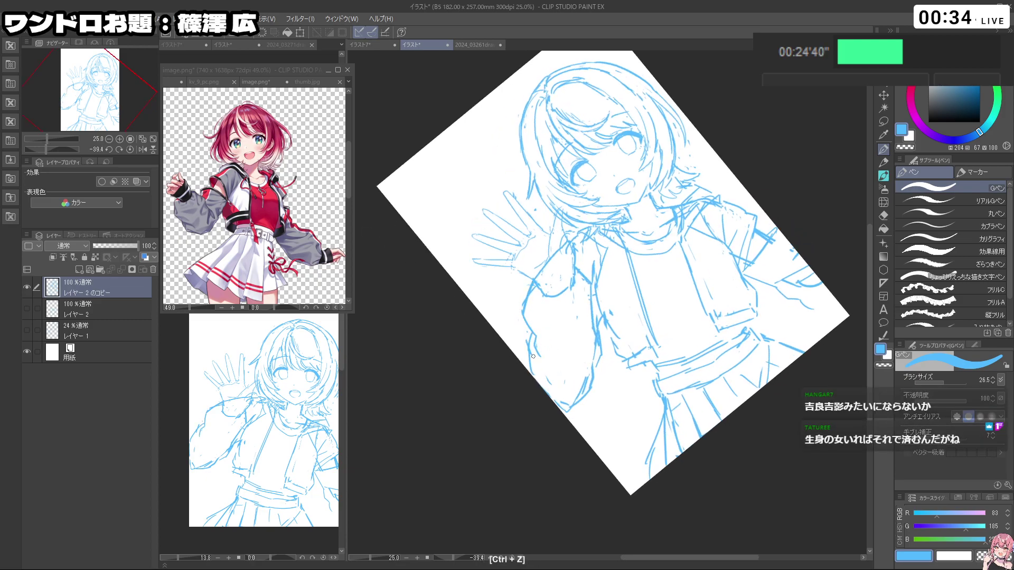
{"action": "key", "text": "shift+space"}
{"action": "left_click_drag", "start_coordinate": [576, 400], "coordinate": [543, 327]}
Step: Erase rough bits of the raised sleeve's outer outline and refine its folds from the cuff to the elbow
{"action": "key", "text": "c"}
{"action": "key", "text": "shift+space"}
{"action": "key", "text": "c"}
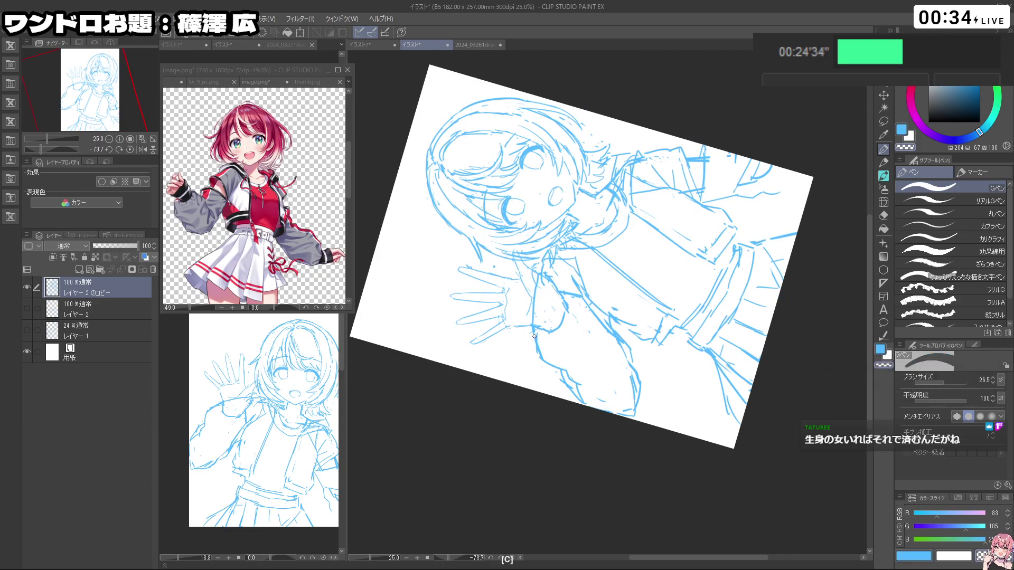
{"action": "key", "text": "shift+space"}
{"action": "left_click_drag", "start_coordinate": [530, 330], "coordinate": [561, 371]}
{"action": "key", "text": "ctrl+z"}
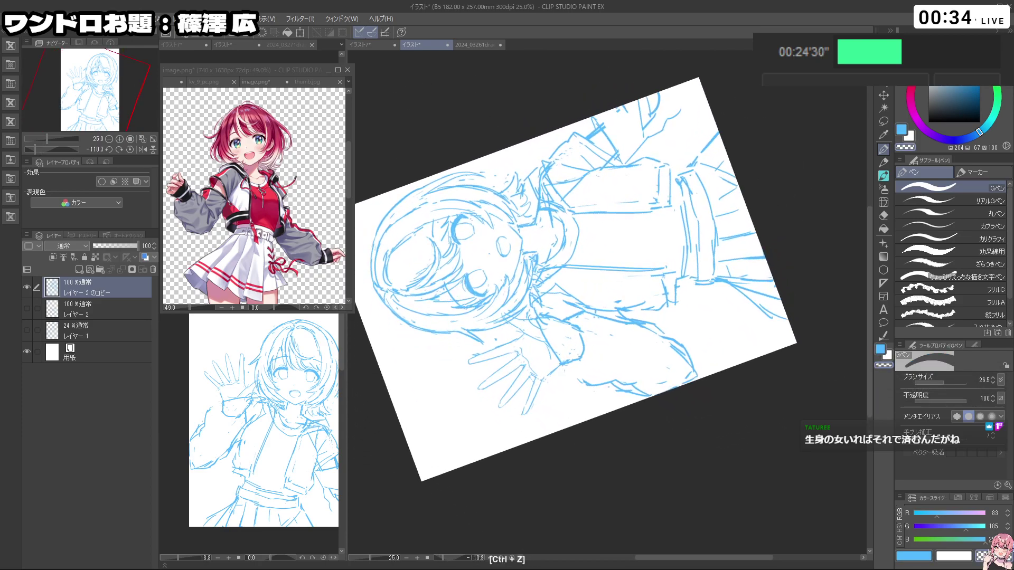
{"action": "key", "text": "c"}
{"action": "key", "text": "shift+space"}
{"action": "left_click_drag", "start_coordinate": [650, 403], "coordinate": [645, 435]}
{"action": "key", "text": "c"}
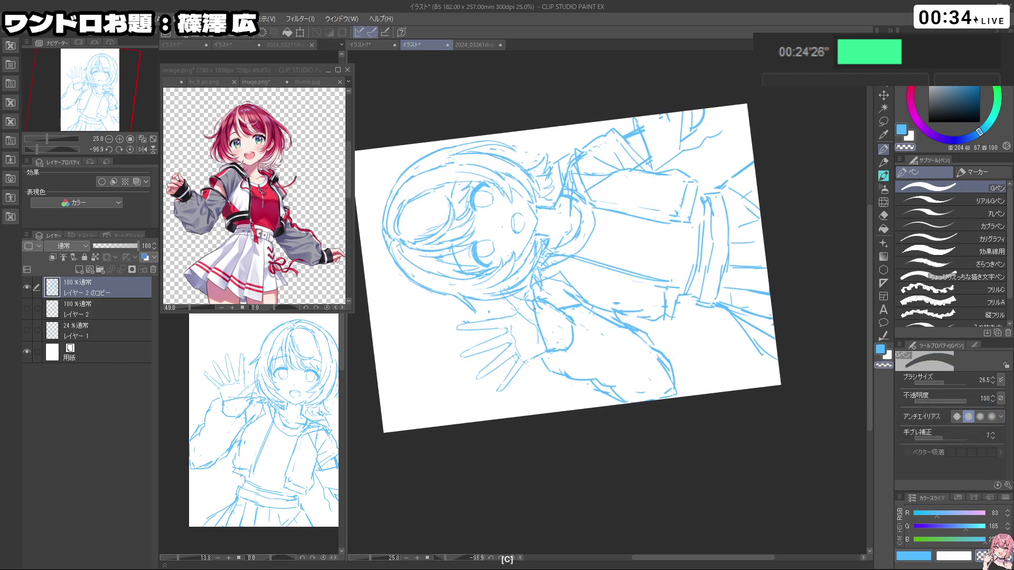
Step: Redraw the cuff's edge where it wraps the raised wrist and clean up the overlapping lines
{"action": "key", "text": "c"}
{"action": "key", "text": "ctrl+z"}
{"action": "mouse_move", "coordinate": [531, 305]}
{"action": "left_mouse_down"}
{"action": "mouse_move", "coordinate": [540, 335]}
{"action": "mouse_move", "coordinate": [545, 326]}
{"action": "left_mouse_up"}
{"action": "key", "text": "ctrl+z"}
{"action": "key", "text": "c"}
{"action": "key", "text": "shift+space"}
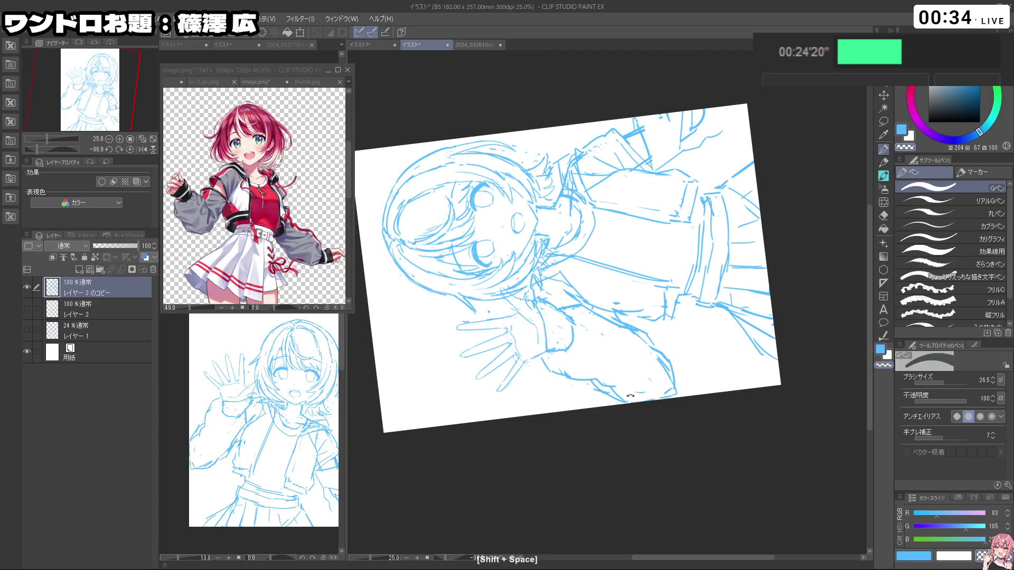
{"action": "left_click_drag", "start_coordinate": [549, 352], "coordinate": [628, 374]}
{"action": "key", "text": "c"}
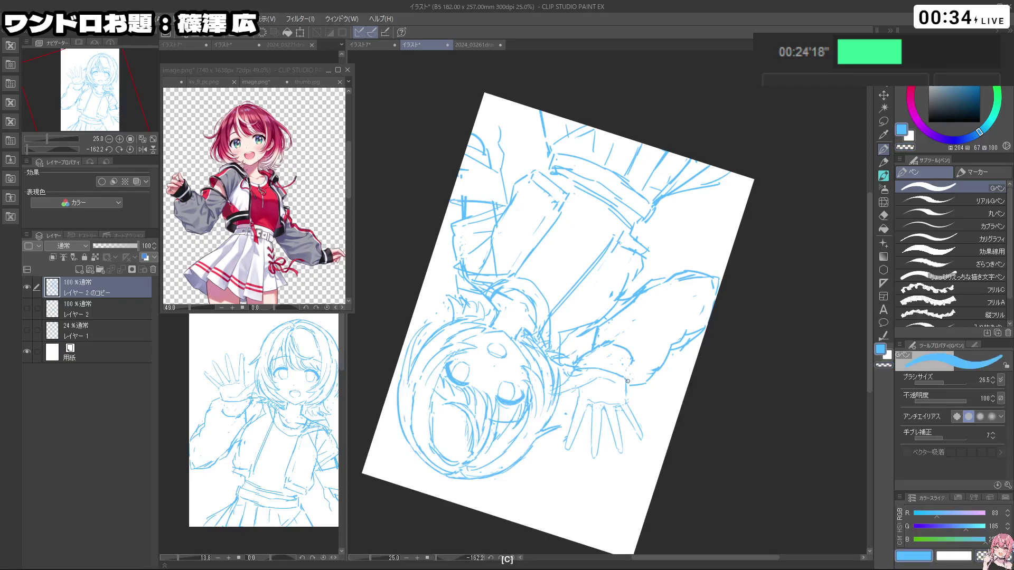
Step: Refine the raised cuff's inner side facing the head, erasing stray strokes
{"action": "key", "text": "ctrl+z"}
{"action": "key", "text": "shift+space"}
{"action": "left_click_drag", "start_coordinate": [632, 358], "coordinate": [650, 312]}
{"action": "key", "text": "c"}
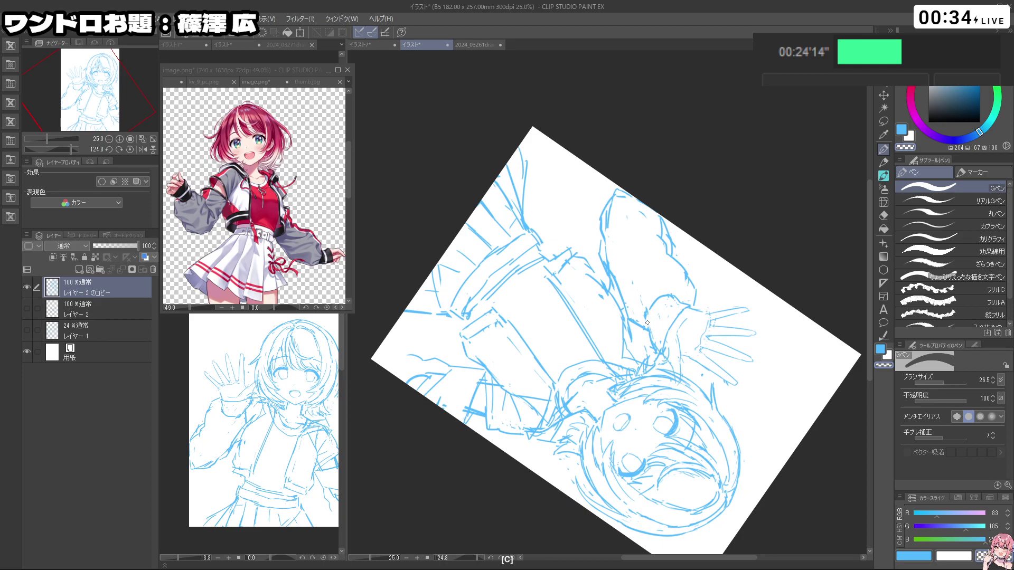
{"action": "key", "text": "ctrl+z"}
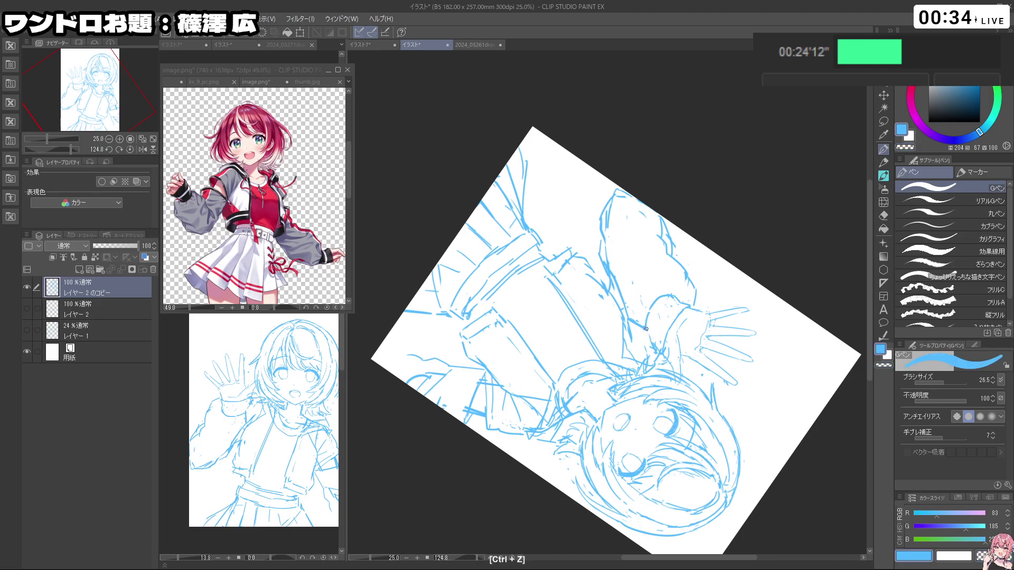
{"action": "key", "text": "shift+space"}
{"action": "left_click_drag", "start_coordinate": [808, 533], "coordinate": [826, 147]}
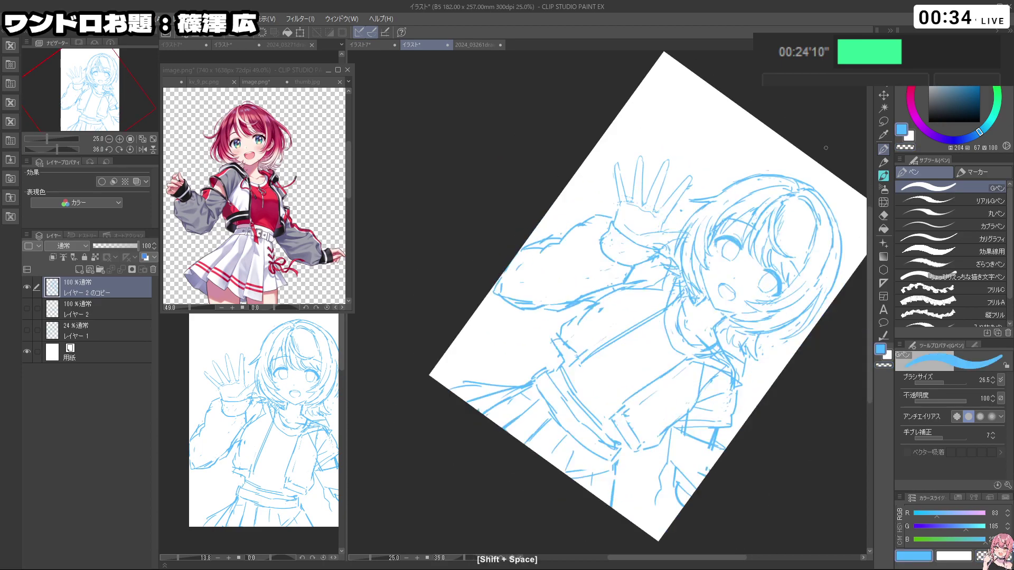
Step: Rework the upper-arm line between the raised cuff and the jacket's shoulder
{"action": "key", "text": "shift+space"}
{"action": "left_click_drag", "start_coordinate": [819, 51], "coordinate": [611, 252]}
{"action": "key", "text": "ctrl+z"}
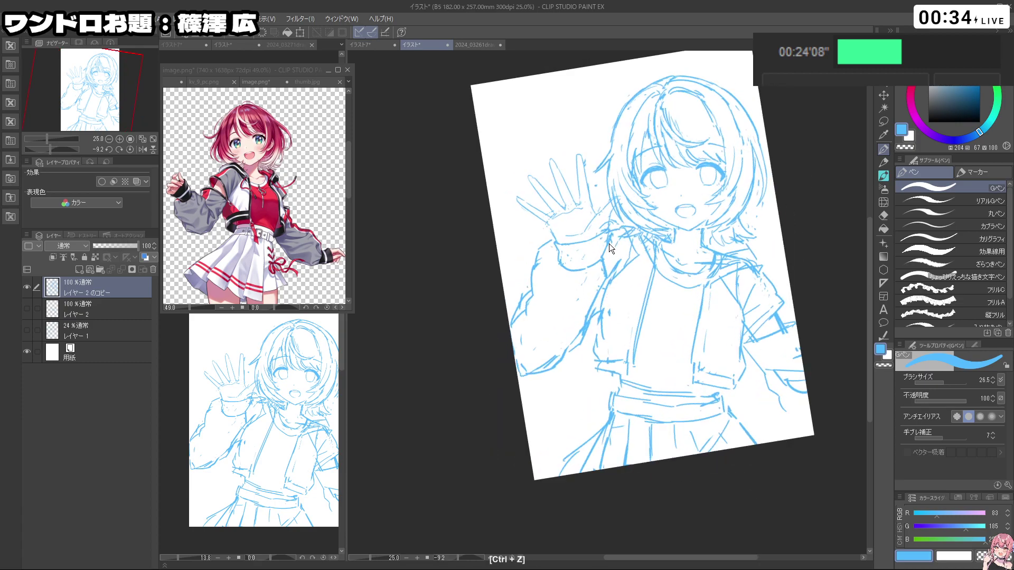
{"action": "key", "text": "c"}
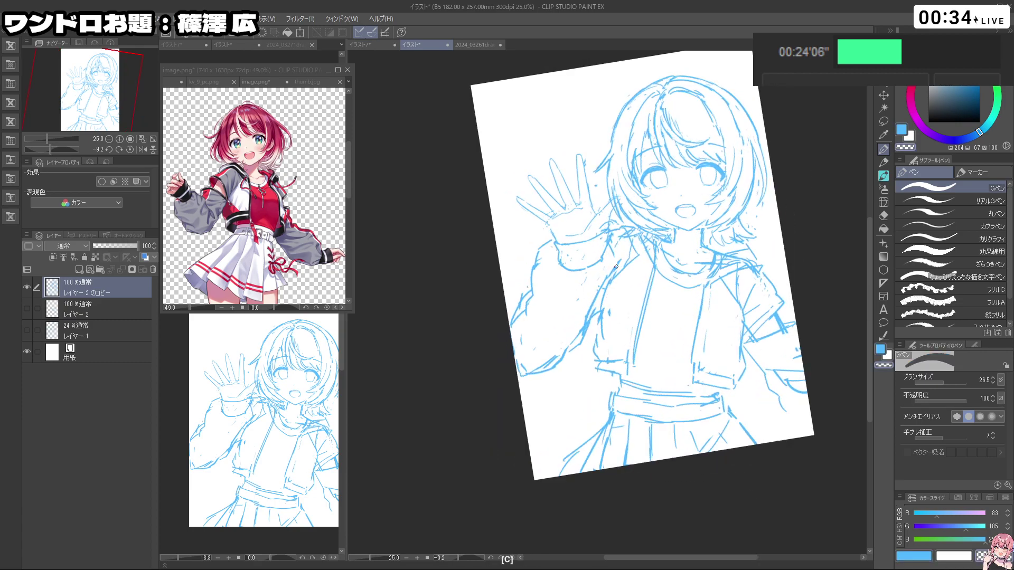
{"action": "key", "text": "c"}
{"action": "key", "text": "ctrl+z"}
Step: Retouch the gathered fabric where the raised sleeve meets the cuff, correcting strokes and stray marks
{"action": "key", "text": "ctrl+space"}
{"action": "mouse_move", "coordinate": [648, 328]}
{"action": "left_mouse_down"}
{"action": "mouse_move", "coordinate": [617, 334]}
{"action": "mouse_move", "coordinate": [632, 334]}
{"action": "left_mouse_up"}
{"action": "key", "text": "shift+space"}
{"action": "left_click_drag", "start_coordinate": [631, 333], "coordinate": [647, 313]}
{"action": "key", "text": "c"}
{"action": "left_click_drag", "start_coordinate": [546, 281], "coordinate": [561, 308]}
{"action": "key", "text": "ctrl+z"}
{"action": "key", "text": "c"}
{"action": "key", "text": "c"}
{"action": "key", "text": "ctrl+z"}
{"action": "left_click_drag", "start_coordinate": [724, 349], "coordinate": [716, 235]}
{"action": "mouse_move", "coordinate": [729, 198]}
{"action": "left_mouse_down"}
{"action": "mouse_move", "coordinate": [736, 381]}
{"action": "mouse_move", "coordinate": [656, 419]}
{"action": "mouse_move", "coordinate": [611, 419]}
{"action": "left_mouse_up"}
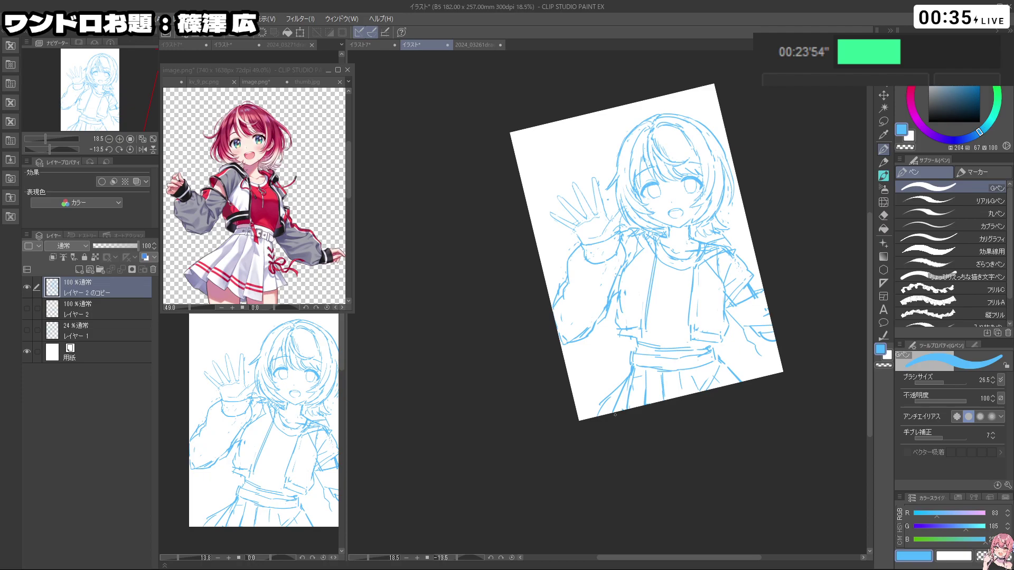
Step: Erase the raised sleeve's inner edge and underside near the elbow
{"action": "key", "text": "c"}
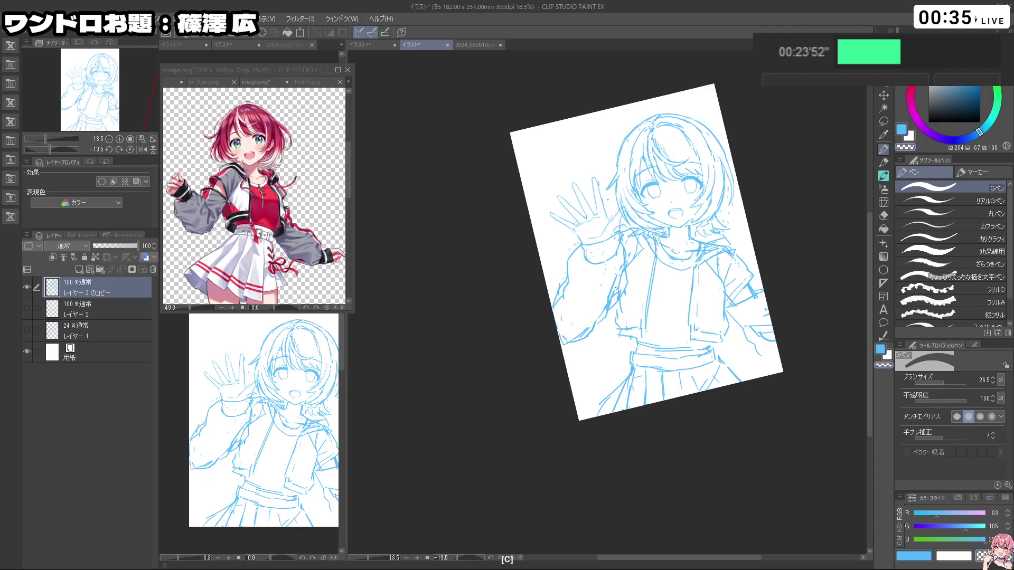
{"action": "left_click_drag", "start_coordinate": [619, 273], "coordinate": [608, 308]}
{"action": "left_click_drag", "start_coordinate": [625, 253], "coordinate": [626, 266]}
{"action": "key", "text": "c"}
{"action": "key", "text": "c"}
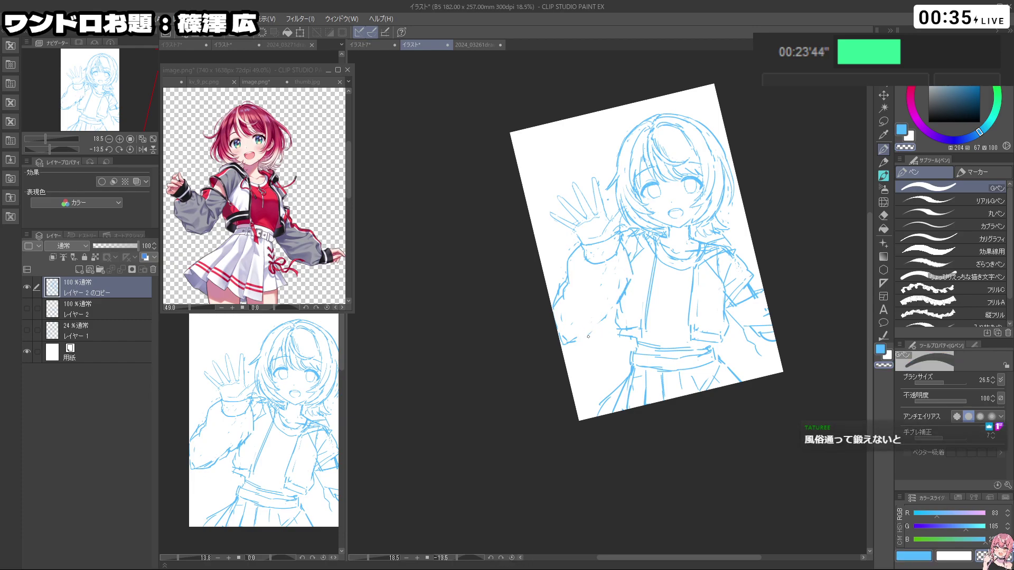
{"action": "mouse_move", "coordinate": [569, 339]}
{"action": "left_mouse_down"}
{"action": "mouse_move", "coordinate": [586, 347]}
{"action": "mouse_move", "coordinate": [608, 327]}
{"action": "mouse_move", "coordinate": [577, 346]}
{"action": "mouse_move", "coordinate": [593, 345]}
{"action": "left_mouse_up"}
Step: Redraw the raised sleeve's underside and inner edge as a fuller, rounded shape
{"action": "key", "text": "c"}
{"action": "key", "text": "ctrl+z"}
{"action": "key", "text": "ctrl+z"}
{"action": "key", "text": "ctrl+z"}
{"action": "left_click_drag", "start_coordinate": [595, 343], "coordinate": [618, 304]}
{"action": "key", "text": "ctrl+z"}
Step: Retouch the raised sleeve's outer edge just below the cuff
{"action": "key", "text": "shift+space"}
{"action": "mouse_move", "coordinate": [548, 368]}
{"action": "left_mouse_down"}
{"action": "mouse_move", "coordinate": [635, 386]}
{"action": "mouse_move", "coordinate": [691, 277]}
{"action": "mouse_move", "coordinate": [660, 221]}
{"action": "left_mouse_up"}
{"action": "key", "text": "c"}
{"action": "key", "text": "shift+space"}
{"action": "mouse_move", "coordinate": [653, 284]}
{"action": "left_mouse_down"}
{"action": "mouse_move", "coordinate": [612, 301]}
{"action": "mouse_move", "coordinate": [574, 264]}
{"action": "left_mouse_up"}
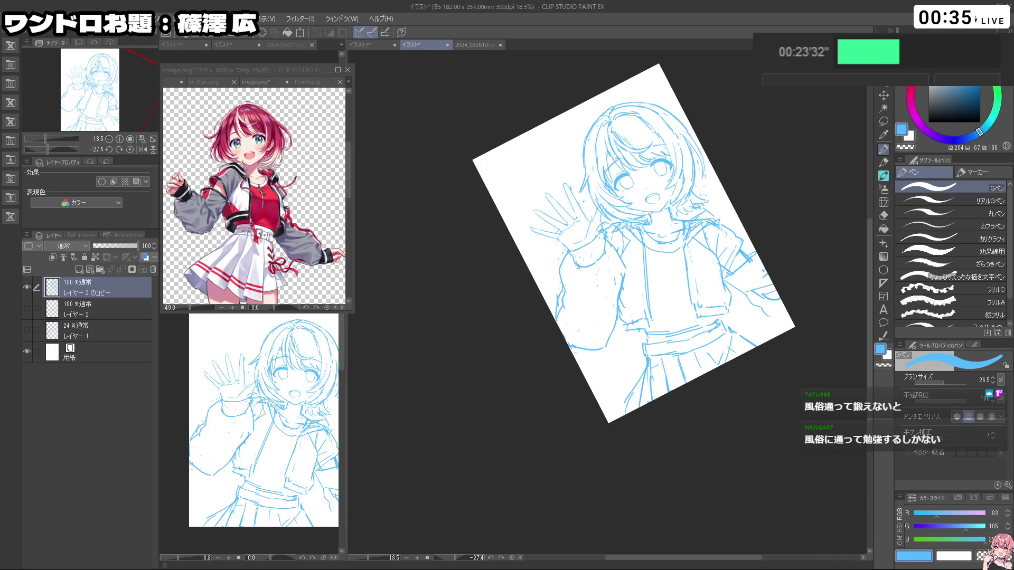
{"action": "mouse_move", "coordinate": [561, 278]}
{"action": "left_mouse_down"}
{"action": "mouse_move", "coordinate": [583, 254]}
{"action": "mouse_move", "coordinate": [570, 264]}
{"action": "left_mouse_up"}
{"action": "key", "text": "shift+space"}
{"action": "key", "text": "ctrl+z"}
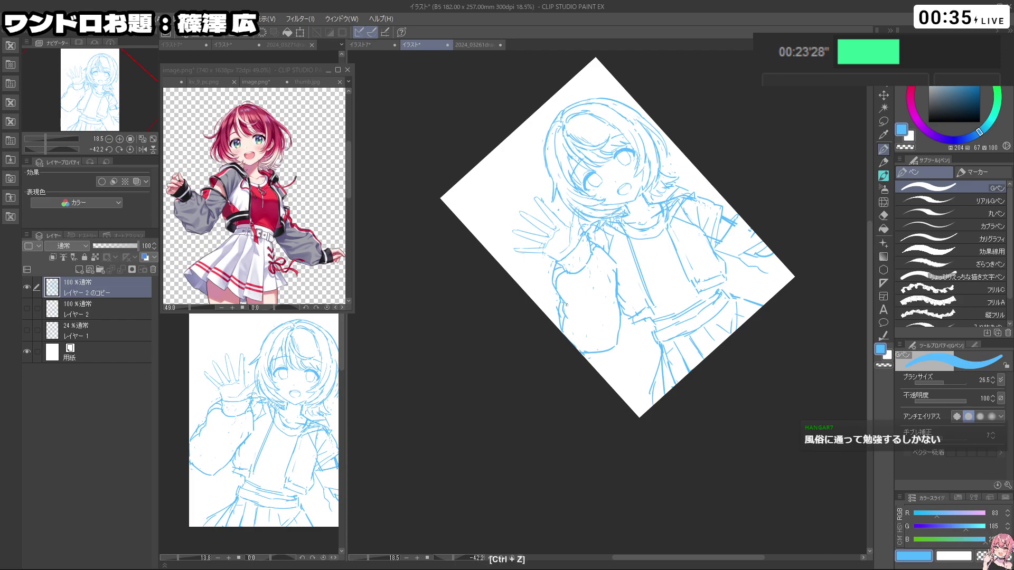
Step: Redraw the raised hand's fingers and palm outline with darker, cleaner lines
{"action": "key", "text": "shift+space"}
{"action": "left_click_drag", "start_coordinate": [705, 374], "coordinate": [661, 253]}
{"action": "key", "text": "ctrl+z"}
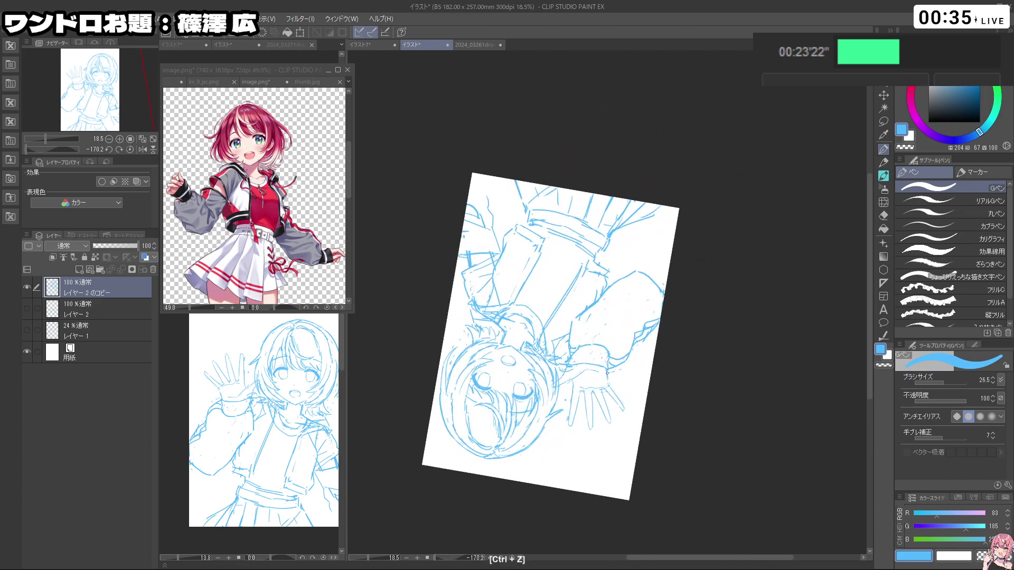
{"action": "left_click_drag", "start_coordinate": [622, 409], "coordinate": [617, 399]}
{"action": "left_click_drag", "start_coordinate": [616, 402], "coordinate": [623, 411]}
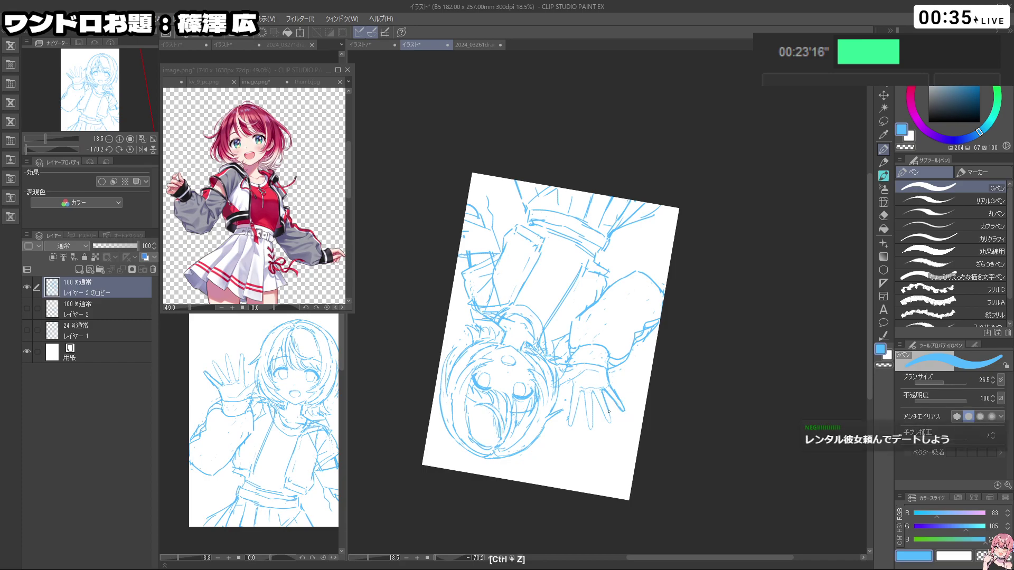
{"action": "mouse_move", "coordinate": [594, 393]}
{"action": "left_mouse_down"}
{"action": "mouse_move", "coordinate": [605, 417]}
{"action": "mouse_move", "coordinate": [595, 421]}
{"action": "left_mouse_up"}
{"action": "left_click_drag", "start_coordinate": [650, 410], "coordinate": [715, 338]}
{"action": "key", "text": "ctrl+z"}
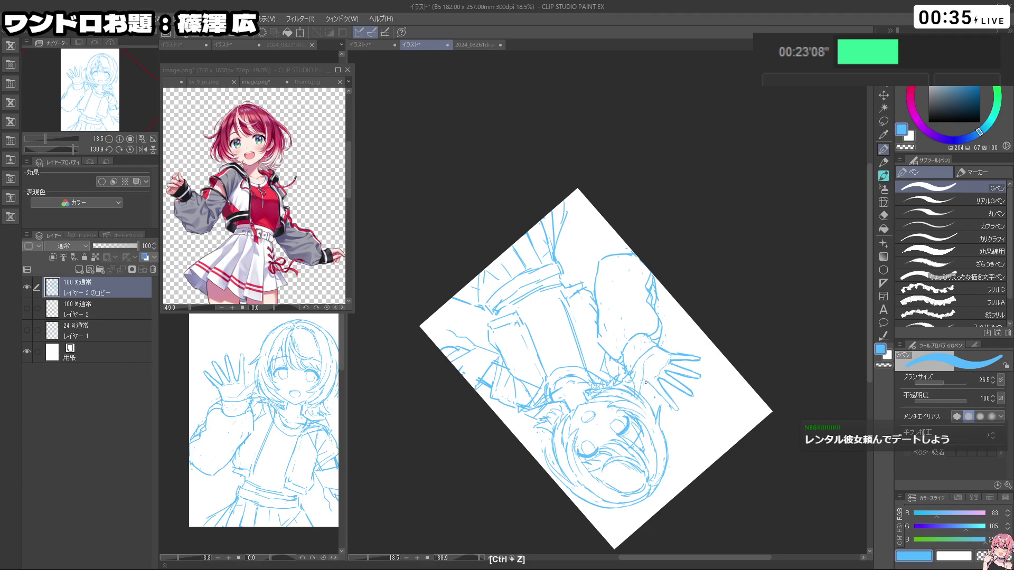
{"action": "left_click_drag", "start_coordinate": [677, 409], "coordinate": [647, 260]}
{"action": "key", "text": "ctrl+z"}
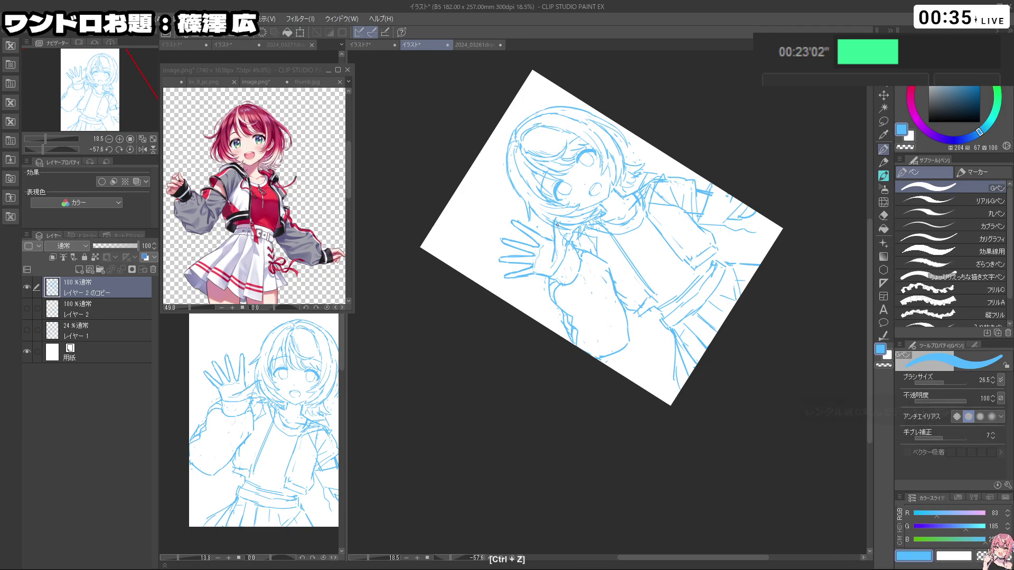
Step: Clean up the overlapping lines where the raised hand meets the hair
{"action": "key", "text": "c"}
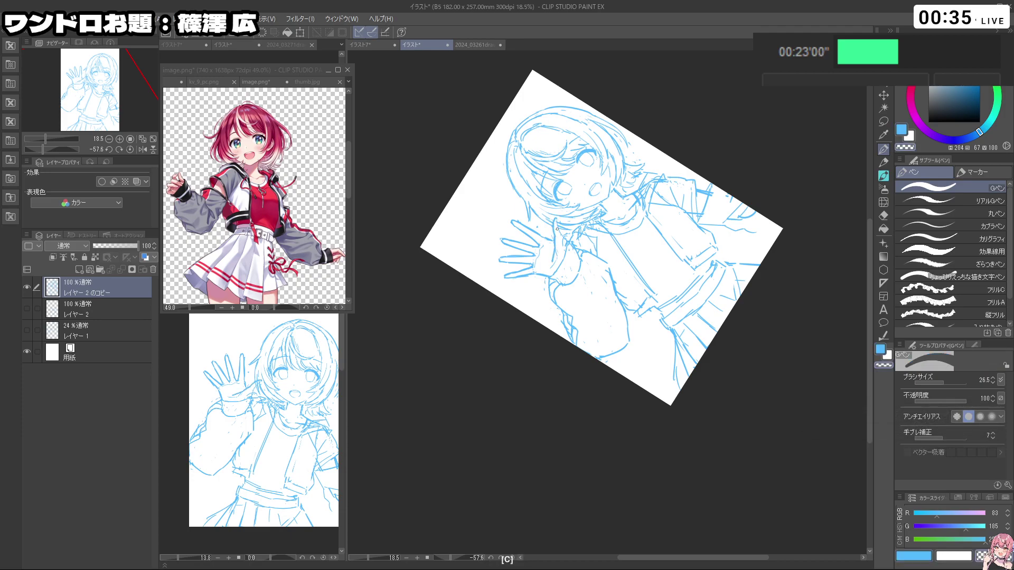
{"action": "key", "text": "c"}
{"action": "key", "text": "ctrl+z"}
{"action": "left_click_drag", "start_coordinate": [718, 387], "coordinate": [617, 408]}
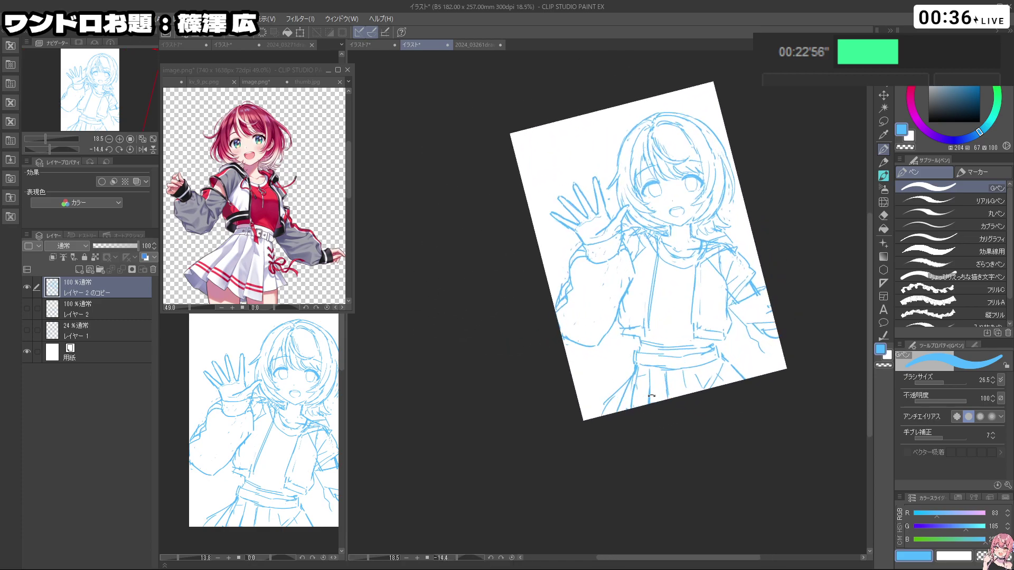
Step: Redraw the jacket's shoulder and collar line beside the hair on the lowered-arm side
{"action": "key", "text": "c"}
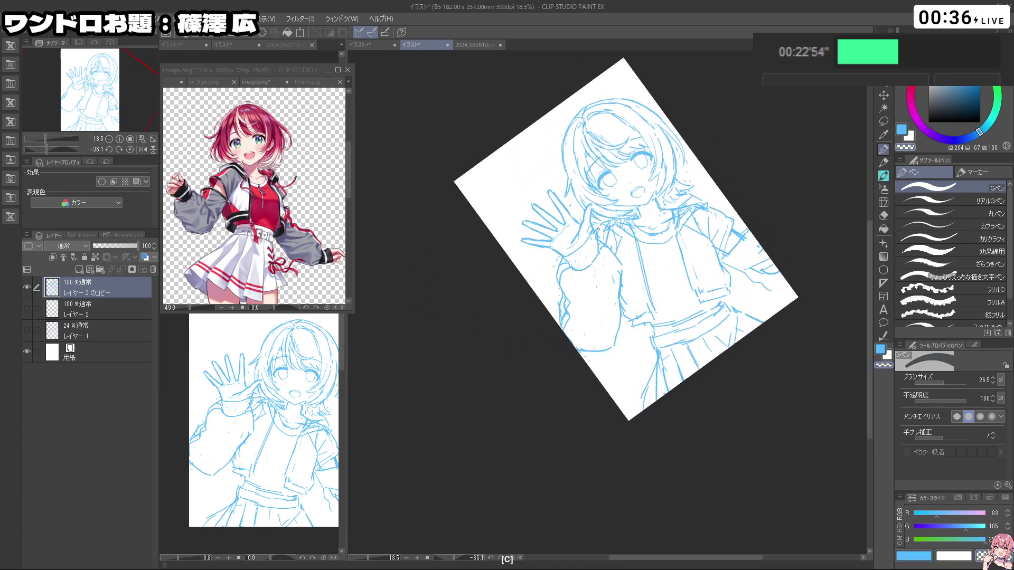
{"action": "key", "text": "c"}
{"action": "key", "text": "ctrl+z"}
{"action": "key", "text": "shift+space"}
{"action": "key", "text": "ctrl+z"}
{"action": "key", "text": "c"}
{"action": "key", "text": "c"}
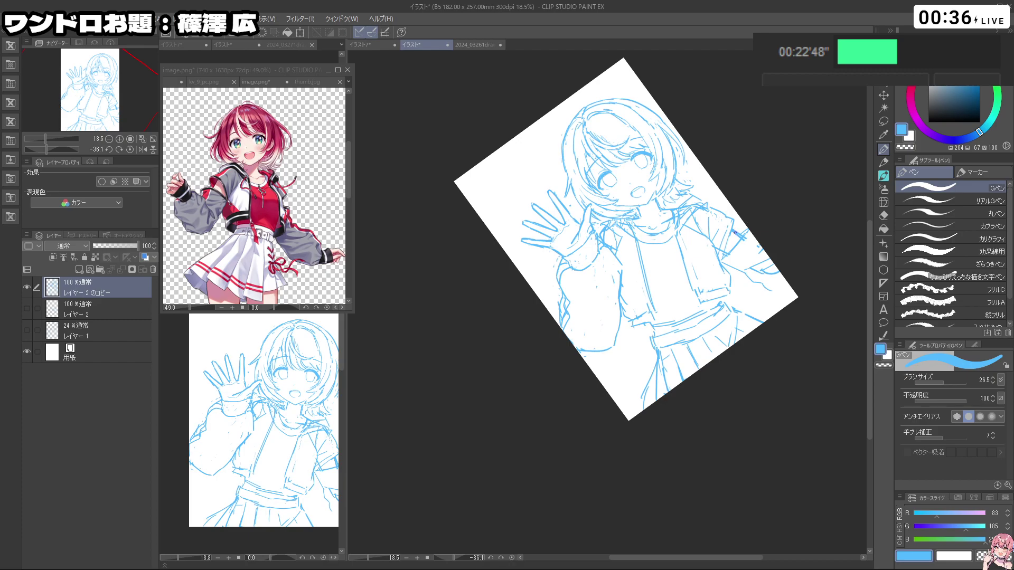
Step: Redraw the jacket's front opening edge on the lowered-arm side, running down from the collar
{"action": "left_click_drag", "start_coordinate": [734, 233], "coordinate": [760, 354]}
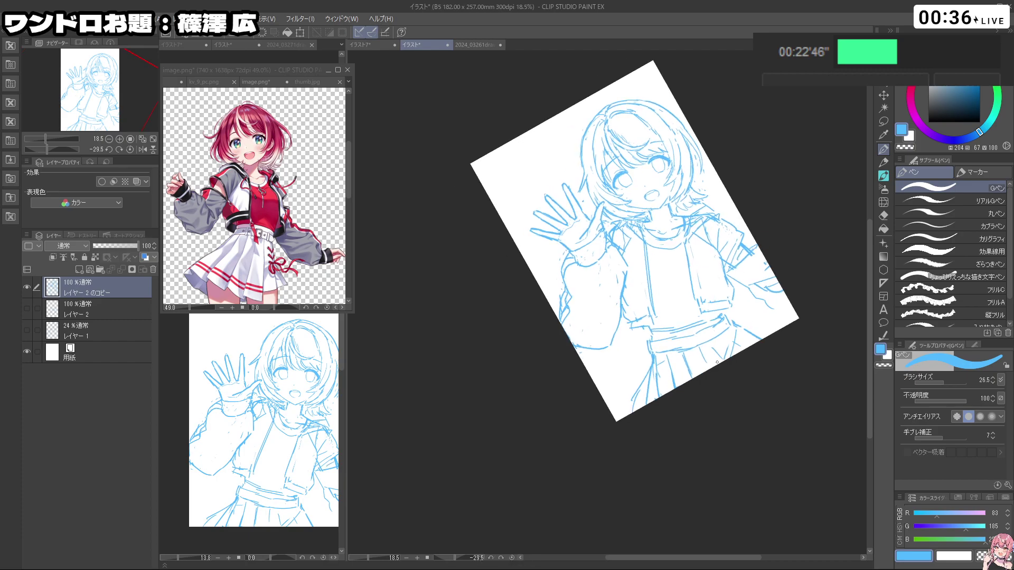
{"action": "key", "text": "ctrl+z"}
{"action": "mouse_move", "coordinate": [691, 242]}
{"action": "left_mouse_down"}
{"action": "mouse_move", "coordinate": [721, 280]}
{"action": "mouse_move", "coordinate": [709, 270]}
{"action": "mouse_move", "coordinate": [709, 282]}
{"action": "left_mouse_up"}
{"action": "key", "text": "ctrl+z"}
{"action": "key", "text": "ctrl+z"}
{"action": "left_click_drag", "start_coordinate": [694, 247], "coordinate": [728, 300]}
{"action": "key", "text": "ctrl+z"}
Step: Redraw the jacket's front opening edge on the raised-arm side with short strokes
{"action": "left_click_drag", "start_coordinate": [641, 248], "coordinate": [661, 301]}
{"action": "left_click_drag", "start_coordinate": [649, 269], "coordinate": [666, 304]}
{"action": "left_click_drag", "start_coordinate": [708, 372], "coordinate": [683, 399]}
{"action": "left_click_drag", "start_coordinate": [695, 229], "coordinate": [724, 229]}
{"action": "key", "text": "c"}
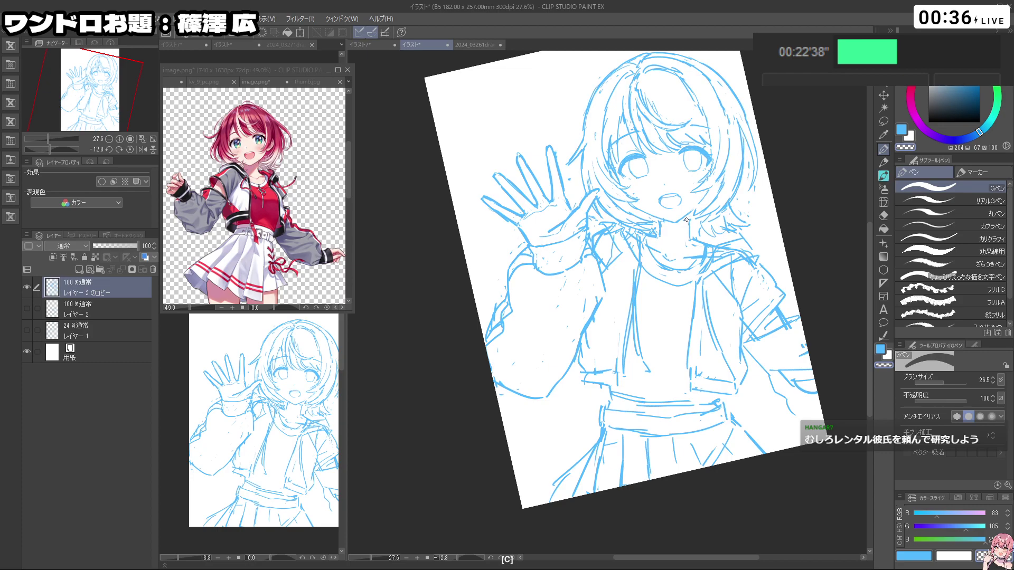
Step: Clean up the overlapping collar lines around the neck and below the hair
{"action": "key", "text": "ctrl+z"}
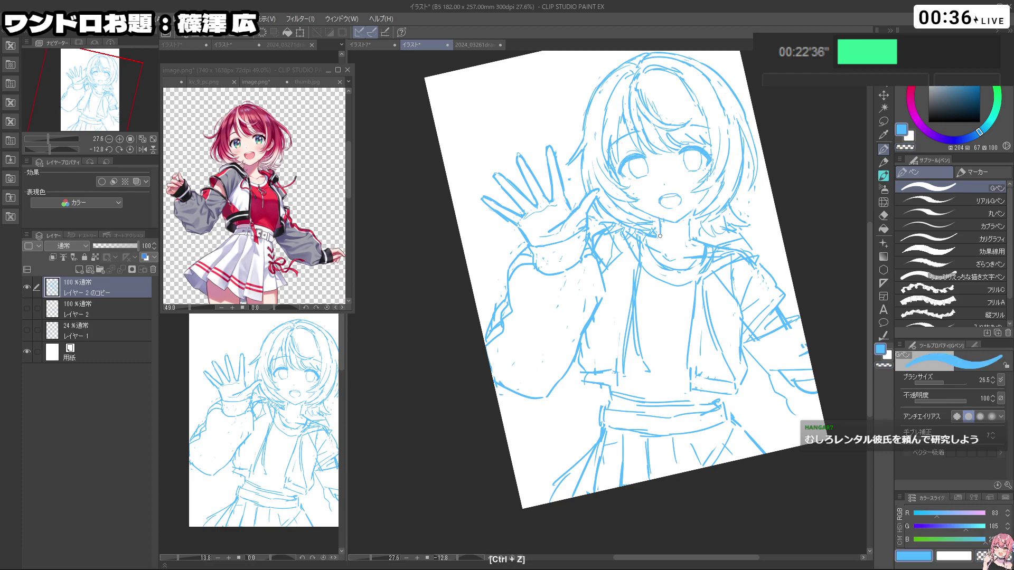
{"action": "key", "text": "c"}
{"action": "key", "text": "ctrl+z"}
{"action": "key", "text": "c"}
{"action": "key", "text": "c"}
{"action": "key", "text": "ctrl+z"}
{"action": "key", "text": "shift+space"}
Step: Refine the upper jacket front where it meets the rounded collar on the lowered-arm side
{"action": "left_click_drag", "start_coordinate": [686, 264], "coordinate": [668, 318]}
{"action": "key", "text": "c"}
{"action": "key", "text": "shift+space"}
{"action": "left_click_drag", "start_coordinate": [674, 353], "coordinate": [713, 225]}
{"action": "key", "text": "c"}
{"action": "key", "text": "c"}
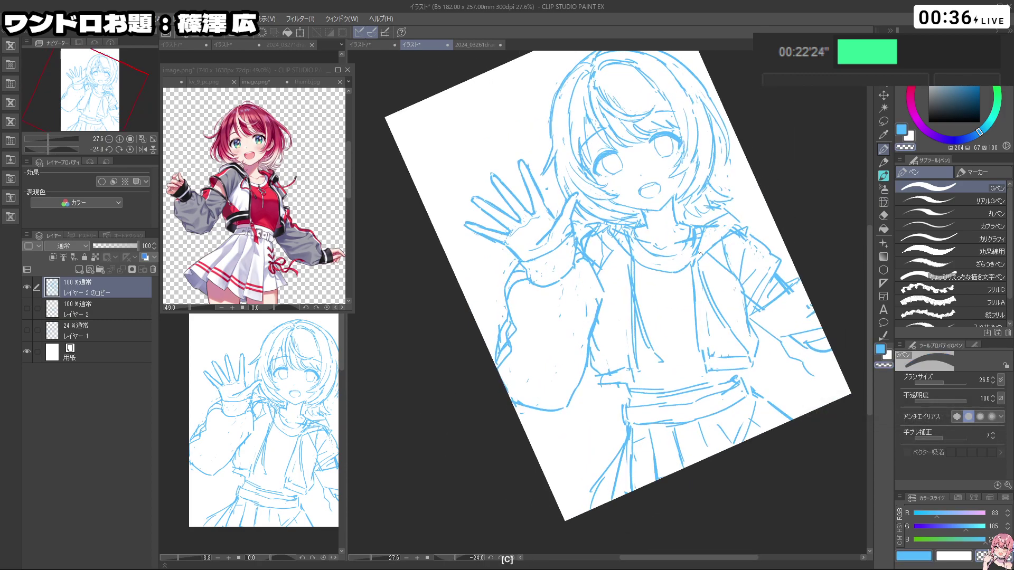
{"action": "key", "text": "c"}
{"action": "key", "text": "ctrl+z"}
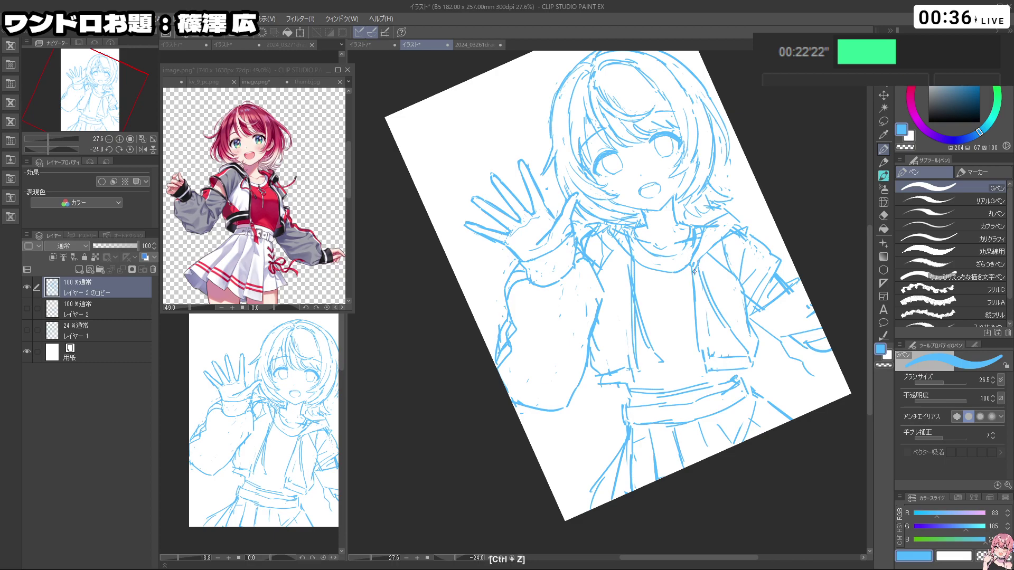
{"action": "key", "text": "c"}
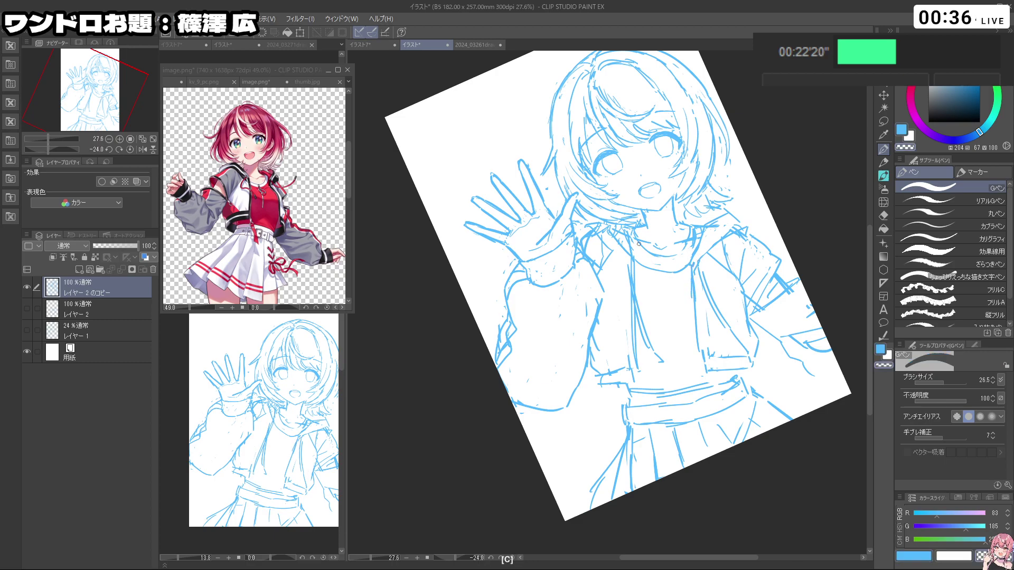
{"action": "key", "text": "ctrl+z"}
Step: Redraw the draped hood edge beside the neck on the raised-arm side
{"action": "left_click_drag", "start_coordinate": [625, 244], "coordinate": [630, 255]}
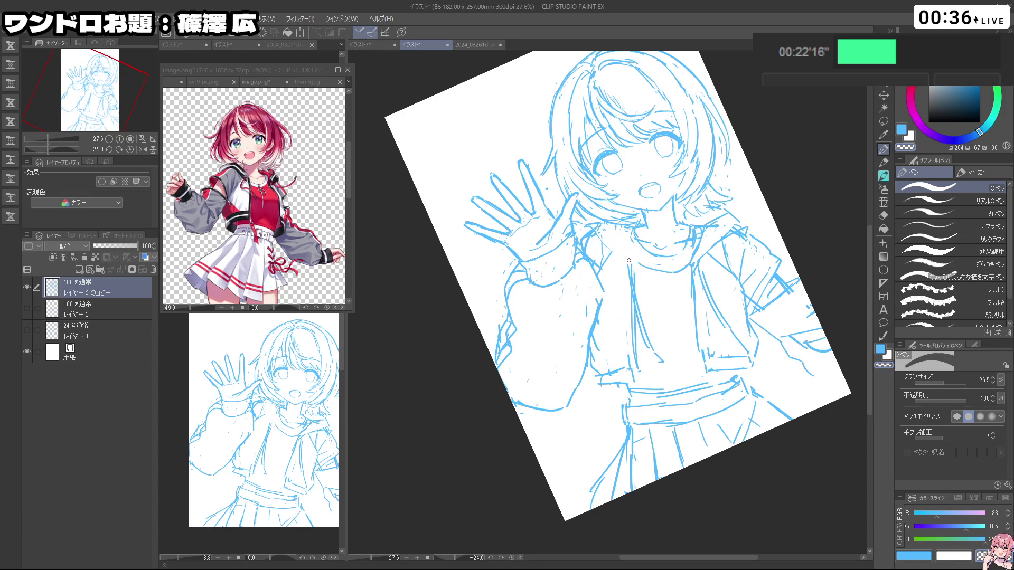
{"action": "key", "text": "c"}
{"action": "key", "text": "ctrl+z"}
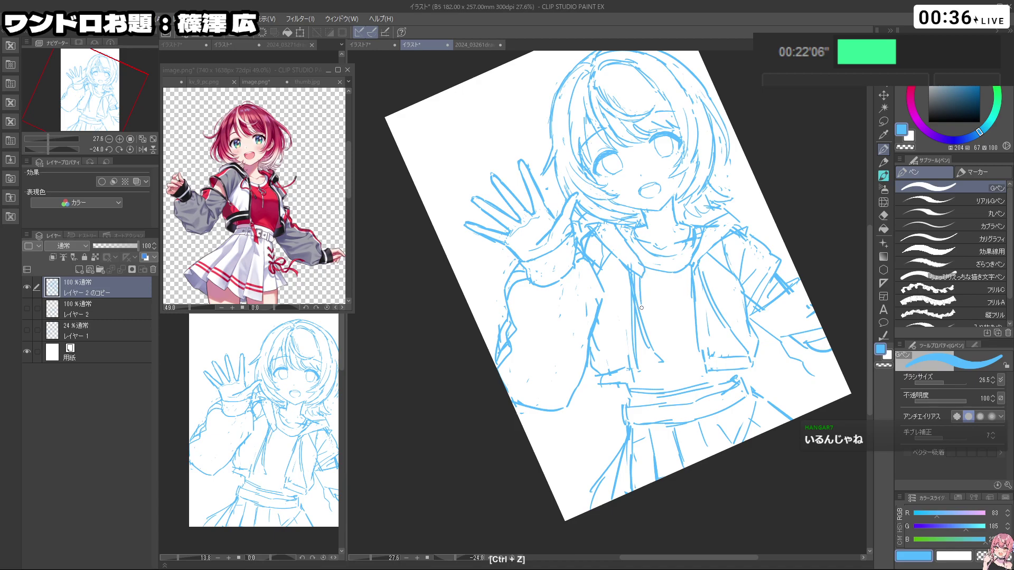
Step: Redraw the jacket's front panel edge and its hem band on the raised-arm side
{"action": "key", "text": "c"}
{"action": "mouse_move", "coordinate": [591, 340]}
{"action": "left_mouse_down"}
{"action": "mouse_move", "coordinate": [605, 392]}
{"action": "mouse_move", "coordinate": [654, 364]}
{"action": "left_mouse_up"}
{"action": "key", "text": "c"}
{"action": "key", "text": "ctrl+z"}
{"action": "key", "text": "ctrl+z"}
{"action": "key", "text": "c"}
{"action": "key", "text": "c"}
{"action": "key", "text": "ctrl+z"}
{"action": "key", "text": "ctrl+z"}
{"action": "left_click_drag", "start_coordinate": [641, 280], "coordinate": [649, 339]}
{"action": "left_click_drag", "start_coordinate": [652, 352], "coordinate": [659, 365]}
Step: Touch up the hood and neckline strokes on both sides of the neck
{"action": "left_click_drag", "start_coordinate": [624, 221], "coordinate": [603, 219]}
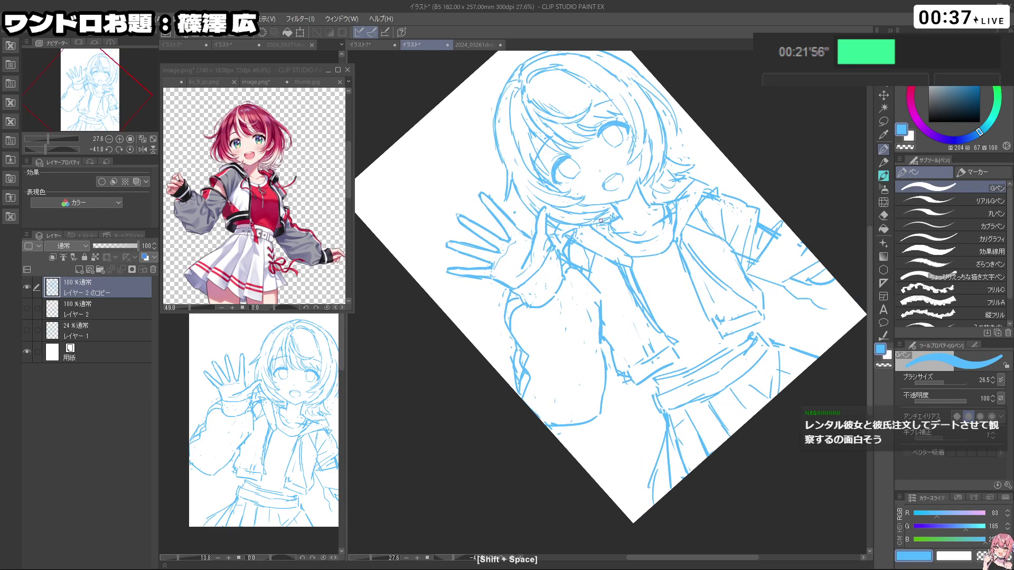
{"action": "key", "text": "ctrl+z"}
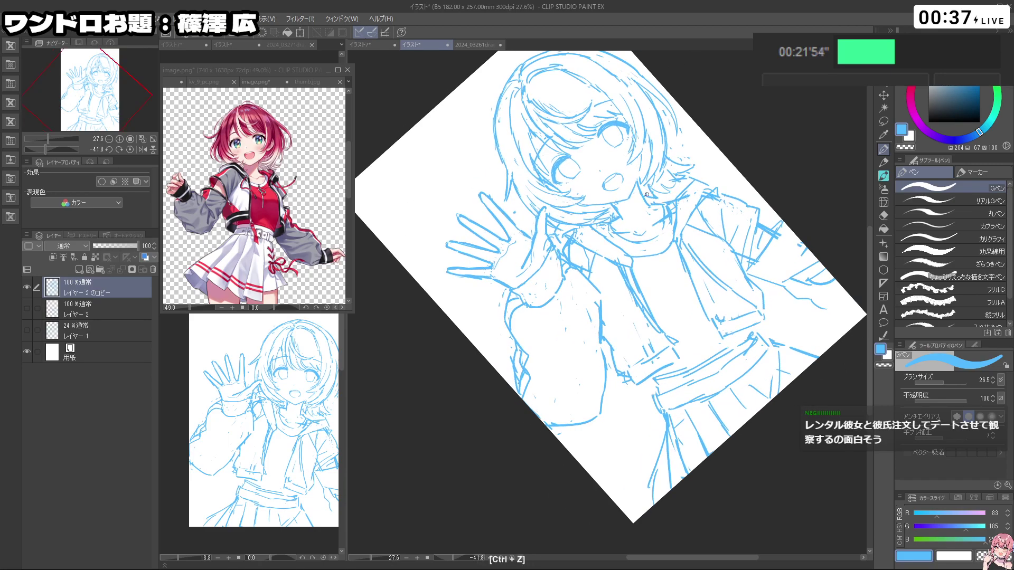
{"action": "left_click_drag", "start_coordinate": [647, 195], "coordinate": [637, 227]}
{"action": "key", "text": "ctrl+z"}
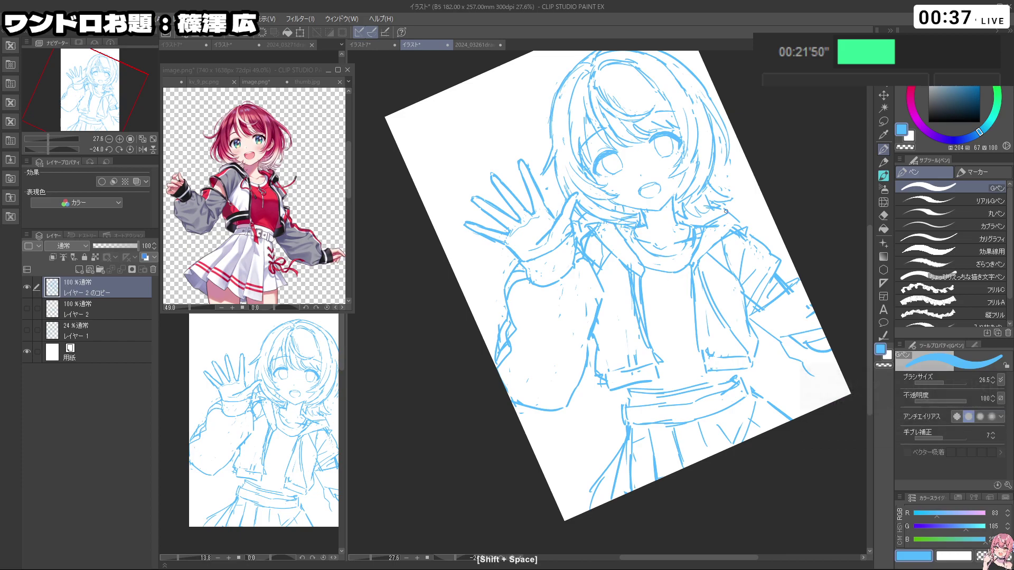
{"action": "left_click_drag", "start_coordinate": [732, 218], "coordinate": [705, 278]}
{"action": "key", "text": "ctrl+z"}
{"action": "key", "text": "ctrl+z"}
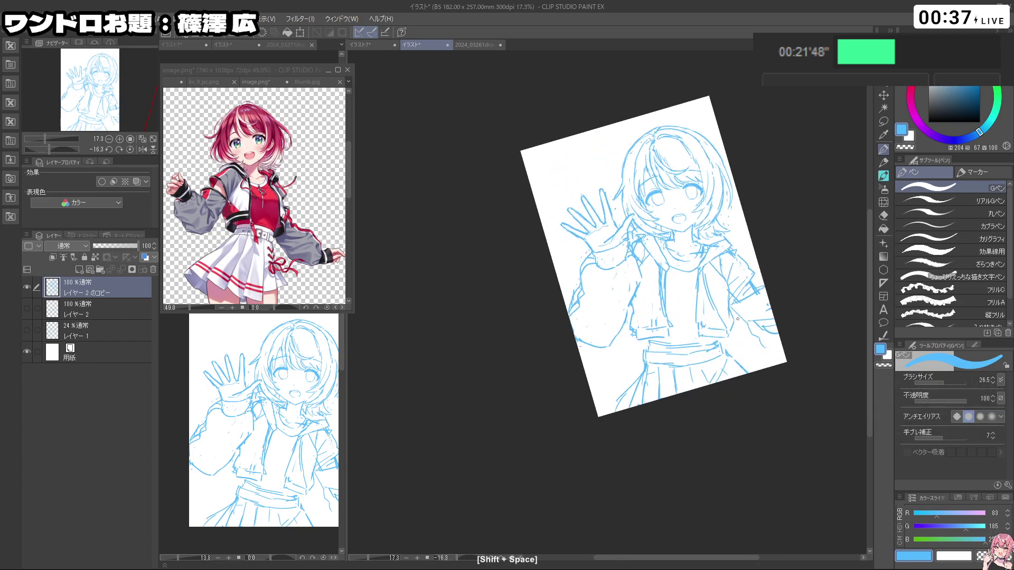
Step: Redraw the contours of the lowered arm's sleeve below the upper-arm band
{"action": "key", "text": "c"}
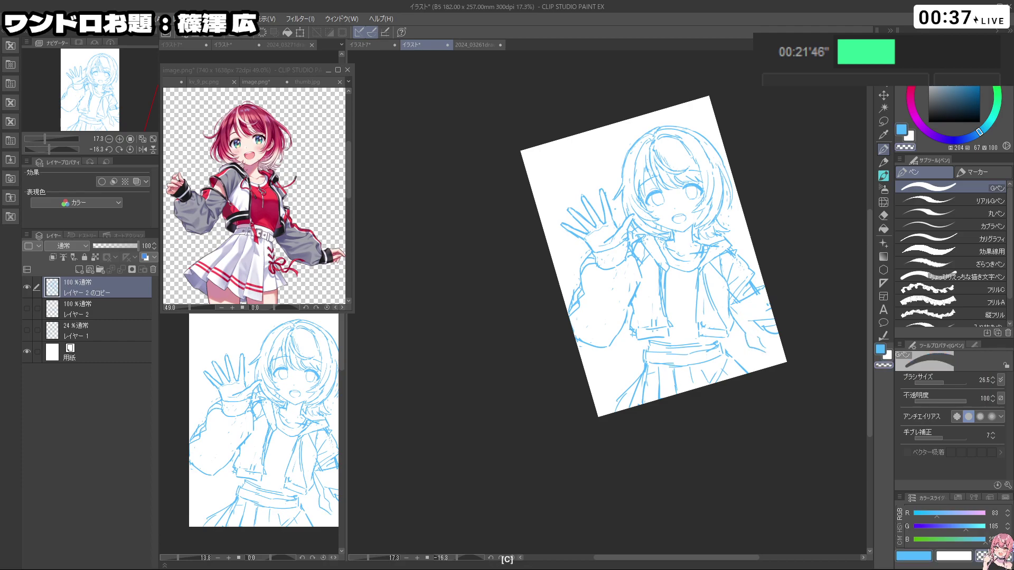
{"action": "key", "text": "ctrl+z"}
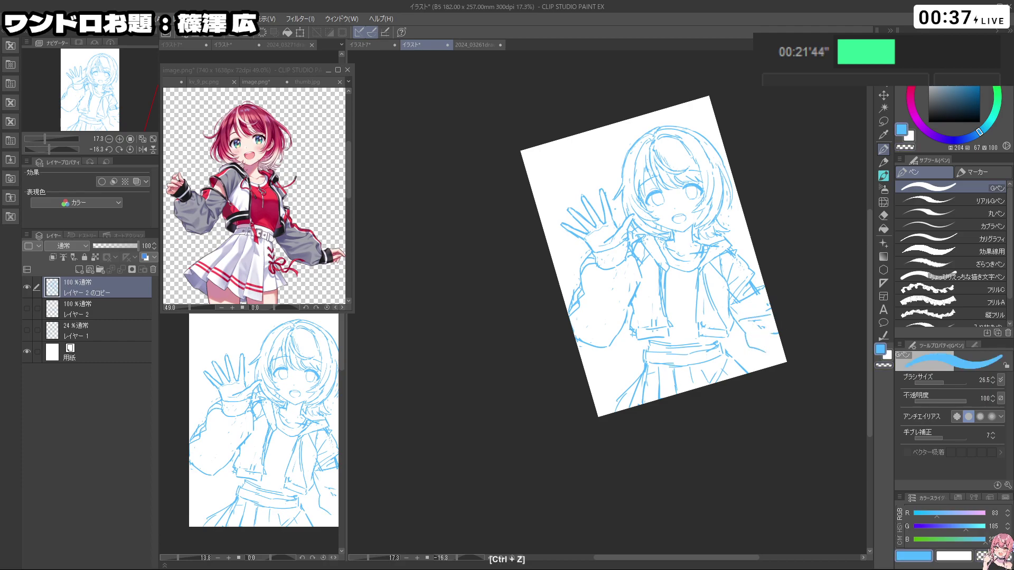
{"action": "left_click_drag", "start_coordinate": [767, 300], "coordinate": [738, 317]}
{"action": "mouse_move", "coordinate": [744, 324]}
{"action": "left_mouse_down"}
{"action": "mouse_move", "coordinate": [770, 335]}
{"action": "mouse_move", "coordinate": [777, 354]}
{"action": "left_mouse_up"}
Step: Draw a rectangular double-outlined buckle on the front of the belt
{"action": "key", "text": "shift+space"}
{"action": "left_click_drag", "start_coordinate": [778, 414], "coordinate": [773, 326]}
{"action": "left_click_drag", "start_coordinate": [768, 393], "coordinate": [721, 366]}
{"action": "key", "text": "ctrl+z"}
{"action": "key", "text": "ctrl+space"}
{"action": "left_click", "coordinate": [708, 357]}
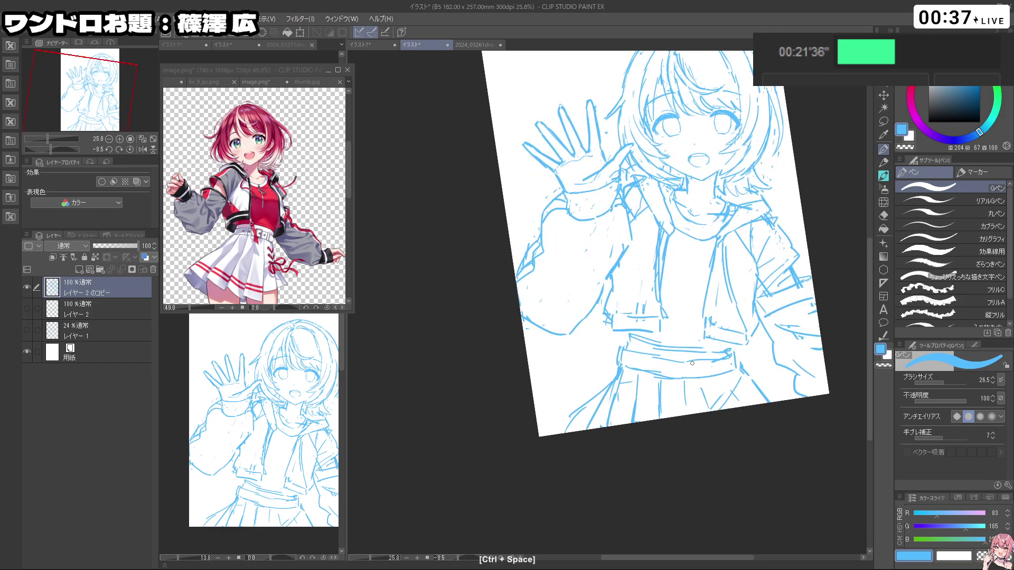
{"action": "key", "text": "ctrl+z"}
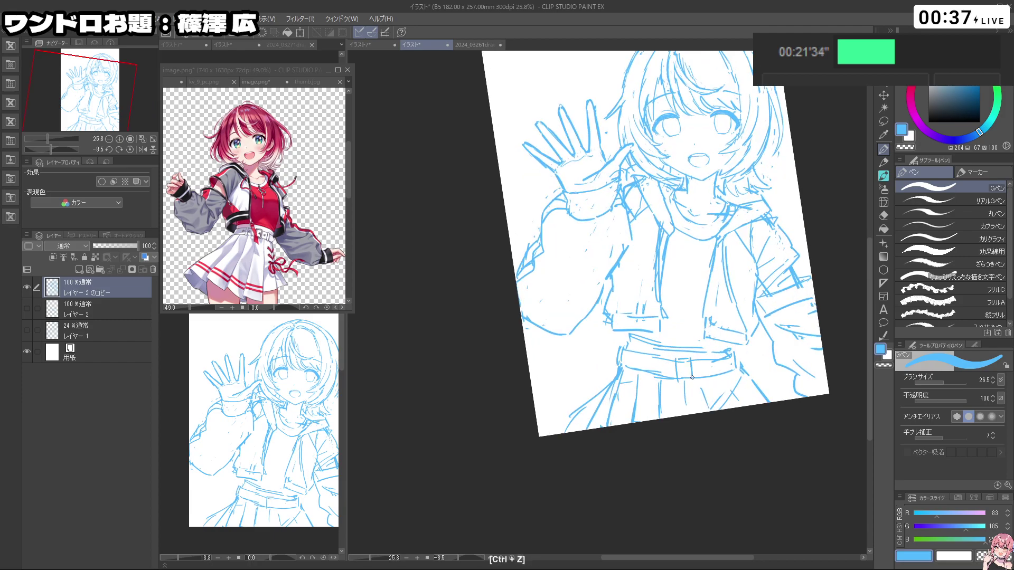
{"action": "key", "text": "c"}
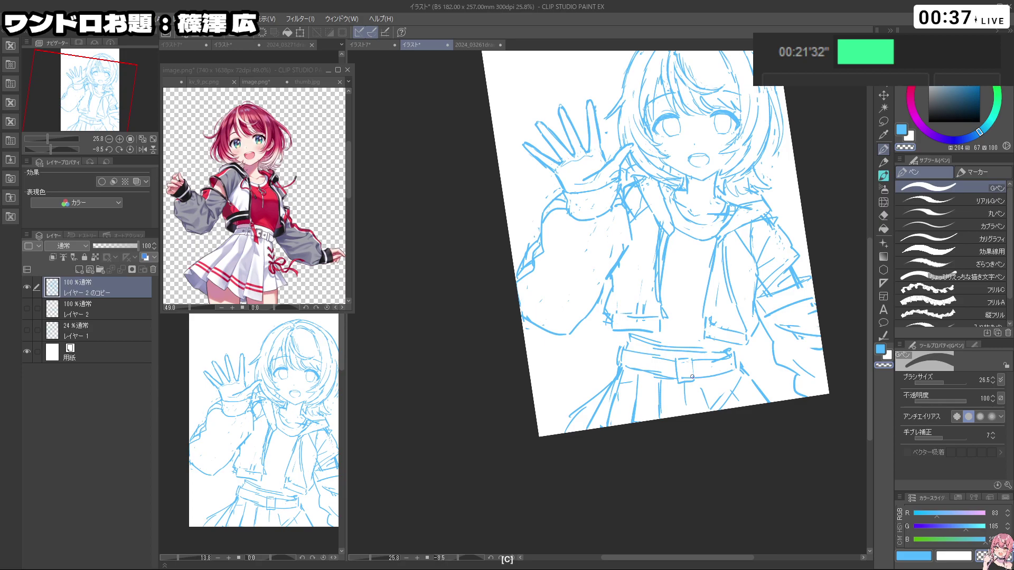
{"action": "key", "text": "c"}
{"action": "key", "text": "ctrl+z"}
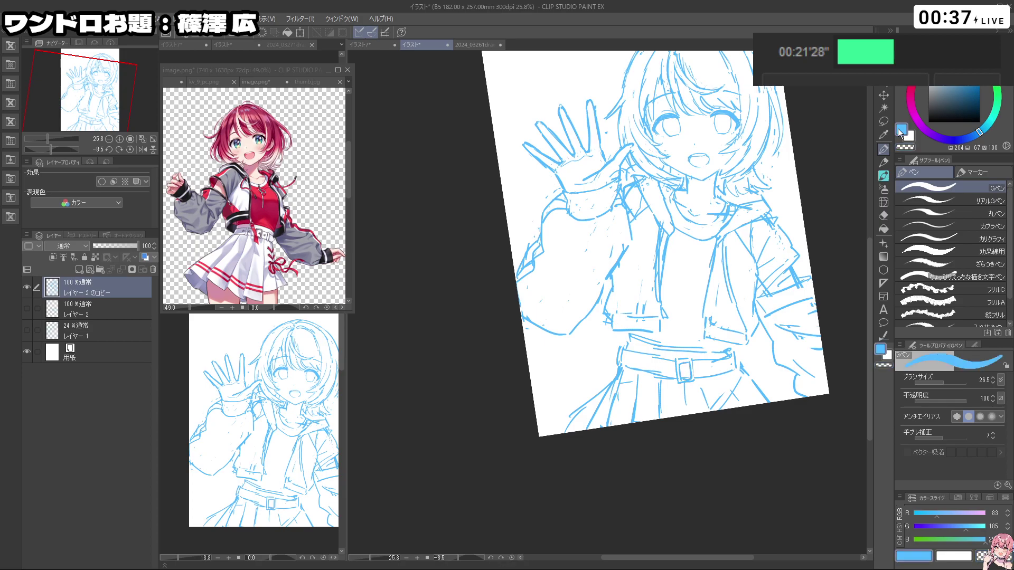
Step: Reposition the buckle and adjust the adjoining belt section with lasso selections and a transform, then deselect
{"action": "key", "text": "m"}
{"action": "mouse_move", "coordinate": [688, 384]}
{"action": "left_mouse_down"}
{"action": "mouse_move", "coordinate": [677, 376]}
{"action": "mouse_move", "coordinate": [679, 353]}
{"action": "mouse_move", "coordinate": [702, 379]}
{"action": "mouse_move", "coordinate": [692, 387]}
{"action": "mouse_move", "coordinate": [688, 373]}
{"action": "mouse_move", "coordinate": [617, 364]}
{"action": "mouse_move", "coordinate": [658, 349]}
{"action": "mouse_move", "coordinate": [679, 358]}
{"action": "mouse_move", "coordinate": [674, 381]}
{"action": "mouse_move", "coordinate": [651, 369]}
{"action": "mouse_move", "coordinate": [693, 369]}
{"action": "mouse_move", "coordinate": [738, 350]}
{"action": "mouse_move", "coordinate": [738, 373]}
{"action": "left_mouse_up"}
{"action": "key", "text": "ctrl+t"}
{"action": "left_click", "coordinate": [664, 402]}
{"action": "left_click", "coordinate": [590, 404]}
{"action": "left_click", "coordinate": [654, 409]}
{"action": "left_click", "coordinate": [617, 404]}
{"action": "left_click", "coordinate": [550, 404]}
{"action": "left_click", "coordinate": [727, 406]}
{"action": "left_click", "coordinate": [680, 402]}
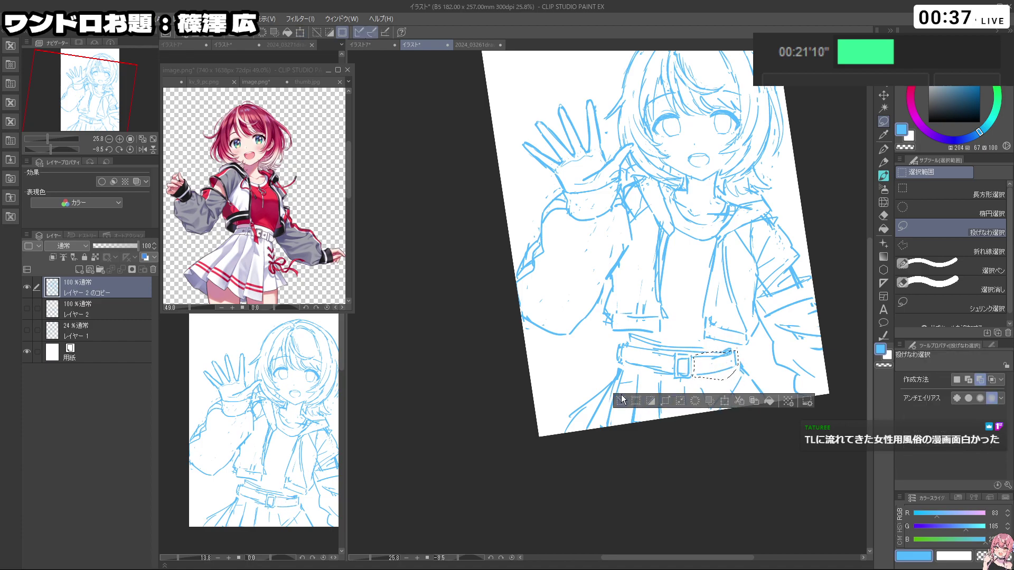
{"action": "key", "text": "ctrl+d"}
{"action": "left_click", "coordinate": [883, 150]}
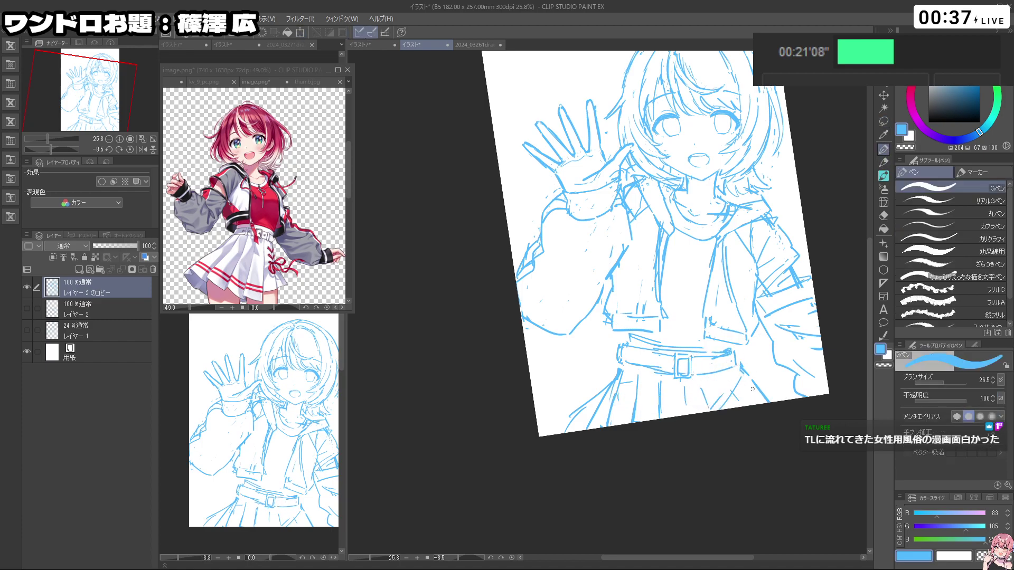
Step: Draw the buckle's prong and a small round belt hole on each side of the buckle
{"action": "left_click_drag", "start_coordinate": [668, 360], "coordinate": [706, 378]}
{"action": "key", "text": "c"}
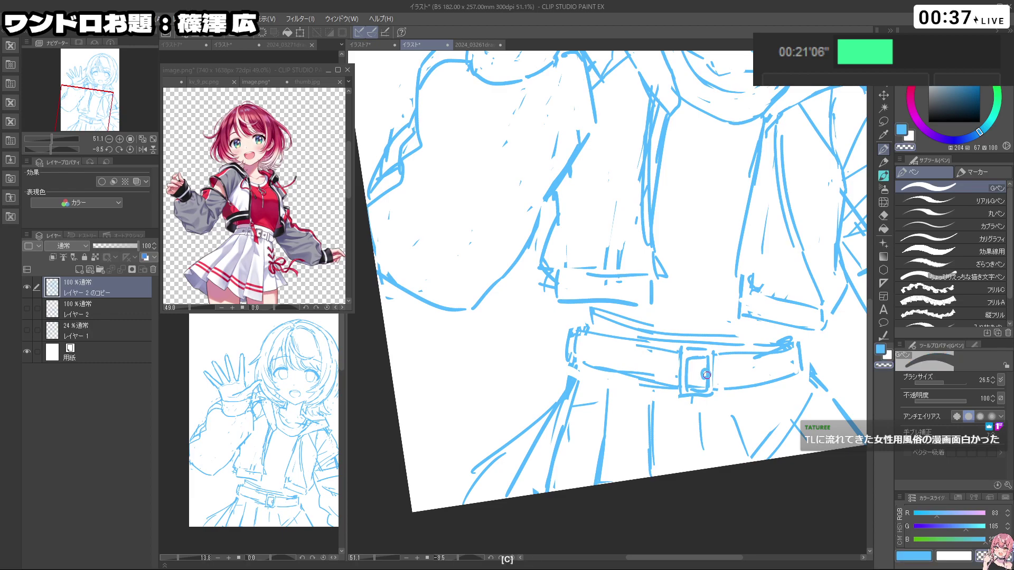
{"action": "key", "text": "c"}
{"action": "key", "text": "ctrl+z"}
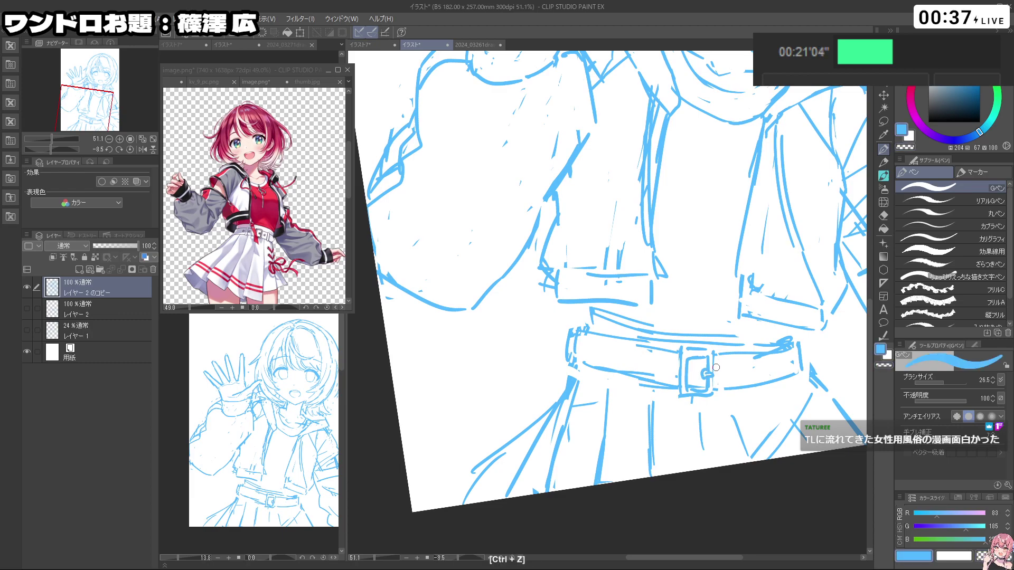
{"action": "left_click_drag", "start_coordinate": [738, 373], "coordinate": [734, 369]}
{"action": "key", "text": "ctrl+z"}
{"action": "left_click_drag", "start_coordinate": [637, 360], "coordinate": [640, 364]}
{"action": "key", "text": "c"}
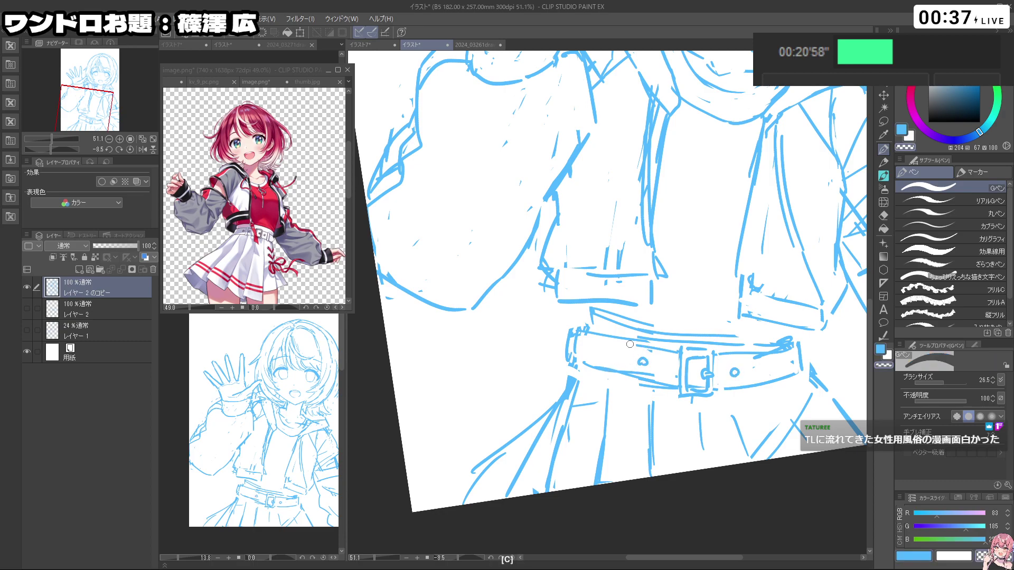
Step: Add narrow vertical belt loops across the belt on both sides of the buckle
{"action": "key", "text": "c"}
{"action": "left_click_drag", "start_coordinate": [729, 350], "coordinate": [727, 383]}
{"action": "key", "text": "ctrl+z"}
{"action": "mouse_move", "coordinate": [636, 342]}
{"action": "left_mouse_down"}
{"action": "mouse_move", "coordinate": [623, 373]}
{"action": "mouse_move", "coordinate": [626, 336]}
{"action": "mouse_move", "coordinate": [625, 378]}
{"action": "mouse_move", "coordinate": [635, 386]}
{"action": "mouse_move", "coordinate": [640, 340]}
{"action": "left_mouse_up"}
{"action": "key", "text": "ctrl+z"}
{"action": "key", "text": "ctrl+z"}
{"action": "key", "text": "c"}
{"action": "key", "text": "ctrl+space"}
{"action": "left_click_drag", "start_coordinate": [789, 379], "coordinate": [762, 380]}
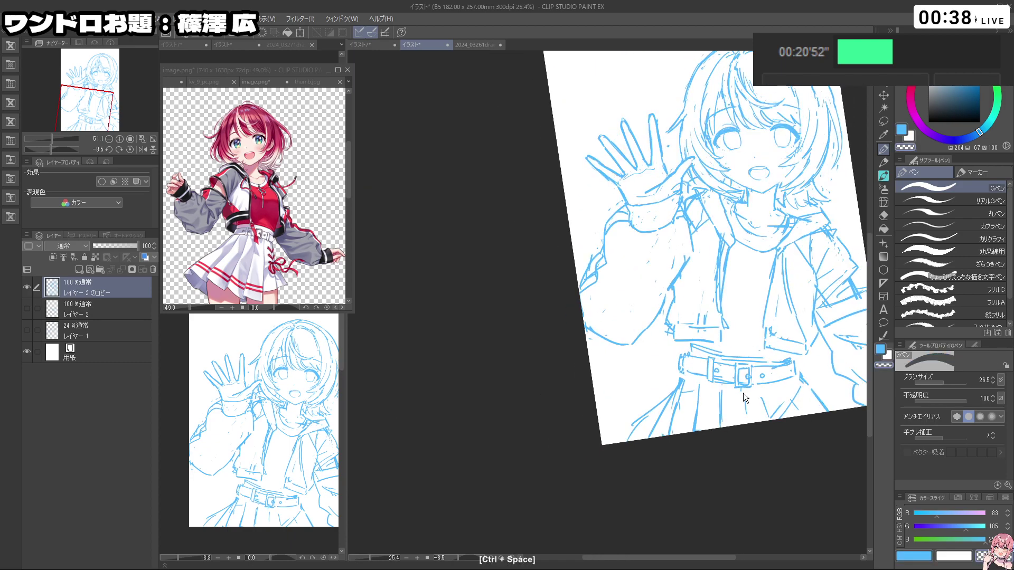
{"action": "left_click", "coordinate": [763, 381]}
Step: Redraw the belt's edge and the waistline above it toward the lowered-arm side
{"action": "key", "text": "c"}
{"action": "key", "text": "c"}
{"action": "key", "text": "ctrl+z"}
{"action": "mouse_move", "coordinate": [777, 359]}
{"action": "left_mouse_down"}
{"action": "mouse_move", "coordinate": [782, 385]}
{"action": "mouse_move", "coordinate": [738, 446]}
{"action": "mouse_move", "coordinate": [666, 462]}
{"action": "left_mouse_up"}
{"action": "key", "text": "shift+space"}
{"action": "key", "text": "c"}
{"action": "key", "text": "c"}
{"action": "key", "text": "c"}
{"action": "left_click_drag", "start_coordinate": [711, 474], "coordinate": [702, 468]}
{"action": "key", "text": "c"}
{"action": "key", "text": "ctrl+z"}
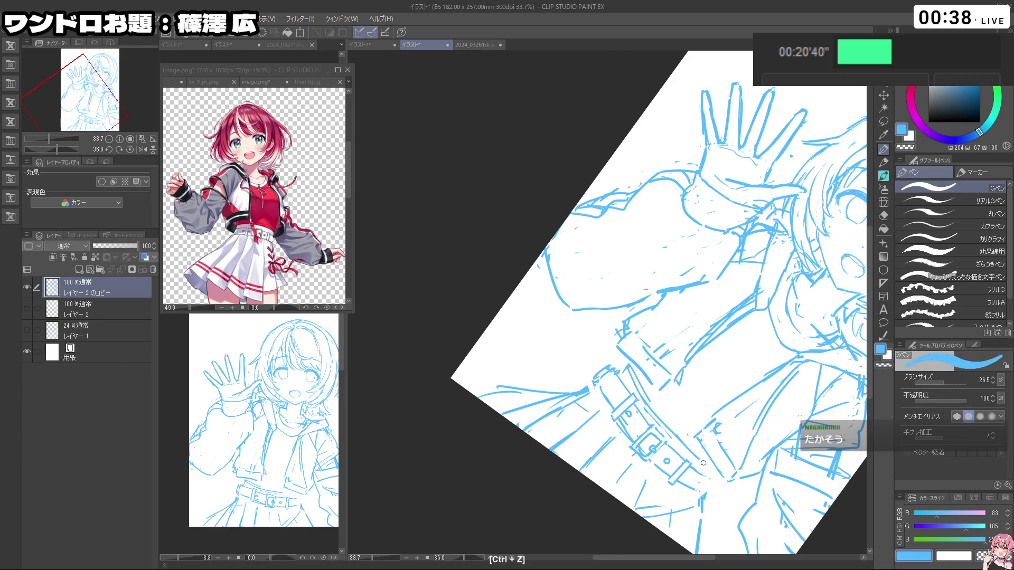
Step: Clean up and close the belt's end at the waist on the lowered-arm side
{"action": "key", "text": "ctrl+z"}
{"action": "left_click_drag", "start_coordinate": [658, 422], "coordinate": [705, 465]}
{"action": "key", "text": "ctrl+z"}
{"action": "key", "text": "c"}
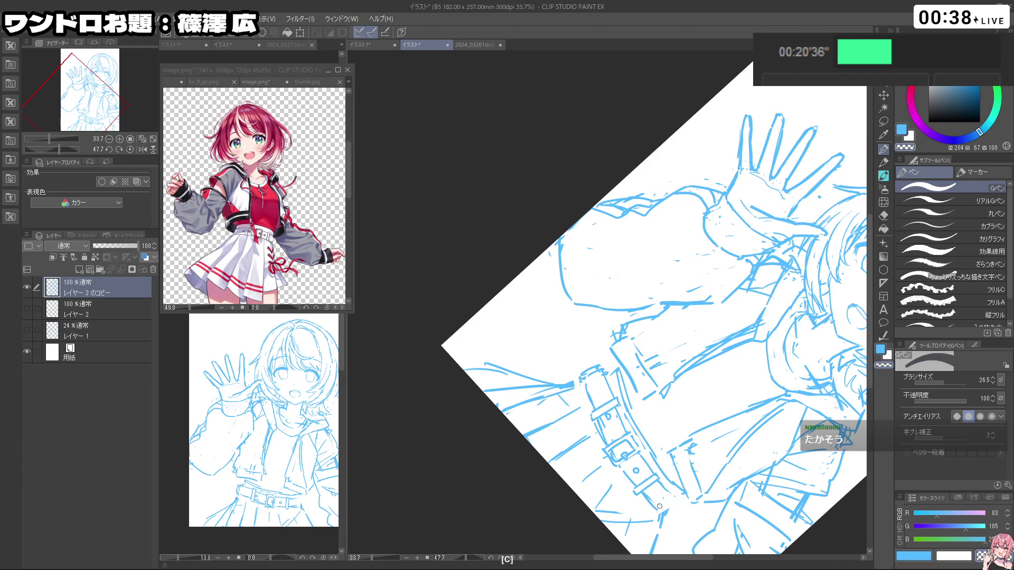
{"action": "key", "text": "c"}
{"action": "key", "text": "ctrl+z"}
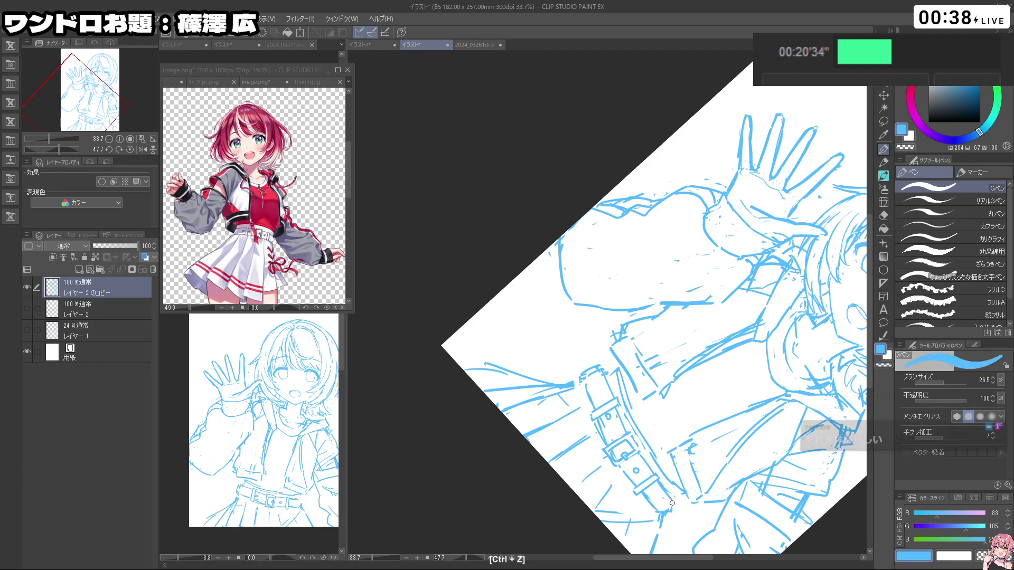
{"action": "mouse_move", "coordinate": [681, 489]}
{"action": "left_mouse_down"}
{"action": "mouse_move", "coordinate": [781, 444]}
{"action": "mouse_move", "coordinate": [774, 452]}
{"action": "mouse_move", "coordinate": [641, 403]}
{"action": "left_mouse_up"}
Step: Clean up the belt's lower edge beside the buckle and the waistline on the raised-arm side
{"action": "key", "text": "c"}
{"action": "key", "text": "ctrl+z"}
{"action": "key", "text": "ctrl+z"}
{"action": "key", "text": "ctrl+z"}
{"action": "left_click_drag", "start_coordinate": [640, 474], "coordinate": [667, 419]}
{"action": "key", "text": "c"}
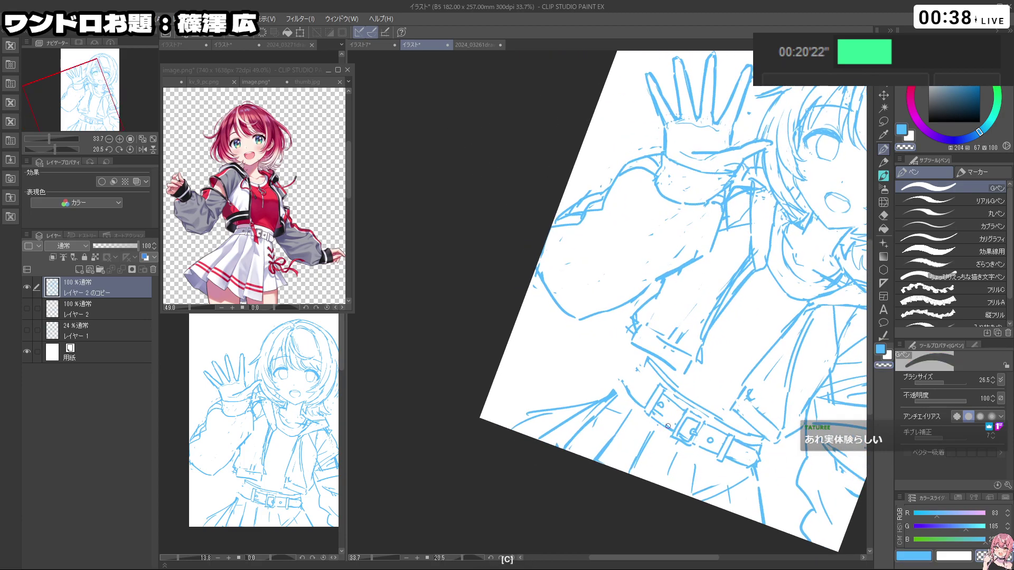
{"action": "key", "text": "ctrl+z"}
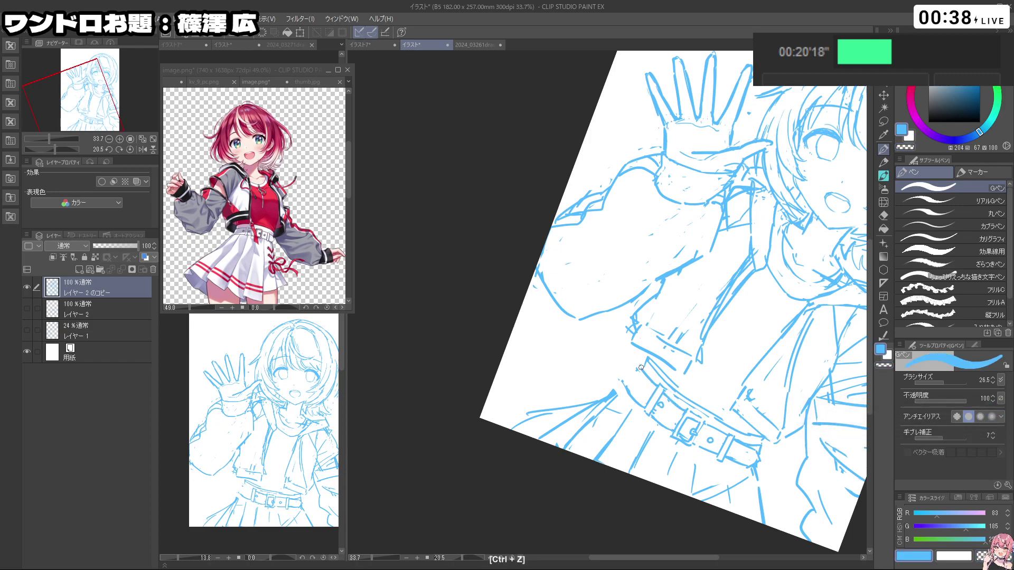
Step: Redraw the belt's rounded end at the waist on the raised-arm side
{"action": "left_click_drag", "start_coordinate": [631, 379], "coordinate": [695, 304]}
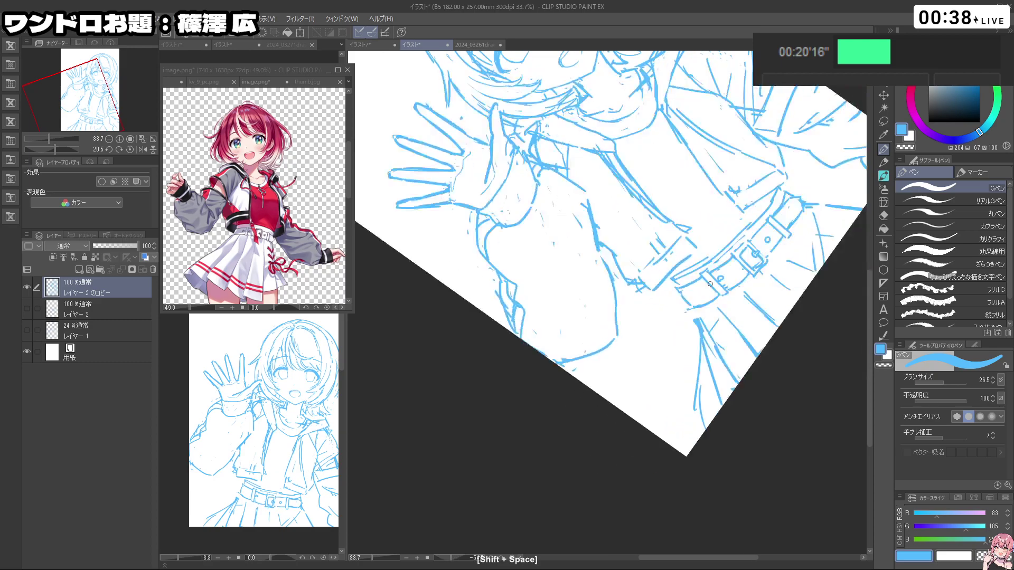
{"action": "key", "text": "c"}
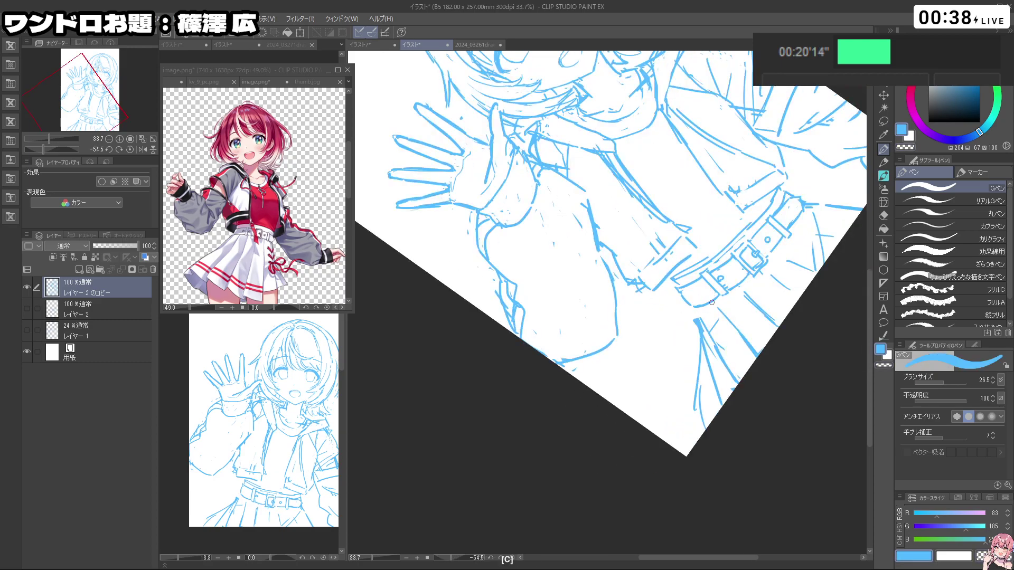
{"action": "key", "text": "ctrl+z"}
Step: Erase and redraw the belt's end and its adjoining edge at the waist on the lowered-arm side
{"action": "left_click_drag", "start_coordinate": [796, 294], "coordinate": [850, 283]}
{"action": "left_click_drag", "start_coordinate": [777, 227], "coordinate": [590, 428]}
{"action": "key", "text": "c"}
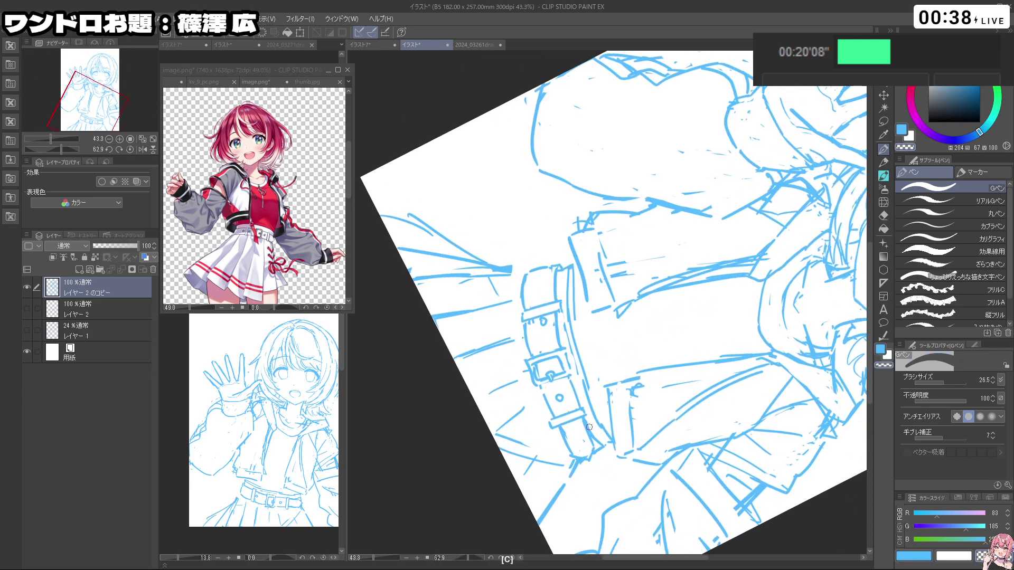
{"action": "key", "text": "ctrl+z"}
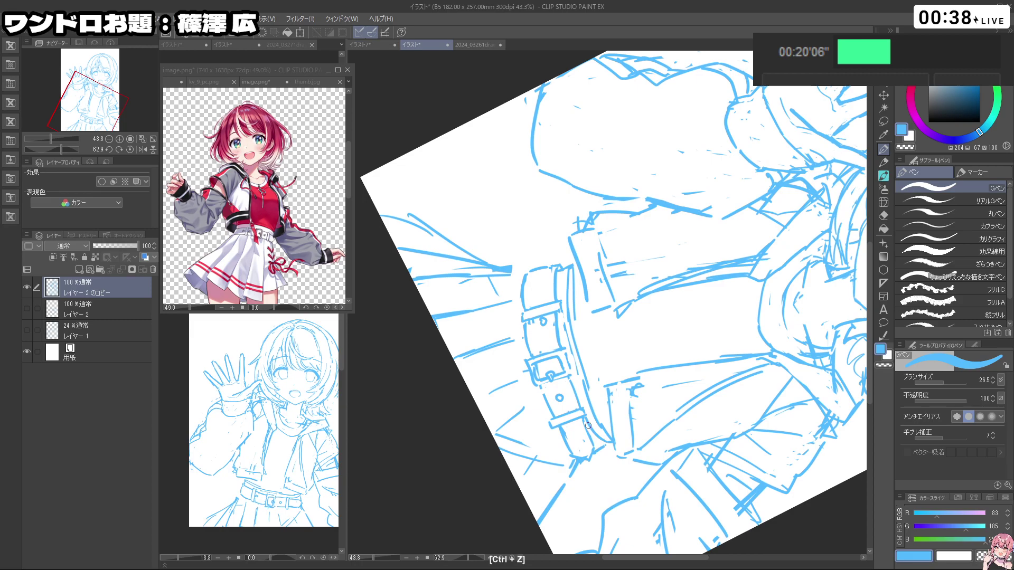
{"action": "key", "text": "c"}
{"action": "key", "text": "c"}
{"action": "mouse_move", "coordinate": [584, 421]}
{"action": "left_mouse_down"}
{"action": "mouse_move", "coordinate": [592, 461]}
{"action": "mouse_move", "coordinate": [567, 447]}
{"action": "left_mouse_up"}
{"action": "key", "text": "ctrl+z"}
{"action": "key", "text": "c"}
{"action": "key", "text": "c"}
{"action": "key", "text": "ctrl+z"}
{"action": "key", "text": "c"}
{"action": "key", "text": "c"}
{"action": "key", "text": "ctrl+z"}
{"action": "key", "text": "ctrl+z"}
Step: Touch up the belt's outline around the buckle, reducing the brush size to 16
{"action": "mouse_move", "coordinate": [666, 397]}
{"action": "left_mouse_down"}
{"action": "mouse_move", "coordinate": [622, 369]}
{"action": "mouse_move", "coordinate": [602, 328]}
{"action": "left_mouse_up"}
{"action": "scroll", "coordinate": [600, 338], "scroll_direction": "up", "scroll_amount": 3}
{"action": "key", "text": "ctrl+z"}
{"action": "key", "text": "shift+space"}
{"action": "left_click_drag", "start_coordinate": [603, 348], "coordinate": [656, 263]}
{"action": "scroll", "coordinate": [656, 262], "scroll_direction": "up", "scroll_amount": 3}
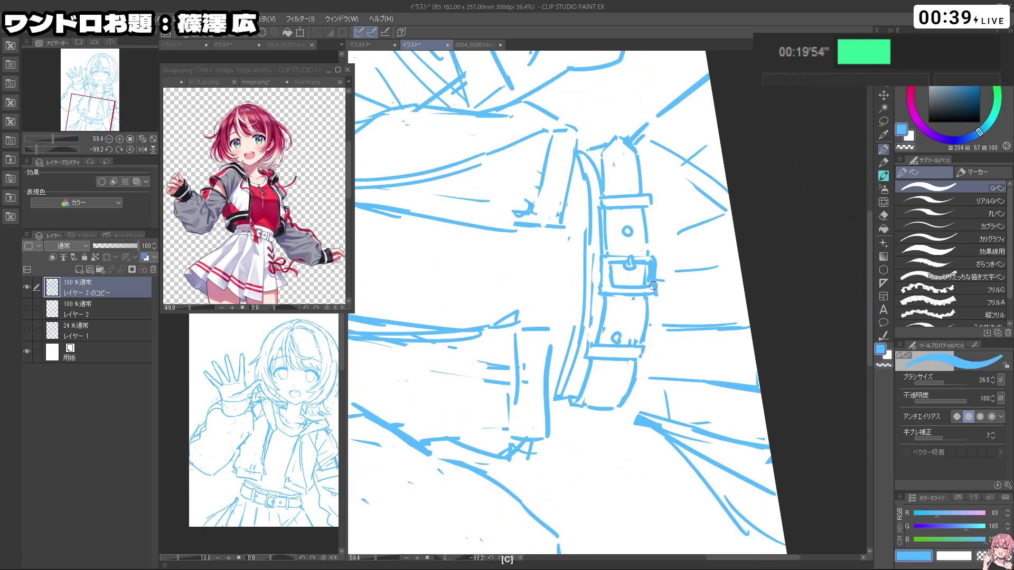
{"action": "key", "text": "c"}
{"action": "key", "text": "c"}
{"action": "mouse_move", "coordinate": [663, 279]}
{"action": "left_mouse_down", "text": "ctrl+alt"}
{"action": "mouse_move", "coordinate": [652, 259]}
{"action": "mouse_move", "coordinate": [655, 332]}
{"action": "mouse_move", "coordinate": [613, 359]}
{"action": "mouse_move", "coordinate": [633, 368]}
{"action": "left_mouse_up", "text": "ctrl+alt"}
{"action": "key", "text": "shift+space"}
{"action": "key", "text": "ctrl+space"}
{"action": "key", "text": "shift+space"}
{"action": "key", "text": "ctrl+z"}
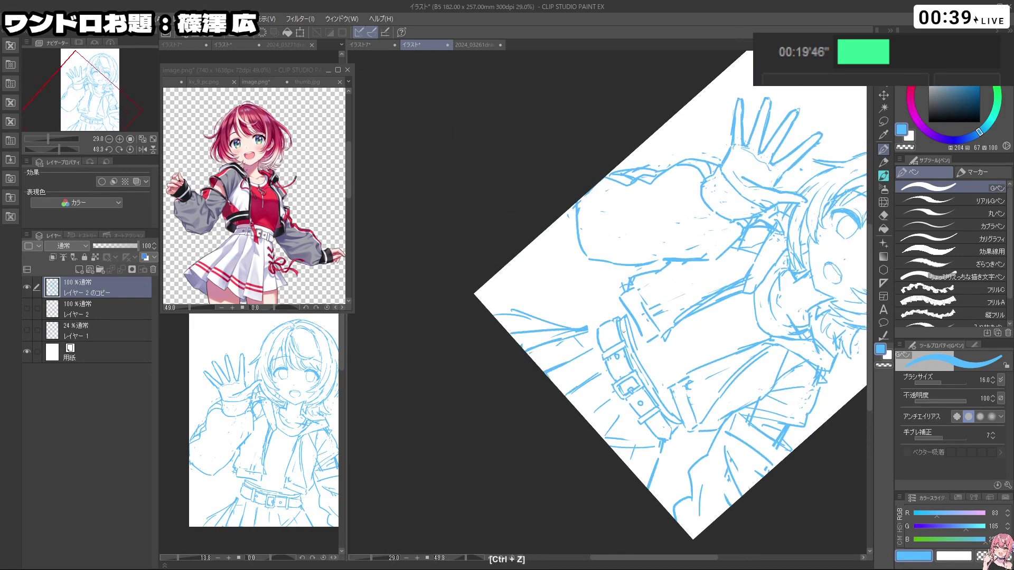
{"action": "key", "text": "c"}
{"action": "key", "text": "c"}
Step: Set the brush size to 34.2 and redraw the skirt's outer edge on the raised-arm side
{"action": "key", "text": "ctrl+space"}
{"action": "left_click_drag", "start_coordinate": [655, 340], "coordinate": [618, 341]}
{"action": "key", "text": "shift+space"}
{"action": "mouse_move", "coordinate": [666, 396]}
{"action": "left_mouse_down"}
{"action": "mouse_move", "coordinate": [747, 375]}
{"action": "mouse_move", "coordinate": [713, 198]}
{"action": "left_mouse_up"}
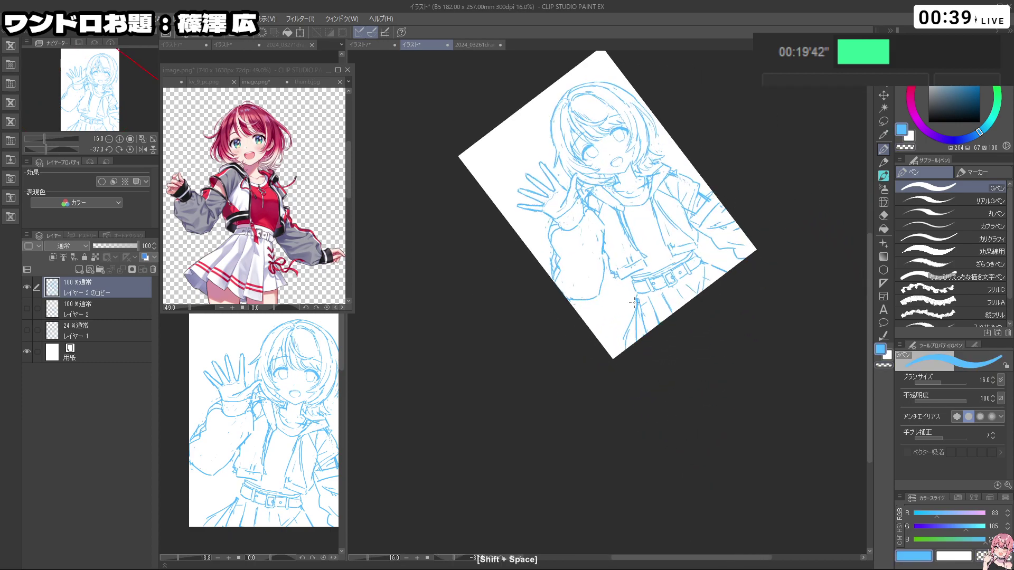
{"action": "key", "text": "c"}
{"action": "left_click_drag", "start_coordinate": [634, 307], "coordinate": [629, 328]}
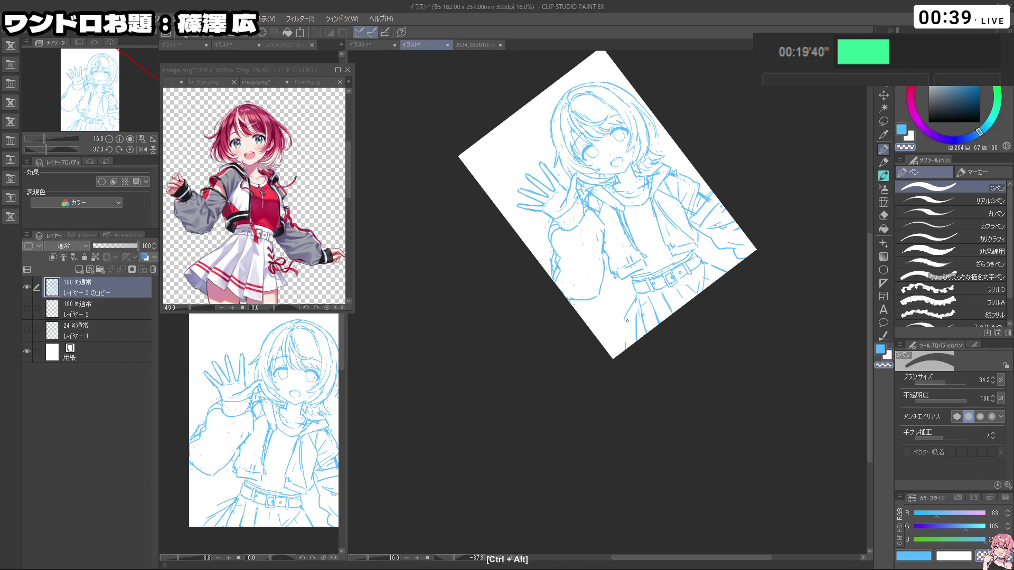
{"action": "key", "text": "ctrl+z"}
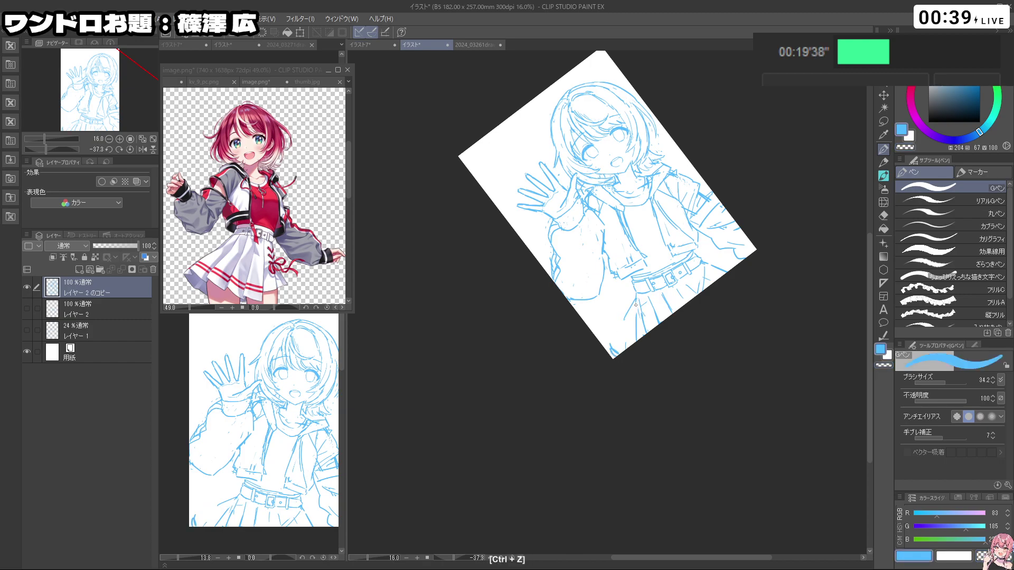
{"action": "left_click_drag", "start_coordinate": [635, 298], "coordinate": [615, 344]}
{"action": "key", "text": "ctrl+z"}
{"action": "left_click_drag", "start_coordinate": [636, 296], "coordinate": [613, 348]}
{"action": "key", "text": "c"}
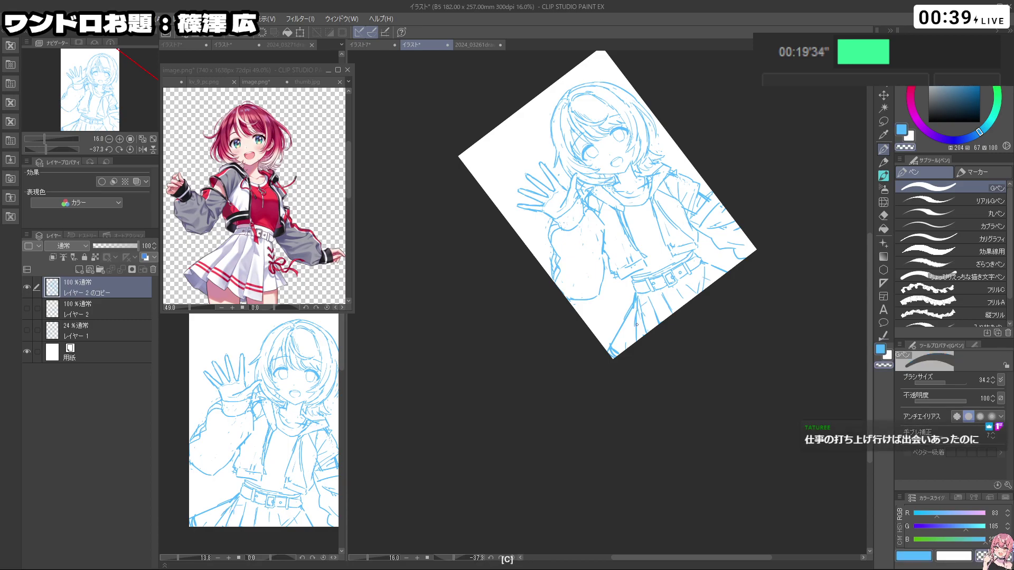
Step: Redraw the skirt's pleat lines below the belt on the raised-arm side
{"action": "key", "text": "ctrl+z"}
{"action": "key", "text": "c"}
{"action": "left_click_drag", "start_coordinate": [637, 320], "coordinate": [632, 345]}
{"action": "key", "text": "ctrl+z"}
{"action": "key", "text": "c"}
{"action": "left_click_drag", "start_coordinate": [640, 299], "coordinate": [645, 330]}
{"action": "key", "text": "ctrl+z"}
{"action": "key", "text": "c"}
{"action": "key", "text": "c"}
Step: Clean up the skirt's pleat lines below the belt on the lowered-arm side
{"action": "key", "text": "shift+space"}
{"action": "mouse_move", "coordinate": [670, 429]}
{"action": "left_mouse_down"}
{"action": "mouse_move", "coordinate": [747, 333]}
{"action": "mouse_move", "coordinate": [640, 453]}
{"action": "left_mouse_up"}
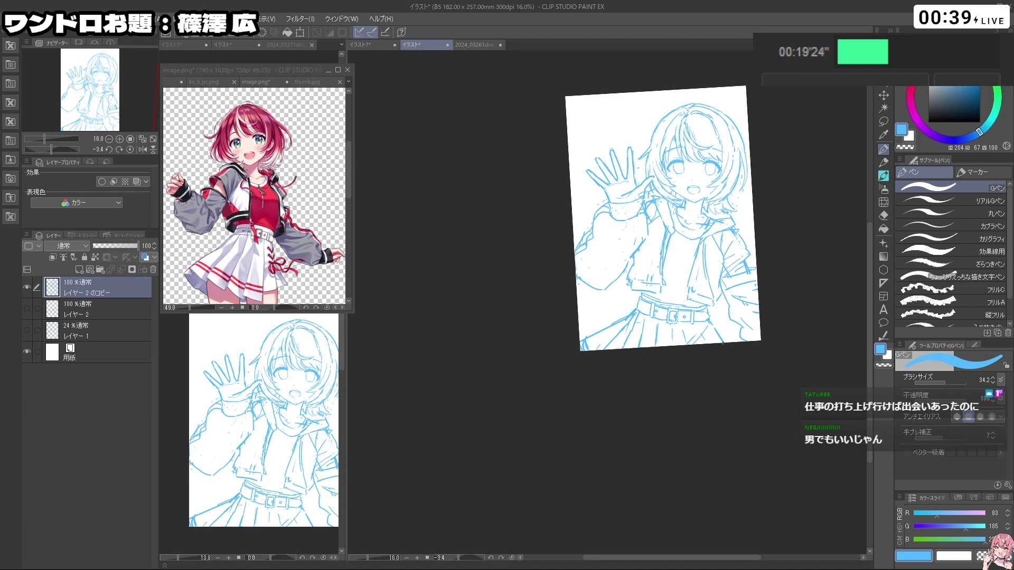
{"action": "key", "text": "ctrl+z"}
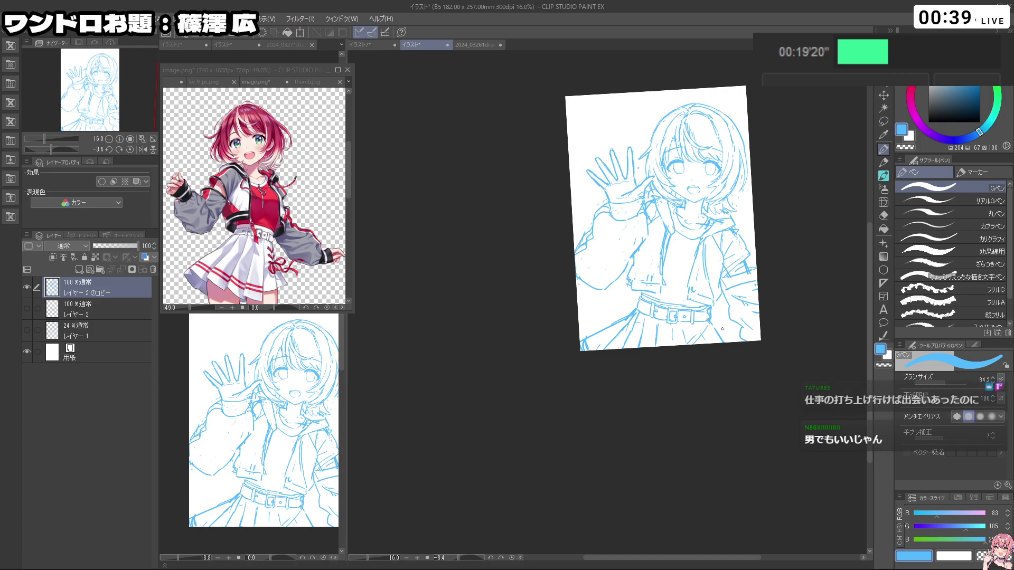
{"action": "key", "text": "c"}
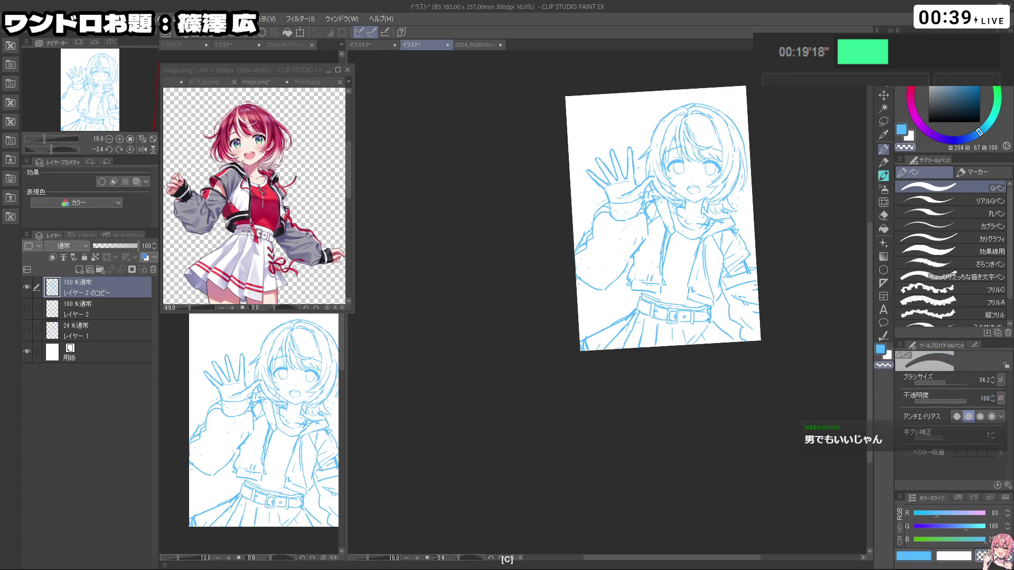
{"action": "key", "text": "ctrl+z"}
{"action": "key", "text": "c"}
{"action": "key", "text": "c"}
{"action": "key", "text": "ctrl+z"}
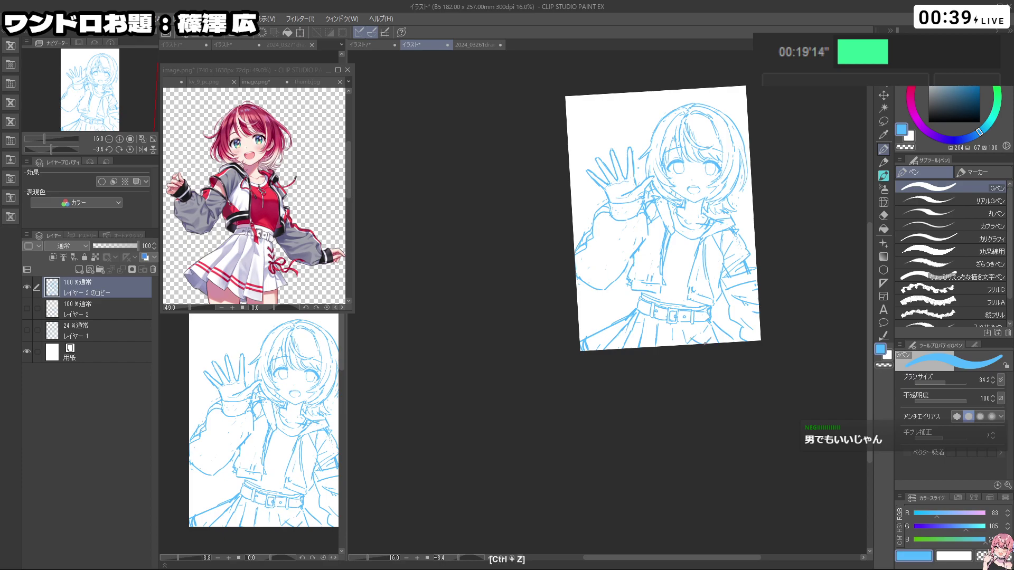
{"action": "left_click_drag", "start_coordinate": [712, 341], "coordinate": [793, 351]}
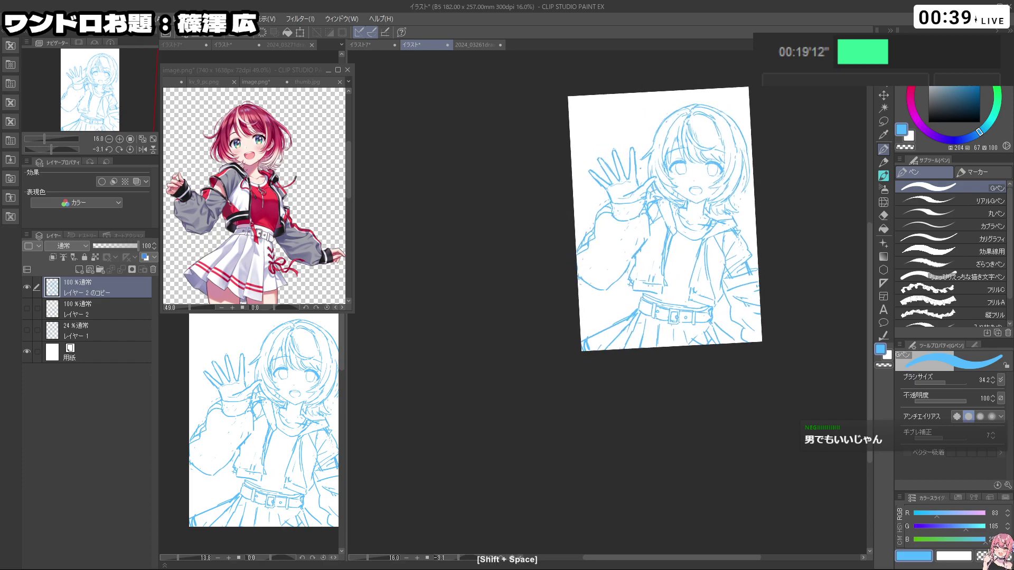
Step: Lasso-select the belt and skirt, rotate them slightly counterclockwise to level the belt, and clear the selection
{"action": "key", "text": "m"}
{"action": "mouse_move", "coordinate": [603, 379]}
{"action": "left_mouse_down"}
{"action": "mouse_move", "coordinate": [572, 344]}
{"action": "mouse_move", "coordinate": [643, 292]}
{"action": "mouse_move", "coordinate": [718, 305]}
{"action": "mouse_move", "coordinate": [736, 332]}
{"action": "mouse_move", "coordinate": [704, 376]}
{"action": "mouse_move", "coordinate": [674, 375]}
{"action": "left_mouse_up"}
{"action": "left_click", "coordinate": [674, 375]}
{"action": "left_click_drag", "start_coordinate": [757, 349], "coordinate": [732, 327]}
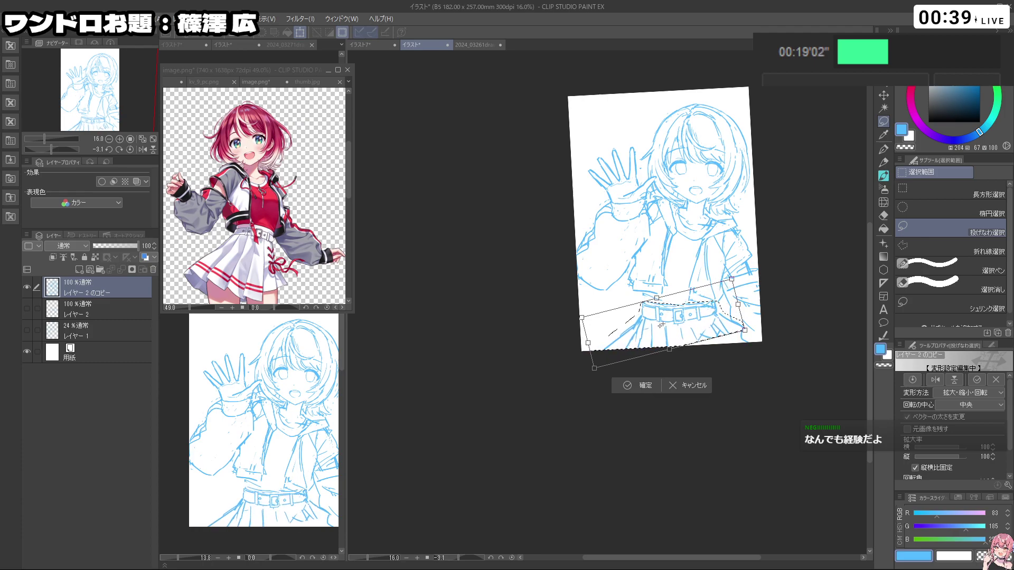
{"action": "left_click", "coordinate": [632, 388]}
{"action": "key", "text": "ctrl+d"}
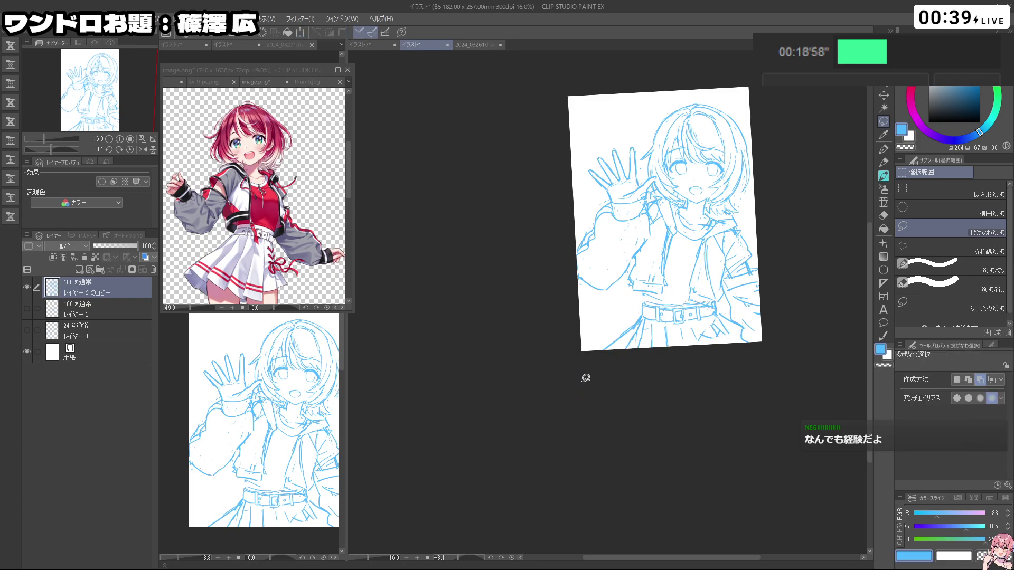
Step: Touch up the waistline and the belt's end beside the lowered arm with the G-pen
{"action": "left_click", "coordinate": [883, 149]}
{"action": "mouse_move", "coordinate": [649, 299]}
{"action": "left_mouse_down"}
{"action": "mouse_move", "coordinate": [666, 299]}
{"action": "mouse_move", "coordinate": [648, 304]}
{"action": "left_mouse_up"}
{"action": "key", "text": "ctrl+z"}
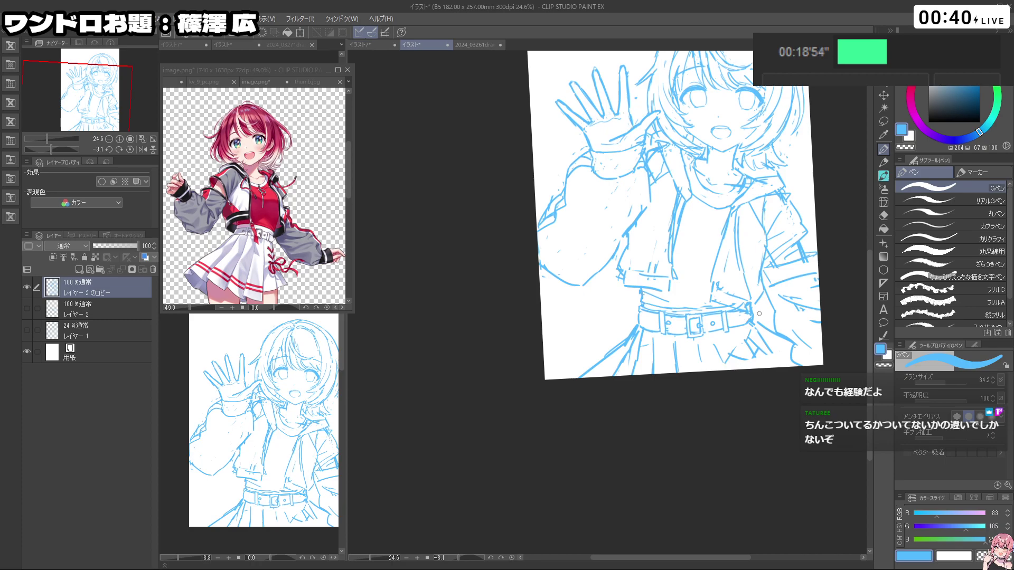
{"action": "key", "text": "c"}
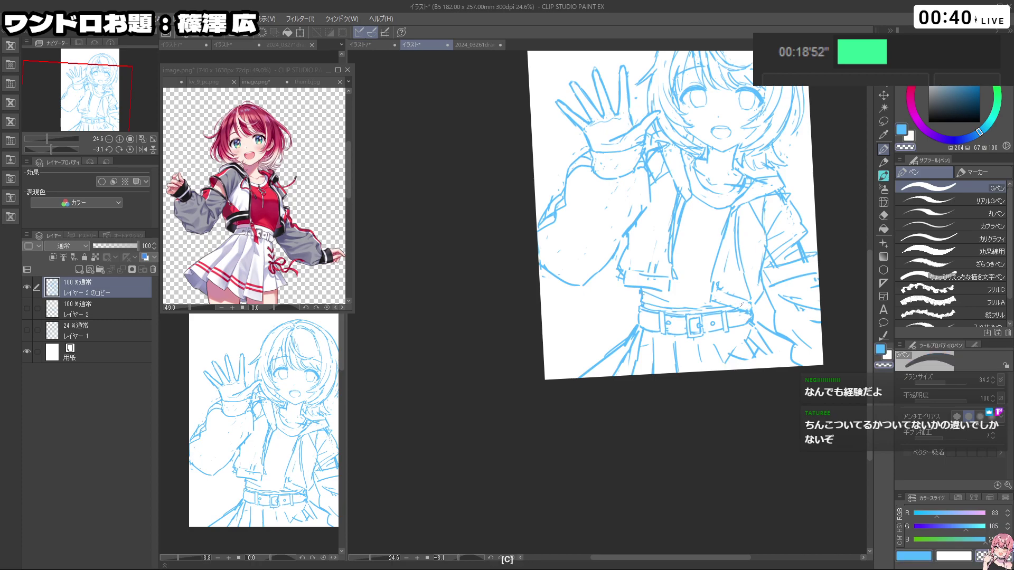
{"action": "key", "text": "c"}
{"action": "key", "text": "ctrl+z"}
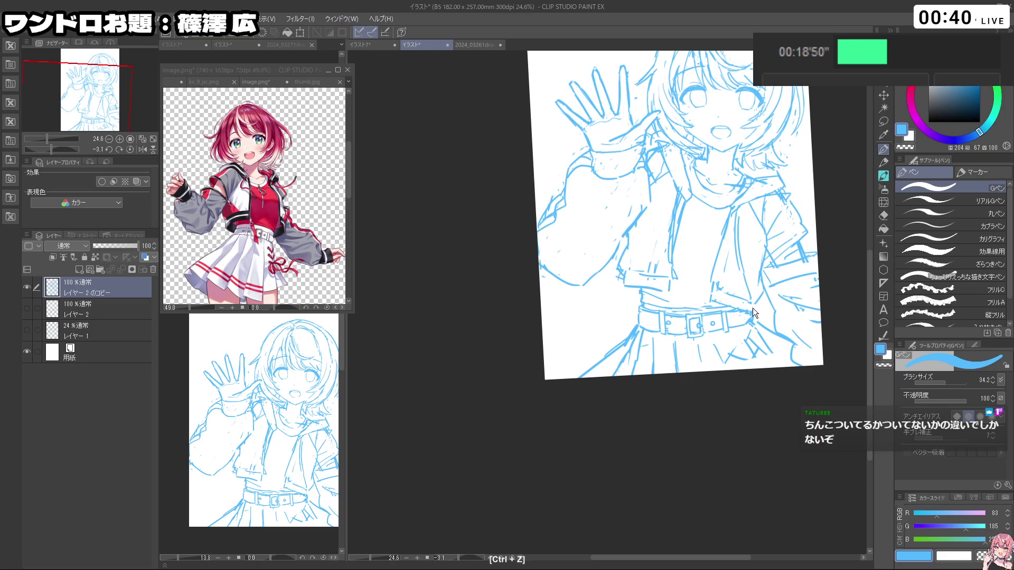
Step: Touch up the jacket's front panel on the lowered-arm side
{"action": "key", "text": "shift+space"}
{"action": "mouse_move", "coordinate": [755, 320]}
{"action": "left_mouse_down"}
{"action": "mouse_move", "coordinate": [778, 280]}
{"action": "mouse_move", "coordinate": [748, 209]}
{"action": "left_mouse_up"}
{"action": "key", "text": "c"}
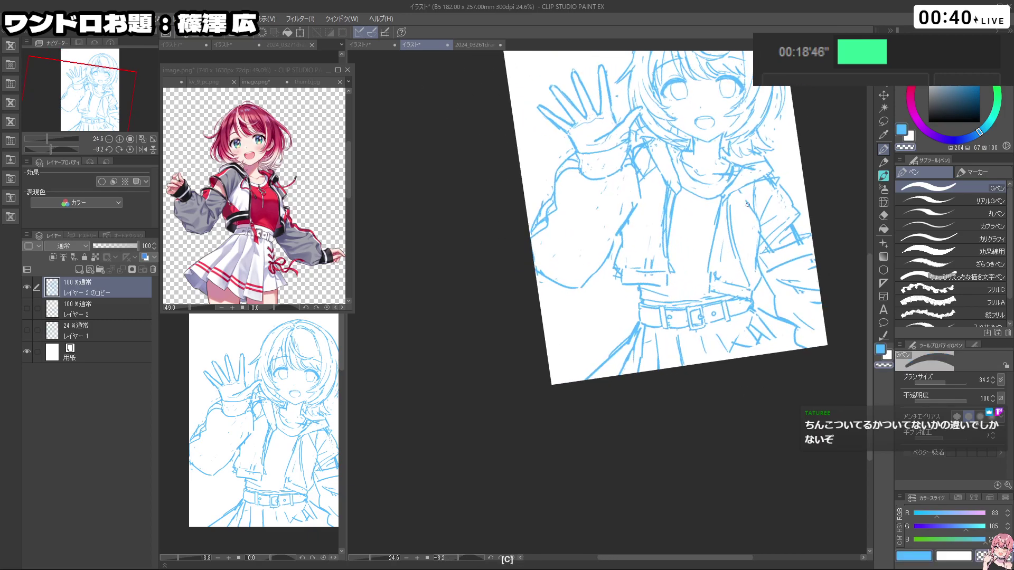
{"action": "key", "text": "ctrl+z"}
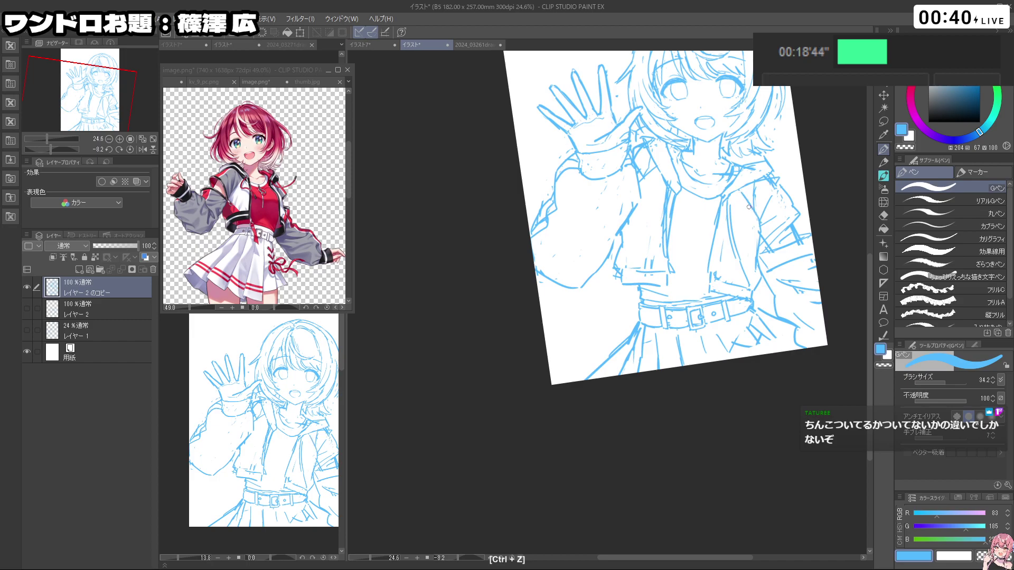
Step: Erase and redraw the cropped jacket's hem on the raised-arm side
{"action": "key", "text": "shift+space"}
{"action": "left_click_drag", "start_coordinate": [745, 193], "coordinate": [596, 227]}
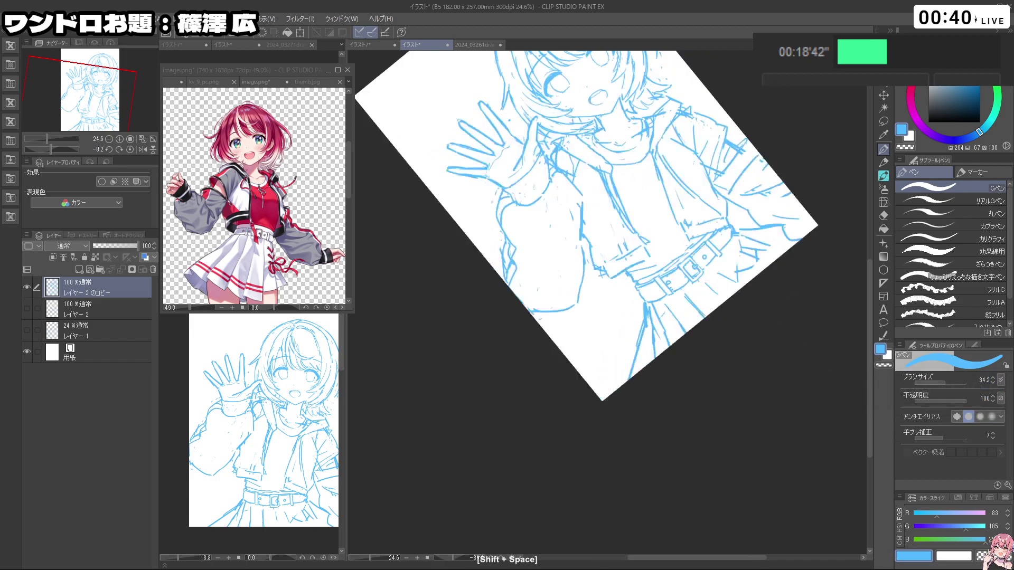
{"action": "key", "text": "ctrl+z"}
{"action": "key", "text": "ctrl+z"}
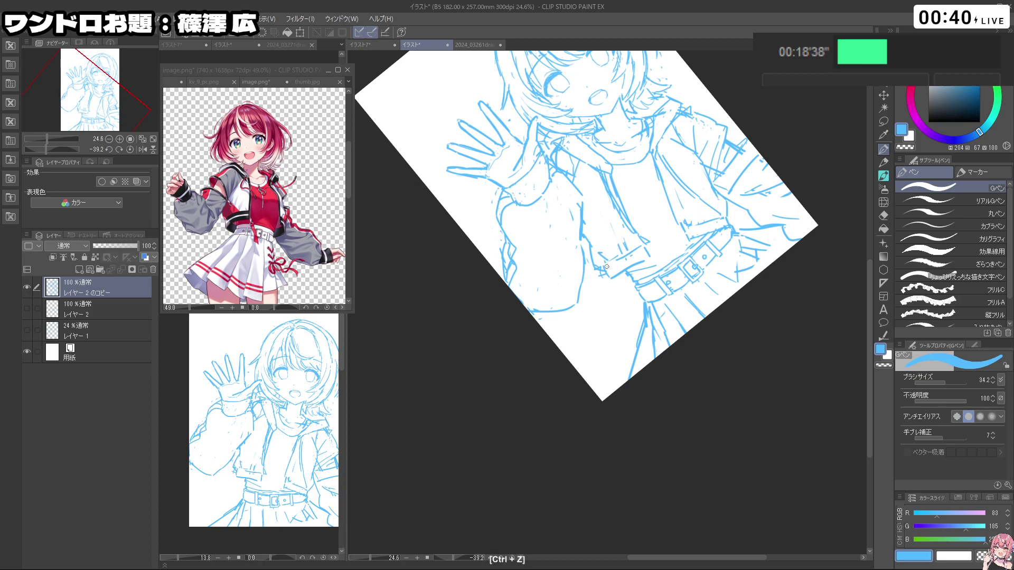
{"action": "key", "text": "c"}
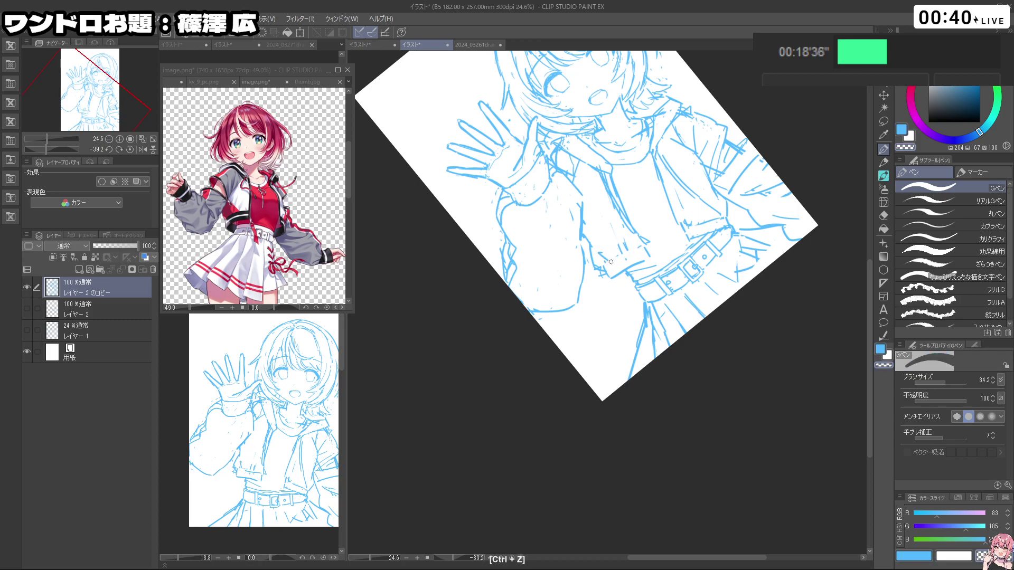
{"action": "key", "text": "c"}
{"action": "key", "text": "c"}
{"action": "key", "text": "c"}
{"action": "key", "text": "ctrl+z"}
Step: Clean up the cropped jacket's hem on the lowered-arm side
{"action": "key", "text": "c"}
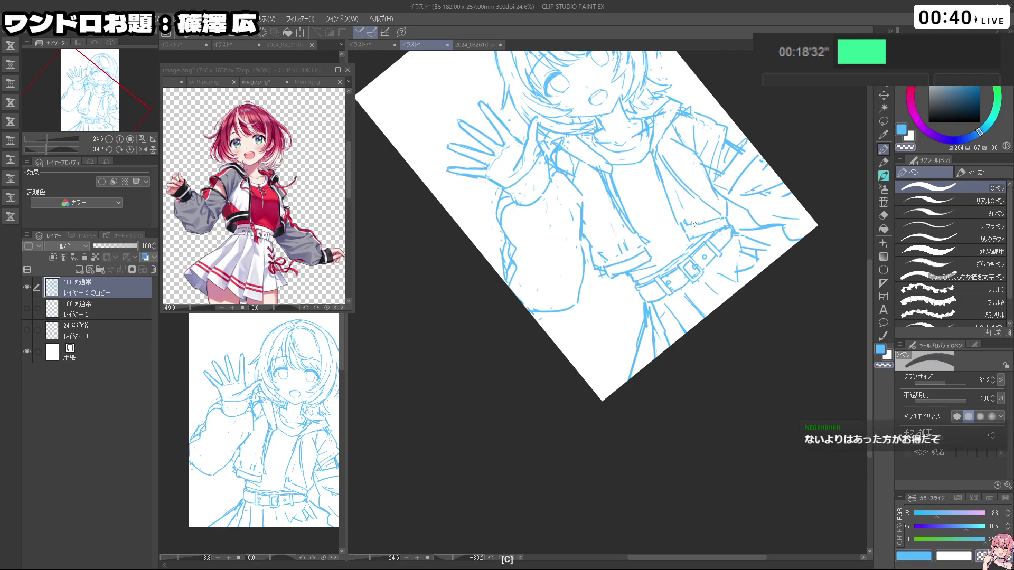
{"action": "key", "text": "c"}
{"action": "key", "text": "ctrl+z"}
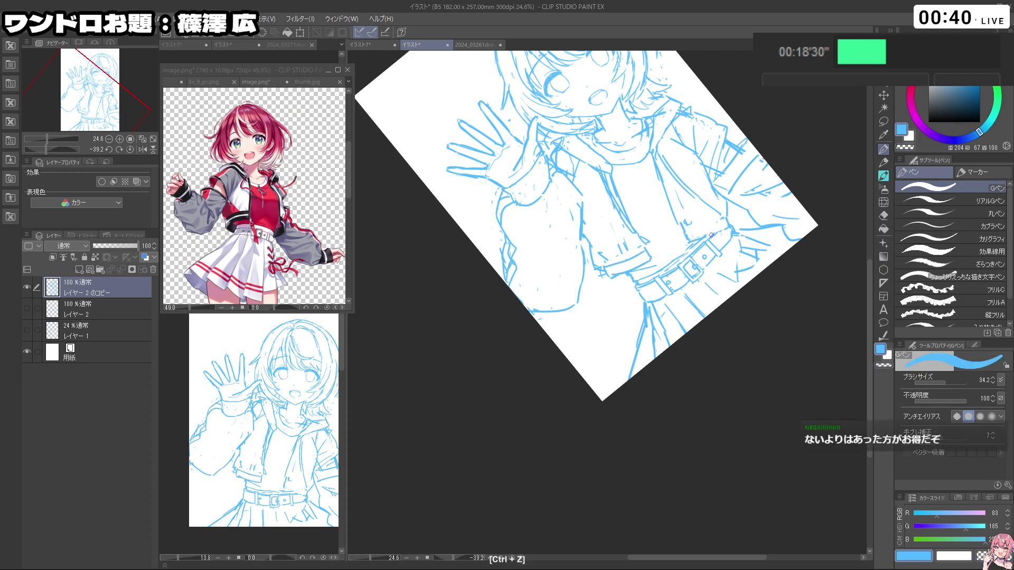
{"action": "left_click_drag", "start_coordinate": [723, 218], "coordinate": [727, 251]}
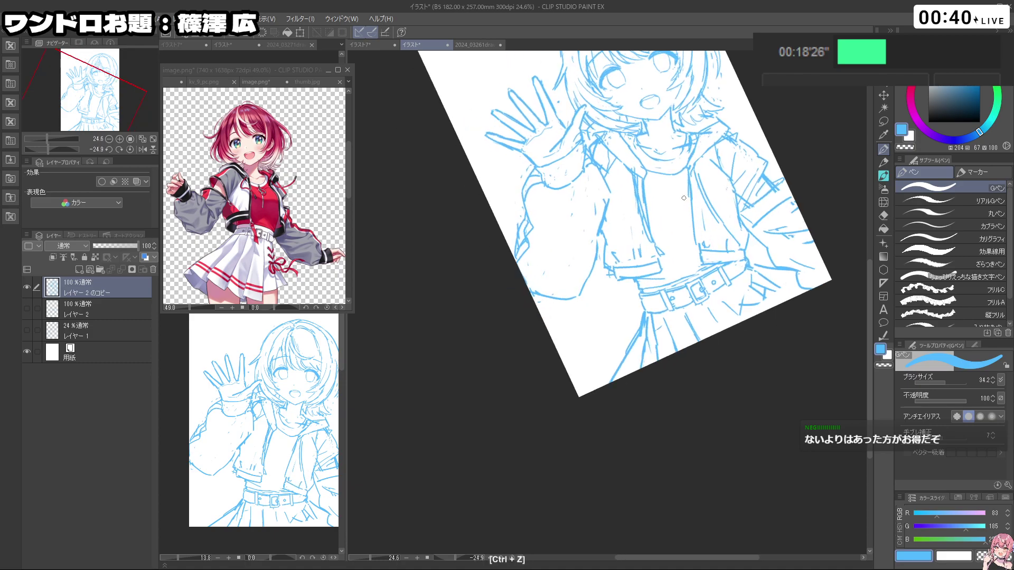
Step: Redraw the jacket's front opening edge on the raised-arm side and clean up the hem's outer corner
{"action": "key", "text": "ctrl+z"}
{"action": "left_click_drag", "start_coordinate": [645, 180], "coordinate": [651, 259]}
{"action": "key", "text": "ctrl+z"}
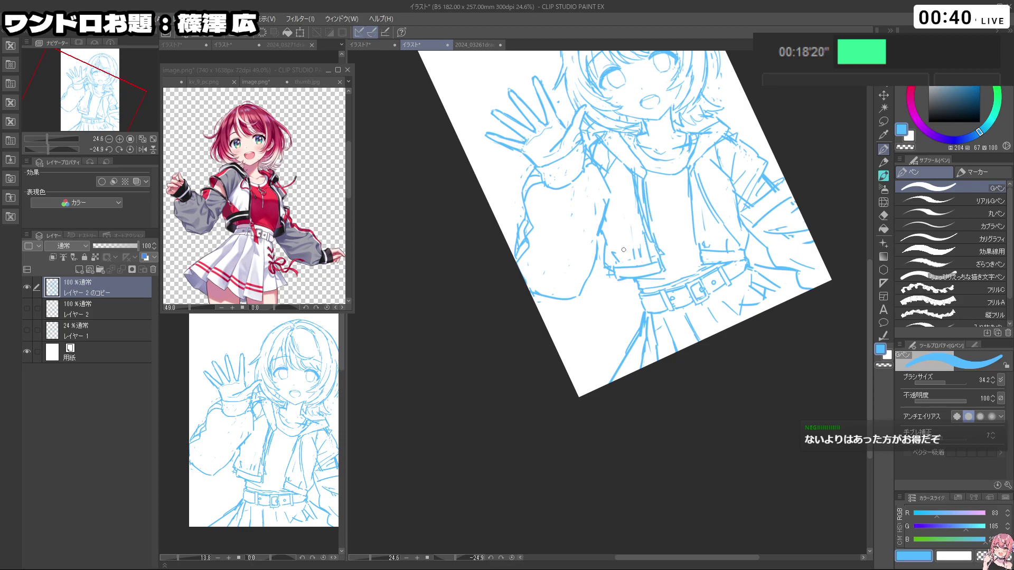
{"action": "key", "text": "c"}
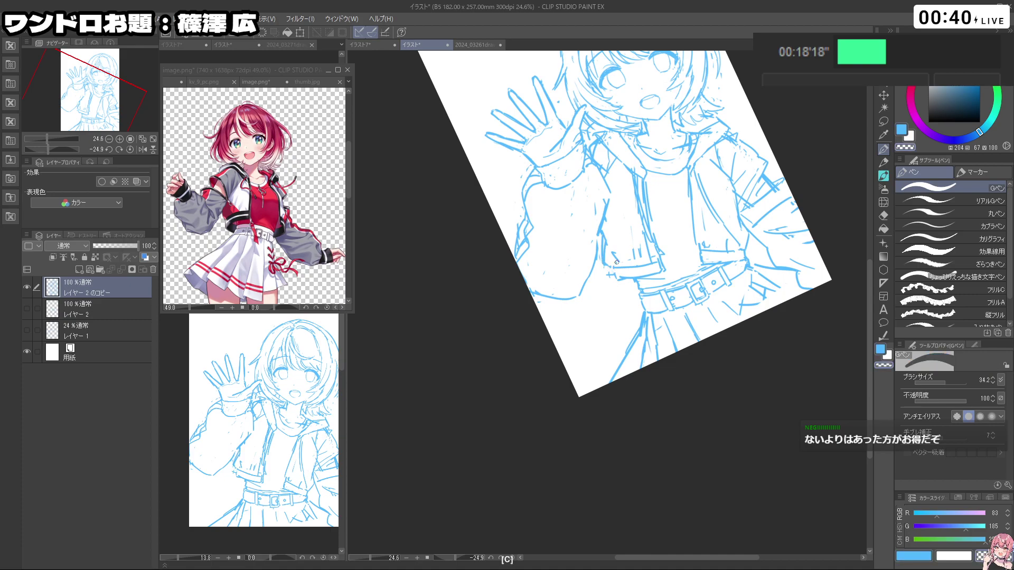
{"action": "key", "text": "c"}
{"action": "mouse_move", "coordinate": [616, 262]}
{"action": "left_mouse_down"}
{"action": "mouse_move", "coordinate": [717, 307]}
{"action": "mouse_move", "coordinate": [682, 228]}
{"action": "mouse_move", "coordinate": [576, 319]}
{"action": "mouse_move", "coordinate": [629, 267]}
{"action": "left_mouse_up"}
{"action": "key", "text": "c"}
{"action": "key", "text": "c"}
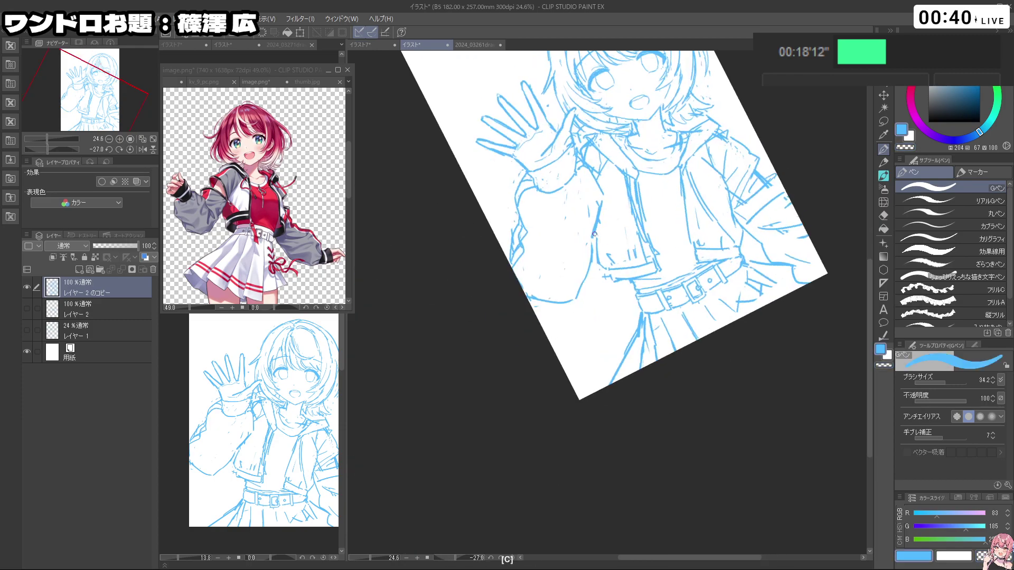
Step: Rework the jacket's side line and hem beside the lowered arm
{"action": "left_click_drag", "start_coordinate": [723, 282], "coordinate": [795, 275]}
{"action": "key", "text": "ctrl+z"}
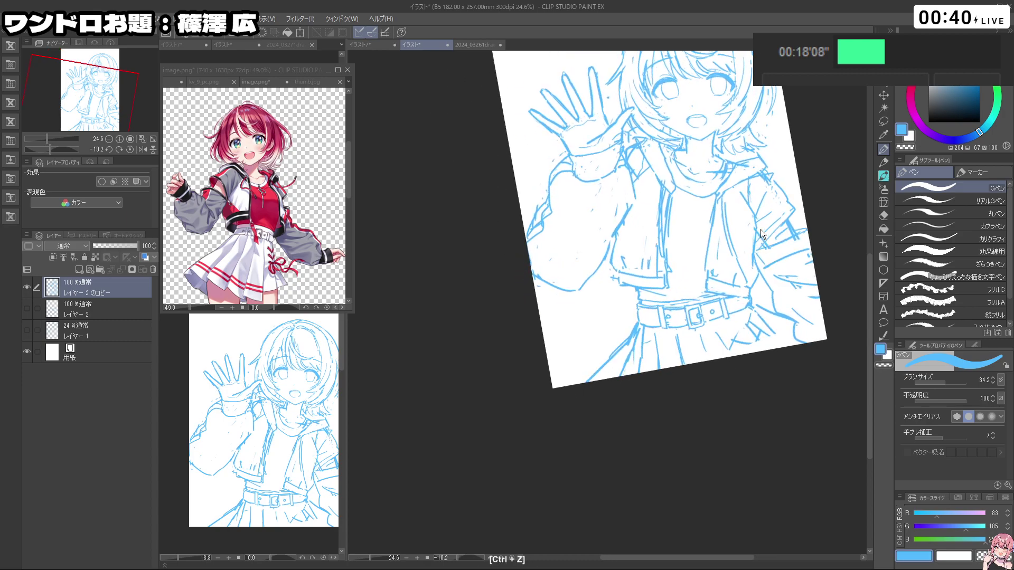
{"action": "key", "text": "c"}
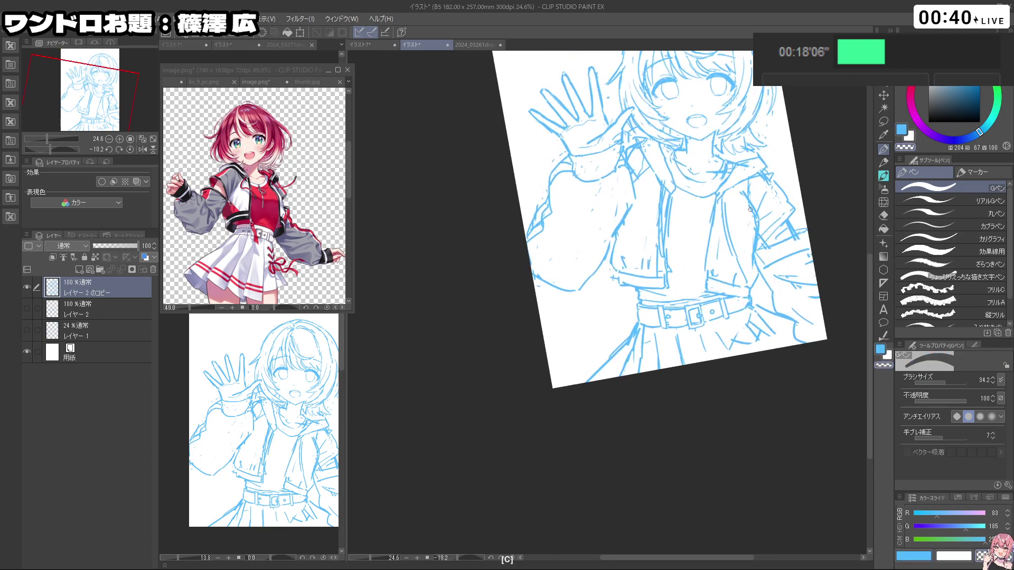
{"action": "mouse_move", "coordinate": [756, 228]}
{"action": "left_mouse_down"}
{"action": "mouse_move", "coordinate": [757, 285]}
{"action": "mouse_move", "coordinate": [739, 300]}
{"action": "mouse_move", "coordinate": [757, 308]}
{"action": "left_mouse_up"}
{"action": "key", "text": "c"}
{"action": "key", "text": "ctrl+z"}
{"action": "key", "text": "ctrl+z"}
{"action": "key", "text": "c"}
{"action": "key", "text": "c"}
{"action": "key", "text": "ctrl+z"}
Step: Lasso-select the jacket's front panel on the lowered-arm side and rotate it slightly counterclockwise
{"action": "key", "text": "ctrl+space"}
{"action": "key", "text": "shift+space"}
{"action": "left_click_drag", "start_coordinate": [750, 390], "coordinate": [673, 166]}
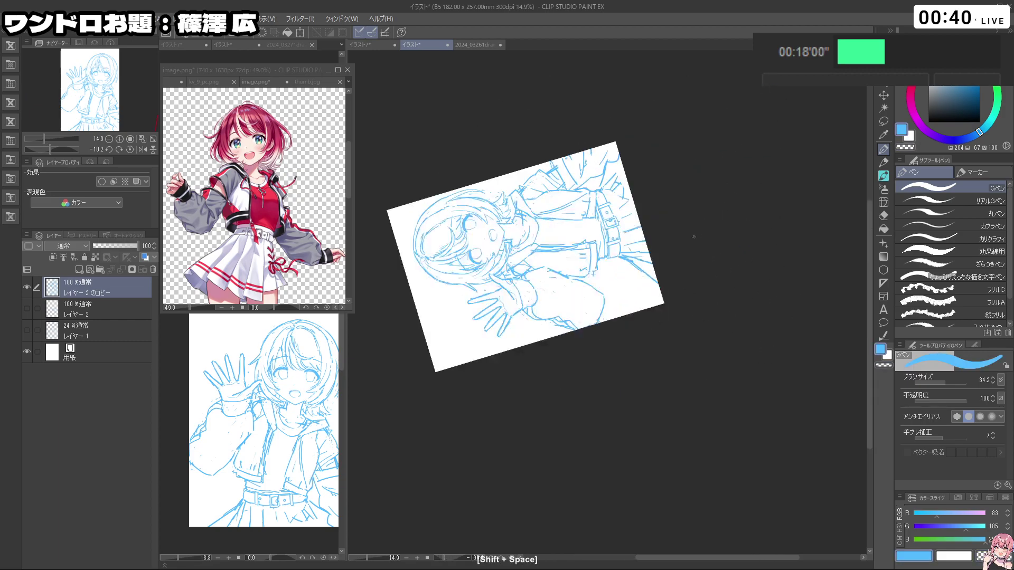
{"action": "mouse_move", "coordinate": [724, 376]}
{"action": "left_mouse_down"}
{"action": "mouse_move", "coordinate": [644, 177]}
{"action": "mouse_move", "coordinate": [660, 191]}
{"action": "left_mouse_up"}
{"action": "mouse_move", "coordinate": [740, 412]}
{"action": "left_mouse_down"}
{"action": "mouse_move", "coordinate": [769, 235]}
{"action": "mouse_move", "coordinate": [766, 227]}
{"action": "mouse_move", "coordinate": [732, 290]}
{"action": "mouse_move", "coordinate": [681, 299]}
{"action": "mouse_move", "coordinate": [678, 233]}
{"action": "mouse_move", "coordinate": [708, 195]}
{"action": "mouse_move", "coordinate": [733, 272]}
{"action": "mouse_move", "coordinate": [728, 296]}
{"action": "mouse_move", "coordinate": [738, 267]}
{"action": "left_mouse_up"}
{"action": "left_click", "coordinate": [884, 121]}
{"action": "key", "text": "space"}
{"action": "key", "text": "ctrl+t"}
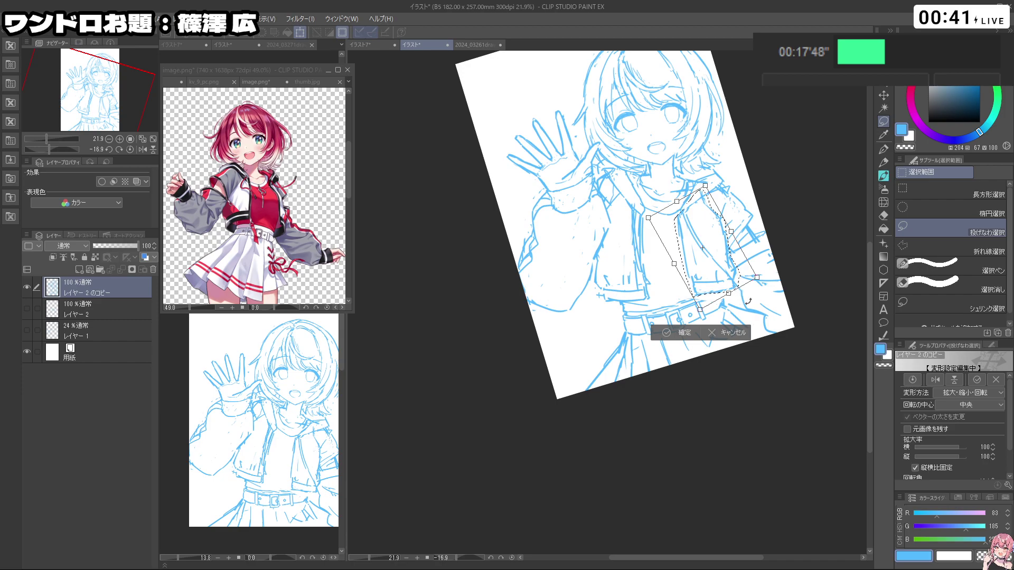
{"action": "left_click", "coordinate": [668, 338]}
Step: Redraw the cropped jacket's front edge and clean up its hem on the lowered-arm side
{"action": "key", "text": "p"}
{"action": "key", "text": "ctrl+z"}
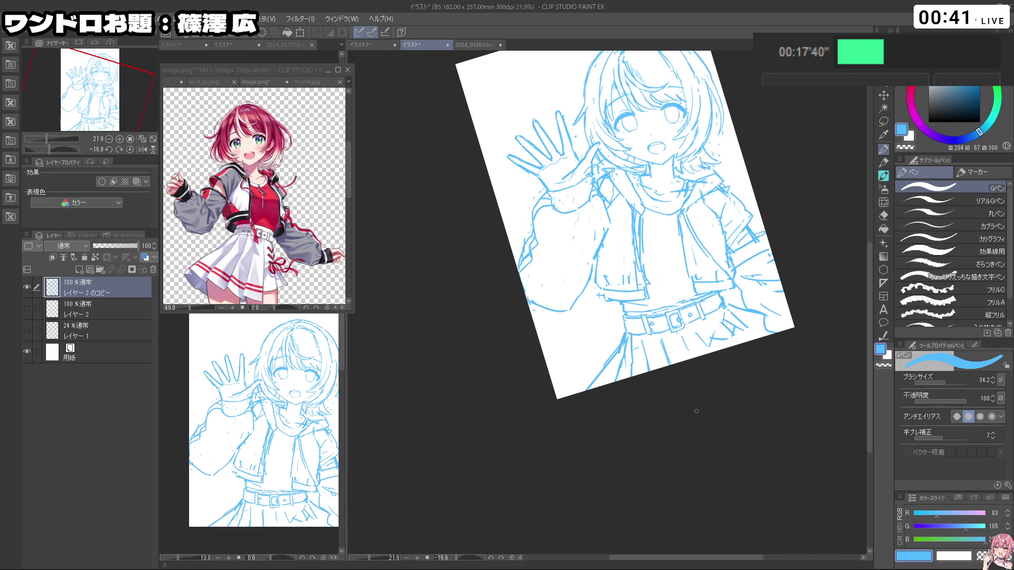
{"action": "key", "text": "c"}
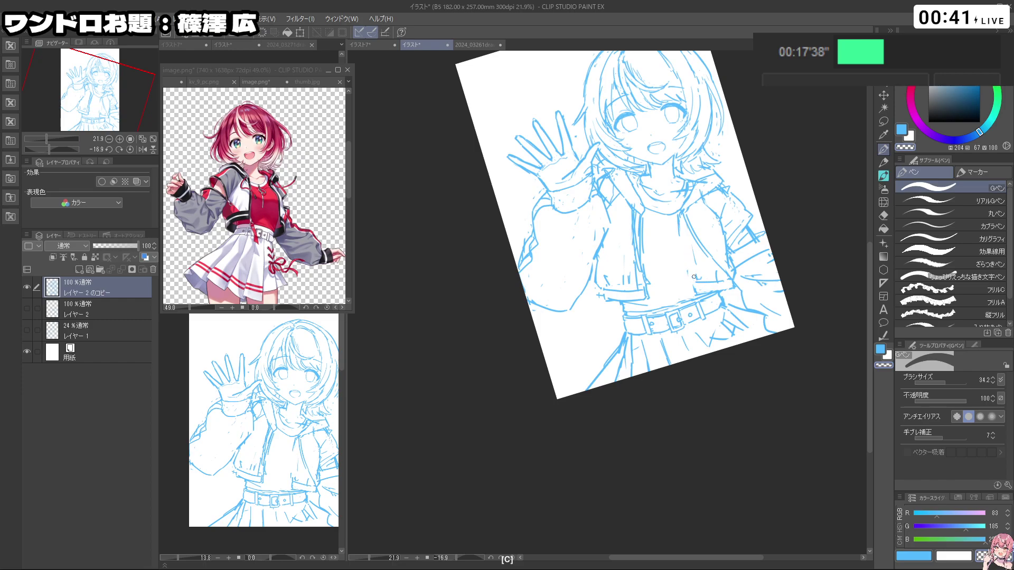
{"action": "left_click_drag", "start_coordinate": [694, 283], "coordinate": [696, 294]}
{"action": "key", "text": "c"}
{"action": "key", "text": "ctrl+z"}
{"action": "left_click_drag", "start_coordinate": [679, 229], "coordinate": [687, 284]}
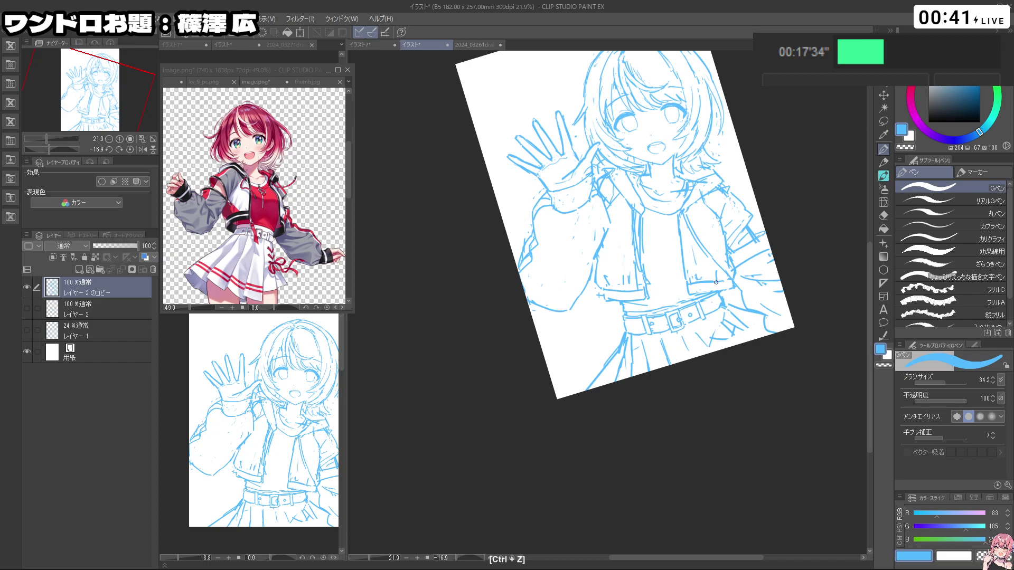
{"action": "left_click_drag", "start_coordinate": [737, 301], "coordinate": [601, 290]}
{"action": "key", "text": "ctrl+z"}
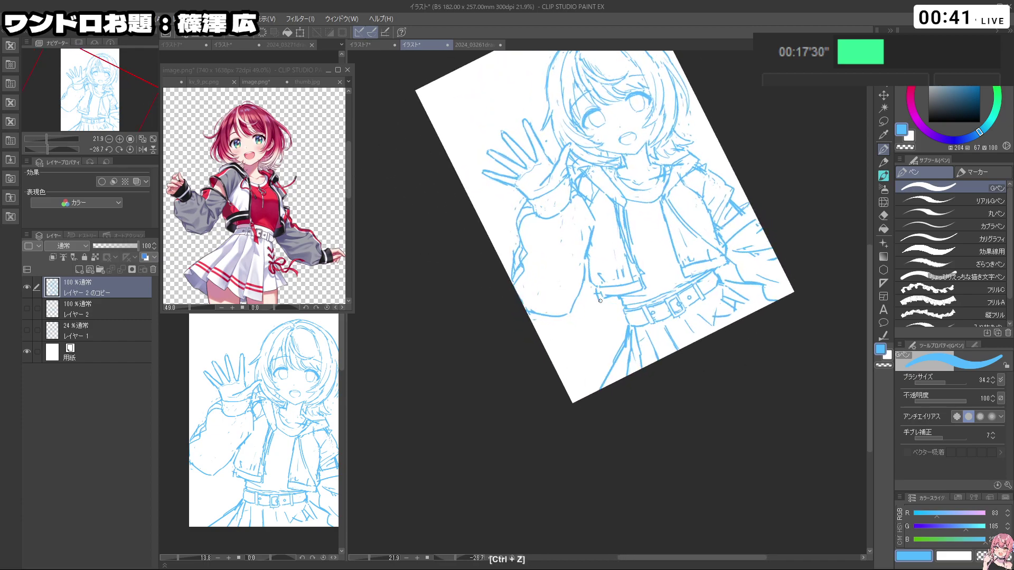
Step: Redraw the jacket's hem band on the raised-arm side with short strokes and erase the stray lines around it
{"action": "key", "text": "c"}
{"action": "key", "text": "c"}
{"action": "key", "text": "ctrl+z"}
{"action": "left_click_drag", "start_coordinate": [610, 298], "coordinate": [633, 292]}
{"action": "key", "text": "c"}
{"action": "key", "text": "ctrl+z"}
{"action": "key", "text": "c"}
{"action": "key", "text": "ctrl+z"}
{"action": "left_click_drag", "start_coordinate": [604, 299], "coordinate": [643, 293]}
{"action": "key", "text": "c"}
{"action": "key", "text": "c"}
{"action": "key", "text": "shift+space"}
{"action": "left_click_drag", "start_coordinate": [775, 333], "coordinate": [783, 320]}
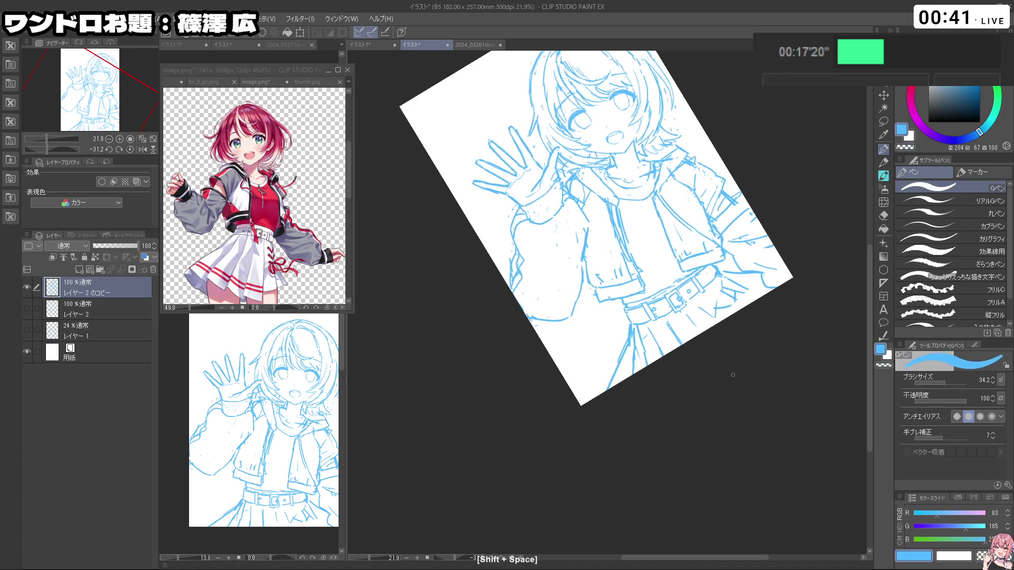
Step: Clean up the jacket's front opening edge on the raised-arm side
{"action": "key", "text": "c"}
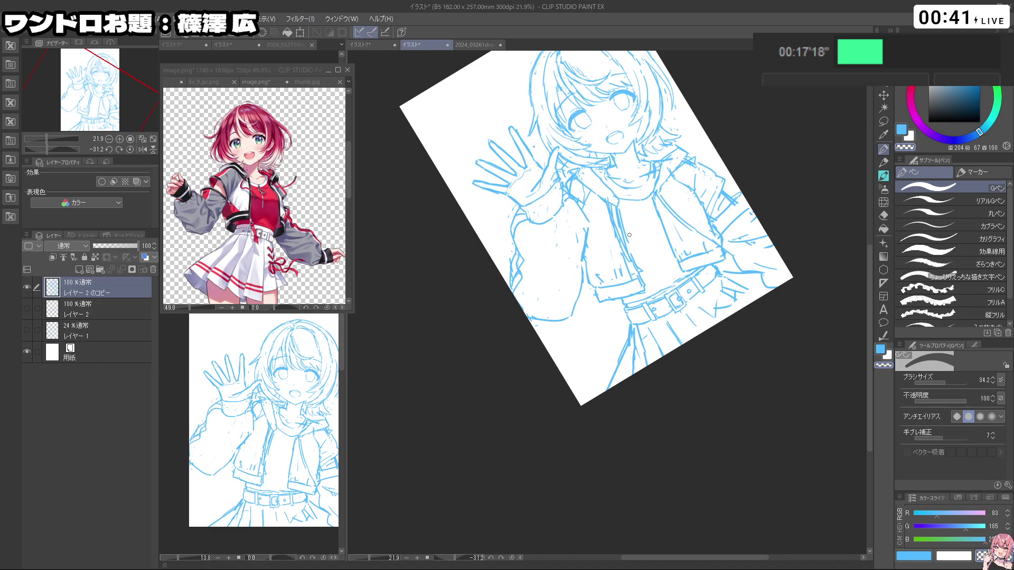
{"action": "key", "text": "shift+space"}
{"action": "left_click_drag", "start_coordinate": [630, 235], "coordinate": [741, 228]}
{"action": "key", "text": "ctrl+z"}
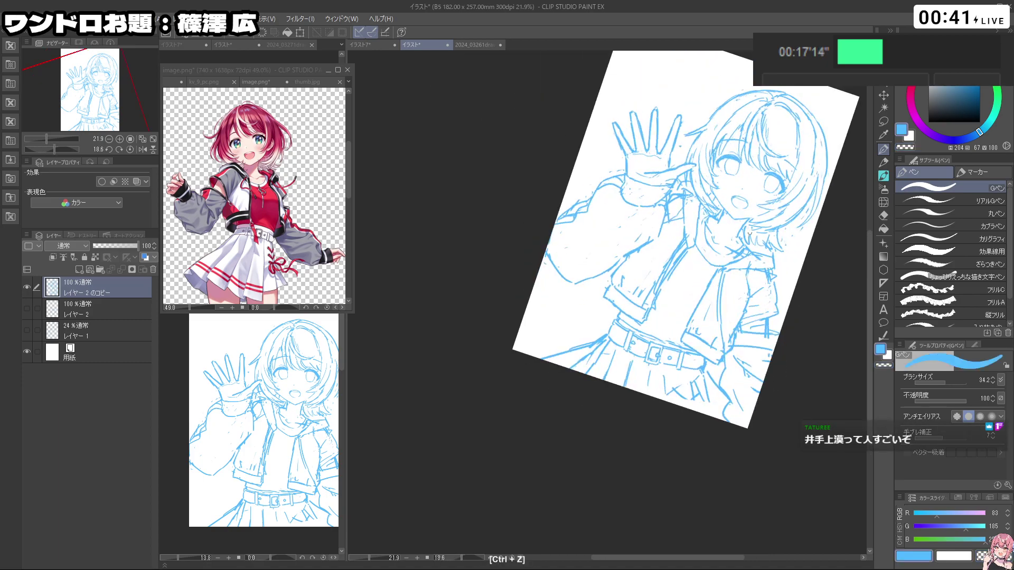
Step: Touch up the outer hair contour on the lowered-arm side of the head
{"action": "key", "text": "shift+space"}
{"action": "left_click_drag", "start_coordinate": [793, 312], "coordinate": [708, 186]}
{"action": "key", "text": "ctrl+space"}
{"action": "key", "text": "c"}
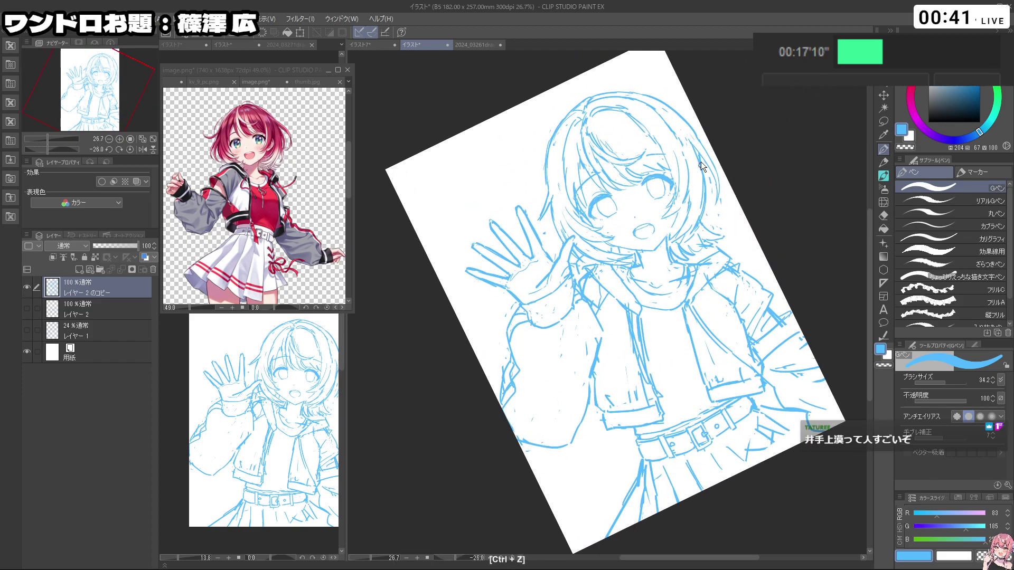
{"action": "key", "text": "ctrl+z"}
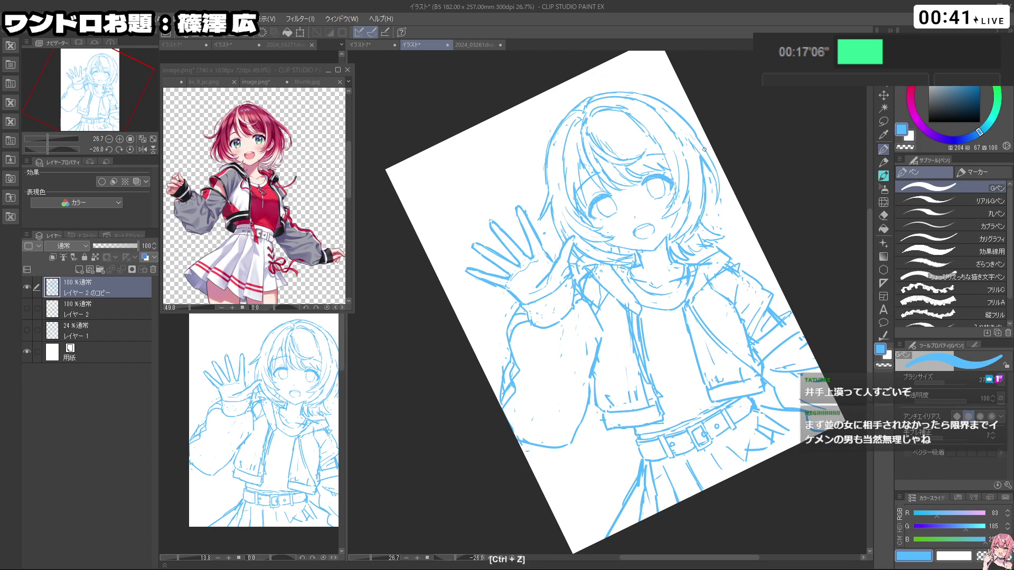
{"action": "key", "text": "c"}
{"action": "key", "text": "ctrl+z"}
Step: Rework the outward-flicking hair lock between the head and the raised hand, undoing unwanted strokes
{"action": "left_click_drag", "start_coordinate": [516, 202], "coordinate": [523, 247]}
{"action": "key", "text": "ctrl+z"}
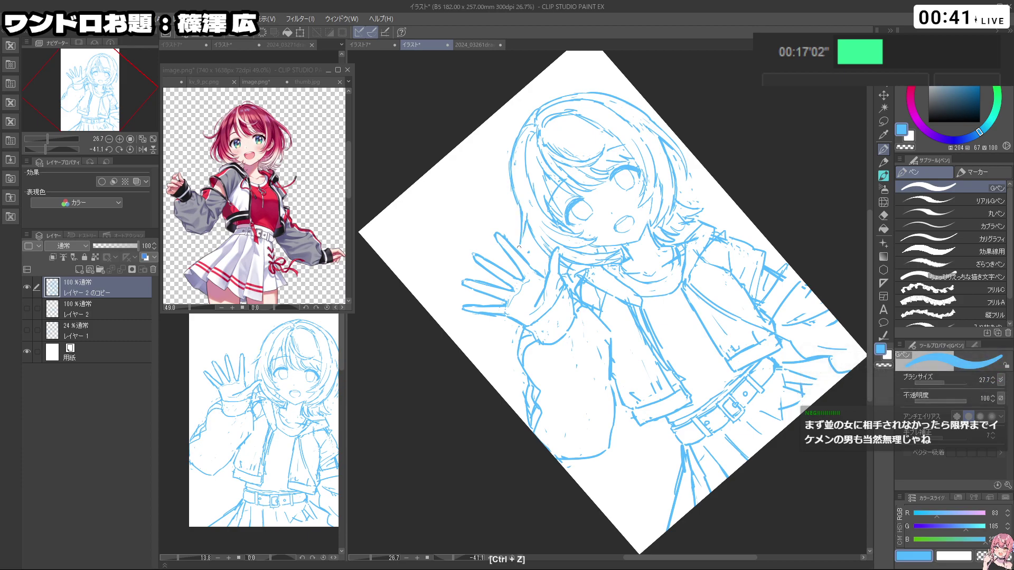
{"action": "key", "text": "c"}
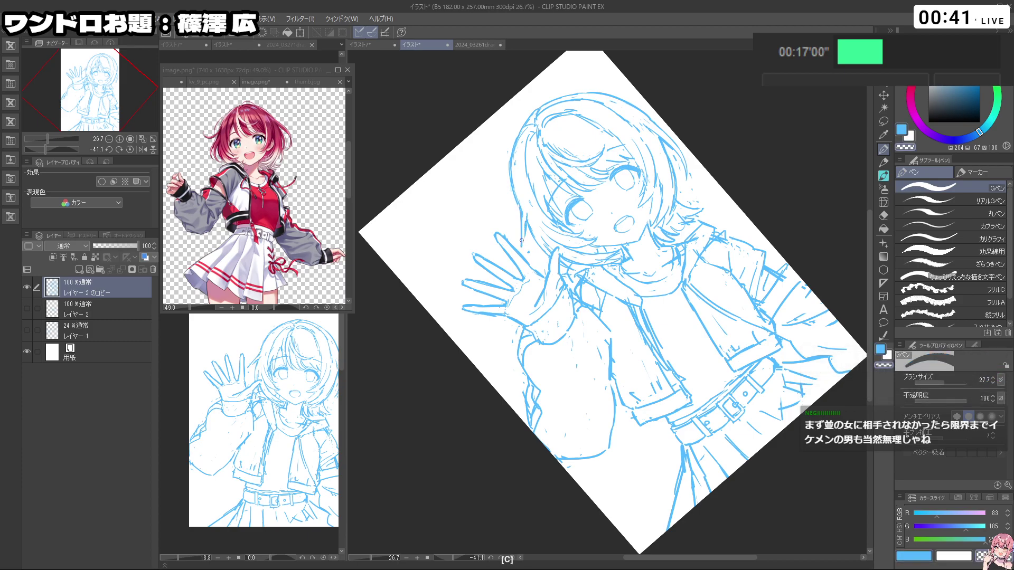
{"action": "key", "text": "c"}
{"action": "key", "text": "ctrl+z"}
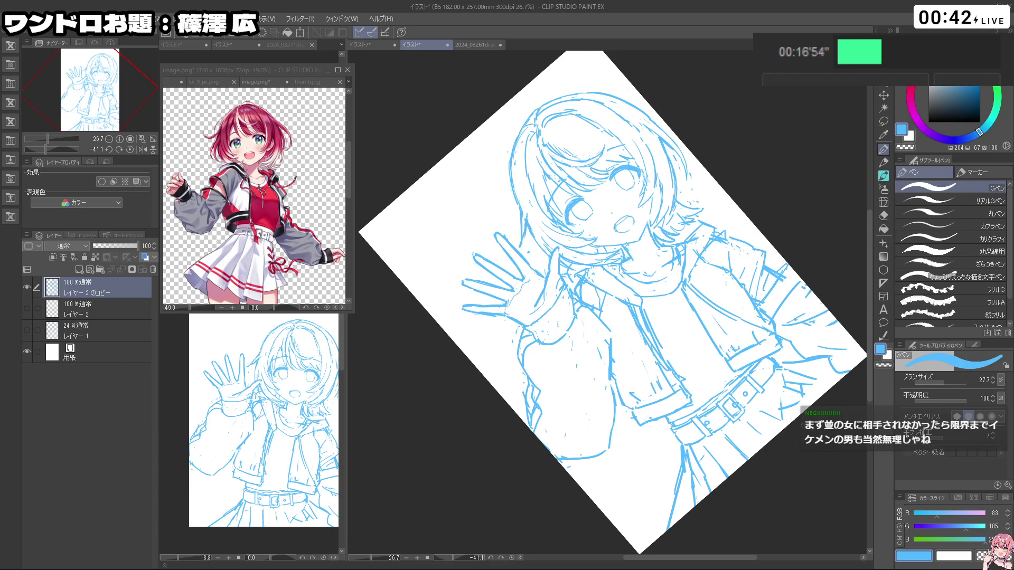
{"action": "key", "text": "shift+space"}
{"action": "mouse_move", "coordinate": [775, 183]}
{"action": "left_mouse_down"}
{"action": "mouse_move", "coordinate": [766, 170]}
{"action": "mouse_move", "coordinate": [692, 225]}
{"action": "mouse_move", "coordinate": [622, 188]}
{"action": "left_mouse_up"}
{"action": "mouse_move", "coordinate": [436, 266]}
{"action": "left_mouse_down"}
{"action": "mouse_move", "coordinate": [406, 314]}
{"action": "mouse_move", "coordinate": [403, 342]}
{"action": "mouse_move", "coordinate": [431, 407]}
{"action": "left_mouse_up"}
{"action": "key", "text": "ctrl+z"}
{"action": "key", "text": "ctrl+z"}
{"action": "key", "text": "ctrl+z"}
{"action": "key", "text": "ctrl+z"}
Step: Refine the outer silhouette of the bobbed hair around the head
{"action": "key", "text": "shift+space"}
{"action": "mouse_move", "coordinate": [750, 321]}
{"action": "left_mouse_down"}
{"action": "mouse_move", "coordinate": [638, 439]}
{"action": "mouse_move", "coordinate": [744, 430]}
{"action": "mouse_move", "coordinate": [771, 389]}
{"action": "left_mouse_up"}
{"action": "key", "text": "c"}
{"action": "mouse_move", "coordinate": [404, 276]}
{"action": "left_mouse_down"}
{"action": "mouse_move", "coordinate": [403, 304]}
{"action": "mouse_move", "coordinate": [475, 159]}
{"action": "mouse_move", "coordinate": [661, 211]}
{"action": "mouse_move", "coordinate": [735, 449]}
{"action": "left_mouse_up"}
{"action": "key", "text": "ctrl+z"}
{"action": "key", "text": "shift+space"}
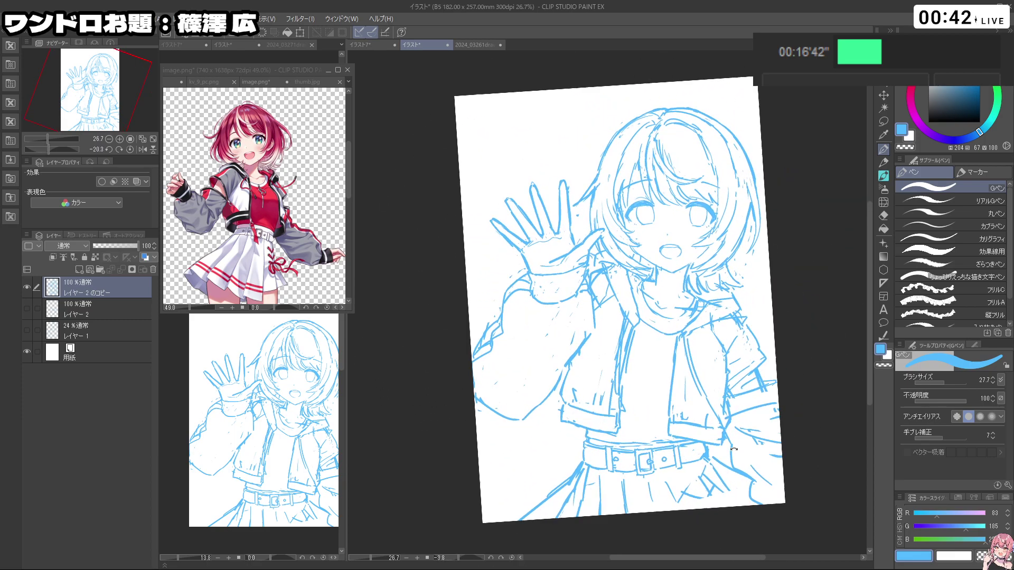
{"action": "key", "text": "space"}
{"action": "key", "text": "shift+space"}
{"action": "left_click_drag", "start_coordinate": [650, 265], "coordinate": [744, 305]}
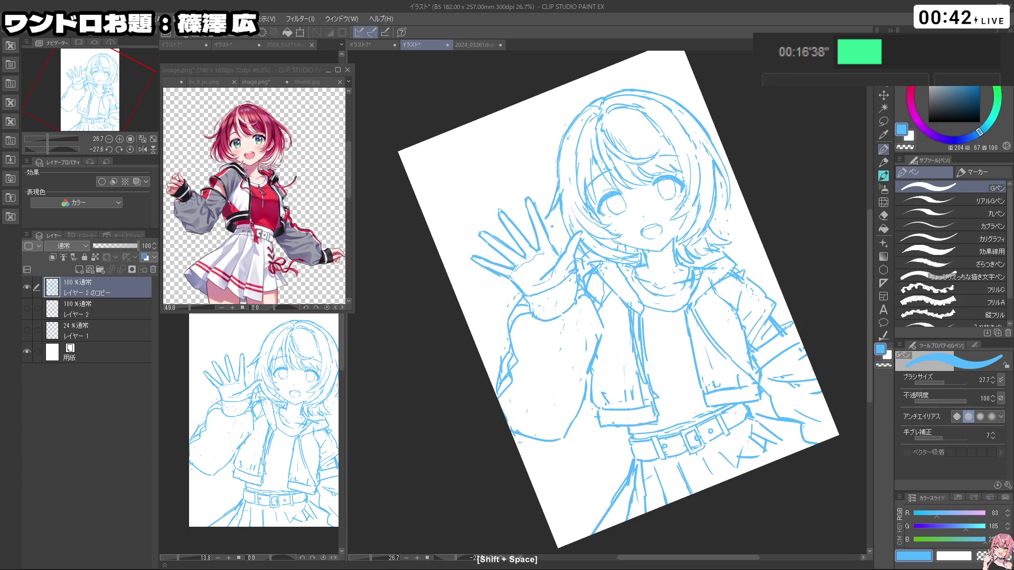
{"action": "key", "text": "ctrl+z"}
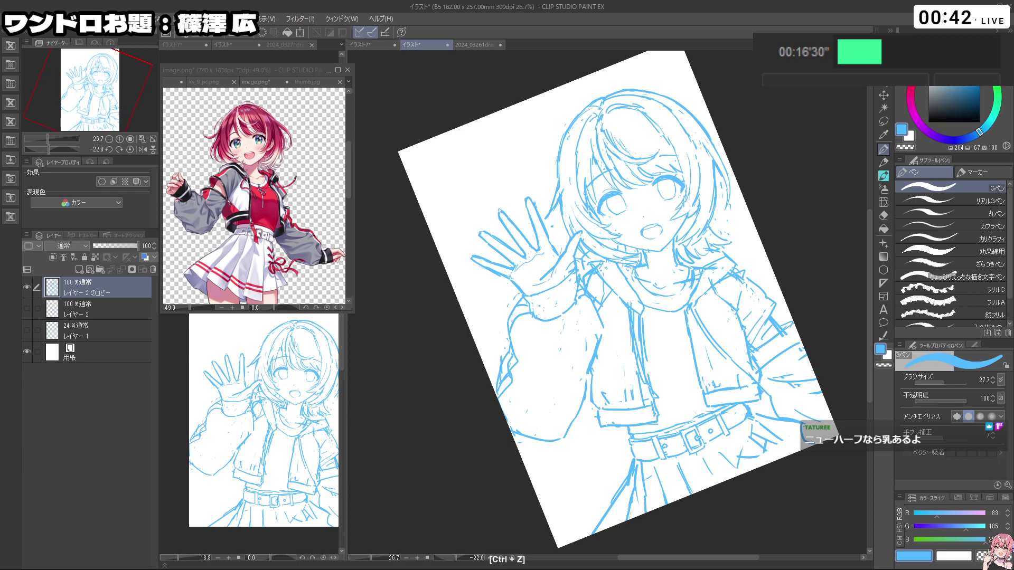
{"action": "left_click_drag", "start_coordinate": [617, 229], "coordinate": [634, 232]}
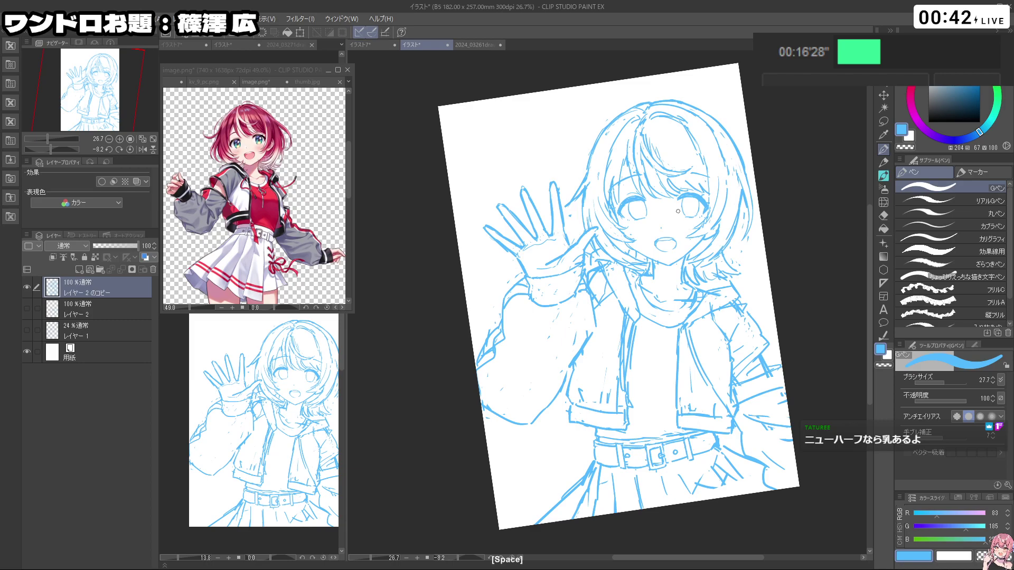
Step: Reduce the pen size to 14.2 and clean up the hair lock beside the eye on the raised-hand side
{"action": "scroll", "coordinate": [678, 211], "scroll_direction": "up", "scroll_amount": 3}
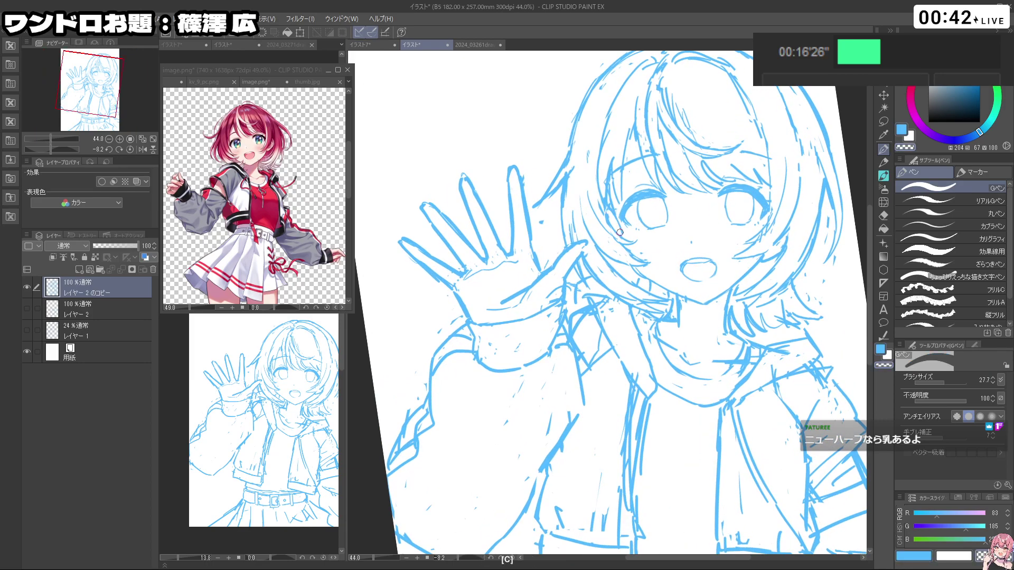
{"action": "key", "text": "c"}
{"action": "left_click_drag", "start_coordinate": [628, 234], "coordinate": [621, 232]}
{"action": "key", "text": "ctrl+z"}
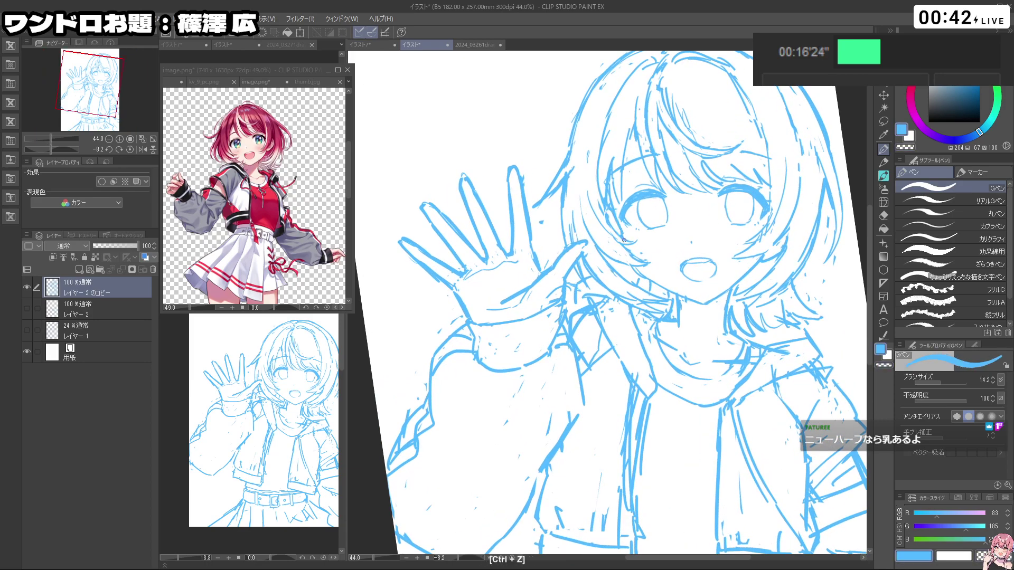
{"action": "key", "text": "c"}
{"action": "key", "text": "c"}
Step: Refine the fringe and face-framing hair strands with fine pen and eraser strokes
{"action": "left_click_drag", "start_coordinate": [760, 331], "coordinate": [702, 330]}
{"action": "left_click_drag", "start_coordinate": [742, 327], "coordinate": [717, 335]}
{"action": "mouse_move", "coordinate": [717, 441]}
{"action": "left_mouse_down"}
{"action": "mouse_move", "coordinate": [784, 292]}
{"action": "mouse_move", "coordinate": [714, 440]}
{"action": "left_mouse_up"}
{"action": "key", "text": "ctrl+z"}
{"action": "key", "text": "ctrl+z"}
{"action": "left_click_drag", "start_coordinate": [716, 204], "coordinate": [739, 253]}
{"action": "key", "text": "c"}
{"action": "key", "text": "c"}
{"action": "key", "text": "ctrl+z"}
{"action": "key", "text": "c"}
{"action": "key", "text": "c"}
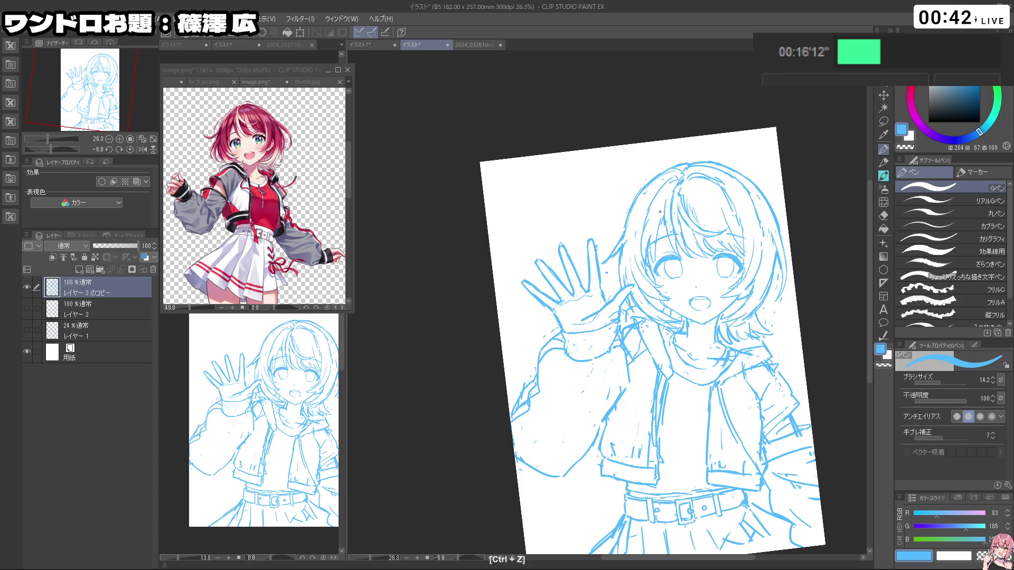
Step: Refine the hood collar and neckline below the chin
{"action": "key", "text": "shift+space"}
{"action": "mouse_move", "coordinate": [524, 483]}
{"action": "left_mouse_down"}
{"action": "mouse_move", "coordinate": [618, 500]}
{"action": "mouse_move", "coordinate": [772, 413]}
{"action": "mouse_move", "coordinate": [806, 310]}
{"action": "mouse_move", "coordinate": [645, 217]}
{"action": "mouse_move", "coordinate": [758, 229]}
{"action": "left_mouse_up"}
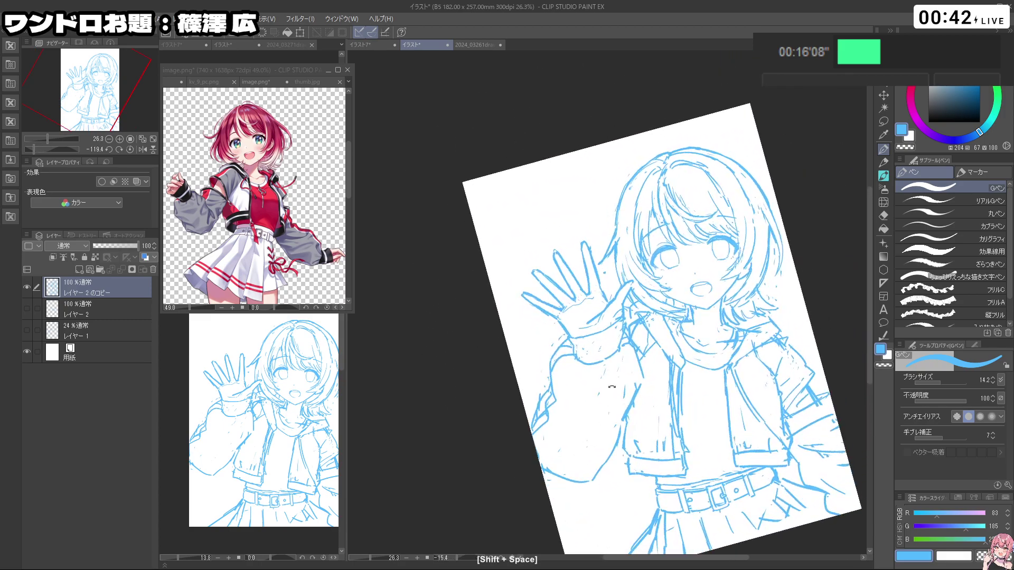
{"action": "left_click_drag", "start_coordinate": [696, 316], "coordinate": [734, 316]}
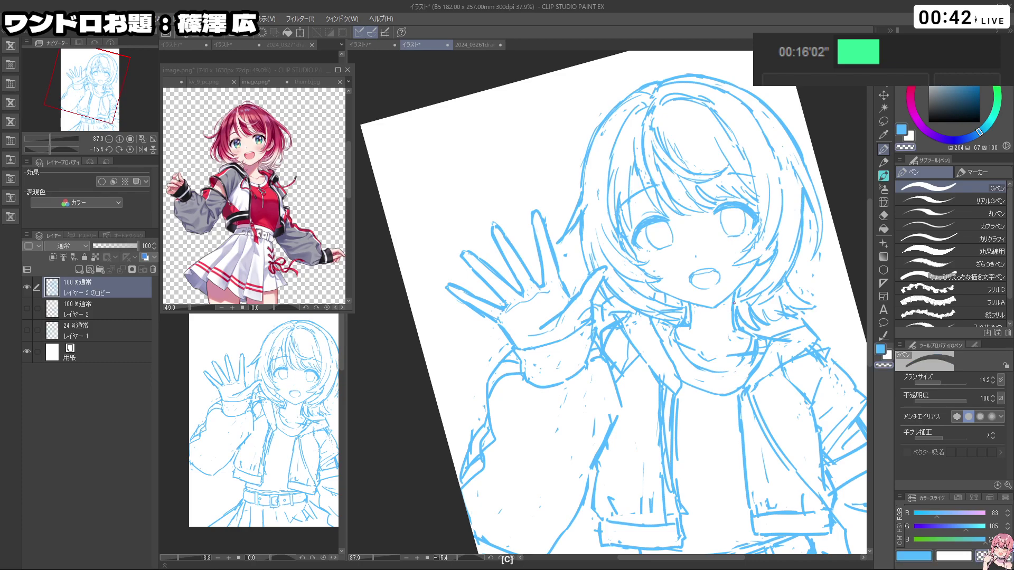
{"action": "key", "text": "ctrl+z"}
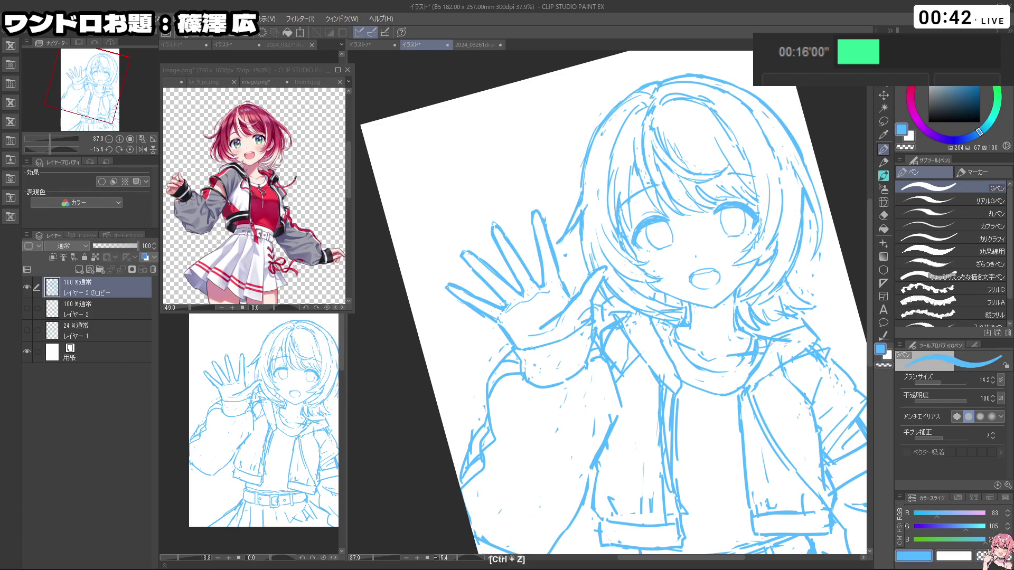
{"action": "left_click_drag", "start_coordinate": [776, 317], "coordinate": [723, 312]}
{"action": "left_click_drag", "start_coordinate": [713, 322], "coordinate": [690, 306]}
{"action": "key", "text": "ctrl+z"}
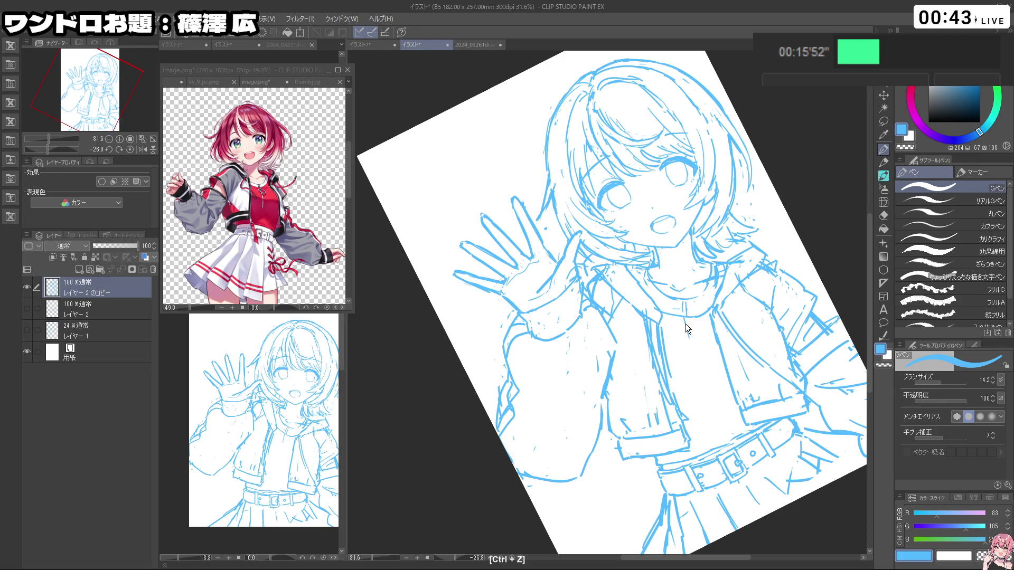
Step: Draw the centre zipper line and hanging drawstrings down the front of the inner top
{"action": "left_click_drag", "start_coordinate": [686, 319], "coordinate": [698, 383]}
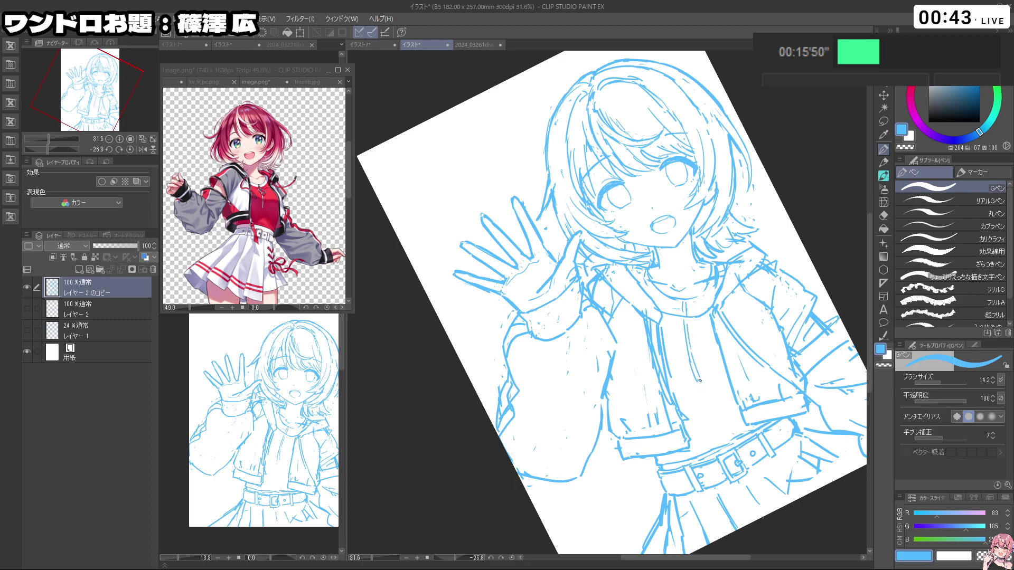
{"action": "key", "text": "ctrl+z"}
{"action": "key", "text": "ctrl+z"}
{"action": "left_click_drag", "start_coordinate": [682, 411], "coordinate": [701, 402]}
{"action": "key", "text": "ctrl+z"}
{"action": "left_click_drag", "start_coordinate": [787, 340], "coordinate": [745, 339]}
{"action": "left_click_drag", "start_coordinate": [825, 341], "coordinate": [788, 344]}
{"action": "mouse_move", "coordinate": [738, 286]}
{"action": "left_mouse_down"}
{"action": "mouse_move", "coordinate": [757, 286]}
{"action": "mouse_move", "coordinate": [765, 305]}
{"action": "mouse_move", "coordinate": [750, 301]}
{"action": "left_mouse_up"}
{"action": "left_click_drag", "start_coordinate": [750, 301], "coordinate": [767, 286]}
Step: Touch up the iris edge of the eye on the raised-hand side
{"action": "left_click_drag", "start_coordinate": [770, 387], "coordinate": [727, 442]}
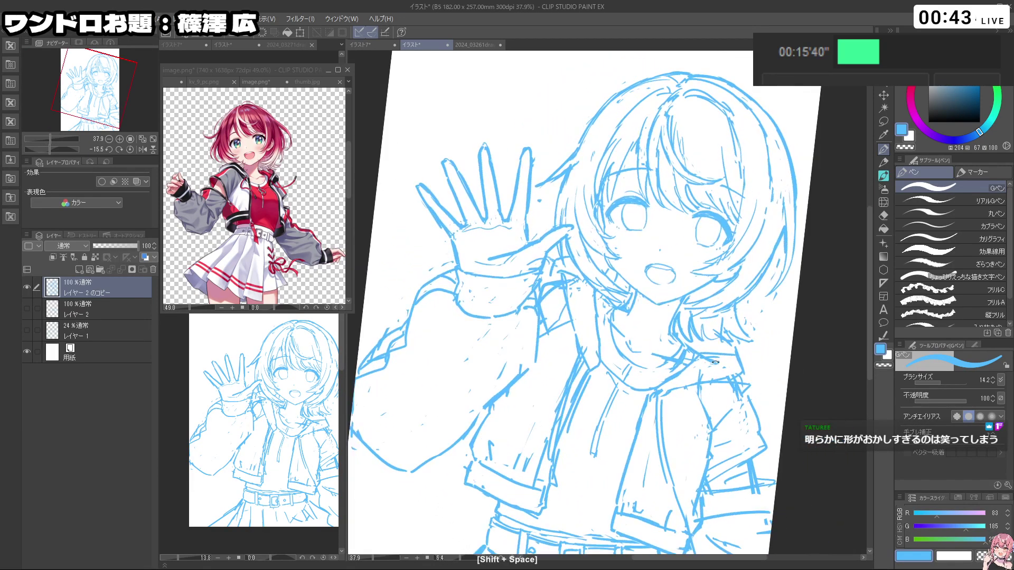
{"action": "left_click_drag", "start_coordinate": [719, 330], "coordinate": [704, 335]}
{"action": "left_click_drag", "start_coordinate": [686, 249], "coordinate": [715, 254]}
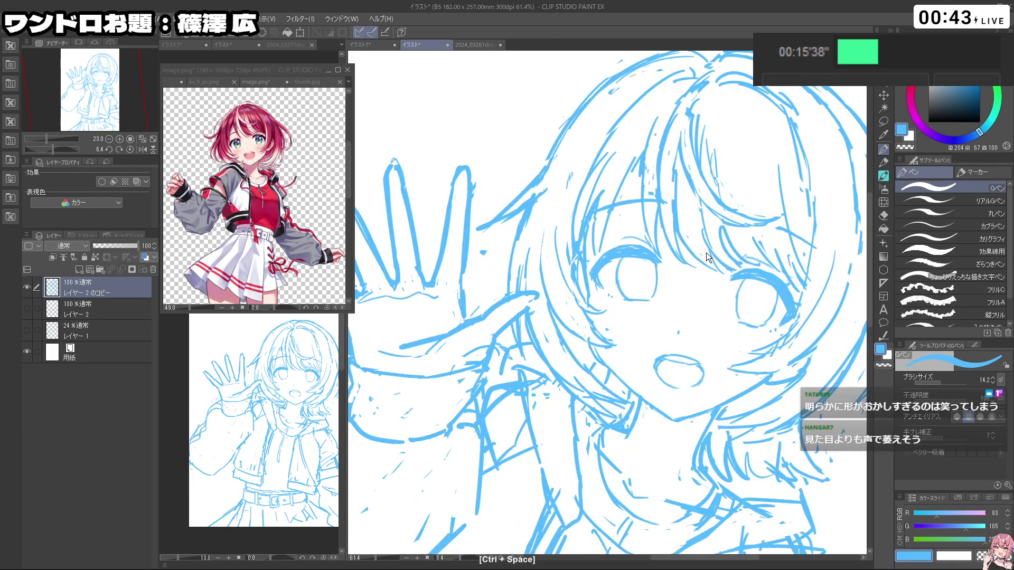
{"action": "left_click_drag", "start_coordinate": [658, 266], "coordinate": [659, 292]}
{"action": "key", "text": "ctrl+z"}
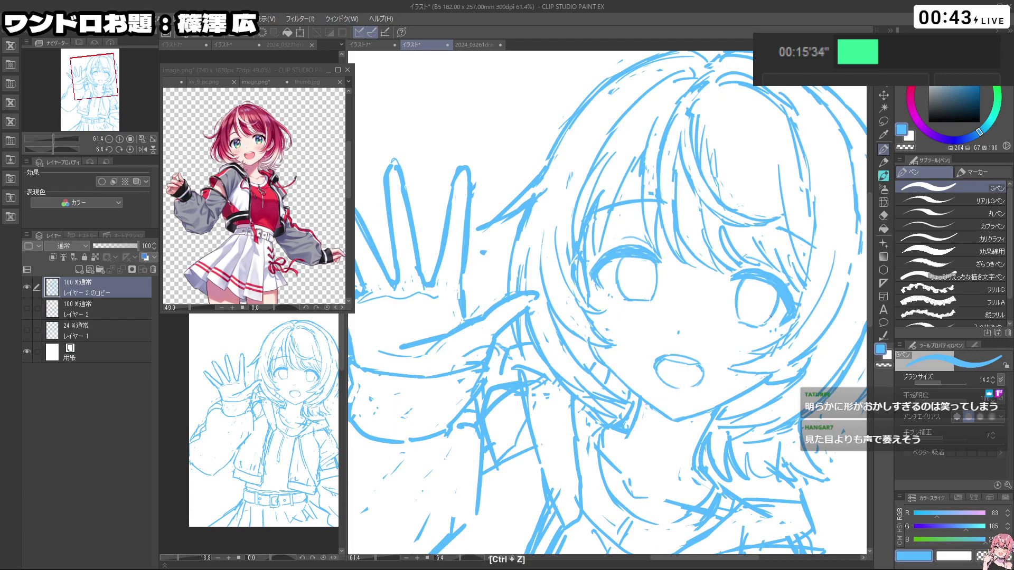
{"action": "left_click_drag", "start_coordinate": [779, 313], "coordinate": [748, 329]}
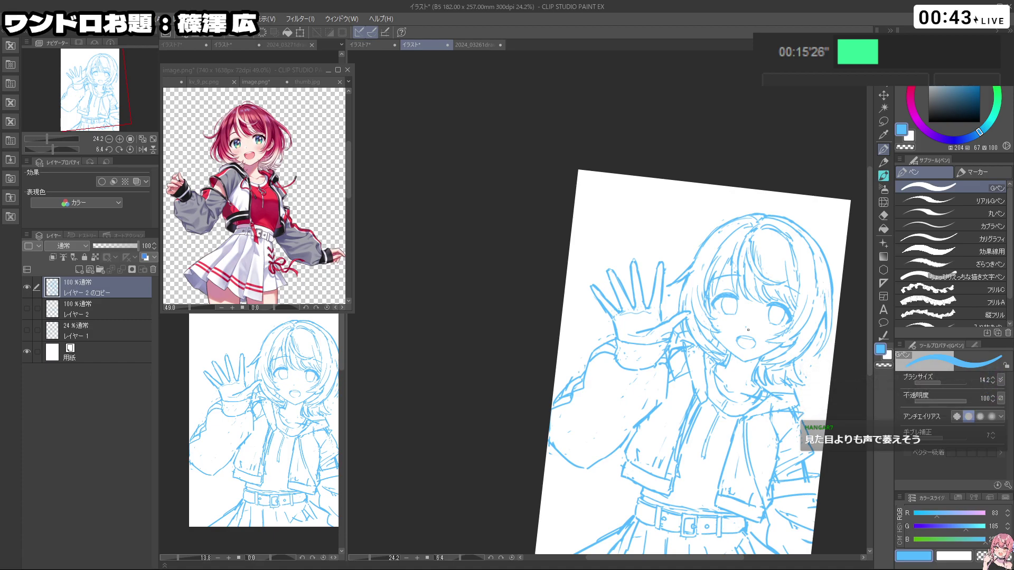
{"action": "left_click_drag", "start_coordinate": [748, 330], "coordinate": [745, 301]}
{"action": "key", "text": "ctrl+z"}
Step: Clean up the hair strands beside the cheek on the lowered-arm side
{"action": "left_click_drag", "start_coordinate": [745, 306], "coordinate": [708, 307]}
{"action": "left_click_drag", "start_coordinate": [792, 341], "coordinate": [743, 289]}
{"action": "left_click_drag", "start_coordinate": [743, 289], "coordinate": [770, 253]}
{"action": "key", "text": "ctrl+z"}
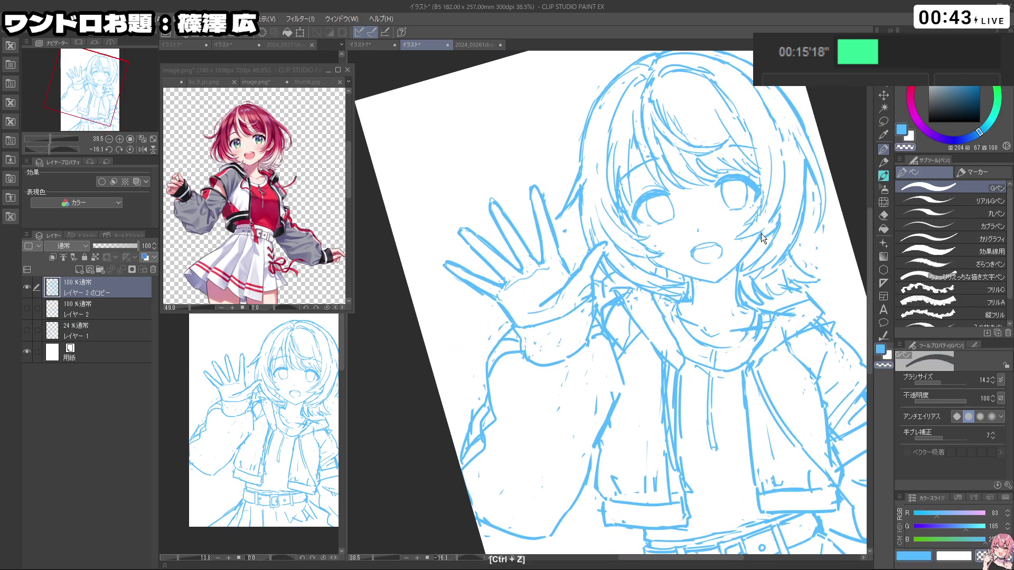
{"action": "key", "text": "ctrl+z"}
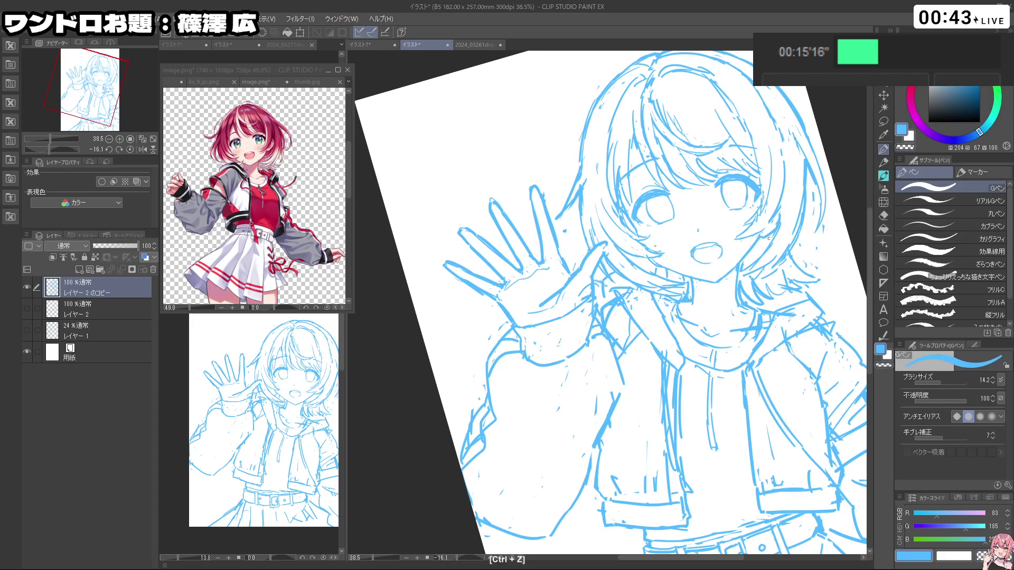
{"action": "left_click_drag", "start_coordinate": [807, 246], "coordinate": [776, 254]}
{"action": "left_click_drag", "start_coordinate": [805, 264], "coordinate": [773, 279]}
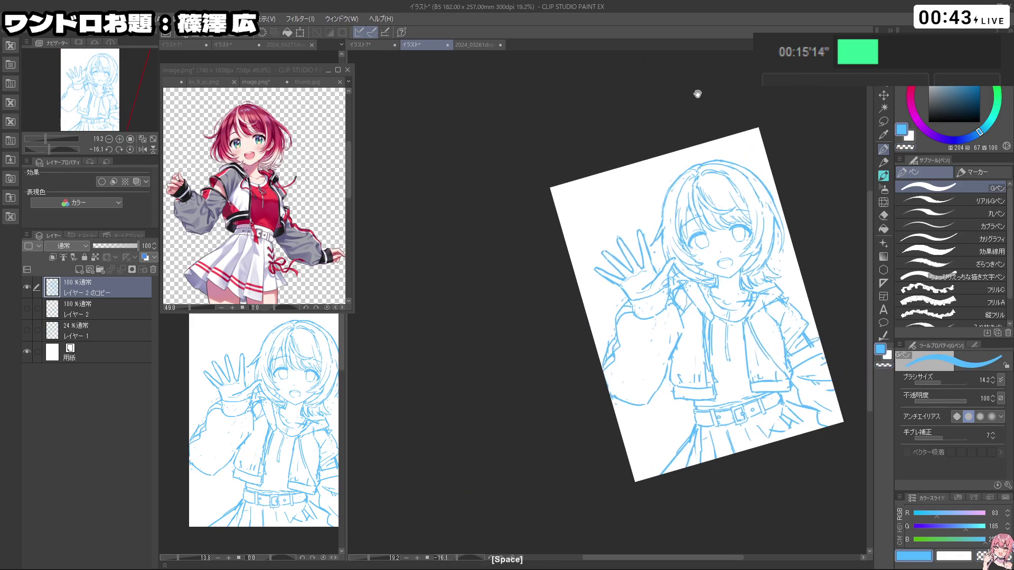
Step: Rework the side hair strands above the lowered-arm shoulder
{"action": "left_click", "coordinate": [698, 227], "text": "ctrl"}
{"action": "key", "text": "ctrl+z"}
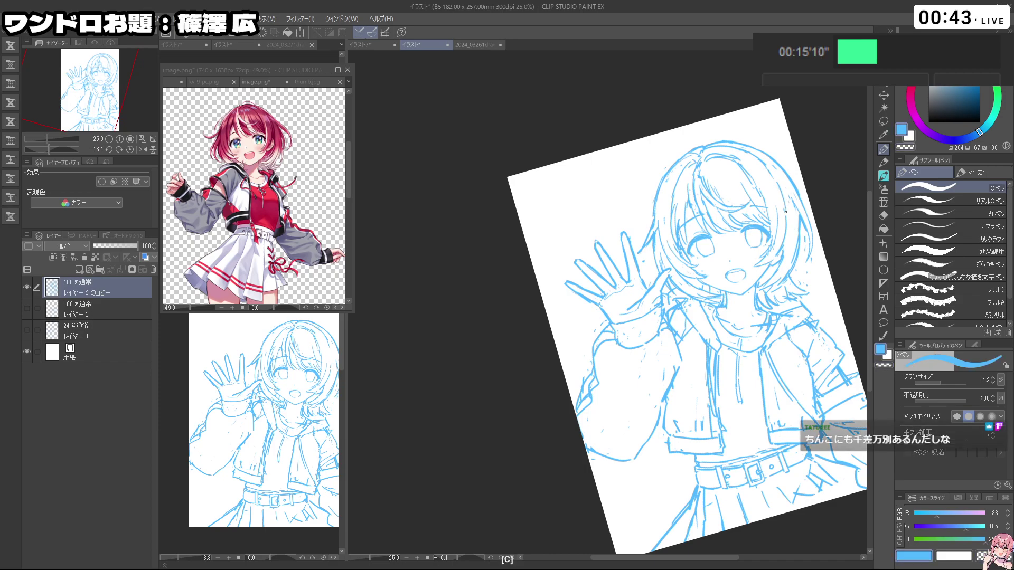
{"action": "mouse_move", "coordinate": [778, 254]}
{"action": "left_mouse_down"}
{"action": "mouse_move", "coordinate": [755, 206]}
{"action": "mouse_move", "coordinate": [743, 223]}
{"action": "left_mouse_up"}
{"action": "key", "text": "ctrl+z"}
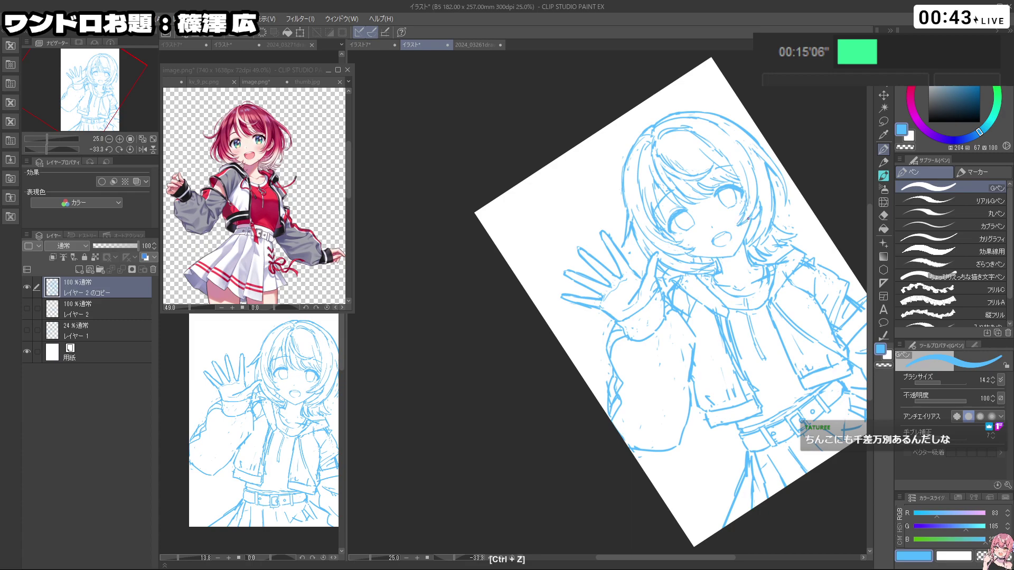
{"action": "key", "text": "c"}
{"action": "key", "text": "ctrl+z"}
Step: Redraw the hair's contour line over the crown of the head
{"action": "left_click_drag", "start_coordinate": [746, 210], "coordinate": [385, 281]}
{"action": "key", "text": "ctrl+z"}
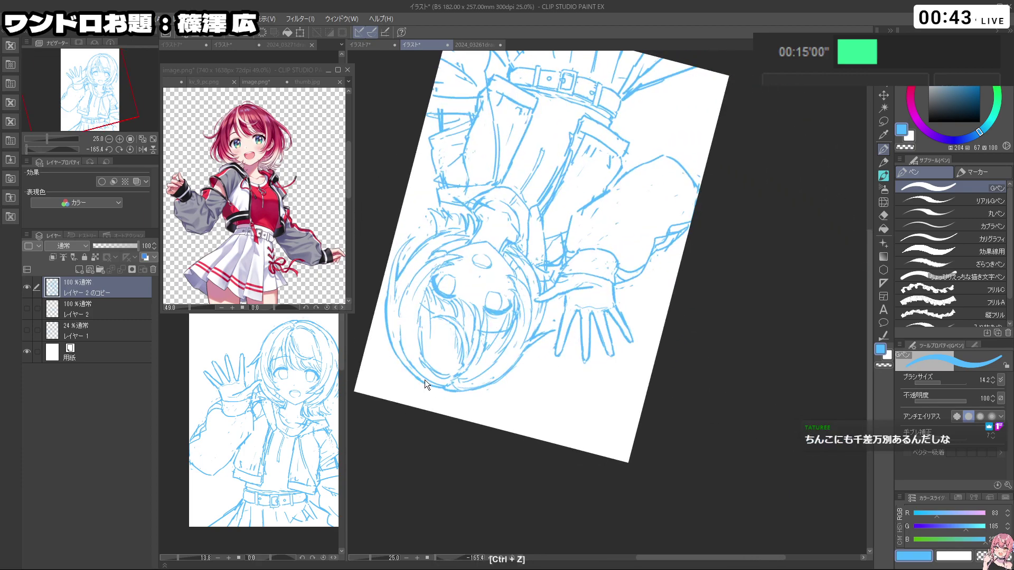
{"action": "left_click_drag", "start_coordinate": [438, 390], "coordinate": [458, 395]}
{"action": "mouse_move", "coordinate": [687, 418]}
{"action": "left_mouse_down"}
{"action": "mouse_move", "coordinate": [584, 437]}
{"action": "mouse_move", "coordinate": [449, 302]}
{"action": "left_mouse_up"}
Step: Bring up the thumb.jpg reference image
{"action": "left_click", "coordinate": [336, 81]}
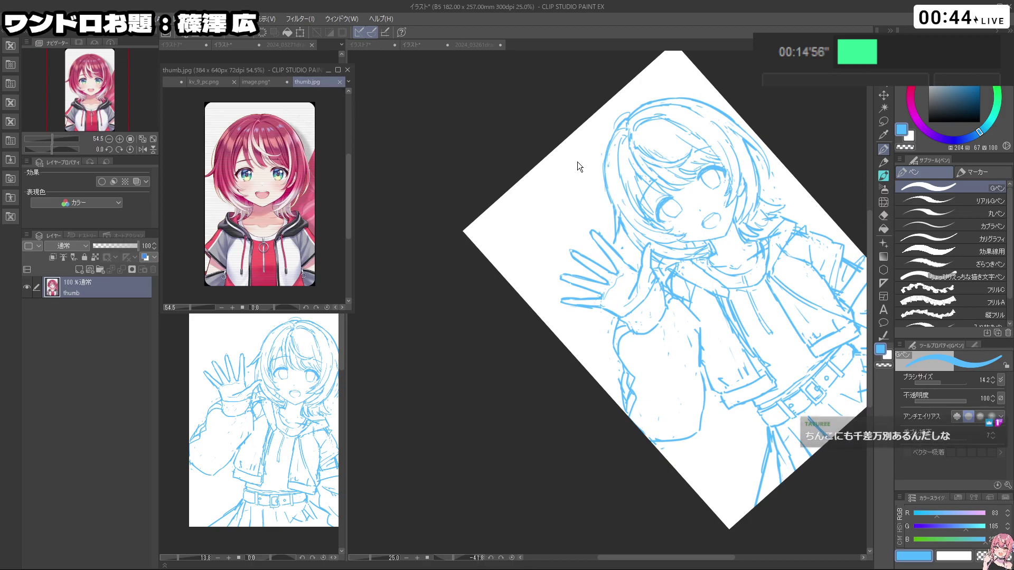
Step: Refine the hair strands around the parting and crown, alternating between drawing and erasing
{"action": "left_click_drag", "start_coordinate": [611, 446], "coordinate": [607, 483]}
{"action": "left_click_drag", "start_coordinate": [668, 153], "coordinate": [676, 148]}
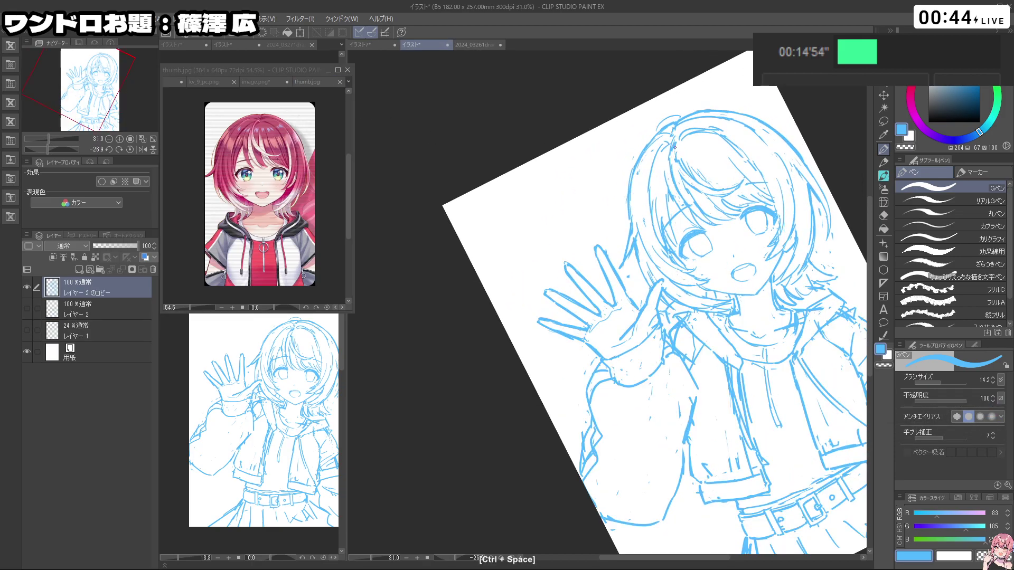
{"action": "key", "text": "ctrl+z"}
{"action": "key", "text": "c"}
{"action": "left_click_drag", "start_coordinate": [680, 164], "coordinate": [725, 213]}
{"action": "key", "text": "c"}
{"action": "key", "text": "ctrl+z"}
{"action": "key", "text": "c"}
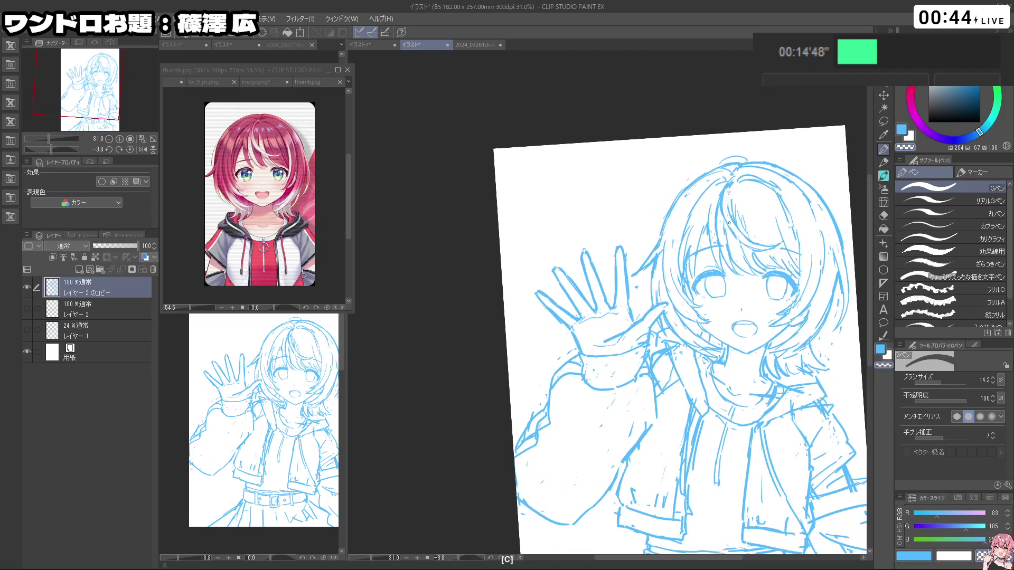
{"action": "key", "text": "c"}
{"action": "key", "text": "ctrl+z"}
Step: Try small corrections to the fringe and the lowered-arm side of the figure
{"action": "left_click_drag", "start_coordinate": [730, 198], "coordinate": [728, 205]}
{"action": "mouse_move", "coordinate": [797, 254]}
{"action": "left_mouse_down"}
{"action": "mouse_move", "coordinate": [765, 323]}
{"action": "mouse_move", "coordinate": [798, 311]}
{"action": "mouse_move", "coordinate": [793, 264]}
{"action": "mouse_move", "coordinate": [762, 264]}
{"action": "mouse_move", "coordinate": [689, 227]}
{"action": "left_mouse_up"}
{"action": "left_click_drag", "start_coordinate": [811, 365], "coordinate": [819, 322]}
{"action": "key", "text": "ctrl+z"}
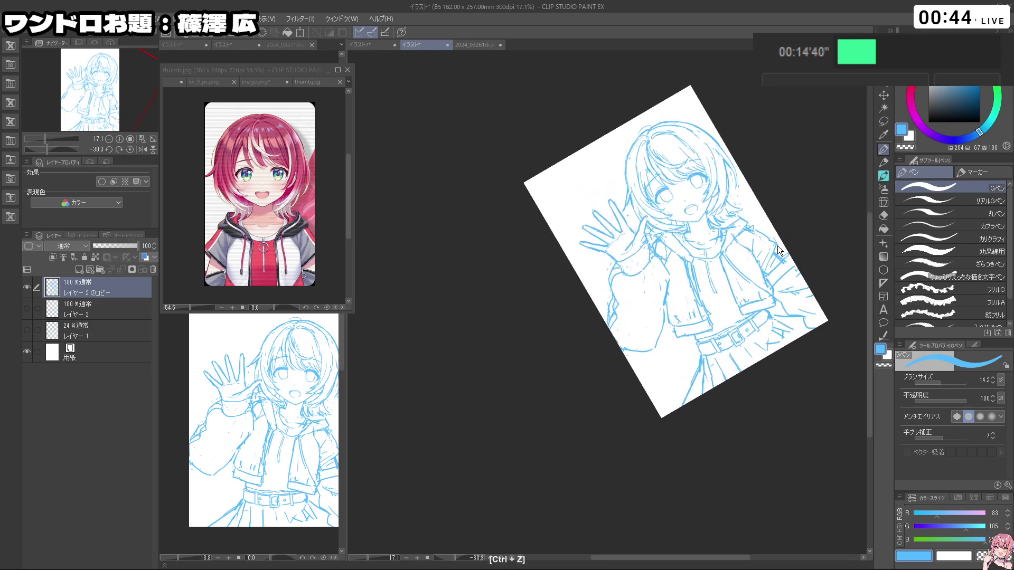
{"action": "left_click_drag", "start_coordinate": [776, 251], "coordinate": [755, 219]}
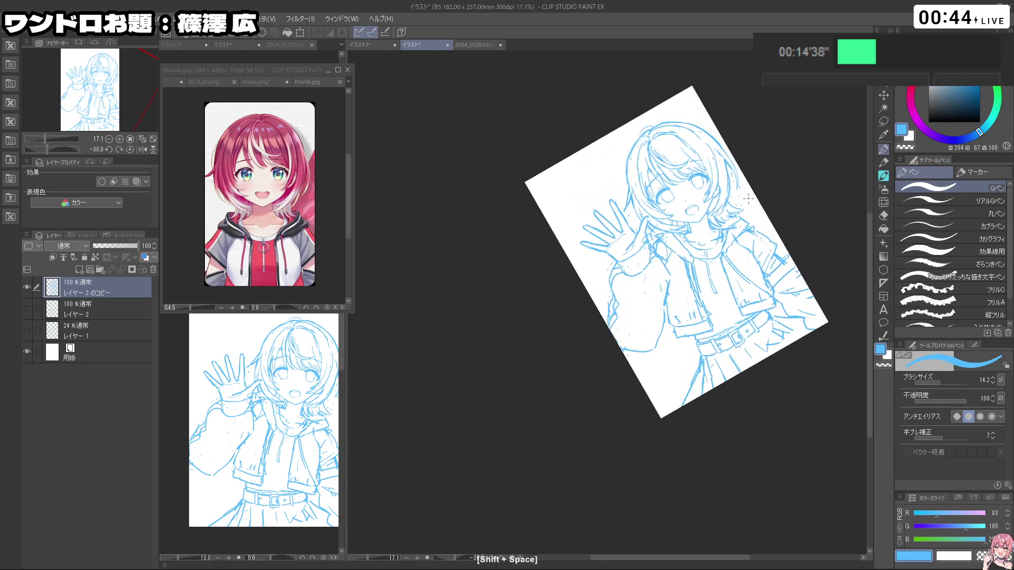
{"action": "key", "text": "ctrl+z"}
{"action": "left_click_drag", "start_coordinate": [771, 241], "coordinate": [727, 438]}
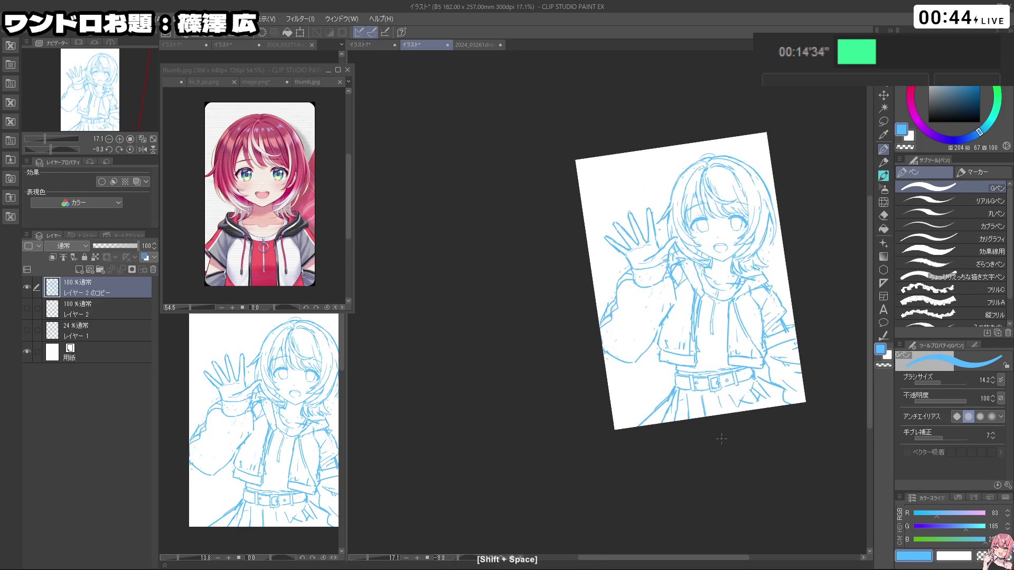
{"action": "left_click_drag", "start_coordinate": [701, 357], "coordinate": [797, 328]}
{"action": "key", "text": "ctrl+z"}
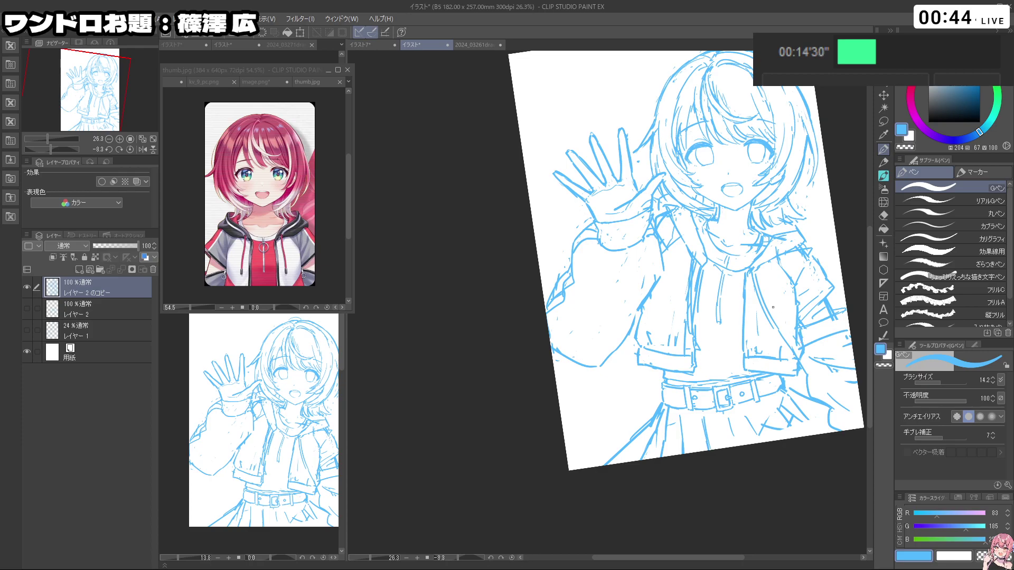
{"action": "key", "text": "ctrl+z"}
Step: Rework the upper lash and outline of the eye beside the raised hand
{"action": "scroll", "coordinate": [795, 336], "scroll_direction": "down", "scroll_amount": 3}
{"action": "left_click_drag", "start_coordinate": [796, 336], "coordinate": [751, 335]}
{"action": "left_click_drag", "start_coordinate": [741, 318], "coordinate": [767, 309]}
{"action": "left_click_drag", "start_coordinate": [702, 142], "coordinate": [742, 175]}
{"action": "key", "text": "c"}
{"action": "key", "text": "c"}
{"action": "key", "text": "c"}
{"action": "left_click_drag", "start_coordinate": [650, 185], "coordinate": [615, 185]}
{"action": "mouse_move", "coordinate": [615, 185]}
{"action": "left_mouse_down"}
{"action": "mouse_move", "coordinate": [586, 204]}
{"action": "mouse_move", "coordinate": [617, 235]}
{"action": "left_mouse_up"}
{"action": "key", "text": "c"}
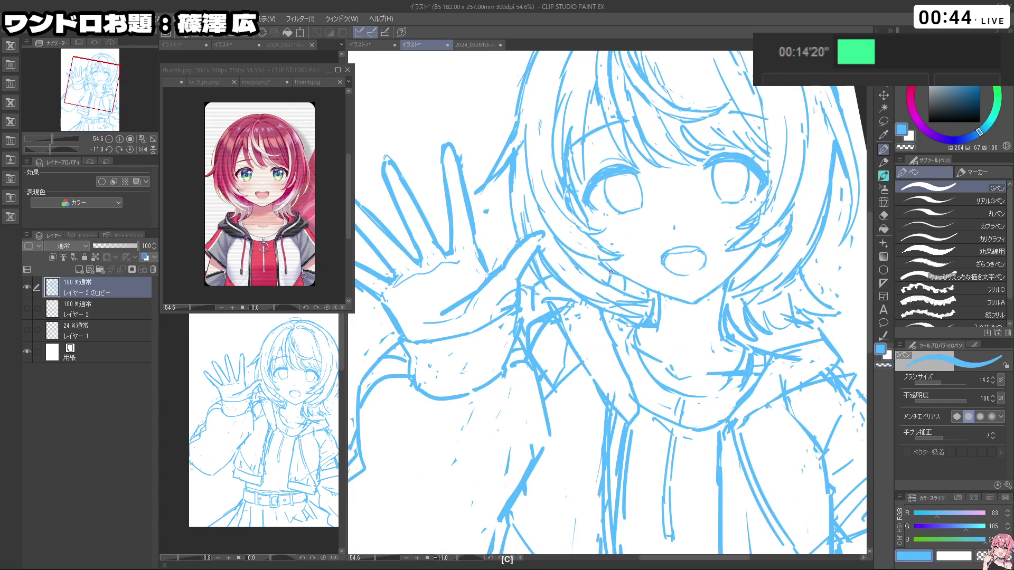
Step: Touch up the facial lines around the eyes with short strokes and erasing
{"action": "key", "text": "ctrl+z"}
{"action": "left_click_drag", "start_coordinate": [660, 273], "coordinate": [529, 252]}
{"action": "mouse_move", "coordinate": [669, 236]}
{"action": "left_mouse_down"}
{"action": "mouse_move", "coordinate": [706, 239]}
{"action": "mouse_move", "coordinate": [704, 252]}
{"action": "mouse_move", "coordinate": [623, 226]}
{"action": "left_mouse_up"}
{"action": "key", "text": "c"}
{"action": "key", "text": "c"}
{"action": "key", "text": "ctrl+z"}
{"action": "mouse_move", "coordinate": [765, 409]}
{"action": "left_mouse_down"}
{"action": "mouse_move", "coordinate": [750, 404]}
{"action": "mouse_move", "coordinate": [775, 250]}
{"action": "mouse_move", "coordinate": [750, 405]}
{"action": "mouse_move", "coordinate": [708, 445]}
{"action": "left_mouse_up"}
Step: Redraw the outer hair contour beside the cheek on the lowered-arm side
{"action": "left_click_drag", "start_coordinate": [757, 214], "coordinate": [753, 243]}
{"action": "key", "text": "c"}
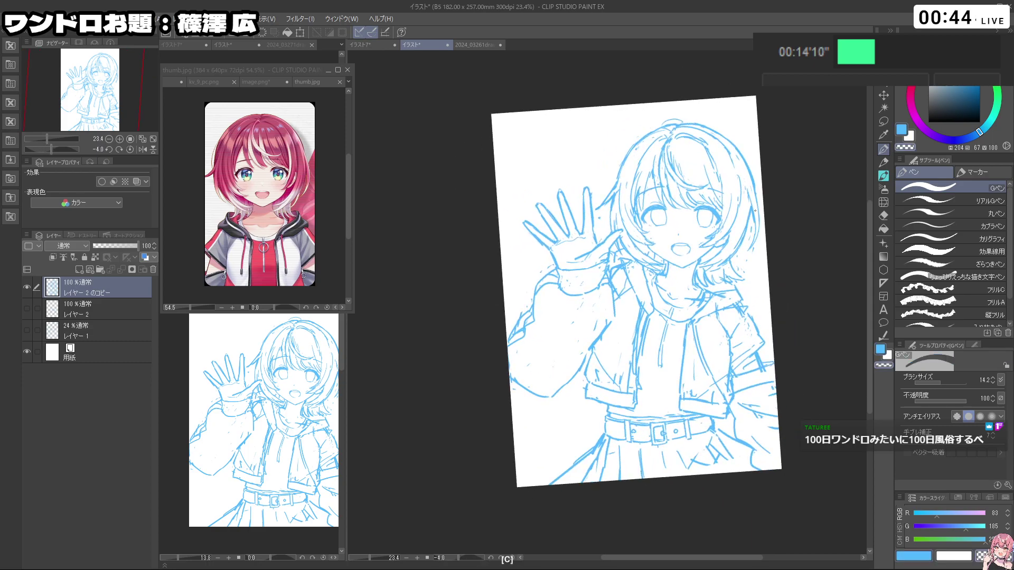
{"action": "key", "text": "c"}
{"action": "key", "text": "ctrl+z"}
{"action": "left_click_drag", "start_coordinate": [752, 205], "coordinate": [754, 243]}
{"action": "key", "text": "c"}
{"action": "left_click_drag", "start_coordinate": [756, 197], "coordinate": [759, 231]}
{"action": "key", "text": "c"}
{"action": "key", "text": "ctrl+z"}
{"action": "left_click_drag", "start_coordinate": [746, 244], "coordinate": [750, 220]}
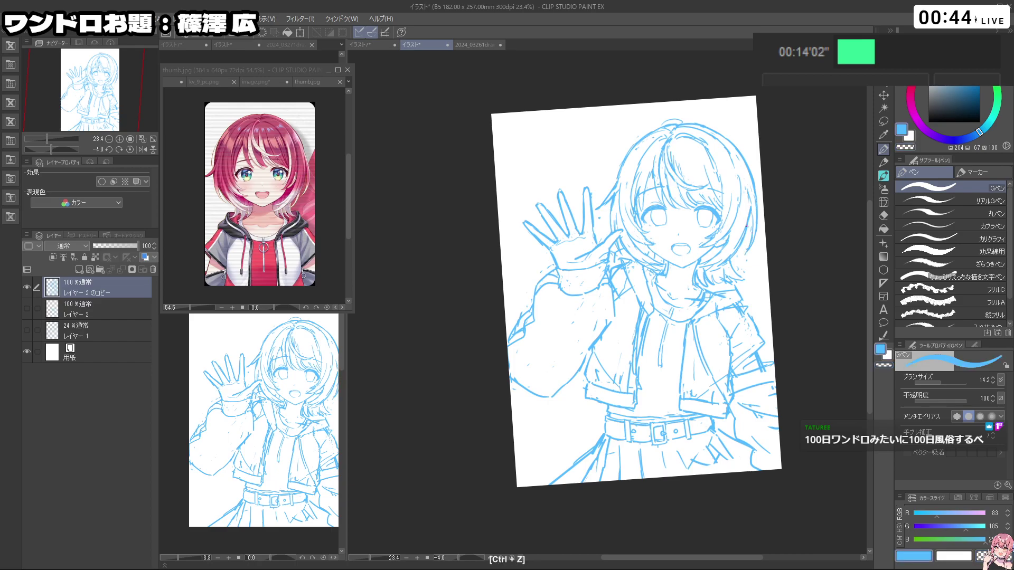
Step: Clean up the outer hair silhouette down to the tips on the lowered-arm side
{"action": "key", "text": "shift+space"}
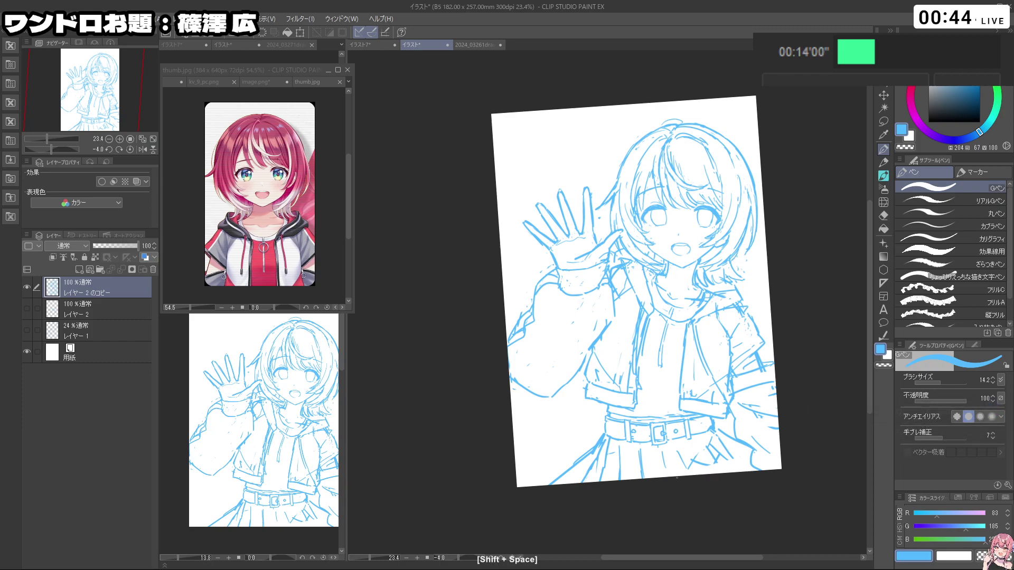
{"action": "key", "text": "c"}
{"action": "key", "text": "c"}
{"action": "key", "text": "c"}
{"action": "key", "text": "ctrl+space"}
{"action": "mouse_move", "coordinate": [752, 215]}
{"action": "left_mouse_down"}
{"action": "mouse_move", "coordinate": [721, 199]}
{"action": "mouse_move", "coordinate": [579, 207]}
{"action": "left_mouse_up"}
{"action": "key", "text": "space"}
{"action": "key", "text": "shift+space"}
{"action": "key", "text": "c"}
{"action": "key", "text": "c"}
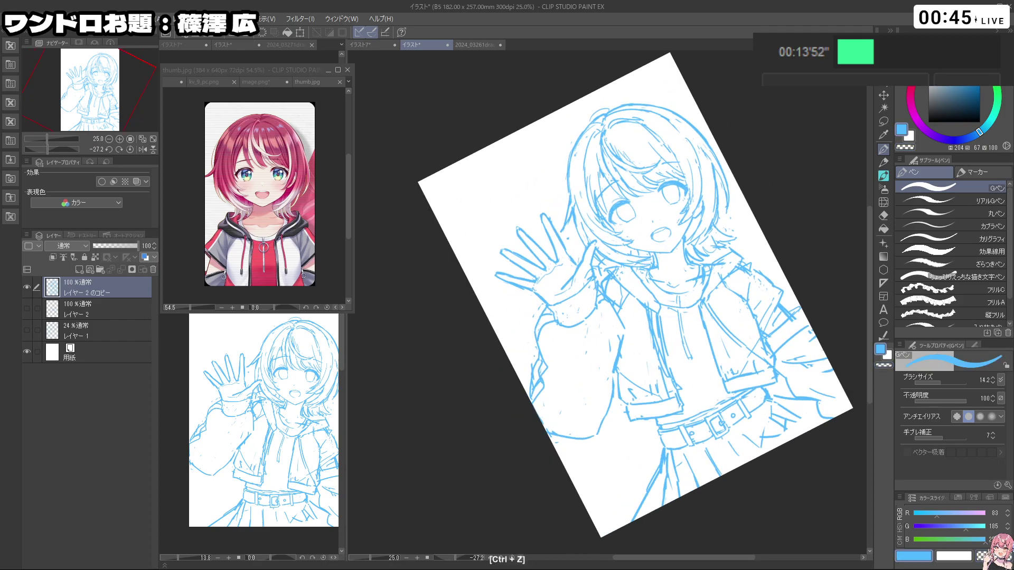
{"action": "key", "text": "c"}
{"action": "key", "text": "c"}
{"action": "key", "text": "ctrl+z"}
Step: Try a new lash stroke above the eye on the lowered-arm side
{"action": "left_click_drag", "start_coordinate": [569, 220], "coordinate": [750, 228]}
{"action": "left_click_drag", "start_coordinate": [700, 384], "coordinate": [613, 179]}
{"action": "left_click_drag", "start_coordinate": [441, 260], "coordinate": [470, 260]}
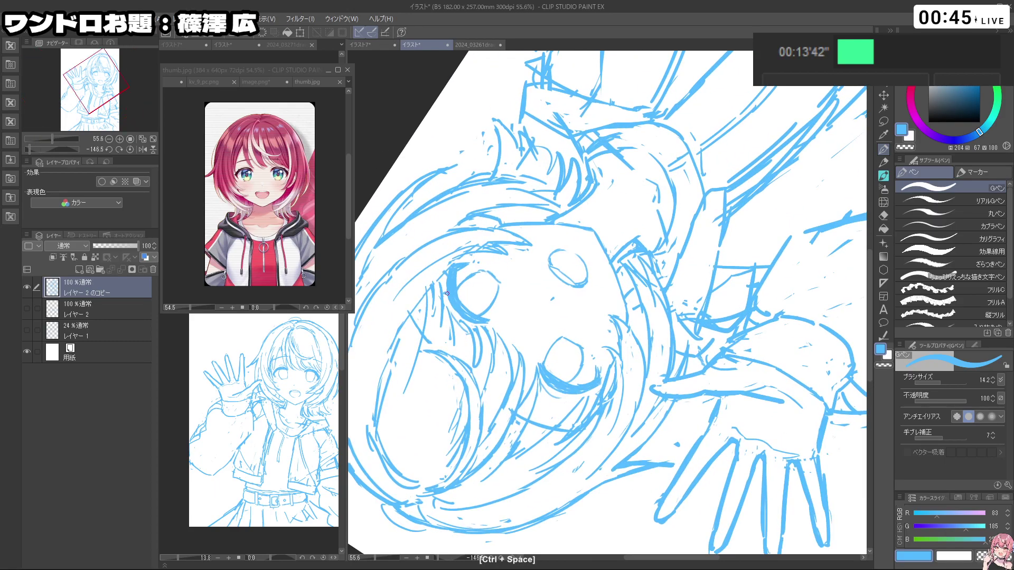
{"action": "key", "text": "ctrl+z"}
Step: Examine the balance of the head, raised arm and torso across the whole sketch, undoing trial strokes
{"action": "left_click_drag", "start_coordinate": [663, 353], "coordinate": [734, 278]}
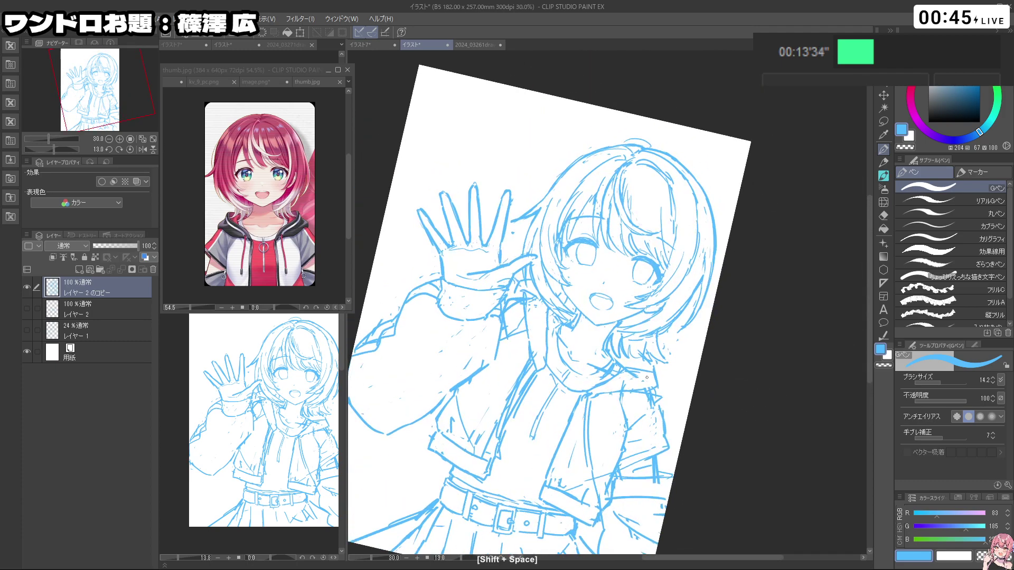
{"action": "scroll", "coordinate": [734, 278], "scroll_direction": "down", "scroll_amount": 2}
{"action": "key", "text": "ctrl+z"}
{"action": "scroll", "coordinate": [648, 230], "scroll_direction": "up", "scroll_amount": 2}
{"action": "key", "text": "shift+space"}
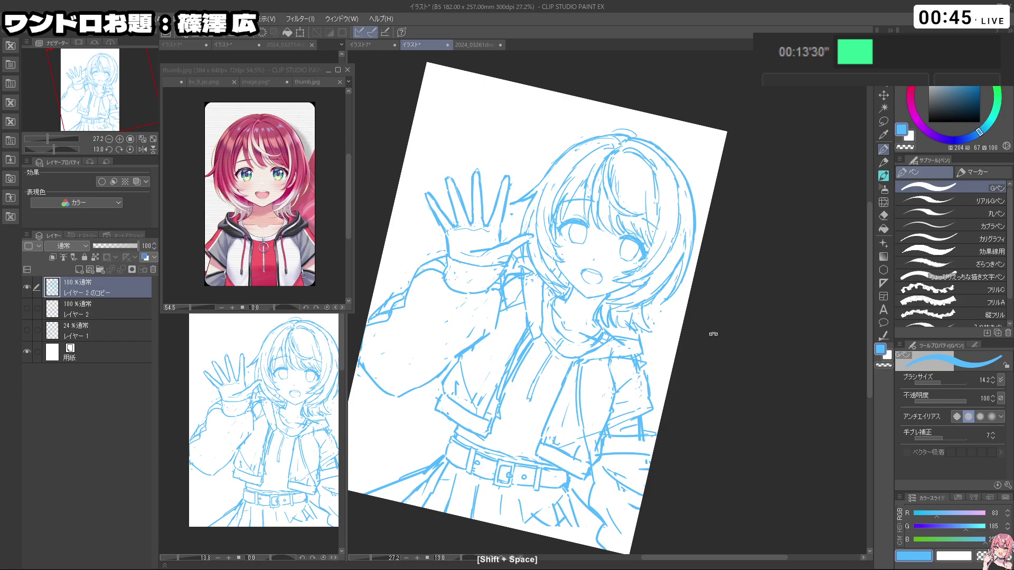
{"action": "left_click_drag", "start_coordinate": [708, 340], "coordinate": [681, 315]}
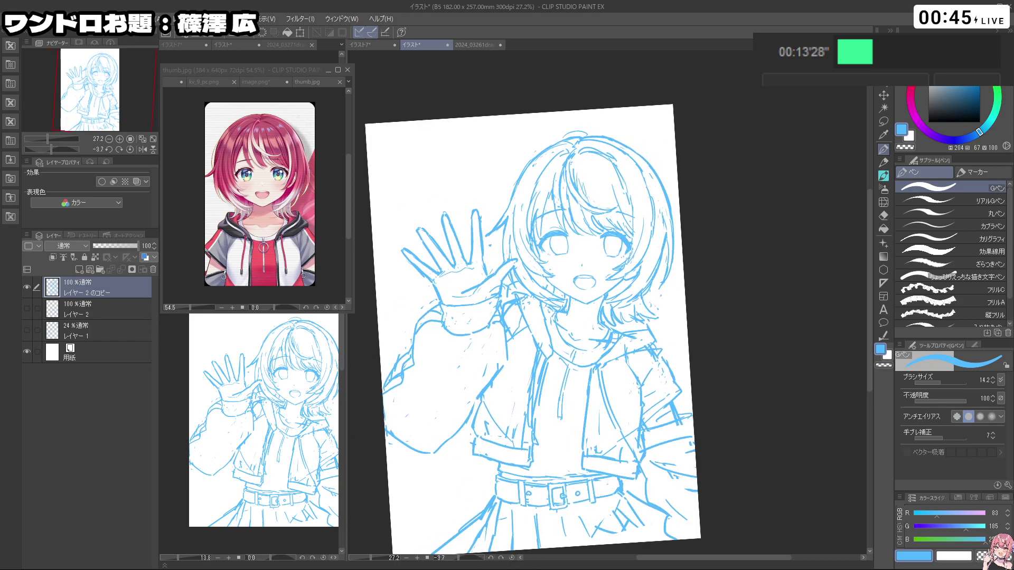
{"action": "key", "text": "shift+space"}
{"action": "left_click_drag", "start_coordinate": [605, 344], "coordinate": [560, 338]}
{"action": "key", "text": "ctrl+z"}
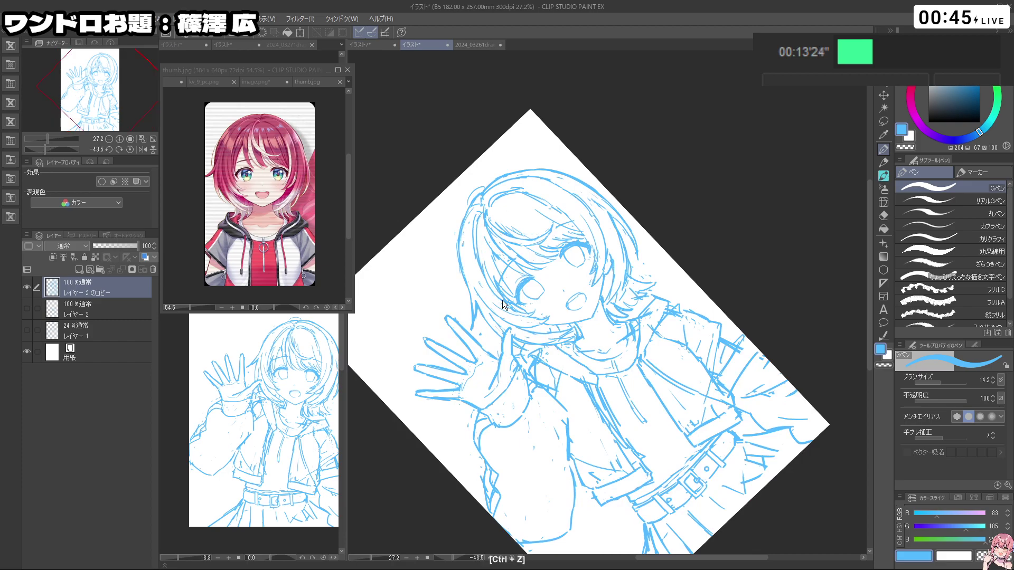
{"action": "key", "text": "shift+space"}
{"action": "left_click_drag", "start_coordinate": [504, 306], "coordinate": [707, 312]}
{"action": "key", "text": "ctrl+space"}
{"action": "key", "text": "space"}
{"action": "left_click_drag", "start_coordinate": [678, 343], "coordinate": [718, 309]}
{"action": "key", "text": "ctrl+space"}
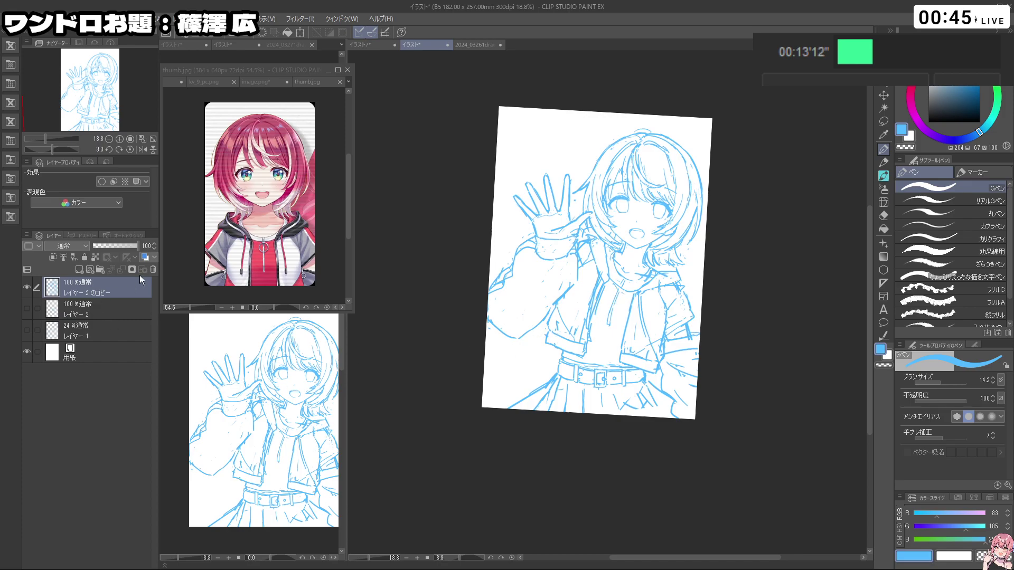
Step: Scale the whole sketch layer up proportionally to 105% with a free transform
{"action": "key", "text": "ctrl+t"}
{"action": "left_click_drag", "start_coordinate": [498, 119], "coordinate": [493, 112]}
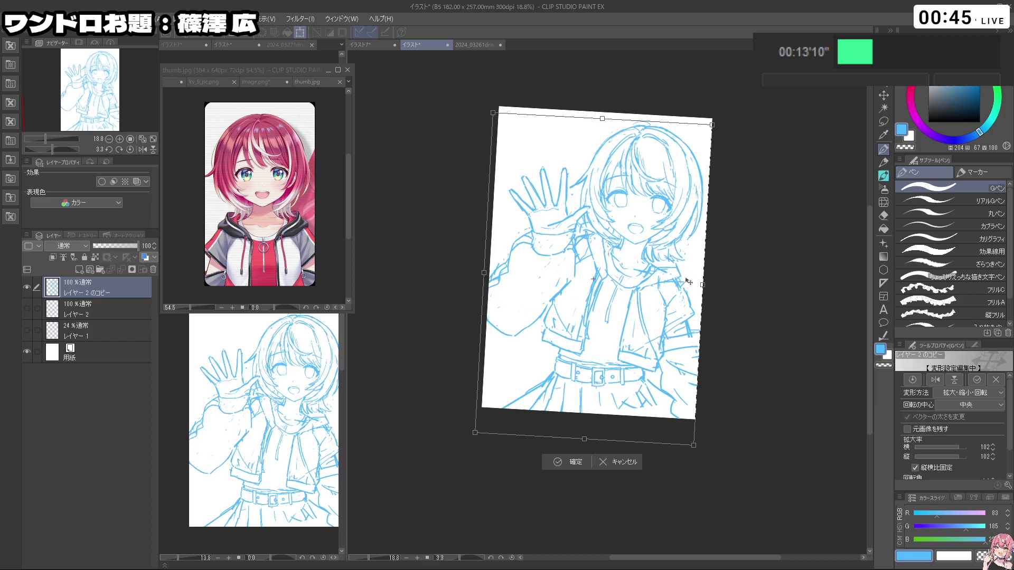
{"action": "left_click_drag", "start_coordinate": [693, 445], "coordinate": [692, 443]}
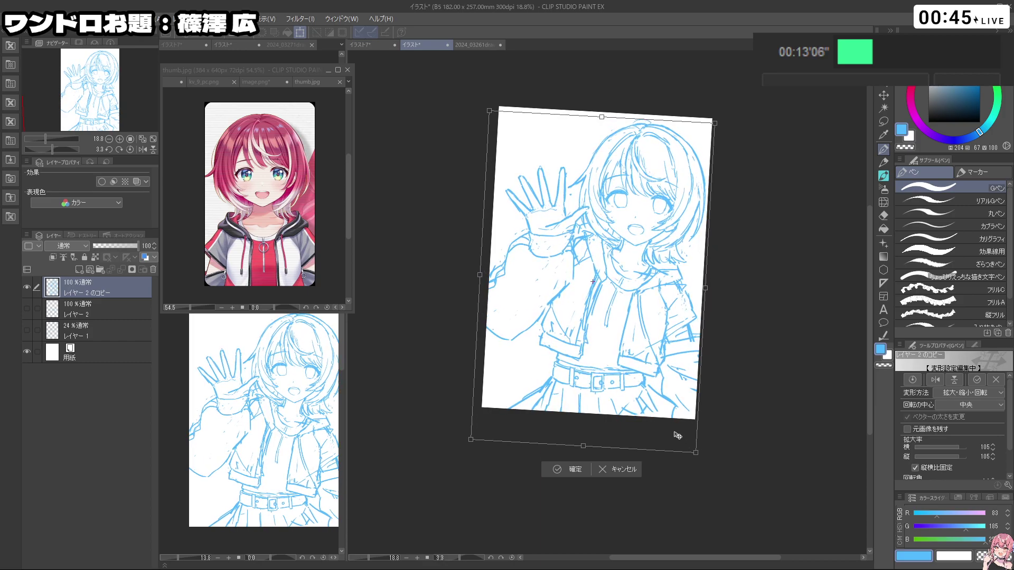
{"action": "key", "text": "Return"}
Step: Check the enlarged sketch's framing on the page in both the main and the secondary canvas views
{"action": "scroll", "coordinate": [619, 188], "scroll_direction": "up", "scroll_amount": 8}
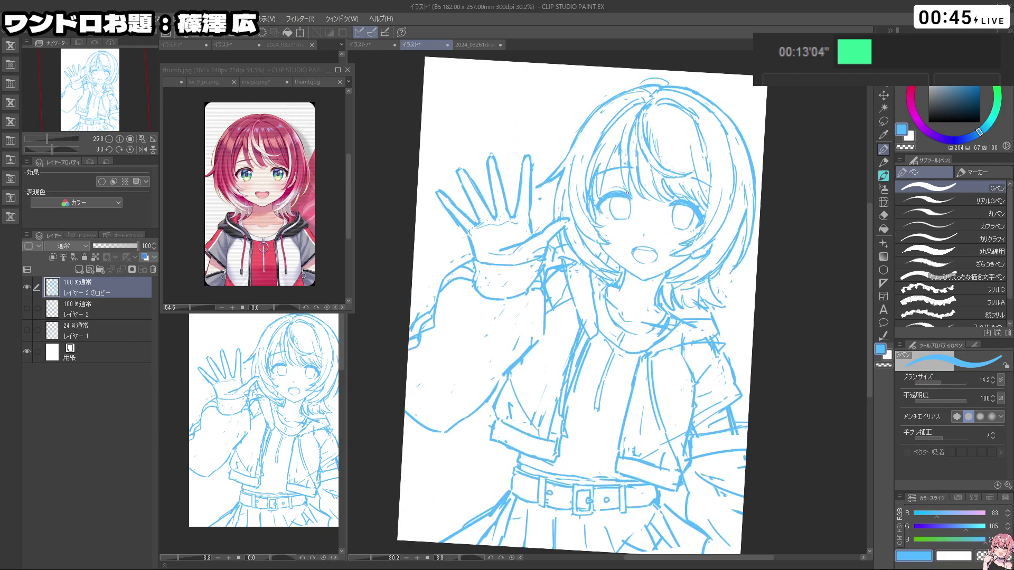
{"action": "scroll", "coordinate": [716, 256], "scroll_direction": "down", "scroll_amount": 5}
{"action": "scroll", "coordinate": [716, 262], "scroll_direction": "down", "scroll_amount": 4}
{"action": "scroll", "coordinate": [745, 288], "scroll_direction": "up", "scroll_amount": 4}
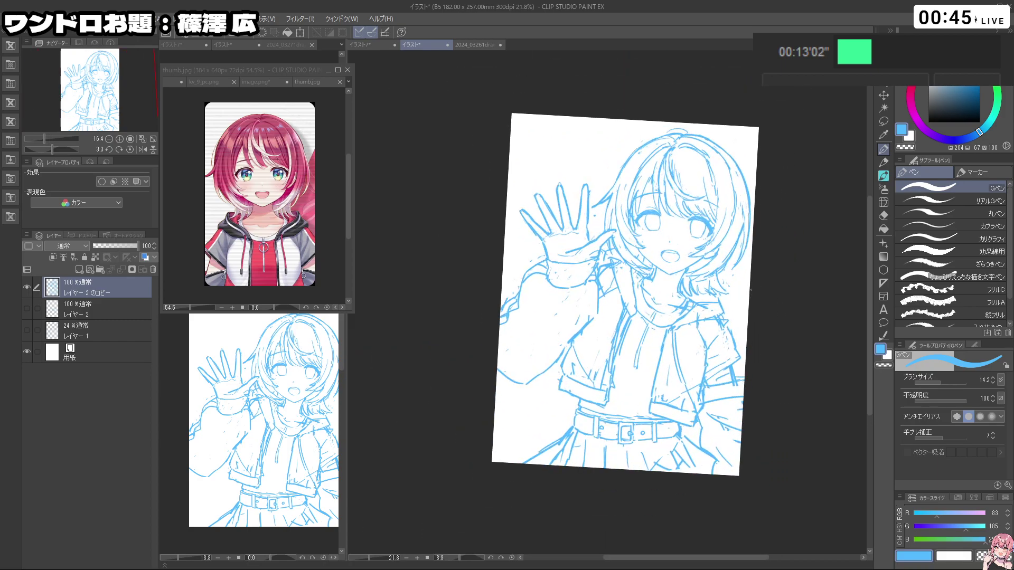
{"action": "scroll", "coordinate": [735, 305], "scroll_direction": "down", "scroll_amount": 2}
{"action": "scroll", "coordinate": [511, 414], "scroll_direction": "down", "scroll_amount": 2}
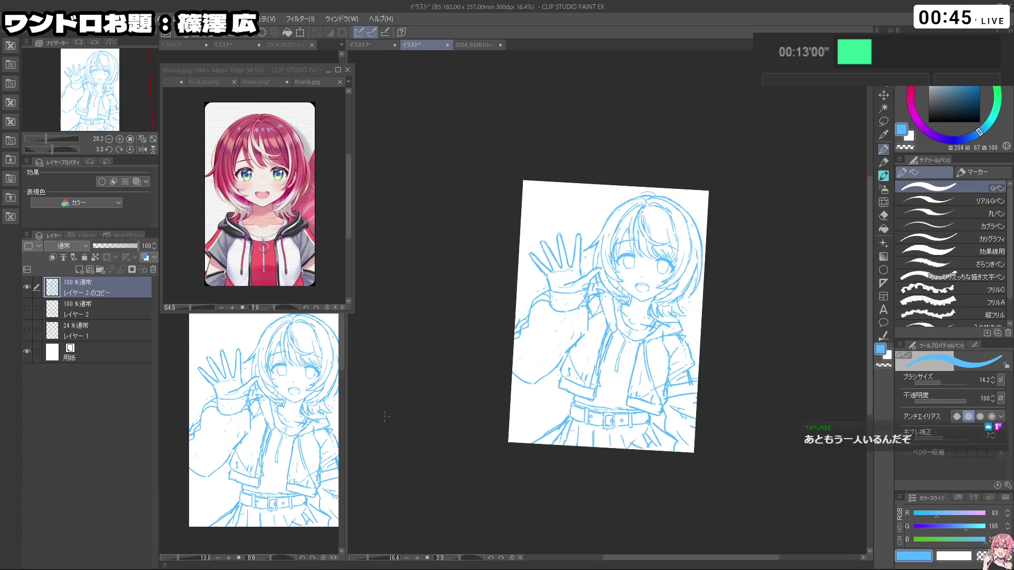
{"action": "left_click", "coordinate": [224, 427]}
{"action": "scroll", "coordinate": [250, 428], "scroll_direction": "down", "scroll_amount": 2}
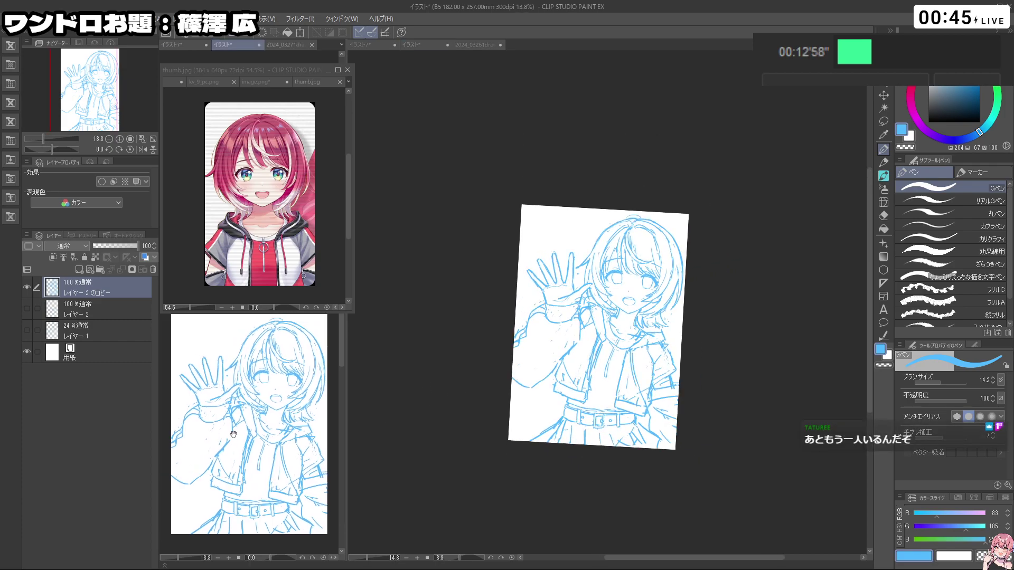
{"action": "scroll", "coordinate": [246, 446], "scroll_direction": "up", "scroll_amount": 1}
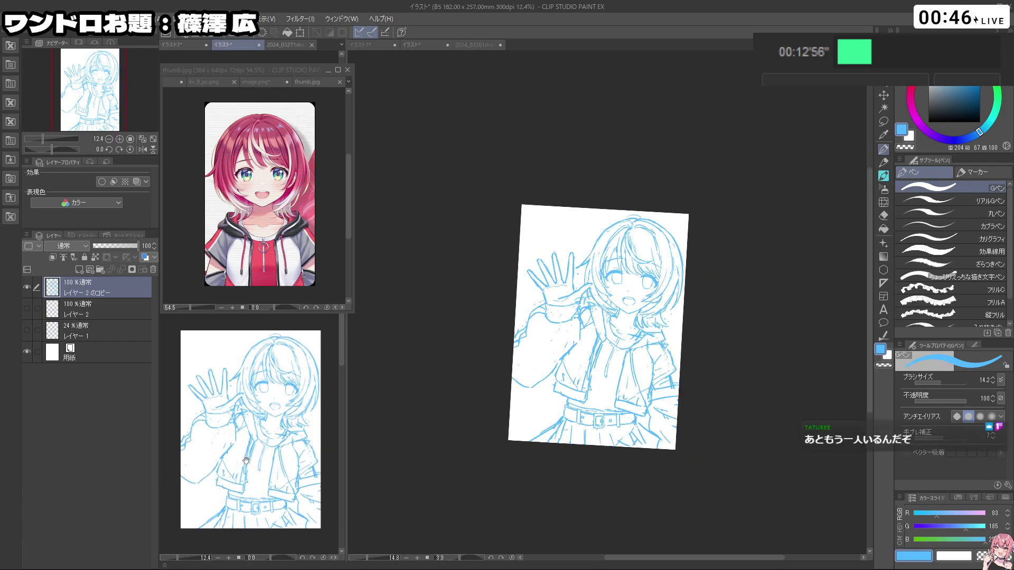
{"action": "left_click", "coordinate": [477, 394]}
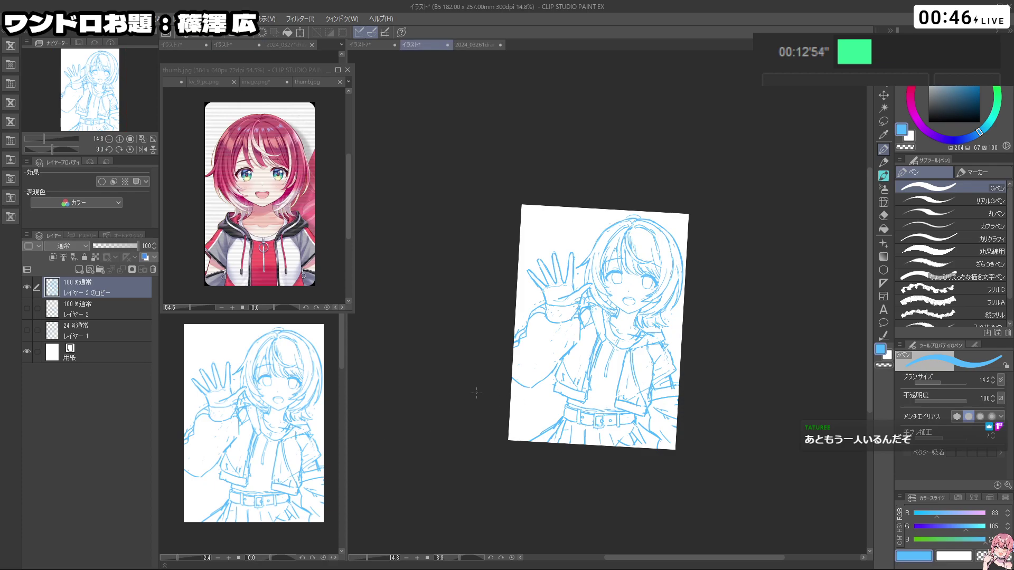
Step: Rework the jawline around the chin with repeated drawing and erasing
{"action": "scroll", "coordinate": [647, 327], "scroll_direction": "up", "scroll_amount": 4}
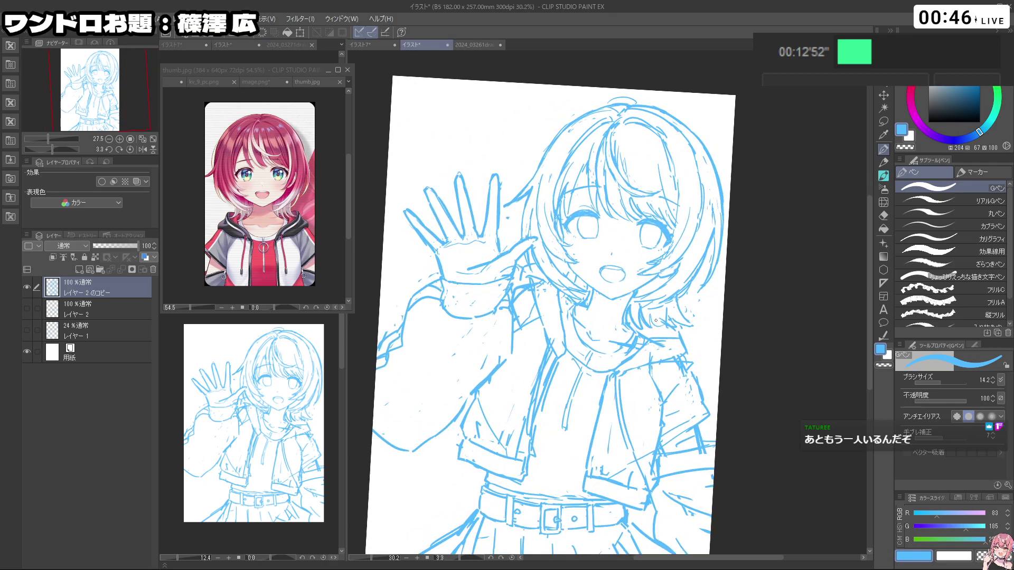
{"action": "scroll", "coordinate": [656, 321], "scroll_direction": "up", "scroll_amount": 1}
{"action": "key", "text": "shift+space"}
{"action": "left_click_drag", "start_coordinate": [729, 318], "coordinate": [729, 292]}
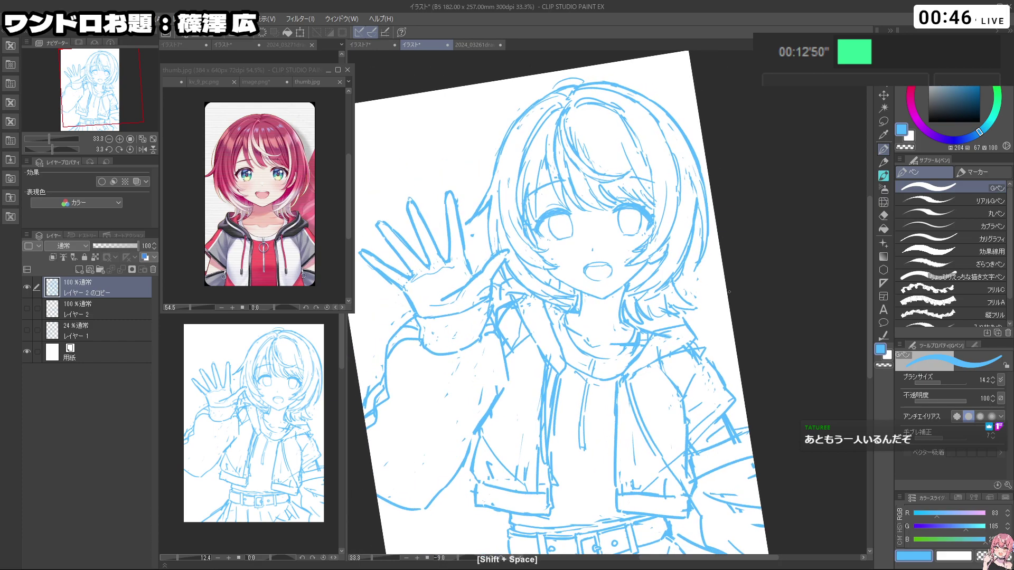
{"action": "key", "text": "c"}
{"action": "key", "text": "ctrl+z"}
{"action": "mouse_move", "coordinate": [628, 283]}
{"action": "left_mouse_down"}
{"action": "mouse_move", "coordinate": [621, 314]}
{"action": "mouse_move", "coordinate": [621, 299]}
{"action": "mouse_move", "coordinate": [581, 301]}
{"action": "left_mouse_up"}
{"action": "key", "text": "c"}
{"action": "key", "text": "ctrl+z"}
{"action": "key", "text": "c"}
{"action": "key", "text": "c"}
{"action": "key", "text": "ctrl+z"}
{"action": "key", "text": "c"}
{"action": "key", "text": "c"}
{"action": "key", "text": "ctrl+space"}
{"action": "left_click_drag", "start_coordinate": [772, 330], "coordinate": [691, 310]}
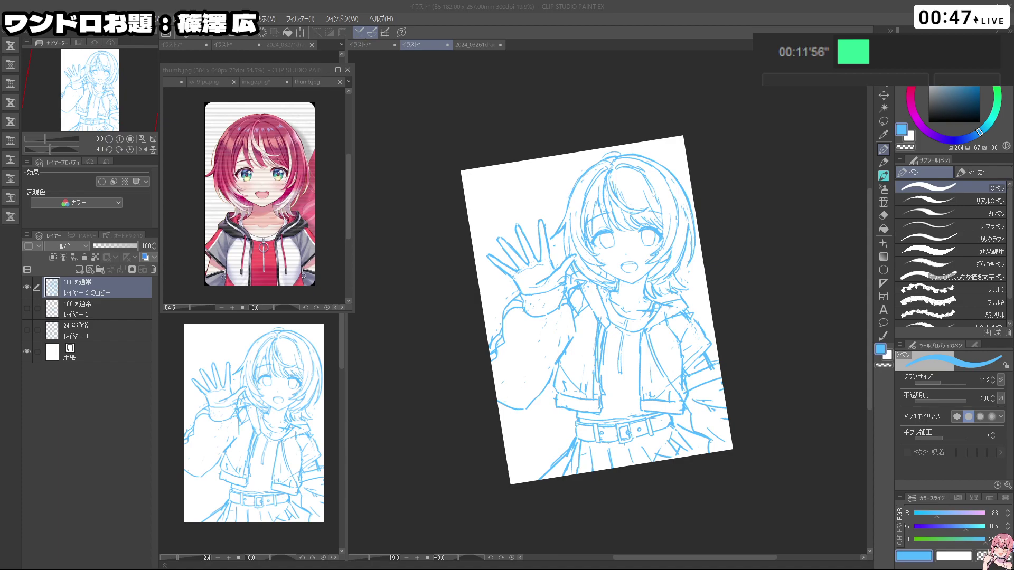
Step: Touch up the hair beside the cheek and the lash line of the eye on the raised-hand side
{"action": "left_click_drag", "start_coordinate": [773, 193], "coordinate": [775, 259]}
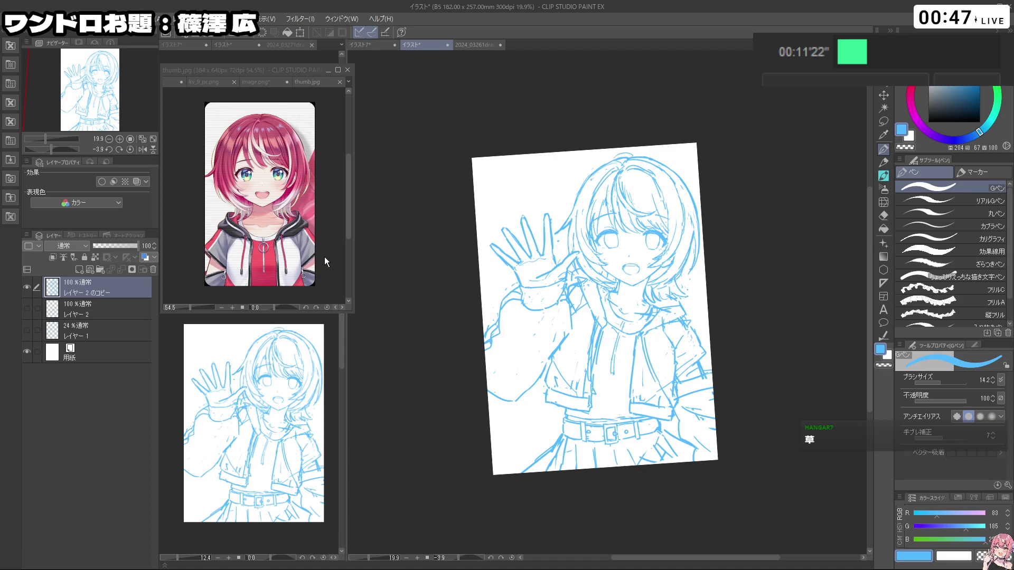
{"action": "left_click", "coordinate": [687, 276], "text": "ctrl"}
{"action": "key", "text": "ctrl+z"}
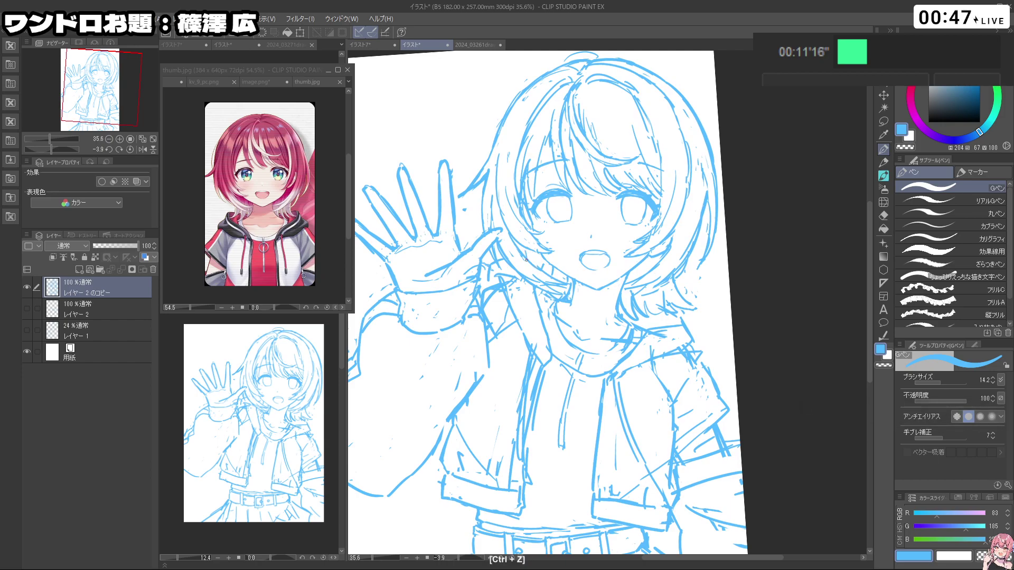
{"action": "key", "text": "c"}
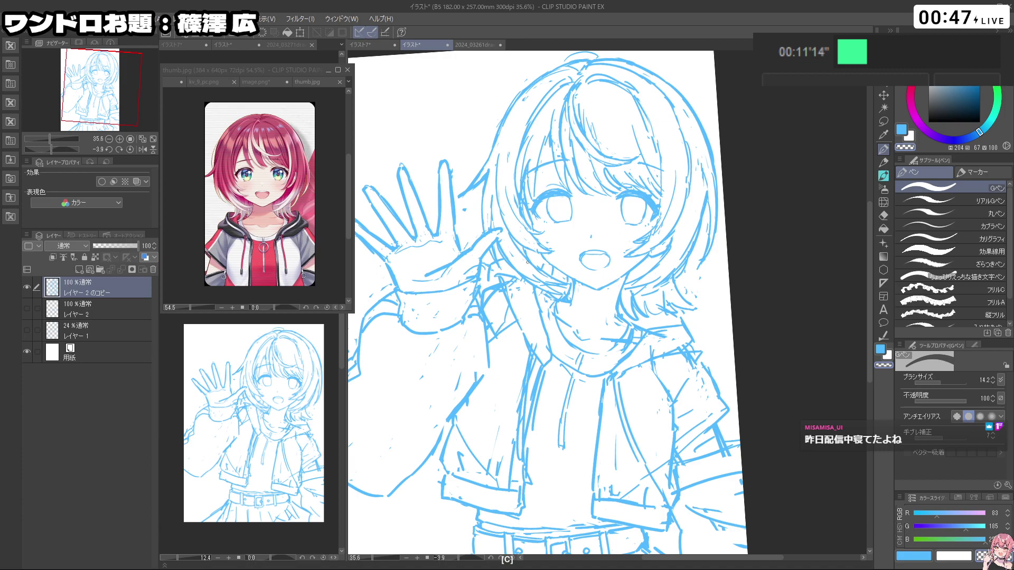
{"action": "key", "text": "ctrl+z"}
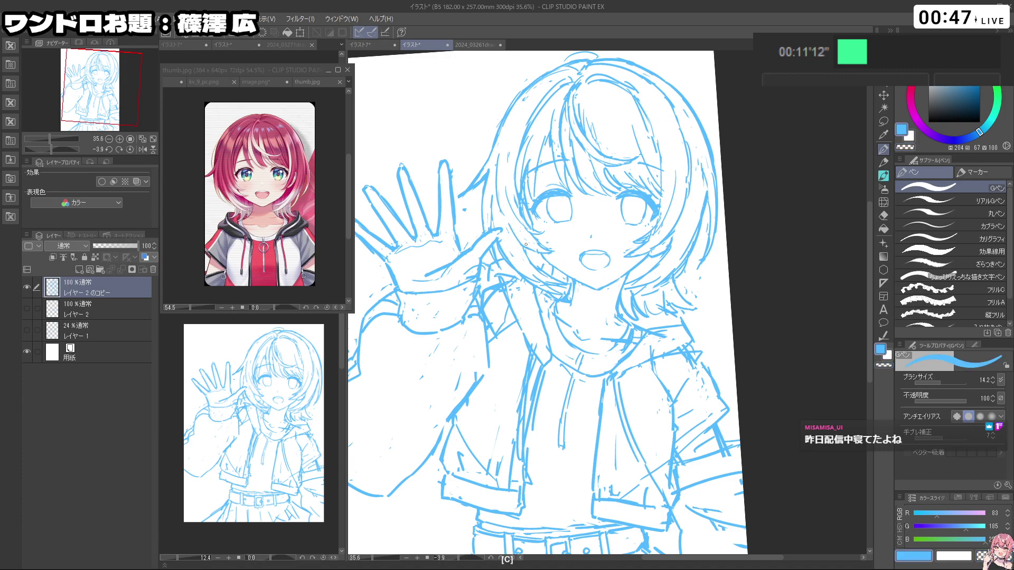
{"action": "left_click_drag", "start_coordinate": [708, 257], "coordinate": [650, 259]}
{"action": "left_click_drag", "start_coordinate": [733, 338], "coordinate": [566, 248]}
{"action": "left_click_drag", "start_coordinate": [518, 290], "coordinate": [582, 291]}
{"action": "key", "text": "ctrl+z"}
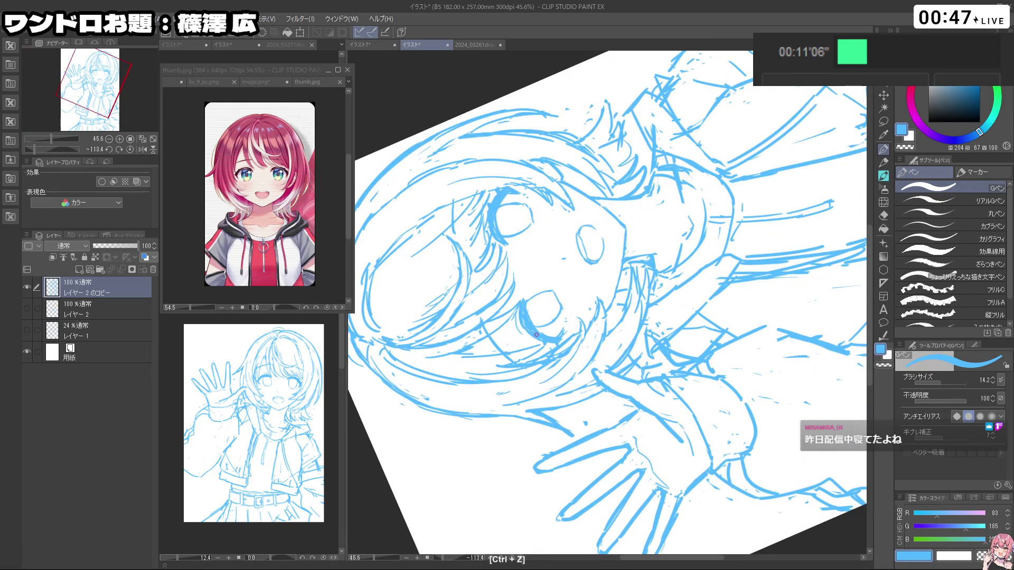
{"action": "left_click_drag", "start_coordinate": [522, 301], "coordinate": [669, 403]}
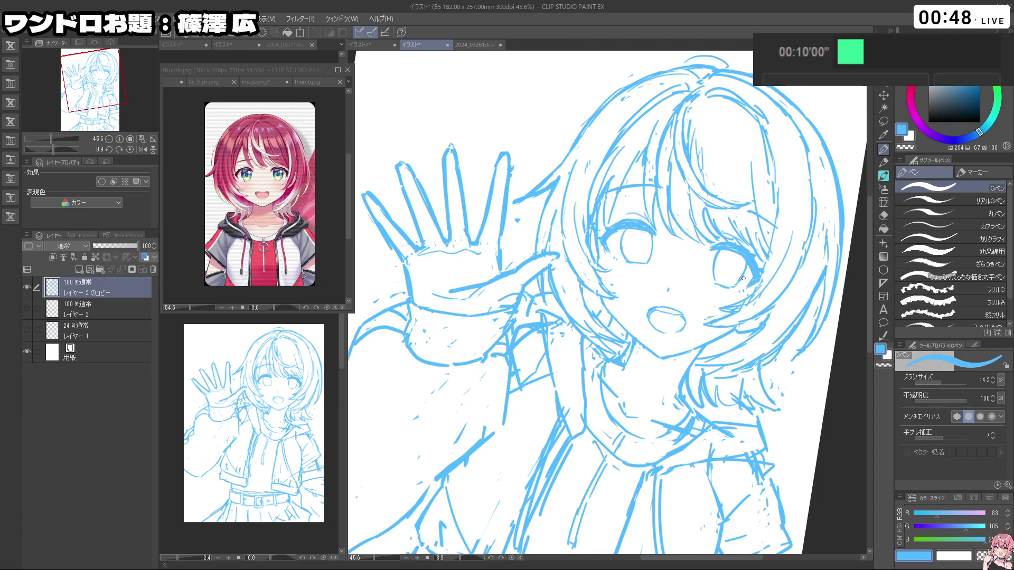
Step: Lasso the outer fingers of the raised hand and adjust their shape with a free transform
{"action": "left_click", "coordinate": [883, 121]}
{"action": "mouse_move", "coordinate": [607, 404]}
{"action": "left_mouse_down"}
{"action": "mouse_move", "coordinate": [649, 396]}
{"action": "mouse_move", "coordinate": [680, 227]}
{"action": "left_mouse_up"}
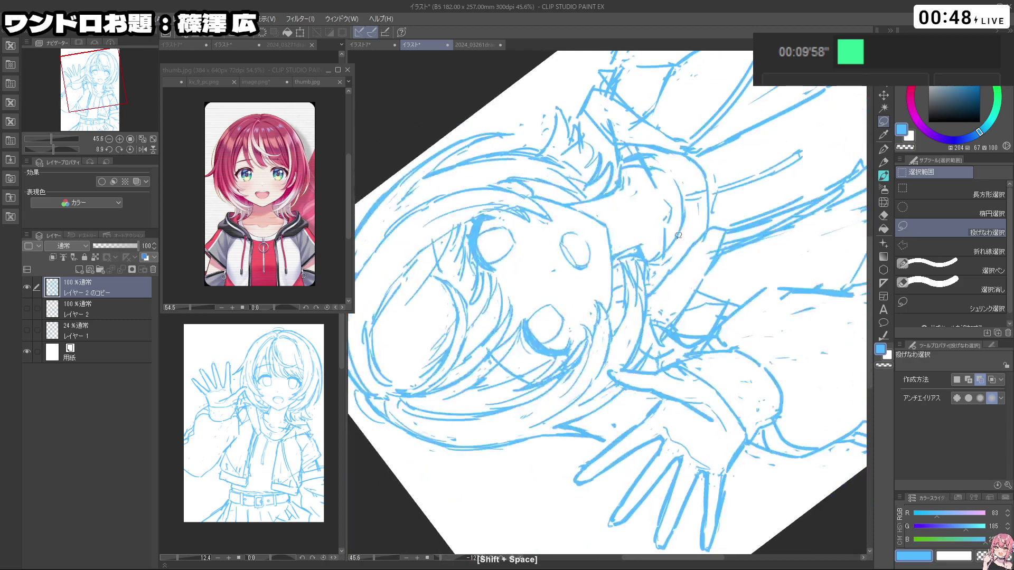
{"action": "left_click_drag", "start_coordinate": [742, 326], "coordinate": [676, 301]}
{"action": "mouse_move", "coordinate": [676, 301]}
{"action": "left_mouse_down"}
{"action": "mouse_move", "coordinate": [640, 244]}
{"action": "mouse_move", "coordinate": [737, 305]}
{"action": "left_mouse_up"}
{"action": "mouse_move", "coordinate": [667, 436]}
{"action": "left_mouse_down"}
{"action": "mouse_move", "coordinate": [657, 400]}
{"action": "mouse_move", "coordinate": [637, 410]}
{"action": "mouse_move", "coordinate": [626, 394]}
{"action": "mouse_move", "coordinate": [637, 364]}
{"action": "mouse_move", "coordinate": [675, 357]}
{"action": "mouse_move", "coordinate": [693, 340]}
{"action": "mouse_move", "coordinate": [723, 355]}
{"action": "mouse_move", "coordinate": [722, 415]}
{"action": "mouse_move", "coordinate": [675, 445]}
{"action": "left_mouse_up"}
{"action": "key", "text": "ctrl+z"}
{"action": "left_click", "coordinate": [705, 478]}
{"action": "left_click_drag", "start_coordinate": [726, 418], "coordinate": [727, 415]}
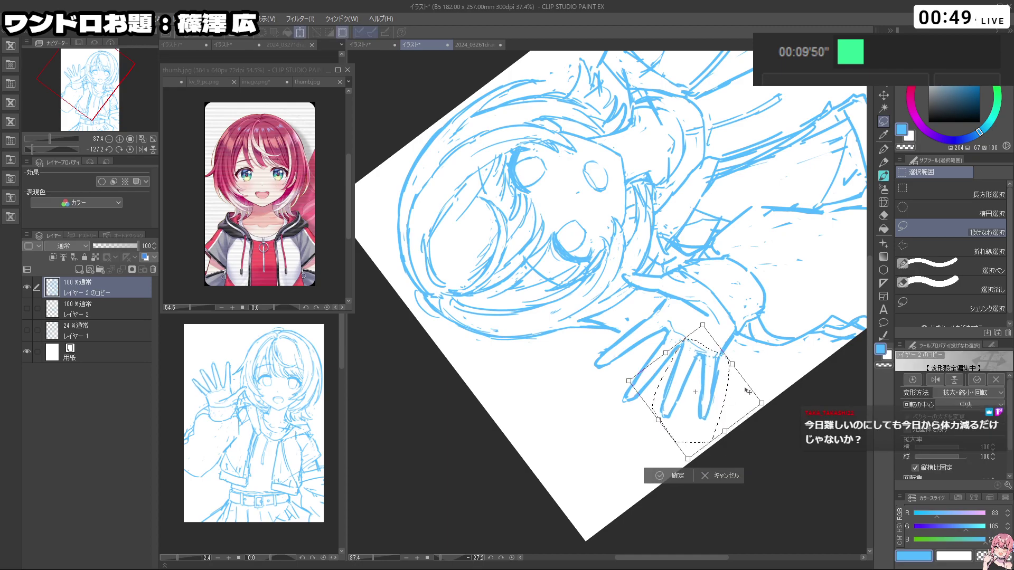
{"action": "left_click", "coordinate": [668, 476]}
Step: Lasso the lower jacket front on the lowered-arm side, adjust it with a free transform and clear the selection
{"action": "key", "text": "shift+space"}
{"action": "left_click_drag", "start_coordinate": [772, 305], "coordinate": [742, 204]}
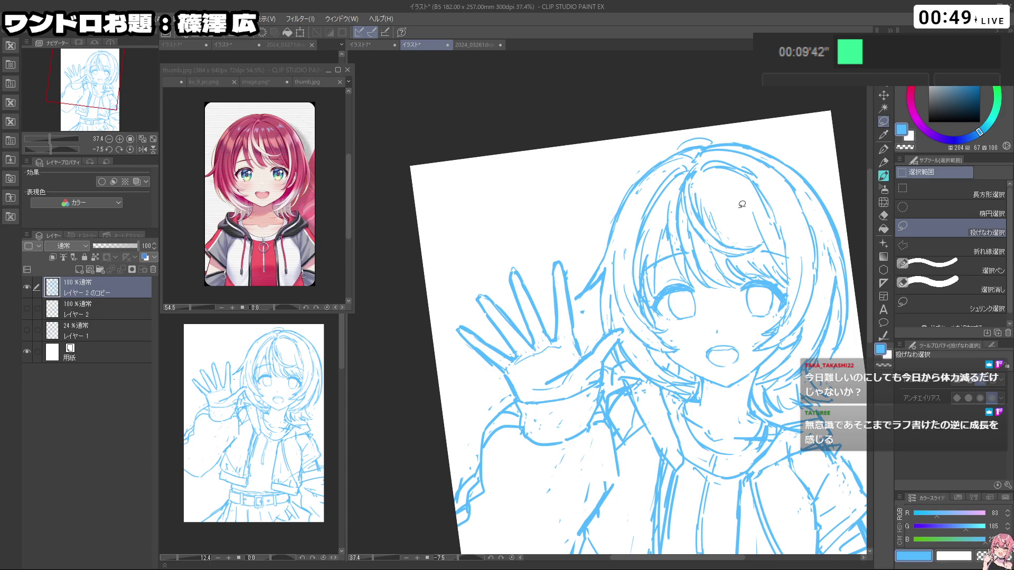
{"action": "key", "text": "shift+space"}
{"action": "left_click_drag", "start_coordinate": [742, 205], "coordinate": [756, 229]}
{"action": "key", "text": "space"}
{"action": "left_click_drag", "start_coordinate": [748, 510], "coordinate": [739, 264]}
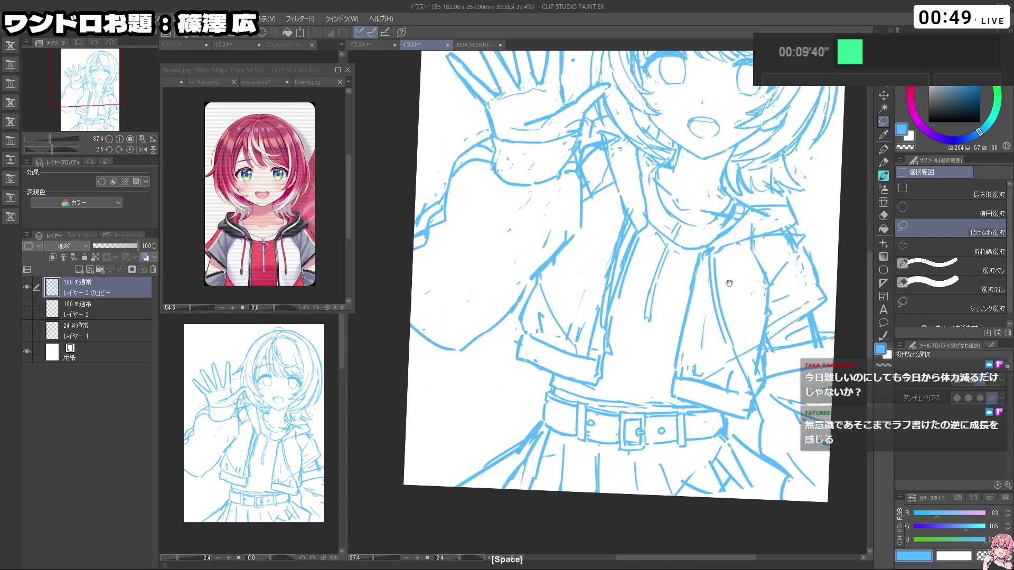
{"action": "mouse_move", "coordinate": [742, 424]}
{"action": "left_mouse_down"}
{"action": "mouse_move", "coordinate": [668, 402]}
{"action": "mouse_move", "coordinate": [661, 367]}
{"action": "mouse_move", "coordinate": [676, 314]}
{"action": "mouse_move", "coordinate": [696, 313]}
{"action": "mouse_move", "coordinate": [731, 353]}
{"action": "mouse_move", "coordinate": [766, 350]}
{"action": "mouse_move", "coordinate": [768, 390]}
{"action": "mouse_move", "coordinate": [738, 413]}
{"action": "left_mouse_up"}
{"action": "left_click", "coordinate": [732, 447]}
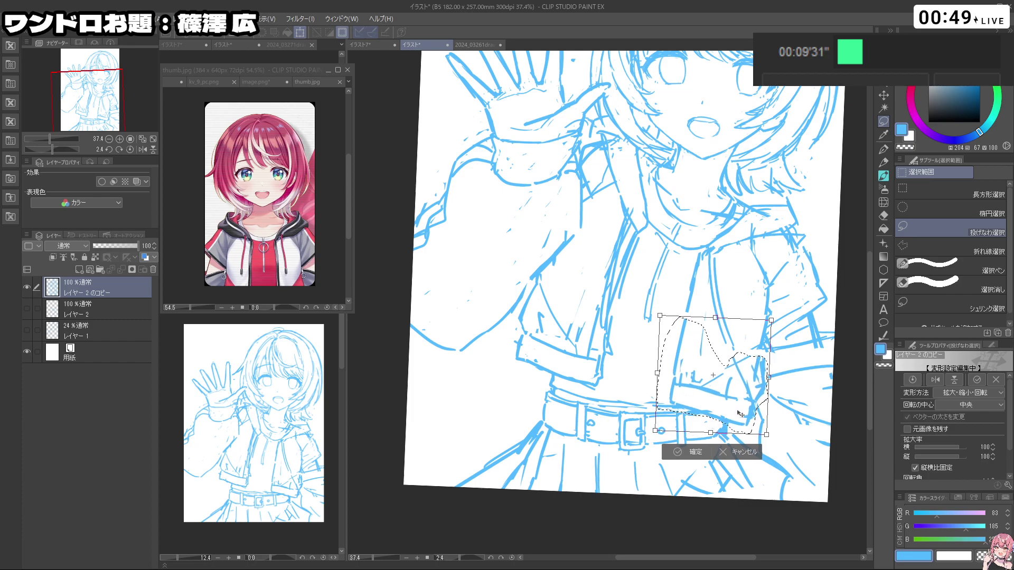
{"action": "left_click", "coordinate": [677, 455]}
{"action": "left_click", "coordinate": [620, 457]}
Step: Clean up the jacket's hem band above the belt on the lowered-arm side by alternately drawing and erasing
{"action": "left_click", "coordinate": [884, 149]}
{"action": "key", "text": "shift+space"}
{"action": "left_click_drag", "start_coordinate": [734, 370], "coordinate": [658, 437]}
{"action": "key", "text": "c"}
{"action": "left_click_drag", "start_coordinate": [615, 464], "coordinate": [595, 425]}
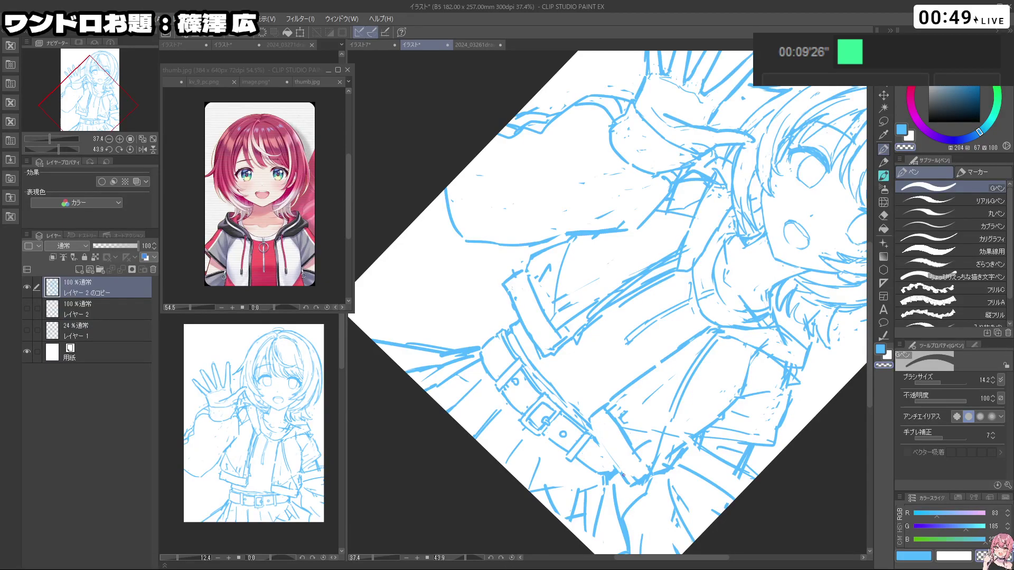
{"action": "key", "text": "ctrl+z"}
{"action": "key", "text": "c"}
{"action": "mouse_move", "coordinate": [613, 414]}
{"action": "left_mouse_down"}
{"action": "mouse_move", "coordinate": [651, 474]}
{"action": "mouse_move", "coordinate": [756, 435]}
{"action": "mouse_move", "coordinate": [608, 465]}
{"action": "left_mouse_up"}
{"action": "key", "text": "c"}
{"action": "key", "text": "ctrl+z"}
{"action": "key", "text": "ctrl+z"}
{"action": "key", "text": "shift+space"}
{"action": "key", "text": "ctrl+z"}
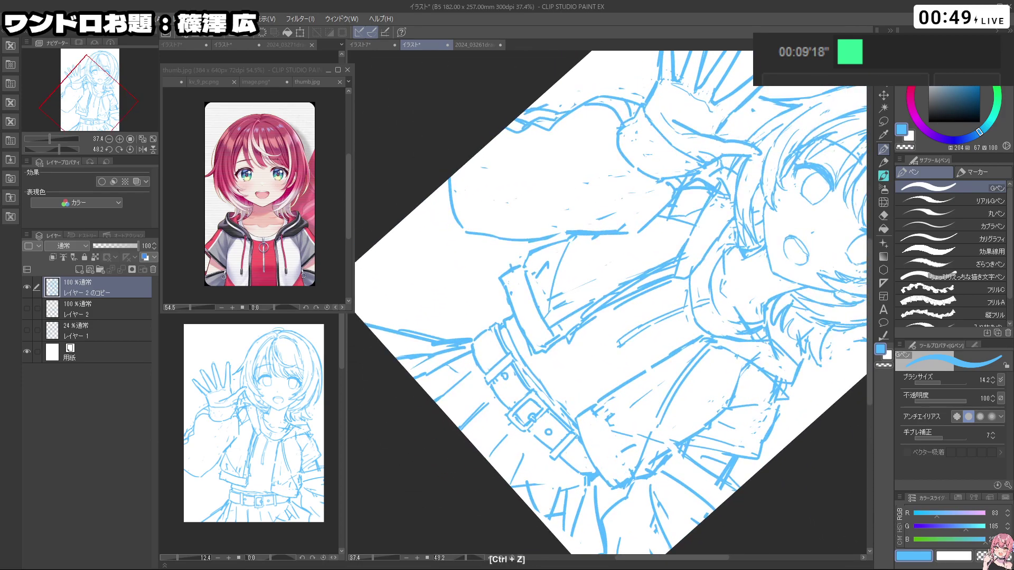
Step: Redraw the end of that hem band and the jacket front edge running up from it
{"action": "left_click_drag", "start_coordinate": [580, 426], "coordinate": [607, 480]}
{"action": "key", "text": "c"}
{"action": "mouse_move", "coordinate": [599, 418]}
{"action": "left_mouse_down"}
{"action": "mouse_move", "coordinate": [623, 461]}
{"action": "mouse_move", "coordinate": [611, 487]}
{"action": "left_mouse_up"}
{"action": "key", "text": "c"}
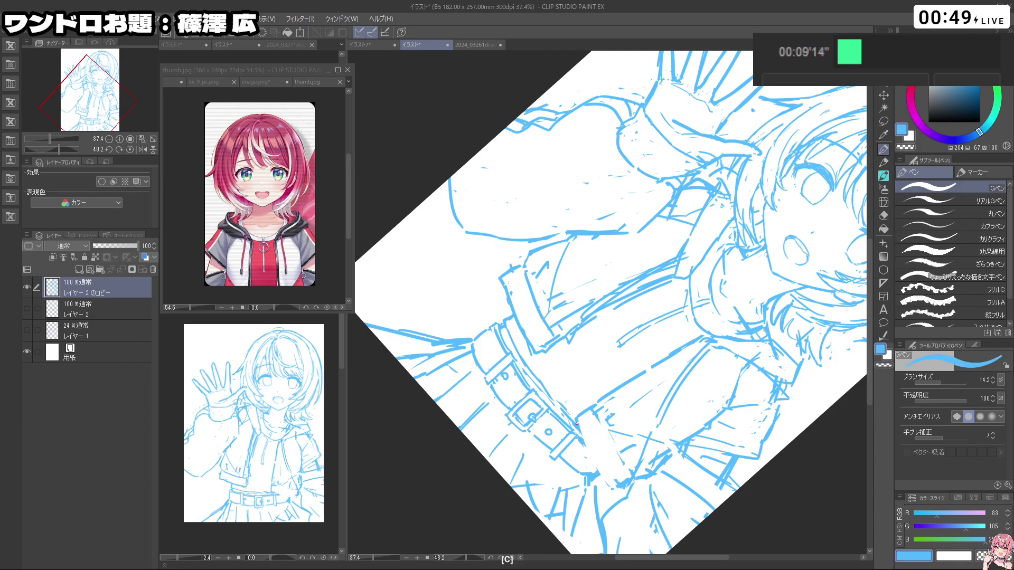
{"action": "key", "text": "ctrl+z"}
{"action": "left_click_drag", "start_coordinate": [591, 451], "coordinate": [617, 486]}
{"action": "key", "text": "c"}
{"action": "key", "text": "c"}
{"action": "key", "text": "ctrl+z"}
{"action": "mouse_move", "coordinate": [595, 418]}
{"action": "left_mouse_down"}
{"action": "mouse_move", "coordinate": [625, 464]}
{"action": "mouse_move", "coordinate": [605, 425]}
{"action": "mouse_move", "coordinate": [688, 378]}
{"action": "left_mouse_up"}
{"action": "key", "text": "c"}
{"action": "key", "text": "c"}
{"action": "key", "text": "shift+space"}
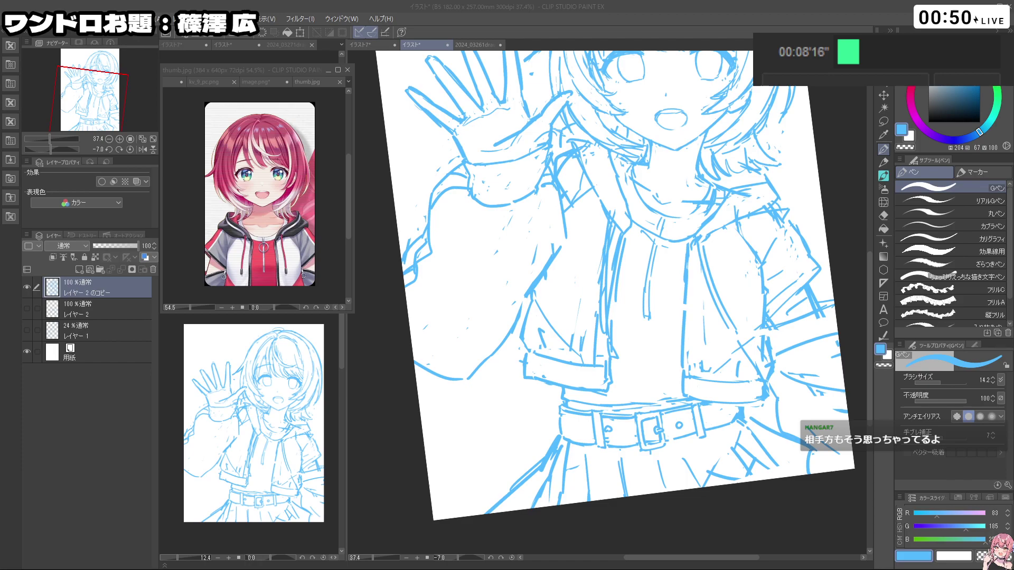
Step: Rework the hood's edge and folds above the shoulder on the lowered-arm side
{"action": "key", "text": "ctrl+z"}
{"action": "key", "text": "ctrl+z"}
{"action": "key", "text": "c"}
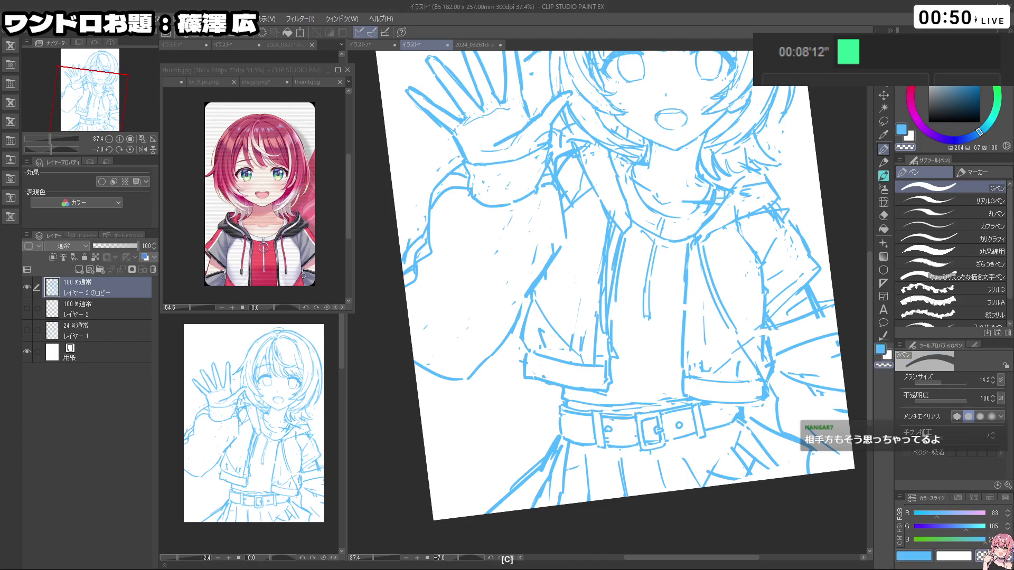
{"action": "key", "text": "c"}
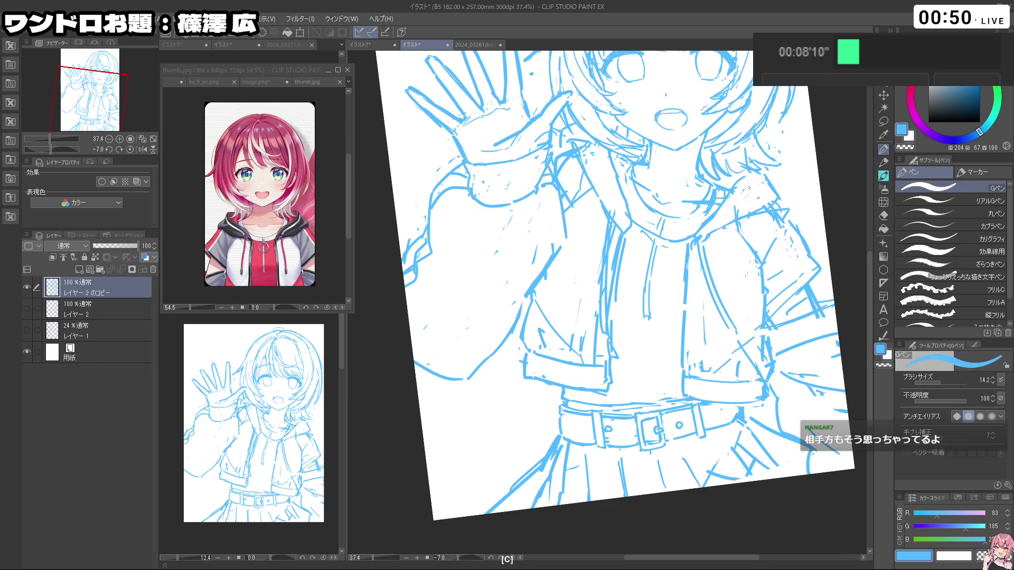
{"action": "key", "text": "shift+space"}
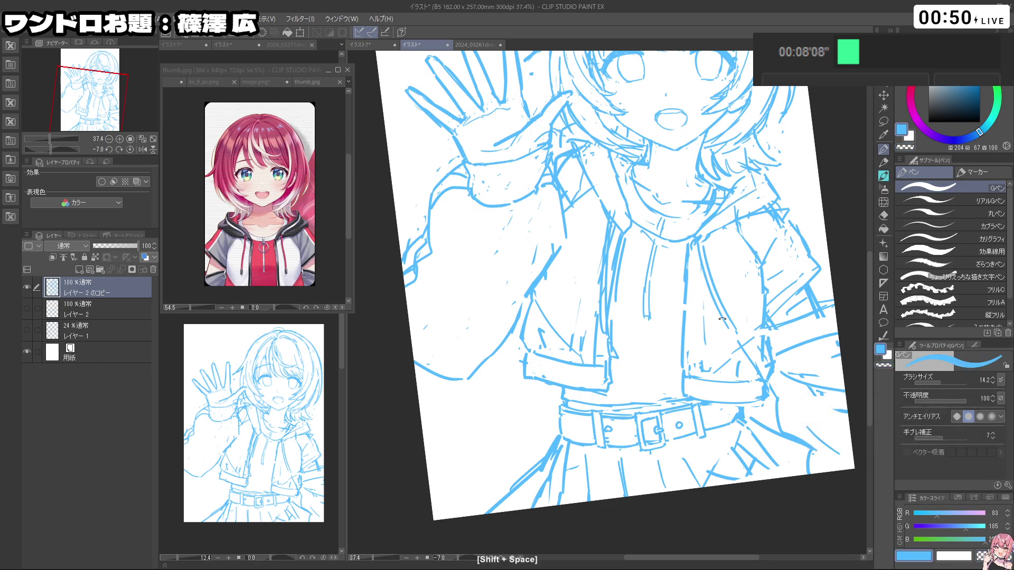
{"action": "left_click_drag", "start_coordinate": [714, 314], "coordinate": [684, 187]}
{"action": "key", "text": "c"}
{"action": "key", "text": "c"}
{"action": "key", "text": "ctrl+z"}
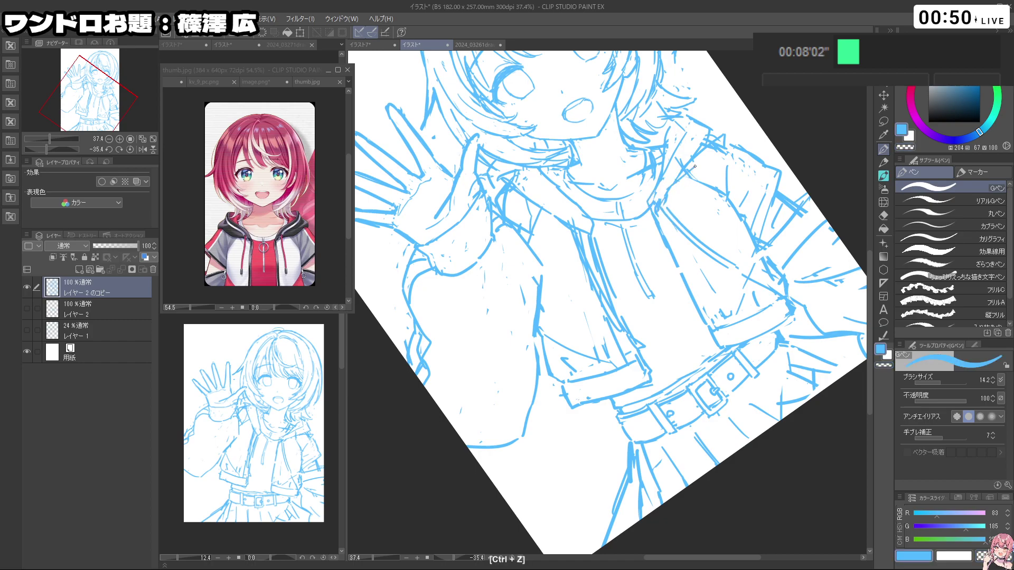
{"action": "key", "text": "c"}
{"action": "mouse_move", "coordinate": [700, 144]}
{"action": "left_mouse_down"}
{"action": "mouse_move", "coordinate": [675, 182]}
{"action": "mouse_move", "coordinate": [681, 168]}
{"action": "left_mouse_up"}
{"action": "key", "text": "c"}
{"action": "key", "text": "ctrl+z"}
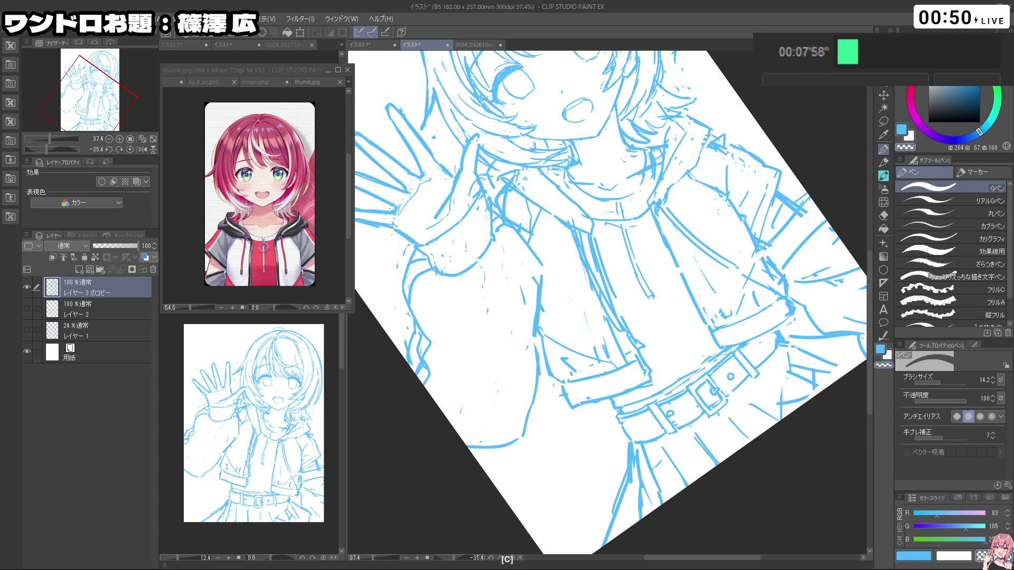
{"action": "left_click_drag", "start_coordinate": [706, 138], "coordinate": [694, 168]}
{"action": "key", "text": "ctrl+z"}
{"action": "key", "text": "shift+space"}
{"action": "left_click_drag", "start_coordinate": [640, 287], "coordinate": [513, 395]}
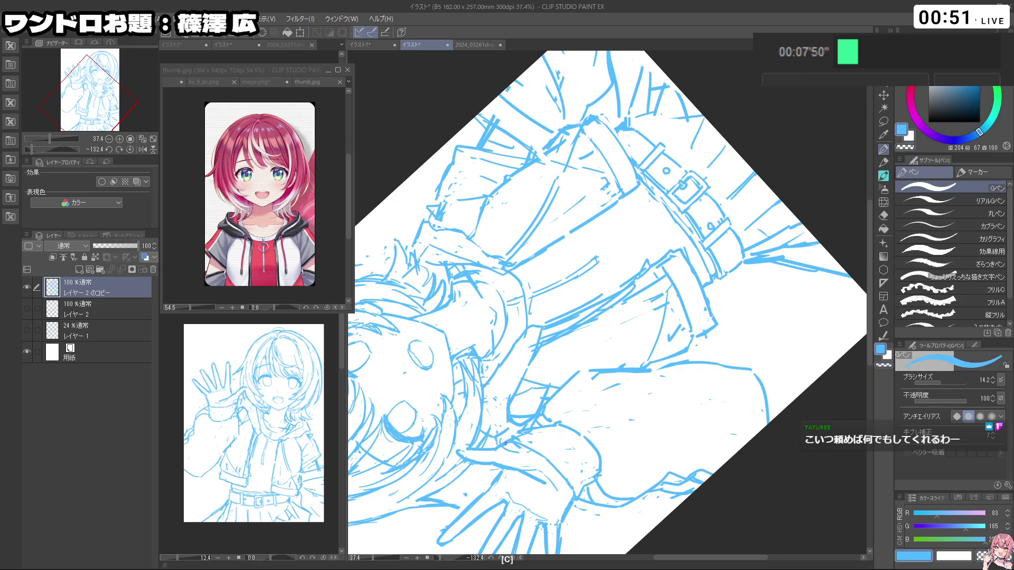
{"action": "key", "text": "ctrl+z"}
Step: Redraw the hood edge beneath the hair on the raised-hand side
{"action": "mouse_move", "coordinate": [489, 423]}
{"action": "left_mouse_down"}
{"action": "mouse_move", "coordinate": [503, 433]}
{"action": "mouse_move", "coordinate": [626, 228]}
{"action": "left_mouse_up"}
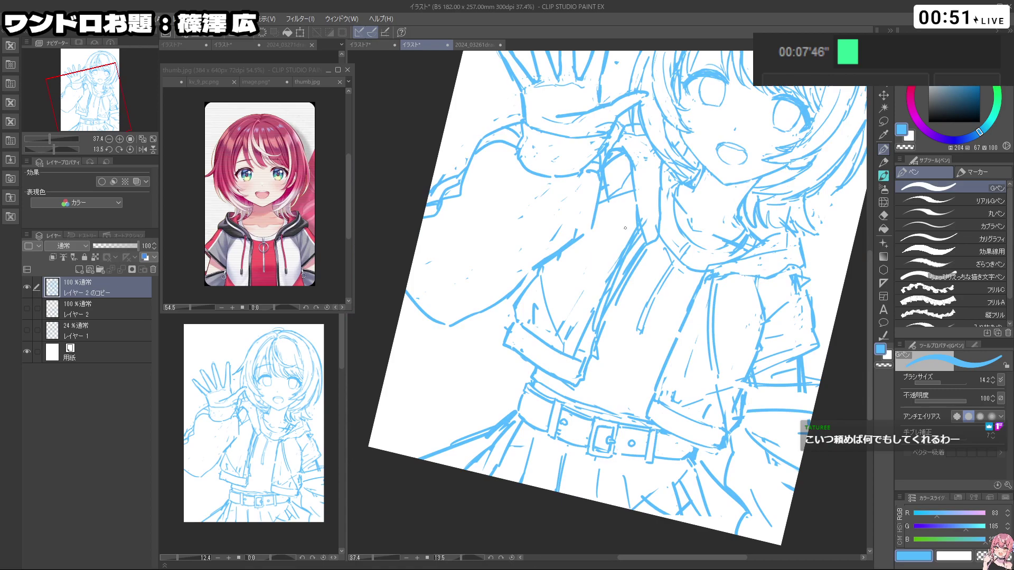
{"action": "left_click_drag", "start_coordinate": [655, 162], "coordinate": [642, 139]}
{"action": "key", "text": "ctrl+z"}
{"action": "key", "text": "c"}
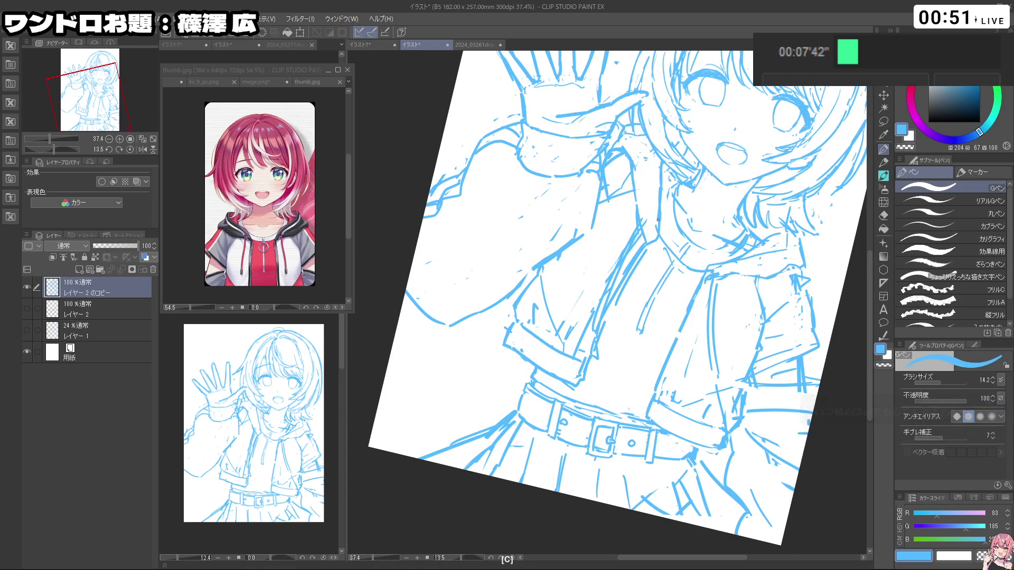
{"action": "key", "text": "ctrl+z"}
{"action": "left_click_drag", "start_coordinate": [667, 164], "coordinate": [655, 240]}
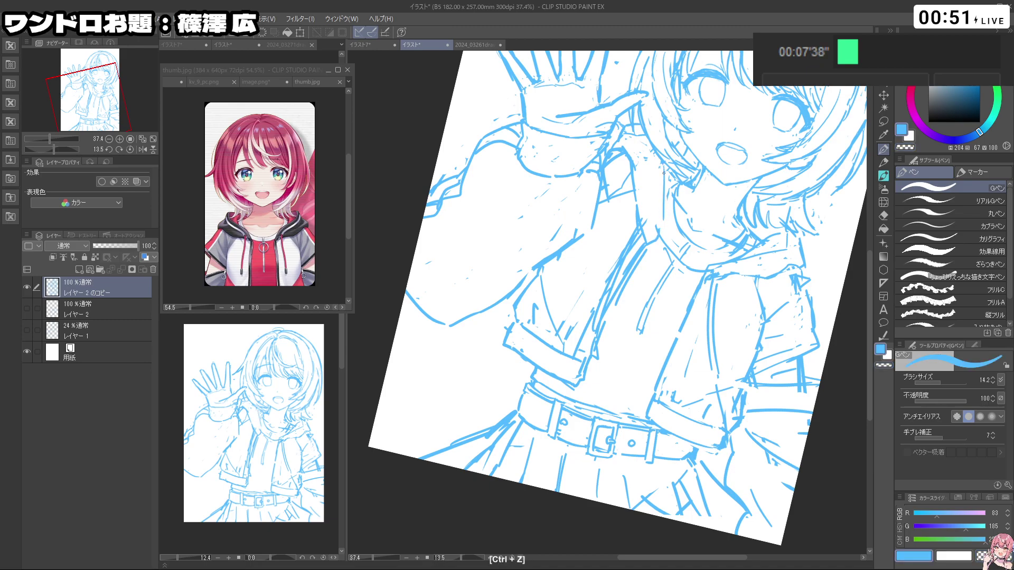
Step: Draw the jacket's front opening edge on the raised-hand side from the hood down to the hem
{"action": "key", "text": "shift+space"}
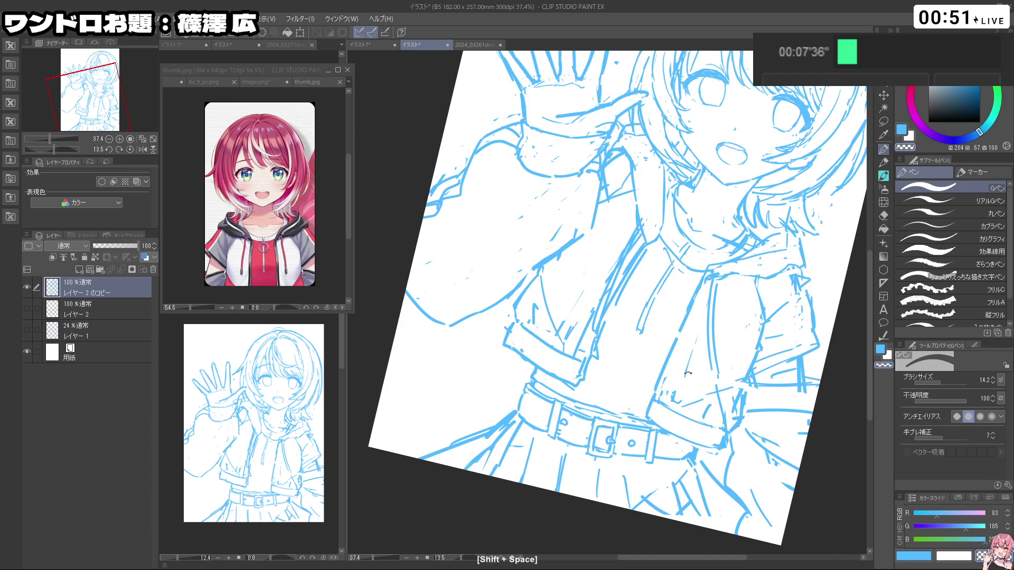
{"action": "left_click_drag", "start_coordinate": [674, 363], "coordinate": [698, 304]}
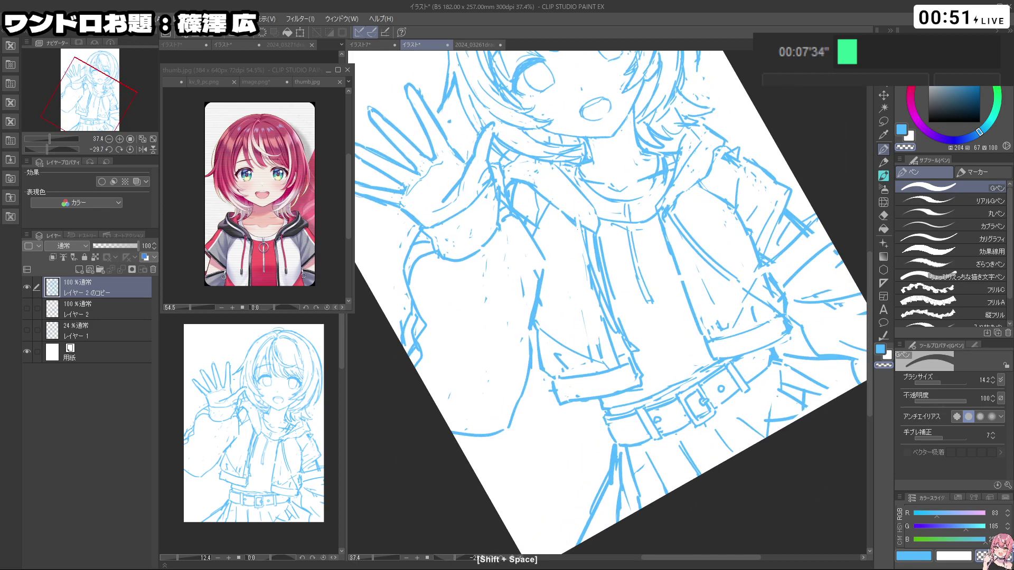
{"action": "mouse_move", "coordinate": [595, 285]}
{"action": "left_mouse_down"}
{"action": "mouse_move", "coordinate": [635, 354]}
{"action": "mouse_move", "coordinate": [610, 313]}
{"action": "left_mouse_up"}
{"action": "key", "text": "ctrl+z"}
{"action": "left_click_drag", "start_coordinate": [603, 261], "coordinate": [619, 319]}
{"action": "mouse_move", "coordinate": [594, 230]}
{"action": "left_mouse_down"}
{"action": "mouse_move", "coordinate": [609, 295]}
{"action": "mouse_move", "coordinate": [639, 348]}
{"action": "left_mouse_up"}
{"action": "key", "text": "c"}
{"action": "key", "text": "c"}
{"action": "key", "text": "ctrl+z"}
{"action": "left_click_drag", "start_coordinate": [598, 255], "coordinate": [621, 322]}
{"action": "key", "text": "ctrl+z"}
{"action": "left_click_drag", "start_coordinate": [606, 281], "coordinate": [637, 352]}
{"action": "key", "text": "ctrl+z"}
Step: Refine the lower part of that front opening edge near the hem with repeated erasing and redrawing
{"action": "key", "text": "c"}
{"action": "left_click_drag", "start_coordinate": [615, 299], "coordinate": [642, 355]}
{"action": "key", "text": "ctrl+z"}
{"action": "left_click_drag", "start_coordinate": [599, 258], "coordinate": [610, 303]}
{"action": "key", "text": "ctrl+z"}
{"action": "mouse_move", "coordinate": [598, 243]}
{"action": "left_mouse_down"}
{"action": "mouse_move", "coordinate": [603, 285]}
{"action": "mouse_move", "coordinate": [584, 259]}
{"action": "left_mouse_up"}
{"action": "key", "text": "ctrl+z"}
{"action": "key", "text": "c"}
{"action": "left_click_drag", "start_coordinate": [602, 317], "coordinate": [615, 358]}
{"action": "key", "text": "c"}
{"action": "key", "text": "ctrl+z"}
{"action": "left_click_drag", "start_coordinate": [596, 258], "coordinate": [632, 361]}
{"action": "key", "text": "ctrl+z"}
{"action": "key", "text": "shift+space"}
{"action": "left_click_drag", "start_coordinate": [669, 429], "coordinate": [592, 442]}
{"action": "left_click_drag", "start_coordinate": [617, 285], "coordinate": [611, 314]}
{"action": "key", "text": "ctrl+z"}
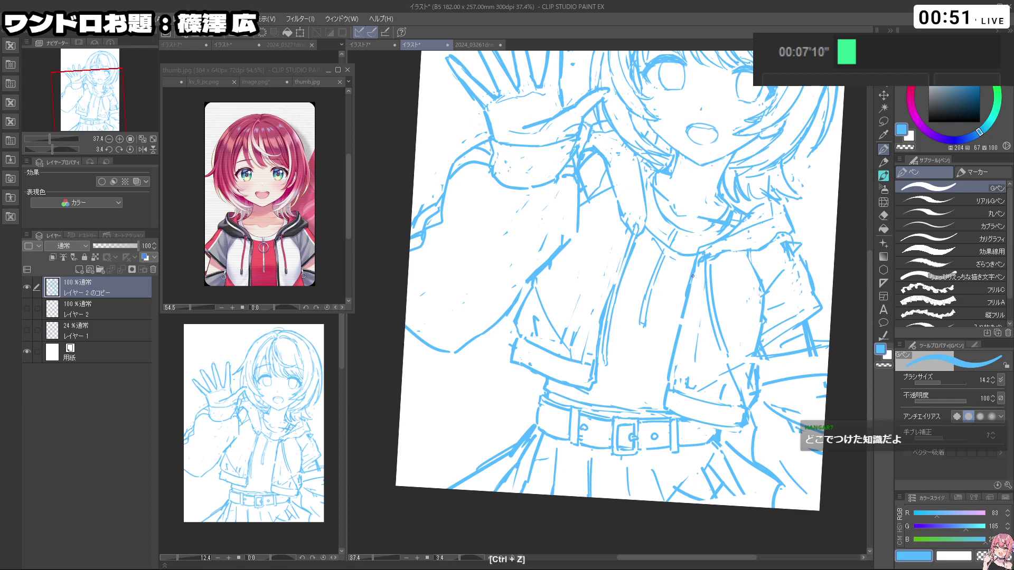
Step: Touch up the upper part of the jacket's front edge on the lowered-arm side
{"action": "key", "text": "ctrl+z"}
{"action": "key", "text": "ctrl+z"}
{"action": "key", "text": "c"}
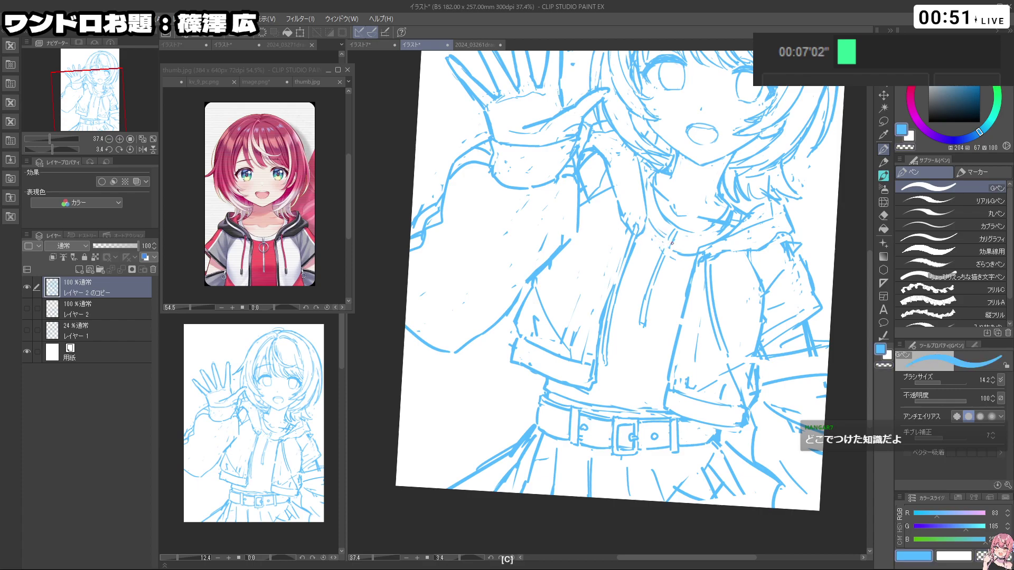
{"action": "key", "text": "shift+space"}
{"action": "mouse_move", "coordinate": [666, 246]}
{"action": "left_mouse_down"}
{"action": "mouse_move", "coordinate": [681, 412]}
{"action": "mouse_move", "coordinate": [691, 313]}
{"action": "left_mouse_up"}
{"action": "key", "text": "c"}
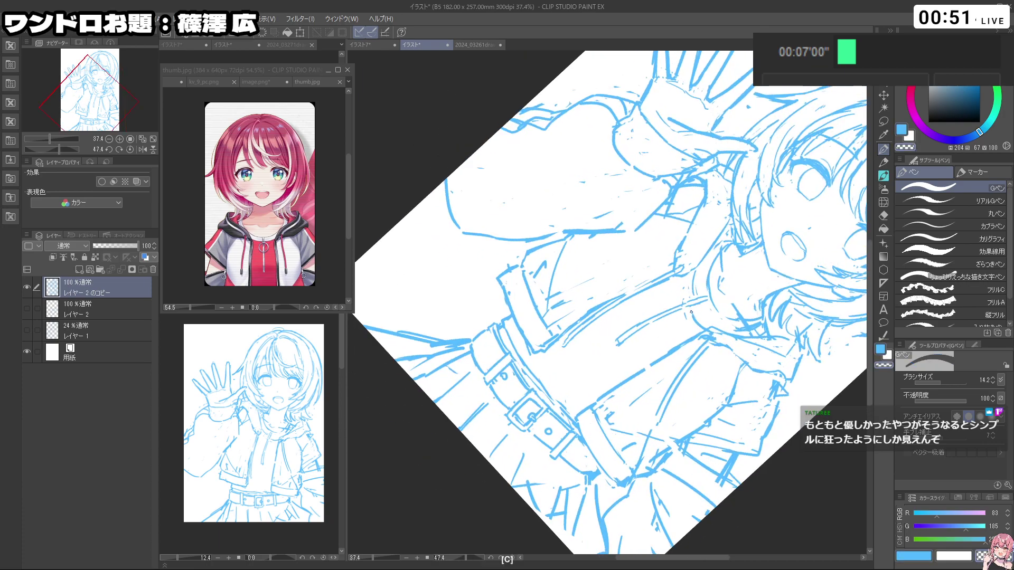
{"action": "key", "text": "c"}
{"action": "key", "text": "ctrl+z"}
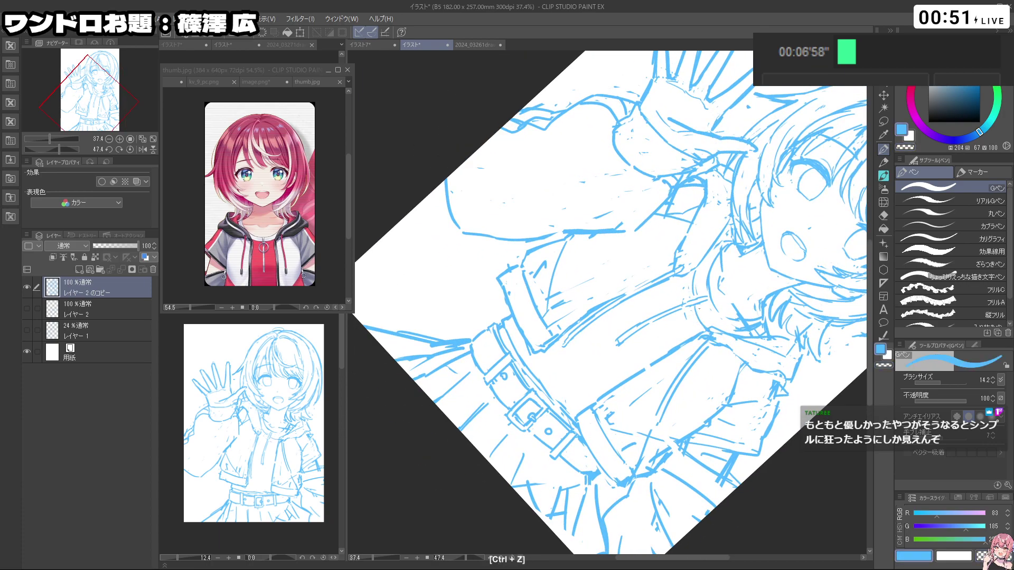
Step: Add a ring-shaped zip pull below the shirt's neckline and tidy the nearby jacket lines
{"action": "left_click_drag", "start_coordinate": [734, 337], "coordinate": [691, 203]}
{"action": "key", "text": "ctrl+z"}
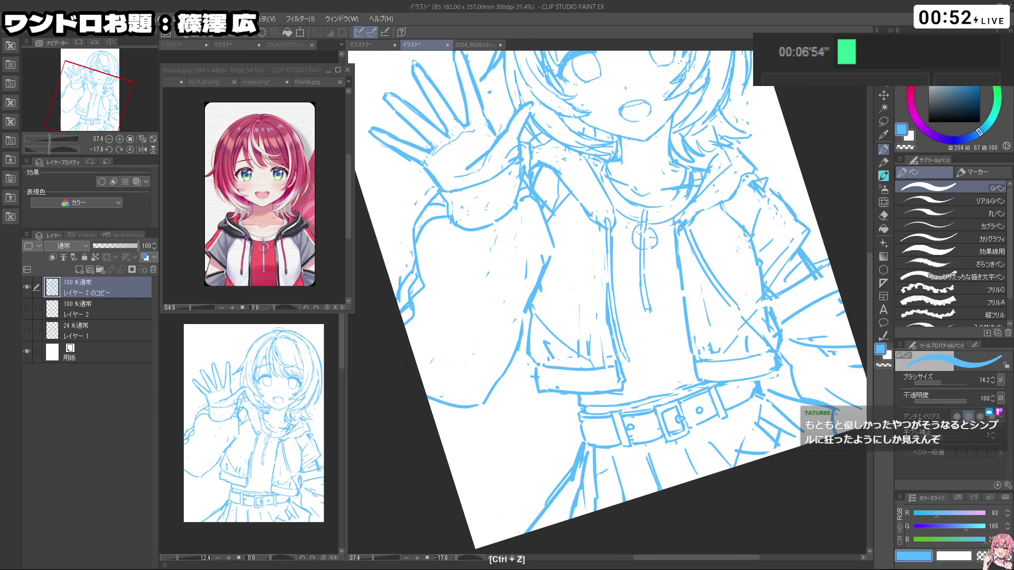
{"action": "mouse_move", "coordinate": [637, 243]}
{"action": "left_mouse_down"}
{"action": "mouse_move", "coordinate": [648, 229]}
{"action": "mouse_move", "coordinate": [655, 252]}
{"action": "mouse_move", "coordinate": [642, 253]}
{"action": "left_mouse_up"}
{"action": "left_click_drag", "start_coordinate": [692, 217], "coordinate": [724, 217]}
{"action": "key", "text": "c"}
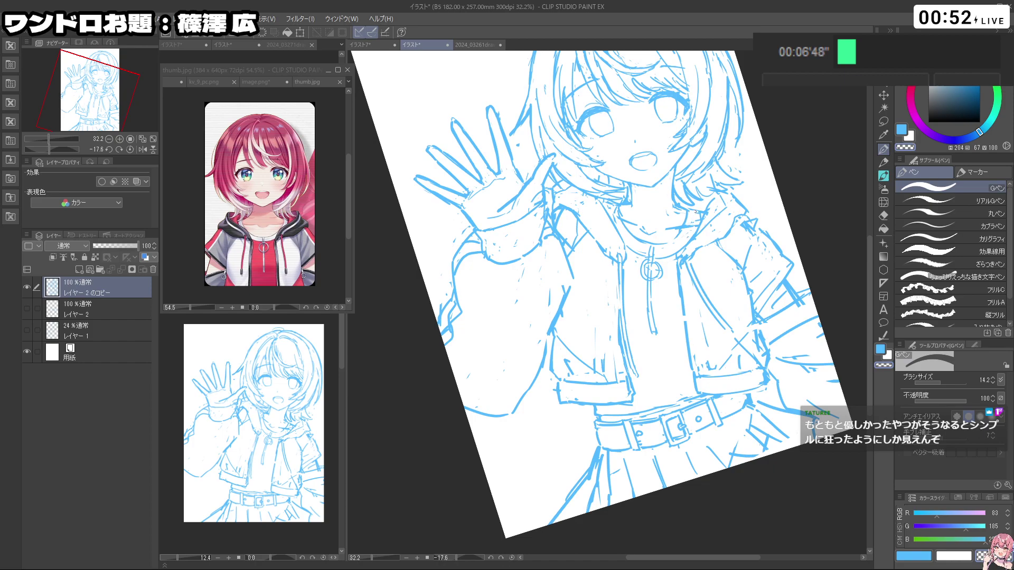
{"action": "key", "text": "ctrl+z"}
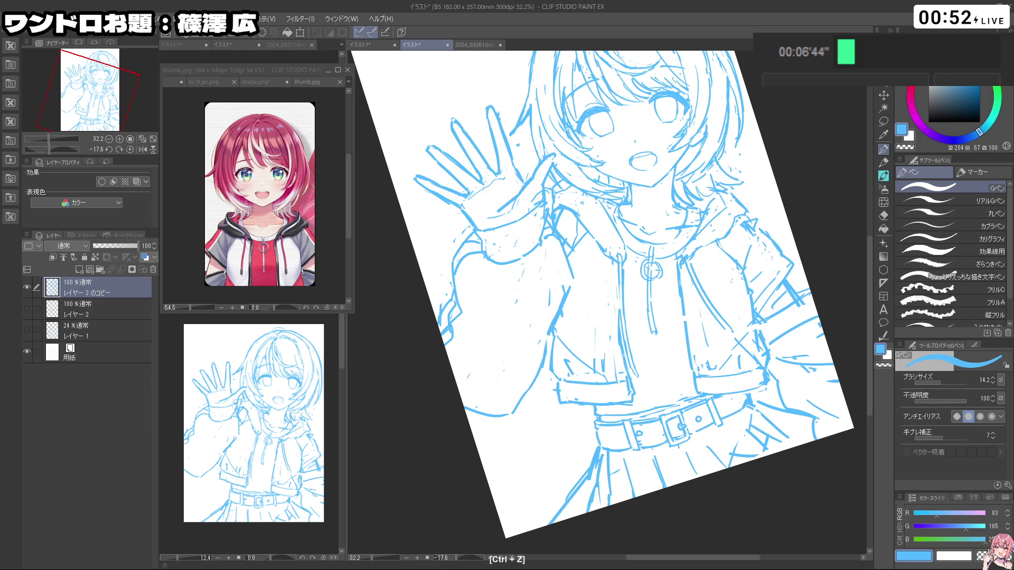
{"action": "key", "text": "c"}
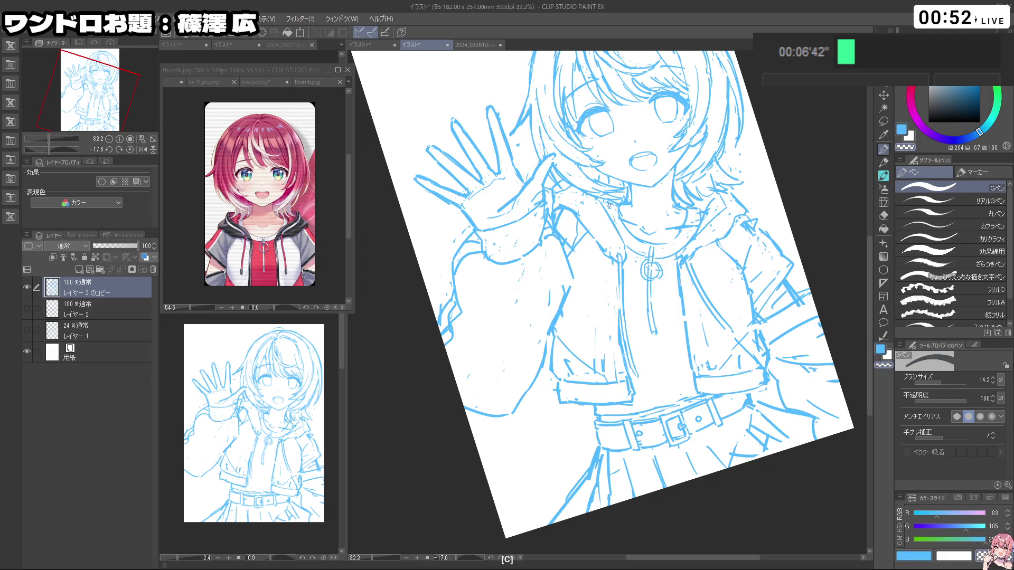
{"action": "key", "text": "c"}
{"action": "key", "text": "shift+space"}
{"action": "mouse_move", "coordinate": [607, 205]}
{"action": "left_mouse_down"}
{"action": "mouse_move", "coordinate": [704, 230]}
{"action": "mouse_move", "coordinate": [681, 370]}
{"action": "mouse_move", "coordinate": [572, 390]}
{"action": "left_mouse_up"}
{"action": "key", "text": "c"}
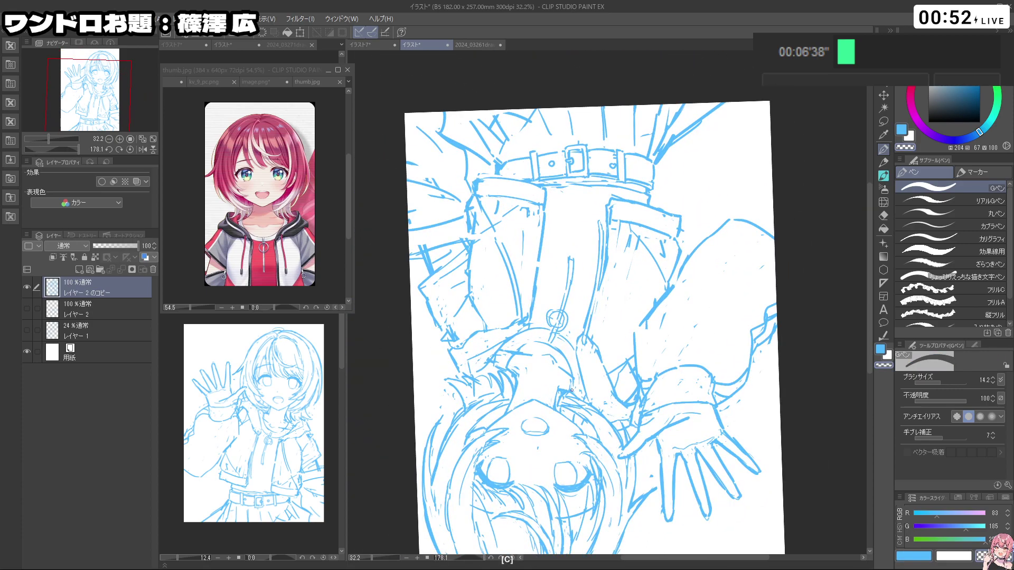
{"action": "key", "text": "c"}
{"action": "key", "text": "ctrl+z"}
Step: Add a new vector layer above the finished sketch layer
{"action": "key", "text": "shift+space"}
{"action": "mouse_move", "coordinate": [573, 382]}
{"action": "left_mouse_down"}
{"action": "mouse_move", "coordinate": [711, 333]}
{"action": "mouse_move", "coordinate": [788, 263]}
{"action": "mouse_move", "coordinate": [766, 277]}
{"action": "left_mouse_up"}
{"action": "key", "text": "ctrl+space"}
{"action": "key", "text": "space"}
{"action": "left_click_drag", "start_coordinate": [766, 276], "coordinate": [685, 302]}
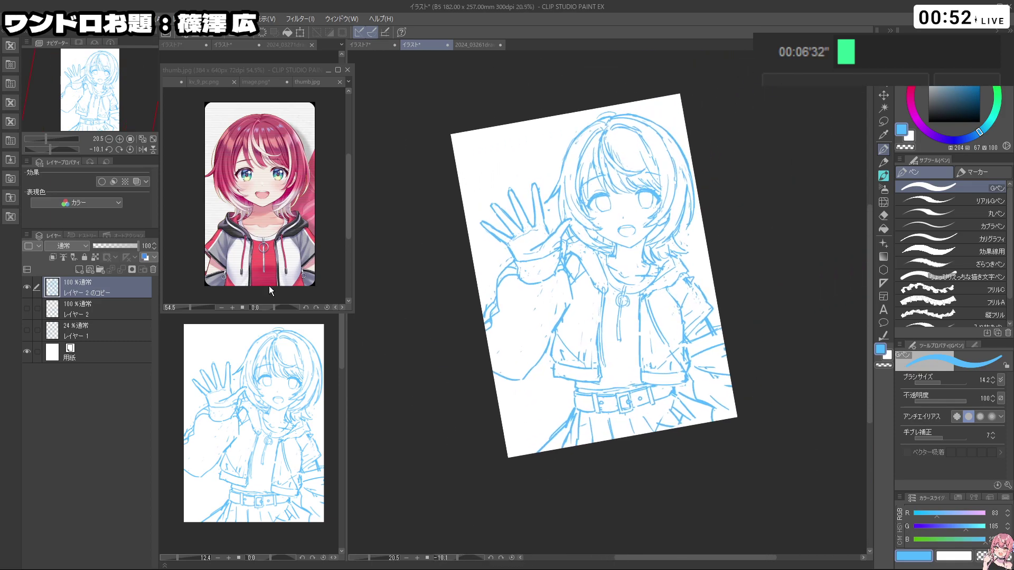
{"action": "left_click", "coordinate": [90, 269]}
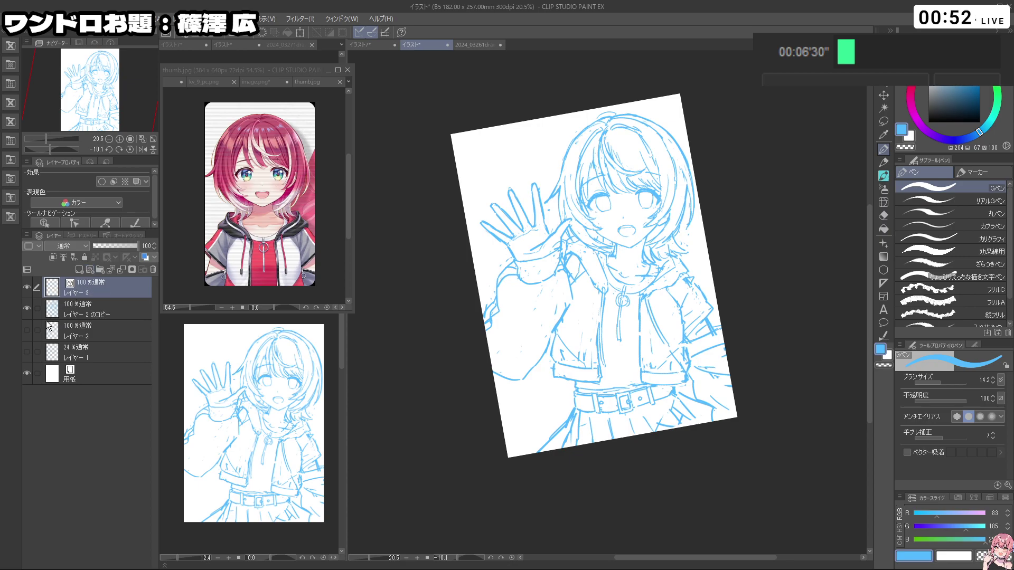
Step: Check which layer holds the early jacket rough by toggling layer visibility, and delete レイヤー 2
{"action": "left_click", "coordinate": [55, 332]}
{"action": "left_click", "coordinate": [26, 309]}
{"action": "left_click", "coordinate": [27, 330]}
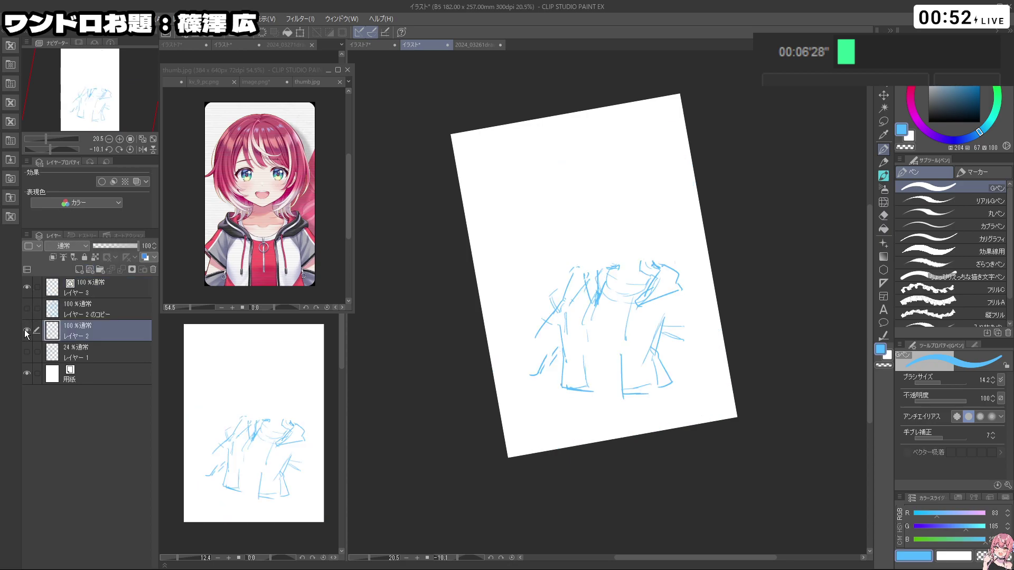
{"action": "left_click", "coordinate": [28, 311]}
{"action": "left_click", "coordinate": [28, 311]}
{"action": "left_click", "coordinate": [153, 269]}
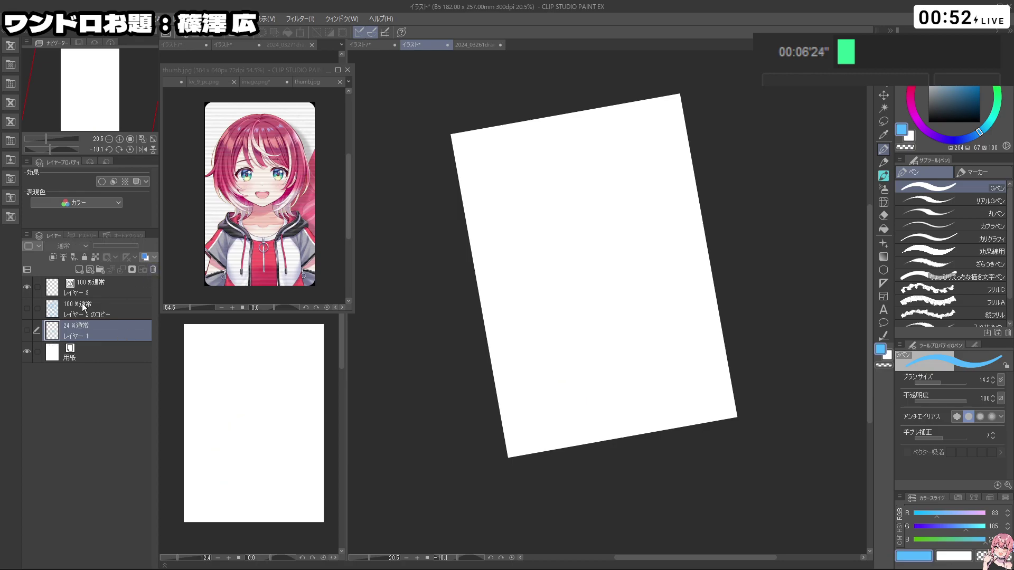
Step: Show the レイヤー 2 のコピー sketch layer again, lower its opacity to 29% and select the vector layer レイヤー 3
{"action": "left_click", "coordinate": [79, 311]}
{"action": "left_click", "coordinate": [28, 311]}
{"action": "left_click", "coordinate": [107, 246]}
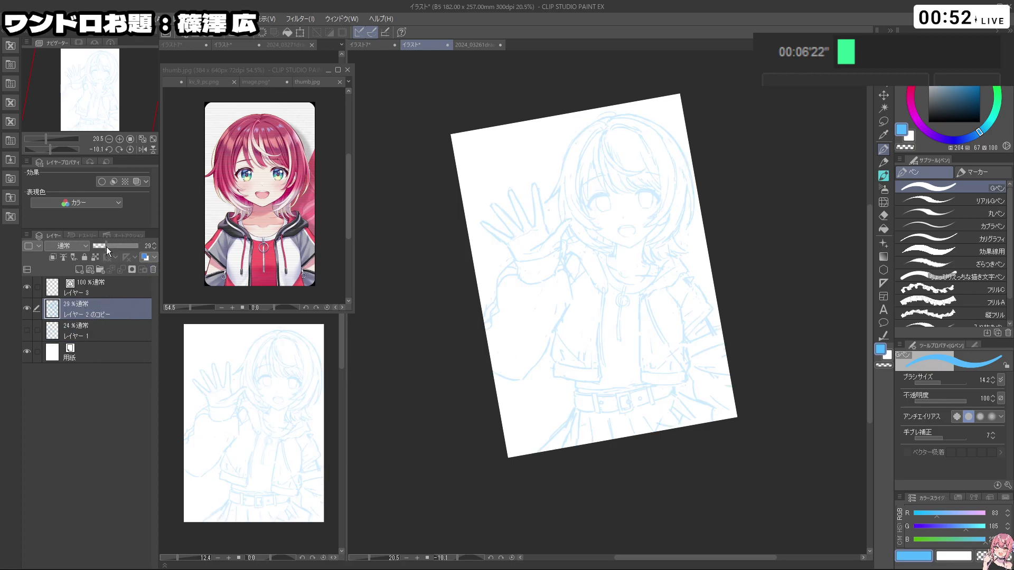
{"action": "left_click", "coordinate": [111, 286]}
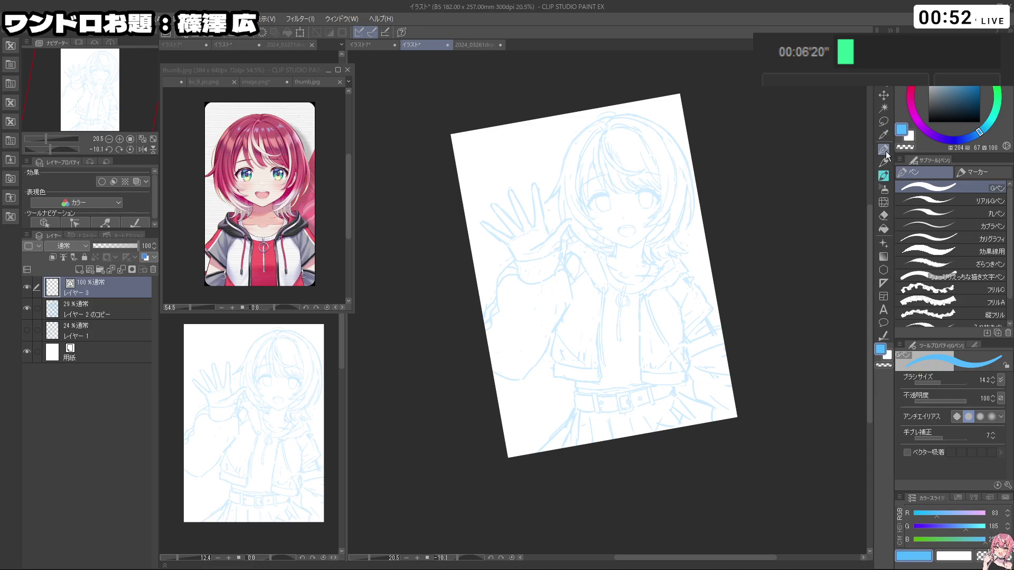
Step: Set the G-pen to black at size 10.2 and ink the first long fringe strand over the forehead on the vector layer
{"action": "left_click_drag", "start_coordinate": [650, 184], "coordinate": [668, 199]}
{"action": "left_click_drag", "start_coordinate": [626, 149], "coordinate": [671, 198]}
{"action": "left_click_drag", "start_coordinate": [593, 211], "coordinate": [582, 259]}
{"action": "key", "text": "ctrl+z"}
{"action": "mouse_move", "coordinate": [596, 177]}
{"action": "left_mouse_down"}
{"action": "mouse_move", "coordinate": [590, 311]}
{"action": "mouse_move", "coordinate": [625, 351]}
{"action": "left_mouse_up"}
{"action": "key", "text": "ctrl+z"}
{"action": "key", "text": "ctrl+z"}
{"action": "left_click_drag", "start_coordinate": [605, 280], "coordinate": [625, 352]}
{"action": "key", "text": "ctrl+z"}
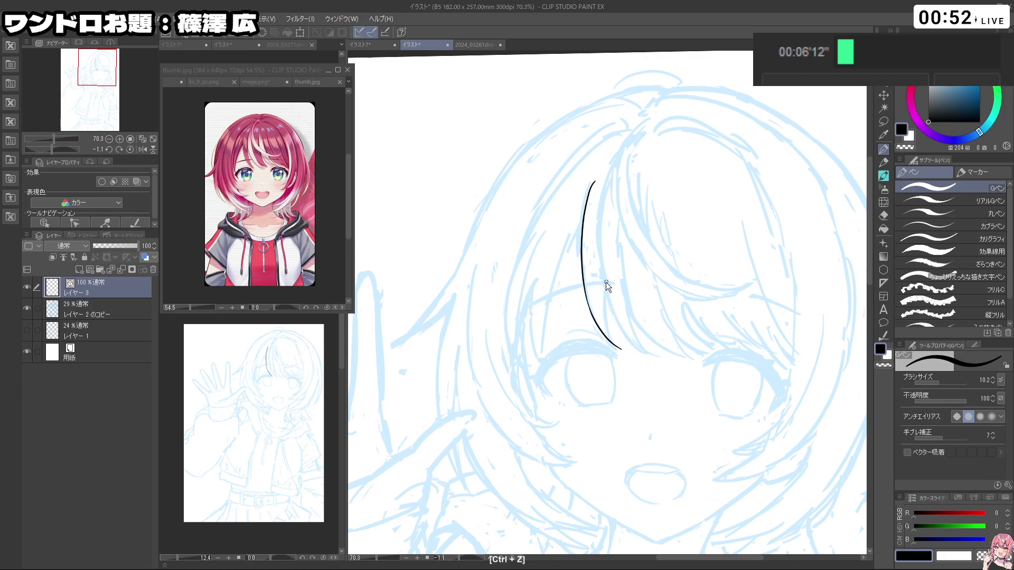
Step: Ink the inner edge of the first fringe lock, closing it into a point above the eye on the waving-hand side
{"action": "left_click_drag", "start_coordinate": [587, 304], "coordinate": [616, 348]}
{"action": "left_click_drag", "start_coordinate": [602, 280], "coordinate": [615, 346]}
{"action": "key", "text": "ctrl+z"}
{"action": "left_click_drag", "start_coordinate": [602, 282], "coordinate": [620, 355]}
{"action": "key", "text": "ctrl+z"}
{"action": "key", "text": "ctrl+z"}
{"action": "left_click_drag", "start_coordinate": [588, 300], "coordinate": [611, 347]}
{"action": "key", "text": "ctrl+z"}
{"action": "left_click_drag", "start_coordinate": [588, 302], "coordinate": [616, 351]}
{"action": "key", "text": "ctrl+z"}
{"action": "key", "text": "ctrl+z"}
{"action": "left_click_drag", "start_coordinate": [600, 280], "coordinate": [615, 346]}
{"action": "key", "text": "ctrl+z"}
{"action": "left_click_drag", "start_coordinate": [605, 299], "coordinate": [618, 351]}
{"action": "key", "text": "ctrl+z"}
Step: Ink the long line of the second fringe lock and the short strokes forming its pointed tip
{"action": "left_click_drag", "start_coordinate": [682, 359], "coordinate": [675, 368]}
{"action": "left_click_drag", "start_coordinate": [625, 183], "coordinate": [613, 298]}
{"action": "key", "text": "ctrl+z"}
{"action": "key", "text": "ctrl+z"}
{"action": "mouse_move", "coordinate": [629, 178]}
{"action": "left_mouse_down"}
{"action": "mouse_move", "coordinate": [608, 268]}
{"action": "mouse_move", "coordinate": [632, 354]}
{"action": "left_mouse_up"}
{"action": "key", "text": "ctrl+z"}
{"action": "left_click_drag", "start_coordinate": [637, 359], "coordinate": [649, 363]}
{"action": "key", "text": "ctrl+z"}
{"action": "left_click_drag", "start_coordinate": [624, 276], "coordinate": [640, 351]}
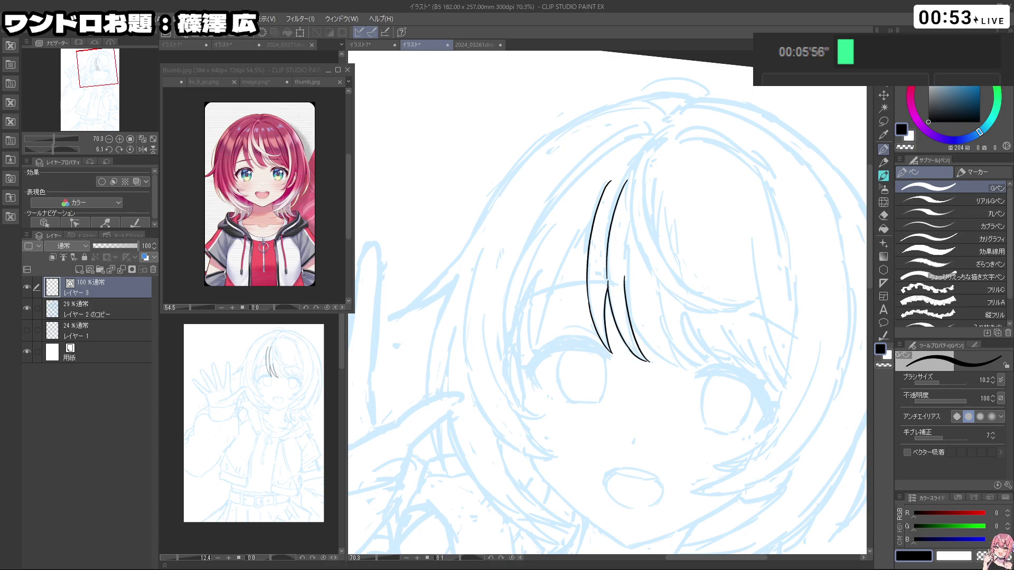
Step: Ink the third fringe lock over the middle of the forehead with a pointed tip between the eyes
{"action": "key", "text": "ctrl+z"}
{"action": "left_click_drag", "start_coordinate": [632, 329], "coordinate": [681, 364]}
{"action": "key", "text": "ctrl+z"}
{"action": "key", "text": "ctrl+z"}
{"action": "key", "text": "ctrl+z"}
{"action": "key", "text": "ctrl+z"}
{"action": "mouse_move", "coordinate": [654, 280]}
{"action": "left_mouse_down"}
{"action": "mouse_move", "coordinate": [674, 347]}
{"action": "mouse_move", "coordinate": [716, 389]}
{"action": "mouse_move", "coordinate": [702, 382]}
{"action": "left_mouse_up"}
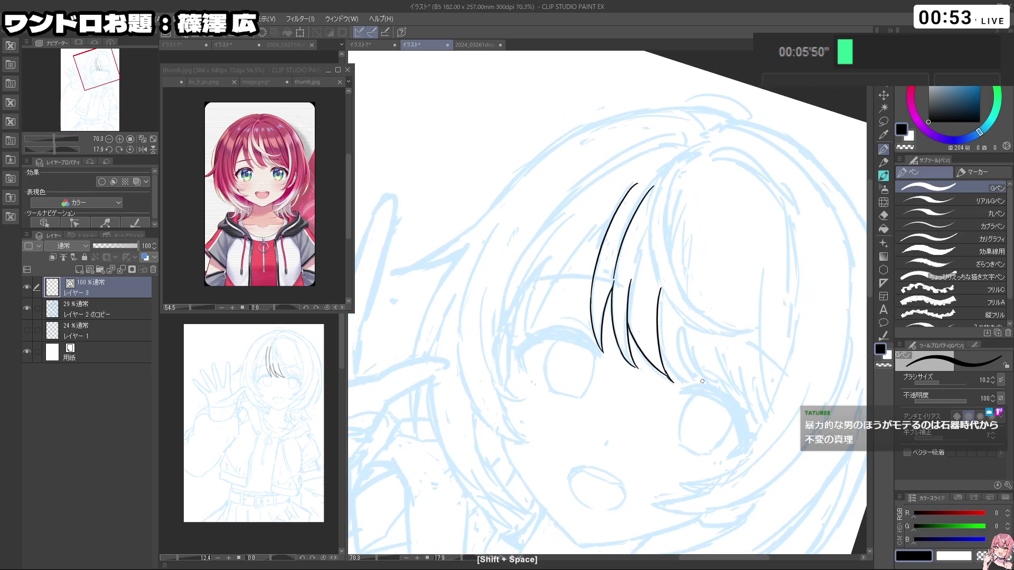
Step: Ink the remaining short, jagged fringe tips above the eye opposite the waving hand
{"action": "key", "text": "ctrl+z"}
{"action": "mouse_move", "coordinate": [658, 323]}
{"action": "left_mouse_down"}
{"action": "mouse_move", "coordinate": [675, 367]}
{"action": "mouse_move", "coordinate": [697, 386]}
{"action": "mouse_move", "coordinate": [659, 324]}
{"action": "mouse_move", "coordinate": [703, 385]}
{"action": "left_mouse_up"}
{"action": "key", "text": "ctrl+z"}
{"action": "key", "text": "ctrl+z"}
{"action": "mouse_move", "coordinate": [706, 340]}
{"action": "left_mouse_down"}
{"action": "mouse_move", "coordinate": [729, 397]}
{"action": "mouse_move", "coordinate": [753, 410]}
{"action": "mouse_move", "coordinate": [772, 383]}
{"action": "mouse_move", "coordinate": [741, 400]}
{"action": "mouse_move", "coordinate": [745, 429]}
{"action": "left_mouse_up"}
{"action": "key", "text": "ctrl+z"}
{"action": "key", "text": "ctrl+z"}
{"action": "key", "text": "ctrl+z"}
{"action": "left_click_drag", "start_coordinate": [713, 385], "coordinate": [734, 414]}
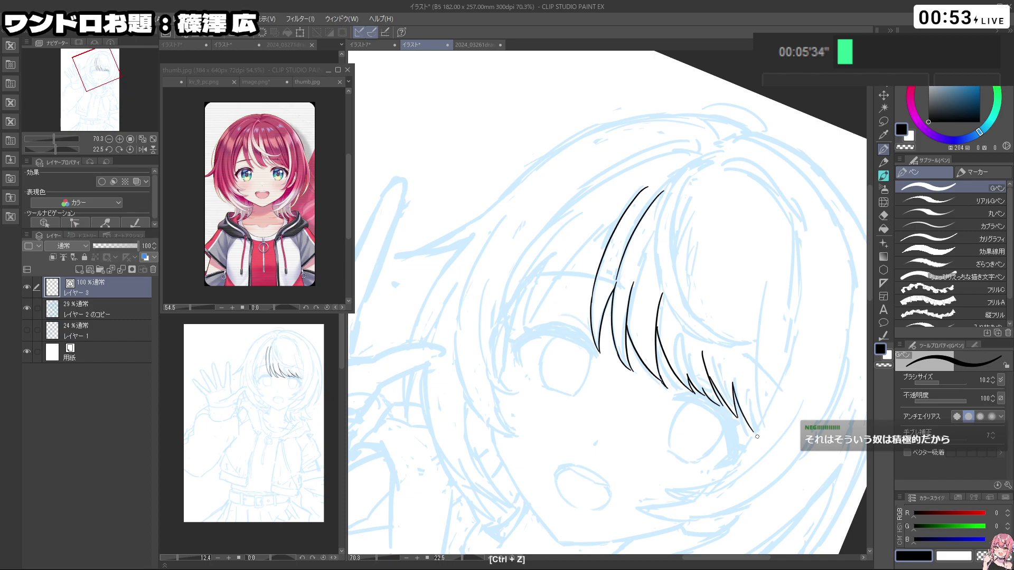
Step: Ink a side fringe lock from the parting to a point beside the eye on the waving-hand side
{"action": "scroll", "coordinate": [758, 437], "scroll_direction": "down", "scroll_amount": 3}
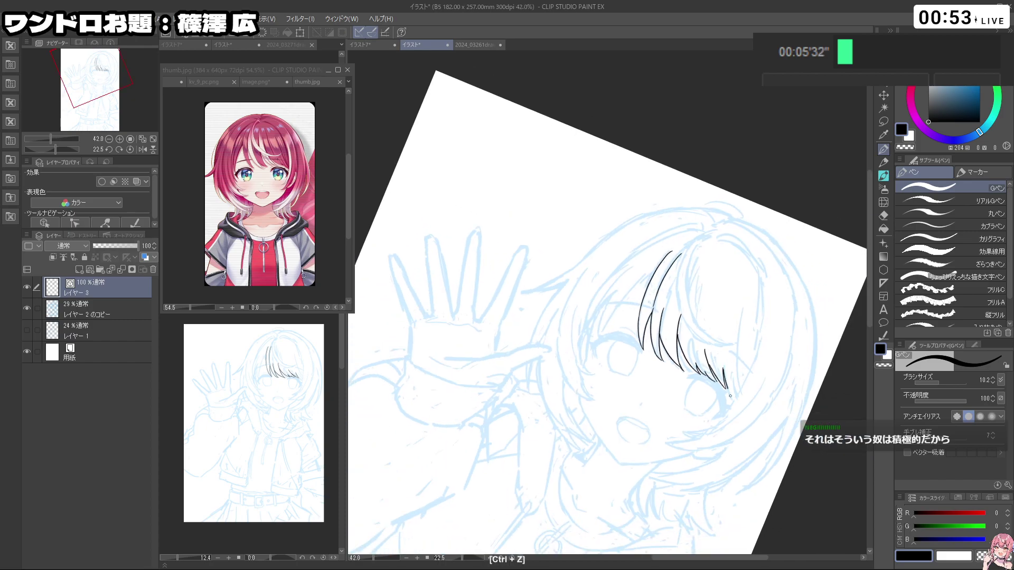
{"action": "mouse_move", "coordinate": [738, 400]}
{"action": "left_mouse_down"}
{"action": "mouse_move", "coordinate": [740, 340]}
{"action": "mouse_move", "coordinate": [719, 373]}
{"action": "left_mouse_up"}
{"action": "mouse_move", "coordinate": [607, 243]}
{"action": "left_mouse_down"}
{"action": "mouse_move", "coordinate": [614, 298]}
{"action": "mouse_move", "coordinate": [624, 316]}
{"action": "mouse_move", "coordinate": [612, 266]}
{"action": "mouse_move", "coordinate": [631, 328]}
{"action": "left_mouse_up"}
{"action": "key", "text": "ctrl+z"}
{"action": "key", "text": "ctrl+z"}
{"action": "key", "text": "ctrl+z"}
{"action": "key", "text": "ctrl+z"}
{"action": "mouse_move", "coordinate": [608, 281]}
{"action": "left_mouse_down"}
{"action": "mouse_move", "coordinate": [627, 335]}
{"action": "mouse_move", "coordinate": [634, 277]}
{"action": "left_mouse_up"}
{"action": "key", "text": "ctrl+z"}
{"action": "key", "text": "ctrl+z"}
{"action": "key", "text": "ctrl+z"}
{"action": "left_click_drag", "start_coordinate": [620, 230], "coordinate": [622, 317]}
{"action": "key", "text": "ctrl+z"}
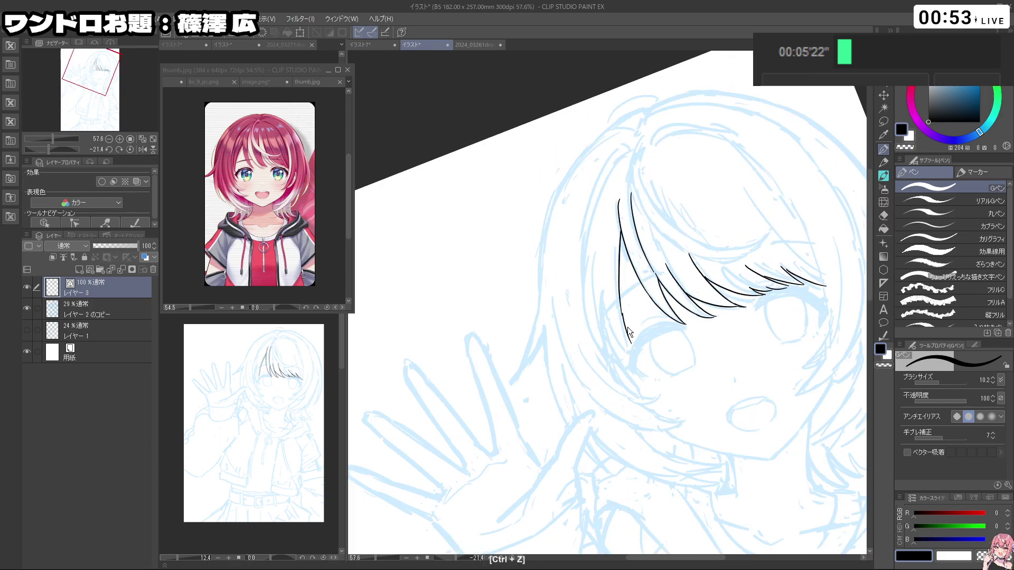
{"action": "left_click_drag", "start_coordinate": [601, 281], "coordinate": [632, 351]}
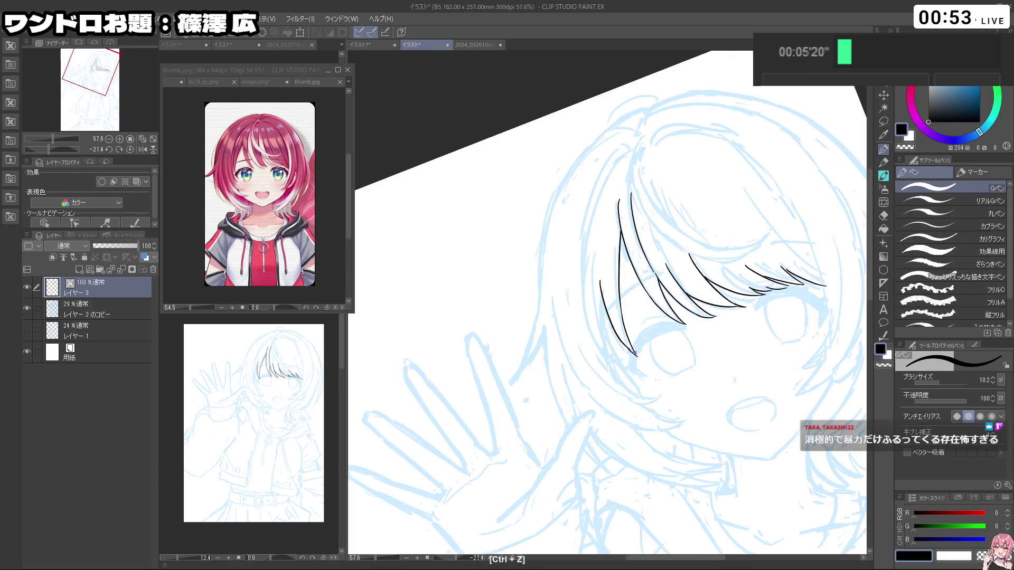
Step: Ink the narrow strand just outside that side lock, running down past the eye
{"action": "key", "text": "shift+space"}
{"action": "key", "text": "shift+space"}
{"action": "mouse_move", "coordinate": [695, 411]}
{"action": "left_mouse_down"}
{"action": "mouse_move", "coordinate": [660, 432]}
{"action": "mouse_move", "coordinate": [690, 415]}
{"action": "left_mouse_up"}
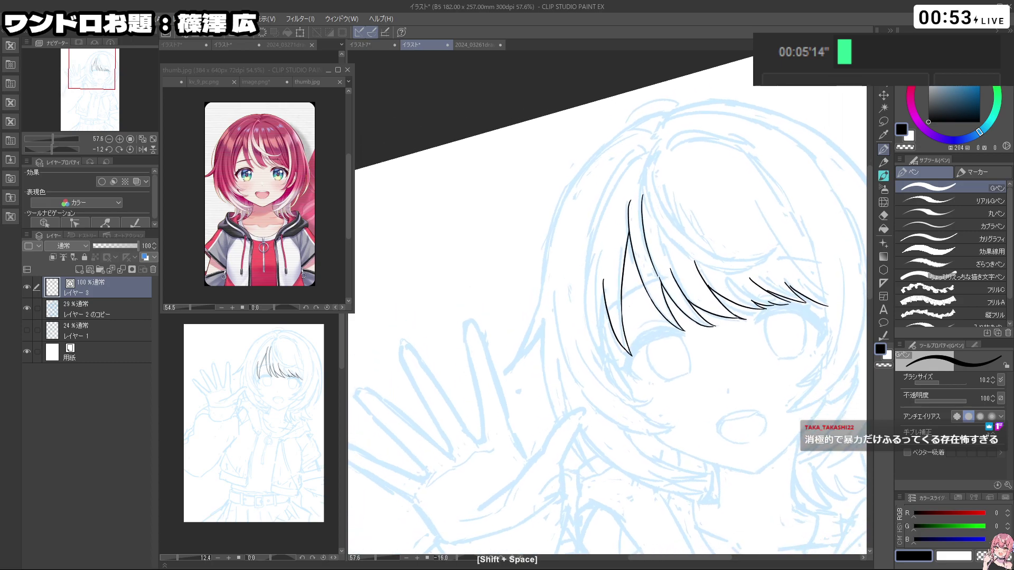
{"action": "key", "text": "ctrl+z"}
{"action": "mouse_move", "coordinate": [606, 306]}
{"action": "left_mouse_down"}
{"action": "mouse_move", "coordinate": [616, 381]}
{"action": "mouse_move", "coordinate": [626, 389]}
{"action": "left_mouse_up"}
{"action": "key", "text": "ctrl+z"}
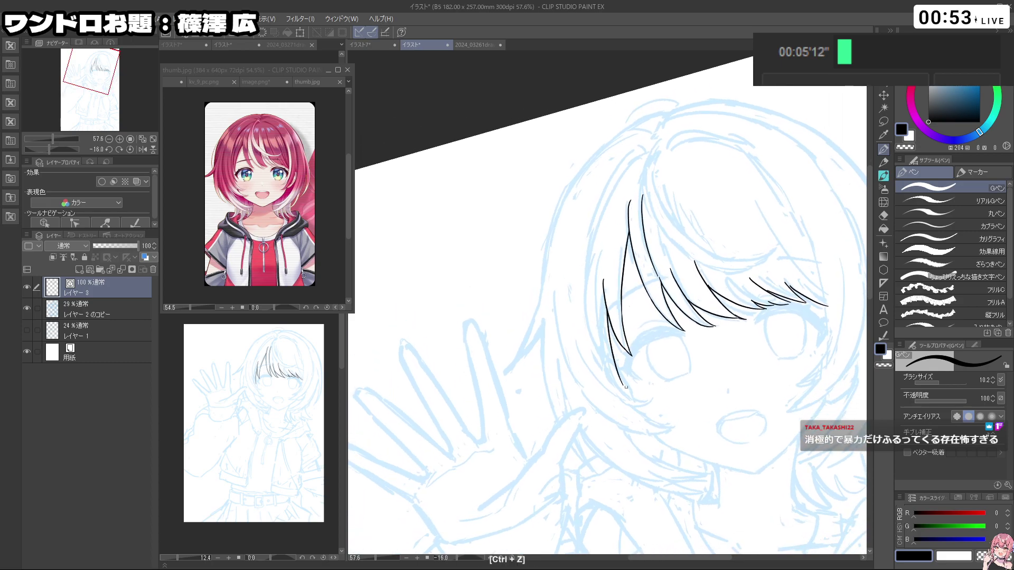
{"action": "key", "text": "ctrl+z"}
Step: Ink the curved side lock that ends in a point over the cheek on the waving-hand side
{"action": "mouse_move", "coordinate": [596, 320]}
{"action": "left_mouse_down"}
{"action": "mouse_move", "coordinate": [636, 396]}
{"action": "mouse_move", "coordinate": [587, 429]}
{"action": "mouse_move", "coordinate": [572, 366]}
{"action": "mouse_move", "coordinate": [571, 384]}
{"action": "left_mouse_up"}
{"action": "key", "text": "shift+space"}
{"action": "key", "text": "ctrl+z"}
{"action": "key", "text": "ctrl+z"}
{"action": "mouse_move", "coordinate": [583, 315]}
{"action": "left_mouse_down"}
{"action": "mouse_move", "coordinate": [572, 379]}
{"action": "mouse_move", "coordinate": [590, 409]}
{"action": "left_mouse_up"}
{"action": "key", "text": "ctrl+z"}
{"action": "key", "text": "ctrl+z"}
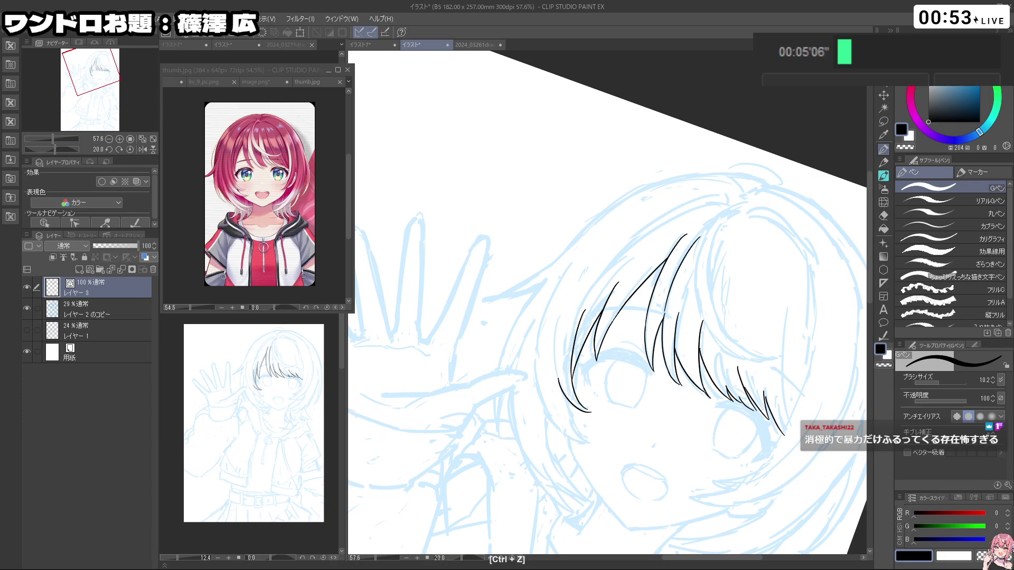
{"action": "mouse_move", "coordinate": [558, 374]}
{"action": "left_mouse_down"}
{"action": "mouse_move", "coordinate": [590, 410]}
{"action": "mouse_move", "coordinate": [731, 369]}
{"action": "mouse_move", "coordinate": [770, 294]}
{"action": "mouse_move", "coordinate": [713, 264]}
{"action": "mouse_move", "coordinate": [697, 219]}
{"action": "mouse_move", "coordinate": [639, 417]}
{"action": "left_mouse_up"}
{"action": "key", "text": "shift+space"}
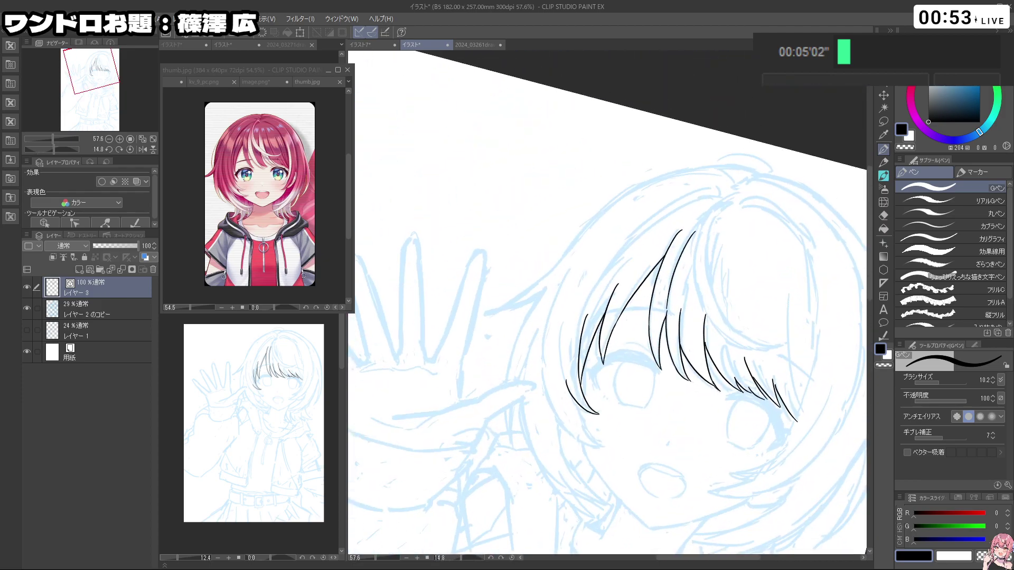
{"action": "left_click_drag", "start_coordinate": [576, 400], "coordinate": [598, 440]}
{"action": "key", "text": "ctrl+z"}
Step: Ink the long outer side lock on the waving-hand side, sweeping in to a tip below the cheek
{"action": "mouse_move", "coordinate": [544, 340]}
{"action": "left_mouse_down"}
{"action": "mouse_move", "coordinate": [557, 422]}
{"action": "mouse_move", "coordinate": [566, 427]}
{"action": "mouse_move", "coordinate": [642, 378]}
{"action": "mouse_move", "coordinate": [661, 294]}
{"action": "left_mouse_up"}
{"action": "key", "text": "ctrl+z"}
{"action": "key", "text": "shift+space"}
{"action": "left_click_drag", "start_coordinate": [760, 429], "coordinate": [607, 426]}
{"action": "left_click_drag", "start_coordinate": [566, 258], "coordinate": [574, 365]}
{"action": "key", "text": "ctrl+z"}
{"action": "key", "text": "ctrl+z"}
{"action": "left_click_drag", "start_coordinate": [575, 323], "coordinate": [610, 386]}
{"action": "key", "text": "ctrl+space"}
{"action": "left_click_drag", "start_coordinate": [653, 249], "coordinate": [592, 249]}
{"action": "key", "text": "shift+space"}
{"action": "mouse_move", "coordinate": [695, 371]}
{"action": "left_mouse_down"}
{"action": "mouse_move", "coordinate": [701, 241]}
{"action": "mouse_move", "coordinate": [642, 203]}
{"action": "left_mouse_up"}
{"action": "left_click_drag", "start_coordinate": [679, 354], "coordinate": [681, 219]}
{"action": "scroll", "coordinate": [760, 286], "scroll_direction": "up", "scroll_amount": 3}
Step: Ink the inner edge of the face-framing lock opposite the waving hand, running down from the fringe
{"action": "key", "text": "c"}
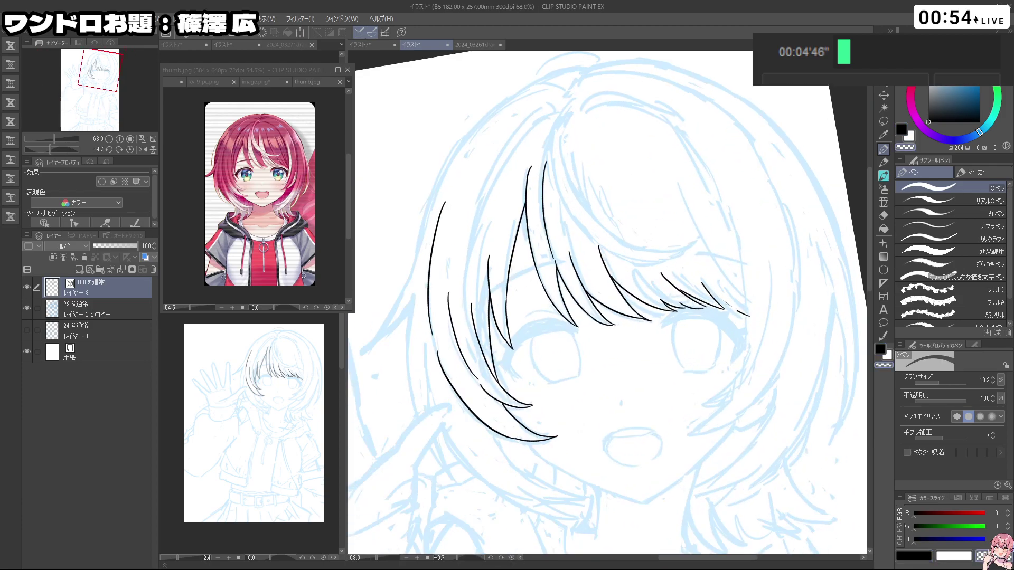
{"action": "mouse_move", "coordinate": [712, 294]}
{"action": "left_mouse_down"}
{"action": "mouse_move", "coordinate": [750, 325]}
{"action": "mouse_move", "coordinate": [684, 285]}
{"action": "mouse_move", "coordinate": [708, 274]}
{"action": "mouse_move", "coordinate": [694, 349]}
{"action": "mouse_move", "coordinate": [694, 279]}
{"action": "mouse_move", "coordinate": [531, 267]}
{"action": "mouse_move", "coordinate": [532, 355]}
{"action": "left_mouse_up"}
{"action": "key", "text": "ctrl+z"}
{"action": "key", "text": "ctrl+z"}
{"action": "mouse_move", "coordinate": [641, 401]}
{"action": "left_mouse_down"}
{"action": "mouse_move", "coordinate": [691, 368]}
{"action": "mouse_move", "coordinate": [660, 211]}
{"action": "mouse_move", "coordinate": [631, 206]}
{"action": "left_mouse_up"}
{"action": "left_click_drag", "start_coordinate": [683, 258], "coordinate": [715, 258]}
{"action": "key", "text": "ctrl+z"}
{"action": "key", "text": "ctrl+z"}
{"action": "left_click_drag", "start_coordinate": [684, 219], "coordinate": [706, 353]}
{"action": "mouse_move", "coordinate": [681, 399]}
{"action": "left_mouse_down"}
{"action": "mouse_move", "coordinate": [723, 337]}
{"action": "mouse_move", "coordinate": [595, 182]}
{"action": "mouse_move", "coordinate": [497, 272]}
{"action": "mouse_move", "coordinate": [504, 327]}
{"action": "left_mouse_up"}
{"action": "key", "text": "ctrl+z"}
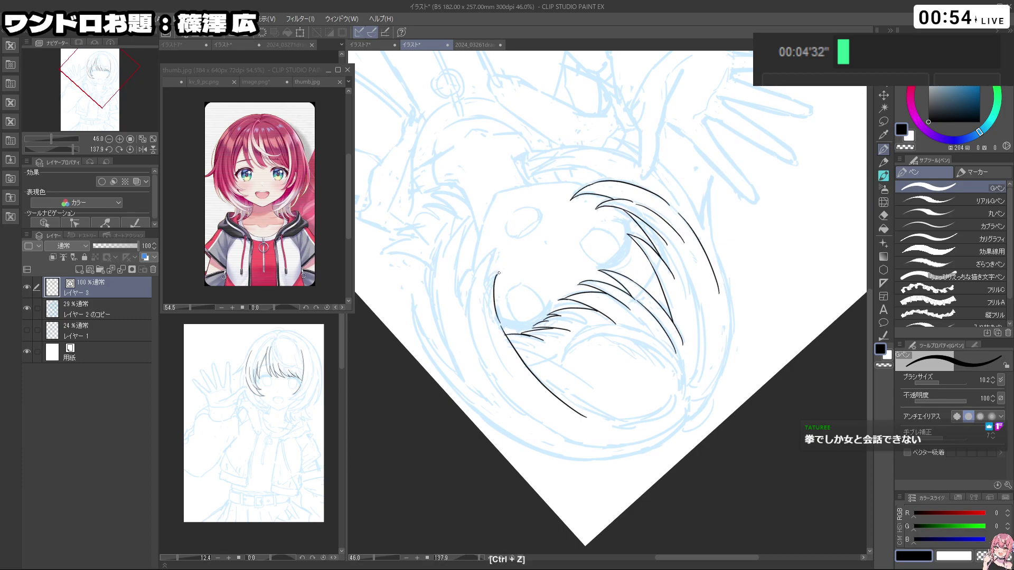
Step: Ink the curved, pointed tip of the face-framing lock opposite the waving hand and its outer edge
{"action": "mouse_move", "coordinate": [607, 391]}
{"action": "left_mouse_down"}
{"action": "mouse_move", "coordinate": [670, 363]}
{"action": "mouse_move", "coordinate": [720, 264]}
{"action": "mouse_move", "coordinate": [683, 208]}
{"action": "mouse_move", "coordinate": [580, 183]}
{"action": "mouse_move", "coordinate": [495, 256]}
{"action": "mouse_move", "coordinate": [489, 346]}
{"action": "left_mouse_up"}
{"action": "key", "text": "ctrl+z"}
{"action": "key", "text": "ctrl+z"}
{"action": "left_click_drag", "start_coordinate": [495, 272], "coordinate": [491, 355]}
{"action": "key", "text": "ctrl+z"}
{"action": "mouse_move", "coordinate": [494, 272]}
{"action": "left_mouse_down"}
{"action": "mouse_move", "coordinate": [499, 359]}
{"action": "mouse_move", "coordinate": [515, 236]}
{"action": "mouse_move", "coordinate": [597, 198]}
{"action": "mouse_move", "coordinate": [667, 236]}
{"action": "mouse_move", "coordinate": [682, 308]}
{"action": "mouse_move", "coordinate": [678, 275]}
{"action": "left_mouse_up"}
{"action": "left_click_drag", "start_coordinate": [505, 243], "coordinate": [500, 280]}
{"action": "key", "text": "ctrl+z"}
{"action": "left_click_drag", "start_coordinate": [506, 244], "coordinate": [511, 308]}
{"action": "key", "text": "ctrl+z"}
{"action": "mouse_move", "coordinate": [502, 250]}
{"action": "left_mouse_down"}
{"action": "mouse_move", "coordinate": [507, 297]}
{"action": "mouse_move", "coordinate": [538, 348]}
{"action": "left_mouse_up"}
{"action": "key", "text": "ctrl+z"}
{"action": "left_click_drag", "start_coordinate": [510, 307], "coordinate": [546, 360]}
Step: Ink the fringe lines that curve up from the face-framing lock toward the parting at the crown
{"action": "mouse_move", "coordinate": [662, 421]}
{"action": "left_mouse_down"}
{"action": "mouse_move", "coordinate": [711, 385]}
{"action": "mouse_move", "coordinate": [722, 216]}
{"action": "mouse_move", "coordinate": [683, 239]}
{"action": "mouse_move", "coordinate": [724, 263]}
{"action": "mouse_move", "coordinate": [746, 324]}
{"action": "mouse_move", "coordinate": [687, 356]}
{"action": "mouse_move", "coordinate": [678, 240]}
{"action": "left_mouse_up"}
{"action": "key", "text": "ctrl+z"}
{"action": "left_click_drag", "start_coordinate": [592, 348], "coordinate": [616, 390]}
{"action": "key", "text": "ctrl+z"}
{"action": "mouse_move", "coordinate": [589, 346]}
{"action": "left_mouse_down"}
{"action": "mouse_move", "coordinate": [603, 406]}
{"action": "mouse_move", "coordinate": [649, 440]}
{"action": "left_mouse_up"}
{"action": "mouse_move", "coordinate": [709, 450]}
{"action": "left_mouse_down"}
{"action": "mouse_move", "coordinate": [724, 441]}
{"action": "mouse_move", "coordinate": [781, 310]}
{"action": "mouse_move", "coordinate": [702, 391]}
{"action": "mouse_move", "coordinate": [658, 281]}
{"action": "left_mouse_up"}
{"action": "key", "text": "ctrl+z"}
{"action": "mouse_move", "coordinate": [556, 441]}
{"action": "left_mouse_down"}
{"action": "mouse_move", "coordinate": [646, 512]}
{"action": "mouse_move", "coordinate": [696, 523]}
{"action": "left_mouse_up"}
Step: Ink the hair contour from the crown parting down the waving-hand side of the head
{"action": "left_click_drag", "start_coordinate": [727, 402], "coordinate": [647, 402]}
{"action": "mouse_move", "coordinate": [647, 449]}
{"action": "left_mouse_down"}
{"action": "mouse_move", "coordinate": [749, 366]}
{"action": "mouse_move", "coordinate": [701, 347]}
{"action": "mouse_move", "coordinate": [641, 283]}
{"action": "left_mouse_up"}
{"action": "mouse_move", "coordinate": [542, 419]}
{"action": "left_mouse_down"}
{"action": "mouse_move", "coordinate": [565, 349]}
{"action": "mouse_move", "coordinate": [644, 349]}
{"action": "left_mouse_up"}
{"action": "key", "text": "ctrl+z"}
{"action": "mouse_move", "coordinate": [508, 364]}
{"action": "left_mouse_down"}
{"action": "mouse_move", "coordinate": [532, 431]}
{"action": "mouse_move", "coordinate": [583, 458]}
{"action": "mouse_move", "coordinate": [720, 169]}
{"action": "mouse_move", "coordinate": [638, 315]}
{"action": "mouse_move", "coordinate": [460, 336]}
{"action": "mouse_move", "coordinate": [466, 397]}
{"action": "left_mouse_up"}
{"action": "key", "text": "ctrl+z"}
{"action": "key", "text": "ctrl+z"}
{"action": "key", "text": "ctrl+z"}
{"action": "key", "text": "ctrl+z"}
{"action": "key", "text": "ctrl+z"}
Step: Ink the pointed strand of hair flicking outward toward the waving hand
{"action": "mouse_move", "coordinate": [444, 350]}
{"action": "left_mouse_down"}
{"action": "mouse_move", "coordinate": [462, 400]}
{"action": "mouse_move", "coordinate": [537, 460]}
{"action": "left_mouse_up"}
{"action": "key", "text": "ctrl+z"}
{"action": "left_click_drag", "start_coordinate": [490, 428], "coordinate": [563, 479]}
{"action": "key", "text": "ctrl+z"}
{"action": "key", "text": "ctrl+z"}
{"action": "mouse_move", "coordinate": [490, 428]}
{"action": "left_mouse_down"}
{"action": "mouse_move", "coordinate": [546, 463]}
{"action": "mouse_move", "coordinate": [568, 494]}
{"action": "mouse_move", "coordinate": [531, 453]}
{"action": "left_mouse_up"}
{"action": "key", "text": "ctrl+z"}
{"action": "key", "text": "ctrl+z"}
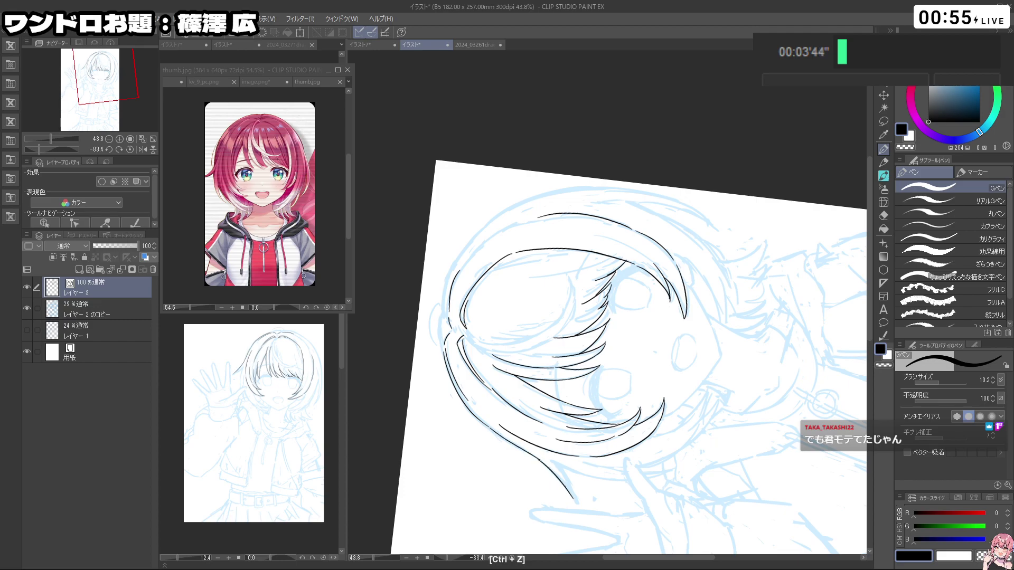
{"action": "left_click_drag", "start_coordinate": [531, 453], "coordinate": [691, 158]}
{"action": "key", "text": "ctrl+z"}
{"action": "left_click_drag", "start_coordinate": [772, 299], "coordinate": [769, 323]}
{"action": "mouse_move", "coordinate": [747, 412]}
{"action": "left_mouse_down"}
{"action": "mouse_move", "coordinate": [727, 365]}
{"action": "mouse_move", "coordinate": [702, 389]}
{"action": "mouse_move", "coordinate": [645, 294]}
{"action": "left_mouse_up"}
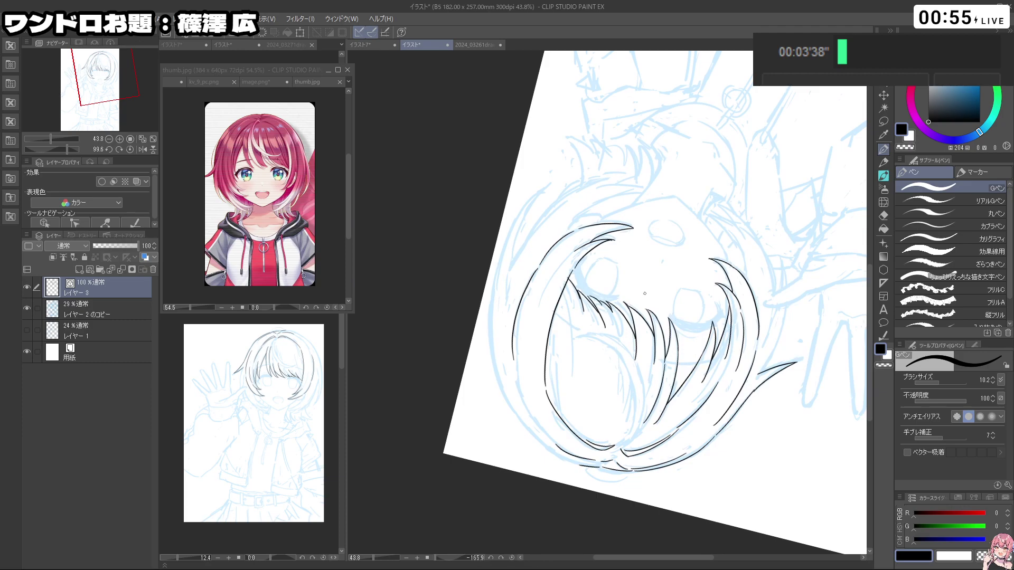
Step: Ink the outer hair contour from the crown over the side of the head opposite the waving hand
{"action": "key", "text": "ctrl+z"}
{"action": "mouse_move", "coordinate": [497, 264]}
{"action": "left_mouse_down"}
{"action": "mouse_move", "coordinate": [502, 391]}
{"action": "mouse_move", "coordinate": [553, 451]}
{"action": "left_mouse_up"}
{"action": "key", "text": "ctrl+z"}
{"action": "key", "text": "ctrl+z"}
{"action": "key", "text": "ctrl+z"}
{"action": "mouse_move", "coordinate": [503, 387]}
{"action": "left_mouse_down"}
{"action": "mouse_move", "coordinate": [554, 453]}
{"action": "mouse_move", "coordinate": [705, 389]}
{"action": "mouse_move", "coordinate": [697, 278]}
{"action": "mouse_move", "coordinate": [737, 311]}
{"action": "mouse_move", "coordinate": [581, 438]}
{"action": "mouse_move", "coordinate": [453, 349]}
{"action": "left_mouse_up"}
{"action": "key", "text": "ctrl+z"}
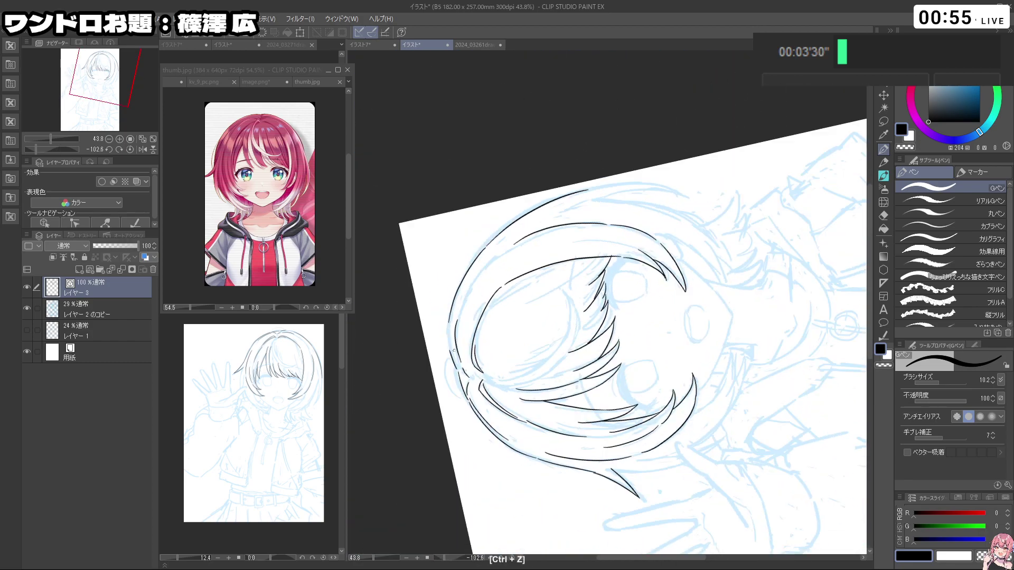
Step: Ink the lower end of the outer hair contour opposite the waving hand as a pointed lock with an inner edge
{"action": "mouse_move", "coordinate": [760, 352]}
{"action": "left_mouse_down"}
{"action": "mouse_move", "coordinate": [663, 459]}
{"action": "mouse_move", "coordinate": [582, 467]}
{"action": "left_mouse_up"}
{"action": "left_click_drag", "start_coordinate": [717, 266], "coordinate": [730, 356]}
{"action": "key", "text": "ctrl+z"}
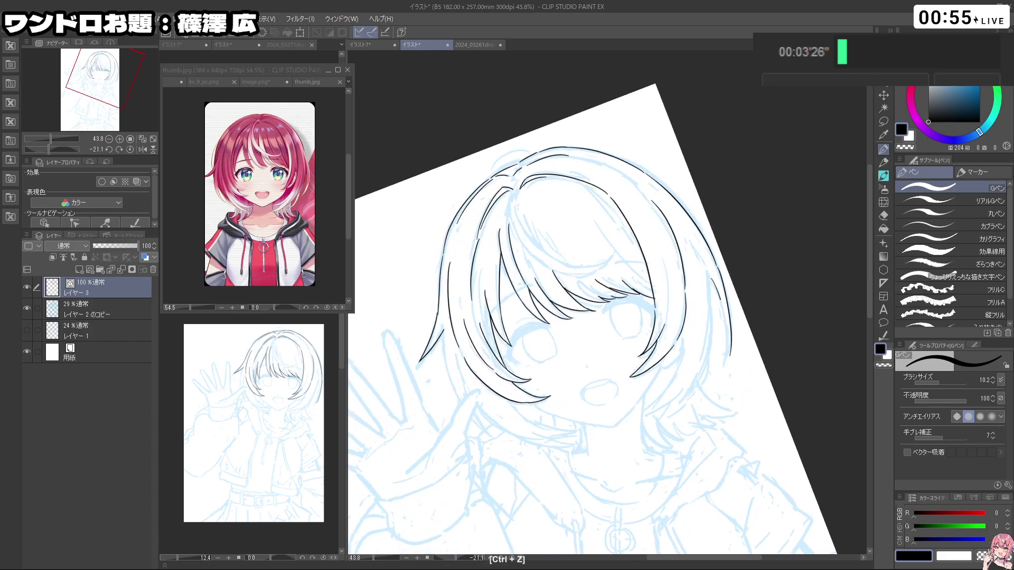
{"action": "key", "text": "ctrl+z"}
{"action": "mouse_move", "coordinate": [719, 268]}
{"action": "left_mouse_down"}
{"action": "mouse_move", "coordinate": [729, 326]}
{"action": "mouse_move", "coordinate": [719, 368]}
{"action": "left_mouse_up"}
{"action": "key", "text": "ctrl+z"}
{"action": "left_click_drag", "start_coordinate": [716, 268], "coordinate": [721, 366]}
{"action": "key", "text": "ctrl+z"}
{"action": "key", "text": "ctrl+z"}
{"action": "left_click_drag", "start_coordinate": [708, 277], "coordinate": [725, 363]}
{"action": "key", "text": "ctrl+z"}
{"action": "left_click_drag", "start_coordinate": [713, 318], "coordinate": [715, 334]}
{"action": "mouse_move", "coordinate": [717, 360]}
{"action": "left_mouse_down"}
{"action": "mouse_move", "coordinate": [744, 208]}
{"action": "mouse_move", "coordinate": [478, 264]}
{"action": "mouse_move", "coordinate": [623, 417]}
{"action": "mouse_move", "coordinate": [720, 304]}
{"action": "left_mouse_up"}
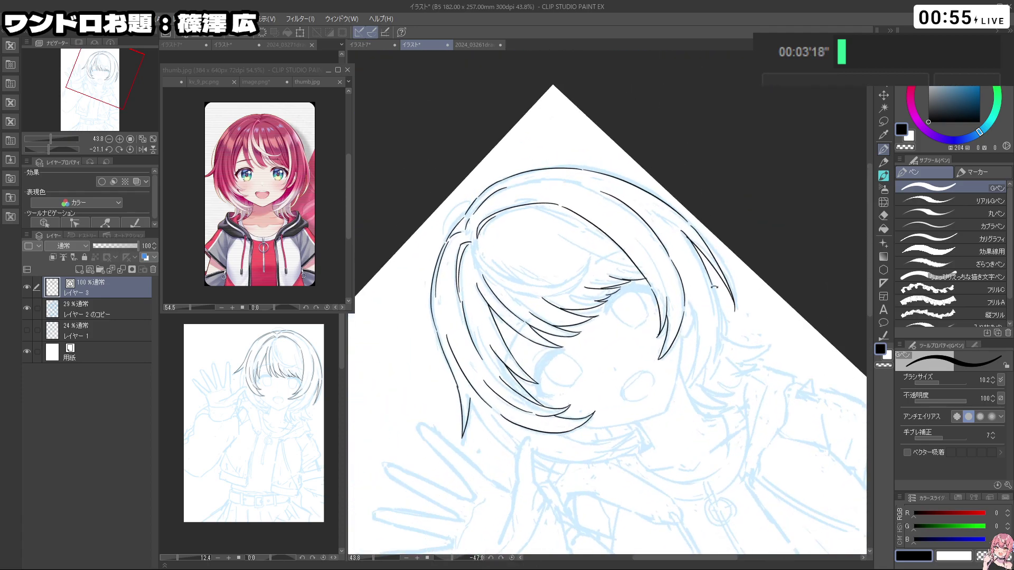
Step: Ink the pointed back locks beneath the face-framing lock on the waving-hand side, beside the jaw
{"action": "mouse_move", "coordinate": [738, 449]}
{"action": "left_mouse_down"}
{"action": "mouse_move", "coordinate": [751, 366]}
{"action": "mouse_move", "coordinate": [661, 448]}
{"action": "left_mouse_up"}
{"action": "key", "text": "ctrl+z"}
{"action": "mouse_move", "coordinate": [683, 286]}
{"action": "left_mouse_down"}
{"action": "mouse_move", "coordinate": [686, 334]}
{"action": "mouse_move", "coordinate": [668, 375]}
{"action": "mouse_move", "coordinate": [621, 389]}
{"action": "mouse_move", "coordinate": [655, 390]}
{"action": "left_mouse_up"}
{"action": "left_click_drag", "start_coordinate": [650, 460], "coordinate": [646, 460]}
{"action": "mouse_move", "coordinate": [538, 346]}
{"action": "left_mouse_down"}
{"action": "mouse_move", "coordinate": [571, 346]}
{"action": "mouse_move", "coordinate": [554, 412]}
{"action": "mouse_move", "coordinate": [595, 452]}
{"action": "left_mouse_up"}
{"action": "key", "text": "ctrl+z"}
{"action": "key", "text": "ctrl+z"}
{"action": "key", "text": "ctrl+z"}
{"action": "key", "text": "ctrl+z"}
{"action": "key", "text": "ctrl+z"}
{"action": "mouse_move", "coordinate": [538, 340]}
{"action": "left_mouse_down"}
{"action": "mouse_move", "coordinate": [563, 423]}
{"action": "mouse_move", "coordinate": [581, 445]}
{"action": "left_mouse_up"}
{"action": "left_click_drag", "start_coordinate": [556, 379], "coordinate": [586, 447]}
{"action": "key", "text": "ctrl+z"}
{"action": "left_click_drag", "start_coordinate": [599, 406], "coordinate": [554, 392]}
{"action": "key", "text": "ctrl+z"}
{"action": "mouse_move", "coordinate": [527, 338]}
{"action": "left_mouse_down"}
{"action": "mouse_move", "coordinate": [525, 383]}
{"action": "mouse_move", "coordinate": [574, 456]}
{"action": "left_mouse_up"}
{"action": "key", "text": "ctrl+z"}
{"action": "key", "text": "ctrl+z"}
Step: Ink the curved edges of the inner side lock opposite the waving hand, between the face-framing lock and outer contour
{"action": "left_click_drag", "start_coordinate": [534, 415], "coordinate": [592, 468]}
{"action": "left_click_drag", "start_coordinate": [591, 467], "coordinate": [570, 443]}
{"action": "mouse_move", "coordinate": [554, 396]}
{"action": "left_mouse_down"}
{"action": "mouse_move", "coordinate": [577, 436]}
{"action": "mouse_move", "coordinate": [713, 413]}
{"action": "mouse_move", "coordinate": [722, 198]}
{"action": "mouse_move", "coordinate": [459, 286]}
{"action": "mouse_move", "coordinate": [462, 336]}
{"action": "mouse_move", "coordinate": [496, 401]}
{"action": "left_mouse_up"}
{"action": "key", "text": "shift+space"}
{"action": "key", "text": "ctrl+space"}
{"action": "left_click_drag", "start_coordinate": [494, 470], "coordinate": [544, 470]}
{"action": "key", "text": "shift+space"}
{"action": "mouse_move", "coordinate": [535, 391]}
{"action": "left_mouse_down"}
{"action": "mouse_move", "coordinate": [505, 355]}
{"action": "mouse_move", "coordinate": [511, 374]}
{"action": "left_mouse_up"}
{"action": "key", "text": "c"}
{"action": "key", "text": "c"}
{"action": "key", "text": "ctrl+z"}
{"action": "left_click_drag", "start_coordinate": [486, 317], "coordinate": [513, 375]}
{"action": "key", "text": "ctrl+z"}
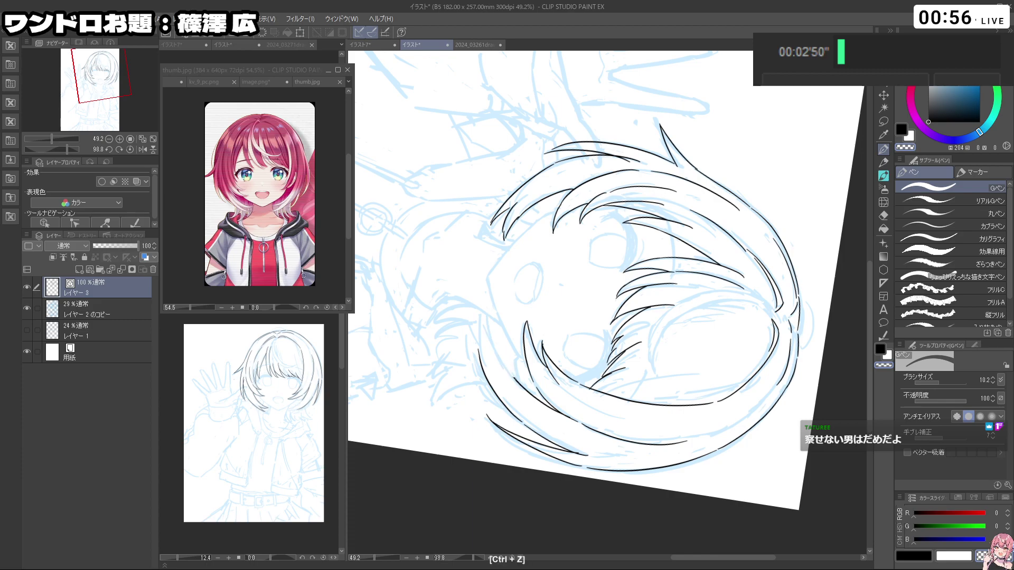
{"action": "key", "text": "c"}
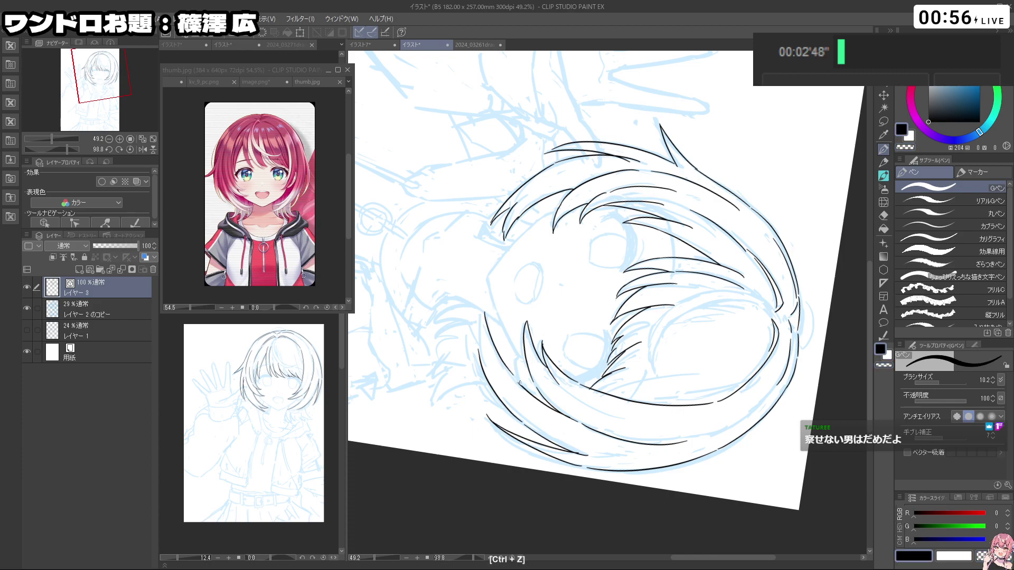
Step: Ink the pointed tip closing the inner side lock next to the jaw, opposite the waving hand
{"action": "left_click_drag", "start_coordinate": [599, 426], "coordinate": [671, 408]}
{"action": "key", "text": "ctrl+z"}
{"action": "mouse_move", "coordinate": [563, 404]}
{"action": "left_mouse_down"}
{"action": "mouse_move", "coordinate": [666, 396]}
{"action": "mouse_move", "coordinate": [712, 268]}
{"action": "left_mouse_up"}
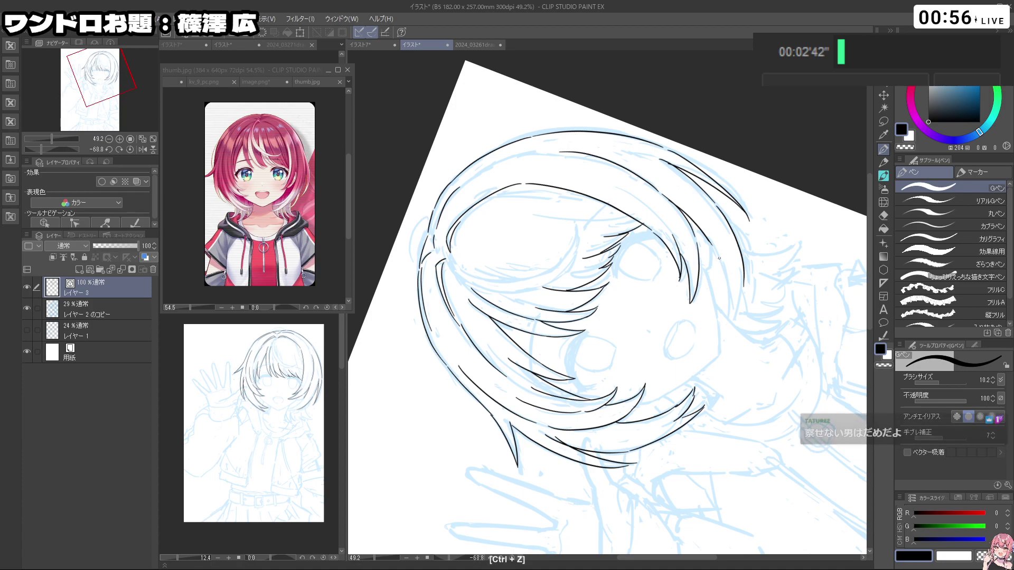
{"action": "left_click_drag", "start_coordinate": [720, 253], "coordinate": [728, 320]}
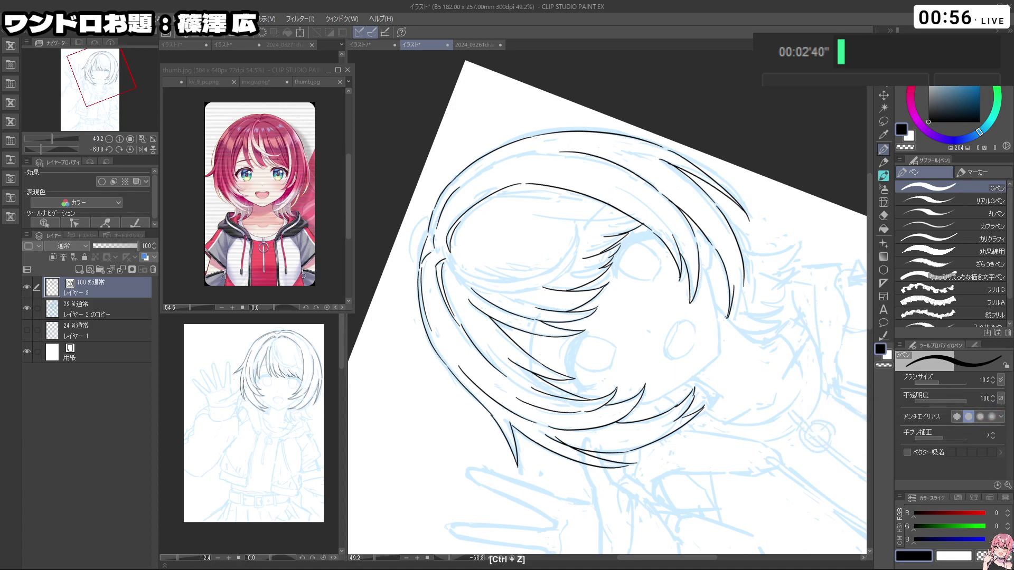
{"action": "mouse_move", "coordinate": [745, 326]}
{"action": "left_mouse_down"}
{"action": "mouse_move", "coordinate": [713, 373]}
{"action": "mouse_move", "coordinate": [620, 407]}
{"action": "mouse_move", "coordinate": [549, 365]}
{"action": "left_mouse_up"}
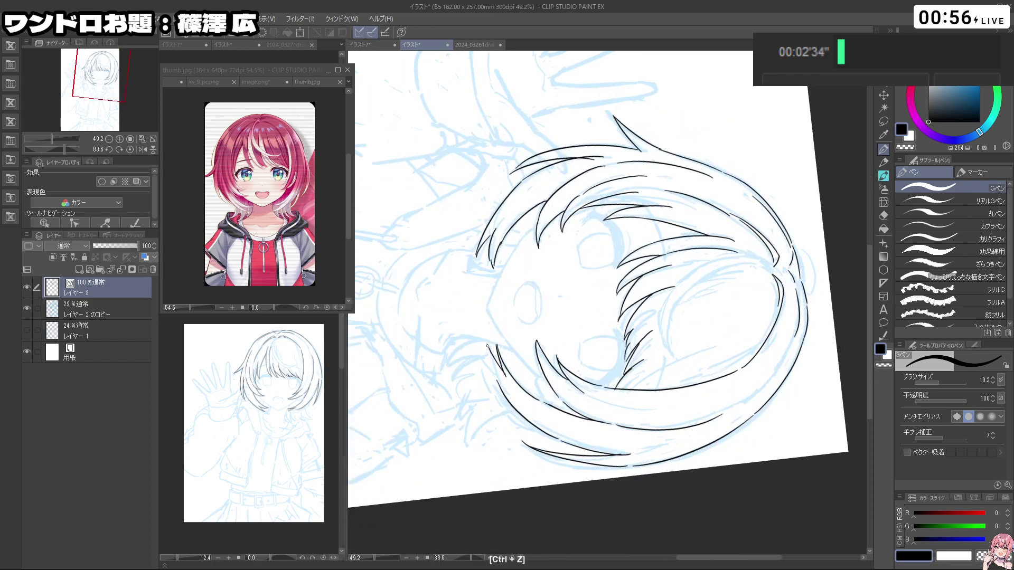
{"action": "left_click_drag", "start_coordinate": [497, 363], "coordinate": [742, 303]}
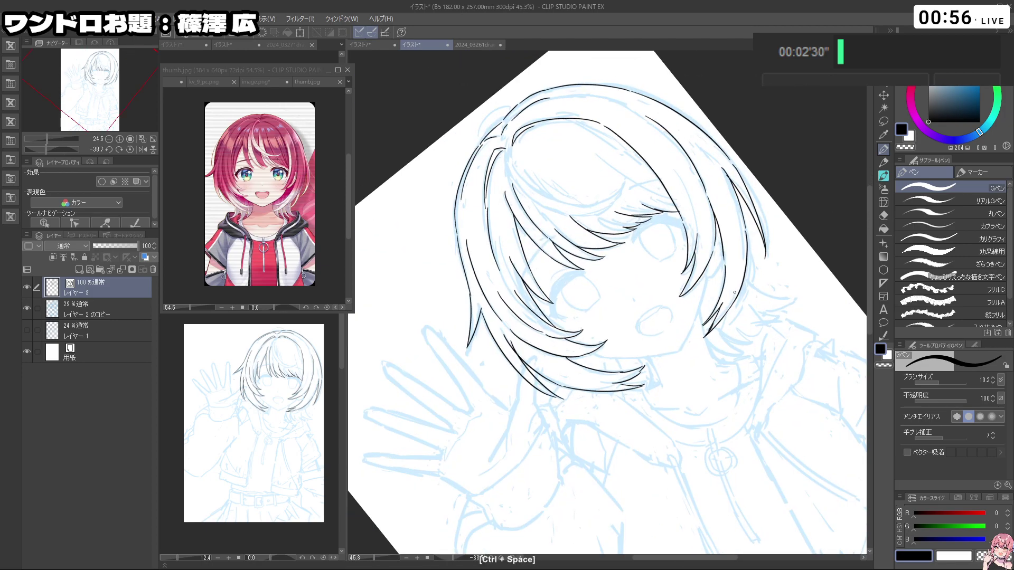
Step: Ink the jaw line from the hair on the waving-hand side down to the point of the chin
{"action": "double_click", "coordinate": [581, 327]}
{"action": "mouse_move", "coordinate": [556, 333]}
{"action": "left_mouse_down"}
{"action": "mouse_move", "coordinate": [588, 355]}
{"action": "mouse_move", "coordinate": [580, 351]}
{"action": "left_mouse_up"}
{"action": "key", "text": "ctrl+z"}
{"action": "mouse_move", "coordinate": [623, 456]}
{"action": "left_mouse_down"}
{"action": "mouse_move", "coordinate": [565, 452]}
{"action": "mouse_move", "coordinate": [523, 434]}
{"action": "left_mouse_up"}
{"action": "left_click_drag", "start_coordinate": [557, 323], "coordinate": [576, 405]}
{"action": "key", "text": "ctrl+z"}
{"action": "key", "text": "ctrl+z"}
{"action": "key", "text": "ctrl+z"}
{"action": "left_click_drag", "start_coordinate": [558, 326], "coordinate": [592, 438]}
{"action": "key", "text": "ctrl+z"}
{"action": "key", "text": "ctrl+z"}
{"action": "left_click_drag", "start_coordinate": [558, 335], "coordinate": [592, 444]}
{"action": "key", "text": "ctrl+z"}
{"action": "left_click_drag", "start_coordinate": [703, 407], "coordinate": [590, 446]}
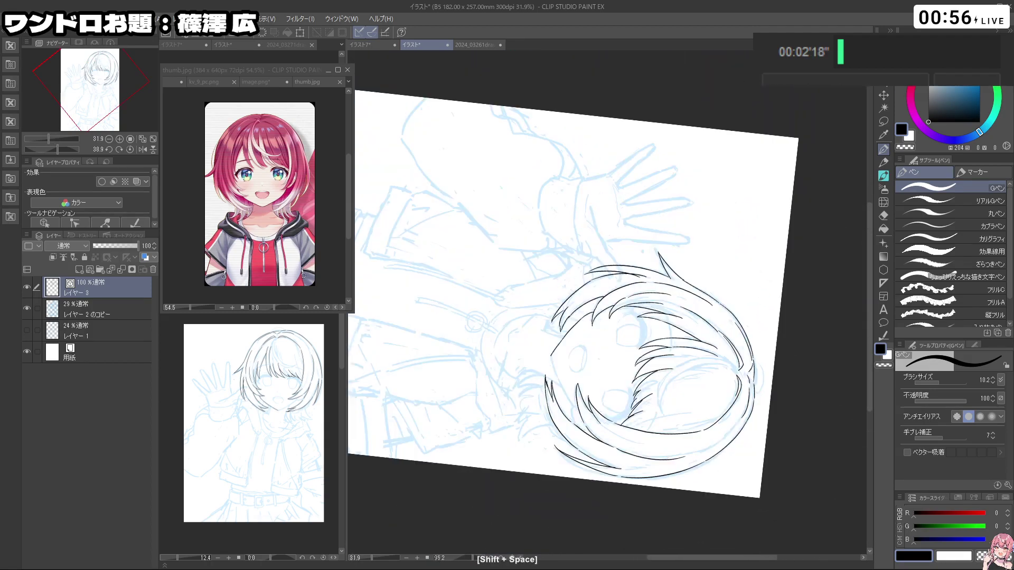
Step: Ink the jaw line from the chin up to the face-framing lock opposite the waving hand
{"action": "scroll", "coordinate": [552, 353], "scroll_direction": "up", "scroll_amount": 3}
{"action": "left_click_drag", "start_coordinate": [551, 359], "coordinate": [567, 400]}
{"action": "key", "text": "ctrl+z"}
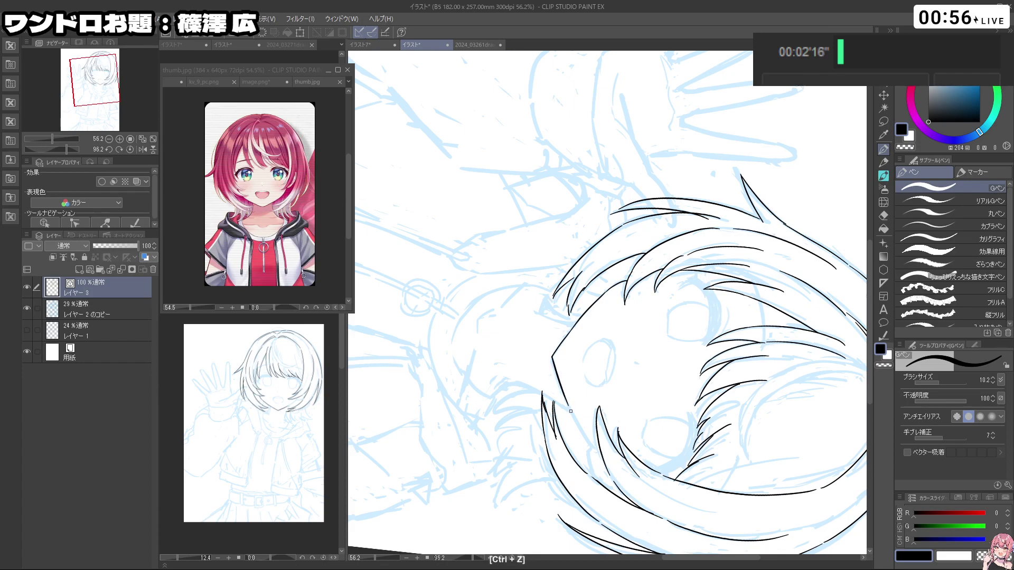
{"action": "left_click_drag", "start_coordinate": [590, 447], "coordinate": [741, 233]}
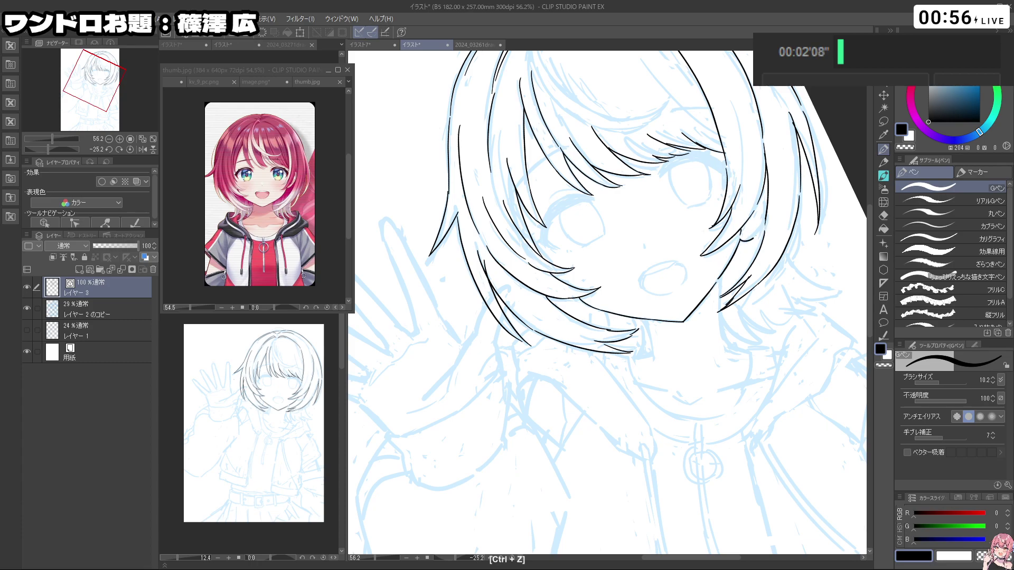
Step: Ink a strand line running up from the fringe edge beside the face-framing lock opposite the waving hand
{"action": "left_click_drag", "start_coordinate": [766, 237], "coordinate": [729, 248]}
{"action": "left_click_drag", "start_coordinate": [738, 311], "coordinate": [652, 172]}
{"action": "left_click_drag", "start_coordinate": [484, 363], "coordinate": [492, 407]}
{"action": "key", "text": "ctrl+z"}
{"action": "key", "text": "ctrl+z"}
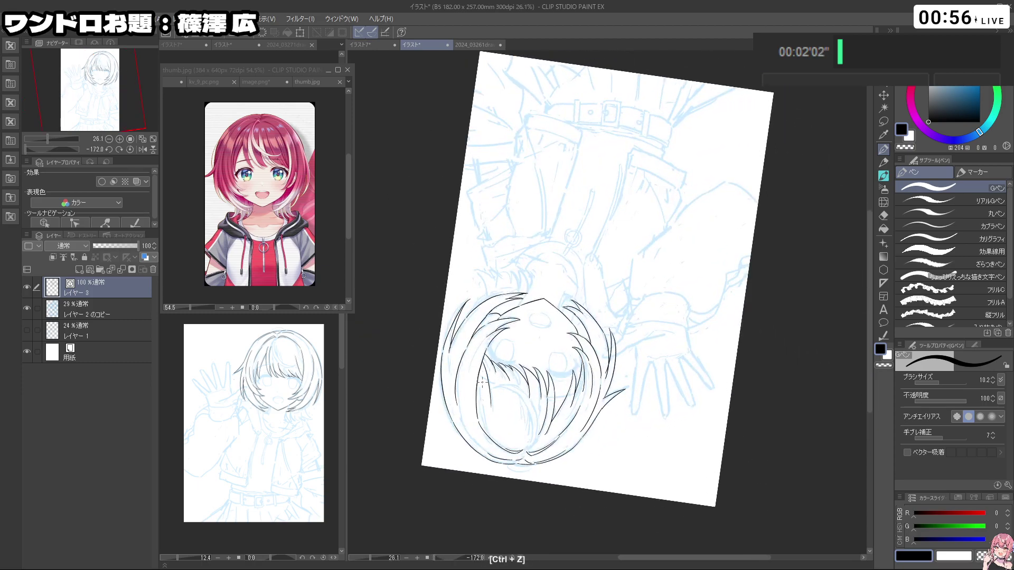
{"action": "left_click_drag", "start_coordinate": [483, 364], "coordinate": [492, 407]}
{"action": "key", "text": "ctrl+z"}
{"action": "left_click_drag", "start_coordinate": [485, 360], "coordinate": [708, 88]}
{"action": "mouse_move", "coordinate": [719, 211]}
{"action": "left_mouse_down"}
{"action": "mouse_move", "coordinate": [743, 191]}
{"action": "mouse_move", "coordinate": [749, 283]}
{"action": "left_mouse_up"}
{"action": "key", "text": "ctrl+z"}
{"action": "key", "text": "ctrl+z"}
{"action": "left_click_drag", "start_coordinate": [742, 198], "coordinate": [750, 285]}
{"action": "key", "text": "ctrl+z"}
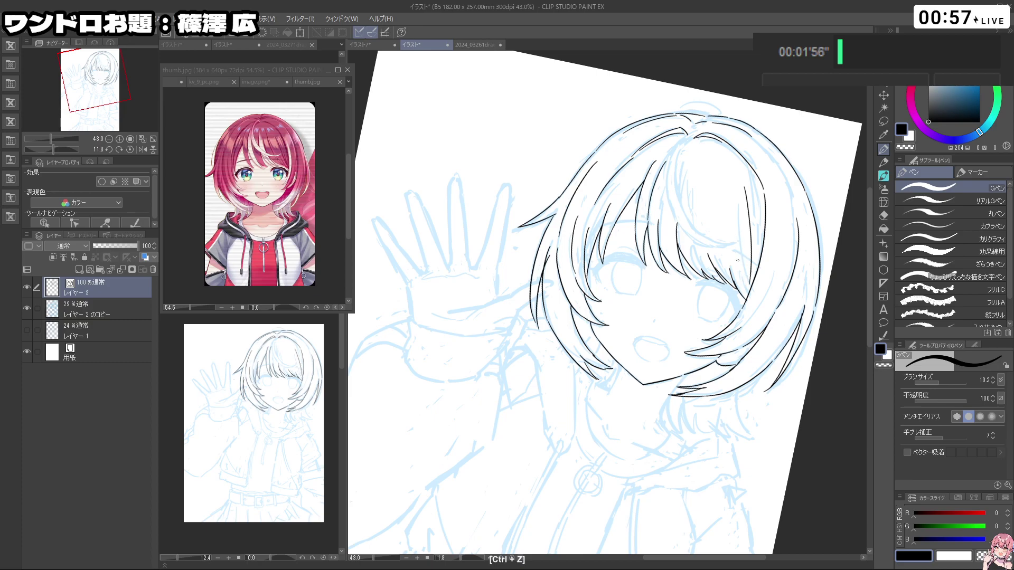
Step: Ink and trim a long strand line from the crown parting down the waving-hand side of the hair
{"action": "left_click_drag", "start_coordinate": [708, 200], "coordinate": [488, 196]}
{"action": "key", "text": "ctrl+z"}
{"action": "mouse_move", "coordinate": [698, 217]}
{"action": "left_mouse_down"}
{"action": "mouse_move", "coordinate": [608, 178]}
{"action": "mouse_move", "coordinate": [483, 293]}
{"action": "mouse_move", "coordinate": [594, 427]}
{"action": "mouse_move", "coordinate": [732, 333]}
{"action": "mouse_move", "coordinate": [723, 269]}
{"action": "mouse_move", "coordinate": [721, 355]}
{"action": "left_mouse_up"}
{"action": "left_click_drag", "start_coordinate": [584, 317], "coordinate": [629, 316]}
{"action": "key", "text": "ctrl+z"}
{"action": "left_click_drag", "start_coordinate": [753, 254], "coordinate": [732, 230]}
{"action": "left_click_drag", "start_coordinate": [801, 251], "coordinate": [681, 246]}
{"action": "left_click_drag", "start_coordinate": [681, 245], "coordinate": [705, 246]}
{"action": "mouse_move", "coordinate": [678, 380]}
{"action": "left_mouse_down"}
{"action": "mouse_move", "coordinate": [711, 319]}
{"action": "mouse_move", "coordinate": [708, 274]}
{"action": "left_mouse_up"}
{"action": "key", "text": "c"}
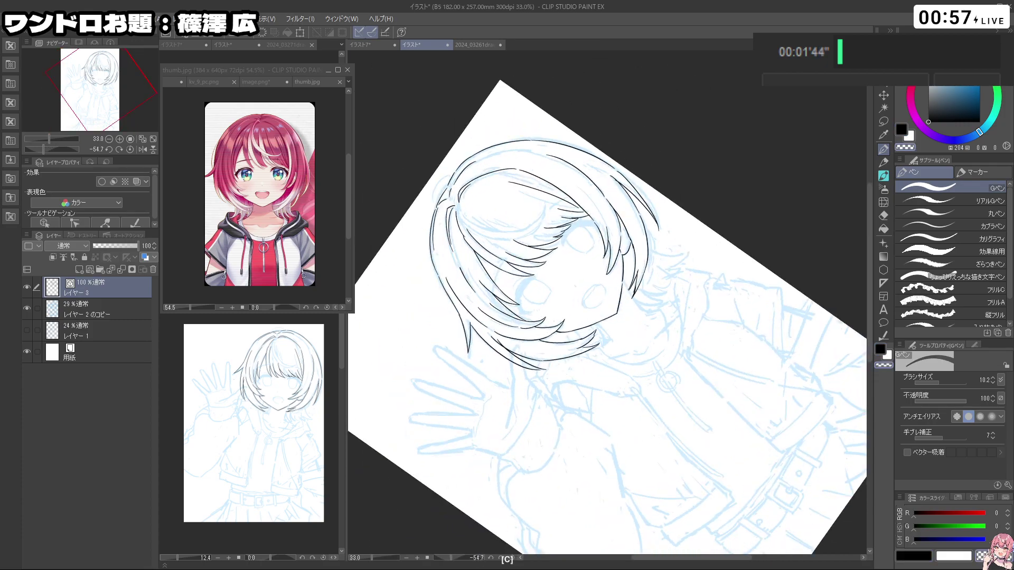
{"action": "left_click", "coordinate": [452, 252], "text": "ctrl"}
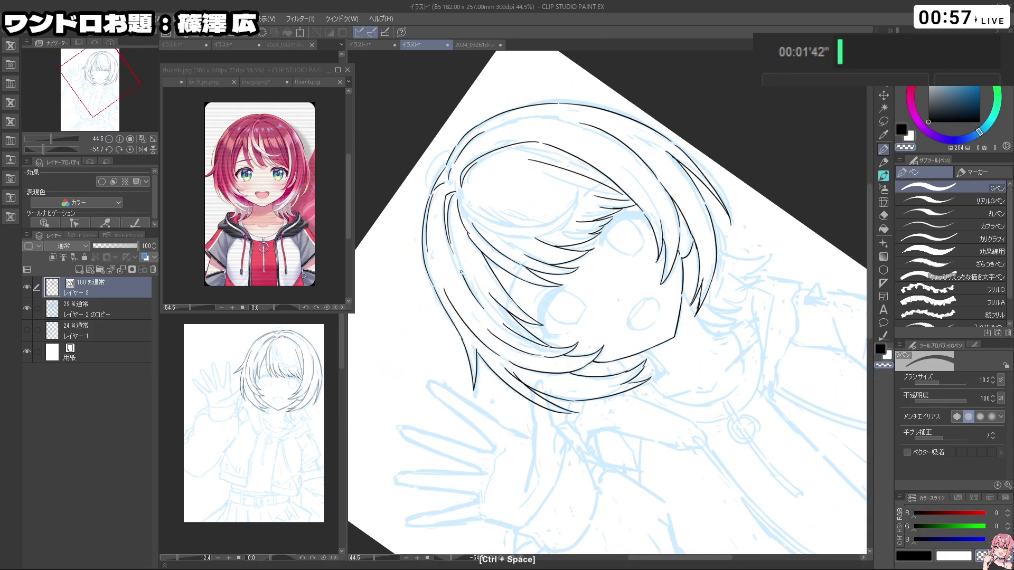
{"action": "key", "text": "ctrl+z"}
{"action": "key", "text": "ctrl+z"}
{"action": "left_click_drag", "start_coordinate": [452, 250], "coordinate": [471, 287]}
Step: Ink the small ear edge beneath the face-framing lock and the two side lines of the neck below the jaw
{"action": "left_click_drag", "start_coordinate": [670, 314], "coordinate": [607, 315]}
{"action": "mouse_move", "coordinate": [660, 383]}
{"action": "left_mouse_down"}
{"action": "mouse_move", "coordinate": [727, 268]}
{"action": "mouse_move", "coordinate": [646, 214]}
{"action": "mouse_move", "coordinate": [663, 190]}
{"action": "mouse_move", "coordinate": [532, 203]}
{"action": "mouse_move", "coordinate": [690, 386]}
{"action": "mouse_move", "coordinate": [734, 385]}
{"action": "left_mouse_up"}
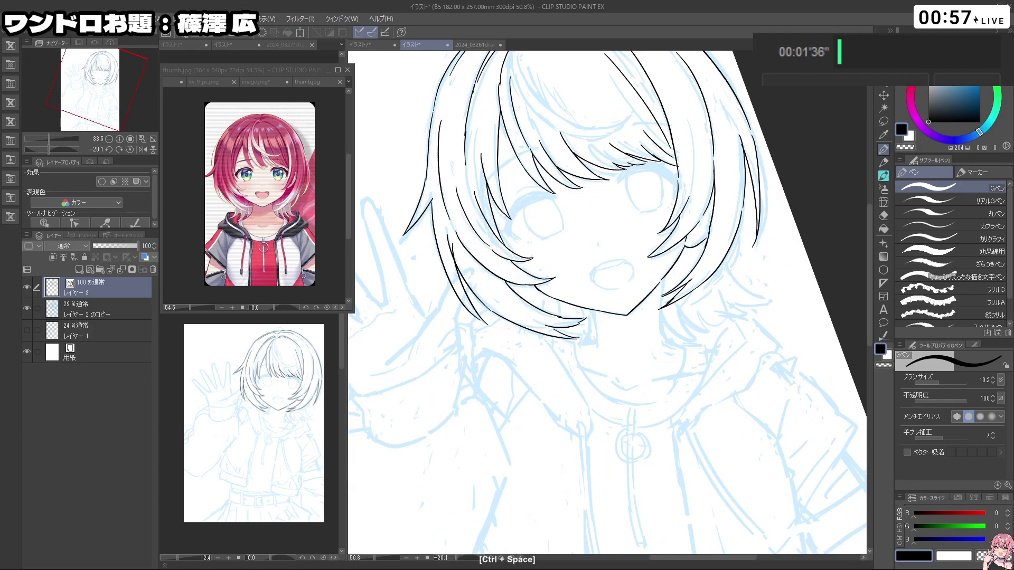
{"action": "key", "text": "ctrl+z"}
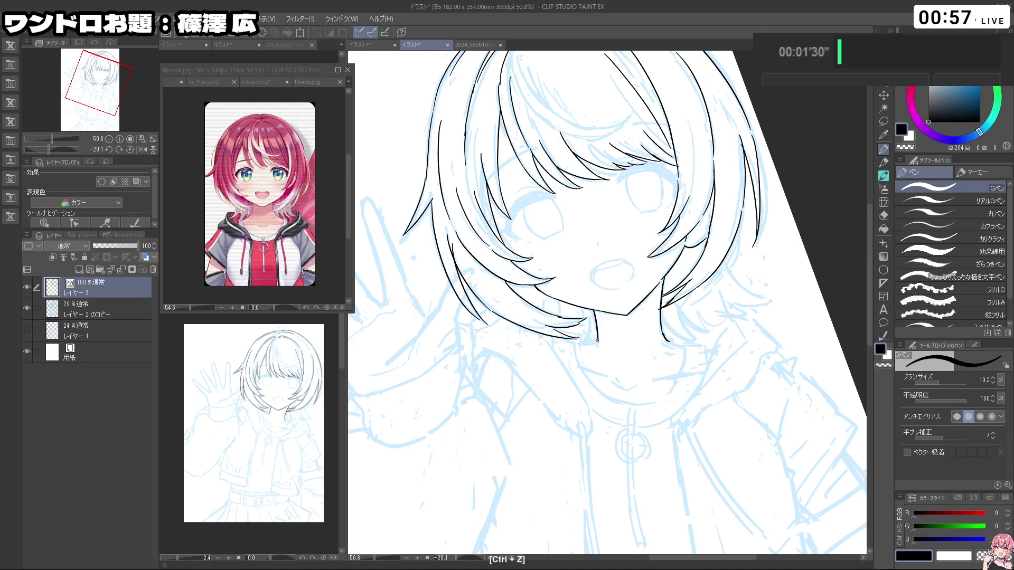
{"action": "mouse_move", "coordinate": [598, 342]}
{"action": "left_mouse_down"}
{"action": "mouse_move", "coordinate": [659, 340]}
{"action": "mouse_move", "coordinate": [640, 346]}
{"action": "left_mouse_up"}
{"action": "key", "text": "ctrl+z"}
Step: Refine the neck line opposite the waving hand so that it flares outward at its base toward the shoulder
{"action": "mouse_move", "coordinate": [782, 273]}
{"action": "left_mouse_down"}
{"action": "mouse_move", "coordinate": [679, 467]}
{"action": "mouse_move", "coordinate": [607, 480]}
{"action": "left_mouse_up"}
{"action": "key", "text": "c"}
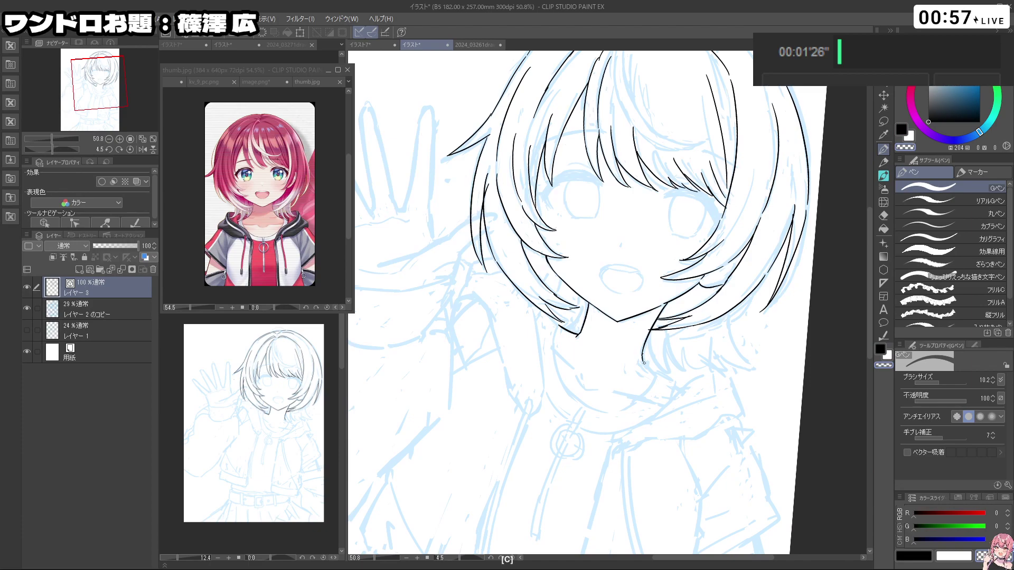
{"action": "key", "text": "ctrl+z"}
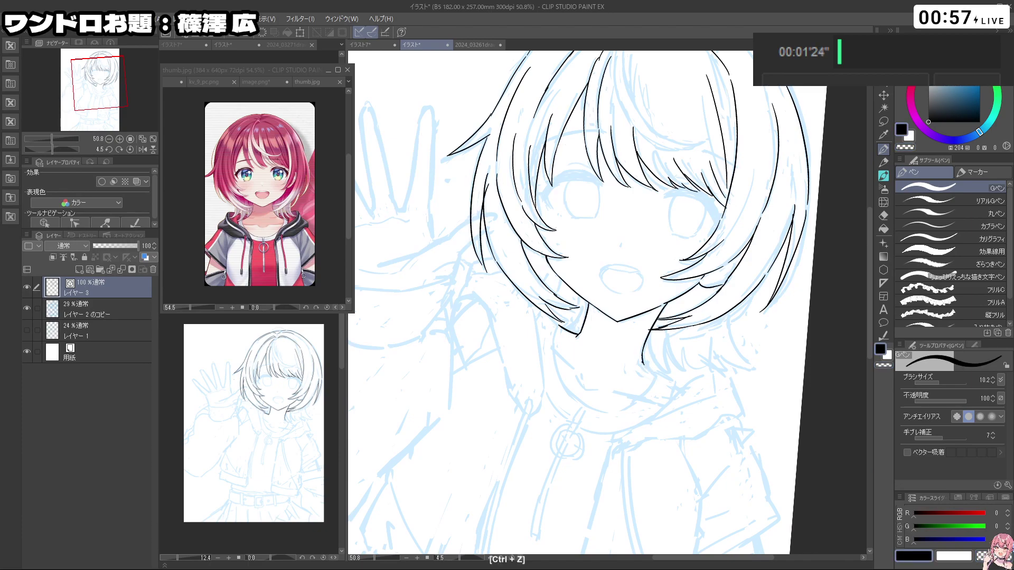
{"action": "left_click_drag", "start_coordinate": [659, 377], "coordinate": [689, 343]}
{"action": "mouse_move", "coordinate": [687, 449]}
{"action": "left_mouse_down"}
{"action": "mouse_move", "coordinate": [652, 468]}
{"action": "mouse_move", "coordinate": [558, 467]}
{"action": "left_mouse_up"}
{"action": "key", "text": "ctrl+z"}
{"action": "mouse_move", "coordinate": [626, 369]}
{"action": "left_mouse_down"}
{"action": "mouse_move", "coordinate": [638, 382]}
{"action": "mouse_move", "coordinate": [581, 370]}
{"action": "left_mouse_up"}
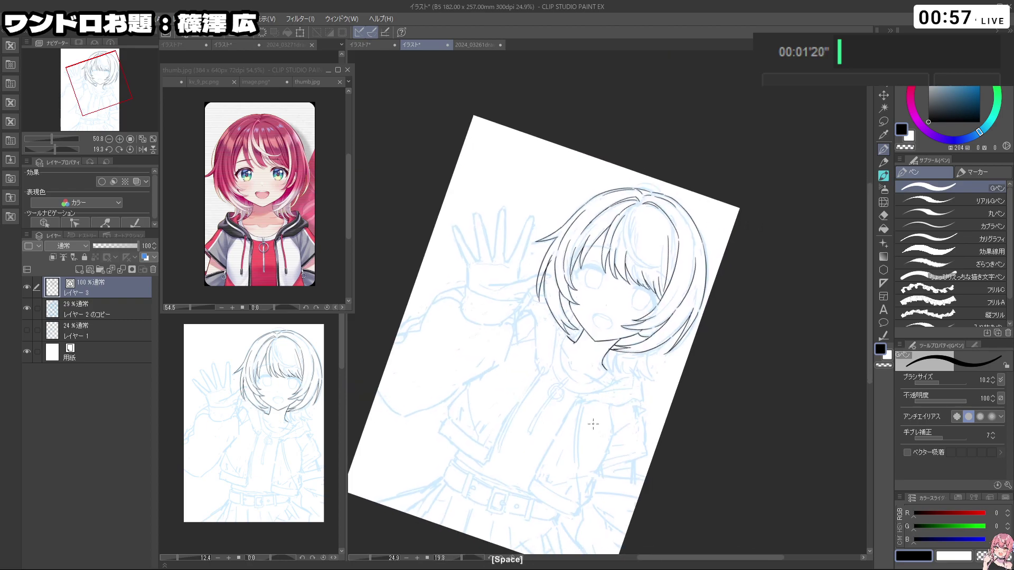
{"action": "left_click_drag", "start_coordinate": [623, 422], "coordinate": [724, 338]}
{"action": "mouse_move", "coordinate": [652, 354]}
{"action": "left_mouse_down"}
{"action": "mouse_move", "coordinate": [713, 353]}
{"action": "mouse_move", "coordinate": [691, 427]}
{"action": "mouse_move", "coordinate": [678, 433]}
{"action": "left_mouse_up"}
{"action": "left_click_drag", "start_coordinate": [730, 319], "coordinate": [591, 424]}
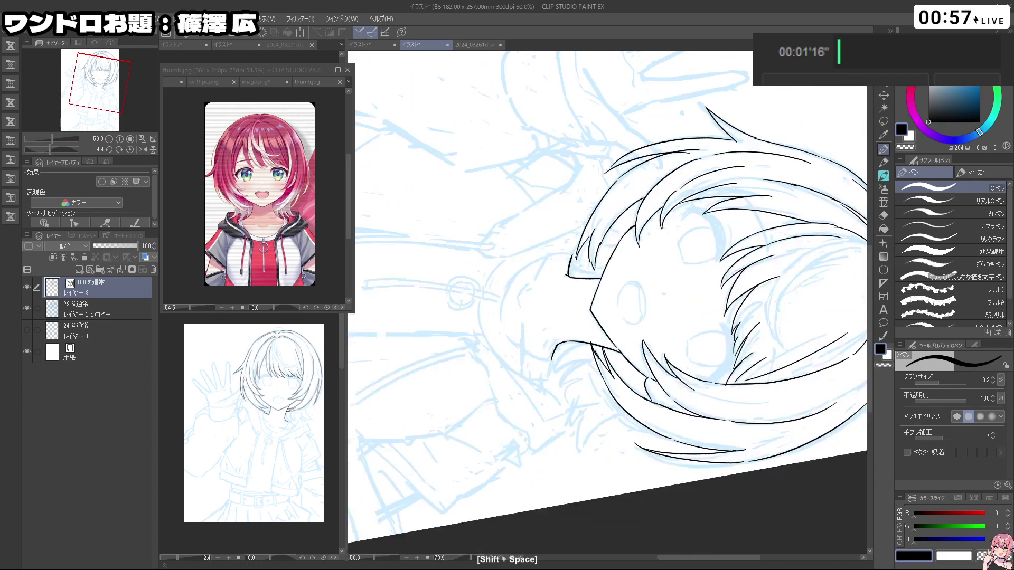
Step: Clean up the overlap between the neck line and the hair tips opposite the waving hand using transparent color
{"action": "left_click_drag", "start_coordinate": [597, 342], "coordinate": [610, 347]}
{"action": "key", "text": "c"}
{"action": "key", "text": "ctrl+z"}
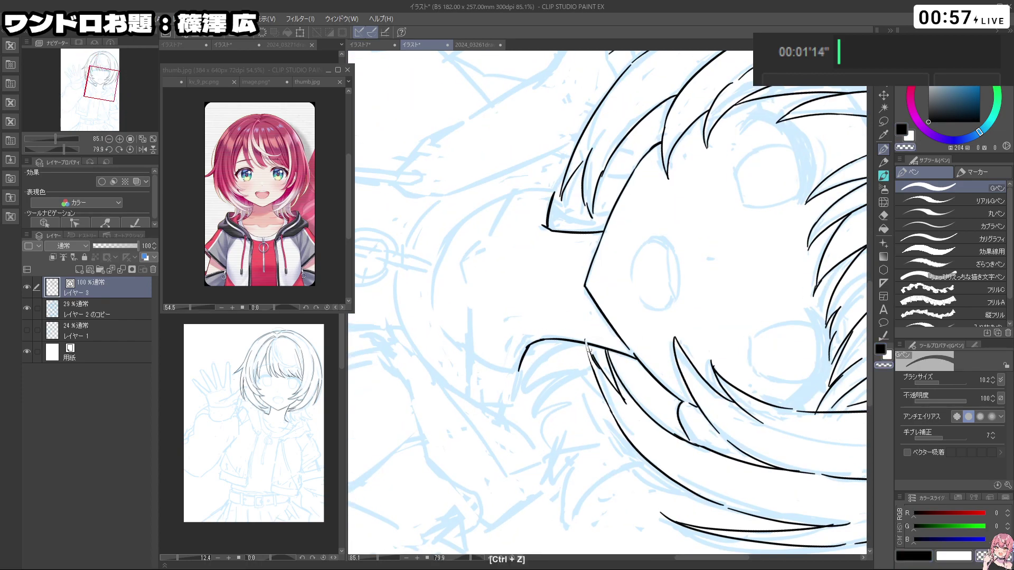
{"action": "key", "text": "c"}
{"action": "key", "text": "c"}
{"action": "key", "text": "ctrl+z"}
{"action": "key", "text": "c"}
{"action": "key", "text": "ctrl+z"}
{"action": "mouse_move", "coordinate": [587, 341]}
{"action": "left_mouse_down"}
{"action": "mouse_move", "coordinate": [600, 366]}
{"action": "mouse_move", "coordinate": [613, 363]}
{"action": "mouse_move", "coordinate": [581, 363]}
{"action": "left_mouse_up"}
Step: Ink the curve of the shirt neckline from its lowest point along the side opposite the waving hand and back across
{"action": "left_click_drag", "start_coordinate": [665, 438], "coordinate": [745, 261]}
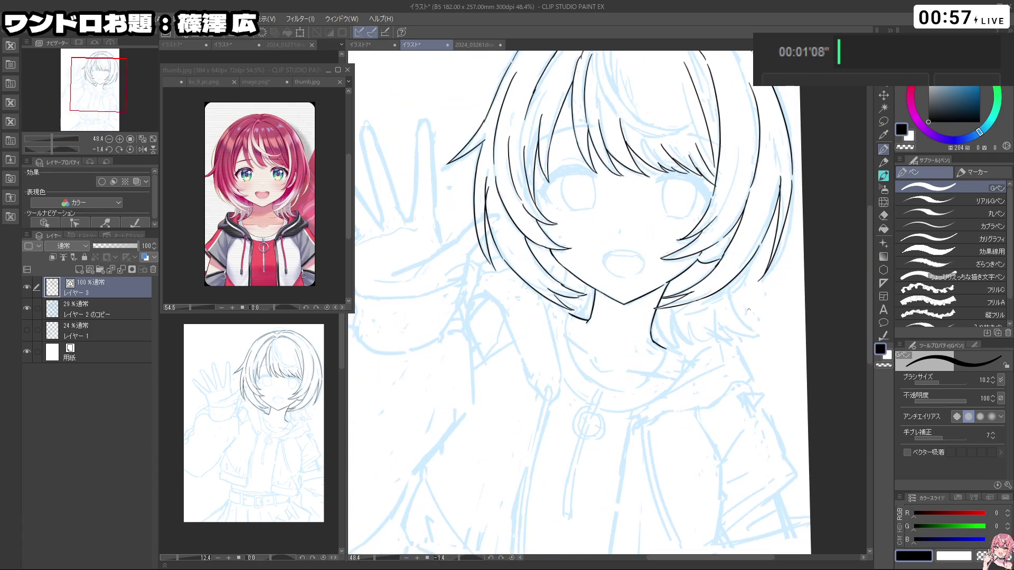
{"action": "left_click_drag", "start_coordinate": [772, 306], "coordinate": [716, 308]}
{"action": "left_click_drag", "start_coordinate": [732, 317], "coordinate": [682, 309]}
{"action": "left_click_drag", "start_coordinate": [705, 376], "coordinate": [658, 304]}
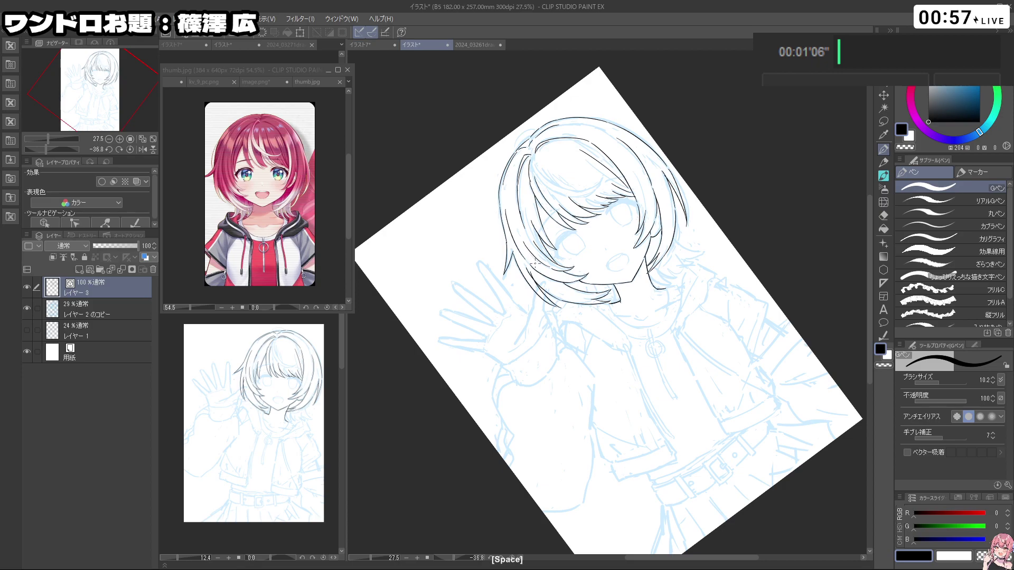
{"action": "scroll", "coordinate": [712, 271], "scroll_direction": "up", "scroll_amount": 3}
{"action": "left_click_drag", "start_coordinate": [712, 271], "coordinate": [814, 235]}
{"action": "key", "text": "ctrl+z"}
{"action": "mouse_move", "coordinate": [560, 360]}
{"action": "left_mouse_down"}
{"action": "mouse_move", "coordinate": [602, 375]}
{"action": "mouse_move", "coordinate": [645, 358]}
{"action": "left_mouse_up"}
{"action": "key", "text": "ctrl+z"}
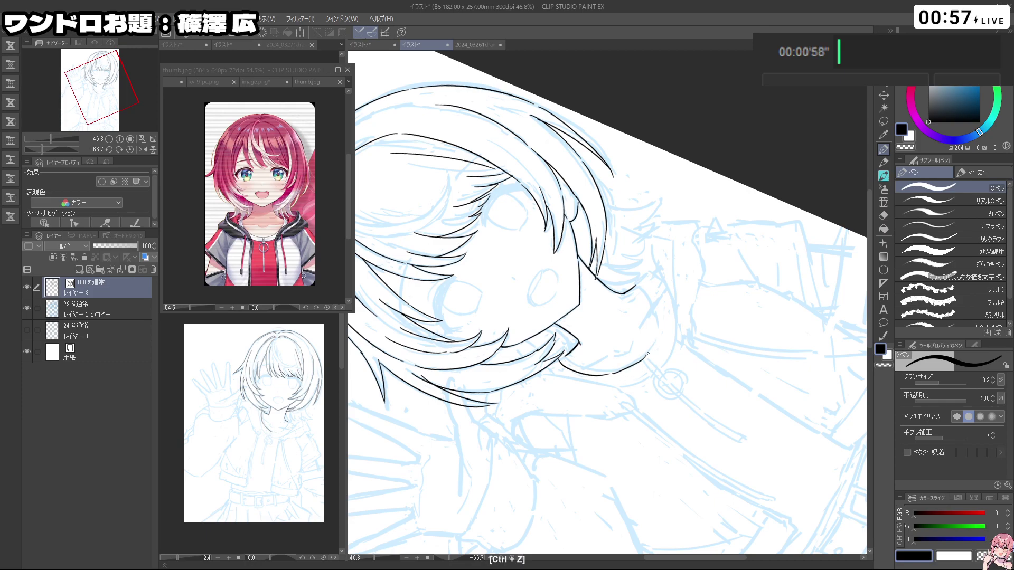
Step: Ink the remaining section of the rounded neckline so that it closes around the base of the neck
{"action": "key", "text": "ctrl+z"}
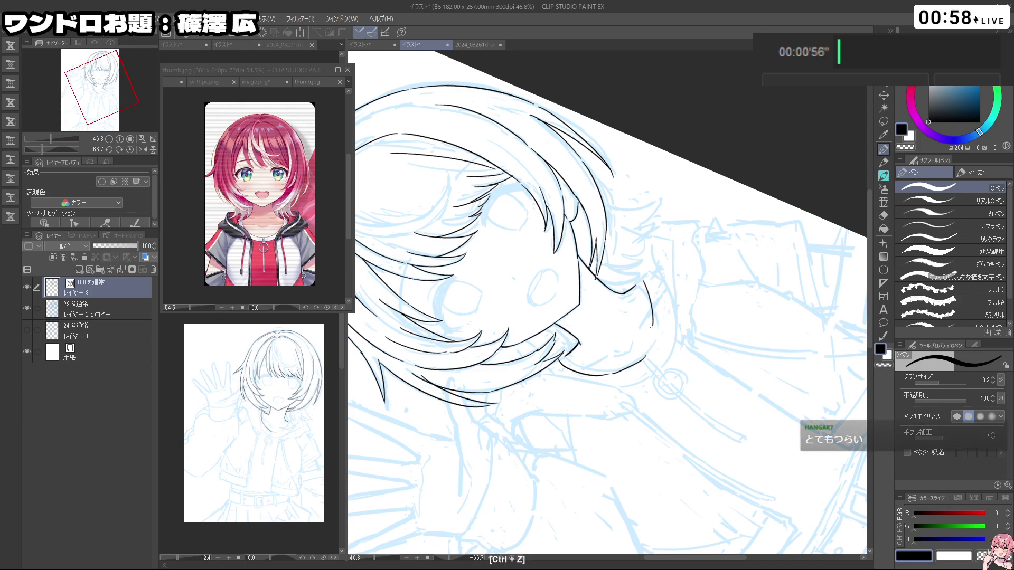
{"action": "key", "text": "ctrl+z"}
{"action": "left_click_drag", "start_coordinate": [644, 281], "coordinate": [654, 326]}
{"action": "key", "text": "ctrl+z"}
{"action": "mouse_move", "coordinate": [641, 282]}
{"action": "left_mouse_down"}
{"action": "mouse_move", "coordinate": [656, 338]}
{"action": "mouse_move", "coordinate": [623, 365]}
{"action": "mouse_move", "coordinate": [575, 330]}
{"action": "mouse_move", "coordinate": [613, 337]}
{"action": "left_mouse_up"}
Step: Ink the short line where the neckline meets the neck base opposite the waving hand
{"action": "key", "text": "shift+space"}
{"action": "key", "text": "shift+space"}
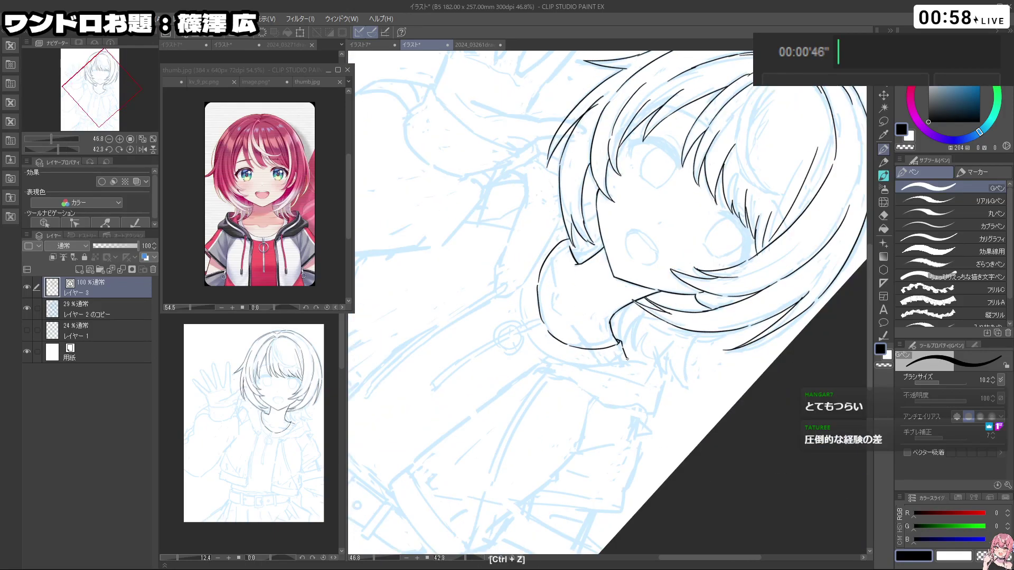
{"action": "key", "text": "shift+space"}
{"action": "mouse_move", "coordinate": [628, 361]}
{"action": "left_mouse_down"}
{"action": "mouse_move", "coordinate": [581, 369]}
{"action": "mouse_move", "coordinate": [606, 482]}
{"action": "mouse_move", "coordinate": [631, 371]}
{"action": "mouse_move", "coordinate": [542, 320]}
{"action": "left_mouse_up"}
{"action": "key", "text": "ctrl+z"}
{"action": "key", "text": "c"}
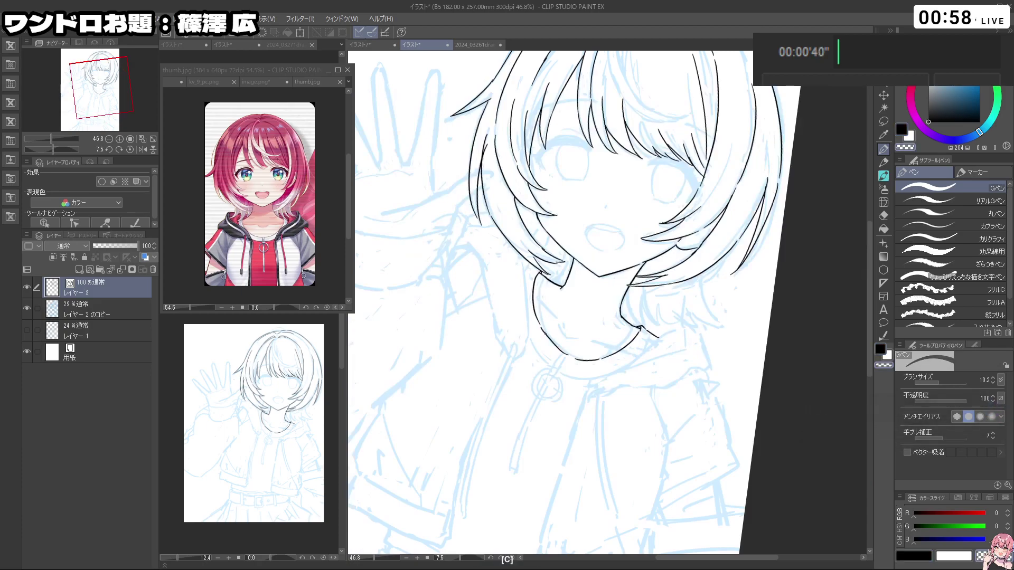
{"action": "key", "text": "ctrl+z"}
Step: Clean up a short section of the shirt neckline on the waving-hand side with transparent color and re-ink it
{"action": "key", "text": "ctrl+space"}
{"action": "left_click_drag", "start_coordinate": [692, 338], "coordinate": [707, 370]}
{"action": "key", "text": "shift+space"}
{"action": "left_click_drag", "start_coordinate": [692, 385], "coordinate": [562, 290]}
{"action": "key", "text": "c"}
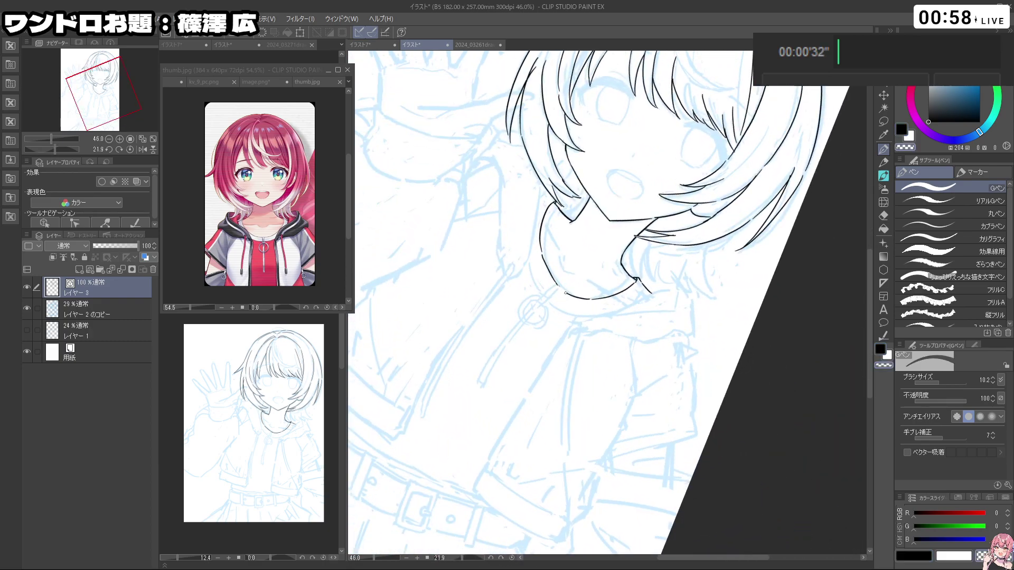
{"action": "key", "text": "c"}
{"action": "left_click_drag", "start_coordinate": [556, 282], "coordinate": [564, 291]}
{"action": "key", "text": "ctrl+z"}
Step: Ink the neck-side edge of the hood from beside the neckline up toward the shoulder opposite the waving hand
{"action": "key", "text": "ctrl+space"}
{"action": "mouse_move", "coordinate": [648, 314]}
{"action": "left_mouse_down"}
{"action": "mouse_move", "coordinate": [605, 376]}
{"action": "mouse_move", "coordinate": [672, 292]}
{"action": "mouse_move", "coordinate": [659, 358]}
{"action": "left_mouse_up"}
{"action": "key", "text": "shift+space"}
{"action": "mouse_move", "coordinate": [670, 300]}
{"action": "left_mouse_down"}
{"action": "mouse_move", "coordinate": [624, 311]}
{"action": "mouse_move", "coordinate": [648, 247]}
{"action": "left_mouse_up"}
{"action": "key", "text": "ctrl+z"}
{"action": "key", "text": "ctrl+z"}
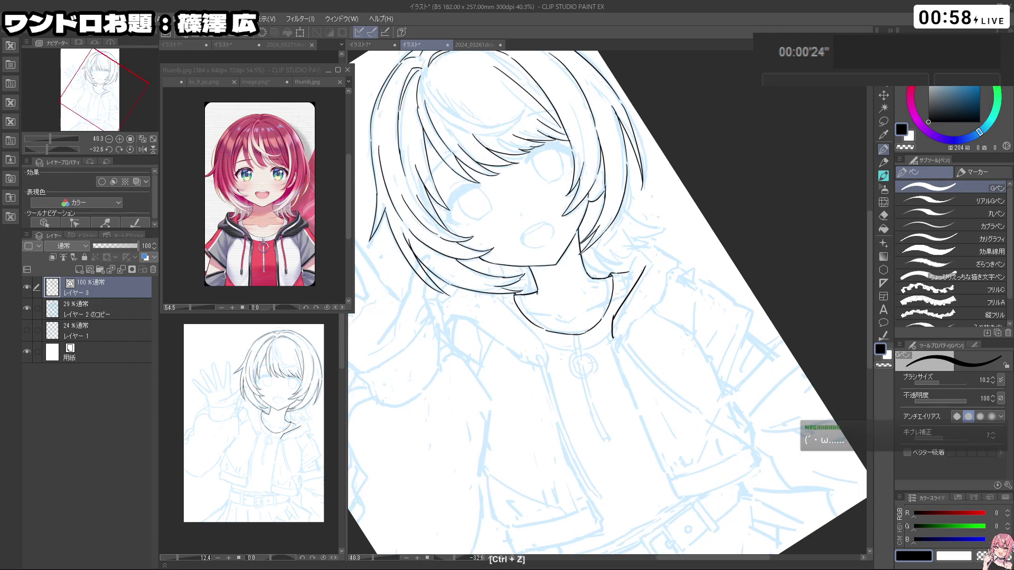
{"action": "key", "text": "ctrl+z"}
{"action": "left_click_drag", "start_coordinate": [614, 319], "coordinate": [631, 250]}
{"action": "key", "text": "ctrl+z"}
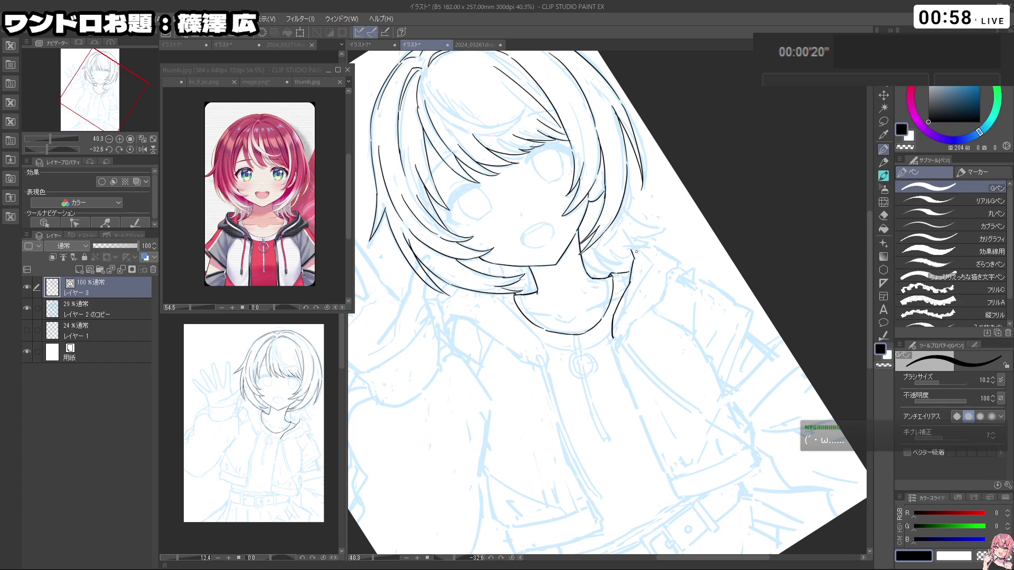
{"action": "left_click_drag", "start_coordinate": [712, 328], "coordinate": [705, 346]}
{"action": "key", "text": "ctrl+z"}
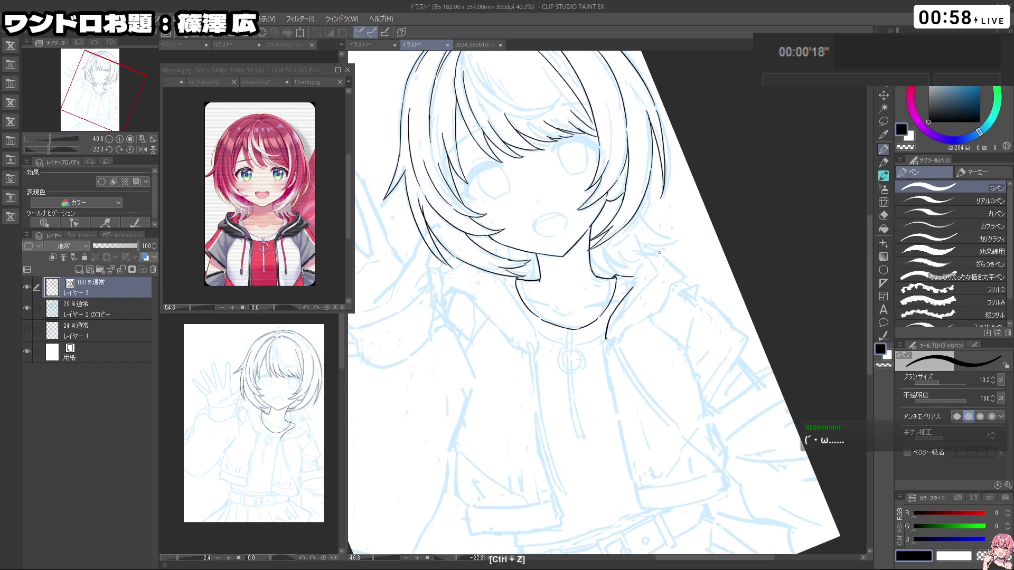
Step: Ink the top fold and the outer edge of the hood on the side opposite the waving hand
{"action": "key", "text": "ctrl+z"}
{"action": "mouse_move", "coordinate": [635, 288]}
{"action": "left_mouse_down"}
{"action": "mouse_move", "coordinate": [663, 263]}
{"action": "mouse_move", "coordinate": [685, 276]}
{"action": "mouse_move", "coordinate": [666, 295]}
{"action": "left_mouse_up"}
{"action": "key", "text": "ctrl+z"}
{"action": "left_click_drag", "start_coordinate": [708, 394], "coordinate": [743, 279]}
{"action": "key", "text": "ctrl+z"}
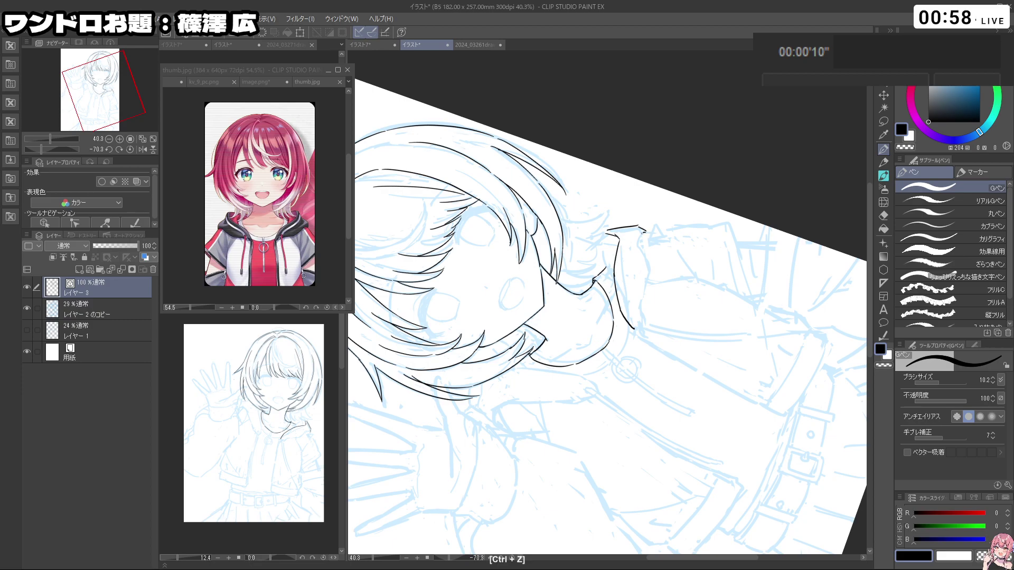
{"action": "key", "text": "ctrl+z"}
{"action": "left_click_drag", "start_coordinate": [654, 230], "coordinate": [640, 235]}
{"action": "left_click_drag", "start_coordinate": [651, 270], "coordinate": [639, 314]}
Step: Close the hood's pointed front end opposite the waving hand and tidy its corners with transparent color
{"action": "key", "text": "shift+space"}
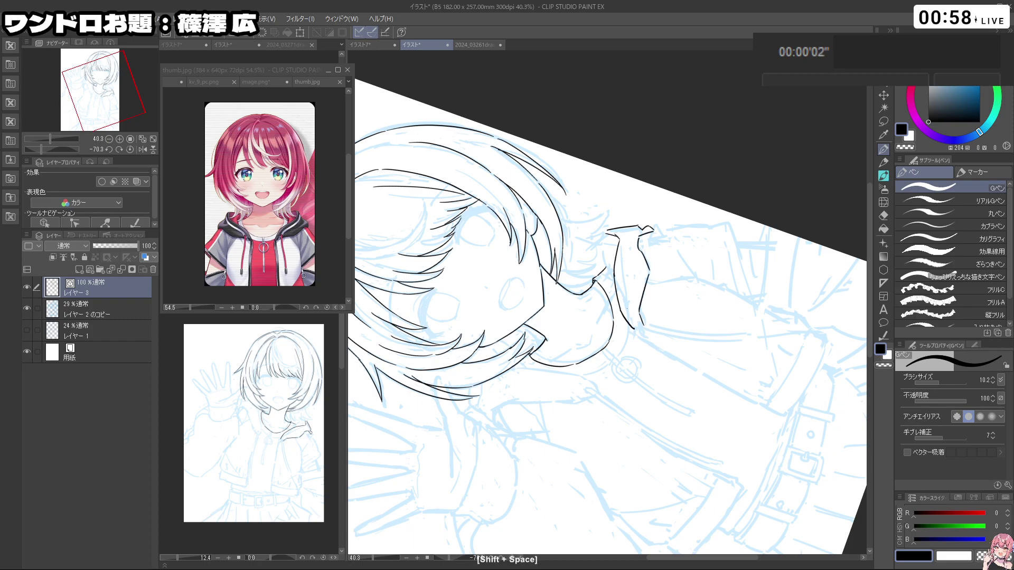
{"action": "key", "text": "c"}
{"action": "key", "text": "ctrl+z"}
{"action": "key", "text": "shift+space"}
{"action": "left_click_drag", "start_coordinate": [645, 355], "coordinate": [603, 518]}
{"action": "left_click_drag", "start_coordinate": [712, 319], "coordinate": [528, 433]}
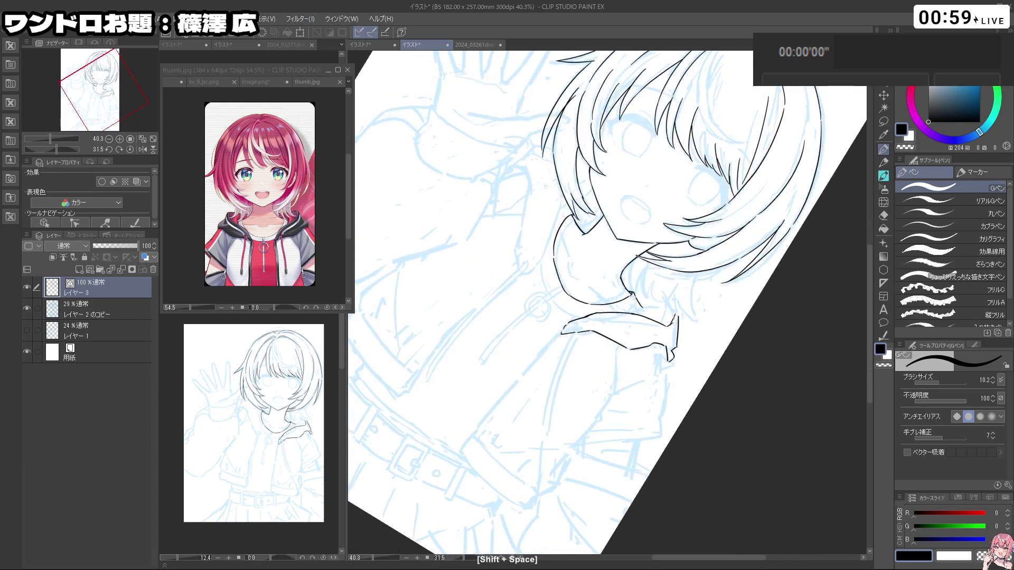
{"action": "key", "text": "c"}
{"action": "key", "text": "c"}
Step: Ink the first hair strands behind the neck, above the hood opposite the waving hand
{"action": "key", "text": "shift+space"}
{"action": "left_click_drag", "start_coordinate": [671, 324], "coordinate": [615, 440]}
{"action": "key", "text": "shift+space"}
{"action": "left_click_drag", "start_coordinate": [642, 401], "coordinate": [614, 408]}
{"action": "left_click_drag", "start_coordinate": [650, 217], "coordinate": [671, 265]}
{"action": "key", "text": "ctrl+z"}
{"action": "key", "text": "ctrl+z"}
{"action": "mouse_move", "coordinate": [649, 219]}
{"action": "left_mouse_down"}
{"action": "mouse_move", "coordinate": [681, 260]}
{"action": "mouse_move", "coordinate": [645, 281]}
{"action": "mouse_move", "coordinate": [648, 267]}
{"action": "mouse_move", "coordinate": [647, 278]}
{"action": "left_mouse_up"}
{"action": "key", "text": "ctrl+z"}
{"action": "key", "text": "ctrl+z"}
{"action": "key", "text": "ctrl+z"}
{"action": "key", "text": "ctrl+z"}
{"action": "key", "text": "ctrl+z"}
Step: Ink the jagged row of hair tips and the outer flick resting on the hood opposite the waving hand
{"action": "key", "text": "ctrl+space"}
{"action": "key", "text": "ctrl+z"}
{"action": "key", "text": "ctrl+z"}
{"action": "left_click_drag", "start_coordinate": [621, 239], "coordinate": [657, 285]}
{"action": "key", "text": "ctrl+z"}
{"action": "mouse_move", "coordinate": [643, 241]}
{"action": "left_mouse_down"}
{"action": "mouse_move", "coordinate": [656, 289]}
{"action": "mouse_move", "coordinate": [627, 279]}
{"action": "mouse_move", "coordinate": [633, 286]}
{"action": "left_mouse_up"}
{"action": "key", "text": "ctrl+z"}
{"action": "mouse_move", "coordinate": [603, 246]}
{"action": "left_mouse_down"}
{"action": "mouse_move", "coordinate": [588, 275]}
{"action": "mouse_move", "coordinate": [599, 288]}
{"action": "mouse_move", "coordinate": [580, 259]}
{"action": "mouse_move", "coordinate": [596, 285]}
{"action": "left_mouse_up"}
{"action": "key", "text": "ctrl+z"}
{"action": "key", "text": "ctrl+z"}
{"action": "key", "text": "ctrl+z"}
{"action": "key", "text": "ctrl+z"}
{"action": "key", "text": "ctrl+z"}
{"action": "key", "text": "ctrl+space"}
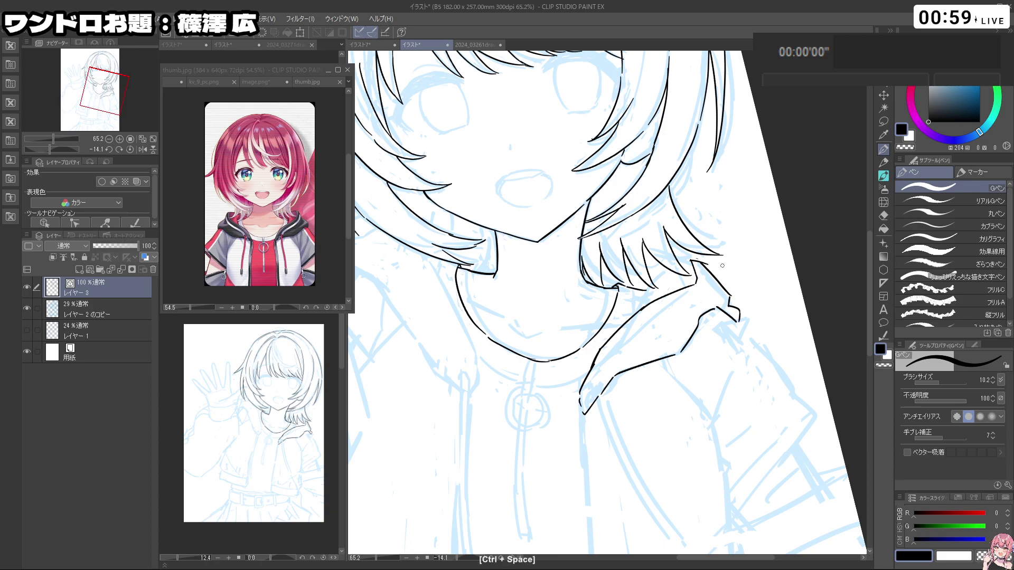
Step: Add thin inner strand lines to the hair tips resting on the hood opposite the waving hand
{"action": "left_click_drag", "start_coordinate": [721, 288], "coordinate": [682, 288]}
{"action": "left_click_drag", "start_coordinate": [681, 288], "coordinate": [641, 289]}
{"action": "left_click_drag", "start_coordinate": [643, 402], "coordinate": [670, 217]}
{"action": "left_click_drag", "start_coordinate": [504, 316], "coordinate": [690, 211]}
{"action": "key", "text": "ctrl+space"}
{"action": "key", "text": "ctrl+z"}
{"action": "key", "text": "ctrl+z"}
{"action": "left_click_drag", "start_coordinate": [652, 182], "coordinate": [638, 268]}
{"action": "mouse_move", "coordinate": [648, 222]}
{"action": "left_mouse_down"}
{"action": "mouse_move", "coordinate": [635, 272]}
{"action": "mouse_move", "coordinate": [643, 261]}
{"action": "left_mouse_up"}
{"action": "key", "text": "ctrl+z"}
Step: Clean up the line overlaps around the nape hair with transparent color and refine the strands
{"action": "key", "text": "c"}
{"action": "key", "text": "ctrl+z"}
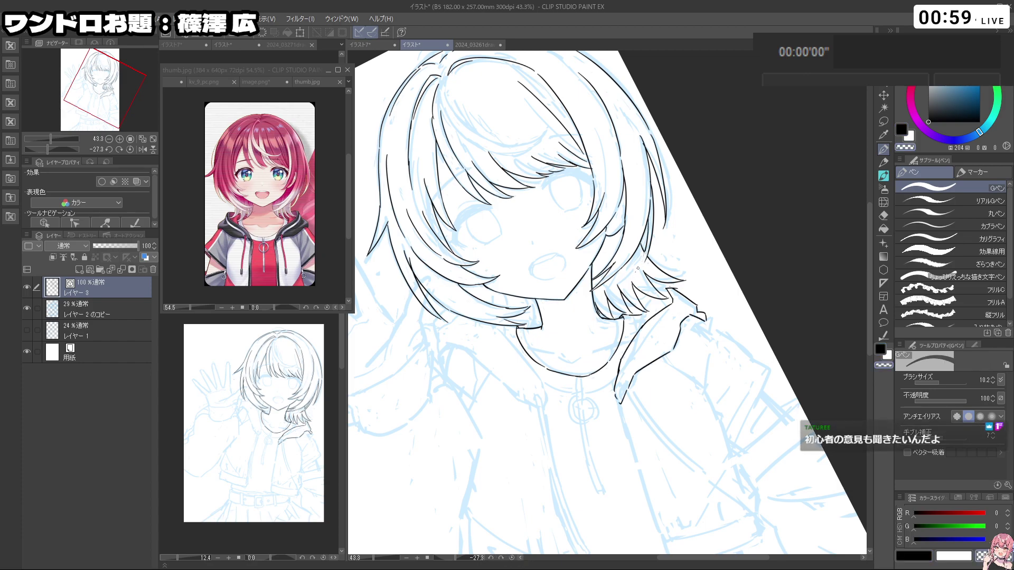
{"action": "mouse_move", "coordinate": [645, 253]}
{"action": "left_mouse_down"}
{"action": "mouse_move", "coordinate": [600, 241]}
{"action": "mouse_move", "coordinate": [604, 272]}
{"action": "mouse_move", "coordinate": [662, 339]}
{"action": "mouse_move", "coordinate": [590, 242]}
{"action": "mouse_move", "coordinate": [568, 338]}
{"action": "left_mouse_up"}
{"action": "key", "text": "c"}
{"action": "key", "text": "ctrl+z"}
{"action": "key", "text": "shift+space"}
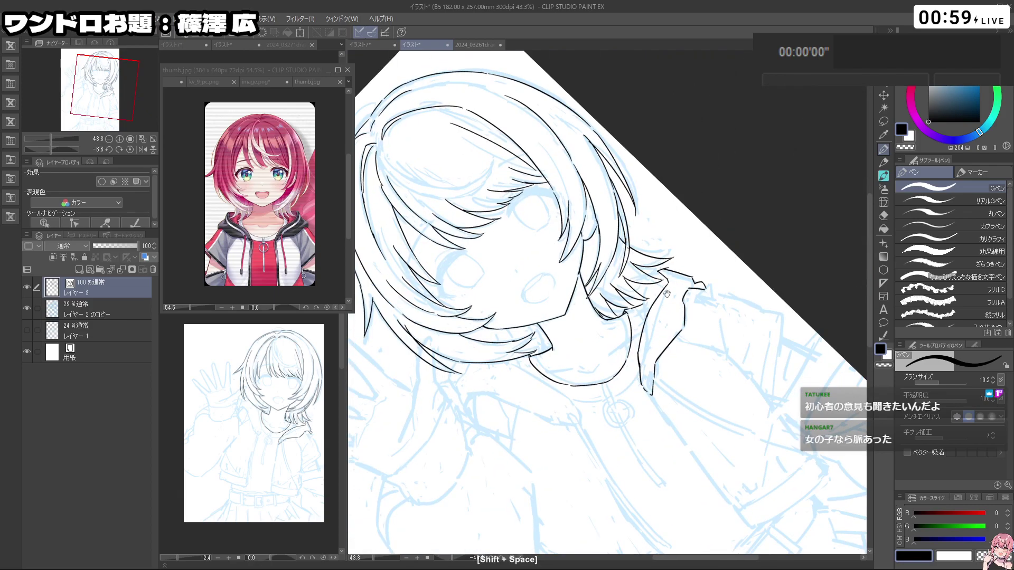
Step: Ink the neck-side edge and rounded front end of the hood on the waving-hand side
{"action": "key", "text": "ctrl+space"}
{"action": "left_click_drag", "start_coordinate": [687, 297], "coordinate": [634, 297]}
{"action": "key", "text": "space"}
{"action": "left_click_drag", "start_coordinate": [681, 251], "coordinate": [660, 236]}
{"action": "key", "text": "ctrl+space"}
{"action": "key", "text": "shift+space"}
{"action": "left_click_drag", "start_coordinate": [632, 291], "coordinate": [681, 282]}
{"action": "key", "text": "ctrl+z"}
{"action": "key", "text": "ctrl+space"}
{"action": "key", "text": "ctrl+z"}
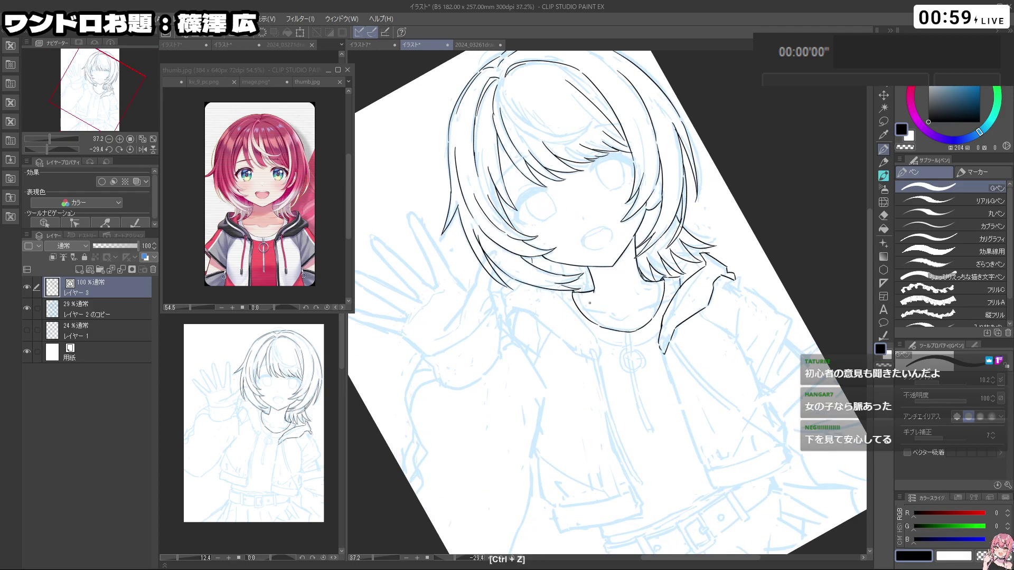
{"action": "key", "text": "shift+space"}
{"action": "mouse_move", "coordinate": [649, 407]}
{"action": "left_mouse_down"}
{"action": "mouse_move", "coordinate": [709, 367]}
{"action": "mouse_move", "coordinate": [692, 232]}
{"action": "left_mouse_up"}
{"action": "key", "text": "ctrl+z"}
{"action": "left_click_drag", "start_coordinate": [649, 299], "coordinate": [625, 348]}
{"action": "mouse_move", "coordinate": [645, 304]}
{"action": "left_mouse_down"}
{"action": "mouse_move", "coordinate": [658, 294]}
{"action": "mouse_move", "coordinate": [643, 369]}
{"action": "left_mouse_up"}
{"action": "key", "text": "ctrl+z"}
{"action": "key", "text": "ctrl+z"}
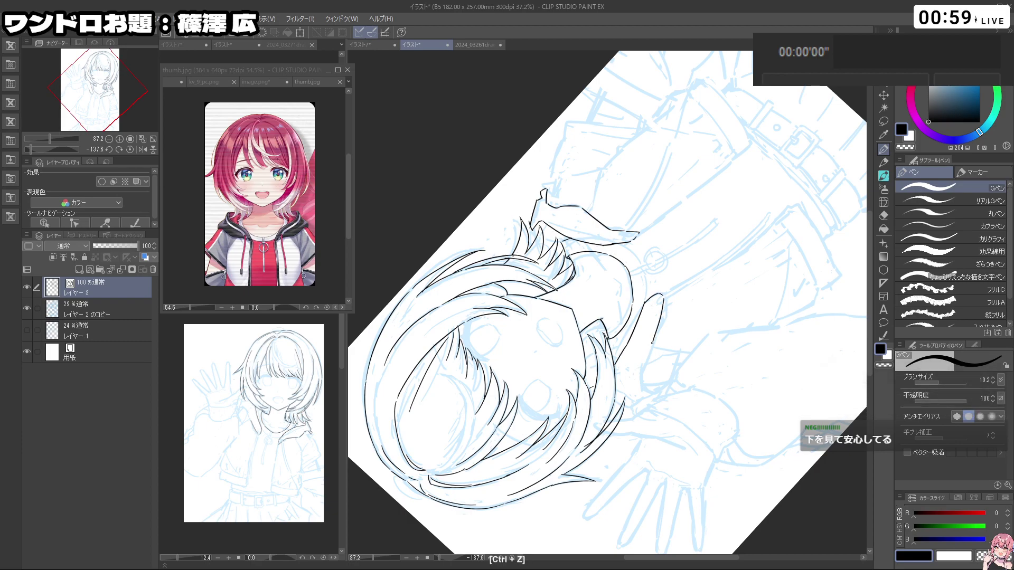
Step: Ink the outer edge and the back fold of the hood on the waving-hand side, up to the hair
{"action": "key", "text": "ctrl+z"}
{"action": "mouse_move", "coordinate": [664, 301]}
{"action": "left_mouse_down"}
{"action": "mouse_move", "coordinate": [643, 366]}
{"action": "mouse_move", "coordinate": [536, 358]}
{"action": "left_mouse_up"}
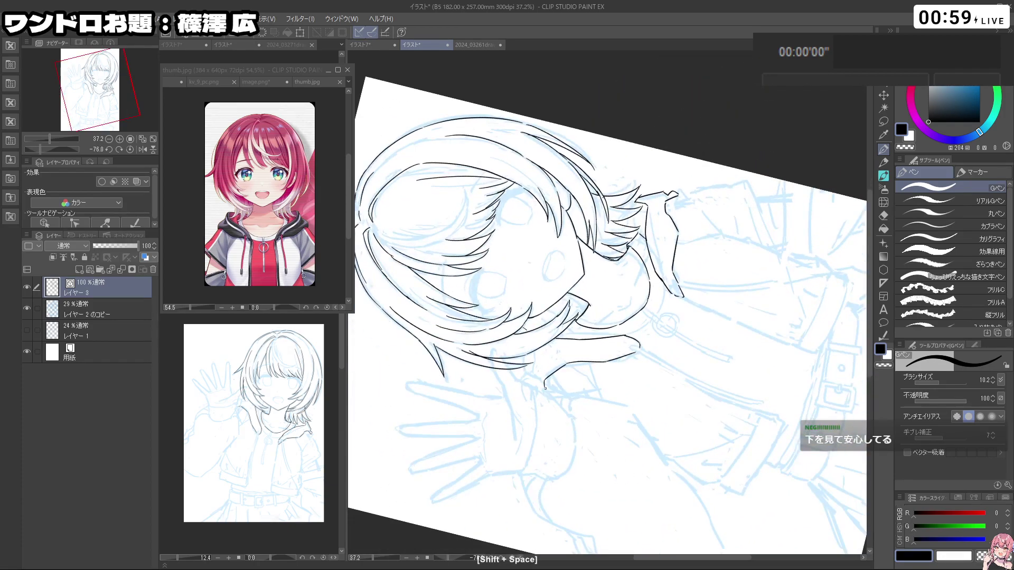
{"action": "key", "text": "ctrl+z"}
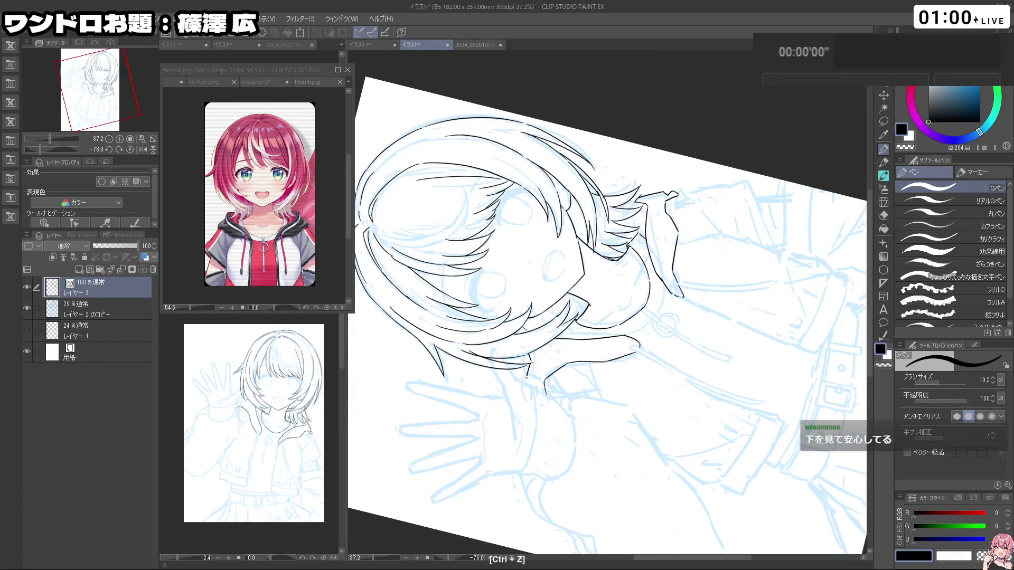
{"action": "left_click_drag", "start_coordinate": [530, 368], "coordinate": [527, 383]}
{"action": "left_click_drag", "start_coordinate": [650, 430], "coordinate": [705, 209]}
{"action": "left_click_drag", "start_coordinate": [658, 305], "coordinate": [689, 352]}
{"action": "key", "text": "ctrl+z"}
{"action": "key", "text": "ctrl+z"}
{"action": "key", "text": "ctrl+z"}
{"action": "mouse_move", "coordinate": [508, 260]}
{"action": "left_mouse_down"}
{"action": "mouse_move", "coordinate": [496, 314]}
{"action": "mouse_move", "coordinate": [641, 410]}
{"action": "mouse_move", "coordinate": [719, 323]}
{"action": "left_mouse_up"}
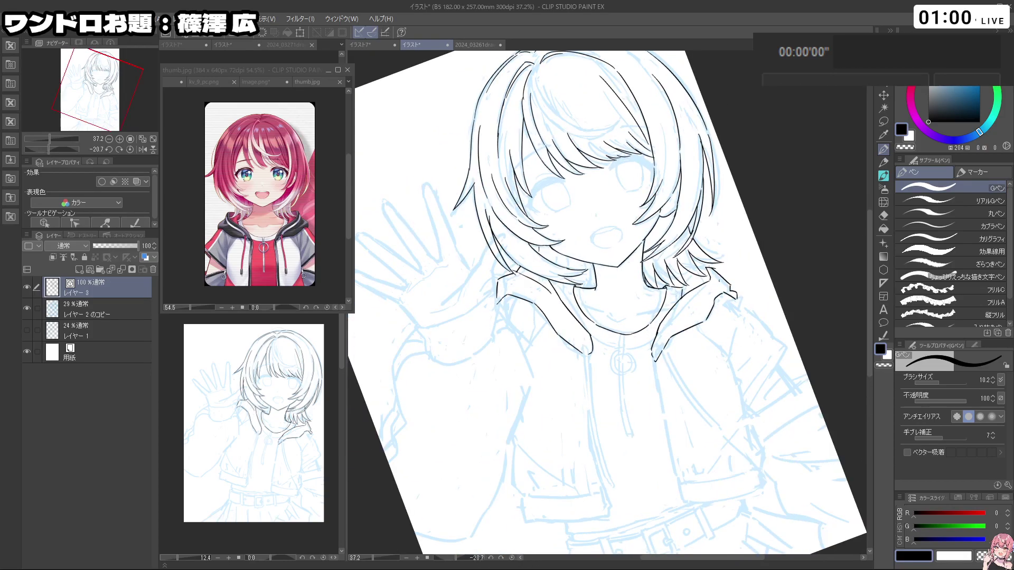
Step: Ink the hair strands visible between the neck and the hood on the waving-hand side
{"action": "key", "text": "ctrl+z"}
{"action": "key", "text": "shift+space"}
{"action": "key", "text": "ctrl+z"}
{"action": "key", "text": "shift+space"}
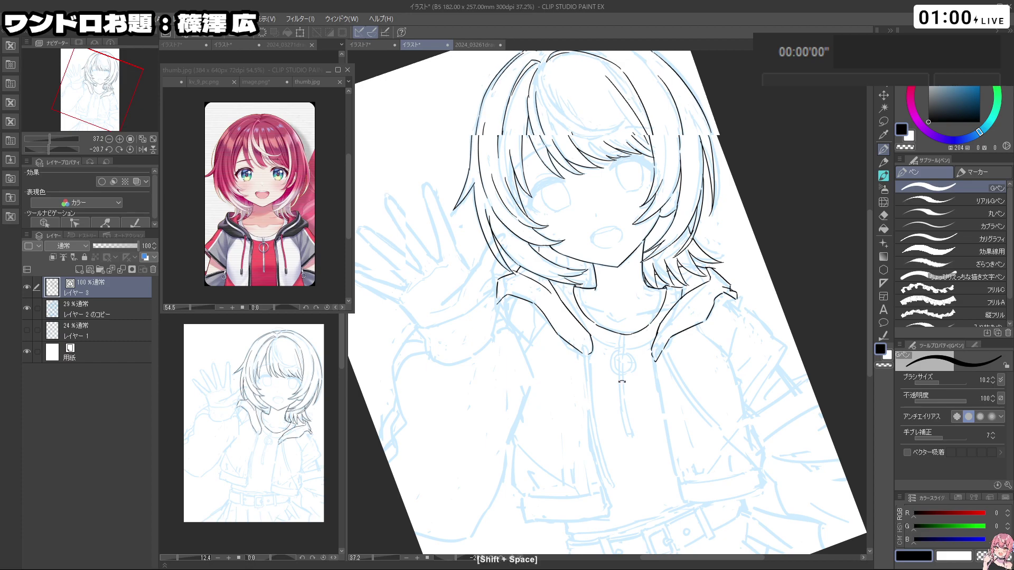
{"action": "left_click_drag", "start_coordinate": [627, 374], "coordinate": [607, 378]}
{"action": "key", "text": "ctrl+z"}
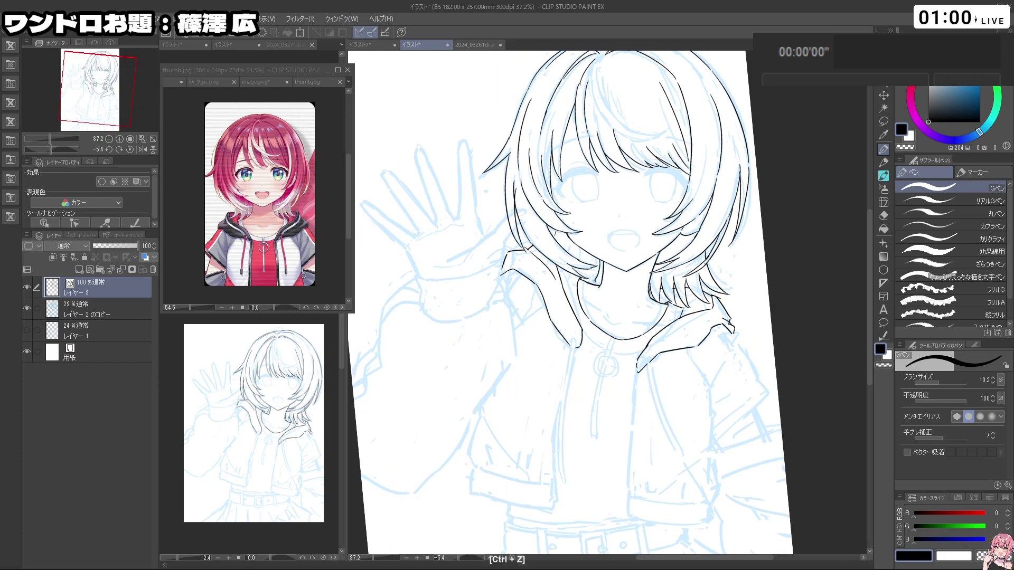
{"action": "key", "text": "ctrl+z"}
{"action": "key", "text": "shift+space"}
{"action": "left_click_drag", "start_coordinate": [681, 380], "coordinate": [691, 237]}
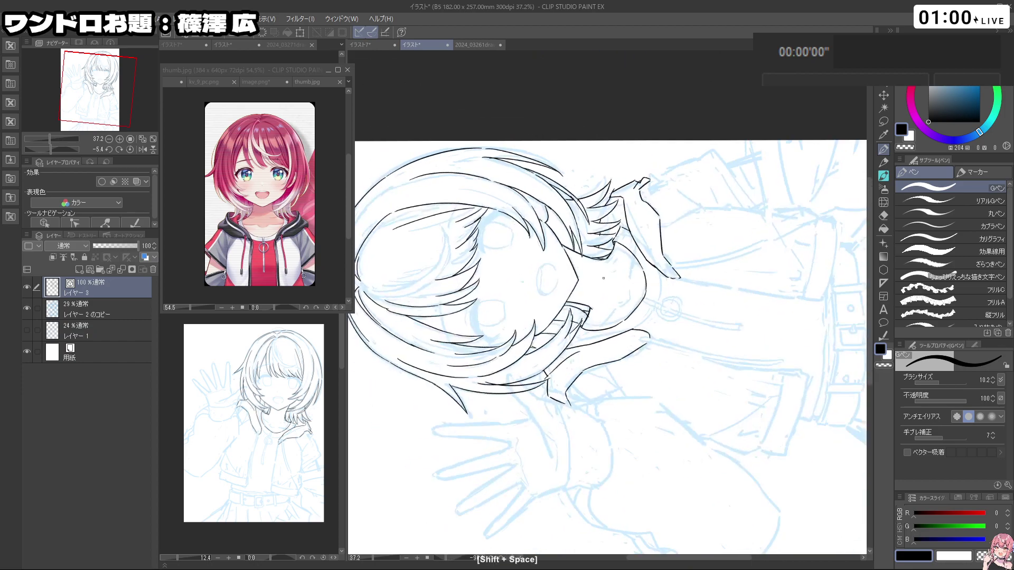
{"action": "mouse_move", "coordinate": [678, 420]}
{"action": "left_mouse_down"}
{"action": "mouse_move", "coordinate": [639, 436]}
{"action": "mouse_move", "coordinate": [703, 221]}
{"action": "mouse_move", "coordinate": [722, 248]}
{"action": "left_mouse_up"}
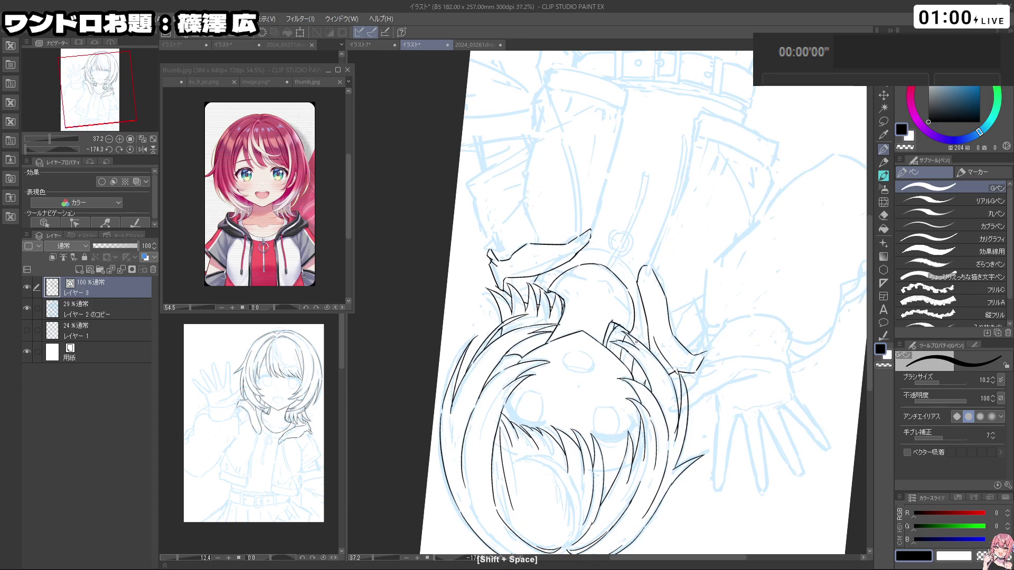
{"action": "left_click_drag", "start_coordinate": [644, 322], "coordinate": [646, 332]}
{"action": "key", "text": "ctrl+z"}
{"action": "left_click_drag", "start_coordinate": [648, 333], "coordinate": [573, 272]}
{"action": "key", "text": "ctrl+z"}
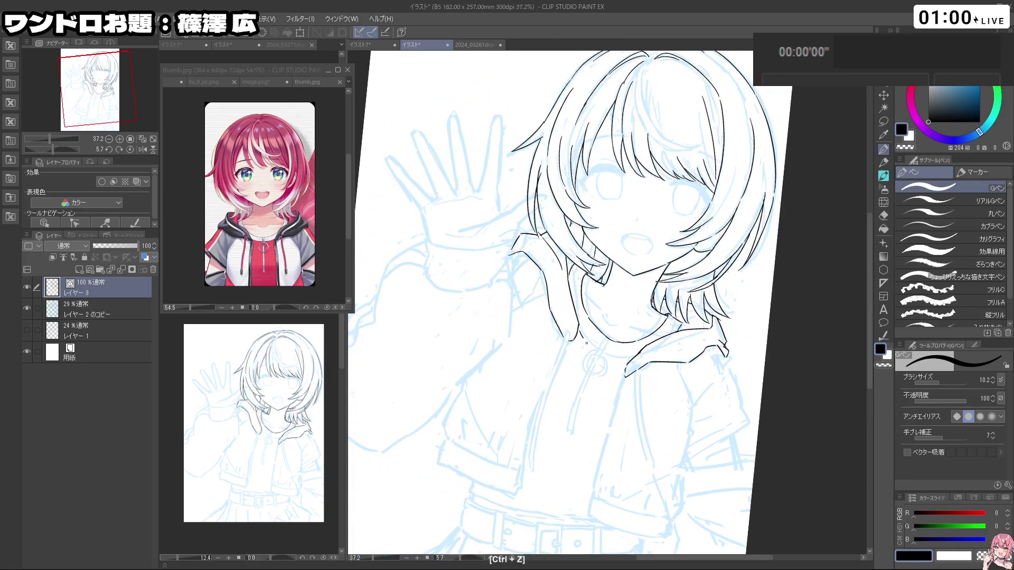
Step: Ink the inner hood line running down beside the neck and below the neckline to join both hood sides
{"action": "mouse_move", "coordinate": [579, 333]}
{"action": "left_mouse_down"}
{"action": "mouse_move", "coordinate": [621, 359]}
{"action": "mouse_move", "coordinate": [657, 334]}
{"action": "mouse_move", "coordinate": [778, 428]}
{"action": "left_mouse_up"}
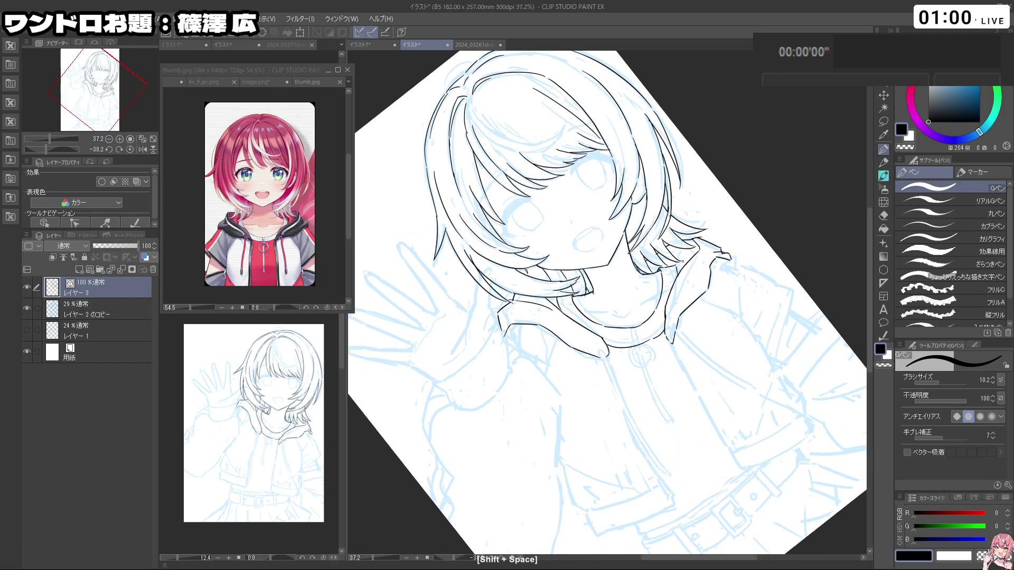
{"action": "key", "text": "ctrl+z"}
{"action": "key", "text": "ctrl+z"}
{"action": "left_click_drag", "start_coordinate": [729, 269], "coordinate": [687, 270]}
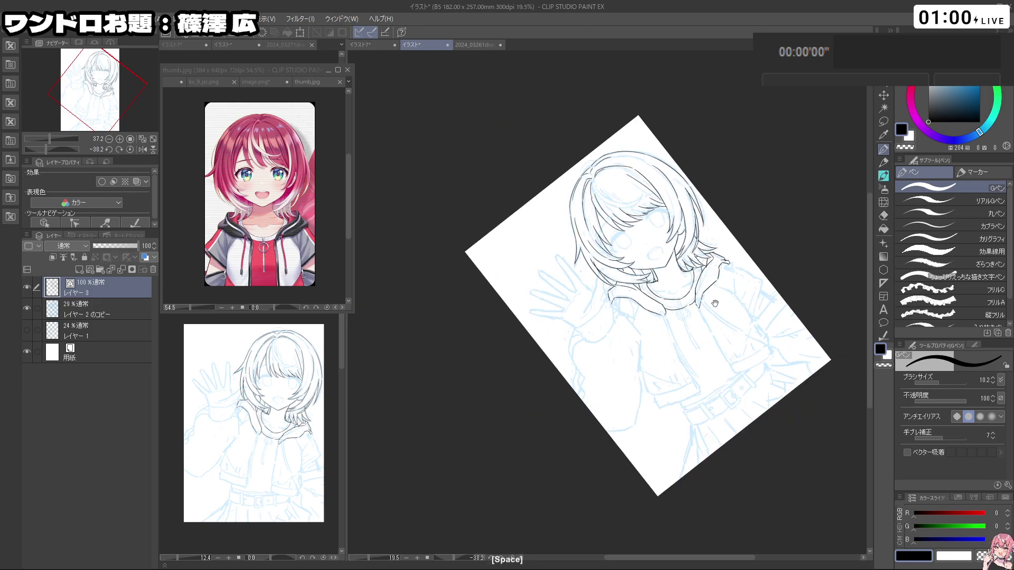
{"action": "left_click_drag", "start_coordinate": [724, 310], "coordinate": [686, 273]}
{"action": "left_click_drag", "start_coordinate": [755, 251], "coordinate": [783, 312]}
{"action": "scroll", "coordinate": [695, 264], "scroll_direction": "up", "scroll_amount": 3}
{"action": "key", "text": "ctrl+z"}
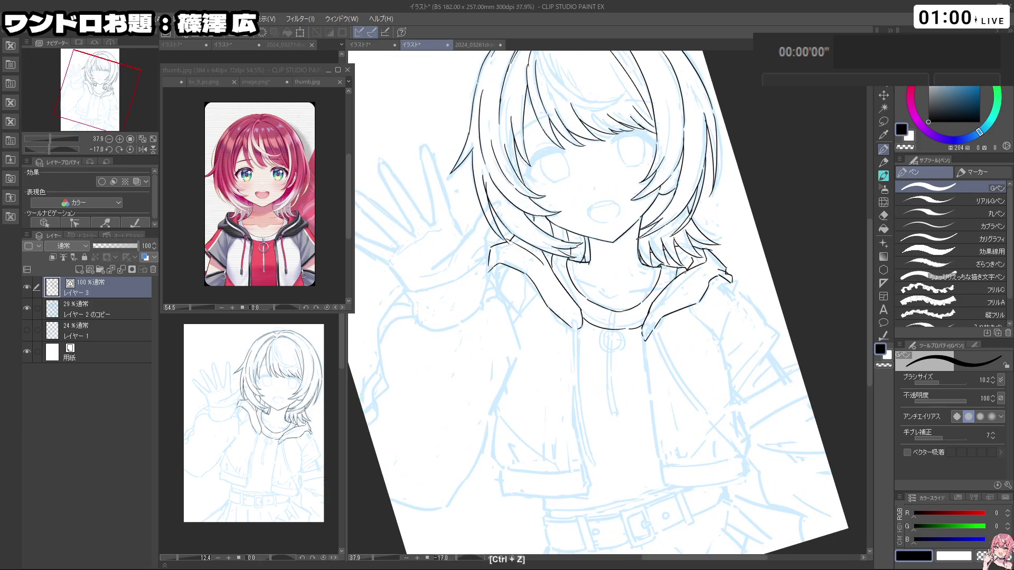
Step: Ink the first long line of the hoodie drawstring hanging from the hood end on the waving-hand side
{"action": "scroll", "coordinate": [689, 285], "scroll_direction": "down", "scroll_amount": 2}
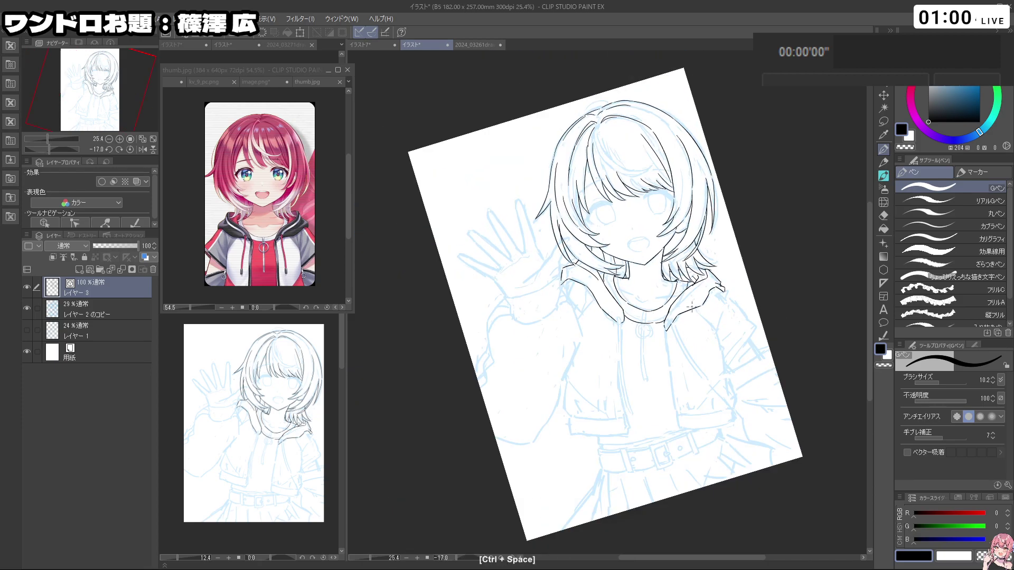
{"action": "mouse_move", "coordinate": [657, 404]}
{"action": "left_mouse_down"}
{"action": "mouse_move", "coordinate": [702, 373]}
{"action": "mouse_move", "coordinate": [679, 385]}
{"action": "left_mouse_up"}
{"action": "key", "text": "ctrl+z"}
{"action": "left_click_drag", "start_coordinate": [626, 325], "coordinate": [661, 397]}
{"action": "key", "text": "ctrl+z"}
{"action": "left_click_drag", "start_coordinate": [628, 326], "coordinate": [646, 372]}
{"action": "key", "text": "ctrl+z"}
{"action": "left_click_drag", "start_coordinate": [628, 321], "coordinate": [648, 370]}
{"action": "key", "text": "ctrl+z"}
{"action": "left_click_drag", "start_coordinate": [627, 320], "coordinate": [657, 385]}
{"action": "key", "text": "ctrl+z"}
{"action": "key", "text": "ctrl+z"}
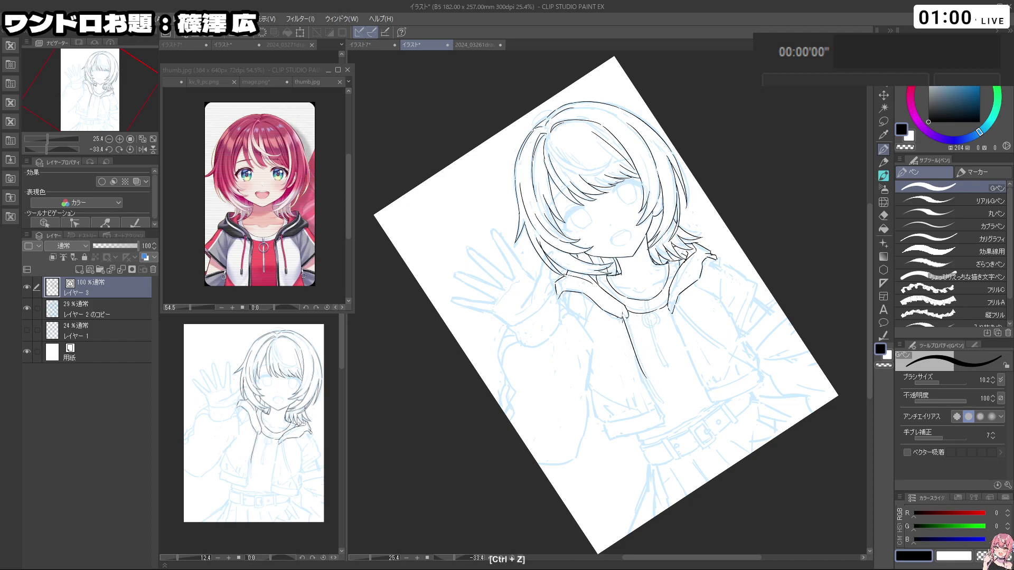
Step: Ink the first line of the drawstring opposite the waving hand and tidy the strings with transparent color
{"action": "mouse_move", "coordinate": [629, 323]}
{"action": "left_mouse_down"}
{"action": "mouse_move", "coordinate": [655, 390]}
{"action": "mouse_move", "coordinate": [666, 336]}
{"action": "mouse_move", "coordinate": [695, 401]}
{"action": "left_mouse_up"}
{"action": "key", "text": "c"}
{"action": "key", "text": "c"}
{"action": "key", "text": "ctrl+z"}
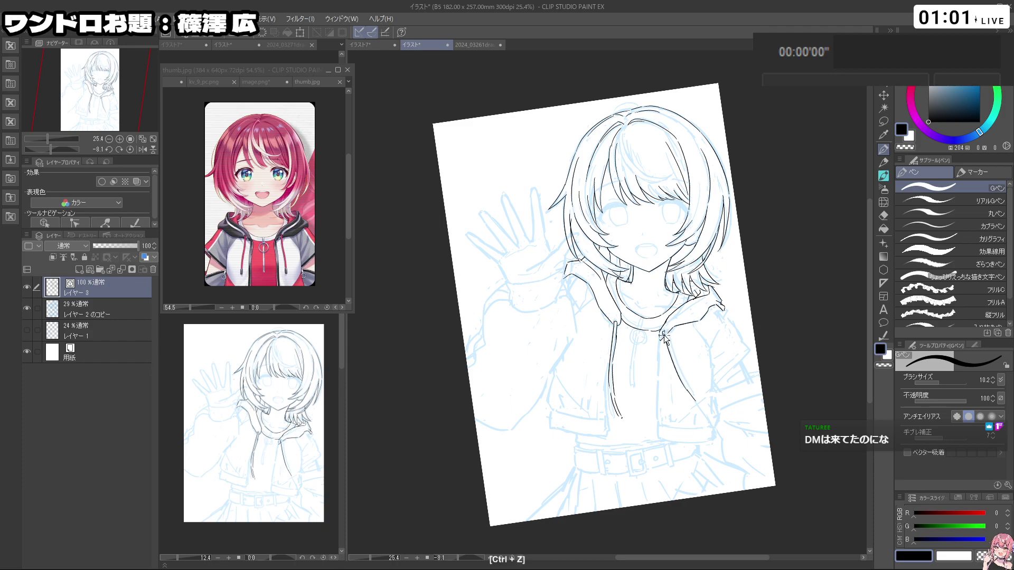
Step: Ink the parallel second line of the drawstring opposite the waving hand, starting at the hood's end
{"action": "left_click_drag", "start_coordinate": [665, 334], "coordinate": [708, 410]}
{"action": "key", "text": "ctrl+z"}
{"action": "key", "text": "ctrl+z"}
{"action": "key", "text": "ctrl+z"}
{"action": "key", "text": "ctrl+z"}
{"action": "scroll", "coordinate": [709, 409], "scroll_direction": "up", "scroll_amount": 2}
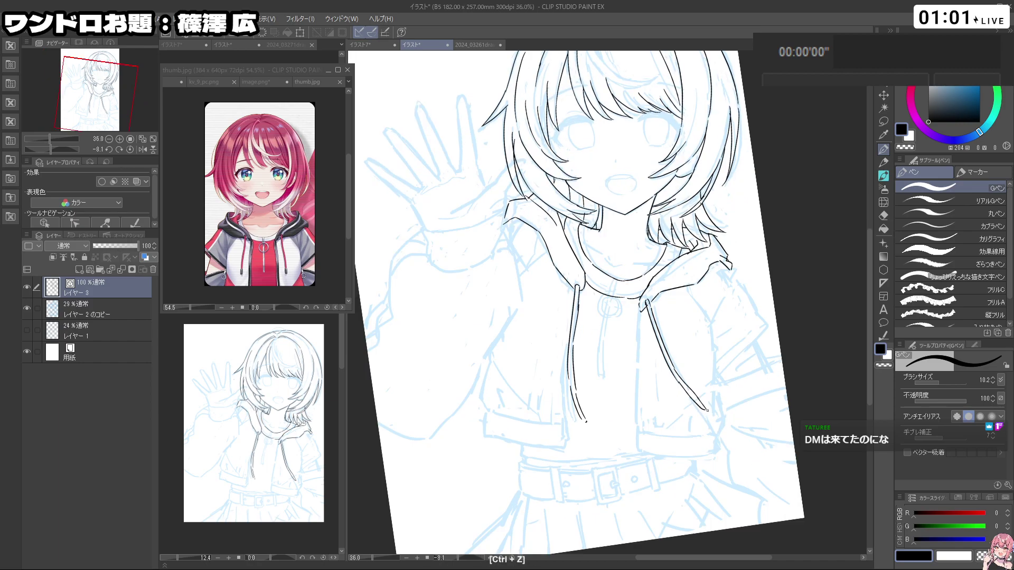
Step: Close the drawstring tips and ink the jacket's front opening edge on the side opposite the waving hand
{"action": "key", "text": "ctrl+z"}
{"action": "left_click_drag", "start_coordinate": [583, 423], "coordinate": [592, 433]}
{"action": "key", "text": "shift+space"}
{"action": "mouse_move", "coordinate": [640, 322]}
{"action": "left_mouse_down"}
{"action": "mouse_move", "coordinate": [646, 306]}
{"action": "mouse_move", "coordinate": [696, 406]}
{"action": "left_mouse_up"}
{"action": "key", "text": "ctrl+z"}
{"action": "key", "text": "ctrl+z"}
Step: Ink the jacket's outer side line from below the hood down to the hem, opposite the waving hand
{"action": "key", "text": "shift+space"}
{"action": "left_click_drag", "start_coordinate": [738, 434], "coordinate": [713, 456]}
{"action": "key", "text": "ctrl+z"}
{"action": "left_click_drag", "start_coordinate": [695, 268], "coordinate": [716, 299]}
{"action": "left_click_drag", "start_coordinate": [715, 298], "coordinate": [733, 349]}
{"action": "key", "text": "ctrl+z"}
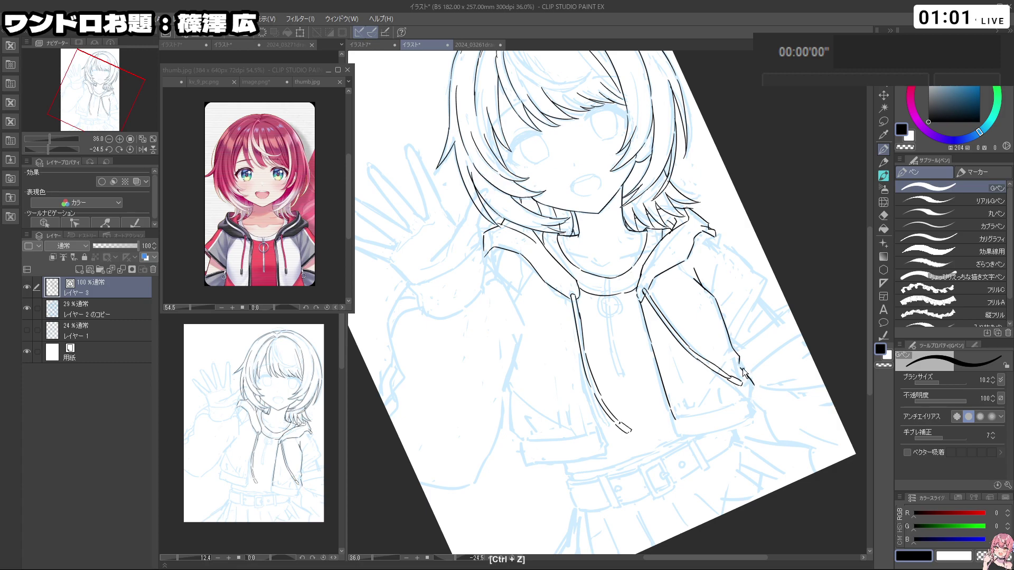
Step: Ink the jacket's hem band on the side opposite the waving hand, joining the front edge to the side line
{"action": "mouse_move", "coordinate": [756, 390]}
{"action": "left_mouse_down"}
{"action": "mouse_move", "coordinate": [705, 452]}
{"action": "mouse_move", "coordinate": [555, 470]}
{"action": "left_mouse_up"}
{"action": "left_click_drag", "start_coordinate": [535, 419], "coordinate": [576, 467]}
{"action": "key", "text": "ctrl+z"}
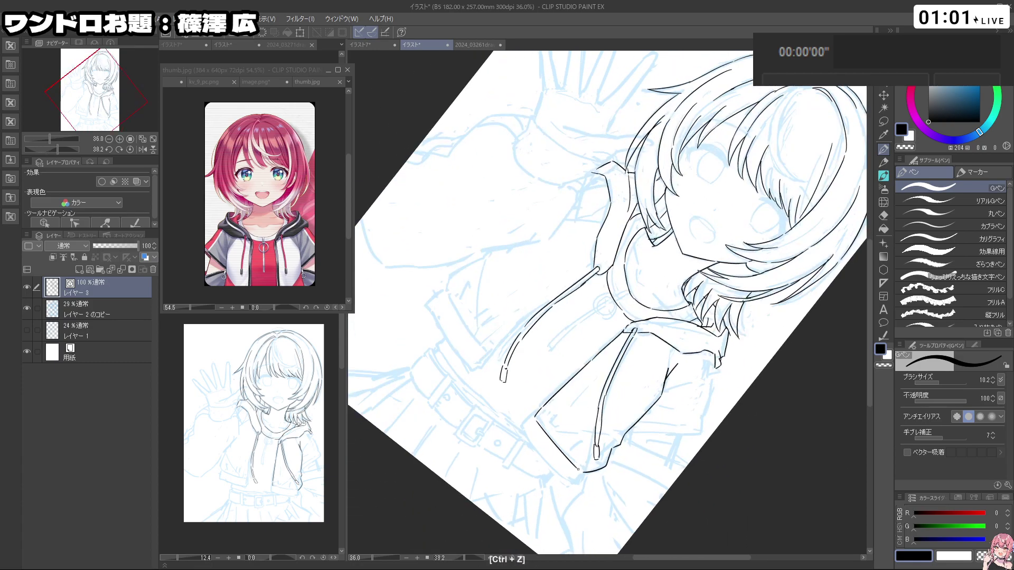
{"action": "mouse_move", "coordinate": [534, 418]}
{"action": "left_mouse_down"}
{"action": "mouse_move", "coordinate": [522, 431]}
{"action": "mouse_move", "coordinate": [549, 465]}
{"action": "left_mouse_up"}
{"action": "key", "text": "ctrl+z"}
{"action": "left_click_drag", "start_coordinate": [522, 432], "coordinate": [582, 473]}
{"action": "left_click_drag", "start_coordinate": [691, 476], "coordinate": [792, 270]}
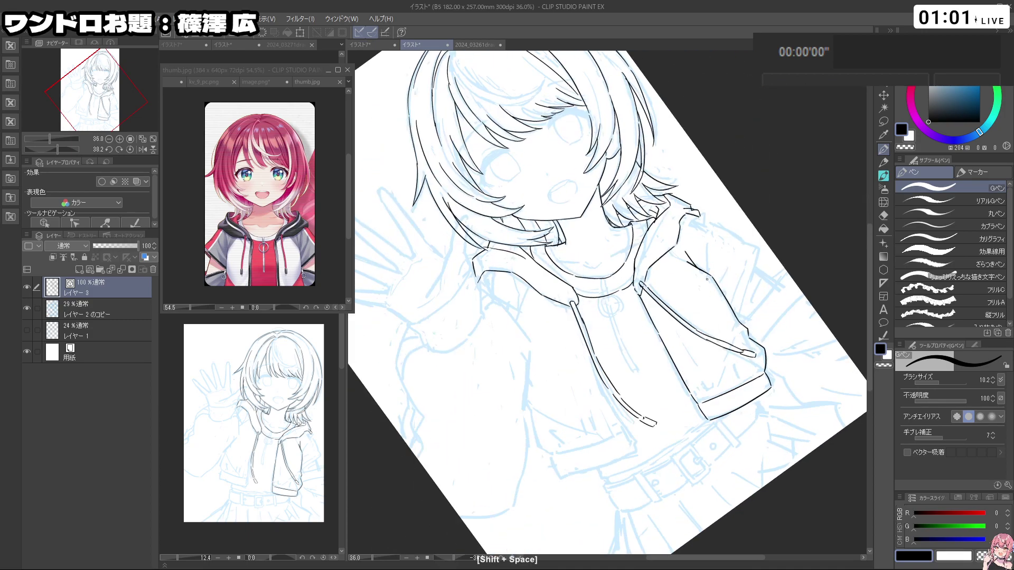
Step: Tidy the lines where the hair tips meet the neck and hood on the waving-hand side, using transparent color
{"action": "key", "text": "ctrl+z"}
{"action": "mouse_move", "coordinate": [595, 365]}
{"action": "left_mouse_down"}
{"action": "mouse_move", "coordinate": [627, 431]}
{"action": "mouse_move", "coordinate": [556, 360]}
{"action": "mouse_move", "coordinate": [602, 364]}
{"action": "mouse_move", "coordinate": [581, 353]}
{"action": "mouse_move", "coordinate": [640, 305]}
{"action": "left_mouse_up"}
{"action": "mouse_move", "coordinate": [606, 242]}
{"action": "left_mouse_down"}
{"action": "mouse_move", "coordinate": [660, 243]}
{"action": "mouse_move", "coordinate": [695, 299]}
{"action": "left_mouse_up"}
{"action": "left_click_drag", "start_coordinate": [573, 246], "coordinate": [626, 245]}
{"action": "mouse_move", "coordinate": [576, 245]}
{"action": "left_mouse_down"}
{"action": "mouse_move", "coordinate": [597, 243]}
{"action": "mouse_move", "coordinate": [634, 264]}
{"action": "mouse_move", "coordinate": [645, 307]}
{"action": "left_mouse_up"}
{"action": "key", "text": "ctrl+z"}
{"action": "key", "text": "c"}
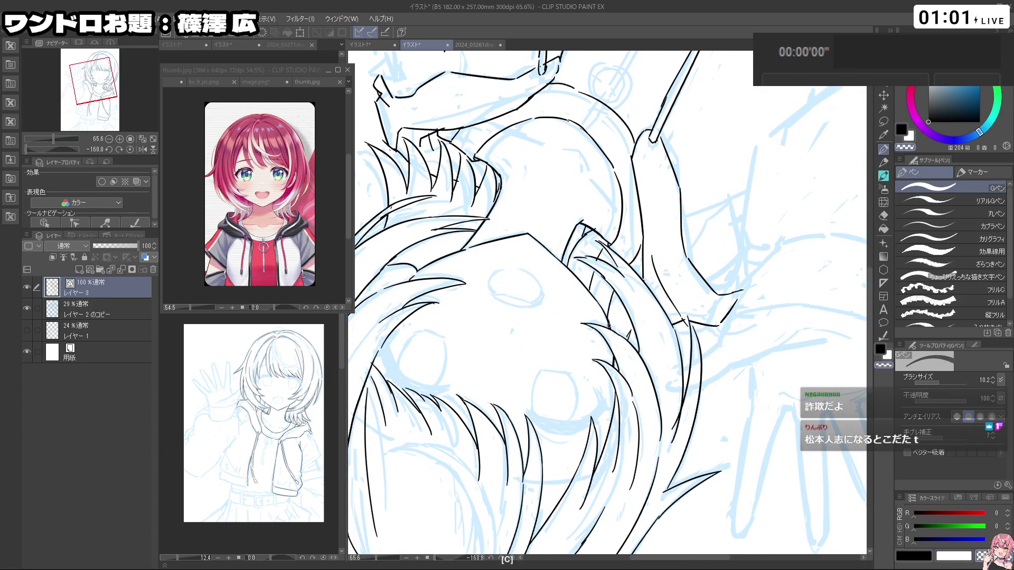
{"action": "key", "text": "c"}
{"action": "key", "text": "space"}
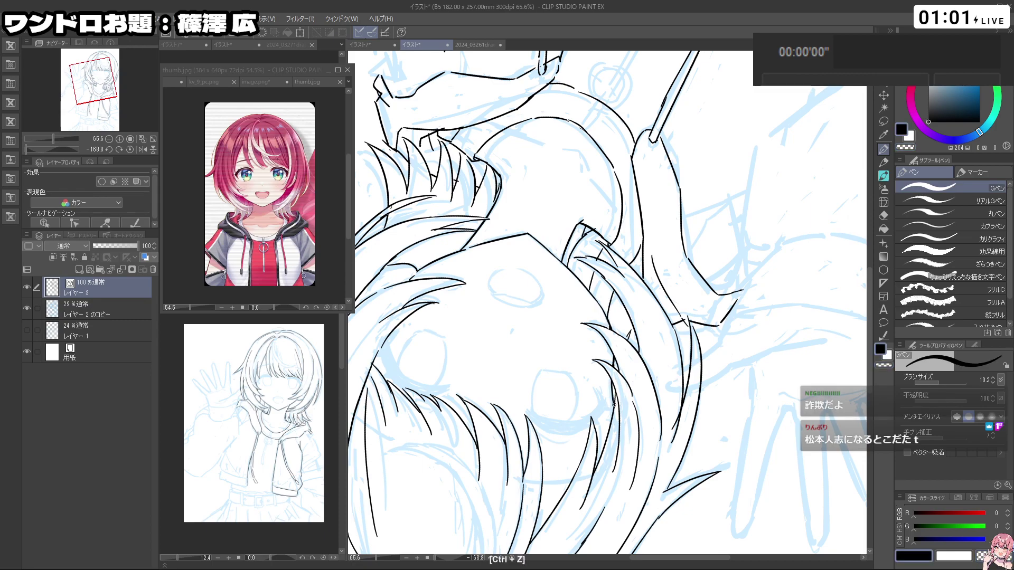
{"action": "left_click_drag", "start_coordinate": [646, 341], "coordinate": [581, 342]}
{"action": "left_click_drag", "start_coordinate": [650, 414], "coordinate": [684, 344]}
{"action": "left_click_drag", "start_coordinate": [747, 337], "coordinate": [708, 403]}
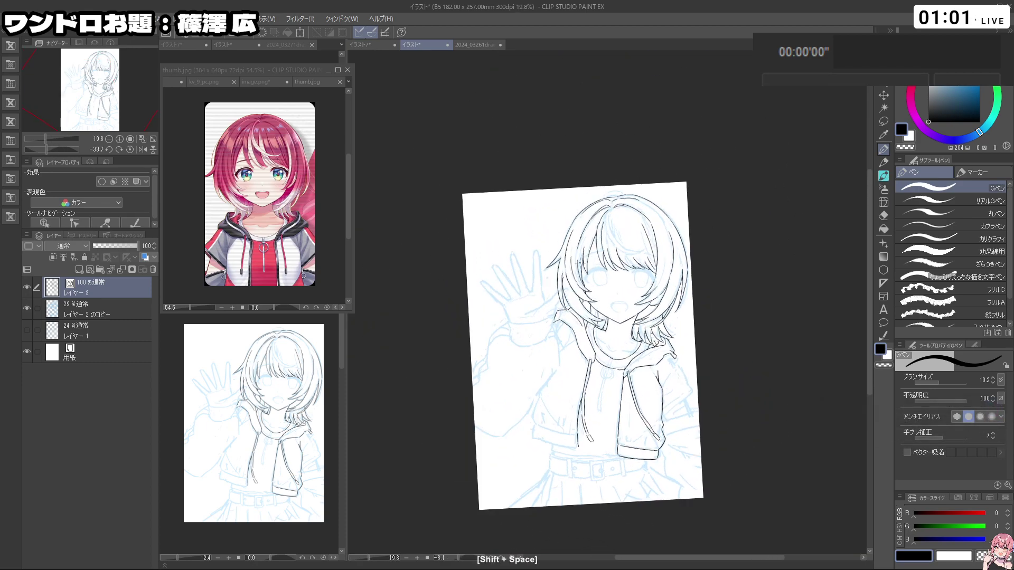
Step: Ink the long curved hair lock sweeping from the crown down across the bangs, retrying strokes until the curve follows the sketch
{"action": "left_click_drag", "start_coordinate": [609, 237], "coordinate": [647, 237]}
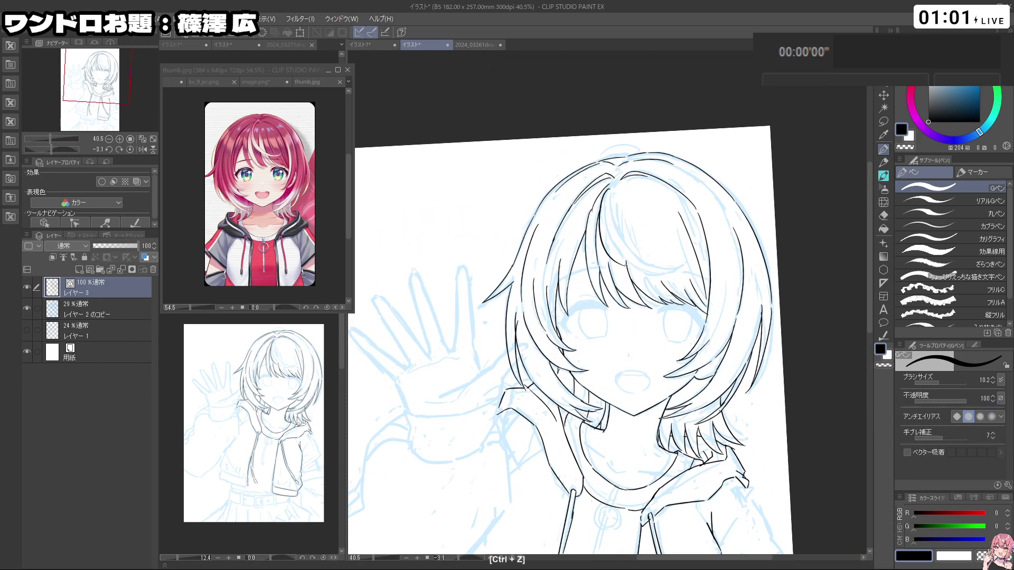
{"action": "left_click_drag", "start_coordinate": [673, 270], "coordinate": [655, 307]}
{"action": "key", "text": "ctrl+z"}
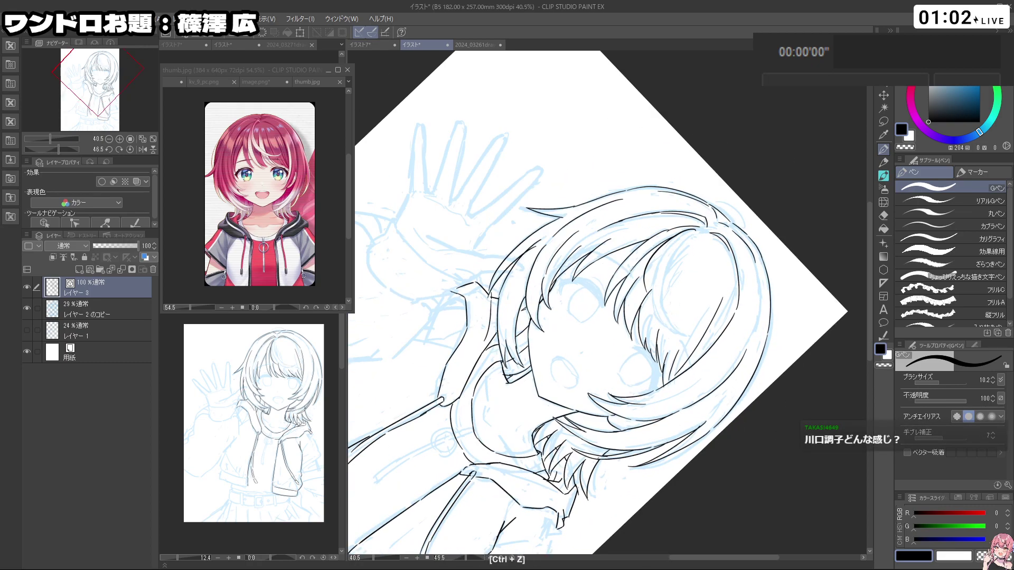
{"action": "left_click_drag", "start_coordinate": [687, 338], "coordinate": [690, 274]}
{"action": "key", "text": "ctrl+z"}
{"action": "mouse_move", "coordinate": [620, 190]}
{"action": "left_mouse_down"}
{"action": "mouse_move", "coordinate": [628, 270]}
{"action": "mouse_move", "coordinate": [654, 290]}
{"action": "left_mouse_up"}
{"action": "key", "text": "ctrl+z"}
{"action": "key", "text": "ctrl+z"}
{"action": "left_click_drag", "start_coordinate": [612, 192], "coordinate": [670, 303]}
{"action": "key", "text": "ctrl+z"}
{"action": "mouse_move", "coordinate": [647, 204]}
{"action": "left_mouse_down"}
{"action": "mouse_move", "coordinate": [641, 269]}
{"action": "mouse_move", "coordinate": [698, 298]}
{"action": "mouse_move", "coordinate": [646, 354]}
{"action": "mouse_move", "coordinate": [647, 211]}
{"action": "left_mouse_up"}
{"action": "key", "text": "ctrl+z"}
{"action": "key", "text": "ctrl+z"}
{"action": "key", "text": "ctrl+z"}
{"action": "key", "text": "ctrl+z"}
{"action": "key", "text": "ctrl+z"}
{"action": "key", "text": "ctrl+z"}
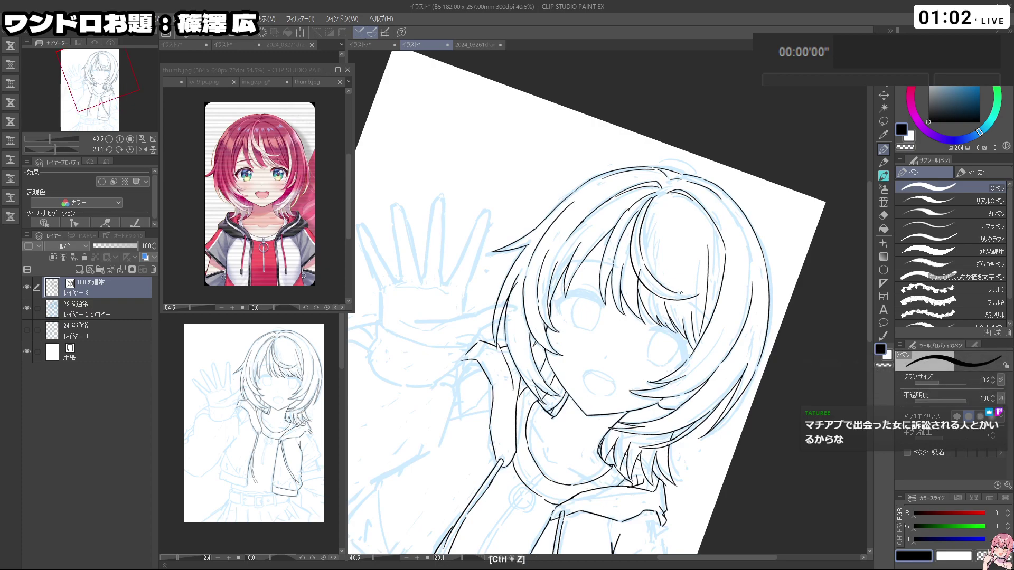
Step: Ink the pointed end of the lock crossing the bangs and clean its overlapping lines with transparent color
{"action": "left_click_drag", "start_coordinate": [670, 288], "coordinate": [661, 287]}
{"action": "key", "text": "ctrl+z"}
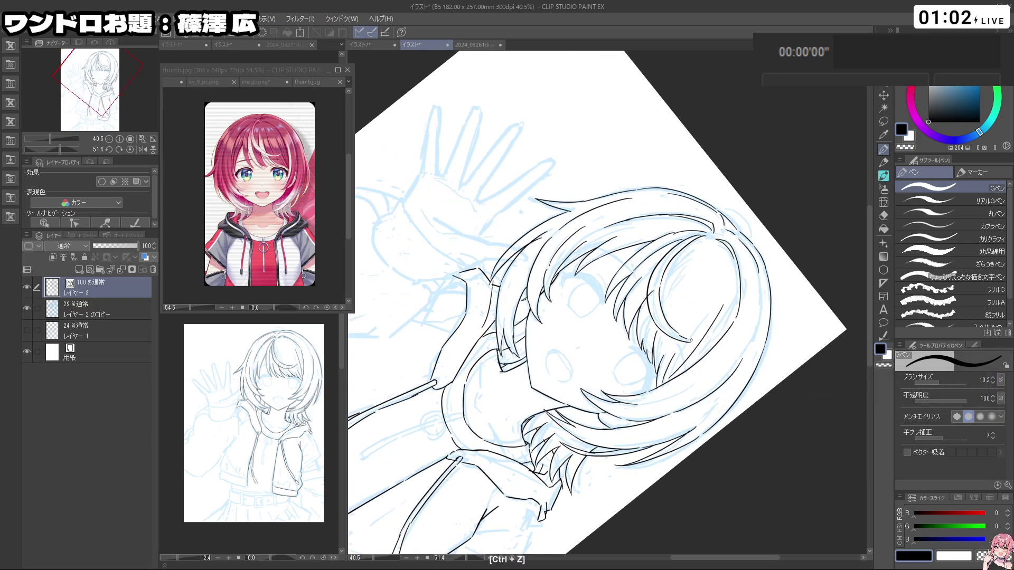
{"action": "left_click_drag", "start_coordinate": [689, 341], "coordinate": [737, 389]}
{"action": "key", "text": "c"}
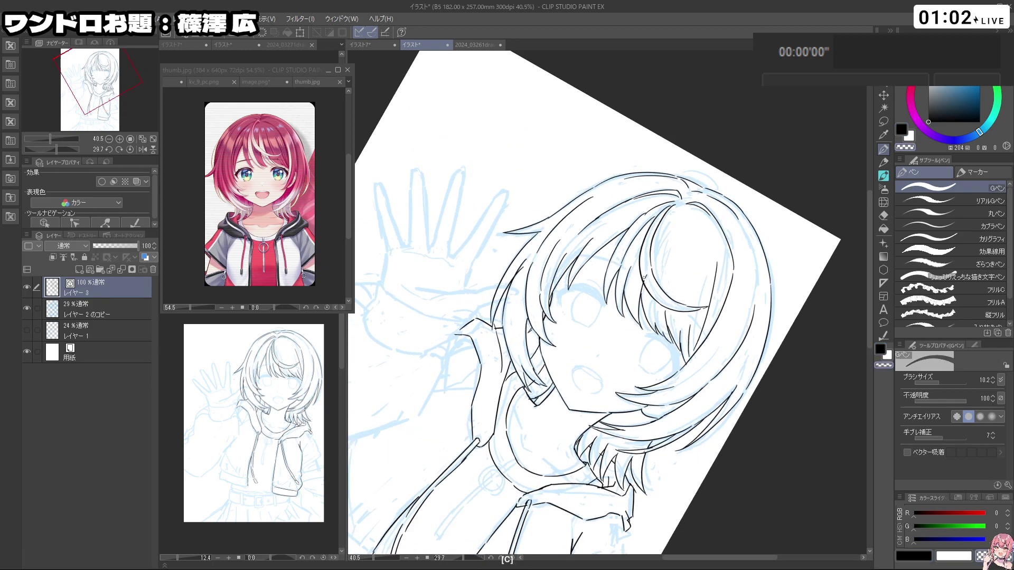
{"action": "left_click_drag", "start_coordinate": [644, 283], "coordinate": [672, 259]}
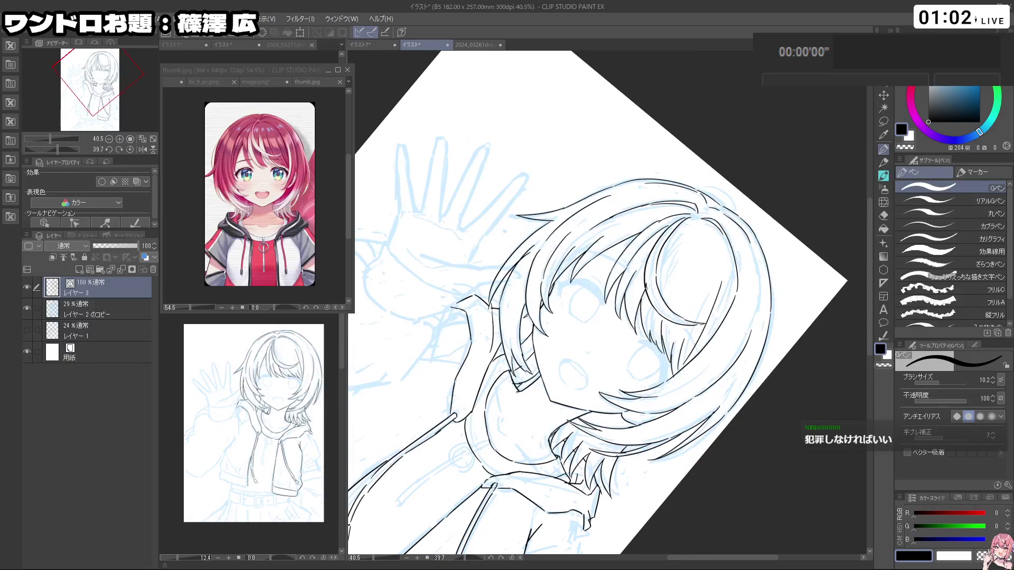
{"action": "key", "text": "c"}
{"action": "left_click_drag", "start_coordinate": [651, 257], "coordinate": [586, 257]}
{"action": "left_click_drag", "start_coordinate": [734, 365], "coordinate": [709, 238]}
{"action": "left_click_drag", "start_coordinate": [581, 237], "coordinate": [566, 280]}
{"action": "key", "text": "ctrl+z"}
{"action": "key", "text": "shift+space"}
{"action": "left_click_drag", "start_coordinate": [580, 247], "coordinate": [705, 343]}
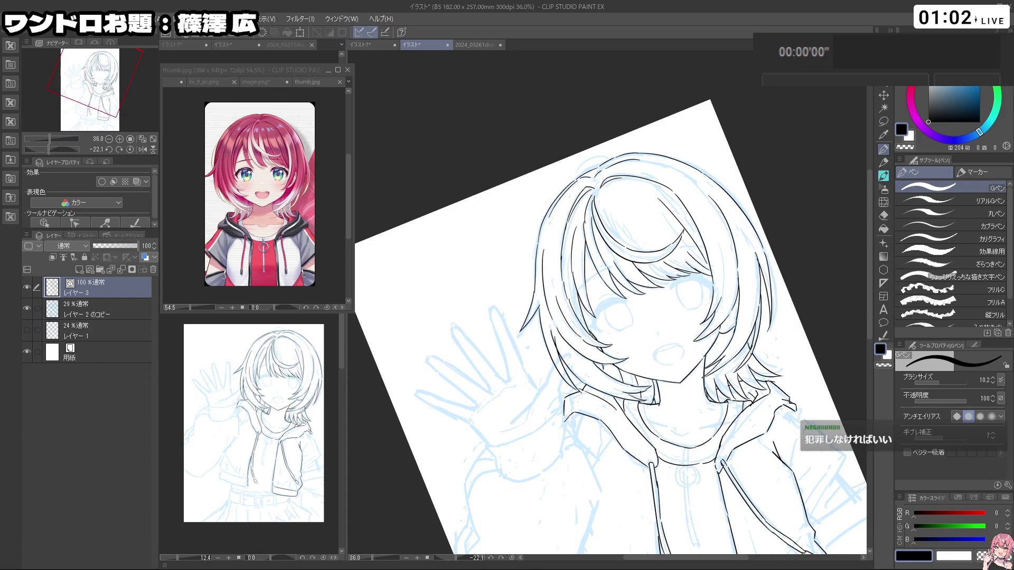
Step: Ink the thumb of the waving hand beside the hair tips
{"action": "key", "text": "ctrl+space"}
{"action": "left_click_drag", "start_coordinate": [642, 308], "coordinate": [591, 259]}
{"action": "key", "text": "space"}
{"action": "key", "text": "ctrl+space"}
{"action": "key", "text": "space"}
{"action": "left_click_drag", "start_coordinate": [696, 310], "coordinate": [608, 314]}
{"action": "key", "text": "ctrl+space"}
{"action": "key", "text": "ctrl+space"}
{"action": "key", "text": "shift+space"}
{"action": "left_click_drag", "start_coordinate": [580, 357], "coordinate": [644, 293]}
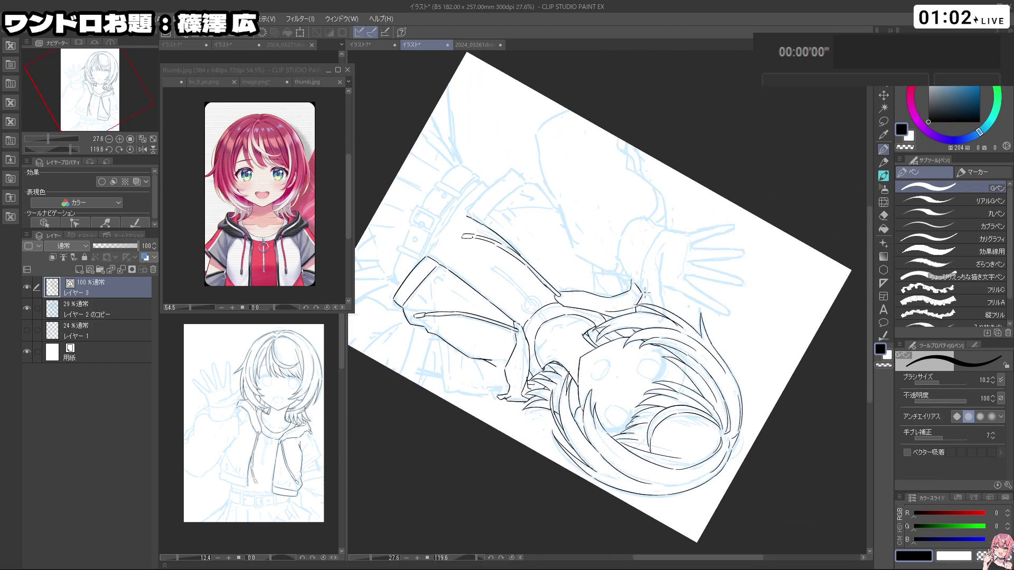
{"action": "key", "text": "ctrl+z"}
{"action": "left_click_drag", "start_coordinate": [659, 315], "coordinate": [664, 294]}
{"action": "key", "text": "ctrl+z"}
{"action": "left_click_drag", "start_coordinate": [661, 275], "coordinate": [568, 344]}
{"action": "key", "text": "ctrl+z"}
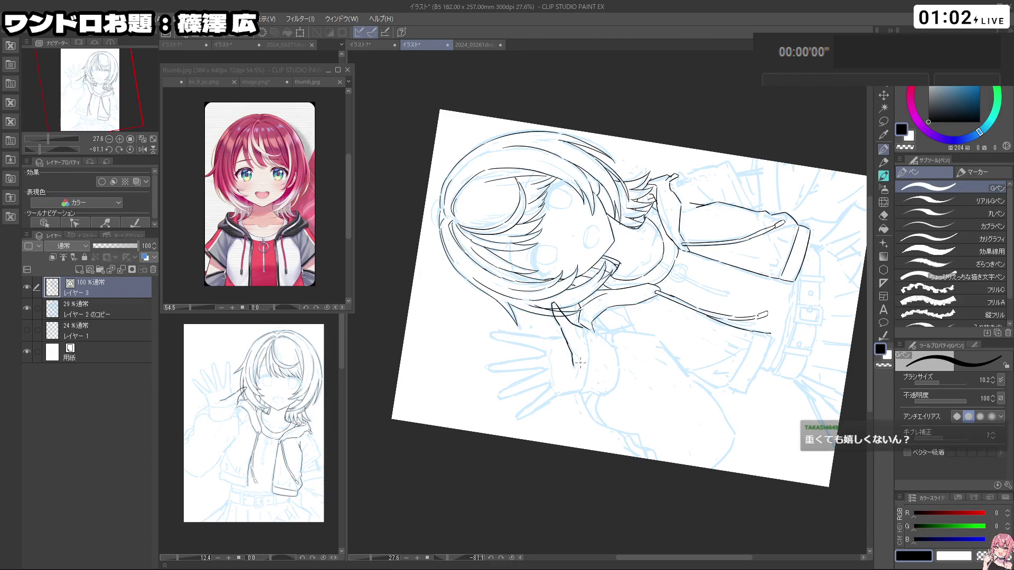
Step: Ink the index finger of the waving hand, including its rounded tip
{"action": "left_click_drag", "start_coordinate": [581, 363], "coordinate": [702, 275]}
{"action": "scroll", "coordinate": [673, 309], "scroll_direction": "up", "scroll_amount": 1}
{"action": "key", "text": "ctrl+z"}
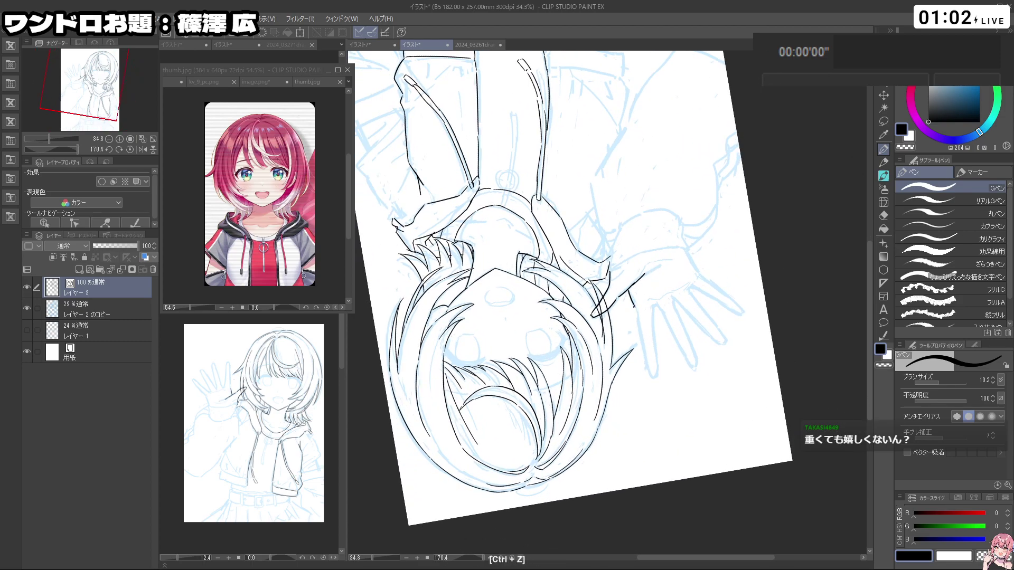
{"action": "left_click_drag", "start_coordinate": [653, 377], "coordinate": [657, 365]}
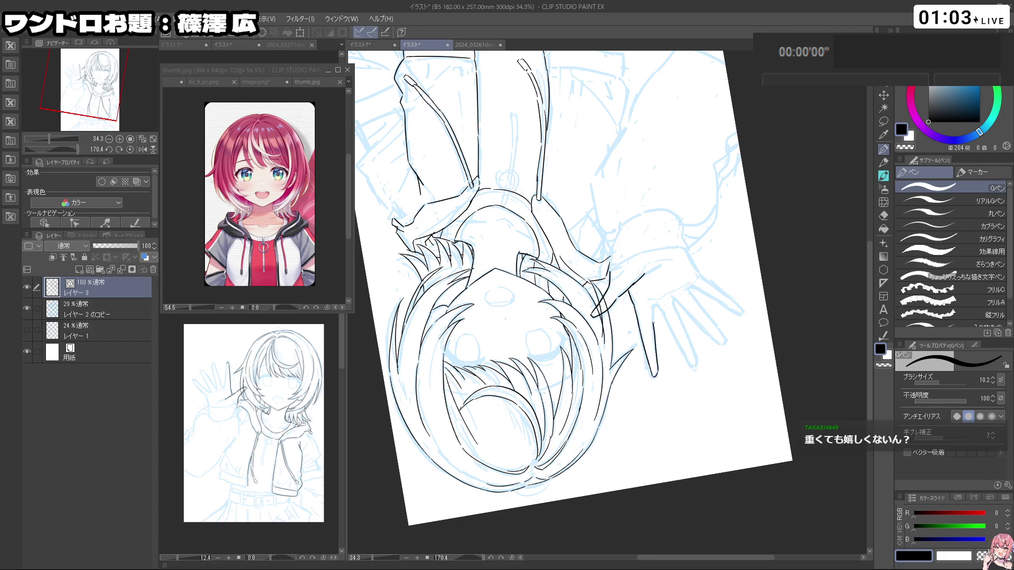
{"action": "key", "text": "ctrl+z"}
Step: Try to ink the middle and ring fingers of the waving hand
{"action": "left_click_drag", "start_coordinate": [658, 307], "coordinate": [698, 363]}
{"action": "left_click_drag", "start_coordinate": [678, 315], "coordinate": [673, 299]}
{"action": "key", "text": "shift+space"}
{"action": "mouse_move", "coordinate": [735, 363]}
{"action": "left_mouse_down"}
{"action": "mouse_move", "coordinate": [740, 351]}
{"action": "mouse_move", "coordinate": [585, 164]}
{"action": "mouse_move", "coordinate": [466, 290]}
{"action": "mouse_move", "coordinate": [564, 438]}
{"action": "mouse_move", "coordinate": [717, 394]}
{"action": "left_mouse_up"}
{"action": "key", "text": "ctrl+z"}
{"action": "left_click_drag", "start_coordinate": [671, 316], "coordinate": [694, 350]}
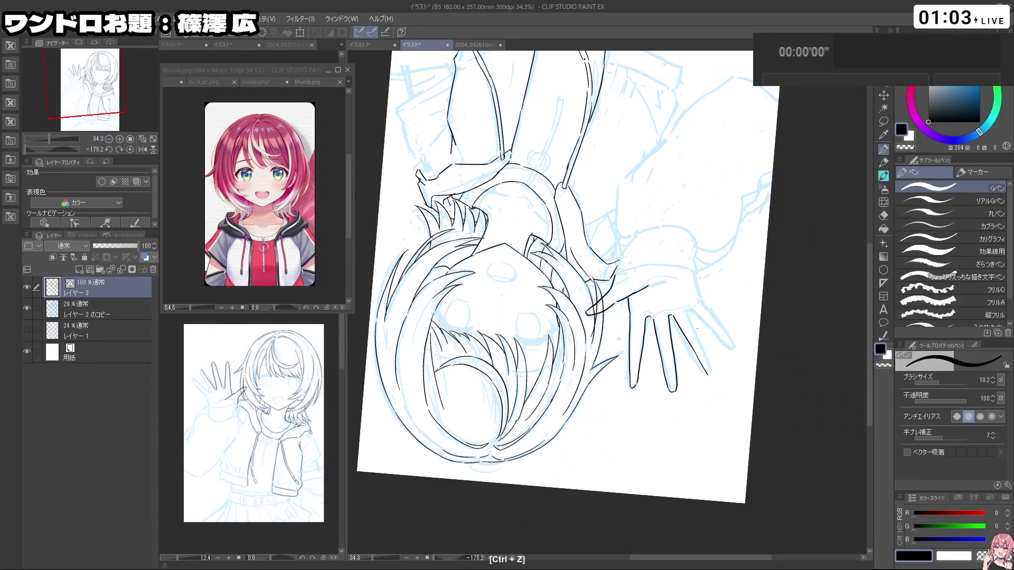
{"action": "left_click_drag", "start_coordinate": [688, 315], "coordinate": [712, 376]}
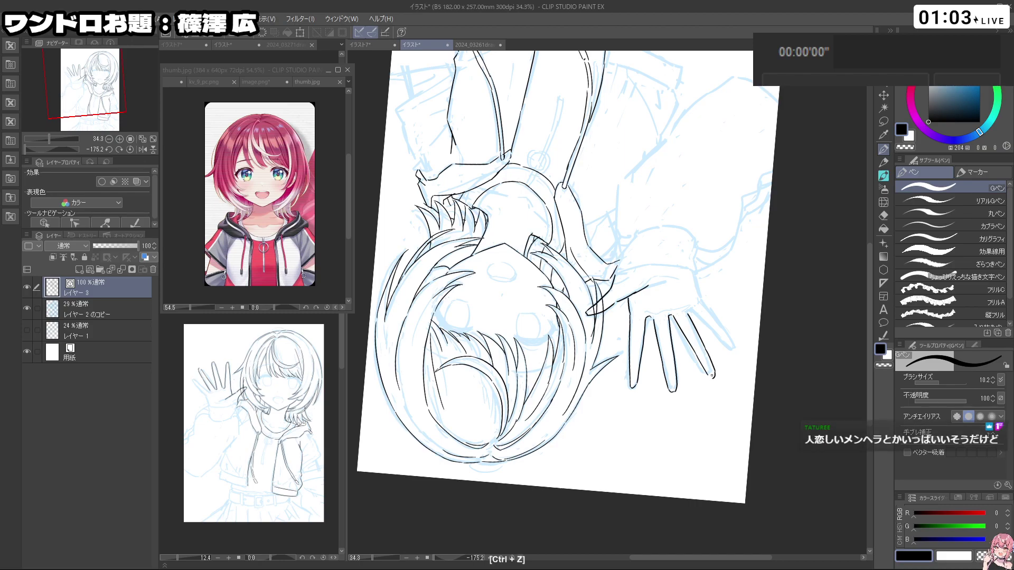
Step: Undo the middle and ring finger strokes back to the finished index finger
{"action": "key", "text": "ctrl+z"}
{"action": "key", "text": "shift+space"}
{"action": "mouse_move", "coordinate": [607, 164]}
{"action": "left_mouse_down"}
{"action": "mouse_move", "coordinate": [549, 166]}
{"action": "mouse_move", "coordinate": [473, 377]}
{"action": "mouse_move", "coordinate": [727, 404]}
{"action": "mouse_move", "coordinate": [715, 417]}
{"action": "mouse_move", "coordinate": [558, 450]}
{"action": "mouse_move", "coordinate": [690, 259]}
{"action": "left_mouse_up"}
{"action": "key", "text": "shift+space"}
{"action": "key", "text": "ctrl+z"}
{"action": "key", "text": "ctrl+z"}
{"action": "key", "text": "shift+space"}
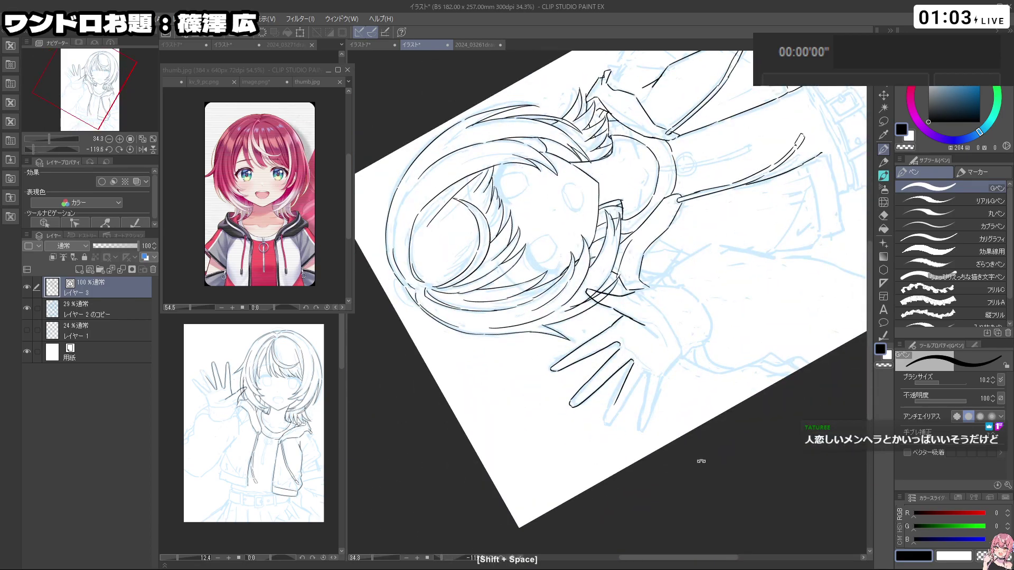
{"action": "left_click_drag", "start_coordinate": [696, 461], "coordinate": [787, 317]}
{"action": "key", "text": "ctrl+z"}
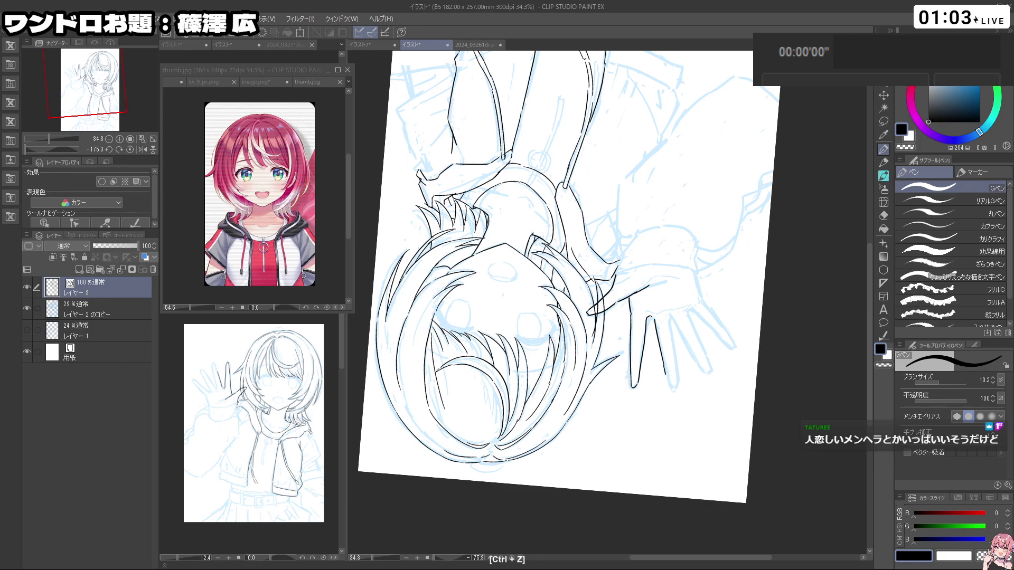
{"action": "key", "text": "ctrl+z"}
{"action": "key", "text": "ctrl+z"}
Step: Ink the middle finger of the waving hand again and start the ring finger's outline
{"action": "left_click_drag", "start_coordinate": [668, 323], "coordinate": [676, 388]}
{"action": "left_click_drag", "start_coordinate": [672, 316], "coordinate": [703, 361]}
{"action": "mouse_move", "coordinate": [683, 315]}
{"action": "left_mouse_down"}
{"action": "mouse_move", "coordinate": [712, 370]}
{"action": "mouse_move", "coordinate": [705, 347]}
{"action": "mouse_move", "coordinate": [693, 351]}
{"action": "mouse_move", "coordinate": [676, 372]}
{"action": "mouse_move", "coordinate": [687, 393]}
{"action": "left_mouse_up"}
{"action": "key", "text": "ctrl+z"}
{"action": "key", "text": "ctrl+z"}
{"action": "key", "text": "shift+space"}
Step: Complete the ring finger's outline and ink the little finger of the waving hand
{"action": "key", "text": "ctrl+z"}
{"action": "key", "text": "ctrl+z"}
{"action": "left_click_drag", "start_coordinate": [671, 357], "coordinate": [687, 405]}
{"action": "key", "text": "ctrl+z"}
{"action": "key", "text": "ctrl+z"}
{"action": "key", "text": "ctrl+z"}
{"action": "key", "text": "ctrl+z"}
{"action": "key", "text": "ctrl+z"}
{"action": "mouse_move", "coordinate": [673, 358]}
{"action": "left_mouse_down"}
{"action": "mouse_move", "coordinate": [689, 411]}
{"action": "mouse_move", "coordinate": [687, 379]}
{"action": "mouse_move", "coordinate": [692, 397]}
{"action": "mouse_move", "coordinate": [705, 392]}
{"action": "mouse_move", "coordinate": [667, 191]}
{"action": "mouse_move", "coordinate": [496, 309]}
{"action": "left_mouse_up"}
{"action": "key", "text": "ctrl+z"}
{"action": "key", "text": "shift+space"}
{"action": "key", "text": "ctrl+z"}
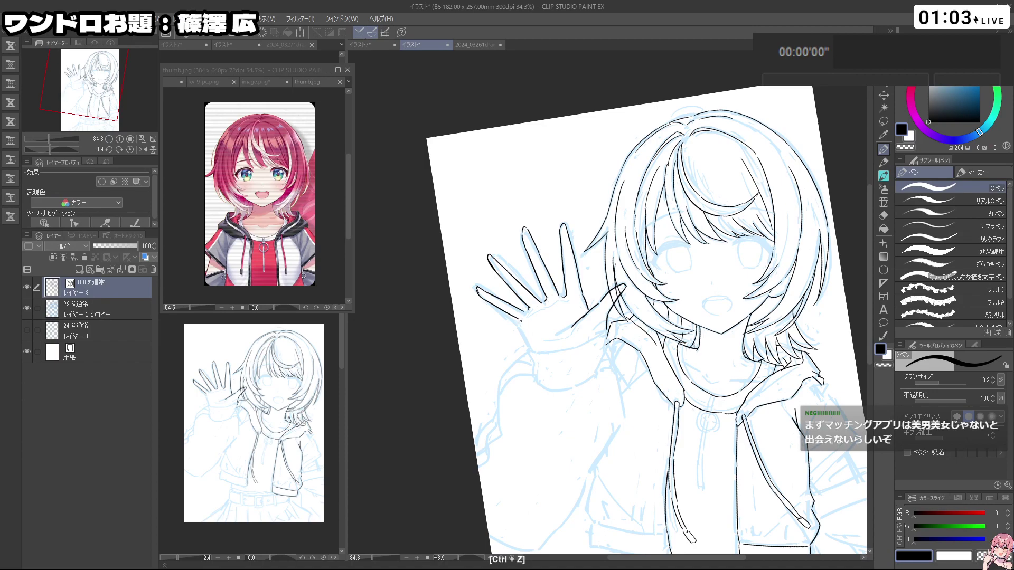
Step: Ink the wrist and the cuff of the raised hand's sleeve over the blue sketch with the G-pen
{"action": "key", "text": "shift+space"}
{"action": "left_click_drag", "start_coordinate": [654, 464], "coordinate": [757, 377]}
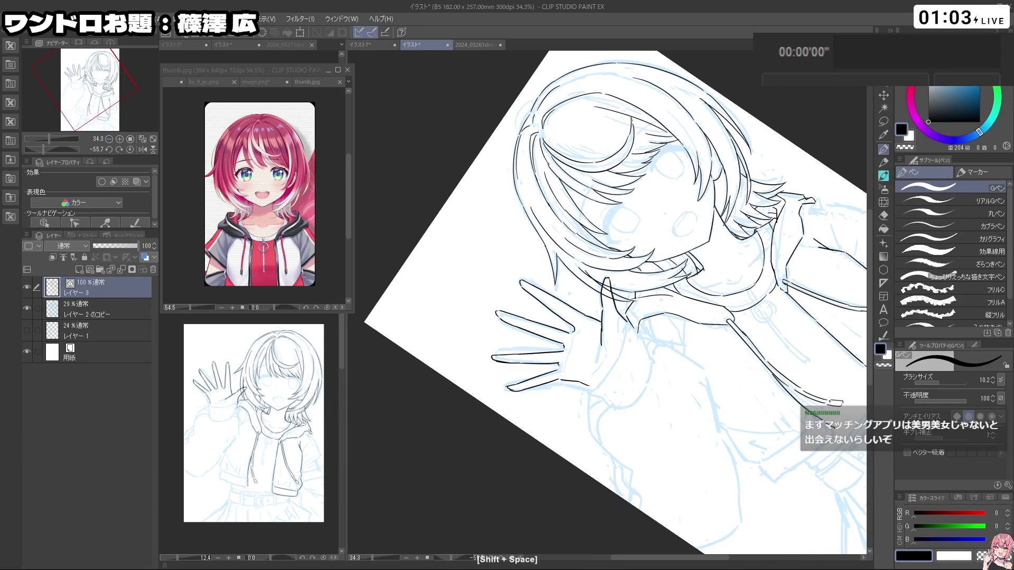
{"action": "left_click_drag", "start_coordinate": [597, 393], "coordinate": [653, 331]}
{"action": "key", "text": "ctrl+z"}
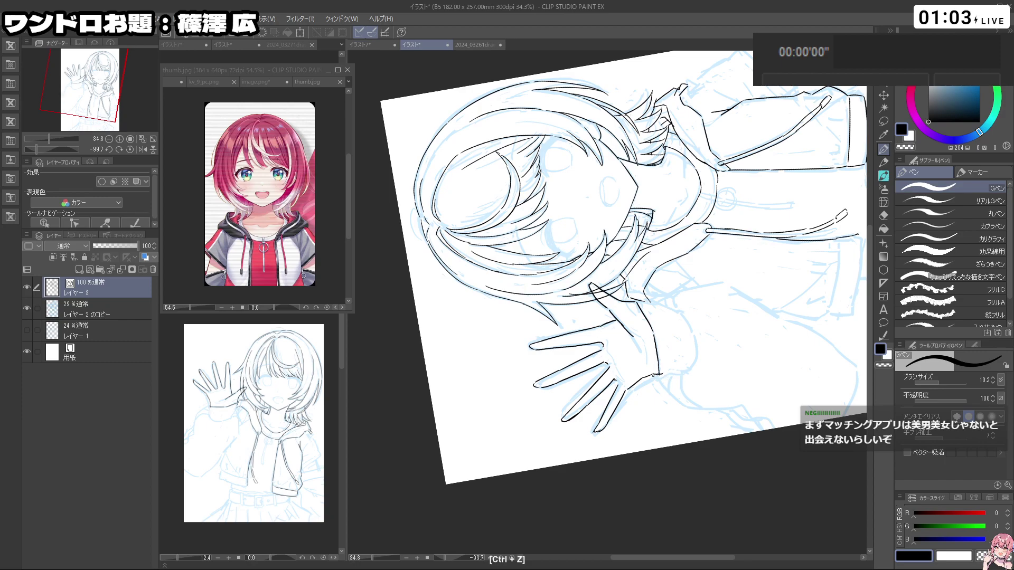
{"action": "key", "text": "shift+space"}
{"action": "left_click_drag", "start_coordinate": [747, 385], "coordinate": [616, 464]}
{"action": "key", "text": "c"}
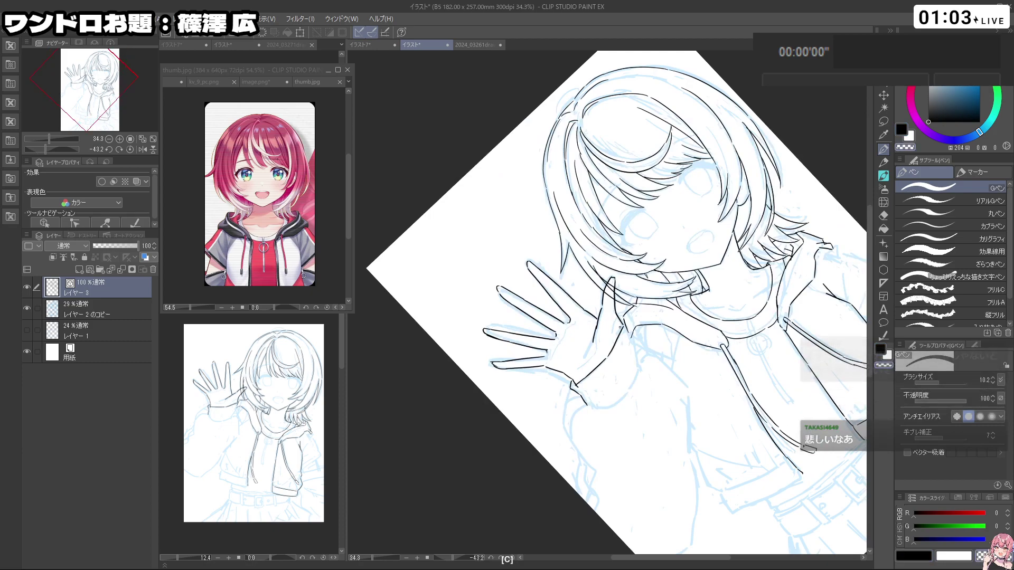
{"action": "key", "text": "c"}
{"action": "key", "text": "ctrl+z"}
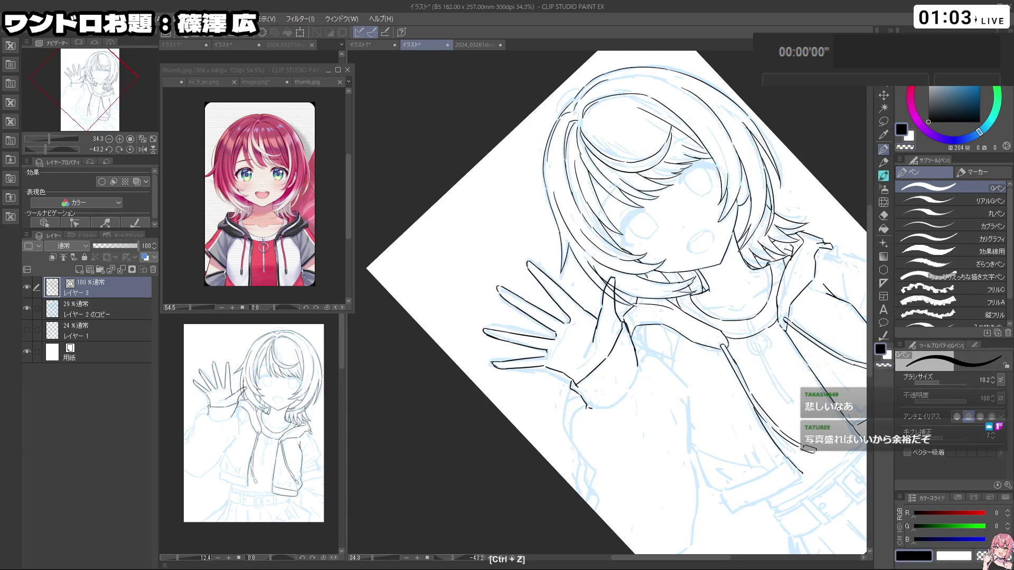
{"action": "mouse_move", "coordinate": [590, 410]}
{"action": "left_mouse_down"}
{"action": "mouse_move", "coordinate": [618, 405]}
{"action": "mouse_move", "coordinate": [637, 378]}
{"action": "left_mouse_up"}
Step: Touch up the line art around the raised hand's cuff and thumb, erasing stray line ends
{"action": "key", "text": "shift+space"}
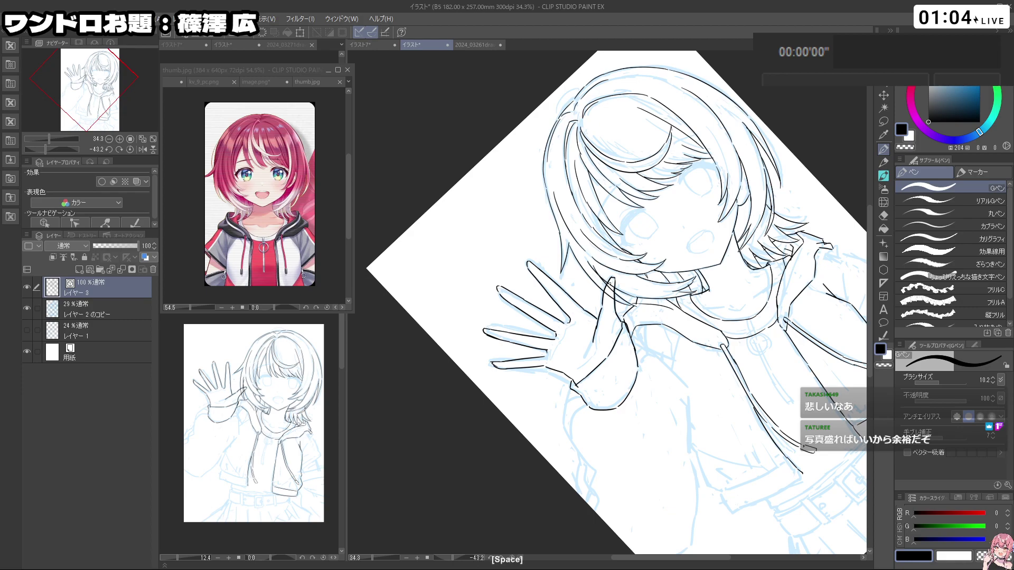
{"action": "left_click_drag", "start_coordinate": [629, 377], "coordinate": [669, 350]}
{"action": "key", "text": "c"}
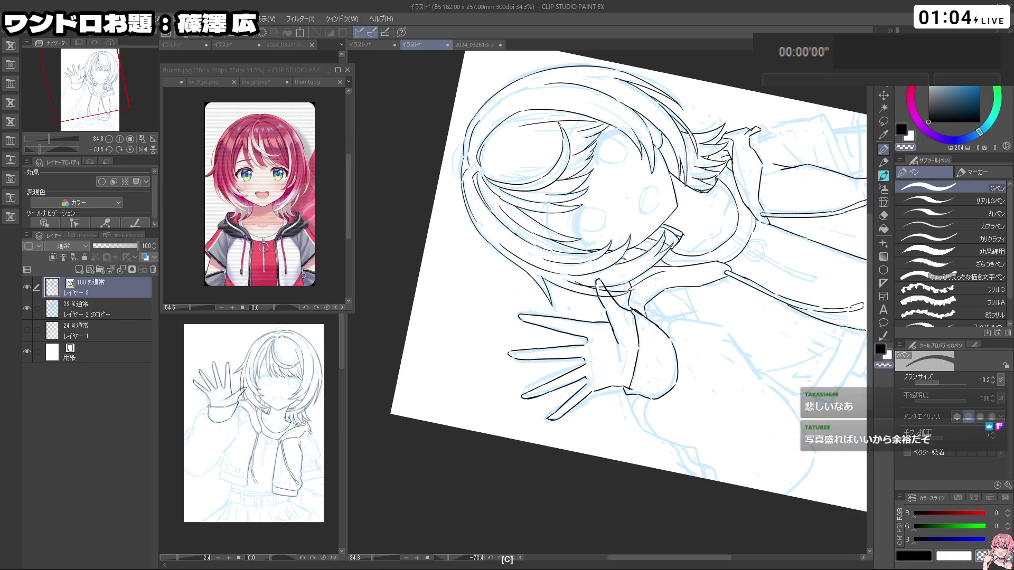
{"action": "key", "text": "ctrl+z"}
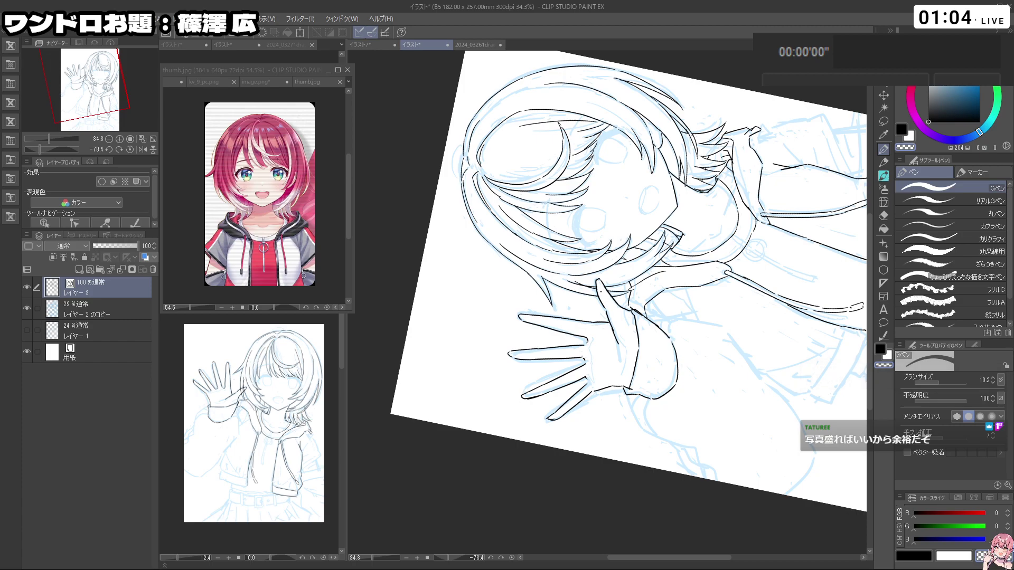
{"action": "left_click_drag", "start_coordinate": [600, 290], "coordinate": [634, 328]}
{"action": "key", "text": "ctrl+z"}
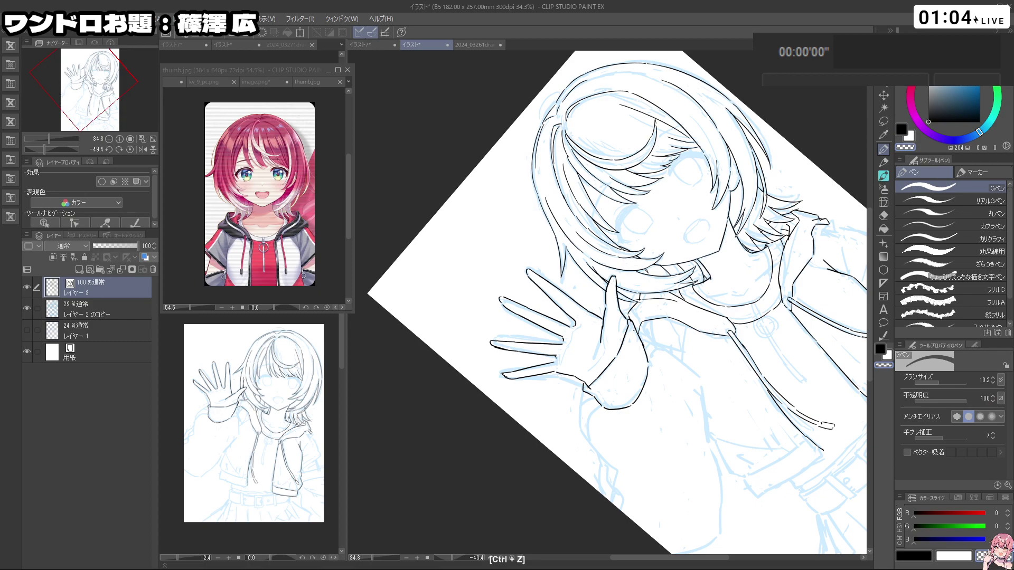
{"action": "key", "text": "c"}
{"action": "left_click_drag", "start_coordinate": [639, 335], "coordinate": [649, 352]}
{"action": "key", "text": "ctrl+z"}
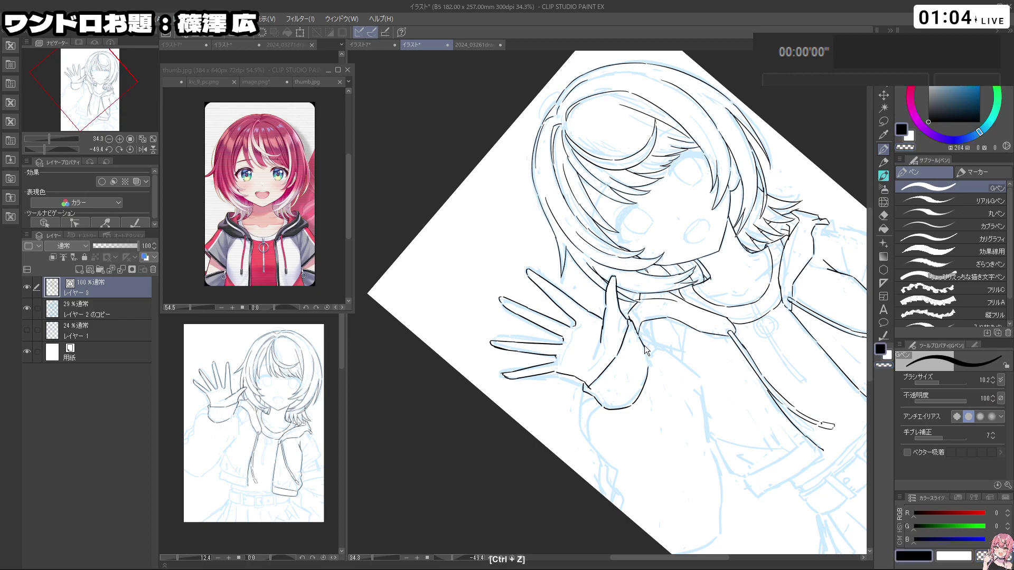
Step: Ink the inner edge of the raised arm's puffy sleeve, from near the cuff down along the jacket body
{"action": "left_click_drag", "start_coordinate": [719, 314], "coordinate": [660, 315]}
{"action": "left_click_drag", "start_coordinate": [684, 280], "coordinate": [656, 335]}
{"action": "key", "text": "ctrl+z"}
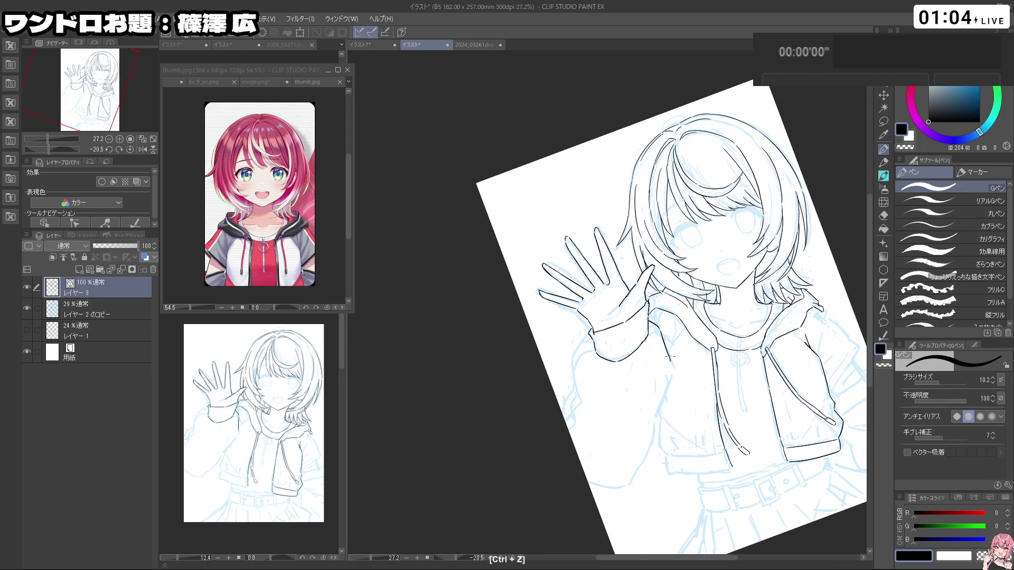
{"action": "key", "text": "ctrl+z"}
{"action": "mouse_move", "coordinate": [662, 332]}
{"action": "left_mouse_down"}
{"action": "mouse_move", "coordinate": [675, 370]}
{"action": "mouse_move", "coordinate": [667, 397]}
{"action": "left_mouse_up"}
{"action": "left_click_drag", "start_coordinate": [710, 365], "coordinate": [655, 365]}
{"action": "mouse_move", "coordinate": [676, 439]}
{"action": "left_mouse_down"}
{"action": "mouse_move", "coordinate": [718, 441]}
{"action": "mouse_move", "coordinate": [694, 338]}
{"action": "left_mouse_up"}
{"action": "key", "text": "ctrl+z"}
{"action": "key", "text": "ctrl+z"}
Step: Ink the outer edge and the rounded elbow end of the raised arm's puffy sleeve
{"action": "left_click_drag", "start_coordinate": [617, 315], "coordinate": [610, 344]}
{"action": "mouse_move", "coordinate": [610, 343]}
{"action": "left_mouse_down"}
{"action": "mouse_move", "coordinate": [645, 390]}
{"action": "mouse_move", "coordinate": [748, 355]}
{"action": "mouse_move", "coordinate": [612, 427]}
{"action": "left_mouse_up"}
{"action": "key", "text": "ctrl+z"}
{"action": "key", "text": "shift+space"}
{"action": "key", "text": "ctrl+z"}
{"action": "left_click_drag", "start_coordinate": [597, 367], "coordinate": [596, 385]}
{"action": "key", "text": "ctrl+z"}
{"action": "key", "text": "ctrl+z"}
{"action": "key", "text": "shift+space"}
{"action": "key", "text": "ctrl+z"}
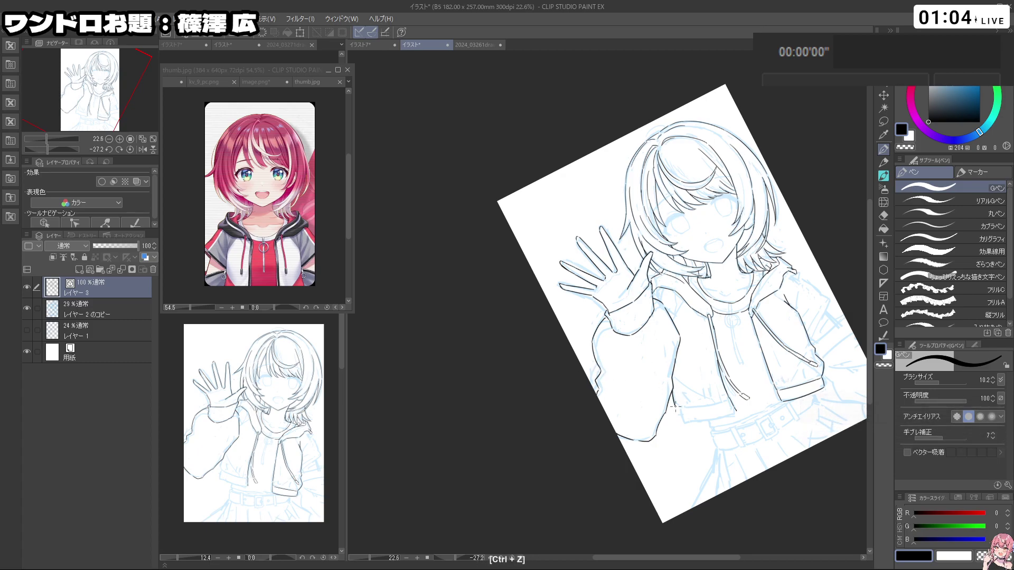
Step: Ink the jacket's hem band on the raised-arm side
{"action": "key", "text": "shift+space"}
{"action": "mouse_move", "coordinate": [687, 410]}
{"action": "left_mouse_down"}
{"action": "mouse_move", "coordinate": [739, 286]}
{"action": "mouse_move", "coordinate": [735, 263]}
{"action": "left_mouse_up"}
{"action": "key", "text": "ctrl+z"}
{"action": "left_click_drag", "start_coordinate": [739, 224], "coordinate": [734, 267]}
{"action": "left_click_drag", "start_coordinate": [753, 233], "coordinate": [747, 271]}
{"action": "key", "text": "shift+space"}
{"action": "mouse_move", "coordinate": [642, 185]}
{"action": "left_mouse_down"}
{"action": "mouse_move", "coordinate": [691, 212]}
{"action": "mouse_move", "coordinate": [725, 338]}
{"action": "mouse_move", "coordinate": [687, 279]}
{"action": "left_mouse_up"}
{"action": "key", "text": "shift+space"}
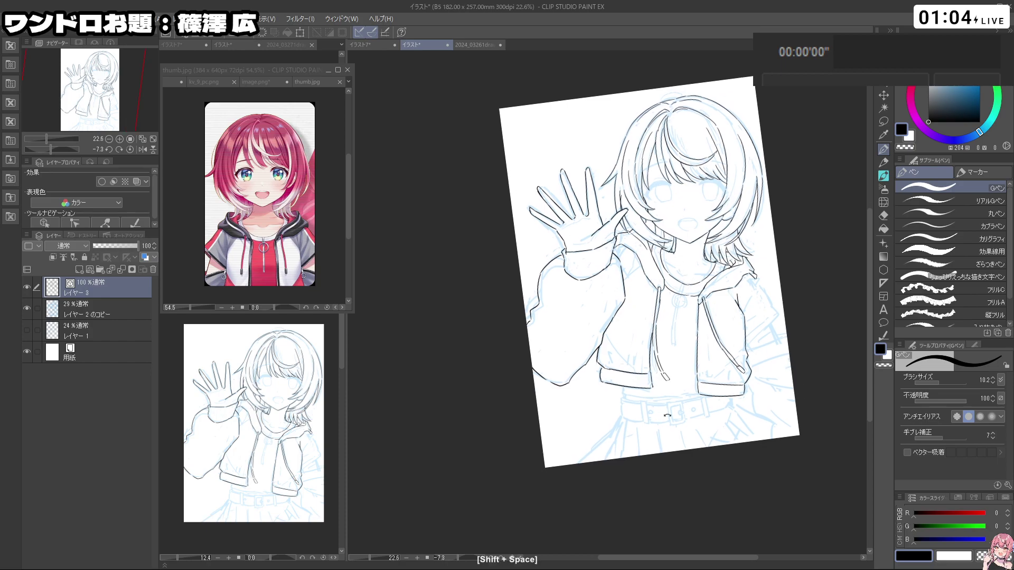
Step: Ink the fabric folds along the outer edge of the raised arm's sleeve
{"action": "left_click_drag", "start_coordinate": [716, 310], "coordinate": [685, 227]}
{"action": "key", "text": "ctrl+space"}
{"action": "left_click_drag", "start_coordinate": [580, 271], "coordinate": [610, 265]}
{"action": "key", "text": "ctrl+z"}
{"action": "key", "text": "ctrl+z"}
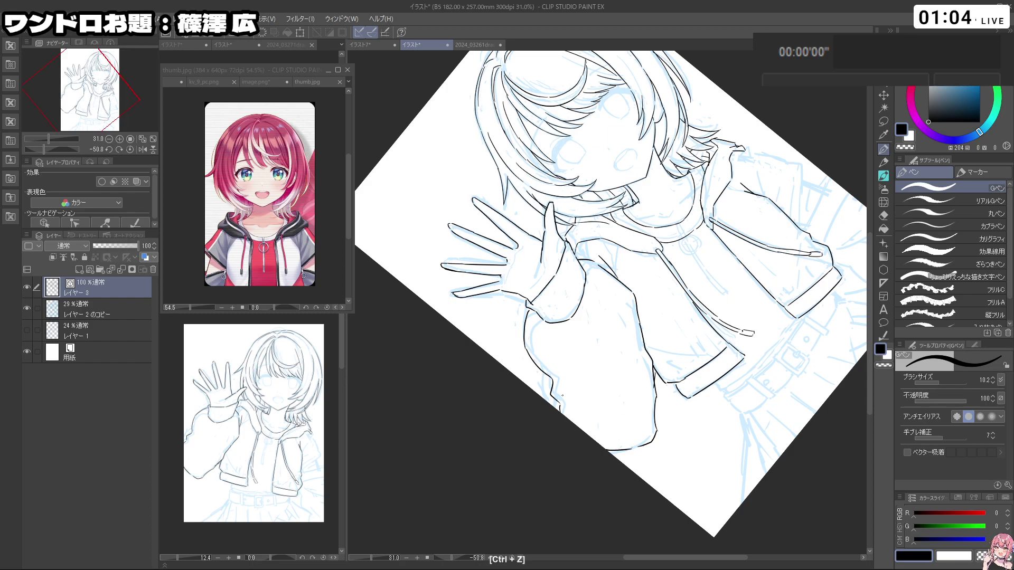
{"action": "key", "text": "ctrl+z"}
{"action": "left_click_drag", "start_coordinate": [552, 386], "coordinate": [553, 407]}
{"action": "key", "text": "shift+space"}
{"action": "left_click_drag", "start_coordinate": [724, 381], "coordinate": [595, 440]}
Step: Ink the jacket's front opening edge beside the drawstring on the raised-arm side, down to the hem
{"action": "key", "text": "shift+space"}
{"action": "left_click_drag", "start_coordinate": [728, 305], "coordinate": [706, 233]}
{"action": "key", "text": "ctrl+space"}
{"action": "left_click_drag", "start_coordinate": [660, 348], "coordinate": [690, 349]}
{"action": "key", "text": "ctrl+z"}
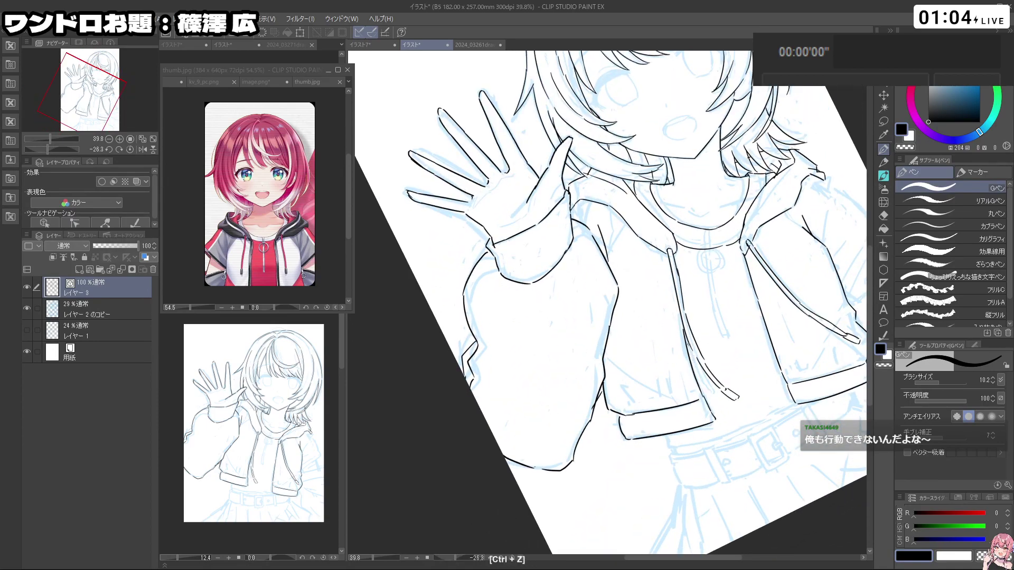
{"action": "key", "text": "ctrl+z"}
{"action": "key", "text": "ctrl+z"}
{"action": "left_click_drag", "start_coordinate": [691, 351], "coordinate": [705, 391]}
{"action": "key", "text": "ctrl+z"}
{"action": "left_click_drag", "start_coordinate": [690, 347], "coordinate": [712, 403]}
Step: Ink the front opening edge on the jacket's other half, following the sketch from the hood to the hem
{"action": "key", "text": "ctrl+space"}
{"action": "left_click_drag", "start_coordinate": [798, 338], "coordinate": [669, 264]}
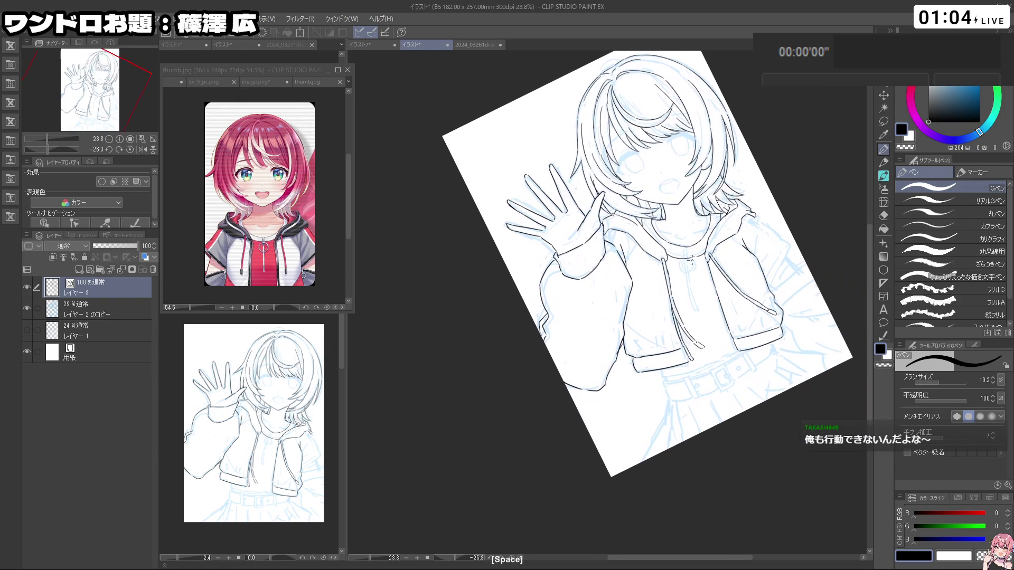
{"action": "left_click", "coordinate": [670, 265]}
{"action": "key", "text": "ctrl+z"}
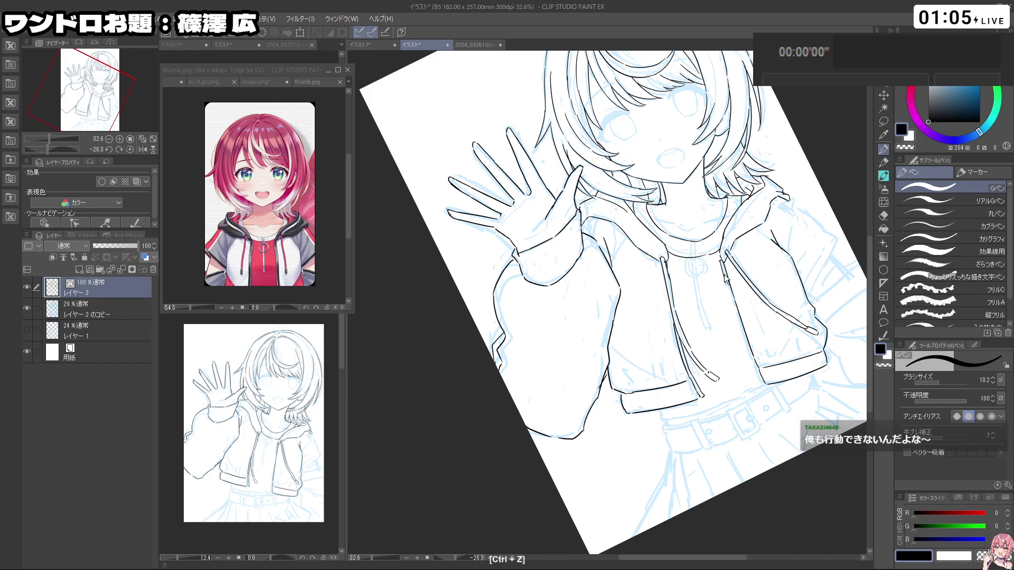
{"action": "key", "text": "ctrl+z"}
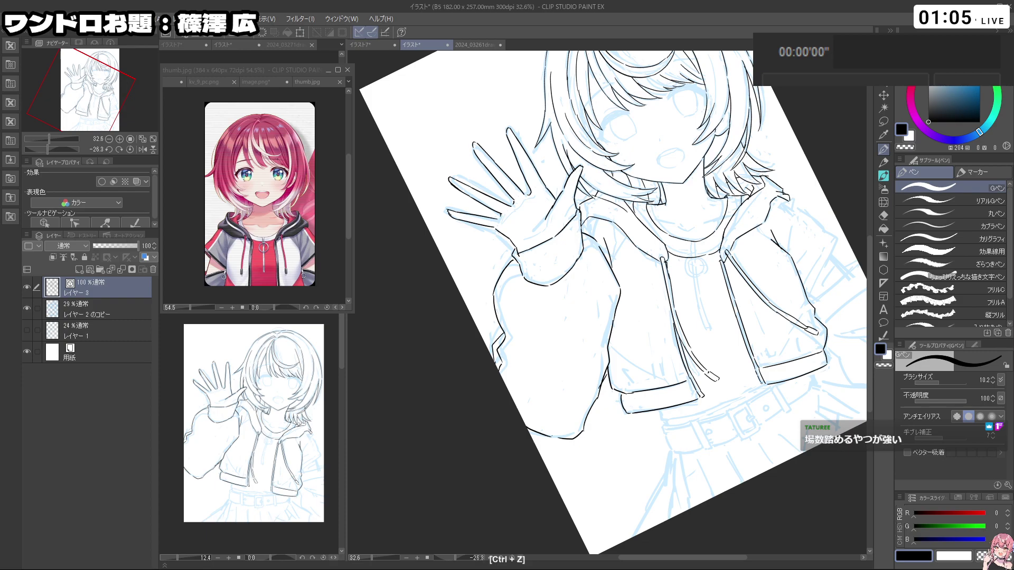
{"action": "left_click_drag", "start_coordinate": [746, 379], "coordinate": [713, 375]}
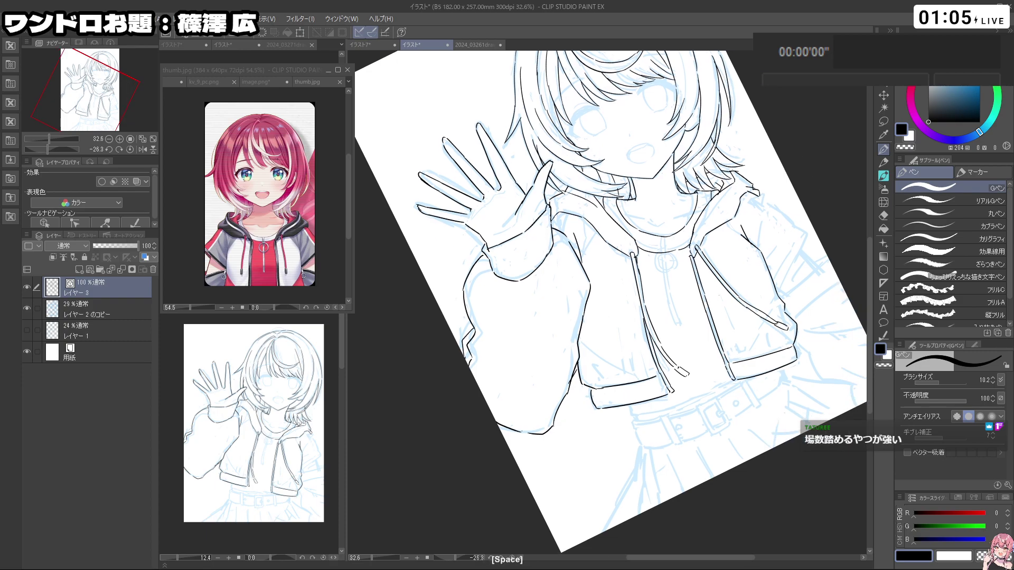
{"action": "key", "text": "ctrl+z"}
{"action": "left_click_drag", "start_coordinate": [701, 259], "coordinate": [726, 335]}
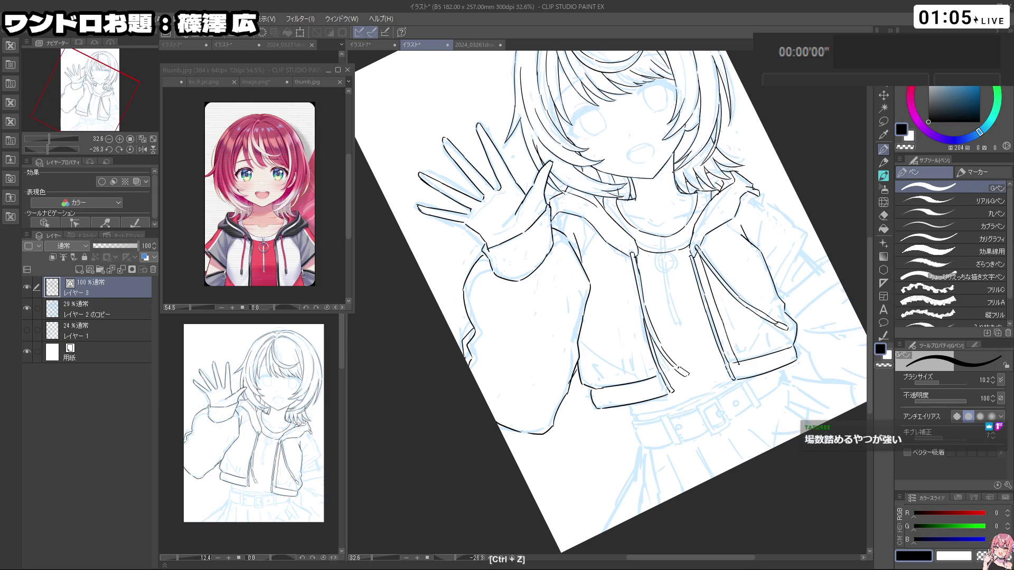
Step: Bring up the full-body reference image.png and ink the front trim line of the jacket's raised-arm half
{"action": "left_click", "coordinate": [276, 83]}
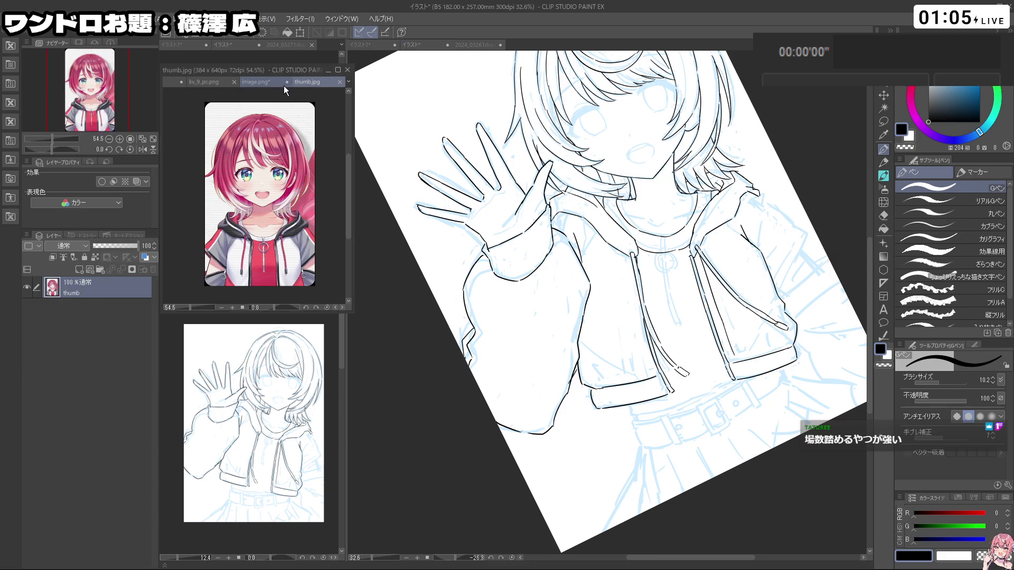
{"action": "left_click", "coordinate": [406, 334]}
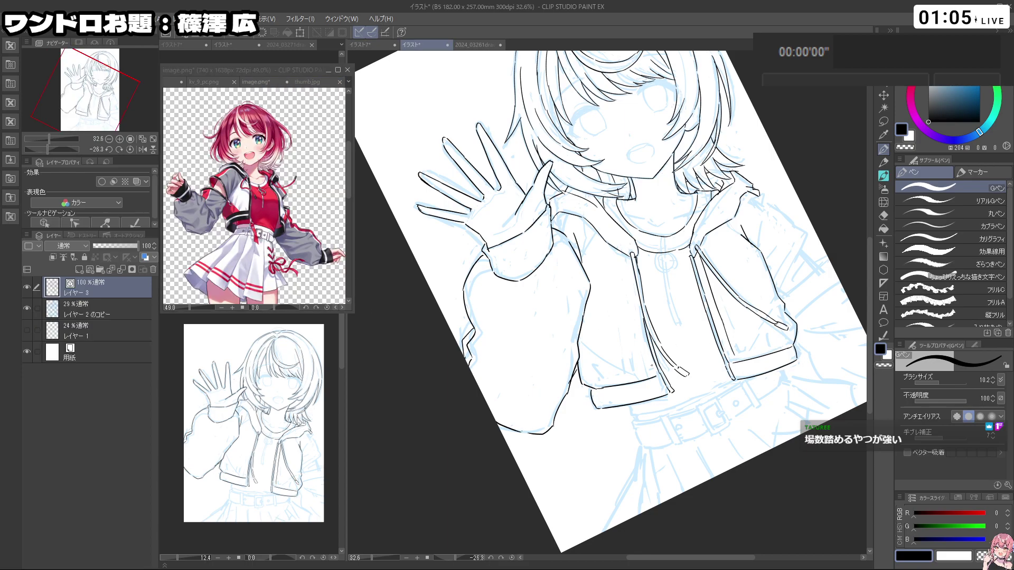
{"action": "key", "text": "c"}
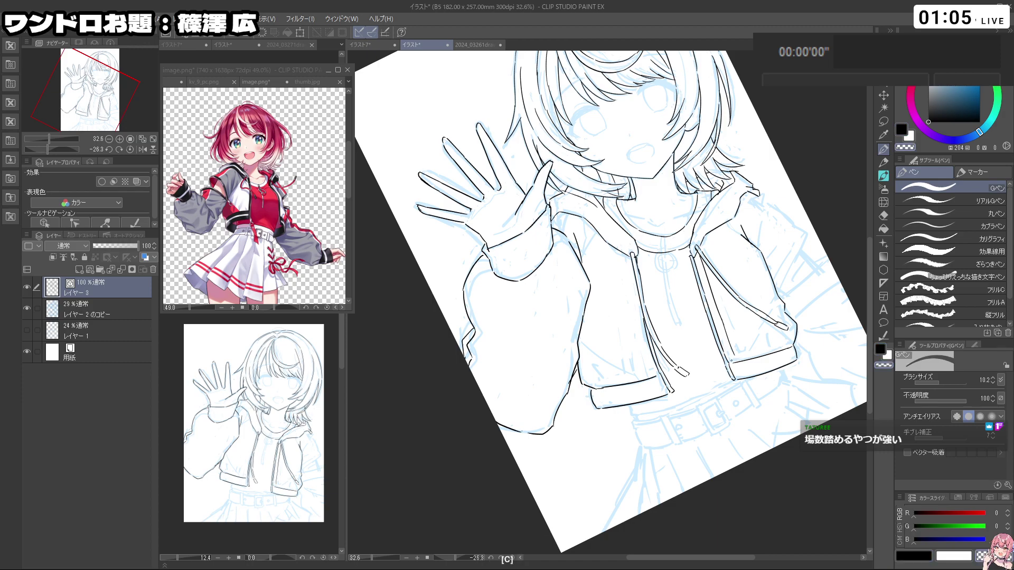
{"action": "key", "text": "ctrl+z"}
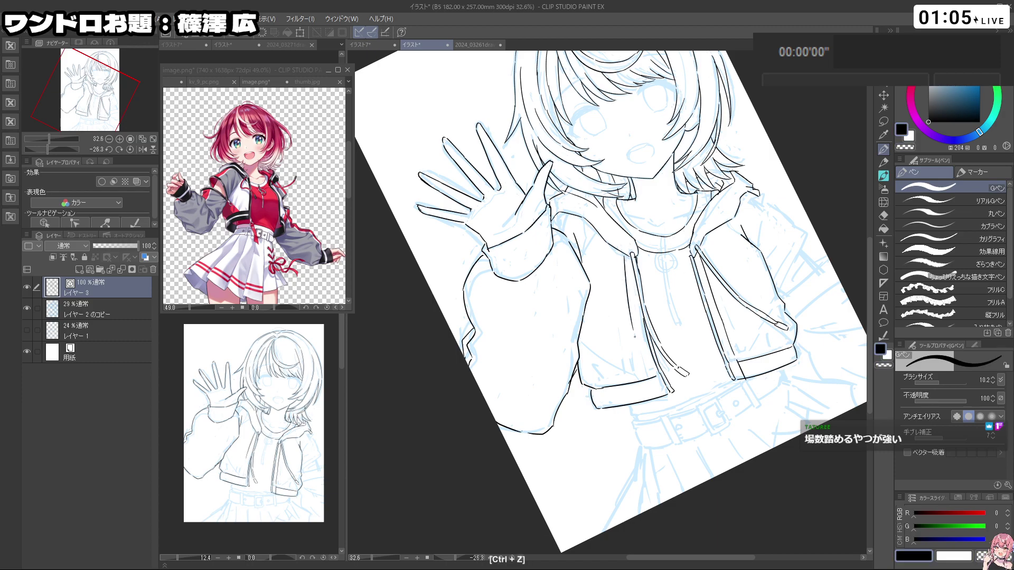
{"action": "left_click_drag", "start_coordinate": [625, 258], "coordinate": [653, 382]}
{"action": "key", "text": "ctrl+z"}
{"action": "key", "text": "ctrl+z"}
{"action": "key", "text": "c"}
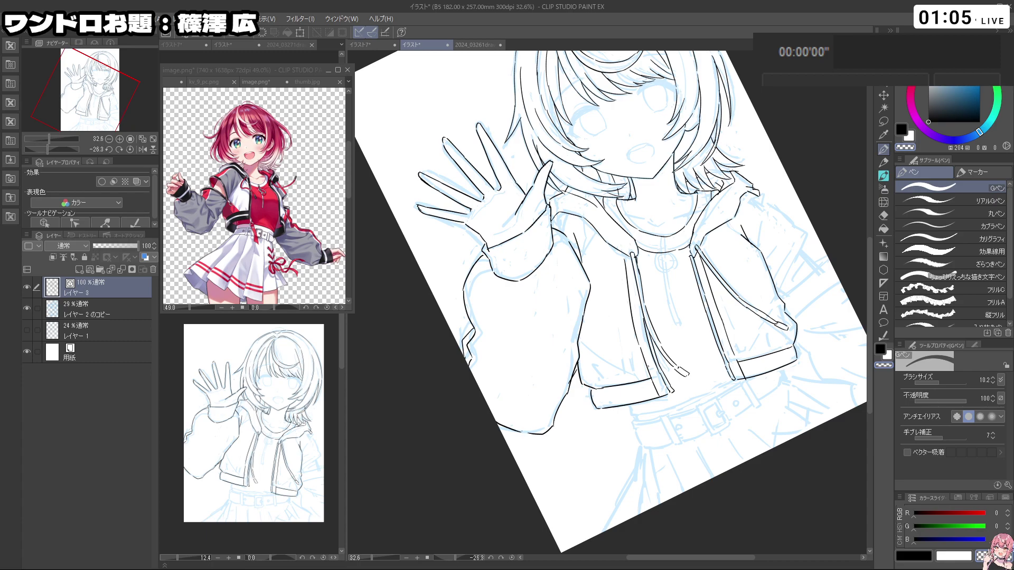
Step: Refine the jacket's front trim lines and ink the fold lines above its hem bands
{"action": "key", "text": "shift+space"}
{"action": "left_click_drag", "start_coordinate": [738, 412], "coordinate": [777, 288]}
{"action": "key", "text": "ctrl+z"}
{"action": "key", "text": "shift+space"}
{"action": "left_click_drag", "start_coordinate": [727, 182], "coordinate": [778, 297]}
{"action": "key", "text": "c"}
{"action": "key", "text": "ctrl+z"}
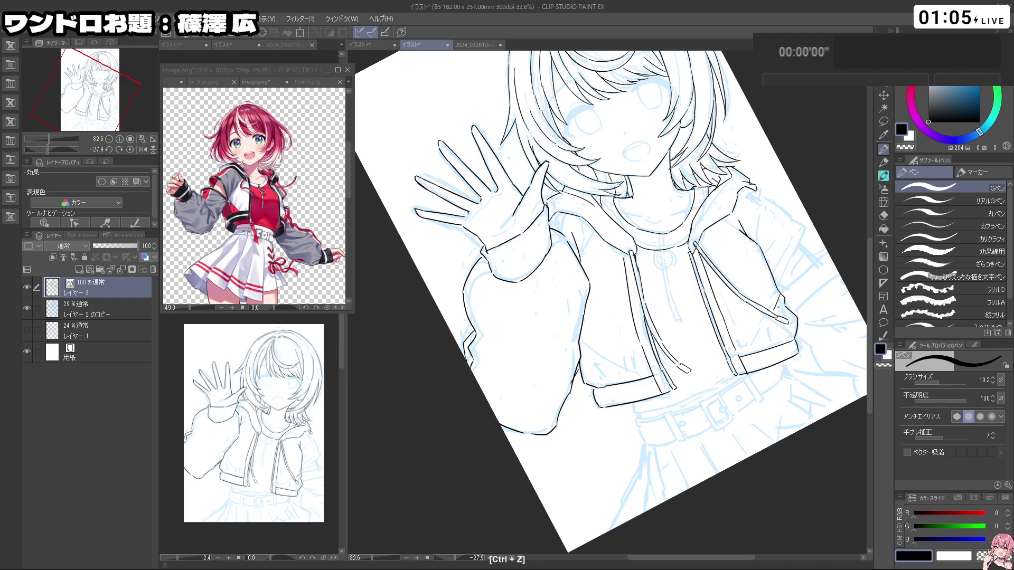
{"action": "key", "text": "ctrl+z"}
{"action": "left_click_drag", "start_coordinate": [774, 315], "coordinate": [750, 353]}
{"action": "key", "text": "ctrl+z"}
{"action": "left_click_drag", "start_coordinate": [582, 353], "coordinate": [643, 375]}
{"action": "key", "text": "ctrl+z"}
Step: Ink the fold and armhole lines where the lowered arm's sleeve meets the jacket
{"action": "key", "text": "ctrl+space"}
{"action": "left_click_drag", "start_coordinate": [789, 308], "coordinate": [750, 308]}
{"action": "key", "text": "space"}
{"action": "left_click_drag", "start_coordinate": [792, 280], "coordinate": [767, 328]}
{"action": "key", "text": "shift+space"}
{"action": "key", "text": "ctrl+space"}
{"action": "left_click", "coordinate": [755, 286]}
{"action": "key", "text": "shift+space"}
{"action": "mouse_move", "coordinate": [749, 196]}
{"action": "left_mouse_down"}
{"action": "mouse_move", "coordinate": [784, 298]}
{"action": "mouse_move", "coordinate": [766, 382]}
{"action": "left_mouse_up"}
{"action": "key", "text": "c"}
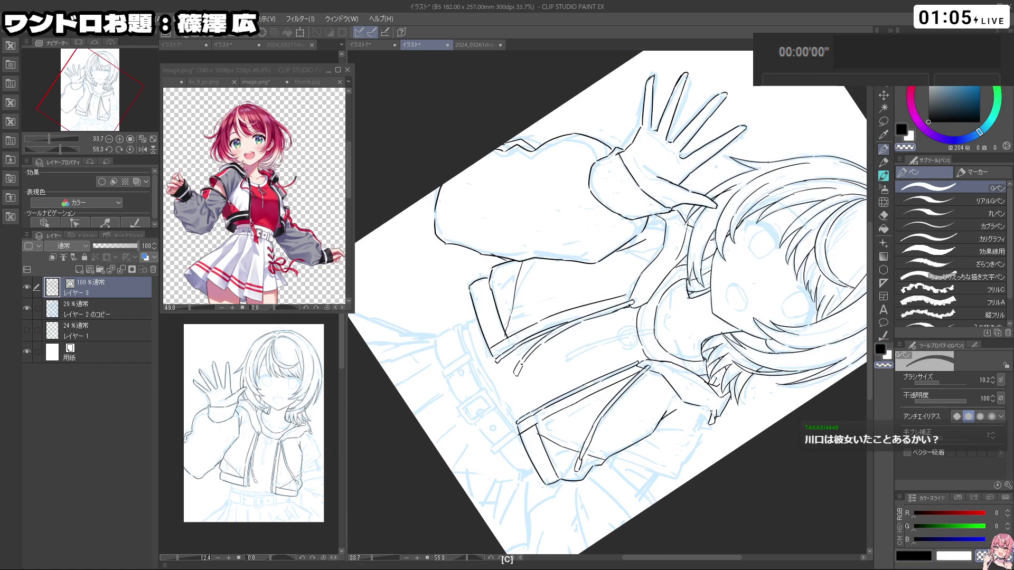
{"action": "key", "text": "c"}
{"action": "key", "text": "ctrl+z"}
Step: Ink the shoulder line and outer side of the lowered arm's upper sleeve
{"action": "key", "text": "shift+space"}
{"action": "mouse_move", "coordinate": [729, 472]}
{"action": "left_mouse_down"}
{"action": "mouse_move", "coordinate": [782, 255]}
{"action": "mouse_move", "coordinate": [786, 272]}
{"action": "mouse_move", "coordinate": [768, 299]}
{"action": "mouse_move", "coordinate": [783, 341]}
{"action": "left_mouse_up"}
{"action": "key", "text": "ctrl+z"}
{"action": "key", "text": "ctrl+z"}
{"action": "mouse_move", "coordinate": [764, 291]}
{"action": "left_mouse_down"}
{"action": "mouse_move", "coordinate": [791, 355]}
{"action": "mouse_move", "coordinate": [760, 437]}
{"action": "mouse_move", "coordinate": [689, 473]}
{"action": "left_mouse_up"}
{"action": "key", "text": "ctrl+z"}
{"action": "key", "text": "ctrl+z"}
{"action": "key", "text": "shift+space"}
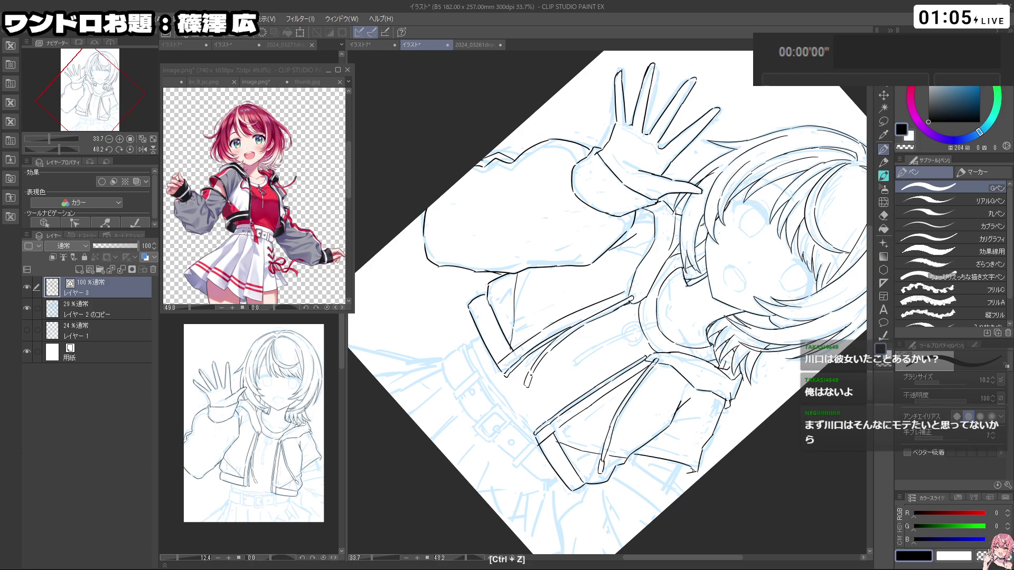
Step: Ink the opening of the lowered arm's upper sleeve with a parallel edge line
{"action": "left_click_drag", "start_coordinate": [689, 464], "coordinate": [750, 182]}
{"action": "key", "text": "ctrl+z"}
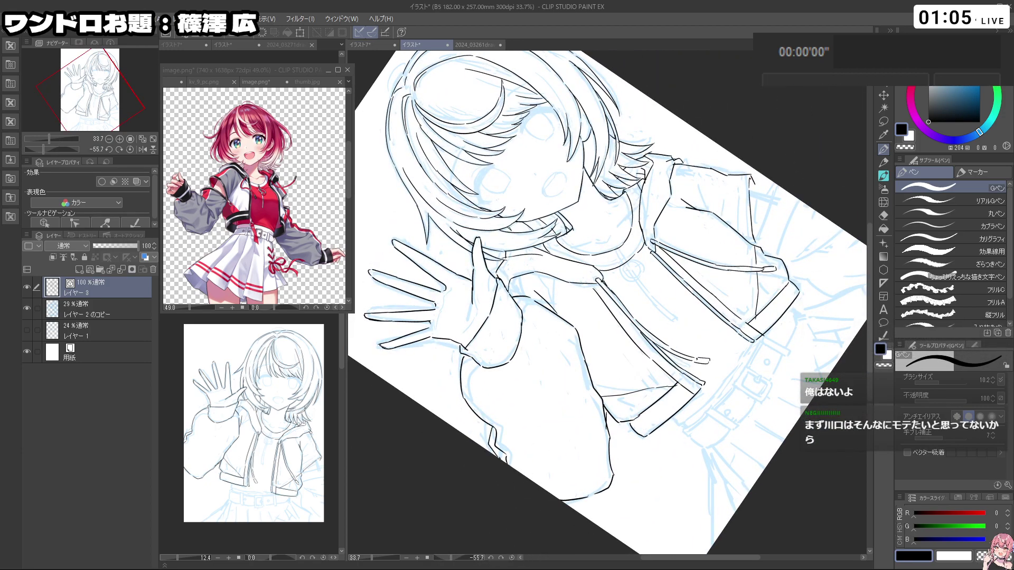
{"action": "key", "text": "ctrl+z"}
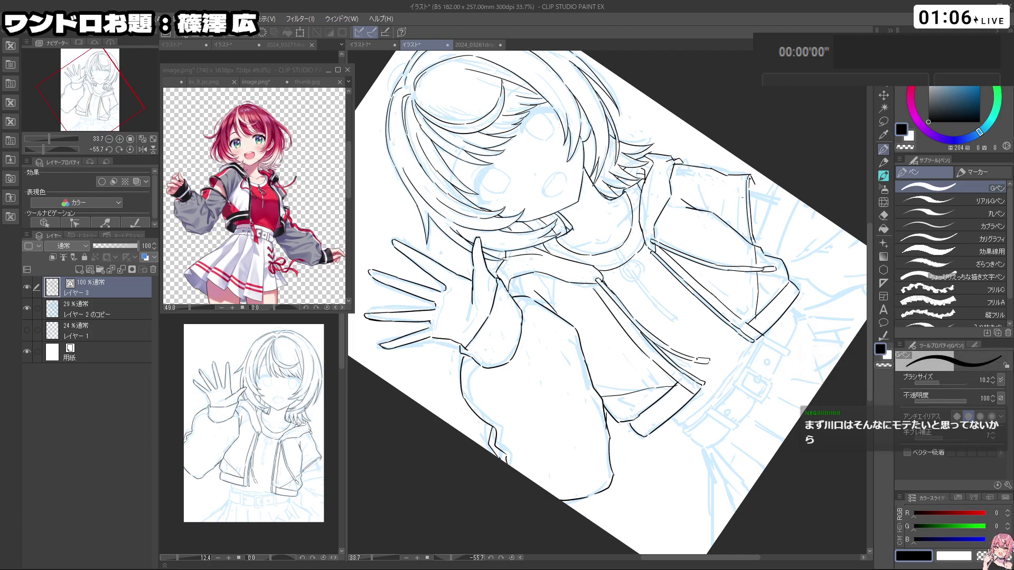
{"action": "left_click_drag", "start_coordinate": [741, 180], "coordinate": [736, 223]}
{"action": "key", "text": "ctrl+z"}
{"action": "left_click_drag", "start_coordinate": [737, 182], "coordinate": [735, 231]}
Step: Ink the arm section and lower sleeve edge just beneath the lowered arm's upper sleeve opening
{"action": "mouse_move", "coordinate": [816, 290]}
{"action": "left_mouse_down"}
{"action": "mouse_move", "coordinate": [776, 429]}
{"action": "mouse_move", "coordinate": [797, 351]}
{"action": "mouse_move", "coordinate": [795, 361]}
{"action": "mouse_move", "coordinate": [808, 357]}
{"action": "mouse_move", "coordinate": [694, 512]}
{"action": "left_mouse_up"}
{"action": "key", "text": "ctrl+z"}
{"action": "key", "text": "ctrl+z"}
{"action": "key", "text": "ctrl+z"}
{"action": "key", "text": "ctrl+z"}
{"action": "left_click_drag", "start_coordinate": [659, 458], "coordinate": [705, 489]}
{"action": "left_click_drag", "start_coordinate": [663, 462], "coordinate": [707, 487]}
{"action": "key", "text": "ctrl+z"}
{"action": "left_click_drag", "start_coordinate": [661, 459], "coordinate": [707, 480]}
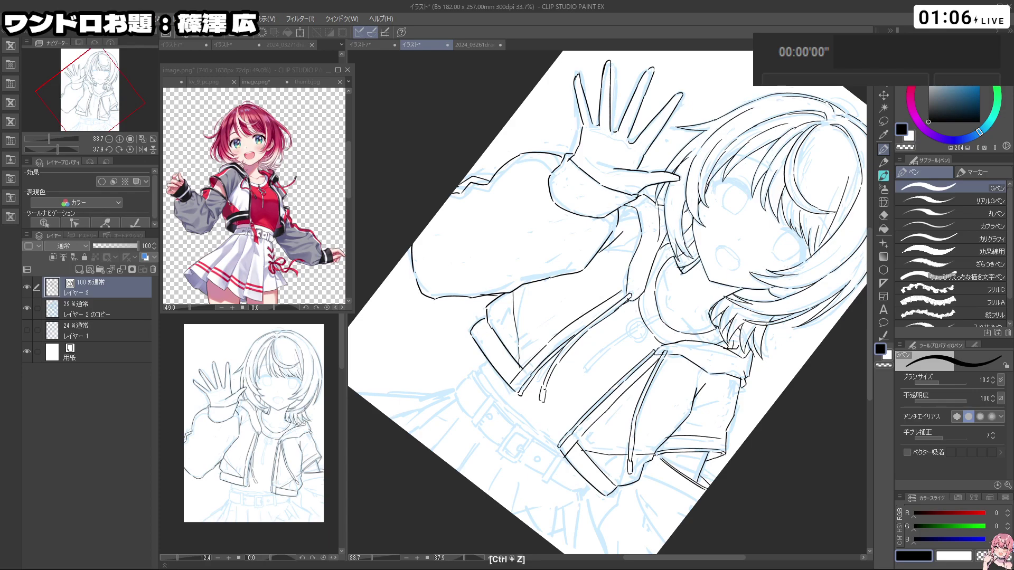
Step: Clean up the lines at the lowered arm's sleeve opening and extend the lower sleeve's outline toward the page edge
{"action": "key", "text": "c"}
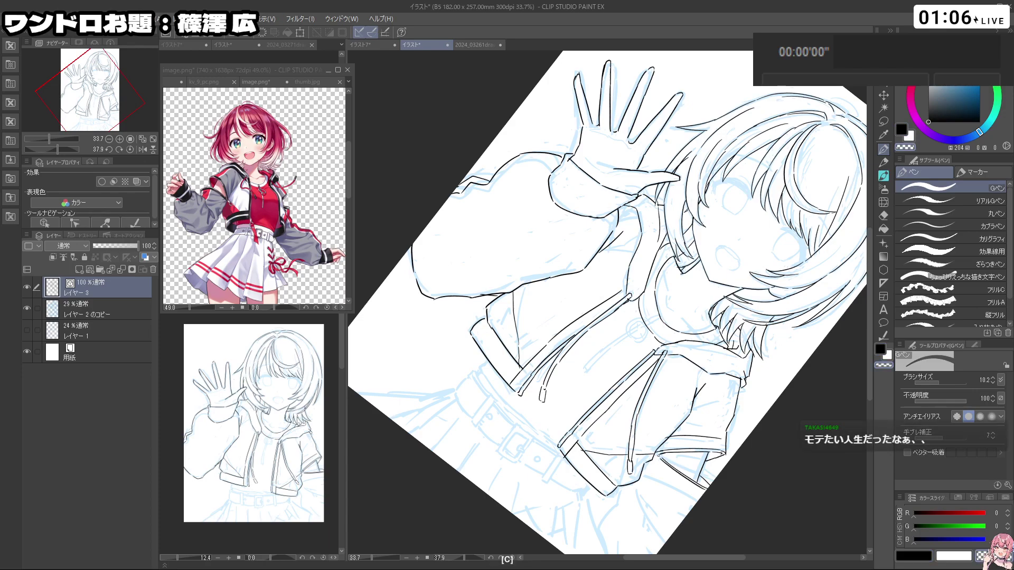
{"action": "key", "text": "ctrl+z"}
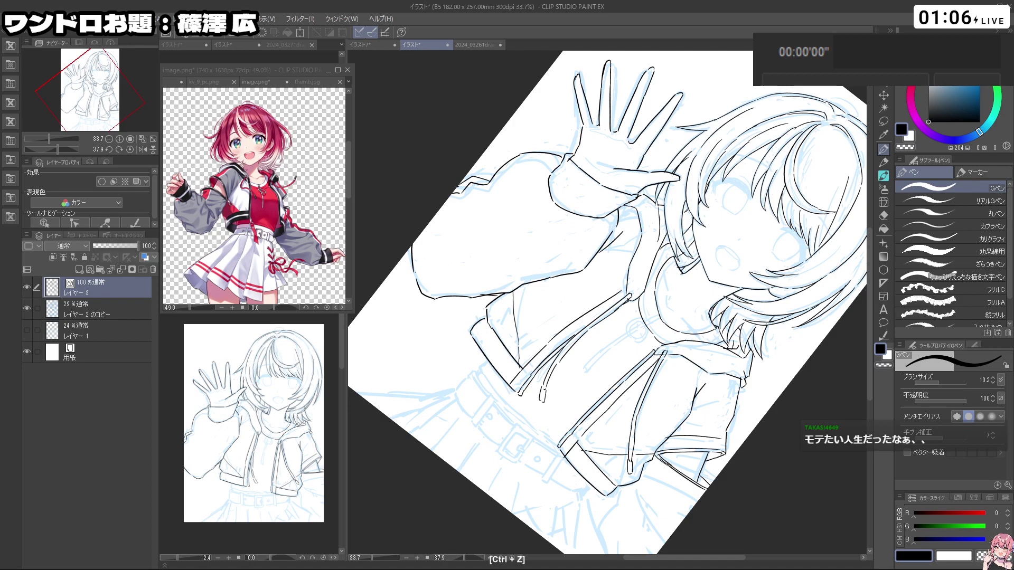
{"action": "key", "text": "shift+space"}
{"action": "left_click_drag", "start_coordinate": [680, 460], "coordinate": [779, 337]}
{"action": "key", "text": "ctrl+z"}
{"action": "mouse_move", "coordinate": [776, 426]}
{"action": "left_mouse_down"}
{"action": "mouse_move", "coordinate": [787, 450]}
{"action": "mouse_move", "coordinate": [754, 391]}
{"action": "left_mouse_up"}
{"action": "key", "text": "ctrl+space"}
{"action": "key", "text": "space"}
{"action": "left_click_drag", "start_coordinate": [753, 388], "coordinate": [772, 390]}
{"action": "key", "text": "shift+space"}
{"action": "left_click_drag", "start_coordinate": [795, 424], "coordinate": [774, 451]}
{"action": "key", "text": "ctrl+z"}
{"action": "left_click_drag", "start_coordinate": [796, 402], "coordinate": [706, 203]}
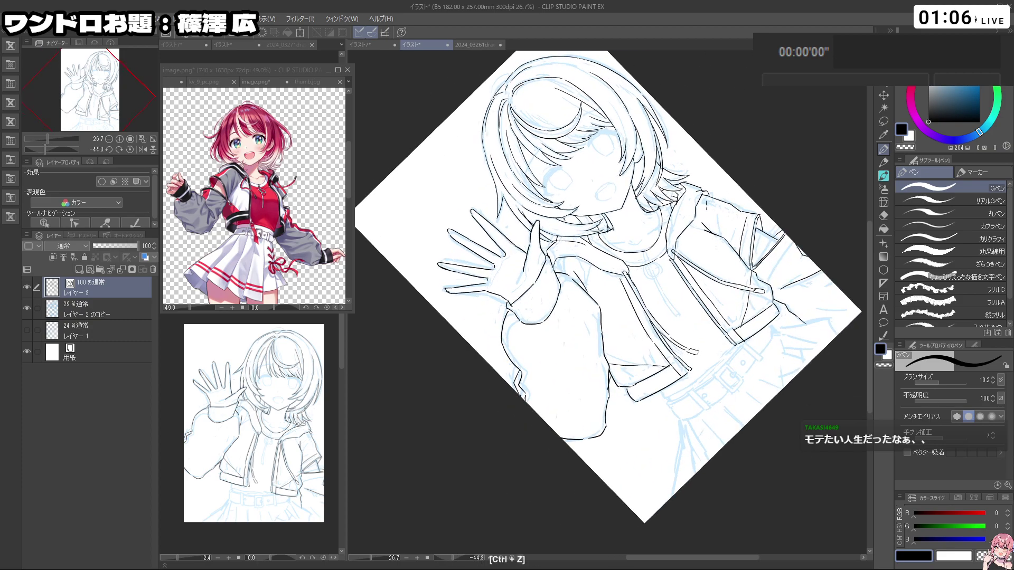
Step: Ink the lowered arm's inner sleeve line below the jacket hem and the folds at its shoulder
{"action": "key", "text": "shift+space"}
{"action": "left_click_drag", "start_coordinate": [688, 377], "coordinate": [587, 351]}
{"action": "left_click_drag", "start_coordinate": [625, 390], "coordinate": [721, 333]}
{"action": "key", "text": "ctrl+z"}
{"action": "key", "text": "shift+space"}
{"action": "key", "text": "ctrl+z"}
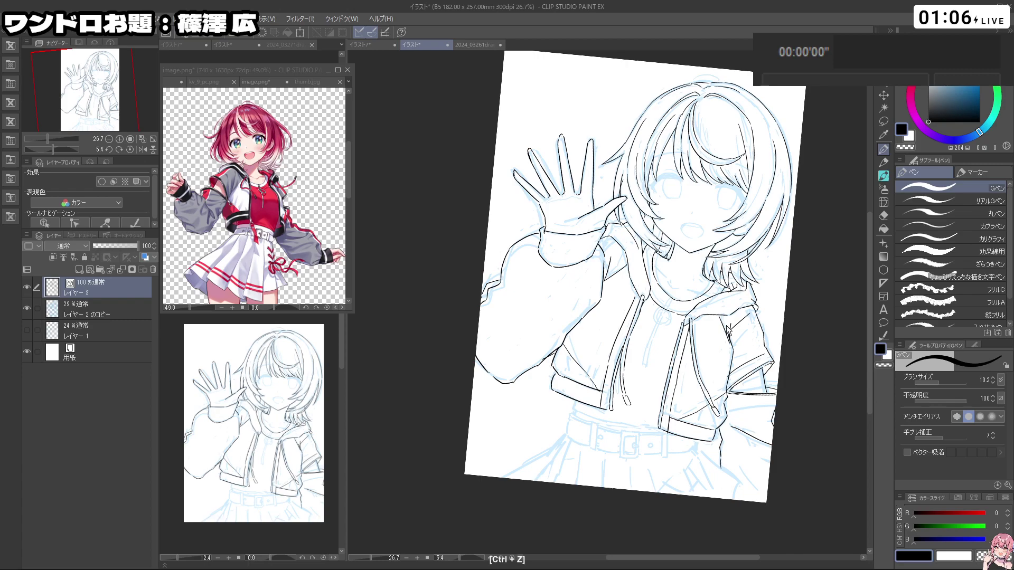
Step: Ink the collarbone lines and the shirt's neckline curve between the hood edges
{"action": "key", "text": "shift+space"}
{"action": "left_click_drag", "start_coordinate": [729, 333], "coordinate": [707, 290]}
{"action": "key", "text": "ctrl+space"}
{"action": "left_click_drag", "start_coordinate": [607, 228], "coordinate": [637, 239]}
{"action": "key", "text": "ctrl+z"}
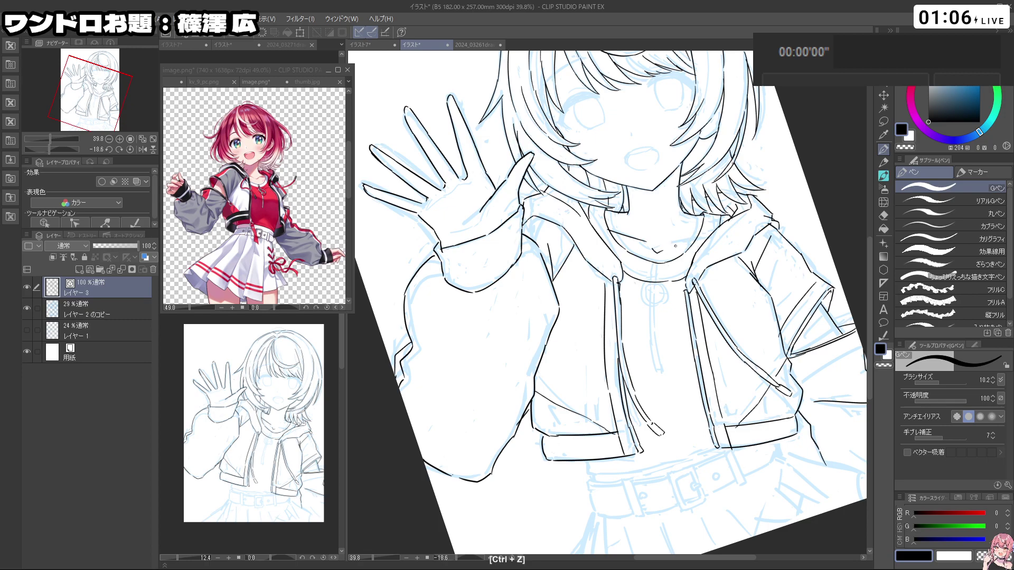
{"action": "key", "text": "shift+space"}
{"action": "mouse_move", "coordinate": [749, 332]}
{"action": "left_mouse_down"}
{"action": "mouse_move", "coordinate": [732, 388]}
{"action": "mouse_move", "coordinate": [687, 423]}
{"action": "left_mouse_up"}
{"action": "key", "text": "c"}
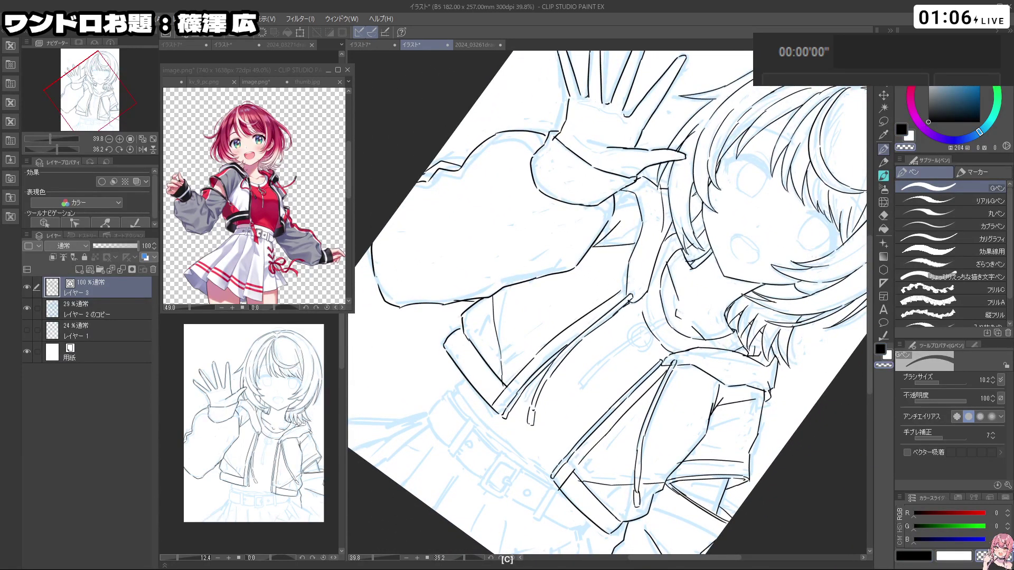
{"action": "key", "text": "ctrl+z"}
{"action": "left_click_drag", "start_coordinate": [656, 341], "coordinate": [657, 247]}
{"action": "key", "text": "c"}
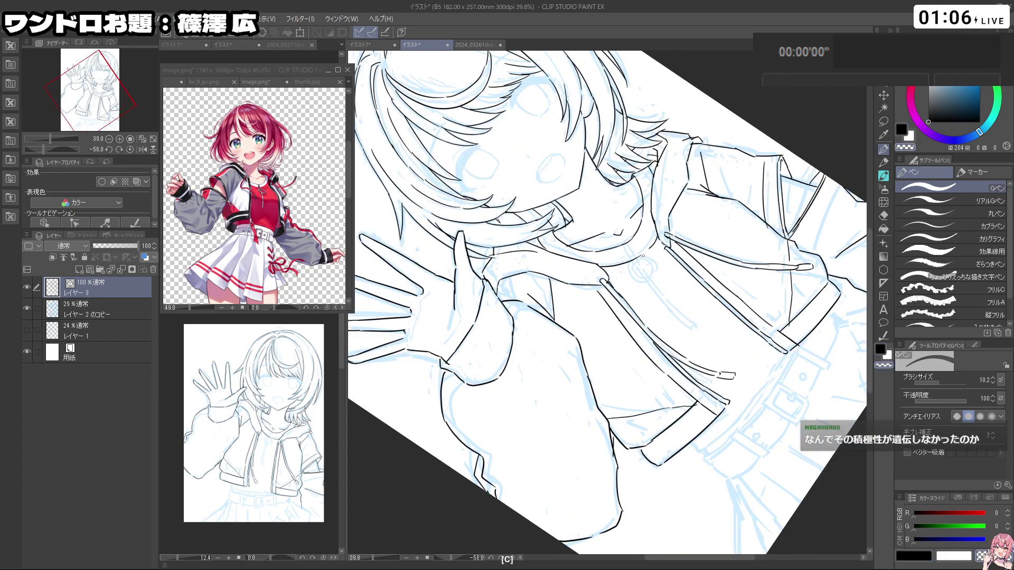
{"action": "key", "text": "ctrl+z"}
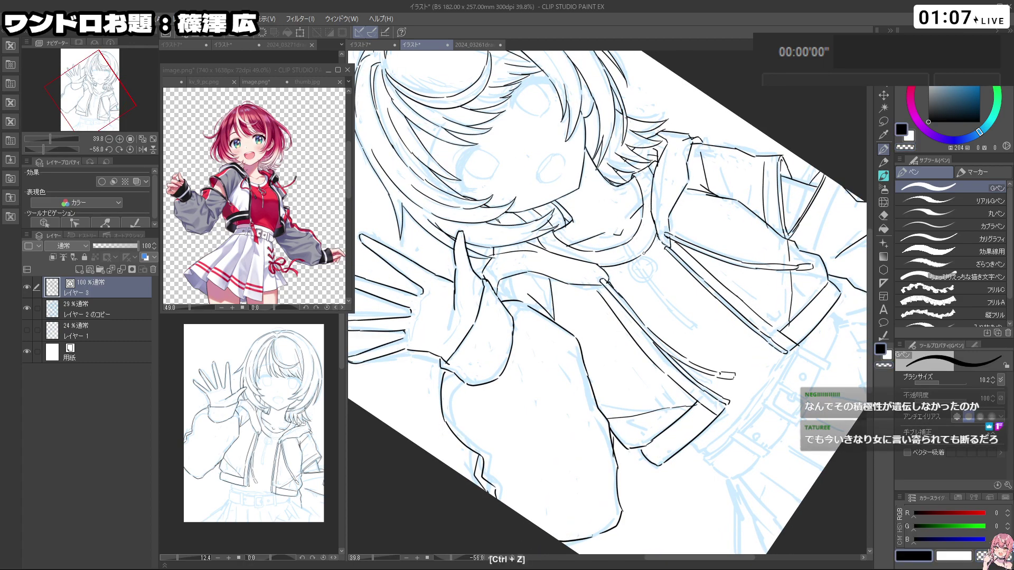
Step: Ink the short pair of parallel zipper lines at the centre of the shirt's neckline
{"action": "left_click_drag", "start_coordinate": [658, 236], "coordinate": [658, 265]}
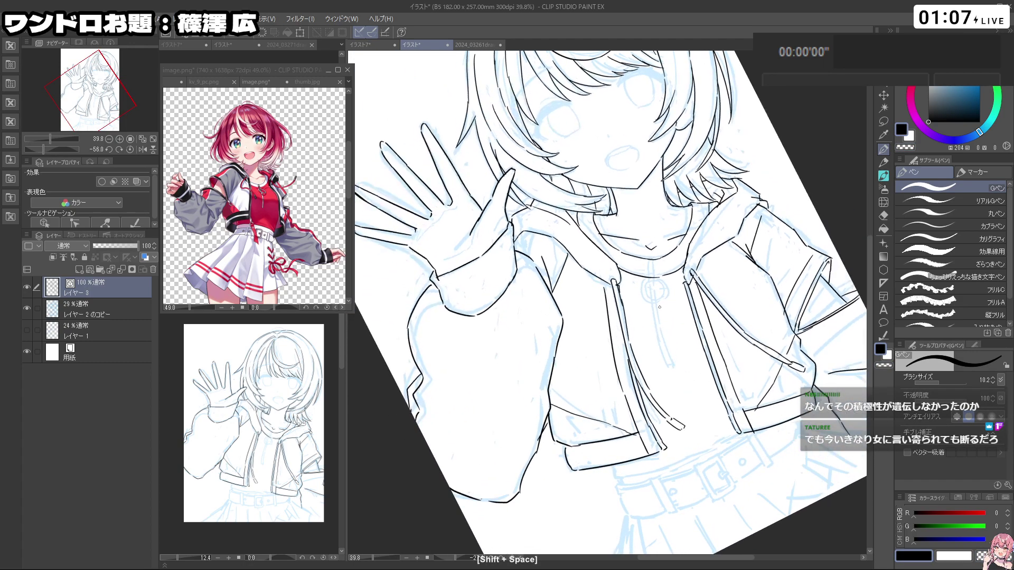
{"action": "key", "text": "ctrl+z"}
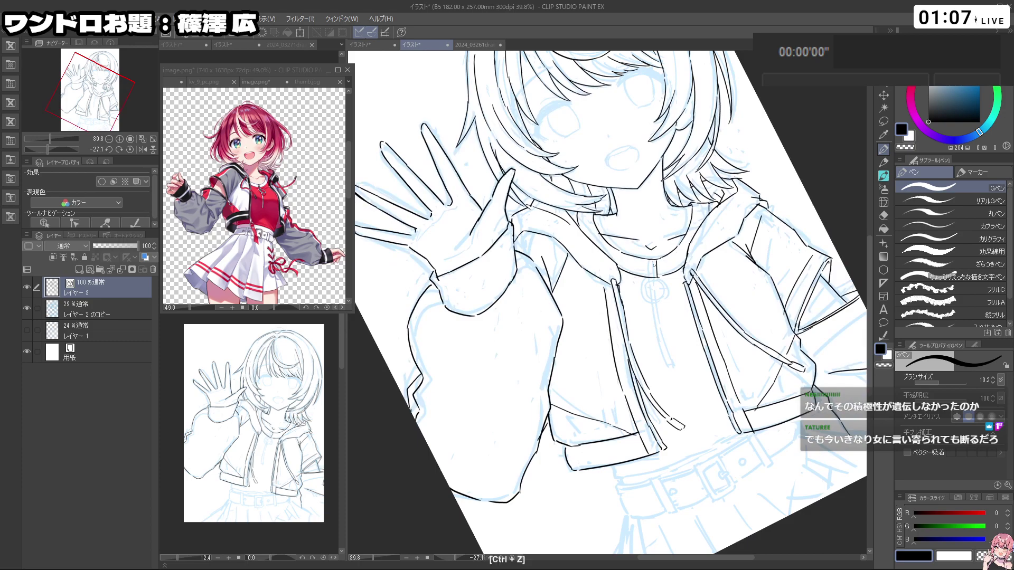
{"action": "key", "text": "c"}
{"action": "key", "text": "c"}
{"action": "key", "text": "c"}
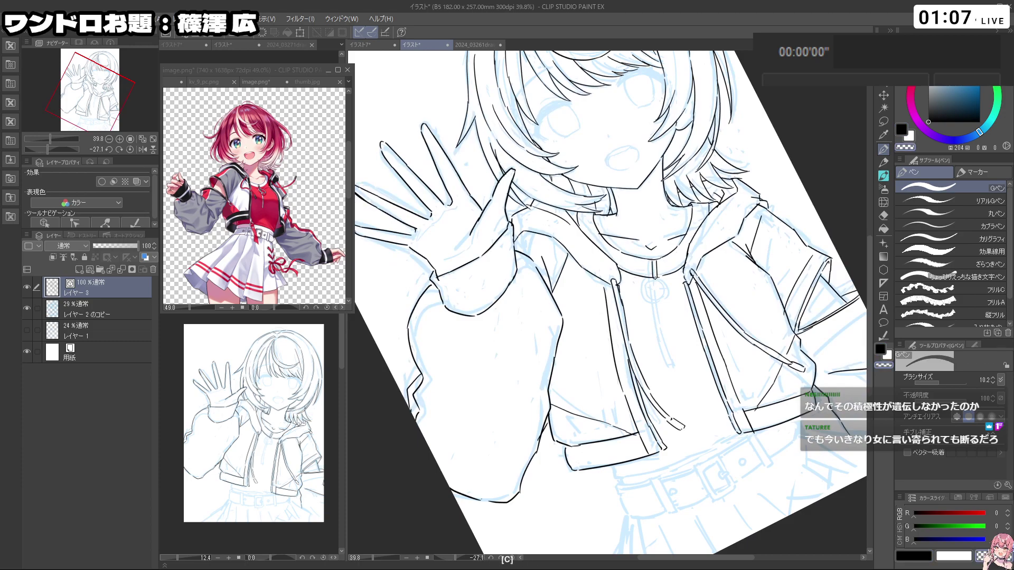
{"action": "key", "text": "c"}
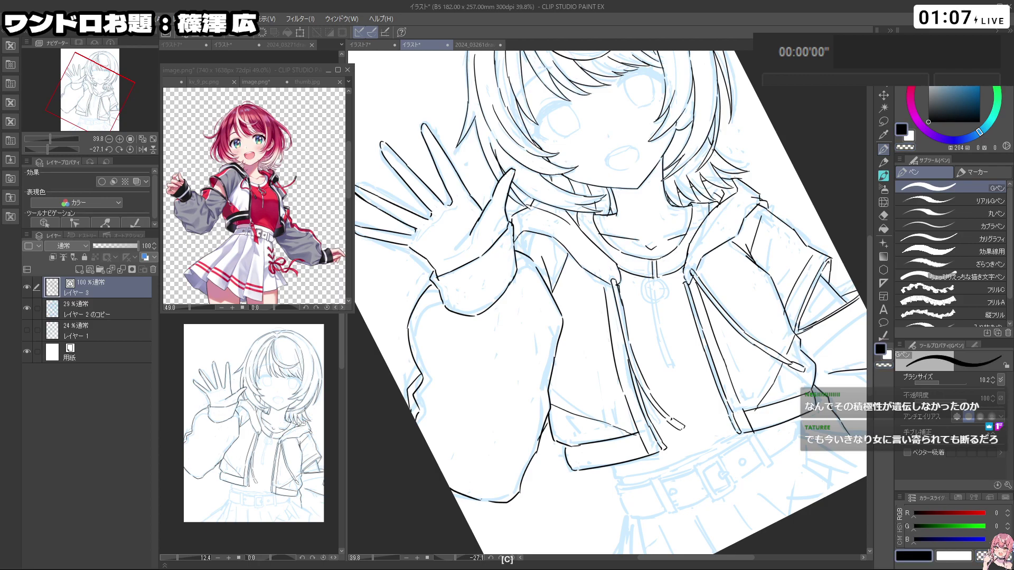
Step: Ink the long narrow zipper strip running down the shirt's front from the neckline, with two parallel edges
{"action": "key", "text": "shift+space"}
{"action": "left_click_drag", "start_coordinate": [660, 283], "coordinate": [658, 341]}
{"action": "key", "text": "ctrl+z"}
{"action": "key", "text": "ctrl+z"}
{"action": "left_click_drag", "start_coordinate": [656, 286], "coordinate": [660, 358]}
{"action": "key", "text": "ctrl+z"}
{"action": "left_click_drag", "start_coordinate": [656, 287], "coordinate": [659, 357]}
{"action": "left_click_drag", "start_coordinate": [657, 286], "coordinate": [660, 333]}
{"action": "key", "text": "ctrl+z"}
{"action": "left_click_drag", "start_coordinate": [656, 283], "coordinate": [660, 366]}
{"action": "left_click_drag", "start_coordinate": [661, 286], "coordinate": [663, 328]}
{"action": "key", "text": "ctrl+z"}
{"action": "left_click_drag", "start_coordinate": [660, 286], "coordinate": [660, 345]}
{"action": "left_click_drag", "start_coordinate": [661, 348], "coordinate": [666, 366]}
{"action": "key", "text": "ctrl+z"}
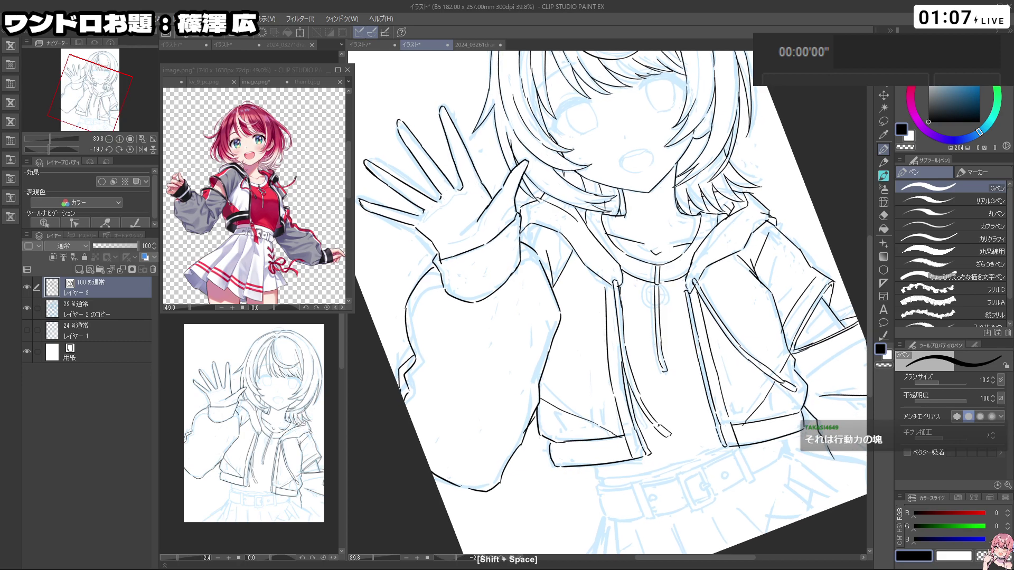
Step: Ink the outline of the ring-shaped zipper pull below the neckline and clean up its lines
{"action": "mouse_move", "coordinate": [655, 287]}
{"action": "left_mouse_down"}
{"action": "mouse_move", "coordinate": [653, 314]}
{"action": "mouse_move", "coordinate": [659, 294]}
{"action": "mouse_move", "coordinate": [672, 310]}
{"action": "left_mouse_up"}
{"action": "key", "text": "ctrl+z"}
{"action": "key", "text": "c"}
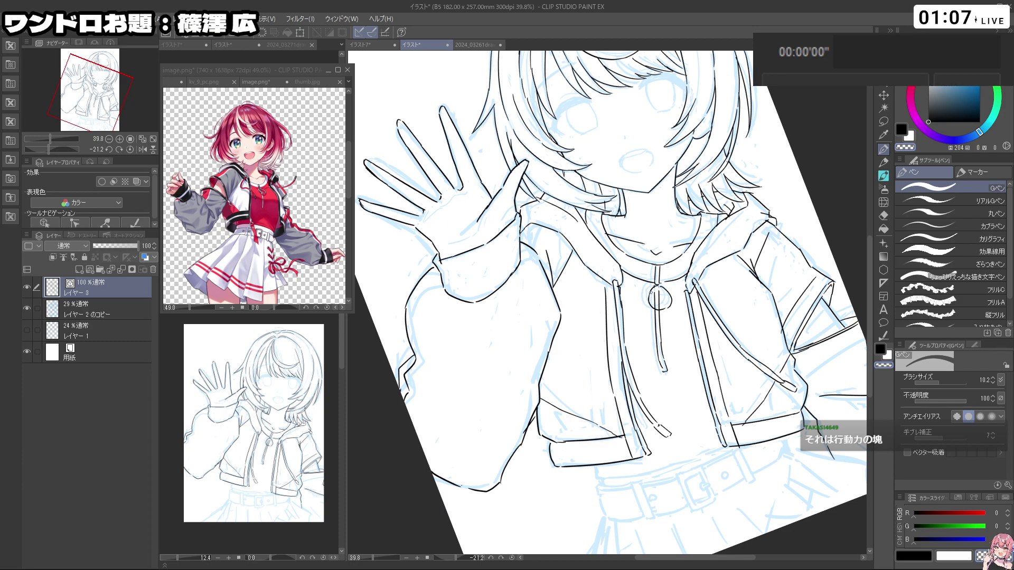
{"action": "key", "text": "c"}
{"action": "key", "text": "ctrl+z"}
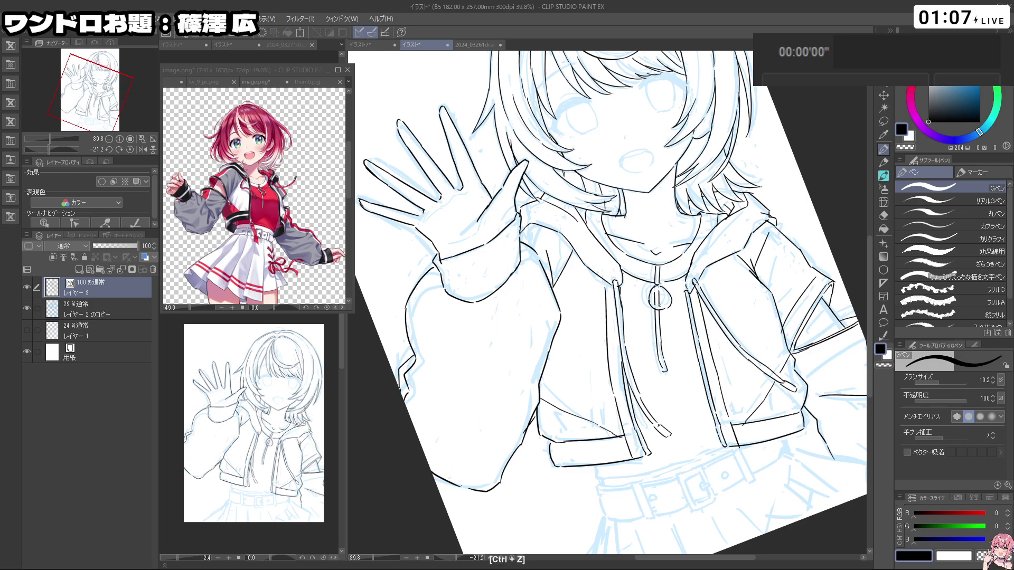
Step: Add an inner circle to the zipper ring to give it thickness
{"action": "left_click_drag", "start_coordinate": [656, 290], "coordinate": [668, 295]}
{"action": "key", "text": "ctrl+z"}
{"action": "key", "text": "ctrl+z"}
{"action": "key", "text": "ctrl+z"}
{"action": "mouse_move", "coordinate": [655, 292]}
{"action": "left_mouse_down"}
{"action": "mouse_move", "coordinate": [654, 305]}
{"action": "mouse_move", "coordinate": [667, 305]}
{"action": "left_mouse_up"}
{"action": "key", "text": "ctrl+z"}
{"action": "left_click_drag", "start_coordinate": [735, 318], "coordinate": [619, 290]}
{"action": "left_click_drag", "start_coordinate": [738, 421], "coordinate": [698, 424]}
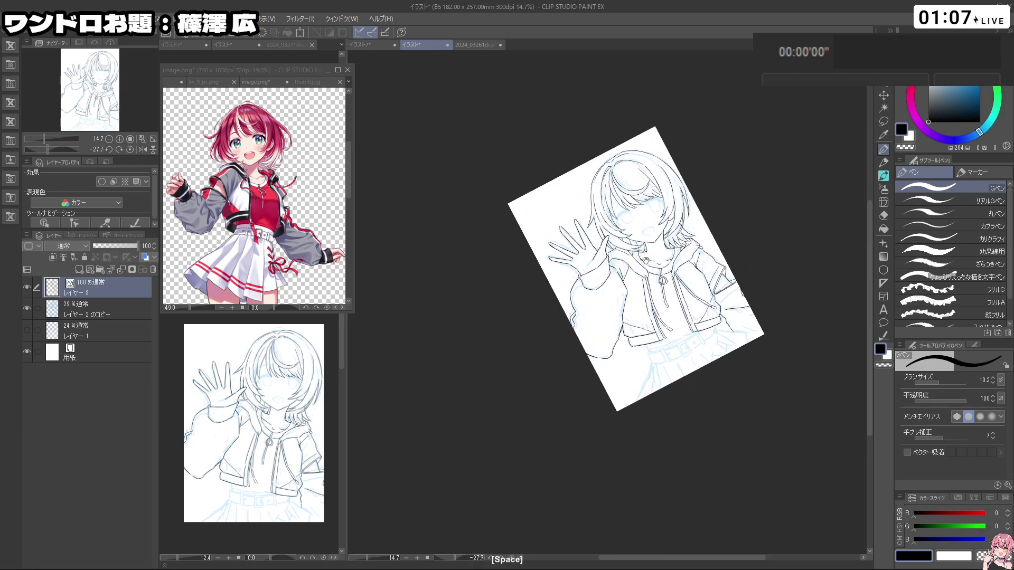
{"action": "left_click_drag", "start_coordinate": [645, 261], "coordinate": [682, 261]}
{"action": "left_click_drag", "start_coordinate": [722, 388], "coordinate": [697, 407]}
{"action": "key", "text": "ctrl+z"}
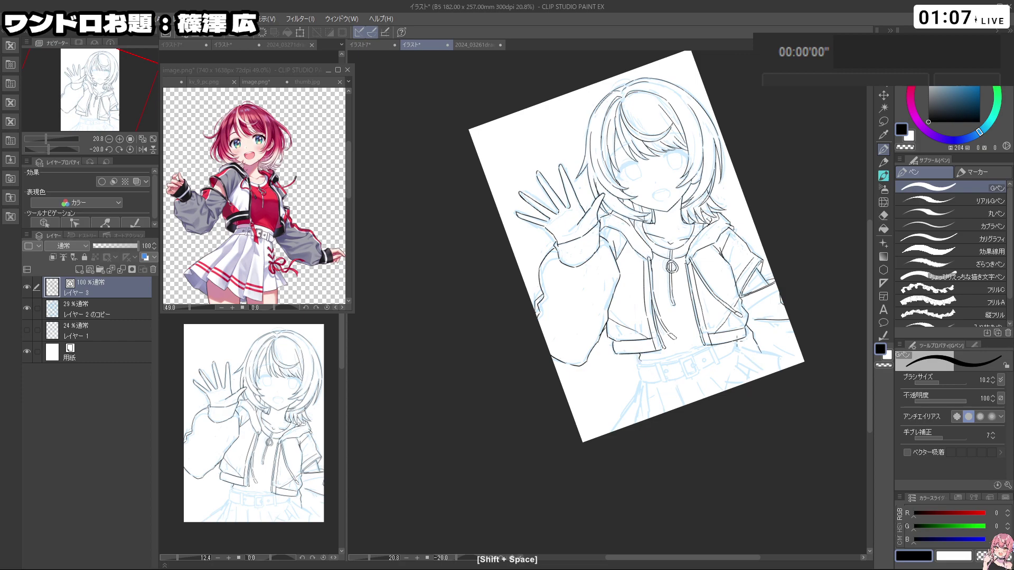
Step: Ink the waist's short side line beneath the jacket hem and the small tab ending the jacket's front edge
{"action": "left_click_drag", "start_coordinate": [662, 379], "coordinate": [734, 378]}
{"action": "left_click_drag", "start_coordinate": [678, 332], "coordinate": [652, 319]}
{"action": "key", "text": "ctrl+z"}
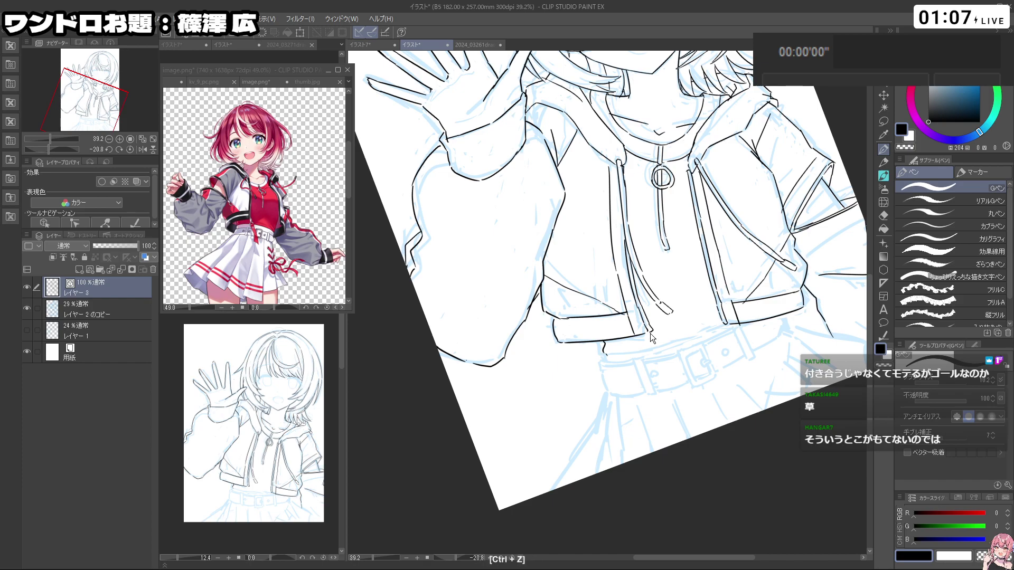
{"action": "key", "text": "c"}
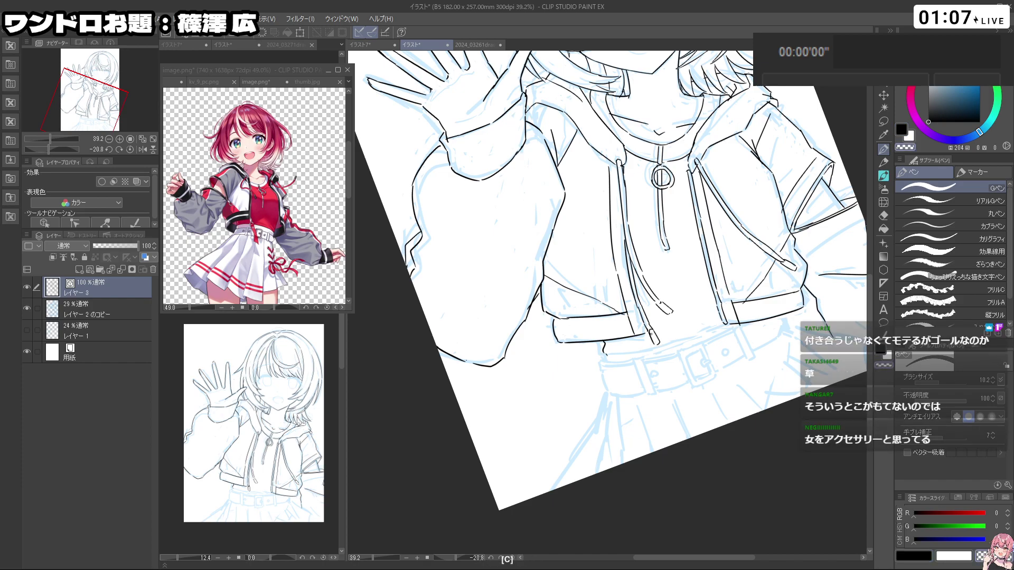
{"action": "left_click_drag", "start_coordinate": [651, 334], "coordinate": [654, 338]}
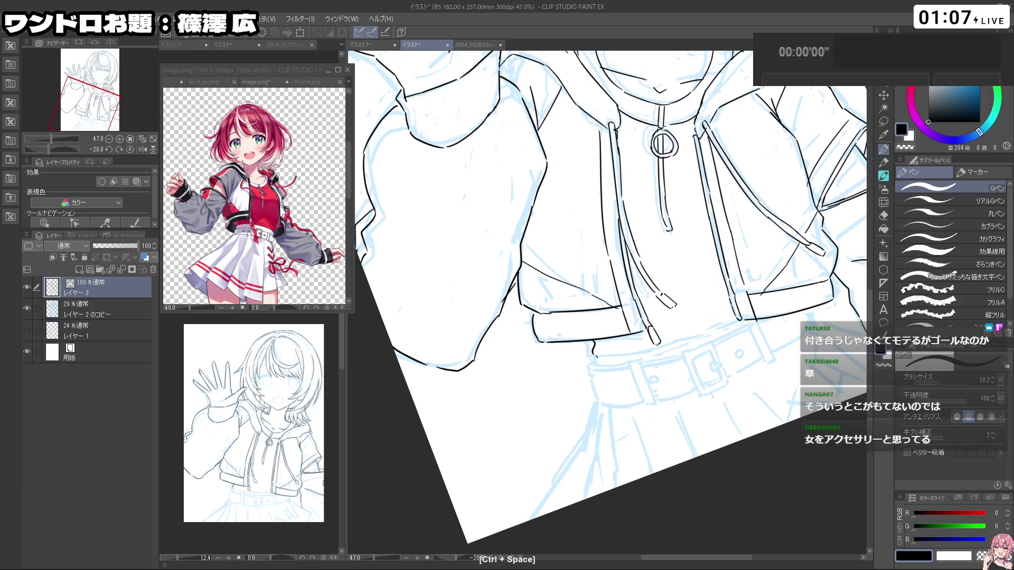
Step: Ink the ring clasp at the tab below the jacket hem and the strap hanging from it over the belt
{"action": "key", "text": "ctrl+z"}
{"action": "mouse_move", "coordinate": [651, 342]}
{"action": "left_mouse_down"}
{"action": "mouse_move", "coordinate": [656, 362]}
{"action": "mouse_move", "coordinate": [678, 350]}
{"action": "mouse_move", "coordinate": [660, 361]}
{"action": "mouse_move", "coordinate": [671, 353]}
{"action": "left_mouse_up"}
{"action": "key", "text": "ctrl+z"}
{"action": "key", "text": "ctrl+z"}
{"action": "key", "text": "ctrl+z"}
{"action": "key", "text": "space"}
{"action": "key", "text": "ctrl+space"}
{"action": "left_click_drag", "start_coordinate": [733, 352], "coordinate": [682, 352]}
{"action": "key", "text": "shift+space"}
{"action": "mouse_move", "coordinate": [763, 423]}
{"action": "left_mouse_down"}
{"action": "mouse_move", "coordinate": [729, 396]}
{"action": "mouse_move", "coordinate": [710, 417]}
{"action": "left_mouse_up"}
{"action": "mouse_move", "coordinate": [659, 340]}
{"action": "left_mouse_down"}
{"action": "mouse_move", "coordinate": [675, 368]}
{"action": "mouse_move", "coordinate": [677, 353]}
{"action": "mouse_move", "coordinate": [687, 365]}
{"action": "left_mouse_up"}
{"action": "key", "text": "ctrl+z"}
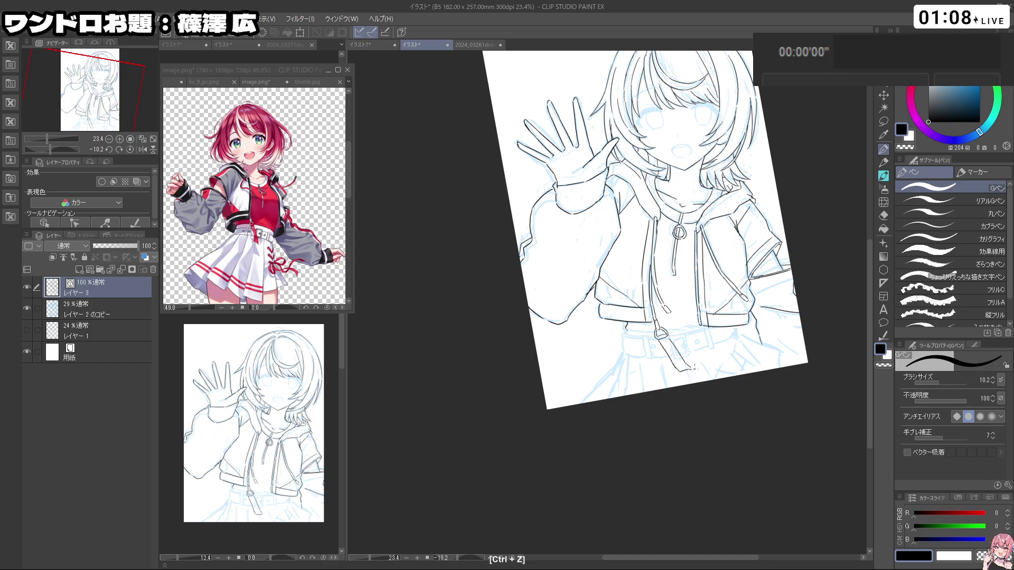
{"action": "key", "text": "shift+space"}
{"action": "left_click_drag", "start_coordinate": [693, 446], "coordinate": [680, 452]}
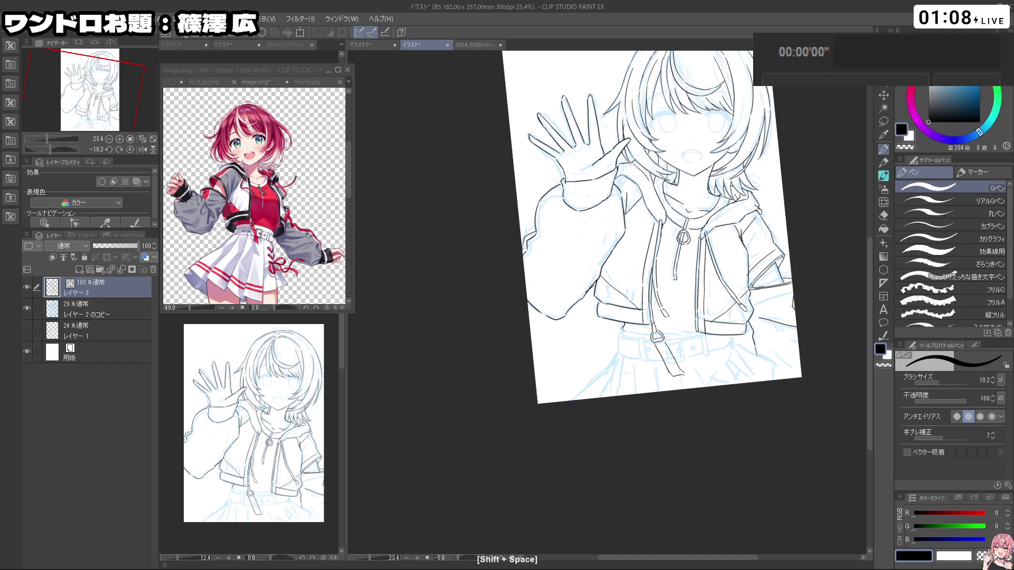
Step: Redraw the jacket's side edge and hem corner beside the raised arm's puffy sleeve
{"action": "key", "text": "ctrl+space"}
{"action": "left_click_drag", "start_coordinate": [594, 279], "coordinate": [637, 279]}
{"action": "key", "text": "c"}
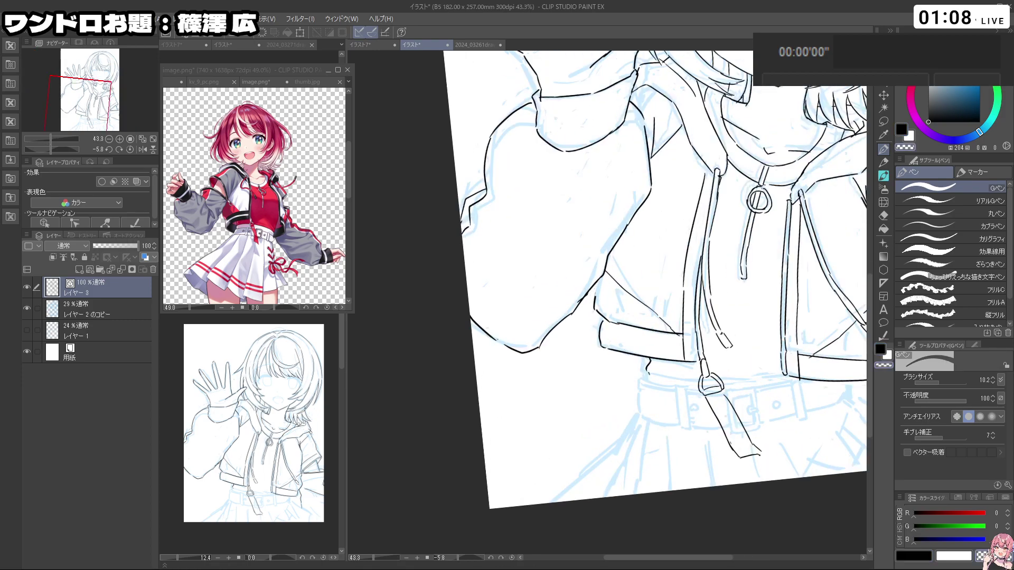
{"action": "key", "text": "c"}
{"action": "key", "text": "ctrl+z"}
{"action": "mouse_move", "coordinate": [605, 276]}
{"action": "left_mouse_down"}
{"action": "mouse_move", "coordinate": [599, 316]}
{"action": "mouse_move", "coordinate": [612, 324]}
{"action": "left_mouse_up"}
{"action": "key", "text": "ctrl+z"}
{"action": "key", "text": "ctrl+z"}
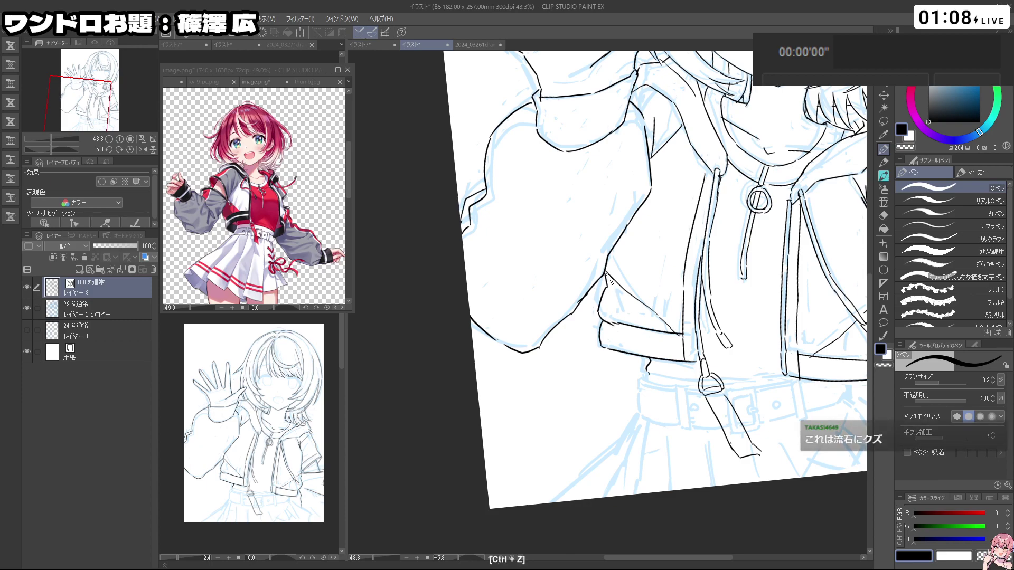
{"action": "key", "text": "ctrl+z"}
{"action": "left_click_drag", "start_coordinate": [606, 273], "coordinate": [607, 287]}
{"action": "key", "text": "ctrl+z"}
Step: Review the inked head, jacket and arms at several magnifications and canvas angles
{"action": "left_click_drag", "start_coordinate": [793, 269], "coordinate": [724, 269]}
{"action": "mouse_move", "coordinate": [800, 292]}
{"action": "left_mouse_down"}
{"action": "mouse_move", "coordinate": [731, 296]}
{"action": "mouse_move", "coordinate": [746, 345]}
{"action": "mouse_move", "coordinate": [742, 241]}
{"action": "left_mouse_up"}
{"action": "left_click_drag", "start_coordinate": [744, 319], "coordinate": [602, 417]}
{"action": "left_click_drag", "start_coordinate": [684, 246], "coordinate": [731, 233]}
{"action": "left_click_drag", "start_coordinate": [731, 233], "coordinate": [728, 335]}
{"action": "left_click_drag", "start_coordinate": [658, 177], "coordinate": [690, 202]}
{"action": "key", "text": "ctrl+z"}
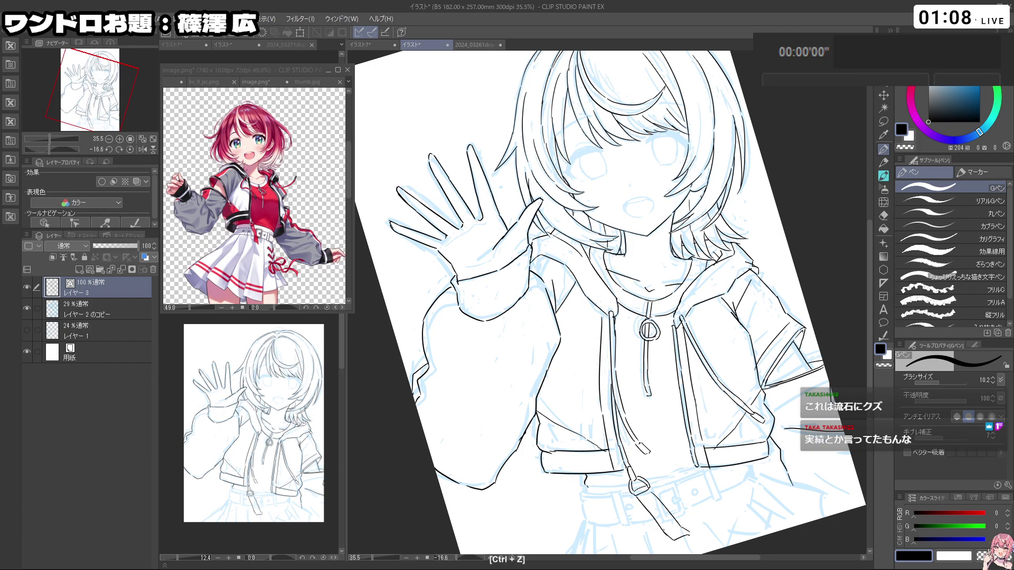
{"action": "left_click_drag", "start_coordinate": [690, 234], "coordinate": [639, 235]}
{"action": "key", "text": "shift+space"}
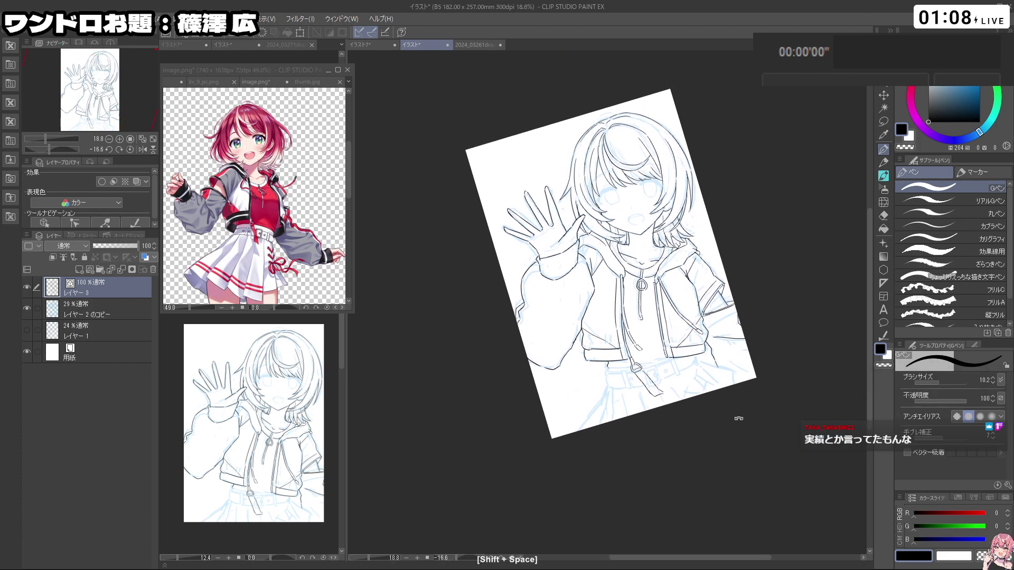
{"action": "left_click_drag", "start_coordinate": [730, 417], "coordinate": [712, 253]}
{"action": "key", "text": "ctrl+space"}
{"action": "mouse_move", "coordinate": [677, 215]}
{"action": "left_mouse_down"}
{"action": "mouse_move", "coordinate": [724, 217]}
{"action": "mouse_move", "coordinate": [750, 287]}
{"action": "left_mouse_up"}
{"action": "key", "text": "shift+space"}
{"action": "mouse_move", "coordinate": [697, 254]}
{"action": "left_mouse_down"}
{"action": "mouse_move", "coordinate": [722, 268]}
{"action": "mouse_move", "coordinate": [663, 288]}
{"action": "mouse_move", "coordinate": [638, 198]}
{"action": "mouse_move", "coordinate": [578, 198]}
{"action": "mouse_move", "coordinate": [653, 205]}
{"action": "mouse_move", "coordinate": [693, 242]}
{"action": "left_mouse_up"}
Step: Touch up the inked lines around the hair ends and hood
{"action": "key", "text": "ctrl+z"}
{"action": "key", "text": "ctrl+space"}
{"action": "key", "text": "shift+space"}
{"action": "key", "text": "ctrl+space"}
{"action": "key", "text": "c"}
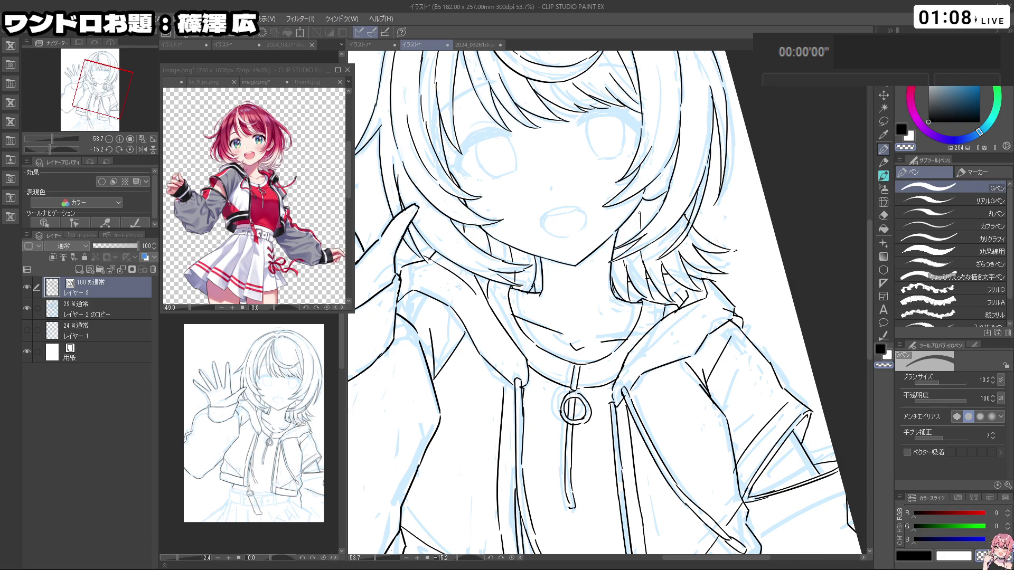
{"action": "key", "text": "c"}
{"action": "key", "text": "ctrl+space"}
{"action": "left_click_drag", "start_coordinate": [661, 255], "coordinate": [597, 256]}
{"action": "key", "text": "shift+space"}
{"action": "left_click_drag", "start_coordinate": [745, 343], "coordinate": [710, 271]}
{"action": "key", "text": "ctrl+z"}
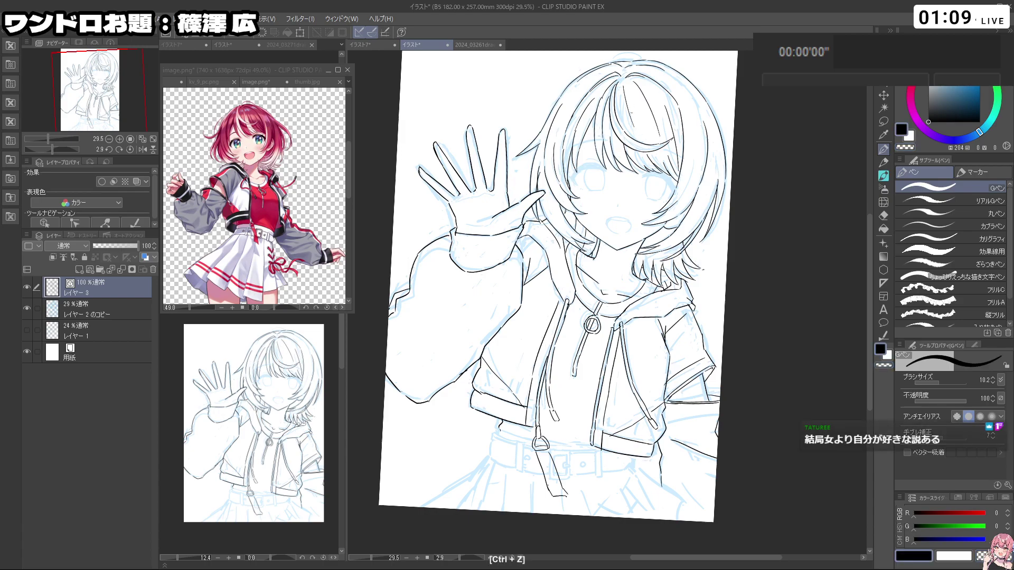
{"action": "key", "text": "ctrl+space"}
{"action": "left_click_drag", "start_coordinate": [733, 233], "coordinate": [673, 233]}
{"action": "left_click_drag", "start_coordinate": [678, 186], "coordinate": [723, 172]}
{"action": "key", "text": "ctrl+z"}
{"action": "left_click_drag", "start_coordinate": [664, 131], "coordinate": [686, 199]}
{"action": "key", "text": "ctrl+z"}
{"action": "key", "text": "ctrl+z"}
{"action": "key", "text": "ctrl+z"}
Step: Try fold strokes inside the raised arm's puffy sleeve
{"action": "mouse_move", "coordinate": [665, 138]}
{"action": "left_mouse_down"}
{"action": "mouse_move", "coordinate": [689, 204]}
{"action": "mouse_move", "coordinate": [649, 165]}
{"action": "mouse_move", "coordinate": [535, 195]}
{"action": "left_mouse_up"}
{"action": "key", "text": "ctrl+space"}
{"action": "key", "text": "space"}
{"action": "key", "text": "shift+space"}
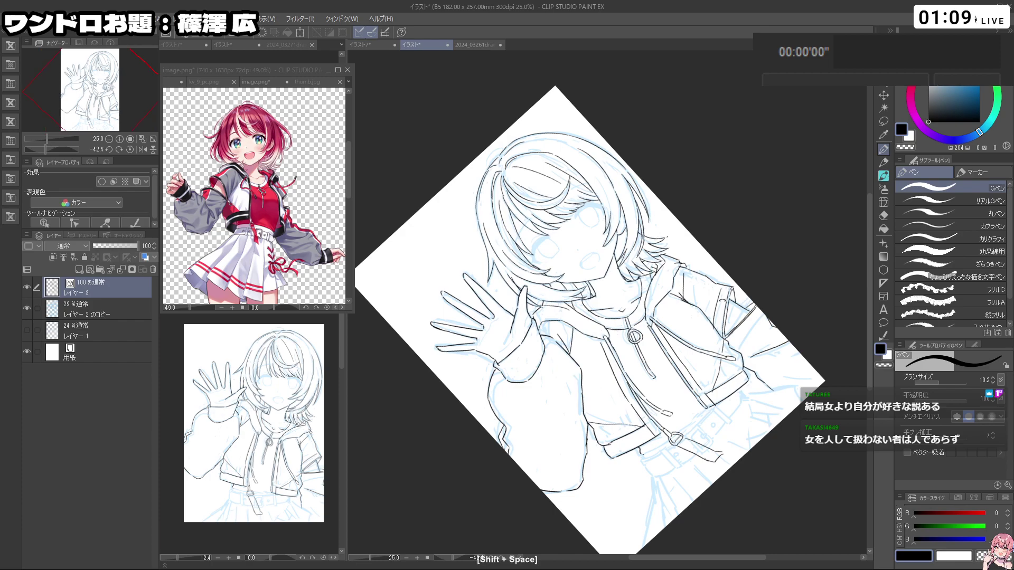
{"action": "key", "text": "ctrl+z"}
{"action": "left_click_drag", "start_coordinate": [549, 366], "coordinate": [573, 389]}
{"action": "mouse_move", "coordinate": [510, 423]}
{"action": "left_mouse_down"}
{"action": "mouse_move", "coordinate": [548, 452]}
{"action": "mouse_move", "coordinate": [553, 443]}
{"action": "mouse_move", "coordinate": [545, 456]}
{"action": "left_mouse_up"}
{"action": "key", "text": "ctrl+z"}
{"action": "key", "text": "ctrl+space"}
{"action": "mouse_move", "coordinate": [728, 298]}
{"action": "left_mouse_down"}
{"action": "mouse_move", "coordinate": [700, 272]}
{"action": "mouse_move", "coordinate": [719, 289]}
{"action": "left_mouse_up"}
{"action": "key", "text": "ctrl+z"}
Step: Ink a fold line inside the raised arm's puffy sleeve, just below the cuff
{"action": "key", "text": "shift+space"}
{"action": "left_click_drag", "start_coordinate": [730, 378], "coordinate": [683, 424]}
{"action": "key", "text": "ctrl+space"}
{"action": "left_click_drag", "start_coordinate": [622, 365], "coordinate": [658, 365]}
{"action": "key", "text": "shift+space"}
{"action": "left_click_drag", "start_coordinate": [692, 451], "coordinate": [569, 472]}
{"action": "left_click_drag", "start_coordinate": [477, 337], "coordinate": [510, 366]}
{"action": "key", "text": "ctrl+z"}
{"action": "left_click_drag", "start_coordinate": [475, 336], "coordinate": [578, 401]}
{"action": "key", "text": "shift+space"}
{"action": "left_click_drag", "start_coordinate": [470, 346], "coordinate": [562, 448]}
{"action": "key", "text": "ctrl+z"}
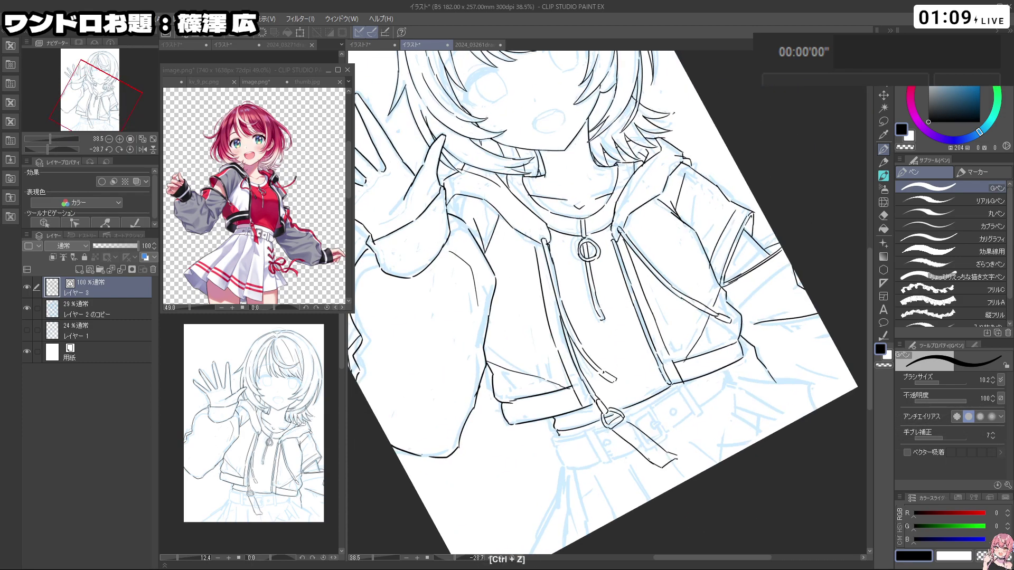
Step: Ink the belt's side end and upper edge beneath the jacket hem
{"action": "key", "text": "ctrl+space"}
{"action": "left_click_drag", "start_coordinate": [694, 211], "coordinate": [634, 211]}
{"action": "left_click_drag", "start_coordinate": [724, 335], "coordinate": [774, 336]}
{"action": "key", "text": "shift+space"}
{"action": "left_click_drag", "start_coordinate": [740, 423], "coordinate": [726, 216]}
{"action": "key", "text": "c"}
{"action": "left_click_drag", "start_coordinate": [626, 258], "coordinate": [632, 270]}
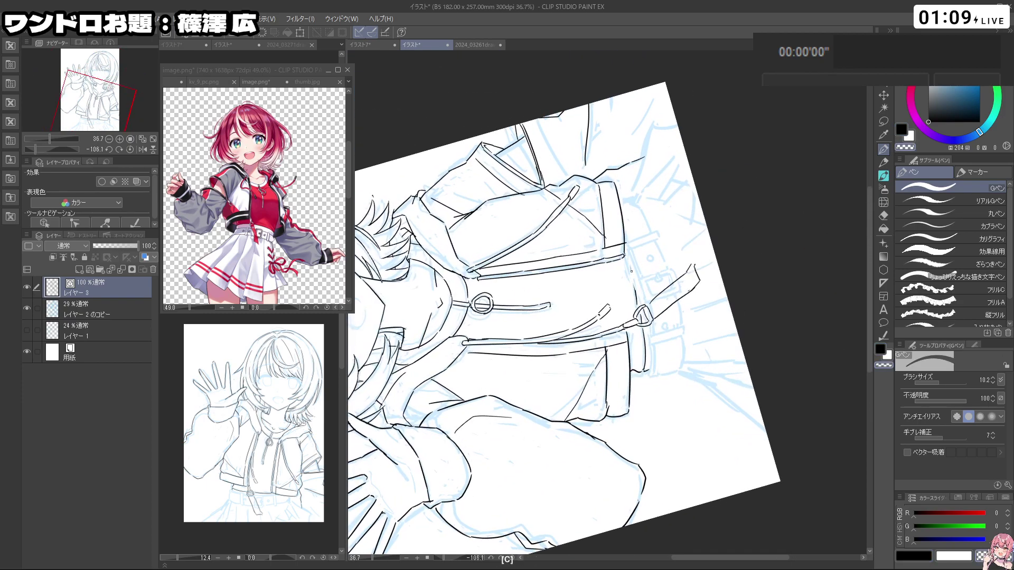
{"action": "key", "text": "shift+space"}
{"action": "left_click_drag", "start_coordinate": [637, 296], "coordinate": [560, 239]}
{"action": "key", "text": "ctrl+z"}
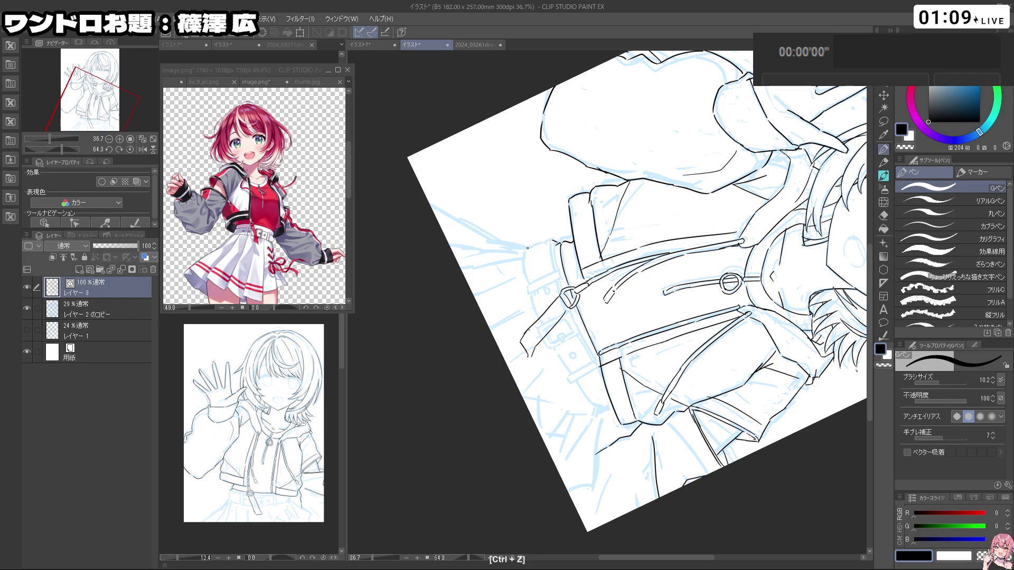
Step: Ink the belt's lower edge across the waist, redrawing the curve over the sketch
{"action": "key", "text": "ctrl+z"}
{"action": "mouse_move", "coordinate": [527, 250]}
{"action": "left_mouse_down"}
{"action": "mouse_move", "coordinate": [552, 239]}
{"action": "mouse_move", "coordinate": [529, 283]}
{"action": "mouse_move", "coordinate": [570, 378]}
{"action": "left_mouse_up"}
{"action": "key", "text": "ctrl+z"}
{"action": "key", "text": "ctrl+z"}
{"action": "key", "text": "ctrl+z"}
{"action": "key", "text": "ctrl+z"}
{"action": "left_click_drag", "start_coordinate": [548, 339], "coordinate": [587, 398]}
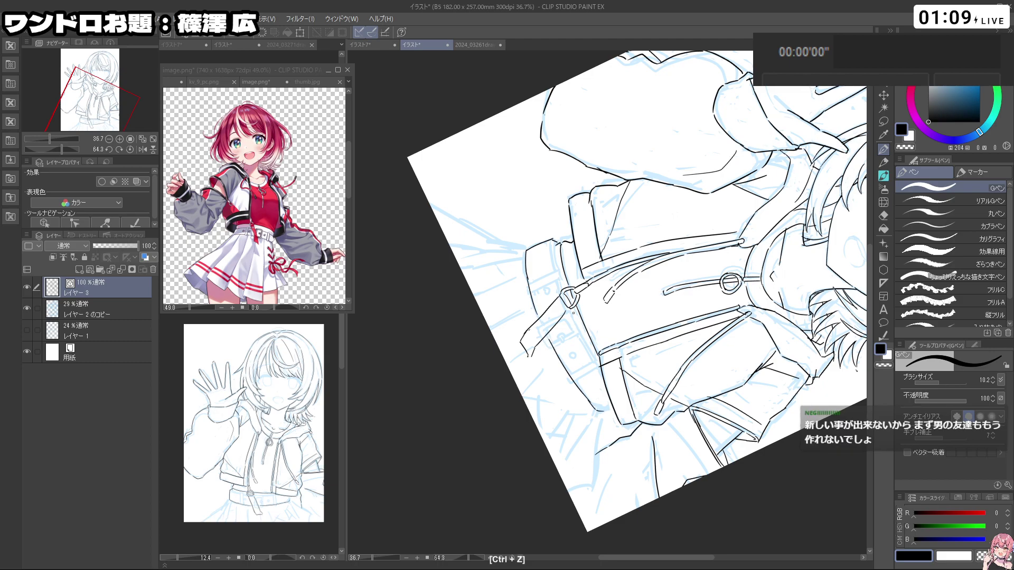
Step: Rework the belt's lower edge between its side end and the hanging strap, replacing misplaced strokes
{"action": "key", "text": "ctrl+z"}
{"action": "mouse_move", "coordinate": [556, 242]}
{"action": "left_mouse_down"}
{"action": "mouse_move", "coordinate": [562, 288]}
{"action": "mouse_move", "coordinate": [600, 368]}
{"action": "left_mouse_up"}
{"action": "key", "text": "ctrl+z"}
{"action": "key", "text": "shift+space"}
{"action": "left_click_drag", "start_coordinate": [600, 368], "coordinate": [672, 315]}
{"action": "key", "text": "shift+space"}
{"action": "left_click_drag", "start_coordinate": [655, 426], "coordinate": [711, 224]}
{"action": "key", "text": "ctrl+z"}
{"action": "left_click_drag", "start_coordinate": [654, 311], "coordinate": [669, 339]}
{"action": "key", "text": "ctrl+z"}
{"action": "key", "text": "ctrl+z"}
{"action": "key", "text": "shift+space"}
{"action": "left_click_drag", "start_coordinate": [697, 206], "coordinate": [519, 407]}
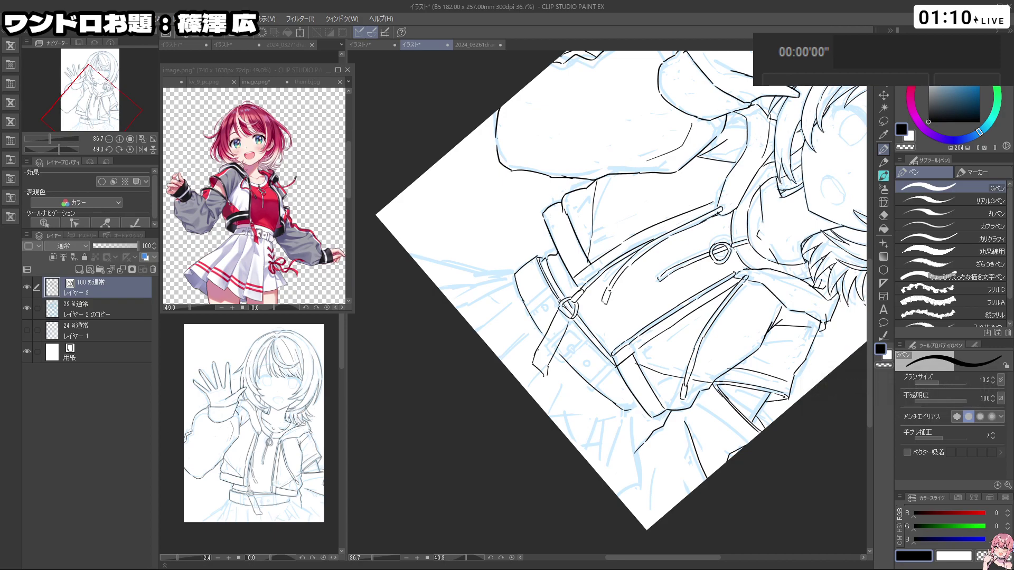
Step: Ink the belt loop between the belt's side end and the hanging strap, trimming overlapping lines
{"action": "key", "text": "ctrl+z"}
{"action": "key", "text": "shift+space"}
{"action": "left_click_drag", "start_coordinate": [547, 288], "coordinate": [581, 359]}
{"action": "key", "text": "c"}
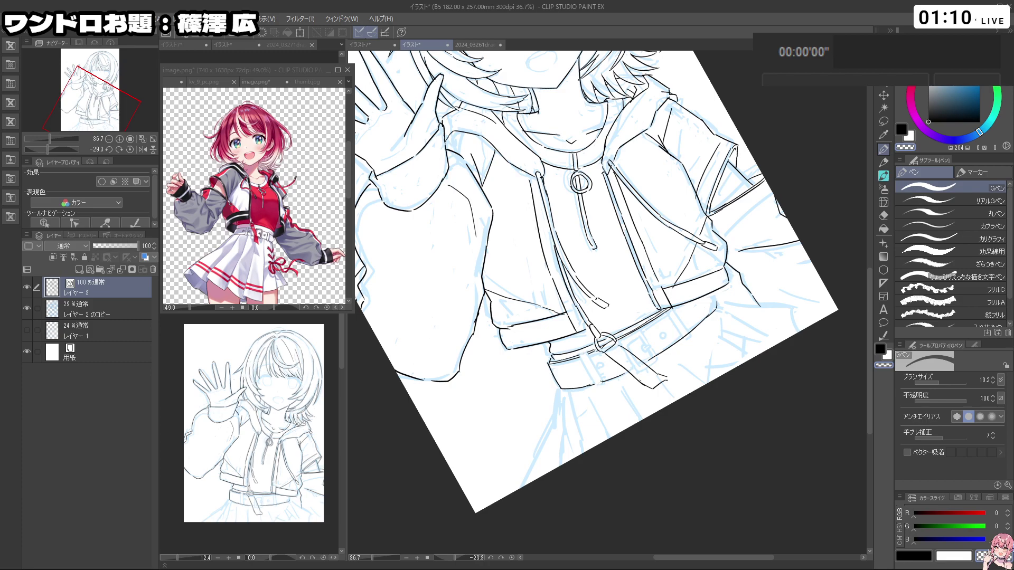
{"action": "key", "text": "ctrl+z"}
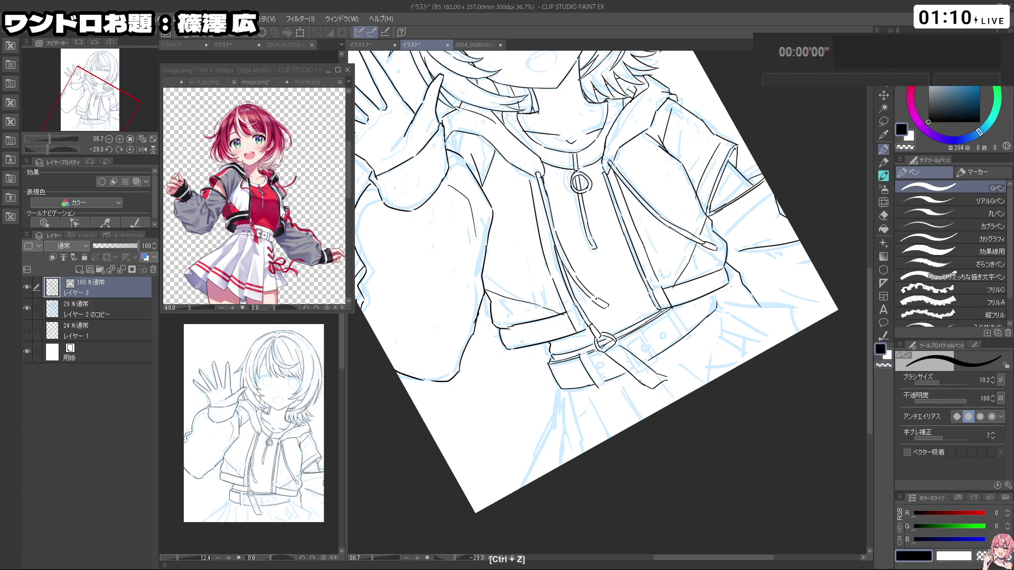
{"action": "left_click_drag", "start_coordinate": [589, 352], "coordinate": [602, 383]}
{"action": "key", "text": "c"}
{"action": "key", "text": "c"}
{"action": "key", "text": "shift+space"}
{"action": "left_click_drag", "start_coordinate": [598, 387], "coordinate": [672, 325]}
{"action": "key", "text": "c"}
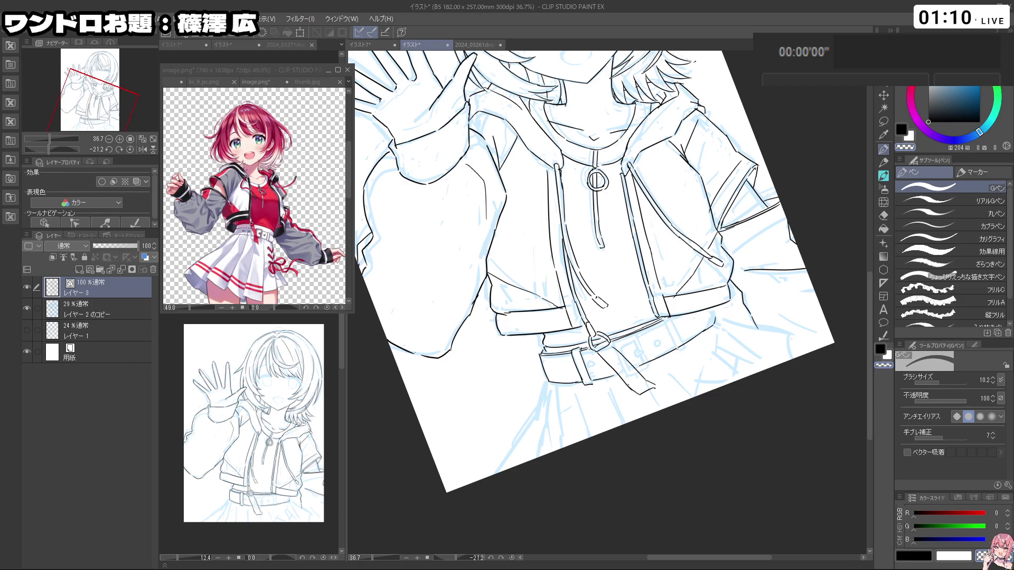
Step: Ink the second belt loop beyond the strap and erase the belt lines that cross it
{"action": "key", "text": "c"}
{"action": "key", "text": "ctrl+z"}
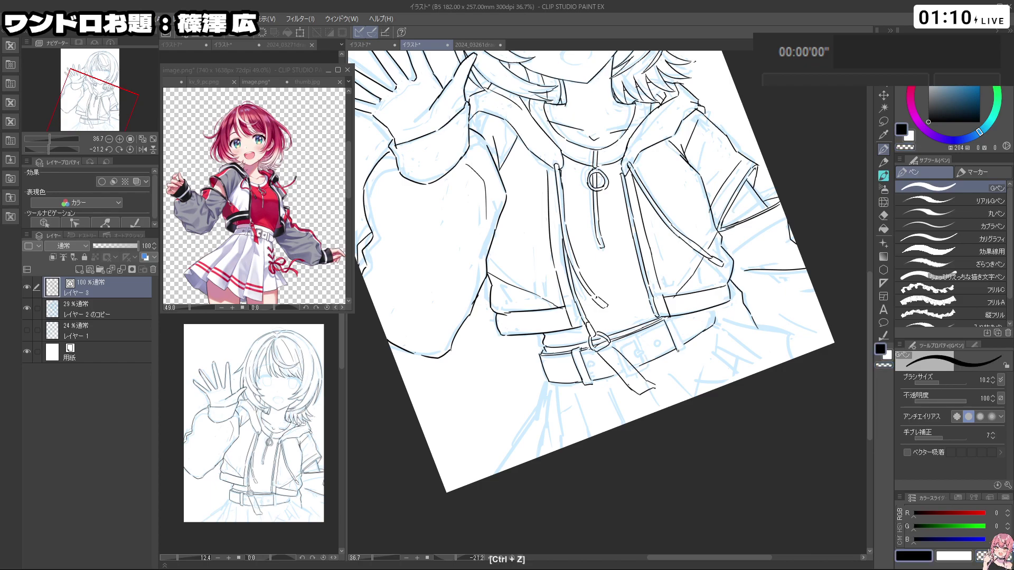
{"action": "key", "text": "ctrl+z"}
{"action": "key", "text": "ctrl+z"}
{"action": "mouse_move", "coordinate": [666, 324]}
{"action": "left_mouse_down"}
{"action": "mouse_move", "coordinate": [685, 347]}
{"action": "mouse_move", "coordinate": [673, 318]}
{"action": "left_mouse_up"}
{"action": "key", "text": "c"}
{"action": "key", "text": "c"}
{"action": "key", "text": "shift+space"}
{"action": "left_click_drag", "start_coordinate": [683, 322], "coordinate": [723, 395]}
{"action": "key", "text": "c"}
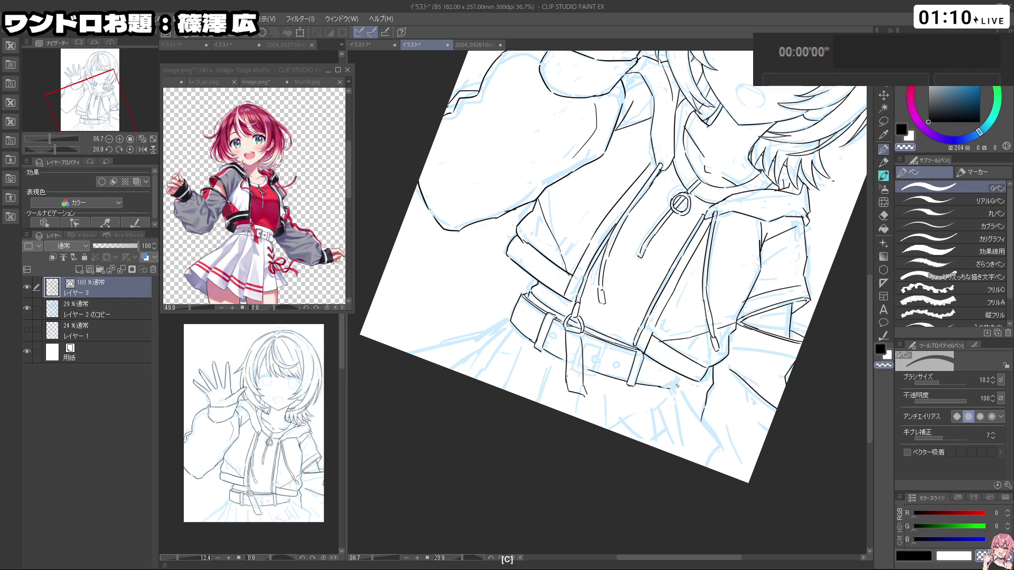
{"action": "key", "text": "c"}
{"action": "key", "text": "ctrl+z"}
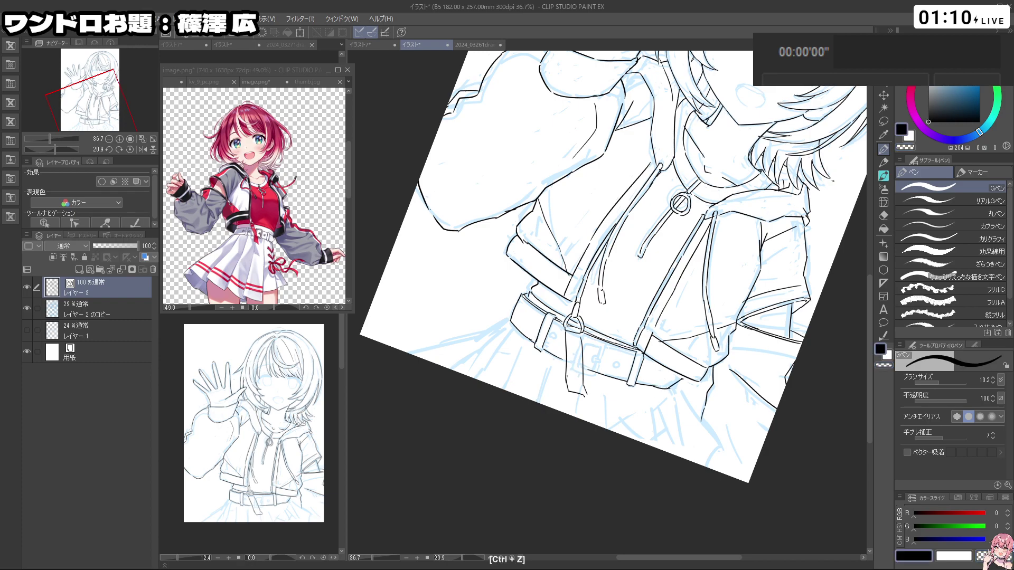
Step: Ink the belt's pointed tip beyond the second loop, beneath the jacket hem
{"action": "key", "text": "shift+space"}
{"action": "mouse_move", "coordinate": [680, 379]}
{"action": "left_mouse_down"}
{"action": "mouse_move", "coordinate": [713, 305]}
{"action": "mouse_move", "coordinate": [669, 387]}
{"action": "mouse_move", "coordinate": [607, 410]}
{"action": "left_mouse_up"}
{"action": "key", "text": "ctrl+z"}
{"action": "key", "text": "shift+space"}
{"action": "key", "text": "ctrl+z"}
{"action": "key", "text": "c"}
{"action": "key", "text": "ctrl+z"}
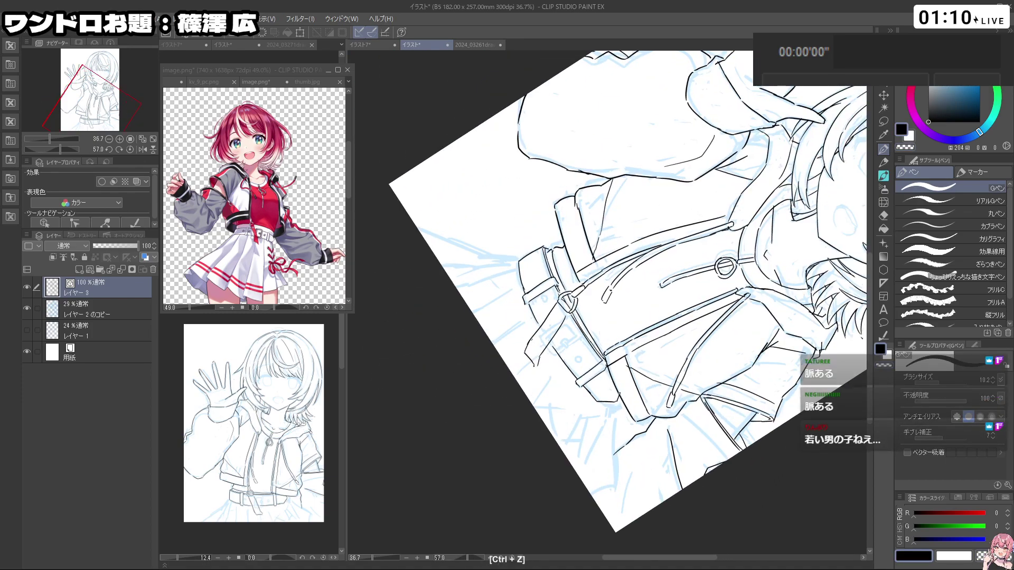
{"action": "key", "text": "shift+space"}
{"action": "left_click_drag", "start_coordinate": [610, 409], "coordinate": [713, 347]}
{"action": "key", "text": "ctrl+z"}
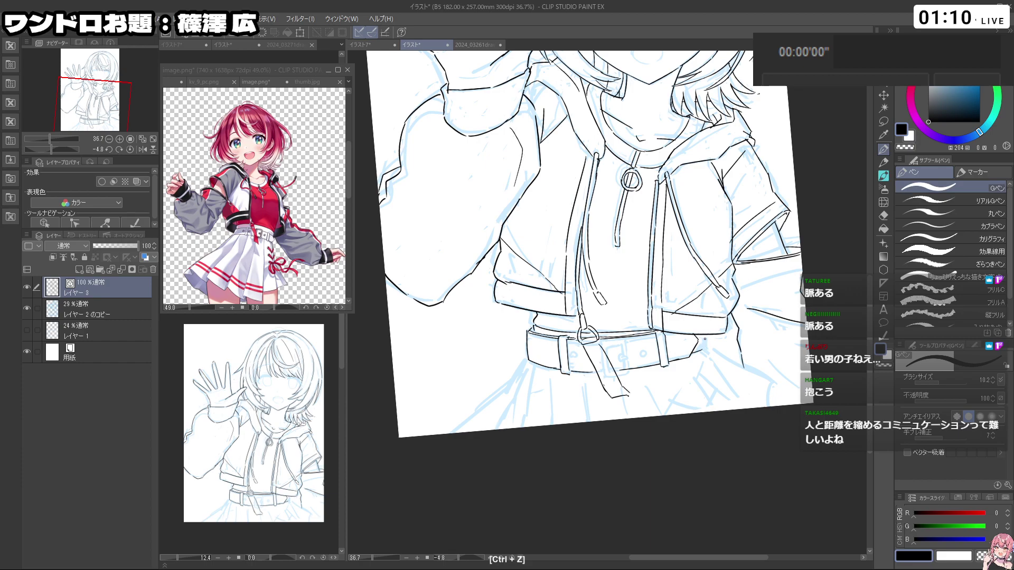
Step: Ink the outer side and lower corner of the belt buckle between the strap and the second loop
{"action": "key", "text": "ctrl+space"}
{"action": "left_click_drag", "start_coordinate": [708, 352], "coordinate": [641, 352]}
{"action": "key", "text": "space"}
{"action": "left_click_drag", "start_coordinate": [642, 352], "coordinate": [668, 338]}
{"action": "key", "text": "ctrl+space"}
{"action": "key", "text": "space"}
{"action": "key", "text": "ctrl+space"}
{"action": "key", "text": "shift+space"}
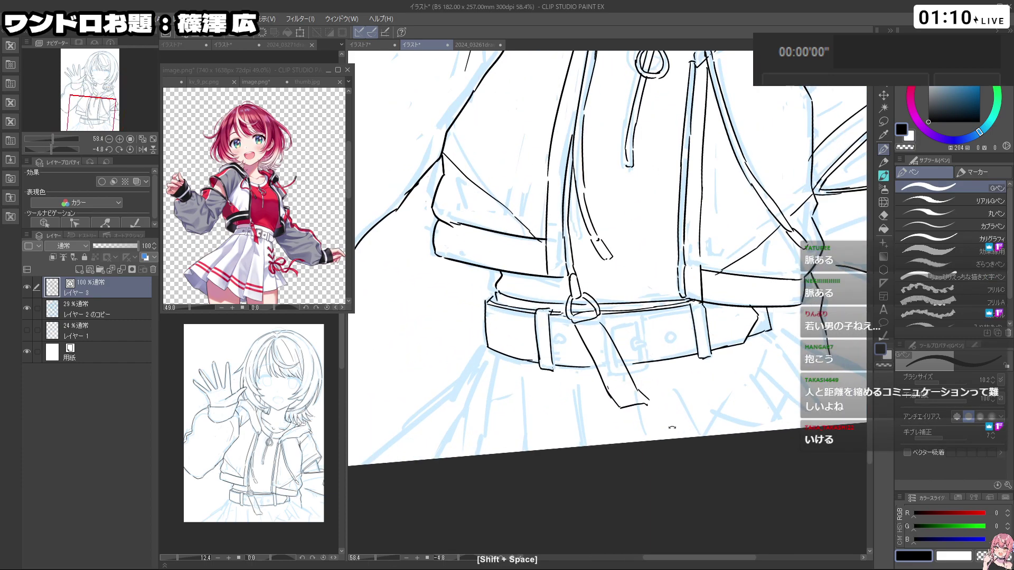
{"action": "left_click_drag", "start_coordinate": [668, 424], "coordinate": [698, 192]}
{"action": "key", "text": "c"}
{"action": "key", "text": "ctrl+z"}
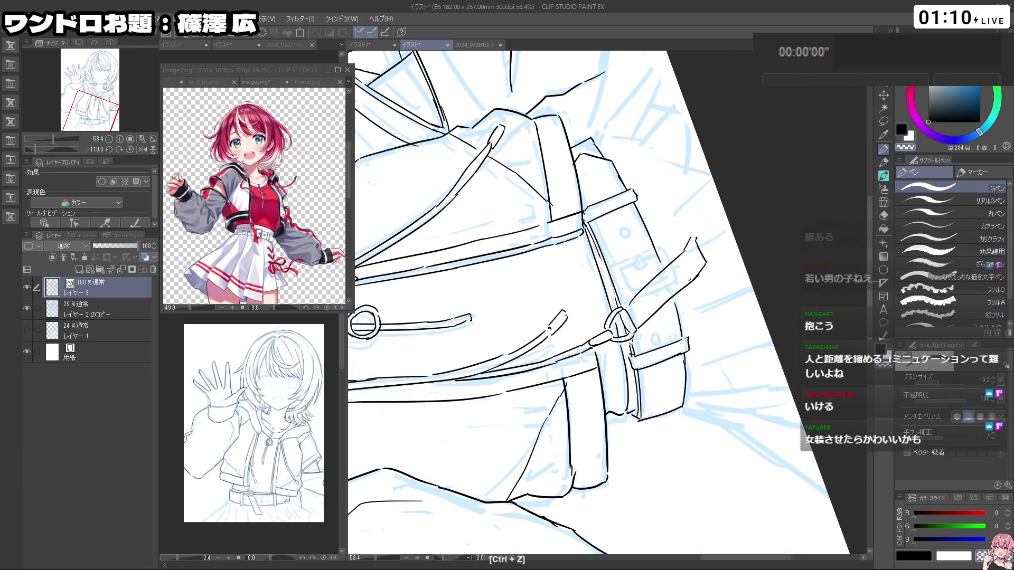
{"action": "key", "text": "shift+space"}
{"action": "mouse_move", "coordinate": [615, 301]}
{"action": "left_mouse_down"}
{"action": "mouse_move", "coordinate": [607, 311]}
{"action": "mouse_move", "coordinate": [642, 304]}
{"action": "mouse_move", "coordinate": [653, 338]}
{"action": "left_mouse_up"}
{"action": "key", "text": "ctrl+z"}
{"action": "key", "text": "ctrl+z"}
{"action": "left_click_drag", "start_coordinate": [638, 301], "coordinate": [657, 359]}
{"action": "key", "text": "ctrl+z"}
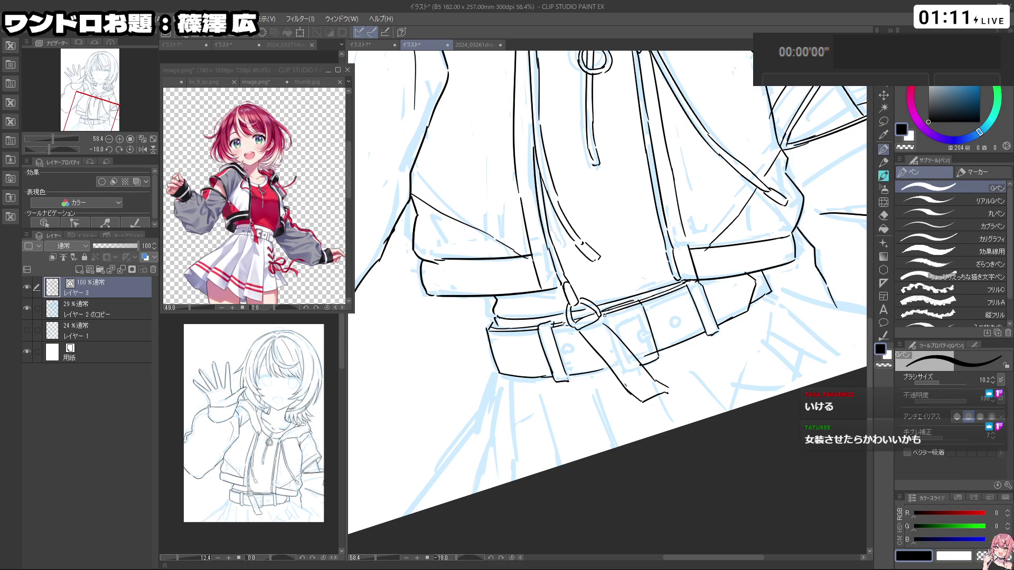
{"action": "key", "text": "ctrl+z"}
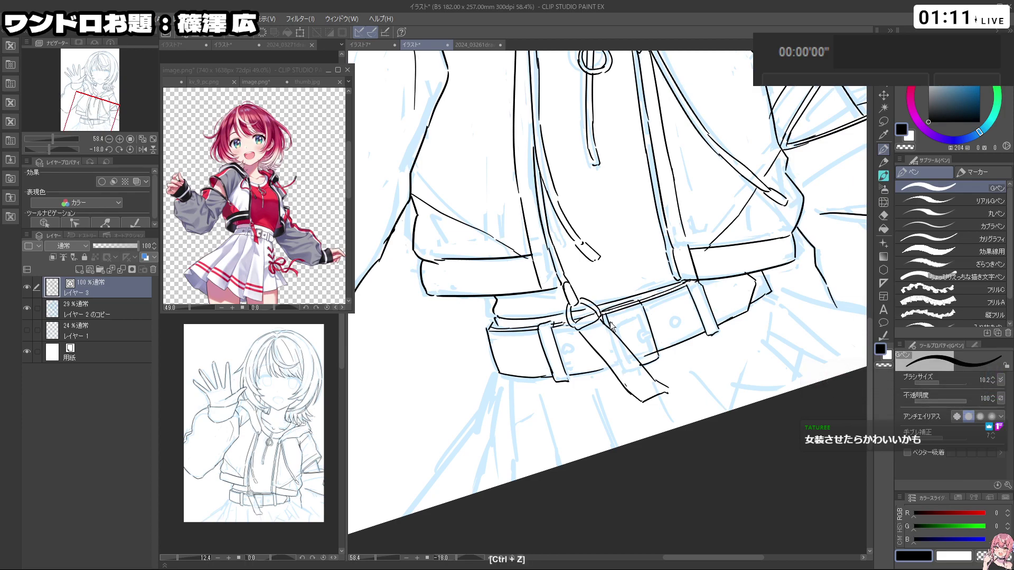
Step: Ink the inner edge of the belt buckle's frame and trim the belt lines crossing it
{"action": "mouse_move", "coordinate": [607, 317]}
{"action": "left_mouse_down"}
{"action": "mouse_move", "coordinate": [630, 308]}
{"action": "mouse_move", "coordinate": [650, 351]}
{"action": "left_mouse_up"}
{"action": "key", "text": "ctrl+z"}
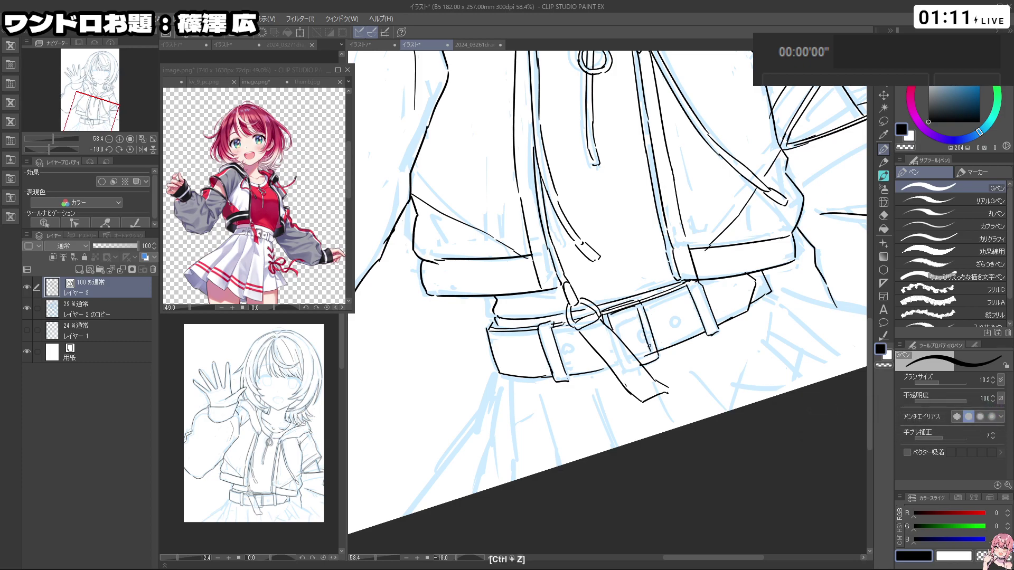
{"action": "key", "text": "c"}
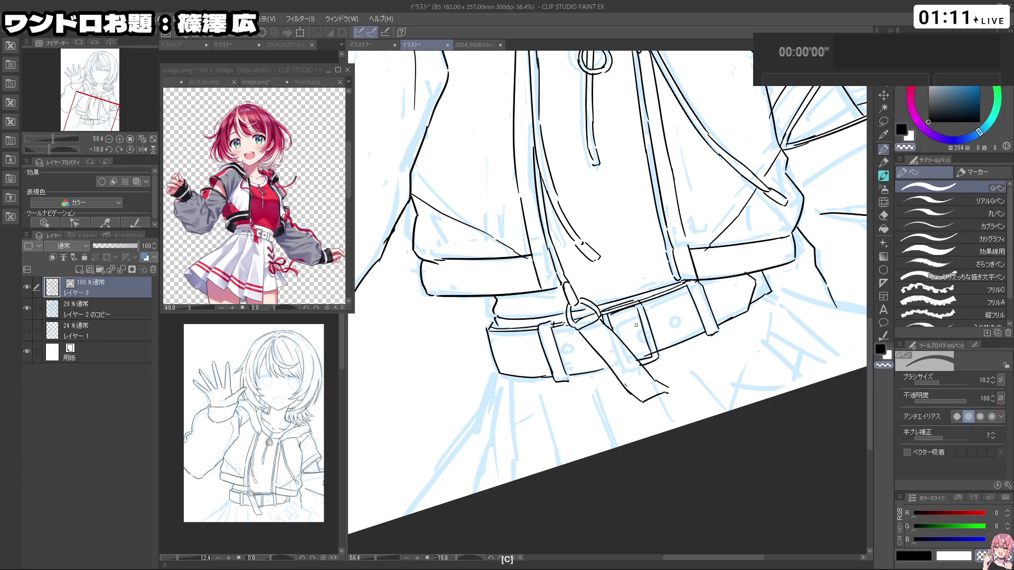
{"action": "left_click_drag", "start_coordinate": [634, 308], "coordinate": [596, 275]}
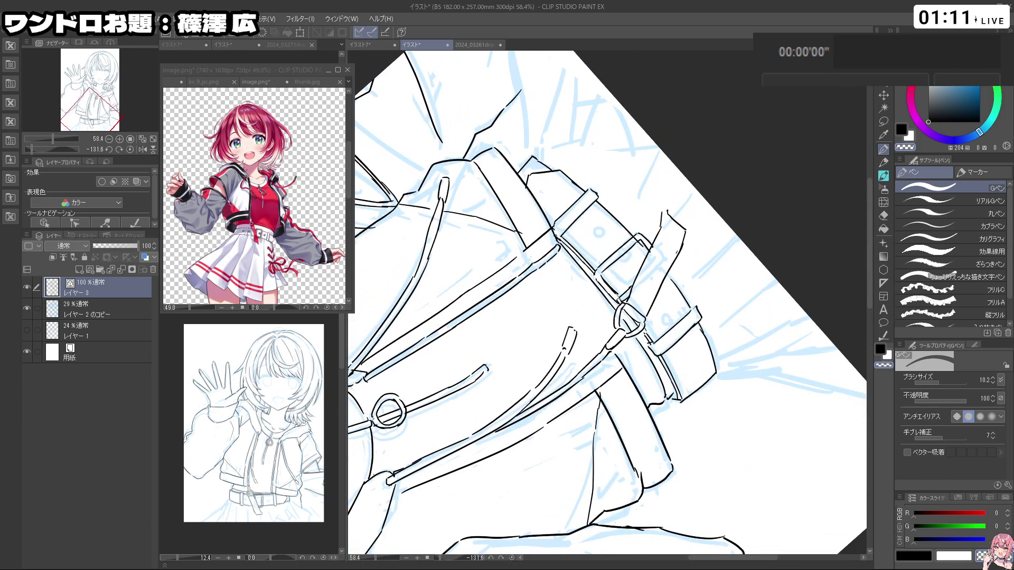
{"action": "key", "text": "c"}
{"action": "mouse_move", "coordinate": [615, 287]}
{"action": "left_mouse_down"}
{"action": "mouse_move", "coordinate": [612, 324]}
{"action": "mouse_move", "coordinate": [701, 290]}
{"action": "left_mouse_up"}
{"action": "key", "text": "ctrl+z"}
{"action": "left_click_drag", "start_coordinate": [581, 317], "coordinate": [623, 328]}
{"action": "key", "text": "c"}
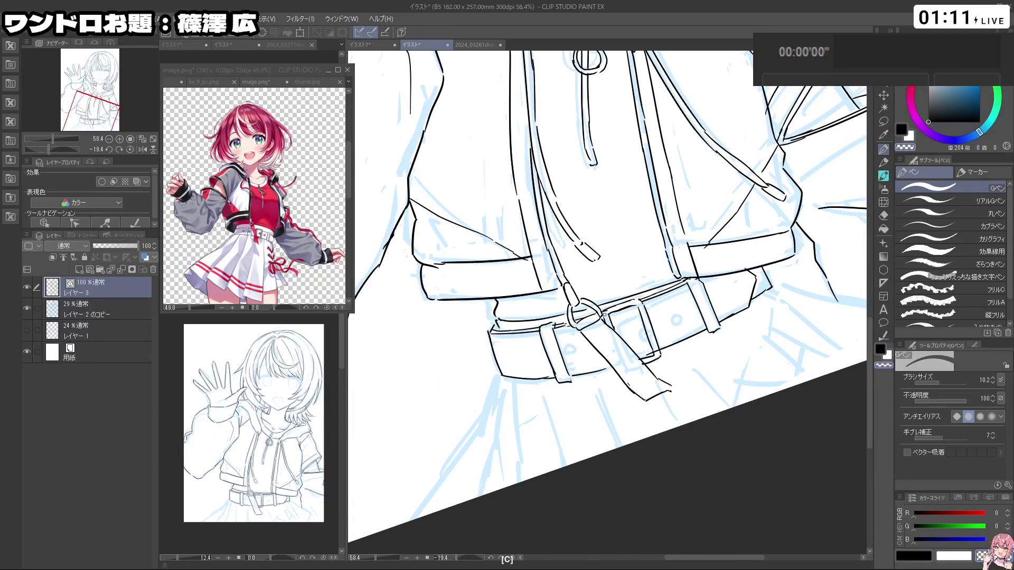
{"action": "key", "text": "c"}
{"action": "key", "text": "ctrl+z"}
Step: Complete the rectangular buckle frame beside the hanging strap and clean up its corners
{"action": "key", "text": "shift+space"}
{"action": "mouse_move", "coordinate": [719, 424]}
{"action": "left_mouse_down"}
{"action": "mouse_move", "coordinate": [716, 263]}
{"action": "mouse_move", "coordinate": [686, 296]}
{"action": "mouse_move", "coordinate": [697, 316]}
{"action": "mouse_move", "coordinate": [555, 344]}
{"action": "left_mouse_up"}
{"action": "key", "text": "c"}
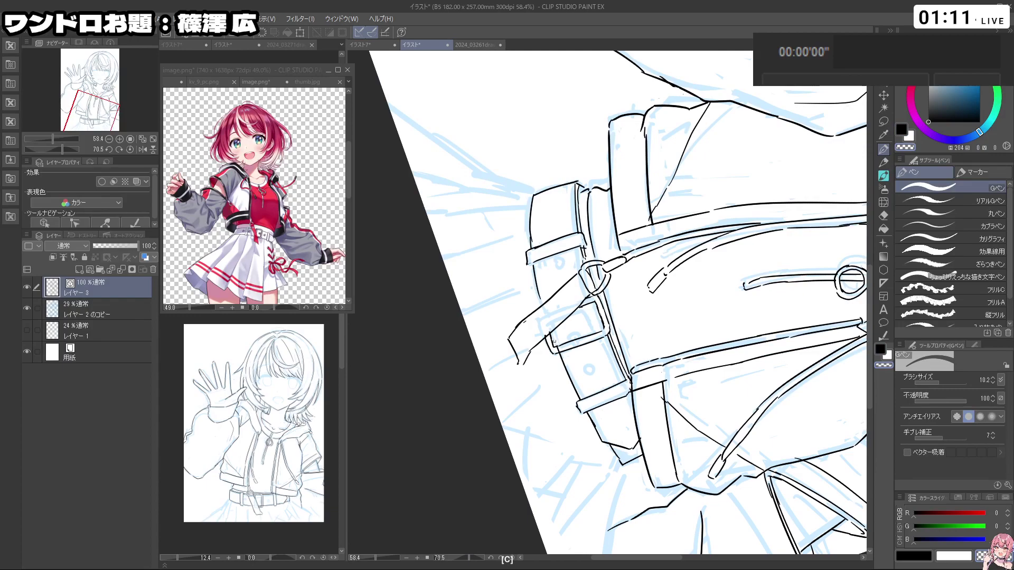
{"action": "mouse_move", "coordinate": [553, 343]}
{"action": "left_mouse_down"}
{"action": "mouse_move", "coordinate": [608, 364]}
{"action": "mouse_move", "coordinate": [666, 328]}
{"action": "left_mouse_up"}
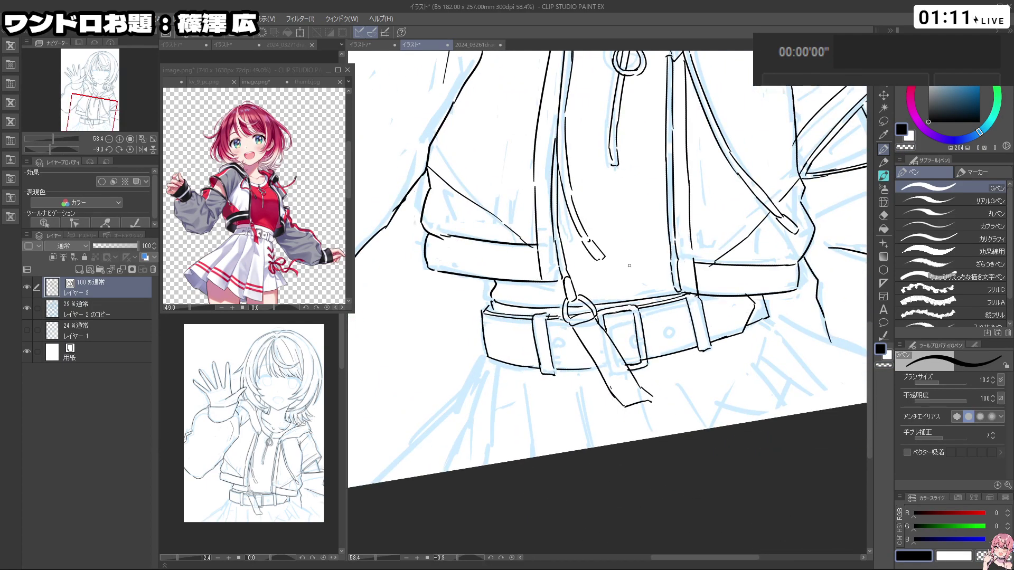
{"action": "mouse_move", "coordinate": [561, 343]}
{"action": "left_mouse_down"}
{"action": "mouse_move", "coordinate": [561, 352]}
{"action": "mouse_move", "coordinate": [526, 354]}
{"action": "mouse_move", "coordinate": [527, 346]}
{"action": "left_mouse_up"}
{"action": "key", "text": "ctrl+z"}
{"action": "key", "text": "ctrl+z"}
{"action": "key", "text": "ctrl+z"}
Step: Ink the round eyelet holes along the belt and the buckle's remaining inner details
{"action": "mouse_move", "coordinate": [637, 333]}
{"action": "left_mouse_down"}
{"action": "mouse_move", "coordinate": [597, 423]}
{"action": "mouse_move", "coordinate": [606, 347]}
{"action": "mouse_move", "coordinate": [629, 347]}
{"action": "mouse_move", "coordinate": [580, 349]}
{"action": "mouse_move", "coordinate": [594, 345]}
{"action": "mouse_move", "coordinate": [594, 355]}
{"action": "mouse_move", "coordinate": [584, 350]}
{"action": "mouse_move", "coordinate": [594, 355]}
{"action": "left_mouse_up"}
{"action": "key", "text": "ctrl+z"}
{"action": "key", "text": "ctrl+z"}
{"action": "key", "text": "ctrl+z"}
{"action": "key", "text": "ctrl+z"}
{"action": "key", "text": "ctrl+z"}
{"action": "mouse_move", "coordinate": [688, 268]}
{"action": "left_mouse_down"}
{"action": "mouse_move", "coordinate": [729, 362]}
{"action": "mouse_move", "coordinate": [689, 315]}
{"action": "left_mouse_up"}
{"action": "key", "text": "ctrl+z"}
{"action": "key", "text": "ctrl+z"}
{"action": "mouse_move", "coordinate": [787, 265]}
{"action": "left_mouse_down"}
{"action": "mouse_move", "coordinate": [663, 267]}
{"action": "mouse_move", "coordinate": [671, 281]}
{"action": "left_mouse_up"}
Step: Ink the skirt's flared side outline and the vertical pleat lines below the belt
{"action": "left_click_drag", "start_coordinate": [813, 338], "coordinate": [810, 368]}
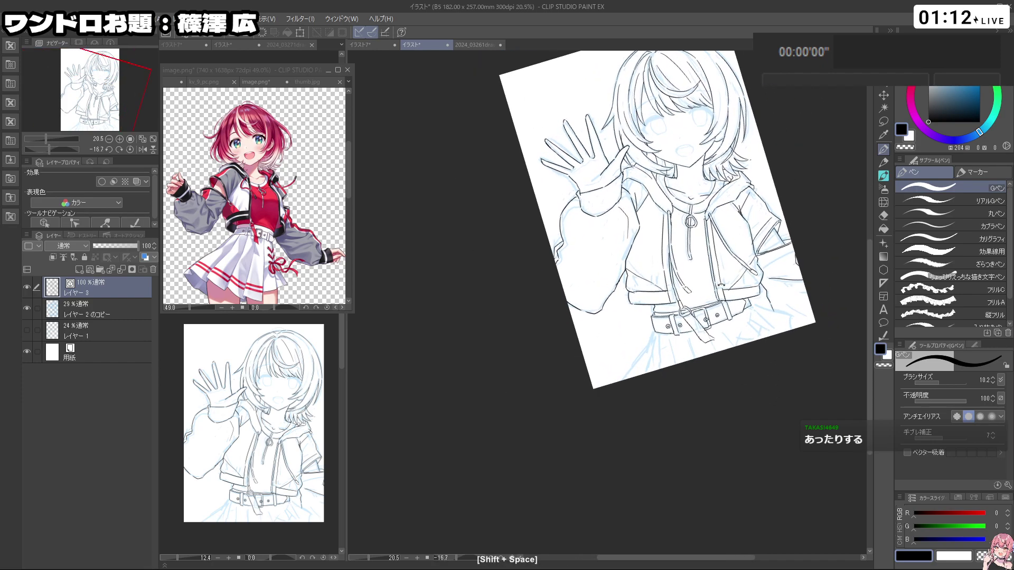
{"action": "key", "text": "ctrl+z"}
{"action": "mouse_move", "coordinate": [654, 345]}
{"action": "left_mouse_down"}
{"action": "mouse_move", "coordinate": [623, 372]}
{"action": "mouse_move", "coordinate": [647, 373]}
{"action": "left_mouse_up"}
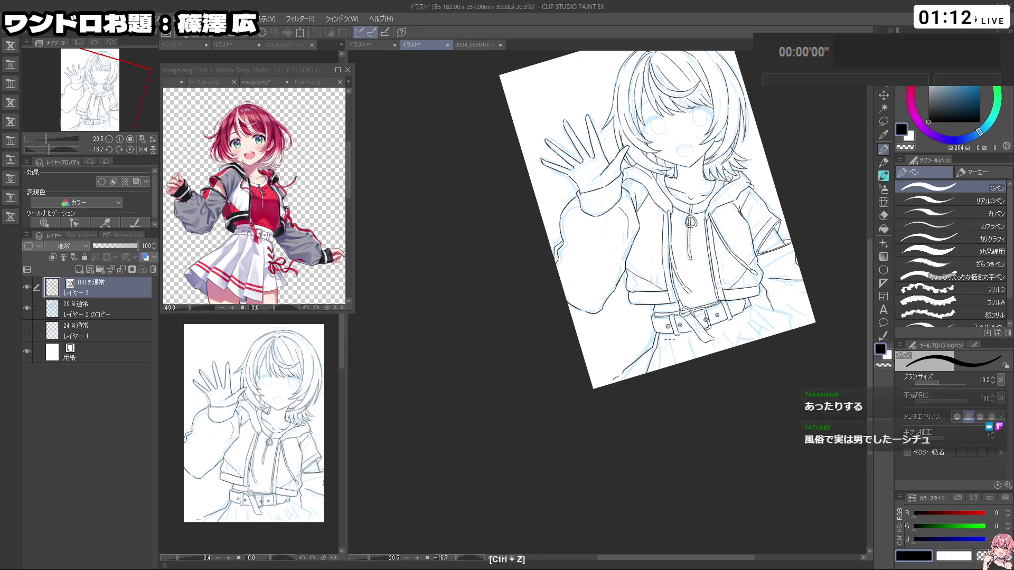
{"action": "mouse_move", "coordinate": [669, 336]}
{"action": "left_mouse_down"}
{"action": "mouse_move", "coordinate": [672, 363]}
{"action": "mouse_move", "coordinate": [693, 357]}
{"action": "left_mouse_up"}
{"action": "key", "text": "ctrl+z"}
{"action": "mouse_move", "coordinate": [719, 325]}
{"action": "left_mouse_down"}
{"action": "mouse_move", "coordinate": [729, 352]}
{"action": "mouse_move", "coordinate": [718, 352]}
{"action": "mouse_move", "coordinate": [739, 335]}
{"action": "mouse_move", "coordinate": [715, 352]}
{"action": "mouse_move", "coordinate": [708, 332]}
{"action": "mouse_move", "coordinate": [744, 340]}
{"action": "left_mouse_up"}
{"action": "key", "text": "ctrl+z"}
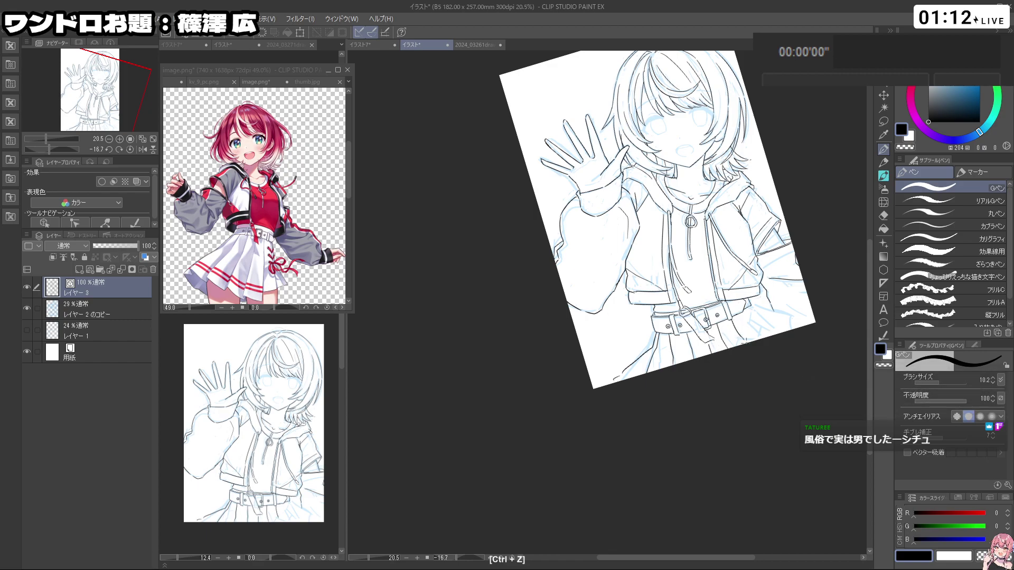
Step: Ink the lowered arm's sleeve lines near the page's lower corner
{"action": "scroll", "coordinate": [748, 338], "scroll_direction": "up", "scroll_amount": 1}
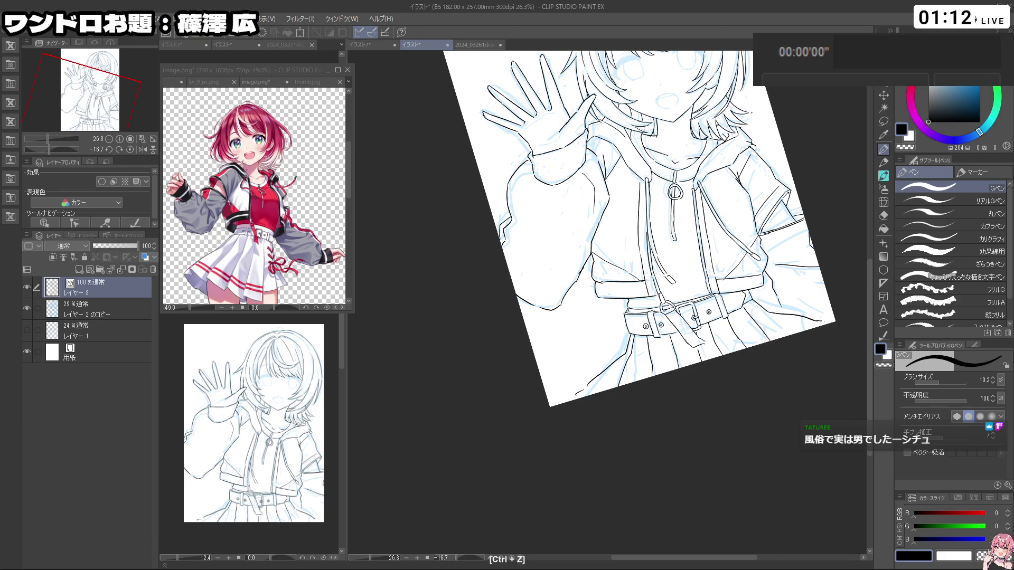
{"action": "left_click_drag", "start_coordinate": [818, 321], "coordinate": [803, 355]}
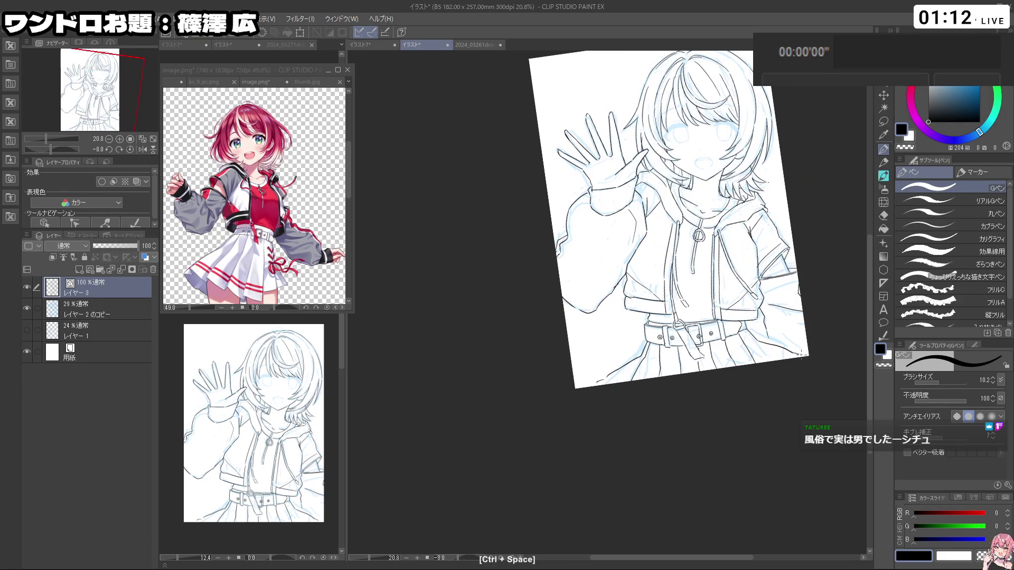
{"action": "key", "text": "ctrl+z"}
{"action": "key", "text": "shift+space"}
{"action": "left_click_drag", "start_coordinate": [783, 224], "coordinate": [786, 358]}
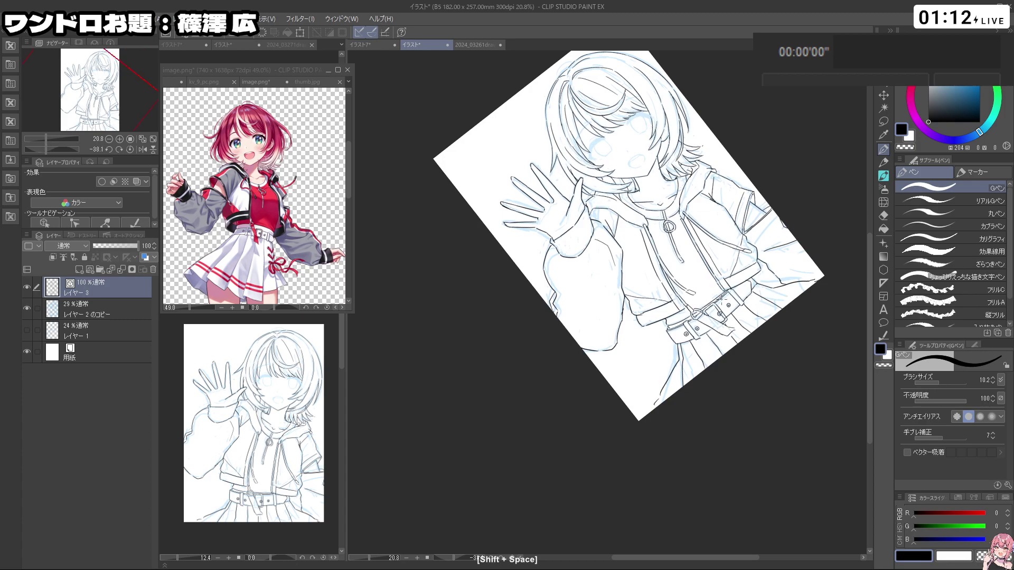
{"action": "key", "text": "ctrl+z"}
Step: Rework the raised arm's puffy sleeve along its inner edge beside the jacket hem
{"action": "mouse_move", "coordinate": [620, 274]}
{"action": "left_mouse_down"}
{"action": "mouse_move", "coordinate": [605, 311]}
{"action": "mouse_move", "coordinate": [621, 333]}
{"action": "left_mouse_up"}
{"action": "key", "text": "ctrl+z"}
{"action": "mouse_move", "coordinate": [615, 298]}
{"action": "left_mouse_down"}
{"action": "mouse_move", "coordinate": [600, 321]}
{"action": "mouse_move", "coordinate": [618, 337]}
{"action": "mouse_move", "coordinate": [594, 324]}
{"action": "mouse_move", "coordinate": [584, 343]}
{"action": "left_mouse_up"}
{"action": "key", "text": "ctrl+z"}
{"action": "key", "text": "ctrl+z"}
{"action": "key", "text": "ctrl+z"}
{"action": "key", "text": "ctrl+z"}
{"action": "key", "text": "shift+space"}
{"action": "mouse_move", "coordinate": [630, 317]}
{"action": "left_mouse_down"}
{"action": "mouse_move", "coordinate": [624, 283]}
{"action": "mouse_move", "coordinate": [656, 298]}
{"action": "left_mouse_up"}
{"action": "key", "text": "ctrl+z"}
{"action": "key", "text": "ctrl+z"}
{"action": "key", "text": "ctrl+z"}
Step: Ink the underside of the raised arm's puffy sleeve and erase the overlapping line ends
{"action": "key", "text": "shift+space"}
{"action": "left_click_drag", "start_coordinate": [710, 320], "coordinate": [579, 404]}
{"action": "key", "text": "ctrl+z"}
{"action": "left_click_drag", "start_coordinate": [631, 321], "coordinate": [597, 350]}
{"action": "key", "text": "c"}
{"action": "key", "text": "c"}
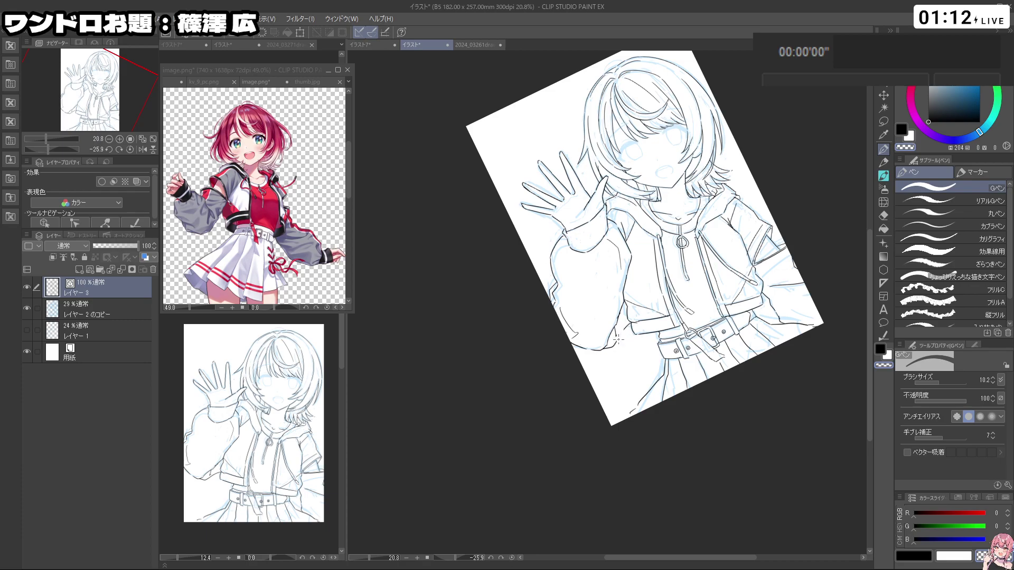
{"action": "key", "text": "ctrl+z"}
{"action": "mouse_move", "coordinate": [632, 339]}
{"action": "left_mouse_down"}
{"action": "mouse_move", "coordinate": [651, 293]}
{"action": "mouse_move", "coordinate": [641, 305]}
{"action": "left_mouse_up"}
{"action": "key", "text": "ctrl+z"}
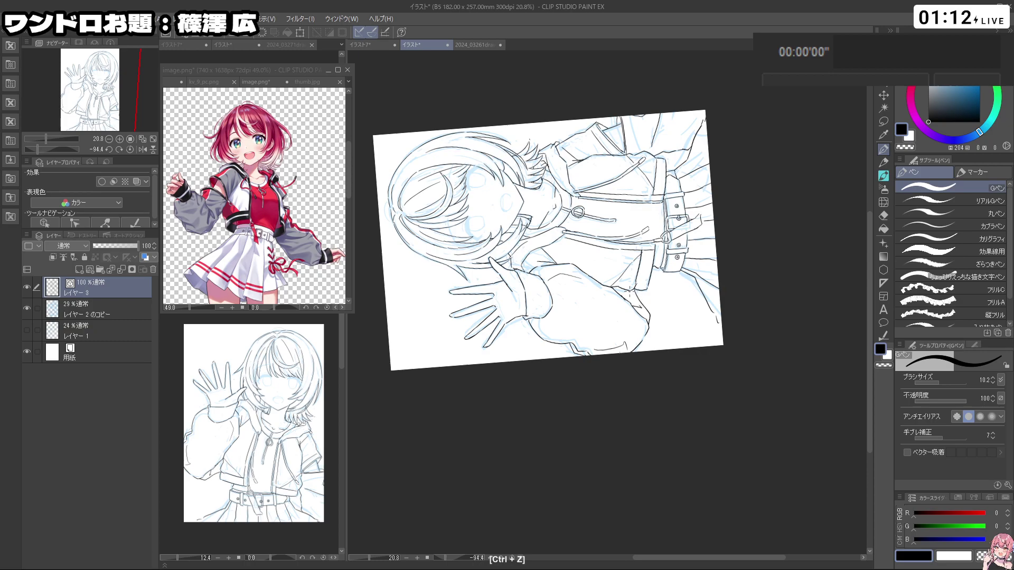
{"action": "key", "text": "c"}
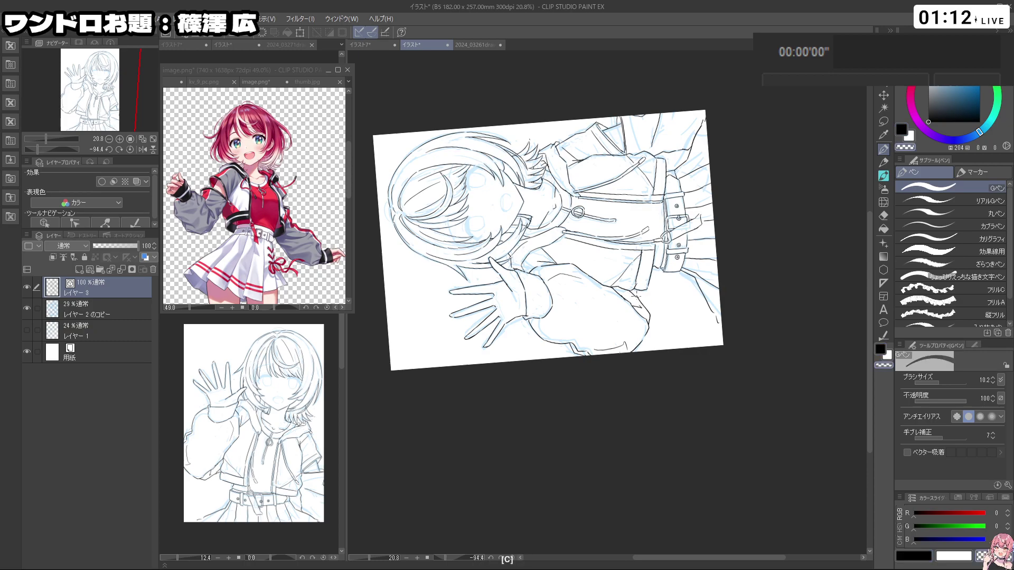
{"action": "key", "text": "c"}
{"action": "key", "text": "c"}
{"action": "key", "text": "ctrl+z"}
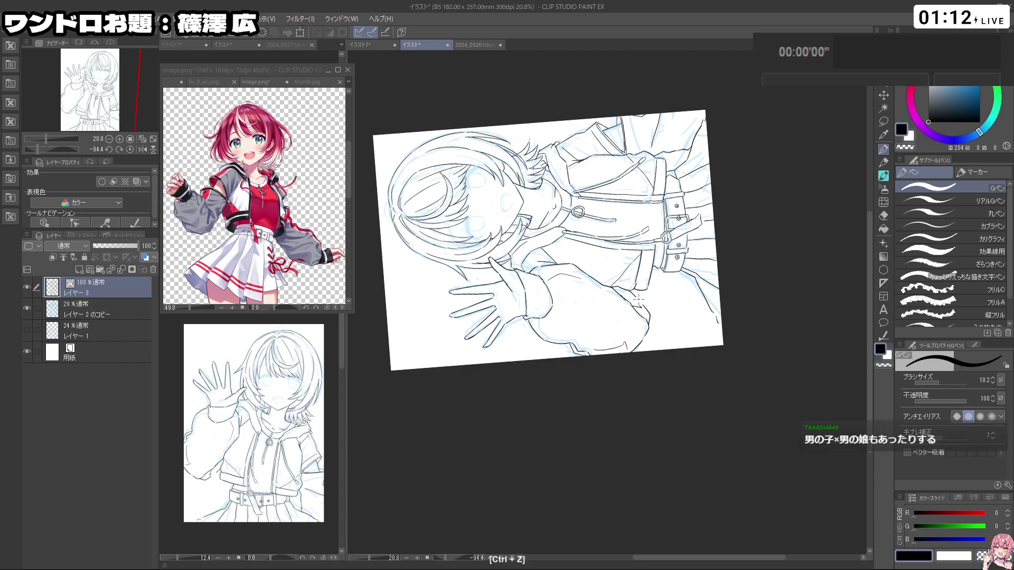
Step: Refine the short fold strokes at the puffy sleeve's lower corner next to the jacket
{"action": "key", "text": "shift+space"}
{"action": "left_click_drag", "start_coordinate": [629, 297], "coordinate": [659, 271]}
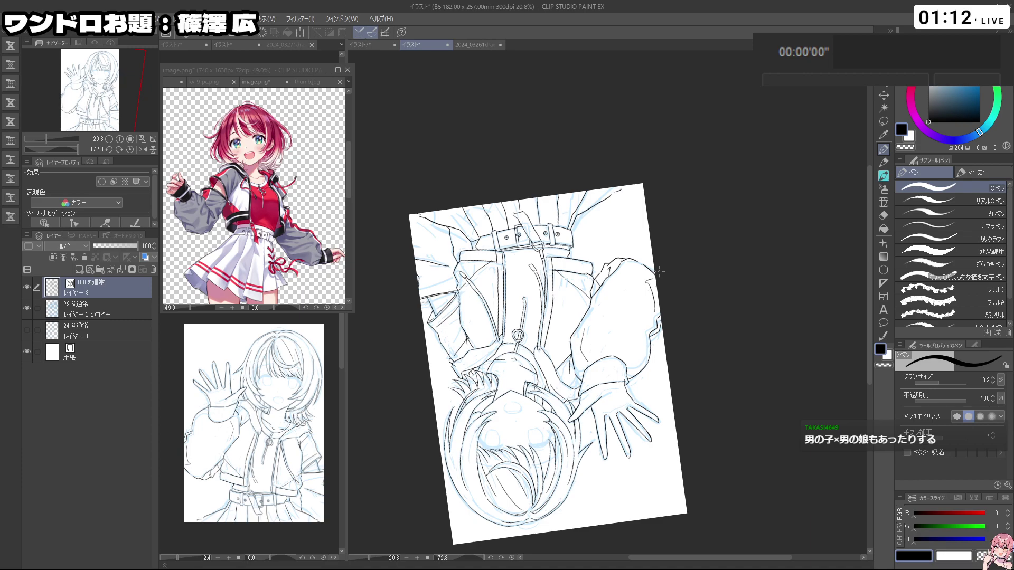
{"action": "key", "text": "shift+space"}
{"action": "mouse_move", "coordinate": [700, 269]}
{"action": "left_mouse_down"}
{"action": "mouse_move", "coordinate": [616, 272]}
{"action": "mouse_move", "coordinate": [584, 308]}
{"action": "mouse_move", "coordinate": [606, 307]}
{"action": "left_mouse_up"}
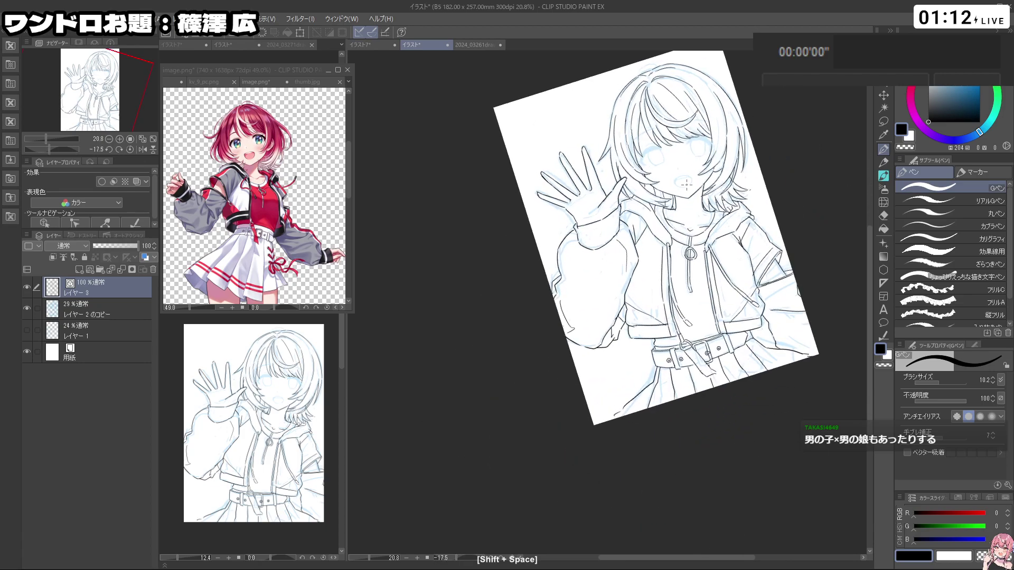
{"action": "scroll", "coordinate": [600, 316], "scroll_direction": "up", "scroll_amount": 2}
{"action": "key", "text": "c"}
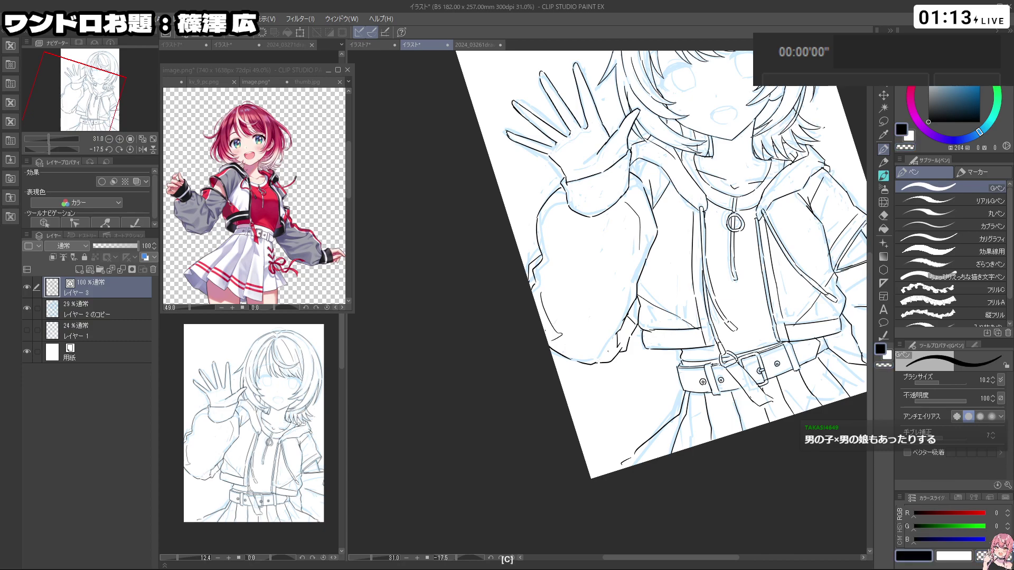
{"action": "key", "text": "ctrl+z"}
Step: Add a new vector layer above the line art layer
{"action": "left_click_drag", "start_coordinate": [736, 278], "coordinate": [617, 362]}
{"action": "left_click_drag", "start_coordinate": [739, 205], "coordinate": [764, 205]}
{"action": "mouse_move", "coordinate": [717, 180]}
{"action": "left_mouse_down"}
{"action": "mouse_move", "coordinate": [775, 256]}
{"action": "mouse_move", "coordinate": [754, 214]}
{"action": "mouse_move", "coordinate": [597, 127]}
{"action": "left_mouse_up"}
{"action": "key", "text": "ctrl+z"}
{"action": "scroll", "coordinate": [720, 217], "scroll_direction": "down", "scroll_amount": 3}
{"action": "left_click_drag", "start_coordinate": [720, 217], "coordinate": [716, 210]}
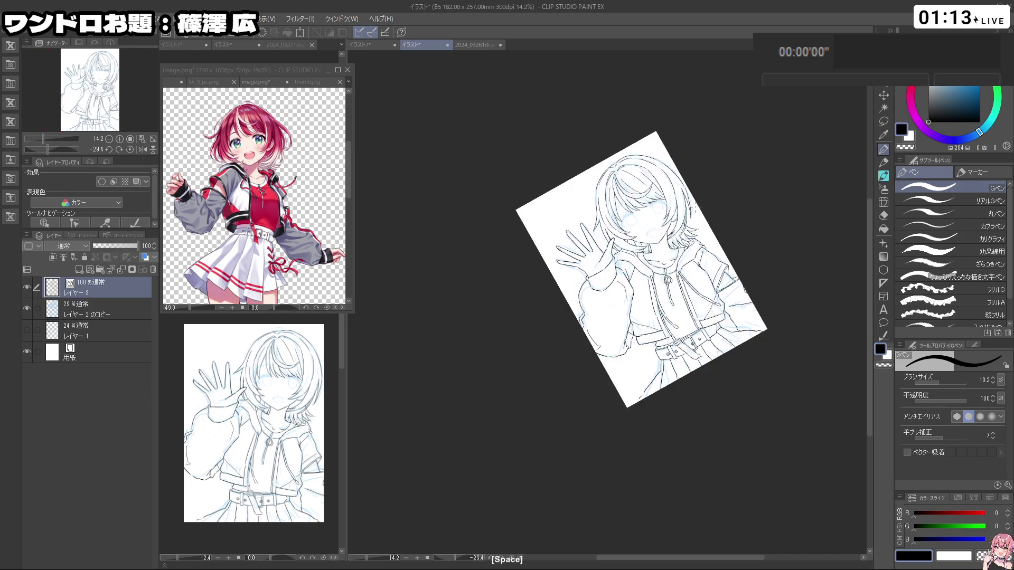
{"action": "left_click", "coordinate": [91, 270]}
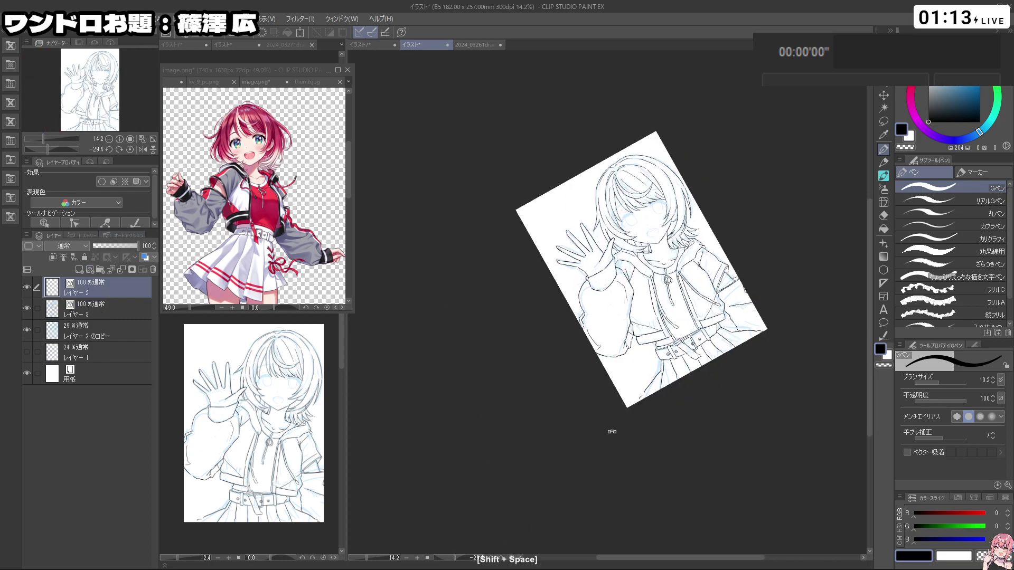
Step: Ink the upper eyelash contour of the eye farther from the raised hand and start filling it with black strokes
{"action": "left_click_drag", "start_coordinate": [595, 425], "coordinate": [705, 211]}
{"action": "left_click_drag", "start_coordinate": [498, 260], "coordinate": [560, 260]}
{"action": "mouse_move", "coordinate": [499, 292]}
{"action": "left_mouse_down"}
{"action": "mouse_move", "coordinate": [498, 328]}
{"action": "mouse_move", "coordinate": [514, 351]}
{"action": "mouse_move", "coordinate": [642, 409]}
{"action": "left_mouse_up"}
{"action": "key", "text": "ctrl+z"}
{"action": "key", "text": "ctrl+z"}
{"action": "left_click_drag", "start_coordinate": [737, 327], "coordinate": [604, 228]}
{"action": "key", "text": "ctrl+z"}
{"action": "key", "text": "ctrl+z"}
{"action": "mouse_move", "coordinate": [501, 347]}
{"action": "left_mouse_down"}
{"action": "mouse_move", "coordinate": [526, 395]}
{"action": "mouse_move", "coordinate": [512, 400]}
{"action": "left_mouse_up"}
{"action": "key", "text": "ctrl+z"}
{"action": "mouse_move", "coordinate": [513, 400]}
{"action": "left_mouse_down"}
{"action": "mouse_move", "coordinate": [504, 357]}
{"action": "mouse_move", "coordinate": [538, 359]}
{"action": "left_mouse_up"}
{"action": "mouse_move", "coordinate": [523, 316]}
{"action": "left_mouse_down"}
{"action": "mouse_move", "coordinate": [507, 316]}
{"action": "mouse_move", "coordinate": [527, 349]}
{"action": "left_mouse_up"}
{"action": "mouse_move", "coordinate": [651, 382]}
{"action": "left_mouse_down"}
{"action": "mouse_move", "coordinate": [678, 358]}
{"action": "mouse_move", "coordinate": [694, 282]}
{"action": "left_mouse_up"}
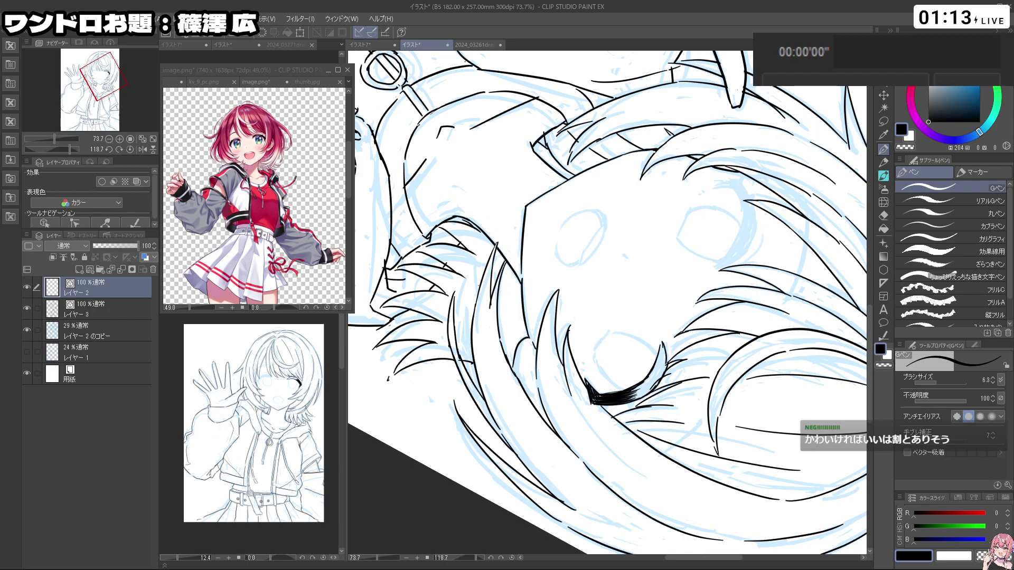
Step: Fill the rest of that upper eyelash with black out to its outer corner
{"action": "key", "text": "c"}
{"action": "key", "text": "c"}
{"action": "mouse_move", "coordinate": [639, 393]}
{"action": "left_mouse_down"}
{"action": "mouse_move", "coordinate": [701, 279]}
{"action": "mouse_move", "coordinate": [559, 220]}
{"action": "mouse_move", "coordinate": [511, 303]}
{"action": "mouse_move", "coordinate": [523, 329]}
{"action": "left_mouse_up"}
{"action": "left_click_drag", "start_coordinate": [515, 290], "coordinate": [525, 324]}
{"action": "mouse_move", "coordinate": [539, 387]}
{"action": "left_mouse_down"}
{"action": "mouse_move", "coordinate": [619, 411]}
{"action": "mouse_move", "coordinate": [717, 308]}
{"action": "mouse_move", "coordinate": [712, 268]}
{"action": "left_mouse_up"}
{"action": "left_click_drag", "start_coordinate": [678, 310], "coordinate": [691, 334]}
{"action": "key", "text": "ctrl+z"}
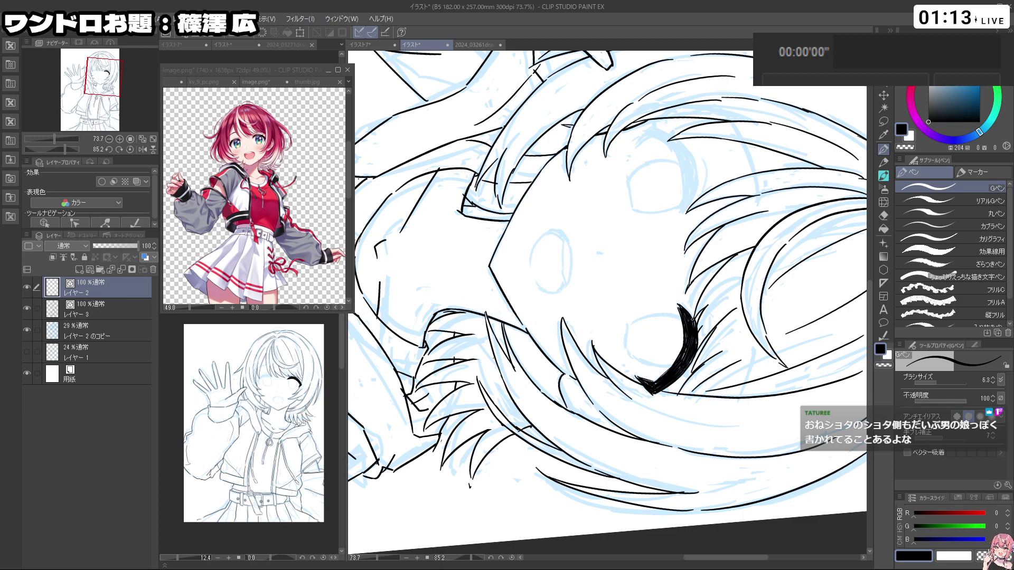
Step: Refine both ends of the filled eyelash, thickening the outer corner and tapering the inner tip
{"action": "key", "text": "ctrl+z"}
{"action": "left_click_drag", "start_coordinate": [693, 335], "coordinate": [516, 343]}
{"action": "key", "text": "c"}
{"action": "key", "text": "ctrl+z"}
{"action": "mouse_move", "coordinate": [491, 308]}
{"action": "left_mouse_down"}
{"action": "mouse_move", "coordinate": [606, 418]}
{"action": "mouse_move", "coordinate": [702, 374]}
{"action": "mouse_move", "coordinate": [725, 332]}
{"action": "mouse_move", "coordinate": [729, 297]}
{"action": "mouse_move", "coordinate": [666, 200]}
{"action": "mouse_move", "coordinate": [729, 299]}
{"action": "left_mouse_up"}
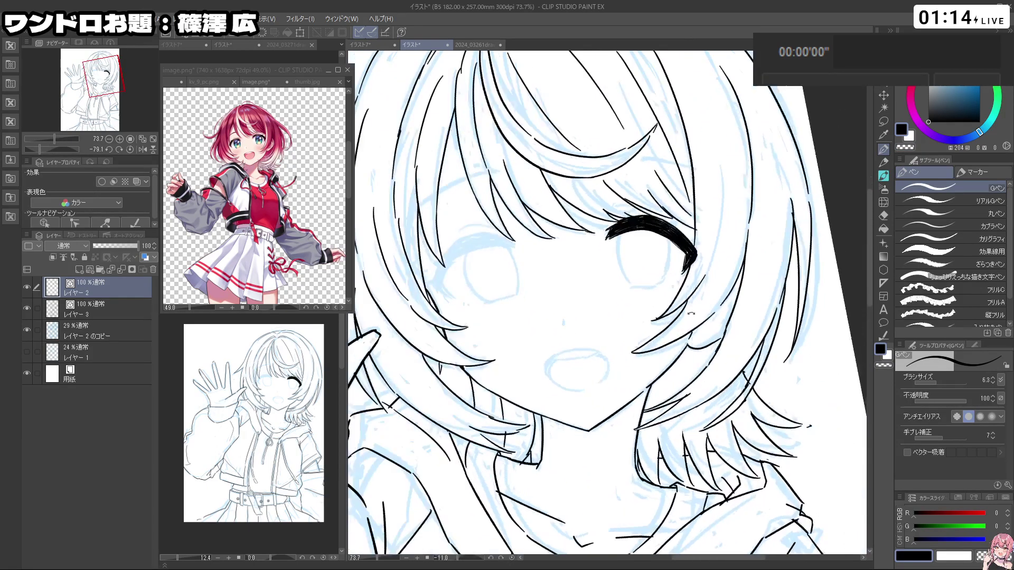
{"action": "left_click_drag", "start_coordinate": [658, 238], "coordinate": [718, 328]}
{"action": "key", "text": "ctrl+z"}
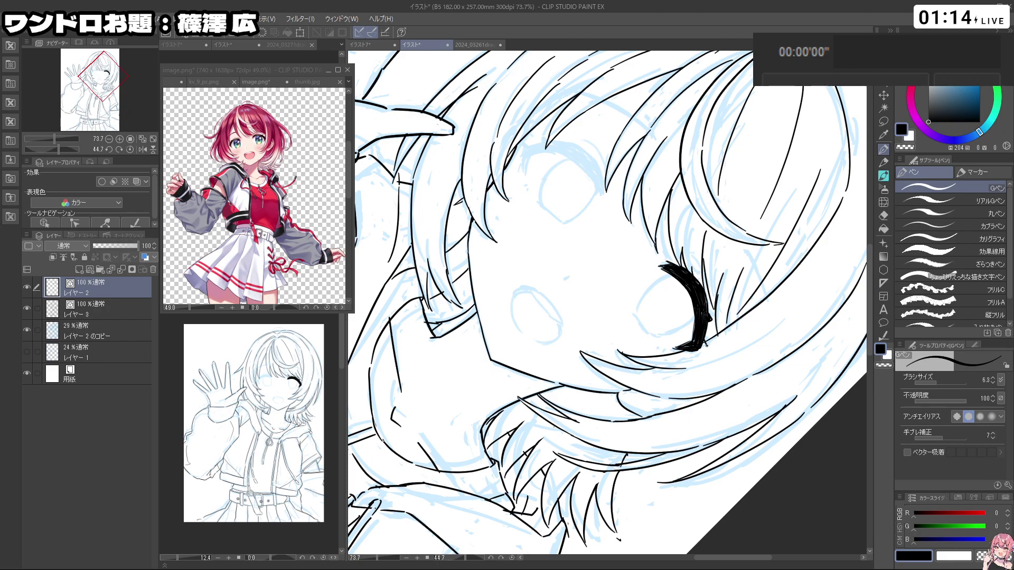
Step: Add small pointed lash tips along the outer edge of the filled eyelash
{"action": "key", "text": "ctrl+z"}
{"action": "key", "text": "ctrl+space"}
{"action": "left_click_drag", "start_coordinate": [738, 314], "coordinate": [528, 304]}
{"action": "key", "text": "space"}
{"action": "key", "text": "shift+space"}
{"action": "key", "text": "ctrl+space"}
{"action": "key", "text": "shift+space"}
{"action": "key", "text": "ctrl+z"}
{"action": "mouse_move", "coordinate": [530, 265]}
{"action": "left_mouse_down"}
{"action": "mouse_move", "coordinate": [522, 324]}
{"action": "mouse_move", "coordinate": [522, 293]}
{"action": "mouse_move", "coordinate": [542, 337]}
{"action": "left_mouse_up"}
{"action": "key", "text": "ctrl+z"}
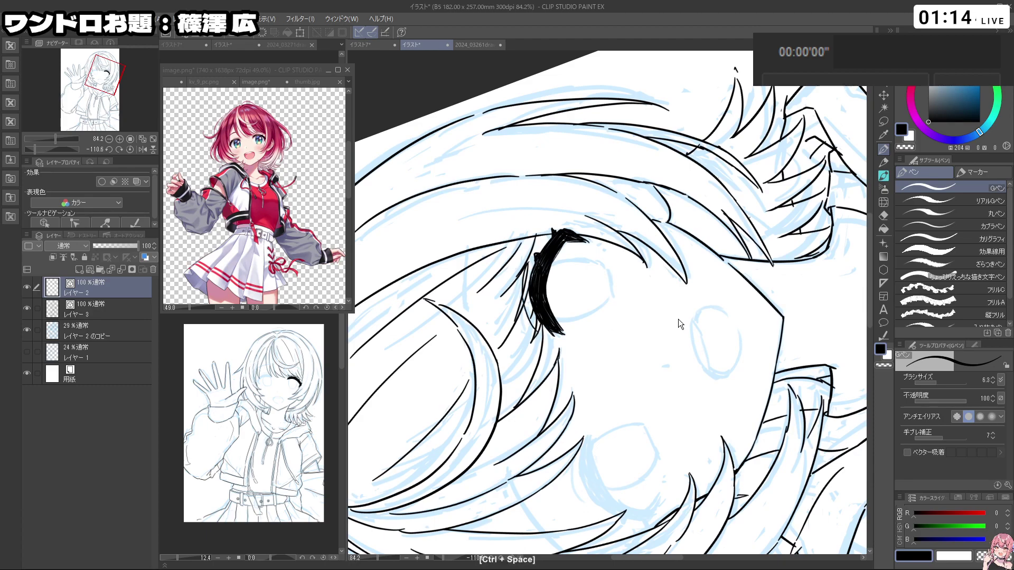
Step: Ink the first curved contour strokes of the upper eyelash on the eye nearer the raised hand
{"action": "key", "text": "ctrl+space"}
{"action": "left_click_drag", "start_coordinate": [633, 255], "coordinate": [570, 255]}
{"action": "key", "text": "shift+space"}
{"action": "left_click_drag", "start_coordinate": [712, 312], "coordinate": [708, 271]}
{"action": "scroll", "coordinate": [616, 323], "scroll_direction": "up", "scroll_amount": 5}
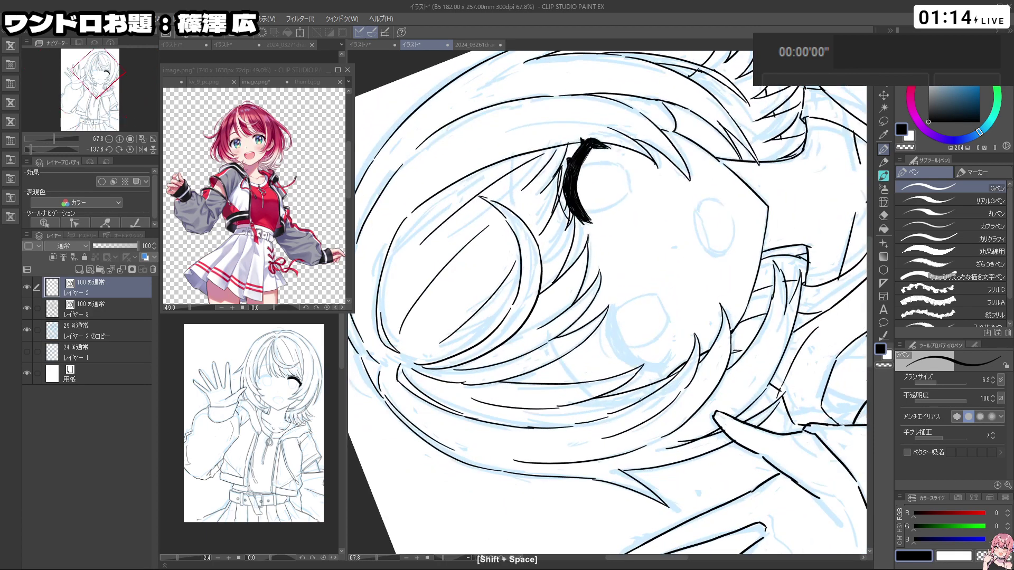
{"action": "key", "text": "ctrl+z"}
{"action": "mouse_move", "coordinate": [615, 304]}
{"action": "left_mouse_down"}
{"action": "mouse_move", "coordinate": [627, 348]}
{"action": "mouse_move", "coordinate": [655, 375]}
{"action": "left_mouse_up"}
{"action": "key", "text": "ctrl+z"}
{"action": "key", "text": "ctrl+z"}
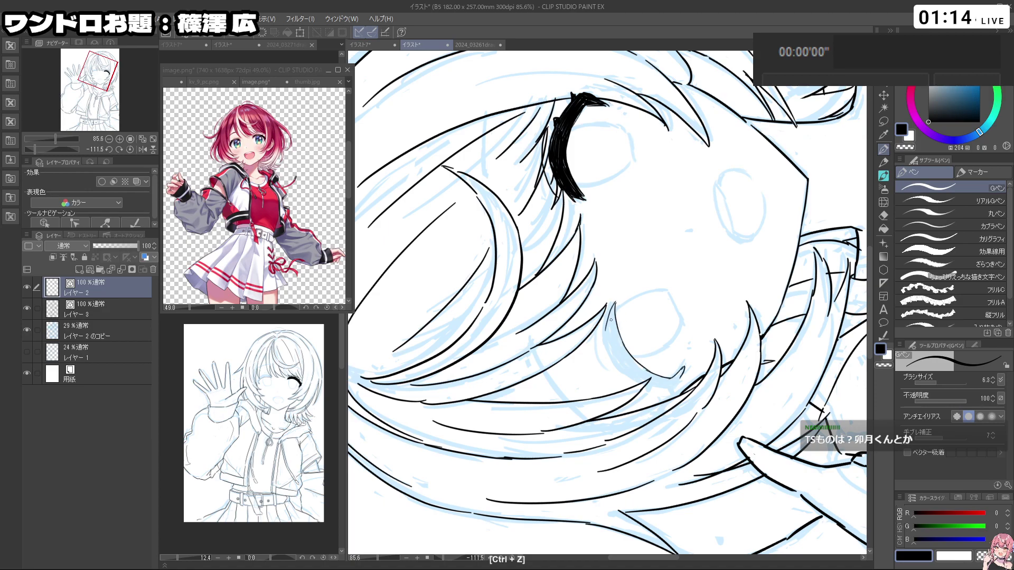
Step: Complete the hand-side eyelash outline with its inner edge and angular outer corner
{"action": "key", "text": "ctrl+z"}
{"action": "mouse_move", "coordinate": [607, 307]}
{"action": "left_mouse_down"}
{"action": "mouse_move", "coordinate": [614, 364]}
{"action": "mouse_move", "coordinate": [636, 384]}
{"action": "mouse_move", "coordinate": [591, 389]}
{"action": "mouse_move", "coordinate": [617, 412]}
{"action": "mouse_move", "coordinate": [662, 397]}
{"action": "mouse_move", "coordinate": [705, 354]}
{"action": "left_mouse_up"}
{"action": "key", "text": "ctrl+z"}
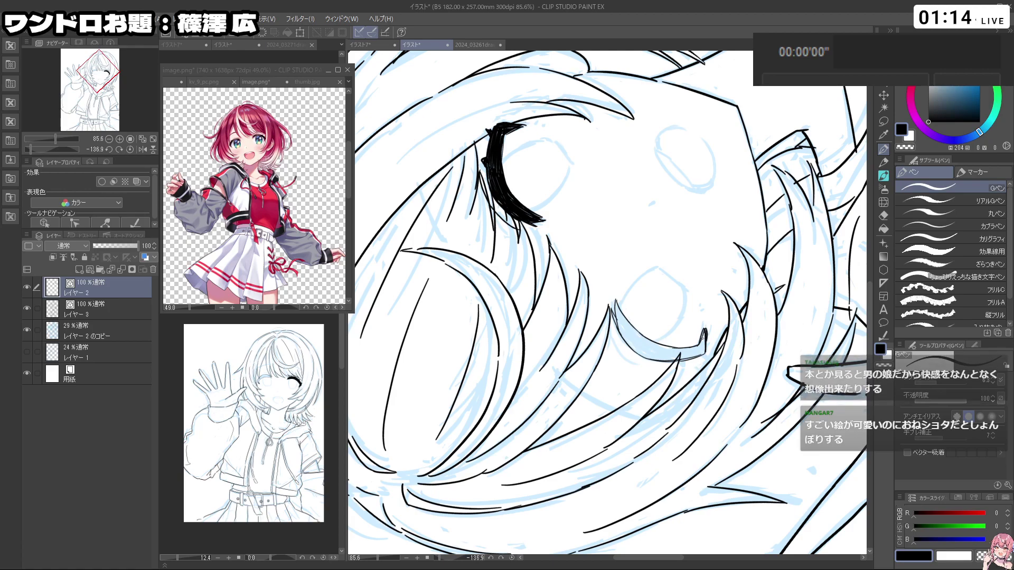
{"action": "key", "text": "shift+space"}
{"action": "left_click_drag", "start_coordinate": [703, 334], "coordinate": [614, 330]}
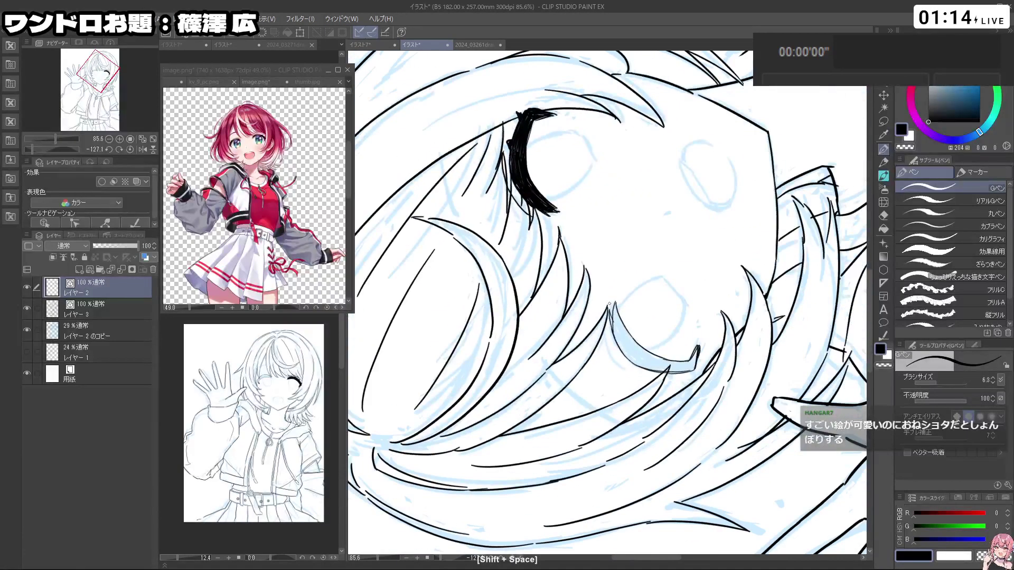
{"action": "key", "text": "ctrl+z"}
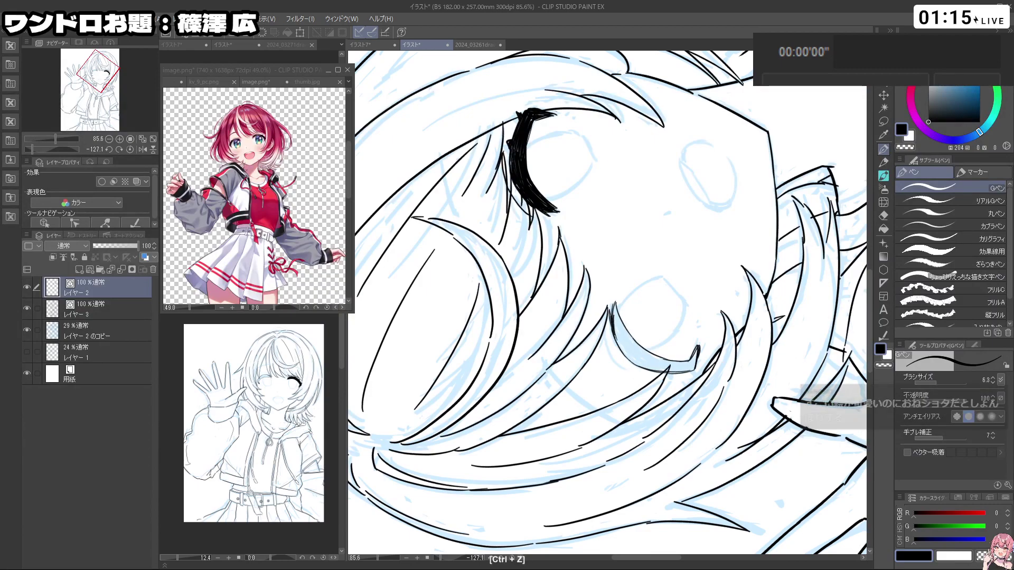
Step: Fill the hand-side eyelash with dense black strokes from the inner tip across the middle
{"action": "left_click_drag", "start_coordinate": [615, 305], "coordinate": [629, 356]}
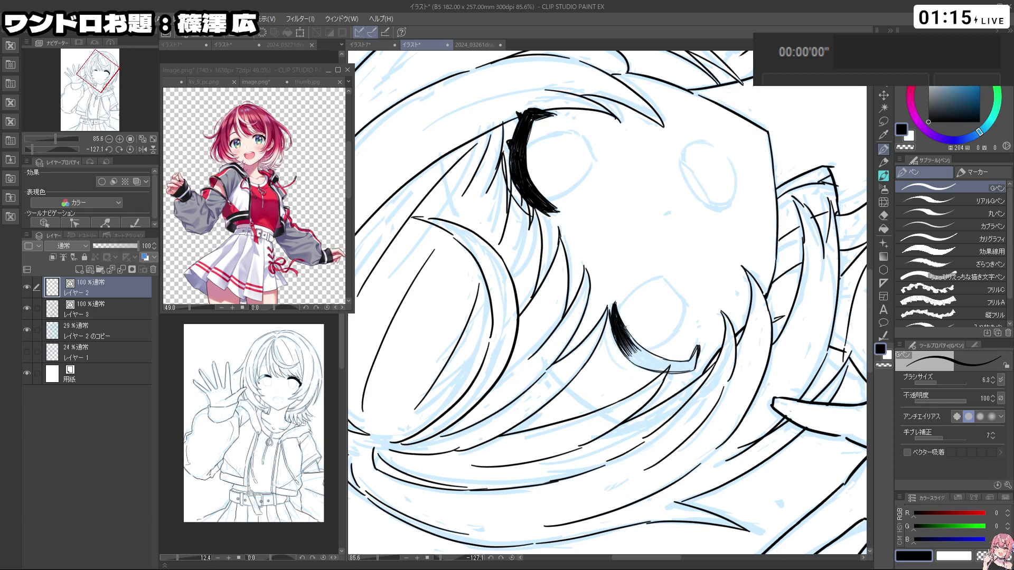
{"action": "key", "text": "shift+space"}
{"action": "left_click_drag", "start_coordinate": [679, 297], "coordinate": [671, 332]}
{"action": "left_click_drag", "start_coordinate": [613, 357], "coordinate": [623, 376]}
{"action": "key", "text": "shift+space"}
{"action": "left_click_drag", "start_coordinate": [657, 340], "coordinate": [652, 344]}
{"action": "left_click_drag", "start_coordinate": [580, 334], "coordinate": [584, 359]}
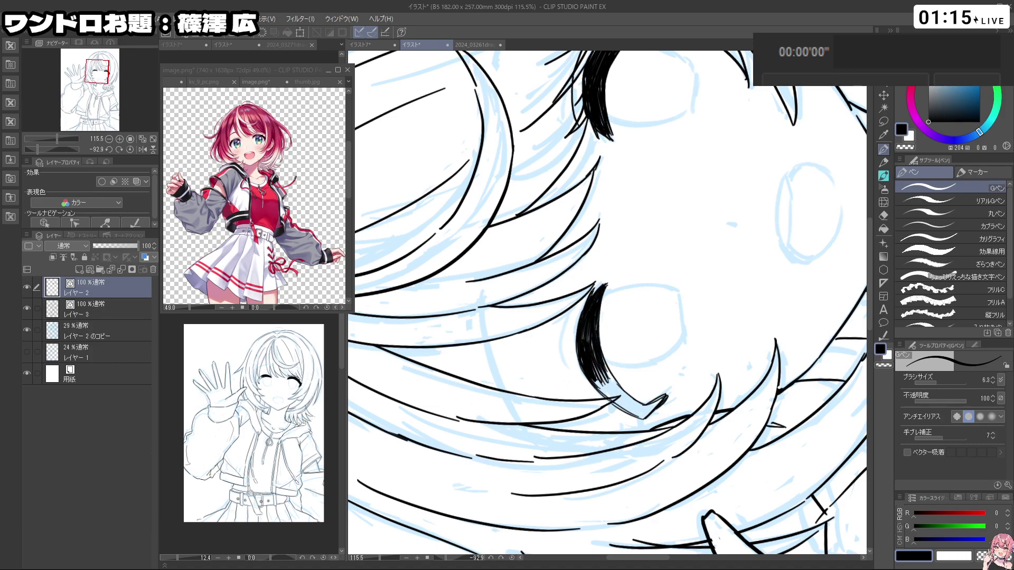
{"action": "mouse_move", "coordinate": [621, 378]}
{"action": "left_mouse_down"}
{"action": "mouse_move", "coordinate": [615, 397]}
{"action": "mouse_move", "coordinate": [703, 252]}
{"action": "left_mouse_up"}
{"action": "key", "text": "ctrl+z"}
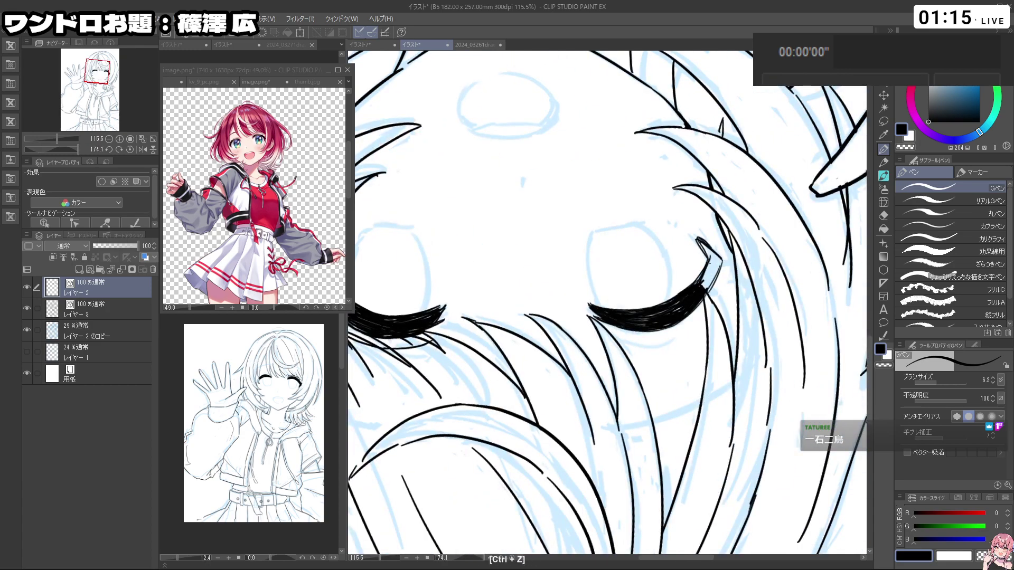
Step: Fill the outer corner of the hand-side eyelash solid black and smooth its edges
{"action": "left_click_drag", "start_coordinate": [706, 287], "coordinate": [719, 264]}
{"action": "mouse_move", "coordinate": [532, 276]}
{"action": "left_mouse_down"}
{"action": "mouse_move", "coordinate": [627, 378]}
{"action": "mouse_move", "coordinate": [672, 256]}
{"action": "left_mouse_up"}
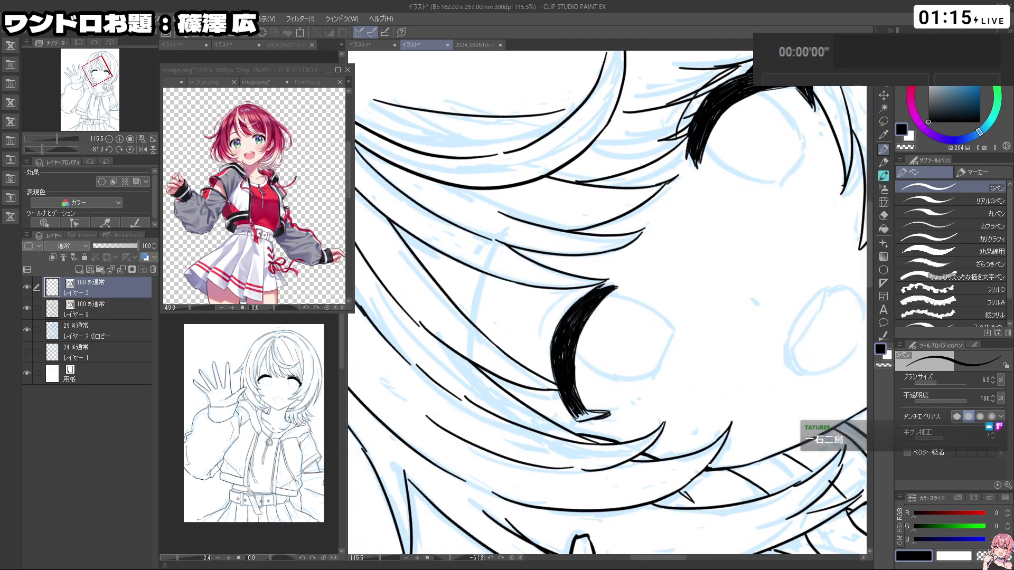
{"action": "mouse_move", "coordinate": [595, 455]}
{"action": "left_mouse_down"}
{"action": "mouse_move", "coordinate": [717, 321]}
{"action": "mouse_move", "coordinate": [726, 325]}
{"action": "left_mouse_up"}
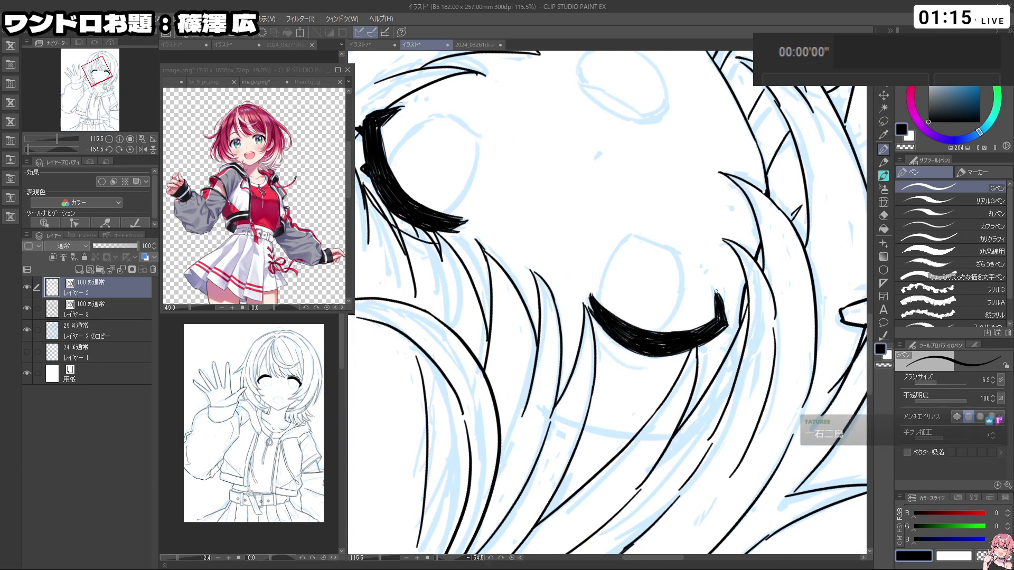
{"action": "left_click_drag", "start_coordinate": [726, 325], "coordinate": [498, 354]}
{"action": "left_click_drag", "start_coordinate": [698, 375], "coordinate": [634, 375]}
{"action": "left_click_drag", "start_coordinate": [633, 375], "coordinate": [615, 353]}
{"action": "left_click_drag", "start_coordinate": [750, 344], "coordinate": [681, 138]}
Step: Add small pointed lash tips along the outer edge of the hand-side eyelash
{"action": "left_click_drag", "start_coordinate": [612, 283], "coordinate": [655, 283]}
{"action": "mouse_move", "coordinate": [595, 315]}
{"action": "left_mouse_down"}
{"action": "mouse_move", "coordinate": [647, 304]}
{"action": "mouse_move", "coordinate": [594, 319]}
{"action": "mouse_move", "coordinate": [635, 322]}
{"action": "left_mouse_up"}
{"action": "key", "text": "ctrl+z"}
{"action": "left_click_drag", "start_coordinate": [698, 312], "coordinate": [633, 312]}
{"action": "mouse_move", "coordinate": [713, 222]}
{"action": "left_mouse_down"}
{"action": "mouse_move", "coordinate": [682, 420]}
{"action": "mouse_move", "coordinate": [643, 439]}
{"action": "mouse_move", "coordinate": [683, 323]}
{"action": "left_mouse_up"}
{"action": "scroll", "coordinate": [668, 343], "scroll_direction": "up", "scroll_amount": 3}
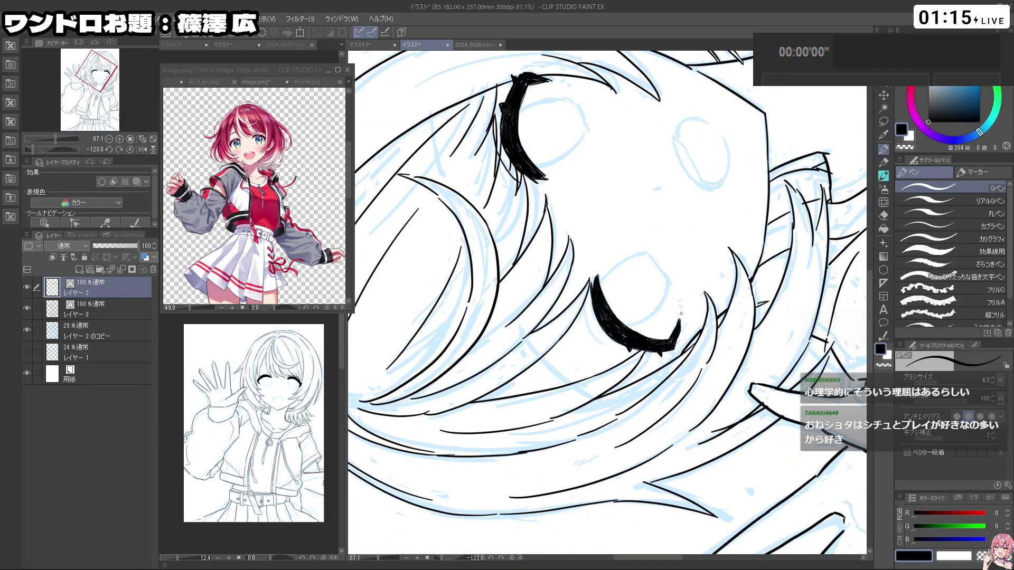
Step: Draw short lower-lash ticks beneath the outer corners of both eyes
{"action": "left_click_drag", "start_coordinate": [685, 300], "coordinate": [539, 230]}
{"action": "left_click_drag", "start_coordinate": [734, 268], "coordinate": [660, 288]}
{"action": "left_click_drag", "start_coordinate": [727, 298], "coordinate": [776, 288]}
{"action": "left_click_drag", "start_coordinate": [675, 224], "coordinate": [709, 276]}
{"action": "key", "text": "ctrl+z"}
{"action": "key", "text": "ctrl+z"}
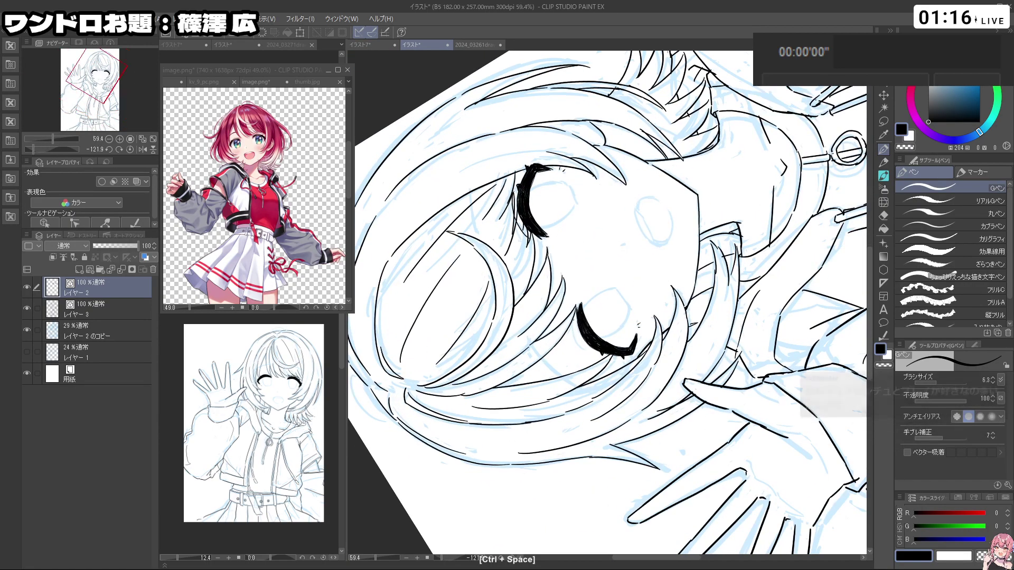
Step: Ink the thin eyelid crease and the side curves of the iris on the hand-side eye
{"action": "left_click_drag", "start_coordinate": [560, 323], "coordinate": [636, 269]}
{"action": "mouse_move", "coordinate": [571, 296]}
{"action": "left_mouse_down"}
{"action": "mouse_move", "coordinate": [573, 287]}
{"action": "mouse_move", "coordinate": [556, 321]}
{"action": "mouse_move", "coordinate": [573, 347]}
{"action": "left_mouse_up"}
{"action": "key", "text": "ctrl+z"}
{"action": "key", "text": "ctrl+z"}
{"action": "key", "text": "ctrl+z"}
{"action": "key", "text": "ctrl+z"}
{"action": "mouse_move", "coordinate": [556, 283]}
{"action": "left_mouse_down"}
{"action": "mouse_move", "coordinate": [578, 348]}
{"action": "mouse_move", "coordinate": [660, 326]}
{"action": "mouse_move", "coordinate": [653, 304]}
{"action": "mouse_move", "coordinate": [670, 225]}
{"action": "left_mouse_up"}
{"action": "key", "text": "ctrl+z"}
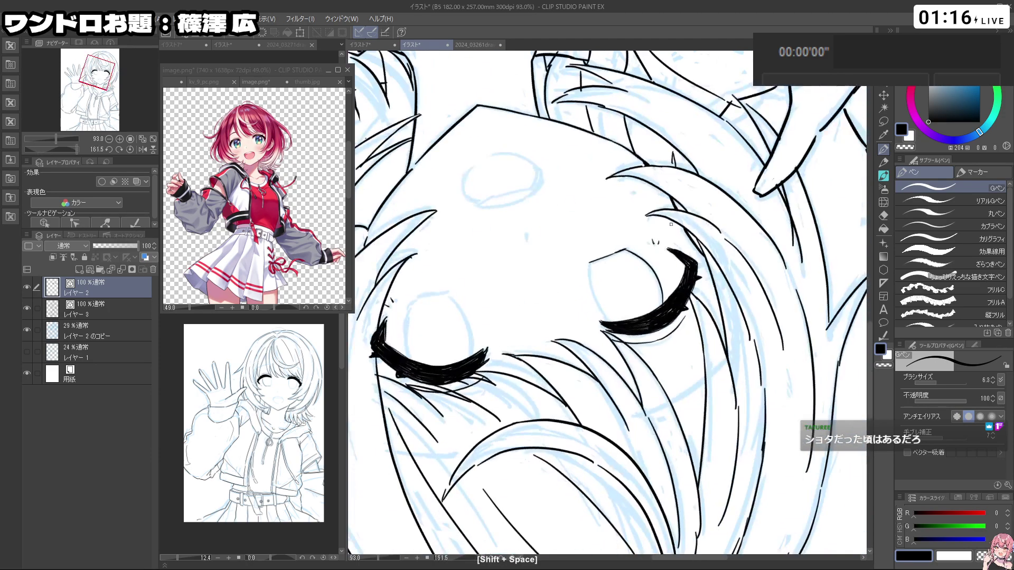
{"action": "key", "text": "ctrl+z"}
{"action": "left_click_drag", "start_coordinate": [589, 268], "coordinate": [602, 313]}
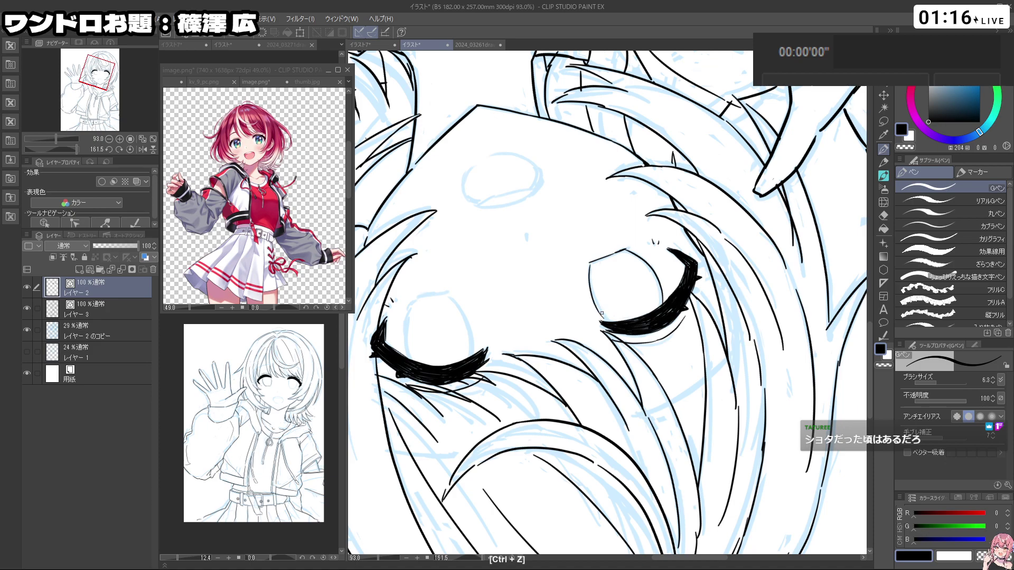
Step: Ink the iris outline of the eye farther from the hand, including both sides and the flat lower edge
{"action": "left_click_drag", "start_coordinate": [655, 254], "coordinate": [581, 257]}
{"action": "left_click_drag", "start_coordinate": [660, 388], "coordinate": [573, 206]}
{"action": "left_click_drag", "start_coordinate": [615, 346], "coordinate": [671, 346]}
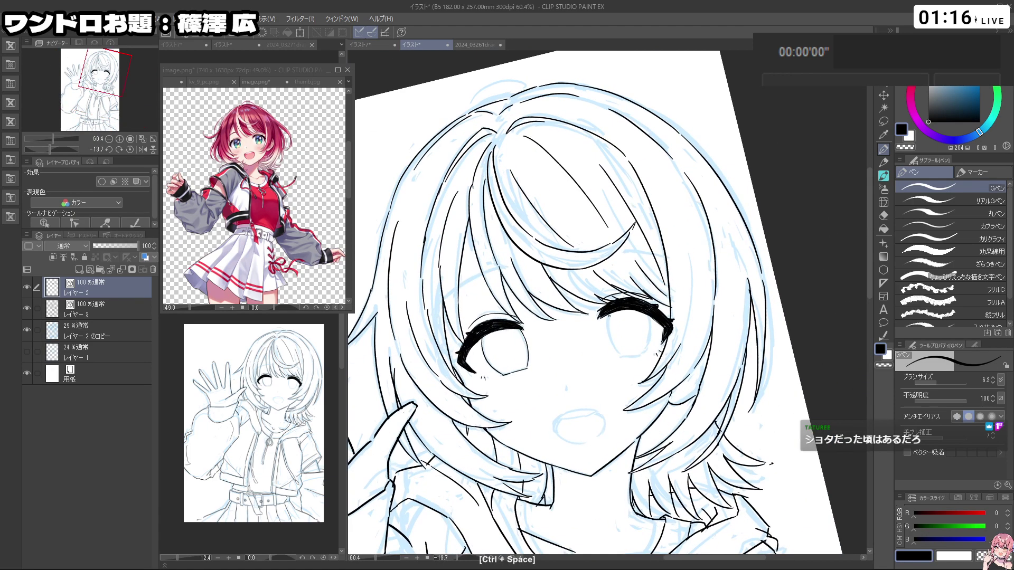
{"action": "key", "text": "ctrl+z"}
{"action": "left_click_drag", "start_coordinate": [613, 315], "coordinate": [619, 355]}
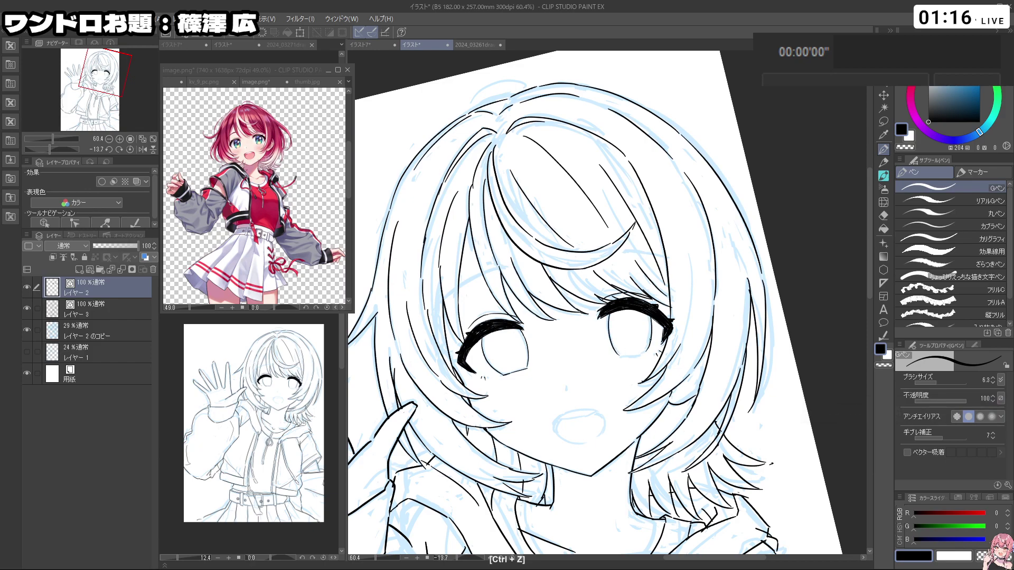
{"action": "left_click_drag", "start_coordinate": [644, 354], "coordinate": [696, 272]}
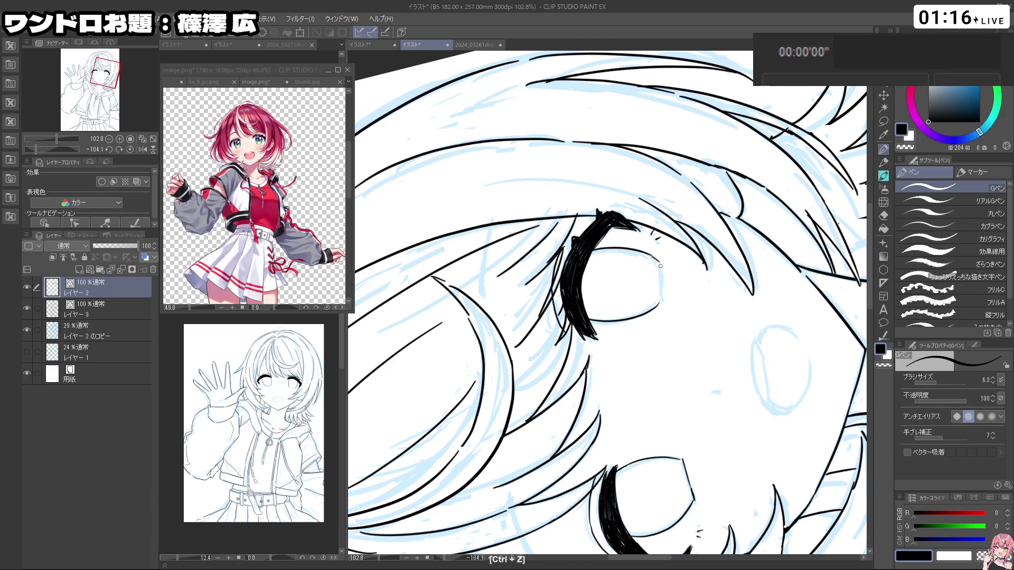
{"action": "key", "text": "ctrl+z"}
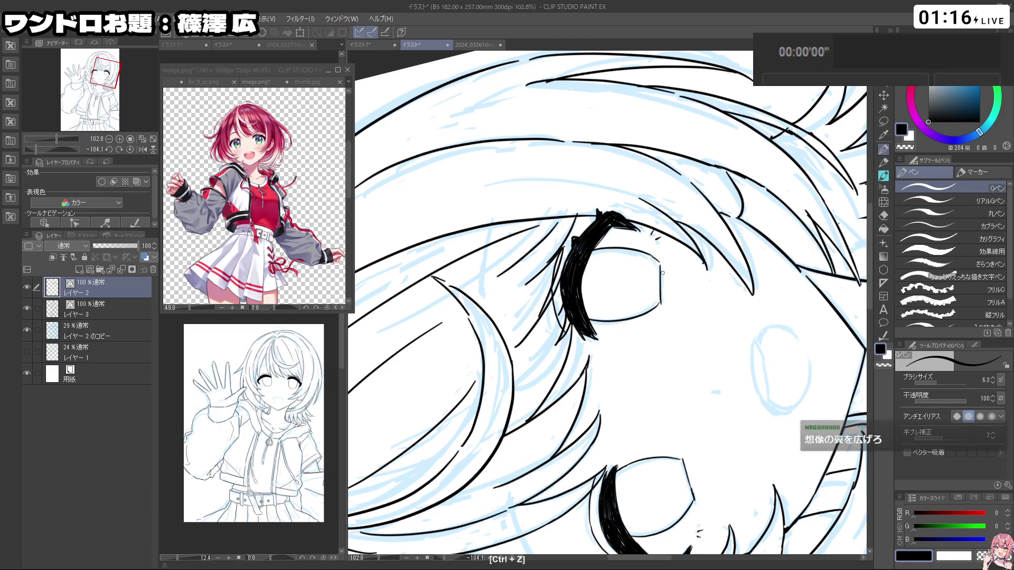
{"action": "left_click_drag", "start_coordinate": [663, 257], "coordinate": [584, 370]}
Step: Ink the small nose dot and begin the open mouth's outline
{"action": "left_click_drag", "start_coordinate": [687, 433], "coordinate": [716, 431]}
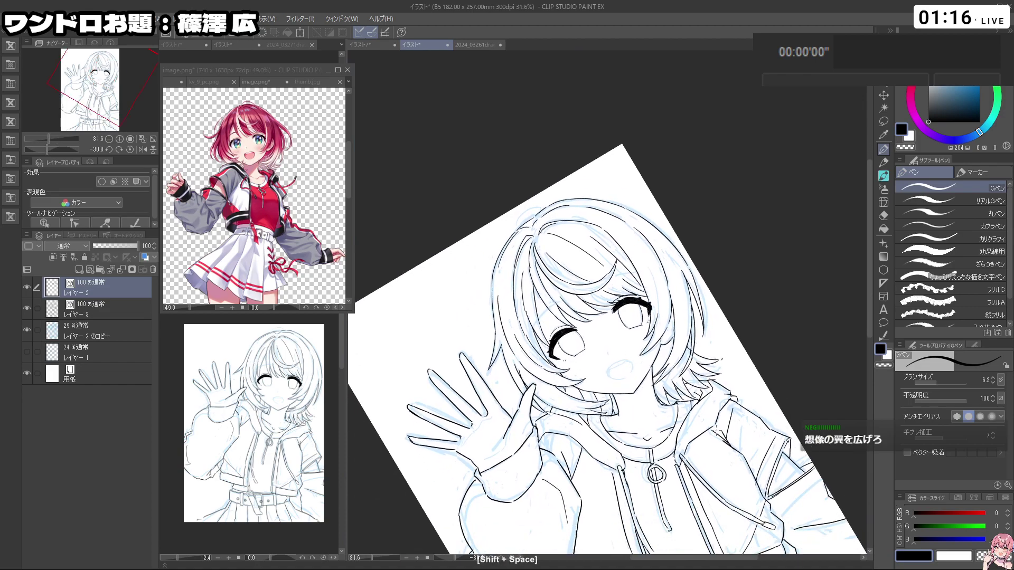
{"action": "left_click_drag", "start_coordinate": [707, 346], "coordinate": [671, 389]}
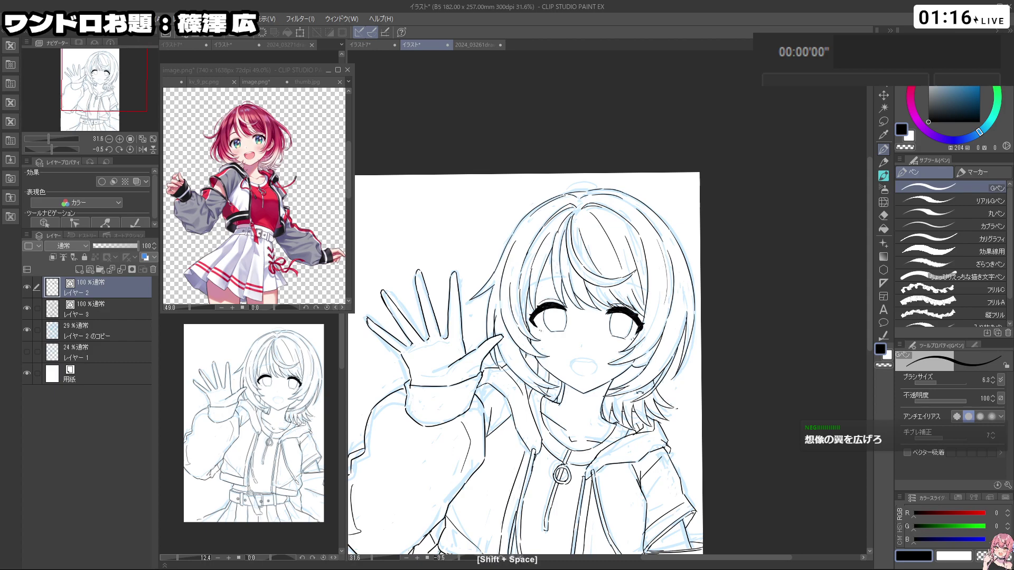
{"action": "left_click_drag", "start_coordinate": [665, 272], "coordinate": [721, 272]}
{"action": "left_click_drag", "start_coordinate": [701, 393], "coordinate": [641, 428]}
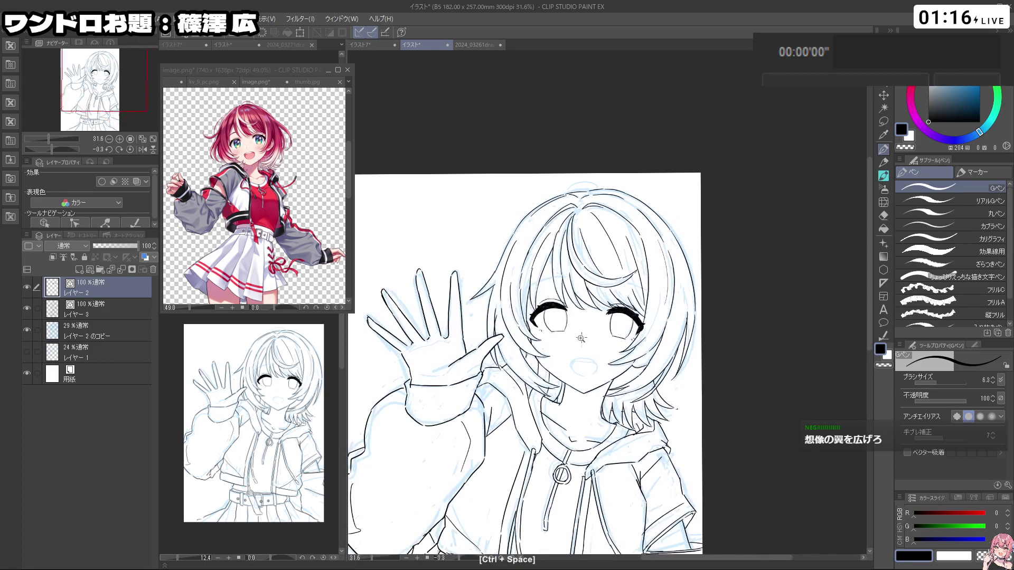
{"action": "left_click_drag", "start_coordinate": [581, 339], "coordinate": [629, 339]}
{"action": "mouse_move", "coordinate": [598, 405]}
{"action": "left_mouse_down"}
{"action": "mouse_move", "coordinate": [705, 335]}
{"action": "mouse_move", "coordinate": [693, 246]}
{"action": "mouse_move", "coordinate": [739, 246]}
{"action": "left_mouse_up"}
{"action": "left_click_drag", "start_coordinate": [667, 260], "coordinate": [682, 289]}
{"action": "key", "text": "ctrl+z"}
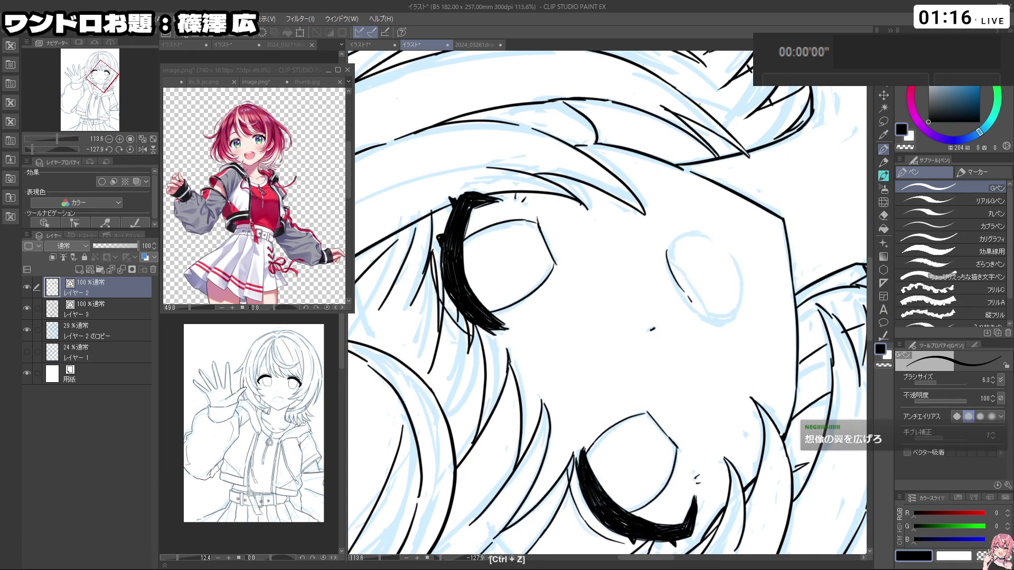
Step: Ink the open mouth's rounded outline over the sketch, redoing strokes until the curve closes
{"action": "mouse_move", "coordinate": [725, 320]}
{"action": "left_mouse_down"}
{"action": "mouse_move", "coordinate": [757, 320]}
{"action": "mouse_move", "coordinate": [570, 157]}
{"action": "mouse_move", "coordinate": [502, 412]}
{"action": "mouse_move", "coordinate": [512, 420]}
{"action": "left_mouse_up"}
{"action": "key", "text": "ctrl+z"}
{"action": "mouse_move", "coordinate": [520, 381]}
{"action": "left_mouse_down"}
{"action": "mouse_move", "coordinate": [523, 406]}
{"action": "mouse_move", "coordinate": [569, 429]}
{"action": "mouse_move", "coordinate": [641, 430]}
{"action": "left_mouse_up"}
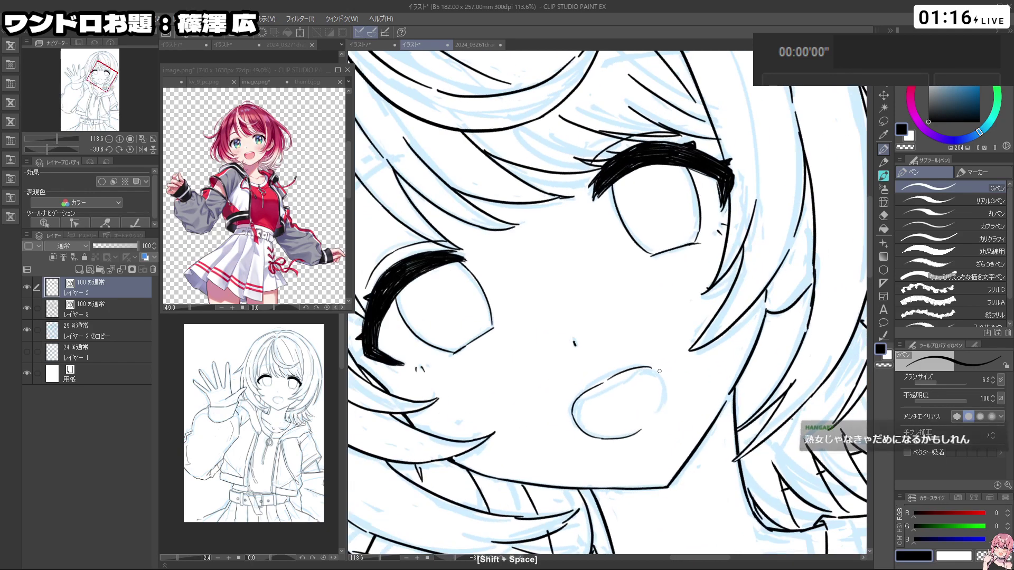
{"action": "mouse_move", "coordinate": [670, 374]}
{"action": "left_mouse_down"}
{"action": "mouse_move", "coordinate": [603, 396]}
{"action": "mouse_move", "coordinate": [520, 344]}
{"action": "left_mouse_up"}
{"action": "key", "text": "ctrl+z"}
{"action": "mouse_move", "coordinate": [475, 300]}
{"action": "left_mouse_down"}
{"action": "mouse_move", "coordinate": [608, 402]}
{"action": "mouse_move", "coordinate": [707, 383]}
{"action": "left_mouse_up"}
{"action": "key", "text": "ctrl+z"}
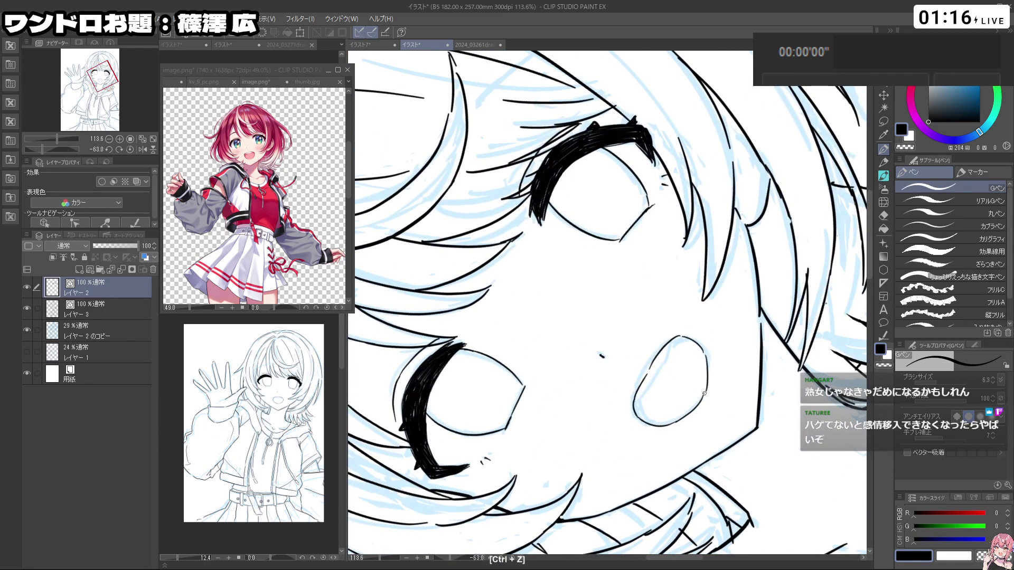
{"action": "left_click_drag", "start_coordinate": [635, 403], "coordinate": [510, 312]}
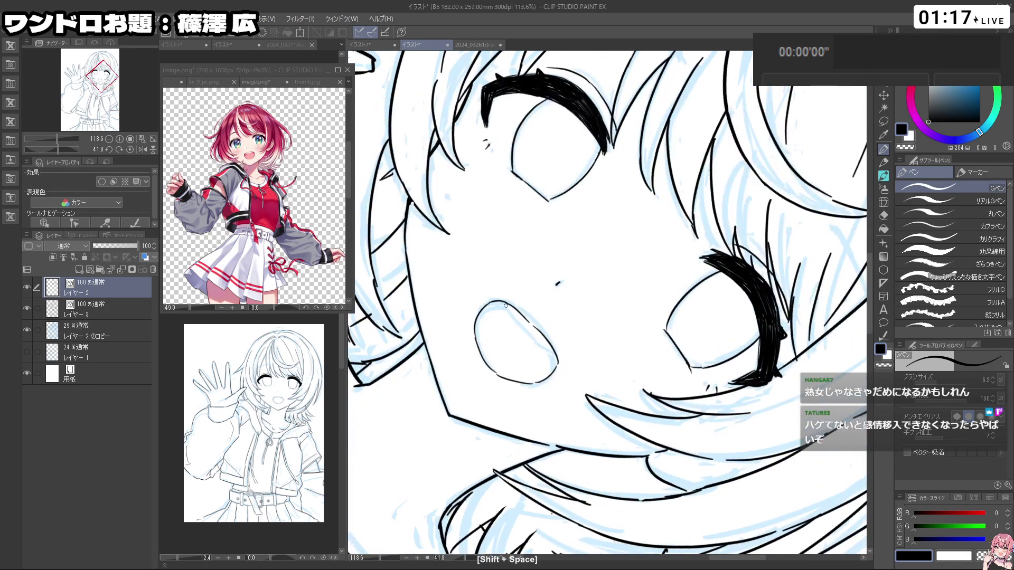
Step: Draw the upper teeth line inside the mouth and darken the mouth's corner
{"action": "mouse_move", "coordinate": [553, 352]}
{"action": "left_mouse_down"}
{"action": "mouse_move", "coordinate": [592, 391]}
{"action": "mouse_move", "coordinate": [639, 411]}
{"action": "mouse_move", "coordinate": [604, 390]}
{"action": "left_mouse_up"}
{"action": "key", "text": "ctrl+z"}
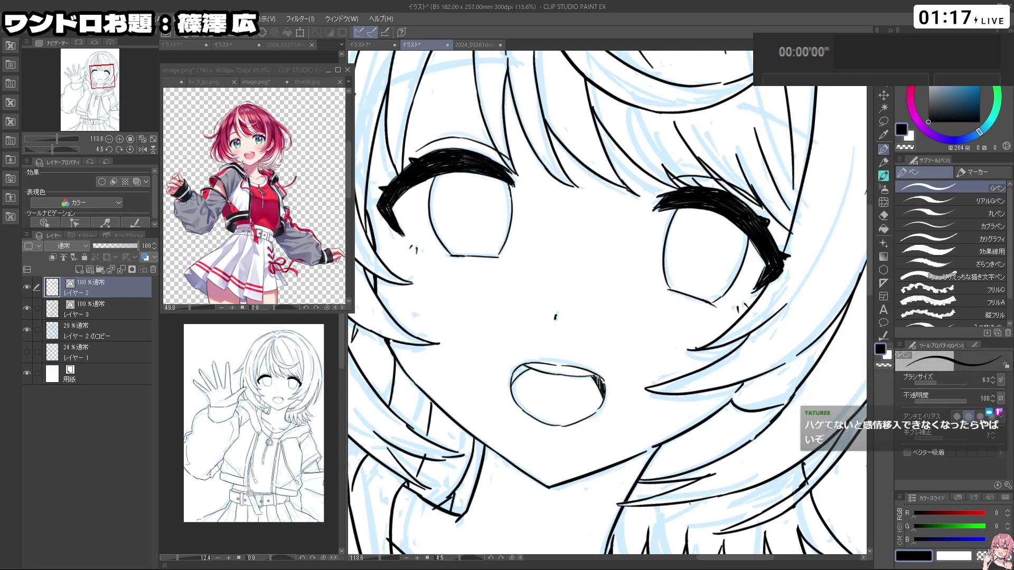
{"action": "left_click_drag", "start_coordinate": [605, 385], "coordinate": [594, 416]}
Step: Ink a thin curved eyebrow above each eye, across the bangs
{"action": "left_click_drag", "start_coordinate": [737, 363], "coordinate": [665, 365]}
{"action": "mouse_move", "coordinate": [720, 398]}
{"action": "left_mouse_down"}
{"action": "mouse_move", "coordinate": [686, 356]}
{"action": "mouse_move", "coordinate": [758, 317]}
{"action": "mouse_move", "coordinate": [697, 225]}
{"action": "left_mouse_up"}
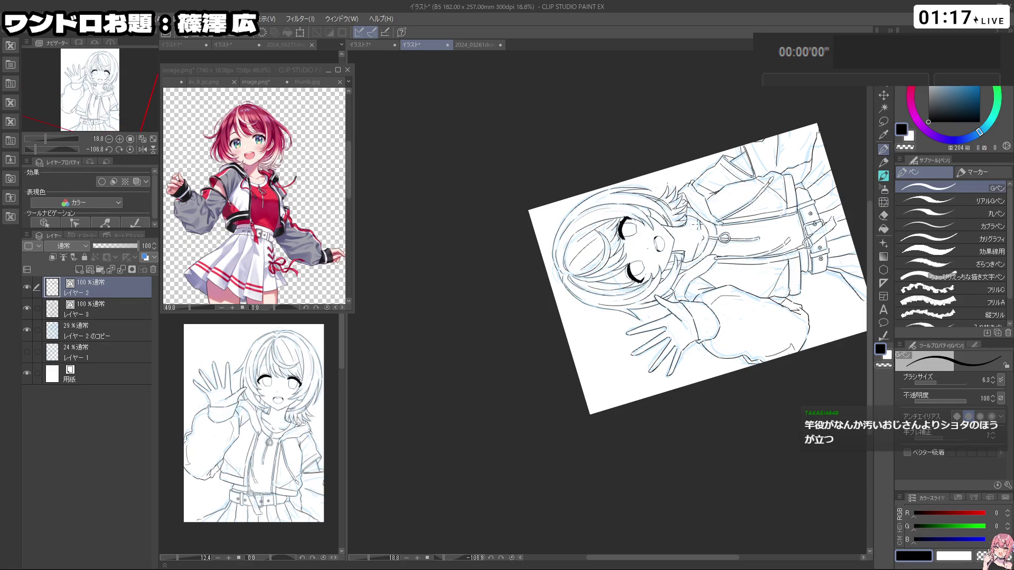
{"action": "left_click_drag", "start_coordinate": [610, 216], "coordinate": [641, 239]}
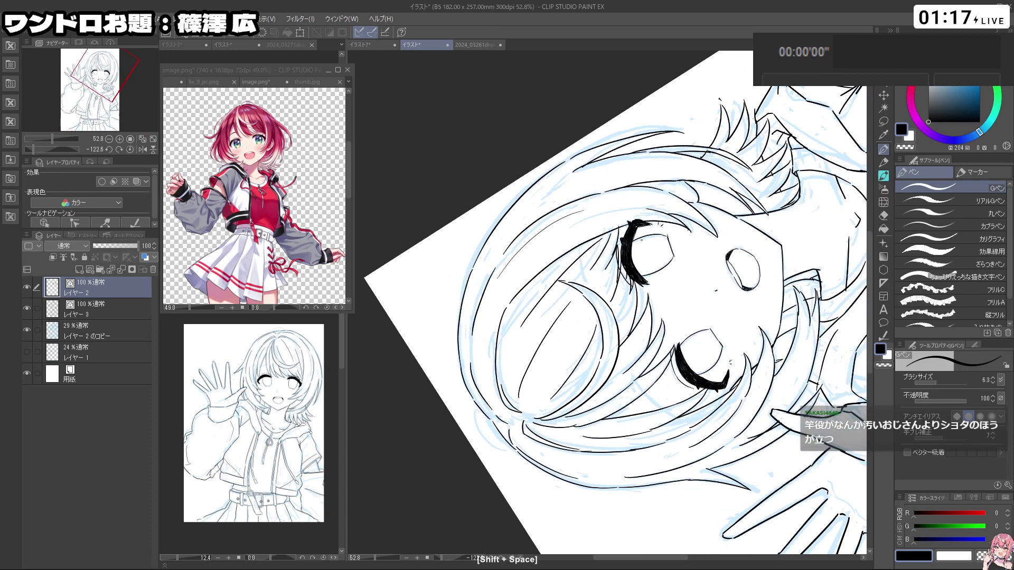
{"action": "key", "text": "ctrl+z"}
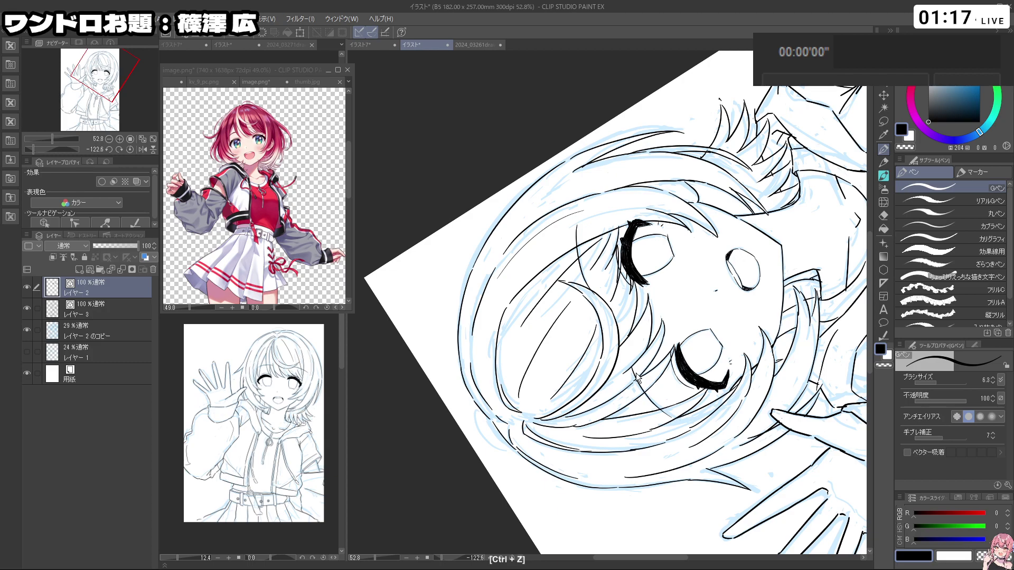
{"action": "key", "text": "shift+space"}
{"action": "mouse_move", "coordinate": [639, 380]}
{"action": "left_mouse_down"}
{"action": "mouse_move", "coordinate": [539, 348]}
{"action": "mouse_move", "coordinate": [526, 314]}
{"action": "mouse_move", "coordinate": [551, 242]}
{"action": "left_mouse_up"}
Step: Lasso the eyebrow farther from the raised hand and adjust its placement with a free transform
{"action": "left_click", "coordinate": [883, 121]}
{"action": "mouse_move", "coordinate": [675, 374]}
{"action": "left_mouse_down"}
{"action": "mouse_move", "coordinate": [667, 379]}
{"action": "mouse_move", "coordinate": [677, 361]}
{"action": "mouse_move", "coordinate": [706, 361]}
{"action": "mouse_move", "coordinate": [668, 351]}
{"action": "left_mouse_up"}
{"action": "key", "text": "ctrl+t"}
{"action": "left_click", "coordinate": [595, 425]}
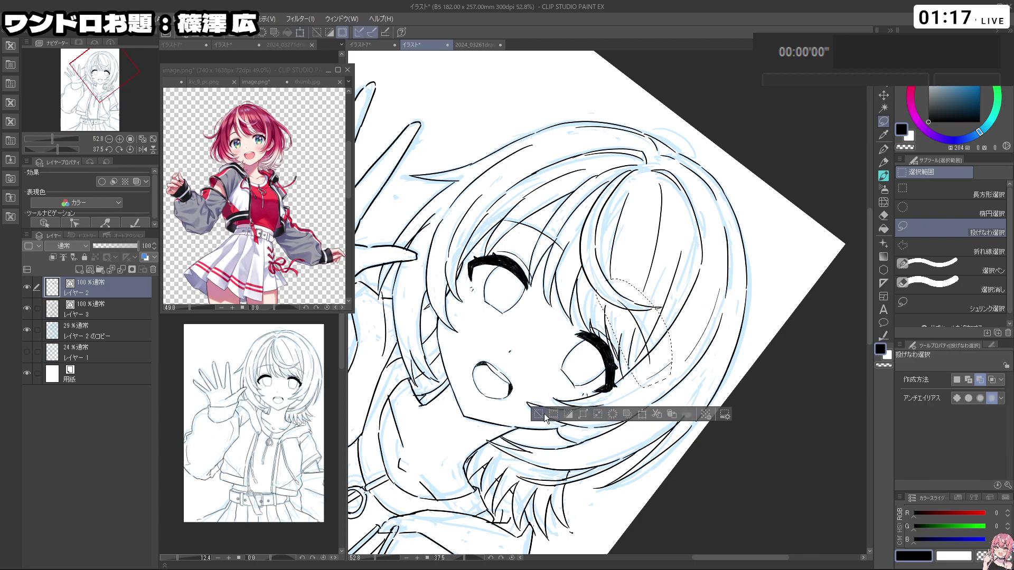
Step: Touch up the fine lines around the eyes and eyebrows with the G-pen, undoing unwanted strokes
{"action": "key", "text": "shift+space"}
{"action": "left_click_drag", "start_coordinate": [596, 425], "coordinate": [886, 154]}
{"action": "left_click", "coordinate": [883, 151]}
{"action": "key", "text": "shift+space"}
{"action": "mouse_move", "coordinate": [663, 267]}
{"action": "left_mouse_down"}
{"action": "mouse_move", "coordinate": [622, 238]}
{"action": "mouse_move", "coordinate": [655, 256]}
{"action": "left_mouse_up"}
{"action": "key", "text": "ctrl+space"}
{"action": "key", "text": "shift+space"}
{"action": "key", "text": "ctrl+z"}
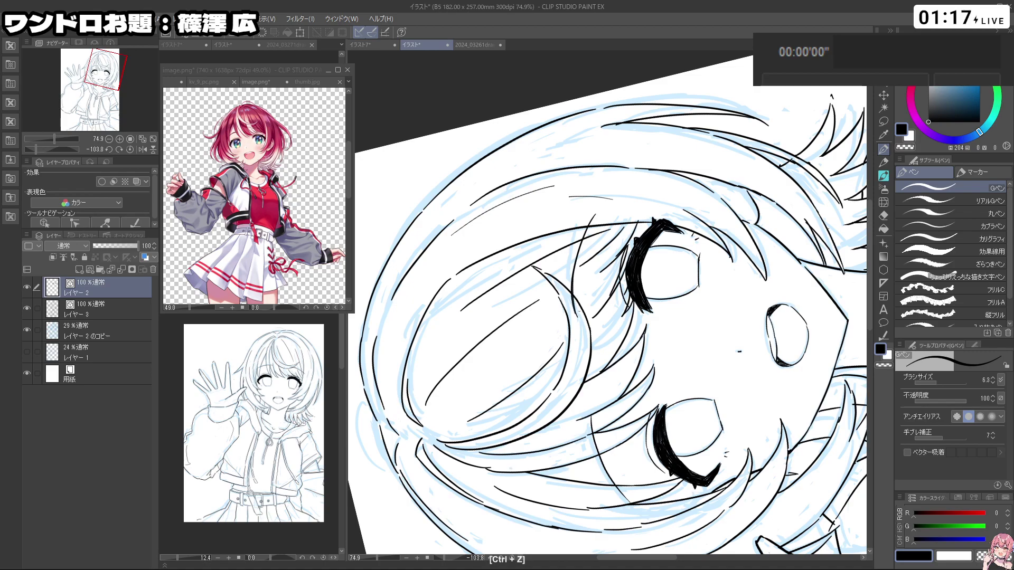
{"action": "key", "text": "ctrl+space"}
{"action": "left_click_drag", "start_coordinate": [645, 287], "coordinate": [581, 286]}
{"action": "key", "text": "space"}
{"action": "left_click_drag", "start_coordinate": [628, 339], "coordinate": [621, 302]}
{"action": "mouse_move", "coordinate": [621, 302]}
{"action": "left_mouse_down"}
{"action": "mouse_move", "coordinate": [658, 302]}
{"action": "mouse_move", "coordinate": [625, 318]}
{"action": "left_mouse_up"}
{"action": "key", "text": "ctrl+z"}
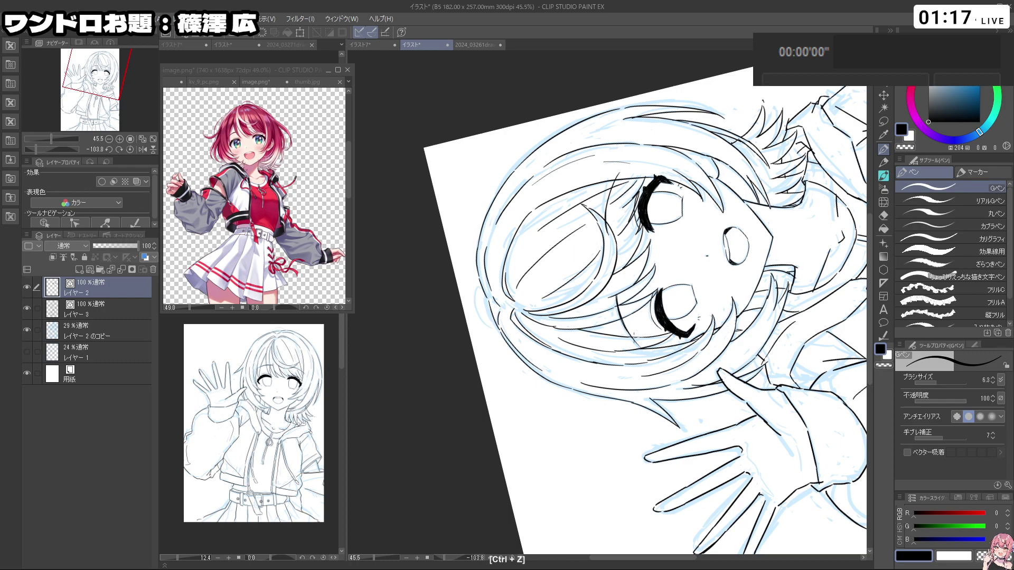
Step: Examine the inked face, eyes and hair from several rotations and zoom levels
{"action": "key", "text": "shift+space"}
{"action": "left_click_drag", "start_coordinate": [636, 380], "coordinate": [645, 268]}
{"action": "key", "text": "ctrl+space"}
{"action": "key", "text": "shift+space"}
{"action": "left_click_drag", "start_coordinate": [671, 402], "coordinate": [622, 271]}
{"action": "key", "text": "ctrl+space"}
{"action": "left_click_drag", "start_coordinate": [602, 306], "coordinate": [664, 315]}
{"action": "key", "text": "shift+space"}
{"action": "left_click_drag", "start_coordinate": [660, 422], "coordinate": [691, 202]}
{"action": "key", "text": "ctrl+space"}
{"action": "mouse_move", "coordinate": [622, 311]}
{"action": "left_mouse_down"}
{"action": "mouse_move", "coordinate": [678, 311]}
{"action": "mouse_move", "coordinate": [626, 319]}
{"action": "left_mouse_up"}
{"action": "key", "text": "c"}
{"action": "key", "text": "c"}
{"action": "key", "text": "ctrl+space"}
{"action": "left_click", "coordinate": [686, 299]}
{"action": "key", "text": "space"}
{"action": "left_click_drag", "start_coordinate": [679, 299], "coordinate": [599, 293]}
{"action": "key", "text": "ctrl+space"}
{"action": "key", "text": "shift+space"}
{"action": "left_click_drag", "start_coordinate": [750, 308], "coordinate": [573, 478]}
{"action": "key", "text": "ctrl+space"}
{"action": "left_click_drag", "start_coordinate": [633, 404], "coordinate": [523, 404]}
{"action": "key", "text": "space"}
{"action": "left_click_drag", "start_coordinate": [634, 387], "coordinate": [624, 315]}
{"action": "key", "text": "shift+space"}
{"action": "left_click_drag", "start_coordinate": [681, 447], "coordinate": [716, 420]}
{"action": "key", "text": "space"}
{"action": "left_click_drag", "start_coordinate": [658, 305], "coordinate": [676, 272]}
Step: Flip the second canvas view horizontally to show the drawing mirrored
{"action": "left_click", "coordinate": [249, 525]}
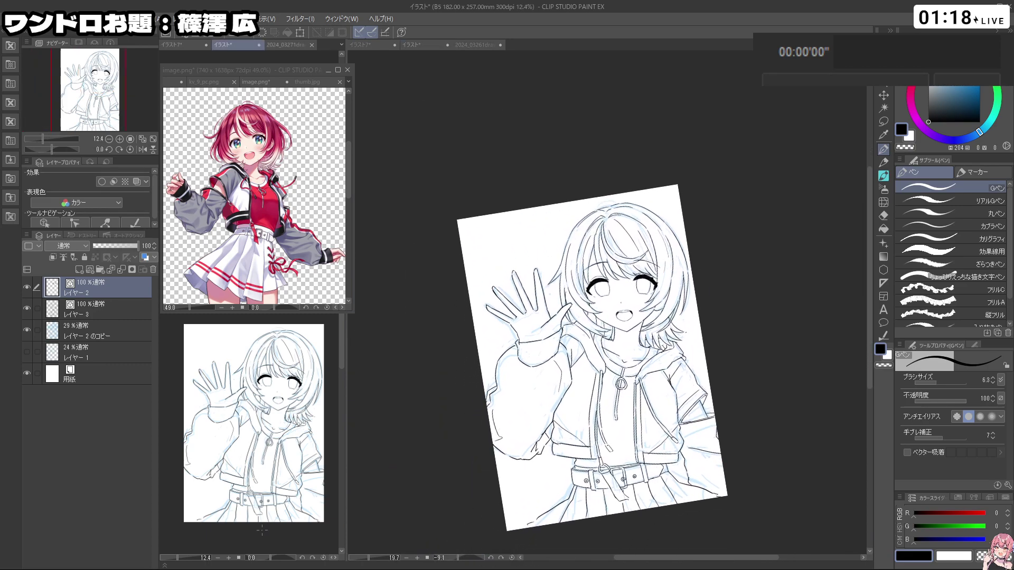
{"action": "left_click", "coordinate": [141, 150]}
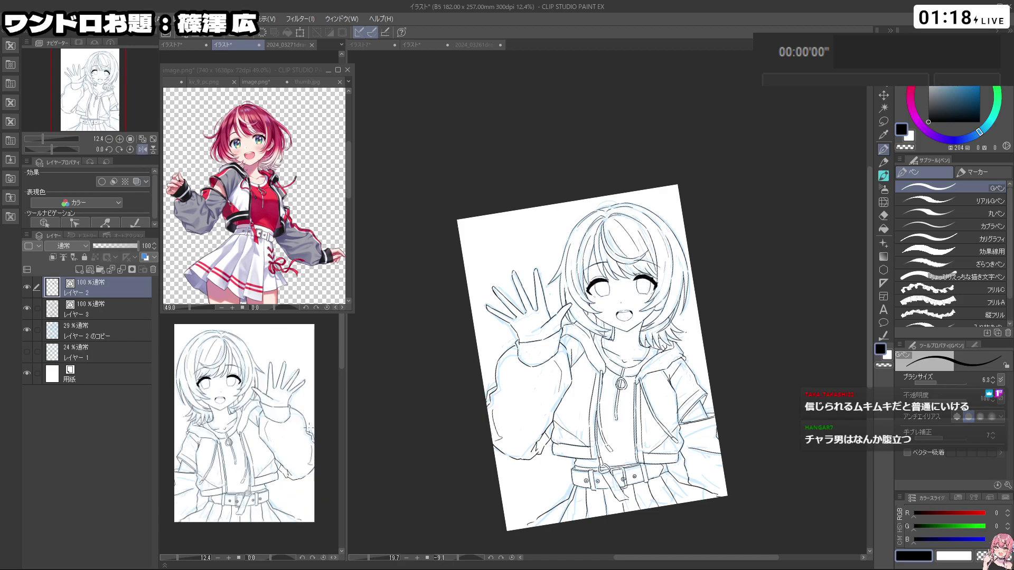
{"action": "left_click", "coordinate": [441, 407]}
Step: Select layer レイヤー 3 and try collarbone strokes at the base of the neck, undoing the misses
{"action": "key", "text": "ctrl+space"}
{"action": "left_click_drag", "start_coordinate": [636, 346], "coordinate": [613, 363]}
{"action": "key", "text": "shift+space"}
{"action": "key", "text": "ctrl+space"}
{"action": "key", "text": "c"}
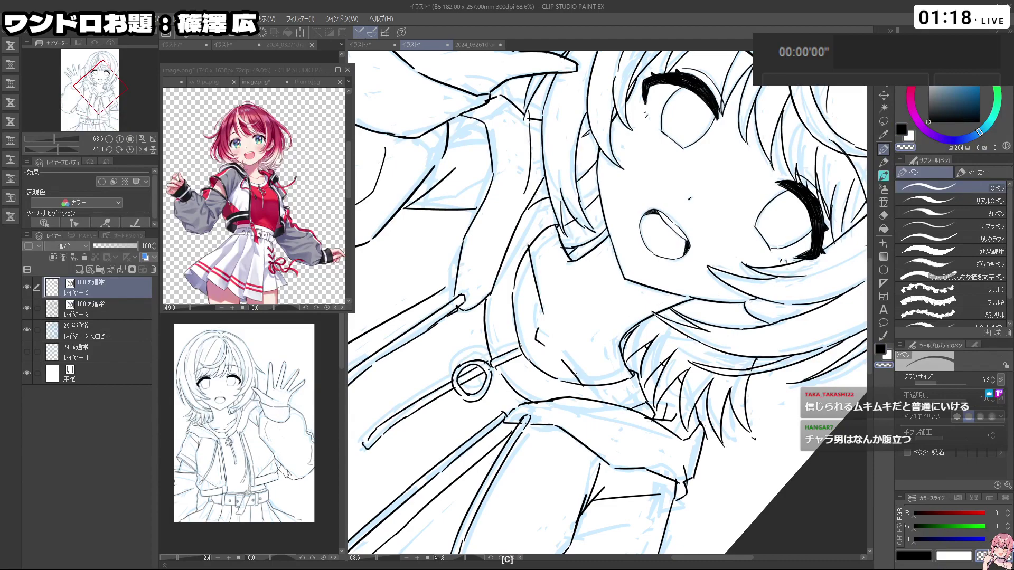
{"action": "left_click", "coordinate": [106, 310]}
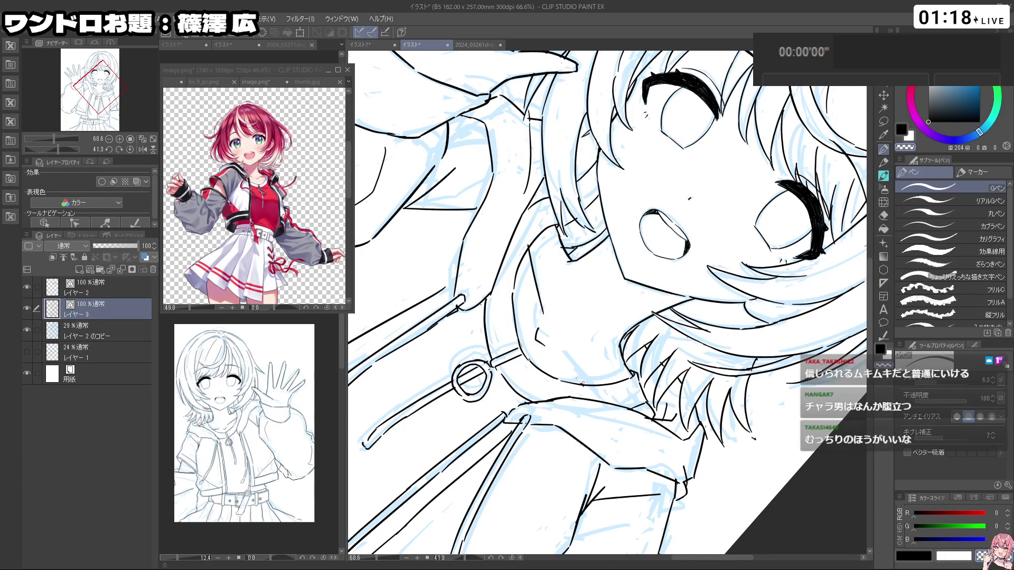
{"action": "key", "text": "c"}
{"action": "key", "text": "ctrl+z"}
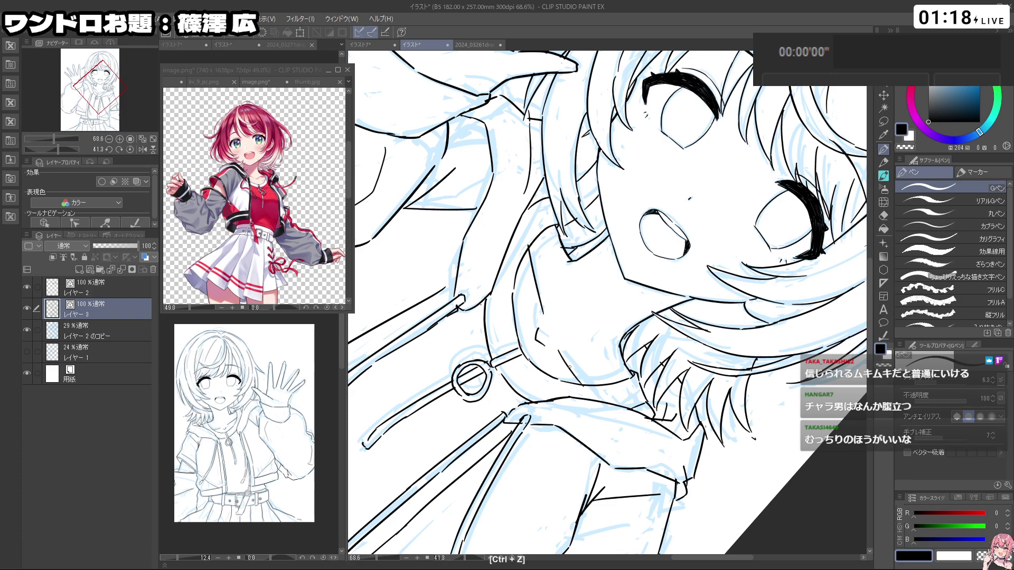
{"action": "key", "text": "ctrl+z"}
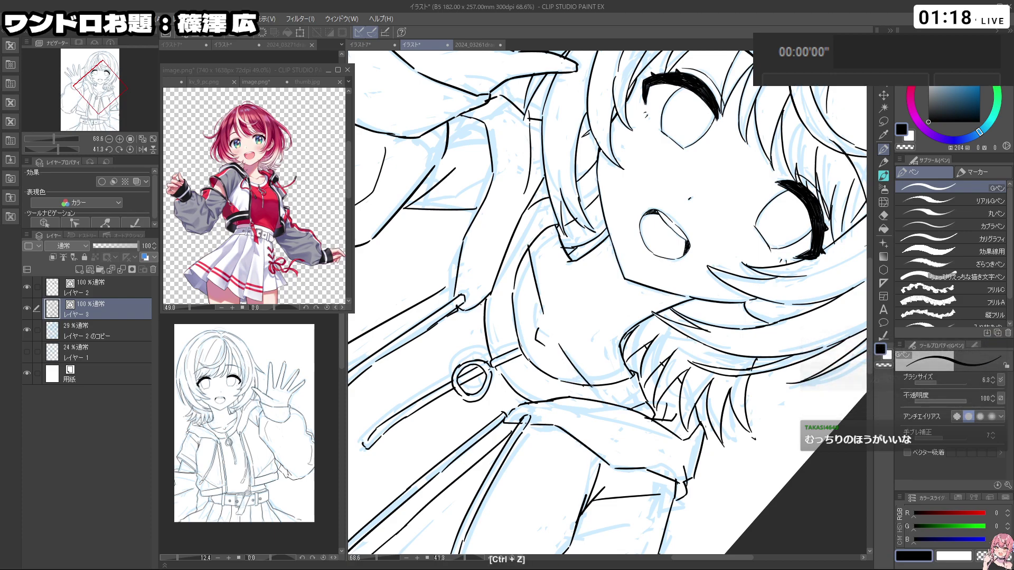
{"action": "key", "text": "ctrl+z"}
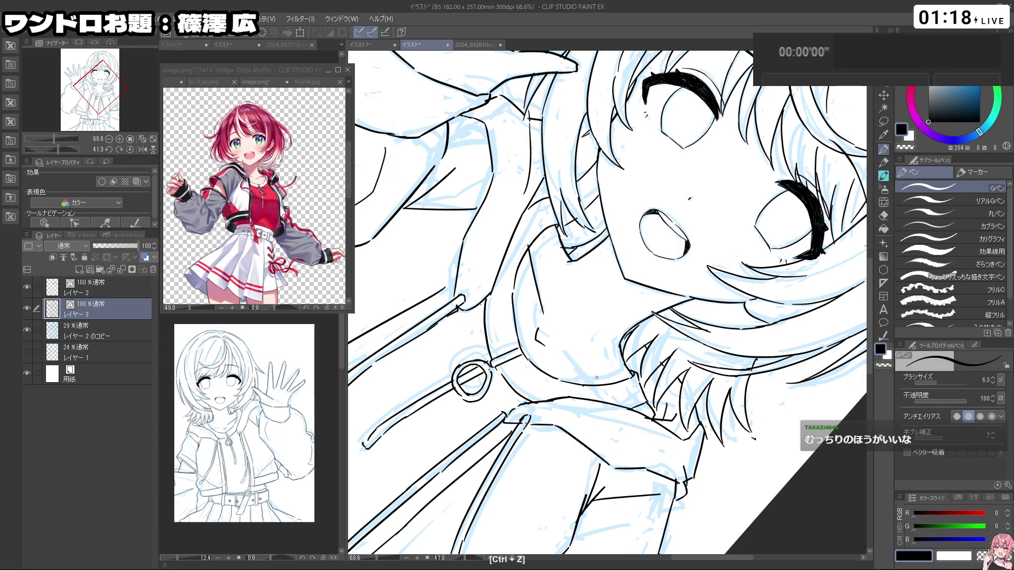
Step: Redraw the short collarbone lines inside the neckline and undo strokes that do not fit
{"action": "key", "text": "ctrl+z"}
{"action": "left_click_drag", "start_coordinate": [573, 344], "coordinate": [604, 385]}
{"action": "key", "text": "ctrl+z"}
{"action": "left_click_drag", "start_coordinate": [562, 342], "coordinate": [573, 353]}
{"action": "mouse_move", "coordinate": [591, 380]}
{"action": "left_mouse_down"}
{"action": "mouse_move", "coordinate": [659, 363]}
{"action": "mouse_move", "coordinate": [687, 313]}
{"action": "left_mouse_up"}
{"action": "key", "text": "c"}
{"action": "key", "text": "ctrl+z"}
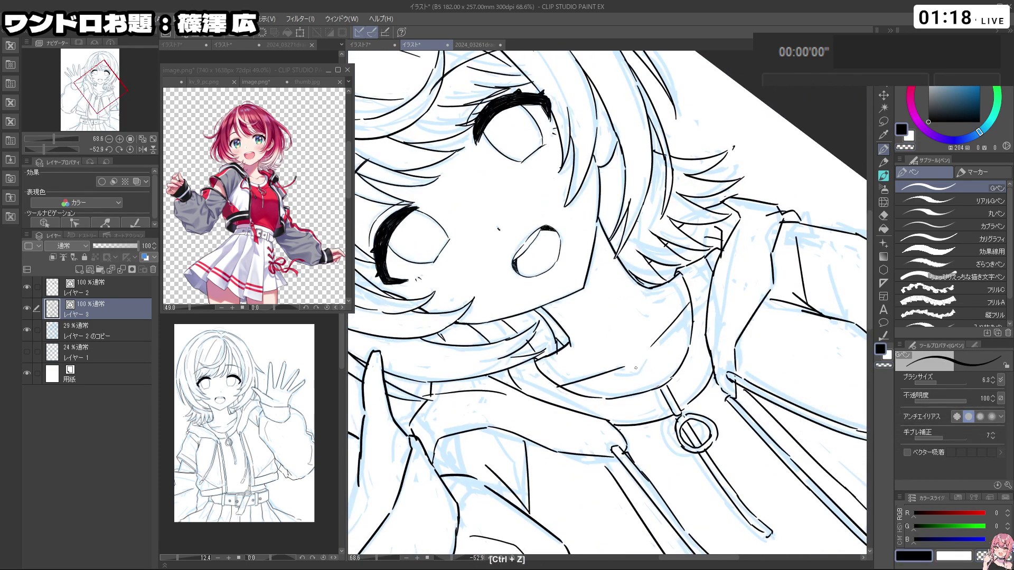
Step: Check the neck and collarbone lines against the whole figure at different zoom levels and angles
{"action": "key", "text": "space"}
{"action": "left_click_drag", "start_coordinate": [702, 340], "coordinate": [647, 396]}
{"action": "left_click_drag", "start_coordinate": [689, 335], "coordinate": [717, 330]}
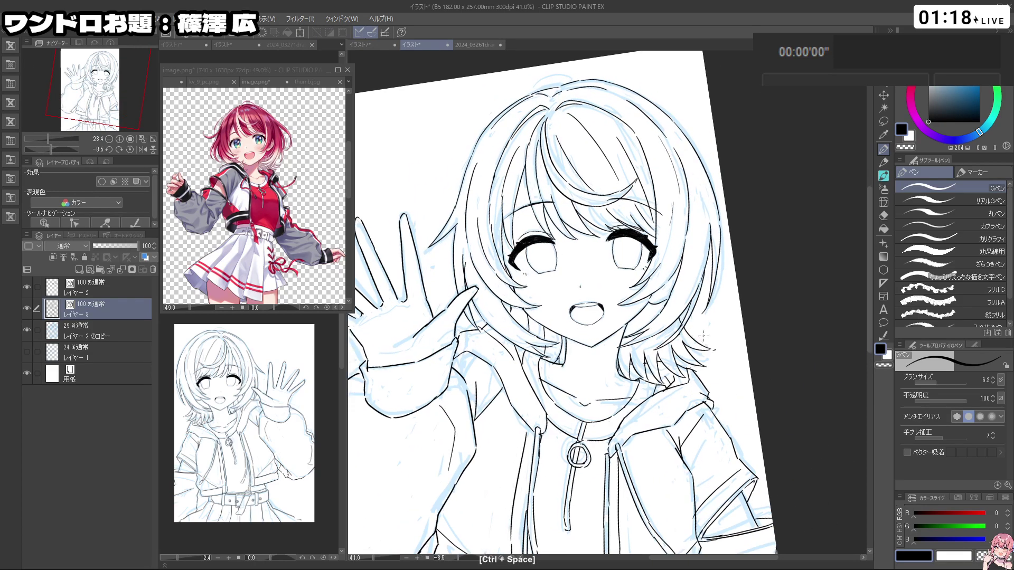
{"action": "mouse_move", "coordinate": [693, 296]}
{"action": "left_mouse_down"}
{"action": "mouse_move", "coordinate": [638, 309]}
{"action": "mouse_move", "coordinate": [728, 344]}
{"action": "left_mouse_up"}
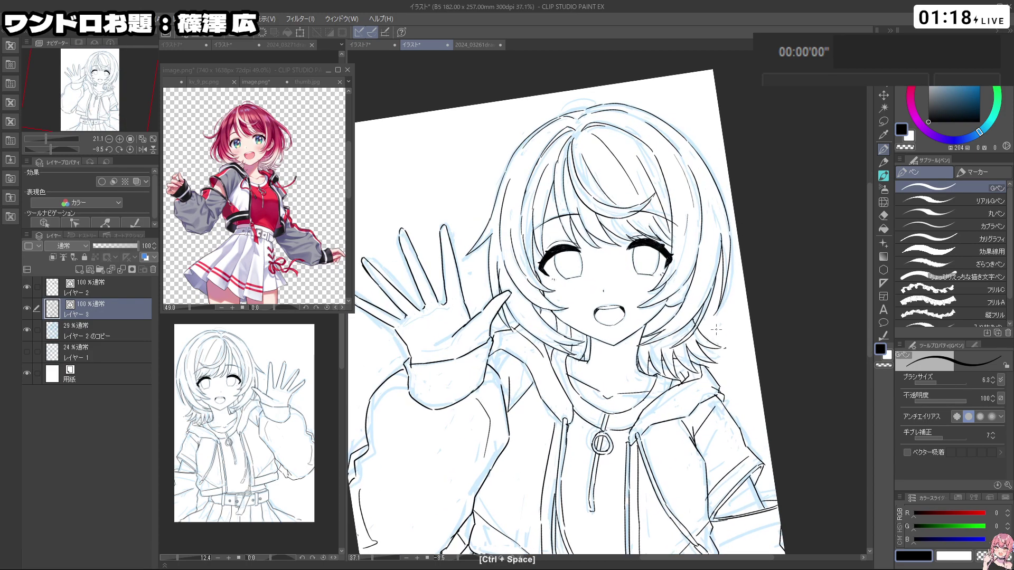
{"action": "key", "text": "c"}
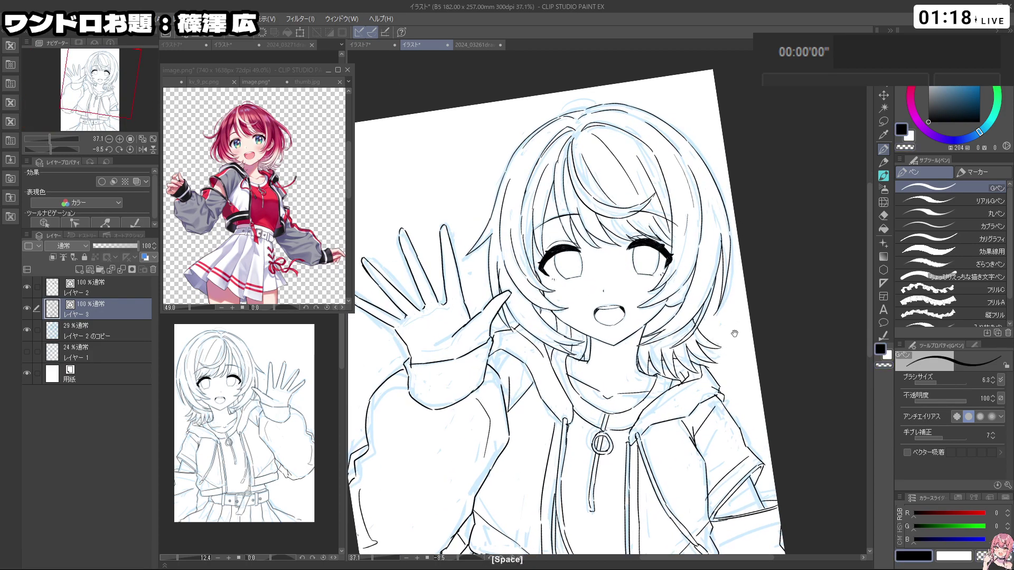
{"action": "scroll", "coordinate": [698, 258], "scroll_direction": "down", "scroll_amount": 5}
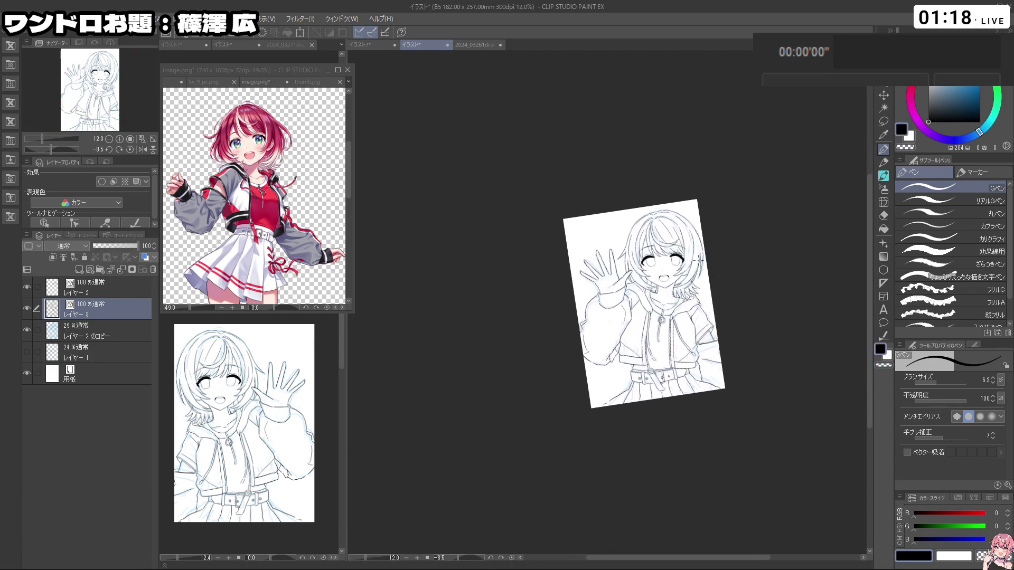
{"action": "key", "text": "space"}
{"action": "left_click_drag", "start_coordinate": [670, 267], "coordinate": [731, 274]}
{"action": "left_click_drag", "start_coordinate": [739, 309], "coordinate": [772, 280]}
{"action": "mouse_move", "coordinate": [719, 269]}
{"action": "left_mouse_down"}
{"action": "mouse_move", "coordinate": [703, 305]}
{"action": "mouse_move", "coordinate": [731, 344]}
{"action": "left_mouse_up"}
Step: Refine the collarbone lines below the neck, alternating ink with transparent colour and undoing poor strokes
{"action": "key", "text": "ctrl+z"}
{"action": "key", "text": "c"}
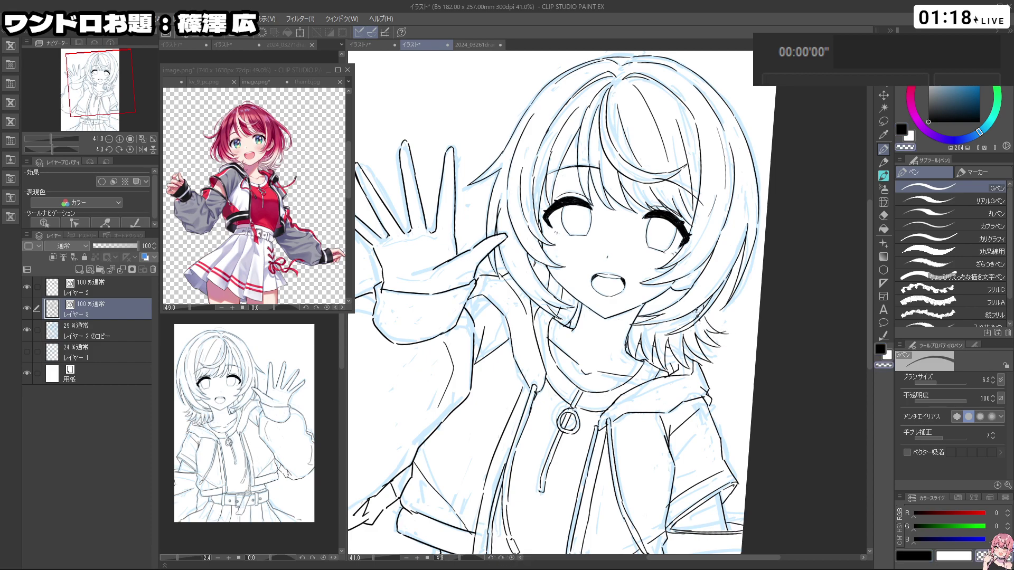
{"action": "mouse_move", "coordinate": [736, 390]}
{"action": "left_mouse_down"}
{"action": "mouse_move", "coordinate": [753, 358]}
{"action": "mouse_move", "coordinate": [753, 382]}
{"action": "mouse_move", "coordinate": [746, 214]}
{"action": "left_mouse_up"}
{"action": "left_click_drag", "start_coordinate": [640, 272], "coordinate": [681, 271]}
{"action": "key", "text": "c"}
{"action": "key", "text": "ctrl+z"}
{"action": "left_click_drag", "start_coordinate": [742, 286], "coordinate": [700, 286]}
{"action": "left_click_drag", "start_coordinate": [718, 243], "coordinate": [709, 376]}
{"action": "left_click_drag", "start_coordinate": [768, 325], "coordinate": [731, 326]}
{"action": "left_click_drag", "start_coordinate": [785, 399], "coordinate": [839, 398]}
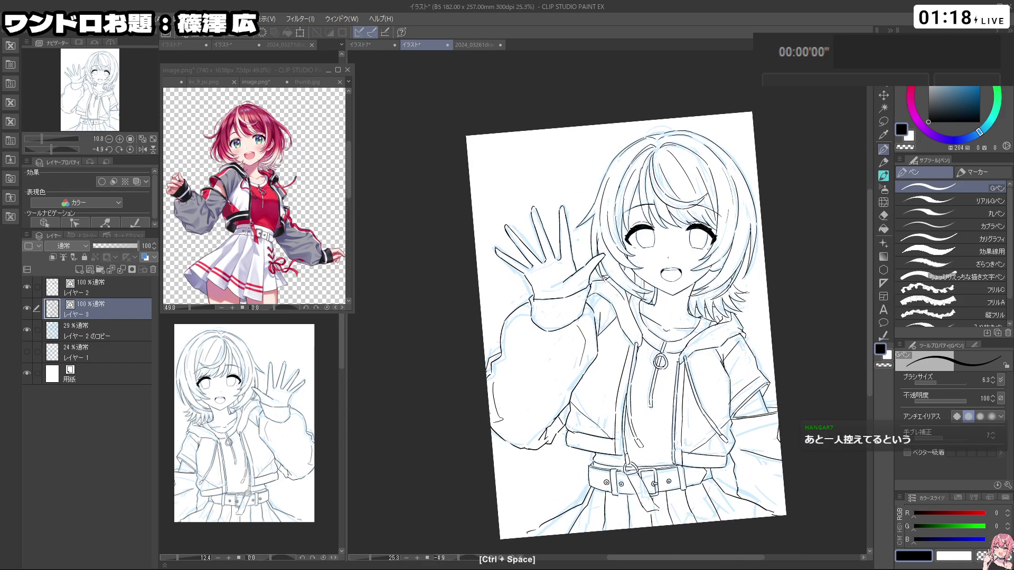
{"action": "left_click_drag", "start_coordinate": [661, 418], "coordinate": [699, 393]}
{"action": "mouse_move", "coordinate": [646, 416]}
{"action": "left_mouse_down"}
{"action": "mouse_move", "coordinate": [679, 398]}
{"action": "mouse_move", "coordinate": [727, 282]}
{"action": "left_mouse_up"}
{"action": "key", "text": "c"}
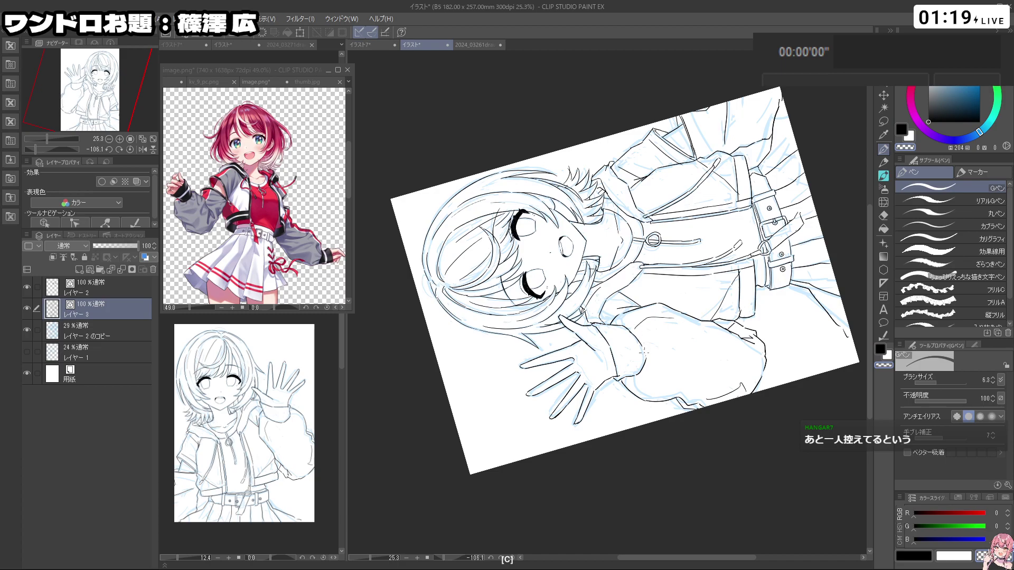
{"action": "key", "text": "ctrl+z"}
Step: Examine the full figure's balance while rotating and zooming the canvas
{"action": "key", "text": "shift+space"}
{"action": "mouse_move", "coordinate": [485, 408]}
{"action": "left_mouse_down"}
{"action": "mouse_move", "coordinate": [548, 442]}
{"action": "mouse_move", "coordinate": [688, 416]}
{"action": "mouse_move", "coordinate": [745, 348]}
{"action": "mouse_move", "coordinate": [715, 412]}
{"action": "mouse_move", "coordinate": [739, 298]}
{"action": "mouse_move", "coordinate": [655, 185]}
{"action": "left_mouse_up"}
{"action": "key", "text": "ctrl+z"}
{"action": "key", "text": "shift+space"}
{"action": "left_click_drag", "start_coordinate": [547, 414], "coordinate": [702, 274]}
{"action": "key", "text": "ctrl+space"}
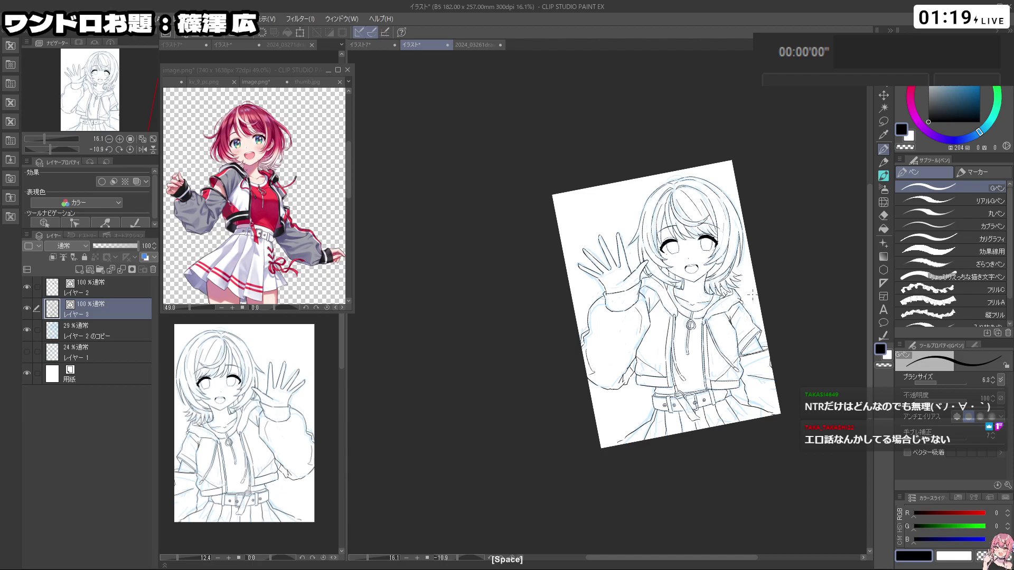
{"action": "key", "text": "ctrl+space"}
{"action": "left_click_drag", "start_coordinate": [744, 264], "coordinate": [761, 269]}
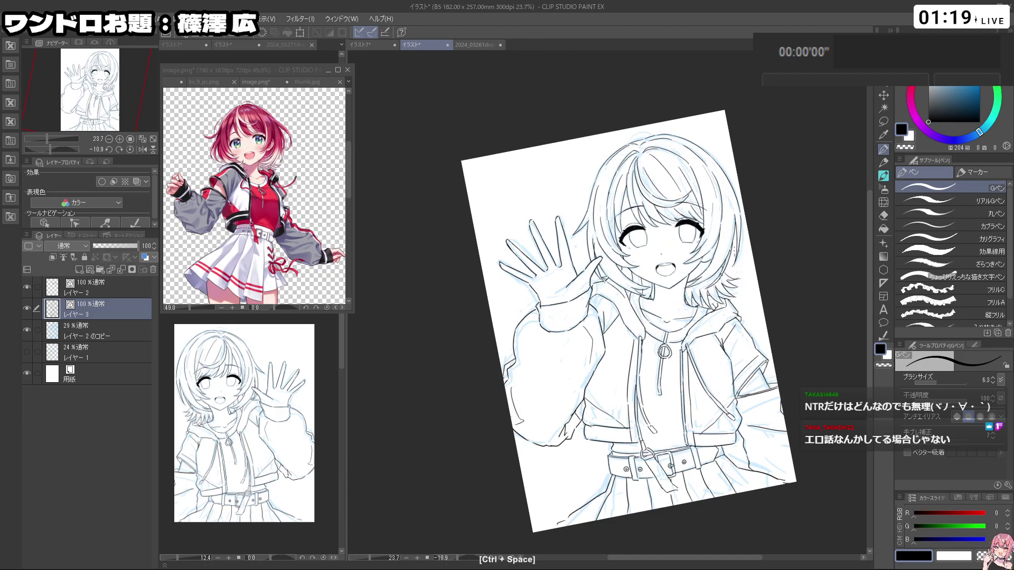
{"action": "key", "text": "space"}
{"action": "key", "text": "ctrl+space"}
{"action": "left_click_drag", "start_coordinate": [697, 266], "coordinate": [711, 267]}
Step: Retry small ink and transparent-colour corrections around the neckline, undoing unwanted strokes
{"action": "key", "text": "ctrl+z"}
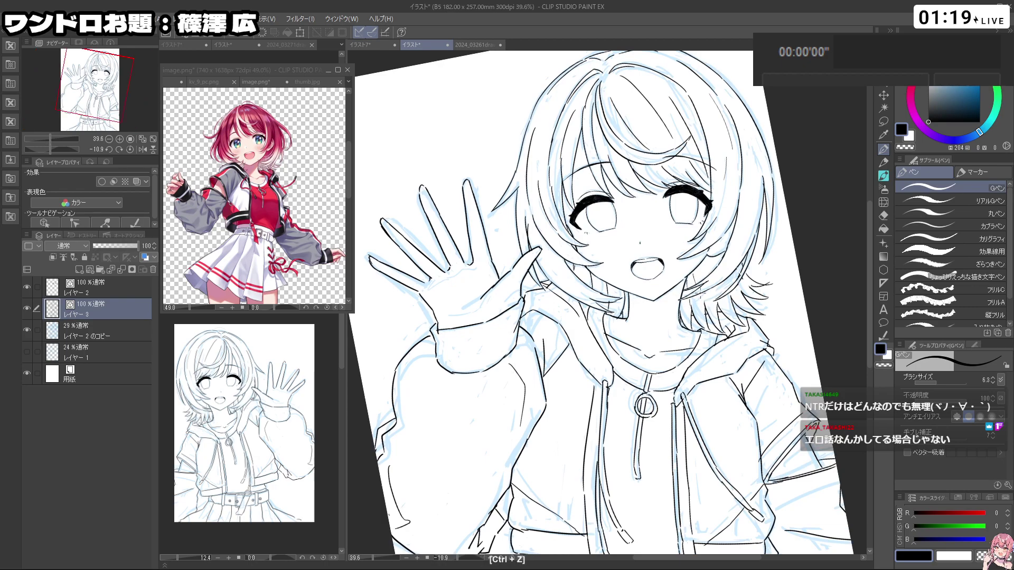
{"action": "key", "text": "c"}
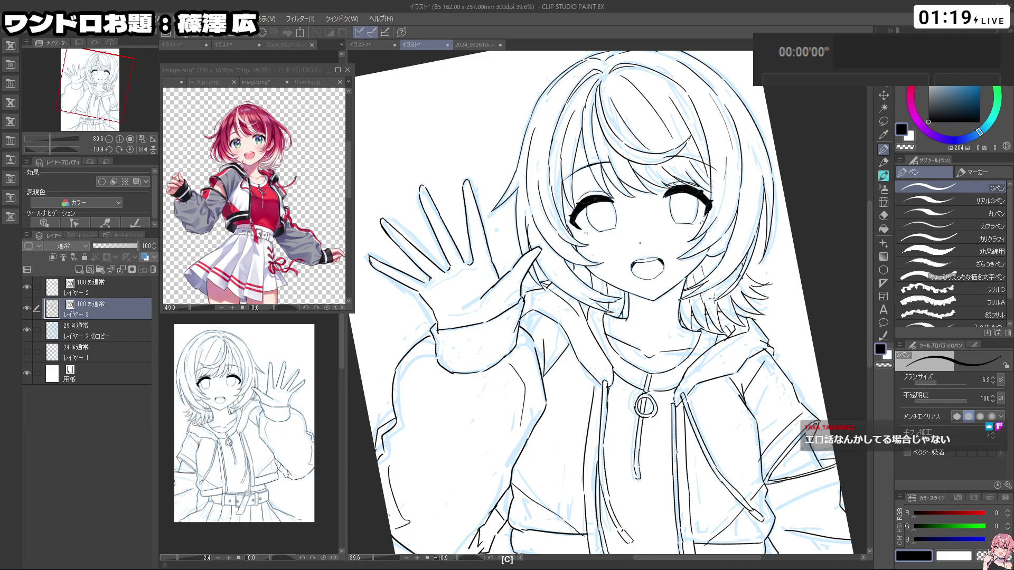
{"action": "key", "text": "c"}
{"action": "key", "text": "c"}
{"action": "key", "text": "ctrl+z"}
{"action": "key", "text": "c"}
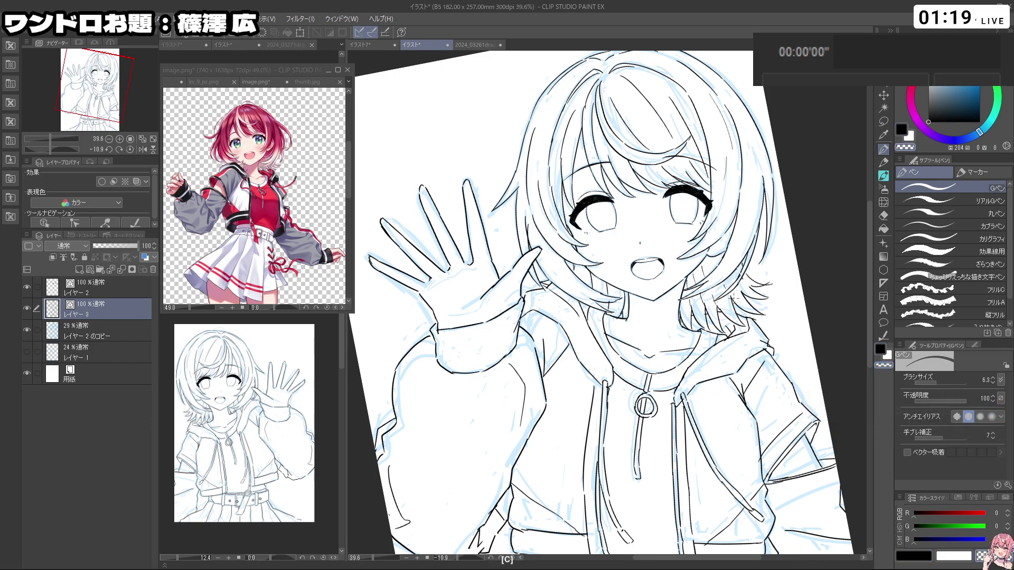
{"action": "key", "text": "c"}
{"action": "key", "text": "ctrl+z"}
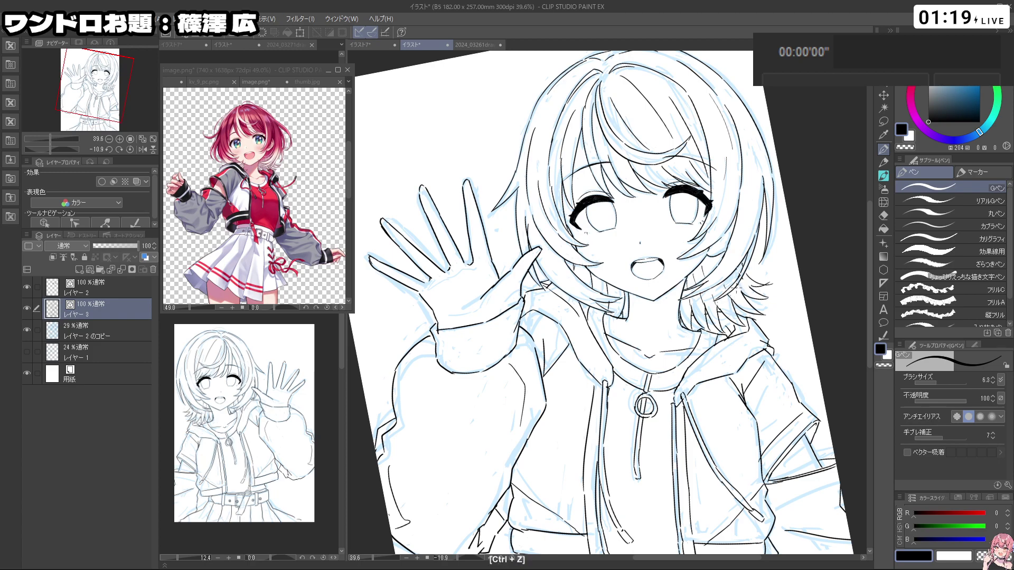
Step: Compare the head, raised hand and jacket proportions in rotated and upright full-page views
{"action": "left_click_drag", "start_coordinate": [718, 272], "coordinate": [639, 275]}
{"action": "left_click_drag", "start_coordinate": [641, 438], "coordinate": [751, 333]}
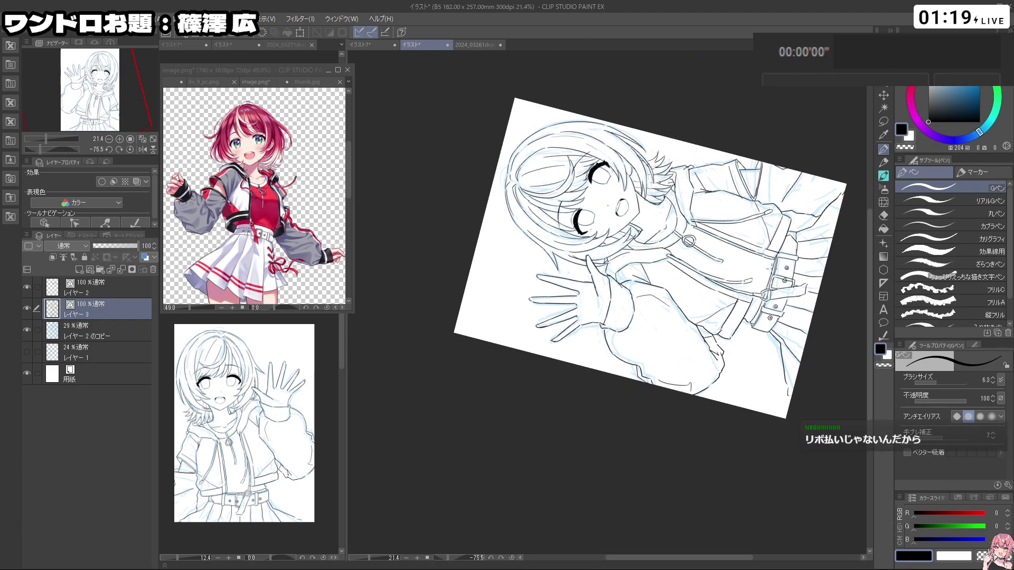
{"action": "left_click_drag", "start_coordinate": [773, 354], "coordinate": [611, 522]}
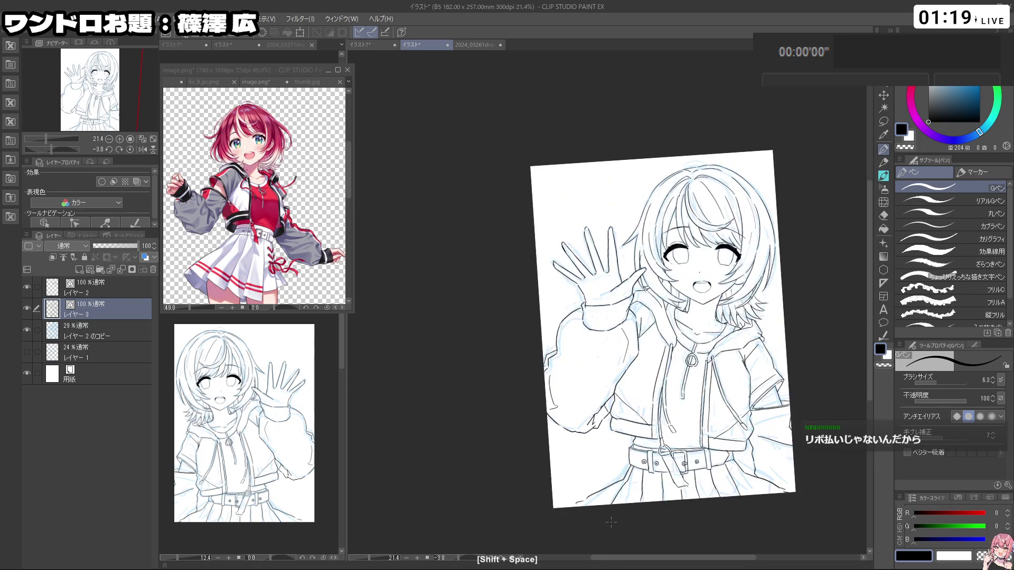
{"action": "left_click_drag", "start_coordinate": [757, 286], "coordinate": [825, 288]}
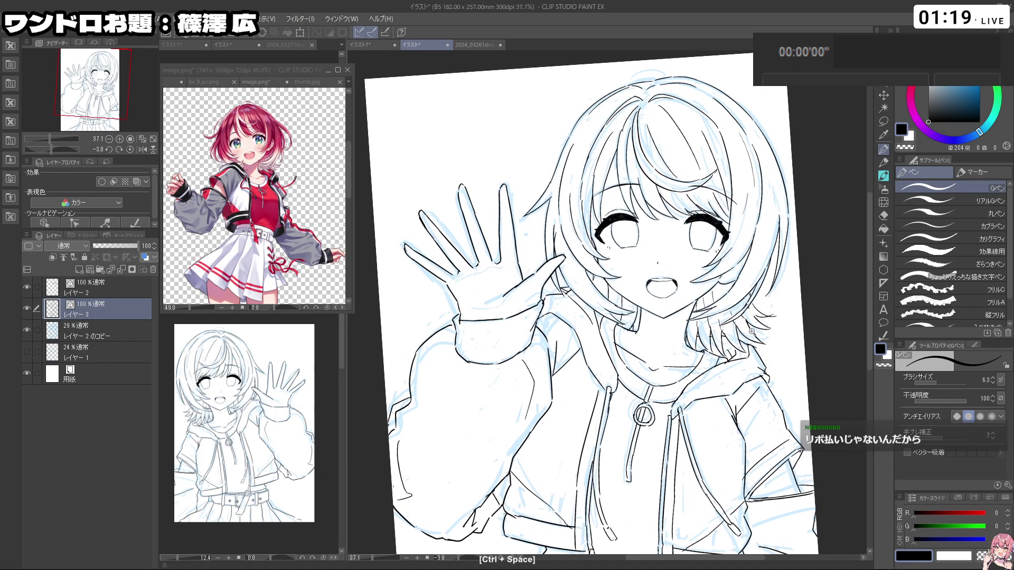
{"action": "left_click_drag", "start_coordinate": [750, 330], "coordinate": [784, 350]}
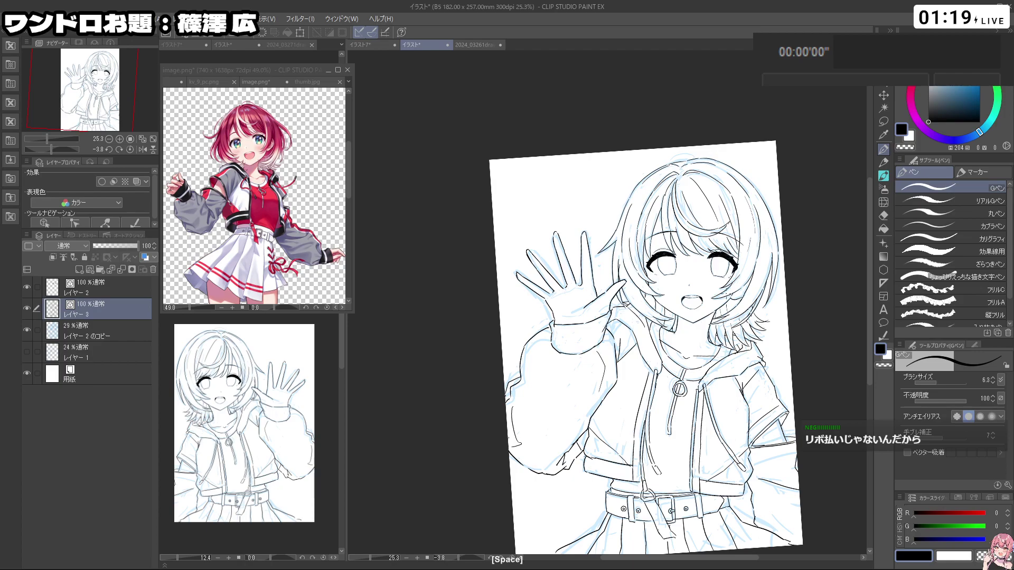
{"action": "left_click_drag", "start_coordinate": [673, 294], "coordinate": [674, 293]}
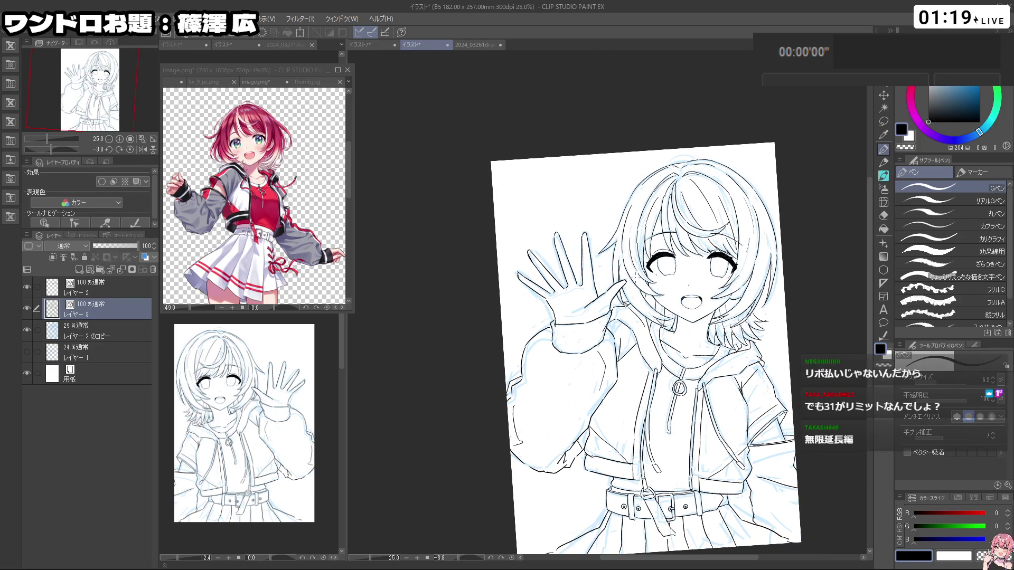
{"action": "left_click_drag", "start_coordinate": [609, 272], "coordinate": [568, 274]}
{"action": "mouse_move", "coordinate": [663, 351]}
{"action": "left_mouse_down"}
{"action": "mouse_move", "coordinate": [674, 351]}
{"action": "mouse_move", "coordinate": [645, 352]}
{"action": "left_mouse_up"}
{"action": "scroll", "coordinate": [661, 364], "scroll_direction": "up", "scroll_amount": 5}
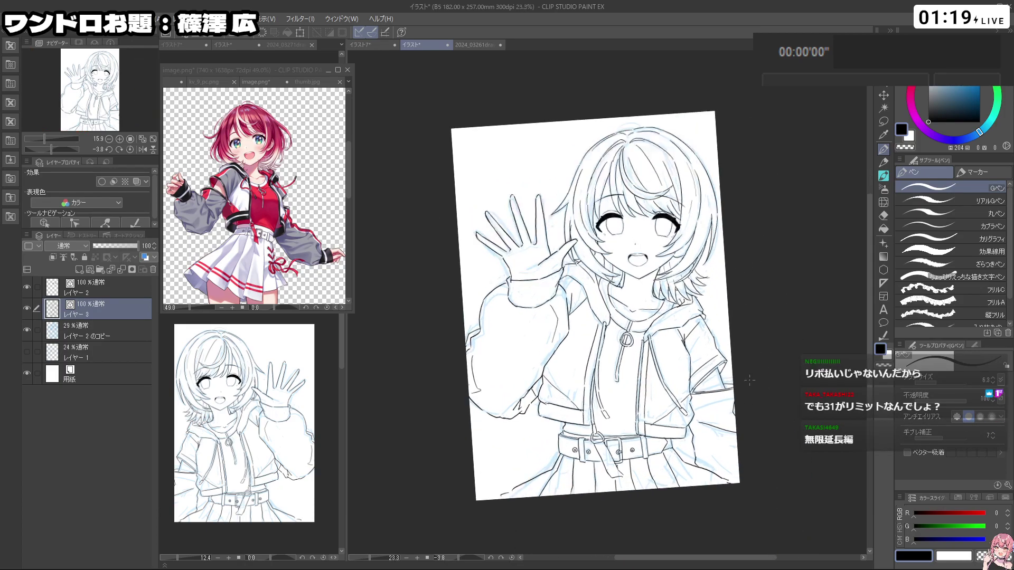
Step: Try corrections to the upper-body line art, undo the last two strokes and recheck the whole figure
{"action": "key", "text": "c"}
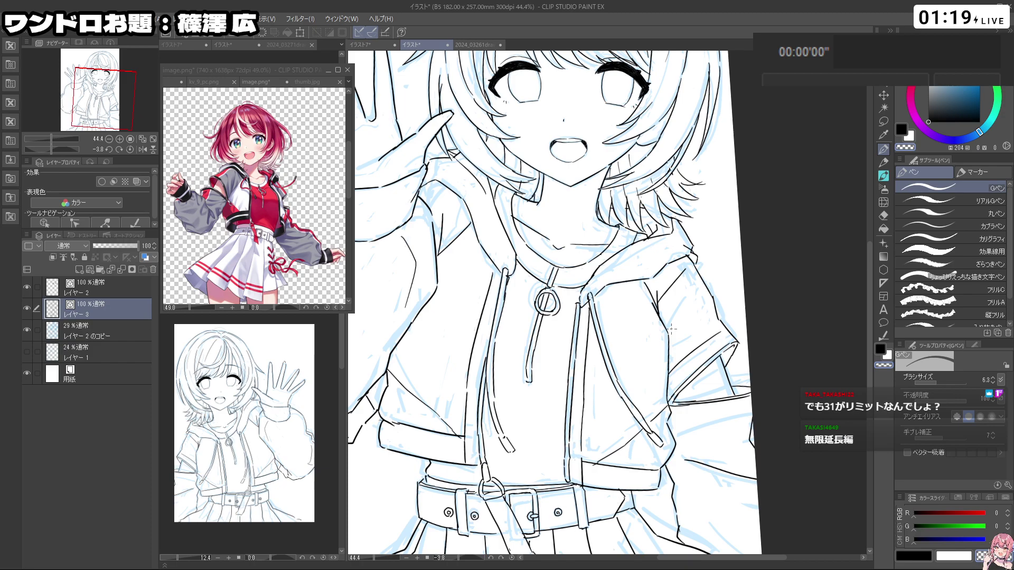
{"action": "left_click_drag", "start_coordinate": [740, 245], "coordinate": [732, 286]}
{"action": "left_click_drag", "start_coordinate": [658, 195], "coordinate": [747, 299]}
{"action": "key", "text": "ctrl+z"}
{"action": "key", "text": "ctrl+z"}
{"action": "left_click_drag", "start_coordinate": [461, 347], "coordinate": [502, 380]}
{"action": "left_click_drag", "start_coordinate": [695, 291], "coordinate": [664, 319]}
{"action": "mouse_move", "coordinate": [750, 286]}
{"action": "left_mouse_down"}
{"action": "mouse_move", "coordinate": [687, 433]}
{"action": "mouse_move", "coordinate": [600, 452]}
{"action": "left_mouse_up"}
{"action": "left_click_drag", "start_coordinate": [671, 293], "coordinate": [642, 254]}
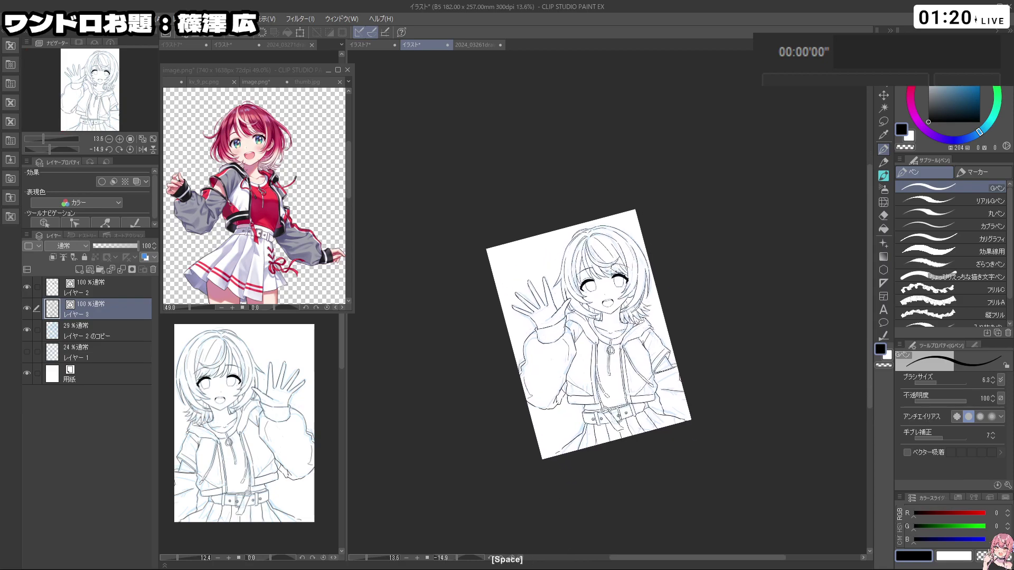
{"action": "scroll", "coordinate": [627, 277], "scroll_direction": "up", "scroll_amount": 8}
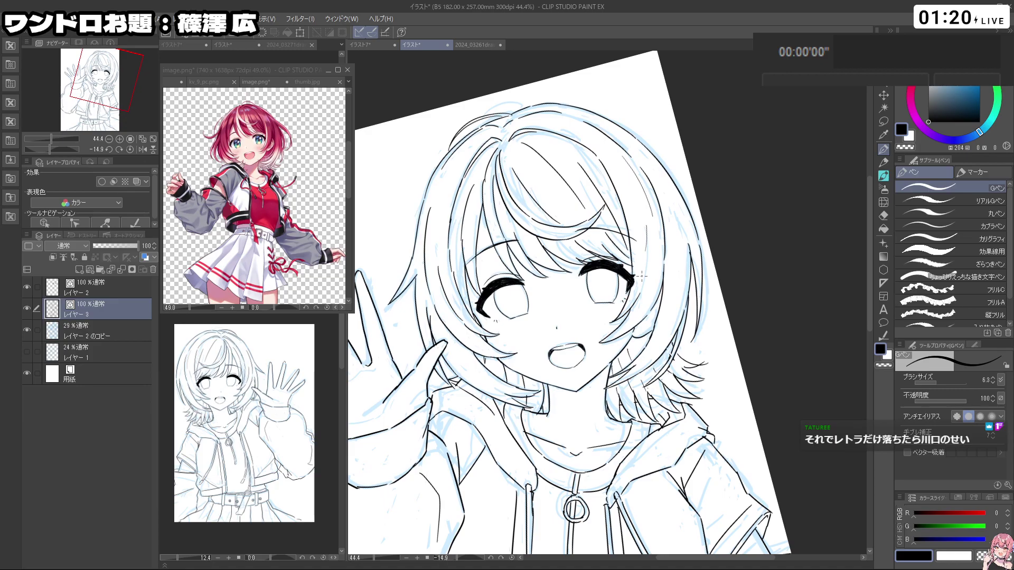
Step: Try to transform the lassoed lower-lash marks of the eye nearer the raised hand on Layer 3
{"action": "left_click", "coordinate": [883, 121]}
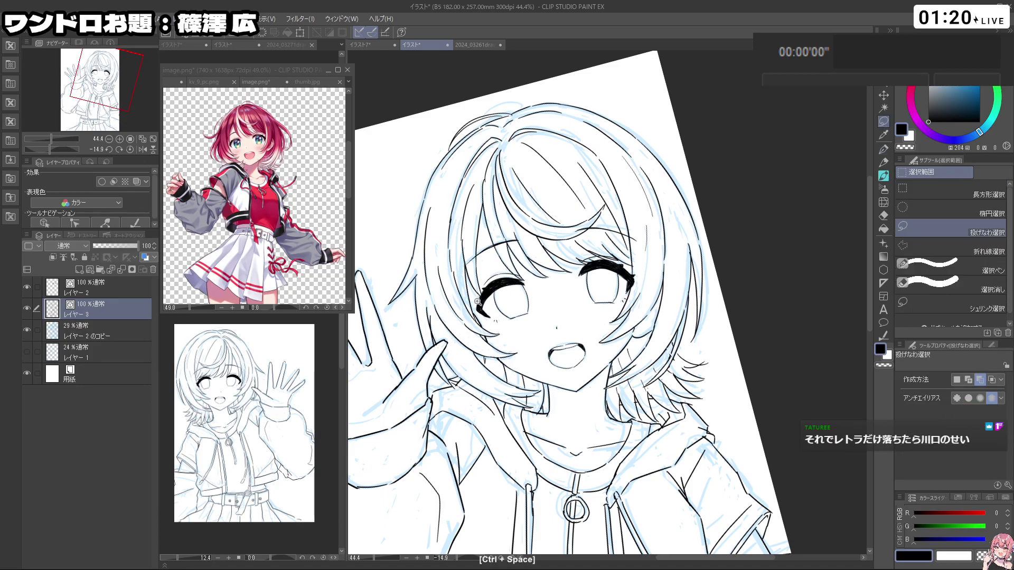
{"action": "left_click_drag", "start_coordinate": [482, 311], "coordinate": [525, 331]}
{"action": "left_click_drag", "start_coordinate": [711, 379], "coordinate": [669, 389]}
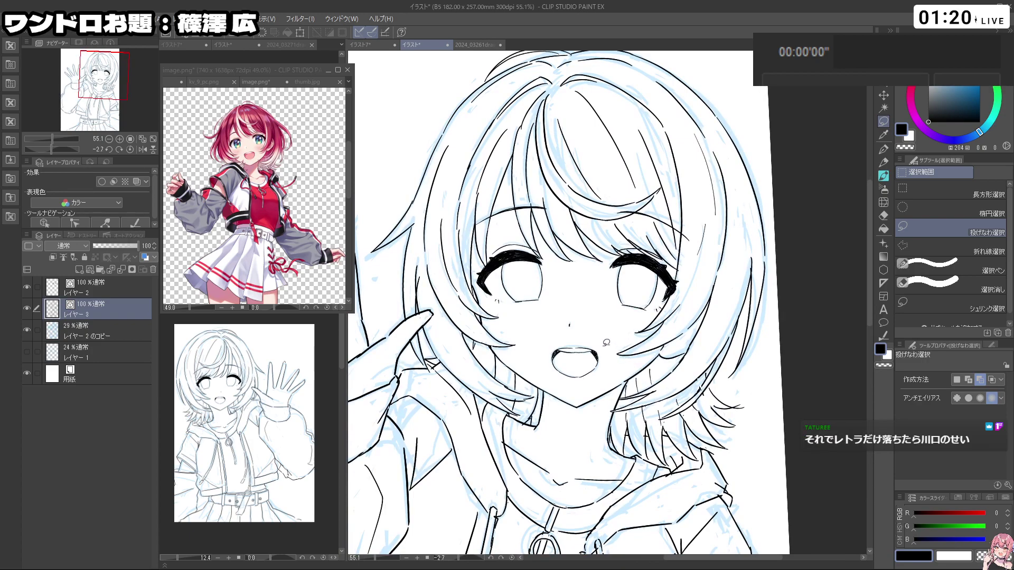
{"action": "left_click_drag", "start_coordinate": [545, 338], "coordinate": [539, 288]}
{"action": "left_click_drag", "start_coordinate": [623, 329], "coordinate": [634, 306]}
{"action": "left_click_drag", "start_coordinate": [550, 377], "coordinate": [582, 393]}
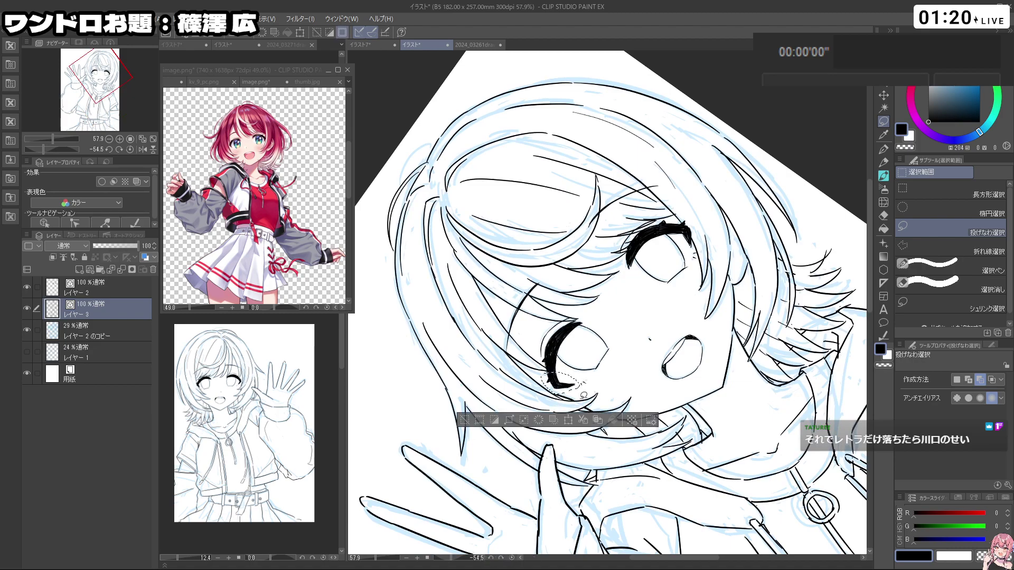
{"action": "left_click", "coordinate": [568, 421]}
{"action": "left_click", "coordinate": [542, 220]}
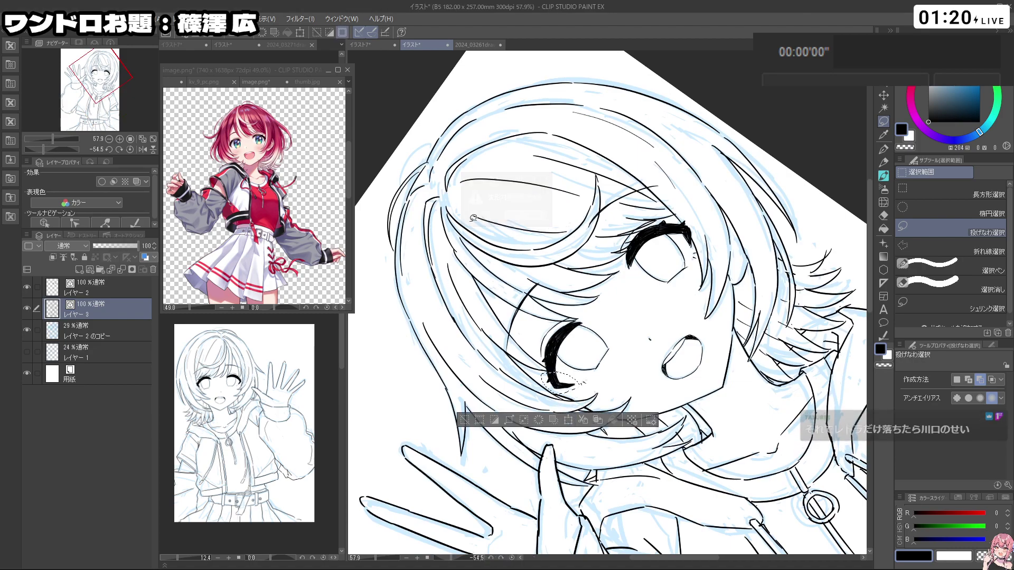
Step: Lasso and transform the lower-lash marks of the eye nearer the raised hand on レイヤー 2, then clear the selection
{"action": "left_click", "coordinate": [149, 288]}
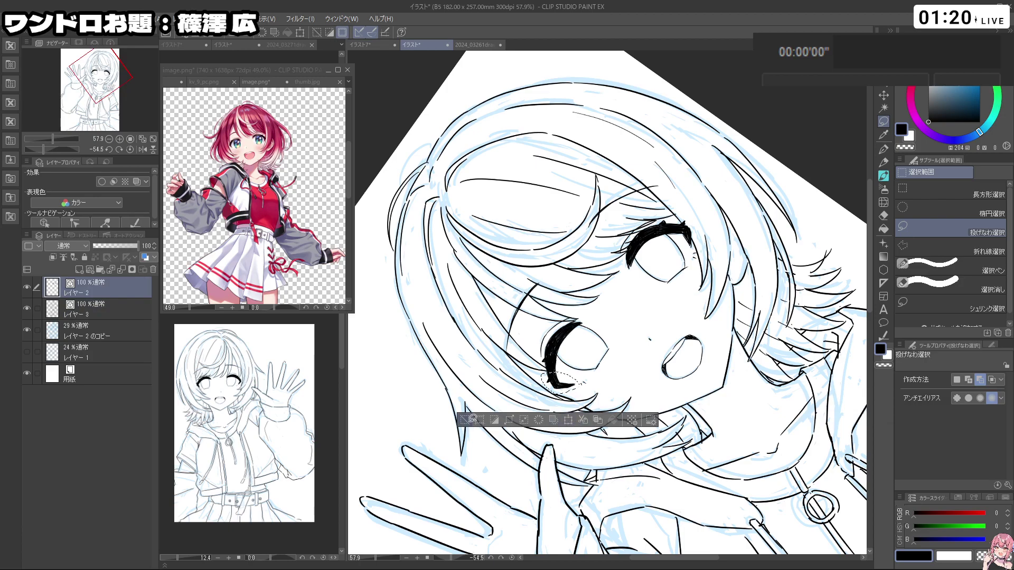
{"action": "left_click", "coordinate": [465, 420]}
{"action": "mouse_move", "coordinate": [563, 369]}
{"action": "left_mouse_down"}
{"action": "mouse_move", "coordinate": [605, 382]}
{"action": "mouse_move", "coordinate": [590, 384]}
{"action": "left_mouse_up"}
{"action": "left_click", "coordinate": [571, 425]}
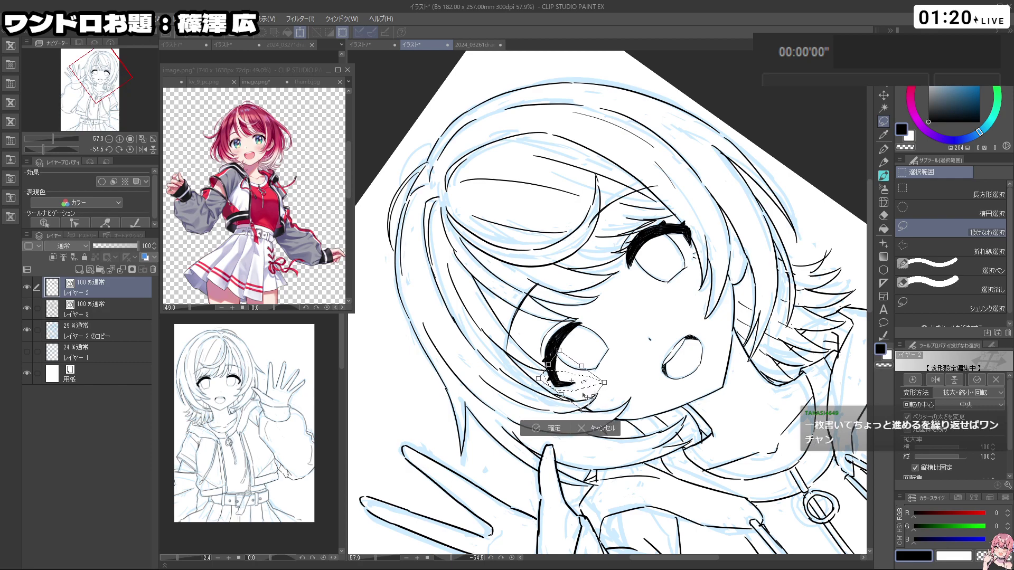
{"action": "left_click", "coordinate": [537, 429]}
{"action": "left_click", "coordinate": [478, 425]}
Step: Examine the face and full figure in rotated, full-page and close-up views, discarding a trial selection under the iris
{"action": "key", "text": "shift+space"}
{"action": "left_click_drag", "start_coordinate": [693, 407], "coordinate": [527, 409]}
{"action": "key", "text": "ctrl+space"}
{"action": "left_click_drag", "start_coordinate": [697, 338], "coordinate": [608, 338]}
{"action": "key", "text": "shift+space"}
{"action": "left_click_drag", "start_coordinate": [600, 417], "coordinate": [689, 385]}
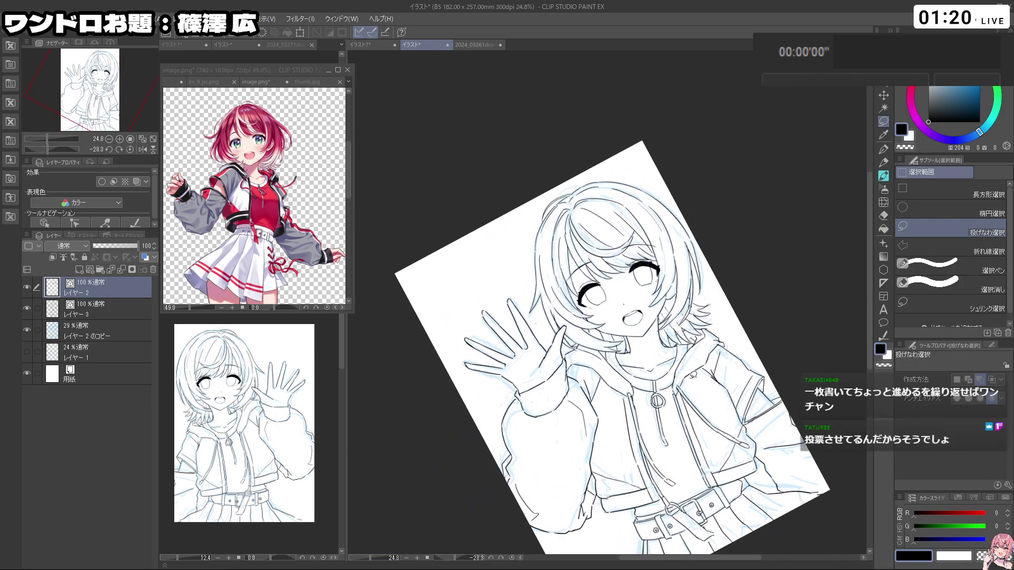
{"action": "key", "text": "ctrl+space"}
{"action": "left_click_drag", "start_coordinate": [622, 296], "coordinate": [685, 339]}
{"action": "key", "text": "shift+space"}
{"action": "scroll", "coordinate": [613, 318], "scroll_direction": "up", "scroll_amount": 4}
{"action": "mouse_move", "coordinate": [567, 312]}
{"action": "left_mouse_down"}
{"action": "mouse_move", "coordinate": [562, 280]}
{"action": "mouse_move", "coordinate": [619, 281]}
{"action": "mouse_move", "coordinate": [611, 317]}
{"action": "mouse_move", "coordinate": [587, 319]}
{"action": "left_mouse_up"}
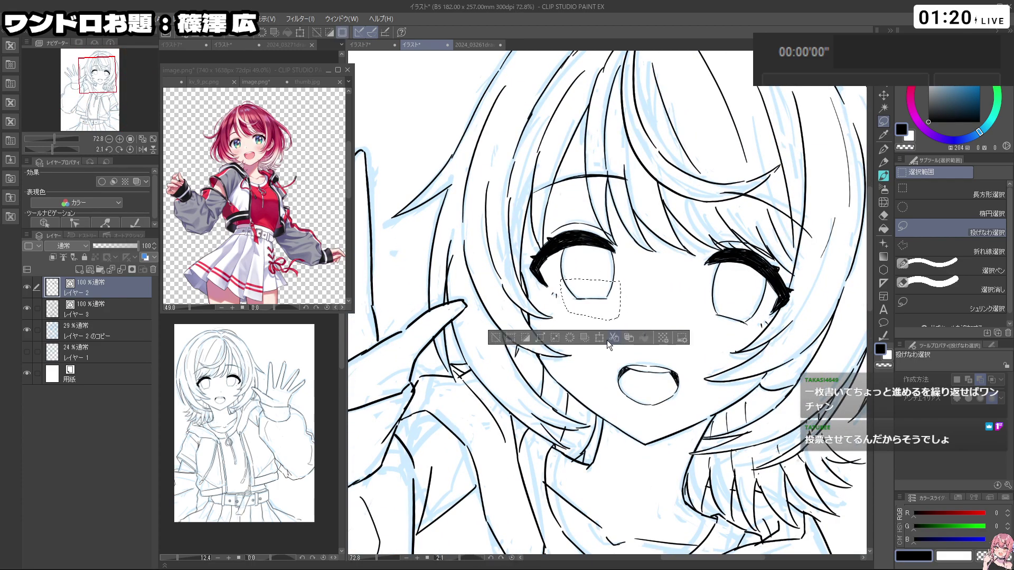
{"action": "left_click", "coordinate": [498, 337]}
Step: Retouch the lower iris outline of the eye nearer the raised hand with the G-pen and transparent colour, undoing unwanted strokes
{"action": "left_click", "coordinate": [884, 150]}
{"action": "scroll", "coordinate": [559, 271], "scroll_direction": "up", "scroll_amount": 3}
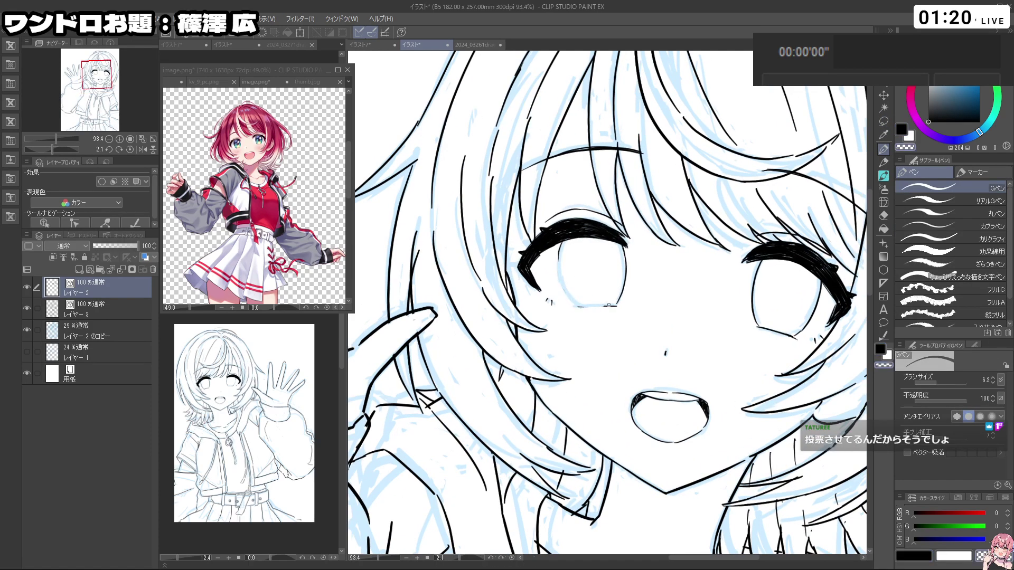
{"action": "left_click_drag", "start_coordinate": [614, 312], "coordinate": [647, 296]}
{"action": "key", "text": "c"}
{"action": "key", "text": "ctrl+z"}
{"action": "mouse_move", "coordinate": [544, 279]}
{"action": "left_mouse_down"}
{"action": "mouse_move", "coordinate": [566, 314]}
{"action": "mouse_move", "coordinate": [585, 320]}
{"action": "left_mouse_up"}
{"action": "key", "text": "ctrl+z"}
{"action": "key", "text": "ctrl+z"}
{"action": "left_click_drag", "start_coordinate": [545, 279], "coordinate": [588, 319]}
Step: Retry the side line of the same iris on a rotated canvas, undoing the strokes that do not fit
{"action": "mouse_move", "coordinate": [687, 359]}
{"action": "left_mouse_down"}
{"action": "mouse_move", "coordinate": [681, 232]}
{"action": "mouse_move", "coordinate": [634, 206]}
{"action": "mouse_move", "coordinate": [581, 216]}
{"action": "left_mouse_up"}
{"action": "key", "text": "ctrl+z"}
{"action": "mouse_move", "coordinate": [644, 308]}
{"action": "left_mouse_down"}
{"action": "mouse_move", "coordinate": [648, 361]}
{"action": "mouse_move", "coordinate": [651, 340]}
{"action": "left_mouse_up"}
{"action": "key", "text": "ctrl+z"}
{"action": "key", "text": "ctrl+z"}
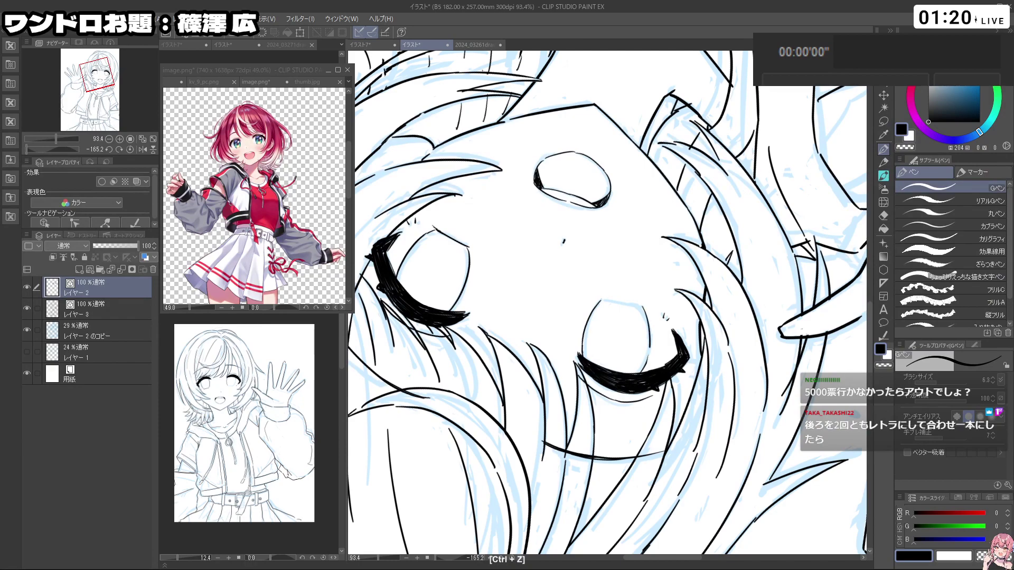
{"action": "mouse_move", "coordinate": [642, 305]}
{"action": "left_mouse_down"}
{"action": "mouse_move", "coordinate": [592, 276]}
{"action": "mouse_move", "coordinate": [601, 310]}
{"action": "mouse_move", "coordinate": [613, 299]}
{"action": "mouse_move", "coordinate": [616, 332]}
{"action": "left_mouse_up"}
{"action": "key", "text": "ctrl+z"}
{"action": "key", "text": "ctrl+z"}
{"action": "key", "text": "shift+space"}
{"action": "key", "text": "c"}
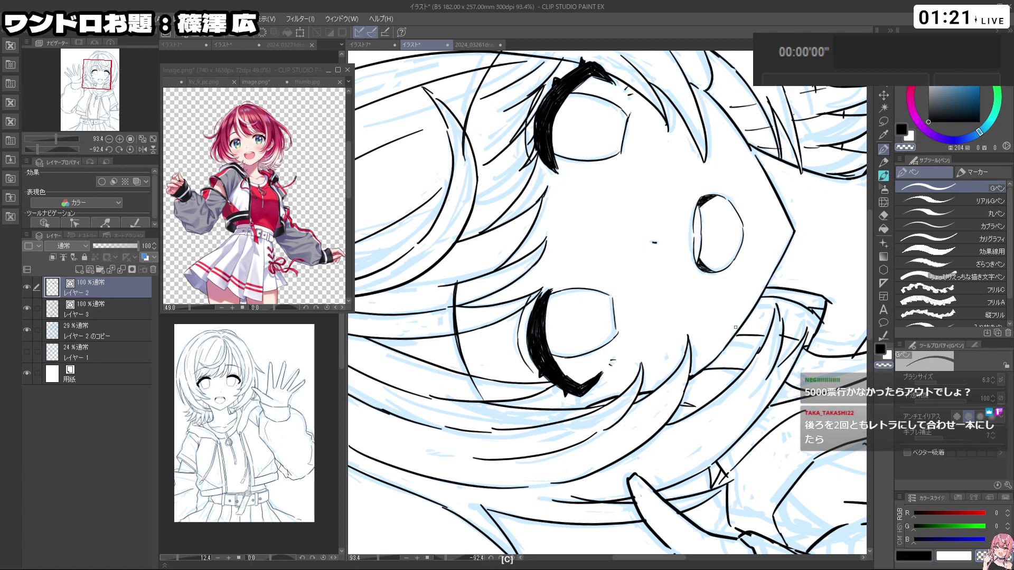
{"action": "key", "text": "ctrl+z"}
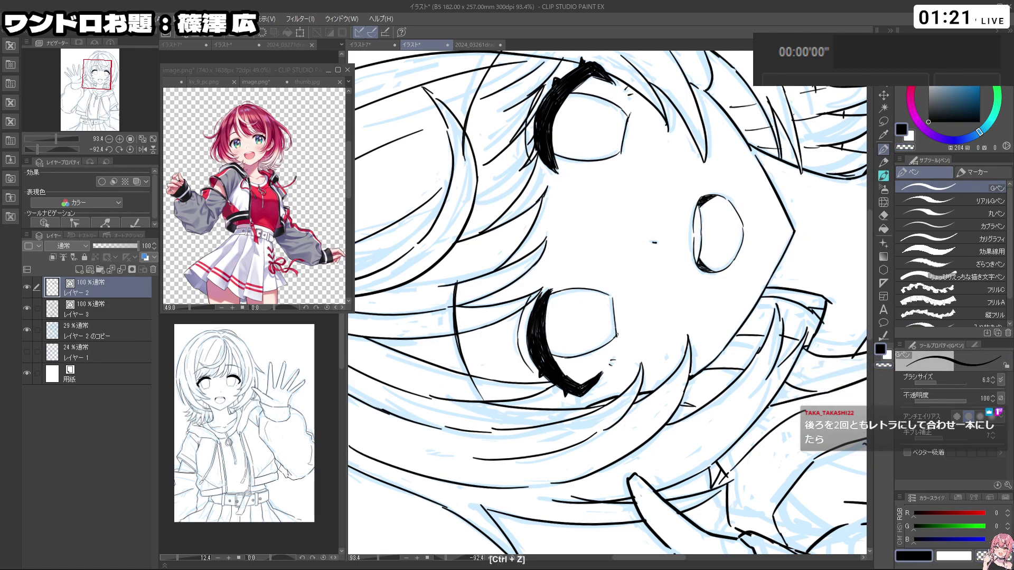
Step: Examine the balance of the face, hair and raised hand from several rotations and zoom levels
{"action": "key", "text": "ctrl+space"}
{"action": "left_click_drag", "start_coordinate": [689, 333], "coordinate": [592, 333]}
{"action": "key", "text": "shift+space"}
{"action": "left_click_drag", "start_coordinate": [699, 222], "coordinate": [672, 406]}
{"action": "key", "text": "space"}
{"action": "key", "text": "ctrl+space"}
{"action": "left_click", "coordinate": [672, 405]}
{"action": "key", "text": "space"}
{"action": "key", "text": "shift+space"}
{"action": "left_click_drag", "start_coordinate": [738, 404], "coordinate": [754, 378]}
{"action": "key", "text": "ctrl+space"}
{"action": "left_click_drag", "start_coordinate": [689, 360], "coordinate": [753, 360]}
{"action": "left_click_drag", "start_coordinate": [714, 450], "coordinate": [700, 347]}
{"action": "key", "text": "shift+space"}
Step: Undo the latest trial strokes and recheck the whole figure at a small, nearly upright size
{"action": "key", "text": "ctrl+z"}
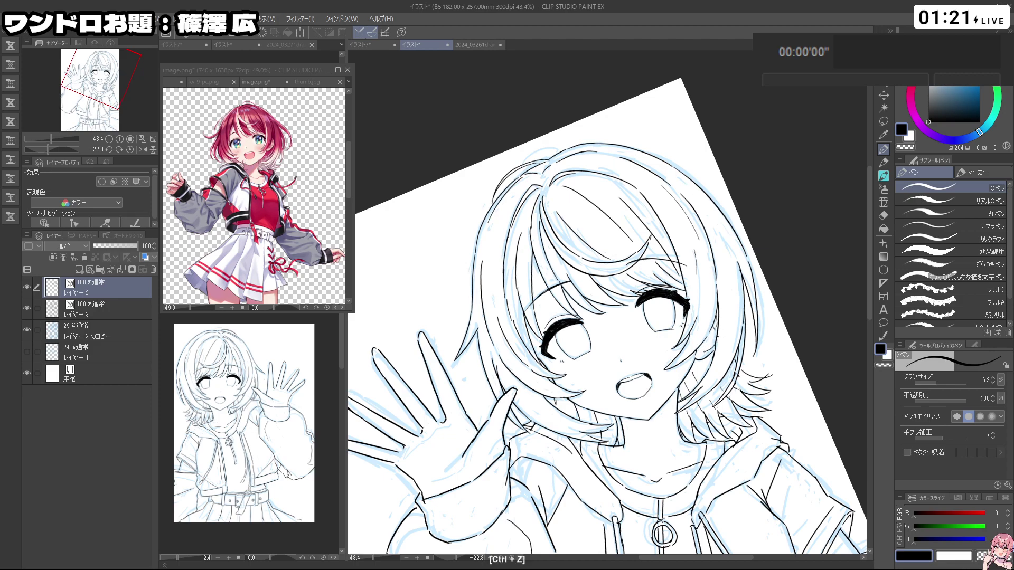
{"action": "left_click_drag", "start_coordinate": [760, 378], "coordinate": [728, 349]}
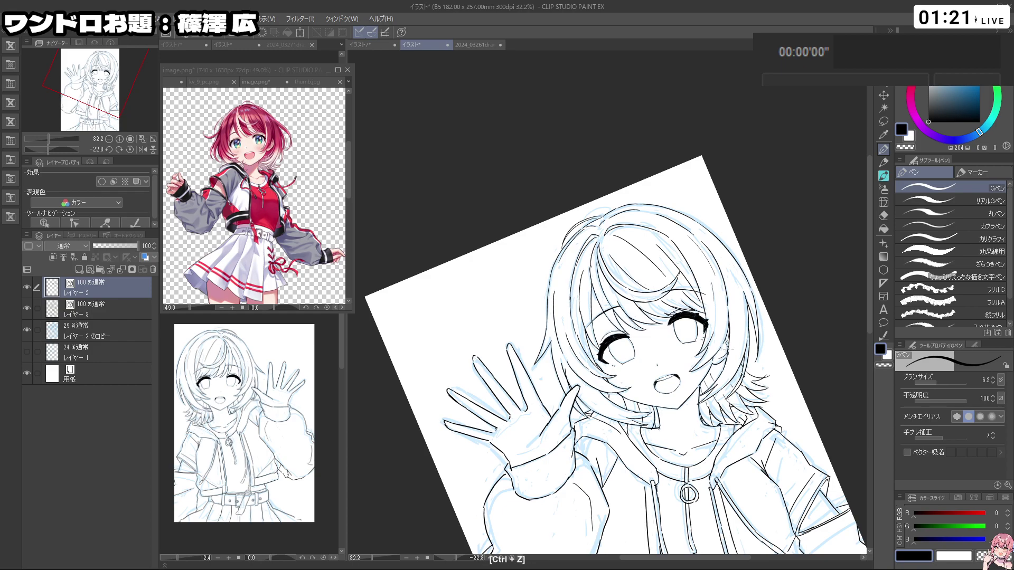
{"action": "scroll", "coordinate": [735, 366], "scroll_direction": "down", "scroll_amount": 2}
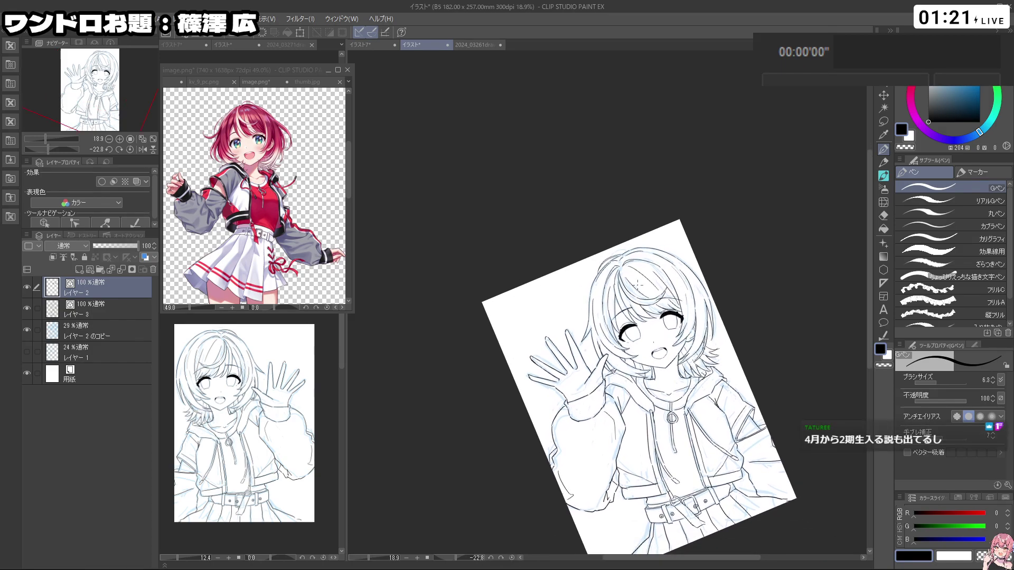
{"action": "key", "text": "ctrl+z"}
{"action": "key", "text": "ctrl+z"}
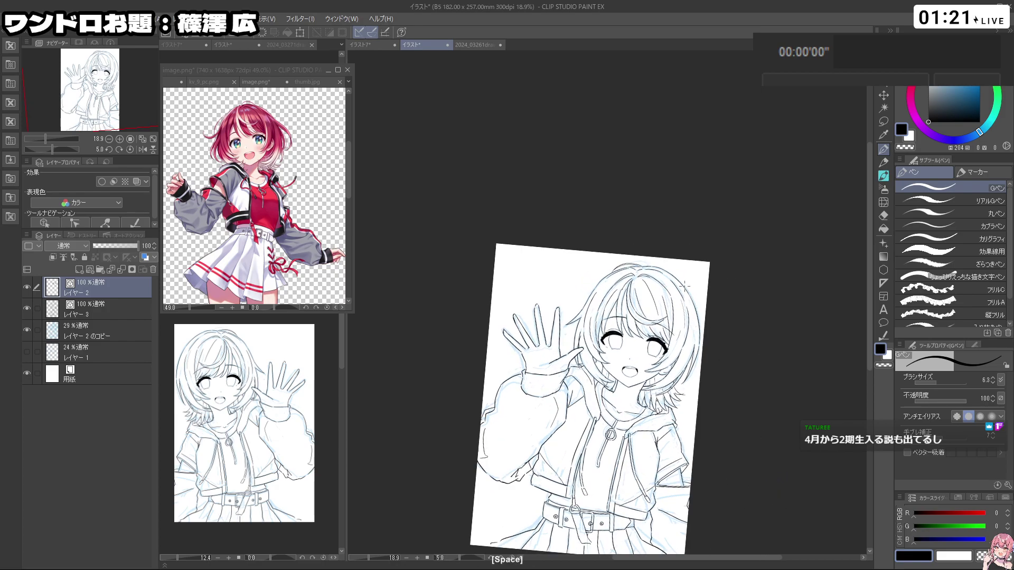
{"action": "key", "text": "ctrl+space"}
{"action": "left_click_drag", "start_coordinate": [716, 317], "coordinate": [705, 237]}
{"action": "key", "text": "space"}
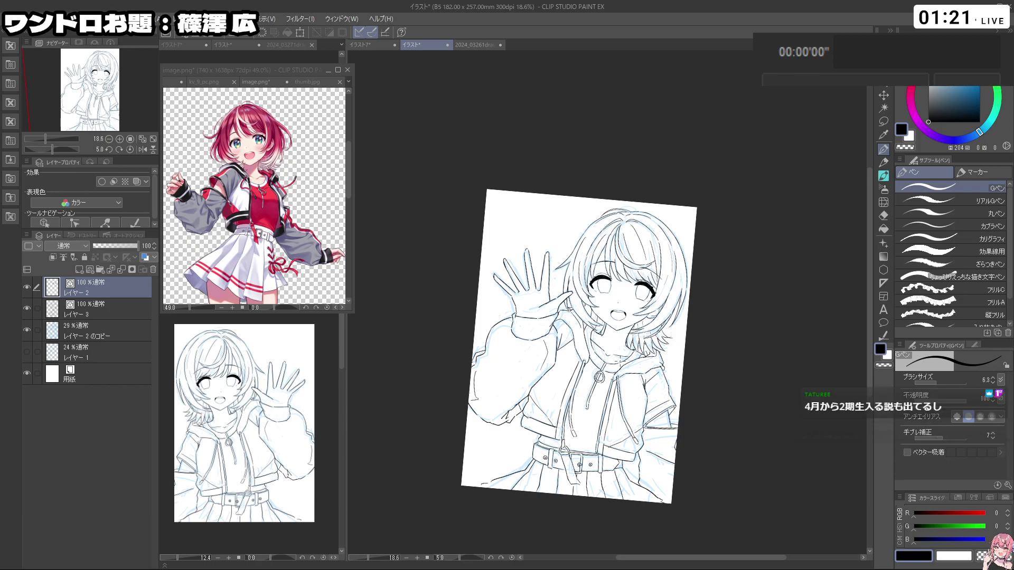
Step: Try correcting the jacket sleeve lines on レイヤー 3 with transparent colour and a 12.3 pen, undoing unwanted strokes
{"action": "key", "text": "ctrl+space"}
{"action": "key", "text": "c"}
{"action": "mouse_move", "coordinate": [667, 378]}
{"action": "left_mouse_down"}
{"action": "mouse_move", "coordinate": [690, 381]}
{"action": "mouse_move", "coordinate": [658, 366]}
{"action": "left_mouse_up"}
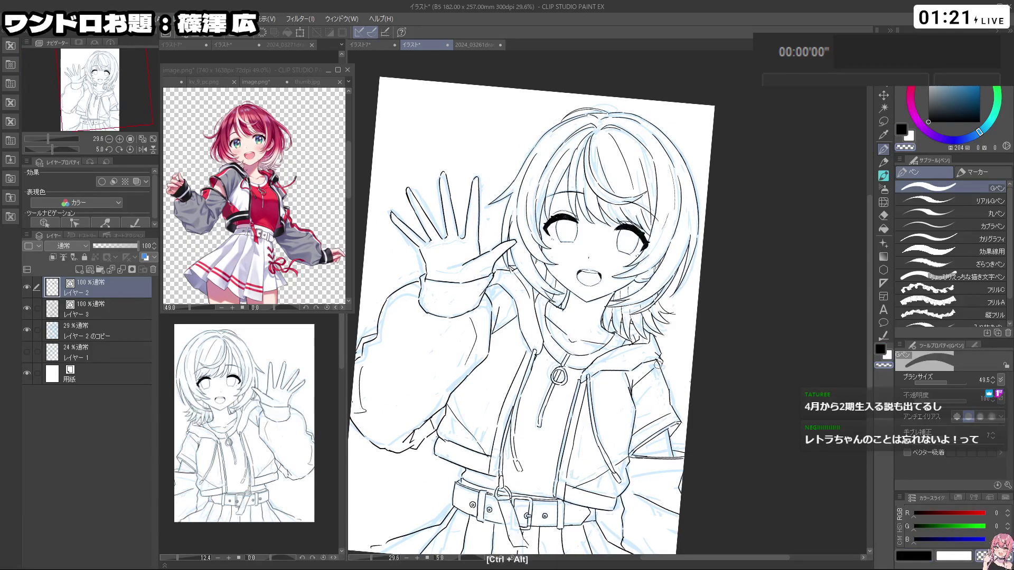
{"action": "left_click", "coordinate": [118, 309]}
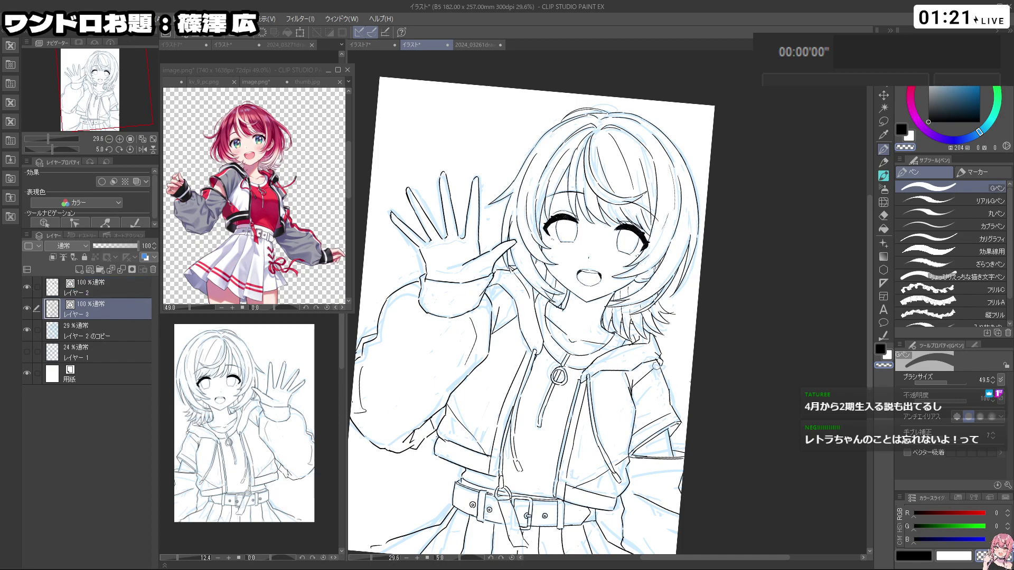
{"action": "mouse_move", "coordinate": [666, 390]}
{"action": "left_mouse_down"}
{"action": "mouse_move", "coordinate": [681, 420]}
{"action": "mouse_move", "coordinate": [665, 374]}
{"action": "left_mouse_up"}
{"action": "key", "text": "c"}
{"action": "key", "text": "ctrl+z"}
{"action": "key", "text": "ctrl+z"}
{"action": "key", "text": "ctrl+z"}
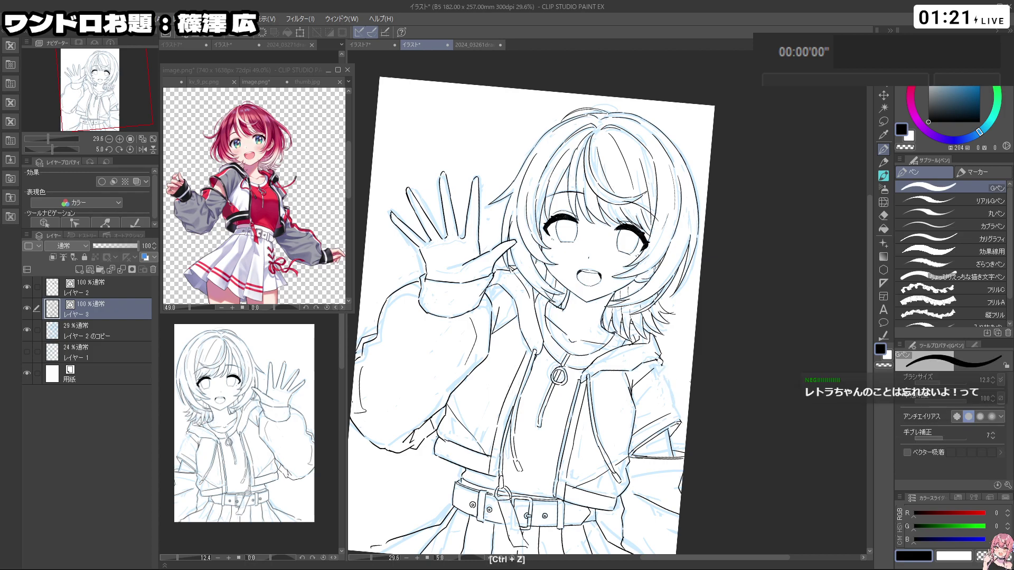
Step: Compare the full page with close-up views to look for remaining line-art problems
{"action": "left_click_drag", "start_coordinate": [628, 316], "coordinate": [691, 310]}
{"action": "key", "text": "space"}
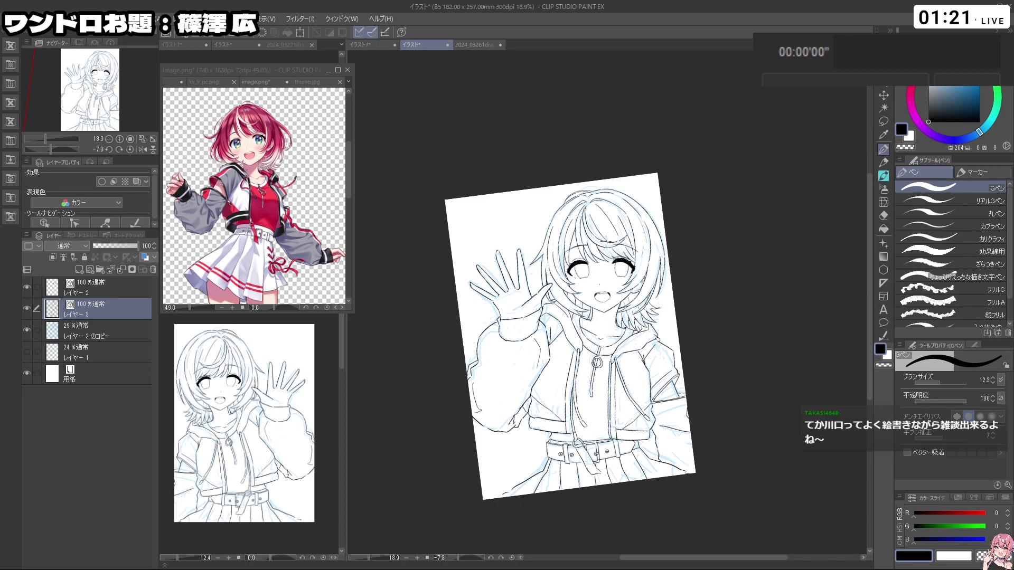
{"action": "scroll", "coordinate": [608, 241], "scroll_direction": "up", "scroll_amount": 4}
{"action": "scroll", "coordinate": [625, 262], "scroll_direction": "down", "scroll_amount": 2}
{"action": "scroll", "coordinate": [625, 267], "scroll_direction": "up", "scroll_amount": 5}
{"action": "scroll", "coordinate": [636, 311], "scroll_direction": "up", "scroll_amount": 1}
{"action": "scroll", "coordinate": [636, 311], "scroll_direction": "down", "scroll_amount": 2}
{"action": "scroll", "coordinate": [636, 309], "scroll_direction": "up", "scroll_amount": 4}
Step: Retouch the line between the jaw and neck on a rotated canvas using ink and transparent colour
{"action": "mouse_move", "coordinate": [681, 369]}
{"action": "left_mouse_down"}
{"action": "mouse_move", "coordinate": [691, 355]}
{"action": "mouse_move", "coordinate": [585, 211]}
{"action": "mouse_move", "coordinate": [528, 323]}
{"action": "left_mouse_up"}
{"action": "key", "text": "c"}
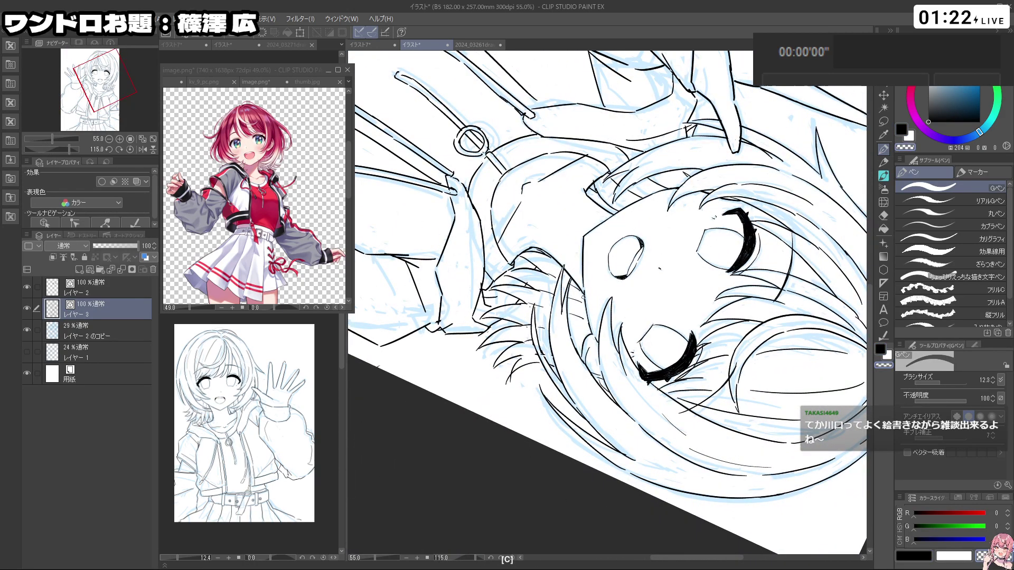
{"action": "key", "text": "ctrl+z"}
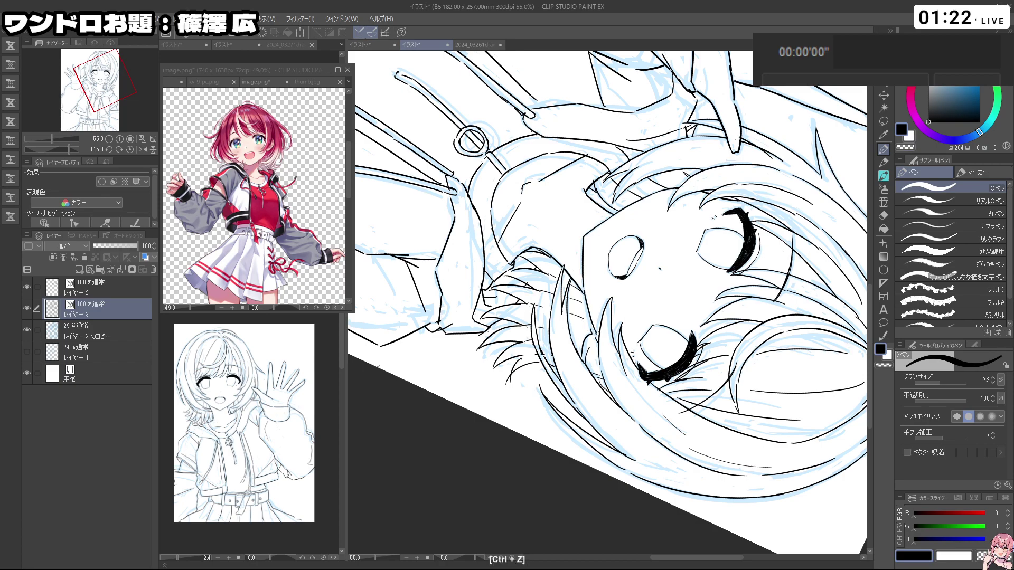
{"action": "mouse_move", "coordinate": [585, 297]}
{"action": "left_mouse_down"}
{"action": "mouse_move", "coordinate": [607, 328]}
{"action": "mouse_move", "coordinate": [633, 287]}
{"action": "mouse_move", "coordinate": [596, 306]}
{"action": "left_mouse_up"}
{"action": "key", "text": "c"}
{"action": "left_click_drag", "start_coordinate": [596, 306], "coordinate": [586, 422]}
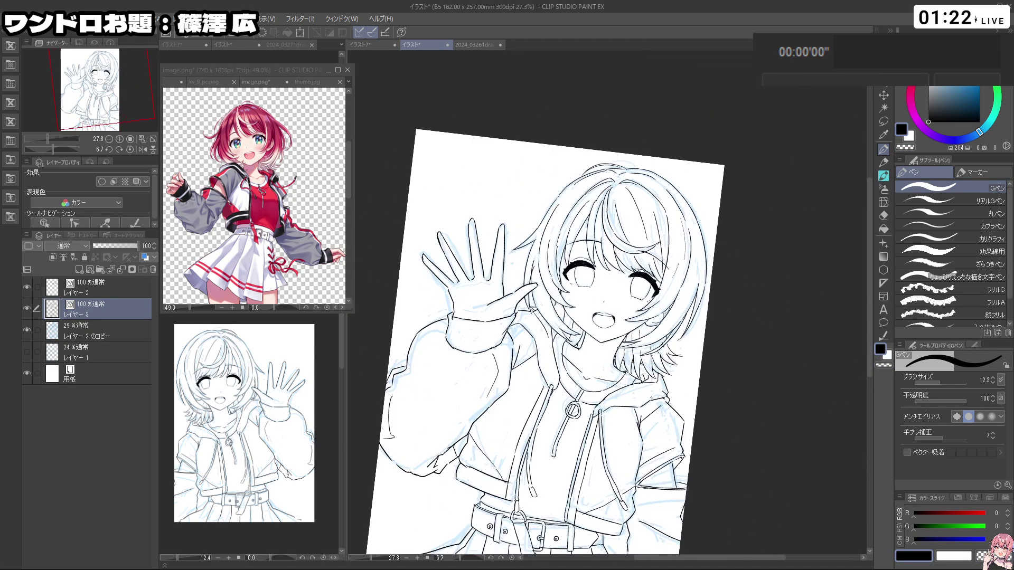
Step: Sample the crimson hair colour from the image.png reference and return to the illustration
{"action": "left_click_drag", "start_coordinate": [621, 394], "coordinate": [547, 394]}
{"action": "left_click_drag", "start_coordinate": [600, 470], "coordinate": [655, 470]}
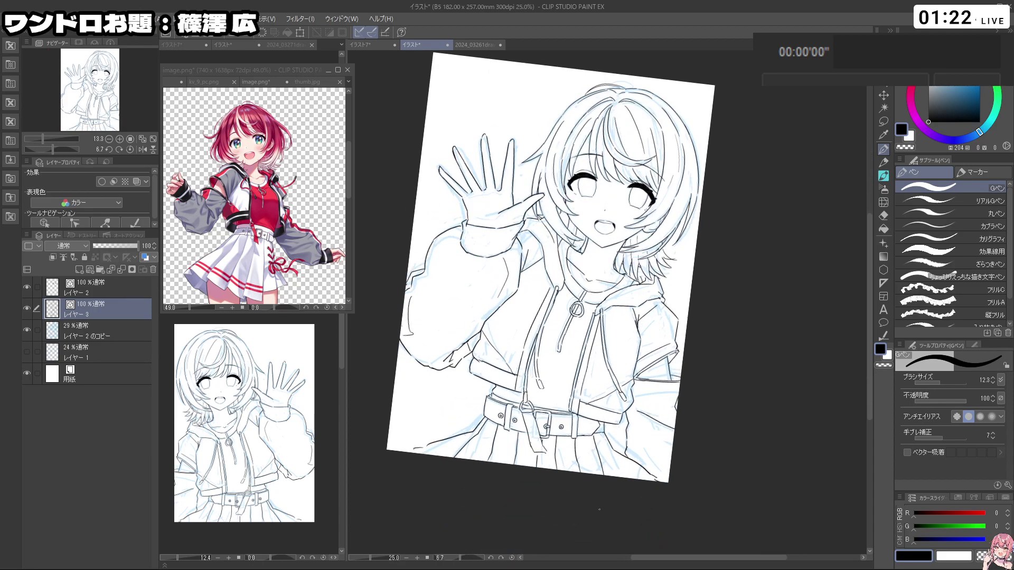
{"action": "left_click_drag", "start_coordinate": [532, 441], "coordinate": [504, 441]}
{"action": "left_click", "coordinate": [313, 81]}
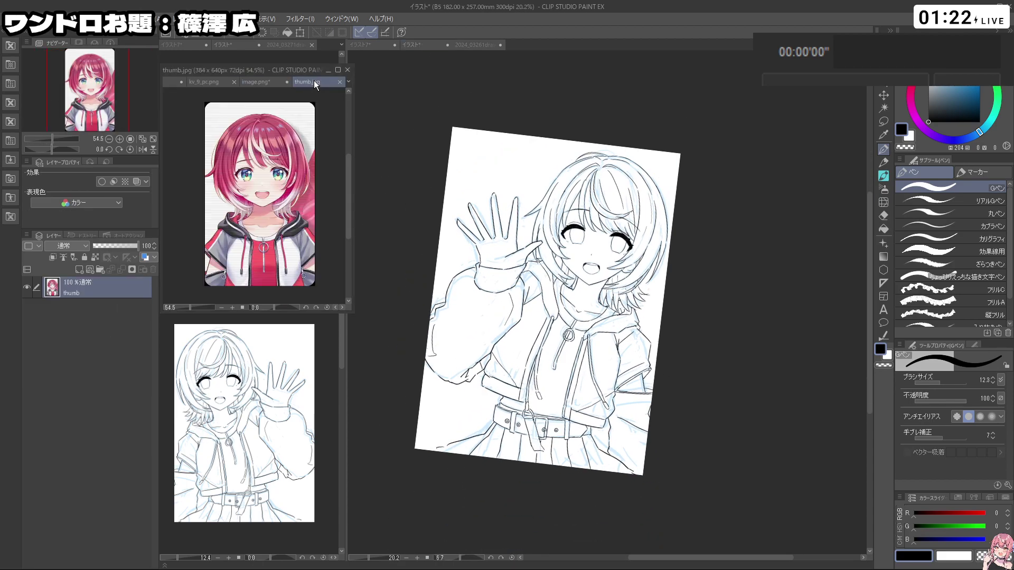
{"action": "left_click", "coordinate": [271, 81]}
{"action": "scroll", "coordinate": [277, 99], "scroll_direction": "up", "scroll_amount": 2}
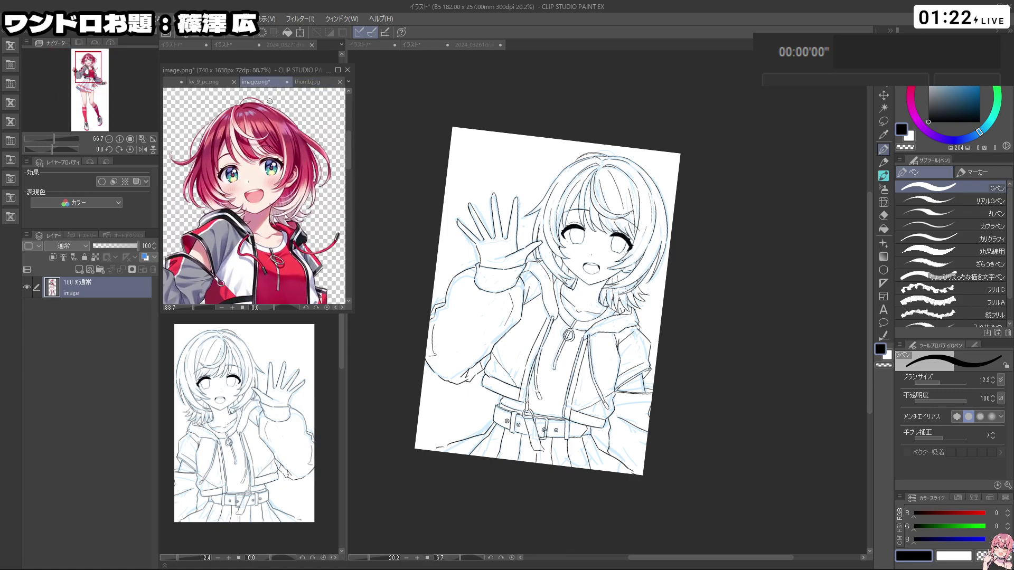
{"action": "left_click", "coordinate": [271, 105], "text": "alt"}
{"action": "left_click", "coordinate": [578, 163]}
{"action": "scroll", "coordinate": [578, 162], "scroll_direction": "up", "scroll_amount": 2}
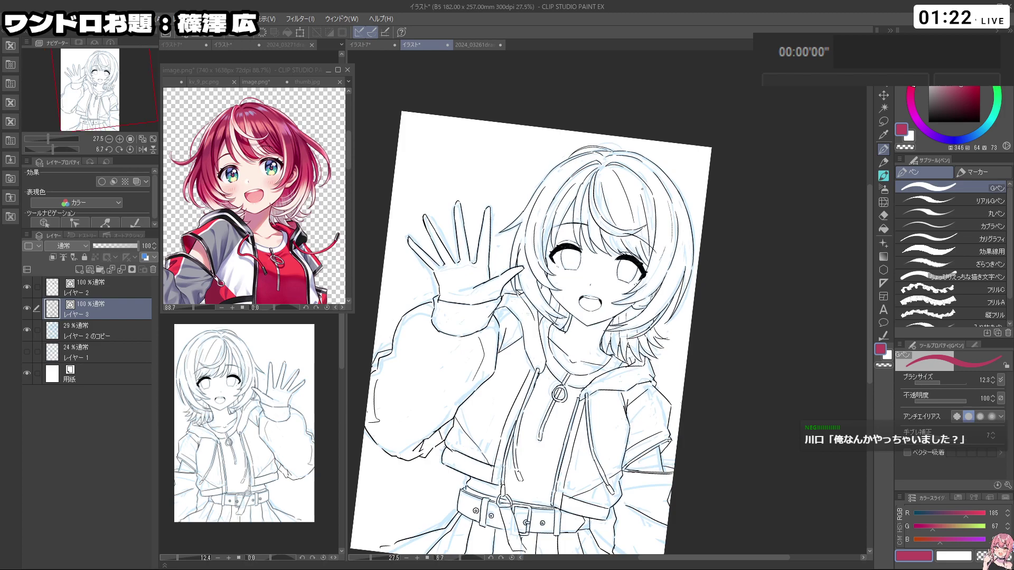
Step: Create a folder directly above the blue sketch layer レイヤー 2 のコピー and add a new layer inside it
{"action": "left_click", "coordinate": [89, 329]}
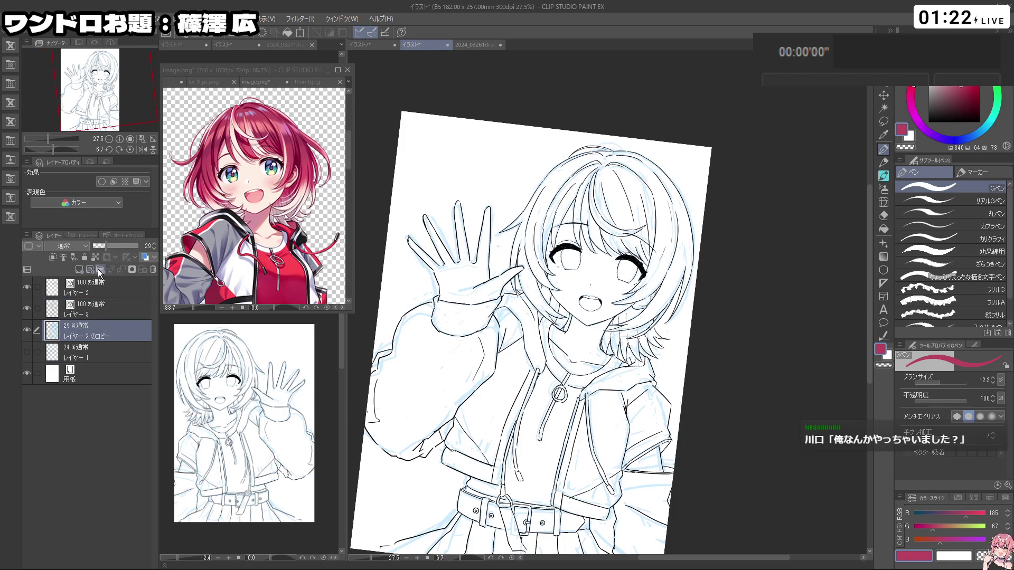
{"action": "left_click", "coordinate": [97, 268]}
{"action": "left_click", "coordinate": [80, 269]}
Step: Block in the side hair and fringe nearest the raised hand with flat crimson using a 17.4 G-pen
{"action": "key", "text": "shift+space"}
{"action": "left_click_drag", "start_coordinate": [739, 343], "coordinate": [744, 279]}
{"action": "key", "text": "ctrl+space"}
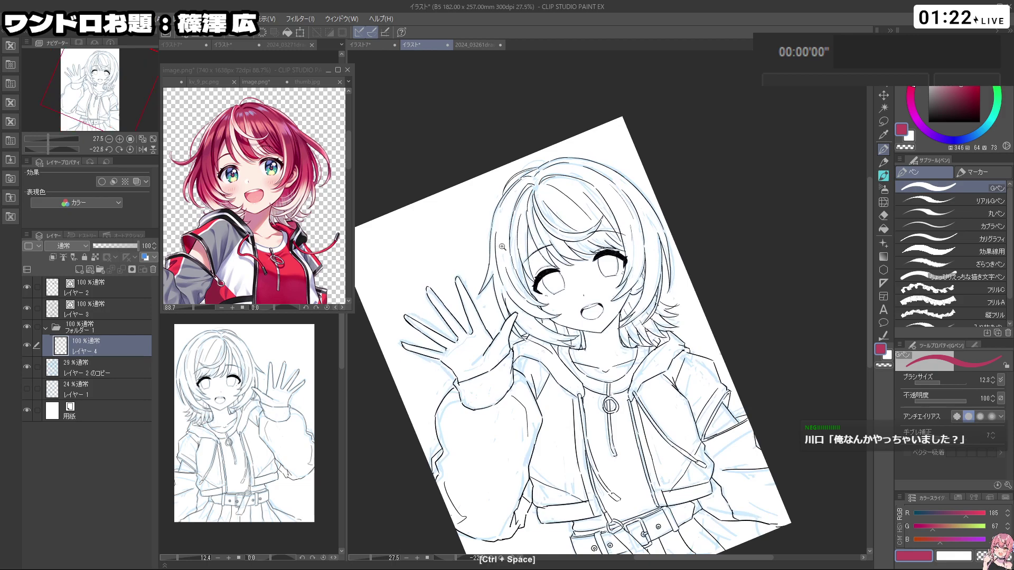
{"action": "left_click_drag", "start_coordinate": [500, 246], "coordinate": [534, 245]}
{"action": "left_click_drag", "start_coordinate": [500, 259], "coordinate": [512, 259], "text": "ctrl+alt"}
{"action": "mouse_move", "coordinate": [500, 220]}
{"action": "left_mouse_down"}
{"action": "mouse_move", "coordinate": [499, 262]}
{"action": "mouse_move", "coordinate": [496, 219]}
{"action": "mouse_move", "coordinate": [515, 262]}
{"action": "mouse_move", "coordinate": [534, 201]}
{"action": "mouse_move", "coordinate": [548, 288]}
{"action": "mouse_move", "coordinate": [560, 270]}
{"action": "mouse_move", "coordinate": [536, 281]}
{"action": "left_mouse_up"}
{"action": "key", "text": "ctrl+space"}
{"action": "left_click_drag", "start_coordinate": [533, 265], "coordinate": [563, 323]}
{"action": "key", "text": "c"}
{"action": "key", "text": "c"}
{"action": "mouse_move", "coordinate": [532, 269]}
{"action": "left_mouse_down"}
{"action": "mouse_move", "coordinate": [535, 317]}
{"action": "mouse_move", "coordinate": [555, 354]}
{"action": "mouse_move", "coordinate": [515, 288]}
{"action": "mouse_move", "coordinate": [534, 325]}
{"action": "mouse_move", "coordinate": [515, 341]}
{"action": "left_mouse_up"}
{"action": "mouse_move", "coordinate": [507, 288]}
{"action": "left_mouse_down"}
{"action": "mouse_move", "coordinate": [545, 354]}
{"action": "mouse_move", "coordinate": [489, 362]}
{"action": "left_mouse_up"}
{"action": "mouse_move", "coordinate": [494, 285]}
{"action": "left_mouse_down"}
{"action": "mouse_move", "coordinate": [481, 358]}
{"action": "mouse_move", "coordinate": [467, 293]}
{"action": "mouse_move", "coordinate": [494, 364]}
{"action": "mouse_move", "coordinate": [465, 241]}
{"action": "left_mouse_up"}
Step: Extend the crimson along the pointed fringe lock beside the parting and try the neighbouring lock on a rotated canvas
{"action": "key", "text": "shift+space"}
{"action": "mouse_move", "coordinate": [637, 236]}
{"action": "left_mouse_down"}
{"action": "mouse_move", "coordinate": [612, 230]}
{"action": "mouse_move", "coordinate": [540, 332]}
{"action": "mouse_move", "coordinate": [575, 365]}
{"action": "mouse_move", "coordinate": [608, 222]}
{"action": "mouse_move", "coordinate": [625, 266]}
{"action": "mouse_move", "coordinate": [618, 287]}
{"action": "left_mouse_up"}
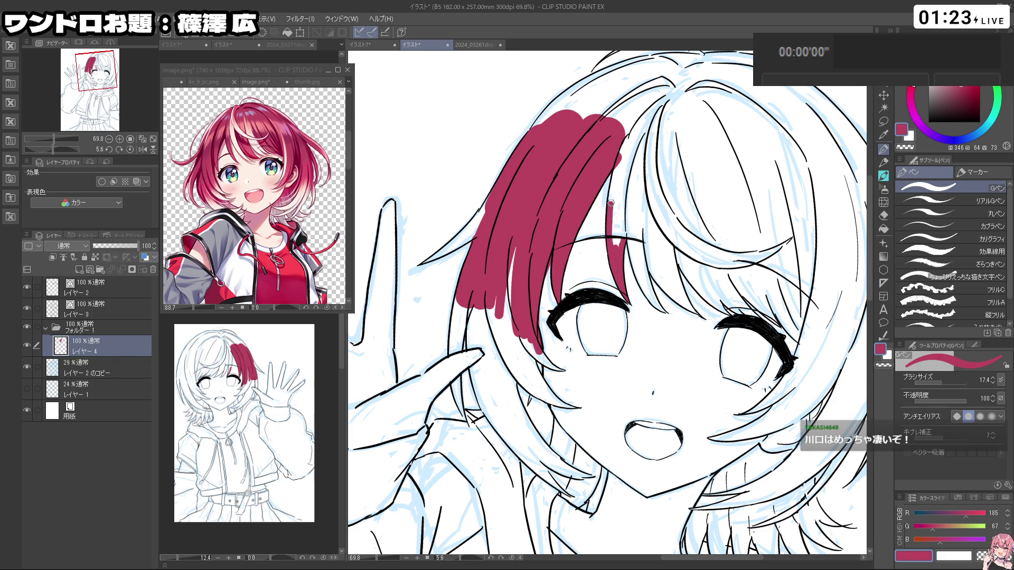
{"action": "left_click_drag", "start_coordinate": [619, 168], "coordinate": [616, 248]}
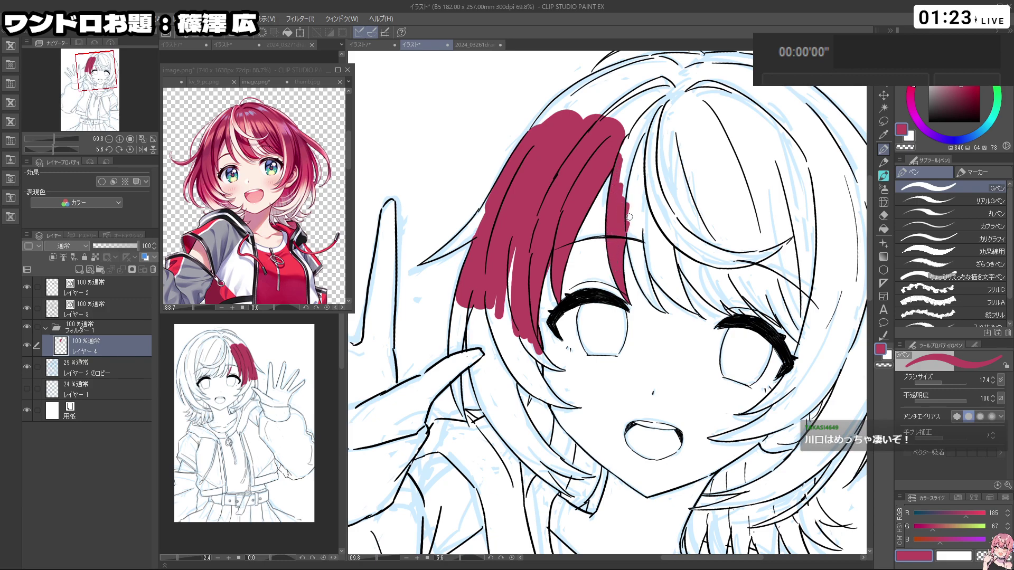
{"action": "mouse_move", "coordinate": [698, 311]}
{"action": "left_mouse_down"}
{"action": "mouse_move", "coordinate": [655, 224]}
{"action": "mouse_move", "coordinate": [555, 230]}
{"action": "mouse_move", "coordinate": [521, 283]}
{"action": "mouse_move", "coordinate": [534, 368]}
{"action": "left_mouse_up"}
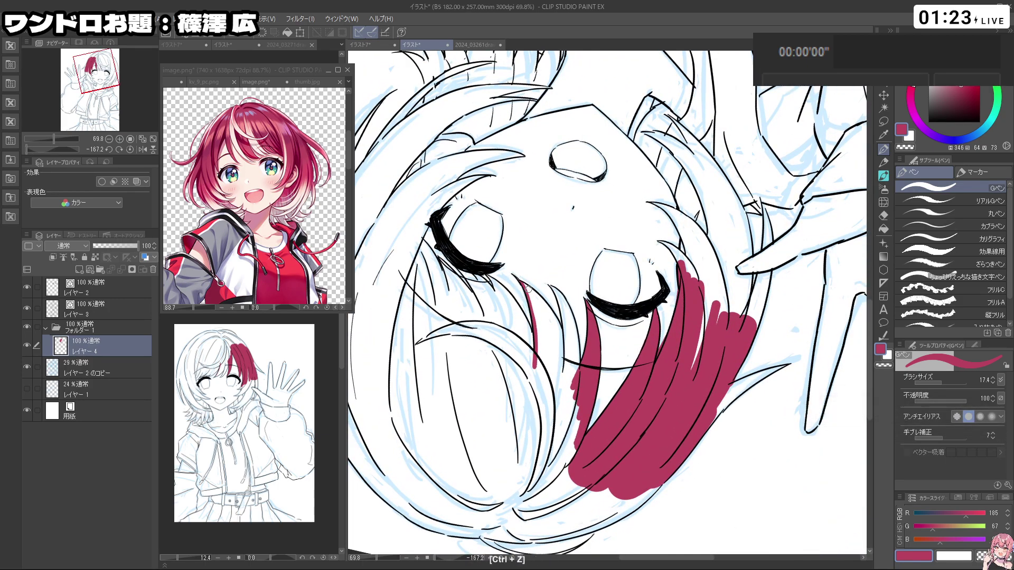
{"action": "left_click_drag", "start_coordinate": [529, 287], "coordinate": [570, 349]}
{"action": "key", "text": "shift+space"}
{"action": "mouse_move", "coordinate": [538, 403]}
{"action": "left_mouse_down"}
{"action": "mouse_move", "coordinate": [487, 324]}
{"action": "mouse_move", "coordinate": [566, 187]}
{"action": "mouse_move", "coordinate": [659, 192]}
{"action": "left_mouse_up"}
Step: Redo the crimson strokes over the central fringe locks between the eyes until they are filled
{"action": "key", "text": "ctrl+z"}
{"action": "left_click_drag", "start_coordinate": [636, 247], "coordinate": [661, 320]}
{"action": "key", "text": "ctrl+z"}
{"action": "left_click_drag", "start_coordinate": [649, 286], "coordinate": [661, 319]}
{"action": "left_click_drag", "start_coordinate": [640, 230], "coordinate": [674, 303]}
{"action": "mouse_move", "coordinate": [679, 237]}
{"action": "left_mouse_down"}
{"action": "mouse_move", "coordinate": [676, 298]}
{"action": "mouse_move", "coordinate": [657, 234]}
{"action": "left_mouse_up"}
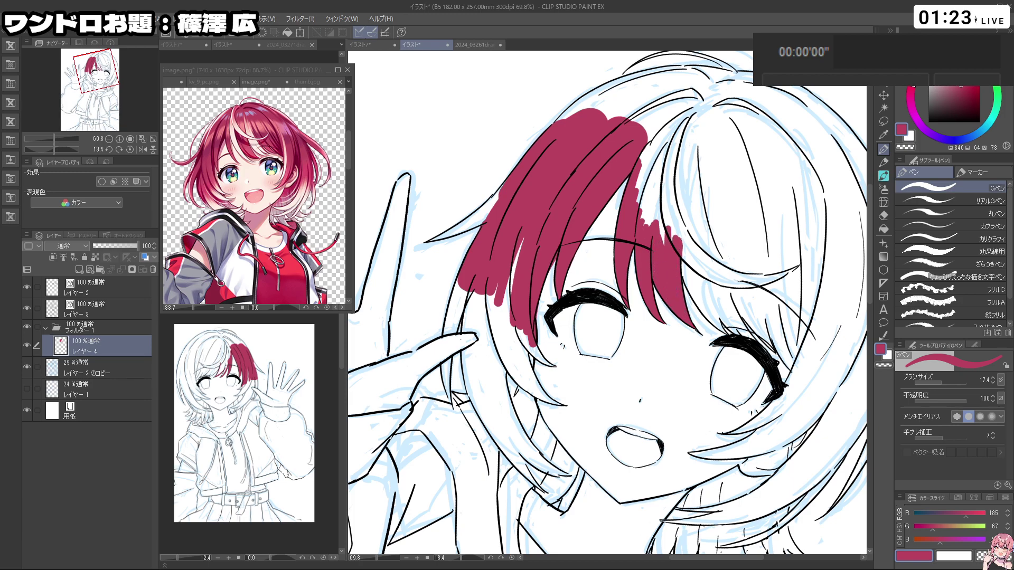
Step: Paint a narrow crimson strip along the fringe lock above the eye farther from the raised hand
{"action": "mouse_move", "coordinate": [515, 233]}
{"action": "left_mouse_down"}
{"action": "mouse_move", "coordinate": [573, 413]}
{"action": "mouse_move", "coordinate": [684, 388]}
{"action": "mouse_move", "coordinate": [704, 365]}
{"action": "left_mouse_up"}
{"action": "mouse_move", "coordinate": [463, 278]}
{"action": "left_mouse_down"}
{"action": "mouse_move", "coordinate": [483, 309]}
{"action": "mouse_move", "coordinate": [460, 274]}
{"action": "mouse_move", "coordinate": [488, 307]}
{"action": "mouse_move", "coordinate": [477, 283]}
{"action": "mouse_move", "coordinate": [501, 308]}
{"action": "mouse_move", "coordinate": [480, 286]}
{"action": "mouse_move", "coordinate": [505, 356]}
{"action": "left_mouse_up"}
{"action": "key", "text": "shift+space"}
{"action": "mouse_move", "coordinate": [575, 453]}
{"action": "left_mouse_down"}
{"action": "mouse_move", "coordinate": [750, 402]}
{"action": "mouse_move", "coordinate": [687, 278]}
{"action": "left_mouse_up"}
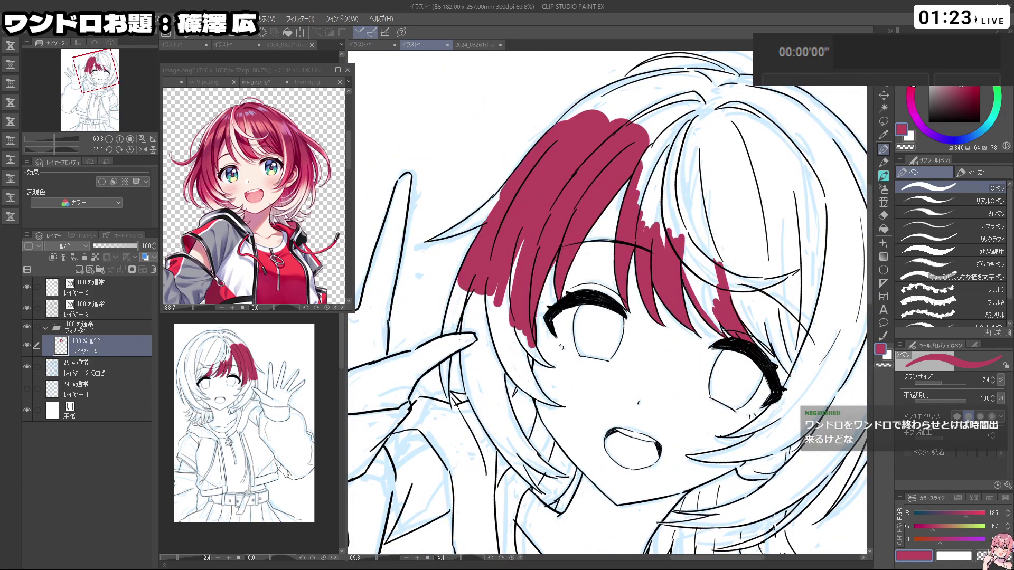
Step: Enlarge the G-pen to 56.9 and block in the crown and the large fringe section around the parting with crimson
{"action": "mouse_move", "coordinate": [686, 256]}
{"action": "left_mouse_down"}
{"action": "mouse_move", "coordinate": [708, 312]}
{"action": "mouse_move", "coordinate": [719, 300]}
{"action": "mouse_move", "coordinate": [615, 264]}
{"action": "left_mouse_up"}
{"action": "key", "text": "ctrl+space"}
{"action": "key", "text": "shift+space"}
{"action": "left_click_drag", "start_coordinate": [687, 290], "coordinate": [605, 293]}
{"action": "key", "text": "ctrl+space"}
{"action": "mouse_move", "coordinate": [529, 295]}
{"action": "left_mouse_down"}
{"action": "mouse_move", "coordinate": [541, 326]}
{"action": "mouse_move", "coordinate": [533, 306]}
{"action": "left_mouse_up"}
{"action": "key", "text": "ctrl+z"}
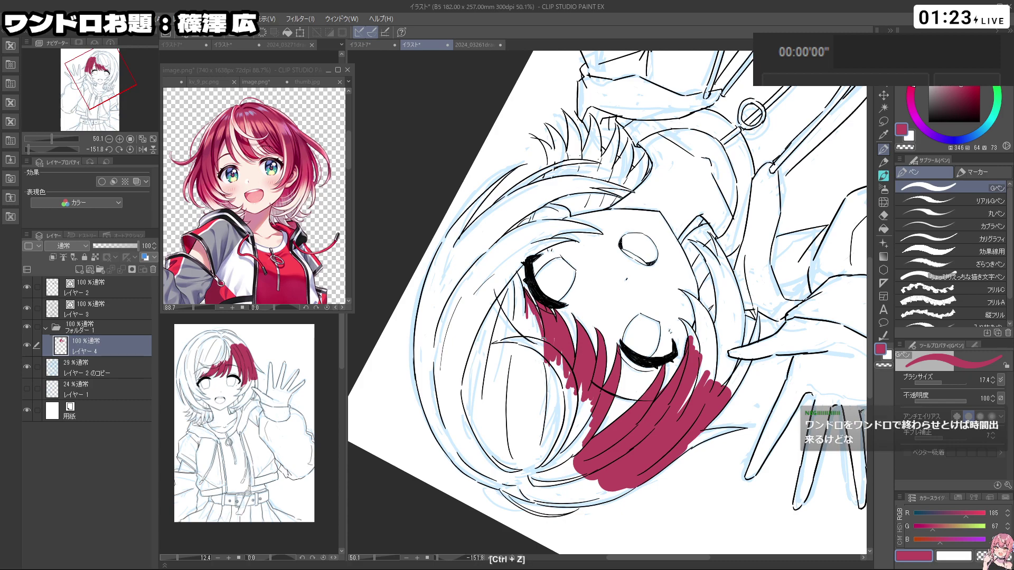
{"action": "key", "text": "shift+space"}
{"action": "key", "text": "ctrl+alt"}
{"action": "mouse_move", "coordinate": [508, 301]}
{"action": "left_mouse_down"}
{"action": "mouse_move", "coordinate": [510, 322]}
{"action": "mouse_move", "coordinate": [524, 321]}
{"action": "mouse_move", "coordinate": [542, 366]}
{"action": "mouse_move", "coordinate": [559, 370]}
{"action": "mouse_move", "coordinate": [579, 400]}
{"action": "mouse_move", "coordinate": [578, 420]}
{"action": "mouse_move", "coordinate": [499, 317]}
{"action": "mouse_move", "coordinate": [488, 422]}
{"action": "mouse_move", "coordinate": [539, 481]}
{"action": "mouse_move", "coordinate": [507, 391]}
{"action": "mouse_move", "coordinate": [515, 451]}
{"action": "mouse_move", "coordinate": [514, 361]}
{"action": "mouse_move", "coordinate": [539, 464]}
{"action": "mouse_move", "coordinate": [555, 380]}
{"action": "mouse_move", "coordinate": [578, 405]}
{"action": "mouse_move", "coordinate": [587, 452]}
{"action": "mouse_move", "coordinate": [670, 195]}
{"action": "mouse_move", "coordinate": [565, 191]}
{"action": "mouse_move", "coordinate": [561, 153]}
{"action": "mouse_move", "coordinate": [589, 219]}
{"action": "mouse_move", "coordinate": [581, 132]}
{"action": "left_mouse_up"}
{"action": "key", "text": "shift+space"}
{"action": "key", "text": "shift+space"}
{"action": "left_click_drag", "start_coordinate": [677, 392], "coordinate": [702, 243]}
{"action": "mouse_move", "coordinate": [413, 296]}
{"action": "left_mouse_down"}
{"action": "mouse_move", "coordinate": [425, 340]}
{"action": "mouse_move", "coordinate": [405, 291]}
{"action": "mouse_move", "coordinate": [410, 330]}
{"action": "mouse_move", "coordinate": [400, 280]}
{"action": "mouse_move", "coordinate": [412, 341]}
{"action": "mouse_move", "coordinate": [401, 320]}
{"action": "mouse_move", "coordinate": [436, 382]}
{"action": "left_mouse_up"}
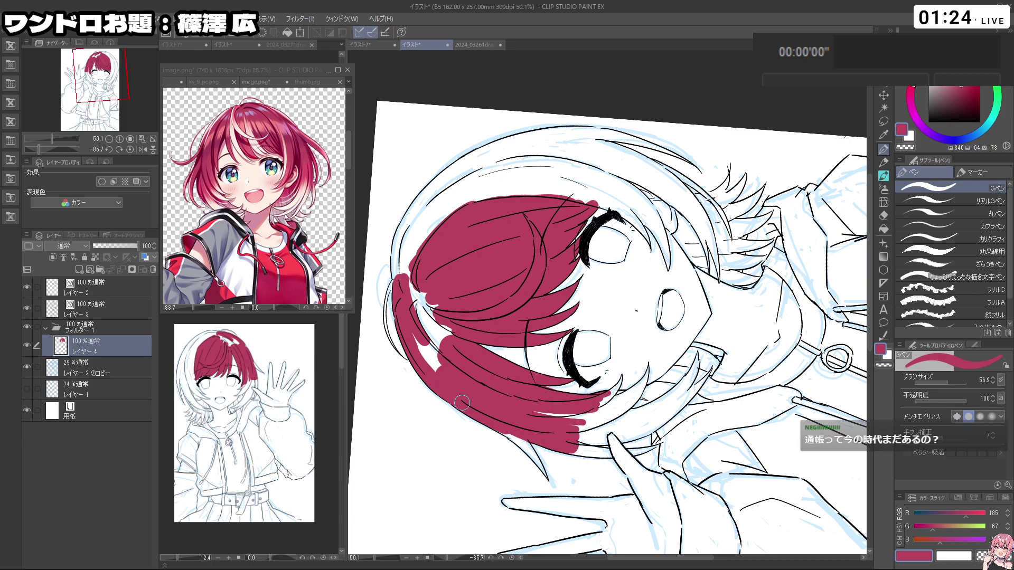
Step: Close the gaps around the parting and fill the outer side hair farther from the raised hand with crimson
{"action": "left_click_drag", "start_coordinate": [426, 344], "coordinate": [438, 364]}
{"action": "mouse_move", "coordinate": [416, 293]}
{"action": "left_mouse_down"}
{"action": "mouse_move", "coordinate": [449, 356]}
{"action": "mouse_move", "coordinate": [457, 317]}
{"action": "left_mouse_up"}
{"action": "key", "text": "shift+space"}
{"action": "mouse_move", "coordinate": [411, 286]}
{"action": "left_mouse_down"}
{"action": "mouse_move", "coordinate": [496, 439]}
{"action": "mouse_move", "coordinate": [642, 476]}
{"action": "left_mouse_up"}
{"action": "mouse_move", "coordinate": [496, 312]}
{"action": "left_mouse_down"}
{"action": "mouse_move", "coordinate": [501, 427]}
{"action": "mouse_move", "coordinate": [533, 475]}
{"action": "mouse_move", "coordinate": [581, 506]}
{"action": "left_mouse_up"}
{"action": "left_click_drag", "start_coordinate": [509, 426], "coordinate": [549, 480]}
{"action": "left_click_drag", "start_coordinate": [506, 395], "coordinate": [547, 479]}
{"action": "left_click_drag", "start_coordinate": [515, 395], "coordinate": [558, 481]}
{"action": "key", "text": "shift+space"}
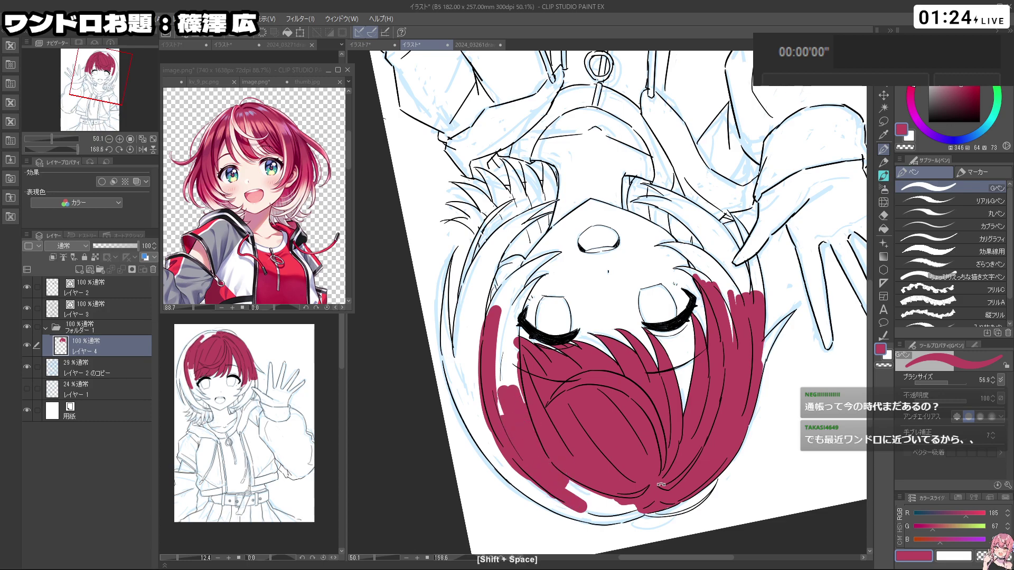
{"action": "left_click_drag", "start_coordinate": [663, 479], "coordinate": [449, 397]}
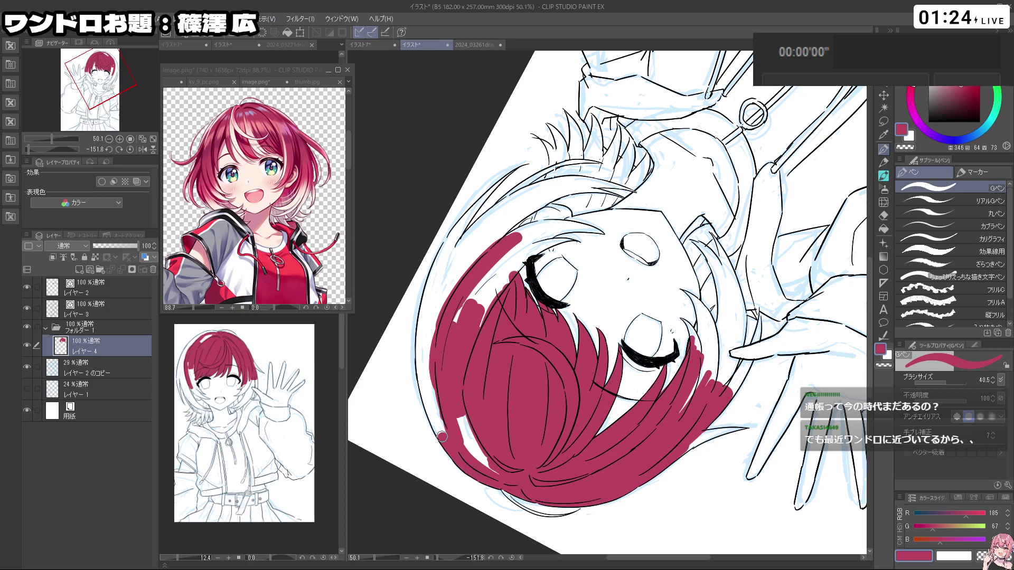
{"action": "mouse_move", "coordinate": [434, 419]}
{"action": "left_mouse_down"}
{"action": "mouse_move", "coordinate": [421, 337]}
{"action": "mouse_move", "coordinate": [449, 244]}
{"action": "mouse_move", "coordinate": [432, 280]}
{"action": "mouse_move", "coordinate": [430, 346]}
{"action": "left_mouse_up"}
Step: Reduce the pen to 22.8 and paint the narrow pointed lock along the cheek farther from the raised hand
{"action": "mouse_move", "coordinate": [462, 390]}
{"action": "left_mouse_down", "text": "ctrl+alt"}
{"action": "mouse_move", "coordinate": [481, 410]}
{"action": "mouse_move", "coordinate": [484, 452]}
{"action": "mouse_move", "coordinate": [460, 419]}
{"action": "mouse_move", "coordinate": [463, 282]}
{"action": "mouse_move", "coordinate": [479, 344]}
{"action": "left_mouse_up", "text": "ctrl+alt"}
{"action": "mouse_move", "coordinate": [531, 234]}
{"action": "left_mouse_down", "text": "shift"}
{"action": "mouse_move", "coordinate": [505, 307]}
{"action": "mouse_move", "coordinate": [545, 385]}
{"action": "mouse_move", "coordinate": [534, 379]}
{"action": "left_mouse_up", "text": "shift"}
{"action": "mouse_move", "coordinate": [538, 314]}
{"action": "left_mouse_down"}
{"action": "mouse_move", "coordinate": [536, 352]}
{"action": "mouse_move", "coordinate": [544, 320]}
{"action": "mouse_move", "coordinate": [536, 329]}
{"action": "mouse_move", "coordinate": [554, 387]}
{"action": "left_mouse_up"}
{"action": "key", "text": "ctrl+z"}
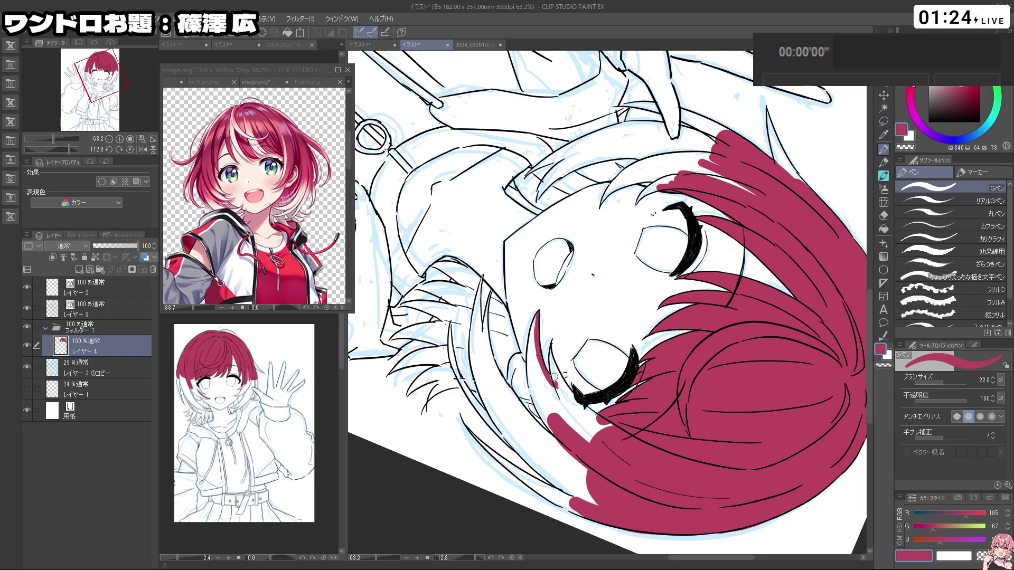
{"action": "left_click_drag", "start_coordinate": [552, 361], "coordinate": [574, 397]}
{"action": "mouse_move", "coordinate": [630, 441]}
{"action": "left_mouse_down", "text": "shift"}
{"action": "mouse_move", "coordinate": [735, 206]}
{"action": "mouse_move", "coordinate": [721, 185]}
{"action": "mouse_move", "coordinate": [767, 316]}
{"action": "left_mouse_up", "text": "shift"}
{"action": "left_click_drag", "start_coordinate": [767, 369], "coordinate": [473, 192], "text": "shift"}
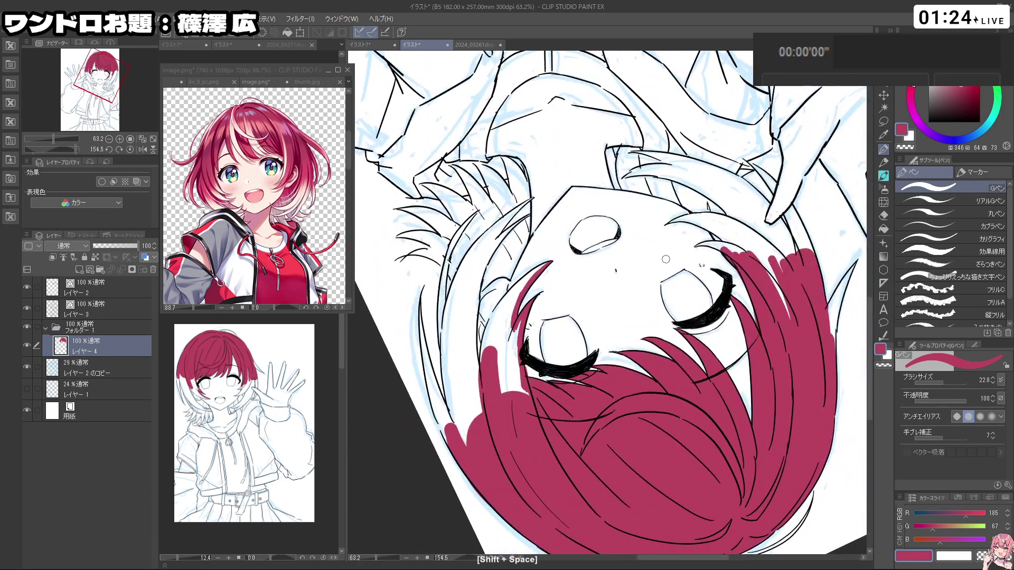
{"action": "left_click_drag", "start_coordinate": [604, 397], "coordinate": [679, 238], "text": "shift"}
{"action": "left_click_drag", "start_coordinate": [742, 273], "coordinate": [679, 280], "text": "ctrl"}
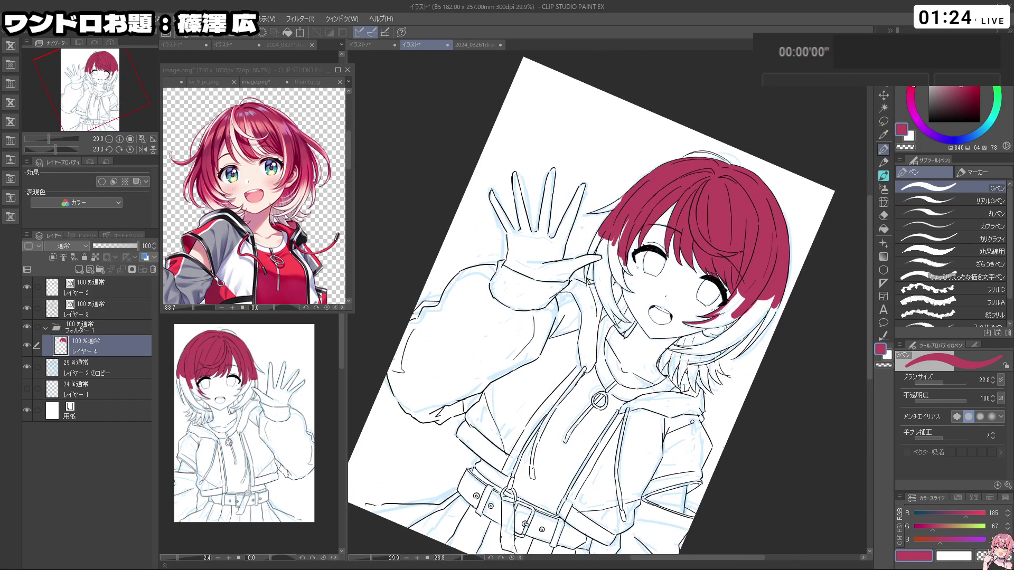
Step: Fill the cheek lock nearest the raised hand down to its pointed tips with a 21.9 crimson pen
{"action": "mouse_move", "coordinate": [630, 231]}
{"action": "left_mouse_down", "text": "shift"}
{"action": "mouse_move", "coordinate": [590, 230]}
{"action": "mouse_move", "coordinate": [655, 229]}
{"action": "left_mouse_up", "text": "shift"}
{"action": "mouse_move", "coordinate": [575, 222]}
{"action": "left_mouse_down"}
{"action": "mouse_move", "coordinate": [593, 316]}
{"action": "mouse_move", "coordinate": [571, 273]}
{"action": "mouse_move", "coordinate": [601, 333]}
{"action": "mouse_move", "coordinate": [585, 329]}
{"action": "mouse_move", "coordinate": [602, 376]}
{"action": "left_mouse_up"}
{"action": "key", "text": "ctrl+z"}
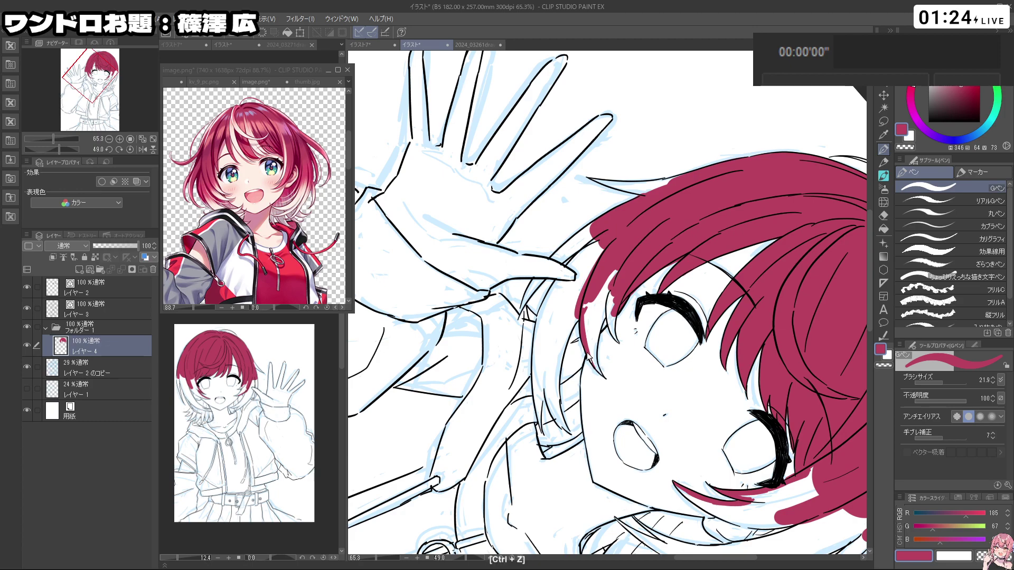
{"action": "left_click_drag", "start_coordinate": [595, 363], "coordinate": [603, 330]}
{"action": "key", "text": "c"}
{"action": "key", "text": "c"}
{"action": "mouse_move", "coordinate": [613, 272]}
{"action": "left_mouse_down"}
{"action": "mouse_move", "coordinate": [592, 336]}
{"action": "mouse_move", "coordinate": [624, 334]}
{"action": "mouse_move", "coordinate": [578, 344]}
{"action": "mouse_move", "coordinate": [581, 328]}
{"action": "mouse_move", "coordinate": [554, 302]}
{"action": "mouse_move", "coordinate": [563, 325]}
{"action": "left_mouse_up"}
{"action": "key", "text": "shift+space"}
{"action": "mouse_move", "coordinate": [558, 307]}
{"action": "left_mouse_down"}
{"action": "mouse_move", "coordinate": [652, 325]}
{"action": "mouse_move", "coordinate": [623, 256]}
{"action": "mouse_move", "coordinate": [560, 293]}
{"action": "left_mouse_up"}
{"action": "left_click_drag", "start_coordinate": [752, 337], "coordinate": [637, 296]}
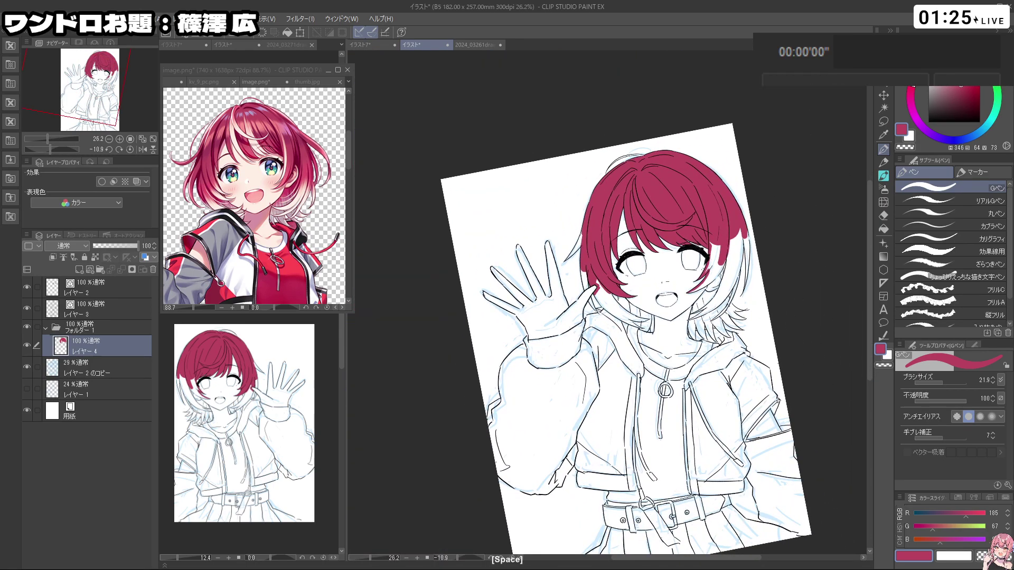
Step: Paint the lower back hair behind the raised hand's thumb crimson, from its outer edge to the curved tips
{"action": "mouse_move", "coordinate": [652, 242]}
{"action": "left_mouse_down"}
{"action": "mouse_move", "coordinate": [578, 300]}
{"action": "mouse_move", "coordinate": [563, 261]}
{"action": "left_mouse_up"}
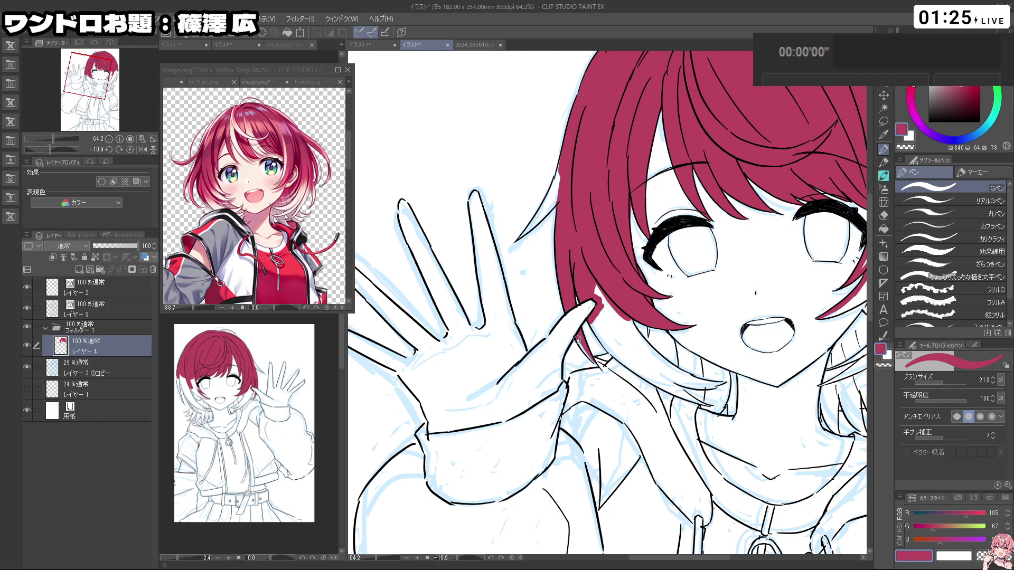
{"action": "mouse_move", "coordinate": [580, 337]}
{"action": "left_mouse_down"}
{"action": "mouse_move", "coordinate": [589, 317]}
{"action": "mouse_move", "coordinate": [631, 389]}
{"action": "left_mouse_up"}
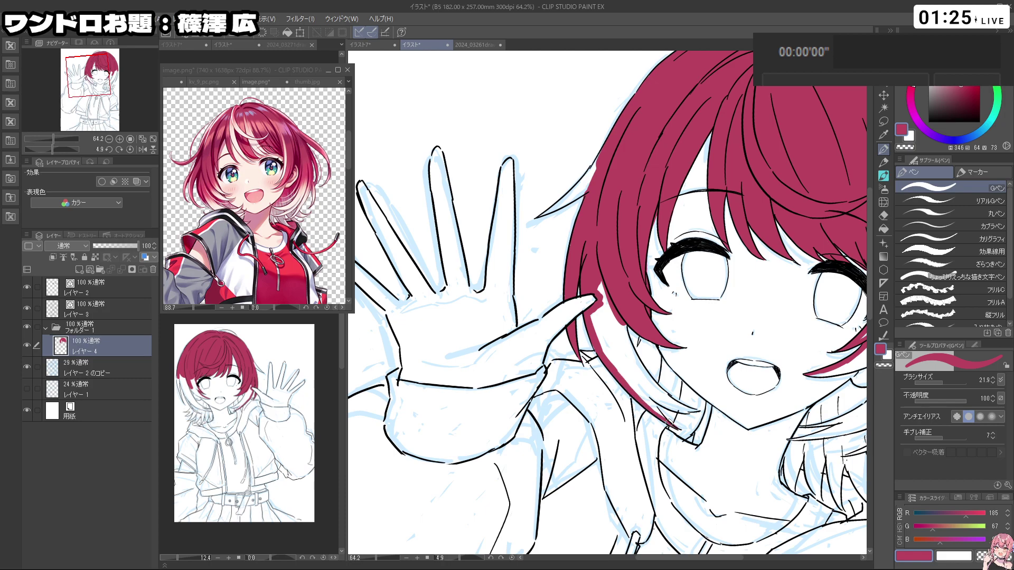
{"action": "mouse_move", "coordinate": [639, 389]}
{"action": "left_mouse_down"}
{"action": "mouse_move", "coordinate": [703, 413]}
{"action": "mouse_move", "coordinate": [663, 394]}
{"action": "mouse_move", "coordinate": [625, 330]}
{"action": "mouse_move", "coordinate": [722, 460]}
{"action": "mouse_move", "coordinate": [666, 320]}
{"action": "left_mouse_up"}
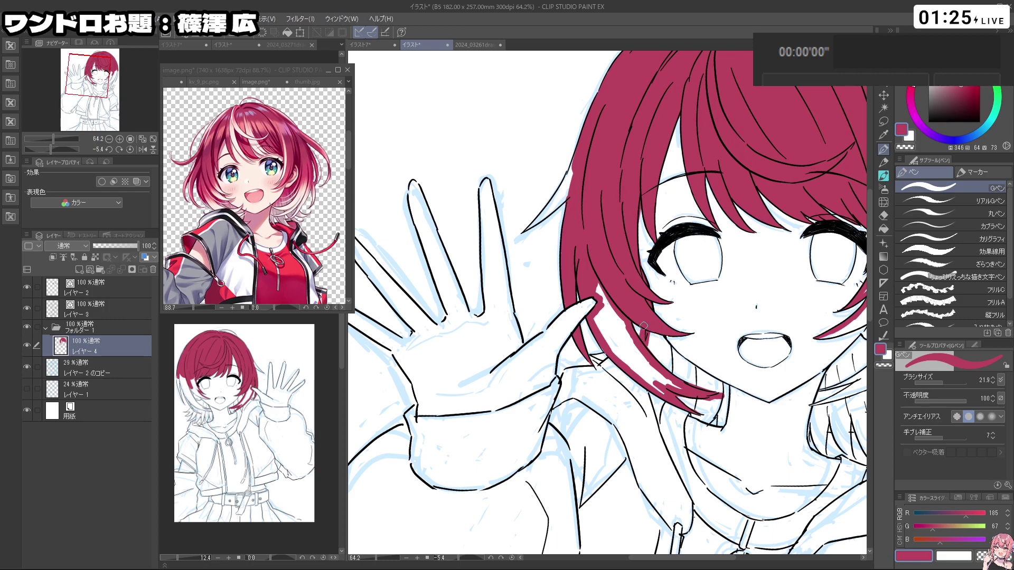
{"action": "mouse_move", "coordinate": [634, 333]}
{"action": "left_mouse_down"}
{"action": "mouse_move", "coordinate": [602, 283]}
{"action": "mouse_move", "coordinate": [596, 328]}
{"action": "mouse_move", "coordinate": [612, 351]}
{"action": "mouse_move", "coordinate": [620, 320]}
{"action": "mouse_move", "coordinate": [640, 376]}
{"action": "mouse_move", "coordinate": [632, 343]}
{"action": "mouse_move", "coordinate": [655, 390]}
{"action": "mouse_move", "coordinate": [661, 372]}
{"action": "mouse_move", "coordinate": [678, 387]}
{"action": "mouse_move", "coordinate": [655, 369]}
{"action": "left_mouse_up"}
{"action": "key", "text": "ctrl+space"}
{"action": "key", "text": "shift+space"}
{"action": "left_click_drag", "start_coordinate": [630, 461], "coordinate": [687, 217]}
{"action": "key", "text": "shift+space"}
{"action": "left_click_drag", "start_coordinate": [705, 453], "coordinate": [739, 209]}
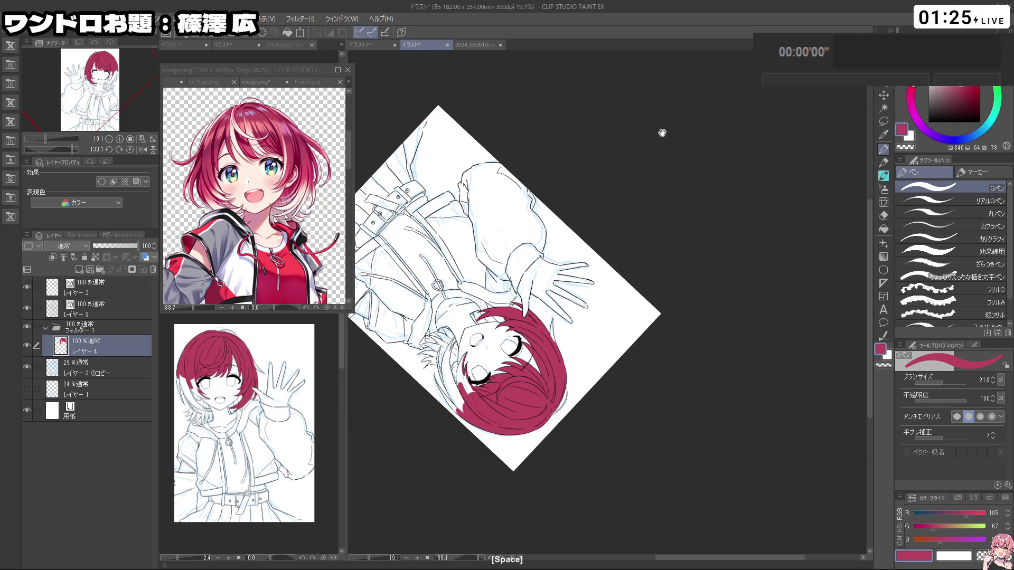
Step: Redo the crimson strokes on the small flyaway spike of hair beside the raised hand until it is filled
{"action": "key", "text": "ctrl+space"}
{"action": "left_click_drag", "start_coordinate": [536, 341], "coordinate": [599, 341]}
{"action": "key", "text": "shift+space"}
{"action": "mouse_move", "coordinate": [627, 289]}
{"action": "left_mouse_down"}
{"action": "mouse_move", "coordinate": [618, 280]}
{"action": "mouse_move", "coordinate": [603, 301]}
{"action": "left_mouse_up"}
{"action": "key", "text": "ctrl+z"}
{"action": "mouse_move", "coordinate": [597, 251]}
{"action": "left_mouse_down"}
{"action": "mouse_move", "coordinate": [602, 320]}
{"action": "mouse_move", "coordinate": [615, 302]}
{"action": "mouse_move", "coordinate": [623, 330]}
{"action": "left_mouse_up"}
{"action": "key", "text": "ctrl+z"}
{"action": "mouse_move", "coordinate": [609, 291]}
{"action": "left_mouse_down"}
{"action": "mouse_move", "coordinate": [640, 353]}
{"action": "mouse_move", "coordinate": [613, 330]}
{"action": "left_mouse_up"}
{"action": "key", "text": "space"}
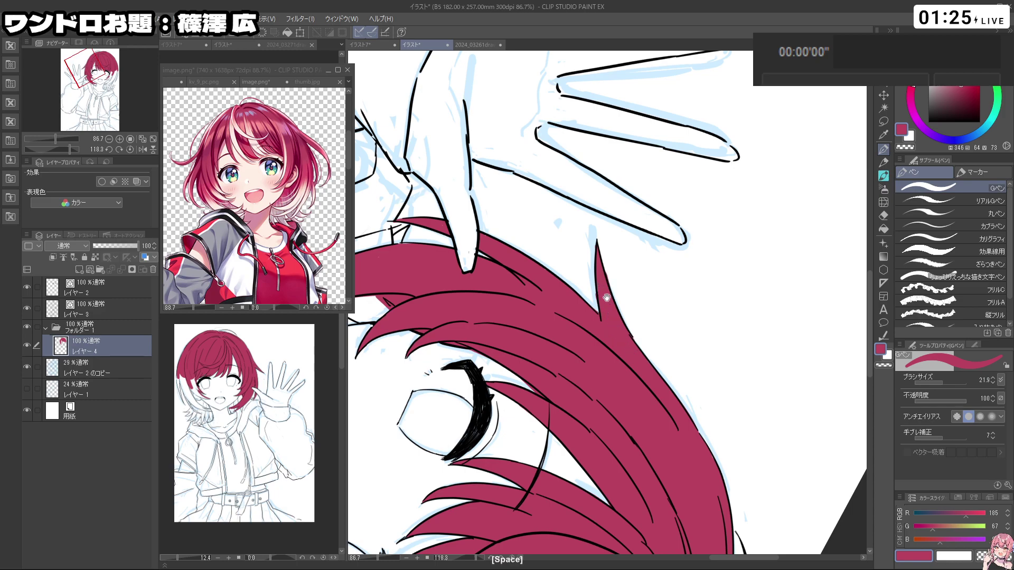
{"action": "key", "text": "ctrl+space"}
{"action": "left_click_drag", "start_coordinate": [605, 291], "coordinate": [544, 293]}
{"action": "key", "text": "shift+space"}
{"action": "left_click_drag", "start_coordinate": [629, 482], "coordinate": [701, 66]}
{"action": "key", "text": "space"}
{"action": "left_click_drag", "start_coordinate": [763, 278], "coordinate": [617, 389]}
{"action": "key", "text": "shift+space"}
{"action": "mouse_move", "coordinate": [677, 452]}
{"action": "left_mouse_down"}
{"action": "mouse_move", "coordinate": [616, 138]}
{"action": "mouse_move", "coordinate": [447, 262]}
{"action": "left_mouse_up"}
{"action": "key", "text": "ctrl+space"}
{"action": "left_click_drag", "start_coordinate": [529, 322], "coordinate": [578, 322]}
{"action": "mouse_move", "coordinate": [514, 297]}
{"action": "left_mouse_down"}
{"action": "mouse_move", "coordinate": [531, 364]}
{"action": "mouse_move", "coordinate": [569, 409]}
{"action": "mouse_move", "coordinate": [720, 320]}
{"action": "left_mouse_up"}
{"action": "key", "text": "shift+space"}
{"action": "mouse_move", "coordinate": [629, 395]}
{"action": "left_mouse_down"}
{"action": "mouse_move", "coordinate": [682, 362]}
{"action": "mouse_move", "coordinate": [672, 348]}
{"action": "mouse_move", "coordinate": [681, 274]}
{"action": "mouse_move", "coordinate": [687, 341]}
{"action": "left_mouse_up"}
{"action": "key", "text": "ctrl+z"}
{"action": "key", "text": "ctrl+z"}
{"action": "mouse_move", "coordinate": [684, 283]}
{"action": "left_mouse_down"}
{"action": "mouse_move", "coordinate": [693, 360]}
{"action": "mouse_move", "coordinate": [670, 254]}
{"action": "mouse_move", "coordinate": [653, 257]}
{"action": "left_mouse_up"}
{"action": "key", "text": "shift+space"}
{"action": "key", "text": "ctrl+z"}
Step: Paint crimson strokes down the pointed ends of the side hair farther from the raised hand
{"action": "left_click_drag", "start_coordinate": [450, 248], "coordinate": [453, 301]}
{"action": "left_click_drag", "start_coordinate": [449, 267], "coordinate": [476, 372]}
{"action": "left_click_drag", "start_coordinate": [453, 278], "coordinate": [470, 331]}
{"action": "left_click_drag", "start_coordinate": [458, 304], "coordinate": [481, 368]}
{"action": "mouse_move", "coordinate": [465, 306]}
{"action": "left_mouse_down"}
{"action": "mouse_move", "coordinate": [467, 320]}
{"action": "mouse_move", "coordinate": [463, 269]}
{"action": "mouse_move", "coordinate": [496, 361]}
{"action": "left_mouse_up"}
{"action": "left_click_drag", "start_coordinate": [473, 325], "coordinate": [508, 375]}
{"action": "key", "text": "shift+space"}
{"action": "mouse_move", "coordinate": [683, 475]}
{"action": "left_mouse_down"}
{"action": "mouse_move", "coordinate": [718, 150]}
{"action": "mouse_move", "coordinate": [710, 145]}
{"action": "left_mouse_up"}
{"action": "mouse_move", "coordinate": [720, 289]}
{"action": "left_mouse_down"}
{"action": "mouse_move", "coordinate": [719, 358]}
{"action": "mouse_move", "coordinate": [701, 401]}
{"action": "mouse_move", "coordinate": [631, 233]}
{"action": "mouse_move", "coordinate": [569, 296]}
{"action": "left_mouse_up"}
Step: Fill the remaining white between the side locks farther from the raised hand with crimson on a rotated canvas
{"action": "key", "text": "shift+space"}
{"action": "left_click_drag", "start_coordinate": [459, 263], "coordinate": [473, 357]}
{"action": "mouse_move", "coordinate": [460, 288]}
{"action": "left_mouse_down"}
{"action": "mouse_move", "coordinate": [478, 373]}
{"action": "mouse_move", "coordinate": [461, 314]}
{"action": "mouse_move", "coordinate": [495, 403]}
{"action": "left_mouse_up"}
{"action": "left_click_drag", "start_coordinate": [475, 371], "coordinate": [507, 430]}
{"action": "left_click_drag", "start_coordinate": [475, 343], "coordinate": [510, 430]}
{"action": "left_click_drag", "start_coordinate": [465, 264], "coordinate": [484, 375]}
{"action": "mouse_move", "coordinate": [467, 243]}
{"action": "left_mouse_down"}
{"action": "mouse_move", "coordinate": [473, 324]}
{"action": "mouse_move", "coordinate": [513, 417]}
{"action": "left_mouse_up"}
{"action": "mouse_move", "coordinate": [486, 332]}
{"action": "left_mouse_down"}
{"action": "mouse_move", "coordinate": [515, 409]}
{"action": "mouse_move", "coordinate": [485, 303]}
{"action": "left_mouse_up"}
{"action": "left_click_drag", "start_coordinate": [520, 353], "coordinate": [508, 399]}
Step: Retry the crimson strokes along the outermost side lock's tip, on the side farther from the raised hand
{"action": "left_click_drag", "start_coordinate": [430, 312], "coordinate": [462, 383]}
{"action": "key", "text": "ctrl+z"}
{"action": "left_click_drag", "start_coordinate": [429, 309], "coordinate": [478, 399]}
{"action": "key", "text": "ctrl+z"}
{"action": "left_click_drag", "start_coordinate": [446, 346], "coordinate": [489, 409]}
{"action": "mouse_move", "coordinate": [458, 375]}
{"action": "left_mouse_down"}
{"action": "mouse_move", "coordinate": [499, 437]}
{"action": "mouse_move", "coordinate": [702, 272]}
{"action": "mouse_move", "coordinate": [715, 393]}
{"action": "mouse_move", "coordinate": [645, 288]}
{"action": "left_mouse_up"}
{"action": "key", "text": "shift+space"}
{"action": "key", "text": "ctrl+space"}
{"action": "key", "text": "space"}
{"action": "left_click_drag", "start_coordinate": [646, 289], "coordinate": [611, 196]}
{"action": "key", "text": "ctrl+space"}
{"action": "mouse_move", "coordinate": [674, 278]}
{"action": "left_mouse_down"}
{"action": "mouse_move", "coordinate": [685, 271]}
{"action": "mouse_move", "coordinate": [688, 315]}
{"action": "left_mouse_up"}
{"action": "mouse_move", "coordinate": [695, 267]}
{"action": "left_mouse_down"}
{"action": "mouse_move", "coordinate": [692, 293]}
{"action": "mouse_move", "coordinate": [581, 338]}
{"action": "mouse_move", "coordinate": [613, 346]}
{"action": "mouse_move", "coordinate": [642, 328]}
{"action": "mouse_move", "coordinate": [546, 313]}
{"action": "left_mouse_up"}
{"action": "key", "text": "shift+space"}
{"action": "key", "text": "ctrl+z"}
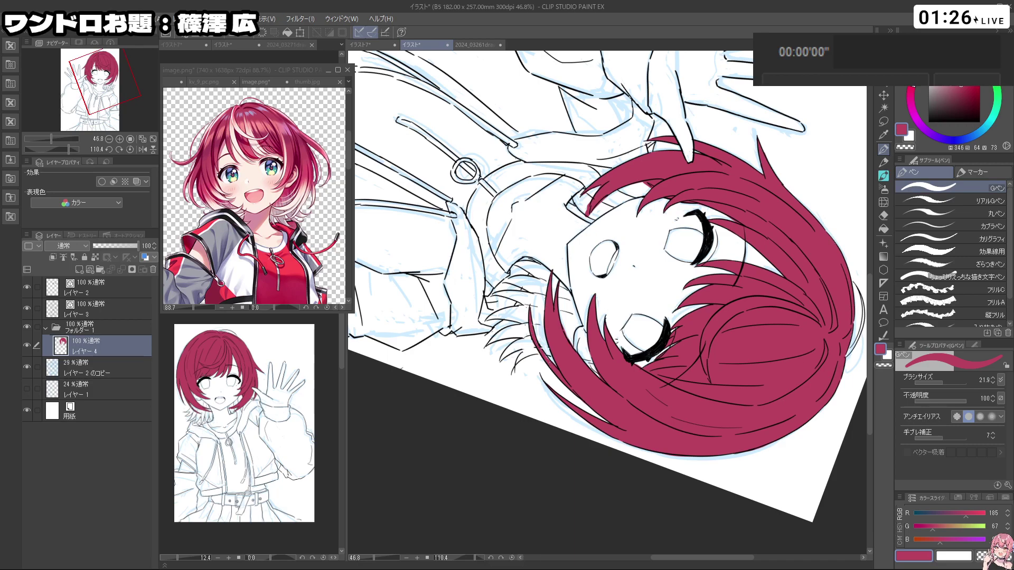
Step: Fill the inner back hair between the neck and the side lock nearest the raised hand with crimson
{"action": "key", "text": "shift+space"}
{"action": "left_click_drag", "start_coordinate": [531, 311], "coordinate": [671, 344]}
{"action": "key", "text": "space"}
{"action": "left_click_drag", "start_coordinate": [655, 267], "coordinate": [694, 287]}
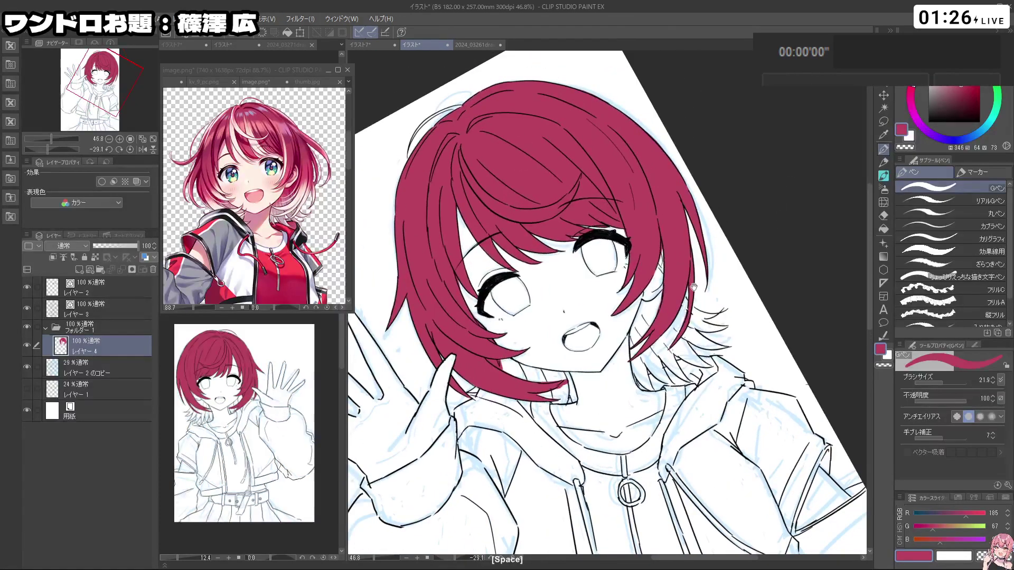
{"action": "left_click_drag", "start_coordinate": [531, 388], "coordinate": [581, 391]}
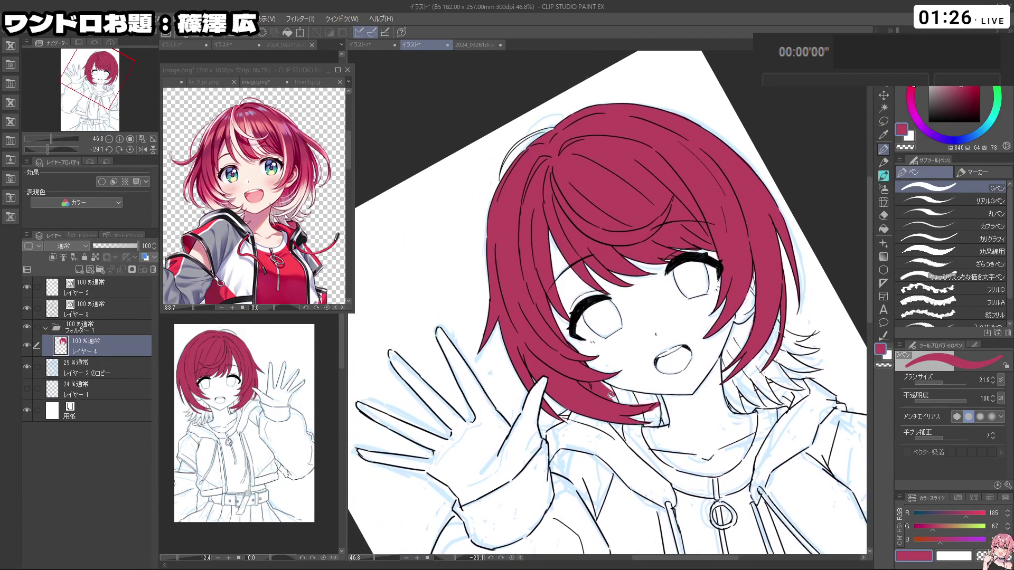
{"action": "key", "text": "shift+space"}
{"action": "left_click_drag", "start_coordinate": [611, 395], "coordinate": [688, 258]}
{"action": "key", "text": "ctrl+space"}
{"action": "mouse_move", "coordinate": [674, 213]}
{"action": "left_mouse_down"}
{"action": "mouse_move", "coordinate": [703, 214]}
{"action": "mouse_move", "coordinate": [673, 234]}
{"action": "mouse_move", "coordinate": [682, 194]}
{"action": "mouse_move", "coordinate": [607, 190]}
{"action": "mouse_move", "coordinate": [495, 205]}
{"action": "mouse_move", "coordinate": [493, 374]}
{"action": "mouse_move", "coordinate": [500, 380]}
{"action": "mouse_move", "coordinate": [517, 314]}
{"action": "mouse_move", "coordinate": [523, 338]}
{"action": "mouse_move", "coordinate": [513, 297]}
{"action": "mouse_move", "coordinate": [531, 358]}
{"action": "left_mouse_up"}
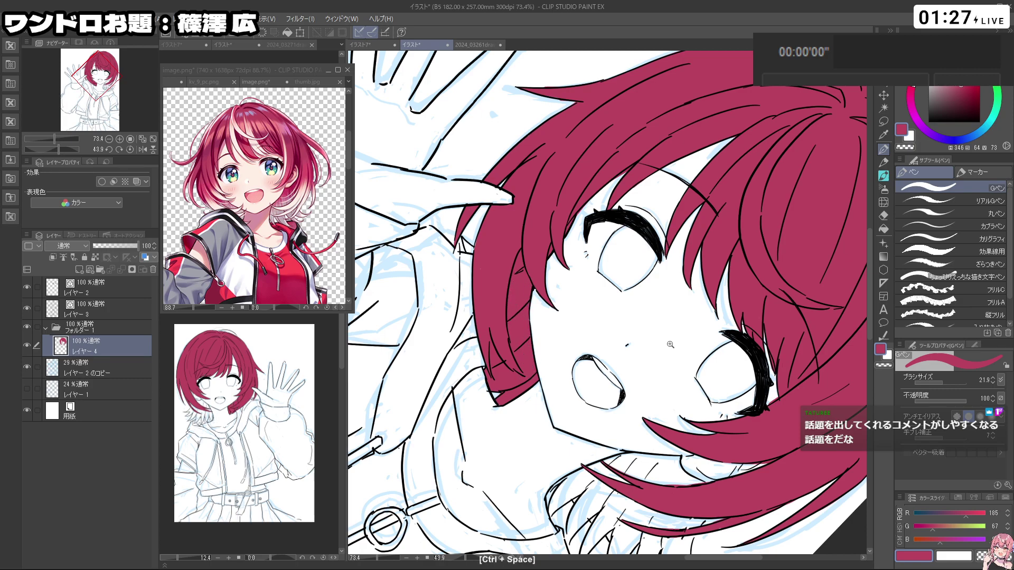
{"action": "left_click_drag", "start_coordinate": [670, 344], "coordinate": [597, 349]}
Step: Paint the hair just below and behind the ear farther from the raised hand crimson
{"action": "left_click_drag", "start_coordinate": [720, 454], "coordinate": [624, 353]}
{"action": "left_click_drag", "start_coordinate": [570, 317], "coordinate": [688, 283]}
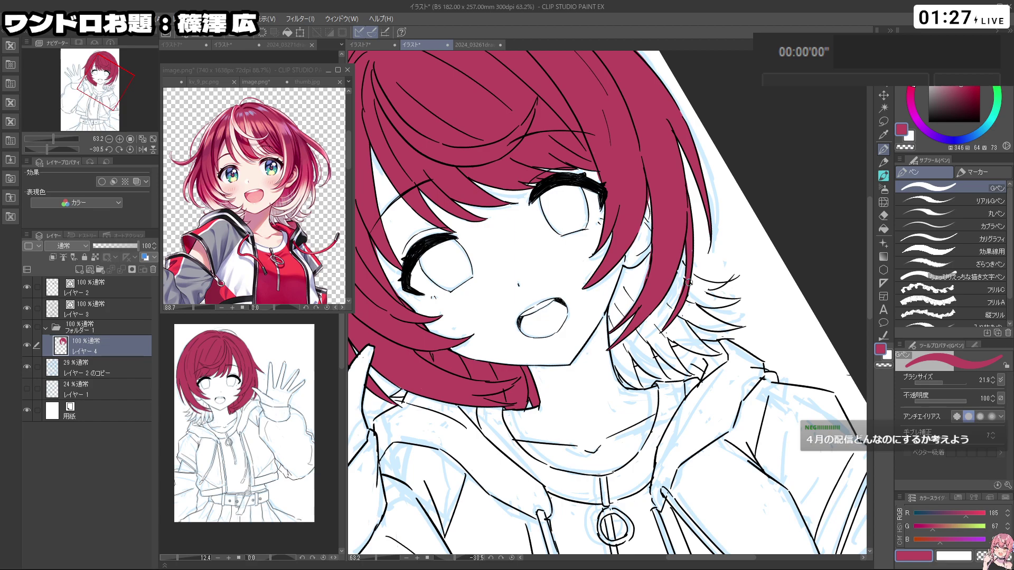
{"action": "mouse_move", "coordinate": [617, 319]}
{"action": "left_mouse_down"}
{"action": "mouse_move", "coordinate": [610, 343]}
{"action": "mouse_move", "coordinate": [621, 293]}
{"action": "left_mouse_up"}
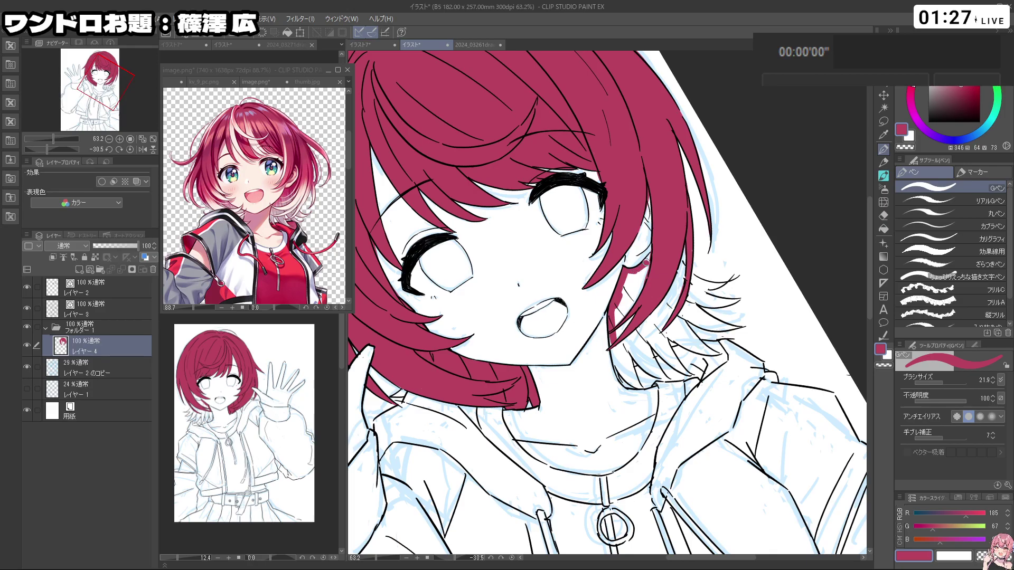
{"action": "key", "text": "shift+space"}
{"action": "mouse_move", "coordinate": [622, 454]}
{"action": "left_mouse_down"}
{"action": "mouse_move", "coordinate": [745, 364]}
{"action": "mouse_move", "coordinate": [668, 165]}
{"action": "mouse_move", "coordinate": [546, 440]}
{"action": "mouse_move", "coordinate": [688, 306]}
{"action": "mouse_move", "coordinate": [707, 346]}
{"action": "left_mouse_up"}
{"action": "key", "text": "ctrl+z"}
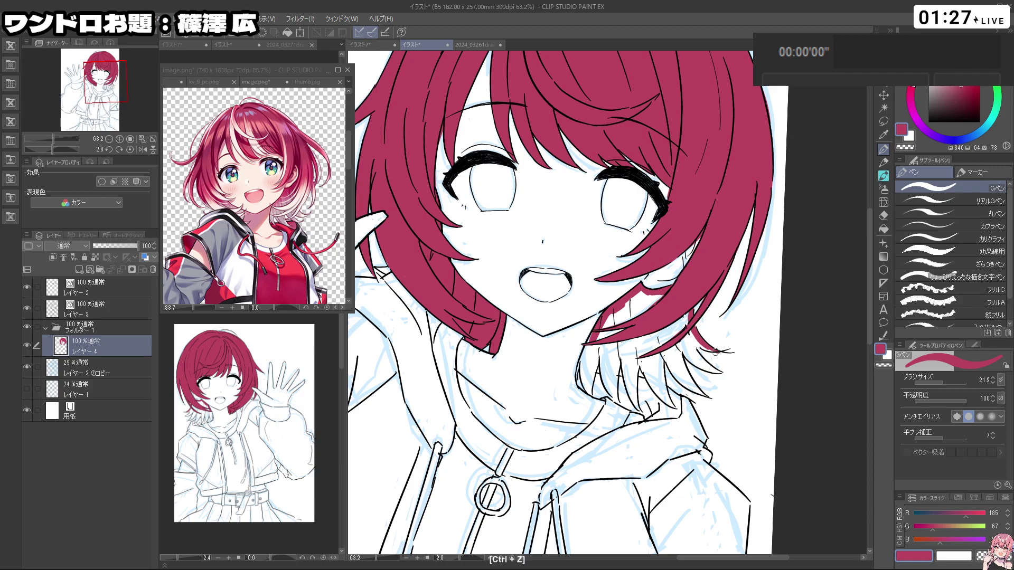
Step: Fill the flicked-out back hair tufts beside the neck, farther from the raised hand, with crimson down to their tips
{"action": "mouse_move", "coordinate": [689, 337]}
{"action": "left_mouse_down"}
{"action": "mouse_move", "coordinate": [719, 373]}
{"action": "mouse_move", "coordinate": [693, 360]}
{"action": "mouse_move", "coordinate": [681, 368]}
{"action": "mouse_move", "coordinate": [689, 375]}
{"action": "mouse_move", "coordinate": [676, 376]}
{"action": "mouse_move", "coordinate": [663, 350]}
{"action": "mouse_move", "coordinate": [684, 378]}
{"action": "left_mouse_up"}
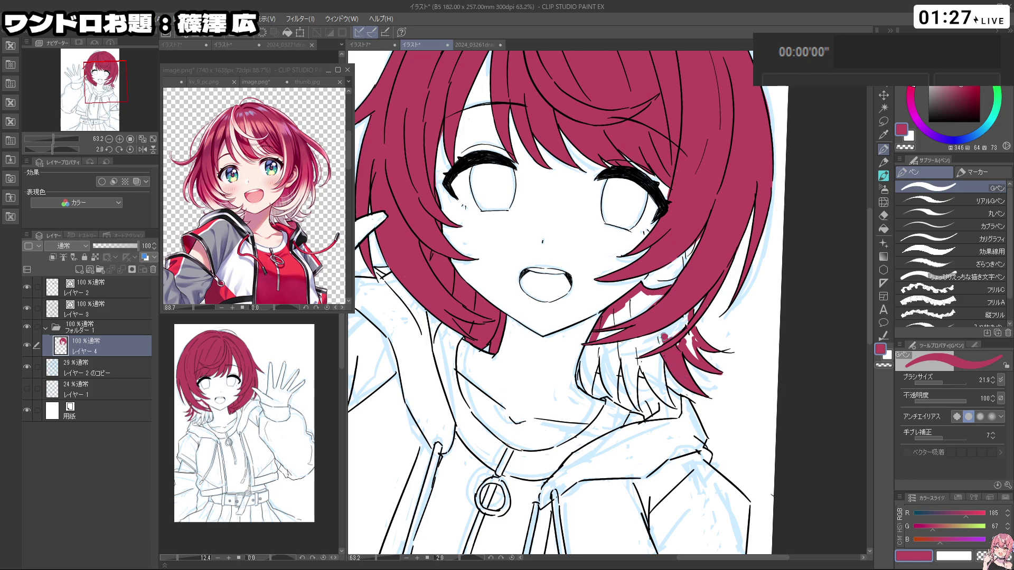
{"action": "mouse_move", "coordinate": [676, 317]}
{"action": "left_mouse_down"}
{"action": "mouse_move", "coordinate": [681, 327]}
{"action": "mouse_move", "coordinate": [641, 294]}
{"action": "mouse_move", "coordinate": [624, 303]}
{"action": "mouse_move", "coordinate": [580, 366]}
{"action": "mouse_move", "coordinate": [589, 383]}
{"action": "mouse_move", "coordinate": [587, 353]}
{"action": "mouse_move", "coordinate": [602, 354]}
{"action": "mouse_move", "coordinate": [631, 312]}
{"action": "mouse_move", "coordinate": [665, 391]}
{"action": "mouse_move", "coordinate": [661, 352]}
{"action": "mouse_move", "coordinate": [655, 384]}
{"action": "left_mouse_up"}
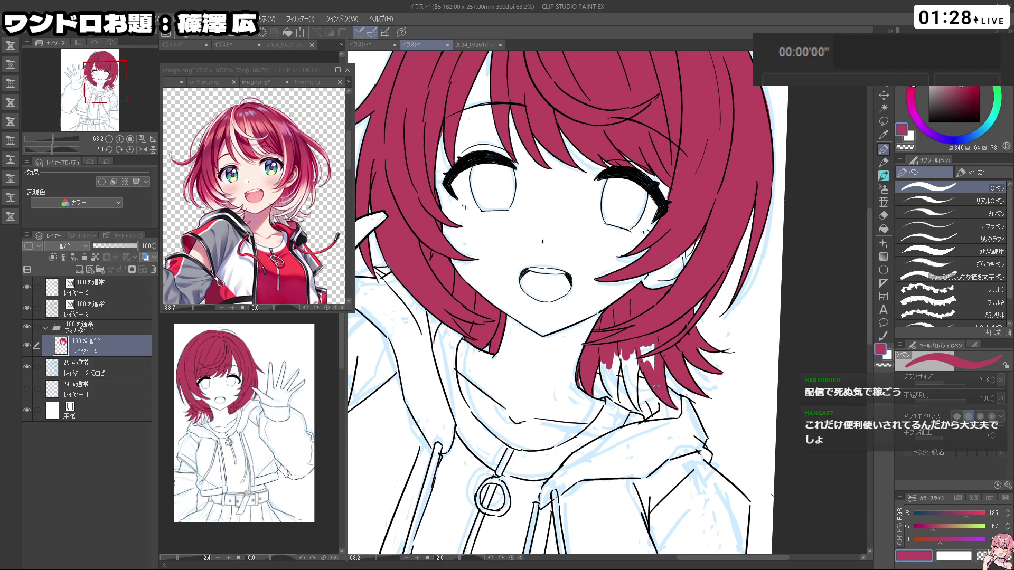
{"action": "key", "text": "shift+space"}
{"action": "left_click_drag", "start_coordinate": [655, 339], "coordinate": [662, 284]}
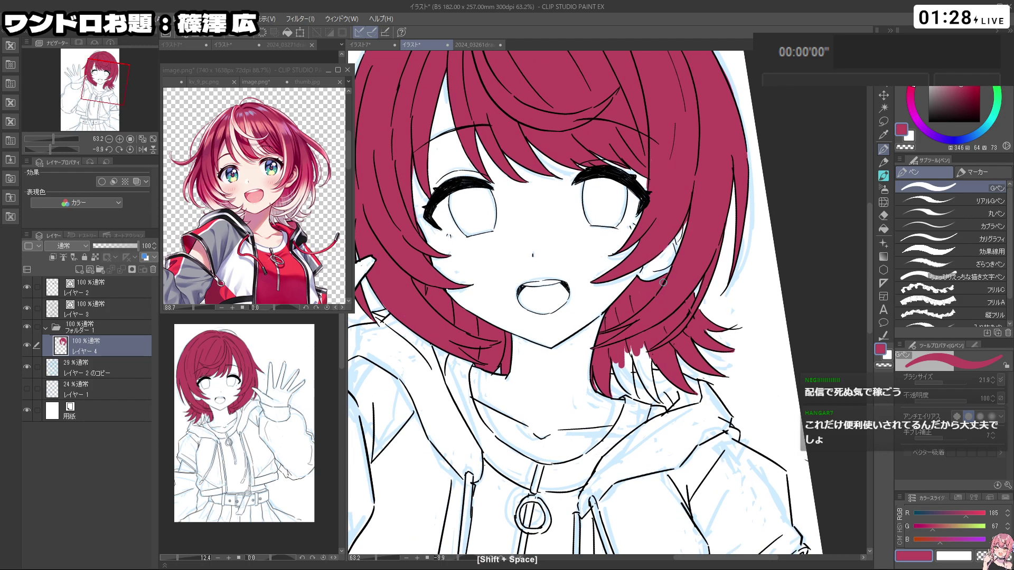
{"action": "key", "text": "ctrl+z"}
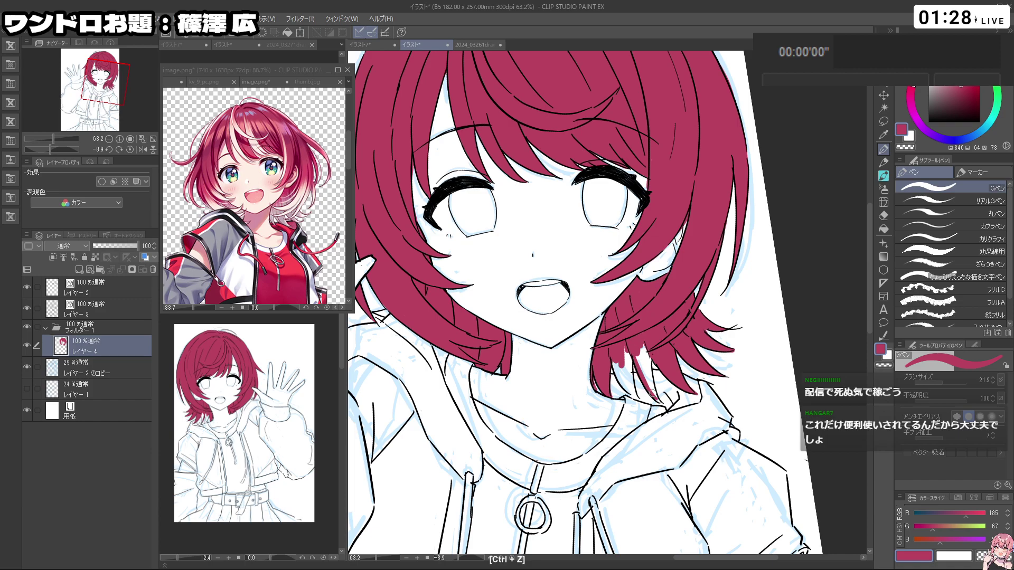
{"action": "mouse_move", "coordinate": [659, 400]}
{"action": "left_mouse_down"}
{"action": "mouse_move", "coordinate": [646, 364]}
{"action": "mouse_move", "coordinate": [619, 382]}
{"action": "mouse_move", "coordinate": [620, 355]}
{"action": "mouse_move", "coordinate": [634, 377]}
{"action": "left_mouse_up"}
{"action": "key", "text": "c"}
{"action": "key", "text": "c"}
{"action": "key", "text": "ctrl+space"}
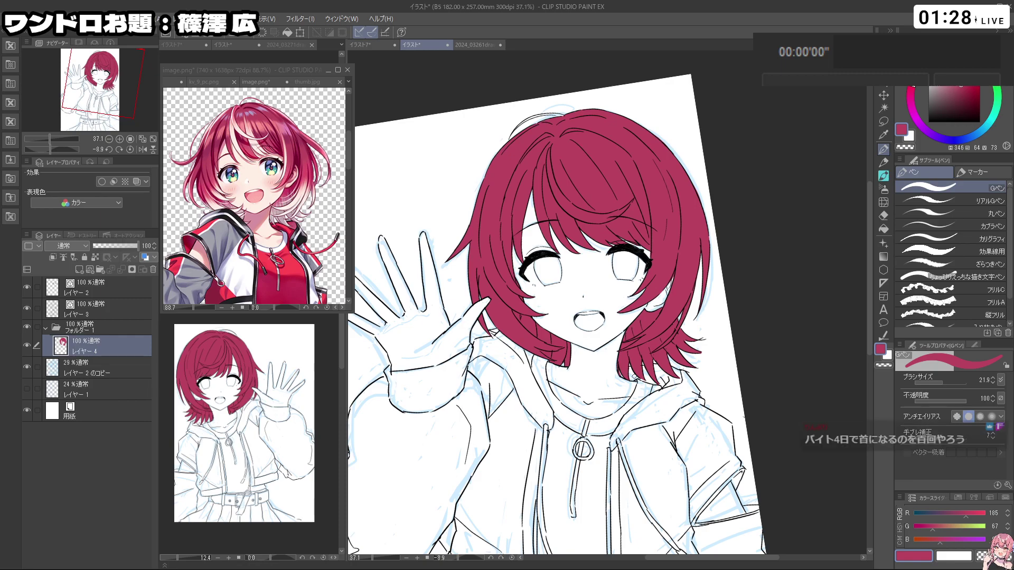
Step: Colour the thin stray strand looping over the crown crimson and clean up its edges
{"action": "left_click_drag", "start_coordinate": [634, 376], "coordinate": [478, 383]}
{"action": "left_click", "coordinate": [478, 383], "text": "ctrl"}
{"action": "key", "text": "c"}
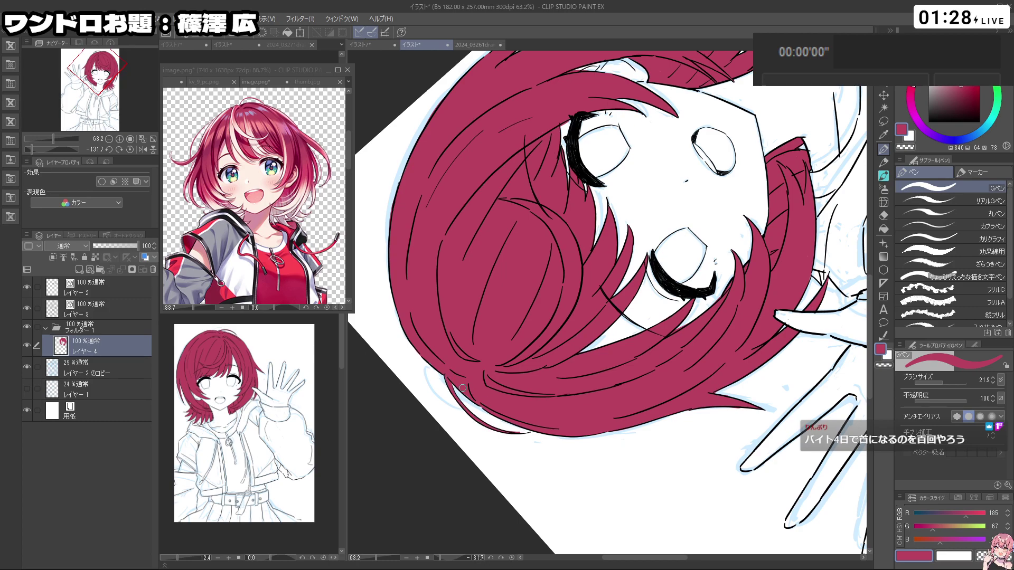
{"action": "key", "text": "ctrl+z"}
{"action": "left_click_drag", "start_coordinate": [501, 376], "coordinate": [448, 376]}
{"action": "left_click_drag", "start_coordinate": [538, 318], "coordinate": [602, 249]}
{"action": "left_click_drag", "start_coordinate": [603, 250], "coordinate": [562, 229]}
{"action": "left_click", "coordinate": [581, 225], "text": "ctrl"}
{"action": "left_click_drag", "start_coordinate": [658, 388], "coordinate": [676, 341]}
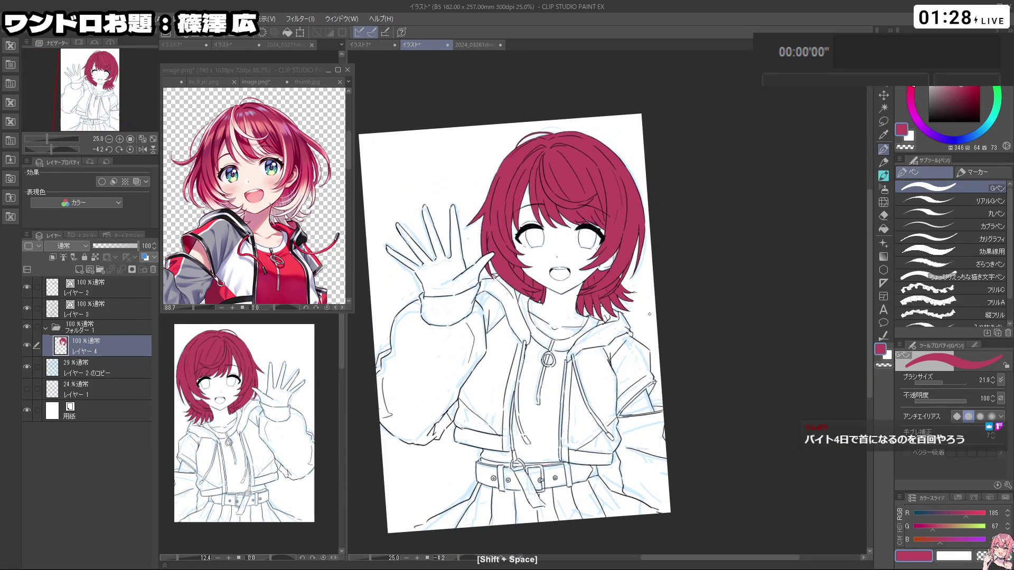
Step: Sample the grey-blue of the jacket from the reference image and return to the illustration
{"action": "left_click", "coordinate": [240, 271]}
{"action": "scroll", "coordinate": [241, 272], "scroll_direction": "down", "scroll_amount": 3}
{"action": "scroll", "coordinate": [234, 240], "scroll_direction": "up", "scroll_amount": 3}
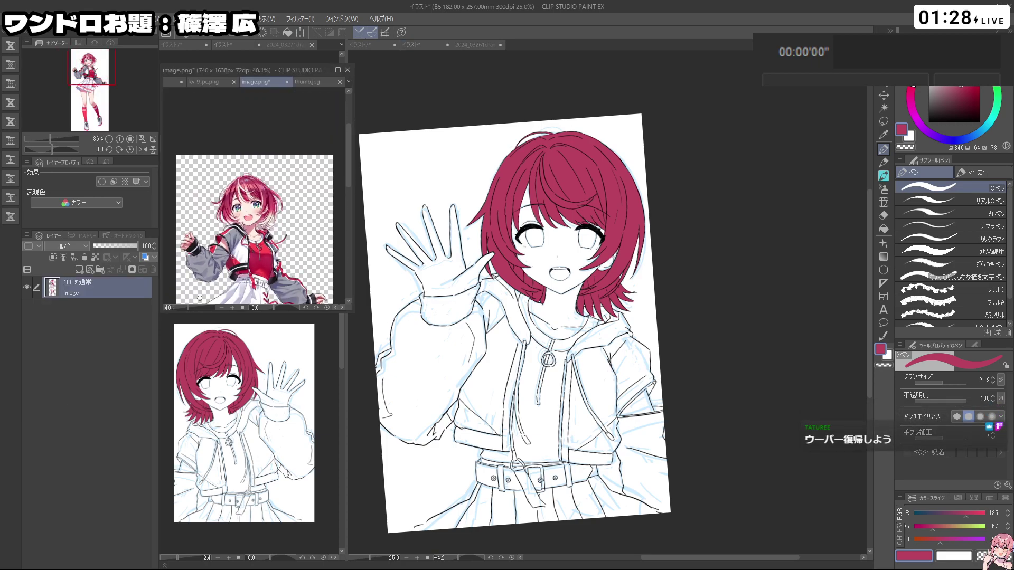
{"action": "left_click", "coordinate": [256, 210], "text": "alt"}
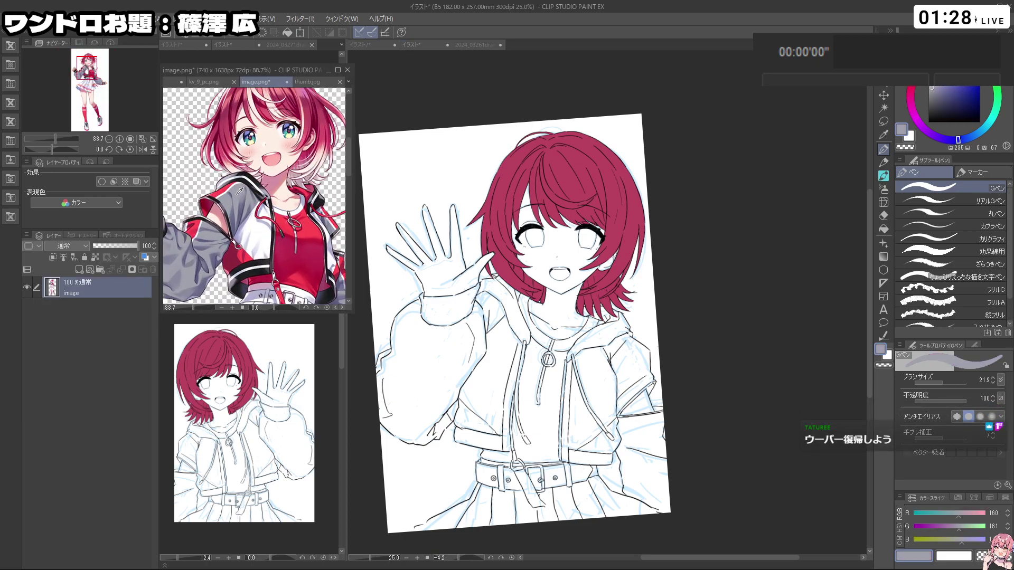
{"action": "left_click", "coordinate": [455, 159]}
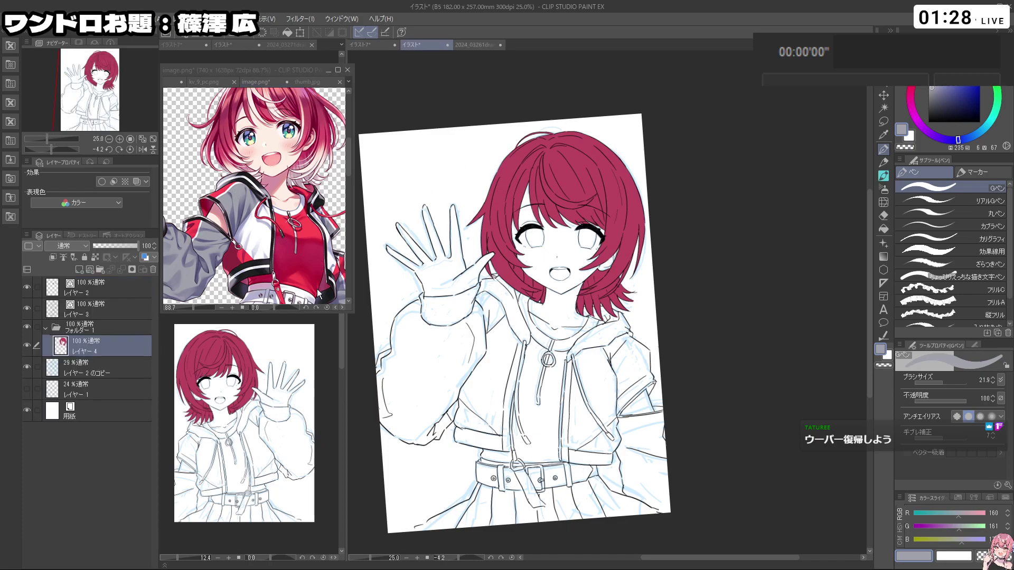
Step: Add a new raster layer directly above the layer レイヤー 2 のコピー, below the hair colour folder
{"action": "left_click", "coordinate": [106, 370]}
{"action": "left_click", "coordinate": [95, 395]}
{"action": "left_click", "coordinate": [87, 358]}
{"action": "left_click", "coordinate": [80, 270]}
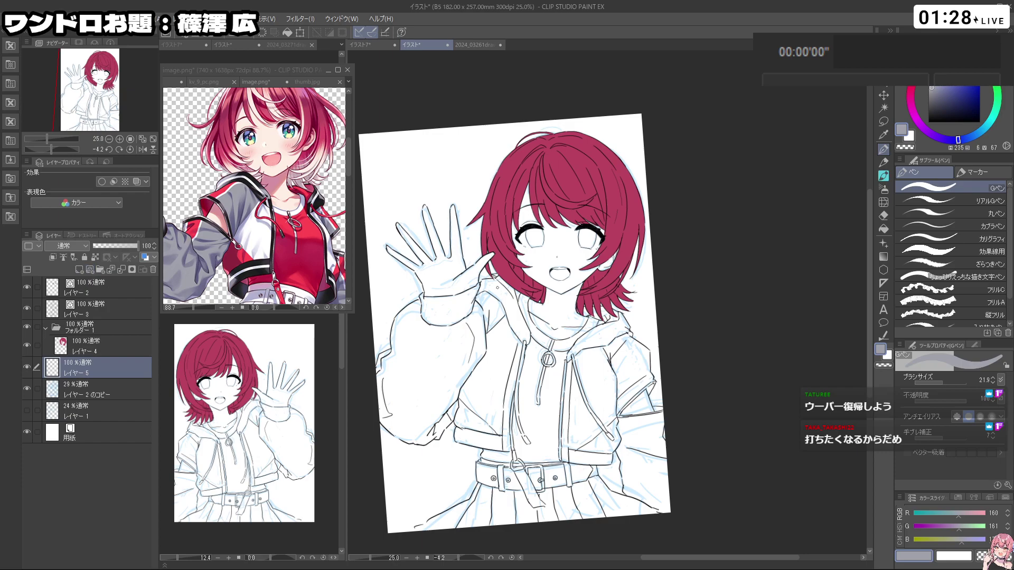
Step: Pick a vivid sky blue and flood-fill the whole empty layer beneath the hair colour folder
{"action": "left_click_drag", "start_coordinate": [987, 128], "coordinate": [973, 136]}
{"action": "left_click", "coordinate": [965, 73]}
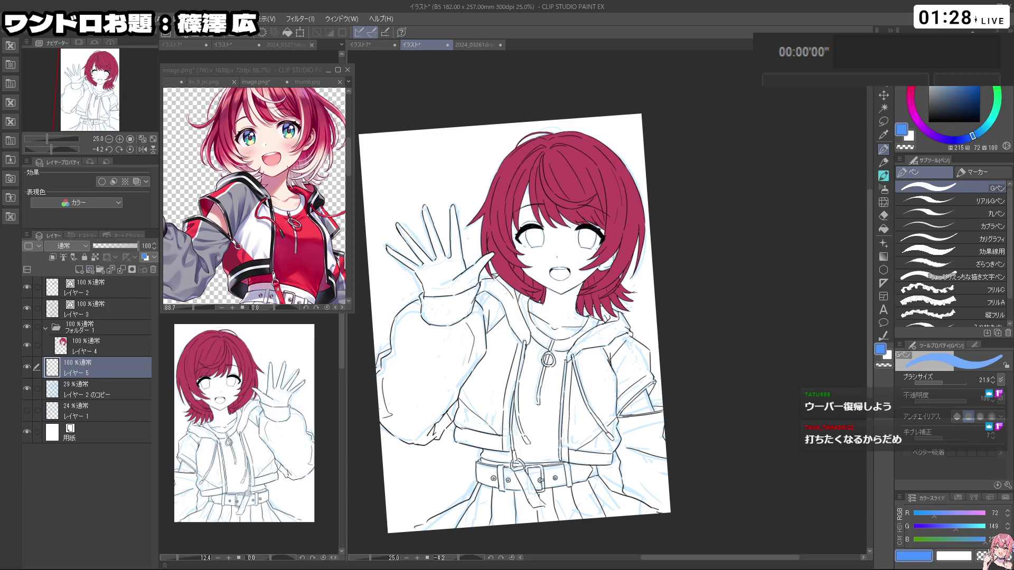
{"action": "left_click", "coordinate": [884, 229]}
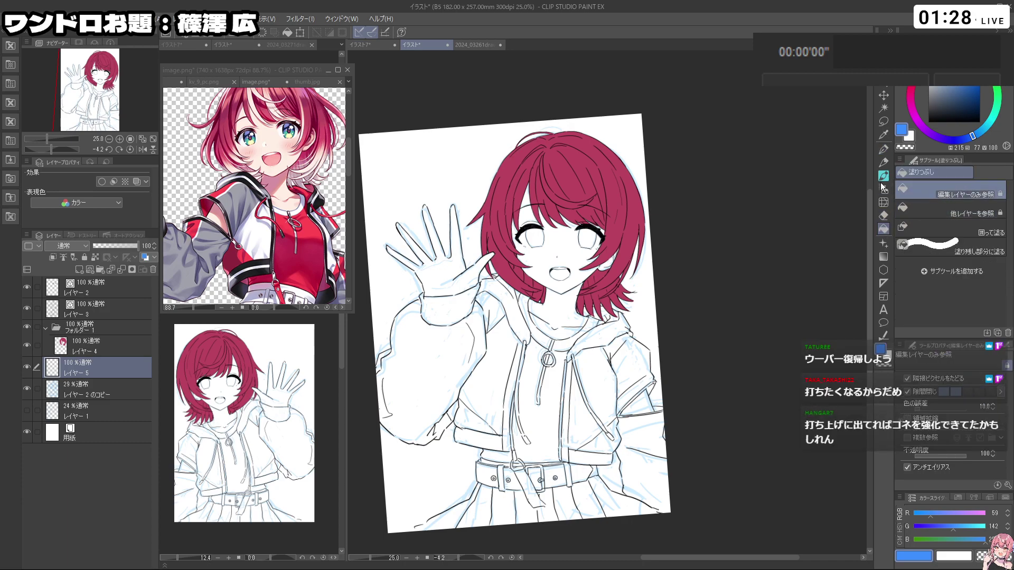
{"action": "left_click", "coordinate": [635, 137]}
{"action": "left_click_drag", "start_coordinate": [710, 245], "coordinate": [751, 237]}
Step: Sample the jacket's grey from the reference image and add a new raster layer below the hair colour layer inside the folder
{"action": "left_click", "coordinate": [238, 195]}
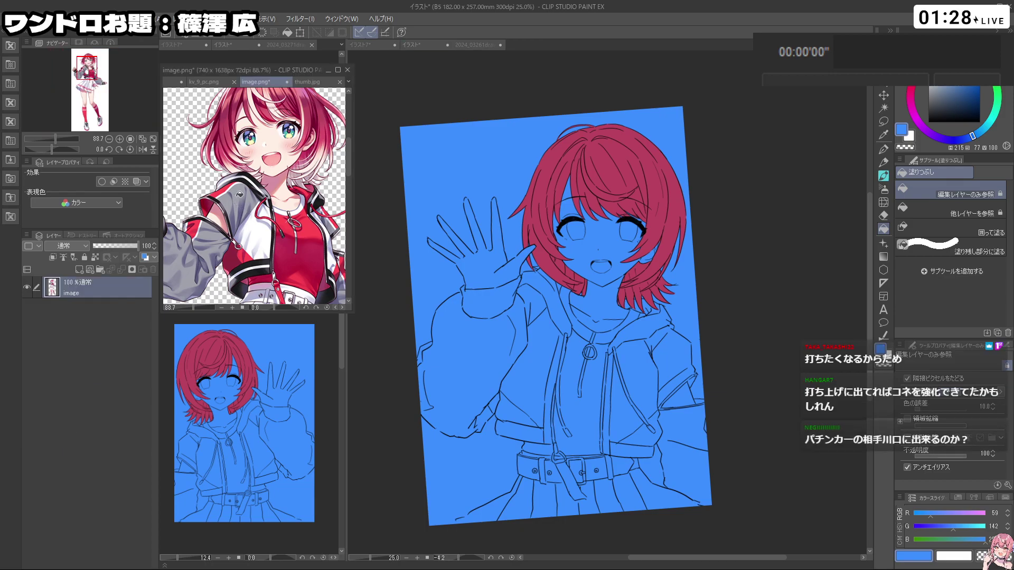
{"action": "left_click", "coordinate": [243, 190], "text": "alt"}
{"action": "left_click", "coordinate": [728, 254]}
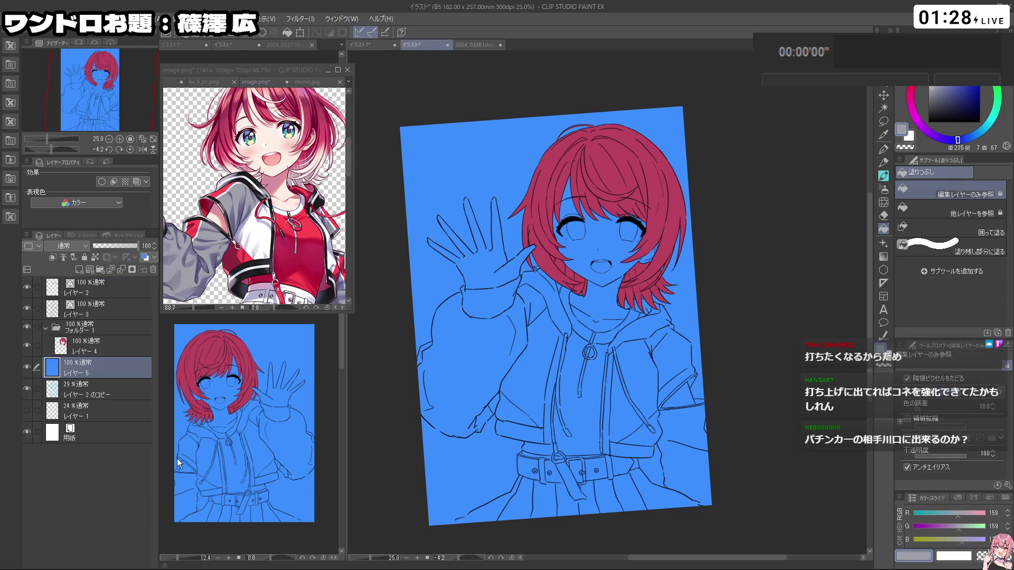
{"action": "left_click", "coordinate": [79, 269]}
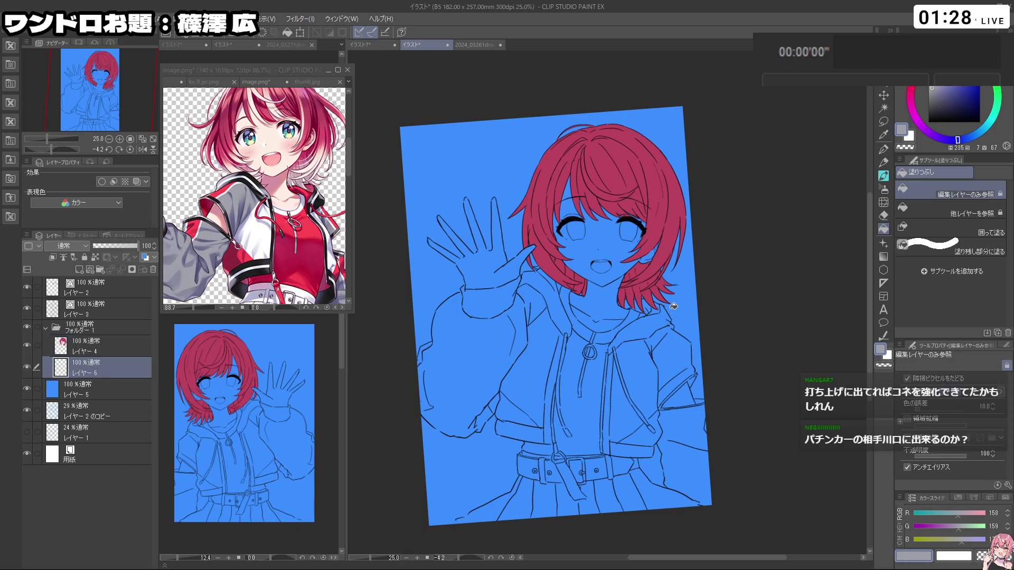
Step: Switch the fill to the 他レイヤーを参照 sub tool and try filling the raised arm's sleeve grey
{"action": "left_click", "coordinate": [532, 297]}
{"action": "key", "text": "ctrl+z"}
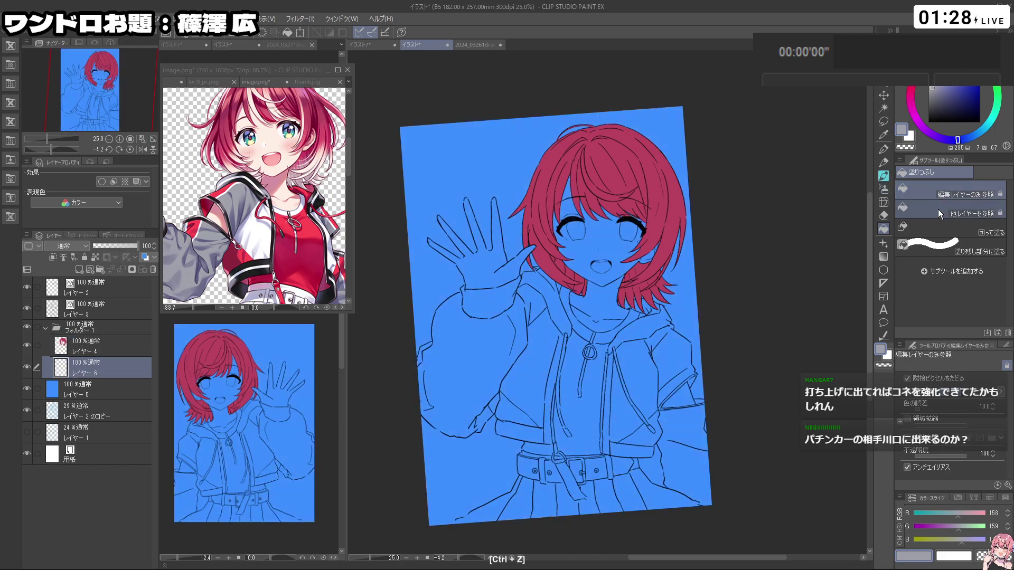
{"action": "left_click", "coordinate": [938, 209]}
{"action": "left_click", "coordinate": [532, 301]}
{"action": "key", "text": "ctrl+z"}
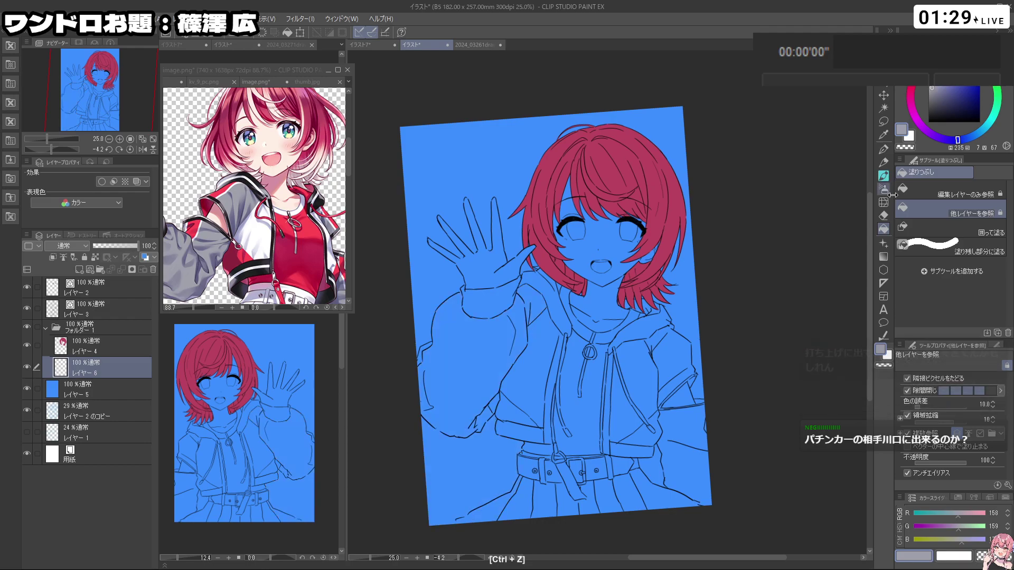
Step: Close the outline gap at the raised sleeve's lower edge with the G-pen and fill the sleeve grey
{"action": "left_click", "coordinate": [885, 151]}
{"action": "mouse_move", "coordinate": [460, 438]}
{"action": "left_mouse_down"}
{"action": "mouse_move", "coordinate": [474, 398]}
{"action": "mouse_move", "coordinate": [456, 387]}
{"action": "mouse_move", "coordinate": [464, 391]}
{"action": "left_mouse_up"}
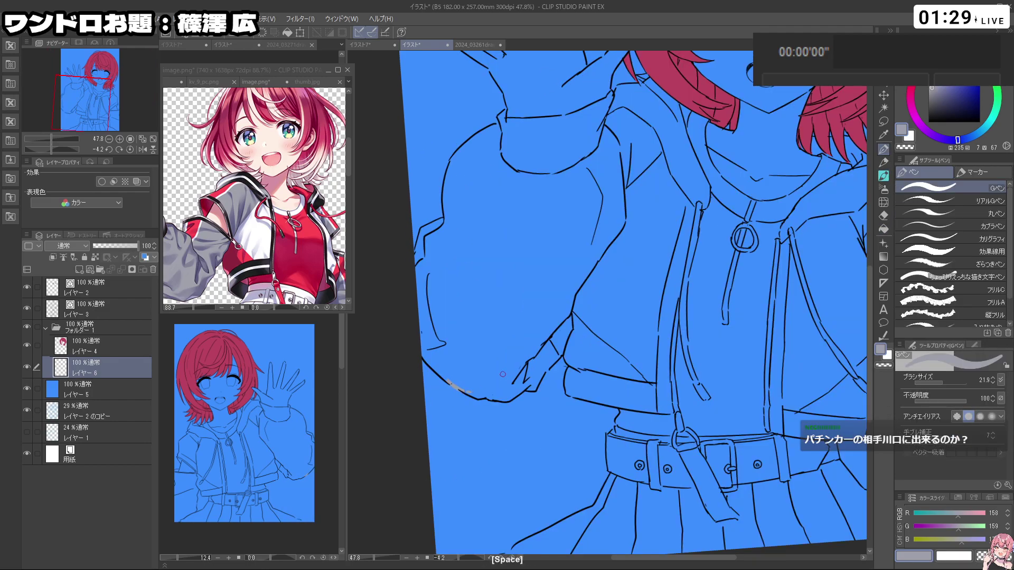
{"action": "left_click_drag", "start_coordinate": [697, 309], "coordinate": [676, 234]}
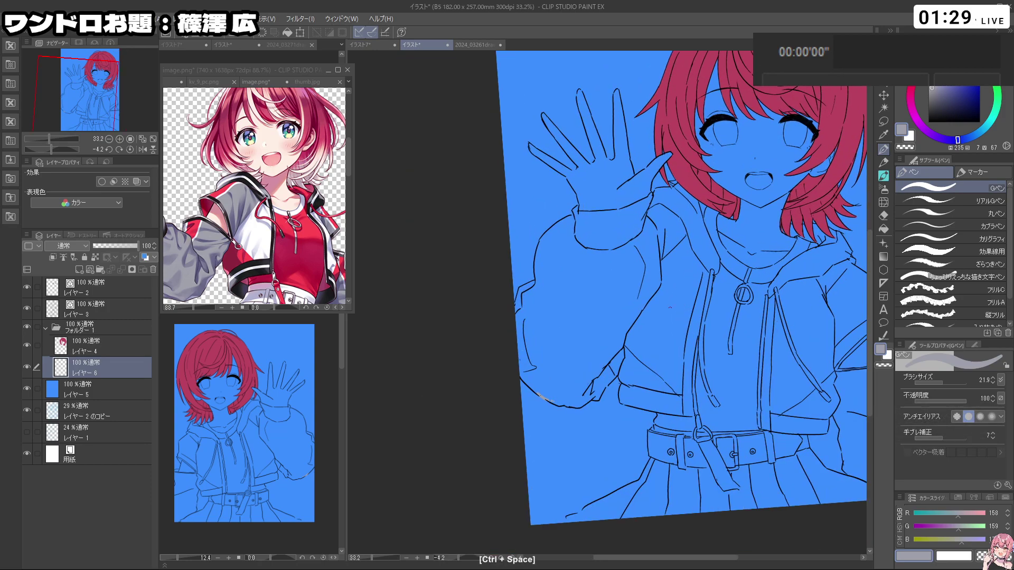
{"action": "left_click", "coordinate": [884, 228]}
{"action": "left_click", "coordinate": [675, 228]}
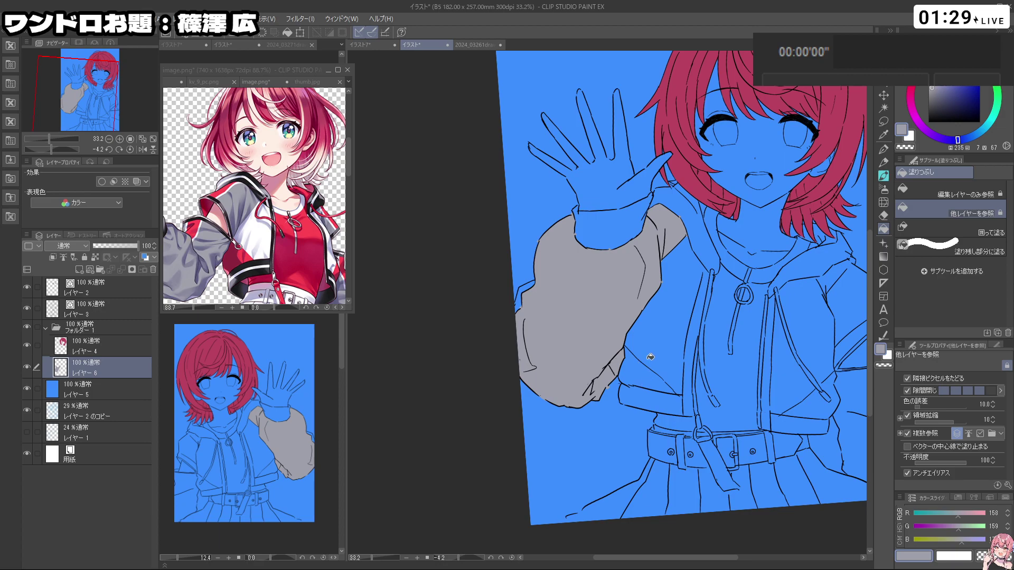
{"action": "left_click", "coordinate": [528, 289]}
Step: Close the outline gaps around the lowered arm's shoulder with grey pen strokes
{"action": "left_click_drag", "start_coordinate": [669, 301], "coordinate": [600, 294]}
{"action": "mouse_move", "coordinate": [755, 248]}
{"action": "left_mouse_down"}
{"action": "mouse_move", "coordinate": [700, 231]}
{"action": "mouse_move", "coordinate": [707, 250]}
{"action": "mouse_move", "coordinate": [739, 228]}
{"action": "mouse_move", "coordinate": [793, 235]}
{"action": "left_mouse_up"}
{"action": "left_click", "coordinate": [742, 267]}
{"action": "key", "text": "ctrl+z"}
{"action": "left_click", "coordinate": [884, 149]}
{"action": "key", "text": "ctrl+z"}
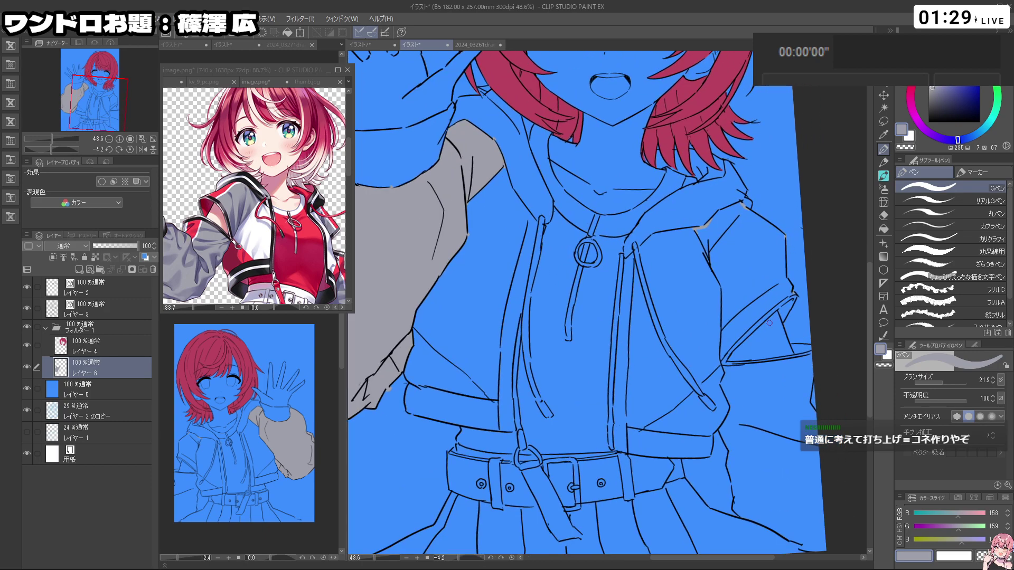
Step: Fill the lowered arm's upper sleeve and the sleeve section below its slit with grey
{"action": "left_click_drag", "start_coordinate": [810, 377], "coordinate": [756, 331]}
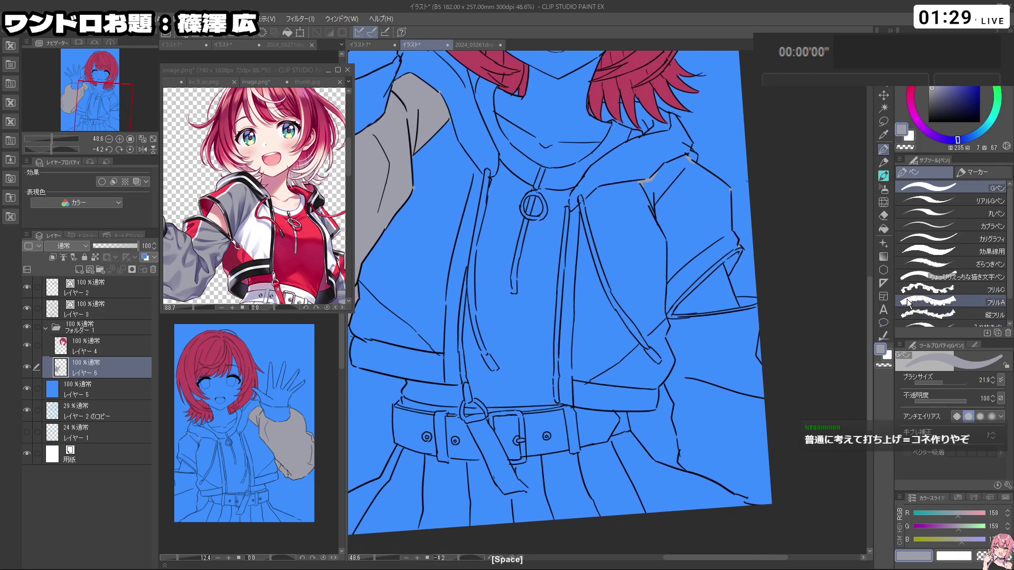
{"action": "left_click", "coordinate": [884, 229]}
{"action": "left_click", "coordinate": [705, 230]}
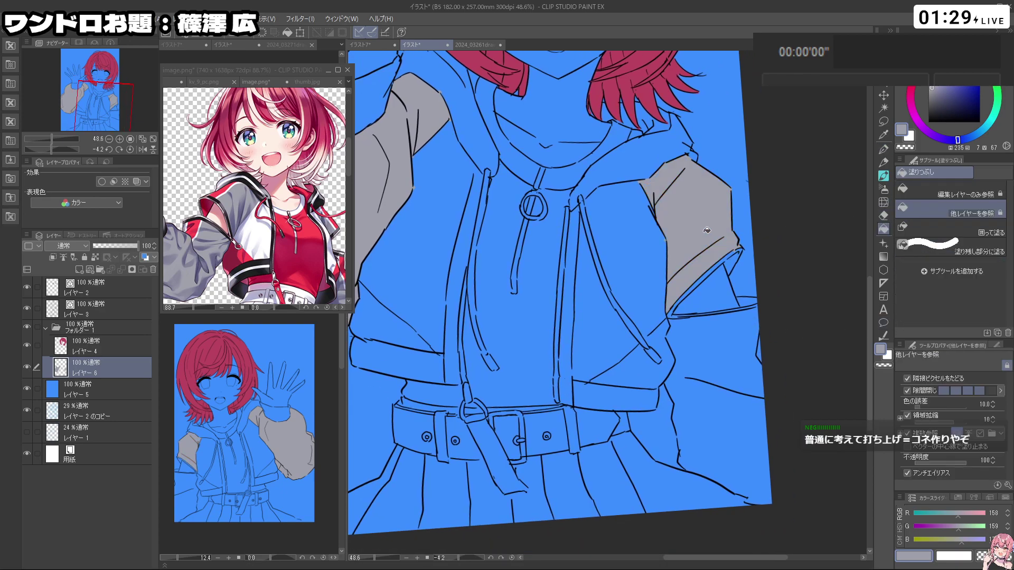
{"action": "left_click", "coordinate": [724, 358]}
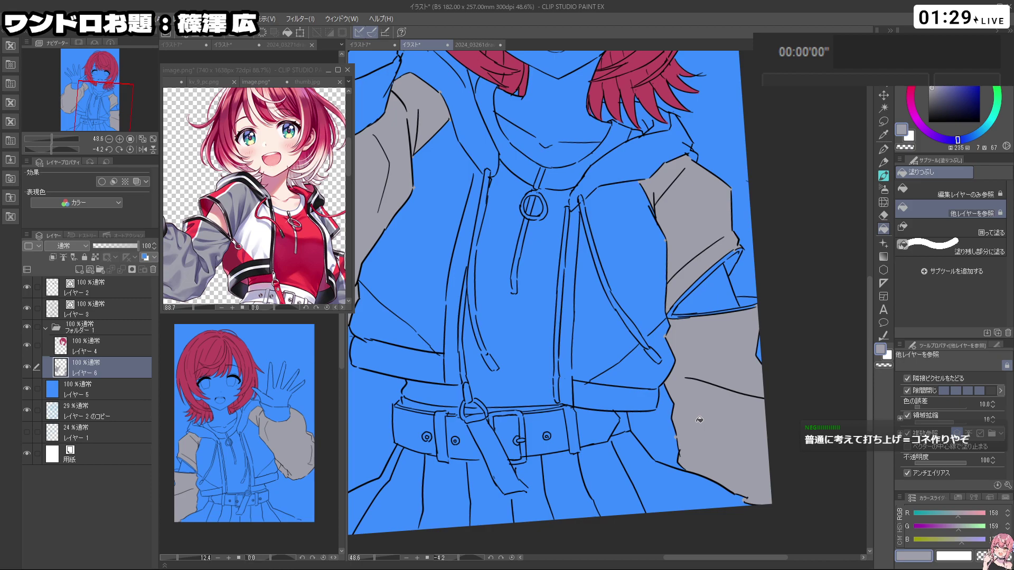
Step: Touch up the grey along the lowered arm's sleeve edges with the watercolour brush
{"action": "left_click", "coordinate": [884, 176]}
{"action": "mouse_move", "coordinate": [733, 256]}
{"action": "left_mouse_down"}
{"action": "mouse_move", "coordinate": [640, 174]}
{"action": "mouse_move", "coordinate": [653, 271]}
{"action": "mouse_move", "coordinate": [678, 253]}
{"action": "mouse_move", "coordinate": [705, 196]}
{"action": "mouse_move", "coordinate": [692, 195]}
{"action": "mouse_move", "coordinate": [676, 299]}
{"action": "mouse_move", "coordinate": [591, 370]}
{"action": "mouse_move", "coordinate": [500, 414]}
{"action": "mouse_move", "coordinate": [563, 419]}
{"action": "mouse_move", "coordinate": [570, 442]}
{"action": "left_mouse_up"}
{"action": "key", "text": "shift+space"}
{"action": "key", "text": "ctrl+space"}
{"action": "left_click_drag", "start_coordinate": [636, 379], "coordinate": [615, 372]}
{"action": "key", "text": "ctrl+space"}
{"action": "left_click_drag", "start_coordinate": [582, 328], "coordinate": [607, 339]}
{"action": "key", "text": "c"}
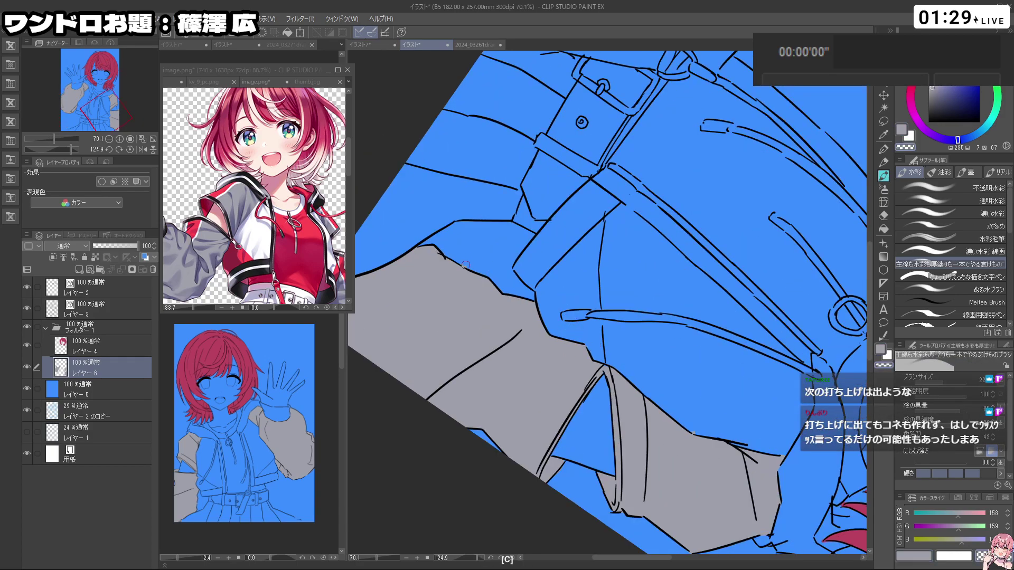
Step: Add a raster layer above the grey sleeve layer and sample the jacket's bright red from the reference image
{"action": "key", "text": "ctrl+space"}
{"action": "left_click_drag", "start_coordinate": [578, 302], "coordinate": [548, 306]}
{"action": "key", "text": "shift+space"}
{"action": "left_click_drag", "start_coordinate": [645, 353], "coordinate": [647, 400]}
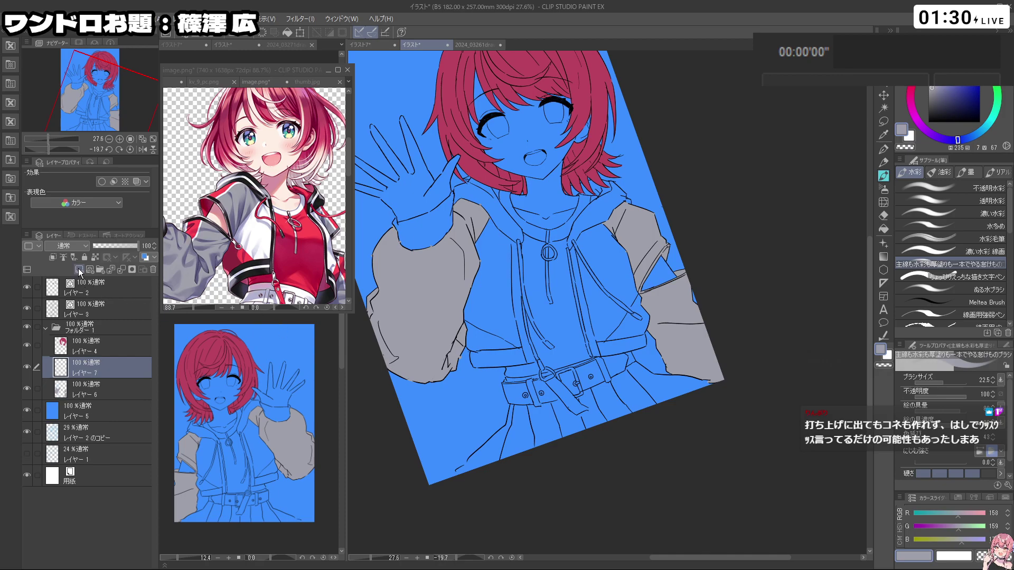
{"action": "left_click", "coordinate": [238, 249]}
{"action": "scroll", "coordinate": [238, 251], "scroll_direction": "up", "scroll_amount": 1}
{"action": "left_click", "coordinate": [250, 254], "text": "alt"}
{"action": "left_click", "coordinate": [745, 333]}
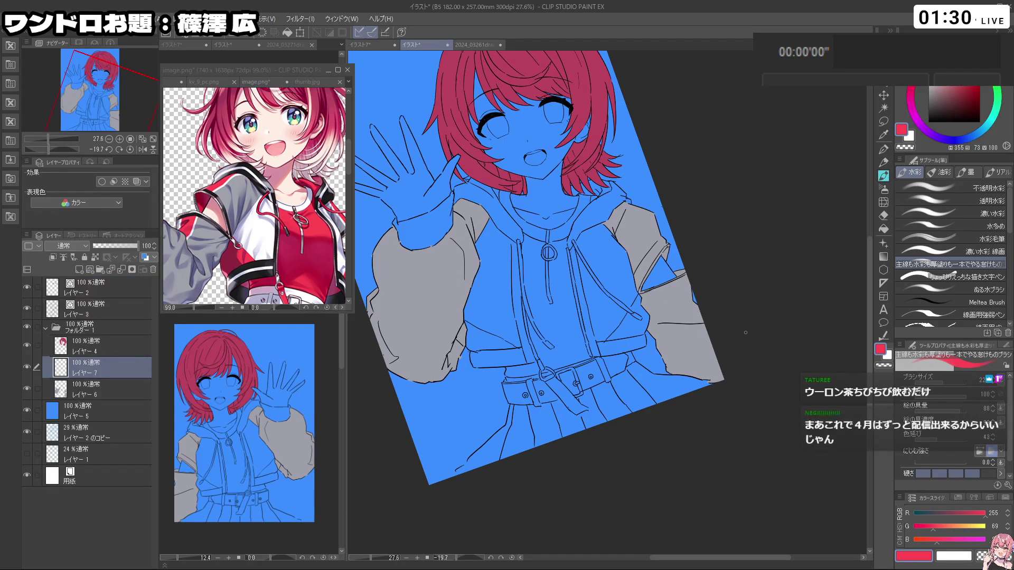
Step: Outline and fill the triangular jacket panel beside the raised sleeve with red, just above the hem band
{"action": "mouse_move", "coordinate": [493, 321]}
{"action": "left_mouse_down"}
{"action": "mouse_move", "coordinate": [502, 286]}
{"action": "mouse_move", "coordinate": [498, 312]}
{"action": "mouse_move", "coordinate": [549, 388]}
{"action": "mouse_move", "coordinate": [663, 343]}
{"action": "mouse_move", "coordinate": [644, 285]}
{"action": "mouse_move", "coordinate": [651, 311]}
{"action": "mouse_move", "coordinate": [664, 307]}
{"action": "mouse_move", "coordinate": [698, 341]}
{"action": "mouse_move", "coordinate": [686, 358]}
{"action": "left_mouse_up"}
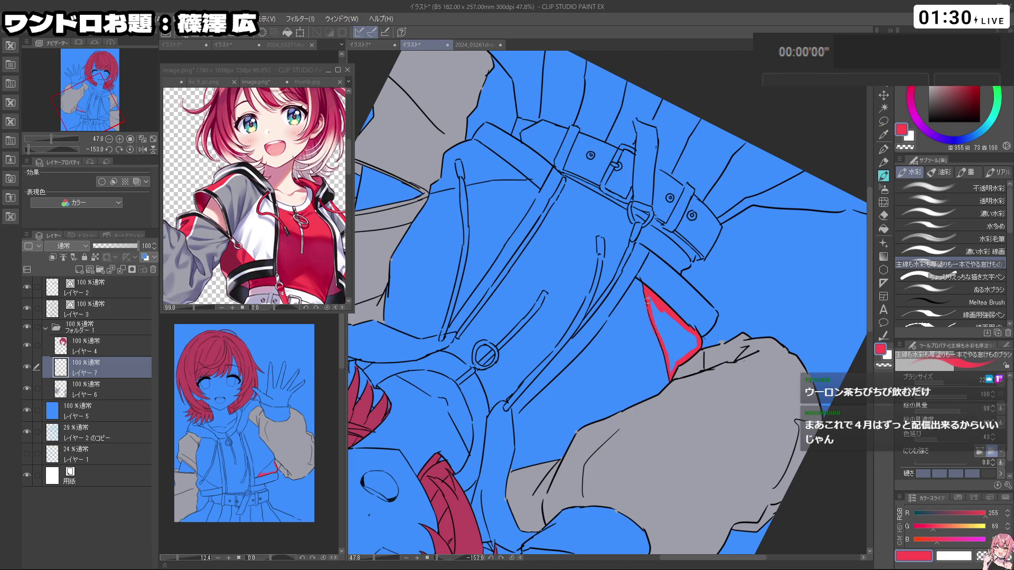
{"action": "mouse_move", "coordinate": [648, 299]}
{"action": "left_mouse_down"}
{"action": "mouse_move", "coordinate": [667, 344]}
{"action": "mouse_move", "coordinate": [660, 317]}
{"action": "mouse_move", "coordinate": [690, 336]}
{"action": "mouse_move", "coordinate": [671, 370]}
{"action": "mouse_move", "coordinate": [676, 256]}
{"action": "mouse_move", "coordinate": [595, 224]}
{"action": "left_mouse_up"}
{"action": "key", "text": "shift+space"}
{"action": "key", "text": "space"}
Step: Paint the matching triangular hem panel on the lowered arm's side red, redoing its outline to fit the line art
{"action": "mouse_move", "coordinate": [573, 451]}
{"action": "left_mouse_down"}
{"action": "mouse_move", "coordinate": [567, 343]}
{"action": "mouse_move", "coordinate": [555, 351]}
{"action": "mouse_move", "coordinate": [572, 362]}
{"action": "mouse_move", "coordinate": [656, 359]}
{"action": "mouse_move", "coordinate": [682, 291]}
{"action": "mouse_move", "coordinate": [679, 243]}
{"action": "left_mouse_up"}
{"action": "key", "text": "shift+space"}
{"action": "key", "text": "ctrl+z"}
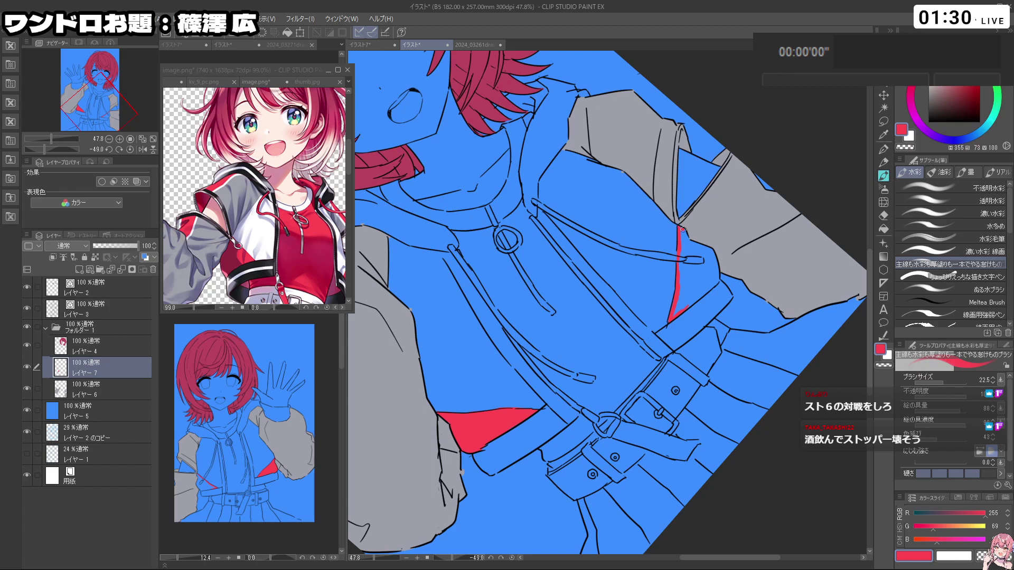
{"action": "key", "text": "shift+space"}
{"action": "mouse_move", "coordinate": [687, 242]}
{"action": "left_mouse_down"}
{"action": "mouse_move", "coordinate": [650, 317]}
{"action": "mouse_move", "coordinate": [575, 353]}
{"action": "mouse_move", "coordinate": [599, 391]}
{"action": "left_mouse_up"}
{"action": "key", "text": "ctrl+z"}
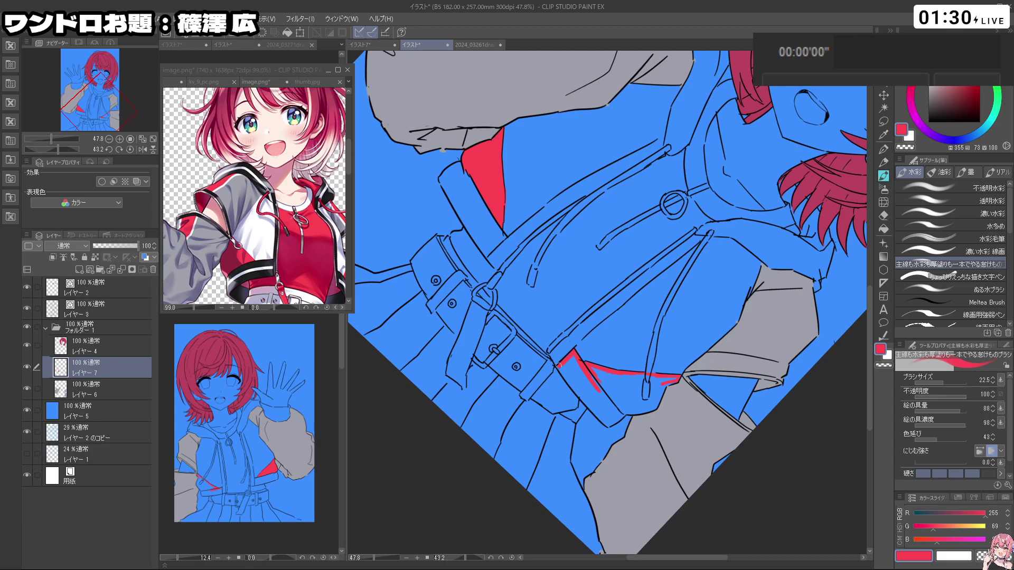
{"action": "key", "text": "ctrl+z"}
{"action": "key", "text": "ctrl+z"}
{"action": "mouse_move", "coordinate": [585, 363]}
{"action": "left_mouse_down"}
{"action": "mouse_move", "coordinate": [626, 413]}
{"action": "mouse_move", "coordinate": [618, 404]}
{"action": "mouse_move", "coordinate": [658, 398]}
{"action": "left_mouse_up"}
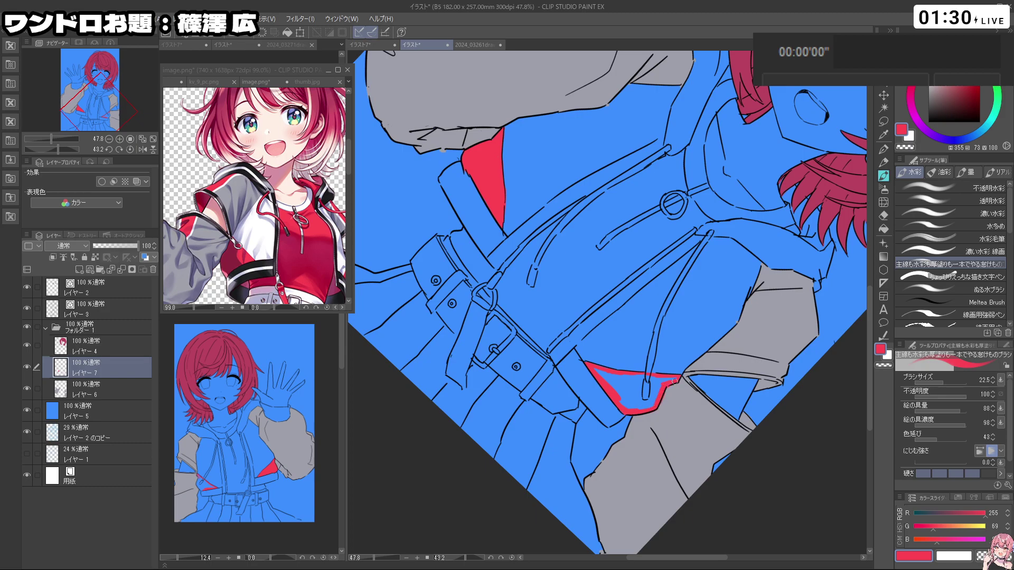
{"action": "key", "text": "c"}
{"action": "key", "text": "c"}
{"action": "mouse_move", "coordinate": [649, 359]}
{"action": "left_mouse_down"}
{"action": "mouse_move", "coordinate": [709, 309]}
{"action": "mouse_move", "coordinate": [699, 327]}
{"action": "mouse_move", "coordinate": [708, 349]}
{"action": "mouse_move", "coordinate": [670, 360]}
{"action": "mouse_move", "coordinate": [701, 346]}
{"action": "left_mouse_up"}
Step: Paint both drawstrings hanging from the hood red down to their tips
{"action": "mouse_move", "coordinate": [660, 201]}
{"action": "left_mouse_down"}
{"action": "mouse_move", "coordinate": [634, 182]}
{"action": "mouse_move", "coordinate": [648, 256]}
{"action": "mouse_move", "coordinate": [681, 317]}
{"action": "left_mouse_up"}
{"action": "key", "text": "ctrl+z"}
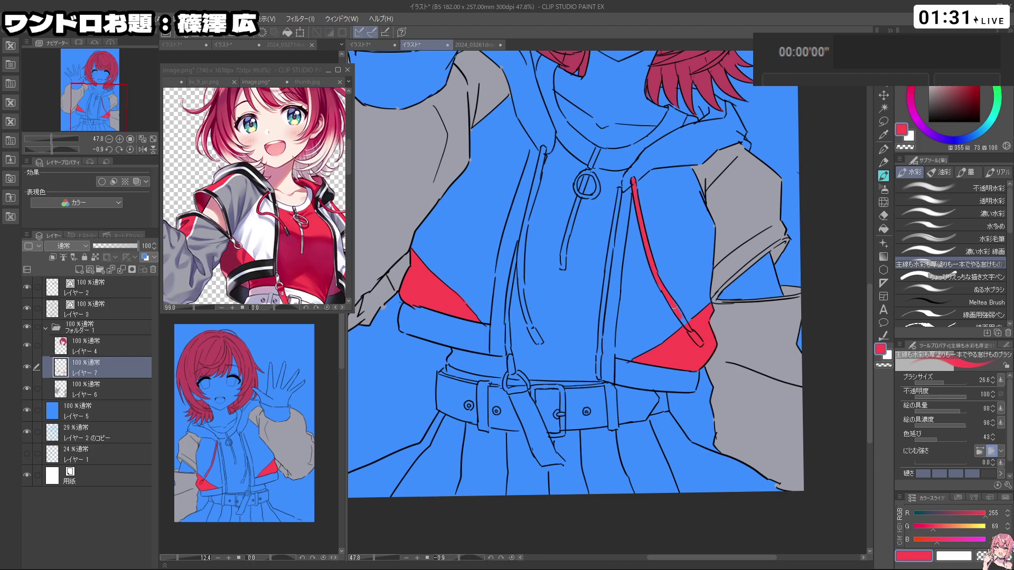
{"action": "key", "text": "shift+space"}
{"action": "left_click_drag", "start_coordinate": [543, 149], "coordinate": [535, 193]}
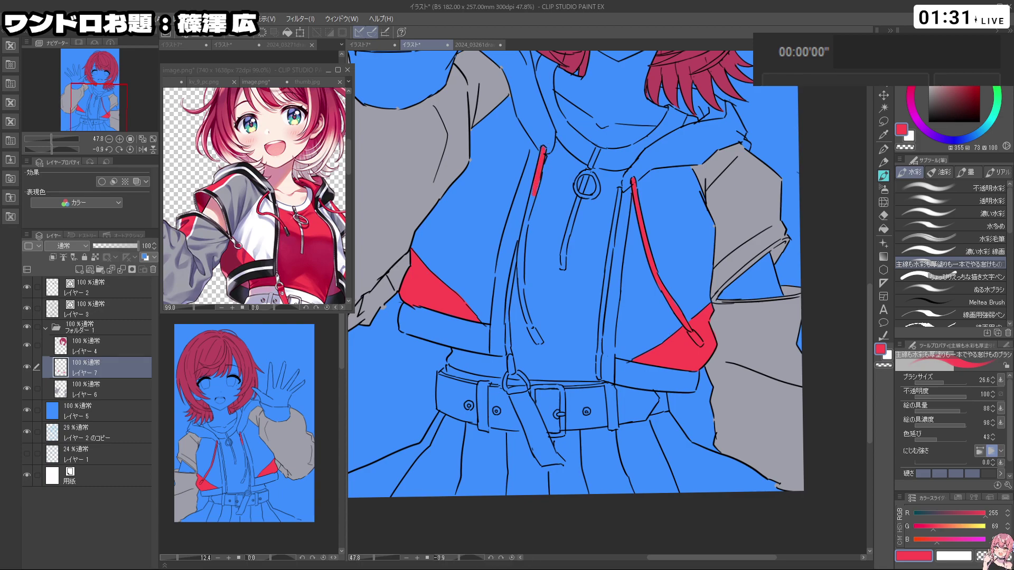
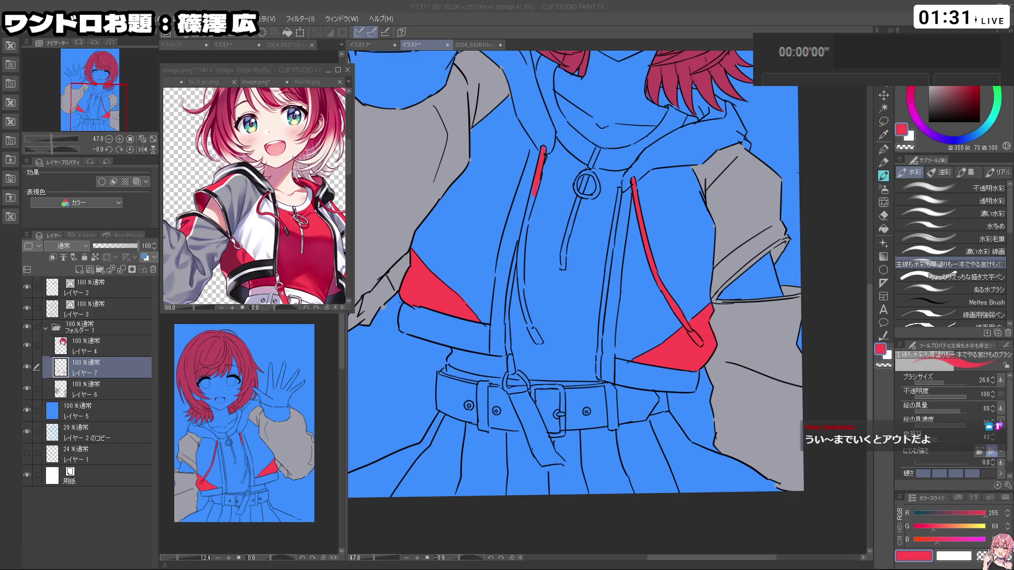
{"action": "left_click", "coordinate": [536, 185]}
{"action": "left_click_drag", "start_coordinate": [535, 190], "coordinate": [522, 286]}
{"action": "left_click_drag", "start_coordinate": [529, 321], "coordinate": [540, 342]}
{"action": "key", "text": "c"}
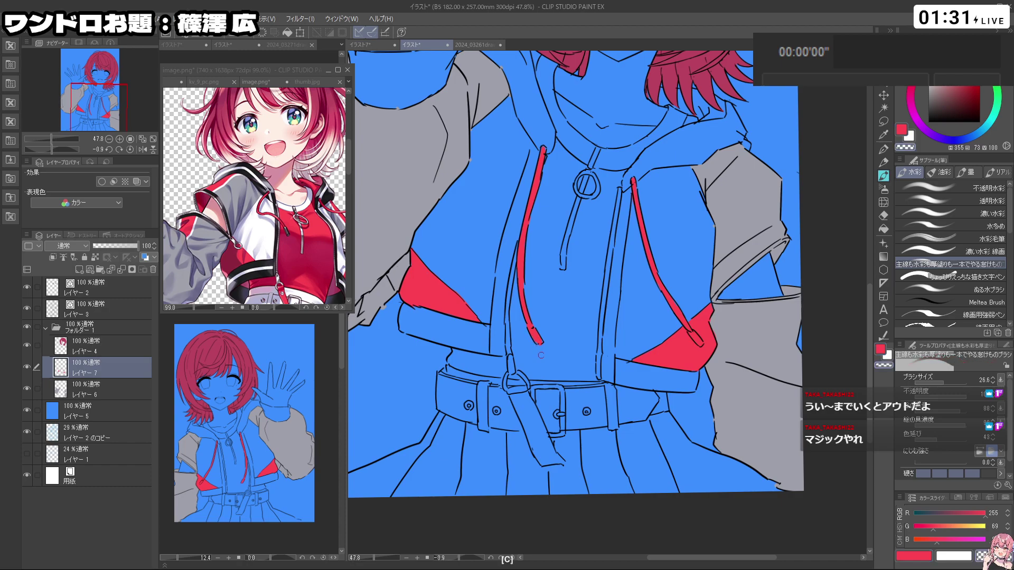
{"action": "key", "text": "c"}
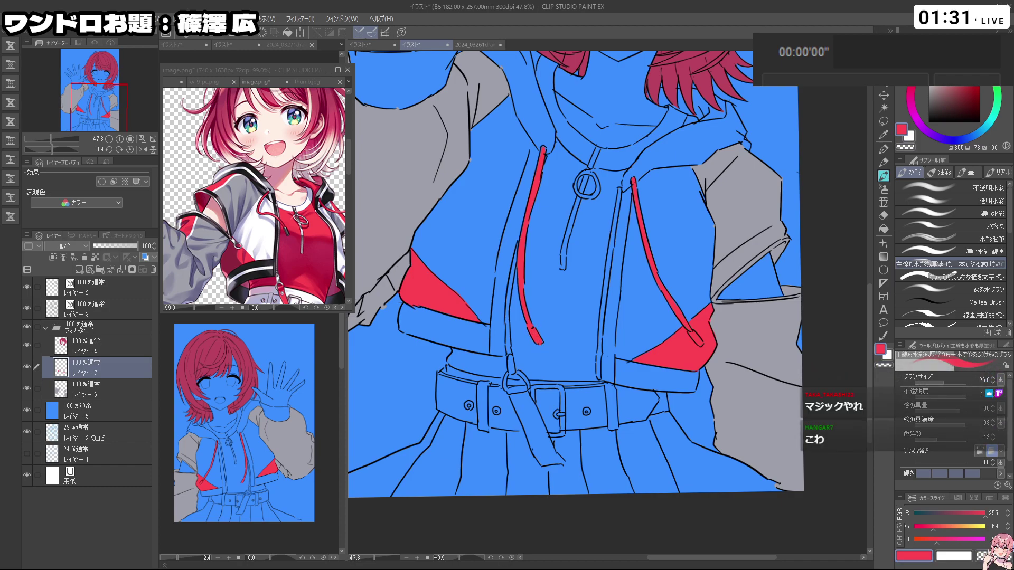
Step: Make the grey sleeve layer レイヤー 6 active and check the jacket in the reference image
{"action": "key", "text": "space"}
{"action": "left_click", "coordinate": [101, 384]}
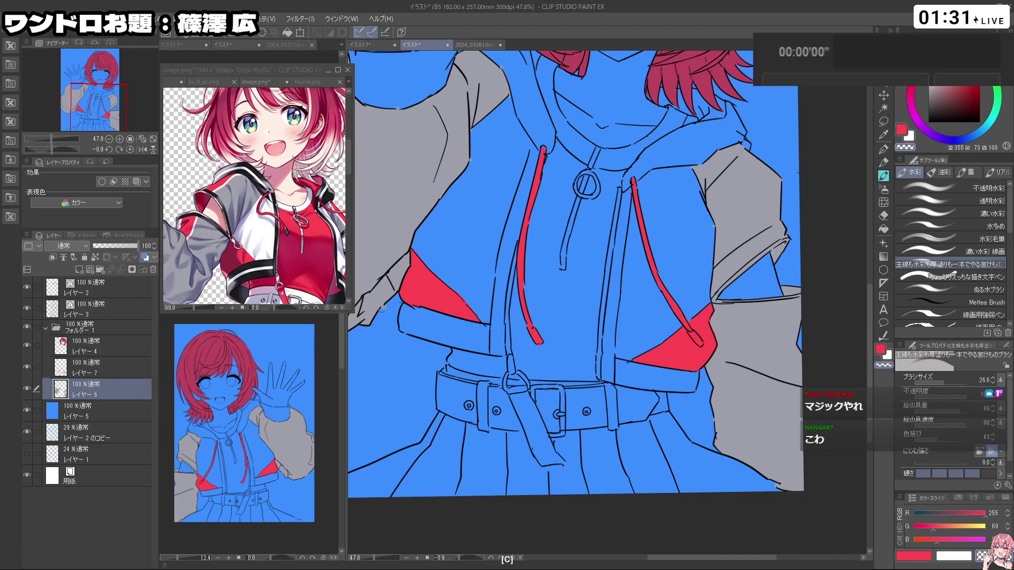
{"action": "left_click", "coordinate": [504, 321], "text": "ctrl"}
{"action": "left_click_drag", "start_coordinate": [505, 320], "coordinate": [494, 321]}
{"action": "left_click_drag", "start_coordinate": [481, 354], "coordinate": [511, 338]}
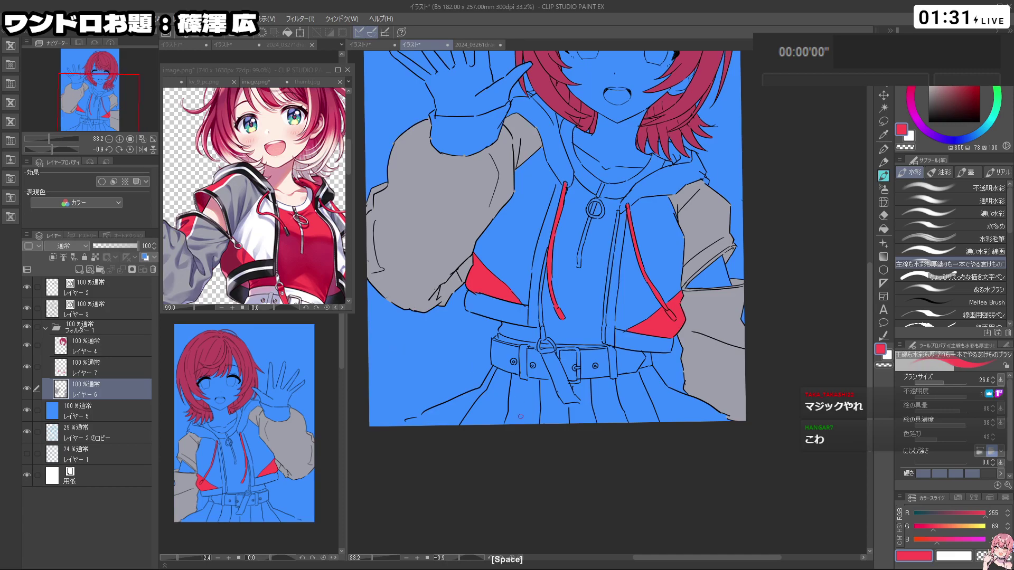
{"action": "left_click", "coordinate": [311, 275]}
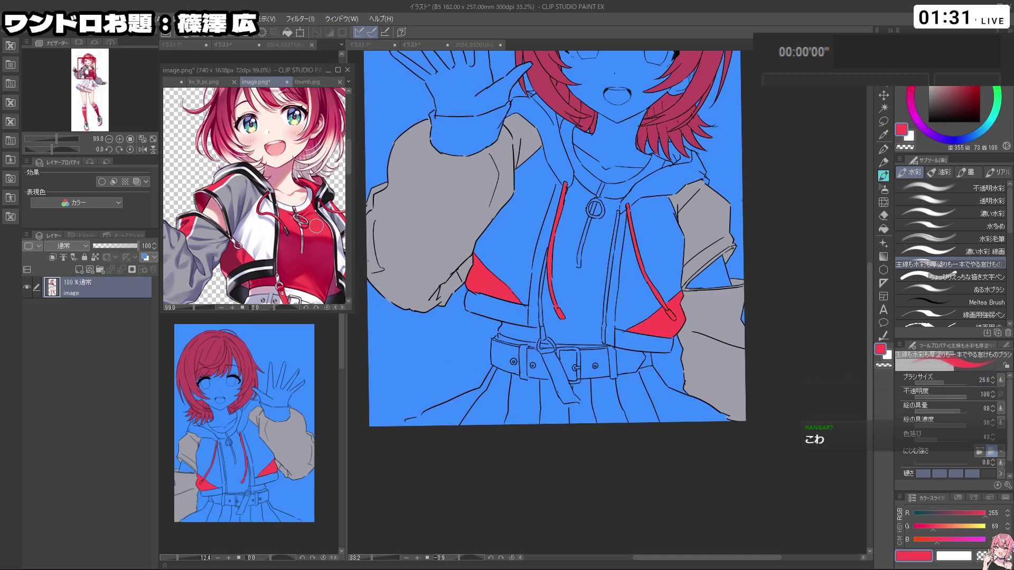
{"action": "left_click", "coordinate": [807, 341]}
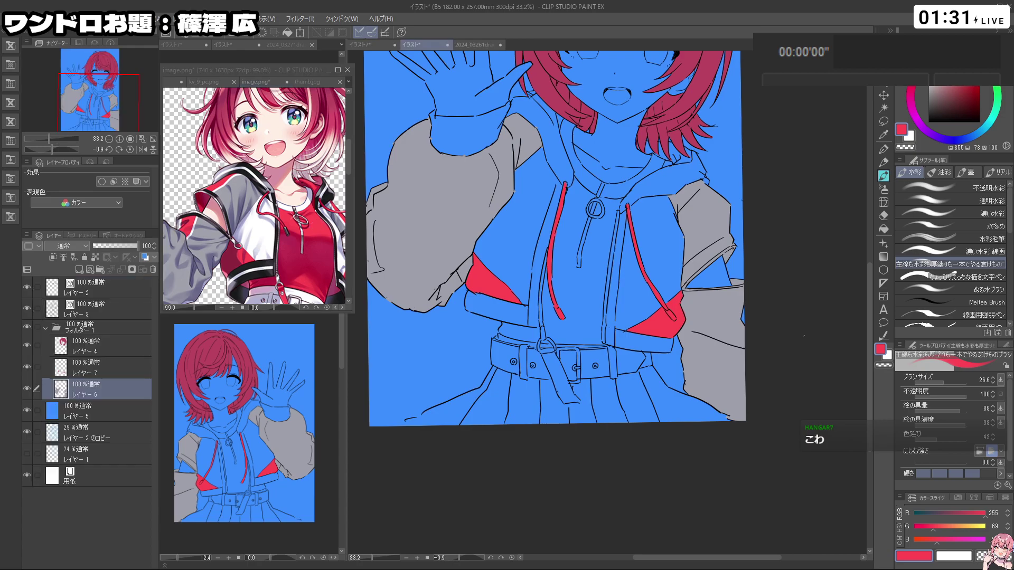
Step: Paint the hood lining red where it shows beneath the flicked hair tufts on the lowered arm's side
{"action": "left_click_drag", "start_coordinate": [655, 145], "coordinate": [652, 171]}
{"action": "left_click_drag", "start_coordinate": [777, 304], "coordinate": [490, 80]}
{"action": "left_click_drag", "start_coordinate": [509, 320], "coordinate": [535, 296]}
{"action": "left_click_drag", "start_coordinate": [506, 295], "coordinate": [544, 294]}
{"action": "key", "text": "ctrl+z"}
{"action": "mouse_move", "coordinate": [495, 269]}
{"action": "left_mouse_down"}
{"action": "mouse_move", "coordinate": [498, 293]}
{"action": "mouse_move", "coordinate": [500, 283]}
{"action": "left_mouse_up"}
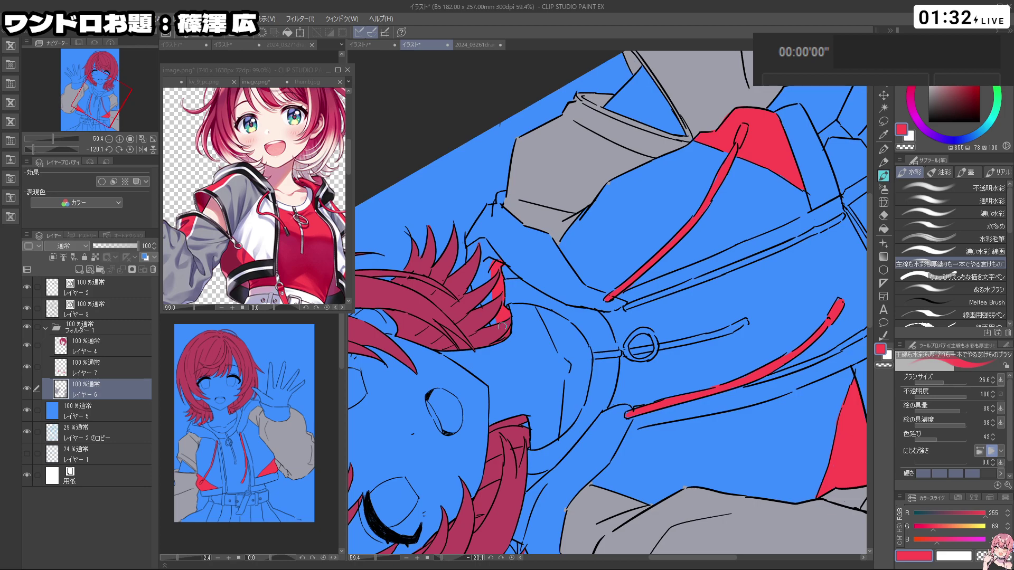
{"action": "key", "text": "ctrl+z"}
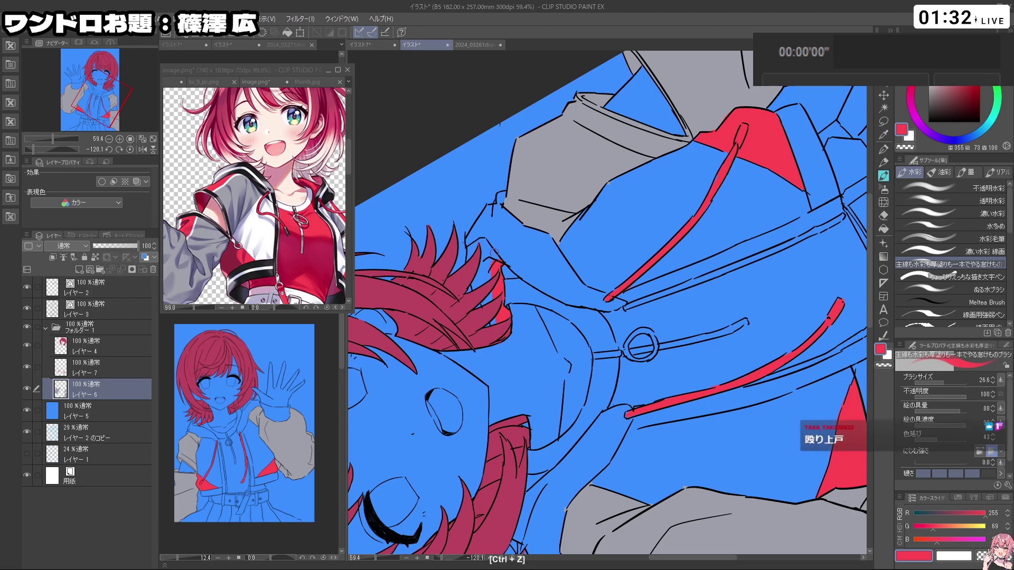
{"action": "key", "text": "c"}
{"action": "left_click_drag", "start_coordinate": [600, 302], "coordinate": [563, 304]}
Step: Paint the sliver of hood lining beneath the hair on the raised arm's side red
{"action": "left_click_drag", "start_coordinate": [594, 346], "coordinate": [569, 244]}
{"action": "left_click_drag", "start_coordinate": [505, 321], "coordinate": [548, 246]}
{"action": "key", "text": "shift+space"}
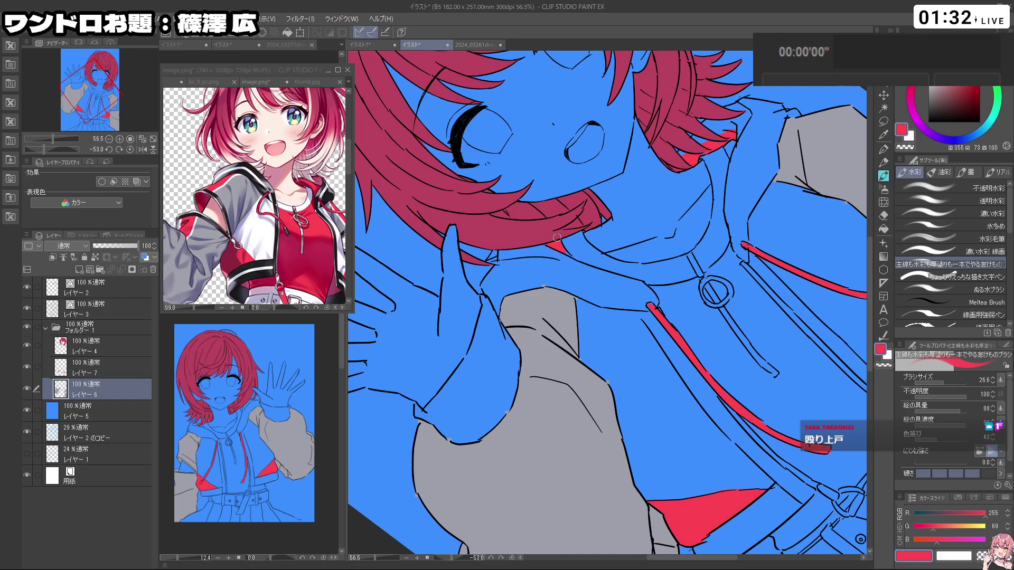
{"action": "key", "text": "ctrl+space"}
{"action": "left_click_drag", "start_coordinate": [729, 275], "coordinate": [615, 265]}
{"action": "key", "text": "space"}
{"action": "key", "text": "shift+space"}
{"action": "mouse_move", "coordinate": [583, 362]}
{"action": "left_mouse_down"}
{"action": "mouse_move", "coordinate": [634, 350]}
{"action": "mouse_move", "coordinate": [638, 299]}
{"action": "mouse_move", "coordinate": [573, 312]}
{"action": "mouse_move", "coordinate": [648, 285]}
{"action": "mouse_move", "coordinate": [654, 297]}
{"action": "left_mouse_up"}
{"action": "key", "text": "ctrl+space"}
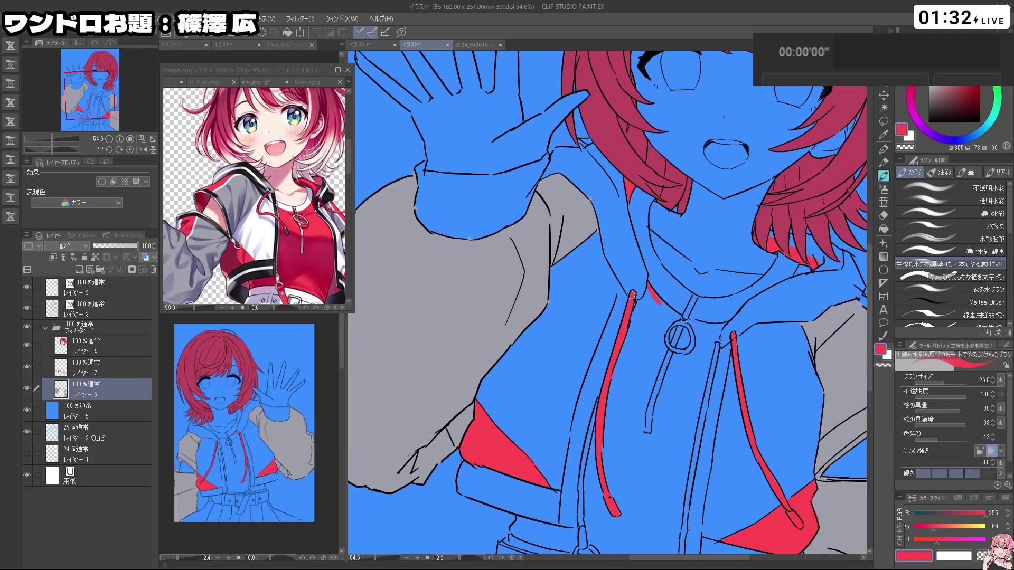
Step: Draw a red band along the neckline between the two drawstrings, above the ring-shaped zipper pull
{"action": "key", "text": "ctrl+z"}
{"action": "mouse_move", "coordinate": [647, 285]}
{"action": "left_mouse_down"}
{"action": "mouse_move", "coordinate": [678, 317]}
{"action": "mouse_move", "coordinate": [711, 327]}
{"action": "mouse_move", "coordinate": [713, 317]}
{"action": "left_mouse_up"}
{"action": "mouse_move", "coordinate": [739, 319]}
{"action": "left_mouse_down"}
{"action": "mouse_move", "coordinate": [726, 246]}
{"action": "mouse_move", "coordinate": [755, 248]}
{"action": "mouse_move", "coordinate": [669, 198]}
{"action": "mouse_move", "coordinate": [678, 255]}
{"action": "left_mouse_up"}
{"action": "key", "text": "ctrl+z"}
{"action": "key", "text": "ctrl+z"}
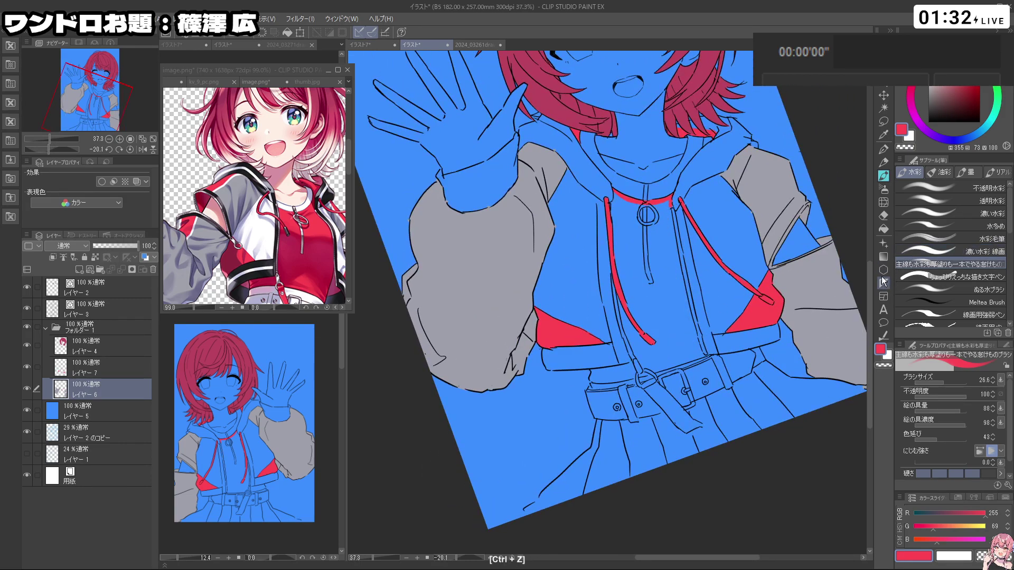
Step: Fill the shirt between the jacket's open fronts and the strip above the belt with red
{"action": "left_click", "coordinate": [883, 230]}
{"action": "left_click", "coordinate": [662, 287]}
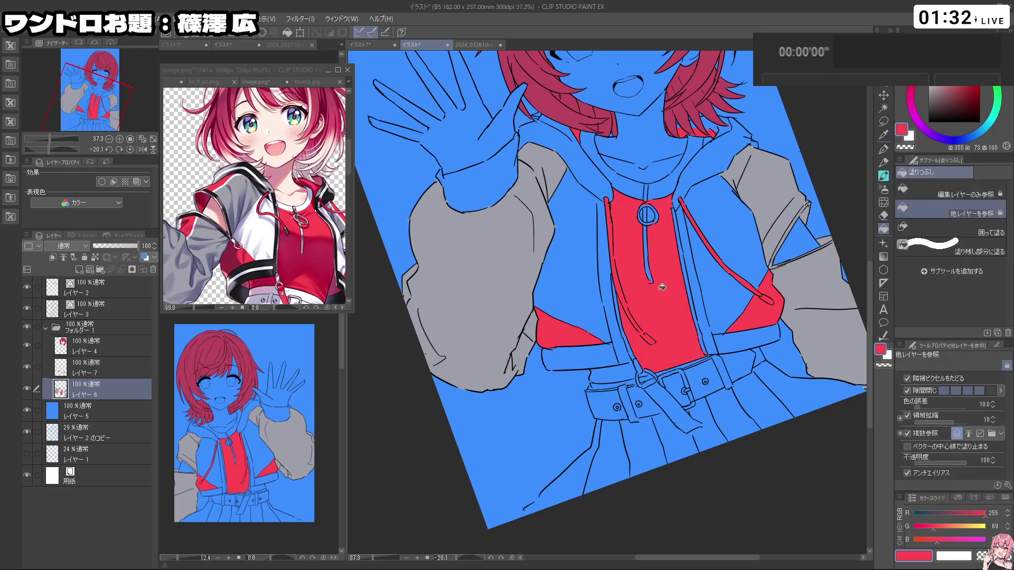
{"action": "left_click", "coordinate": [658, 360]}
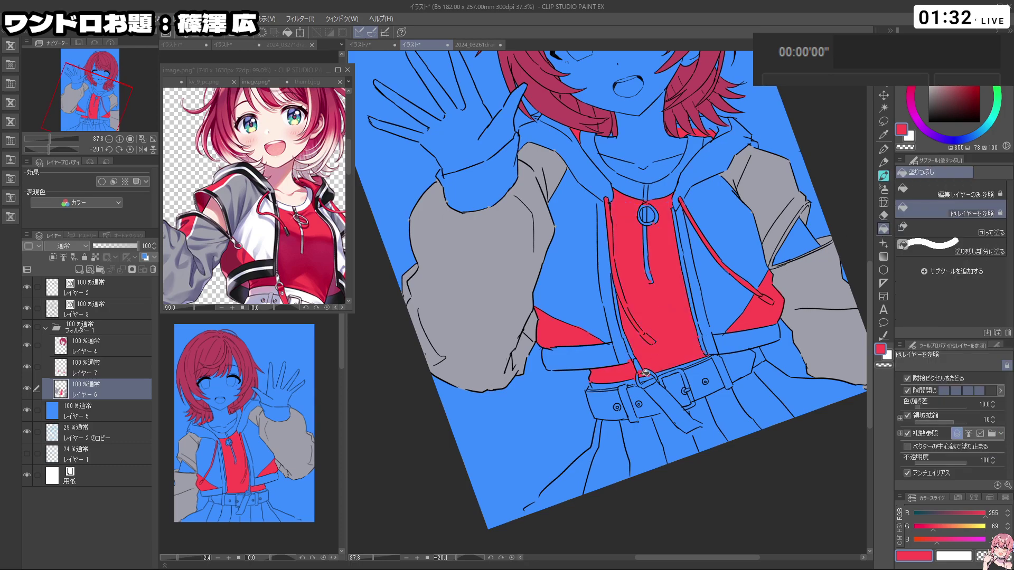
Step: Paint the ring-shaped zipper pull and its hanging strap red with the G-pen
{"action": "left_click", "coordinate": [883, 149]}
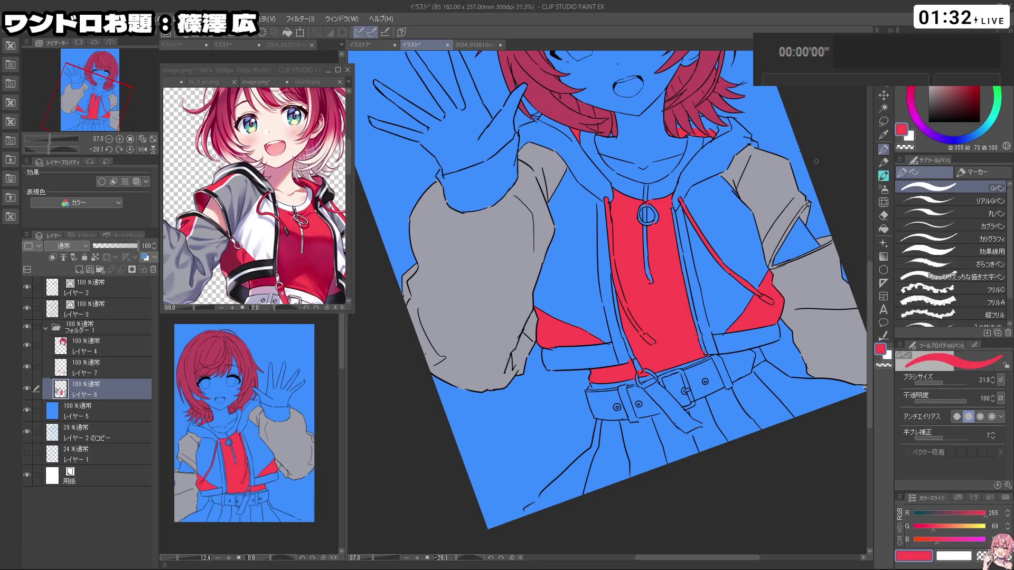
{"action": "left_click", "coordinate": [655, 217], "text": "ctrl+space"}
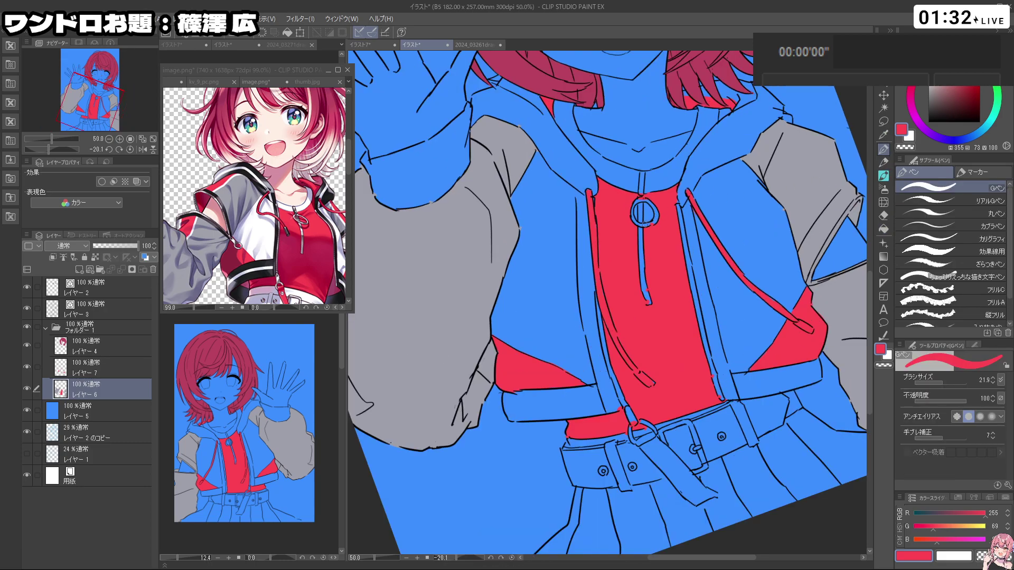
{"action": "left_click_drag", "start_coordinate": [649, 232], "coordinate": [658, 232], "text": "ctrl+alt"}
{"action": "left_click_drag", "start_coordinate": [648, 310], "coordinate": [649, 209]}
{"action": "key", "text": "ctrl+z"}
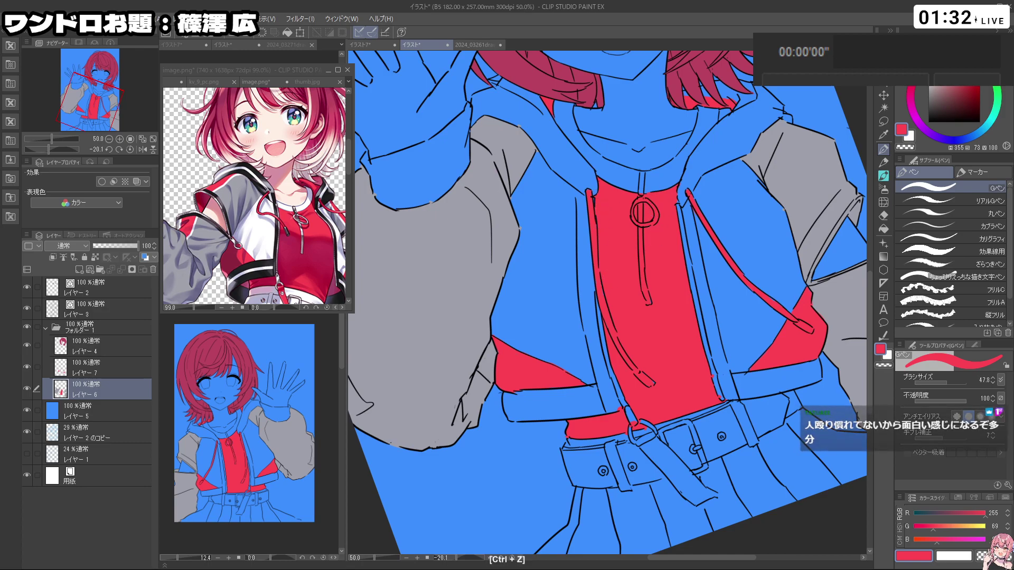
Step: Erase the stray red spill along the jacket's front edges and zipper ends near the belt
{"action": "left_click_drag", "start_coordinate": [646, 347], "coordinate": [639, 312]}
{"action": "key", "text": "c"}
{"action": "mouse_move", "coordinate": [632, 405]}
{"action": "left_mouse_down", "text": "ctrl"}
{"action": "mouse_move", "coordinate": [654, 398]}
{"action": "mouse_move", "coordinate": [614, 397]}
{"action": "left_mouse_up", "text": "ctrl"}
{"action": "key", "text": "ctrl+z"}
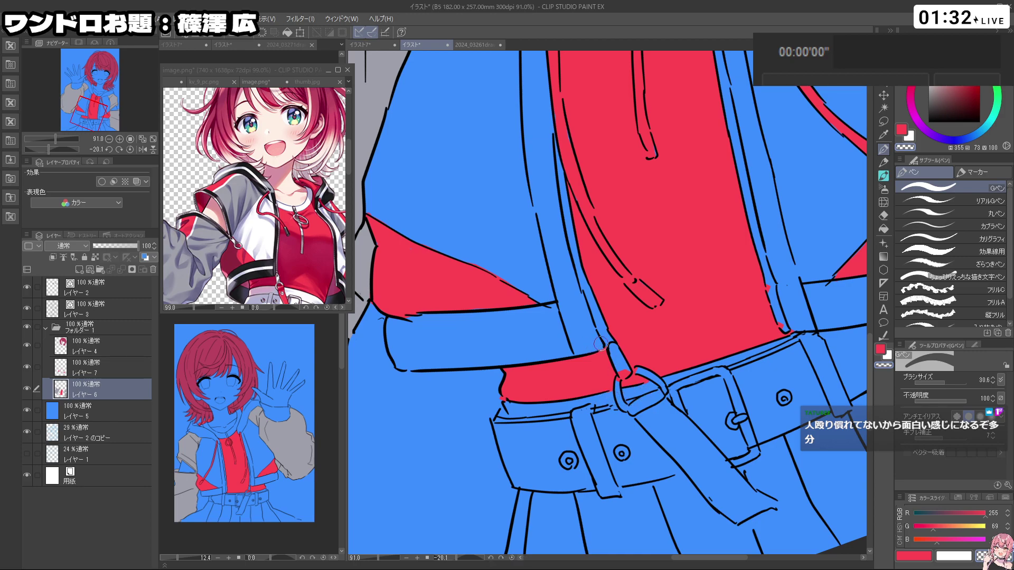
{"action": "left_click_drag", "start_coordinate": [621, 365], "coordinate": [627, 375], "text": "ctrl+alt"}
{"action": "key", "text": "space"}
{"action": "left_click_drag", "start_coordinate": [736, 247], "coordinate": [681, 253], "text": "ctrl"}
{"action": "left_click_drag", "start_coordinate": [752, 265], "coordinate": [792, 265], "text": "ctrl"}
{"action": "key", "text": "c"}
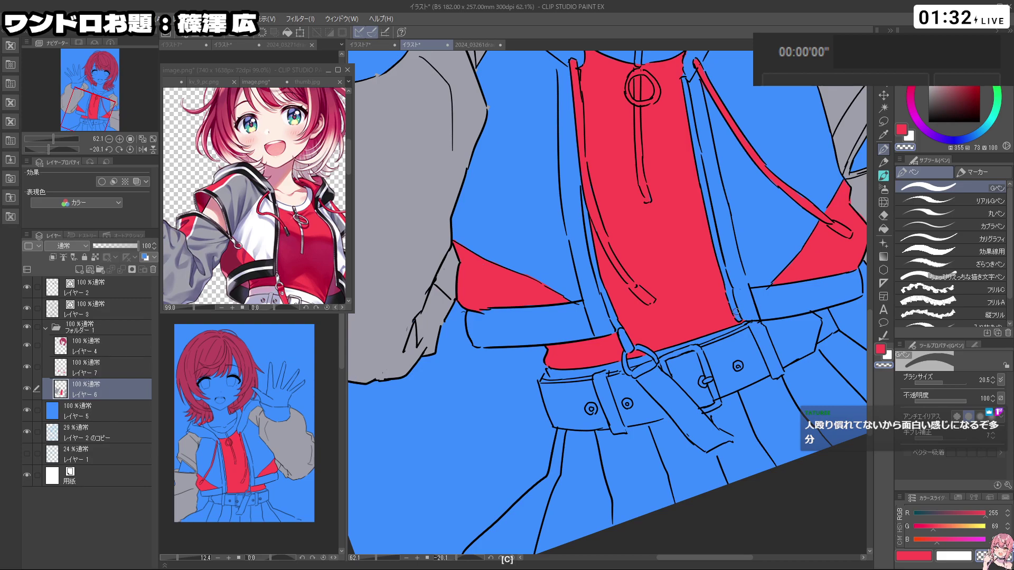
Step: Sample the near-black of the hood trim in the reference image as the drawing colour
{"action": "scroll", "coordinate": [736, 312], "scroll_direction": "down", "scroll_amount": 4}
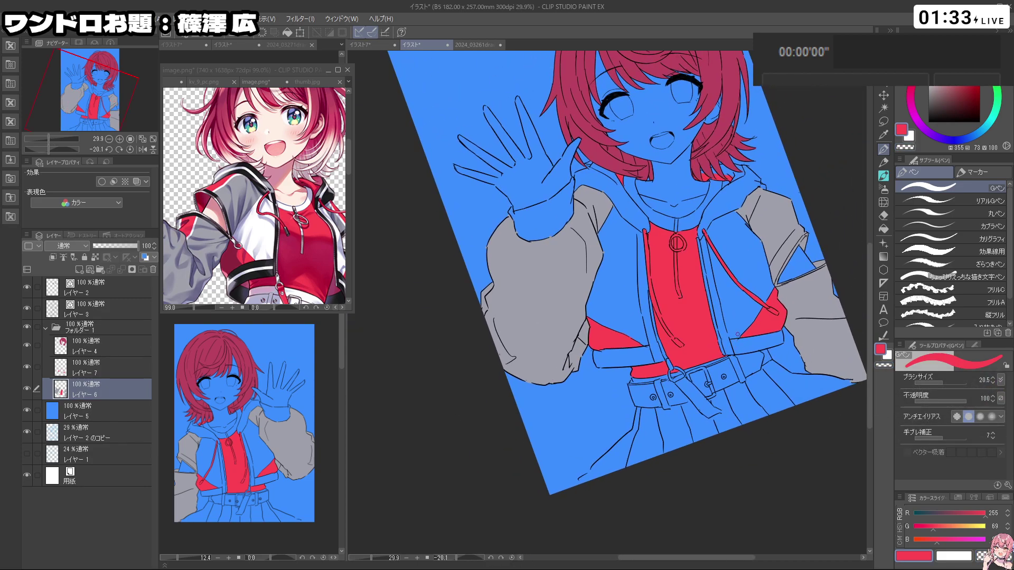
{"action": "left_click", "coordinate": [271, 244]}
{"action": "scroll", "coordinate": [269, 174], "scroll_direction": "up", "scroll_amount": 3}
{"action": "left_click", "coordinate": [268, 159], "text": "alt"}
{"action": "left_click", "coordinate": [260, 170], "text": "alt"}
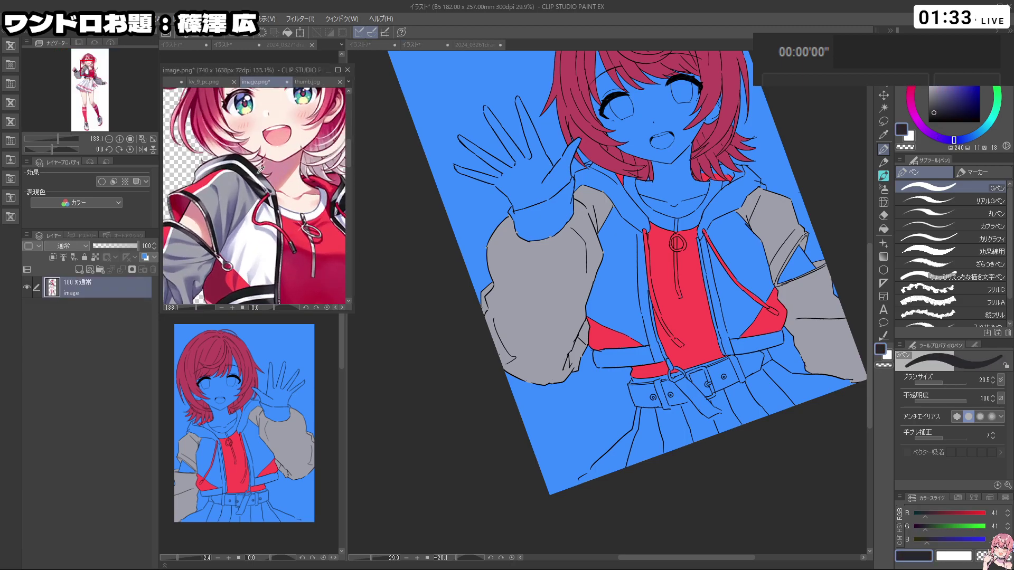
{"action": "left_click", "coordinate": [456, 351]}
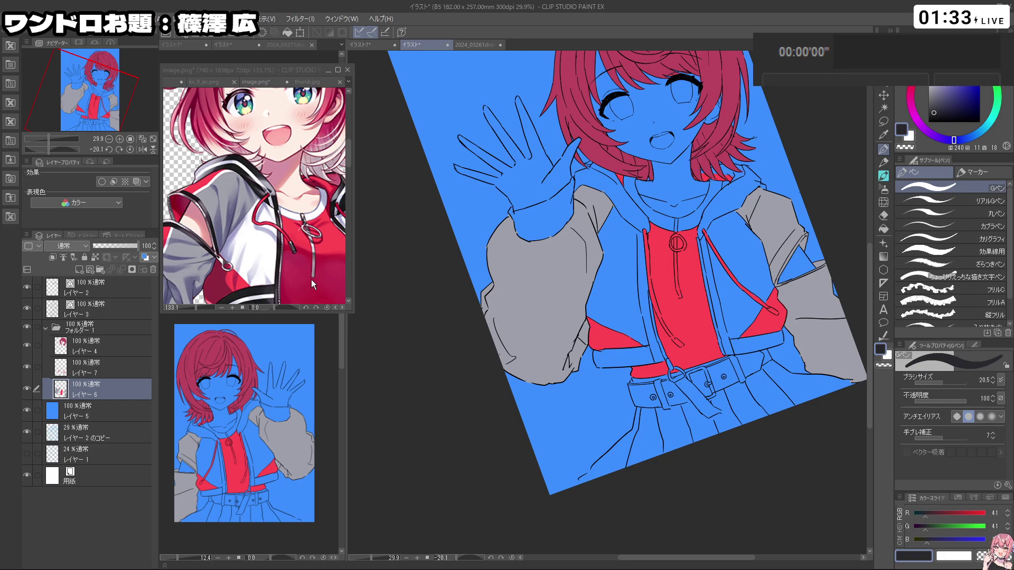
Step: Try sampling alternative near-black shades from the jacket's hem band in the reference image
{"action": "left_click", "coordinate": [285, 272]}
{"action": "scroll", "coordinate": [280, 280], "scroll_direction": "up", "scroll_amount": 1}
{"action": "left_click", "coordinate": [267, 289], "text": "alt"}
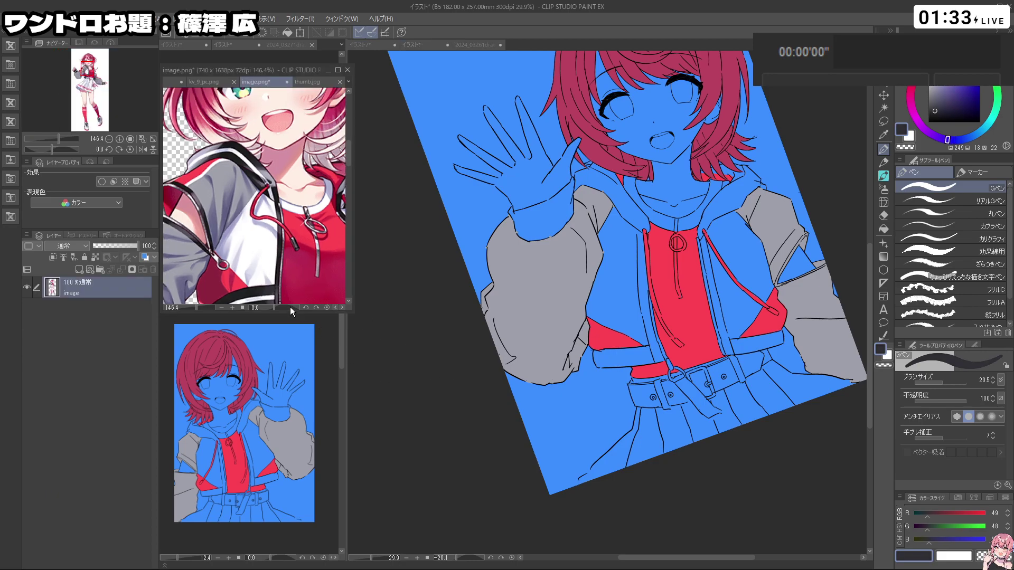
{"action": "left_click_drag", "start_coordinate": [258, 291], "coordinate": [243, 291]}
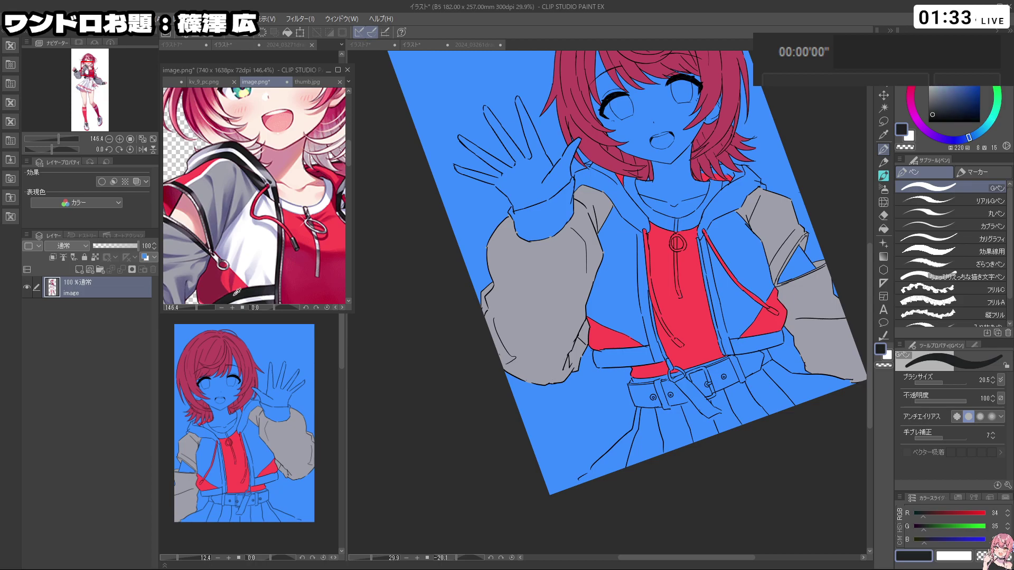
{"action": "left_click", "coordinate": [251, 289], "text": "alt"}
{"action": "left_click", "coordinate": [248, 288], "text": "alt"}
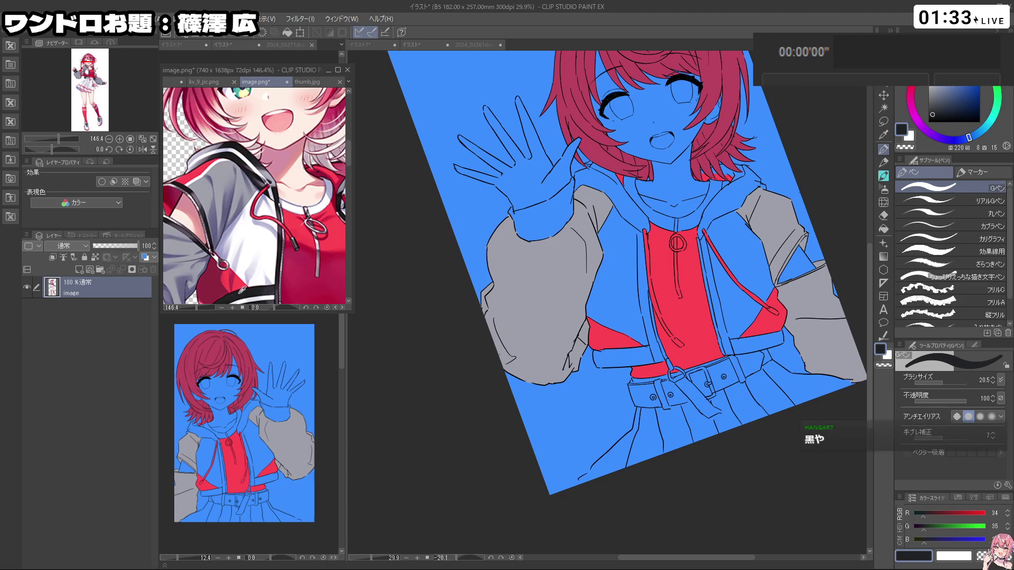
{"action": "left_click", "coordinate": [256, 287], "text": "alt"}
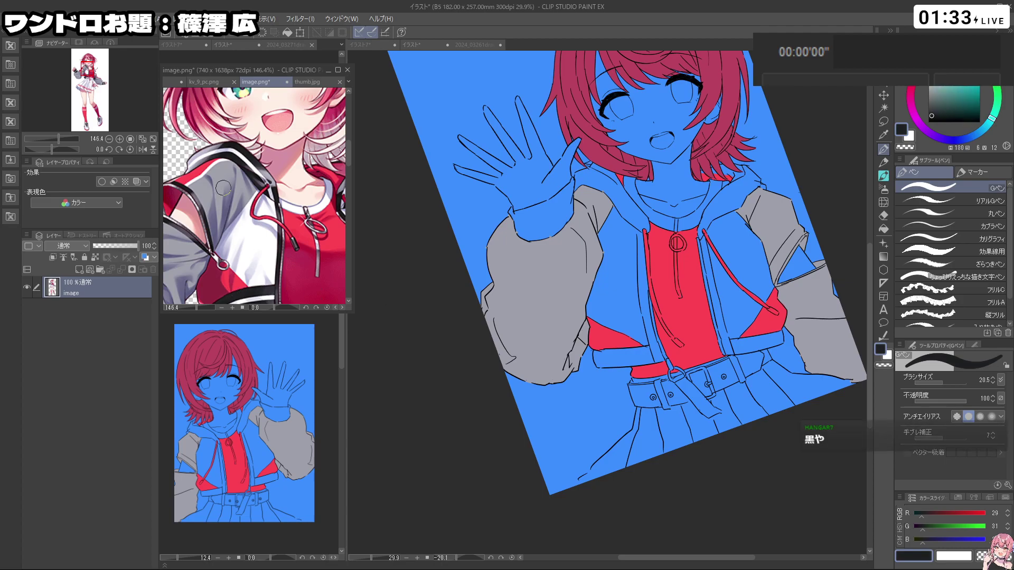
Step: Sample the near-black of the hood's inner trim in the reference image and return to the illustration
{"action": "left_click", "coordinate": [244, 151], "text": "alt"}
{"action": "left_click", "coordinate": [244, 150], "text": "alt"}
{"action": "left_click", "coordinate": [250, 145], "text": "alt"}
{"action": "left_click", "coordinate": [249, 146], "text": "alt"}
{"action": "scroll", "coordinate": [244, 147], "scroll_direction": "up", "scroll_amount": 3}
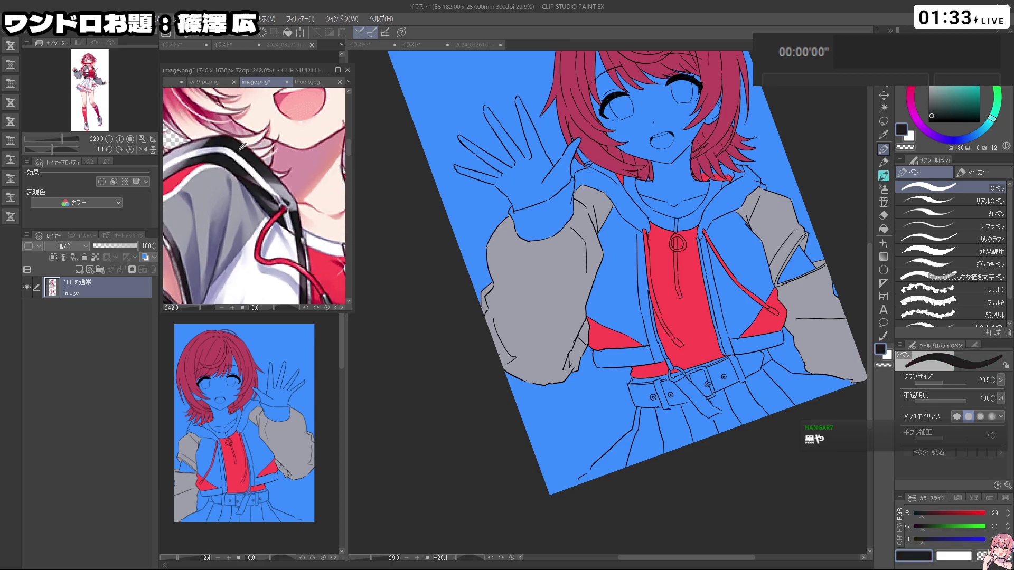
{"action": "left_click", "coordinate": [267, 163], "text": "alt"}
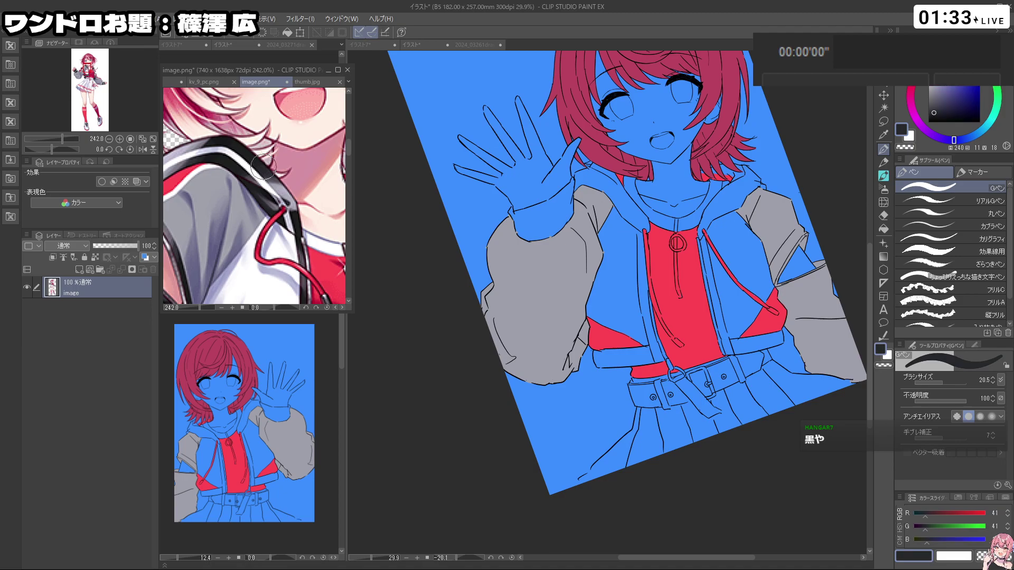
{"action": "left_click", "coordinate": [466, 313]}
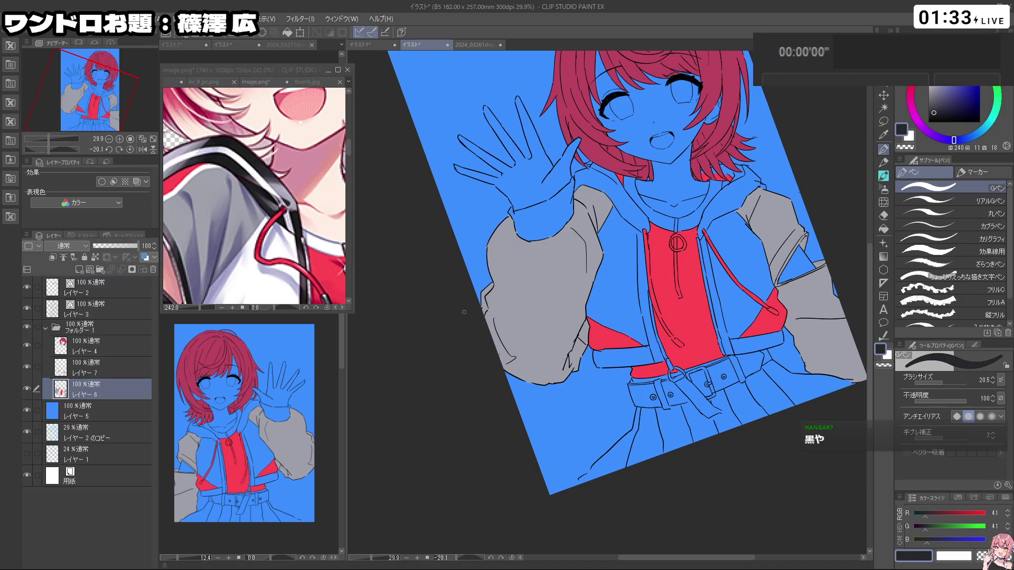
Step: Start the one-hour countdown timer
{"action": "scroll", "coordinate": [468, 261], "scroll_direction": "down", "scroll_amount": 1}
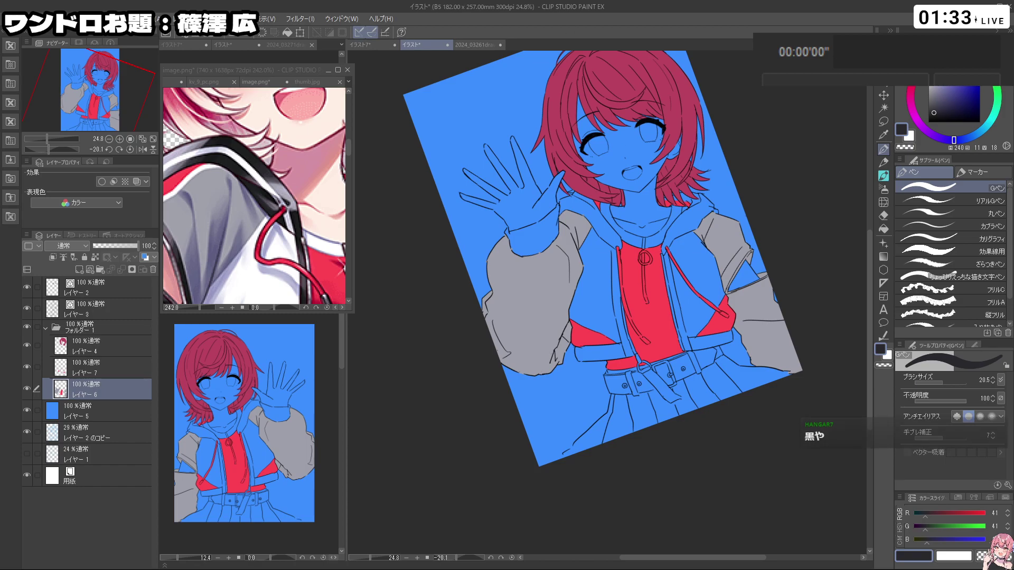
{"action": "left_click", "coordinate": [829, 52]}
{"action": "key", "text": "space"}
{"action": "left_click_drag", "start_coordinate": [739, 205], "coordinate": [732, 237]}
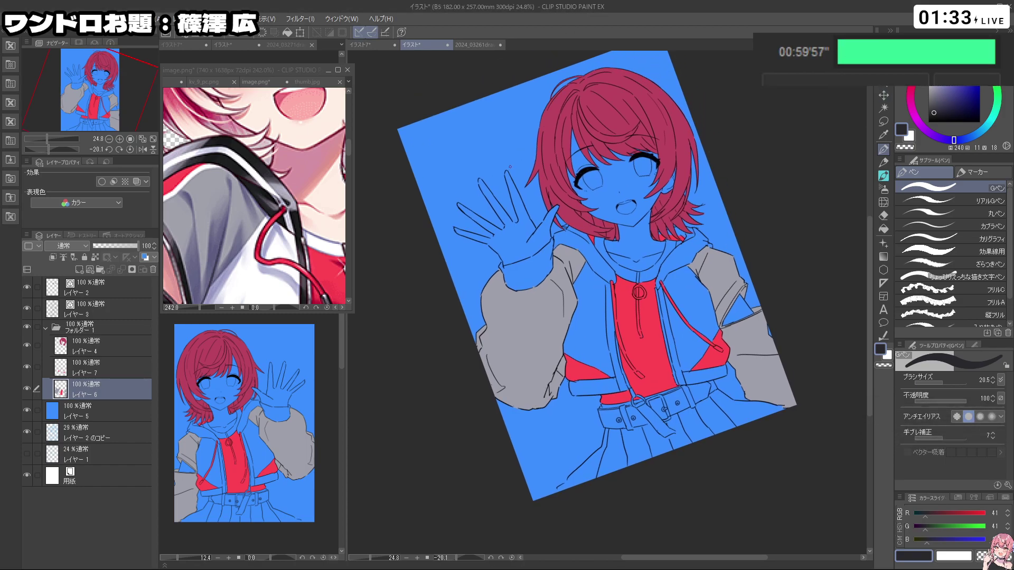
Step: Add a new empty layer directly above レイヤー 7 in the colouring folder
{"action": "scroll", "coordinate": [196, 214], "scroll_direction": "down", "scroll_amount": 6}
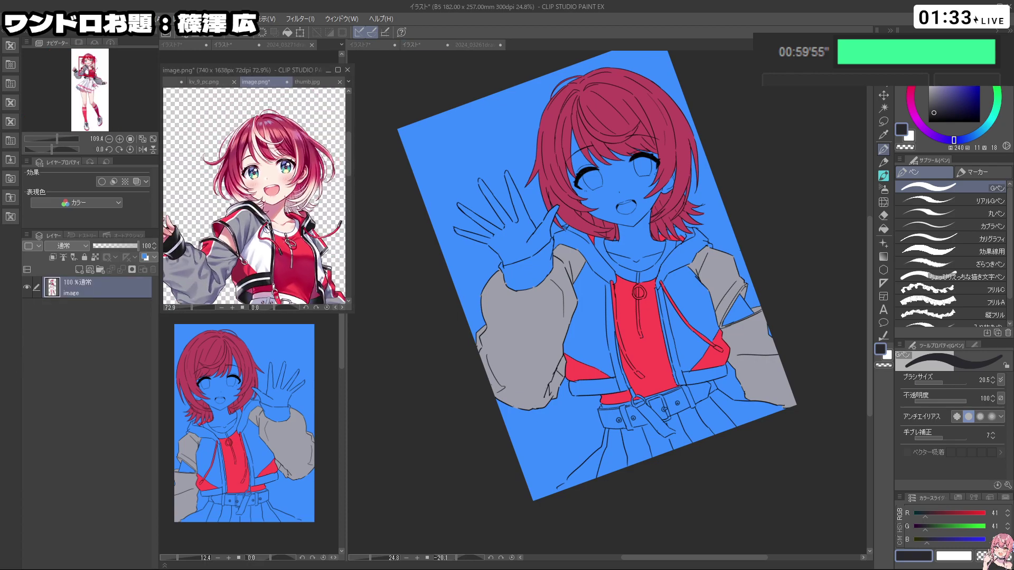
{"action": "scroll", "coordinate": [196, 251], "scroll_direction": "up", "scroll_amount": 1}
{"action": "left_click", "coordinate": [439, 278]}
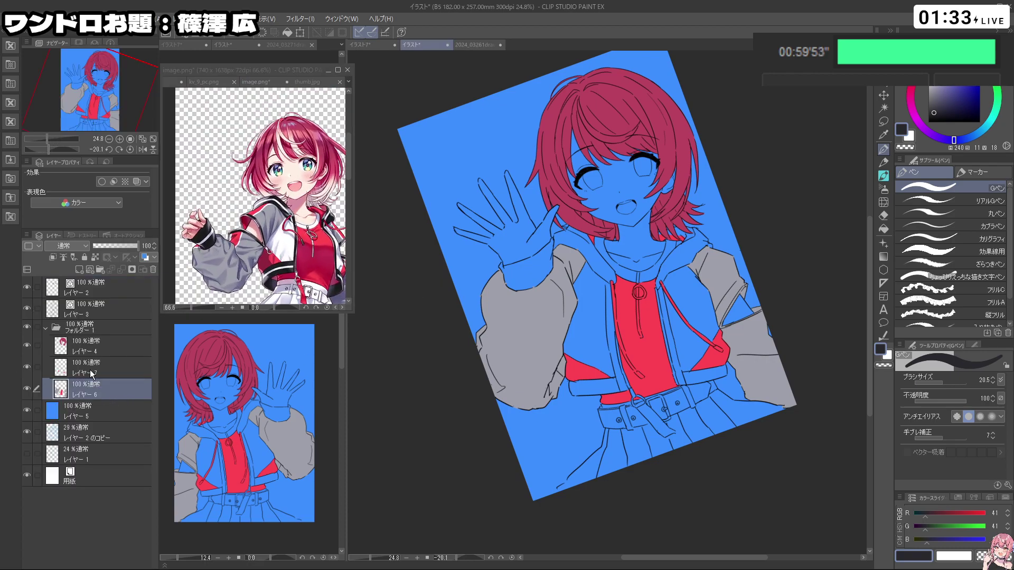
{"action": "left_click", "coordinate": [91, 372]}
{"action": "left_click", "coordinate": [80, 270]}
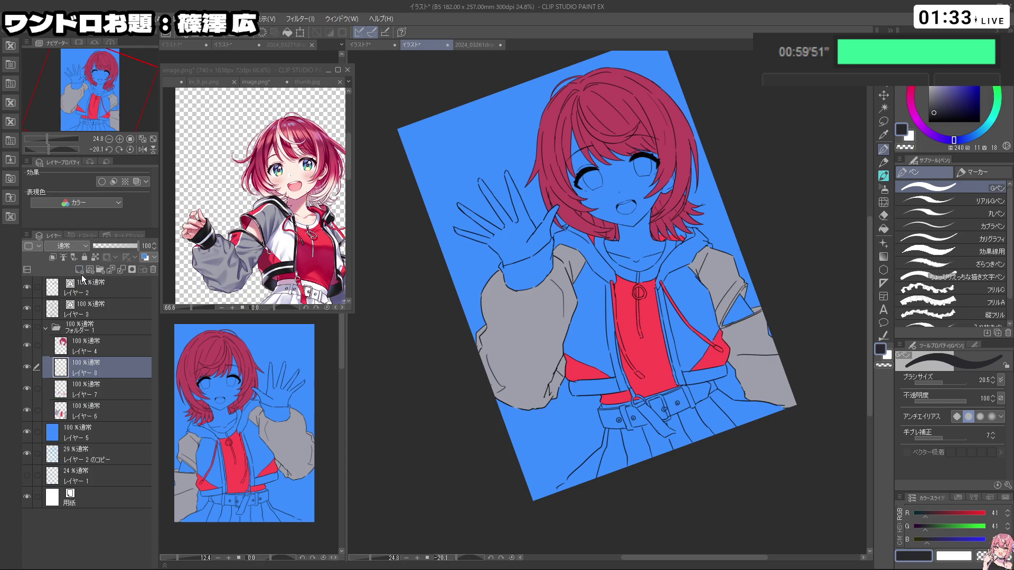
Step: Toggle レイヤー 6 off and on to check which coloured areas it holds
{"action": "left_click", "coordinate": [88, 417]}
{"action": "left_click", "coordinate": [28, 411]}
{"action": "left_click", "coordinate": [27, 411]}
{"action": "left_click", "coordinate": [28, 412]}
{"action": "left_click", "coordinate": [27, 411]}
{"action": "left_click", "coordinate": [27, 412]}
{"action": "left_click", "coordinate": [27, 411]}
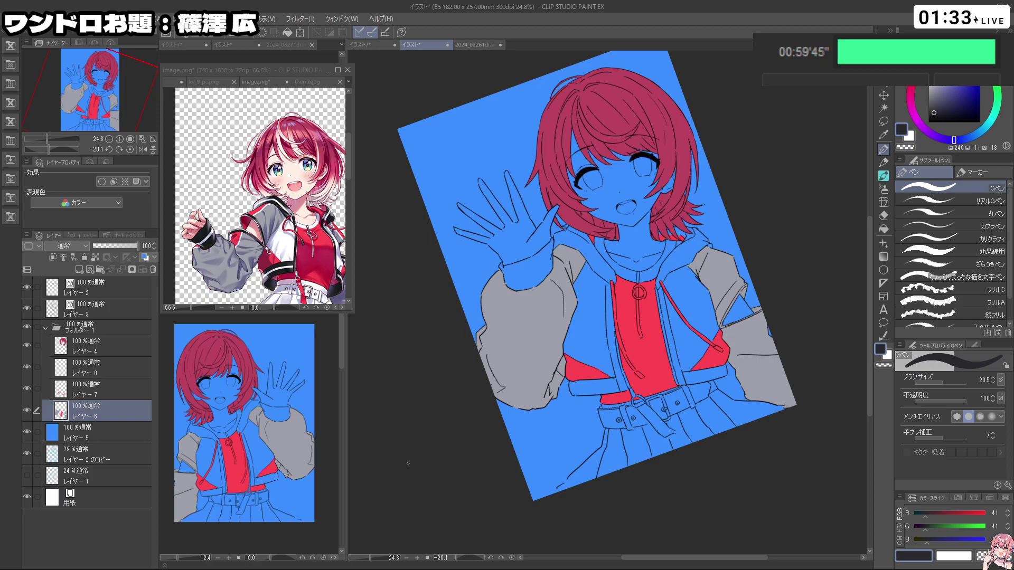
Step: Fill the hood on the raised arm's side near-black on the new レイヤー 8
{"action": "left_click", "coordinate": [92, 396]}
{"action": "left_click", "coordinate": [105, 373]}
{"action": "left_click_drag", "start_coordinate": [534, 447], "coordinate": [647, 171]}
{"action": "scroll", "coordinate": [548, 350], "scroll_direction": "up", "scroll_amount": 3}
{"action": "mouse_move", "coordinate": [614, 355]}
{"action": "left_mouse_down"}
{"action": "mouse_move", "coordinate": [618, 402]}
{"action": "mouse_move", "coordinate": [616, 368]}
{"action": "mouse_move", "coordinate": [638, 382]}
{"action": "left_mouse_up"}
{"action": "key", "text": "ctrl+z"}
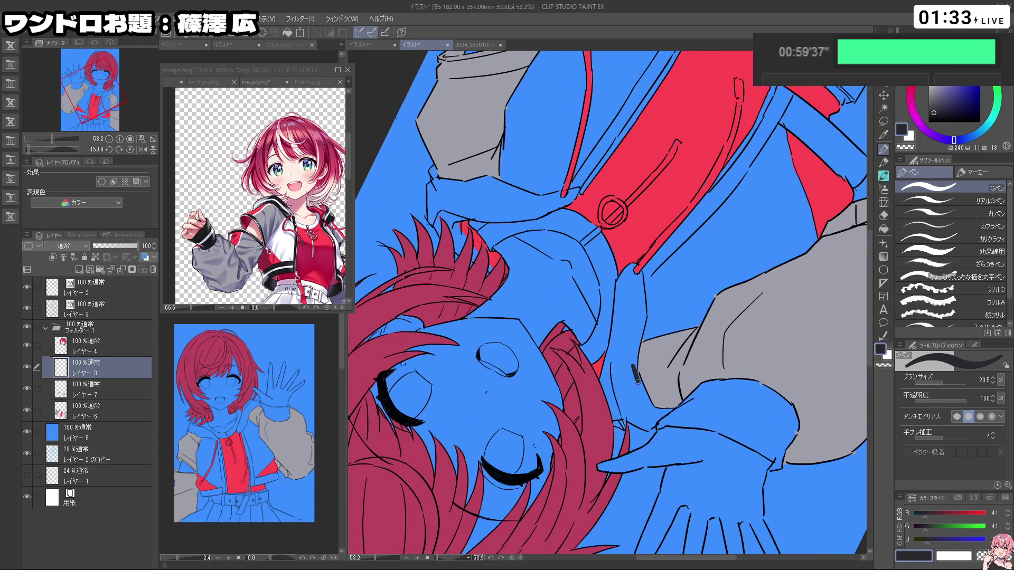
{"action": "key", "text": "ctrl+z"}
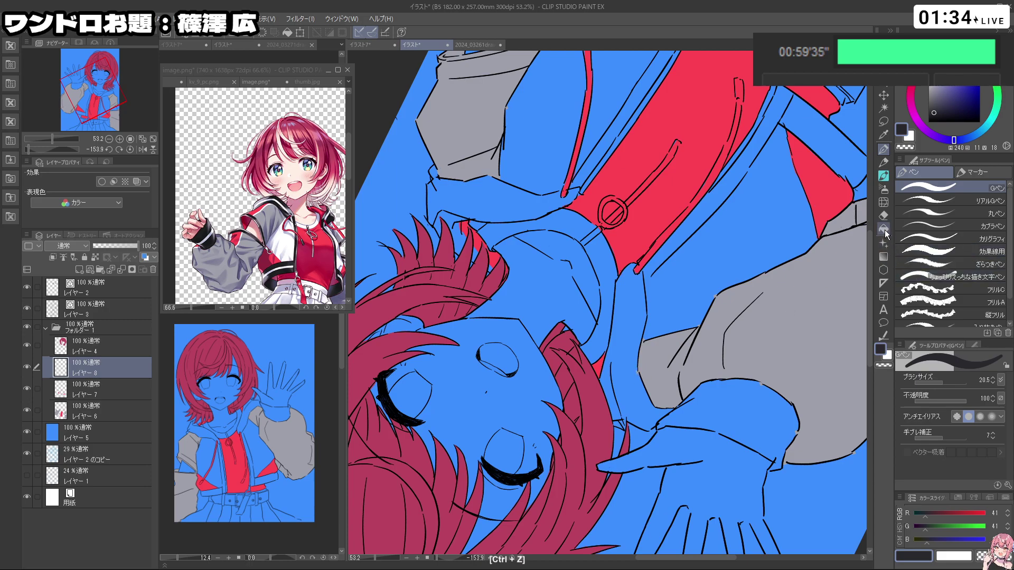
{"action": "left_click", "coordinate": [883, 228]}
{"action": "left_click", "coordinate": [629, 325]}
Step: Close the gaps in the raised arm's cuff outline and fill the cuff near-black
{"action": "left_click_drag", "start_coordinate": [719, 378], "coordinate": [673, 457]}
{"action": "left_click", "coordinate": [672, 457]}
{"action": "key", "text": "ctrl+z"}
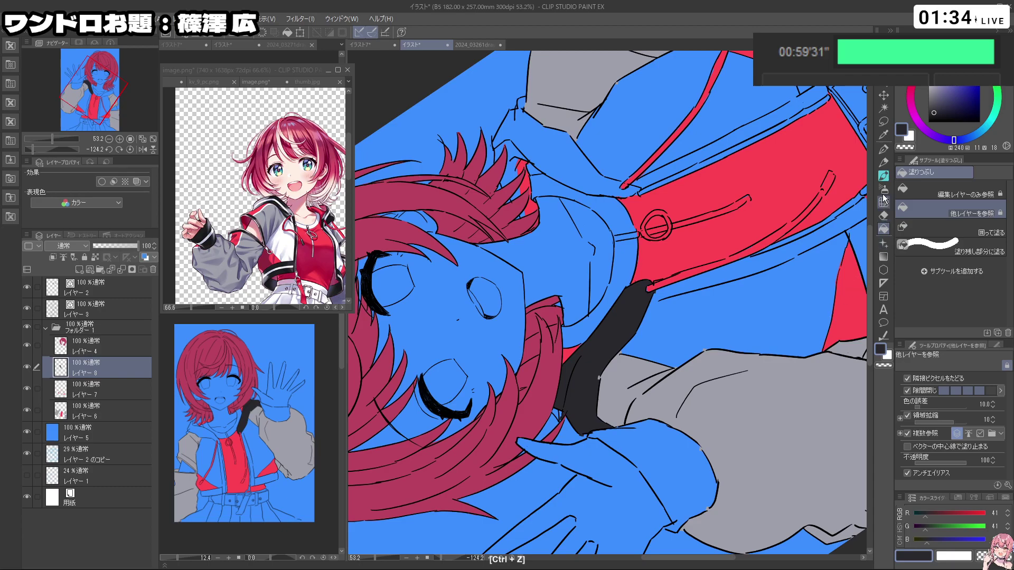
{"action": "left_click", "coordinate": [884, 149]}
{"action": "left_click_drag", "start_coordinate": [665, 511], "coordinate": [641, 445]}
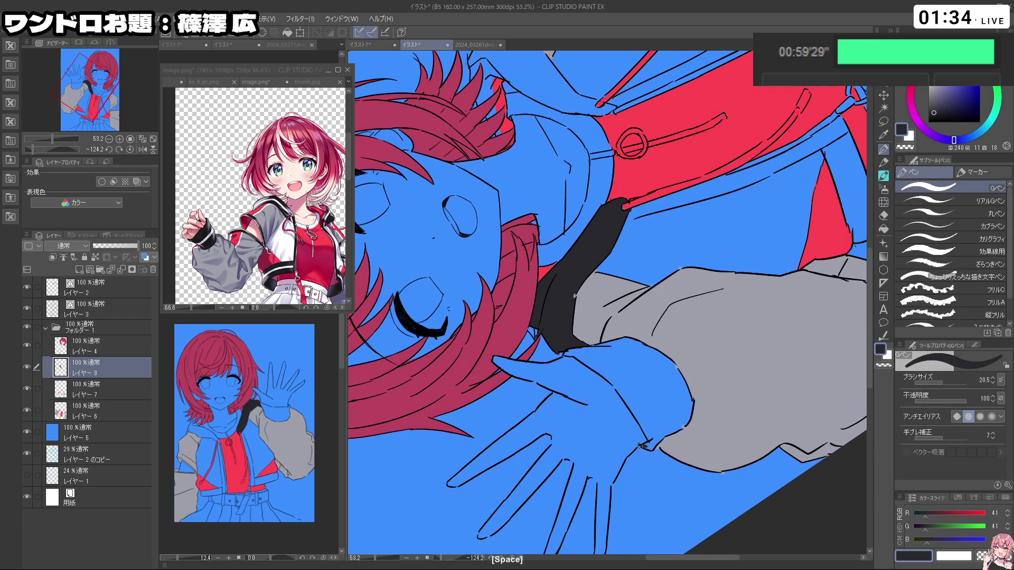
{"action": "key", "text": "c"}
{"action": "key", "text": "c"}
{"action": "key", "text": "c"}
{"action": "key", "text": "c"}
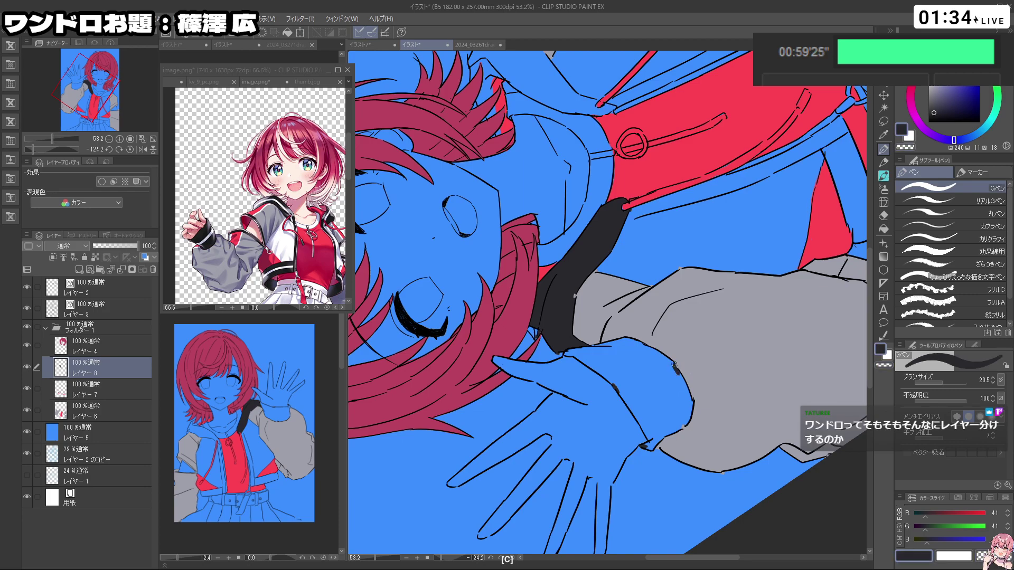
{"action": "key", "text": "g"}
{"action": "left_click", "coordinate": [667, 374]}
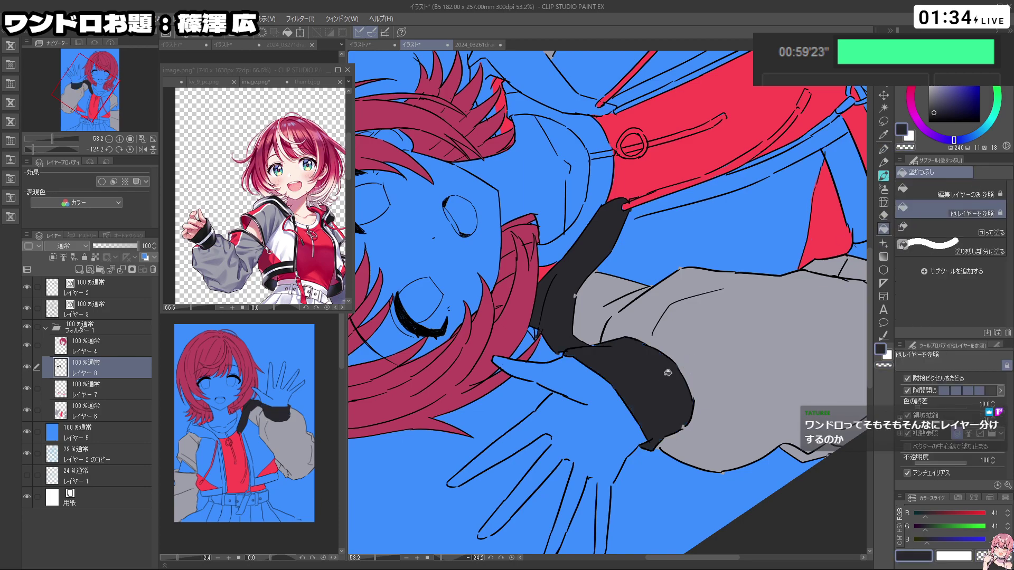
Step: Tidy the edges of the near-black fill around the raised arm's cuff beside the thumb
{"action": "key", "text": "p"}
{"action": "left_click_drag", "start_coordinate": [670, 373], "coordinate": [564, 318]}
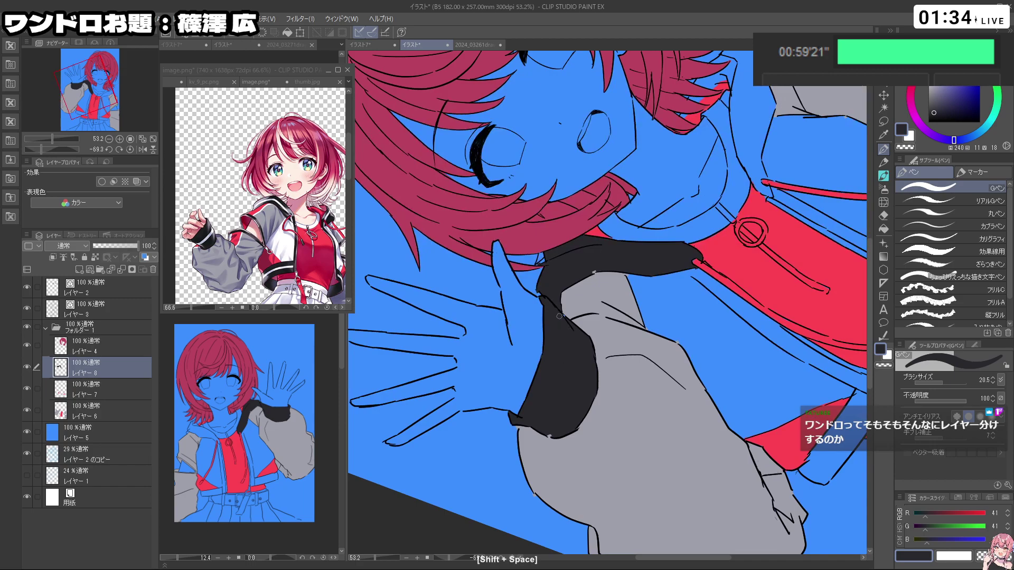
{"action": "key", "text": "c"}
{"action": "key", "text": "ctrl+z"}
{"action": "key", "text": "c"}
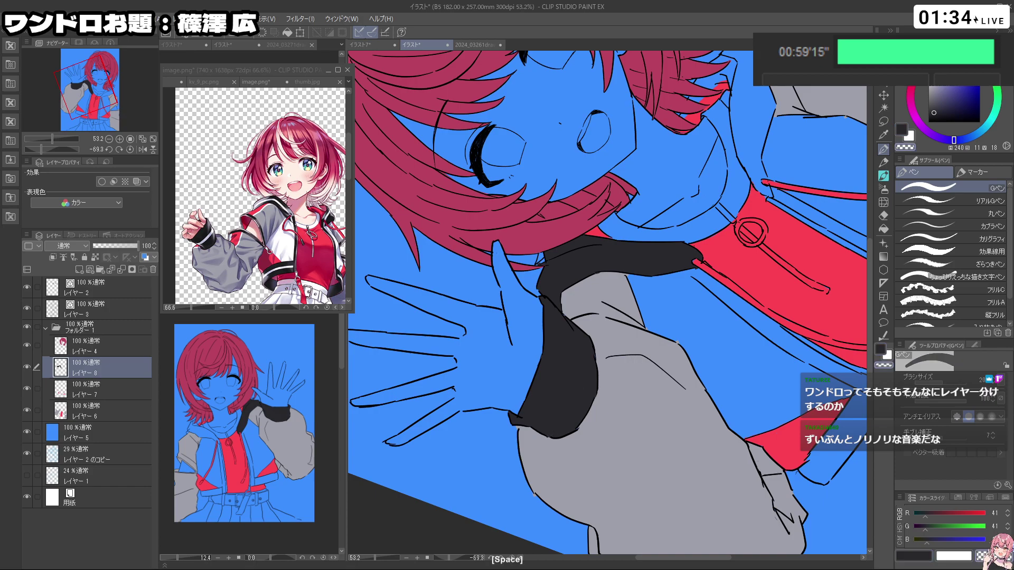
Step: Fill the hood on the lowered arm's side with the same near-black
{"action": "left_click", "coordinate": [694, 300], "text": "ctrl"}
{"action": "left_click", "coordinate": [681, 226], "text": "ctrl"}
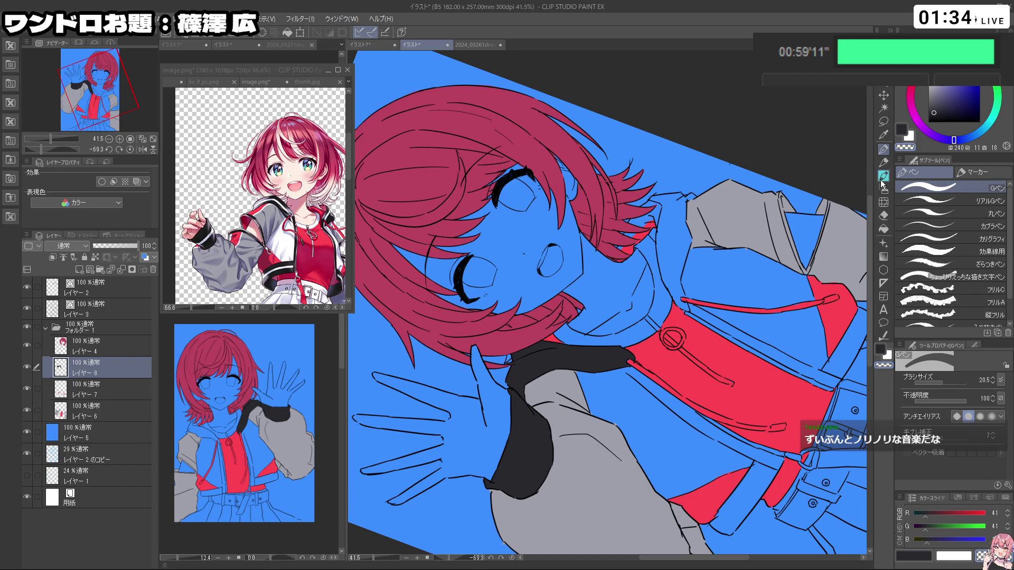
{"action": "key", "text": "g"}
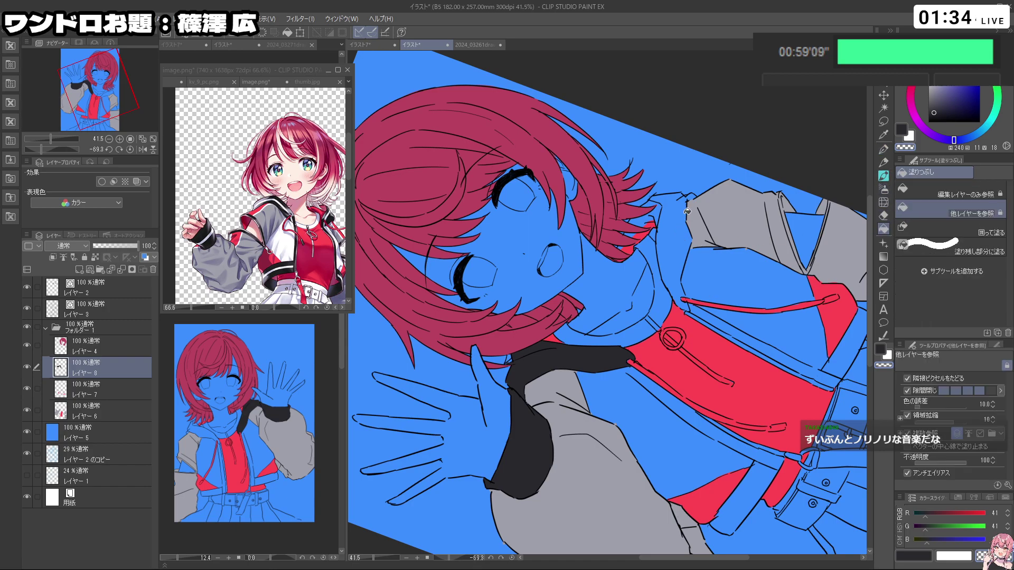
{"action": "key", "text": "c"}
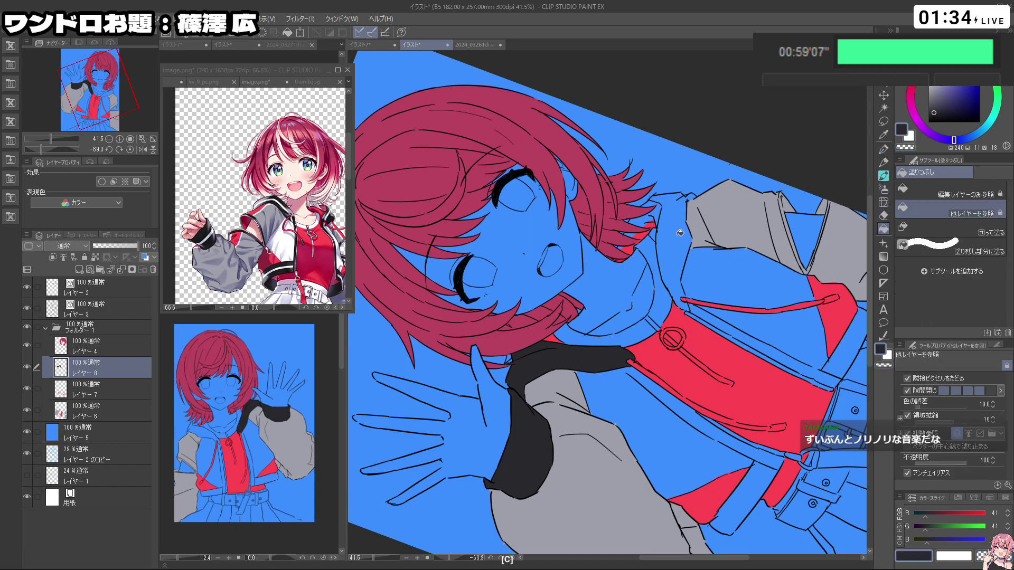
{"action": "left_click", "coordinate": [680, 233]}
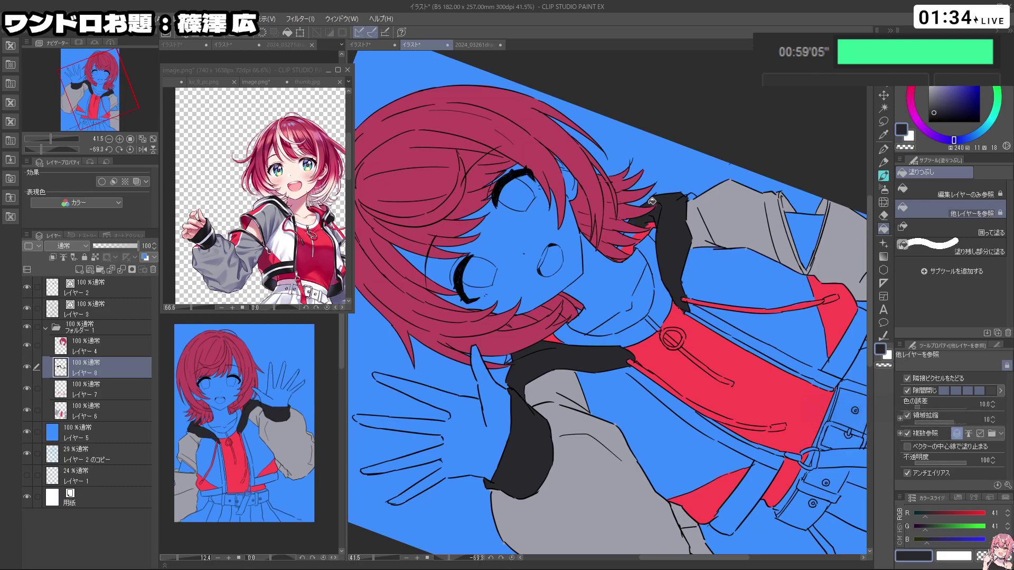
Step: Touch up the near-black fill around the outer corner of the hood on the lowered arm's side
{"action": "key", "text": "shift+space"}
{"action": "left_click_drag", "start_coordinate": [622, 247], "coordinate": [702, 390]}
{"action": "left_click", "coordinate": [884, 150]}
{"action": "key", "text": "ctrl+space"}
{"action": "left_click_drag", "start_coordinate": [722, 279], "coordinate": [749, 290]}
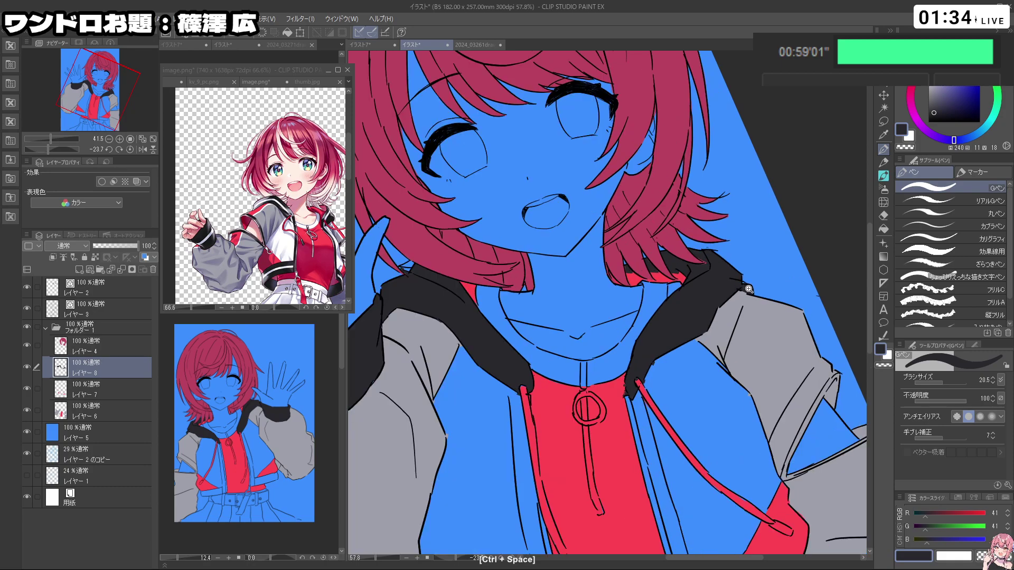
{"action": "left_click", "coordinate": [748, 289]}
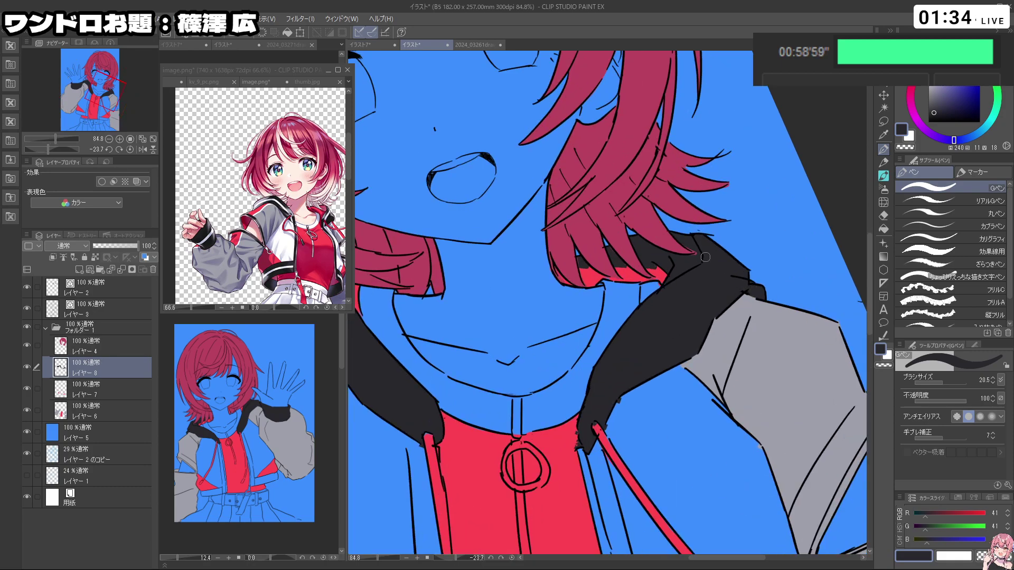
{"action": "key", "text": "space"}
{"action": "scroll", "coordinate": [673, 257], "scroll_direction": "down", "scroll_amount": 5}
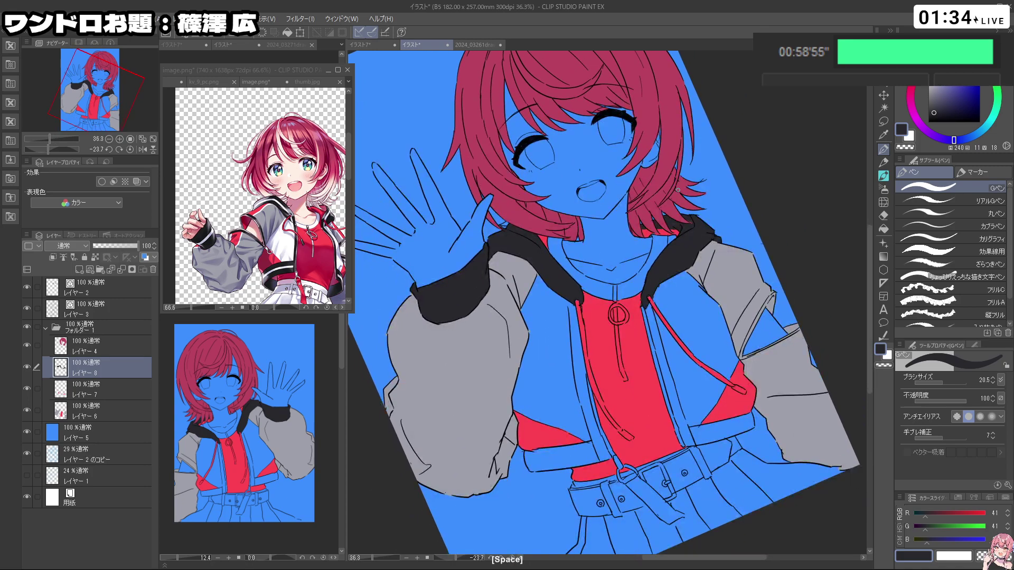
Step: Close the outline gaps and fill the jacket's hem and front band on the lowered arm's side near-black
{"action": "left_click_drag", "start_coordinate": [729, 288], "coordinate": [684, 191]}
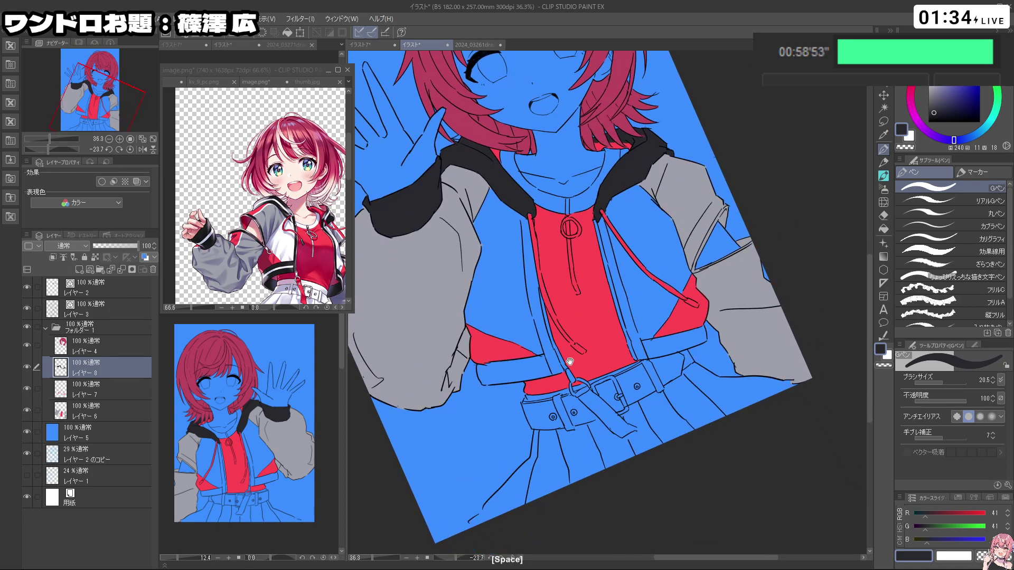
{"action": "left_click_drag", "start_coordinate": [566, 361], "coordinate": [622, 359]}
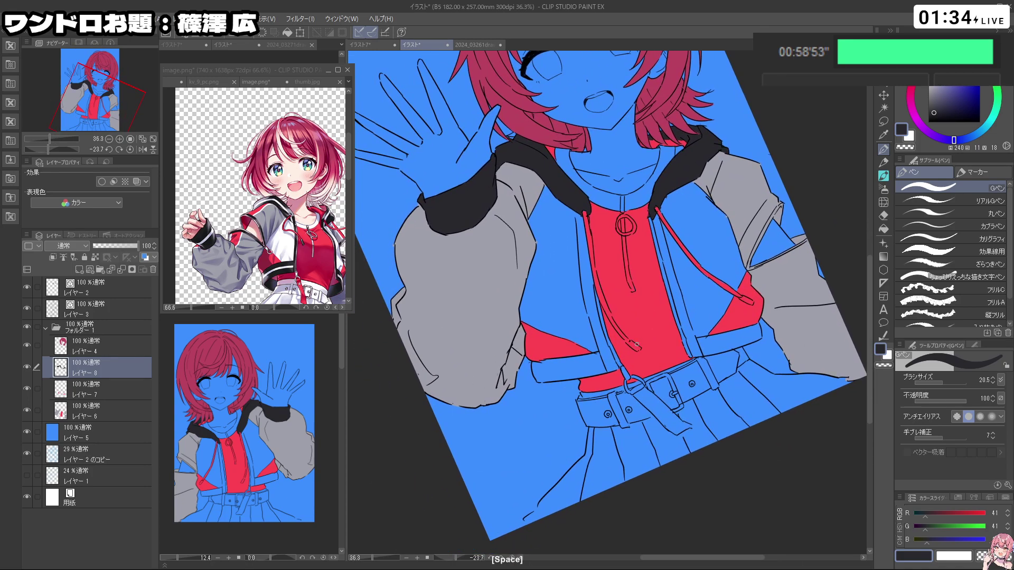
{"action": "left_click", "coordinate": [883, 229]}
{"action": "left_click", "coordinate": [729, 339]}
{"action": "left_click", "coordinate": [691, 322]}
{"action": "key", "text": "ctrl+z"}
{"action": "key", "text": "p"}
{"action": "left_click_drag", "start_coordinate": [686, 332], "coordinate": [709, 358]}
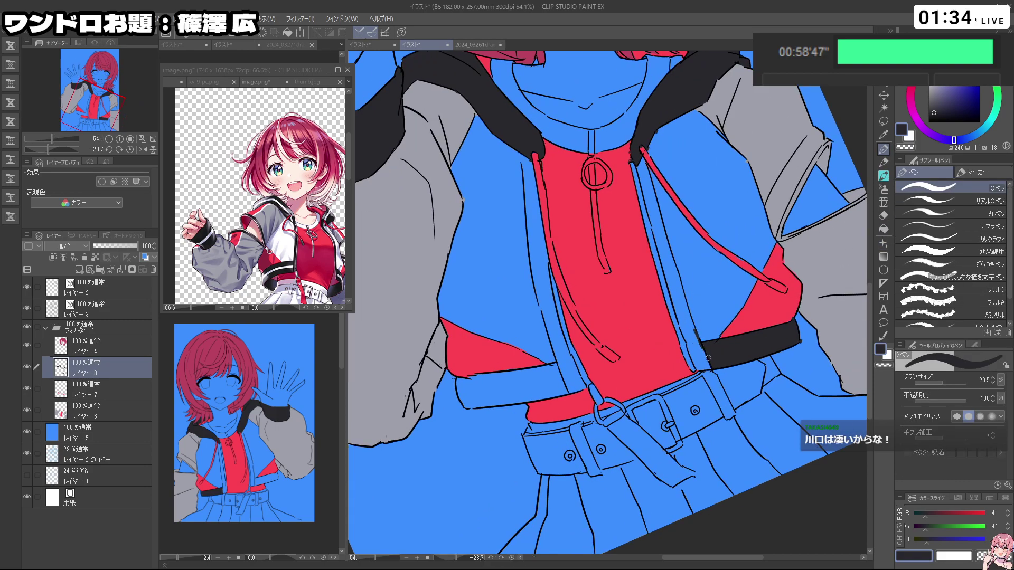
{"action": "left_click", "coordinate": [884, 233]}
{"action": "left_click", "coordinate": [693, 333]}
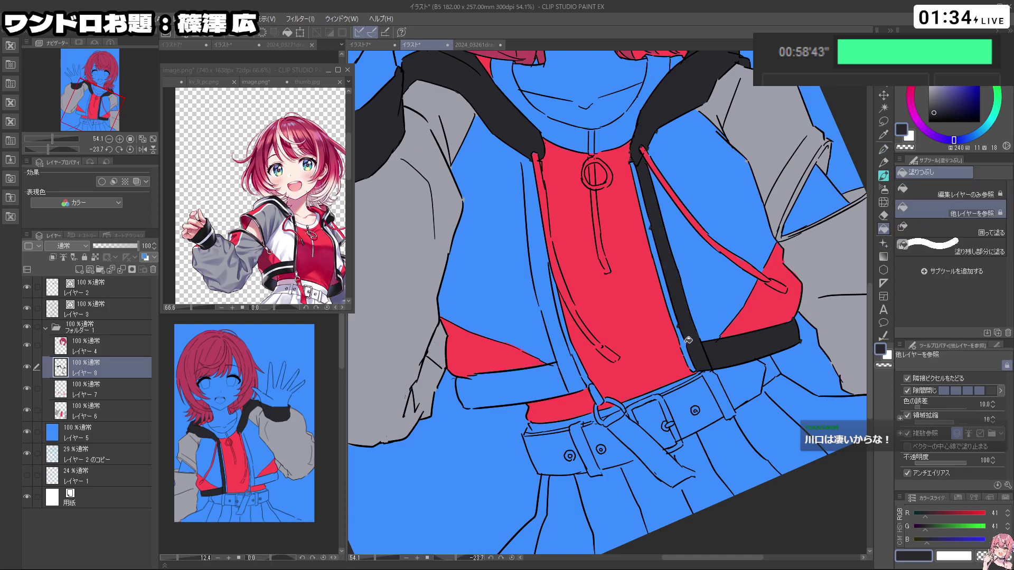
Step: Close the outline gaps and fill the jacket's front band and hem on the raised arm's side near-black
{"action": "left_click", "coordinate": [545, 287]}
{"action": "key", "text": "ctrl+z"}
{"action": "key", "text": "p"}
{"action": "left_click_drag", "start_coordinate": [543, 303], "coordinate": [539, 316]}
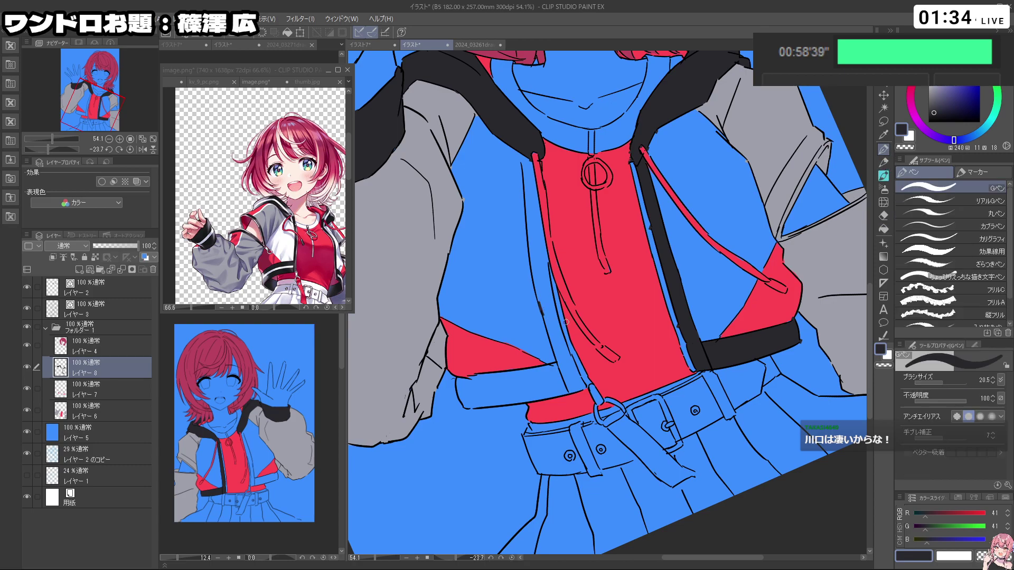
{"action": "key", "text": "ctrl+z"}
{"action": "left_click_drag", "start_coordinate": [519, 154], "coordinate": [523, 167]}
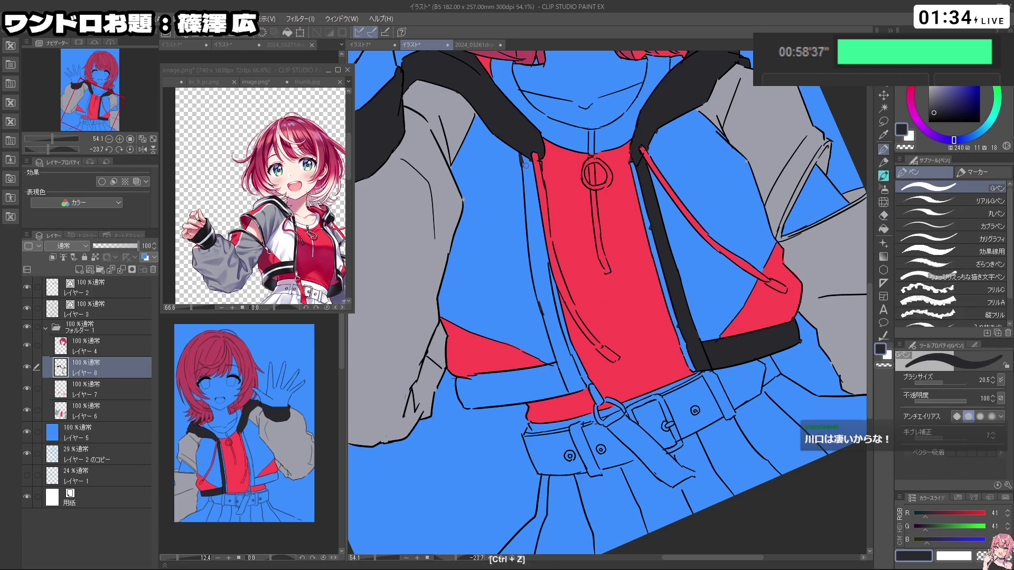
{"action": "left_click", "coordinate": [884, 229]}
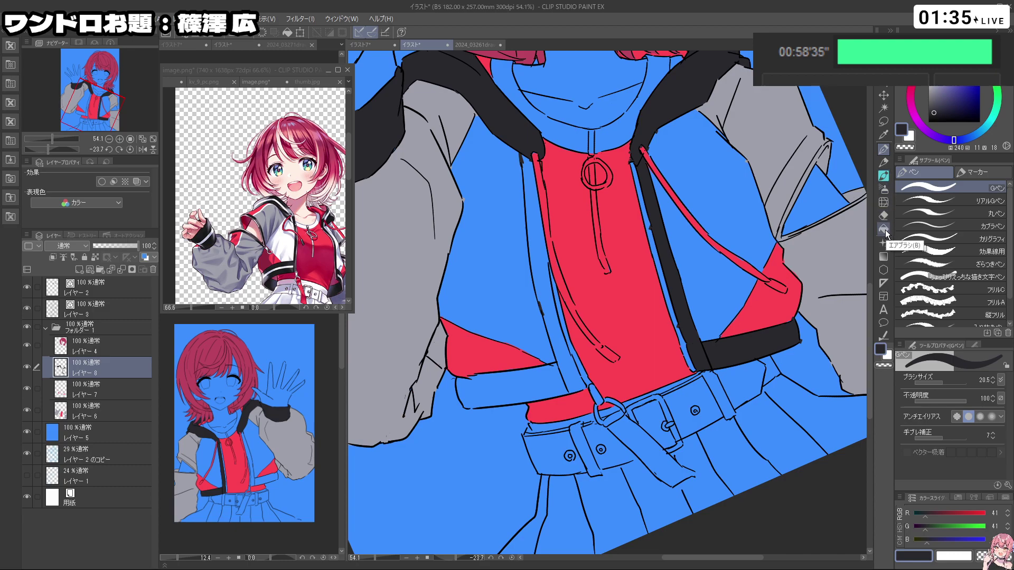
{"action": "left_click", "coordinate": [560, 333]}
{"action": "left_click", "coordinate": [548, 384]}
Step: Tidy the edges of the near-black fill along the jacket hem on the raised arm's side
{"action": "key", "text": "c"}
{"action": "key", "text": "ctrl+z"}
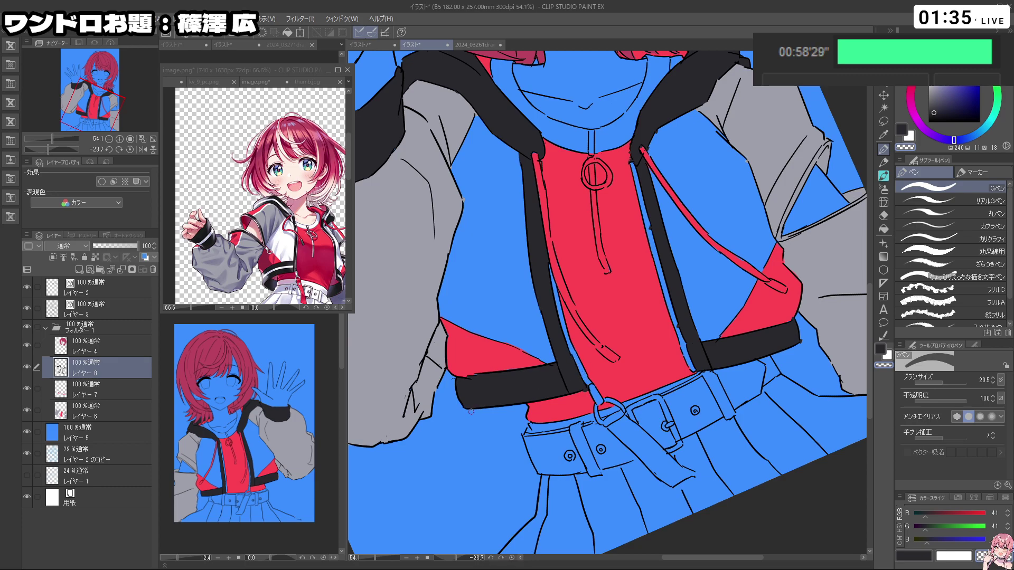
{"action": "key", "text": "c"}
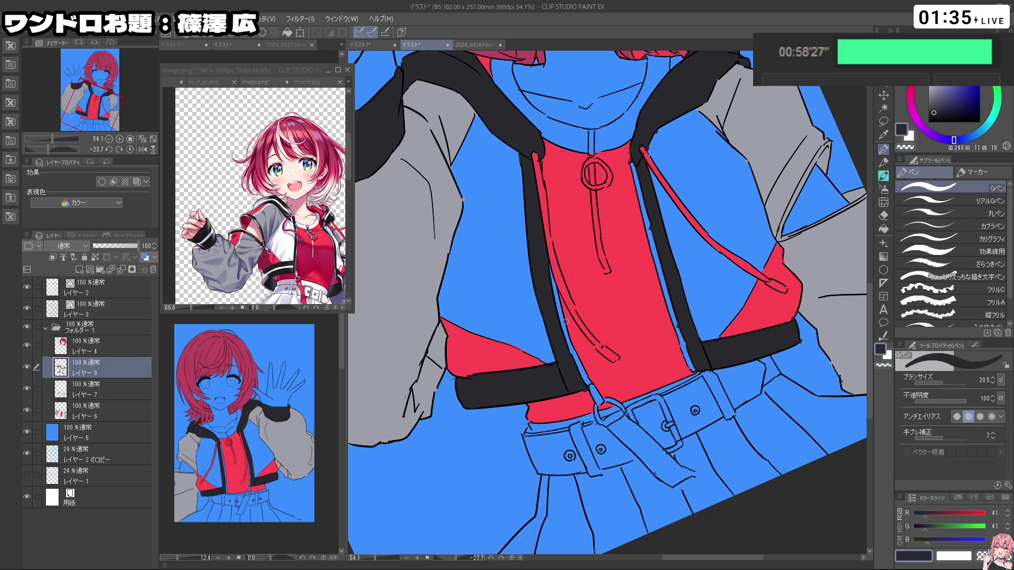
{"action": "key", "text": "c"}
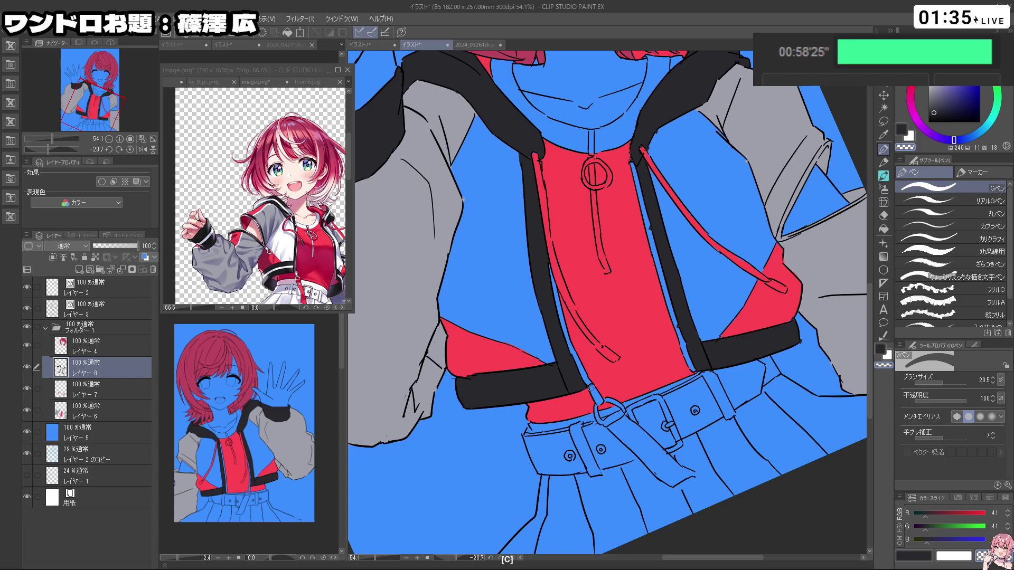
{"action": "key", "text": "c"}
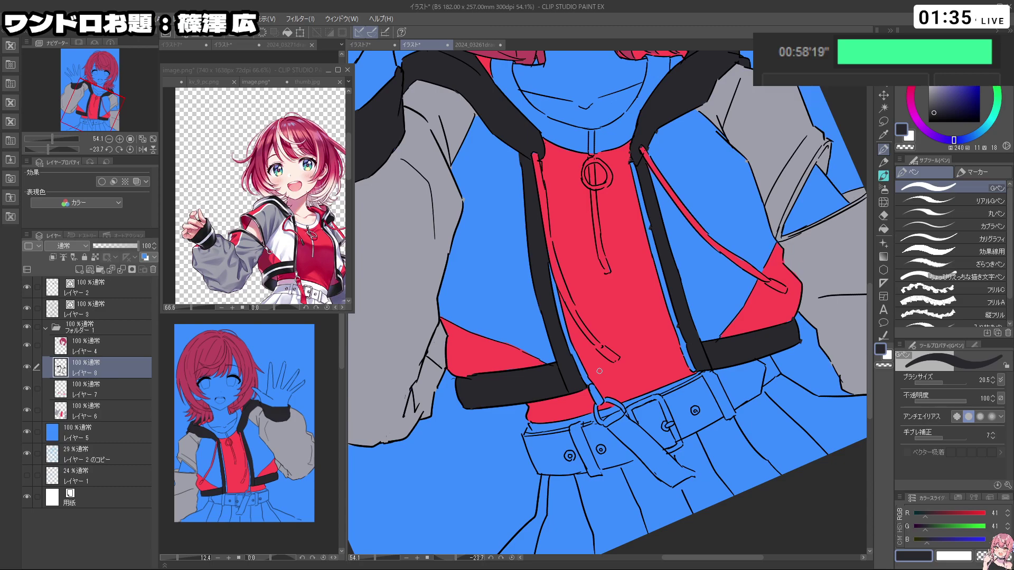
{"action": "scroll", "coordinate": [599, 371], "scroll_direction": "down", "scroll_amount": 4}
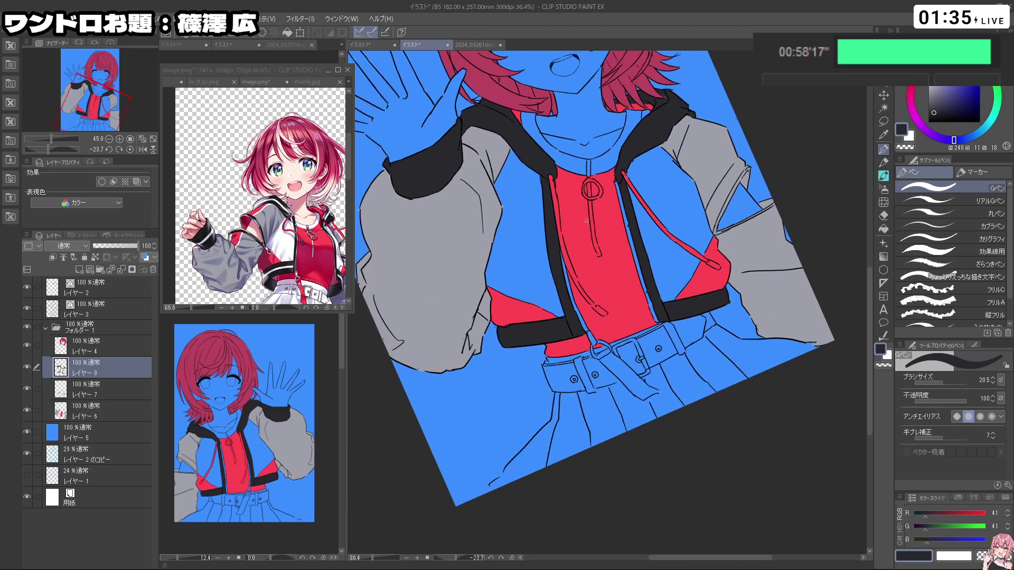
{"action": "scroll", "coordinate": [528, 227], "scroll_direction": "down", "scroll_amount": 1}
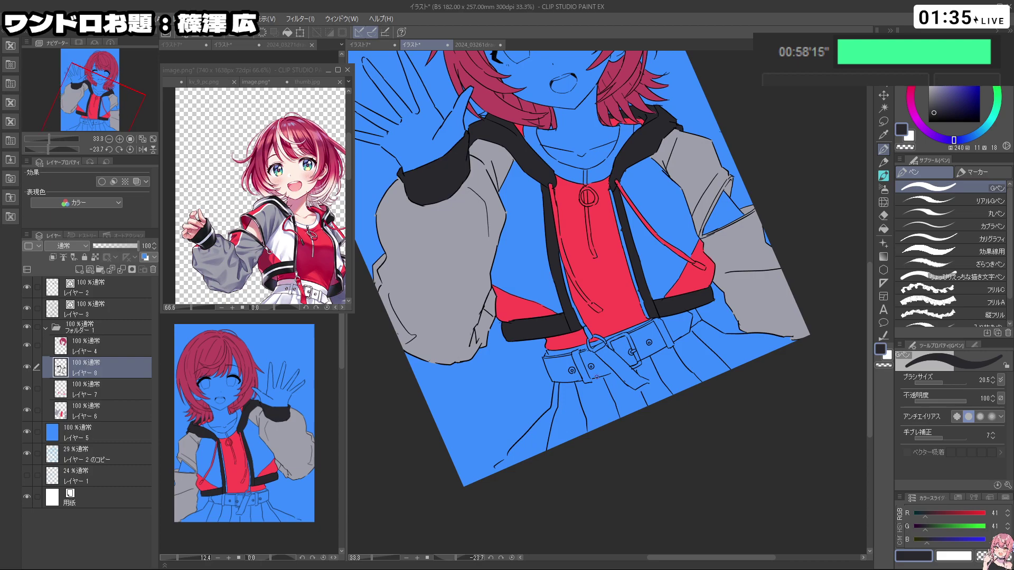
Step: Add a new layer, place it below レイヤー 6 and set the drawing colour to white
{"action": "left_click", "coordinate": [105, 411]}
{"action": "left_click", "coordinate": [79, 270]}
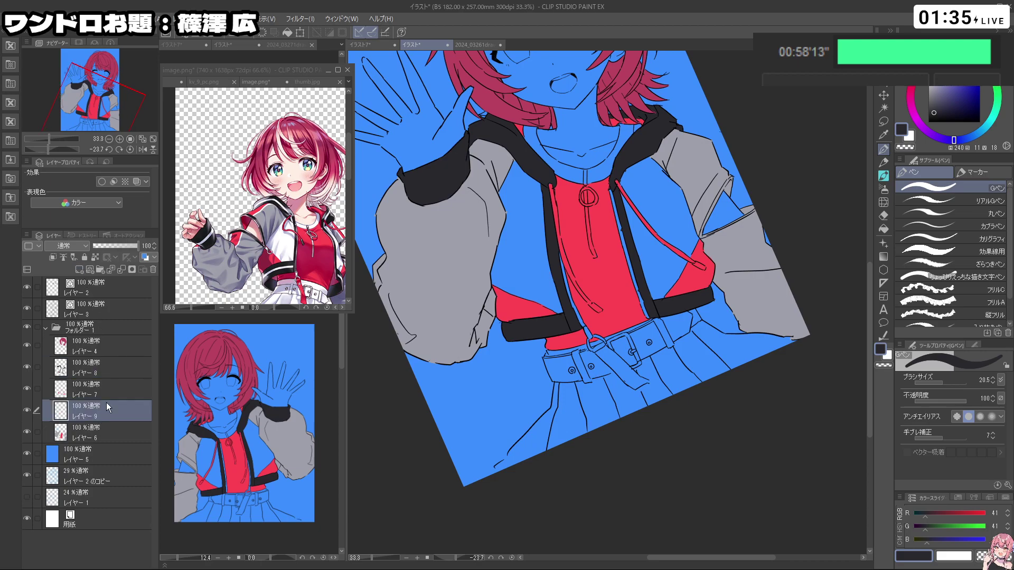
{"action": "left_click_drag", "start_coordinate": [107, 408], "coordinate": [113, 435]}
{"action": "left_click", "coordinate": [929, 73]}
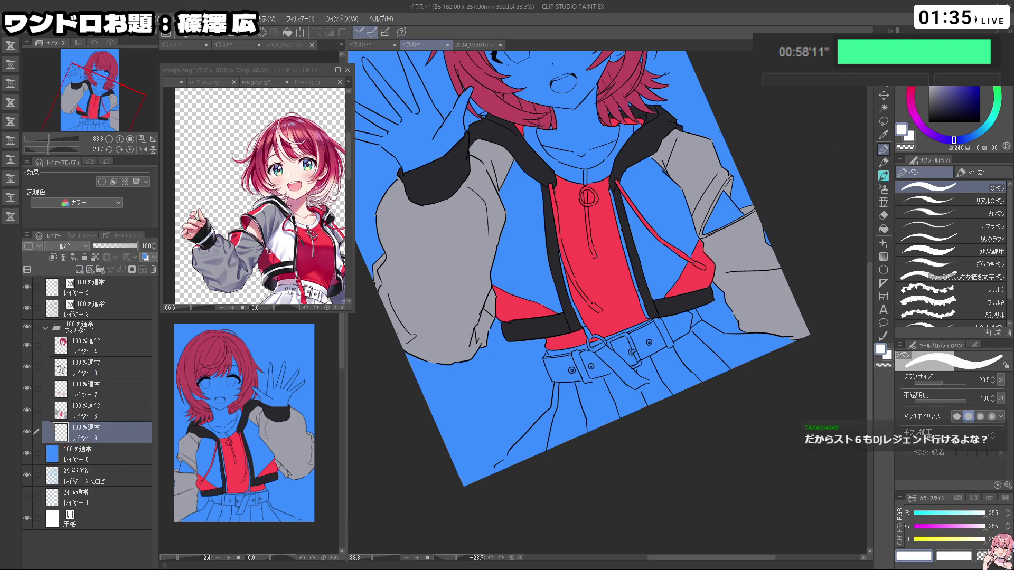
Step: Paint the jacket's front panels white on both sides of the red shirt and start whitening the collar
{"action": "mouse_move", "coordinate": [504, 249]}
{"action": "left_mouse_down"}
{"action": "mouse_move", "coordinate": [505, 287]}
{"action": "mouse_move", "coordinate": [523, 277]}
{"action": "mouse_move", "coordinate": [553, 292]}
{"action": "mouse_move", "coordinate": [544, 271]}
{"action": "mouse_move", "coordinate": [565, 309]}
{"action": "mouse_move", "coordinate": [543, 235]}
{"action": "mouse_move", "coordinate": [530, 219]}
{"action": "mouse_move", "coordinate": [516, 222]}
{"action": "mouse_move", "coordinate": [505, 177]}
{"action": "mouse_move", "coordinate": [540, 206]}
{"action": "left_mouse_up"}
{"action": "mouse_move", "coordinate": [642, 207]}
{"action": "left_mouse_down"}
{"action": "mouse_move", "coordinate": [634, 176]}
{"action": "mouse_move", "coordinate": [657, 166]}
{"action": "mouse_move", "coordinate": [686, 238]}
{"action": "mouse_move", "coordinate": [660, 290]}
{"action": "mouse_move", "coordinate": [646, 241]}
{"action": "mouse_move", "coordinate": [666, 202]}
{"action": "left_mouse_up"}
{"action": "left_click_drag", "start_coordinate": [599, 187], "coordinate": [603, 273]}
{"action": "mouse_move", "coordinate": [534, 237]}
{"action": "left_mouse_down", "text": "ctrl"}
{"action": "mouse_move", "coordinate": [565, 241]}
{"action": "mouse_move", "coordinate": [527, 237]}
{"action": "left_mouse_up", "text": "ctrl"}
{"action": "mouse_move", "coordinate": [527, 237]}
{"action": "left_mouse_down", "text": "shift"}
{"action": "mouse_move", "coordinate": [520, 352]}
{"action": "mouse_move", "coordinate": [686, 365]}
{"action": "mouse_move", "coordinate": [634, 399]}
{"action": "left_mouse_up", "text": "shift"}
{"action": "mouse_move", "coordinate": [577, 312]}
{"action": "left_mouse_down"}
{"action": "mouse_move", "coordinate": [614, 367]}
{"action": "mouse_move", "coordinate": [607, 349]}
{"action": "mouse_move", "coordinate": [618, 394]}
{"action": "mouse_move", "coordinate": [598, 427]}
{"action": "mouse_move", "coordinate": [612, 440]}
{"action": "mouse_move", "coordinate": [627, 381]}
{"action": "mouse_move", "coordinate": [573, 308]}
{"action": "mouse_move", "coordinate": [624, 358]}
{"action": "mouse_move", "coordinate": [622, 334]}
{"action": "left_mouse_up"}
{"action": "key", "text": "ctrl+z"}
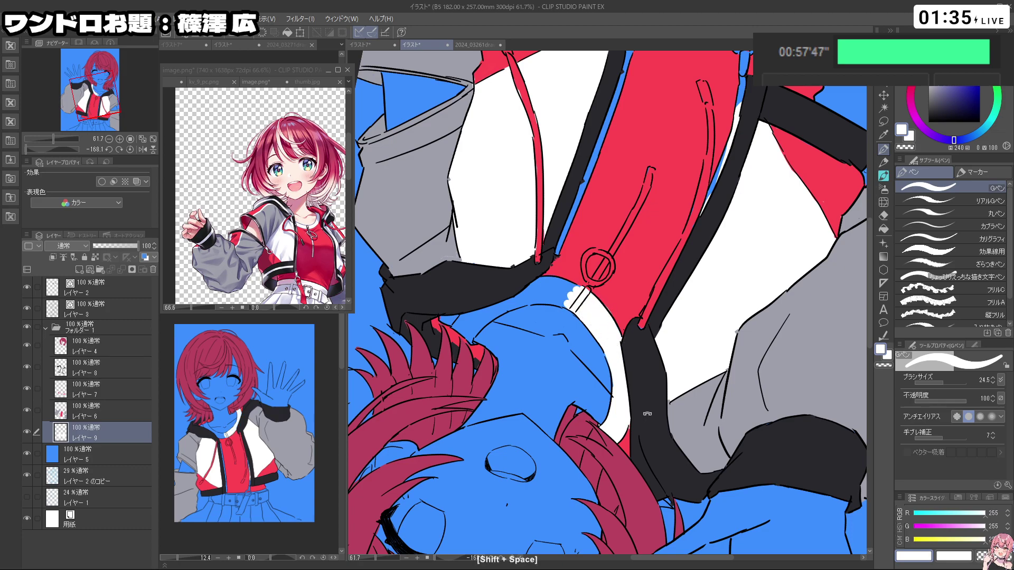
Step: Finish painting the shirt's collar band white around the neck
{"action": "left_click_drag", "start_coordinate": [645, 414], "coordinate": [656, 195]}
{"action": "mouse_move", "coordinate": [626, 343]}
{"action": "left_mouse_down"}
{"action": "mouse_move", "coordinate": [637, 343]}
{"action": "mouse_move", "coordinate": [644, 369]}
{"action": "mouse_move", "coordinate": [651, 350]}
{"action": "mouse_move", "coordinate": [634, 322]}
{"action": "left_mouse_up"}
{"action": "mouse_move", "coordinate": [657, 359]}
{"action": "left_mouse_down"}
{"action": "mouse_move", "coordinate": [599, 377]}
{"action": "mouse_move", "coordinate": [614, 423]}
{"action": "mouse_move", "coordinate": [604, 376]}
{"action": "mouse_move", "coordinate": [633, 435]}
{"action": "mouse_move", "coordinate": [573, 428]}
{"action": "mouse_move", "coordinate": [674, 377]}
{"action": "mouse_move", "coordinate": [687, 242]}
{"action": "left_mouse_up"}
{"action": "key", "text": "ctrl+z"}
{"action": "left_click_drag", "start_coordinate": [636, 411], "coordinate": [585, 343]}
{"action": "left_click", "coordinate": [623, 380], "text": "ctrl"}
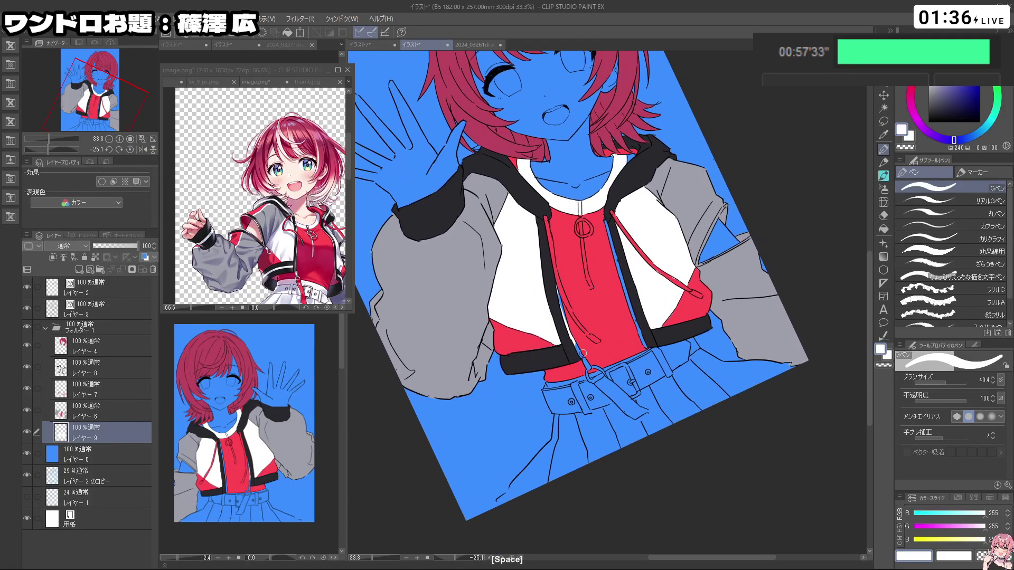
Step: Paint the belt white, working from the raised arm's side into the upper skirt
{"action": "scroll", "coordinate": [575, 278], "scroll_direction": "down", "scroll_amount": 2}
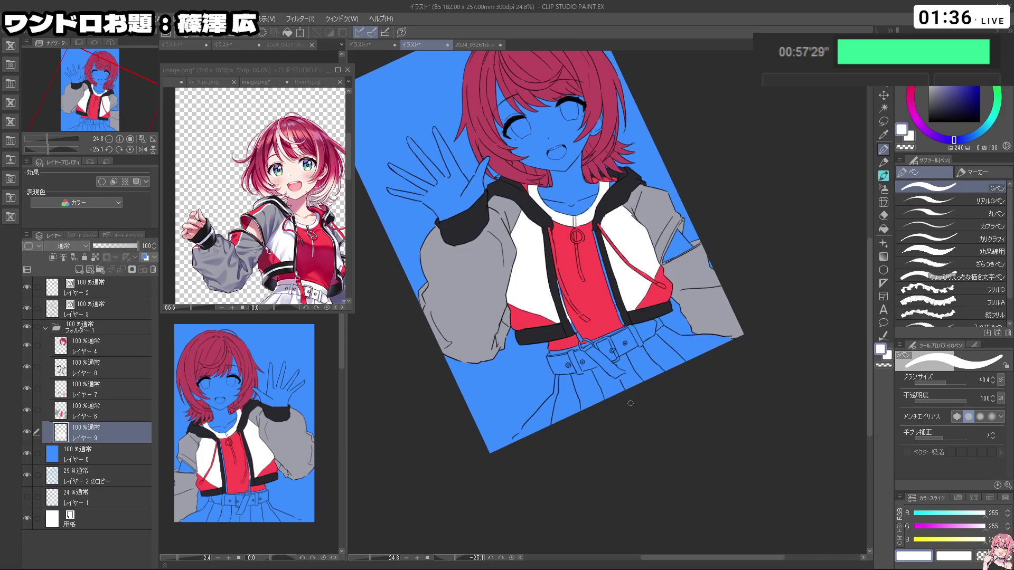
{"action": "left_click_drag", "start_coordinate": [631, 404], "coordinate": [634, 383]}
{"action": "left_click_drag", "start_coordinate": [569, 360], "coordinate": [599, 372]}
{"action": "left_click_drag", "start_coordinate": [564, 325], "coordinate": [560, 330]}
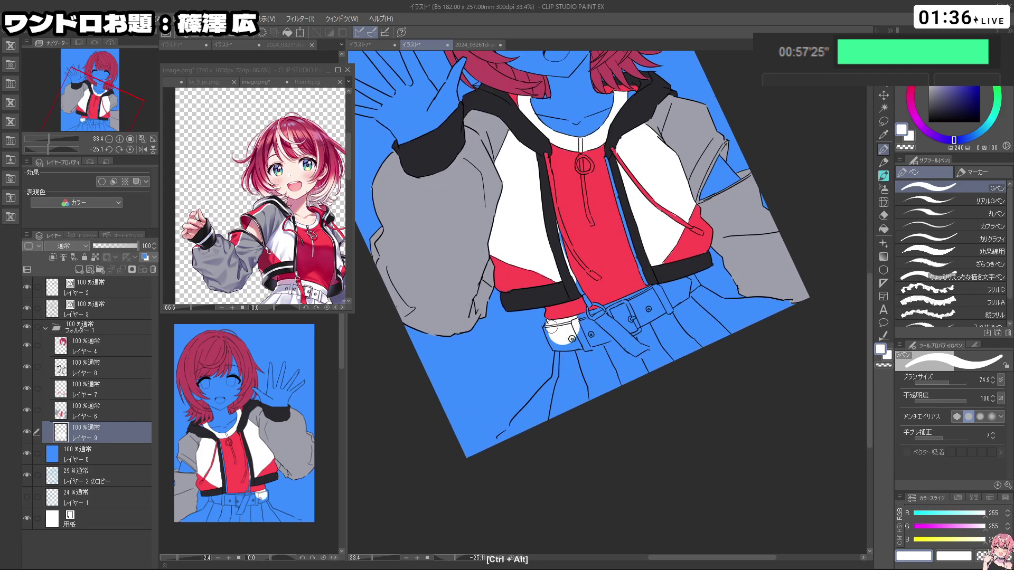
{"action": "mouse_move", "coordinate": [564, 344]}
{"action": "left_mouse_down"}
{"action": "mouse_move", "coordinate": [559, 376]}
{"action": "mouse_move", "coordinate": [587, 392]}
{"action": "mouse_move", "coordinate": [566, 431]}
{"action": "left_mouse_up"}
{"action": "key", "text": "shift+space"}
{"action": "key", "text": "ctrl+z"}
{"action": "mouse_move", "coordinate": [586, 393]}
{"action": "left_mouse_down"}
{"action": "mouse_move", "coordinate": [549, 470]}
{"action": "mouse_move", "coordinate": [588, 397]}
{"action": "mouse_move", "coordinate": [593, 349]}
{"action": "mouse_move", "coordinate": [604, 410]}
{"action": "mouse_move", "coordinate": [623, 312]}
{"action": "mouse_move", "coordinate": [655, 280]}
{"action": "mouse_move", "coordinate": [660, 333]}
{"action": "left_mouse_up"}
Step: Paint the rest of the pleated skirt white down to the canvas edge with a larger brush
{"action": "key", "text": "shift+space"}
{"action": "mouse_move", "coordinate": [721, 402]}
{"action": "left_mouse_down"}
{"action": "mouse_move", "coordinate": [667, 440]}
{"action": "mouse_move", "coordinate": [614, 452]}
{"action": "left_mouse_up"}
{"action": "mouse_move", "coordinate": [677, 316]}
{"action": "left_mouse_down"}
{"action": "mouse_move", "coordinate": [687, 305]}
{"action": "mouse_move", "coordinate": [693, 343]}
{"action": "left_mouse_up"}
{"action": "key", "text": "shift+space"}
{"action": "left_click_drag", "start_coordinate": [701, 424], "coordinate": [638, 452]}
{"action": "mouse_move", "coordinate": [675, 373]}
{"action": "left_mouse_down"}
{"action": "mouse_move", "coordinate": [684, 406]}
{"action": "mouse_move", "coordinate": [713, 442]}
{"action": "mouse_move", "coordinate": [697, 429]}
{"action": "left_mouse_up"}
{"action": "key", "text": "ctrl+z"}
{"action": "key", "text": "ctrl+alt"}
{"action": "mouse_move", "coordinate": [685, 431]}
{"action": "left_mouse_down"}
{"action": "mouse_move", "coordinate": [658, 405]}
{"action": "mouse_move", "coordinate": [666, 385]}
{"action": "mouse_move", "coordinate": [650, 340]}
{"action": "mouse_move", "coordinate": [618, 396]}
{"action": "mouse_move", "coordinate": [588, 404]}
{"action": "mouse_move", "coordinate": [582, 369]}
{"action": "mouse_move", "coordinate": [547, 394]}
{"action": "left_mouse_up"}
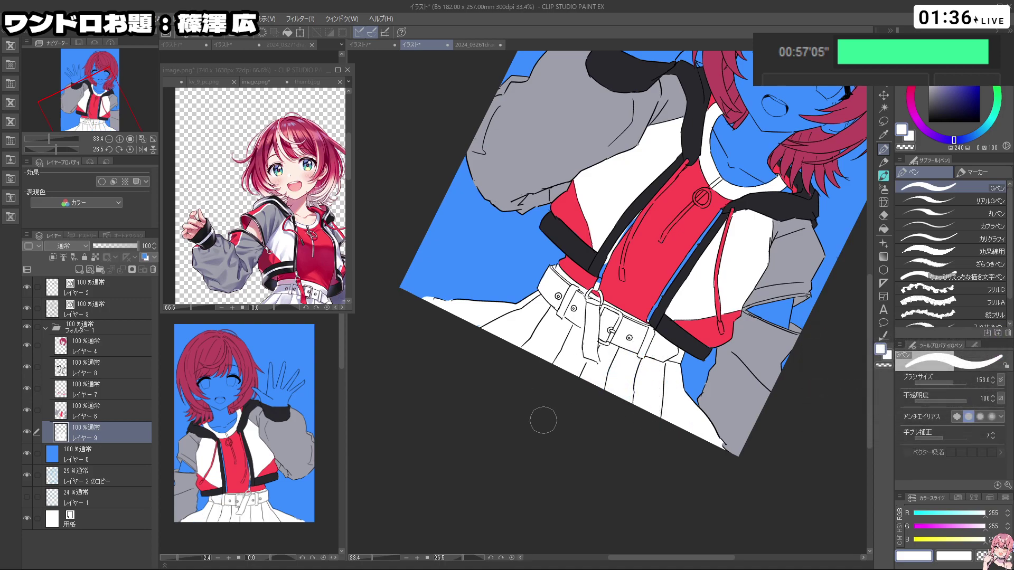
Step: Add a new layer above レイヤー 9 and set the drawing colour to light grey, RGB 211, 211, 211
{"action": "left_click", "coordinate": [79, 270]}
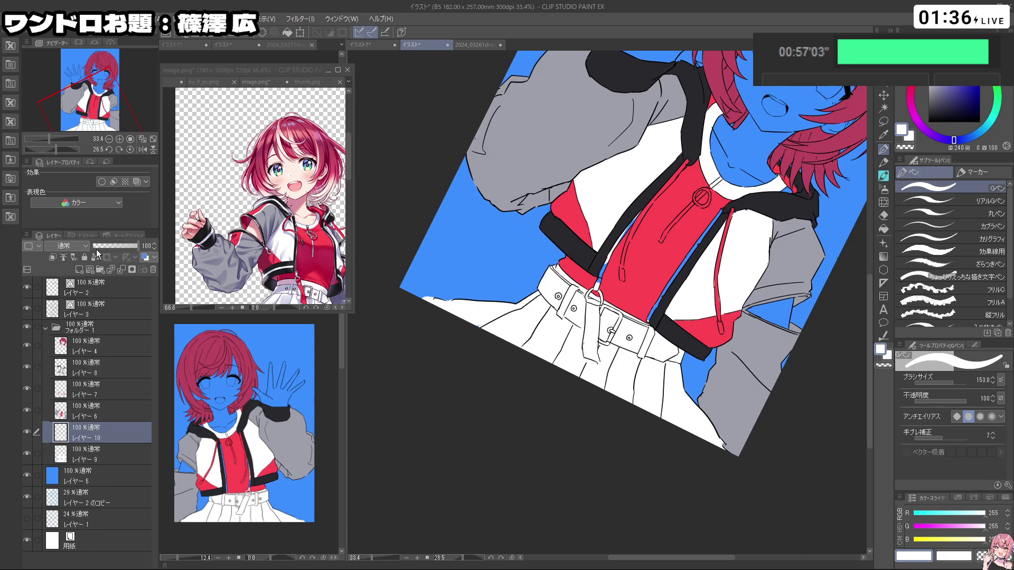
{"action": "left_click_drag", "start_coordinate": [954, 96], "coordinate": [928, 80]}
{"action": "key", "text": "shift+space"}
{"action": "left_click_drag", "start_coordinate": [744, 325], "coordinate": [739, 257]}
{"action": "key", "text": "space"}
{"action": "key", "text": "shift+space"}
{"action": "left_click_drag", "start_coordinate": [643, 407], "coordinate": [674, 390]}
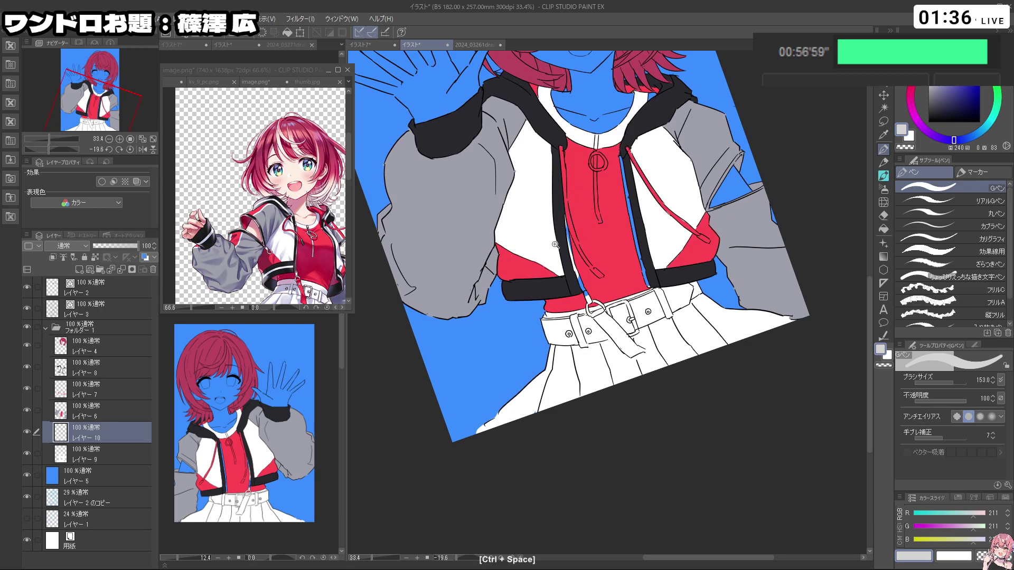
{"action": "scroll", "coordinate": [557, 232], "scroll_direction": "up", "scroll_amount": 1}
{"action": "mouse_move", "coordinate": [107, 433]}
{"action": "left_mouse_down"}
{"action": "mouse_move", "coordinate": [110, 356]}
{"action": "mouse_move", "coordinate": [107, 437]}
{"action": "left_mouse_up"}
Step: Paint the zipper strips along both front edges of the jacket and the zipper pull light grey
{"action": "mouse_move", "coordinate": [569, 214]}
{"action": "left_mouse_down"}
{"action": "mouse_move", "coordinate": [588, 307]}
{"action": "mouse_move", "coordinate": [630, 361]}
{"action": "mouse_move", "coordinate": [596, 314]}
{"action": "left_mouse_up"}
{"action": "key", "text": "ctrl+z"}
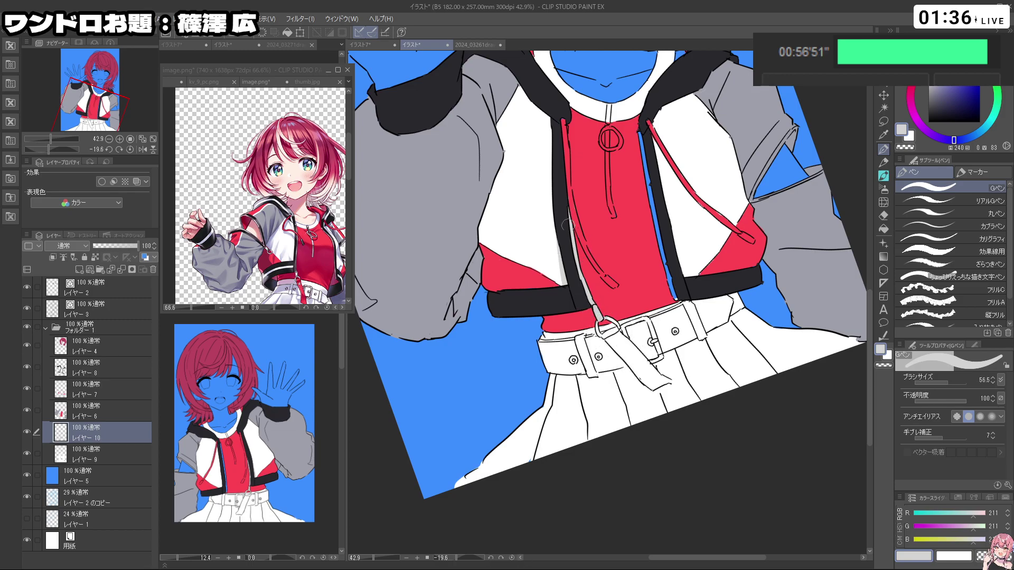
{"action": "left_click_drag", "start_coordinate": [644, 139], "coordinate": [681, 303]}
{"action": "key", "text": "space"}
{"action": "left_click_drag", "start_coordinate": [750, 274], "coordinate": [683, 320]}
{"action": "left_click_drag", "start_coordinate": [549, 371], "coordinate": [662, 327]}
{"action": "key", "text": "space"}
{"action": "left_click_drag", "start_coordinate": [692, 374], "coordinate": [641, 354]}
{"action": "key", "text": "space"}
{"action": "left_click_drag", "start_coordinate": [657, 314], "coordinate": [607, 387]}
Step: Paint the trim around the lowered arm's sleeve opening light grey and erase the overspill along its edges
{"action": "key", "text": "ctrl+space"}
{"action": "left_click_drag", "start_coordinate": [696, 230], "coordinate": [702, 254]}
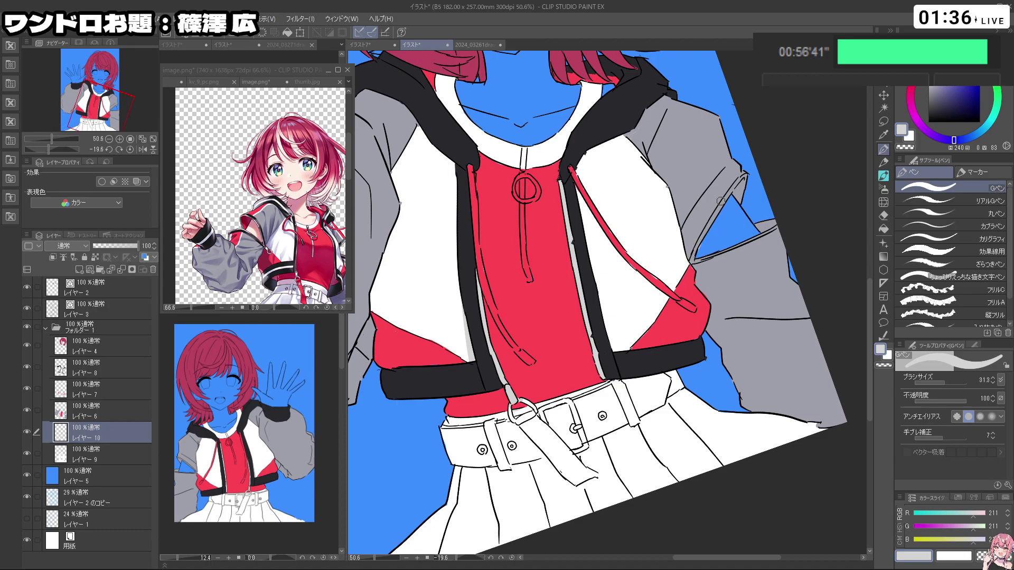
{"action": "mouse_move", "coordinate": [748, 184]}
{"action": "left_mouse_down"}
{"action": "mouse_move", "coordinate": [751, 210]}
{"action": "mouse_move", "coordinate": [742, 213]}
{"action": "mouse_move", "coordinate": [752, 179]}
{"action": "left_mouse_up"}
{"action": "key", "text": "c"}
{"action": "key", "text": "c"}
{"action": "left_click_drag", "start_coordinate": [704, 248], "coordinate": [637, 407]}
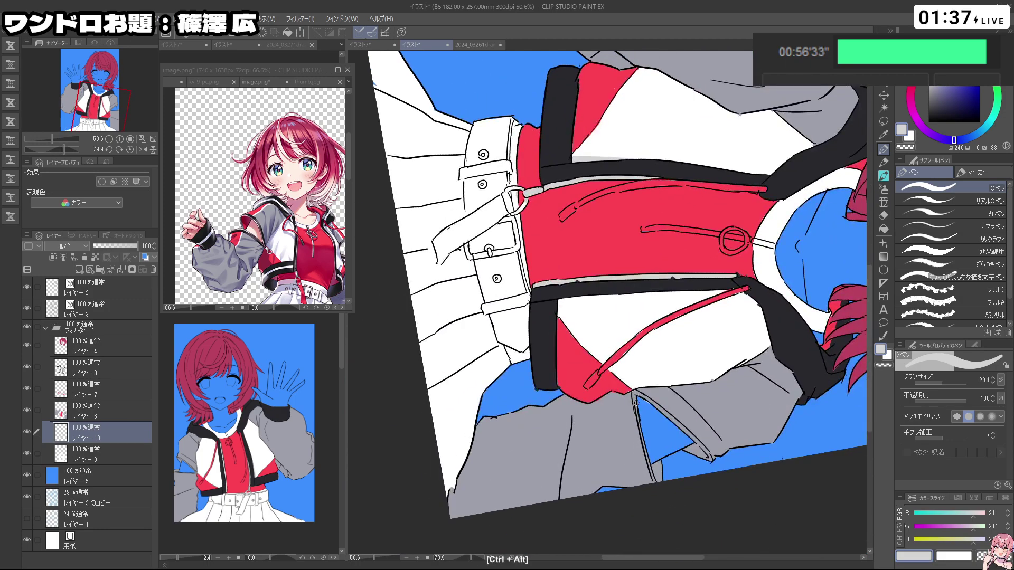
{"action": "key", "text": "ctrl+z"}
{"action": "key", "text": "c"}
{"action": "left_click_drag", "start_coordinate": [655, 470], "coordinate": [645, 430]}
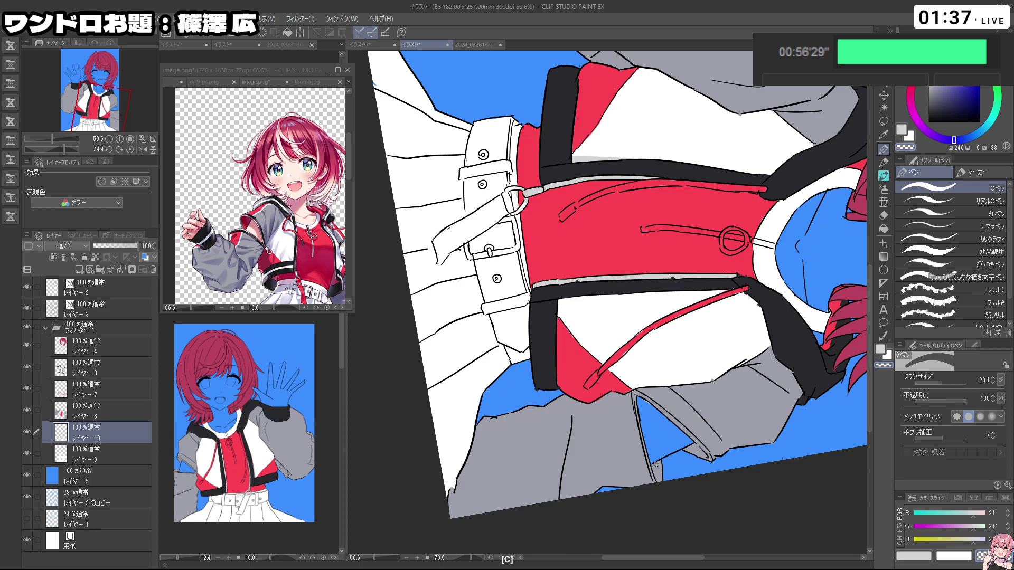
{"action": "key", "text": "c"}
{"action": "key", "text": "ctrl+z"}
{"action": "key", "text": "c"}
{"action": "mouse_move", "coordinate": [661, 466]}
{"action": "left_mouse_down"}
{"action": "mouse_move", "coordinate": [659, 455]}
{"action": "mouse_move", "coordinate": [608, 434]}
{"action": "left_mouse_up"}
{"action": "key", "text": "c"}
Step: Paint the metal ring below the zipper pull light grey and clean up its inner edge
{"action": "mouse_move", "coordinate": [600, 446]}
{"action": "left_mouse_down"}
{"action": "mouse_move", "coordinate": [598, 409]}
{"action": "mouse_move", "coordinate": [671, 396]}
{"action": "mouse_move", "coordinate": [677, 283]}
{"action": "left_mouse_up"}
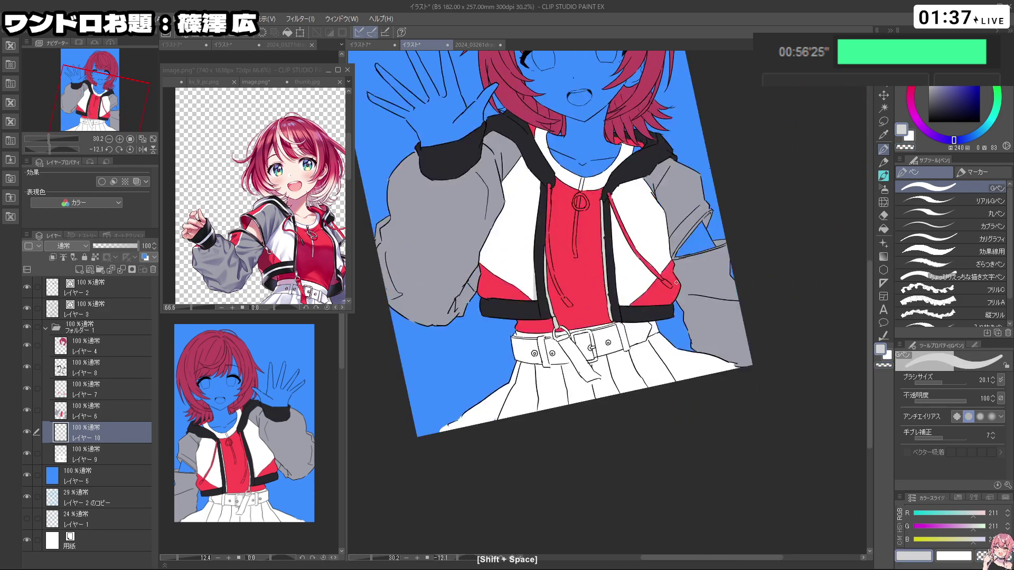
{"action": "left_click_drag", "start_coordinate": [717, 393], "coordinate": [683, 394]}
{"action": "left_click_drag", "start_coordinate": [683, 394], "coordinate": [639, 399]}
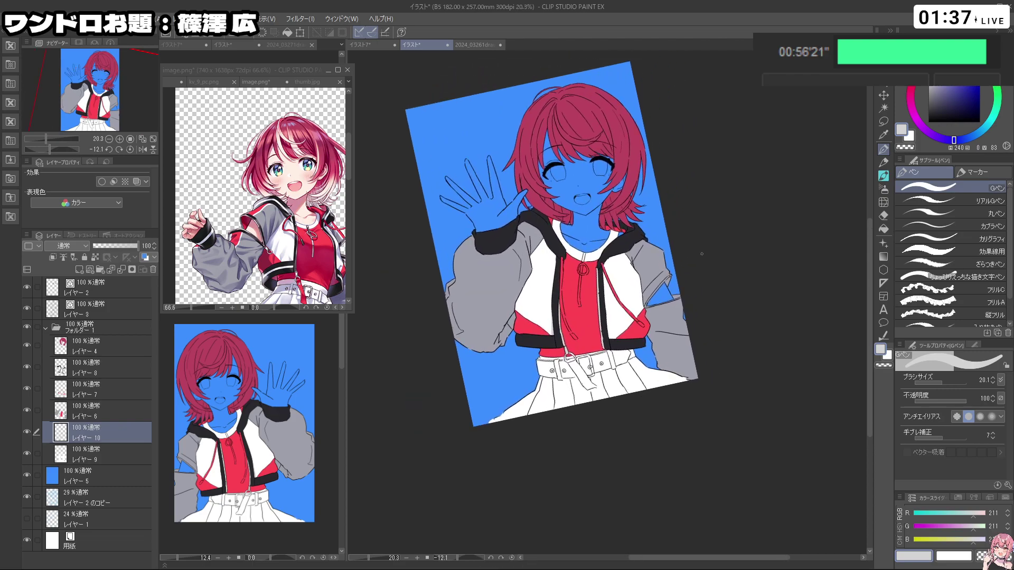
{"action": "key", "text": "space"}
{"action": "key", "text": "ctrl+space"}
{"action": "left_click_drag", "start_coordinate": [578, 370], "coordinate": [639, 341]}
{"action": "left_click_drag", "start_coordinate": [502, 280], "coordinate": [502, 308]}
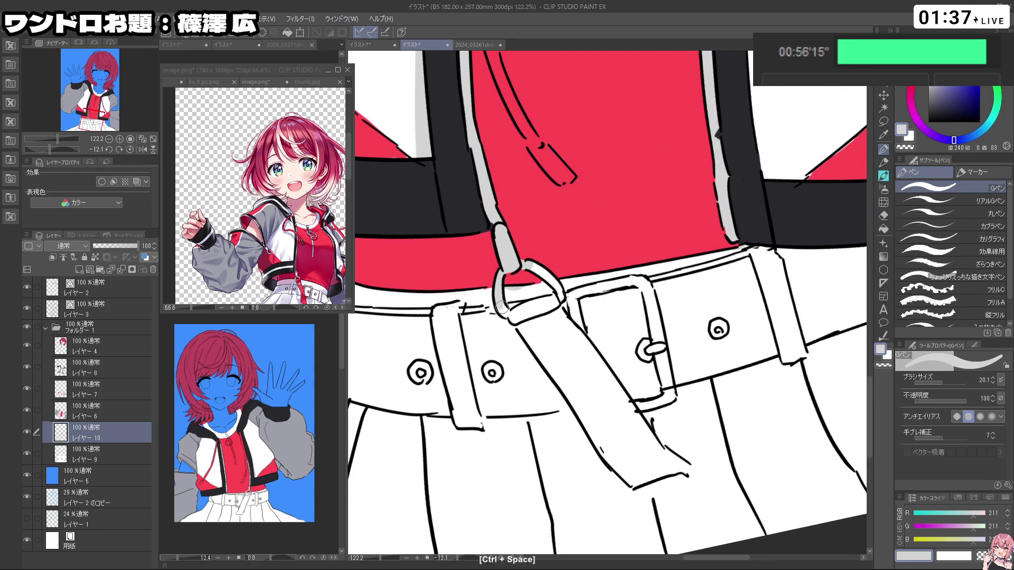
{"action": "key", "text": "c"}
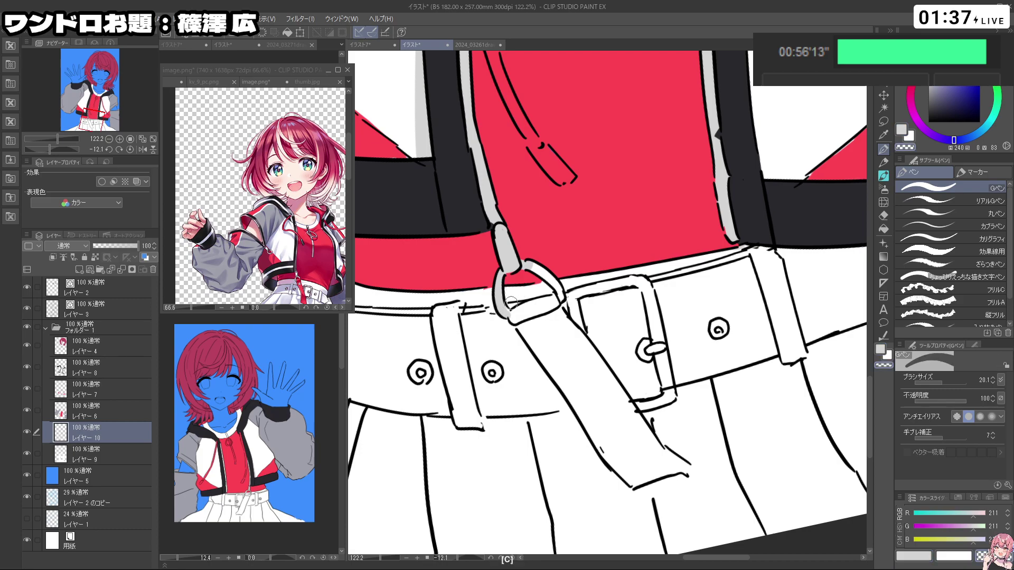
{"action": "key", "text": "c"}
{"action": "mouse_move", "coordinate": [531, 269]}
{"action": "left_mouse_down"}
{"action": "mouse_move", "coordinate": [555, 287]}
{"action": "mouse_move", "coordinate": [572, 277]}
{"action": "mouse_move", "coordinate": [583, 250]}
{"action": "left_mouse_up"}
{"action": "key", "text": "ctrl+z"}
{"action": "key", "text": "ctrl+space"}
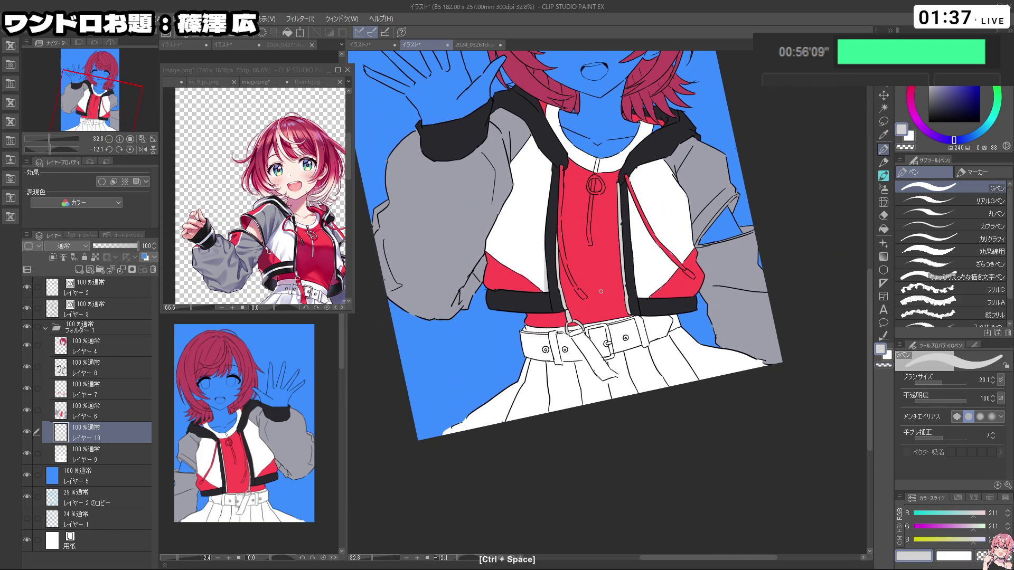
Step: Paint the belt's buckle and eyelets light grey to match the metal parts
{"action": "key", "text": "ctrl+space"}
{"action": "left_click_drag", "start_coordinate": [558, 151], "coordinate": [424, 238]}
{"action": "key", "text": "ctrl+space"}
{"action": "left_click_drag", "start_coordinate": [571, 282], "coordinate": [608, 269]}
{"action": "left_click", "coordinate": [313, 296]}
{"action": "left_click", "coordinate": [548, 305]}
{"action": "key", "text": "ctrl+space"}
{"action": "scroll", "coordinate": [578, 278], "scroll_direction": "up", "scroll_amount": 2}
{"action": "key", "text": "ctrl+space"}
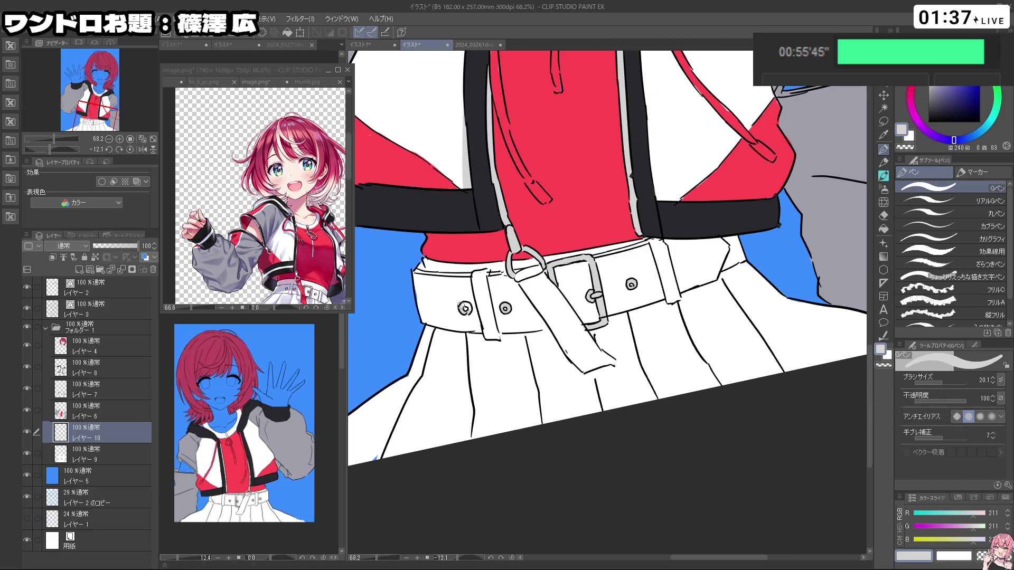
Step: Add a new layer directly above the blue base layer and place it at the bottom of the colour folder
{"action": "key", "text": "ctrl+space"}
{"action": "left_click_drag", "start_coordinate": [720, 261], "coordinate": [703, 251]}
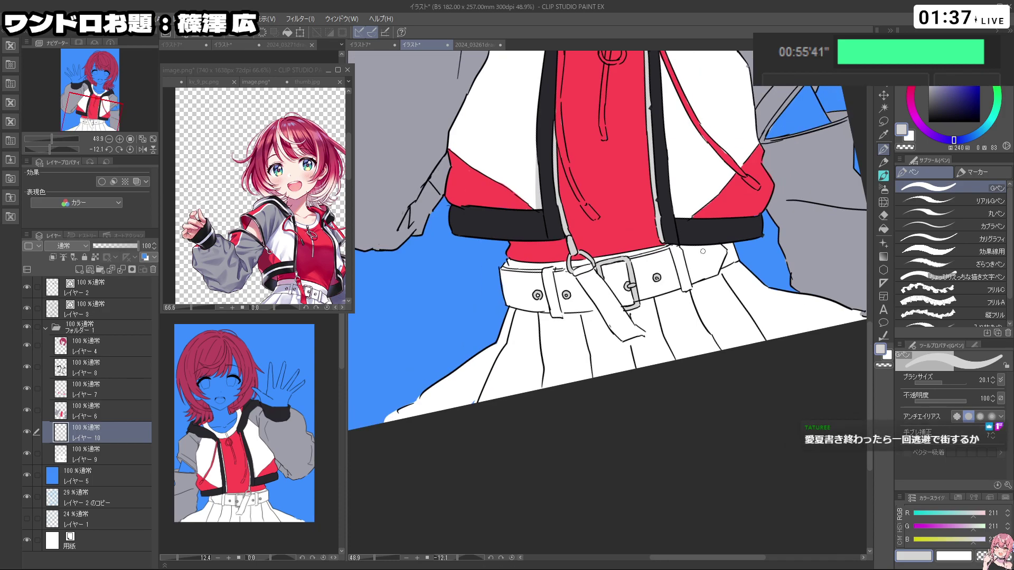
{"action": "key", "text": "ctrl+space"}
{"action": "left_click_drag", "start_coordinate": [703, 251], "coordinate": [651, 251]}
{"action": "left_click_drag", "start_coordinate": [552, 117], "coordinate": [566, 116]}
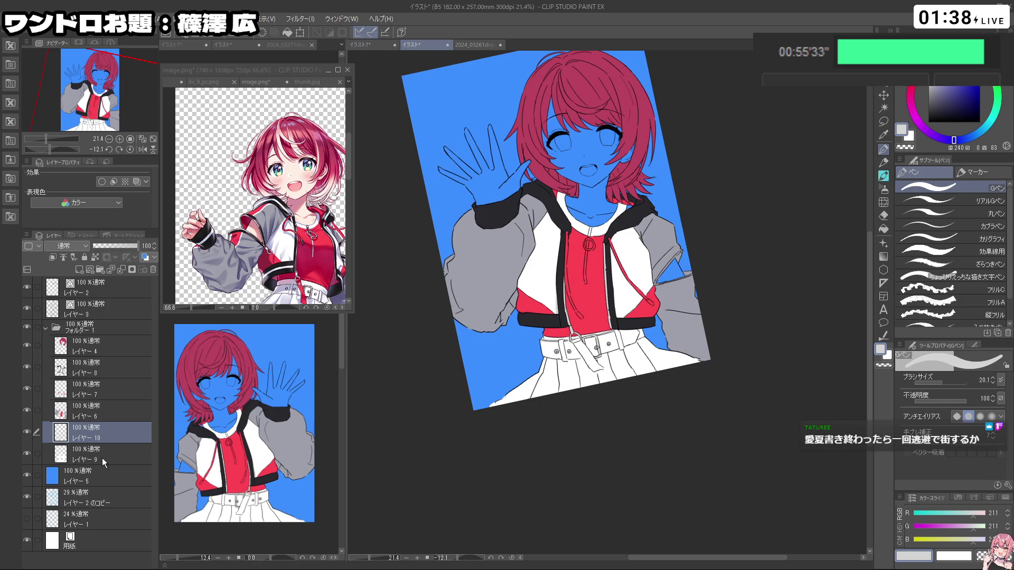
{"action": "left_click", "coordinate": [103, 458]}
{"action": "left_click", "coordinate": [102, 474]}
{"action": "left_click", "coordinate": [76, 270]}
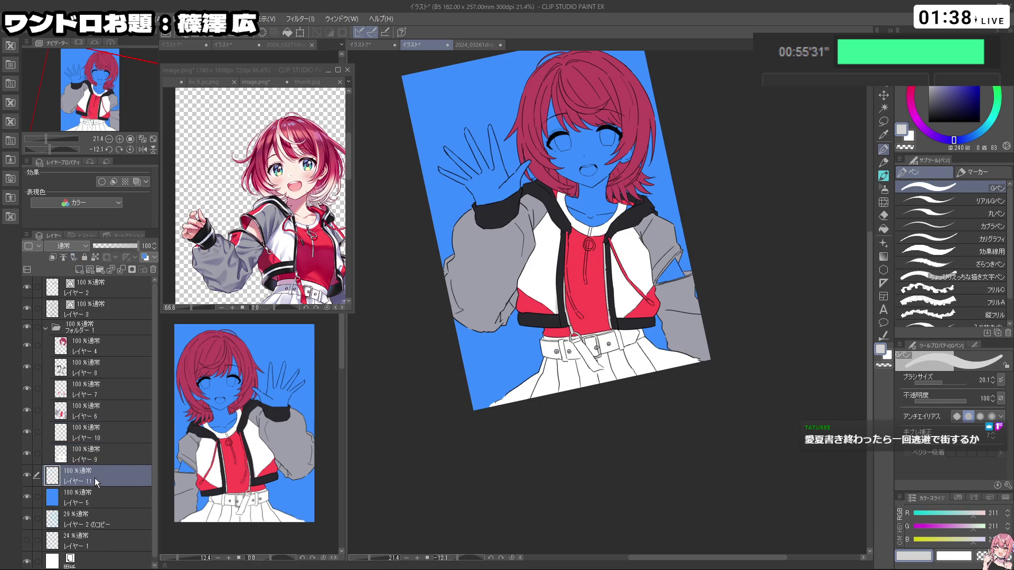
Step: Sample the pale skin colour from the reference picture and paint the face, ears and neck with it on layer 11
{"action": "left_click_drag", "start_coordinate": [298, 209], "coordinate": [323, 209]}
{"action": "left_click", "coordinate": [307, 212], "text": "alt"}
{"action": "left_click", "coordinate": [762, 235]}
{"action": "left_click_drag", "start_coordinate": [708, 144], "coordinate": [731, 191]}
{"action": "mouse_move", "coordinate": [596, 227]}
{"action": "left_mouse_down"}
{"action": "mouse_move", "coordinate": [608, 228]}
{"action": "mouse_move", "coordinate": [578, 186]}
{"action": "mouse_move", "coordinate": [602, 253]}
{"action": "mouse_move", "coordinate": [633, 211]}
{"action": "mouse_move", "coordinate": [634, 237]}
{"action": "mouse_move", "coordinate": [594, 288]}
{"action": "mouse_move", "coordinate": [626, 273]}
{"action": "mouse_move", "coordinate": [642, 285]}
{"action": "mouse_move", "coordinate": [638, 270]}
{"action": "mouse_move", "coordinate": [649, 269]}
{"action": "left_mouse_up"}
{"action": "mouse_move", "coordinate": [649, 269]}
{"action": "left_mouse_down"}
{"action": "mouse_move", "coordinate": [660, 282]}
{"action": "mouse_move", "coordinate": [651, 288]}
{"action": "left_mouse_up"}
{"action": "key", "text": "c"}
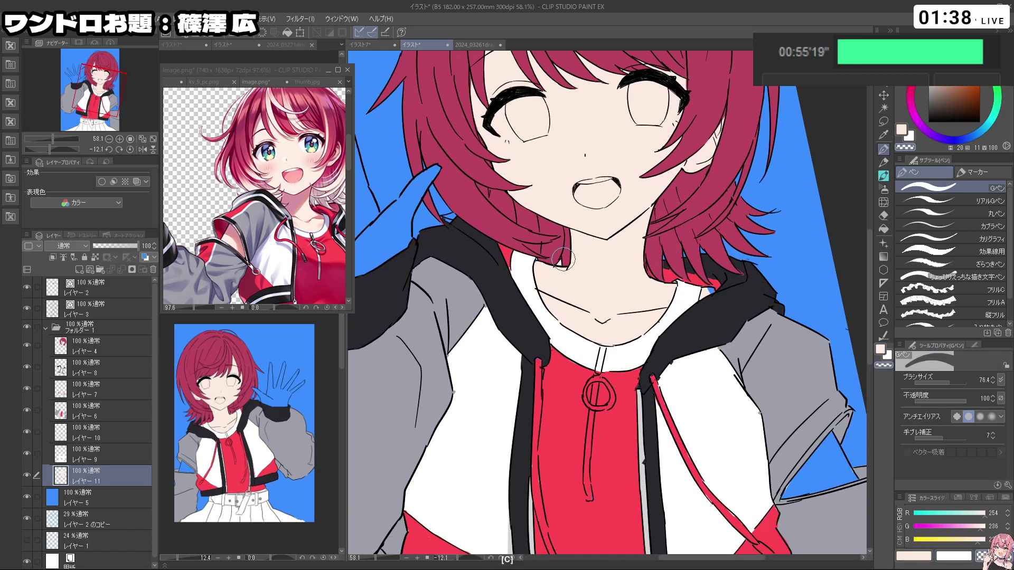
{"action": "key", "text": "ctrl+z"}
{"action": "left_click_drag", "start_coordinate": [675, 283], "coordinate": [666, 283]}
Step: Sample the jacket's red and touch up the hood lining beside the neck on layer 7 with a small brush
{"action": "left_click", "coordinate": [111, 384]}
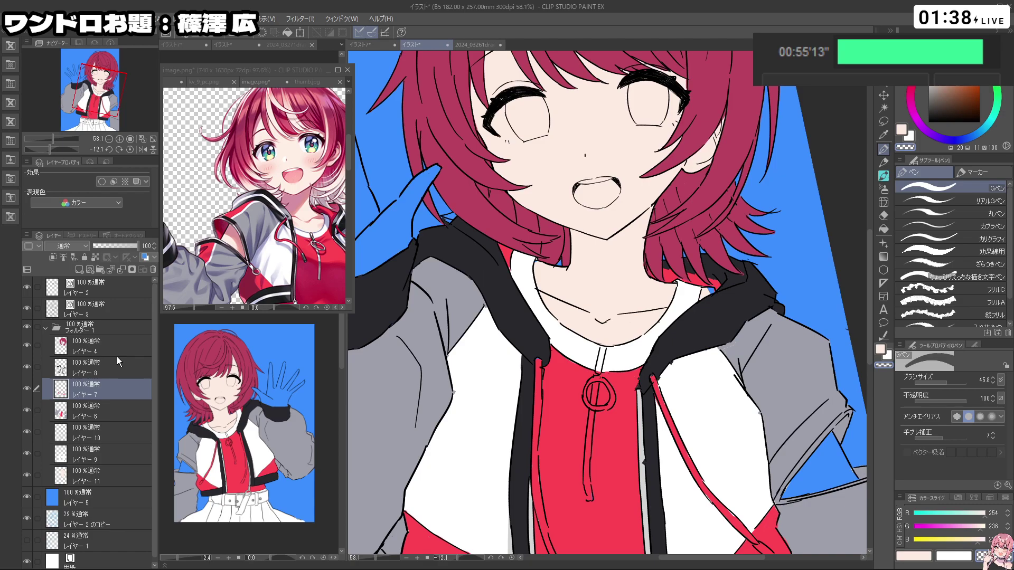
{"action": "right_click", "coordinate": [621, 432]}
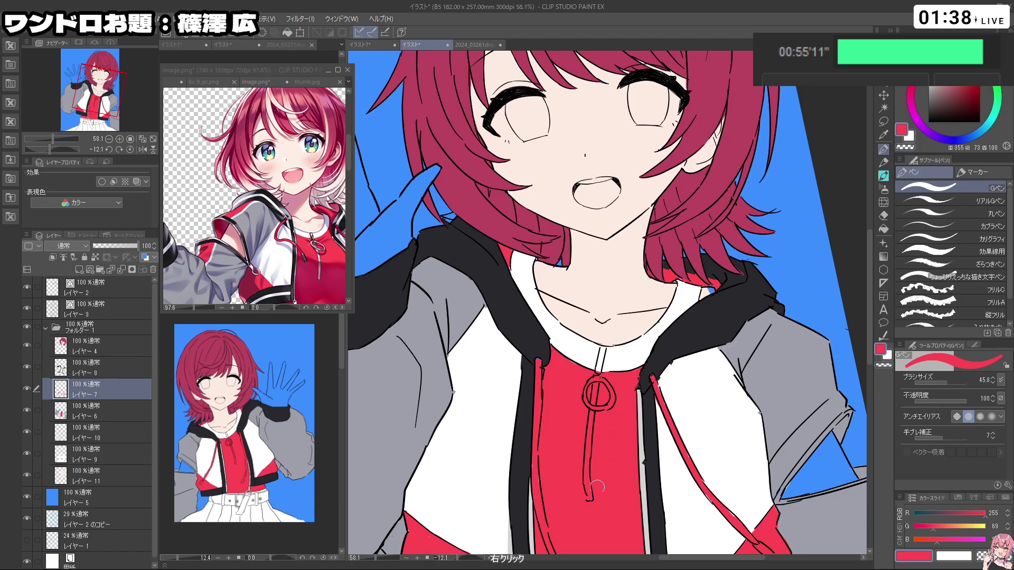
{"action": "key", "text": "ctrl+alt"}
{"action": "left_click_drag", "start_coordinate": [717, 294], "coordinate": [703, 291], "text": "ctrl+alt"}
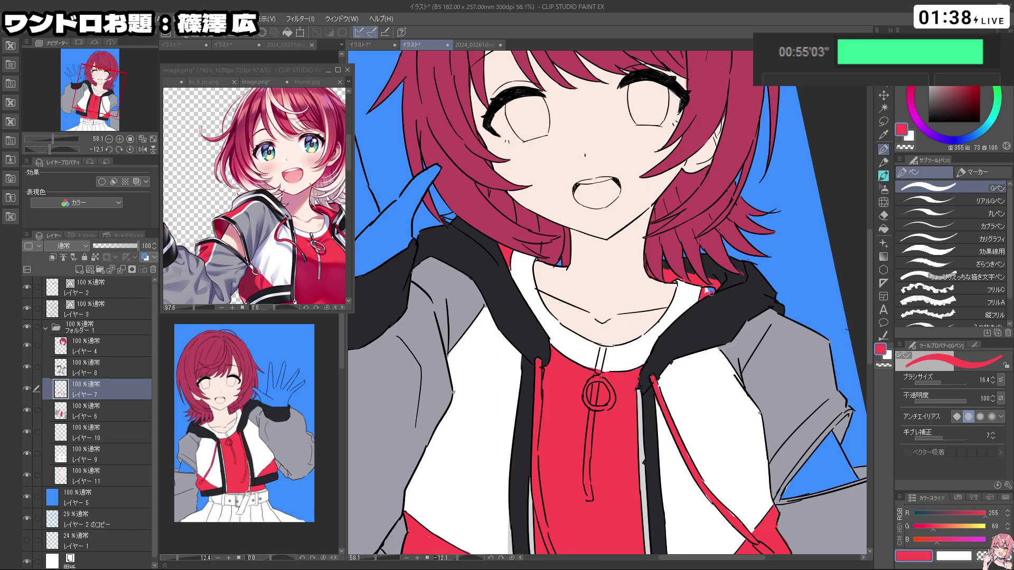
{"action": "left_click_drag", "start_coordinate": [699, 301], "coordinate": [623, 317], "text": "ctrl"}
{"action": "left_click_drag", "start_coordinate": [665, 344], "coordinate": [709, 338]}
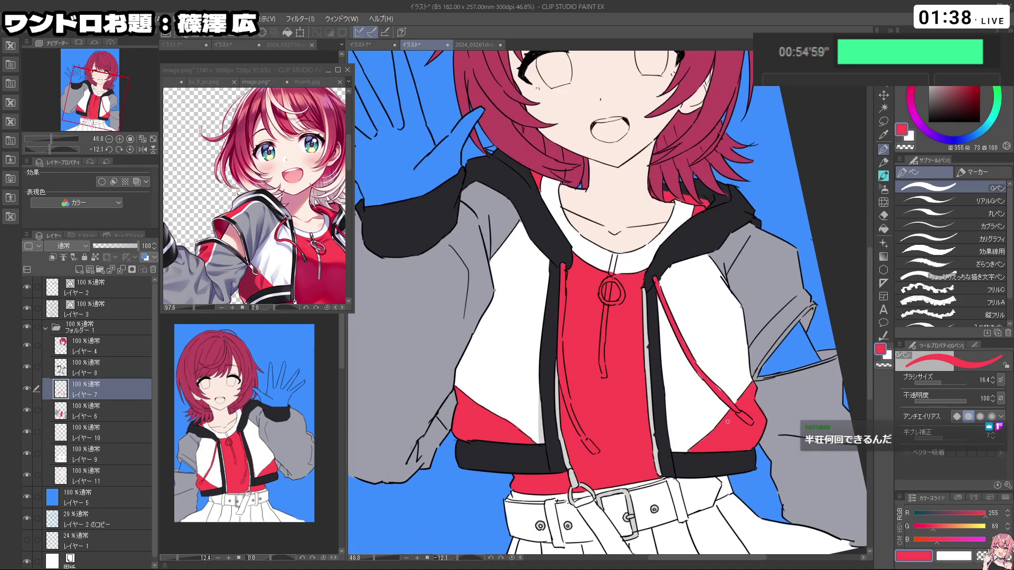
{"action": "left_click", "coordinate": [107, 374]}
{"action": "key", "text": "c"}
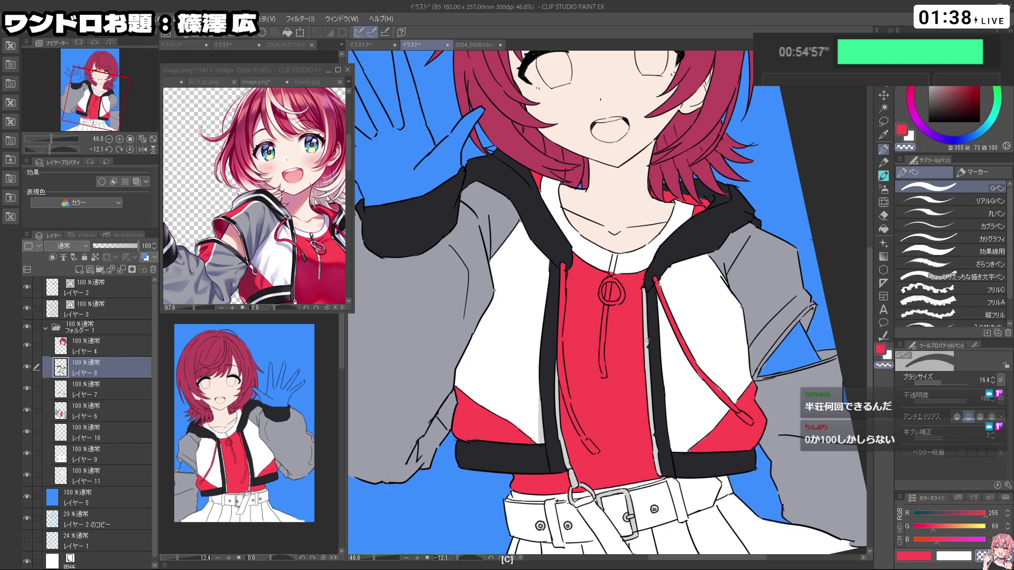
{"action": "key", "text": "c"}
Step: Sample the skin colour on layer 11 and close the outline gaps between the raised hand's fingers with the pen
{"action": "left_click_drag", "start_coordinate": [656, 447], "coordinate": [602, 446], "text": "ctrl"}
{"action": "left_click_drag", "start_coordinate": [602, 447], "coordinate": [572, 430]}
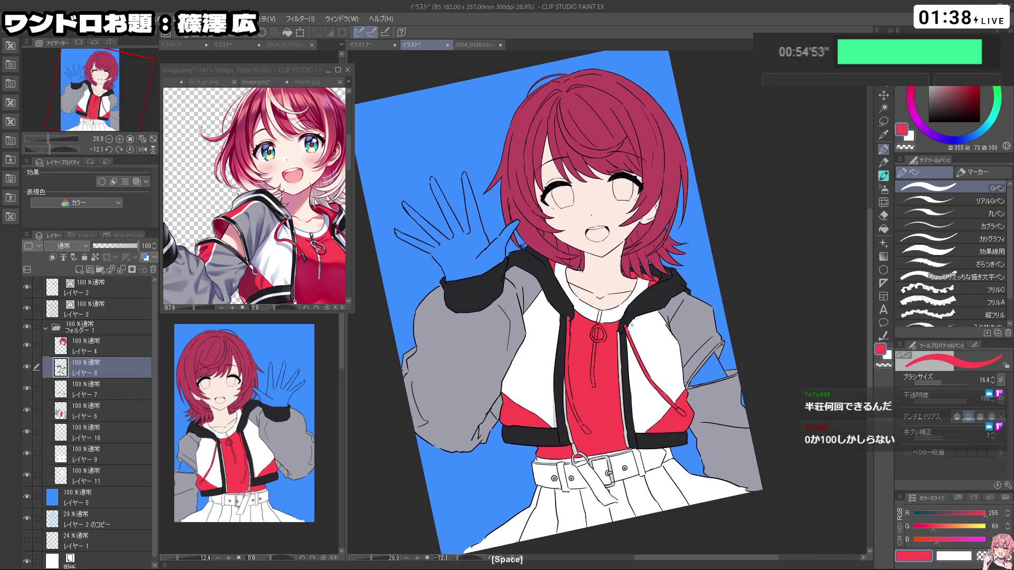
{"action": "left_click", "coordinate": [107, 478]}
{"action": "right_click", "coordinate": [604, 275]}
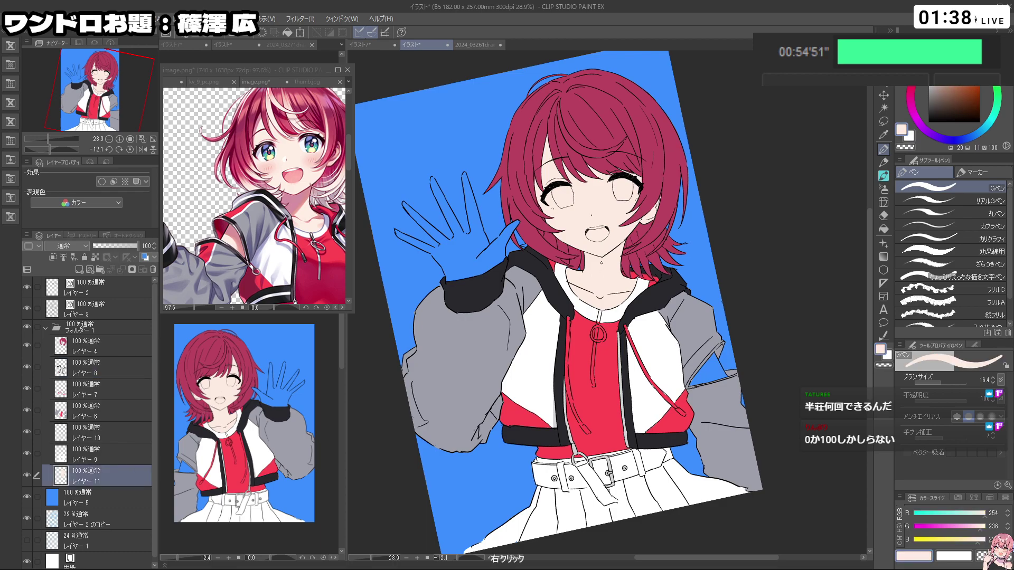
{"action": "left_click", "coordinate": [884, 229]}
{"action": "left_click_drag", "start_coordinate": [465, 261], "coordinate": [497, 293]}
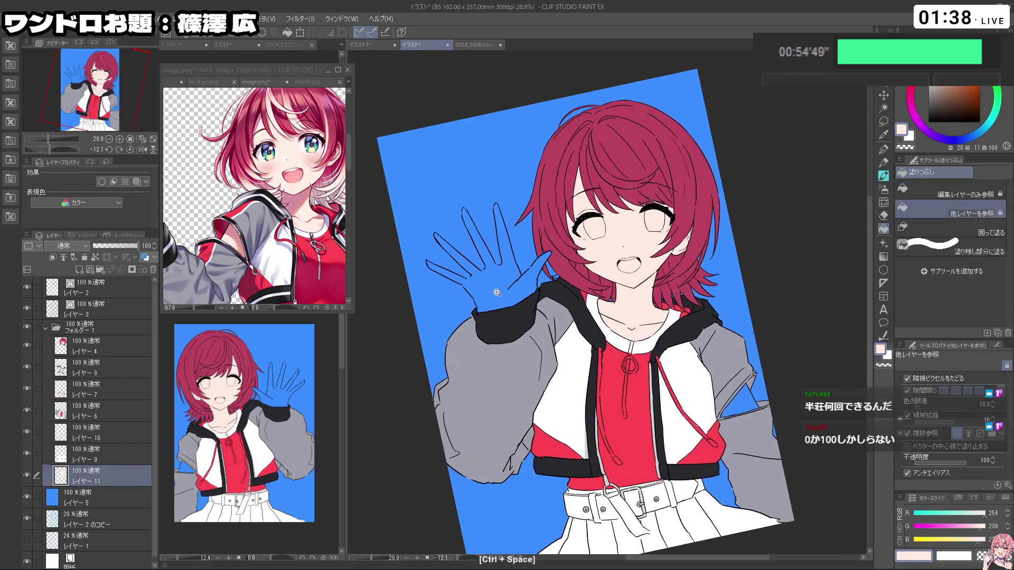
{"action": "key", "text": "p"}
{"action": "left_click", "coordinate": [474, 279], "text": "ctrl"}
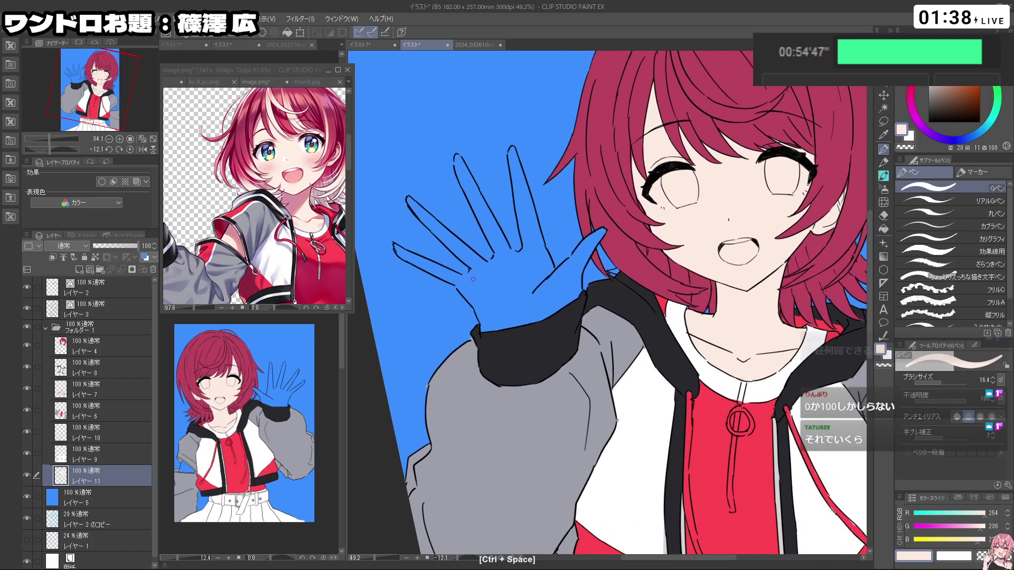
{"action": "key", "text": "ctrl+z"}
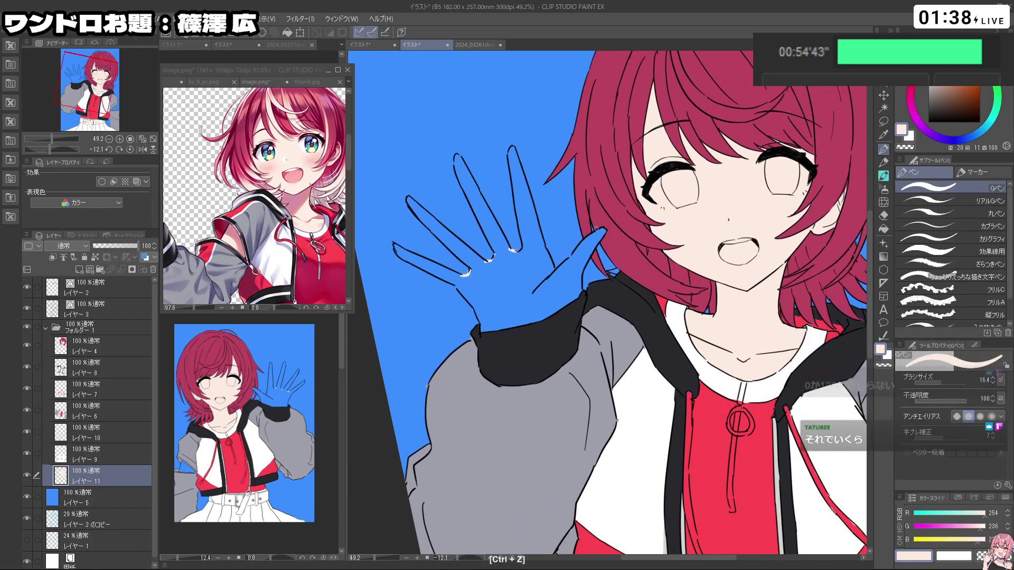
Step: Fill the raised hand with the skin colour and clean up the paint around the fingertips and hand outline
{"action": "key", "text": "g"}
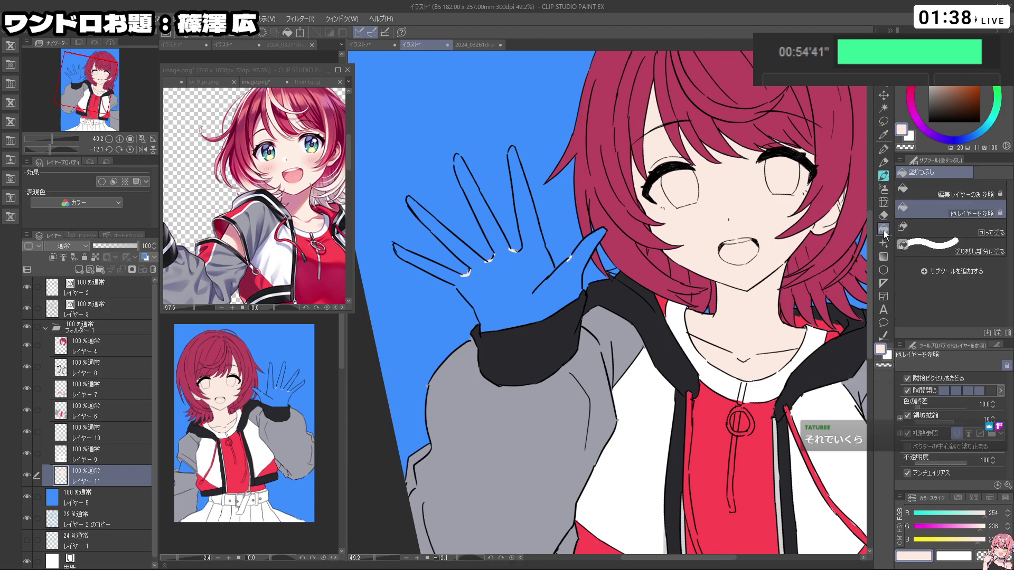
{"action": "left_click", "coordinate": [526, 274]}
{"action": "key", "text": "c"}
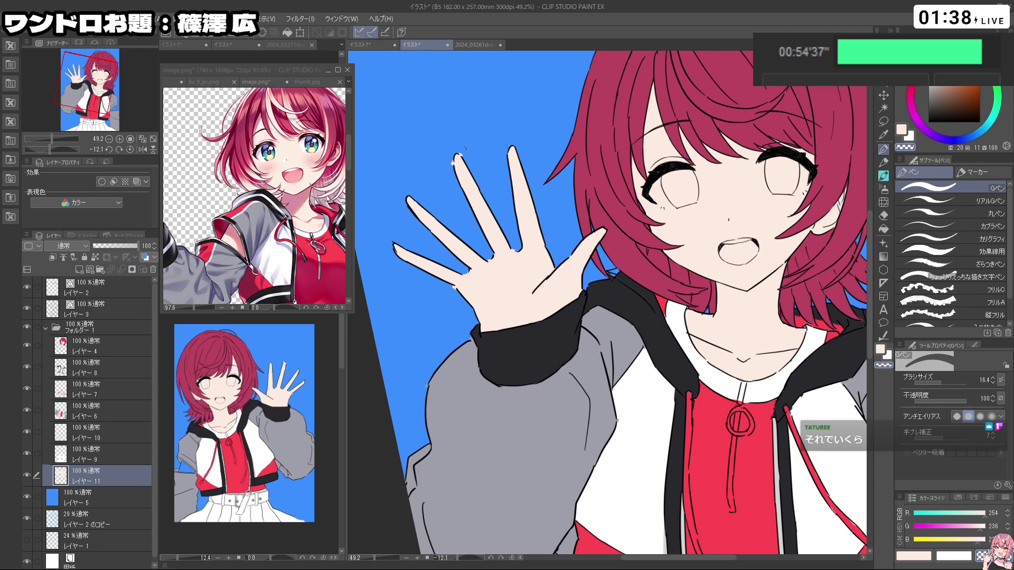
{"action": "key", "text": "ctrl+z"}
{"action": "key", "text": "c"}
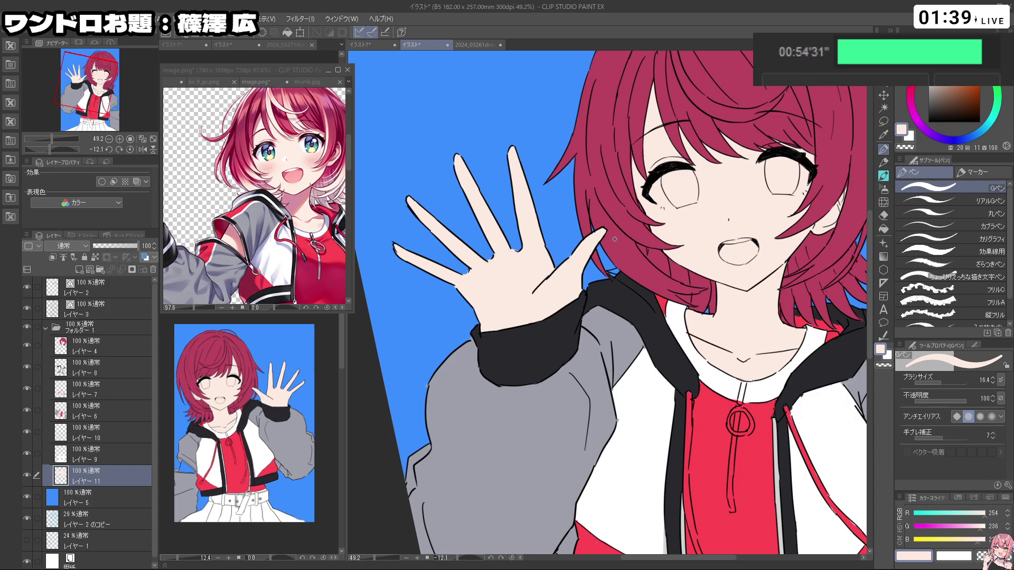
Step: Paint the bare skin in the lowered arm's sleeve opening with the skin colour
{"action": "left_click_drag", "start_coordinate": [654, 243], "coordinate": [587, 246]}
{"action": "mouse_move", "coordinate": [813, 393]}
{"action": "left_mouse_down"}
{"action": "mouse_move", "coordinate": [728, 384]}
{"action": "mouse_move", "coordinate": [680, 317]}
{"action": "mouse_move", "coordinate": [705, 299]}
{"action": "mouse_move", "coordinate": [689, 287]}
{"action": "left_mouse_up"}
{"action": "key", "text": "ctrl+space"}
{"action": "left_click", "coordinate": [696, 349]}
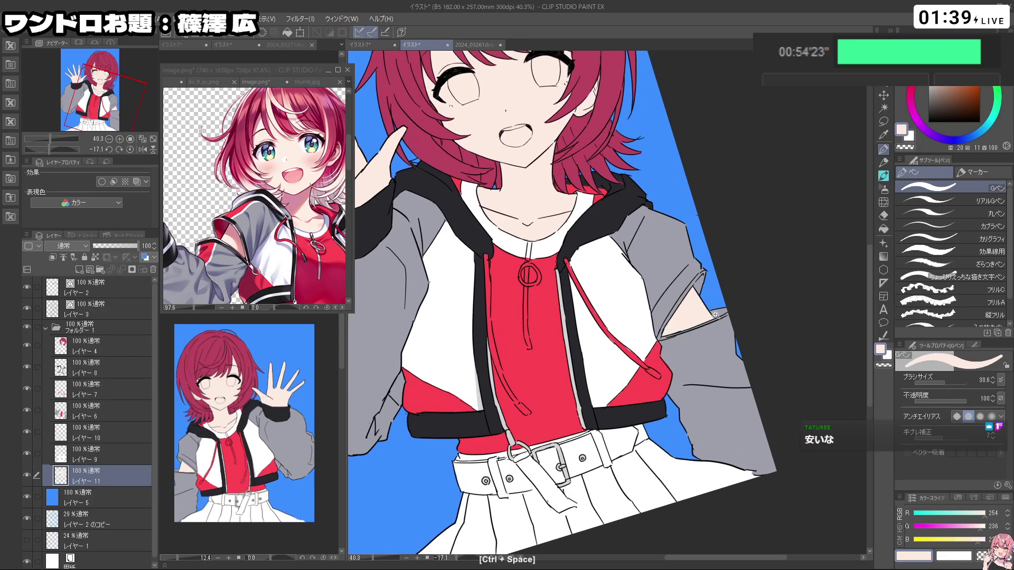
{"action": "left_click", "coordinate": [696, 303], "text": "ctrl+alt"}
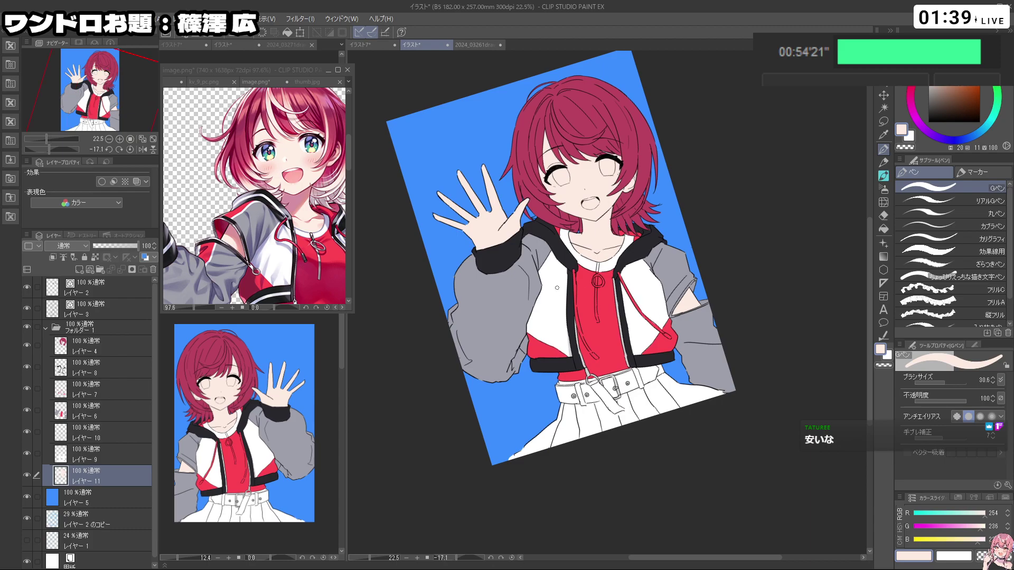
Step: Toggle the visibility of layers 7 and 10 to check which coloured parts each one holds
{"action": "left_click", "coordinate": [101, 391]}
{"action": "left_click", "coordinate": [27, 389]}
{"action": "left_click", "coordinate": [26, 390]}
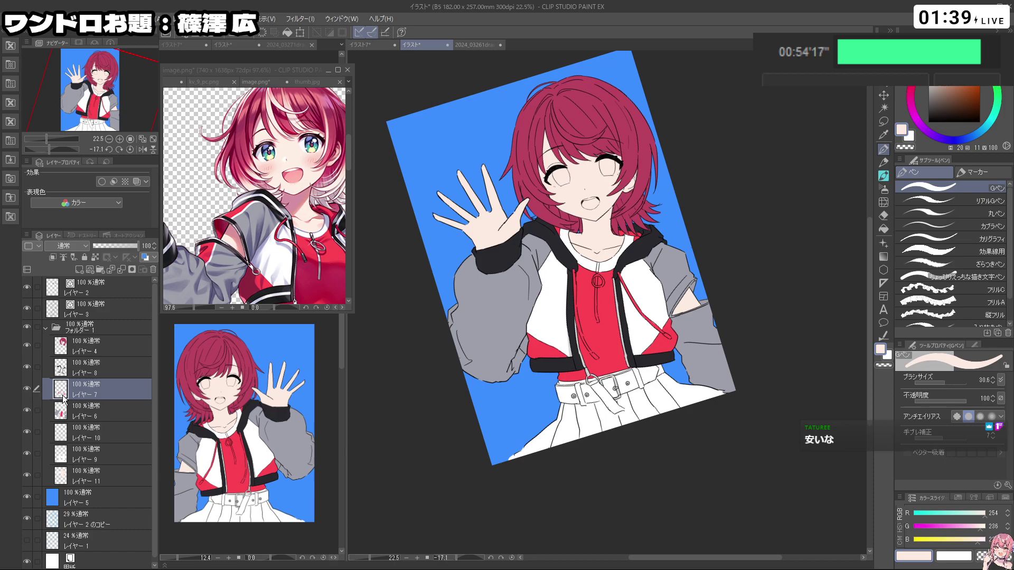
{"action": "left_click", "coordinate": [84, 438]}
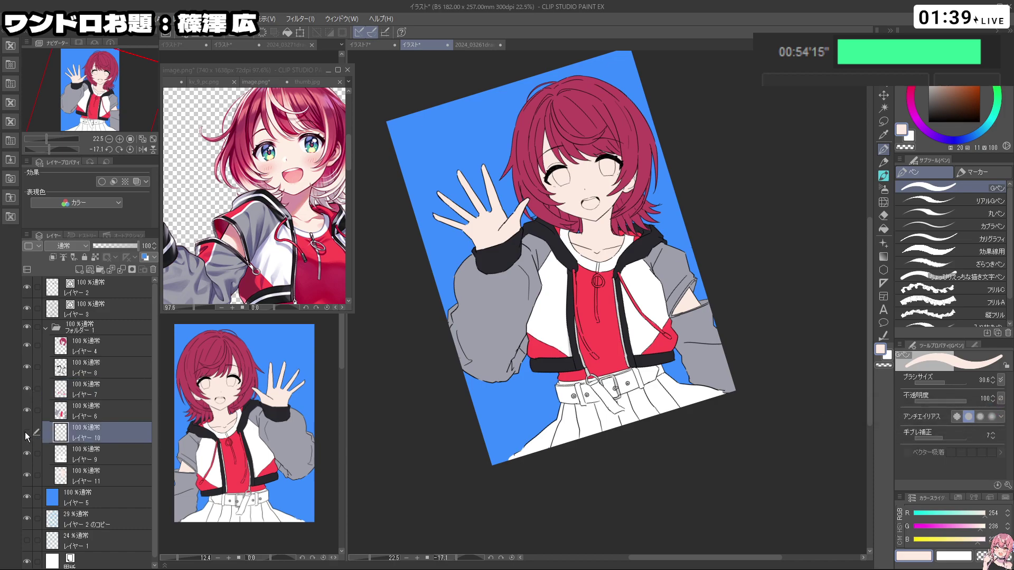
{"action": "left_click", "coordinate": [25, 431]}
{"action": "left_click", "coordinate": [24, 431]}
{"action": "left_click", "coordinate": [127, 360]}
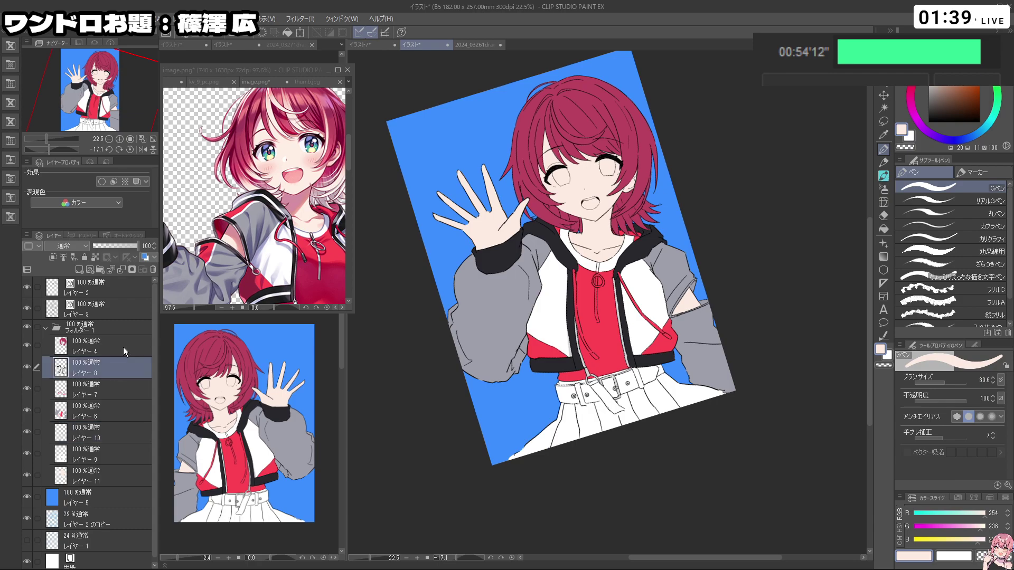
Step: Erase the red from the ring below the shirt's collar on layer 6 with a fine transparent pen
{"action": "left_click", "coordinate": [111, 413]}
{"action": "mouse_move", "coordinate": [609, 292]}
{"action": "left_mouse_down"}
{"action": "mouse_move", "coordinate": [618, 287]}
{"action": "mouse_move", "coordinate": [565, 277]}
{"action": "mouse_move", "coordinate": [552, 261]}
{"action": "left_mouse_up"}
{"action": "key", "text": "c"}
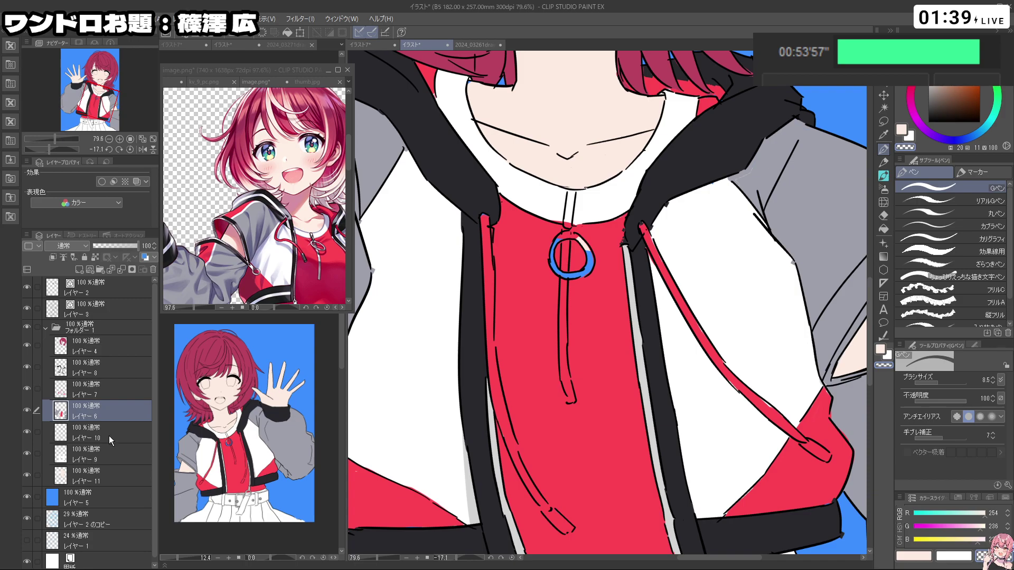
{"action": "left_click", "coordinate": [110, 394]}
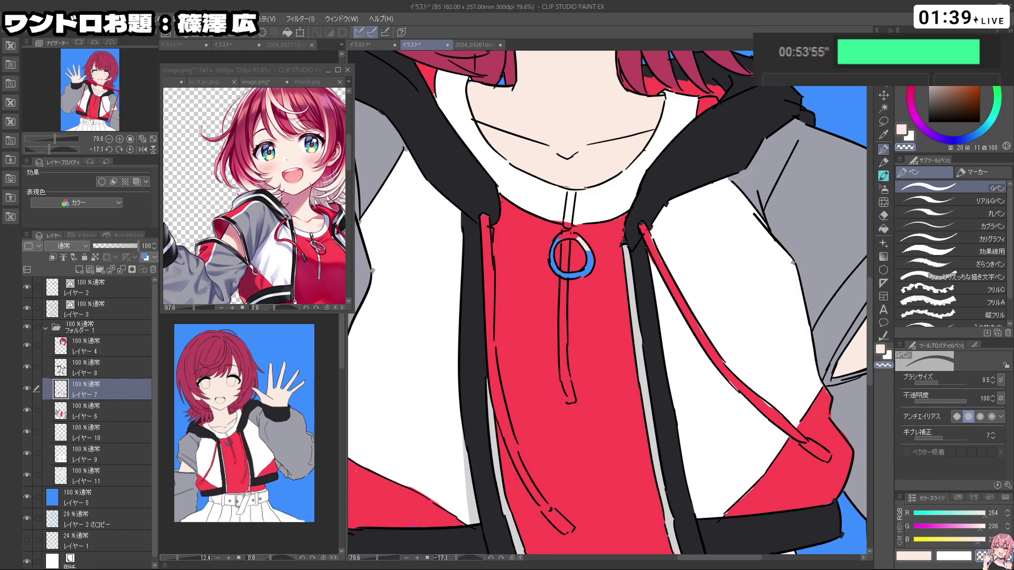
{"action": "left_click", "coordinate": [114, 410]}
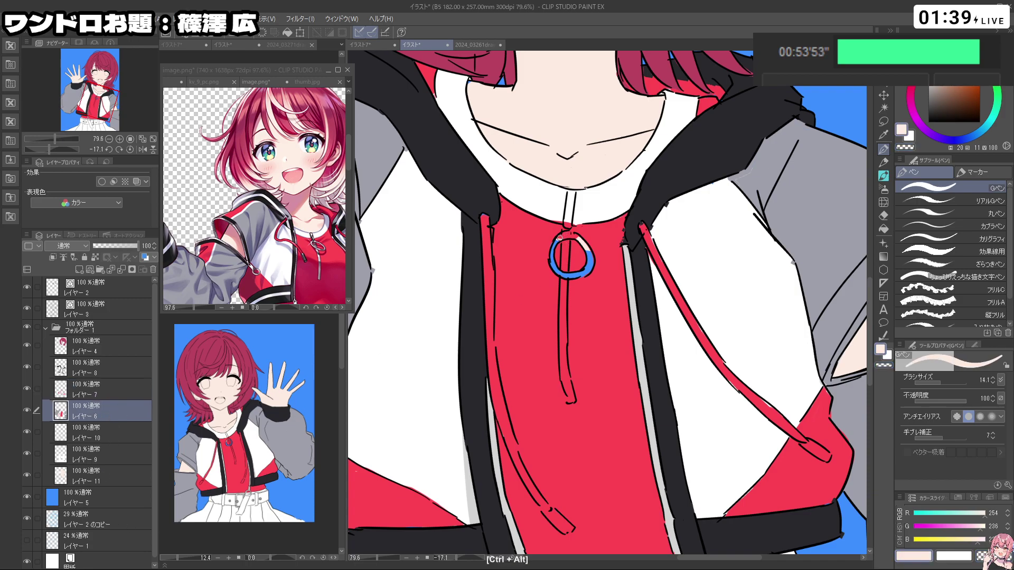
{"action": "key", "text": "c"}
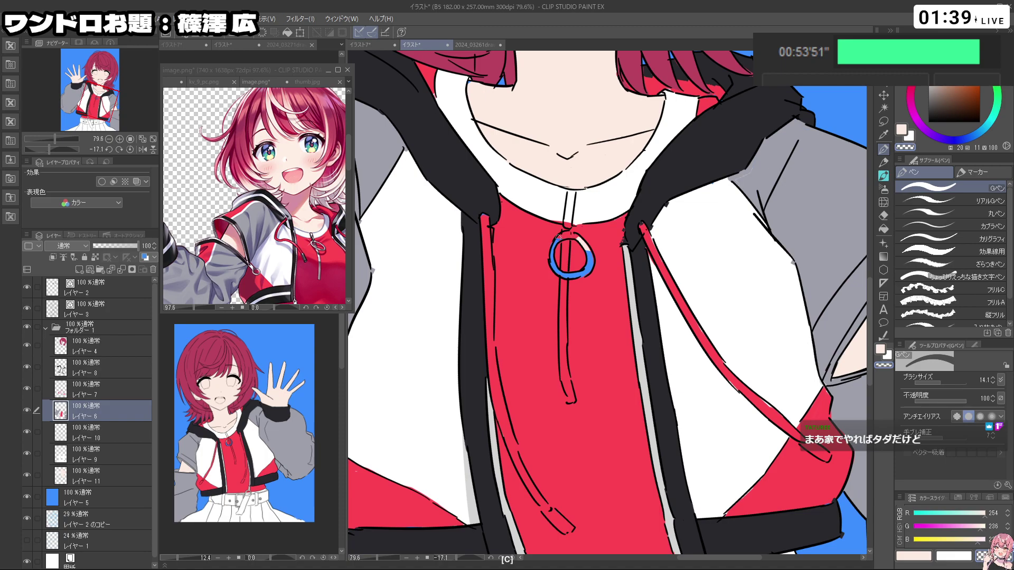
Step: Hide and show layers 6 and 7 in turn to compare the shirt colour with the red drawstrings and accents
{"action": "left_click", "coordinate": [27, 410]}
{"action": "left_click", "coordinate": [27, 411]}
{"action": "left_click", "coordinate": [27, 410]}
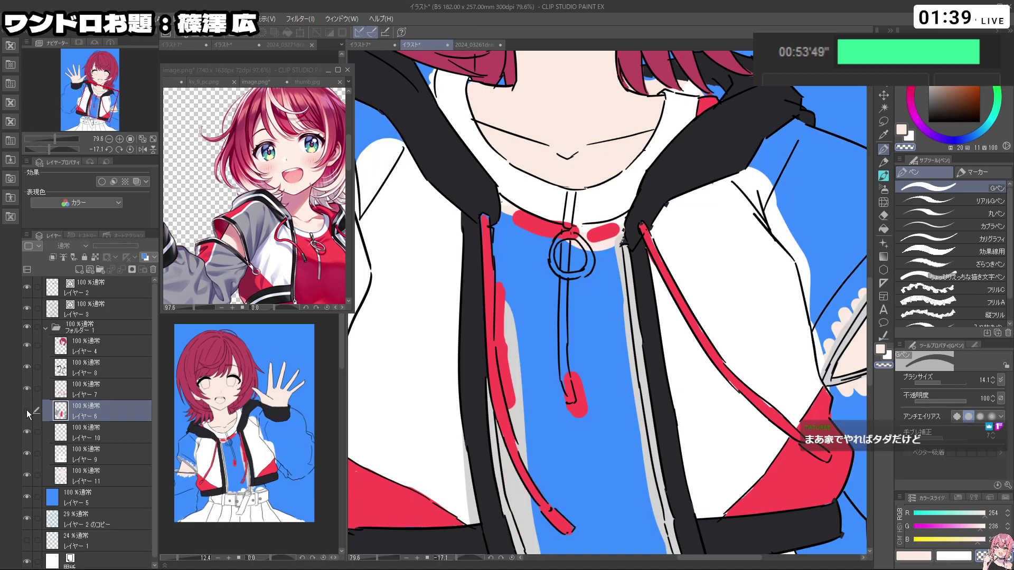
{"action": "left_click", "coordinate": [95, 391]}
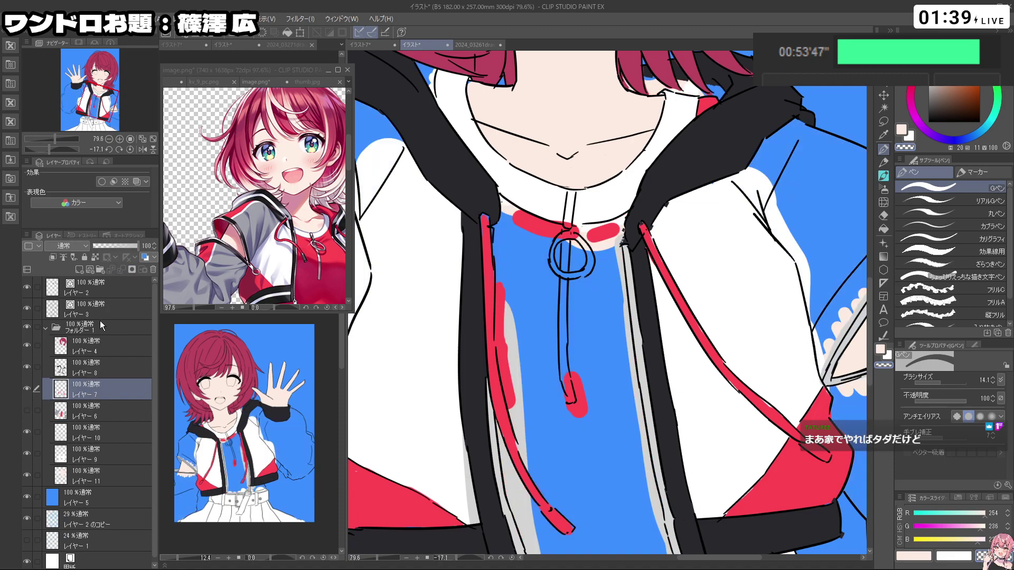
{"action": "left_click", "coordinate": [26, 390]}
{"action": "left_click", "coordinate": [27, 390]}
{"action": "left_click", "coordinate": [27, 411]}
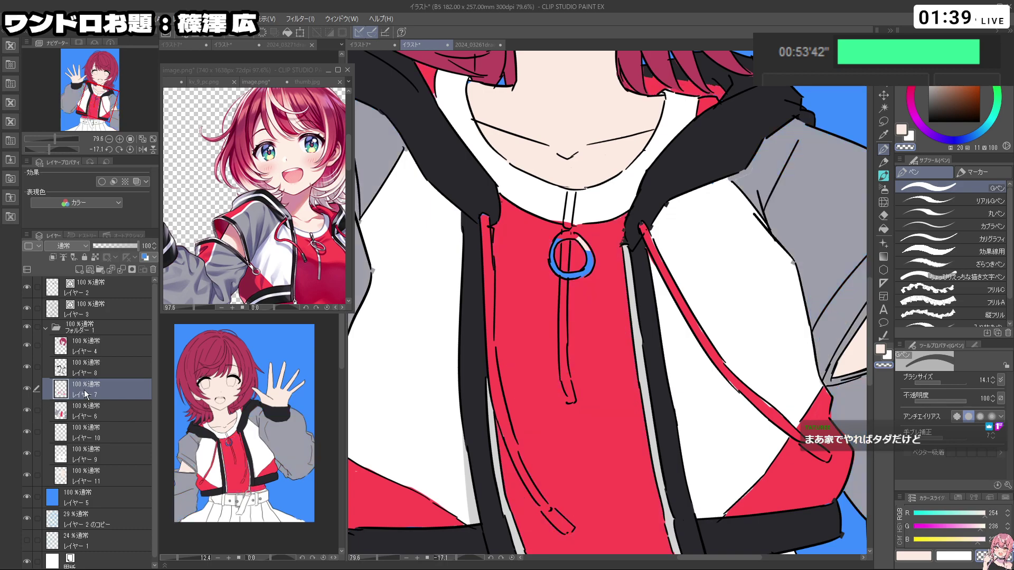
Step: Merge layer 7 into the layer below and erase the red and white base colour inside the shirt's zipper pull and ring
{"action": "left_click", "coordinate": [122, 270]}
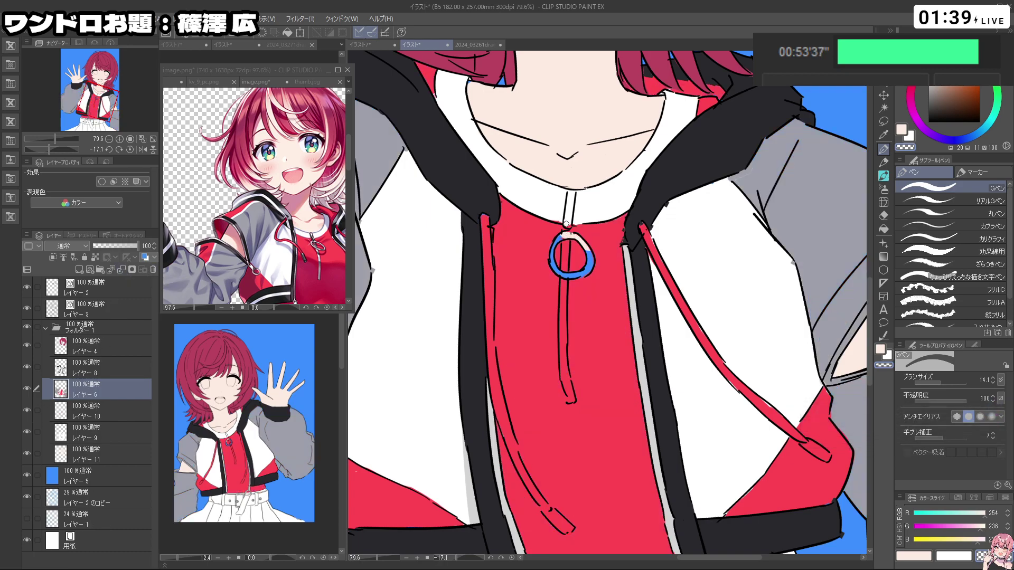
{"action": "mouse_move", "coordinate": [665, 241]}
{"action": "left_mouse_down"}
{"action": "mouse_move", "coordinate": [607, 241]}
{"action": "mouse_move", "coordinate": [658, 229]}
{"action": "left_mouse_up"}
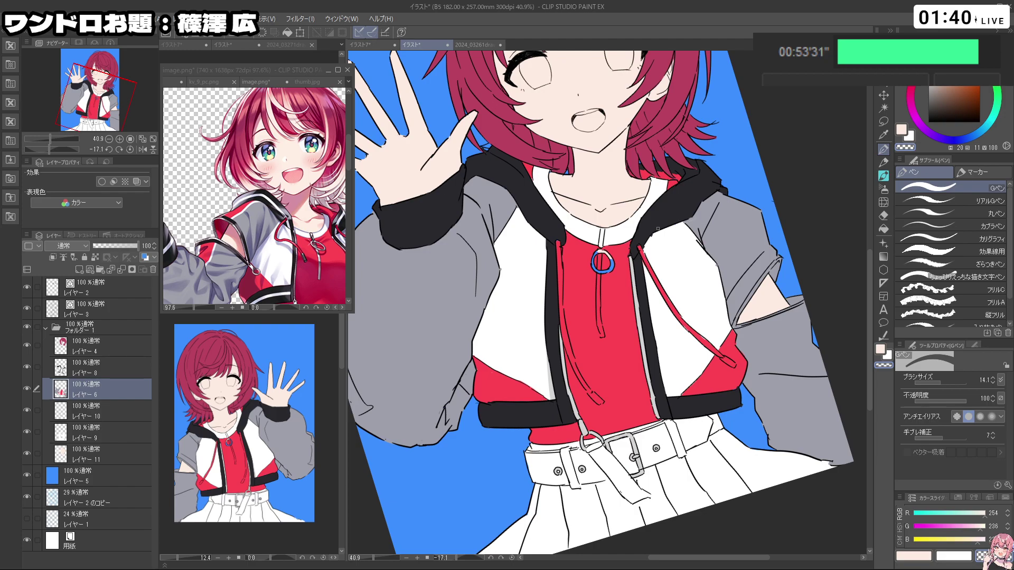
{"action": "left_click_drag", "start_coordinate": [605, 242], "coordinate": [601, 244]}
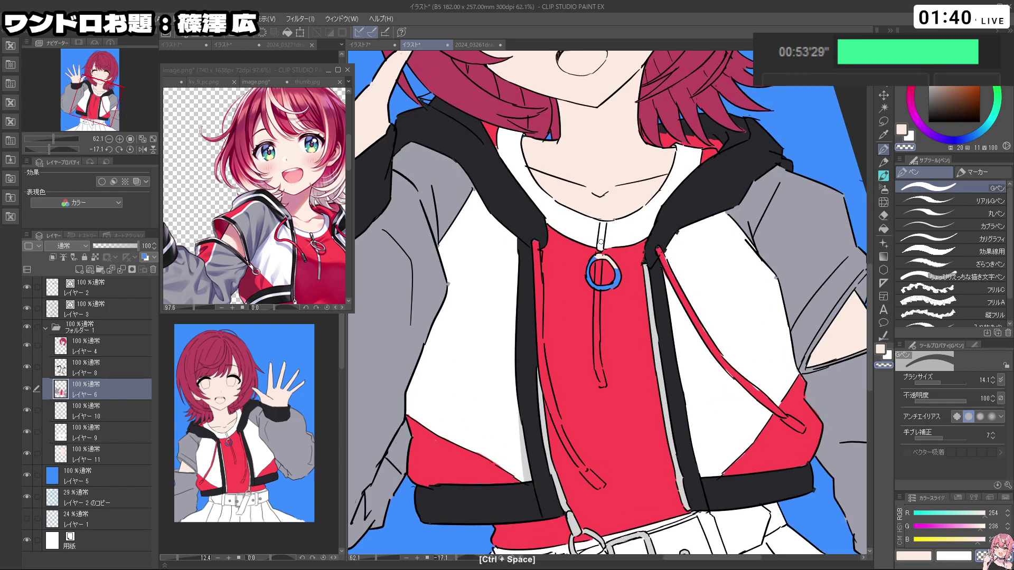
{"action": "key", "text": "ctrl+z"}
{"action": "left_click_drag", "start_coordinate": [597, 297], "coordinate": [598, 321]}
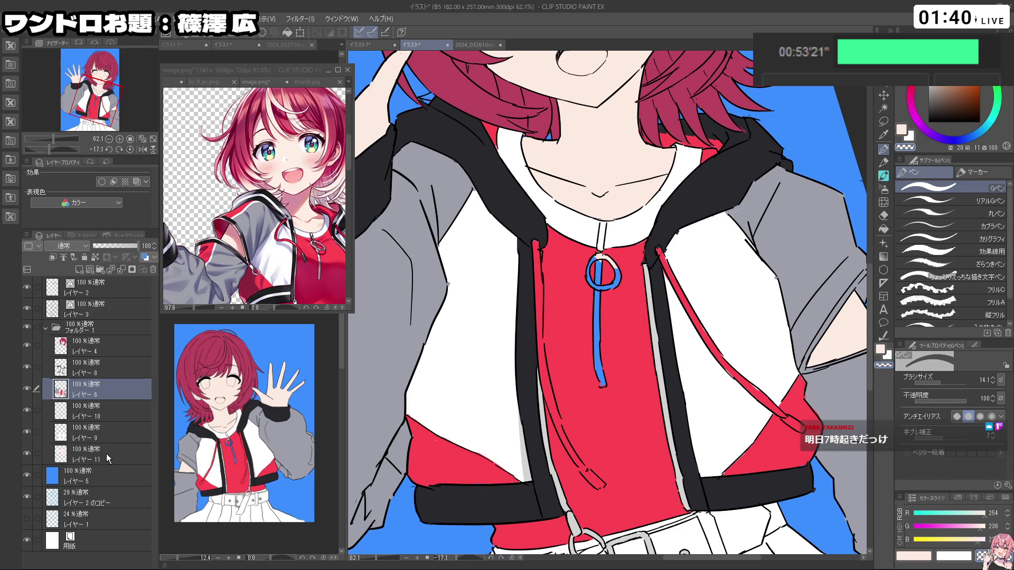
{"action": "left_click", "coordinate": [108, 433]}
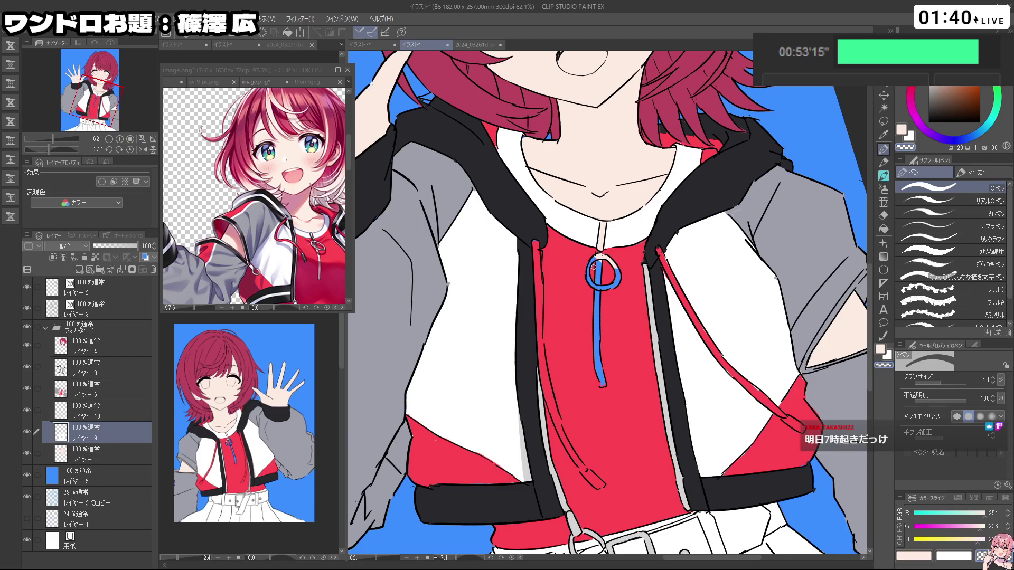
Step: Toggle the visibility of layer 10 to check which parts of the drawing it holds
{"action": "left_click", "coordinate": [90, 417]}
{"action": "left_click", "coordinate": [27, 411]}
{"action": "left_click", "coordinate": [27, 410]}
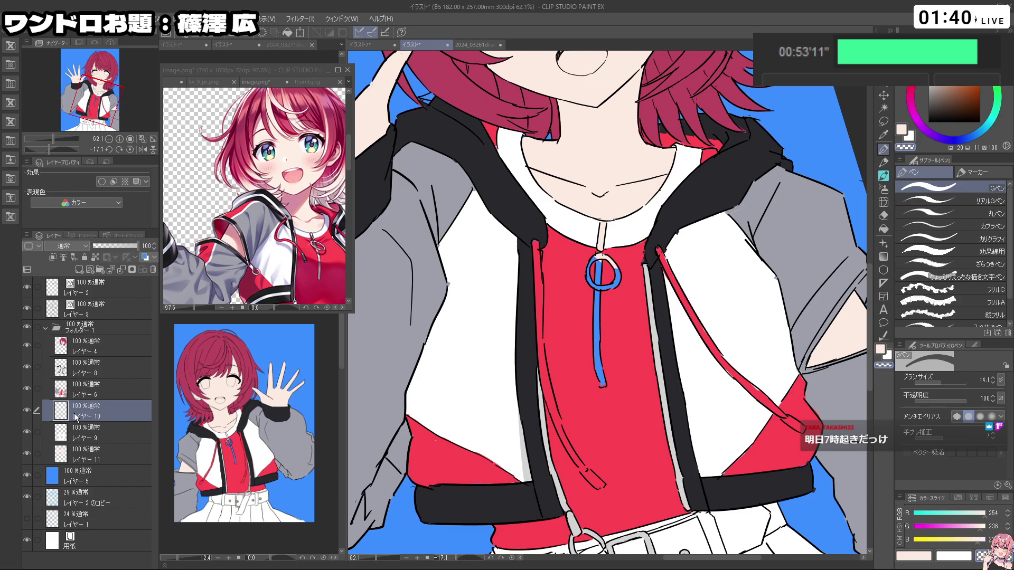
{"action": "left_click", "coordinate": [27, 410]}
{"action": "left_click", "coordinate": [27, 411]}
Step: Sample the light grey of the jacket's zip edge and paint the shirt's zipper, ring and pull with it on layer 10
{"action": "key", "text": "c"}
{"action": "mouse_move", "coordinate": [515, 429]}
{"action": "left_mouse_down", "text": "ctrl+alt"}
{"action": "mouse_move", "coordinate": [524, 430]}
{"action": "mouse_move", "coordinate": [522, 471]}
{"action": "left_mouse_up", "text": "ctrl+alt"}
{"action": "key", "text": "ctrl+z"}
{"action": "key", "text": "c"}
{"action": "left_click_drag", "start_coordinate": [518, 420], "coordinate": [529, 483]}
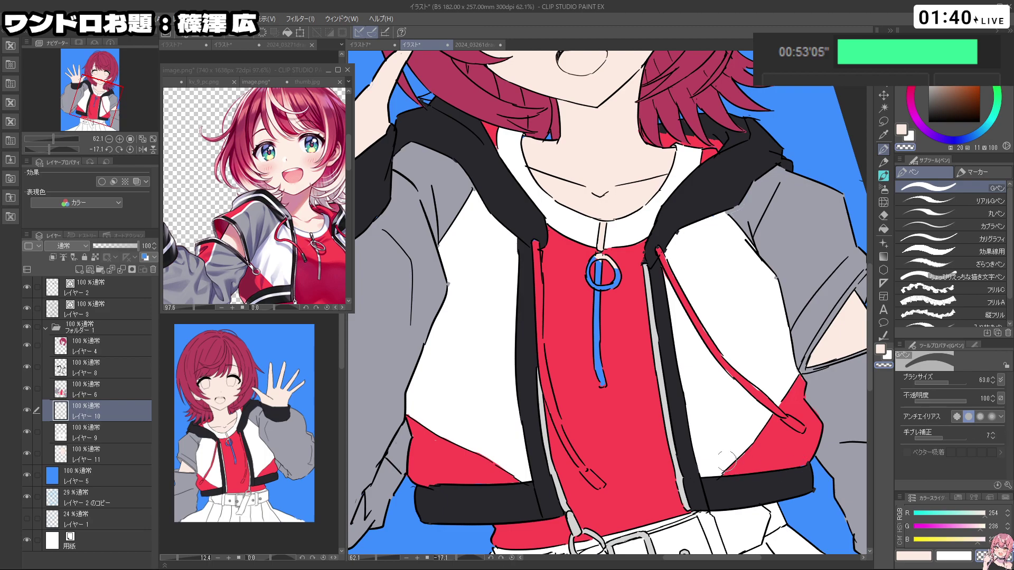
{"action": "left_click", "coordinate": [672, 445], "text": "alt"}
{"action": "mouse_move", "coordinate": [587, 275]}
{"action": "left_mouse_down"}
{"action": "mouse_move", "coordinate": [596, 310]}
{"action": "mouse_move", "coordinate": [609, 286]}
{"action": "mouse_move", "coordinate": [602, 228]}
{"action": "mouse_move", "coordinate": [586, 270]}
{"action": "mouse_move", "coordinate": [597, 293]}
{"action": "mouse_move", "coordinate": [615, 276]}
{"action": "mouse_move", "coordinate": [611, 262]}
{"action": "left_mouse_up"}
{"action": "key", "text": "ctrl+z"}
{"action": "key", "text": "ctrl+z"}
{"action": "left_click_drag", "start_coordinate": [606, 301], "coordinate": [601, 274], "text": "ctrl+alt"}
{"action": "mouse_move", "coordinate": [599, 272]}
{"action": "left_mouse_down"}
{"action": "mouse_move", "coordinate": [602, 381]}
{"action": "mouse_move", "coordinate": [566, 353]}
{"action": "left_mouse_up"}
{"action": "left_click_drag", "start_coordinate": [566, 399], "coordinate": [659, 394], "text": "shift"}
{"action": "left_click_drag", "start_coordinate": [724, 275], "coordinate": [602, 419]}
{"action": "scroll", "coordinate": [486, 420], "scroll_direction": "down", "scroll_amount": 3}
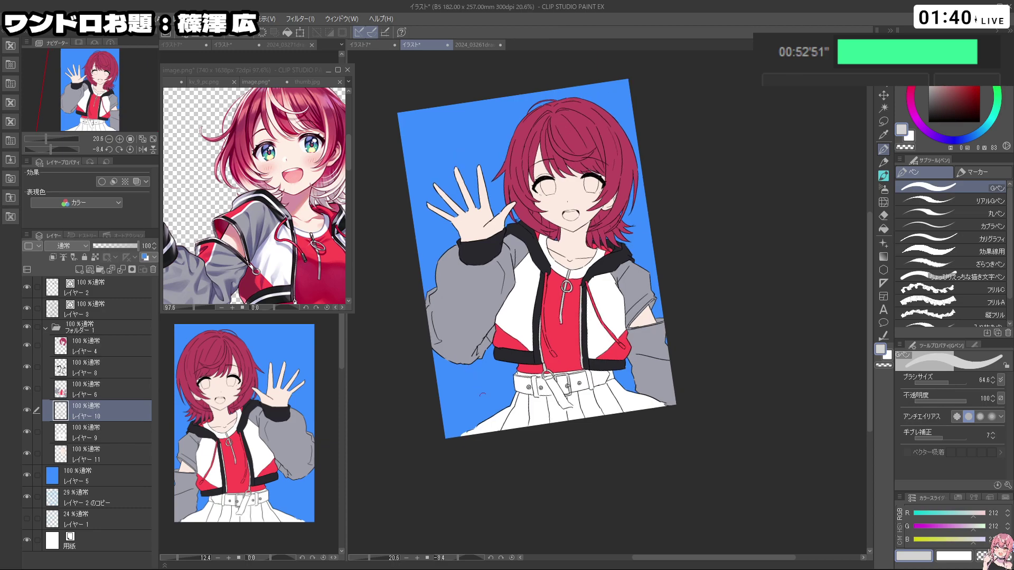
Step: Sample a brighter pink-red hair colour from the thumb.jpg reference
{"action": "left_click", "coordinate": [308, 82]}
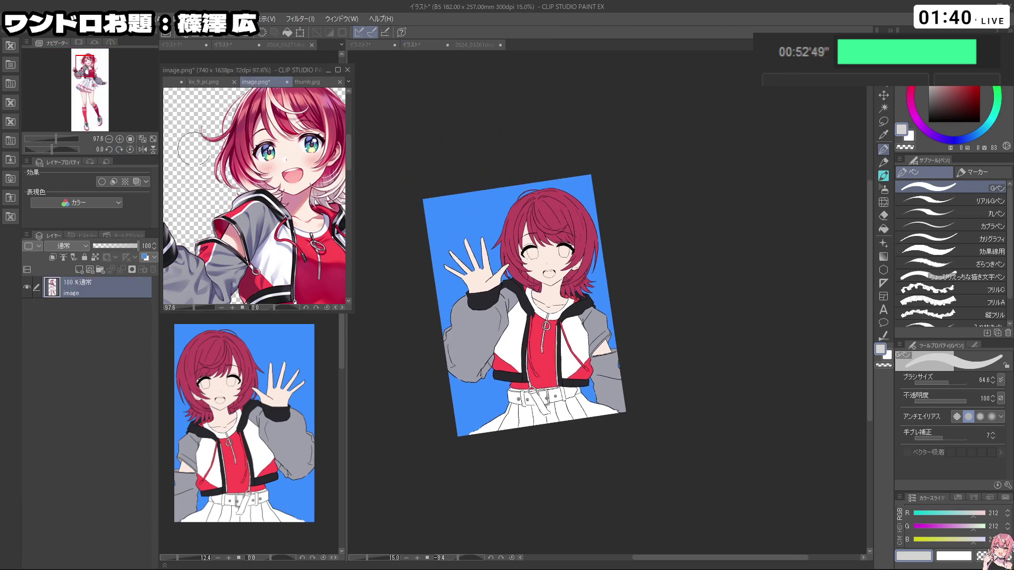
{"action": "scroll", "coordinate": [304, 100], "scroll_direction": "down", "scroll_amount": 1}
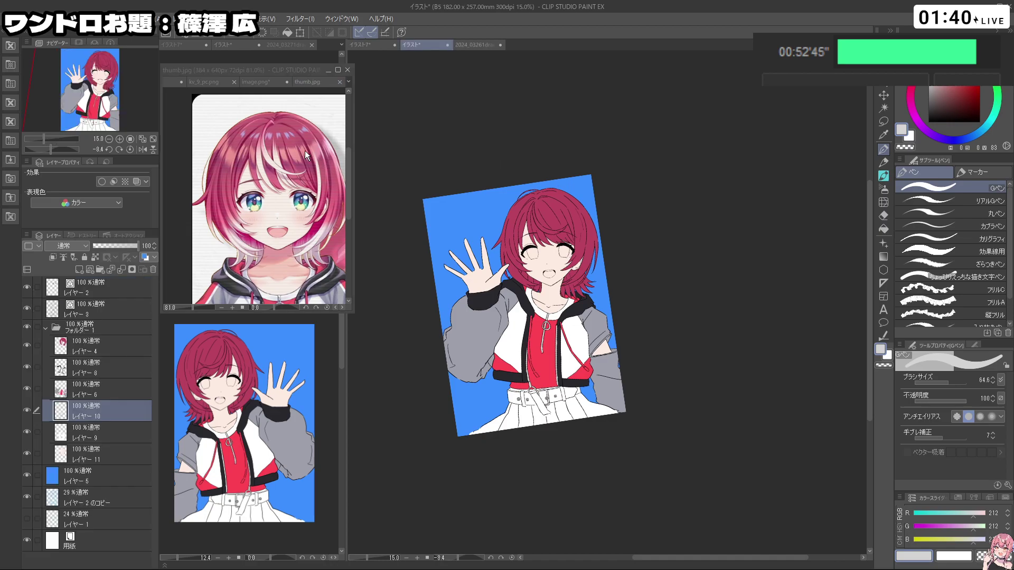
{"action": "left_click", "coordinate": [298, 140], "text": "alt"}
{"action": "scroll", "coordinate": [298, 140], "scroll_direction": "up", "scroll_amount": 2}
{"action": "scroll", "coordinate": [298, 139], "scroll_direction": "up", "scroll_amount": 3}
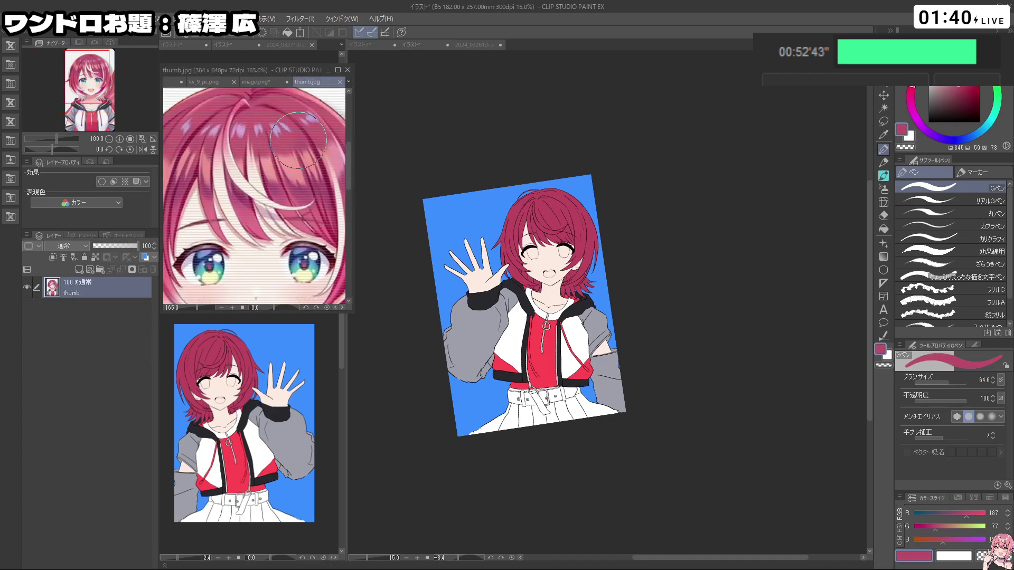
{"action": "left_click", "coordinate": [287, 138], "text": "alt"}
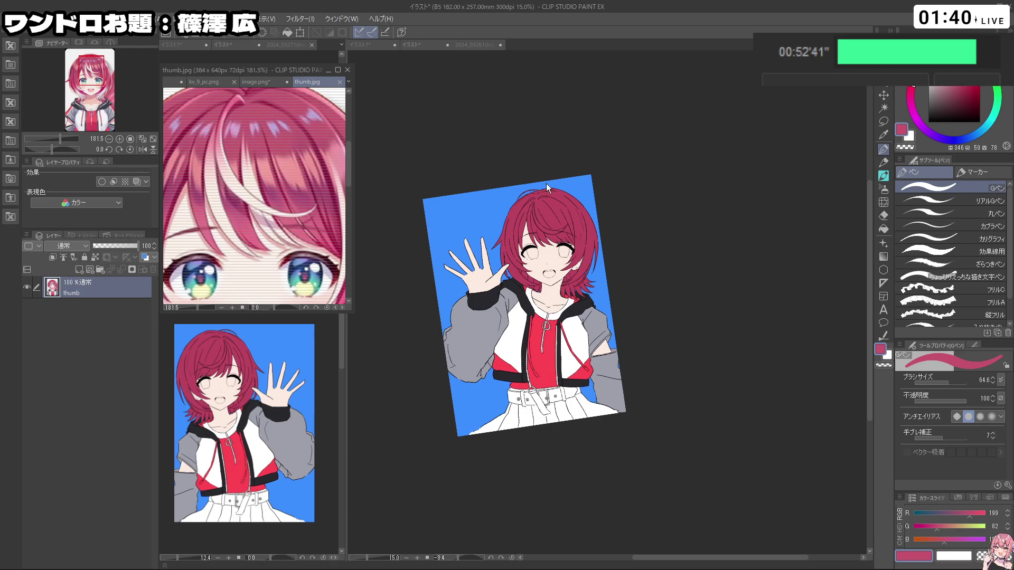
Step: Try the sampled hair colour as a small swatch on the blue background beside the hair, and undo it
{"action": "left_click", "coordinate": [597, 183]}
{"action": "scroll", "coordinate": [586, 211], "scroll_direction": "up", "scroll_amount": 2}
{"action": "left_click_drag", "start_coordinate": [580, 191], "coordinate": [585, 187]}
{"action": "scroll", "coordinate": [585, 187], "scroll_direction": "up", "scroll_amount": 3}
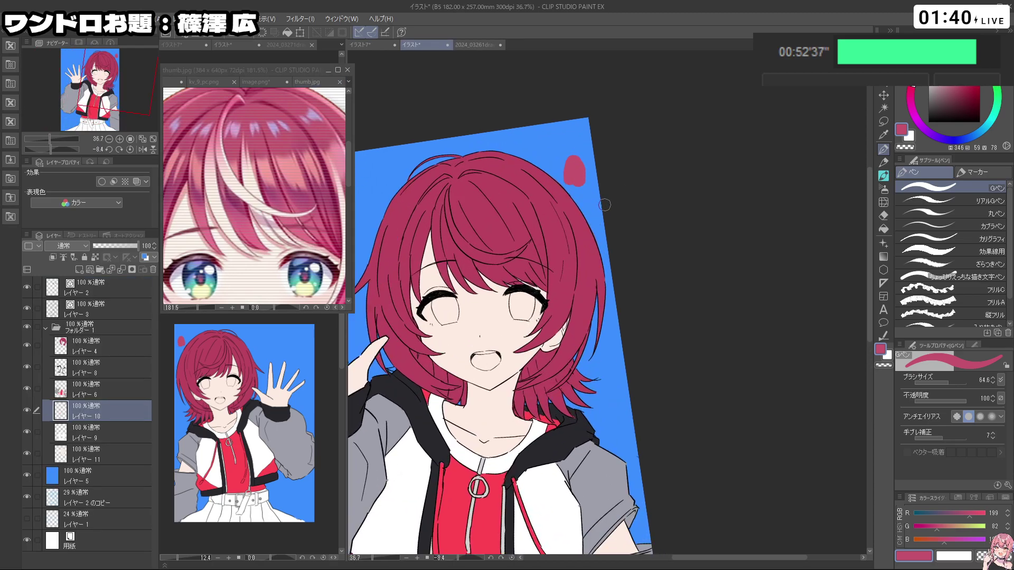
{"action": "key", "text": "ctrl+z"}
Step: Lock the transparent pixels of hair layer 4 and enlarge the brush to about 299
{"action": "left_click", "coordinate": [82, 346]}
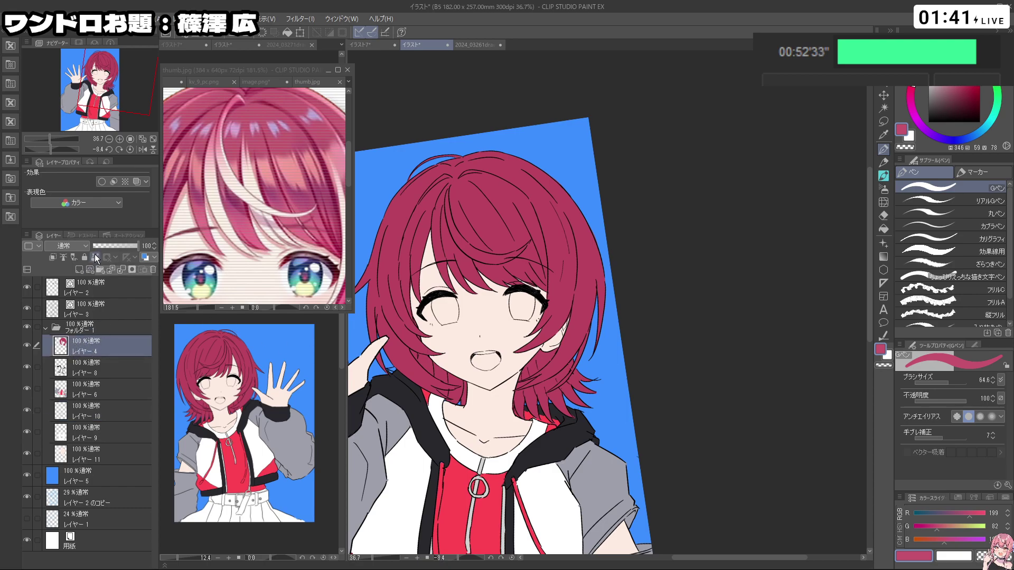
{"action": "left_click", "coordinate": [97, 259]}
{"action": "key", "text": "ctrl+z"}
{"action": "key", "text": "ctrl+z"}
{"action": "key", "text": "ctrl+z"}
{"action": "key", "text": "ctrl+y"}
{"action": "key", "text": "ctrl+y"}
{"action": "left_click_drag", "start_coordinate": [438, 303], "coordinate": [467, 303]}
{"action": "mouse_move", "coordinate": [359, 244]}
{"action": "left_mouse_down"}
{"action": "mouse_move", "coordinate": [370, 248]}
{"action": "mouse_move", "coordinate": [381, 333]}
{"action": "left_mouse_up"}
{"action": "key", "text": "ctrl+z"}
{"action": "left_click", "coordinate": [96, 257]}
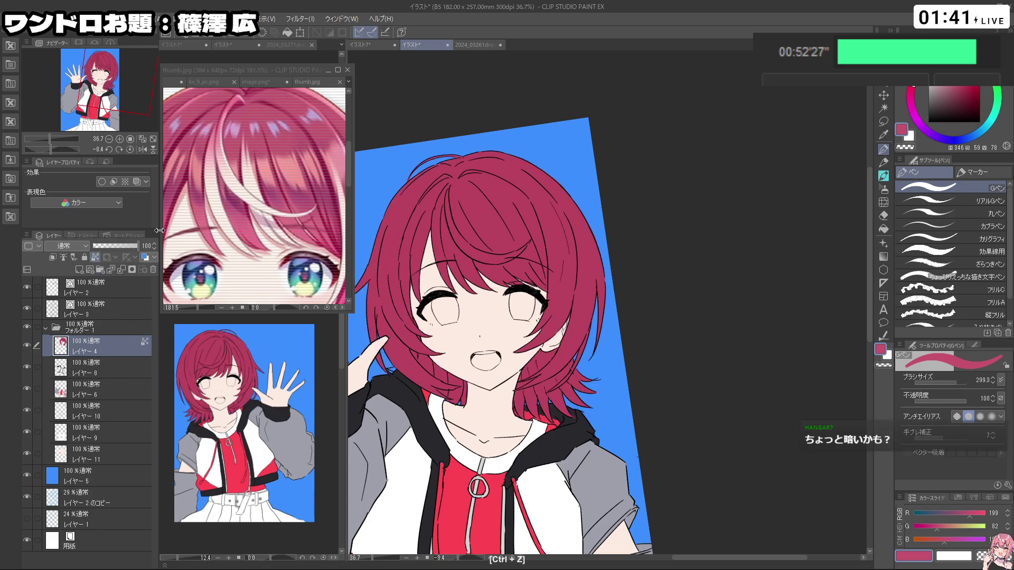
Step: Repaint the whole hair area on layer 4 with the sampled pink-red
{"action": "left_click_drag", "start_coordinate": [525, 292], "coordinate": [573, 286]}
{"action": "mouse_move", "coordinate": [487, 390]}
{"action": "left_mouse_down"}
{"action": "mouse_move", "coordinate": [493, 206]}
{"action": "mouse_move", "coordinate": [514, 146]}
{"action": "mouse_move", "coordinate": [525, 348]}
{"action": "mouse_move", "coordinate": [574, 394]}
{"action": "mouse_move", "coordinate": [614, 164]}
{"action": "mouse_move", "coordinate": [634, 254]}
{"action": "left_mouse_up"}
{"action": "scroll", "coordinate": [683, 329], "scroll_direction": "down", "scroll_amount": 3}
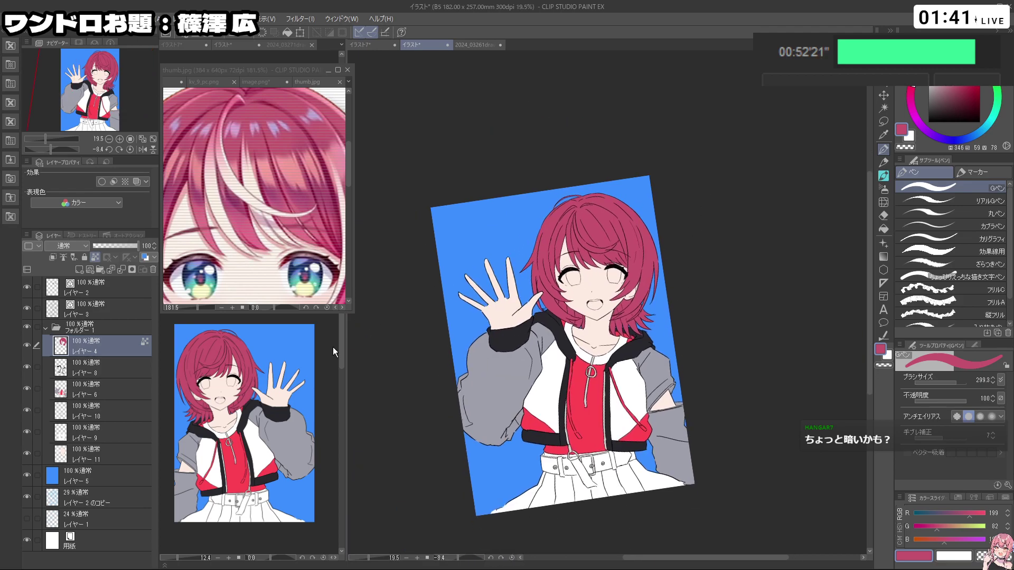
Step: Compare the repainted hair colour with the thumb.jpg and image.png references at several zoom levels
{"action": "scroll", "coordinate": [507, 314], "scroll_direction": "up", "scroll_amount": 2}
{"action": "scroll", "coordinate": [505, 315], "scroll_direction": "down", "scroll_amount": 3}
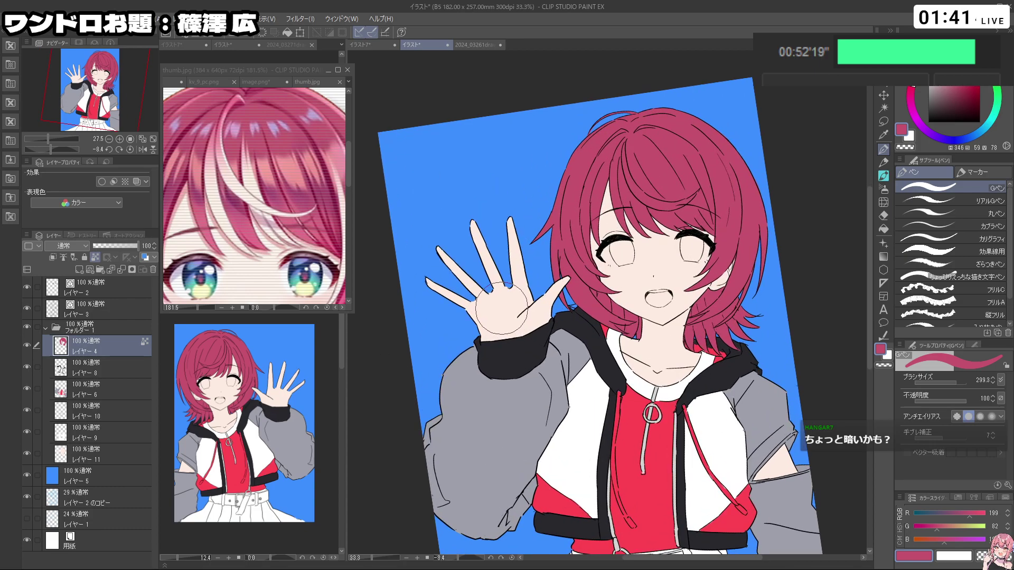
{"action": "scroll", "coordinate": [504, 290], "scroll_direction": "up", "scroll_amount": 3}
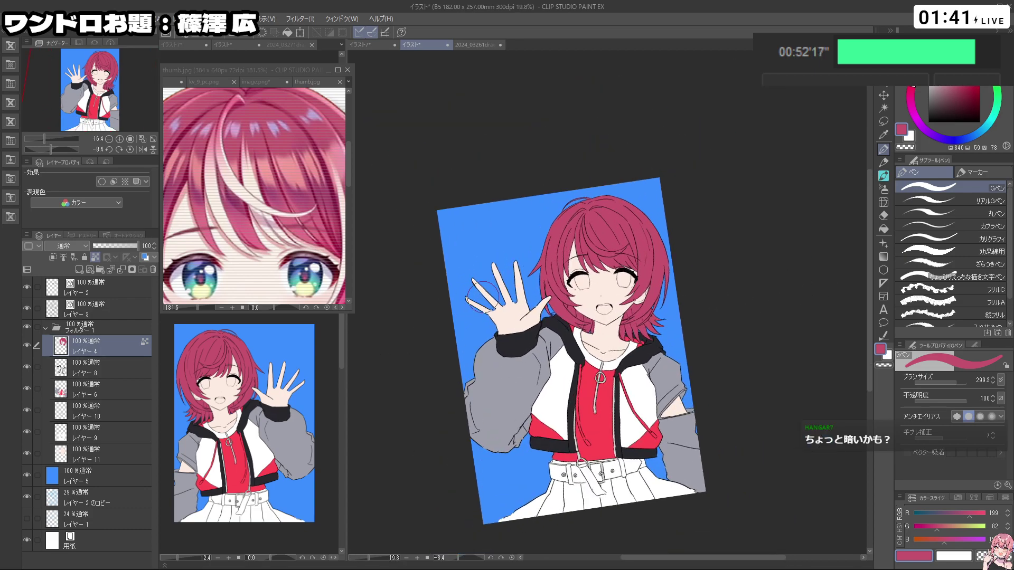
{"action": "scroll", "coordinate": [504, 291], "scroll_direction": "down", "scroll_amount": 2}
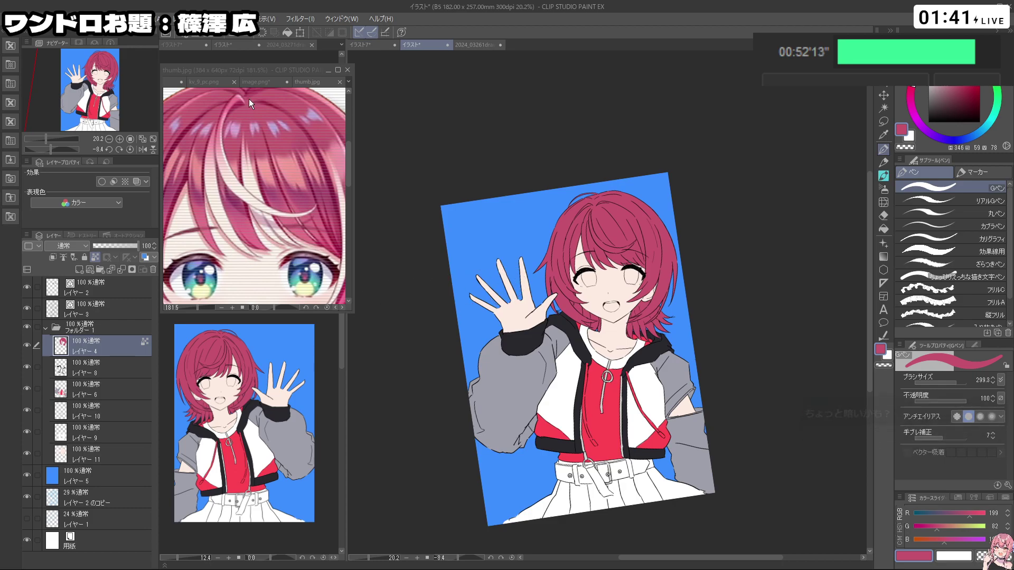
{"action": "left_click", "coordinate": [271, 82]}
{"action": "left_click", "coordinate": [271, 82]}
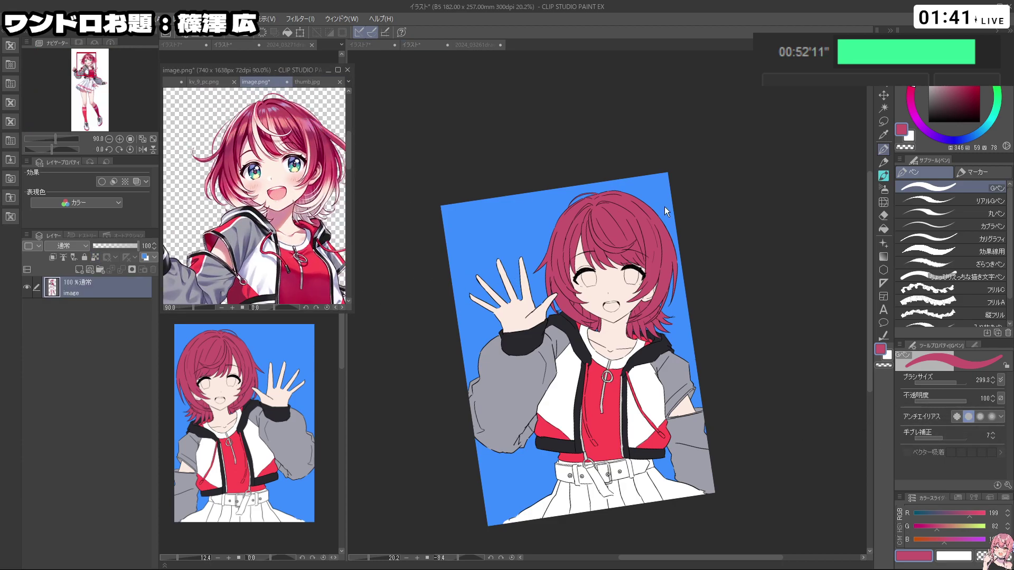
{"action": "left_click", "coordinate": [683, 252]}
{"action": "scroll", "coordinate": [689, 264], "scroll_direction": "down", "scroll_amount": 2}
{"action": "scroll", "coordinate": [716, 346], "scroll_direction": "up", "scroll_amount": 3}
{"action": "scroll", "coordinate": [642, 296], "scroll_direction": "down", "scroll_amount": 1}
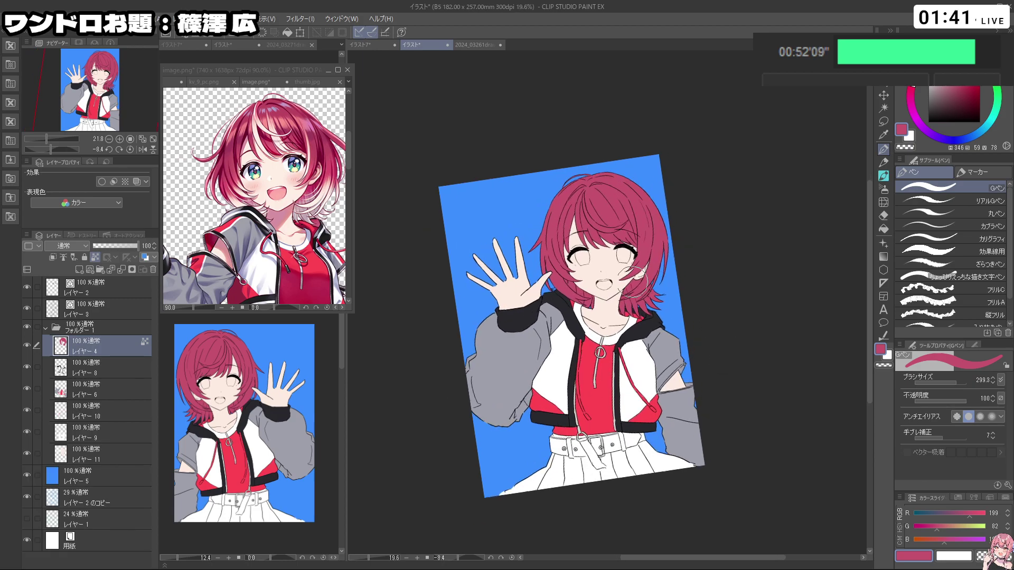
{"action": "scroll", "coordinate": [602, 270], "scroll_direction": "up", "scroll_amount": 1}
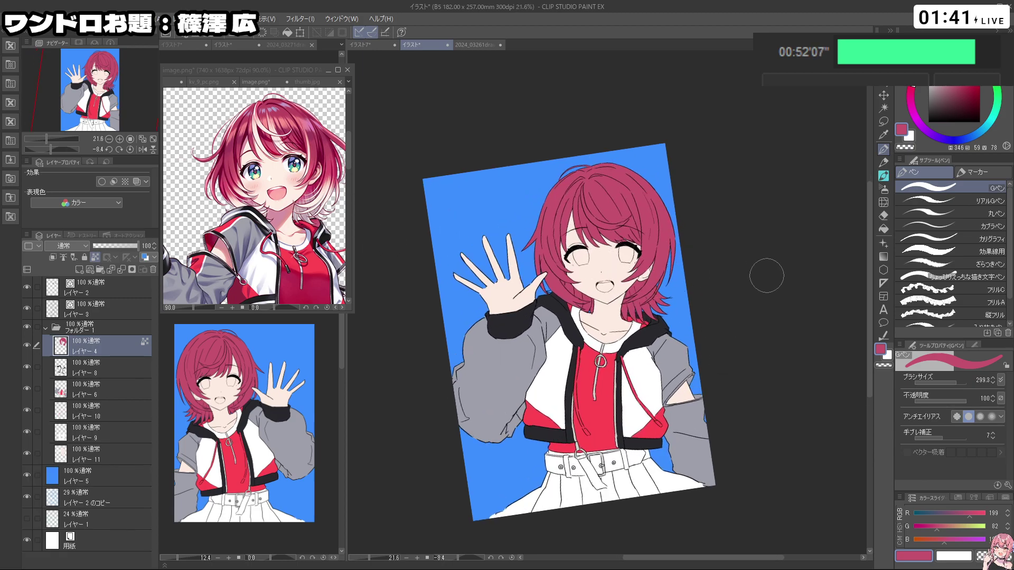
{"action": "scroll", "coordinate": [708, 267], "scroll_direction": "up", "scroll_amount": 1}
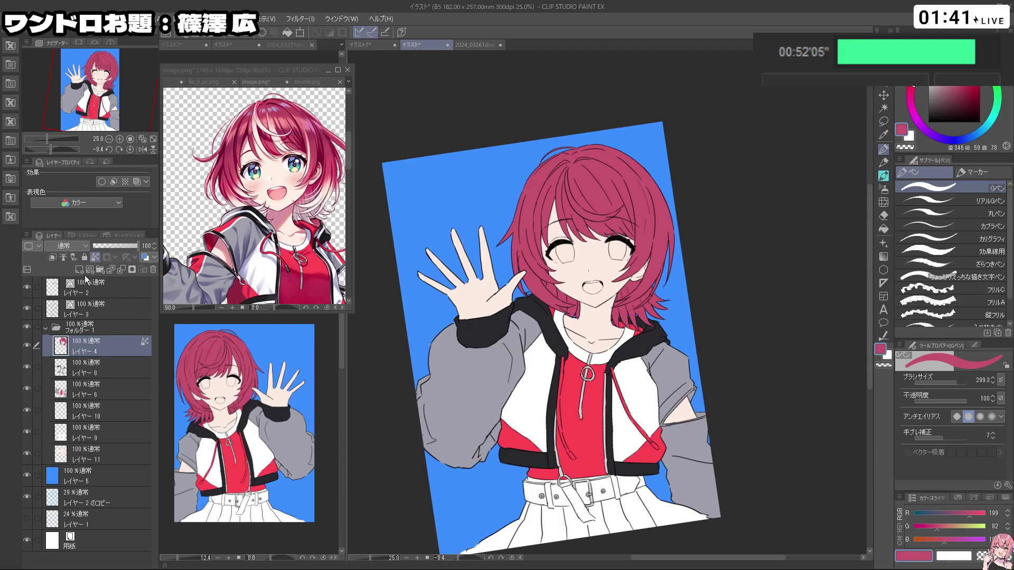
Step: Add a new layer above hair layer 4 and sample a pale skin-like highlight colour from the image.png reference
{"action": "left_click", "coordinate": [79, 270]}
{"action": "scroll", "coordinate": [270, 135], "scroll_direction": "up", "scroll_amount": 2}
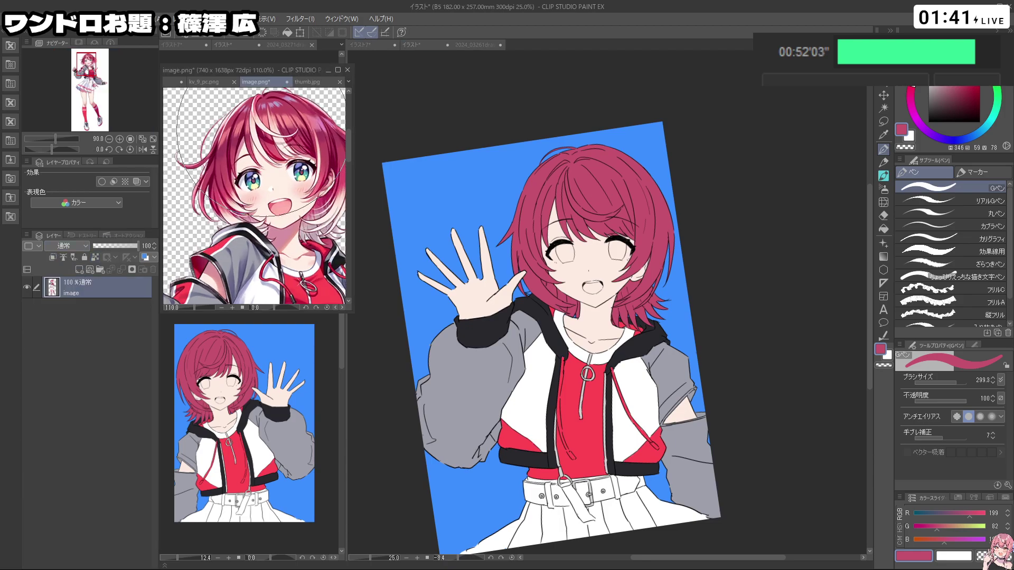
{"action": "left_click", "coordinate": [267, 124], "text": "alt"}
{"action": "left_click", "coordinate": [254, 130], "text": "alt"}
{"action": "scroll", "coordinate": [261, 145], "scroll_direction": "down", "scroll_amount": 2}
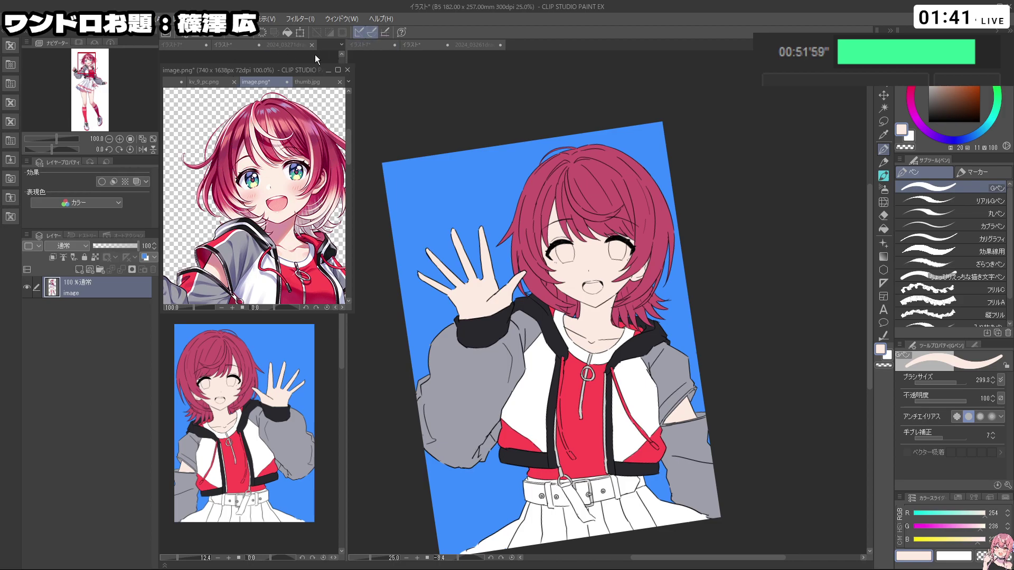
Step: Clip the new layer to the hair layer and paint a narrow pale streak down the central lock of the bangs, following thumb.jpg
{"action": "left_click", "coordinate": [311, 82]}
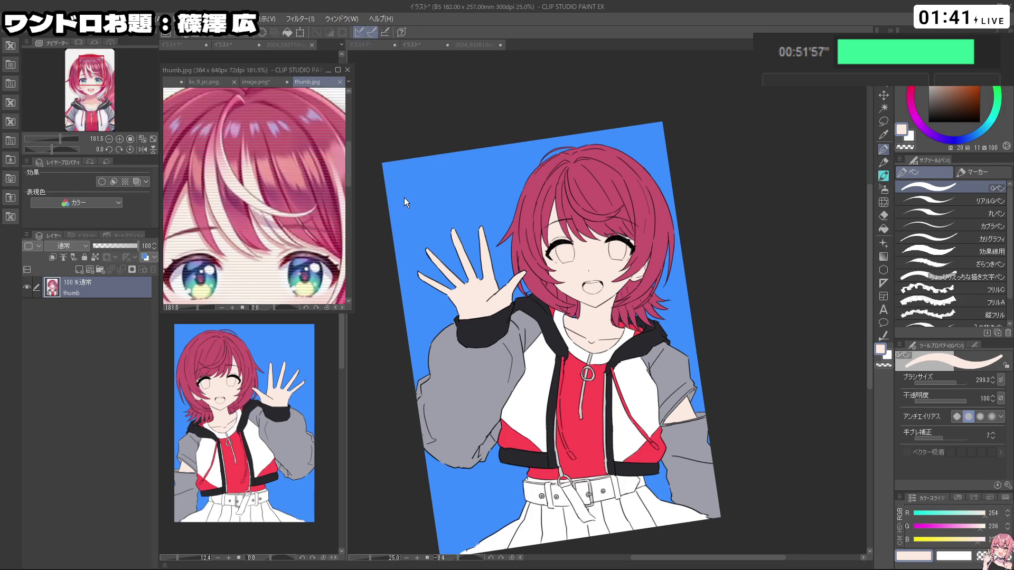
{"action": "left_click", "coordinate": [592, 158]}
{"action": "left_click_drag", "start_coordinate": [567, 162], "coordinate": [585, 170]}
{"action": "mouse_move", "coordinate": [538, 207]}
{"action": "left_mouse_down"}
{"action": "mouse_move", "coordinate": [577, 224]}
{"action": "mouse_move", "coordinate": [552, 213]}
{"action": "left_mouse_up"}
{"action": "key", "text": "space"}
{"action": "mouse_move", "coordinate": [563, 179]}
{"action": "left_mouse_down"}
{"action": "mouse_move", "coordinate": [567, 248]}
{"action": "mouse_move", "coordinate": [585, 291]}
{"action": "left_mouse_up"}
{"action": "key", "text": "ctrl+z"}
{"action": "mouse_move", "coordinate": [570, 256]}
{"action": "left_mouse_down"}
{"action": "mouse_move", "coordinate": [586, 293]}
{"action": "mouse_move", "coordinate": [580, 287]}
{"action": "left_mouse_up"}
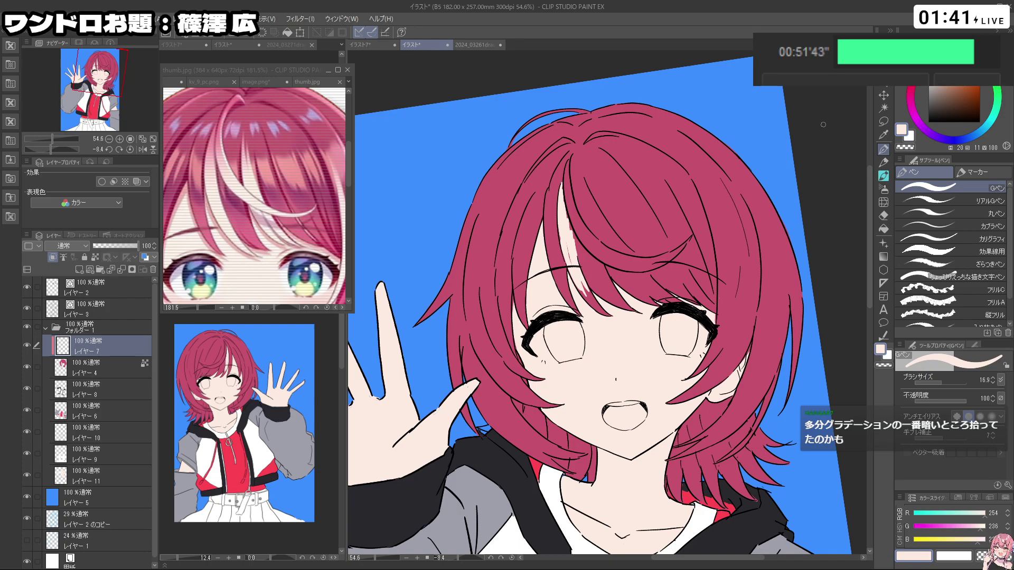
Step: Sample a whiter streak colour from the image.png reference and mix it for the pale hair streak
{"action": "left_click", "coordinate": [258, 82]}
{"action": "left_click", "coordinate": [272, 158], "text": "ctrl"}
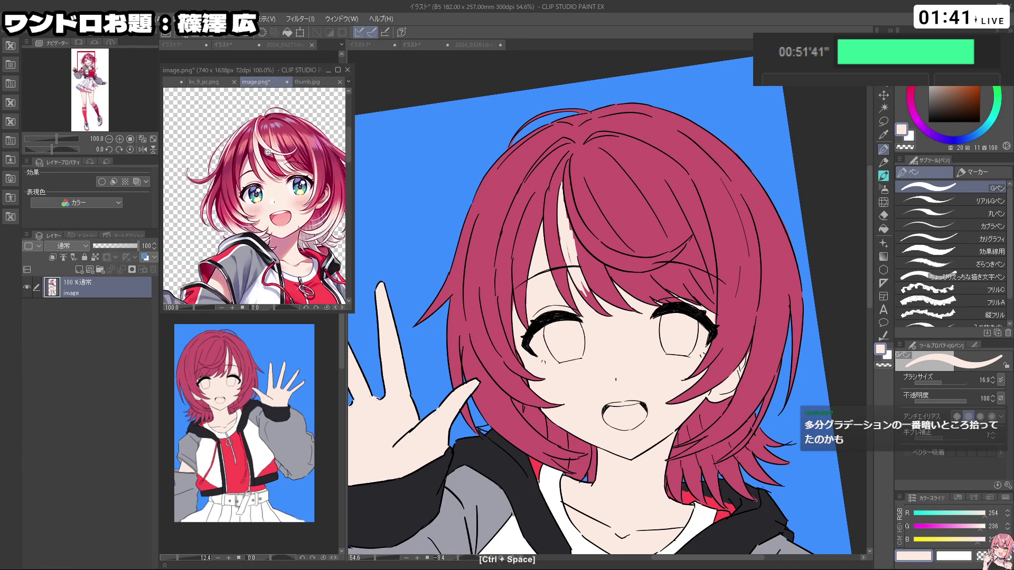
{"action": "scroll", "coordinate": [273, 158], "scroll_direction": "down", "scroll_amount": 1}
{"action": "right_click", "coordinate": [272, 158]}
{"action": "left_click", "coordinate": [565, 197]}
{"action": "key", "text": "ctrl+z"}
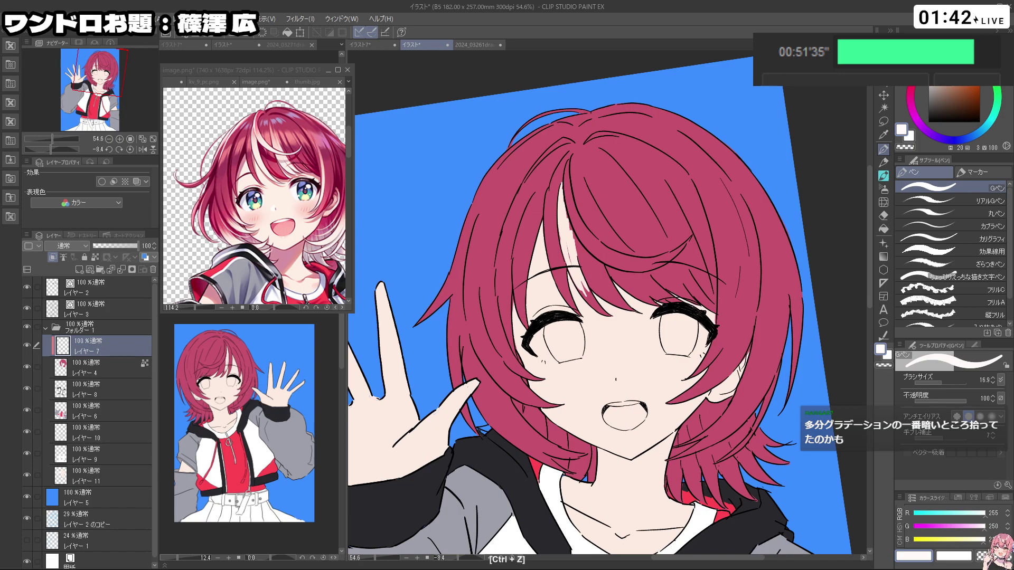
{"action": "right_click", "coordinate": [561, 225]}
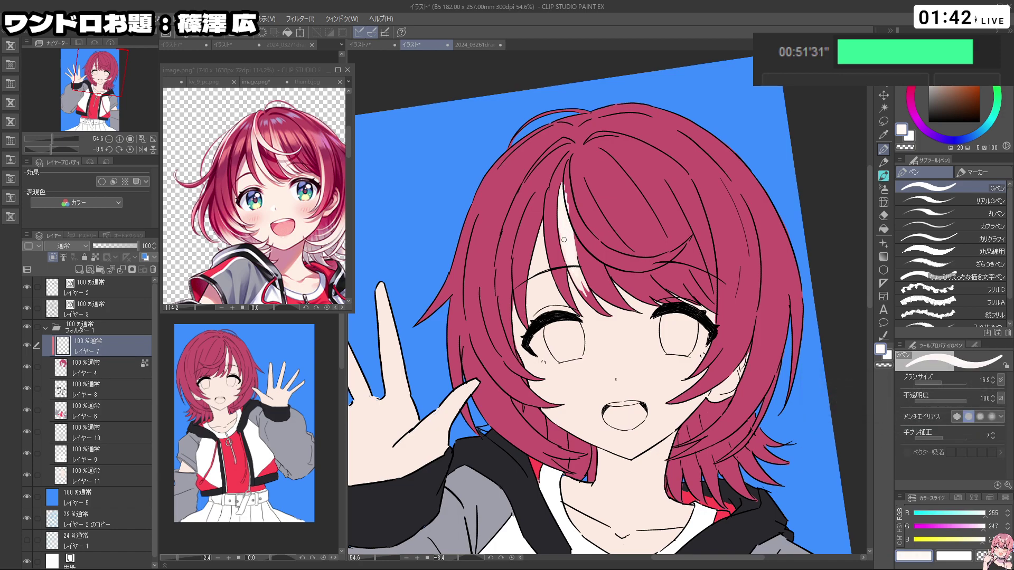
Step: Extend the near-white streak up toward the hair parting and fill it down to the tips of the bangs lock
{"action": "key", "text": "ctrl+space"}
{"action": "left_click_drag", "start_coordinate": [563, 208], "coordinate": [591, 208]}
{"action": "left_click_drag", "start_coordinate": [567, 155], "coordinate": [564, 167]}
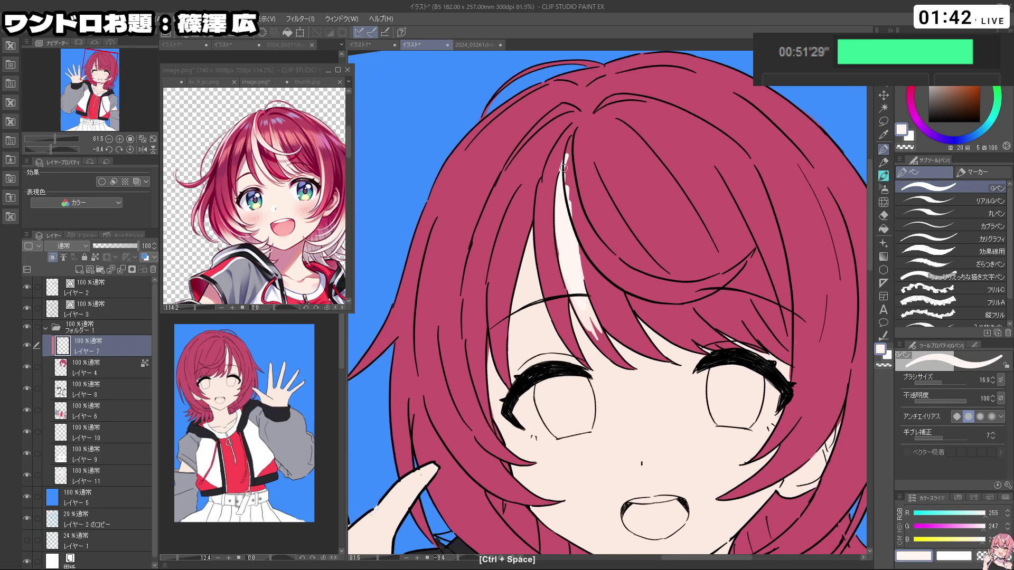
{"action": "key", "text": "ctrl+z"}
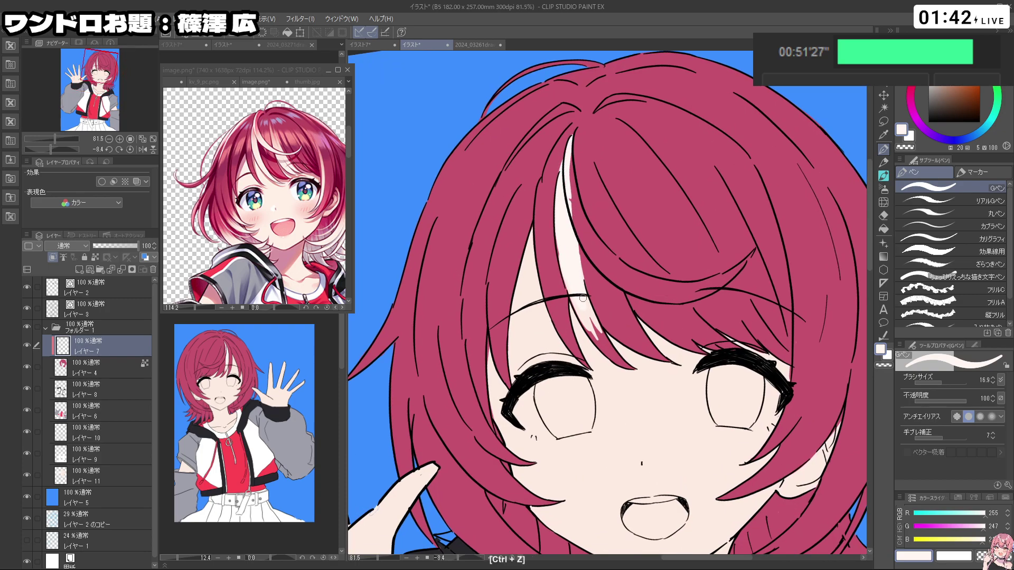
{"action": "left_click_drag", "start_coordinate": [582, 318], "coordinate": [610, 357]}
{"action": "left_click_drag", "start_coordinate": [589, 313], "coordinate": [632, 369]}
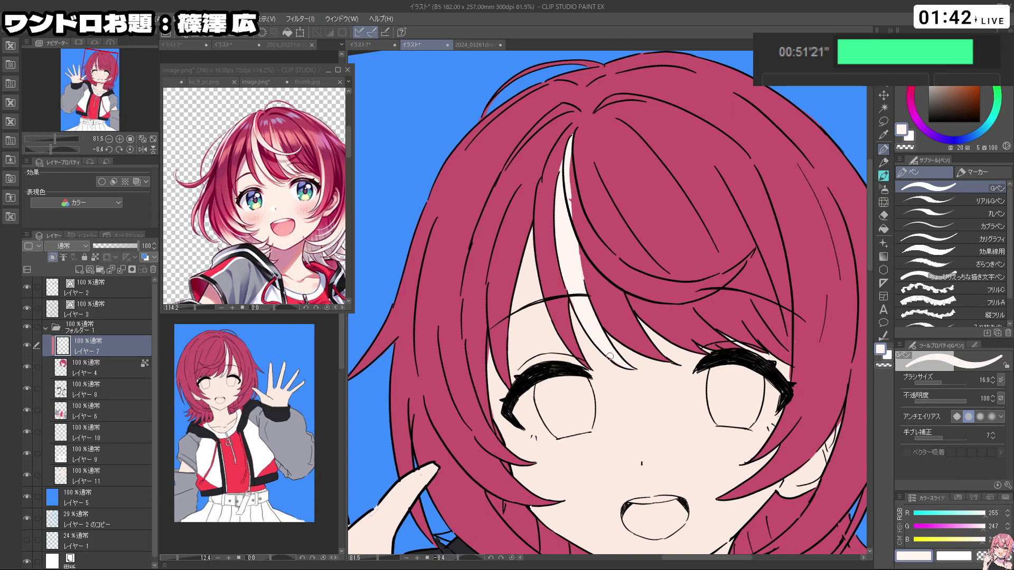
Step: Rotate the canvas and paint a second curved near-white streak along the edge of the swept bangs
{"action": "key", "text": "shift+space"}
{"action": "left_click_drag", "start_coordinate": [549, 262], "coordinate": [660, 339]}
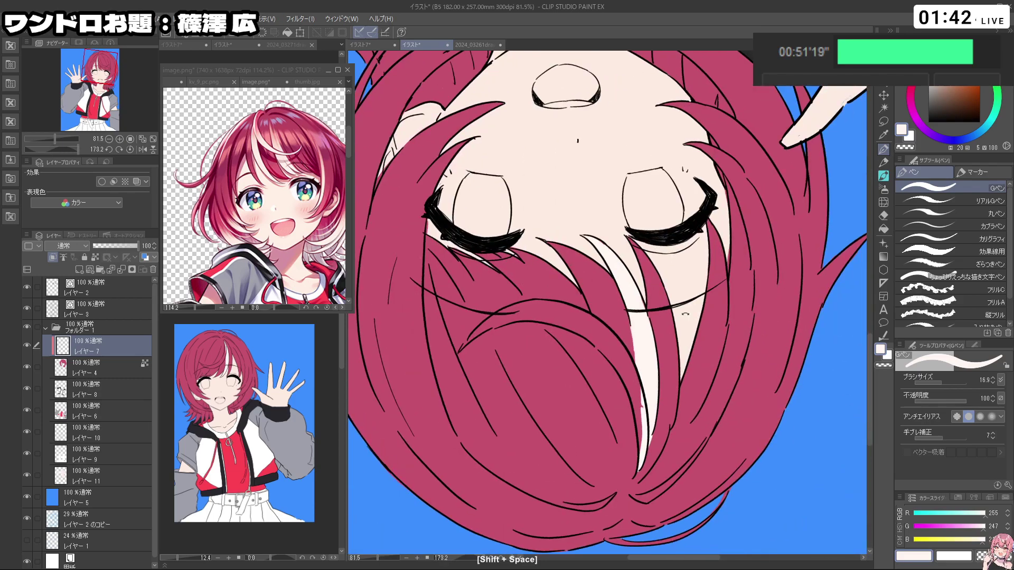
{"action": "mouse_move", "coordinate": [608, 405]}
{"action": "left_mouse_down"}
{"action": "mouse_move", "coordinate": [648, 400]}
{"action": "mouse_move", "coordinate": [705, 263]}
{"action": "mouse_move", "coordinate": [682, 212]}
{"action": "mouse_move", "coordinate": [655, 217]}
{"action": "mouse_move", "coordinate": [637, 257]}
{"action": "mouse_move", "coordinate": [692, 168]}
{"action": "left_mouse_up"}
{"action": "key", "text": "ctrl+alt"}
{"action": "mouse_move", "coordinate": [640, 250]}
{"action": "left_mouse_down"}
{"action": "mouse_move", "coordinate": [645, 324]}
{"action": "mouse_move", "coordinate": [650, 228]}
{"action": "mouse_move", "coordinate": [666, 350]}
{"action": "mouse_move", "coordinate": [649, 329]}
{"action": "mouse_move", "coordinate": [660, 277]}
{"action": "mouse_move", "coordinate": [552, 321]}
{"action": "mouse_move", "coordinate": [644, 375]}
{"action": "mouse_move", "coordinate": [635, 349]}
{"action": "left_mouse_up"}
{"action": "key", "text": "ctrl+z"}
{"action": "mouse_move", "coordinate": [625, 392]}
{"action": "left_mouse_down"}
{"action": "mouse_move", "coordinate": [629, 421]}
{"action": "mouse_move", "coordinate": [617, 401]}
{"action": "mouse_move", "coordinate": [621, 411]}
{"action": "mouse_move", "coordinate": [661, 453]}
{"action": "mouse_move", "coordinate": [633, 419]}
{"action": "left_mouse_up"}
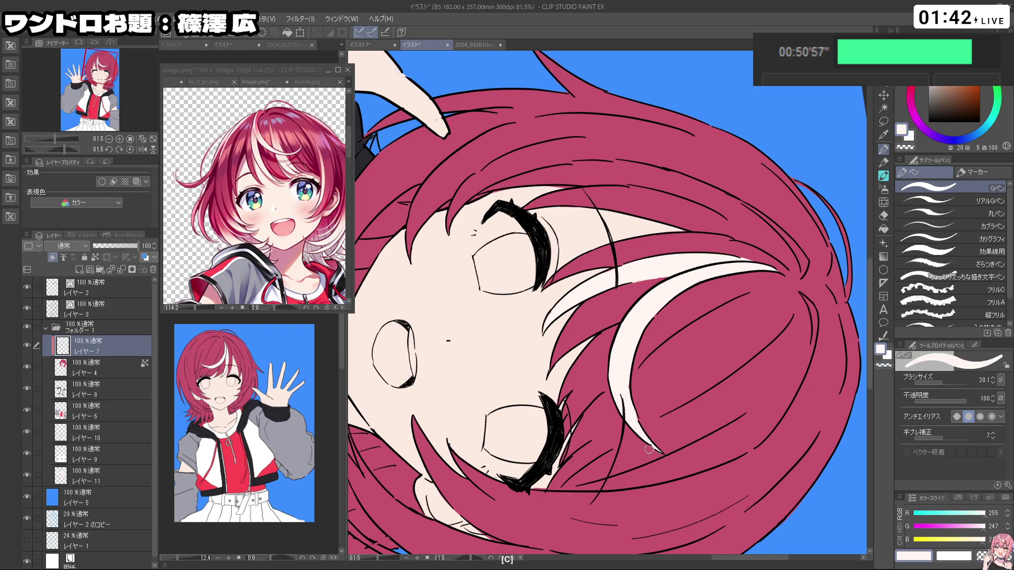
{"action": "key", "text": "c"}
{"action": "key", "text": "c"}
{"action": "key", "text": "shift+space"}
{"action": "left_click_drag", "start_coordinate": [657, 475], "coordinate": [781, 344]}
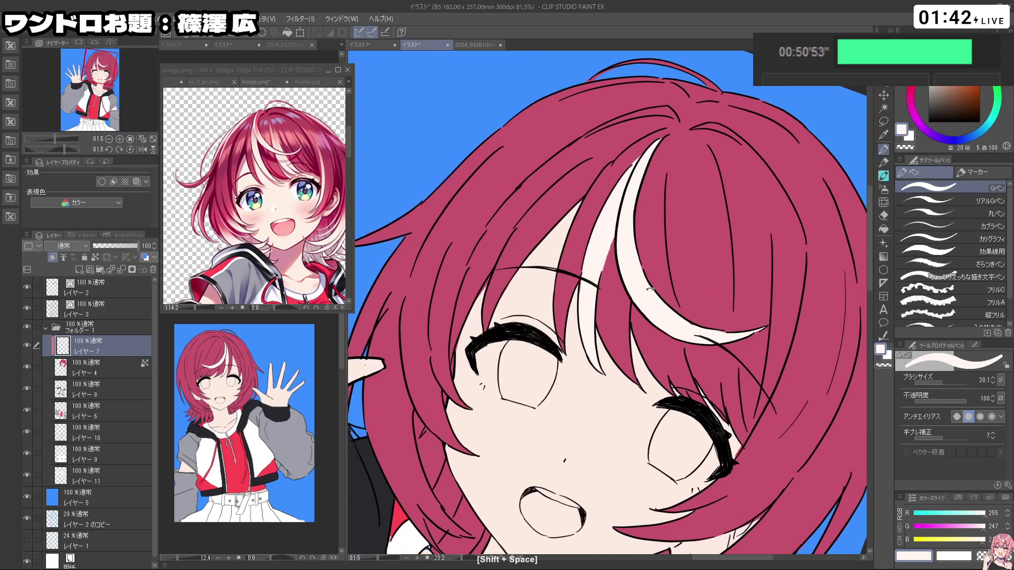
{"action": "left_click_drag", "start_coordinate": [655, 177], "coordinate": [643, 269]}
{"action": "key", "text": "ctrl+z"}
{"action": "left_click_drag", "start_coordinate": [652, 193], "coordinate": [639, 269]}
{"action": "key", "text": "ctrl+z"}
Step: Add a thin near-white sliver alongside the upper part of the curved bangs streak, near the hair parting
{"action": "mouse_move", "coordinate": [649, 314]}
{"action": "left_mouse_down"}
{"action": "mouse_move", "coordinate": [649, 349]}
{"action": "mouse_move", "coordinate": [641, 340]}
{"action": "mouse_move", "coordinate": [668, 390]}
{"action": "mouse_move", "coordinate": [655, 343]}
{"action": "mouse_move", "coordinate": [698, 406]}
{"action": "left_mouse_up"}
{"action": "key", "text": "c"}
{"action": "key", "text": "c"}
{"action": "key", "text": "ctrl+z"}
{"action": "left_click_drag", "start_coordinate": [665, 336], "coordinate": [689, 390]}
{"action": "key", "text": "c"}
{"action": "key", "text": "ctrl+z"}
{"action": "key", "text": "c"}
{"action": "left_click_drag", "start_coordinate": [648, 321], "coordinate": [666, 356]}
{"action": "key", "text": "shift+space"}
{"action": "mouse_move", "coordinate": [637, 408]}
{"action": "left_mouse_down"}
{"action": "mouse_move", "coordinate": [713, 274]}
{"action": "mouse_move", "coordinate": [545, 217]}
{"action": "left_mouse_up"}
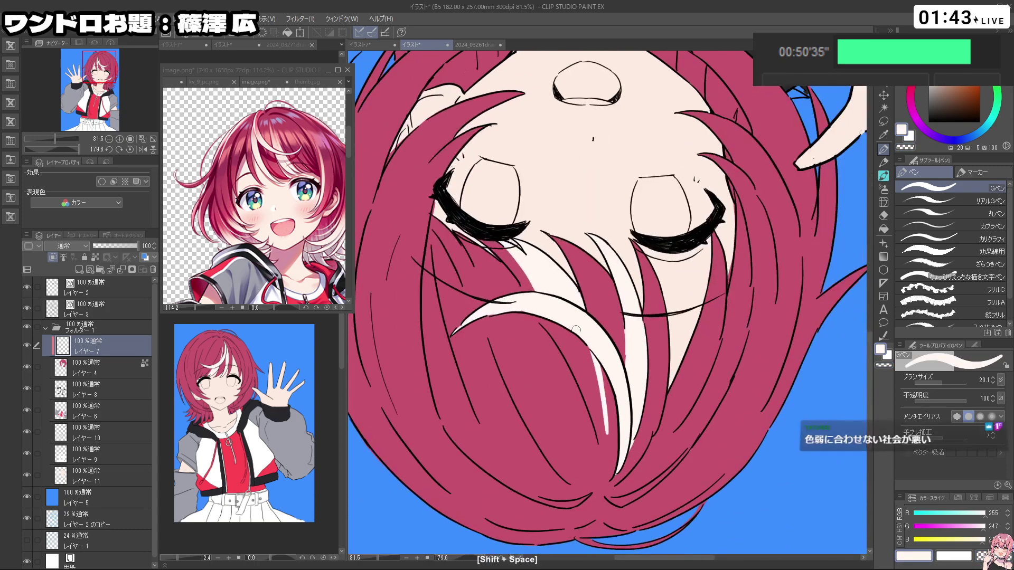
{"action": "left_click_drag", "start_coordinate": [555, 325], "coordinate": [586, 377]}
{"action": "key", "text": "ctrl+z"}
{"action": "mouse_move", "coordinate": [552, 324]}
{"action": "left_mouse_down"}
{"action": "mouse_move", "coordinate": [606, 444]}
{"action": "mouse_move", "coordinate": [667, 346]}
{"action": "mouse_move", "coordinate": [653, 231]}
{"action": "mouse_move", "coordinate": [619, 205]}
{"action": "left_mouse_up"}
{"action": "key", "text": "ctrl+z"}
{"action": "key", "text": "ctrl+z"}
{"action": "key", "text": "ctrl+z"}
{"action": "key", "text": "shift+space"}
{"action": "key", "text": "ctrl+z"}
Step: Refine the near-white strands in the bangs, alternating white and transparent strokes to sharpen their tips
{"action": "left_click_drag", "start_coordinate": [593, 162], "coordinate": [620, 255]}
{"action": "left_click_drag", "start_coordinate": [602, 199], "coordinate": [646, 269]}
{"action": "mouse_move", "coordinate": [623, 233]}
{"action": "left_mouse_down"}
{"action": "mouse_move", "coordinate": [632, 246]}
{"action": "mouse_move", "coordinate": [629, 219]}
{"action": "mouse_move", "coordinate": [651, 267]}
{"action": "left_mouse_up"}
{"action": "key", "text": "shift+space"}
{"action": "key", "text": "c"}
{"action": "key", "text": "ctrl+z"}
{"action": "key", "text": "ctrl+z"}
{"action": "key", "text": "ctrl+z"}
{"action": "key", "text": "c"}
{"action": "left_click_drag", "start_coordinate": [629, 209], "coordinate": [655, 276]}
{"action": "left_click_drag", "start_coordinate": [621, 183], "coordinate": [627, 212]}
{"action": "key", "text": "c"}
{"action": "key", "text": "c"}
{"action": "mouse_move", "coordinate": [719, 194]}
{"action": "left_mouse_down"}
{"action": "mouse_move", "coordinate": [667, 197]}
{"action": "mouse_move", "coordinate": [666, 257]}
{"action": "left_mouse_up"}
{"action": "left_click_drag", "start_coordinate": [662, 155], "coordinate": [608, 188]}
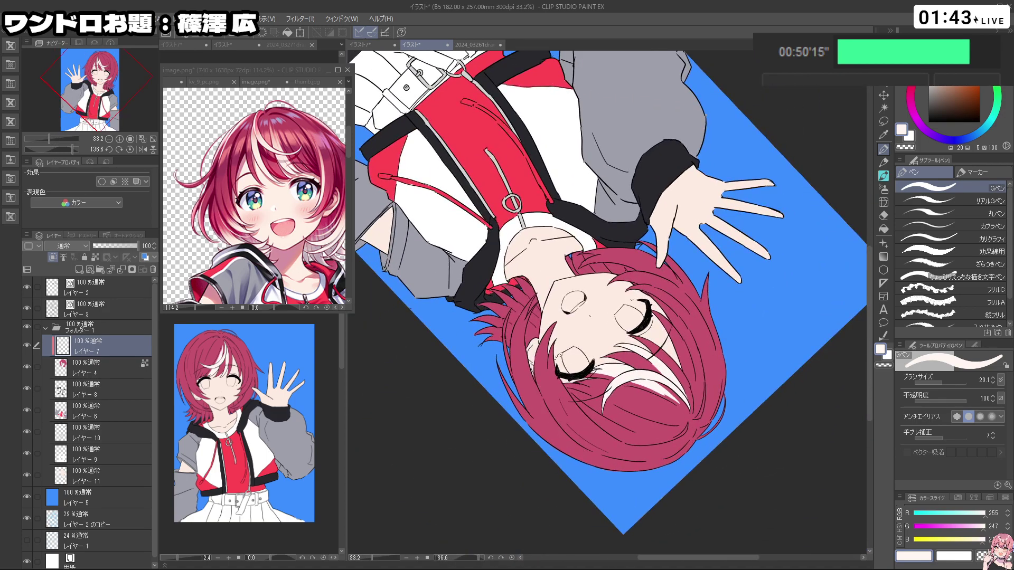
{"action": "key", "text": "ctrl+z"}
{"action": "left_click_drag", "start_coordinate": [551, 360], "coordinate": [576, 418]}
{"action": "key", "text": "ctrl+z"}
{"action": "mouse_move", "coordinate": [553, 353]}
{"action": "left_mouse_down"}
{"action": "mouse_move", "coordinate": [554, 384]}
{"action": "mouse_move", "coordinate": [578, 424]}
{"action": "left_mouse_up"}
{"action": "key", "text": "ctrl+z"}
{"action": "mouse_move", "coordinate": [553, 354]}
{"action": "left_mouse_down"}
{"action": "mouse_move", "coordinate": [564, 401]}
{"action": "mouse_move", "coordinate": [558, 390]}
{"action": "mouse_move", "coordinate": [585, 424]}
{"action": "mouse_move", "coordinate": [739, 284]}
{"action": "mouse_move", "coordinate": [672, 174]}
{"action": "mouse_move", "coordinate": [726, 199]}
{"action": "mouse_move", "coordinate": [697, 335]}
{"action": "mouse_move", "coordinate": [680, 241]}
{"action": "left_mouse_up"}
{"action": "key", "text": "ctrl+z"}
Step: Paint a narrow near-white streak down the side lock beside the eye and trim its upper end to a taper
{"action": "key", "text": "shift+space"}
{"action": "key", "text": "ctrl+space"}
{"action": "key", "text": "shift+space"}
{"action": "key", "text": "ctrl+z"}
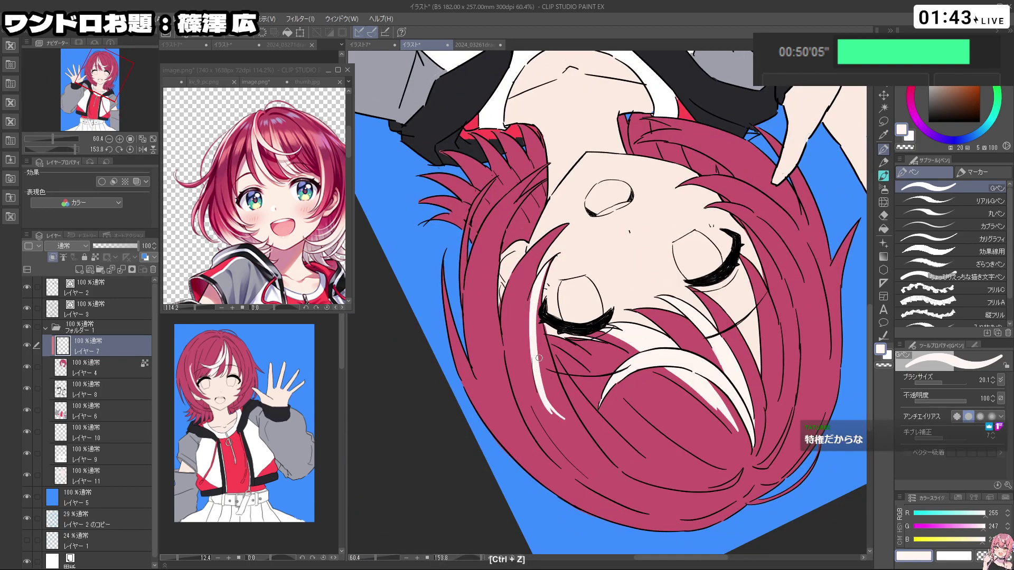
{"action": "key", "text": "c"}
{"action": "left_click_drag", "start_coordinate": [554, 404], "coordinate": [563, 421]}
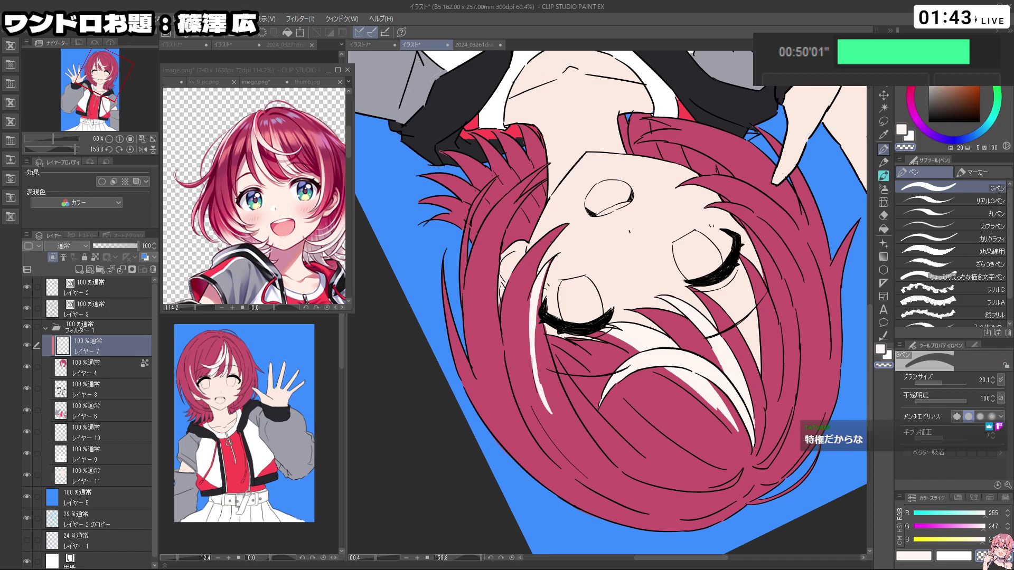
{"action": "key", "text": "c"}
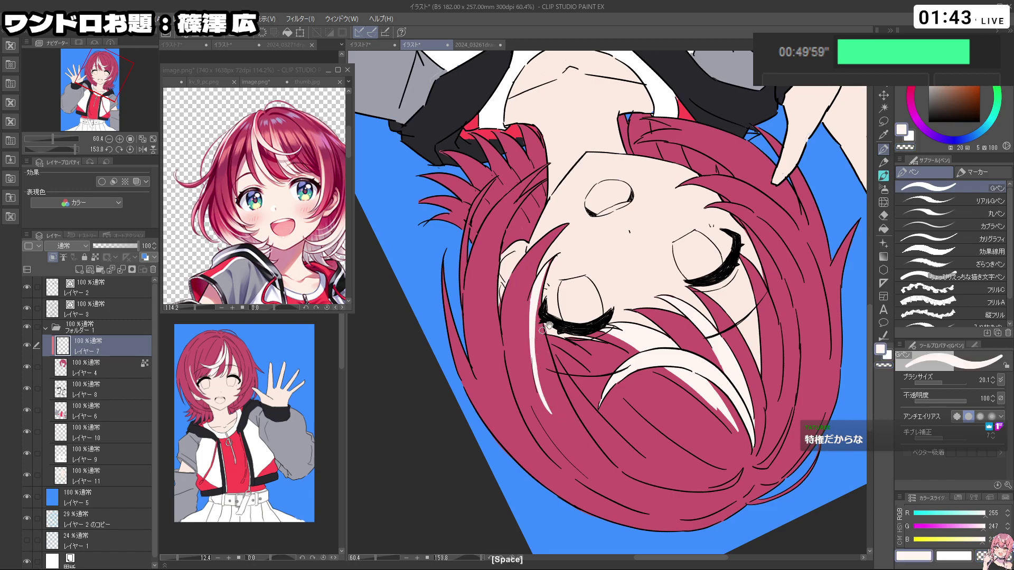
{"action": "mouse_move", "coordinate": [543, 271]}
{"action": "left_mouse_down"}
{"action": "mouse_move", "coordinate": [700, 271]}
{"action": "mouse_move", "coordinate": [545, 275]}
{"action": "left_mouse_up"}
{"action": "mouse_move", "coordinate": [545, 275]}
{"action": "left_mouse_down"}
{"action": "mouse_move", "coordinate": [552, 346]}
{"action": "mouse_move", "coordinate": [539, 310]}
{"action": "mouse_move", "coordinate": [540, 271]}
{"action": "mouse_move", "coordinate": [550, 271]}
{"action": "mouse_move", "coordinate": [528, 330]}
{"action": "left_mouse_up"}
{"action": "key", "text": "ctrl+z"}
{"action": "key", "text": "ctrl+z"}
{"action": "key", "text": "ctrl+z"}
Step: Paint the lower ends of the side hair next to the waving hand near-white, leaving jagged strands of red
{"action": "left_click_drag", "start_coordinate": [510, 286], "coordinate": [535, 346]}
{"action": "mouse_move", "coordinate": [524, 321]}
{"action": "left_mouse_down"}
{"action": "mouse_move", "coordinate": [539, 345]}
{"action": "mouse_move", "coordinate": [517, 325]}
{"action": "left_mouse_up"}
{"action": "mouse_move", "coordinate": [525, 290]}
{"action": "left_mouse_down"}
{"action": "mouse_move", "coordinate": [511, 317]}
{"action": "mouse_move", "coordinate": [539, 333]}
{"action": "left_mouse_up"}
{"action": "mouse_move", "coordinate": [521, 289]}
{"action": "left_mouse_down"}
{"action": "mouse_move", "coordinate": [548, 349]}
{"action": "mouse_move", "coordinate": [539, 364]}
{"action": "mouse_move", "coordinate": [629, 380]}
{"action": "mouse_move", "coordinate": [511, 368]}
{"action": "mouse_move", "coordinate": [520, 349]}
{"action": "mouse_move", "coordinate": [526, 354]}
{"action": "left_mouse_up"}
{"action": "key", "text": "shift+space"}
{"action": "key", "text": "ctrl+z"}
{"action": "key", "text": "c"}
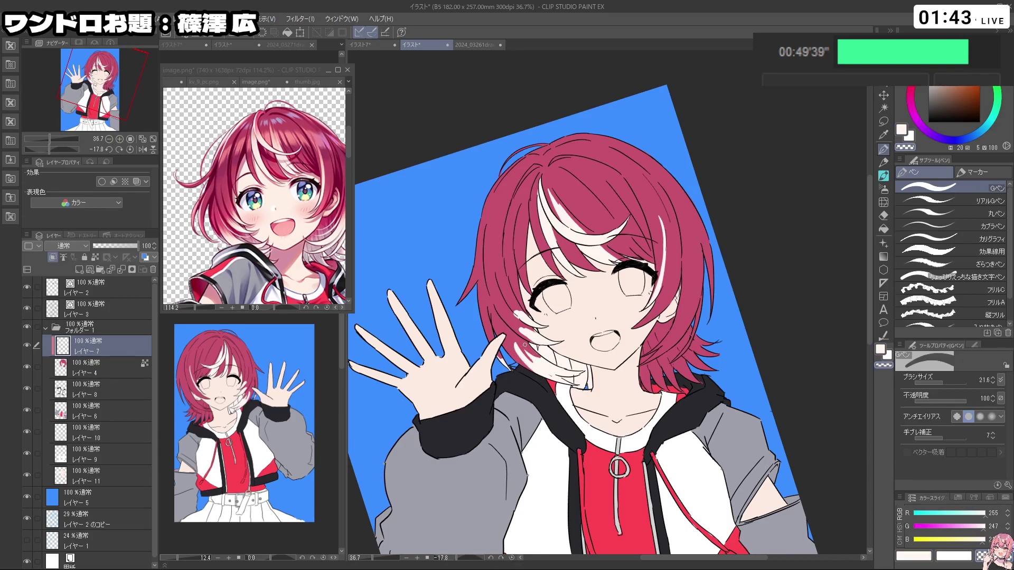
{"action": "key", "text": "ctrl+z"}
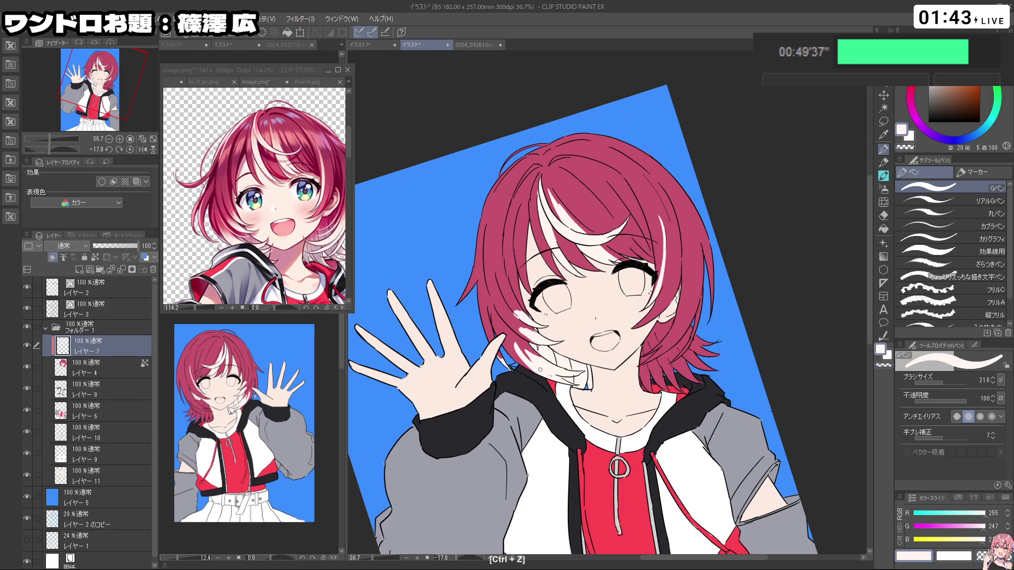
{"action": "key", "text": "c"}
{"action": "key", "text": "c"}
{"action": "left_click_drag", "start_coordinate": [516, 346], "coordinate": [527, 356]}
{"action": "key", "text": "ctrl+z"}
{"action": "mouse_move", "coordinate": [622, 322]}
{"action": "left_mouse_down"}
{"action": "mouse_move", "coordinate": [628, 315]}
{"action": "mouse_move", "coordinate": [561, 277]}
{"action": "mouse_move", "coordinate": [587, 251]}
{"action": "left_mouse_up"}
{"action": "key", "text": "c"}
{"action": "left_click_drag", "start_coordinate": [693, 315], "coordinate": [686, 320]}
{"action": "key", "text": "ctrl+z"}
{"action": "key", "text": "ctrl+z"}
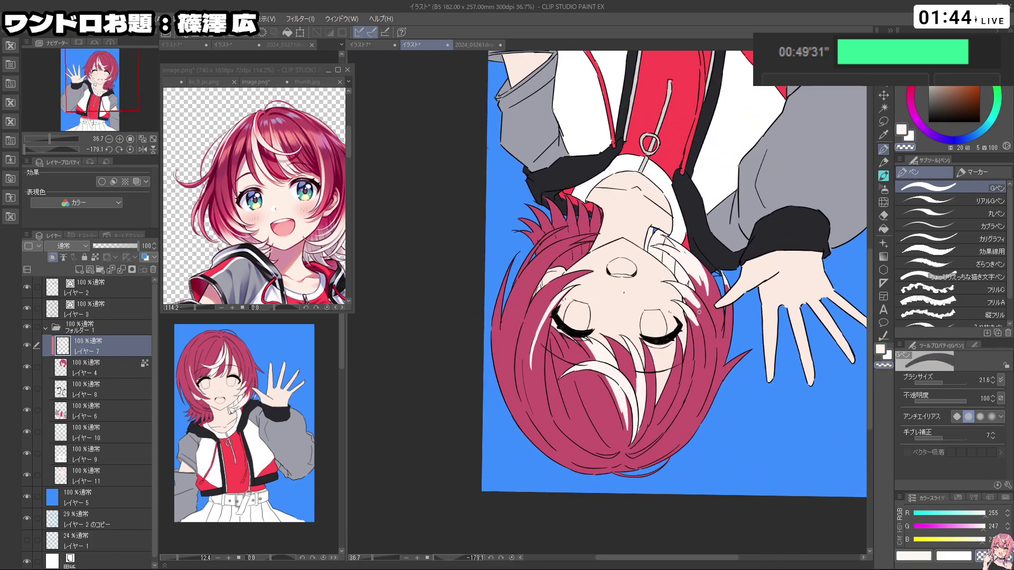
{"action": "key", "text": "c"}
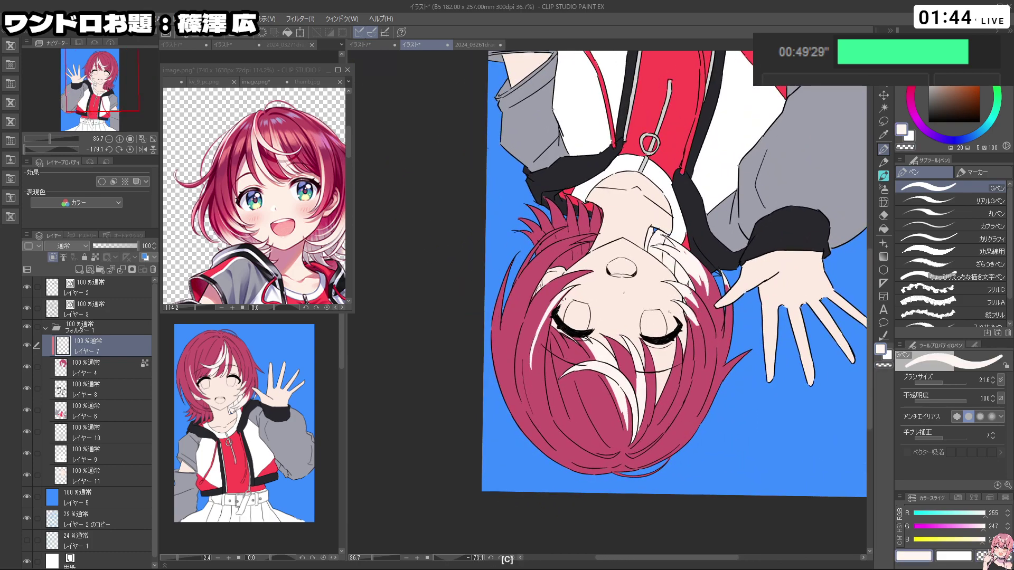
{"action": "mouse_move", "coordinate": [510, 274]}
{"action": "left_mouse_down"}
{"action": "mouse_move", "coordinate": [523, 352]}
{"action": "mouse_move", "coordinate": [618, 397]}
{"action": "mouse_move", "coordinate": [699, 350]}
{"action": "mouse_move", "coordinate": [708, 304]}
{"action": "left_mouse_up"}
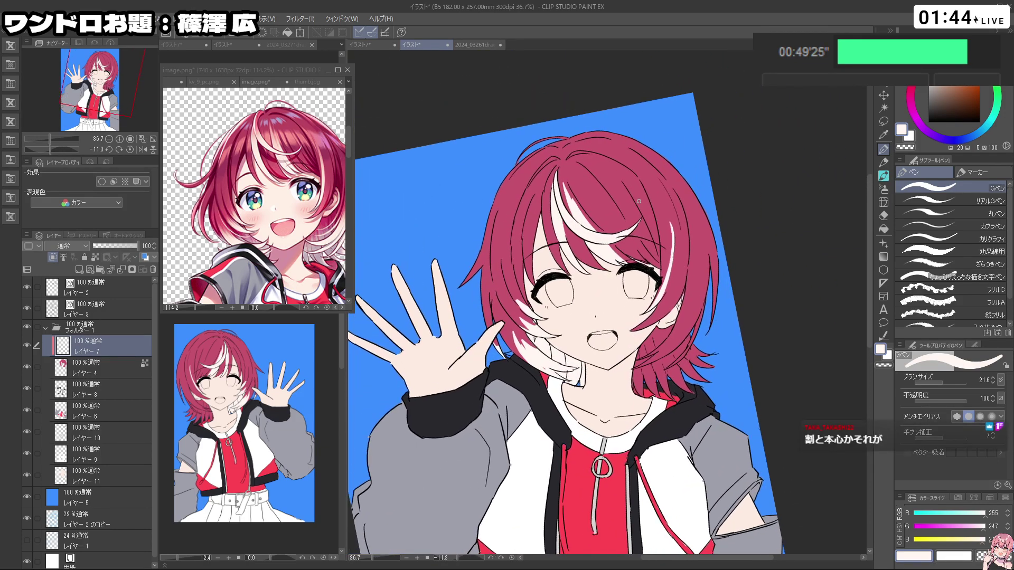
Step: Rework the narrow near-white streak along the side lock with the canvas turned upside down, cleaning its edges with transparent strokes
{"action": "key", "text": "c"}
{"action": "key", "text": "c"}
{"action": "key", "text": "ctrl+z"}
{"action": "mouse_move", "coordinate": [664, 235]}
{"action": "left_mouse_down"}
{"action": "mouse_move", "coordinate": [667, 257]}
{"action": "mouse_move", "coordinate": [534, 312]}
{"action": "mouse_move", "coordinate": [566, 355]}
{"action": "mouse_move", "coordinate": [570, 394]}
{"action": "left_mouse_up"}
{"action": "key", "text": "c"}
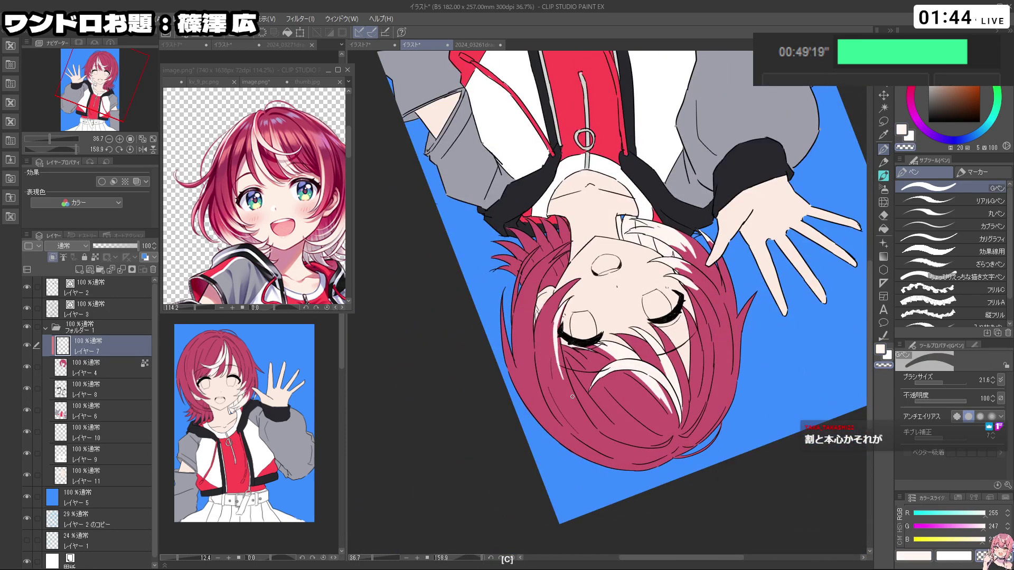
{"action": "key", "text": "c"}
{"action": "left_click_drag", "start_coordinate": [556, 328], "coordinate": [571, 392]}
{"action": "key", "text": "c"}
{"action": "key", "text": "c"}
Step: Enlarge the pen to 31.8 and paint the flared back hair tips on the side away from the raised hand near-white
{"action": "key", "text": "shift+space"}
{"action": "mouse_move", "coordinate": [561, 356]}
{"action": "left_mouse_down"}
{"action": "mouse_move", "coordinate": [623, 364]}
{"action": "mouse_move", "coordinate": [680, 313]}
{"action": "left_mouse_up"}
{"action": "left_click_drag", "start_coordinate": [735, 362], "coordinate": [674, 427]}
{"action": "key", "text": "ctrl+alt"}
{"action": "mouse_move", "coordinate": [573, 374]}
{"action": "left_mouse_down"}
{"action": "mouse_move", "coordinate": [592, 390]}
{"action": "mouse_move", "coordinate": [579, 401]}
{"action": "mouse_move", "coordinate": [579, 423]}
{"action": "left_mouse_up"}
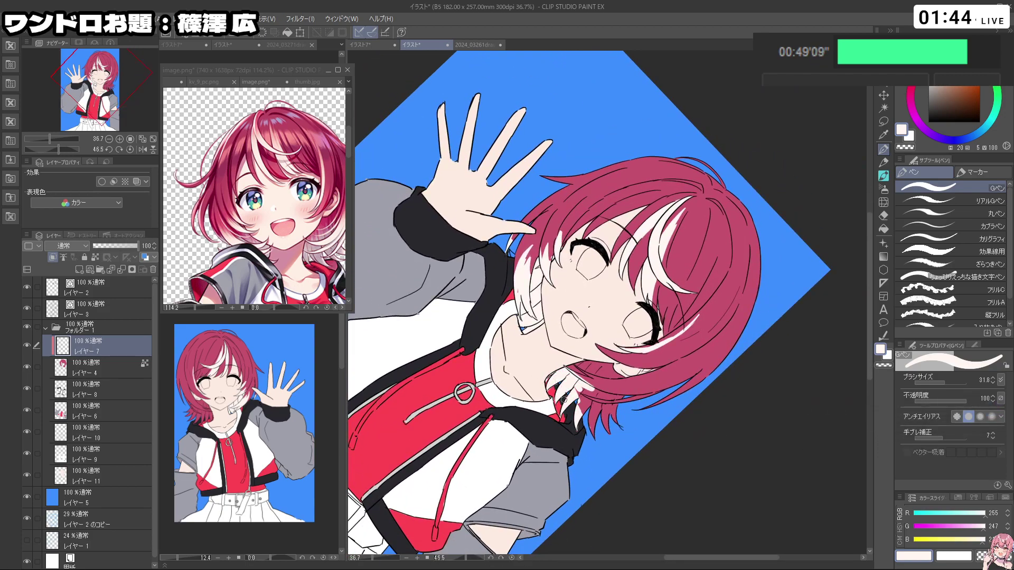
{"action": "mouse_move", "coordinate": [572, 364]}
{"action": "left_mouse_down"}
{"action": "mouse_move", "coordinate": [586, 417]}
{"action": "mouse_move", "coordinate": [618, 417]}
{"action": "mouse_move", "coordinate": [594, 438]}
{"action": "left_mouse_up"}
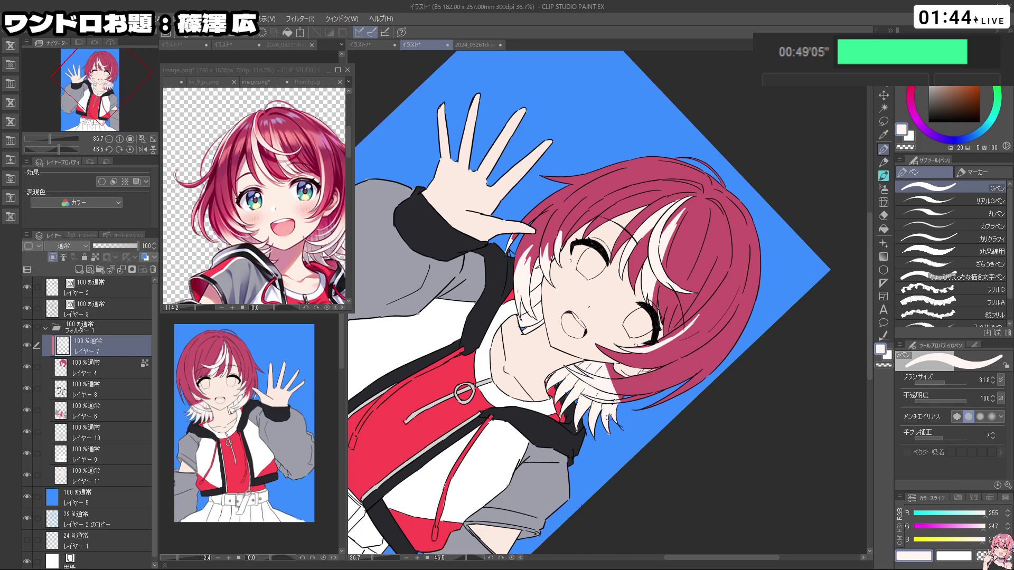
{"action": "left_click_drag", "start_coordinate": [613, 393], "coordinate": [649, 354]}
{"action": "key", "text": "ctrl+z"}
Step: Extend the near-white up from the flared back tips into the side hair around the ear
{"action": "key", "text": "c"}
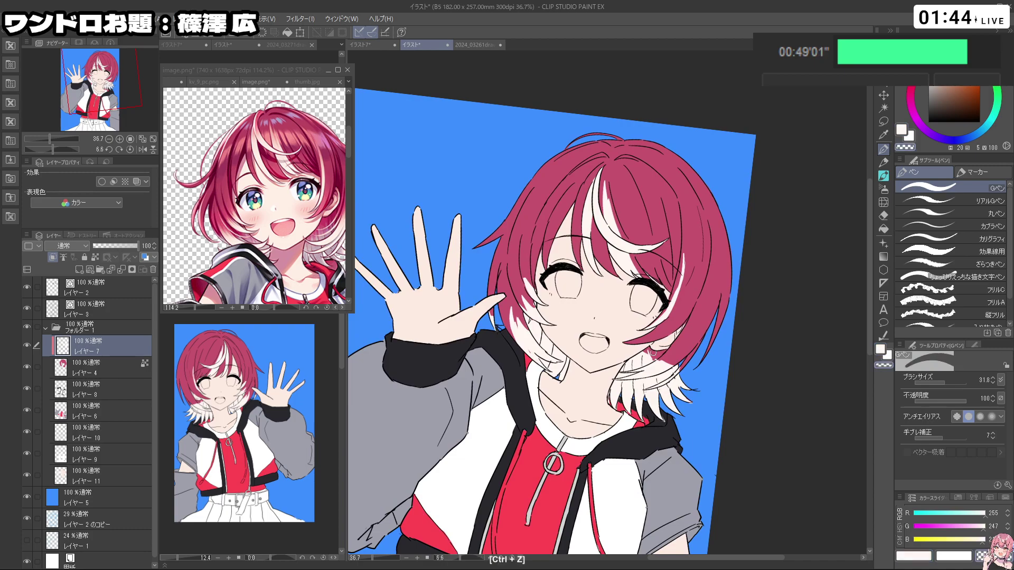
{"action": "key", "text": "c"}
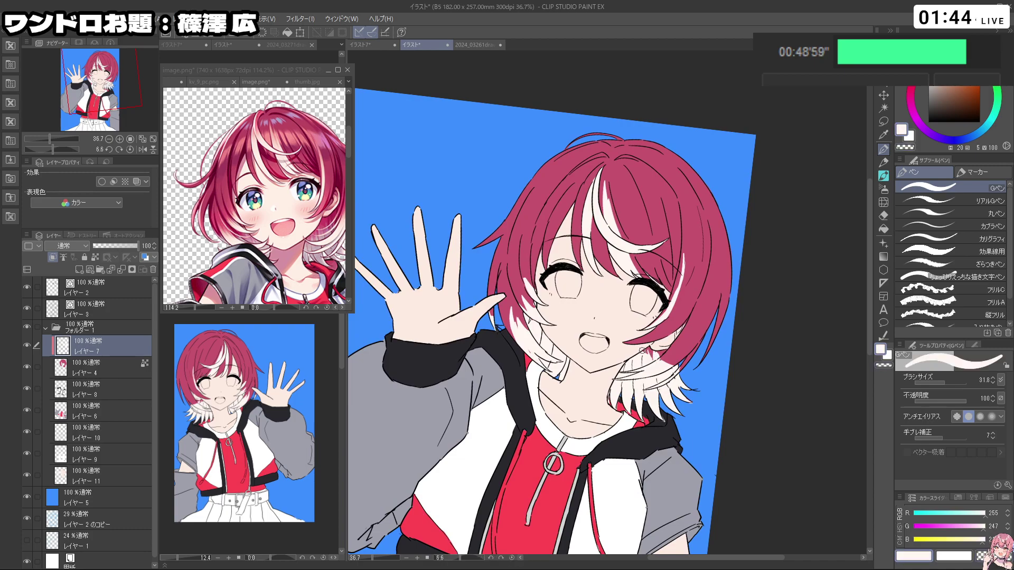
{"action": "key", "text": "c"}
{"action": "key", "text": "c"}
{"action": "key", "text": "c"}
{"action": "key", "text": "c"}
{"action": "key", "text": "shift+space"}
{"action": "mouse_move", "coordinate": [637, 356]}
{"action": "left_mouse_down"}
{"action": "mouse_move", "coordinate": [690, 244]}
{"action": "mouse_move", "coordinate": [682, 332]}
{"action": "left_mouse_up"}
{"action": "key", "text": "shift+space"}
{"action": "key", "text": "c"}
{"action": "left_click_drag", "start_coordinate": [695, 308], "coordinate": [694, 326]}
{"action": "left_click_drag", "start_coordinate": [704, 303], "coordinate": [698, 323]}
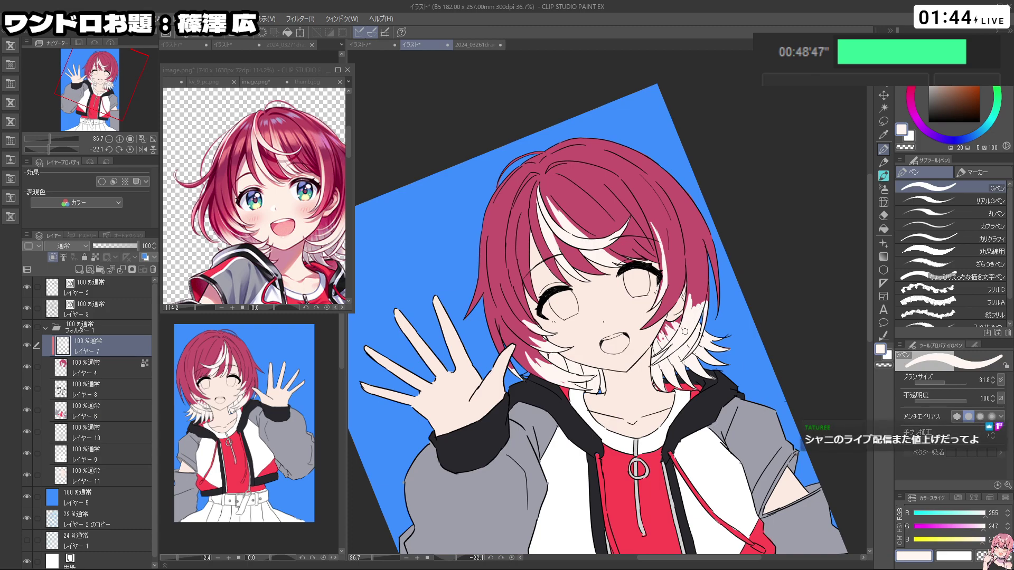
Step: Shape the boundary between the red and near-white side hair into pointed strands using white and transparent strokes
{"action": "left_click_drag", "start_coordinate": [687, 283], "coordinate": [687, 315]}
{"action": "key", "text": "c"}
{"action": "key", "text": "c"}
{"action": "key", "text": "c"}
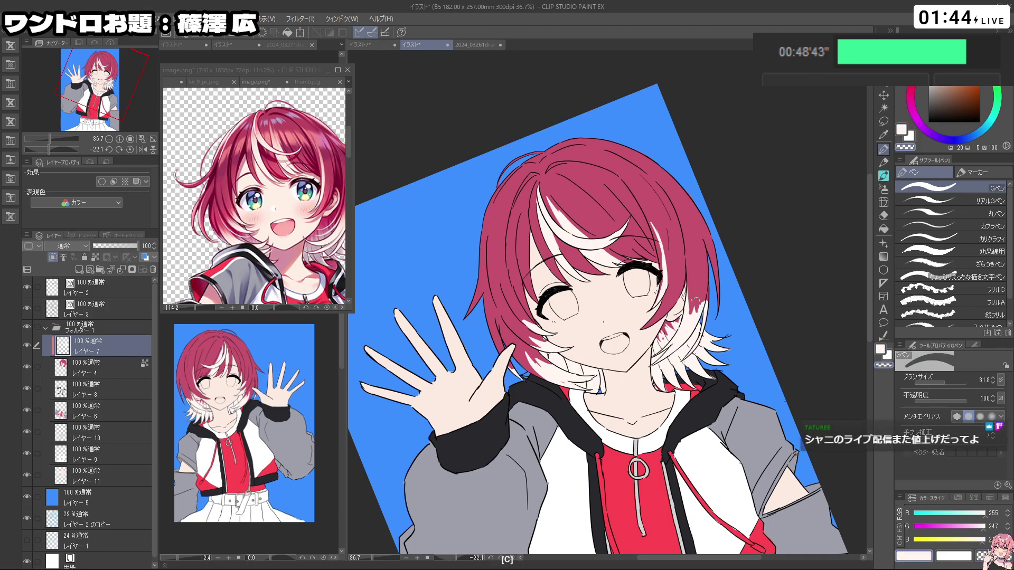
{"action": "key", "text": "c"}
{"action": "left_click_drag", "start_coordinate": [697, 291], "coordinate": [689, 317]}
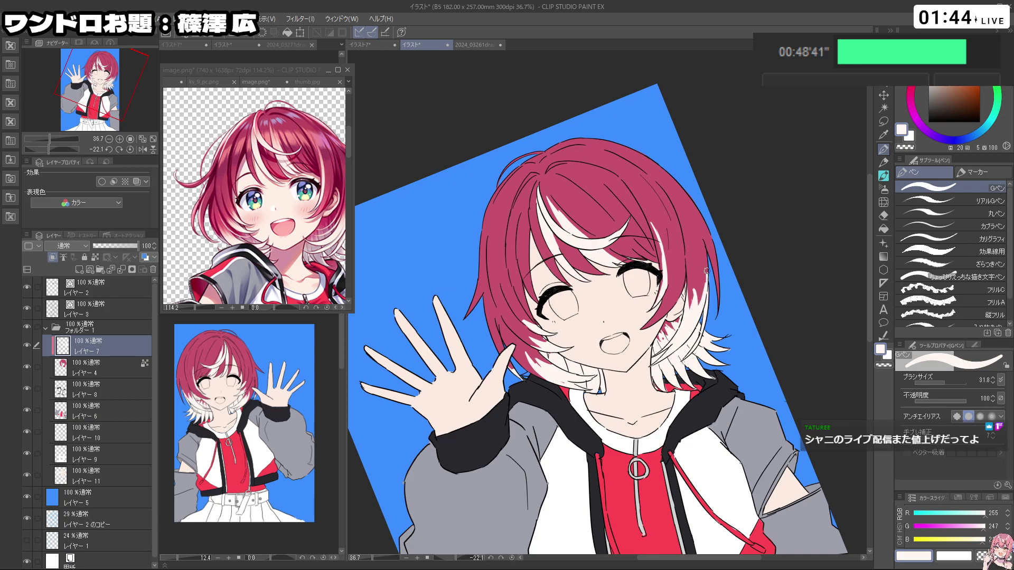
Step: Zoom out and reframe the image.png reference to examine the whole hairstyle and jacket
{"action": "left_click", "coordinate": [285, 193]}
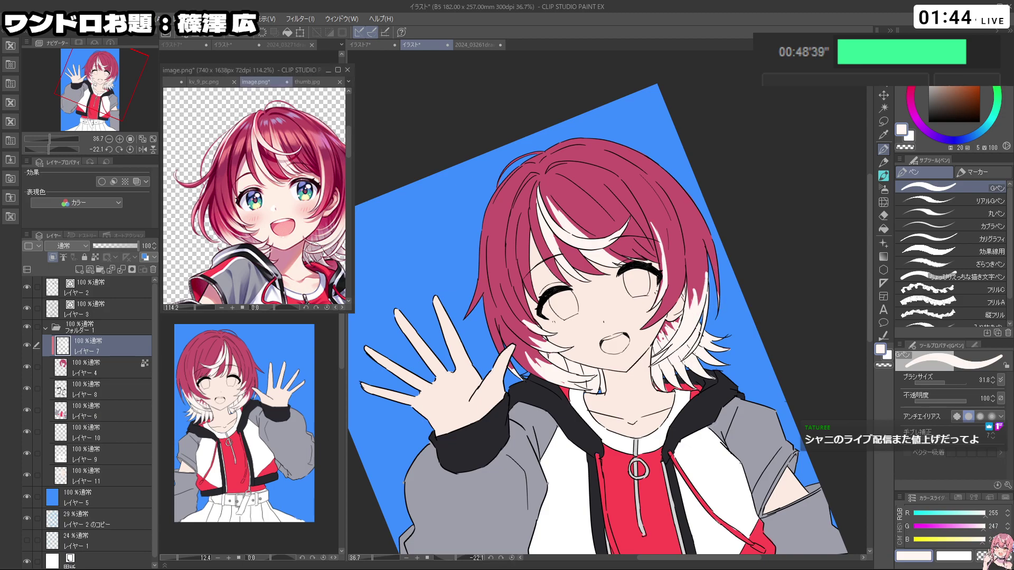
{"action": "key", "text": "ctrl+space"}
{"action": "left_click_drag", "start_coordinate": [296, 227], "coordinate": [264, 230]}
{"action": "key", "text": "space"}
{"action": "left_click_drag", "start_coordinate": [318, 248], "coordinate": [312, 253]}
{"action": "left_click", "coordinate": [724, 303]}
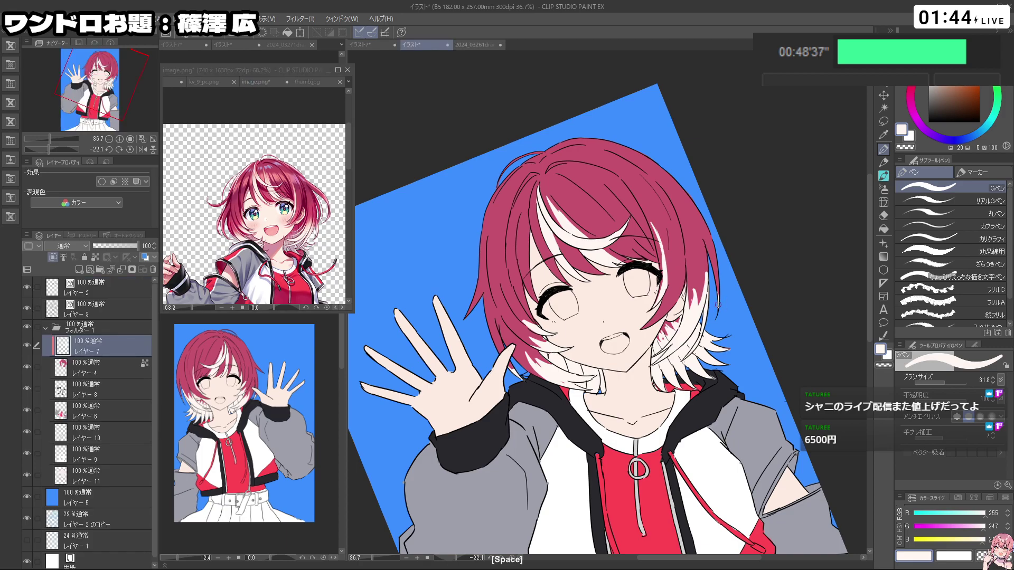
Step: Extend and thin the near-white side lock streak toward the crown with the canvas turned upside down
{"action": "key", "text": "c"}
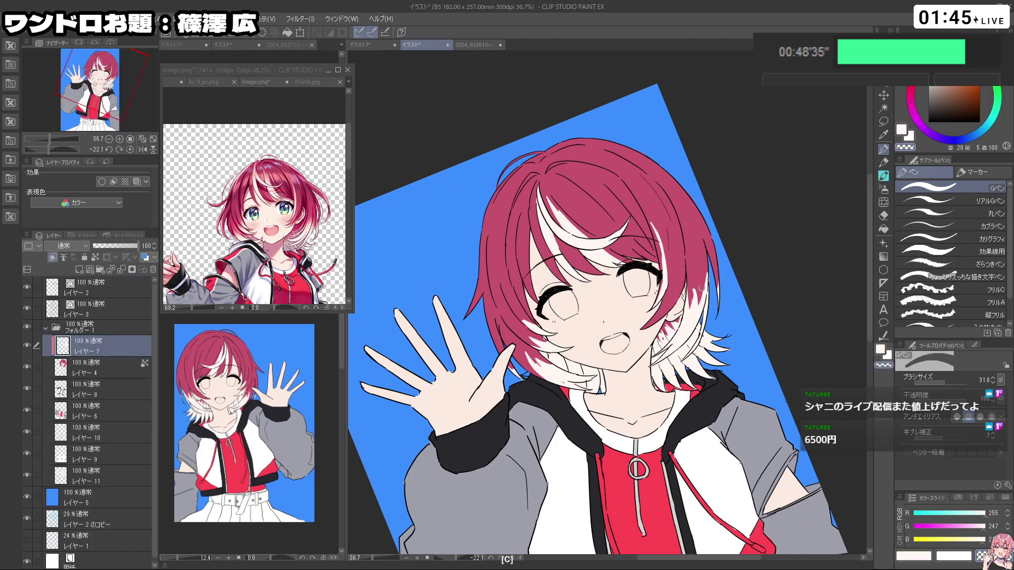
{"action": "key", "text": "c"}
{"action": "mouse_move", "coordinate": [687, 306]}
{"action": "left_mouse_down"}
{"action": "mouse_move", "coordinate": [665, 395]}
{"action": "mouse_move", "coordinate": [591, 423]}
{"action": "mouse_move", "coordinate": [546, 399]}
{"action": "mouse_move", "coordinate": [538, 349]}
{"action": "mouse_move", "coordinate": [545, 398]}
{"action": "left_mouse_up"}
{"action": "key", "text": "ctrl+z"}
{"action": "key", "text": "c"}
{"action": "left_click_drag", "start_coordinate": [532, 345], "coordinate": [539, 393]}
{"action": "key", "text": "c"}
{"action": "key", "text": "c"}
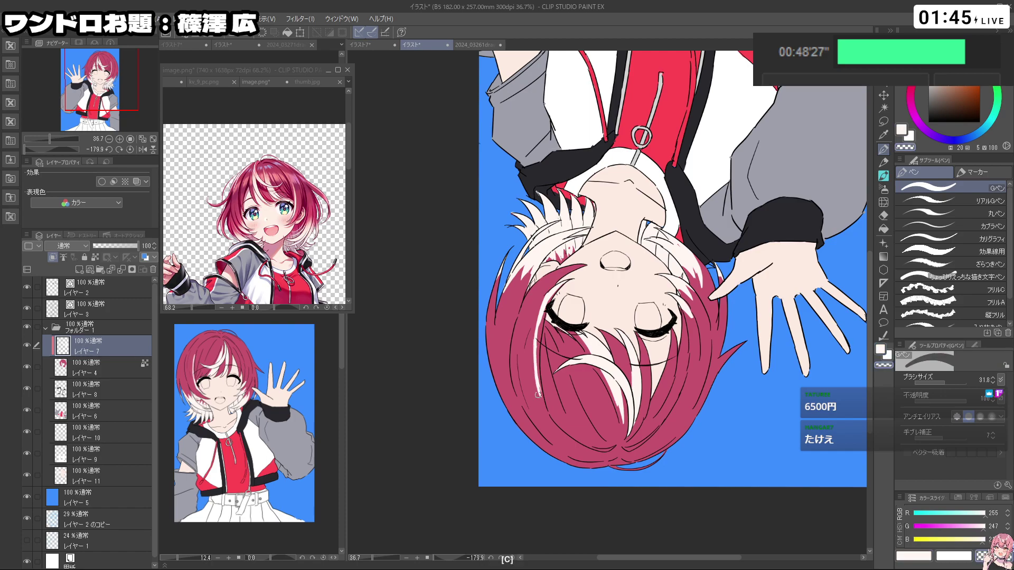
{"action": "left_click_drag", "start_coordinate": [530, 367], "coordinate": [602, 439]}
{"action": "key", "text": "ctrl+z"}
{"action": "key", "text": "c"}
{"action": "mouse_move", "coordinate": [602, 438]}
{"action": "left_mouse_down"}
{"action": "mouse_move", "coordinate": [711, 391]}
{"action": "mouse_move", "coordinate": [741, 283]}
{"action": "mouse_move", "coordinate": [741, 316]}
{"action": "mouse_move", "coordinate": [610, 439]}
{"action": "left_mouse_up"}
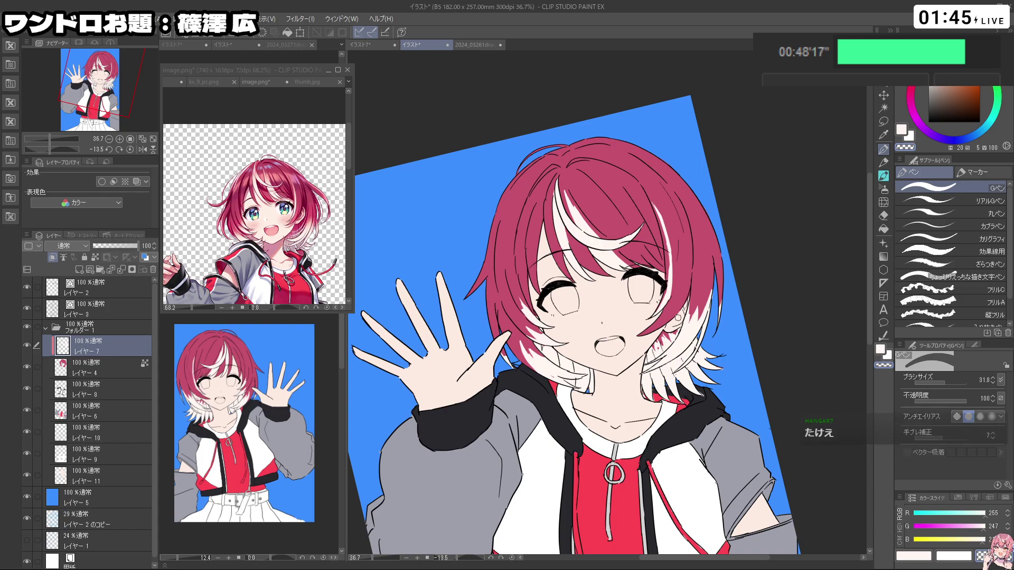
Step: Paint the tip of the outermost side lock near-white and carve it into strands with transparent strokes
{"action": "left_click_drag", "start_coordinate": [705, 340], "coordinate": [534, 333]}
{"action": "key", "text": "c"}
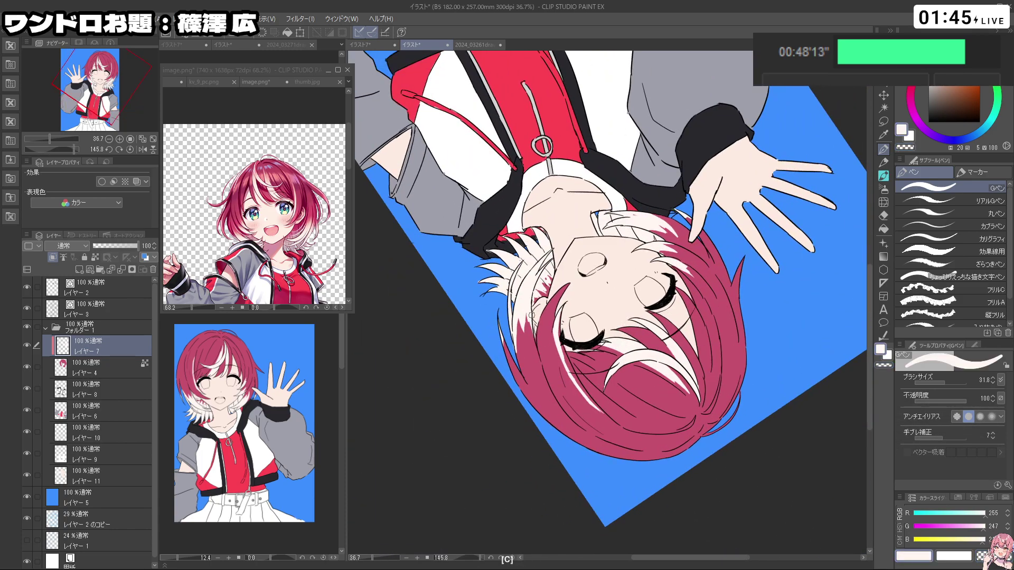
{"action": "key", "text": "c"}
{"action": "key", "text": "c"}
{"action": "key", "text": "c"}
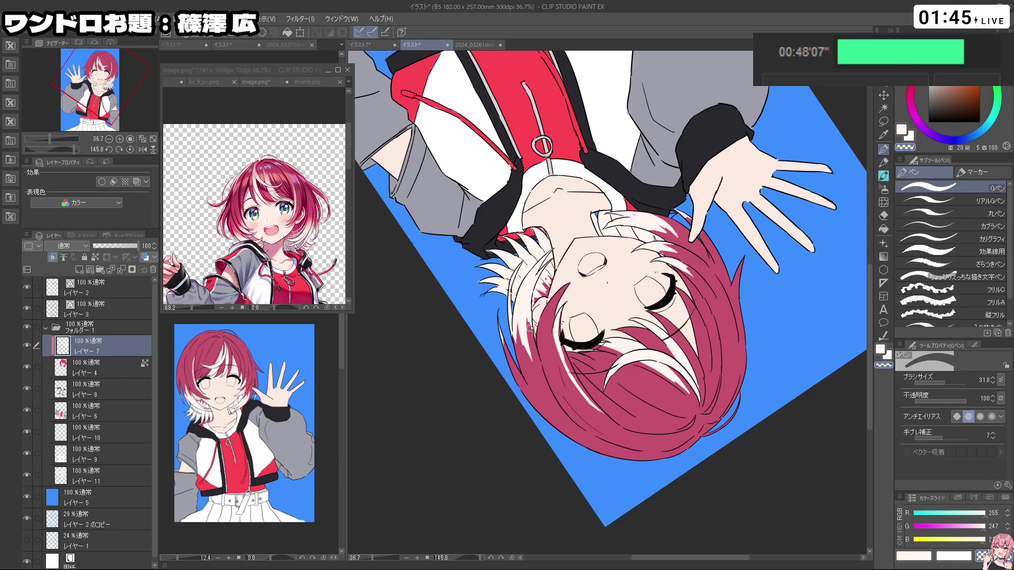
{"action": "key", "text": "c"}
{"action": "key", "text": "c"}
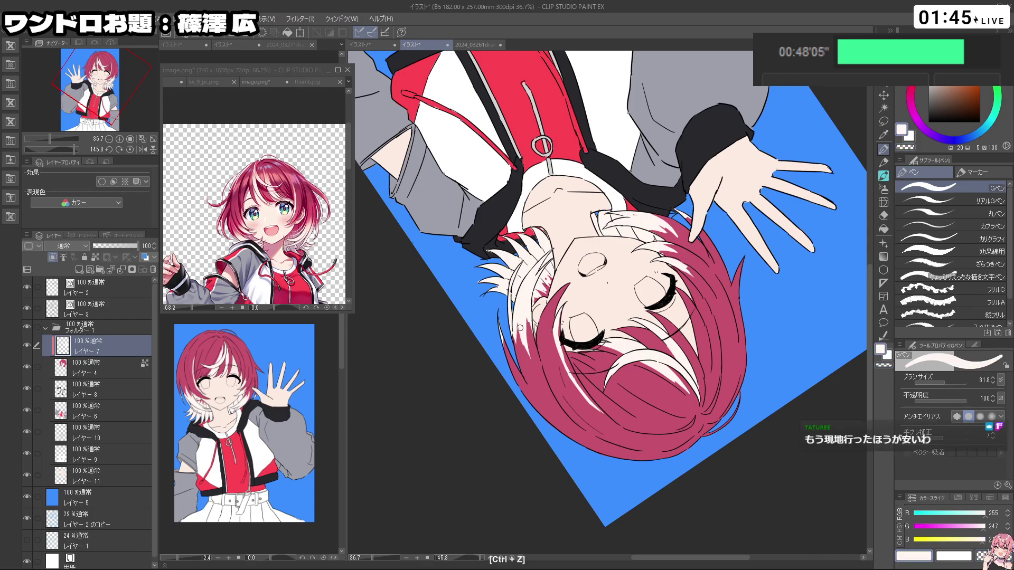
{"action": "key", "text": "c"}
{"action": "key", "text": "c"}
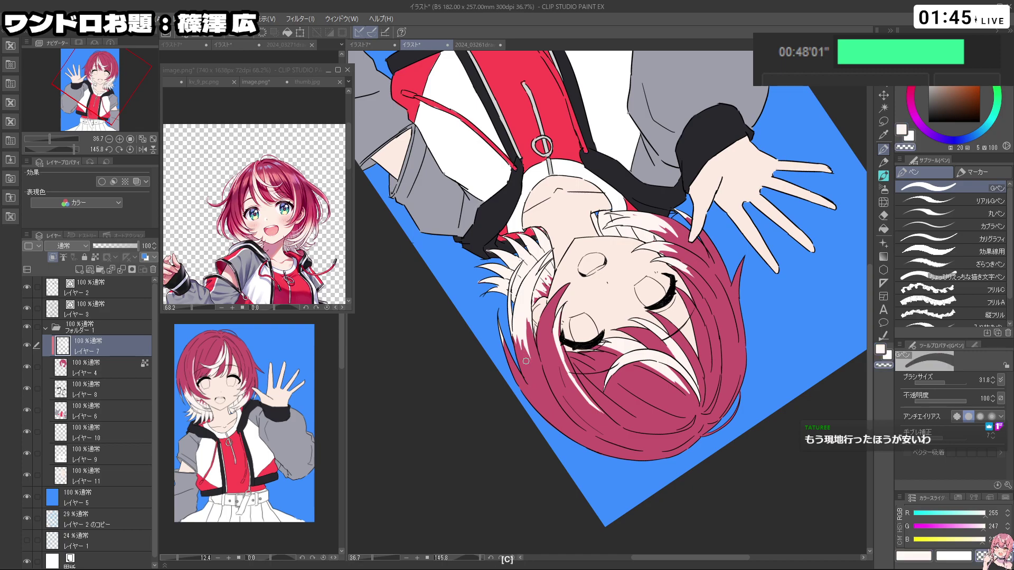
{"action": "key", "text": "c"}
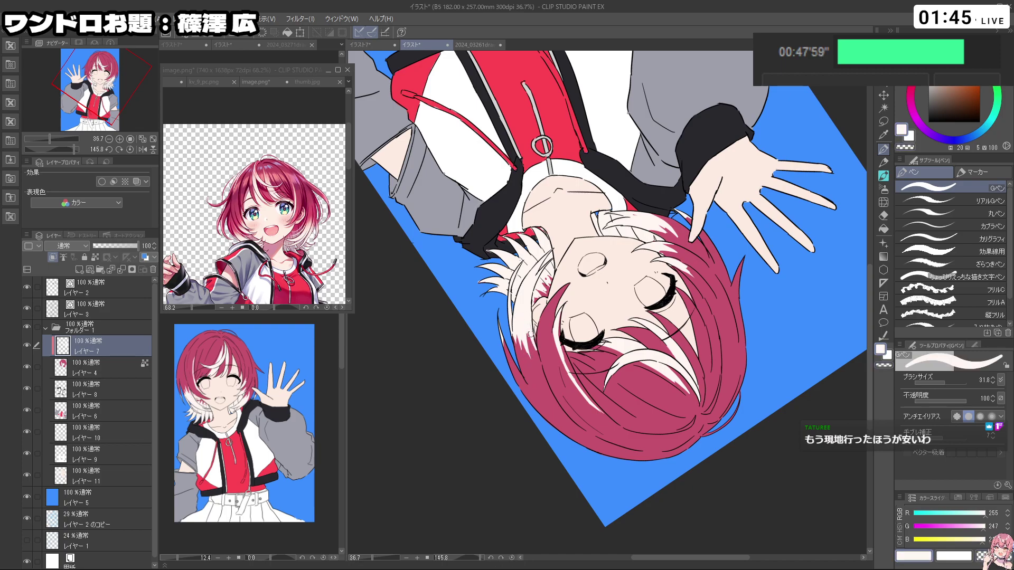
{"action": "key", "text": "c"}
{"action": "key", "text": "c"}
Step: Lengthen and taper the near-white strands where they run up into the red of the outer side lock
{"action": "left_click_drag", "start_coordinate": [532, 350], "coordinate": [724, 289]}
{"action": "left_click_drag", "start_coordinate": [720, 413], "coordinate": [726, 205]}
{"action": "left_click_drag", "start_coordinate": [653, 255], "coordinate": [655, 349]}
{"action": "mouse_move", "coordinate": [692, 286]}
{"action": "left_mouse_down"}
{"action": "mouse_move", "coordinate": [683, 268]}
{"action": "mouse_move", "coordinate": [578, 225]}
{"action": "mouse_move", "coordinate": [528, 331]}
{"action": "mouse_move", "coordinate": [544, 316]}
{"action": "mouse_move", "coordinate": [532, 408]}
{"action": "left_mouse_up"}
{"action": "key", "text": "c"}
{"action": "key", "text": "ctrl+z"}
{"action": "key", "text": "ctrl+z"}
{"action": "left_click_drag", "start_coordinate": [534, 349], "coordinate": [544, 427]}
{"action": "key", "text": "c"}
Step: Examine the near-white hair ends up close and against the whole figure
{"action": "left_click_drag", "start_coordinate": [545, 319], "coordinate": [509, 319]}
{"action": "left_click_drag", "start_coordinate": [579, 224], "coordinate": [643, 358]}
{"action": "key", "text": "c"}
{"action": "key", "text": "ctrl+z"}
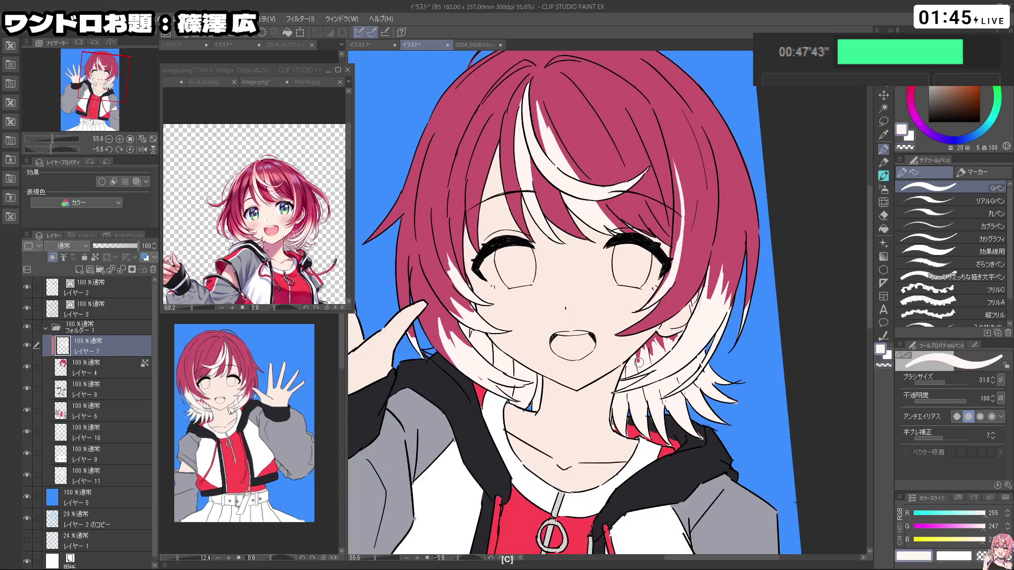
{"action": "left_click_drag", "start_coordinate": [651, 341], "coordinate": [620, 317]}
{"action": "left_click_drag", "start_coordinate": [623, 287], "coordinate": [612, 240]}
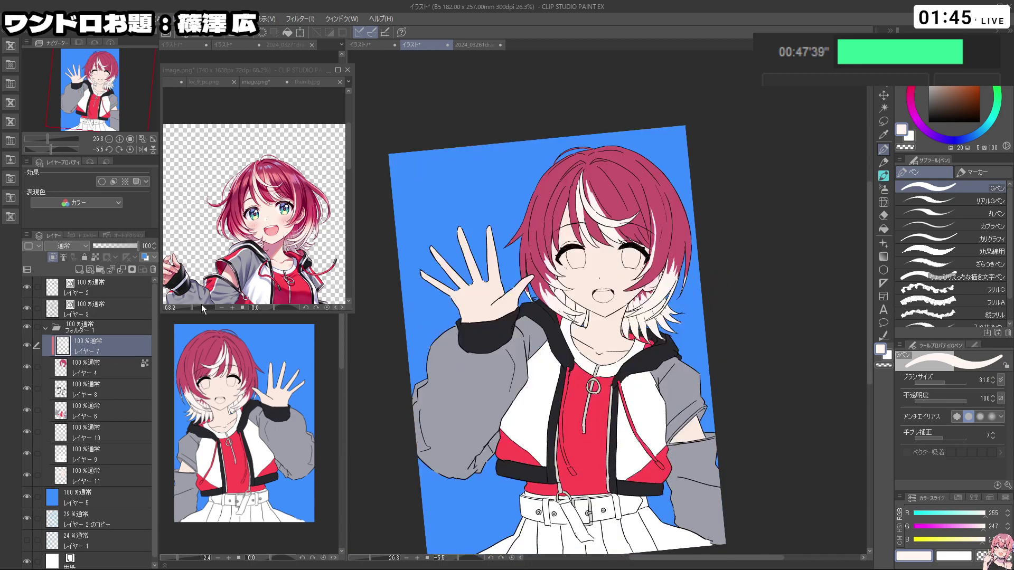
Step: Create a layer folder above レイヤー 11 and add a new raster layer inside it
{"action": "scroll", "coordinate": [550, 278], "scroll_direction": "up", "scroll_amount": 1}
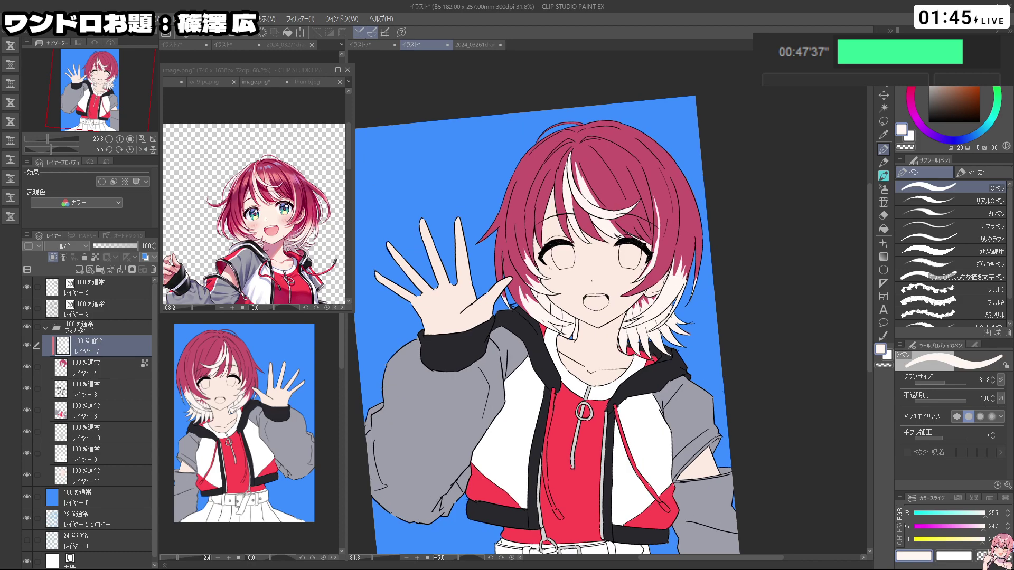
{"action": "left_click", "coordinate": [106, 476]}
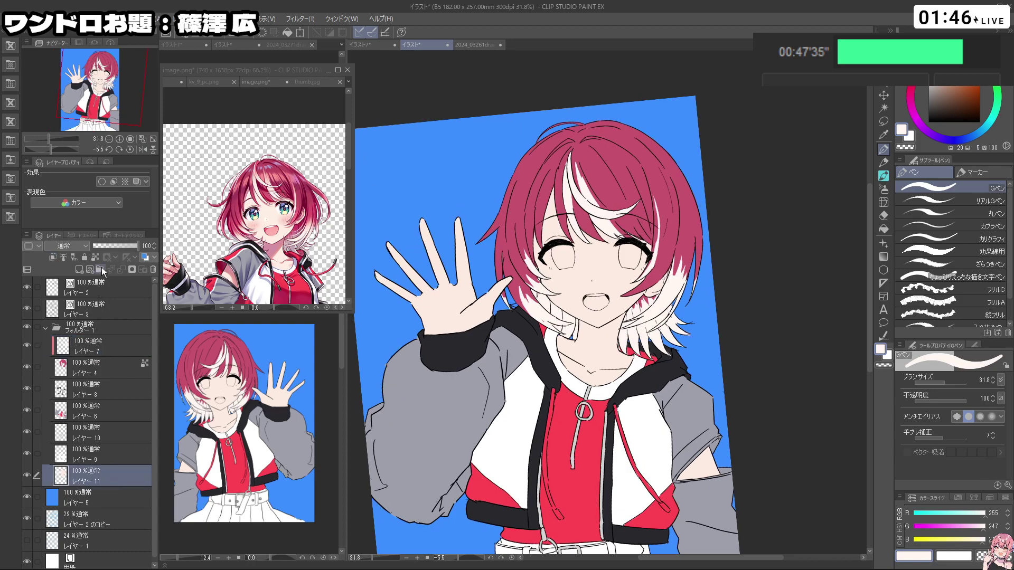
{"action": "left_click", "coordinate": [103, 271]}
{"action": "left_click", "coordinate": [81, 270]}
Step: Paint the whites of both eyes pure white inside the eye outlines with the G-pen
{"action": "scroll", "coordinate": [641, 259], "scroll_direction": "up", "scroll_amount": 2}
{"action": "left_click_drag", "start_coordinate": [938, 89], "coordinate": [838, 9]}
{"action": "mouse_move", "coordinate": [532, 251]}
{"action": "left_mouse_down"}
{"action": "mouse_move", "coordinate": [550, 272]}
{"action": "mouse_move", "coordinate": [519, 252]}
{"action": "mouse_move", "coordinate": [522, 233]}
{"action": "mouse_move", "coordinate": [547, 262]}
{"action": "mouse_move", "coordinate": [576, 247]}
{"action": "mouse_move", "coordinate": [573, 267]}
{"action": "mouse_move", "coordinate": [548, 272]}
{"action": "mouse_move", "coordinate": [651, 307]}
{"action": "mouse_move", "coordinate": [652, 251]}
{"action": "mouse_move", "coordinate": [651, 289]}
{"action": "mouse_move", "coordinate": [630, 259]}
{"action": "mouse_move", "coordinate": [643, 322]}
{"action": "mouse_move", "coordinate": [698, 361]}
{"action": "mouse_move", "coordinate": [685, 190]}
{"action": "mouse_move", "coordinate": [676, 215]}
{"action": "mouse_move", "coordinate": [684, 253]}
{"action": "left_mouse_up"}
{"action": "key", "text": "ctrl+z"}
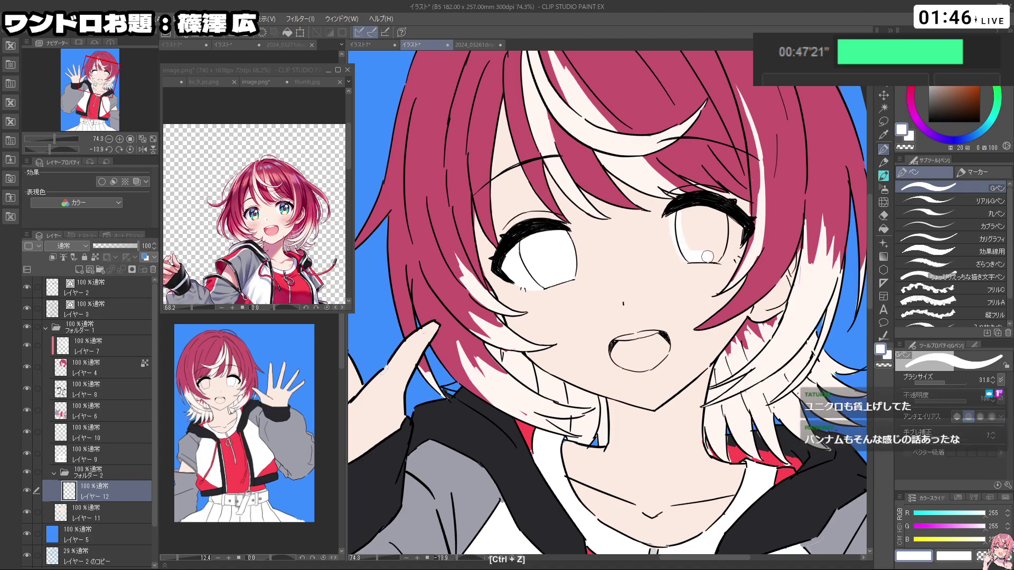
{"action": "mouse_move", "coordinate": [722, 218]}
{"action": "left_mouse_down"}
{"action": "mouse_move", "coordinate": [677, 217]}
{"action": "mouse_move", "coordinate": [692, 249]}
{"action": "mouse_move", "coordinate": [714, 232]}
{"action": "mouse_move", "coordinate": [733, 242]}
{"action": "mouse_move", "coordinate": [613, 222]}
{"action": "left_mouse_up"}
{"action": "key", "text": "ctrl+z"}
{"action": "left_click_drag", "start_coordinate": [687, 222], "coordinate": [518, 364], "text": "shift"}
{"action": "left_click_drag", "start_coordinate": [592, 355], "coordinate": [640, 355], "text": "ctrl"}
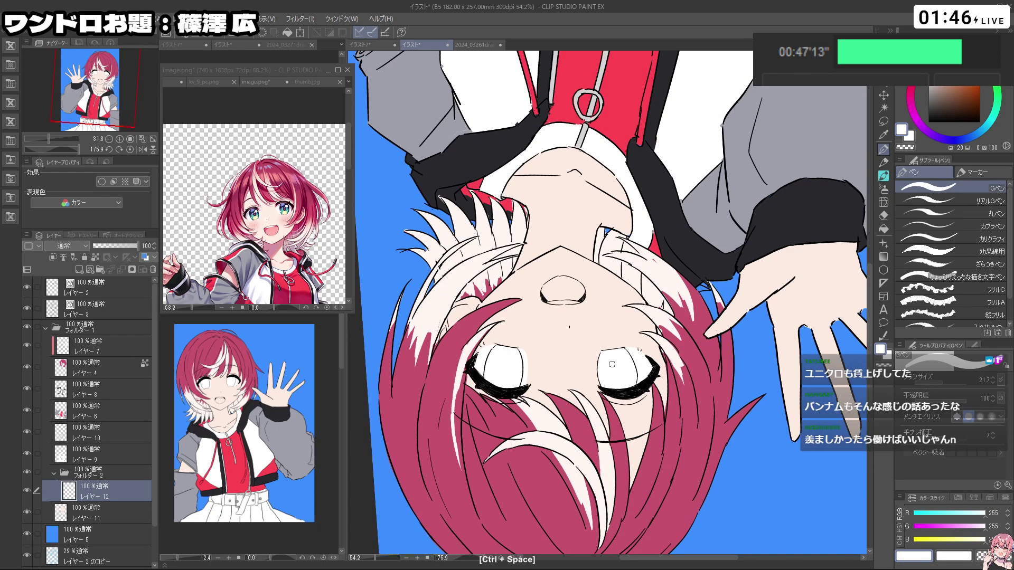
{"action": "key", "text": "ctrl+z"}
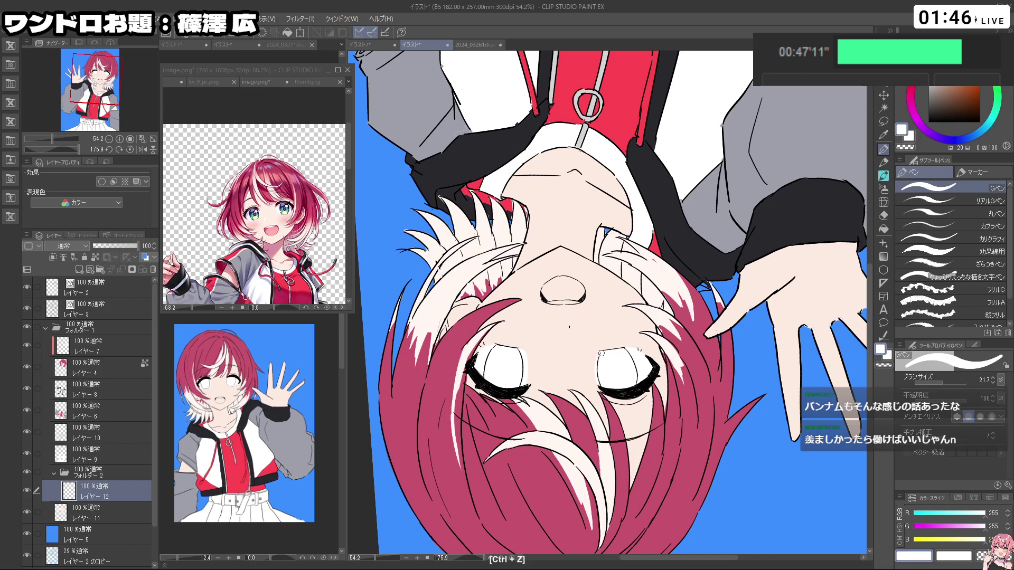
{"action": "left_click_drag", "start_coordinate": [621, 357], "coordinate": [572, 357], "text": "ctrl"}
Step: Paint the upper teeth white along the upper edge of the open mouth
{"action": "left_click_drag", "start_coordinate": [648, 396], "coordinate": [684, 232], "text": "shift"}
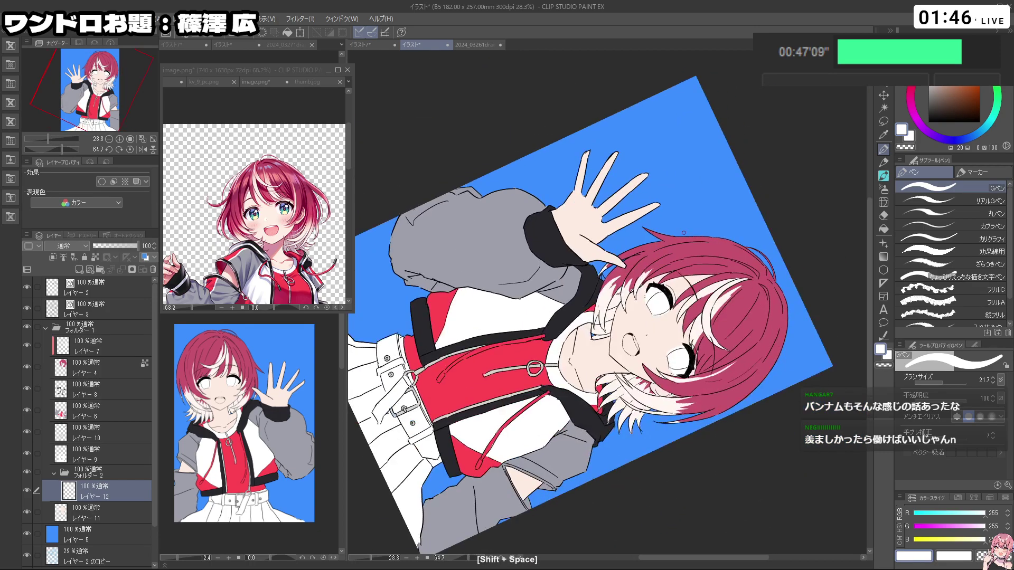
{"action": "mouse_move", "coordinate": [634, 343]}
{"action": "left_mouse_down", "text": "ctrl"}
{"action": "mouse_move", "coordinate": [691, 343]}
{"action": "mouse_move", "coordinate": [635, 341]}
{"action": "left_mouse_up", "text": "ctrl"}
{"action": "mouse_move", "coordinate": [633, 331]}
{"action": "left_mouse_down"}
{"action": "mouse_move", "coordinate": [638, 346]}
{"action": "mouse_move", "coordinate": [630, 323]}
{"action": "left_mouse_up"}
{"action": "scroll", "coordinate": [633, 334], "scroll_direction": "up", "scroll_amount": 3}
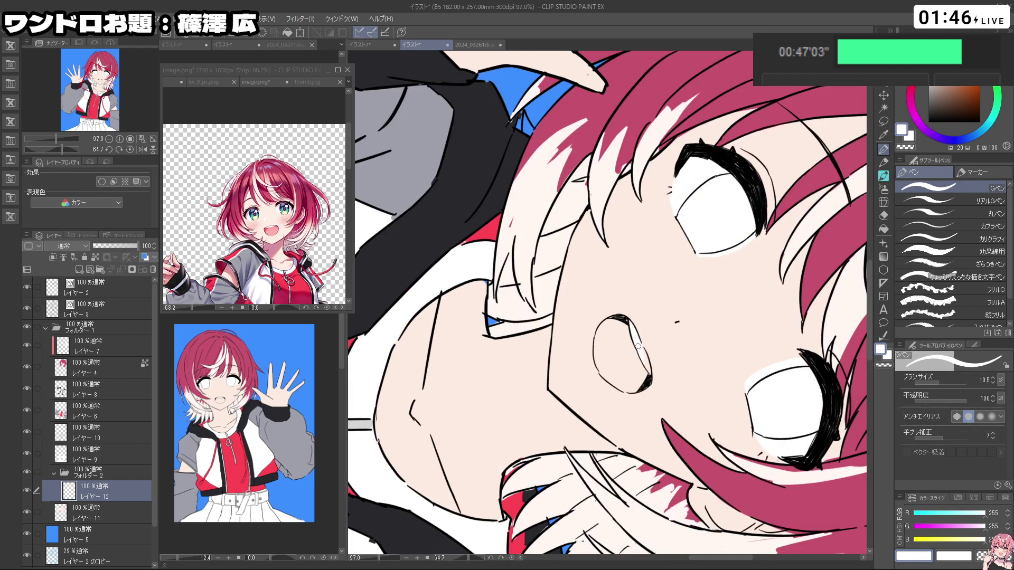
{"action": "left_click_drag", "start_coordinate": [630, 325], "coordinate": [571, 326], "text": "ctrl"}
{"action": "left_click_drag", "start_coordinate": [700, 415], "coordinate": [721, 212], "text": "shift"}
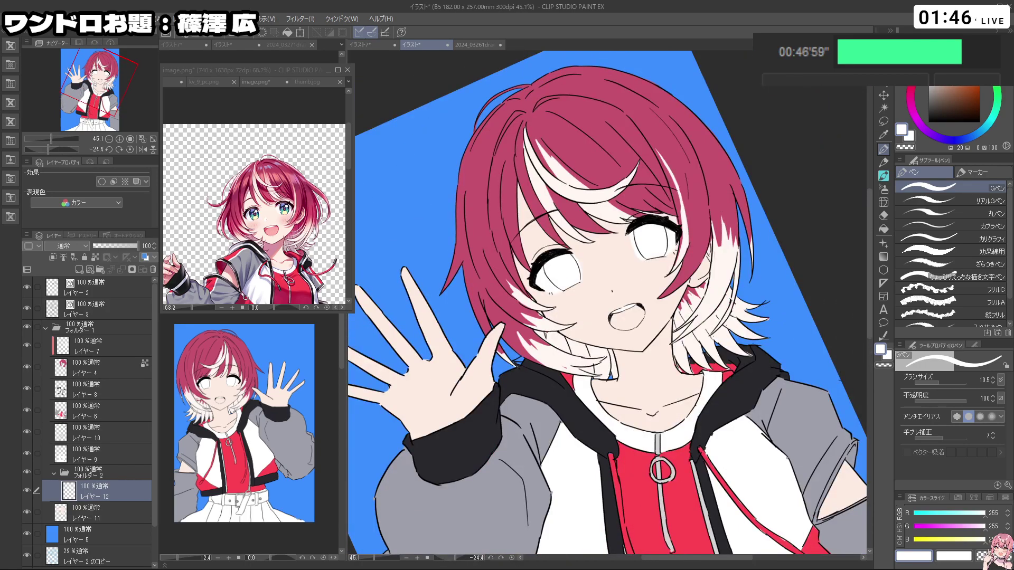
{"action": "left_click_drag", "start_coordinate": [671, 420], "coordinate": [680, 420], "text": "ctrl"}
Step: Add a new layer above レイヤー 11 and mix a light pink from the sampled skin colour
{"action": "left_click", "coordinate": [99, 506]}
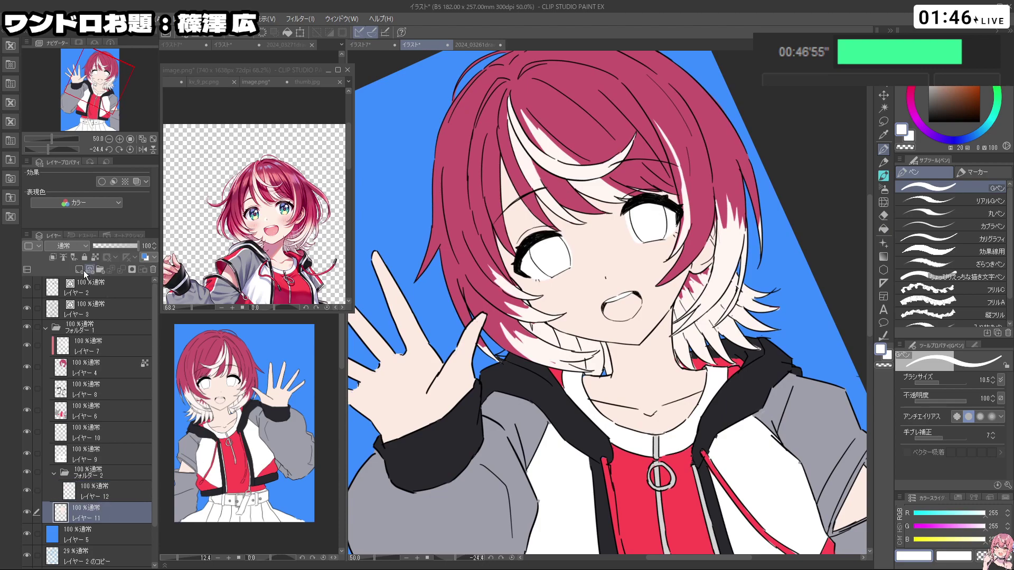
{"action": "left_click", "coordinate": [86, 272]}
{"action": "scroll", "coordinate": [622, 303], "scroll_direction": "up", "scroll_amount": 2}
{"action": "left_click", "coordinate": [622, 304], "text": "alt"}
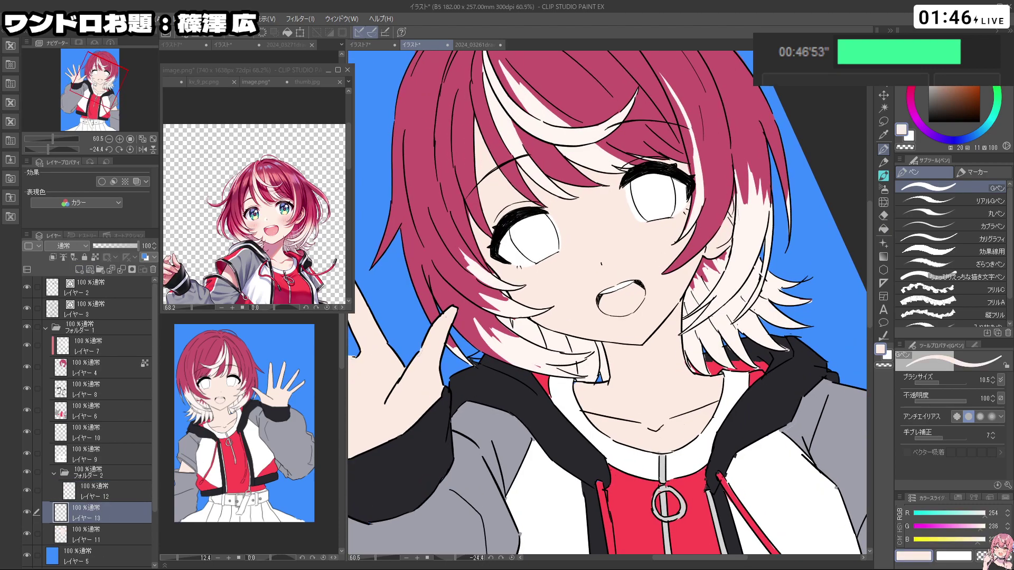
{"action": "left_click", "coordinate": [940, 72]}
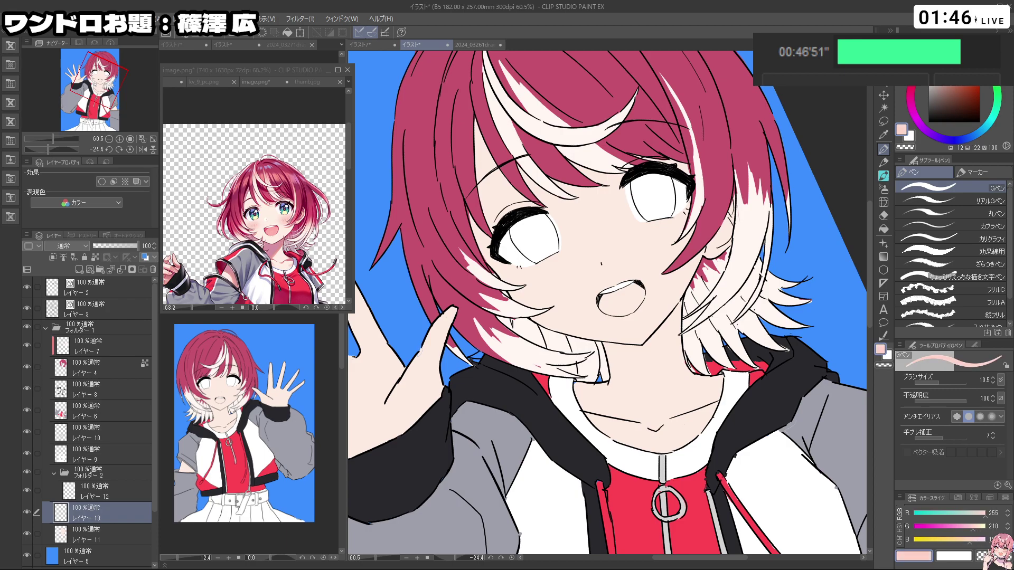
{"action": "left_click", "coordinate": [943, 72]}
Step: Deepen the colour to a salmon pink and fill the inside of the open mouth below the teeth
{"action": "left_click_drag", "start_coordinate": [681, 338], "coordinate": [666, 244]}
{"action": "mouse_move", "coordinate": [597, 287]}
{"action": "left_mouse_down"}
{"action": "mouse_move", "coordinate": [612, 287]}
{"action": "mouse_move", "coordinate": [603, 313]}
{"action": "mouse_move", "coordinate": [610, 258]}
{"action": "mouse_move", "coordinate": [606, 321]}
{"action": "mouse_move", "coordinate": [602, 271]}
{"action": "mouse_move", "coordinate": [622, 296]}
{"action": "left_mouse_up"}
{"action": "key", "text": "ctrl+z"}
{"action": "left_click", "coordinate": [946, 75]}
{"action": "key", "text": "ctrl+z"}
{"action": "mouse_move", "coordinate": [606, 287]}
{"action": "left_mouse_down"}
{"action": "mouse_move", "coordinate": [614, 330]}
{"action": "mouse_move", "coordinate": [633, 307]}
{"action": "mouse_move", "coordinate": [630, 268]}
{"action": "mouse_move", "coordinate": [605, 256]}
{"action": "mouse_move", "coordinate": [600, 298]}
{"action": "mouse_move", "coordinate": [623, 315]}
{"action": "mouse_move", "coordinate": [632, 305]}
{"action": "mouse_move", "coordinate": [581, 305]}
{"action": "mouse_move", "coordinate": [616, 262]}
{"action": "left_mouse_up"}
{"action": "key", "text": "ctrl+space"}
{"action": "key", "text": "shift+space"}
{"action": "key", "text": "ctrl+space"}
{"action": "left_click_drag", "start_coordinate": [649, 370], "coordinate": [618, 372]}
{"action": "key", "text": "shift+space"}
{"action": "left_click_drag", "start_coordinate": [681, 402], "coordinate": [693, 284]}
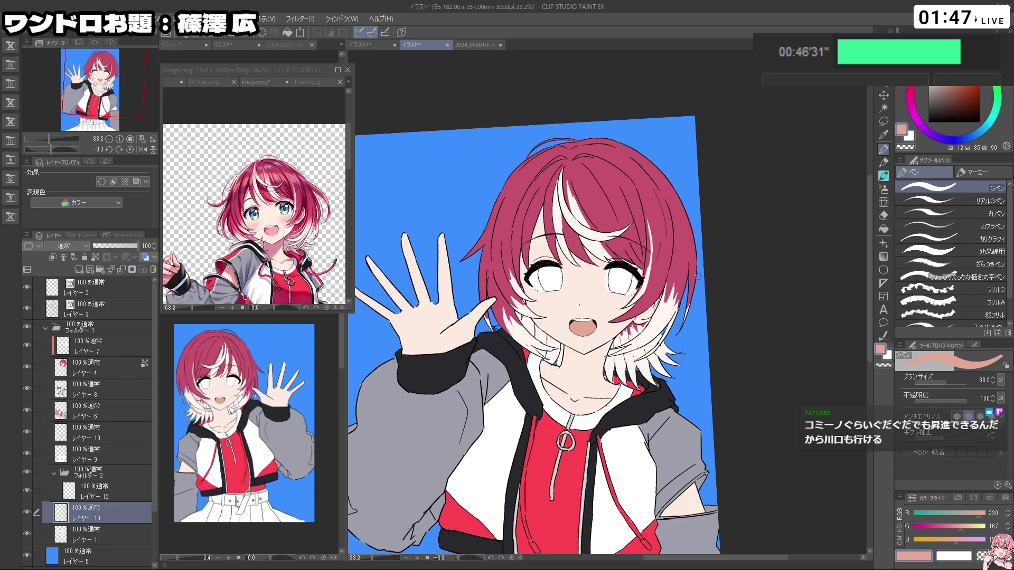
{"action": "scroll", "coordinate": [681, 215], "scroll_direction": "up", "scroll_amount": 2}
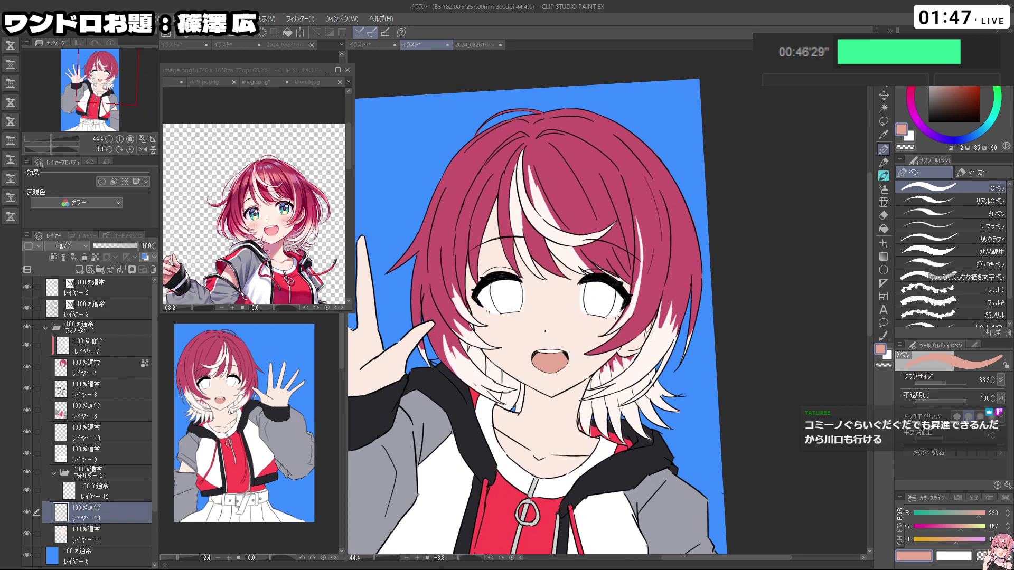
Step: Fade the near-white of the side lock into the red on レイヤー 7 using the soft airbrush with transparent colour
{"action": "left_click", "coordinate": [110, 344]}
{"action": "left_click", "coordinate": [883, 189]}
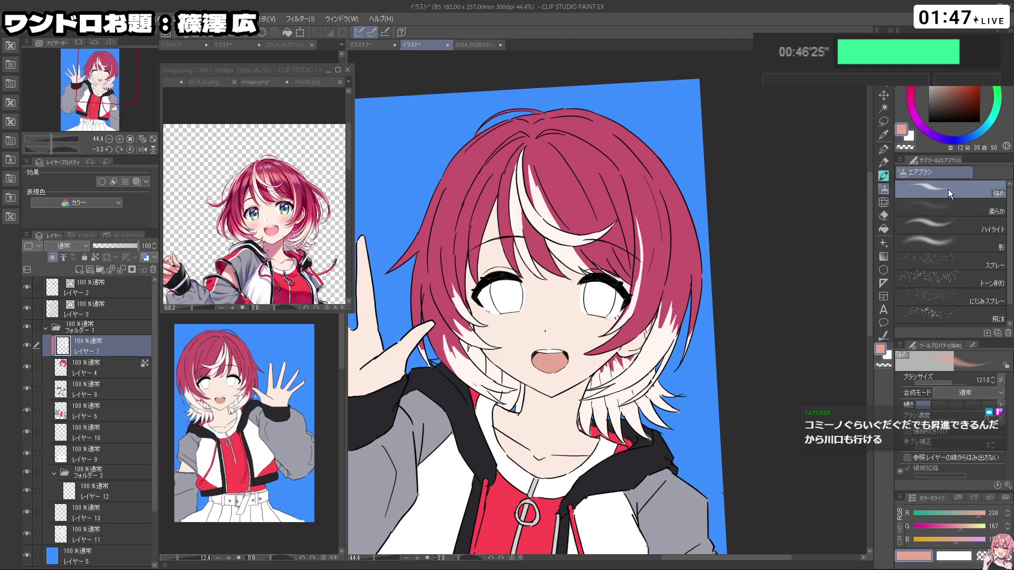
{"action": "key", "text": "shift+space"}
{"action": "left_click_drag", "start_coordinate": [708, 391], "coordinate": [664, 422]}
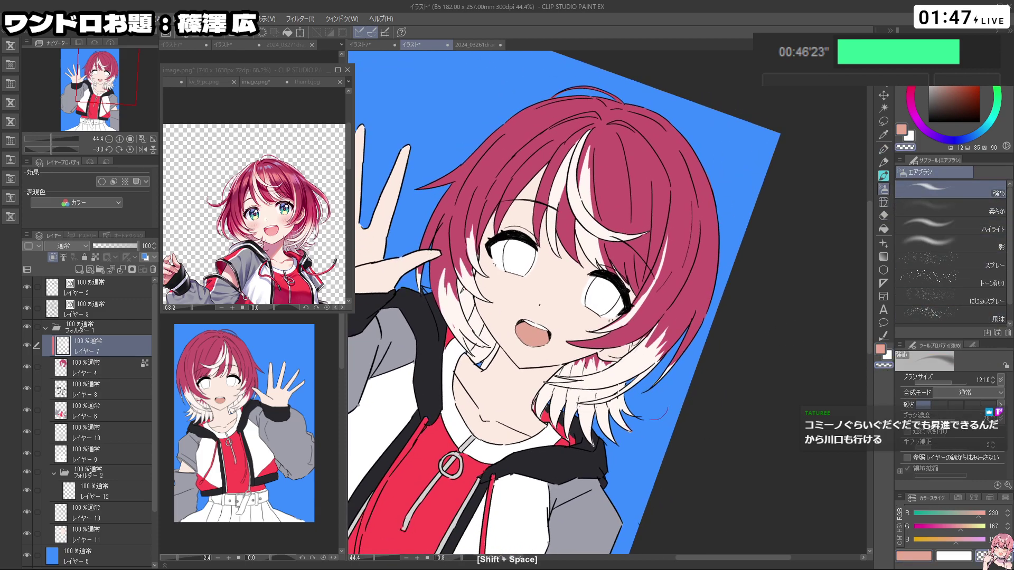
{"action": "mouse_move", "coordinate": [667, 289]}
{"action": "left_mouse_down", "text": "ctrl+alt"}
{"action": "mouse_move", "coordinate": [687, 309]}
{"action": "mouse_move", "coordinate": [652, 349]}
{"action": "mouse_move", "coordinate": [668, 339]}
{"action": "mouse_move", "coordinate": [670, 371]}
{"action": "left_mouse_up", "text": "ctrl+alt"}
{"action": "key", "text": "ctrl+z"}
{"action": "left_click", "coordinate": [950, 209]}
{"action": "mouse_move", "coordinate": [663, 338]}
{"action": "left_mouse_down"}
{"action": "mouse_move", "coordinate": [670, 318]}
{"action": "mouse_move", "coordinate": [655, 344]}
{"action": "mouse_move", "coordinate": [665, 358]}
{"action": "left_mouse_up"}
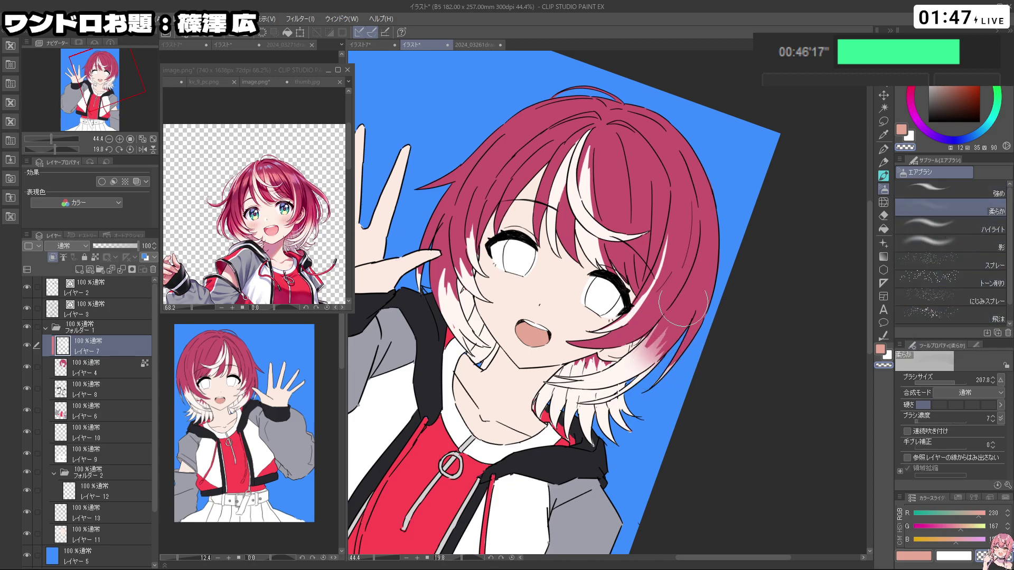
Step: Fade the near-white bangs streaks and the hand-side hair ends into the red with smaller and larger soft transparent airbrush strokes
{"action": "left_click_drag", "start_coordinate": [673, 237], "coordinate": [650, 286]}
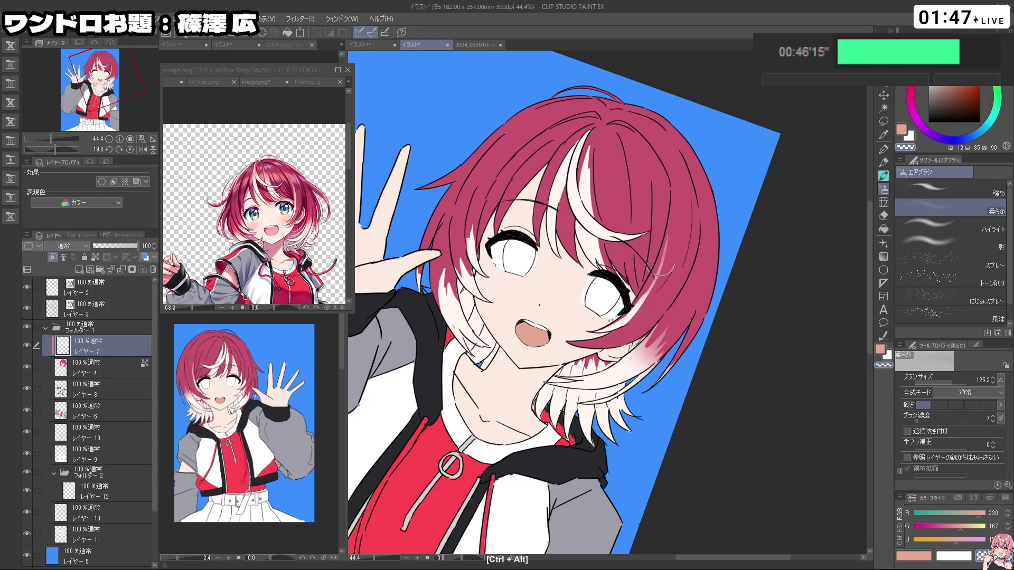
{"action": "mouse_move", "coordinate": [663, 218]}
{"action": "left_mouse_down", "text": "shift"}
{"action": "mouse_move", "coordinate": [478, 343]}
{"action": "mouse_move", "coordinate": [453, 343]}
{"action": "mouse_move", "coordinate": [481, 320]}
{"action": "mouse_move", "coordinate": [444, 338]}
{"action": "mouse_move", "coordinate": [490, 401]}
{"action": "left_mouse_up", "text": "shift"}
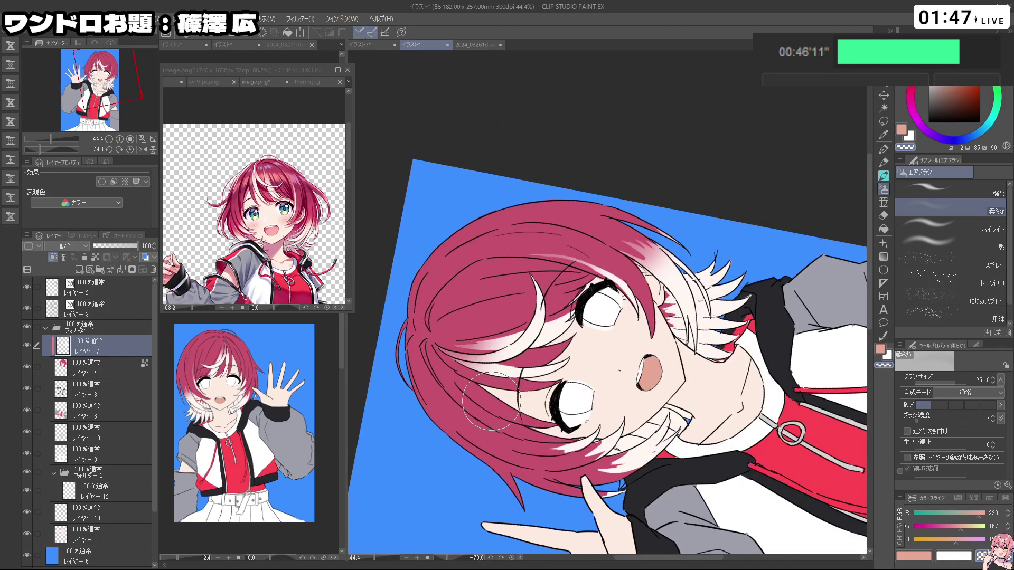
{"action": "mouse_move", "coordinate": [541, 454]}
{"action": "left_mouse_down"}
{"action": "mouse_move", "coordinate": [626, 458]}
{"action": "mouse_move", "coordinate": [612, 464]}
{"action": "left_mouse_up"}
{"action": "key", "text": "shift+space"}
{"action": "left_click_drag", "start_coordinate": [708, 469], "coordinate": [584, 242]}
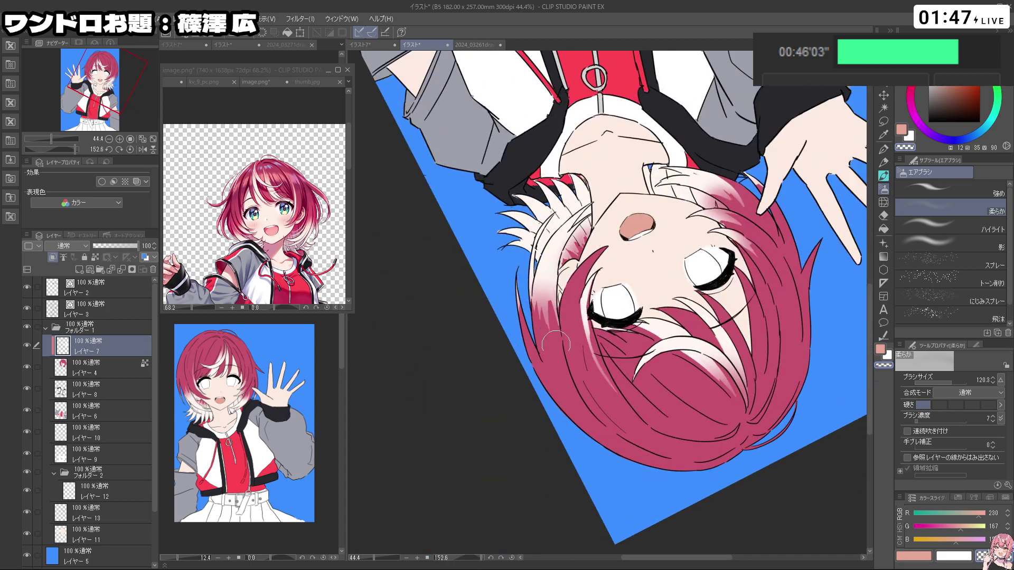
{"action": "key", "text": "shift+space"}
{"action": "left_click_drag", "start_coordinate": [528, 320], "coordinate": [656, 244]}
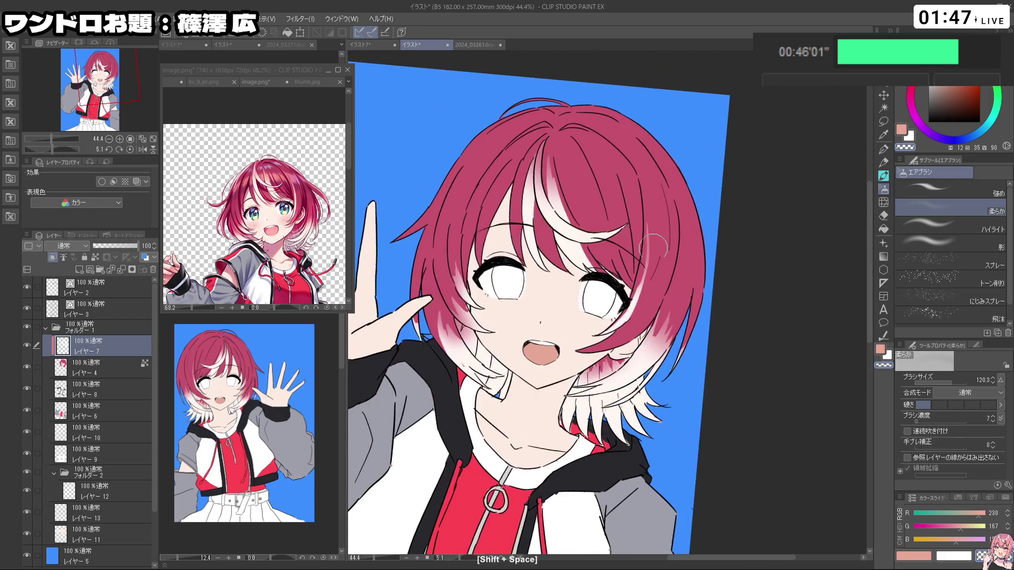
Step: Rework the gradients on the side-lock ends with the strong airbrush at about size 84 in transparent colour
{"action": "left_click", "coordinate": [945, 190]}
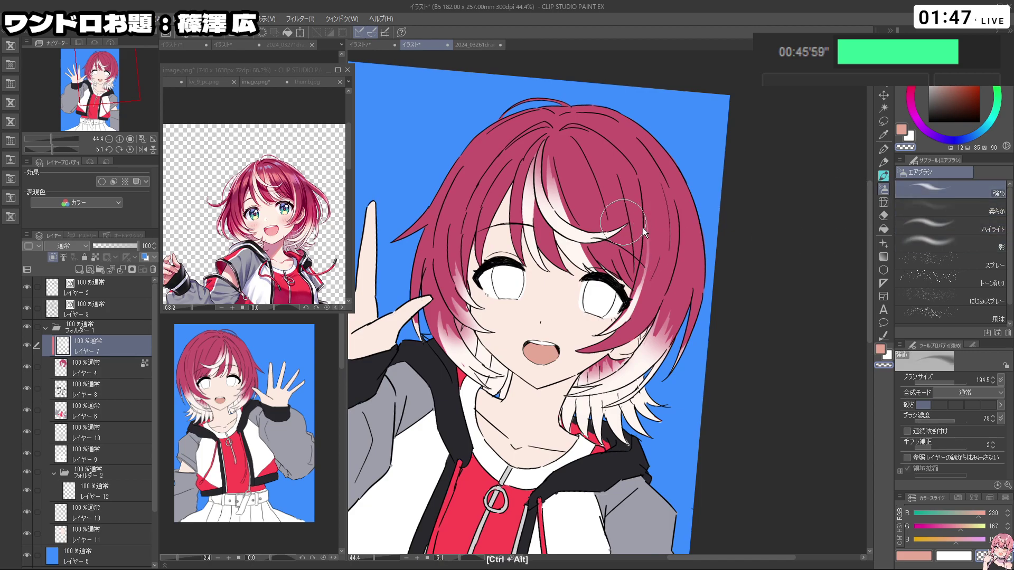
{"action": "mouse_move", "coordinate": [464, 245]}
{"action": "left_mouse_down"}
{"action": "mouse_move", "coordinate": [476, 248]}
{"action": "mouse_move", "coordinate": [464, 281]}
{"action": "left_mouse_up"}
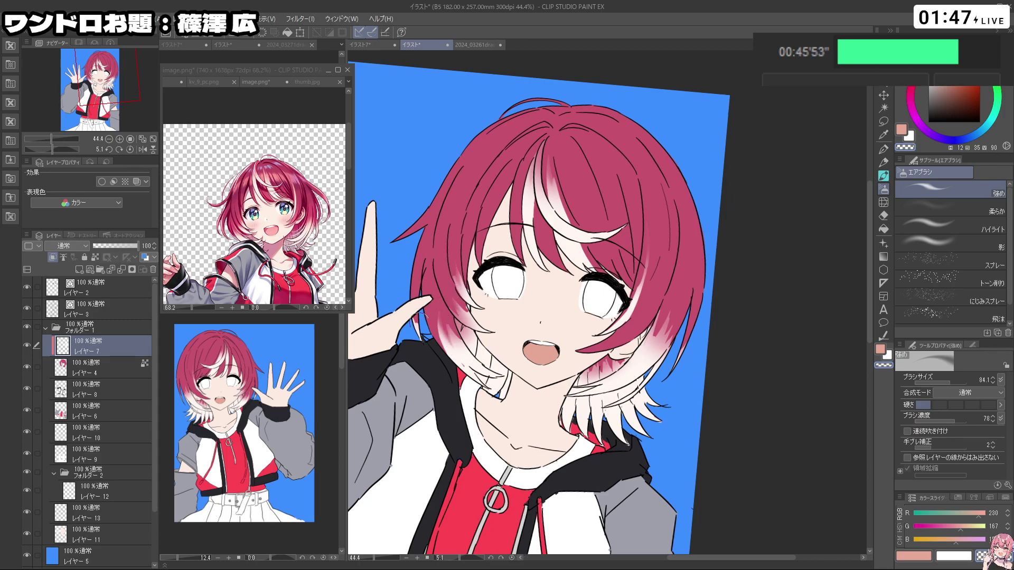
{"action": "left_click_drag", "start_coordinate": [647, 349], "coordinate": [663, 300]}
{"action": "key", "text": "ctrl+z"}
{"action": "left_click_drag", "start_coordinate": [646, 353], "coordinate": [654, 336]}
{"action": "key", "text": "ctrl+z"}
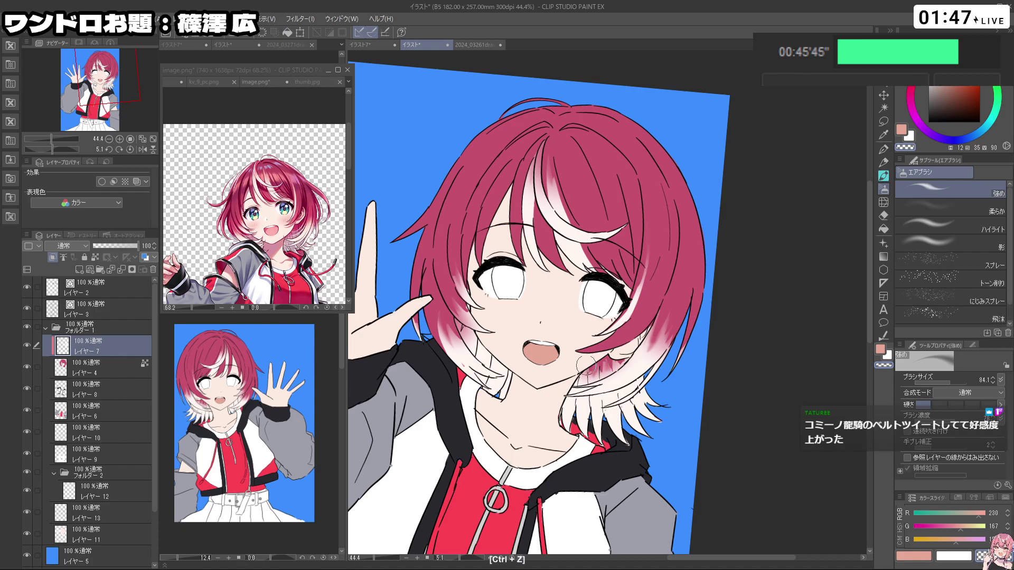
{"action": "mouse_move", "coordinate": [503, 347]}
{"action": "left_mouse_down"}
{"action": "mouse_move", "coordinate": [591, 417]}
{"action": "mouse_move", "coordinate": [572, 442]}
{"action": "left_mouse_up"}
{"action": "key", "text": "ctrl+z"}
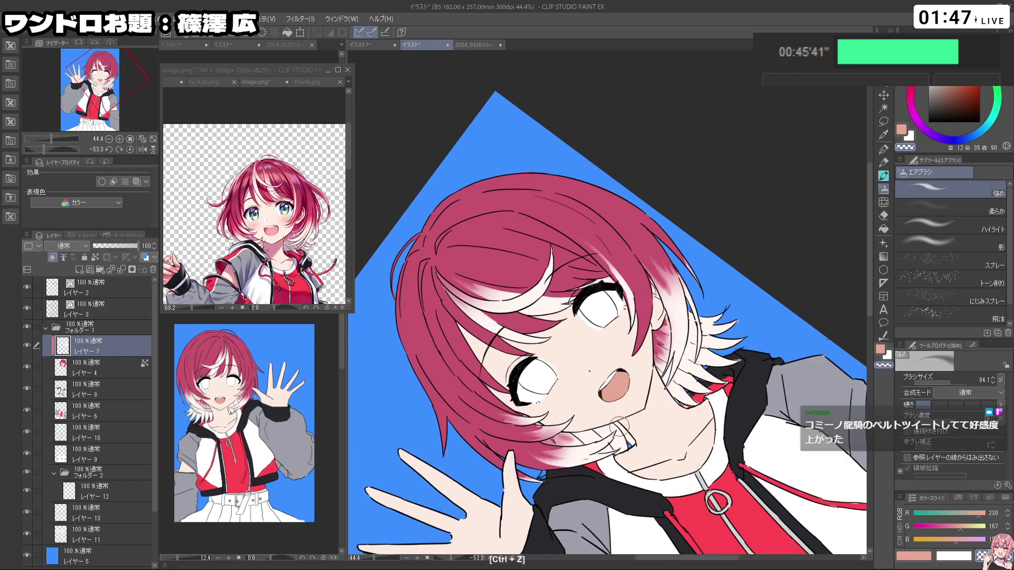
Step: Try stronger transparent airbrush strokes over the side-lock gradients, with the brush enlarged to about size 125
{"action": "left_click_drag", "start_coordinate": [619, 425], "coordinate": [621, 280]}
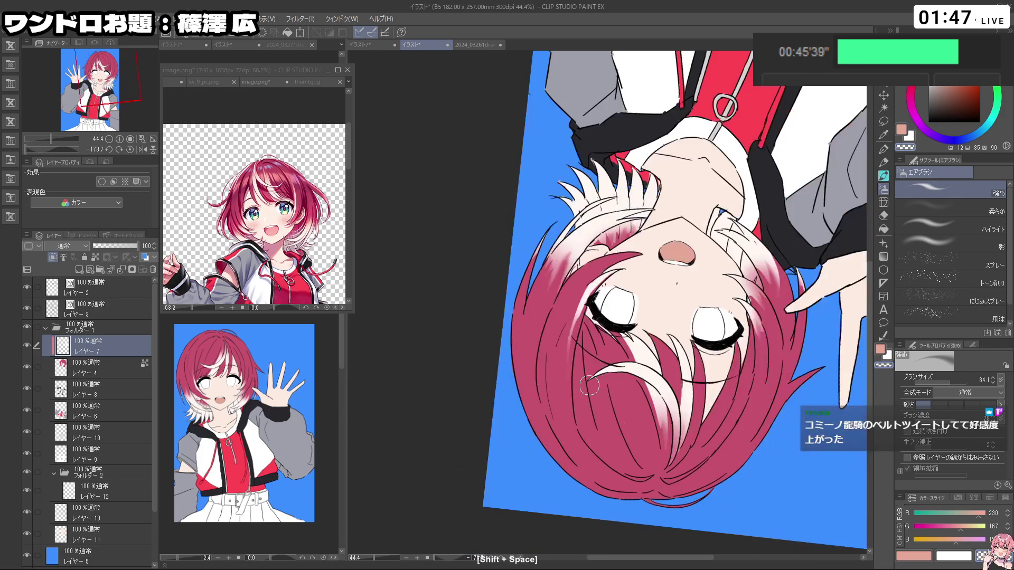
{"action": "mouse_move", "coordinate": [610, 417]}
{"action": "left_mouse_down"}
{"action": "mouse_move", "coordinate": [708, 378]}
{"action": "mouse_move", "coordinate": [724, 212]}
{"action": "mouse_move", "coordinate": [634, 146]}
{"action": "left_mouse_up"}
{"action": "key", "text": "ctrl+z"}
{"action": "left_click_drag", "start_coordinate": [720, 326], "coordinate": [667, 272]}
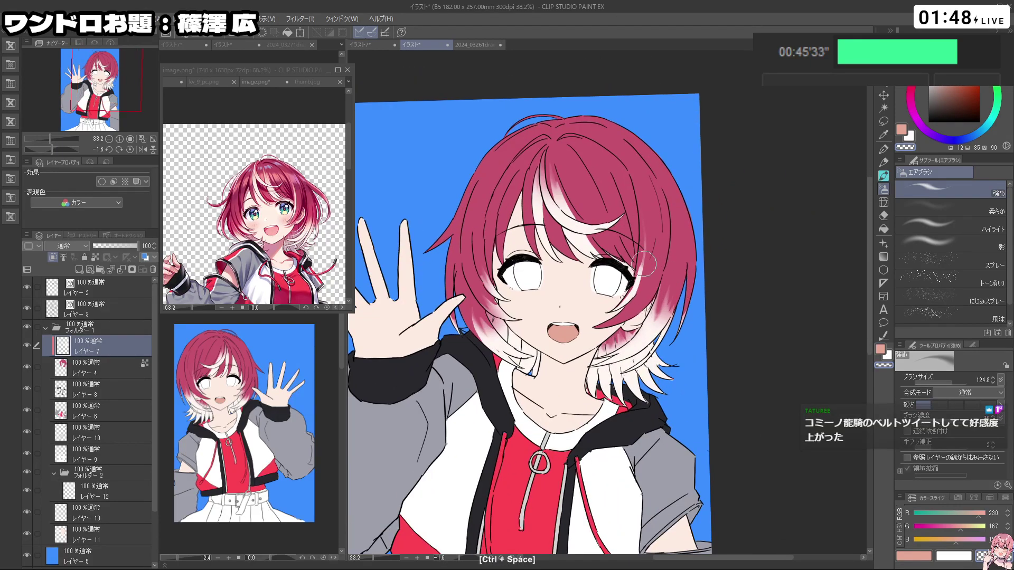
{"action": "key", "text": "ctrl+z"}
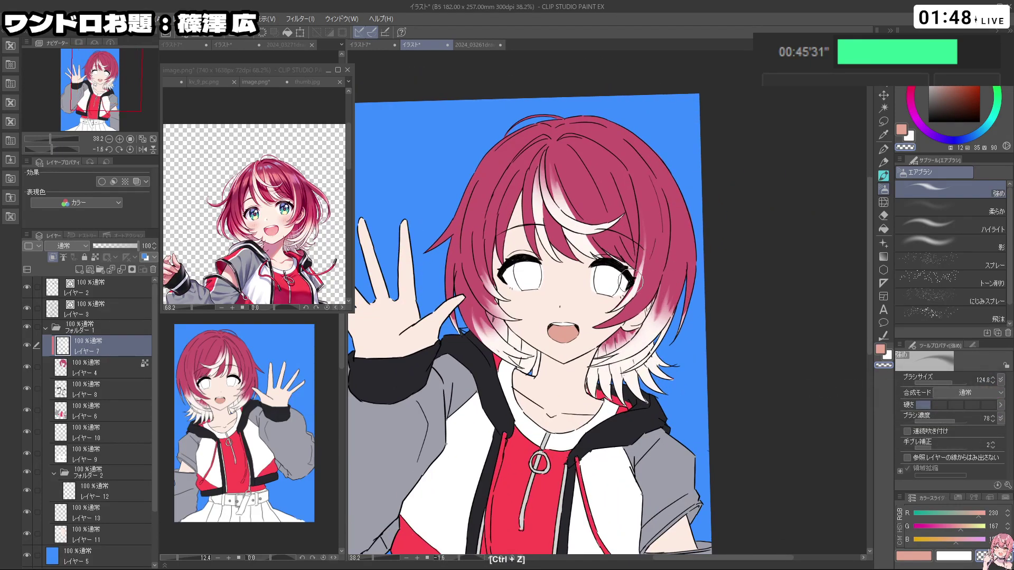
{"action": "left_click_drag", "start_coordinate": [721, 290], "coordinate": [550, 202]}
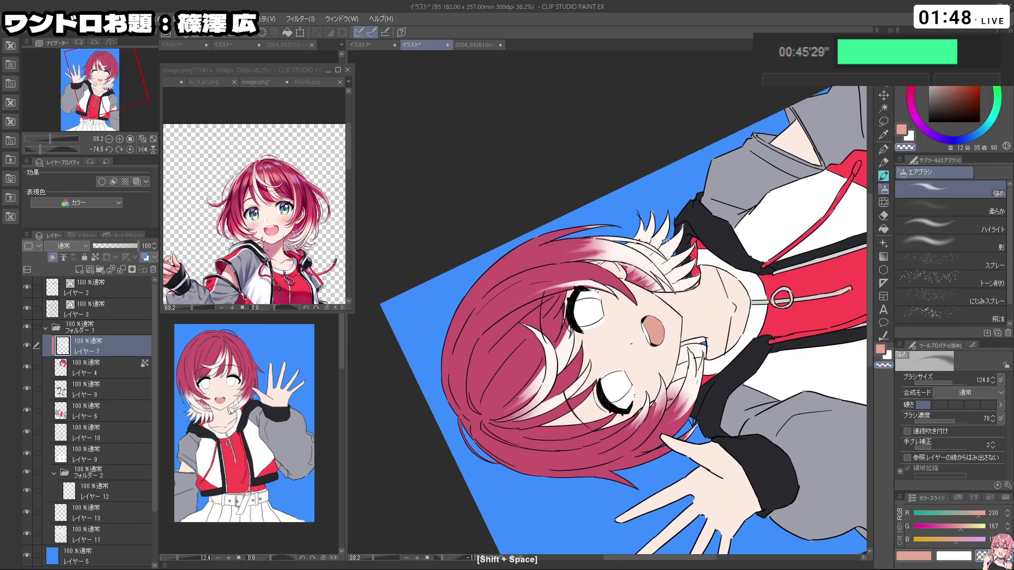
{"action": "left_click_drag", "start_coordinate": [706, 278], "coordinate": [571, 397]}
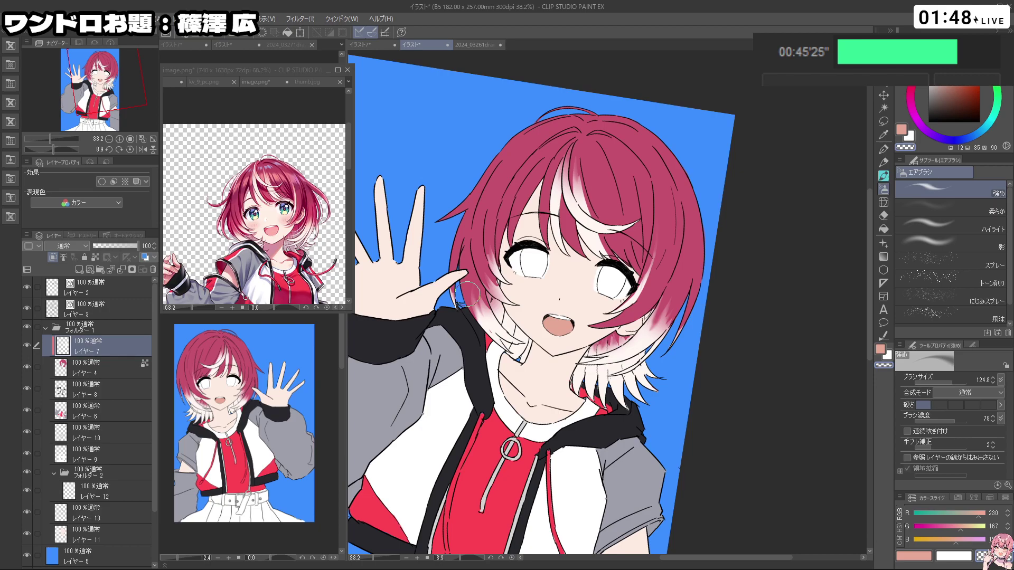
{"action": "scroll", "coordinate": [468, 293], "scroll_direction": "down", "scroll_amount": 3}
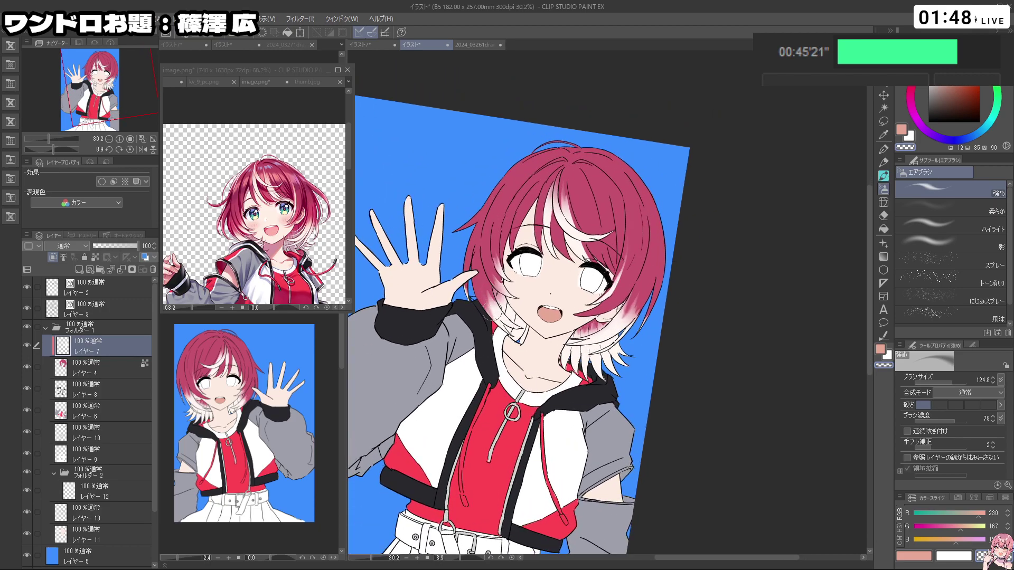
{"action": "key", "text": "ctrl+z"}
{"action": "left_click_drag", "start_coordinate": [507, 306], "coordinate": [573, 397]}
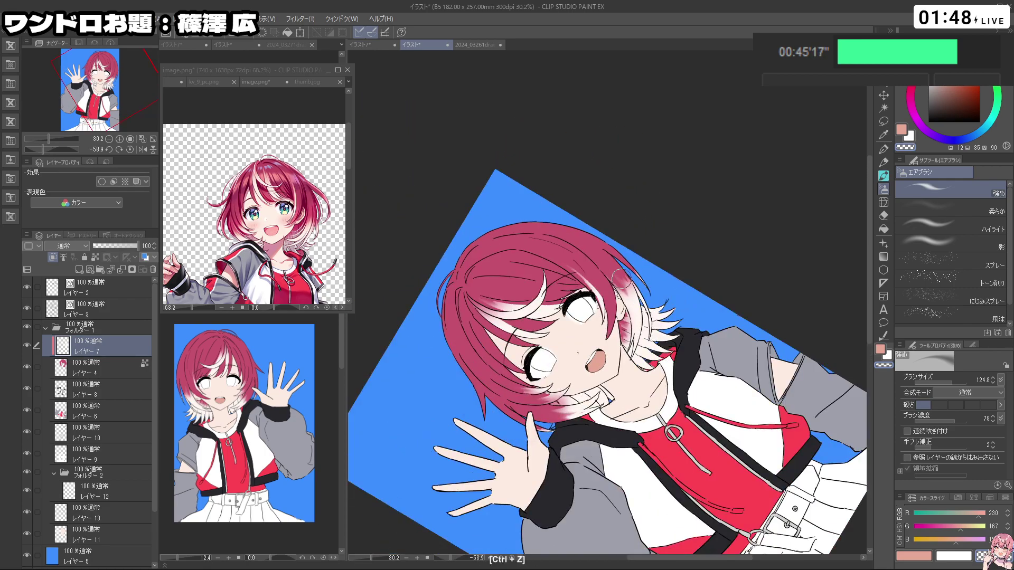
{"action": "key", "text": "shift+space"}
{"action": "left_click_drag", "start_coordinate": [644, 284], "coordinate": [546, 344]}
{"action": "key", "text": "ctrl+z"}
Step: Try adding strands to the faded side lock with the G-pen in sampled pale pink and near-white
{"action": "key", "text": "shift+space"}
{"action": "left_click_drag", "start_coordinate": [560, 333], "coordinate": [637, 185]}
{"action": "key", "text": "ctrl+space"}
{"action": "left_click_drag", "start_coordinate": [578, 277], "coordinate": [665, 228]}
{"action": "mouse_move", "coordinate": [602, 308]}
{"action": "left_mouse_down", "text": "ctrl+alt"}
{"action": "mouse_move", "coordinate": [583, 307]}
{"action": "mouse_move", "coordinate": [593, 332]}
{"action": "left_mouse_up", "text": "ctrl+alt"}
{"action": "right_click", "coordinate": [596, 309]}
{"action": "key", "text": "ctrl+z"}
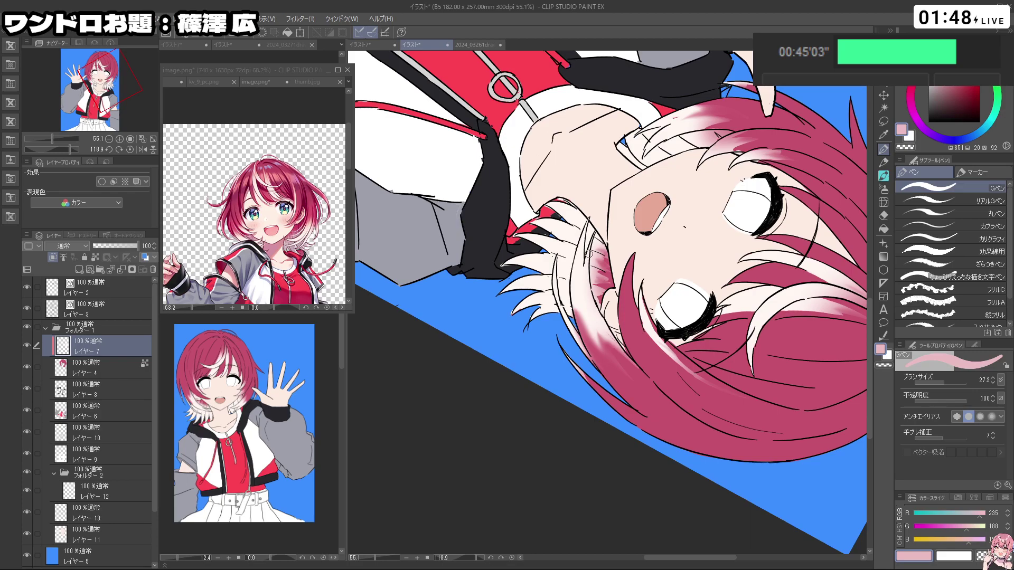
{"action": "right_click", "coordinate": [772, 307]}
{"action": "key", "text": "ctrl+z"}
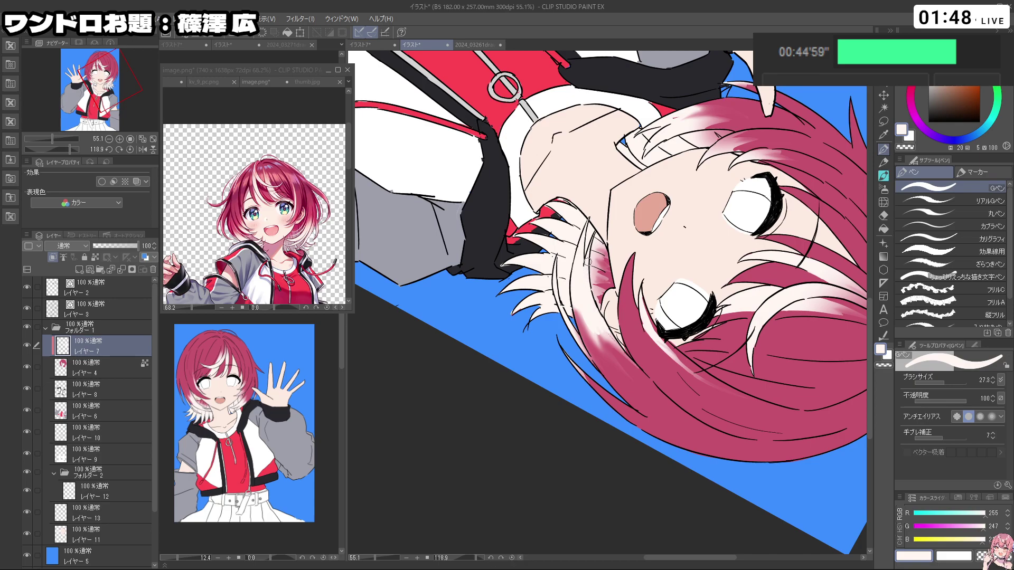
{"action": "left_click_drag", "start_coordinate": [588, 269], "coordinate": [597, 315], "text": "shift"}
{"action": "left_click_drag", "start_coordinate": [735, 401], "coordinate": [673, 380]}
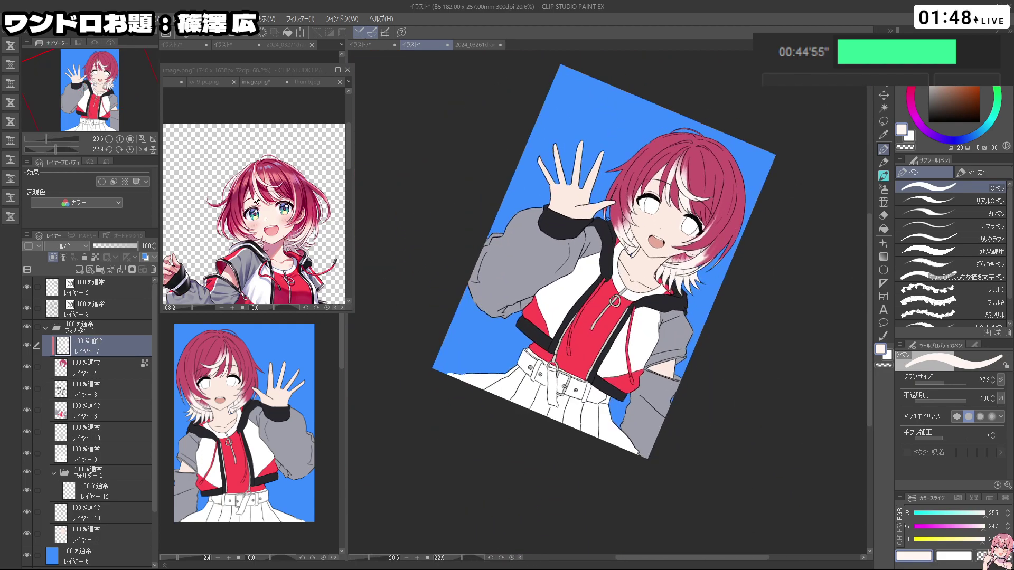
Step: Examine the eye and mouth colouring up close in the reference image
{"action": "left_click", "coordinate": [255, 217]}
{"action": "scroll", "coordinate": [252, 223], "scroll_direction": "up", "scroll_amount": 5}
{"action": "scroll", "coordinate": [288, 228], "scroll_direction": "up", "scroll_amount": 6}
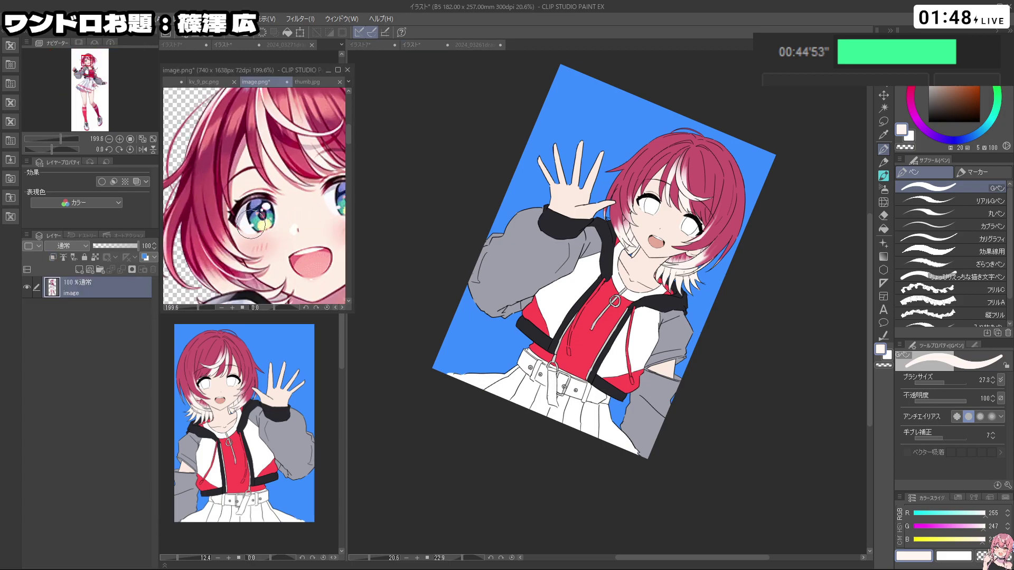
Step: Sample the dark navy of the iris from the eye in the reference image
{"action": "left_click", "coordinate": [286, 212], "text": "alt"}
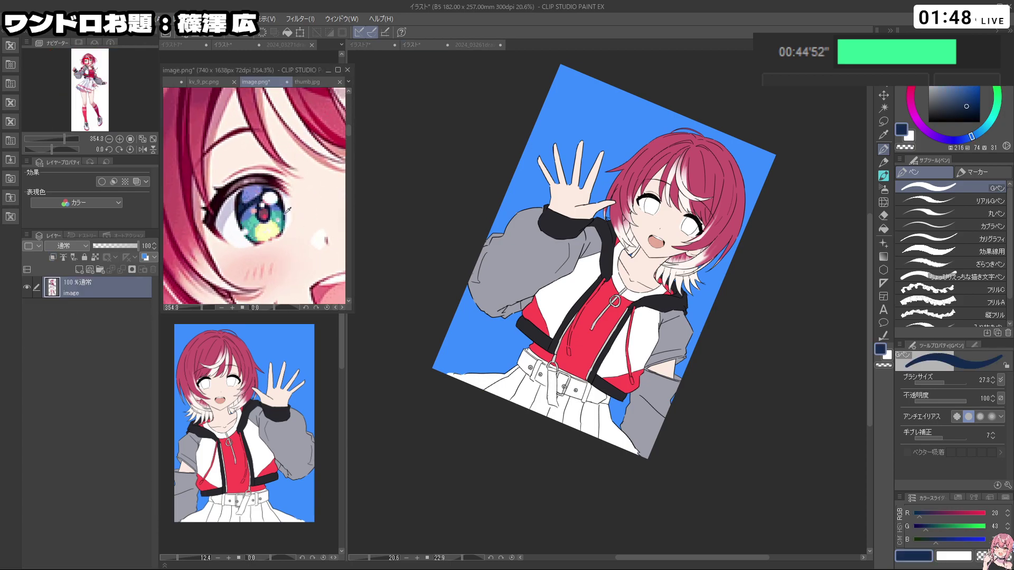
{"action": "left_click", "coordinate": [243, 213], "text": "alt"}
{"action": "scroll", "coordinate": [252, 233], "scroll_direction": "up", "scroll_amount": 1}
{"action": "scroll", "coordinate": [248, 222], "scroll_direction": "up", "scroll_amount": 3}
{"action": "left_click", "coordinate": [239, 203], "text": "alt"}
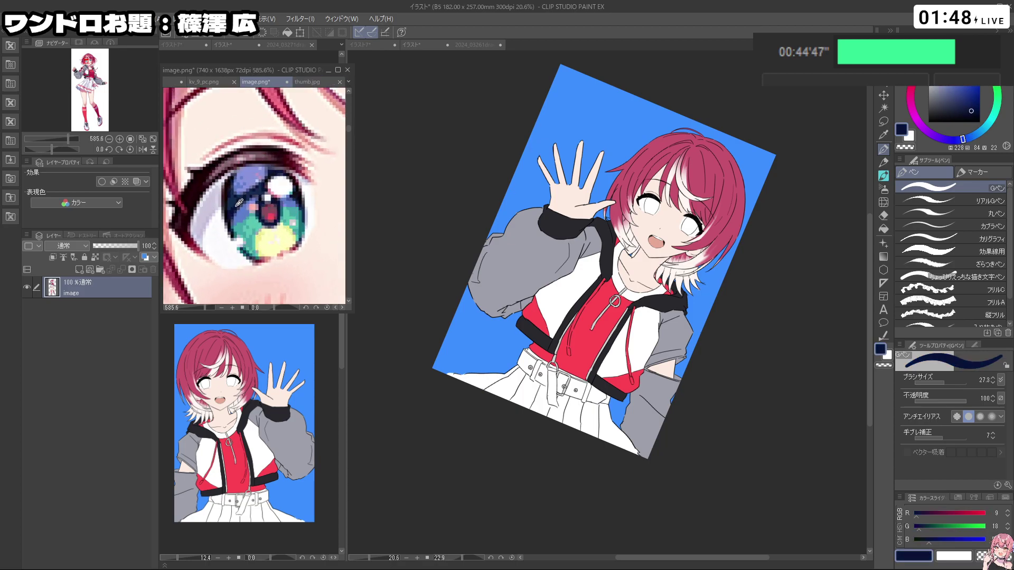
{"action": "scroll", "coordinate": [243, 212], "scroll_direction": "down", "scroll_amount": 5}
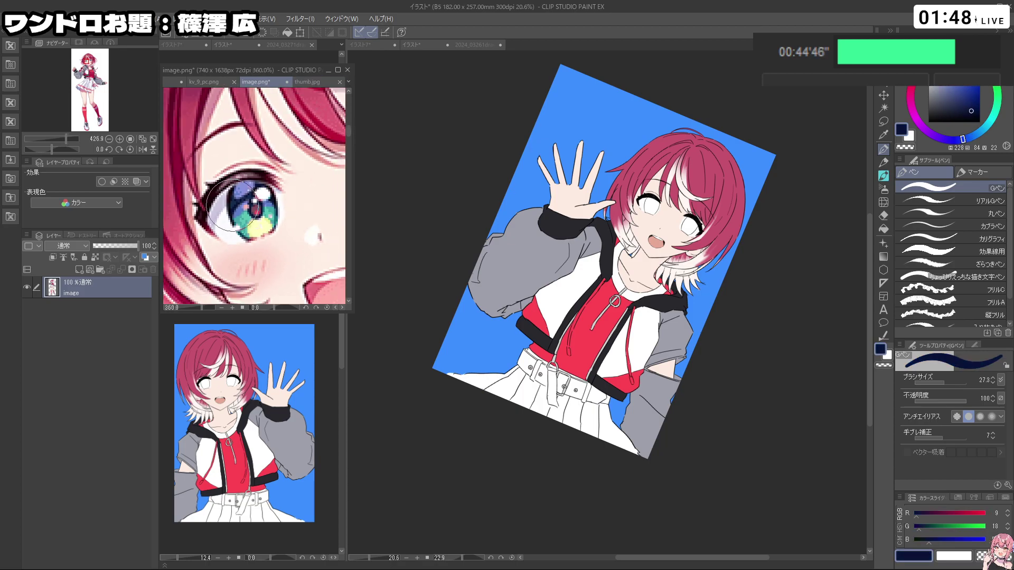
Step: Return to the illustration and add a new layer above レイヤー 12 in the フォルダー 2 folder
{"action": "left_click", "coordinate": [788, 261]}
{"action": "key", "text": "shift+space"}
{"action": "left_click_drag", "start_coordinate": [394, 403], "coordinate": [502, 462]}
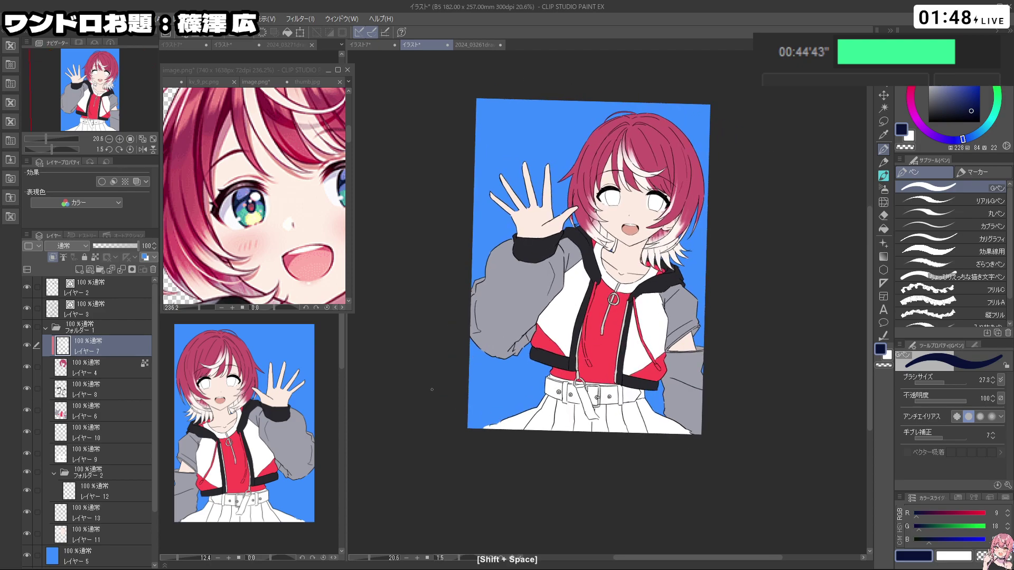
{"action": "left_click", "coordinate": [106, 495]}
{"action": "left_click", "coordinate": [79, 270]}
Step: Paint the iris of the eye nearer the raised hand navy with the G-pen at size 27.3
{"action": "key", "text": "space"}
{"action": "left_click_drag", "start_coordinate": [620, 202], "coordinate": [596, 234]}
{"action": "key", "text": "ctrl+space"}
{"action": "mouse_move", "coordinate": [576, 223]}
{"action": "left_mouse_down"}
{"action": "mouse_move", "coordinate": [603, 241]}
{"action": "mouse_move", "coordinate": [606, 226]}
{"action": "mouse_move", "coordinate": [612, 264]}
{"action": "left_mouse_up"}
{"action": "key", "text": "ctrl+z"}
{"action": "mouse_move", "coordinate": [607, 226]}
{"action": "left_mouse_down"}
{"action": "mouse_move", "coordinate": [612, 274]}
{"action": "mouse_move", "coordinate": [650, 246]}
{"action": "mouse_move", "coordinate": [642, 222]}
{"action": "mouse_move", "coordinate": [616, 249]}
{"action": "mouse_move", "coordinate": [629, 261]}
{"action": "mouse_move", "coordinate": [642, 253]}
{"action": "mouse_move", "coordinate": [597, 264]}
{"action": "mouse_move", "coordinate": [658, 295]}
{"action": "left_mouse_up"}
{"action": "mouse_move", "coordinate": [658, 424]}
{"action": "left_mouse_down"}
{"action": "mouse_move", "coordinate": [710, 386]}
{"action": "mouse_move", "coordinate": [576, 402]}
{"action": "left_mouse_up"}
{"action": "key", "text": "c"}
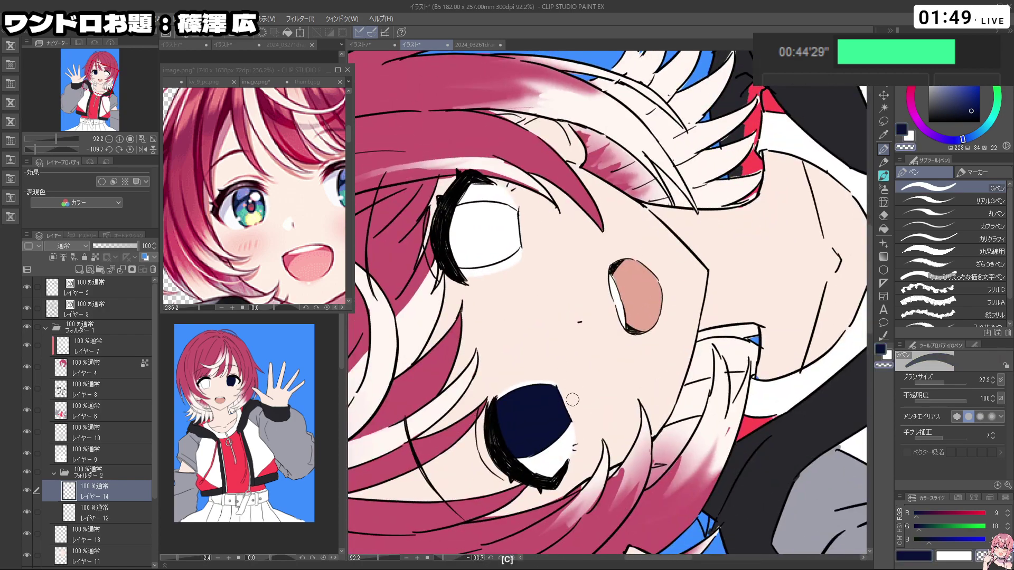
{"action": "key", "text": "c"}
Step: Outline the iris of the other eye in navy, fill it, and touch up its edge with the G-pen
{"action": "left_click_drag", "start_coordinate": [470, 219], "coordinate": [565, 457]}
{"action": "left_click", "coordinate": [883, 229]}
{"action": "left_click", "coordinate": [570, 439]}
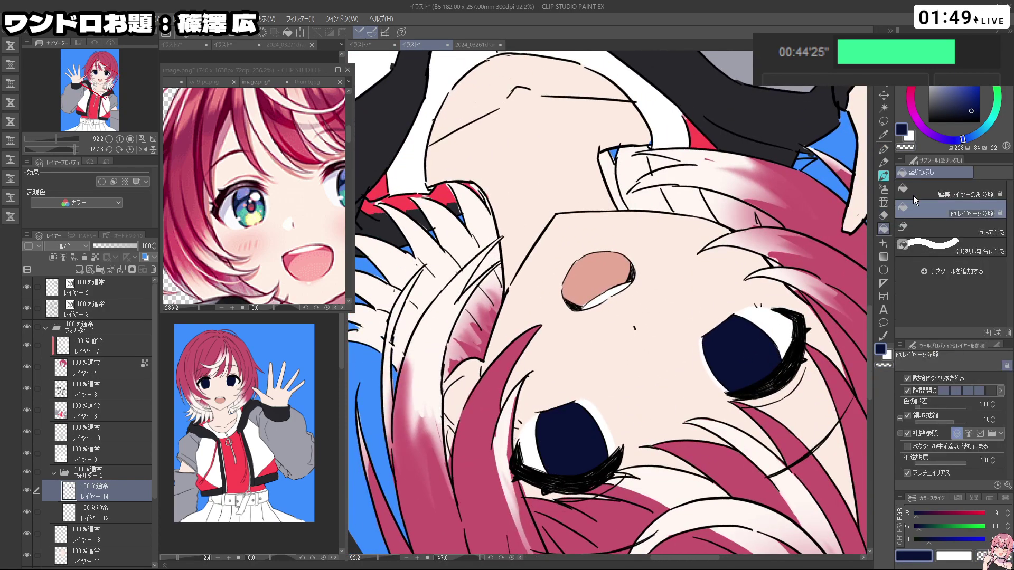
{"action": "left_click", "coordinate": [884, 150]}
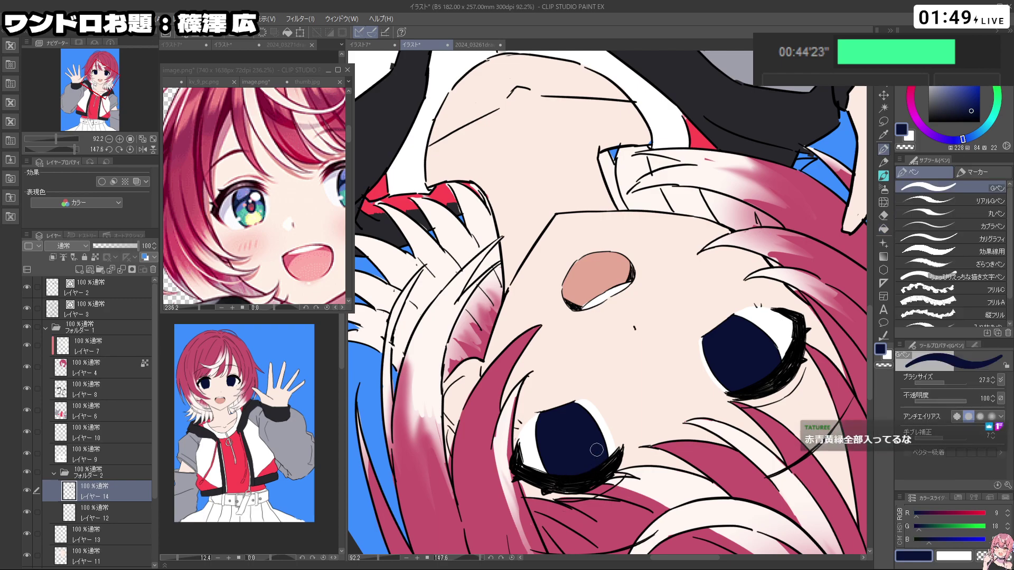
{"action": "left_click_drag", "start_coordinate": [600, 418], "coordinate": [536, 371]}
Step: Compare the navy irises with the reference eyes, tilting the reference view and checking the whole figure
{"action": "left_click_drag", "start_coordinate": [228, 293], "coordinate": [268, 294]}
{"action": "left_click", "coordinate": [447, 450]}
{"action": "left_click_drag", "start_coordinate": [447, 449], "coordinate": [394, 450]}
{"action": "left_click_drag", "start_coordinate": [457, 535], "coordinate": [643, 243]}
{"action": "left_click_drag", "start_coordinate": [790, 238], "coordinate": [687, 249]}
{"action": "left_click_drag", "start_coordinate": [524, 319], "coordinate": [564, 319]}
{"action": "left_click_drag", "start_coordinate": [609, 343], "coordinate": [570, 343]}
{"action": "left_click_drag", "start_coordinate": [709, 280], "coordinate": [637, 222]}
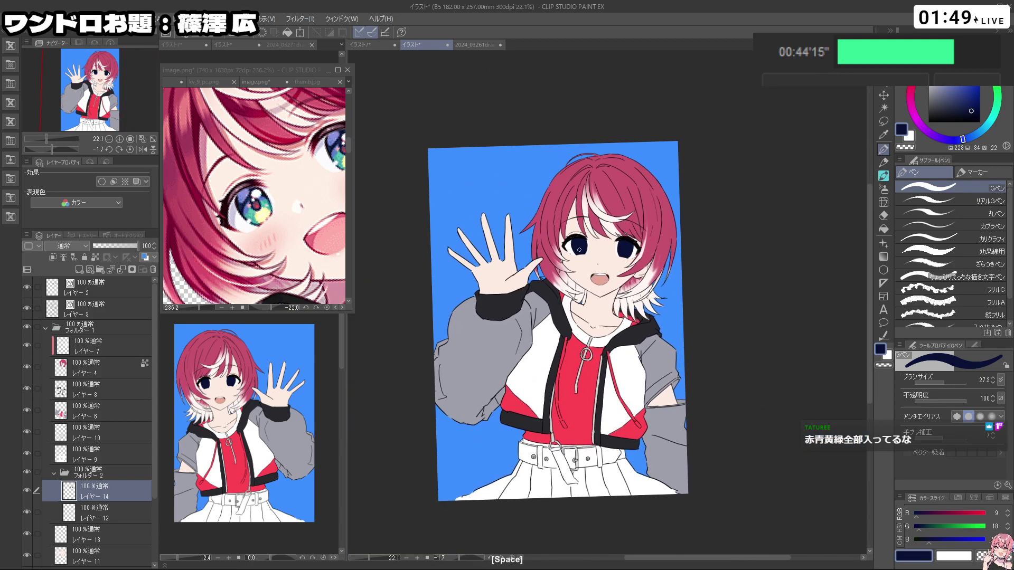
{"action": "left_click_drag", "start_coordinate": [570, 252], "coordinate": [579, 253]}
{"action": "left_click_drag", "start_coordinate": [564, 174], "coordinate": [550, 174]}
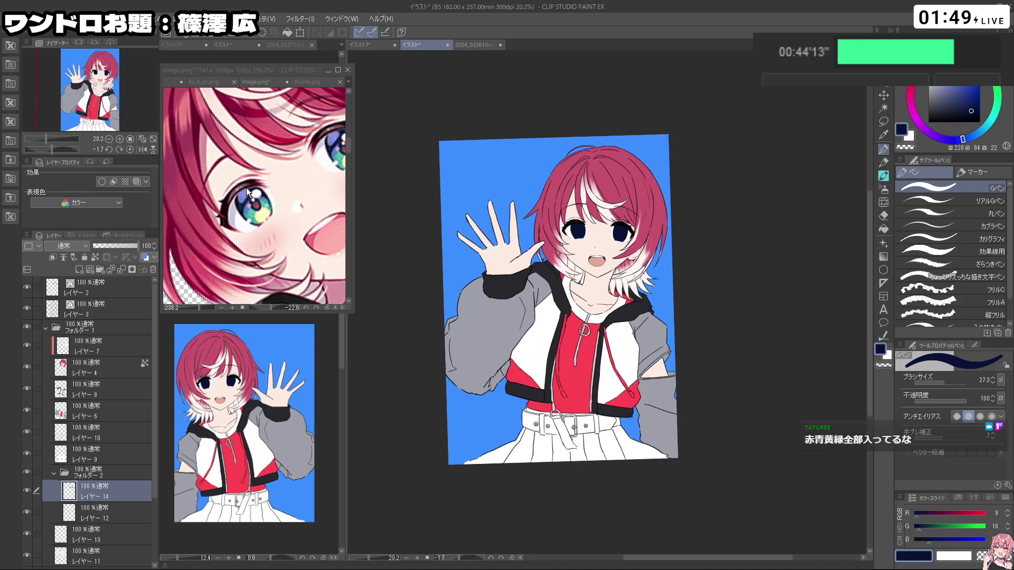
Step: Sample pale lavender-grey from the reference eye and add a new layer clipped to the navy iris layer
{"action": "left_click", "coordinate": [241, 177]}
{"action": "mouse_move", "coordinate": [271, 207]}
{"action": "left_mouse_down"}
{"action": "mouse_move", "coordinate": [300, 197]}
{"action": "mouse_move", "coordinate": [262, 213]}
{"action": "left_mouse_up"}
{"action": "left_click", "coordinate": [370, 261]}
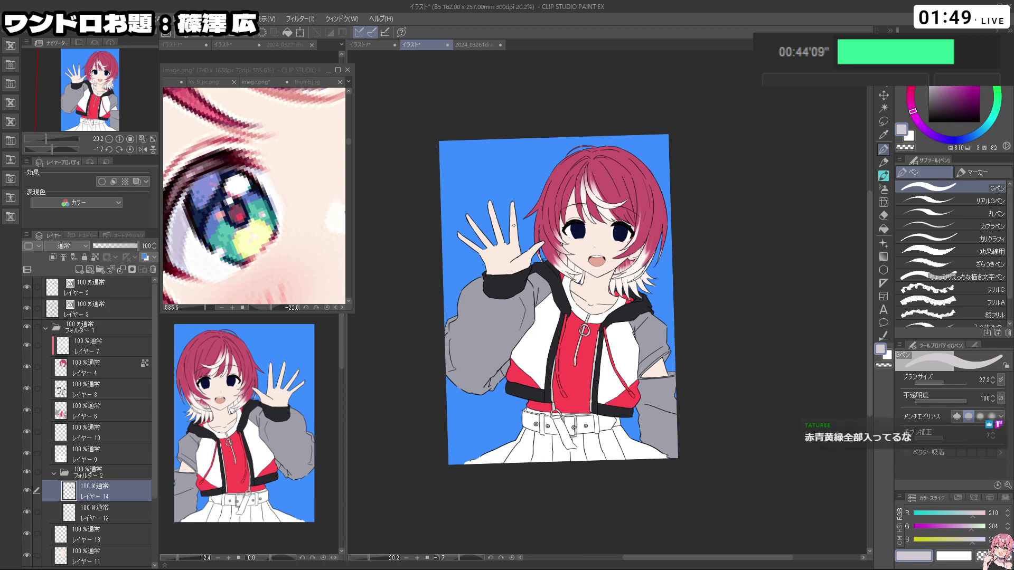
{"action": "left_click", "coordinate": [78, 269]}
{"action": "left_click", "coordinate": [53, 257]}
Step: Try painting pale lavender-grey areas into the lower part of the irises
{"action": "left_click_drag", "start_coordinate": [703, 353], "coordinate": [650, 201]}
{"action": "mouse_move", "coordinate": [535, 330]}
{"action": "left_mouse_down"}
{"action": "mouse_move", "coordinate": [586, 330]}
{"action": "mouse_move", "coordinate": [555, 335]}
{"action": "mouse_move", "coordinate": [569, 345]}
{"action": "left_mouse_up"}
{"action": "key", "text": "ctrl+z"}
{"action": "mouse_move", "coordinate": [553, 346]}
{"action": "left_mouse_down"}
{"action": "mouse_move", "coordinate": [635, 385]}
{"action": "mouse_move", "coordinate": [542, 377]}
{"action": "mouse_move", "coordinate": [710, 353]}
{"action": "mouse_move", "coordinate": [681, 217]}
{"action": "mouse_move", "coordinate": [683, 235]}
{"action": "mouse_move", "coordinate": [691, 222]}
{"action": "mouse_move", "coordinate": [683, 235]}
{"action": "mouse_move", "coordinate": [634, 238]}
{"action": "left_mouse_up"}
{"action": "key", "text": "ctrl+z"}
{"action": "key", "text": "ctrl+z"}
{"action": "key", "text": "ctrl+z"}
Step: Paint round pale lavender-grey areas over the lower half of both irises with the G-pen at size 53.4
{"action": "mouse_move", "coordinate": [703, 359]}
{"action": "left_mouse_down"}
{"action": "mouse_move", "coordinate": [697, 232]}
{"action": "mouse_move", "coordinate": [614, 185]}
{"action": "left_mouse_up"}
{"action": "left_click_drag", "start_coordinate": [581, 340], "coordinate": [591, 343]}
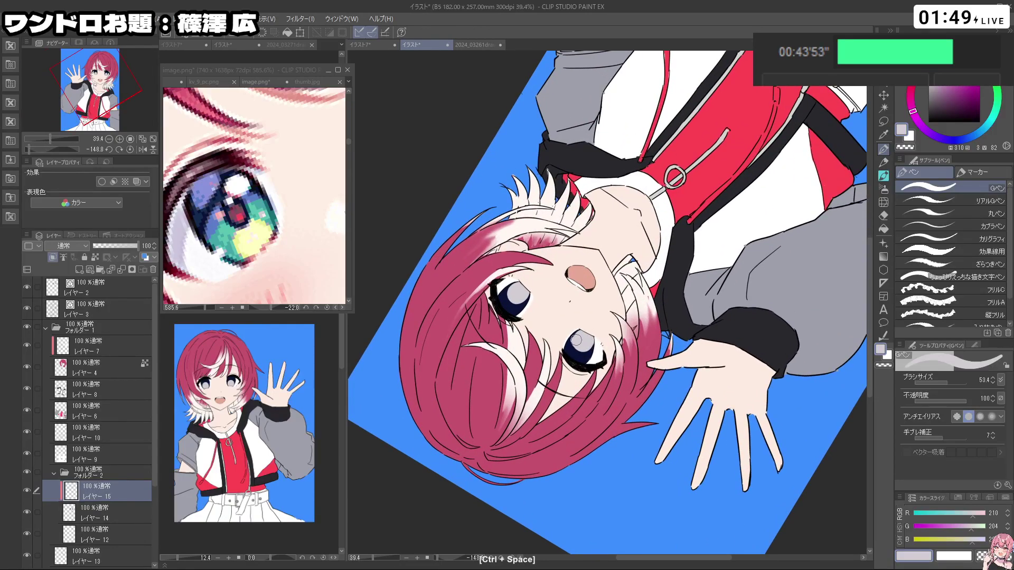
{"action": "key", "text": "ctrl+z"}
{"action": "left_click_drag", "start_coordinate": [597, 335], "coordinate": [620, 169]}
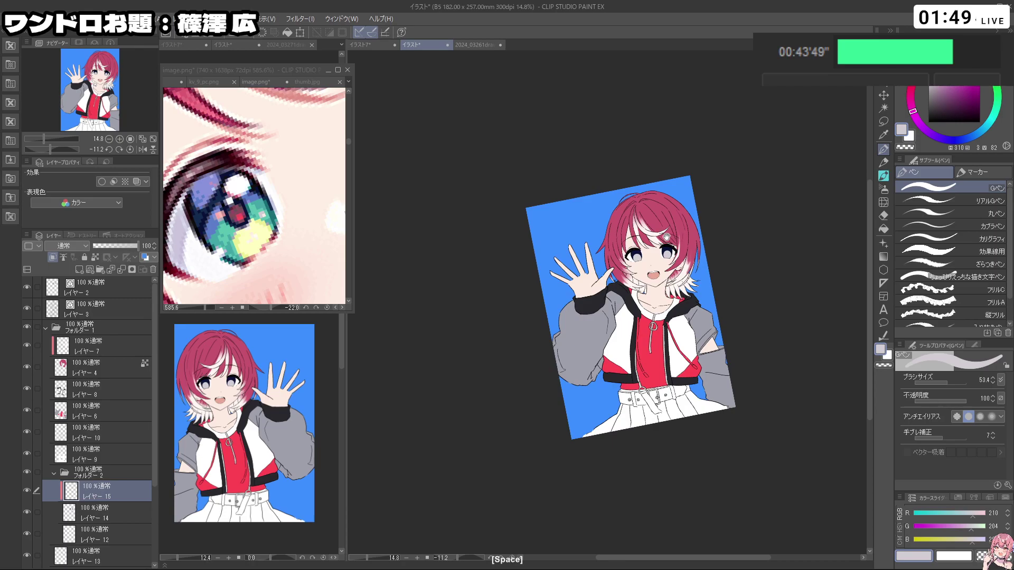
{"action": "left_click", "coordinate": [658, 264], "text": "ctrl"}
{"action": "left_click", "coordinate": [666, 286], "text": "ctrl"}
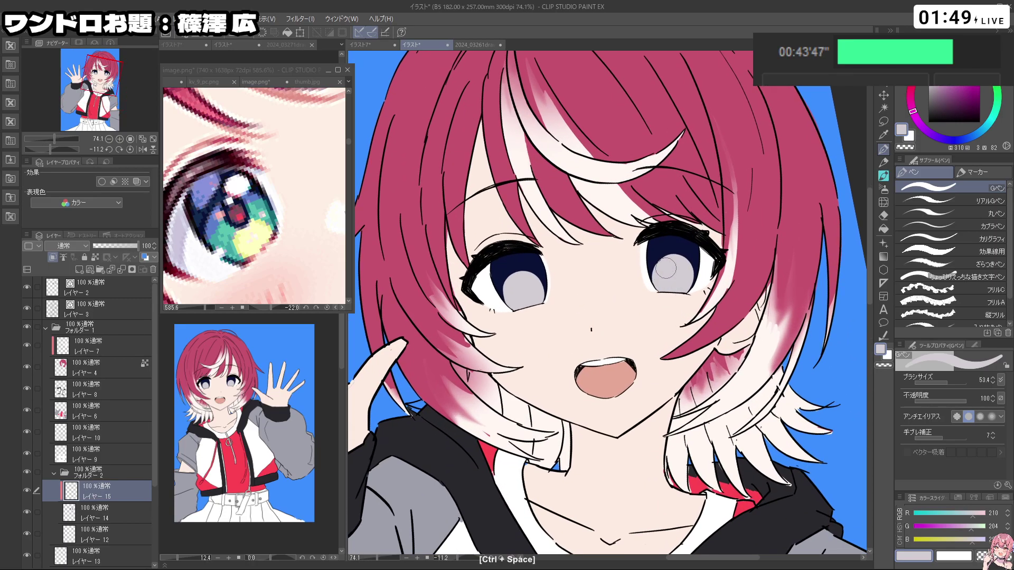
{"action": "key", "text": "ctrl+z"}
{"action": "scroll", "coordinate": [540, 309], "scroll_direction": "down", "scroll_amount": 3}
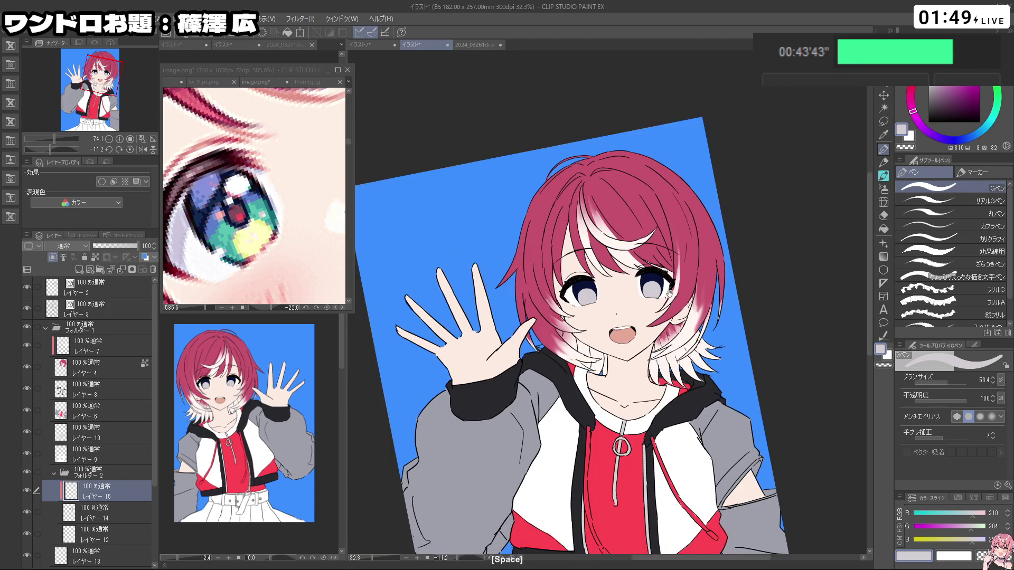
Step: Sample pale yellow from the reference eye and paint it at the bottom of both irises on a new clipped layer
{"action": "left_click", "coordinate": [256, 231], "text": "alt"}
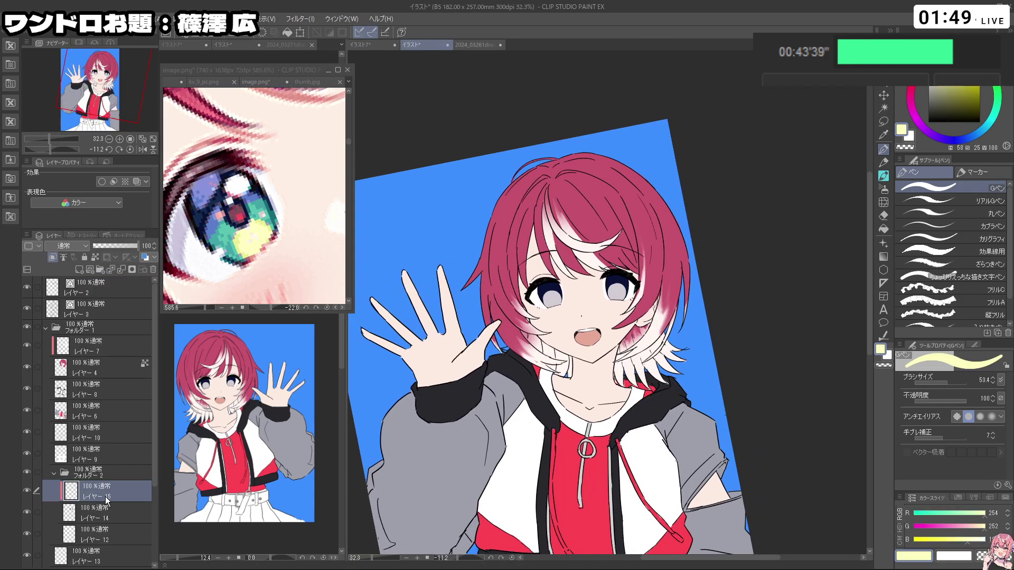
{"action": "left_click", "coordinate": [79, 270]}
{"action": "scroll", "coordinate": [566, 271], "scroll_direction": "up", "scroll_amount": 2}
{"action": "left_click_drag", "start_coordinate": [565, 296], "coordinate": [561, 307]}
{"action": "left_click", "coordinate": [558, 309]}
{"action": "left_click", "coordinate": [685, 297]}
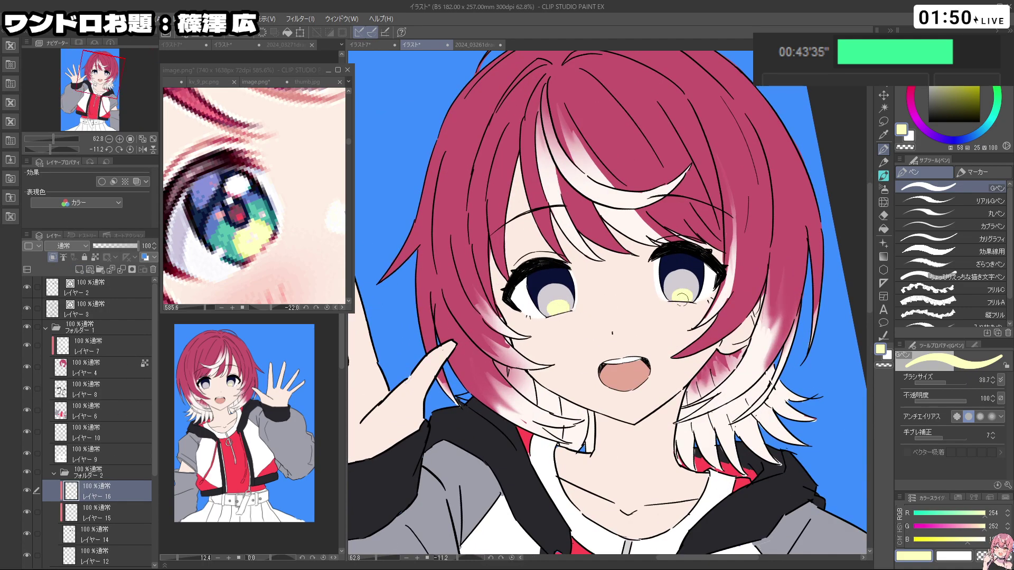
{"action": "left_click_drag", "start_coordinate": [720, 300], "coordinate": [667, 296]}
{"action": "left_click_drag", "start_coordinate": [666, 248], "coordinate": [634, 282]}
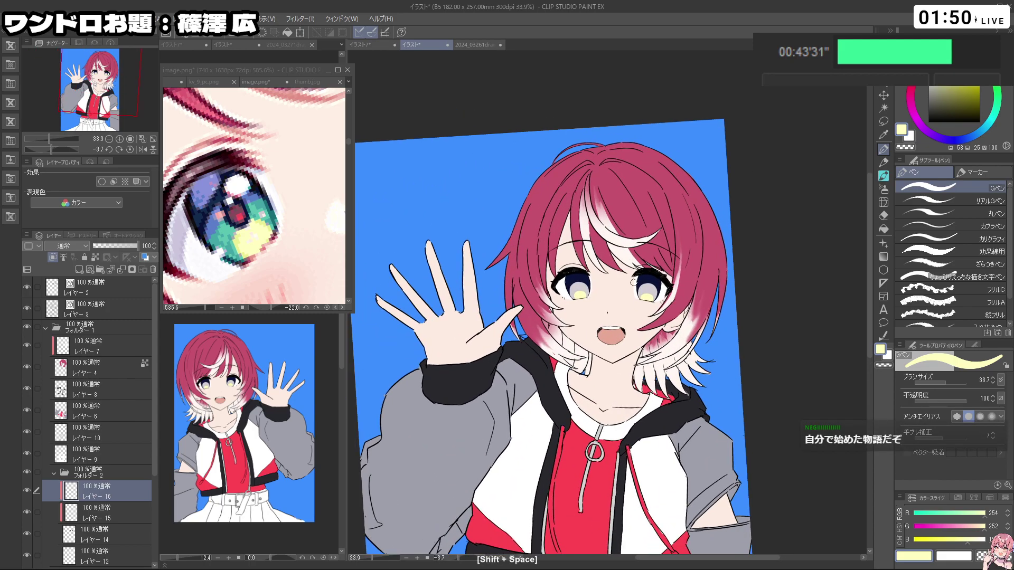
Step: Add another clipped layer for the pupils and sample the iris navy, shifting it slightly darker
{"action": "left_click", "coordinate": [79, 270]}
{"action": "scroll", "coordinate": [647, 297], "scroll_direction": "up", "scroll_amount": 1}
{"action": "scroll", "coordinate": [647, 296], "scroll_direction": "up", "scroll_amount": 1}
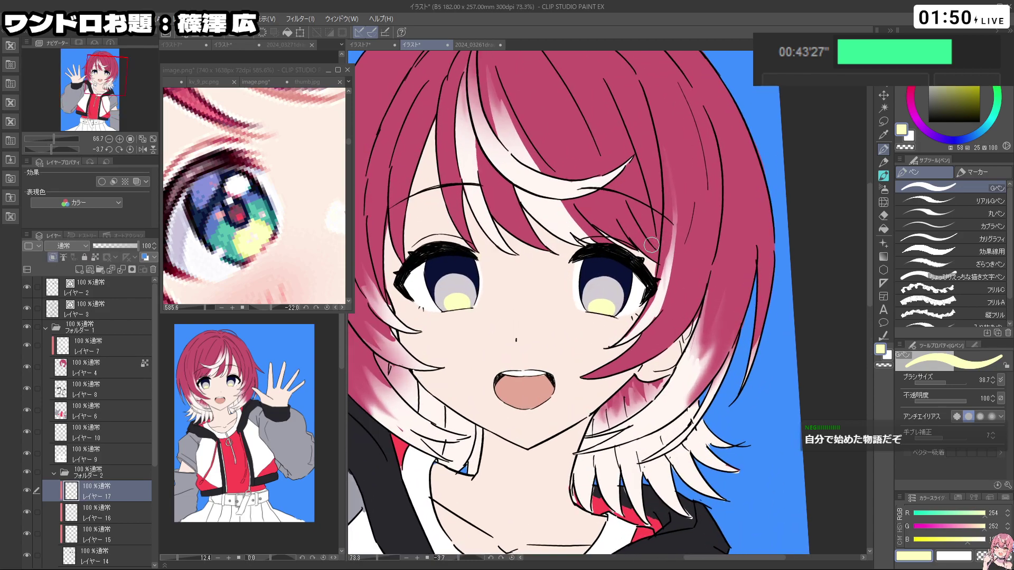
{"action": "right_click", "coordinate": [458, 265]}
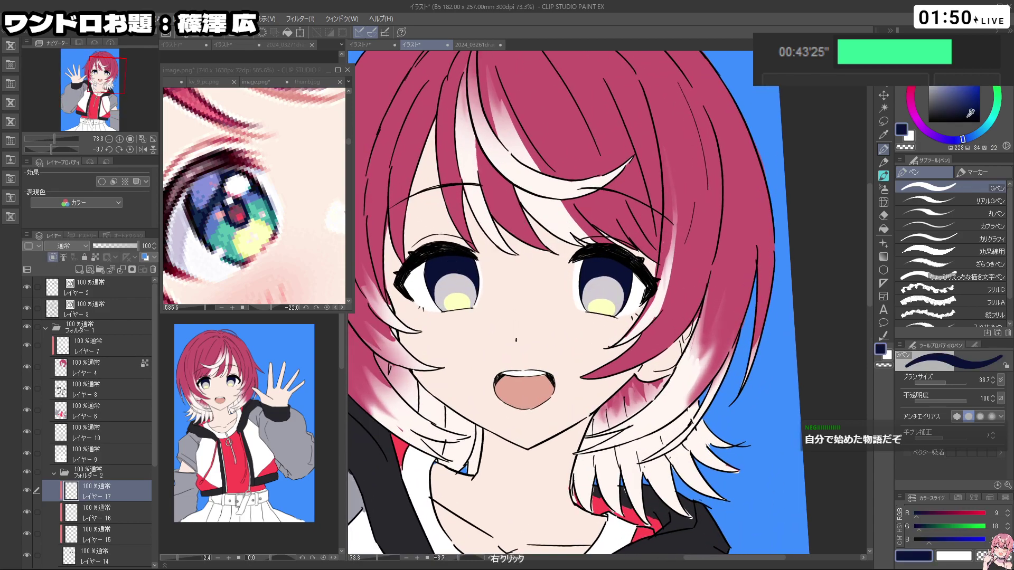
{"action": "left_click_drag", "start_coordinate": [974, 112], "coordinate": [971, 113]}
Step: Paint the dark navy pupil in the eye nearer the raised hand with the G-pen at size 28.9, undoing unwanted strokes
{"action": "left_click_drag", "start_coordinate": [458, 278], "coordinate": [457, 289], "text": "ctrl+alt"}
{"action": "key", "text": "ctrl+z"}
{"action": "key", "text": "ctrl+z"}
{"action": "key", "text": "ctrl+z"}
{"action": "key", "text": "ctrl+z"}
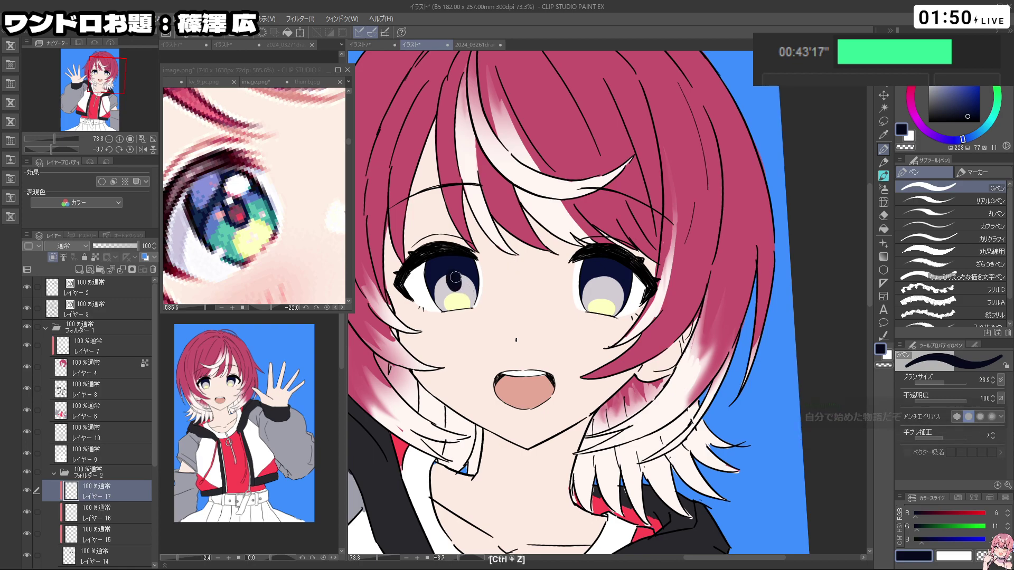
Step: Try painting the dark navy pupil in the eye farther from the raised hand
{"action": "mouse_move", "coordinate": [603, 292]}
{"action": "left_mouse_down"}
{"action": "mouse_move", "coordinate": [605, 280]}
{"action": "mouse_move", "coordinate": [597, 293]}
{"action": "mouse_move", "coordinate": [589, 282]}
{"action": "mouse_move", "coordinate": [609, 283]}
{"action": "mouse_move", "coordinate": [597, 302]}
{"action": "left_mouse_up"}
{"action": "key", "text": "ctrl+z"}
{"action": "key", "text": "ctrl+z"}
{"action": "key", "text": "ctrl+space"}
{"action": "key", "text": "space"}
{"action": "key", "text": "ctrl+space"}
{"action": "key", "text": "ctrl+z"}
{"action": "key", "text": "ctrl+z"}
{"action": "key", "text": "ctrl+z"}
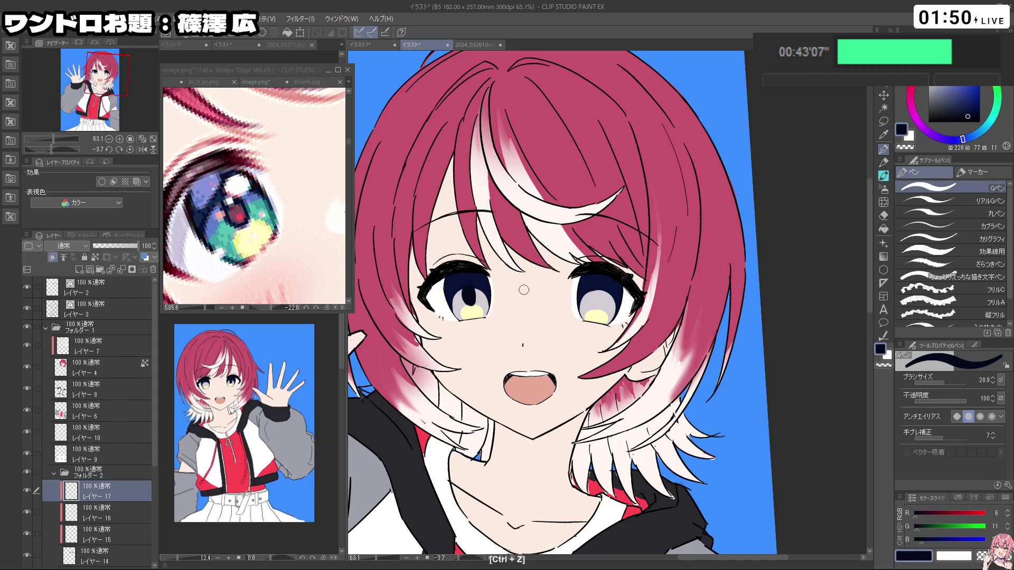
Step: Redraw the dark navy pupil in the eye farther from the raised hand
{"action": "mouse_move", "coordinate": [598, 291]}
{"action": "left_mouse_down"}
{"action": "mouse_move", "coordinate": [598, 304]}
{"action": "mouse_move", "coordinate": [600, 290]}
{"action": "mouse_move", "coordinate": [549, 322]}
{"action": "mouse_move", "coordinate": [559, 305]}
{"action": "left_mouse_up"}
{"action": "key", "text": "ctrl+z"}
{"action": "left_click_drag", "start_coordinate": [739, 296], "coordinate": [737, 279]}
Step: Lasso the pupil of the eye farther from the raised hand, adjust it with a scale/rotate transform, and deselect
{"action": "left_click", "coordinate": [883, 121]}
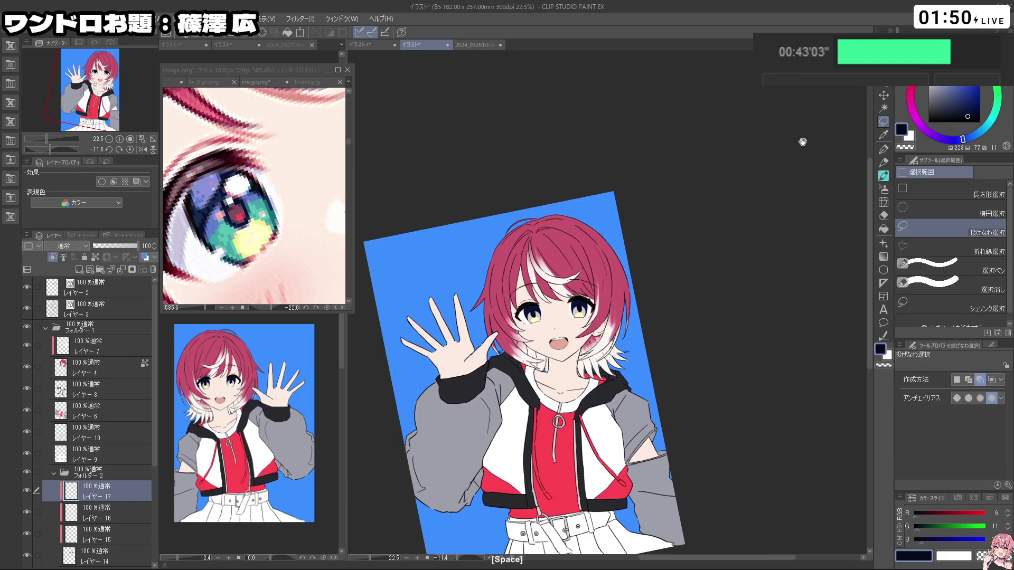
{"action": "scroll", "coordinate": [554, 299], "scroll_direction": "up", "scroll_amount": 4}
{"action": "mouse_move", "coordinate": [592, 299]}
{"action": "left_mouse_down"}
{"action": "mouse_move", "coordinate": [633, 338]}
{"action": "mouse_move", "coordinate": [592, 305]}
{"action": "left_mouse_up"}
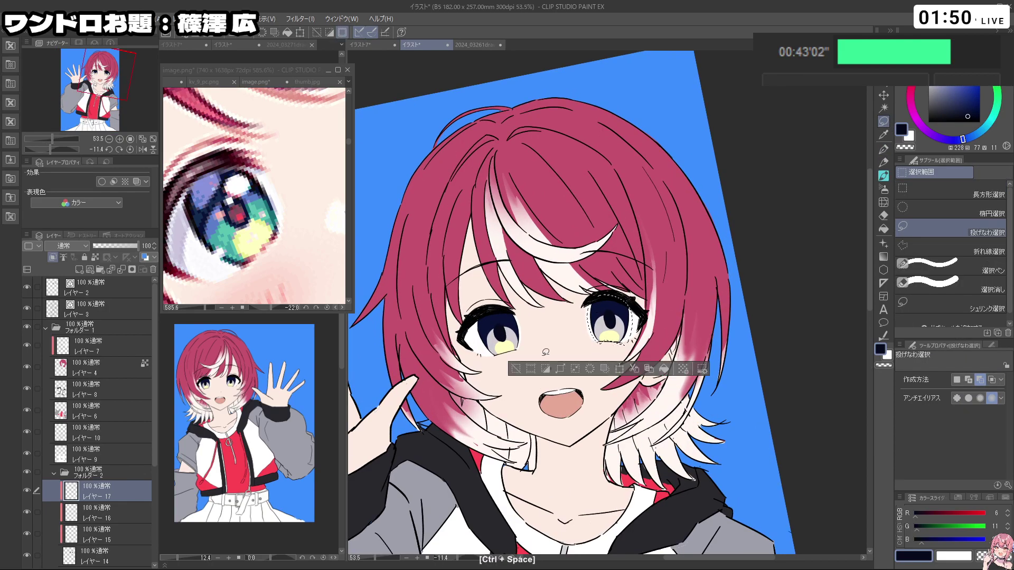
{"action": "left_click", "coordinate": [619, 370]}
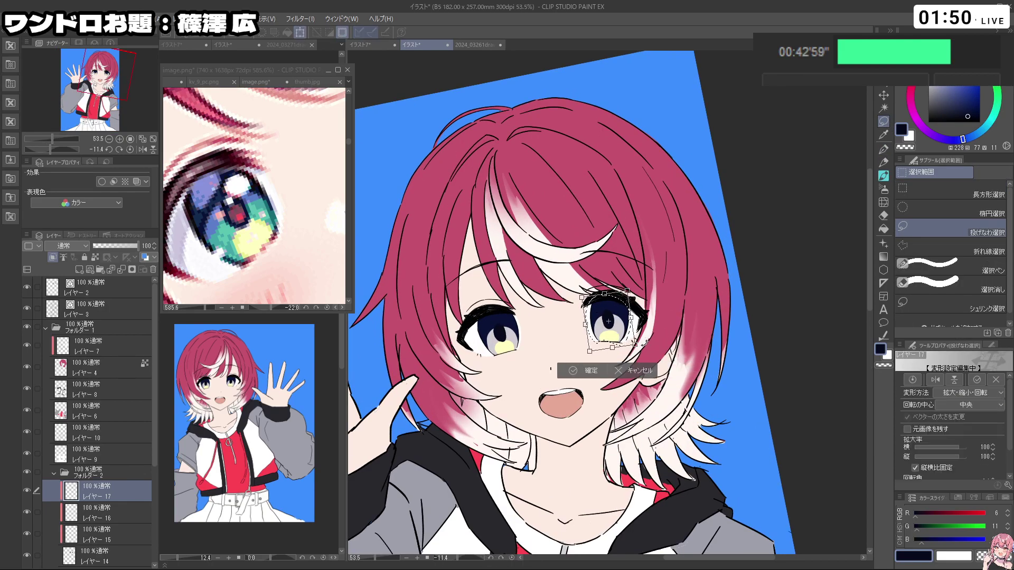
{"action": "left_click", "coordinate": [581, 371]}
{"action": "left_click", "coordinate": [516, 370]}
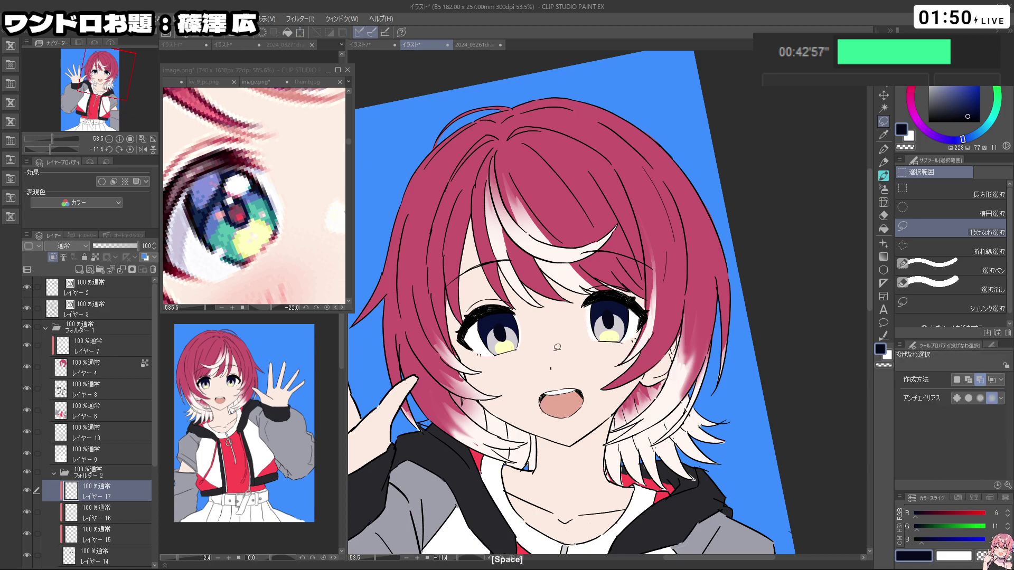
Step: Check the coloured eyes at several zoom levels and compare them with the whole face in the reference image
{"action": "left_click_drag", "start_coordinate": [571, 343], "coordinate": [507, 343]}
{"action": "left_click_drag", "start_coordinate": [646, 478], "coordinate": [697, 358]}
{"action": "scroll", "coordinate": [662, 321], "scroll_direction": "down", "scroll_amount": 2}
{"action": "scroll", "coordinate": [662, 321], "scroll_direction": "down", "scroll_amount": 2}
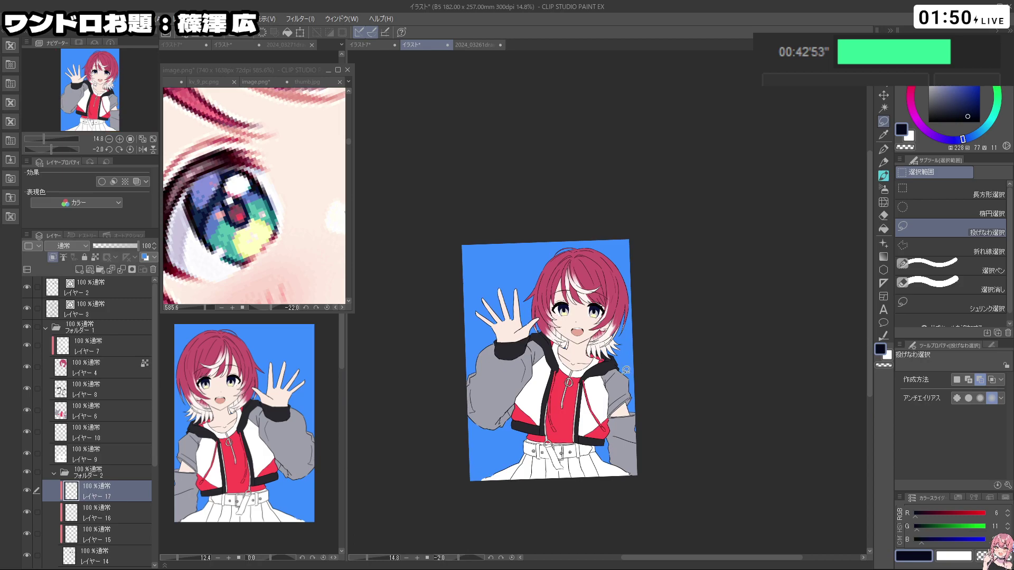
{"action": "scroll", "coordinate": [592, 317], "scroll_direction": "up", "scroll_amount": 4}
{"action": "scroll", "coordinate": [564, 315], "scroll_direction": "down", "scroll_amount": 1}
{"action": "scroll", "coordinate": [565, 316], "scroll_direction": "down", "scroll_amount": 1}
{"action": "scroll", "coordinate": [528, 328], "scroll_direction": "up", "scroll_amount": 3}
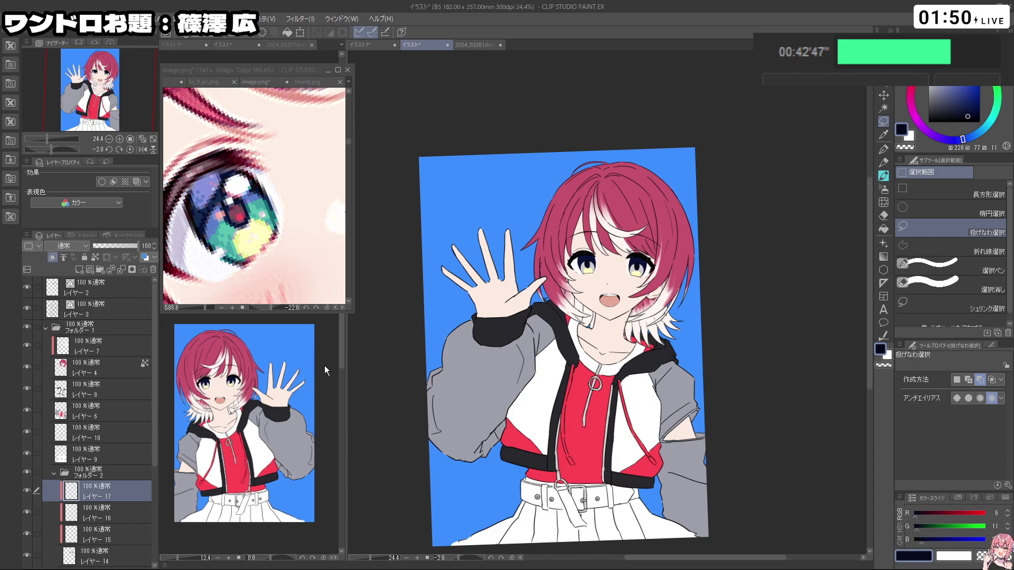
{"action": "scroll", "coordinate": [565, 302], "scroll_direction": "up", "scroll_amount": 3}
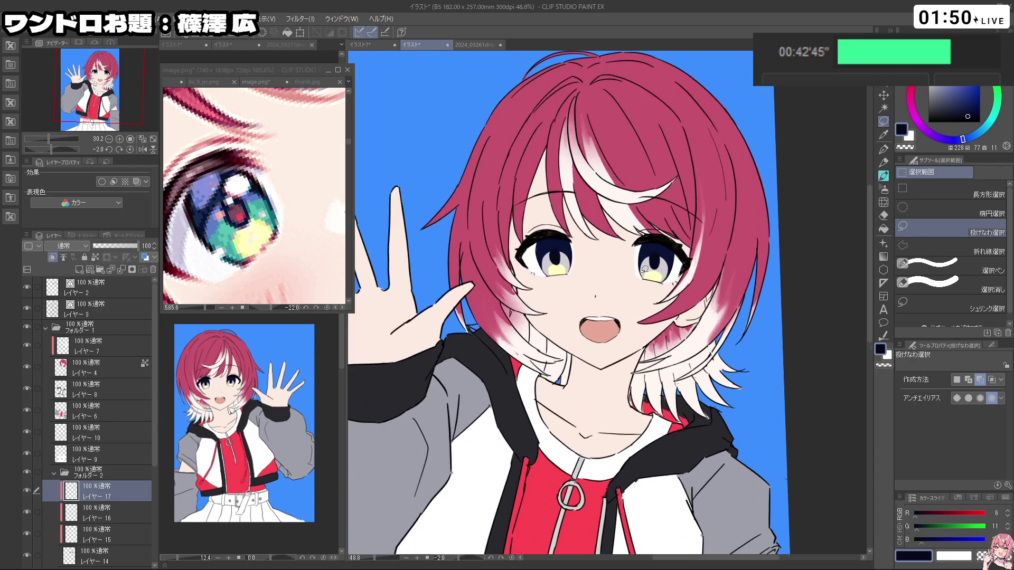
{"action": "scroll", "coordinate": [627, 297], "scroll_direction": "down", "scroll_amount": 1}
{"action": "scroll", "coordinate": [626, 297], "scroll_direction": "down", "scroll_amount": 2}
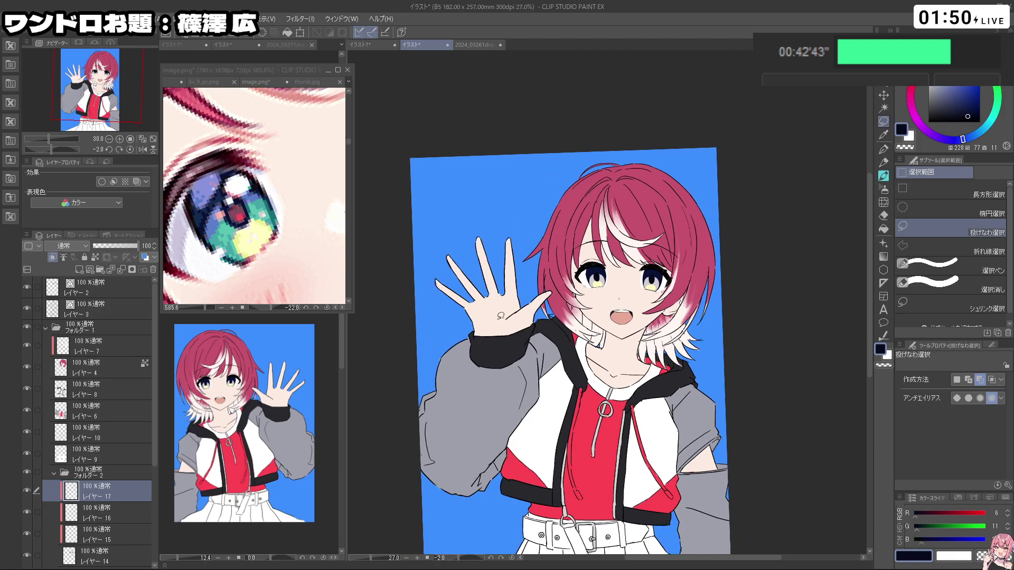
{"action": "left_click", "coordinate": [188, 234]}
{"action": "scroll", "coordinate": [187, 234], "scroll_direction": "down", "scroll_amount": 4}
{"action": "scroll", "coordinate": [228, 226], "scroll_direction": "down", "scroll_amount": 3}
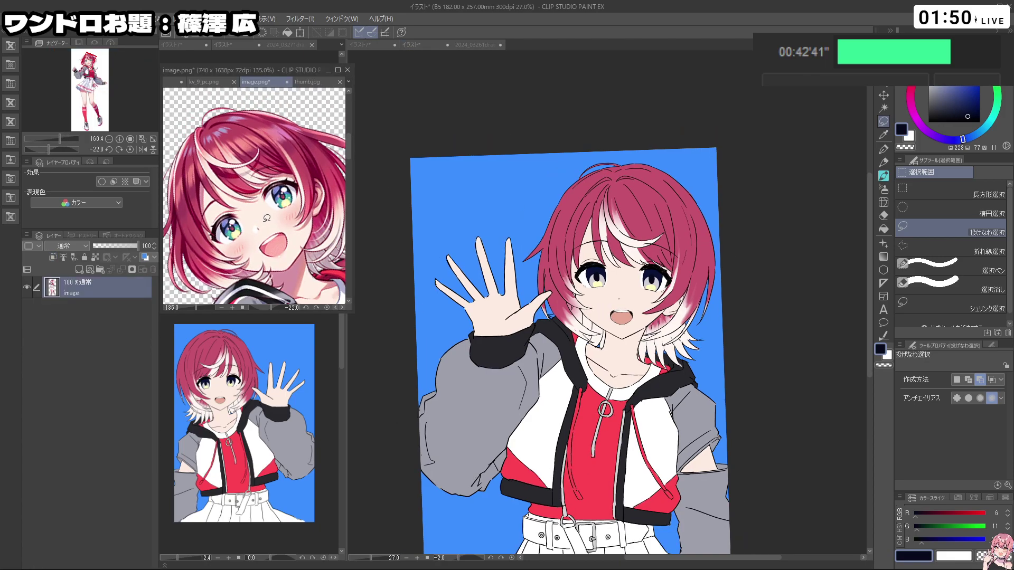
{"action": "left_click", "coordinate": [749, 381]}
{"action": "scroll", "coordinate": [657, 410], "scroll_direction": "down", "scroll_amount": 3}
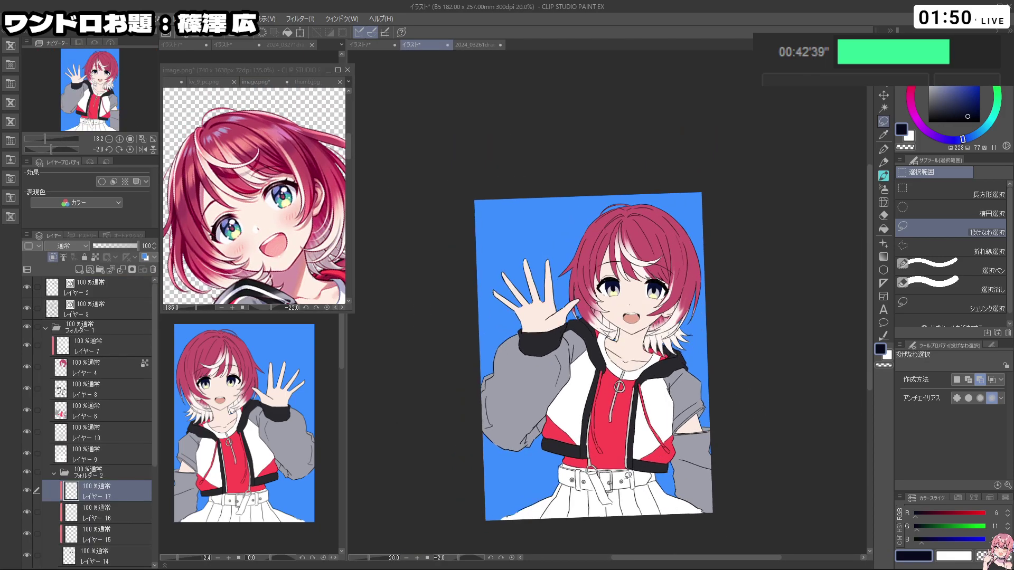
{"action": "scroll", "coordinate": [621, 471], "scroll_direction": "up", "scroll_amount": 1}
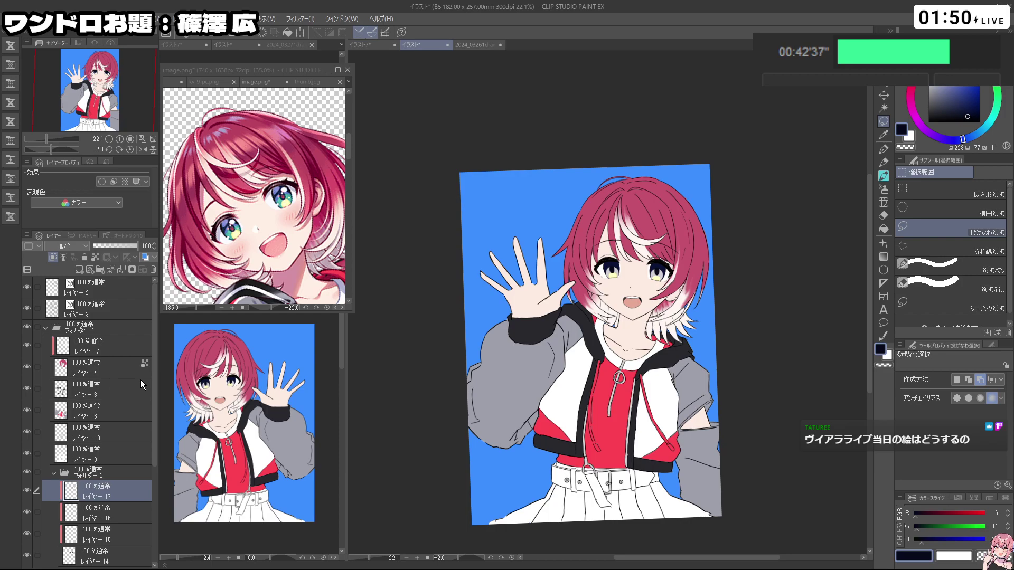
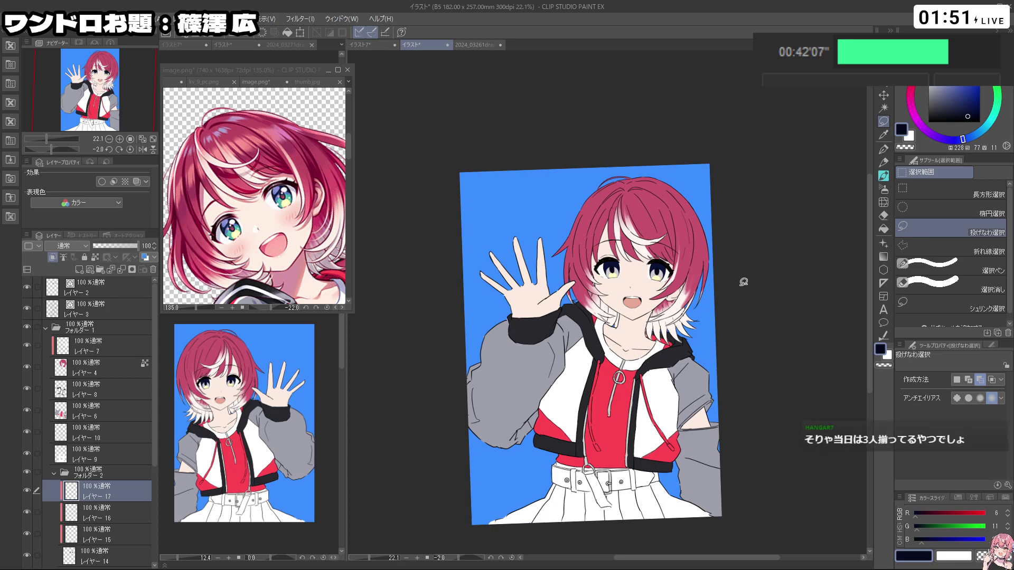
Step: Add a new layer clipped to the skin base Layer 11 and set its blending mode to Multiply
{"action": "scroll", "coordinate": [89, 455], "scroll_direction": "down", "scroll_amount": 2}
{"action": "scroll", "coordinate": [88, 455], "scroll_direction": "down", "scroll_amount": 3}
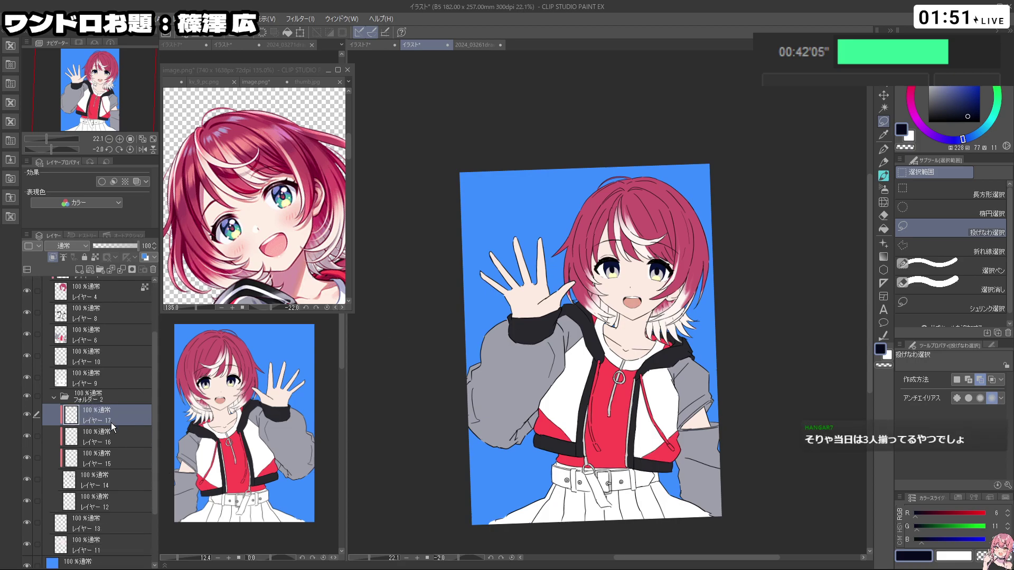
{"action": "left_click", "coordinate": [99, 538]}
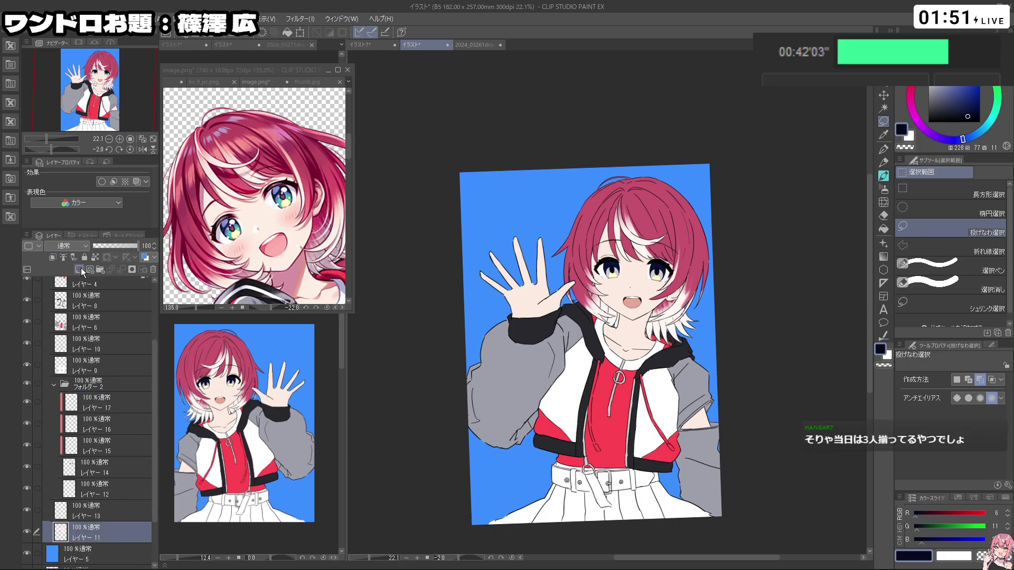
{"action": "left_click", "coordinate": [79, 270]}
{"action": "left_click", "coordinate": [53, 257]}
{"action": "left_click", "coordinate": [66, 246]}
{"action": "left_click", "coordinate": [102, 274]}
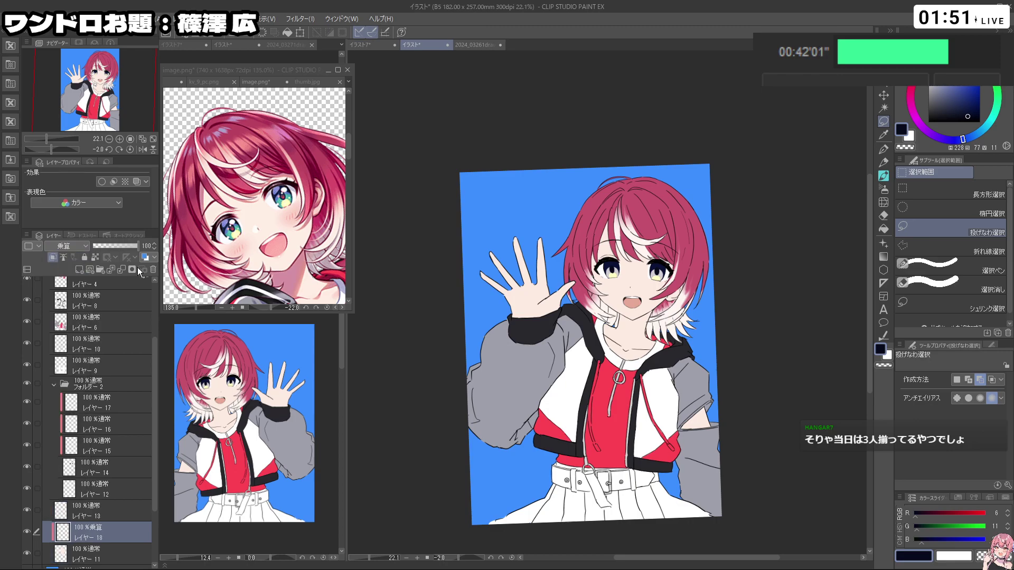
Step: Pick a pale pinkish lavender and paint the shadow on the neck beneath the chin with the G-pen
{"action": "left_click_drag", "start_coordinate": [944, 94], "coordinate": [929, 80]}
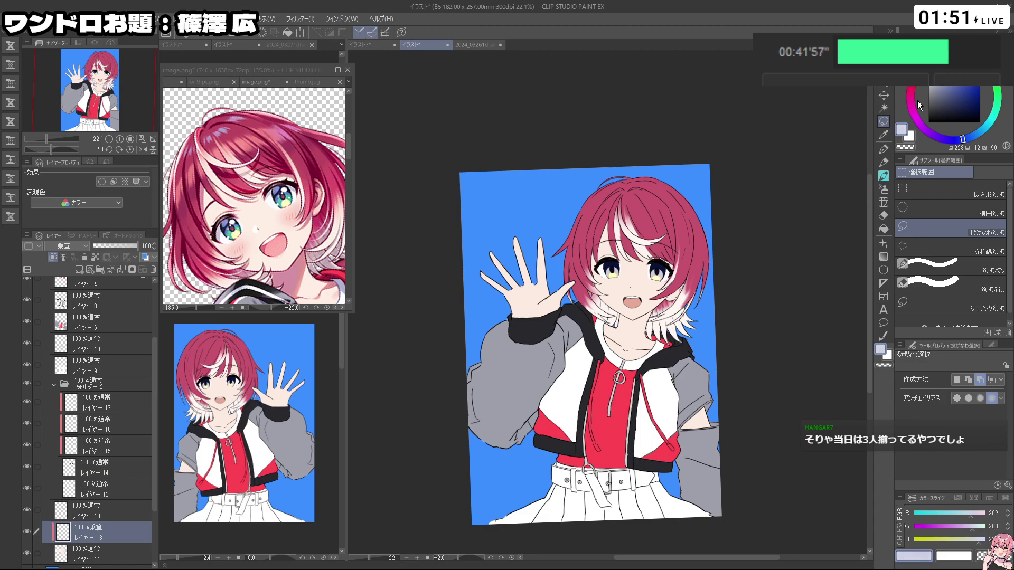
{"action": "left_click", "coordinate": [932, 77]}
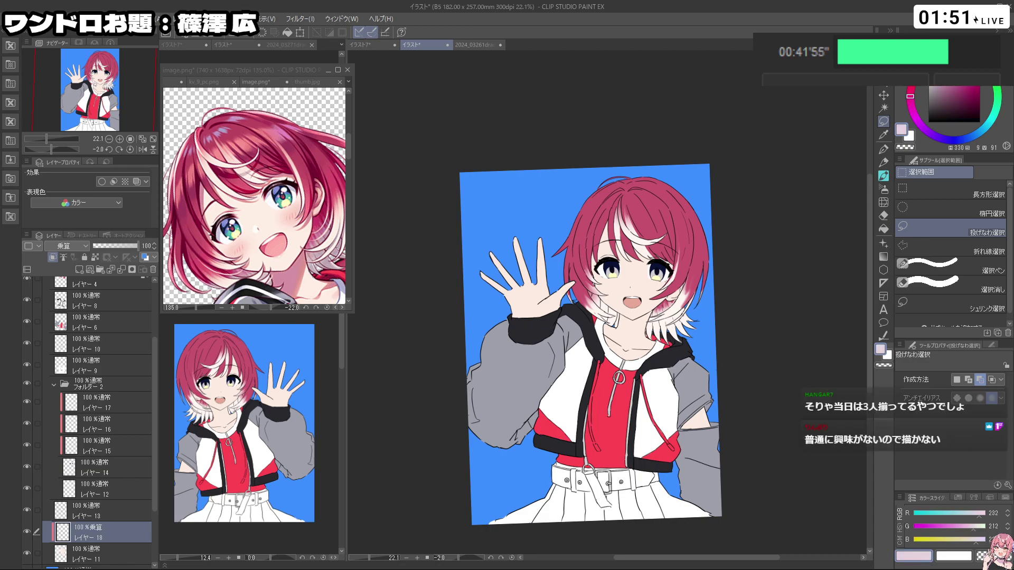
{"action": "left_click", "coordinate": [885, 150]}
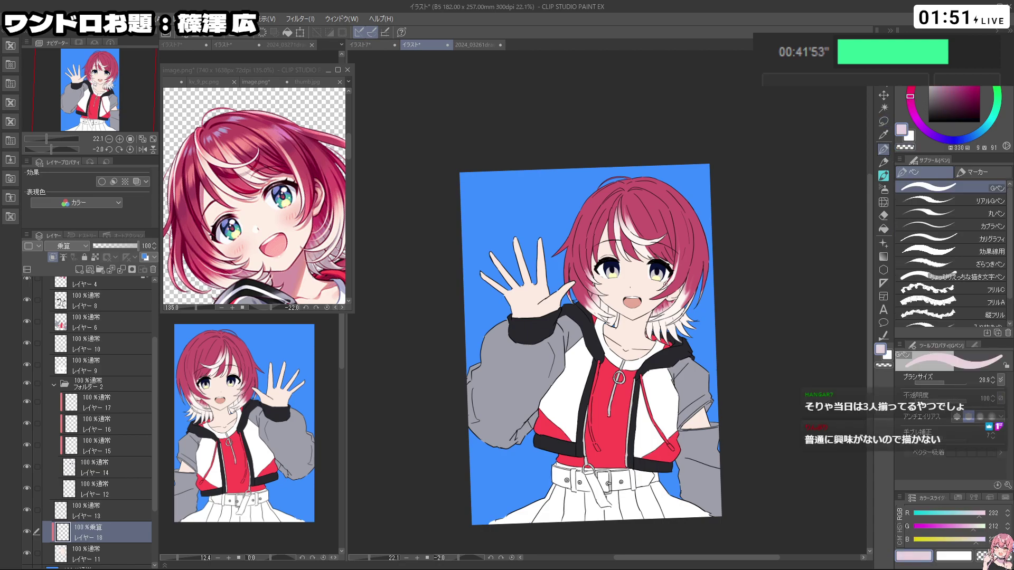
{"action": "left_click", "coordinate": [670, 333], "text": "ctrl"}
{"action": "left_click_drag", "start_coordinate": [671, 333], "coordinate": [675, 333], "text": "ctrl"}
{"action": "mouse_move", "coordinate": [612, 338]}
{"action": "left_mouse_down", "text": "ctrl+alt"}
{"action": "mouse_move", "coordinate": [622, 338]}
{"action": "mouse_move", "coordinate": [609, 360]}
{"action": "mouse_move", "coordinate": [636, 355]}
{"action": "mouse_move", "coordinate": [602, 319]}
{"action": "mouse_move", "coordinate": [611, 322]}
{"action": "left_mouse_up", "text": "ctrl+alt"}
{"action": "key", "text": "ctrl+z"}
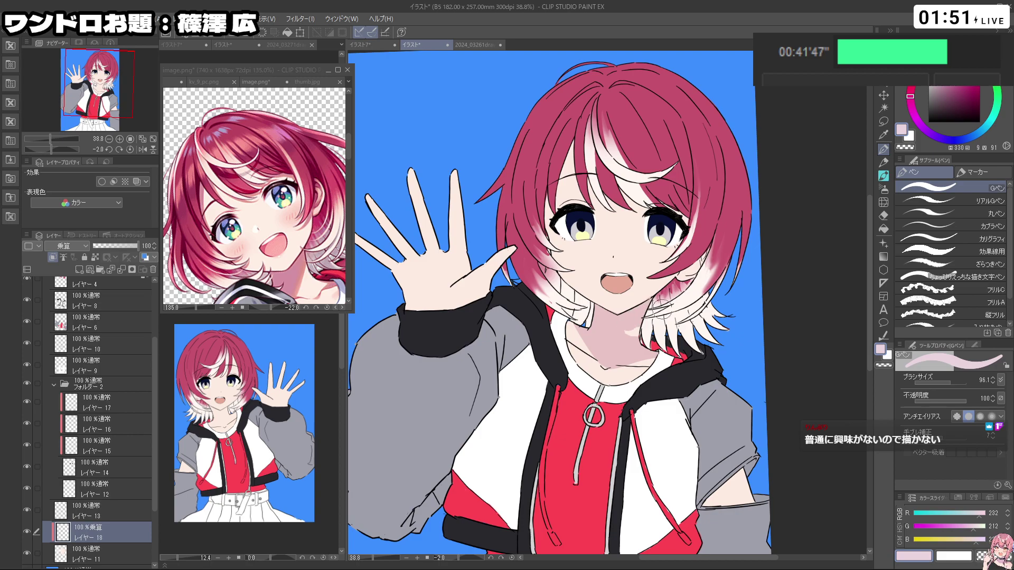
{"action": "left_click_drag", "start_coordinate": [635, 300], "coordinate": [671, 300]}
Step: Switch the shadow layer to Normal to resample the pale lavender from the neck, then restore Multiply
{"action": "left_click", "coordinate": [588, 306], "text": "alt"}
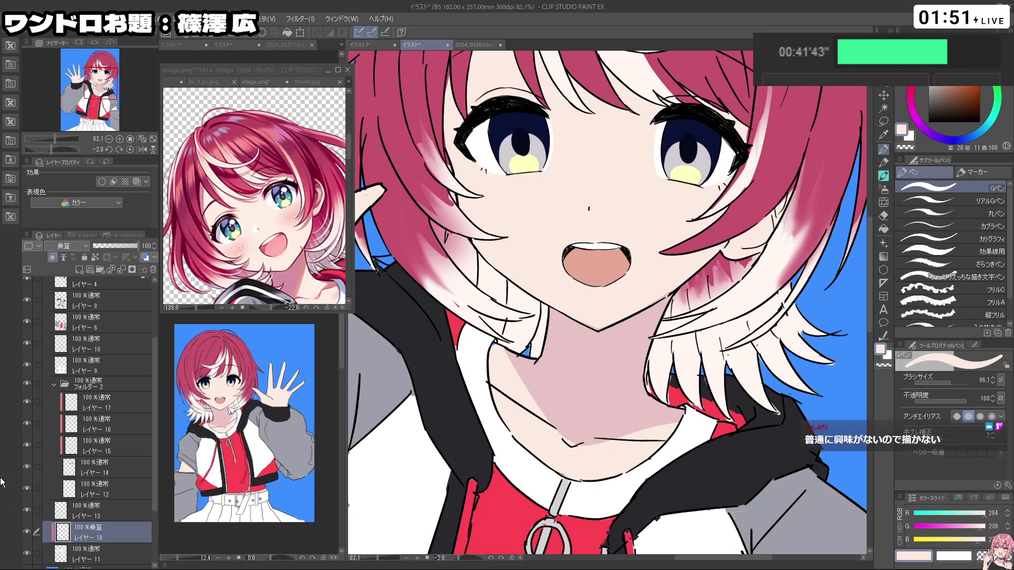
{"action": "left_click", "coordinate": [79, 250]}
{"action": "left_click", "coordinate": [64, 256]}
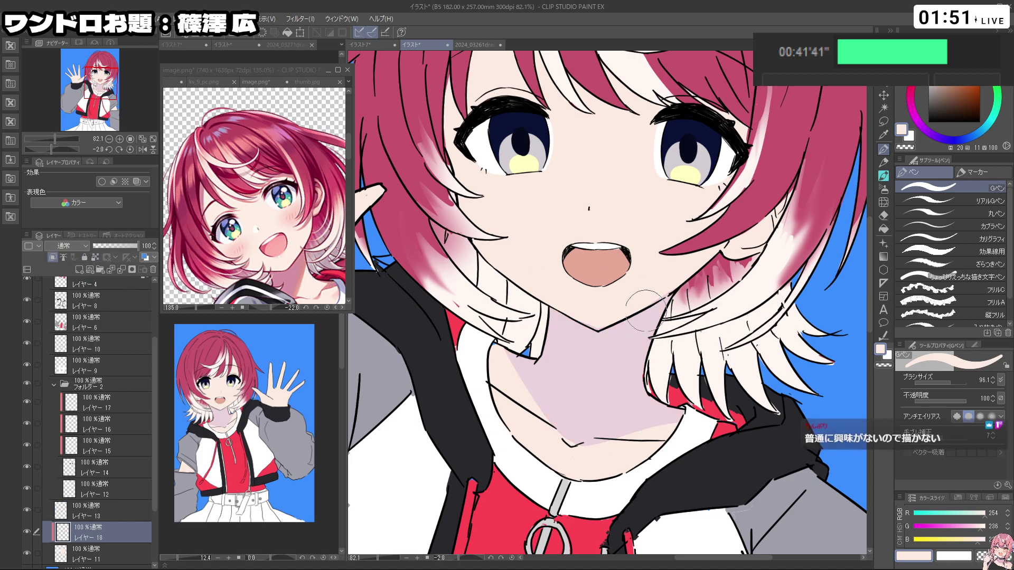
{"action": "left_click", "coordinate": [66, 246]}
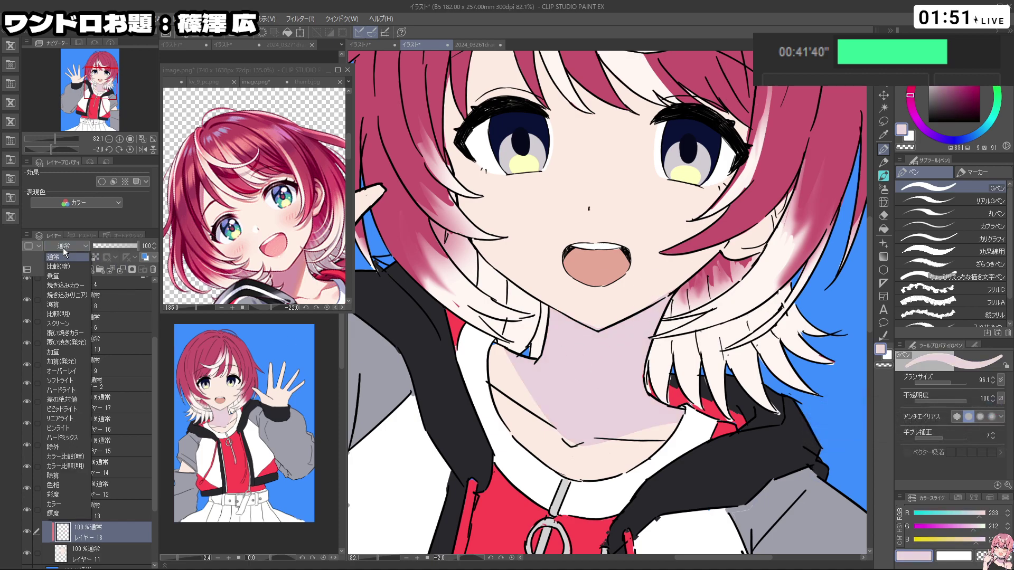
{"action": "left_click", "coordinate": [74, 276]}
Step: Reduce the G-pen size to 29.5 and clean up the edges of the neck shadow with the pen and transparent colour
{"action": "mouse_move", "coordinate": [595, 312]}
{"action": "left_mouse_down", "text": "ctrl+alt"}
{"action": "mouse_move", "coordinate": [576, 304]}
{"action": "mouse_move", "coordinate": [592, 324]}
{"action": "left_mouse_up", "text": "ctrl+alt"}
{"action": "key", "text": "c"}
{"action": "key", "text": "ctrl+z"}
{"action": "key", "text": "c"}
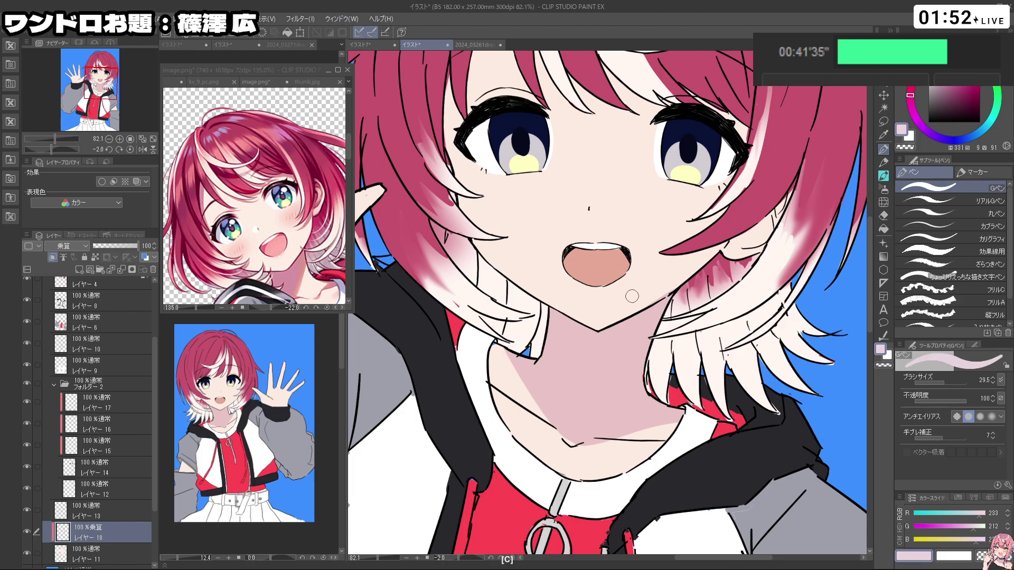
Step: Paint shadows on the forehead and face beneath the bangs, undoing and redrawing strokes that miss
{"action": "left_click_drag", "start_coordinate": [687, 265], "coordinate": [634, 265], "text": "ctrl"}
{"action": "left_click_drag", "start_coordinate": [724, 262], "coordinate": [705, 226], "text": "shift"}
{"action": "left_click", "coordinate": [705, 226], "text": "ctrl"}
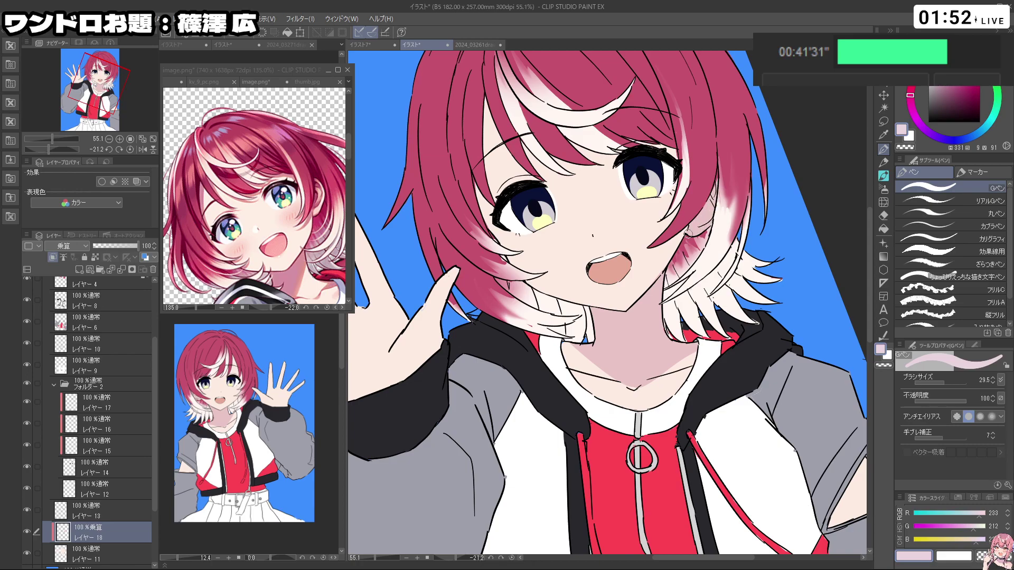
{"action": "left_click_drag", "start_coordinate": [541, 307], "coordinate": [549, 271], "text": "shift"}
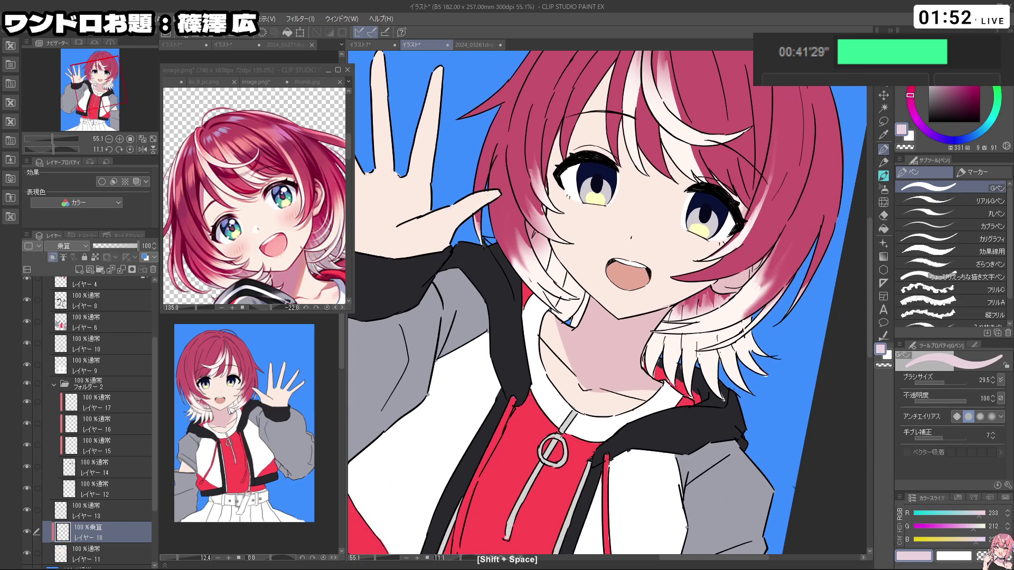
{"action": "left_click_drag", "start_coordinate": [587, 222], "coordinate": [562, 233], "text": "shift"}
{"action": "left_click_drag", "start_coordinate": [563, 232], "coordinate": [580, 299]}
{"action": "left_click_drag", "start_coordinate": [555, 141], "coordinate": [540, 243]}
{"action": "key", "text": "ctrl+z"}
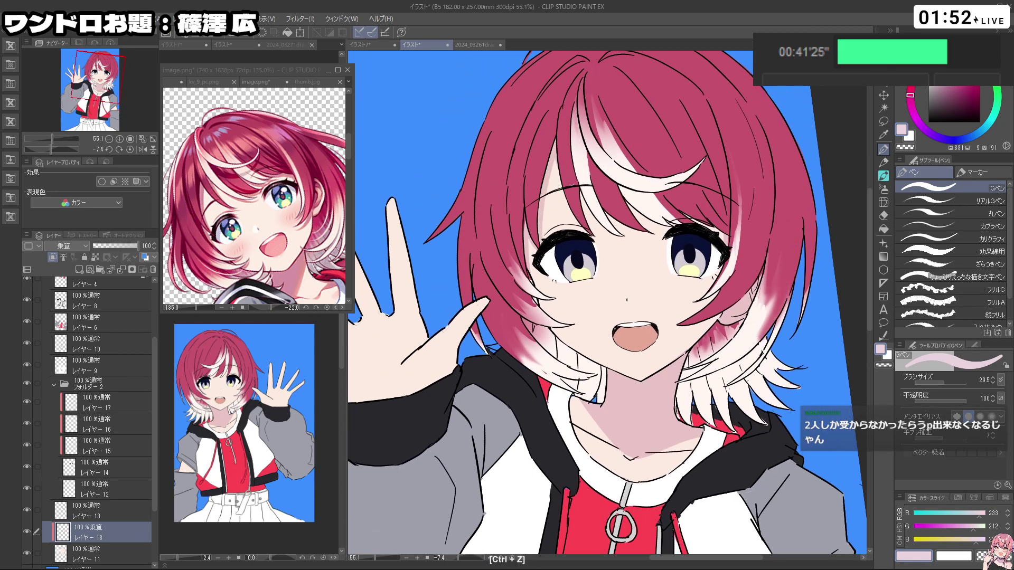
{"action": "mouse_move", "coordinate": [556, 164]}
{"action": "left_mouse_down"}
{"action": "mouse_move", "coordinate": [674, 172]}
{"action": "mouse_move", "coordinate": [641, 447]}
{"action": "mouse_move", "coordinate": [732, 382]}
{"action": "mouse_move", "coordinate": [706, 311]}
{"action": "mouse_move", "coordinate": [684, 362]}
{"action": "left_mouse_up"}
{"action": "key", "text": "ctrl+z"}
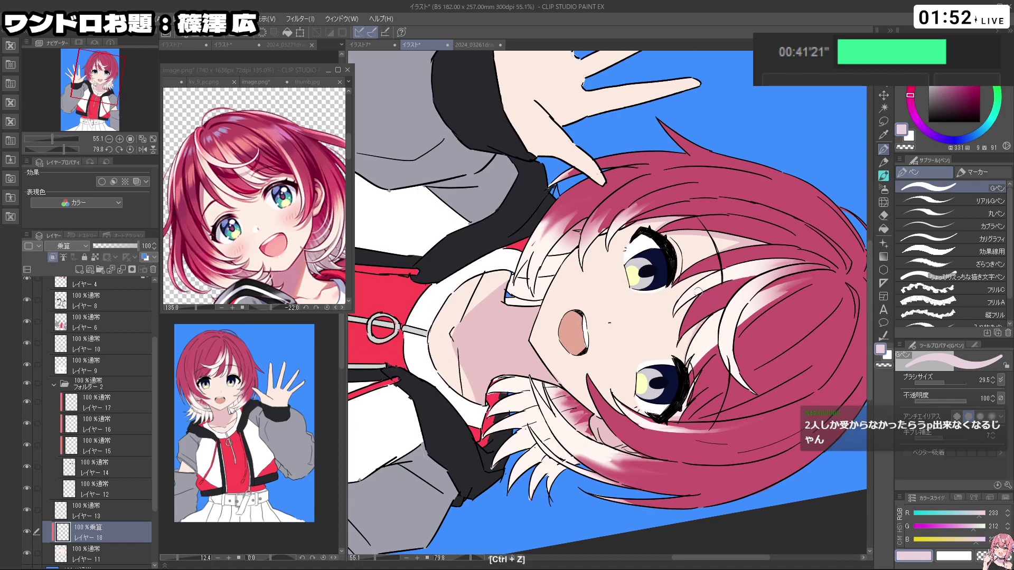
{"action": "mouse_move", "coordinate": [720, 266]}
{"action": "left_mouse_down"}
{"action": "mouse_move", "coordinate": [548, 221]}
{"action": "mouse_move", "coordinate": [546, 267]}
{"action": "left_mouse_up"}
{"action": "key", "text": "ctrl+z"}
{"action": "left_click_drag", "start_coordinate": [556, 335], "coordinate": [578, 361]}
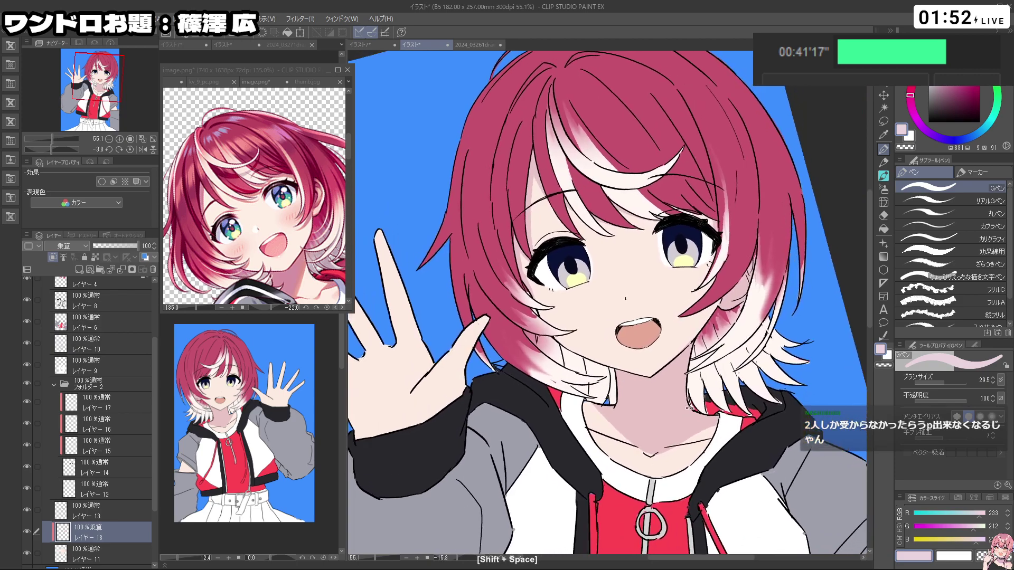
Step: Shade the skin along the hair and ear on the side farther from the raised hand, undoing unwanted strokes
{"action": "left_click_drag", "start_coordinate": [732, 200], "coordinate": [676, 158]}
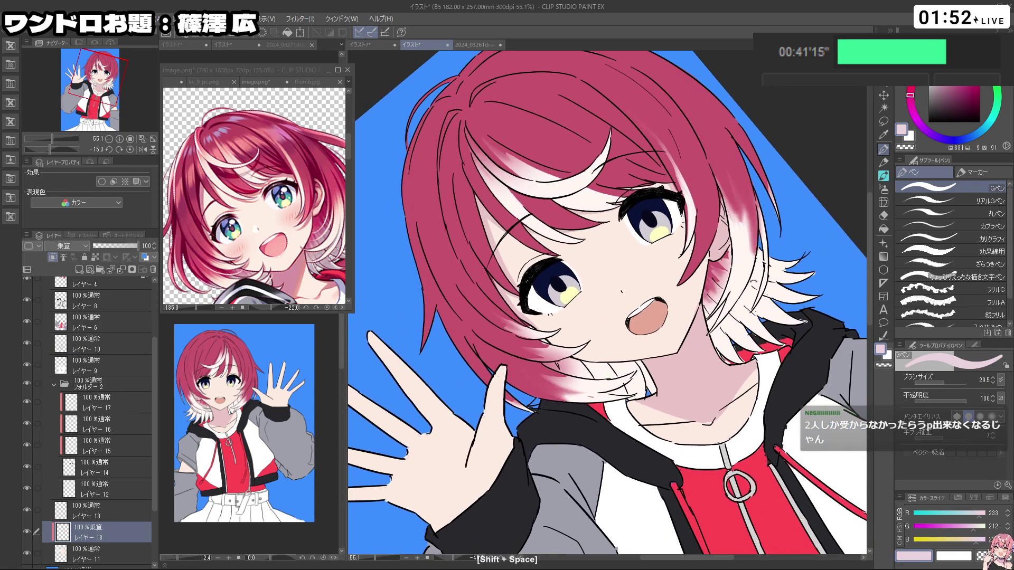
{"action": "left_click_drag", "start_coordinate": [704, 249], "coordinate": [694, 280]}
{"action": "key", "text": "ctrl+z"}
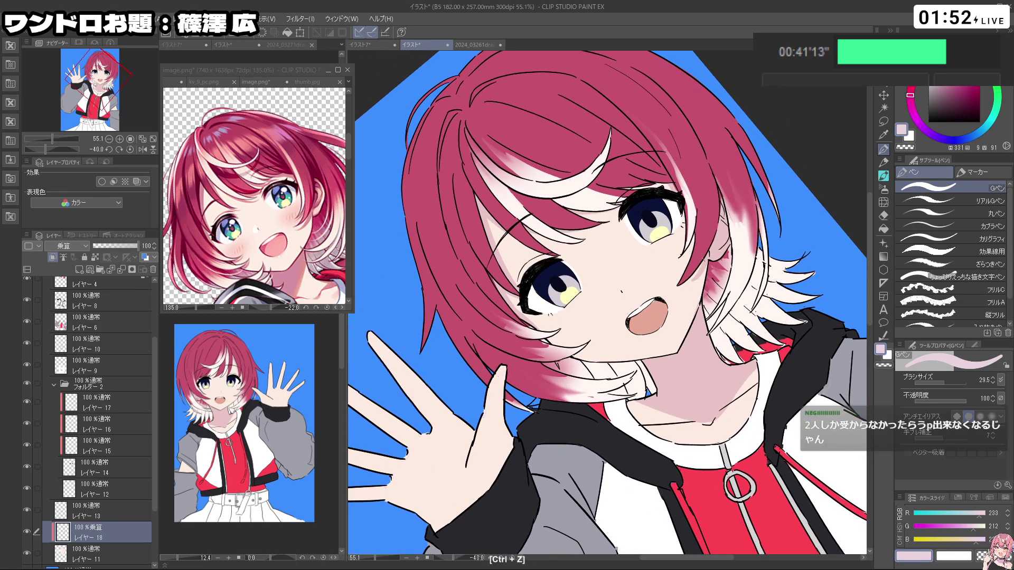
{"action": "left_click_drag", "start_coordinate": [590, 344], "coordinate": [576, 359]}
{"action": "mouse_move", "coordinate": [686, 222]}
{"action": "left_mouse_down"}
{"action": "mouse_move", "coordinate": [645, 196]}
{"action": "mouse_move", "coordinate": [719, 287]}
{"action": "left_mouse_up"}
{"action": "key", "text": "ctrl+z"}
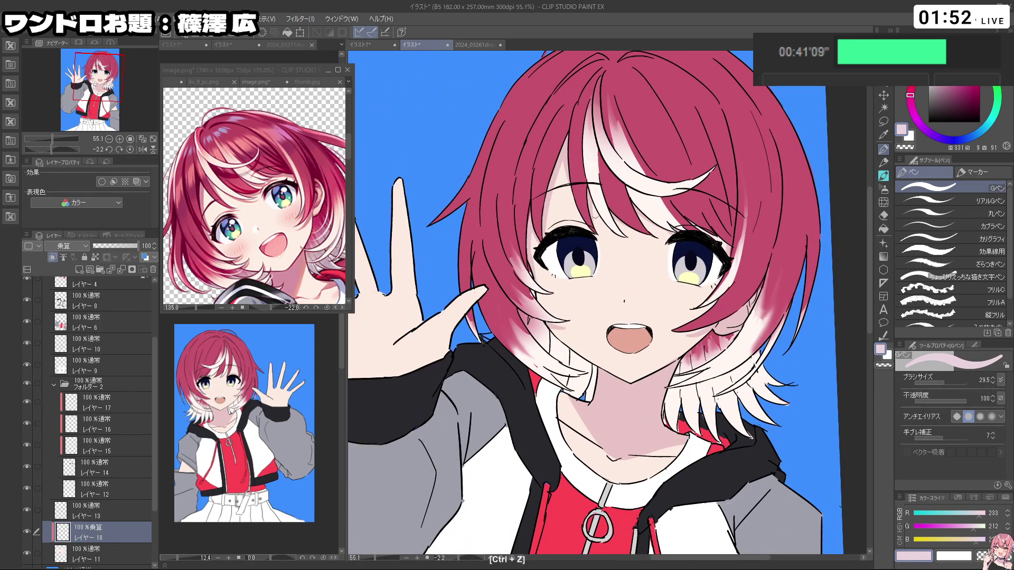
{"action": "key", "text": "ctrl+z"}
{"action": "mouse_move", "coordinate": [556, 230]}
{"action": "left_mouse_down"}
{"action": "mouse_move", "coordinate": [595, 235]}
{"action": "mouse_move", "coordinate": [545, 312]}
{"action": "left_mouse_up"}
{"action": "key", "text": "ctrl+z"}
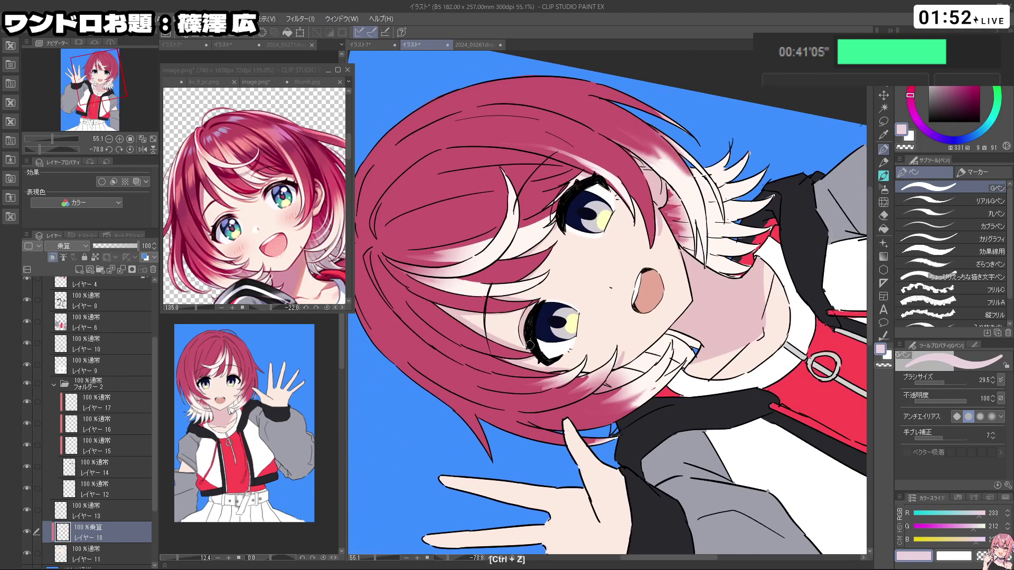
{"action": "key", "text": "ctrl+z"}
{"action": "key", "text": "ctrl+z"}
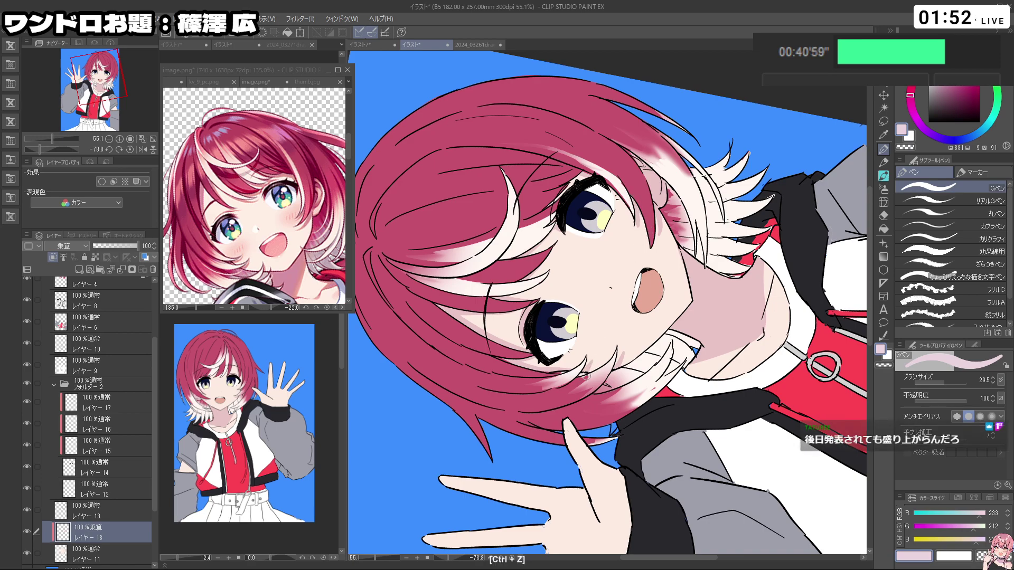
Step: Shade the chest along the collarbones below the neck and trim the shadow with the transparent colour
{"action": "key", "text": "ctrl+space"}
{"action": "left_click_drag", "start_coordinate": [693, 346], "coordinate": [612, 448]}
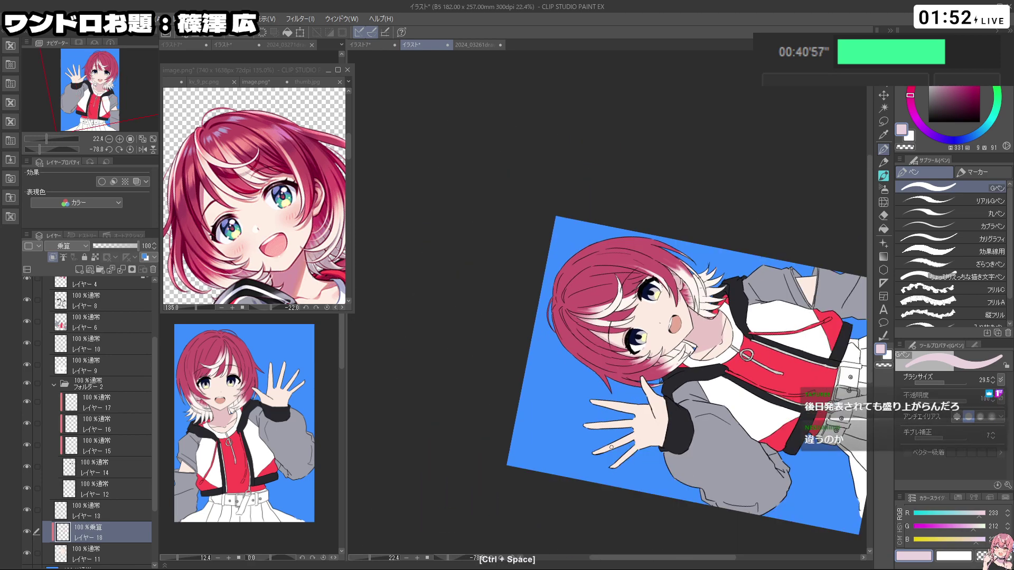
{"action": "key", "text": "ctrl+z"}
{"action": "key", "text": "ctrl+z"}
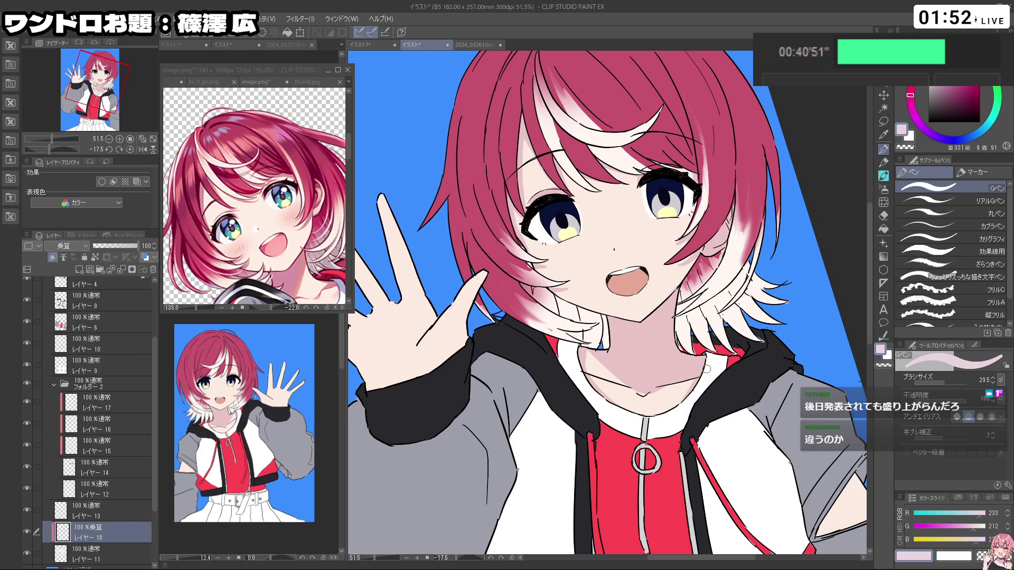
{"action": "left_click_drag", "start_coordinate": [578, 365], "coordinate": [616, 381]}
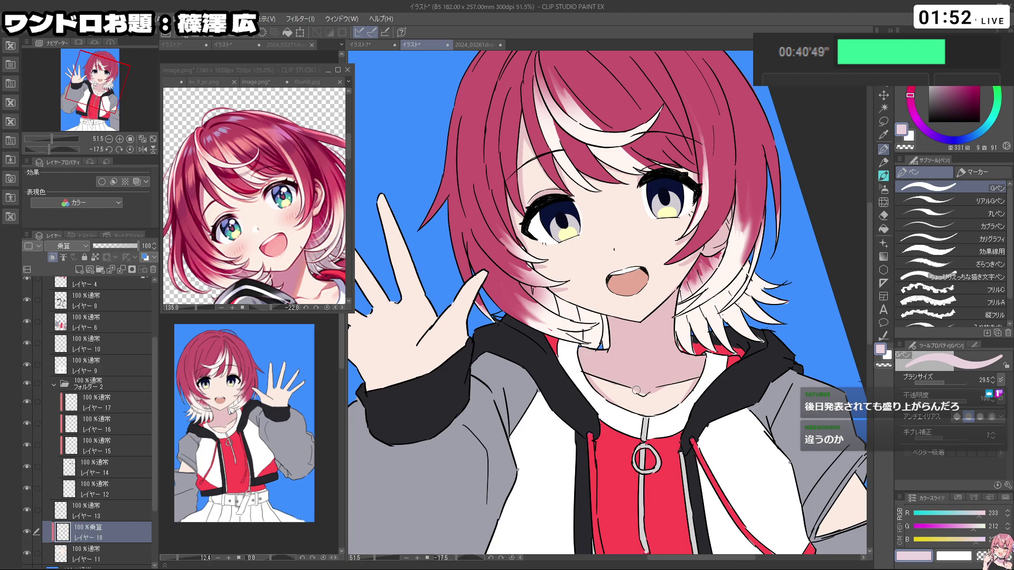
{"action": "key", "text": "c"}
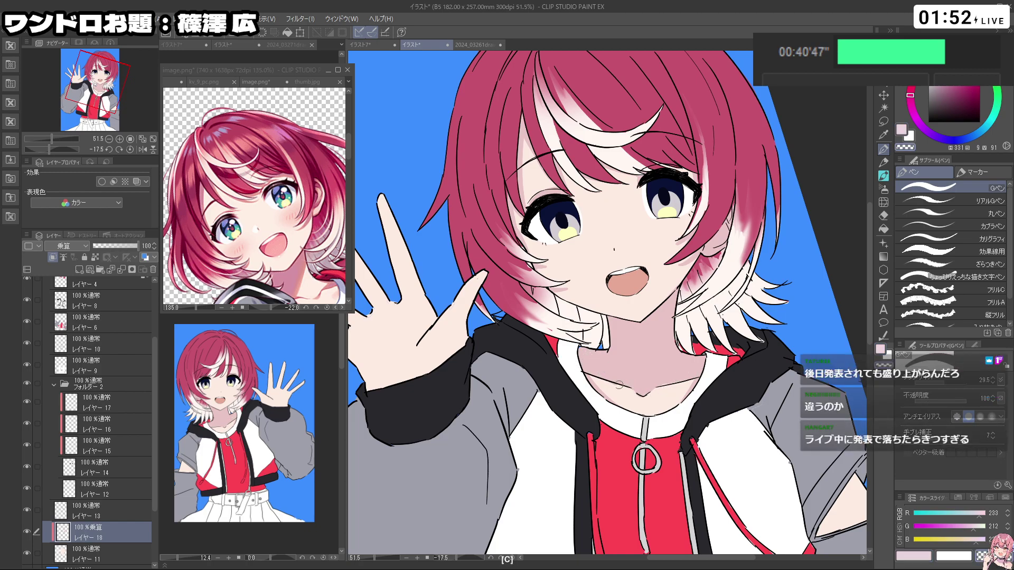
{"action": "key", "text": "ctrl+z"}
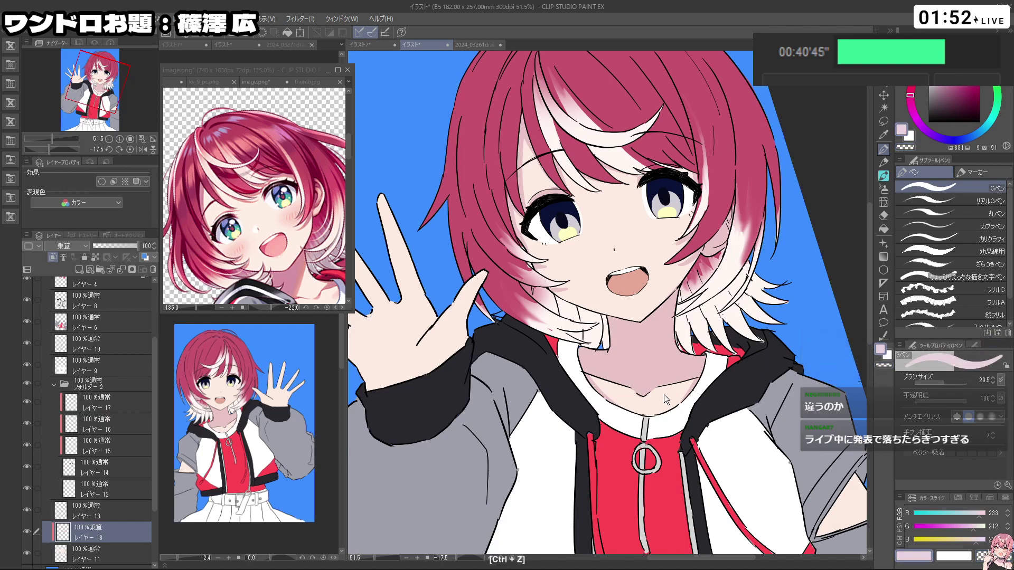
{"action": "left_click_drag", "start_coordinate": [629, 413], "coordinate": [680, 403]}
{"action": "key", "text": "ctrl+z"}
{"action": "key", "text": "c"}
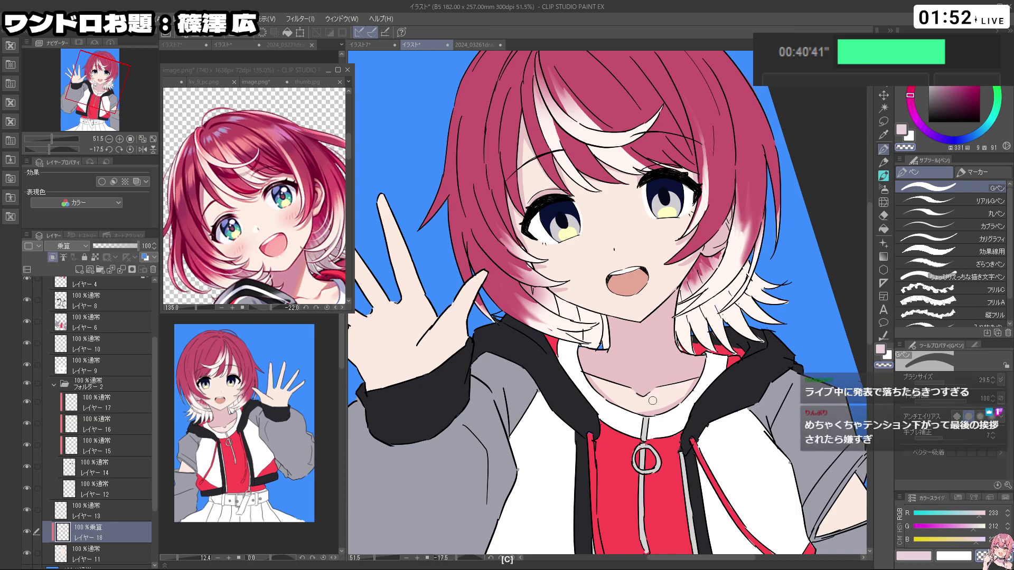
Step: Shade the exposed upper arm inside the jacket's sleeve opening
{"action": "key", "text": "shift+space"}
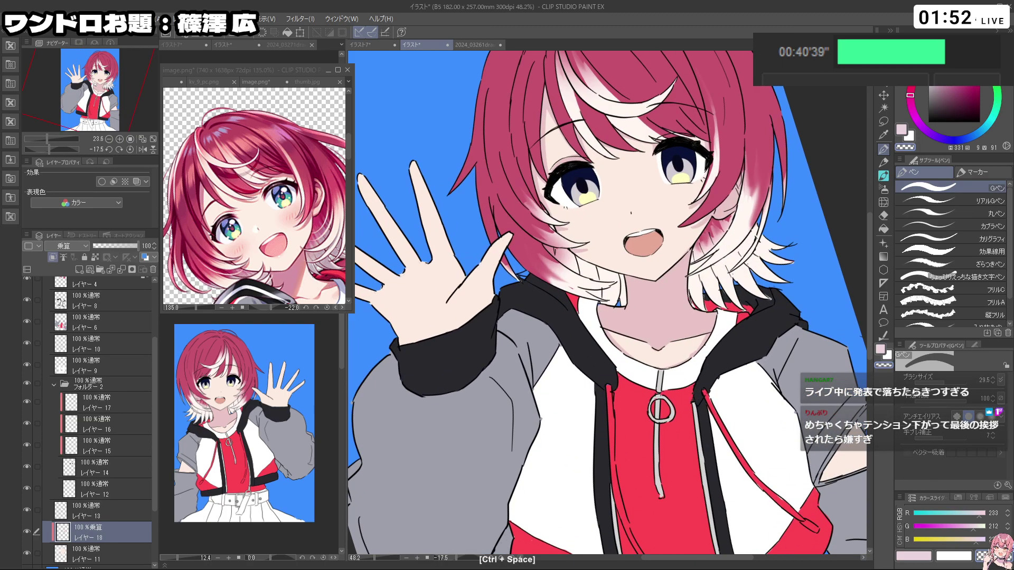
{"action": "key", "text": "shift+space"}
{"action": "key", "text": "c"}
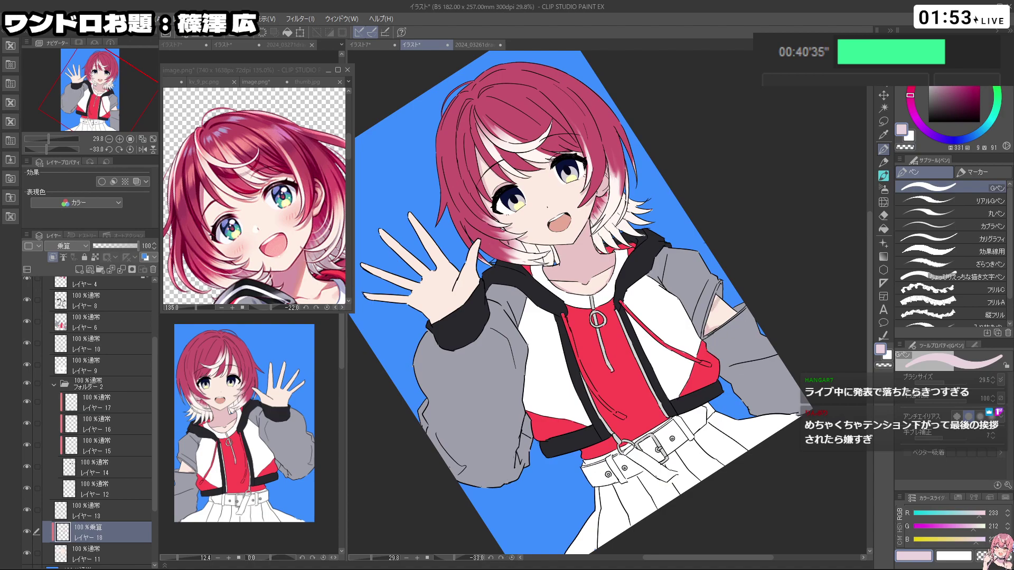
{"action": "key", "text": "shift+space"}
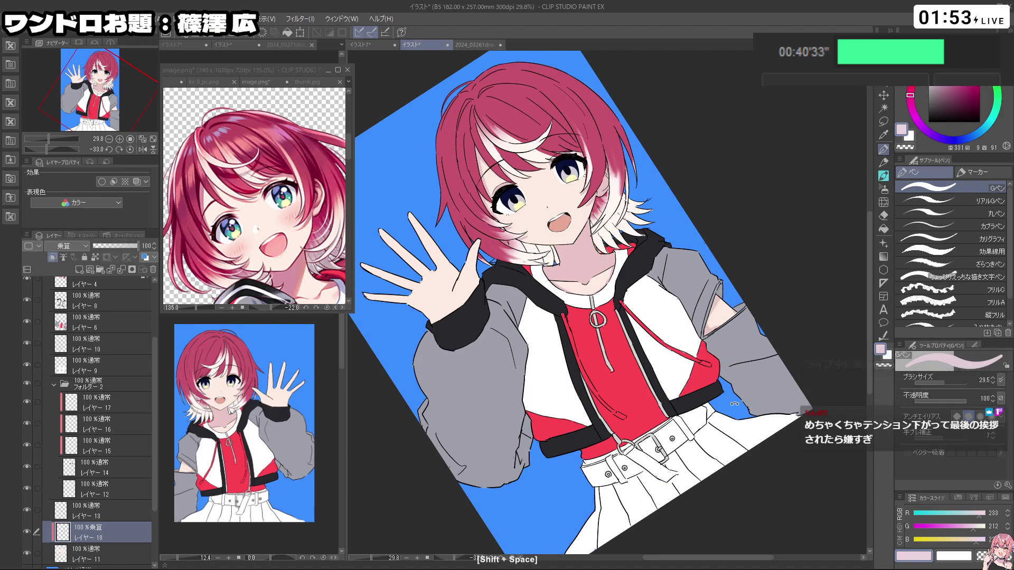
{"action": "key", "text": "space"}
{"action": "left_click_drag", "start_coordinate": [587, 290], "coordinate": [629, 315]}
{"action": "key", "text": "ctrl+space"}
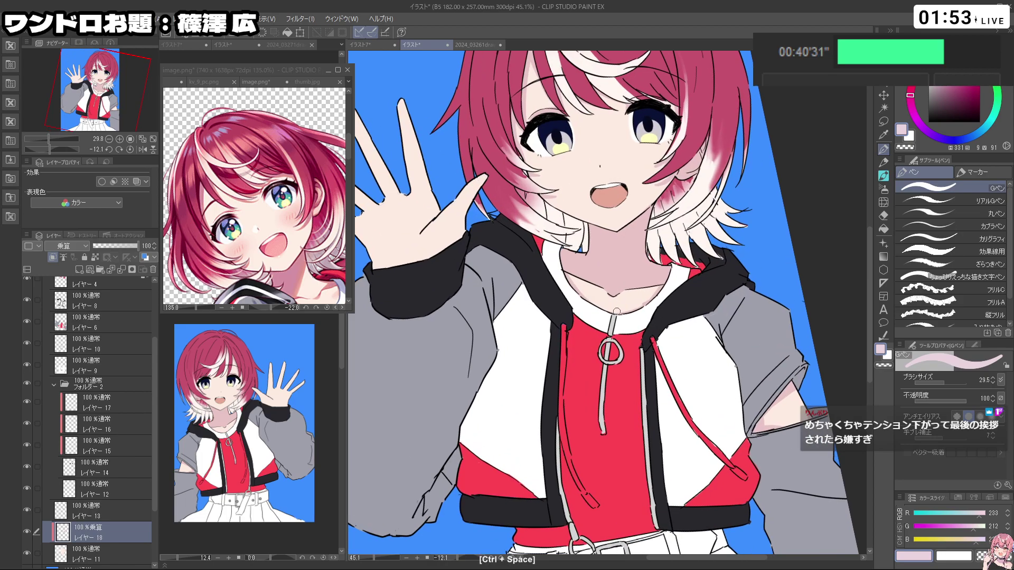
Step: Paint small shadows at the bases of the fingers on the raised hand
{"action": "key", "text": "space"}
{"action": "mouse_move", "coordinate": [616, 411]}
{"action": "left_mouse_down"}
{"action": "mouse_move", "coordinate": [696, 460]}
{"action": "mouse_move", "coordinate": [634, 463]}
{"action": "mouse_move", "coordinate": [560, 440]}
{"action": "mouse_move", "coordinate": [703, 401]}
{"action": "mouse_move", "coordinate": [720, 386]}
{"action": "mouse_move", "coordinate": [711, 400]}
{"action": "left_mouse_up"}
{"action": "key", "text": "shift+space"}
{"action": "key", "text": "shift+space"}
{"action": "key", "text": "space"}
{"action": "key", "text": "ctrl+z"}
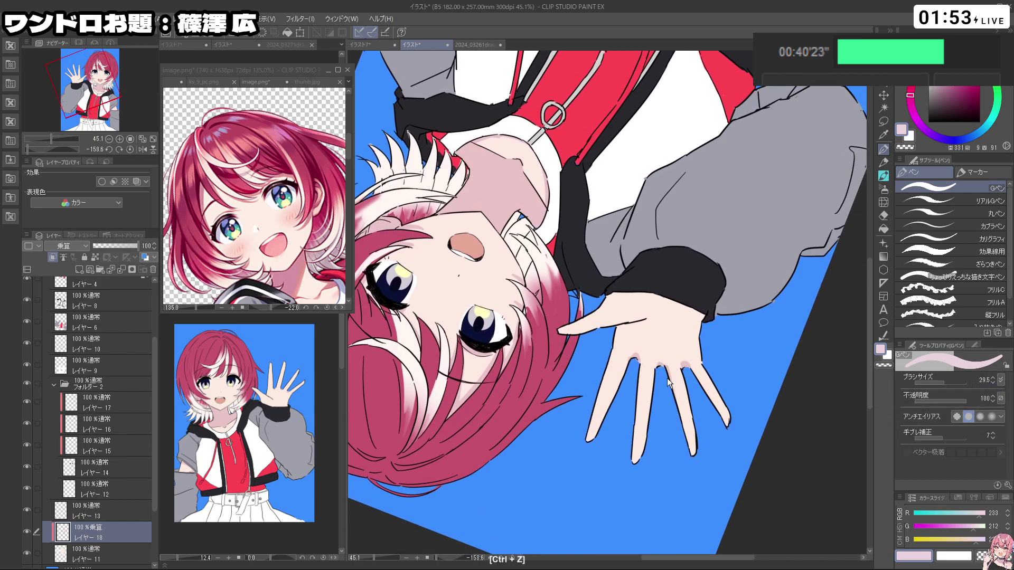
Step: Paint a wedge-shaped shadow on the palm of the raised hand and trim it with the transparent colour
{"action": "key", "text": "shift+space"}
{"action": "left_click_drag", "start_coordinate": [631, 423], "coordinate": [581, 258]}
{"action": "key", "text": "ctrl+z"}
{"action": "mouse_move", "coordinate": [579, 222]}
{"action": "left_mouse_down"}
{"action": "mouse_move", "coordinate": [586, 284]}
{"action": "mouse_move", "coordinate": [577, 261]}
{"action": "mouse_move", "coordinate": [584, 287]}
{"action": "left_mouse_up"}
{"action": "key", "text": "c"}
{"action": "key", "text": "c"}
{"action": "key", "text": "shift+space"}
{"action": "mouse_move", "coordinate": [531, 309]}
{"action": "left_mouse_down"}
{"action": "mouse_move", "coordinate": [546, 346]}
{"action": "mouse_move", "coordinate": [559, 346]}
{"action": "mouse_move", "coordinate": [599, 391]}
{"action": "left_mouse_up"}
{"action": "key", "text": "ctrl+z"}
{"action": "key", "text": "ctrl+z"}
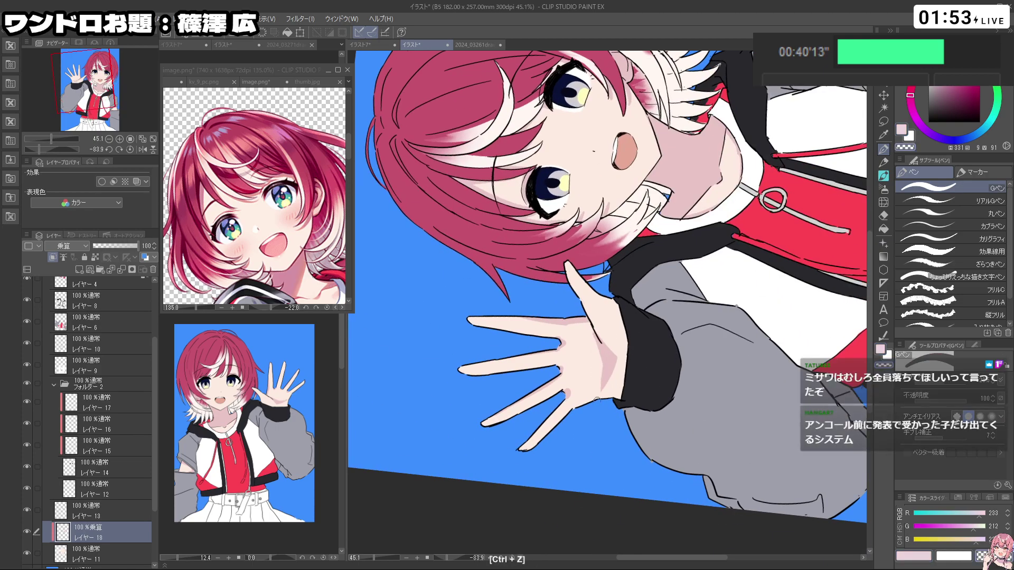
Step: Refine the palm shadow near the black cuff of the raised hand and undo the last stray stroke
{"action": "key", "text": "c"}
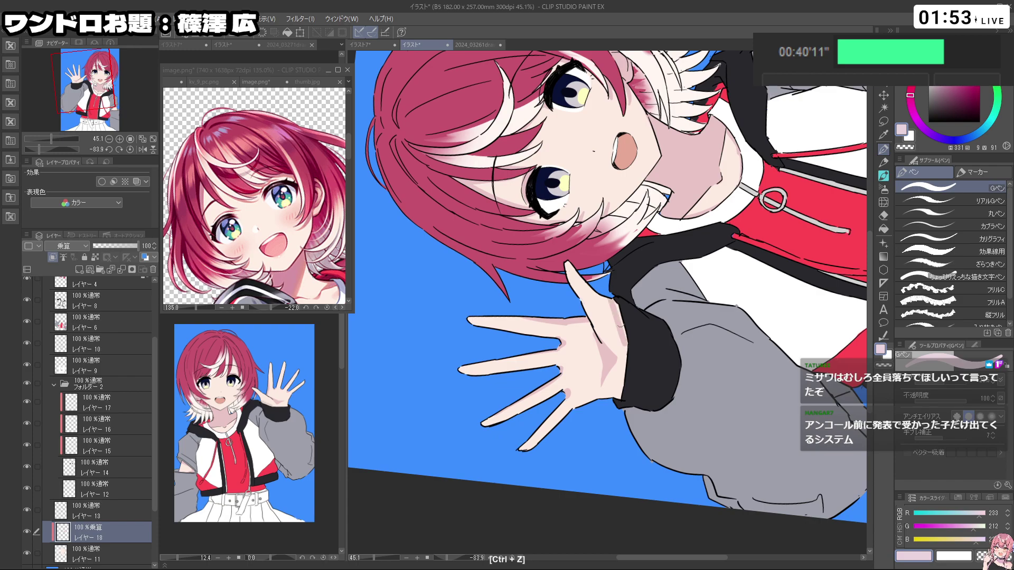
{"action": "key", "text": "shift+space"}
{"action": "left_click_drag", "start_coordinate": [622, 336], "coordinate": [544, 322]}
{"action": "key", "text": "ctrl+z"}
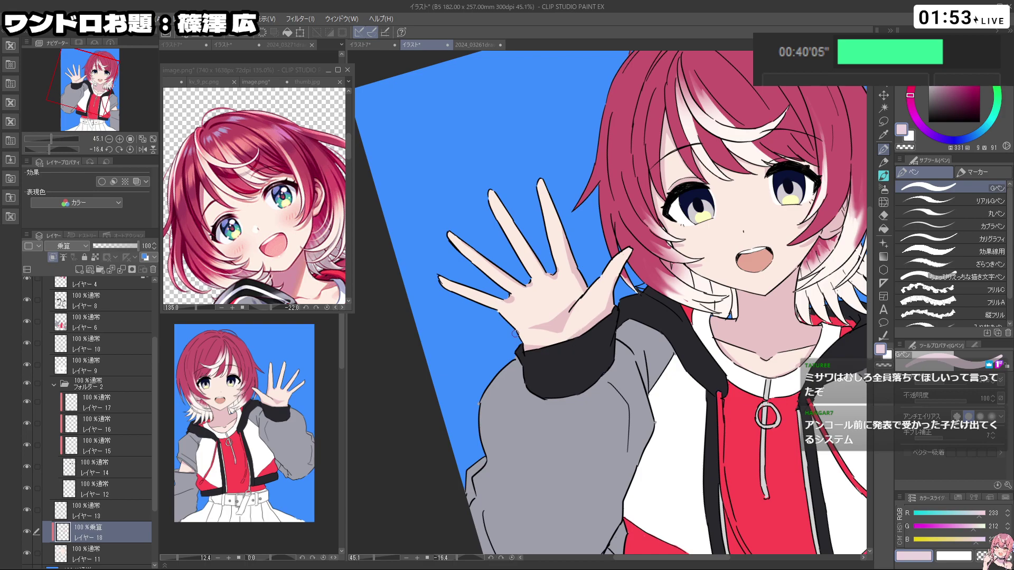
Step: Undo the last palm stroke and touch up the skin shadows around the neck and collarbones with the shadow and transparent colours
{"action": "left_click_drag", "start_coordinate": [578, 338], "coordinate": [547, 338]}
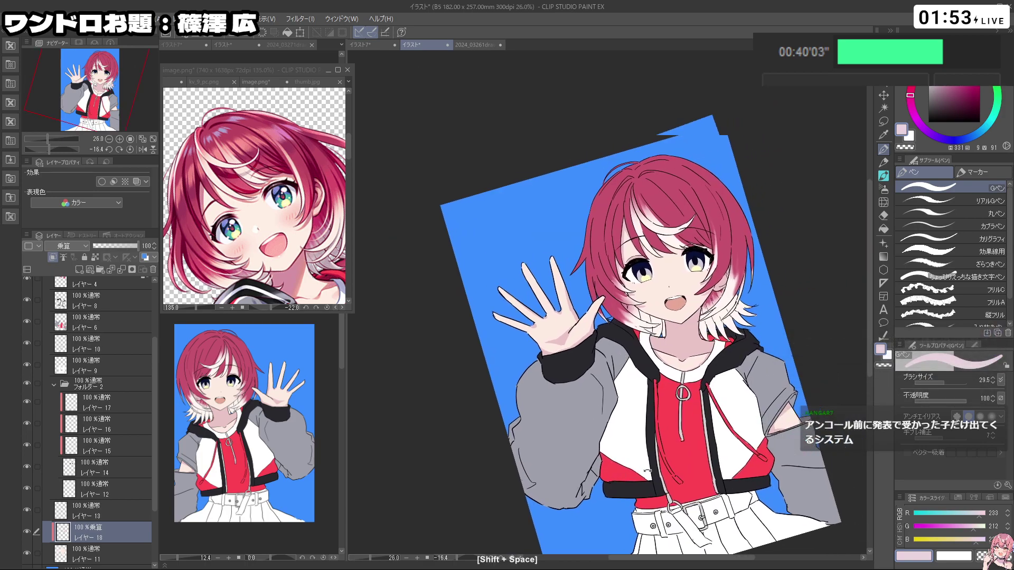
{"action": "left_click_drag", "start_coordinate": [627, 402], "coordinate": [705, 259]}
{"action": "left_click_drag", "start_coordinate": [678, 383], "coordinate": [690, 334]}
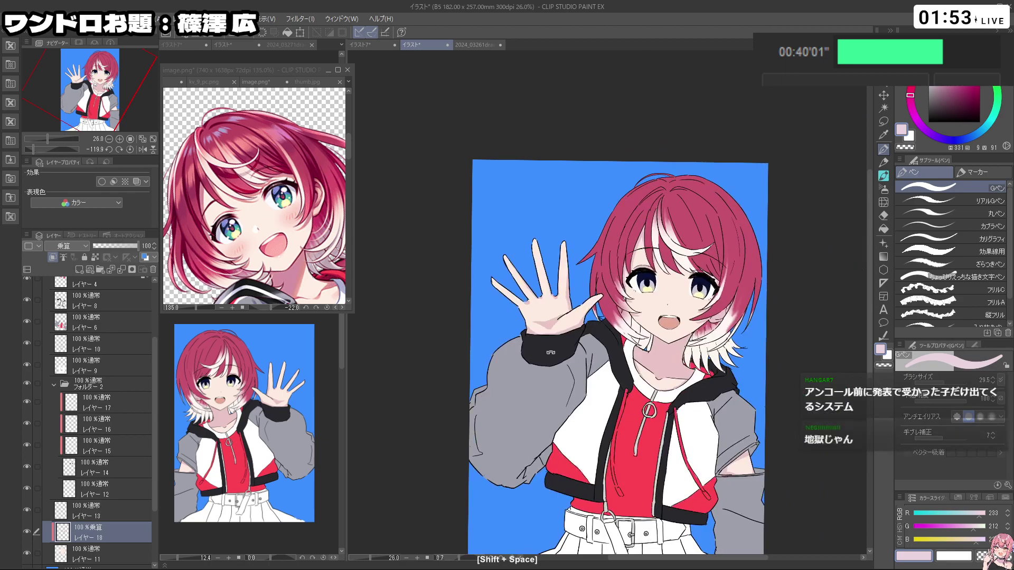
{"action": "key", "text": "ctrl+z"}
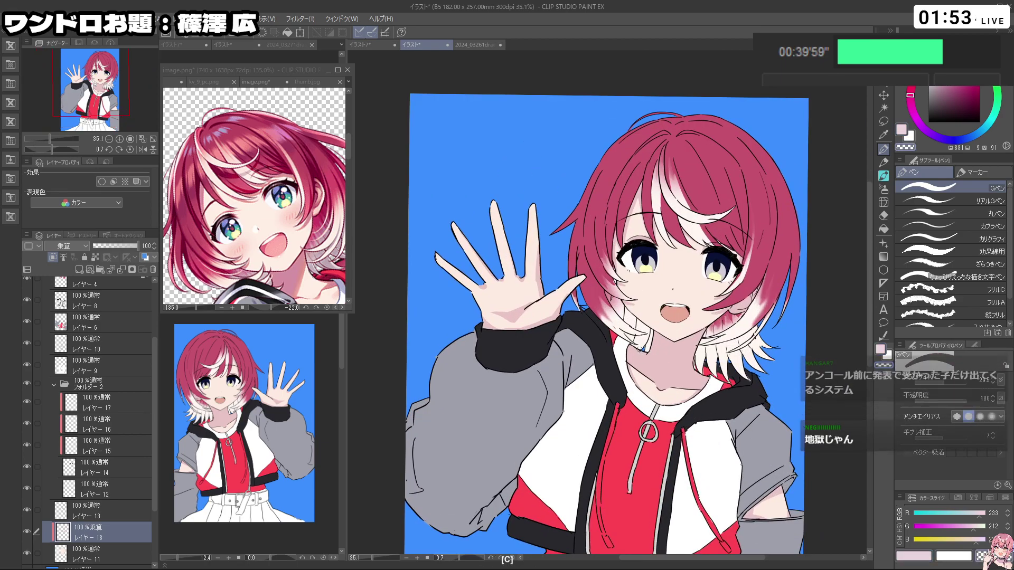
{"action": "key", "text": "c"}
{"action": "left_click_drag", "start_coordinate": [642, 371], "coordinate": [628, 349]}
{"action": "left_click_drag", "start_coordinate": [729, 371], "coordinate": [676, 372]}
{"action": "mouse_move", "coordinate": [730, 440]}
{"action": "left_mouse_down"}
{"action": "mouse_move", "coordinate": [753, 415]}
{"action": "mouse_move", "coordinate": [753, 319]}
{"action": "mouse_move", "coordinate": [749, 370]}
{"action": "mouse_move", "coordinate": [708, 377]}
{"action": "left_mouse_up"}
{"action": "left_click_drag", "start_coordinate": [640, 262], "coordinate": [673, 359]}
{"action": "left_click_drag", "start_coordinate": [621, 285], "coordinate": [687, 285]}
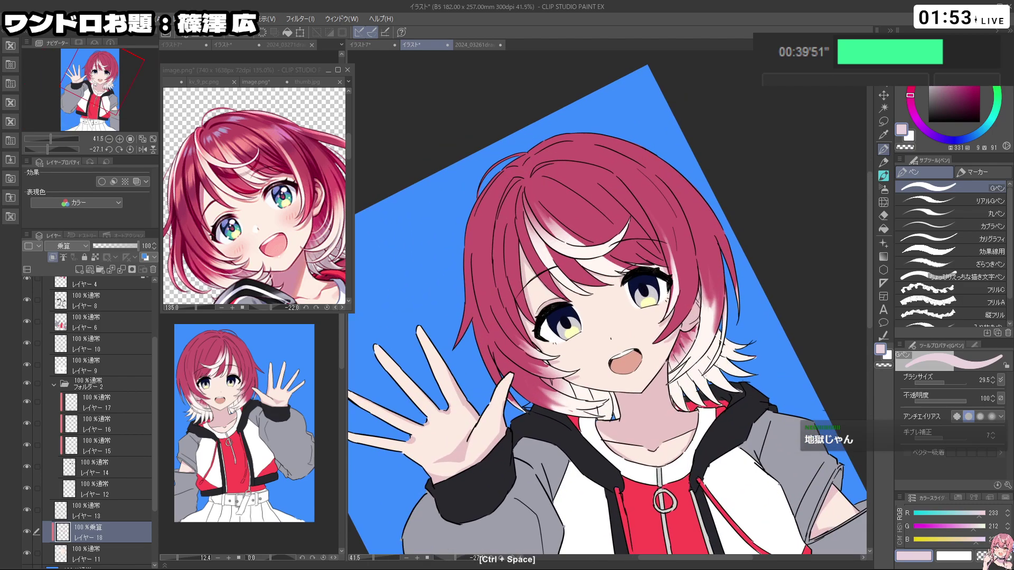
Step: Try further corrections to the skin shadow, alternating the shadow and transparent colours, and undo them
{"action": "left_click_drag", "start_coordinate": [592, 264], "coordinate": [617, 264]}
{"action": "key", "text": "ctrl+z"}
{"action": "key", "text": "c"}
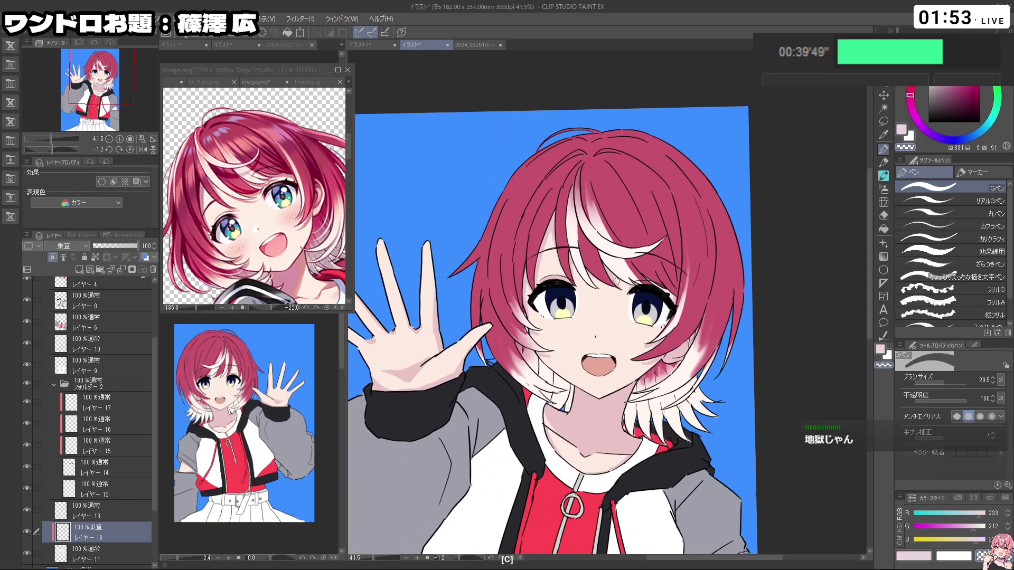
{"action": "key", "text": "c"}
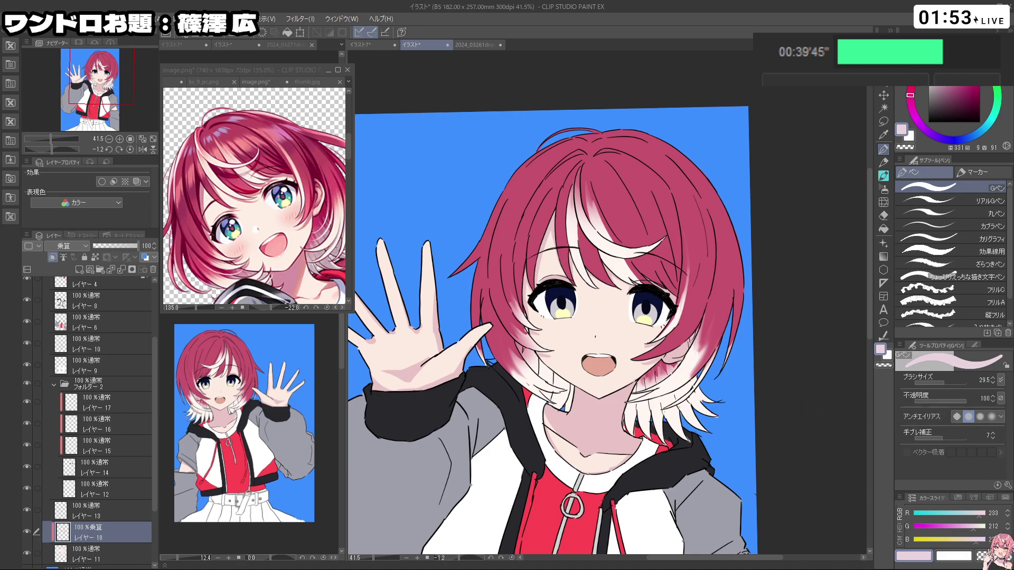
{"action": "key", "text": "c"}
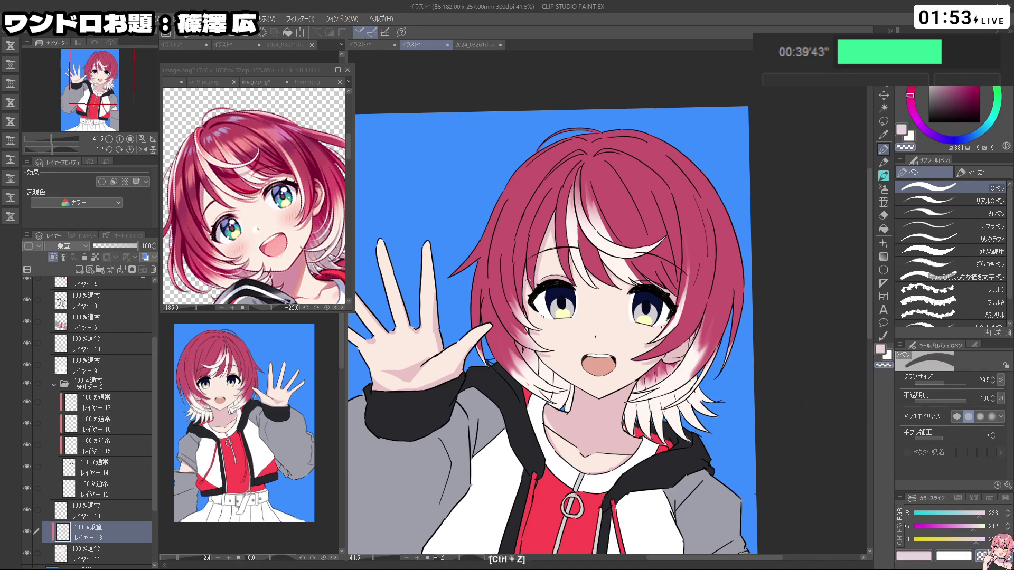
{"action": "key", "text": "c"}
Step: Refine the shadow on the exposed upper arm in the sleeve opening with the shadow and transparent colours, undoing the stray stroke
{"action": "left_click_drag", "start_coordinate": [560, 360], "coordinate": [630, 373]}
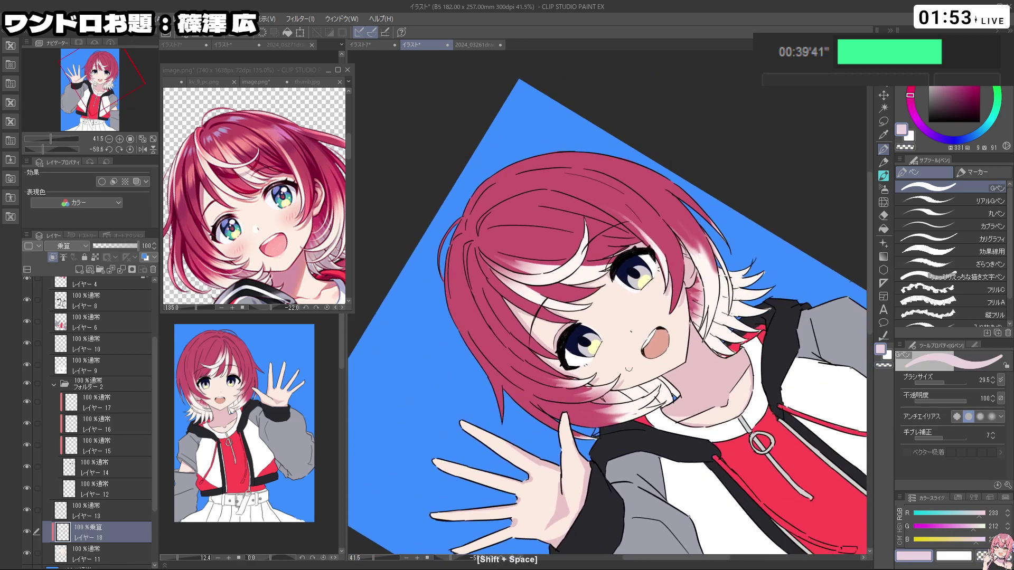
{"action": "left_click_drag", "start_coordinate": [723, 397], "coordinate": [644, 446]}
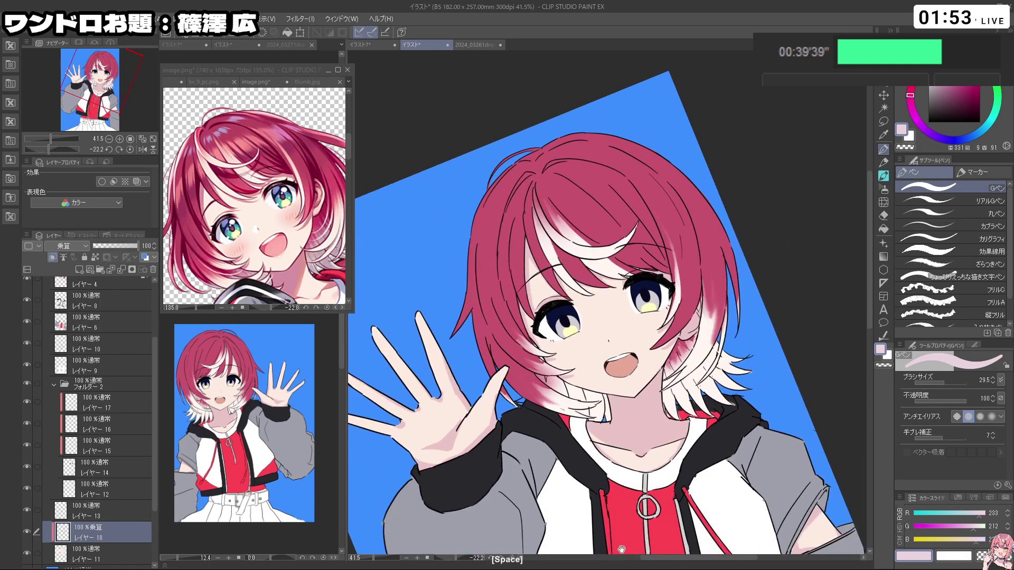
{"action": "left_click_drag", "start_coordinate": [716, 305], "coordinate": [660, 304]}
{"action": "left_click_drag", "start_coordinate": [740, 370], "coordinate": [740, 322]}
{"action": "left_click_drag", "start_coordinate": [740, 322], "coordinate": [726, 366]}
{"action": "left_click_drag", "start_coordinate": [707, 400], "coordinate": [761, 401]}
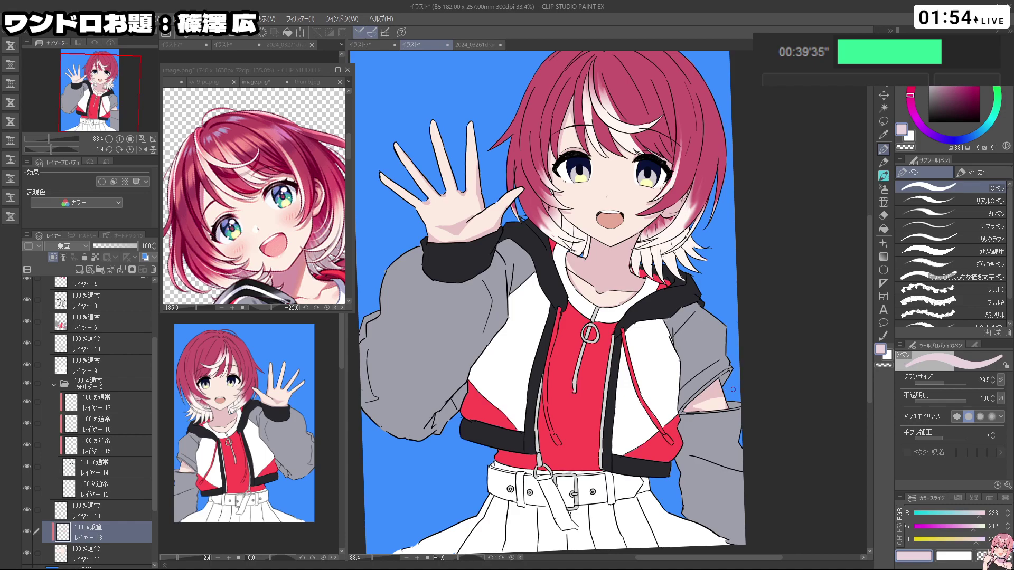
{"action": "key", "text": "ctrl+z"}
{"action": "key", "text": "c"}
{"action": "key", "text": "c"}
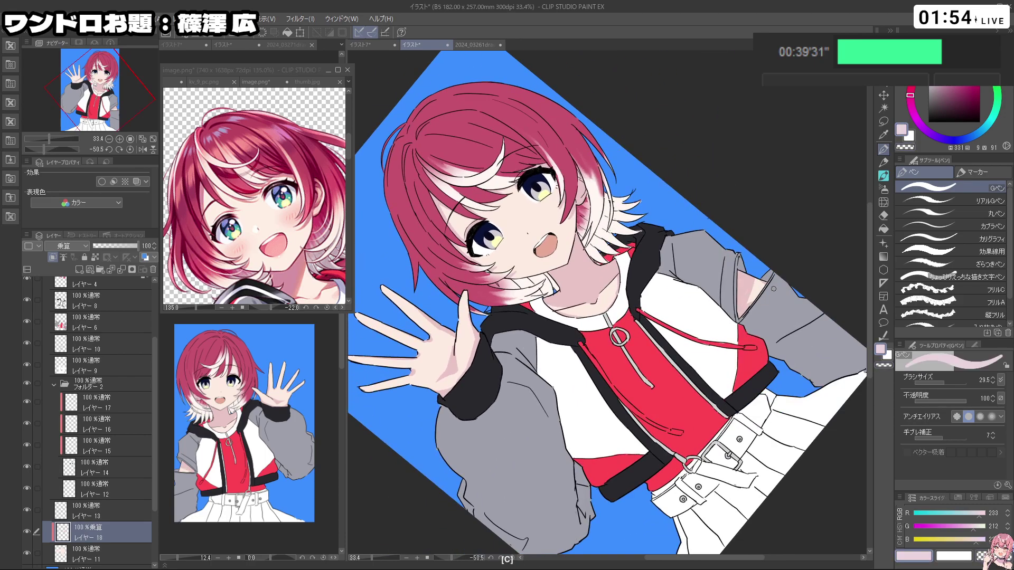
{"action": "key", "text": "shift+space"}
{"action": "left_click_drag", "start_coordinate": [774, 289], "coordinate": [771, 334]}
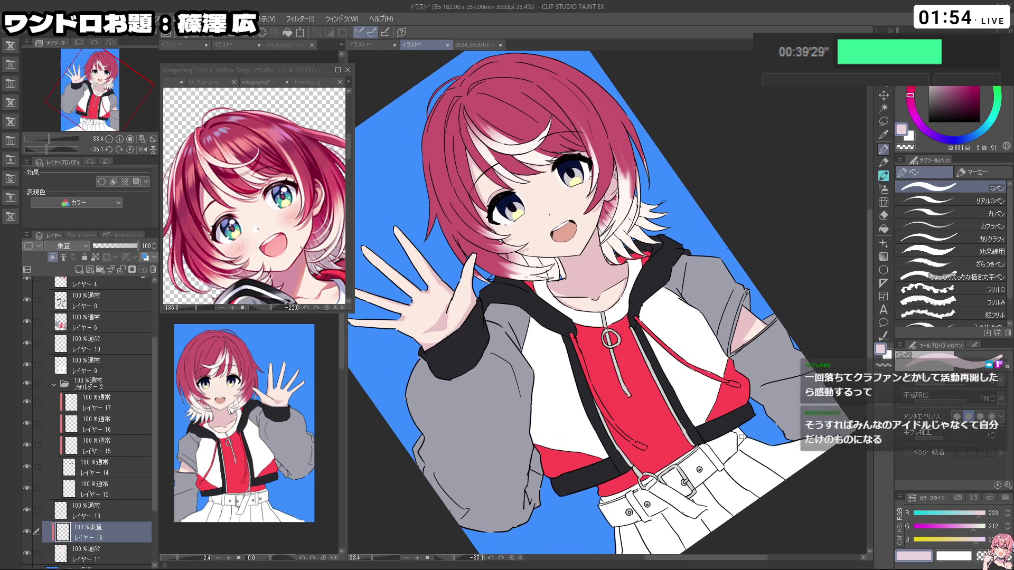
Step: Examine the skin shading across the whole figure, from the face and neck to the arm and raised hand
{"action": "scroll", "coordinate": [542, 347], "scroll_direction": "down", "scroll_amount": 1}
{"action": "scroll", "coordinate": [612, 194], "scroll_direction": "up", "scroll_amount": 2}
{"action": "scroll", "coordinate": [612, 194], "scroll_direction": "down", "scroll_amount": 2}
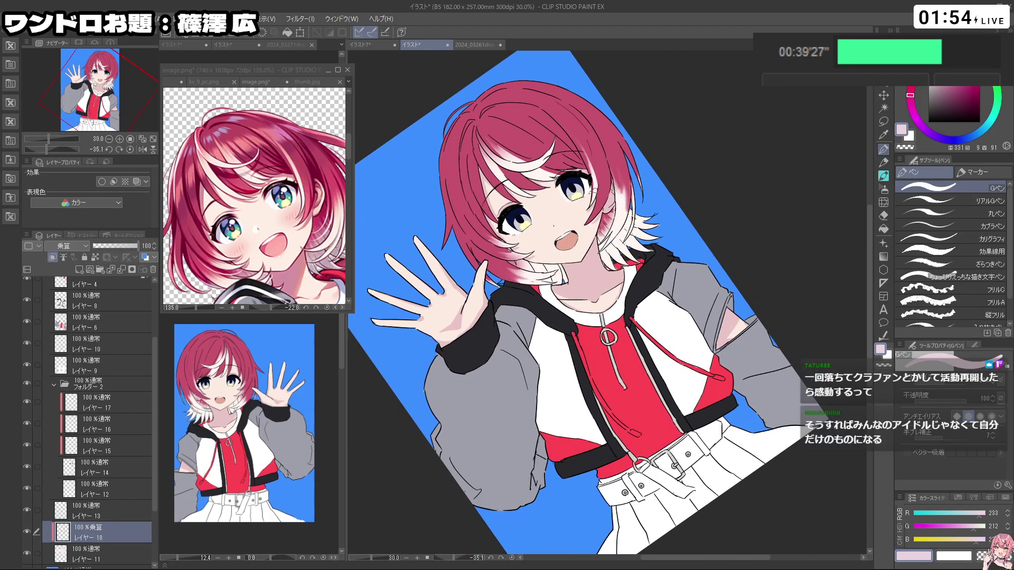
{"action": "scroll", "coordinate": [613, 193], "scroll_direction": "up", "scroll_amount": 3}
{"action": "scroll", "coordinate": [612, 193], "scroll_direction": "up", "scroll_amount": 1}
{"action": "key", "text": "c"}
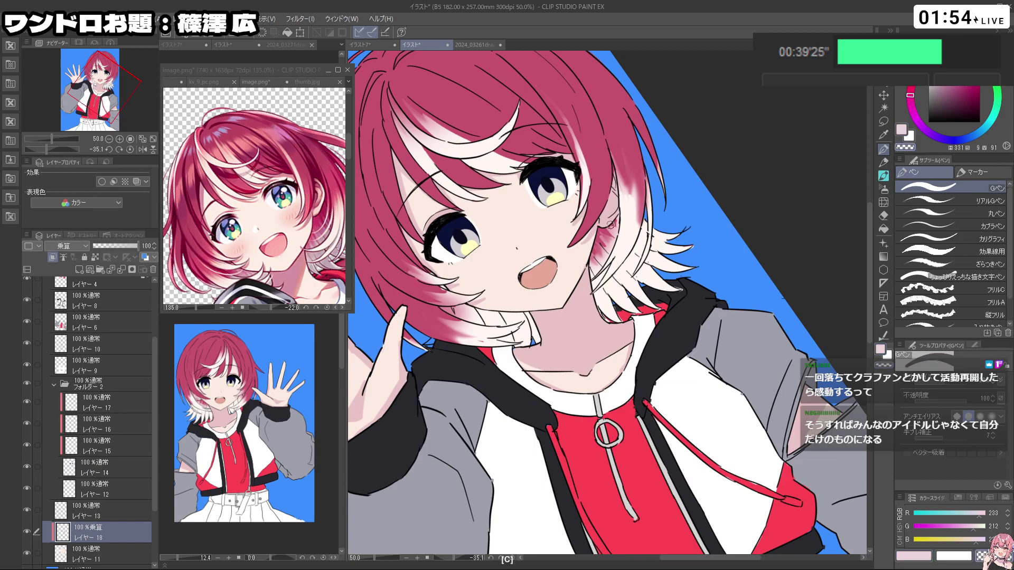
{"action": "key", "text": "c"}
{"action": "left_click_drag", "start_coordinate": [629, 240], "coordinate": [586, 240]}
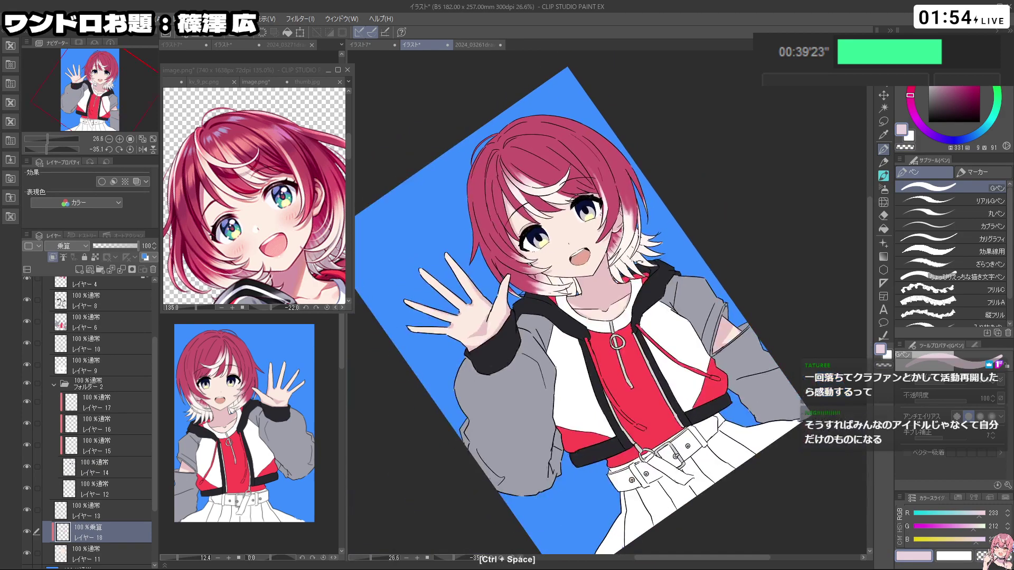
{"action": "left_click_drag", "start_coordinate": [648, 273], "coordinate": [657, 308]}
{"action": "scroll", "coordinate": [657, 309], "scroll_direction": "up", "scroll_amount": 3}
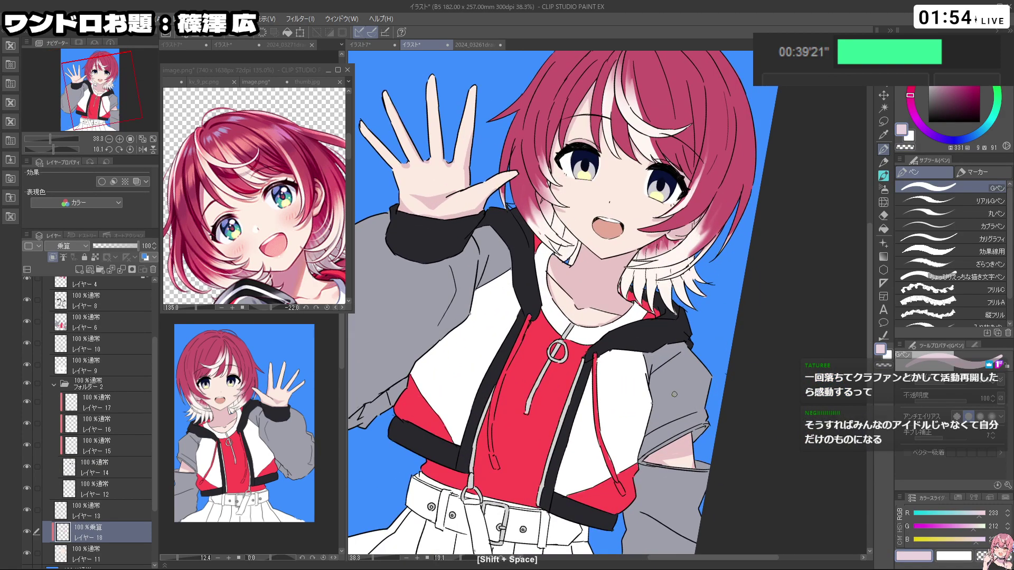
Step: Undo the stray stroke by the raised hand and touch up the facial shadow around the eyes under the fringe
{"action": "left_click_drag", "start_coordinate": [674, 356], "coordinate": [693, 302]}
{"action": "left_click_drag", "start_coordinate": [472, 209], "coordinate": [483, 202]}
{"action": "key", "text": "ctrl+z"}
{"action": "left_click_drag", "start_coordinate": [650, 197], "coordinate": [636, 145]}
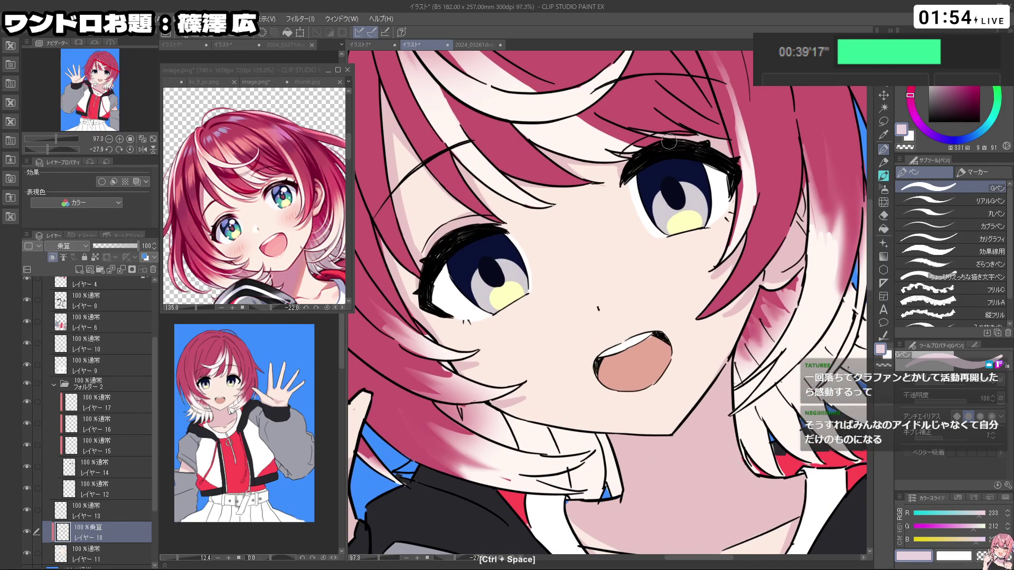
{"action": "key", "text": "c"}
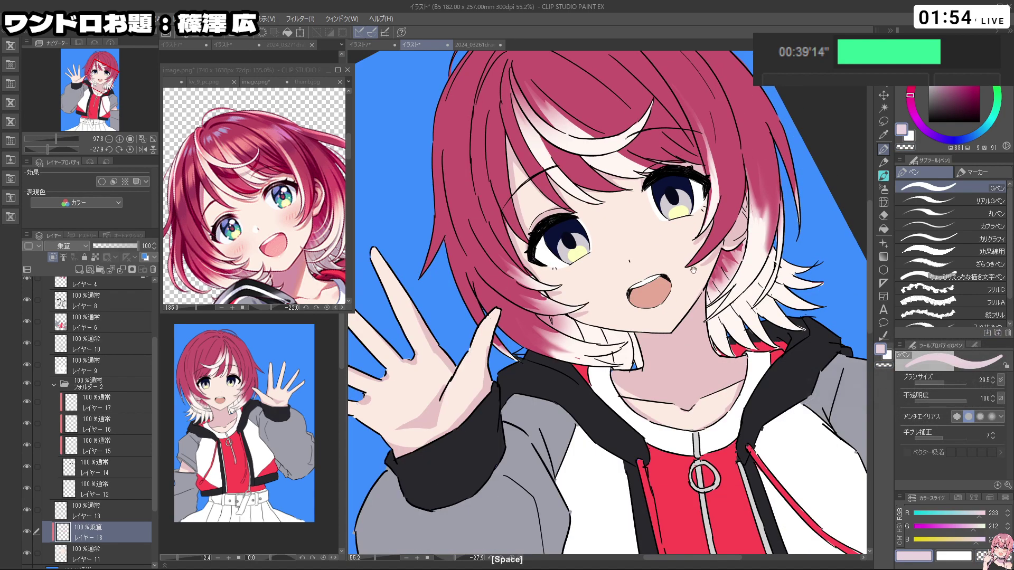
Step: Add a new clipped layer directly above レイヤー 7 in フォルダー 1 and set its blending mode to Multiply (乗算)
{"action": "scroll", "coordinate": [666, 282], "scroll_direction": "down", "scroll_amount": 3}
{"action": "key", "text": "shift+space"}
{"action": "left_click_drag", "start_coordinate": [668, 283], "coordinate": [718, 387]}
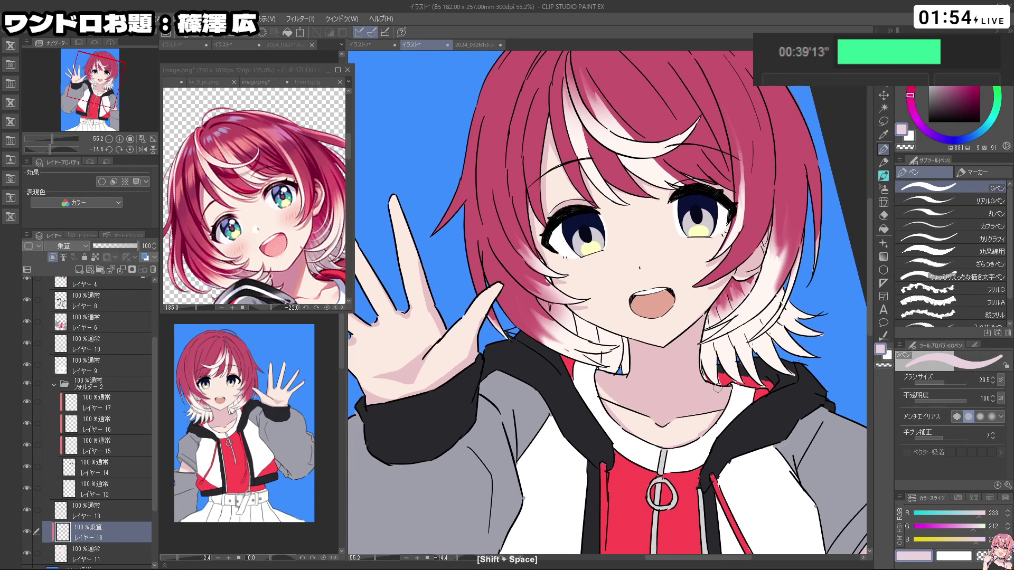
{"action": "scroll", "coordinate": [480, 251], "scroll_direction": "down", "scroll_amount": 4}
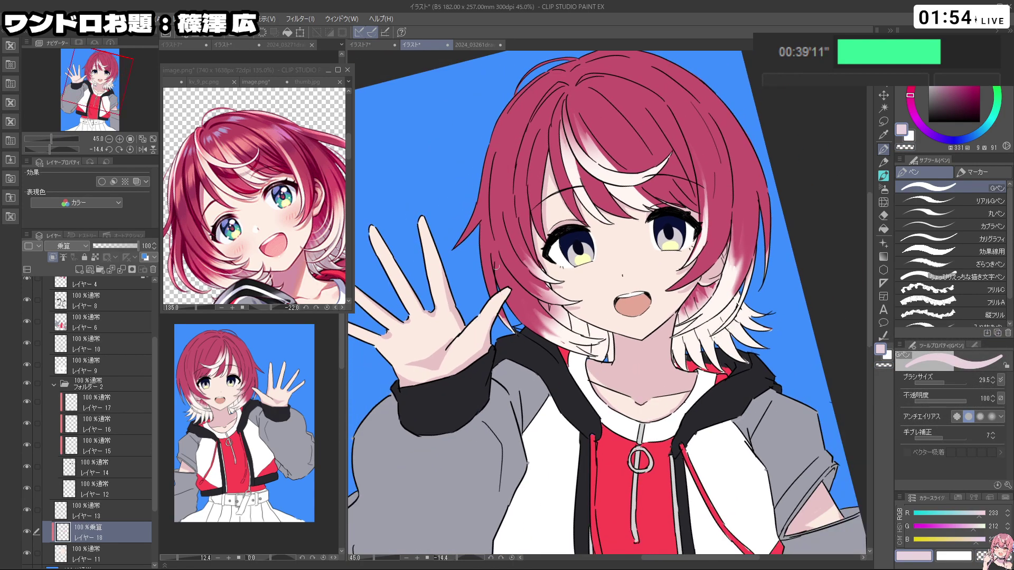
{"action": "scroll", "coordinate": [480, 252], "scroll_direction": "down", "scroll_amount": 3}
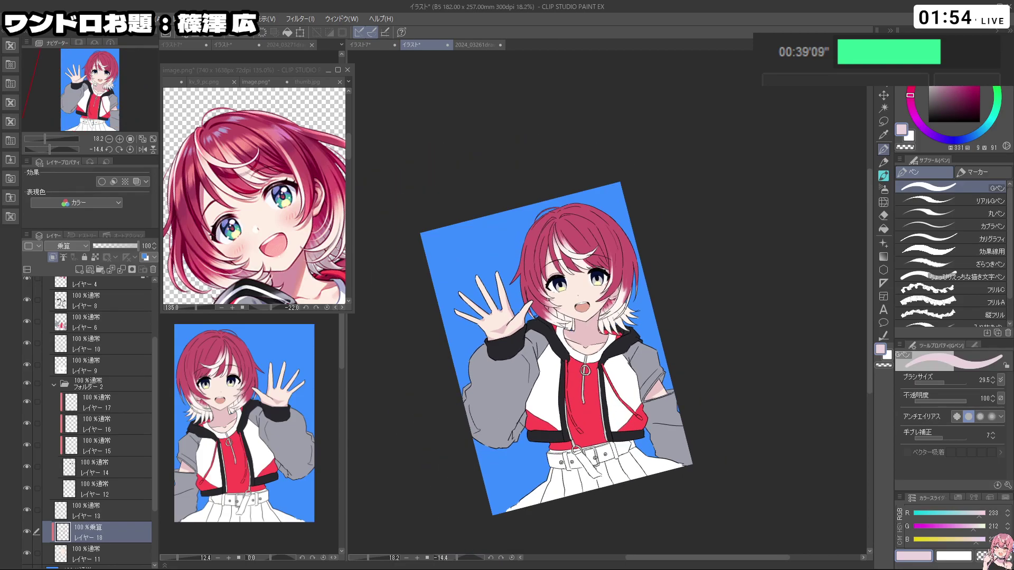
{"action": "scroll", "coordinate": [96, 338], "scroll_direction": "up", "scroll_amount": 3}
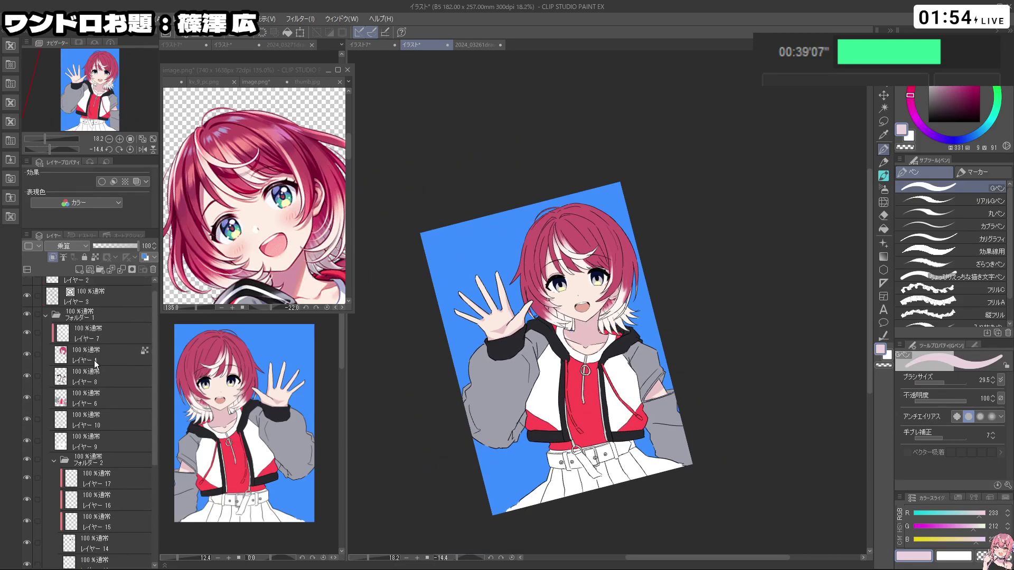
{"action": "left_click", "coordinate": [95, 361]}
{"action": "left_click", "coordinate": [99, 337]}
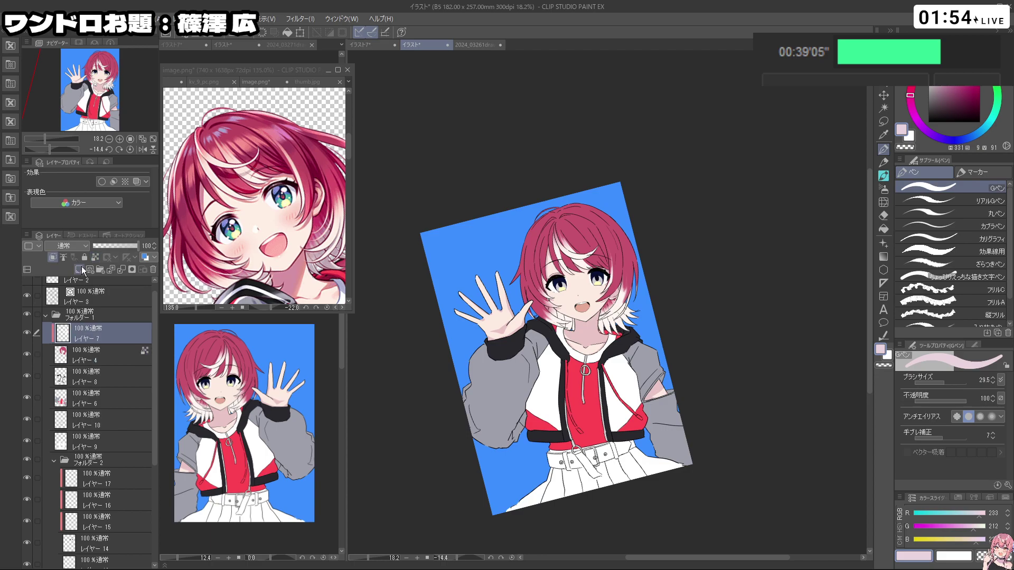
{"action": "left_click", "coordinate": [83, 269]}
{"action": "left_click", "coordinate": [61, 246]}
{"action": "left_click", "coordinate": [66, 274]}
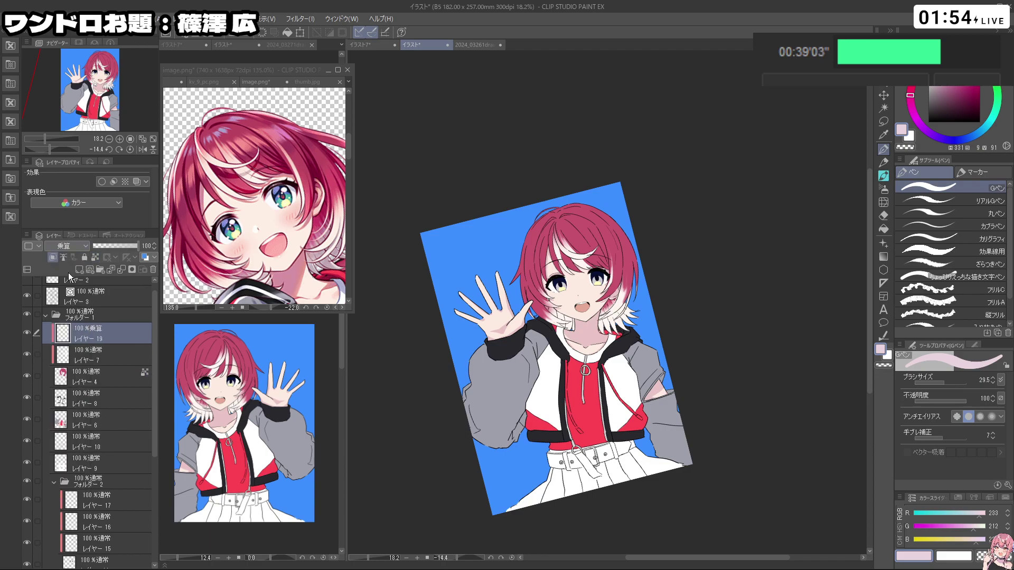
Step: Shade the pale hair tips beside the neck with the G-pen at brush size 44.7, undoing the stray strokes
{"action": "mouse_move", "coordinate": [554, 313]}
{"action": "left_mouse_down", "text": "ctrl+alt"}
{"action": "mouse_move", "coordinate": [535, 306]}
{"action": "mouse_move", "coordinate": [597, 303]}
{"action": "left_mouse_up", "text": "ctrl+alt"}
{"action": "mouse_move", "coordinate": [527, 323]}
{"action": "left_mouse_down", "text": "ctrl+alt"}
{"action": "mouse_move", "coordinate": [544, 345]}
{"action": "mouse_move", "coordinate": [535, 346]}
{"action": "mouse_move", "coordinate": [591, 369]}
{"action": "mouse_move", "coordinate": [567, 381]}
{"action": "left_mouse_up", "text": "ctrl+alt"}
{"action": "key", "text": "ctrl+z"}
{"action": "key", "text": "ctrl+z"}
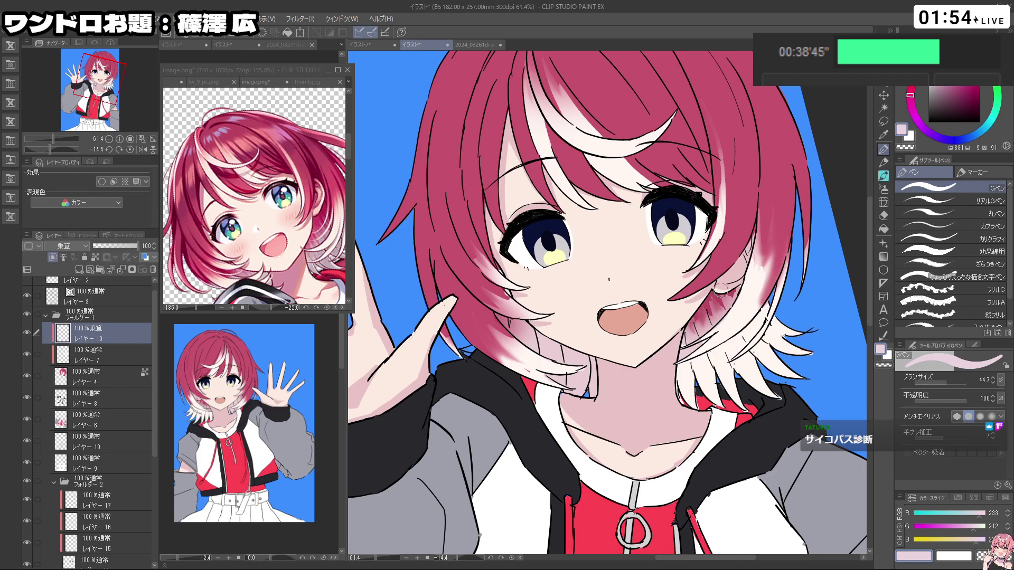
{"action": "key", "text": "c"}
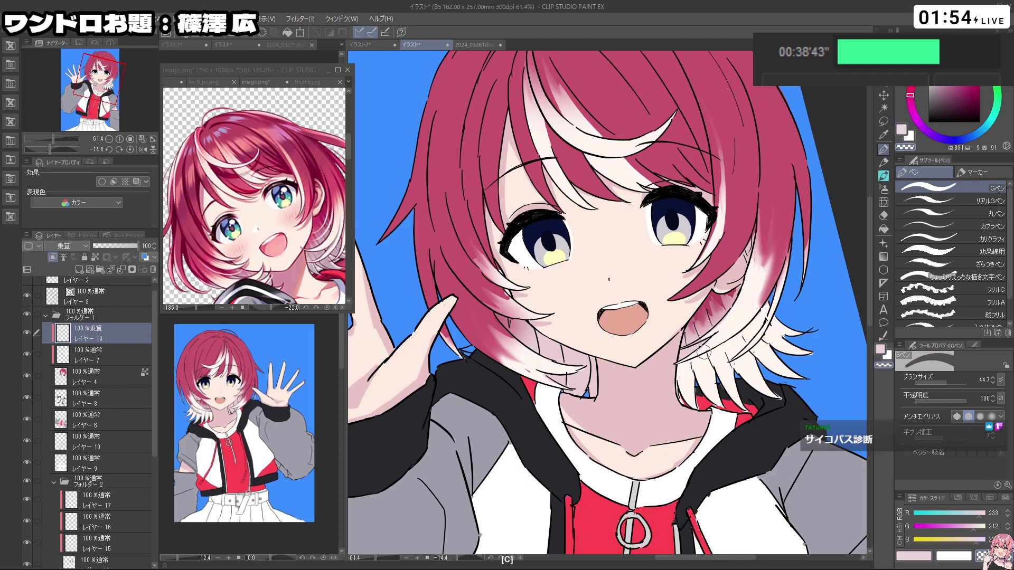
{"action": "key", "text": "c"}
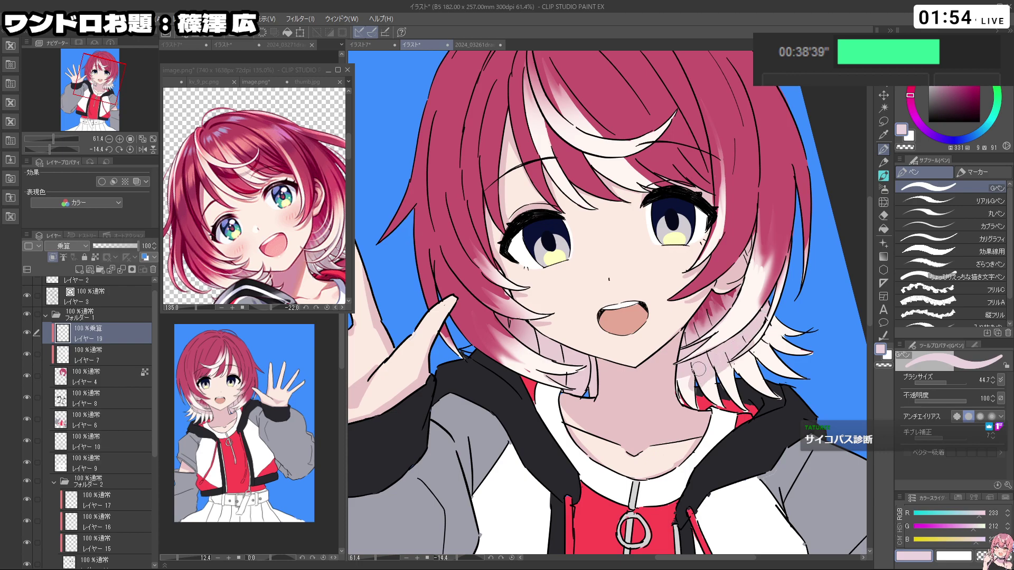
{"action": "mouse_move", "coordinate": [697, 404]}
{"action": "left_mouse_down"}
{"action": "mouse_move", "coordinate": [709, 383]}
{"action": "mouse_move", "coordinate": [730, 396]}
{"action": "mouse_move", "coordinate": [736, 381]}
{"action": "mouse_move", "coordinate": [782, 393]}
{"action": "left_mouse_up"}
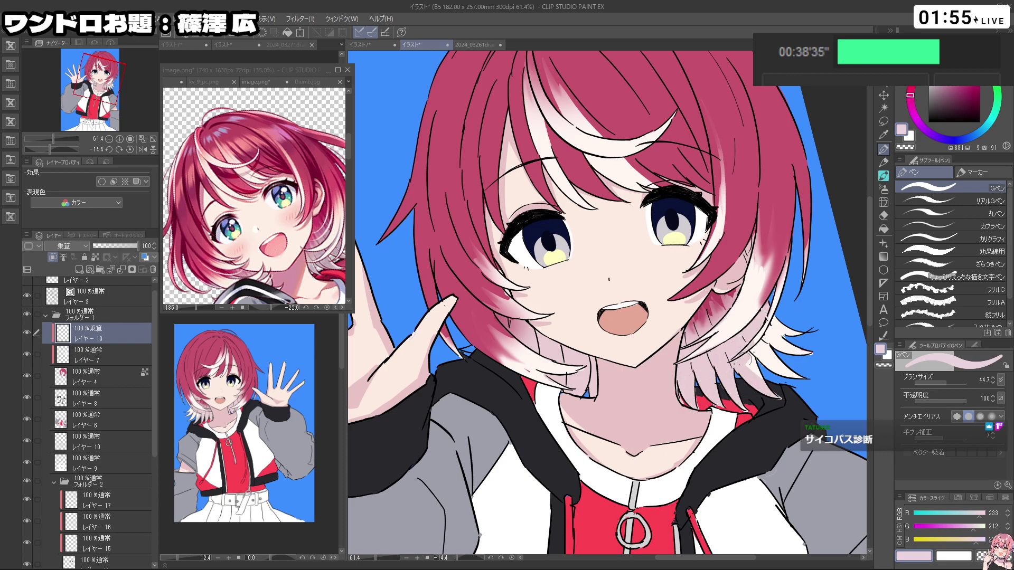
{"action": "key", "text": "ctrl+z"}
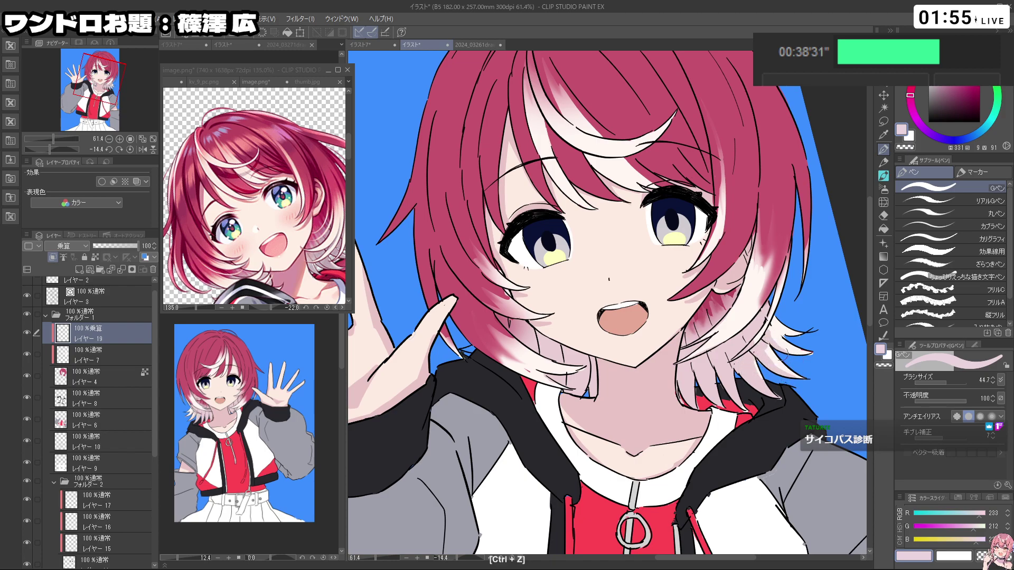
Step: Work on the shadow of the faded hair ends on the raised-hand side at brush size 52.8, undoing unwanted strokes
{"action": "key", "text": "space"}
{"action": "scroll", "coordinate": [782, 291], "scroll_direction": "down", "scroll_amount": 5}
{"action": "mouse_move", "coordinate": [773, 368]}
{"action": "left_mouse_down"}
{"action": "mouse_move", "coordinate": [761, 385]}
{"action": "mouse_move", "coordinate": [692, 419]}
{"action": "mouse_move", "coordinate": [743, 256]}
{"action": "mouse_move", "coordinate": [682, 201]}
{"action": "left_mouse_up"}
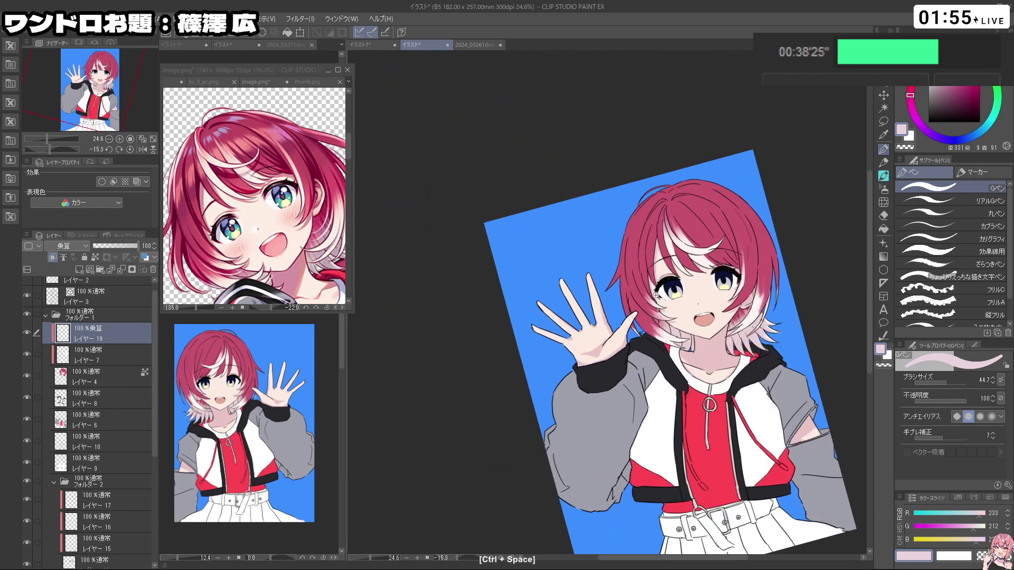
{"action": "left_click_drag", "start_coordinate": [657, 294], "coordinate": [704, 320]}
{"action": "mouse_move", "coordinate": [640, 321]}
{"action": "left_mouse_down"}
{"action": "mouse_move", "coordinate": [610, 295]}
{"action": "mouse_move", "coordinate": [657, 340]}
{"action": "mouse_move", "coordinate": [675, 343]}
{"action": "mouse_move", "coordinate": [654, 342]}
{"action": "mouse_move", "coordinate": [638, 325]}
{"action": "mouse_move", "coordinate": [685, 351]}
{"action": "mouse_move", "coordinate": [615, 315]}
{"action": "mouse_move", "coordinate": [696, 351]}
{"action": "left_mouse_up"}
{"action": "key", "text": "ctrl+z"}
{"action": "key", "text": "ctrl+z"}
{"action": "key", "text": "ctrl+z"}
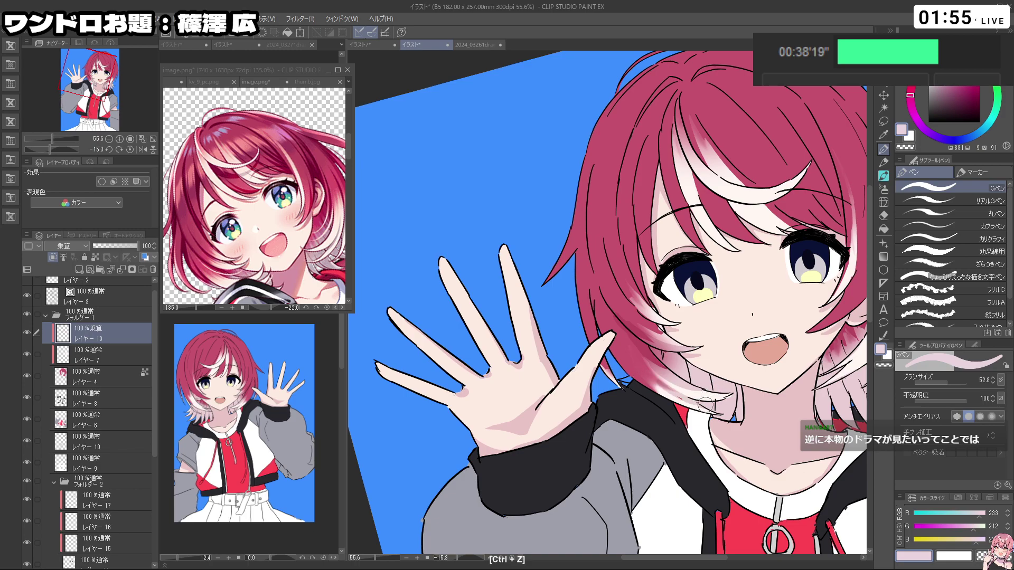
{"action": "key", "text": "c"}
{"action": "key", "text": "c"}
{"action": "key", "text": "ctrl+z"}
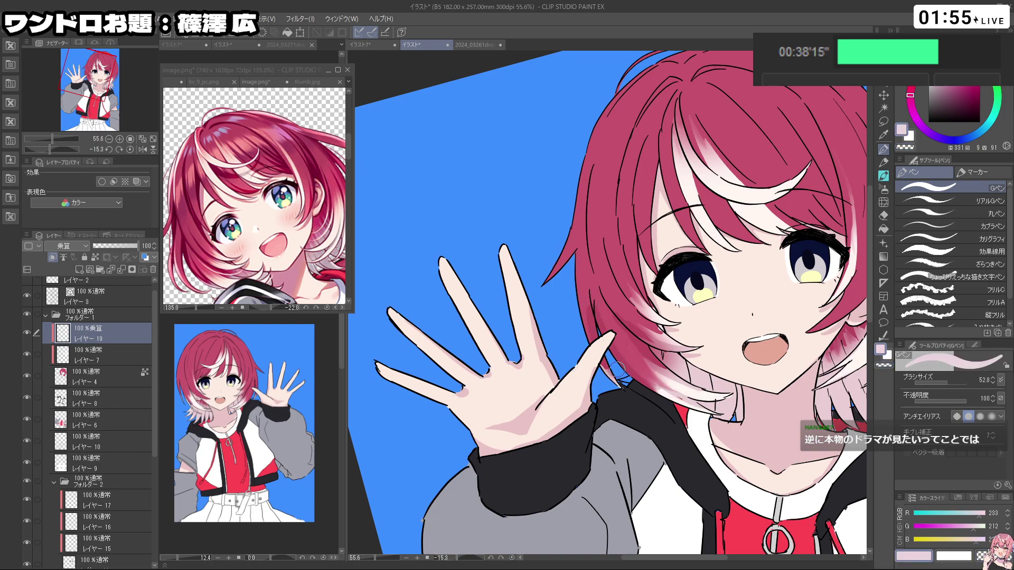
Step: Paint shadows on the red side hair next to the raised hand at brush size 48.9, undoing stray strokes
{"action": "mouse_move", "coordinate": [596, 315]}
{"action": "left_mouse_down"}
{"action": "mouse_move", "coordinate": [750, 314]}
{"action": "mouse_move", "coordinate": [615, 304]}
{"action": "mouse_move", "coordinate": [566, 322]}
{"action": "mouse_move", "coordinate": [558, 376]}
{"action": "mouse_move", "coordinate": [588, 432]}
{"action": "mouse_move", "coordinate": [655, 406]}
{"action": "mouse_move", "coordinate": [687, 343]}
{"action": "mouse_move", "coordinate": [660, 301]}
{"action": "mouse_move", "coordinate": [600, 282]}
{"action": "mouse_move", "coordinate": [655, 249]}
{"action": "mouse_move", "coordinate": [689, 274]}
{"action": "mouse_move", "coordinate": [594, 378]}
{"action": "left_mouse_up"}
{"action": "mouse_move", "coordinate": [574, 339]}
{"action": "left_mouse_down"}
{"action": "mouse_move", "coordinate": [575, 365]}
{"action": "mouse_move", "coordinate": [544, 290]}
{"action": "mouse_move", "coordinate": [624, 251]}
{"action": "mouse_move", "coordinate": [650, 274]}
{"action": "mouse_move", "coordinate": [647, 335]}
{"action": "left_mouse_up"}
{"action": "key", "text": "ctrl+z"}
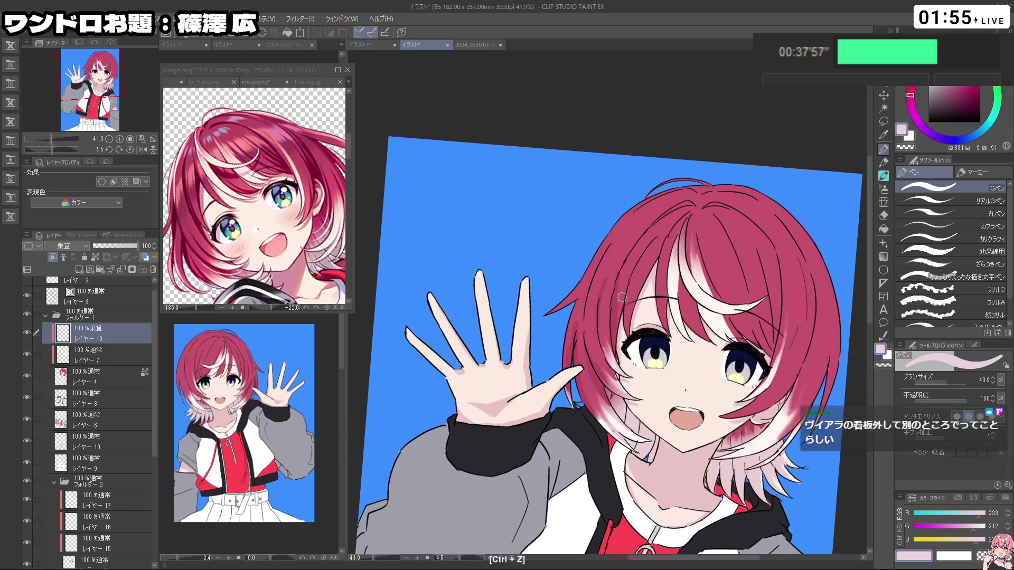
{"action": "left_click_drag", "start_coordinate": [698, 416], "coordinate": [709, 397]}
{"action": "key", "text": "ctrl+z"}
Step: Shade the bangs over the forehead with the G-pen at brush size 48.9, undoing stray strokes
{"action": "mouse_move", "coordinate": [777, 303]}
{"action": "left_mouse_down"}
{"action": "mouse_move", "coordinate": [623, 132]}
{"action": "mouse_move", "coordinate": [465, 246]}
{"action": "left_mouse_up"}
{"action": "key", "text": "ctrl+z"}
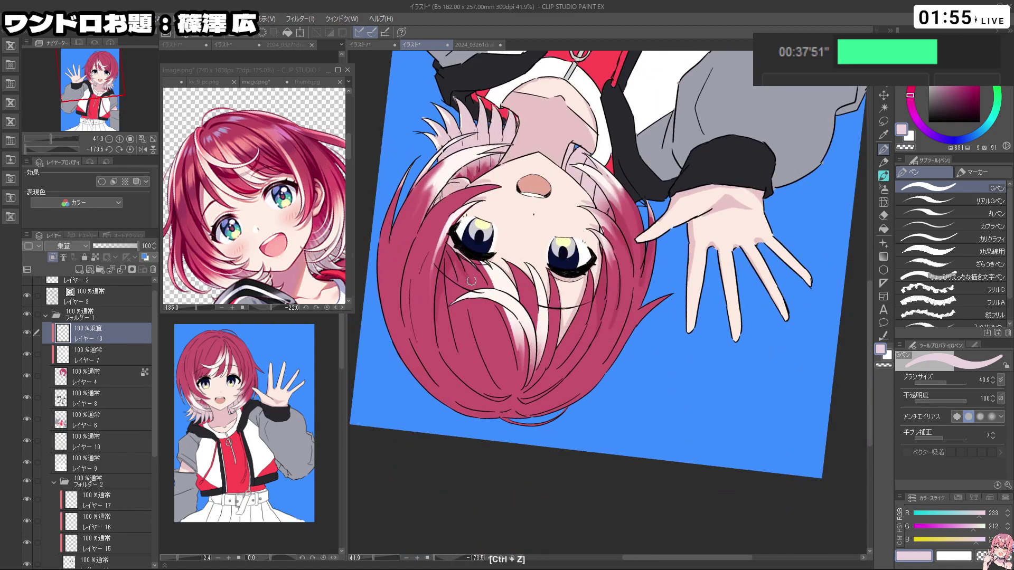
{"action": "mouse_move", "coordinate": [518, 268]}
{"action": "left_mouse_down"}
{"action": "mouse_move", "coordinate": [542, 377]}
{"action": "mouse_move", "coordinate": [667, 385]}
{"action": "left_mouse_up"}
{"action": "key", "text": "c"}
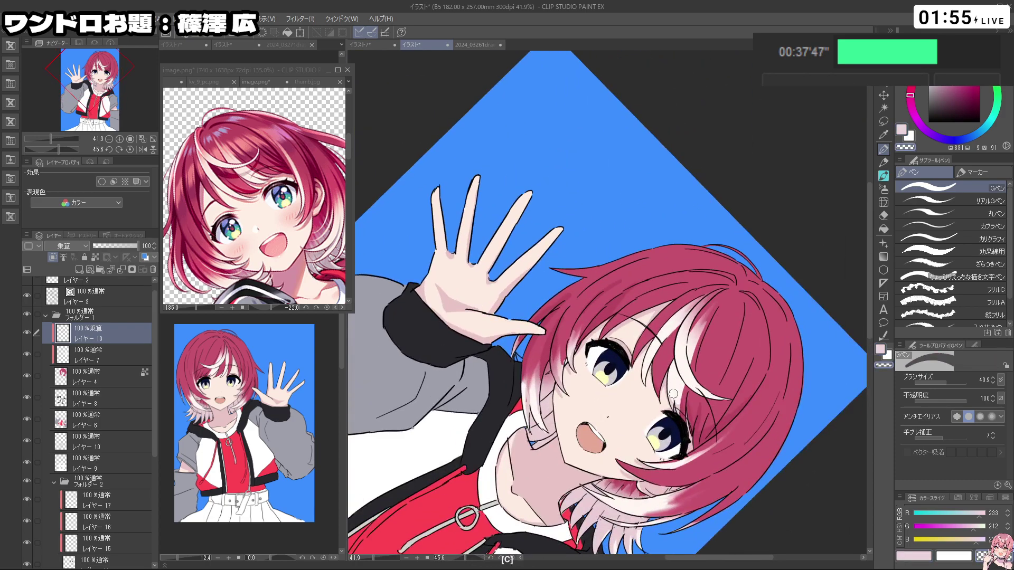
{"action": "key", "text": "ctrl+z"}
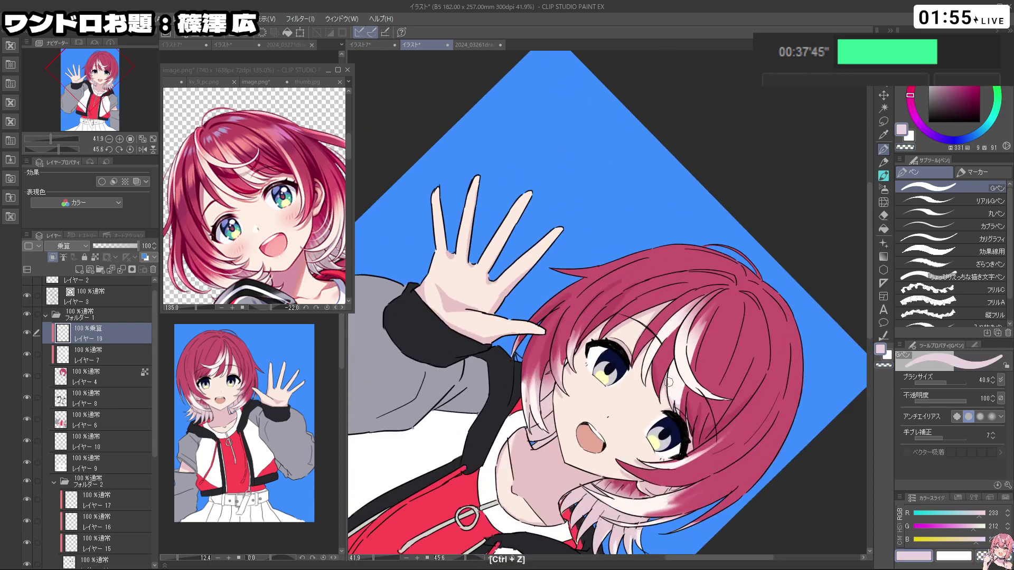
{"action": "key", "text": "shift+space"}
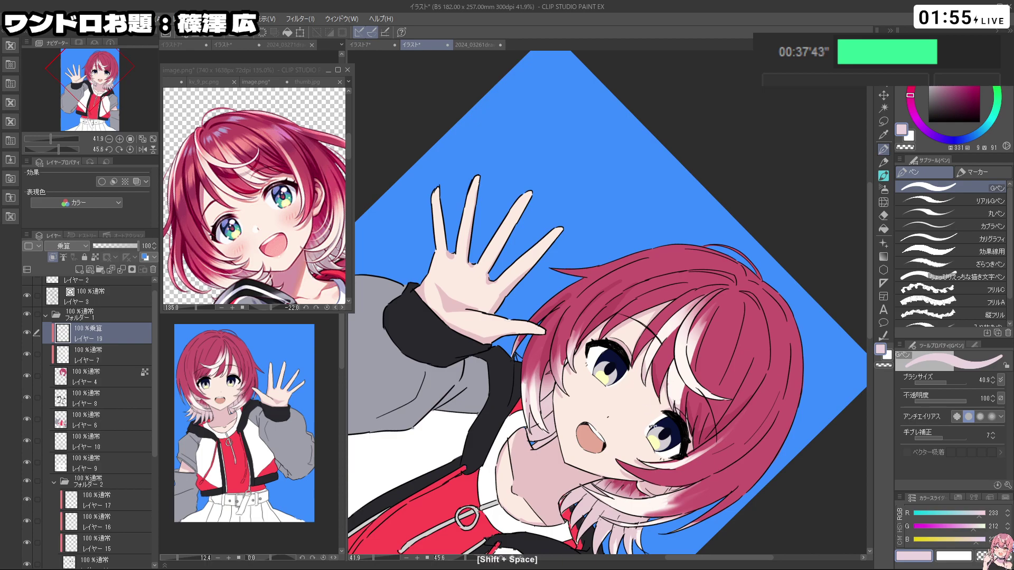
{"action": "left_click_drag", "start_coordinate": [634, 349], "coordinate": [632, 319]}
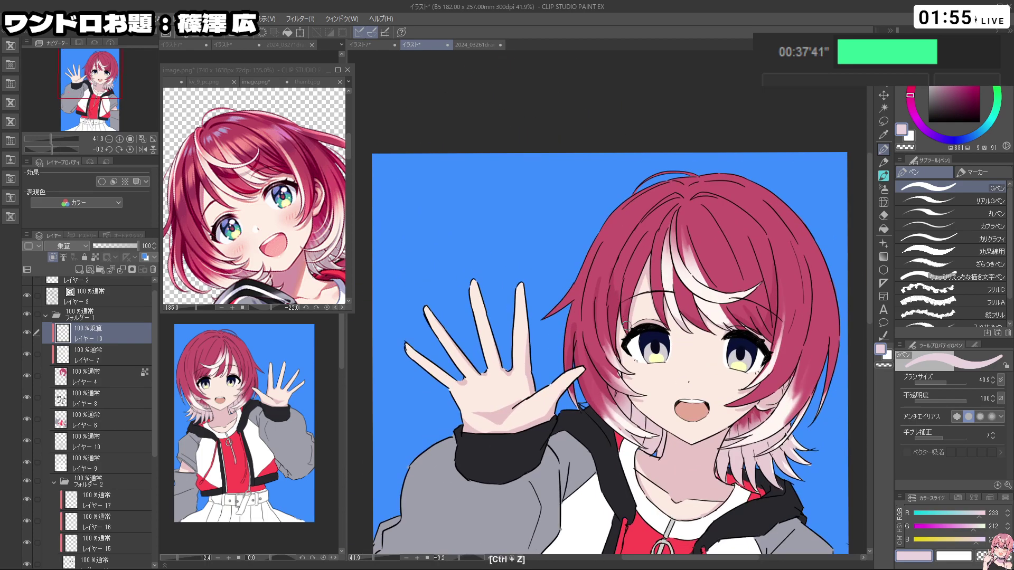
{"action": "key", "text": "c"}
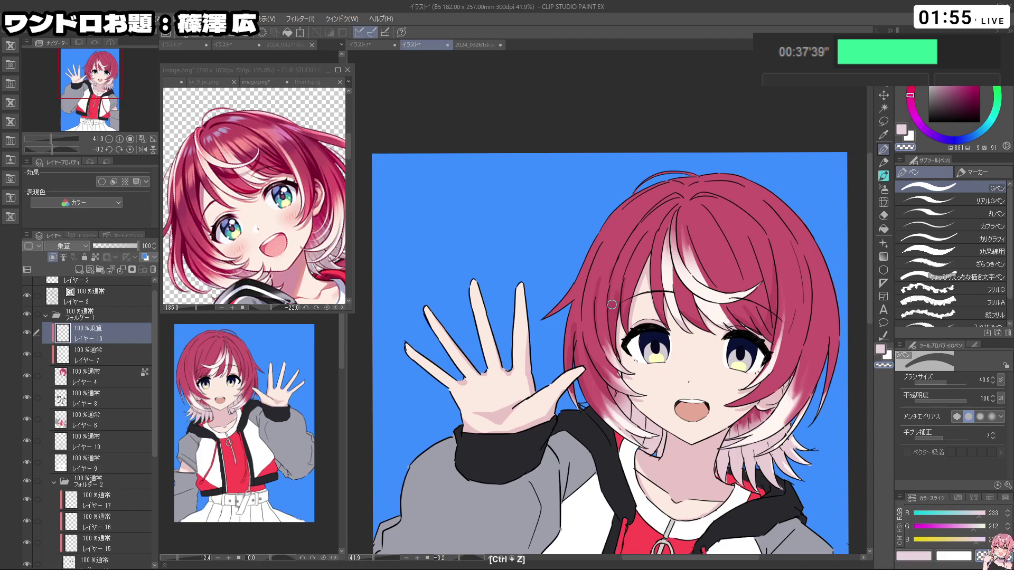
Step: Paint shadows along the side locks on the raised-hand side, trimming with transparent colour and undoing stray strokes
{"action": "key", "text": "c"}
{"action": "key", "text": "shift+space"}
{"action": "left_click_drag", "start_coordinate": [617, 293], "coordinate": [639, 256]}
{"action": "key", "text": "c"}
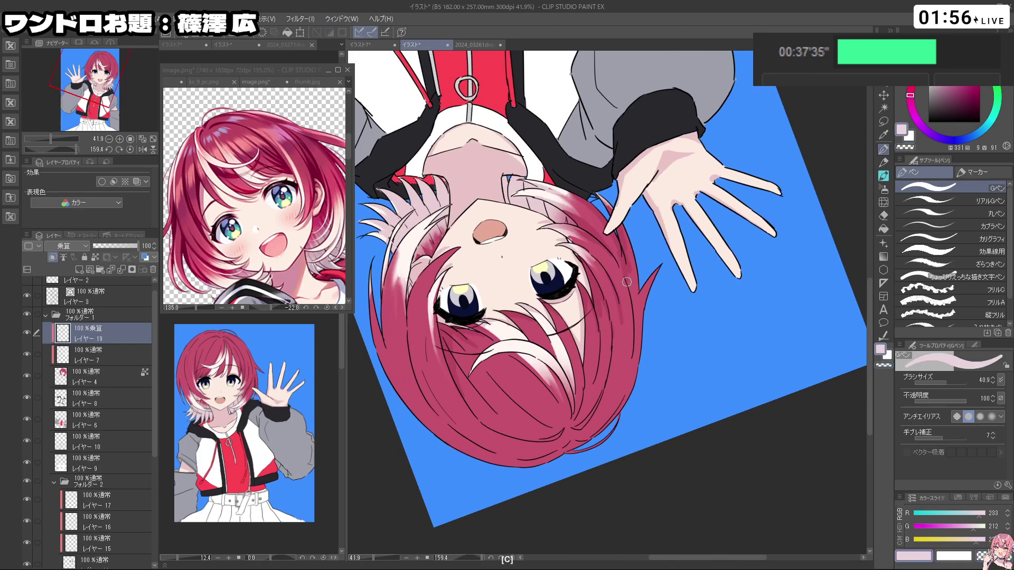
{"action": "key", "text": "c"}
{"action": "key", "text": "c"}
{"action": "key", "text": "ctrl+z"}
{"action": "key", "text": "shift+space"}
{"action": "left_click_drag", "start_coordinate": [636, 345], "coordinate": [602, 305]}
{"action": "key", "text": "c"}
{"action": "key", "text": "c"}
{"action": "key", "text": "c"}
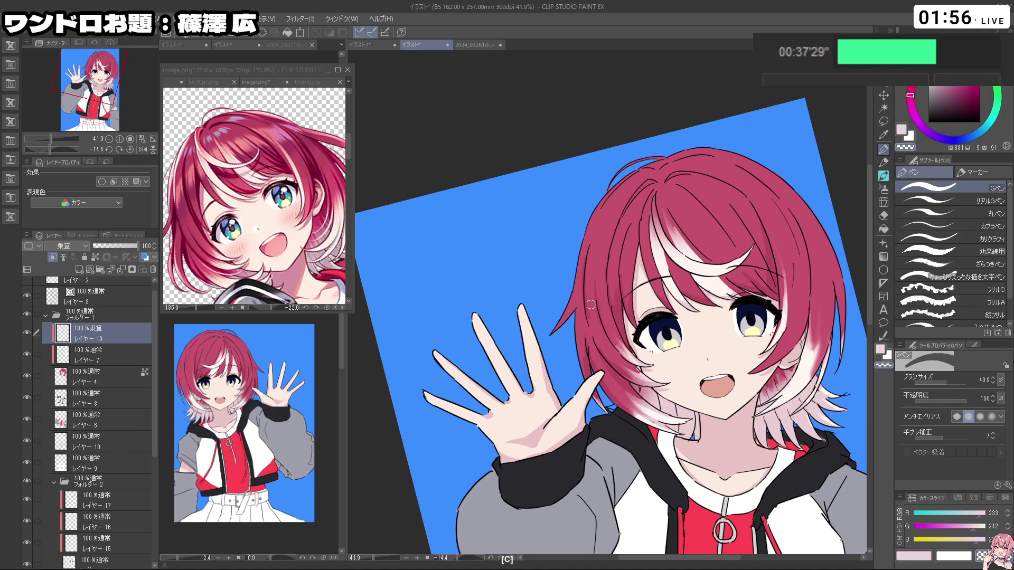
{"action": "key", "text": "c"}
Step: Work on the shadow of the outer hair between the flicked lock and the crown, undoing unwanted strokes
{"action": "key", "text": "shift+space"}
{"action": "left_click_drag", "start_coordinate": [598, 336], "coordinate": [484, 314]}
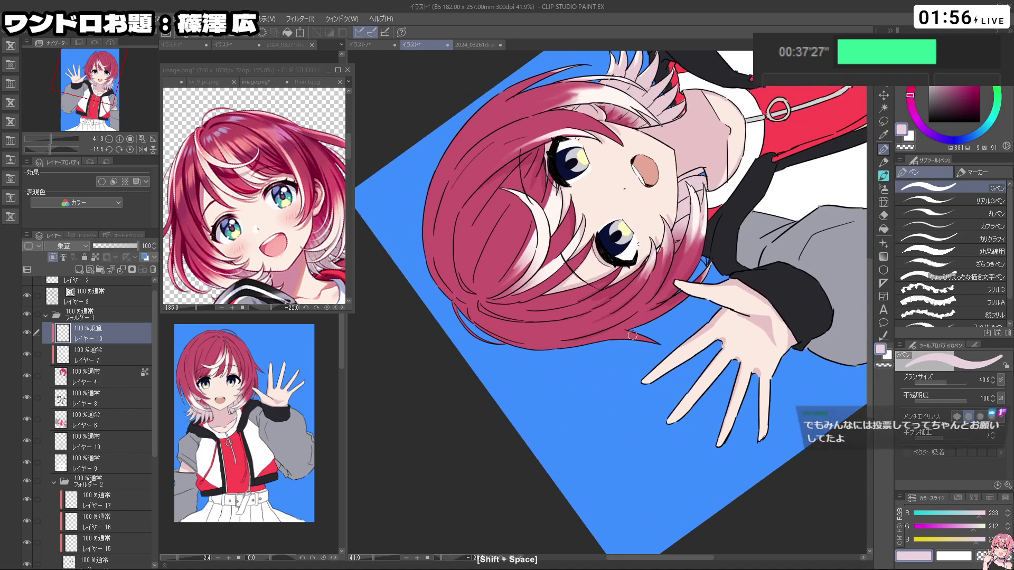
{"action": "key", "text": "shift+space"}
{"action": "left_click_drag", "start_coordinate": [531, 376], "coordinate": [657, 378]}
{"action": "key", "text": "ctrl+z"}
{"action": "key", "text": "shift+space"}
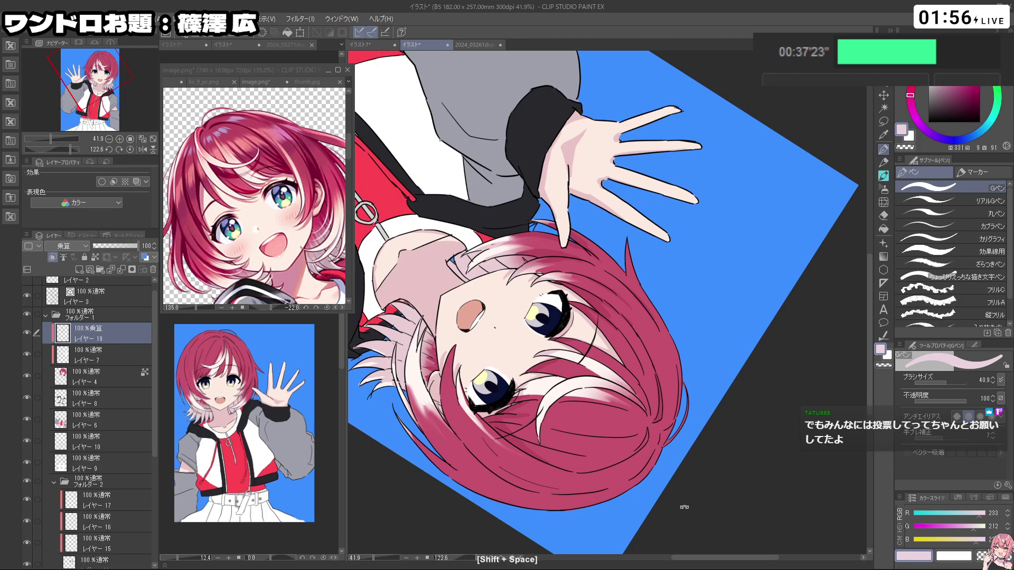
{"action": "left_click_drag", "start_coordinate": [657, 419], "coordinate": [704, 397]}
{"action": "key", "text": "ctrl+z"}
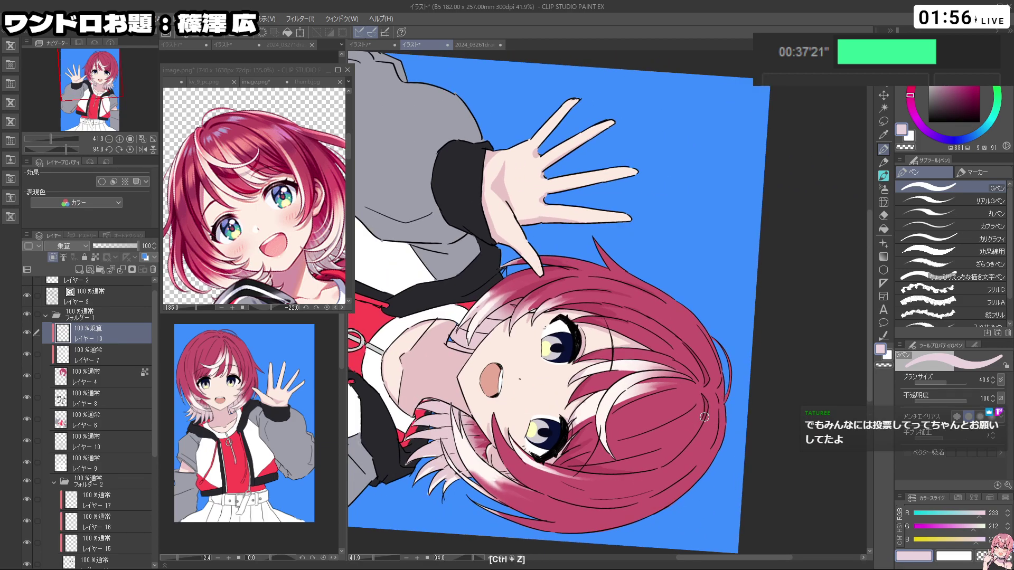
{"action": "left_click_drag", "start_coordinate": [722, 411], "coordinate": [712, 466]}
Step: Shade the underside of the outer hair by the flicked lock on the raised-hand side
{"action": "key", "text": "ctrl+space"}
{"action": "left_click_drag", "start_coordinate": [750, 430], "coordinate": [639, 431]}
{"action": "key", "text": "space"}
{"action": "mouse_move", "coordinate": [639, 431]}
{"action": "left_mouse_down"}
{"action": "mouse_move", "coordinate": [587, 376]}
{"action": "mouse_move", "coordinate": [725, 285]}
{"action": "mouse_move", "coordinate": [658, 172]}
{"action": "left_mouse_up"}
{"action": "key", "text": "shift+space"}
{"action": "key", "text": "ctrl+space"}
{"action": "left_click_drag", "start_coordinate": [587, 219], "coordinate": [597, 164]}
{"action": "key", "text": "shift+space"}
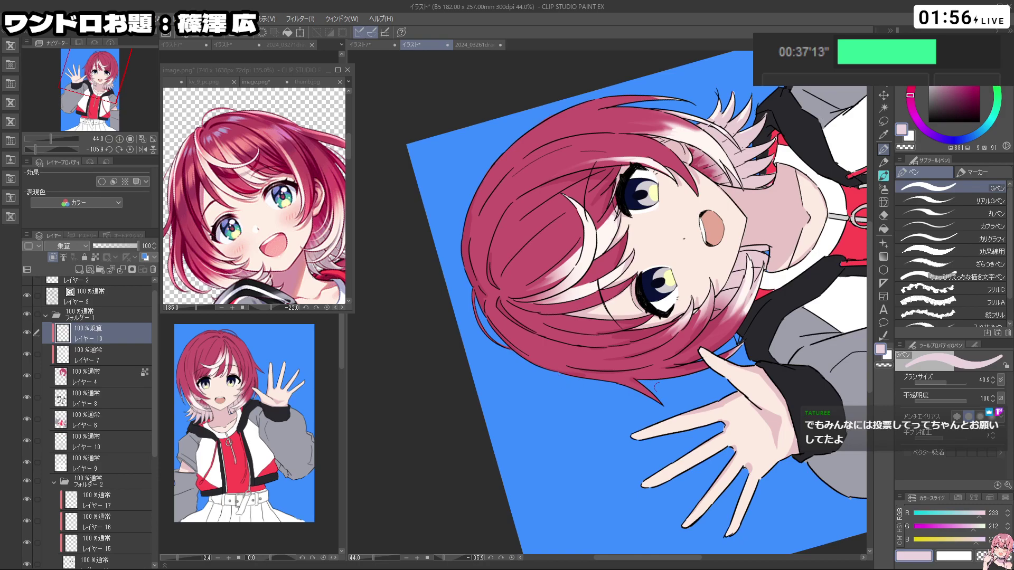
{"action": "key", "text": "c"}
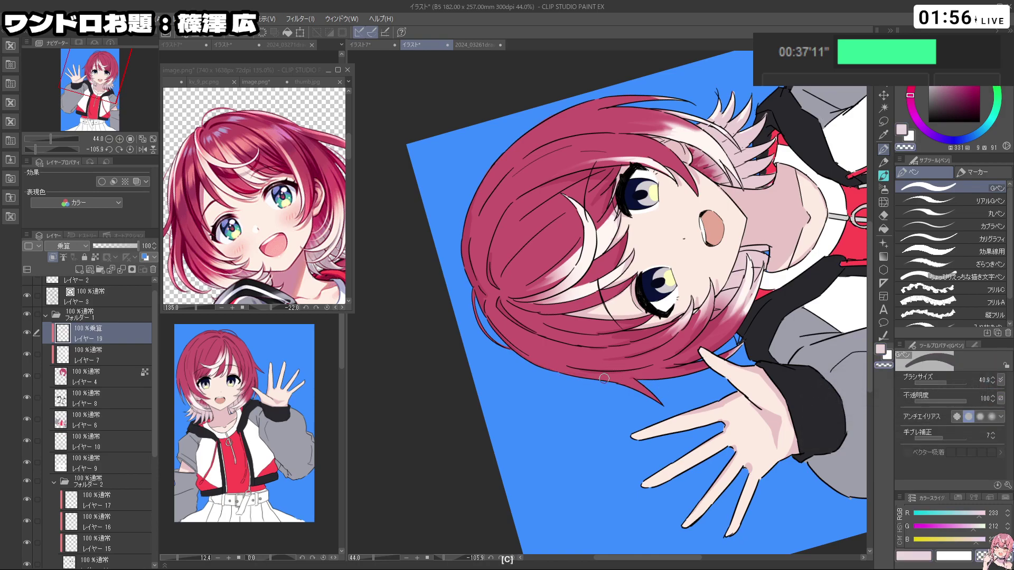
{"action": "key", "text": "ctrl+z"}
Step: Add shadow strands to the upper hair and refine the raised-hand-side locks with transparent colour
{"action": "left_click_drag", "start_coordinate": [689, 379], "coordinate": [485, 351]}
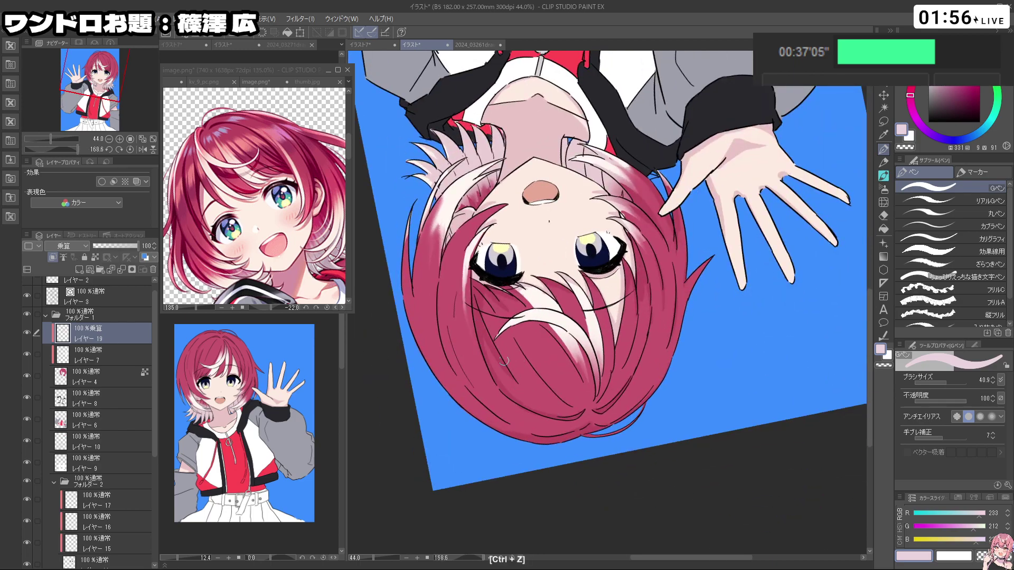
{"action": "left_click_drag", "start_coordinate": [507, 332], "coordinate": [575, 289]}
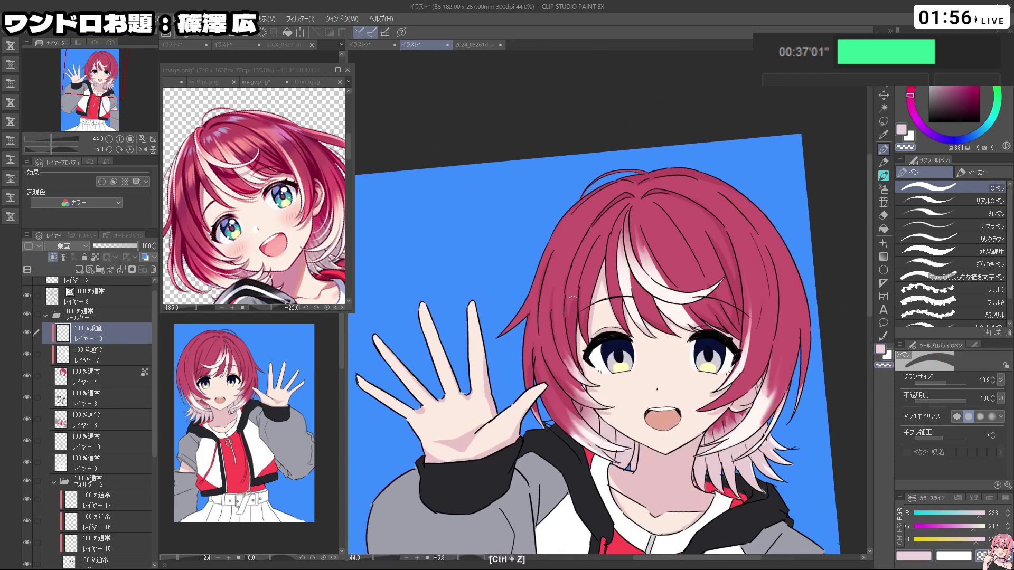
{"action": "key", "text": "c"}
{"action": "key", "text": "ctrl+z"}
{"action": "key", "text": "c"}
{"action": "left_click_drag", "start_coordinate": [562, 313], "coordinate": [566, 342]}
{"action": "key", "text": "c"}
Step: Shade the lock falling beside the eye on the side away from the raised hand, cleaning its edge with transparent colour
{"action": "left_click_drag", "start_coordinate": [732, 322], "coordinate": [730, 305]}
{"action": "left_click_drag", "start_coordinate": [756, 291], "coordinate": [736, 378]}
{"action": "key", "text": "ctrl+z"}
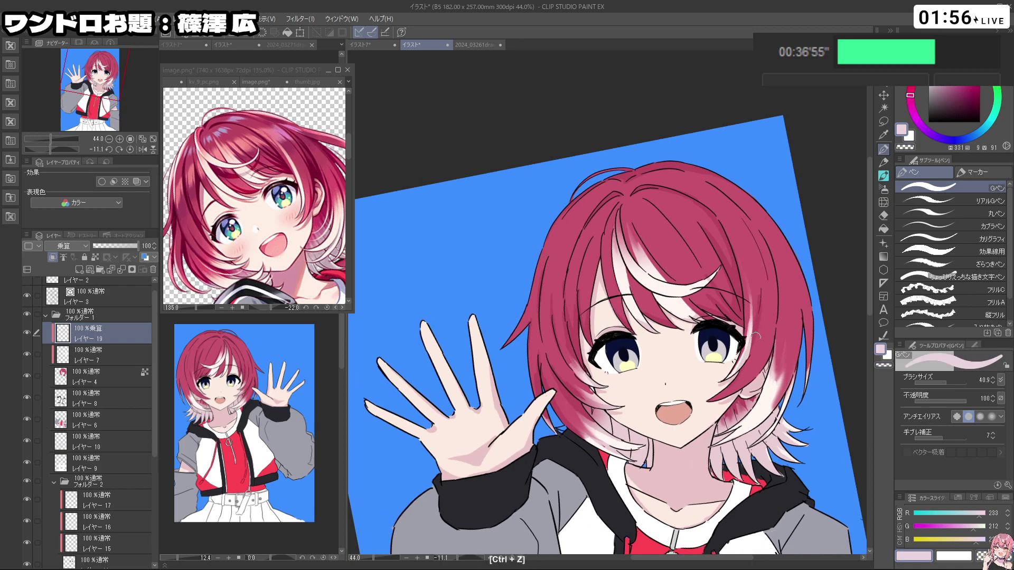
{"action": "key", "text": "c"}
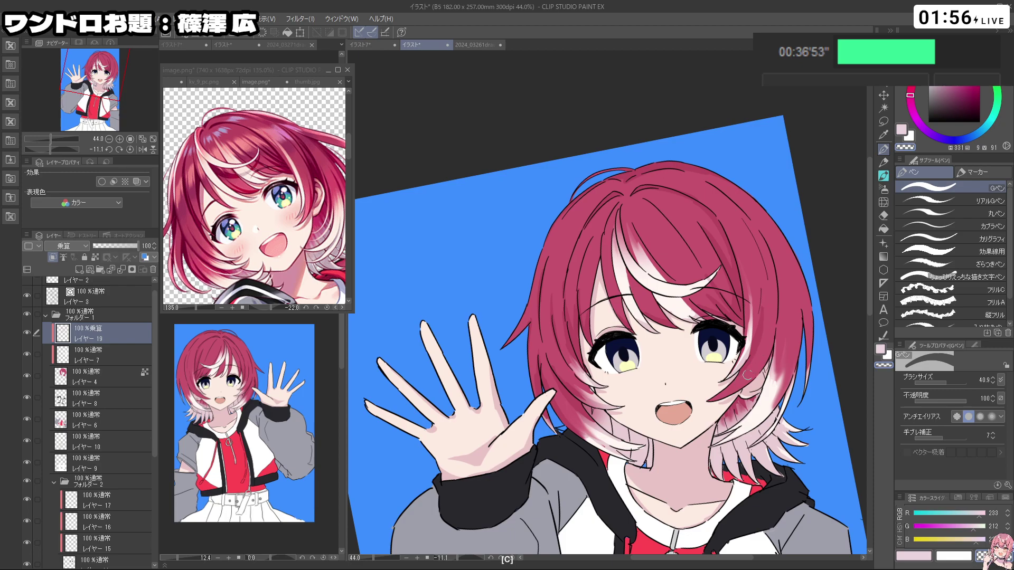
{"action": "key", "text": "c"}
{"action": "left_click_drag", "start_coordinate": [745, 376], "coordinate": [697, 377]}
Step: Paint long shadow strands on the outer hair away from the raised hand, undoing and trimming stray strokes
{"action": "mouse_move", "coordinate": [741, 408]}
{"action": "left_mouse_down"}
{"action": "mouse_move", "coordinate": [684, 349]}
{"action": "mouse_move", "coordinate": [628, 215]}
{"action": "mouse_move", "coordinate": [530, 260]}
{"action": "left_mouse_up"}
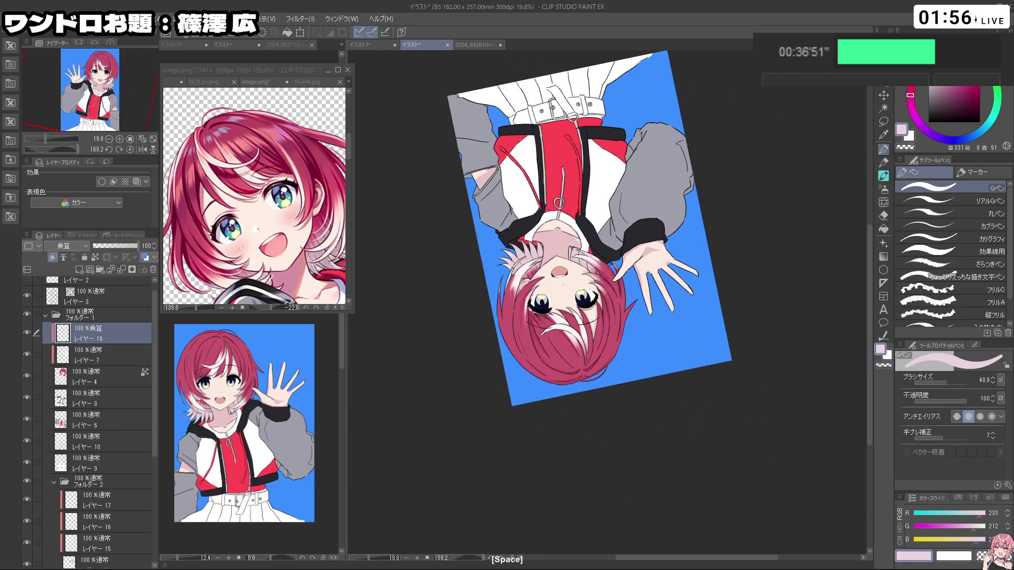
{"action": "left_click_drag", "start_coordinate": [532, 309], "coordinate": [586, 309]}
{"action": "mouse_move", "coordinate": [466, 229]}
{"action": "left_mouse_down"}
{"action": "mouse_move", "coordinate": [454, 392]}
{"action": "mouse_move", "coordinate": [454, 252]}
{"action": "mouse_move", "coordinate": [469, 413]}
{"action": "left_mouse_up"}
{"action": "key", "text": "ctrl+z"}
{"action": "left_click_drag", "start_coordinate": [438, 306], "coordinate": [465, 414]}
{"action": "left_click_drag", "start_coordinate": [444, 264], "coordinate": [481, 161]}
{"action": "mouse_move", "coordinate": [440, 266]}
{"action": "left_mouse_down"}
{"action": "mouse_move", "coordinate": [478, 161]}
{"action": "mouse_move", "coordinate": [505, 147]}
{"action": "left_mouse_up"}
{"action": "key", "text": "ctrl+z"}
{"action": "key", "text": "ctrl+z"}
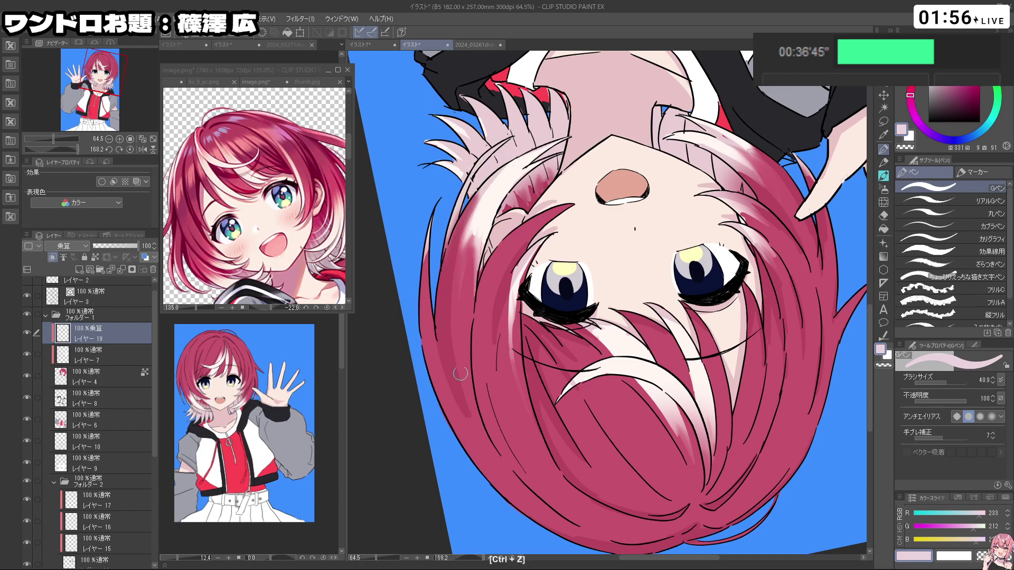
{"action": "key", "text": "c"}
{"action": "left_click_drag", "start_coordinate": [469, 410], "coordinate": [463, 264]}
{"action": "mouse_move", "coordinate": [463, 410]}
{"action": "left_mouse_down"}
{"action": "mouse_move", "coordinate": [698, 457]}
{"action": "mouse_move", "coordinate": [675, 135]}
{"action": "left_mouse_up"}
Step: Extend the shadows through the side hair above the ear away from the raised hand, cleaning edges with transparent colour
{"action": "key", "text": "c"}
{"action": "left_click_drag", "start_coordinate": [765, 296], "coordinate": [749, 380]}
{"action": "key", "text": "ctrl+z"}
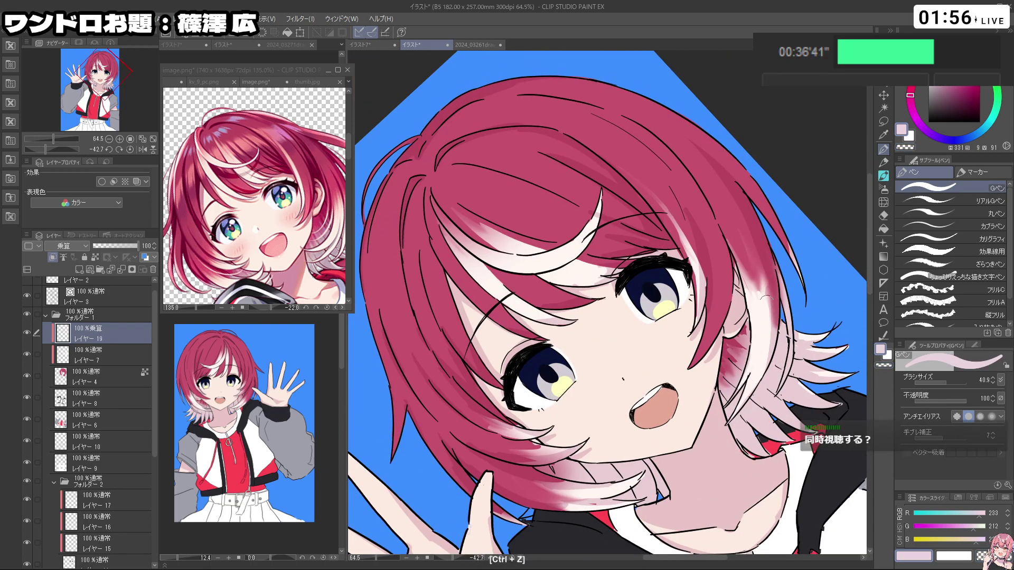
{"action": "key", "text": "c"}
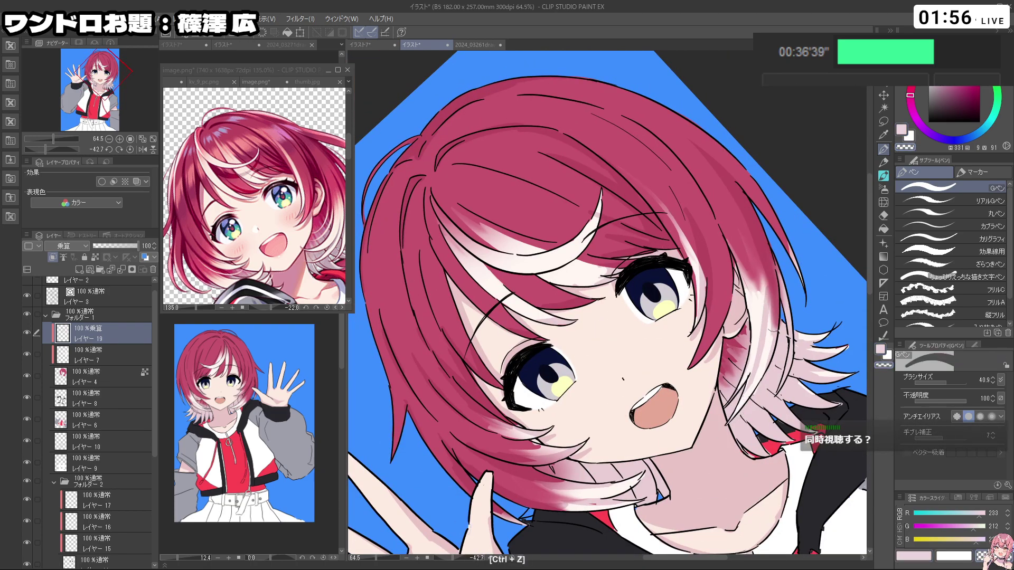
{"action": "key", "text": "c"}
{"action": "key", "text": "c"}
{"action": "mouse_move", "coordinate": [766, 312]}
{"action": "left_mouse_down"}
{"action": "mouse_move", "coordinate": [757, 382]}
{"action": "mouse_move", "coordinate": [744, 395]}
{"action": "left_mouse_up"}
{"action": "key", "text": "c"}
{"action": "mouse_move", "coordinate": [549, 442]}
{"action": "left_mouse_down"}
{"action": "mouse_move", "coordinate": [618, 455]}
{"action": "mouse_move", "coordinate": [755, 263]}
{"action": "mouse_move", "coordinate": [709, 190]}
{"action": "left_mouse_up"}
{"action": "mouse_move", "coordinate": [487, 389]}
{"action": "left_mouse_down"}
{"action": "mouse_move", "coordinate": [476, 288]}
{"action": "mouse_move", "coordinate": [486, 400]}
{"action": "mouse_move", "coordinate": [471, 260]}
{"action": "left_mouse_up"}
{"action": "key", "text": "ctrl+z"}
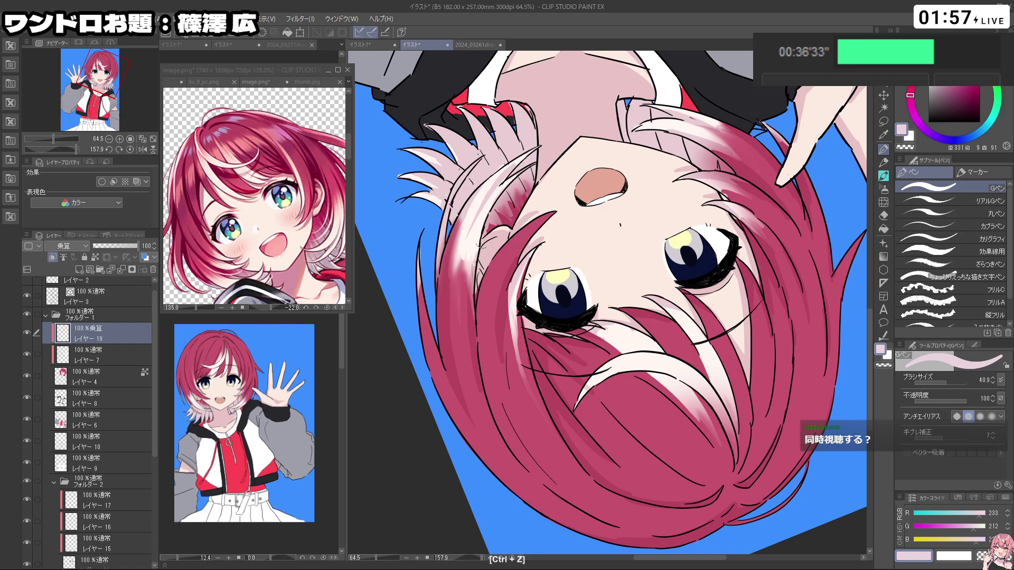
Step: Work on finer shadow strands in the bangs, undoing misplaced strokes
{"action": "left_click_drag", "start_coordinate": [560, 315], "coordinate": [507, 317]}
{"action": "left_click_drag", "start_coordinate": [573, 423], "coordinate": [696, 163]}
{"action": "left_click_drag", "start_coordinate": [613, 248], "coordinate": [689, 248]}
{"action": "left_click_drag", "start_coordinate": [595, 269], "coordinate": [593, 268]}
{"action": "key", "text": "ctrl+z"}
{"action": "mouse_move", "coordinate": [577, 205]}
{"action": "left_mouse_down"}
{"action": "mouse_move", "coordinate": [583, 261]}
{"action": "mouse_move", "coordinate": [603, 299]}
{"action": "left_mouse_up"}
{"action": "key", "text": "ctrl+z"}
{"action": "mouse_move", "coordinate": [574, 184]}
{"action": "left_mouse_down"}
{"action": "mouse_move", "coordinate": [599, 287]}
{"action": "mouse_move", "coordinate": [624, 313]}
{"action": "mouse_move", "coordinate": [595, 275]}
{"action": "mouse_move", "coordinate": [659, 315]}
{"action": "mouse_move", "coordinate": [643, 320]}
{"action": "mouse_move", "coordinate": [667, 325]}
{"action": "left_mouse_up"}
{"action": "mouse_move", "coordinate": [588, 270]}
{"action": "left_mouse_down"}
{"action": "mouse_move", "coordinate": [628, 271]}
{"action": "mouse_move", "coordinate": [607, 289]}
{"action": "mouse_move", "coordinate": [619, 380]}
{"action": "left_mouse_up"}
Step: Refine the bang shadows around the white streak at brush size 39.7, alternating between shadow and transparent colour
{"action": "key", "text": "c"}
{"action": "key", "text": "ctrl+z"}
{"action": "mouse_move", "coordinate": [600, 321]}
{"action": "left_mouse_down"}
{"action": "mouse_move", "coordinate": [626, 395]}
{"action": "mouse_move", "coordinate": [649, 414]}
{"action": "left_mouse_up"}
{"action": "key", "text": "c"}
{"action": "key", "text": "c"}
{"action": "left_click_drag", "start_coordinate": [622, 323], "coordinate": [622, 349]}
{"action": "mouse_move", "coordinate": [647, 395]}
{"action": "left_mouse_down"}
{"action": "mouse_move", "coordinate": [704, 416]}
{"action": "mouse_move", "coordinate": [754, 279]}
{"action": "left_mouse_up"}
{"action": "key", "text": "c"}
{"action": "key", "text": "ctrl+z"}
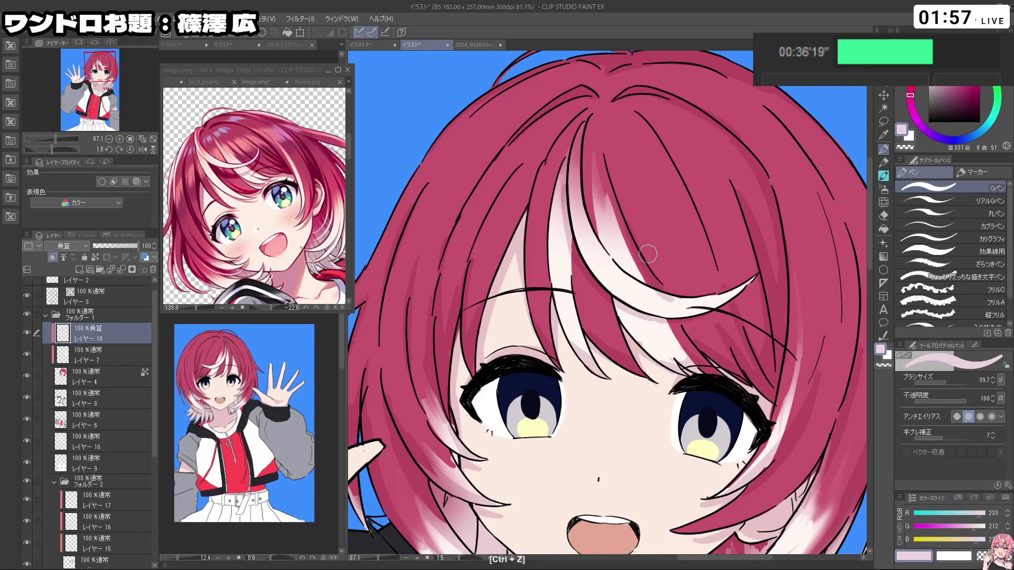
Step: Shade the bang edges above the eye on the raised-hand side, undoing the stray stroke
{"action": "key", "text": "c"}
{"action": "key", "text": "space"}
{"action": "left_click_drag", "start_coordinate": [670, 292], "coordinate": [586, 296], "text": "ctrl"}
{"action": "left_click_drag", "start_coordinate": [533, 317], "coordinate": [760, 253], "text": "shift"}
{"action": "left_click_drag", "start_coordinate": [648, 343], "coordinate": [664, 298], "text": "shift"}
{"action": "key", "text": "c"}
{"action": "key", "text": "ctrl+z"}
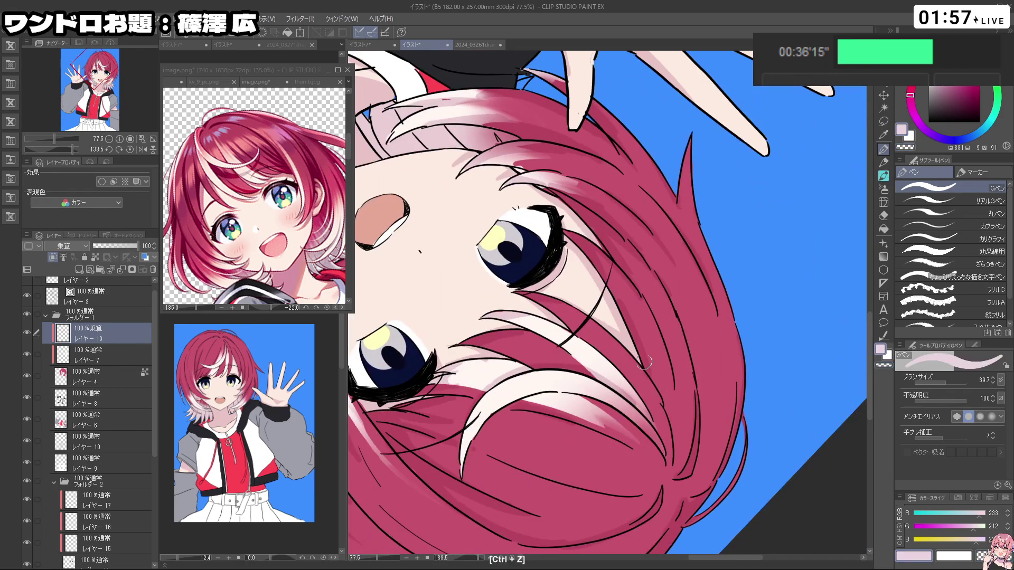
Step: Add finishing shadow strands to the side hair next to the raised hand, undoing unwanted strokes
{"action": "left_click_drag", "start_coordinate": [676, 395], "coordinate": [623, 217], "text": "ctrl"}
{"action": "left_click_drag", "start_coordinate": [563, 308], "coordinate": [603, 344], "text": "ctrl"}
{"action": "key", "text": "ctrl+z"}
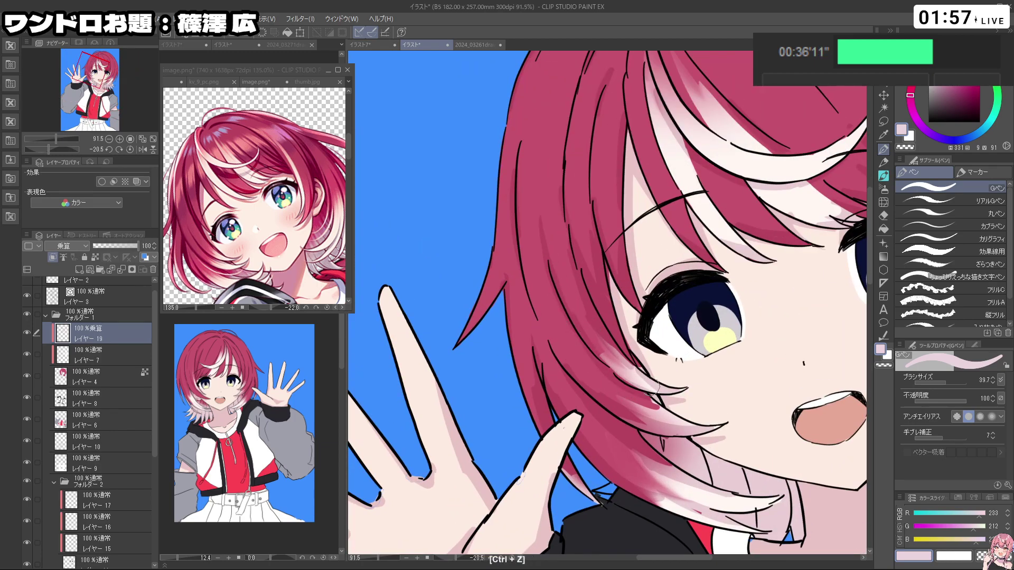
{"action": "left_click_drag", "start_coordinate": [591, 287], "coordinate": [544, 288], "text": "ctrl"}
{"action": "mouse_move", "coordinate": [760, 294]}
{"action": "left_mouse_down", "text": "ctrl"}
{"action": "mouse_move", "coordinate": [731, 293]}
{"action": "mouse_move", "coordinate": [776, 293]}
{"action": "left_mouse_up", "text": "ctrl"}
{"action": "key", "text": "ctrl+z"}
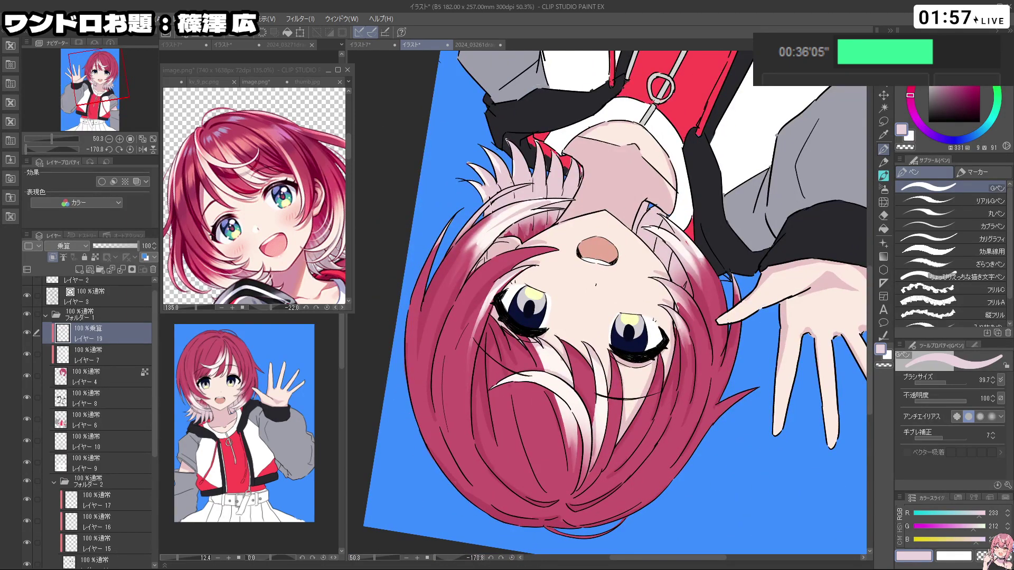
{"action": "left_click_drag", "start_coordinate": [702, 408], "coordinate": [546, 170], "text": "ctrl"}
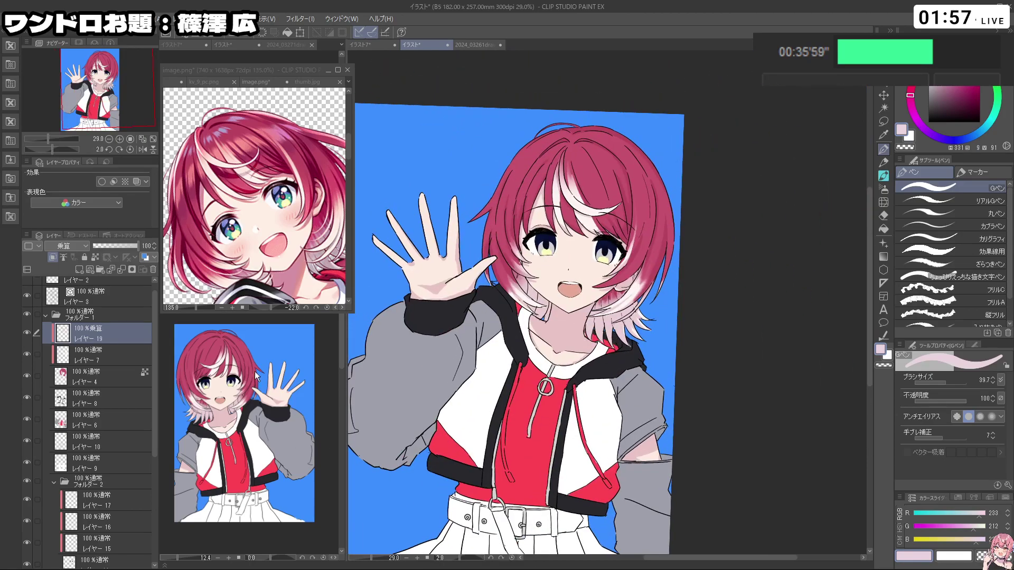
Step: Add a clipped Multiply (乗算) layer directly above レイヤー 8 and choose a darker greyish-pink colour with hue 331, saturation 15 and brightness 81
{"action": "left_click", "coordinate": [95, 392]}
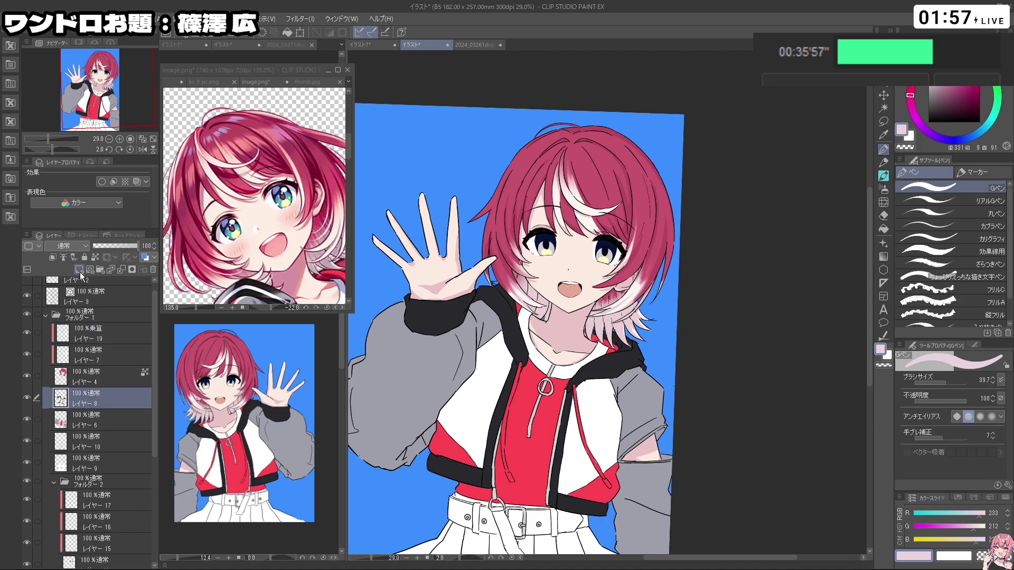
{"action": "left_click", "coordinate": [80, 270]}
{"action": "left_click", "coordinate": [62, 246]}
{"action": "left_click", "coordinate": [80, 280]}
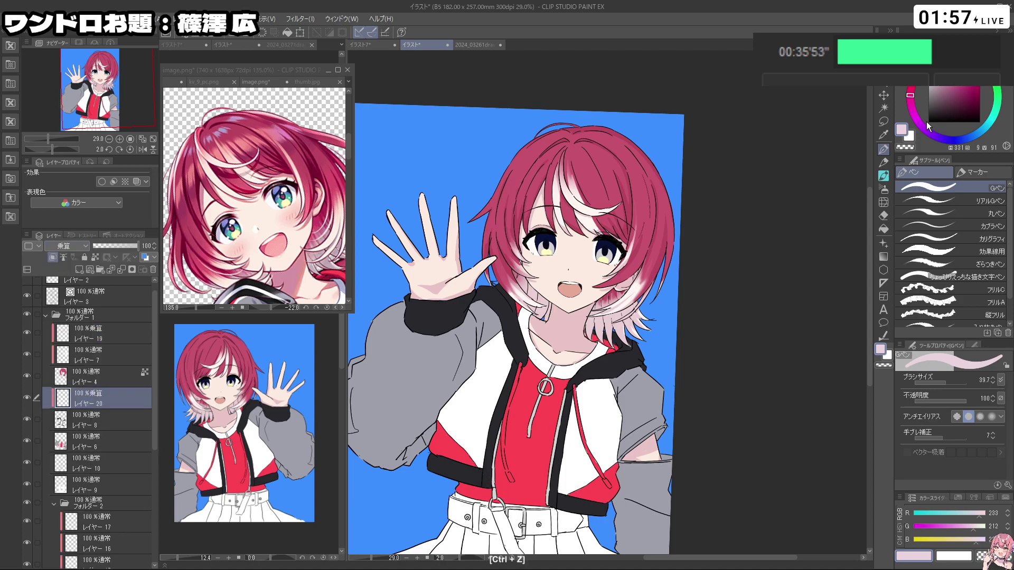
{"action": "left_click", "coordinate": [937, 80]}
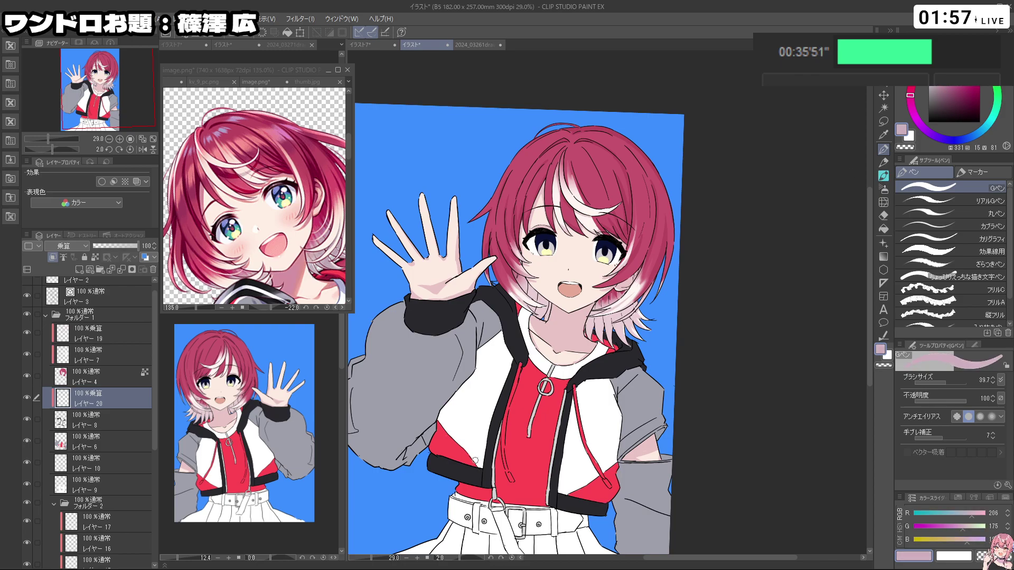
Step: Try shadow strokes on the black jacket hood near the neck, undoing the unwanted ones
{"action": "key", "text": "ctrl+z"}
{"action": "key", "text": "ctrl+z"}
{"action": "left_click_drag", "start_coordinate": [491, 461], "coordinate": [808, 374]}
{"action": "left_click_drag", "start_coordinate": [640, 412], "coordinate": [667, 412]}
{"action": "mouse_move", "coordinate": [631, 410]}
{"action": "left_mouse_down"}
{"action": "mouse_move", "coordinate": [658, 400]}
{"action": "mouse_move", "coordinate": [634, 421]}
{"action": "left_mouse_up"}
{"action": "key", "text": "ctrl+z"}
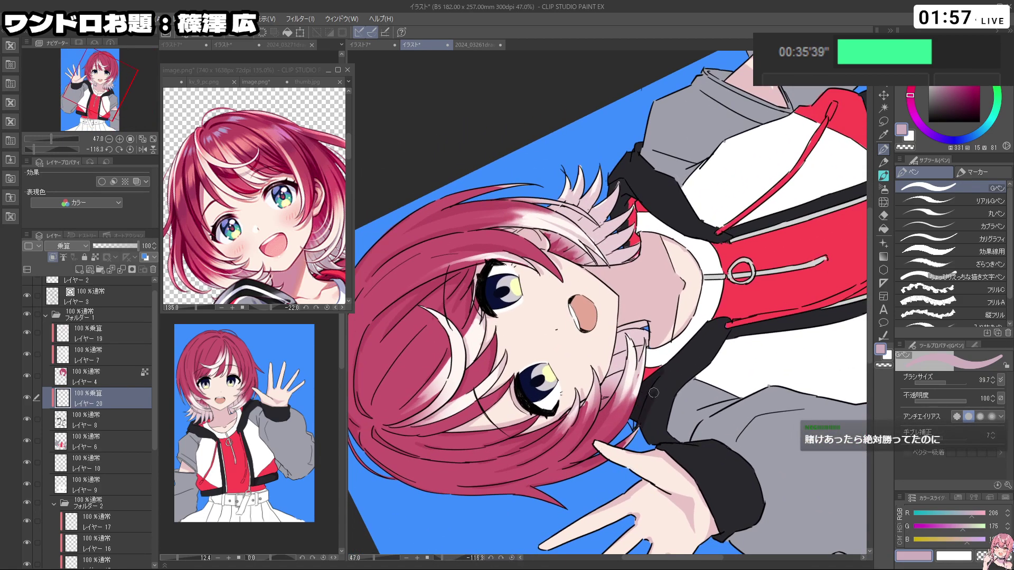
Step: Shade the folds of the black hood on the raised-hand side, redoing misplaced strokes
{"action": "mouse_move", "coordinate": [805, 347]}
{"action": "left_mouse_down"}
{"action": "mouse_move", "coordinate": [792, 389]}
{"action": "mouse_move", "coordinate": [523, 507]}
{"action": "left_mouse_up"}
{"action": "left_click_drag", "start_coordinate": [500, 355], "coordinate": [531, 383]}
{"action": "key", "text": "ctrl+z"}
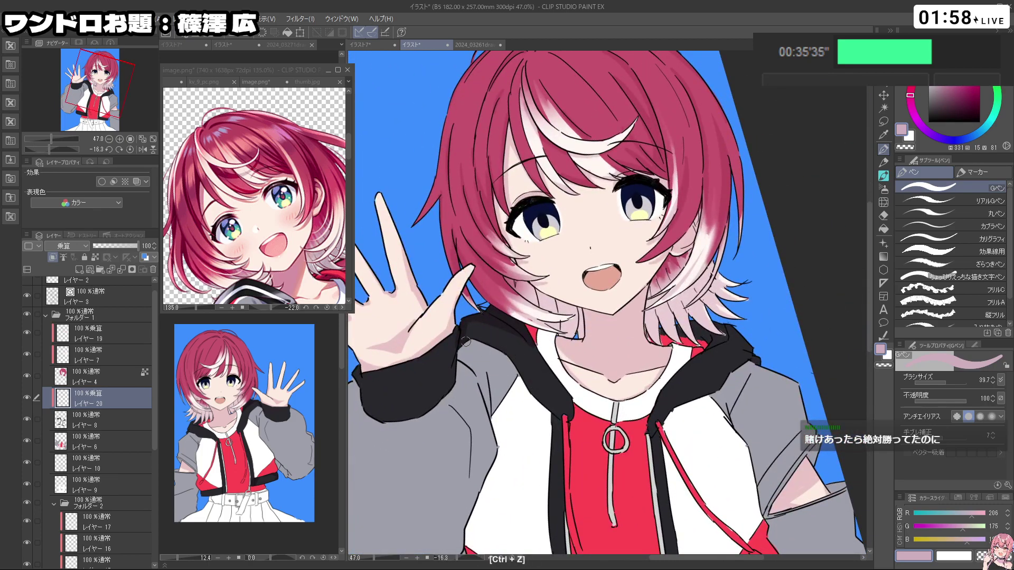
{"action": "key", "text": "shift+space"}
{"action": "key", "text": "ctrl+z"}
{"action": "left_click_drag", "start_coordinate": [513, 334], "coordinate": [545, 386]}
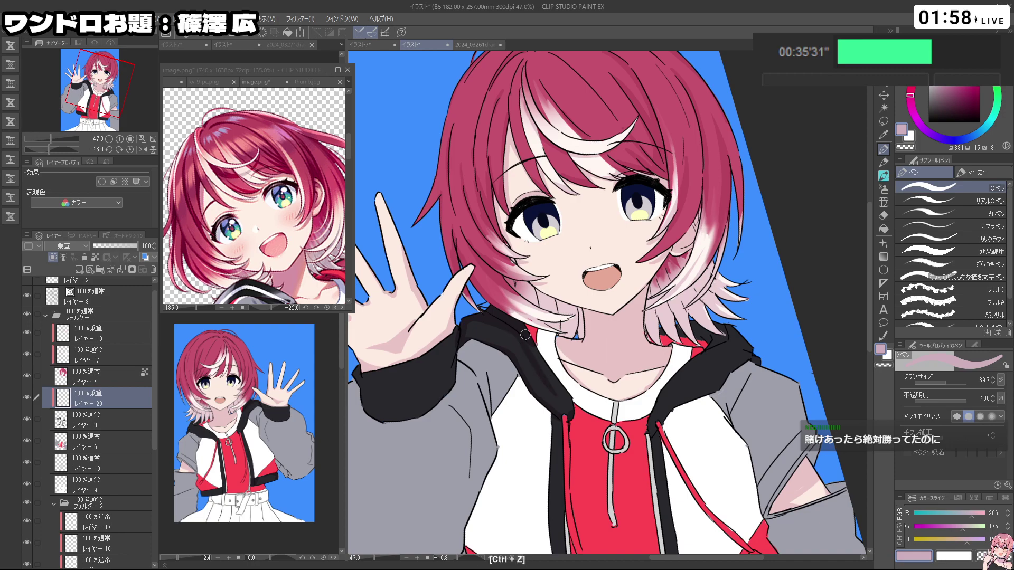
Step: Try shadow strokes on the black hood on the side away from the raised hand, undoing the misplaced ones
{"action": "key", "text": "shift+space"}
{"action": "left_click_drag", "start_coordinate": [694, 439], "coordinate": [756, 359]}
{"action": "left_click_drag", "start_coordinate": [734, 270], "coordinate": [719, 334]}
{"action": "key", "text": "ctrl+z"}
{"action": "key", "text": "ctrl+z"}
{"action": "mouse_move", "coordinate": [757, 258]}
{"action": "left_mouse_down"}
{"action": "mouse_move", "coordinate": [724, 286]}
{"action": "mouse_move", "coordinate": [725, 267]}
{"action": "left_mouse_up"}
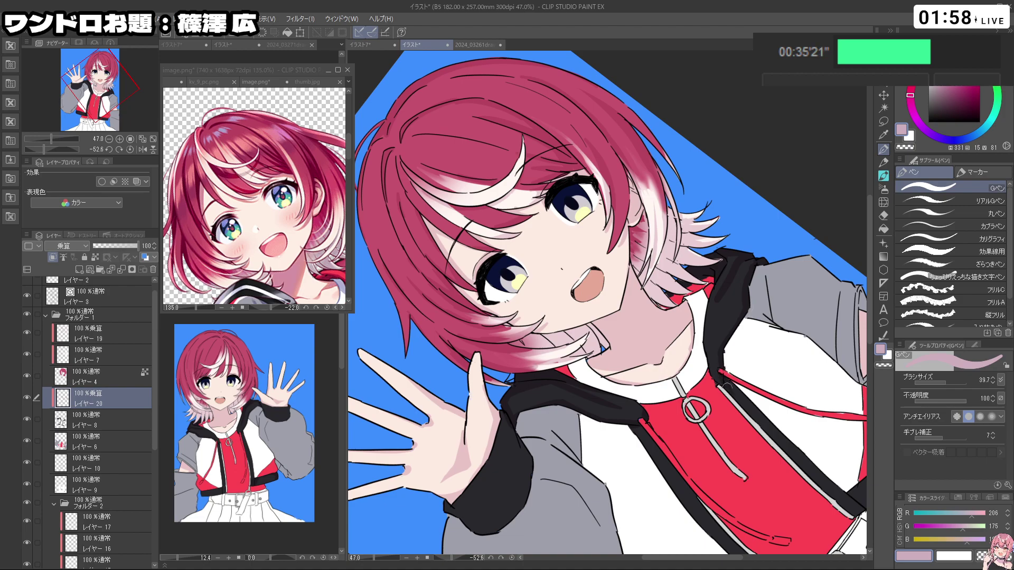
{"action": "key", "text": "ctrl+z"}
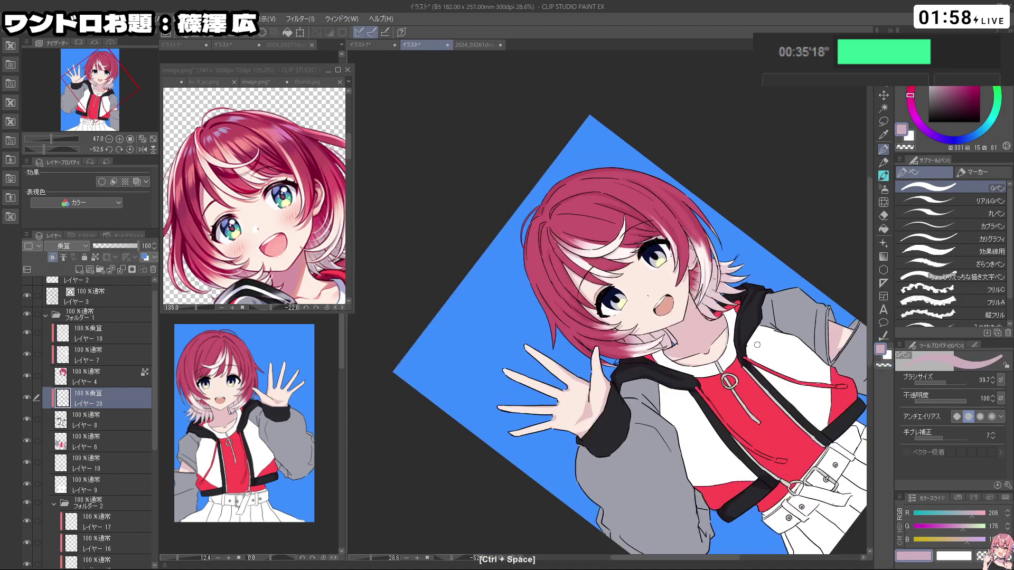
Step: Shade the black front bands and hem of the jacket, trimming the shadow edges with transparent colour
{"action": "key", "text": "shift+space"}
{"action": "left_click_drag", "start_coordinate": [803, 370], "coordinate": [624, 382]}
{"action": "key", "text": "space"}
{"action": "key", "text": "ctrl+space"}
{"action": "left_click_drag", "start_coordinate": [612, 472], "coordinate": [637, 471]}
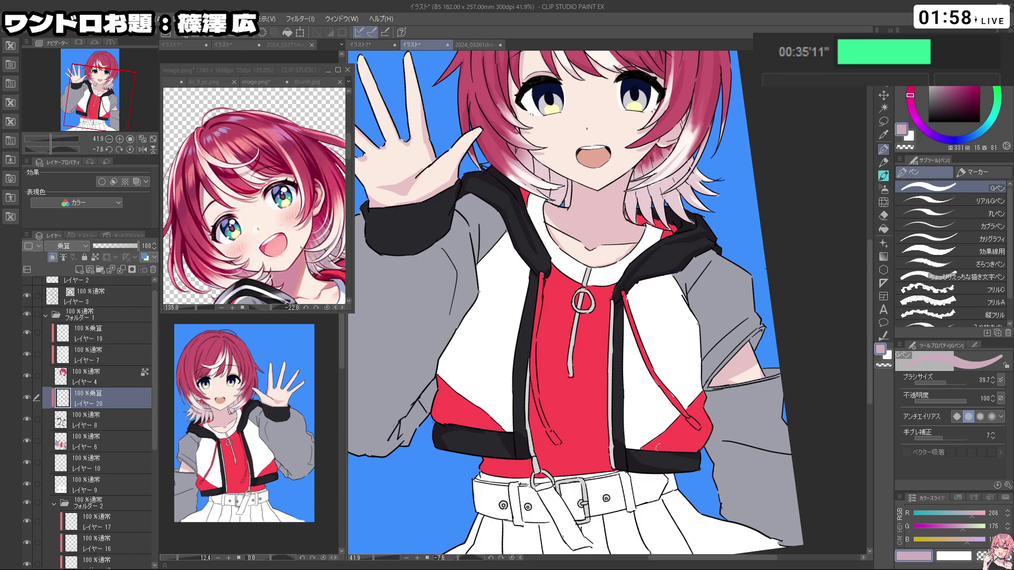
{"action": "key", "text": "shift+space"}
{"action": "left_click_drag", "start_coordinate": [628, 425], "coordinate": [618, 305]}
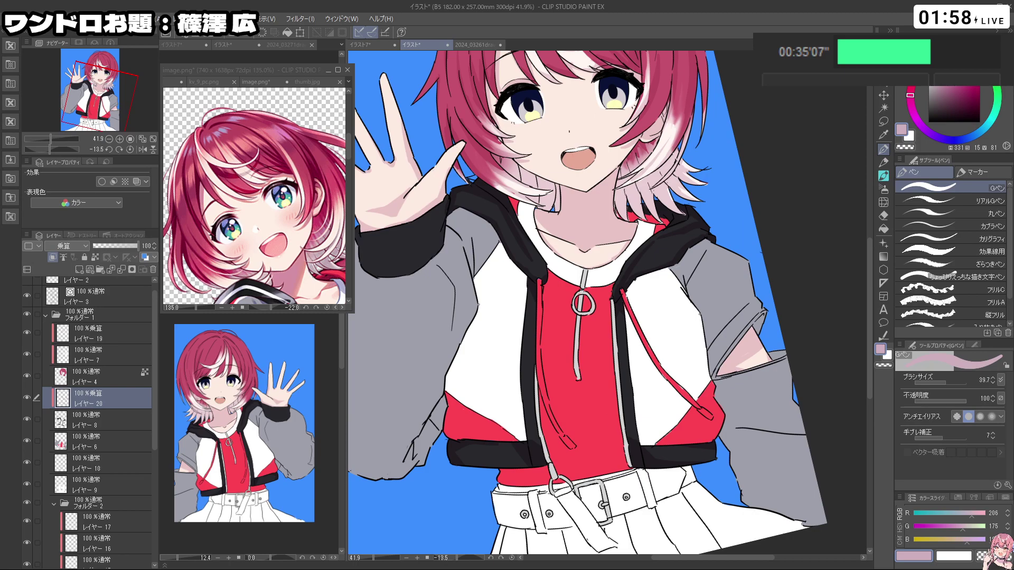
{"action": "key", "text": "c"}
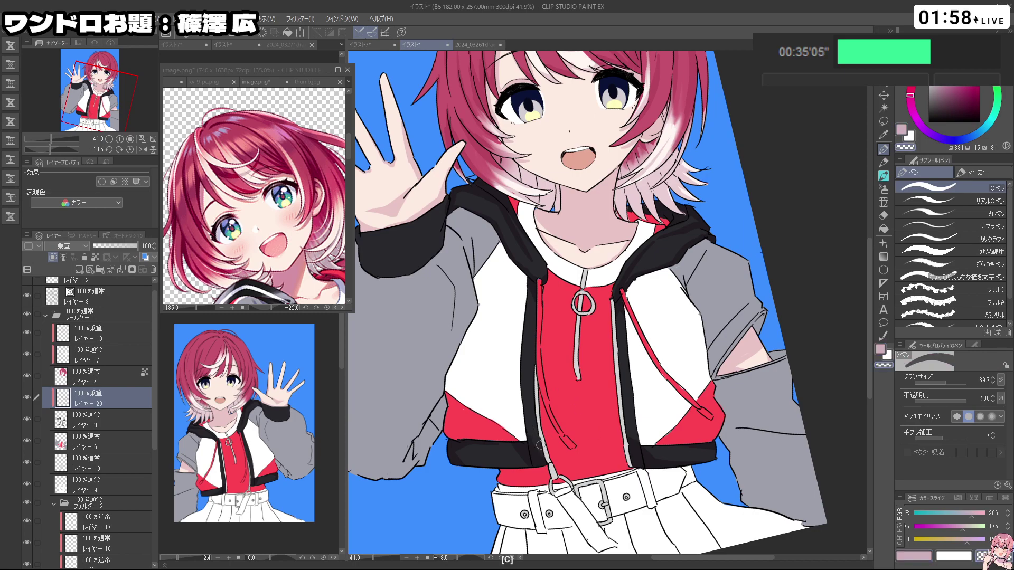
{"action": "key", "text": "c"}
{"action": "left_click_drag", "start_coordinate": [603, 432], "coordinate": [555, 432]}
{"action": "left_click_drag", "start_coordinate": [555, 432], "coordinate": [551, 406]}
Step: Shade the black cuff of the raised-hand sleeve with the G-pen at brush size 76.4
{"action": "mouse_move", "coordinate": [453, 314]}
{"action": "left_mouse_down"}
{"action": "mouse_move", "coordinate": [488, 314]}
{"action": "mouse_move", "coordinate": [467, 290]}
{"action": "left_mouse_up"}
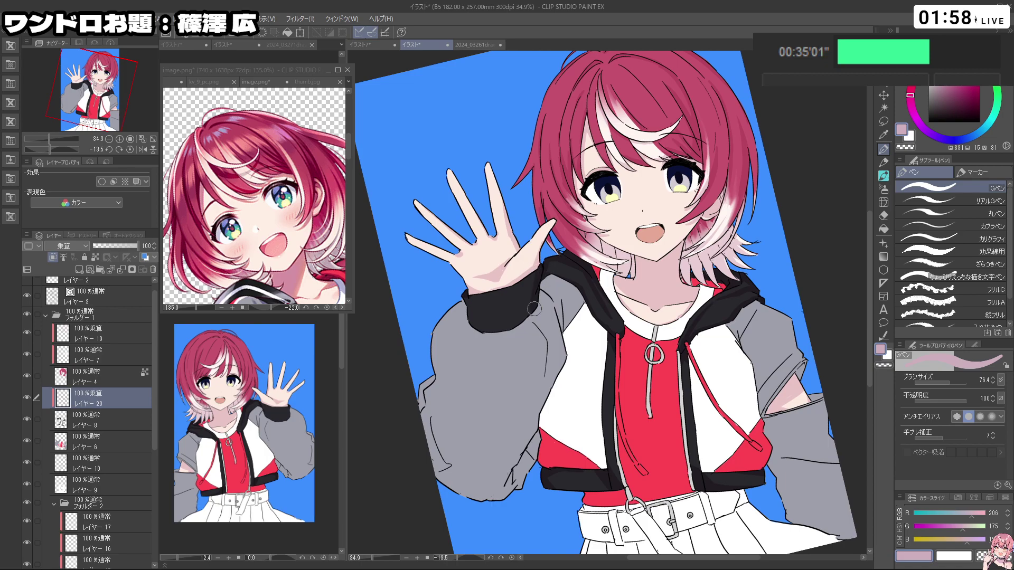
{"action": "left_click_drag", "start_coordinate": [515, 359], "coordinate": [535, 384]}
{"action": "left_click_drag", "start_coordinate": [760, 381], "coordinate": [717, 346]}
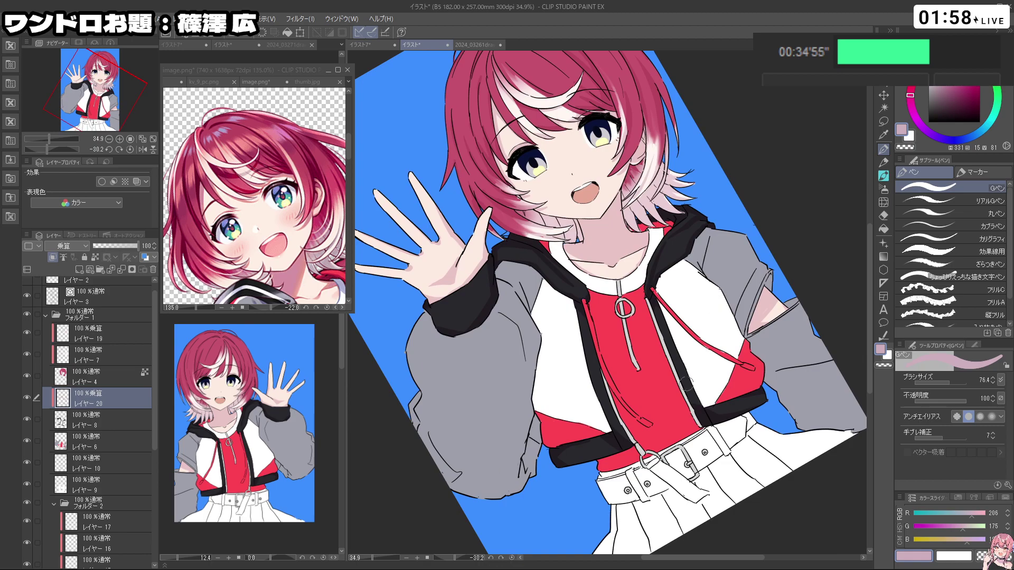
{"action": "scroll", "coordinate": [666, 394], "scroll_direction": "down", "scroll_amount": 1}
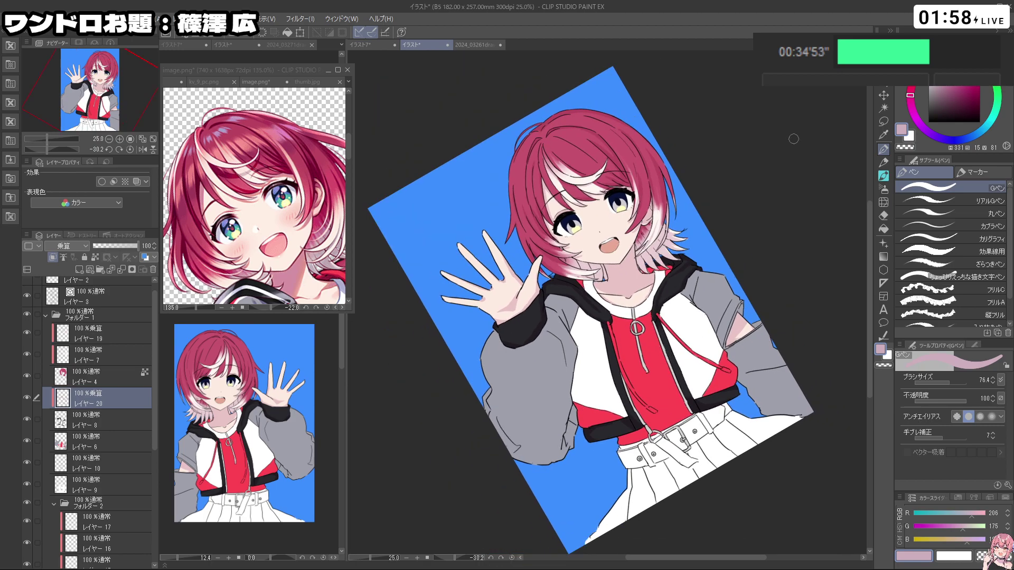
{"action": "left_click_drag", "start_coordinate": [774, 199], "coordinate": [636, 311]}
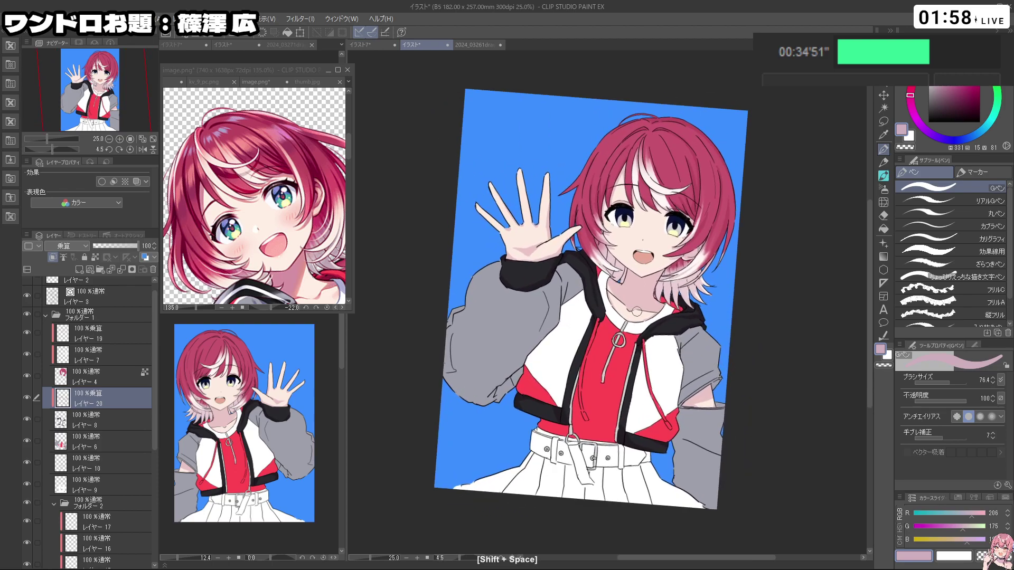
Step: Add a clipped Multiply (乗算) layer directly above レイヤー 6
{"action": "left_click", "coordinate": [90, 442]}
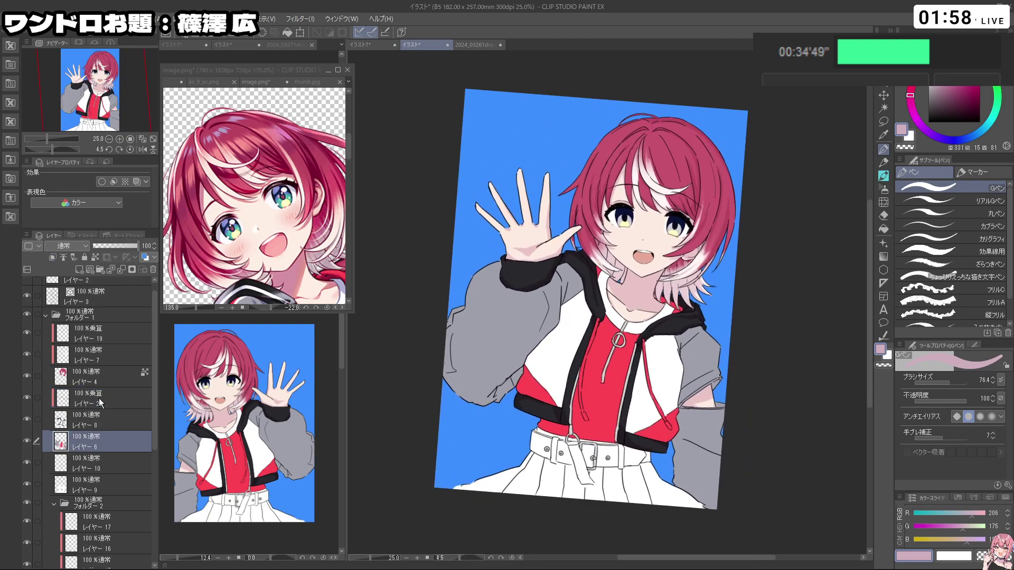
{"action": "left_click", "coordinate": [78, 269]}
{"action": "left_click", "coordinate": [64, 246]}
{"action": "left_click", "coordinate": [59, 282]}
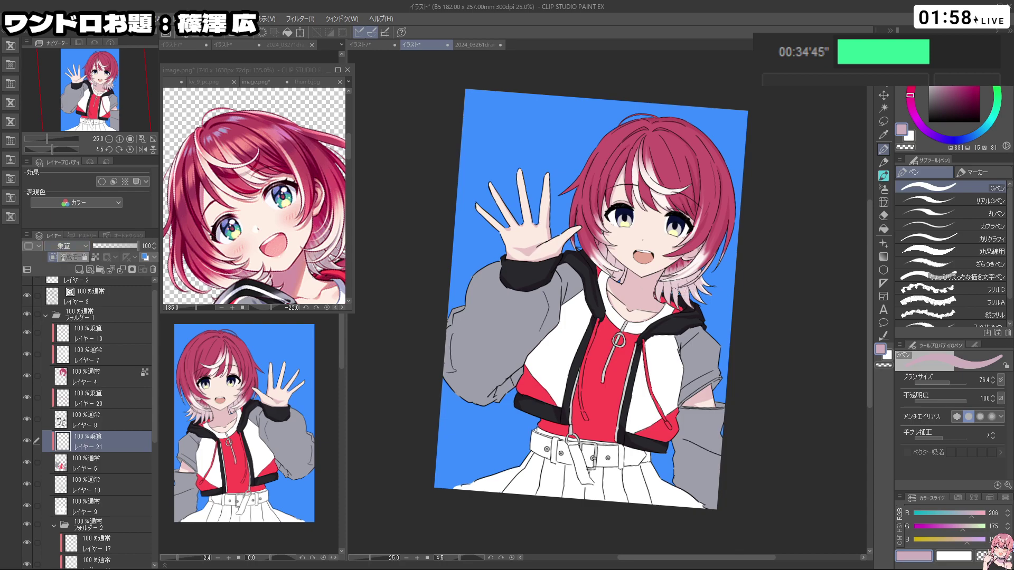
Step: Temporarily switch レイヤー 20 to Normal (通常) to inspect its raw shadow colour and restore Multiply
{"action": "left_click", "coordinate": [110, 398]}
{"action": "left_click", "coordinate": [79, 247]}
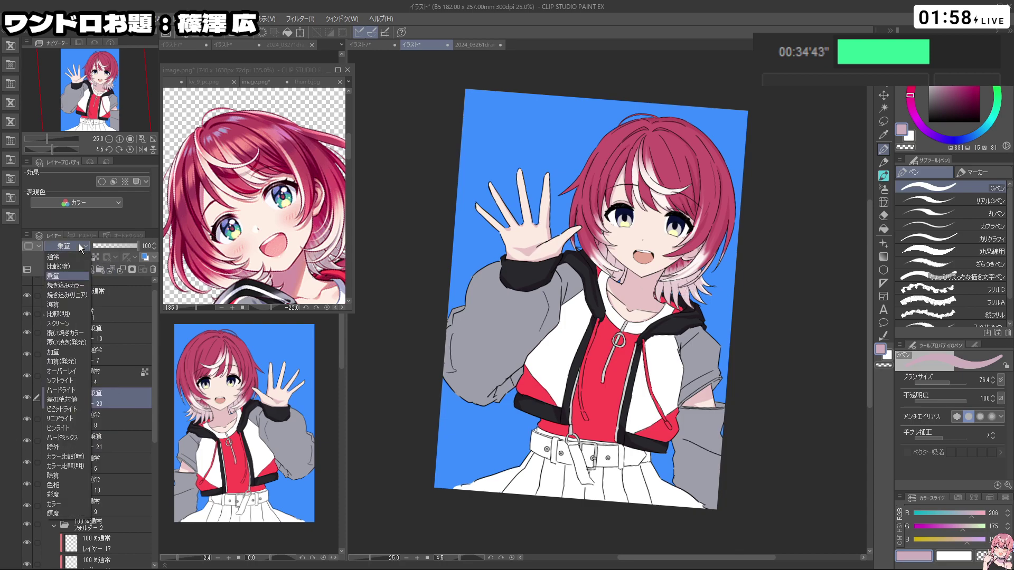
{"action": "left_click", "coordinate": [81, 258]}
{"action": "scroll", "coordinate": [564, 417], "scroll_direction": "up", "scroll_amount": 1}
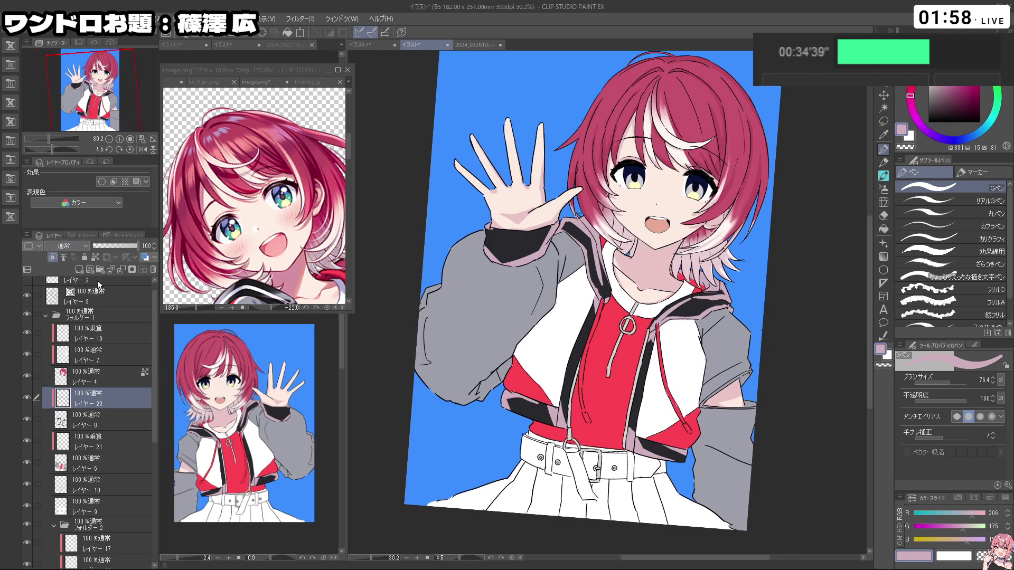
{"action": "left_click", "coordinate": [75, 246]}
{"action": "left_click", "coordinate": [70, 272]}
Step: Sample a light greyish pink with saturation 9 and brightness 91 from レイヤー 19 in Normal mode, and restore its Multiply mode
{"action": "left_click", "coordinate": [88, 357]}
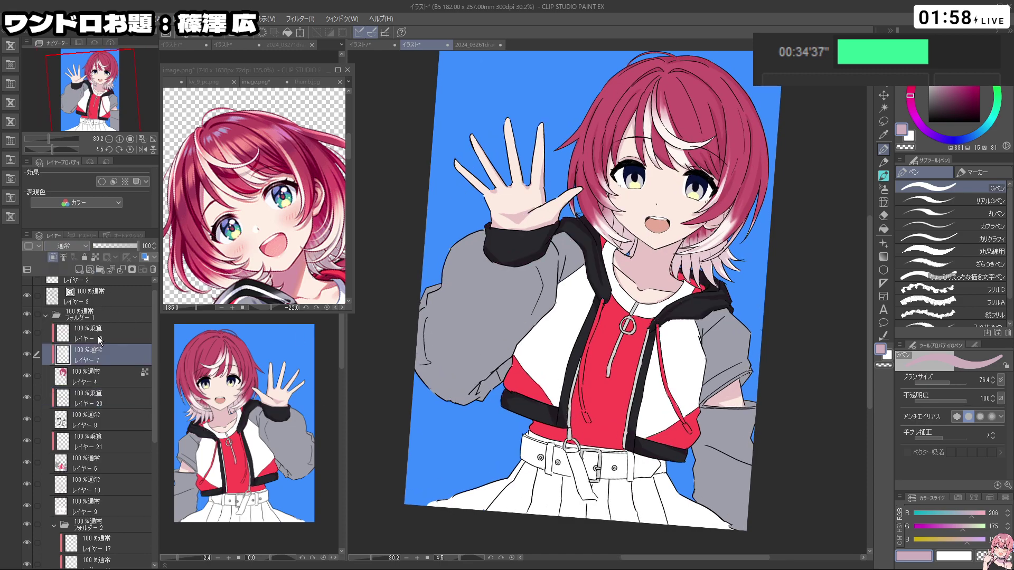
{"action": "left_click", "coordinate": [98, 337]}
{"action": "left_click", "coordinate": [75, 246]}
{"action": "left_click", "coordinate": [81, 258]}
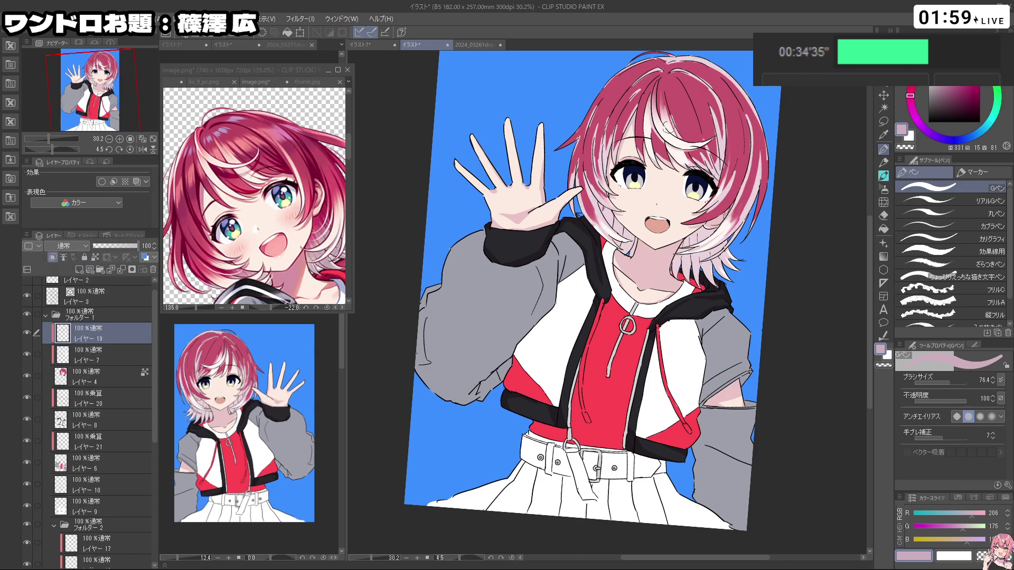
{"action": "scroll", "coordinate": [666, 126], "scroll_direction": "up", "scroll_amount": 2}
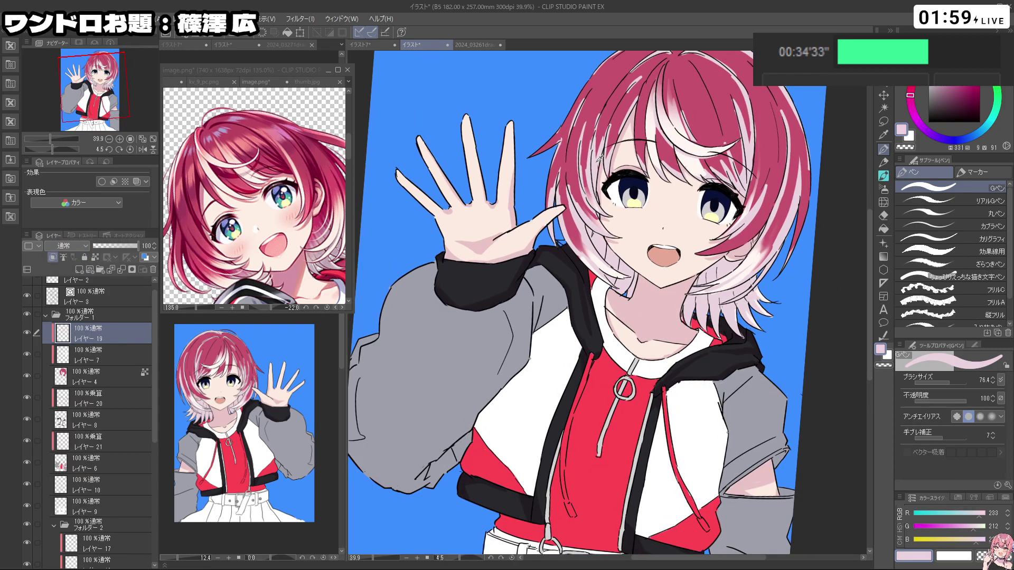
{"action": "left_click", "coordinate": [75, 246]}
{"action": "left_click", "coordinate": [65, 277]}
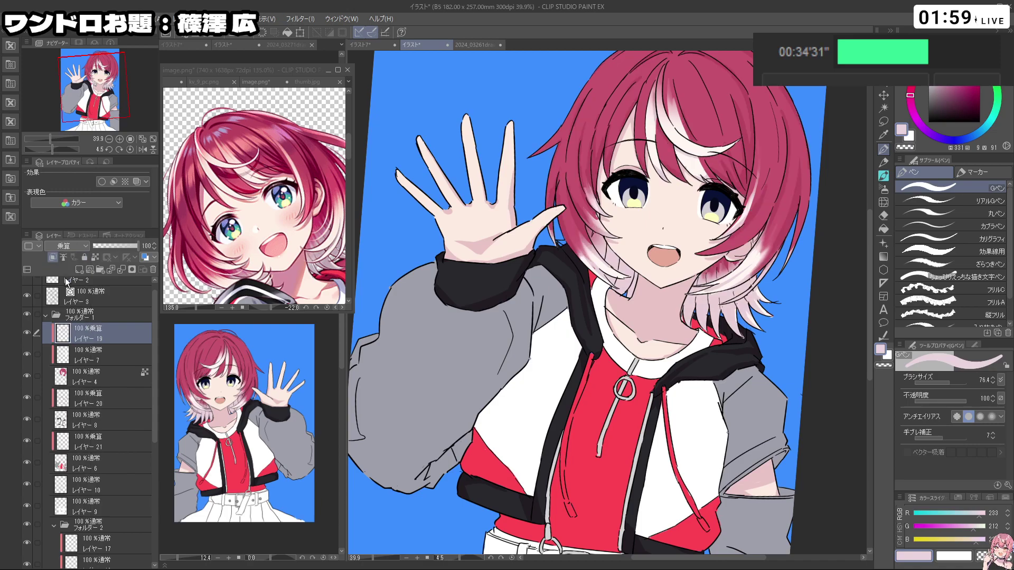
Step: On レイヤー 21, shade the lower half of the red shirt with a darker greyish pink of hue 331, saturation 12 and brightness 85
{"action": "left_click", "coordinate": [100, 444]}
{"action": "left_click_drag", "start_coordinate": [569, 443], "coordinate": [624, 521]}
{"action": "key", "text": "ctrl+z"}
{"action": "mouse_move", "coordinate": [569, 476]}
{"action": "left_mouse_down"}
{"action": "mouse_move", "coordinate": [584, 527]}
{"action": "mouse_move", "coordinate": [566, 536]}
{"action": "left_mouse_up"}
{"action": "key", "text": "space"}
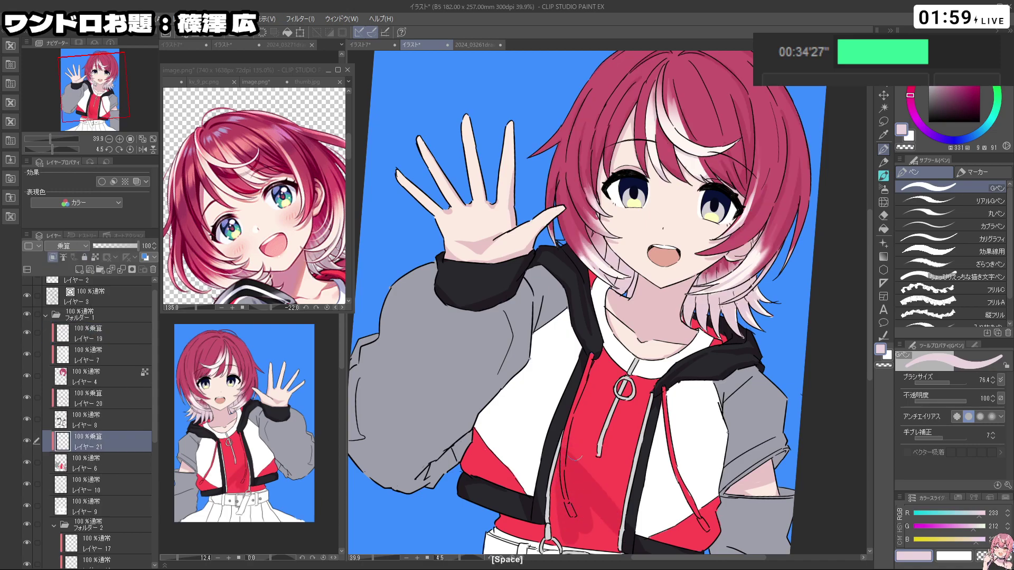
{"action": "mouse_move", "coordinate": [611, 440]}
{"action": "left_mouse_down"}
{"action": "mouse_move", "coordinate": [609, 395]}
{"action": "mouse_move", "coordinate": [596, 474]}
{"action": "left_mouse_up"}
{"action": "left_click", "coordinate": [935, 78]}
{"action": "mouse_move", "coordinate": [566, 423]}
{"action": "left_mouse_down"}
{"action": "mouse_move", "coordinate": [555, 489]}
{"action": "mouse_move", "coordinate": [607, 493]}
{"action": "left_mouse_up"}
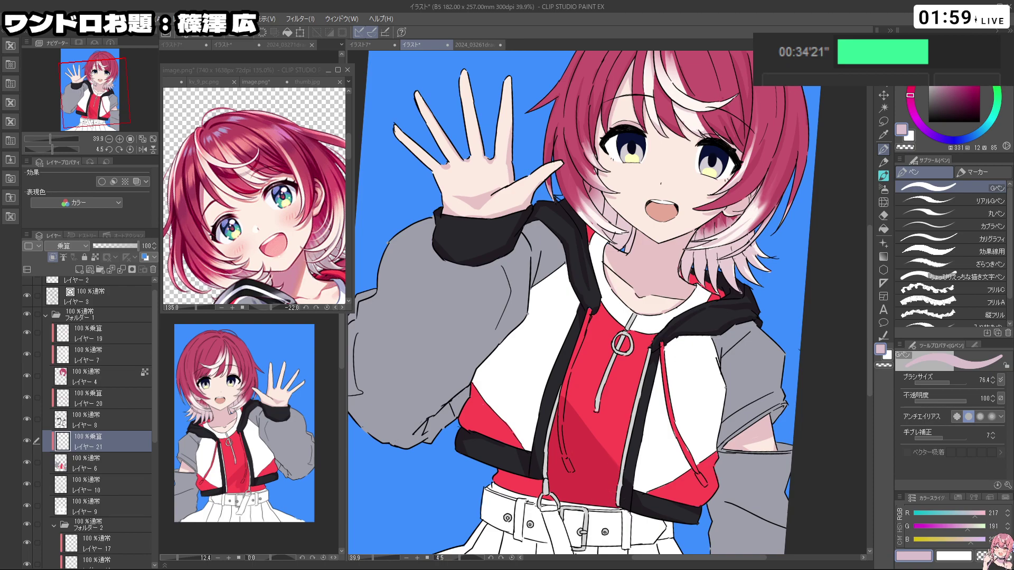
Step: Shade the red lower panel of the jacket on the raised-hand side, trimming the shadow with transparent colour
{"action": "mouse_move", "coordinate": [469, 410]}
{"action": "left_mouse_down"}
{"action": "mouse_move", "coordinate": [508, 446]}
{"action": "mouse_move", "coordinate": [465, 416]}
{"action": "mouse_move", "coordinate": [466, 437]}
{"action": "left_mouse_up"}
{"action": "key", "text": "ctrl+z"}
{"action": "key", "text": "c"}
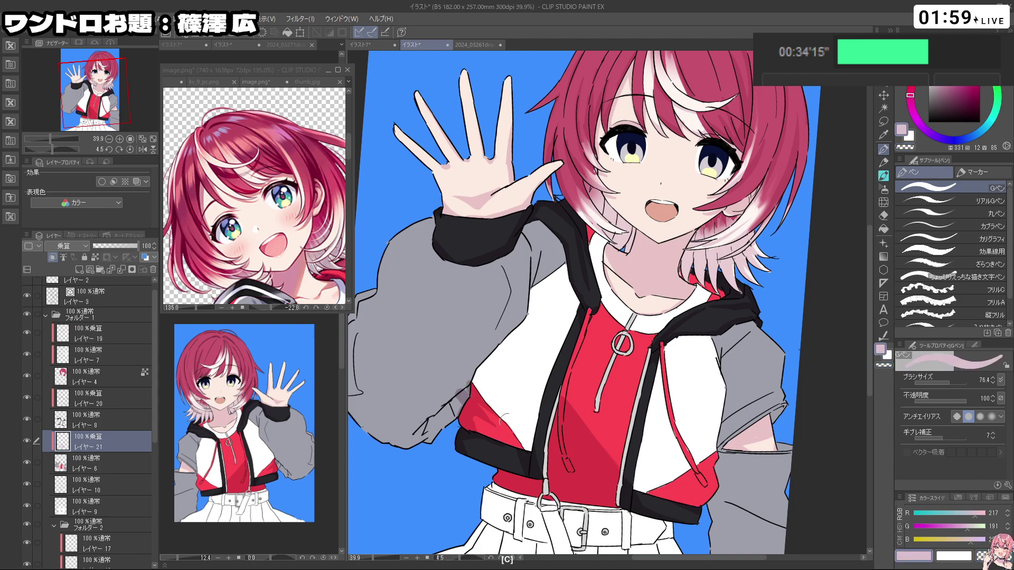
{"action": "left_click_drag", "start_coordinate": [537, 512], "coordinate": [642, 375]}
{"action": "key", "text": "c"}
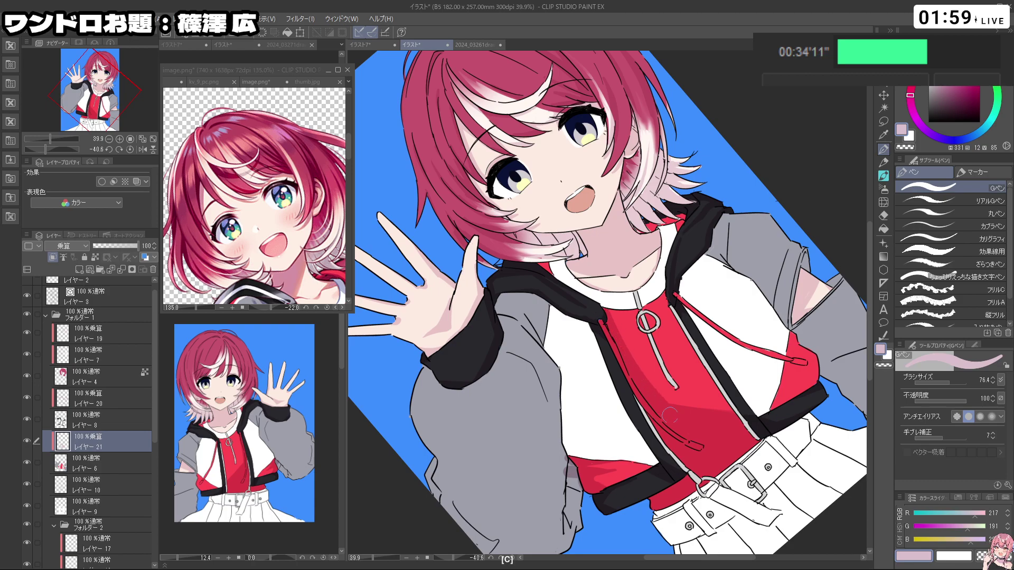
Step: Reshape the shadow edge across the red shirt by alternating painting and transparent strokes, undoing misplaced ones
{"action": "key", "text": "ctrl+z"}
{"action": "key", "text": "c"}
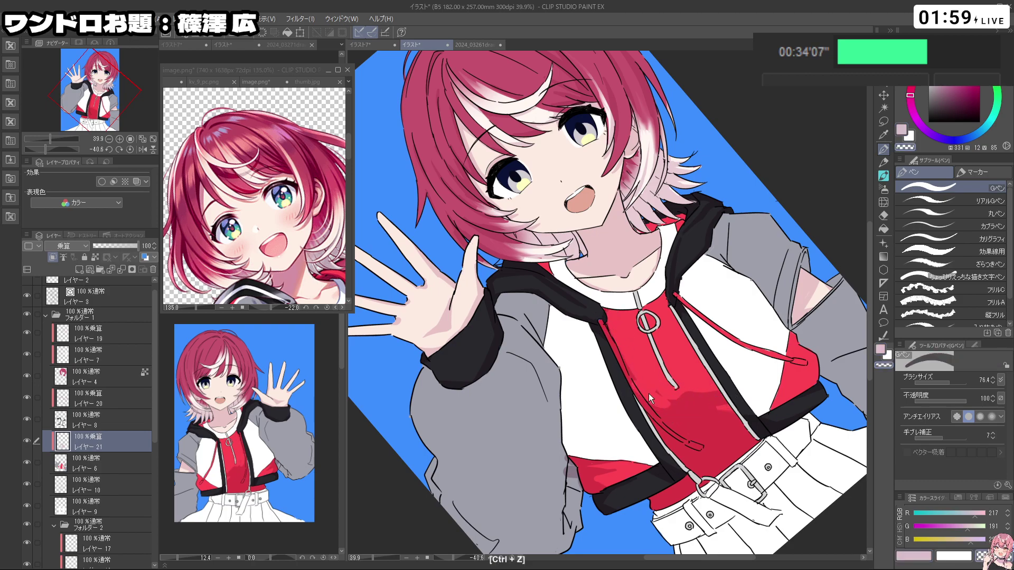
{"action": "mouse_move", "coordinate": [689, 384]}
{"action": "left_mouse_down"}
{"action": "mouse_move", "coordinate": [651, 388]}
{"action": "mouse_move", "coordinate": [615, 350]}
{"action": "left_mouse_up"}
{"action": "key", "text": "ctrl+z"}
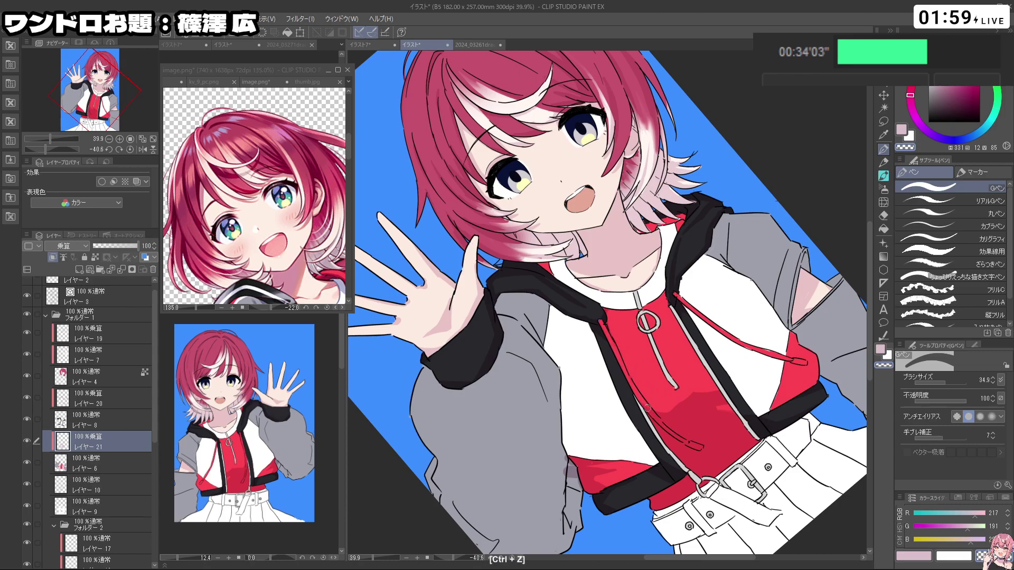
{"action": "key", "text": "c"}
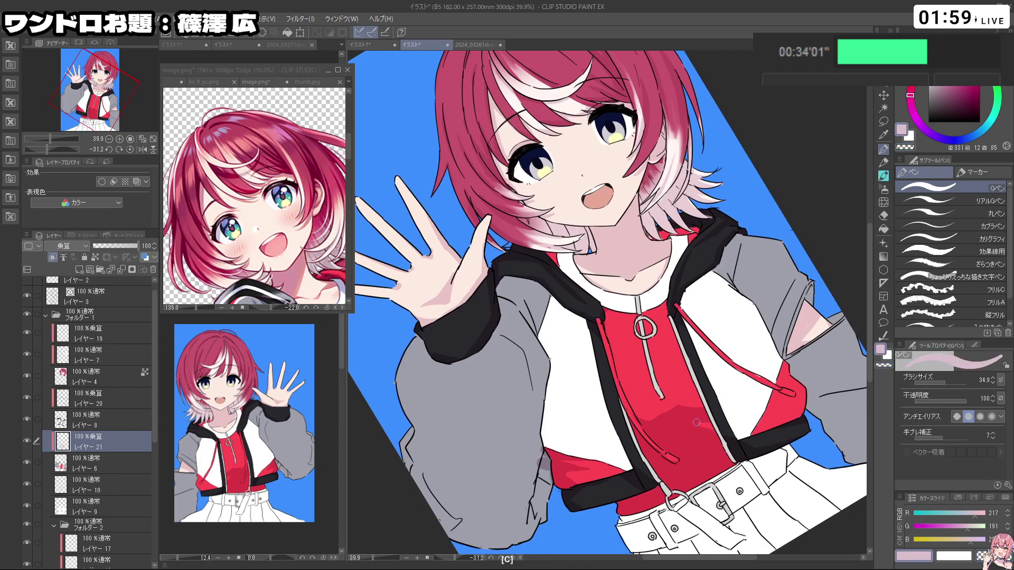
{"action": "key", "text": "c"}
{"action": "mouse_move", "coordinate": [701, 445]}
{"action": "left_mouse_down"}
{"action": "mouse_move", "coordinate": [707, 454]}
{"action": "mouse_move", "coordinate": [667, 461]}
{"action": "mouse_move", "coordinate": [697, 449]}
{"action": "left_mouse_up"}
{"action": "key", "text": "ctrl+z"}
{"action": "key", "text": "c"}
{"action": "key", "text": "c"}
{"action": "key", "text": "c"}
{"action": "key", "text": "ctrl+z"}
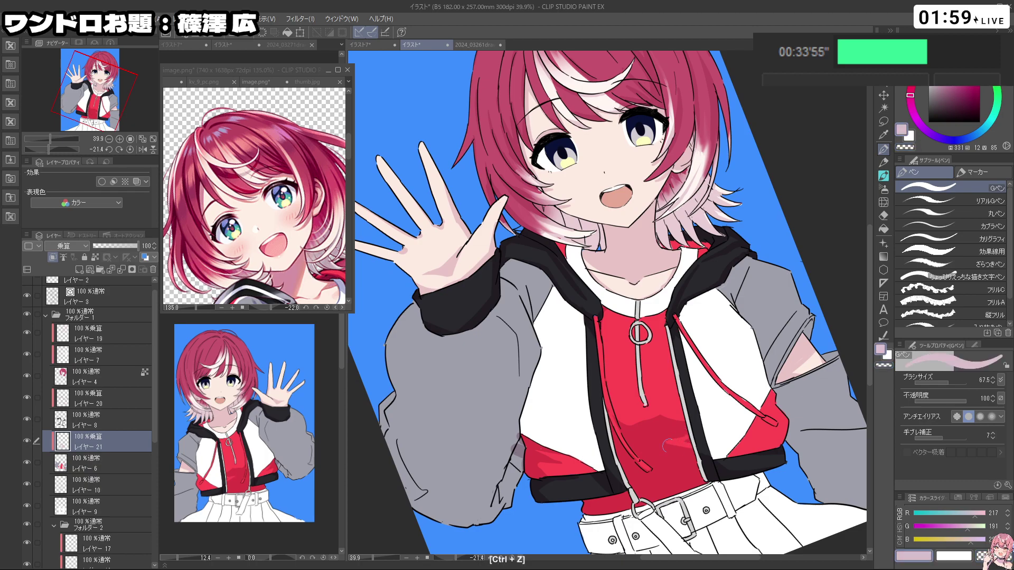
Step: Shade the jacket's red panel on the side away from the raised hand and erase the spill on the grey sleeve
{"action": "key", "text": "c"}
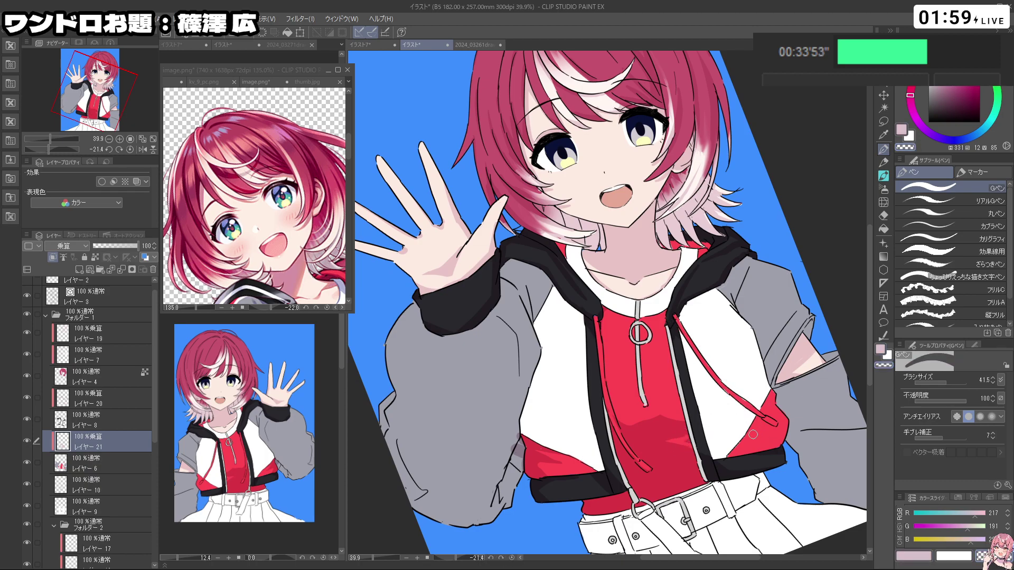
{"action": "key", "text": "c"}
{"action": "left_click_drag", "start_coordinate": [772, 418], "coordinate": [790, 412]}
{"action": "key", "text": "c"}
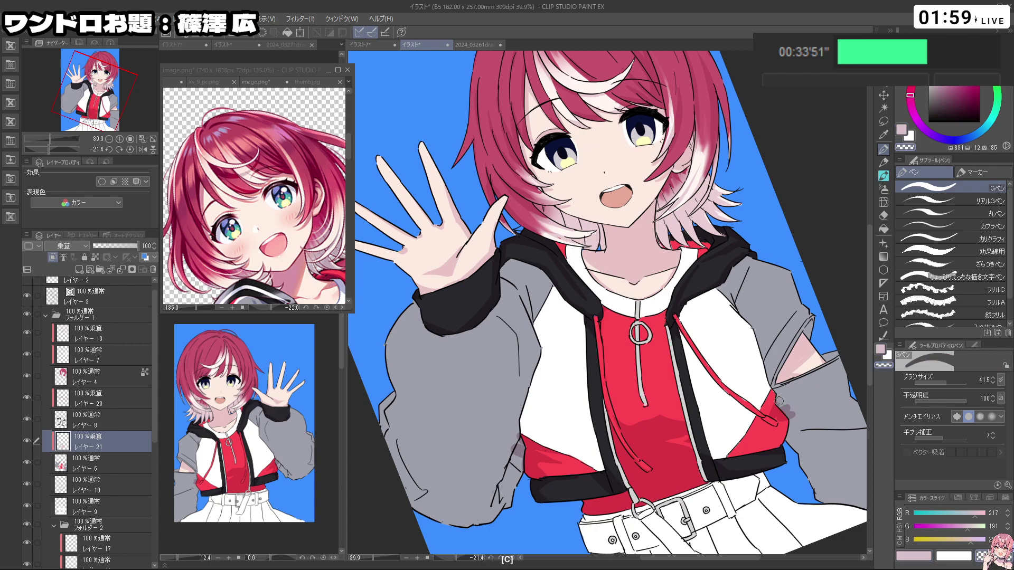
{"action": "key", "text": "c"}
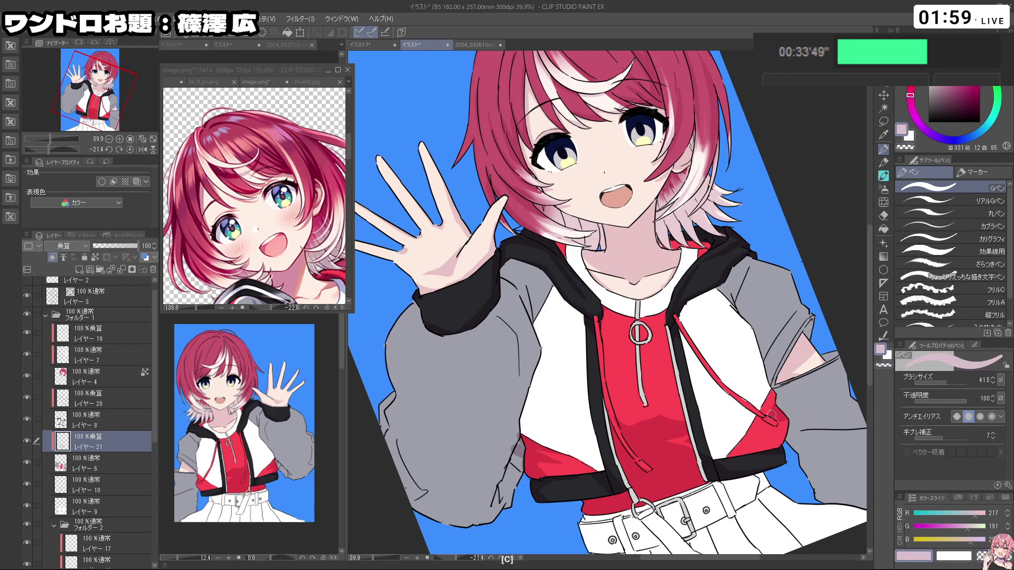
{"action": "key", "text": "c"}
{"action": "mouse_move", "coordinate": [791, 440]}
{"action": "left_mouse_down"}
{"action": "mouse_move", "coordinate": [795, 422]}
{"action": "mouse_move", "coordinate": [755, 411]}
{"action": "mouse_move", "coordinate": [744, 373]}
{"action": "mouse_move", "coordinate": [772, 313]}
{"action": "left_mouse_up"}
{"action": "key", "text": "c"}
{"action": "key", "text": "ctrl+z"}
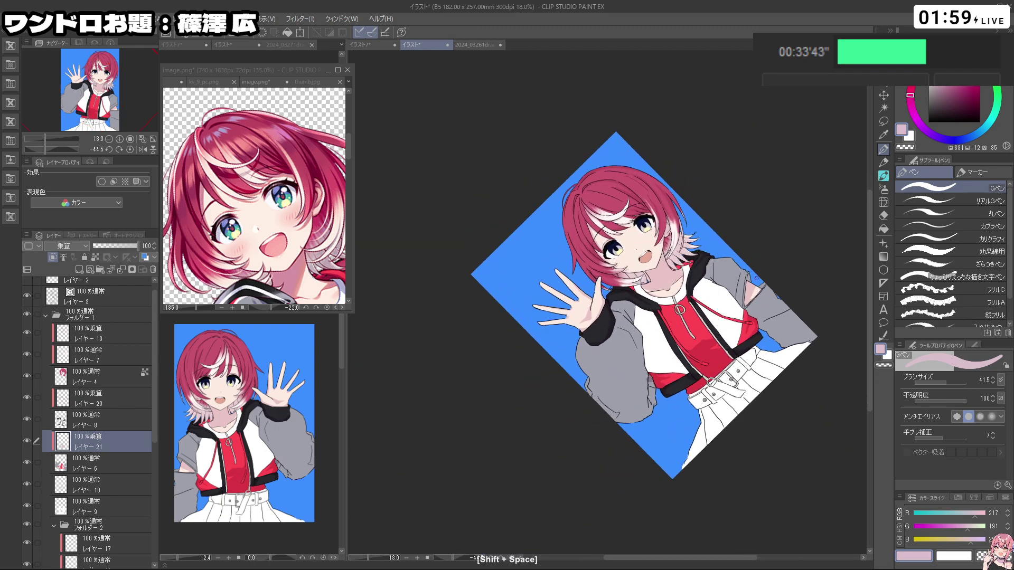
{"action": "left_click_drag", "start_coordinate": [757, 278], "coordinate": [769, 334]}
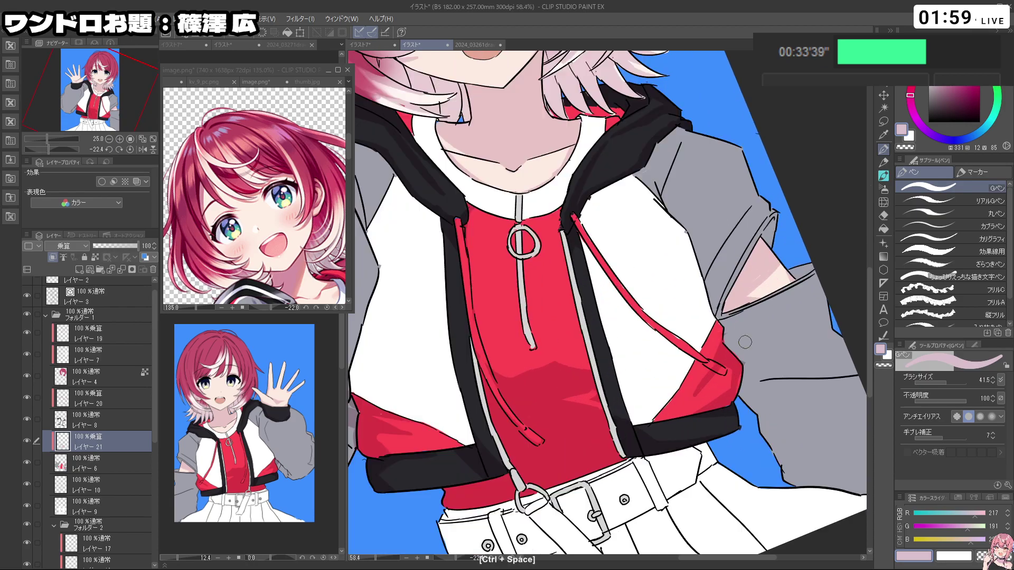
{"action": "left_click_drag", "start_coordinate": [756, 373], "coordinate": [713, 374]}
Step: Shade the folds at the elbow and lower part of the raised arm's grey sleeve
{"action": "left_click_drag", "start_coordinate": [520, 427], "coordinate": [561, 411]}
{"action": "left_click_drag", "start_coordinate": [515, 379], "coordinate": [528, 403]}
{"action": "mouse_move", "coordinate": [510, 346]}
{"action": "left_mouse_down"}
{"action": "mouse_move", "coordinate": [551, 420]}
{"action": "mouse_move", "coordinate": [541, 417]}
{"action": "mouse_move", "coordinate": [574, 431]}
{"action": "mouse_move", "coordinate": [602, 375]}
{"action": "mouse_move", "coordinate": [604, 383]}
{"action": "mouse_move", "coordinate": [599, 344]}
{"action": "mouse_move", "coordinate": [579, 360]}
{"action": "mouse_move", "coordinate": [597, 387]}
{"action": "mouse_move", "coordinate": [594, 352]}
{"action": "mouse_move", "coordinate": [599, 378]}
{"action": "mouse_move", "coordinate": [577, 416]}
{"action": "mouse_move", "coordinate": [557, 420]}
{"action": "mouse_move", "coordinate": [559, 392]}
{"action": "mouse_move", "coordinate": [534, 387]}
{"action": "mouse_move", "coordinate": [577, 424]}
{"action": "mouse_move", "coordinate": [582, 388]}
{"action": "left_mouse_up"}
{"action": "key", "text": "c"}
{"action": "mouse_move", "coordinate": [585, 388]}
{"action": "left_mouse_down"}
{"action": "mouse_move", "coordinate": [571, 421]}
{"action": "mouse_move", "coordinate": [533, 328]}
{"action": "mouse_move", "coordinate": [601, 265]}
{"action": "left_mouse_up"}
{"action": "key", "text": "c"}
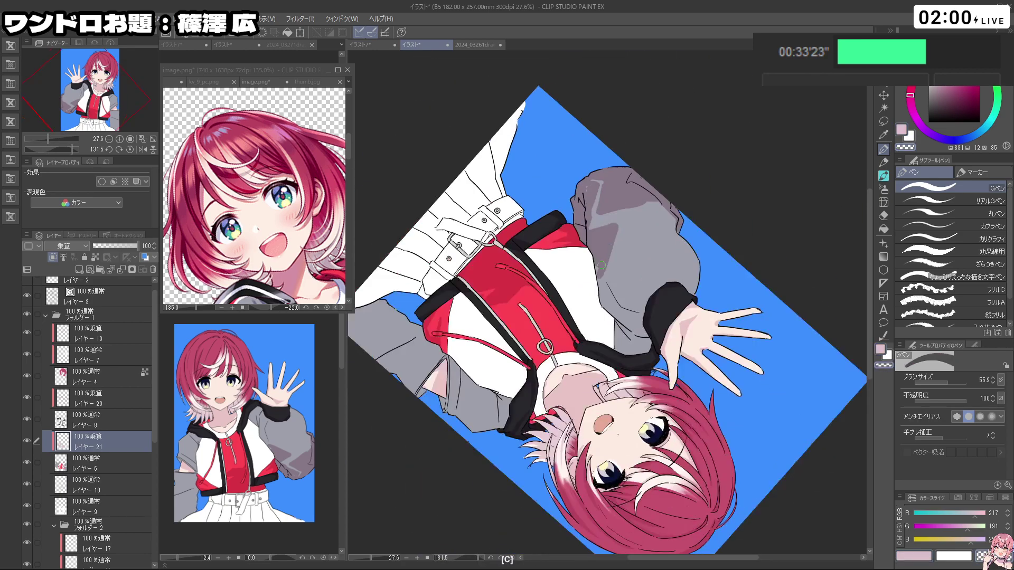
Step: Extend the grey sleeve's shadow along the inner side near the white jacket body, undoing a misplaced stroke
{"action": "mouse_move", "coordinate": [626, 328]}
{"action": "left_mouse_down"}
{"action": "mouse_move", "coordinate": [695, 328]}
{"action": "mouse_move", "coordinate": [595, 244]}
{"action": "mouse_move", "coordinate": [628, 275]}
{"action": "mouse_move", "coordinate": [621, 279]}
{"action": "left_mouse_up"}
{"action": "key", "text": "c"}
{"action": "key", "text": "ctrl+z"}
{"action": "key", "text": "c"}
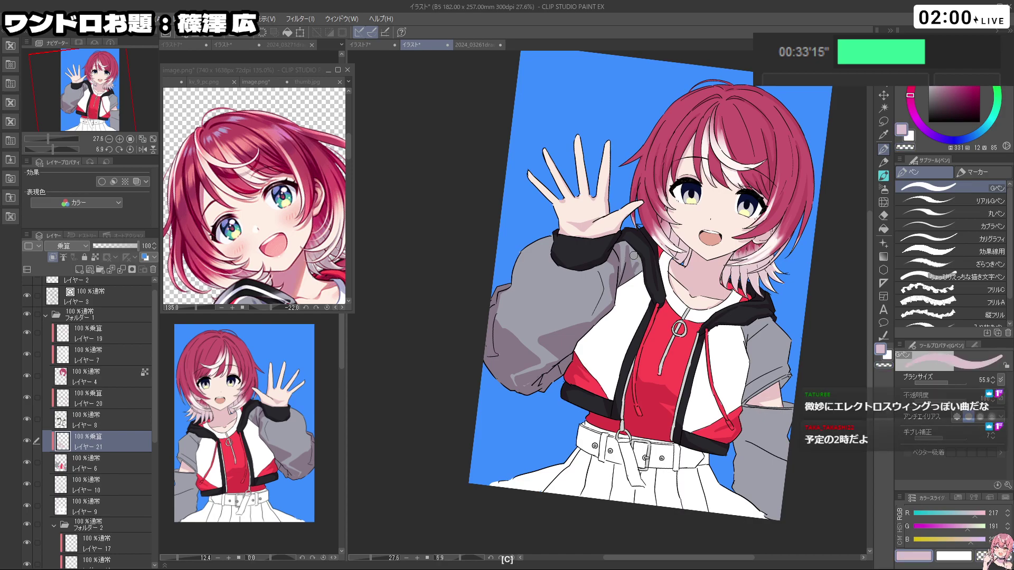
{"action": "key", "text": "c"}
{"action": "key", "text": "c"}
Step: Rework the fold shadows on the lower part of the raised arm's grey sleeve, undoing misplaced strokes
{"action": "key", "text": "shift+space"}
{"action": "left_click_drag", "start_coordinate": [629, 312], "coordinate": [584, 264]}
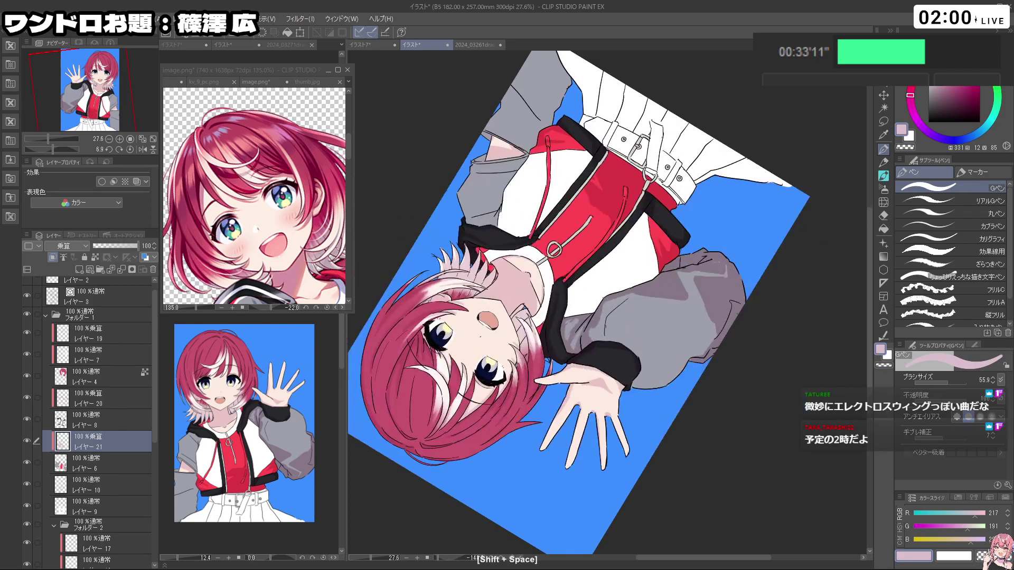
{"action": "left_click_drag", "start_coordinate": [569, 345], "coordinate": [616, 289]}
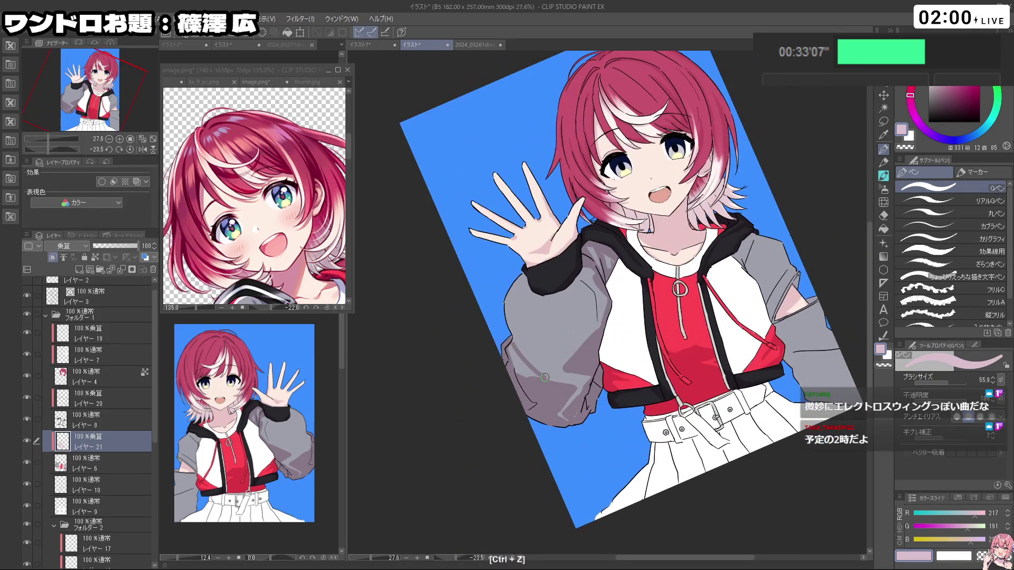
{"action": "key", "text": "c"}
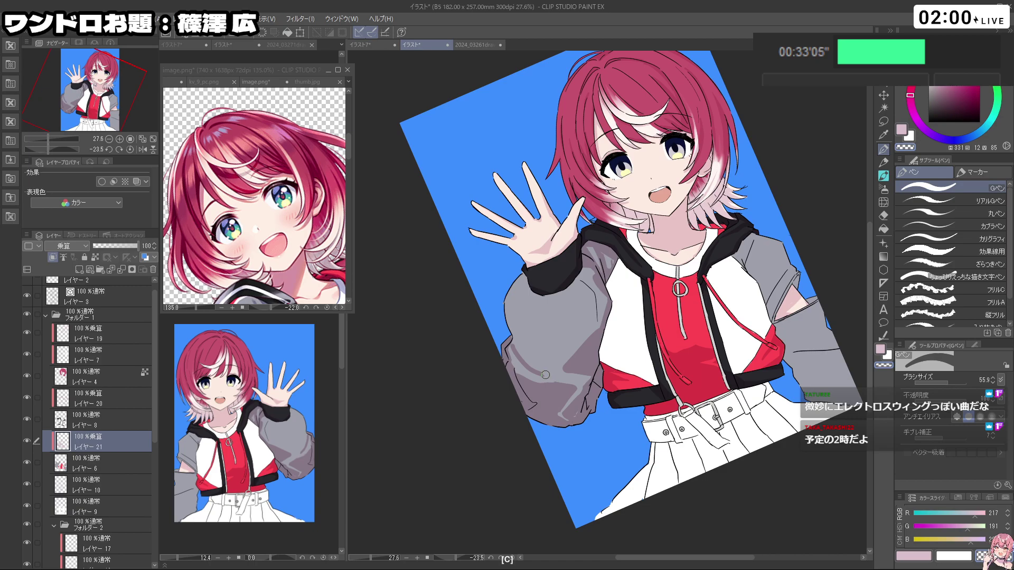
{"action": "key", "text": "ctrl+z"}
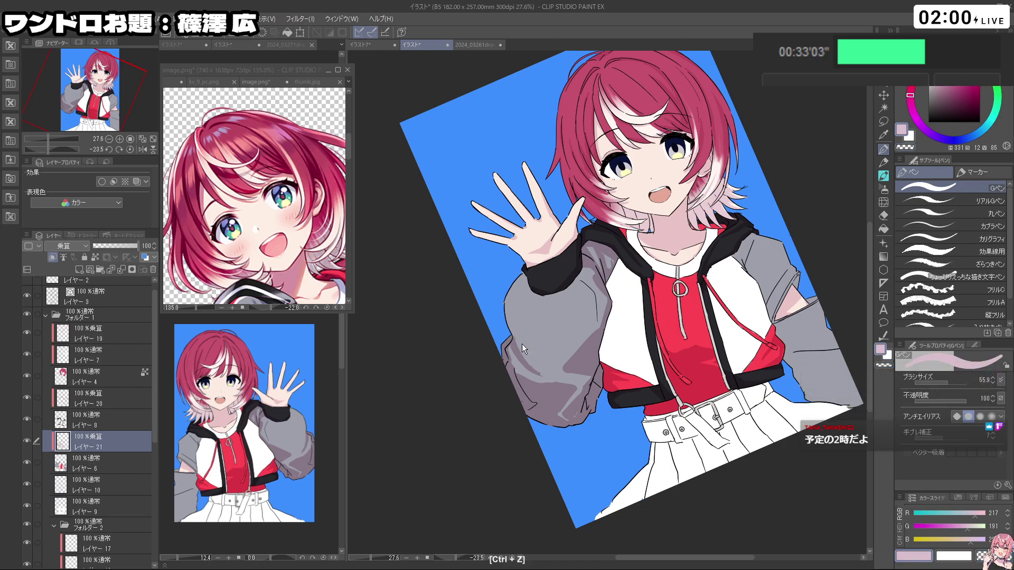
{"action": "mouse_move", "coordinate": [509, 331]}
{"action": "left_mouse_down"}
{"action": "mouse_move", "coordinate": [524, 276]}
{"action": "mouse_move", "coordinate": [574, 319]}
{"action": "mouse_move", "coordinate": [622, 288]}
{"action": "mouse_move", "coordinate": [603, 283]}
{"action": "left_mouse_up"}
{"action": "key", "text": "ctrl+z"}
{"action": "key", "text": "ctrl+z"}
Step: Refine the shadow along the outer elbow edge of the raised sleeve with alternating painting and transparent strokes
{"action": "mouse_move", "coordinate": [527, 289]}
{"action": "left_mouse_down"}
{"action": "mouse_move", "coordinate": [516, 268]}
{"action": "mouse_move", "coordinate": [525, 287]}
{"action": "mouse_move", "coordinate": [497, 300]}
{"action": "mouse_move", "coordinate": [492, 320]}
{"action": "left_mouse_up"}
{"action": "key", "text": "c"}
{"action": "key", "text": "ctrl+z"}
{"action": "key", "text": "ctrl+z"}
{"action": "left_click_drag", "start_coordinate": [508, 255], "coordinate": [510, 316]}
{"action": "key", "text": "c"}
{"action": "key", "text": "ctrl+z"}
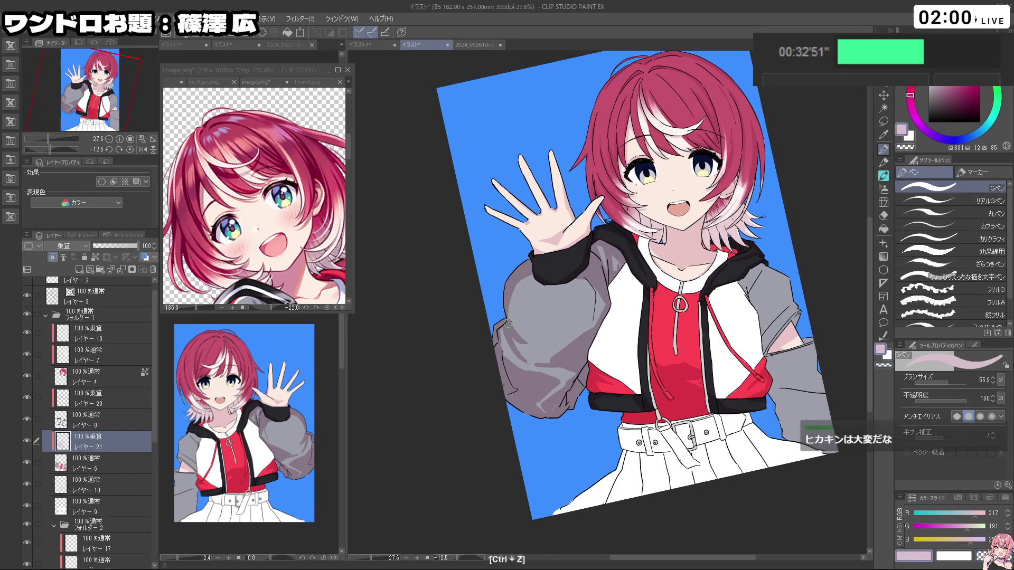
Step: Carve light fold shapes out of the raised sleeve's lower shadow and clean up their edges
{"action": "left_click_drag", "start_coordinate": [500, 342], "coordinate": [528, 376]}
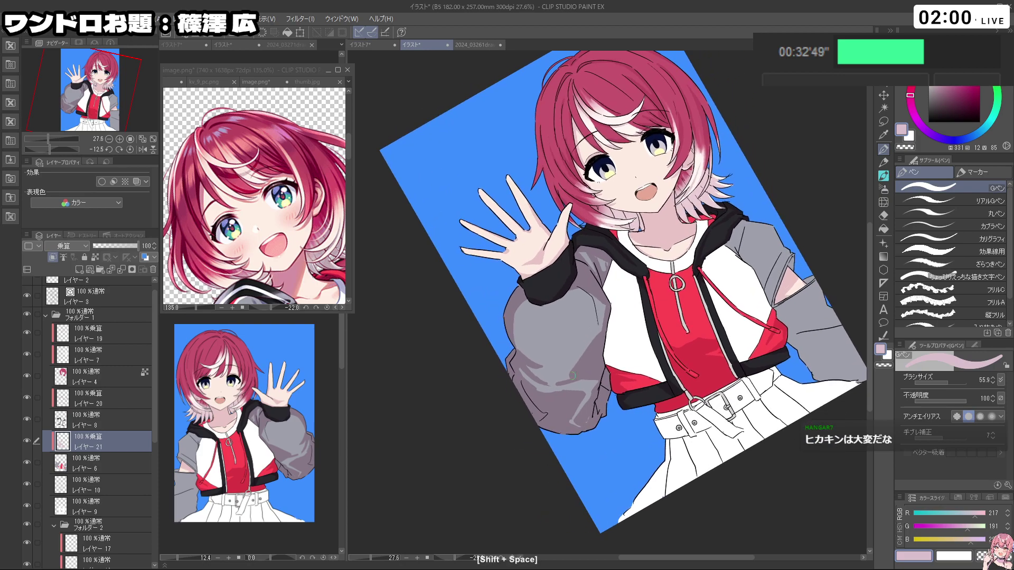
{"action": "key", "text": "ctrl+z"}
{"action": "key", "text": "c"}
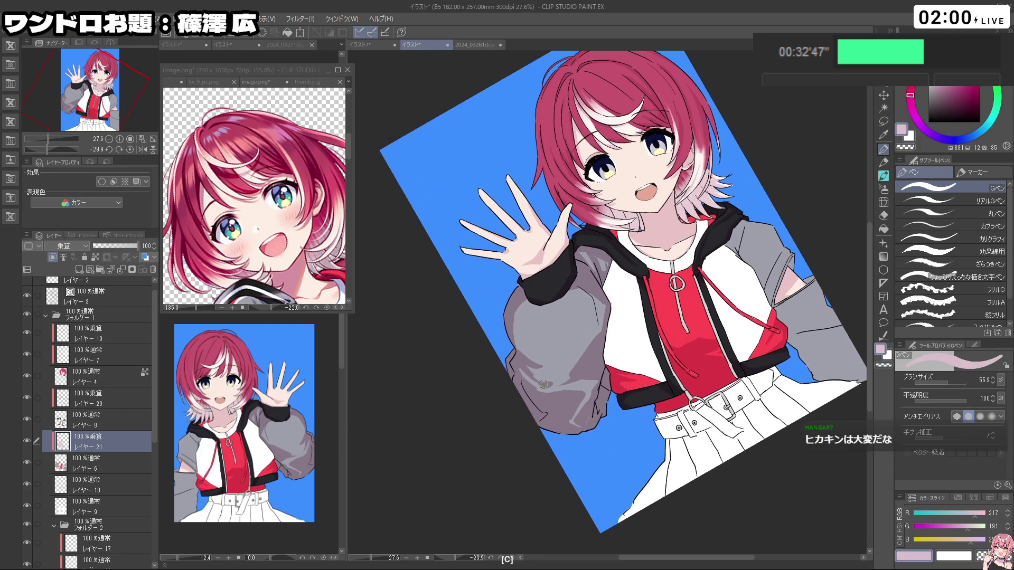
{"action": "key", "text": "c"}
{"action": "mouse_move", "coordinate": [540, 381]}
{"action": "left_mouse_down"}
{"action": "mouse_move", "coordinate": [618, 259]}
{"action": "mouse_move", "coordinate": [629, 275]}
{"action": "mouse_move", "coordinate": [616, 317]}
{"action": "left_mouse_up"}
{"action": "key", "text": "c"}
{"action": "key", "text": "ctrl+z"}
{"action": "key", "text": "c"}
{"action": "key", "text": "ctrl+z"}
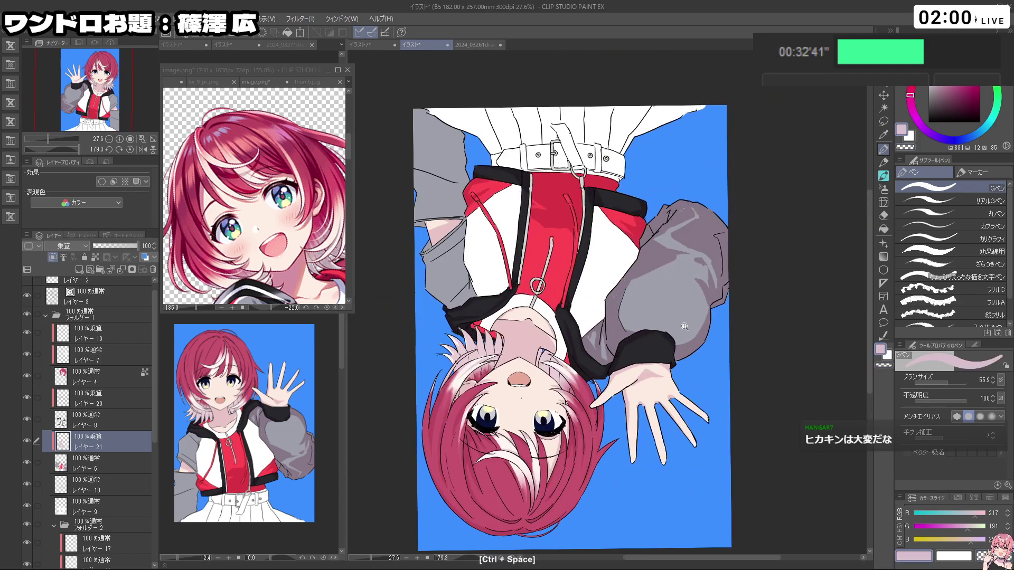
Step: Shade the upper grey sleeve of the lowered arm between the shoulder and the slit, undoing misplaced strokes
{"action": "left_click_drag", "start_coordinate": [687, 328], "coordinate": [634, 327]}
{"action": "left_click_drag", "start_coordinate": [562, 239], "coordinate": [731, 340]}
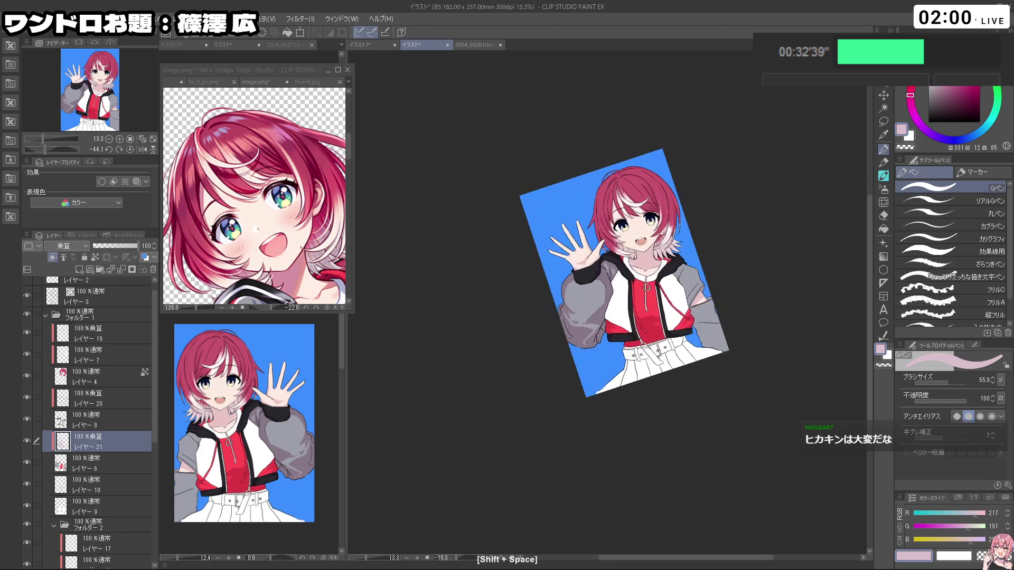
{"action": "left_click_drag", "start_coordinate": [690, 285], "coordinate": [724, 302]}
{"action": "mouse_move", "coordinate": [661, 259]}
{"action": "left_mouse_down"}
{"action": "mouse_move", "coordinate": [672, 273]}
{"action": "mouse_move", "coordinate": [708, 277]}
{"action": "mouse_move", "coordinate": [690, 304]}
{"action": "left_mouse_up"}
{"action": "key", "text": "c"}
{"action": "key", "text": "c"}
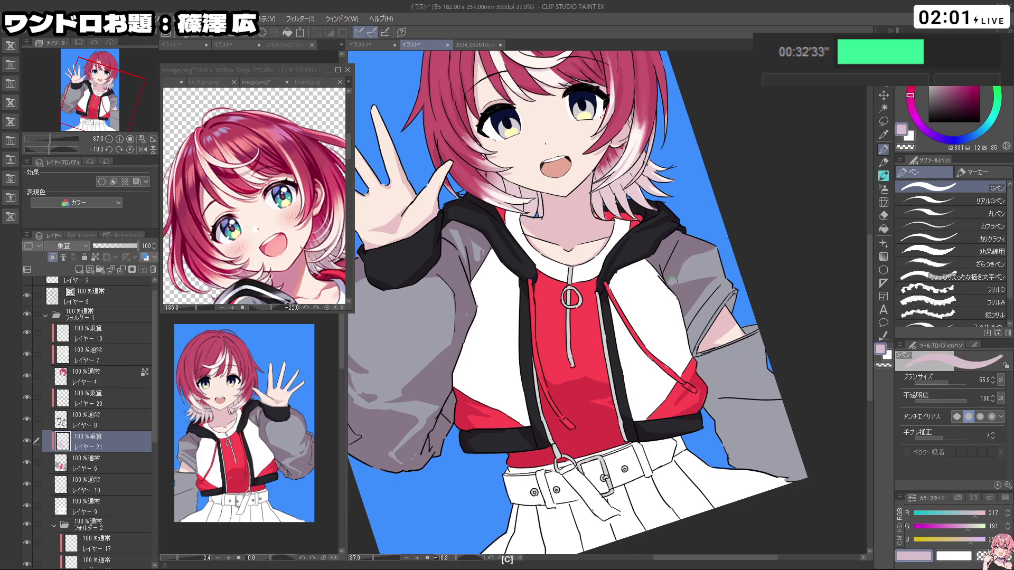
{"action": "key", "text": "c"}
{"action": "key", "text": "ctrl+z"}
{"action": "key", "text": "ctrl+z"}
{"action": "left_click_drag", "start_coordinate": [679, 294], "coordinate": [705, 286]}
{"action": "key", "text": "c"}
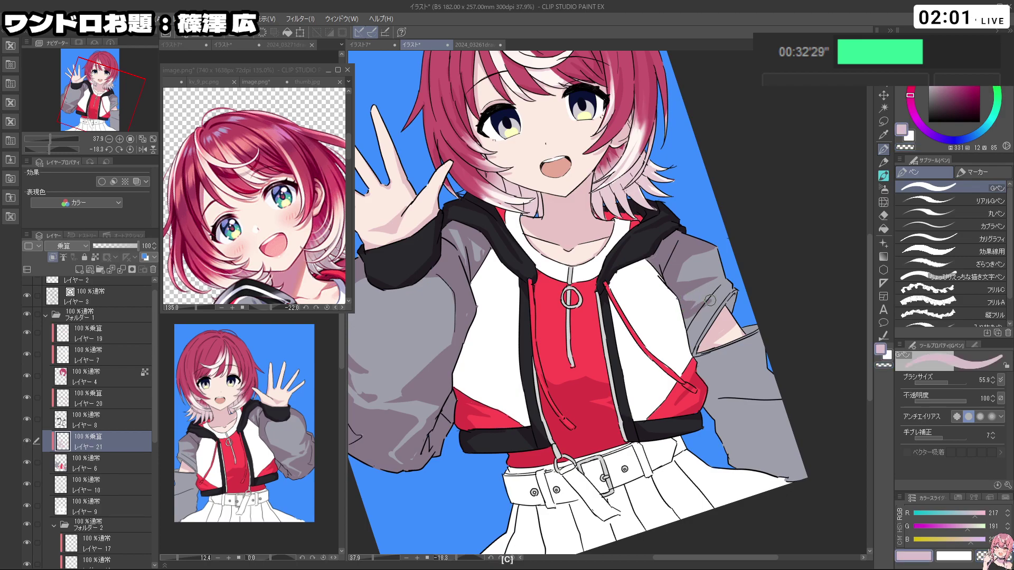
Step: Shape the fold shadows just above the slit in the lowered arm's sleeve by alternating painting and transparent strokes
{"action": "key", "text": "c"}
{"action": "key", "text": "c"}
{"action": "key", "text": "c"}
{"action": "key", "text": "c"}
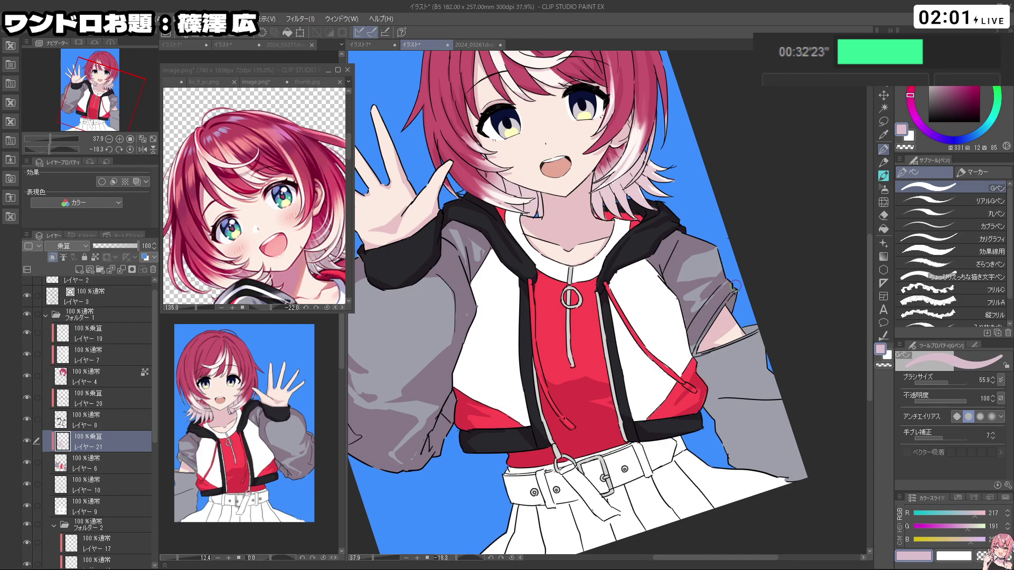
{"action": "key", "text": "c"}
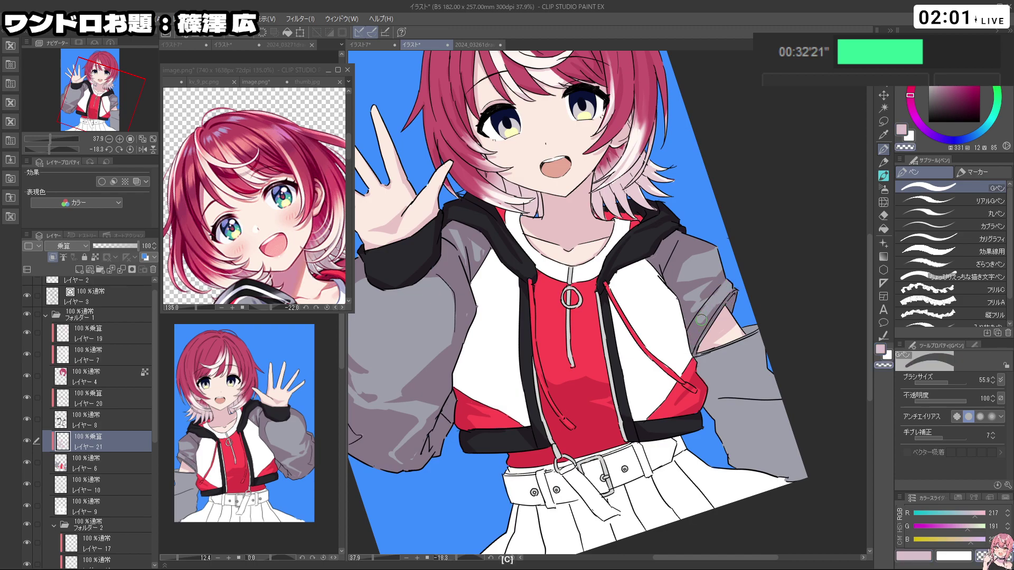
{"action": "key", "text": "c"}
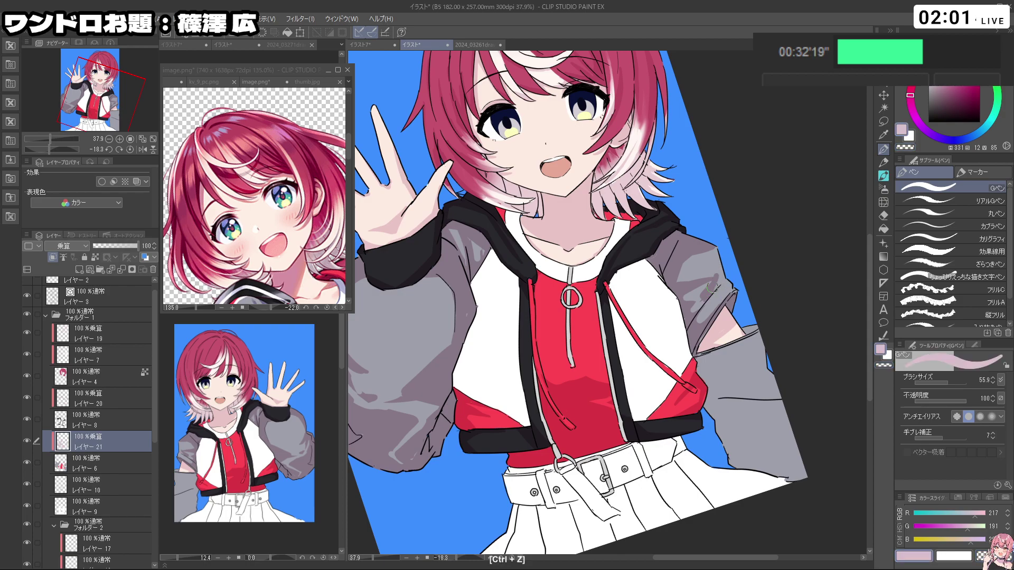
Step: Touch up the light patches and shadow edges on the lowered arm's upper sleeve
{"action": "key", "text": "c"}
{"action": "key", "text": "c"}
{"action": "key", "text": "c"}
{"action": "key", "text": "shift+space"}
{"action": "left_click_drag", "start_coordinate": [697, 296], "coordinate": [613, 212]}
{"action": "mouse_move", "coordinate": [719, 231]}
{"action": "left_mouse_down"}
{"action": "mouse_move", "coordinate": [707, 362]}
{"action": "mouse_move", "coordinate": [686, 299]}
{"action": "left_mouse_up"}
{"action": "key", "text": "c"}
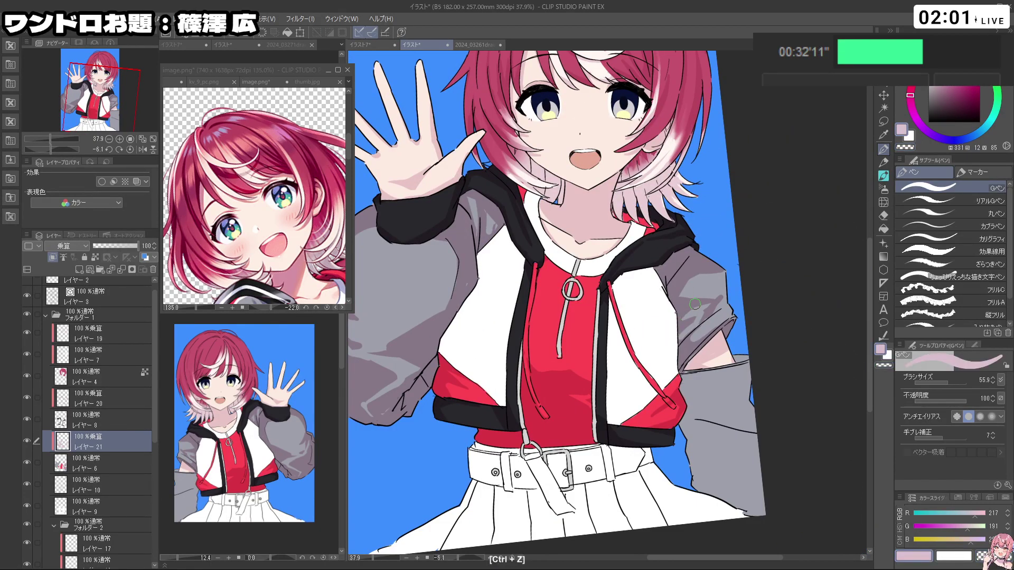
Step: Enlarge the pen and block in shadow on the lowered arm's grey sleeve below the slit
{"action": "key", "text": "ctrl+space"}
{"action": "left_click_drag", "start_coordinate": [733, 341], "coordinate": [687, 340]}
{"action": "left_click_drag", "start_coordinate": [753, 437], "coordinate": [777, 437]}
{"action": "key", "text": "ctrl+alt"}
{"action": "left_click_drag", "start_coordinate": [707, 343], "coordinate": [726, 344]}
{"action": "left_click_drag", "start_coordinate": [686, 322], "coordinate": [724, 320]}
{"action": "key", "text": "ctrl+z"}
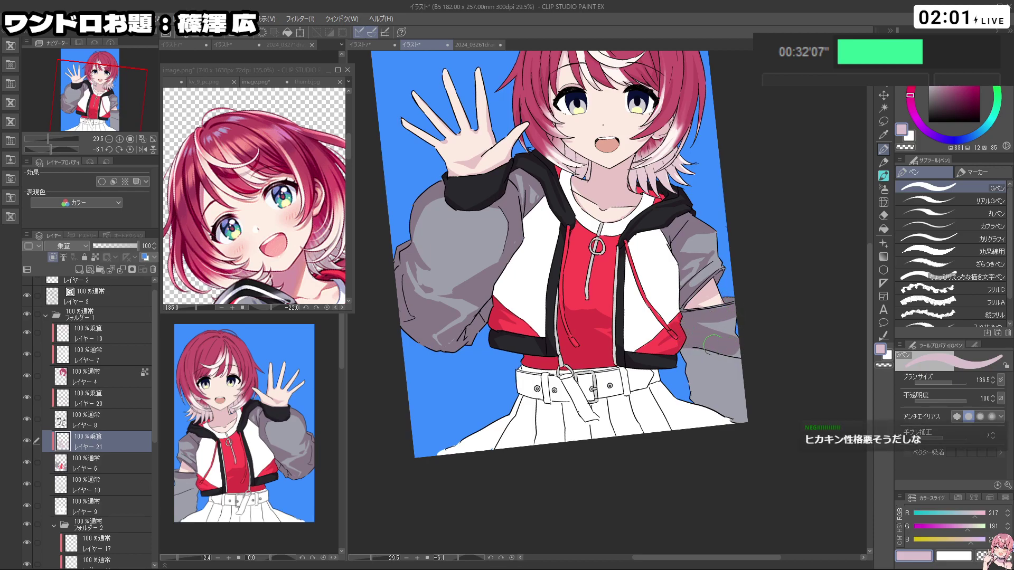
Step: Refine the fold shadows on the lowered arm's lower sleeve with alternating transparent and painting strokes
{"action": "key", "text": "c"}
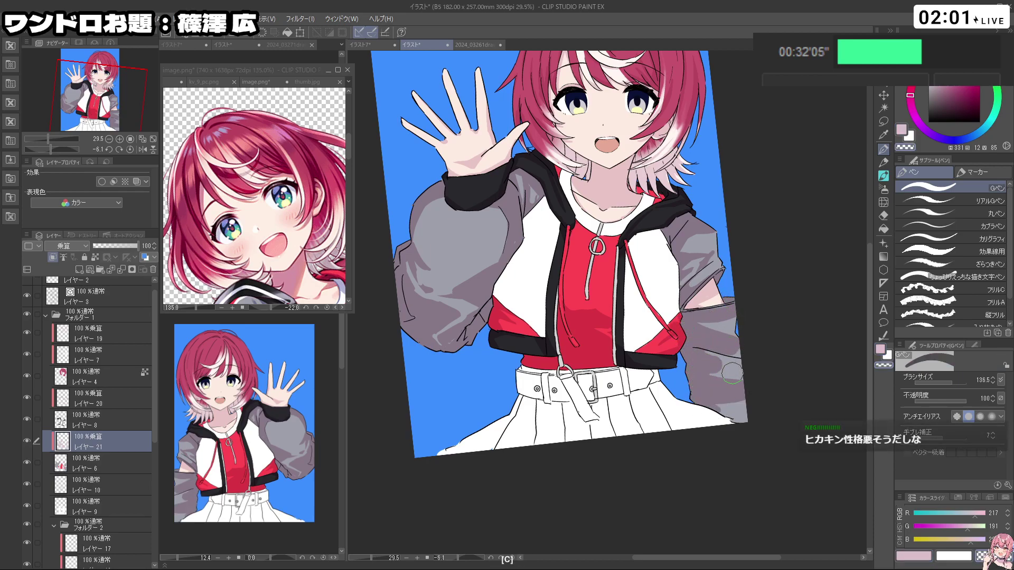
{"action": "key", "text": "c"}
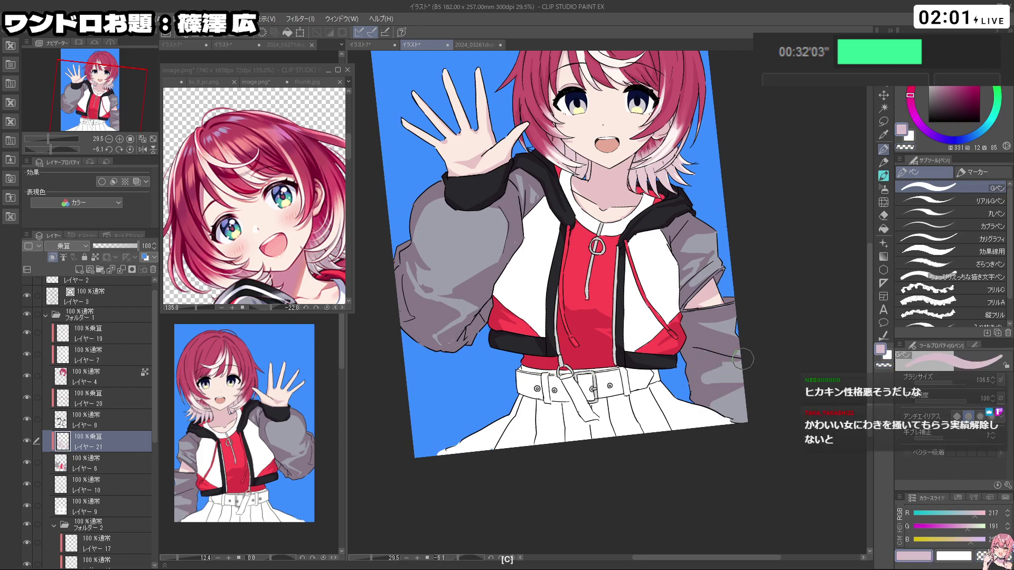
{"action": "key", "text": "c"}
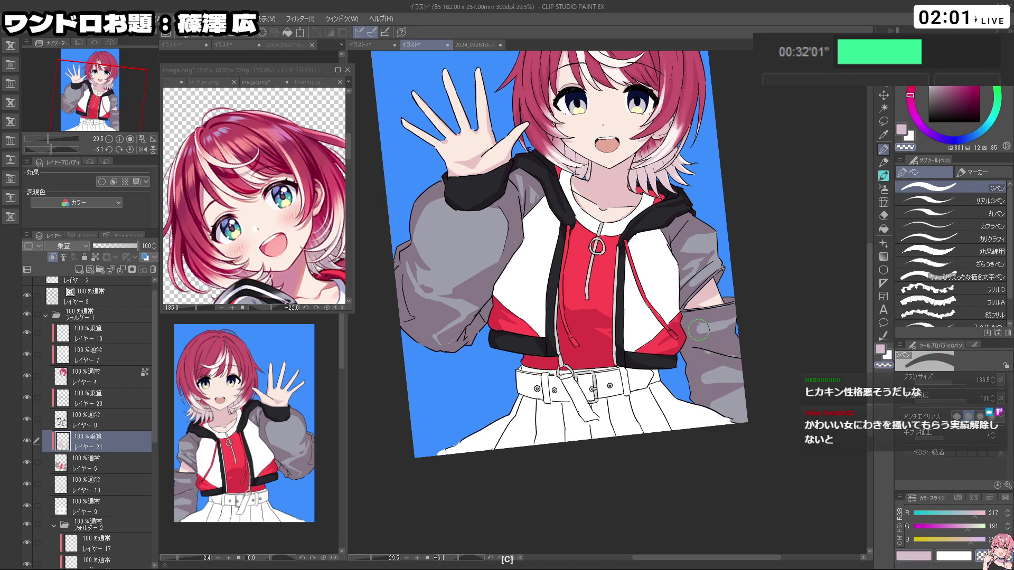
{"action": "key", "text": "c"}
{"action": "key", "text": "shift+space"}
{"action": "mouse_move", "coordinate": [742, 304]}
{"action": "left_mouse_down"}
{"action": "mouse_move", "coordinate": [737, 394]}
{"action": "mouse_move", "coordinate": [747, 363]}
{"action": "left_mouse_up"}
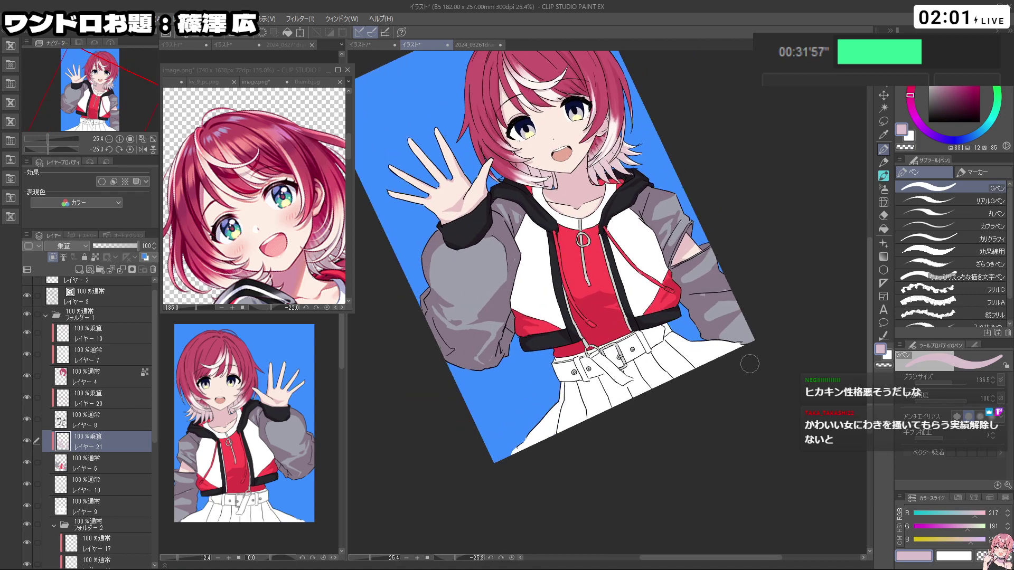
Step: Check the outfit in the reference image and try shading the raised arm's black cuff
{"action": "left_click", "coordinate": [259, 269]}
{"action": "scroll", "coordinate": [259, 269], "scroll_direction": "down", "scroll_amount": 4}
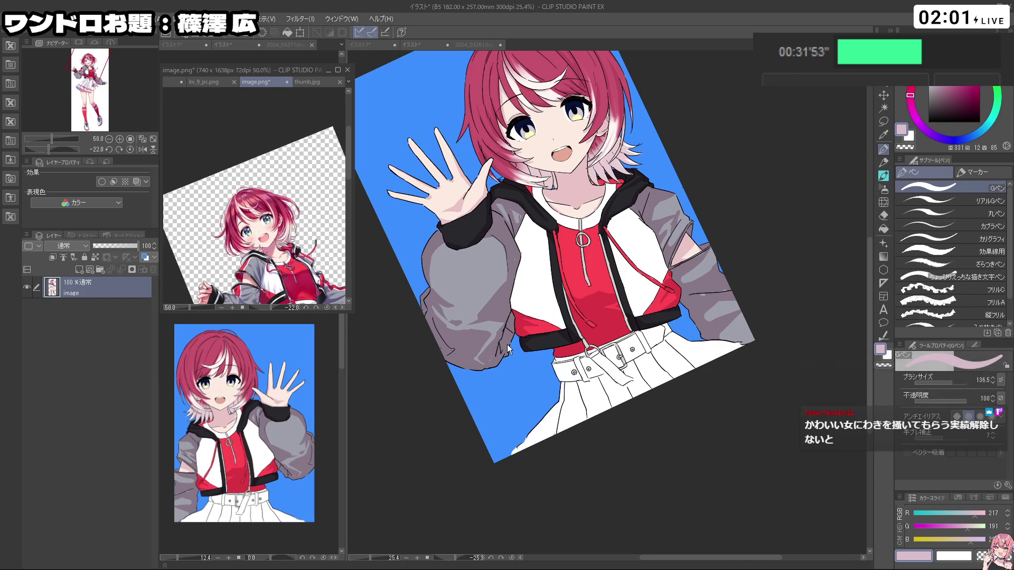
{"action": "left_click", "coordinate": [467, 244]}
{"action": "scroll", "coordinate": [484, 224], "scroll_direction": "up", "scroll_amount": 1}
{"action": "mouse_move", "coordinate": [421, 230]}
{"action": "left_mouse_down"}
{"action": "mouse_move", "coordinate": [455, 255]}
{"action": "mouse_move", "coordinate": [439, 245]}
{"action": "left_mouse_up"}
{"action": "key", "text": "ctrl+z"}
{"action": "key", "text": "c"}
{"action": "key", "text": "ctrl+z"}
{"action": "key", "text": "c"}
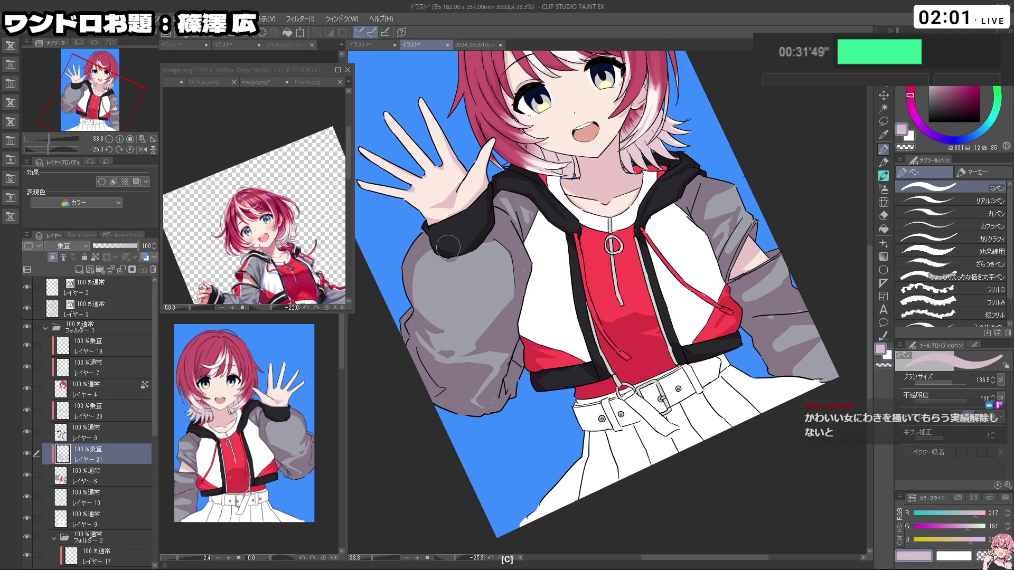
{"action": "key", "text": "ctrl+z"}
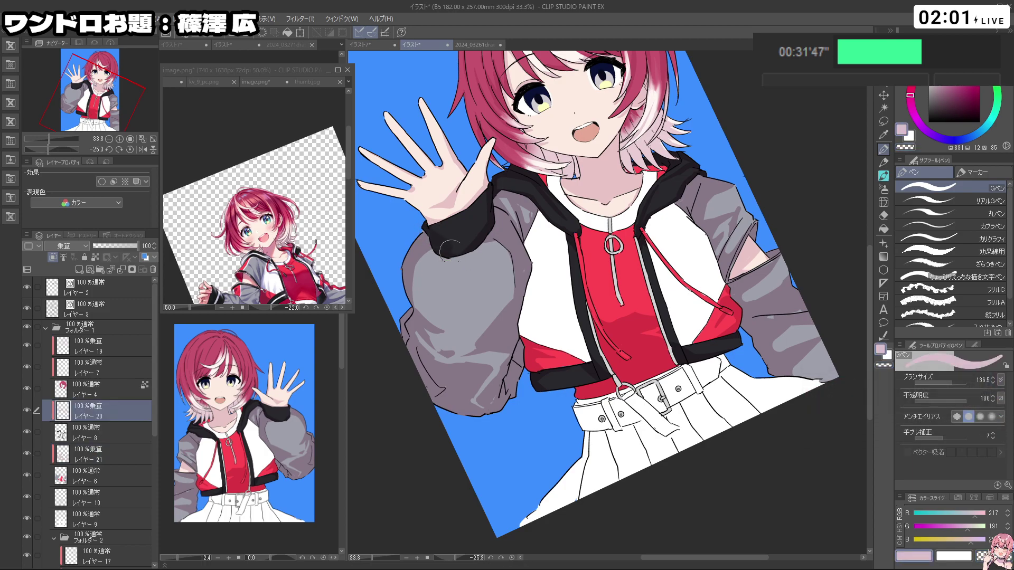
{"action": "key", "text": "shift+space"}
{"action": "left_click_drag", "start_coordinate": [719, 326], "coordinate": [798, 263]}
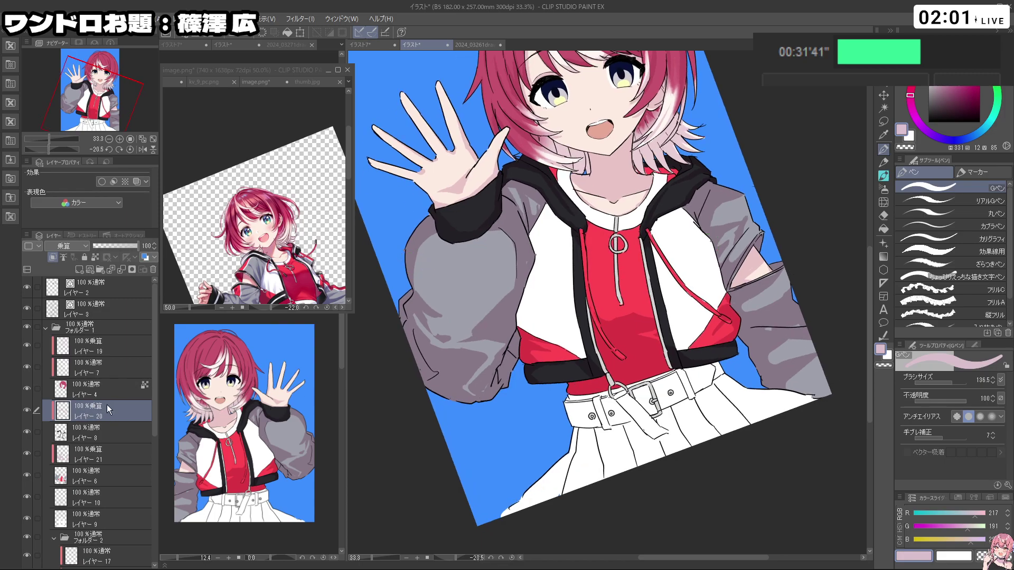
Step: Add a normal layer above the black trim's shadow layer and switch the drawing colour to white
{"action": "left_click", "coordinate": [104, 477]}
{"action": "left_click", "coordinate": [101, 453]}
{"action": "left_click", "coordinate": [99, 417]}
{"action": "left_click", "coordinate": [81, 270]}
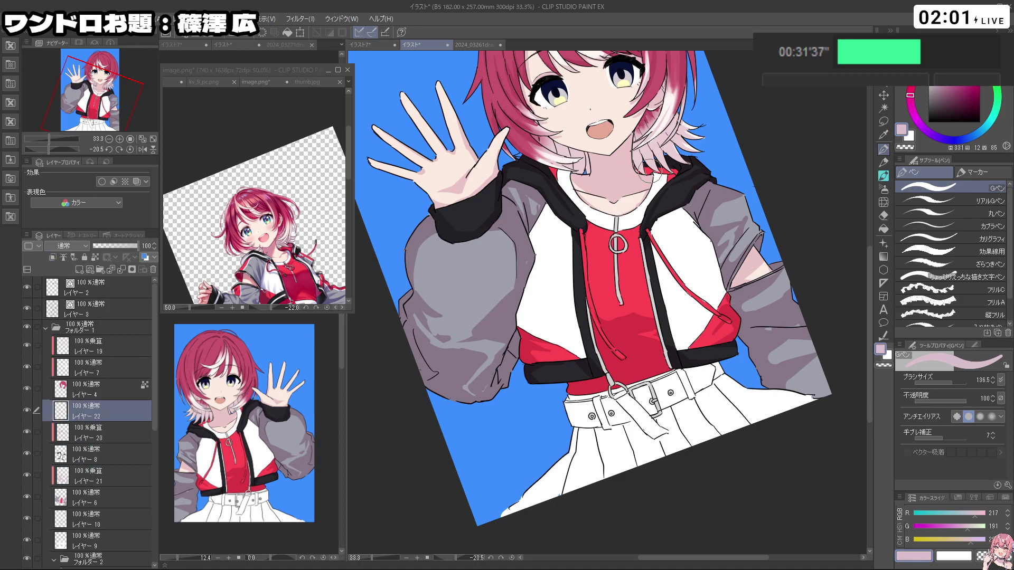
{"action": "key", "text": "x"}
Step: Paint a white stripe along the black hood edge nearest the raised hand, undoing stray strokes
{"action": "mouse_move", "coordinate": [532, 205]}
{"action": "left_mouse_down"}
{"action": "mouse_move", "coordinate": [487, 315]}
{"action": "mouse_move", "coordinate": [534, 401]}
{"action": "mouse_move", "coordinate": [614, 425]}
{"action": "mouse_move", "coordinate": [614, 278]}
{"action": "left_mouse_up"}
{"action": "mouse_move", "coordinate": [588, 264]}
{"action": "left_mouse_down"}
{"action": "mouse_move", "coordinate": [632, 264]}
{"action": "mouse_move", "coordinate": [590, 255]}
{"action": "mouse_move", "coordinate": [592, 241]}
{"action": "left_mouse_up"}
{"action": "key", "text": "ctrl+z"}
{"action": "mouse_move", "coordinate": [588, 200]}
{"action": "left_mouse_down"}
{"action": "mouse_move", "coordinate": [595, 343]}
{"action": "mouse_move", "coordinate": [614, 374]}
{"action": "left_mouse_up"}
{"action": "key", "text": "ctrl+z"}
{"action": "key", "text": "ctrl+z"}
{"action": "key", "text": "ctrl+z"}
{"action": "key", "text": "c"}
{"action": "key", "text": "c"}
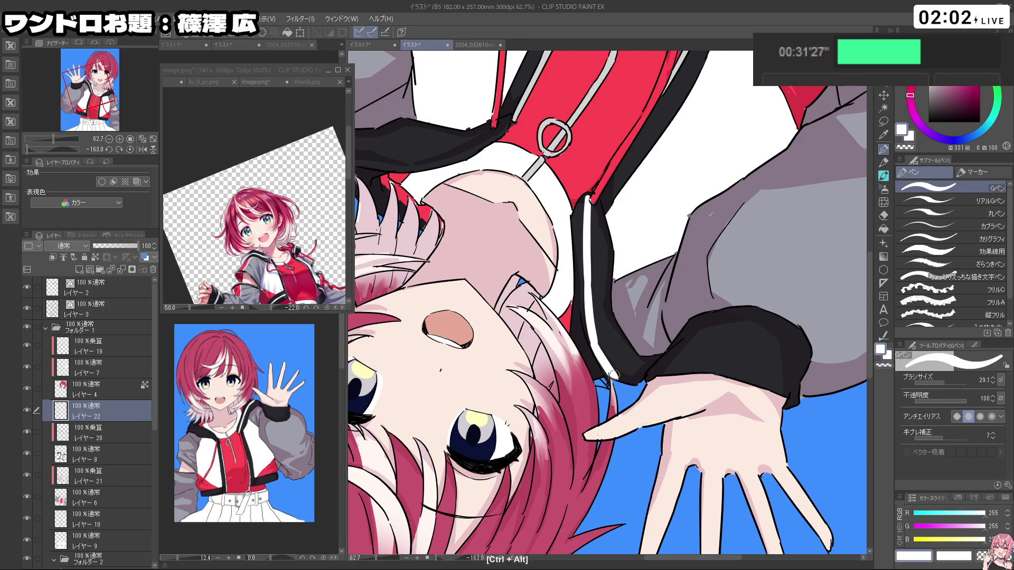
{"action": "key", "text": "c"}
{"action": "key", "text": "c"}
Step: Paint the white stripe on the opposite side of the black hood, trimming it with transparent strokes
{"action": "left_click_drag", "start_coordinate": [592, 338], "coordinate": [541, 260]}
{"action": "key", "text": "ctrl+z"}
{"action": "key", "text": "c"}
{"action": "left_click_drag", "start_coordinate": [553, 273], "coordinate": [528, 277]}
{"action": "key", "text": "c"}
{"action": "left_click_drag", "start_coordinate": [537, 444], "coordinate": [574, 390]}
{"action": "left_click_drag", "start_coordinate": [574, 394], "coordinate": [627, 397]}
{"action": "mouse_move", "coordinate": [531, 299]}
{"action": "left_mouse_down"}
{"action": "mouse_move", "coordinate": [564, 299]}
{"action": "mouse_move", "coordinate": [543, 311]}
{"action": "left_mouse_up"}
{"action": "key", "text": "ctrl+z"}
{"action": "key", "text": "ctrl+z"}
Step: Extend the white hood stripe and even out its width with painting and transparent strokes
{"action": "mouse_move", "coordinate": [533, 268]}
{"action": "left_mouse_down"}
{"action": "mouse_move", "coordinate": [546, 337]}
{"action": "mouse_move", "coordinate": [540, 373]}
{"action": "mouse_move", "coordinate": [573, 376]}
{"action": "left_mouse_up"}
{"action": "left_click_drag", "start_coordinate": [568, 376], "coordinate": [587, 378]}
{"action": "key", "text": "c"}
{"action": "left_click_drag", "start_coordinate": [543, 346], "coordinate": [550, 390]}
{"action": "key", "text": "ctrl+z"}
{"action": "left_click_drag", "start_coordinate": [542, 325], "coordinate": [544, 380]}
{"action": "mouse_move", "coordinate": [549, 299]}
{"action": "left_mouse_down"}
{"action": "mouse_move", "coordinate": [561, 389]}
{"action": "mouse_move", "coordinate": [533, 394]}
{"action": "left_mouse_up"}
Step: Reduce the pen size to 18.1 and paint a white stripe along the jacket's black hem on the raised arm's side
{"action": "key", "text": "ctrl+space"}
{"action": "key", "text": "shift+space"}
{"action": "left_click_drag", "start_coordinate": [607, 370], "coordinate": [637, 302]}
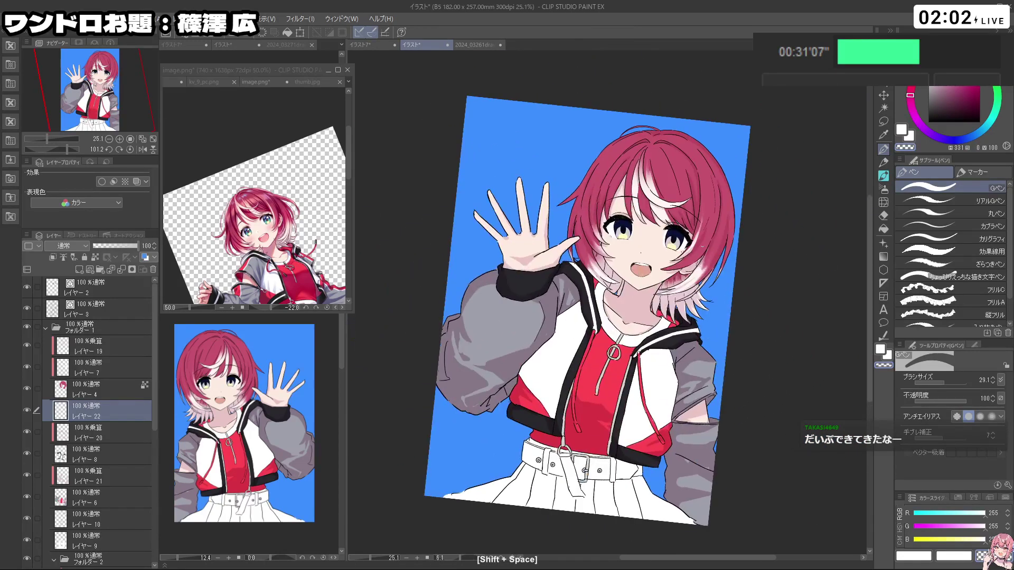
{"action": "left_click_drag", "start_coordinate": [635, 370], "coordinate": [637, 287]}
{"action": "key", "text": "shift+space"}
{"action": "left_click_drag", "start_coordinate": [564, 464], "coordinate": [753, 390]}
{"action": "key", "text": "ctrl+space"}
{"action": "left_click", "coordinate": [632, 380], "text": "ctrl"}
{"action": "mouse_move", "coordinate": [633, 380]}
{"action": "left_mouse_down", "text": "shift"}
{"action": "mouse_move", "coordinate": [655, 358]}
{"action": "mouse_move", "coordinate": [647, 409]}
{"action": "left_mouse_up", "text": "shift"}
{"action": "key", "text": "ctrl+z"}
{"action": "left_click_drag", "start_coordinate": [657, 339], "coordinate": [649, 412]}
{"action": "left_click_drag", "start_coordinate": [655, 374], "coordinate": [660, 339]}
{"action": "left_click_drag", "start_coordinate": [660, 339], "coordinate": [652, 394]}
{"action": "mouse_move", "coordinate": [660, 339]}
{"action": "left_mouse_down"}
{"action": "mouse_move", "coordinate": [651, 402]}
{"action": "mouse_move", "coordinate": [543, 390]}
{"action": "mouse_move", "coordinate": [507, 265]}
{"action": "mouse_move", "coordinate": [536, 222]}
{"action": "left_mouse_up"}
Step: Paint a matching white stripe along the black hem on the jacket's other half
{"action": "key", "text": "ctrl+z"}
{"action": "left_click_drag", "start_coordinate": [568, 449], "coordinate": [582, 499]}
{"action": "left_click_drag", "start_coordinate": [563, 418], "coordinate": [580, 490]}
{"action": "key", "text": "ctrl+z"}
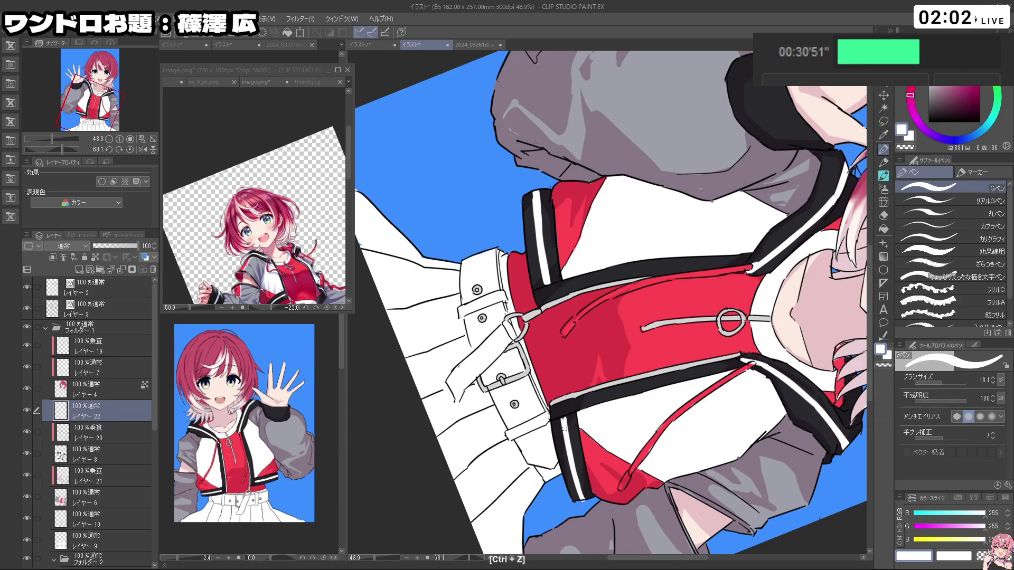
Step: Paint a white stripe around the raised arm's black cuff, undoing misplaced strokes
{"action": "key", "text": "space"}
{"action": "left_click_drag", "start_coordinate": [706, 315], "coordinate": [641, 317]}
{"action": "mouse_move", "coordinate": [641, 460]}
{"action": "left_mouse_down"}
{"action": "mouse_move", "coordinate": [743, 390]}
{"action": "mouse_move", "coordinate": [768, 321]}
{"action": "mouse_move", "coordinate": [687, 442]}
{"action": "mouse_move", "coordinate": [633, 460]}
{"action": "left_mouse_up"}
{"action": "key", "text": "ctrl+z"}
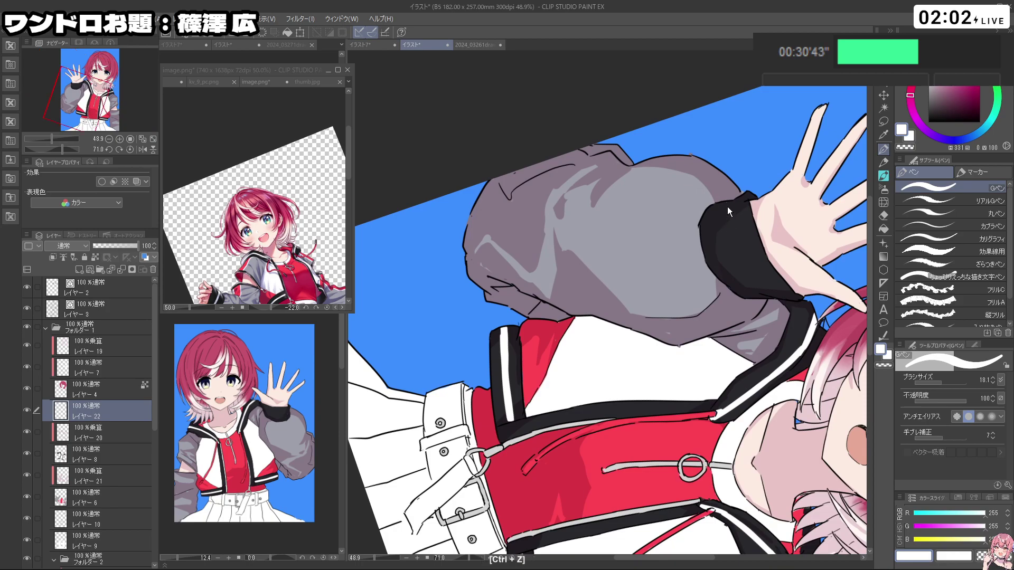
{"action": "mouse_move", "coordinate": [724, 230]}
{"action": "left_mouse_down"}
{"action": "mouse_move", "coordinate": [758, 281]}
{"action": "mouse_move", "coordinate": [736, 270]}
{"action": "mouse_move", "coordinate": [772, 296]}
{"action": "mouse_move", "coordinate": [739, 270]}
{"action": "mouse_move", "coordinate": [729, 203]}
{"action": "mouse_move", "coordinate": [738, 271]}
{"action": "left_mouse_up"}
{"action": "key", "text": "ctrl+z"}
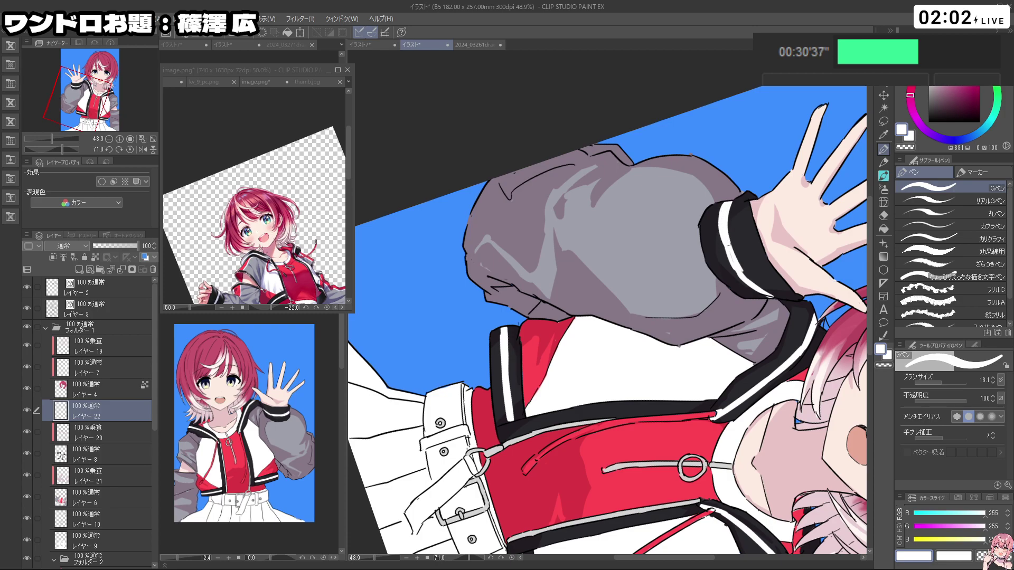
{"action": "key", "text": "c"}
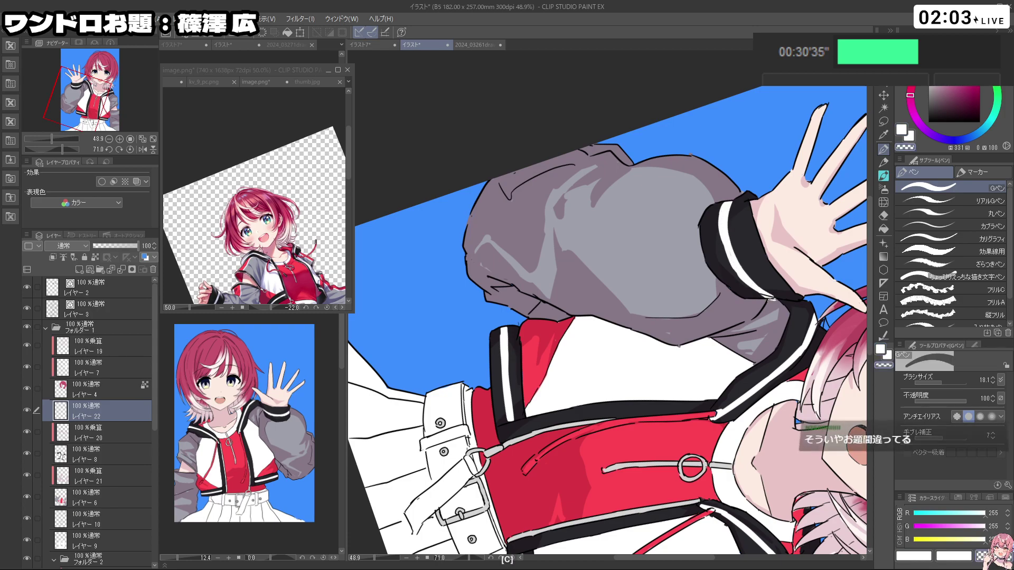
Step: Add a new layer directly below the white stripe layer and pick the shirt's red as the drawing colour
{"action": "left_click_drag", "start_coordinate": [775, 317], "coordinate": [722, 319]}
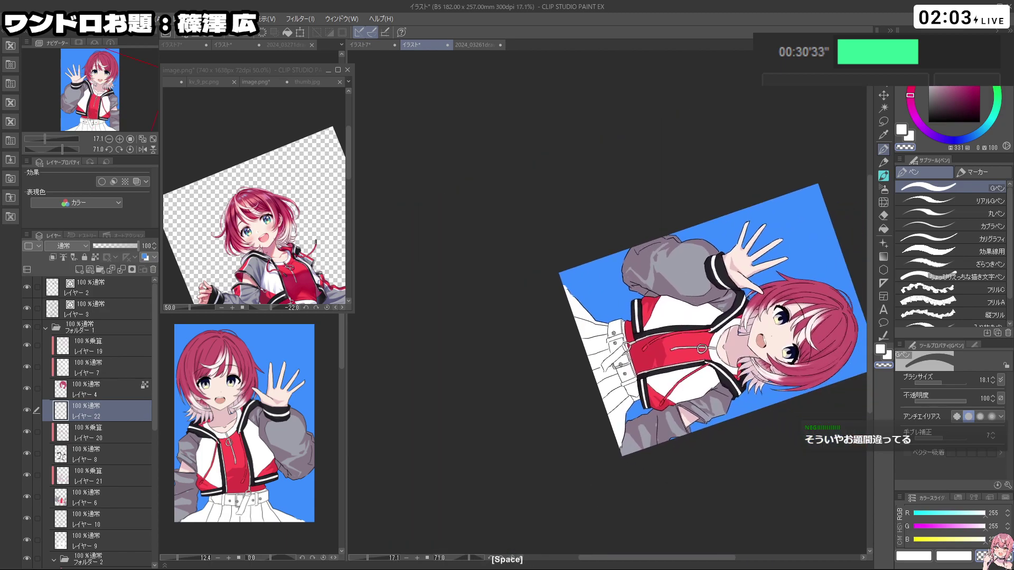
{"action": "left_click_drag", "start_coordinate": [683, 477], "coordinate": [758, 369]}
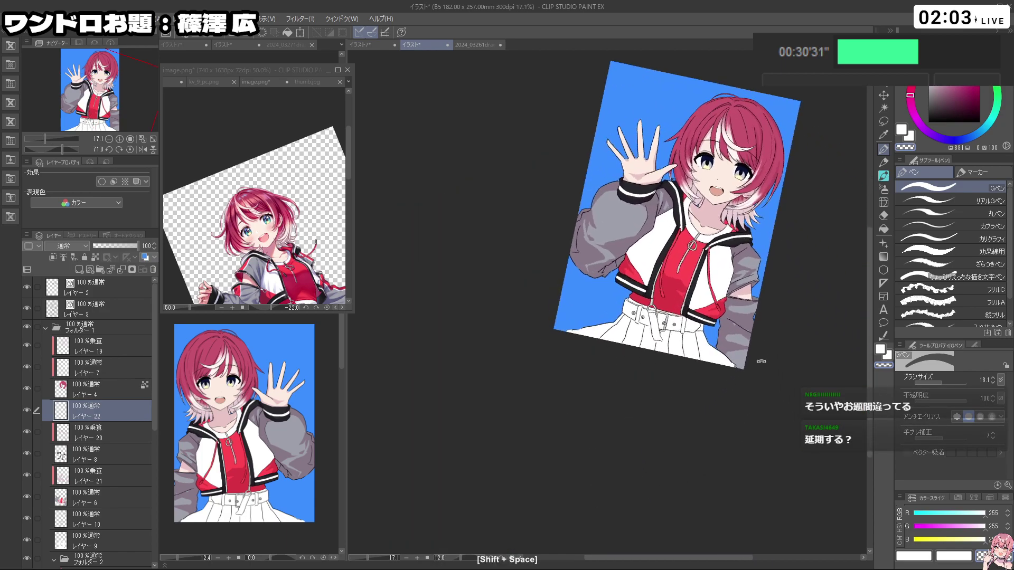
{"action": "left_click_drag", "start_coordinate": [583, 443], "coordinate": [658, 436]}
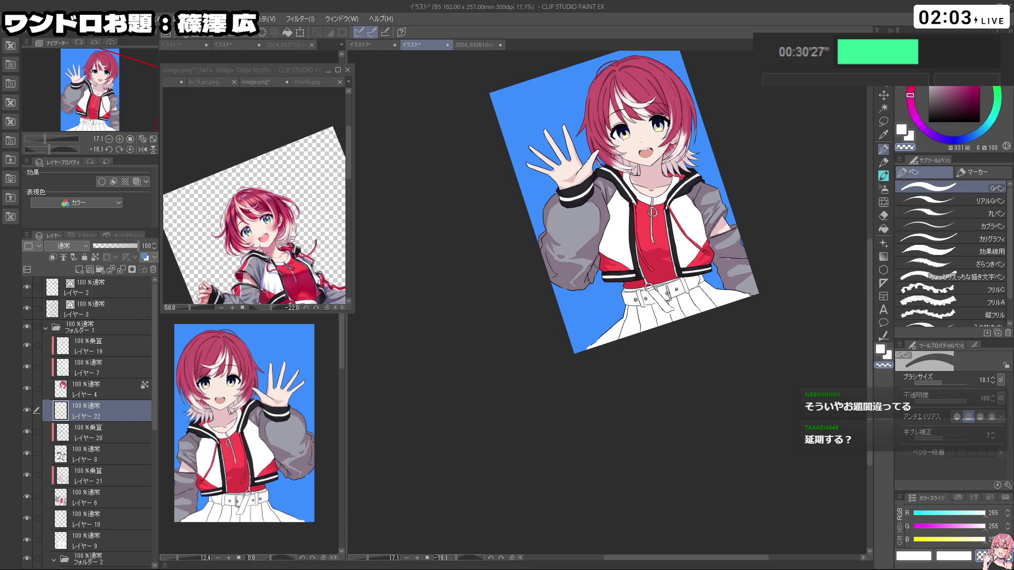
{"action": "left_click", "coordinate": [80, 270]}
{"action": "left_click_drag", "start_coordinate": [112, 433], "coordinate": [112, 440]}
{"action": "right_click", "coordinate": [665, 222]}
{"action": "scroll", "coordinate": [668, 233], "scroll_direction": "up", "scroll_amount": 3}
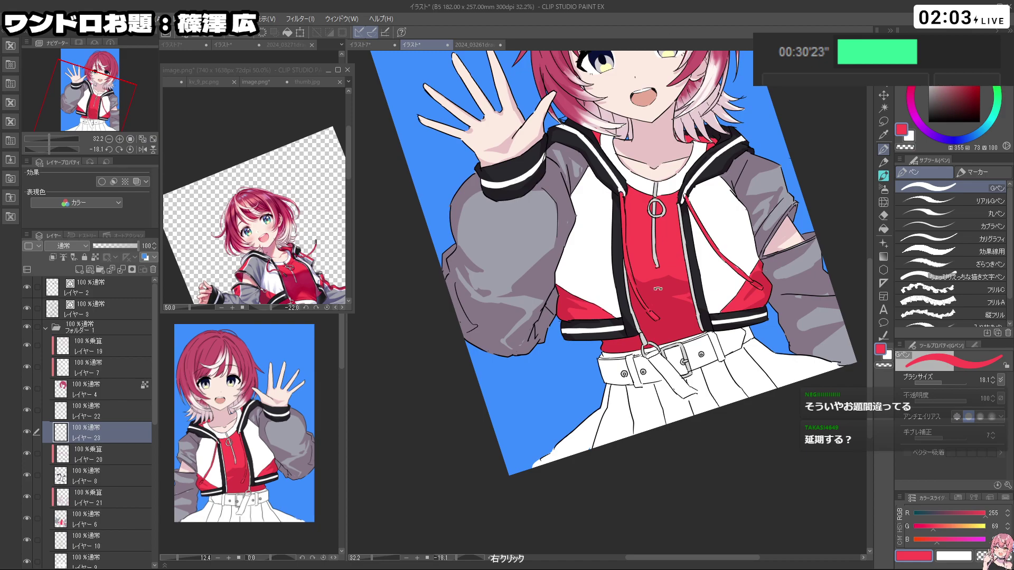
Step: Paint a red stripe on the grey shoulder of the raised arm's sleeve, beside the black collar, undoing misplaced strokes
{"action": "left_click_drag", "start_coordinate": [669, 208], "coordinate": [642, 195]}
{"action": "key", "text": "ctrl+z"}
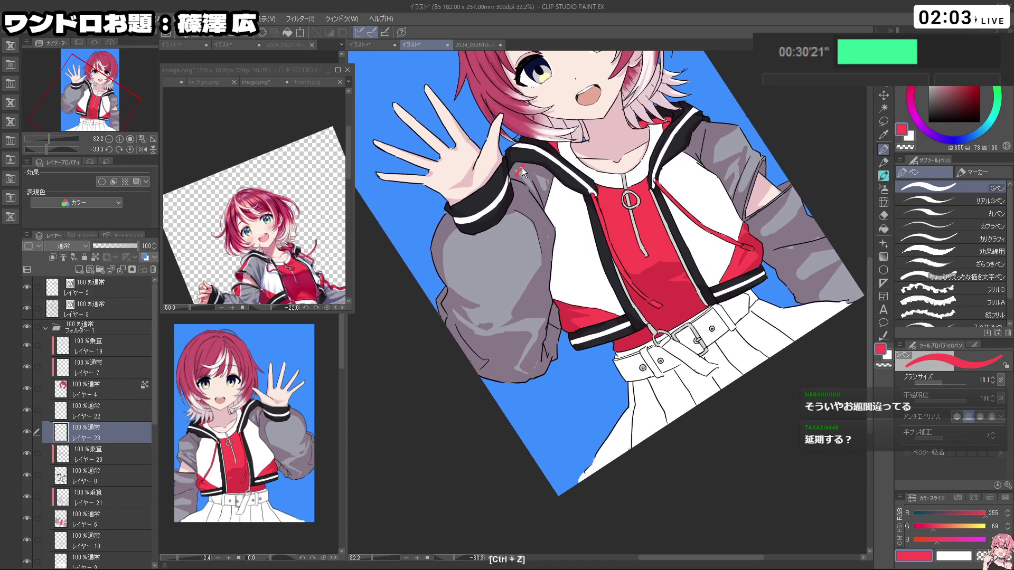
{"action": "mouse_move", "coordinate": [516, 164]}
{"action": "left_mouse_down"}
{"action": "mouse_move", "coordinate": [513, 173]}
{"action": "mouse_move", "coordinate": [563, 172]}
{"action": "left_mouse_up"}
{"action": "left_click_drag", "start_coordinate": [518, 177], "coordinate": [473, 229]}
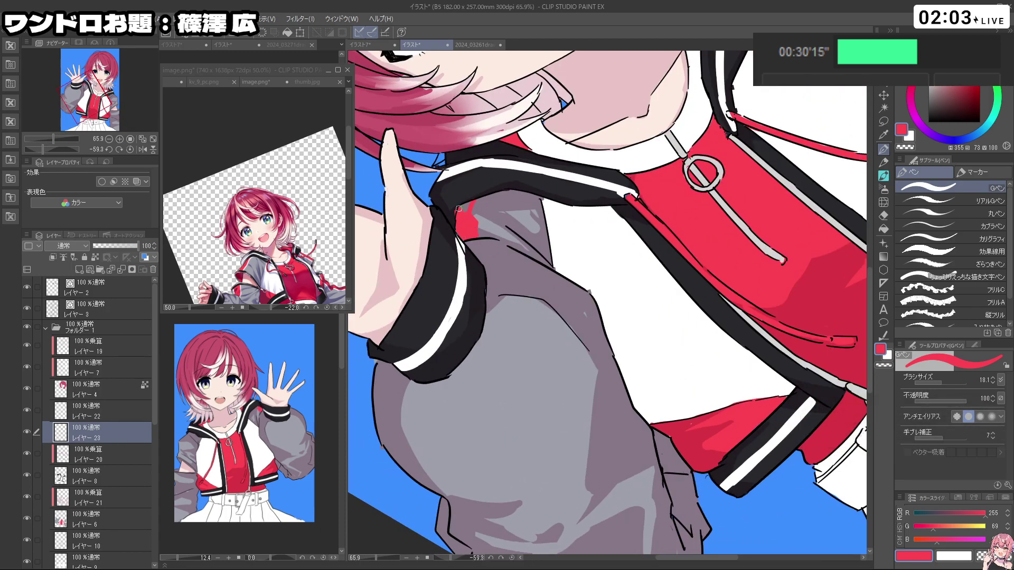
{"action": "key", "text": "c"}
{"action": "left_click_drag", "start_coordinate": [515, 235], "coordinate": [454, 240]}
{"action": "mouse_move", "coordinate": [449, 301]}
{"action": "left_mouse_down"}
{"action": "mouse_move", "coordinate": [504, 271]}
{"action": "mouse_move", "coordinate": [496, 323]}
{"action": "left_mouse_up"}
{"action": "key", "text": "ctrl+z"}
Step: Outline and fill a red band along the outer edge of the raised arm's puffy sleeve, trimming its borders
{"action": "mouse_move", "coordinate": [505, 270]}
{"action": "left_mouse_down"}
{"action": "mouse_move", "coordinate": [537, 378]}
{"action": "mouse_move", "coordinate": [566, 409]}
{"action": "left_mouse_up"}
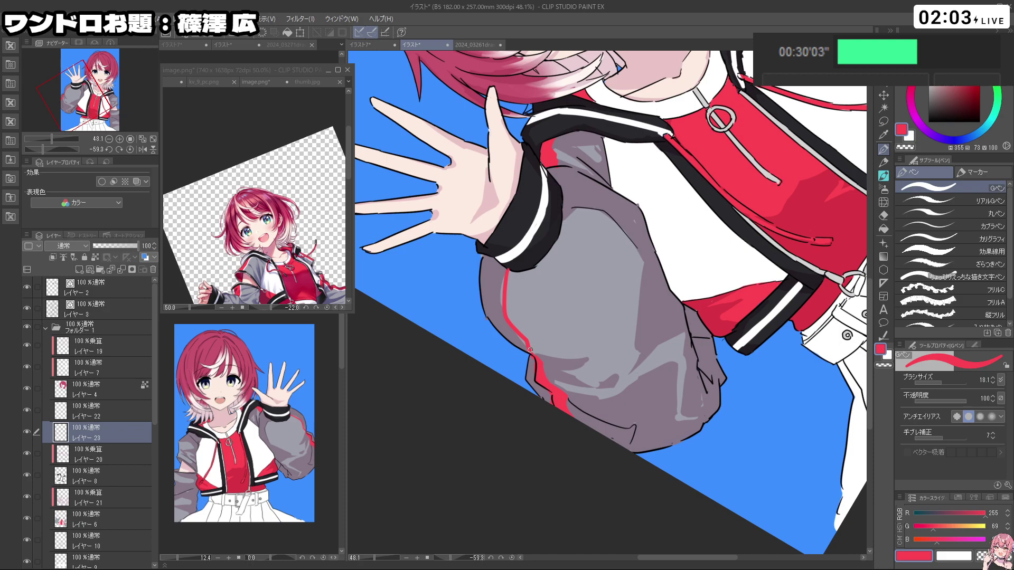
{"action": "mouse_move", "coordinate": [507, 335]}
{"action": "left_mouse_down"}
{"action": "mouse_move", "coordinate": [492, 317]}
{"action": "mouse_move", "coordinate": [490, 274]}
{"action": "left_mouse_up"}
{"action": "key", "text": "c"}
{"action": "key", "text": "c"}
{"action": "left_click_drag", "start_coordinate": [502, 326], "coordinate": [494, 292]}
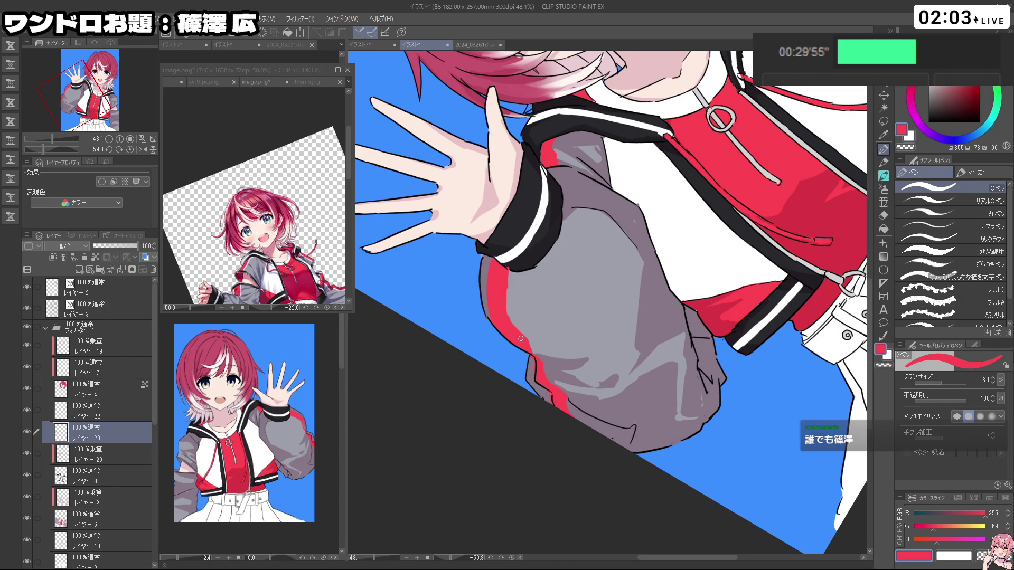
{"action": "key", "text": "c"}
{"action": "key", "text": "c"}
Step: Touch up the red band around the raised sleeve's elbow fold, undoing a misplaced stroke
{"action": "left_click_drag", "start_coordinate": [639, 271], "coordinate": [591, 272]}
{"action": "mouse_move", "coordinate": [638, 250]}
{"action": "left_mouse_down"}
{"action": "mouse_move", "coordinate": [595, 248]}
{"action": "mouse_move", "coordinate": [657, 260]}
{"action": "mouse_move", "coordinate": [606, 238]}
{"action": "left_mouse_up"}
{"action": "left_click", "coordinate": [605, 238], "text": "ctrl"}
{"action": "left_click_drag", "start_coordinate": [537, 301], "coordinate": [536, 280]}
{"action": "key", "text": "ctrl+z"}
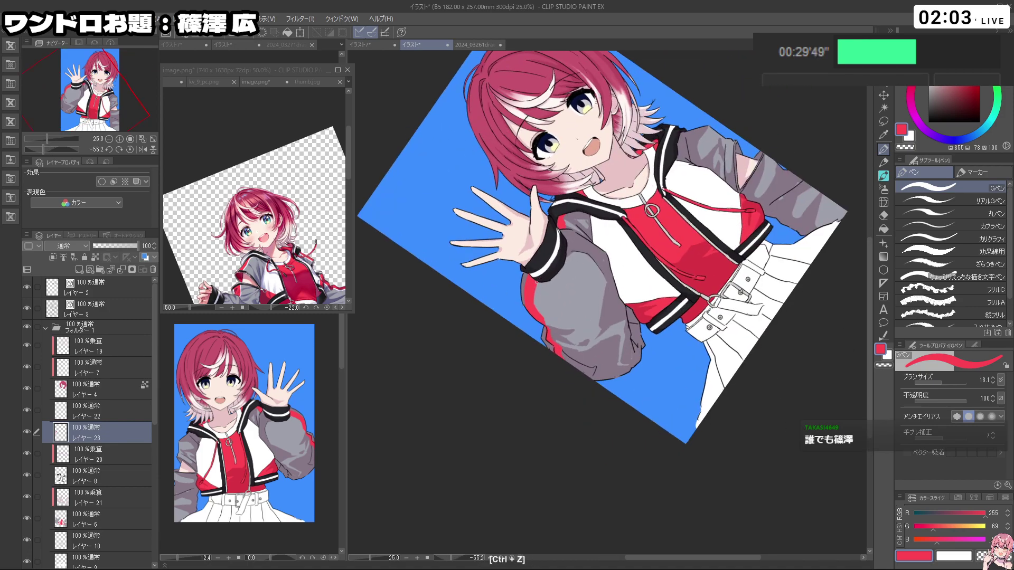
{"action": "left_click_drag", "start_coordinate": [558, 356], "coordinate": [551, 349]}
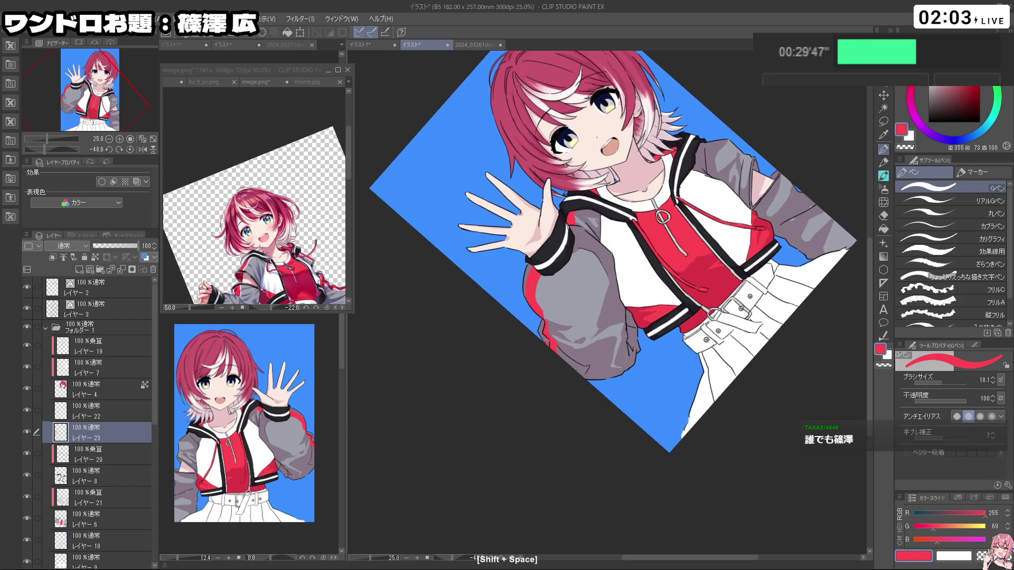
{"action": "mouse_move", "coordinate": [663, 313]}
{"action": "left_mouse_down"}
{"action": "mouse_move", "coordinate": [631, 333]}
{"action": "mouse_move", "coordinate": [572, 338]}
{"action": "mouse_move", "coordinate": [556, 304]}
{"action": "left_mouse_up"}
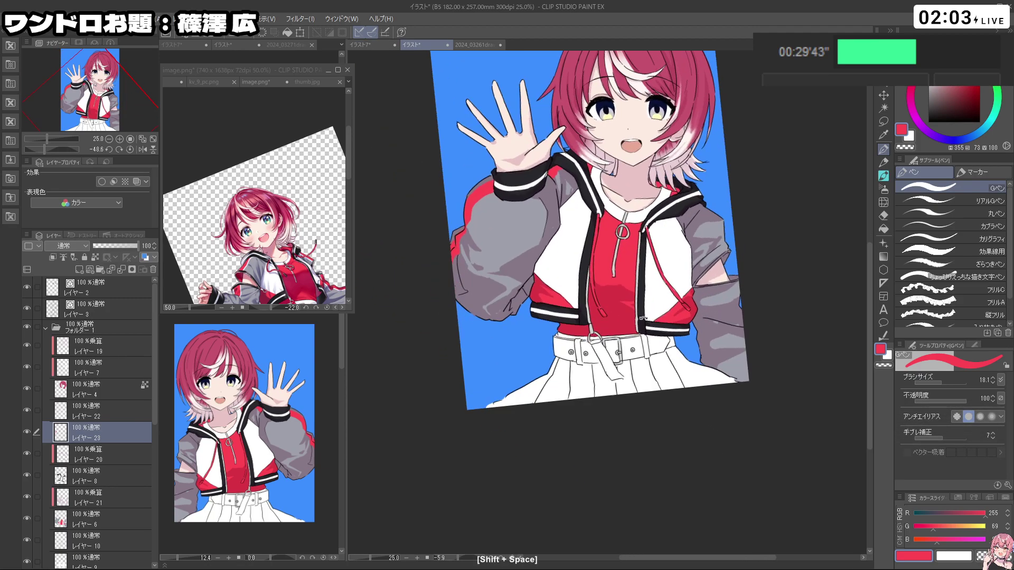
Step: Paint and trim a red band along the outer edge of the lowered arm's upper sleeve, above the cut-out
{"action": "left_click_drag", "start_coordinate": [698, 206], "coordinate": [714, 222]}
{"action": "key", "text": "ctrl+z"}
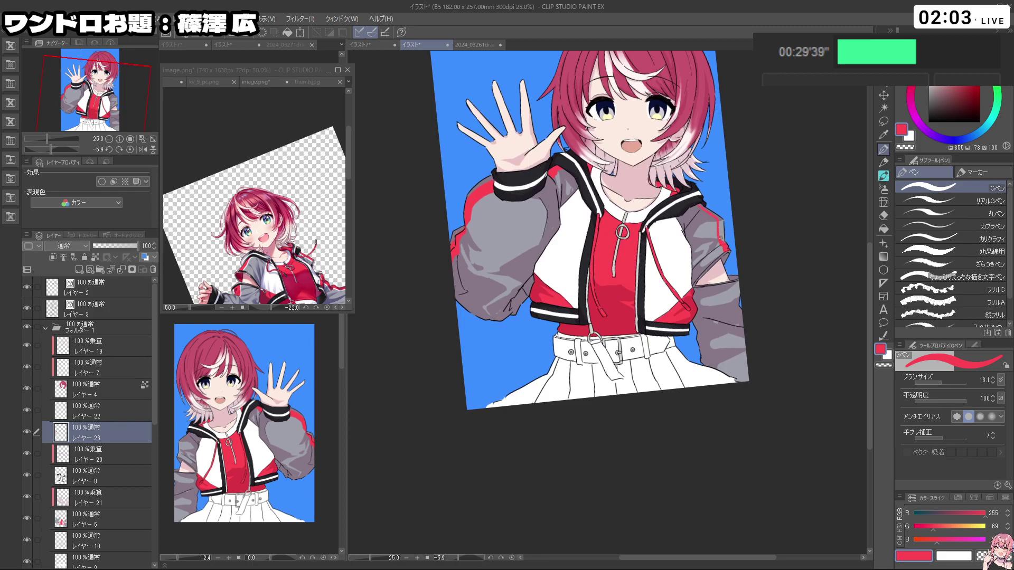
{"action": "left_click_drag", "start_coordinate": [720, 220], "coordinate": [533, 262], "text": "shift"}
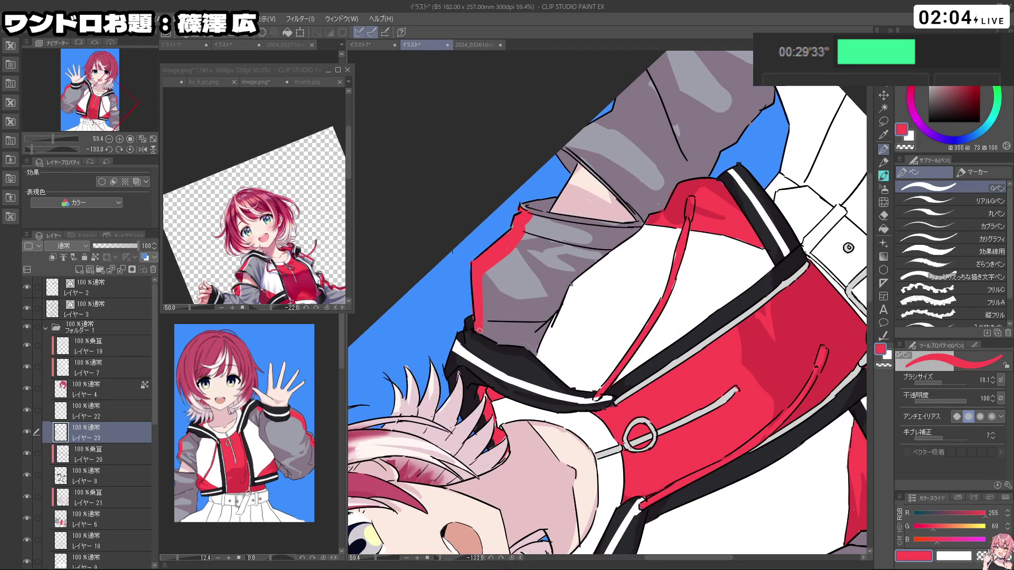
{"action": "key", "text": "c"}
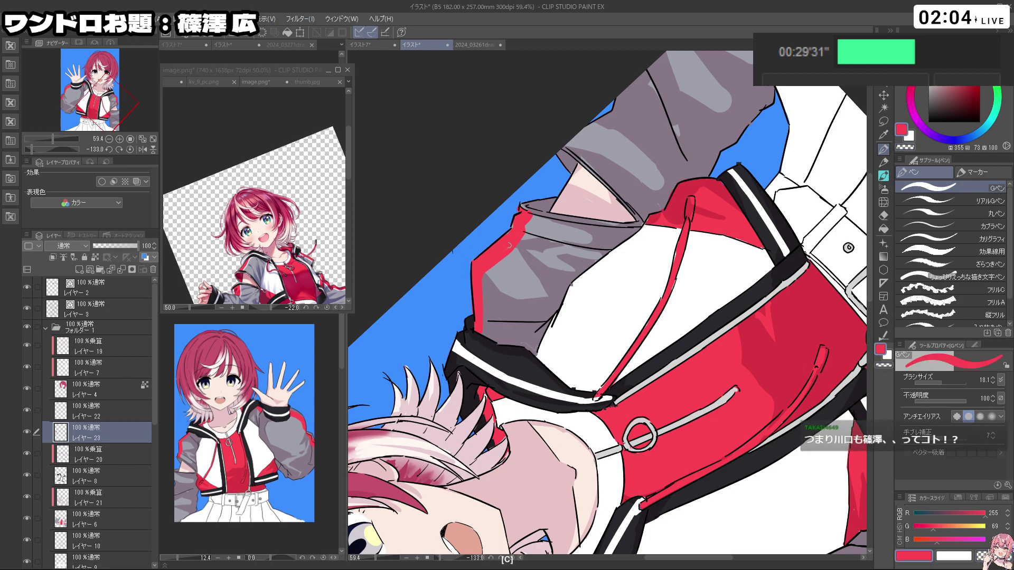
{"action": "left_click_drag", "start_coordinate": [520, 223], "coordinate": [722, 275], "text": "shift"}
{"action": "left_click_drag", "start_coordinate": [793, 340], "coordinate": [750, 338], "text": "ctrl"}
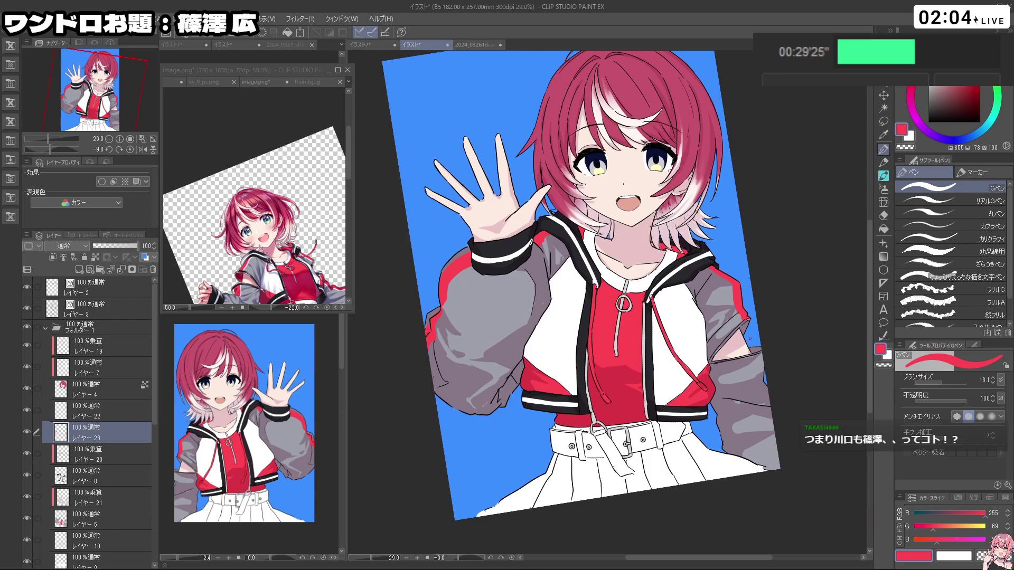
Step: Continue the red band along the outer edge of the lowered arm's sleeve below the cut-out, undoing a misplaced stroke
{"action": "key", "text": "space"}
{"action": "left_click_drag", "start_coordinate": [776, 309], "coordinate": [701, 215]}
{"action": "key", "text": "ctrl+z"}
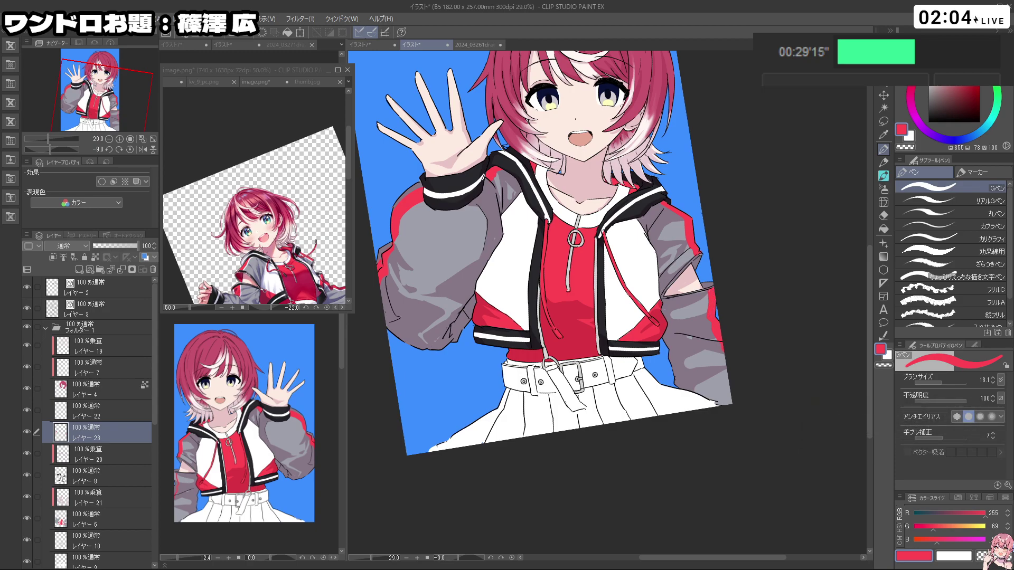
Step: Enlarge the character reference image and examine the stripe design on the jacket sleeves
{"action": "left_click", "coordinate": [305, 267]}
{"action": "key", "text": "ctrl+space"}
{"action": "left_click_drag", "start_coordinate": [305, 267], "coordinate": [323, 303]}
{"action": "left_click", "coordinate": [372, 420]}
{"action": "left_click", "coordinate": [317, 276]}
{"action": "key", "text": "space"}
{"action": "key", "text": "ctrl+space"}
{"action": "left_click_drag", "start_coordinate": [301, 275], "coordinate": [334, 272]}
{"action": "key", "text": "space"}
{"action": "left_click_drag", "start_coordinate": [317, 264], "coordinate": [325, 272]}
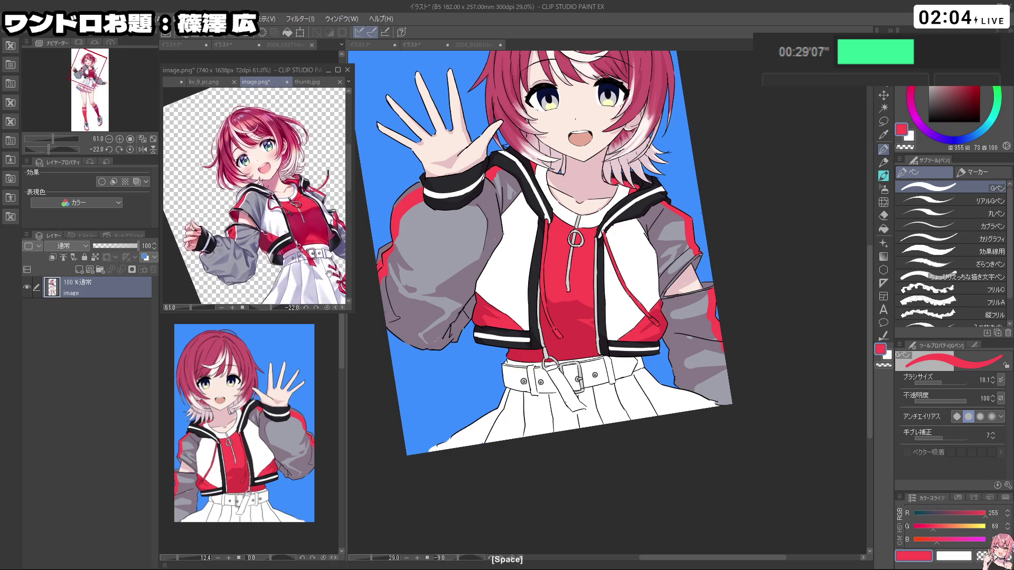
{"action": "left_click", "coordinate": [763, 254]}
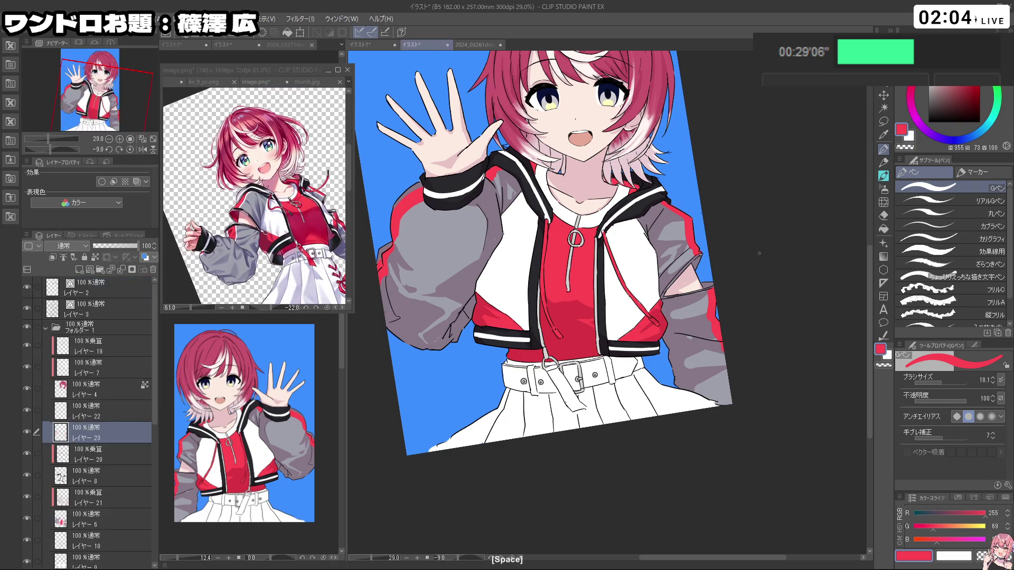
Step: Select the white stripe layer, switch the drawing colour to white and edge the raised arm's red shoulder stripe
{"action": "left_click", "coordinate": [122, 411]}
{"action": "key", "text": "x"}
{"action": "mouse_move", "coordinate": [484, 191]}
{"action": "left_mouse_down"}
{"action": "mouse_move", "coordinate": [452, 242]}
{"action": "mouse_move", "coordinate": [442, 299]}
{"action": "mouse_move", "coordinate": [497, 276]}
{"action": "mouse_move", "coordinate": [499, 253]}
{"action": "mouse_move", "coordinate": [505, 272]}
{"action": "mouse_move", "coordinate": [532, 272]}
{"action": "mouse_move", "coordinate": [498, 276]}
{"action": "mouse_move", "coordinate": [525, 163]}
{"action": "left_mouse_up"}
{"action": "key", "text": "ctrl+space"}
{"action": "key", "text": "space"}
{"action": "key", "text": "ctrl+space"}
{"action": "key", "text": "ctrl+z"}
{"action": "key", "text": "ctrl+z"}
Step: Paint white lines along the inner and outer edges of the raised sleeve's red band, undoing and trimming misplaced strokes
{"action": "mouse_move", "coordinate": [443, 292]}
{"action": "left_mouse_down"}
{"action": "mouse_move", "coordinate": [433, 342]}
{"action": "mouse_move", "coordinate": [452, 390]}
{"action": "left_mouse_up"}
{"action": "key", "text": "ctrl+z"}
{"action": "mouse_move", "coordinate": [444, 291]}
{"action": "left_mouse_down"}
{"action": "mouse_move", "coordinate": [434, 362]}
{"action": "mouse_move", "coordinate": [500, 500]}
{"action": "left_mouse_up"}
{"action": "left_click_drag", "start_coordinate": [458, 456], "coordinate": [459, 464]}
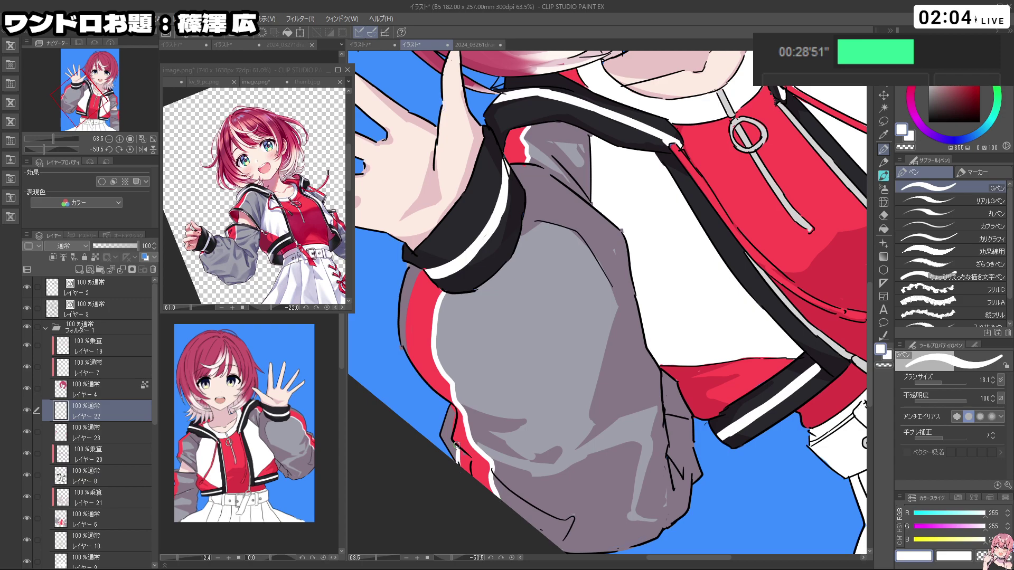
{"action": "left_click_drag", "start_coordinate": [410, 352], "coordinate": [414, 291]}
{"action": "key", "text": "ctrl+z"}
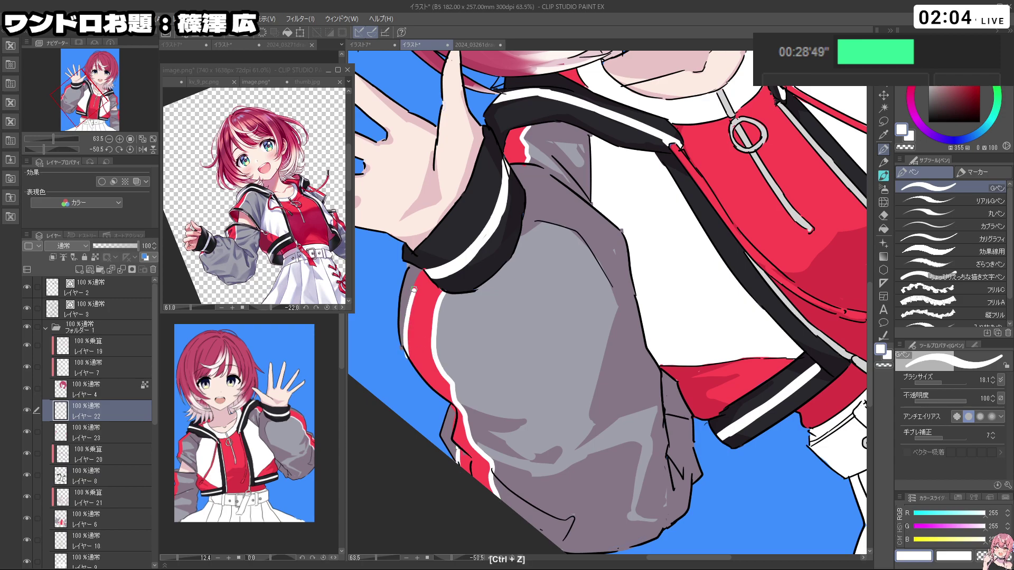
{"action": "key", "text": "c"}
{"action": "key", "text": "c"}
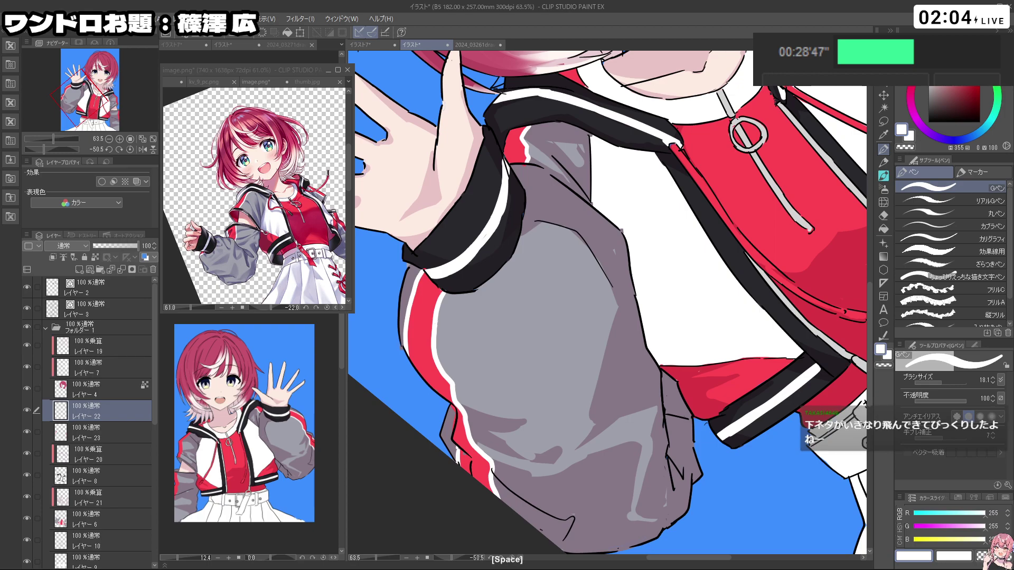
Step: Paint a white line along the inner edge of the red band on the lowered arm's upper sleeve
{"action": "left_click_drag", "start_coordinate": [622, 306], "coordinate": [571, 306]}
{"action": "left_click_drag", "start_coordinate": [673, 290], "coordinate": [603, 294]}
{"action": "mouse_move", "coordinate": [734, 322]}
{"action": "left_mouse_down"}
{"action": "mouse_move", "coordinate": [724, 362]}
{"action": "mouse_move", "coordinate": [667, 406]}
{"action": "left_mouse_up"}
{"action": "left_click_drag", "start_coordinate": [723, 276], "coordinate": [766, 276]}
{"action": "left_click_drag", "start_coordinate": [712, 254], "coordinate": [739, 336]}
{"action": "key", "text": "ctrl+z"}
{"action": "key", "text": "c"}
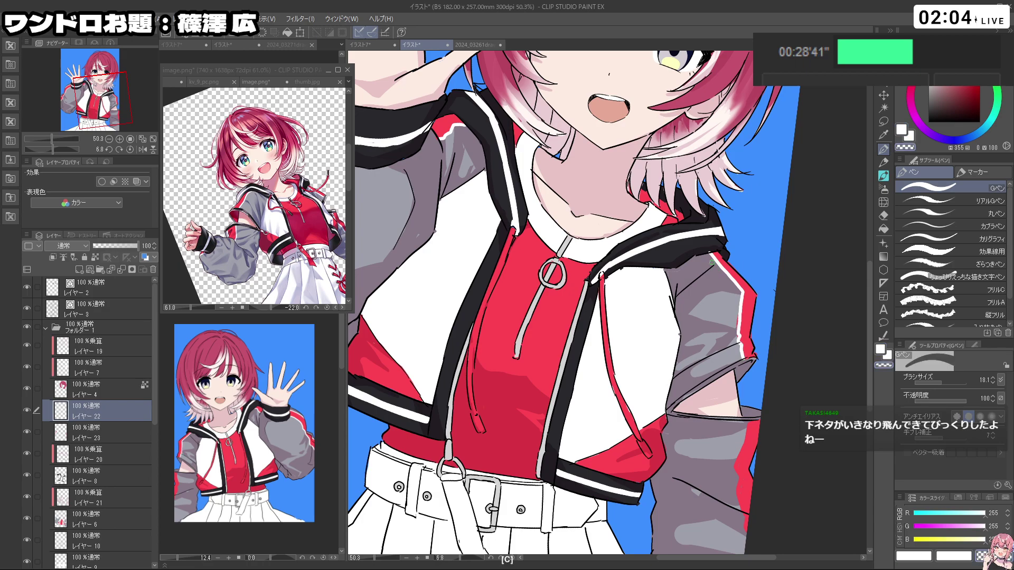
Step: Paint a white line beside the red band on the lowered arm's sleeve below the cut-out
{"action": "scroll", "coordinate": [710, 251], "scroll_direction": "down", "scroll_amount": 5}
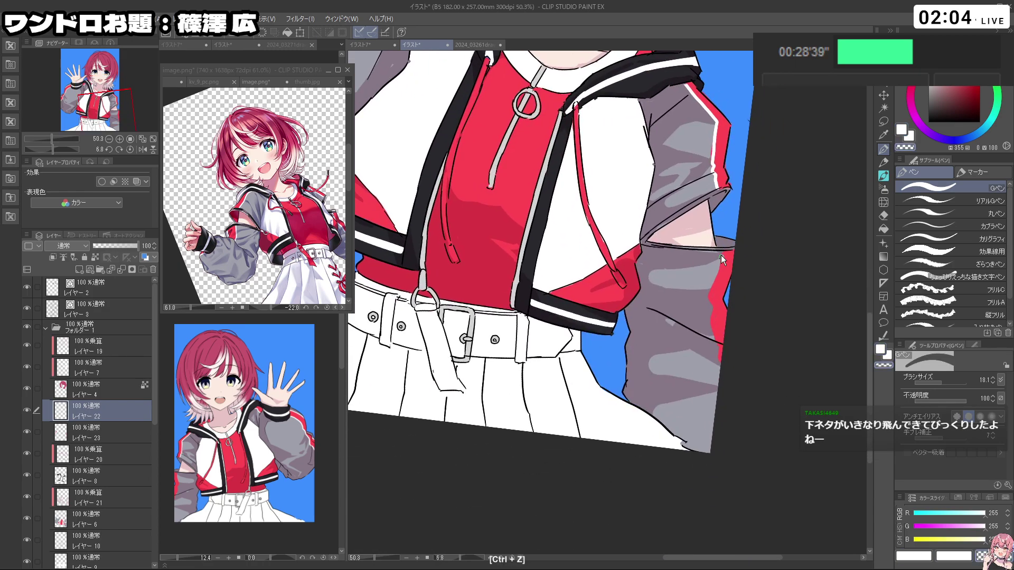
{"action": "key", "text": "c"}
{"action": "key", "text": "ctrl+z"}
{"action": "mouse_move", "coordinate": [721, 254]}
{"action": "left_mouse_down"}
{"action": "mouse_move", "coordinate": [707, 295]}
{"action": "mouse_move", "coordinate": [728, 367]}
{"action": "mouse_move", "coordinate": [661, 370]}
{"action": "left_mouse_up"}
{"action": "left_click_drag", "start_coordinate": [745, 373], "coordinate": [704, 342]}
{"action": "mouse_move", "coordinate": [704, 428]}
{"action": "left_mouse_down"}
{"action": "mouse_move", "coordinate": [760, 205]}
{"action": "mouse_move", "coordinate": [689, 158]}
{"action": "left_mouse_up"}
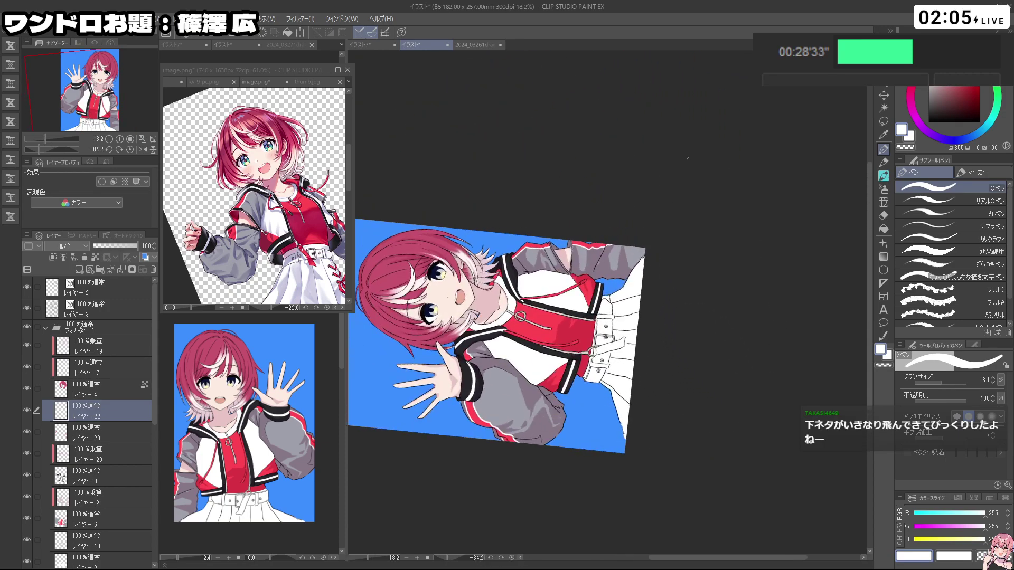
Step: Add a clipped layer above the stripe layer and sample the jacket shadow's pale purple by temporarily setting its Multiply layer to Normal
{"action": "scroll", "coordinate": [605, 171], "scroll_direction": "up", "scroll_amount": 1}
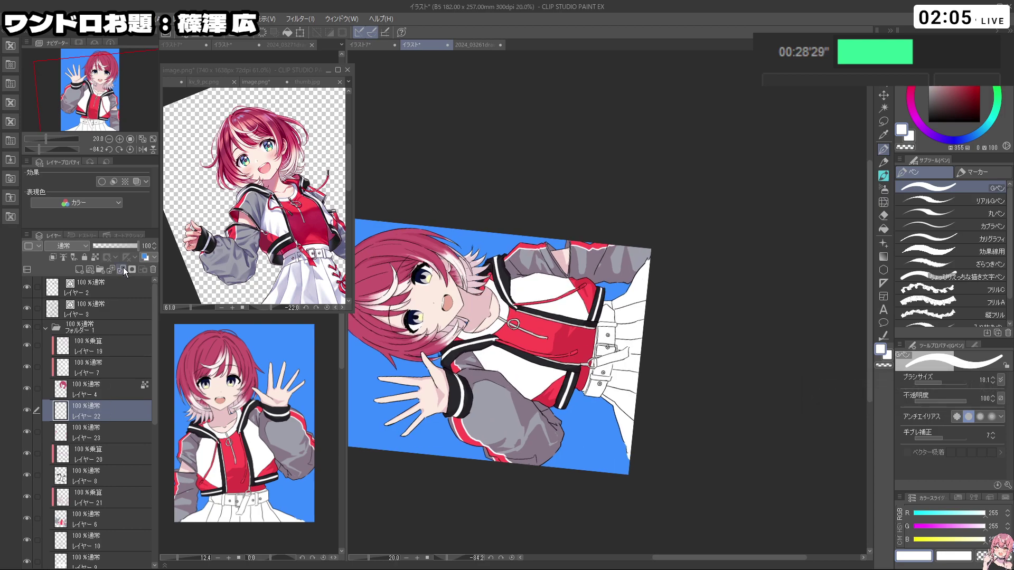
{"action": "left_click_drag", "start_coordinate": [699, 340], "coordinate": [562, 463]}
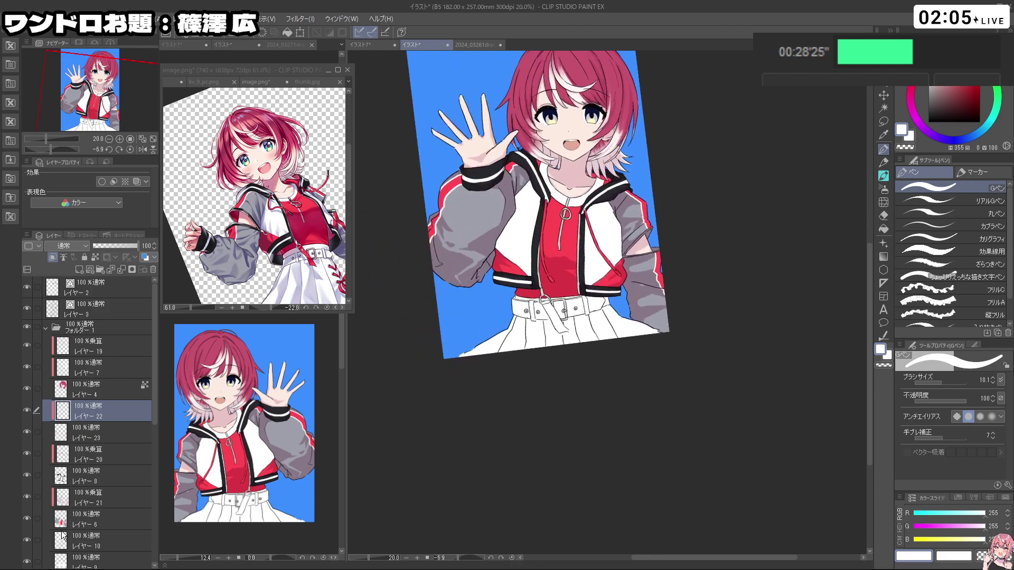
{"action": "left_click", "coordinate": [84, 505]}
{"action": "left_click", "coordinate": [75, 248]}
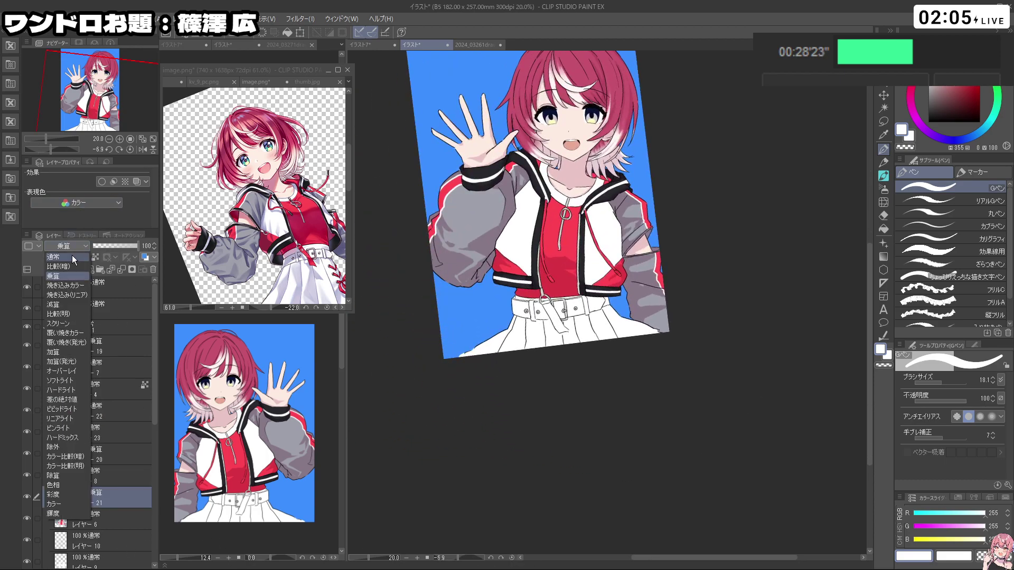
{"action": "left_click", "coordinate": [72, 257]}
{"action": "scroll", "coordinate": [514, 176], "scroll_direction": "up", "scroll_amount": 2}
{"action": "left_click", "coordinate": [491, 249], "text": "alt"}
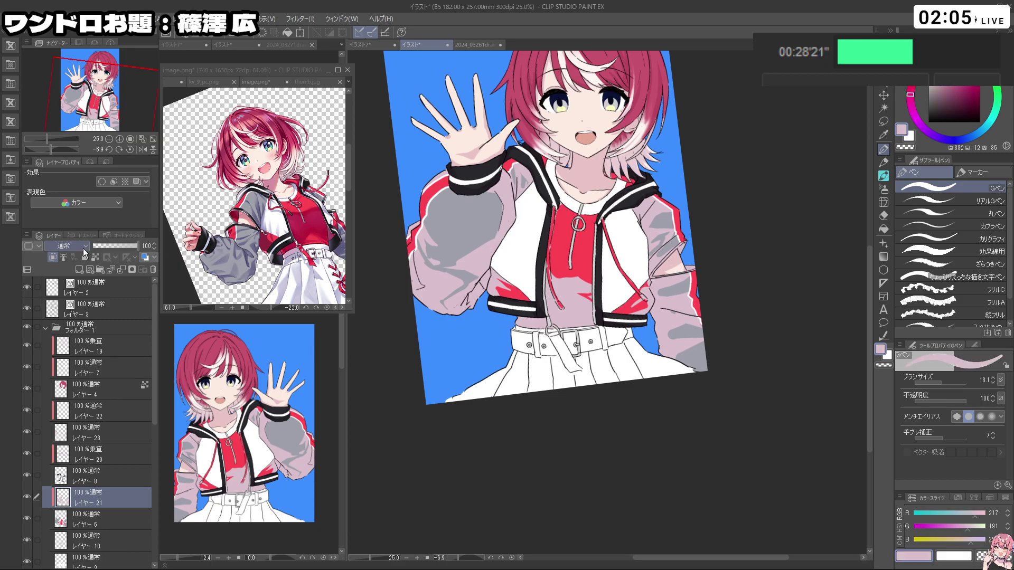
{"action": "left_click", "coordinate": [75, 242]}
{"action": "left_click", "coordinate": [62, 277]}
Step: Set the pen size to 49.8 and change the clipped layer above the stripes to Multiply blending
{"action": "key", "text": "space"}
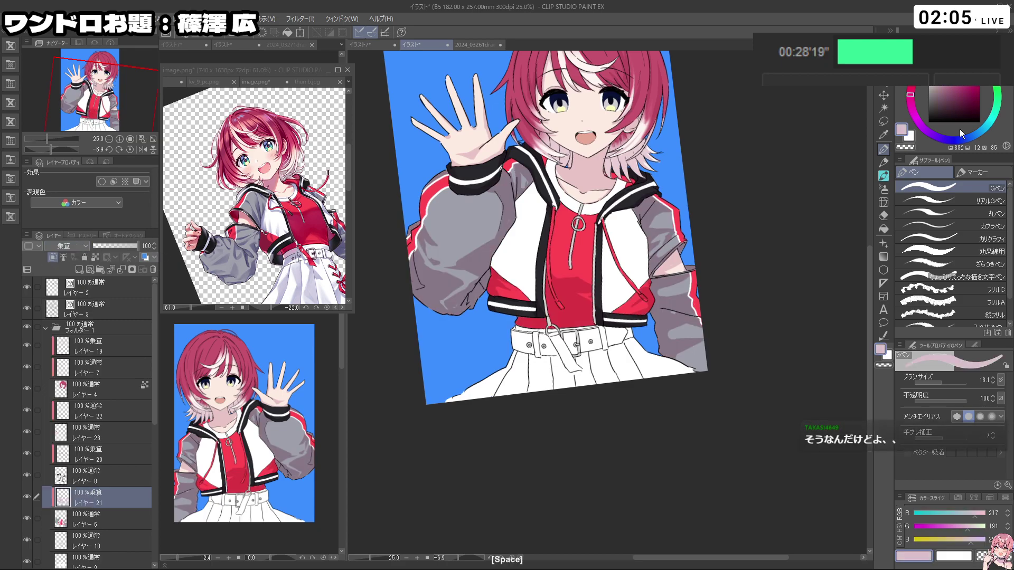
{"action": "left_click_drag", "start_coordinate": [542, 290], "coordinate": [568, 320]}
{"action": "mouse_move", "coordinate": [478, 206]}
{"action": "left_mouse_down"}
{"action": "mouse_move", "coordinate": [507, 206]}
{"action": "mouse_move", "coordinate": [487, 210]}
{"action": "left_mouse_up"}
{"action": "key", "text": "c"}
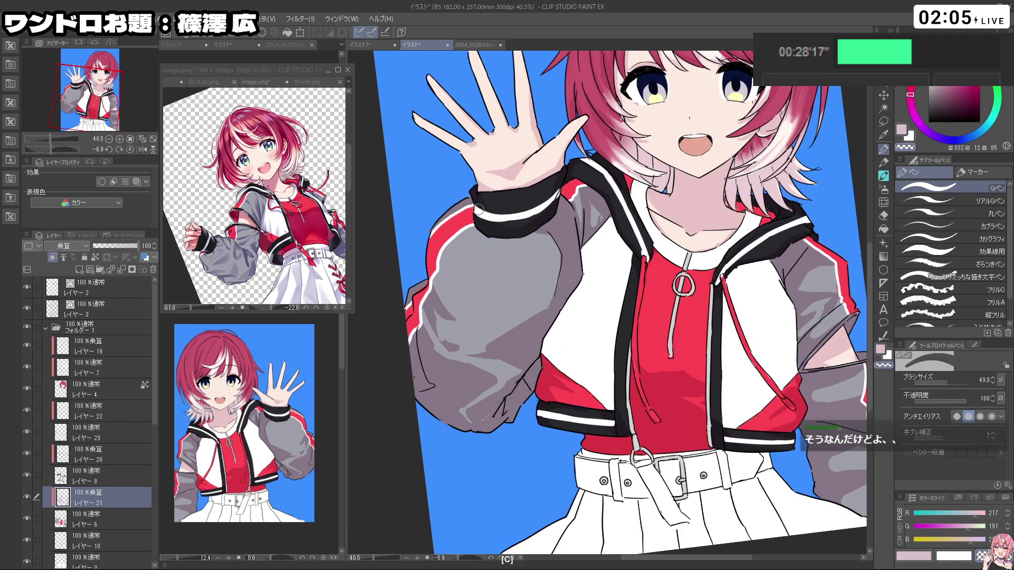
{"action": "left_click", "coordinate": [105, 412]}
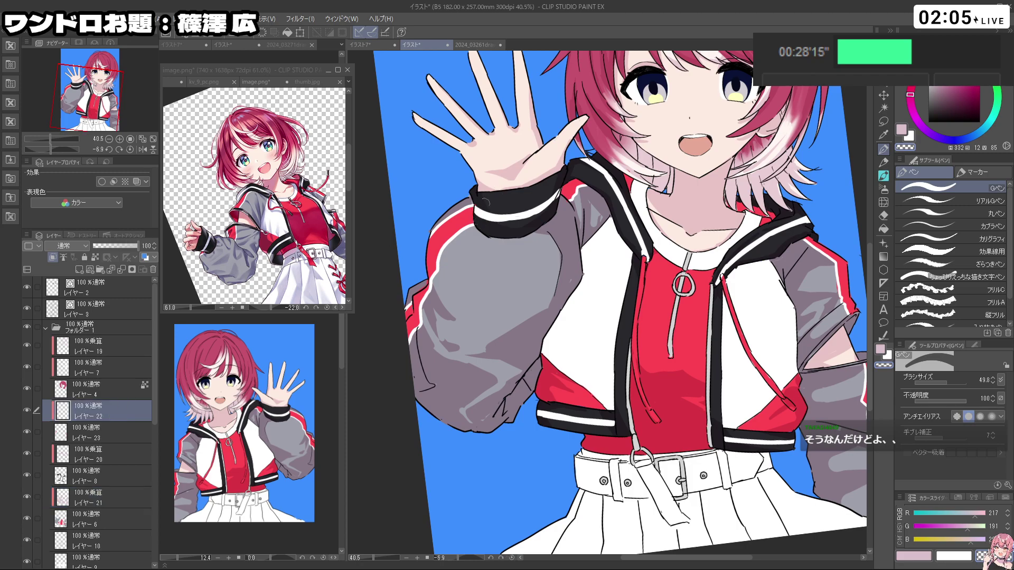
{"action": "key", "text": "ctrl+z"}
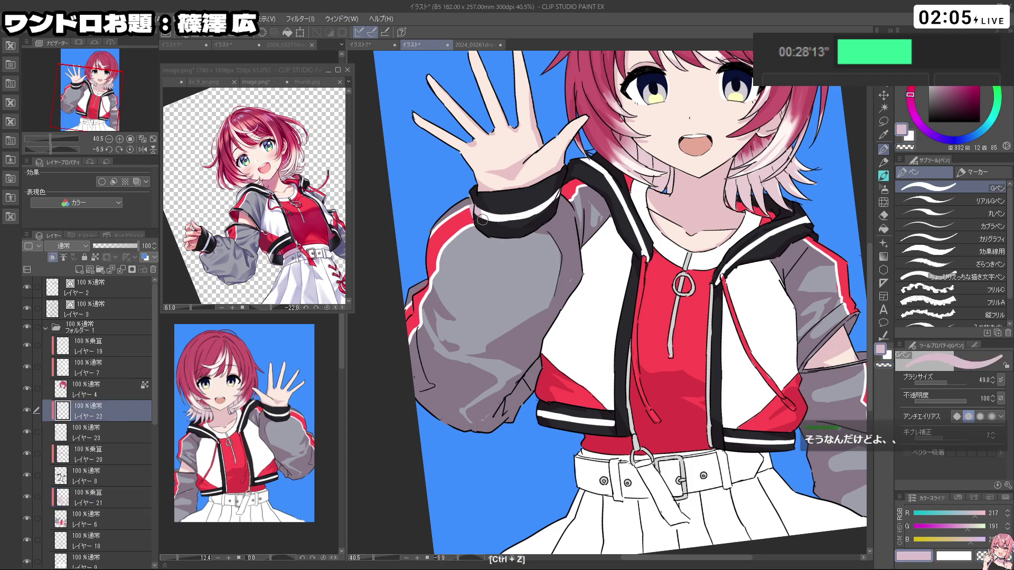
{"action": "left_click", "coordinate": [79, 246]}
{"action": "left_click", "coordinate": [67, 278]}
Step: Paint shadows over the red and white stripes on the raised arm's sleeve and cuff
{"action": "key", "text": "shift+space"}
{"action": "left_click_drag", "start_coordinate": [467, 212], "coordinate": [451, 378]}
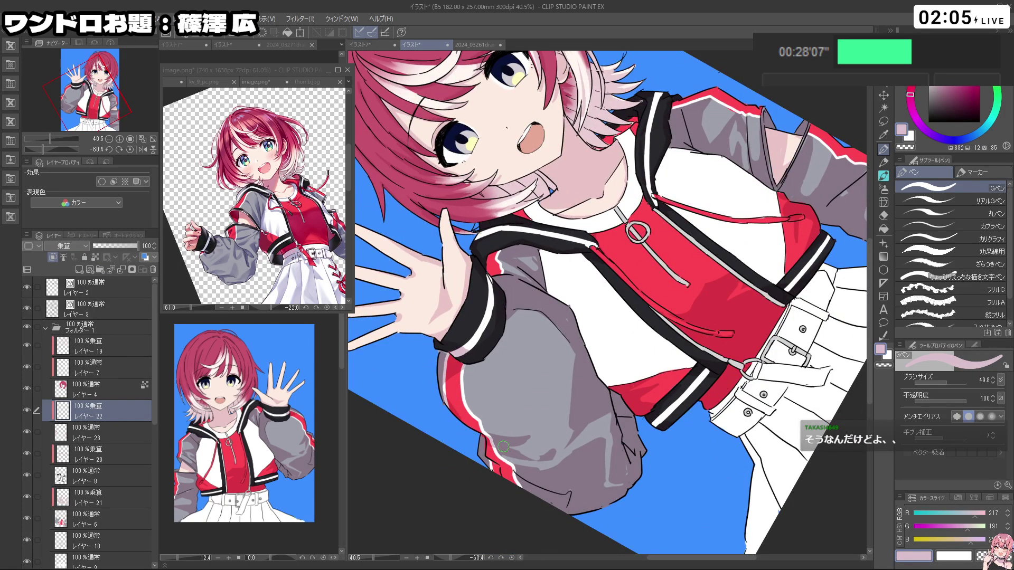
{"action": "key", "text": "shift+space"}
{"action": "left_click_drag", "start_coordinate": [527, 500], "coordinate": [502, 265]}
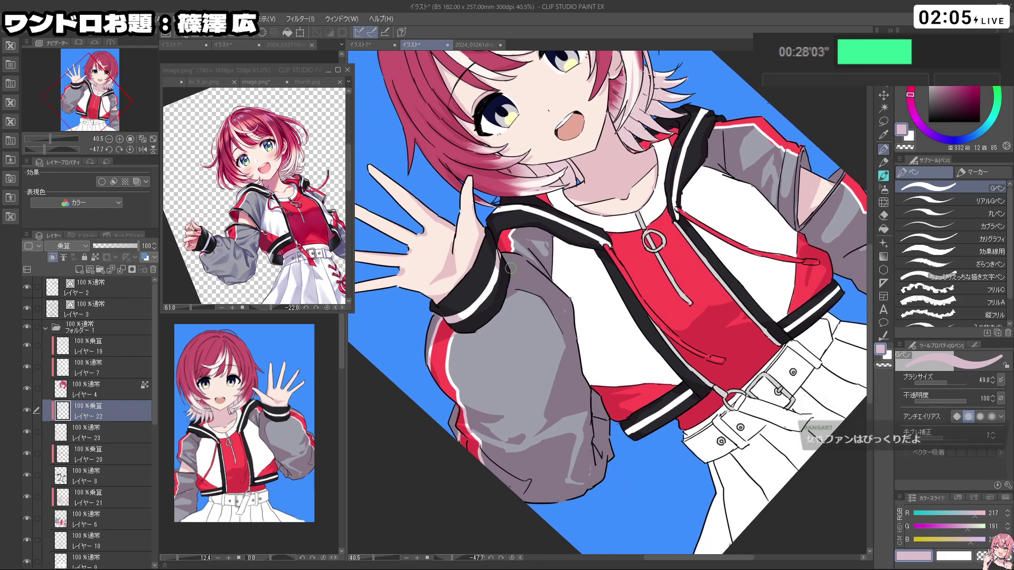
{"action": "key", "text": "space"}
{"action": "left_click_drag", "start_coordinate": [580, 234], "coordinate": [564, 245]}
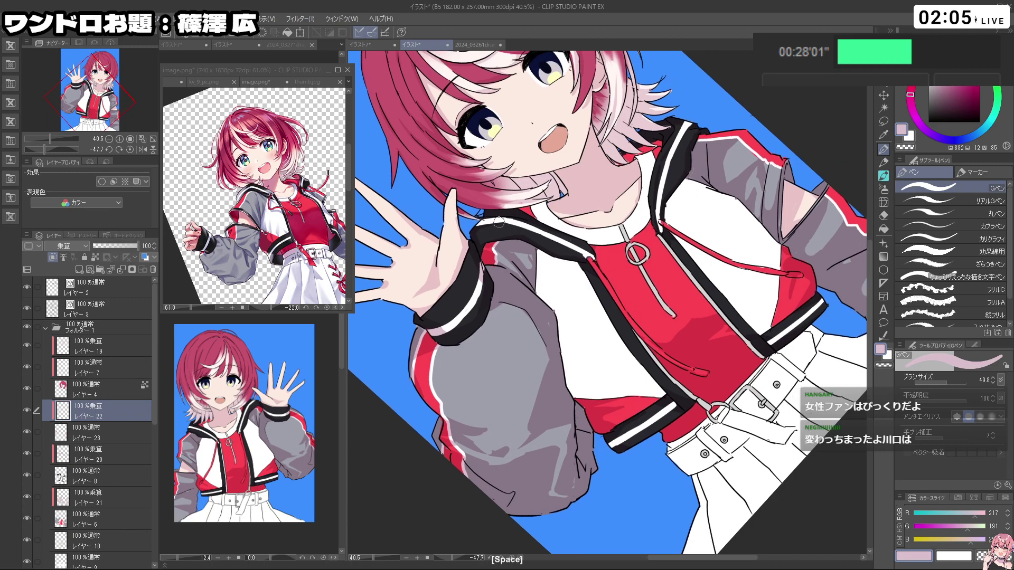
Step: Shade the stripes on the black collar and along the lowered arm's sleeve
{"action": "left_click_drag", "start_coordinate": [661, 250], "coordinate": [650, 267]}
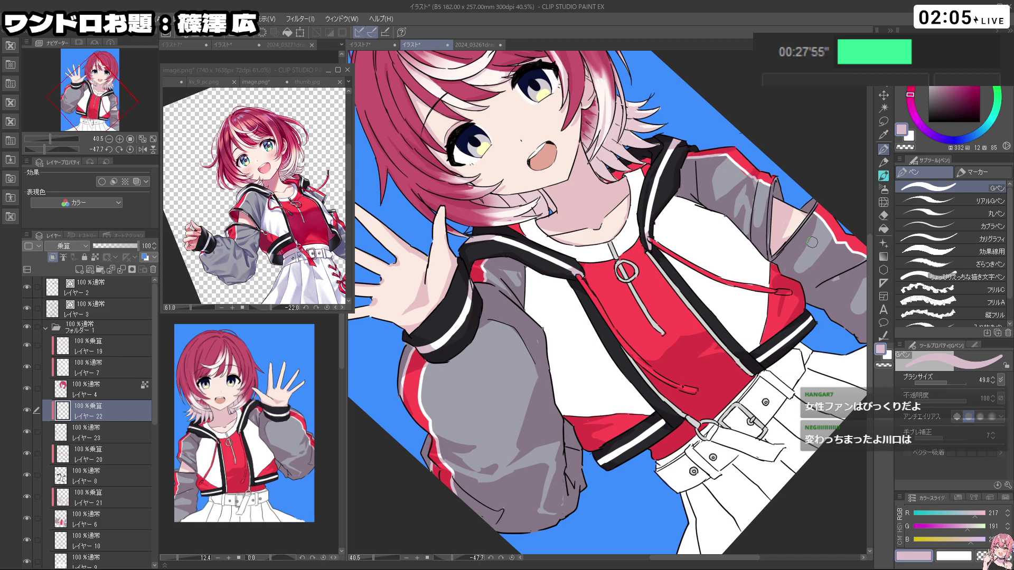
{"action": "left_click_drag", "start_coordinate": [854, 247], "coordinate": [804, 252]}
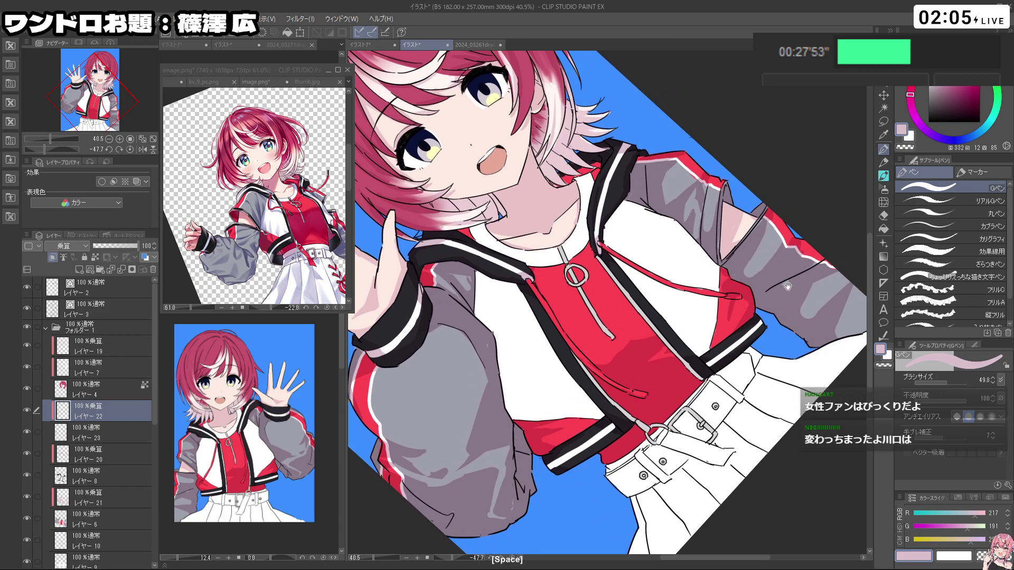
{"action": "left_click_drag", "start_coordinate": [845, 297], "coordinate": [792, 298]}
{"action": "left_click_drag", "start_coordinate": [813, 364], "coordinate": [780, 348]}
Step: Touch up the shading of the white stripes along the jacket's hem and black collar
{"action": "left_click_drag", "start_coordinate": [783, 401], "coordinate": [646, 384]}
{"action": "left_click", "coordinate": [645, 385], "text": "ctrl"}
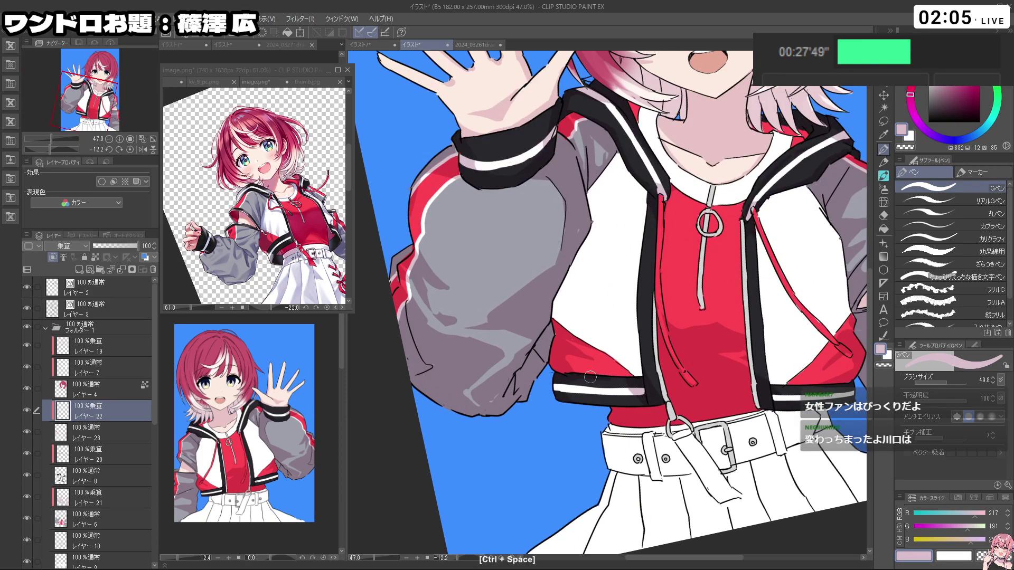
{"action": "left_click_drag", "start_coordinate": [557, 393], "coordinate": [482, 409]}
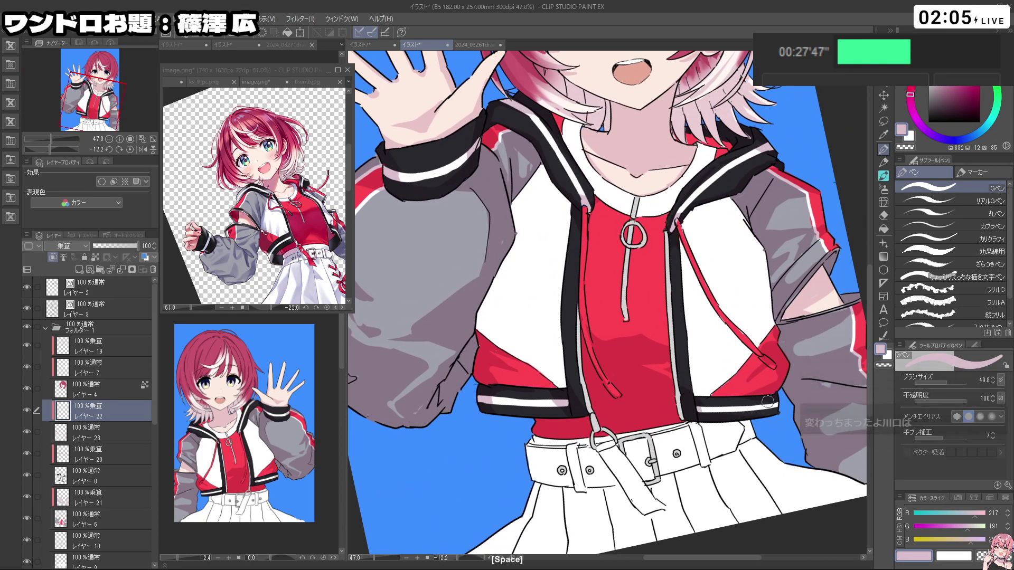
{"action": "left_click_drag", "start_coordinate": [674, 228], "coordinate": [687, 262]}
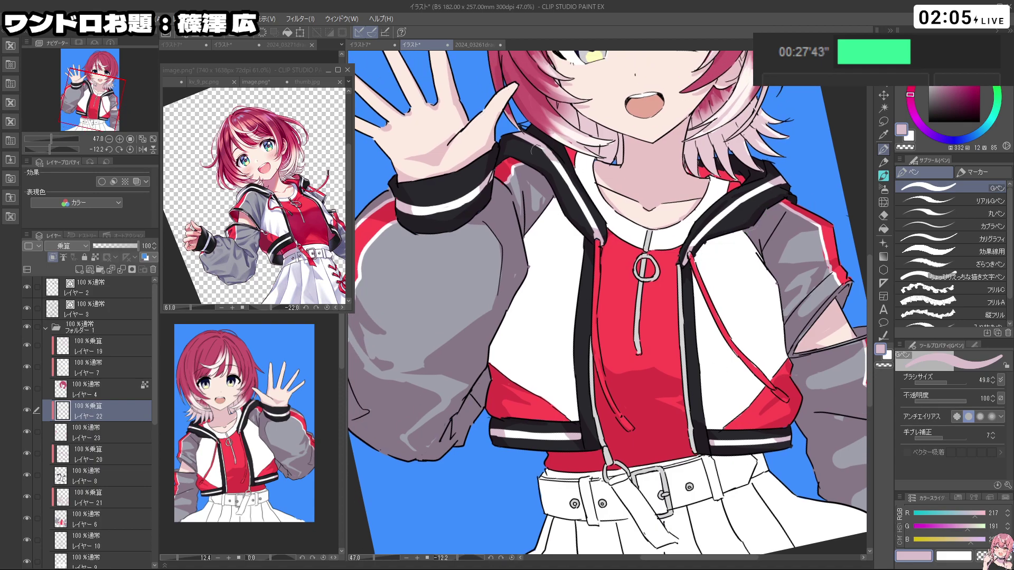
{"action": "left_click_drag", "start_coordinate": [687, 254], "coordinate": [591, 257]}
{"action": "left_click_drag", "start_coordinate": [653, 285], "coordinate": [708, 285]}
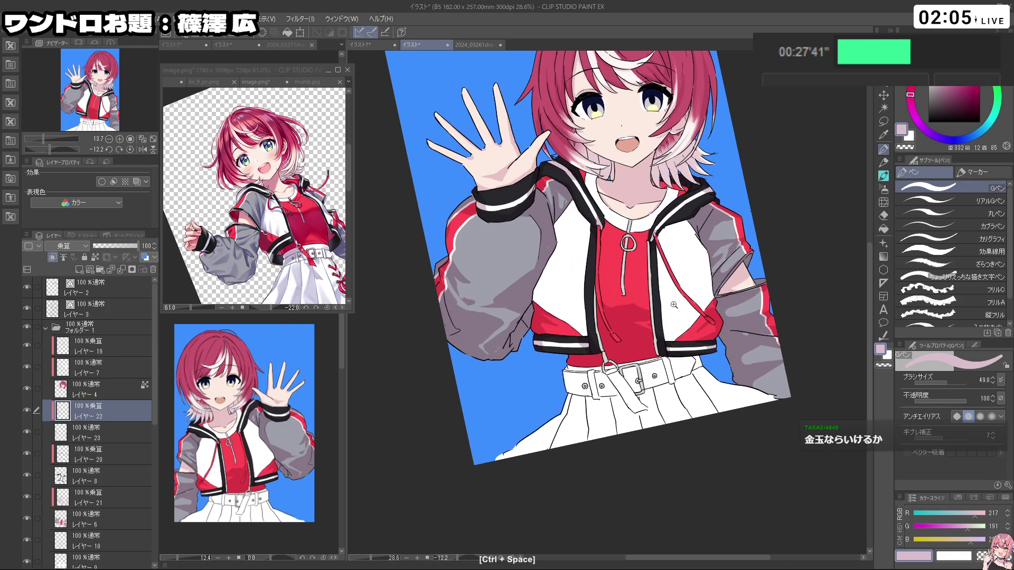
Step: Add a clipped Multiply layer above the grey zipper and buckle layer and set the pen size to 29.4
{"action": "left_click_drag", "start_coordinate": [153, 389], "coordinate": [156, 439]}
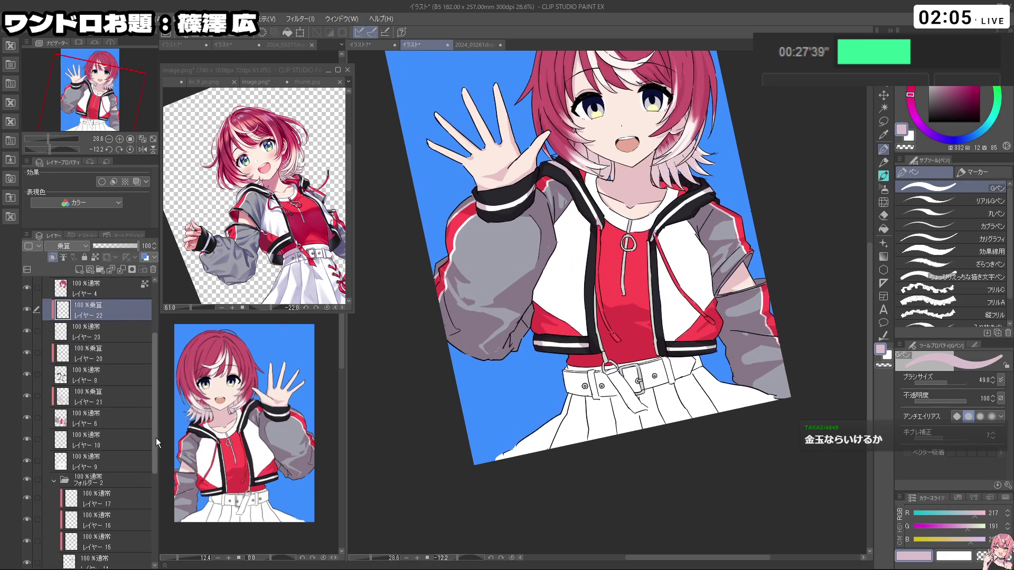
{"action": "left_click", "coordinate": [66, 435]}
{"action": "left_click", "coordinate": [27, 440]}
{"action": "left_click", "coordinate": [26, 440]}
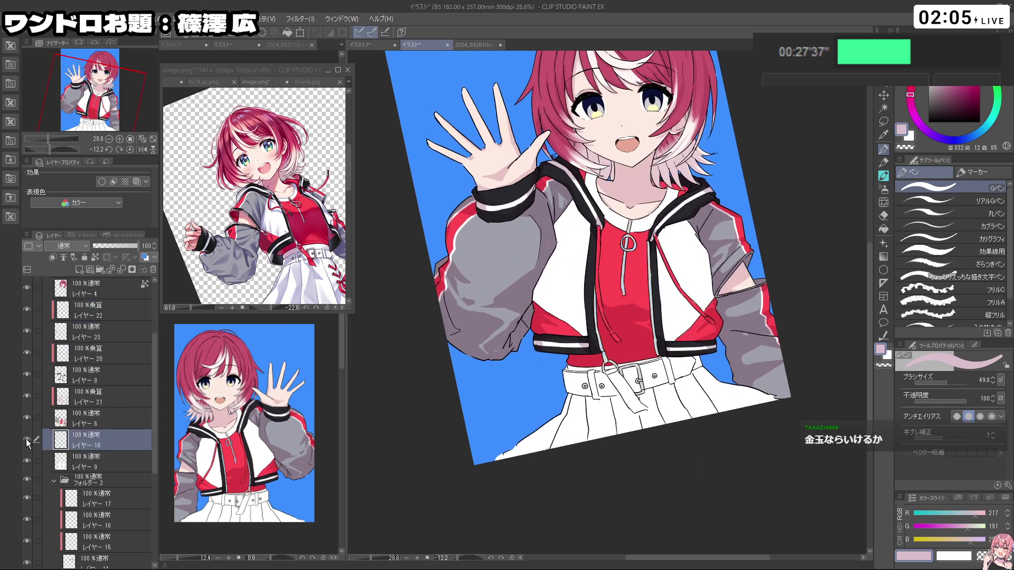
{"action": "left_click", "coordinate": [80, 270]}
{"action": "left_click", "coordinate": [66, 245]}
{"action": "left_click", "coordinate": [89, 257]}
{"action": "left_click_drag", "start_coordinate": [605, 364], "coordinate": [613, 367]}
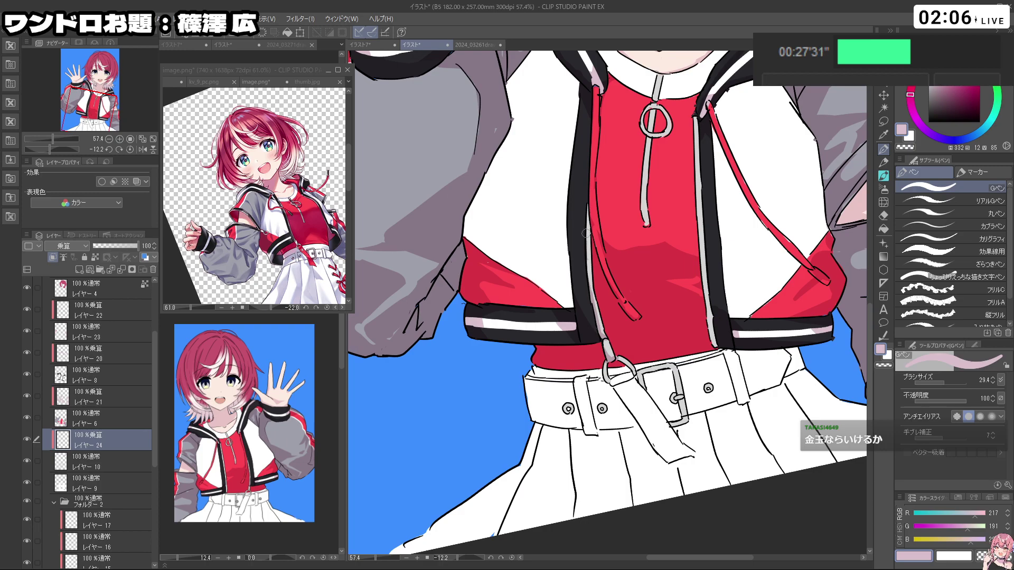
Step: Paint pale purple shadows along the jacket's grey zipper edges and on the belt buckle
{"action": "left_click_drag", "start_coordinate": [698, 129], "coordinate": [704, 235]}
{"action": "left_click_drag", "start_coordinate": [703, 199], "coordinate": [708, 300]}
{"action": "key", "text": "ctrl+z"}
{"action": "left_click_drag", "start_coordinate": [705, 249], "coordinate": [716, 344]}
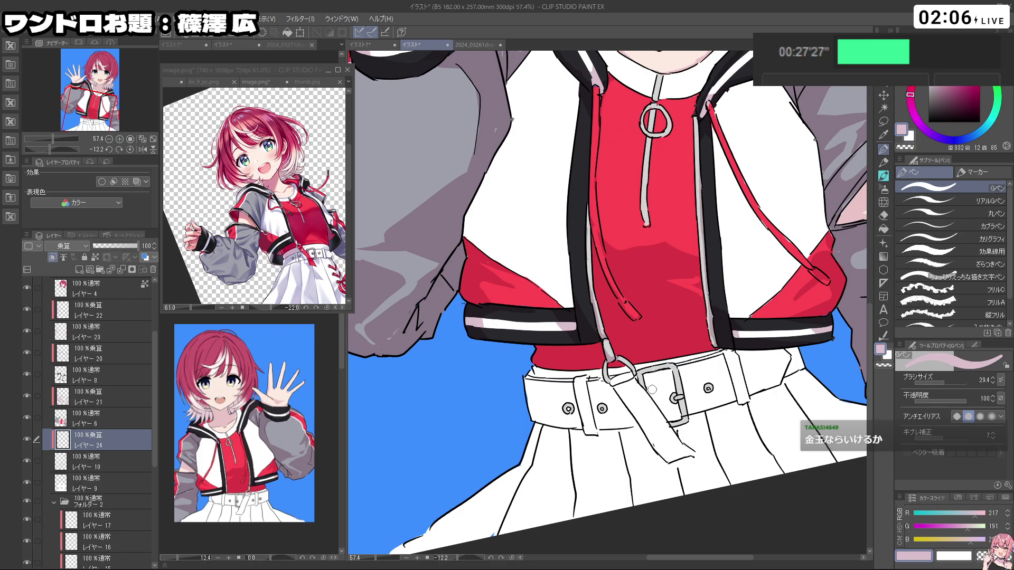
{"action": "key", "text": "ctrl+z"}
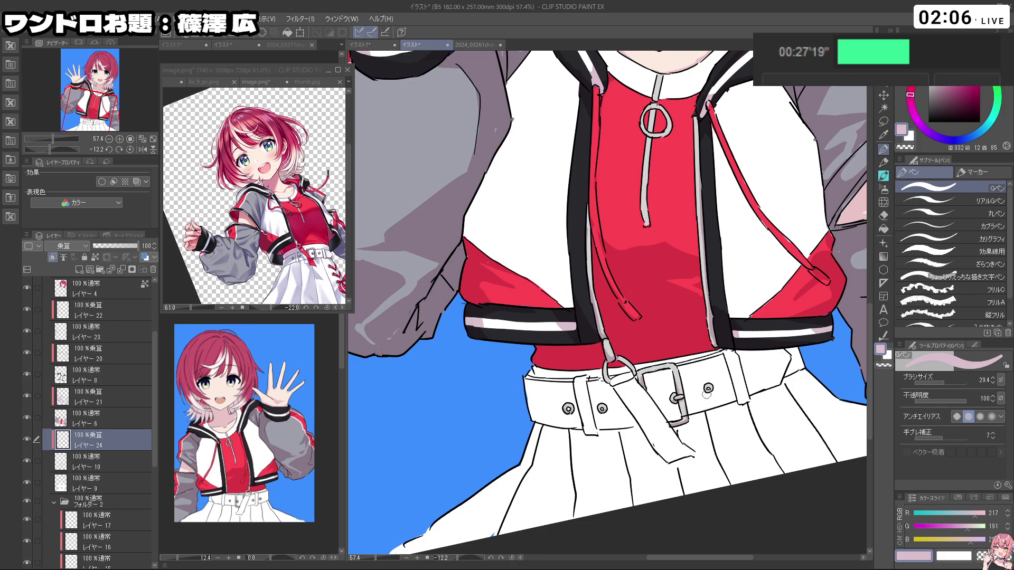
{"action": "left_click_drag", "start_coordinate": [704, 387], "coordinate": [575, 369]}
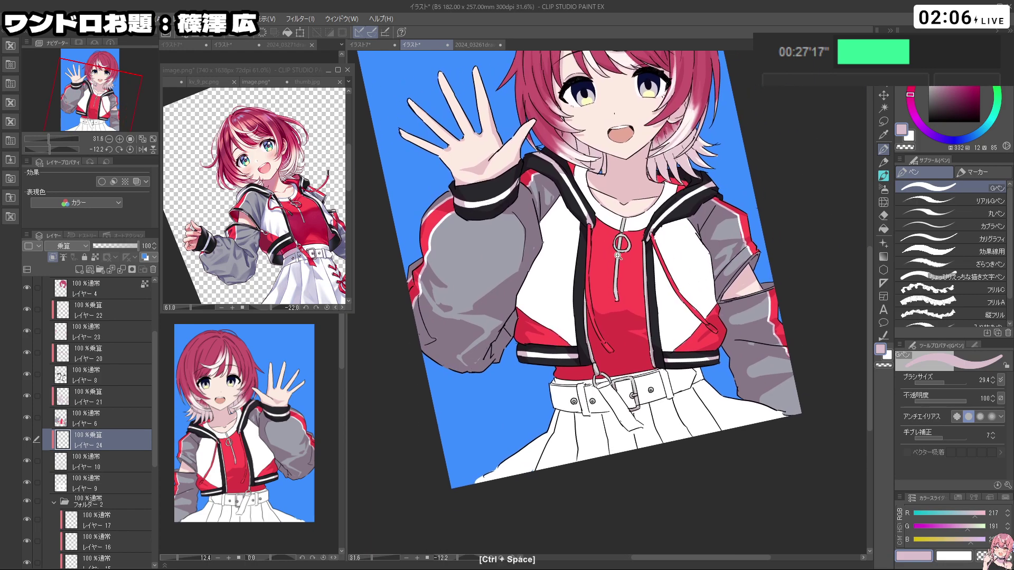
Step: Shade the ring and long pull of the red top's zipper, cleaning up with transparent colour
{"action": "left_click_drag", "start_coordinate": [512, 317], "coordinate": [615, 341]}
{"action": "key", "text": "c"}
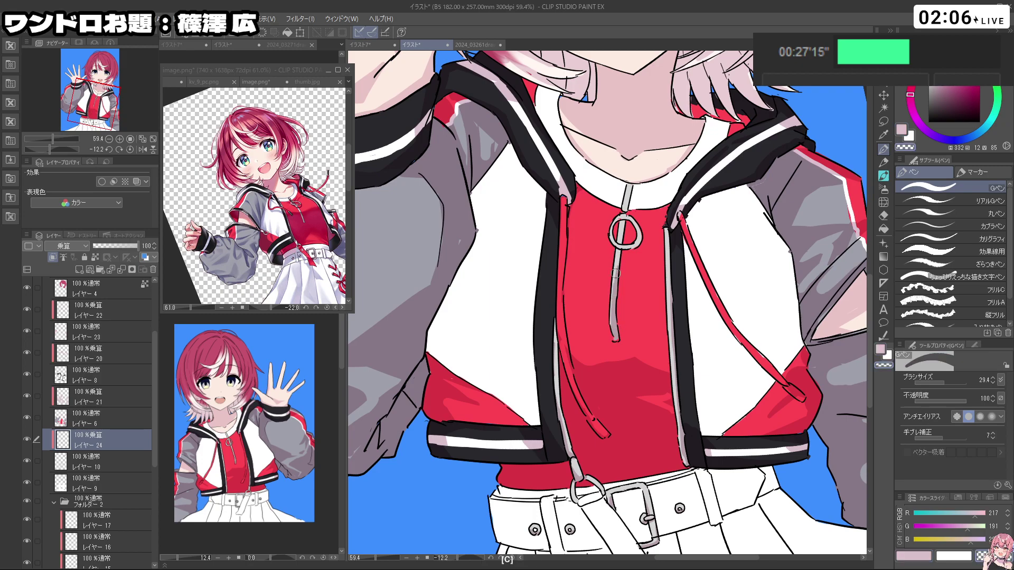
{"action": "key", "text": "c"}
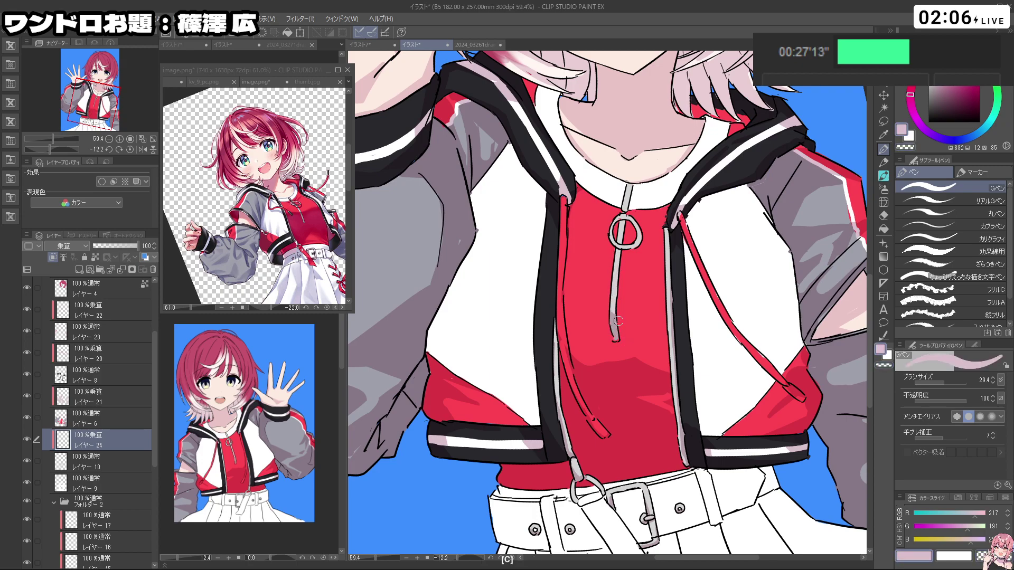
{"action": "key", "text": "ctrl+z"}
{"action": "left_click_drag", "start_coordinate": [702, 365], "coordinate": [708, 347]}
{"action": "left_click_drag", "start_coordinate": [697, 282], "coordinate": [647, 283]}
{"action": "mouse_move", "coordinate": [697, 283]}
{"action": "left_mouse_down"}
{"action": "mouse_move", "coordinate": [664, 311]}
{"action": "mouse_move", "coordinate": [673, 290]}
{"action": "mouse_move", "coordinate": [686, 297]}
{"action": "left_mouse_up"}
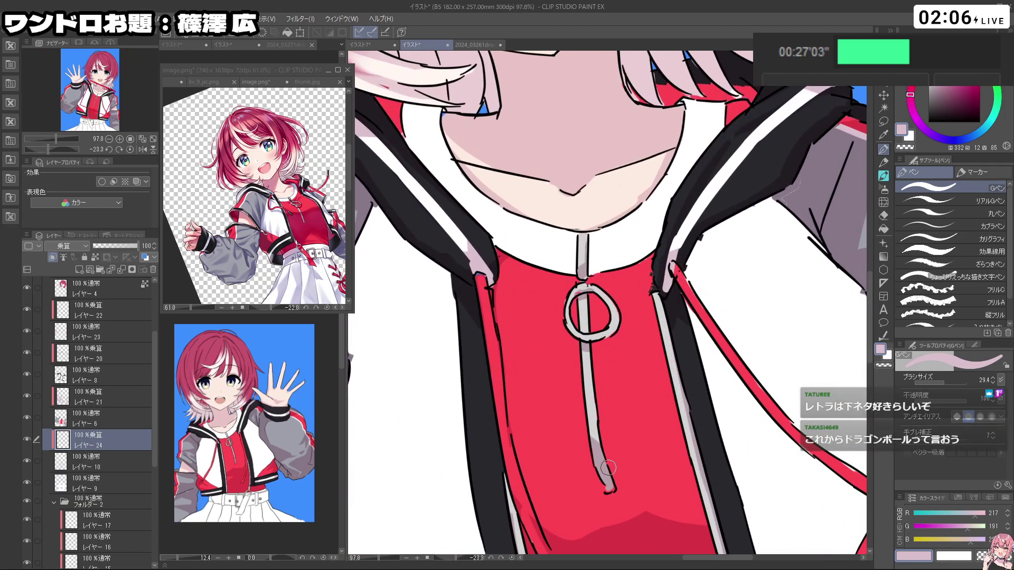
{"action": "left_click_drag", "start_coordinate": [634, 439], "coordinate": [605, 441]}
{"action": "left_click_drag", "start_coordinate": [616, 441], "coordinate": [597, 330]}
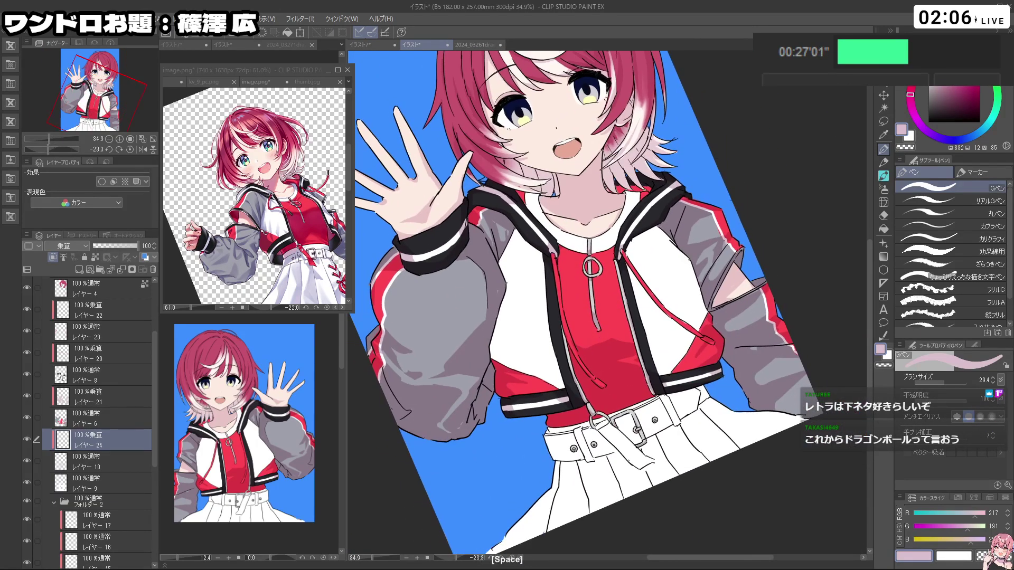
Step: Add a new layer clipped to the white clothing base layer
{"action": "left_click", "coordinate": [106, 468]}
{"action": "left_click", "coordinate": [96, 484]}
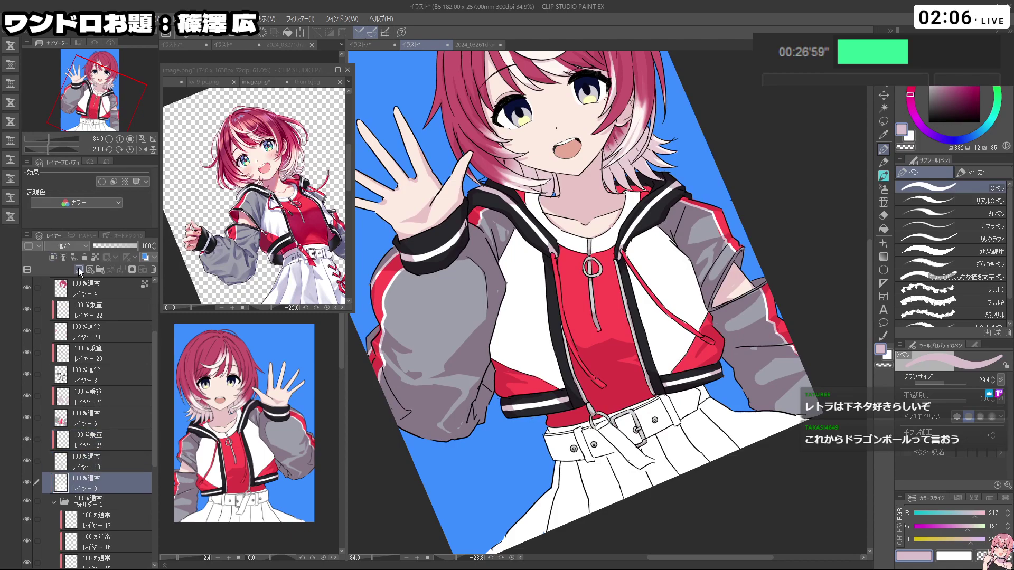
{"action": "left_click", "coordinate": [52, 257]}
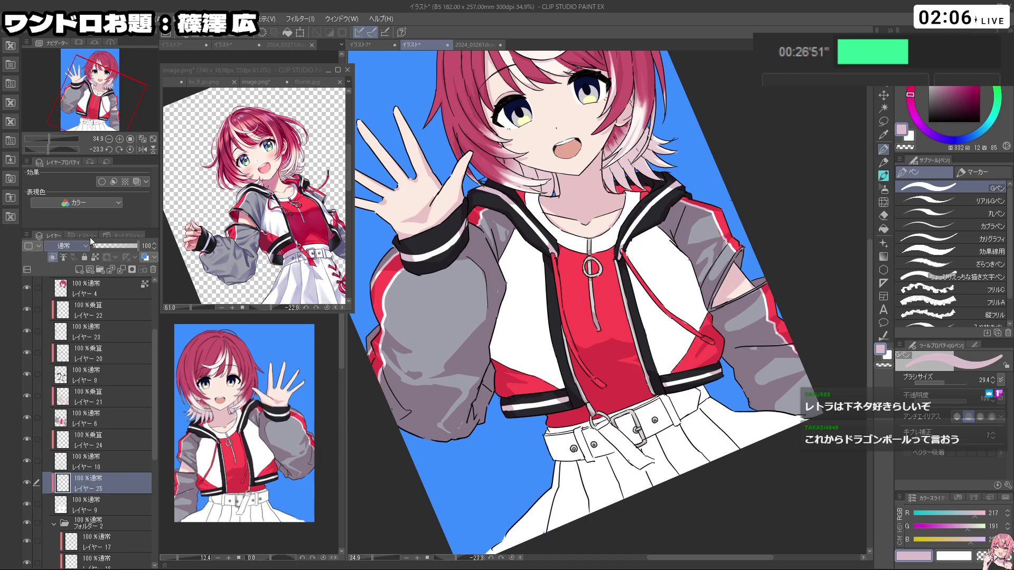
Step: Paint pale purple shadows on the white jacket panel beside the raised arm, retrying strokes and trimming them with transparent colour
{"action": "mouse_move", "coordinate": [512, 366]}
{"action": "left_mouse_down"}
{"action": "mouse_move", "coordinate": [503, 350]}
{"action": "mouse_move", "coordinate": [523, 350]}
{"action": "mouse_move", "coordinate": [502, 337]}
{"action": "mouse_move", "coordinate": [505, 372]}
{"action": "mouse_move", "coordinate": [557, 381]}
{"action": "mouse_move", "coordinate": [532, 367]}
{"action": "left_mouse_up"}
{"action": "key", "text": "ctrl+z"}
{"action": "key", "text": "ctrl+z"}
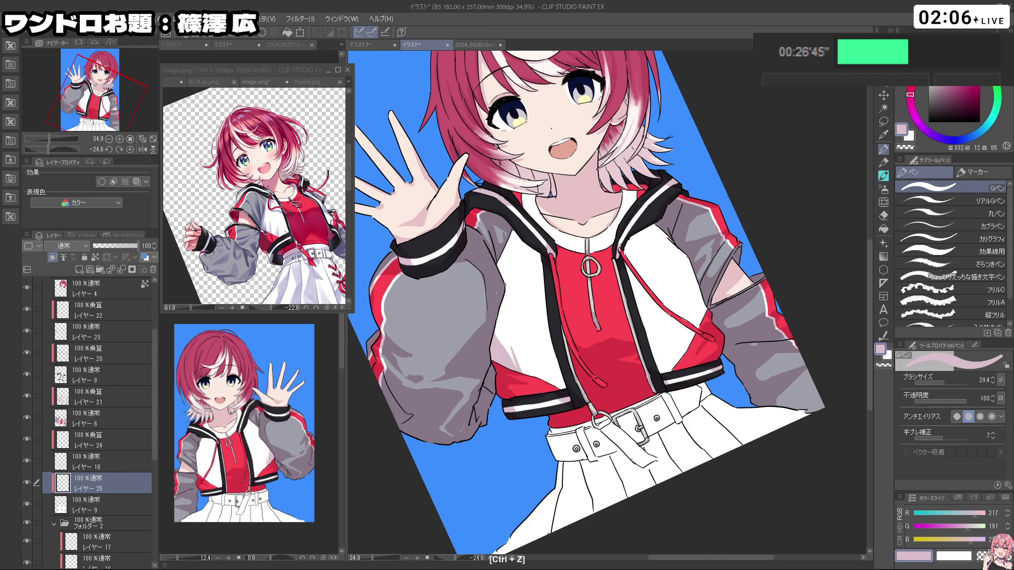
{"action": "left_click_drag", "start_coordinate": [553, 377], "coordinate": [567, 390]}
{"action": "key", "text": "ctrl+z"}
{"action": "key", "text": "ctrl+z"}
{"action": "mouse_move", "coordinate": [513, 236]}
{"action": "left_mouse_down"}
{"action": "mouse_move", "coordinate": [495, 278]}
{"action": "mouse_move", "coordinate": [506, 245]}
{"action": "mouse_move", "coordinate": [499, 327]}
{"action": "mouse_move", "coordinate": [510, 354]}
{"action": "left_mouse_up"}
{"action": "key", "text": "ctrl+z"}
{"action": "key", "text": "c"}
{"action": "left_click_drag", "start_coordinate": [509, 287], "coordinate": [501, 309]}
{"action": "mouse_move", "coordinate": [509, 277]}
{"action": "left_mouse_down"}
{"action": "mouse_move", "coordinate": [502, 315]}
{"action": "mouse_move", "coordinate": [513, 334]}
{"action": "mouse_move", "coordinate": [498, 320]}
{"action": "mouse_move", "coordinate": [517, 361]}
{"action": "left_mouse_up"}
{"action": "key", "text": "c"}
Step: Shape the fold shadows on the lower part of the same white panel with pen size 45.7
{"action": "key", "text": "shift+space"}
{"action": "mouse_move", "coordinate": [494, 316]}
{"action": "left_mouse_down"}
{"action": "mouse_move", "coordinate": [538, 393]}
{"action": "mouse_move", "coordinate": [573, 411]}
{"action": "left_mouse_up"}
{"action": "key", "text": "c"}
{"action": "left_click_drag", "start_coordinate": [526, 376], "coordinate": [549, 391]}
{"action": "key", "text": "c"}
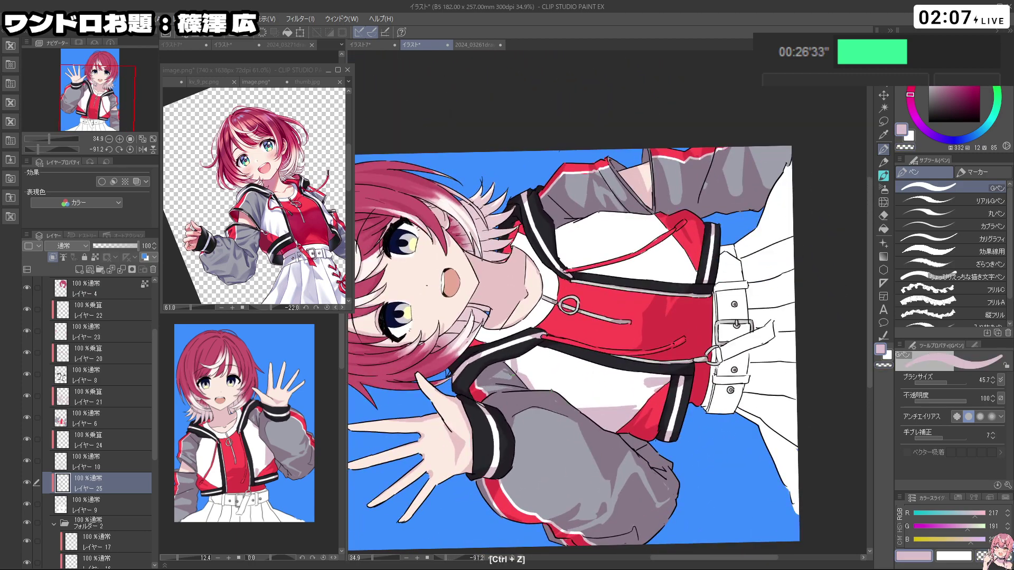
{"action": "key", "text": "c"}
{"action": "key", "text": "c"}
{"action": "key", "text": "c"}
{"action": "key", "text": "c"}
Step: Shade the white jacket panel on the lowered arm's side, from the collar down around the red drawstring
{"action": "mouse_move", "coordinate": [518, 370]}
{"action": "left_mouse_down"}
{"action": "mouse_move", "coordinate": [703, 335]}
{"action": "mouse_move", "coordinate": [641, 395]}
{"action": "left_mouse_up"}
{"action": "key", "text": "c"}
{"action": "key", "text": "c"}
{"action": "key", "text": "ctrl+z"}
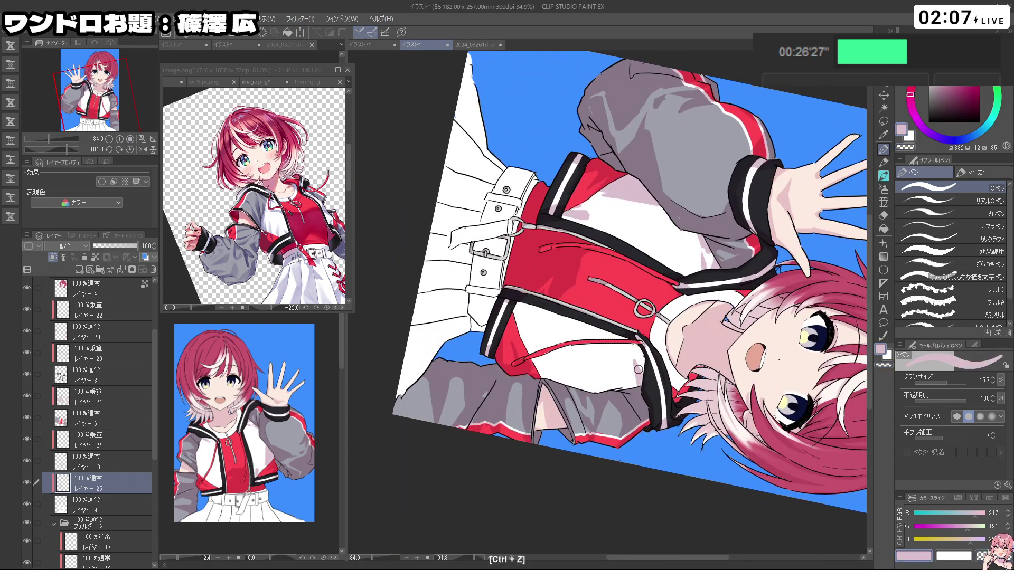
{"action": "key", "text": "c"}
{"action": "key", "text": "c"}
{"action": "left_click_drag", "start_coordinate": [634, 381], "coordinate": [670, 263]}
{"action": "key", "text": "ctrl+z"}
{"action": "left_click_drag", "start_coordinate": [703, 270], "coordinate": [698, 318]}
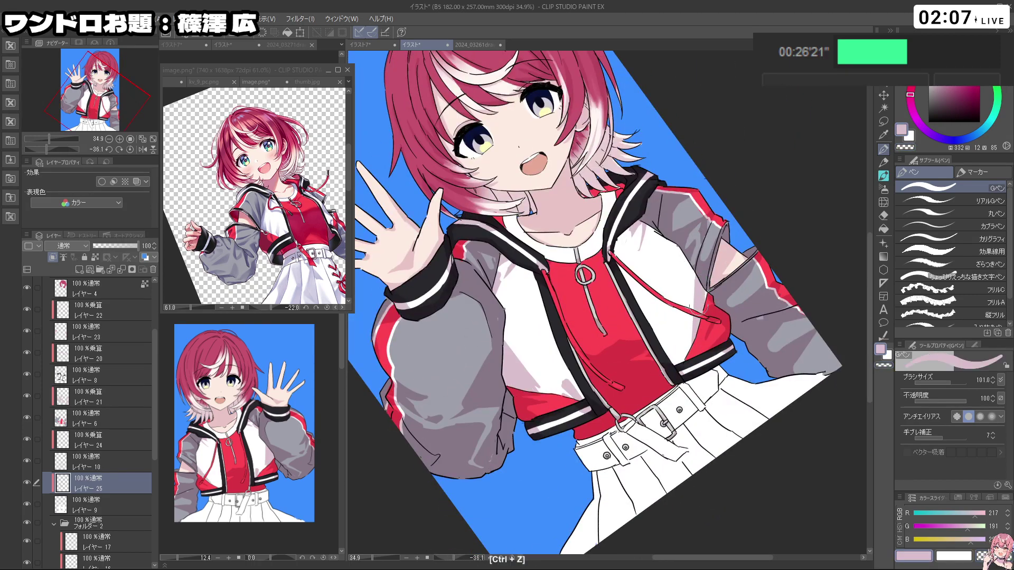
{"action": "key", "text": "c"}
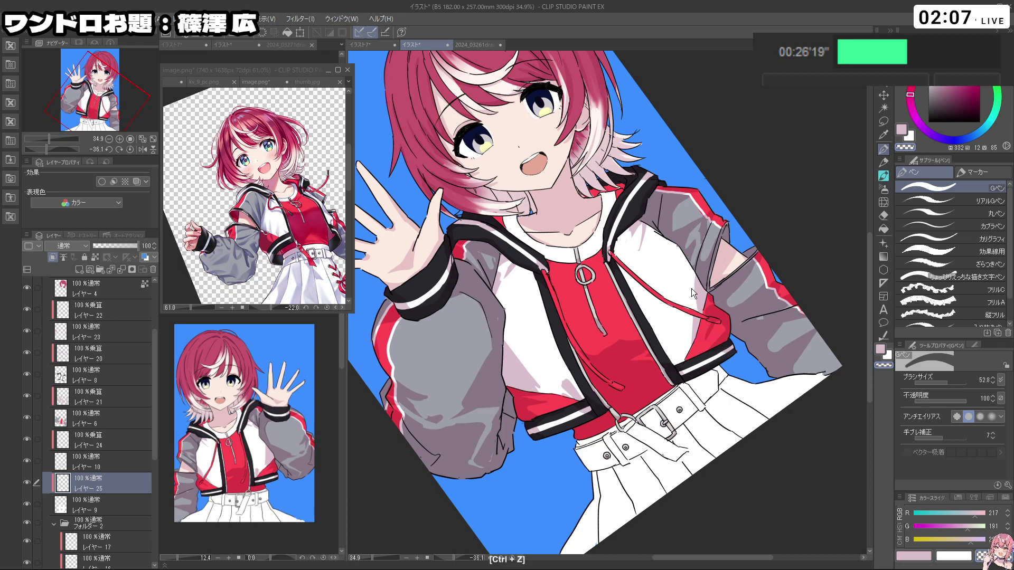
{"action": "key", "text": "c"}
{"action": "key", "text": "c"}
{"action": "key", "text": "c"}
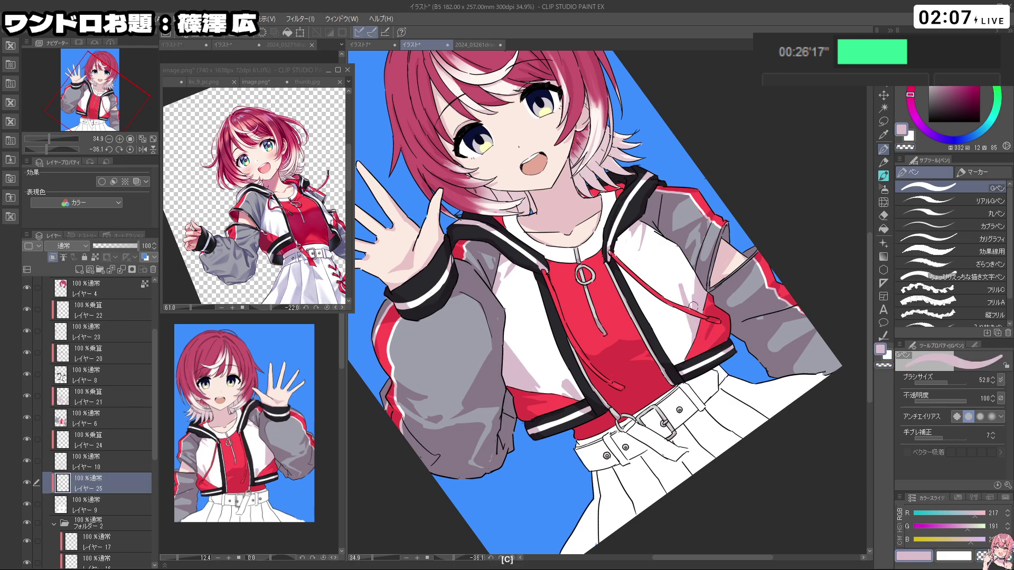
Step: Refine the shadow edges on the raised arm's white panel with pen size 52.8, alternating paint and transparent colour
{"action": "scroll", "coordinate": [690, 305], "scroll_direction": "down", "scroll_amount": 4}
{"action": "left_click_drag", "start_coordinate": [693, 305], "coordinate": [634, 300]}
{"action": "mouse_move", "coordinate": [693, 407]}
{"action": "left_mouse_down"}
{"action": "mouse_move", "coordinate": [735, 326]}
{"action": "mouse_move", "coordinate": [569, 448]}
{"action": "left_mouse_up"}
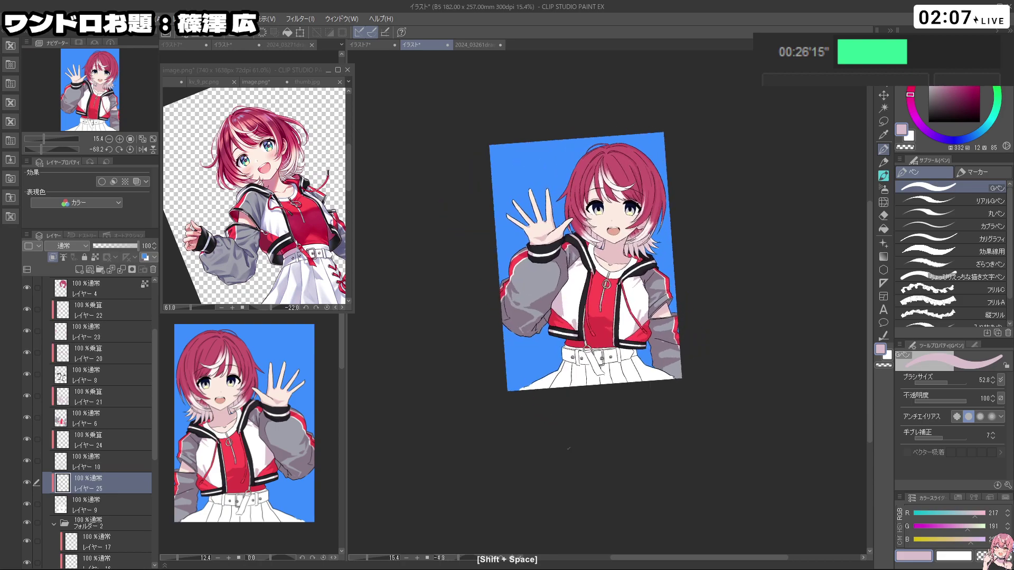
{"action": "left_click_drag", "start_coordinate": [569, 321], "coordinate": [576, 308]}
{"action": "key", "text": "c"}
{"action": "key", "text": "c"}
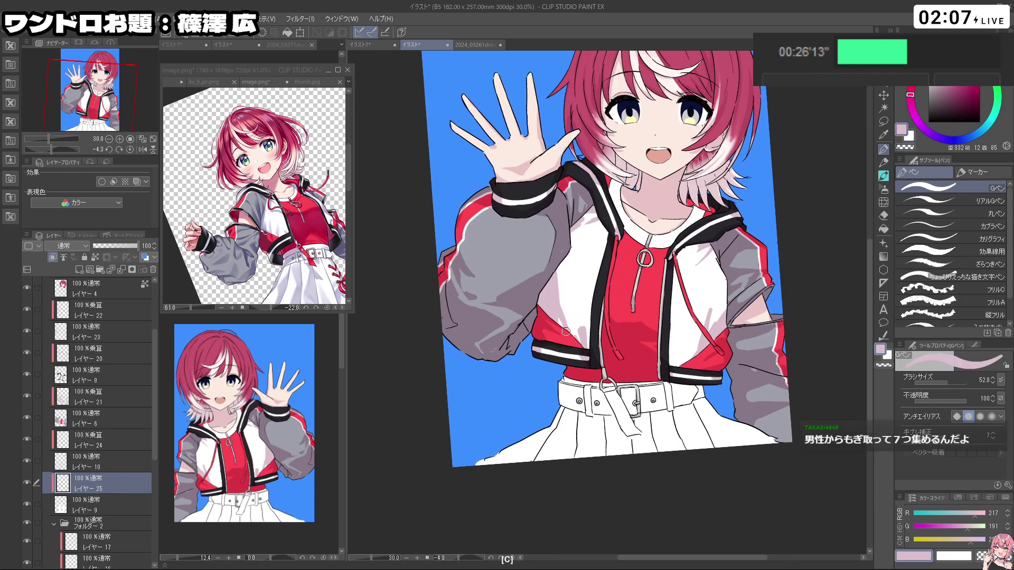
{"action": "key", "text": "c"}
{"action": "key", "text": "ctrl+z"}
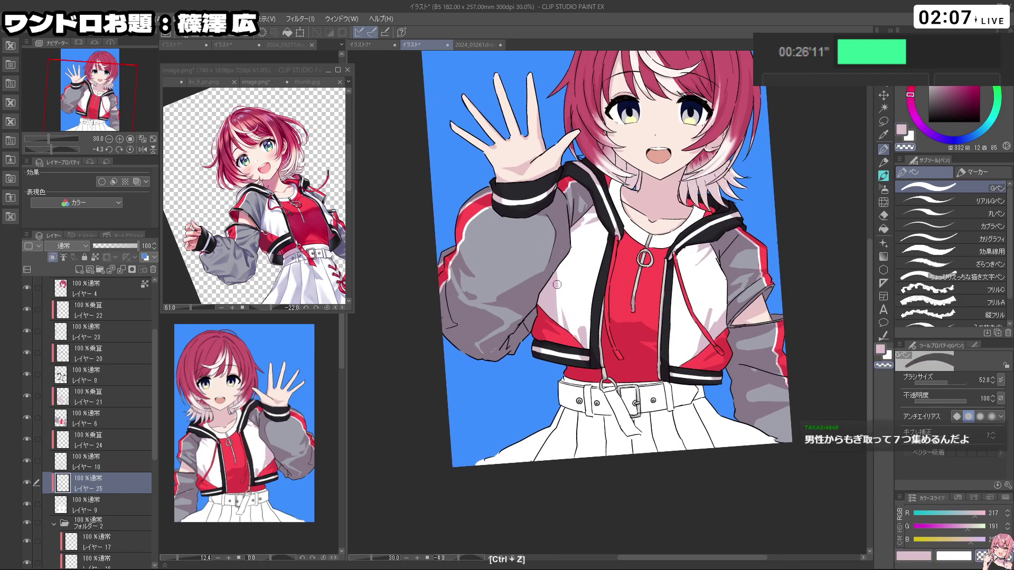
{"action": "key", "text": "c"}
{"action": "mouse_move", "coordinate": [566, 309]}
{"action": "left_mouse_down"}
{"action": "mouse_move", "coordinate": [682, 350]}
{"action": "mouse_move", "coordinate": [647, 298]}
{"action": "left_mouse_up"}
{"action": "key", "text": "c"}
{"action": "key", "text": "c"}
{"action": "key", "text": "c"}
{"action": "key", "text": "ctrl+z"}
Step: Block in broad pale purple shadows over the belt and upper skirt with pen size 169.3
{"action": "left_click_drag", "start_coordinate": [645, 349], "coordinate": [597, 348]}
{"action": "mouse_move", "coordinate": [658, 238]}
{"action": "left_mouse_down"}
{"action": "mouse_move", "coordinate": [539, 253]}
{"action": "mouse_move", "coordinate": [587, 415]}
{"action": "left_mouse_up"}
{"action": "left_click_drag", "start_coordinate": [609, 444], "coordinate": [620, 443]}
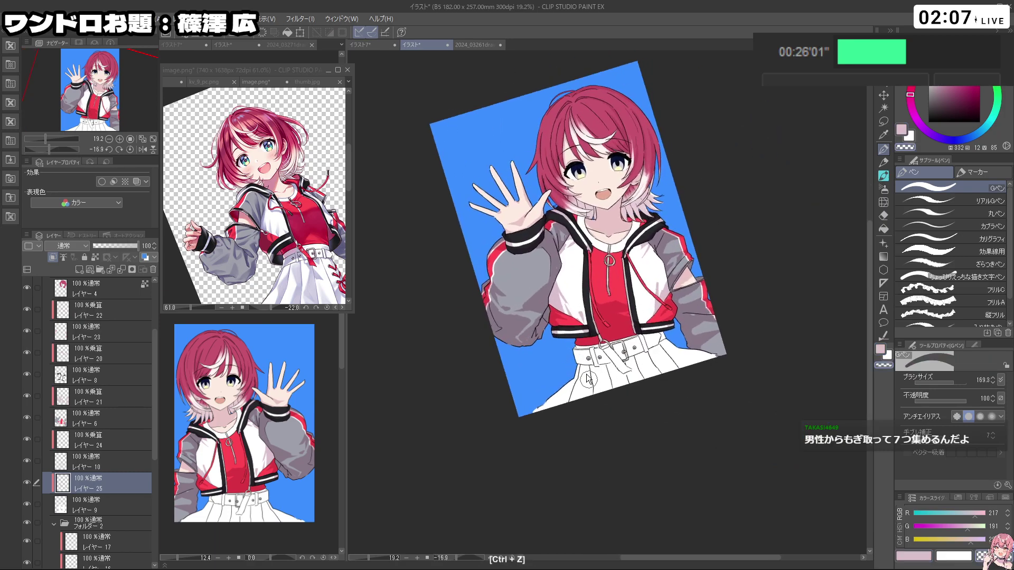
{"action": "key", "text": "c"}
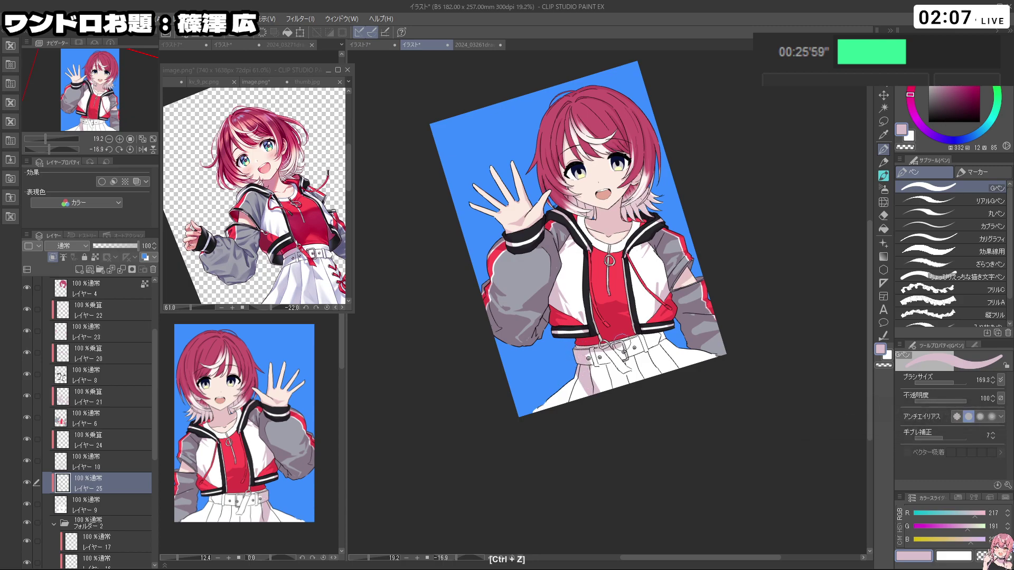
Step: Shape the shadows along the skirt's pleats and below the belt with pen size 81.3, alternating paint and transparent colour
{"action": "mouse_move", "coordinate": [628, 339]}
{"action": "left_mouse_down"}
{"action": "mouse_move", "coordinate": [662, 351]}
{"action": "mouse_move", "coordinate": [649, 342]}
{"action": "mouse_move", "coordinate": [674, 337]}
{"action": "left_mouse_up"}
{"action": "key", "text": "c"}
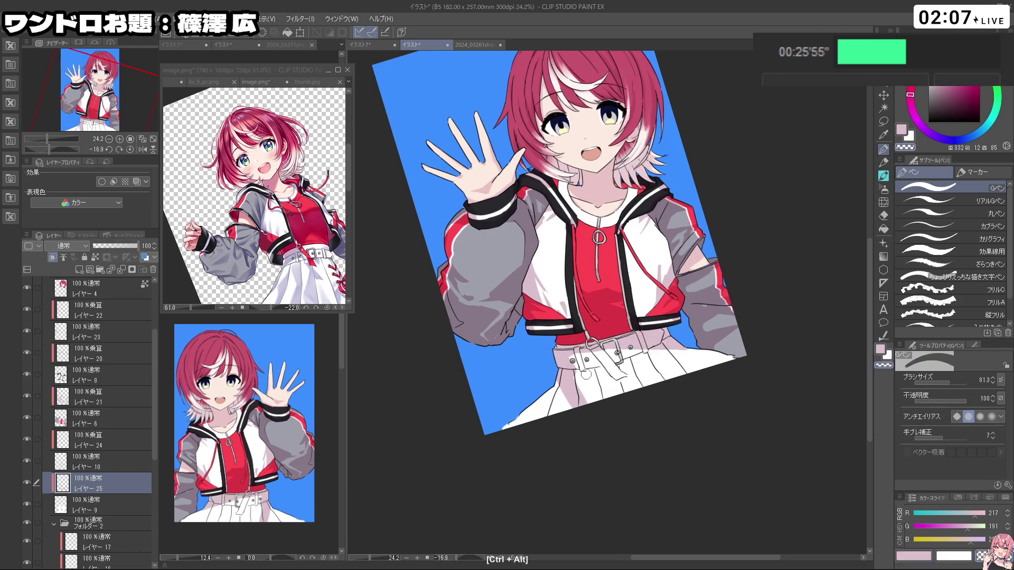
{"action": "key", "text": "c"}
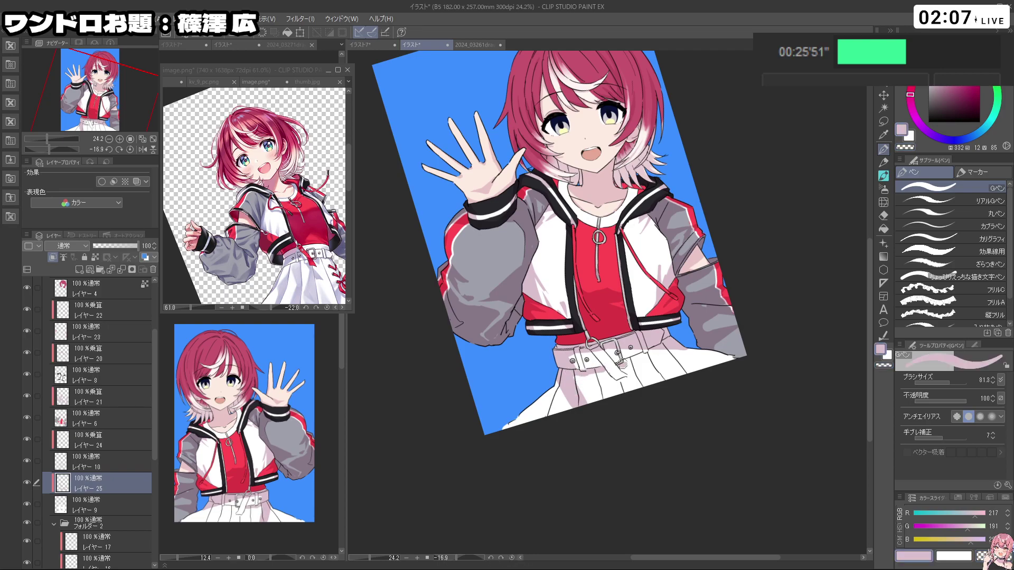
{"action": "key", "text": "c"}
{"action": "key", "text": "c"}
{"action": "key", "text": "c"}
{"action": "key", "text": "c"}
{"action": "key", "text": "ctrl+z"}
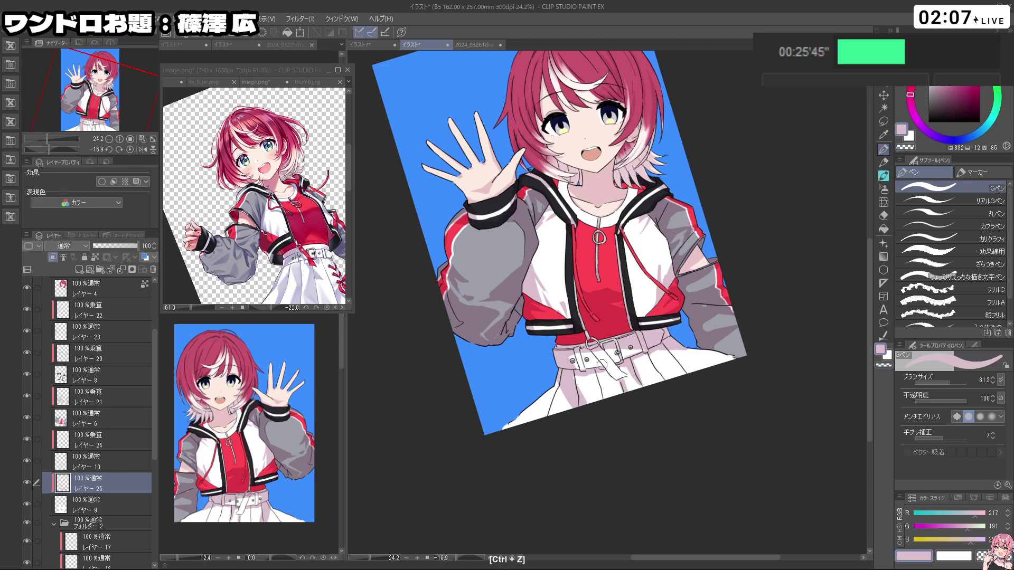
Step: Shade the lower folds of the white skirt on レイヤー 25 with muted pink G-pen strokes, undoing the strokes that miss
{"action": "left_click_drag", "start_coordinate": [582, 371], "coordinate": [589, 357]}
{"action": "key", "text": "ctrl+z"}
{"action": "mouse_move", "coordinate": [552, 402]}
{"action": "left_mouse_down"}
{"action": "mouse_move", "coordinate": [558, 390]}
{"action": "mouse_move", "coordinate": [534, 426]}
{"action": "left_mouse_up"}
{"action": "key", "text": "ctrl+z"}
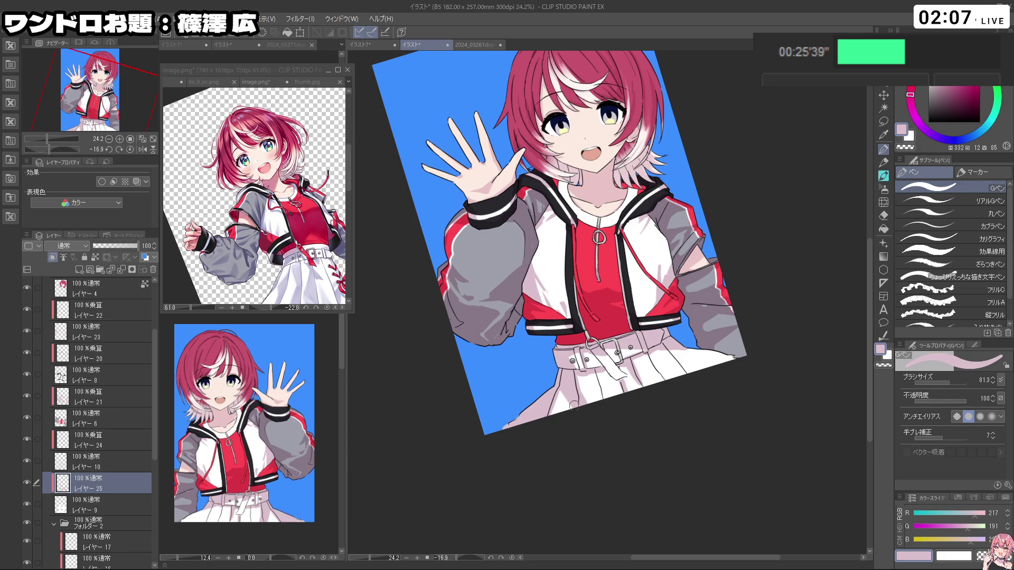
{"action": "key", "text": "ctrl+z"}
{"action": "mouse_move", "coordinate": [650, 356]}
{"action": "left_mouse_down"}
{"action": "mouse_move", "coordinate": [674, 385]}
{"action": "mouse_move", "coordinate": [693, 375]}
{"action": "left_mouse_up"}
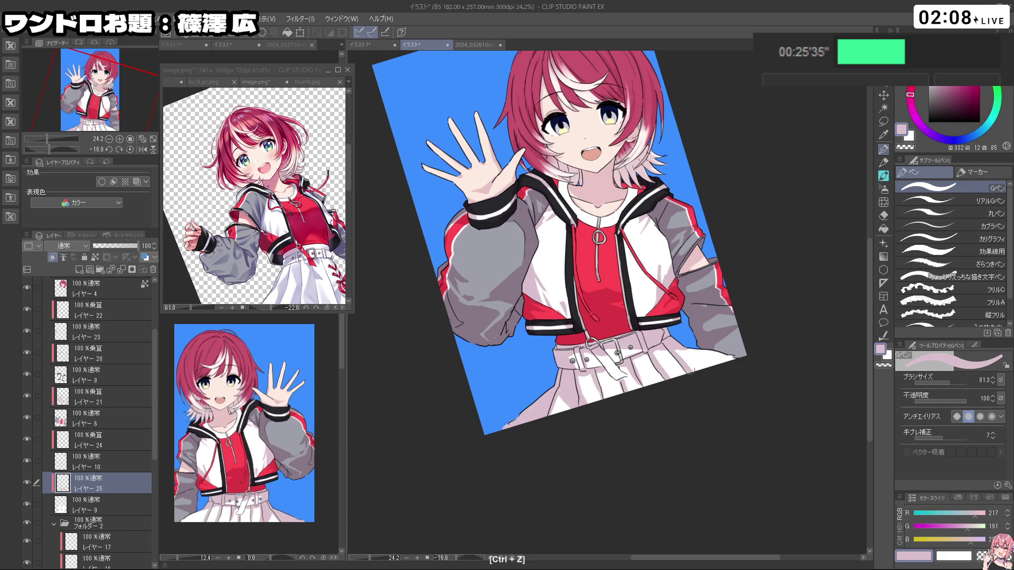
{"action": "key", "text": "ctrl+space"}
{"action": "mouse_move", "coordinate": [722, 314]}
{"action": "left_mouse_down"}
{"action": "mouse_move", "coordinate": [736, 288]}
{"action": "mouse_move", "coordinate": [723, 314]}
{"action": "left_mouse_up"}
{"action": "key", "text": "shift+space"}
{"action": "left_click_drag", "start_coordinate": [636, 420], "coordinate": [607, 483]}
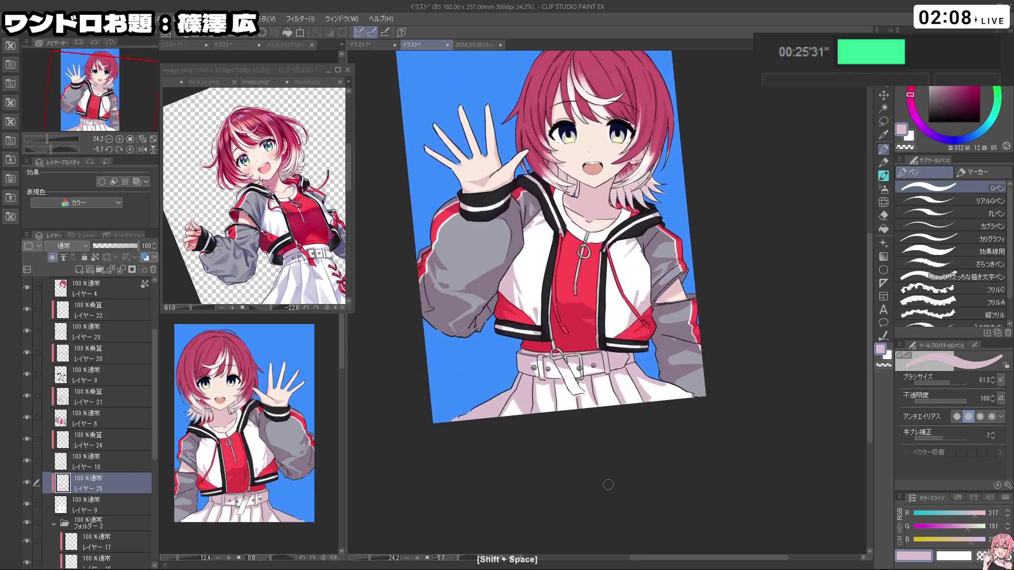
{"action": "left_click_drag", "start_coordinate": [624, 437], "coordinate": [588, 326]}
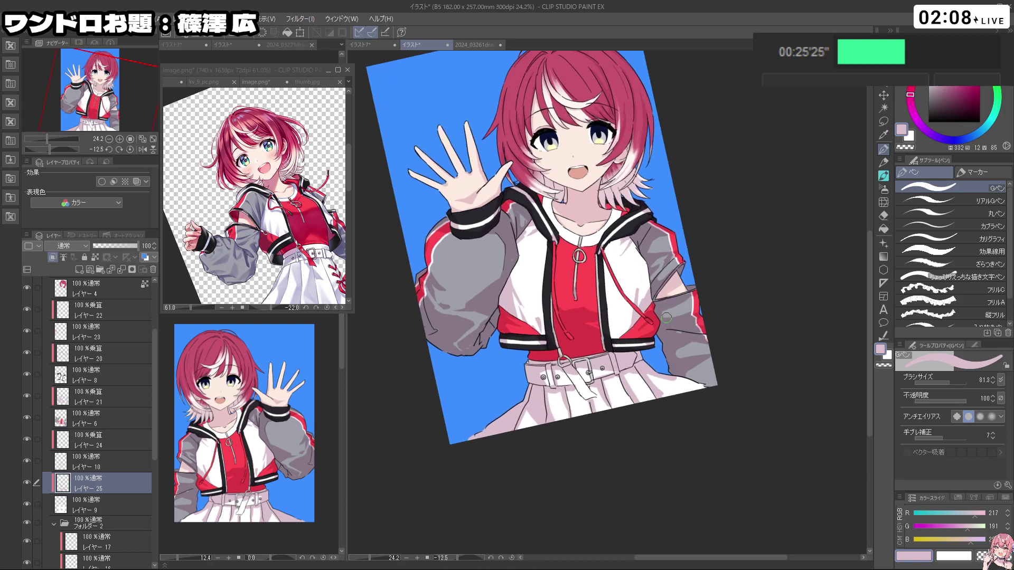
Step: Add a new layer above レイヤー 19 in フォルダー 1 and clip it to the layer below
{"action": "scroll", "coordinate": [693, 352], "scroll_direction": "down", "scroll_amount": 3}
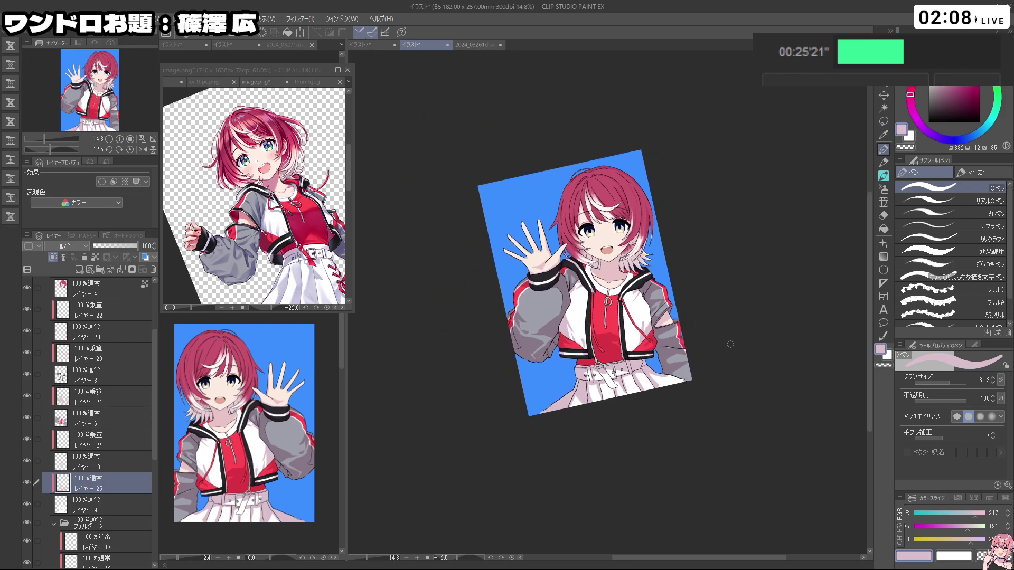
{"action": "scroll", "coordinate": [731, 344], "scroll_direction": "up", "scroll_amount": 3}
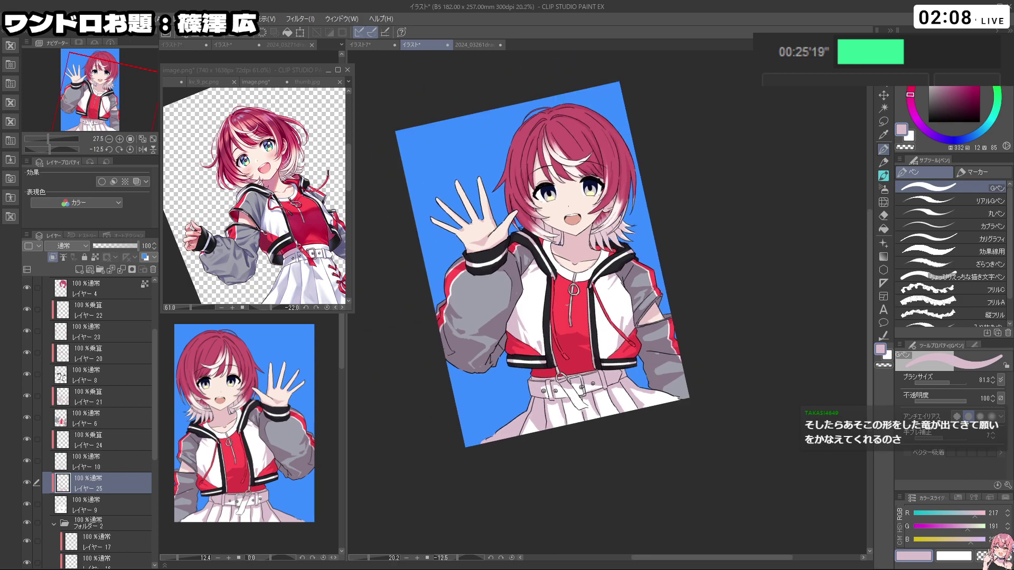
{"action": "scroll", "coordinate": [599, 195], "scroll_direction": "up", "scroll_amount": 5}
{"action": "scroll", "coordinate": [599, 196], "scroll_direction": "down", "scroll_amount": 2}
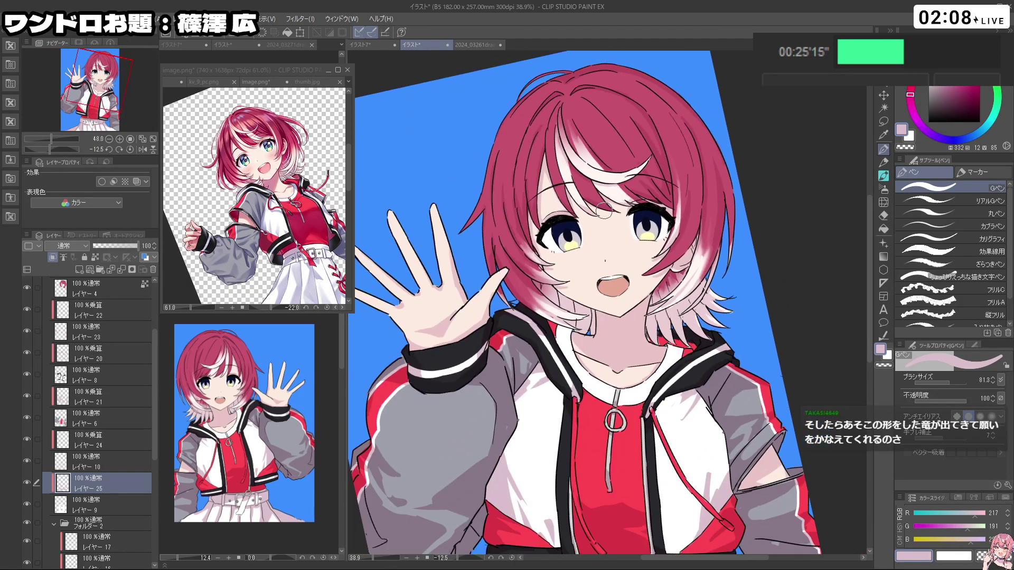
{"action": "scroll", "coordinate": [154, 348], "scroll_direction": "up", "scroll_amount": 3}
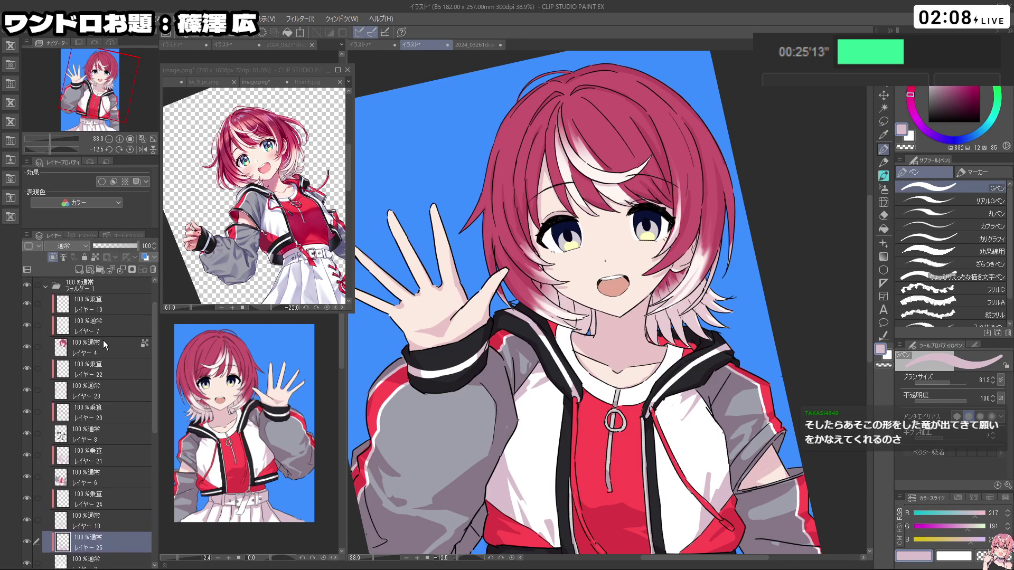
{"action": "left_click", "coordinate": [98, 305]}
{"action": "left_click", "coordinate": [79, 270]}
{"action": "left_click", "coordinate": [53, 257]}
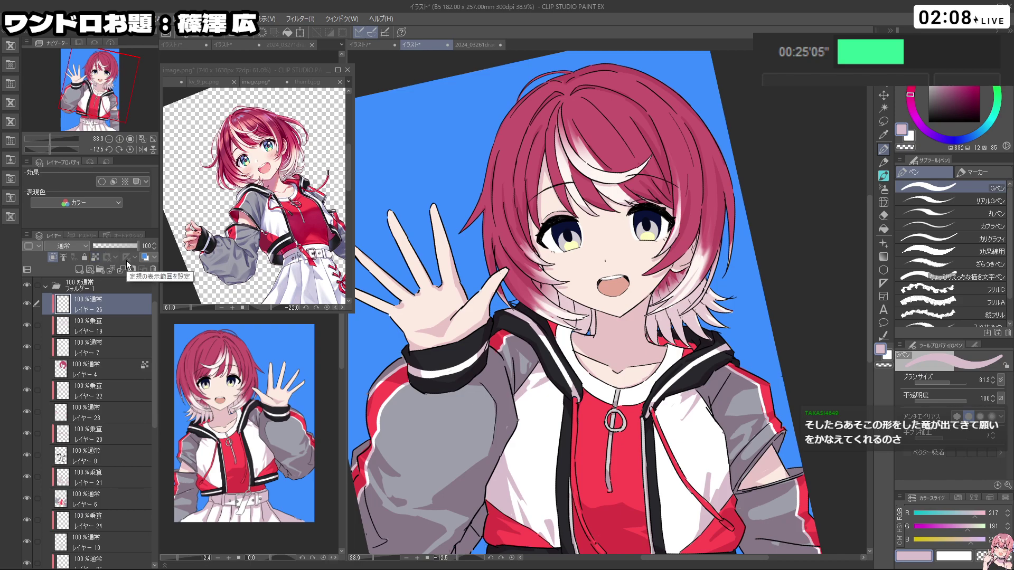
Step: Sample the hair's crimson and lighten it to a pale pink of about R 255, G 222 as the drawing colour
{"action": "key", "text": "ctrl+space"}
{"action": "left_click_drag", "start_coordinate": [634, 83], "coordinate": [706, 180]}
{"action": "right_click", "coordinate": [713, 188]}
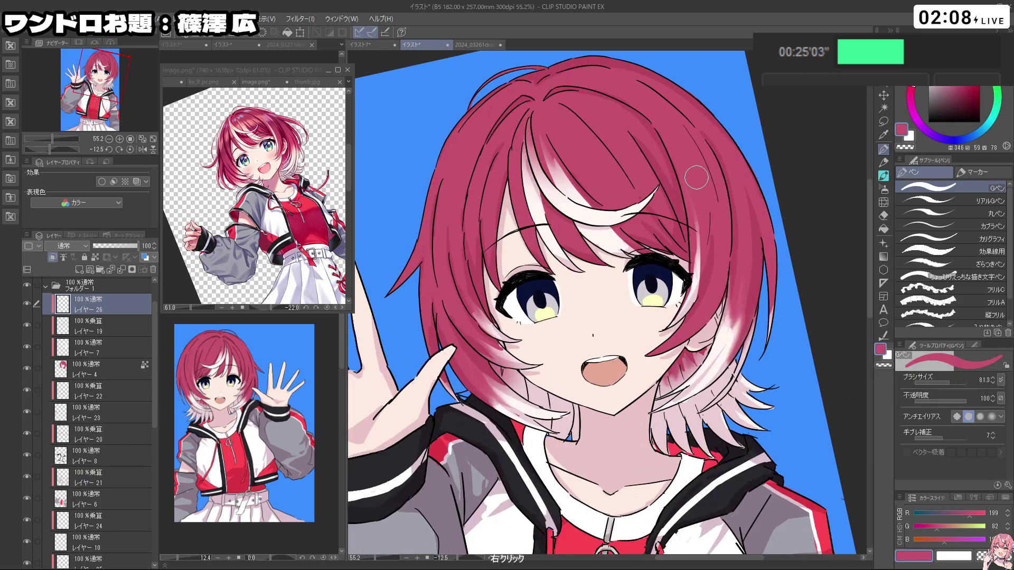
{"action": "left_click", "coordinate": [940, 74]}
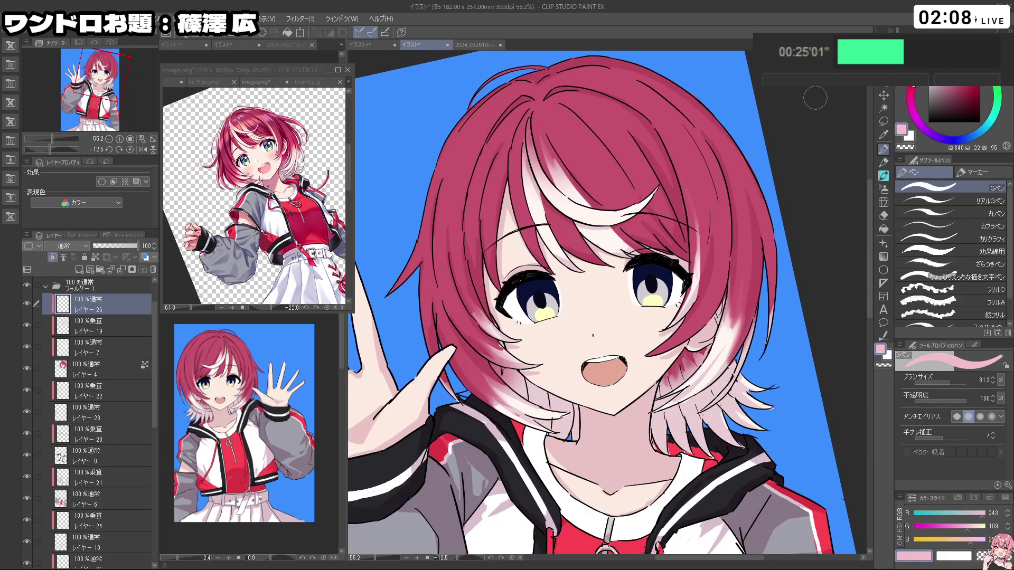
{"action": "key", "text": "ctrl+z"}
{"action": "left_click", "coordinate": [936, 70]}
Step: Paint a broken band of pale pink highlights across the bangs with the G-pen at size 55.6
{"action": "mouse_move", "coordinate": [452, 166]}
{"action": "left_mouse_down"}
{"action": "mouse_move", "coordinate": [451, 198]}
{"action": "mouse_move", "coordinate": [457, 170]}
{"action": "mouse_move", "coordinate": [493, 213]}
{"action": "left_mouse_up"}
{"action": "key", "text": "ctrl+z"}
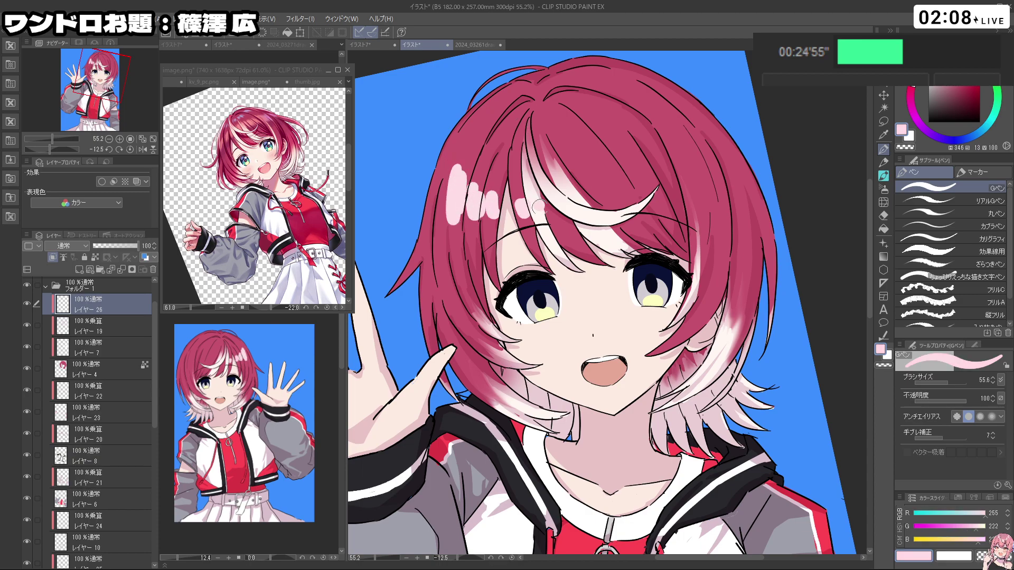
{"action": "mouse_move", "coordinate": [560, 201]}
{"action": "left_mouse_down"}
{"action": "mouse_move", "coordinate": [649, 317]}
{"action": "mouse_move", "coordinate": [667, 390]}
{"action": "mouse_move", "coordinate": [698, 356]}
{"action": "left_mouse_up"}
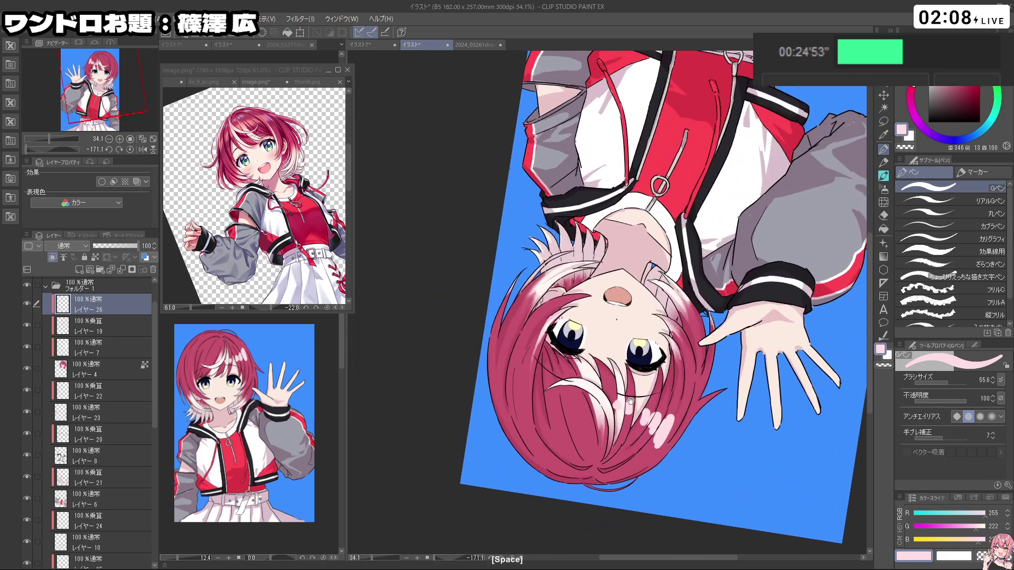
{"action": "left_click_drag", "start_coordinate": [644, 423], "coordinate": [697, 423]}
Step: Carve the edges of the bangs highlights into pointed strands, alternating pale pink and transparent colour at brush size 41.4
{"action": "key", "text": "c"}
{"action": "mouse_move", "coordinate": [650, 401]}
{"action": "left_mouse_down"}
{"action": "mouse_move", "coordinate": [628, 351]}
{"action": "mouse_move", "coordinate": [638, 363]}
{"action": "mouse_move", "coordinate": [572, 348]}
{"action": "mouse_move", "coordinate": [577, 365]}
{"action": "mouse_move", "coordinate": [561, 346]}
{"action": "mouse_move", "coordinate": [534, 365]}
{"action": "mouse_move", "coordinate": [541, 340]}
{"action": "mouse_move", "coordinate": [557, 411]}
{"action": "mouse_move", "coordinate": [653, 436]}
{"action": "mouse_move", "coordinate": [674, 377]}
{"action": "mouse_move", "coordinate": [653, 280]}
{"action": "left_mouse_up"}
{"action": "key", "text": "c"}
{"action": "key", "text": "c"}
{"action": "key", "text": "c"}
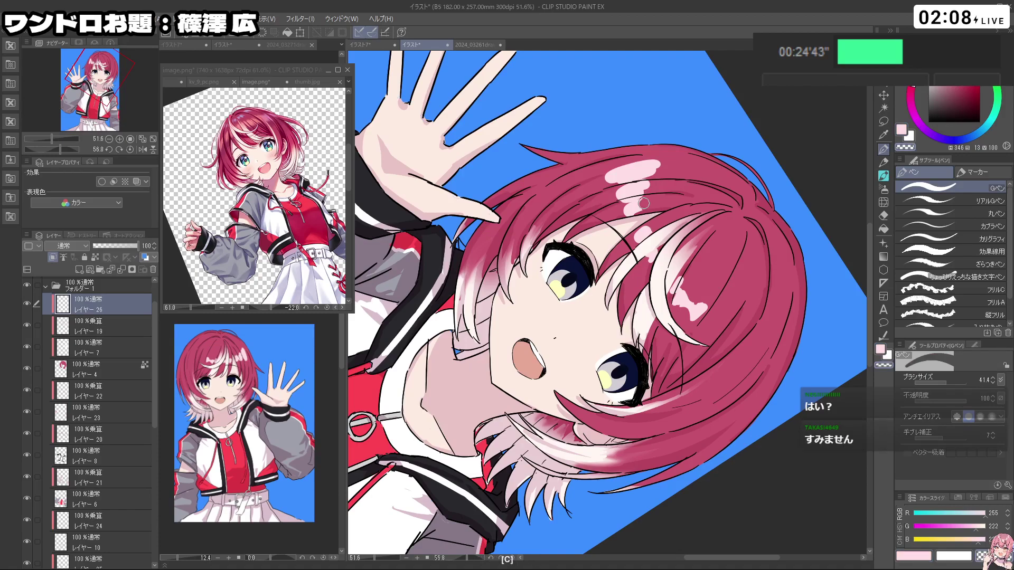
{"action": "mouse_move", "coordinate": [653, 186]}
{"action": "left_mouse_down"}
{"action": "mouse_move", "coordinate": [665, 163]}
{"action": "mouse_move", "coordinate": [465, 259]}
{"action": "mouse_move", "coordinate": [460, 279]}
{"action": "left_mouse_up"}
{"action": "key", "text": "c"}
{"action": "key", "text": "c"}
{"action": "left_click_drag", "start_coordinate": [513, 308], "coordinate": [508, 321]}
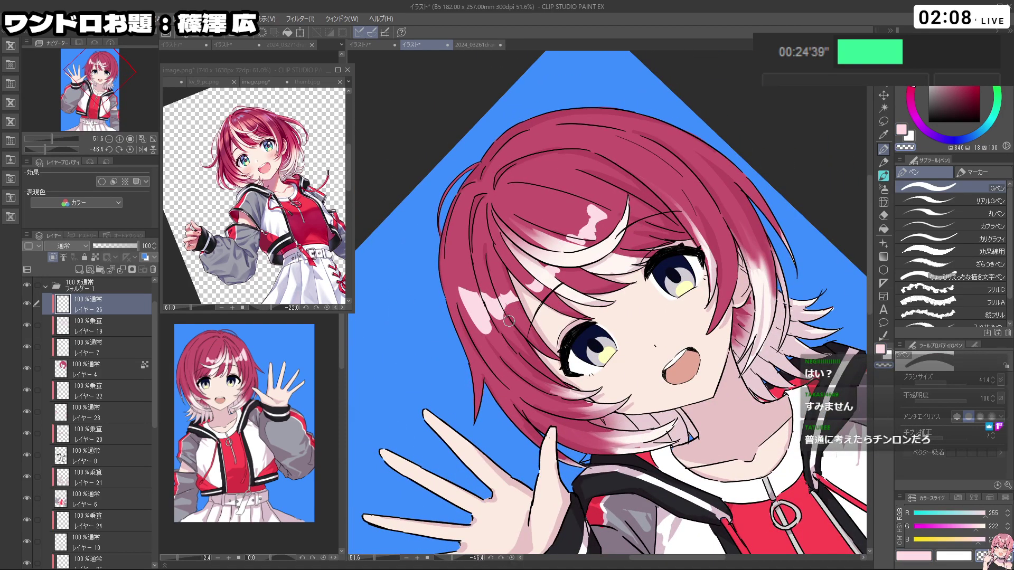
{"action": "key", "text": "c"}
{"action": "key", "text": "c"}
{"action": "key", "text": "c"}
{"action": "key", "text": "c"}
{"action": "key", "text": "c"}
Step: Reshape the hair highlight beside the curved white forelock by adding pale pink and erasing with transparent colour
{"action": "left_click_drag", "start_coordinate": [559, 274], "coordinate": [571, 268]}
{"action": "key", "text": "ctrl+z"}
{"action": "left_click_drag", "start_coordinate": [643, 399], "coordinate": [663, 390]}
{"action": "key", "text": "c"}
{"action": "key", "text": "c"}
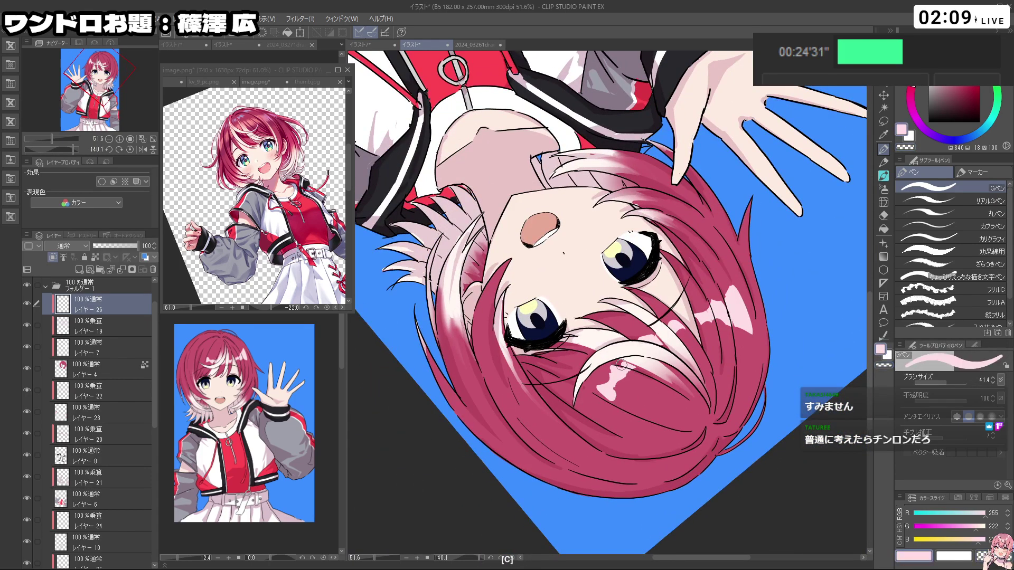
{"action": "left_click_drag", "start_coordinate": [621, 364], "coordinate": [666, 332]}
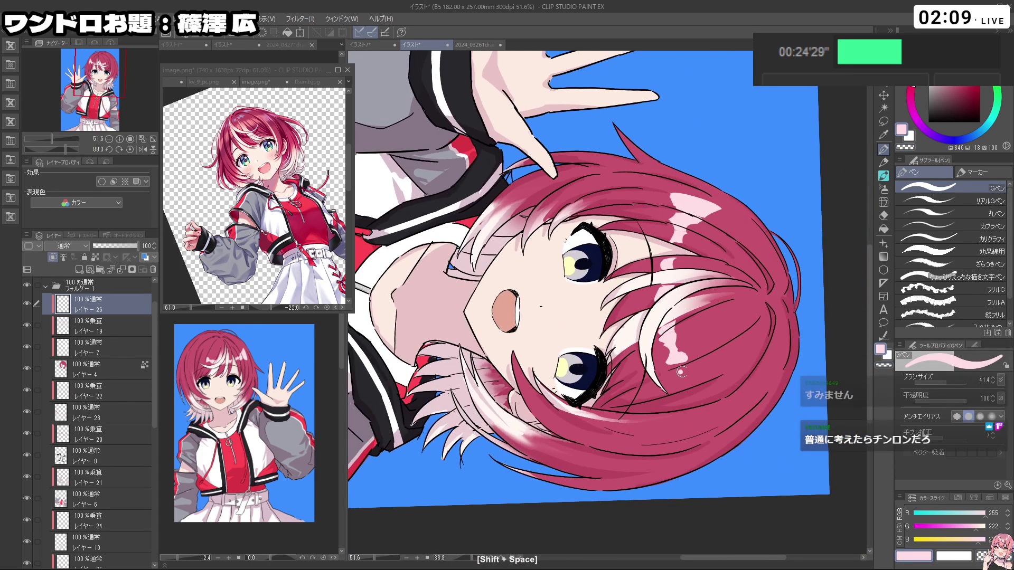
{"action": "key", "text": "c"}
{"action": "key", "text": "c"}
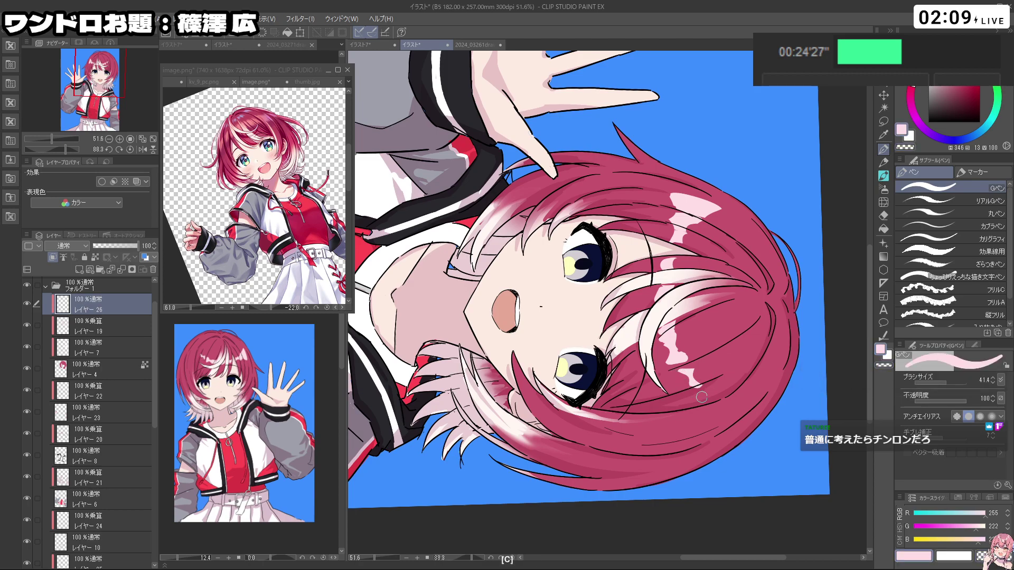
{"action": "key", "text": "c"}
Step: Extend the pale pink highlight band past the forelock onto the hair on the side away from the raised hand
{"action": "key", "text": "space"}
{"action": "left_click_drag", "start_coordinate": [731, 391], "coordinate": [686, 393]}
{"action": "left_click_drag", "start_coordinate": [687, 394], "coordinate": [627, 359]}
{"action": "left_click_drag", "start_coordinate": [618, 396], "coordinate": [735, 245]}
{"action": "mouse_move", "coordinate": [660, 418]}
{"action": "left_mouse_down"}
{"action": "mouse_move", "coordinate": [711, 416]}
{"action": "mouse_move", "coordinate": [633, 449]}
{"action": "left_mouse_up"}
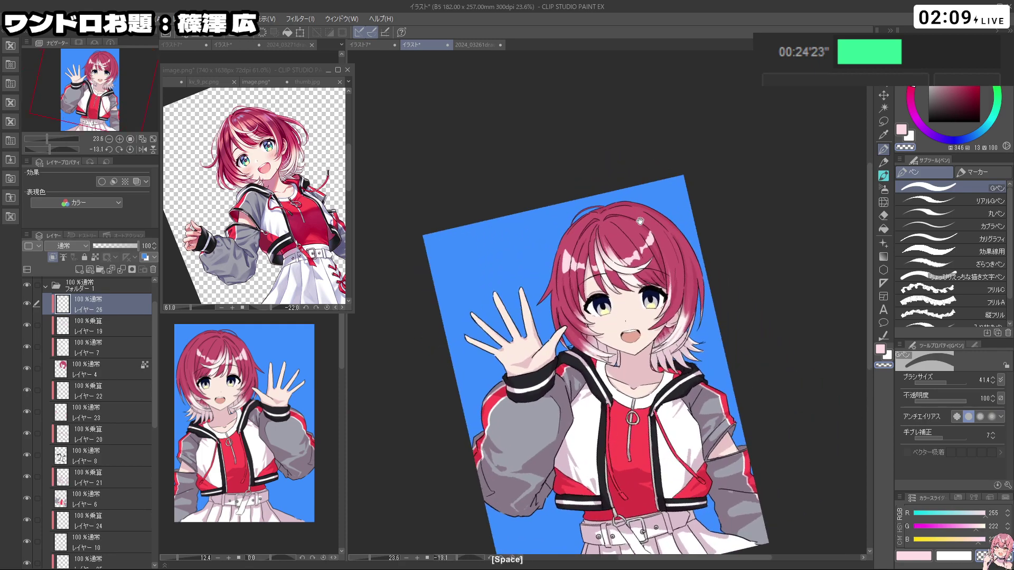
{"action": "left_click_drag", "start_coordinate": [638, 222], "coordinate": [666, 224]}
{"action": "key", "text": "c"}
{"action": "key", "text": "c"}
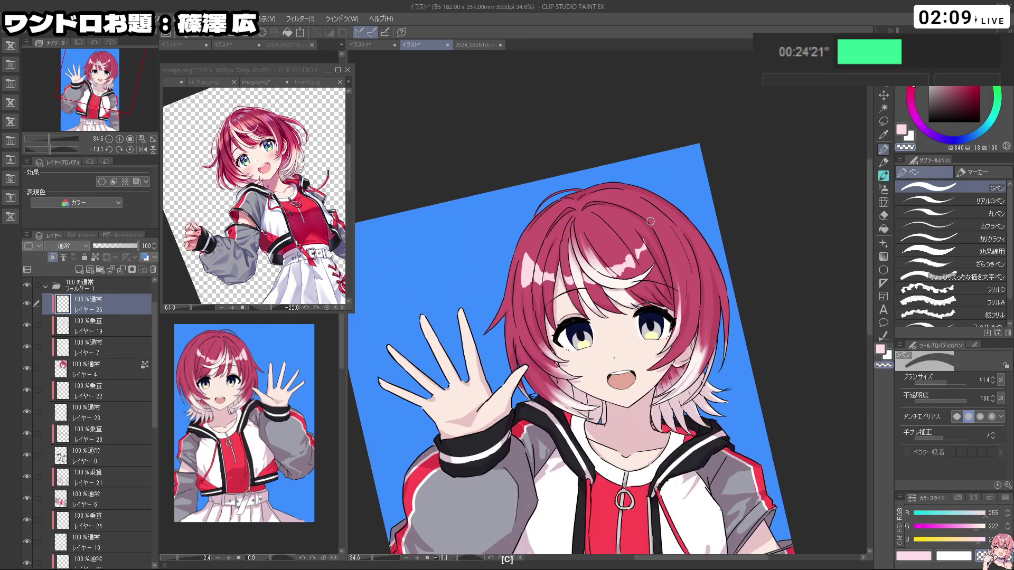
{"action": "key", "text": "c"}
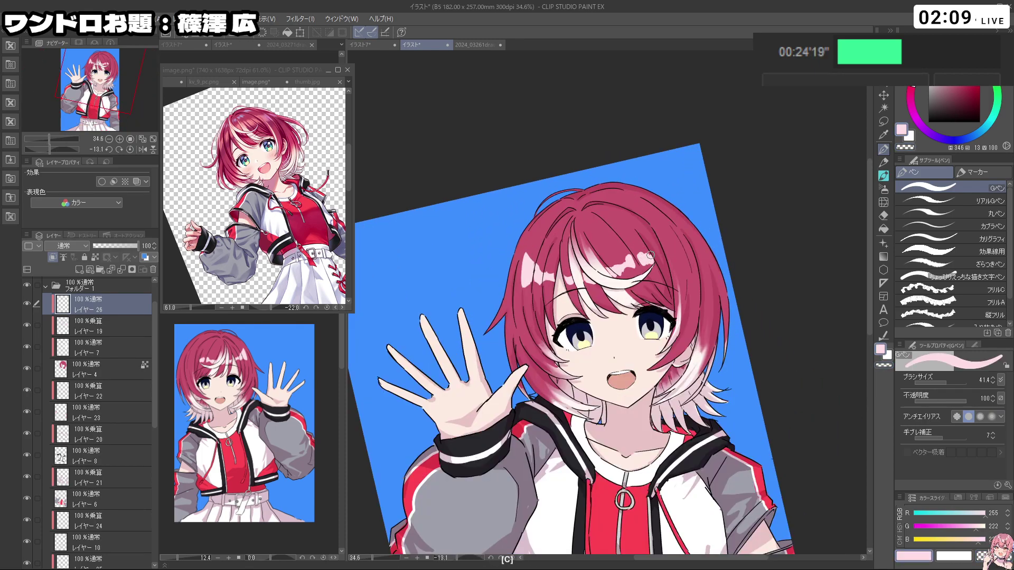
{"action": "mouse_move", "coordinate": [658, 256]}
{"action": "left_mouse_down"}
{"action": "mouse_move", "coordinate": [690, 245]}
{"action": "mouse_move", "coordinate": [590, 401]}
{"action": "mouse_move", "coordinate": [539, 365]}
{"action": "left_mouse_up"}
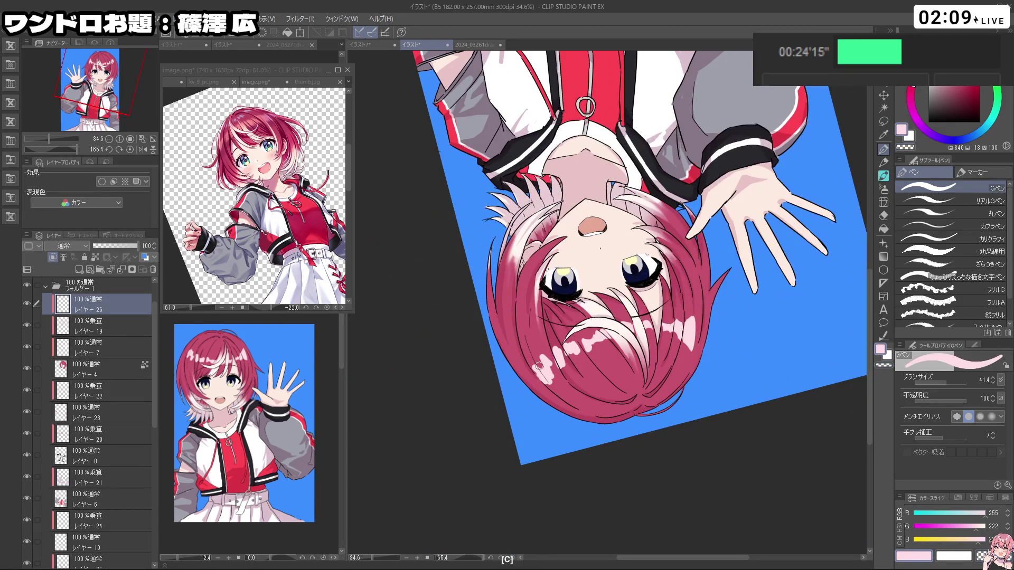
Step: Trim the new side-hair highlight with transparent colour, undoing the unwanted strokes
{"action": "key", "text": "c"}
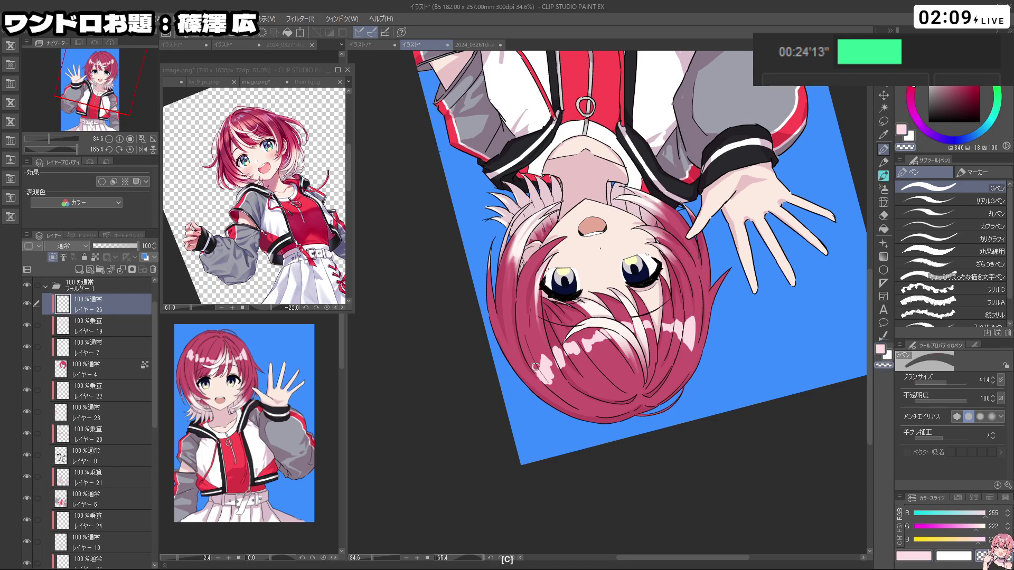
{"action": "key", "text": "ctrl+z"}
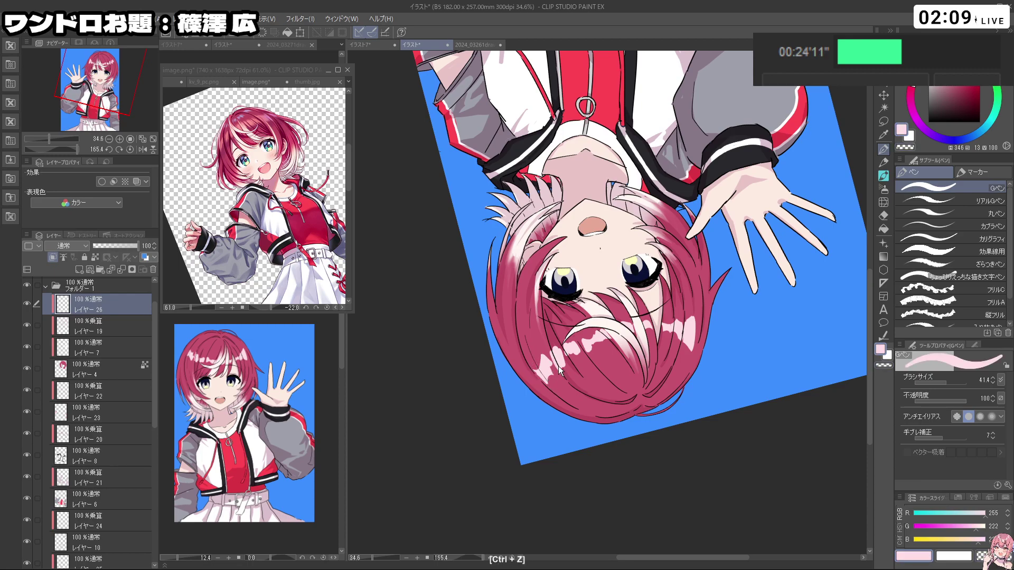
{"action": "key", "text": "c"}
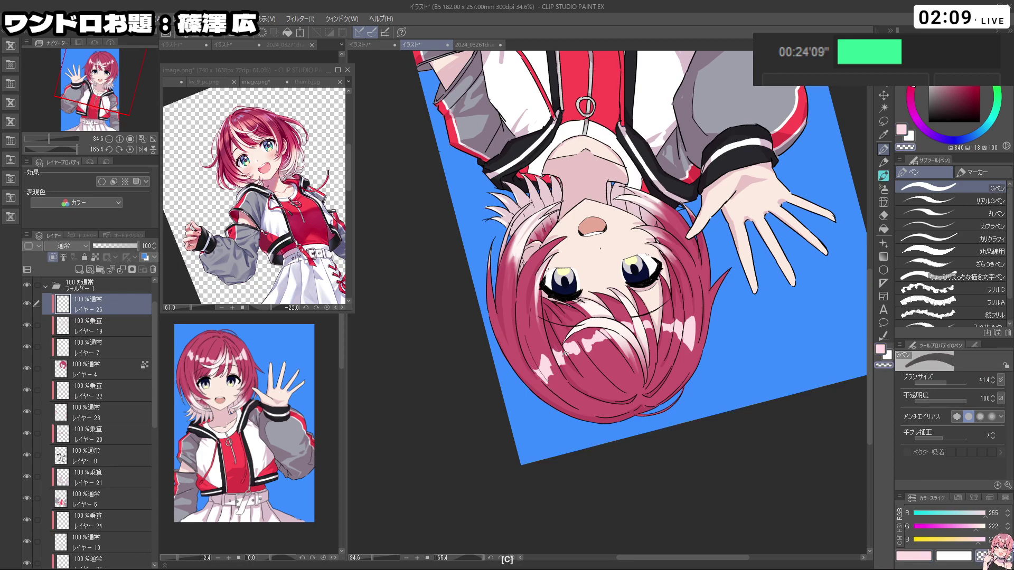
{"action": "key", "text": "ctrl+z"}
{"action": "key", "text": "c"}
Step: Refine the highlight at the outer edge of the hair on the raised-hand side with a brush size of 24.5
{"action": "mouse_move", "coordinate": [566, 351]}
{"action": "left_mouse_down"}
{"action": "mouse_move", "coordinate": [692, 212]}
{"action": "mouse_move", "coordinate": [615, 235]}
{"action": "mouse_move", "coordinate": [537, 236]}
{"action": "left_mouse_up"}
{"action": "key", "text": "c"}
{"action": "left_click_drag", "start_coordinate": [507, 288], "coordinate": [505, 290]}
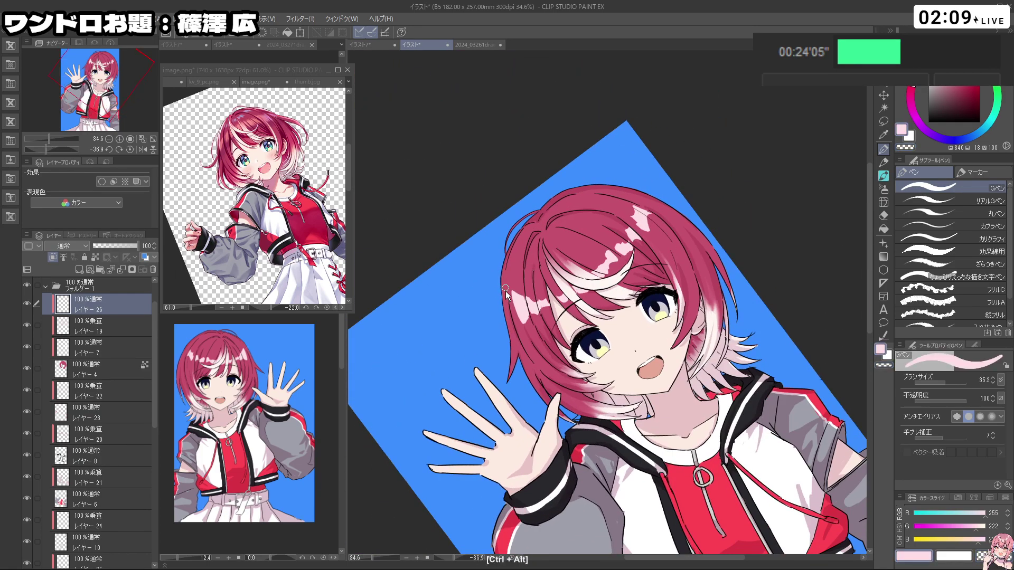
{"action": "key", "text": "ctrl+z"}
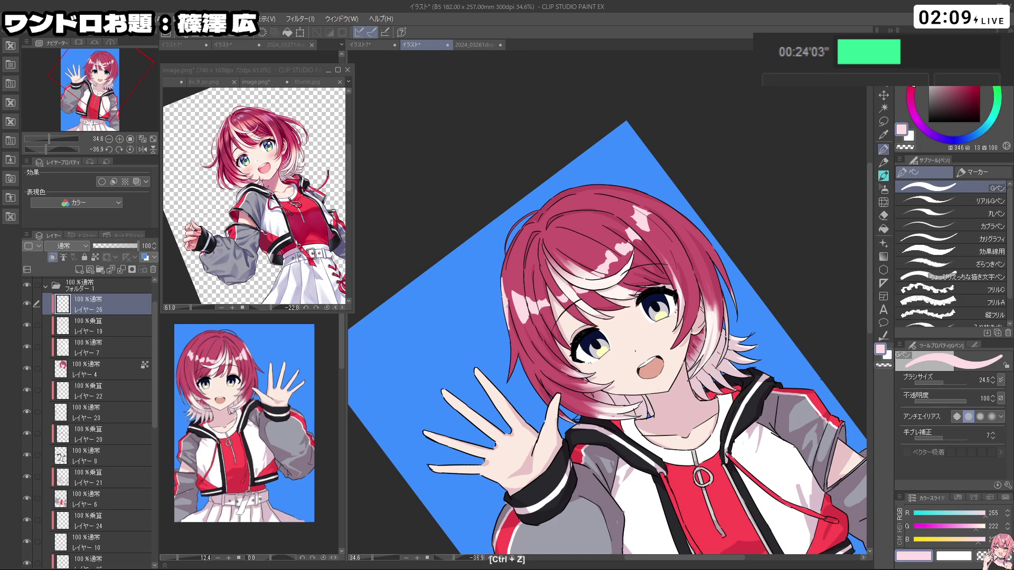
{"action": "key", "text": "c"}
{"action": "left_click_drag", "start_coordinate": [510, 287], "coordinate": [588, 239]}
Step: Try thin pale pink highlight strokes on the side hair at brush size 8.8, undoing the unwanted ones
{"action": "left_click_drag", "start_coordinate": [666, 303], "coordinate": [705, 303]}
{"action": "key", "text": "c"}
{"action": "left_click_drag", "start_coordinate": [671, 259], "coordinate": [680, 334]}
{"action": "key", "text": "ctrl+z"}
{"action": "key", "text": "ctrl+z"}
{"action": "left_click_drag", "start_coordinate": [677, 277], "coordinate": [673, 261]}
{"action": "key", "text": "ctrl+z"}
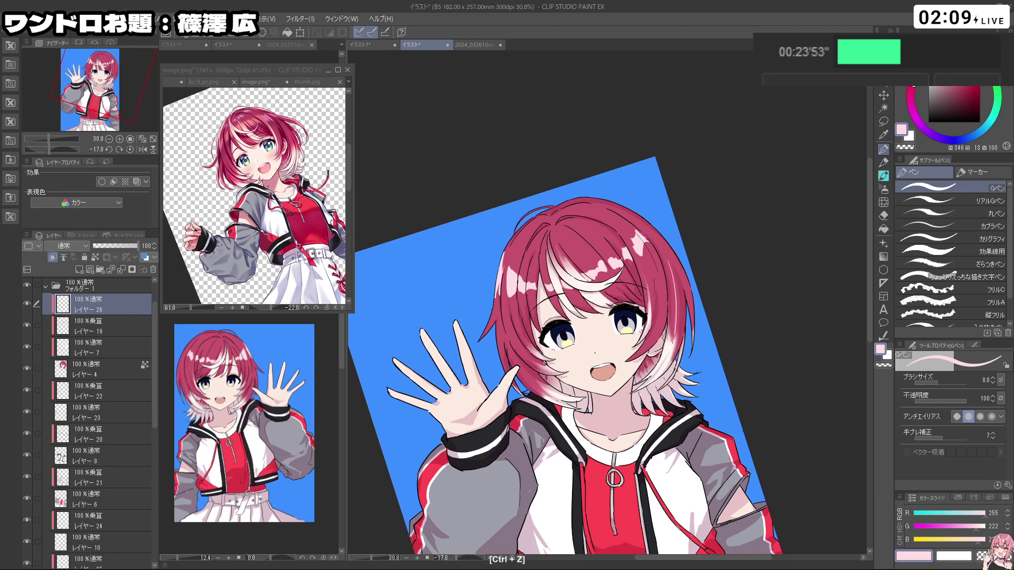
Step: Add a new layer and move it to the top of the layer stack, above the line-art layers
{"action": "scroll", "coordinate": [687, 275], "scroll_direction": "down", "scroll_amount": 3}
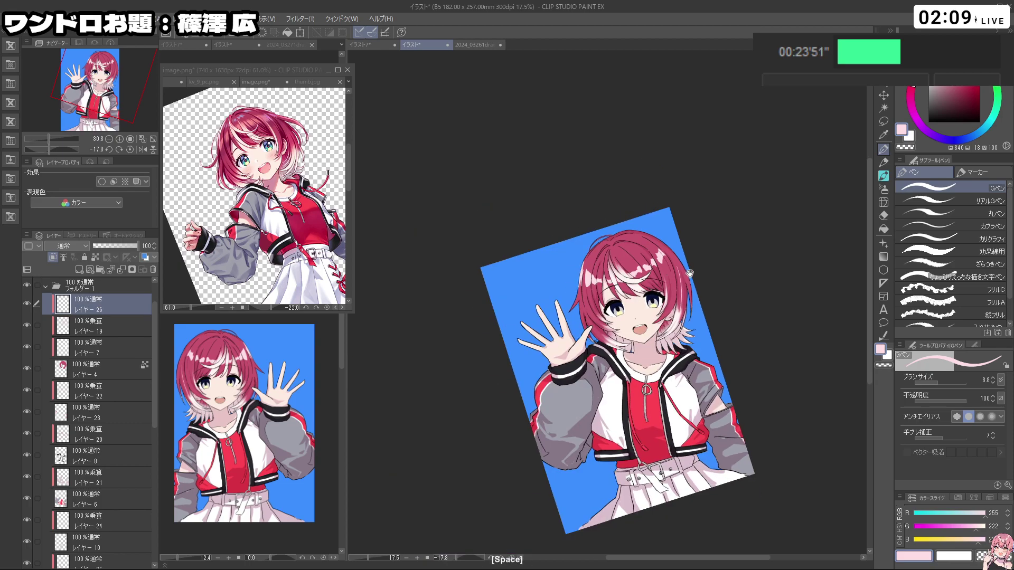
{"action": "left_click_drag", "start_coordinate": [697, 282], "coordinate": [612, 286]}
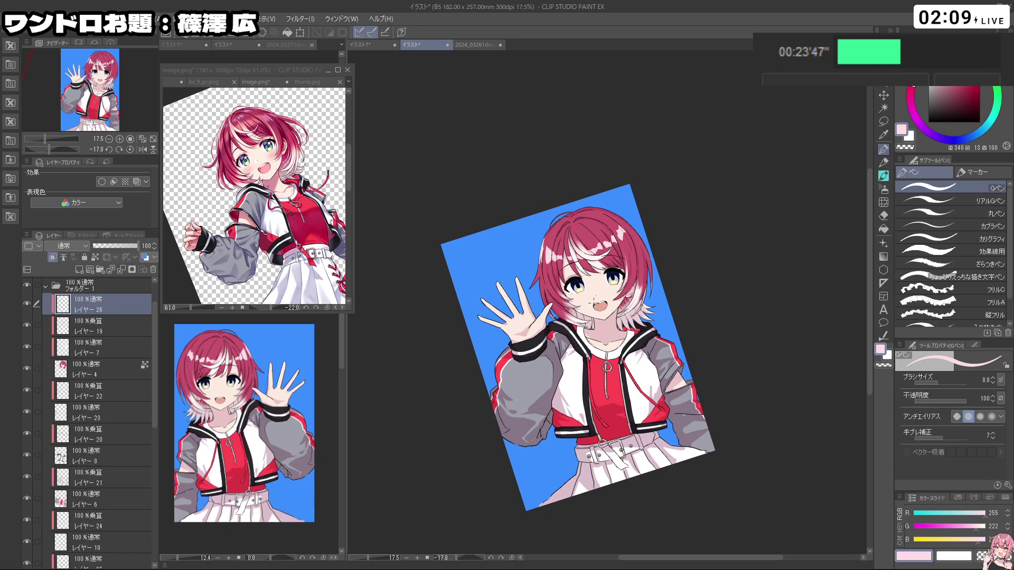
{"action": "scroll", "coordinate": [590, 265], "scroll_direction": "up", "scroll_amount": 1}
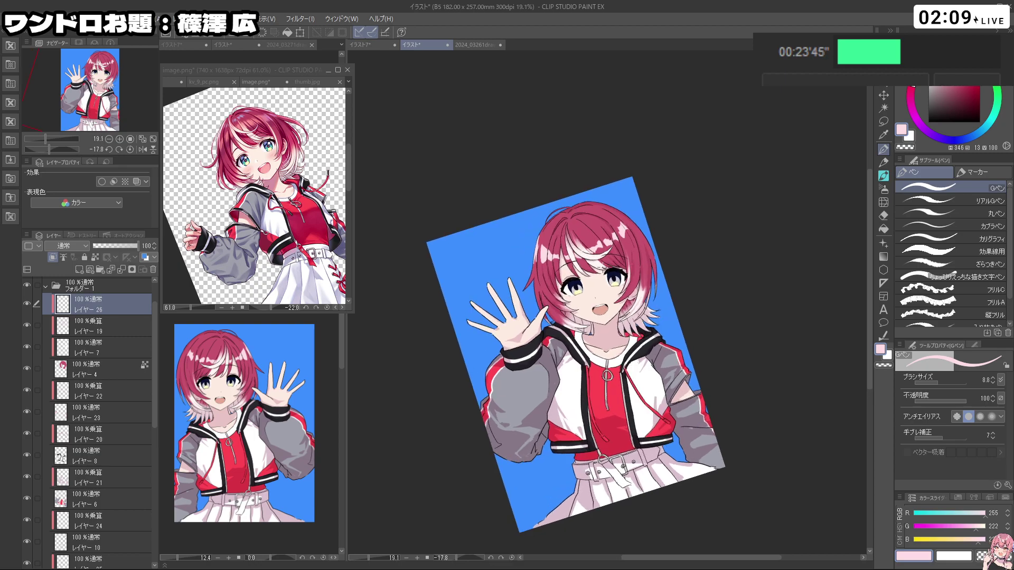
{"action": "left_click", "coordinate": [79, 270]}
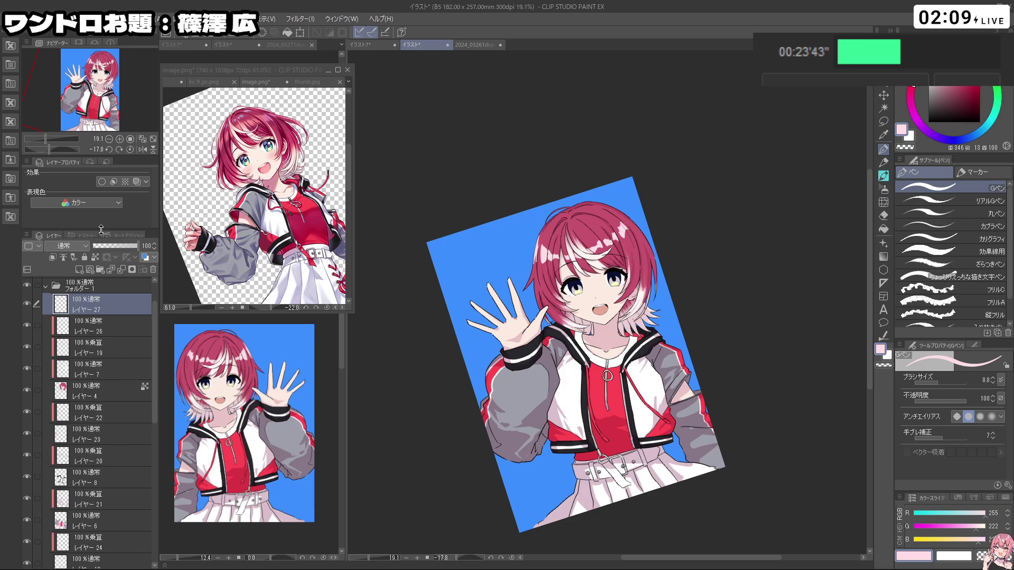
{"action": "mouse_move", "coordinate": [117, 304]}
{"action": "left_mouse_down"}
{"action": "mouse_move", "coordinate": [118, 278]}
{"action": "mouse_move", "coordinate": [118, 286]}
{"action": "left_mouse_up"}
Step: Switch the drawing colour to white and test small catchlights in the eyes at brush size 14, undoing the rejected dots
{"action": "key", "text": "x"}
{"action": "mouse_move", "coordinate": [545, 278]}
{"action": "left_mouse_down"}
{"action": "mouse_move", "coordinate": [647, 280]}
{"action": "mouse_move", "coordinate": [655, 309]}
{"action": "left_mouse_up"}
{"action": "left_click", "coordinate": [653, 307]}
{"action": "key", "text": "ctrl+z"}
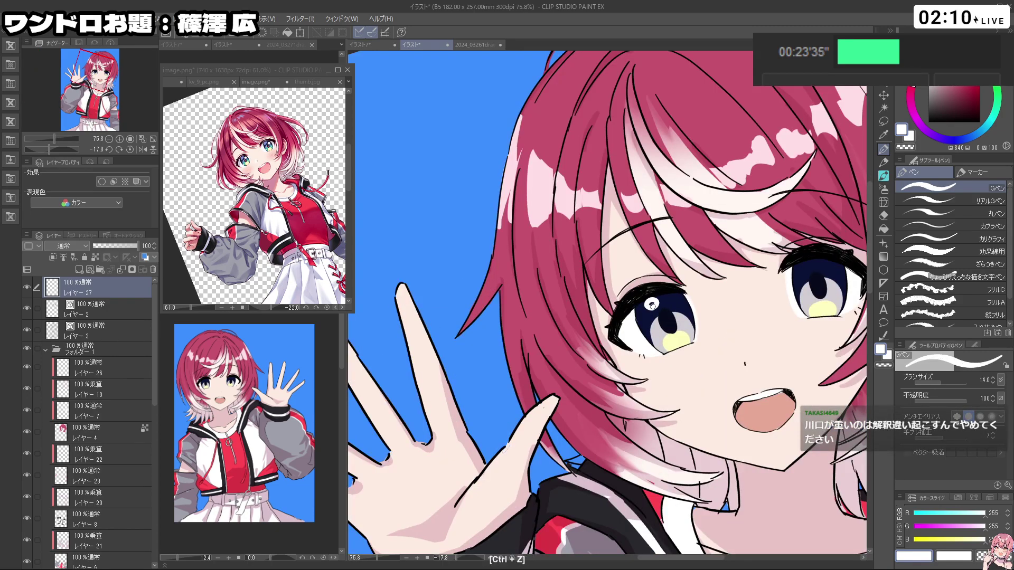
{"action": "left_click_drag", "start_coordinate": [731, 269], "coordinate": [578, 253]}
{"action": "left_click_drag", "start_coordinate": [573, 238], "coordinate": [666, 237]}
{"action": "left_click_drag", "start_coordinate": [739, 331], "coordinate": [658, 178]}
{"action": "left_click", "coordinate": [611, 237]}
{"action": "key", "text": "ctrl+z"}
Step: Place small white catchlights in the eyes on the top layer, redoing misplaced marks, and check the whole figure
{"action": "left_click_drag", "start_coordinate": [697, 265], "coordinate": [591, 265]}
{"action": "left_click_drag", "start_coordinate": [637, 238], "coordinate": [577, 237]}
{"action": "left_click_drag", "start_coordinate": [584, 227], "coordinate": [653, 235]}
{"action": "left_click_drag", "start_coordinate": [637, 307], "coordinate": [608, 273]}
{"action": "left_click_drag", "start_coordinate": [605, 372], "coordinate": [571, 361]}
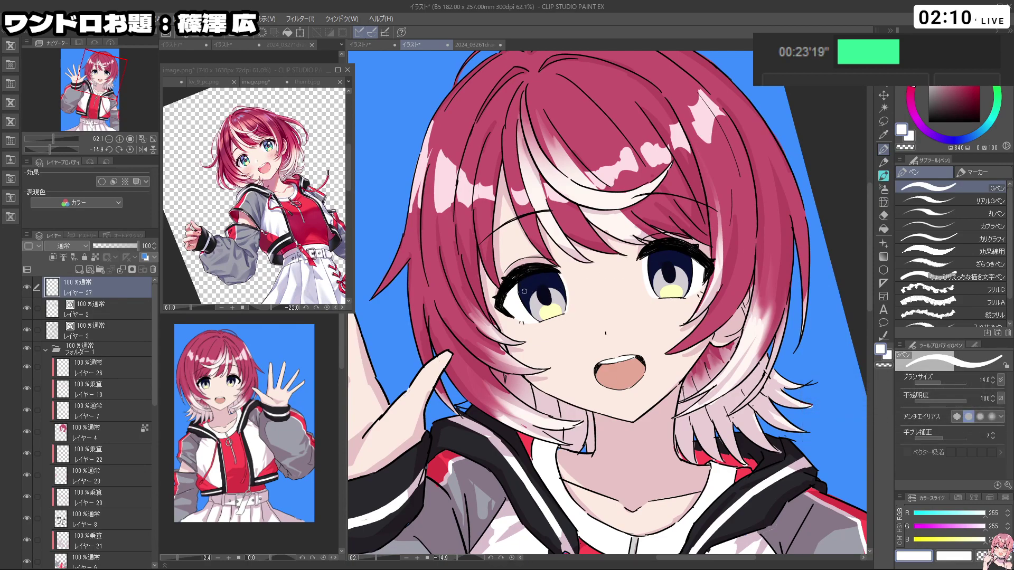
{"action": "key", "text": "ctrl+z"}
{"action": "left_click_drag", "start_coordinate": [529, 280], "coordinate": [527, 287]}
{"action": "key", "text": "ctrl+space"}
{"action": "left_click_drag", "start_coordinate": [686, 284], "coordinate": [614, 293]}
{"action": "key", "text": "space"}
{"action": "key", "text": "shift+space"}
{"action": "left_click_drag", "start_coordinate": [635, 370], "coordinate": [518, 146]}
{"action": "key", "text": "ctrl+space"}
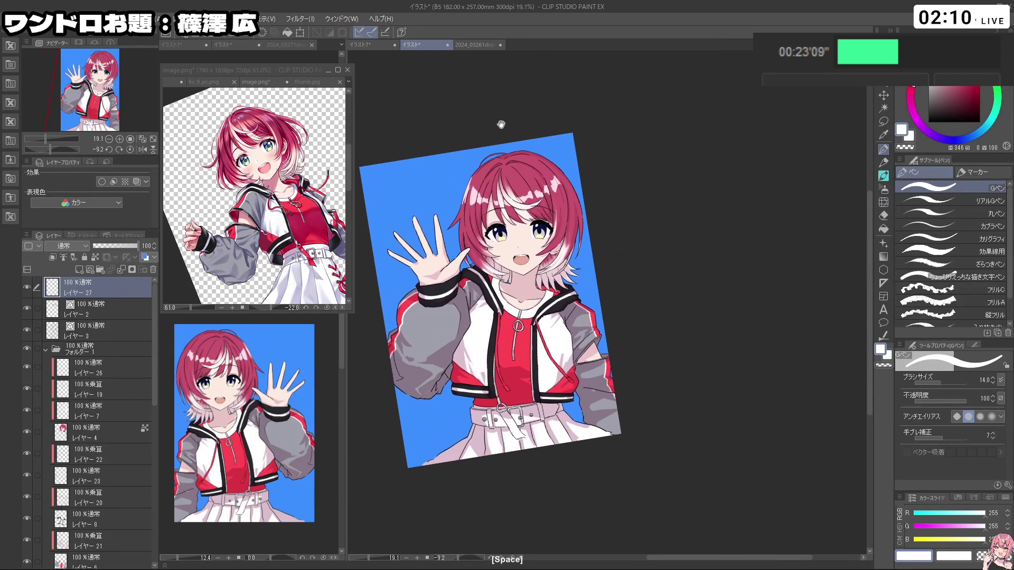
Step: Sample the blue-violet reflection colour from the eye in the reference image as the drawing colour
{"action": "key", "text": "ctrl+space"}
{"action": "left_click_drag", "start_coordinate": [509, 213], "coordinate": [561, 221]}
{"action": "key", "text": "shift+space"}
{"action": "left_click_drag", "start_coordinate": [554, 360], "coordinate": [602, 380]}
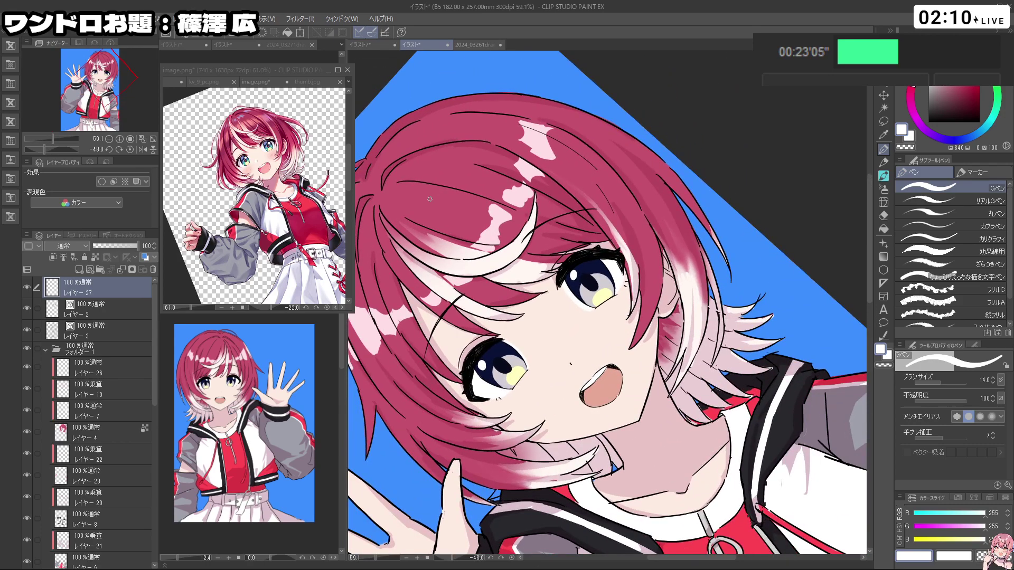
{"action": "scroll", "coordinate": [227, 158], "scroll_direction": "up", "scroll_amount": 6}
{"action": "left_click", "coordinate": [225, 161], "text": "alt"}
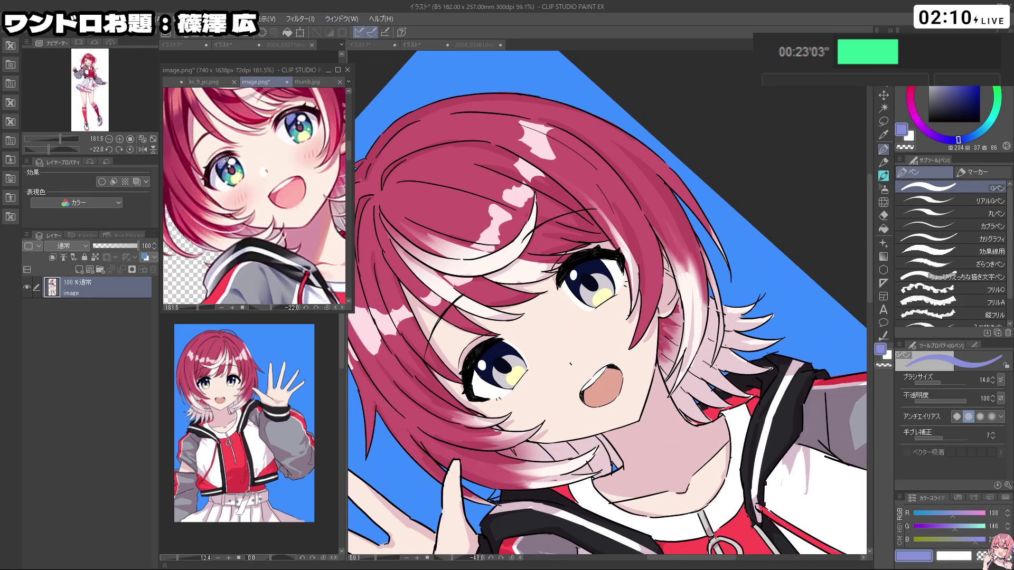
Step: Add a new layer at the top of the eye folder, above Layer 17
{"action": "left_click", "coordinate": [597, 88]}
{"action": "left_click_drag", "start_coordinate": [154, 385], "coordinate": [166, 508]}
{"action": "left_click", "coordinate": [119, 381]}
{"action": "left_click", "coordinate": [79, 269]}
Step: Set the brush size to 34.7 and try blue-violet reflections in the upper part of both irises
{"action": "left_click_drag", "start_coordinate": [492, 369], "coordinate": [490, 358], "text": "ctrl+alt"}
{"action": "key", "text": "ctrl+z"}
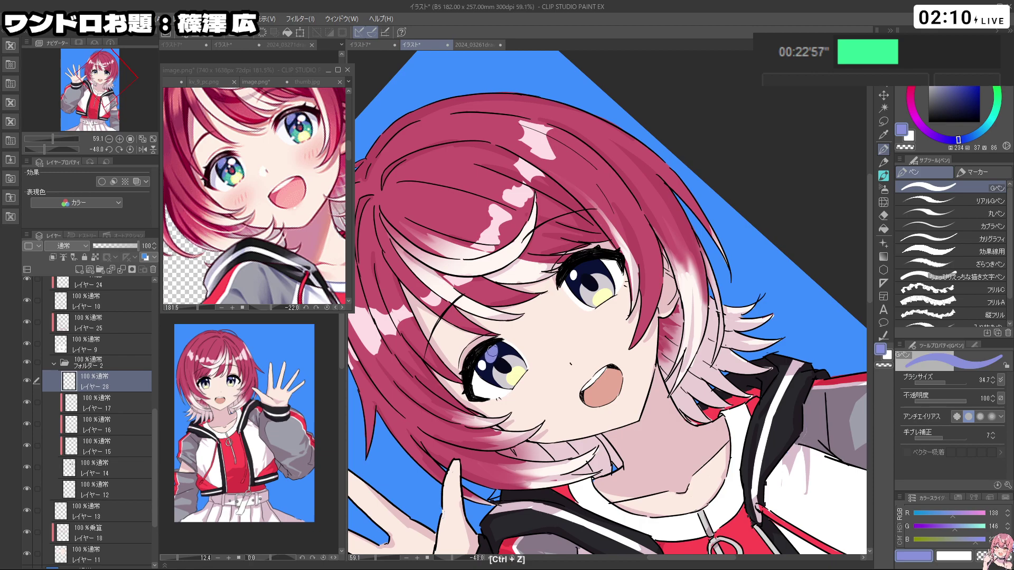
{"action": "key", "text": "shift+space"}
{"action": "left_click_drag", "start_coordinate": [588, 263], "coordinate": [590, 422]}
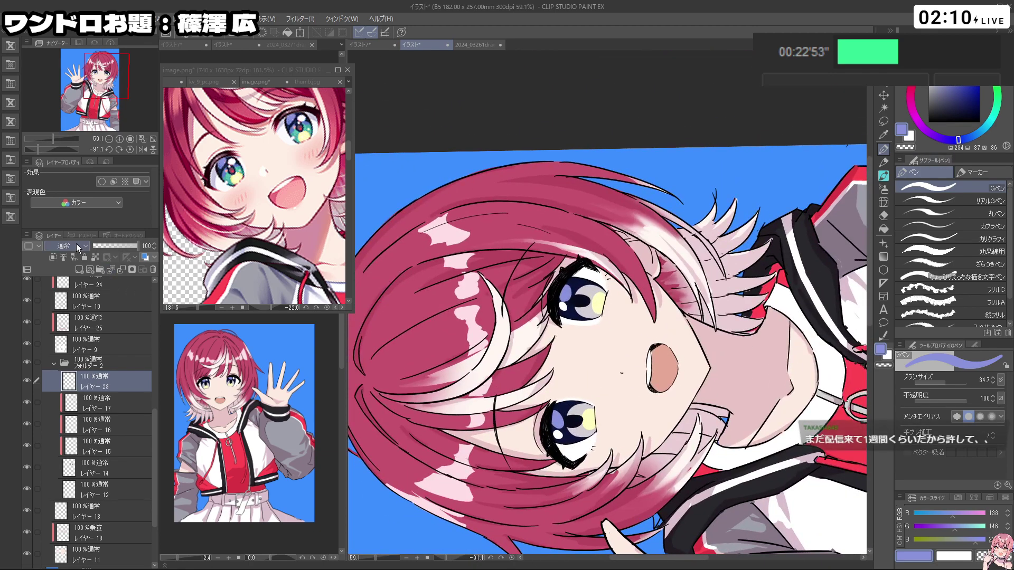
Step: Try Hard Light, Soft Light and Add blending on the eye reflection layer
{"action": "left_click", "coordinate": [68, 246]}
{"action": "left_click", "coordinate": [74, 382]}
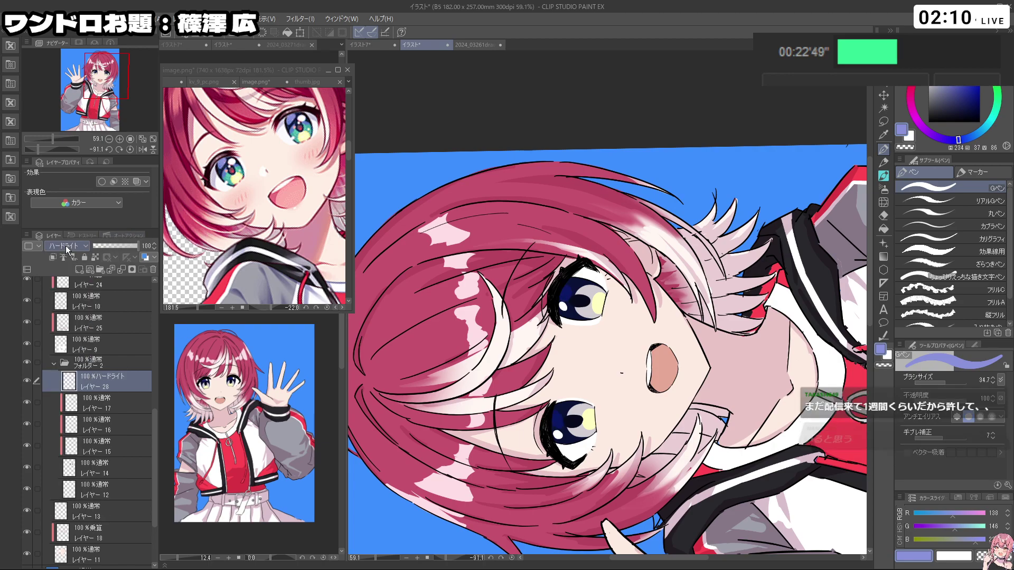
{"action": "scroll", "coordinate": [66, 250], "scroll_direction": "down", "scroll_amount": 2}
{"action": "scroll", "coordinate": [68, 248], "scroll_direction": "up", "scroll_amount": 2}
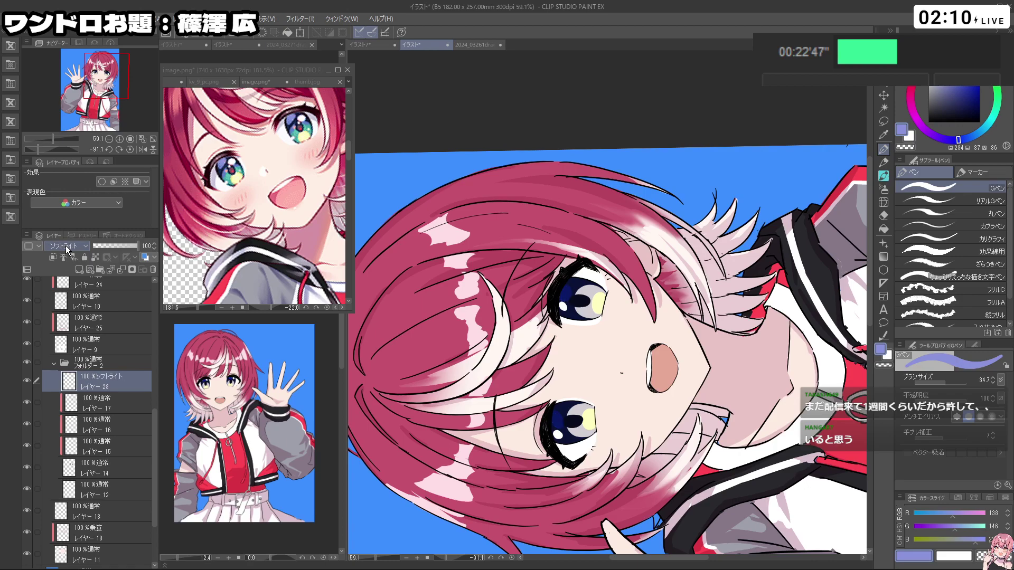
{"action": "scroll", "coordinate": [68, 250], "scroll_direction": "up", "scroll_amount": 2}
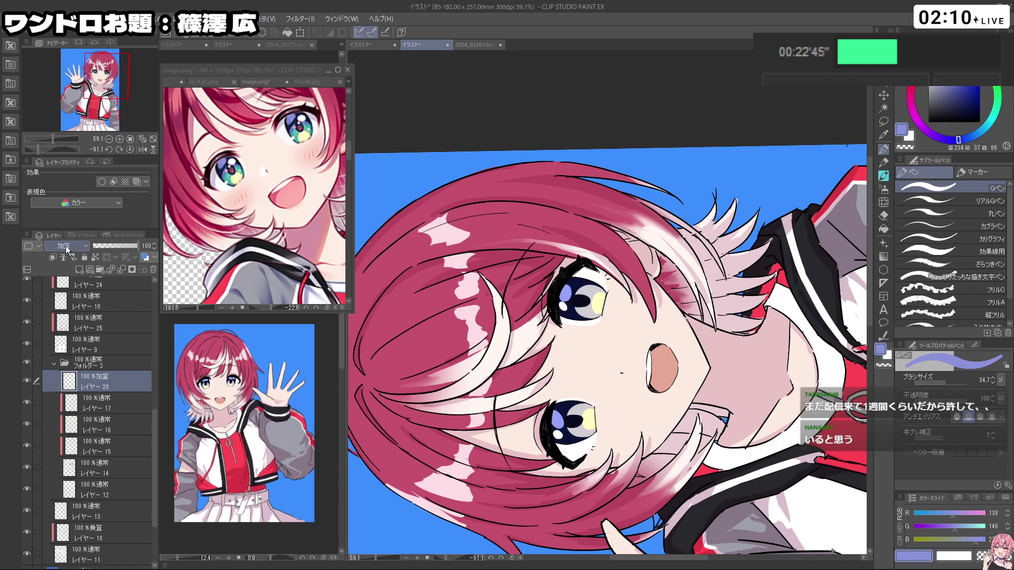
{"action": "scroll", "coordinate": [68, 249], "scroll_direction": "up", "scroll_amount": 1}
{"action": "scroll", "coordinate": [68, 250], "scroll_direction": "down", "scroll_amount": 5}
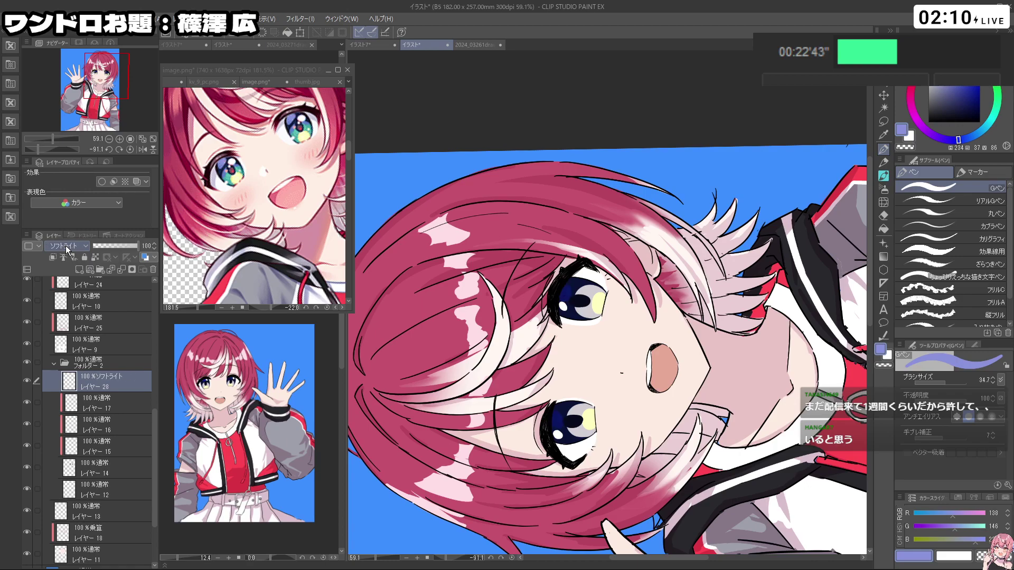
Step: Set the reflection layer back to Normal blending and its opacity to 83%
{"action": "left_click_drag", "start_coordinate": [134, 247], "coordinate": [122, 247]}
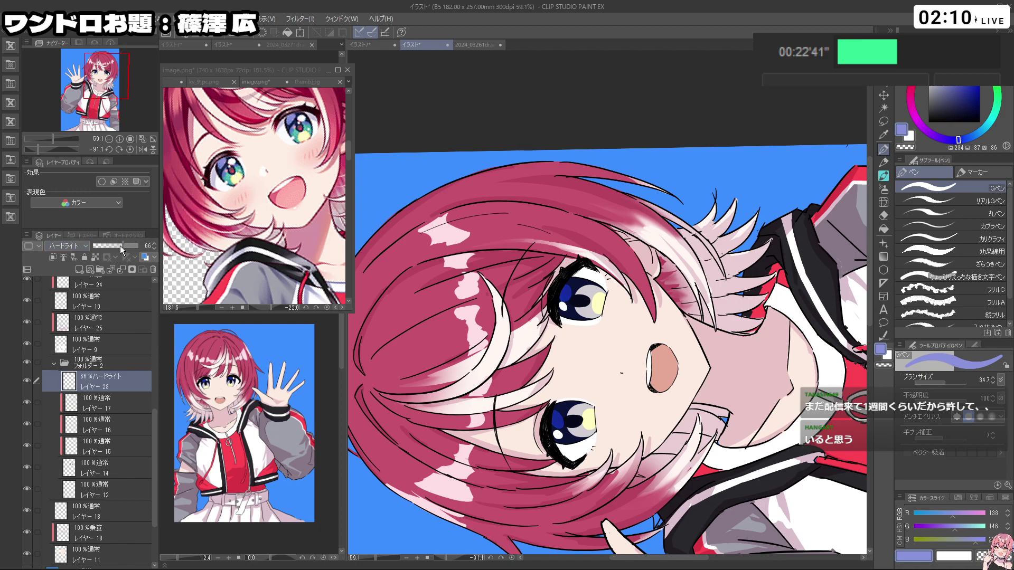
{"action": "left_click", "coordinate": [78, 247]}
{"action": "left_click", "coordinate": [74, 255]}
{"action": "left_click_drag", "start_coordinate": [124, 246], "coordinate": [132, 247]}
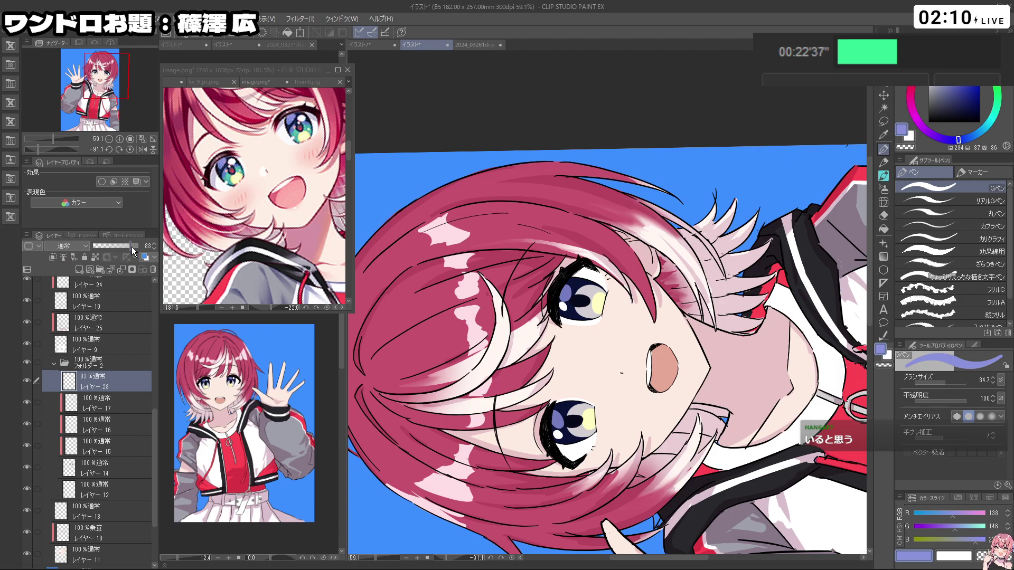
Step: Try trimming the blue-violet reflections in both irises with the transparent colour, undoing misplaced strokes
{"action": "left_click_drag", "start_coordinate": [631, 262], "coordinate": [632, 343]}
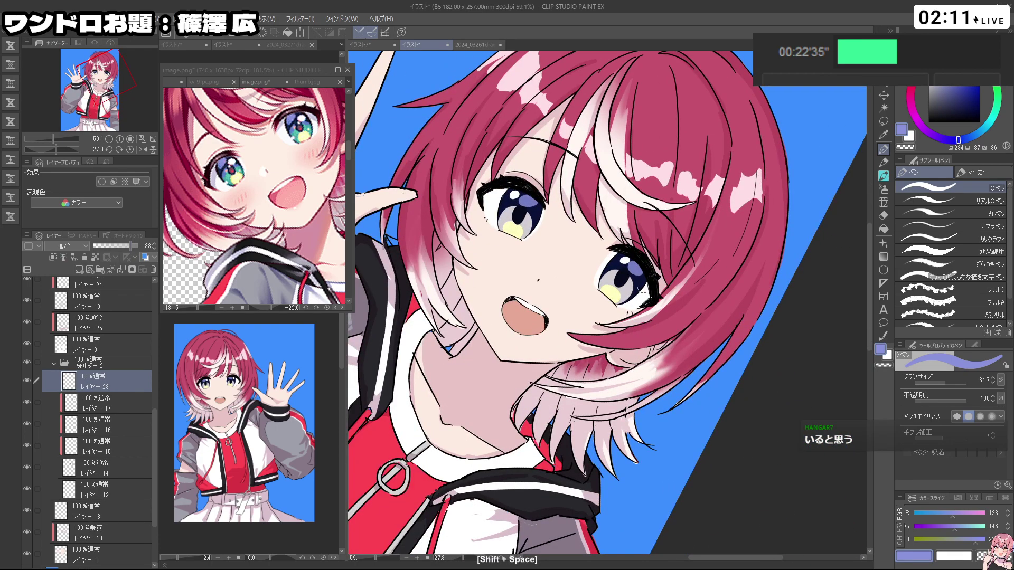
{"action": "mouse_move", "coordinate": [686, 225]}
{"action": "left_mouse_down"}
{"action": "mouse_move", "coordinate": [634, 224]}
{"action": "mouse_move", "coordinate": [692, 224]}
{"action": "left_mouse_up"}
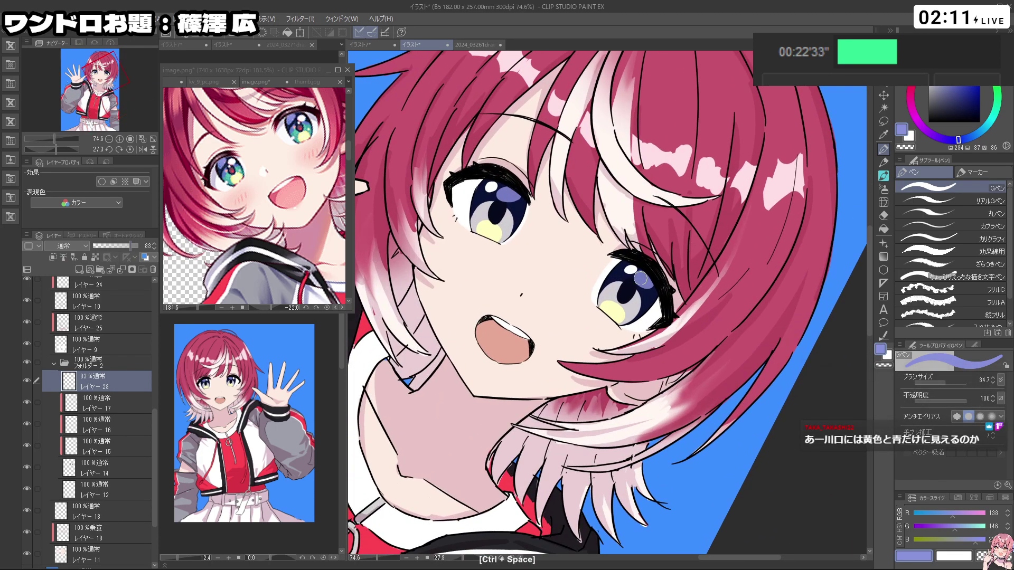
{"action": "key", "text": "c"}
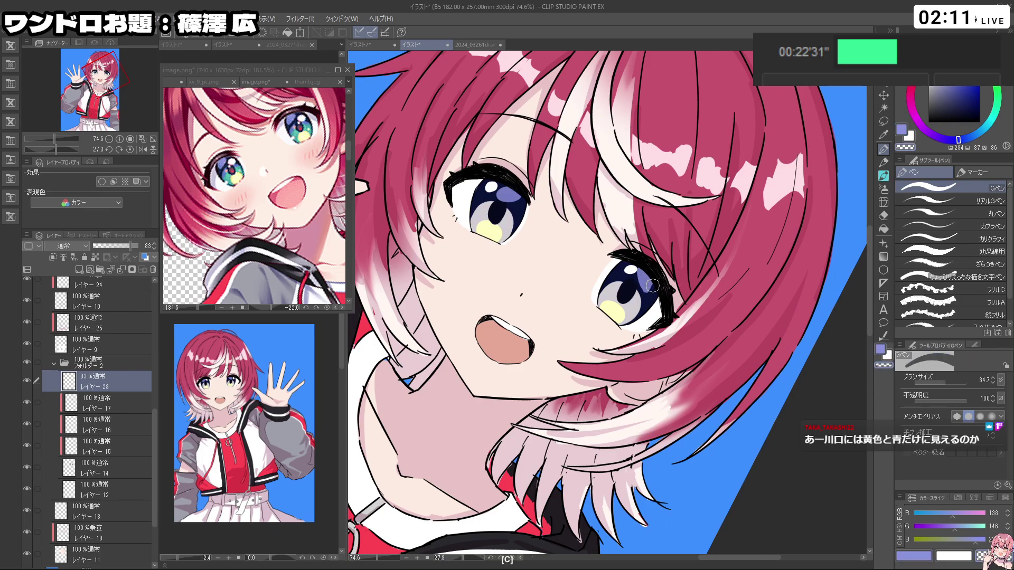
{"action": "key", "text": "c"}
{"action": "key", "text": "c"}
{"action": "key", "text": "ctrl+z"}
{"action": "key", "text": "c"}
{"action": "left_click_drag", "start_coordinate": [648, 288], "coordinate": [622, 262]}
{"action": "key", "text": "c"}
{"action": "left_click_drag", "start_coordinate": [458, 312], "coordinate": [468, 306]}
{"action": "key", "text": "c"}
{"action": "key", "text": "ctrl+z"}
Step: Check the eyes at different rotations and undo the recent edits to the reflections and layer opacity
{"action": "left_click_drag", "start_coordinate": [553, 317], "coordinate": [502, 317]}
{"action": "left_click_drag", "start_coordinate": [502, 317], "coordinate": [480, 308]}
{"action": "left_click_drag", "start_coordinate": [576, 388], "coordinate": [674, 363]}
{"action": "left_click_drag", "start_coordinate": [726, 318], "coordinate": [571, 415]}
{"action": "left_click_drag", "start_coordinate": [636, 310], "coordinate": [619, 309]}
{"action": "scroll", "coordinate": [564, 250], "scroll_direction": "up", "scroll_amount": 5}
{"action": "key", "text": "ctrl+z"}
{"action": "key", "text": "ctrl+z"}
{"action": "key", "text": "ctrl+z"}
{"action": "key", "text": "ctrl+z"}
{"action": "key", "text": "ctrl+z"}
{"action": "key", "text": "ctrl+z"}
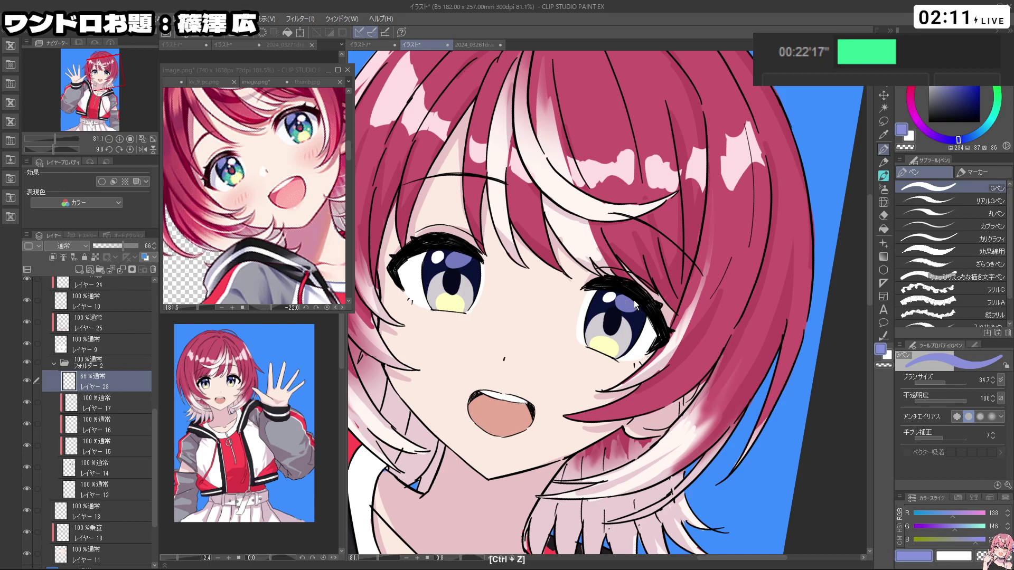
Step: Clip the reflection layer to the layer below and test a blue-violet reflection in the left-hand iris, undoing the rejected strokes
{"action": "left_click_drag", "start_coordinate": [633, 299], "coordinate": [633, 360]}
{"action": "left_click", "coordinate": [53, 257]}
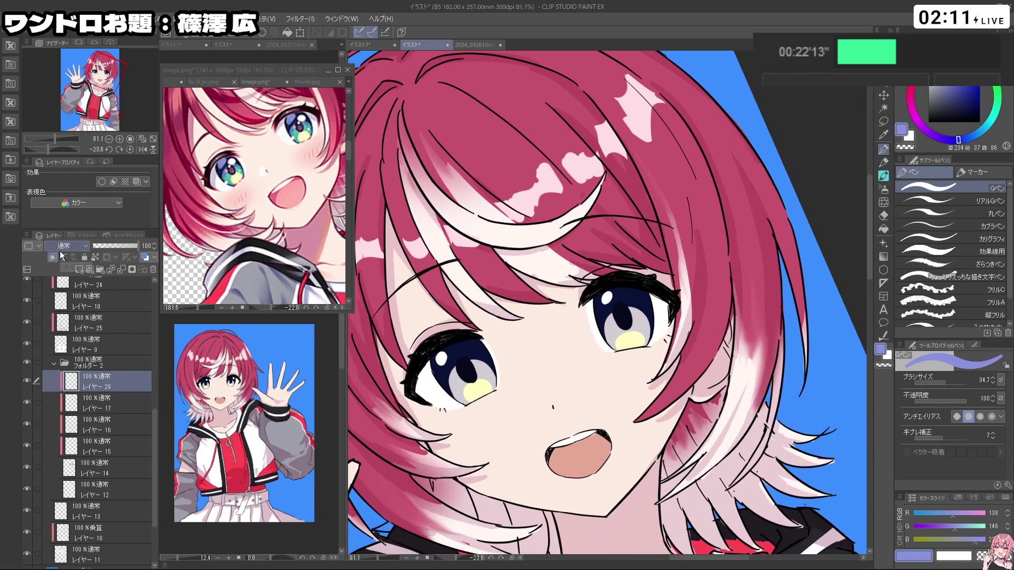
{"action": "left_click_drag", "start_coordinate": [478, 352], "coordinate": [462, 347]}
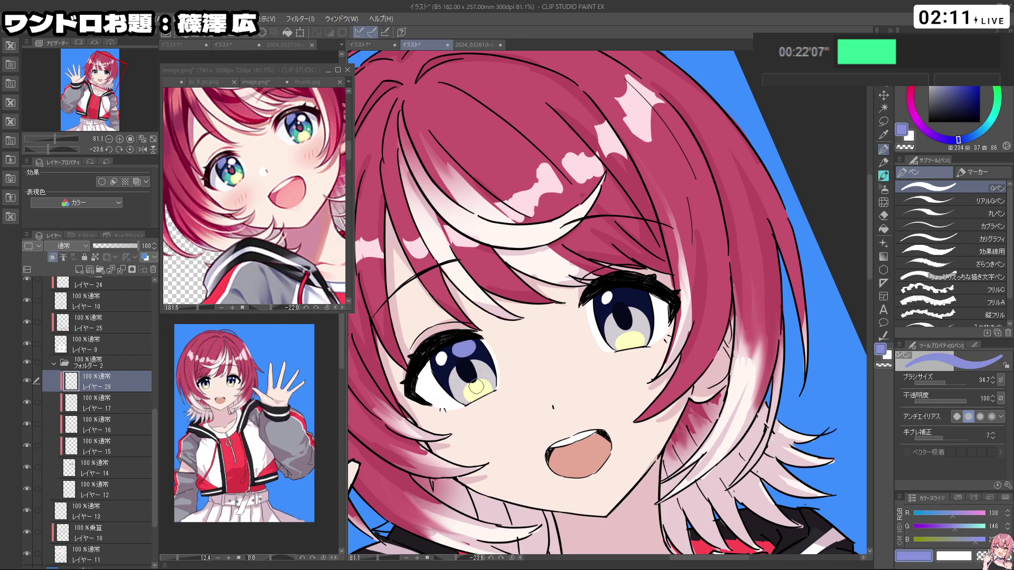
{"action": "key", "text": "ctrl+z"}
{"action": "mouse_move", "coordinate": [476, 359]}
{"action": "left_mouse_down"}
{"action": "mouse_move", "coordinate": [457, 350]}
{"action": "mouse_move", "coordinate": [468, 350]}
{"action": "left_mouse_up"}
{"action": "key", "text": "ctrl+z"}
Step: Move the clipped reflection layer below Layer 17 and paint blue-violet reflections in the upper part of both irises
{"action": "left_click_drag", "start_coordinate": [119, 381], "coordinate": [130, 392]}
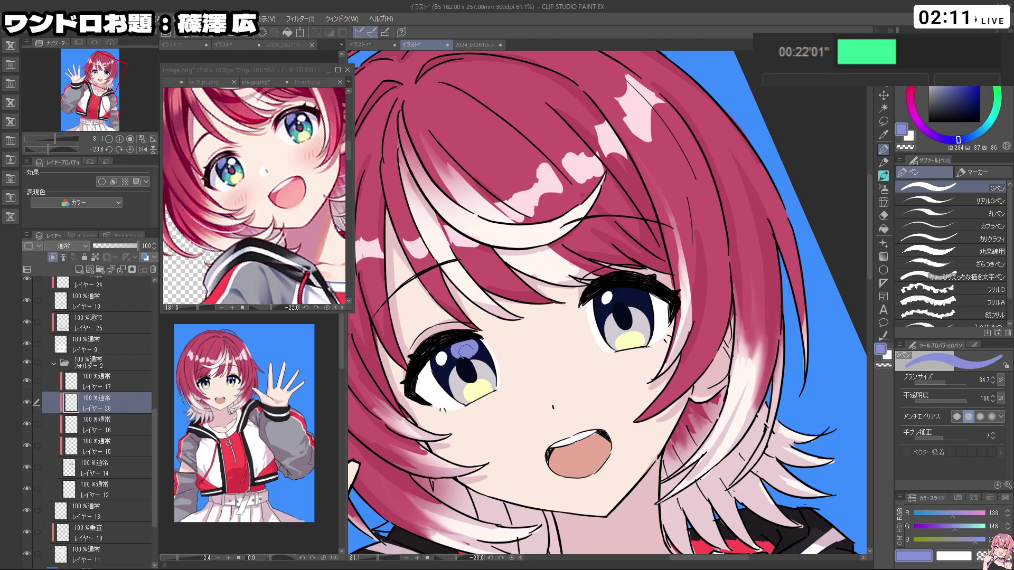
{"action": "key", "text": "ctrl+z"}
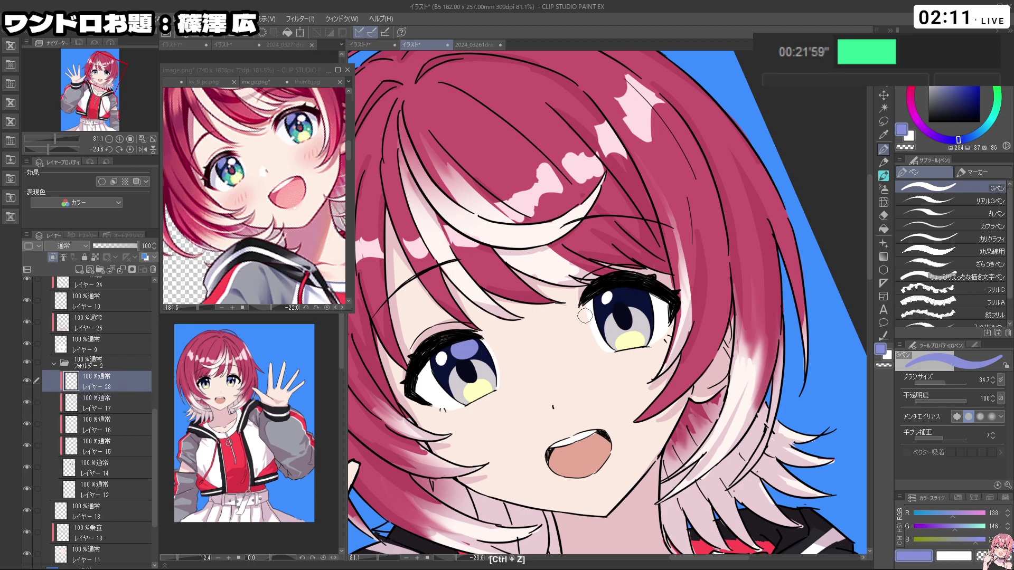
{"action": "left_click_drag", "start_coordinate": [125, 387], "coordinate": [127, 411]}
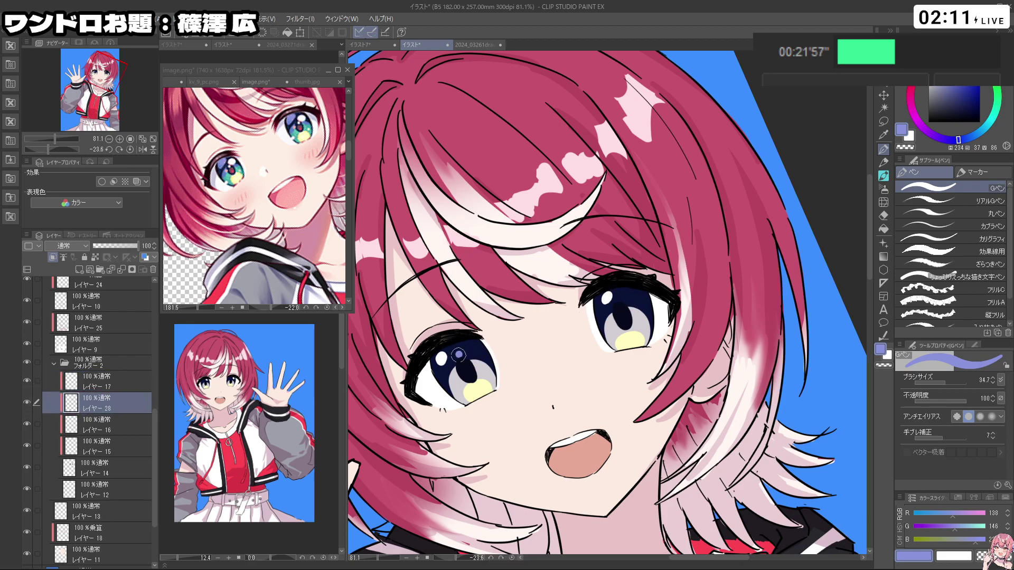
{"action": "left_click_drag", "start_coordinate": [446, 353], "coordinate": [473, 343]}
{"action": "mouse_move", "coordinate": [612, 295]}
{"action": "left_mouse_down"}
{"action": "mouse_move", "coordinate": [634, 294]}
{"action": "mouse_move", "coordinate": [570, 286]}
{"action": "left_mouse_up"}
Step: Undo the last reflection strokes, repaint only the reflection in the right-hand iris and check the face upright
{"action": "left_click_drag", "start_coordinate": [594, 364], "coordinate": [660, 267]}
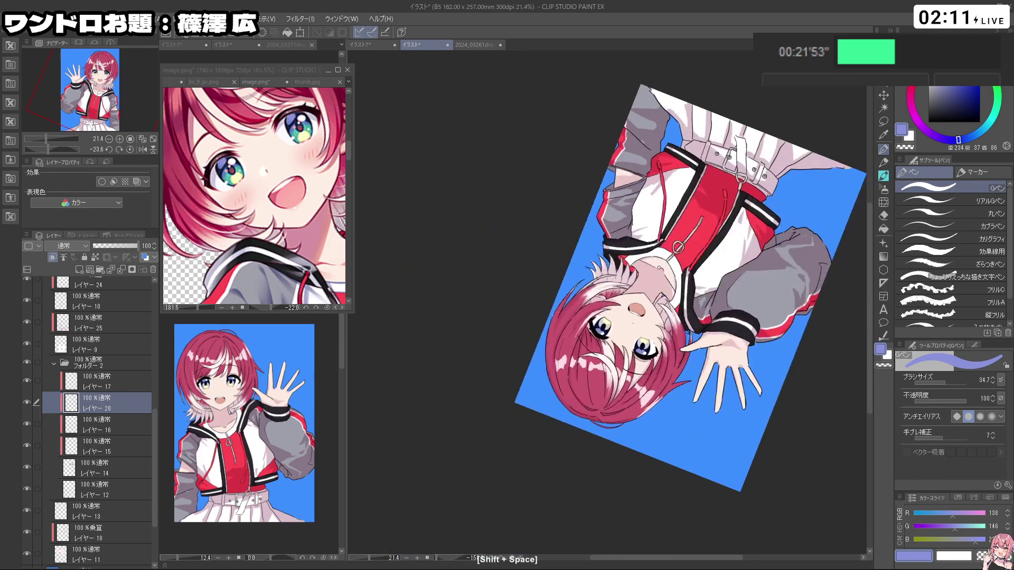
{"action": "left_click_drag", "start_coordinate": [611, 304], "coordinate": [652, 312]}
{"action": "key", "text": "ctrl+z"}
{"action": "key", "text": "ctrl+z"}
{"action": "left_click_drag", "start_coordinate": [572, 400], "coordinate": [566, 412]}
{"action": "key", "text": "shift+space"}
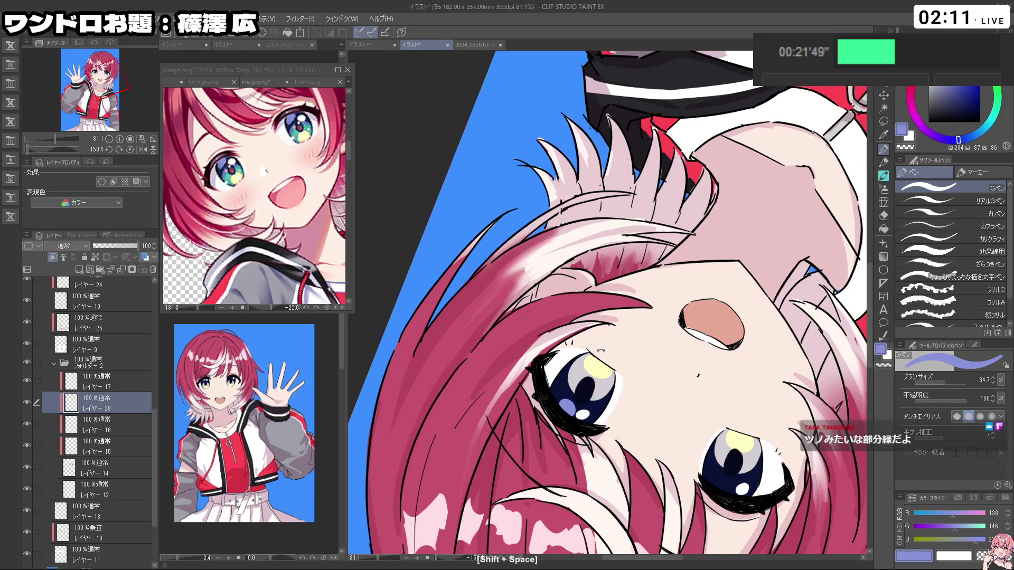
{"action": "left_click_drag", "start_coordinate": [668, 336], "coordinate": [649, 375]}
{"action": "left_click_drag", "start_coordinate": [596, 396], "coordinate": [537, 364]}
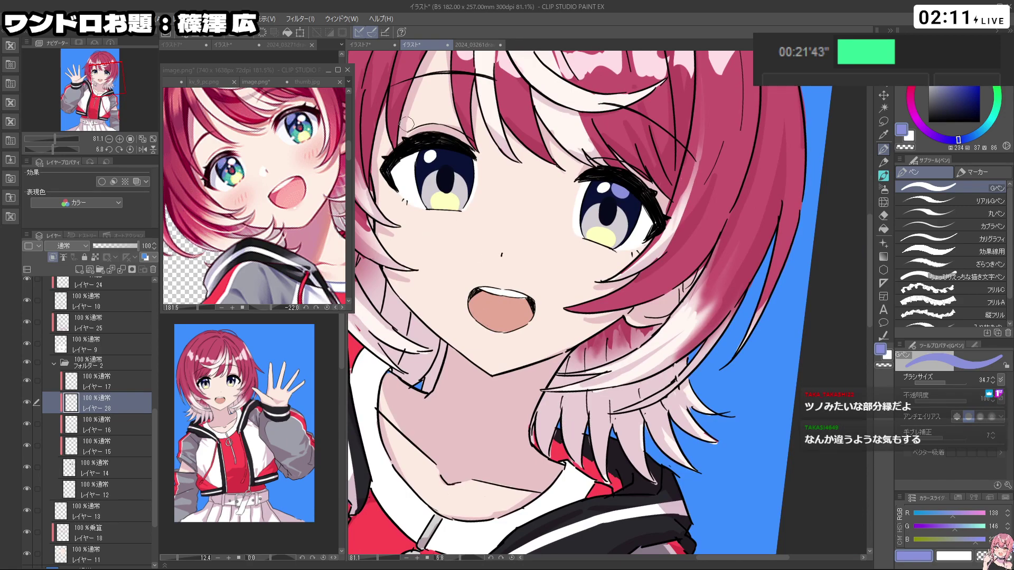
Step: Sample the iris's pale lavender-grey and extend it upward over the dark blue of both irises on Layer 15, undoing misplaced strokes
{"action": "scroll", "coordinate": [408, 126], "scroll_direction": "up", "scroll_amount": 4}
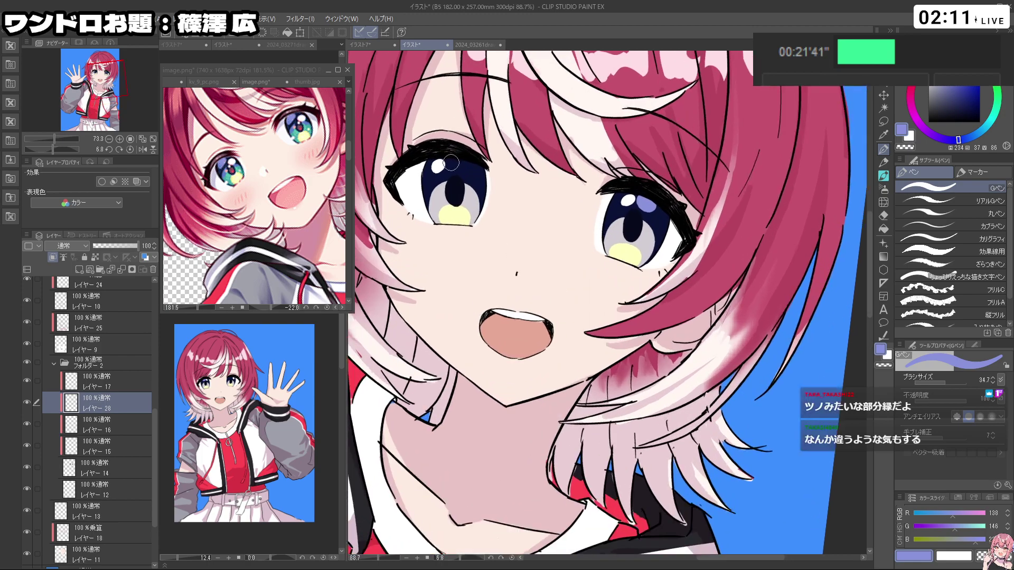
{"action": "scroll", "coordinate": [451, 164], "scroll_direction": "up", "scroll_amount": 3}
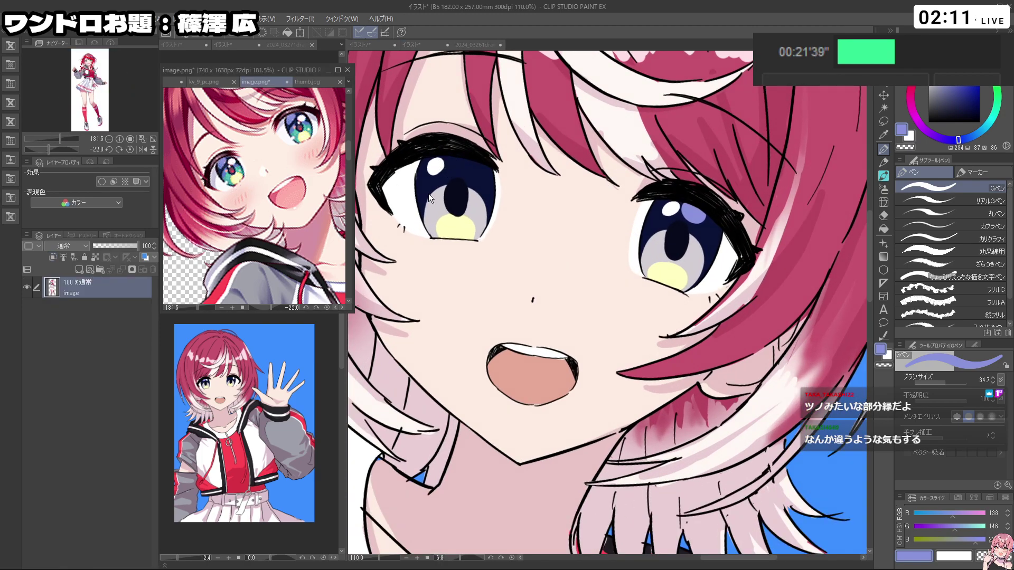
{"action": "left_click", "coordinate": [443, 201], "text": "alt"}
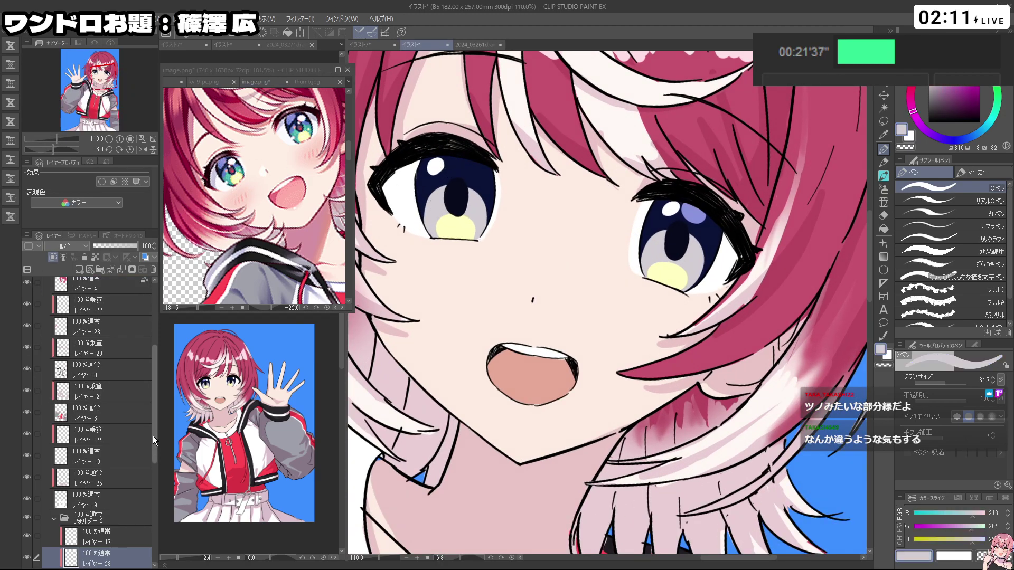
{"action": "left_click_drag", "start_coordinate": [153, 437], "coordinate": [158, 479]}
{"action": "left_click", "coordinate": [120, 487]}
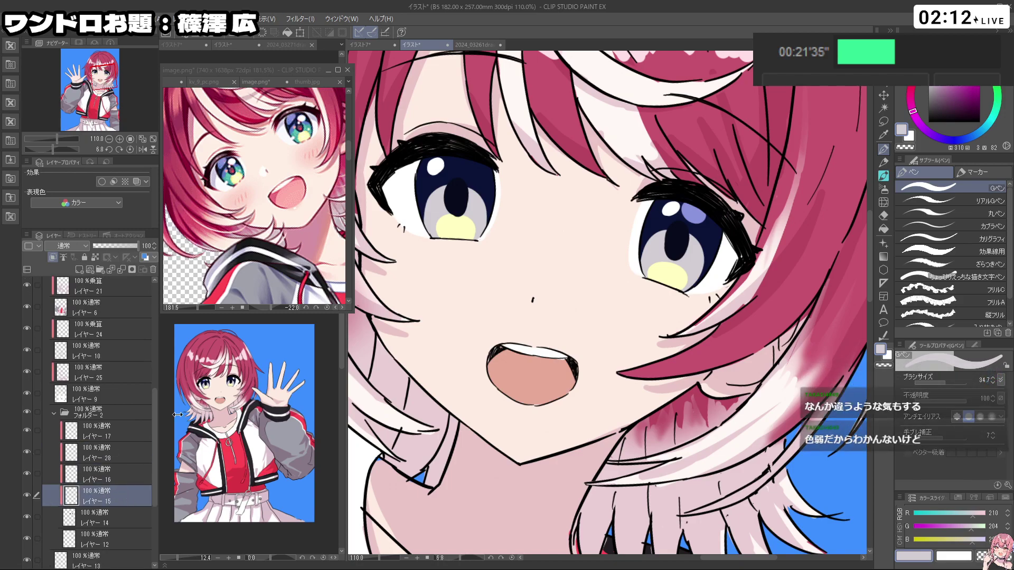
{"action": "right_click", "coordinate": [387, 125]}
{"action": "left_click_drag", "start_coordinate": [429, 211], "coordinate": [453, 184]}
{"action": "key", "text": "ctrl+z"}
{"action": "right_click", "coordinate": [432, 211]}
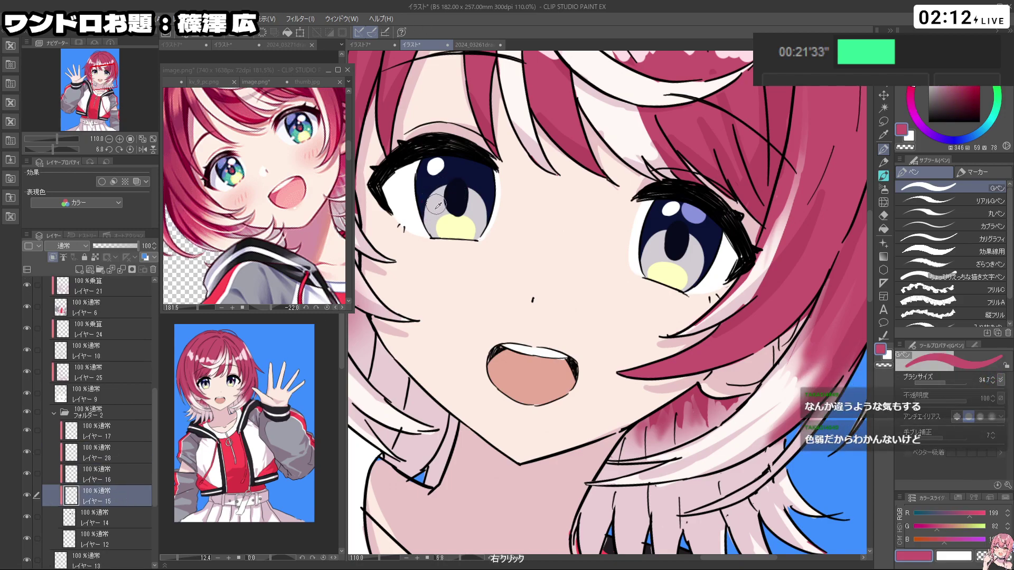
{"action": "key", "text": "ctrl+z"}
{"action": "mouse_move", "coordinate": [428, 217]}
{"action": "left_mouse_down"}
{"action": "mouse_move", "coordinate": [459, 194]}
{"action": "mouse_move", "coordinate": [444, 183]}
{"action": "mouse_move", "coordinate": [477, 208]}
{"action": "mouse_move", "coordinate": [465, 182]}
{"action": "mouse_move", "coordinate": [478, 219]}
{"action": "mouse_move", "coordinate": [472, 184]}
{"action": "mouse_move", "coordinate": [445, 177]}
{"action": "mouse_move", "coordinate": [430, 211]}
{"action": "left_mouse_up"}
{"action": "mouse_move", "coordinate": [524, 261]}
{"action": "left_mouse_down"}
{"action": "mouse_move", "coordinate": [496, 263]}
{"action": "mouse_move", "coordinate": [496, 280]}
{"action": "mouse_move", "coordinate": [634, 373]}
{"action": "mouse_move", "coordinate": [627, 357]}
{"action": "mouse_move", "coordinate": [636, 375]}
{"action": "mouse_move", "coordinate": [618, 376]}
{"action": "mouse_move", "coordinate": [629, 327]}
{"action": "left_mouse_up"}
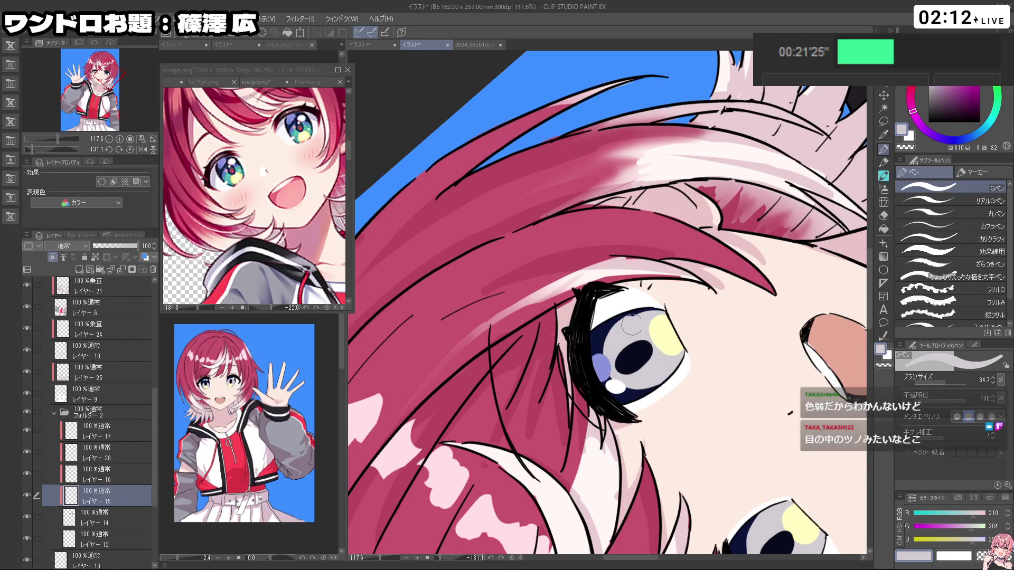
{"action": "left_click_drag", "start_coordinate": [637, 374], "coordinate": [535, 276]}
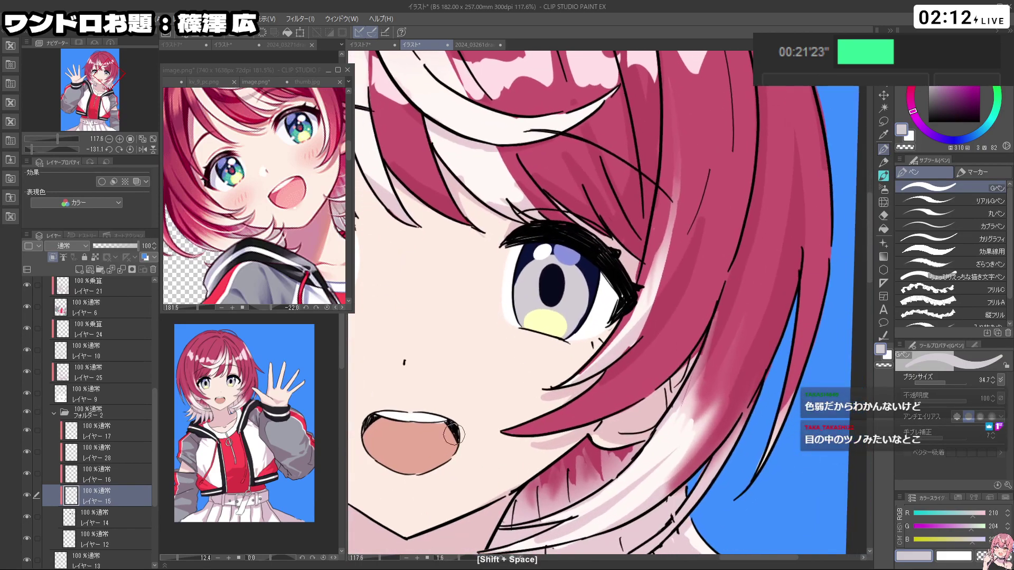
Step: Select and hide the blue-violet reflection layer below Layer 17
{"action": "left_click", "coordinate": [95, 467]}
{"action": "left_click", "coordinate": [90, 453]}
{"action": "left_click", "coordinate": [27, 454]}
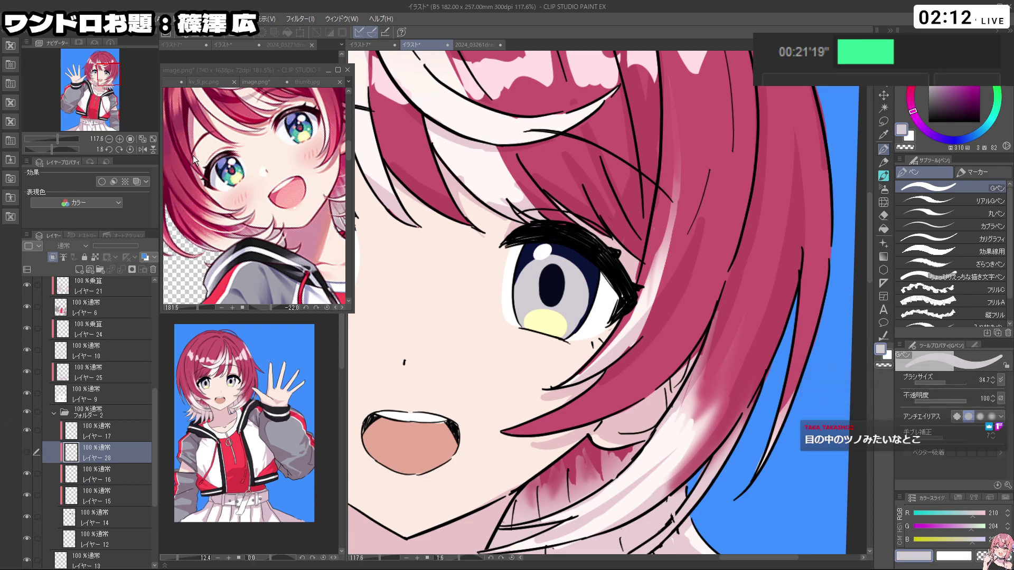
Step: Sample the teal from the reference image's iris as the drawing colour, undoing the accidental stroke made over the reference eye
{"action": "scroll", "coordinate": [224, 180], "scroll_direction": "up", "scroll_amount": 6}
{"action": "left_click", "coordinate": [280, 208], "text": "alt"}
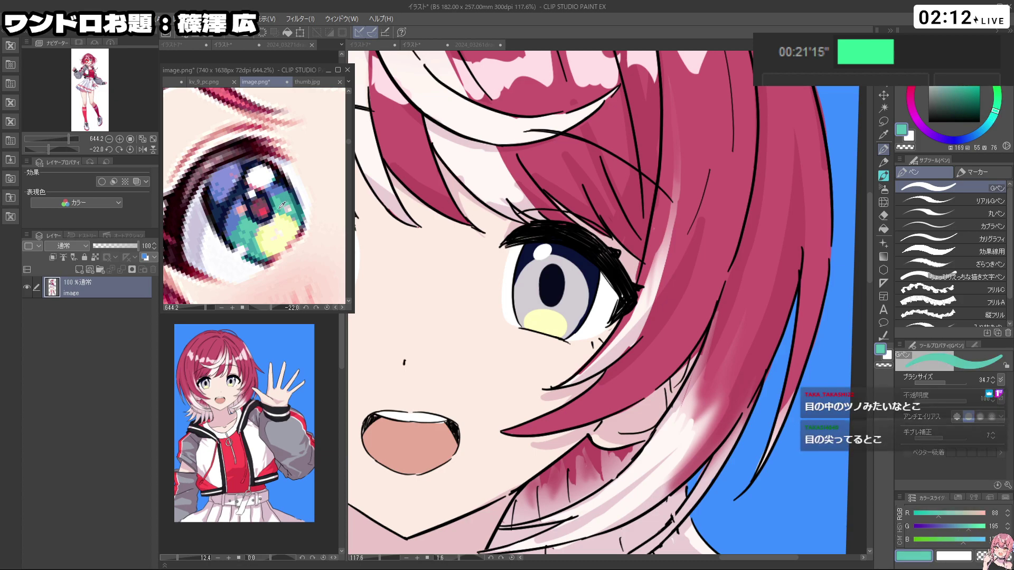
{"action": "left_click", "coordinate": [221, 156], "text": "alt"}
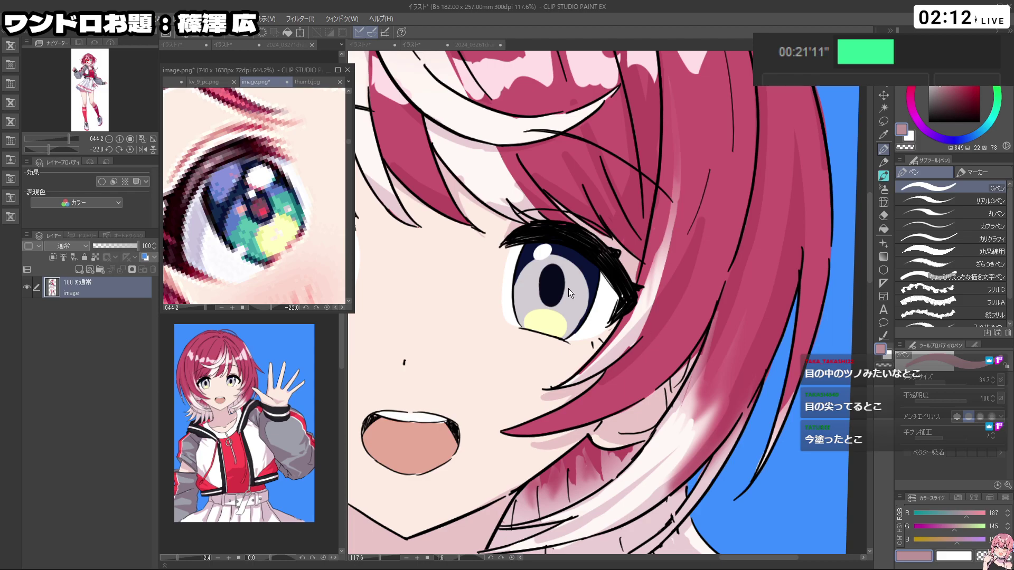
{"action": "left_click_drag", "start_coordinate": [226, 217], "coordinate": [267, 219]}
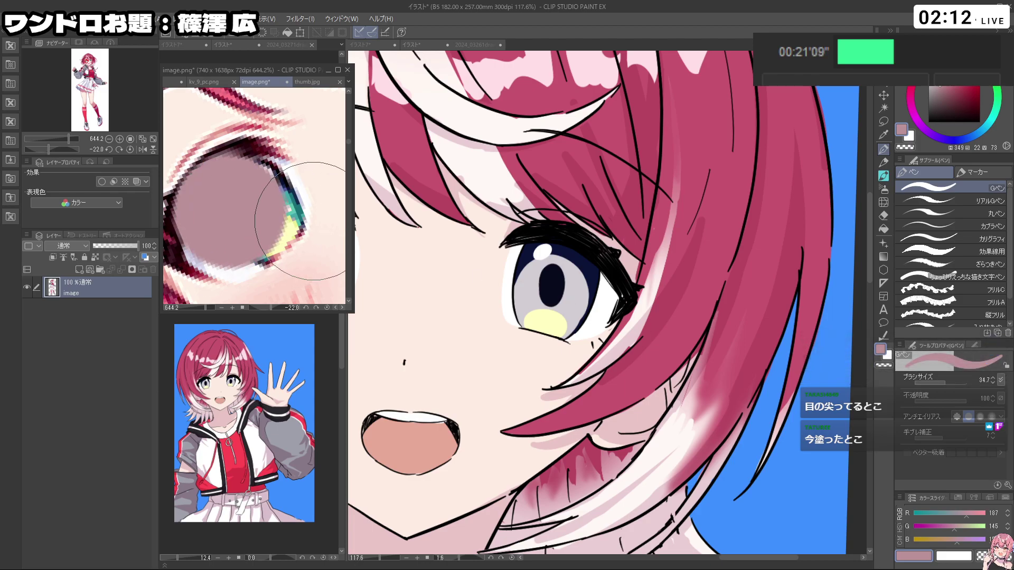
{"action": "key", "text": "ctrl+z"}
{"action": "left_click", "coordinate": [282, 202], "text": "alt"}
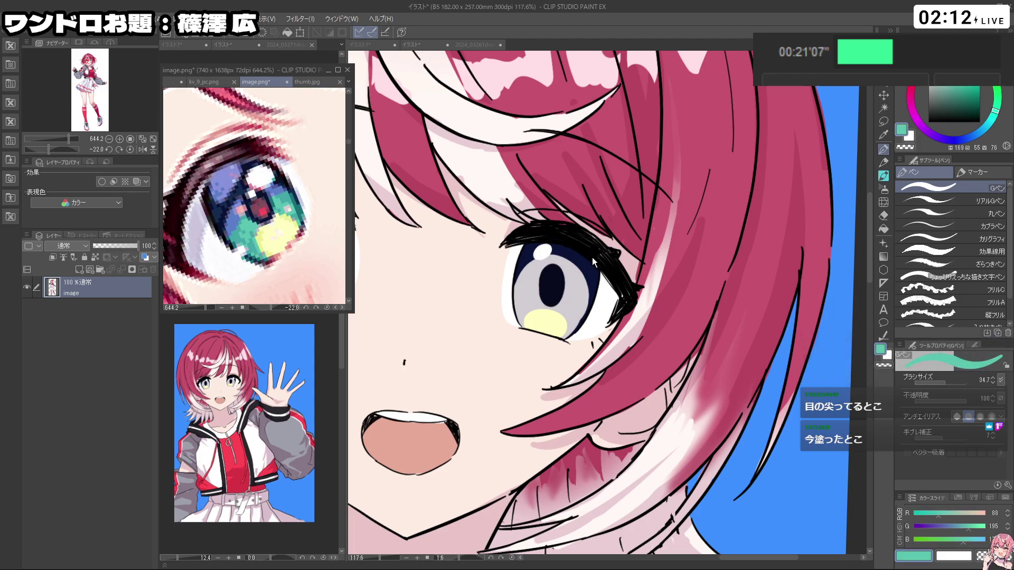
{"action": "scroll", "coordinate": [594, 261], "scroll_direction": "down", "scroll_amount": 4}
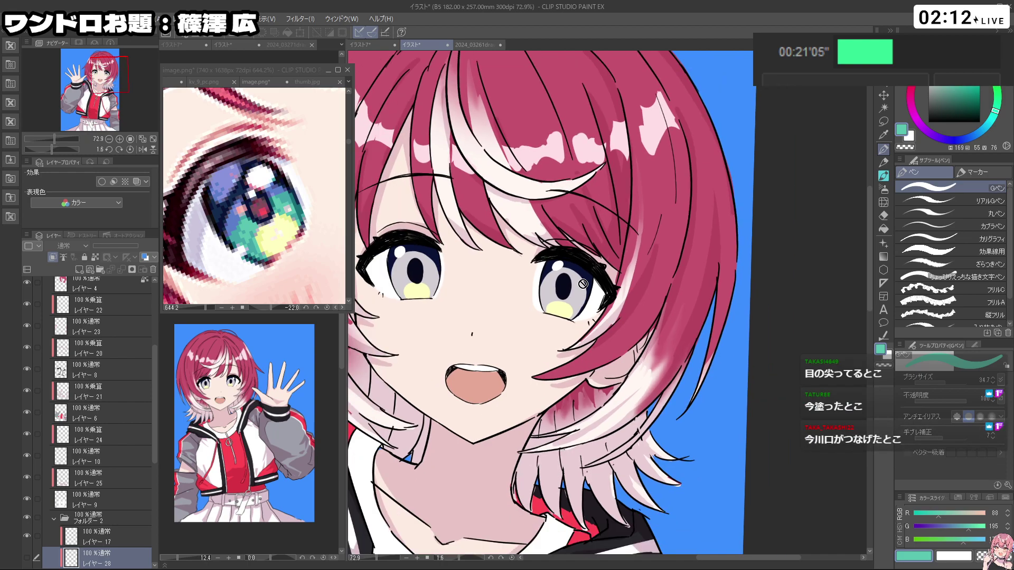
Step: Paint the lavender-grey areas of both irises teal on Layer 15, undoing the first test stroke
{"action": "key", "text": "space"}
{"action": "left_click_drag", "start_coordinate": [419, 324], "coordinate": [442, 314]}
{"action": "scroll", "coordinate": [155, 373], "scroll_direction": "down", "scroll_amount": 3}
{"action": "left_click", "coordinate": [125, 462]}
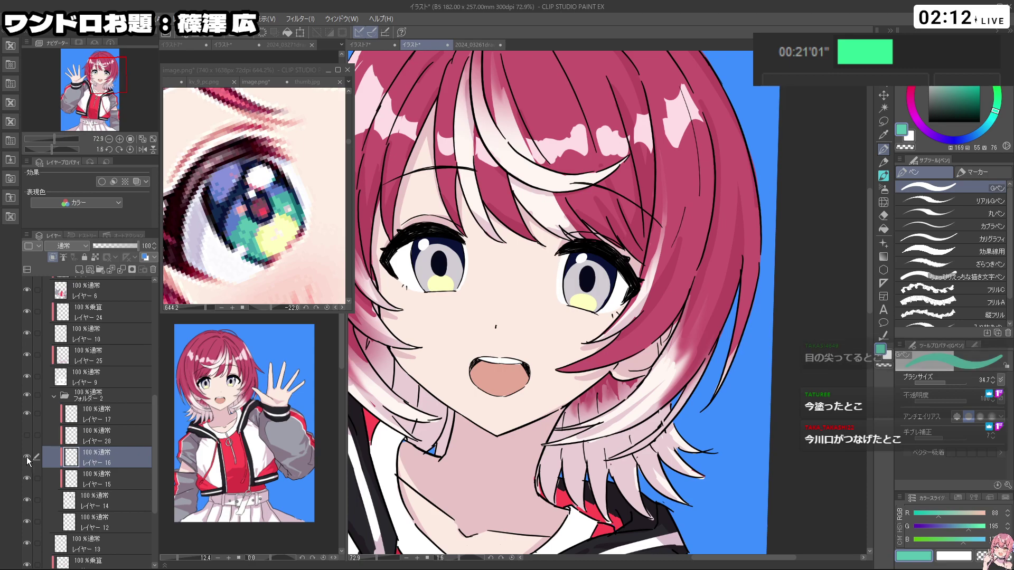
{"action": "left_click", "coordinate": [104, 483]}
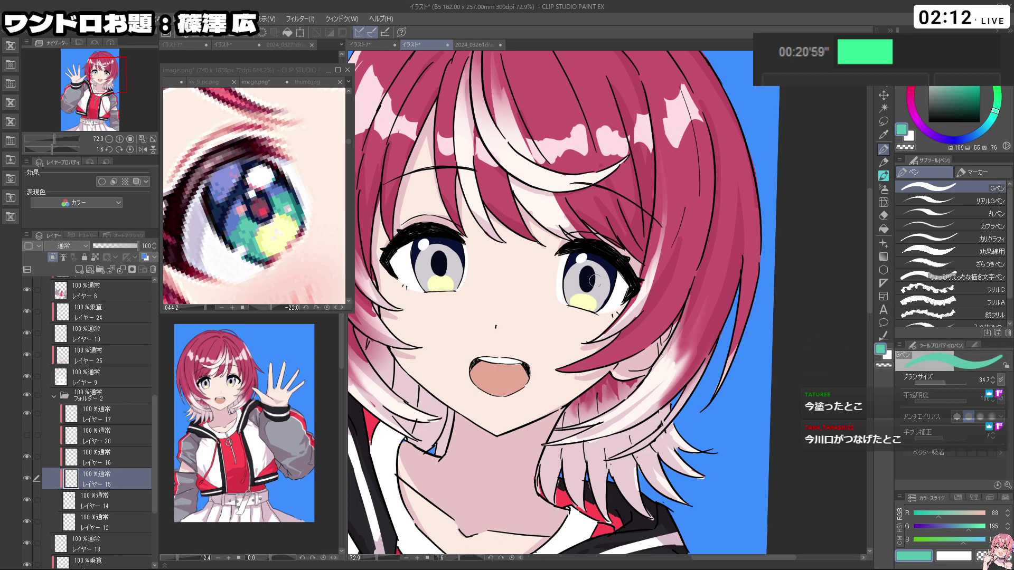
{"action": "left_click_drag", "start_coordinate": [574, 290], "coordinate": [598, 290]}
{"action": "key", "text": "ctrl+z"}
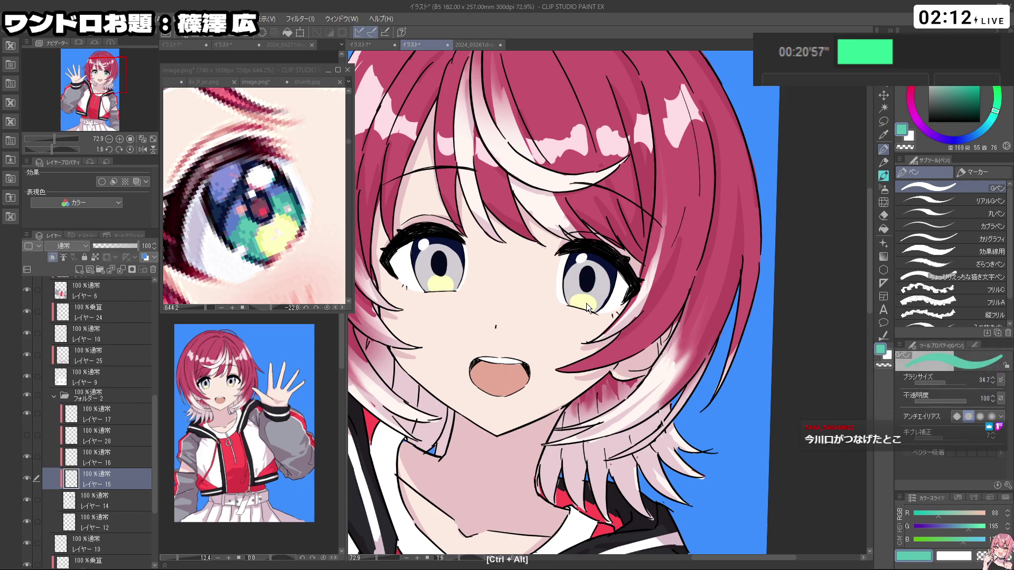
{"action": "mouse_move", "coordinate": [581, 302]}
{"action": "left_mouse_down"}
{"action": "mouse_move", "coordinate": [582, 276]}
{"action": "mouse_move", "coordinate": [613, 360]}
{"action": "left_mouse_up"}
{"action": "key", "text": "shift+space"}
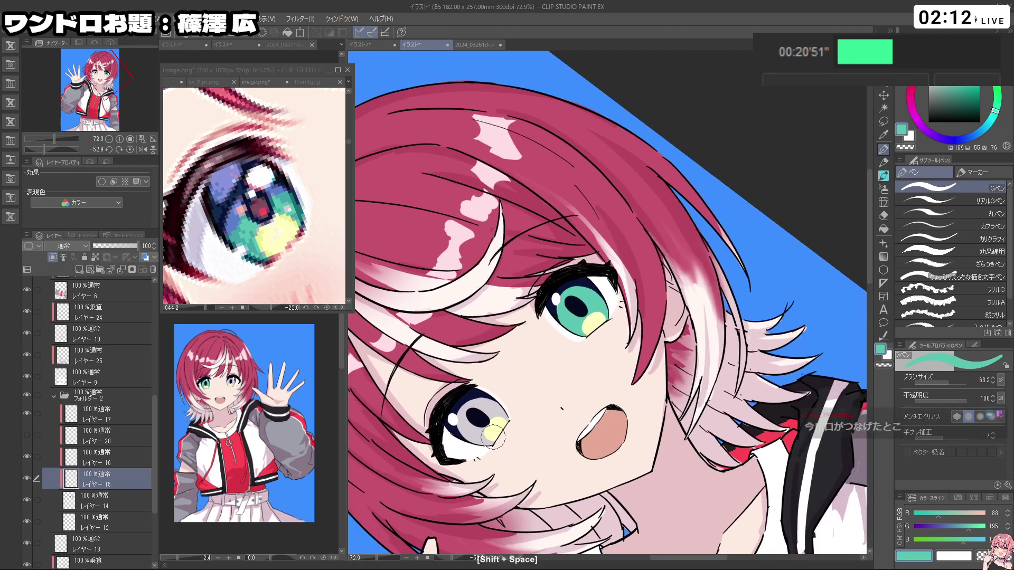
{"action": "left_click_drag", "start_coordinate": [473, 425], "coordinate": [474, 411]}
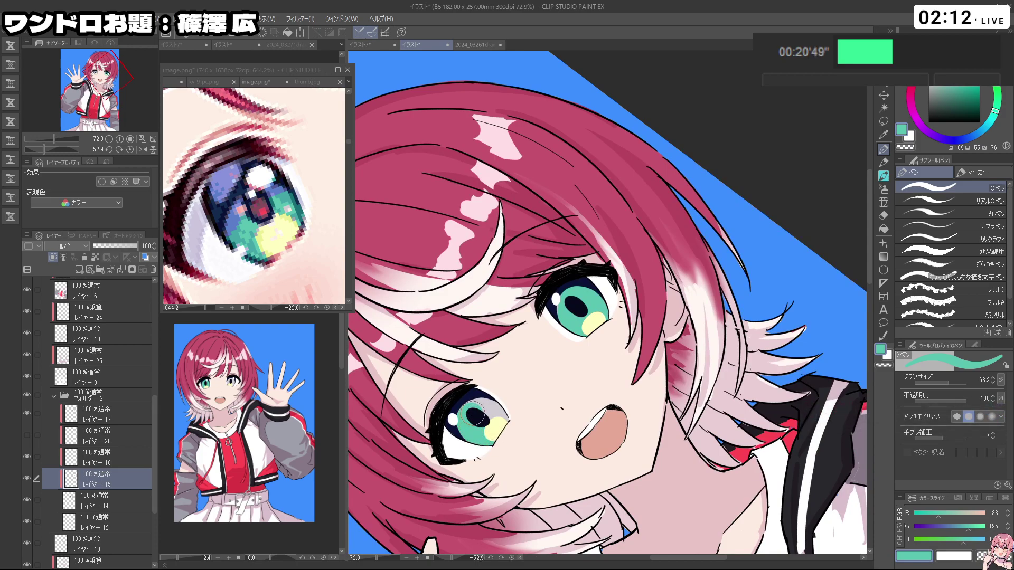
Step: View the figure nearly upright, then sample blue and pale yellow from the reference image's iris
{"action": "key", "text": "ctrl+space"}
{"action": "left_click_drag", "start_coordinate": [547, 367], "coordinate": [491, 368]}
{"action": "key", "text": "space"}
{"action": "left_click_drag", "start_coordinate": [528, 370], "coordinate": [490, 345]}
{"action": "key", "text": "shift+space"}
{"action": "left_click_drag", "start_coordinate": [660, 480], "coordinate": [505, 473]}
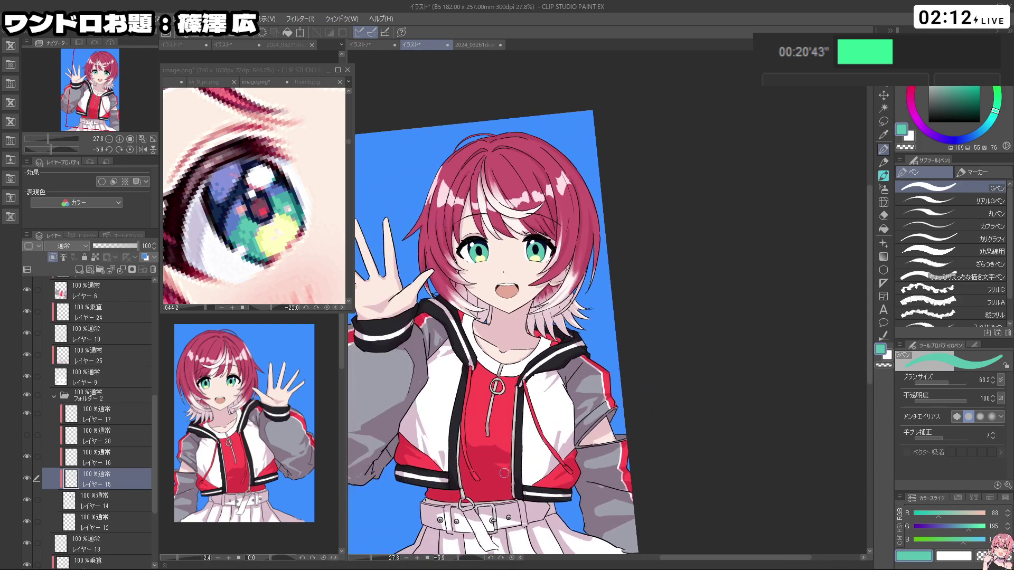
{"action": "left_click", "coordinate": [236, 255]}
{"action": "left_click", "coordinate": [232, 216], "text": "alt"}
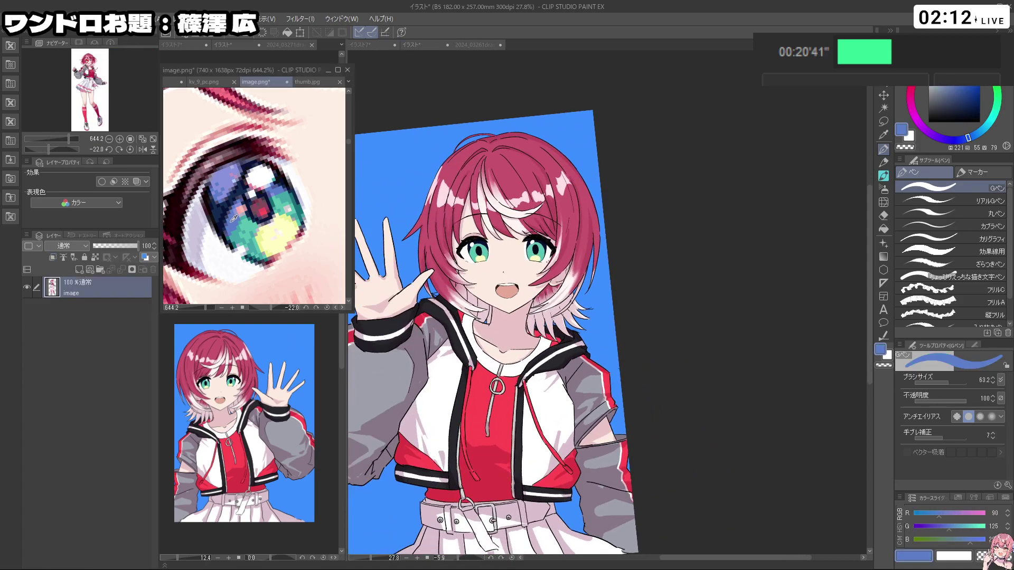
{"action": "left_click", "coordinate": [280, 239], "text": "alt"}
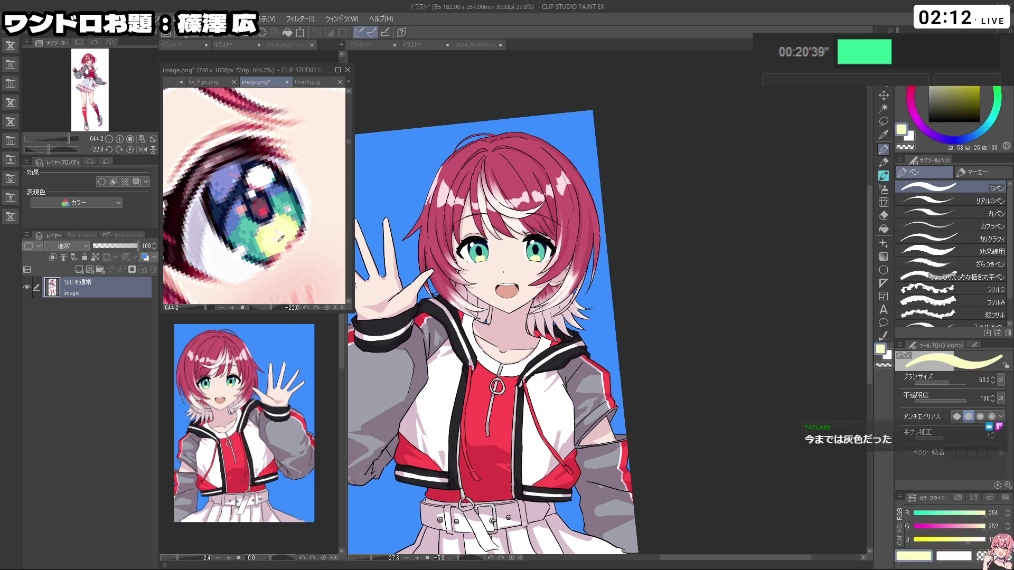
Step: Compare the teal irises with the reference image's eyes, both close up and across the whole figure
{"action": "left_click", "coordinate": [655, 213]}
{"action": "scroll", "coordinate": [478, 248], "scroll_direction": "up", "scroll_amount": 5}
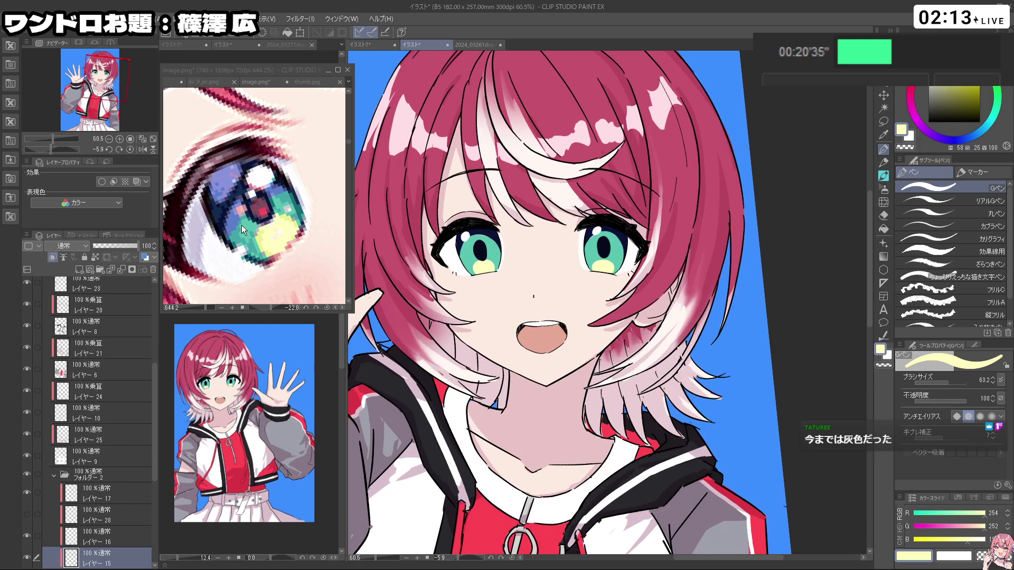
{"action": "left_click", "coordinate": [236, 237]}
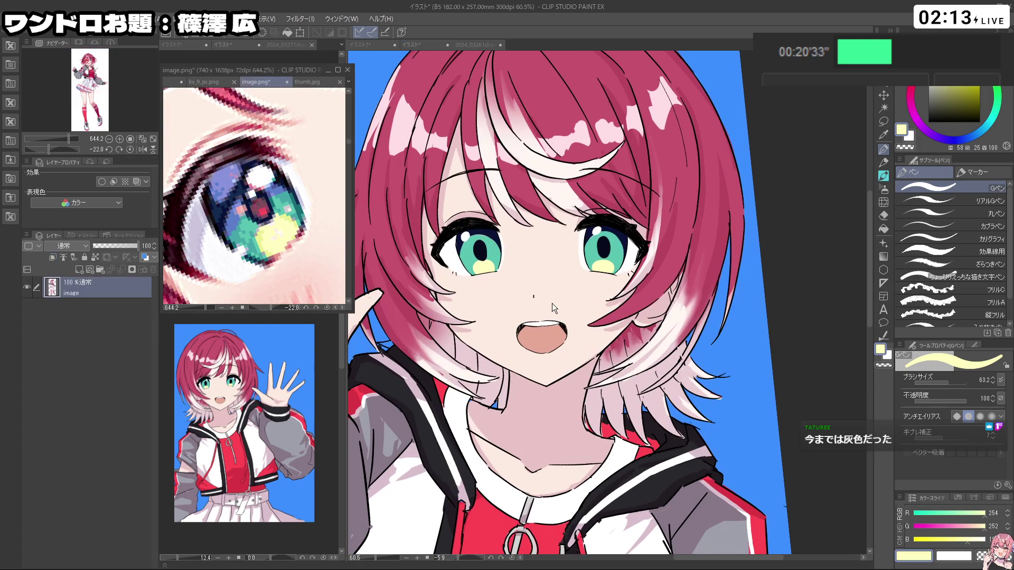
{"action": "left_click", "coordinate": [782, 211]}
{"action": "scroll", "coordinate": [782, 216], "scroll_direction": "down", "scroll_amount": 4}
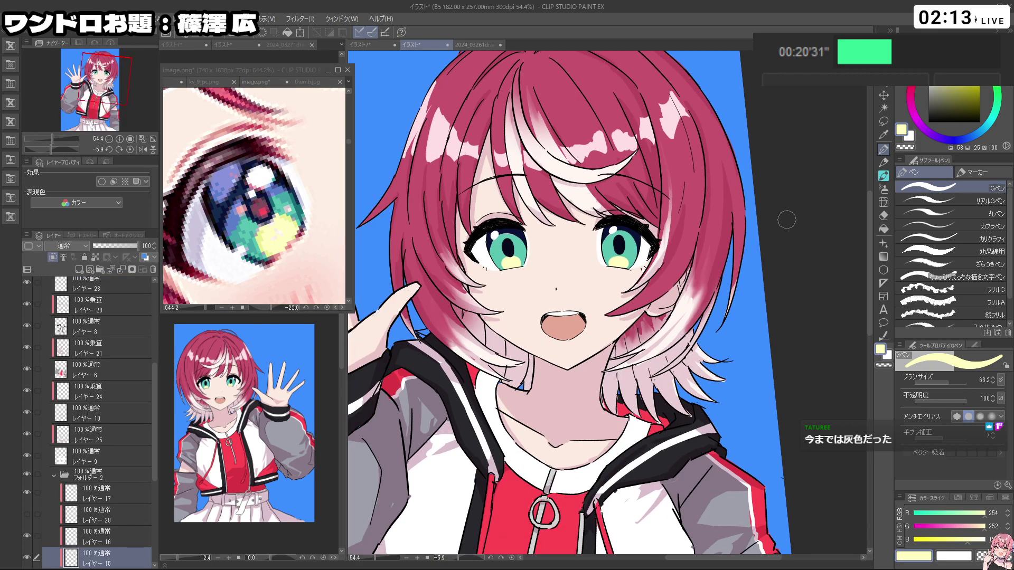
{"action": "scroll", "coordinate": [702, 202], "scroll_direction": "down", "scroll_amount": 2}
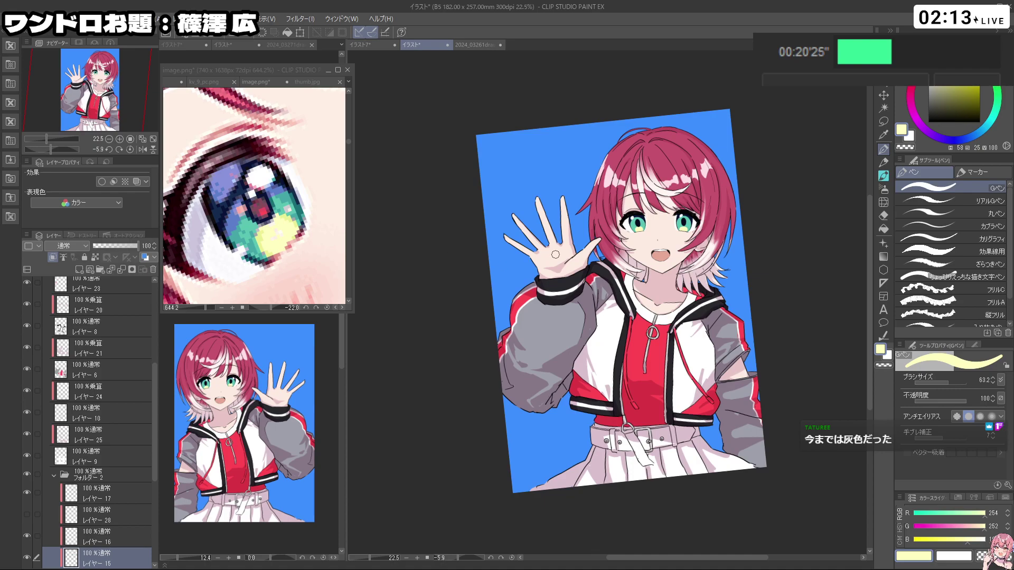
{"action": "scroll", "coordinate": [555, 255], "scroll_direction": "down", "scroll_amount": 4}
{"action": "left_click", "coordinate": [257, 227]}
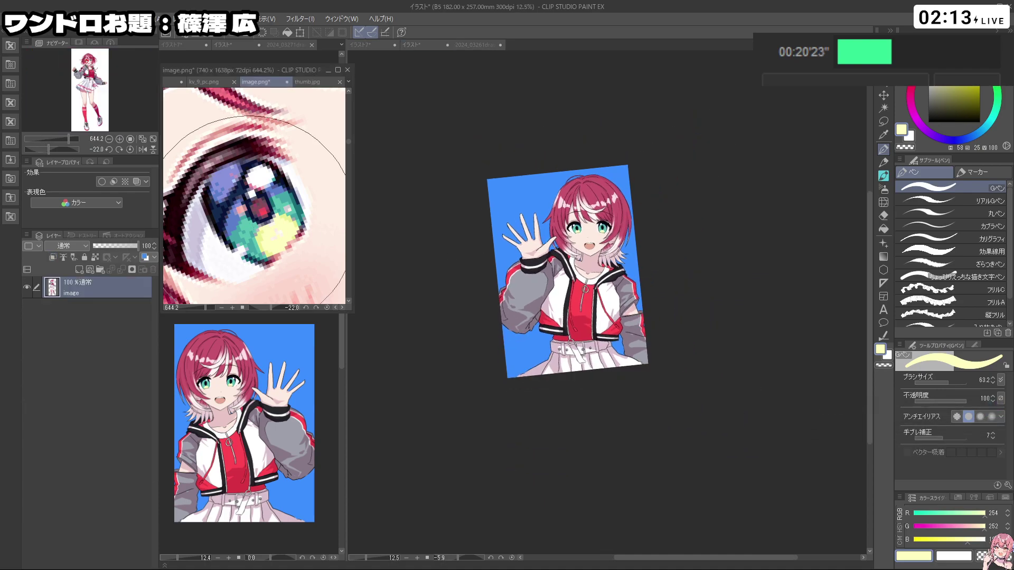
{"action": "scroll", "coordinate": [257, 212], "scroll_direction": "down", "scroll_amount": 8}
{"action": "left_click", "coordinate": [471, 260]}
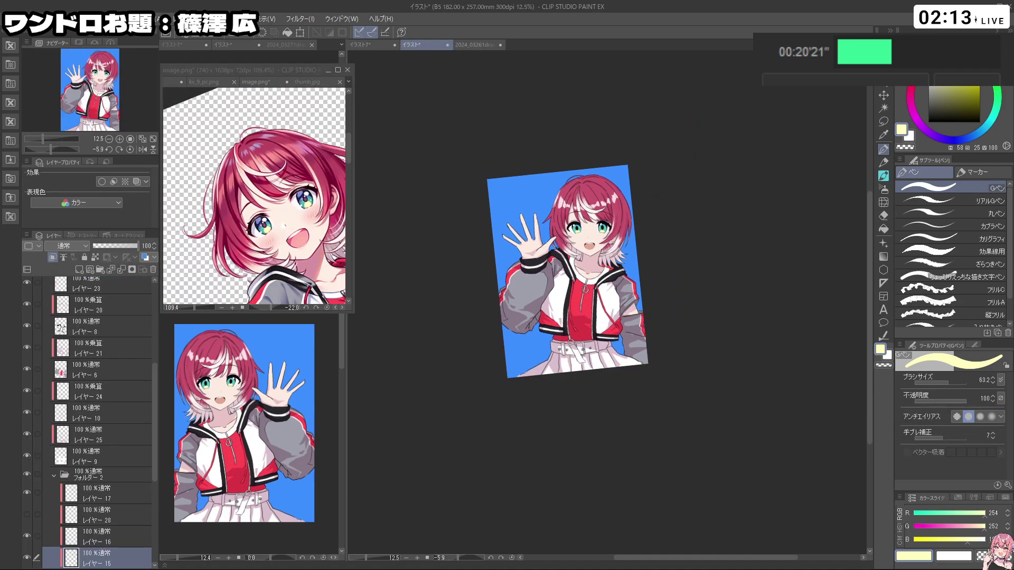
{"action": "scroll", "coordinate": [603, 229], "scroll_direction": "up", "scroll_amount": 8}
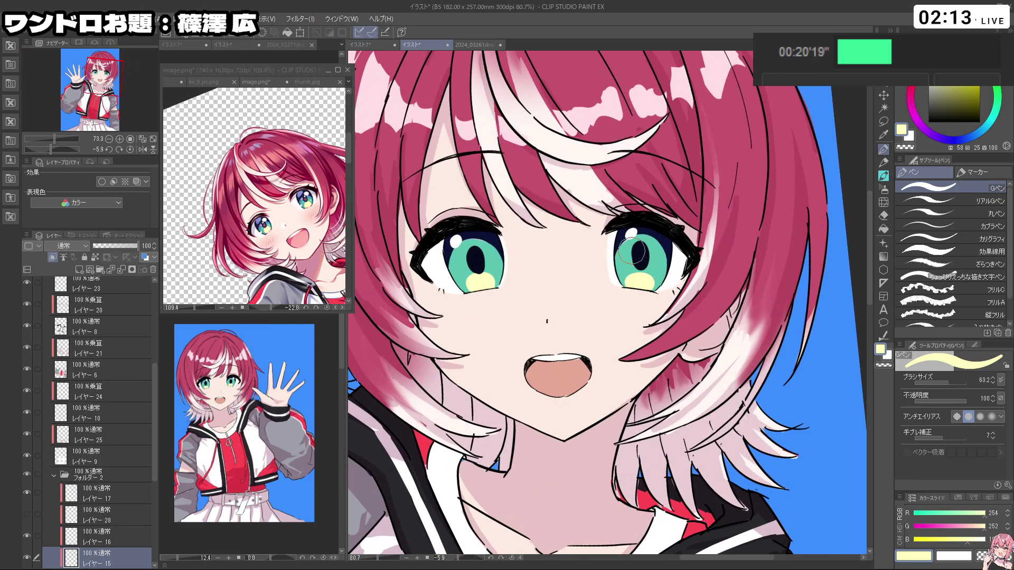
{"action": "scroll", "coordinate": [623, 255], "scroll_direction": "down", "scroll_amount": 2}
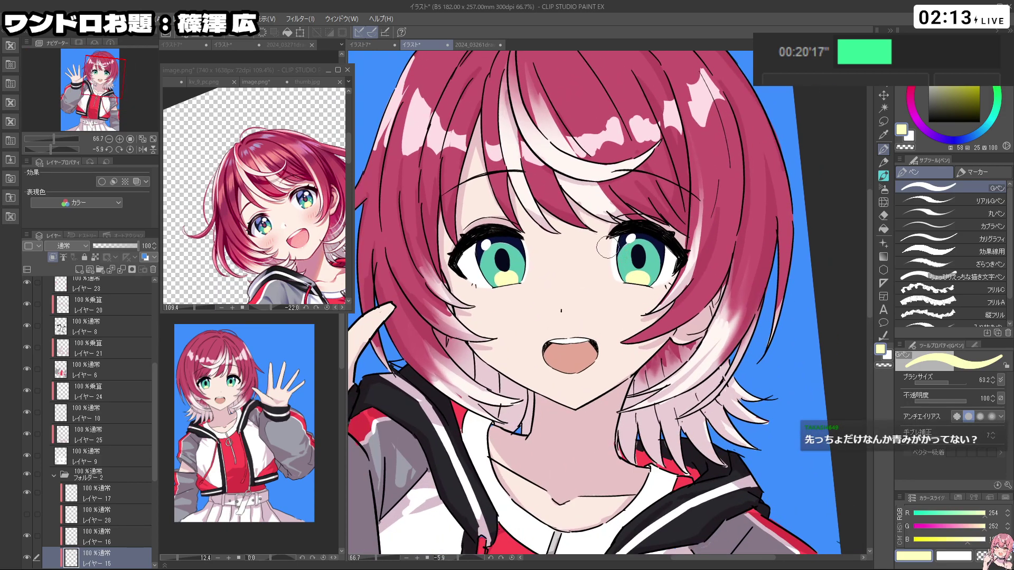
Step: Show the hidden blue-violet reflection layer below Layer 17 and delete it
{"action": "left_click", "coordinate": [111, 500]}
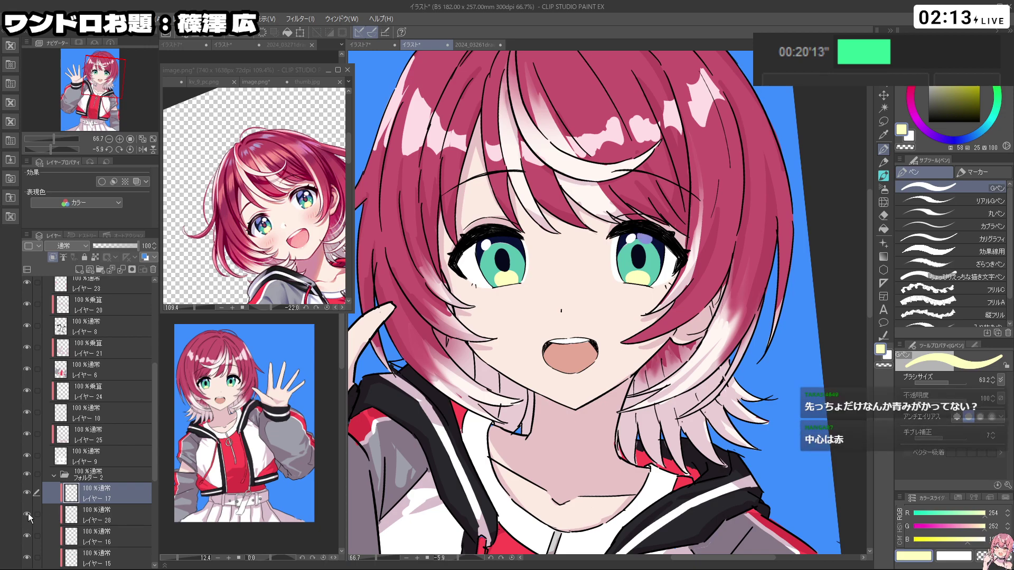
{"action": "left_click", "coordinate": [89, 525]}
{"action": "left_click", "coordinate": [152, 272]}
Step: Sample a muted wine red from the pupil area of the reference image's eye as the drawing colour
{"action": "left_click", "coordinate": [250, 218]}
{"action": "left_click_drag", "start_coordinate": [260, 231], "coordinate": [312, 228]}
{"action": "left_click", "coordinate": [266, 221], "text": "alt"}
{"action": "left_click", "coordinate": [269, 219], "text": "alt"}
{"action": "left_click", "coordinate": [268, 220], "text": "alt"}
{"action": "left_click", "coordinate": [267, 218], "text": "alt"}
{"action": "left_click", "coordinate": [269, 221], "text": "alt"}
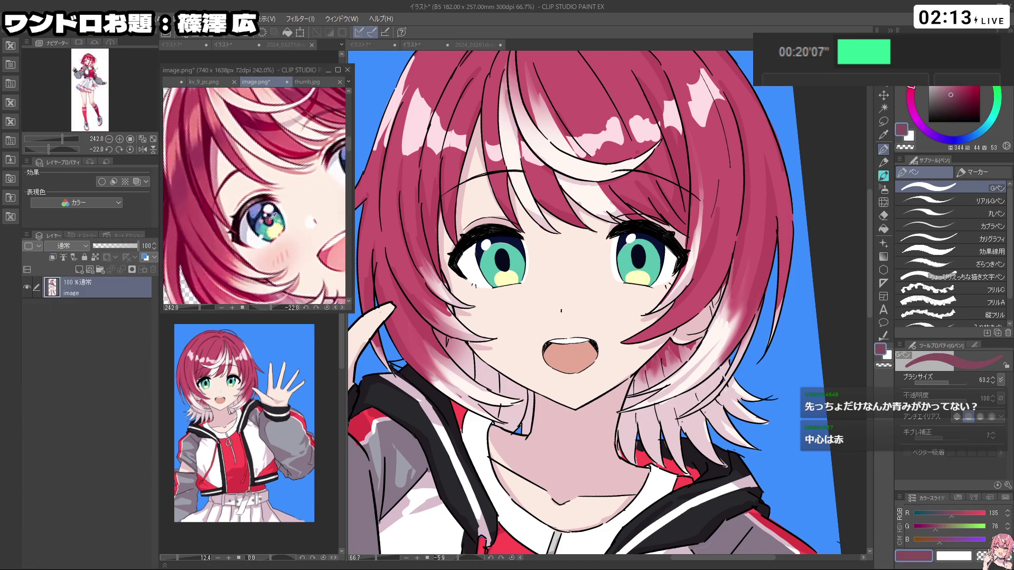
{"action": "left_click", "coordinate": [693, 281]}
{"action": "left_click", "coordinate": [692, 281]}
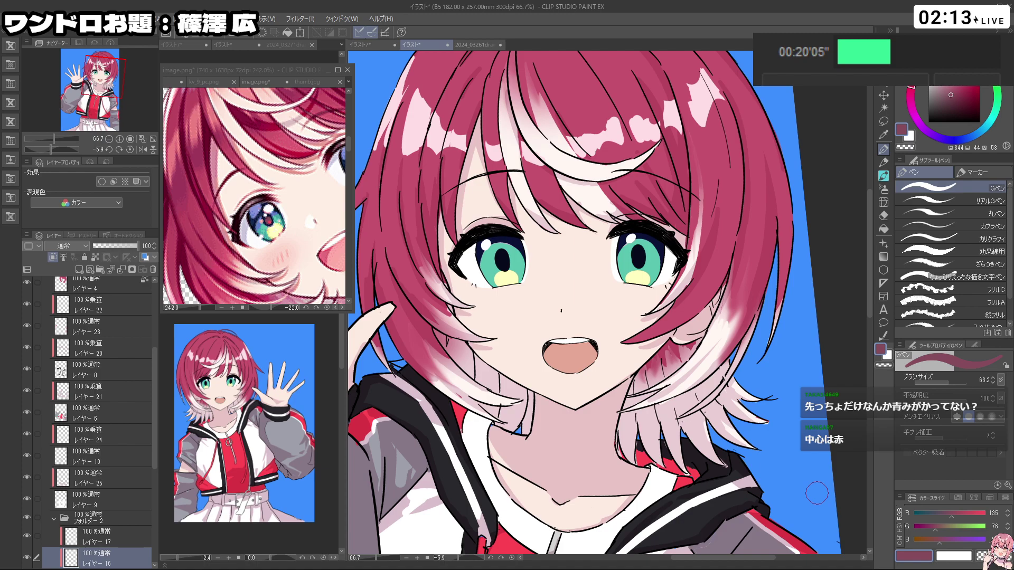
Step: Lasso the pupil of the left-hand eye on Layer 17 and enlarge it to 119%
{"action": "left_click", "coordinate": [116, 539]}
{"action": "key", "text": "ctrl+space"}
{"action": "left_click", "coordinate": [513, 268]}
{"action": "mouse_move", "coordinate": [513, 267]}
{"action": "left_mouse_down"}
{"action": "mouse_move", "coordinate": [518, 295]}
{"action": "mouse_move", "coordinate": [486, 232]}
{"action": "left_mouse_up"}
{"action": "left_click", "coordinate": [883, 121]}
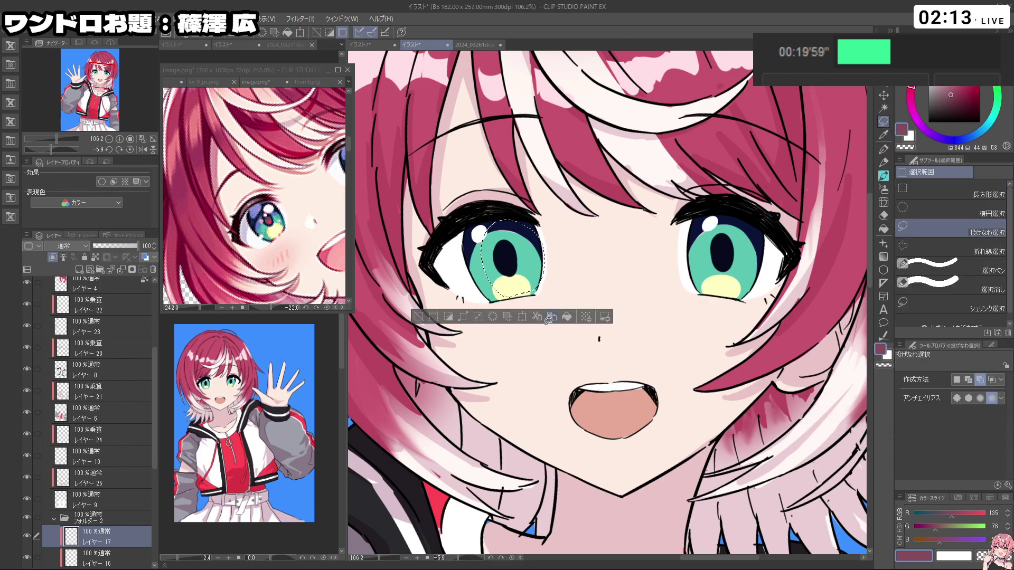
{"action": "left_click", "coordinate": [548, 319]}
{"action": "mouse_move", "coordinate": [548, 293]}
{"action": "left_mouse_down"}
{"action": "mouse_move", "coordinate": [563, 306]}
{"action": "mouse_move", "coordinate": [547, 284]}
{"action": "left_mouse_up"}
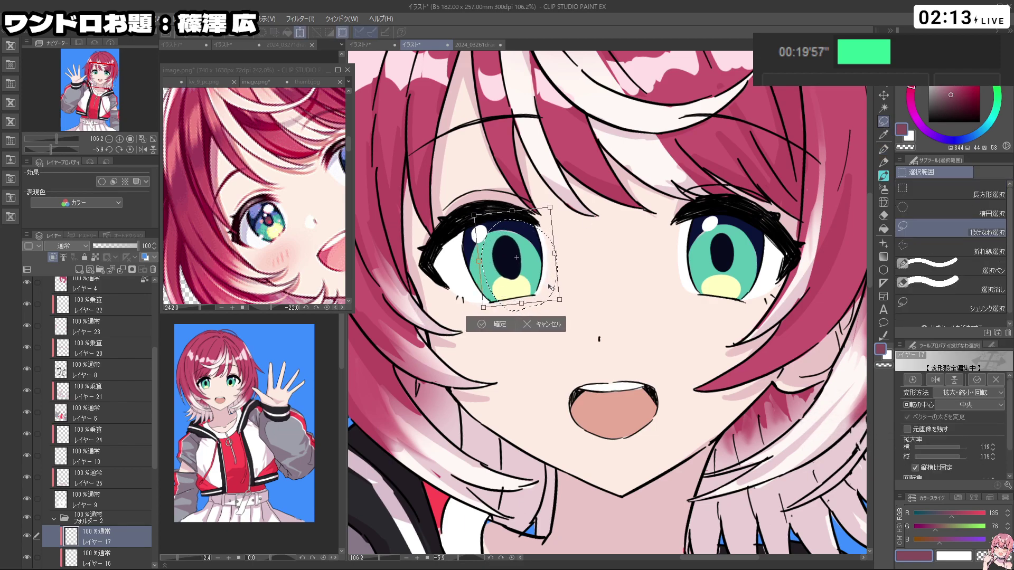
{"action": "left_click", "coordinate": [500, 325]}
Step: Lasso the pupil of the right-hand eye on Layer 17, enlarge it to 121% and clear the selection
{"action": "left_click_drag", "start_coordinate": [706, 261], "coordinate": [738, 276]}
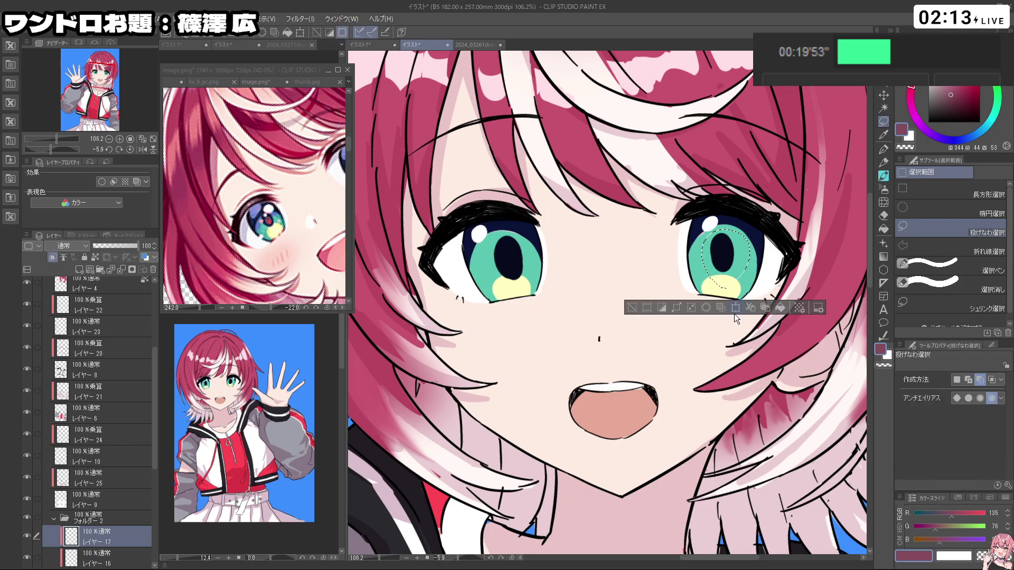
{"action": "left_click", "coordinate": [738, 310]}
{"action": "key", "text": "ctrl+z"}
{"action": "left_click", "coordinate": [739, 309]}
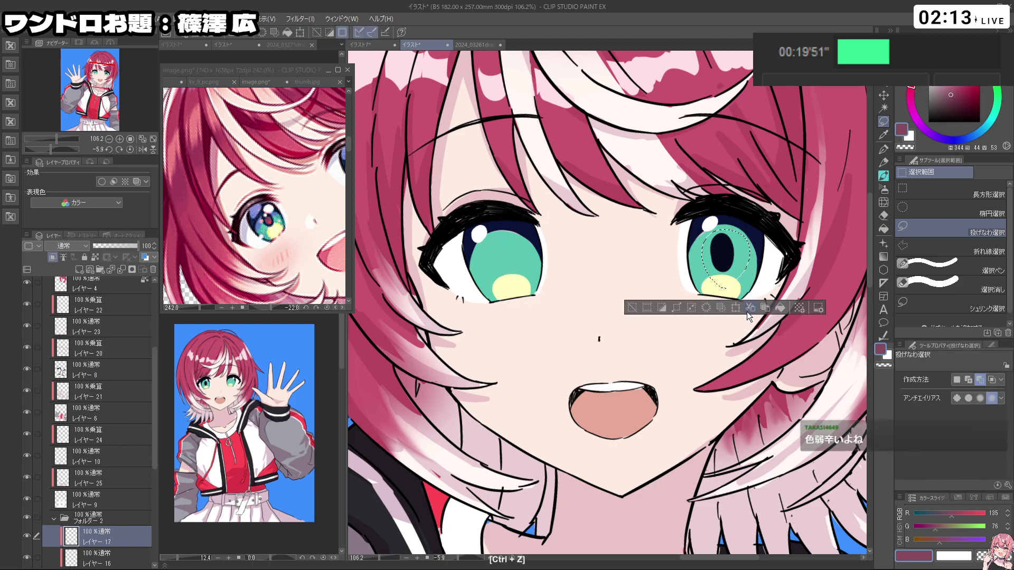
{"action": "left_click", "coordinate": [736, 308]}
{"action": "mouse_move", "coordinate": [751, 289]}
{"action": "left_mouse_down"}
{"action": "mouse_move", "coordinate": [766, 304]}
{"action": "mouse_move", "coordinate": [743, 273]}
{"action": "left_mouse_up"}
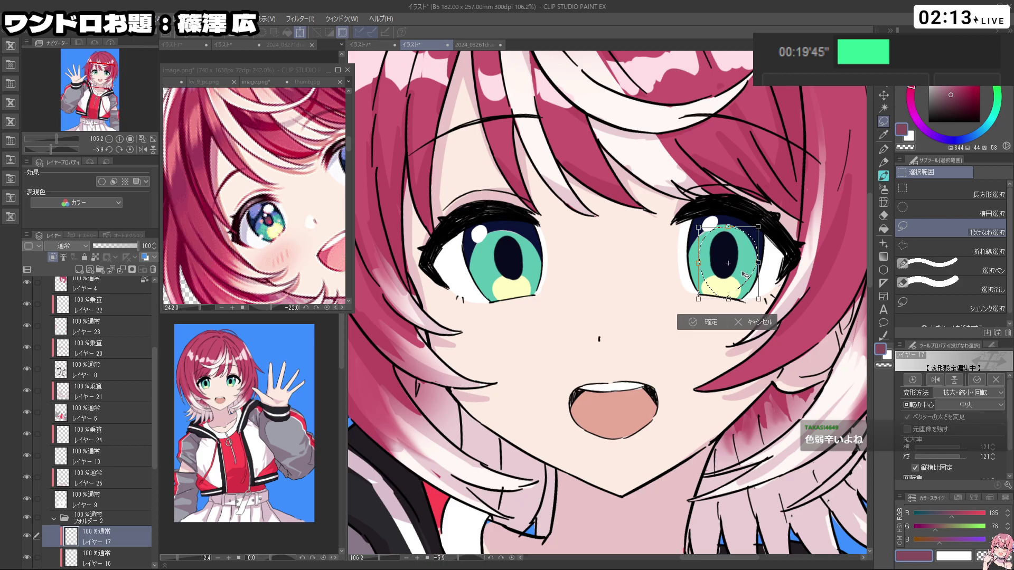
{"action": "left_click", "coordinate": [706, 323]}
{"action": "left_click", "coordinate": [635, 322]}
Step: Lasso the right-hand pupil again, reduce its height to 96% and clear the selection
{"action": "key", "text": "ctrl+space"}
{"action": "left_click_drag", "start_coordinate": [754, 230], "coordinate": [491, 369]}
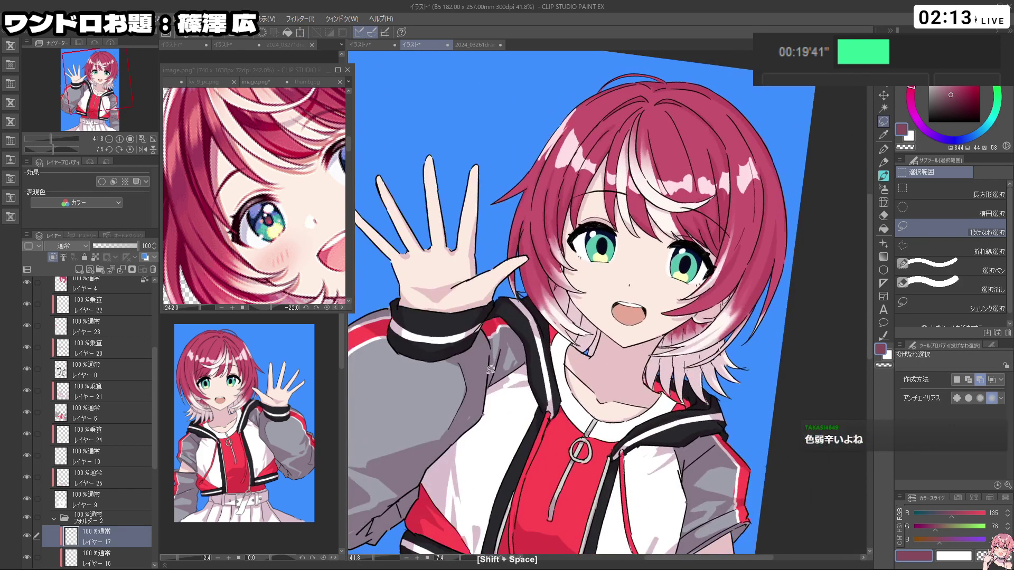
{"action": "left_click", "coordinate": [690, 249], "text": "ctrl"}
{"action": "left_click_drag", "start_coordinate": [690, 311], "coordinate": [701, 319]}
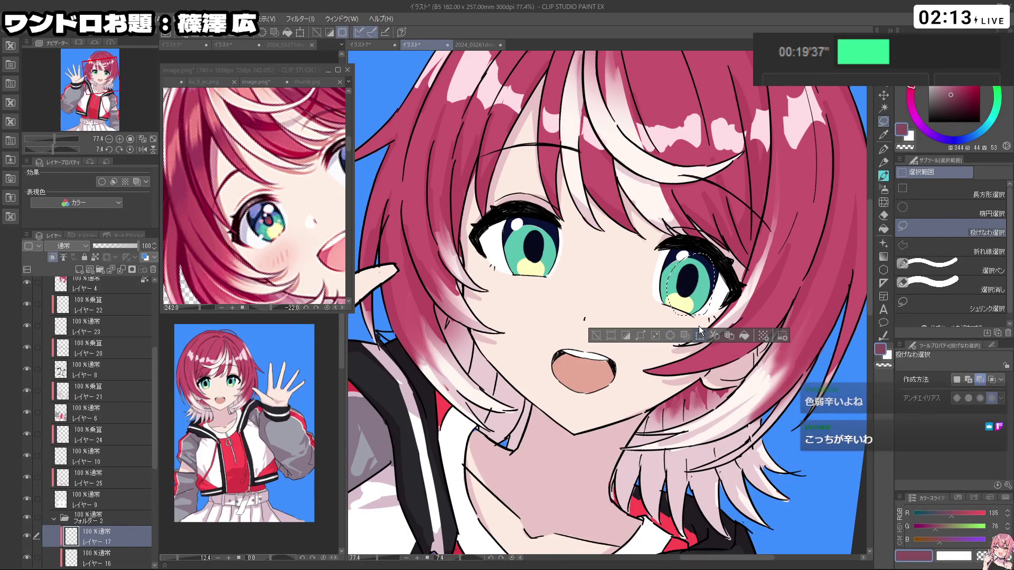
{"action": "left_click", "coordinate": [700, 335]}
{"action": "left_click_drag", "start_coordinate": [687, 316], "coordinate": [686, 314]}
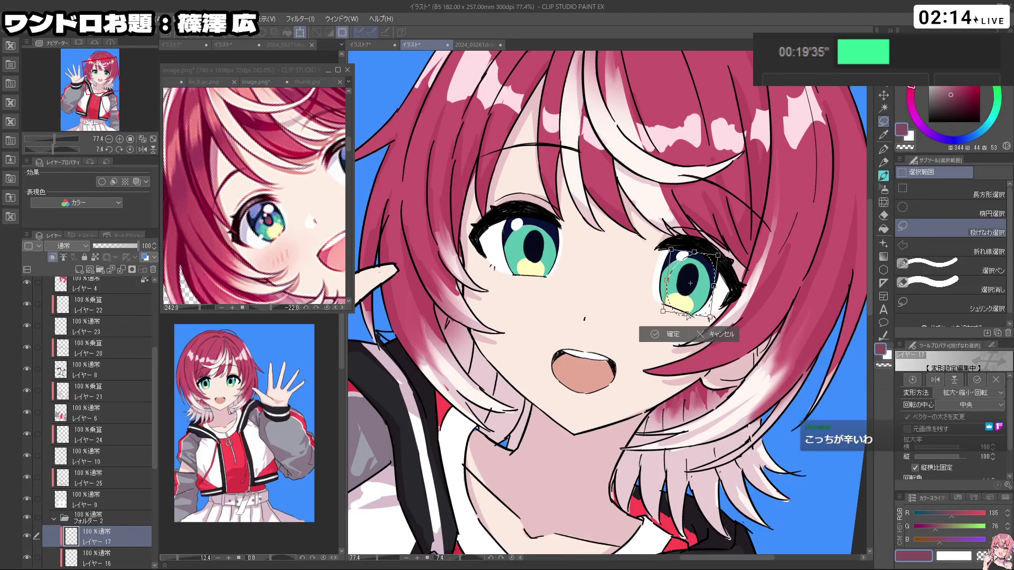
{"action": "left_click", "coordinate": [668, 334]}
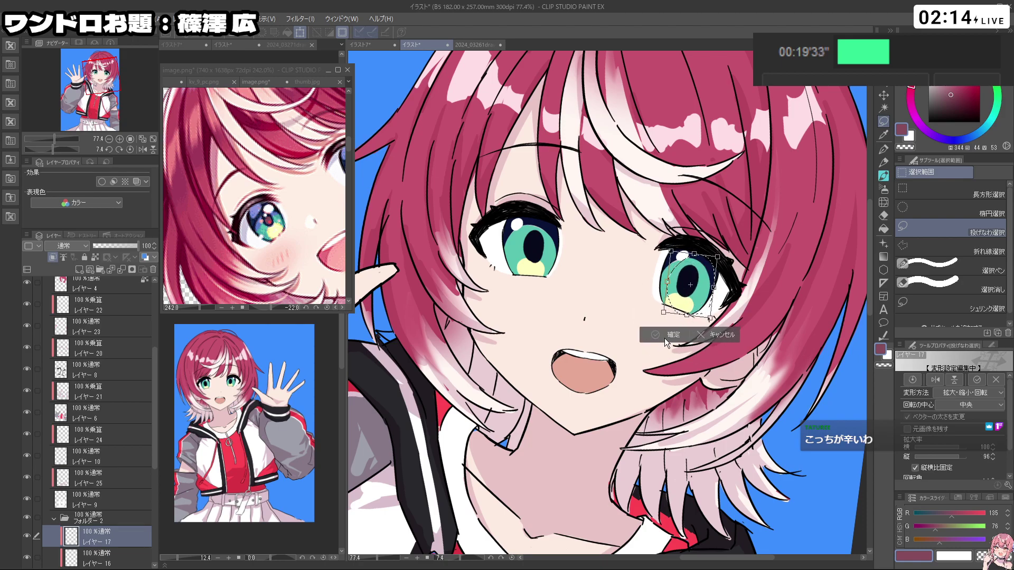
{"action": "left_click", "coordinate": [598, 334]}
Step: Add a new layer above Layer 17 and paint wine-red centres in both pupils with the watercolour brush, undoing misplaced strokes
{"action": "left_click", "coordinate": [81, 270]}
{"action": "left_click", "coordinate": [884, 176]}
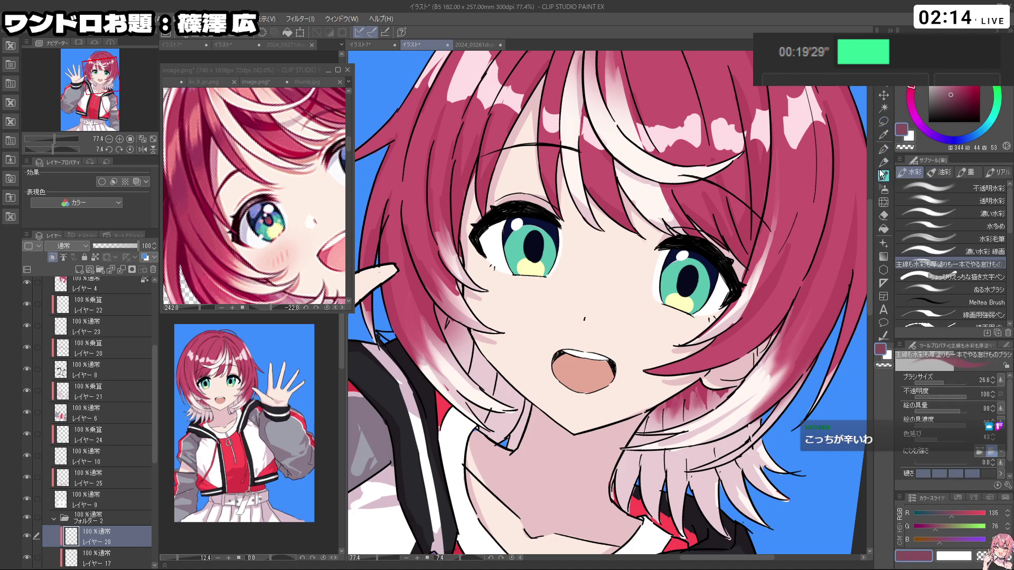
{"action": "mouse_move", "coordinate": [537, 245]}
{"action": "left_mouse_down"}
{"action": "mouse_move", "coordinate": [581, 245]}
{"action": "mouse_move", "coordinate": [533, 261]}
{"action": "left_mouse_up"}
{"action": "key", "text": "ctrl+z"}
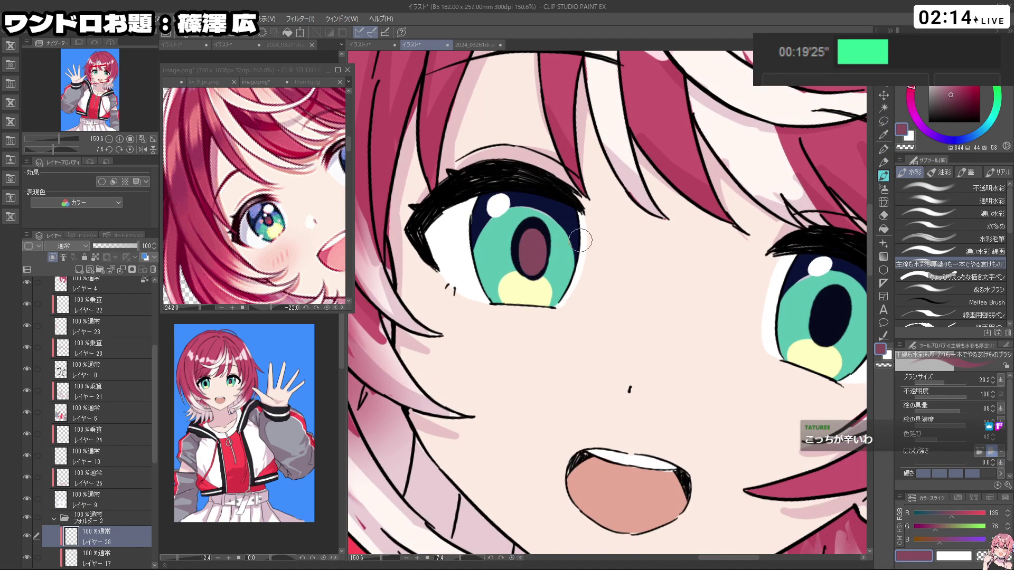
{"action": "mouse_move", "coordinate": [827, 311]}
{"action": "left_mouse_down"}
{"action": "mouse_move", "coordinate": [826, 337]}
{"action": "mouse_move", "coordinate": [707, 338]}
{"action": "left_mouse_up"}
{"action": "key", "text": "ctrl+z"}
{"action": "key", "text": "ctrl+z"}
{"action": "left_click_drag", "start_coordinate": [793, 370], "coordinate": [698, 346]}
{"action": "mouse_move", "coordinate": [736, 424]}
{"action": "left_mouse_down"}
{"action": "mouse_move", "coordinate": [784, 322]}
{"action": "mouse_move", "coordinate": [717, 163]}
{"action": "mouse_move", "coordinate": [760, 212]}
{"action": "mouse_move", "coordinate": [777, 356]}
{"action": "left_mouse_up"}
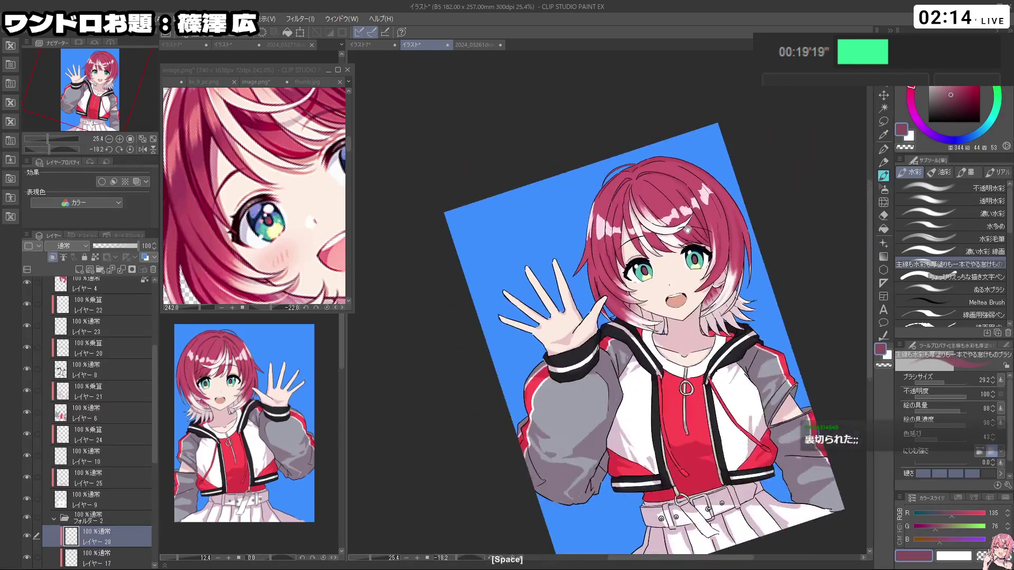
{"action": "left_click_drag", "start_coordinate": [688, 248], "coordinate": [755, 248]}
{"action": "left_click_drag", "start_coordinate": [810, 405], "coordinate": [733, 393]}
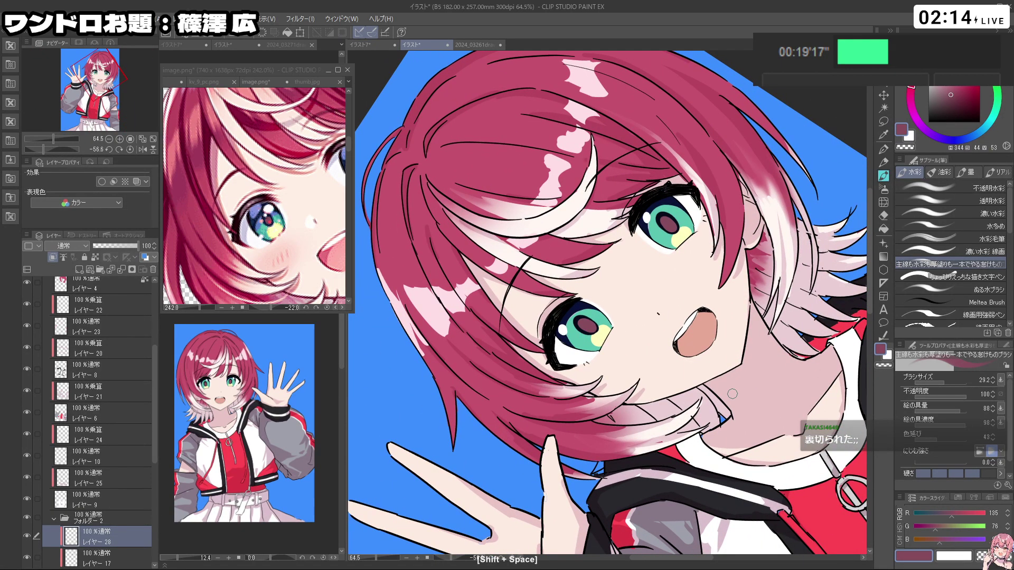
Step: Sample a blue-violet from the upper part of the reference image's iris as the drawing colour
{"action": "left_click", "coordinate": [257, 233]}
{"action": "left_click", "coordinate": [257, 211], "text": "alt"}
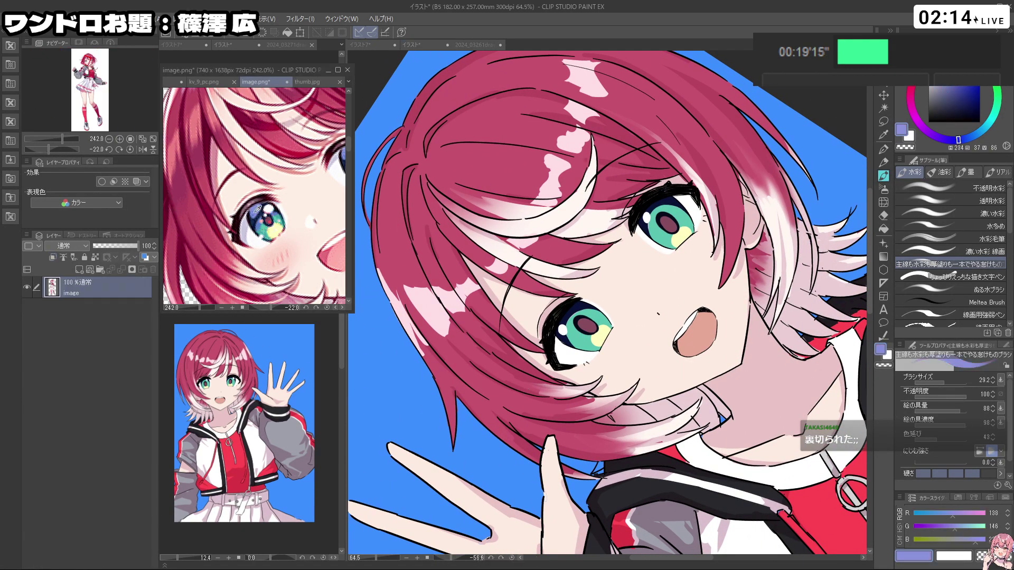
{"action": "left_click", "coordinate": [516, 269]}
{"action": "scroll", "coordinate": [643, 275], "scroll_direction": "up", "scroll_amount": 1}
{"action": "scroll", "coordinate": [632, 268], "scroll_direction": "down", "scroll_amount": 2}
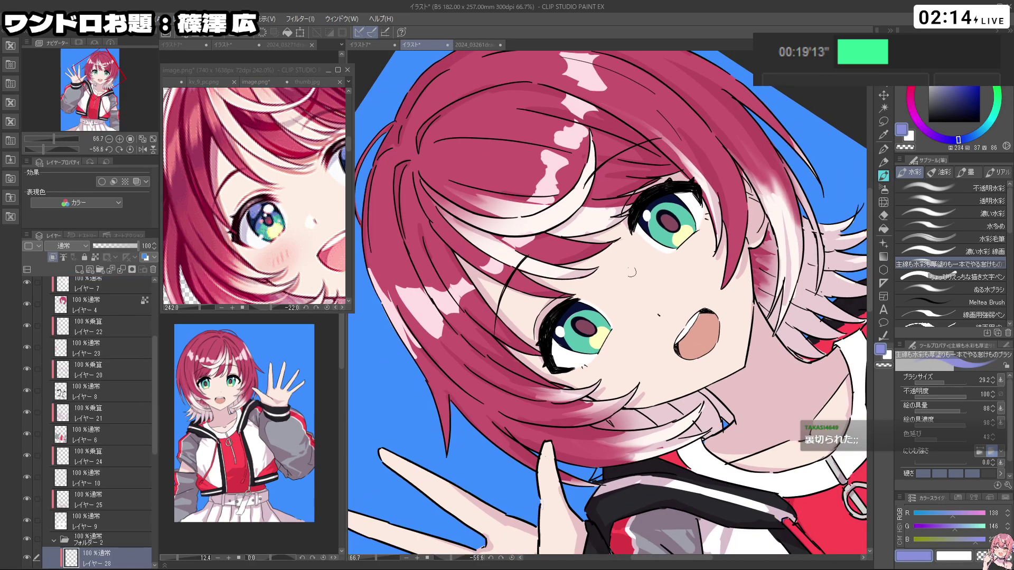
{"action": "left_click_drag", "start_coordinate": [155, 425], "coordinate": [160, 473]}
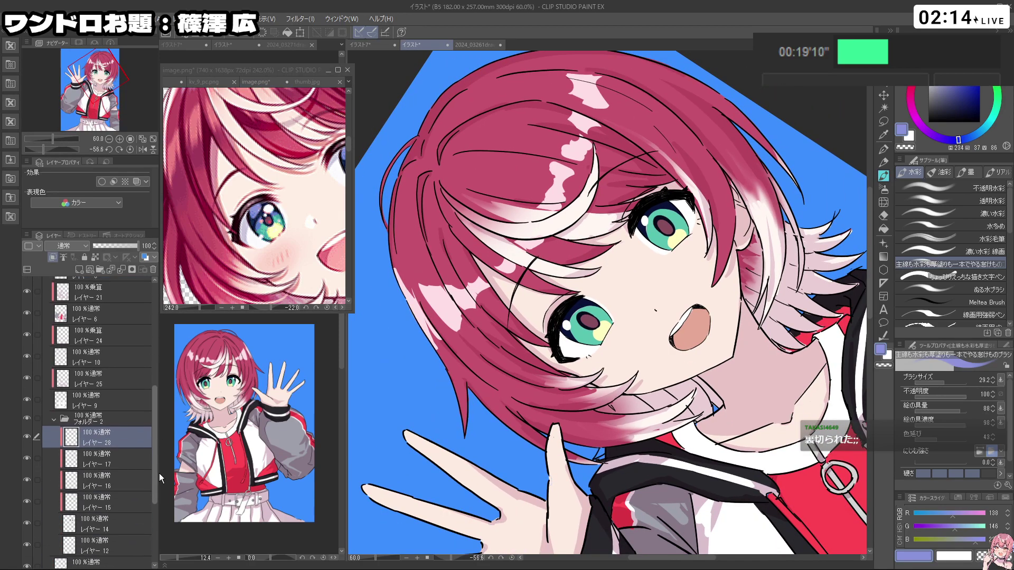
Step: Add a new layer above Layer 15 and paint blue-violet over the upper irises of both eyes, undoing misplaced strokes
{"action": "left_click", "coordinate": [101, 501]}
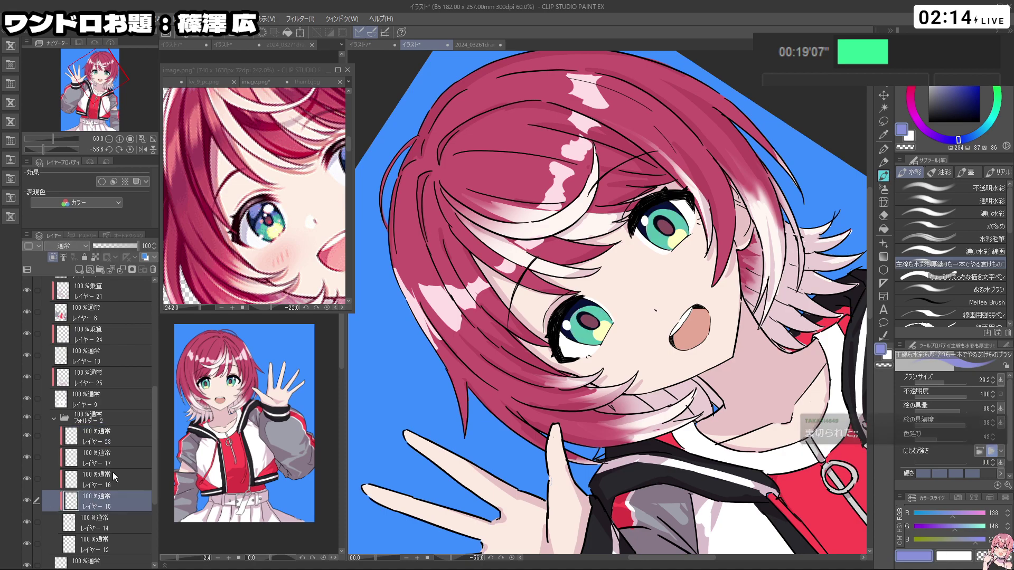
{"action": "left_click", "coordinate": [80, 270]}
{"action": "key", "text": "shift+space"}
{"action": "left_click_drag", "start_coordinate": [659, 296], "coordinate": [648, 270]}
{"action": "left_click_drag", "start_coordinate": [584, 336], "coordinate": [584, 325]}
{"action": "key", "text": "ctrl+z"}
{"action": "key", "text": "ctrl+z"}
{"action": "key", "text": "ctrl+z"}
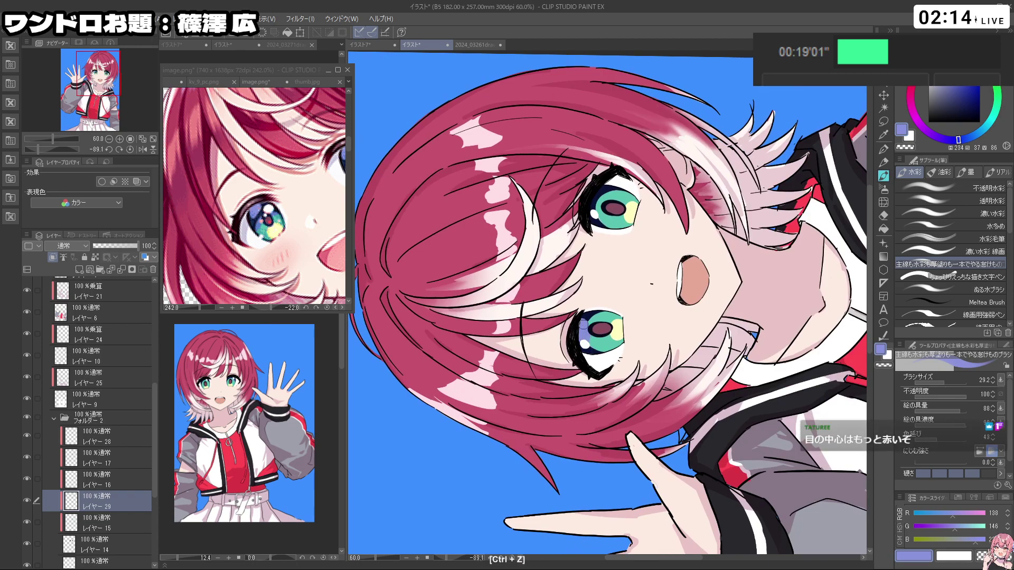
{"action": "key", "text": "shift+space"}
{"action": "left_click_drag", "start_coordinate": [591, 399], "coordinate": [620, 399]}
{"action": "mouse_move", "coordinate": [569, 218]}
{"action": "left_mouse_down"}
{"action": "mouse_move", "coordinate": [569, 201]}
{"action": "mouse_move", "coordinate": [677, 370]}
{"action": "left_mouse_up"}
{"action": "key", "text": "ctrl+z"}
Step: Change the blending mode of the new blue-violet iris layer, Layer 29, to Screen
{"action": "key", "text": "shift+space"}
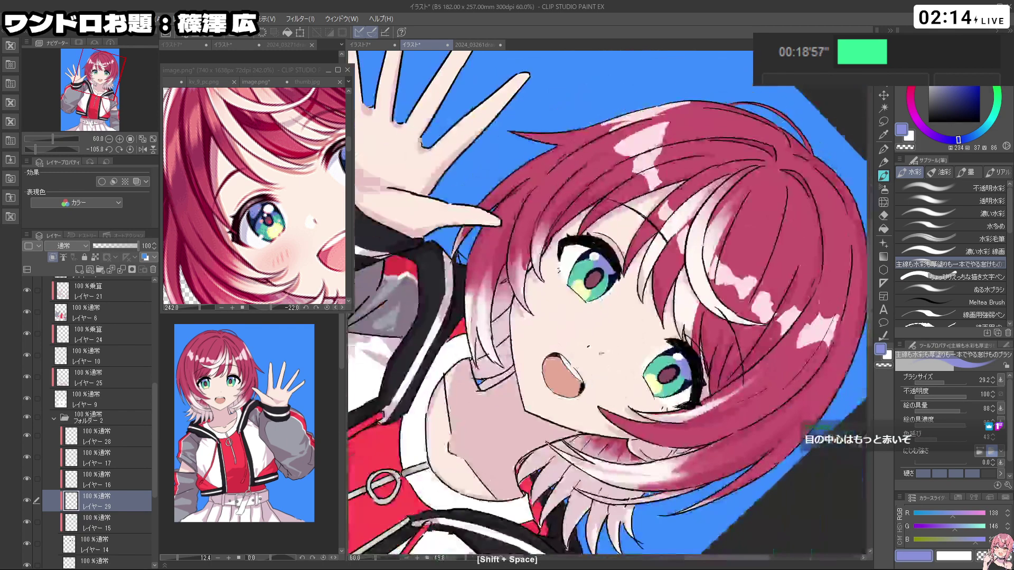
{"action": "left_click_drag", "start_coordinate": [578, 311], "coordinate": [604, 310]}
{"action": "left_click", "coordinate": [87, 246]}
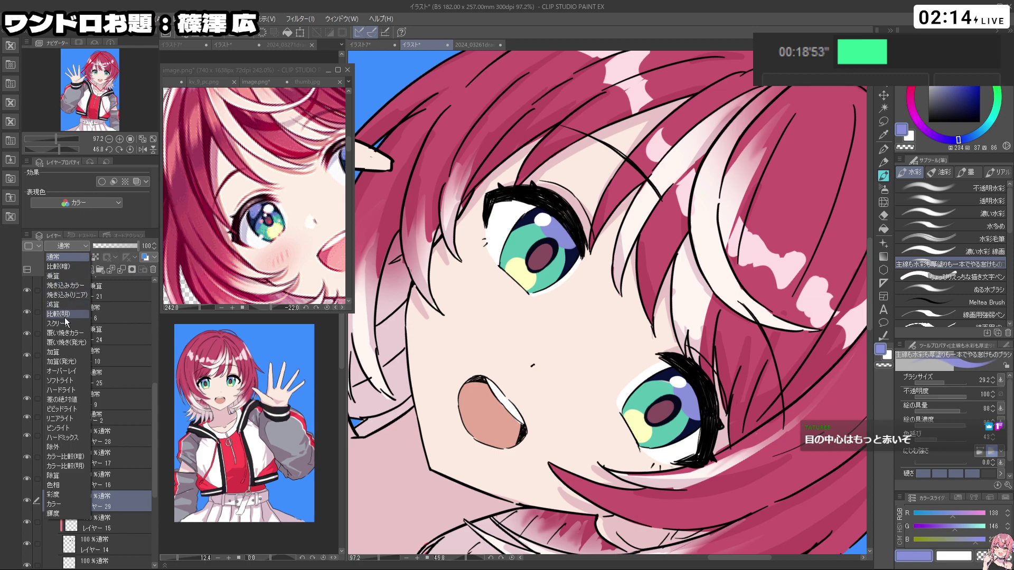
{"action": "left_click", "coordinate": [60, 267]}
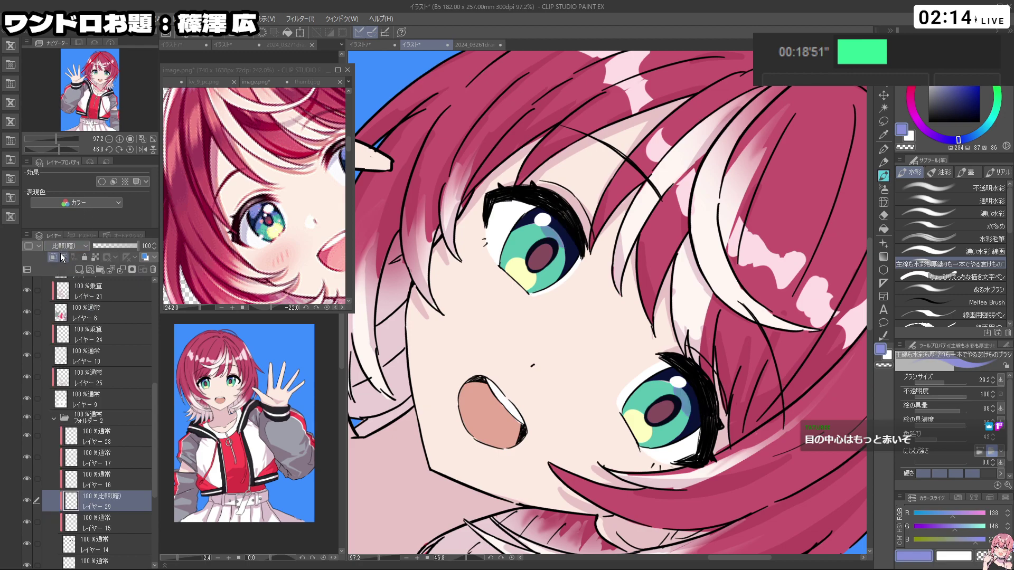
{"action": "scroll", "coordinate": [62, 246], "scroll_direction": "down", "scroll_amount": 6}
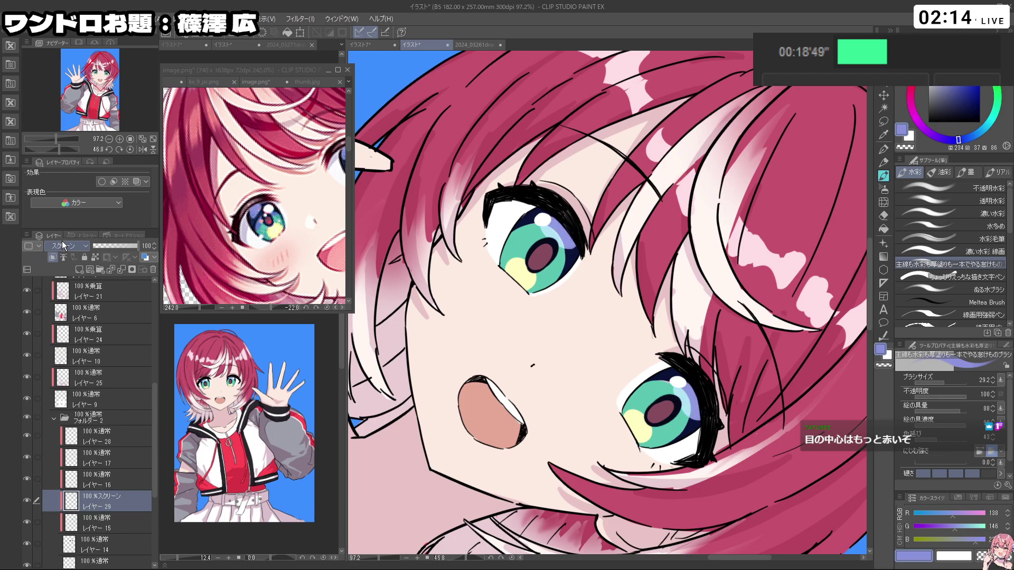
{"action": "scroll", "coordinate": [683, 421], "scroll_direction": "down", "scroll_amount": 2}
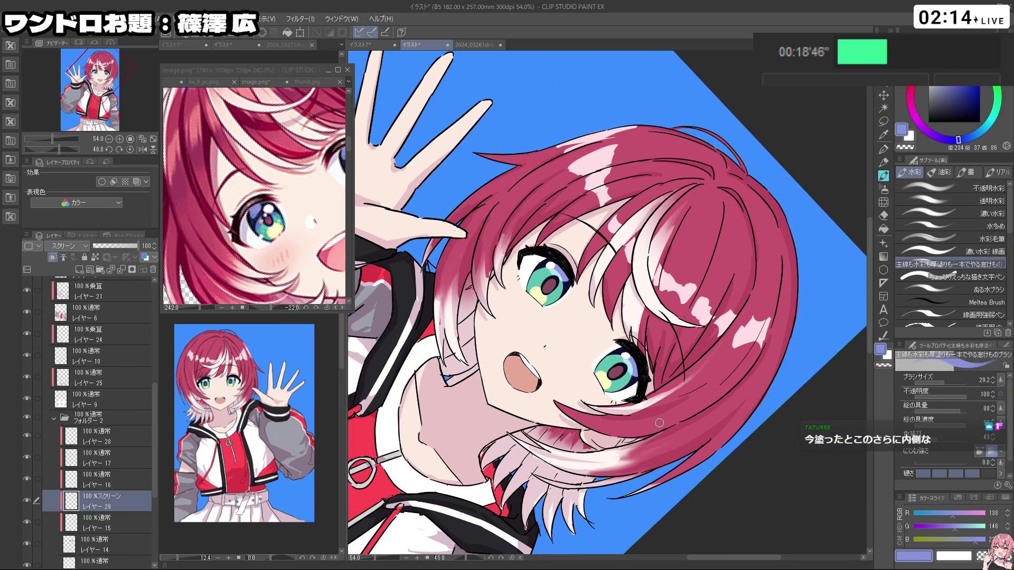
Step: Sample the bright red from the pupil centre in the reference image as the drawing colour
{"action": "scroll", "coordinate": [543, 323], "scroll_direction": "up", "scroll_amount": 3}
{"action": "left_click", "coordinate": [557, 256], "text": "alt"}
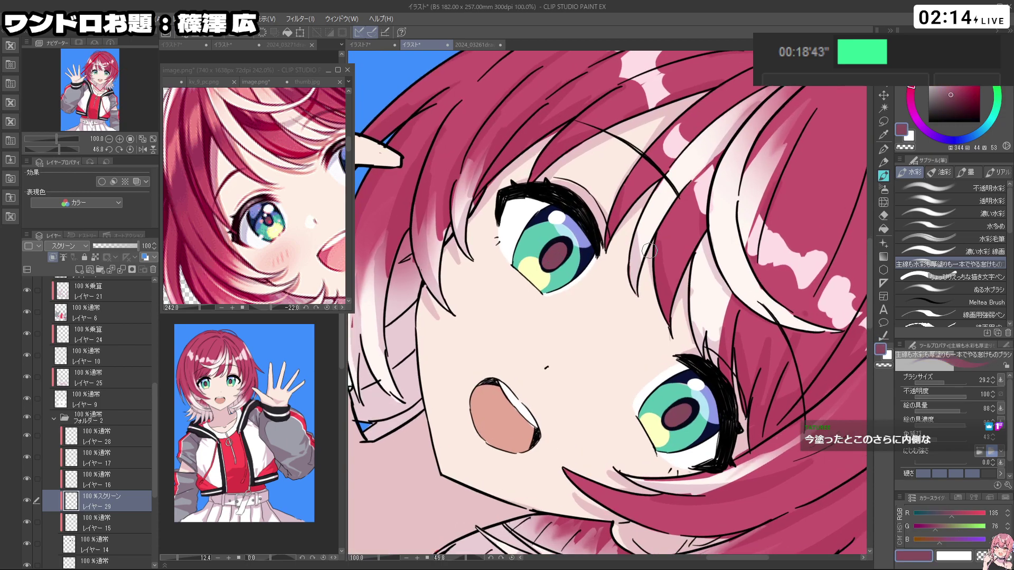
{"action": "left_click", "coordinate": [271, 238]}
{"action": "scroll", "coordinate": [275, 228], "scroll_direction": "up", "scroll_amount": 3}
{"action": "left_click", "coordinate": [277, 221], "text": "alt"}
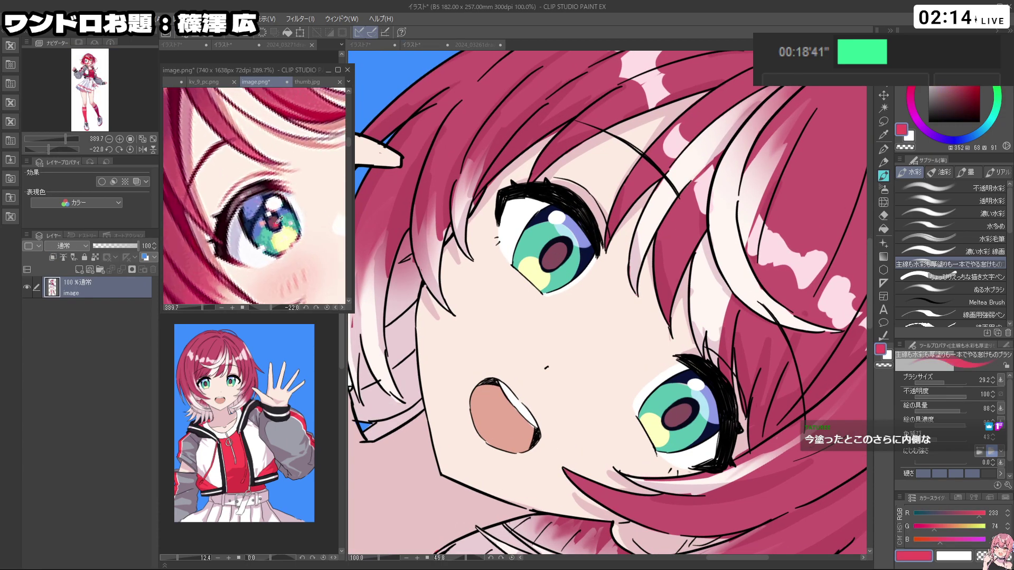
Step: Paint small bright-red spots in the lower centres of both pupils on Layer 28 with the watercolour brush, undoing misplaced strokes
{"action": "left_click", "coordinate": [563, 261]}
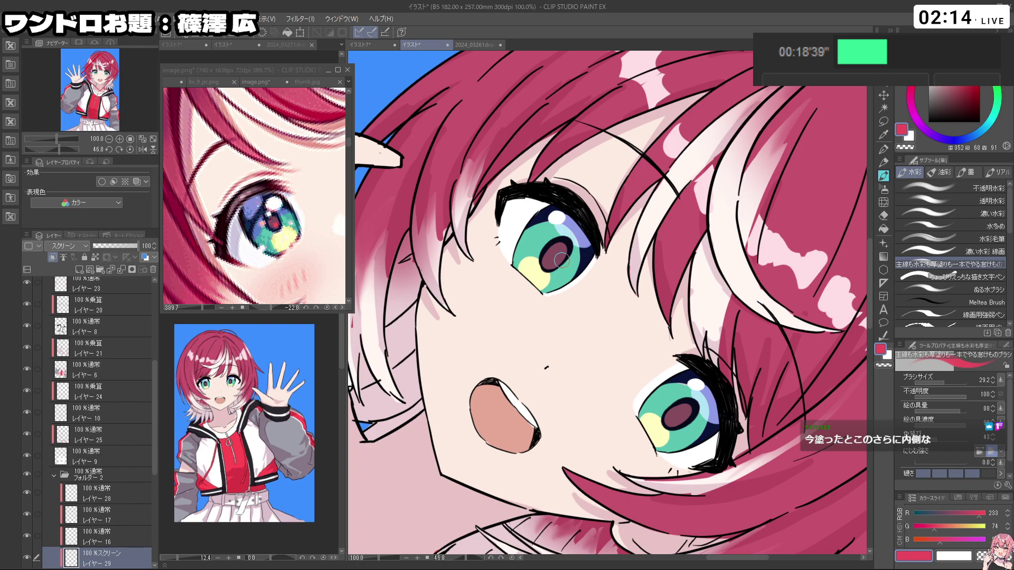
{"action": "left_click", "coordinate": [112, 495]}
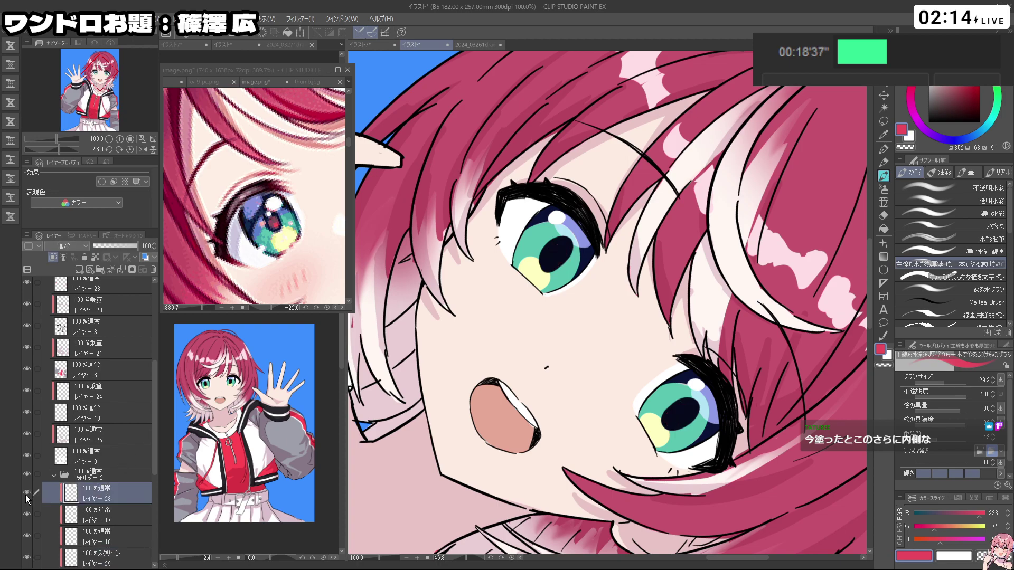
{"action": "left_click_drag", "start_coordinate": [703, 370], "coordinate": [713, 243]}
{"action": "left_click_drag", "start_coordinate": [515, 324], "coordinate": [540, 326]}
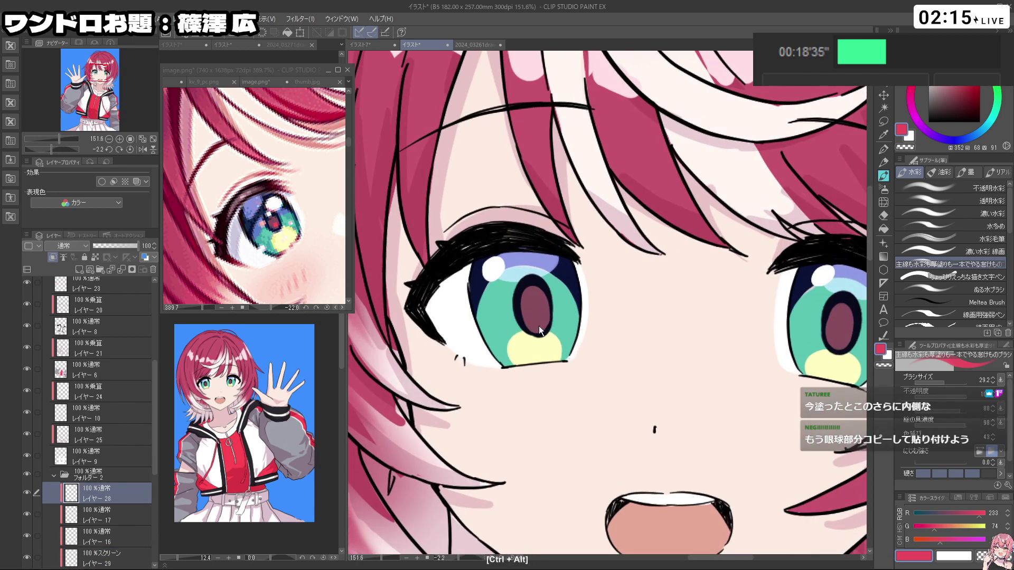
{"action": "key", "text": "ctrl+z"}
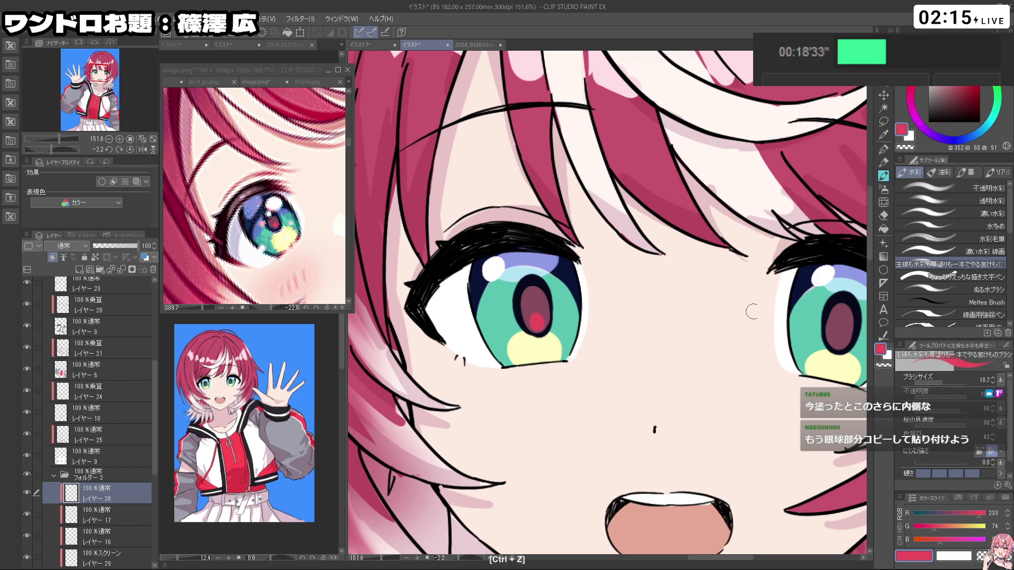
{"action": "left_click", "coordinate": [841, 335]}
{"action": "left_click_drag", "start_coordinate": [769, 361], "coordinate": [687, 361]}
{"action": "left_click_drag", "start_coordinate": [750, 354], "coordinate": [607, 303]}
{"action": "left_click_drag", "start_coordinate": [692, 303], "coordinate": [701, 280]}
{"action": "left_click_drag", "start_coordinate": [706, 315], "coordinate": [687, 363]}
Step: Fade the upper part of the left-hand eye's green iris on Layer 15 using the watercolour brush with transparent colour
{"action": "scroll", "coordinate": [576, 296], "scroll_direction": "up", "scroll_amount": 2}
{"action": "scroll", "coordinate": [576, 296], "scroll_direction": "down", "scroll_amount": 4}
{"action": "scroll", "coordinate": [590, 297], "scroll_direction": "up", "scroll_amount": 2}
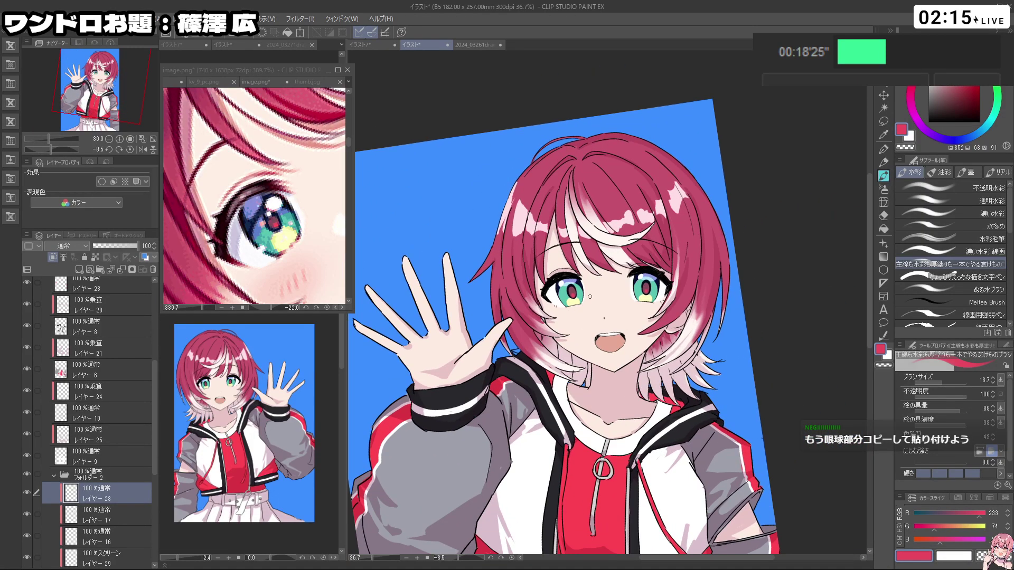
{"action": "scroll", "coordinate": [590, 297], "scroll_direction": "up", "scroll_amount": 3}
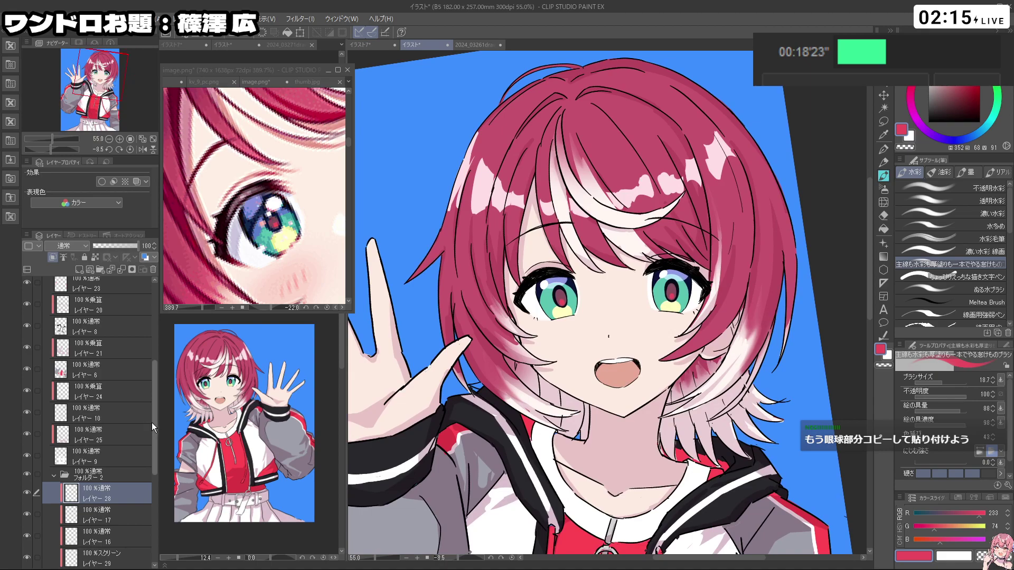
{"action": "scroll", "coordinate": [109, 444], "scroll_direction": "down", "scroll_amount": 5}
{"action": "left_click", "coordinate": [101, 445]}
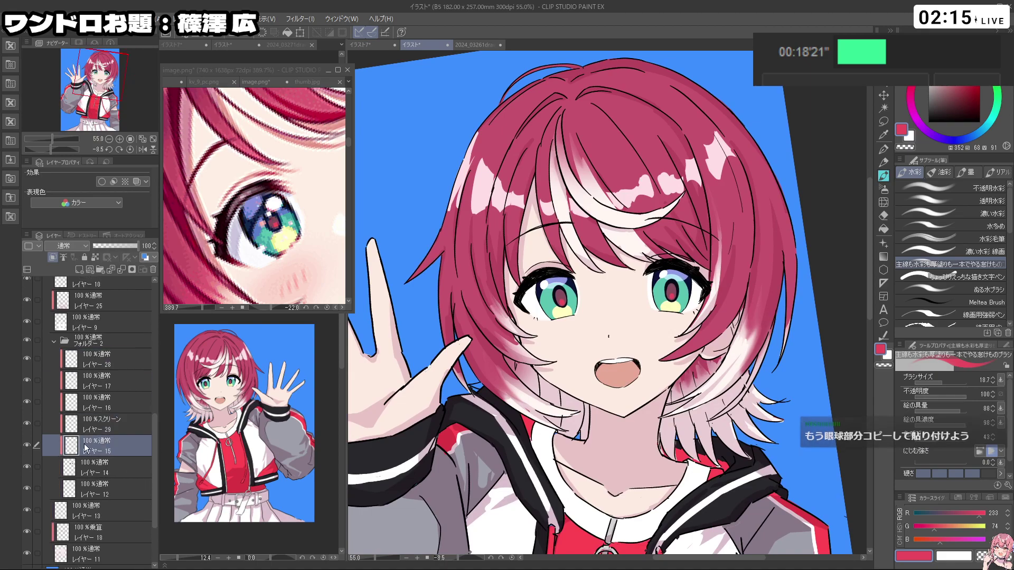
{"action": "left_click_drag", "start_coordinate": [422, 475], "coordinate": [678, 545]}
{"action": "mouse_move", "coordinate": [585, 330]}
{"action": "left_mouse_down"}
{"action": "mouse_move", "coordinate": [633, 331]}
{"action": "mouse_move", "coordinate": [590, 333]}
{"action": "left_mouse_up"}
{"action": "key", "text": "c"}
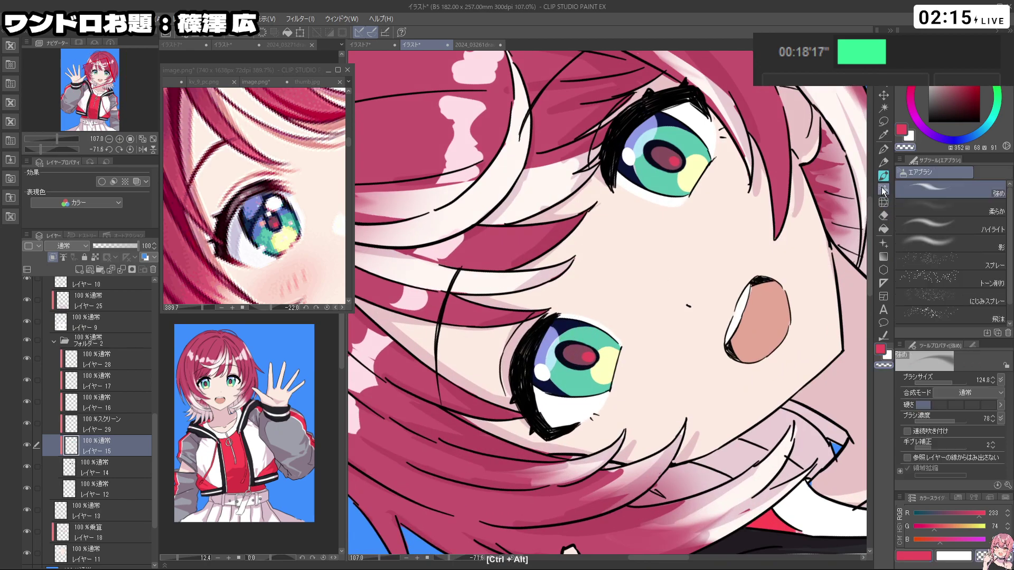
{"action": "mouse_move", "coordinate": [558, 365]}
{"action": "left_mouse_down"}
{"action": "mouse_move", "coordinate": [576, 365]}
{"action": "mouse_move", "coordinate": [571, 403]}
{"action": "left_mouse_up"}
{"action": "mouse_move", "coordinate": [570, 330]}
{"action": "left_mouse_down"}
{"action": "mouse_move", "coordinate": [553, 363]}
{"action": "mouse_move", "coordinate": [560, 334]}
{"action": "mouse_move", "coordinate": [587, 399]}
{"action": "left_mouse_up"}
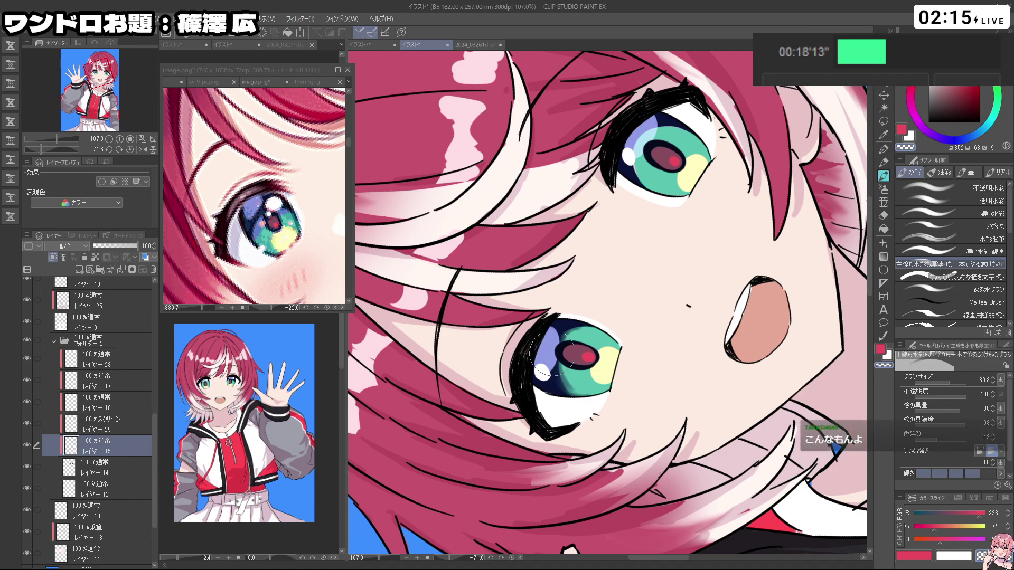
Step: Fade the upper part of the right-hand eye's green iris on Layer 15 with transparent colour, redoing the first stroke
{"action": "left_click_drag", "start_coordinate": [595, 449], "coordinate": [649, 294]}
{"action": "left_click_drag", "start_coordinate": [540, 133], "coordinate": [552, 196]}
{"action": "key", "text": "ctrl+z"}
{"action": "mouse_move", "coordinate": [531, 150]}
{"action": "left_mouse_down"}
{"action": "mouse_move", "coordinate": [569, 196]}
{"action": "mouse_move", "coordinate": [580, 195]}
{"action": "left_mouse_up"}
{"action": "left_click_drag", "start_coordinate": [539, 137], "coordinate": [562, 198]}
{"action": "left_click_drag", "start_coordinate": [547, 118], "coordinate": [561, 189]}
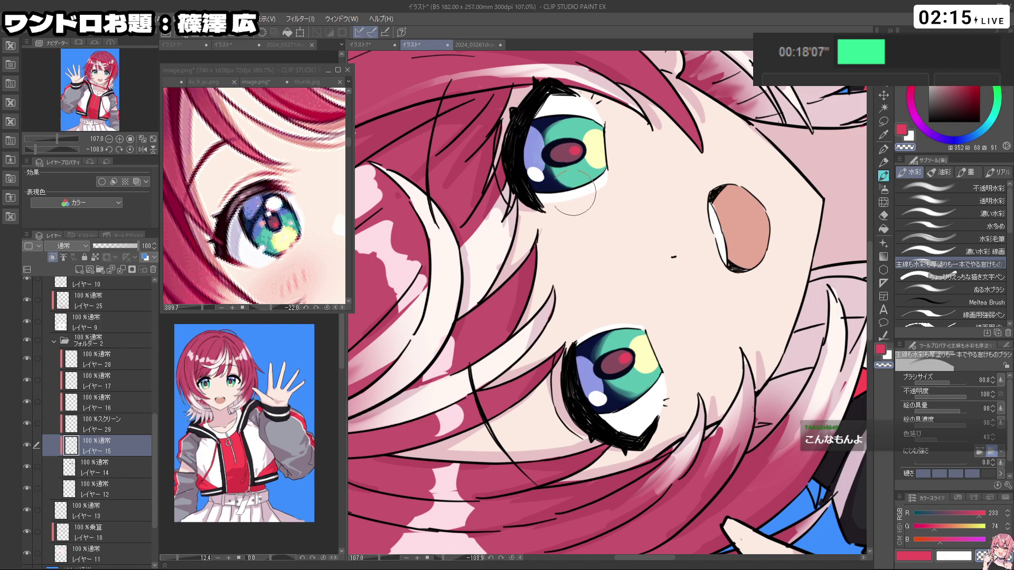
{"action": "left_click_drag", "start_coordinate": [553, 122], "coordinate": [570, 189]}
Step: Reduce the opacity of the Screen layer, Layer 29, to 53%
{"action": "left_click_drag", "start_coordinate": [659, 228], "coordinate": [756, 359]}
{"action": "left_click_drag", "start_coordinate": [735, 395], "coordinate": [698, 397]}
{"action": "mouse_move", "coordinate": [699, 397]}
{"action": "left_mouse_down"}
{"action": "mouse_move", "coordinate": [645, 383]}
{"action": "mouse_move", "coordinate": [687, 386]}
{"action": "left_mouse_up"}
{"action": "left_click_drag", "start_coordinate": [658, 414], "coordinate": [680, 401]}
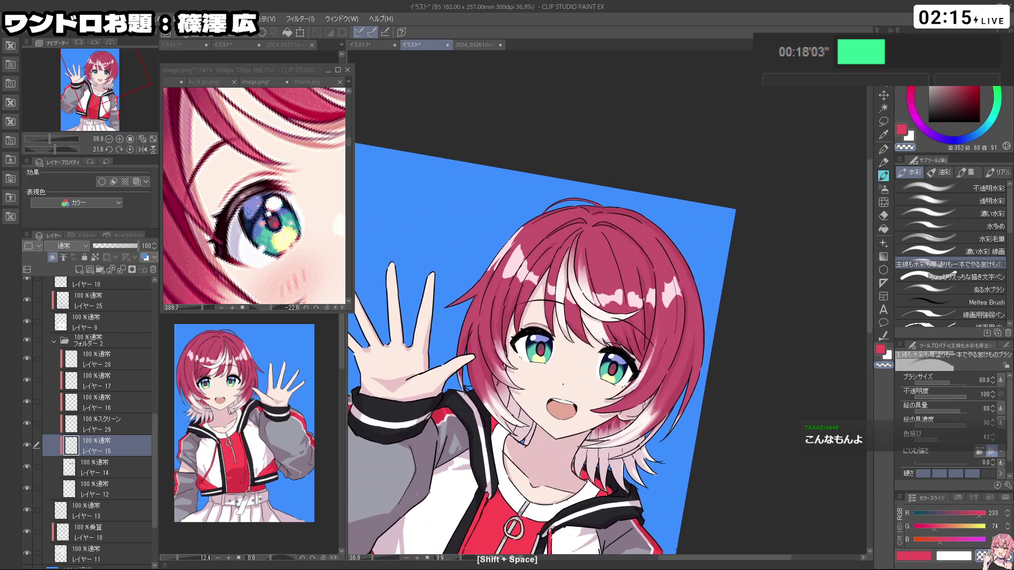
{"action": "left_click", "coordinate": [126, 418]}
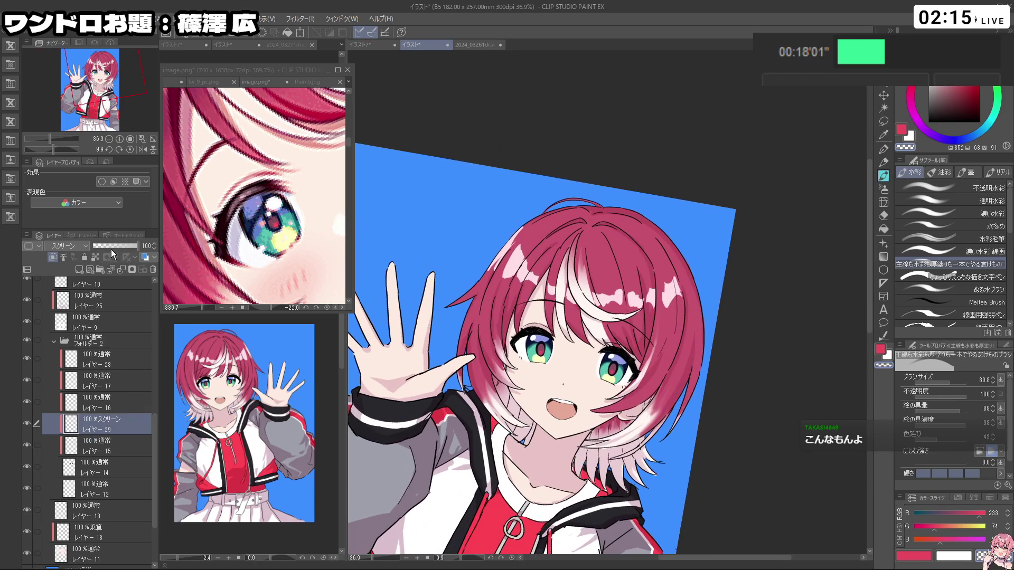
{"action": "left_click_drag", "start_coordinate": [125, 243], "coordinate": [117, 243]}
{"action": "mouse_move", "coordinate": [549, 333]}
{"action": "left_mouse_down"}
{"action": "mouse_move", "coordinate": [521, 333]}
{"action": "mouse_move", "coordinate": [568, 316]}
{"action": "mouse_move", "coordinate": [539, 311]}
{"action": "mouse_move", "coordinate": [573, 312]}
{"action": "mouse_move", "coordinate": [549, 315]}
{"action": "left_mouse_up"}
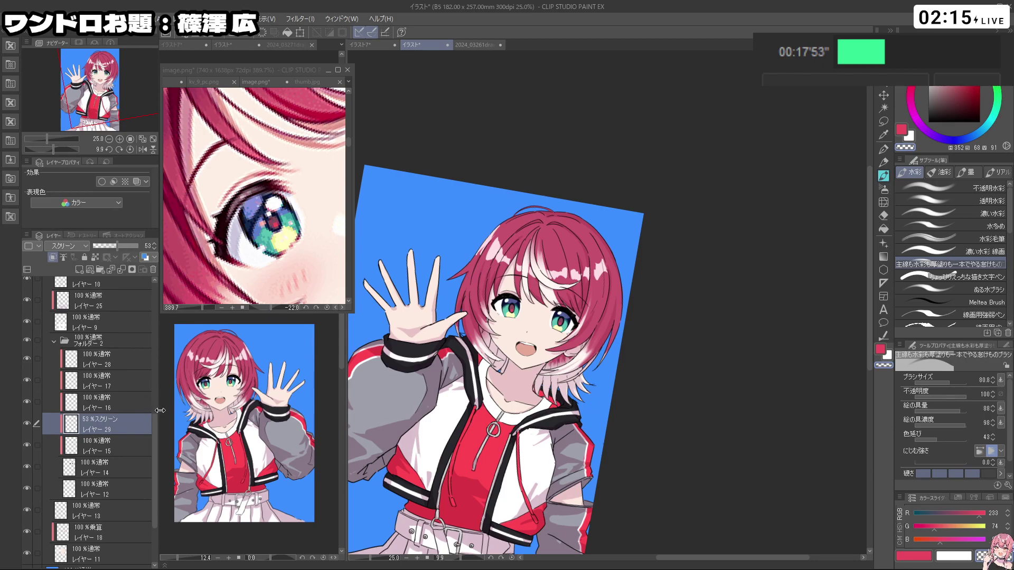
{"action": "scroll", "coordinate": [563, 305], "scroll_direction": "up", "scroll_amount": 3}
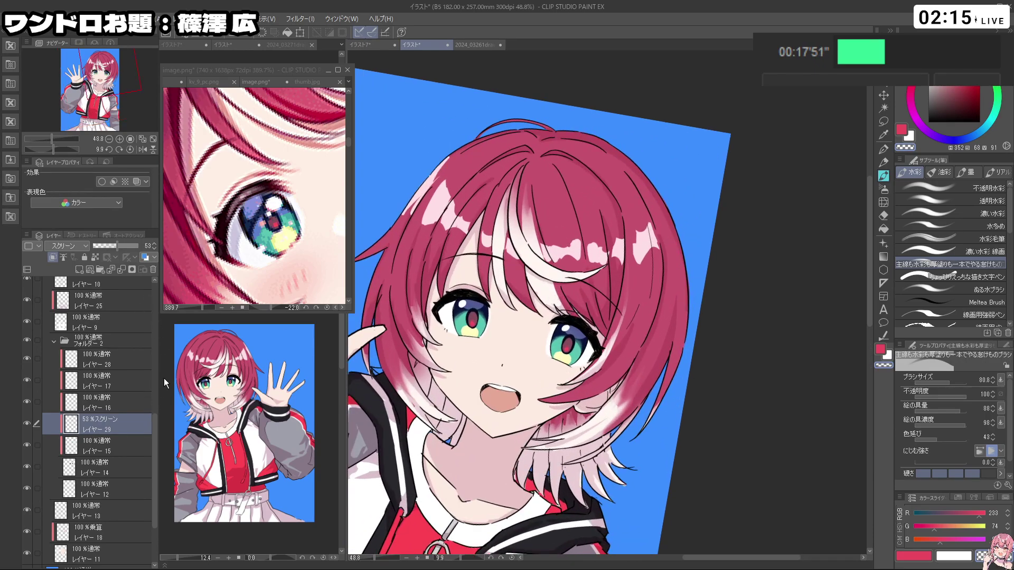
Step: Add small white highlights to the eyes on Layer 27 with the G-pen at brush size 12, undoing a misplaced stroke
{"action": "left_click_drag", "start_coordinate": [156, 465], "coordinate": [156, 335]}
{"action": "left_click", "coordinate": [98, 287]}
{"action": "left_click_drag", "start_coordinate": [954, 89], "coordinate": [921, 71]}
{"action": "left_click", "coordinate": [883, 150]}
{"action": "key", "text": "space"}
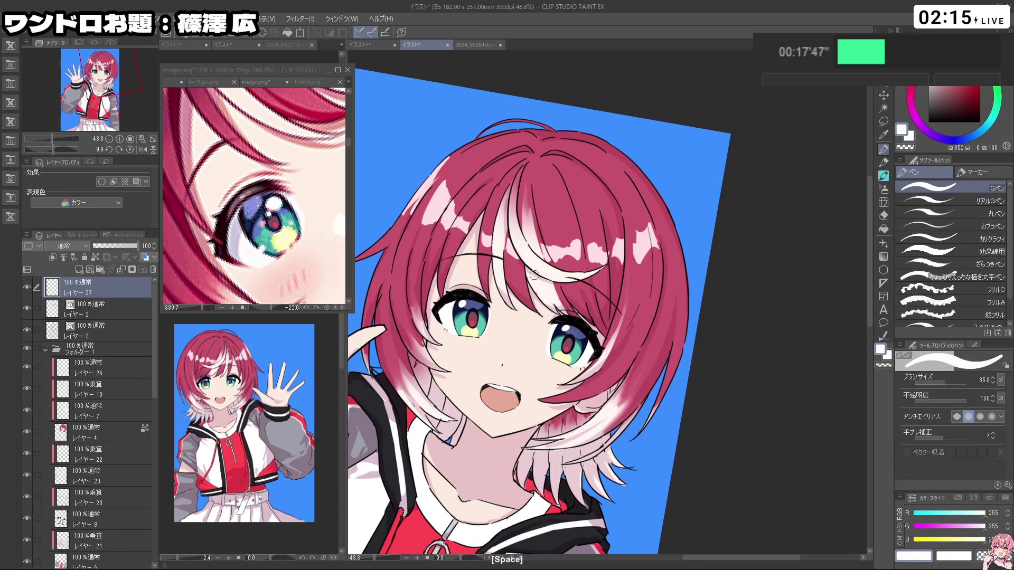
{"action": "left_click_drag", "start_coordinate": [479, 319], "coordinate": [515, 319], "text": "ctrl"}
{"action": "left_click_drag", "start_coordinate": [433, 337], "coordinate": [421, 338], "text": "ctrl+alt"}
{"action": "key", "text": "ctrl+z"}
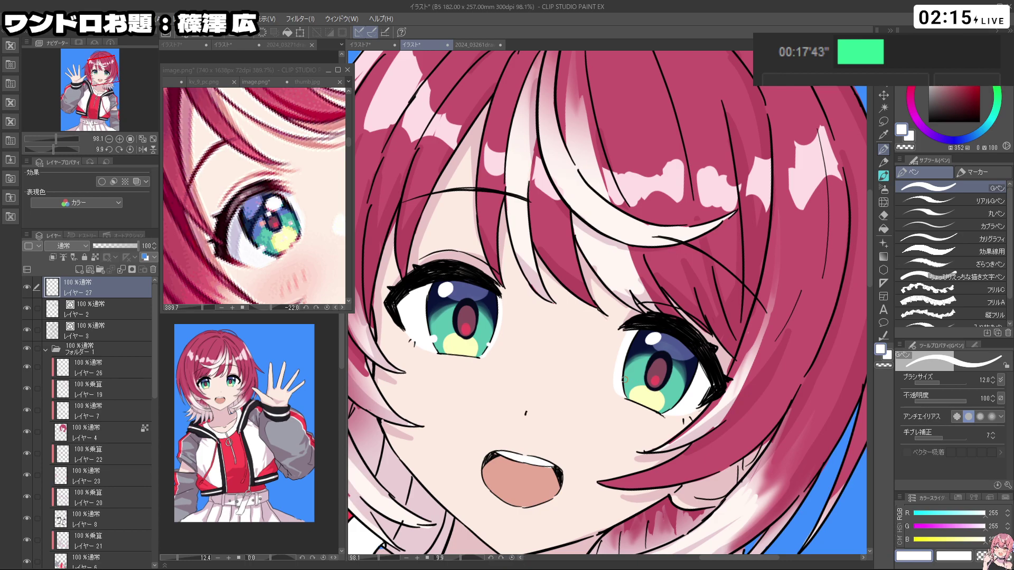
{"action": "left_click_drag", "start_coordinate": [675, 404], "coordinate": [503, 378]}
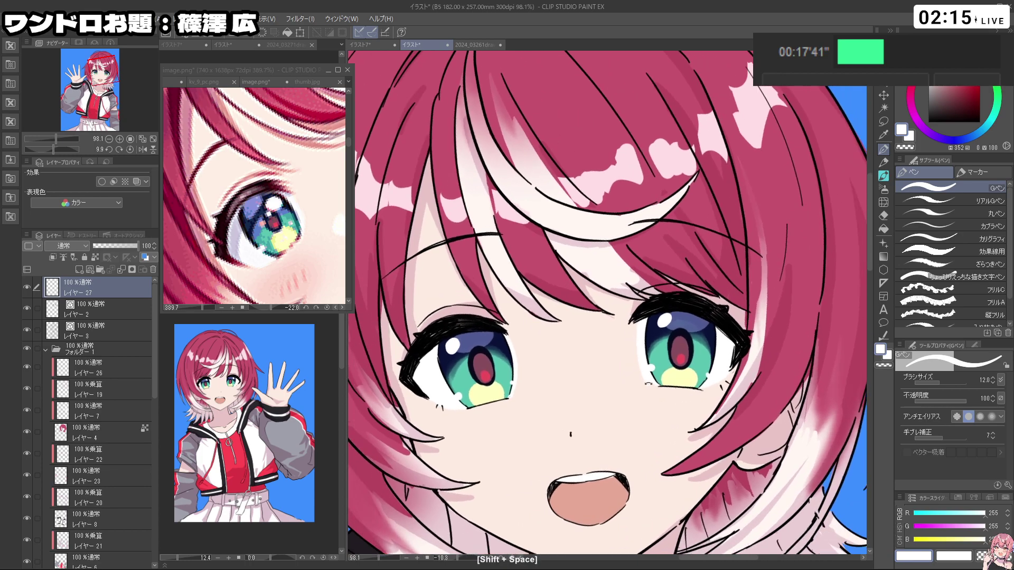
Step: Sample a light pink from the iris in the reference image and dab small accents into both irises on Layer 27
{"action": "scroll", "coordinate": [499, 380], "scroll_direction": "down", "scroll_amount": 5}
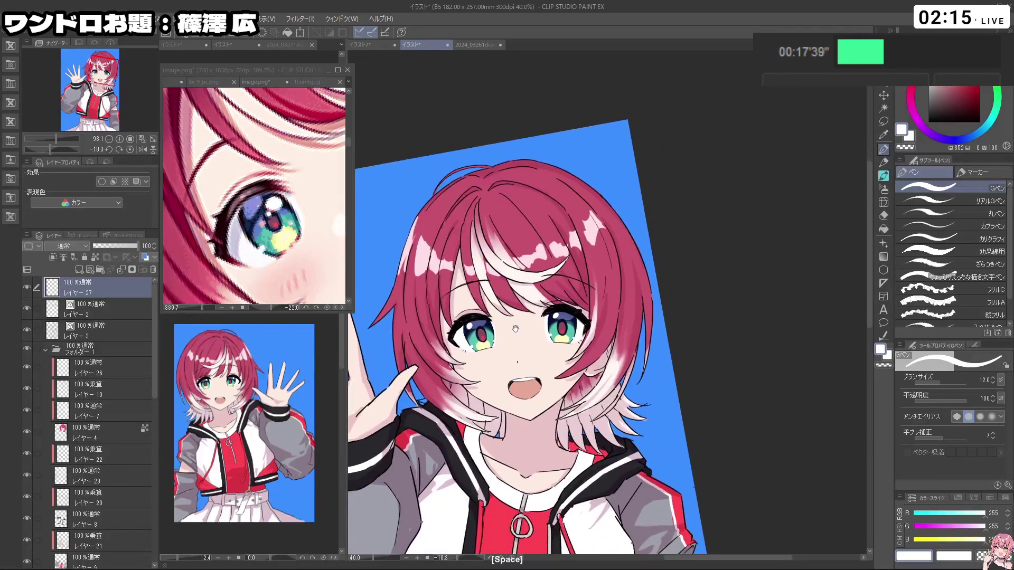
{"action": "left_click", "coordinate": [304, 231]}
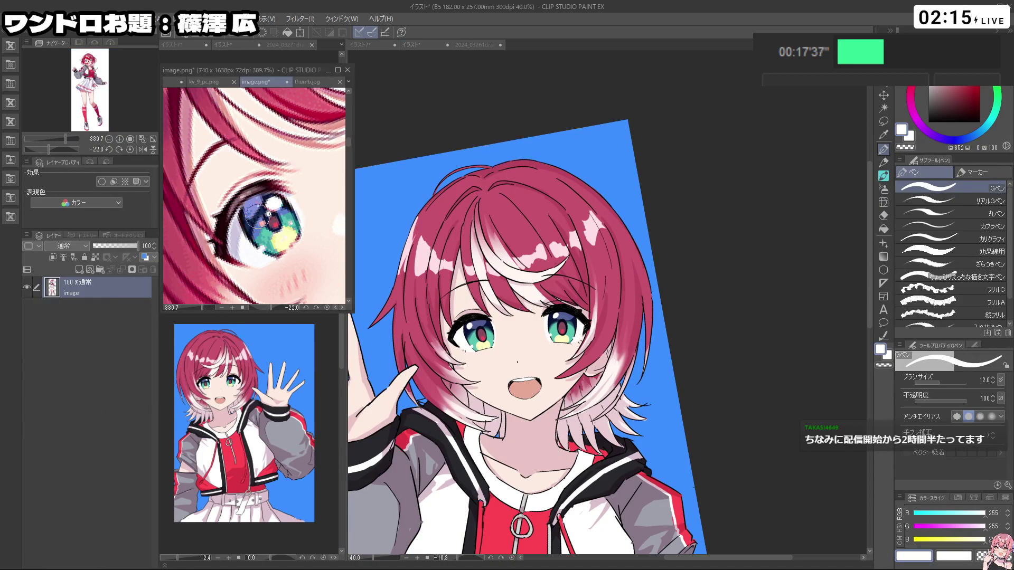
{"action": "scroll", "coordinate": [259, 214], "scroll_direction": "up", "scroll_amount": 3}
{"action": "right_click", "coordinate": [265, 227]}
{"action": "left_click", "coordinate": [713, 333]}
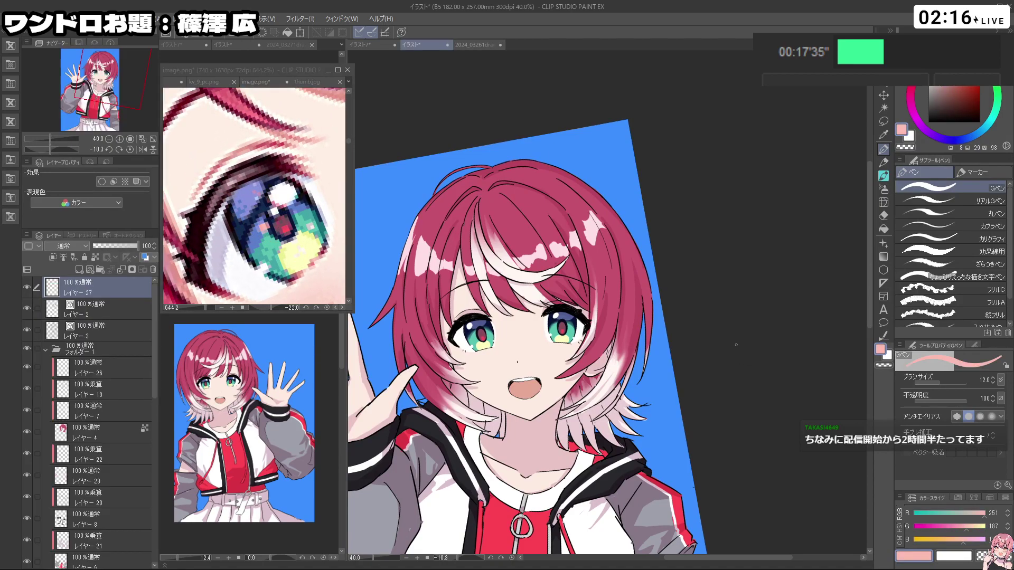
{"action": "left_click_drag", "start_coordinate": [468, 338], "coordinate": [490, 333]}
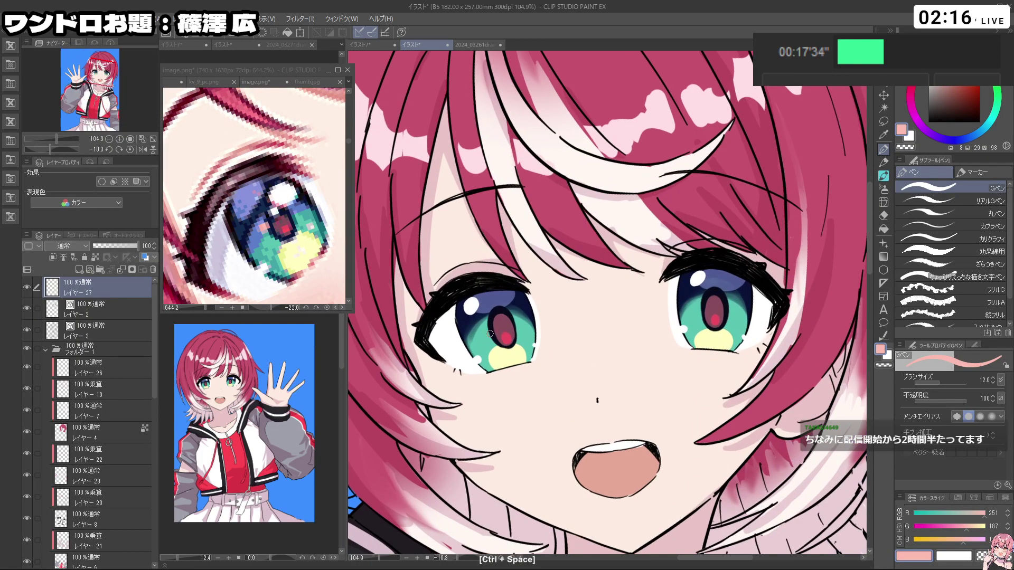
{"action": "left_click", "coordinate": [702, 311]}
{"action": "left_click_drag", "start_coordinate": [597, 238], "coordinate": [573, 238]}
{"action": "mouse_move", "coordinate": [646, 404]}
{"action": "left_mouse_down"}
{"action": "mouse_move", "coordinate": [702, 354]}
{"action": "mouse_move", "coordinate": [715, 286]}
{"action": "mouse_move", "coordinate": [664, 407]}
{"action": "mouse_move", "coordinate": [614, 385]}
{"action": "mouse_move", "coordinate": [612, 345]}
{"action": "left_mouse_up"}
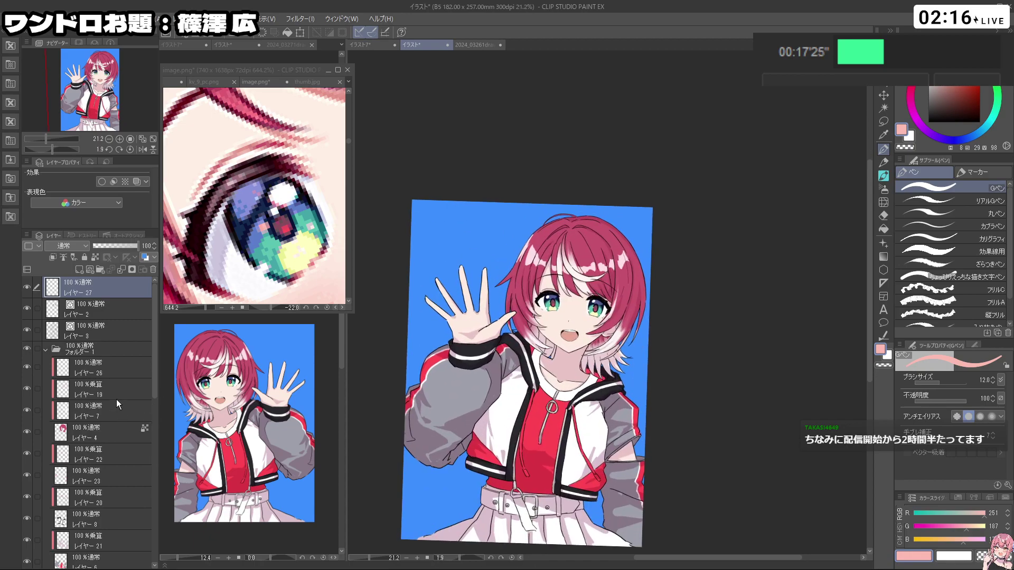
Step: Sample the pale pink of the hair highlights in the illustration as the drawing colour
{"action": "scroll", "coordinate": [581, 307], "scroll_direction": "up", "scroll_amount": 2}
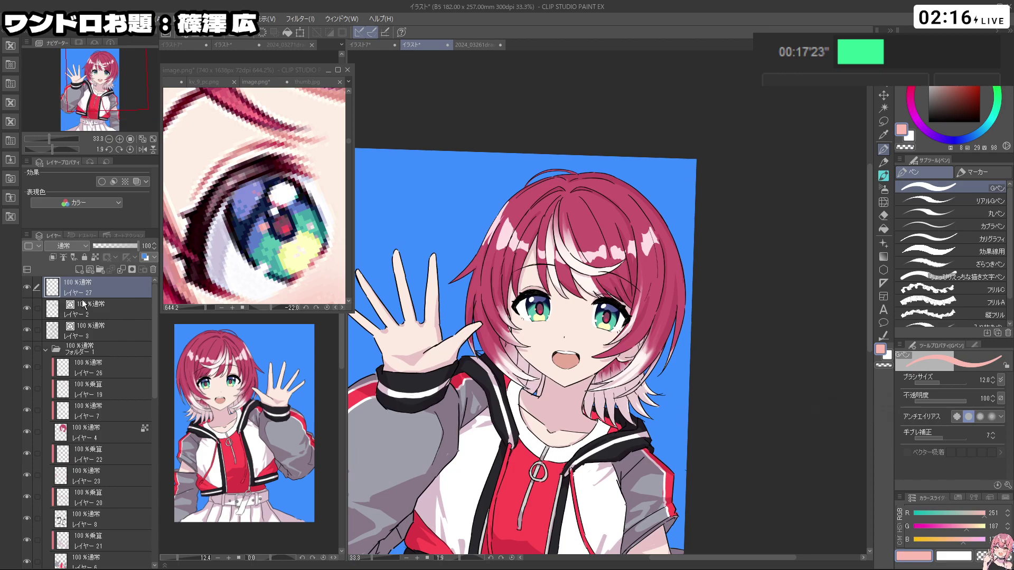
{"action": "scroll", "coordinate": [613, 229], "scroll_direction": "up", "scroll_amount": 2}
{"action": "left_click", "coordinate": [613, 229], "text": "alt"}
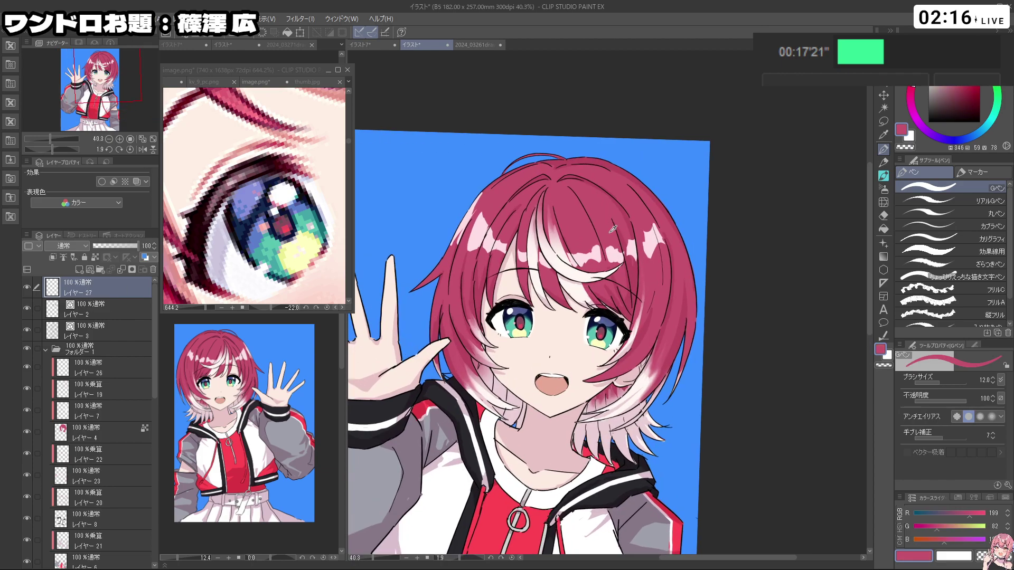
{"action": "left_click", "coordinate": [603, 249], "text": "alt"}
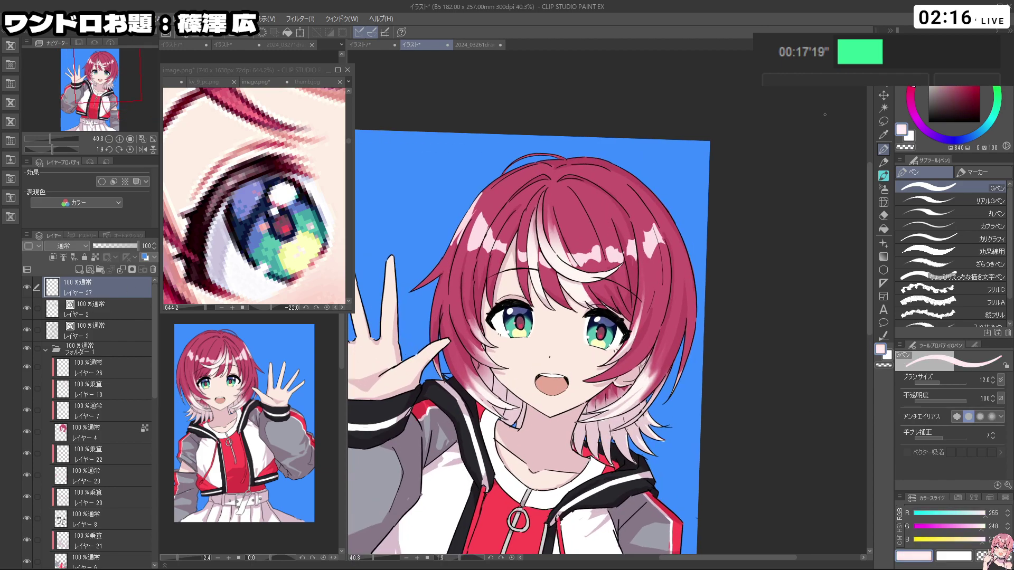
Step: Draw thin pale pink highlight strands down the sides of the hair with the G-pen at brush size 5.1, undoing misplaced strokes
{"action": "key", "text": "ctrl+z"}
{"action": "mouse_move", "coordinate": [651, 260]}
{"action": "left_mouse_down"}
{"action": "mouse_move", "coordinate": [633, 363]}
{"action": "mouse_move", "coordinate": [619, 369]}
{"action": "left_mouse_up"}
{"action": "key", "text": "ctrl+z"}
{"action": "mouse_move", "coordinate": [667, 283]}
{"action": "left_mouse_down"}
{"action": "mouse_move", "coordinate": [650, 256]}
{"action": "mouse_move", "coordinate": [549, 322]}
{"action": "left_mouse_up"}
{"action": "mouse_move", "coordinate": [582, 259]}
{"action": "left_mouse_down"}
{"action": "mouse_move", "coordinate": [637, 259]}
{"action": "mouse_move", "coordinate": [649, 296]}
{"action": "left_mouse_up"}
{"action": "key", "text": "ctrl+z"}
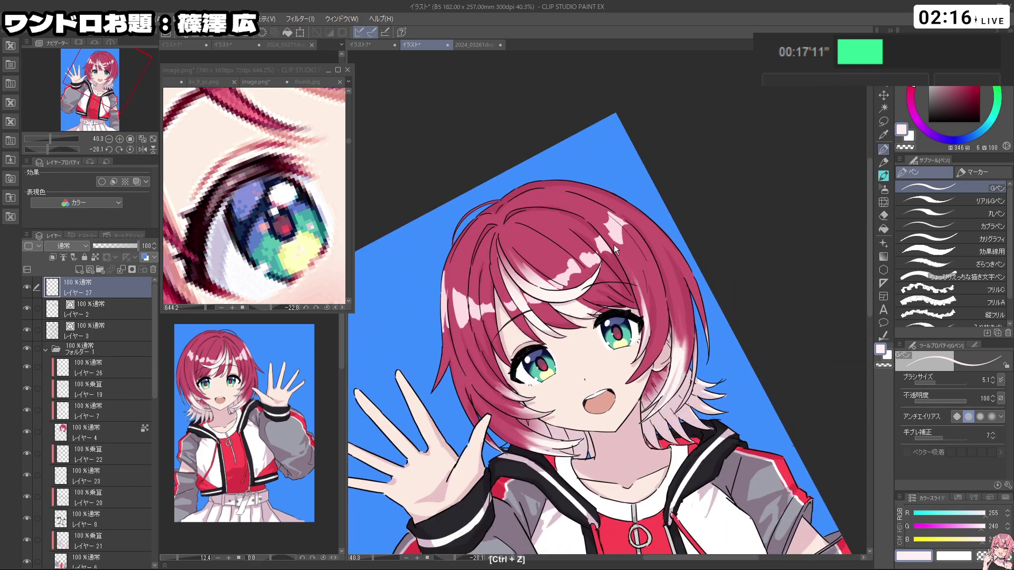
{"action": "left_click_drag", "start_coordinate": [468, 324], "coordinate": [485, 399]}
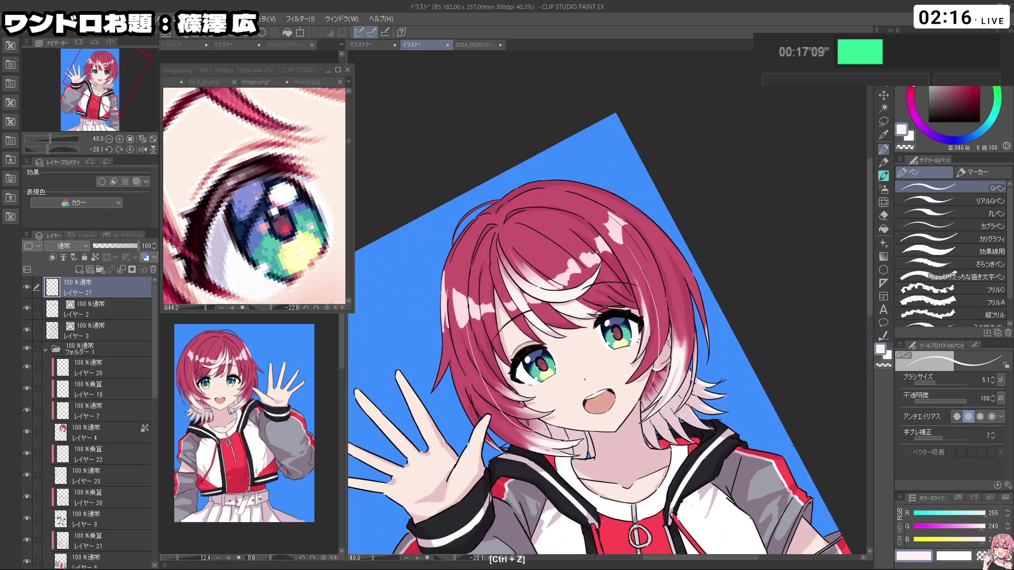
{"action": "key", "text": "ctrl+z"}
{"action": "left_click_drag", "start_coordinate": [466, 328], "coordinate": [497, 421]}
{"action": "key", "text": "ctrl+z"}
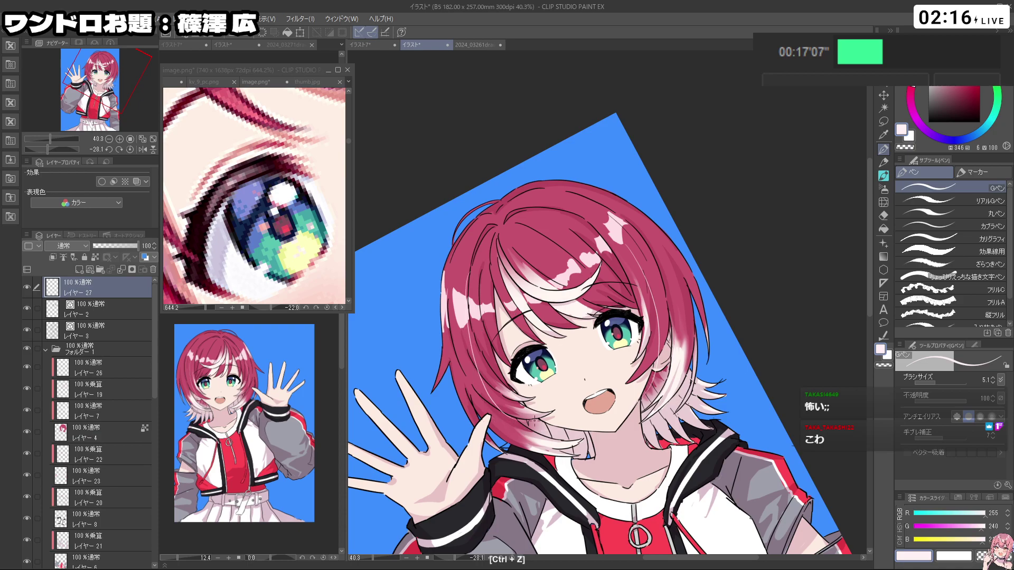
Step: Add more fine pale pink strands to the fringe and outer locks of the hair, undoing unsatisfactory strokes
{"action": "mouse_move", "coordinate": [618, 329]}
{"action": "left_mouse_down"}
{"action": "mouse_move", "coordinate": [560, 330]}
{"action": "mouse_move", "coordinate": [665, 321]}
{"action": "left_mouse_up"}
{"action": "left_click_drag", "start_coordinate": [619, 281], "coordinate": [636, 333]}
{"action": "key", "text": "ctrl+z"}
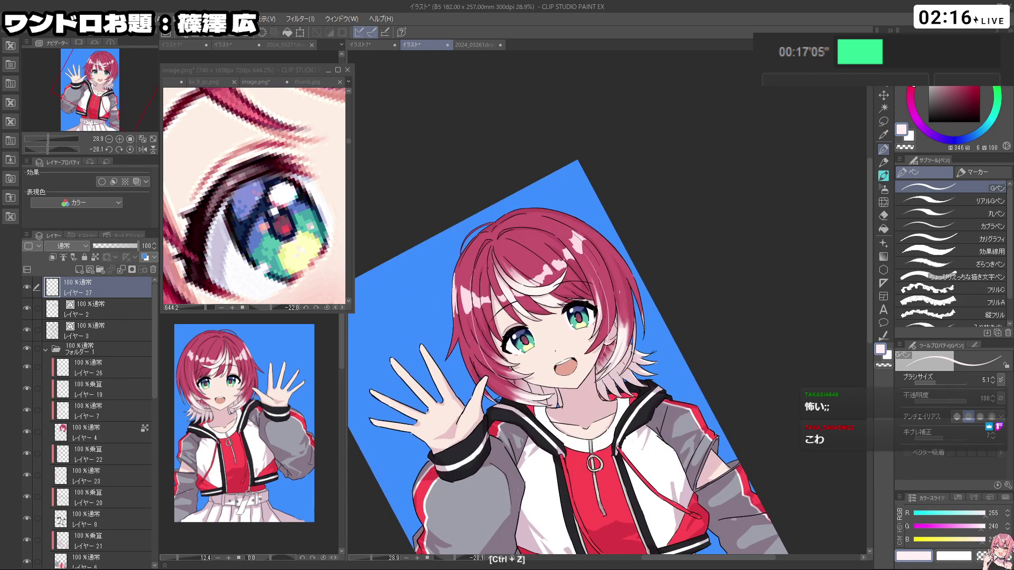
{"action": "key", "text": "ctrl+z"}
{"action": "left_click_drag", "start_coordinate": [655, 355], "coordinate": [628, 370]}
{"action": "left_click_drag", "start_coordinate": [542, 228], "coordinate": [591, 228]}
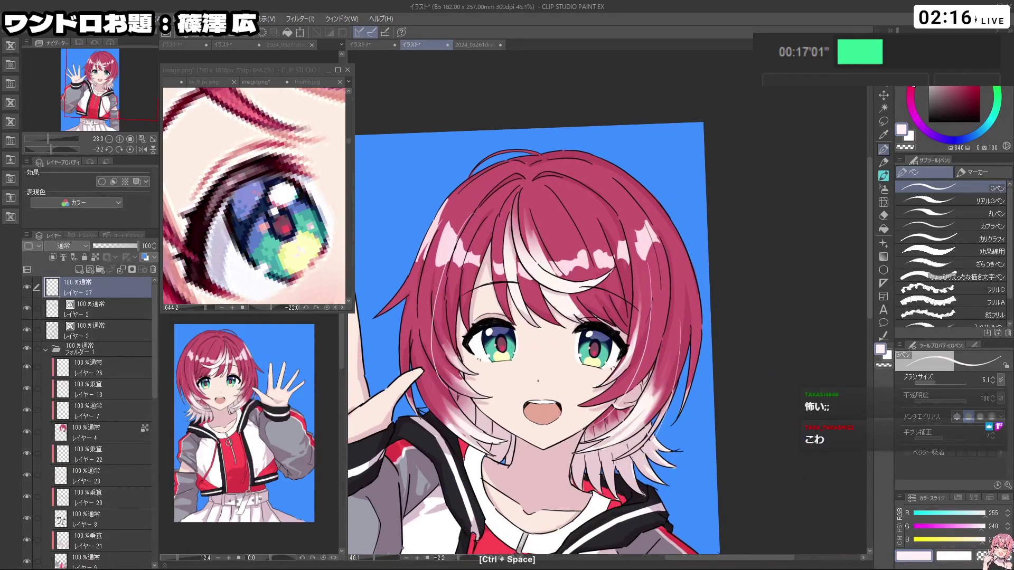
{"action": "key", "text": "ctrl+z"}
{"action": "key", "text": "ctrl+z"}
{"action": "mouse_move", "coordinate": [518, 275]}
{"action": "left_mouse_down"}
{"action": "mouse_move", "coordinate": [542, 319]}
{"action": "mouse_move", "coordinate": [520, 298]}
{"action": "mouse_move", "coordinate": [567, 298]}
{"action": "left_mouse_up"}
{"action": "left_click_drag", "start_coordinate": [571, 370], "coordinate": [527, 249]}
Step: Sample the hair's red and touch up the strands on Layer 27, enlarging the brush to 12.1 and undoing misplaced strokes
{"action": "right_click", "coordinate": [527, 250]}
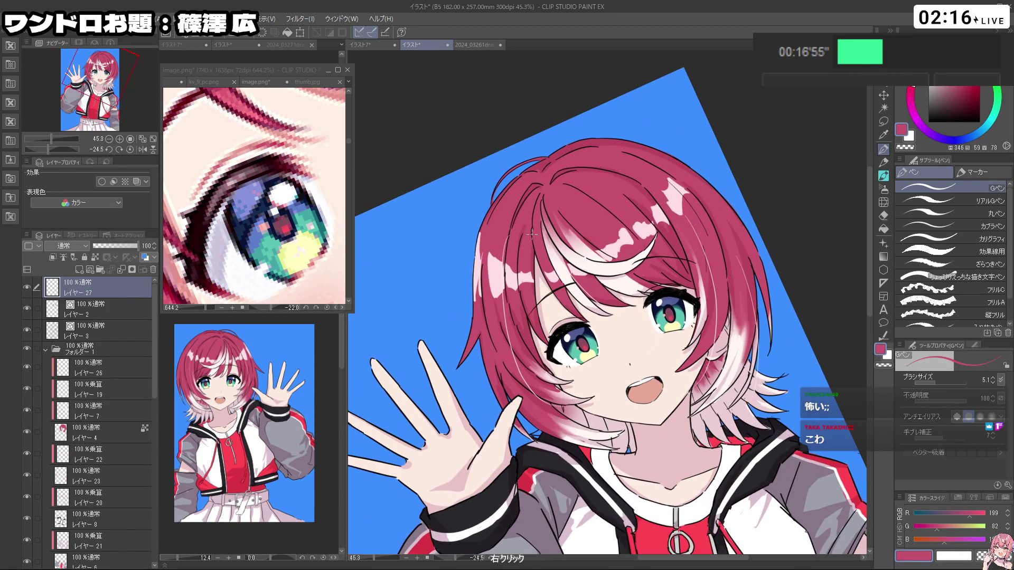
{"action": "key", "text": "ctrl+z"}
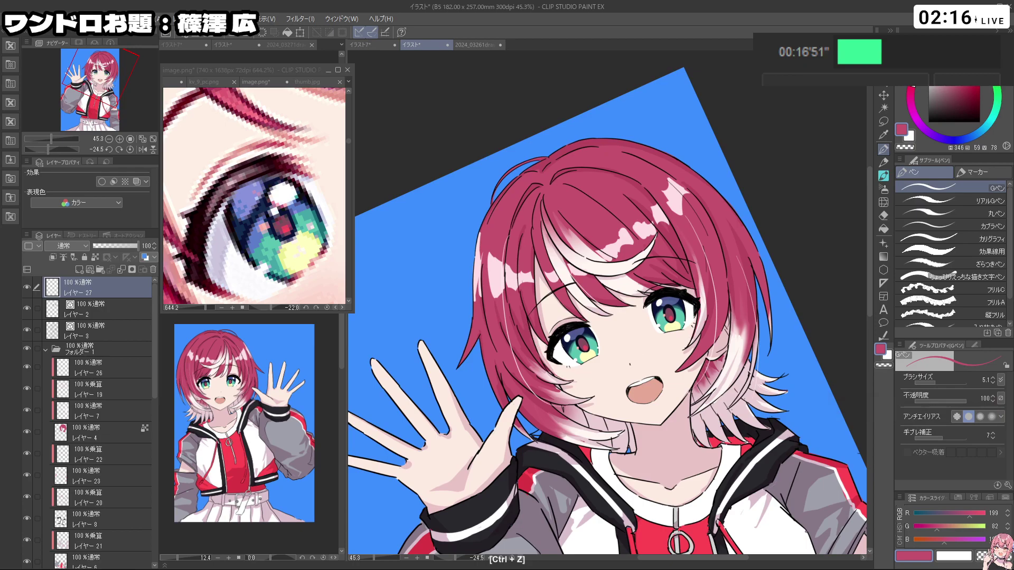
{"action": "mouse_move", "coordinate": [712, 284]}
{"action": "left_mouse_down"}
{"action": "mouse_move", "coordinate": [696, 245]}
{"action": "mouse_move", "coordinate": [517, 247]}
{"action": "mouse_move", "coordinate": [665, 390]}
{"action": "mouse_move", "coordinate": [714, 320]}
{"action": "left_mouse_up"}
{"action": "key", "text": "ctrl+z"}
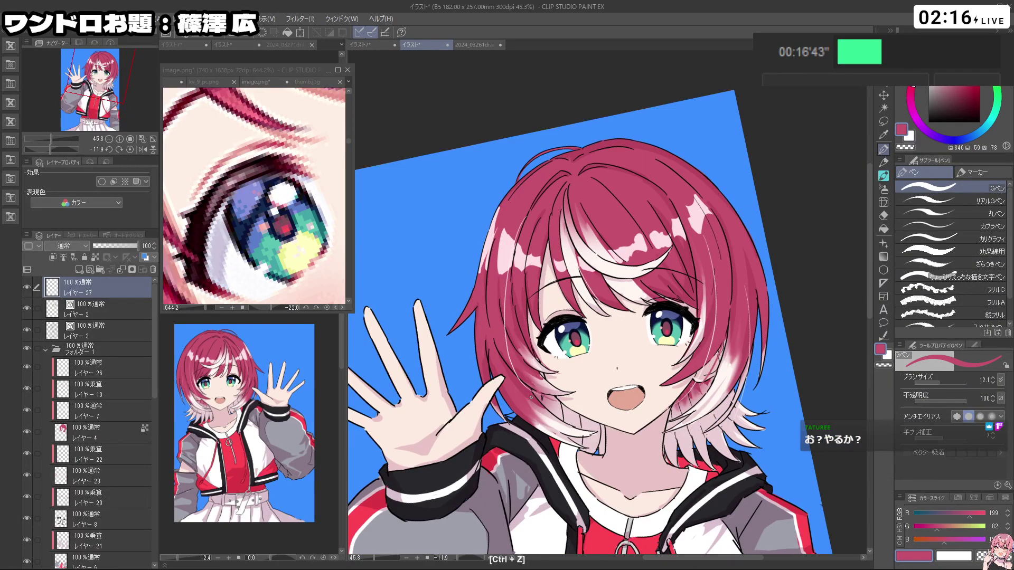
{"action": "left_click_drag", "start_coordinate": [566, 432], "coordinate": [512, 374]}
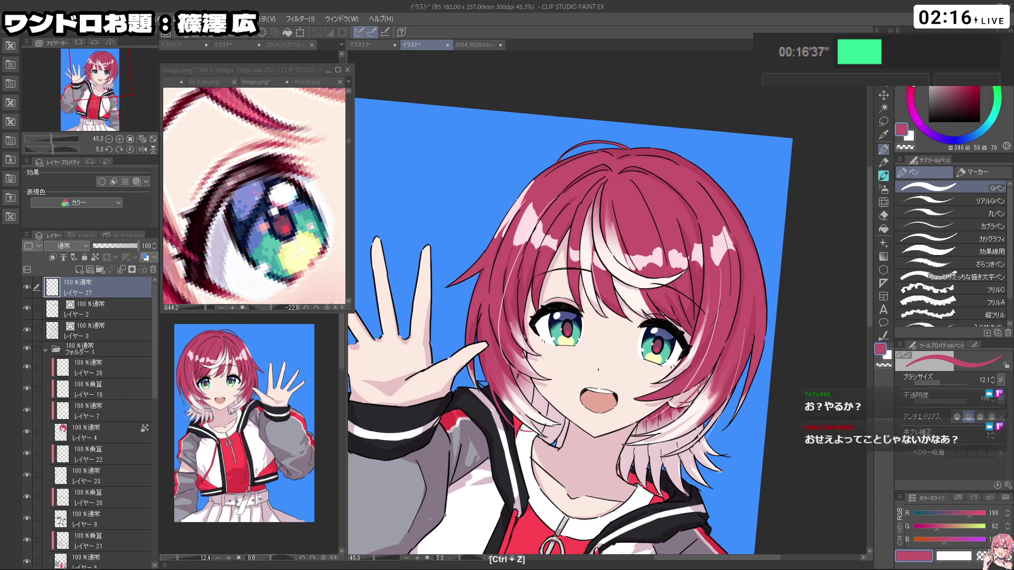
{"action": "left_click_drag", "start_coordinate": [514, 429], "coordinate": [714, 346]}
{"action": "key", "text": "ctrl+z"}
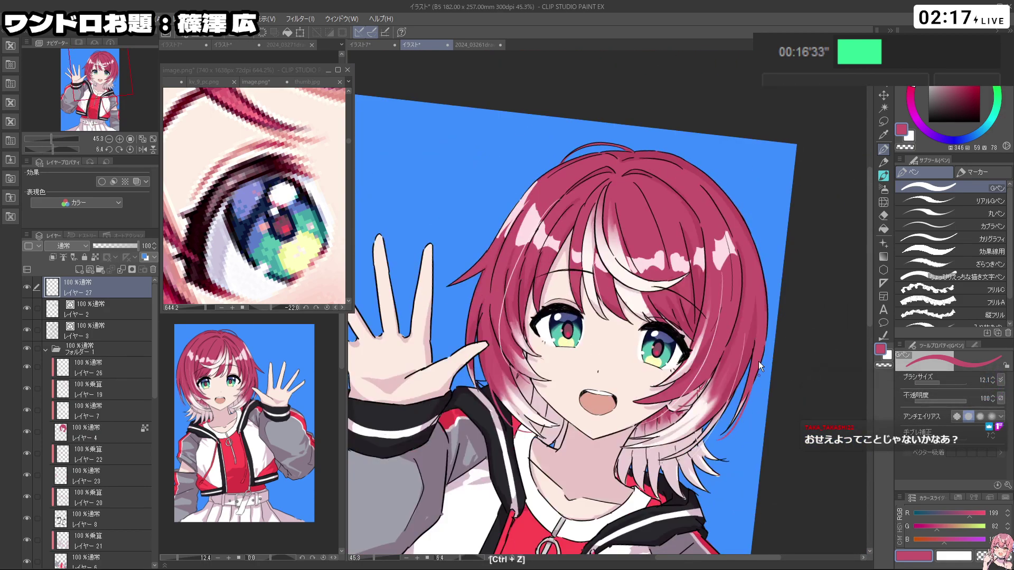
{"action": "left_click_drag", "start_coordinate": [585, 272], "coordinate": [573, 288]}
{"action": "left_click_drag", "start_coordinate": [635, 331], "coordinate": [612, 287]}
{"action": "left_click_drag", "start_coordinate": [651, 247], "coordinate": [703, 276]}
{"action": "key", "text": "ctrl+z"}
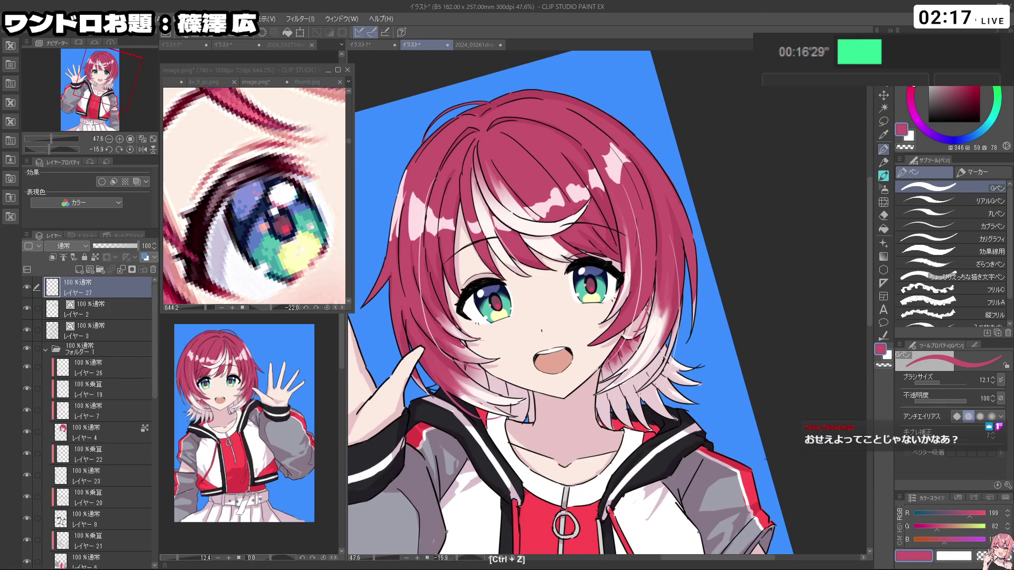
Step: Review the whole illustration at a reduced zoom level, checking the hair against the rest of the figure
{"action": "left_click_drag", "start_coordinate": [697, 332], "coordinate": [647, 332]}
{"action": "left_click_drag", "start_coordinate": [721, 387], "coordinate": [701, 357]}
{"action": "left_click_drag", "start_coordinate": [669, 426], "coordinate": [681, 425]}
{"action": "left_click_drag", "start_coordinate": [642, 376], "coordinate": [619, 376]}
{"action": "left_click_drag", "start_coordinate": [696, 386], "coordinate": [730, 386]}
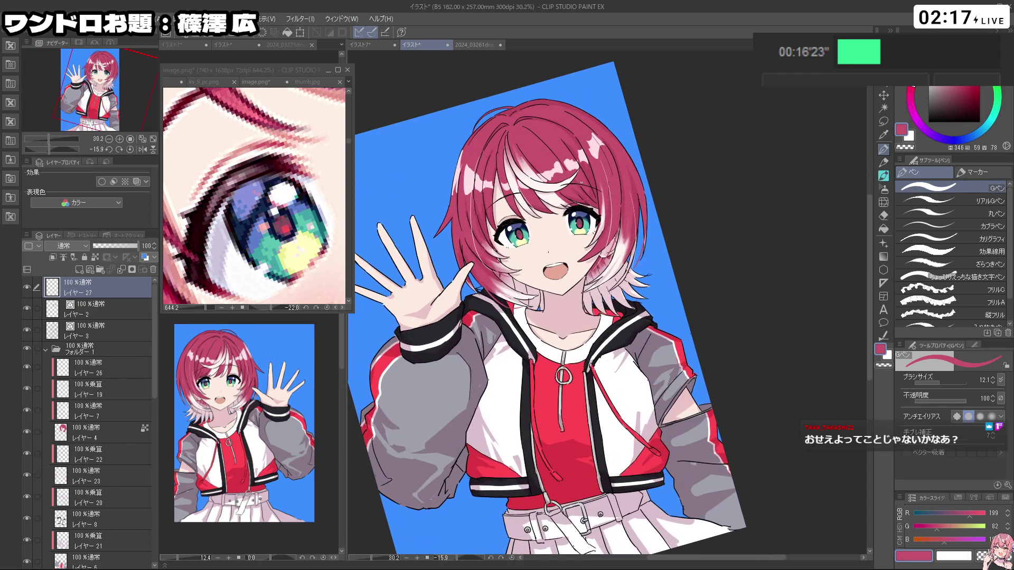
{"action": "scroll", "coordinate": [709, 145], "scroll_direction": "down", "scroll_amount": 2}
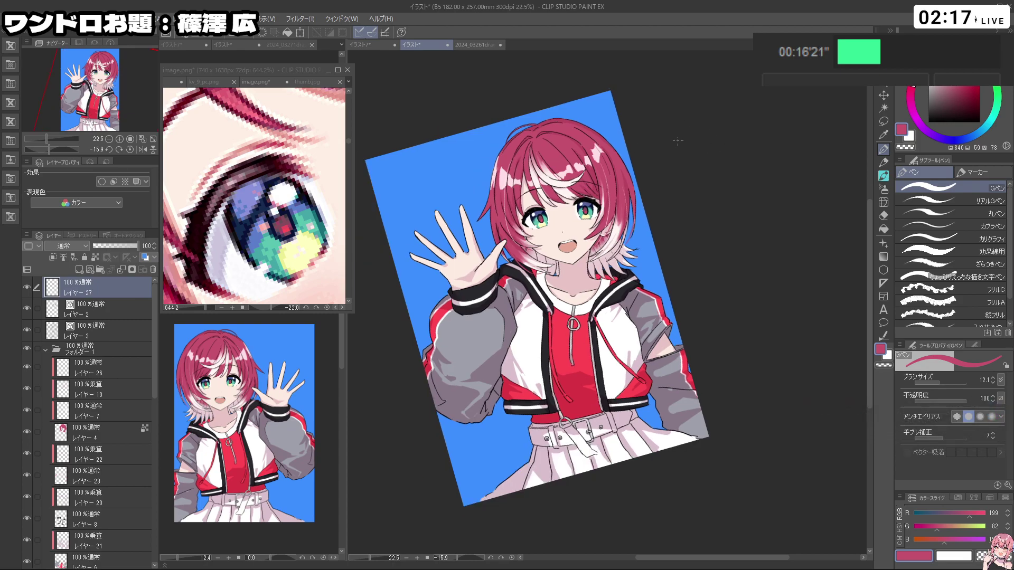
{"action": "scroll", "coordinate": [680, 145], "scroll_direction": "up", "scroll_amount": 1}
{"action": "scroll", "coordinate": [679, 145], "scroll_direction": "down", "scroll_amount": 2}
{"action": "scroll", "coordinate": [680, 146], "scroll_direction": "up", "scroll_amount": 2}
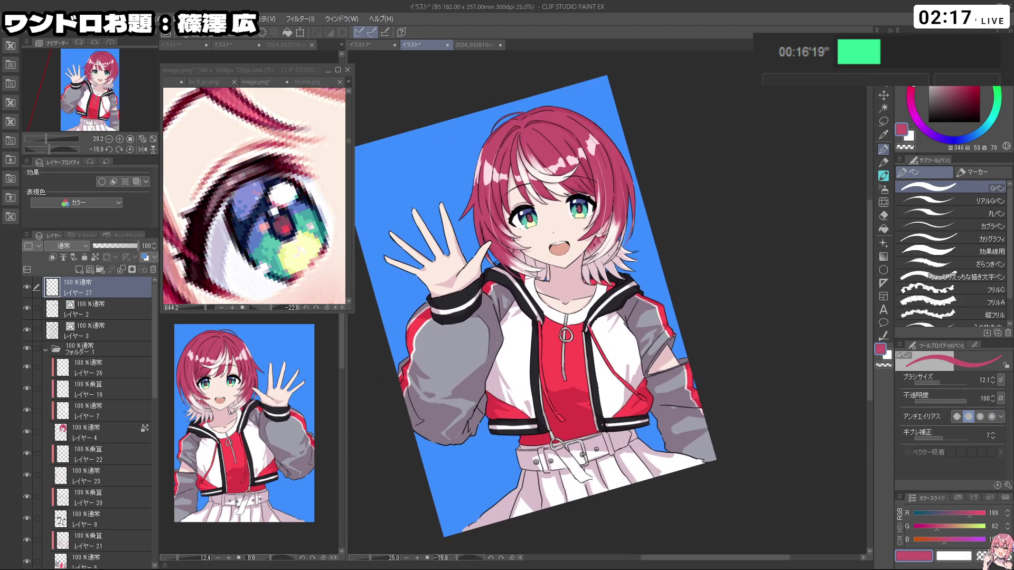
Step: Sample the bright red of the shirt and bring the character's skirt and ribbon details into view in the reference image
{"action": "left_click", "coordinate": [580, 348], "text": "alt"}
{"action": "left_click_drag", "start_coordinate": [777, 392], "coordinate": [740, 457]}
{"action": "left_click_drag", "start_coordinate": [632, 475], "coordinate": [635, 452]}
{"action": "left_click", "coordinate": [301, 262]}
{"action": "scroll", "coordinate": [301, 262], "scroll_direction": "down", "scroll_amount": 8}
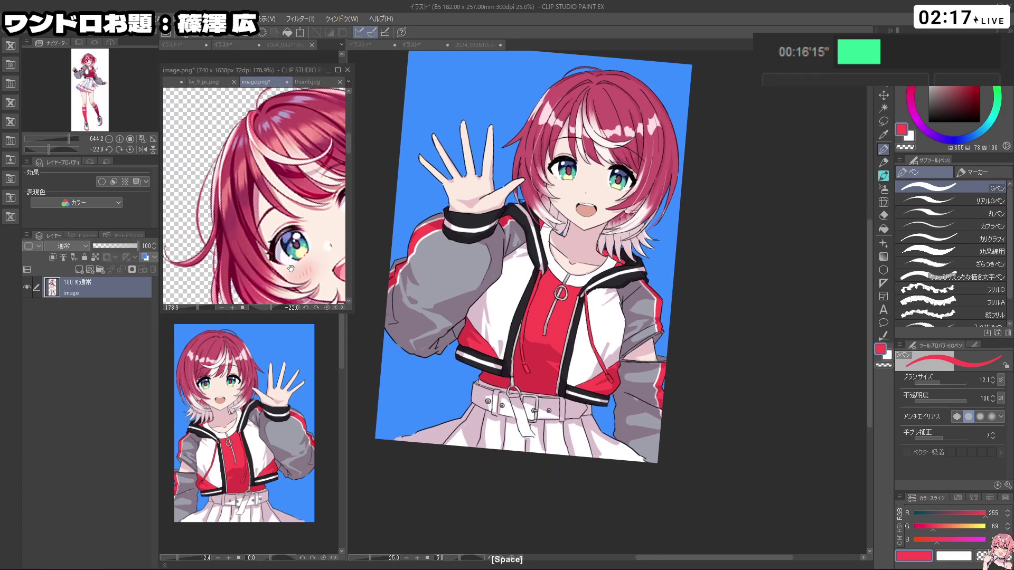
{"action": "left_click_drag", "start_coordinate": [300, 262], "coordinate": [267, 242]}
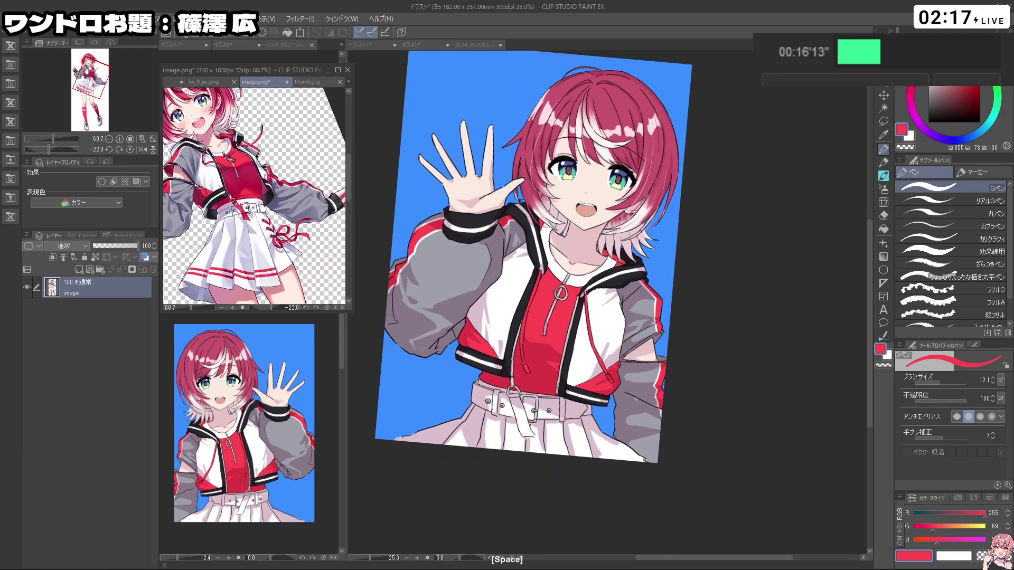
Step: Paint red criss-cross lacing marks on the lower part of the skirt on Layer 27 with brush size 23.5
{"action": "left_click", "coordinate": [642, 295]}
{"action": "mouse_move", "coordinate": [631, 449]}
{"action": "left_mouse_down"}
{"action": "mouse_move", "coordinate": [625, 420]}
{"action": "mouse_move", "coordinate": [642, 424]}
{"action": "left_mouse_up"}
{"action": "mouse_move", "coordinate": [548, 400]}
{"action": "left_mouse_down"}
{"action": "mouse_move", "coordinate": [569, 432]}
{"action": "mouse_move", "coordinate": [579, 401]}
{"action": "left_mouse_up"}
{"action": "key", "text": "ctrl+z"}
{"action": "key", "text": "ctrl+space"}
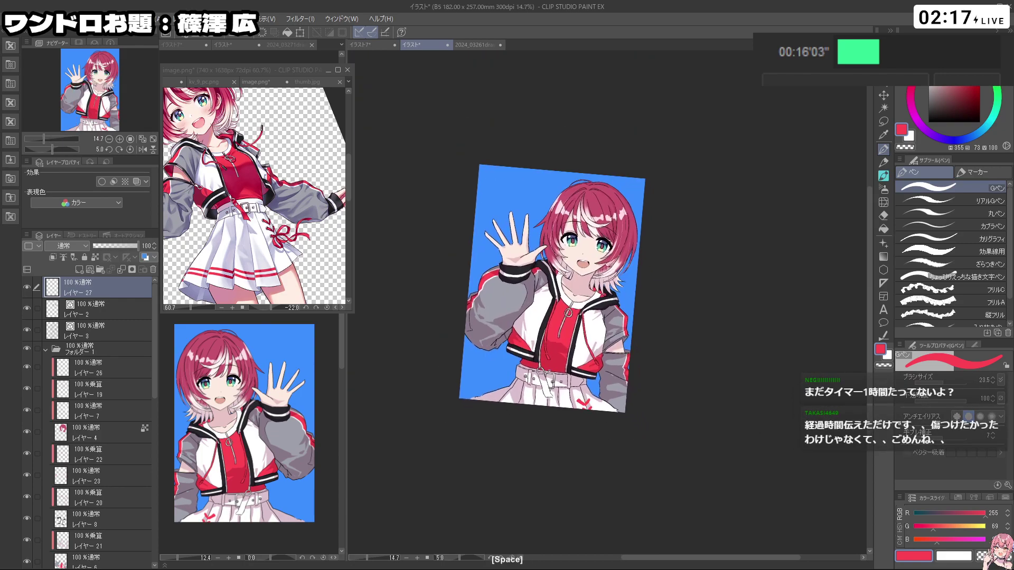
Step: Select Layer 6 and paint the strap hanging from the belt ring bright red, undoing a stray stroke
{"action": "scroll", "coordinate": [106, 465], "scroll_direction": "down", "scroll_amount": 3}
{"action": "left_click", "coordinate": [121, 484]}
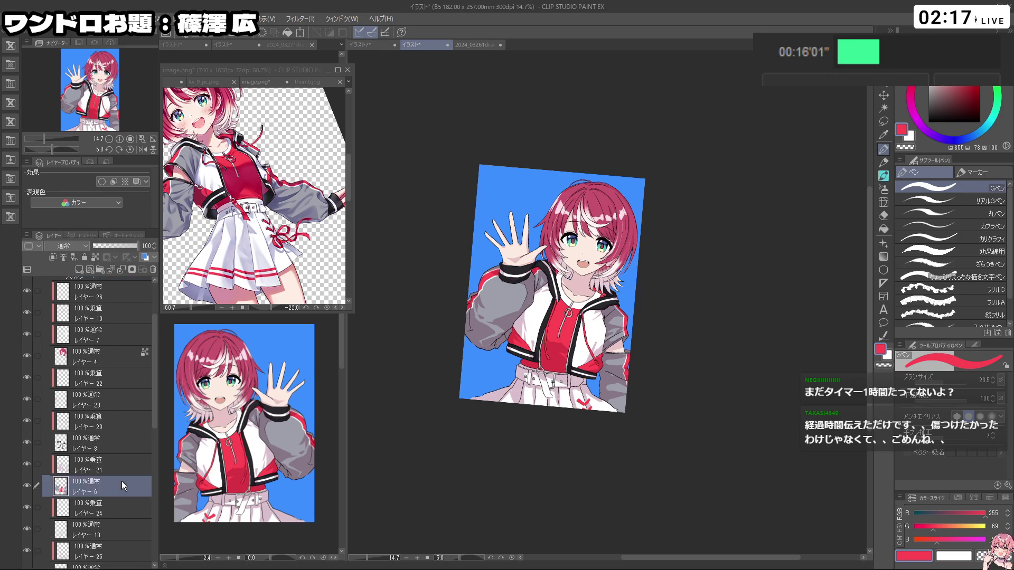
{"action": "key", "text": "ctrl+space"}
{"action": "mouse_move", "coordinate": [542, 376]}
{"action": "left_mouse_down"}
{"action": "mouse_move", "coordinate": [576, 376]}
{"action": "mouse_move", "coordinate": [544, 399]}
{"action": "mouse_move", "coordinate": [535, 385]}
{"action": "left_mouse_up"}
{"action": "key", "text": "ctrl+z"}
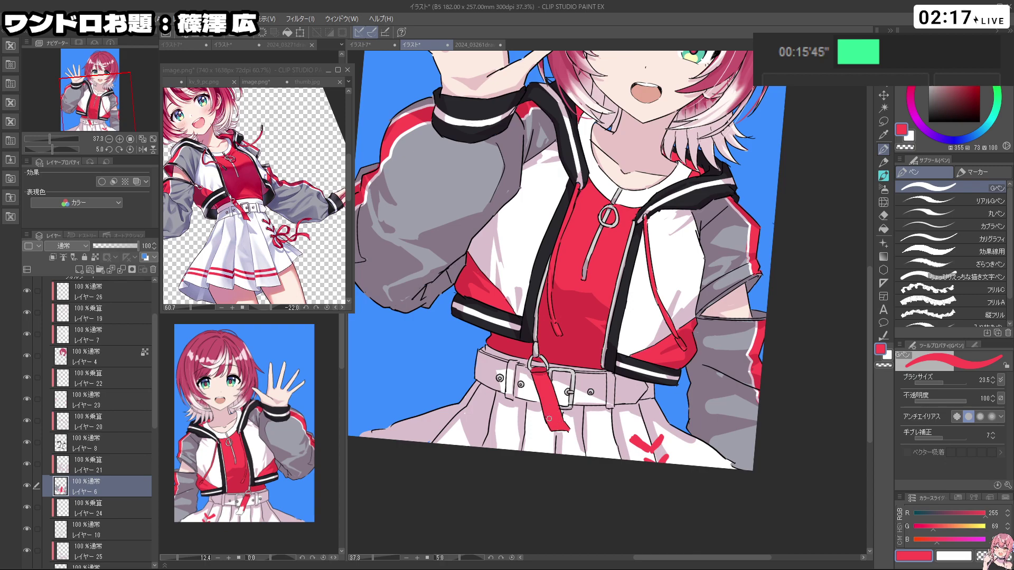
{"action": "left_click_drag", "start_coordinate": [628, 389], "coordinate": [581, 388]}
{"action": "left_click_drag", "start_coordinate": [581, 388], "coordinate": [545, 393]}
{"action": "mouse_move", "coordinate": [644, 418]}
{"action": "left_mouse_down"}
{"action": "mouse_move", "coordinate": [718, 352]}
{"action": "mouse_move", "coordinate": [634, 422]}
{"action": "left_mouse_up"}
{"action": "left_click_drag", "start_coordinate": [564, 382], "coordinate": [676, 383]}
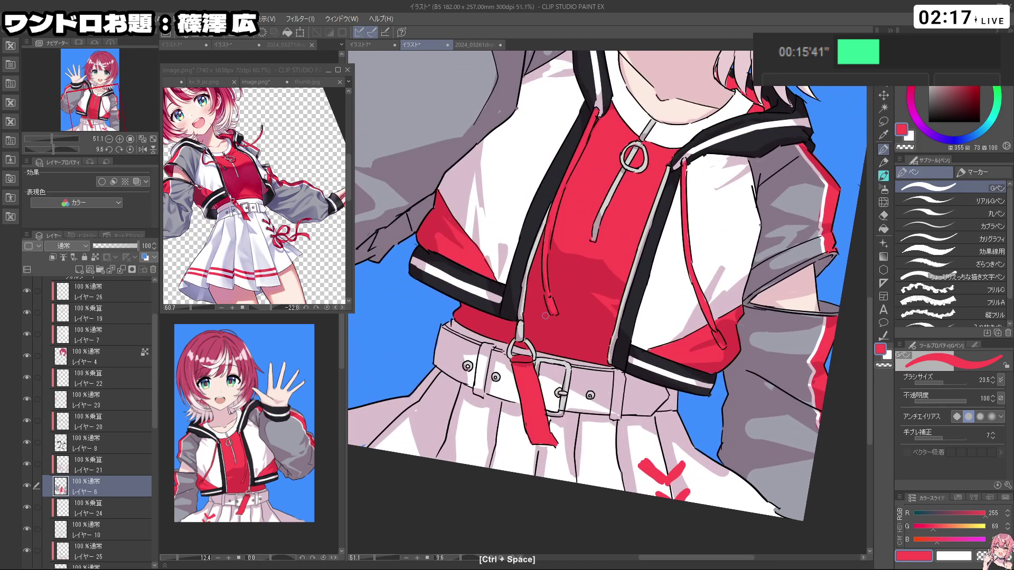
Step: Sample a light grey and dab a round stud near the upper end of the red belt strap
{"action": "right_click", "coordinate": [570, 376]}
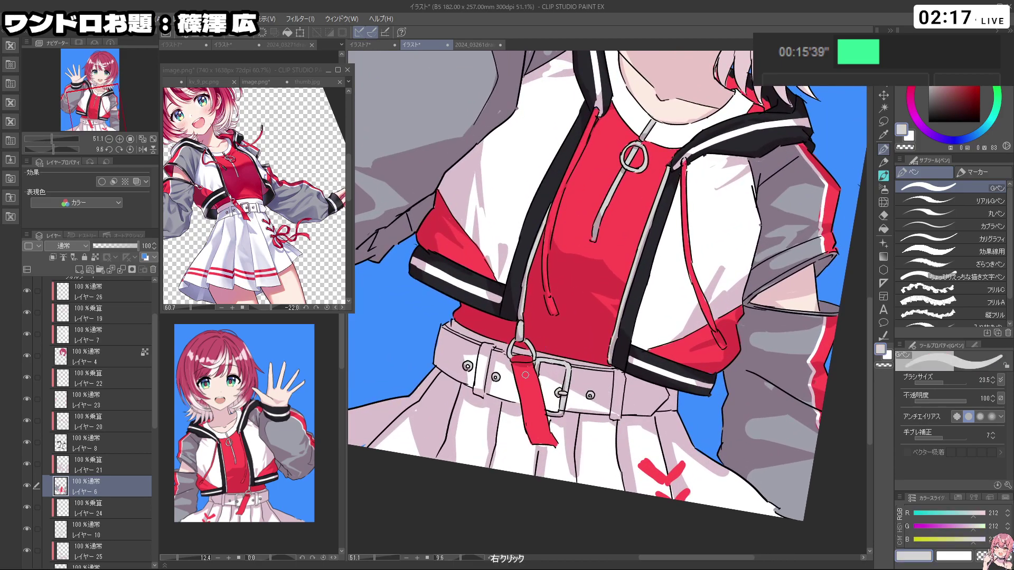
{"action": "scroll", "coordinate": [622, 371], "scroll_direction": "down", "scroll_amount": 3}
{"action": "mouse_move", "coordinate": [622, 372]}
{"action": "left_mouse_down"}
{"action": "mouse_move", "coordinate": [559, 371]}
{"action": "mouse_move", "coordinate": [624, 357]}
{"action": "left_mouse_up"}
Step: Switch to black and draw fine outline details at the red strap's upper end with brush size 6.9, undoing a misplaced stroke
{"action": "left_click", "coordinate": [929, 122]}
{"action": "mouse_move", "coordinate": [533, 404]}
{"action": "left_mouse_down"}
{"action": "mouse_move", "coordinate": [543, 394]}
{"action": "mouse_move", "coordinate": [535, 390]}
{"action": "left_mouse_up"}
{"action": "left_click_drag", "start_coordinate": [535, 381], "coordinate": [539, 393]}
{"action": "key", "text": "ctrl+z"}
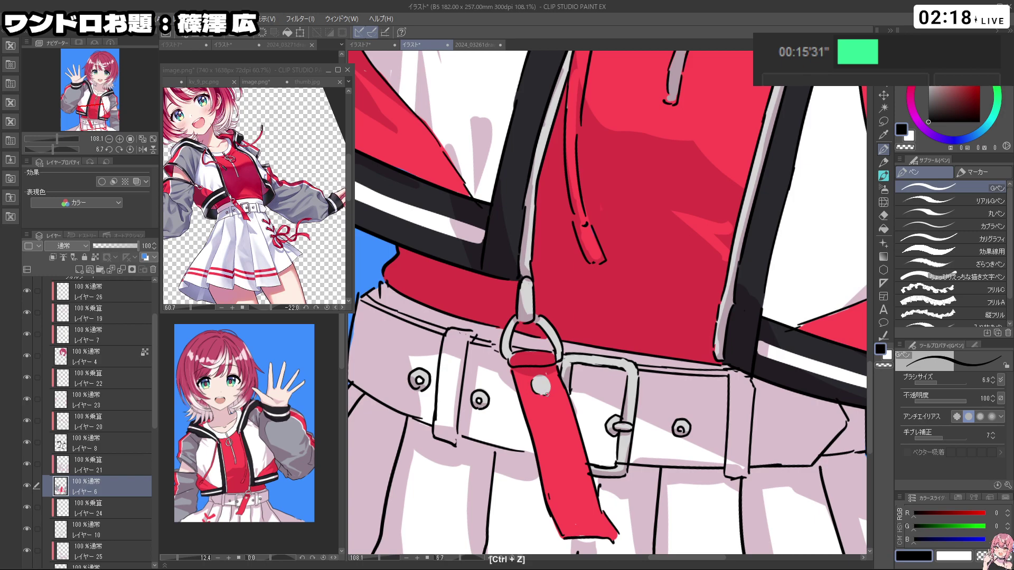
{"action": "left_click_drag", "start_coordinate": [546, 376], "coordinate": [538, 378]}
Step: Examine the full figure at several zoom levels to check the added belt strap and skirt details
{"action": "left_click_drag", "start_coordinate": [624, 372], "coordinate": [521, 372]}
{"action": "mouse_move", "coordinate": [629, 401]}
{"action": "left_mouse_down"}
{"action": "mouse_move", "coordinate": [549, 418]}
{"action": "mouse_move", "coordinate": [619, 432]}
{"action": "left_mouse_up"}
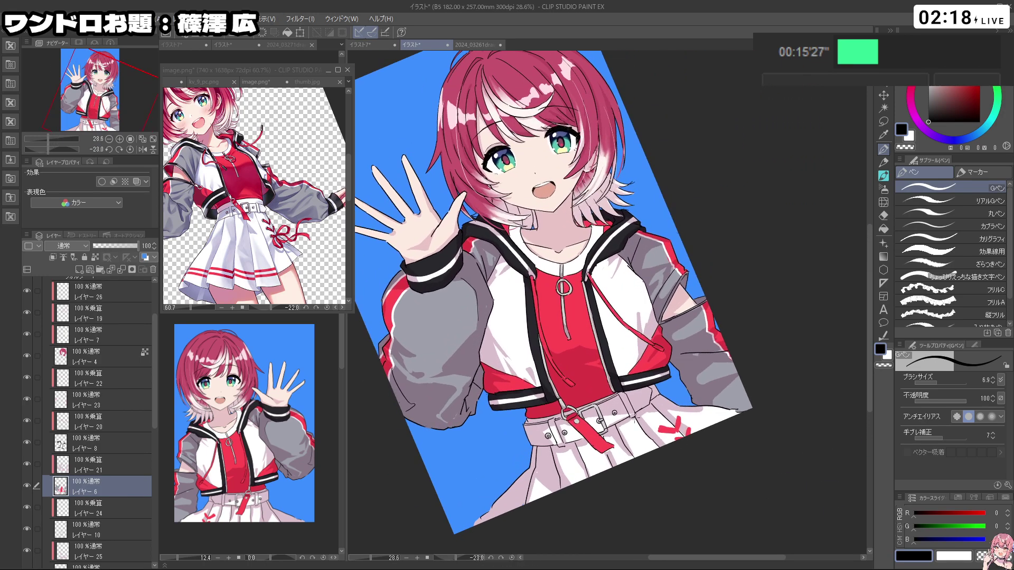
{"action": "left_click_drag", "start_coordinate": [668, 232], "coordinate": [631, 233]}
{"action": "left_click_drag", "start_coordinate": [705, 304], "coordinate": [610, 446]}
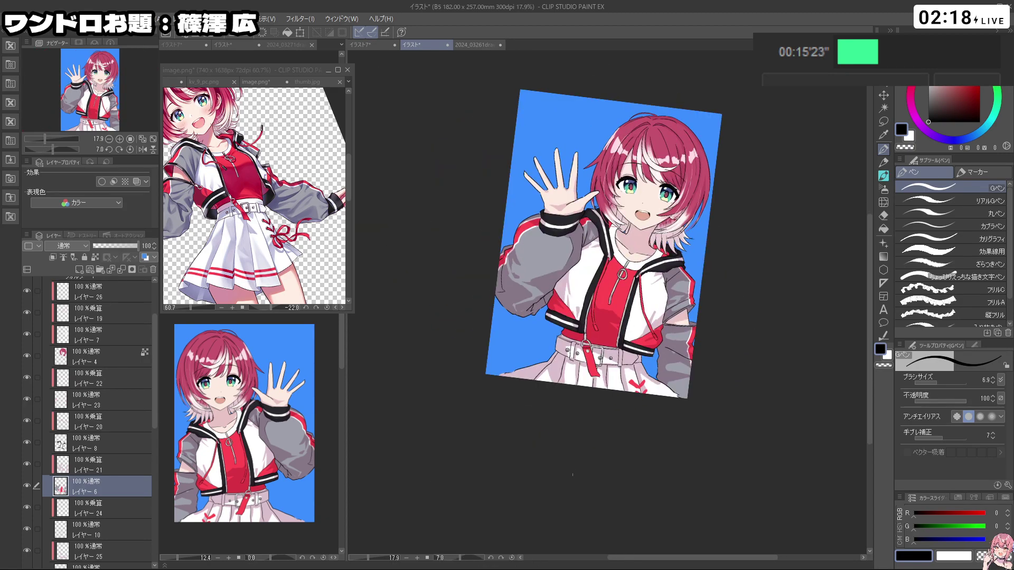
{"action": "scroll", "coordinate": [605, 340], "scroll_direction": "up", "scroll_amount": 4}
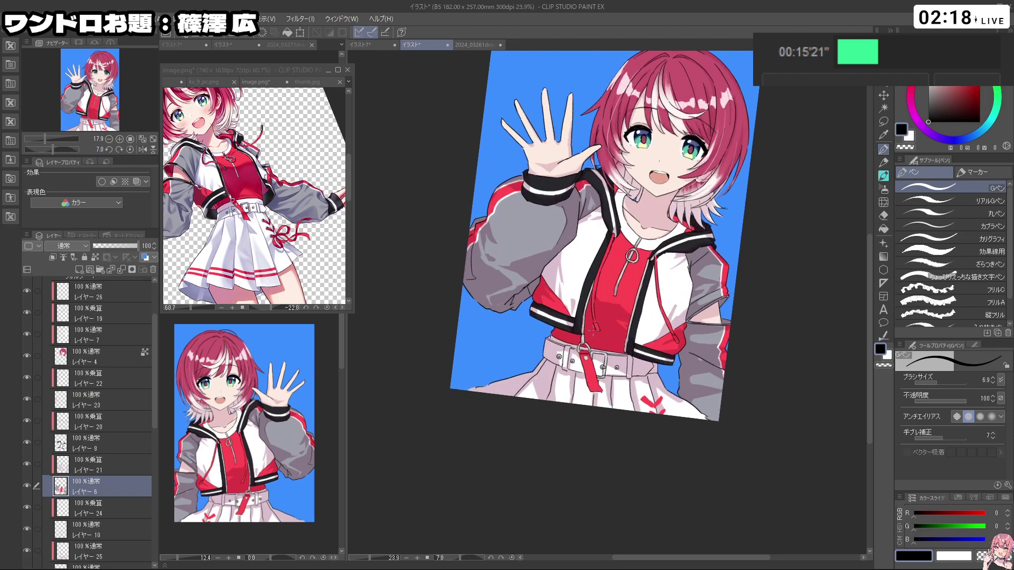
{"action": "scroll", "coordinate": [606, 340], "scroll_direction": "down", "scroll_amount": 2}
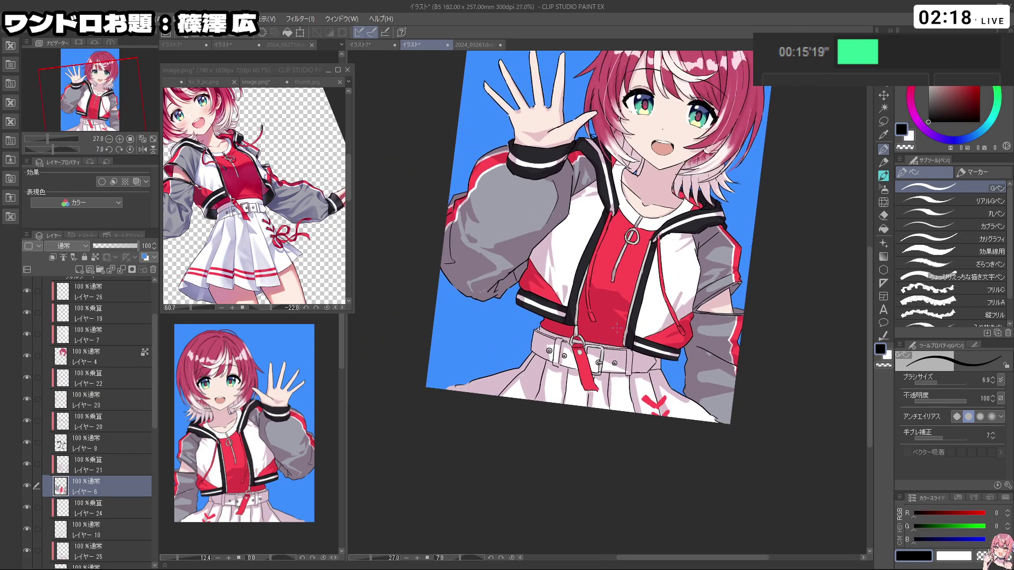
{"action": "scroll", "coordinate": [605, 333], "scroll_direction": "up", "scroll_amount": 4}
{"action": "scroll", "coordinate": [604, 317], "scroll_direction": "down", "scroll_amount": 4}
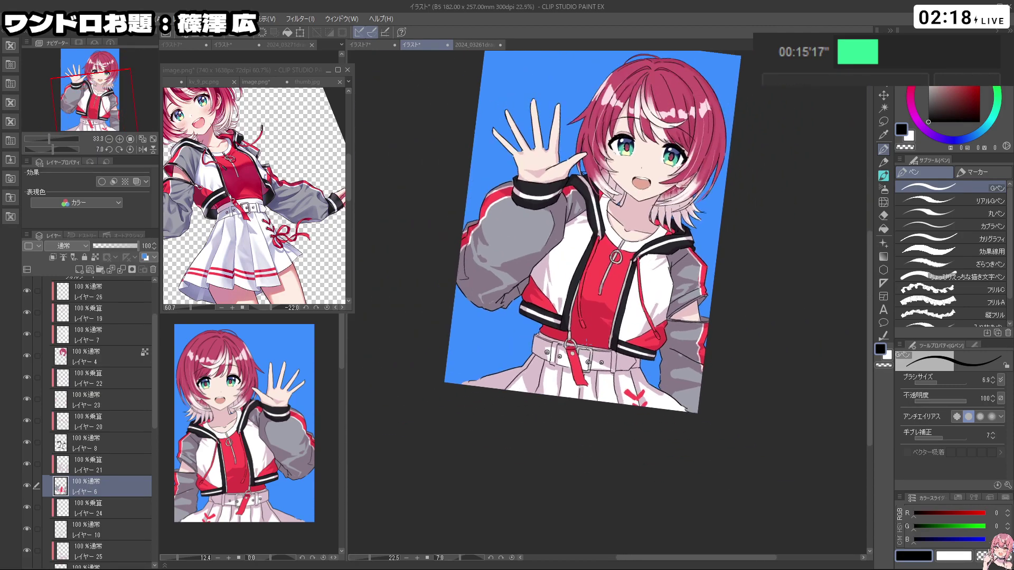
Step: Draw thin black seam lines along the red shirt's hem above the belt on Layer 27, undoing the strokes made on Layer 6
{"action": "key", "text": "shift+space"}
{"action": "left_click_drag", "start_coordinate": [695, 452], "coordinate": [715, 215]}
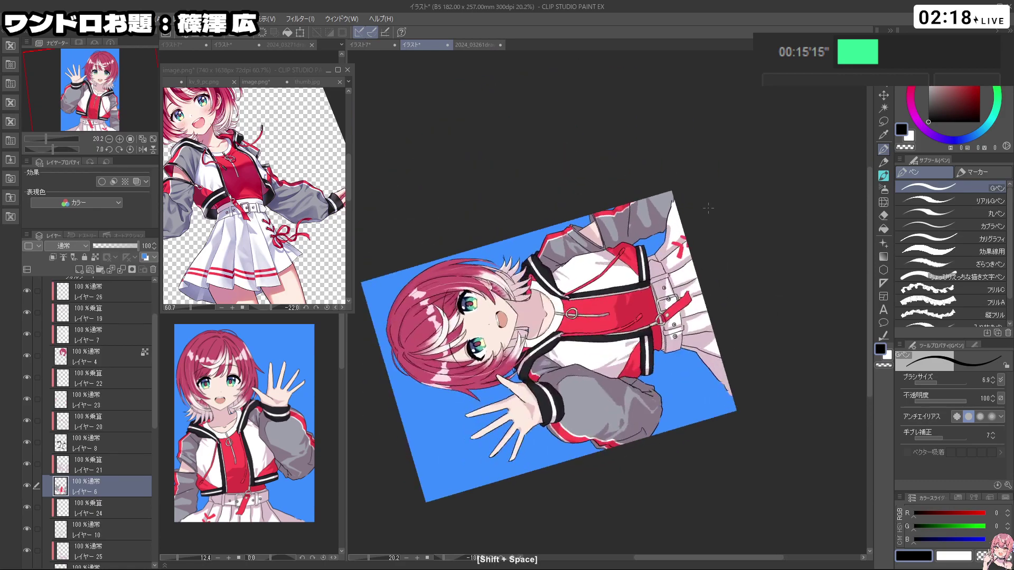
{"action": "key", "text": "ctrl+space"}
{"action": "left_click_drag", "start_coordinate": [659, 289], "coordinate": [716, 289]}
{"action": "left_click_drag", "start_coordinate": [643, 290], "coordinate": [651, 319]}
{"action": "key", "text": "ctrl+z"}
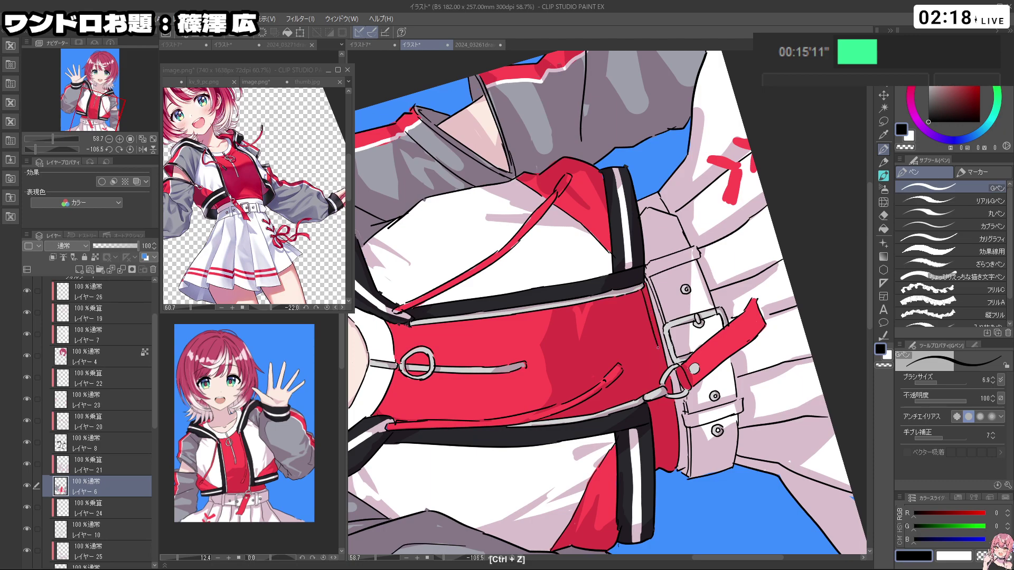
{"action": "key", "text": "ctrl+z"}
{"action": "left_click_drag", "start_coordinate": [157, 391], "coordinate": [157, 352]}
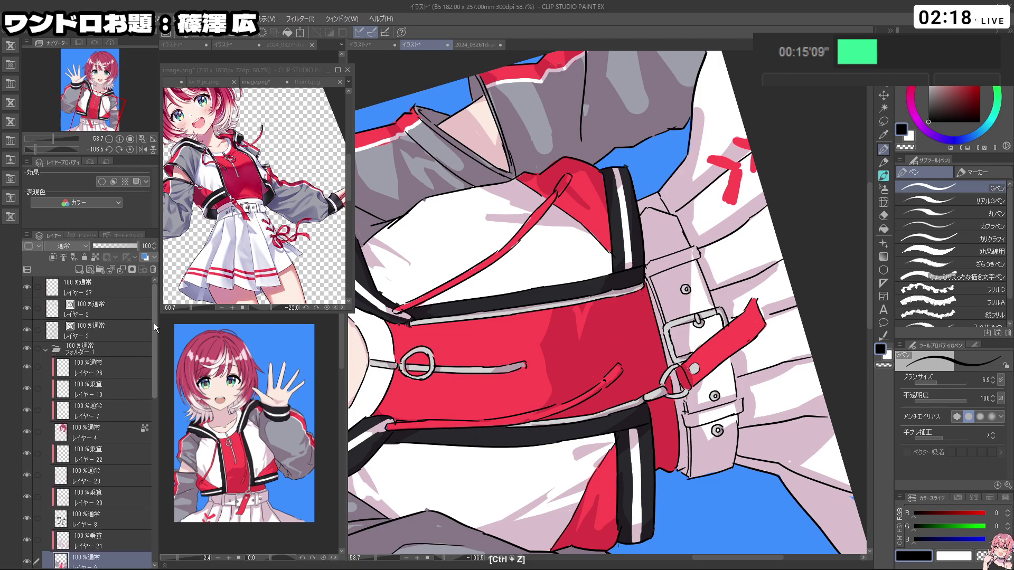
{"action": "left_click", "coordinate": [121, 279]}
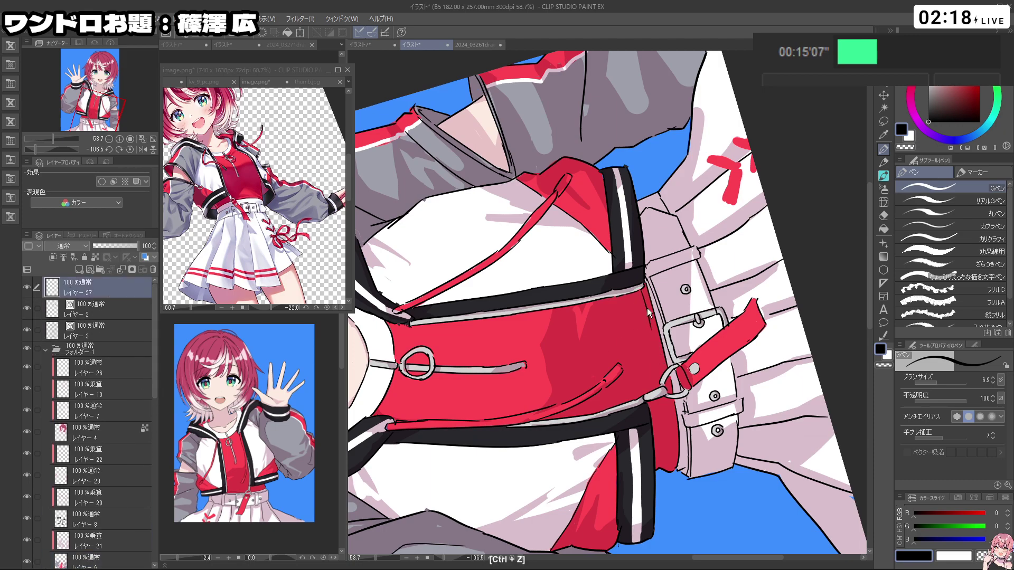
{"action": "key", "text": "ctrl+z"}
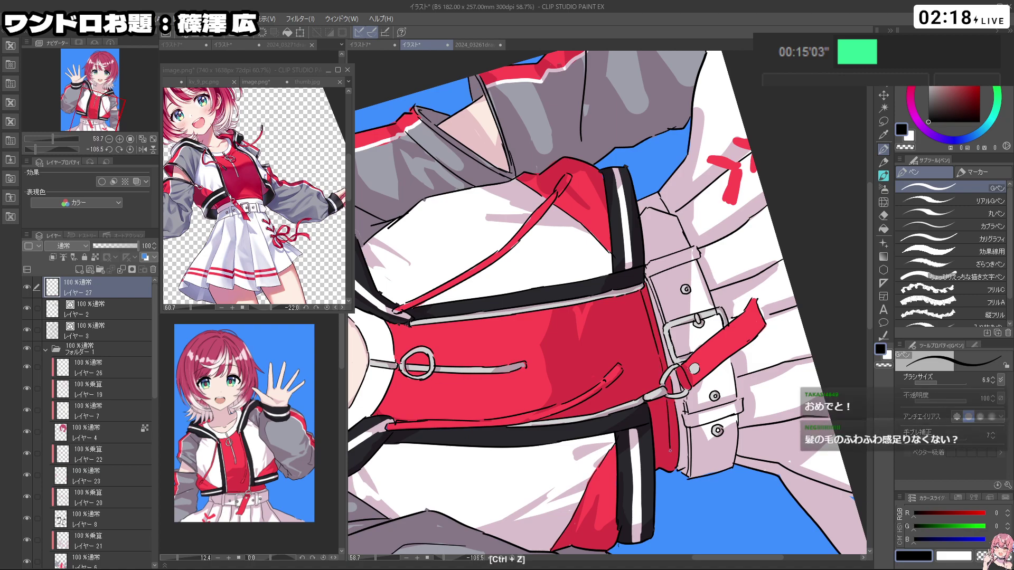
{"action": "left_click_drag", "start_coordinate": [676, 428], "coordinate": [651, 429]}
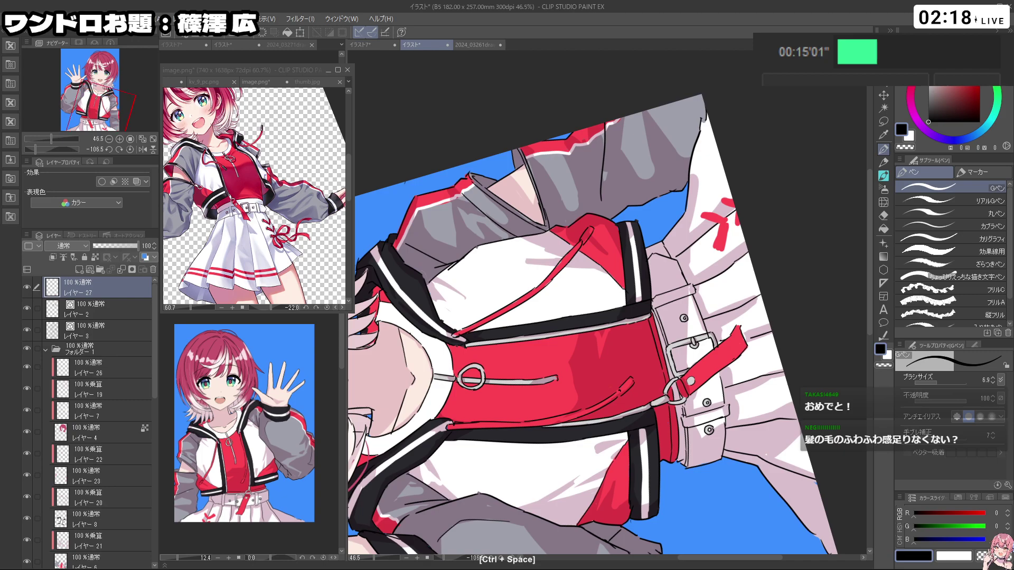
Step: Sample mauve tones and touch up the corner between the belt and the shirt's hem on Layer 27 with brush size 16.2
{"action": "left_click_drag", "start_coordinate": [778, 254], "coordinate": [655, 472]}
{"action": "left_click_drag", "start_coordinate": [703, 349], "coordinate": [663, 349]}
{"action": "left_click_drag", "start_coordinate": [666, 295], "coordinate": [688, 380]}
{"action": "left_click_drag", "start_coordinate": [689, 381], "coordinate": [587, 221]}
{"action": "left_click_drag", "start_coordinate": [529, 378], "coordinate": [494, 332]}
{"action": "key", "text": "ctrl+z"}
{"action": "left_click", "coordinate": [490, 324], "text": "alt"}
{"action": "left_click", "coordinate": [501, 325], "text": "alt"}
{"action": "left_click_drag", "start_coordinate": [496, 324], "coordinate": [493, 331]}
{"action": "key", "text": "ctrl+z"}
{"action": "right_click", "coordinate": [491, 331]}
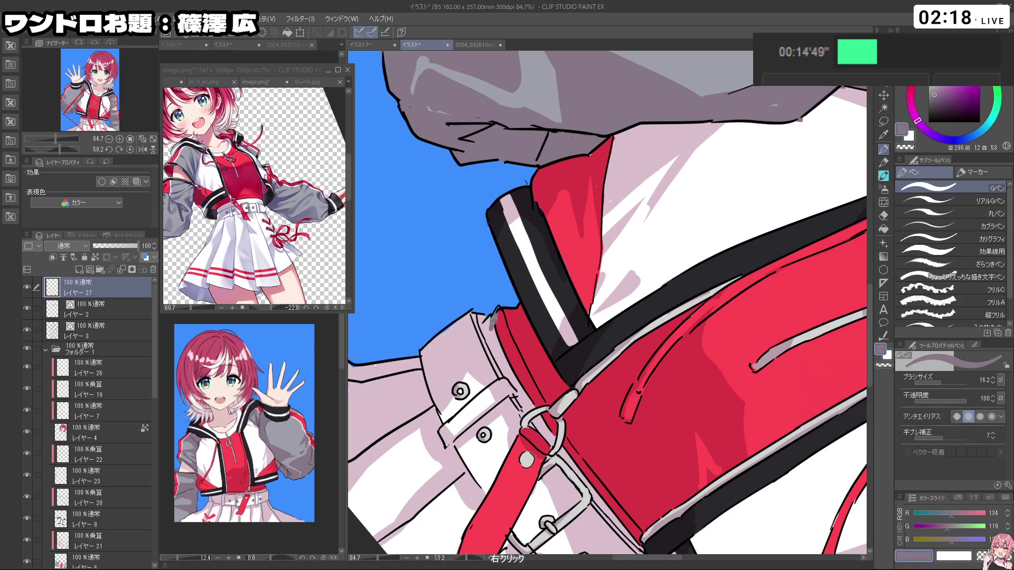
{"action": "right_click", "coordinate": [491, 330]}
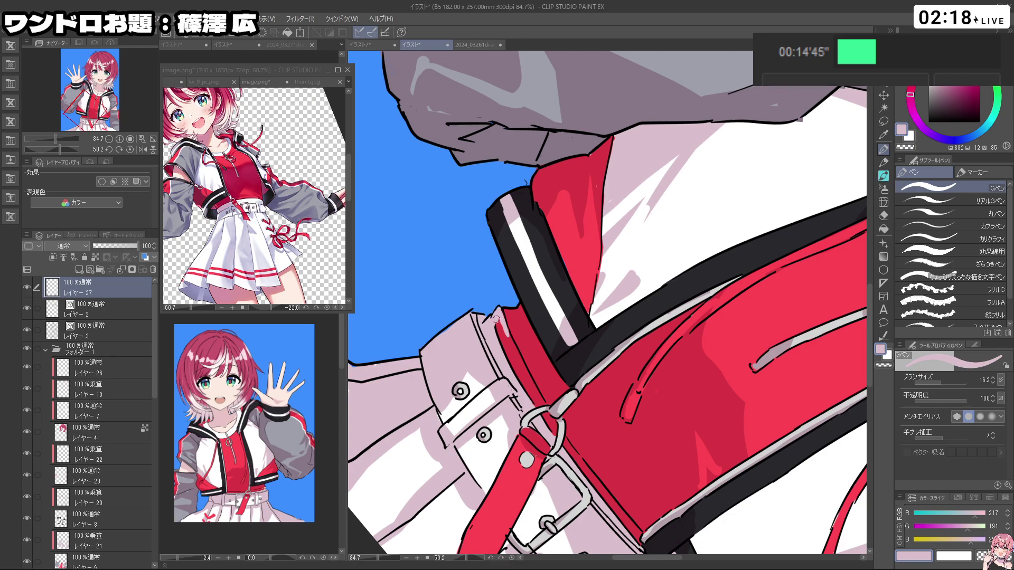
Step: Paint mauve over the belt's upper edge beside the red shirt hem on Layer 27, undoing one misplaced stroke
{"action": "left_click_drag", "start_coordinate": [505, 359], "coordinate": [500, 321]}
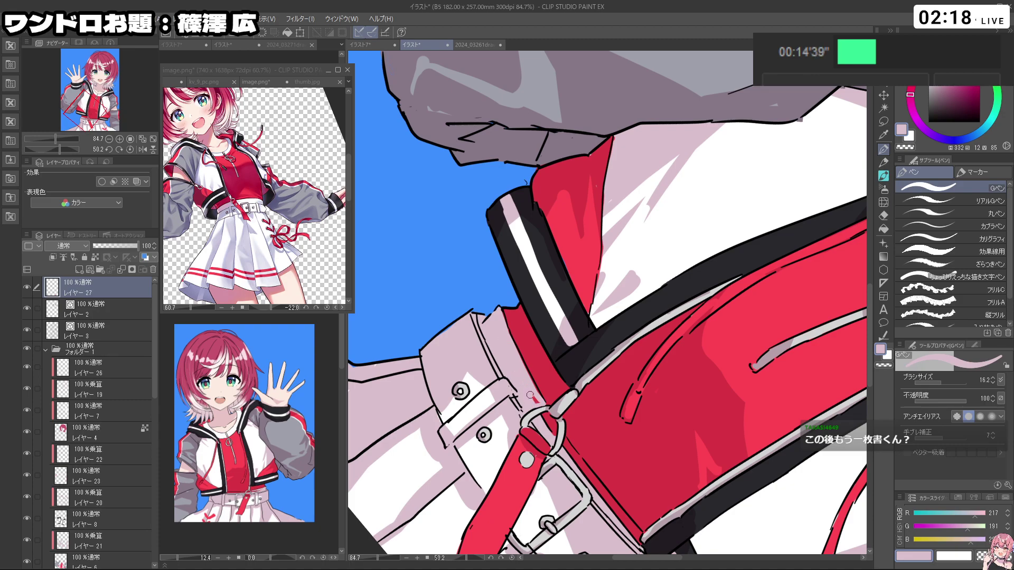
{"action": "left_click_drag", "start_coordinate": [539, 403], "coordinate": [720, 313]}
{"action": "left_click_drag", "start_coordinate": [721, 312], "coordinate": [737, 303]}
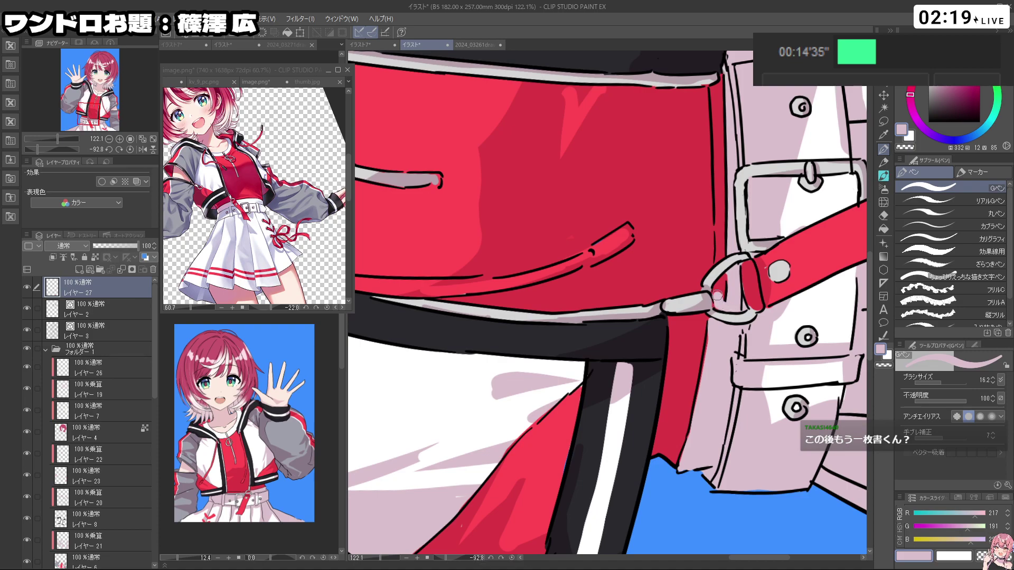
{"action": "mouse_move", "coordinate": [738, 318]}
{"action": "left_mouse_down"}
{"action": "mouse_move", "coordinate": [686, 200]}
{"action": "mouse_move", "coordinate": [505, 227]}
{"action": "mouse_move", "coordinate": [517, 397]}
{"action": "left_mouse_up"}
{"action": "key", "text": "ctrl+z"}
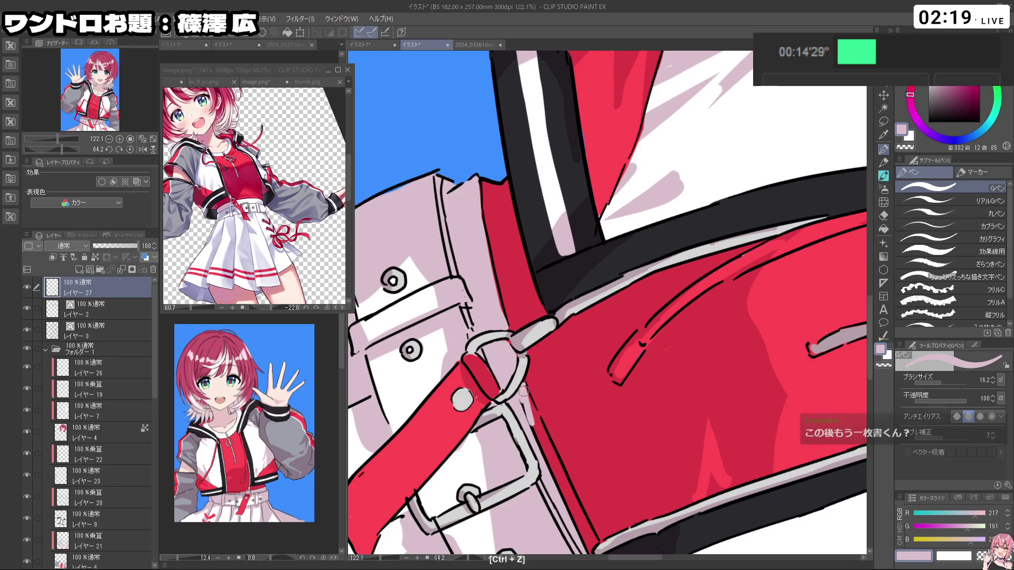
{"action": "mouse_move", "coordinate": [527, 420]}
{"action": "left_mouse_down"}
{"action": "mouse_move", "coordinate": [575, 508]}
{"action": "mouse_move", "coordinate": [544, 452]}
{"action": "left_mouse_up"}
{"action": "left_click_drag", "start_coordinate": [577, 510], "coordinate": [540, 414]}
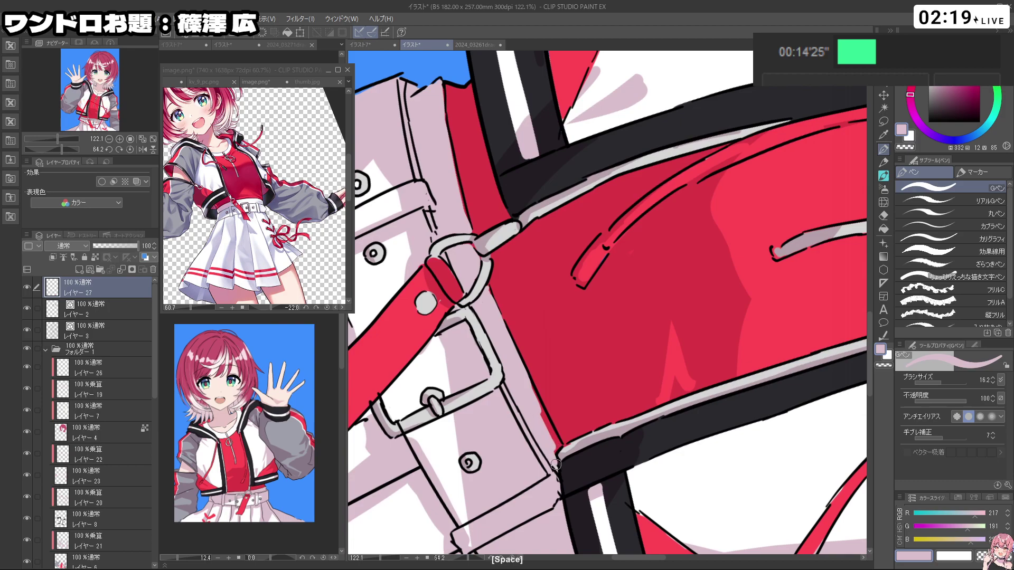
Step: Clean up the outer corner where the red hem meets the belt, switching between the mauve and transparent colours
{"action": "left_click_drag", "start_coordinate": [553, 395], "coordinate": [700, 434]}
{"action": "left_click_drag", "start_coordinate": [623, 369], "coordinate": [692, 369]}
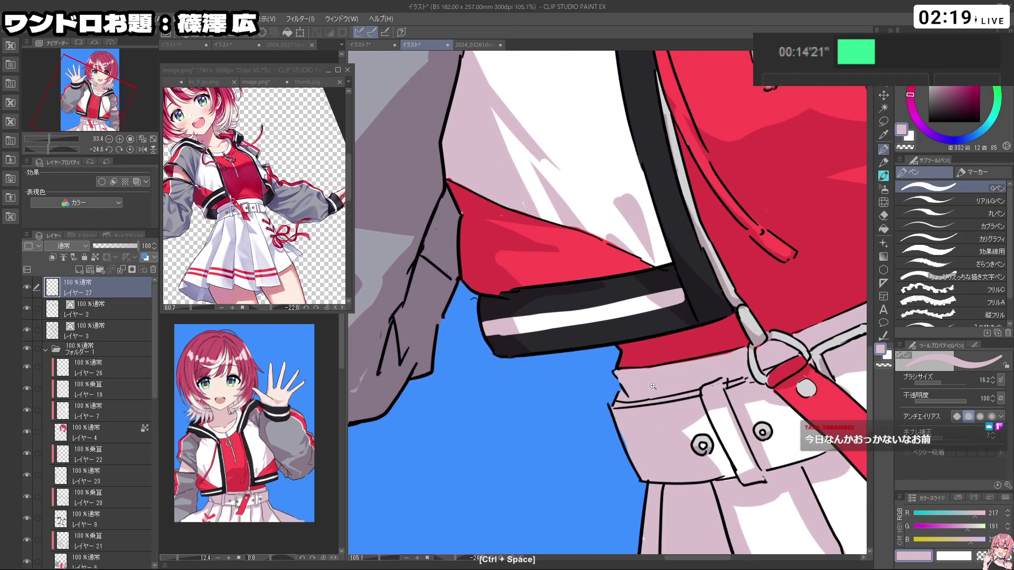
{"action": "key", "text": "c"}
{"action": "key", "text": "c"}
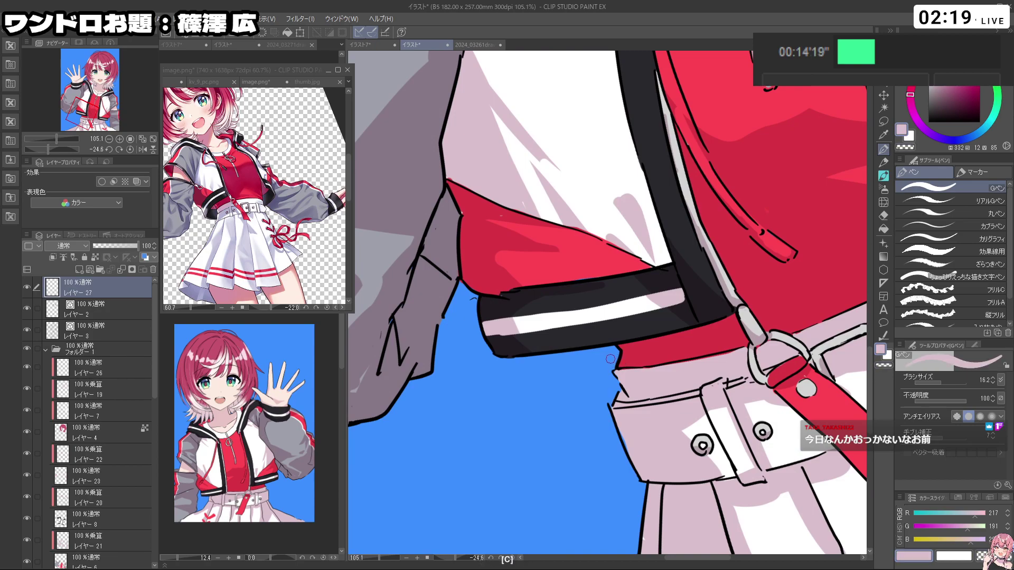
{"action": "left_click_drag", "start_coordinate": [645, 368], "coordinate": [557, 368]}
{"action": "left_click_drag", "start_coordinate": [591, 368], "coordinate": [560, 401]}
Step: Sample the background blue and touch up stray marks along the figure's outer edge
{"action": "left_click_drag", "start_coordinate": [739, 394], "coordinate": [821, 51]}
{"action": "left_click_drag", "start_coordinate": [703, 430], "coordinate": [596, 462]}
{"action": "left_click_drag", "start_coordinate": [469, 238], "coordinate": [498, 238]}
{"action": "right_click", "coordinate": [496, 252]}
{"action": "right_click", "coordinate": [467, 275]}
{"action": "left_click_drag", "start_coordinate": [539, 459], "coordinate": [467, 398]}
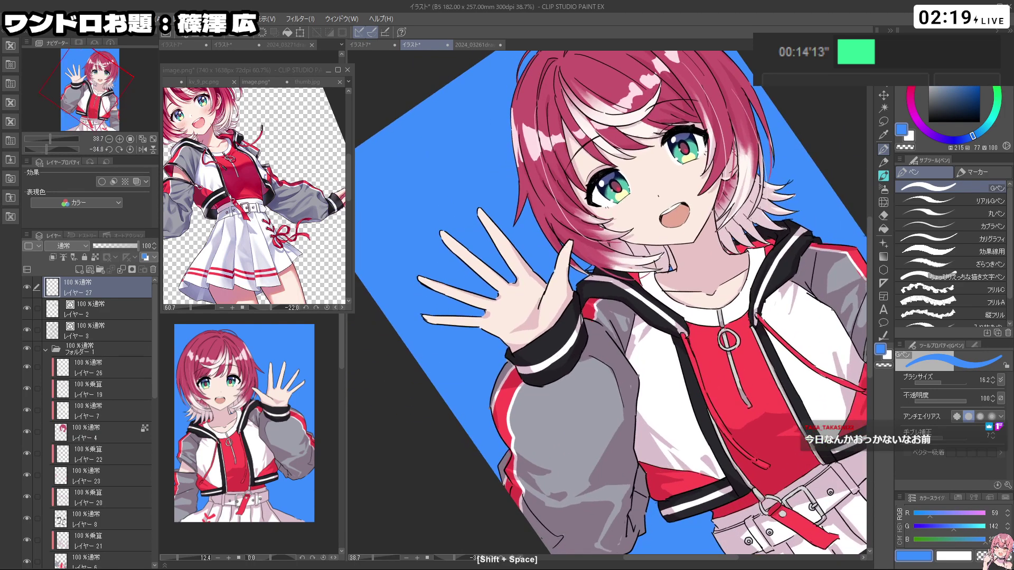
Step: Sample the hair's red and touch up the outer hair strands, undoing a misplaced stroke
{"action": "left_click", "coordinate": [539, 213], "text": "alt"}
{"action": "key", "text": "ctrl+z"}
{"action": "key", "text": "shift+space"}
{"action": "left_click_drag", "start_coordinate": [525, 186], "coordinate": [578, 169]}
{"action": "key", "text": "ctrl+space"}
{"action": "key", "text": "shift+space"}
{"action": "key", "text": "ctrl+space"}
{"action": "left_click_drag", "start_coordinate": [563, 212], "coordinate": [648, 203]}
{"action": "key", "text": "shift+space"}
{"action": "key", "text": "ctrl+space"}
{"action": "key", "text": "space"}
{"action": "left_click_drag", "start_coordinate": [648, 202], "coordinate": [713, 217]}
{"action": "key", "text": "ctrl+space"}
{"action": "key", "text": "shift+space"}
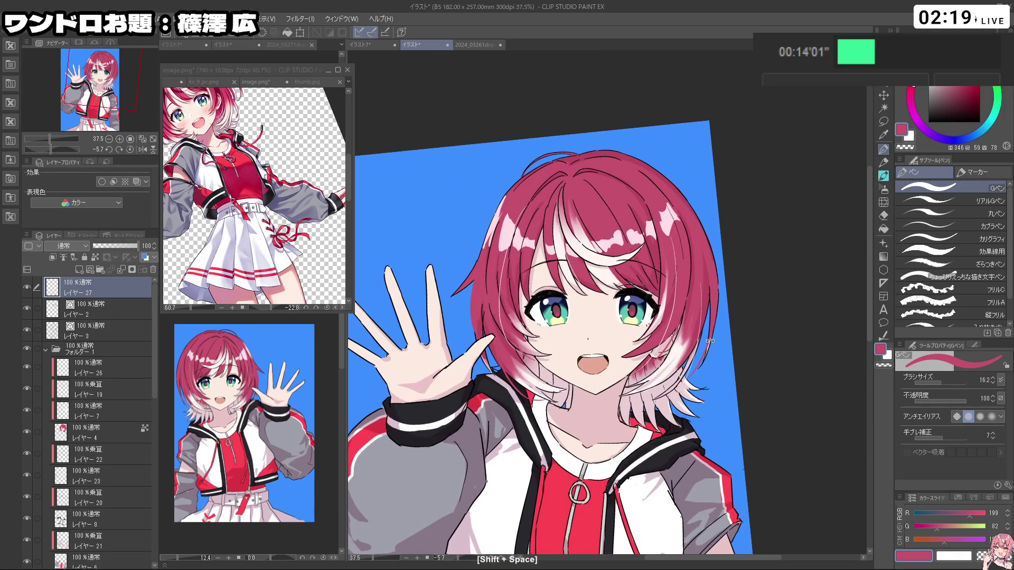
Step: Sample the near-white highlight and the hair red, set the brush size to 12.0 and touch up hair strands, undoing misplaced strokes
{"action": "left_click", "coordinate": [510, 215], "text": "alt"}
{"action": "key", "text": "ctrl+space"}
{"action": "mouse_move", "coordinate": [512, 224]}
{"action": "left_mouse_down"}
{"action": "mouse_move", "coordinate": [546, 224]}
{"action": "mouse_move", "coordinate": [503, 252]}
{"action": "mouse_move", "coordinate": [513, 246]}
{"action": "left_mouse_up"}
{"action": "key", "text": "ctrl+z"}
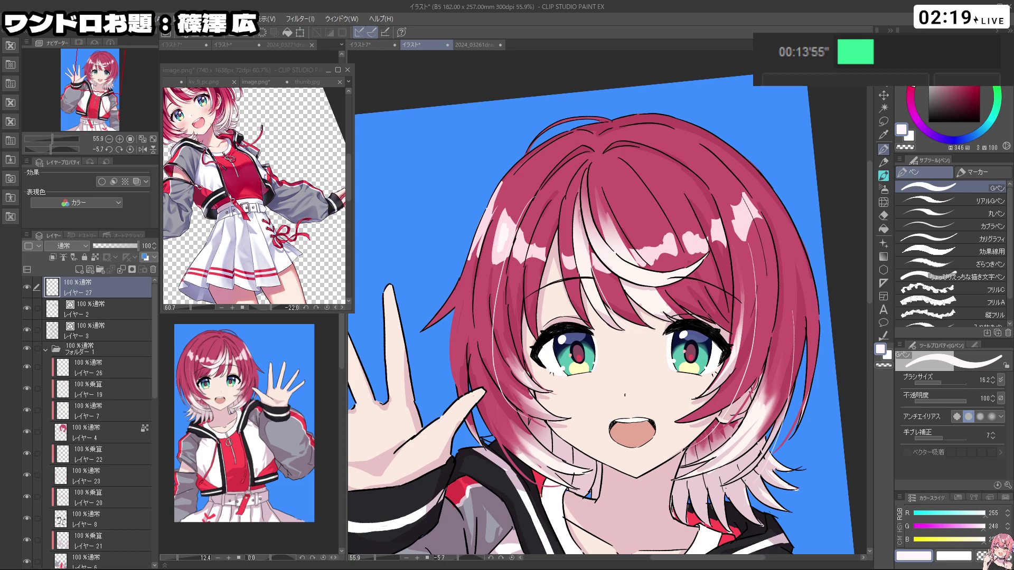
{"action": "left_click_drag", "start_coordinate": [506, 244], "coordinate": [499, 241], "text": "ctrl+alt"}
{"action": "key", "text": "ctrl+z"}
{"action": "key", "text": "ctrl+z"}
{"action": "key", "text": "ctrl+space"}
{"action": "left_click_drag", "start_coordinate": [708, 227], "coordinate": [671, 226]}
{"action": "key", "text": "shift+space"}
{"action": "mouse_move", "coordinate": [750, 353]}
{"action": "left_mouse_down"}
{"action": "mouse_move", "coordinate": [682, 274]}
{"action": "mouse_move", "coordinate": [551, 245]}
{"action": "left_mouse_up"}
{"action": "left_click_drag", "start_coordinate": [668, 320], "coordinate": [540, 305]}
{"action": "right_click", "coordinate": [530, 221]}
{"action": "key", "text": "ctrl+z"}
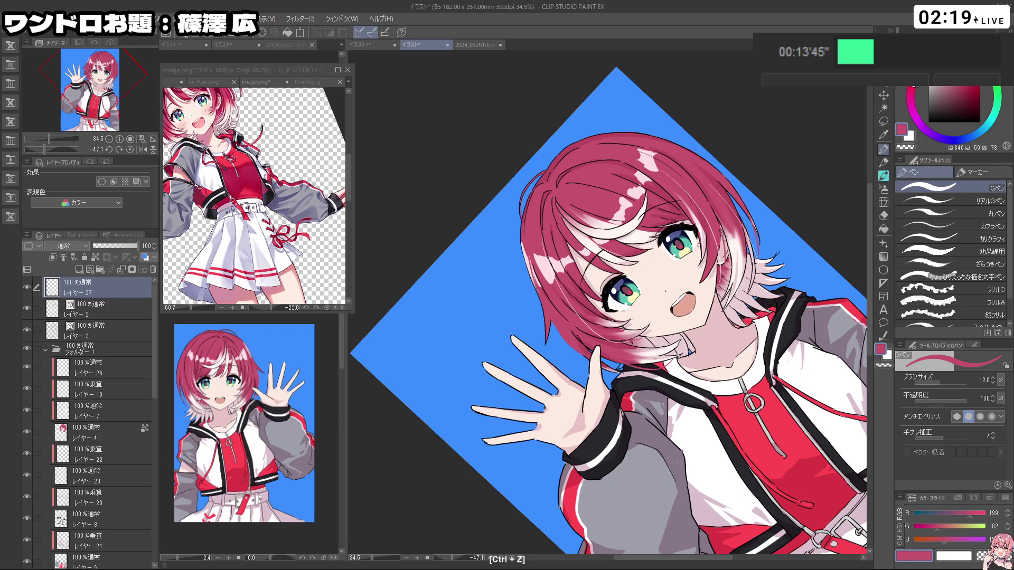
Step: Refine the hair's strands in the sampled red with brush size 12.0, undoing strokes that miss
{"action": "key", "text": "shift+space"}
{"action": "left_click_drag", "start_coordinate": [590, 350], "coordinate": [656, 287]}
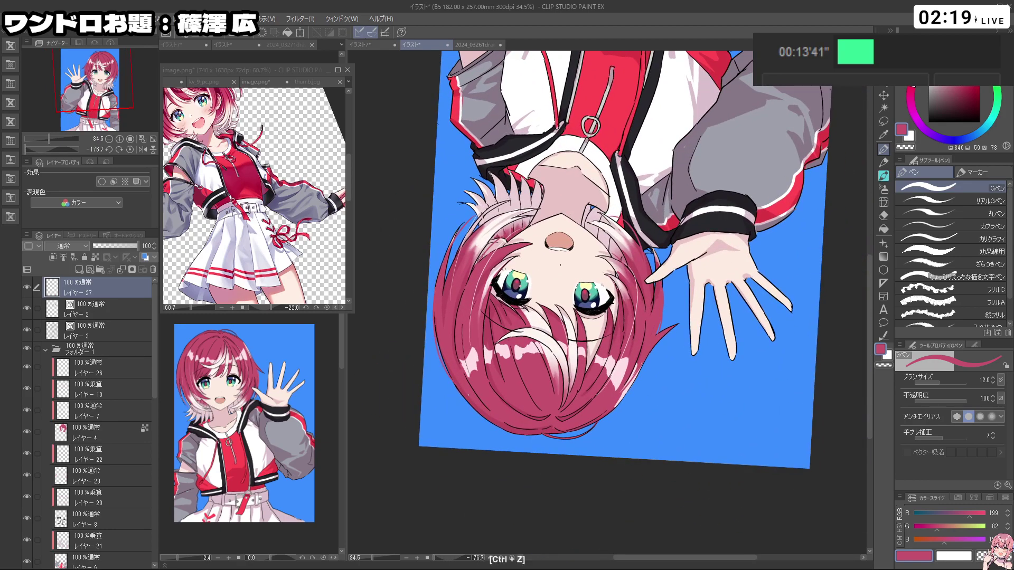
{"action": "key", "text": "shift+space"}
{"action": "left_click_drag", "start_coordinate": [555, 465], "coordinate": [723, 137]}
{"action": "key", "text": "ctrl+z"}
{"action": "key", "text": "shift+space"}
{"action": "left_click_drag", "start_coordinate": [724, 317], "coordinate": [700, 230]}
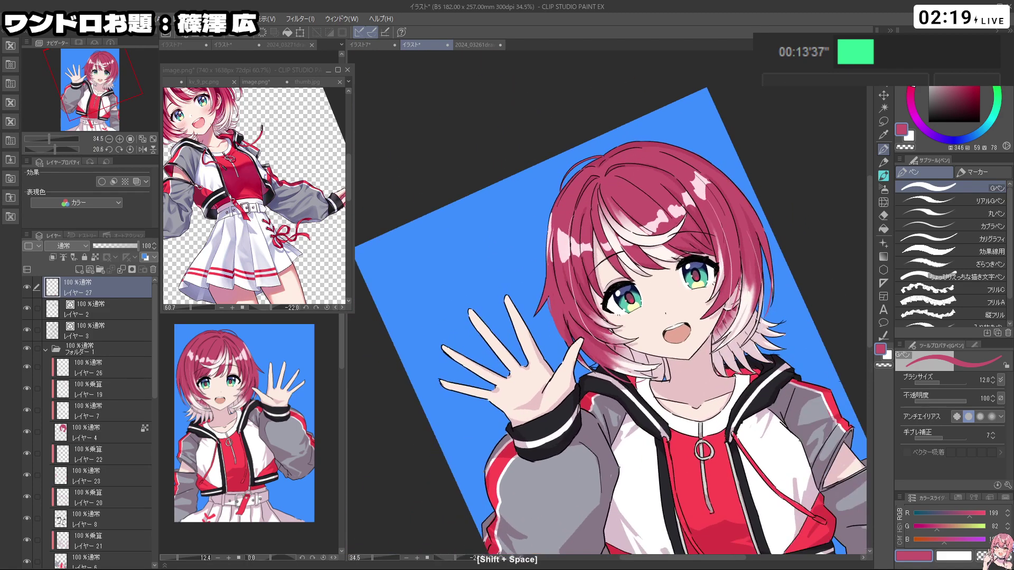
{"action": "key", "text": "ctrl+z"}
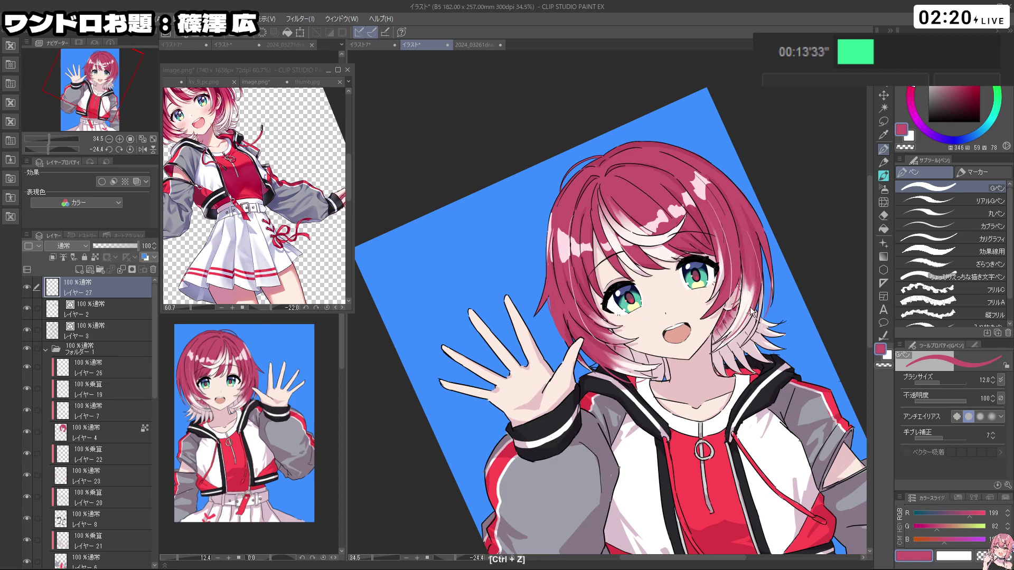
{"action": "key", "text": "shift+space"}
{"action": "left_click_drag", "start_coordinate": [590, 329], "coordinate": [579, 314]}
{"action": "key", "text": "ctrl+z"}
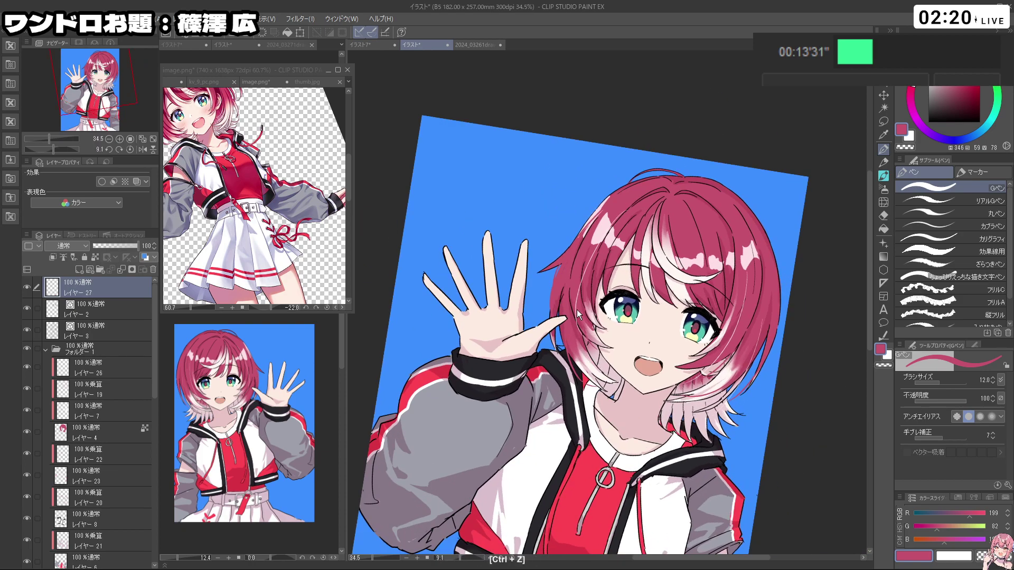
{"action": "key", "text": "shift+space"}
{"action": "left_click_drag", "start_coordinate": [626, 399], "coordinate": [688, 360]}
{"action": "key", "text": "ctrl+z"}
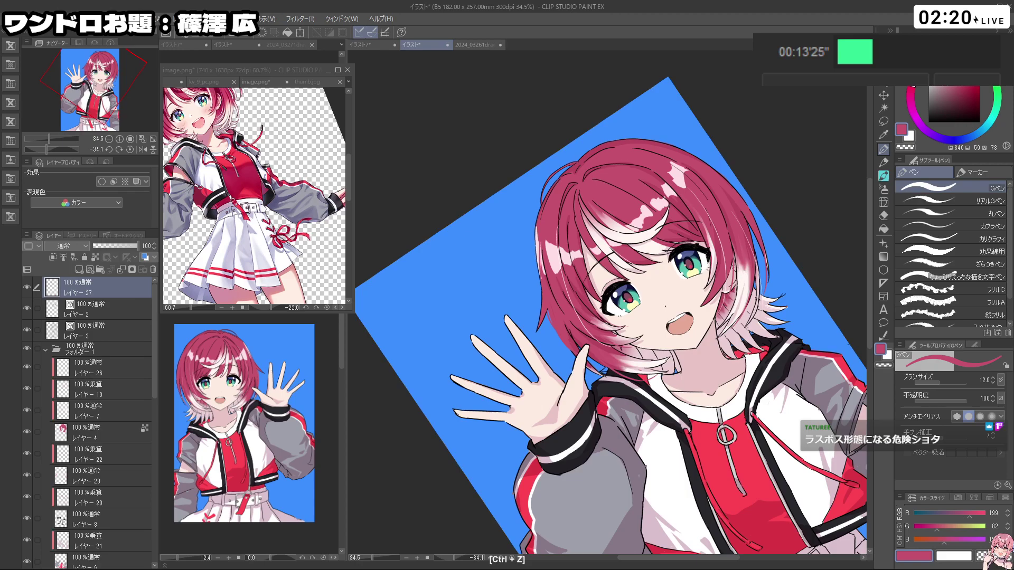
{"action": "key", "text": "shift+space"}
{"action": "left_click_drag", "start_coordinate": [744, 257], "coordinate": [748, 333]}
{"action": "key", "text": "ctrl+z"}
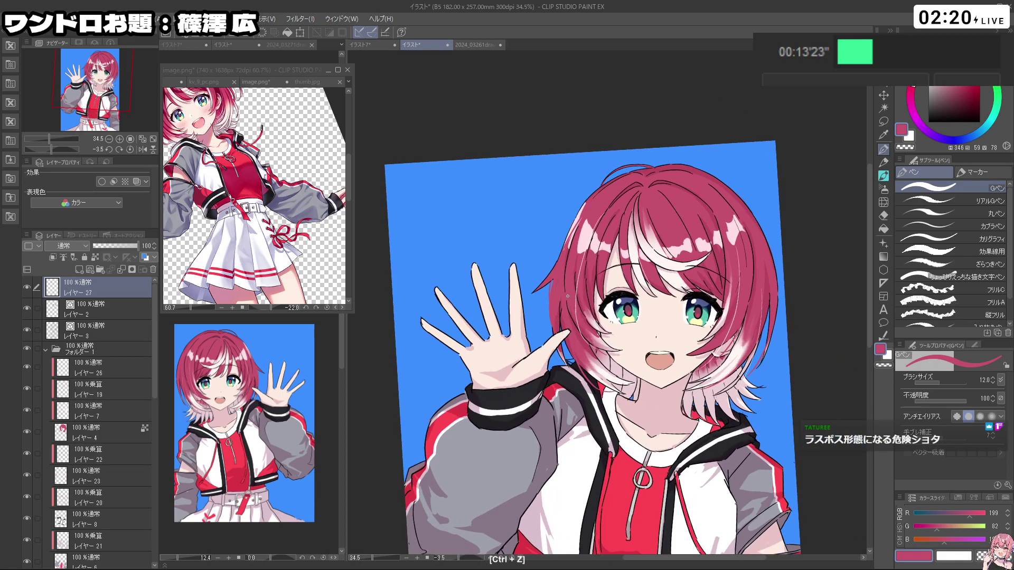
{"action": "key", "text": "shift+space"}
{"action": "mouse_move", "coordinate": [583, 199]}
{"action": "left_mouse_down"}
{"action": "mouse_move", "coordinate": [688, 233]}
{"action": "mouse_move", "coordinate": [711, 319]}
{"action": "mouse_move", "coordinate": [692, 366]}
{"action": "mouse_move", "coordinate": [646, 203]}
{"action": "mouse_move", "coordinate": [626, 198]}
{"action": "left_mouse_up"}
Step: Sample pale pink tones from the hair highlights and touch up the bangs' light strands, undoing misplaced strokes
{"action": "right_click", "coordinate": [667, 248]}
{"action": "key", "text": "c"}
{"action": "key", "text": "ctrl+z"}
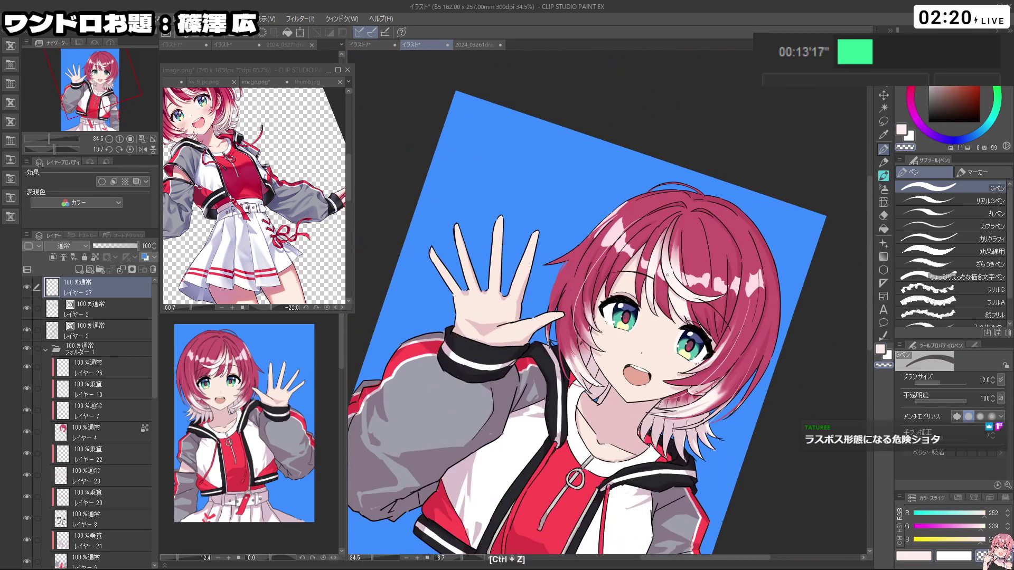
{"action": "right_click", "coordinate": [660, 253]}
{"action": "right_click", "coordinate": [680, 265]}
{"action": "key", "text": "ctrl+z"}
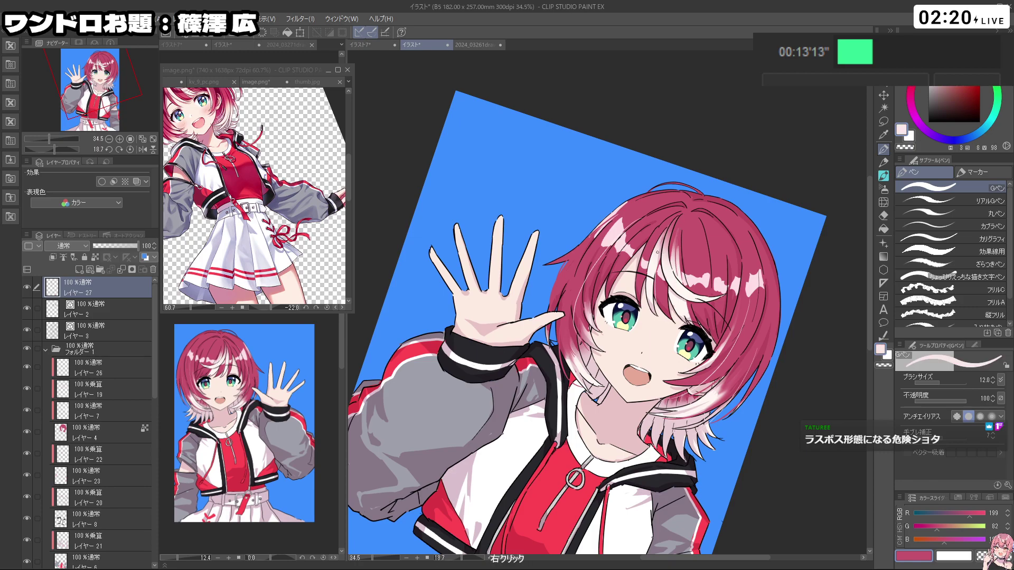
{"action": "key", "text": "shift+space"}
{"action": "left_click_drag", "start_coordinate": [672, 265], "coordinate": [639, 157]}
{"action": "right_click", "coordinate": [612, 232]}
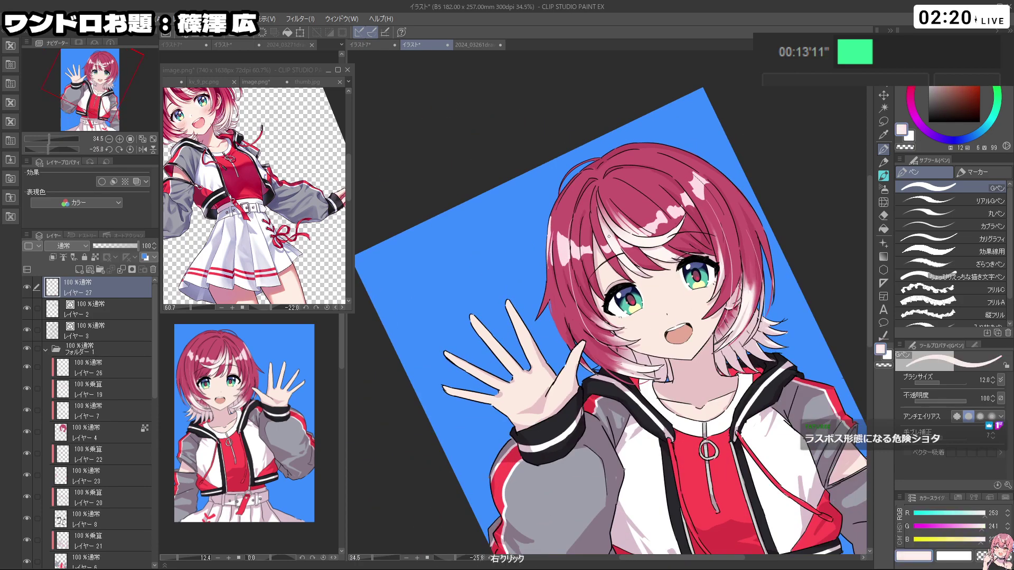
Step: Refine the pale strands around the hair's sides, using near-white and the transparent colour at brush size 12.0
{"action": "key", "text": "shift+space"}
{"action": "left_click_drag", "start_coordinate": [602, 225], "coordinate": [699, 303]}
{"action": "key", "text": "shift+space"}
{"action": "left_click_drag", "start_coordinate": [475, 290], "coordinate": [739, 297]}
{"action": "left_click_drag", "start_coordinate": [520, 285], "coordinate": [697, 293]}
{"action": "left_click_drag", "start_coordinate": [713, 366], "coordinate": [647, 292]}
{"action": "key", "text": "c"}
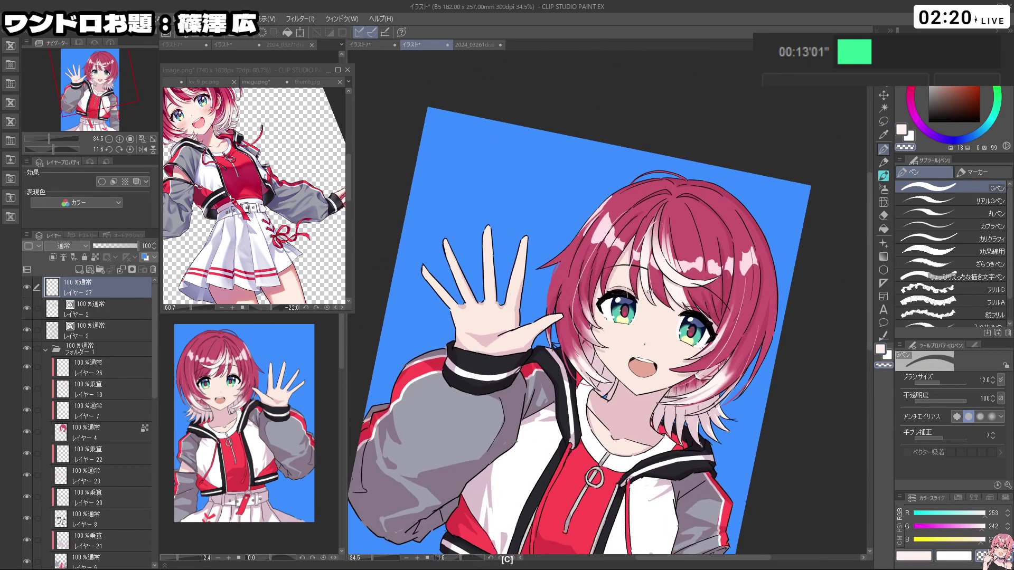
{"action": "key", "text": "shift+space"}
{"action": "mouse_move", "coordinate": [634, 366]}
{"action": "left_mouse_down"}
{"action": "mouse_move", "coordinate": [668, 335]}
{"action": "mouse_move", "coordinate": [621, 373]}
{"action": "left_mouse_up"}
{"action": "key", "text": "ctrl+space"}
{"action": "left_click_drag", "start_coordinate": [686, 333], "coordinate": [639, 338]}
{"action": "left_click_drag", "start_coordinate": [710, 392], "coordinate": [739, 392]}
{"action": "key", "text": "shift+space"}
{"action": "left_click_drag", "start_coordinate": [687, 458], "coordinate": [791, 415]}
Step: Create a new raster Layer 30 directly above Layer 18 and clip it to the layer below, undoing a wrongly created vector layer
{"action": "scroll", "coordinate": [96, 518], "scroll_direction": "down", "scroll_amount": 8}
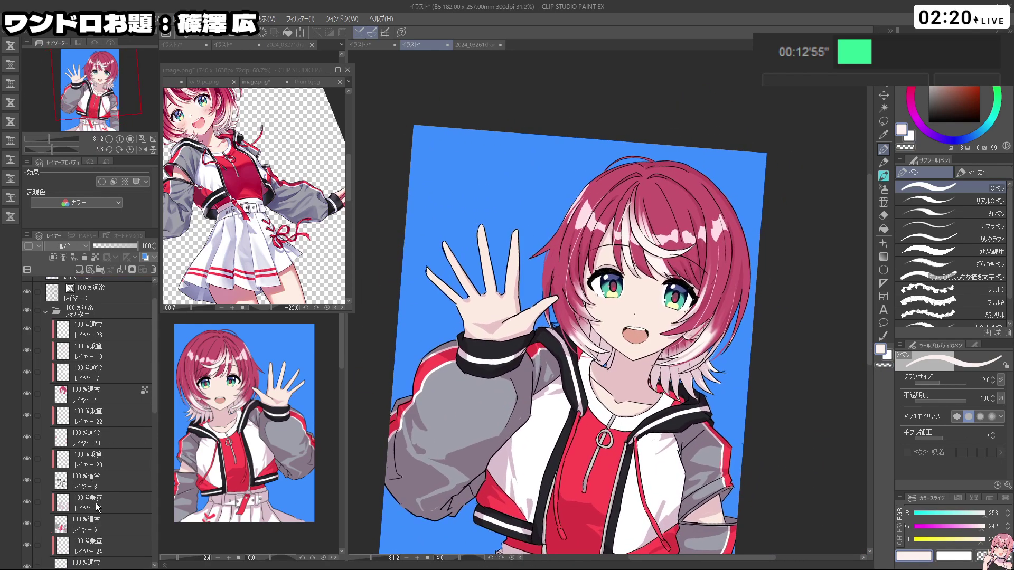
{"action": "scroll", "coordinate": [96, 518], "scroll_direction": "down", "scroll_amount": 5}
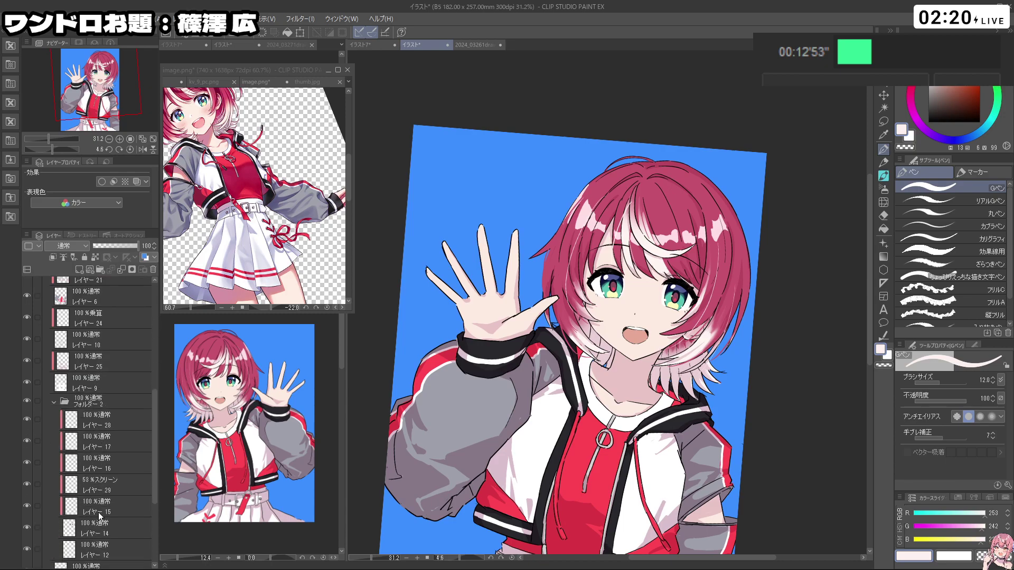
{"action": "scroll", "coordinate": [99, 520], "scroll_direction": "down", "scroll_amount": 1}
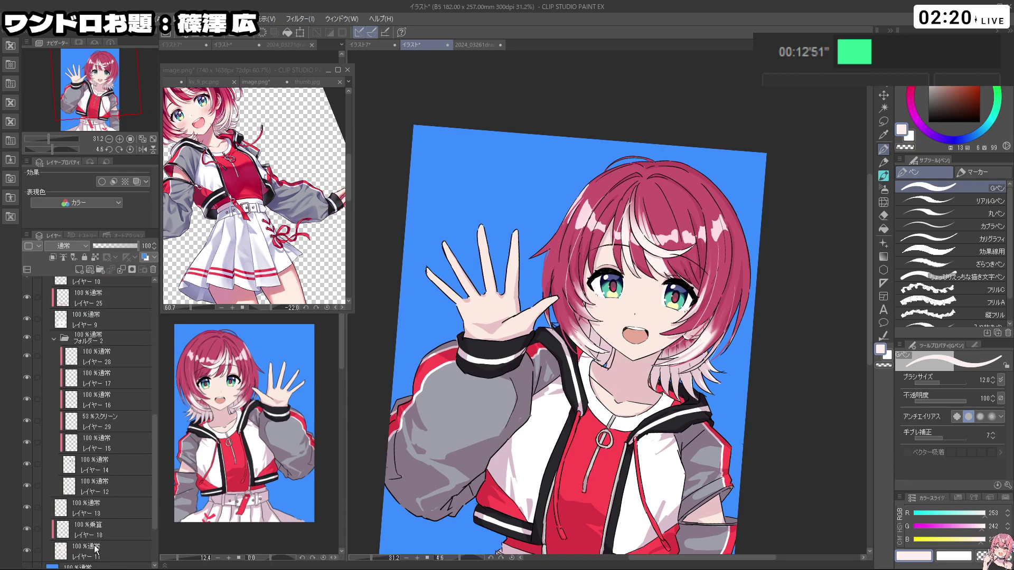
{"action": "left_click", "coordinate": [91, 533]}
{"action": "left_click", "coordinate": [90, 272]}
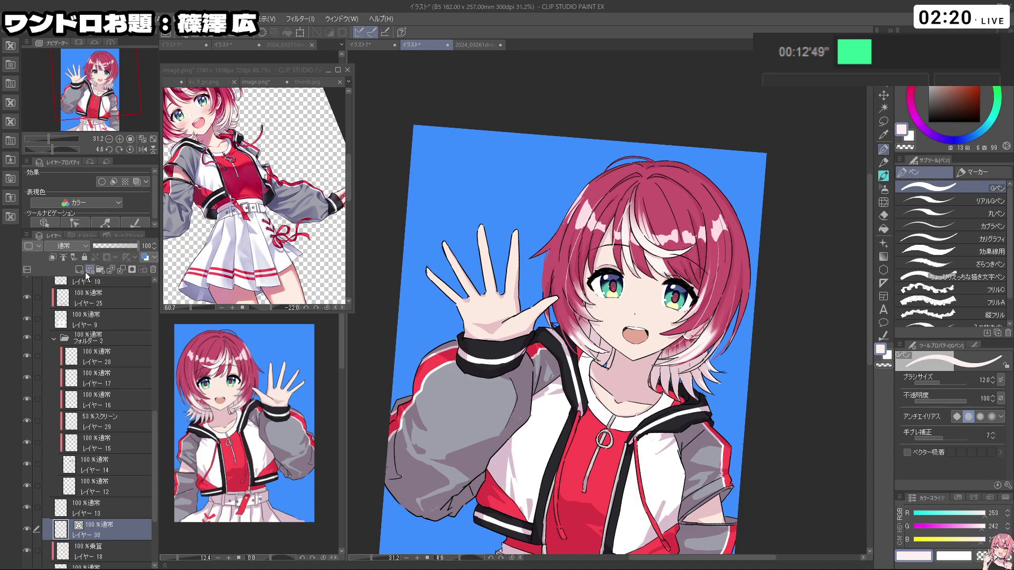
{"action": "key", "text": "ctrl+z"}
{"action": "left_click", "coordinate": [76, 269]}
{"action": "left_click", "coordinate": [52, 258]}
Step: Paint a soft light-pink blush on both cheeks on Layer 30 with the Soft airbrush at size 134.4, undoing a misplaced stroke
{"action": "left_click_drag", "start_coordinate": [519, 263], "coordinate": [548, 378]}
{"action": "mouse_move", "coordinate": [622, 296]}
{"action": "left_mouse_down"}
{"action": "mouse_move", "coordinate": [662, 296]}
{"action": "mouse_move", "coordinate": [647, 309]}
{"action": "left_mouse_up"}
{"action": "right_click", "coordinate": [637, 309]}
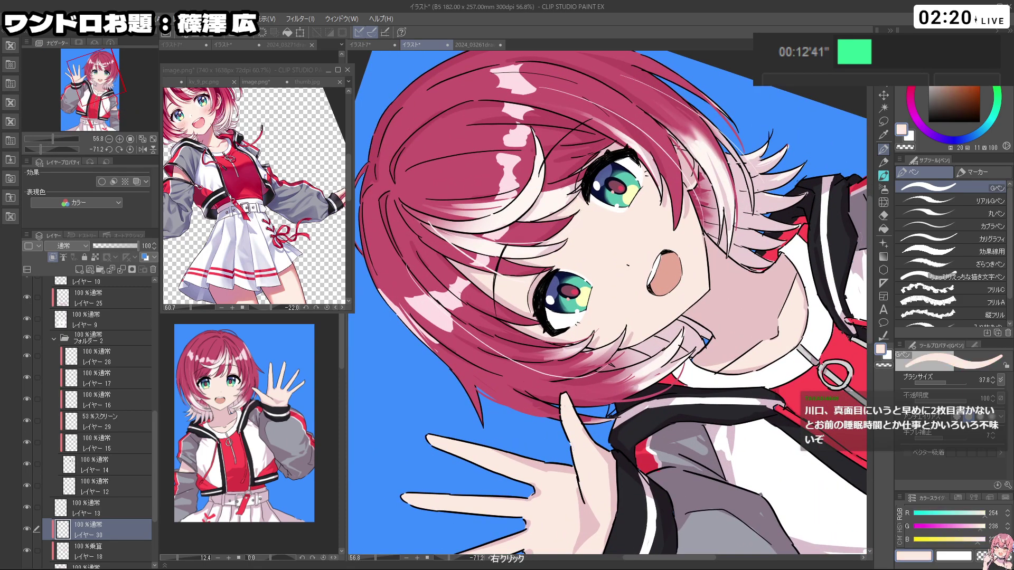
{"action": "left_click", "coordinate": [921, 68]}
{"action": "left_click", "coordinate": [942, 72]}
{"action": "left_click", "coordinate": [883, 188]}
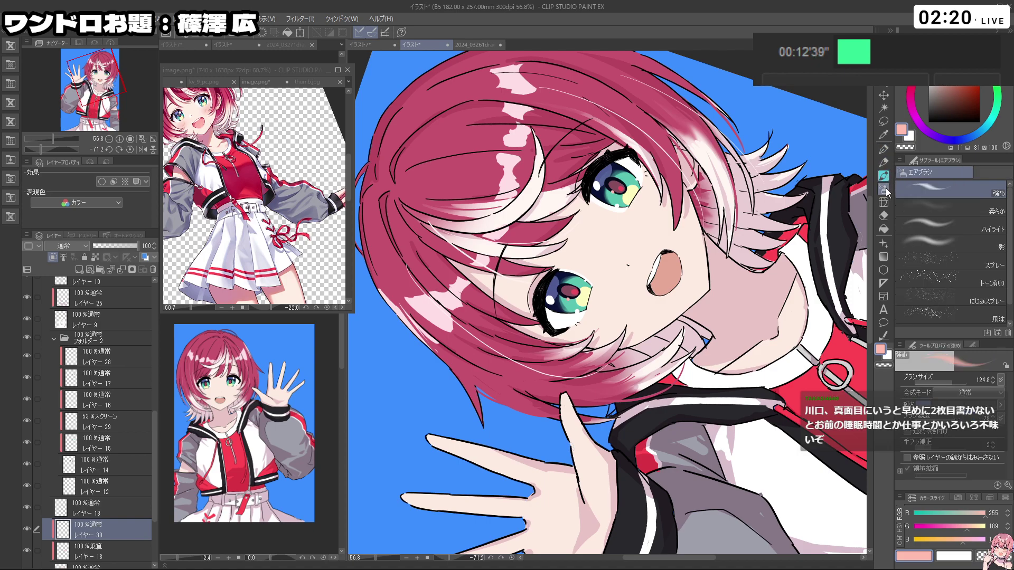
{"action": "left_click", "coordinate": [951, 206]}
{"action": "mouse_move", "coordinate": [614, 326]}
{"action": "left_mouse_down"}
{"action": "mouse_move", "coordinate": [591, 342]}
{"action": "mouse_move", "coordinate": [611, 321]}
{"action": "left_mouse_up"}
{"action": "mouse_move", "coordinate": [576, 309]}
{"action": "left_mouse_down"}
{"action": "mouse_move", "coordinate": [603, 320]}
{"action": "mouse_move", "coordinate": [605, 309]}
{"action": "mouse_move", "coordinate": [602, 319]}
{"action": "left_mouse_up"}
{"action": "key", "text": "ctrl+z"}
{"action": "mouse_move", "coordinate": [649, 221]}
{"action": "left_mouse_down"}
{"action": "mouse_move", "coordinate": [651, 198]}
{"action": "mouse_move", "coordinate": [652, 219]}
{"action": "mouse_move", "coordinate": [700, 281]}
{"action": "mouse_move", "coordinate": [681, 360]}
{"action": "left_mouse_up"}
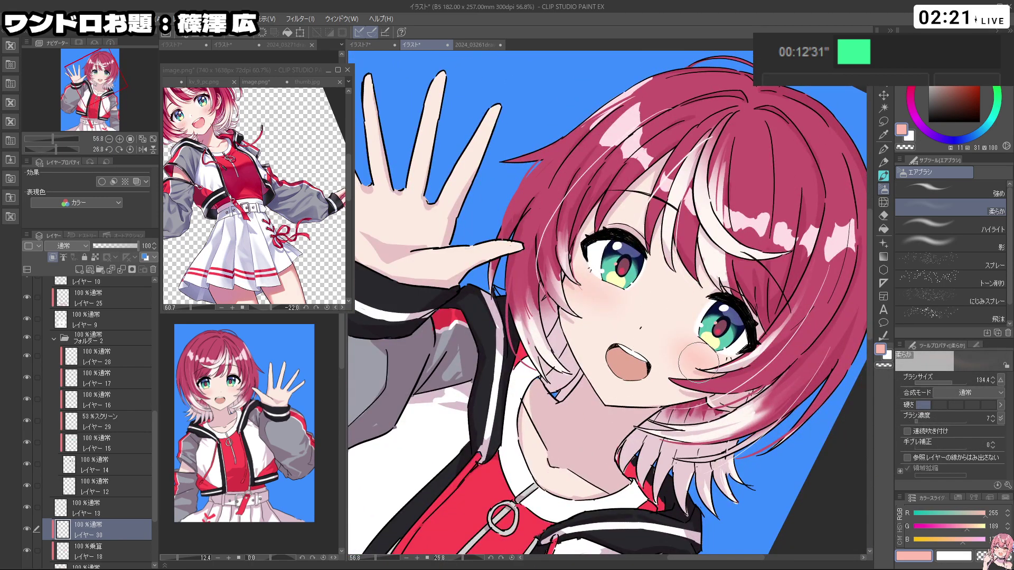
{"action": "left_click_drag", "start_coordinate": [567, 286], "coordinate": [753, 238]}
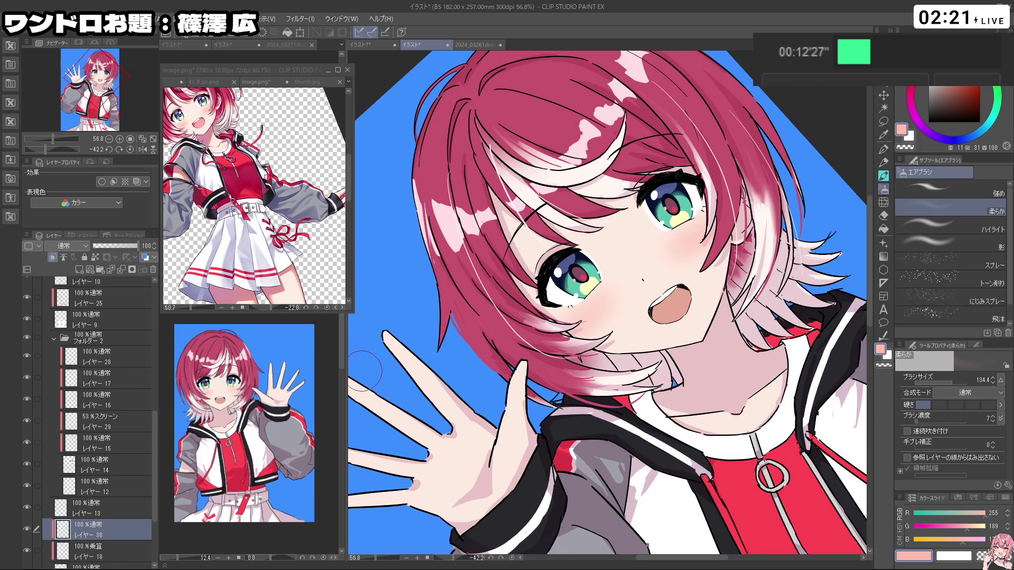
Step: Draw fine dark-brown blush lines under the eye nearer the waving hand on Layer 27 with the G-pen at size 3.3, undoing a stray stroke
{"action": "scroll", "coordinate": [98, 409], "scroll_direction": "up", "scroll_amount": 10}
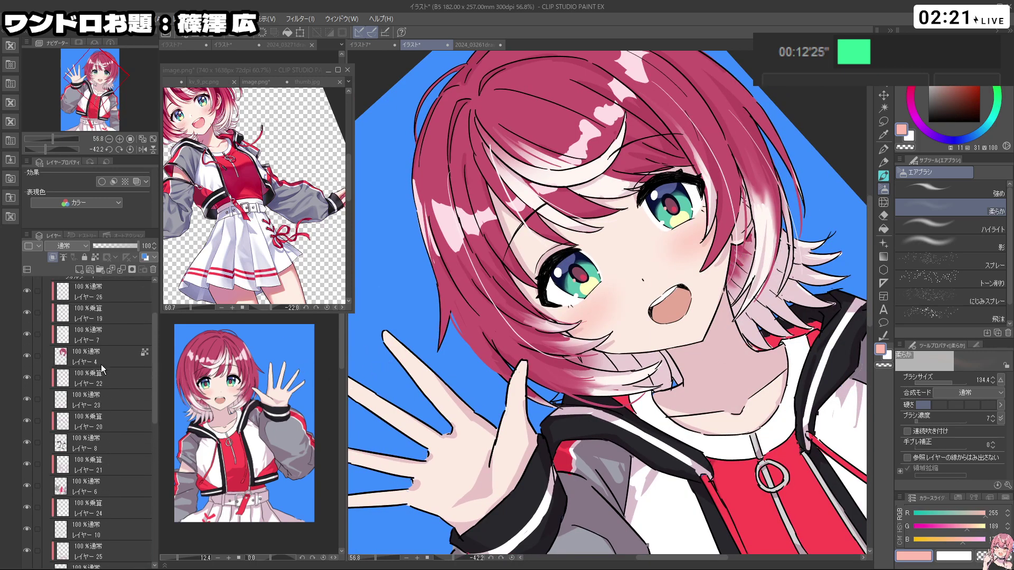
{"action": "left_click", "coordinate": [117, 285]}
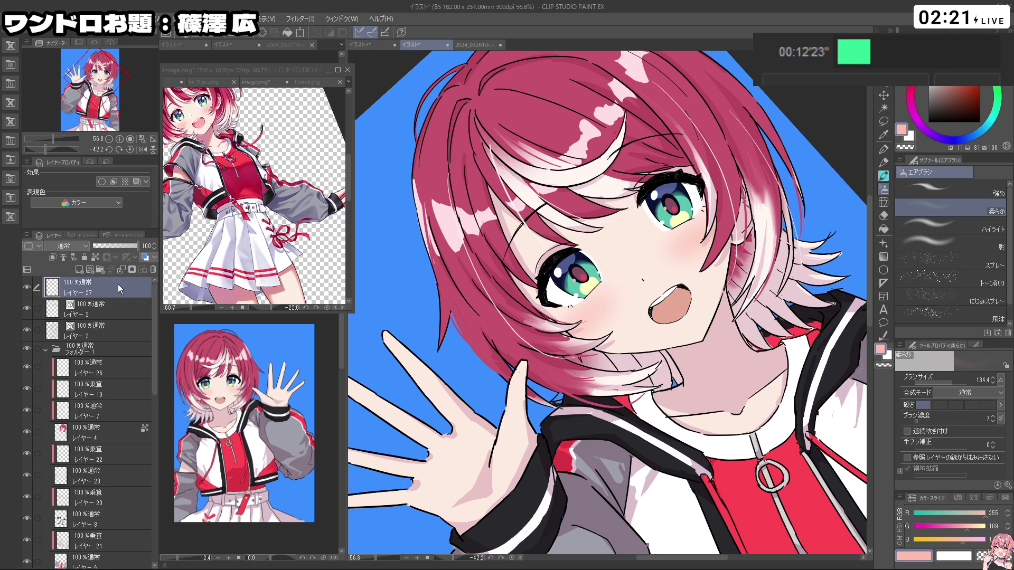
{"action": "left_click", "coordinate": [960, 98]}
{"action": "key", "text": "p"}
{"action": "left_click", "coordinate": [957, 105]}
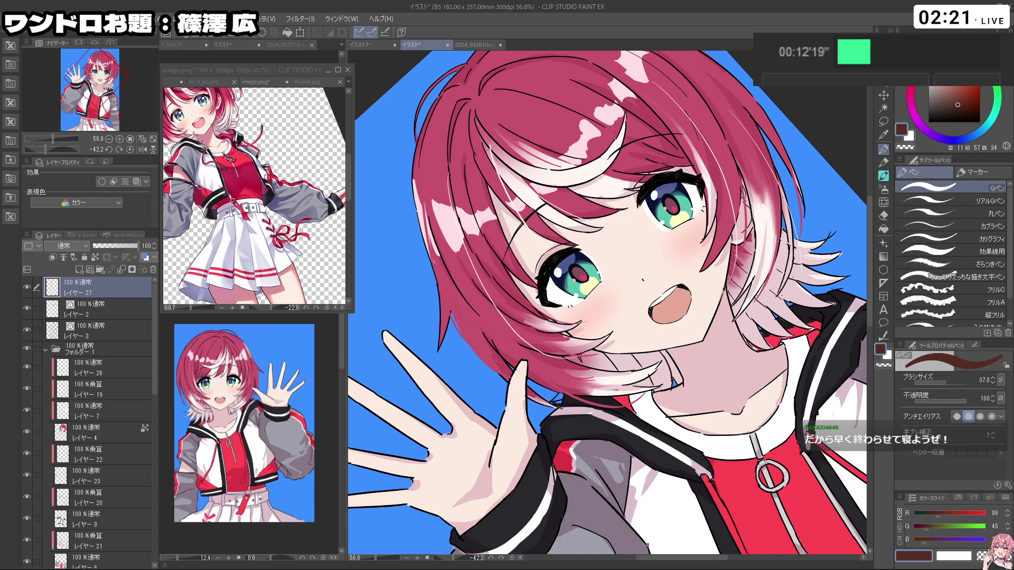
{"action": "left_click_drag", "start_coordinate": [746, 243], "coordinate": [742, 235]}
{"action": "mouse_move", "coordinate": [584, 320]}
{"action": "left_mouse_down"}
{"action": "mouse_move", "coordinate": [597, 320]}
{"action": "mouse_move", "coordinate": [587, 319]}
{"action": "left_mouse_up"}
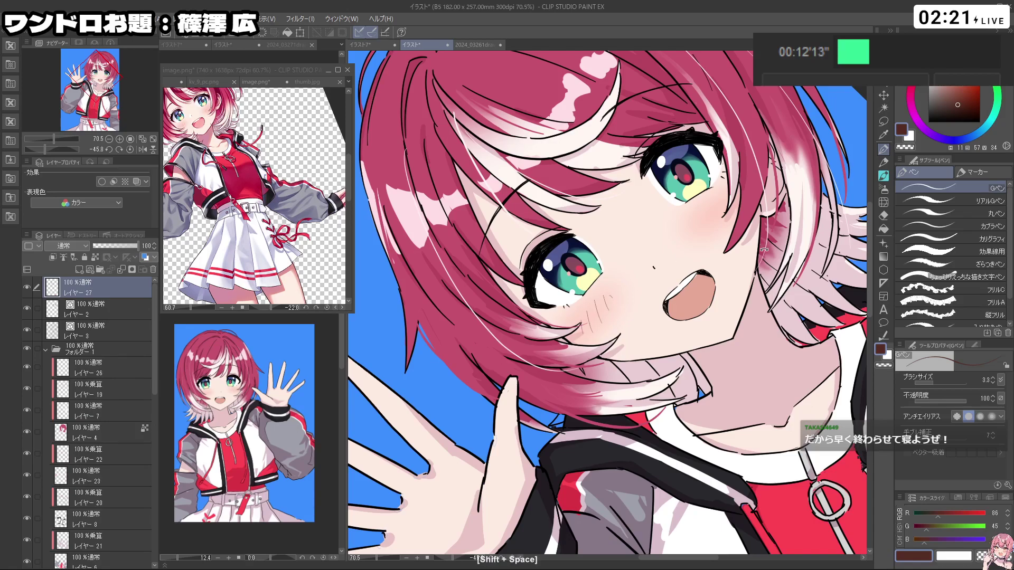
{"action": "left_click_drag", "start_coordinate": [609, 299], "coordinate": [614, 299]}
{"action": "key", "text": "ctrl+z"}
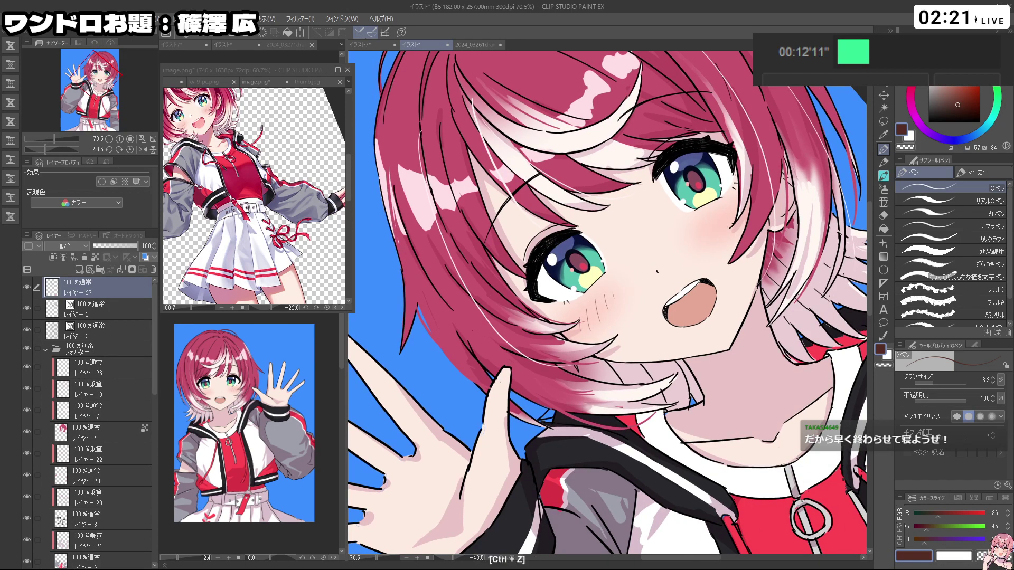
Step: Add matching thin blush lines to the other cheek and check the face within the full figure
{"action": "left_click_drag", "start_coordinate": [798, 205], "coordinate": [750, 207]}
{"action": "left_click_drag", "start_coordinate": [791, 211], "coordinate": [756, 285]}
{"action": "left_click_drag", "start_coordinate": [781, 320], "coordinate": [752, 307]}
{"action": "left_click_drag", "start_coordinate": [788, 339], "coordinate": [765, 397]}
{"action": "left_click_drag", "start_coordinate": [774, 254], "coordinate": [707, 262]}
{"action": "left_click_drag", "start_coordinate": [698, 284], "coordinate": [681, 257]}
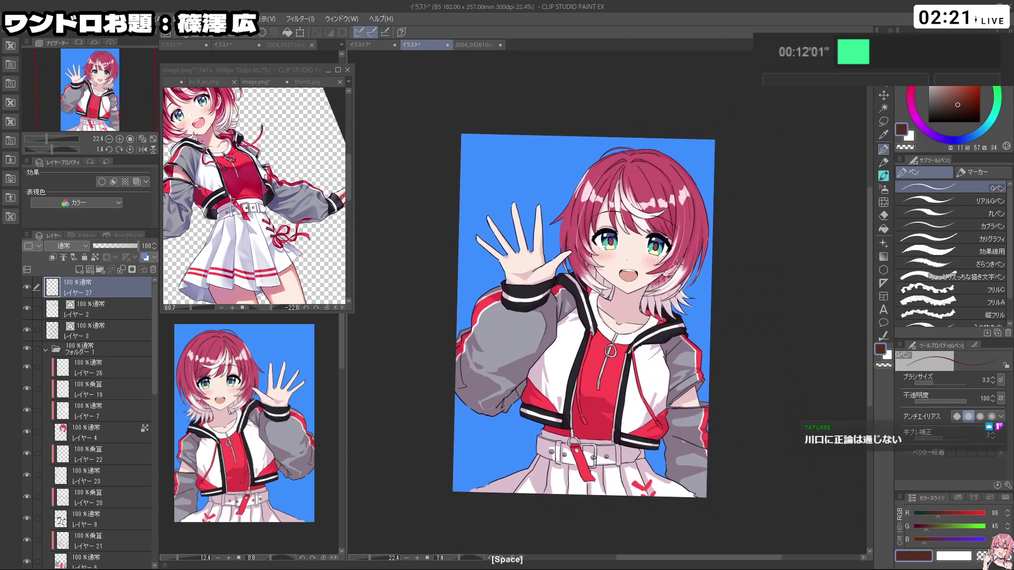
{"action": "scroll", "coordinate": [592, 297], "scroll_direction": "up", "scroll_amount": 4}
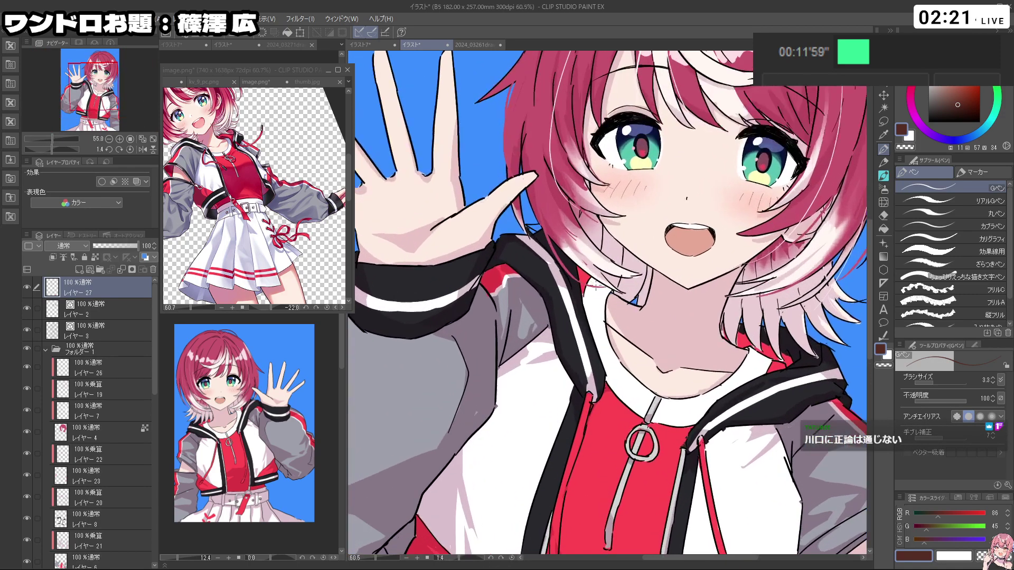
Step: Sample the pale pink shadow colour from the white part of the jacket as the drawing colour
{"action": "scroll", "coordinate": [595, 297], "scroll_direction": "up", "scroll_amount": 3}
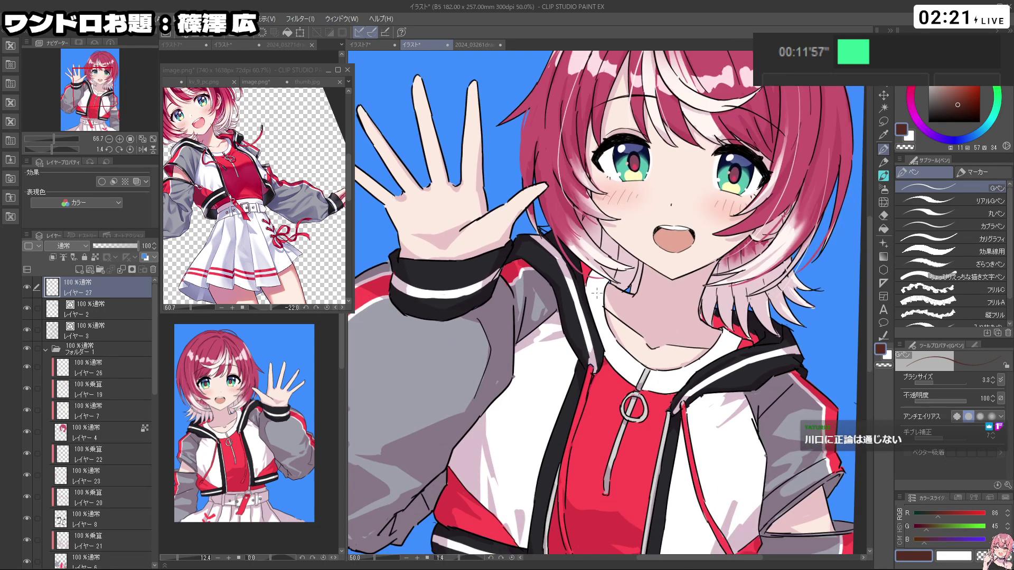
{"action": "scroll", "coordinate": [594, 286], "scroll_direction": "down", "scroll_amount": 3}
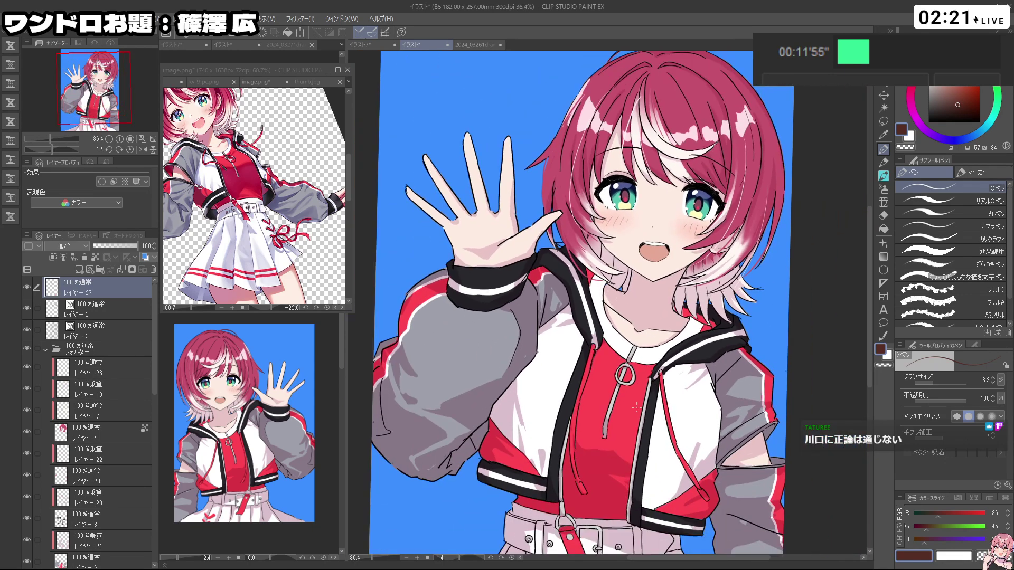
{"action": "scroll", "coordinate": [623, 447], "scroll_direction": "down", "scroll_amount": 1}
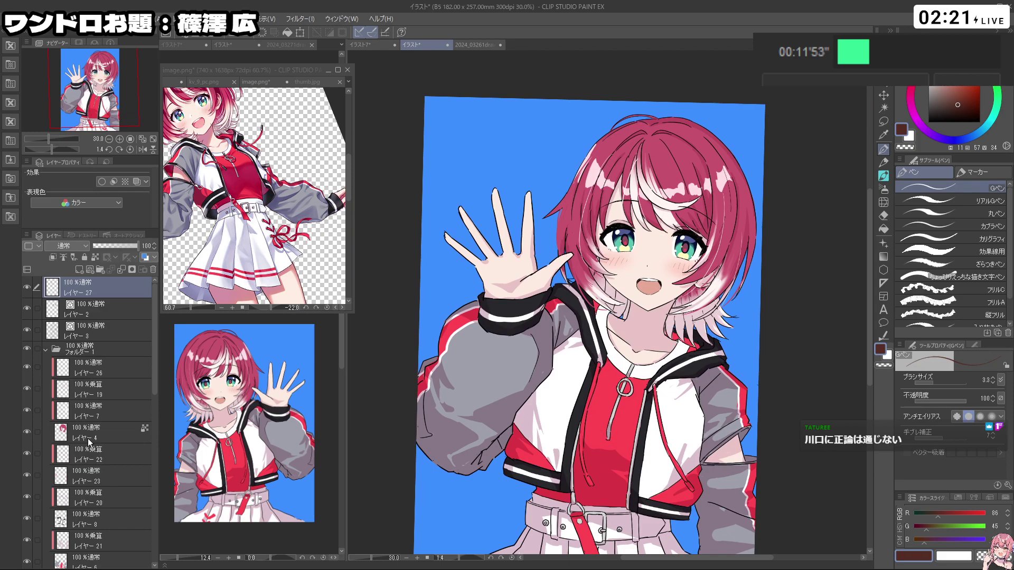
{"action": "scroll", "coordinate": [90, 443], "scroll_direction": "down", "scroll_amount": 3}
{"action": "scroll", "coordinate": [101, 447], "scroll_direction": "up", "scroll_amount": 1}
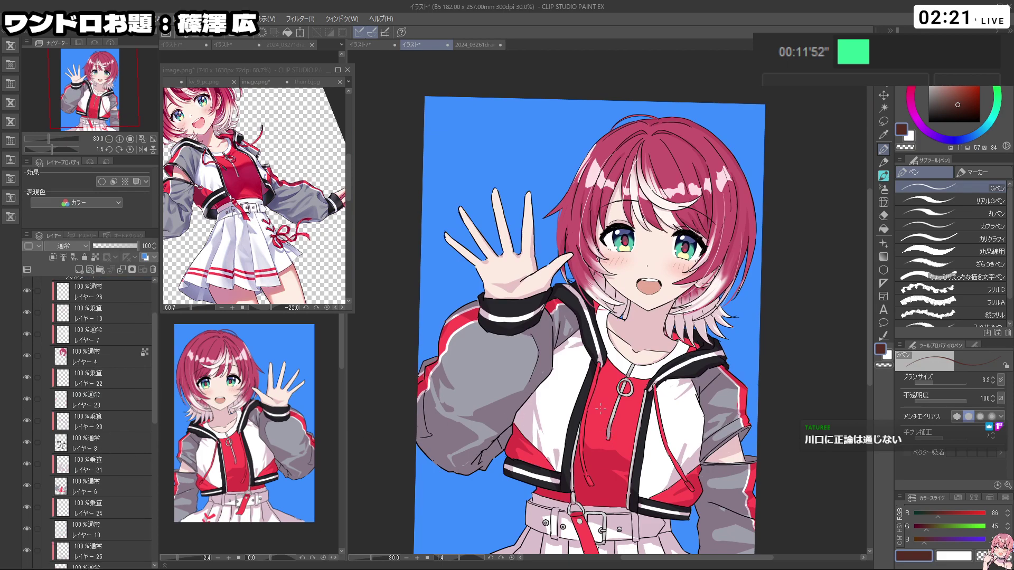
{"action": "left_click", "coordinate": [526, 416], "text": "alt"}
{"action": "scroll", "coordinate": [93, 442], "scroll_direction": "down", "scroll_amount": 1}
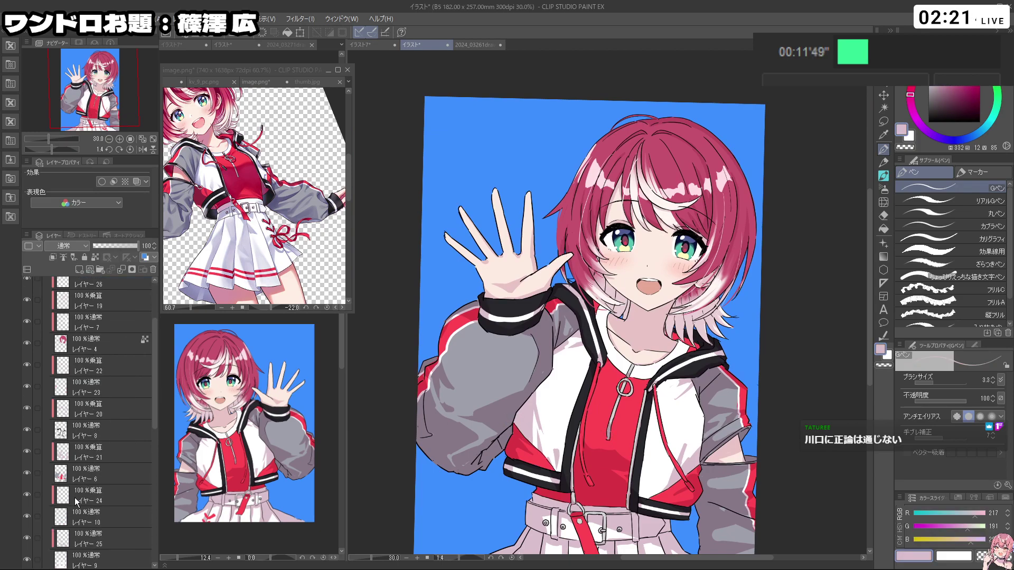
Step: Toggle Layer 6 and Layer 25 to identify their contents, select Layer 25, and enlarge the G-pen to 155.2, undoing the last stroke
{"action": "left_click", "coordinate": [26, 470]}
{"action": "left_click", "coordinate": [27, 470]}
{"action": "left_click", "coordinate": [26, 470]}
{"action": "left_click", "coordinate": [27, 470]}
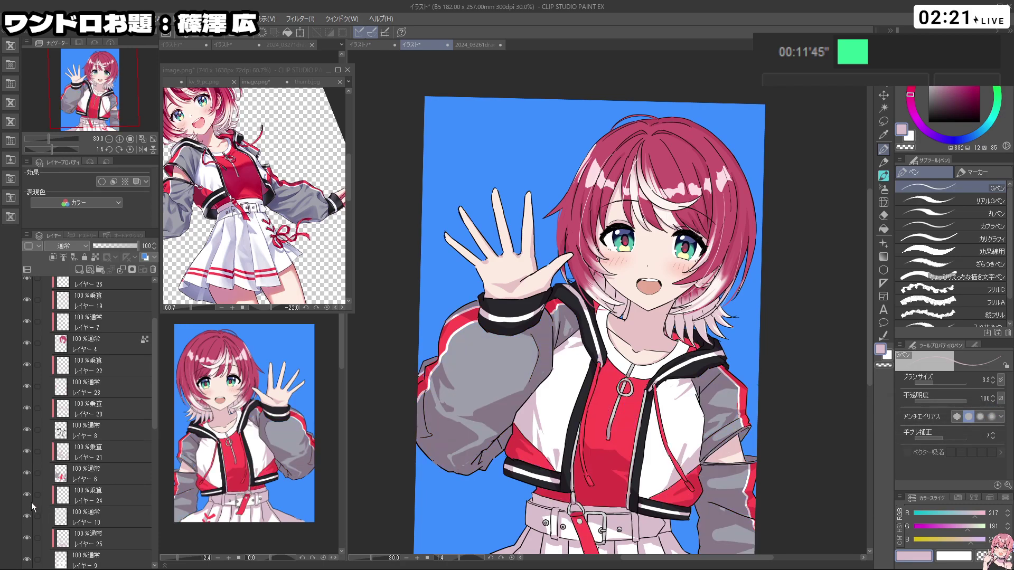
{"action": "left_click", "coordinate": [27, 536]}
{"action": "left_click", "coordinate": [26, 537]}
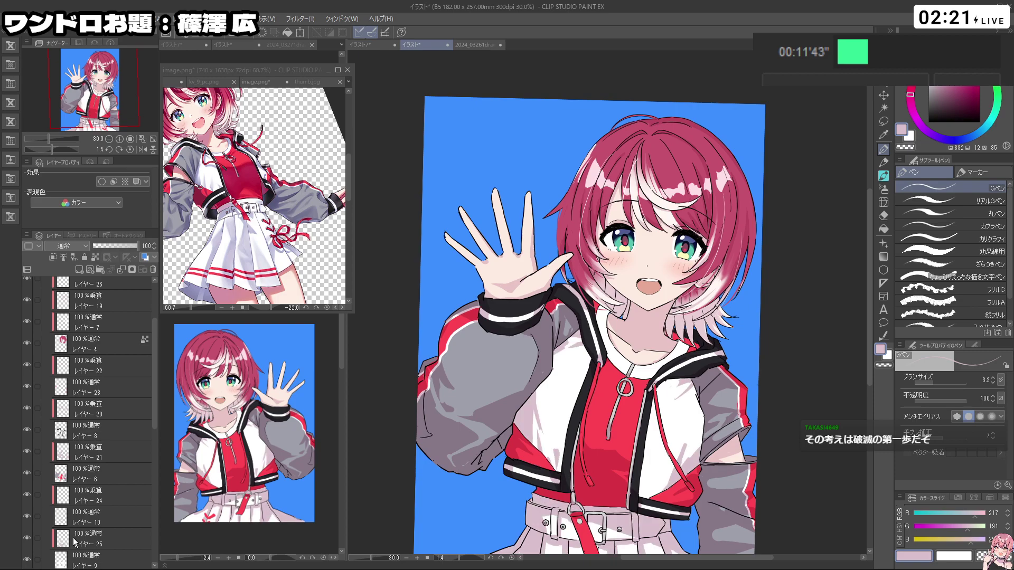
{"action": "left_click", "coordinate": [90, 539]}
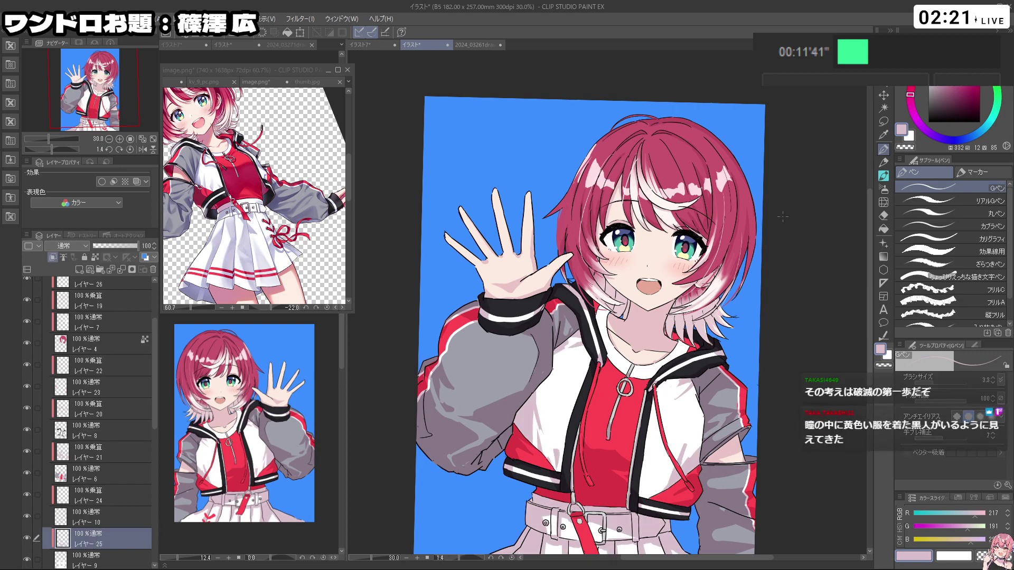
{"action": "key", "text": "ctrl+z"}
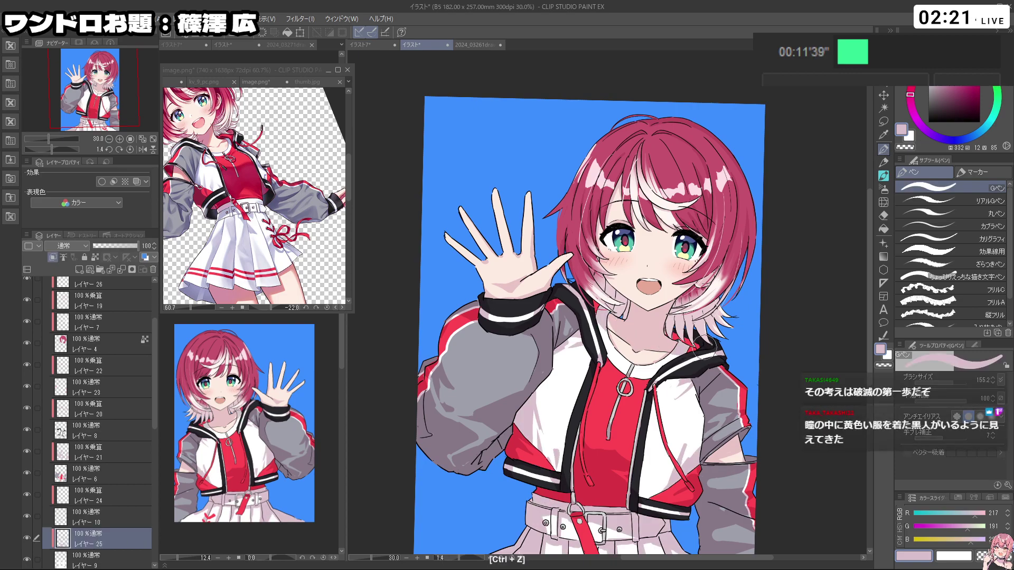
Step: Examine the shading on the hair, jacket and skirt across the whole illustration at several zoom levels and a tilted angle
{"action": "scroll", "coordinate": [750, 283], "scroll_direction": "down", "scroll_amount": 2}
{"action": "left_click_drag", "start_coordinate": [749, 283], "coordinate": [719, 300]}
{"action": "left_click_drag", "start_coordinate": [759, 377], "coordinate": [772, 337]}
{"action": "scroll", "coordinate": [729, 309], "scroll_direction": "up", "scroll_amount": 2}
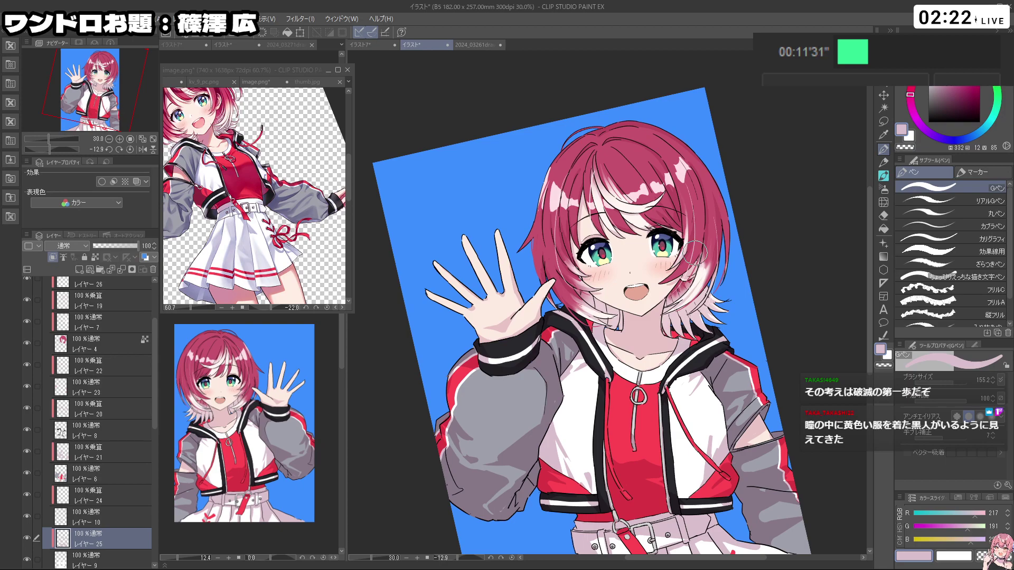
{"action": "scroll", "coordinate": [711, 201], "scroll_direction": "up", "scroll_amount": 3}
{"action": "scroll", "coordinate": [638, 259], "scroll_direction": "down", "scroll_amount": 2}
{"action": "scroll", "coordinate": [659, 338], "scroll_direction": "down", "scroll_amount": 1}
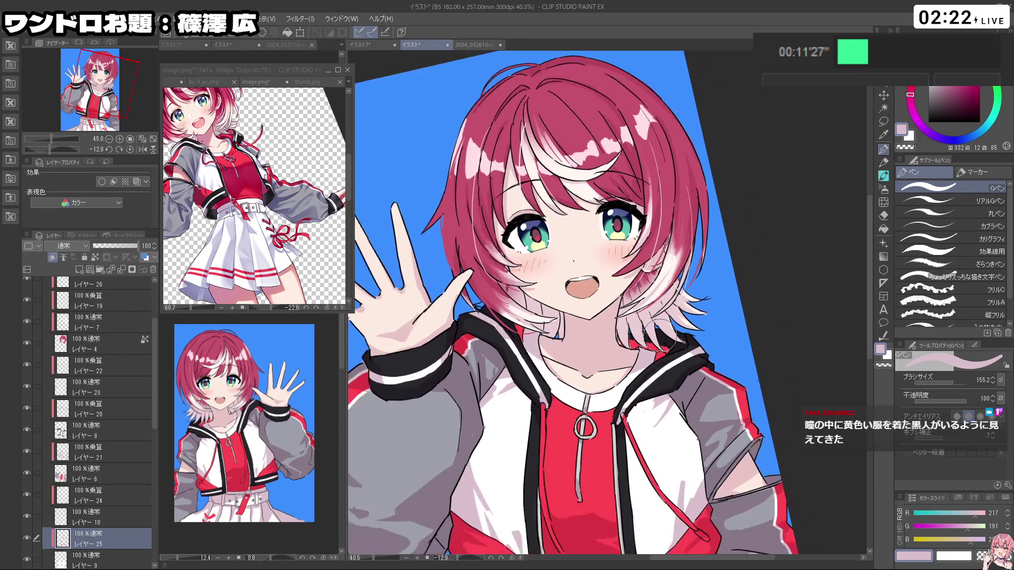
{"action": "scroll", "coordinate": [662, 334], "scroll_direction": "down", "scroll_amount": 1}
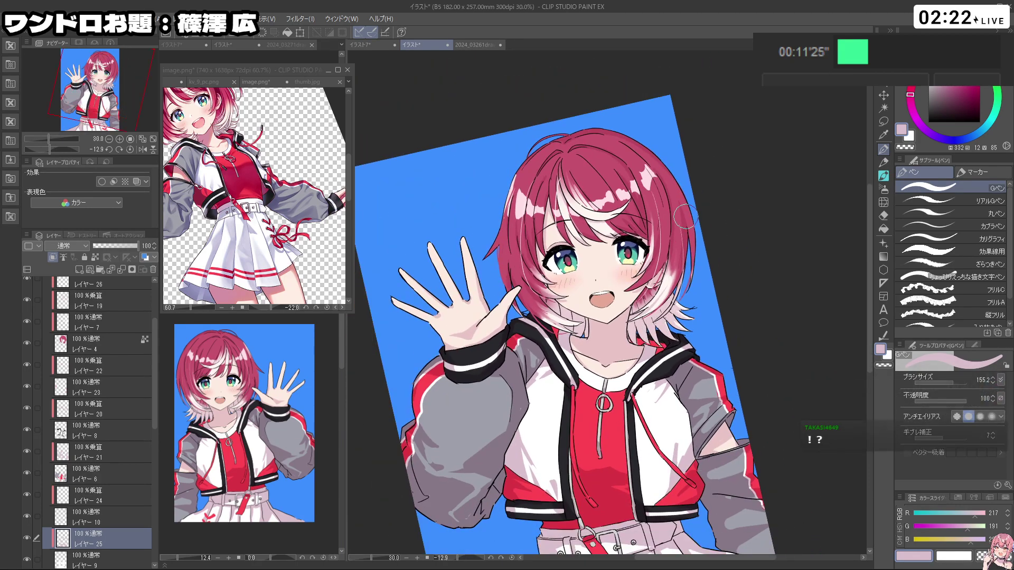
{"action": "scroll", "coordinate": [724, 213], "scroll_direction": "down", "scroll_amount": 1}
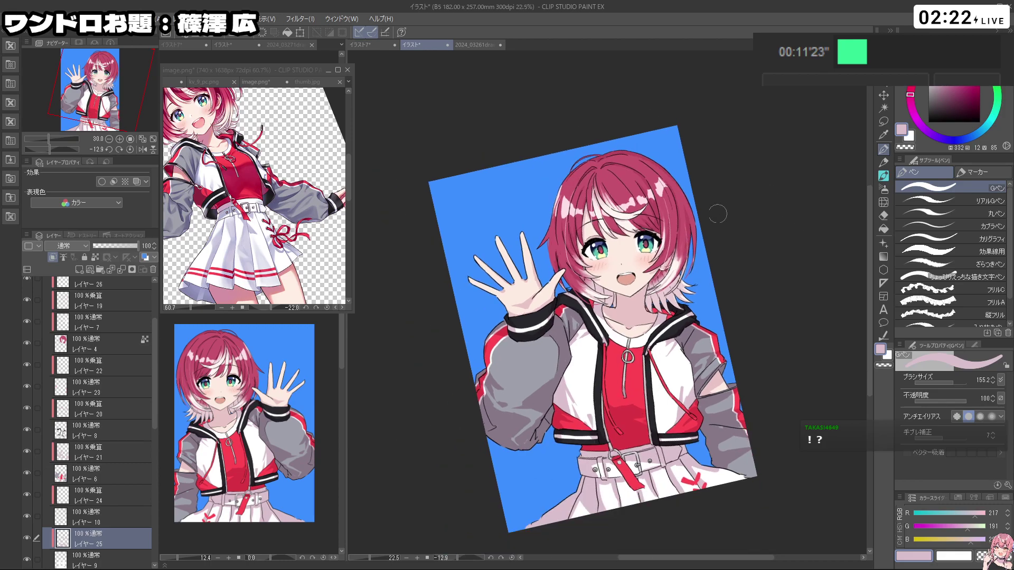
{"action": "scroll", "coordinate": [692, 214], "scroll_direction": "down", "scroll_amount": 2}
{"action": "scroll", "coordinate": [625, 264], "scroll_direction": "up", "scroll_amount": 3}
{"action": "scroll", "coordinate": [723, 187], "scroll_direction": "down", "scroll_amount": 1}
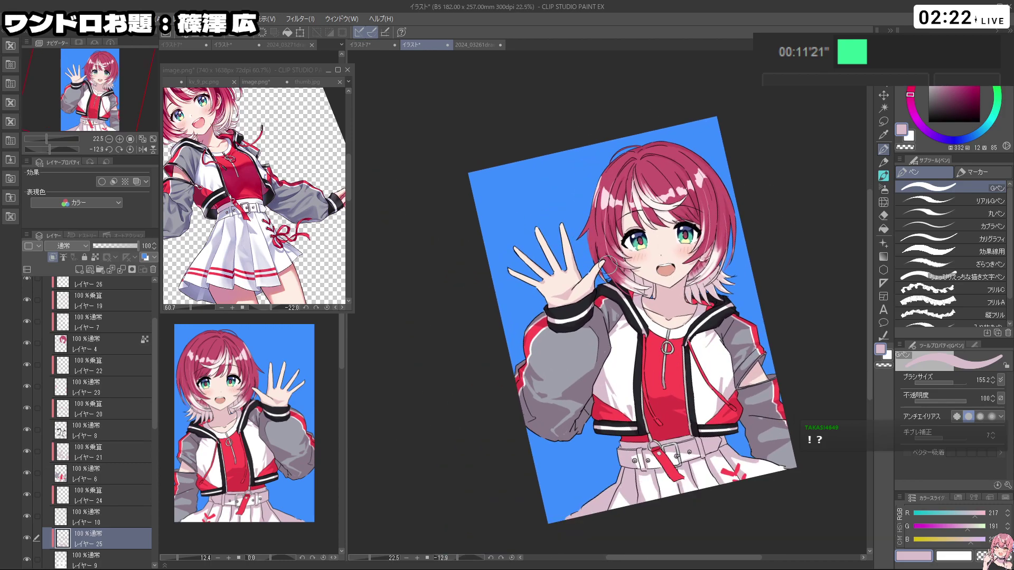
{"action": "scroll", "coordinate": [607, 266], "scroll_direction": "up", "scroll_amount": 1}
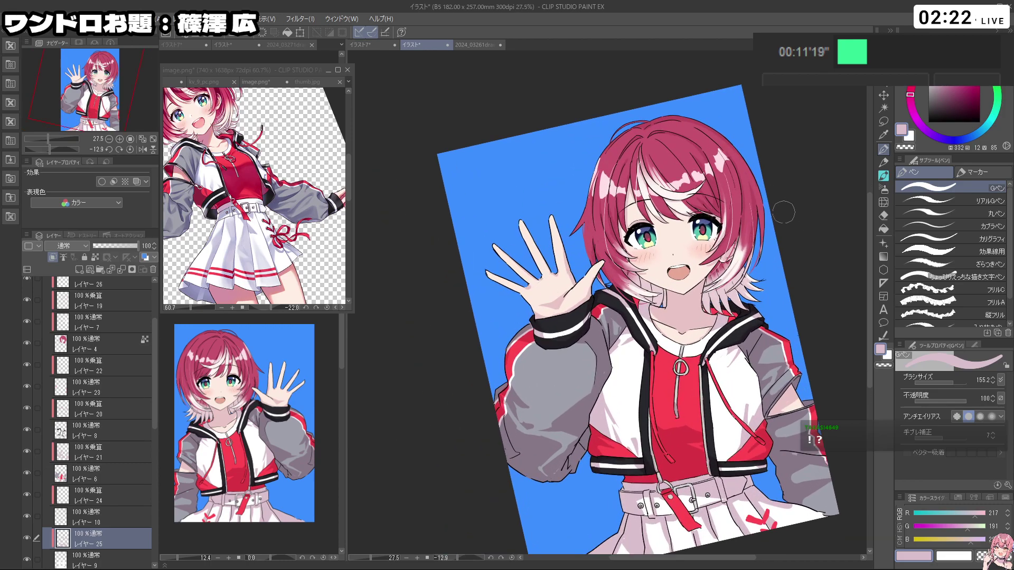
Step: Collapse Folder 1 and hide the blue background Layer 5 and the 29% copy of Layer 2
{"action": "scroll", "coordinate": [106, 344], "scroll_direction": "up", "scroll_amount": 3}
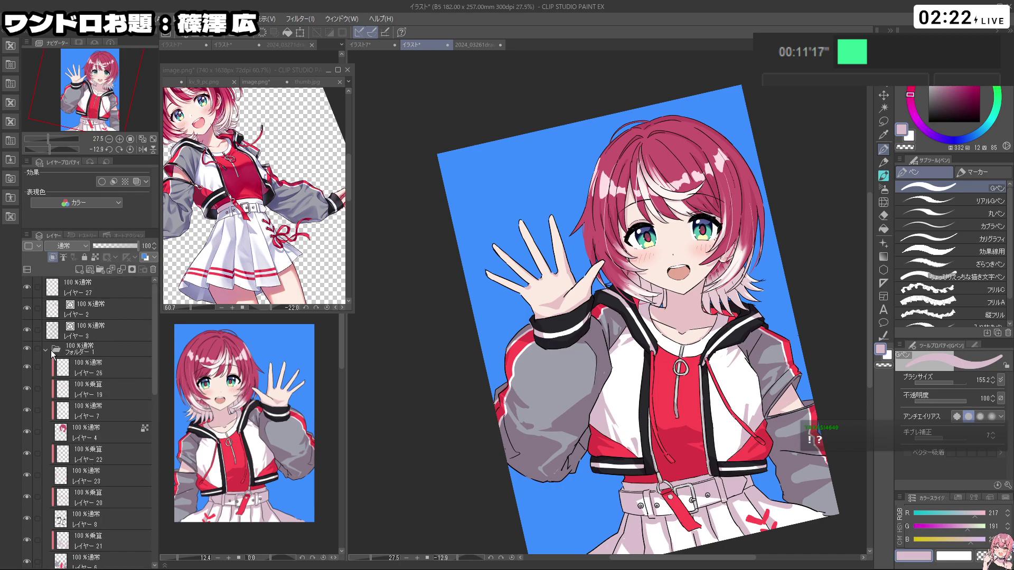
{"action": "left_click", "coordinate": [52, 350]}
{"action": "left_click", "coordinate": [46, 350]}
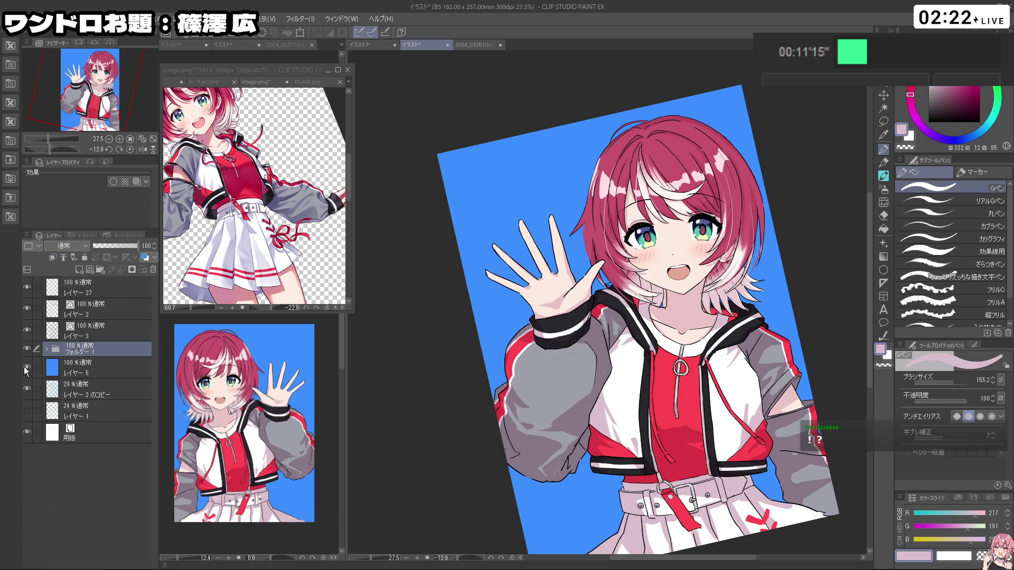
{"action": "left_click", "coordinate": [27, 367]}
{"action": "scroll", "coordinate": [467, 296], "scroll_direction": "down", "scroll_amount": 1}
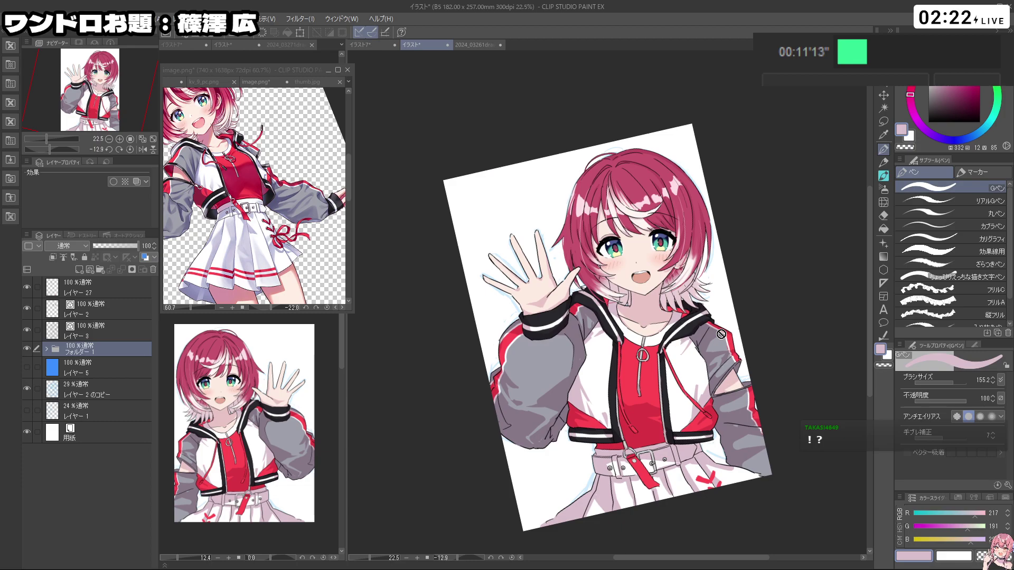
{"action": "left_click_drag", "start_coordinate": [761, 407], "coordinate": [735, 441]}
{"action": "left_click_drag", "start_coordinate": [565, 497], "coordinate": [581, 451]}
{"action": "left_click_drag", "start_coordinate": [581, 451], "coordinate": [628, 405]}
{"action": "left_click", "coordinate": [27, 389]}
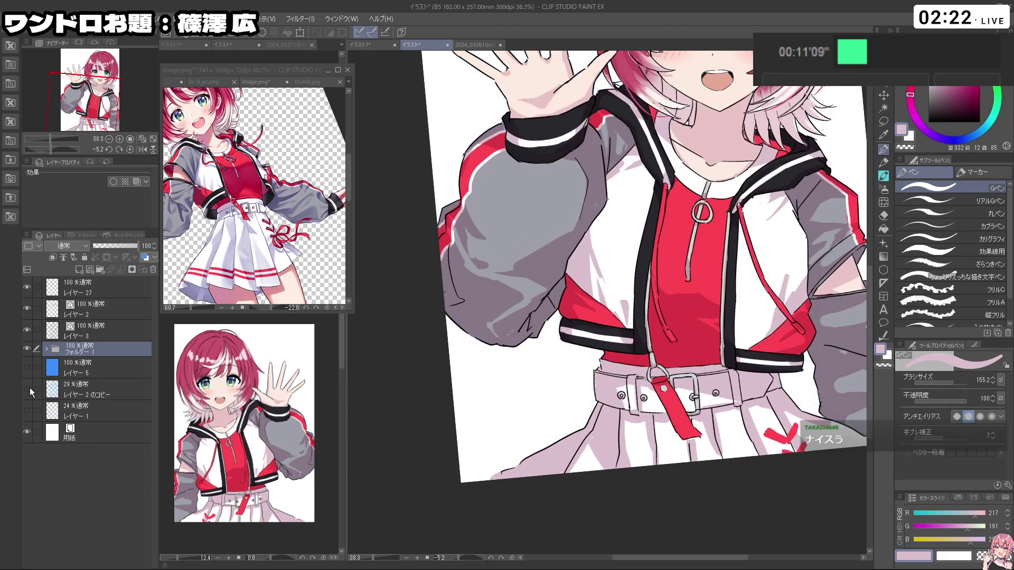
{"action": "scroll", "coordinate": [529, 380], "scroll_direction": "down", "scroll_amount": 2}
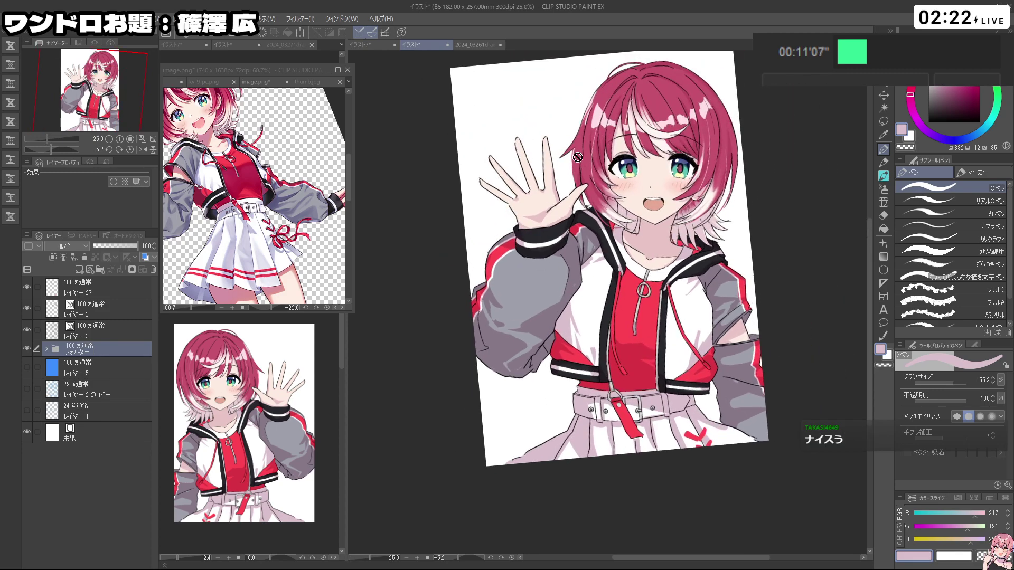
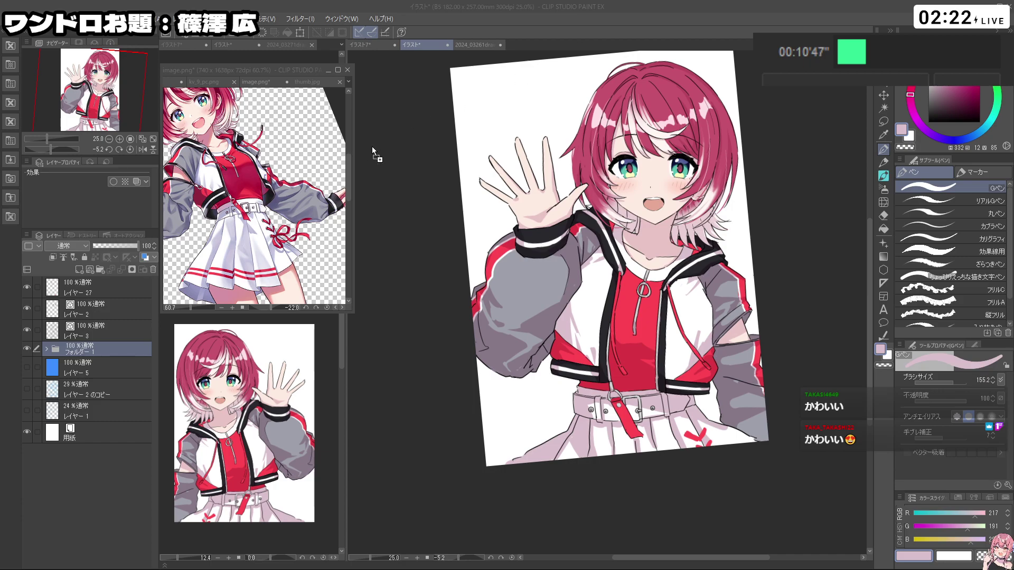
Step: Compare the red-haired girl's references image.png and thumb.jpg, and close image.png
{"action": "left_click", "coordinate": [296, 159]}
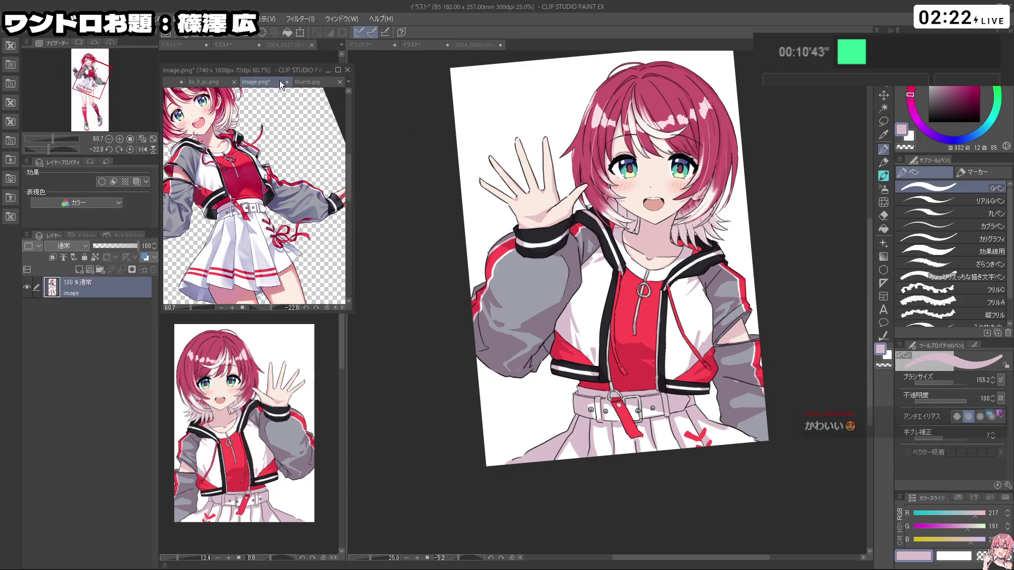
{"action": "left_click", "coordinate": [319, 82]}
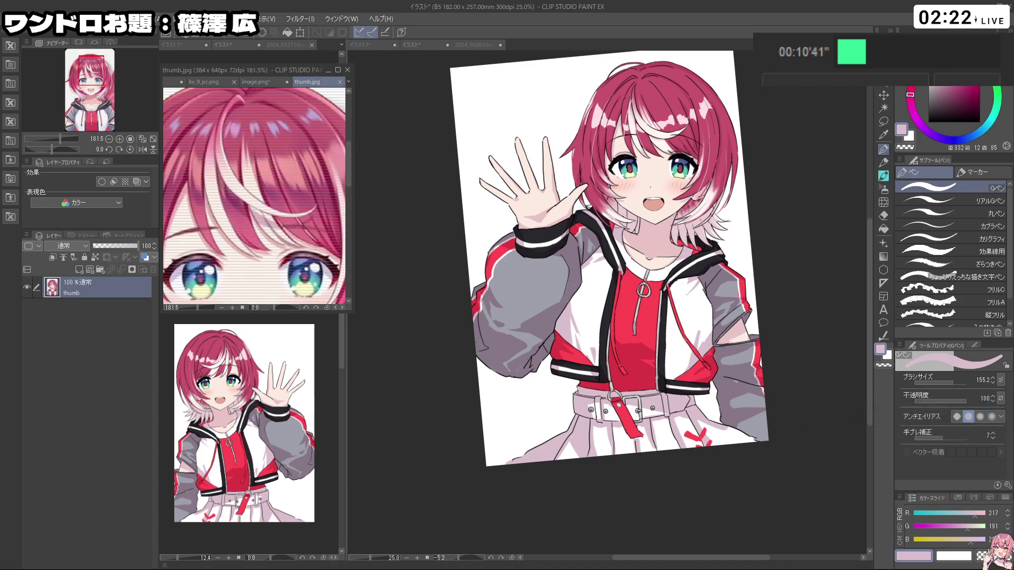
{"action": "left_click", "coordinate": [259, 83]}
{"action": "scroll", "coordinate": [259, 107], "scroll_direction": "down", "scroll_amount": 2}
{"action": "scroll", "coordinate": [258, 107], "scroll_direction": "up", "scroll_amount": 1}
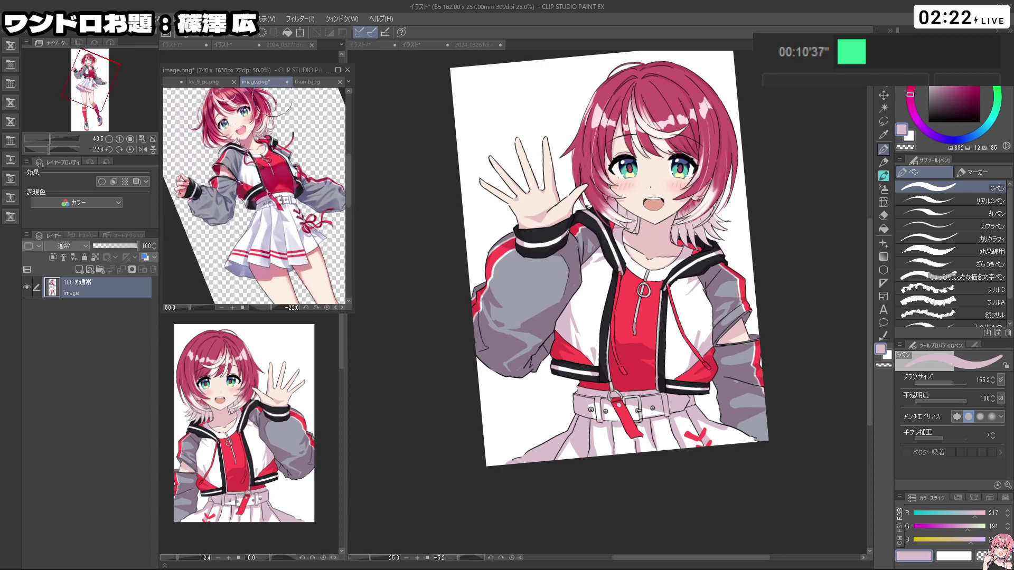
{"action": "left_click", "coordinate": [285, 82]}
{"action": "left_click", "coordinate": [286, 82]}
{"action": "left_click", "coordinate": [499, 214]}
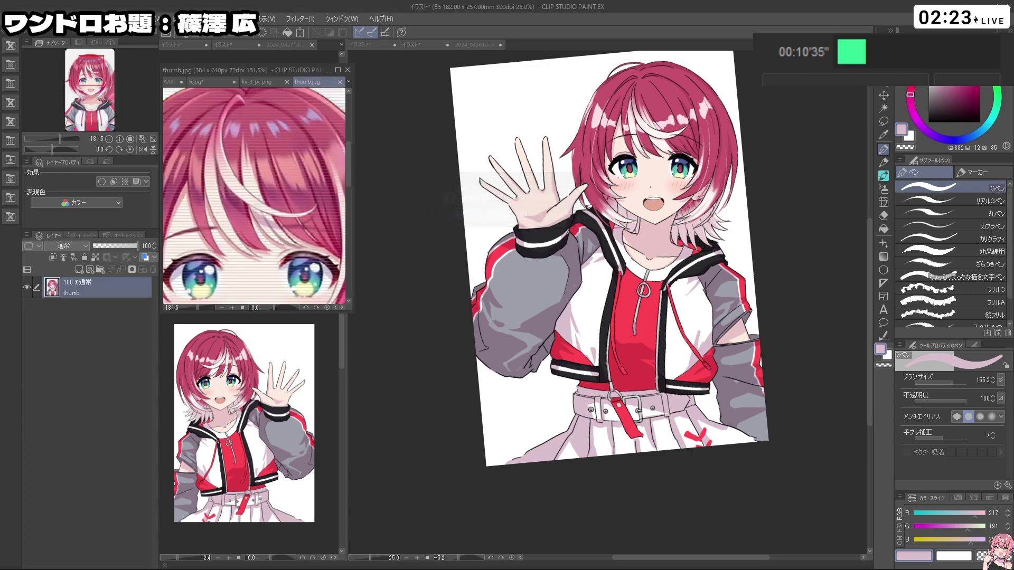
Step: Bring up the purple-haired girl's reference image.png and examine her face, hair, jacket and full outfit
{"action": "scroll", "coordinate": [271, 208], "scroll_direction": "up", "scroll_amount": 1}
{"action": "scroll", "coordinate": [261, 137], "scroll_direction": "down", "scroll_amount": 2}
{"action": "scroll", "coordinate": [261, 136], "scroll_direction": "up", "scroll_amount": 1}
{"action": "scroll", "coordinate": [248, 141], "scroll_direction": "up", "scroll_amount": 5}
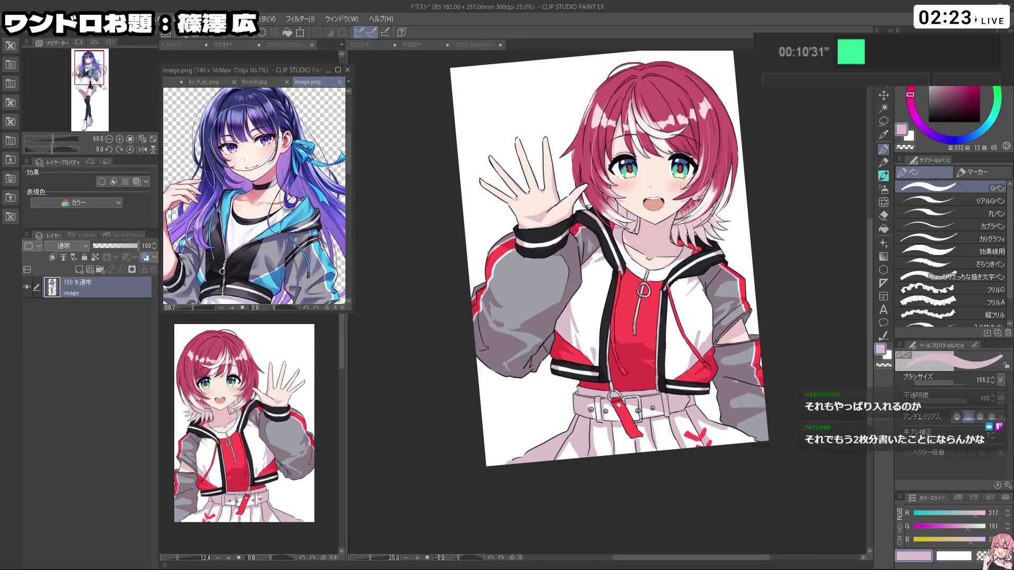
{"action": "scroll", "coordinate": [239, 139], "scroll_direction": "down", "scroll_amount": 1}
{"action": "scroll", "coordinate": [239, 139], "scroll_direction": "up", "scroll_amount": 1}
{"action": "scroll", "coordinate": [239, 139], "scroll_direction": "down", "scroll_amount": 3}
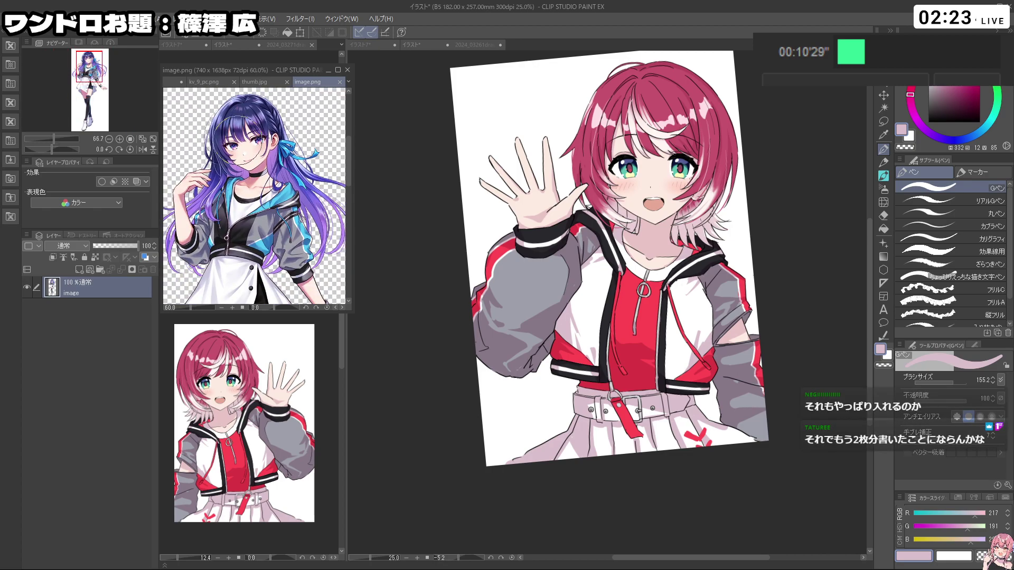
{"action": "scroll", "coordinate": [229, 132], "scroll_direction": "up", "scroll_amount": 2}
{"action": "scroll", "coordinate": [228, 122], "scroll_direction": "down", "scroll_amount": 2}
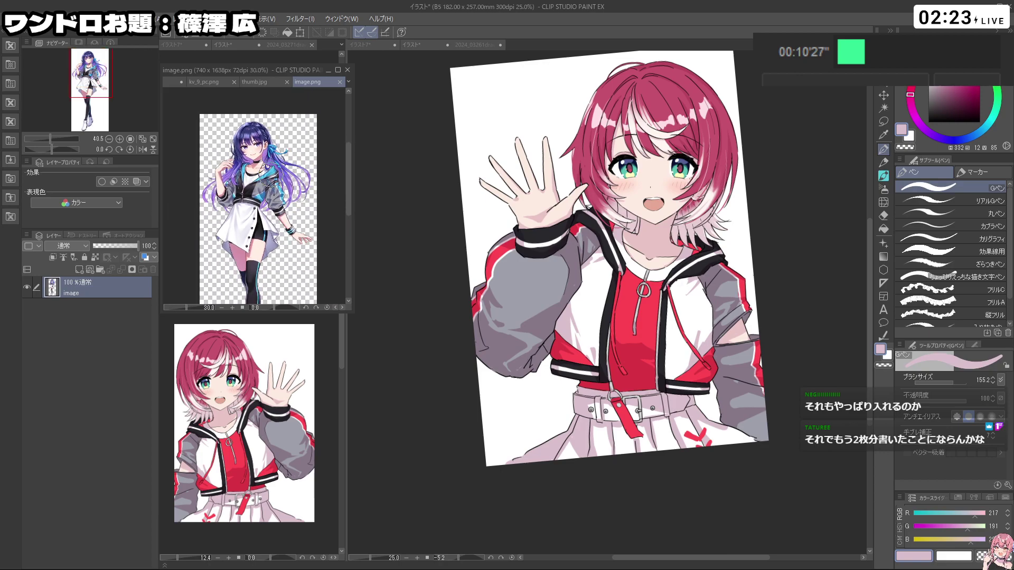
{"action": "scroll", "coordinate": [223, 169], "scroll_direction": "up", "scroll_amount": 4}
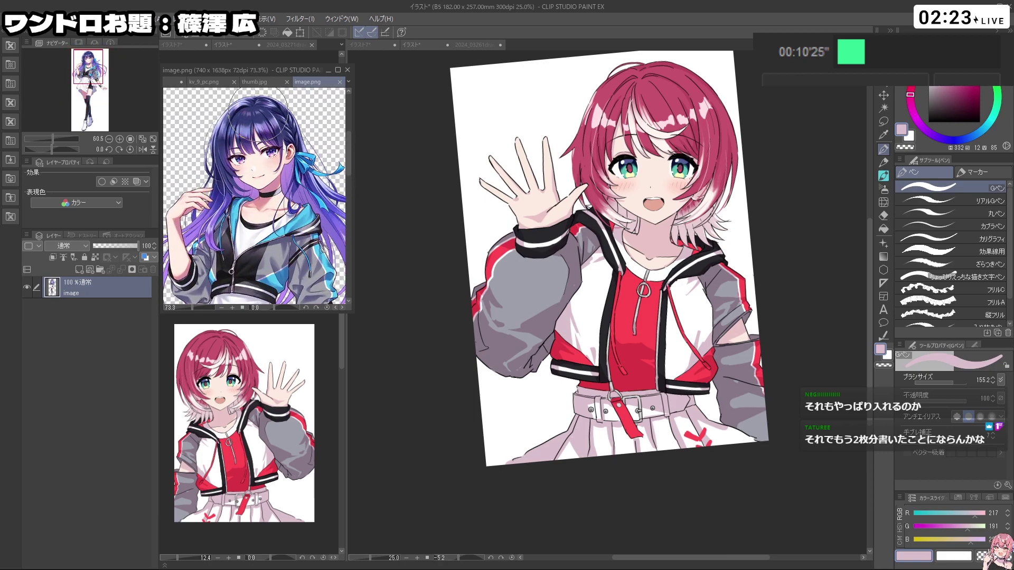
{"action": "scroll", "coordinate": [259, 158], "scroll_direction": "down", "scroll_amount": 1}
{"action": "scroll", "coordinate": [259, 159], "scroll_direction": "up", "scroll_amount": 2}
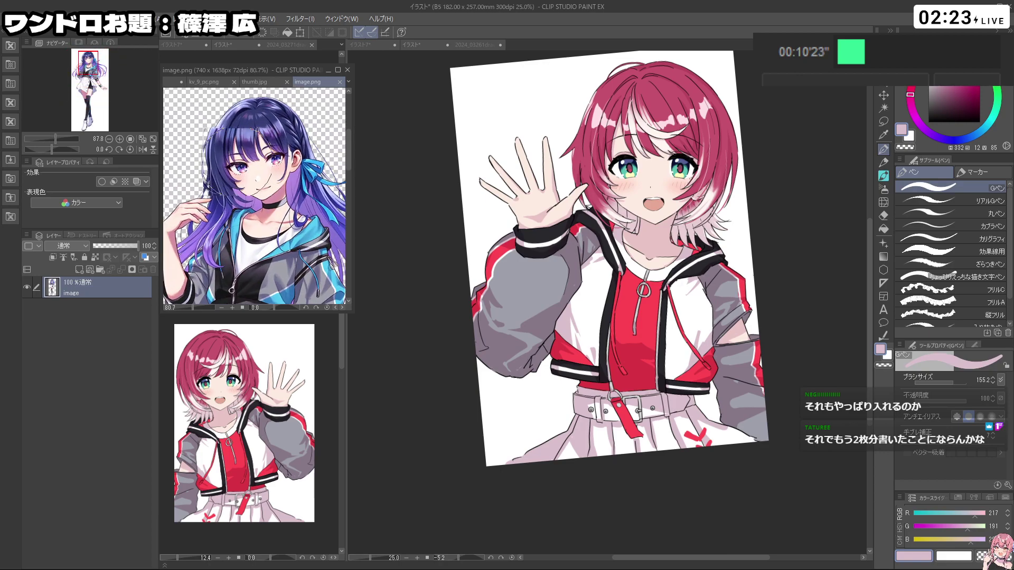
{"action": "scroll", "coordinate": [239, 166], "scroll_direction": "down", "scroll_amount": 2}
{"action": "scroll", "coordinate": [238, 166], "scroll_direction": "up", "scroll_amount": 2}
{"action": "scroll", "coordinate": [243, 167], "scroll_direction": "down", "scroll_amount": 1}
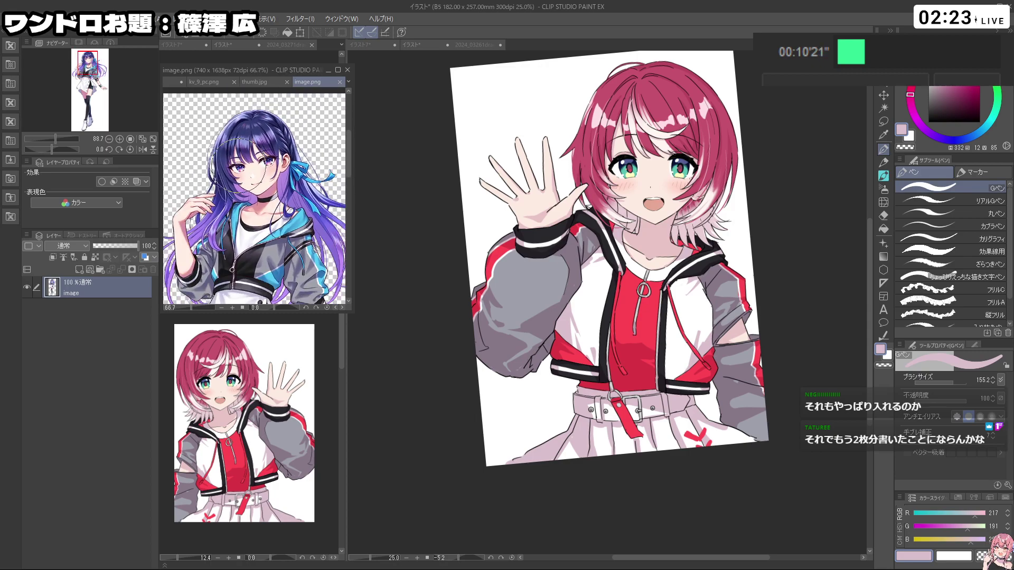
{"action": "scroll", "coordinate": [238, 165], "scroll_direction": "down", "scroll_amount": 1}
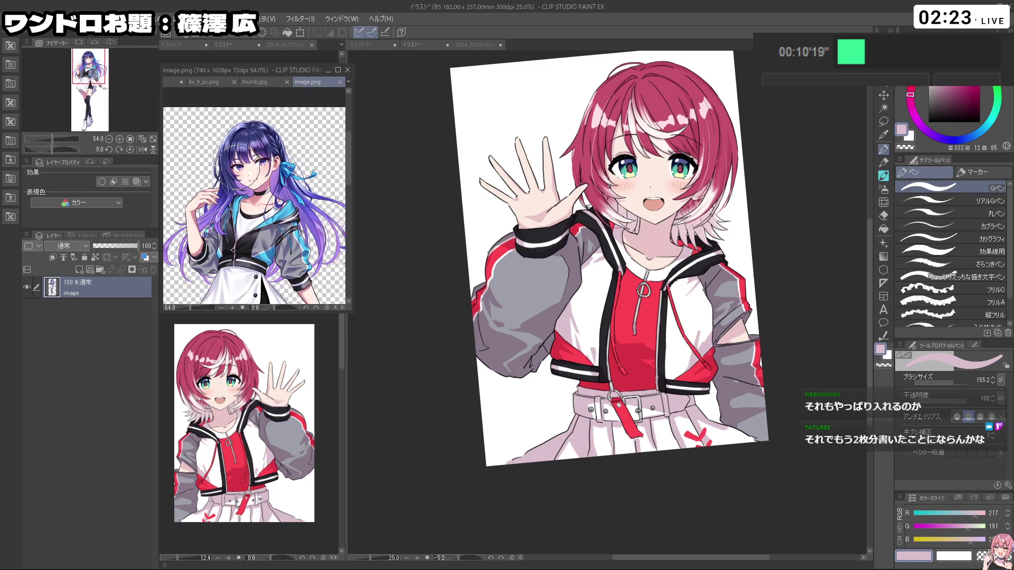
Step: Switch to the thumb.jpg reference and examine the red-haired girl's whole portrait and jacket front
{"action": "left_click", "coordinate": [254, 82]}
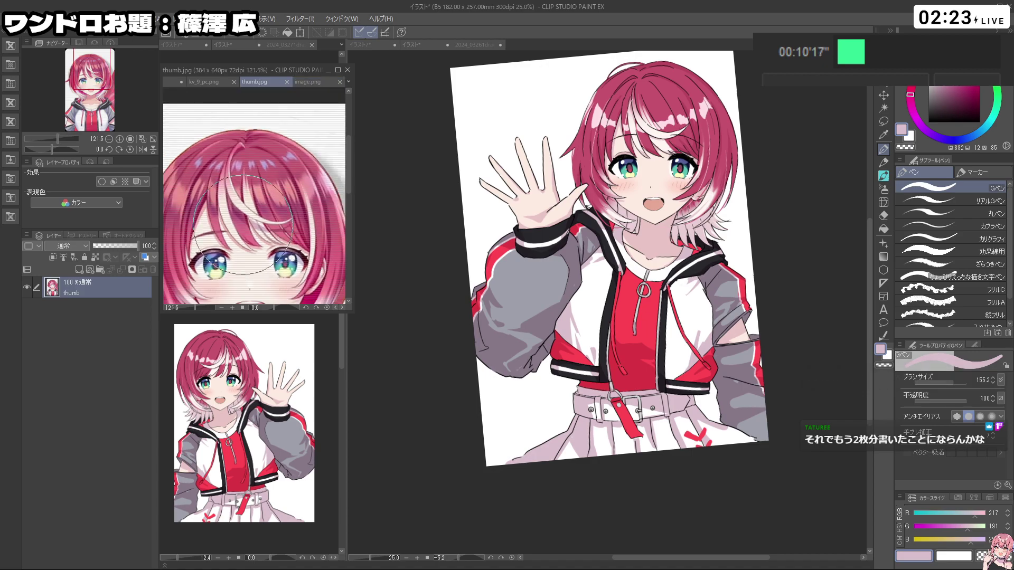
{"action": "scroll", "coordinate": [243, 225], "scroll_direction": "down", "scroll_amount": 4}
{"action": "scroll", "coordinate": [234, 286], "scroll_direction": "up", "scroll_amount": 1}
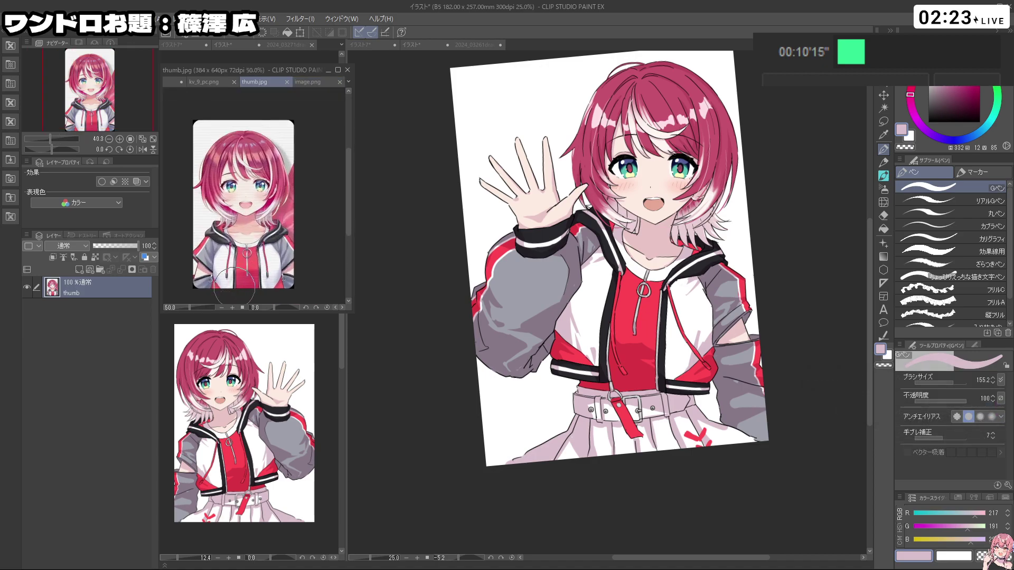
{"action": "scroll", "coordinate": [234, 286], "scroll_direction": "up", "scroll_amount": 2}
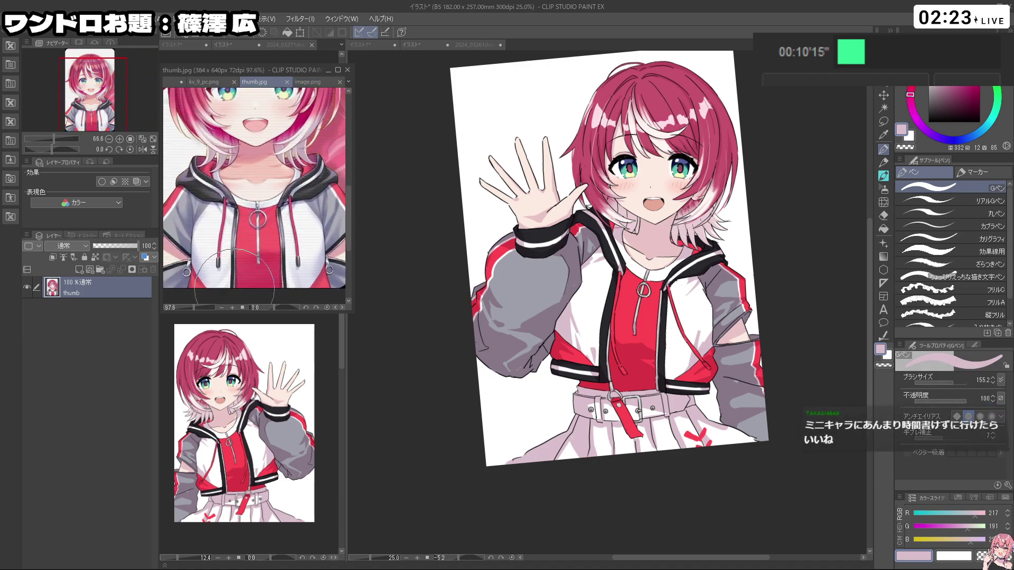
Step: Bring up the purple-haired girl's reference image.png and return to the waving girl's illustration
{"action": "left_click", "coordinate": [316, 82]}
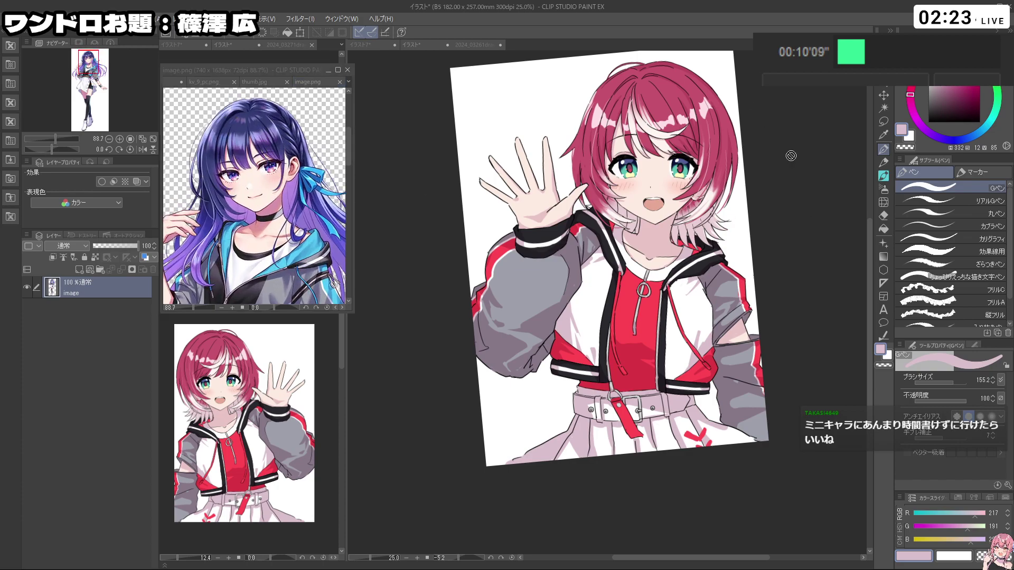
{"action": "left_click", "coordinate": [792, 156]}
{"action": "key", "text": "space"}
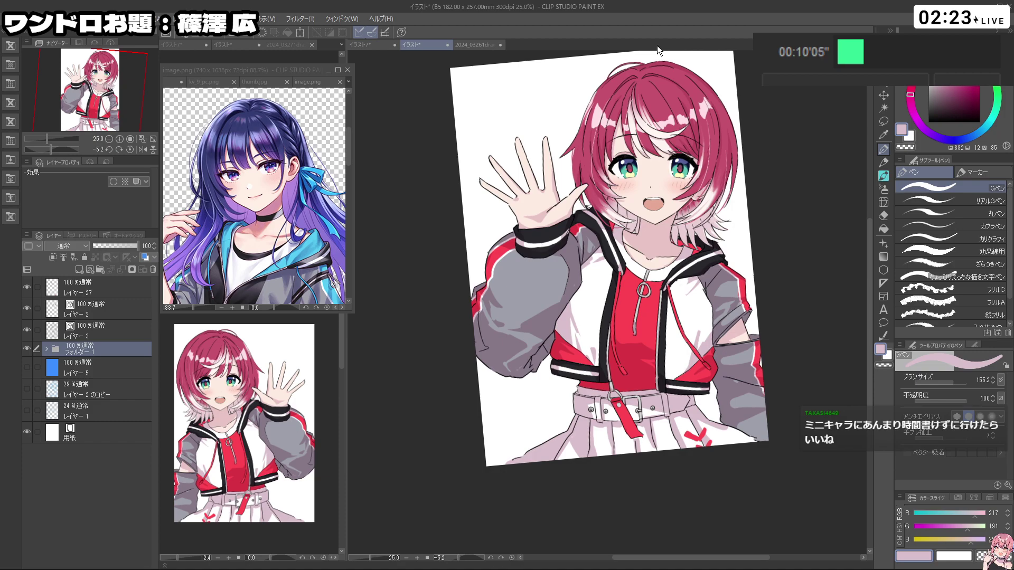
Step: Set the G-pen colour to black and add a new layer above Layer 27 for touching up the face area
{"action": "key", "text": "space"}
{"action": "key", "text": "ctrl+space"}
{"action": "left_click_drag", "start_coordinate": [678, 169], "coordinate": [702, 192]}
{"action": "left_click_drag", "start_coordinate": [636, 148], "coordinate": [631, 181]}
{"action": "scroll", "coordinate": [555, 216], "scroll_direction": "up", "scroll_amount": 4}
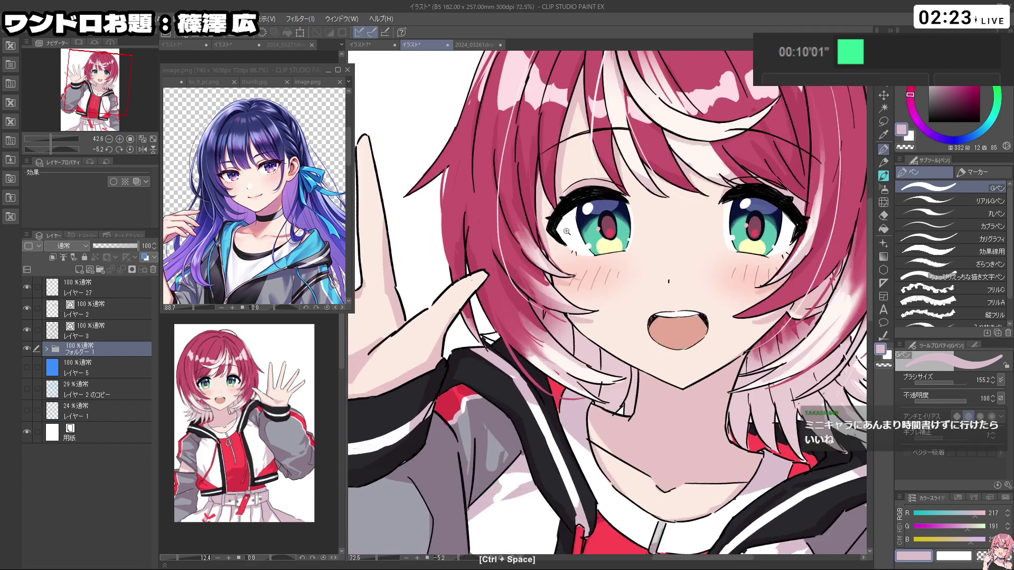
{"action": "left_click", "coordinate": [928, 122]}
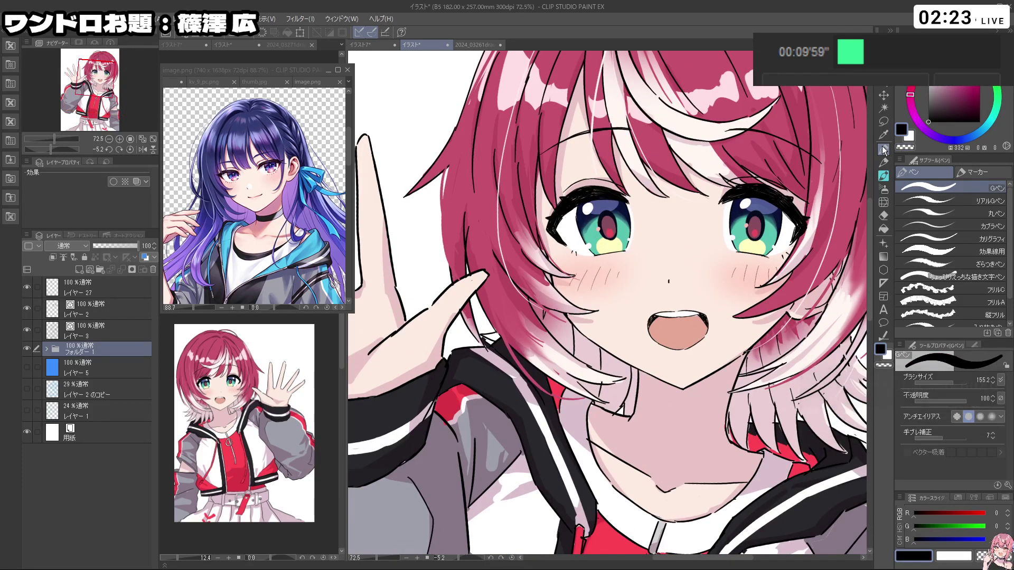
{"action": "left_click", "coordinate": [97, 286]}
{"action": "left_click", "coordinate": [79, 269]}
Step: Touch up the black outline of the side hair lock between the raised hand and the eye on the new layer
{"action": "left_click_drag", "start_coordinate": [522, 227], "coordinate": [537, 232]}
{"action": "key", "text": "ctrl+z"}
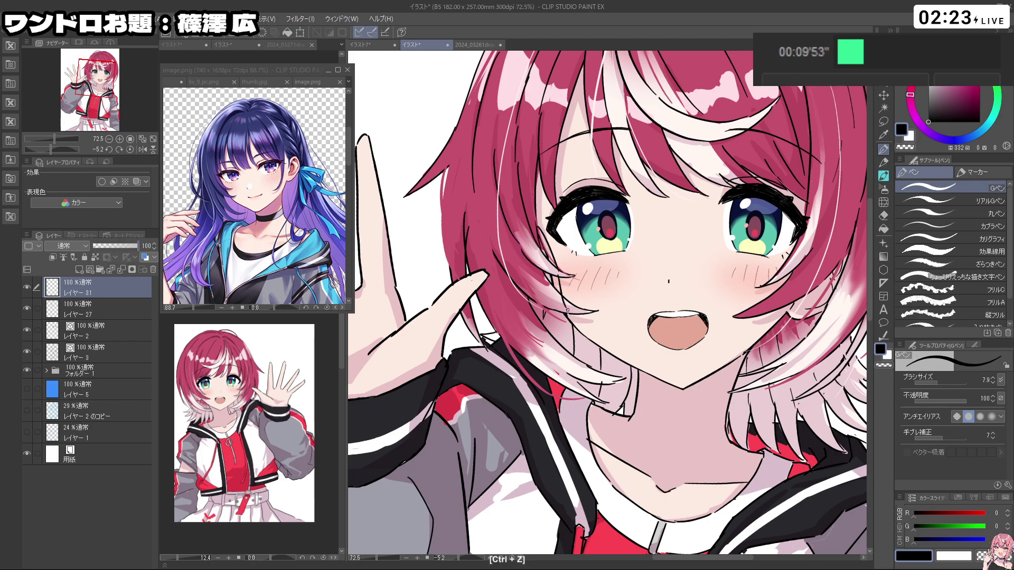
{"action": "left_click_drag", "start_coordinate": [568, 312], "coordinate": [580, 330]}
{"action": "left_click_drag", "start_coordinate": [645, 330], "coordinate": [602, 330]}
{"action": "left_click_drag", "start_coordinate": [657, 303], "coordinate": [630, 282]}
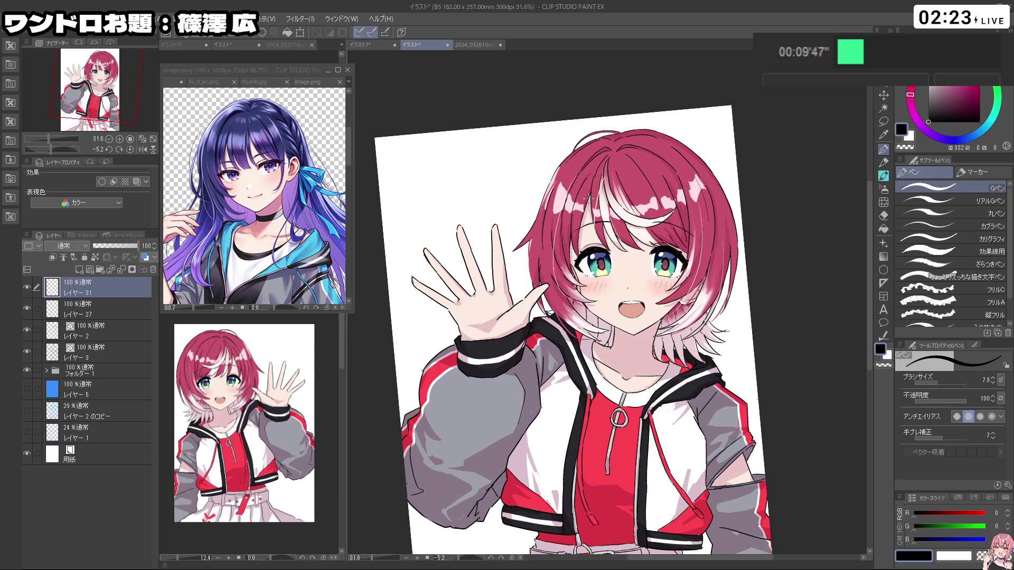
{"action": "left_click_drag", "start_coordinate": [575, 261], "coordinate": [616, 262]}
{"action": "key", "text": "c"}
{"action": "key", "text": "ctrl+z"}
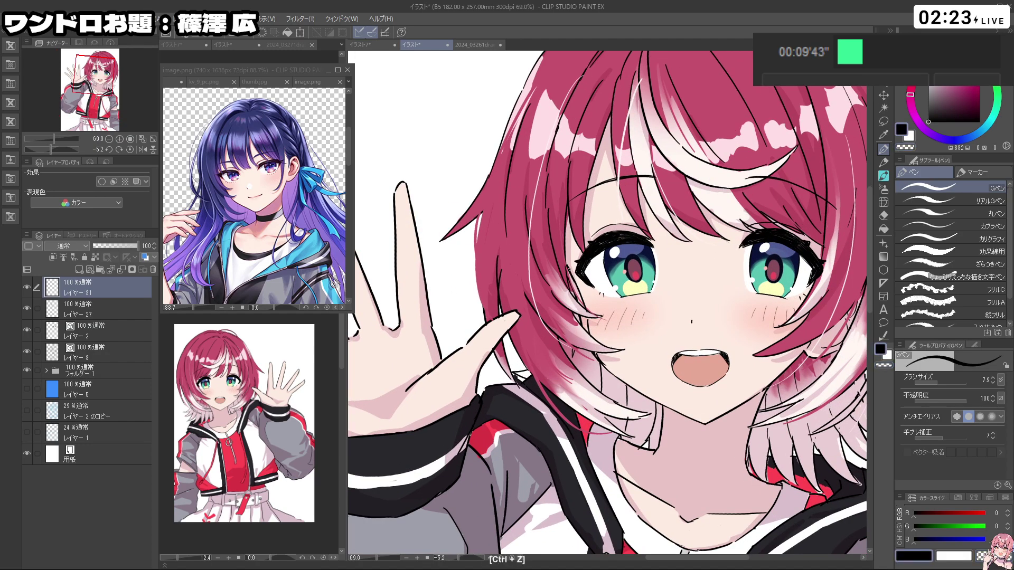
Step: Refine the side lock's strand lines over the cheek in black, trimming them with the transparent colour
{"action": "mouse_move", "coordinate": [571, 289]}
{"action": "left_mouse_down"}
{"action": "mouse_move", "coordinate": [586, 340]}
{"action": "mouse_move", "coordinate": [604, 343]}
{"action": "mouse_move", "coordinate": [596, 319]}
{"action": "left_mouse_up"}
{"action": "key", "text": "c"}
{"action": "key", "text": "ctrl+z"}
{"action": "key", "text": "c"}
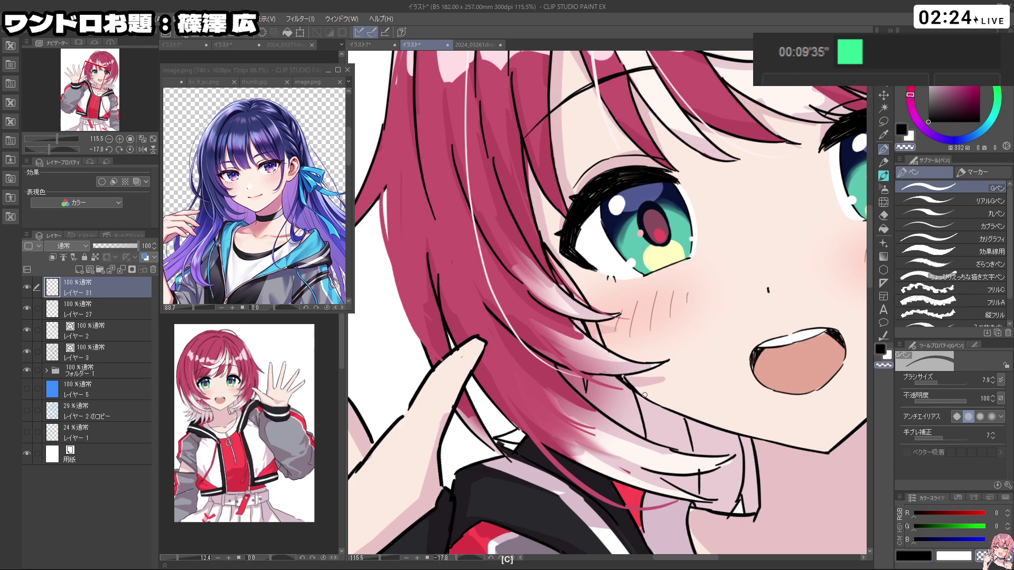
{"action": "key", "text": "c"}
{"action": "mouse_move", "coordinate": [639, 382]}
{"action": "left_mouse_down"}
{"action": "mouse_move", "coordinate": [613, 382]}
{"action": "mouse_move", "coordinate": [676, 345]}
{"action": "mouse_move", "coordinate": [684, 276]}
{"action": "mouse_move", "coordinate": [709, 391]}
{"action": "mouse_move", "coordinate": [609, 437]}
{"action": "left_mouse_up"}
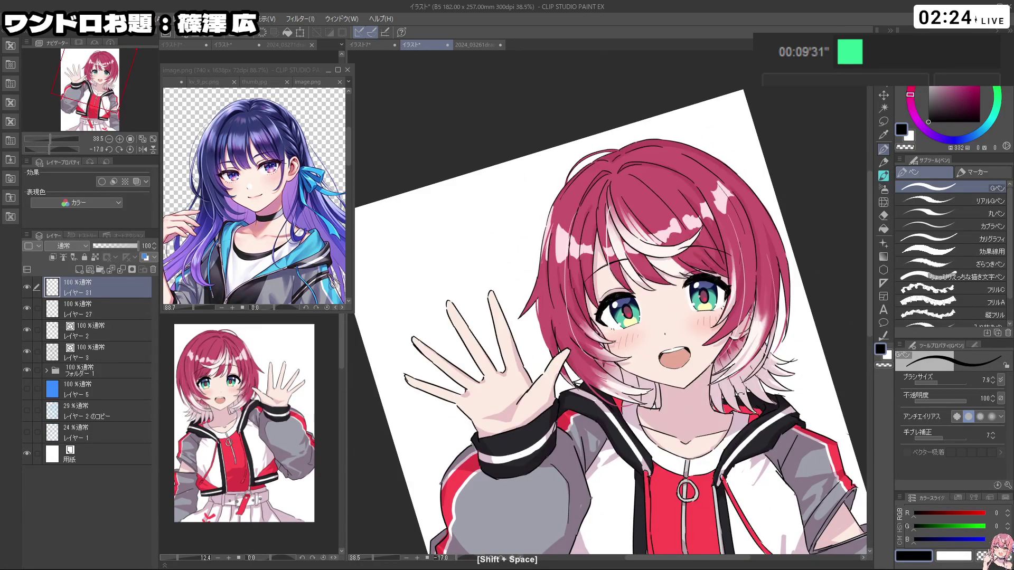
{"action": "left_click_drag", "start_coordinate": [638, 389], "coordinate": [731, 342]}
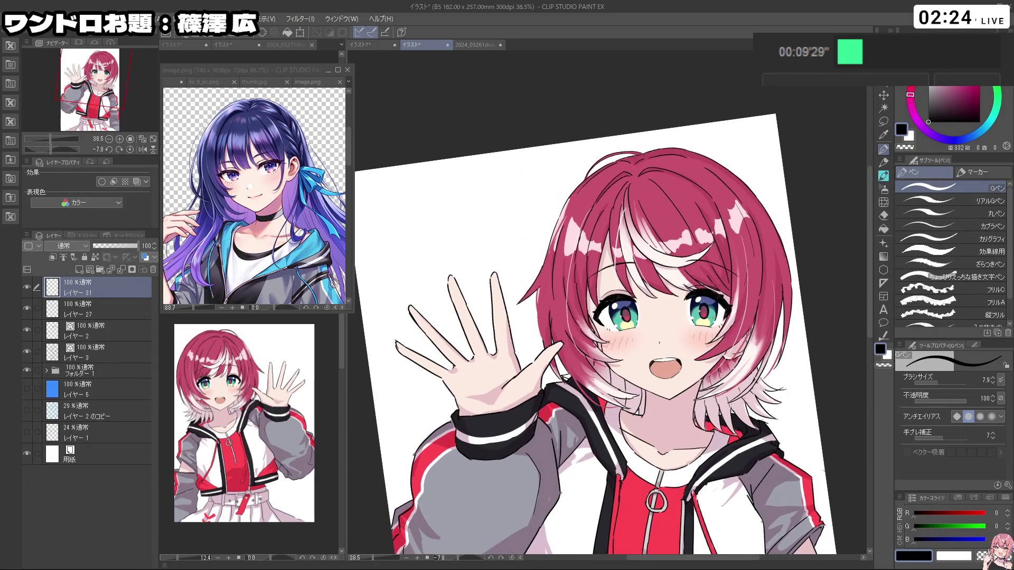
Step: Rework the strand tips beside the eye's outer corner, alternating between black and the transparent colour
{"action": "left_click_drag", "start_coordinate": [596, 329], "coordinate": [634, 329]}
{"action": "key", "text": "ctrl+z"}
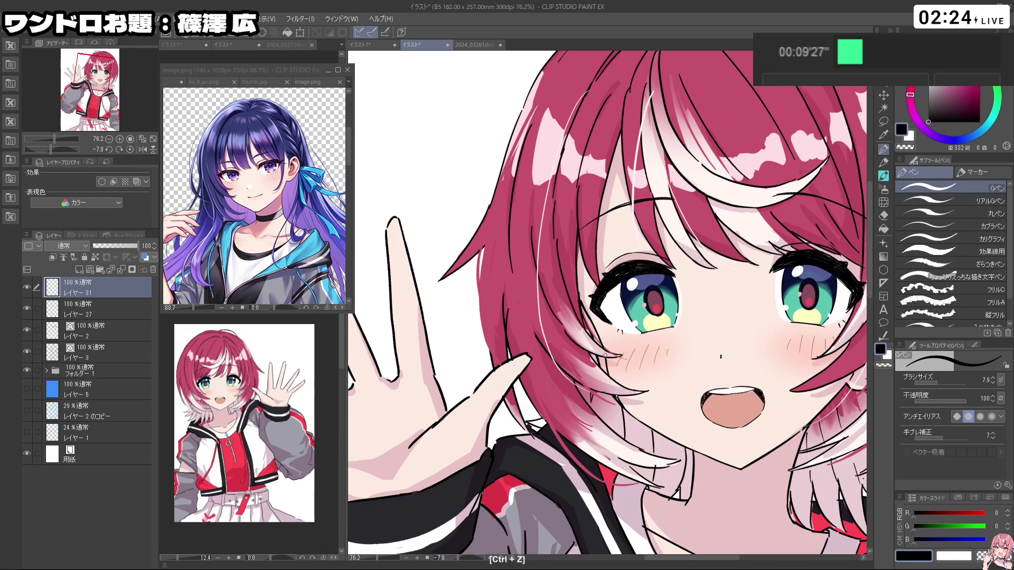
{"action": "key", "text": "c"}
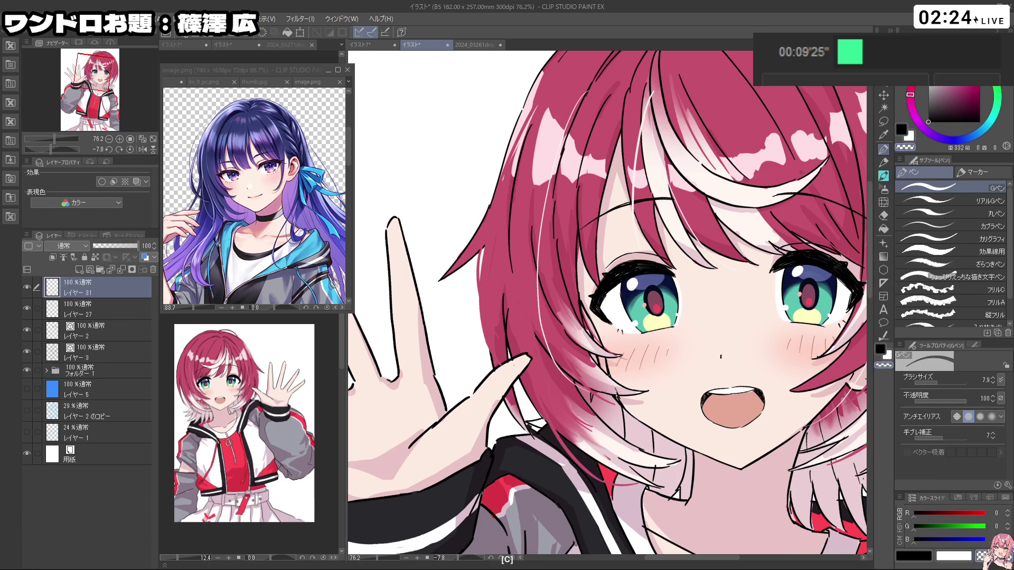
{"action": "key", "text": "c"}
{"action": "key", "text": "c"}
{"action": "key", "text": "c"}
{"action": "key", "text": "space"}
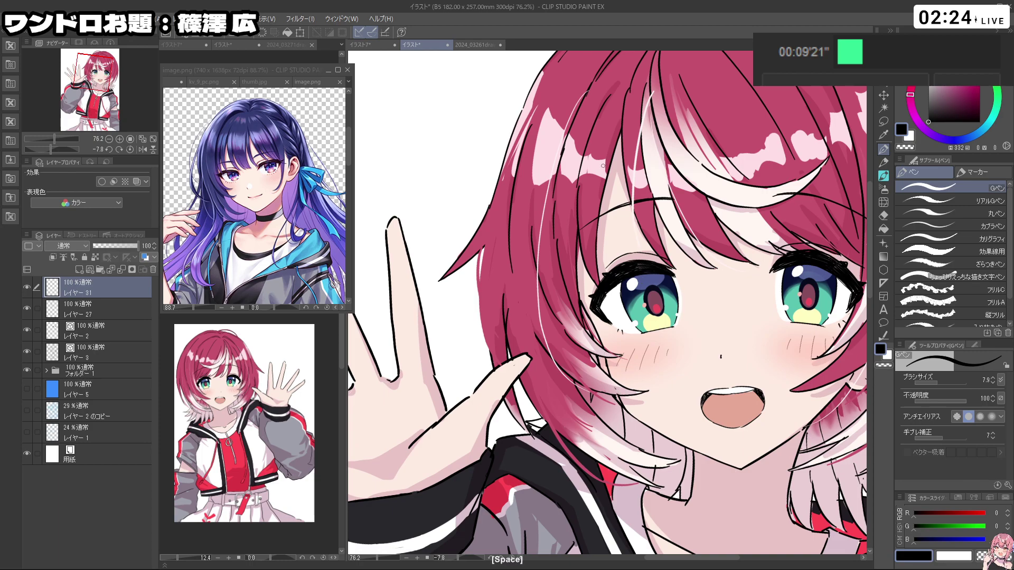
Step: Sample the crimson hair colour and paint touch-ups on the side lock beside the eye
{"action": "right_click", "coordinate": [570, 273]}
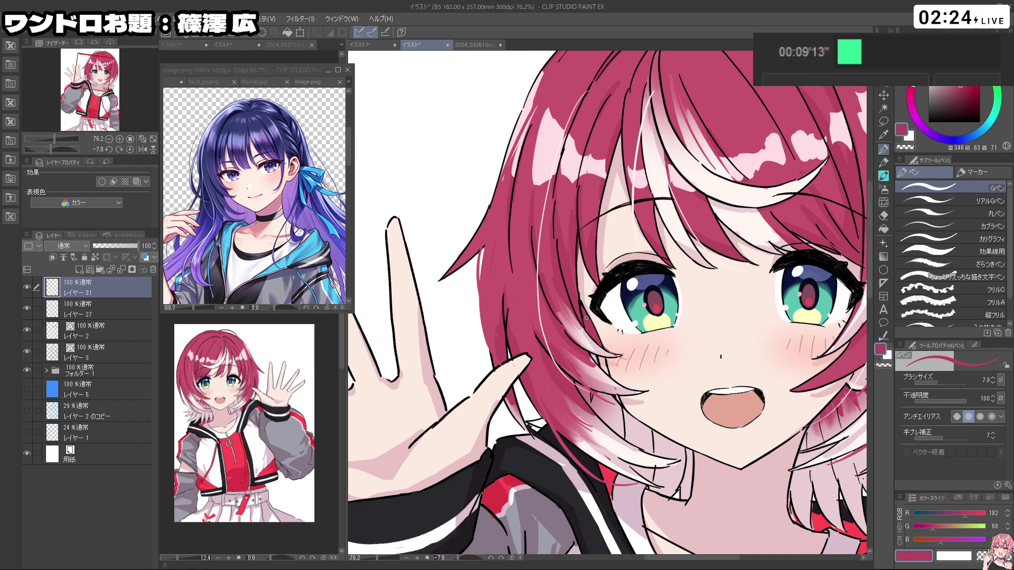
{"action": "key", "text": "shift+space"}
{"action": "left_click_drag", "start_coordinate": [596, 361], "coordinate": [631, 359]}
{"action": "key", "text": "ctrl+space"}
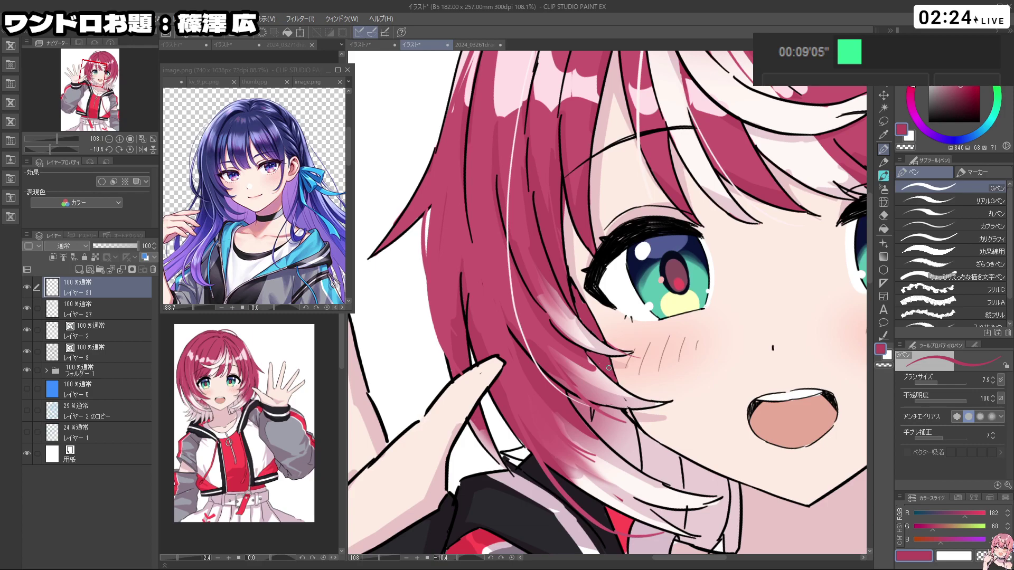
Step: Sample pink tones from the side lock's pale gradient and blend the strands where they meet the cheek
{"action": "right_click", "coordinate": [627, 432]}
{"action": "right_click", "coordinate": [622, 411]}
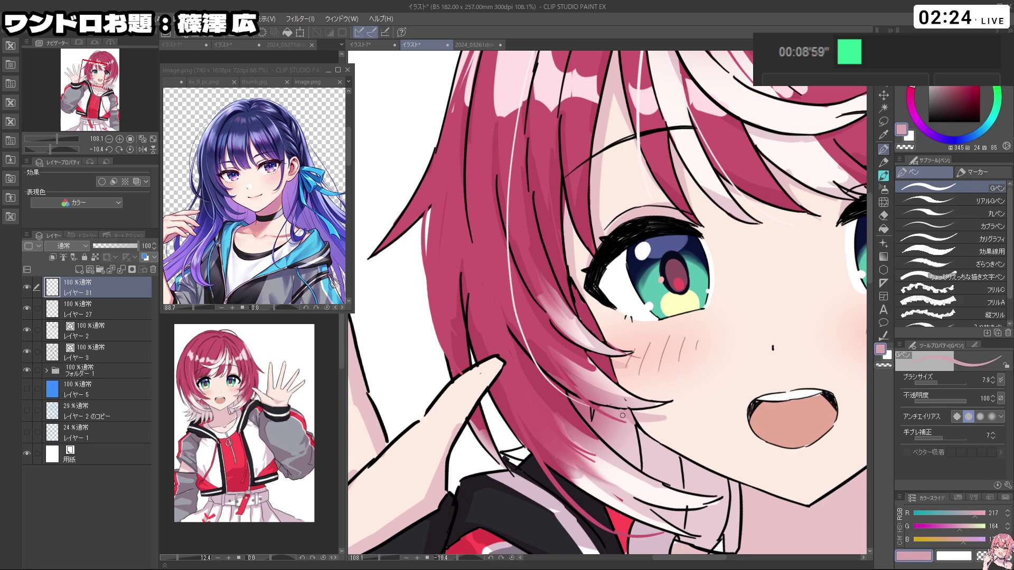
{"action": "right_click", "coordinate": [633, 425]}
{"action": "right_click", "coordinate": [632, 419]}
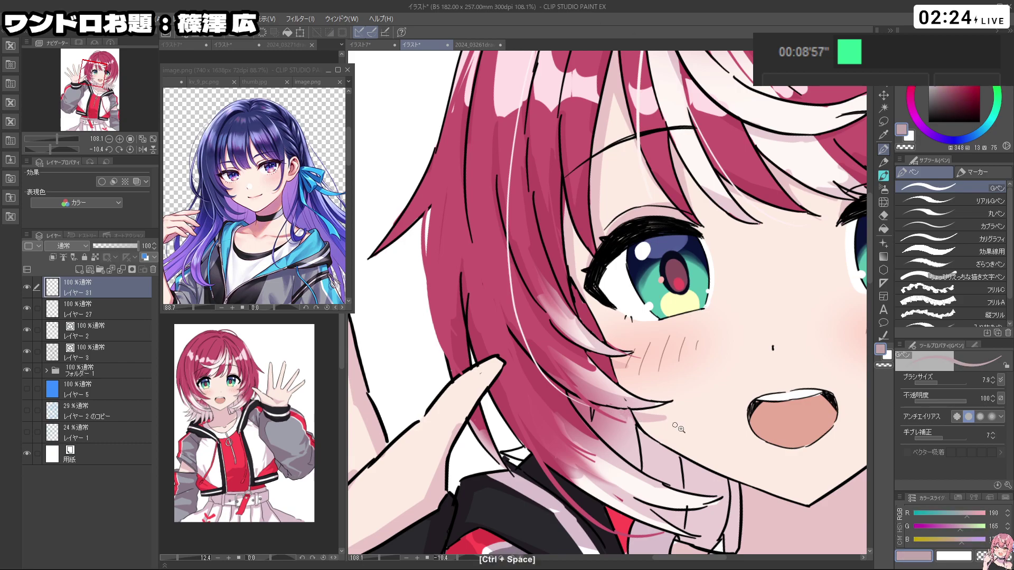
{"action": "left_click_drag", "start_coordinate": [632, 419], "coordinate": [581, 419]}
{"action": "left_click_drag", "start_coordinate": [613, 452], "coordinate": [649, 453]}
{"action": "left_click_drag", "start_coordinate": [697, 426], "coordinate": [683, 434]}
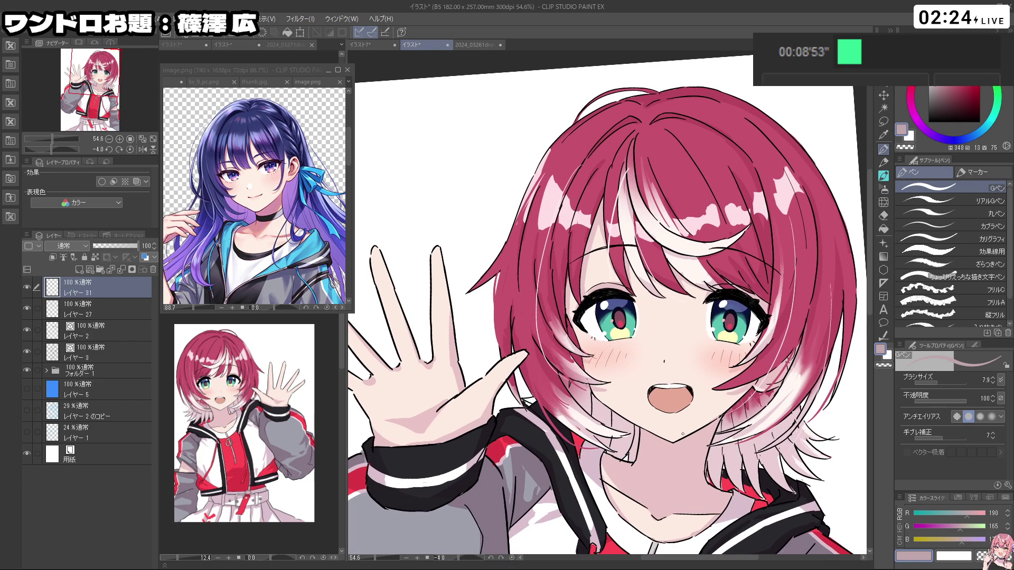
Step: Try to paint sampled crimson over the strands beside the eye's outer corner
{"action": "left_click_drag", "start_coordinate": [567, 320], "coordinate": [617, 321]}
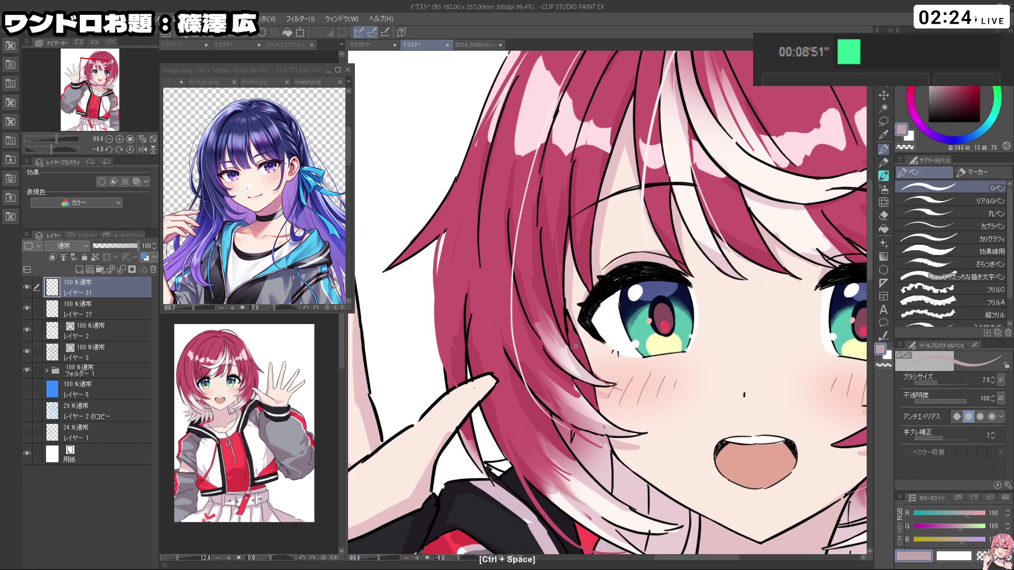
{"action": "right_click", "coordinate": [578, 342]}
{"action": "key", "text": "ctrl+z"}
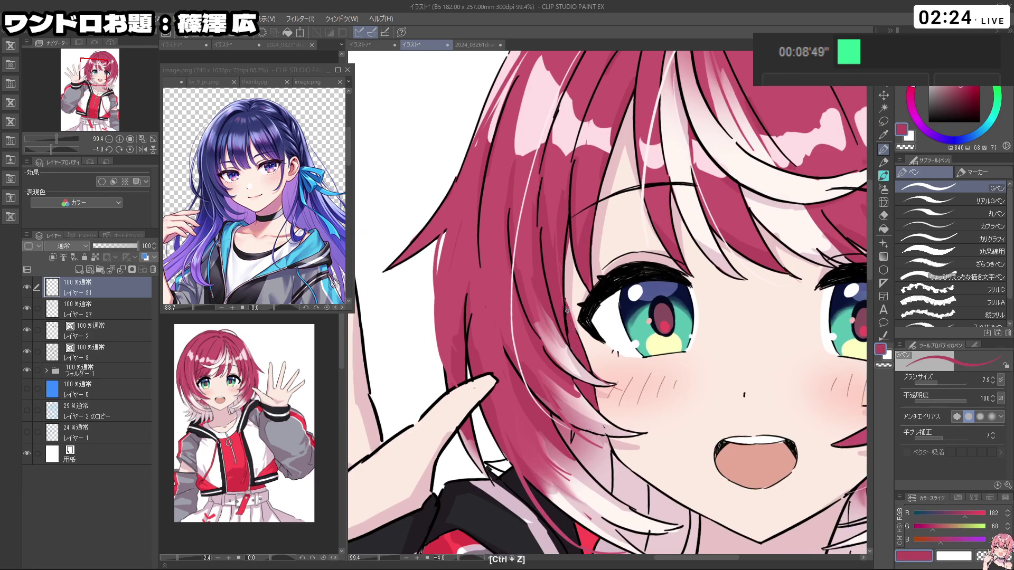
{"action": "right_click", "coordinate": [585, 319]}
{"action": "key", "text": "ctrl+z"}
{"action": "left_click_drag", "start_coordinate": [567, 304], "coordinate": [587, 362]}
{"action": "key", "text": "ctrl+z"}
{"action": "key", "text": "ctrl+z"}
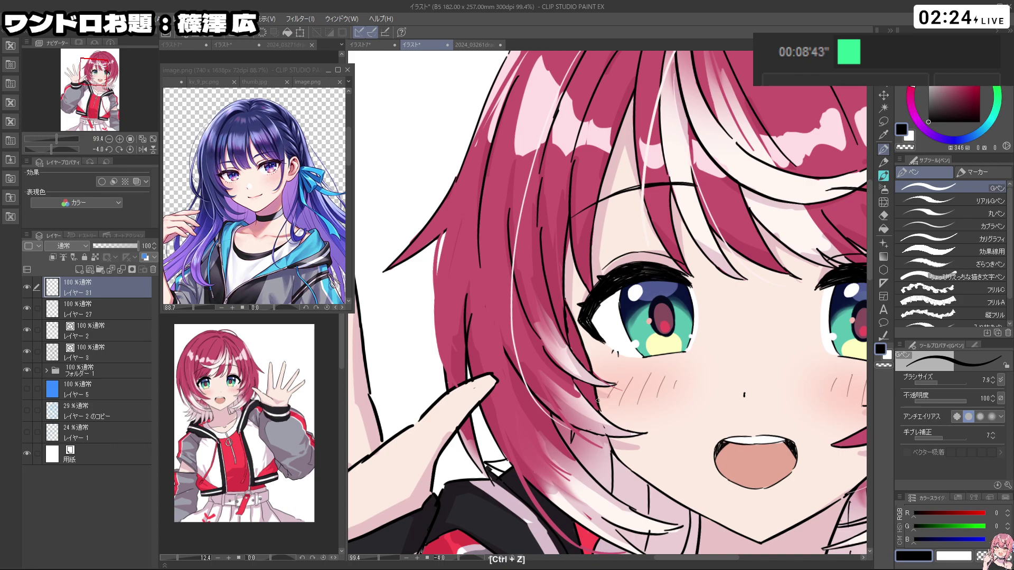
Step: Examine the side lock against the whole figure, and undo the last stroke
{"action": "key", "text": "c"}
{"action": "key", "text": "c"}
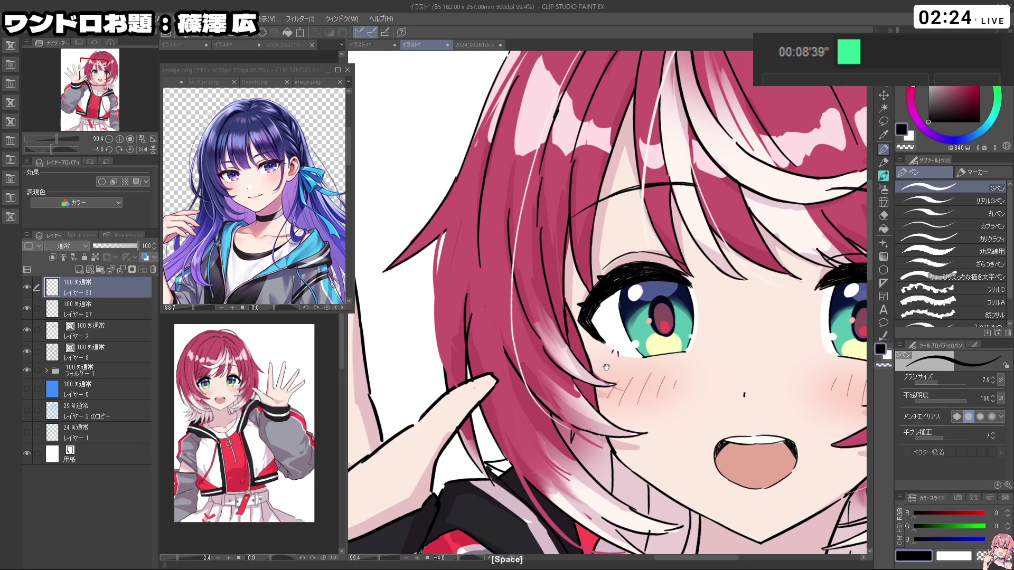
{"action": "left_click_drag", "start_coordinate": [597, 369], "coordinate": [533, 369]}
{"action": "mouse_move", "coordinate": [669, 477]}
{"action": "left_mouse_down"}
{"action": "mouse_move", "coordinate": [786, 350]}
{"action": "mouse_move", "coordinate": [602, 483]}
{"action": "left_mouse_up"}
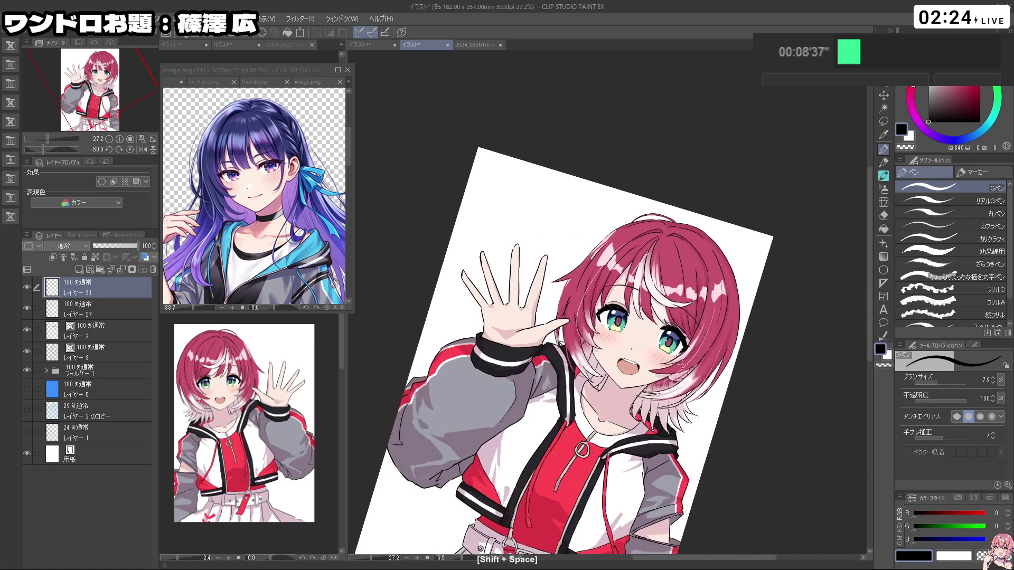
{"action": "left_click_drag", "start_coordinate": [744, 416], "coordinate": [772, 340]}
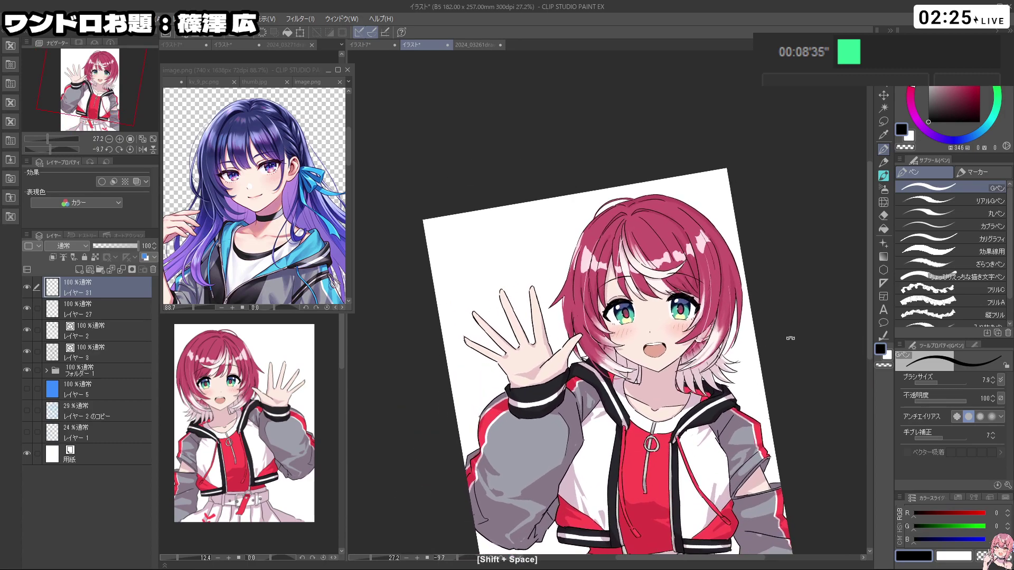
{"action": "scroll", "coordinate": [602, 328], "scroll_direction": "up", "scroll_amount": 5}
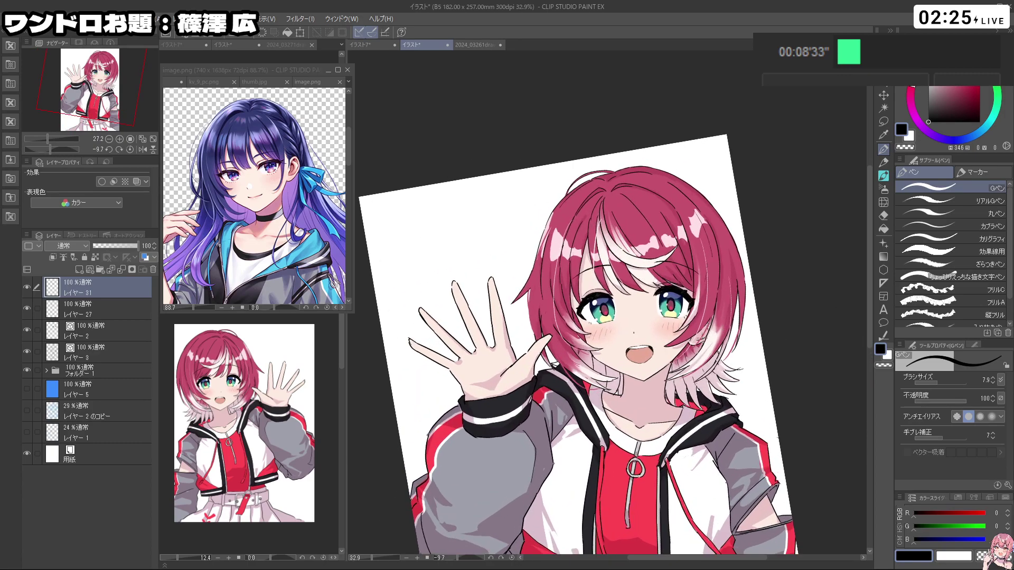
{"action": "key", "text": "ctrl+z"}
{"action": "scroll", "coordinate": [543, 310], "scroll_direction": "up", "scroll_amount": 1}
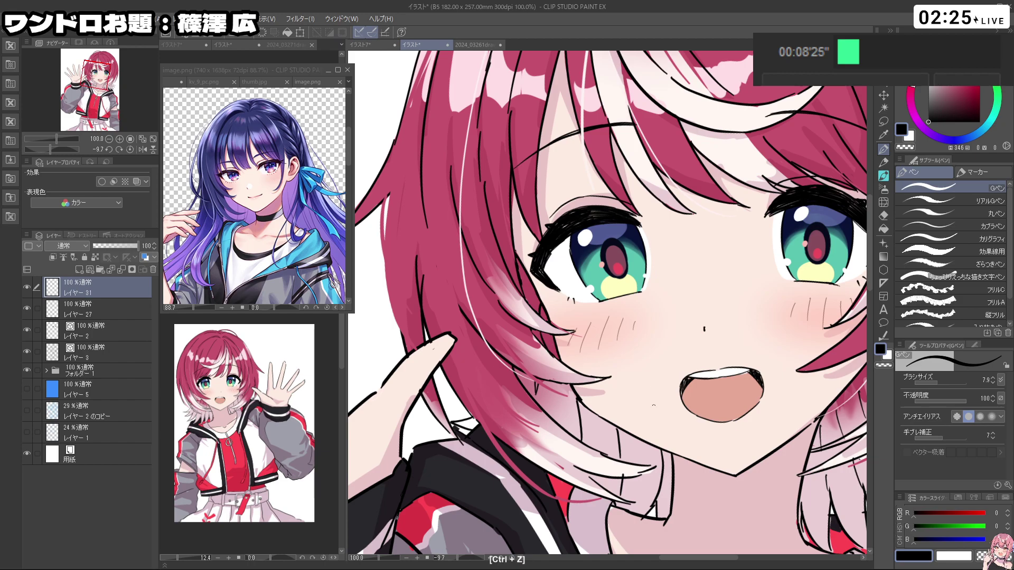
Step: Sample the skin and pale pink shadow colours and retouch the skin between the eye and the side lock
{"action": "right_click", "coordinate": [577, 170]}
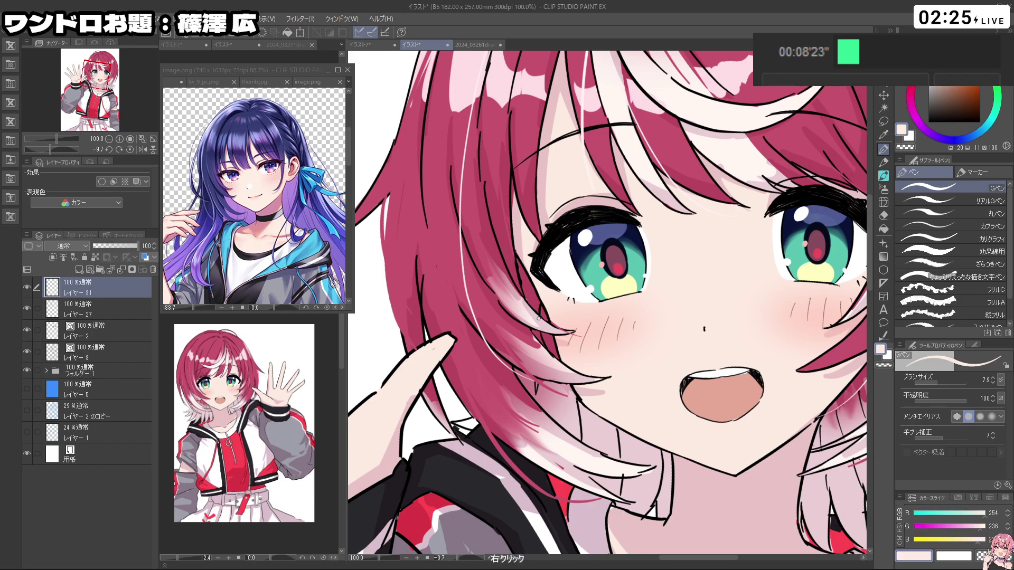
{"action": "right_click", "coordinate": [561, 78]}
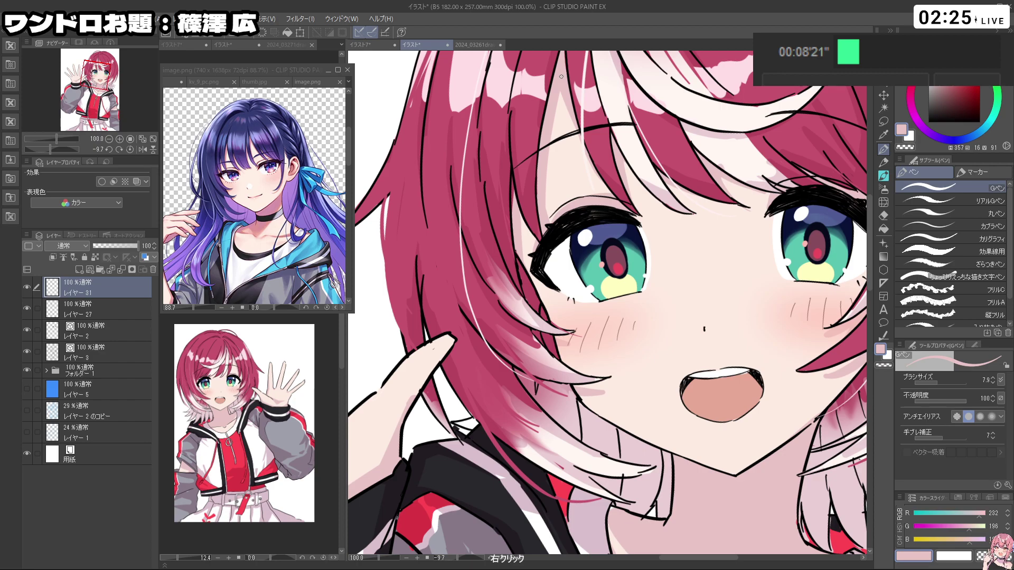
{"action": "key", "text": "ctrl+z"}
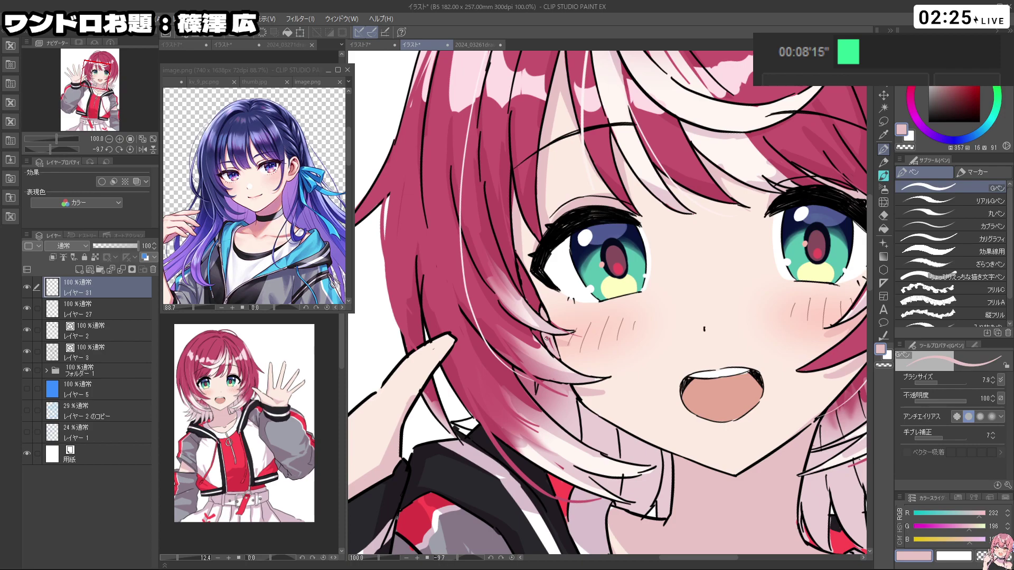
{"action": "right_click", "coordinate": [547, 277]}
{"action": "key", "text": "ctrl+z"}
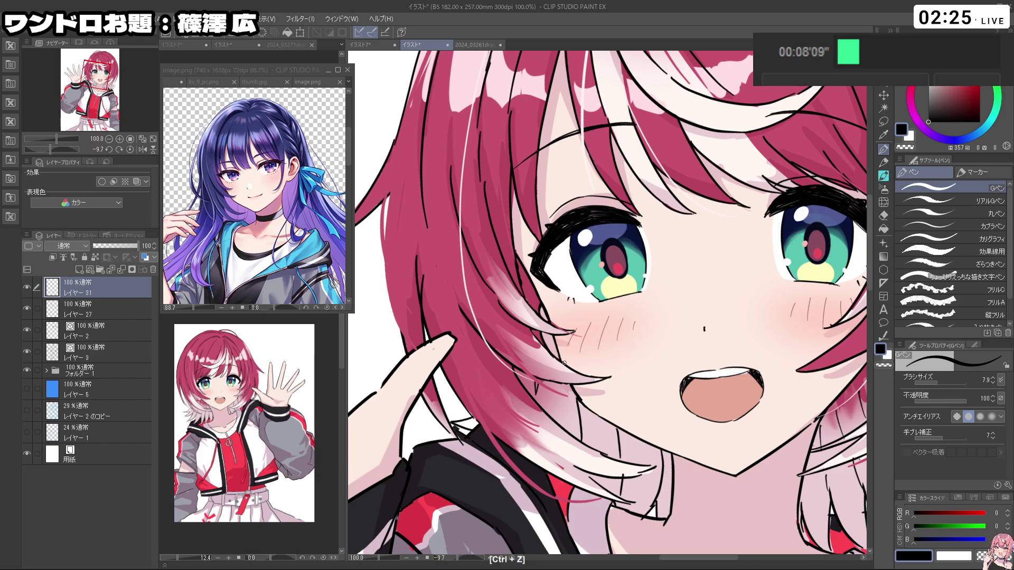
Step: Sample the pale pink shadow colour again and retouch the hair edge at the eye's outer corner
{"action": "key", "text": "shift+space"}
{"action": "left_click_drag", "start_coordinate": [659, 446], "coordinate": [627, 411]}
{"action": "scroll", "coordinate": [583, 253], "scroll_direction": "up", "scroll_amount": 3}
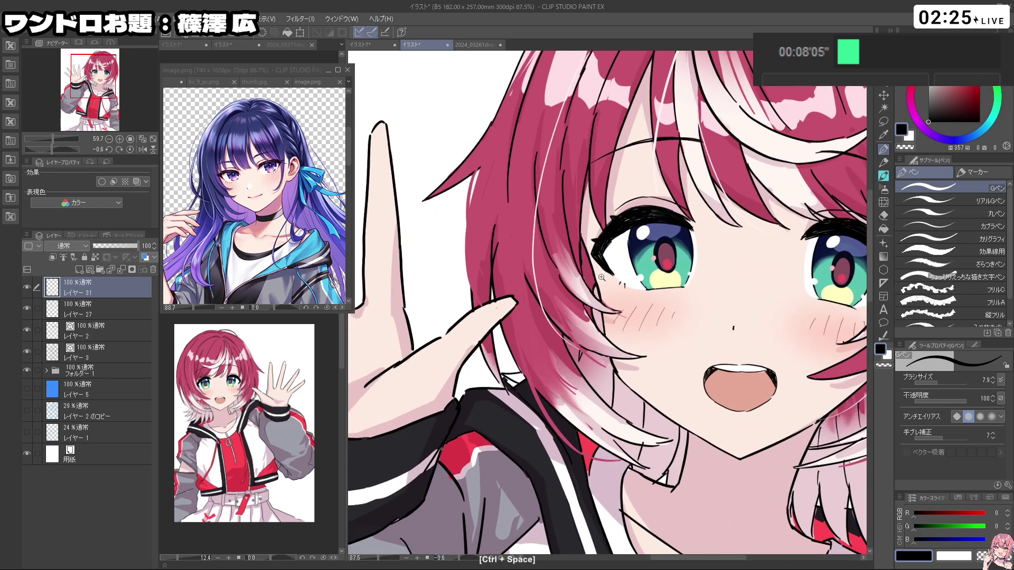
{"action": "right_click", "coordinate": [599, 288]}
{"action": "key", "text": "ctrl+z"}
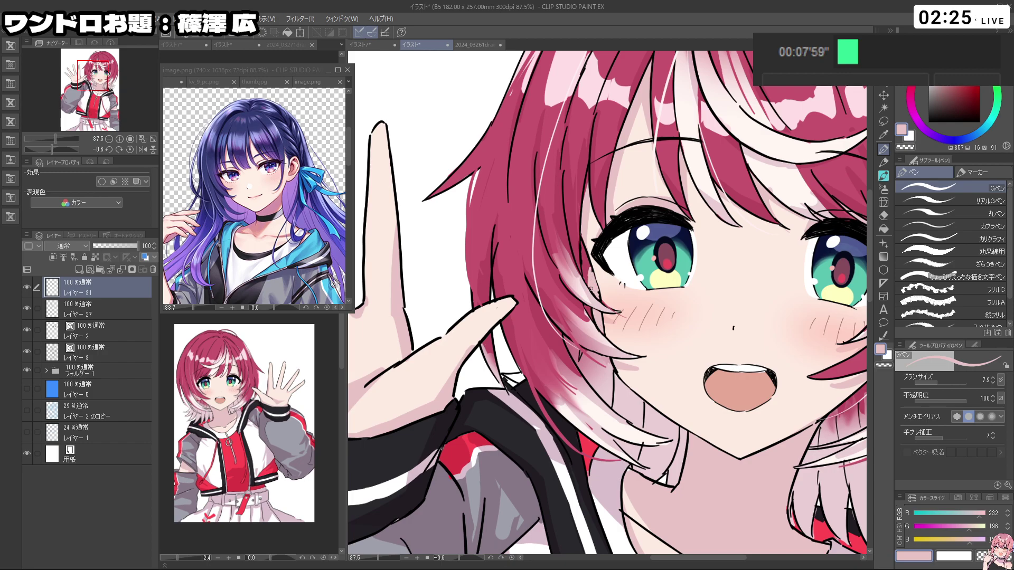
{"action": "key", "text": "ctrl+space"}
{"action": "mouse_move", "coordinate": [702, 269]}
{"action": "left_mouse_down"}
{"action": "mouse_move", "coordinate": [649, 270]}
{"action": "mouse_move", "coordinate": [693, 266]}
{"action": "left_mouse_up"}
Step: Set the drawing colour to black and try touching up the line art around the side lock
{"action": "left_click", "coordinate": [928, 122]}
{"action": "key", "text": "ctrl+space"}
{"action": "key", "text": "ctrl+z"}
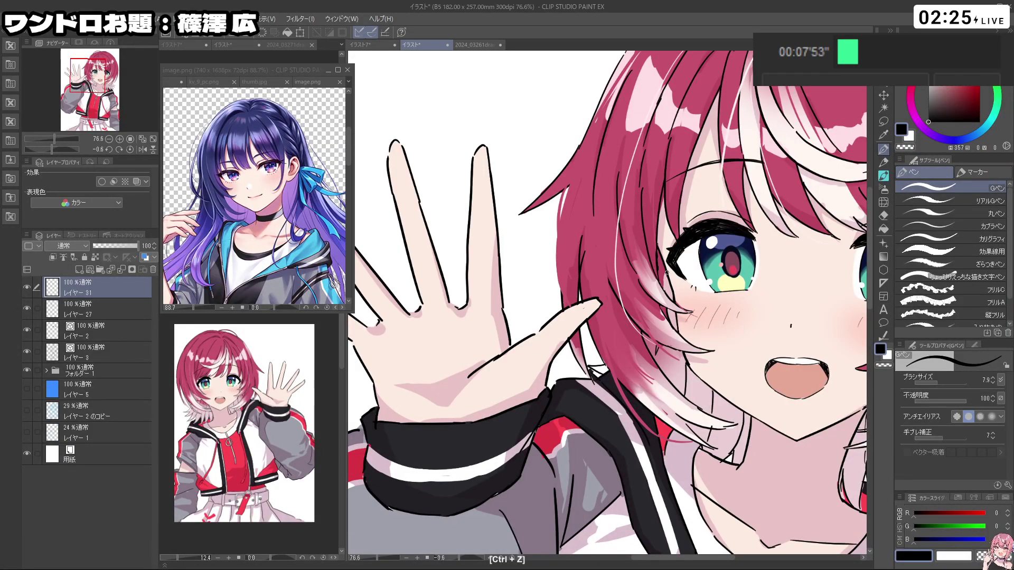
{"action": "key", "text": "ctrl+space"}
{"action": "left_click_drag", "start_coordinate": [697, 322], "coordinate": [647, 322]}
{"action": "key", "text": "shift+space"}
{"action": "left_click_drag", "start_coordinate": [689, 406], "coordinate": [734, 380]}
{"action": "key", "text": "ctrl+space"}
{"action": "left_click_drag", "start_coordinate": [627, 267], "coordinate": [692, 267]}
{"action": "key", "text": "shift+space"}
{"action": "left_click_drag", "start_coordinate": [671, 390], "coordinate": [604, 303]}
{"action": "key", "text": "c"}
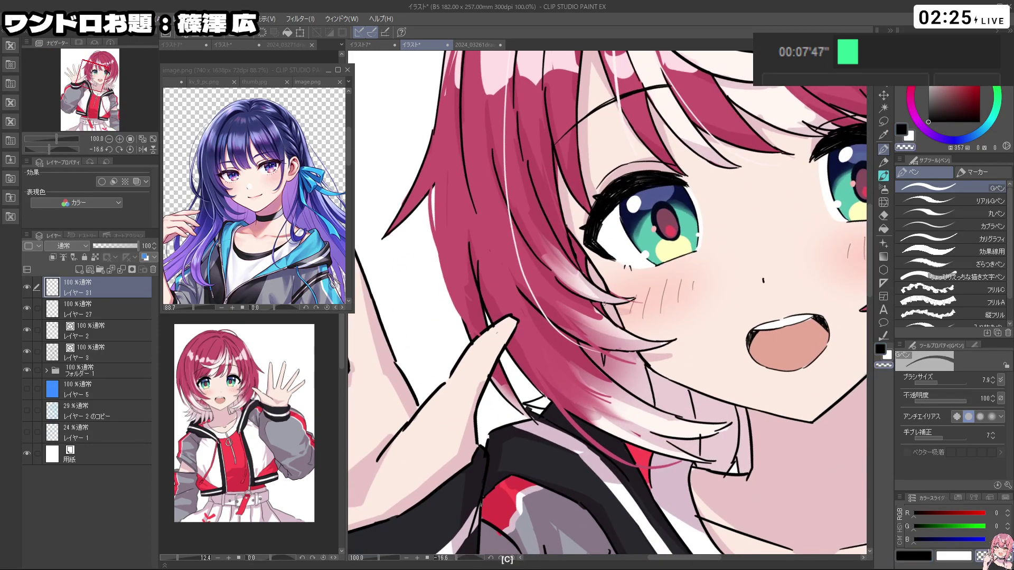
{"action": "key", "text": "shift+space"}
{"action": "key", "text": "c"}
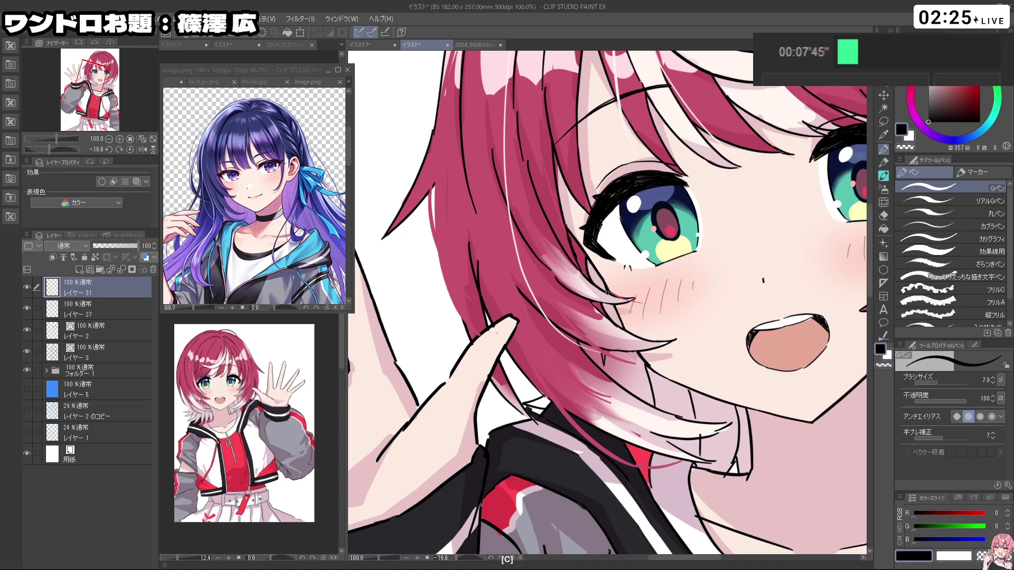
Step: Compare the whole figure with and without the topmost touch-up layer
{"action": "key", "text": "space"}
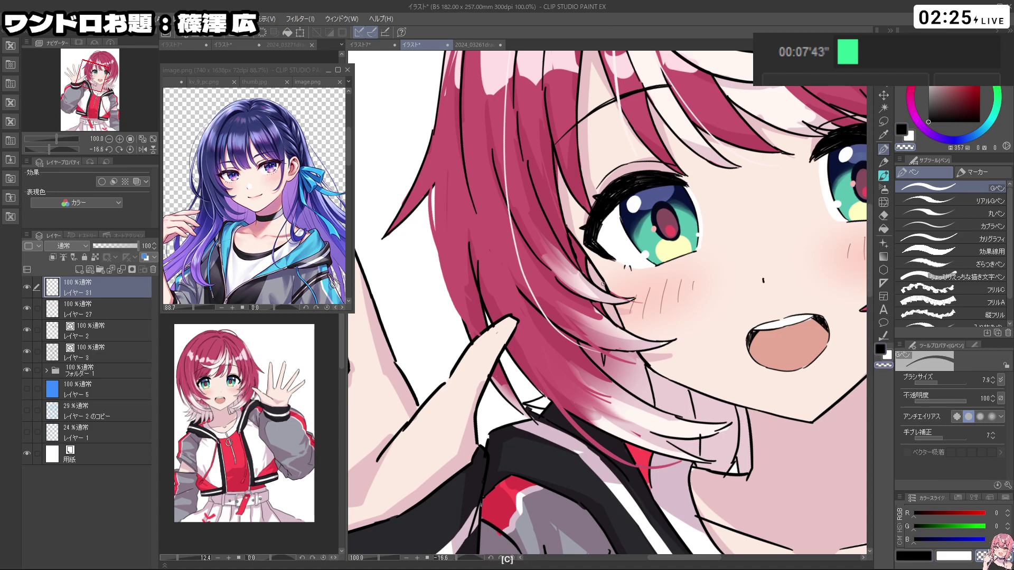
{"action": "left_click_drag", "start_coordinate": [686, 294], "coordinate": [638, 281]}
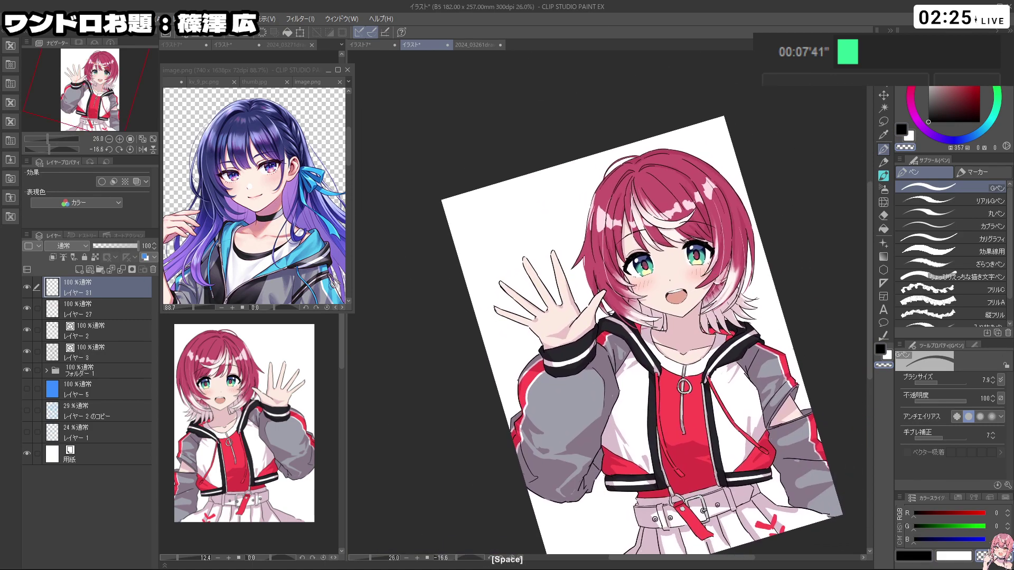
{"action": "left_click", "coordinate": [28, 283]}
{"action": "left_click", "coordinate": [27, 282]}
{"action": "left_click", "coordinate": [28, 282]}
{"action": "left_click", "coordinate": [28, 282]}
{"action": "scroll", "coordinate": [413, 176], "scroll_direction": "up", "scroll_amount": 1}
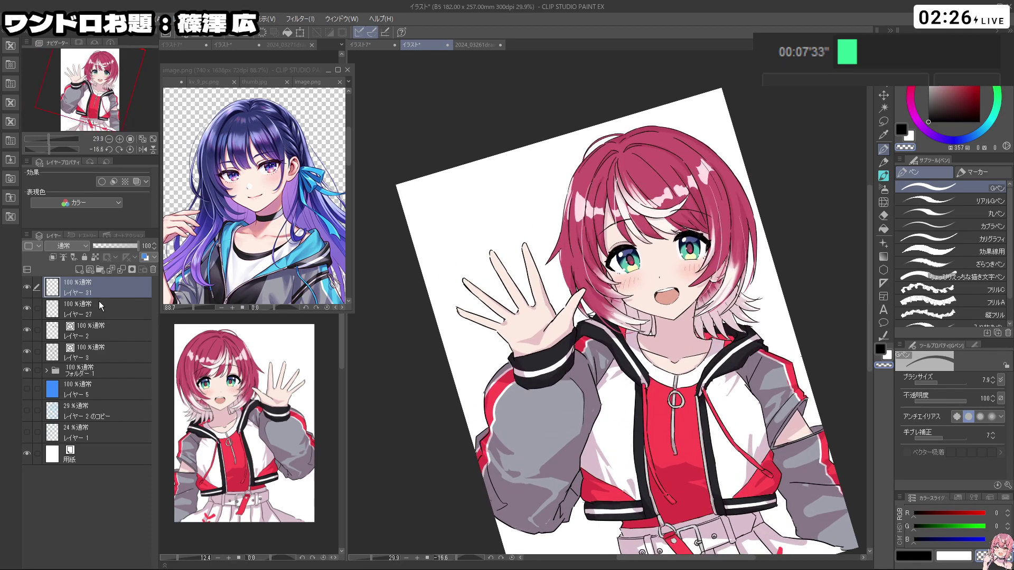
Step: Add a top folder with a new raster layer and start sketching a small head's bangs above the raised hand at brush size 14.4
{"action": "left_click", "coordinate": [99, 269]}
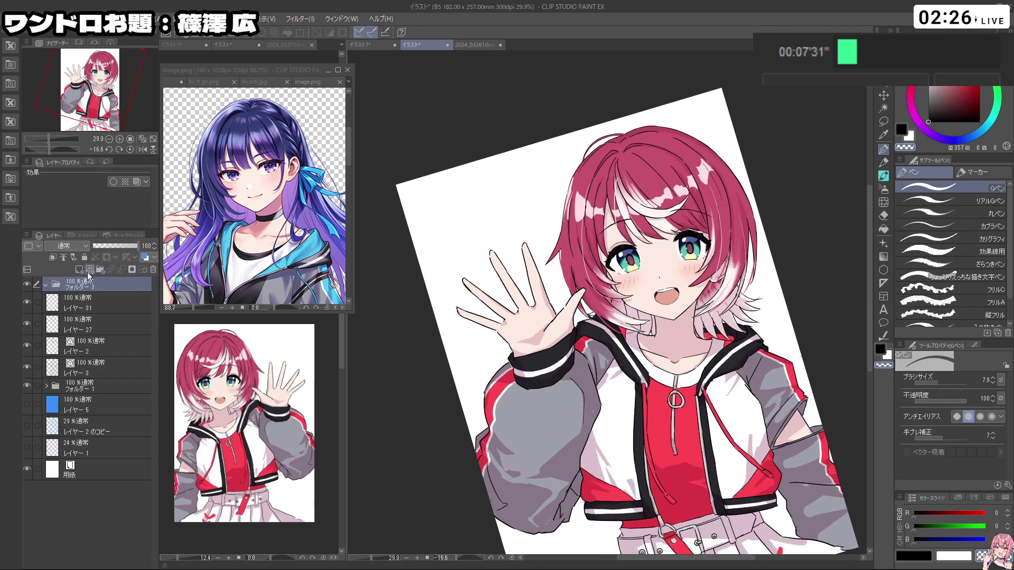
{"action": "left_click", "coordinate": [80, 270]}
{"action": "left_click_drag", "start_coordinate": [548, 297], "coordinate": [550, 286]}
{"action": "left_click_drag", "start_coordinate": [502, 199], "coordinate": [515, 216]}
{"action": "mouse_move", "coordinate": [487, 201]}
{"action": "left_mouse_down"}
{"action": "mouse_move", "coordinate": [520, 201]}
{"action": "mouse_move", "coordinate": [478, 191]}
{"action": "mouse_move", "coordinate": [485, 203]}
{"action": "mouse_move", "coordinate": [482, 190]}
{"action": "left_mouse_up"}
{"action": "key", "text": "ctrl+z"}
{"action": "key", "text": "c"}
{"action": "key", "text": "ctrl+z"}
{"action": "key", "text": "ctrl+z"}
{"action": "key", "text": "ctrl+z"}
Step: Draw the pointed bangs of the small head in black, redoing strokes that miss
{"action": "mouse_move", "coordinate": [480, 176]}
{"action": "left_mouse_down"}
{"action": "mouse_move", "coordinate": [488, 211]}
{"action": "mouse_move", "coordinate": [470, 193]}
{"action": "mouse_move", "coordinate": [480, 214]}
{"action": "mouse_move", "coordinate": [493, 211]}
{"action": "mouse_move", "coordinate": [483, 229]}
{"action": "mouse_move", "coordinate": [503, 228]}
{"action": "left_mouse_up"}
{"action": "key", "text": "ctrl+z"}
{"action": "key", "text": "ctrl+z"}
{"action": "key", "text": "ctrl+z"}
{"action": "key", "text": "ctrl+z"}
{"action": "key", "text": "ctrl+z"}
{"action": "left_click_drag", "start_coordinate": [502, 184], "coordinate": [514, 232]}
{"action": "key", "text": "ctrl+z"}
{"action": "mouse_move", "coordinate": [503, 184]}
{"action": "left_mouse_down"}
{"action": "mouse_move", "coordinate": [508, 226]}
{"action": "mouse_move", "coordinate": [523, 225]}
{"action": "mouse_move", "coordinate": [513, 184]}
{"action": "mouse_move", "coordinate": [541, 221]}
{"action": "left_mouse_up"}
{"action": "key", "text": "ctrl+z"}
{"action": "key", "text": "ctrl+z"}
Step: Draw the long lock framing the far side of the small head's face
{"action": "left_click_drag", "start_coordinate": [545, 185], "coordinate": [551, 282]}
{"action": "key", "text": "ctrl+z"}
{"action": "key", "text": "ctrl+z"}
{"action": "mouse_move", "coordinate": [537, 185]}
{"action": "left_mouse_down"}
{"action": "mouse_move", "coordinate": [542, 287]}
{"action": "mouse_move", "coordinate": [550, 279]}
{"action": "left_mouse_up"}
{"action": "mouse_move", "coordinate": [481, 188]}
{"action": "left_mouse_down"}
{"action": "mouse_move", "coordinate": [477, 236]}
{"action": "mouse_move", "coordinate": [475, 186]}
{"action": "mouse_move", "coordinate": [462, 236]}
{"action": "mouse_move", "coordinate": [461, 226]}
{"action": "mouse_move", "coordinate": [477, 271]}
{"action": "left_mouse_up"}
{"action": "key", "text": "ctrl+z"}
{"action": "key", "text": "ctrl+z"}
Step: Sketch the small head's near side hair and its outer contour up to the crown
{"action": "left_click_drag", "start_coordinate": [460, 204], "coordinate": [486, 276]}
{"action": "key", "text": "ctrl+z"}
{"action": "mouse_move", "coordinate": [454, 233]}
{"action": "left_mouse_down"}
{"action": "mouse_move", "coordinate": [486, 274]}
{"action": "mouse_move", "coordinate": [490, 304]}
{"action": "mouse_move", "coordinate": [451, 286]}
{"action": "mouse_move", "coordinate": [446, 262]}
{"action": "mouse_move", "coordinate": [479, 289]}
{"action": "mouse_move", "coordinate": [452, 257]}
{"action": "mouse_move", "coordinate": [449, 189]}
{"action": "mouse_move", "coordinate": [467, 156]}
{"action": "mouse_move", "coordinate": [486, 149]}
{"action": "left_mouse_up"}
{"action": "key", "text": "ctrl+z"}
{"action": "key", "text": "ctrl+z"}
{"action": "key", "text": "ctrl+z"}
{"action": "mouse_move", "coordinate": [450, 257]}
{"action": "left_mouse_down"}
{"action": "mouse_move", "coordinate": [446, 168]}
{"action": "mouse_move", "coordinate": [484, 140]}
{"action": "mouse_move", "coordinate": [504, 150]}
{"action": "mouse_move", "coordinate": [486, 136]}
{"action": "mouse_move", "coordinate": [509, 142]}
{"action": "mouse_move", "coordinate": [513, 150]}
{"action": "mouse_move", "coordinate": [482, 149]}
{"action": "mouse_move", "coordinate": [458, 203]}
{"action": "left_mouse_up"}
{"action": "key", "text": "ctrl+z"}
{"action": "key", "text": "ctrl+z"}
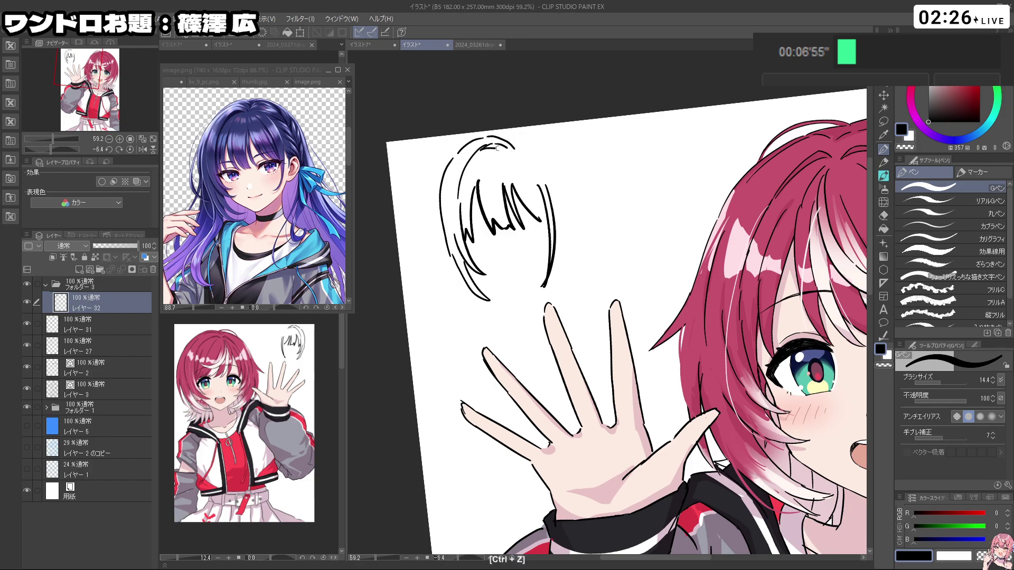
{"action": "key", "text": "ctrl+z"}
Step: Draw the inner hair line from the crown to the far side lock and try short strokes beside it
{"action": "mouse_move", "coordinate": [528, 154]}
{"action": "left_mouse_down"}
{"action": "mouse_move", "coordinate": [546, 185]}
{"action": "mouse_move", "coordinate": [549, 227]}
{"action": "left_mouse_up"}
{"action": "key", "text": "ctrl+z"}
{"action": "key", "text": "c"}
{"action": "key", "text": "c"}
{"action": "mouse_move", "coordinate": [548, 166]}
{"action": "left_mouse_down"}
{"action": "mouse_move", "coordinate": [561, 178]}
{"action": "mouse_move", "coordinate": [565, 212]}
{"action": "left_mouse_up"}
{"action": "key", "text": "ctrl+z"}
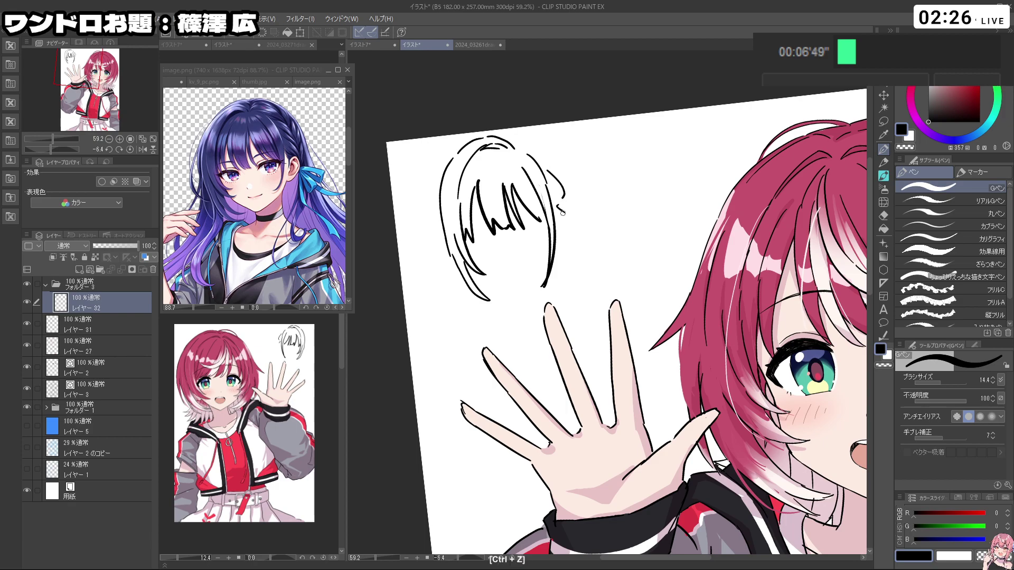
{"action": "key", "text": "ctrl+z"}
Step: Draw the outer back-hair outline from the crown down the far side of the small head
{"action": "mouse_move", "coordinate": [464, 144]}
{"action": "left_mouse_down"}
{"action": "mouse_move", "coordinate": [517, 131]}
{"action": "mouse_move", "coordinate": [549, 144]}
{"action": "mouse_move", "coordinate": [575, 179]}
{"action": "mouse_move", "coordinate": [590, 233]}
{"action": "left_mouse_up"}
{"action": "key", "text": "ctrl+z"}
{"action": "key", "text": "ctrl+z"}
{"action": "key", "text": "ctrl+z"}
{"action": "key", "text": "ctrl+z"}
{"action": "left_click_drag", "start_coordinate": [577, 189], "coordinate": [601, 269]}
{"action": "key", "text": "c"}
{"action": "mouse_move", "coordinate": [443, 227]}
{"action": "left_mouse_down"}
{"action": "mouse_move", "coordinate": [452, 258]}
{"action": "mouse_move", "coordinate": [449, 237]}
{"action": "left_mouse_up"}
{"action": "key", "text": "c"}
{"action": "key", "text": "ctrl+z"}
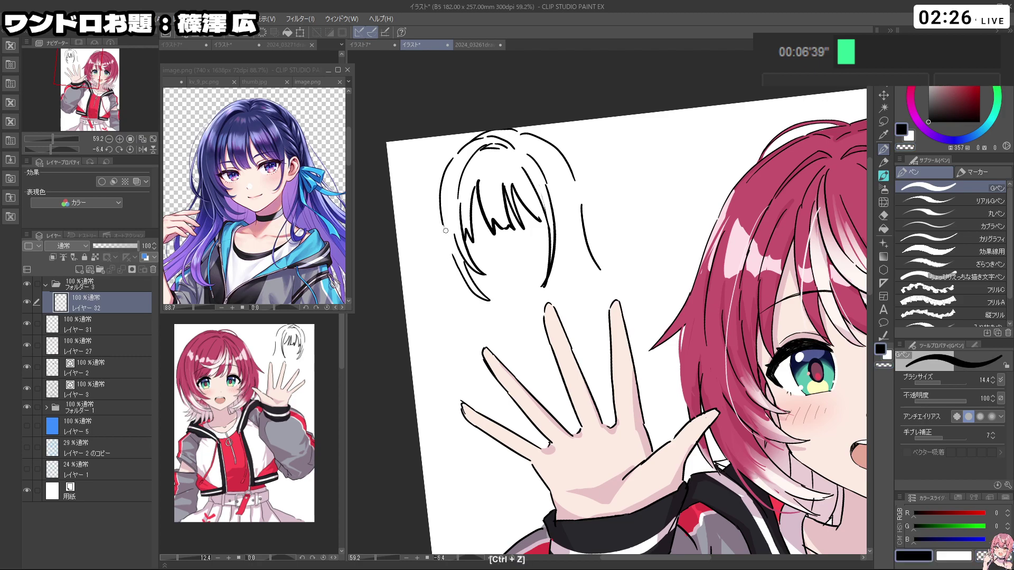
Step: Draw the small face's chin contour and smiling mouth below the bangs
{"action": "key", "text": "ctrl+z"}
{"action": "mouse_move", "coordinate": [477, 273]}
{"action": "left_mouse_down"}
{"action": "mouse_move", "coordinate": [503, 285]}
{"action": "mouse_move", "coordinate": [541, 270]}
{"action": "mouse_move", "coordinate": [495, 274]}
{"action": "mouse_move", "coordinate": [515, 284]}
{"action": "left_mouse_up"}
{"action": "key", "text": "ctrl+z"}
{"action": "key", "text": "ctrl+z"}
{"action": "key", "text": "ctrl+z"}
{"action": "mouse_move", "coordinate": [486, 270]}
{"action": "left_mouse_down"}
{"action": "mouse_move", "coordinate": [520, 281]}
{"action": "mouse_move", "coordinate": [546, 264]}
{"action": "mouse_move", "coordinate": [523, 263]}
{"action": "left_mouse_up"}
{"action": "key", "text": "ctrl+z"}
{"action": "key", "text": "ctrl+z"}
{"action": "key", "text": "ctrl+z"}
{"action": "left_click", "coordinate": [529, 261]}
Step: Extend the near side lock with long curved strands reaching past the chin
{"action": "key", "text": "space"}
{"action": "left_click", "coordinate": [479, 237], "text": "ctrl"}
{"action": "left_click_drag", "start_coordinate": [435, 210], "coordinate": [439, 281]}
{"action": "key", "text": "ctrl+z"}
{"action": "mouse_move", "coordinate": [434, 193]}
{"action": "left_mouse_down"}
{"action": "mouse_move", "coordinate": [444, 294]}
{"action": "mouse_move", "coordinate": [481, 339]}
{"action": "left_mouse_up"}
{"action": "key", "text": "ctrl+z"}
{"action": "left_click_drag", "start_coordinate": [455, 272], "coordinate": [490, 341]}
Step: Add outer strands beside the near side lock and clean up the overlapping hair lines
{"action": "mouse_move", "coordinate": [434, 178]}
{"action": "left_mouse_down"}
{"action": "mouse_move", "coordinate": [429, 278]}
{"action": "mouse_move", "coordinate": [439, 282]}
{"action": "left_mouse_up"}
{"action": "mouse_move", "coordinate": [432, 189]}
{"action": "left_mouse_down"}
{"action": "mouse_move", "coordinate": [424, 241]}
{"action": "mouse_move", "coordinate": [447, 286]}
{"action": "left_mouse_up"}
{"action": "key", "text": "ctrl+z"}
{"action": "key", "text": "c"}
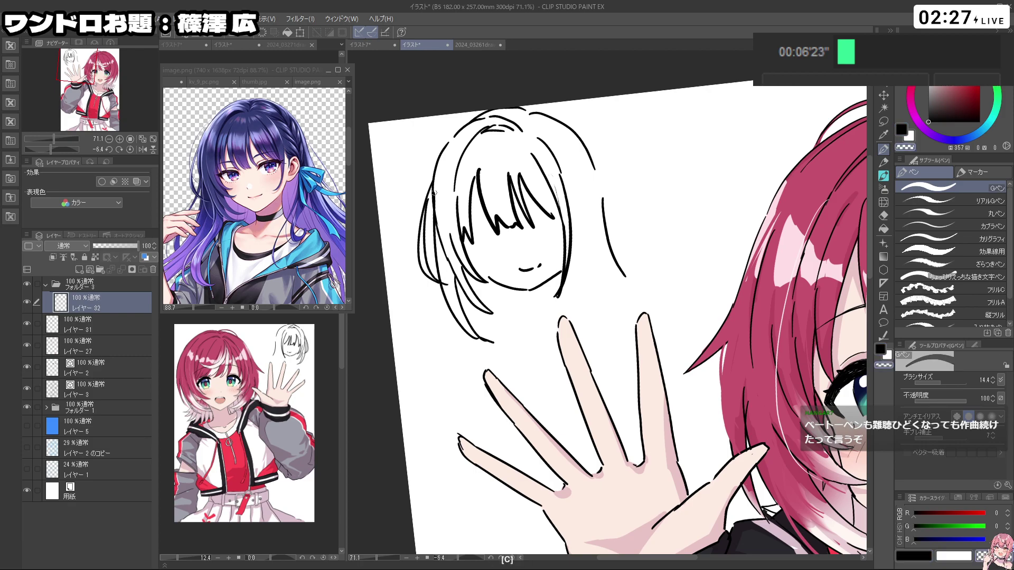
{"action": "left_click_drag", "start_coordinate": [433, 187], "coordinate": [438, 231]}
{"action": "key", "text": "ctrl+z"}
{"action": "key", "text": "c"}
{"action": "key", "text": "ctrl+z"}
Step: Draw the small head's ear with a braid above it and a ribbon bow below it
{"action": "left_click_drag", "start_coordinate": [575, 248], "coordinate": [570, 258]}
{"action": "left_click_drag", "start_coordinate": [574, 224], "coordinate": [580, 244]}
{"action": "key", "text": "ctrl+z"}
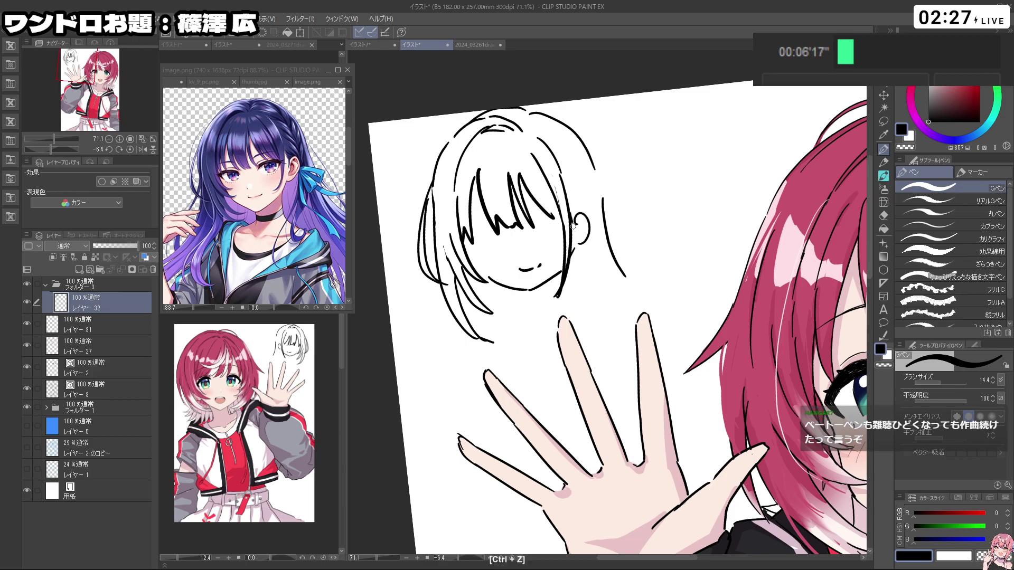
{"action": "left_click_drag", "start_coordinate": [570, 171], "coordinate": [590, 205]}
{"action": "mouse_move", "coordinate": [577, 203]}
{"action": "left_mouse_down"}
{"action": "mouse_move", "coordinate": [616, 270]}
{"action": "mouse_move", "coordinate": [594, 275]}
{"action": "mouse_move", "coordinate": [592, 246]}
{"action": "left_mouse_up"}
{"action": "key", "text": "ctrl+z"}
{"action": "key", "text": "ctrl+z"}
{"action": "key", "text": "ctrl+z"}
Step: Draw two closed smiling eyes and a dot for the nose on the small face
{"action": "mouse_move", "coordinate": [481, 247]}
{"action": "left_mouse_down"}
{"action": "mouse_move", "coordinate": [505, 240]}
{"action": "mouse_move", "coordinate": [476, 254]}
{"action": "mouse_move", "coordinate": [480, 269]}
{"action": "mouse_move", "coordinate": [503, 237]}
{"action": "mouse_move", "coordinate": [535, 233]}
{"action": "mouse_move", "coordinate": [510, 238]}
{"action": "left_mouse_up"}
{"action": "key", "text": "ctrl+z"}
{"action": "key", "text": "ctrl+z"}
{"action": "key", "text": "ctrl+z"}
{"action": "key", "text": "ctrl+z"}
{"action": "key", "text": "ctrl+z"}
{"action": "key", "text": "ctrl+z"}
{"action": "key", "text": "ctrl+z"}
{"action": "key", "text": "ctrl+z"}
{"action": "left_click_drag", "start_coordinate": [484, 246], "coordinate": [561, 229]}
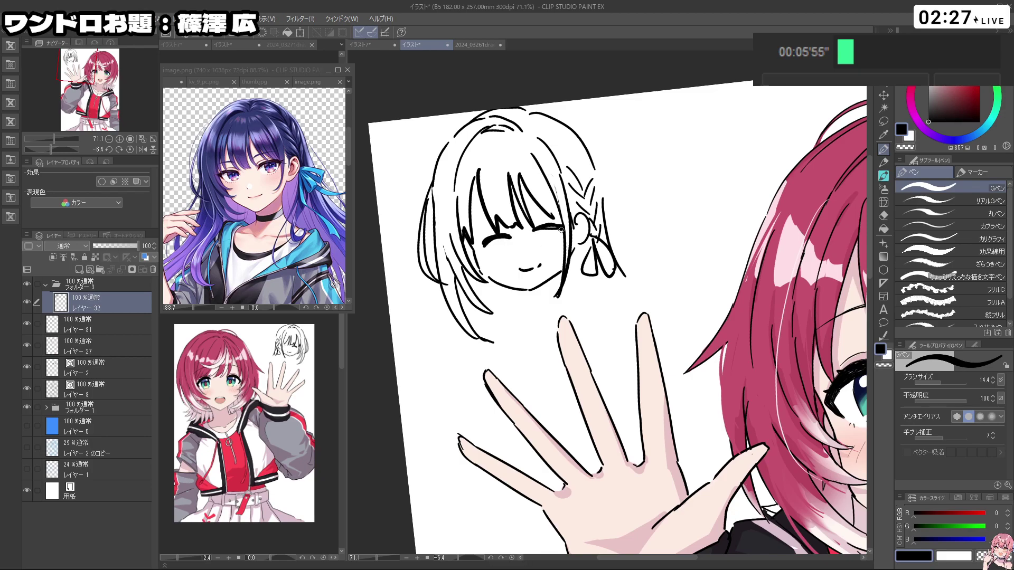
{"action": "left_click", "coordinate": [517, 252]}
Step: Lasso the closed eye nearest the side lock, adjust it with a free transform, and deselect it
{"action": "left_click", "coordinate": [884, 121]}
{"action": "left_click", "coordinate": [488, 241], "text": "ctrl+space"}
{"action": "mouse_move", "coordinate": [495, 259]}
{"action": "left_mouse_down"}
{"action": "mouse_move", "coordinate": [478, 247]}
{"action": "mouse_move", "coordinate": [495, 229]}
{"action": "mouse_move", "coordinate": [526, 225]}
{"action": "mouse_move", "coordinate": [532, 252]}
{"action": "mouse_move", "coordinate": [516, 257]}
{"action": "left_mouse_up"}
{"action": "key", "text": "ctrl+t"}
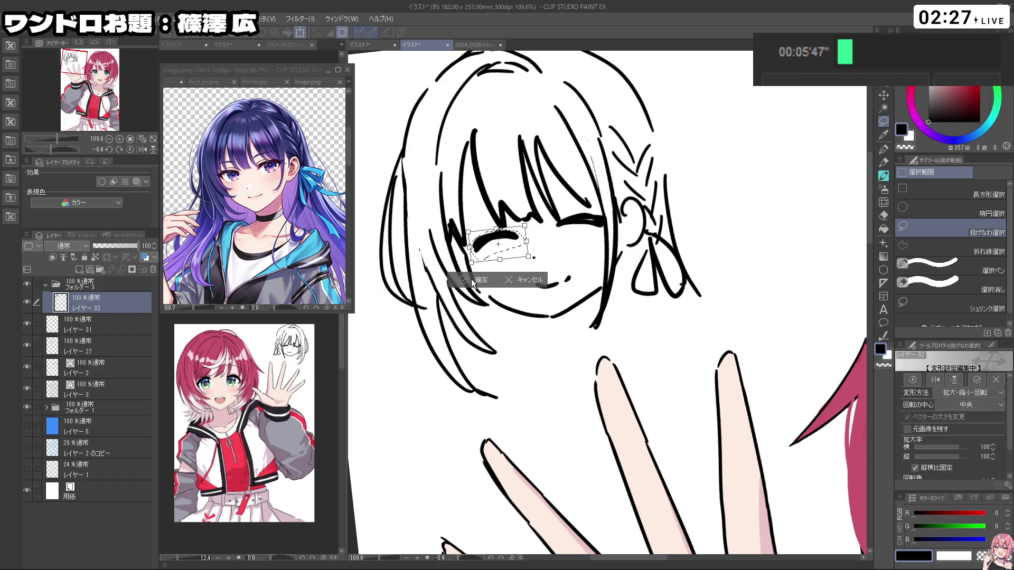
{"action": "left_click", "coordinate": [472, 278]}
{"action": "left_click", "coordinate": [408, 280]}
{"action": "left_click_drag", "start_coordinate": [596, 264], "coordinate": [576, 246]}
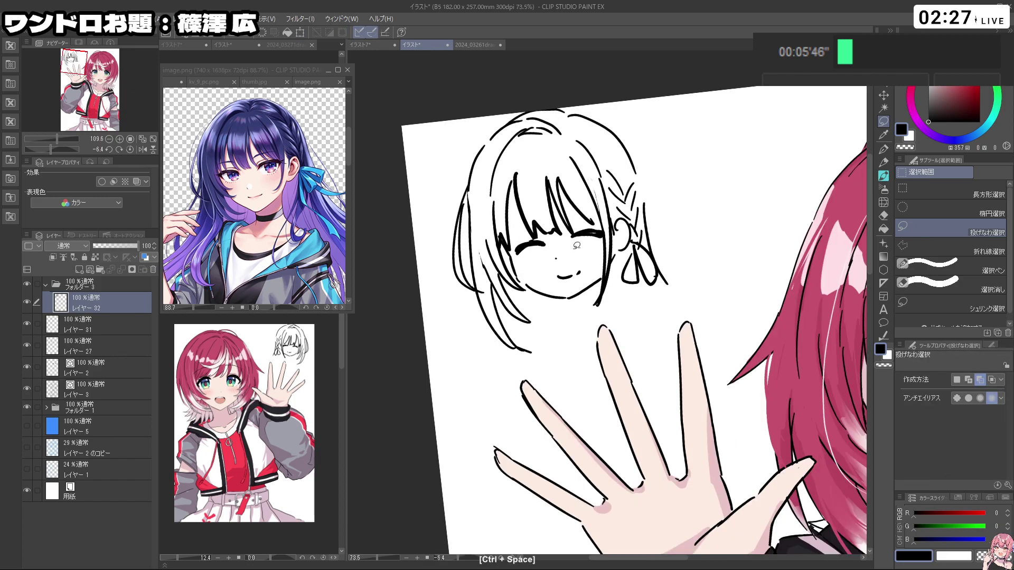
Step: Return to the G-pen and add eyebrow lines over the bangs, redoing stray strokes on the small head
{"action": "left_click", "coordinate": [884, 149]}
{"action": "left_click_drag", "start_coordinate": [766, 212], "coordinate": [493, 192]}
{"action": "mouse_move", "coordinate": [544, 352]}
{"action": "left_mouse_down"}
{"action": "mouse_move", "coordinate": [561, 352]}
{"action": "mouse_move", "coordinate": [543, 346]}
{"action": "left_mouse_up"}
{"action": "key", "text": "ctrl+z"}
{"action": "mouse_move", "coordinate": [584, 390]}
{"action": "left_mouse_down", "text": "shift"}
{"action": "mouse_move", "coordinate": [528, 259]}
{"action": "mouse_move", "coordinate": [548, 235]}
{"action": "left_mouse_up", "text": "shift"}
{"action": "key", "text": "ctrl+z"}
{"action": "left_click_drag", "start_coordinate": [588, 187], "coordinate": [635, 205]}
{"action": "left_click_drag", "start_coordinate": [552, 192], "coordinate": [507, 187]}
{"action": "mouse_move", "coordinate": [677, 316]}
{"action": "left_mouse_down", "text": "shift"}
{"action": "mouse_move", "coordinate": [678, 298]}
{"action": "mouse_move", "coordinate": [703, 326]}
{"action": "left_mouse_up", "text": "shift"}
{"action": "key", "text": "ctrl+z"}
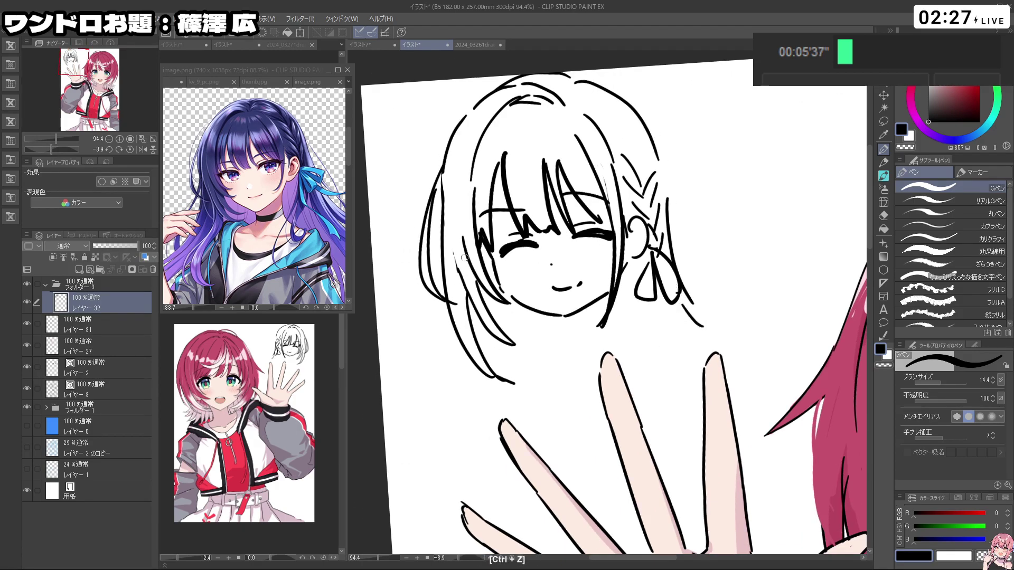
Step: Draw curled hair ends at the bottom of the small head's near side lock
{"action": "left_click_drag", "start_coordinate": [452, 320], "coordinate": [471, 392]}
{"action": "mouse_move", "coordinate": [637, 318]}
{"action": "left_mouse_down", "text": "ctrl"}
{"action": "mouse_move", "coordinate": [612, 318]}
{"action": "mouse_move", "coordinate": [622, 290]}
{"action": "left_mouse_up", "text": "ctrl"}
{"action": "key", "text": "ctrl+z"}
{"action": "key", "text": "ctrl+z"}
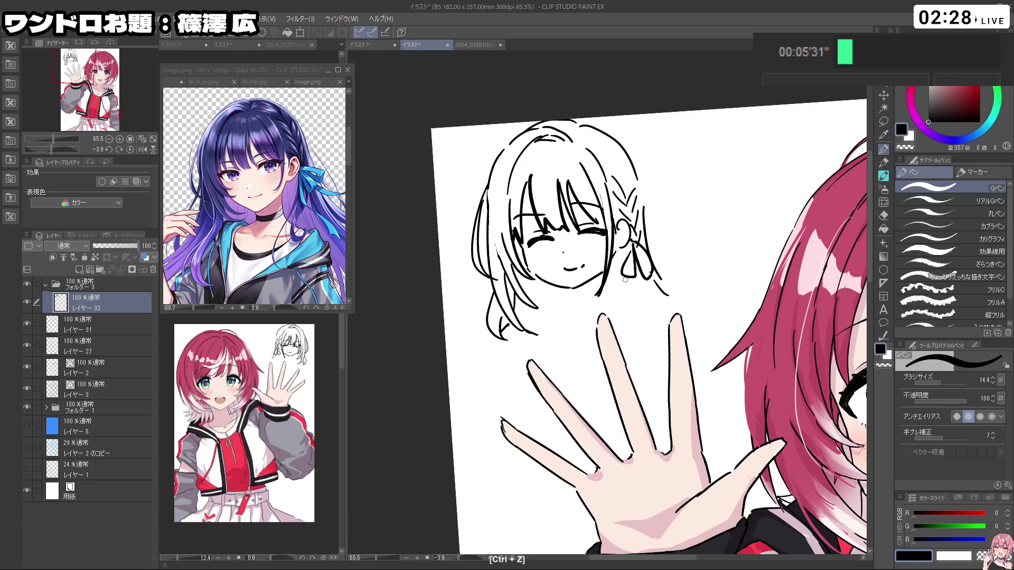
Step: Erase the lower tip of the far side lock beside the chin
{"action": "key", "text": "c"}
{"action": "left_click_drag", "start_coordinate": [603, 281], "coordinate": [609, 257]}
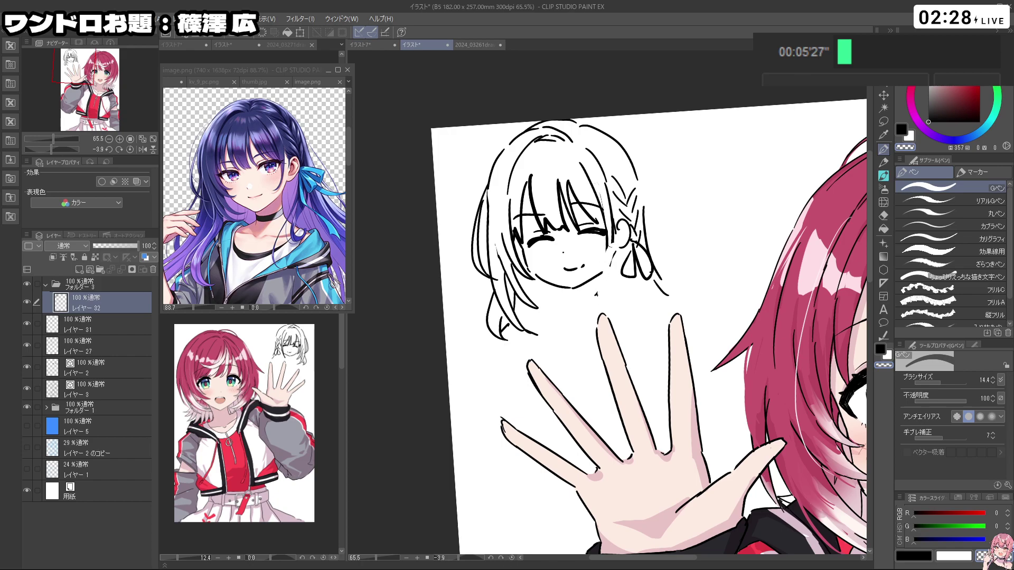
{"action": "key", "text": "c"}
{"action": "key", "text": "ctrl+z"}
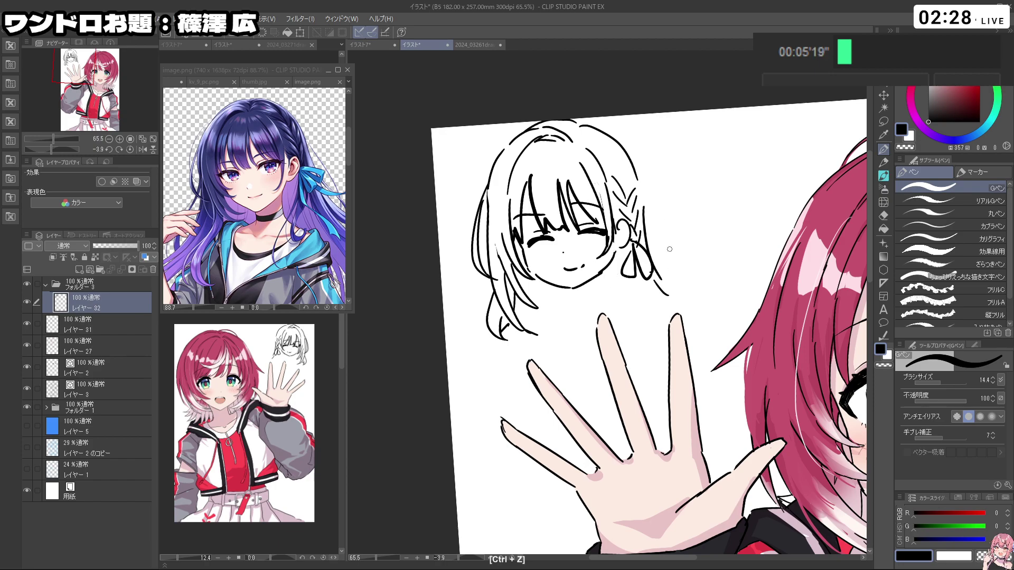
Step: Sample navy from the reference character's hair and paint the near side lock on a new layer below the sketch at brush size 23.5
{"action": "left_click", "coordinate": [244, 127], "text": "alt"}
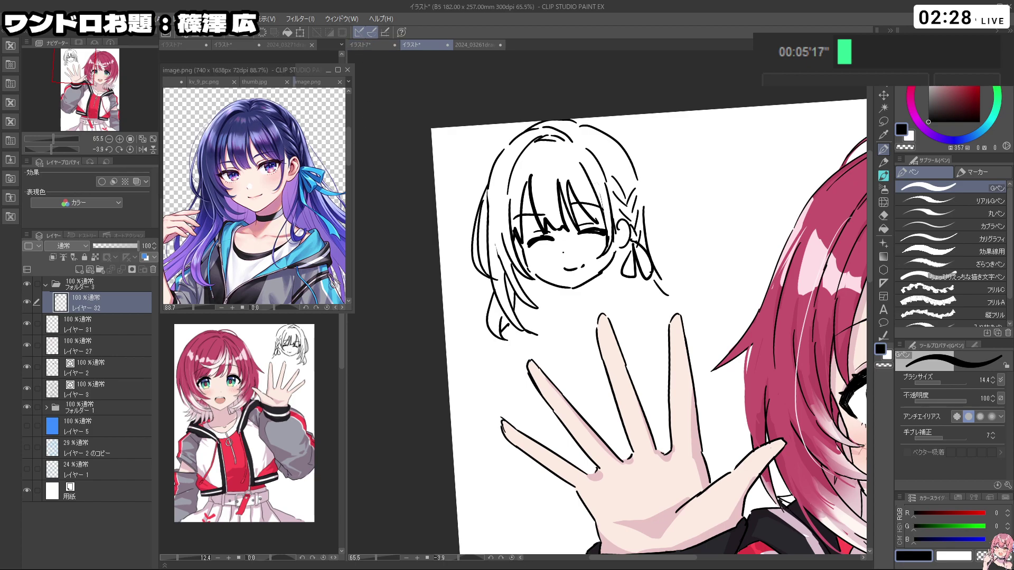
{"action": "left_click", "coordinate": [585, 104]}
{"action": "left_click", "coordinate": [106, 322]}
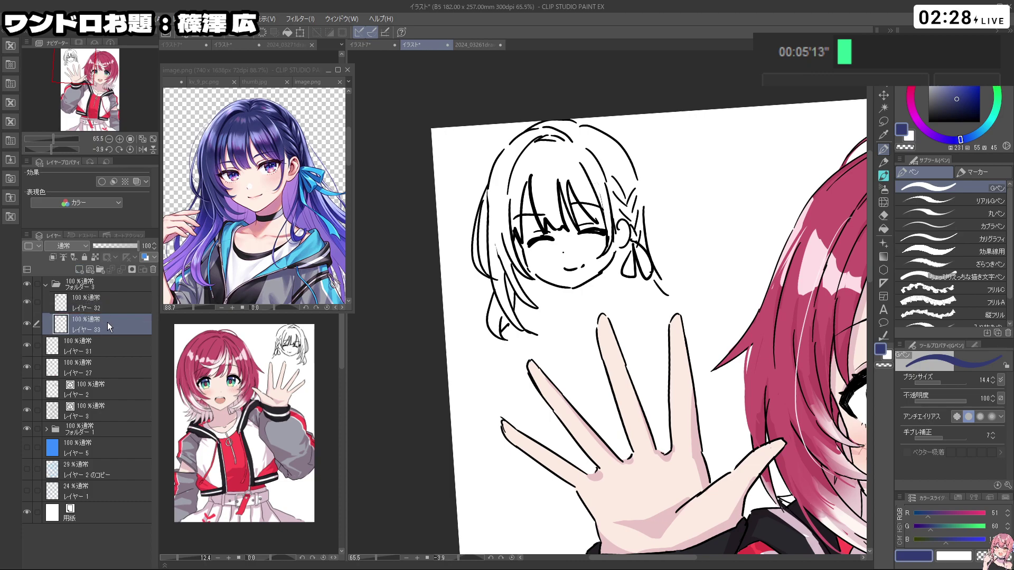
{"action": "mouse_move", "coordinate": [522, 172]}
{"action": "left_mouse_down", "text": "ctrl+alt"}
{"action": "mouse_move", "coordinate": [529, 172]}
{"action": "mouse_move", "coordinate": [505, 223]}
{"action": "mouse_move", "coordinate": [520, 243]}
{"action": "mouse_move", "coordinate": [516, 292]}
{"action": "left_mouse_up", "text": "ctrl+alt"}
{"action": "left_click_drag", "start_coordinate": [509, 280], "coordinate": [502, 303]}
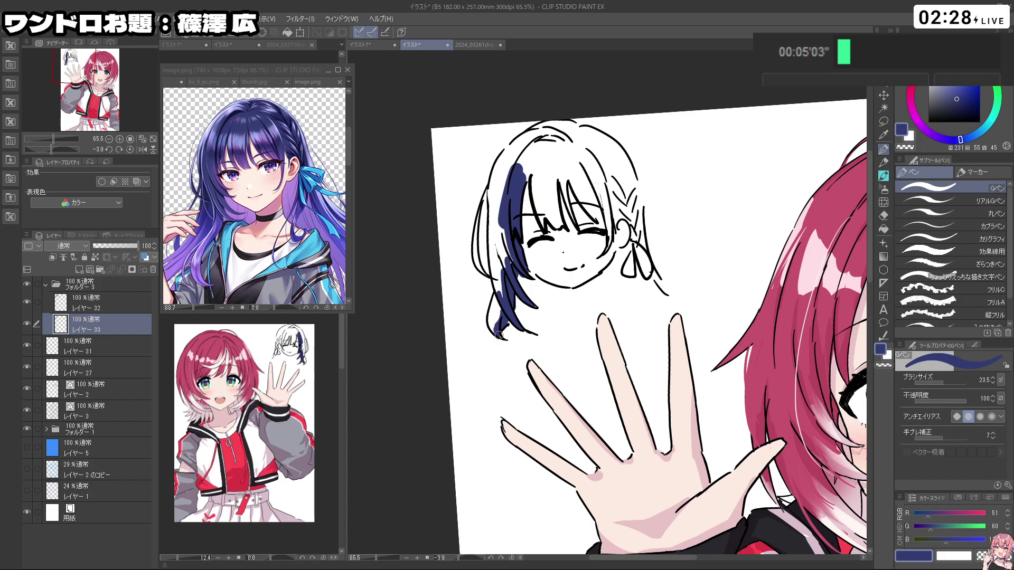
Step: Paint the small head's bangs and the lower ends of the near side lock navy at brush size 23.5
{"action": "mouse_move", "coordinate": [491, 318]}
{"action": "left_mouse_down"}
{"action": "mouse_move", "coordinate": [492, 218]}
{"action": "mouse_move", "coordinate": [499, 280]}
{"action": "mouse_move", "coordinate": [505, 244]}
{"action": "mouse_move", "coordinate": [488, 281]}
{"action": "mouse_move", "coordinate": [665, 369]}
{"action": "mouse_move", "coordinate": [685, 397]}
{"action": "mouse_move", "coordinate": [696, 374]}
{"action": "mouse_move", "coordinate": [712, 406]}
{"action": "mouse_move", "coordinate": [735, 402]}
{"action": "mouse_move", "coordinate": [711, 407]}
{"action": "left_mouse_up"}
{"action": "key", "text": "shift+space"}
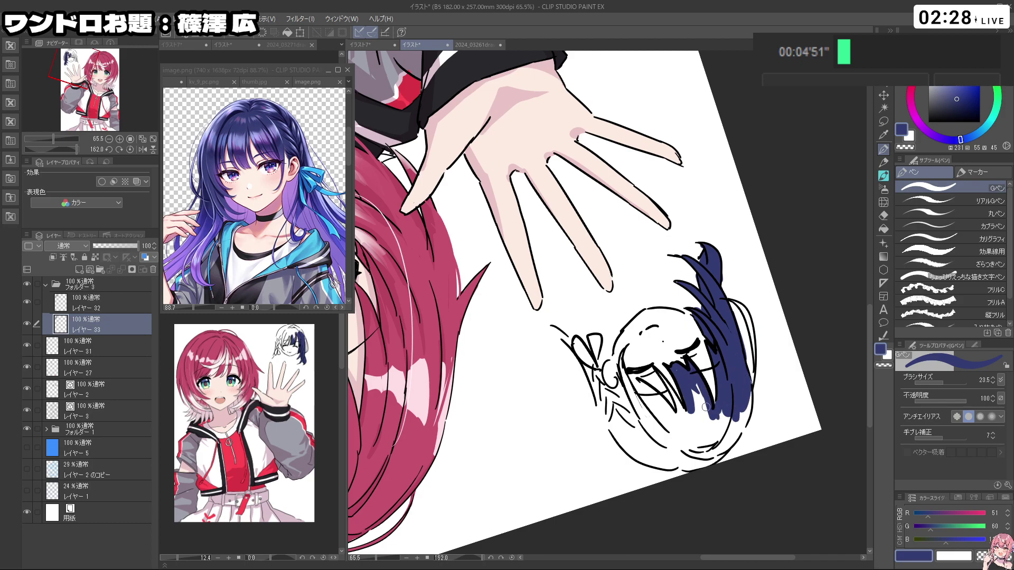
{"action": "left_click_drag", "start_coordinate": [659, 376], "coordinate": [683, 416]}
{"action": "key", "text": "shift+space"}
{"action": "mouse_move", "coordinate": [597, 443]}
{"action": "left_mouse_down"}
{"action": "mouse_move", "coordinate": [733, 367]}
{"action": "mouse_move", "coordinate": [726, 220]}
{"action": "left_mouse_up"}
{"action": "left_click_drag", "start_coordinate": [652, 165], "coordinate": [648, 223]}
{"action": "mouse_move", "coordinate": [659, 182]}
{"action": "left_mouse_down"}
{"action": "mouse_move", "coordinate": [654, 238]}
{"action": "mouse_move", "coordinate": [686, 307]}
{"action": "mouse_move", "coordinate": [647, 375]}
{"action": "mouse_move", "coordinate": [564, 424]}
{"action": "mouse_move", "coordinate": [595, 371]}
{"action": "mouse_move", "coordinate": [572, 452]}
{"action": "left_mouse_up"}
{"action": "key", "text": "shift+space"}
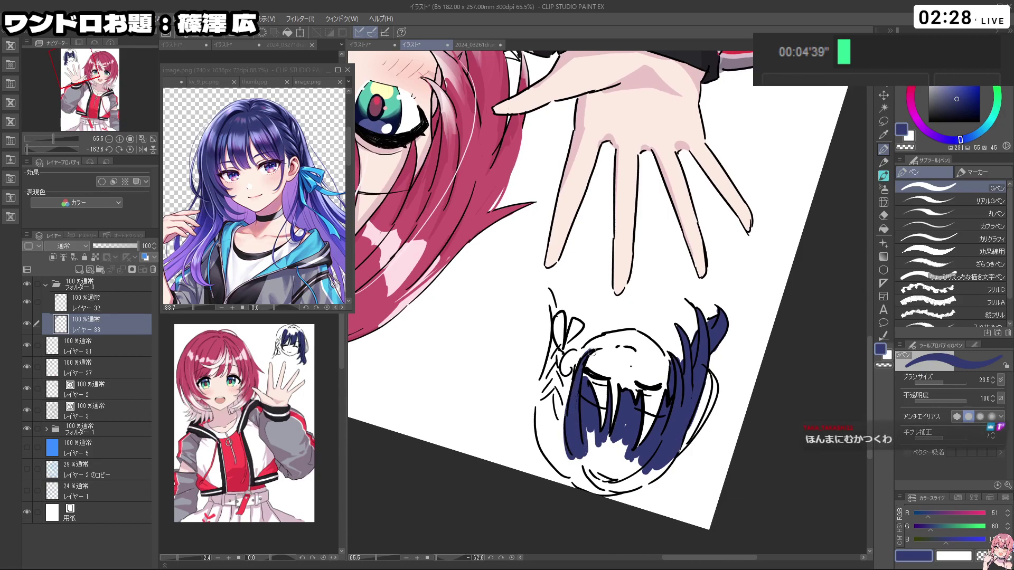
{"action": "mouse_move", "coordinate": [574, 385]}
{"action": "left_mouse_down"}
{"action": "mouse_move", "coordinate": [559, 359]}
{"action": "mouse_move", "coordinate": [592, 311]}
{"action": "mouse_move", "coordinate": [655, 301]}
{"action": "mouse_move", "coordinate": [708, 320]}
{"action": "mouse_move", "coordinate": [690, 309]}
{"action": "left_mouse_up"}
{"action": "key", "text": "shift+space"}
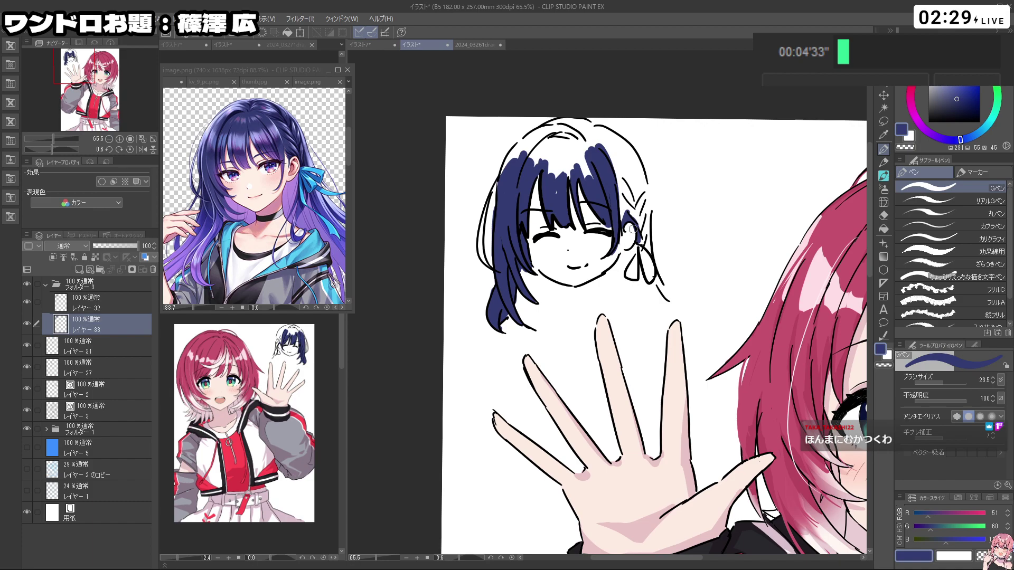
Step: Enlarge the brush and fill the small head's crown, braid and outer side hair with navy, redoing stray strokes
{"action": "left_click_drag", "start_coordinate": [623, 216], "coordinate": [616, 170]}
{"action": "left_click_drag", "start_coordinate": [556, 187], "coordinate": [564, 187], "text": "ctrl+alt"}
{"action": "mouse_move", "coordinate": [561, 187]}
{"action": "left_mouse_down"}
{"action": "mouse_move", "coordinate": [543, 163]}
{"action": "mouse_move", "coordinate": [509, 178]}
{"action": "mouse_move", "coordinate": [553, 132]}
{"action": "mouse_move", "coordinate": [536, 151]}
{"action": "mouse_move", "coordinate": [557, 144]}
{"action": "mouse_move", "coordinate": [549, 173]}
{"action": "mouse_move", "coordinate": [559, 160]}
{"action": "mouse_move", "coordinate": [563, 178]}
{"action": "mouse_move", "coordinate": [568, 160]}
{"action": "mouse_move", "coordinate": [593, 162]}
{"action": "mouse_move", "coordinate": [583, 140]}
{"action": "mouse_move", "coordinate": [547, 136]}
{"action": "mouse_move", "coordinate": [567, 125]}
{"action": "mouse_move", "coordinate": [593, 135]}
{"action": "mouse_move", "coordinate": [587, 128]}
{"action": "mouse_move", "coordinate": [577, 141]}
{"action": "mouse_move", "coordinate": [606, 134]}
{"action": "mouse_move", "coordinate": [621, 150]}
{"action": "mouse_move", "coordinate": [616, 143]}
{"action": "mouse_move", "coordinate": [637, 176]}
{"action": "mouse_move", "coordinate": [632, 165]}
{"action": "mouse_move", "coordinate": [637, 215]}
{"action": "mouse_move", "coordinate": [626, 169]}
{"action": "left_mouse_up"}
{"action": "mouse_move", "coordinate": [640, 228]}
{"action": "left_mouse_down", "text": "ctrl+alt"}
{"action": "mouse_move", "coordinate": [644, 240]}
{"action": "mouse_move", "coordinate": [645, 182]}
{"action": "mouse_move", "coordinate": [604, 175]}
{"action": "left_mouse_up", "text": "ctrl+alt"}
{"action": "key", "text": "ctrl+z"}
{"action": "mouse_move", "coordinate": [469, 215]}
{"action": "left_mouse_down"}
{"action": "mouse_move", "coordinate": [465, 278]}
{"action": "mouse_move", "coordinate": [467, 223]}
{"action": "mouse_move", "coordinate": [468, 288]}
{"action": "mouse_move", "coordinate": [461, 257]}
{"action": "mouse_move", "coordinate": [499, 314]}
{"action": "left_mouse_up"}
{"action": "key", "text": "ctrl+z"}
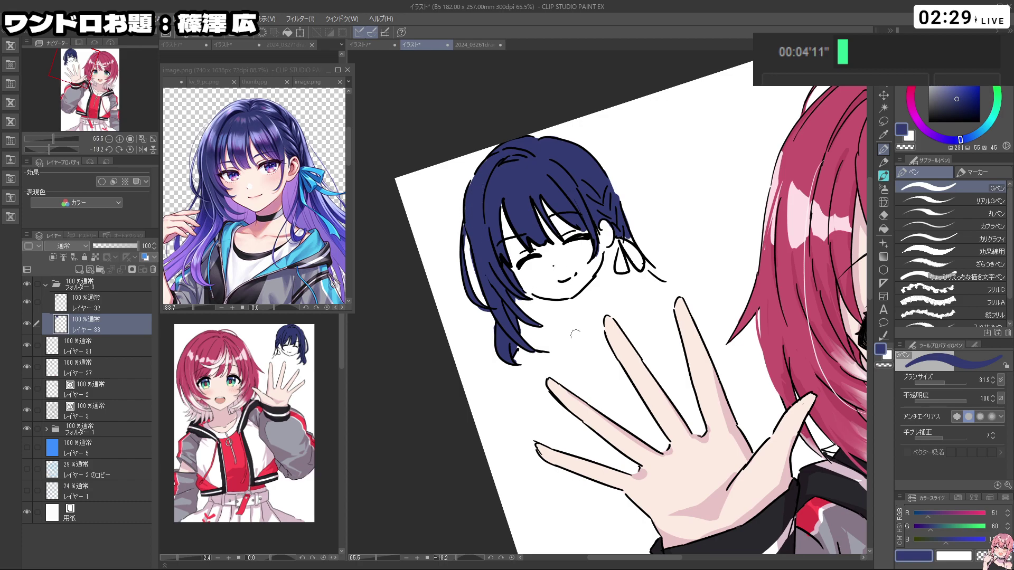
Step: Add a layer below the navy hair layer, sample purple from the reference's inner hair and paint the small head's inner hair on both sides
{"action": "left_click", "coordinate": [90, 342]}
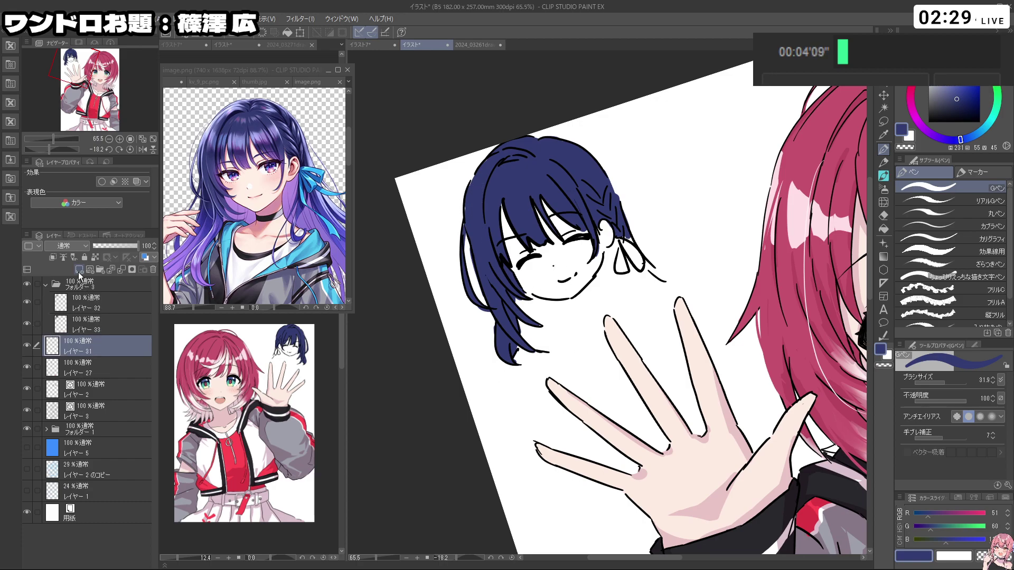
{"action": "left_click", "coordinate": [79, 270]}
{"action": "left_click_drag", "start_coordinate": [98, 343], "coordinate": [102, 319]}
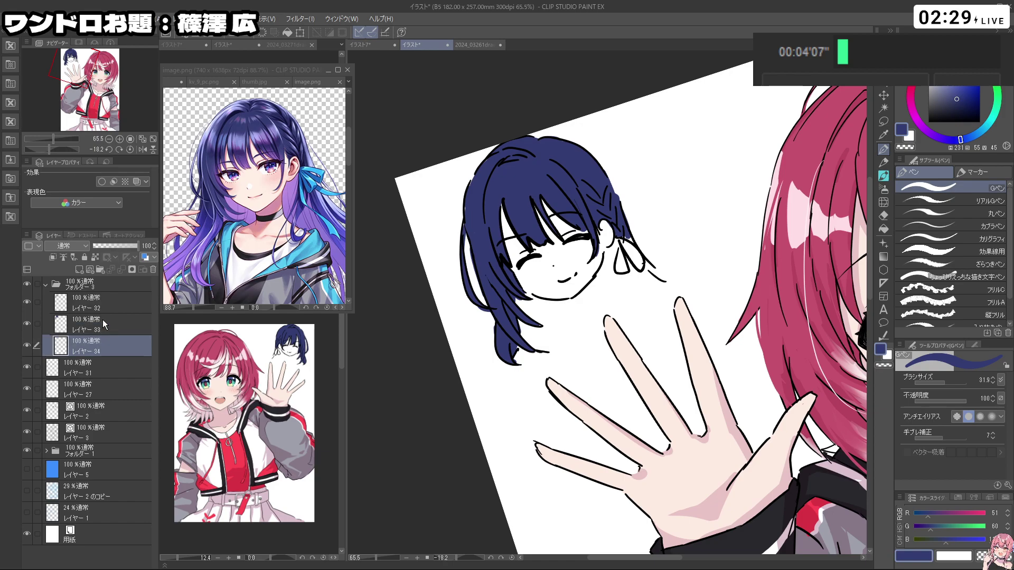
{"action": "left_click", "coordinate": [283, 212]}
{"action": "left_click", "coordinate": [294, 194], "text": "alt"}
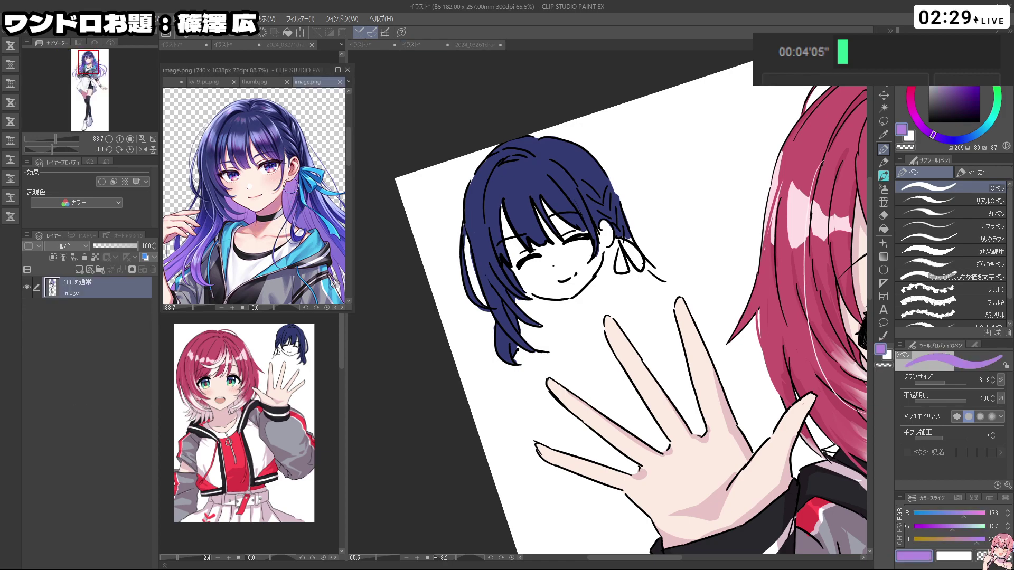
{"action": "left_click", "coordinate": [523, 307]}
{"action": "key", "text": "ctrl+z"}
{"action": "mouse_move", "coordinate": [539, 294]}
{"action": "left_mouse_down"}
{"action": "mouse_move", "coordinate": [529, 338]}
{"action": "mouse_move", "coordinate": [520, 324]}
{"action": "left_mouse_up"}
{"action": "mouse_move", "coordinate": [604, 260]}
{"action": "left_mouse_down"}
{"action": "mouse_move", "coordinate": [625, 285]}
{"action": "mouse_move", "coordinate": [607, 254]}
{"action": "mouse_move", "coordinate": [617, 248]}
{"action": "mouse_move", "coordinate": [628, 288]}
{"action": "mouse_move", "coordinate": [651, 248]}
{"action": "mouse_move", "coordinate": [664, 278]}
{"action": "mouse_move", "coordinate": [605, 285]}
{"action": "left_mouse_up"}
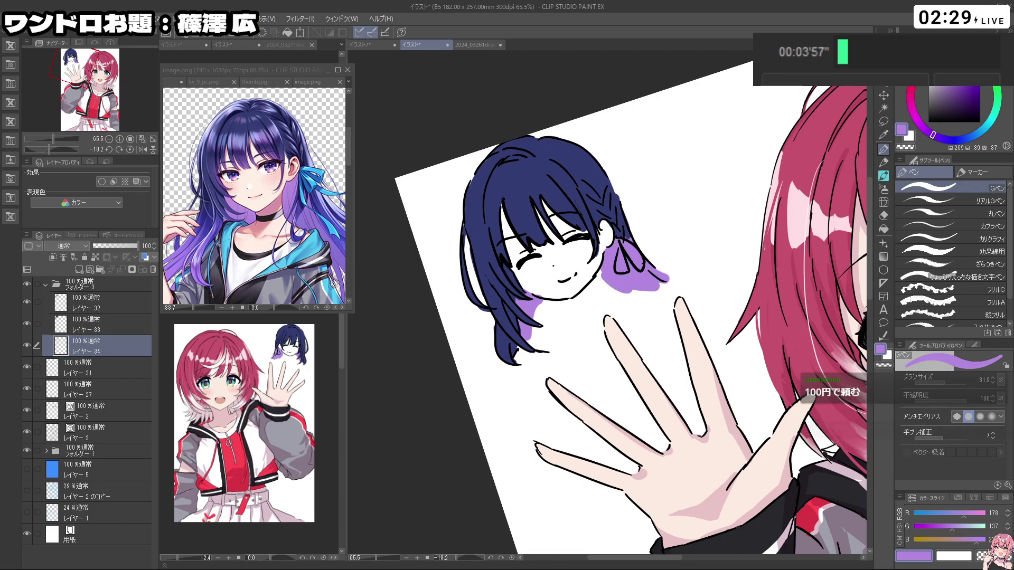
Step: Return to レイヤー 33, sample the navy and paint the outer strand behind the ribbon down to its tip
{"action": "left_click", "coordinate": [87, 324]}
{"action": "left_click", "coordinate": [586, 176], "text": "alt"}
{"action": "mouse_move", "coordinate": [586, 177]}
{"action": "left_mouse_down"}
{"action": "mouse_move", "coordinate": [523, 264]}
{"action": "mouse_move", "coordinate": [551, 311]}
{"action": "left_mouse_up"}
{"action": "key", "text": "ctrl+z"}
{"action": "right_click", "coordinate": [501, 372]}
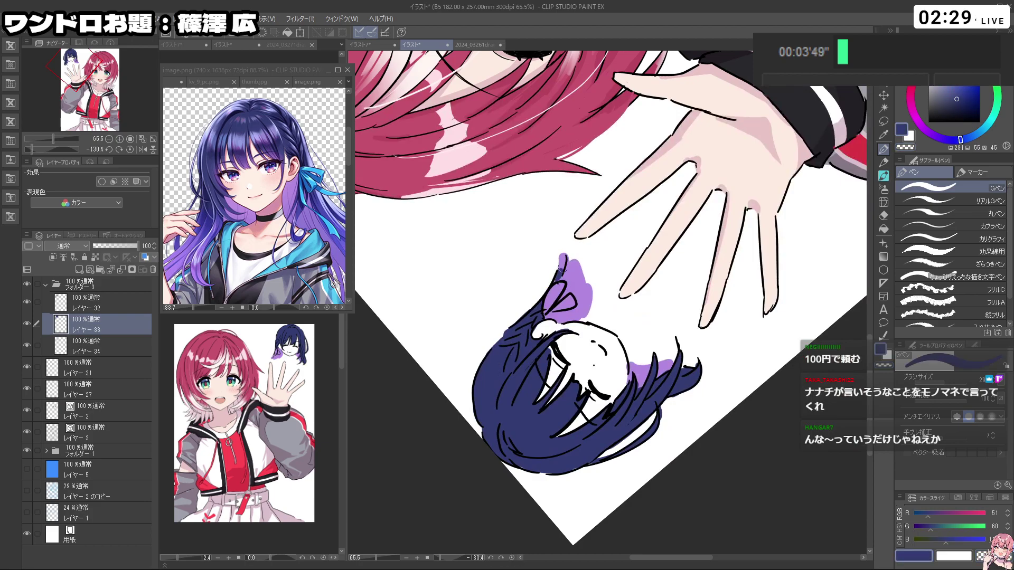
{"action": "mouse_move", "coordinate": [563, 259]}
{"action": "left_mouse_down"}
{"action": "mouse_move", "coordinate": [598, 249]}
{"action": "mouse_move", "coordinate": [642, 260]}
{"action": "mouse_move", "coordinate": [634, 286]}
{"action": "left_mouse_up"}
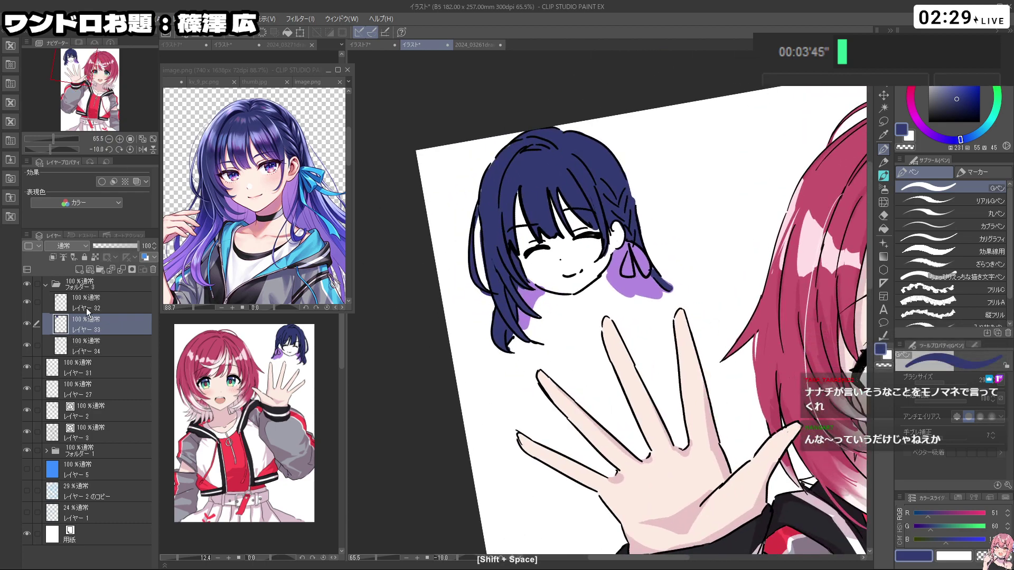
Step: Sample the skin tone from the reference character's chest and paint the small head's face and ear on レイヤー 34
{"action": "left_click", "coordinate": [76, 349]}
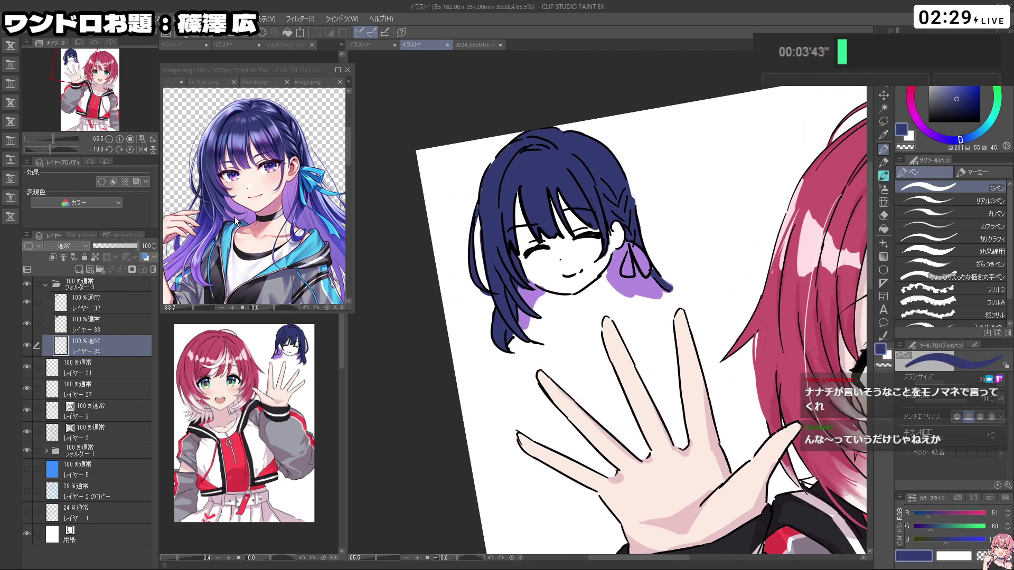
{"action": "left_click", "coordinate": [251, 192]}
{"action": "left_click", "coordinate": [256, 245], "text": "alt"}
{"action": "left_click", "coordinate": [257, 247], "text": "alt"}
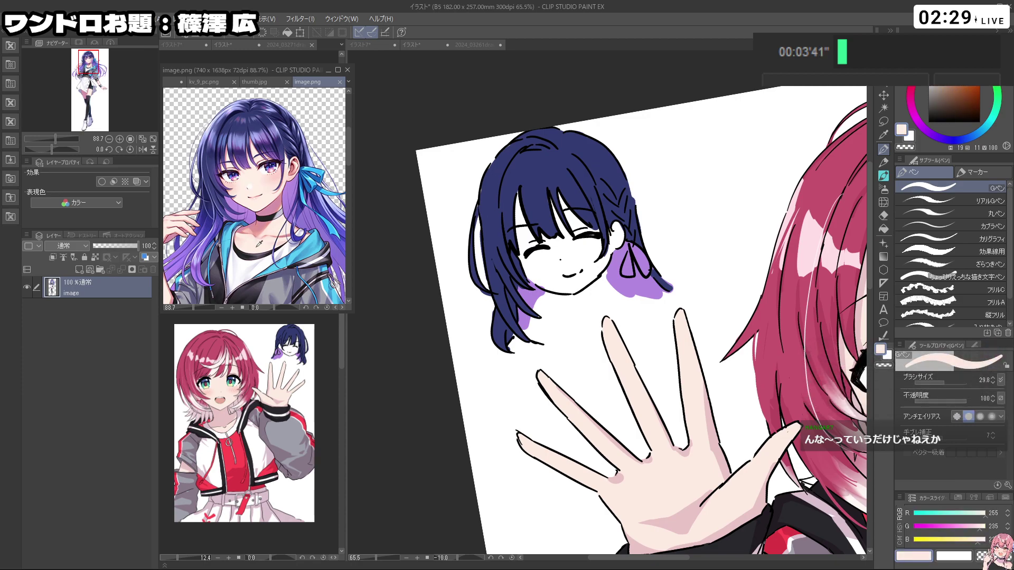
{"action": "left_click", "coordinate": [519, 320]}
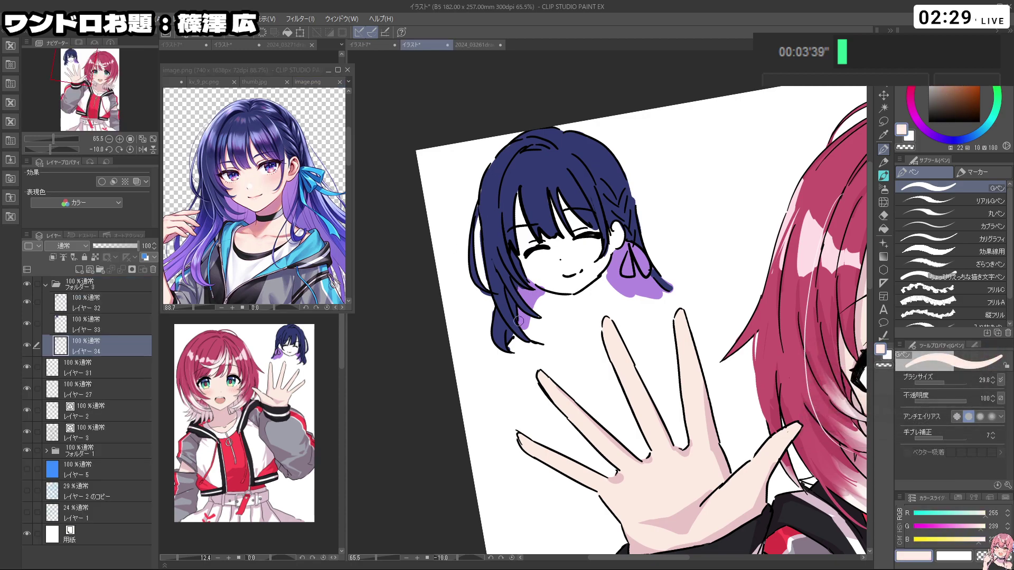
{"action": "mouse_move", "coordinate": [536, 282]}
{"action": "left_mouse_down", "text": "ctrl+alt"}
{"action": "mouse_move", "coordinate": [554, 285]}
{"action": "mouse_move", "coordinate": [536, 280]}
{"action": "mouse_move", "coordinate": [523, 237]}
{"action": "mouse_move", "coordinate": [535, 270]}
{"action": "mouse_move", "coordinate": [547, 272]}
{"action": "mouse_move", "coordinate": [605, 236]}
{"action": "mouse_move", "coordinate": [591, 274]}
{"action": "left_mouse_up", "text": "ctrl+alt"}
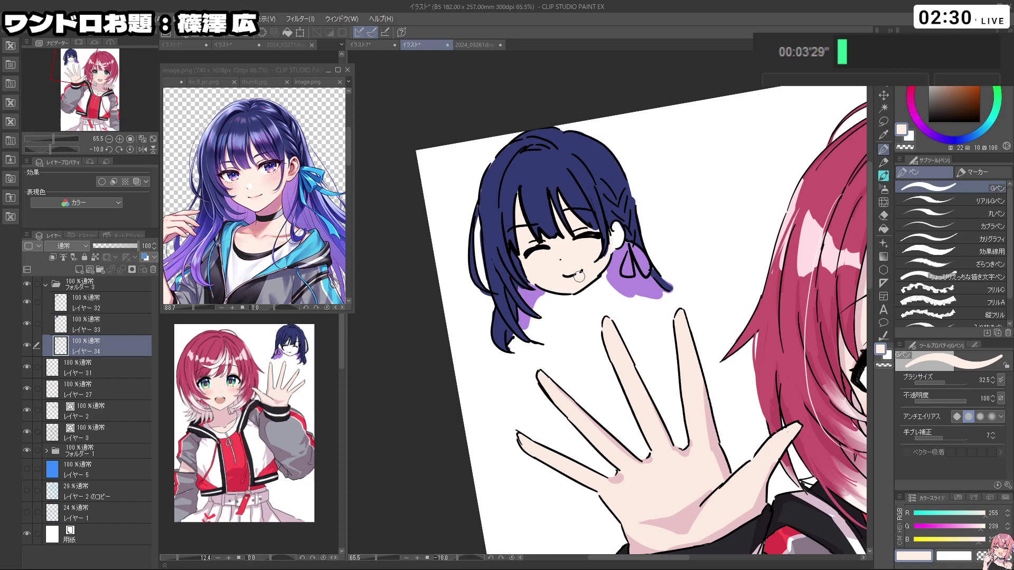
Step: Clean up the edge between the ear and the inner hair using the transparent colour and the sampled purple
{"action": "key", "text": "c"}
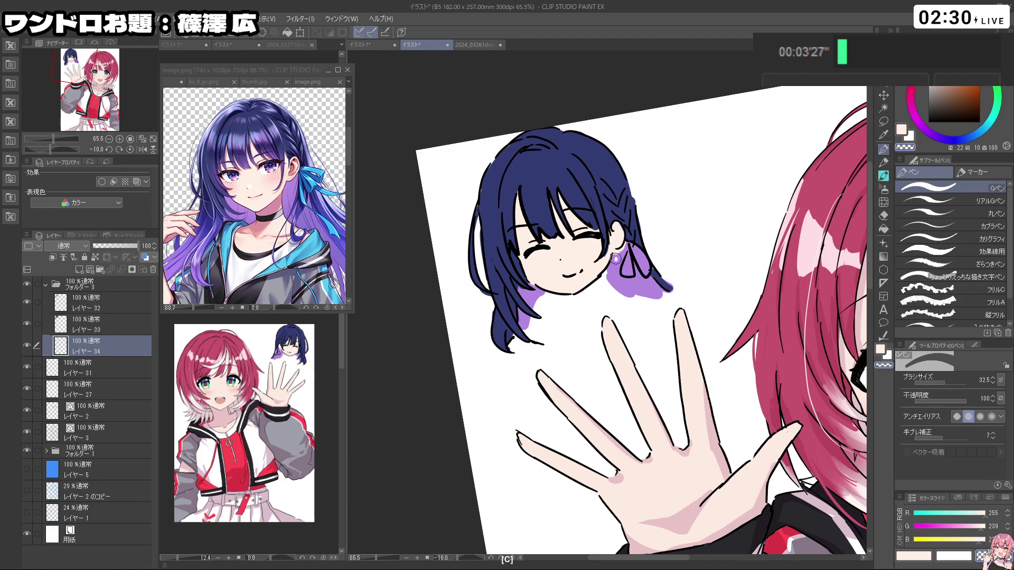
{"action": "right_click", "coordinate": [616, 261]}
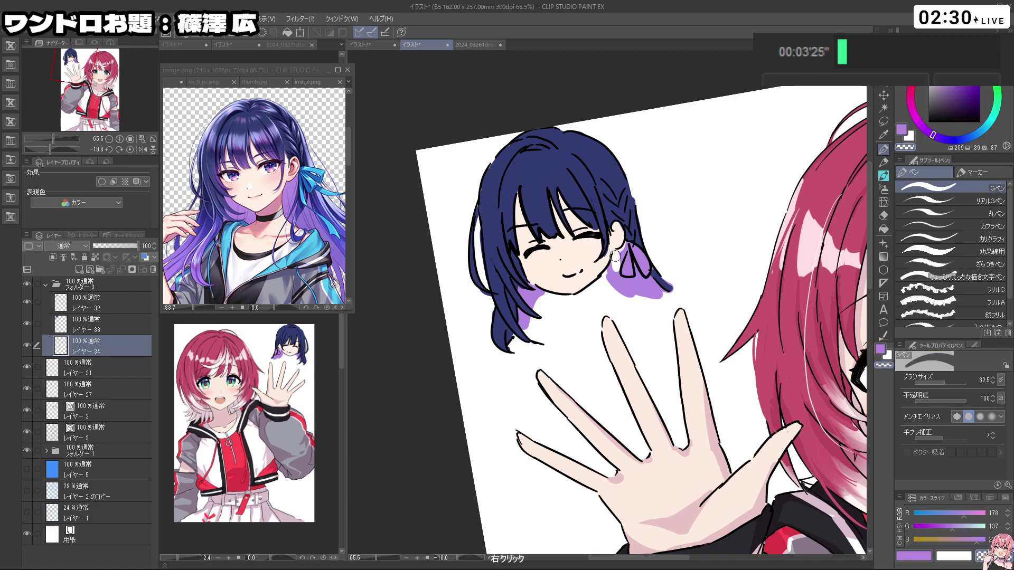
{"action": "right_click", "coordinate": [613, 255]}
{"action": "right_click", "coordinate": [614, 255]}
{"action": "right_click", "coordinate": [614, 257]}
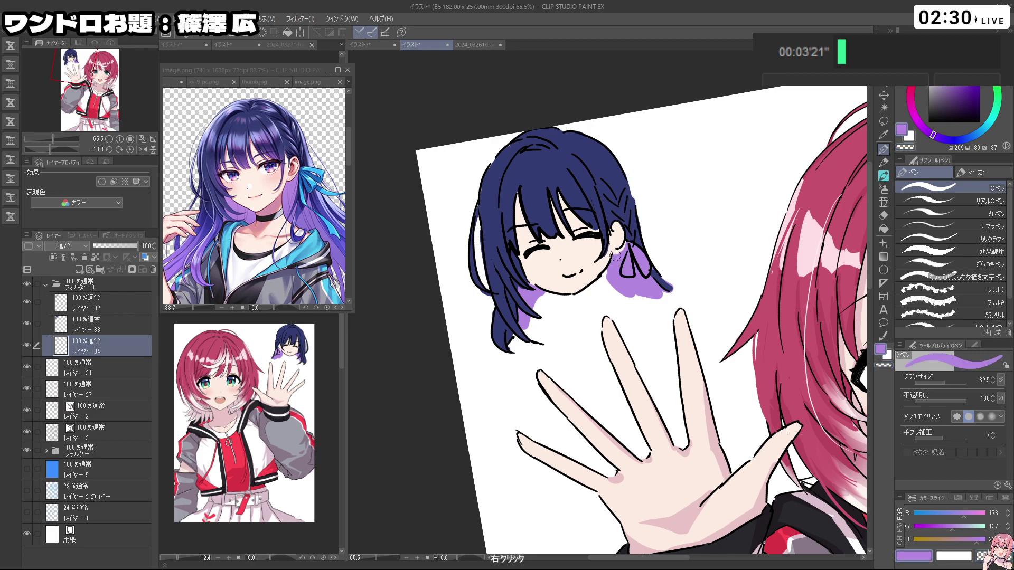
{"action": "key", "text": "ctrl+z"}
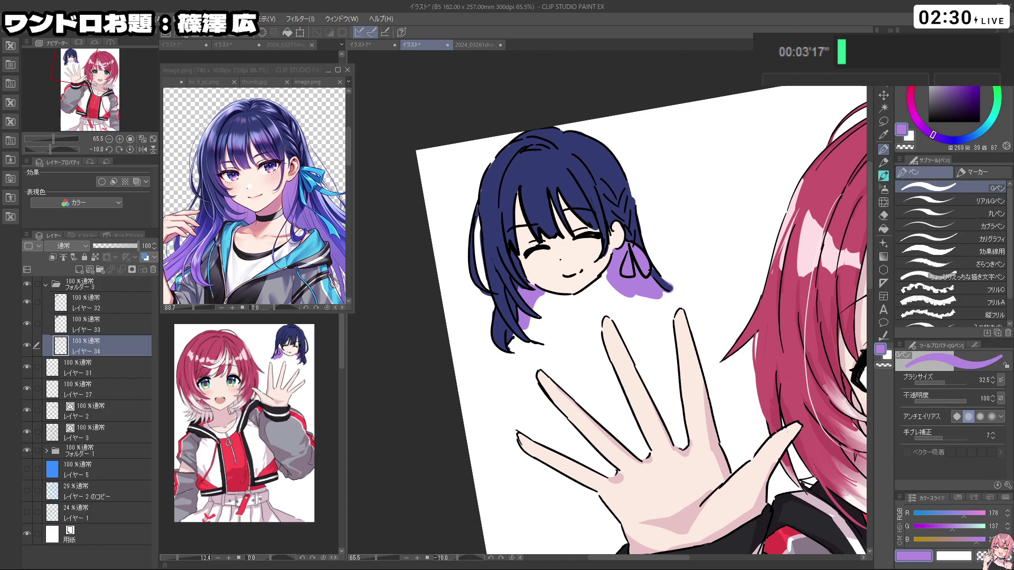
Step: Touch up the face with its sampled skin tone and paint pink blush spots on both cheeks
{"action": "mouse_move", "coordinate": [543, 257]}
{"action": "left_mouse_down"}
{"action": "mouse_move", "coordinate": [550, 273]}
{"action": "mouse_move", "coordinate": [560, 264]}
{"action": "mouse_move", "coordinate": [547, 264]}
{"action": "left_mouse_up"}
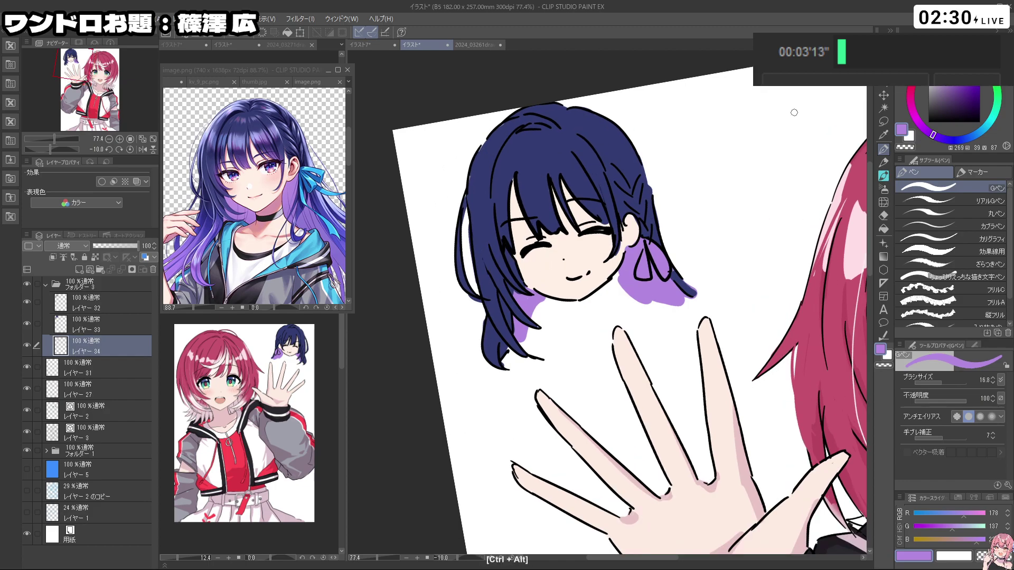
{"action": "right_click", "coordinate": [549, 265]}
{"action": "key", "text": "c"}
{"action": "key", "text": "c"}
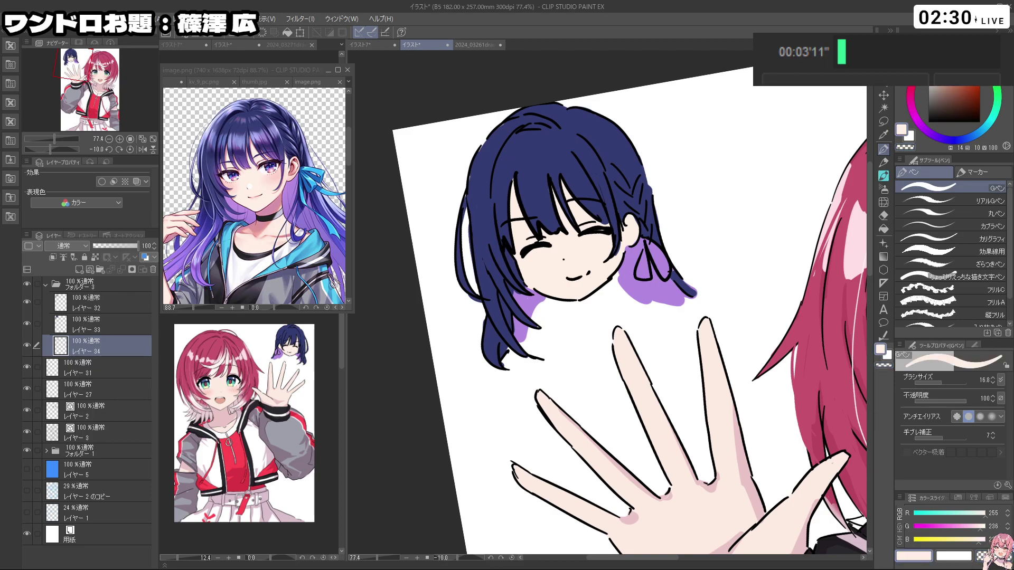
{"action": "left_click_drag", "start_coordinate": [535, 269], "coordinate": [536, 263]}
{"action": "key", "text": "ctrl+z"}
{"action": "left_click_drag", "start_coordinate": [604, 242], "coordinate": [608, 241]}
{"action": "mouse_move", "coordinate": [652, 273]}
{"action": "left_mouse_down"}
{"action": "mouse_move", "coordinate": [568, 233]}
{"action": "mouse_move", "coordinate": [590, 229]}
{"action": "left_mouse_up"}
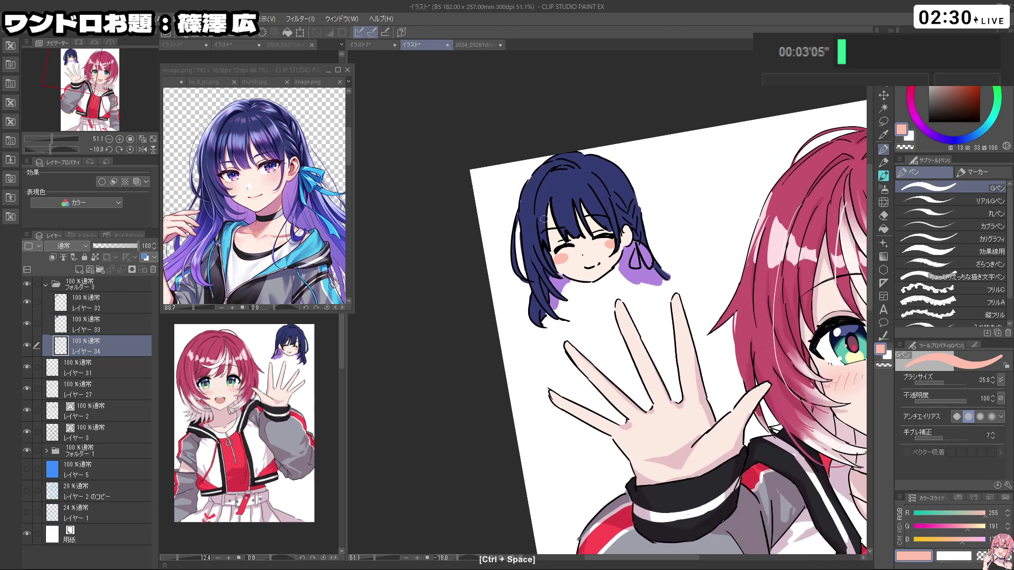
Step: Sample the navy on レイヤー 33, lighten it to a pale blue and paint highlights across the small head's hair
{"action": "left_click", "coordinate": [98, 322]}
{"action": "right_click", "coordinate": [575, 184]}
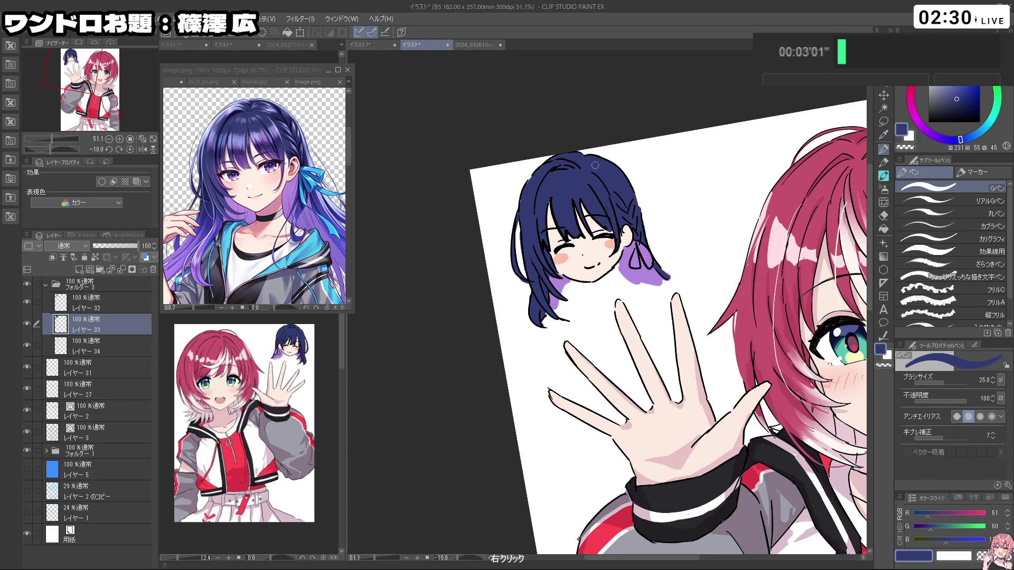
{"action": "left_click", "coordinate": [948, 82]}
{"action": "mouse_move", "coordinate": [532, 220]}
{"action": "left_mouse_down"}
{"action": "mouse_move", "coordinate": [527, 228]}
{"action": "mouse_move", "coordinate": [533, 209]}
{"action": "mouse_move", "coordinate": [619, 190]}
{"action": "mouse_move", "coordinate": [628, 203]}
{"action": "left_mouse_up"}
{"action": "key", "text": "ctrl+z"}
{"action": "left_click", "coordinate": [942, 78]}
{"action": "key", "text": "ctrl+space"}
{"action": "key", "text": "shift+space"}
{"action": "scroll", "coordinate": [526, 415], "scroll_direction": "down", "scroll_amount": 1}
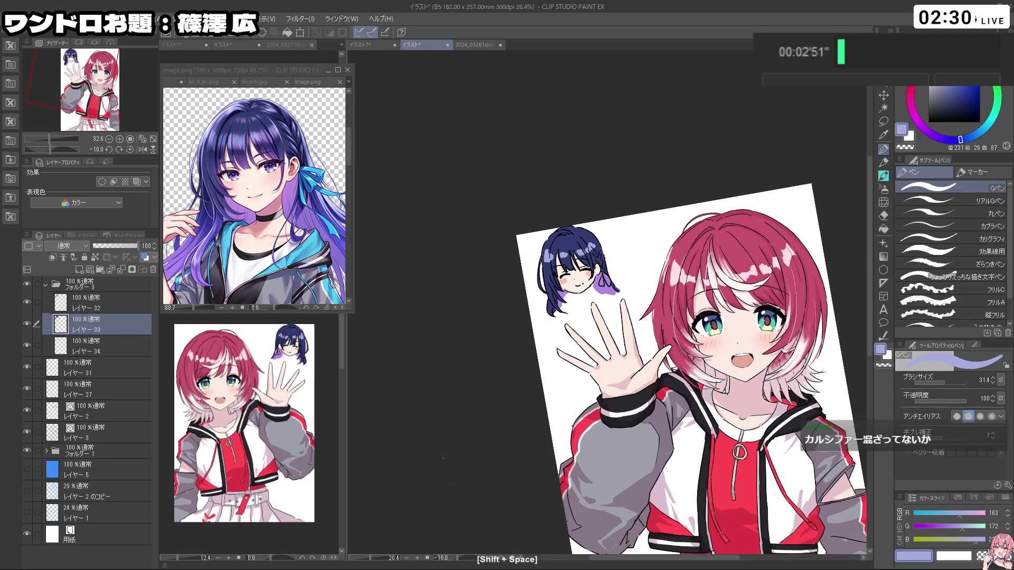
{"action": "left_click", "coordinate": [103, 283]}
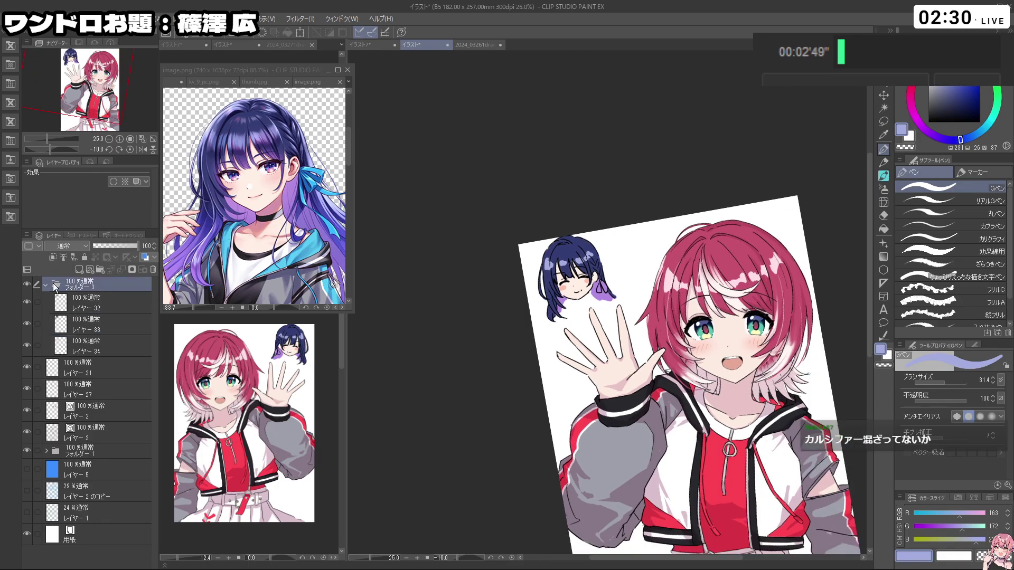
{"action": "left_click", "coordinate": [46, 285]}
{"action": "left_click", "coordinate": [883, 95]}
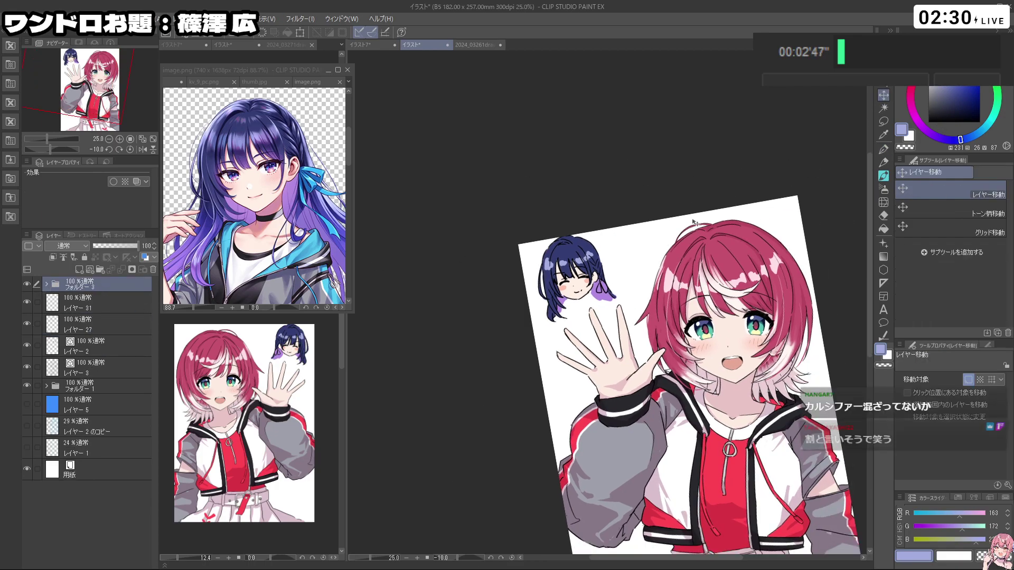
{"action": "scroll", "coordinate": [604, 283], "scroll_direction": "up", "scroll_amount": 1}
{"action": "scroll", "coordinate": [603, 284], "scroll_direction": "up", "scroll_amount": 2}
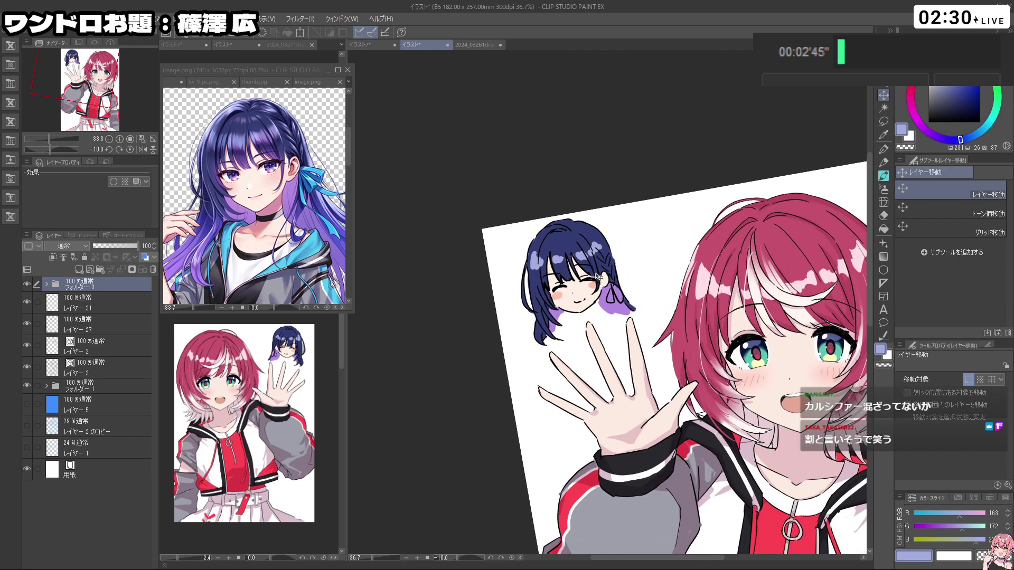
{"action": "key", "text": "p"}
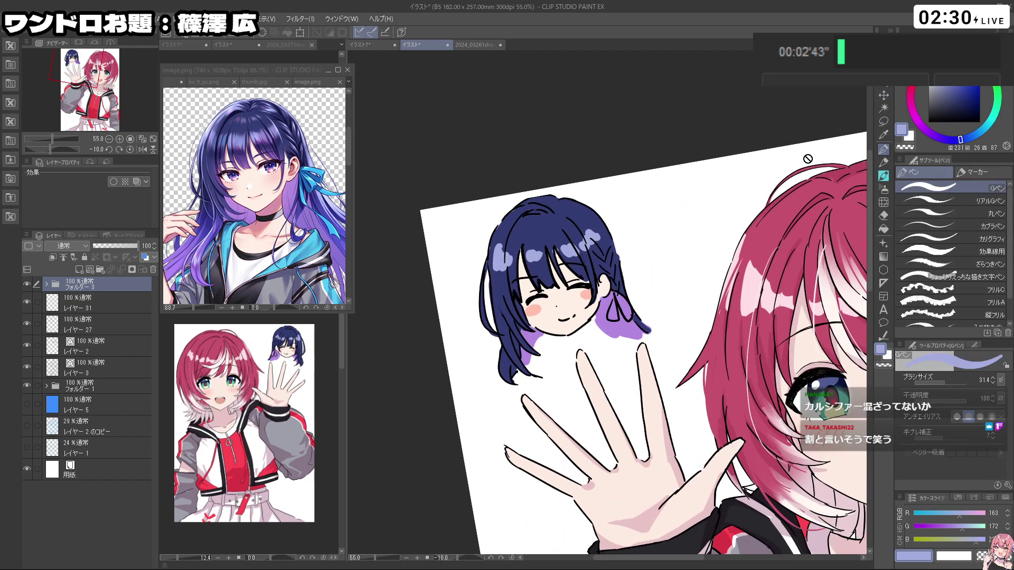
{"action": "left_click", "coordinate": [48, 285]}
Step: Draw black hair lines around the purple inner hair on the line layer レイヤー 32 at brush size 10.4
{"action": "left_click", "coordinate": [93, 309]}
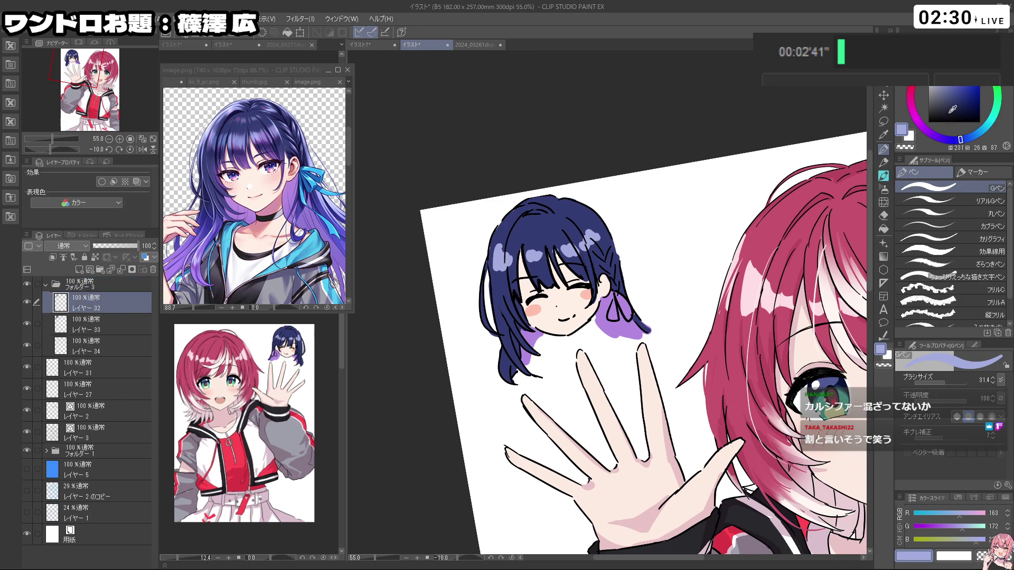
{"action": "left_click_drag", "start_coordinate": [950, 113], "coordinate": [928, 122]}
{"action": "left_click_drag", "start_coordinate": [691, 407], "coordinate": [688, 197]}
{"action": "mouse_move", "coordinate": [522, 402]}
{"action": "left_mouse_down"}
{"action": "mouse_move", "coordinate": [568, 402]}
{"action": "mouse_move", "coordinate": [521, 401]}
{"action": "left_mouse_up"}
{"action": "left_click_drag", "start_coordinate": [518, 367], "coordinate": [540, 412]}
{"action": "key", "text": "ctrl+z"}
{"action": "key", "text": "ctrl+z"}
{"action": "left_click_drag", "start_coordinate": [699, 396], "coordinate": [634, 396]}
{"action": "left_click_drag", "start_coordinate": [691, 441], "coordinate": [678, 207]}
{"action": "left_click_drag", "start_coordinate": [515, 275], "coordinate": [594, 351]}
{"action": "key", "text": "ctrl+z"}
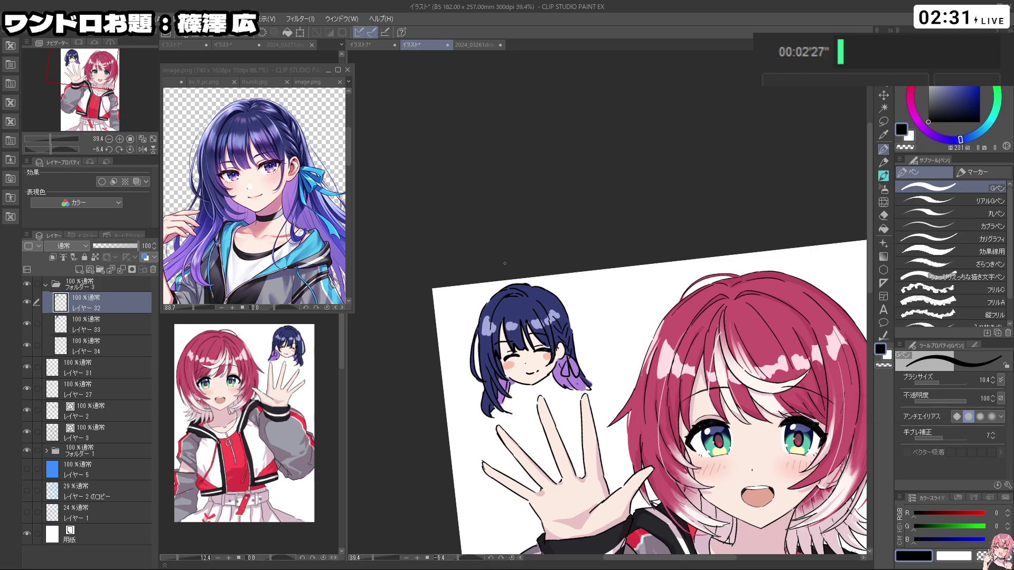
Step: Sample bright blue from the reference character's ribbon and paint the near part of the small head's ribbon on レイヤー 33
{"action": "left_click", "coordinate": [317, 170]}
{"action": "left_click", "coordinate": [317, 170], "text": "alt"}
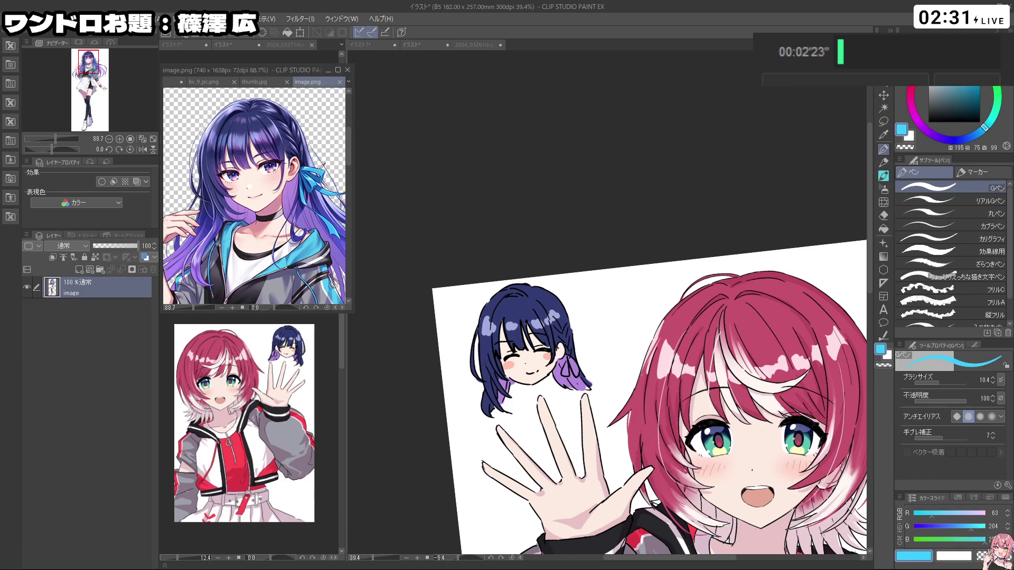
{"action": "left_click", "coordinate": [317, 169], "text": "alt"}
{"action": "left_click", "coordinate": [597, 290]}
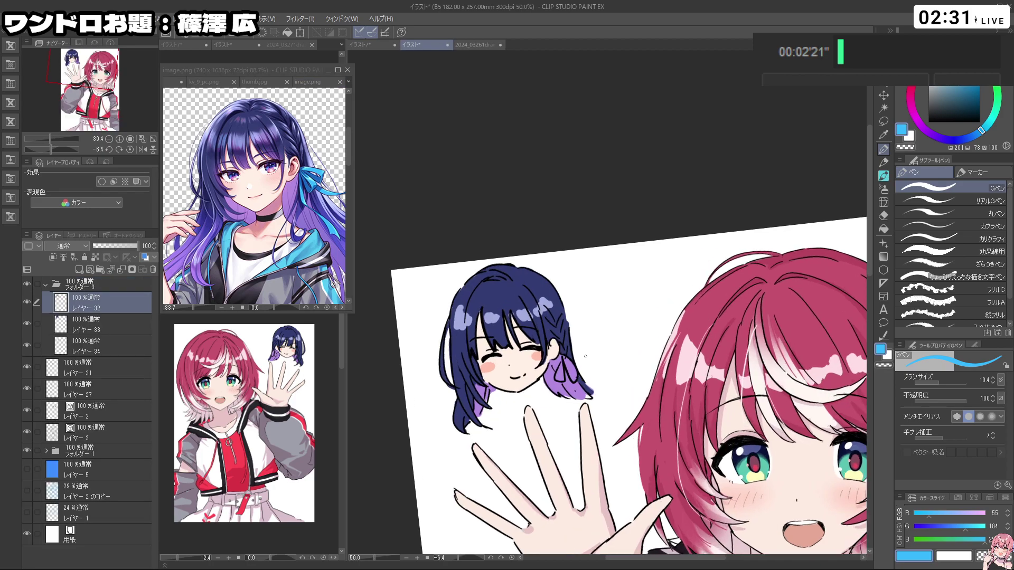
{"action": "scroll", "coordinate": [603, 372], "scroll_direction": "up", "scroll_amount": 3}
{"action": "left_click", "coordinate": [125, 320]}
{"action": "key", "text": "ctrl+space"}
{"action": "left_click_drag", "start_coordinate": [541, 374], "coordinate": [576, 374]}
{"action": "left_click_drag", "start_coordinate": [552, 358], "coordinate": [553, 380]}
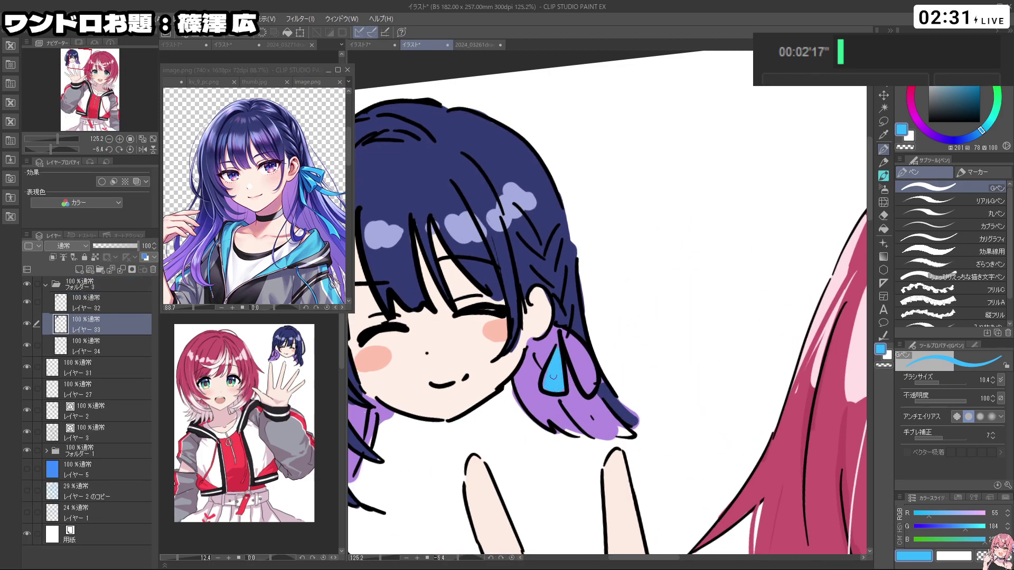
Step: Paint the remaining loop and trailing ends of the small head's ribbon bright blue, redoing a stray stroke
{"action": "mouse_move", "coordinate": [566, 341]}
{"action": "left_mouse_down"}
{"action": "mouse_move", "coordinate": [584, 428]}
{"action": "mouse_move", "coordinate": [561, 390]}
{"action": "mouse_move", "coordinate": [593, 433]}
{"action": "mouse_move", "coordinate": [621, 433]}
{"action": "left_mouse_up"}
{"action": "key", "text": "ctrl+z"}
{"action": "left_click_drag", "start_coordinate": [663, 375], "coordinate": [643, 275]}
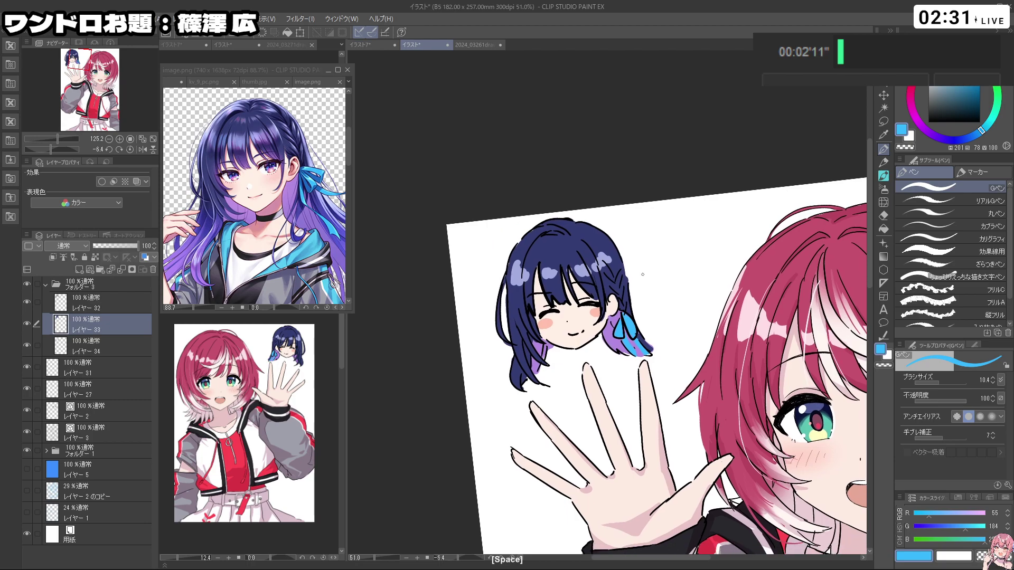
{"action": "scroll", "coordinate": [638, 272], "scroll_direction": "down", "scroll_amount": 6}
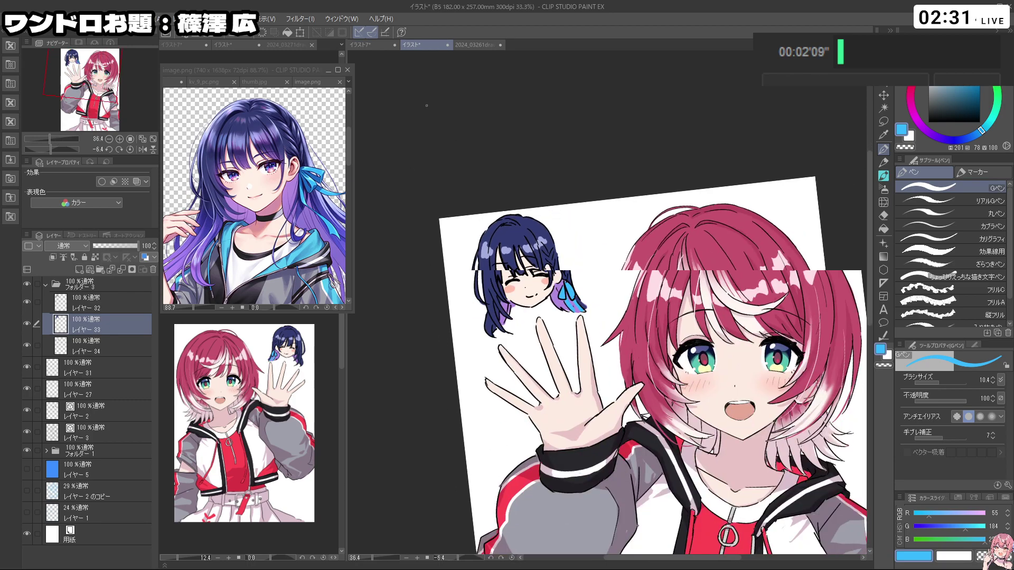
{"action": "scroll", "coordinate": [589, 261], "scroll_direction": "up", "scroll_amount": 5}
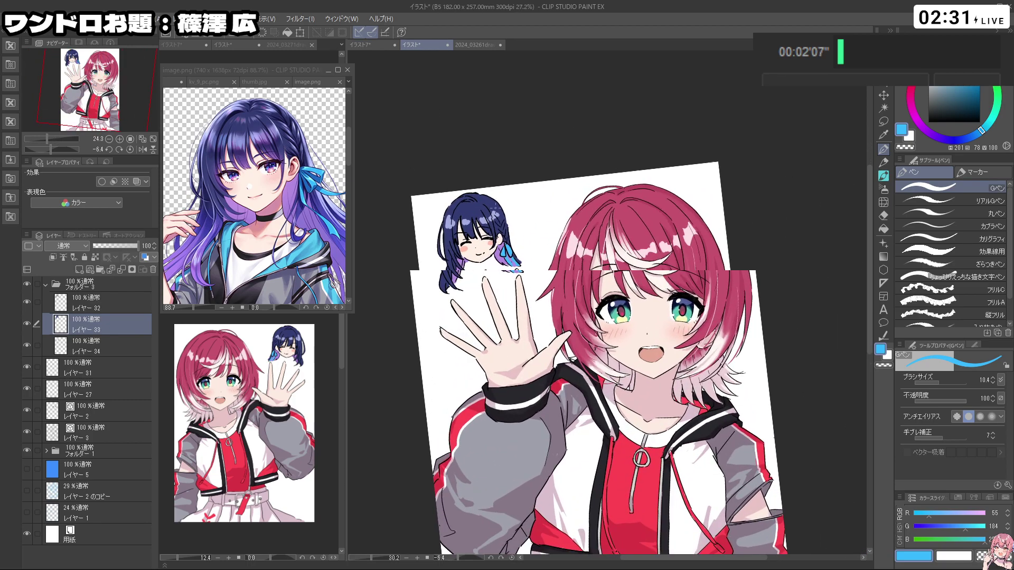
Step: Examine the small head with its ribbon, the waving hand and the jacket for areas that need touching up
{"action": "scroll", "coordinate": [520, 246], "scroll_direction": "down", "scroll_amount": 6}
{"action": "scroll", "coordinate": [485, 360], "scroll_direction": "up", "scroll_amount": 4}
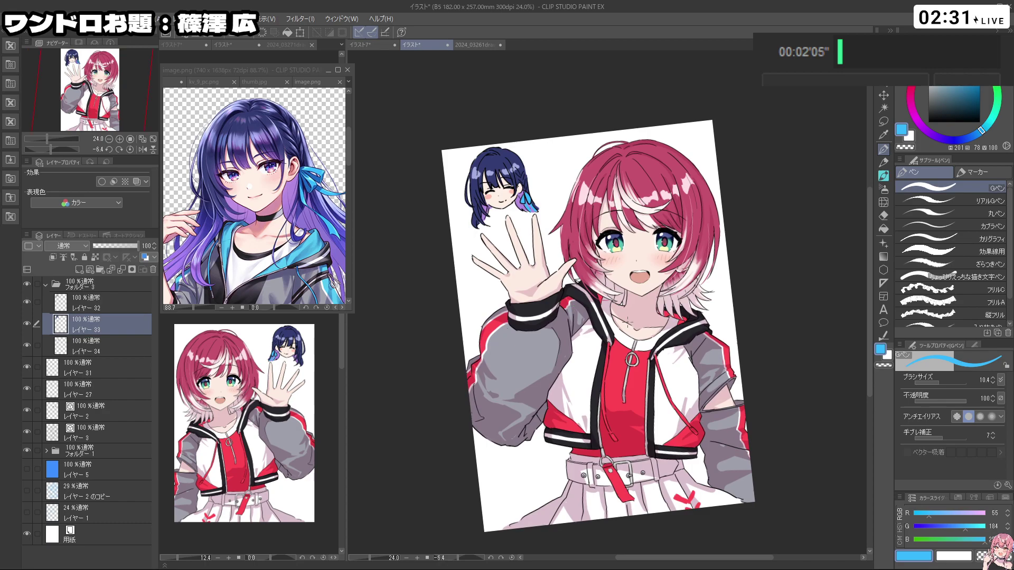
{"action": "scroll", "coordinate": [581, 311], "scroll_direction": "up", "scroll_amount": 3}
{"action": "scroll", "coordinate": [581, 312], "scroll_direction": "down", "scroll_amount": 2}
{"action": "scroll", "coordinate": [533, 184], "scroll_direction": "up", "scroll_amount": 2}
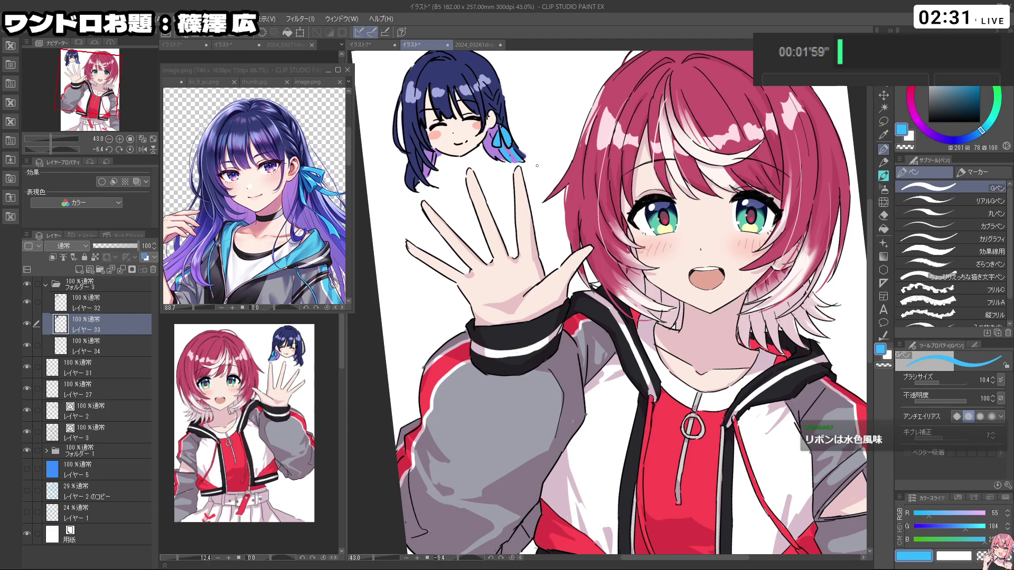
{"action": "scroll", "coordinate": [537, 165], "scroll_direction": "down", "scroll_amount": 1}
{"action": "scroll", "coordinate": [555, 274], "scroll_direction": "up", "scroll_amount": 2}
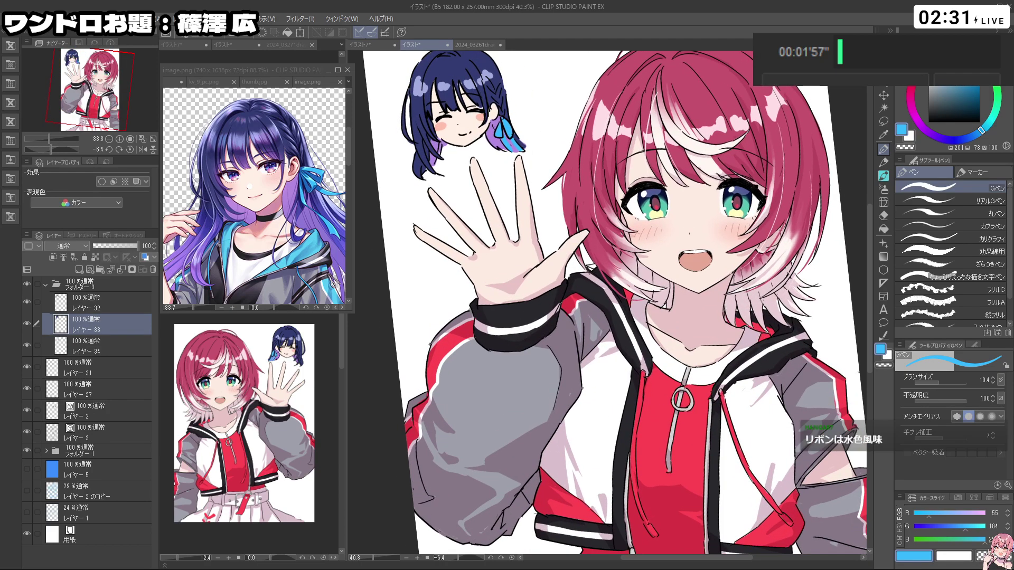
{"action": "left_click_drag", "start_coordinate": [638, 452], "coordinate": [632, 395]}
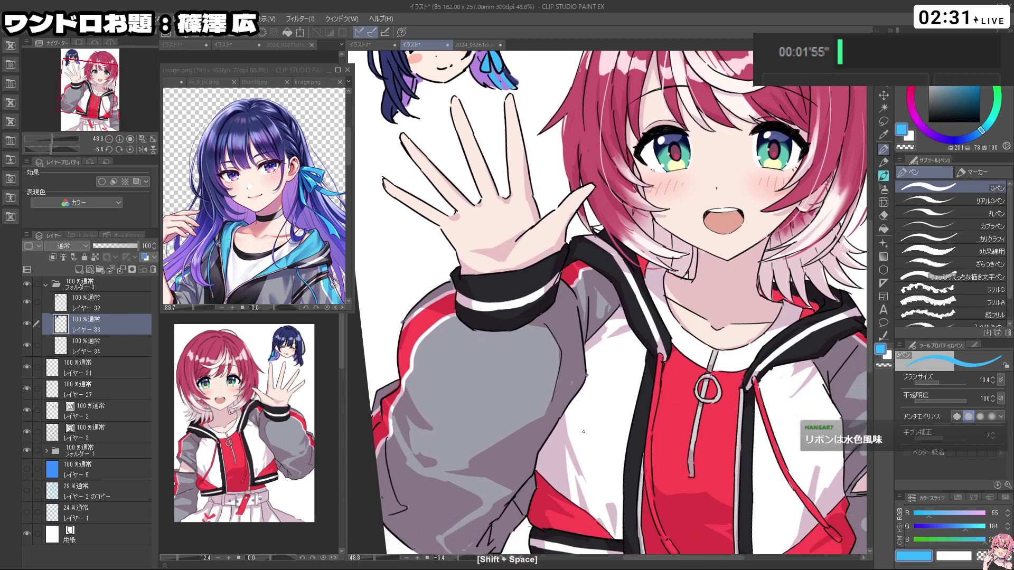
Step: Sample the pale mauve shadow colour and paint shading on レイヤー 31 over the white jacket panel beside the raised sleeve at brush size 36.2
{"action": "left_click_drag", "start_coordinate": [584, 432], "coordinate": [623, 338]}
{"action": "right_click", "coordinate": [625, 341]}
{"action": "key", "text": "ctrl+z"}
{"action": "right_click", "coordinate": [625, 351]}
{"action": "key", "text": "ctrl+z"}
{"action": "left_click", "coordinate": [101, 369]}
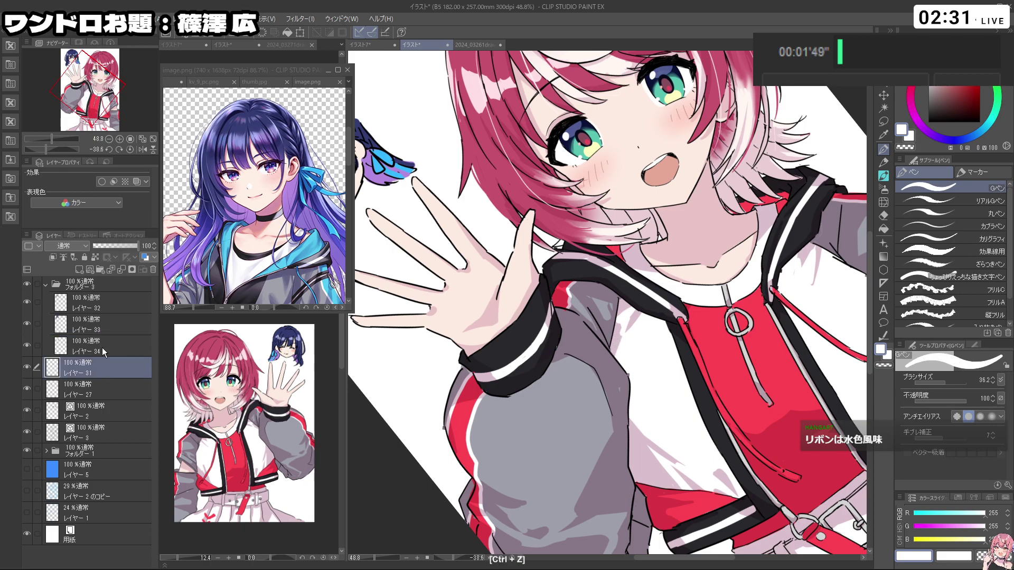
{"action": "right_click", "coordinate": [645, 458]}
{"action": "key", "text": "ctrl+z"}
{"action": "left_click_drag", "start_coordinate": [635, 388], "coordinate": [637, 428]}
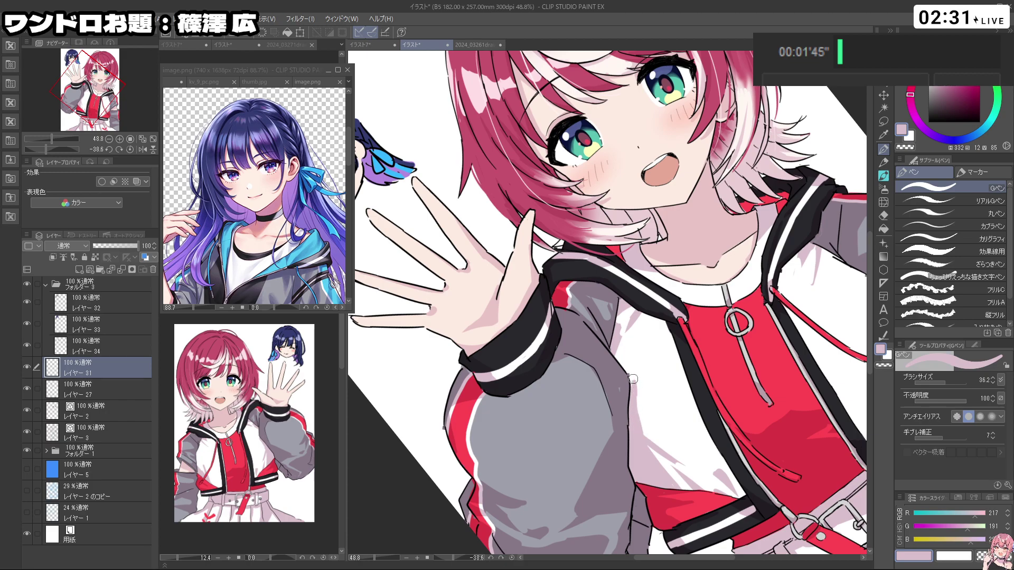
{"action": "key", "text": "ctrl+z"}
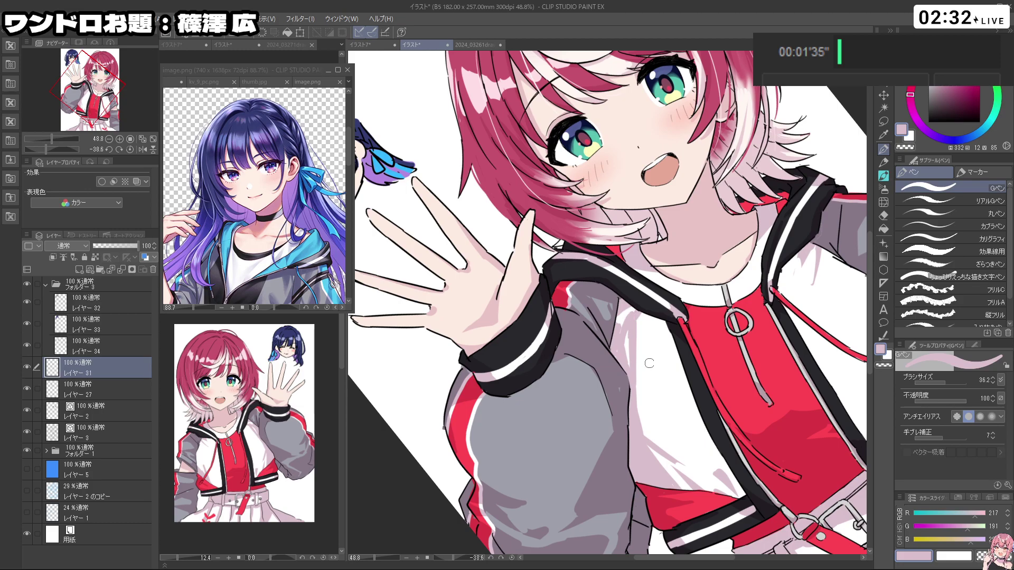
Step: Rework the mauve shadow's edge on the upper part of the white jacket panel, resampling colours and undoing unwanted strokes
{"action": "key", "text": "ctrl+z"}
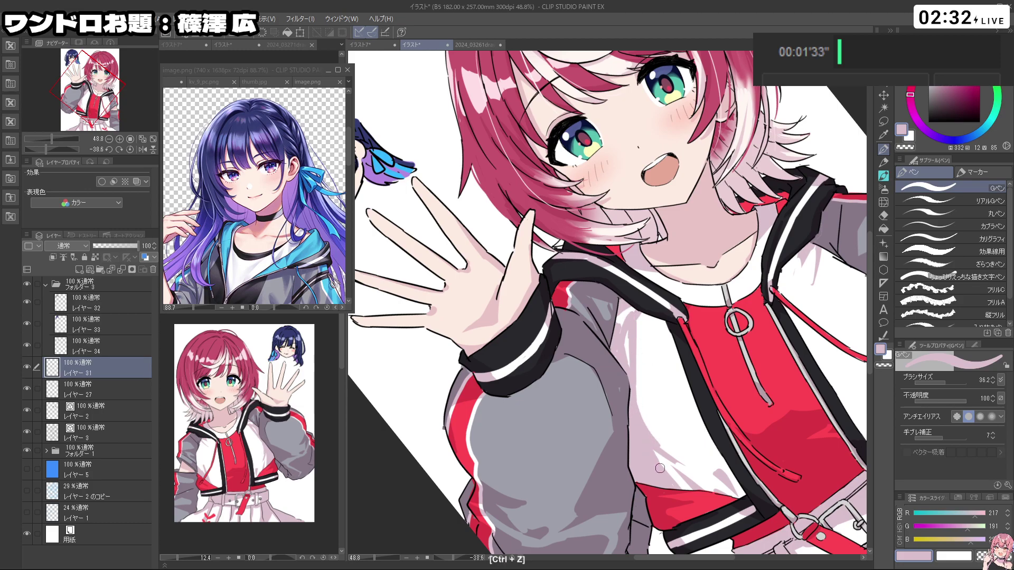
{"action": "left_click_drag", "start_coordinate": [654, 454], "coordinate": [621, 429]}
{"action": "left_click_drag", "start_coordinate": [662, 403], "coordinate": [674, 356]}
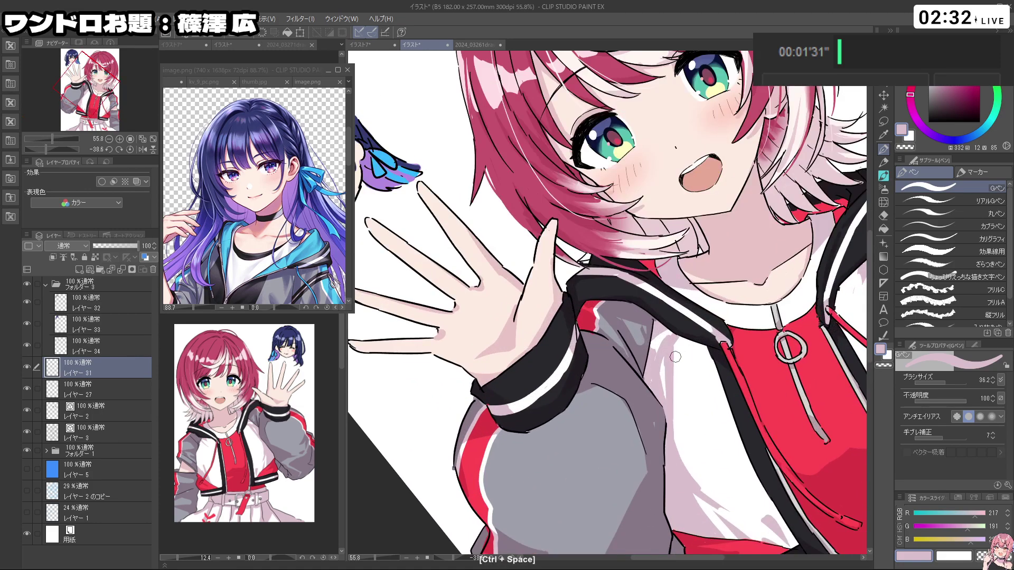
{"action": "left_click", "coordinate": [674, 355], "text": "alt"}
{"action": "key", "text": "ctrl+z"}
{"action": "right_click", "coordinate": [655, 392]}
{"action": "left_click_drag", "start_coordinate": [655, 392], "coordinate": [661, 359]}
{"action": "key", "text": "ctrl+z"}
{"action": "right_click", "coordinate": [657, 372]}
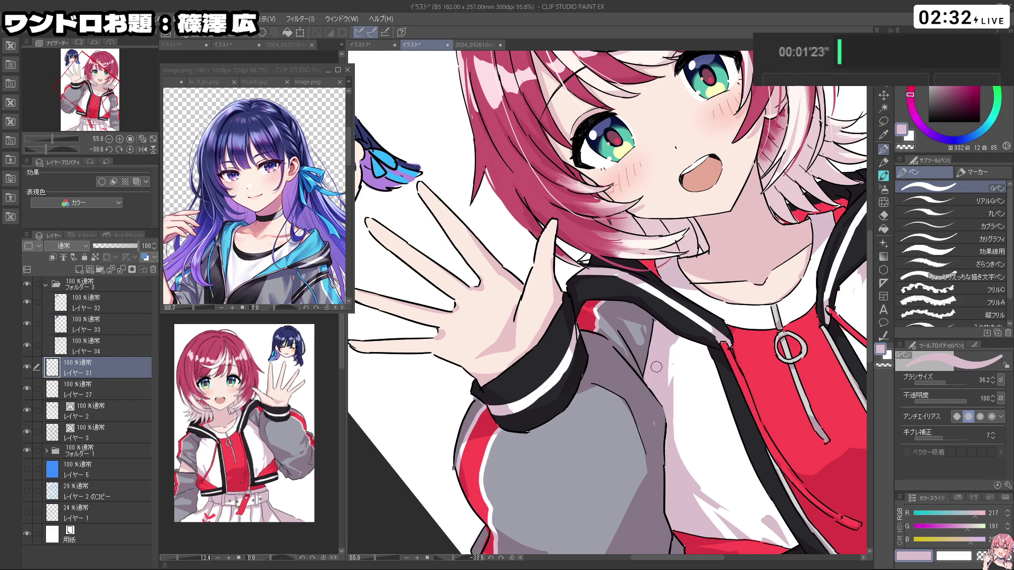
Step: Sample white and try a correcting stroke on the jacket panel beside the raised sleeve
{"action": "key", "text": "space"}
{"action": "scroll", "coordinate": [766, 409], "scroll_direction": "down", "scroll_amount": 3}
{"action": "left_click_drag", "start_coordinate": [766, 409], "coordinate": [602, 502]}
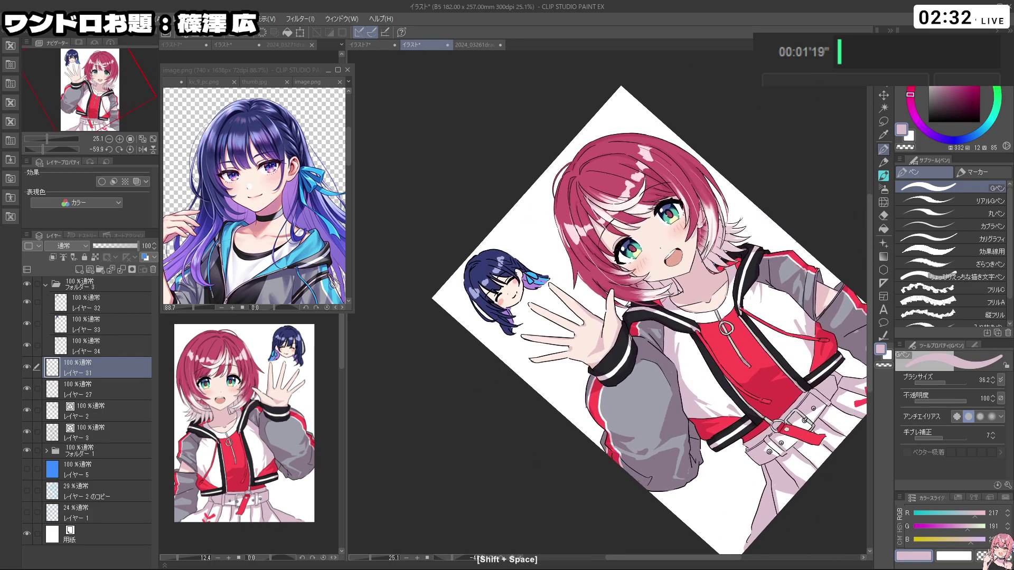
{"action": "left_click_drag", "start_coordinate": [660, 370], "coordinate": [681, 368]}
{"action": "left_click", "coordinate": [681, 367], "text": "alt"}
{"action": "key", "text": "ctrl+z"}
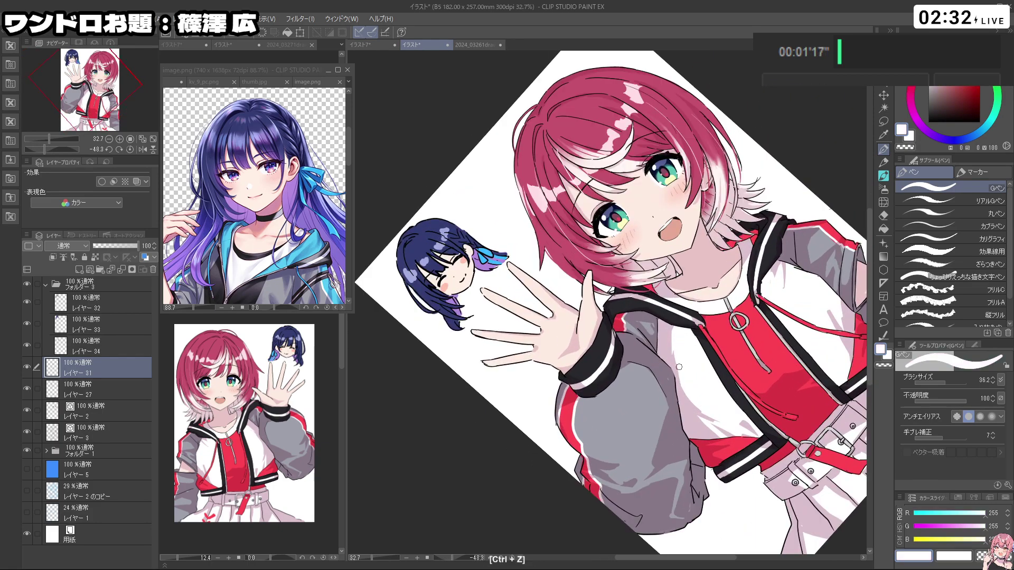
Step: Review the whole illustration upright, checking the red-haired girl's face and hair closely
{"action": "key", "text": "shift+space"}
{"action": "scroll", "coordinate": [806, 455], "scroll_direction": "down", "scroll_amount": 4}
{"action": "left_click_drag", "start_coordinate": [763, 323], "coordinate": [749, 408]}
{"action": "key", "text": "ctrl+space"}
{"action": "key", "text": "space"}
{"action": "key", "text": "shift+space"}
{"action": "key", "text": "space"}
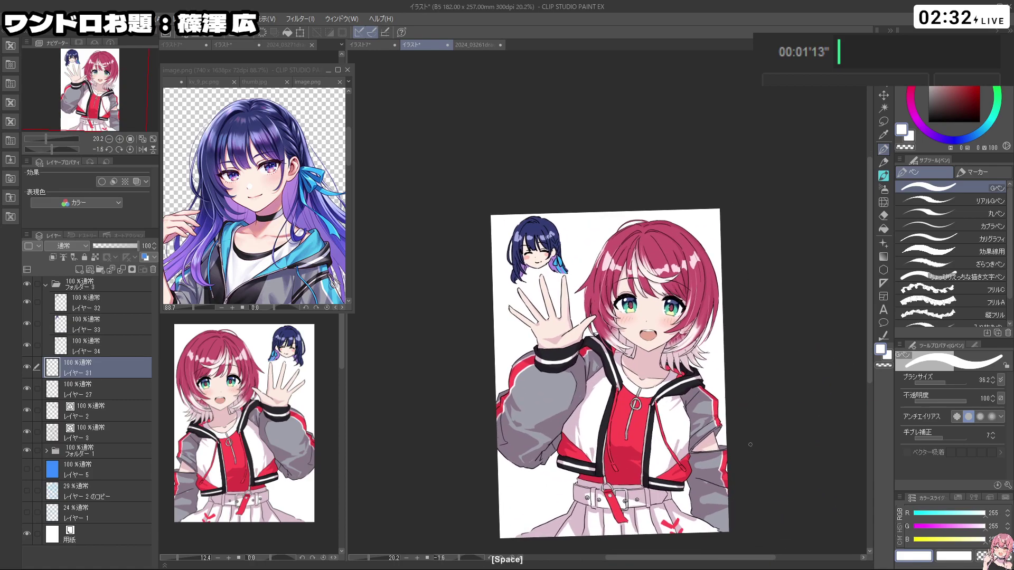
{"action": "scroll", "coordinate": [692, 297], "scroll_direction": "up", "scroll_amount": 5}
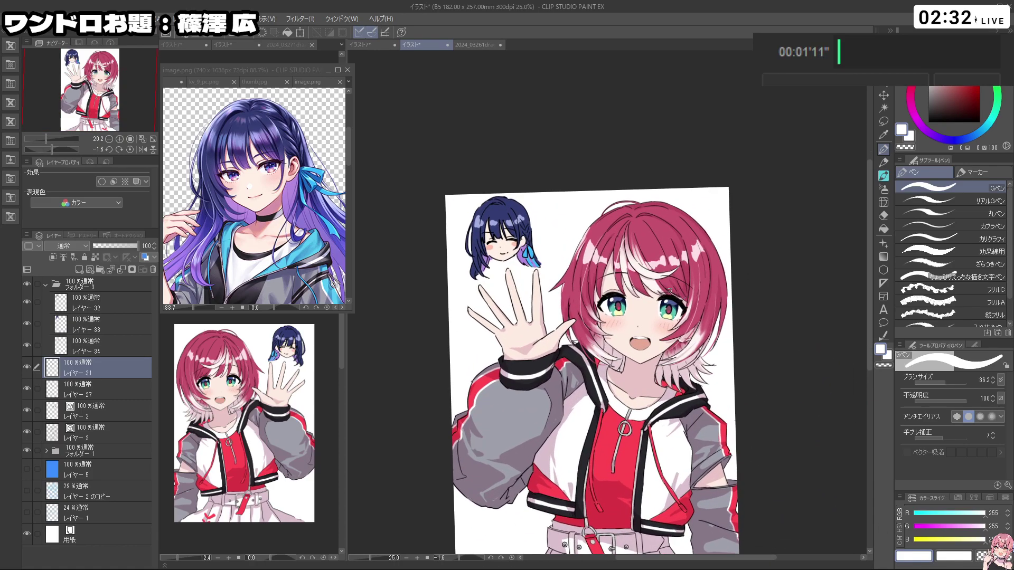
{"action": "scroll", "coordinate": [692, 297], "scroll_direction": "up", "scroll_amount": 1}
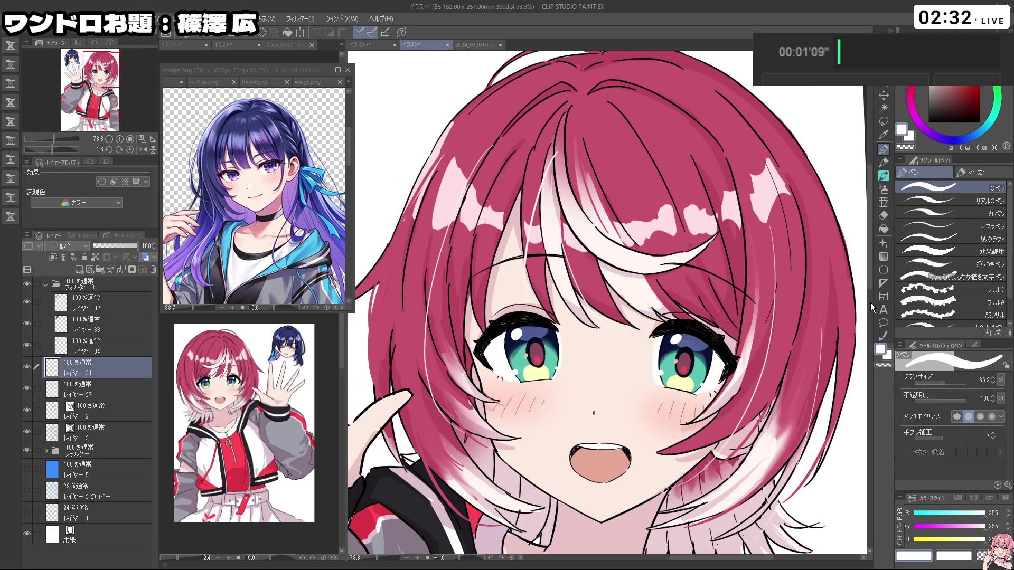
Step: Sample the black line colour and retouch the girl's eyebrow lines over the fringe on レイヤー 31, undoing unwanted strokes
{"action": "key", "text": "shift+space"}
{"action": "left_click_drag", "start_coordinate": [760, 513], "coordinate": [764, 92]}
{"action": "scroll", "coordinate": [552, 272], "scroll_direction": "up", "scroll_amount": 3}
{"action": "left_click_drag", "start_coordinate": [528, 237], "coordinate": [518, 217]}
{"action": "left_click", "coordinate": [531, 211], "text": "alt"}
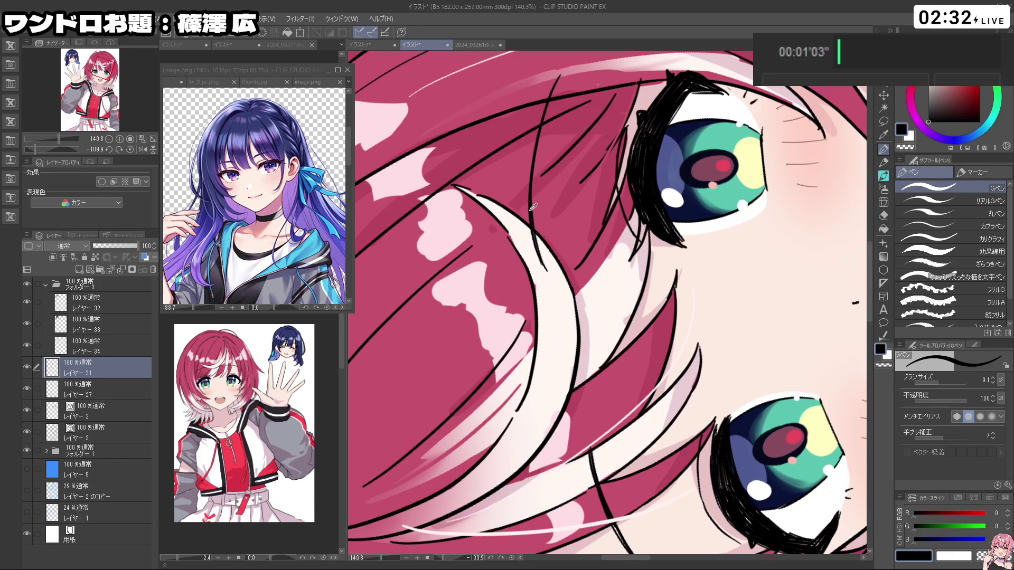
{"action": "left_click", "coordinate": [534, 208], "text": "alt"}
{"action": "left_click_drag", "start_coordinate": [537, 255], "coordinate": [565, 293]}
{"action": "key", "text": "ctrl+z"}
{"action": "left_click_drag", "start_coordinate": [642, 293], "coordinate": [767, 332]}
{"action": "mouse_move", "coordinate": [572, 233]}
{"action": "left_mouse_down"}
{"action": "mouse_move", "coordinate": [621, 224]}
{"action": "mouse_move", "coordinate": [562, 238]}
{"action": "mouse_move", "coordinate": [613, 241]}
{"action": "mouse_move", "coordinate": [583, 254]}
{"action": "left_mouse_up"}
{"action": "key", "text": "ctrl+z"}
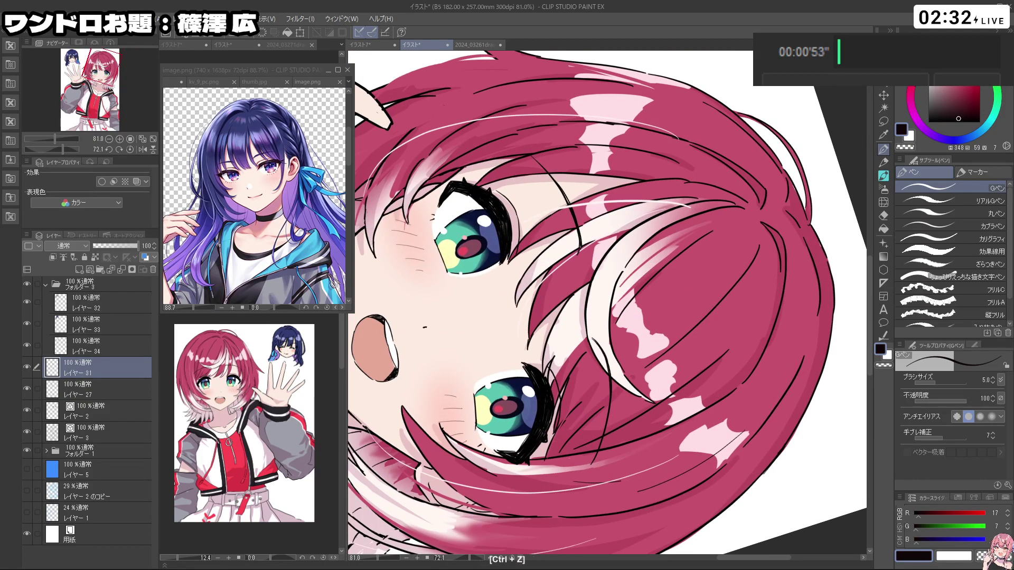
Step: Save the finished illustration under the new file name 2024_0328_1draw_tomorimanaka
{"action": "left_click_drag", "start_coordinate": [634, 285], "coordinate": [564, 345]}
{"action": "left_click_drag", "start_coordinate": [670, 423], "coordinate": [569, 295]}
{"action": "scroll", "coordinate": [733, 328], "scroll_direction": "up", "scroll_amount": 2}
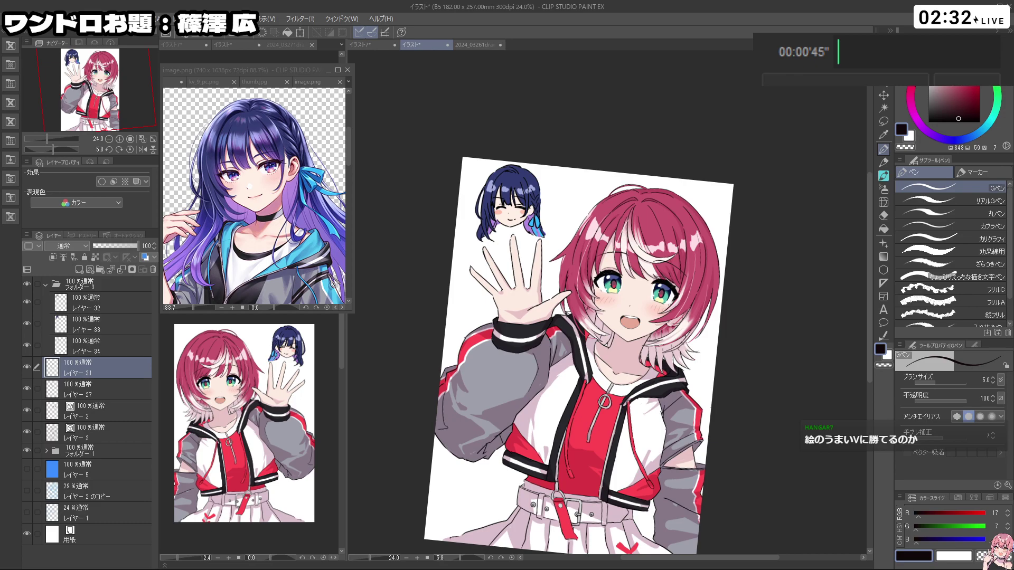
{"action": "left_click", "coordinate": [12, 18]}
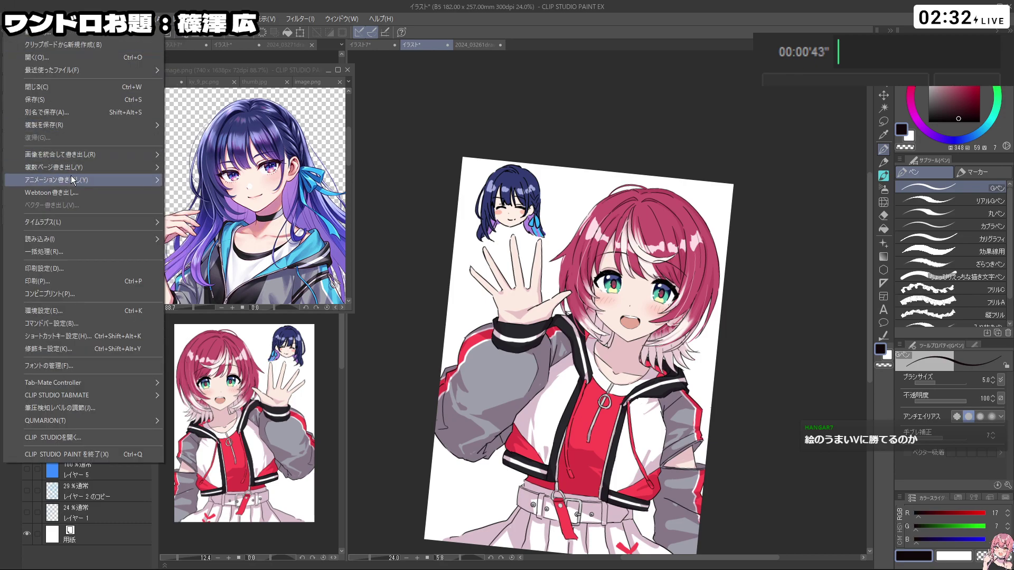
{"action": "mouse_move", "coordinate": [91, 157]}
{"action": "mouse_move", "coordinate": [112, 125]}
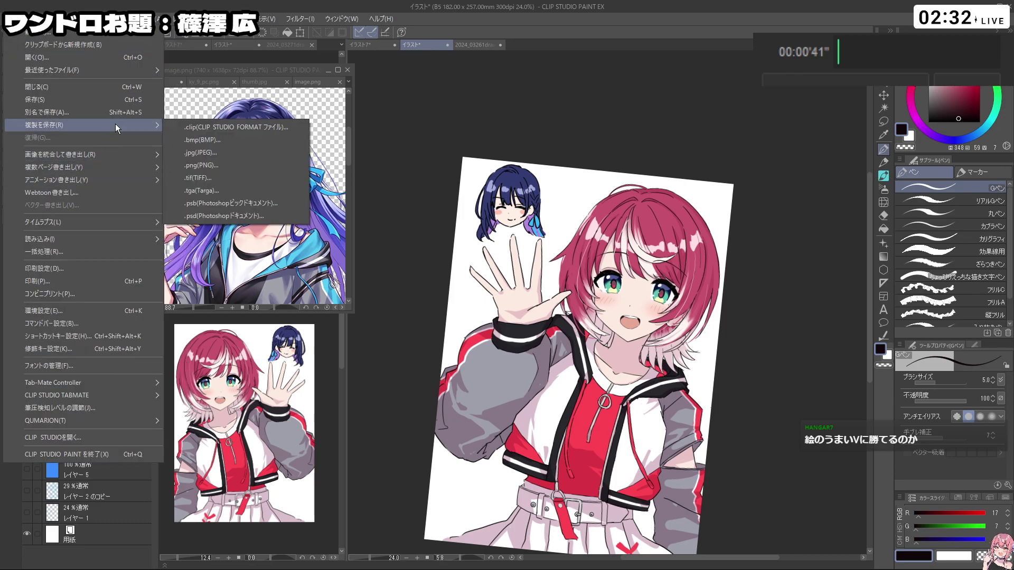
{"action": "left_click", "coordinate": [83, 111]}
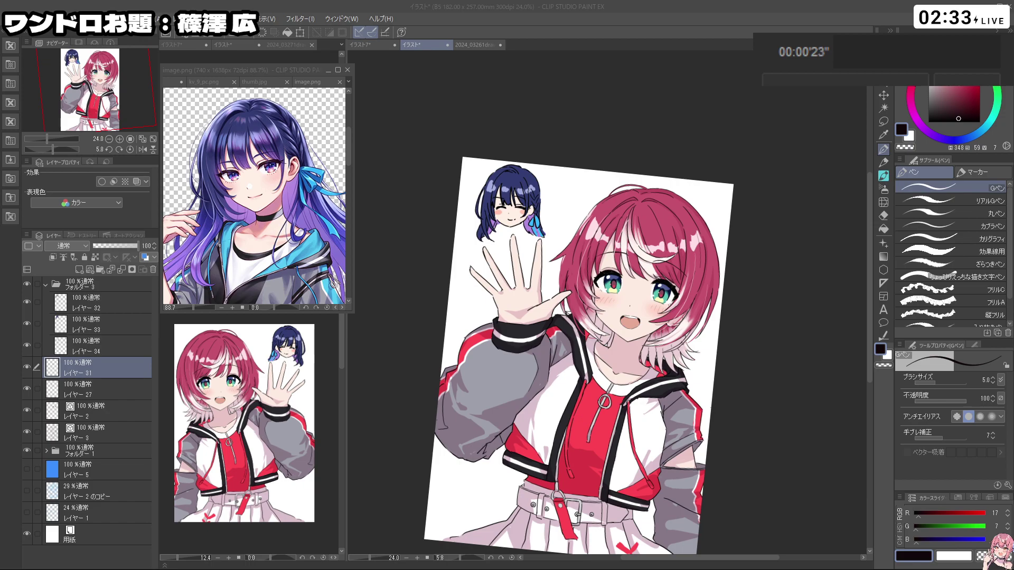
{"action": "key", "text": "Return"}
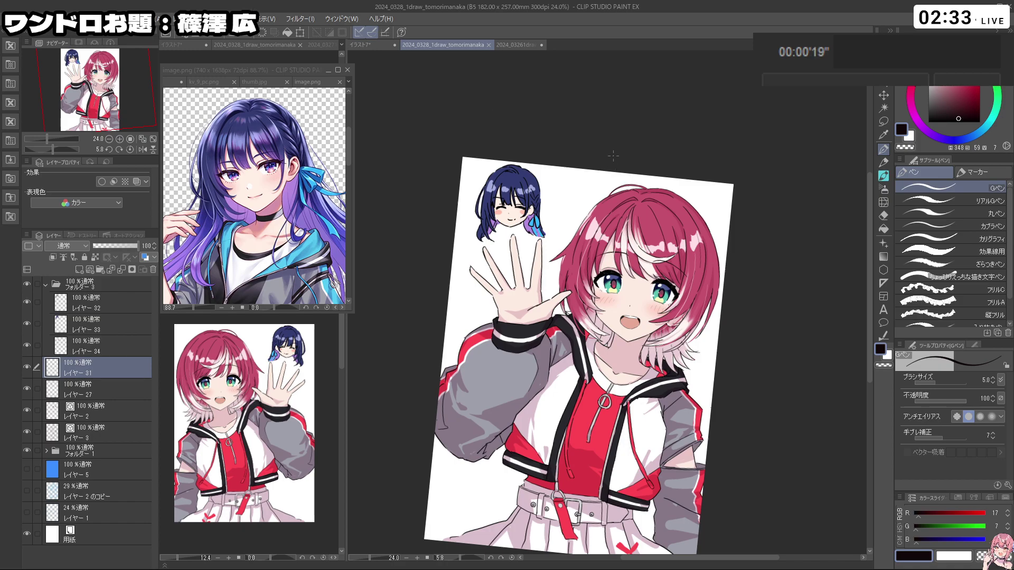
Step: Export the illustration as a flattened PNG image
{"action": "scroll", "coordinate": [700, 288], "scroll_direction": "down", "scroll_amount": 1}
{"action": "scroll", "coordinate": [582, 317], "scroll_direction": "up", "scroll_amount": 4}
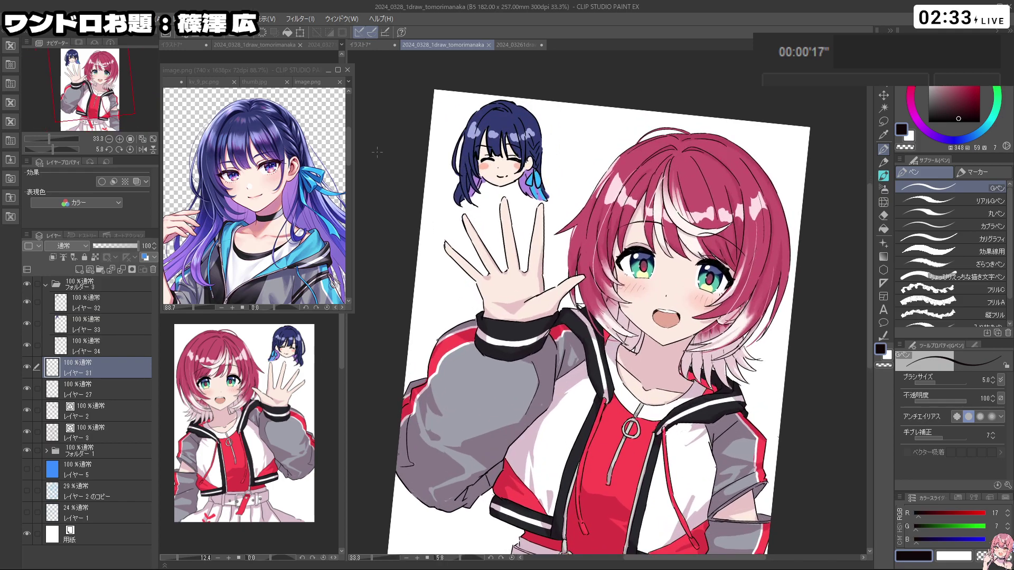
{"action": "left_click", "coordinate": [13, 18]}
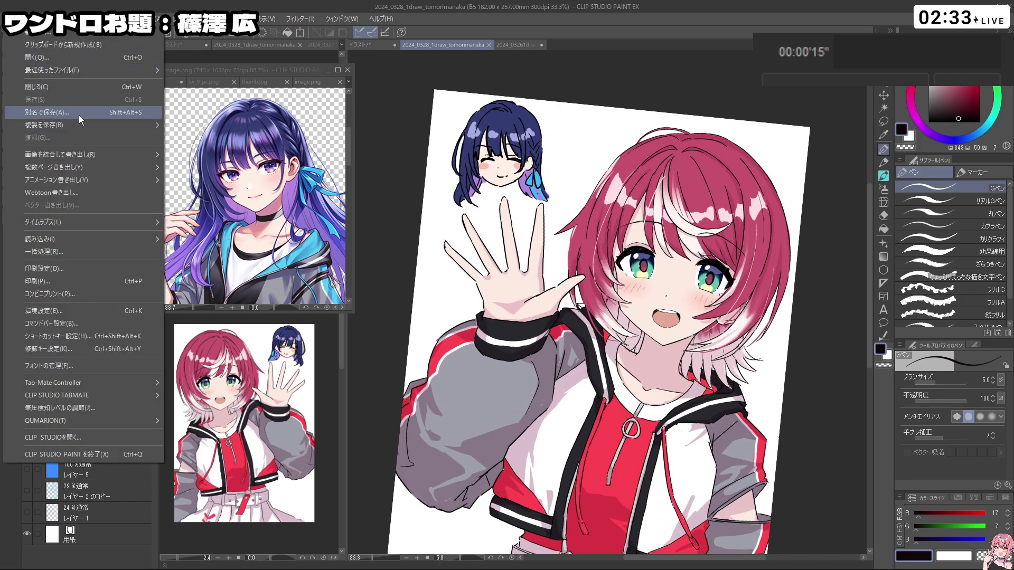
{"action": "mouse_move", "coordinate": [104, 156]}
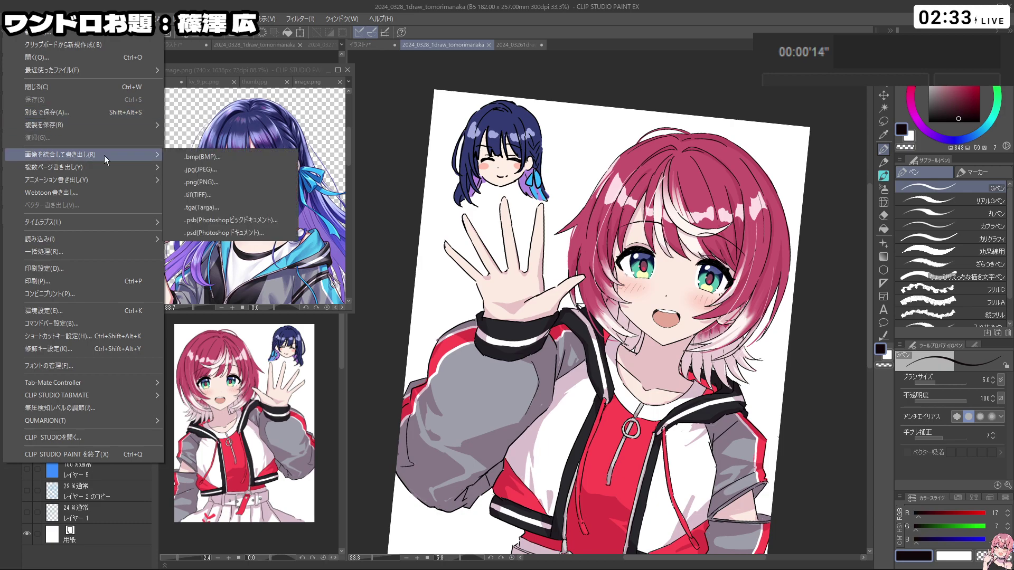
{"action": "left_click", "coordinate": [236, 182]}
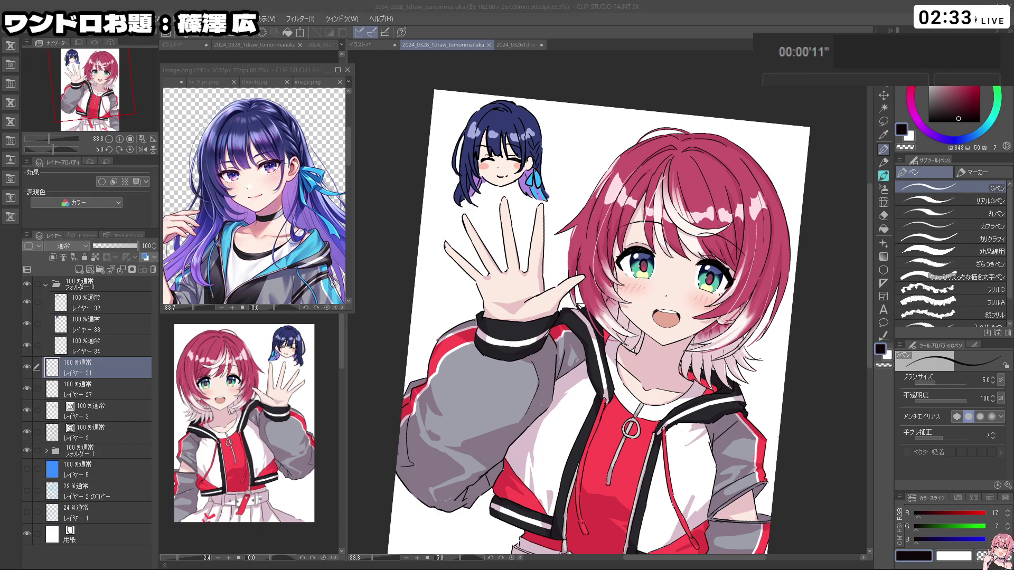
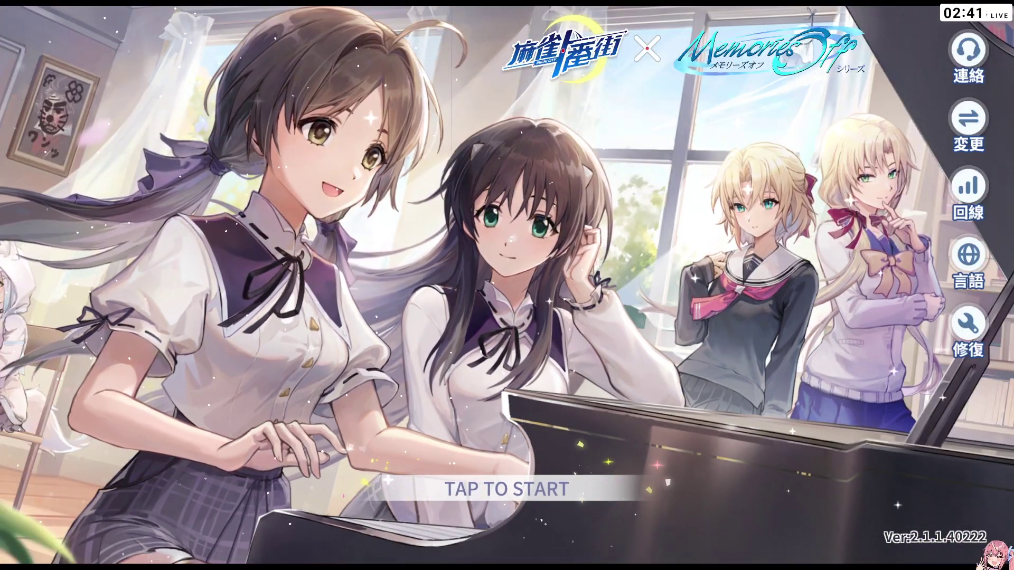
Step: Switch to the game 麻雀一番街, dismiss the event and notice screens, and start a four-player 霞月 ranked east-round match
{"action": "left_click", "coordinate": [260, 245]}
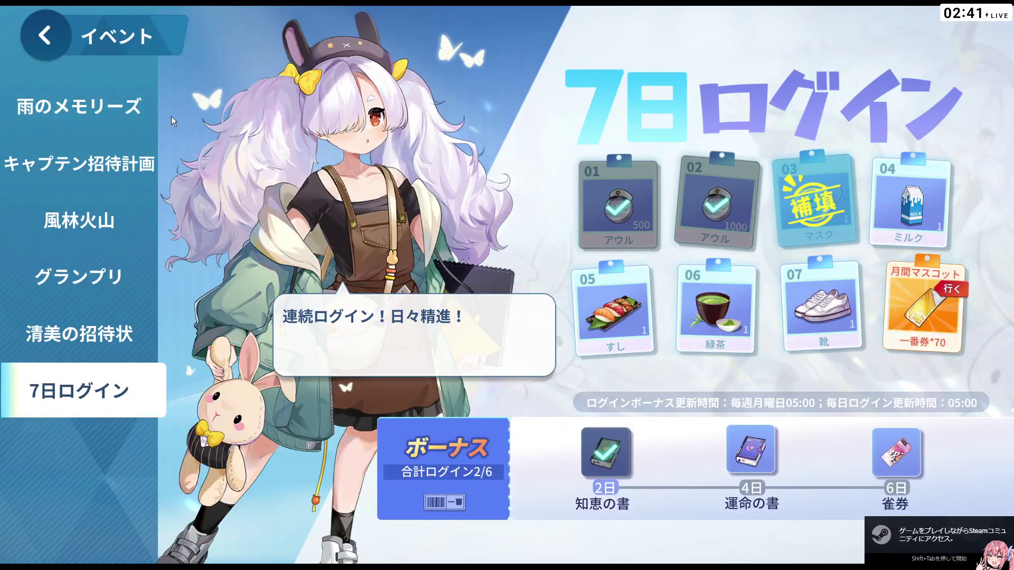
{"action": "left_click", "coordinate": [36, 38]}
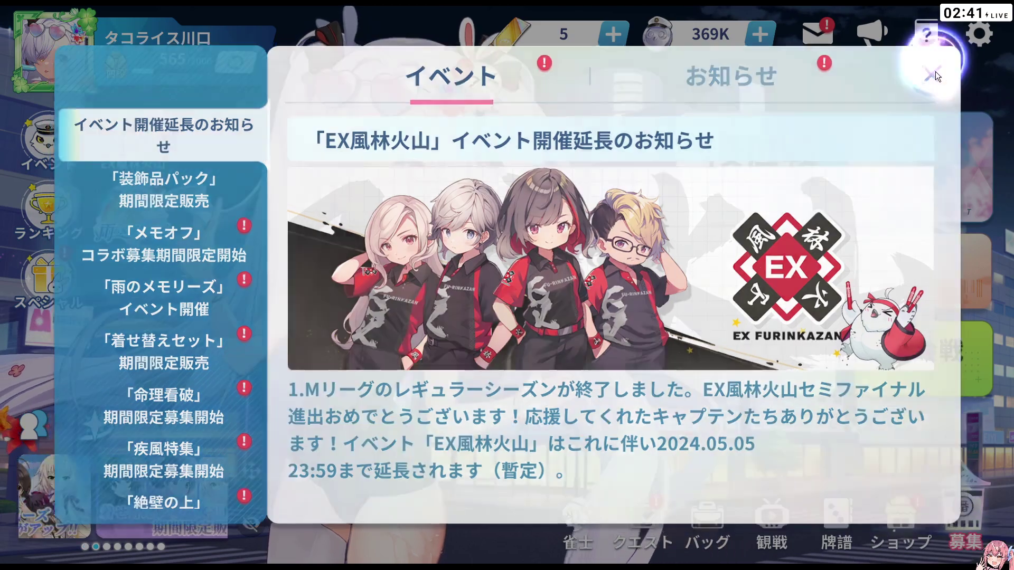
{"action": "left_click", "coordinate": [936, 72]}
{"action": "left_click", "coordinate": [837, 190]}
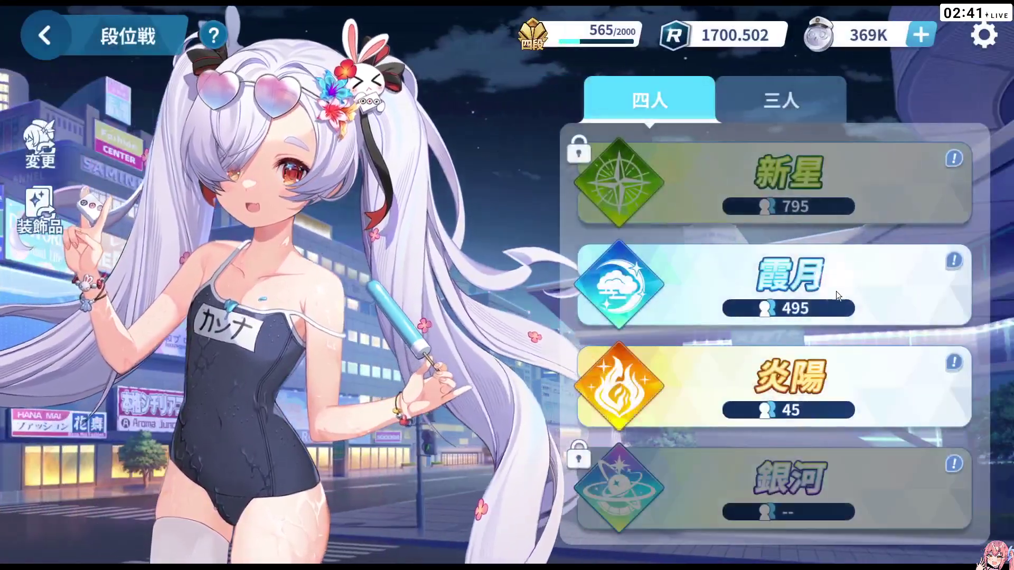
{"action": "left_click", "coordinate": [836, 291]}
{"action": "left_click", "coordinate": [751, 376]}
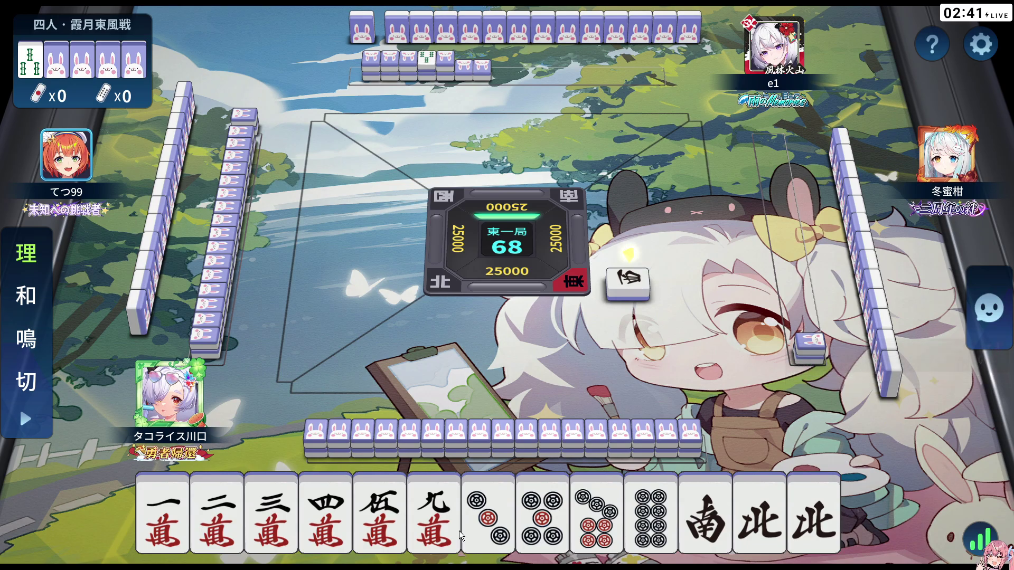
Step: Call pon on the north wind tile and discard the nine of characters
{"action": "left_click", "coordinate": [435, 520]}
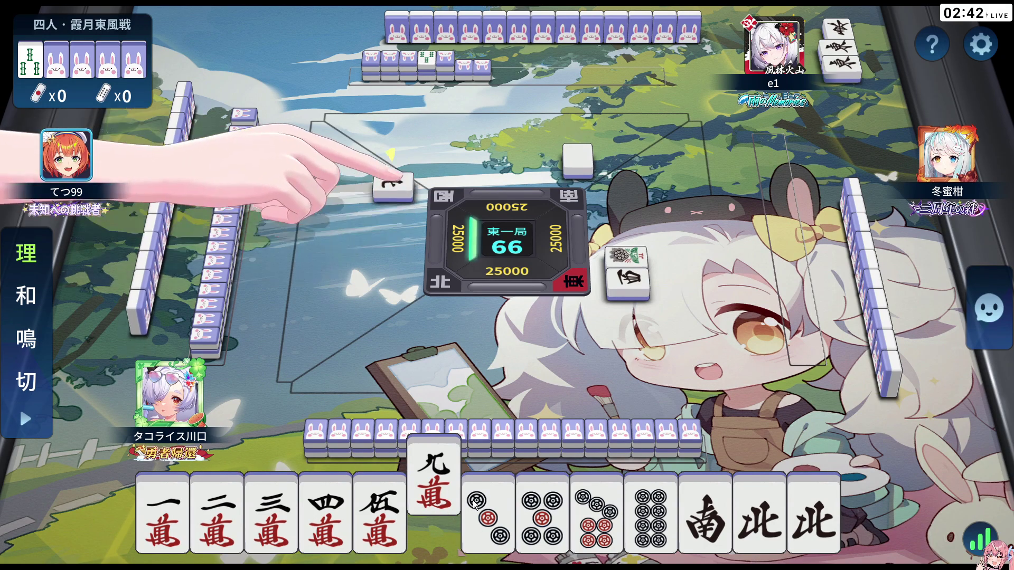
{"action": "left_click", "coordinate": [653, 435]}
{"action": "left_click", "coordinate": [456, 504]}
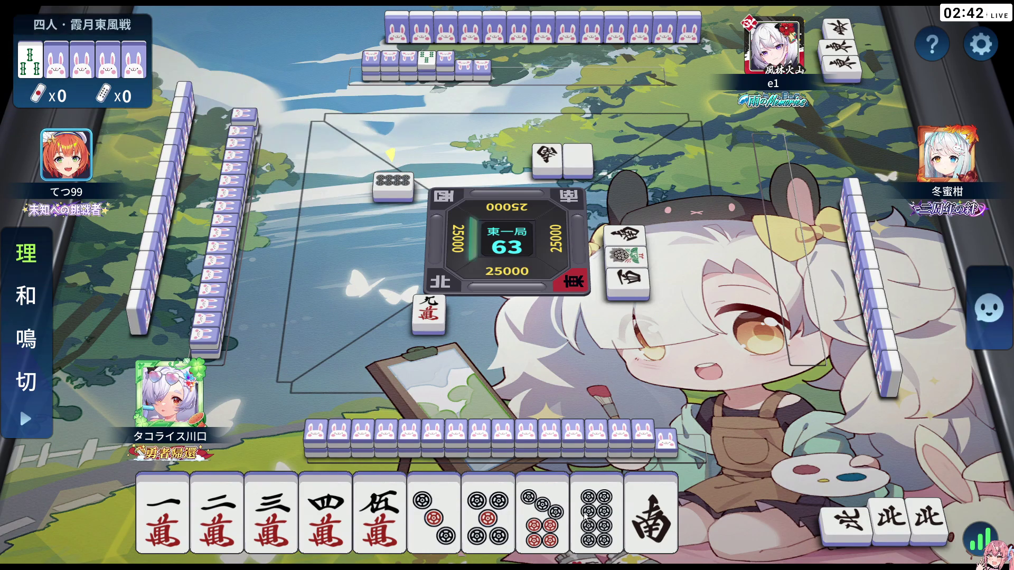
Step: Discard the South wind, 2-sou, 8-man and 4-sou over successive turns, declining the chi on the discarded 2-man
{"action": "left_click", "coordinate": [650, 520]}
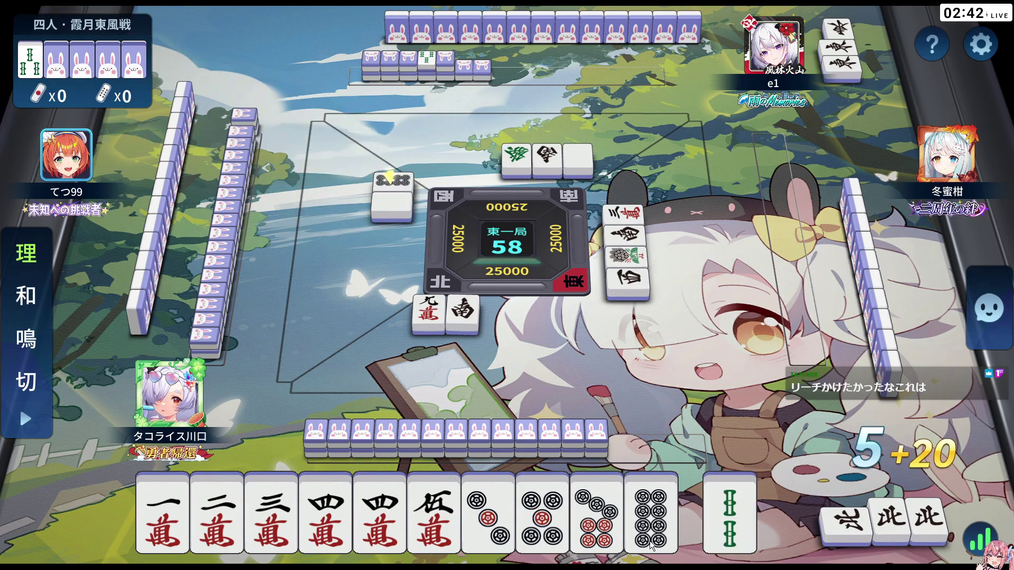
{"action": "left_click", "coordinate": [730, 512]}
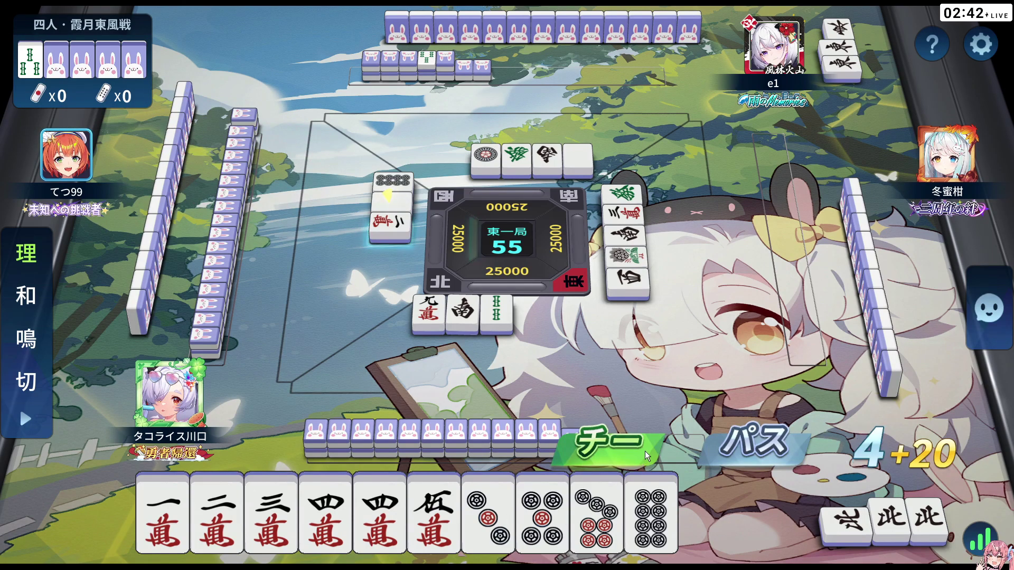
{"action": "left_click", "coordinate": [782, 449]}
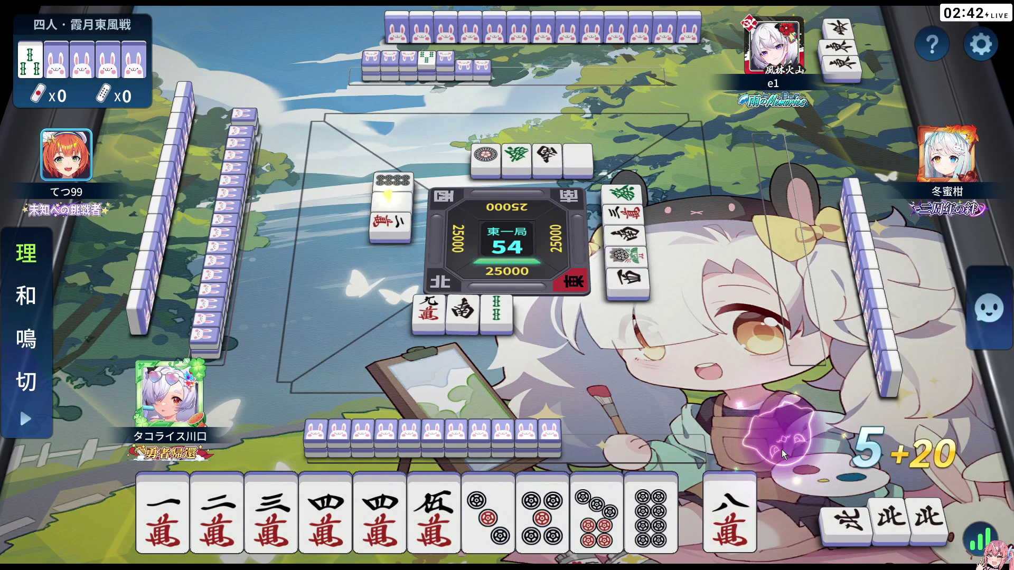
{"action": "left_click", "coordinate": [737, 496]}
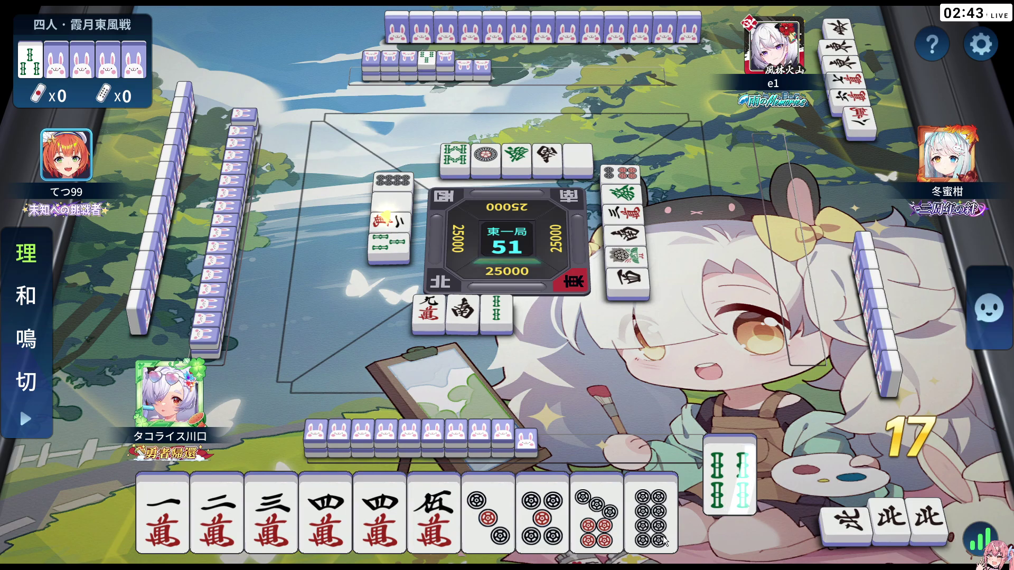
{"action": "left_click", "coordinate": [733, 512]}
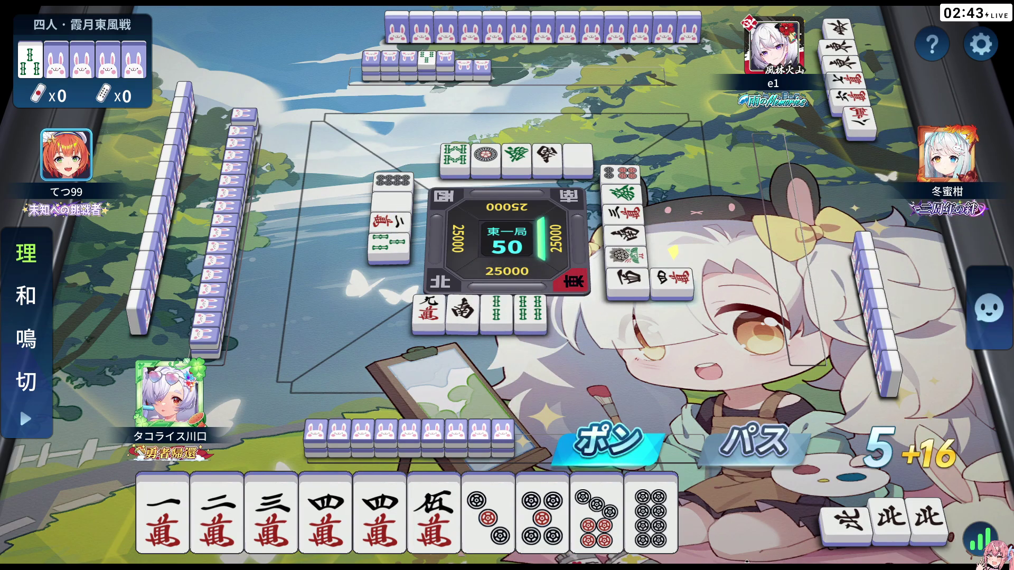
Step: Call pon on the discarded 4-man, discarding the 3-pin, 2-sou and 5-sou over the following turns
{"action": "left_click", "coordinate": [625, 445]}
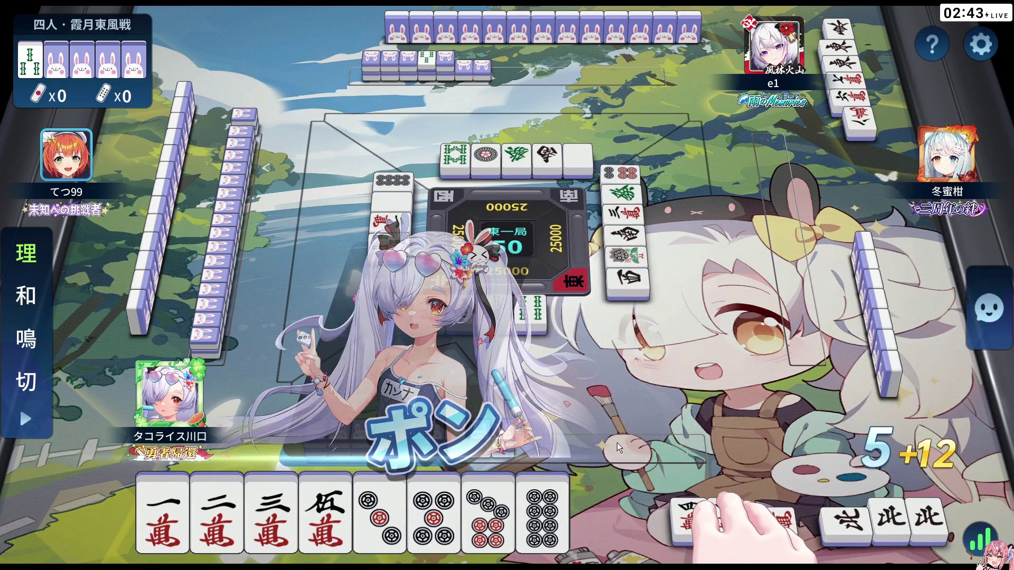
{"action": "left_click", "coordinate": [394, 529]}
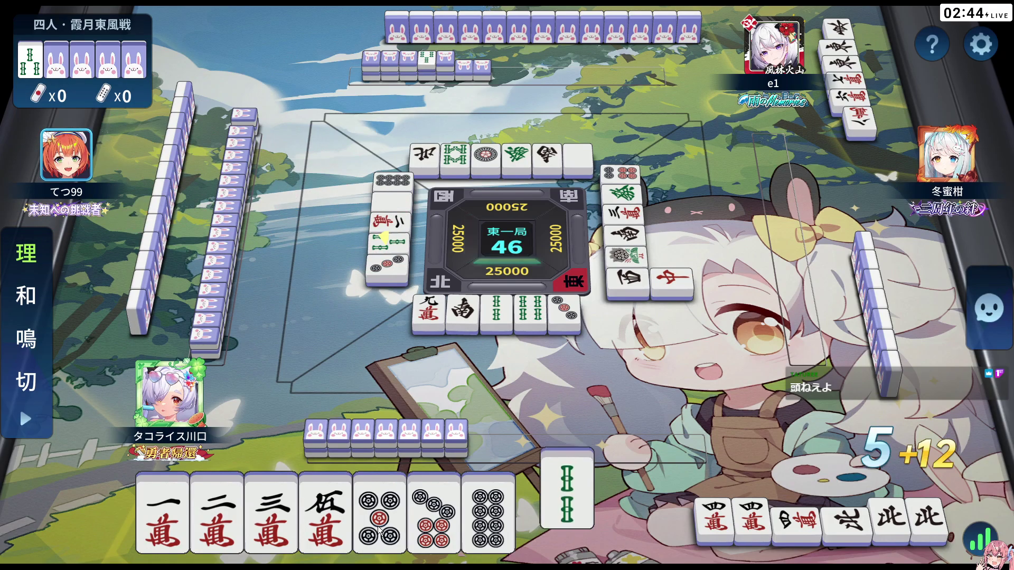
{"action": "left_click", "coordinate": [566, 493]}
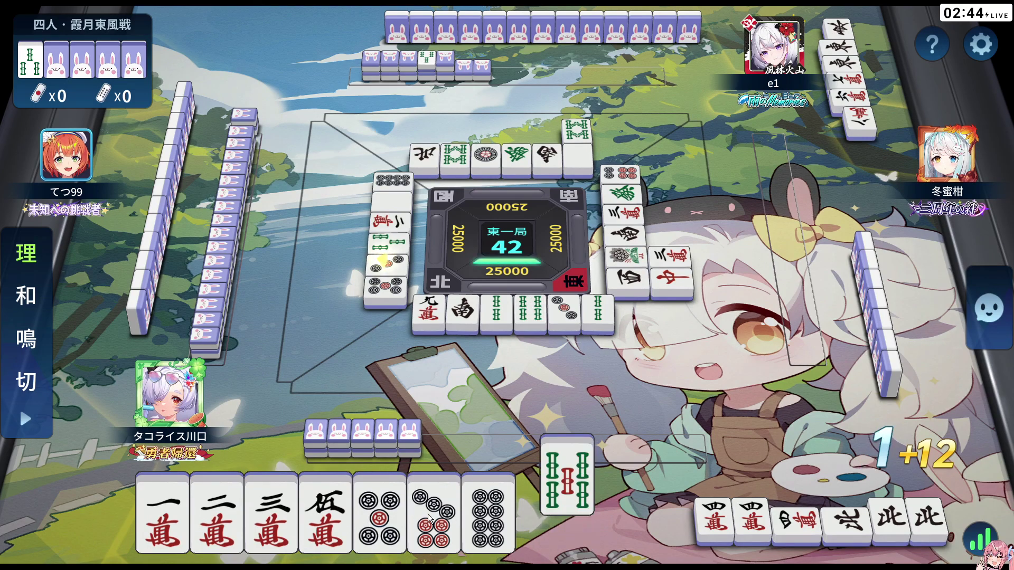
{"action": "left_click", "coordinate": [560, 494]}
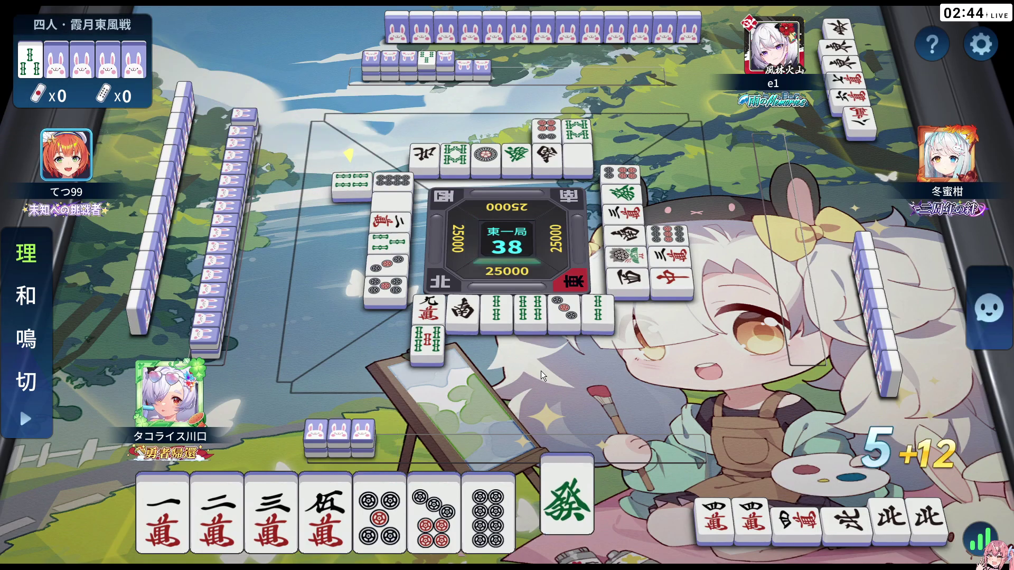
Step: Discard the 5-man, 5-pin and drawn 7-sou over successive turns, and confirm the results of the finished hand
{"action": "left_click", "coordinate": [337, 518]}
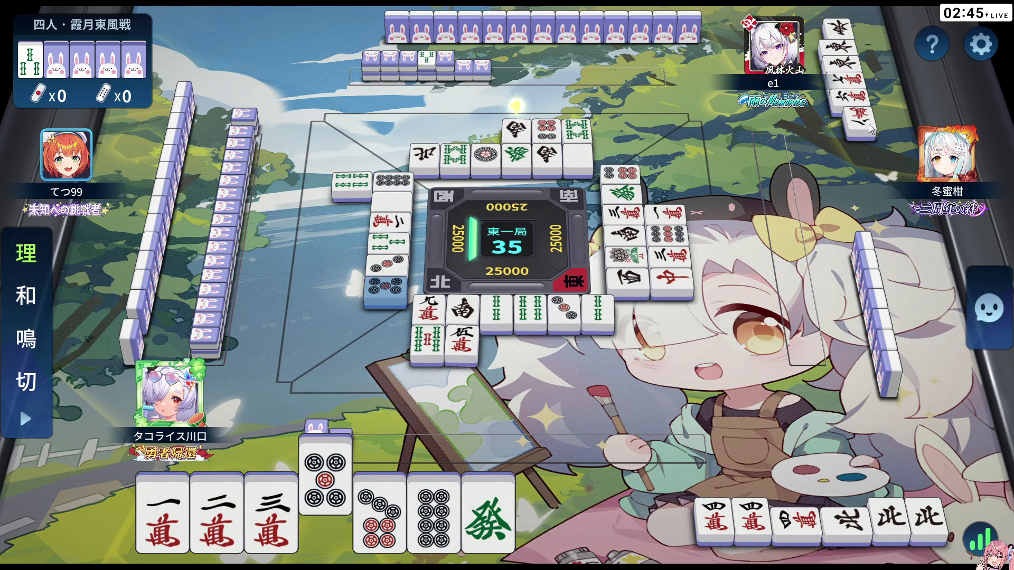
{"action": "left_click", "coordinate": [326, 501]}
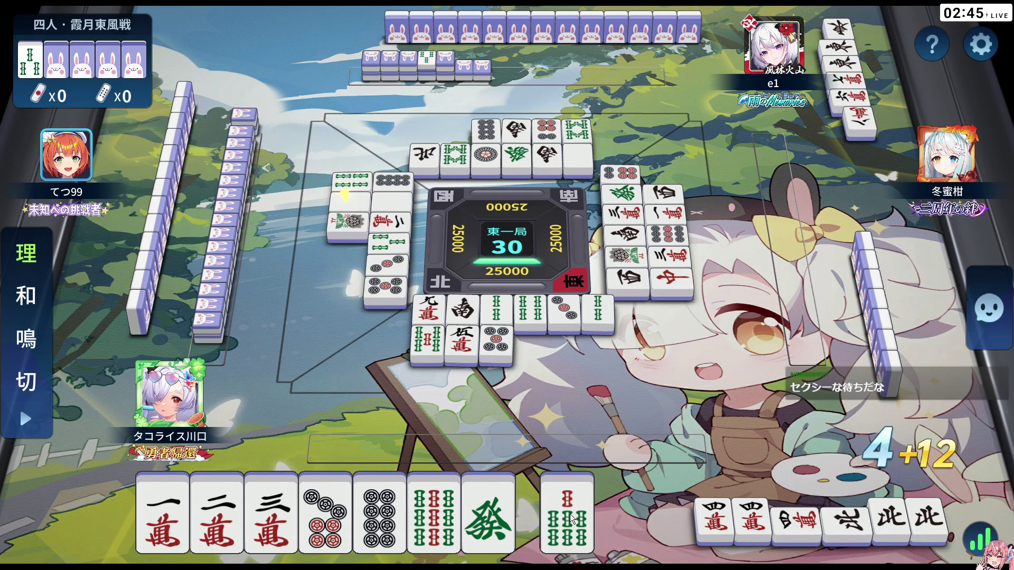
{"action": "left_click", "coordinate": [570, 514]}
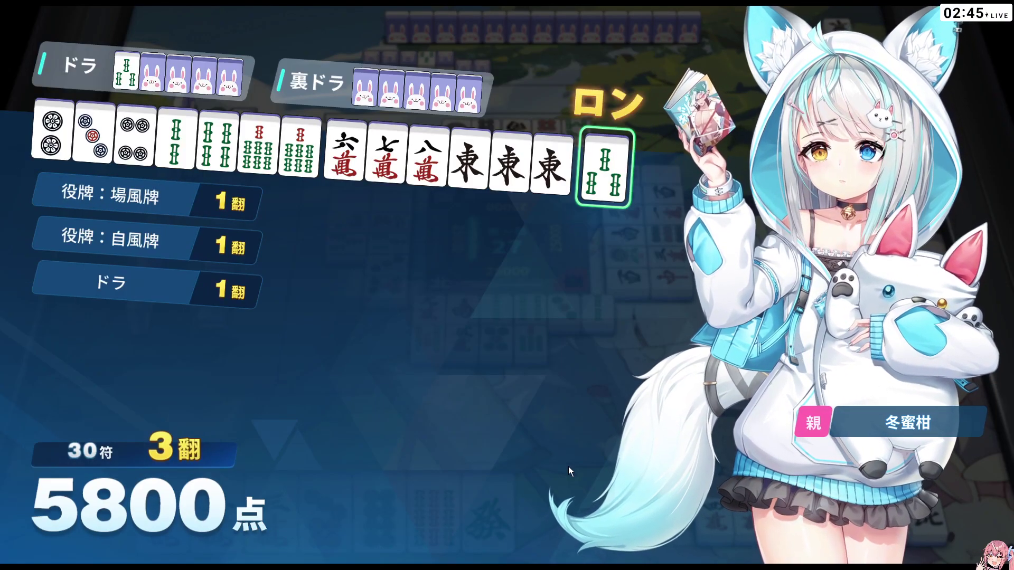
{"action": "left_click", "coordinate": [907, 519]}
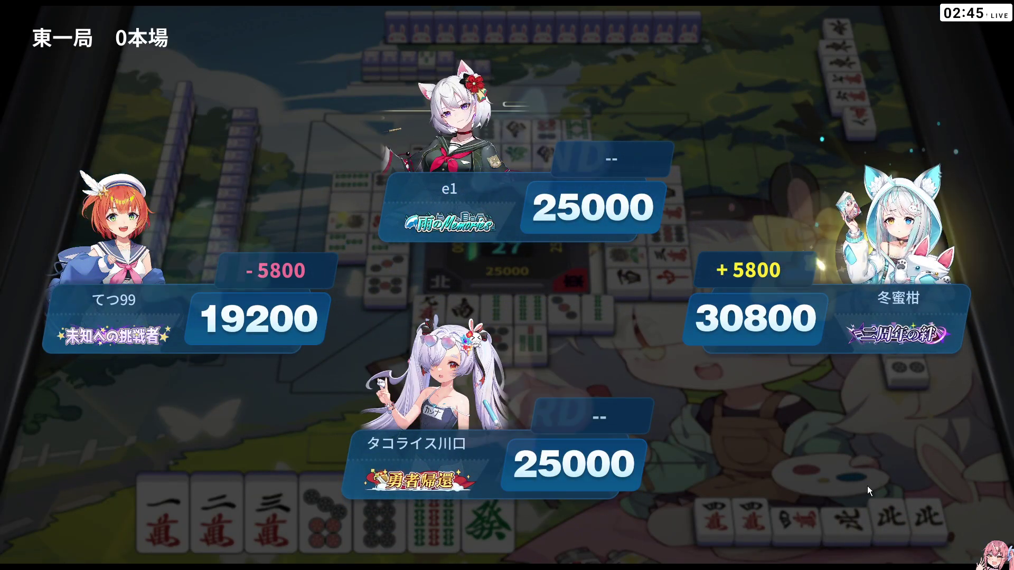
{"action": "left_click", "coordinate": [913, 519]}
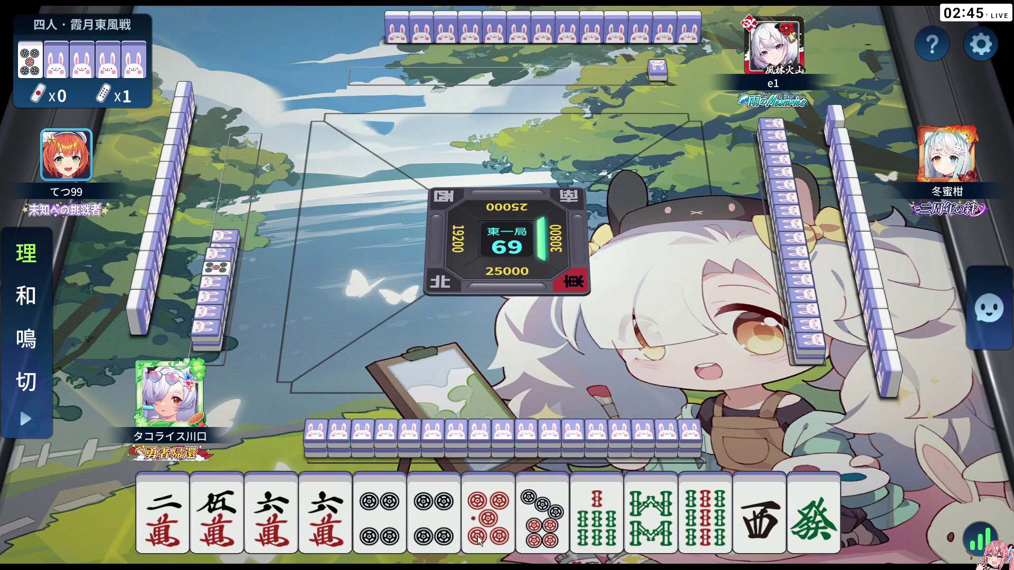
Step: Discard the West wind, the green dragon and the 2-man over the first turns of the new hand
{"action": "left_click", "coordinate": [779, 537]}
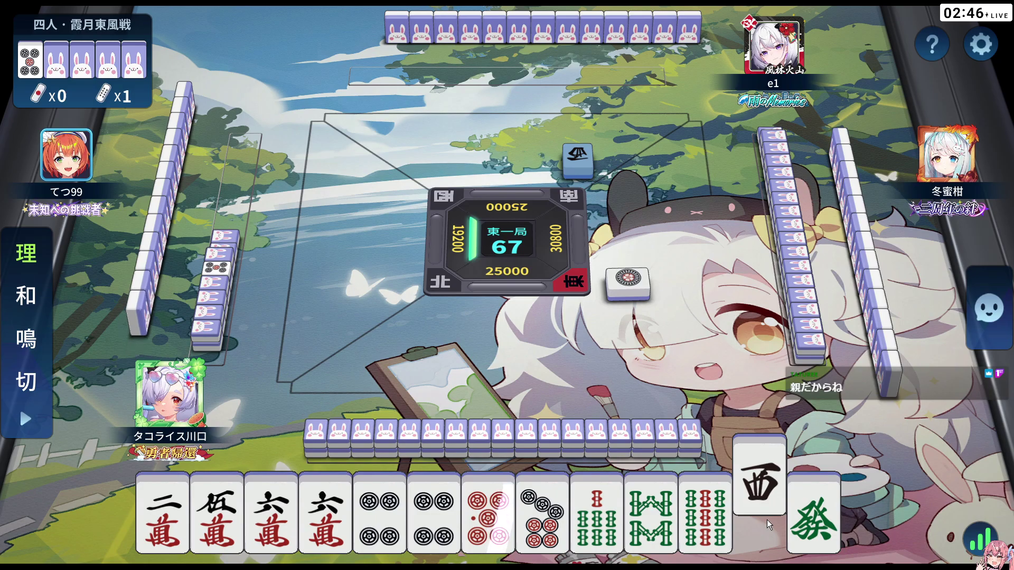
{"action": "left_click", "coordinate": [767, 519]}
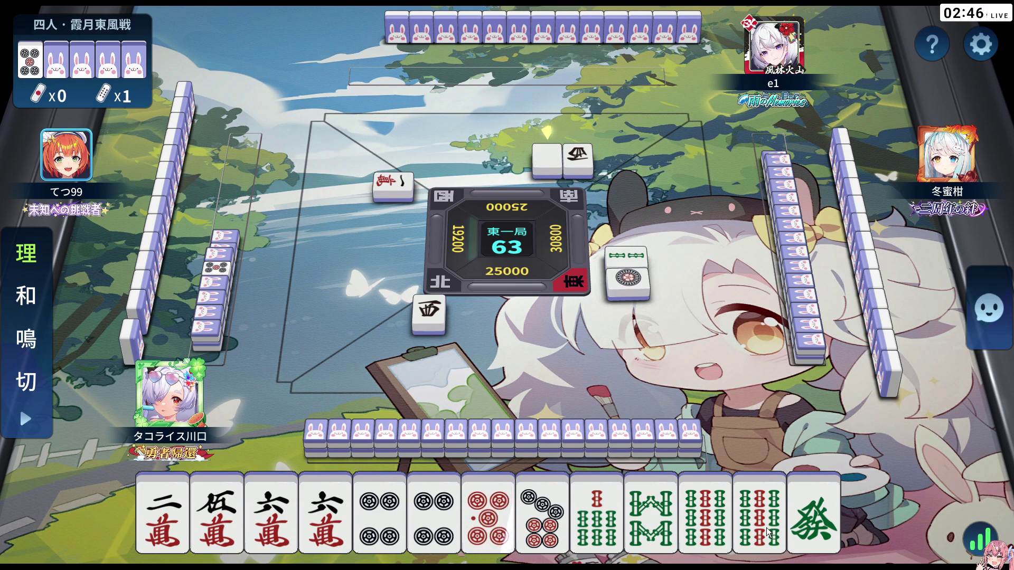
{"action": "left_click", "coordinate": [837, 515]}
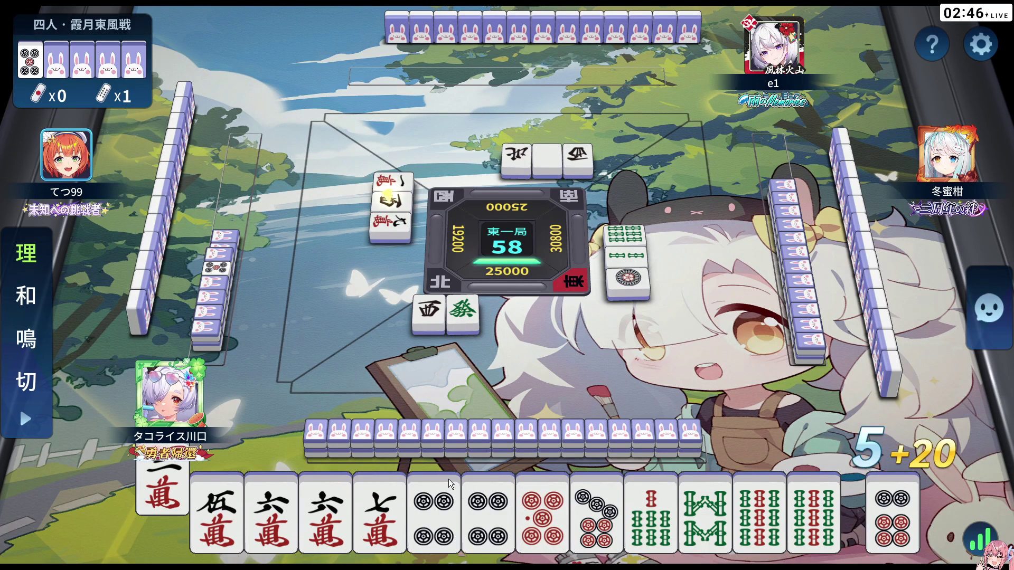
{"action": "left_click", "coordinate": [159, 502]}
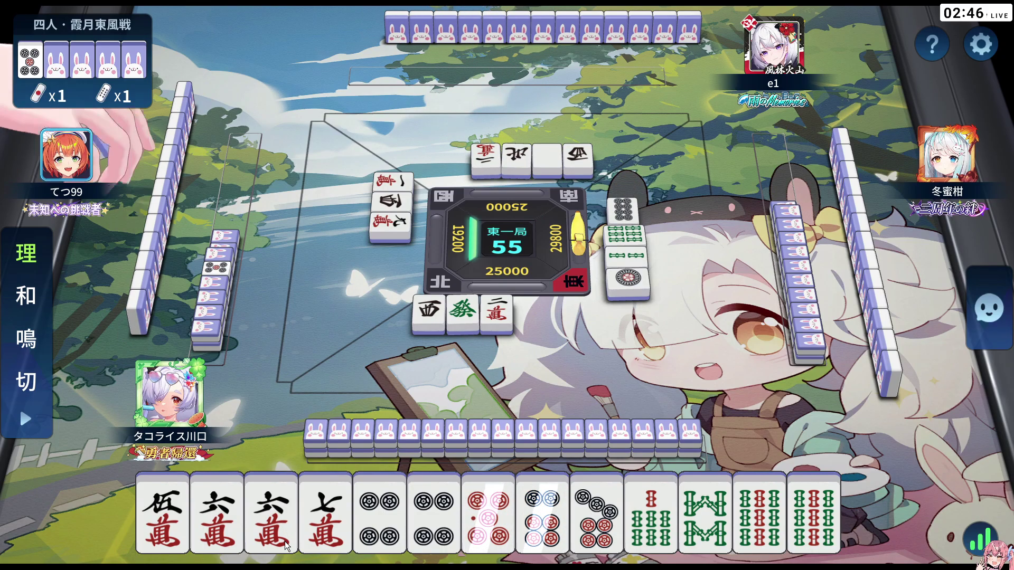
Step: Decline the offered call and declare riichi by discarding a 6-man
{"action": "left_click", "coordinate": [751, 438]}
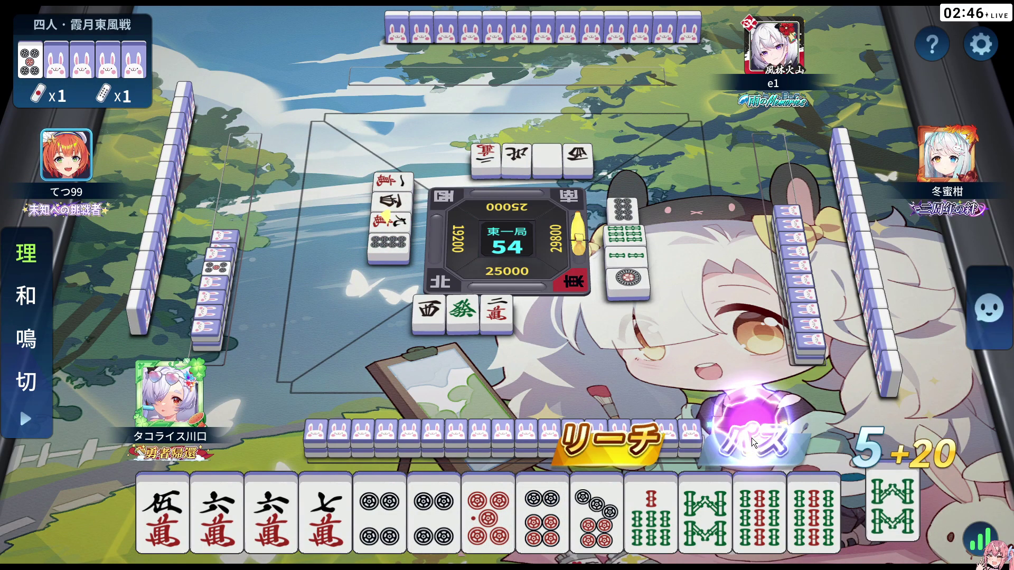
{"action": "left_click", "coordinate": [608, 449]}
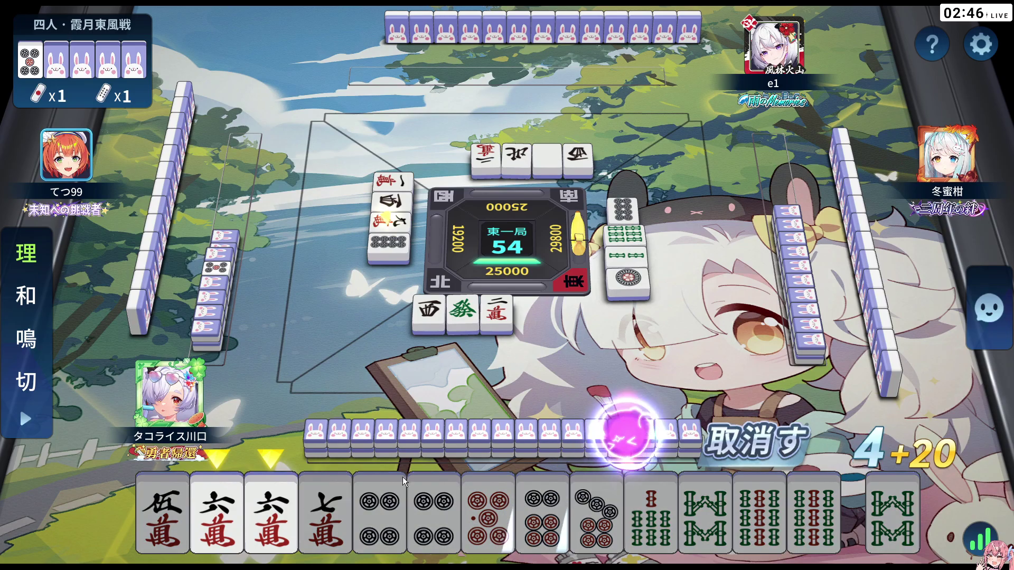
{"action": "left_click", "coordinate": [271, 511]}
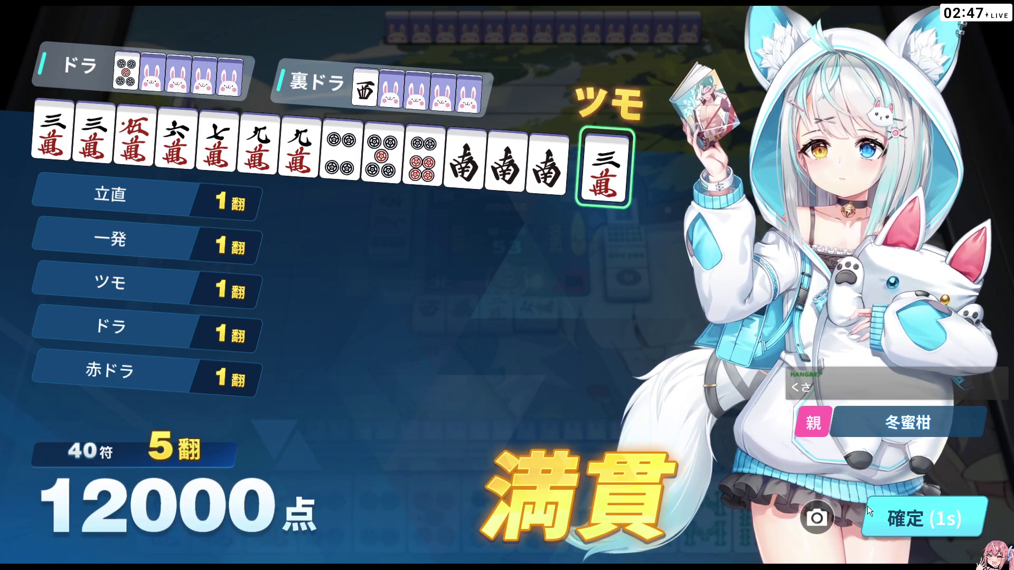
Step: Confirm the winning hand and score results, and send a character emote at the start of the new hand
{"action": "left_click", "coordinate": [911, 511]}
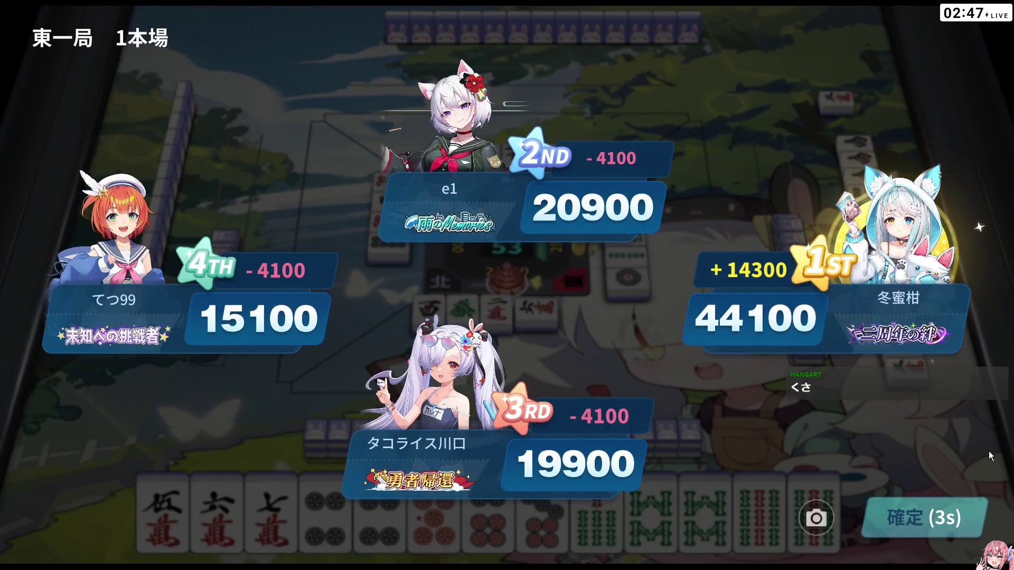
{"action": "left_click", "coordinate": [947, 504]}
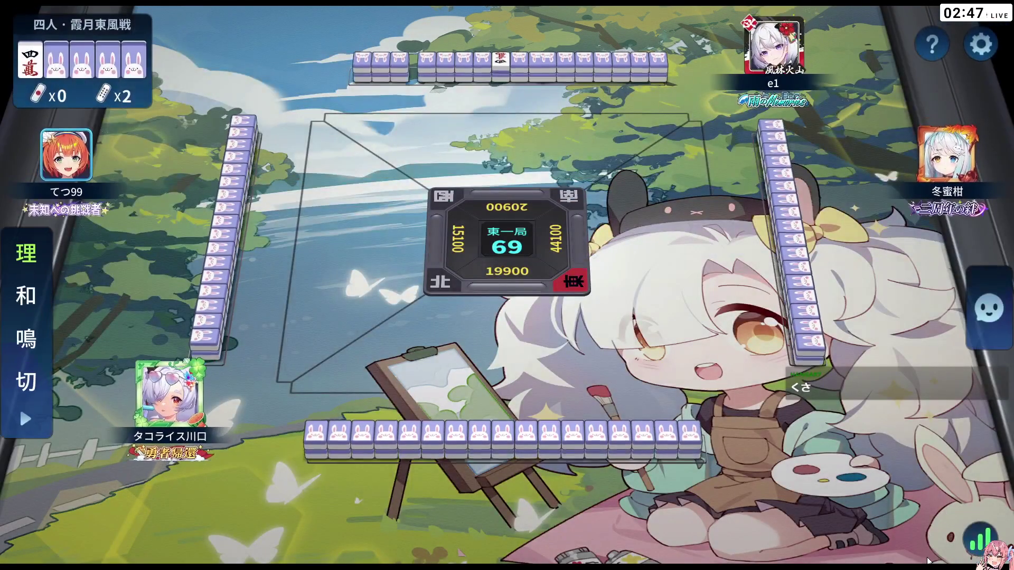
{"action": "left_click", "coordinate": [981, 326]}
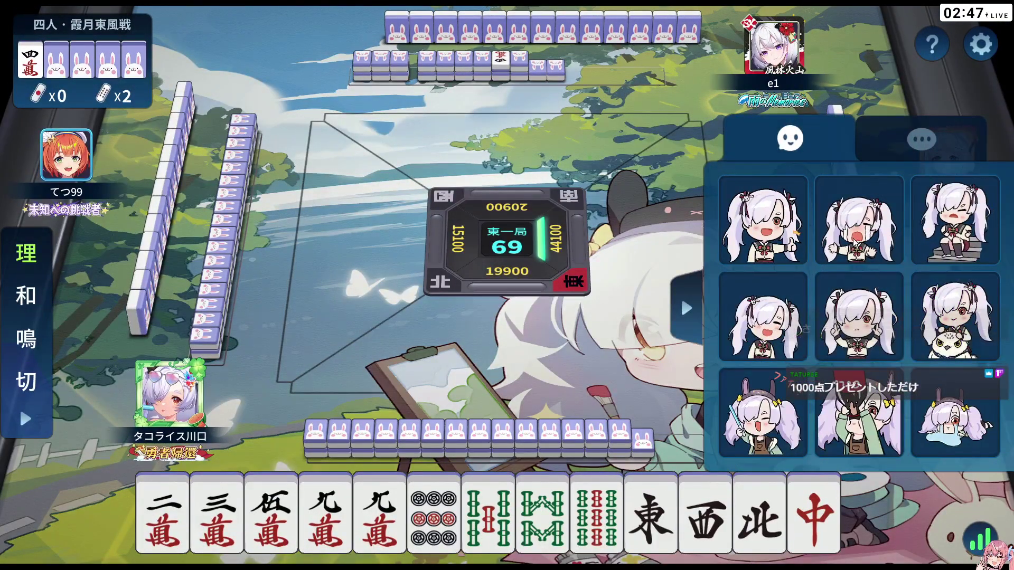
{"action": "left_click", "coordinate": [896, 302]}
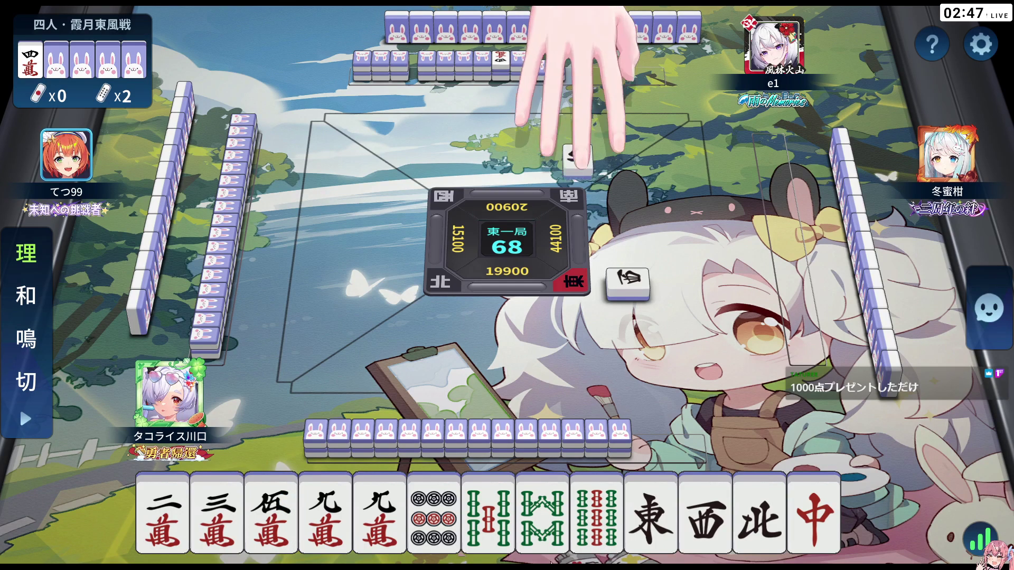
Step: Decline the call on the discarded 9-man, and discard the 9-pin and the drawn 4-pin
{"action": "left_click", "coordinate": [423, 517]}
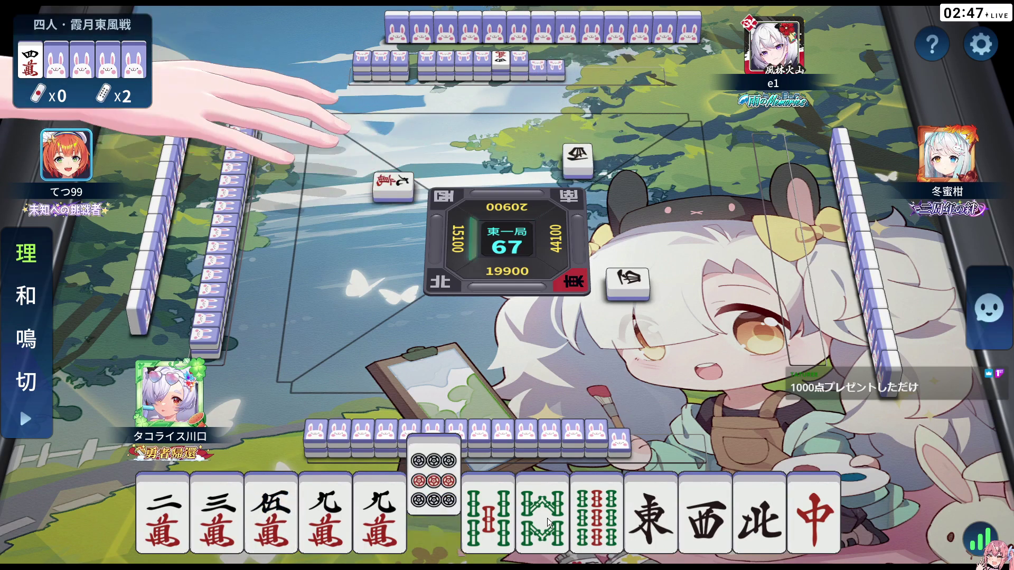
{"action": "left_click", "coordinate": [782, 438]}
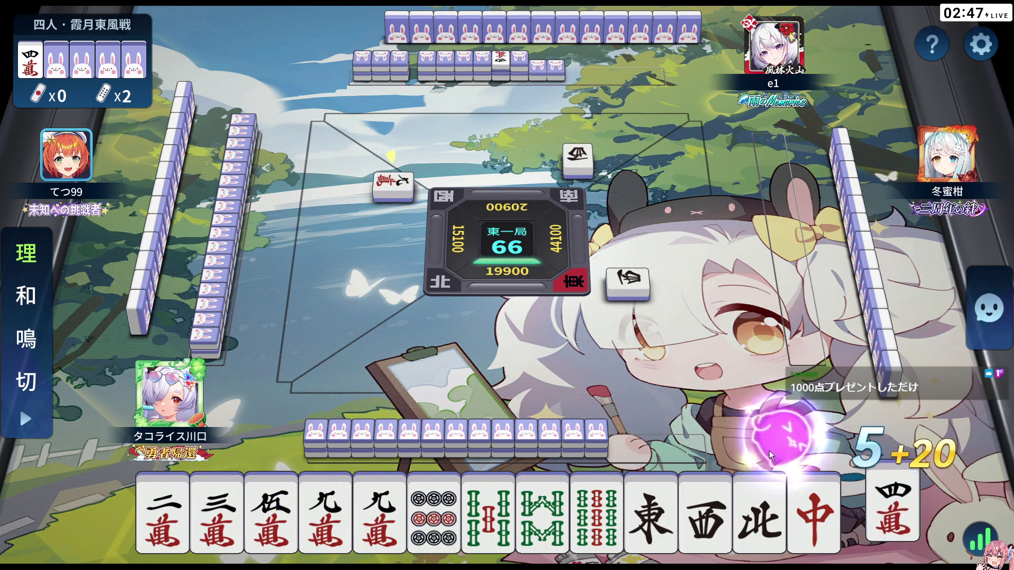
{"action": "left_click", "coordinate": [434, 510]}
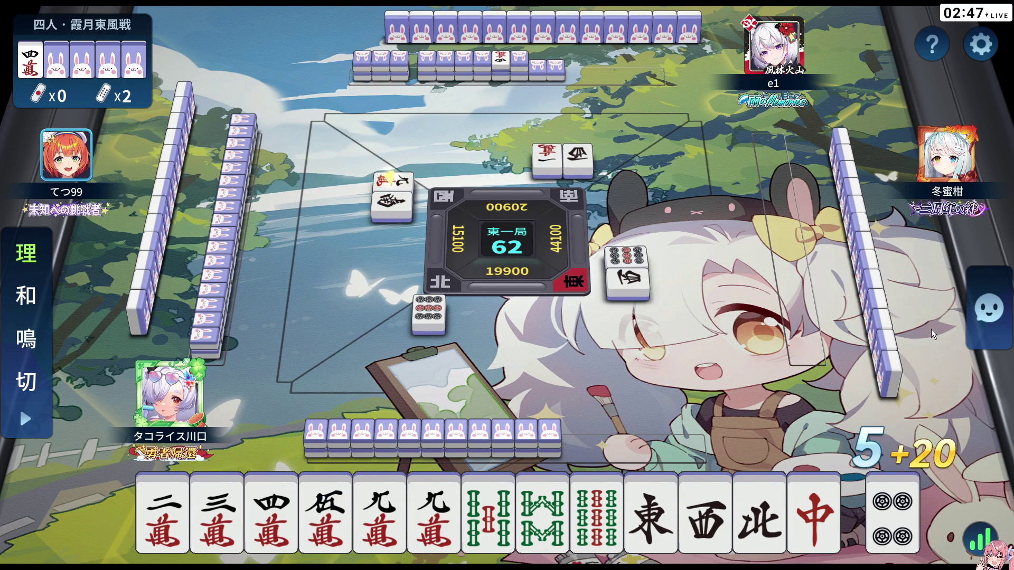
{"action": "left_click", "coordinate": [893, 518]}
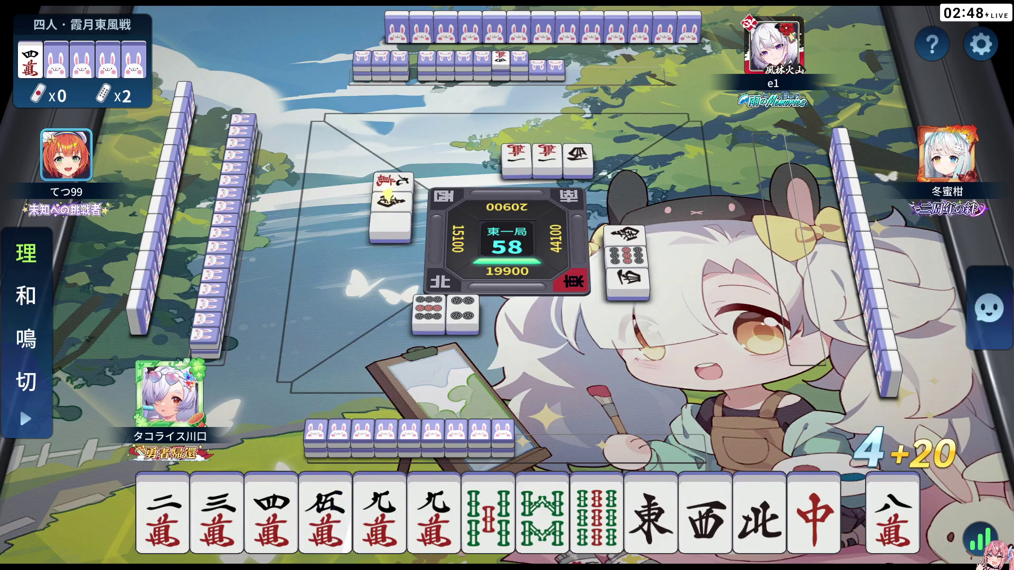
Step: Discard the West wind, 4-pin, East wind, white dragon, 7-pin and another 4-pin over successive turns, keeping the manzu tiles
{"action": "left_click", "coordinate": [708, 524]}
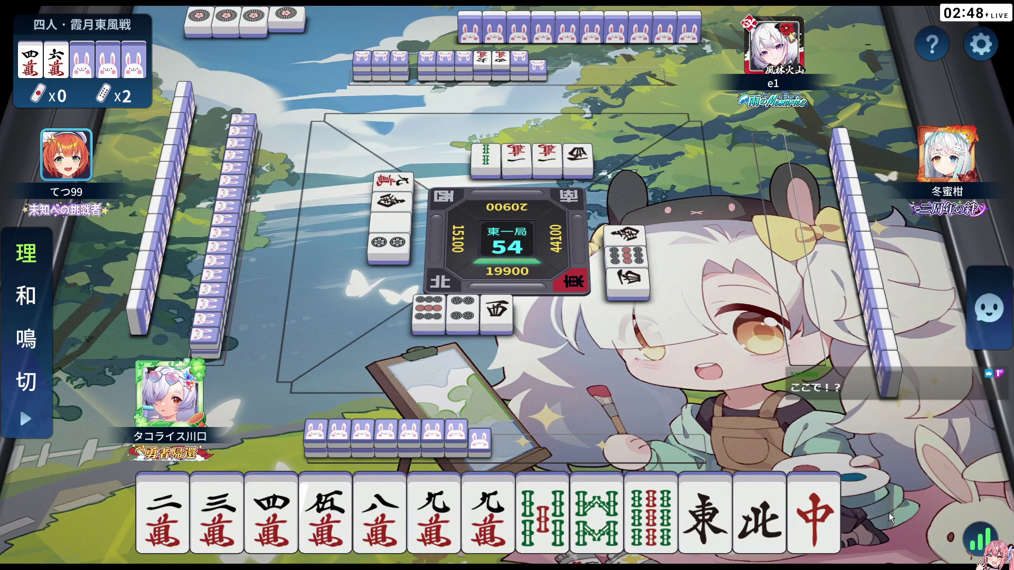
{"action": "left_click", "coordinate": [889, 512]}
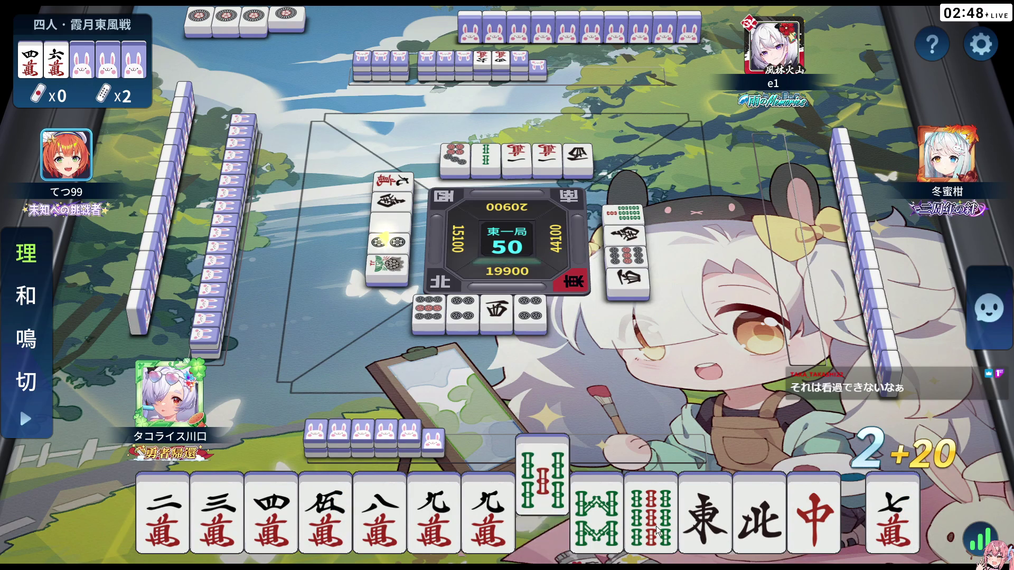
{"action": "left_click", "coordinate": [710, 526]}
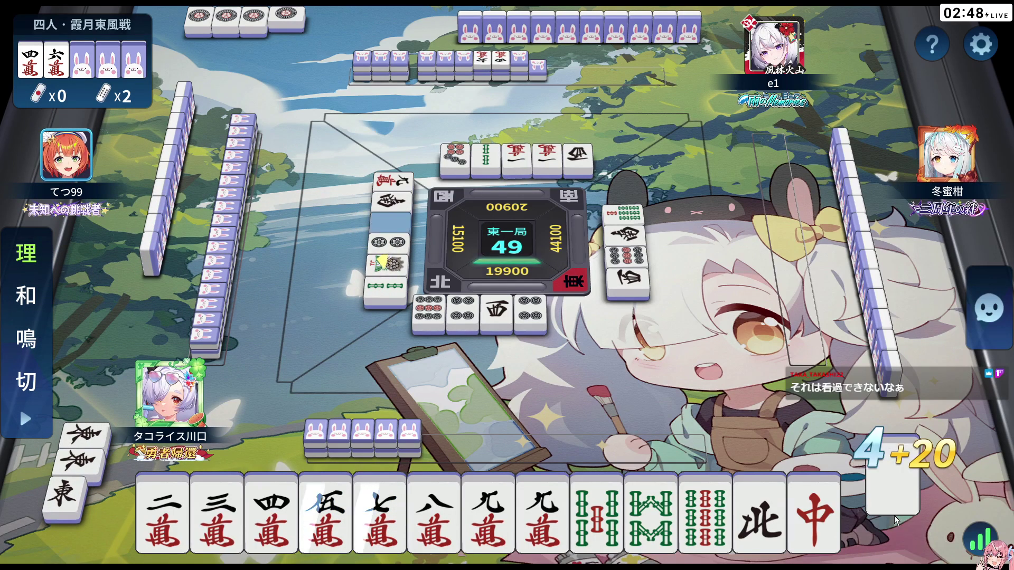
{"action": "left_click", "coordinate": [895, 516]}
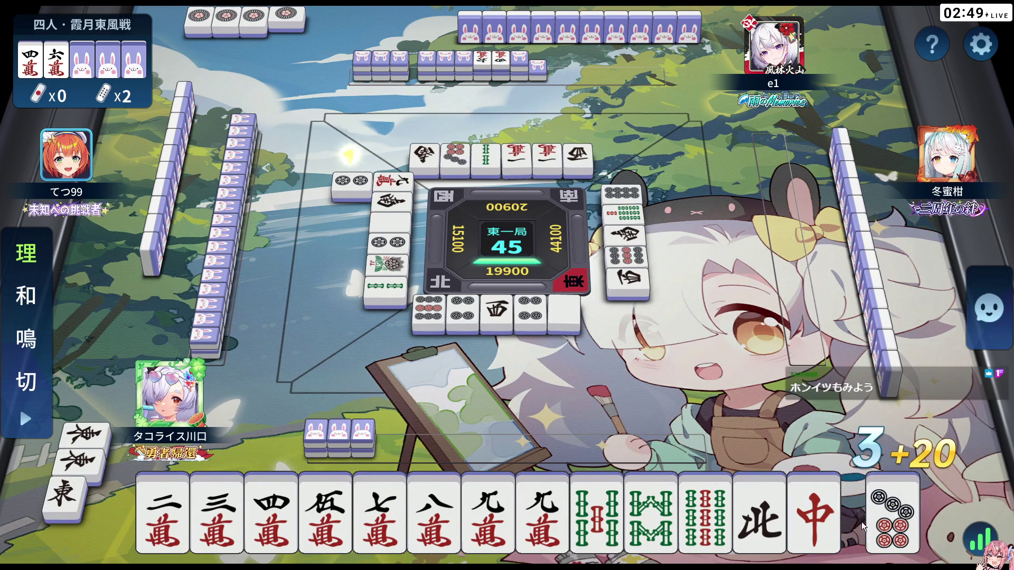
{"action": "left_click", "coordinate": [904, 513]}
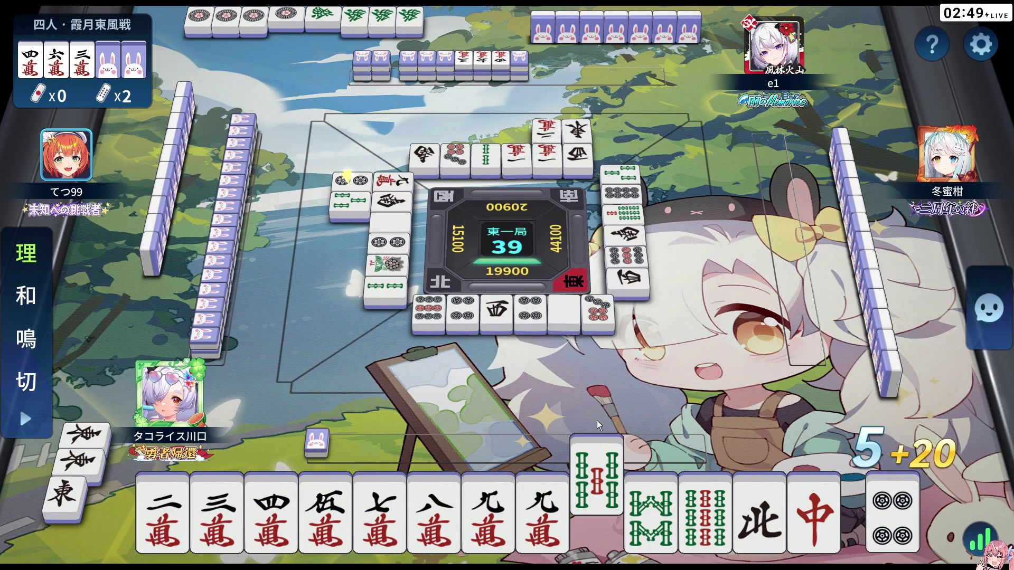
{"action": "left_click", "coordinate": [909, 514]}
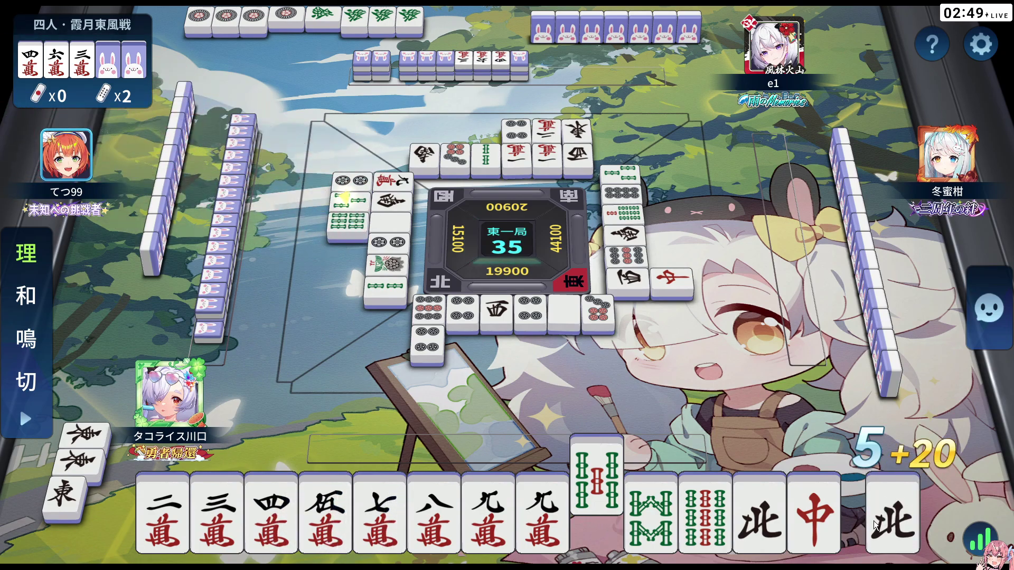
Step: Discard the red dragon, 5-sou, 9-sou and South wind, declining the calls offered on the 2-man and 8-man
{"action": "left_click", "coordinate": [837, 521]}
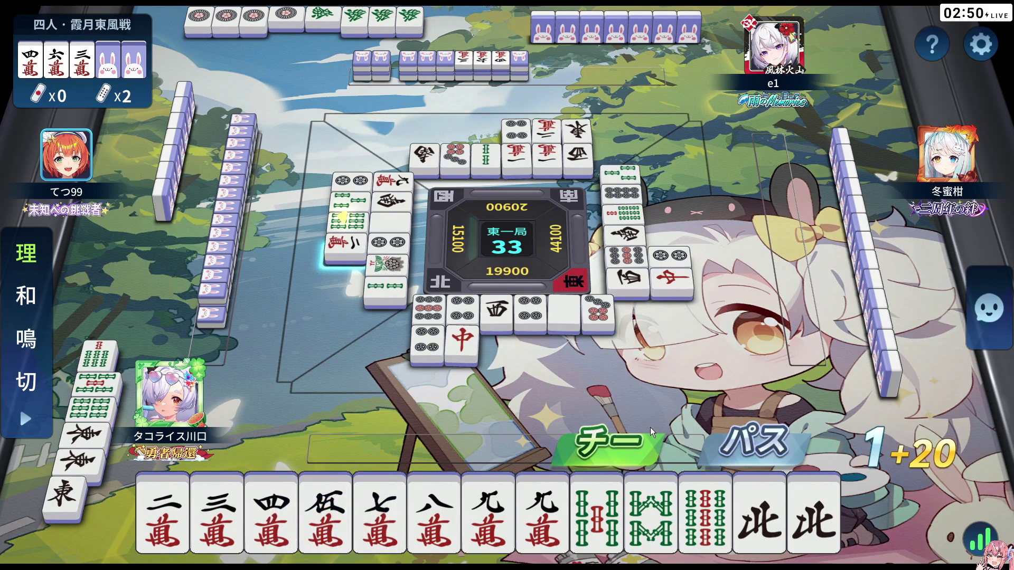
{"action": "left_click", "coordinate": [771, 449]}
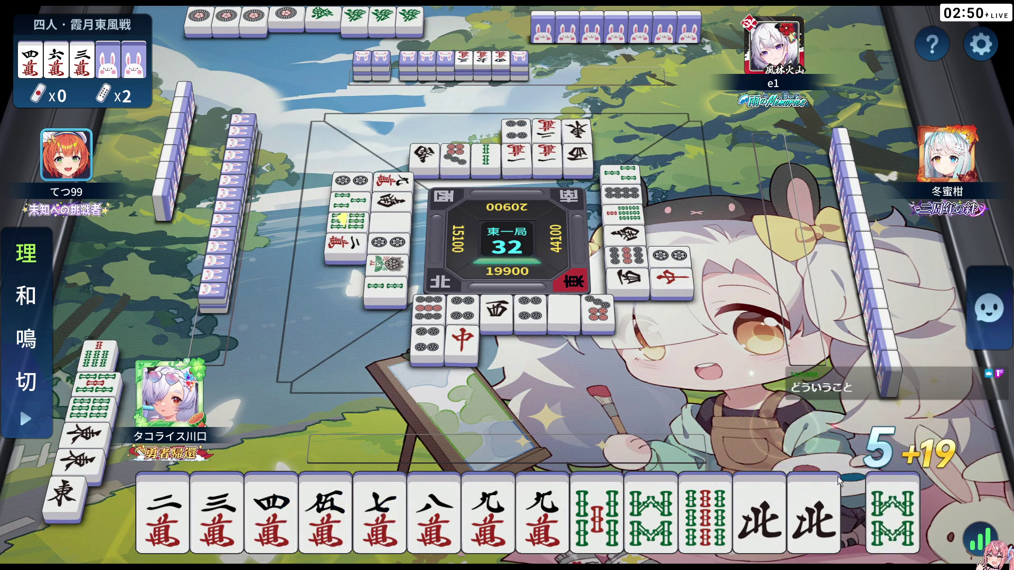
{"action": "left_click", "coordinate": [613, 519]}
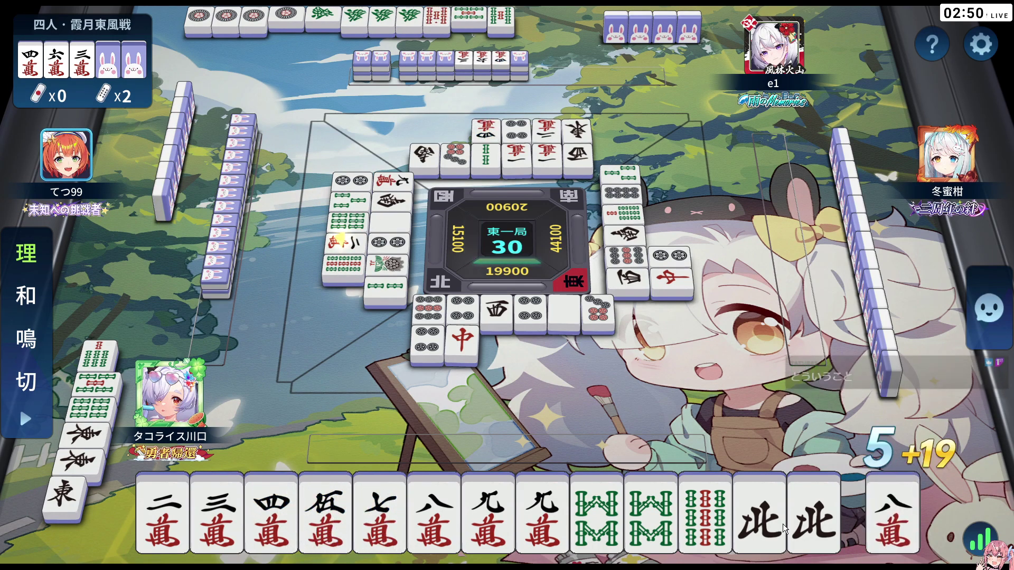
{"action": "left_click", "coordinate": [695, 529]}
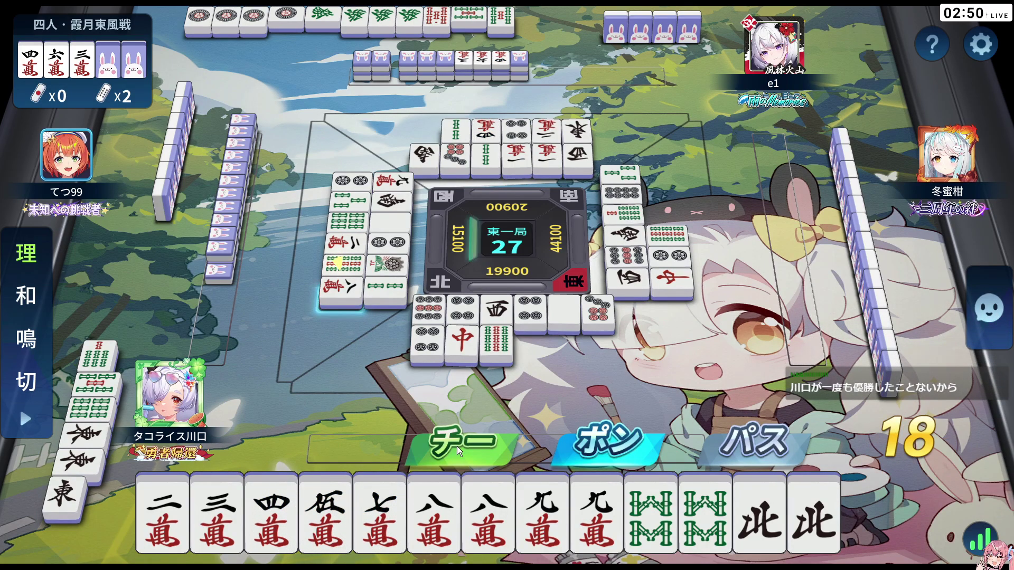
{"action": "left_click", "coordinate": [769, 452]}
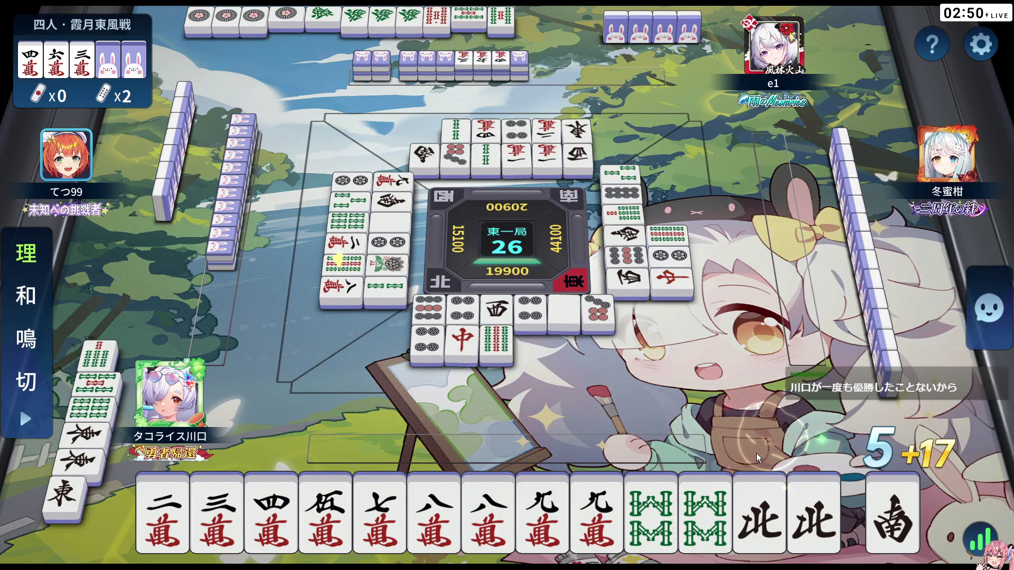
{"action": "left_click", "coordinate": [882, 519]}
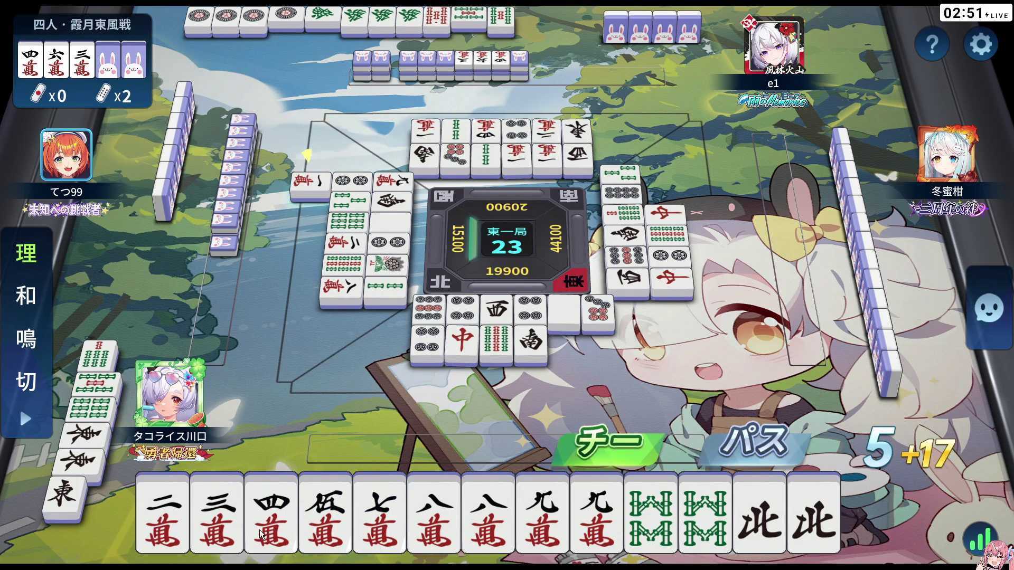
Step: Call chii on the 1-man with the 2-man and 3-man, and discard both 8-sou, the 3-pin and the drawn 5-pin and 8-sou
{"action": "left_click", "coordinate": [639, 449]}
{"action": "left_click", "coordinate": [601, 491]}
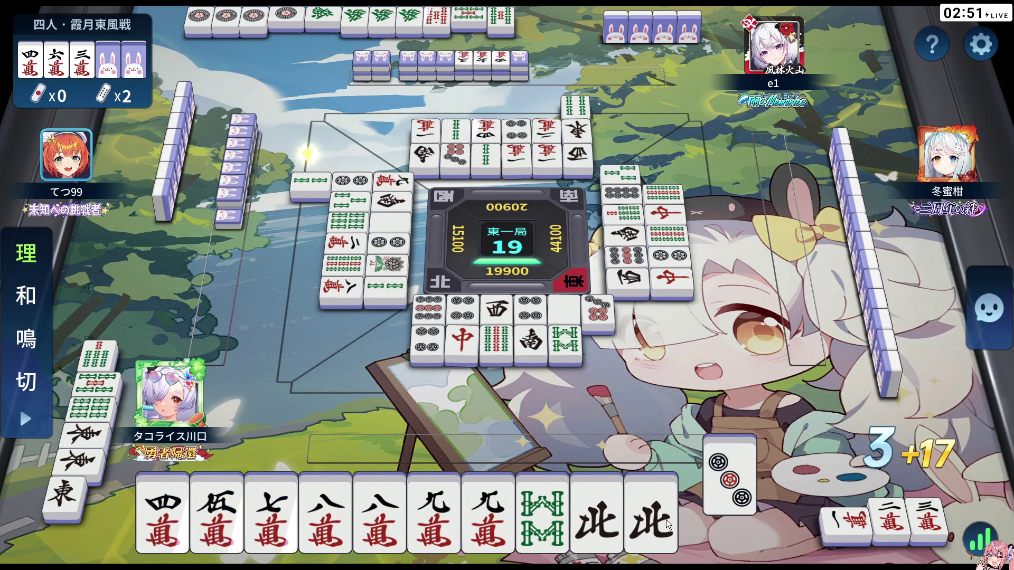
{"action": "left_click", "coordinate": [531, 522]}
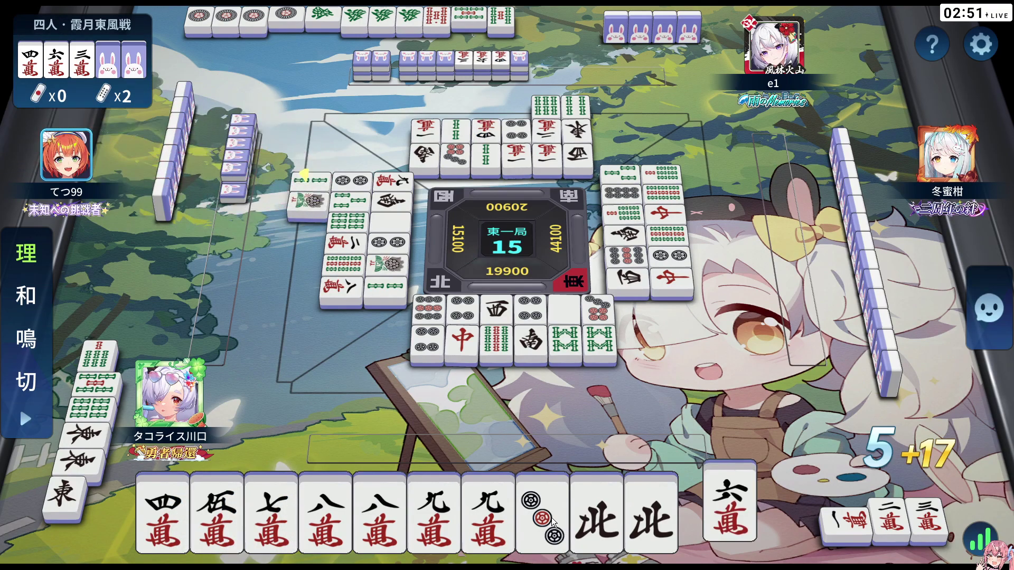
{"action": "left_click", "coordinate": [552, 519]}
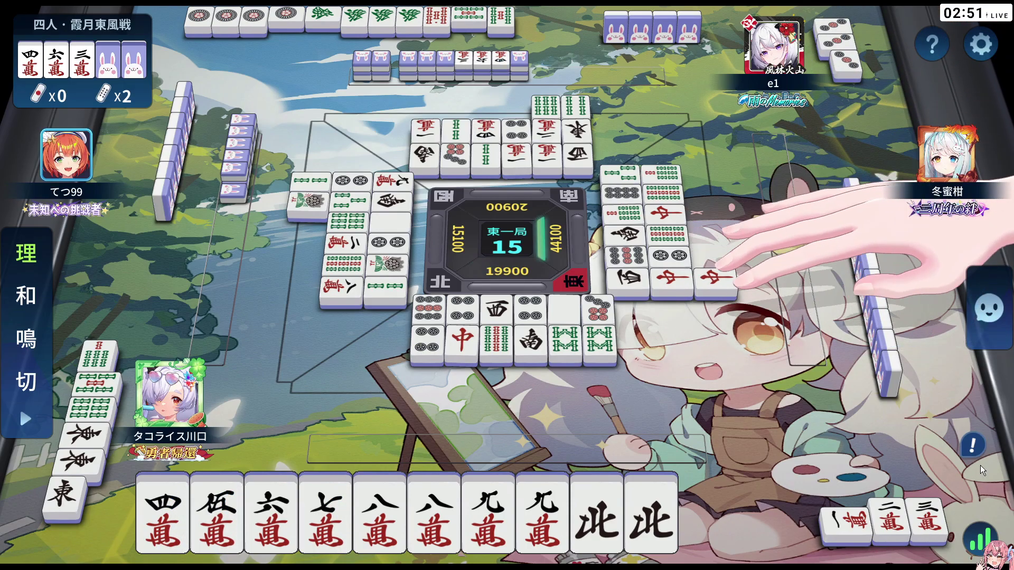
{"action": "mouse_move", "coordinate": [975, 447]}
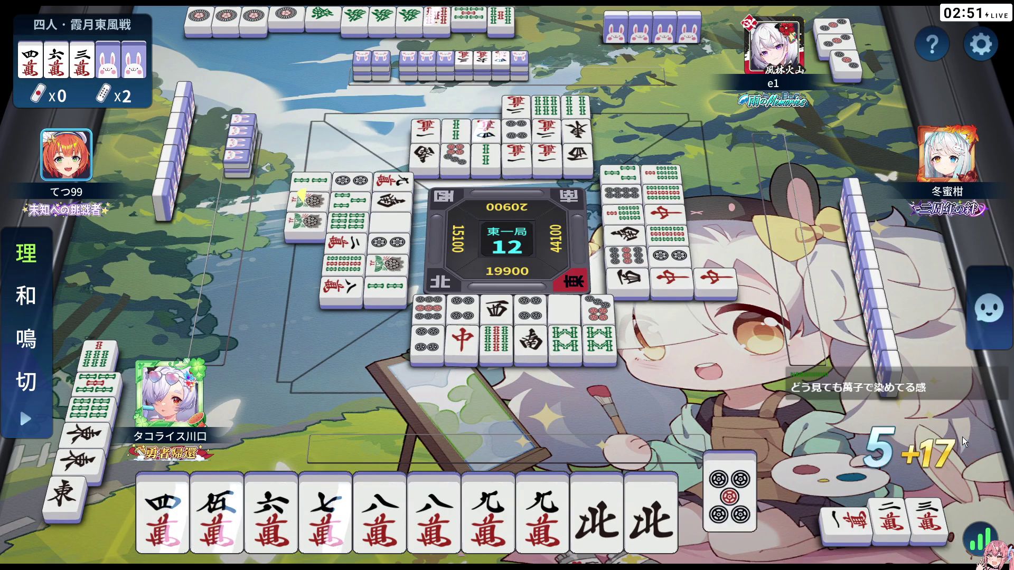
{"action": "left_click", "coordinate": [709, 533]}
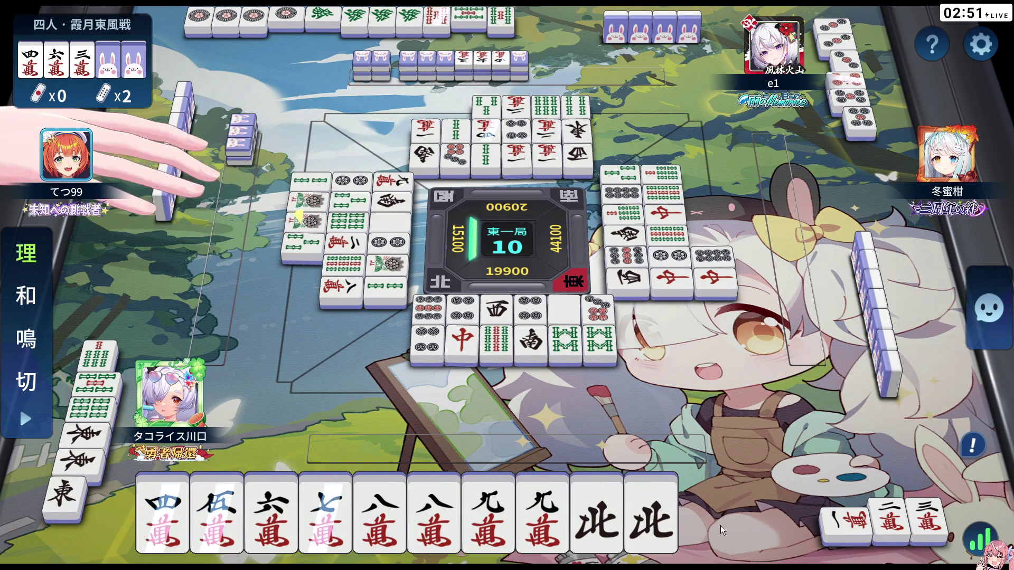
{"action": "left_click", "coordinate": [717, 515]}
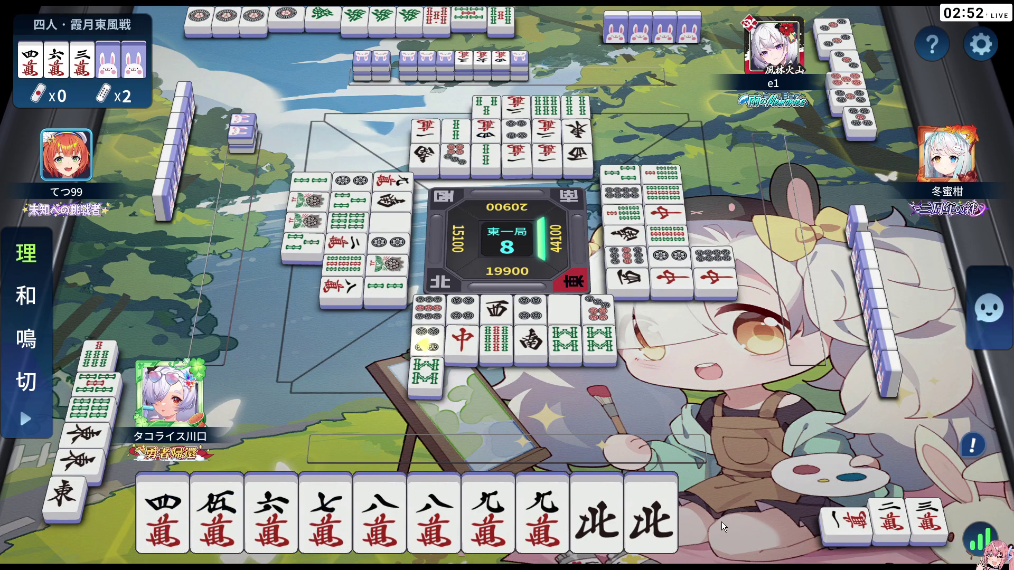
Step: Declare ron on the discarded 7-man and confirm the winning hands and score results
{"action": "left_click", "coordinate": [601, 448]}
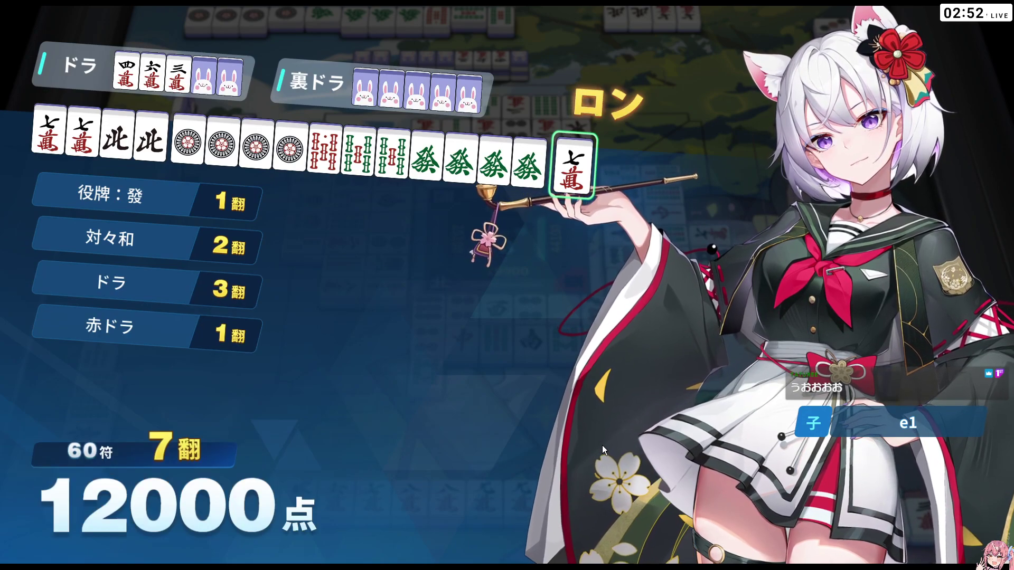
{"action": "left_click", "coordinate": [920, 513]}
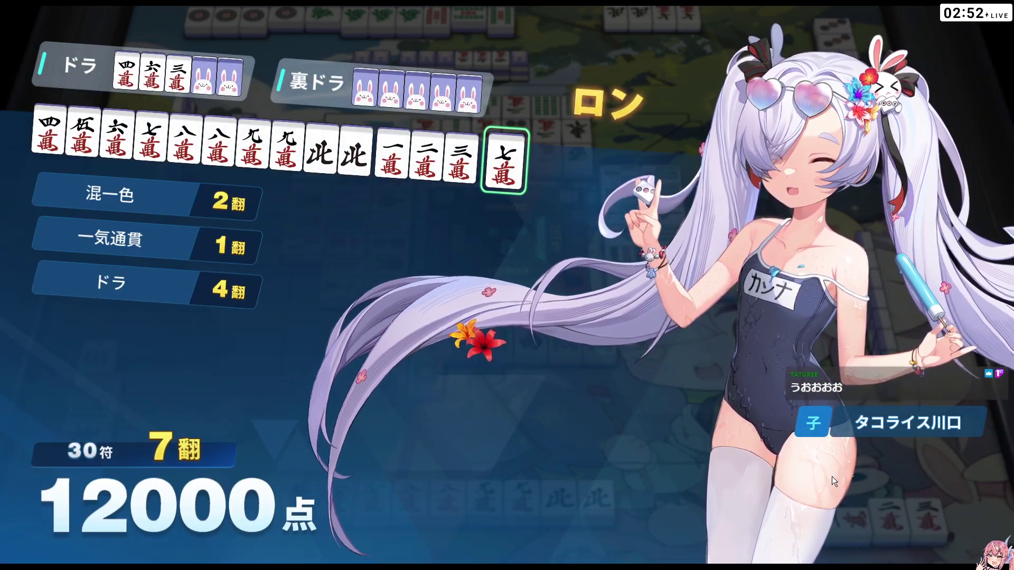
{"action": "left_click", "coordinate": [911, 508]}
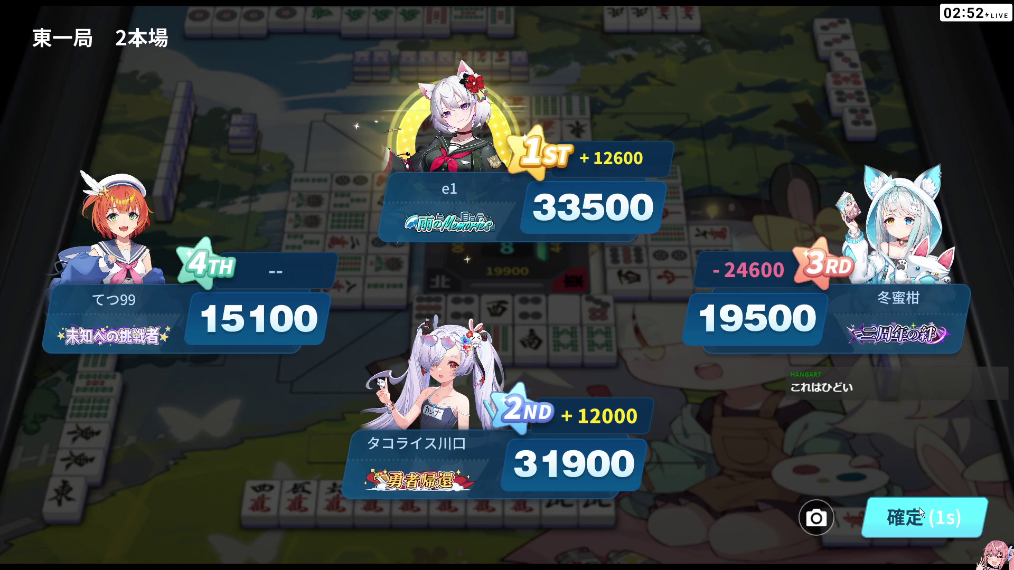
{"action": "left_click", "coordinate": [919, 517]}
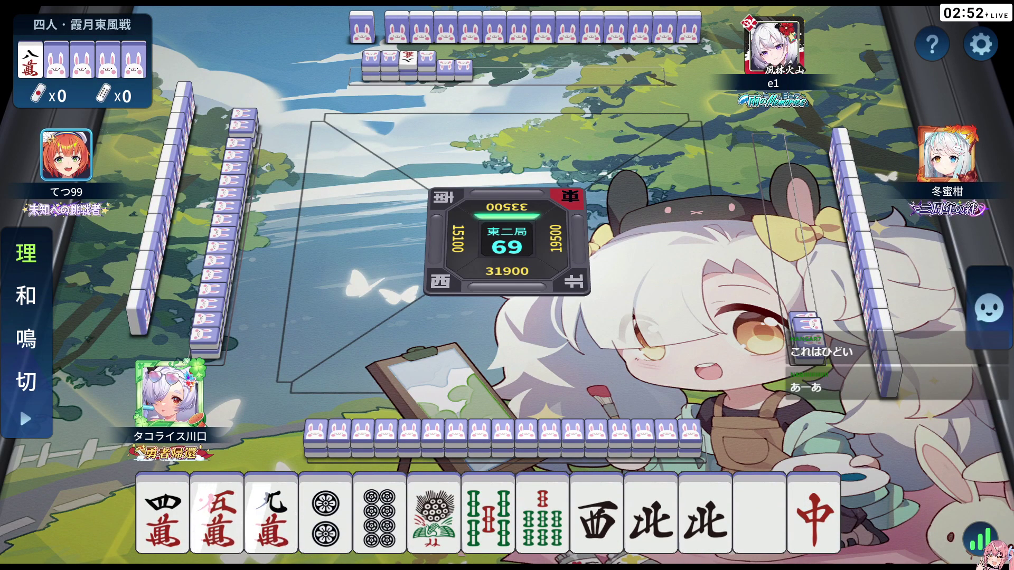
Step: Send a character emote at the start of the East 2 hand, and discard the 1-sou and West wind
{"action": "left_click", "coordinate": [978, 318]}
{"action": "left_click", "coordinate": [833, 404]}
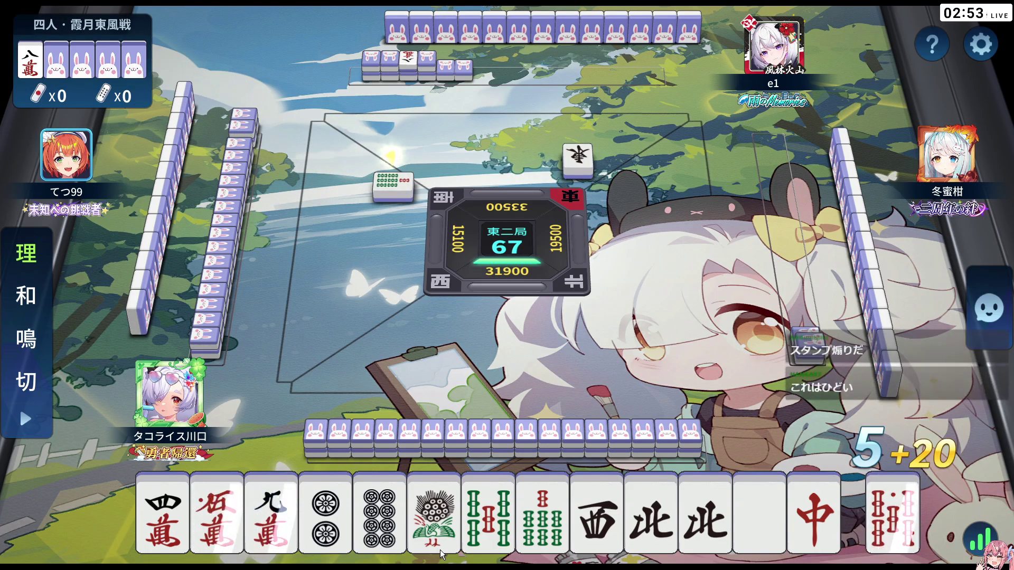
{"action": "left_click", "coordinate": [448, 537]}
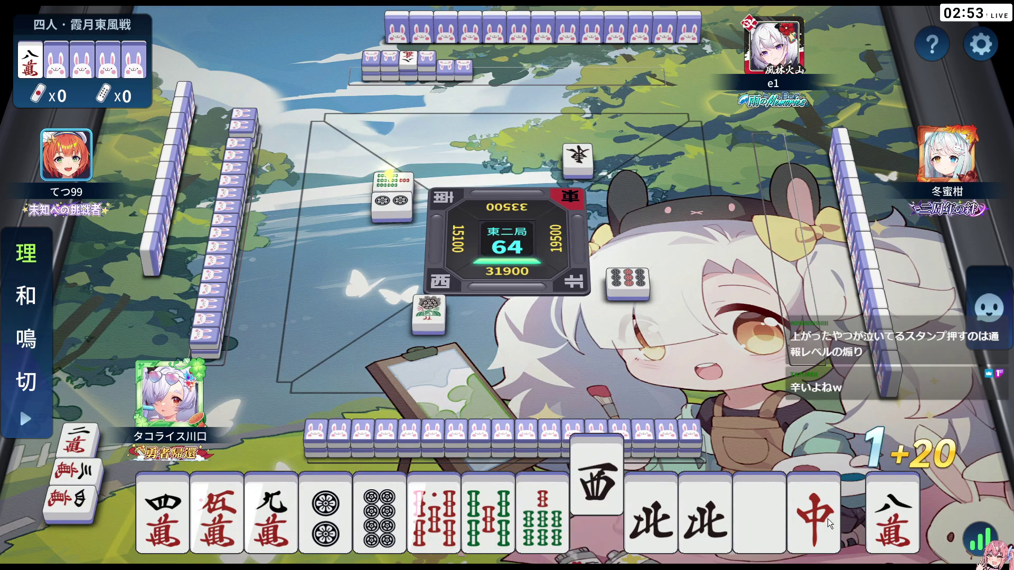
{"action": "left_click", "coordinate": [600, 518]}
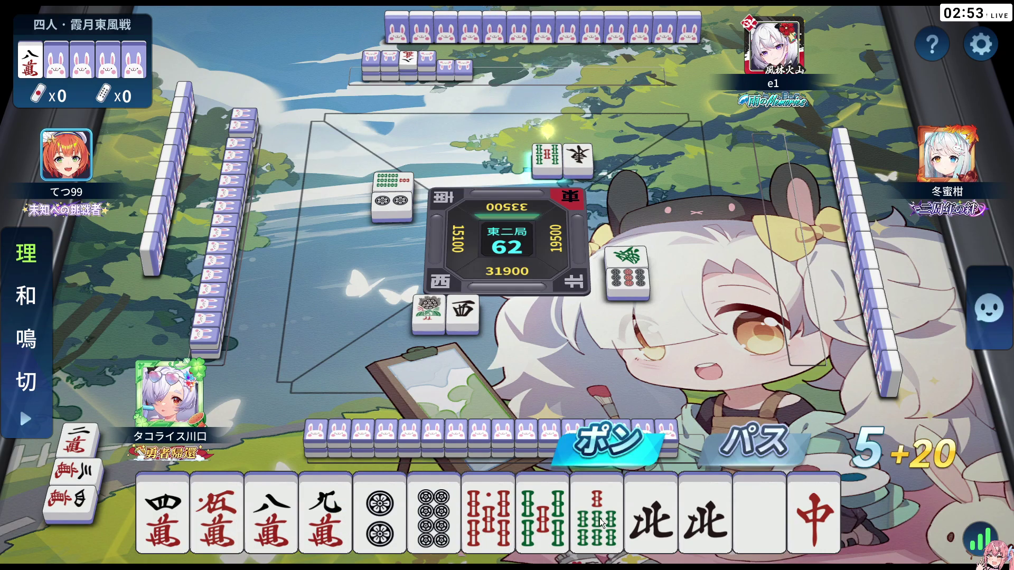
Step: Decline the calls offered on the 5-sou, 6-sou and 1-pin, and discard the 8-pin and red dragon
{"action": "left_click", "coordinate": [750, 443]}
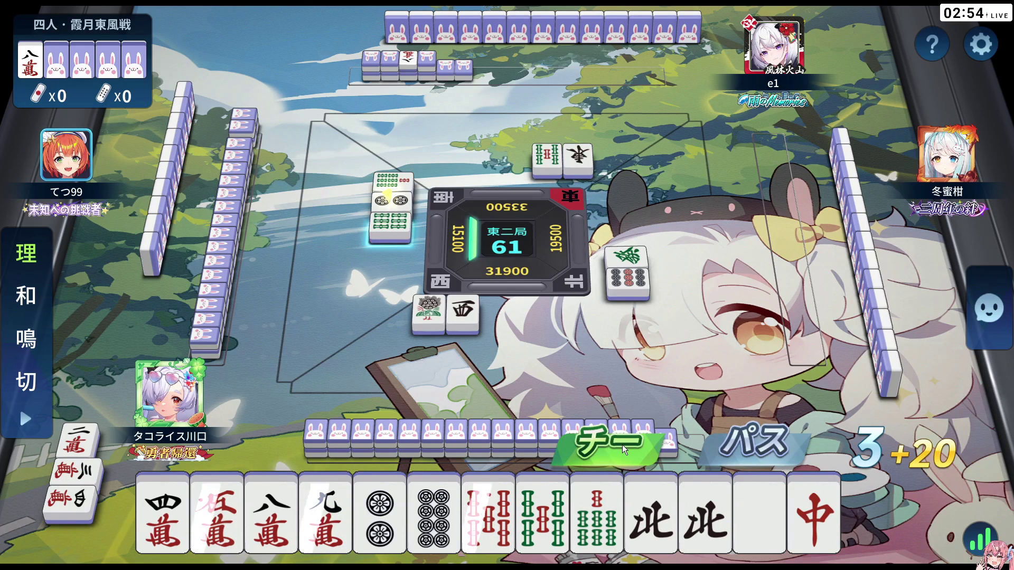
{"action": "left_click", "coordinate": [782, 439]}
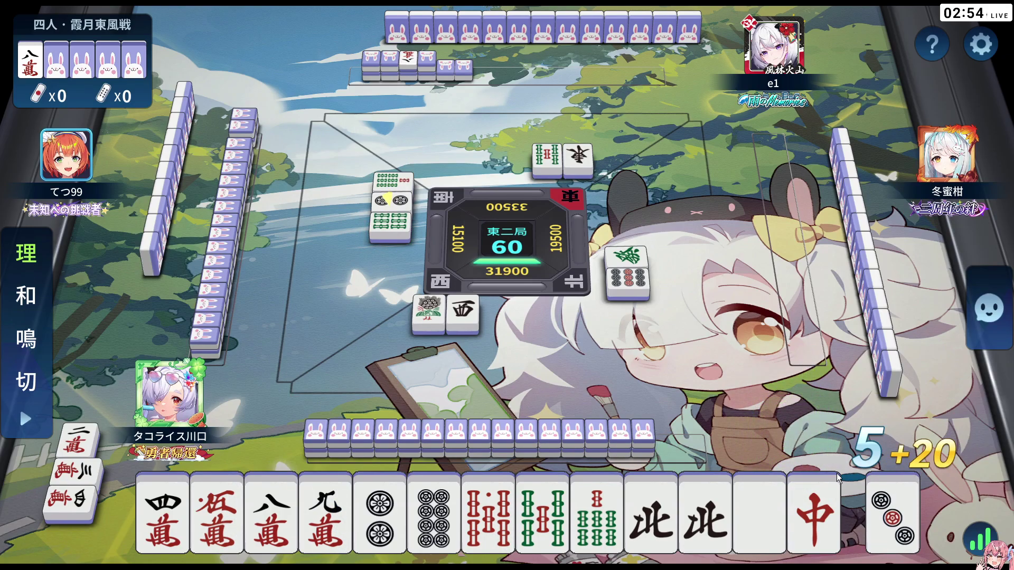
{"action": "left_click", "coordinate": [447, 496]}
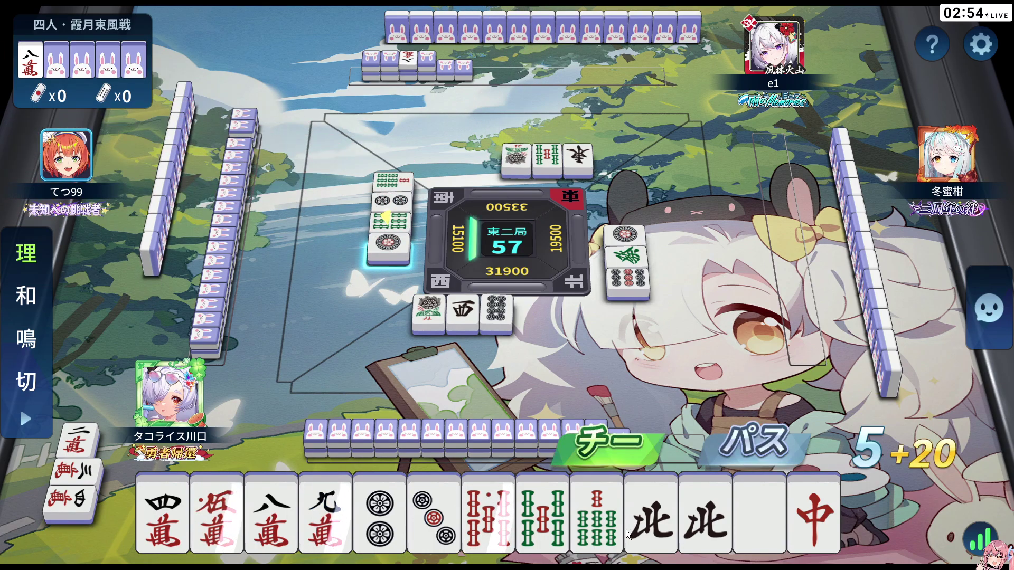
{"action": "left_click", "coordinate": [733, 441]}
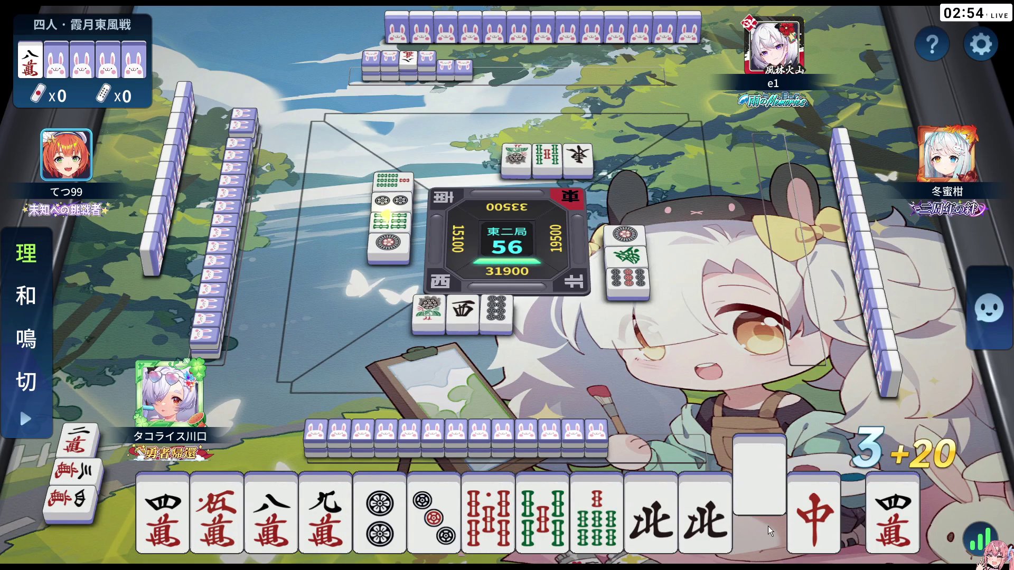
{"action": "left_click", "coordinate": [817, 515]}
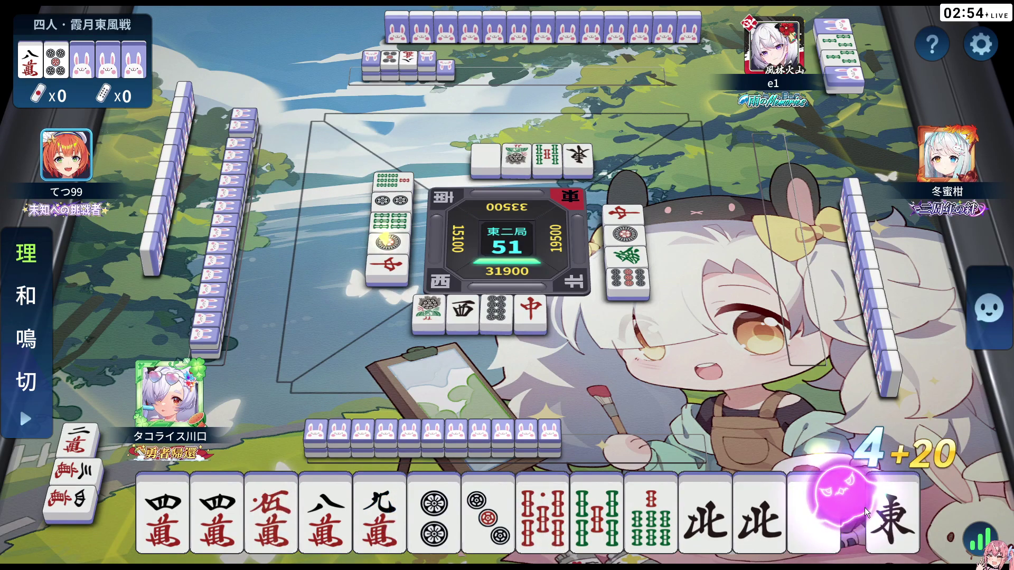
Step: Discard the drawn East wind, white dragon, 7-pin and plain 5-sou, declining the pon offered on the North wind
{"action": "left_click", "coordinate": [891, 508]}
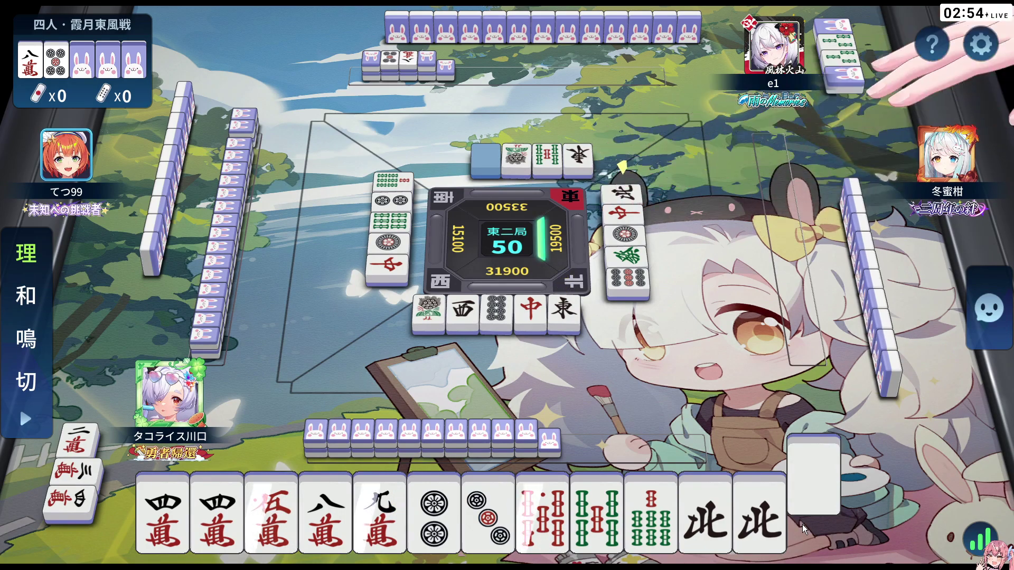
{"action": "left_click", "coordinate": [747, 441]}
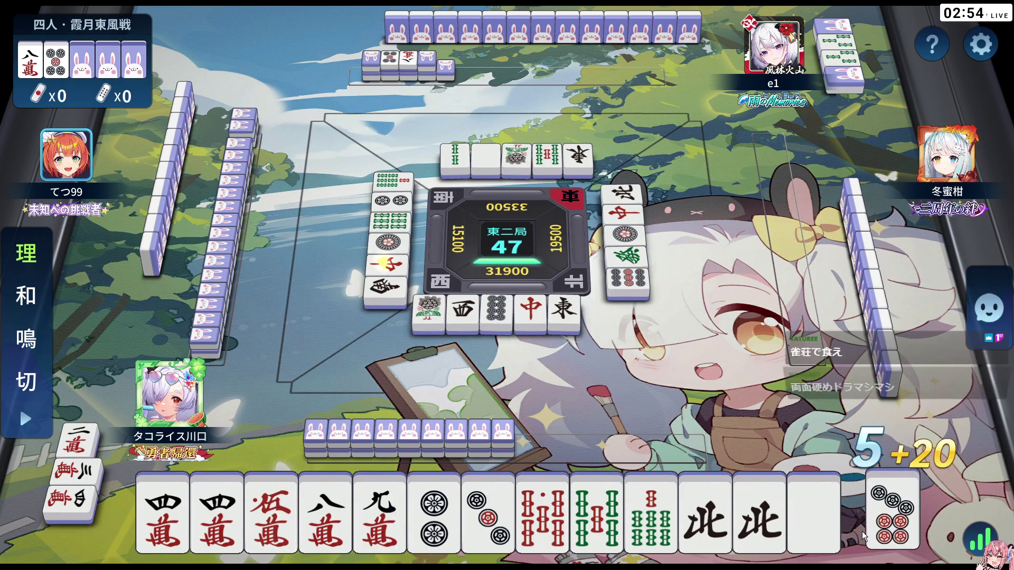
{"action": "left_click", "coordinate": [831, 537]}
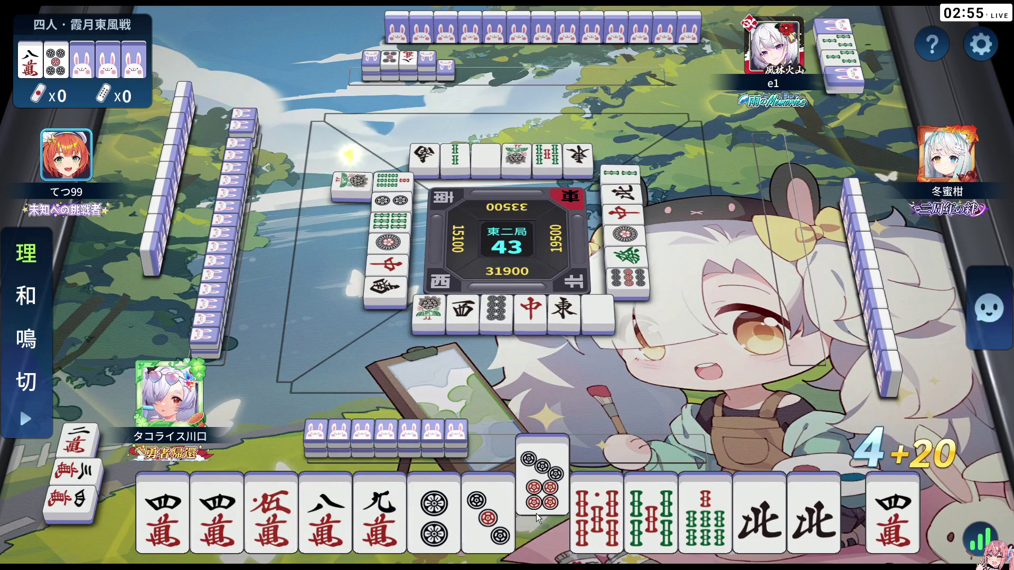
{"action": "left_click", "coordinate": [536, 514]}
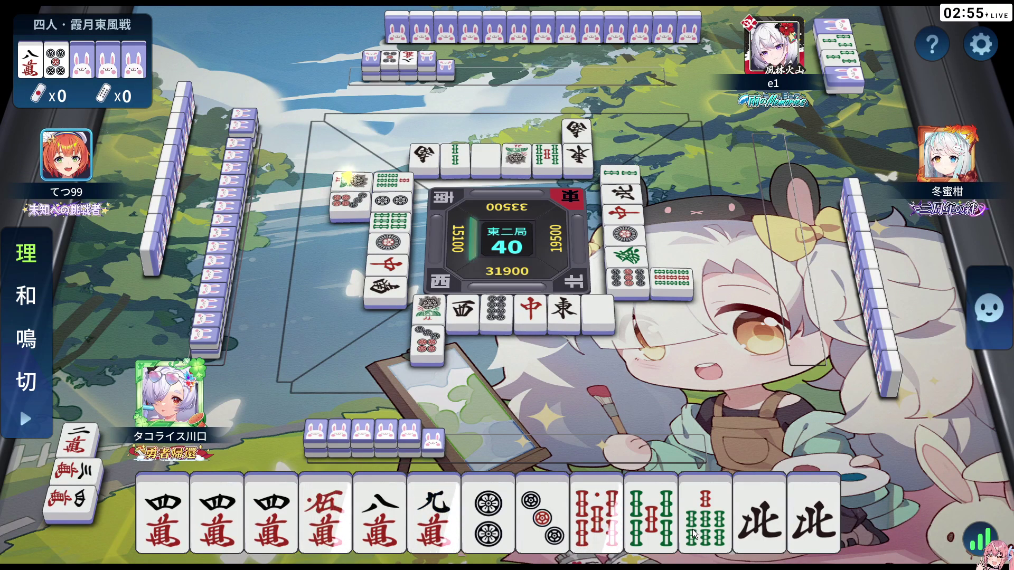
{"action": "left_click", "coordinate": [662, 513]}
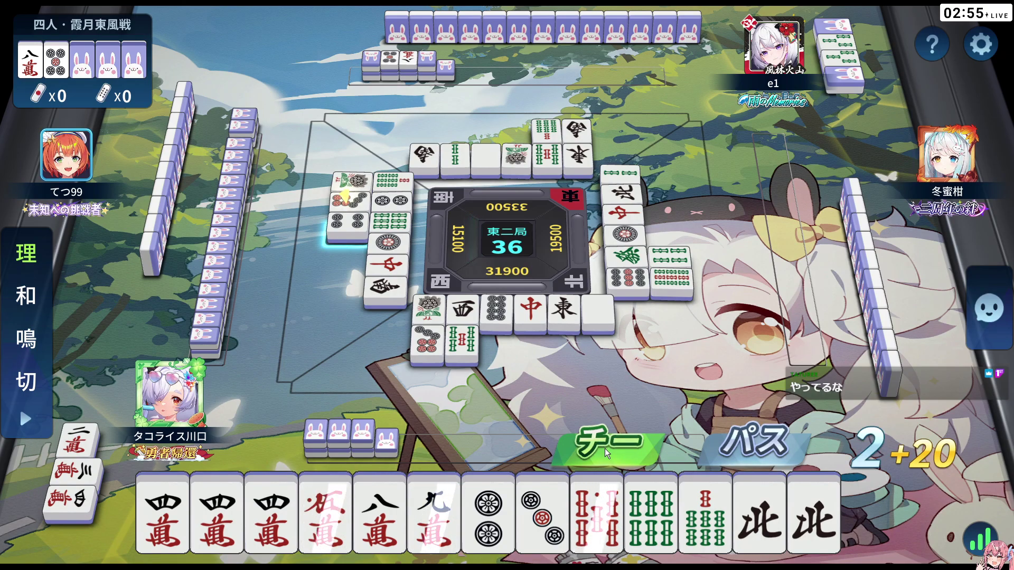
Step: Decline the chii offered on the 4-pin, 6-man and 3-man, and discard both North winds and a 6-sou
{"action": "left_click", "coordinate": [759, 449]}
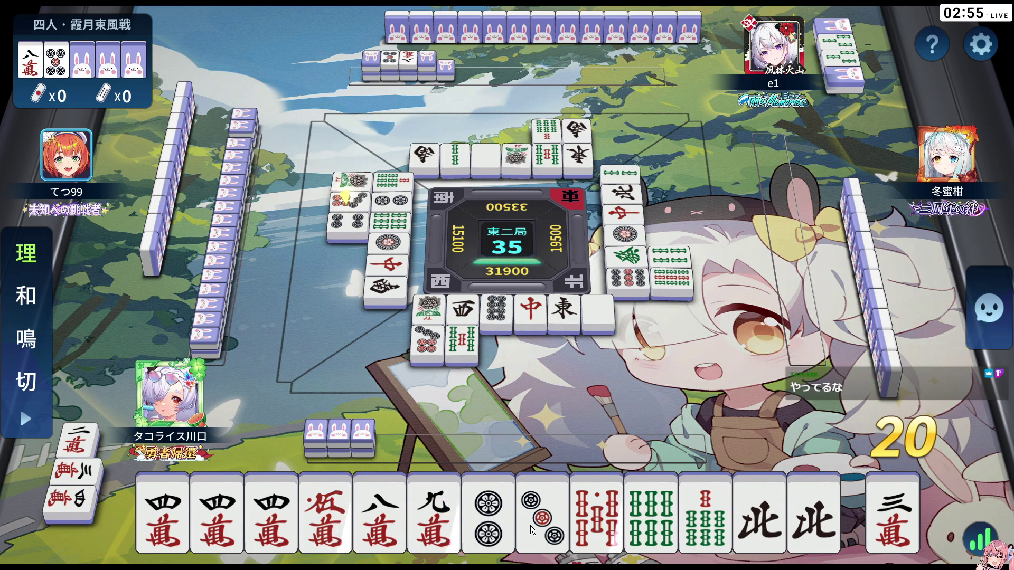
{"action": "left_click", "coordinate": [757, 510]}
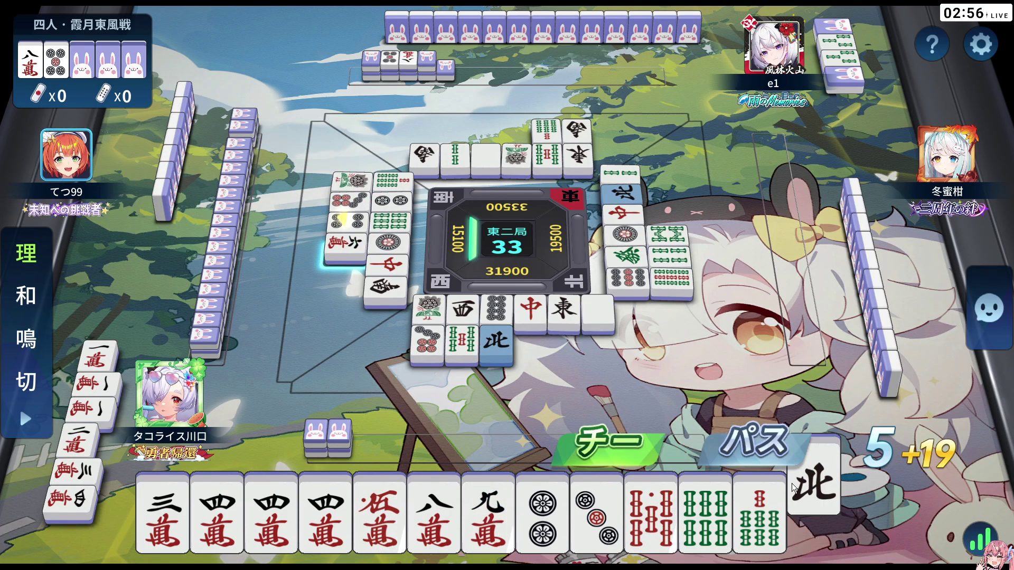
{"action": "left_click", "coordinate": [741, 448]}
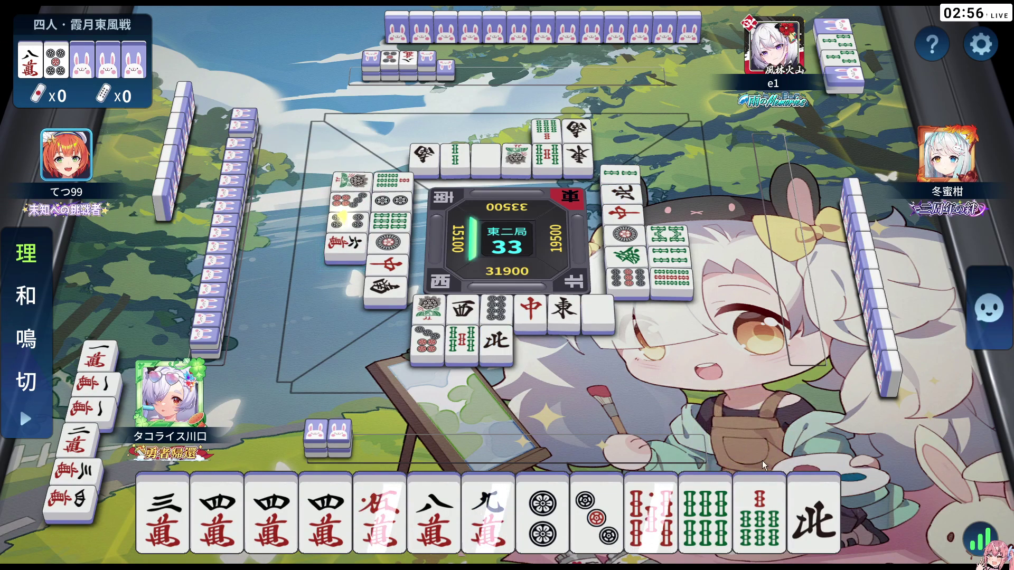
{"action": "left_click", "coordinate": [834, 525]}
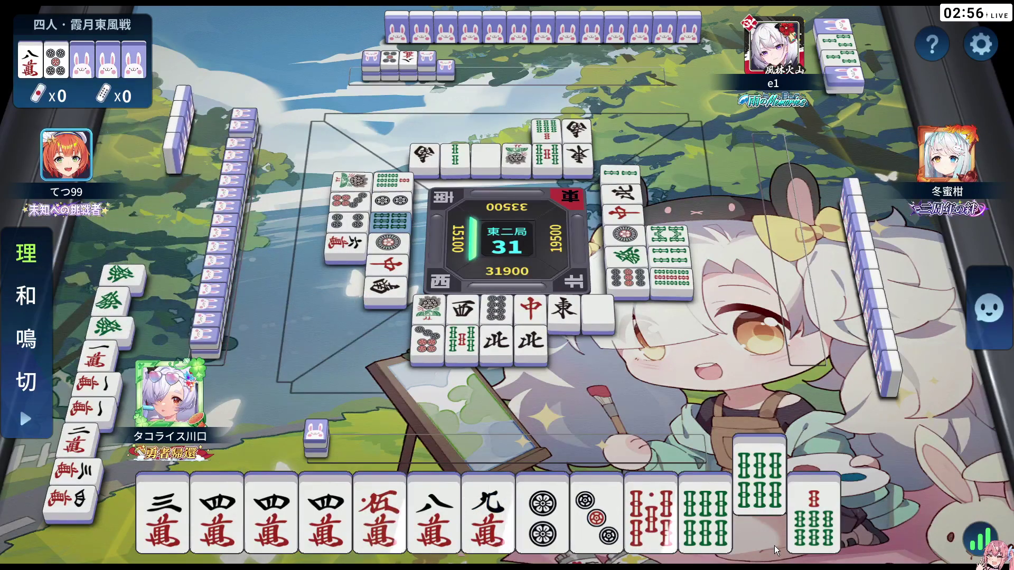
{"action": "left_click", "coordinate": [747, 455]}
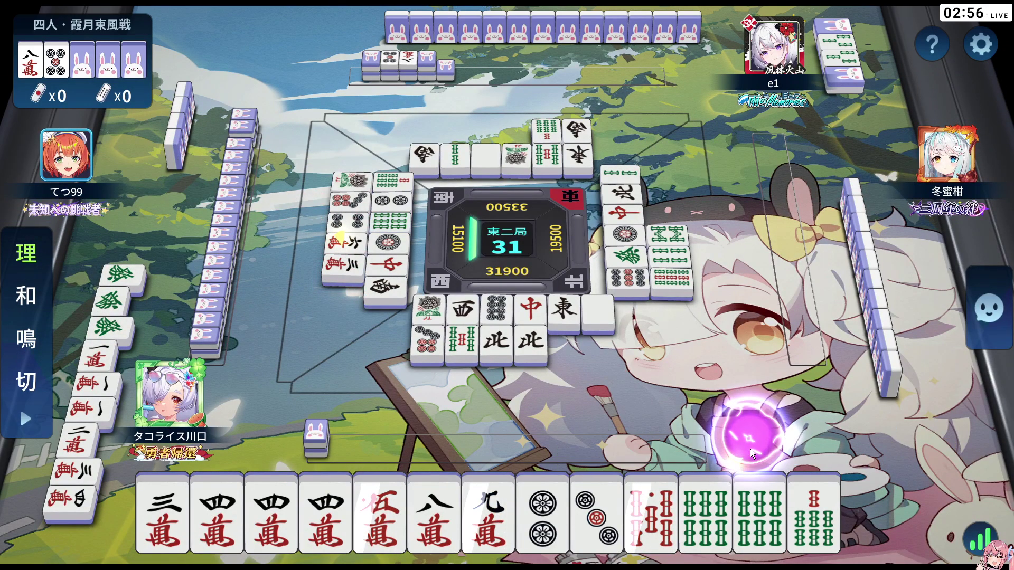
{"action": "left_click", "coordinate": [764, 507]}
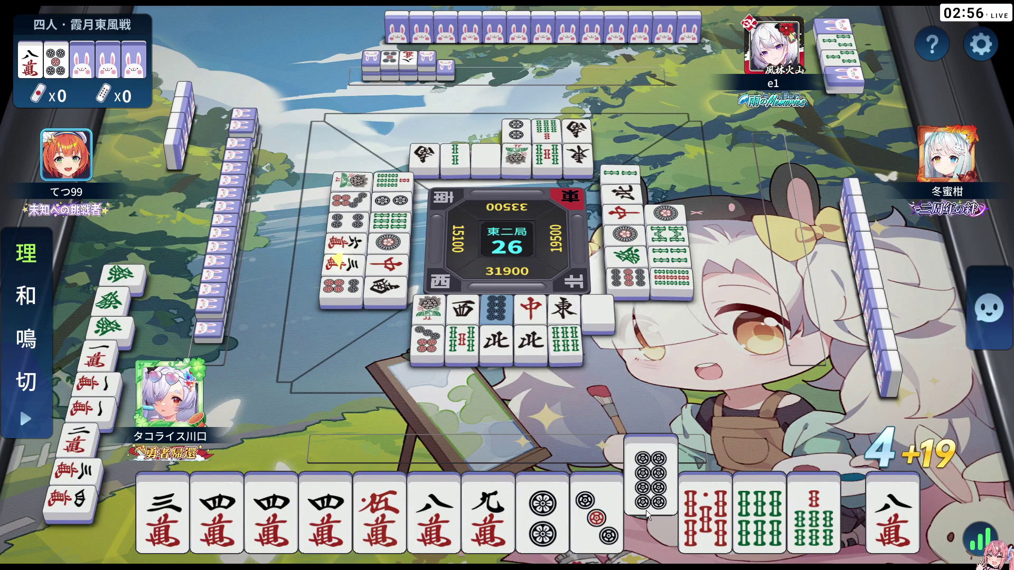
Step: Discard the 8-pin, decline the offered chii, and discard the next drawn tile and the drawn 8-sou
{"action": "left_click", "coordinate": [646, 510]}
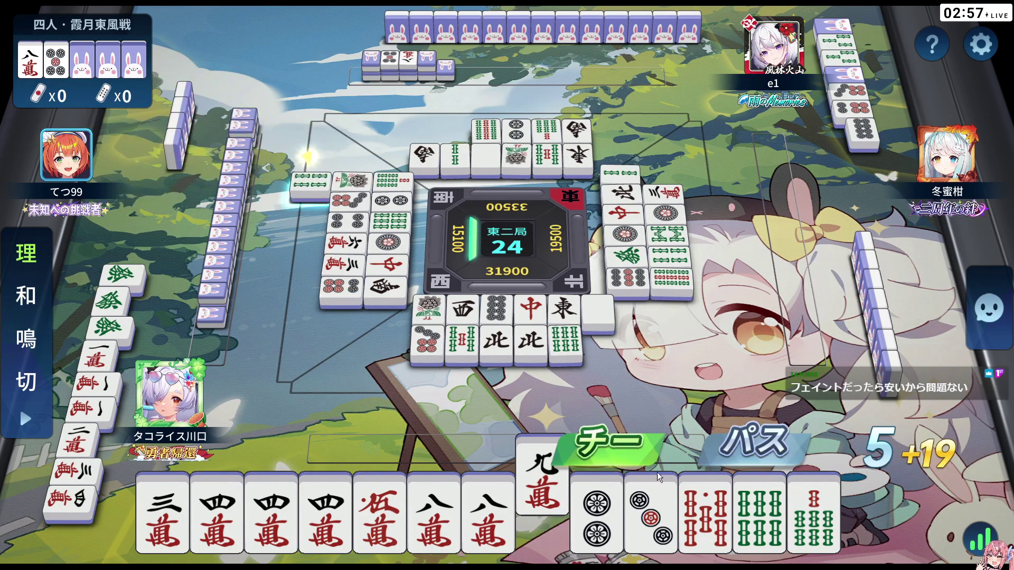
{"action": "left_click", "coordinate": [760, 445]}
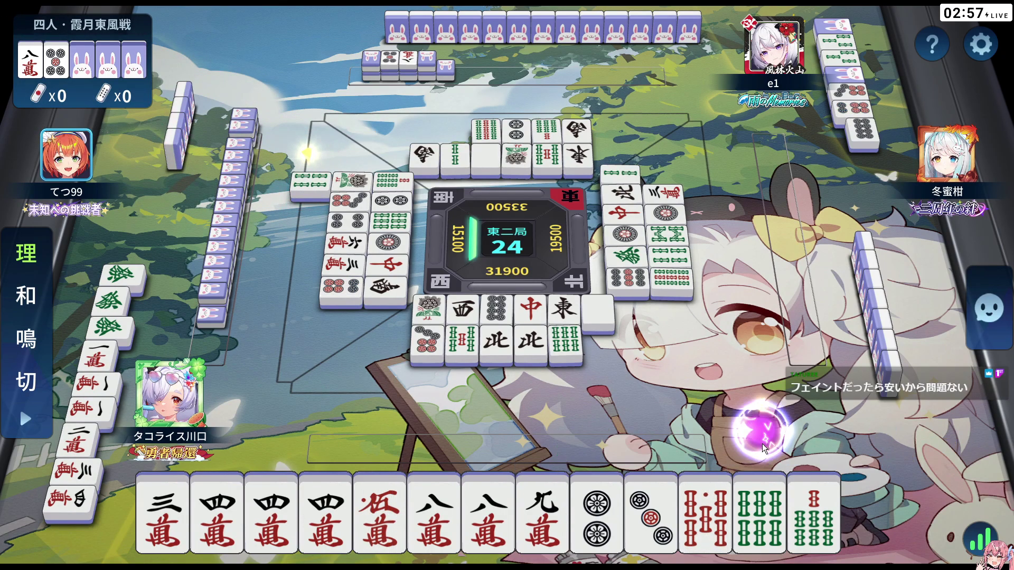
{"action": "left_click", "coordinate": [888, 517]}
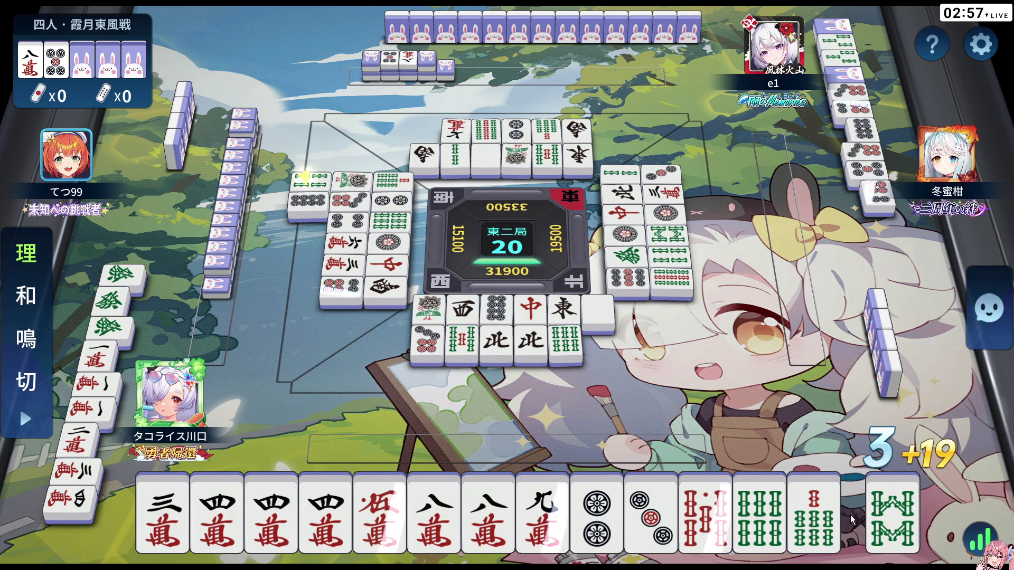
{"action": "left_click", "coordinate": [906, 510]}
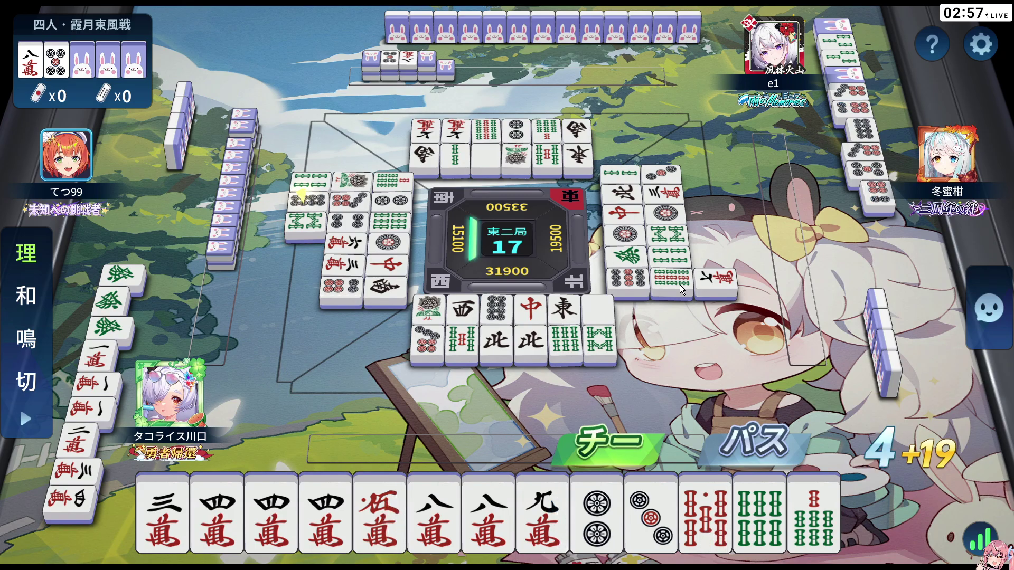
Step: Decline the chii offered on the 8-sou, and discard the drawn 8-pin, 5-man and 4-sou
{"action": "left_click", "coordinate": [769, 437]}
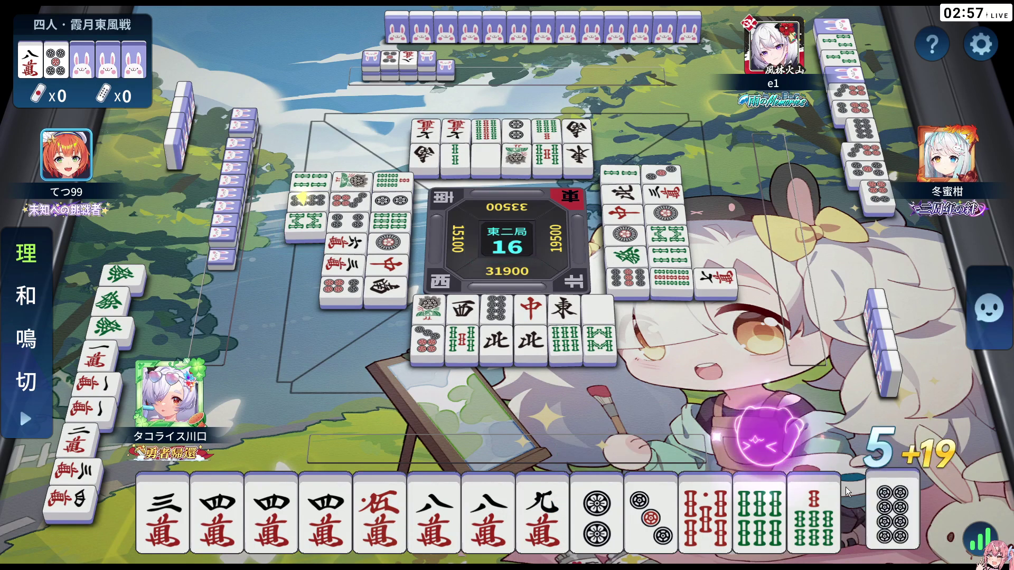
{"action": "left_click", "coordinate": [902, 505]}
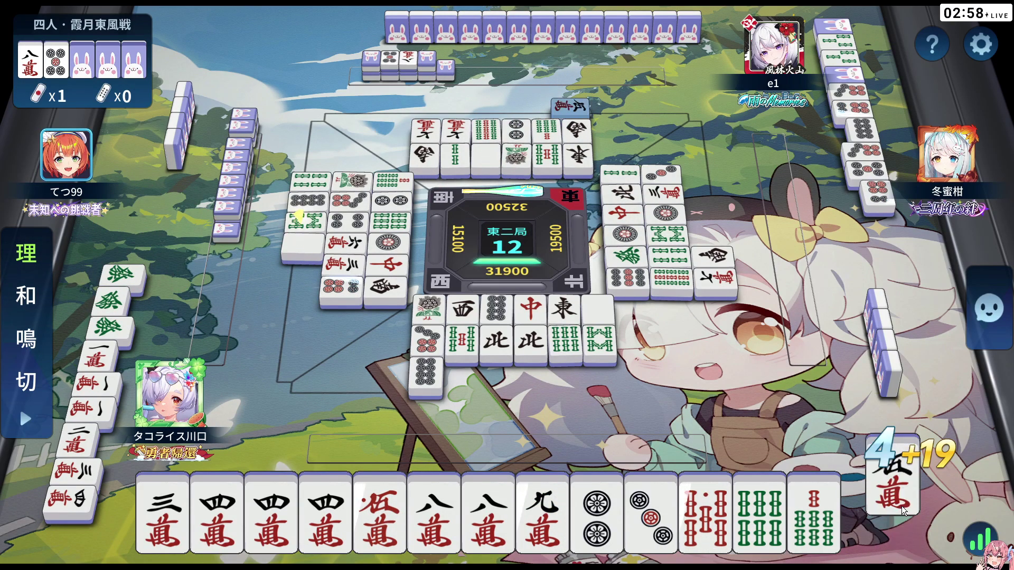
{"action": "left_click", "coordinate": [899, 511]}
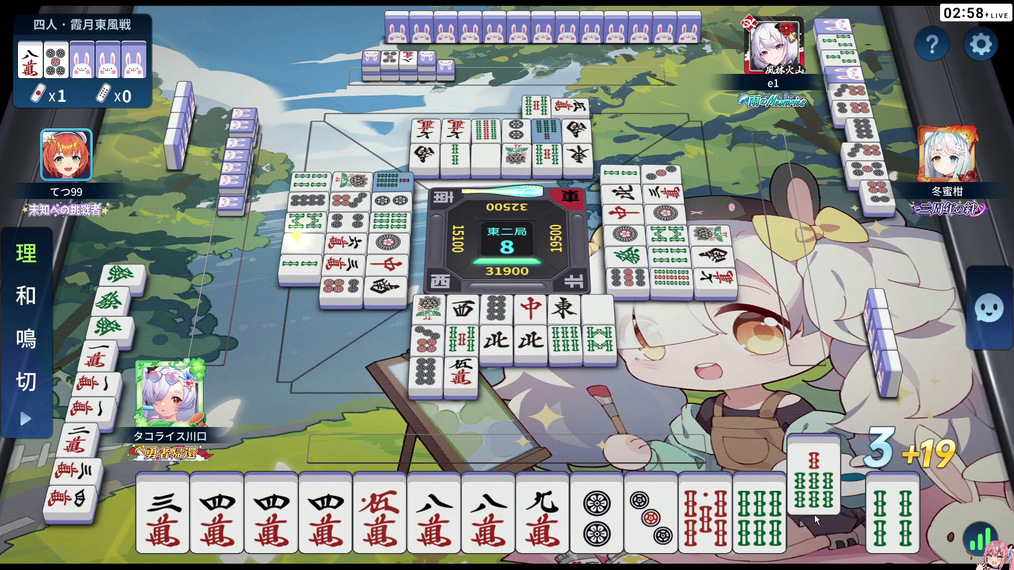
{"action": "left_click", "coordinate": [901, 505]}
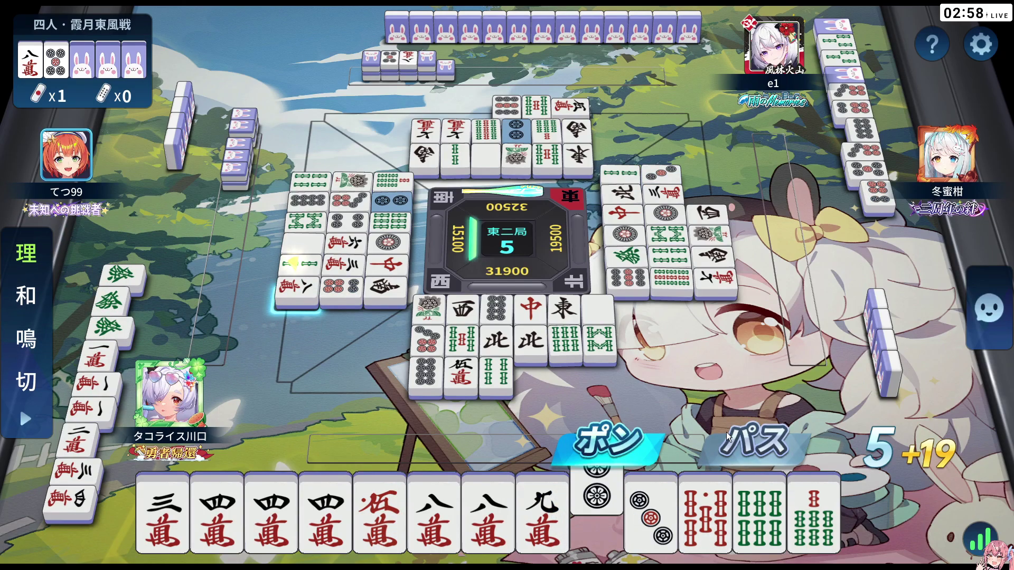
Step: Call pon on the 8-man, discard the 9-man and the drawn East wind, and dismiss the hand's score summary
{"action": "left_click", "coordinate": [606, 446]}
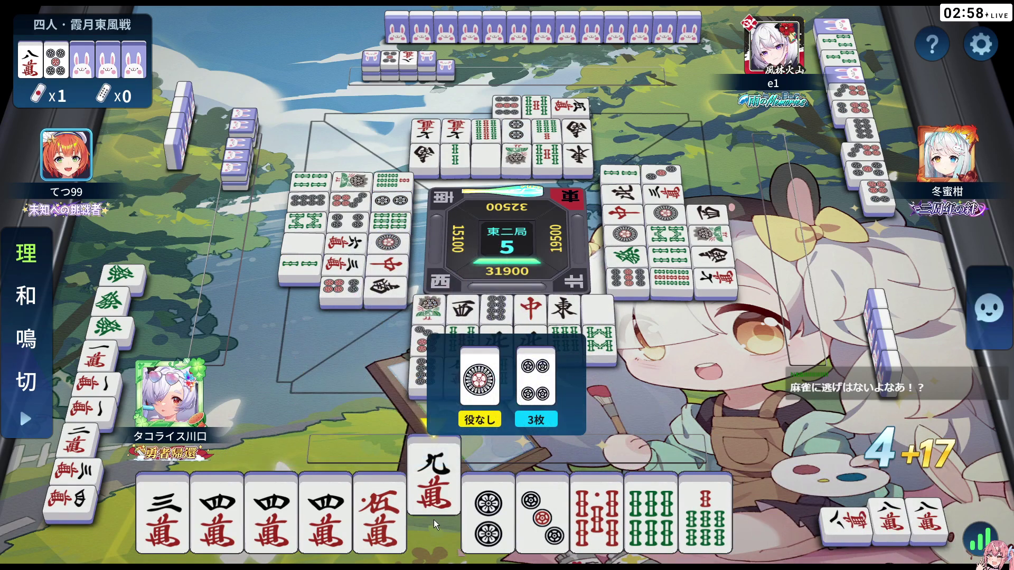
{"action": "left_click", "coordinate": [433, 523]}
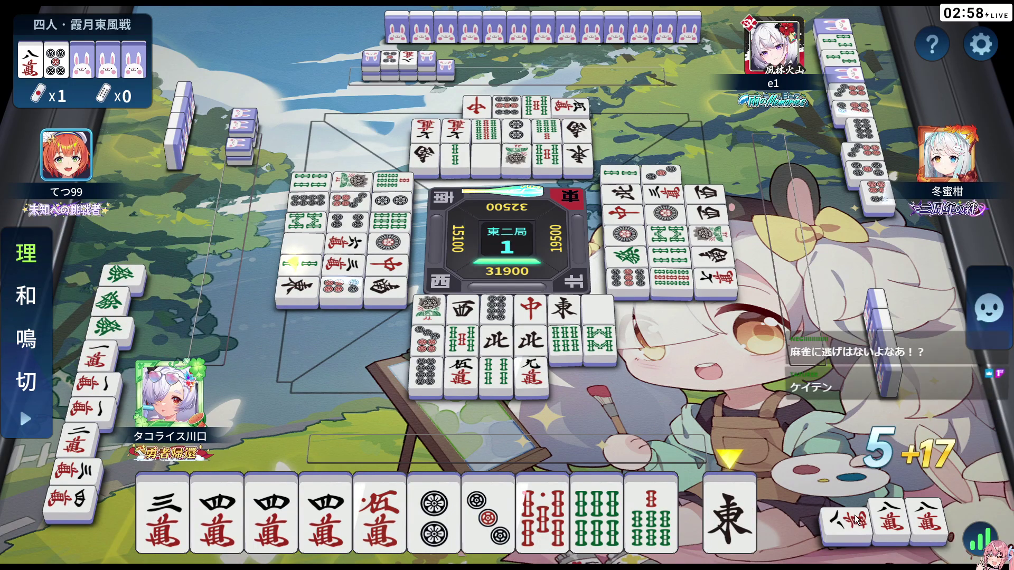
{"action": "left_click", "coordinate": [735, 507]}
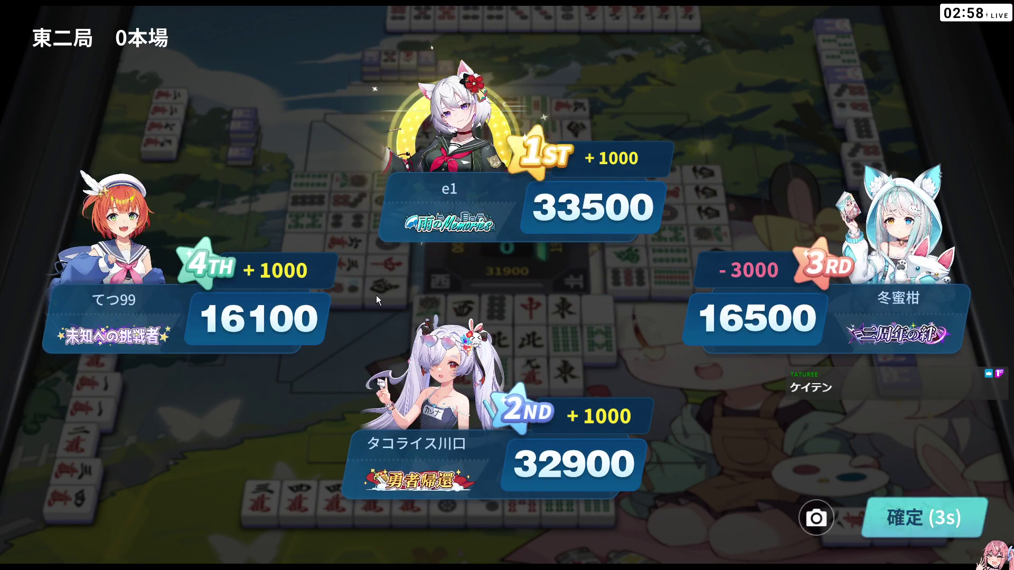
{"action": "left_click", "coordinate": [896, 504]}
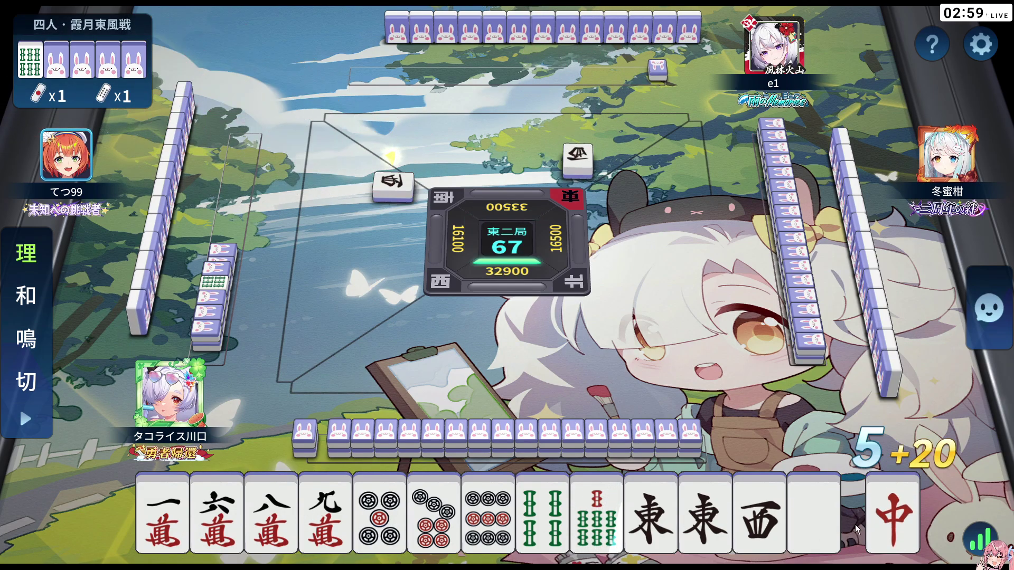
Step: Discard both West winds, the 9-pin, the red dragon and the 4-sou, declining the chii offered on the 6-pin
{"action": "left_click", "coordinate": [745, 522]}
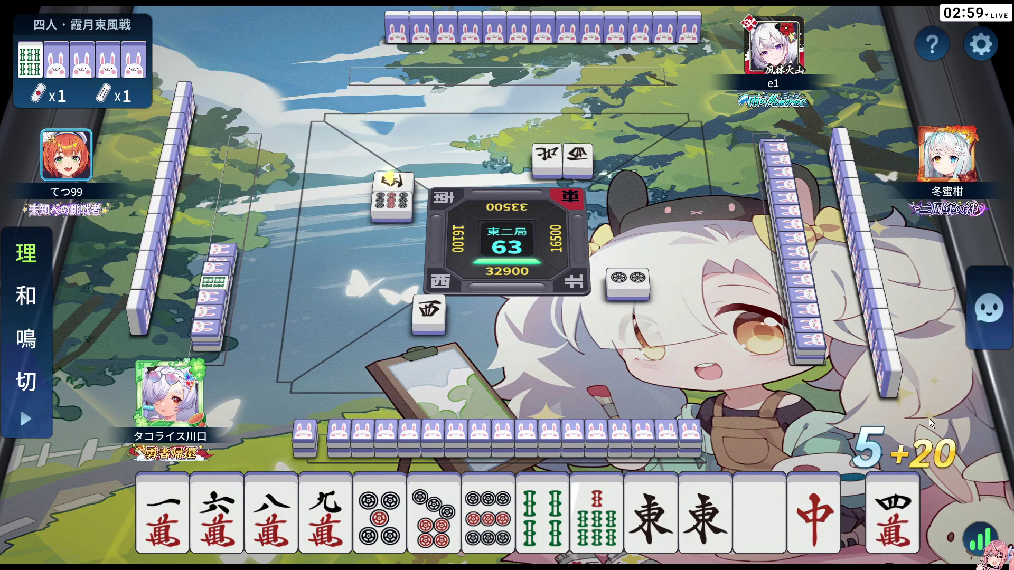
{"action": "left_click", "coordinate": [486, 520]}
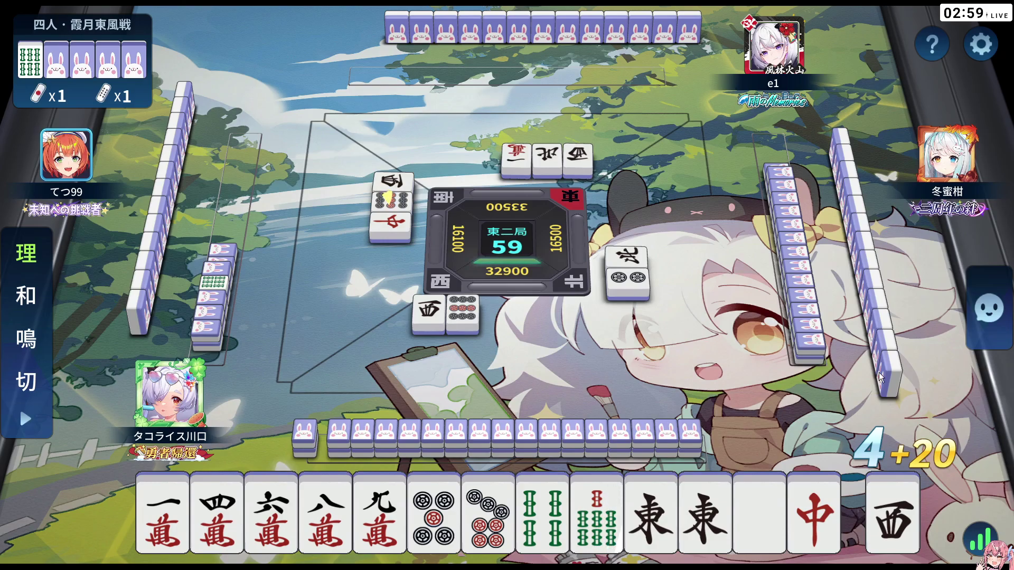
{"action": "left_click", "coordinate": [909, 502]}
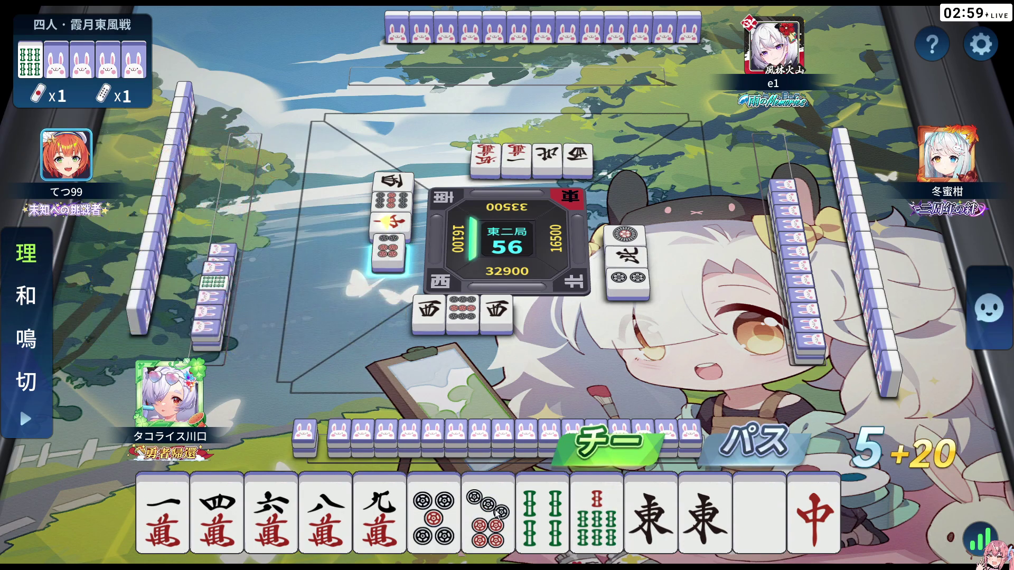
{"action": "left_click", "coordinate": [737, 434]}
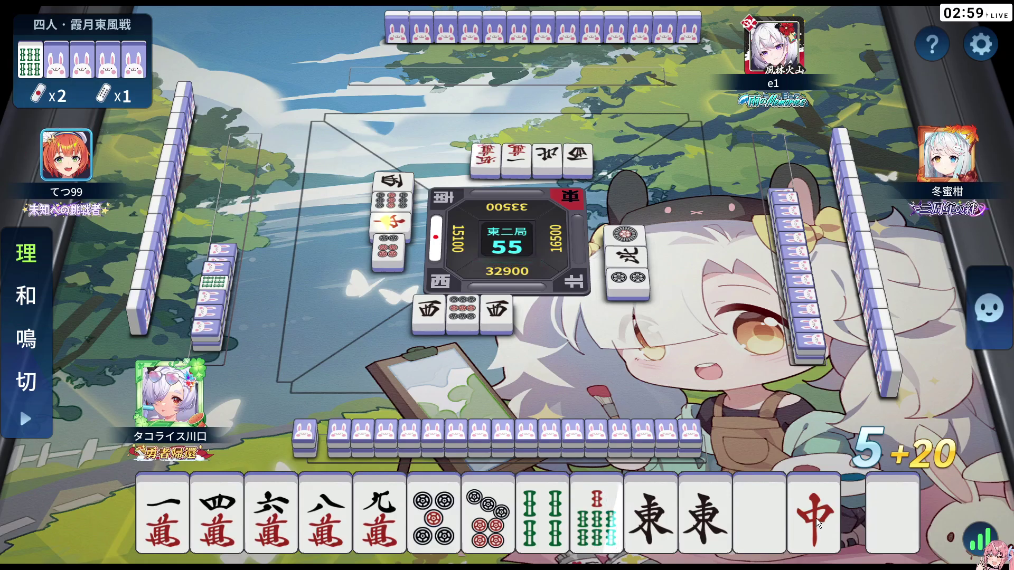
{"action": "left_click", "coordinate": [817, 518]}
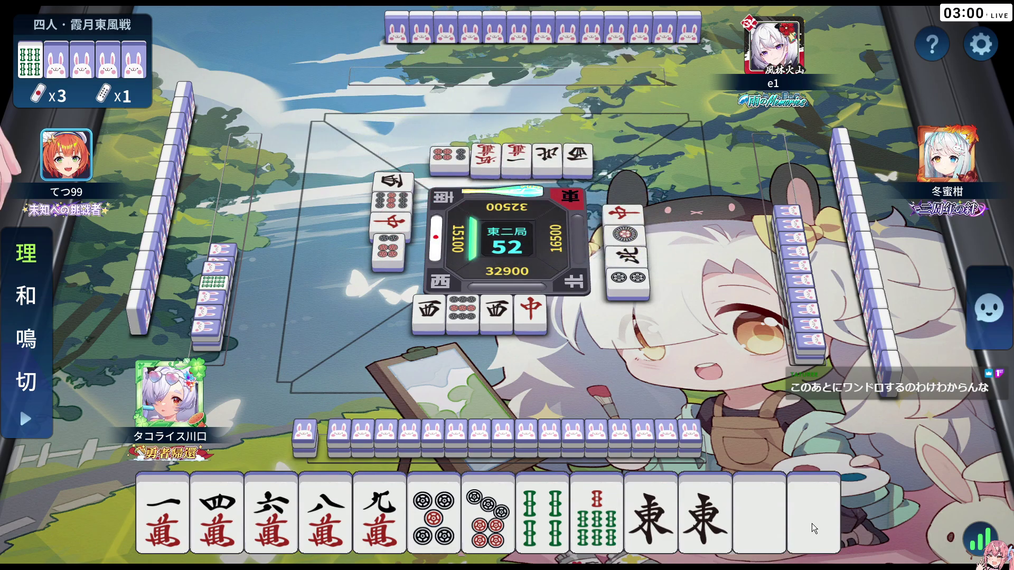
{"action": "left_click", "coordinate": [529, 515]}
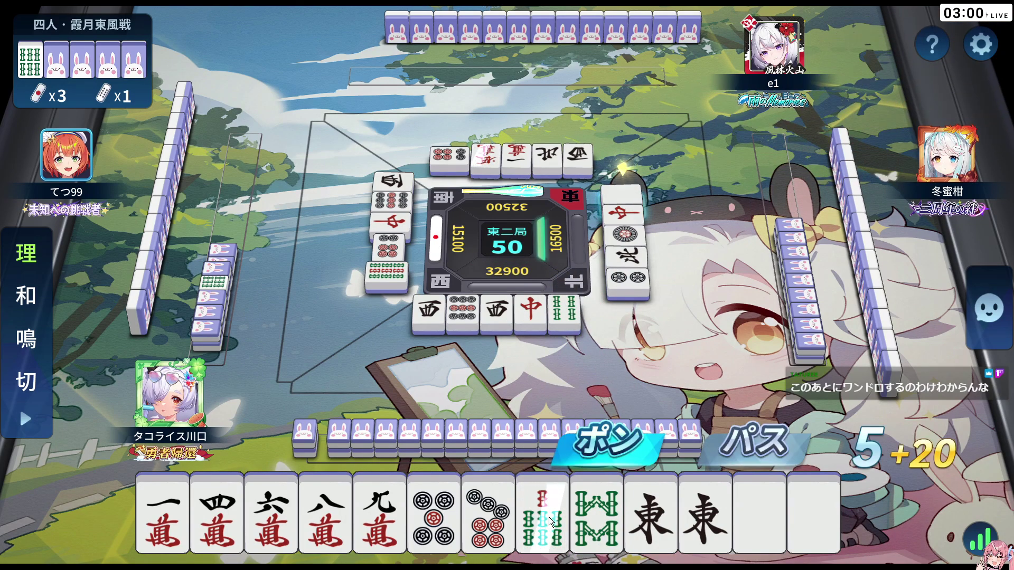
Step: Call pon on the white dragon, discard the 1-man, and dismiss the opponent's winning hand and the score summary
{"action": "left_click", "coordinate": [615, 441]}
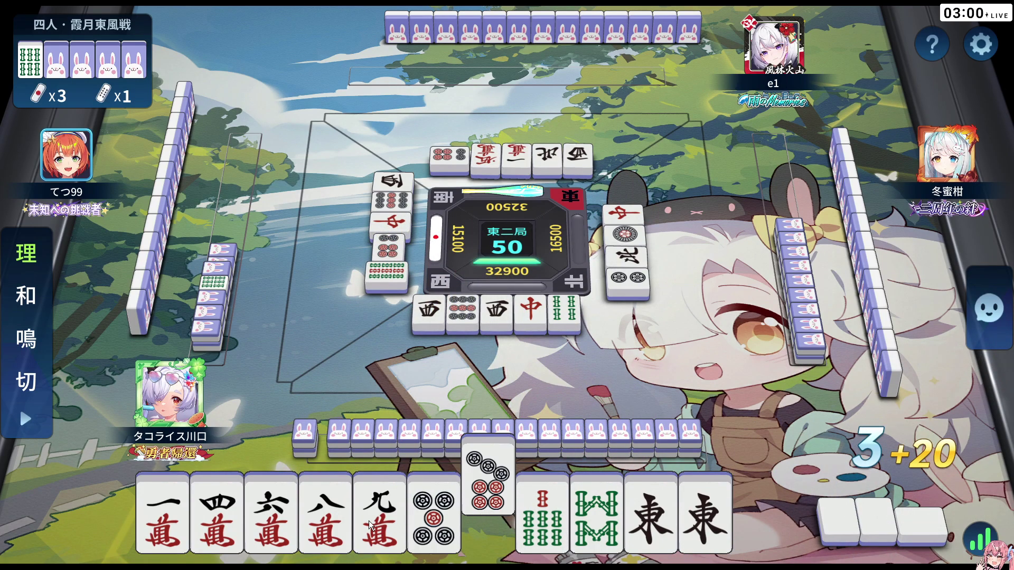
{"action": "left_click", "coordinate": [145, 522]}
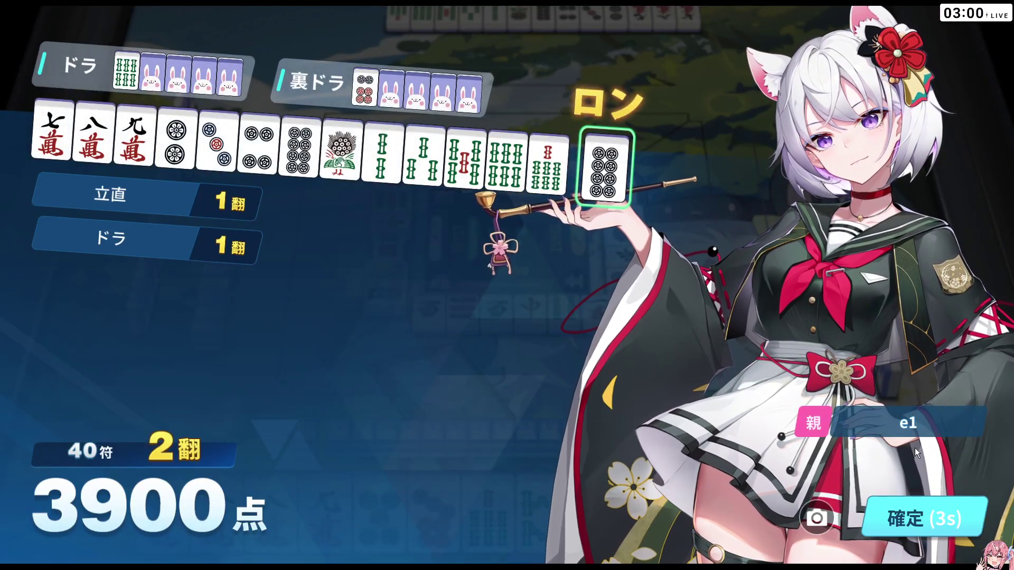
{"action": "left_click", "coordinate": [927, 528]}
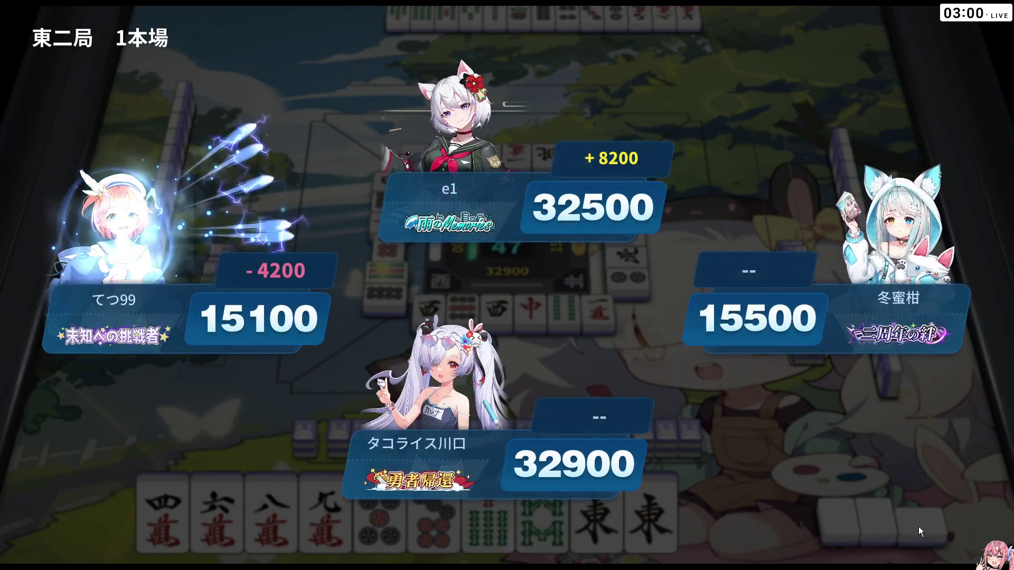
{"action": "left_click", "coordinate": [893, 520]}
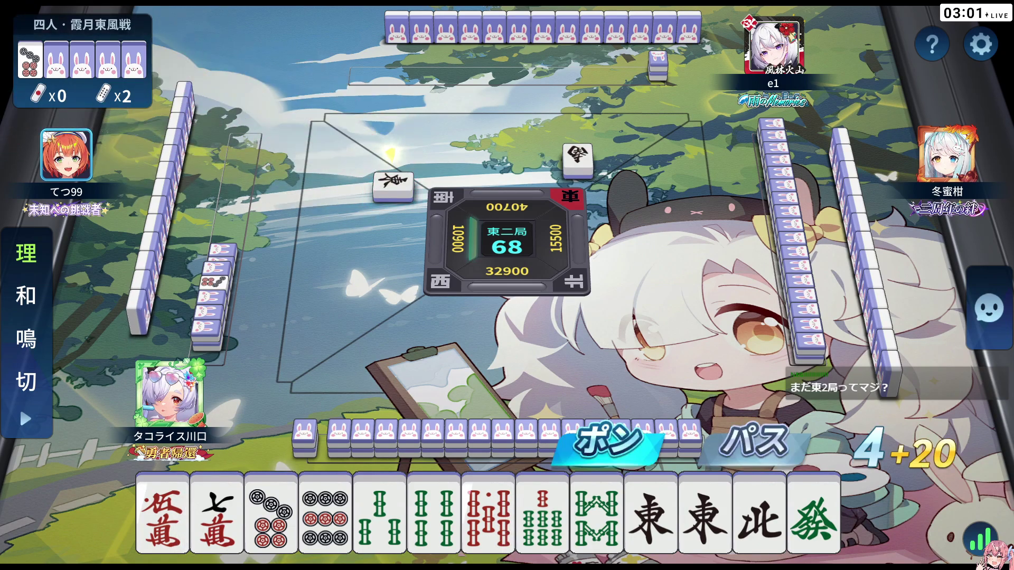
Step: Call pon on the East wind, and discard the North wind, 2-pin, 4-pin and 9-pin
{"action": "left_click", "coordinate": [608, 443]}
{"action": "left_click", "coordinate": [650, 515]}
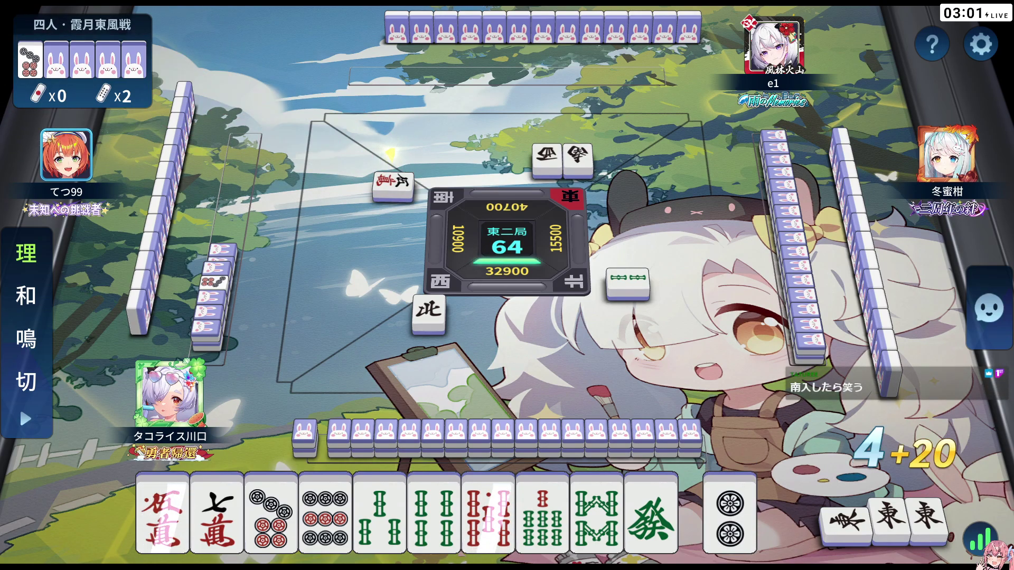
{"action": "left_click", "coordinate": [711, 525]}
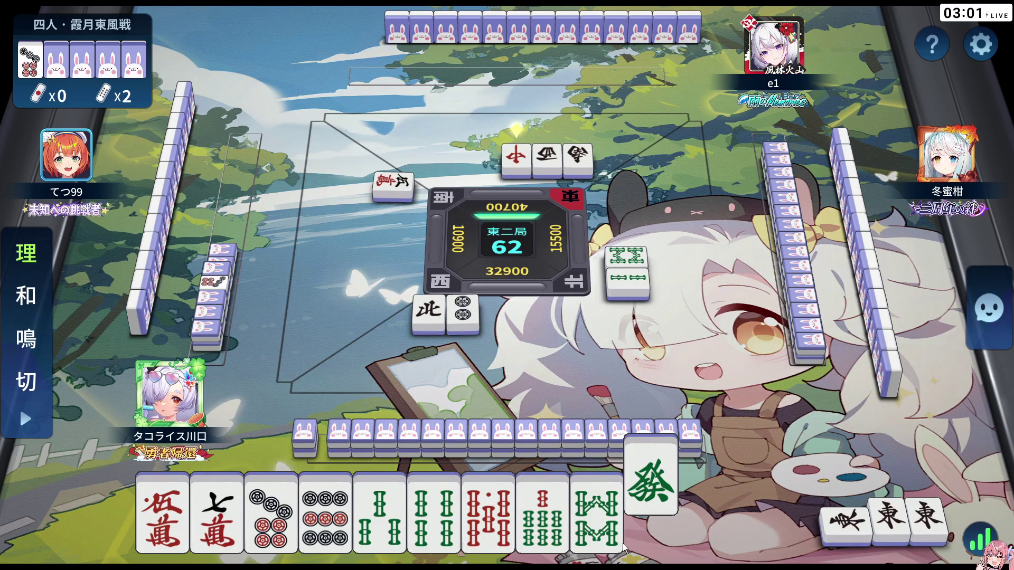
{"action": "left_click", "coordinate": [661, 502]}
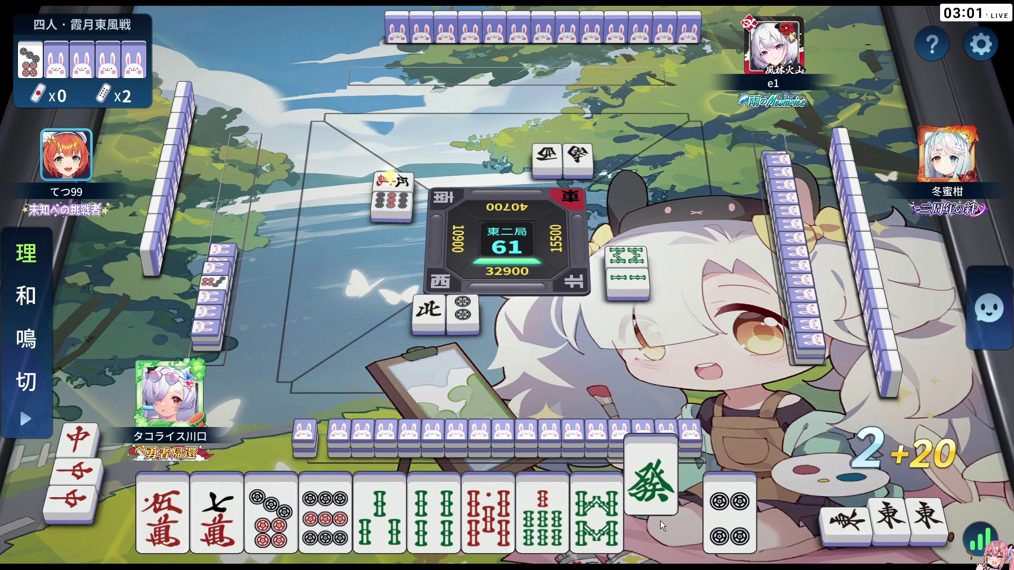
{"action": "left_click", "coordinate": [740, 522]}
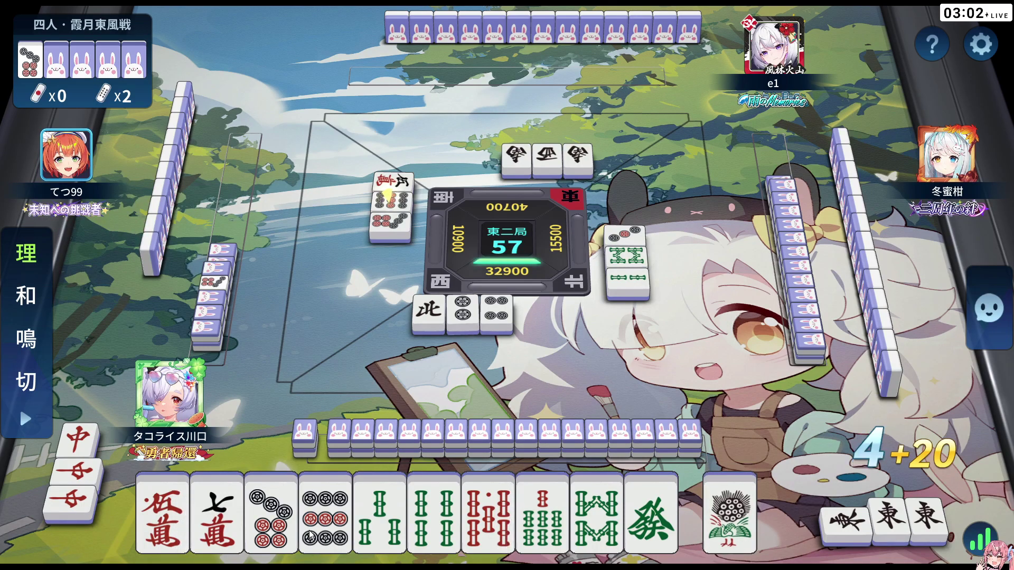
{"action": "left_click", "coordinate": [309, 529]}
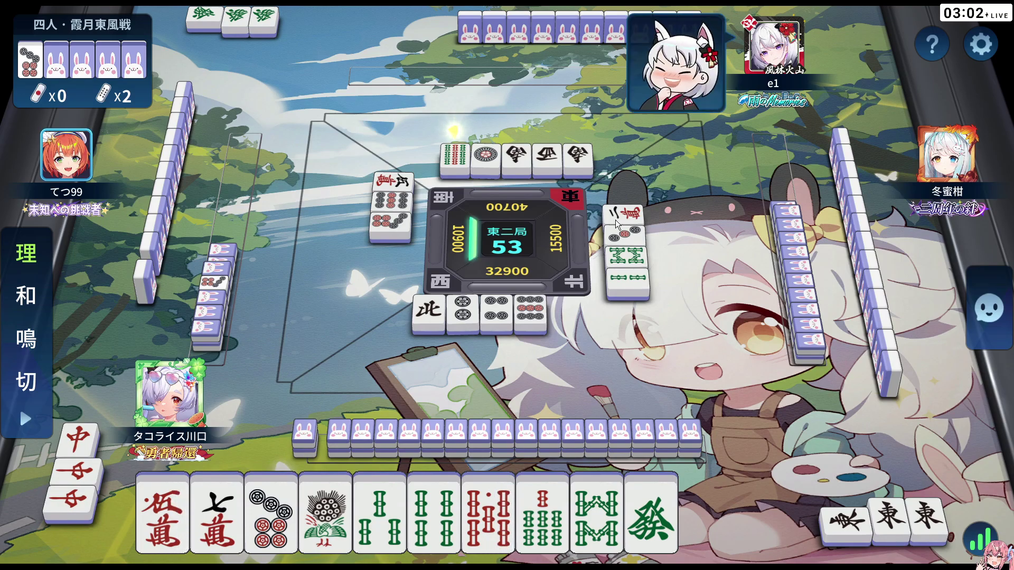
Step: Send a character emote, and discard the 7-pin, 7-man and drawn North wind
{"action": "left_click", "coordinate": [989, 309]}
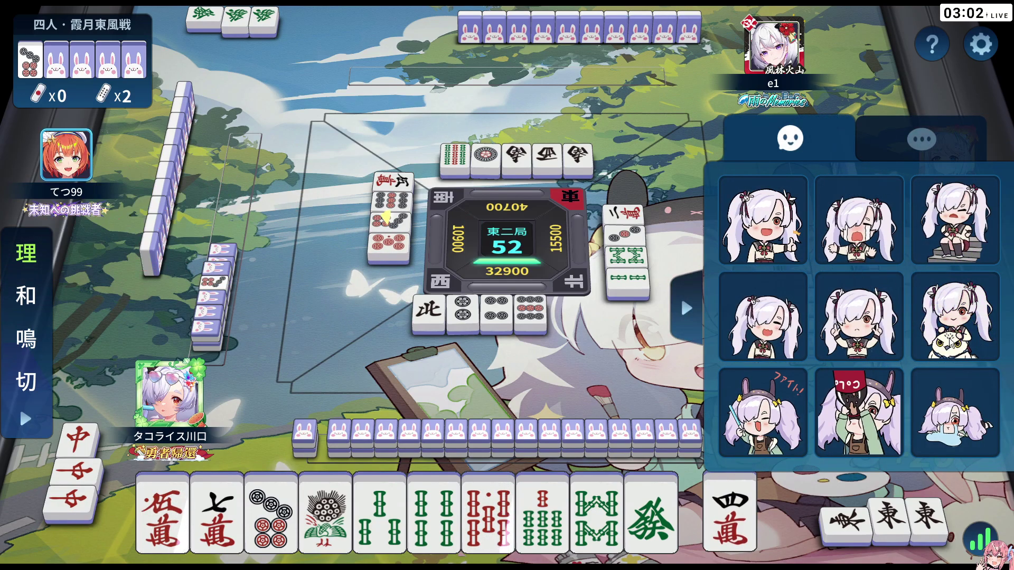
{"action": "left_click", "coordinate": [770, 334]}
{"action": "left_click", "coordinate": [264, 515]}
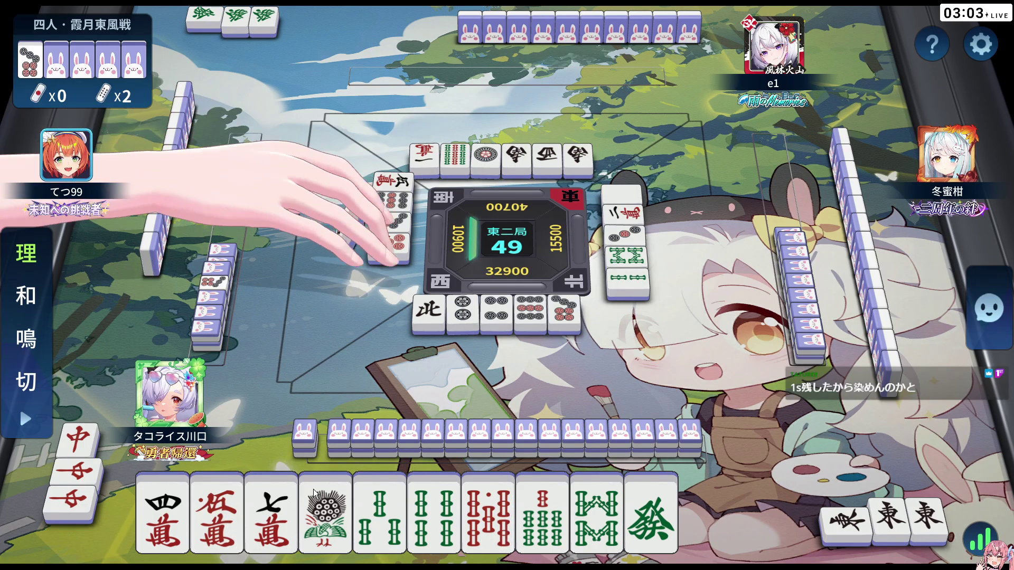
{"action": "left_click", "coordinate": [274, 510]}
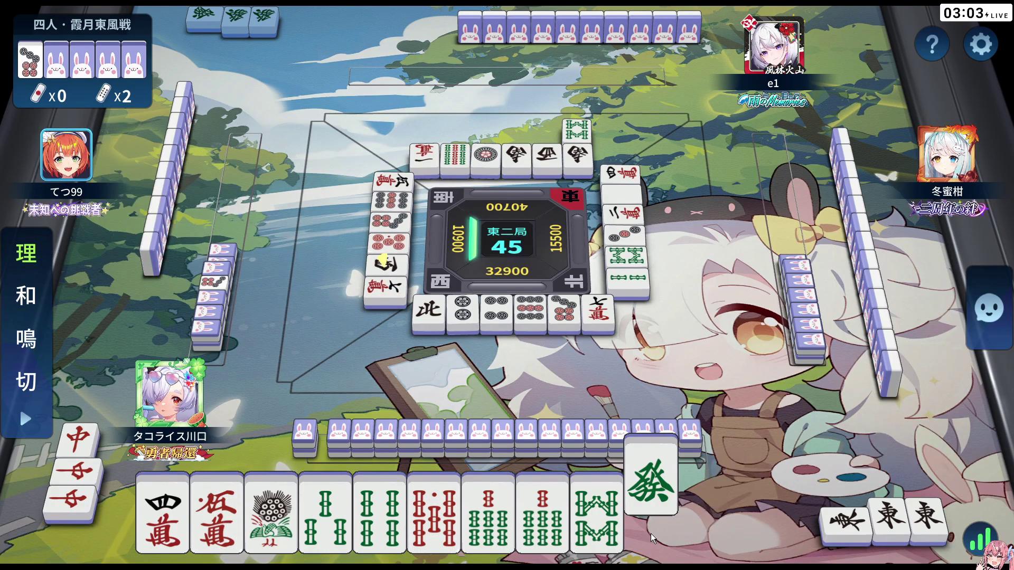
{"action": "left_click", "coordinate": [734, 520]}
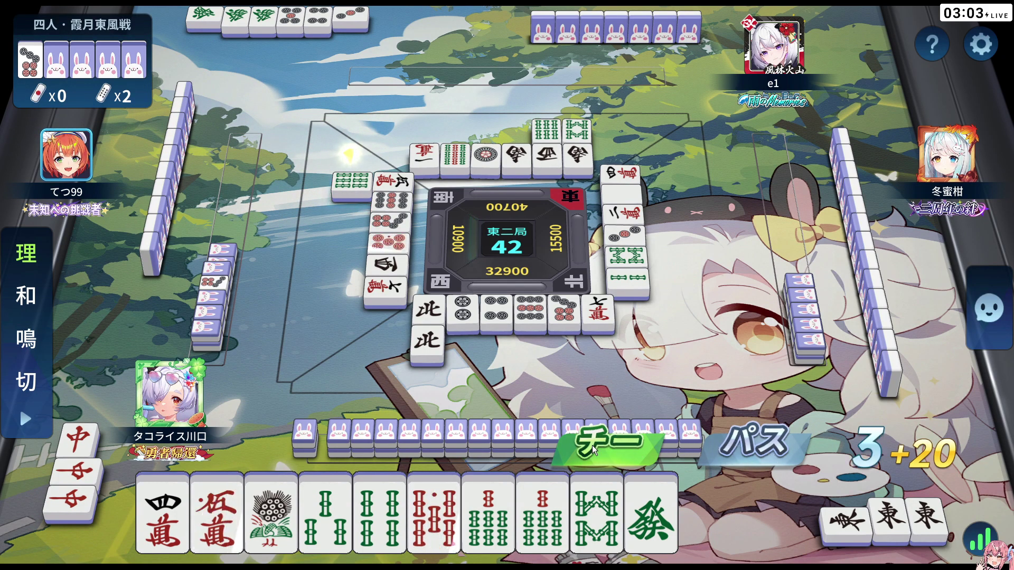
Step: Call chii on the 6-sou using the 7-sou and 8-sou, and discard the 5-man and 4-man
{"action": "left_click", "coordinate": [624, 441]}
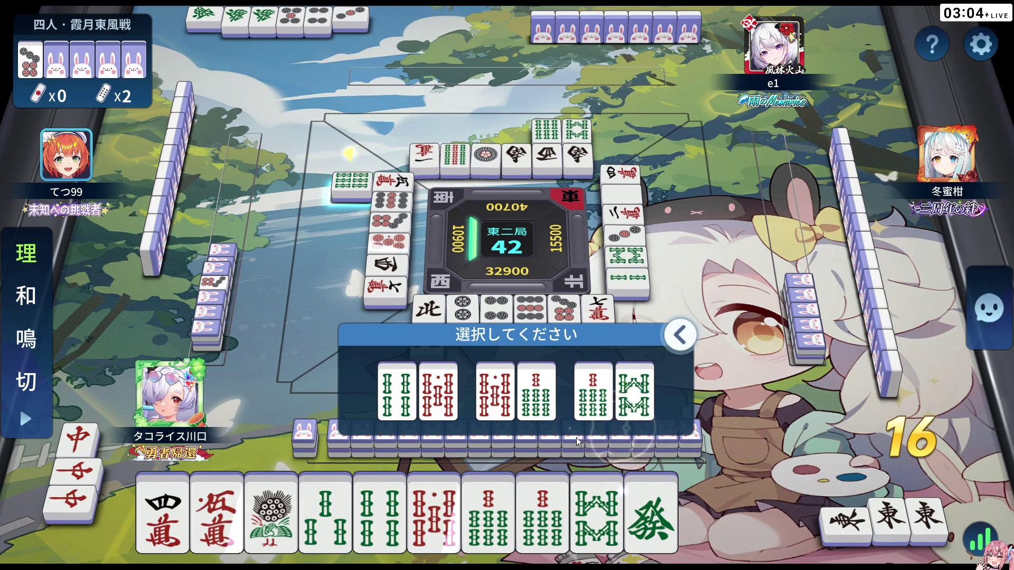
{"action": "left_click", "coordinate": [595, 404]}
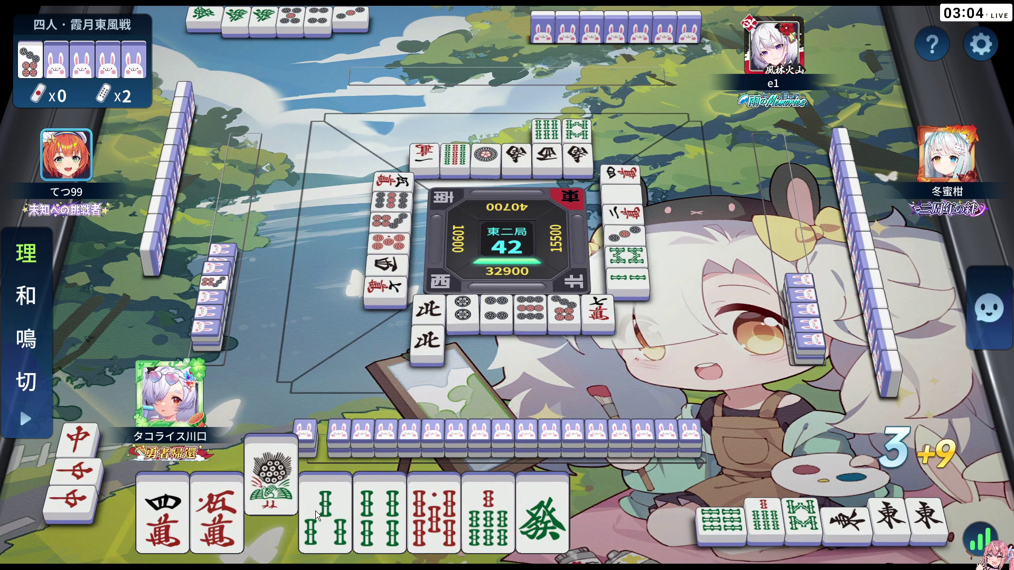
{"action": "left_click", "coordinate": [216, 515]}
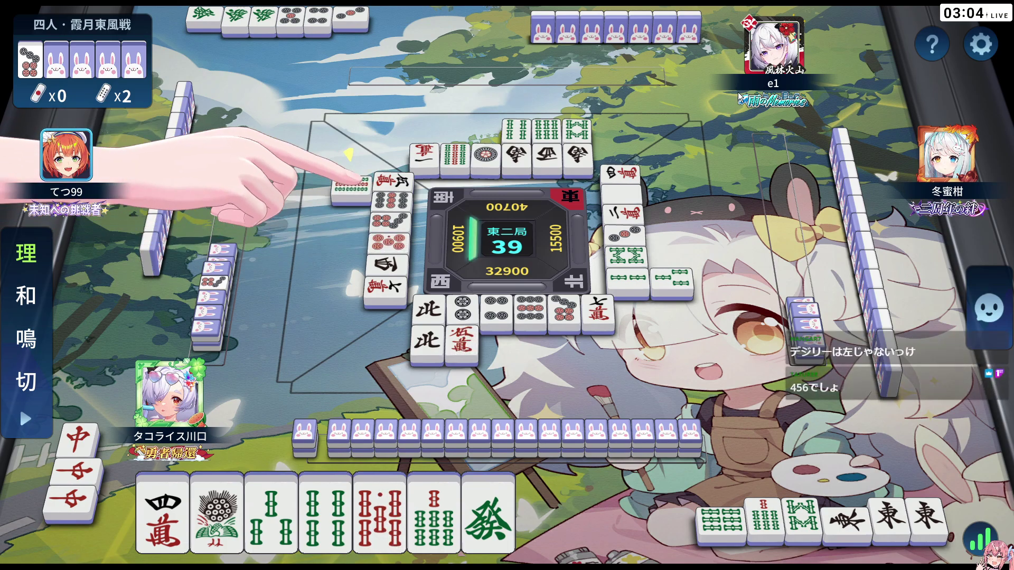
{"action": "left_click", "coordinate": [180, 515]}
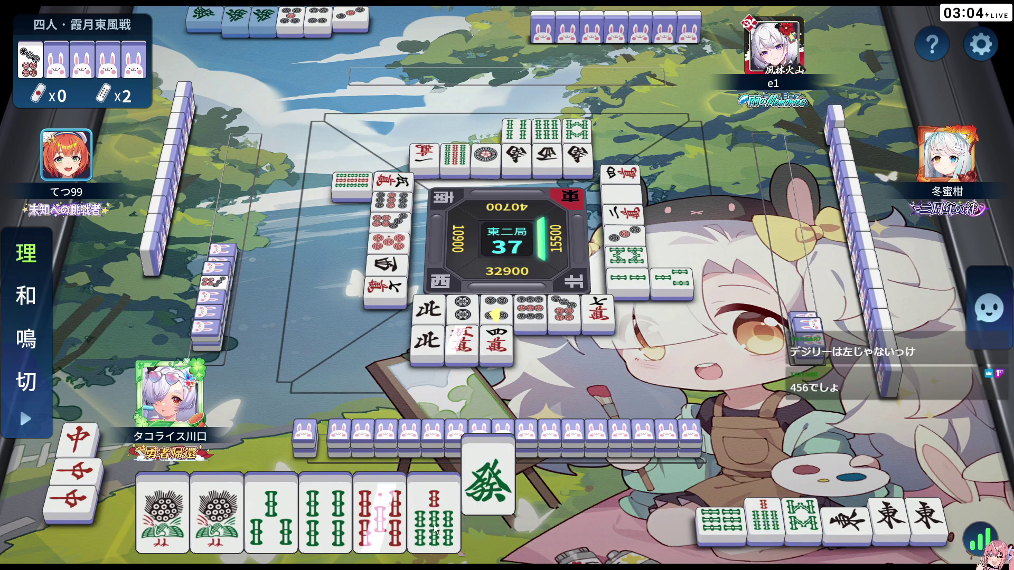
Step: Discard the green dragon, and dismiss the opponent's winning hand and the score summary
{"action": "left_click", "coordinate": [467, 516]}
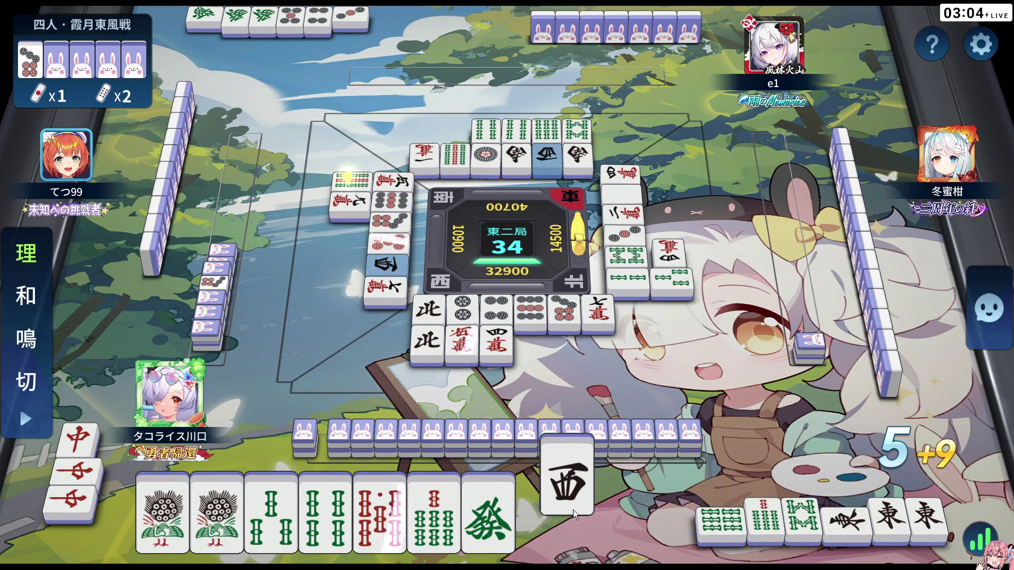
{"action": "left_click", "coordinate": [499, 513]}
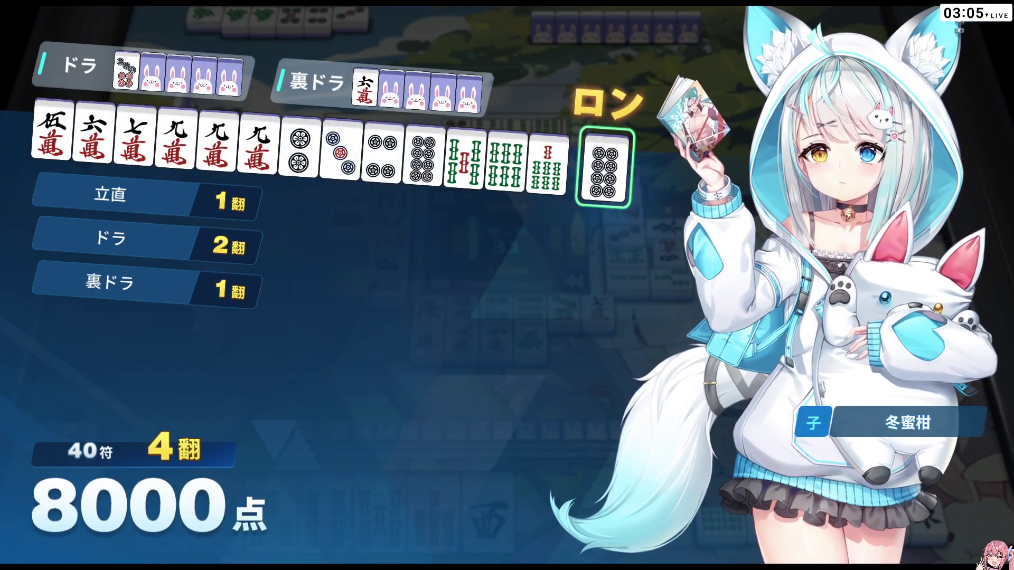
{"action": "left_click", "coordinate": [917, 507]}
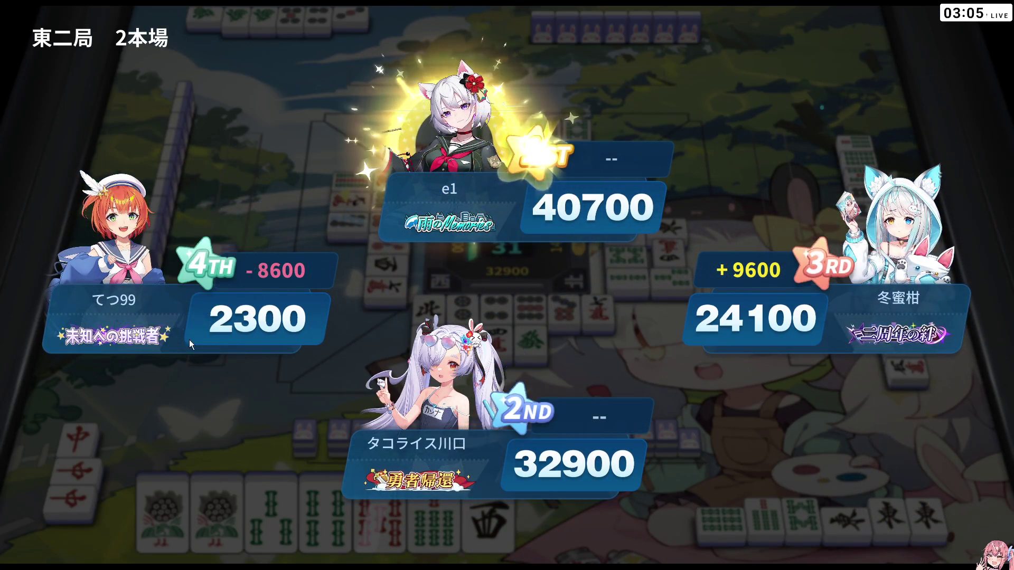
{"action": "left_click", "coordinate": [966, 515]}
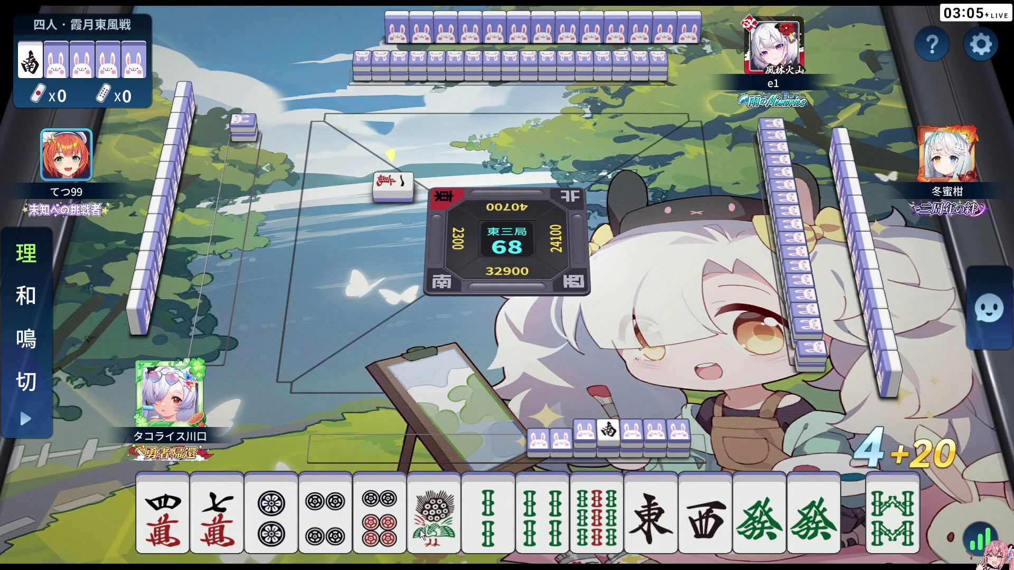
Step: Discard the 1-sou, West wind, 7-man and two 4-man tiles, passing on pon for the 2-pin both times
{"action": "left_click", "coordinate": [450, 524]}
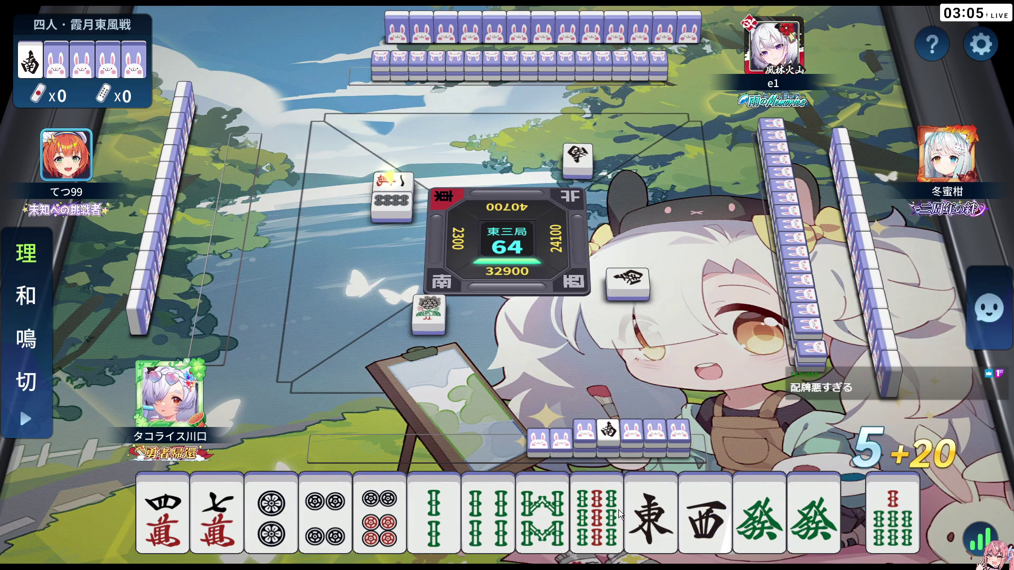
{"action": "left_click", "coordinate": [691, 512]}
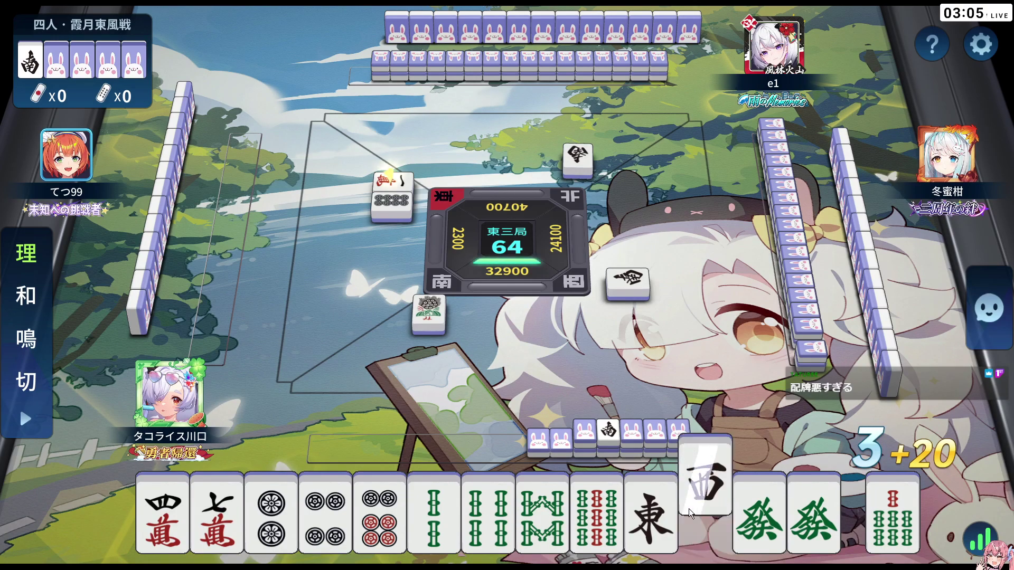
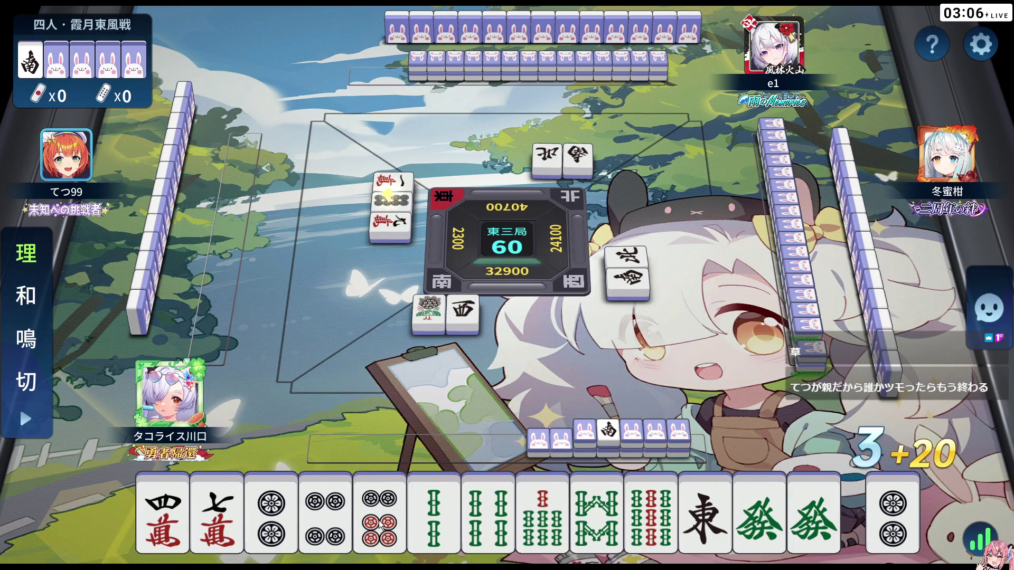
{"action": "left_click", "coordinate": [214, 523]}
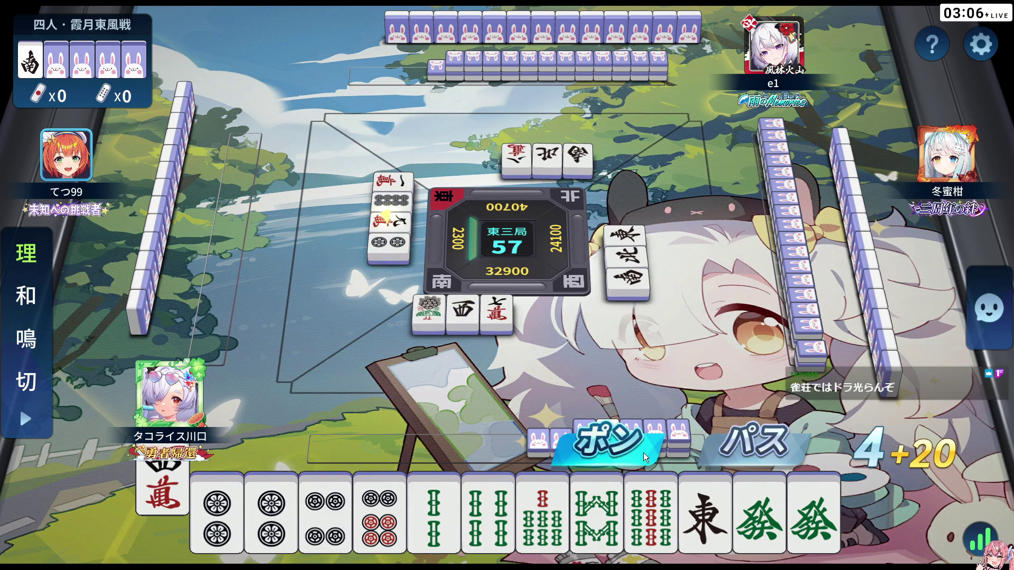
{"action": "left_click", "coordinate": [753, 450]}
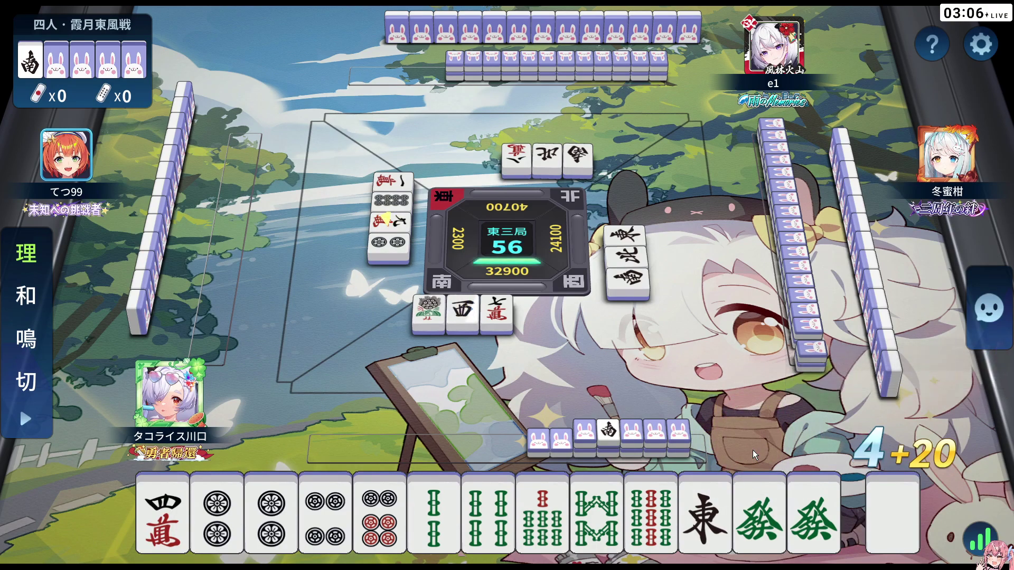
{"action": "left_click", "coordinate": [177, 499]}
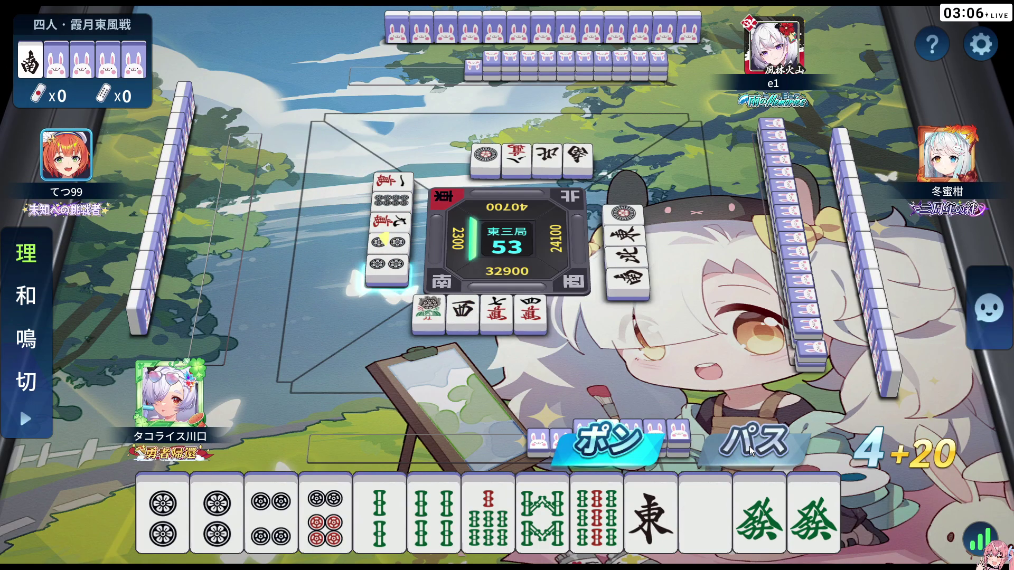
{"action": "left_click", "coordinate": [750, 446]}
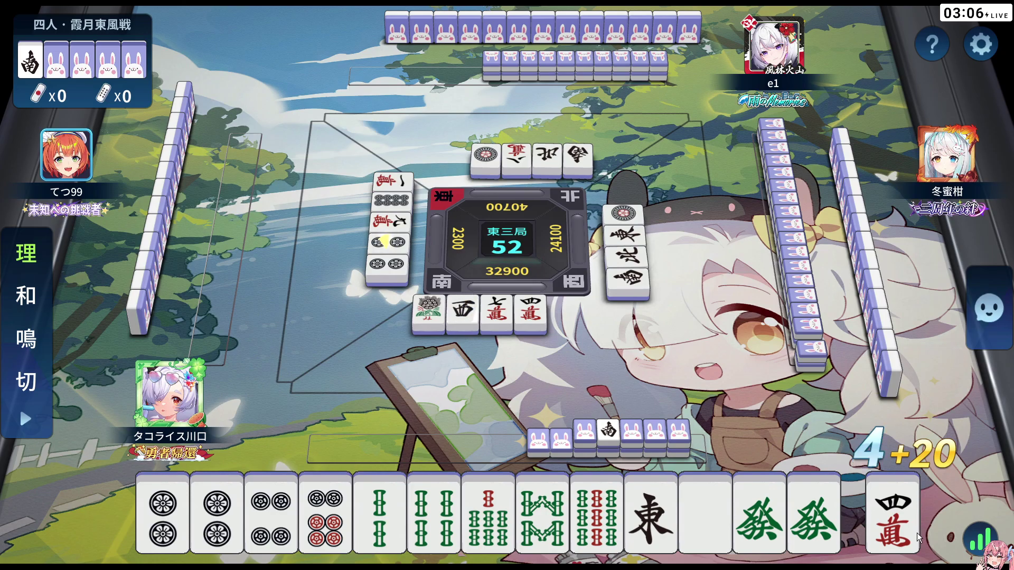
{"action": "left_click", "coordinate": [896, 544]}
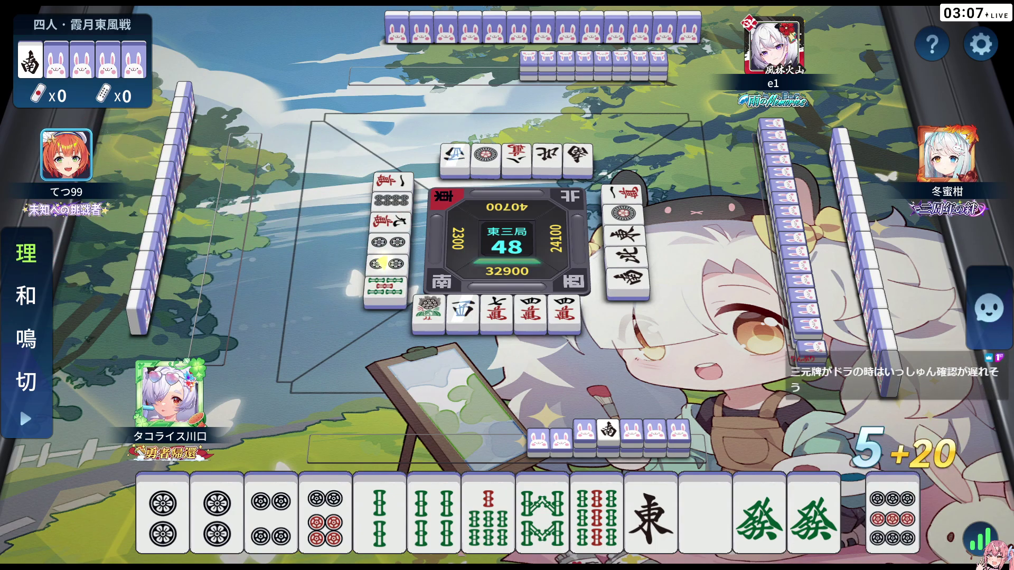
Step: Discard the 9-pin, 6-pin, 4-man and 6-man, passing on chii for the 3-pin
{"action": "left_click", "coordinate": [895, 514]}
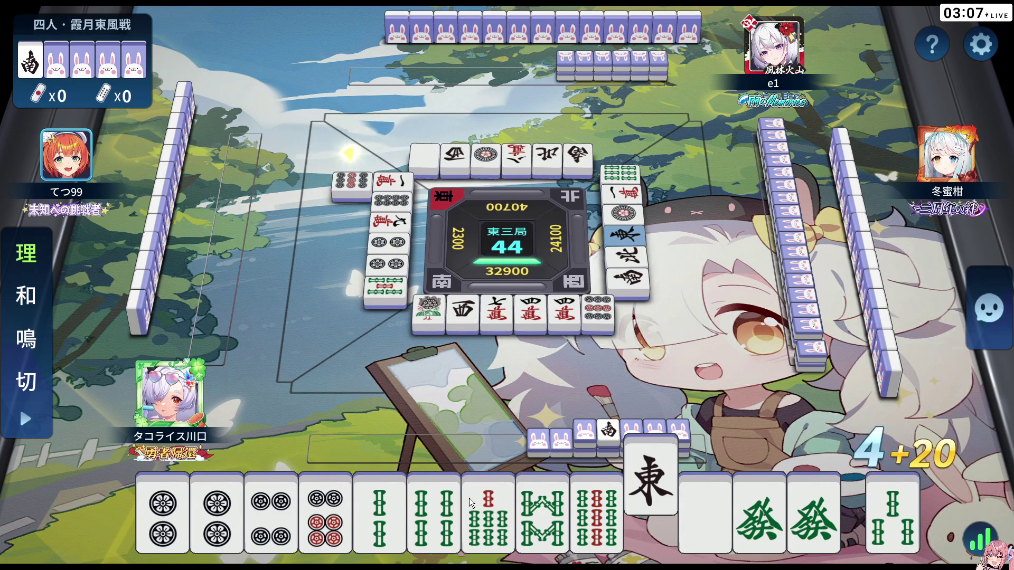
{"action": "left_click", "coordinate": [324, 535]}
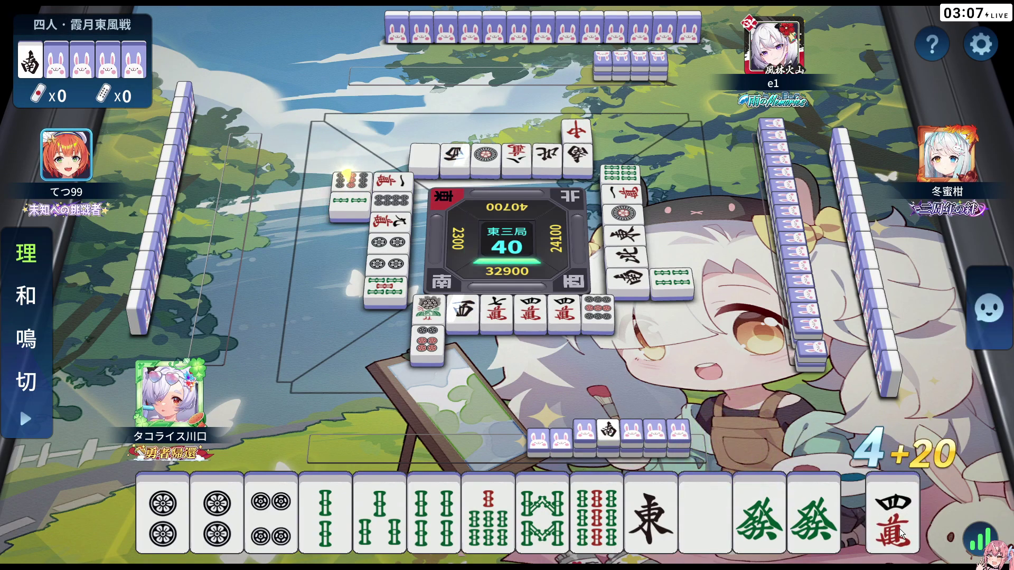
{"action": "left_click", "coordinate": [899, 528]}
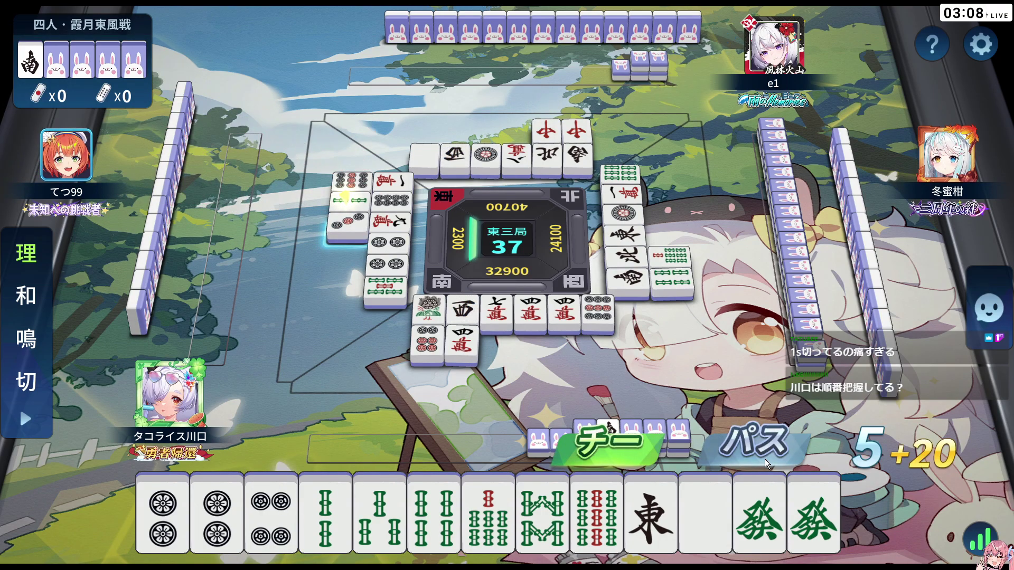
{"action": "left_click", "coordinate": [755, 441]}
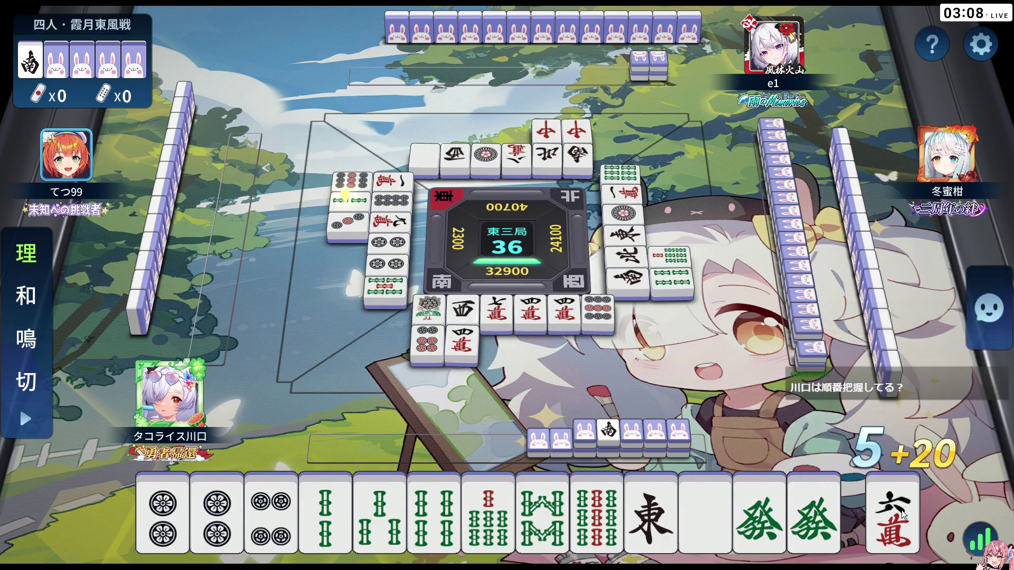
{"action": "left_click", "coordinate": [898, 490]}
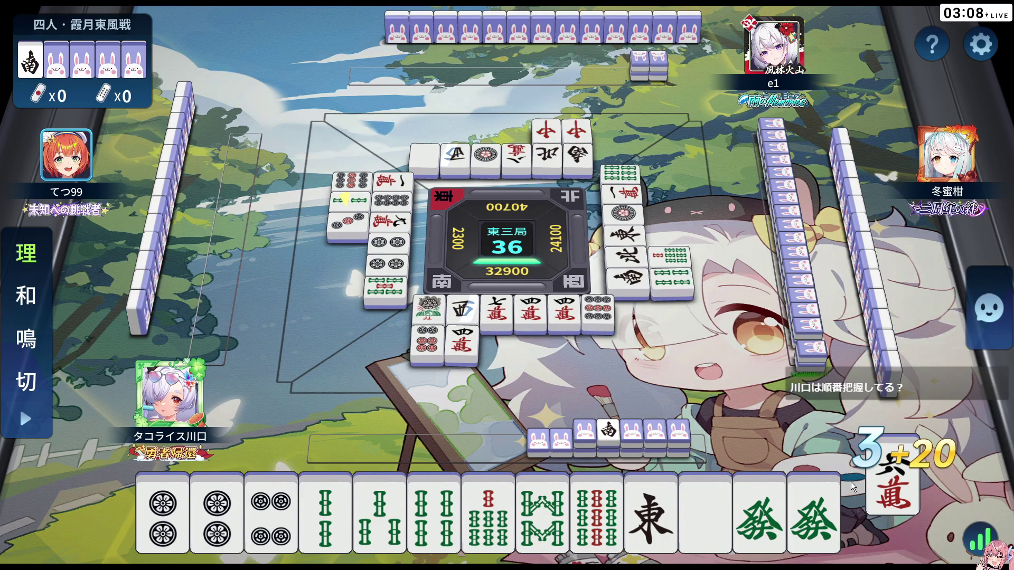
{"action": "left_click", "coordinate": [892, 488]}
Step: Send a character emote, and discard the drawn 7-man and 9-man
{"action": "left_click", "coordinate": [988, 309]}
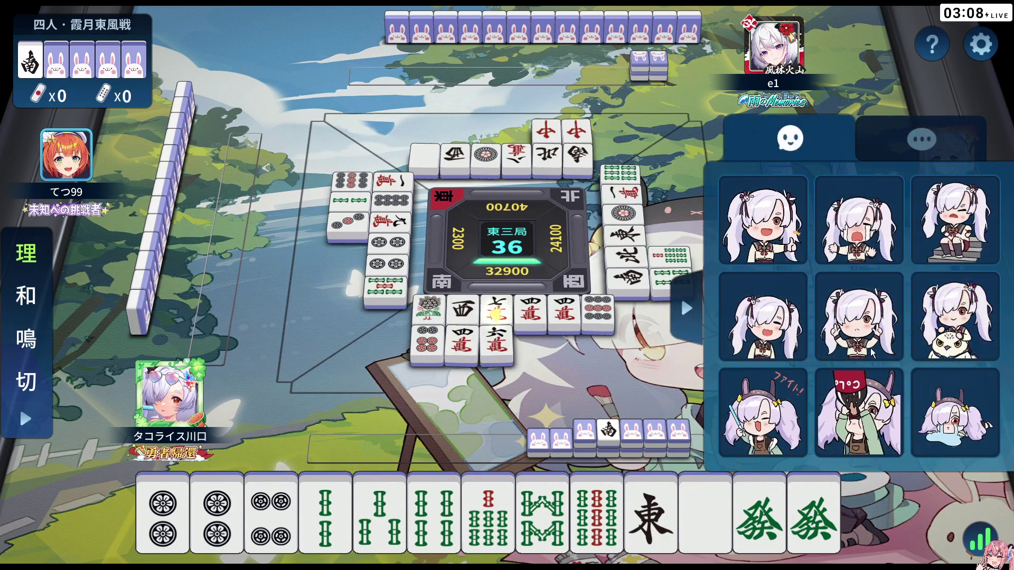
{"action": "left_click", "coordinate": [937, 422]}
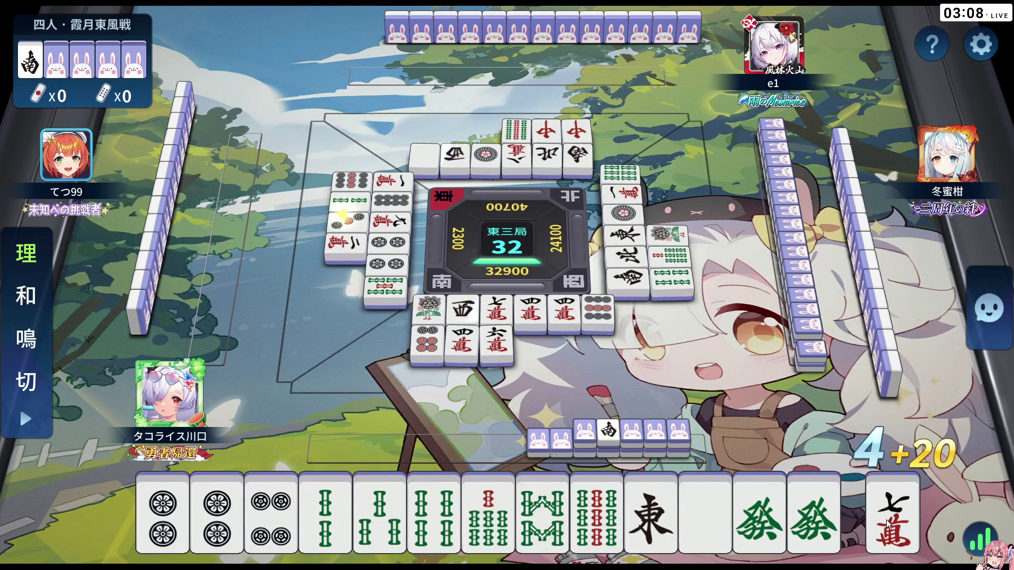
{"action": "left_click", "coordinate": [886, 524]}
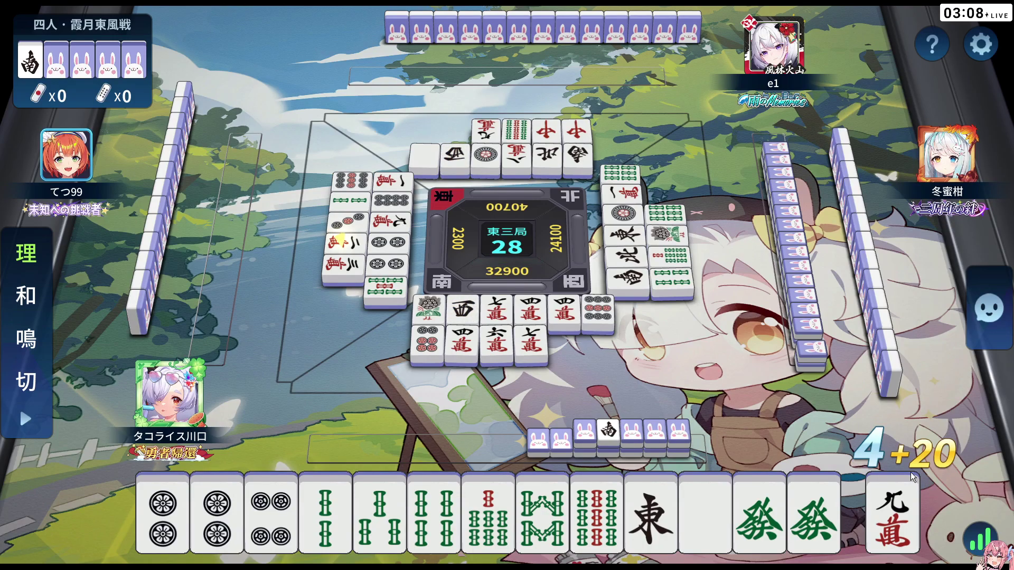
{"action": "left_click", "coordinate": [893, 525]}
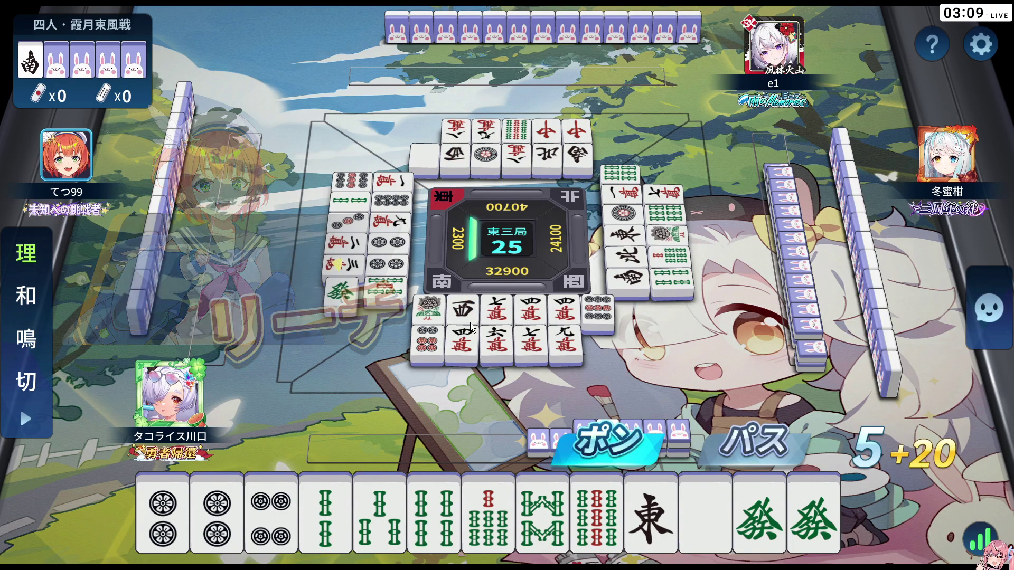
Step: Call pon on the green dragon and discard both 2-pin tiles, passing on chii for the 5-sou
{"action": "left_click", "coordinate": [608, 443]}
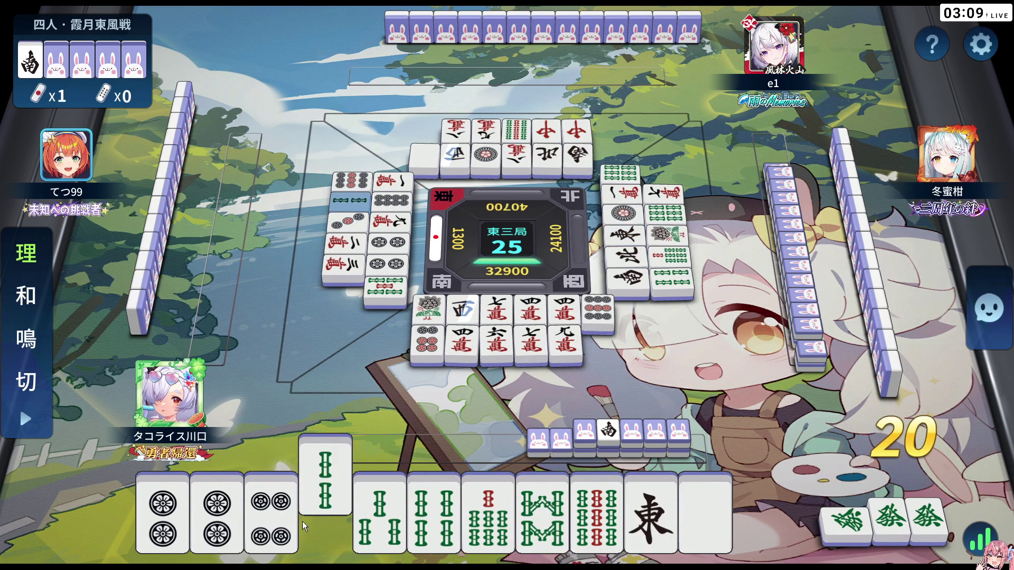
{"action": "left_click", "coordinate": [164, 514]}
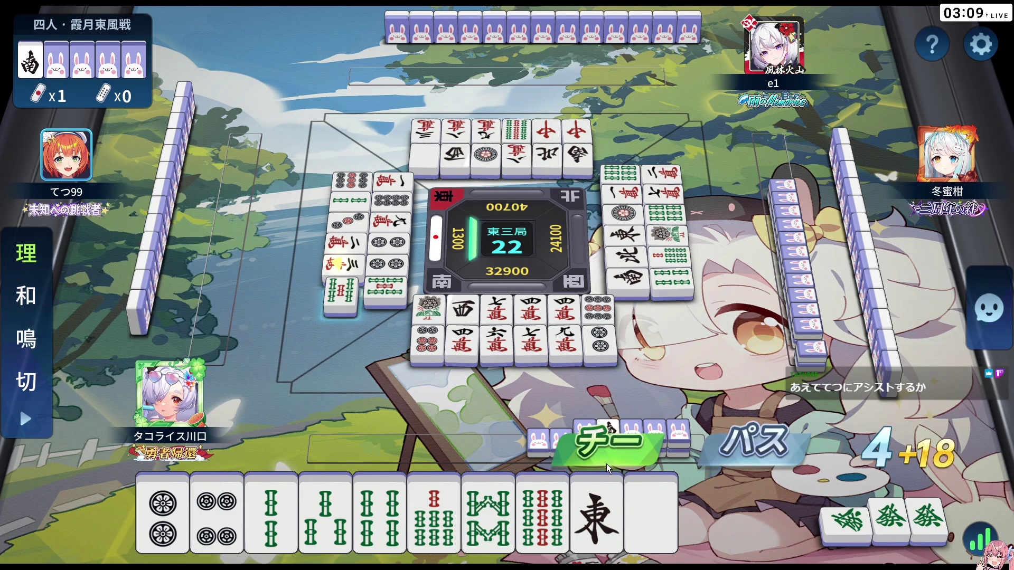
{"action": "left_click", "coordinate": [740, 445]}
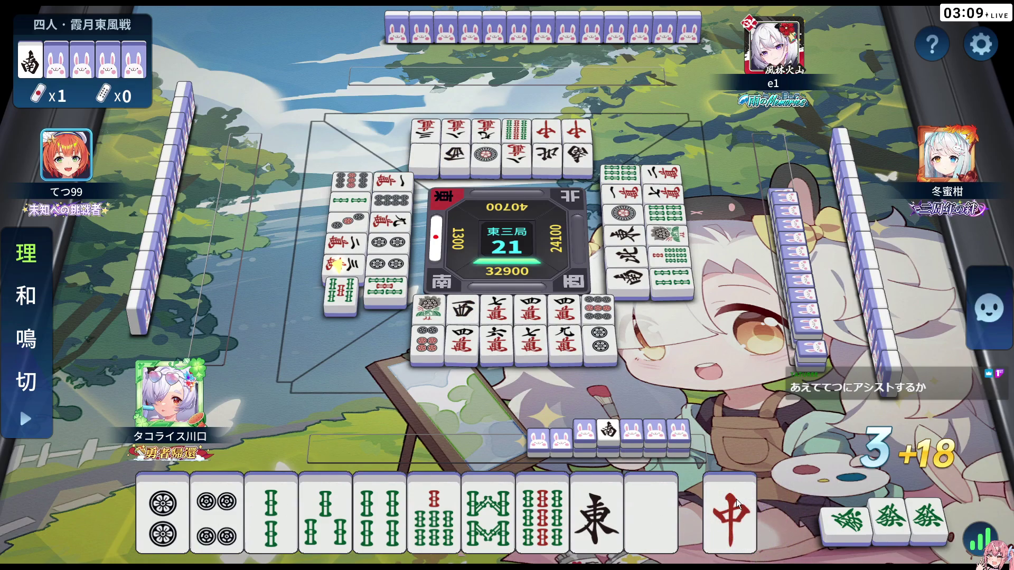
{"action": "left_click", "coordinate": [179, 508]}
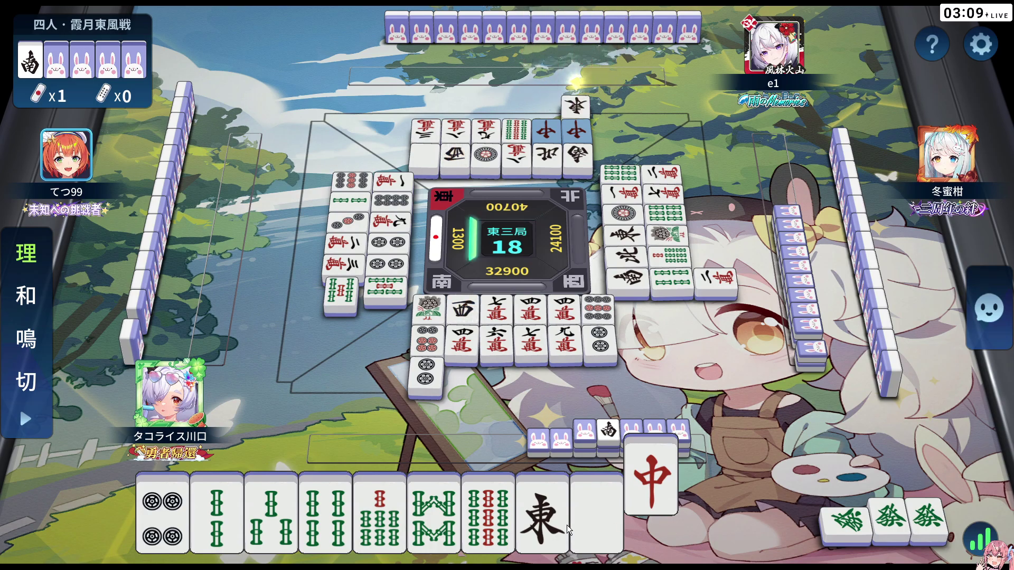
Step: Pass on the offered call, and discard the East wind, 3-man and 3-pin
{"action": "left_click", "coordinate": [745, 463]}
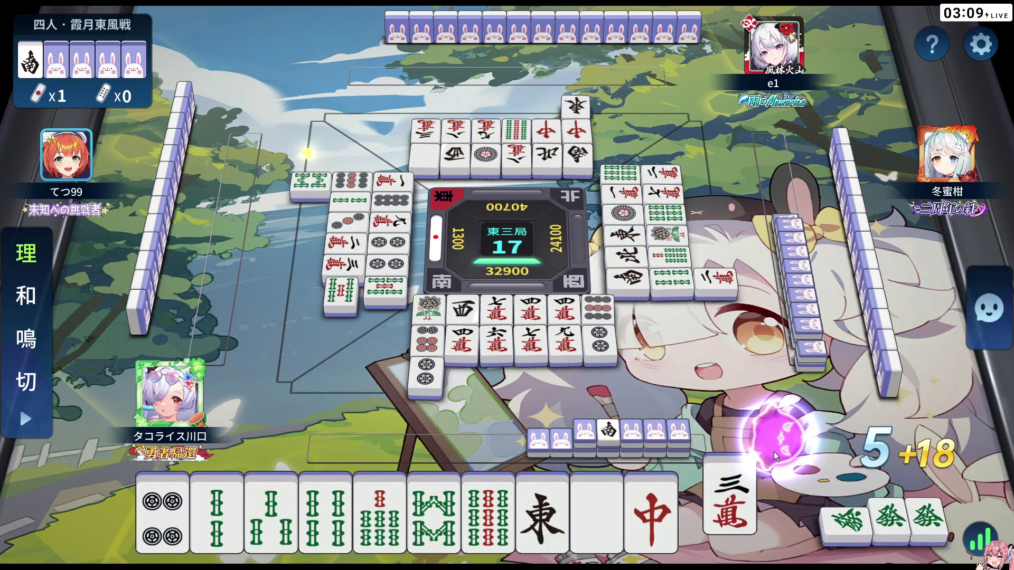
{"action": "left_click", "coordinate": [542, 517]}
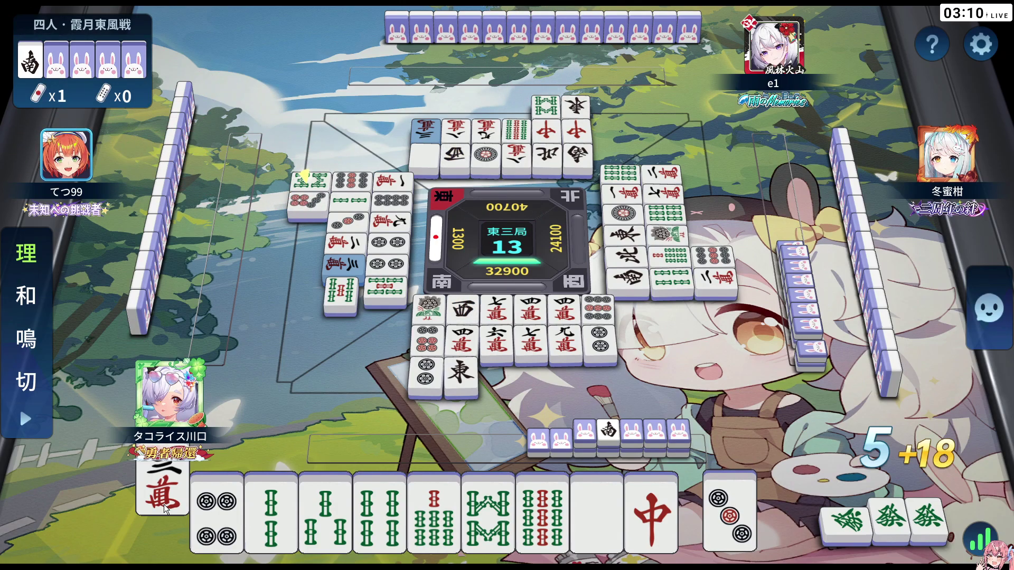
{"action": "left_click", "coordinate": [163, 505]}
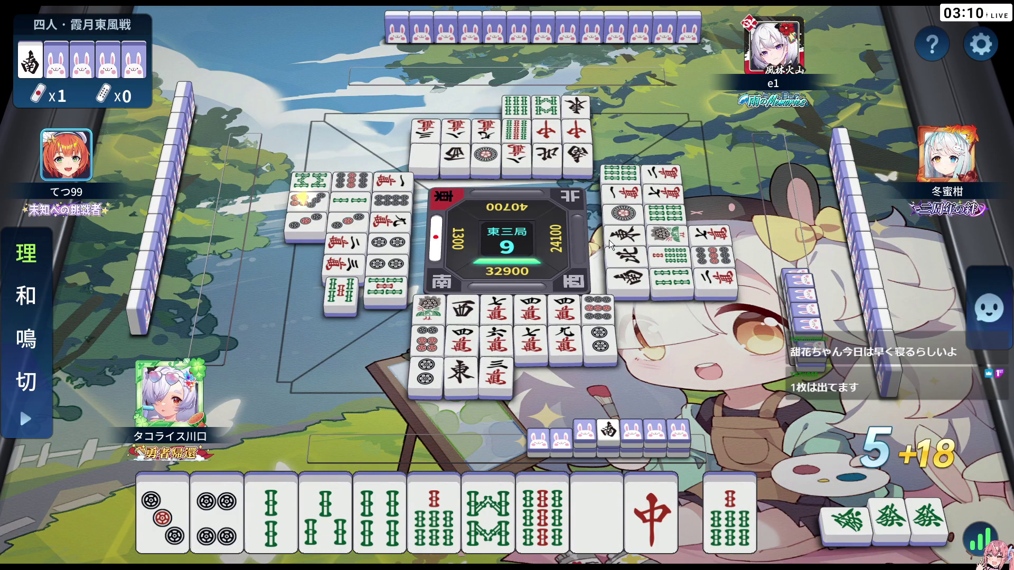
{"action": "left_click", "coordinate": [730, 522]}
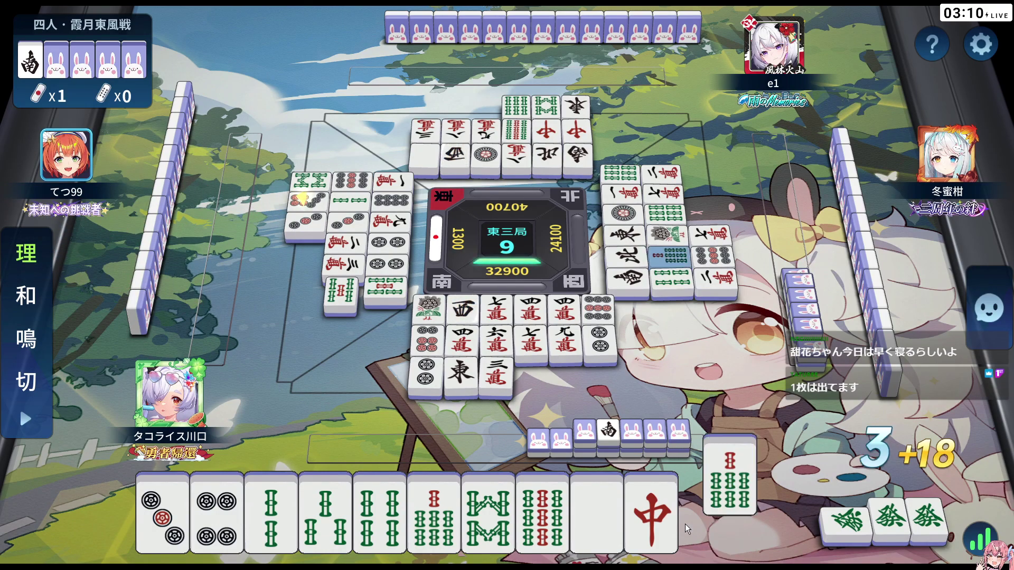
{"action": "left_click", "coordinate": [157, 506]}
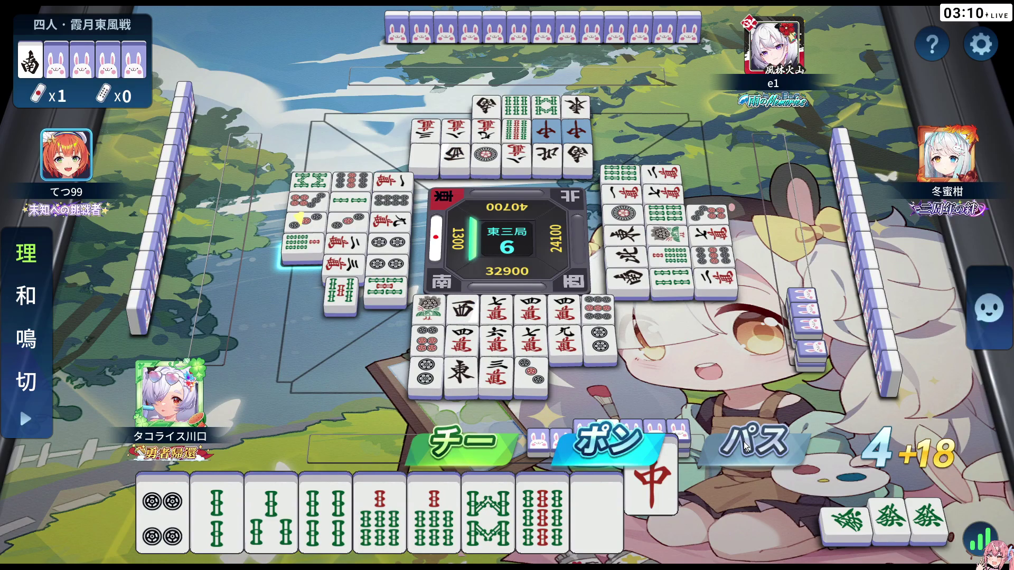
Step: Pass on the remaining chii and pon offers, and discard the red dragon and the white dragon
{"action": "left_click", "coordinate": [745, 446]}
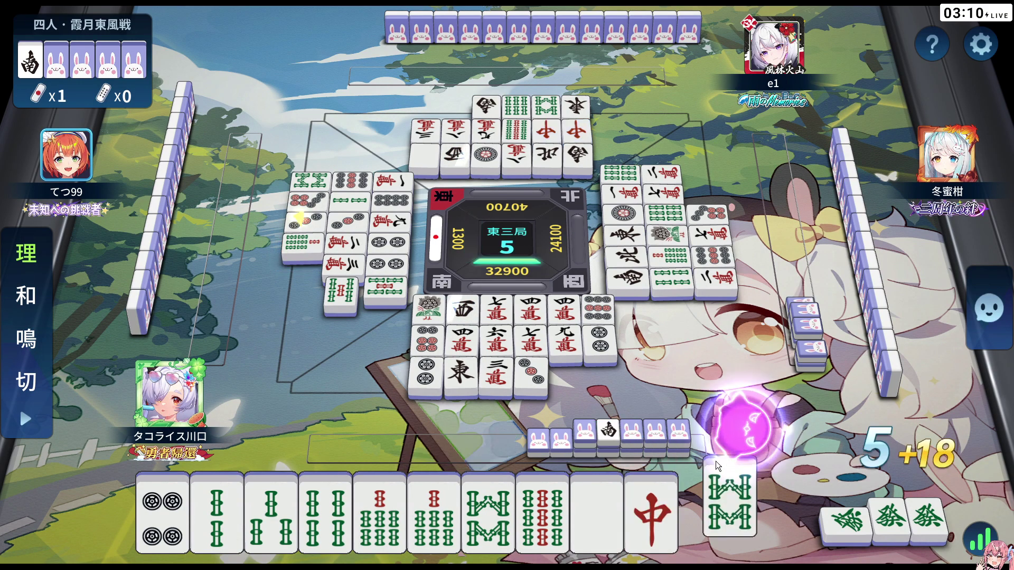
{"action": "left_click", "coordinate": [651, 504]}
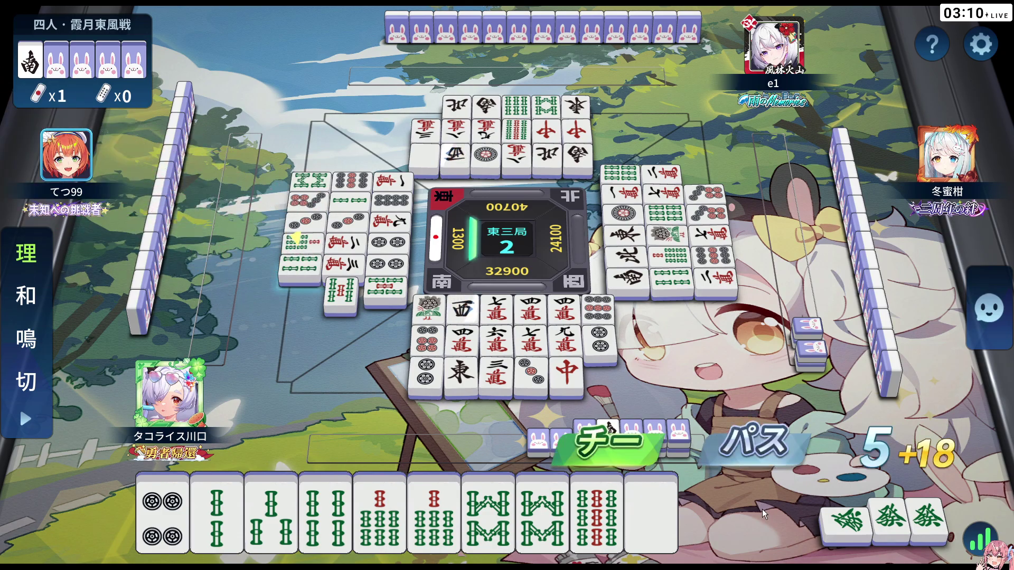
{"action": "left_click", "coordinate": [734, 485]}
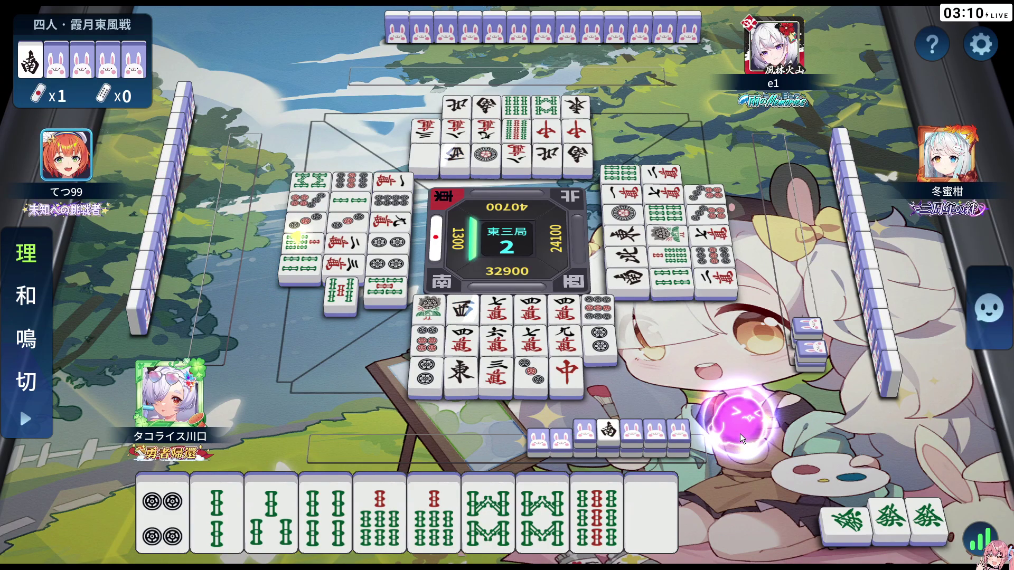
{"action": "left_click", "coordinate": [637, 525]}
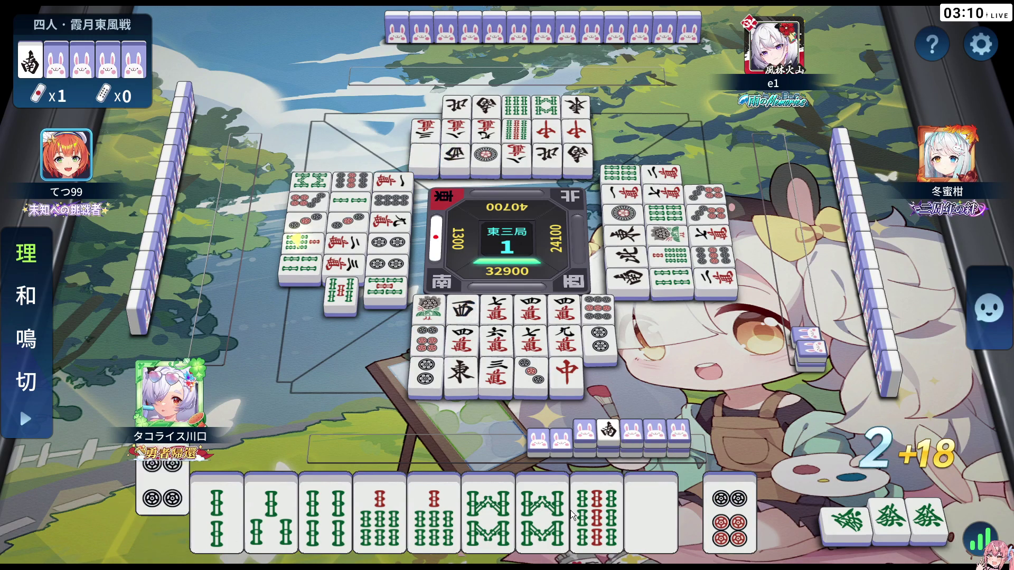
{"action": "left_click", "coordinate": [639, 515]}
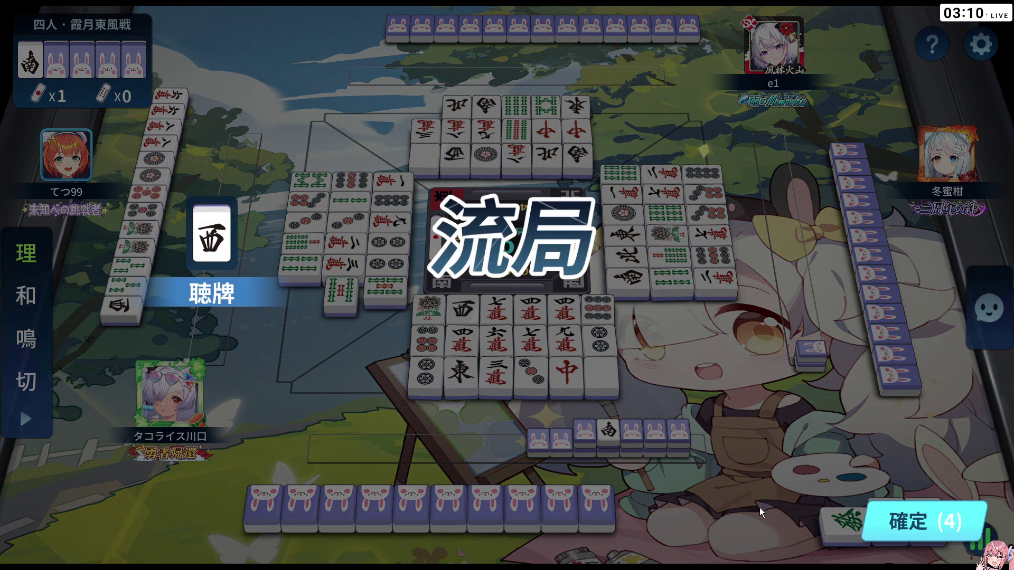
Step: Confirm the drawn hand and score results, and discard the 1-sou in the new East 3 hand
{"action": "left_click", "coordinate": [891, 527]}
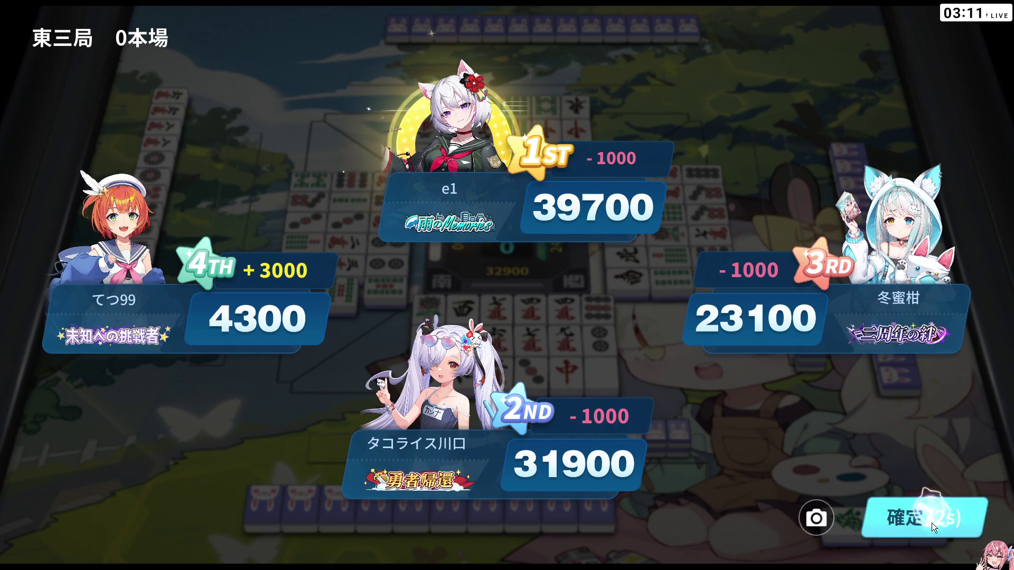
{"action": "left_click", "coordinate": [932, 523]}
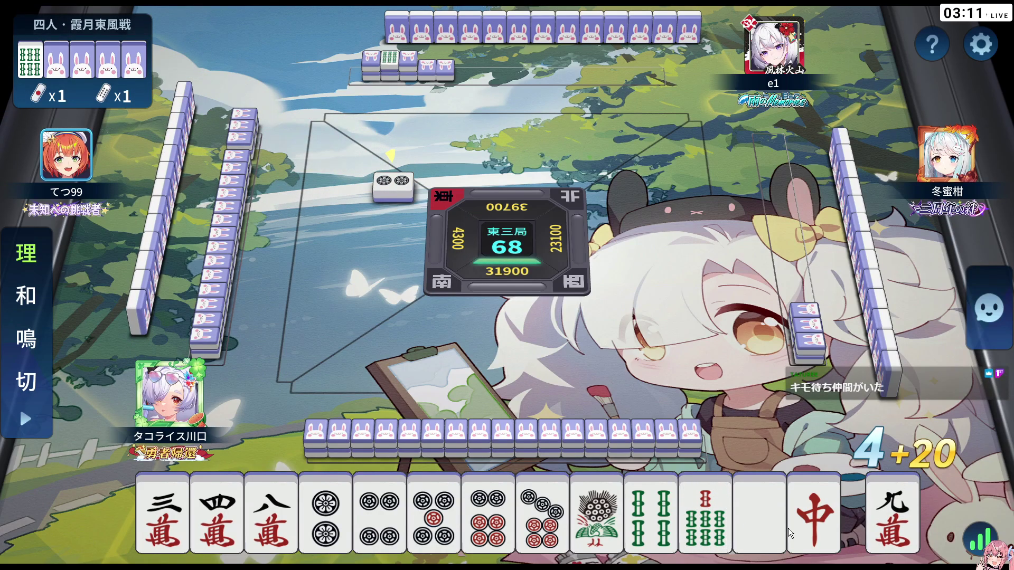
{"action": "left_click", "coordinate": [625, 528]}
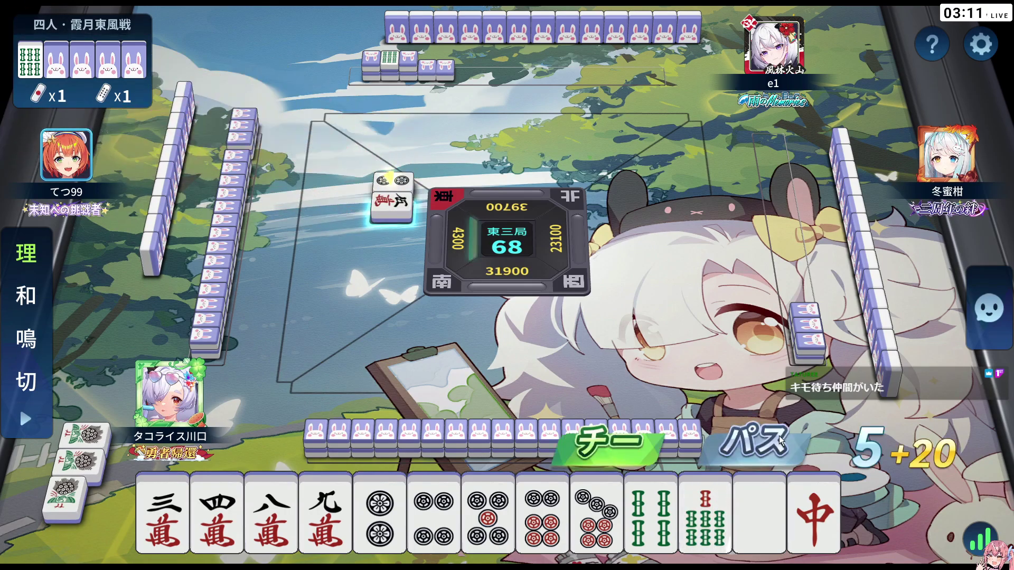
Step: Pass on the offered chii for the 9-man, and discard the red dragon, white dragon and 4-sou
{"action": "left_click", "coordinate": [787, 466]}
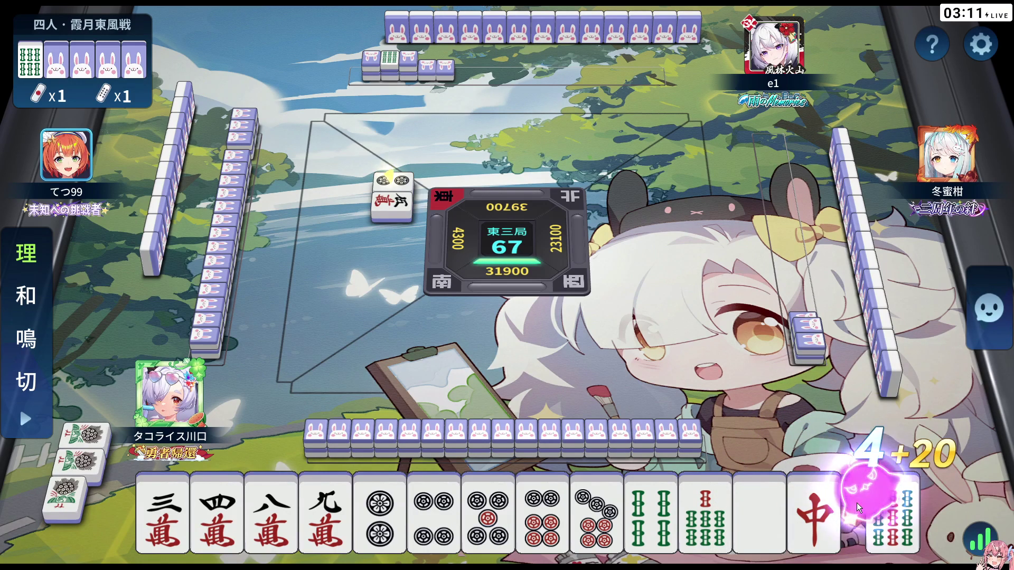
{"action": "left_click", "coordinate": [816, 515]}
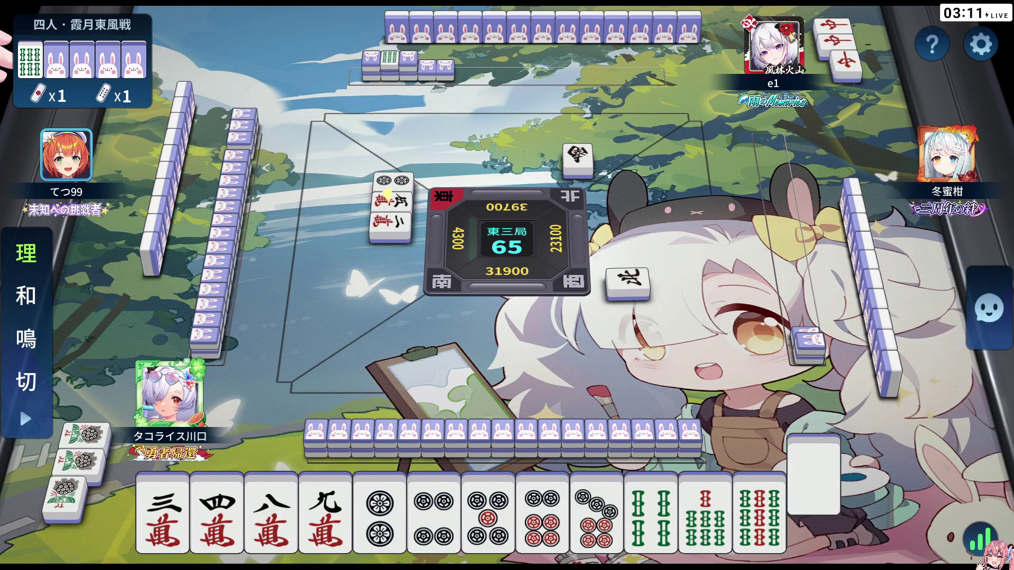
{"action": "left_click", "coordinate": [766, 445]}
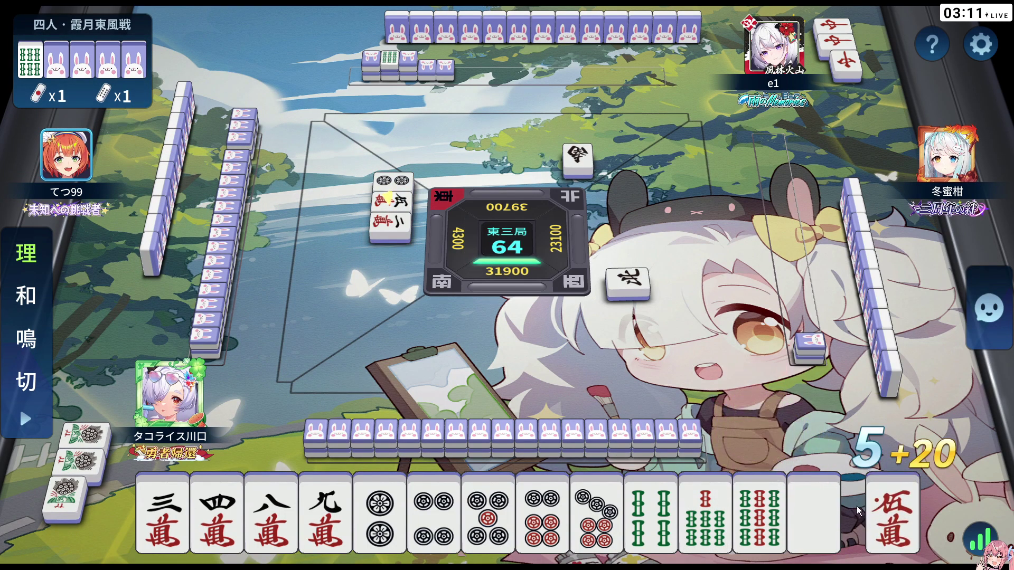
{"action": "left_click", "coordinate": [840, 511]}
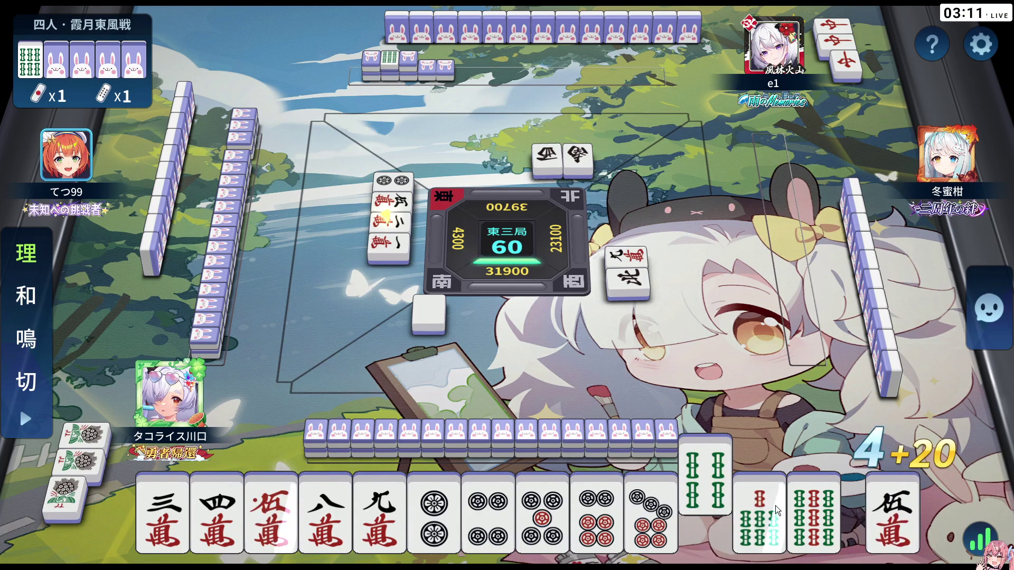
{"action": "left_click", "coordinate": [717, 515]}
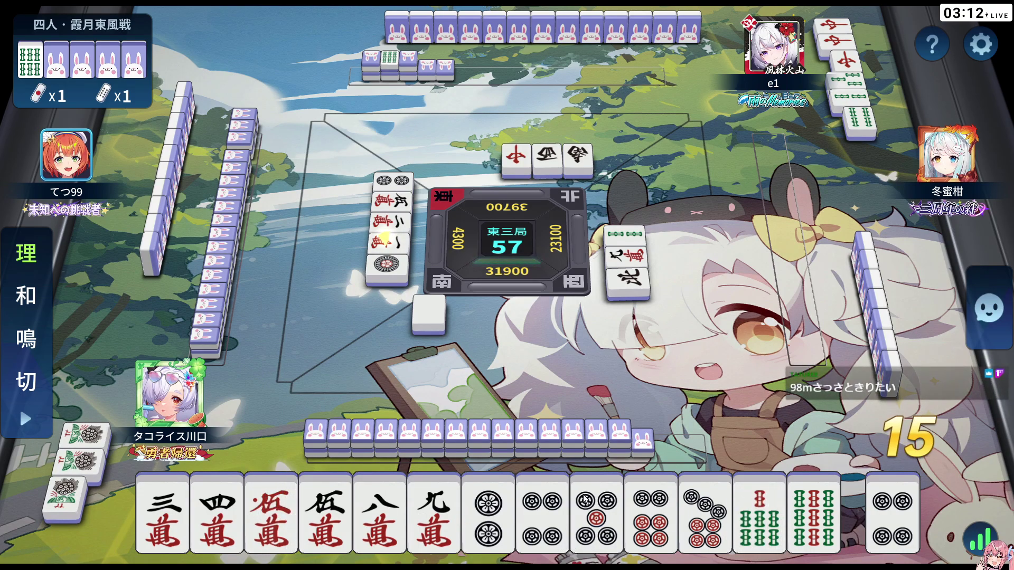
Step: Discard the 9-man and 8-man, passing on each offered chii
{"action": "left_click", "coordinate": [439, 505]}
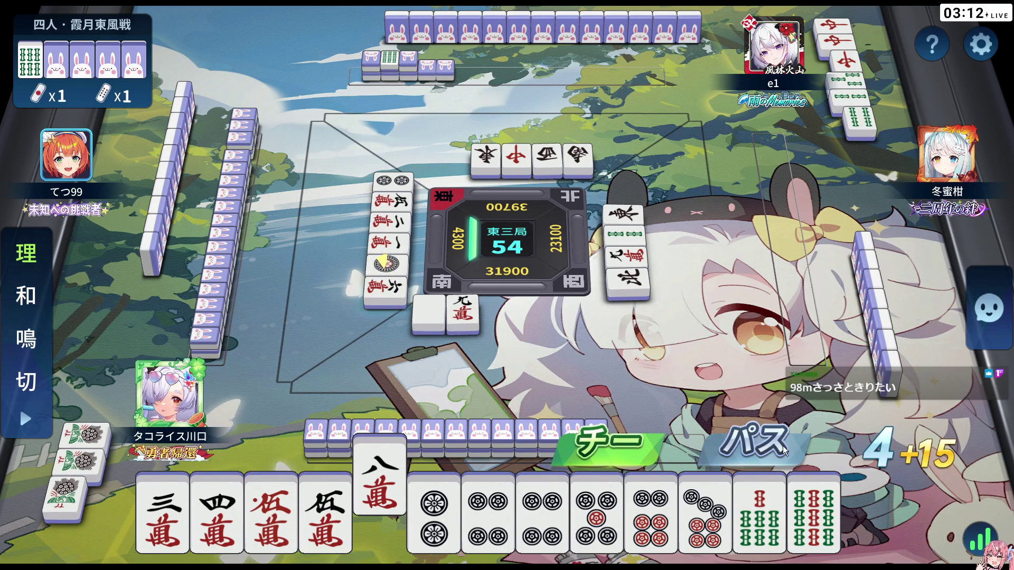
{"action": "left_click", "coordinate": [771, 452]}
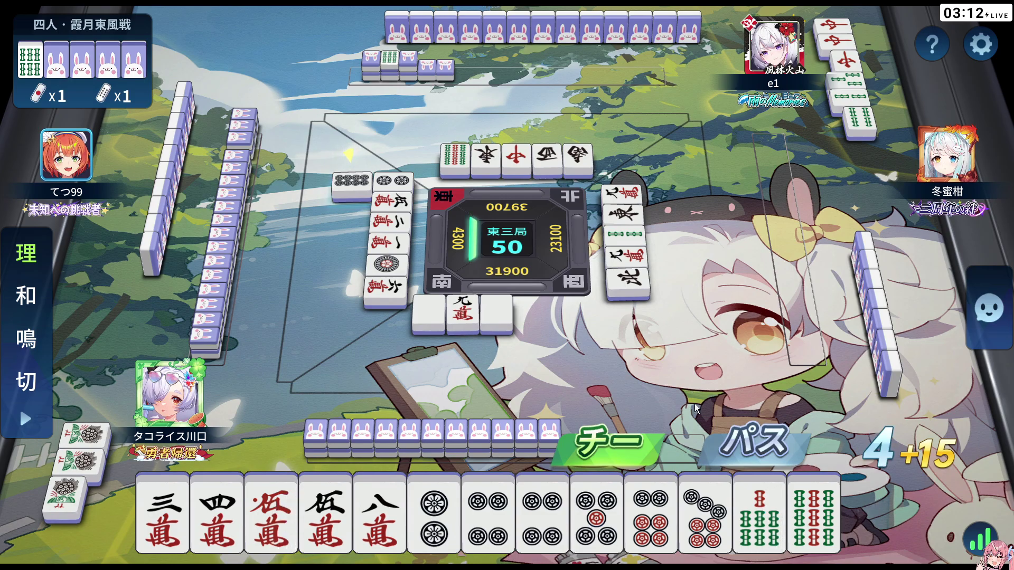
{"action": "left_click", "coordinate": [752, 442]}
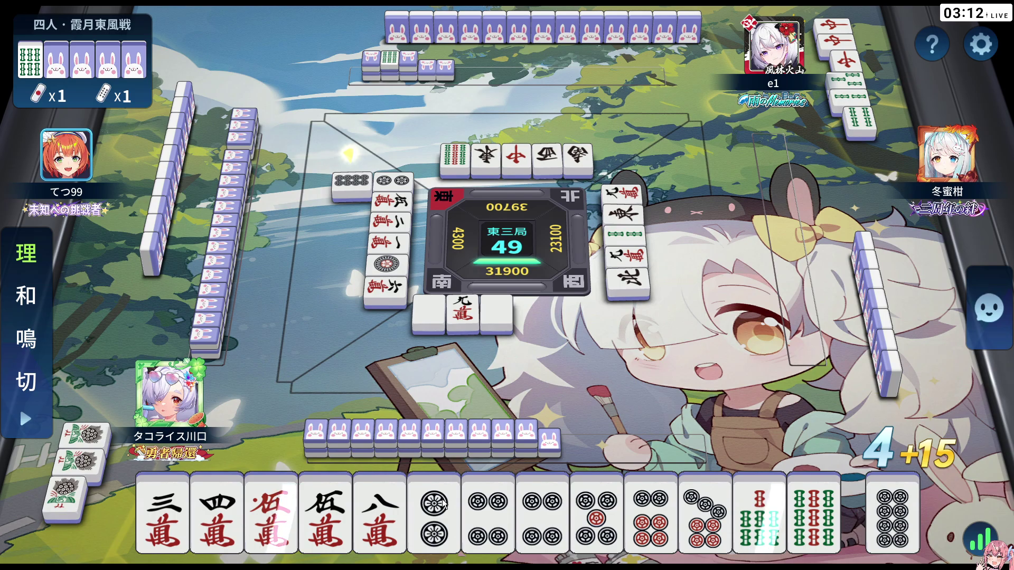
{"action": "left_click", "coordinate": [375, 517]}
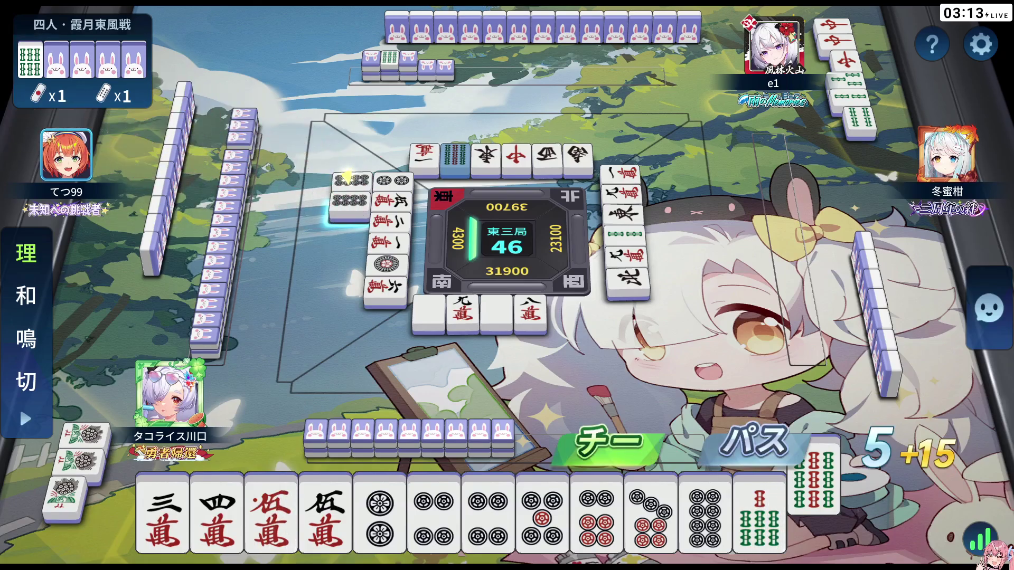
{"action": "left_click", "coordinate": [747, 439]}
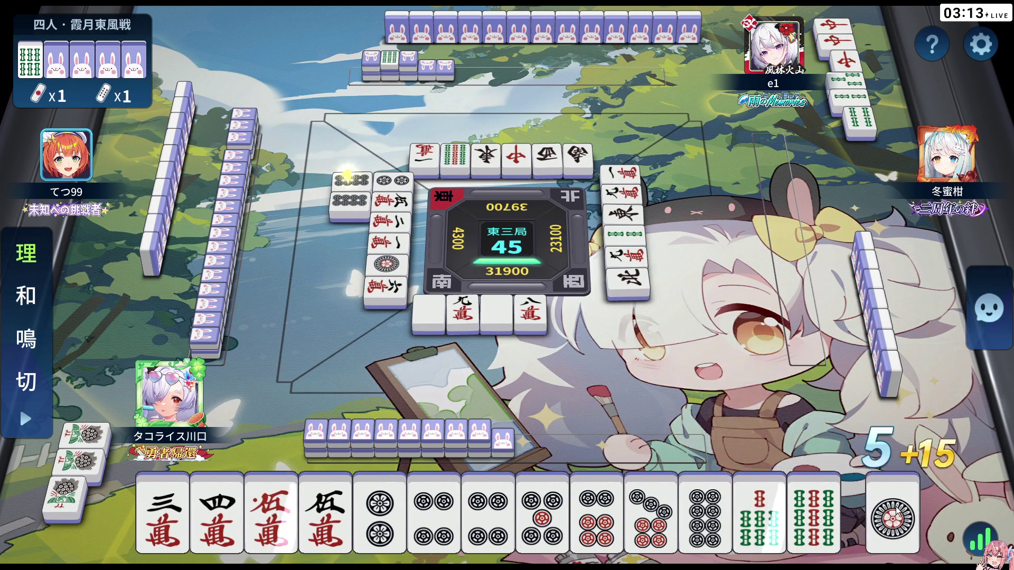
Step: Discard the plain 5-man and the 3-man, passing on the chii and pon offers
{"action": "left_click", "coordinate": [335, 525]}
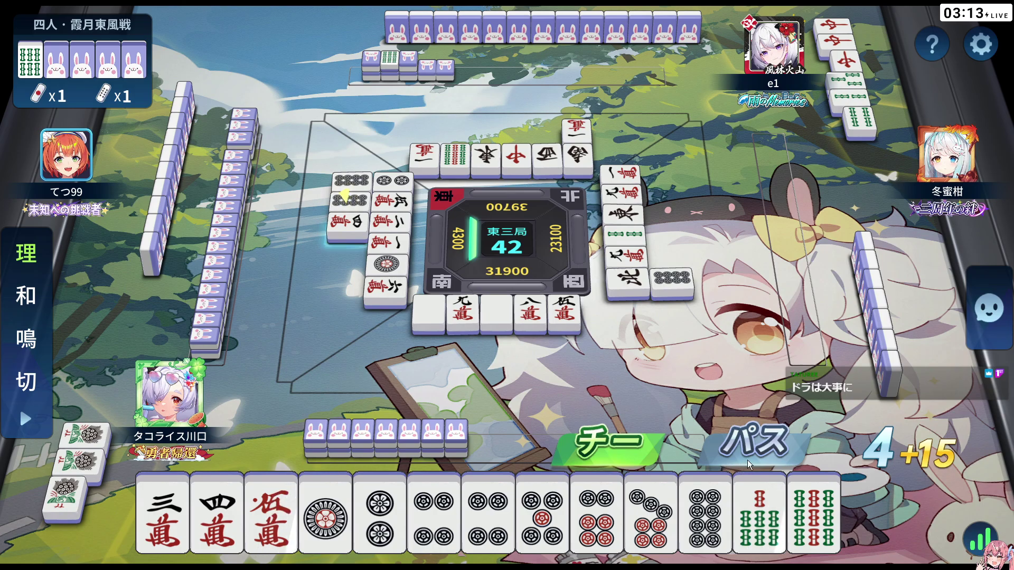
{"action": "left_click", "coordinate": [754, 454]}
{"action": "left_click", "coordinate": [179, 518]}
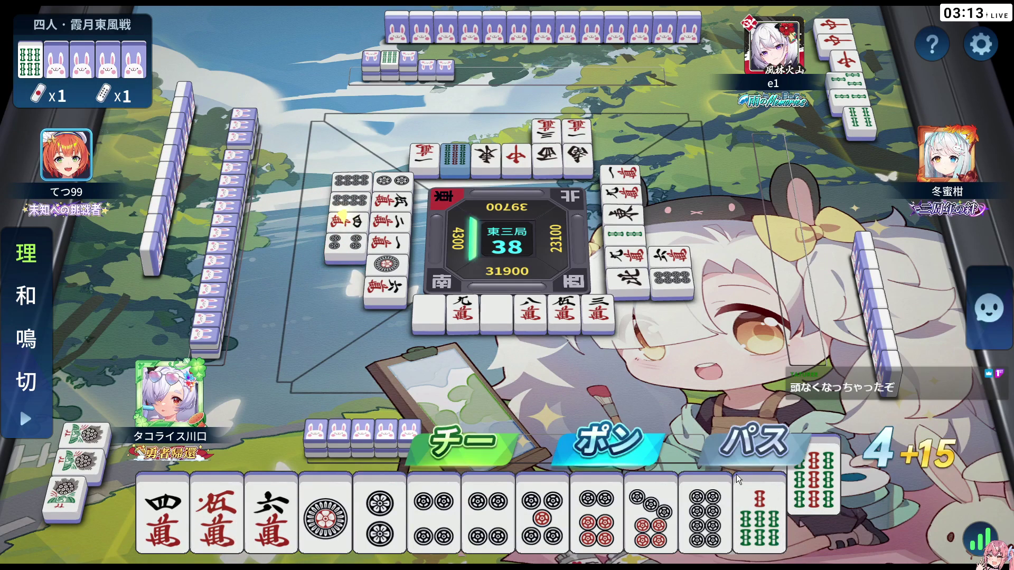
{"action": "left_click", "coordinate": [740, 436]}
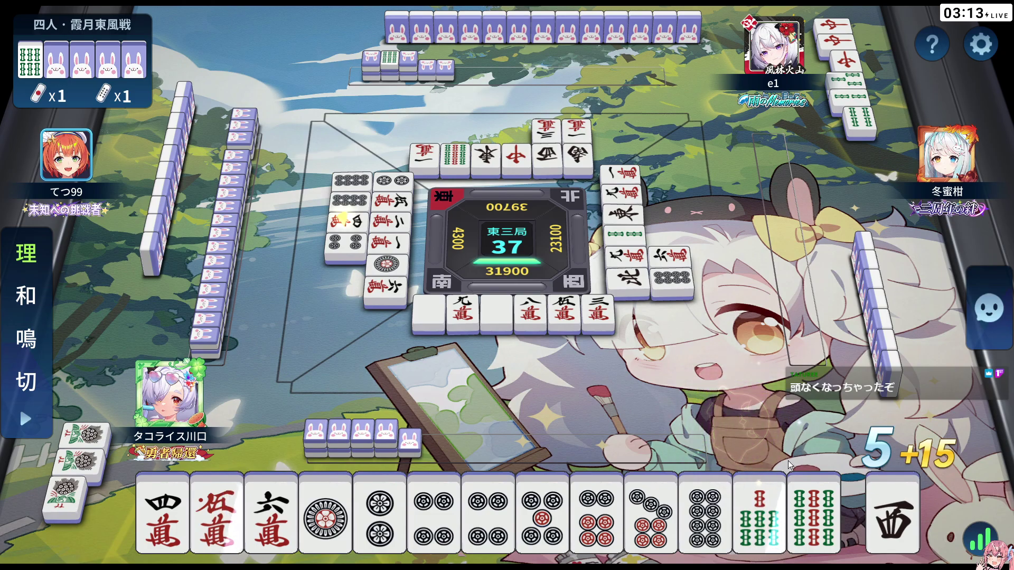
Step: Discard each drawn tile in turn: a West wind, the 2-man and another West wind
{"action": "left_click", "coordinate": [891, 521]}
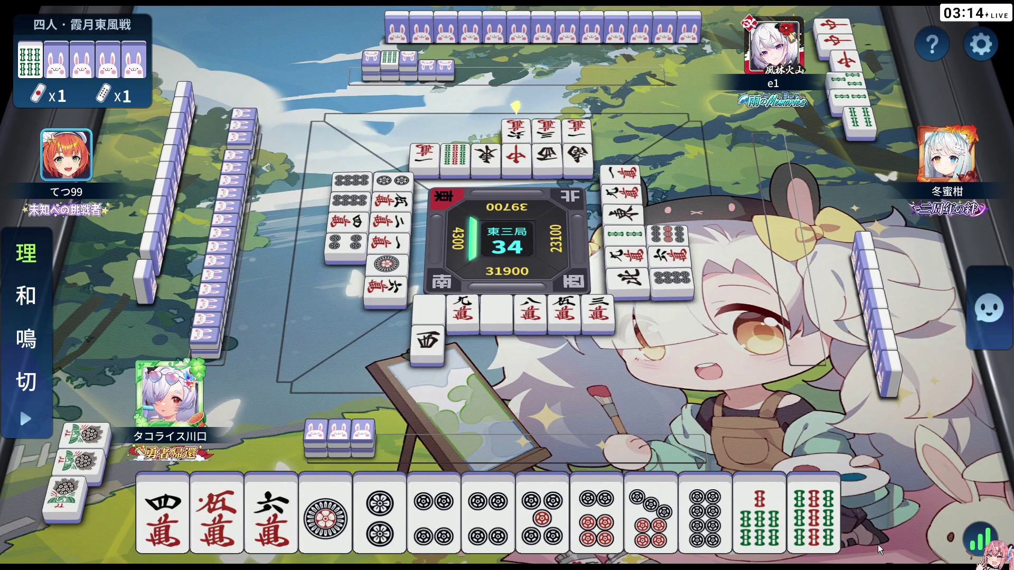
{"action": "left_click", "coordinate": [749, 430]}
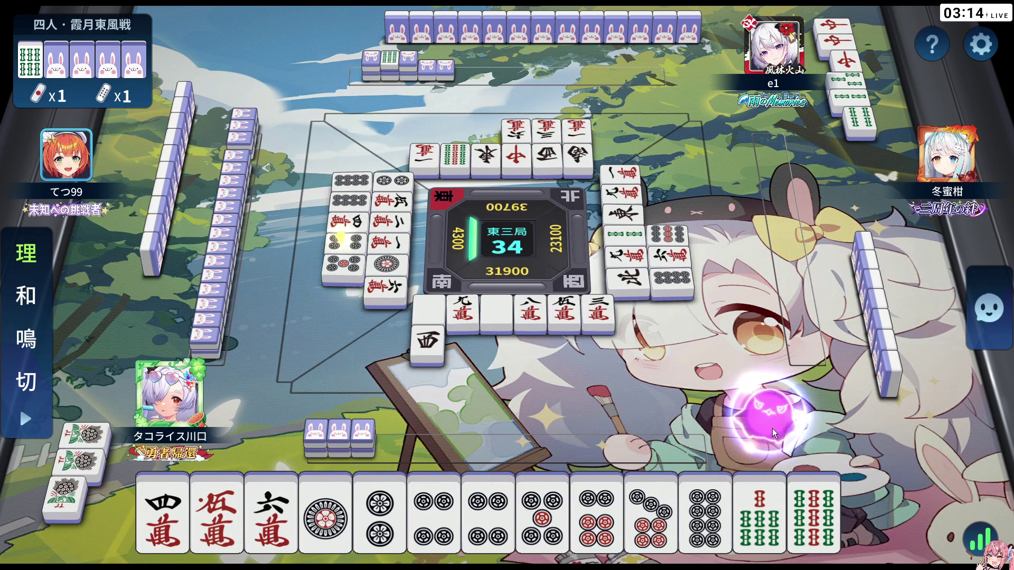
{"action": "left_click", "coordinate": [902, 521]}
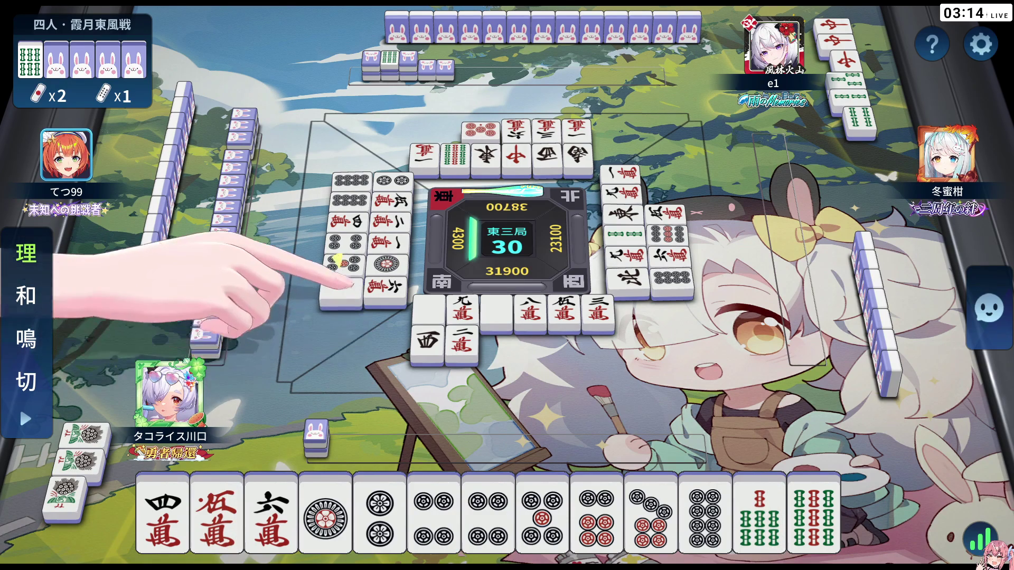
{"action": "left_click", "coordinate": [914, 517]}
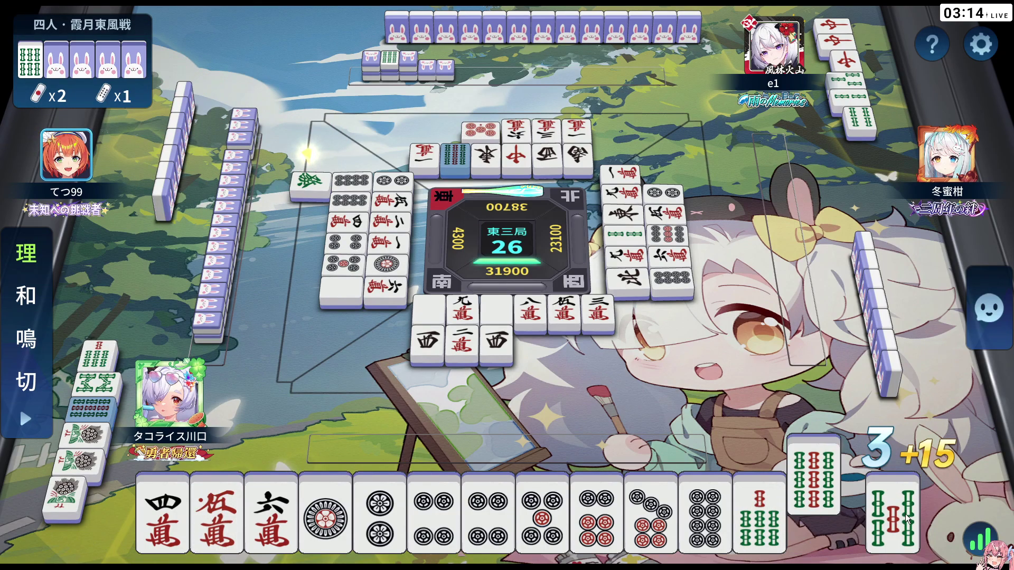
Step: Discard the 9-sou, 3-sou, West wind and 1-sou, passing on calls in between
{"action": "left_click", "coordinate": [821, 523]}
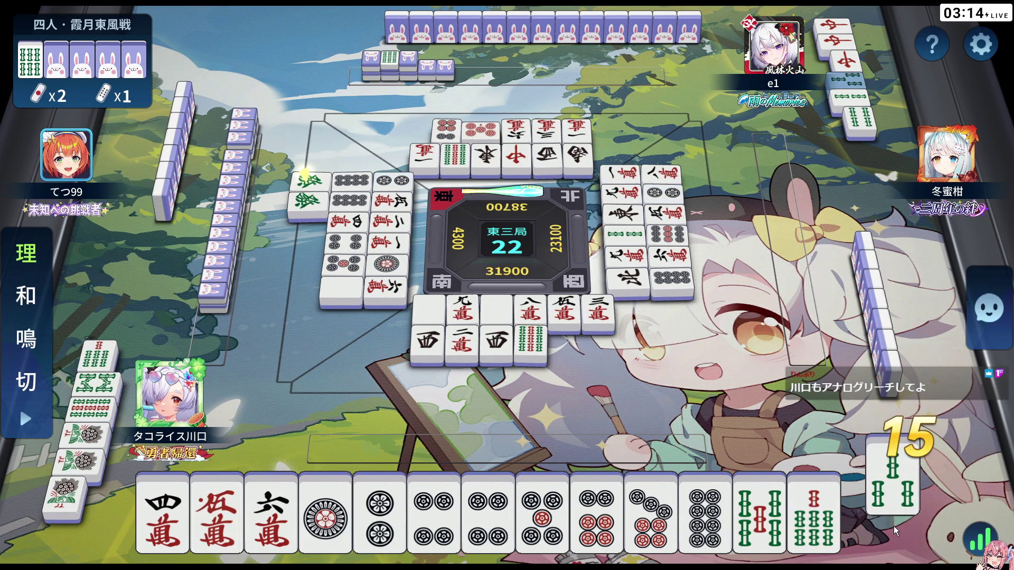
{"action": "left_click", "coordinate": [868, 508]}
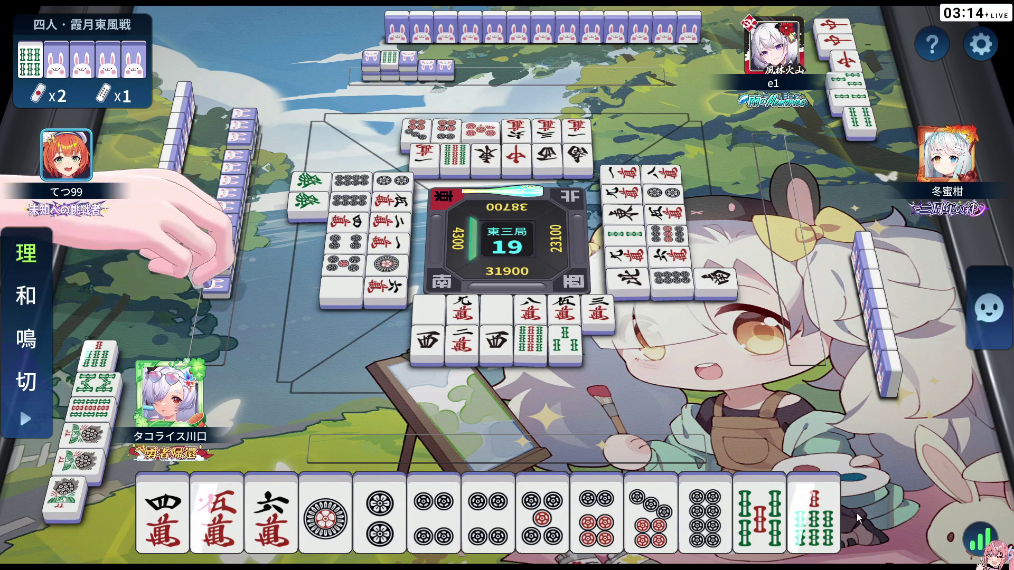
{"action": "left_click", "coordinate": [728, 445]}
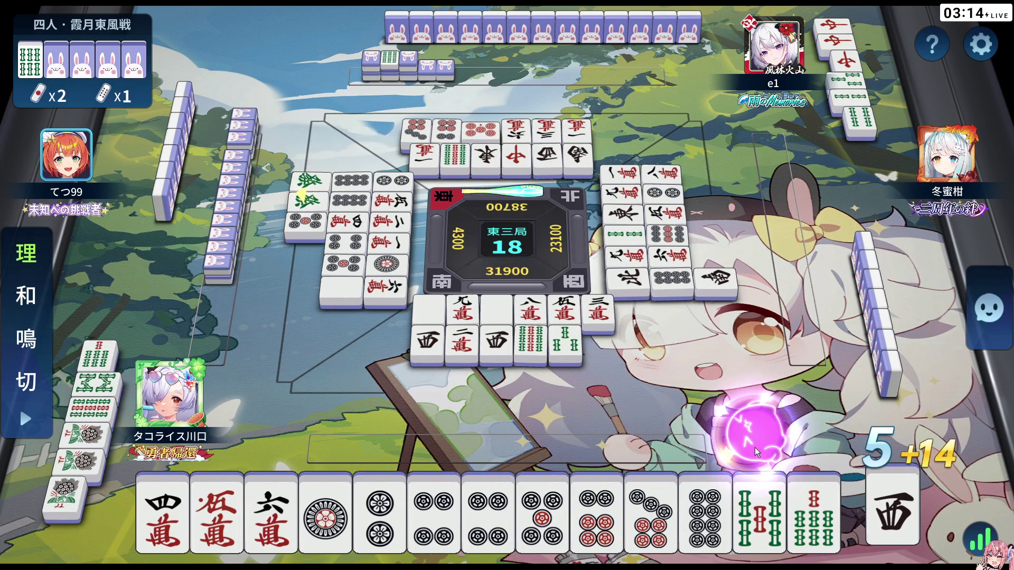
{"action": "left_click", "coordinate": [888, 501]}
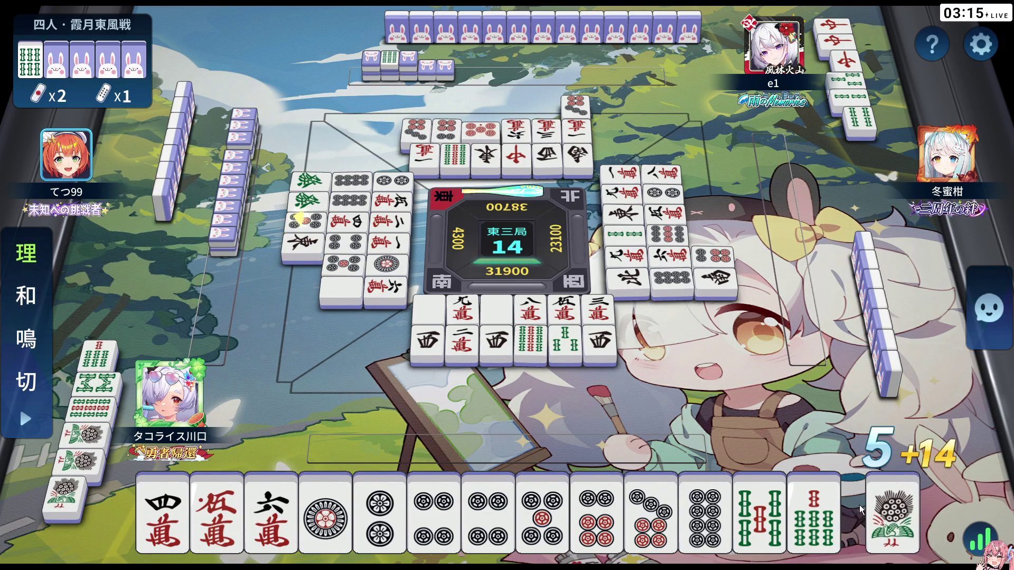
{"action": "left_click", "coordinate": [917, 517]}
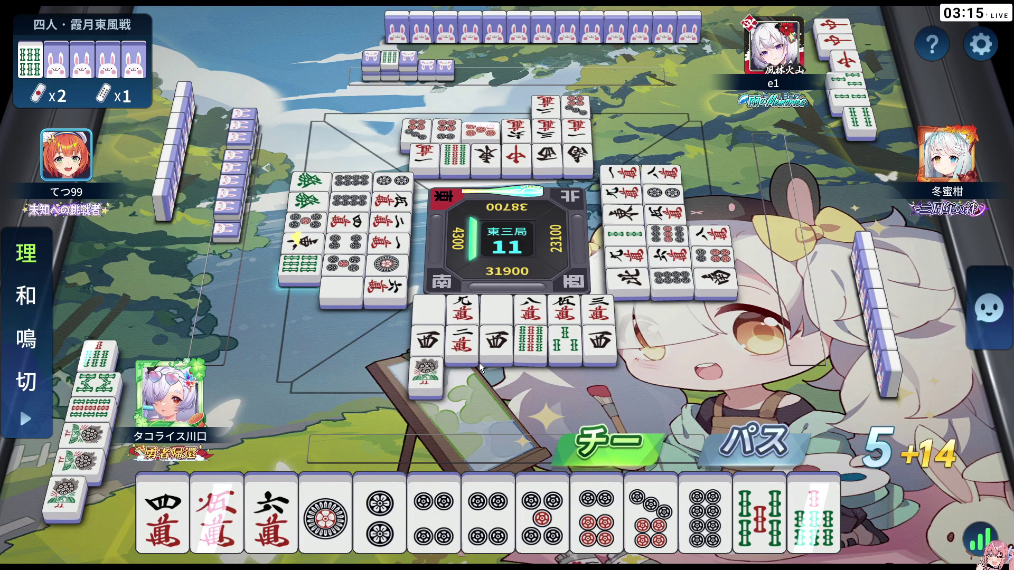
Step: Call chii on the 6-sou and on the 3-pin using the 2-pin and 4-pin, discarding the 1-pin and 8-pin
{"action": "left_click", "coordinate": [628, 441]}
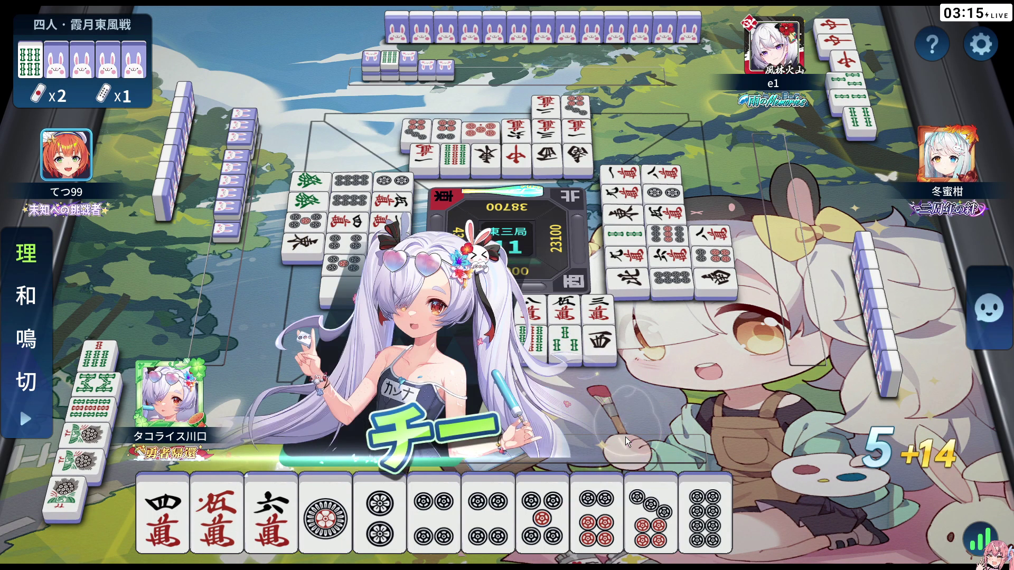
{"action": "left_click", "coordinate": [323, 518]}
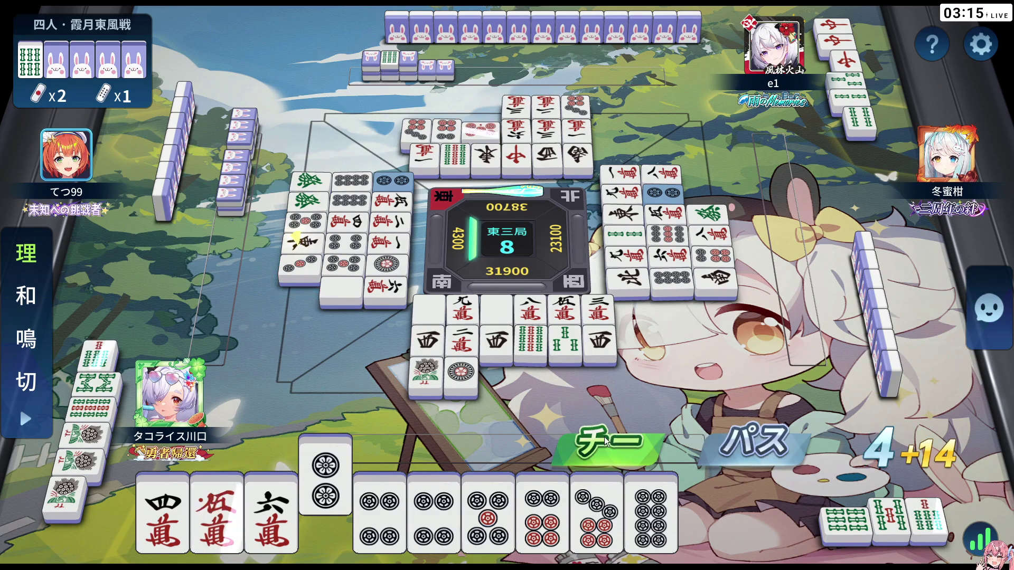
{"action": "left_click", "coordinate": [605, 444]}
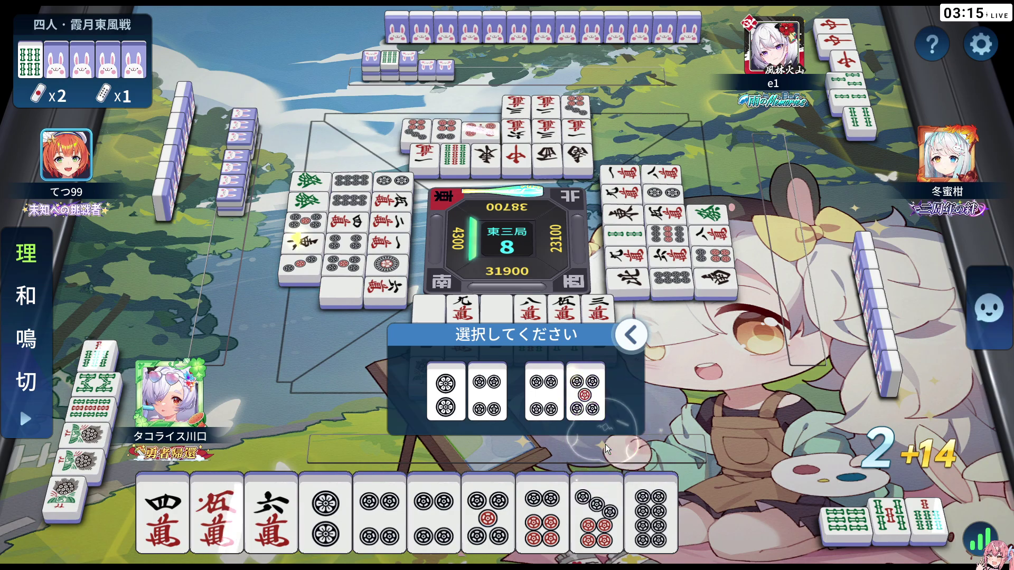
{"action": "left_click", "coordinate": [545, 414]}
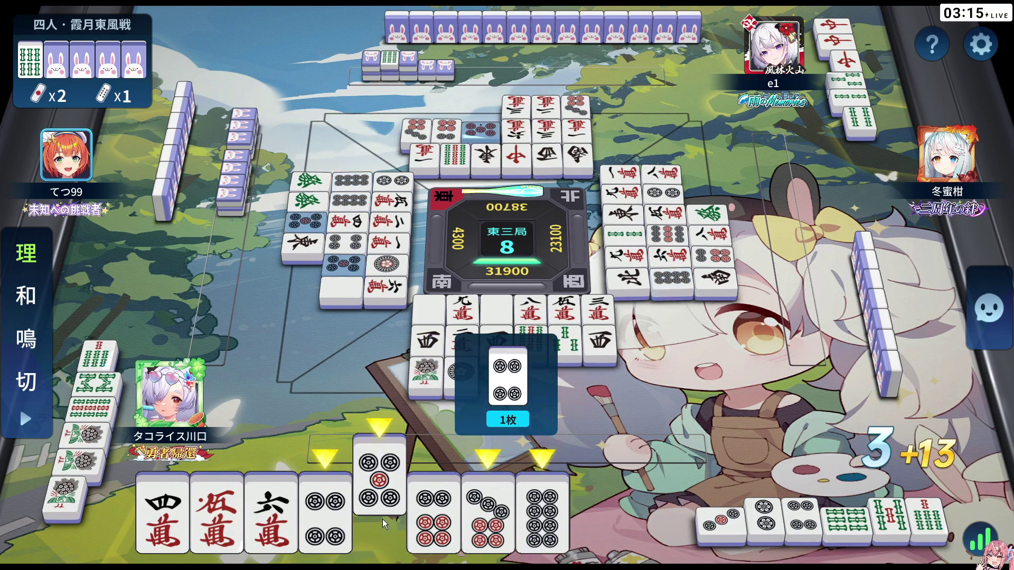
{"action": "left_click", "coordinate": [528, 515]}
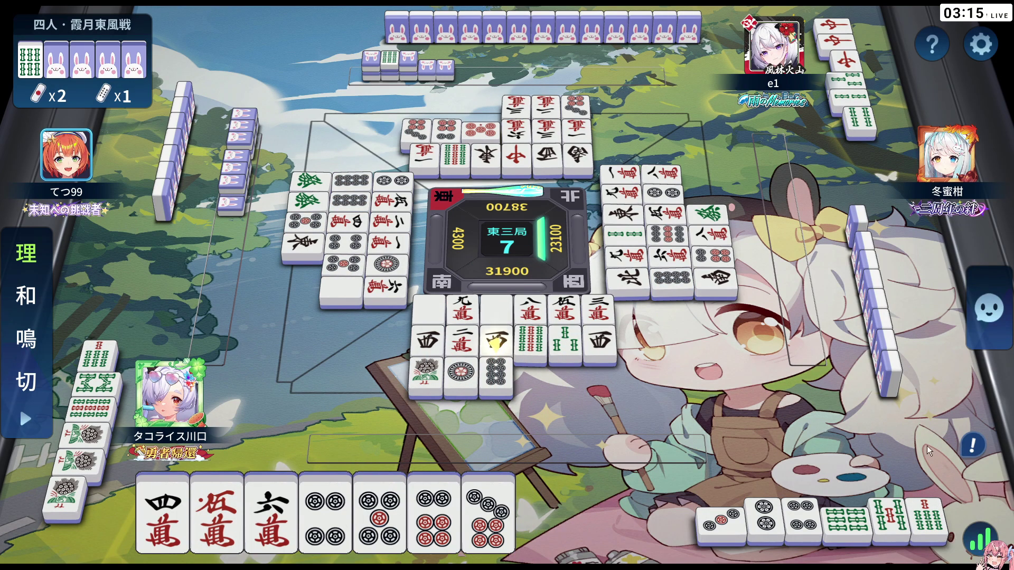
Step: Compare the waits for the ready hand, and discard the 7-pin and the drawn 4-man
{"action": "mouse_move", "coordinate": [983, 440]}
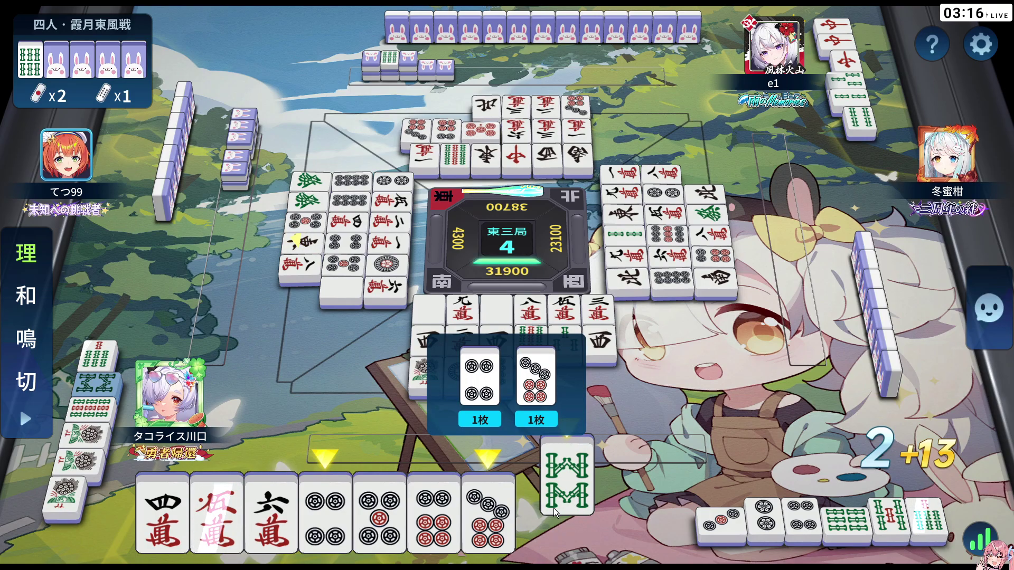
{"action": "left_click", "coordinate": [325, 502]}
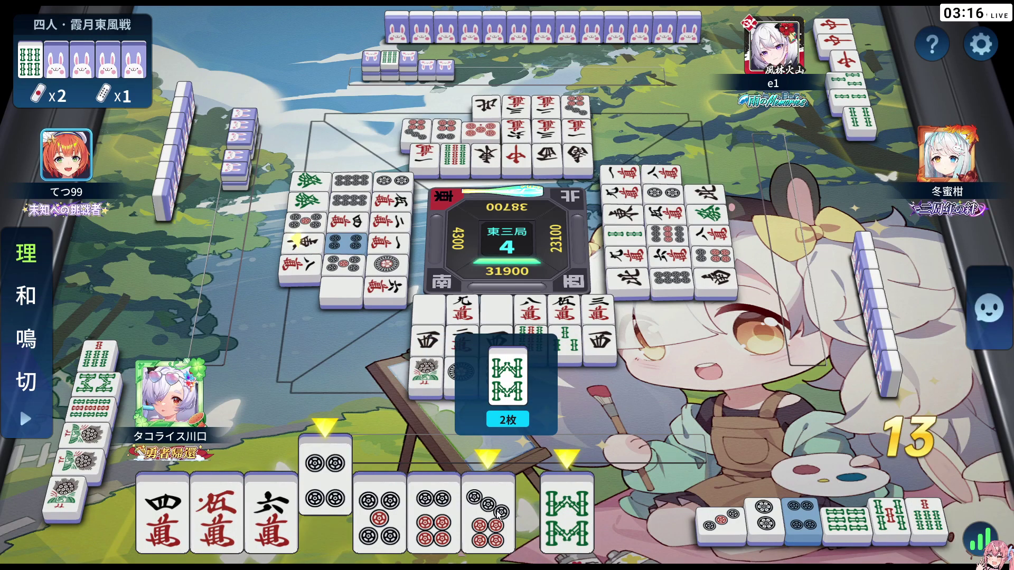
{"action": "left_click", "coordinate": [481, 515]}
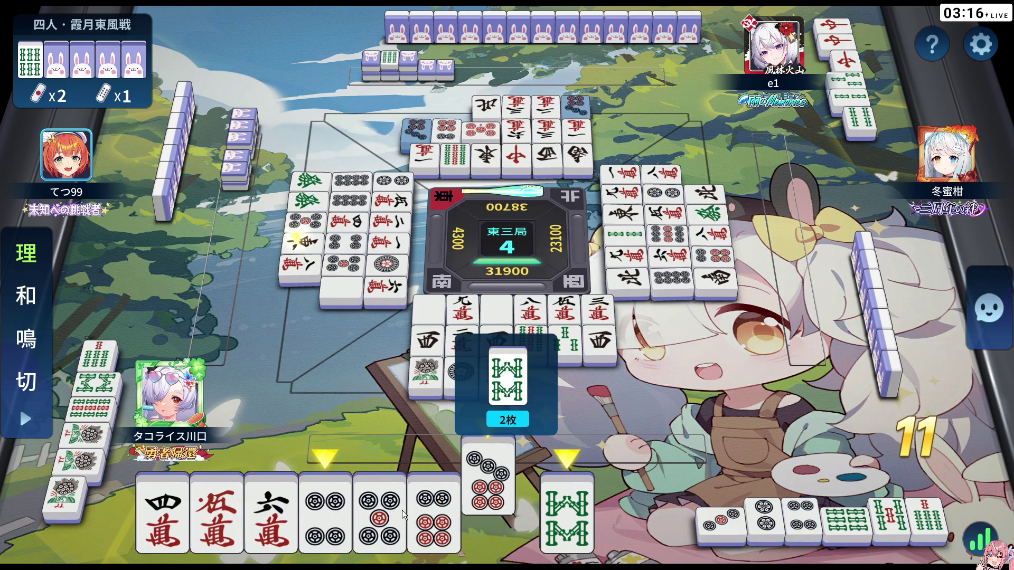
{"action": "left_click", "coordinate": [498, 508]}
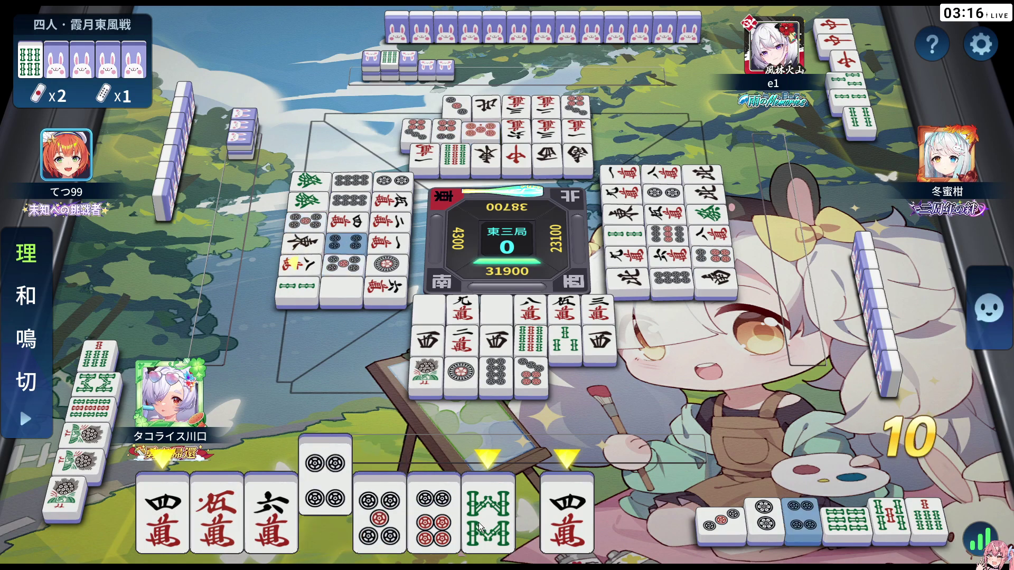
{"action": "left_click", "coordinate": [562, 520]}
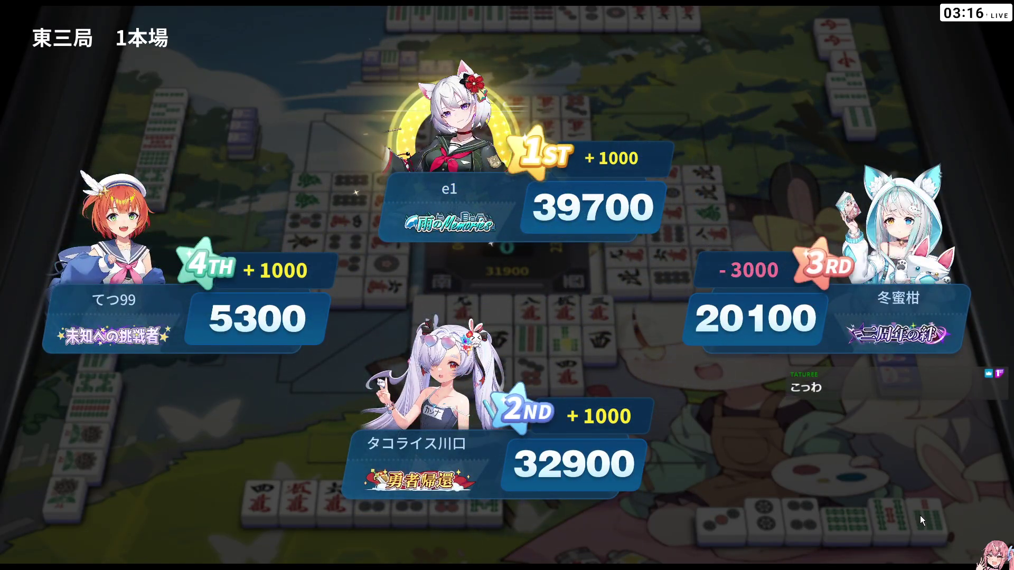
Step: Dismiss the score results, and discard the North, West and South winds in the new East 3 hand
{"action": "left_click", "coordinate": [926, 525]}
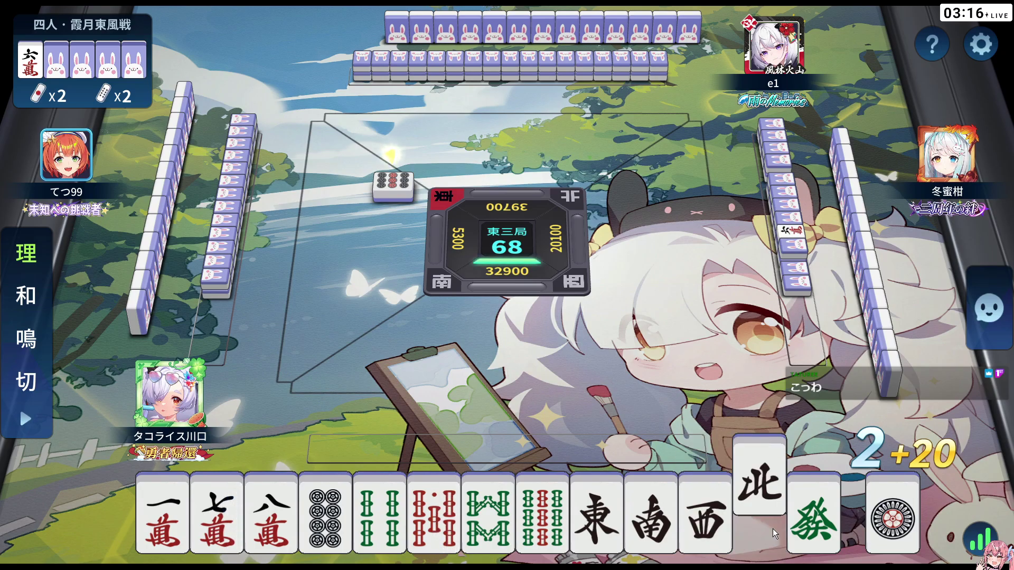
{"action": "left_click", "coordinate": [772, 529]}
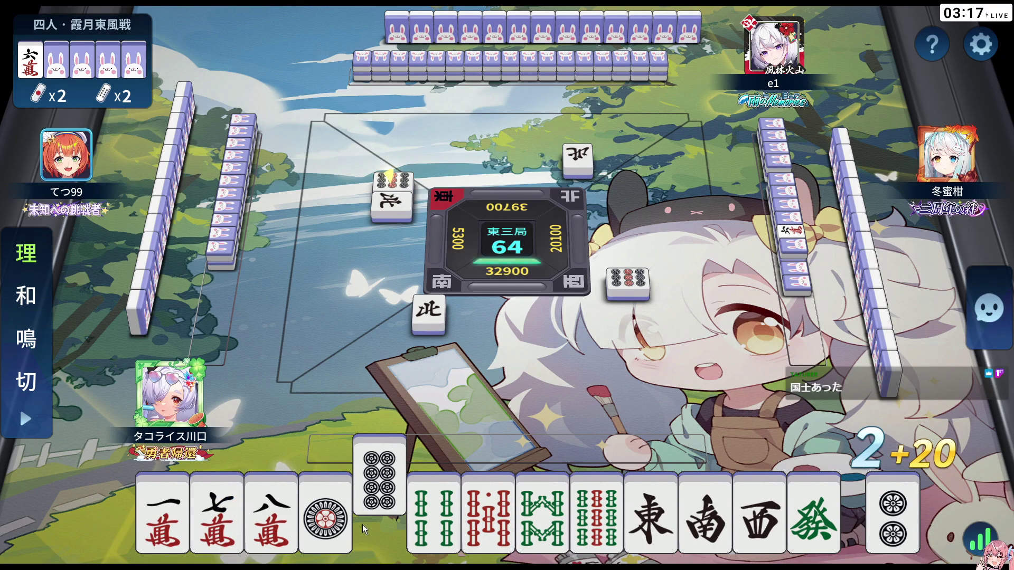
{"action": "left_click", "coordinate": [752, 520]}
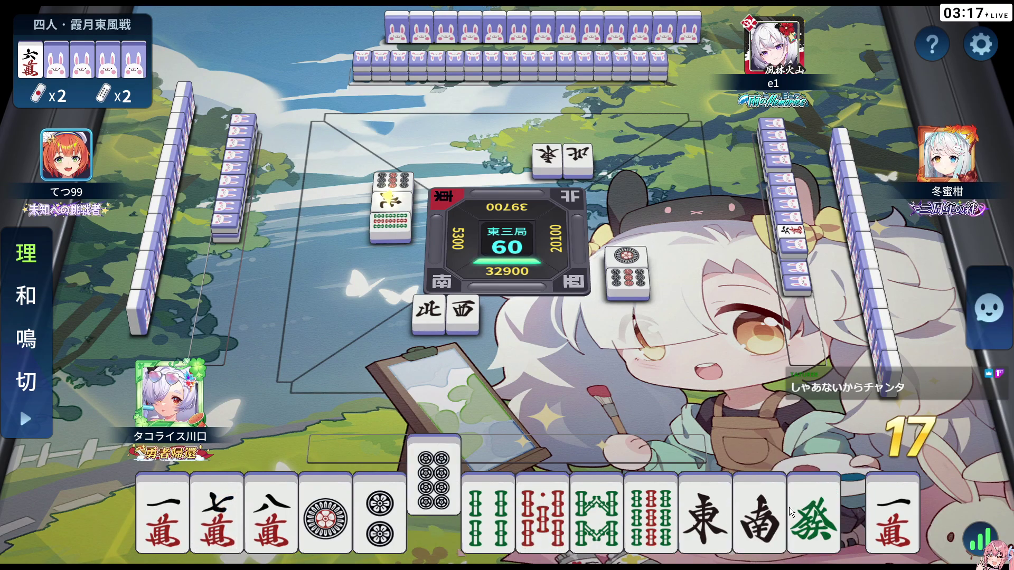
{"action": "left_click", "coordinate": [747, 515]}
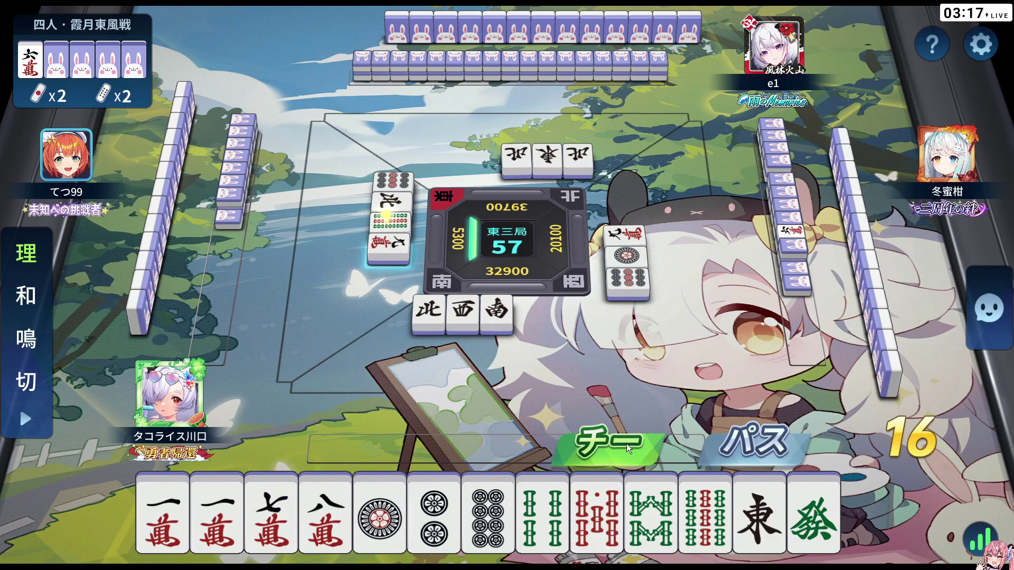
Step: Call chii on the 9-man with the 7-man and 8-man, and discard the green dragon, red 5-sou and 4-sou
{"action": "left_click", "coordinate": [626, 445]}
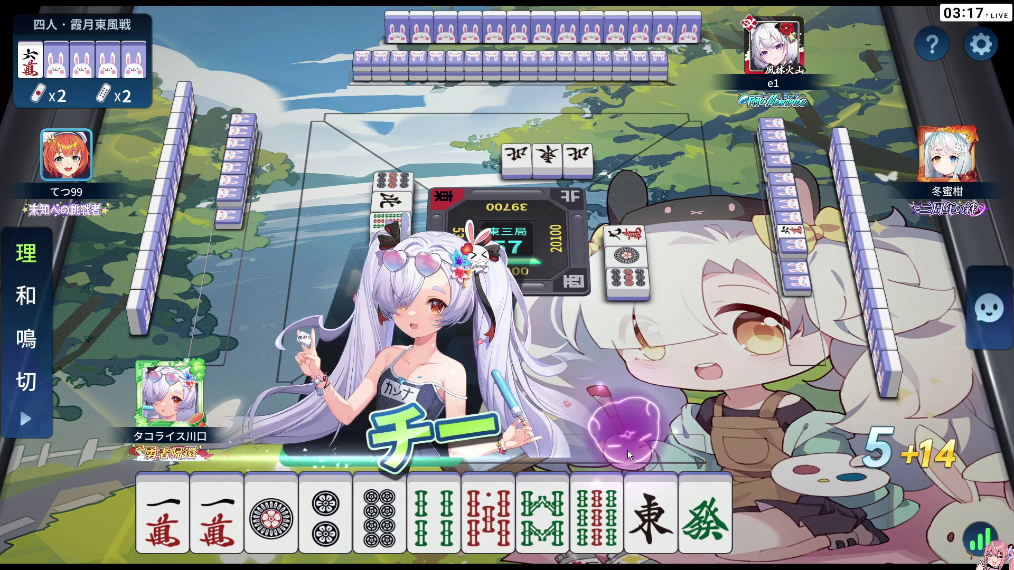
{"action": "left_click", "coordinate": [708, 518]}
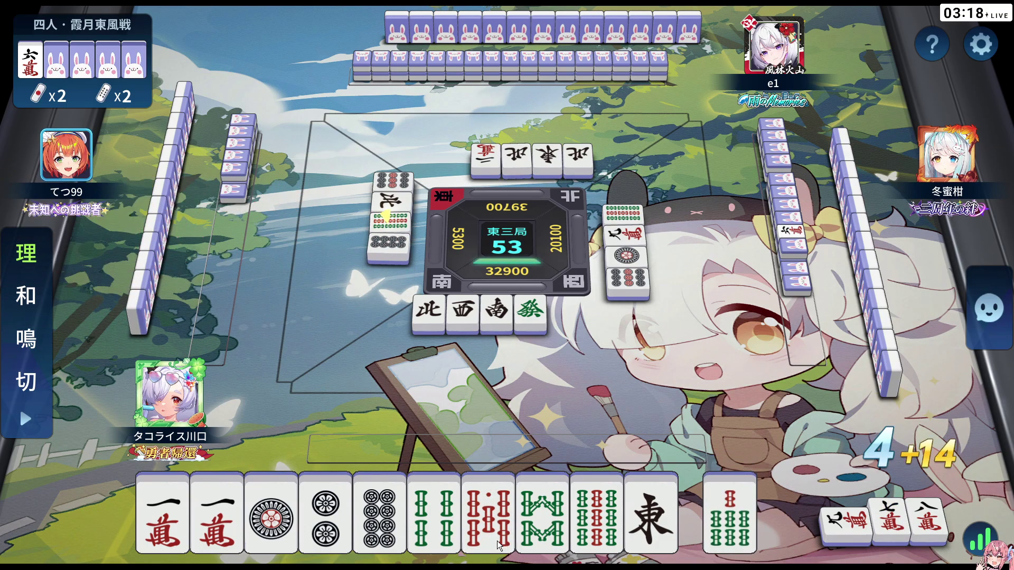
{"action": "left_click", "coordinate": [497, 541]}
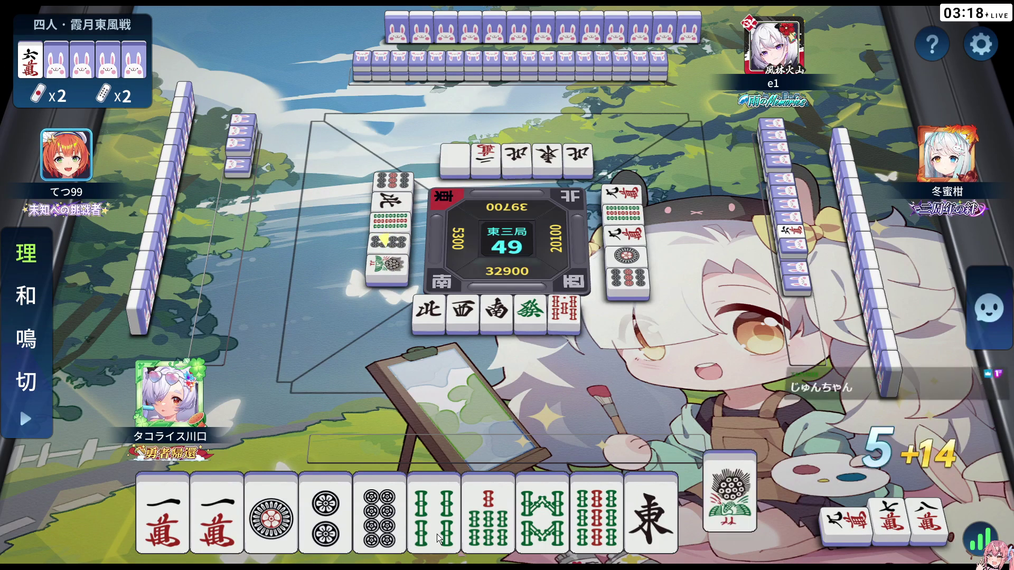
{"action": "left_click", "coordinate": [436, 534]}
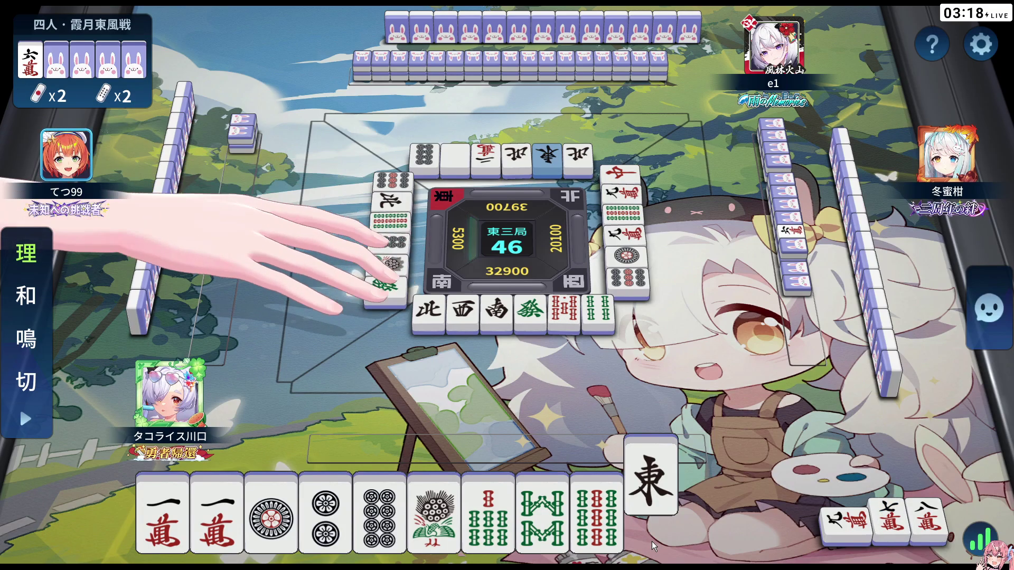
Step: Discard the drawn 5-man, and get rid of the East wind on the following turn
{"action": "left_click", "coordinate": [740, 539]}
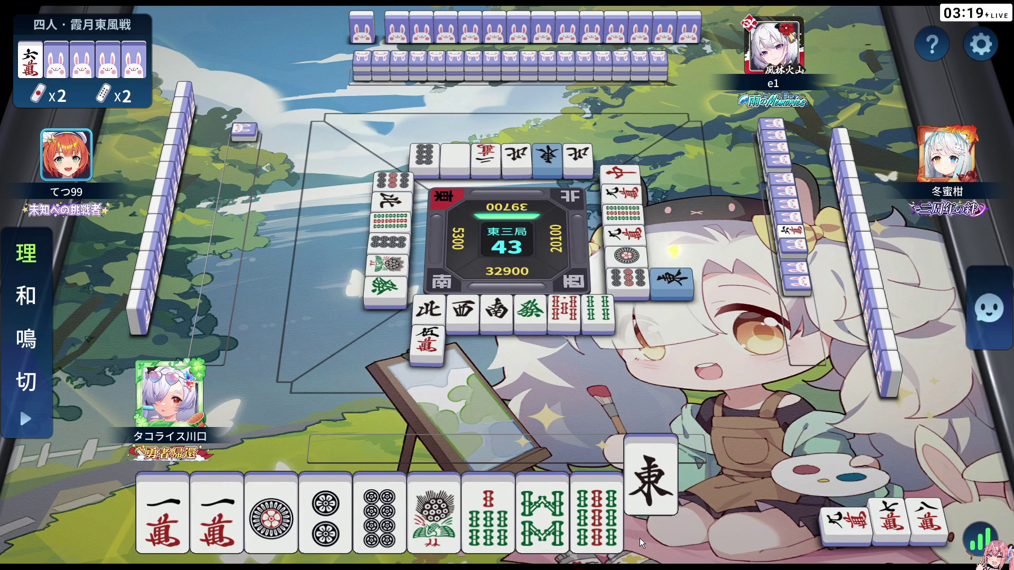
{"action": "left_click", "coordinate": [675, 486]}
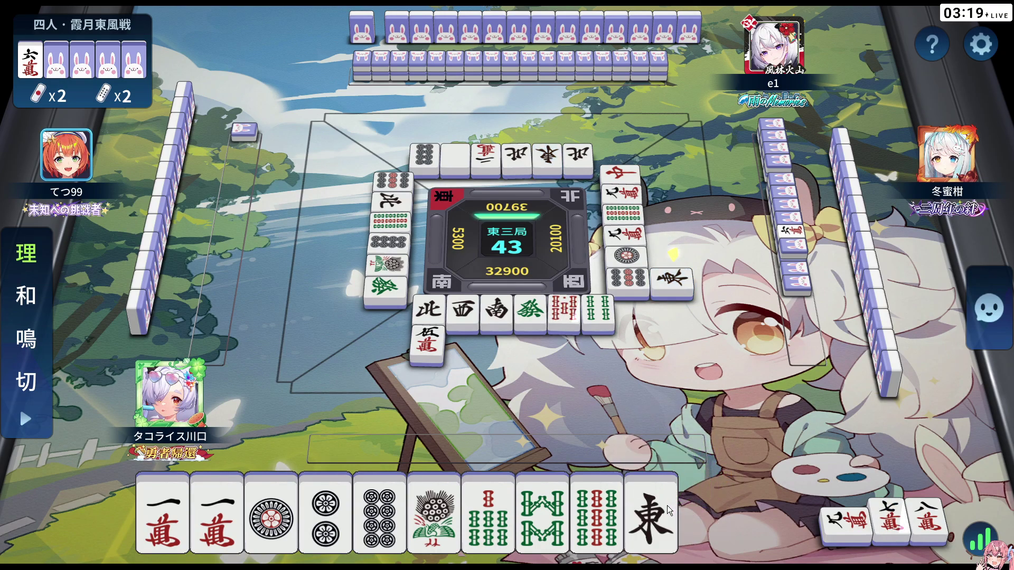
{"action": "left_click", "coordinate": [664, 505]}
{"action": "left_click", "coordinate": [664, 504]}
{"action": "left_click", "coordinate": [664, 505]}
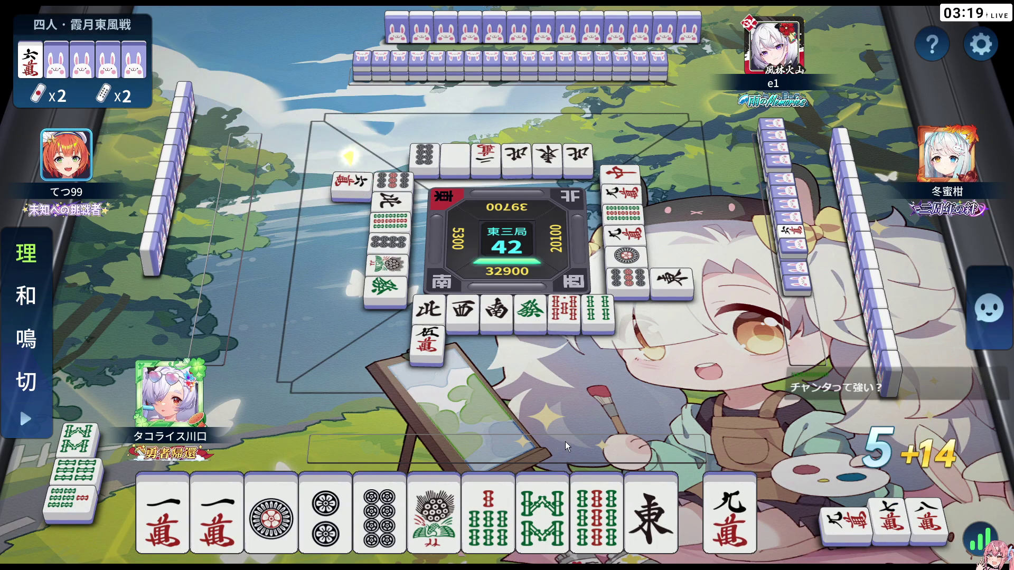
{"action": "left_click", "coordinate": [668, 522]}
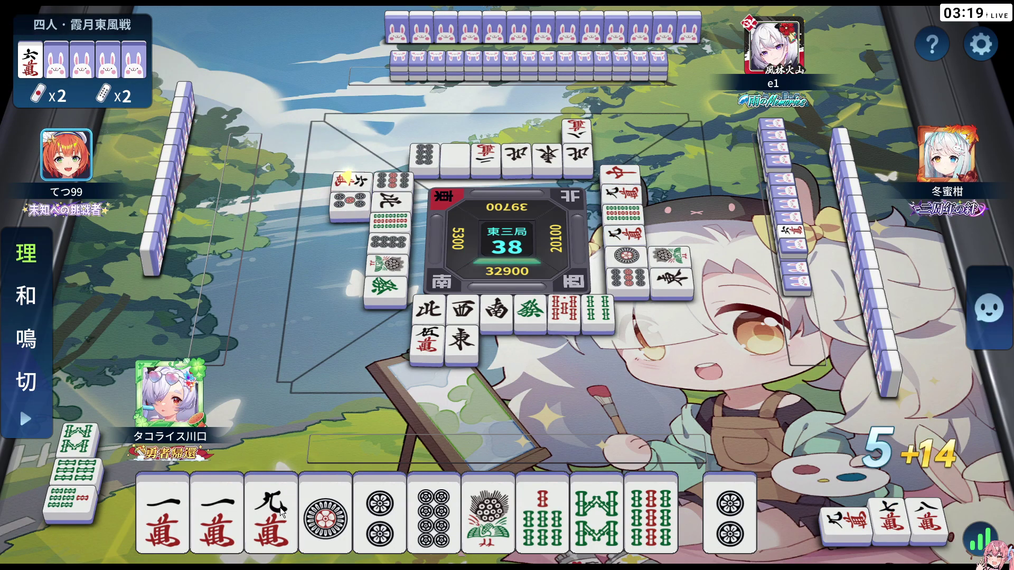
Step: Discard the 9-man, the drawn South wind, the 1-sou and the drawn 4-sou over successive turns
{"action": "left_click", "coordinate": [280, 508]}
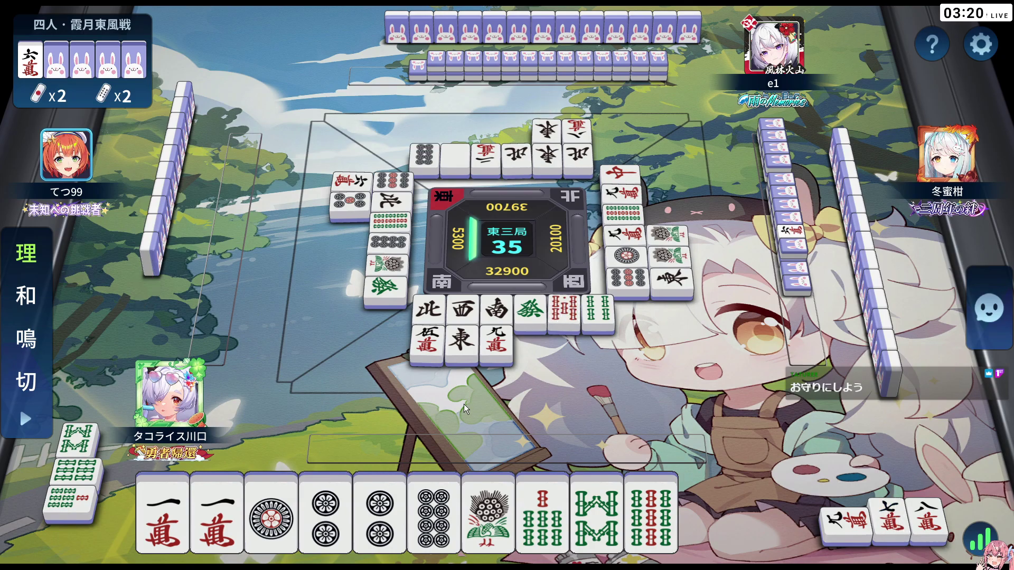
{"action": "left_click", "coordinate": [743, 520]}
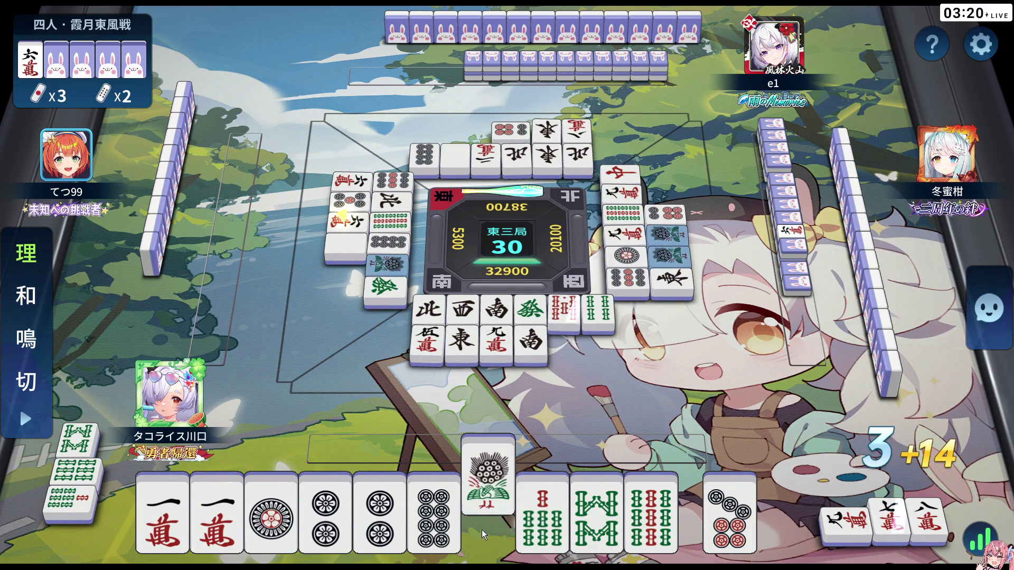
{"action": "left_click", "coordinate": [482, 530]}
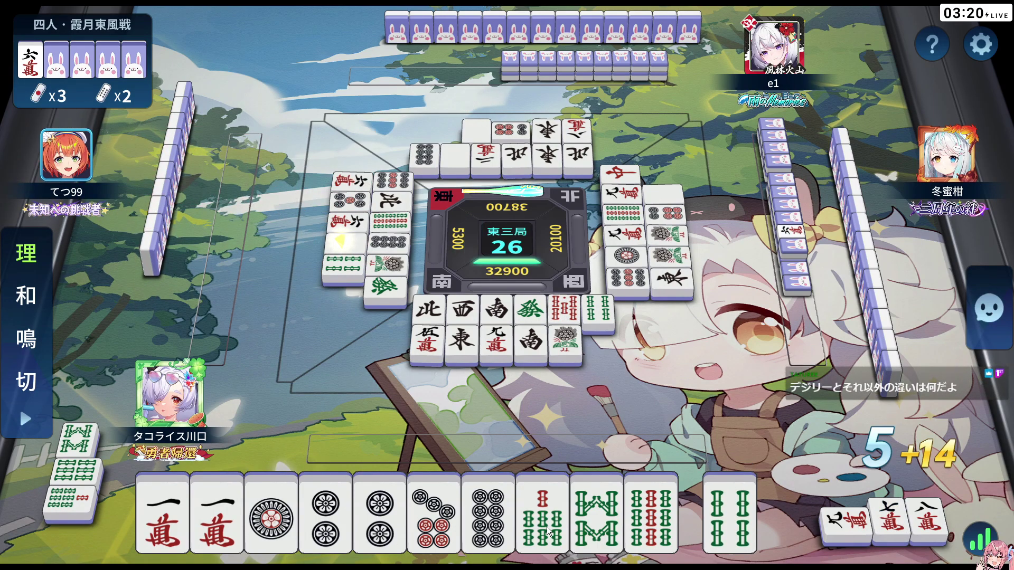
{"action": "left_click", "coordinate": [755, 518]}
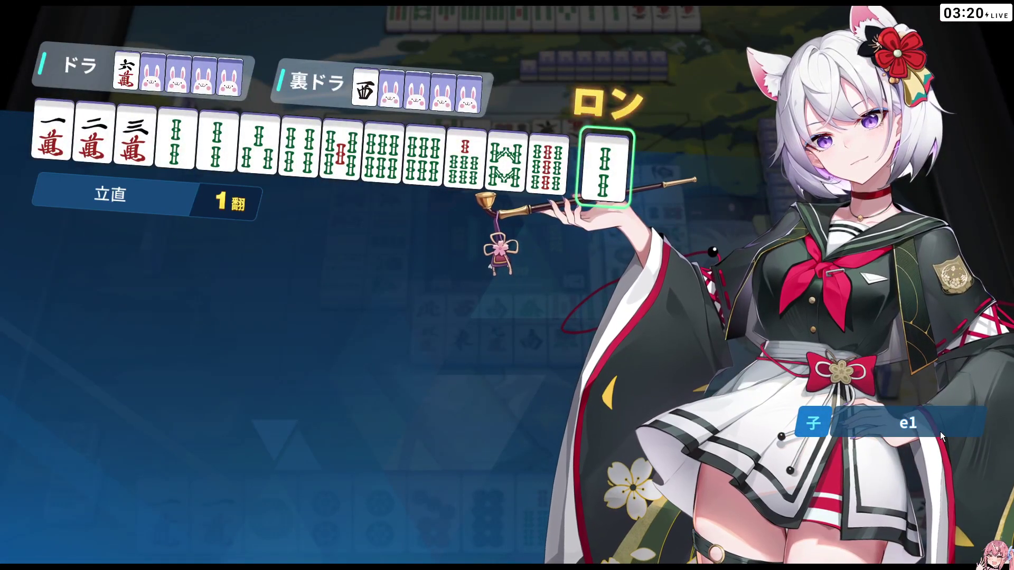
Step: Dismiss the win and score results, and open the East 4 hand by discarding the West wind, green dragon and 1-sou
{"action": "left_click", "coordinate": [946, 525]}
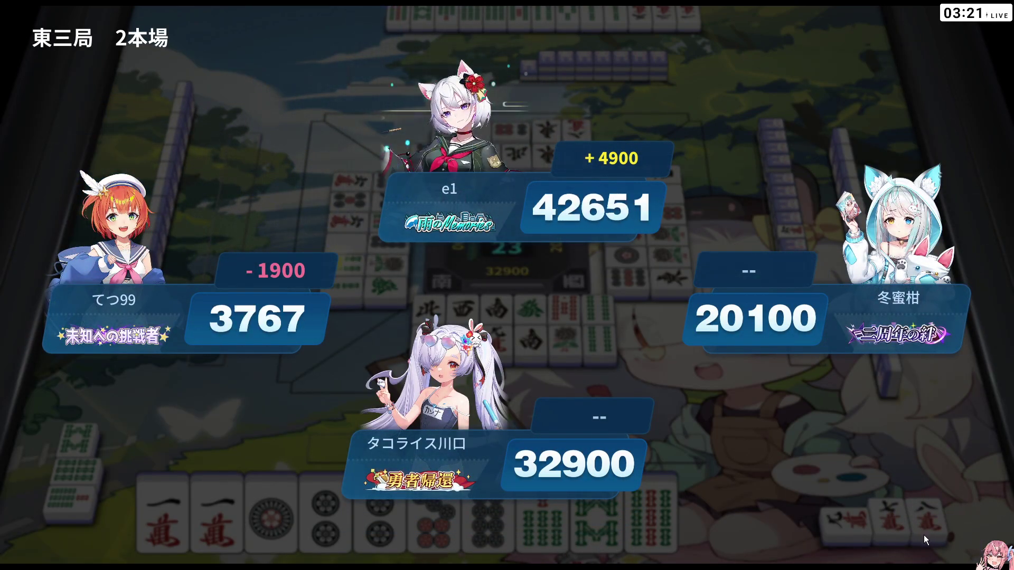
{"action": "left_click", "coordinate": [900, 527]}
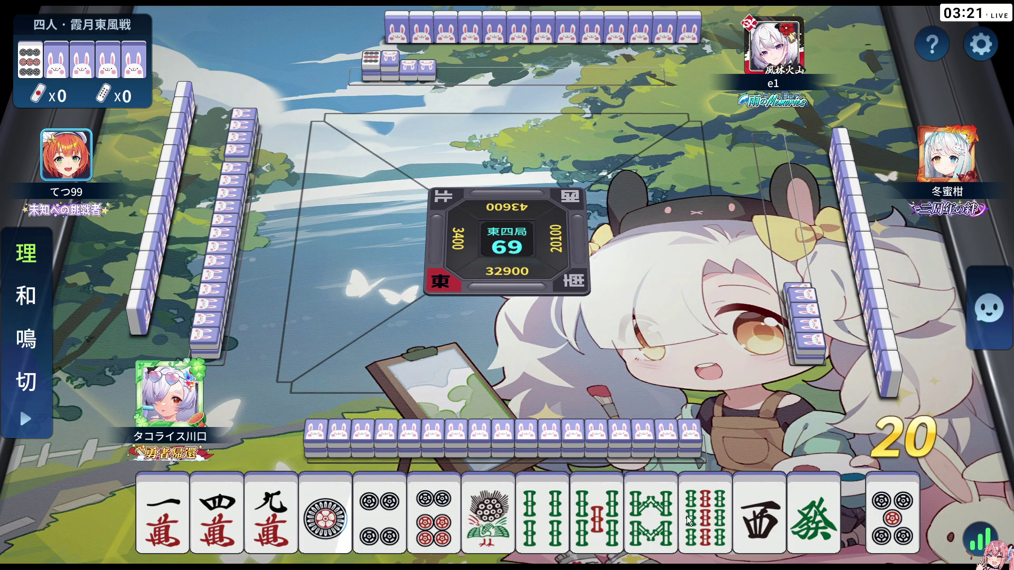
{"action": "left_click", "coordinate": [753, 518]}
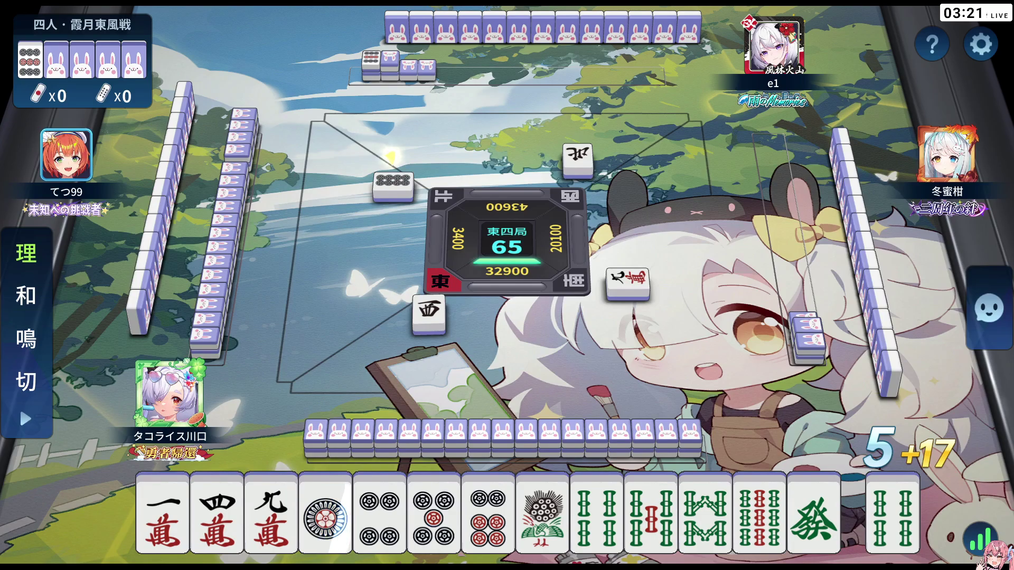
{"action": "left_click", "coordinate": [820, 504]}
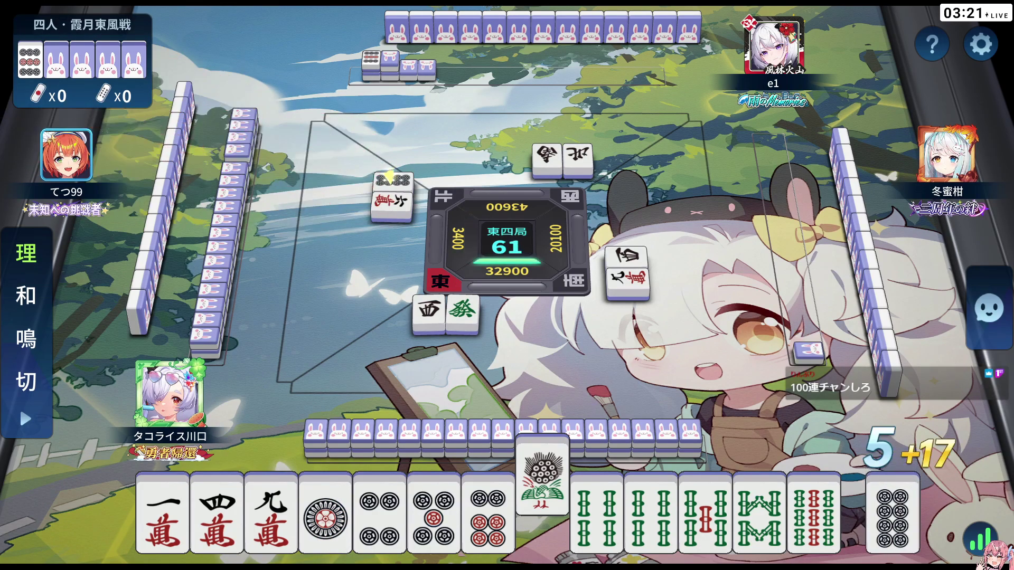
{"action": "left_click", "coordinate": [542, 497]}
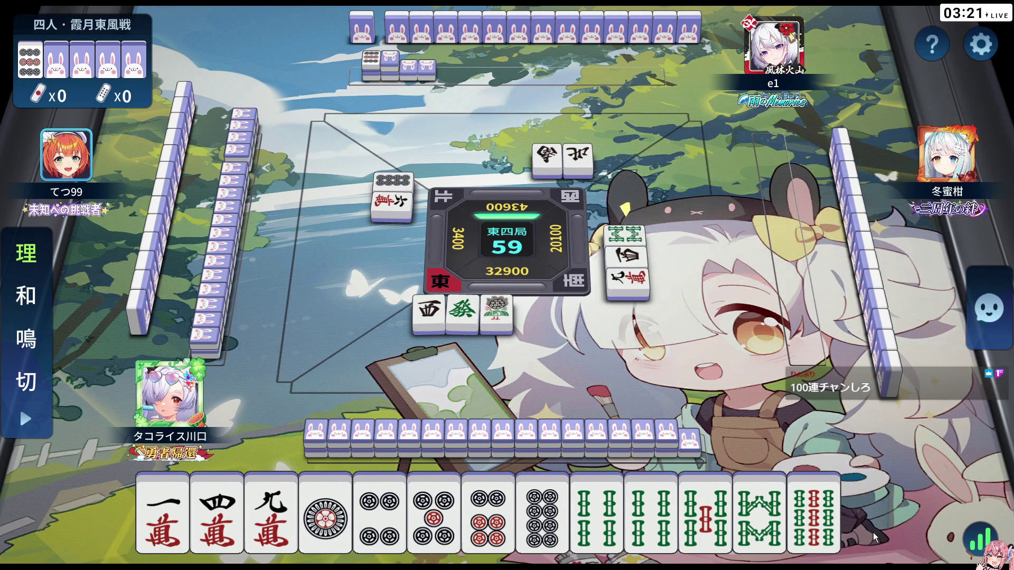
Step: Pass on both chii offers for the 7-pin, discarding the 1-man in between
{"action": "left_click", "coordinate": [177, 535]}
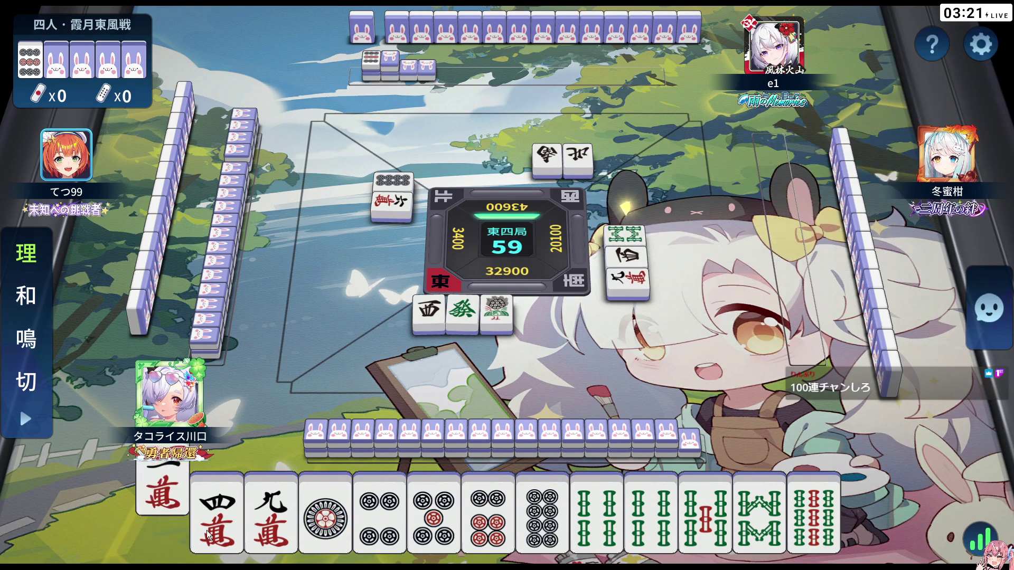
{"action": "left_click", "coordinate": [273, 527]}
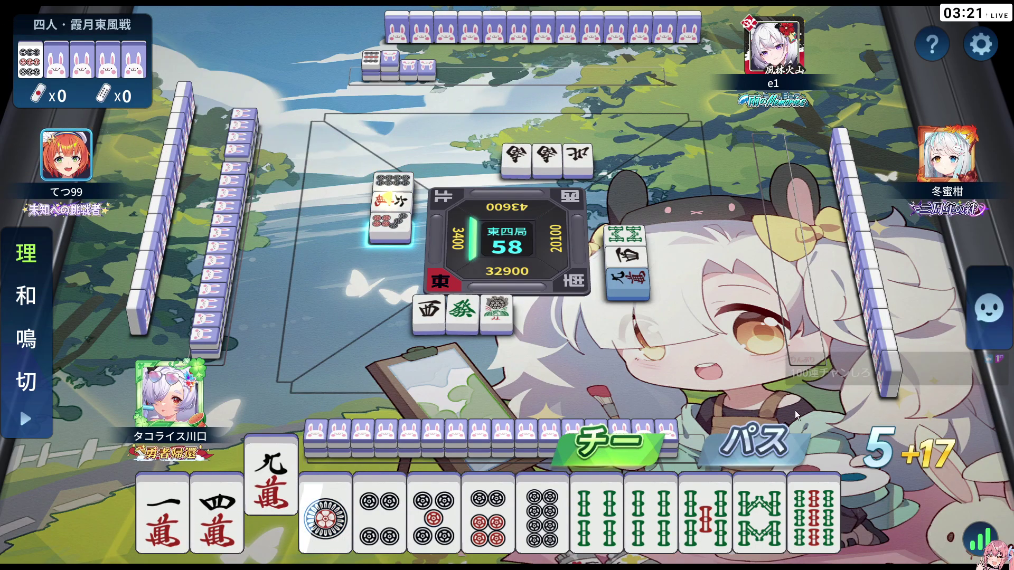
{"action": "left_click", "coordinate": [767, 457]}
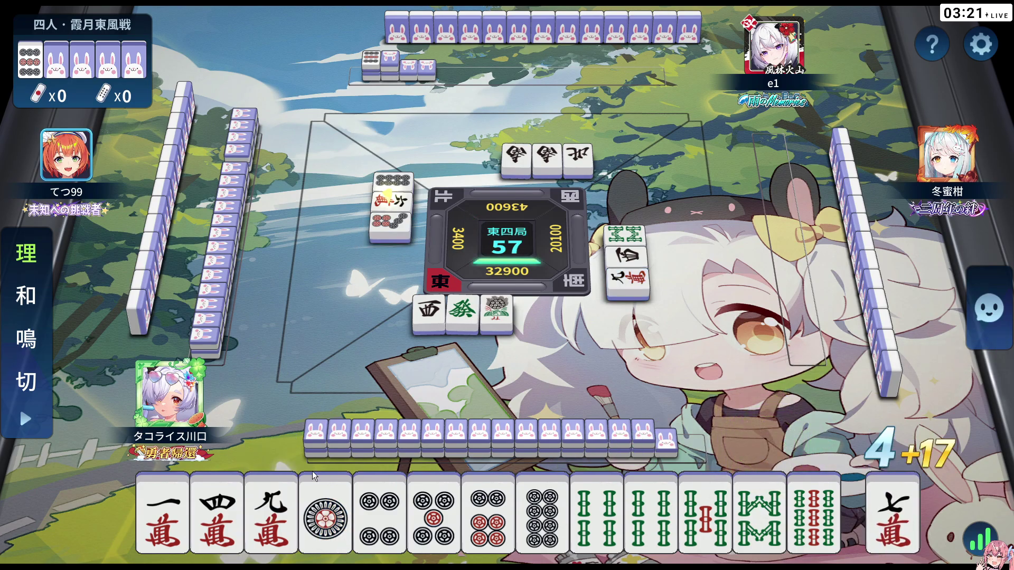
{"action": "left_click", "coordinate": [178, 510]}
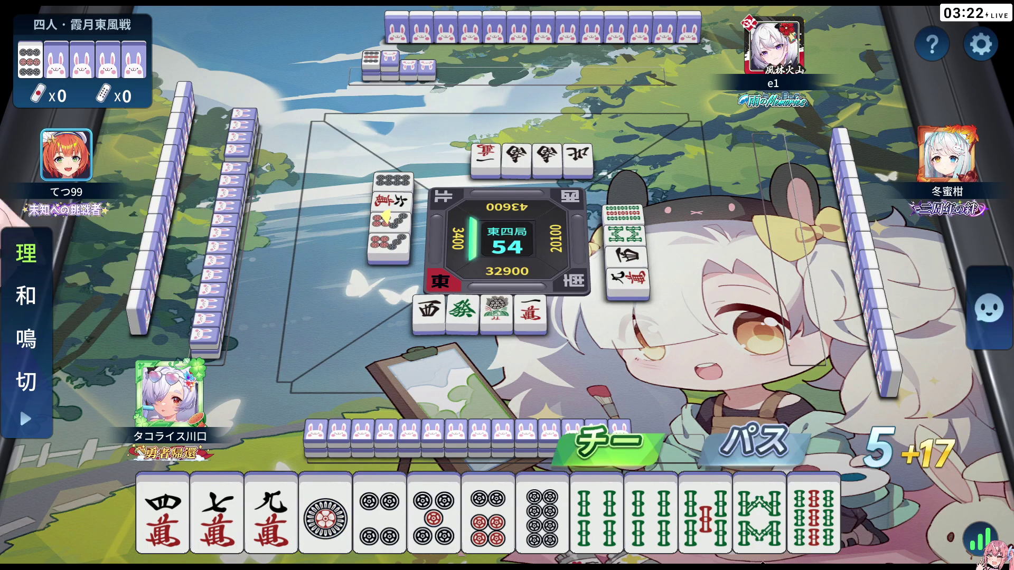
{"action": "left_click", "coordinate": [774, 460]}
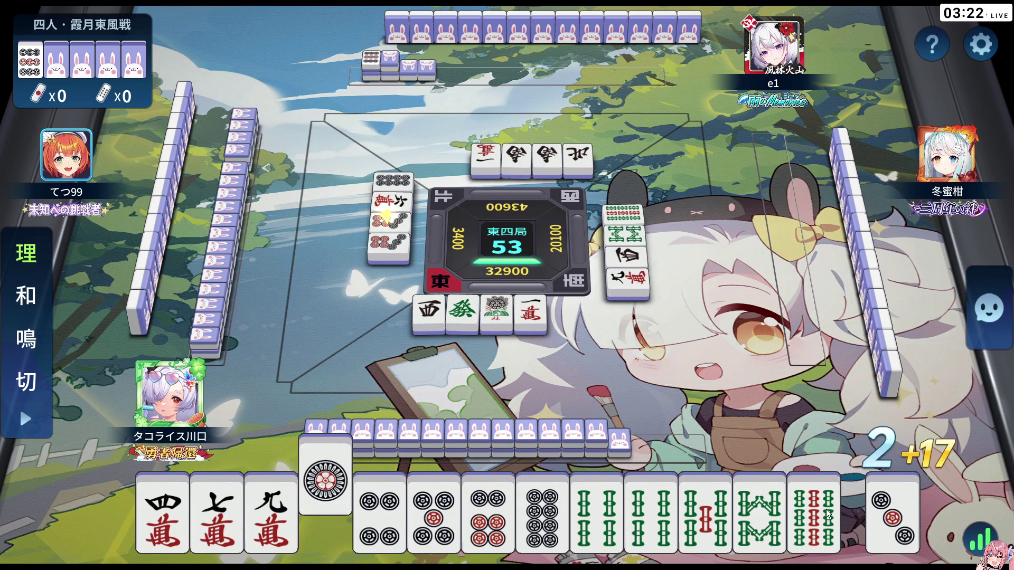
Step: Discard the 9-man, 7-man, 2-man and the drawn white dragon over successive turns
{"action": "left_click", "coordinate": [270, 512]}
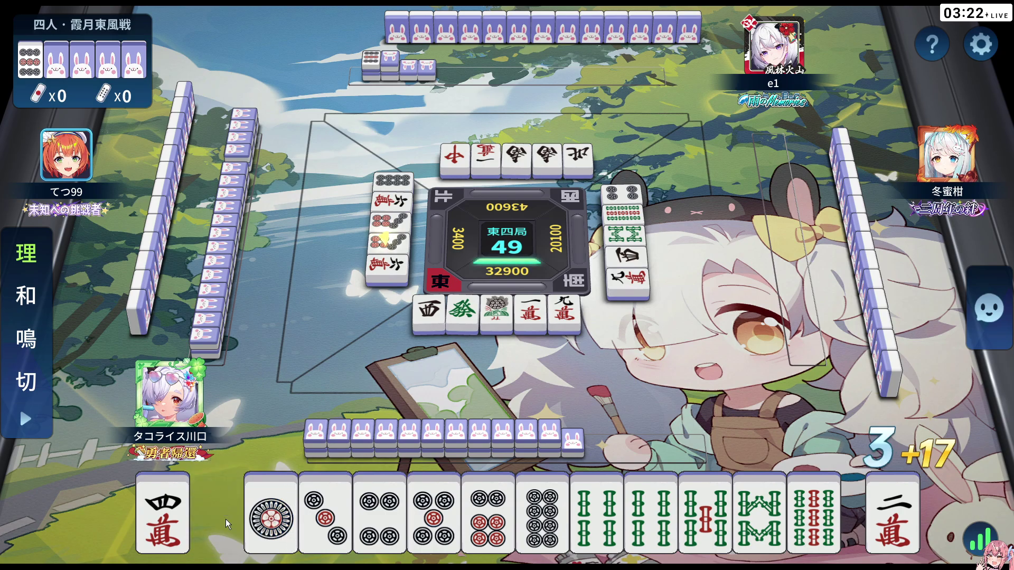
{"action": "left_click", "coordinate": [217, 507]}
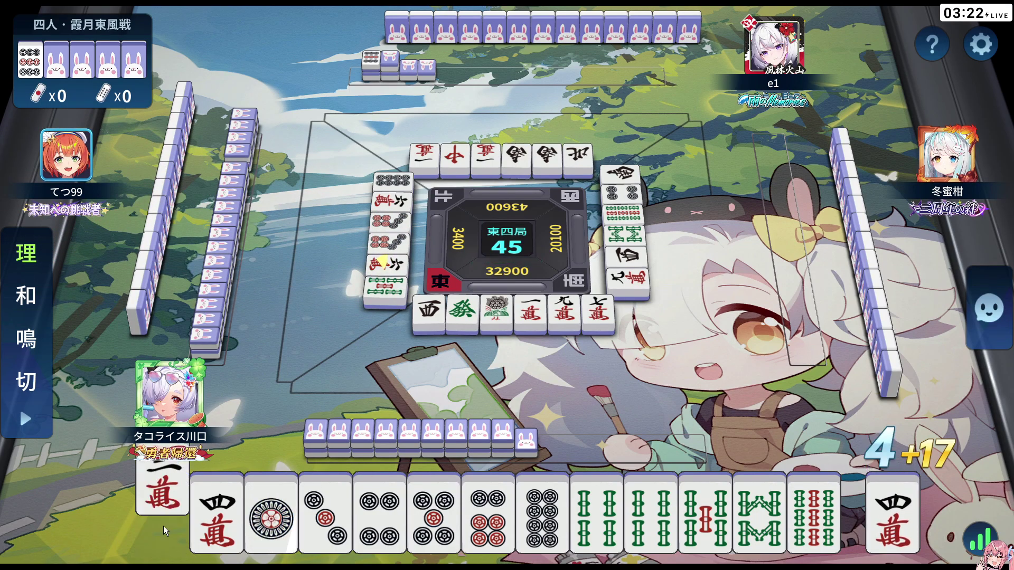
{"action": "left_click", "coordinate": [164, 526]}
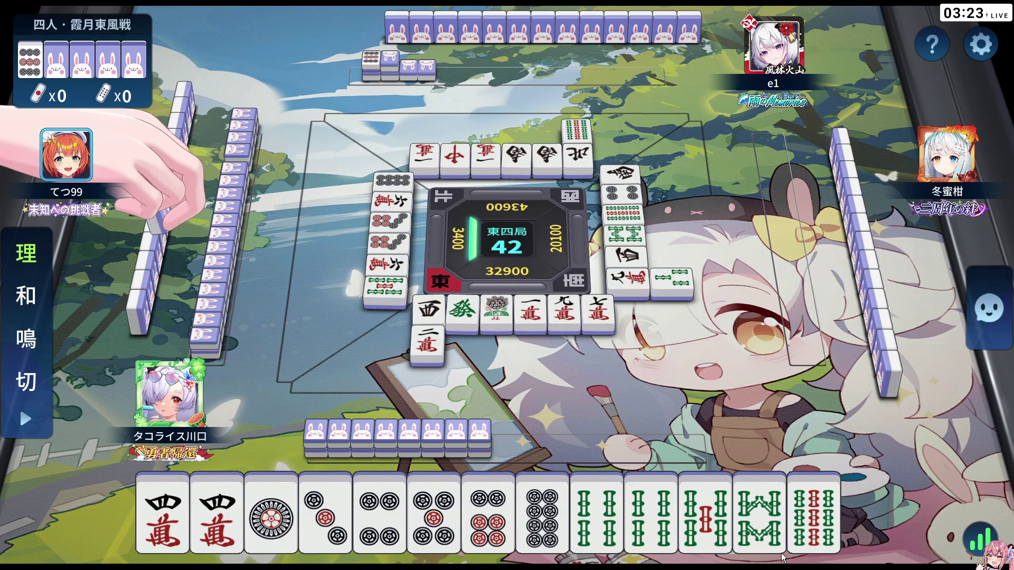
{"action": "left_click", "coordinate": [904, 502]}
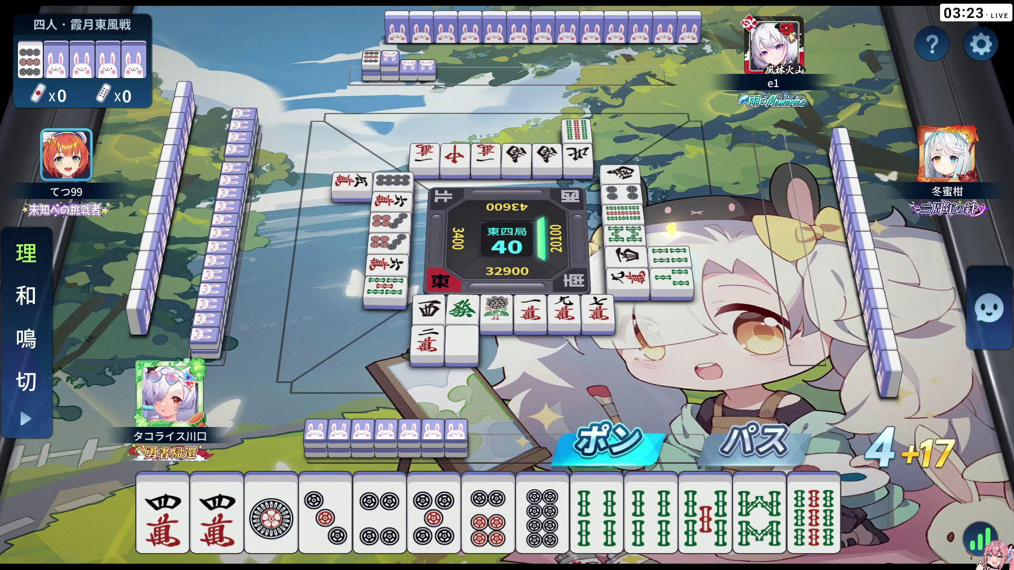
Step: Call pon on the 4-sou, pass on the 2-pin, and discard the 9-sou, West wind, 1-pin and 5-sou
{"action": "left_click", "coordinate": [612, 442]}
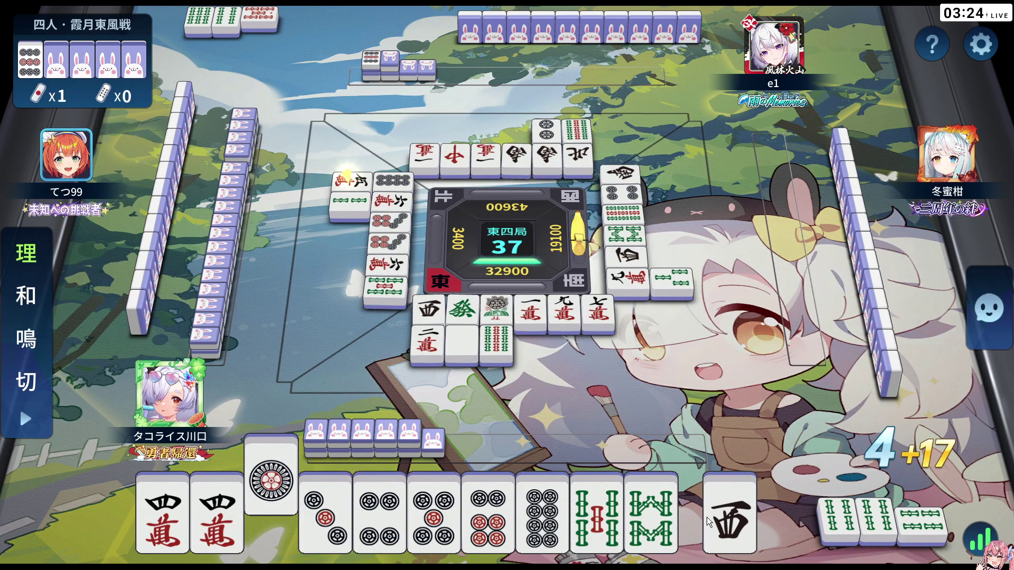
{"action": "left_click", "coordinate": [731, 515]}
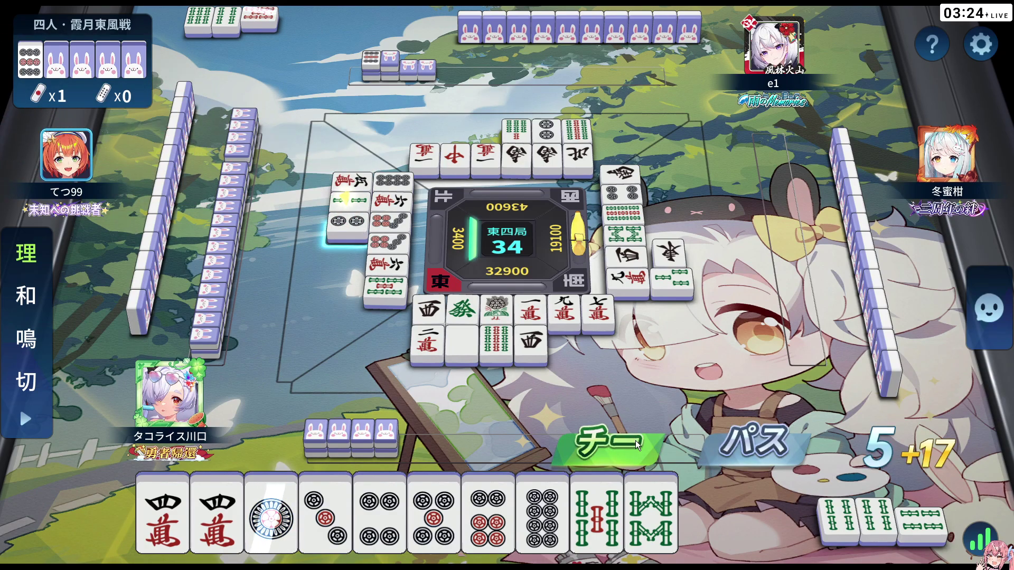
{"action": "left_click", "coordinate": [761, 449]}
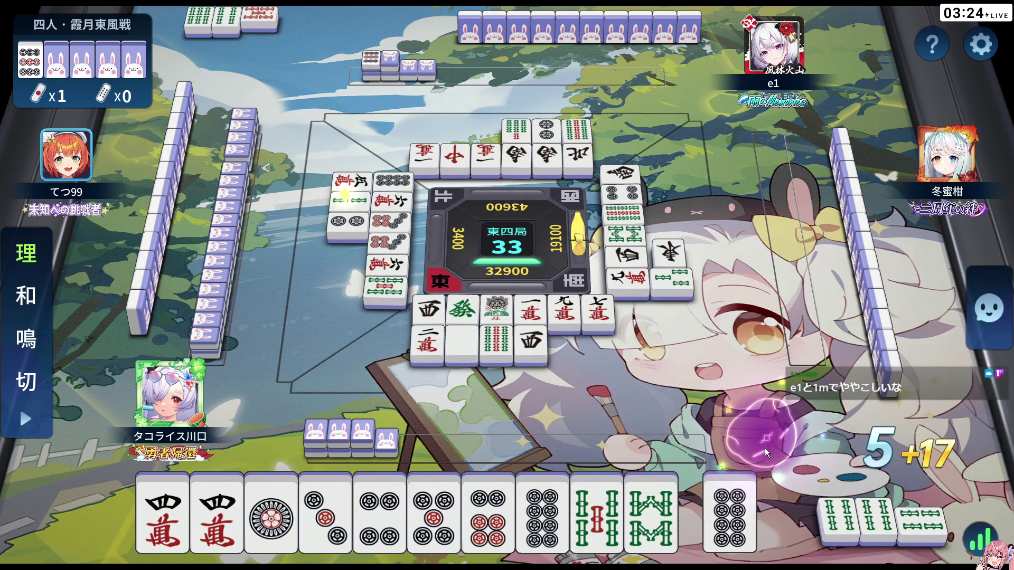
{"action": "left_click", "coordinate": [271, 515]}
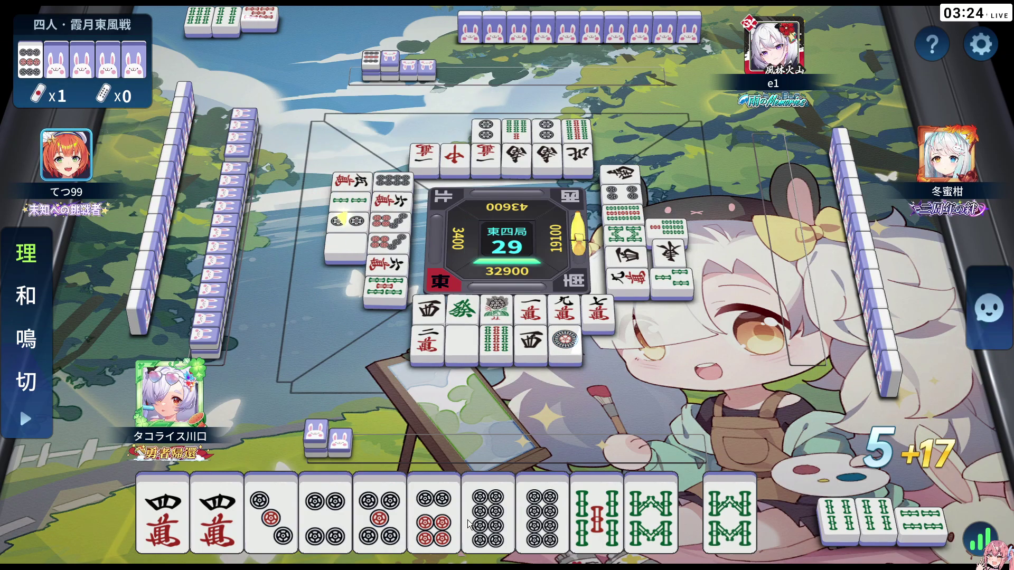
{"action": "left_click", "coordinate": [596, 523]}
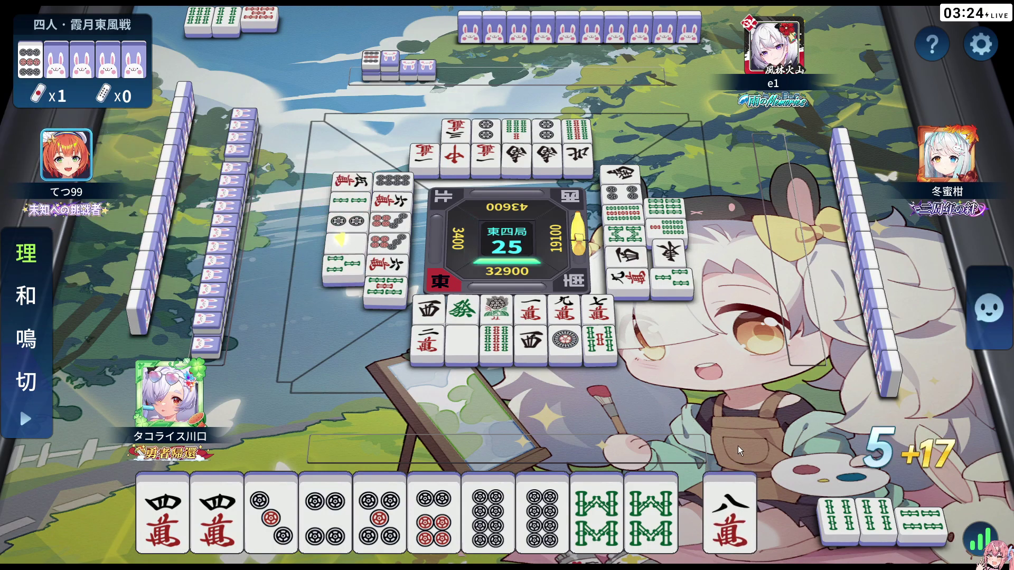
Step: Discard the drawn 8-man, call pon on the 4-man and discard the 3-pin
{"action": "left_click", "coordinate": [734, 506]}
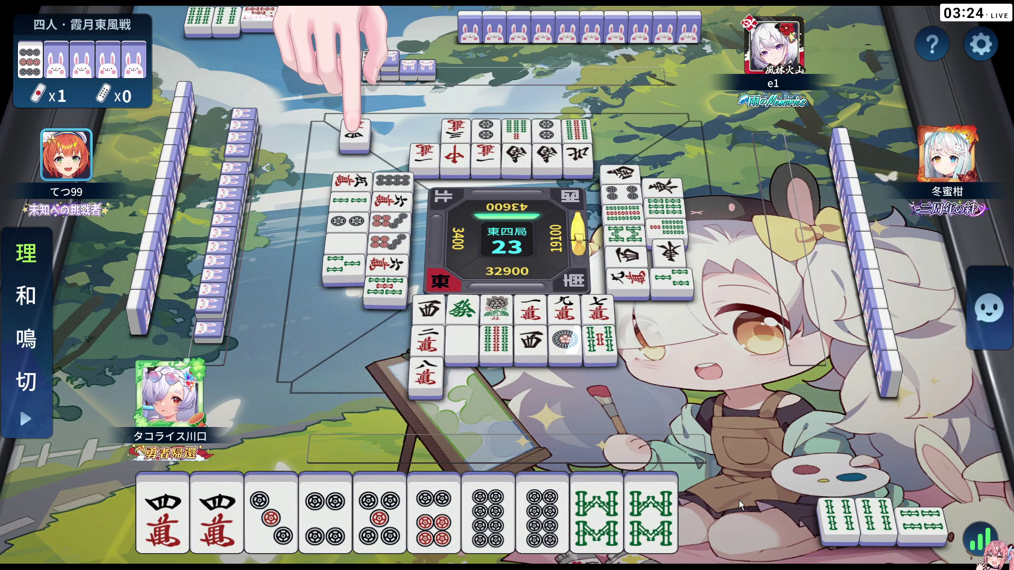
{"action": "left_click", "coordinate": [610, 448]}
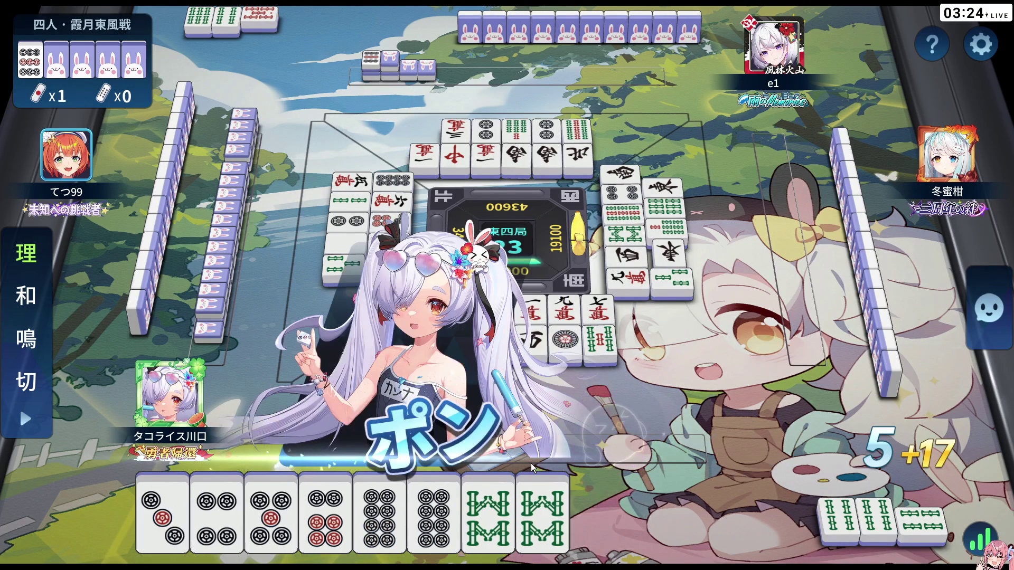
{"action": "mouse_move", "coordinate": [154, 509]}
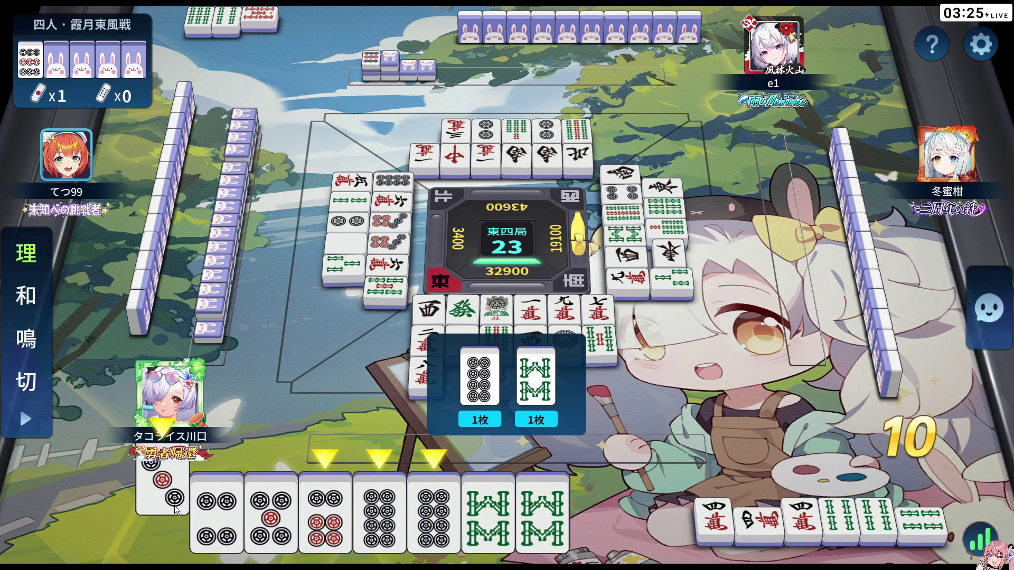
{"action": "left_click", "coordinate": [169, 492]}
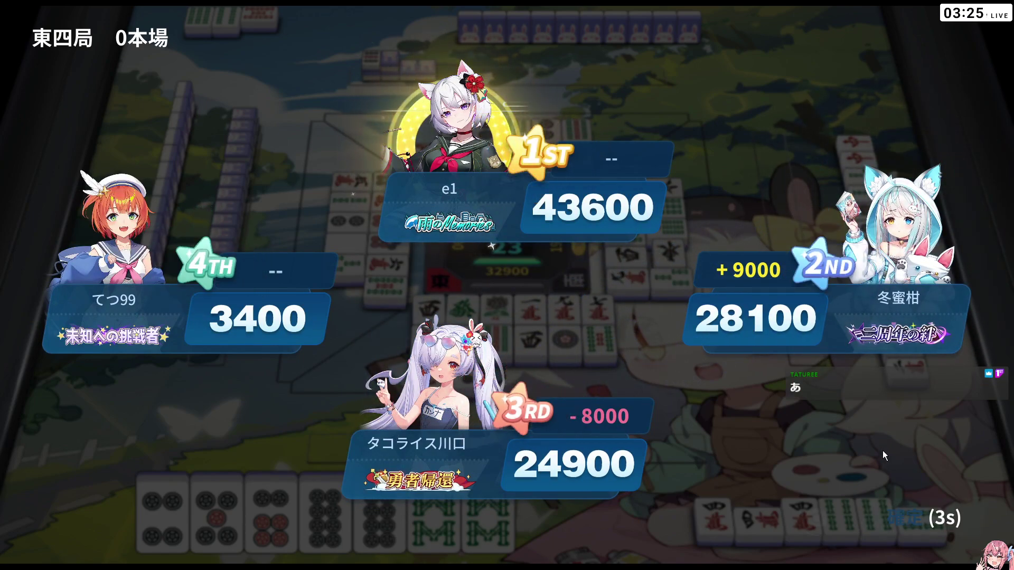
Step: Dismiss the hand's score, final standings and rank point results of the finished match
{"action": "left_click", "coordinate": [905, 529]}
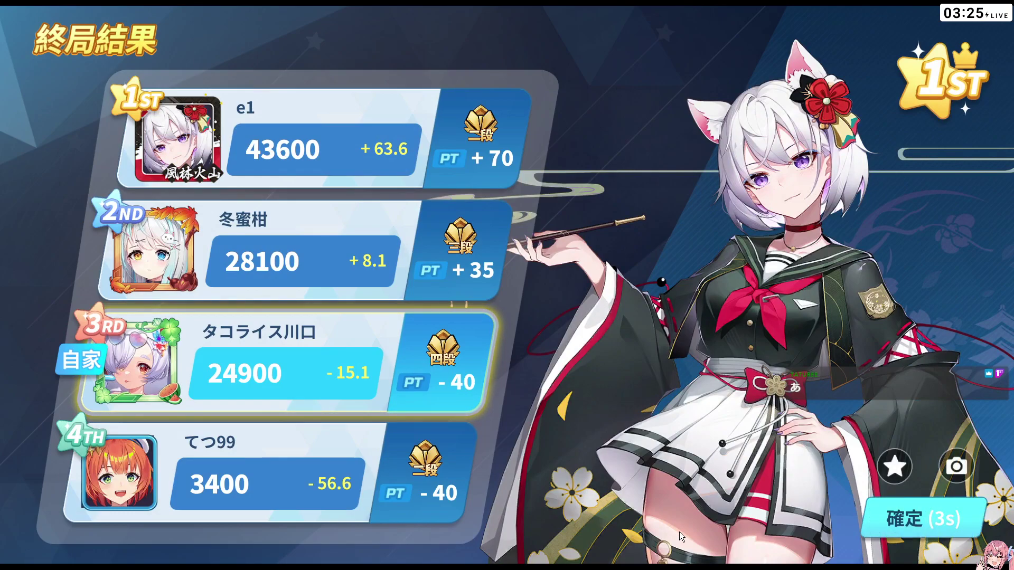
{"action": "left_click", "coordinate": [927, 512]}
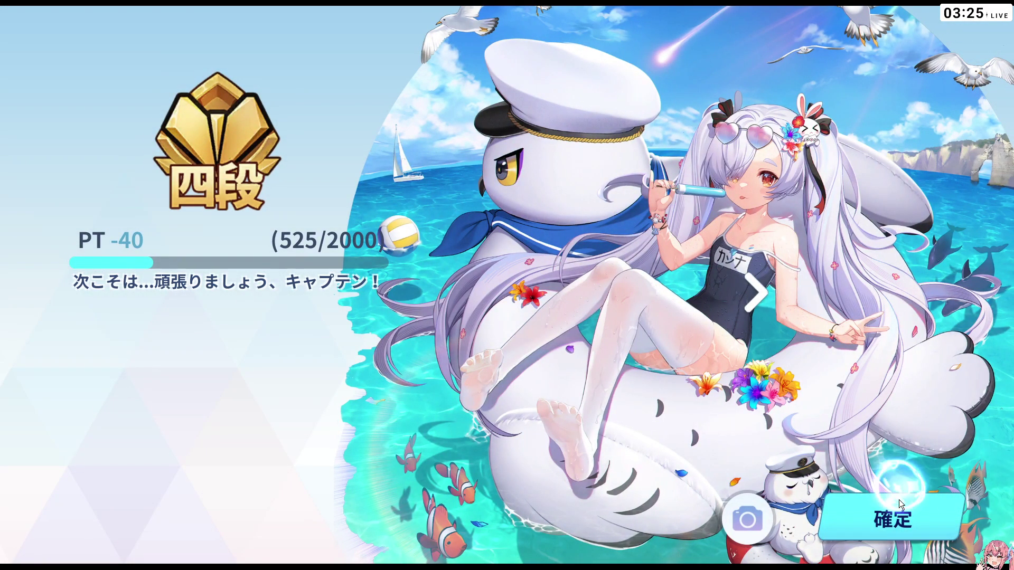
{"action": "left_click", "coordinate": [899, 502]}
{"action": "left_click", "coordinate": [899, 521]}
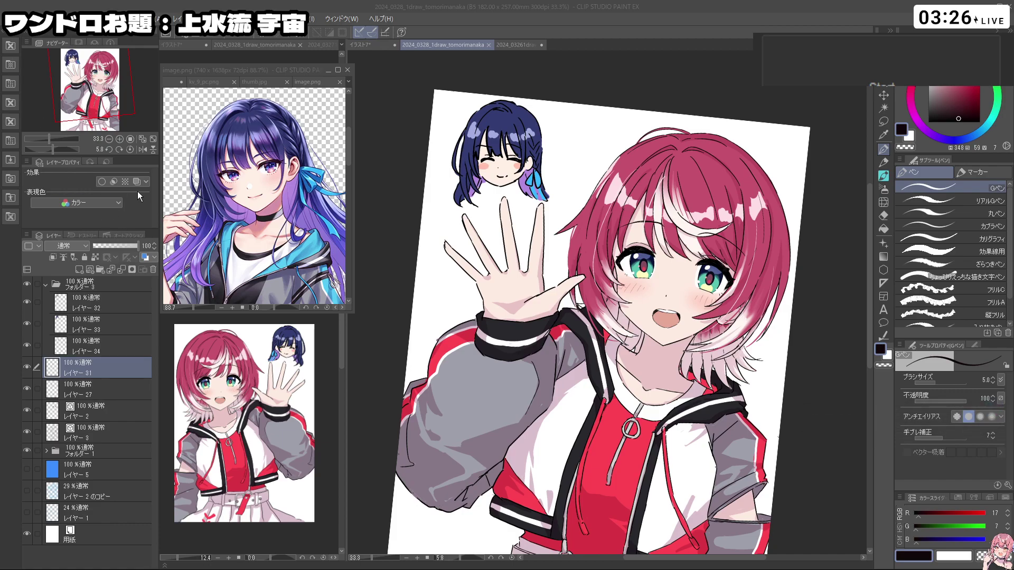
Step: Switch to Clip Studio Paint, examine the purple-haired reference character and sample the colours of her iris and skin
{"action": "left_click", "coordinate": [255, 198]}
{"action": "scroll", "coordinate": [255, 198], "scroll_direction": "up", "scroll_amount": 5}
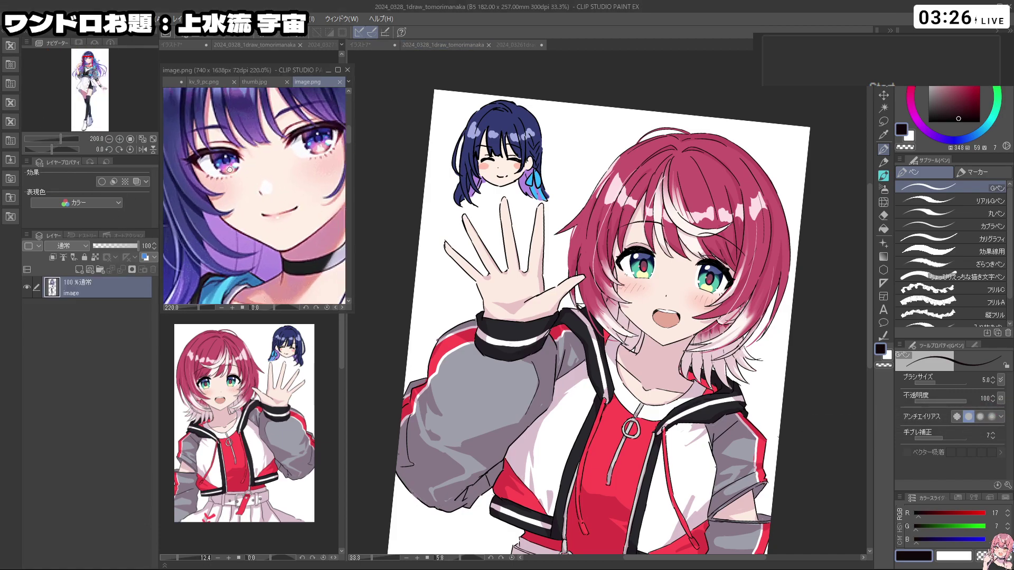
{"action": "scroll", "coordinate": [230, 170], "scroll_direction": "up", "scroll_amount": 2}
{"action": "left_click", "coordinate": [233, 168], "text": "alt"}
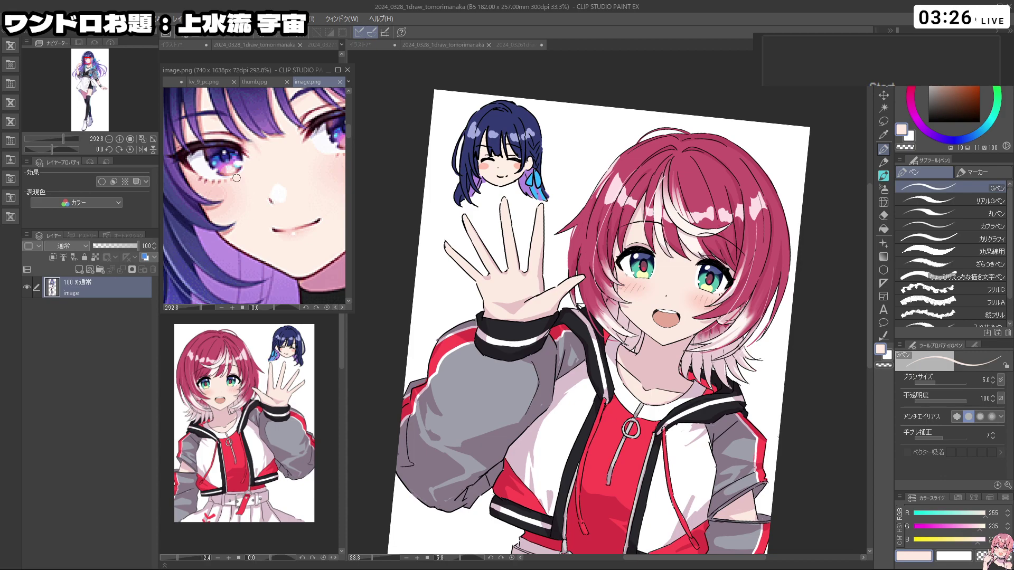
{"action": "left_click", "coordinate": [224, 171], "text": "alt"}
{"action": "left_click", "coordinate": [224, 164], "text": "alt"}
{"action": "left_click", "coordinate": [212, 153], "text": "alt"}
{"action": "left_click", "coordinate": [211, 150], "text": "alt"}
{"action": "left_click", "coordinate": [215, 158], "text": "alt"}
{"action": "left_click", "coordinate": [225, 165], "text": "alt"}
{"action": "left_click", "coordinate": [231, 169], "text": "alt"}
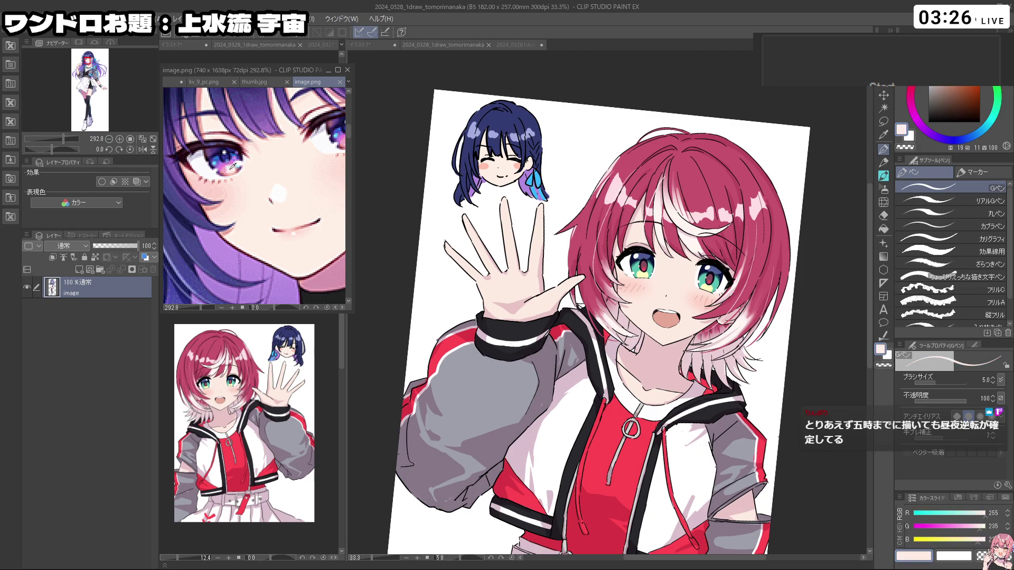
{"action": "left_click", "coordinate": [230, 164], "text": "alt"}
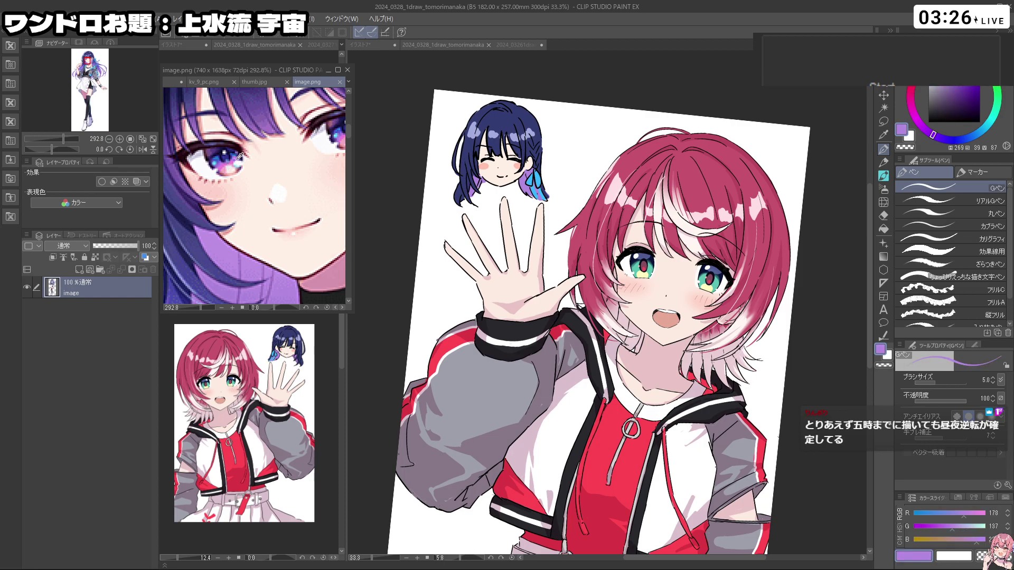
{"action": "left_click", "coordinate": [221, 163], "text": "alt"}
{"action": "scroll", "coordinate": [228, 159], "scroll_direction": "down", "scroll_amount": 3}
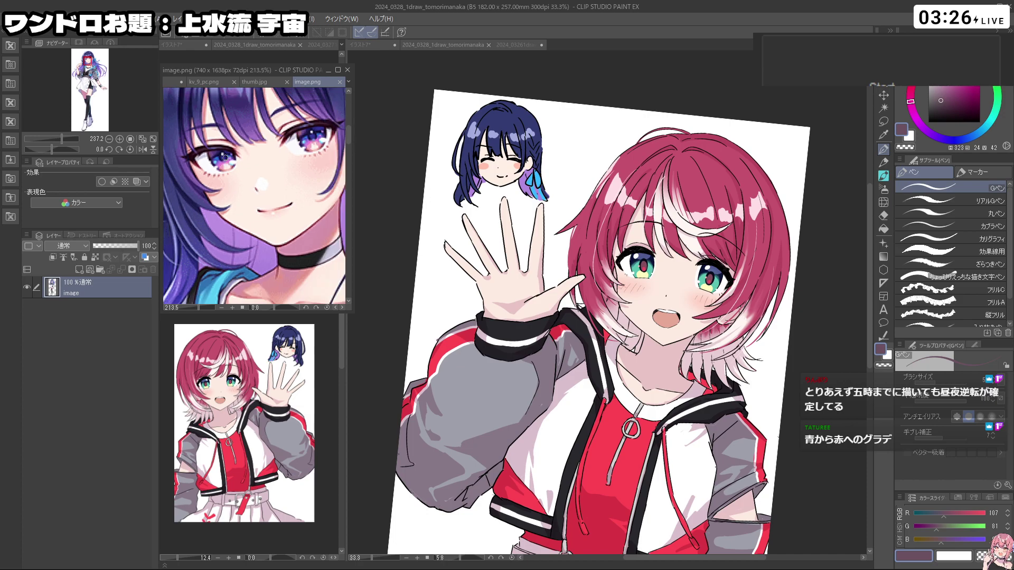
{"action": "scroll", "coordinate": [229, 156], "scroll_direction": "up", "scroll_amount": 2}
{"action": "scroll", "coordinate": [238, 157], "scroll_direction": "down", "scroll_amount": 3}
{"action": "scroll", "coordinate": [303, 161], "scroll_direction": "up", "scroll_amount": 2}
{"action": "scroll", "coordinate": [303, 161], "scroll_direction": "down", "scroll_amount": 4}
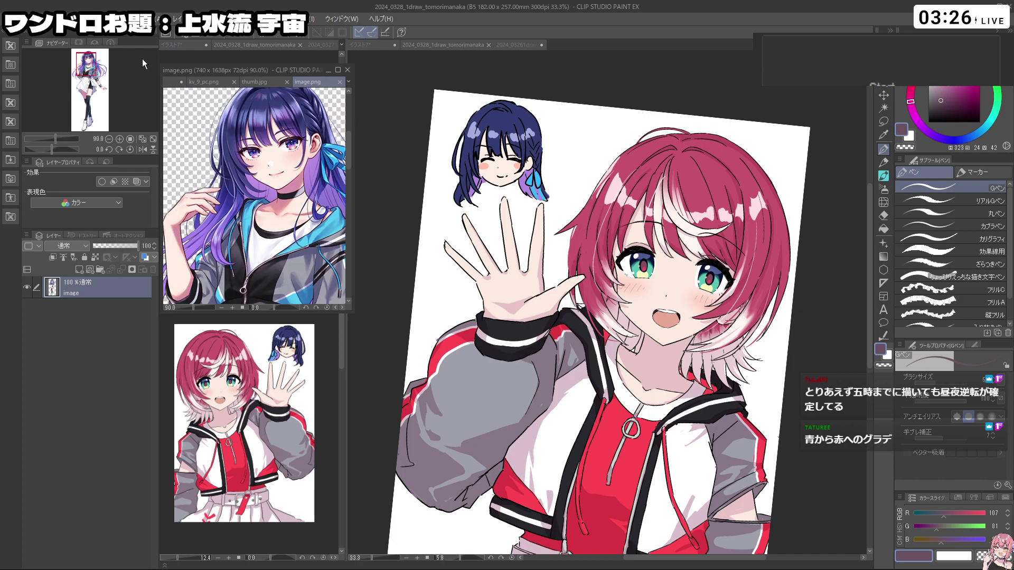
{"action": "scroll", "coordinate": [302, 161], "scroll_direction": "down", "scroll_amount": 3}
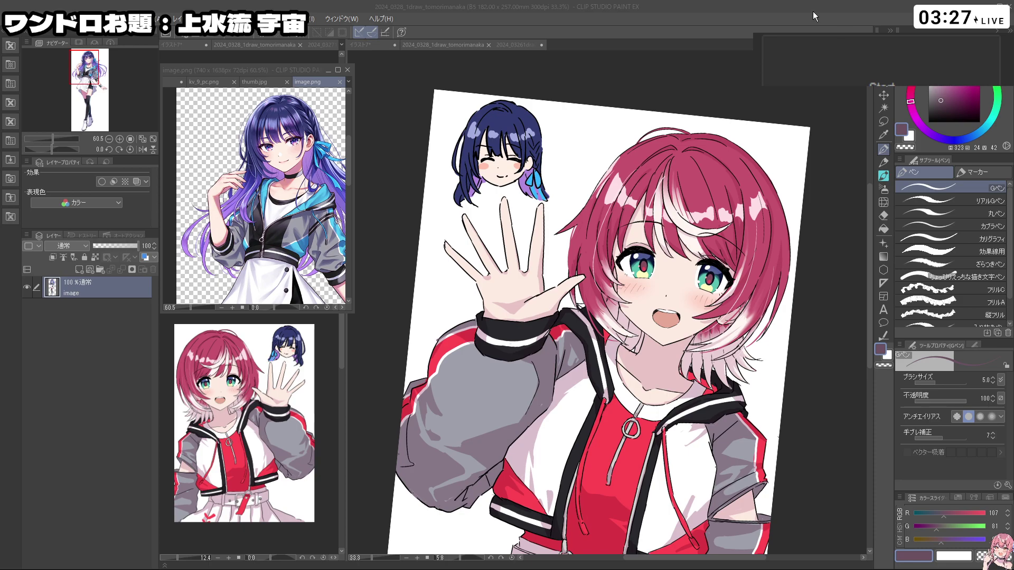
Step: Close the canvas holding the purple muscular horned figure
{"action": "left_click", "coordinate": [515, 45]}
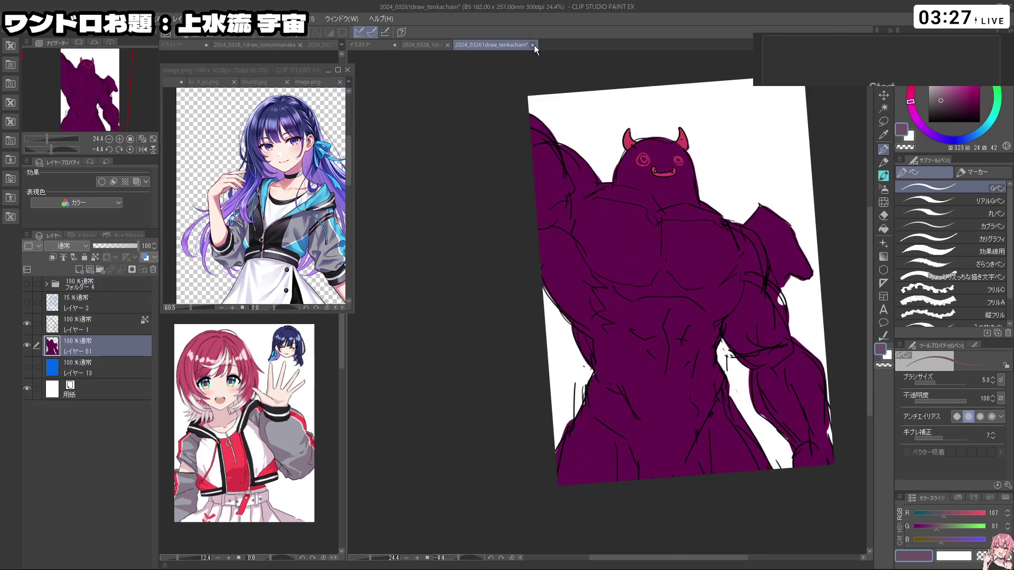
{"action": "left_click", "coordinate": [533, 45]}
{"action": "left_click", "coordinate": [530, 215]}
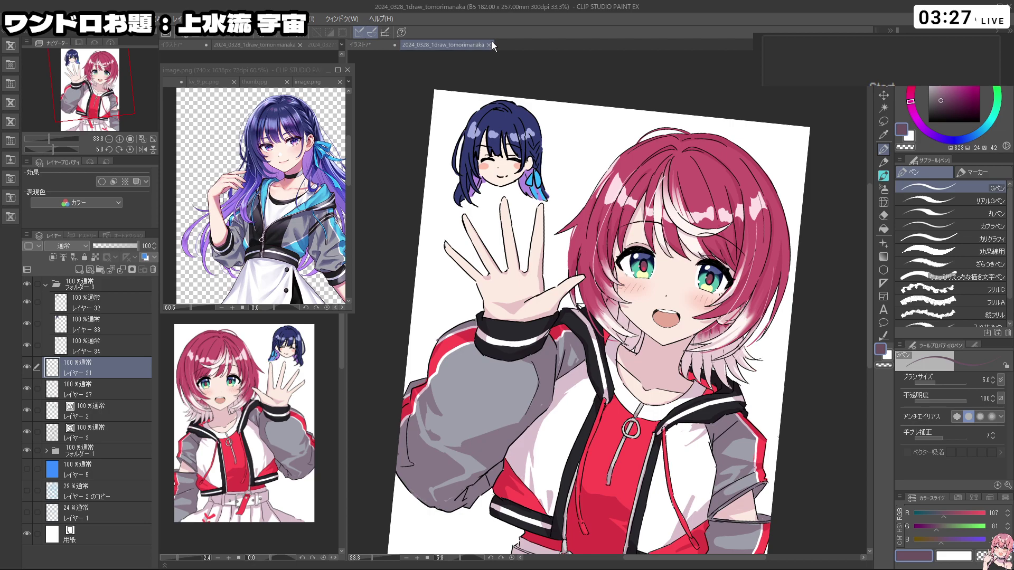
Step: Create a new B5 illustration canvas of 182 × 257 mm at 300 dpi
{"action": "left_click", "coordinate": [13, 19]}
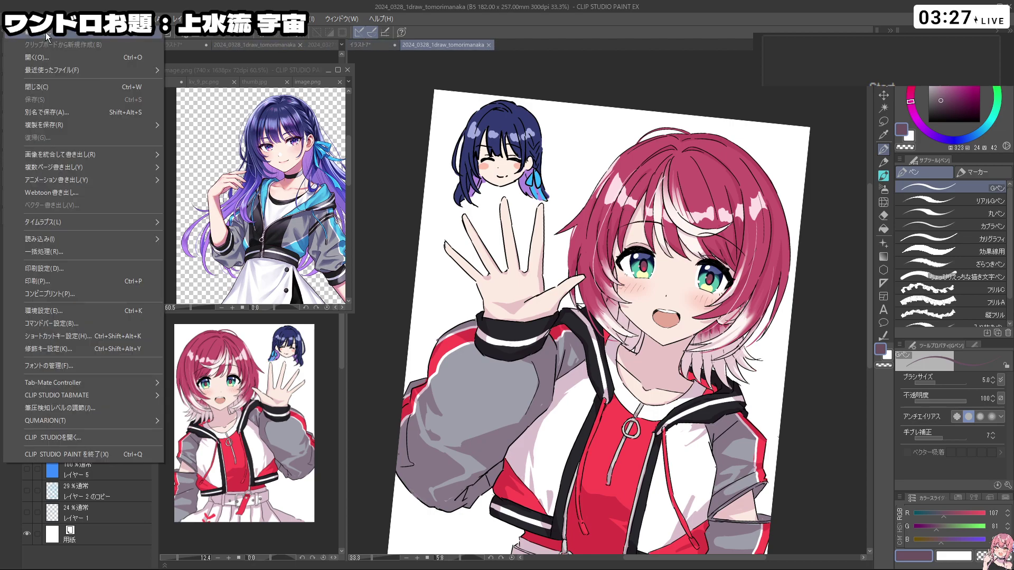
{"action": "left_click", "coordinate": [45, 32]}
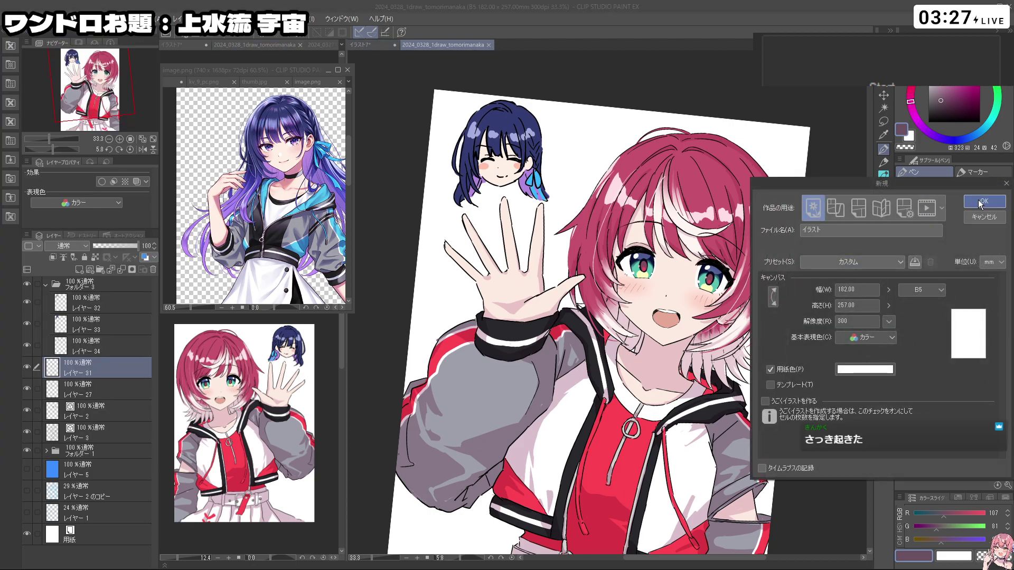
{"action": "left_click", "coordinate": [980, 202]}
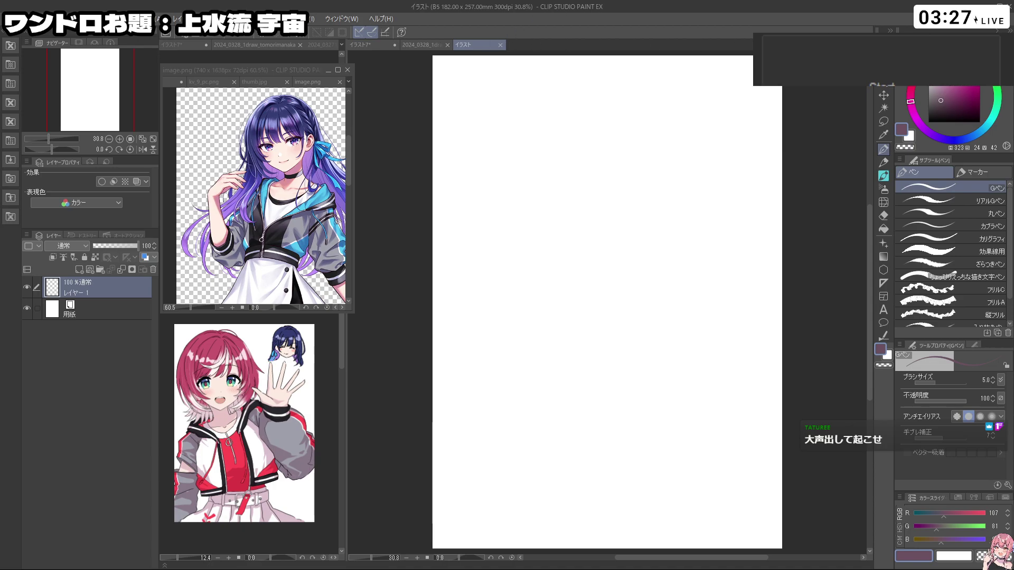
Step: Handwrite おしっこ in black across the upper part of the blank canvas, undoing the misdrawn strokes
{"action": "left_click_drag", "start_coordinate": [940, 117], "coordinate": [924, 126]}
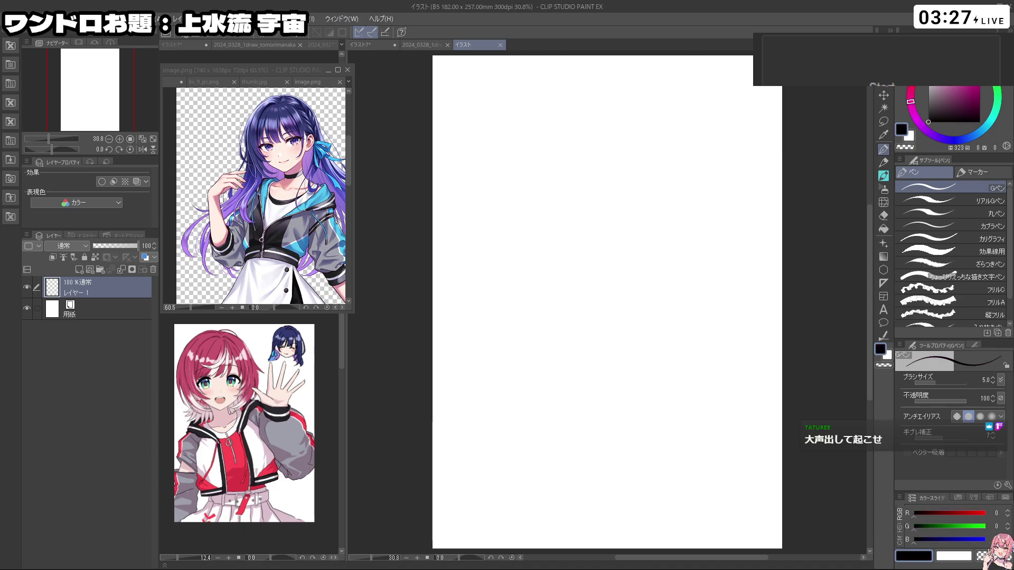
{"action": "mouse_move", "coordinate": [502, 184]}
{"action": "left_mouse_down"}
{"action": "mouse_move", "coordinate": [543, 178]}
{"action": "mouse_move", "coordinate": [506, 210]}
{"action": "mouse_move", "coordinate": [540, 224]}
{"action": "left_mouse_up"}
{"action": "left_click_drag", "start_coordinate": [548, 185], "coordinate": [556, 200]}
{"action": "key", "text": "ctrl+z"}
{"action": "key", "text": "ctrl+z"}
{"action": "key", "text": "ctrl+z"}
{"action": "mouse_move", "coordinate": [495, 189]}
{"action": "left_mouse_down"}
{"action": "mouse_move", "coordinate": [515, 192]}
{"action": "mouse_move", "coordinate": [511, 219]}
{"action": "mouse_move", "coordinate": [513, 208]}
{"action": "mouse_move", "coordinate": [520, 223]}
{"action": "mouse_move", "coordinate": [550, 202]}
{"action": "mouse_move", "coordinate": [569, 216]}
{"action": "left_mouse_up"}
{"action": "key", "text": "ctrl+z"}
{"action": "mouse_move", "coordinate": [549, 179]}
{"action": "left_mouse_down"}
{"action": "mouse_move", "coordinate": [554, 214]}
{"action": "mouse_move", "coordinate": [588, 223]}
{"action": "mouse_move", "coordinate": [593, 210]}
{"action": "mouse_move", "coordinate": [633, 191]}
{"action": "mouse_move", "coordinate": [615, 214]}
{"action": "mouse_move", "coordinate": [646, 212]}
{"action": "left_mouse_up"}
{"action": "key", "text": "ctrl+z"}
{"action": "key", "text": "ctrl+z"}
{"action": "key", "text": "ctrl+z"}
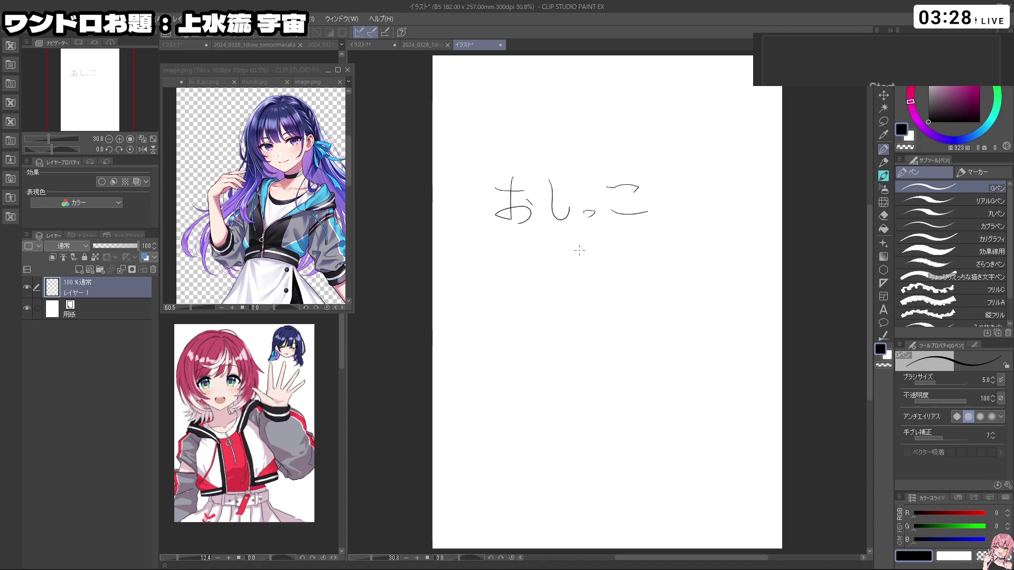
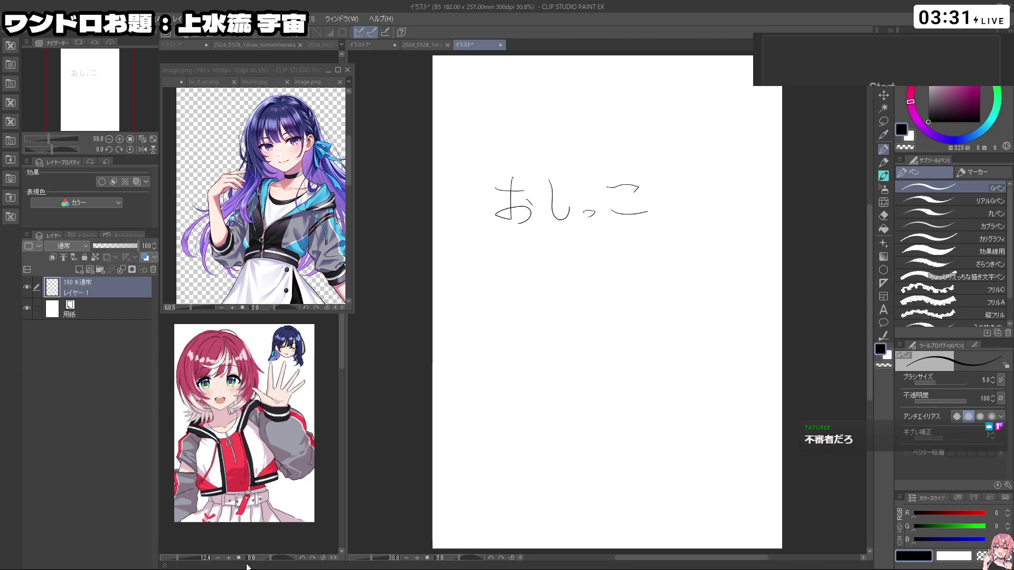
Step: Open a second window of the new canvas, dock it in the preview pane and fit the whole page there
{"action": "mouse_move", "coordinate": [233, 402]}
{"action": "left_mouse_down"}
{"action": "mouse_move", "coordinate": [285, 412]}
{"action": "mouse_move", "coordinate": [221, 412]}
{"action": "left_mouse_up"}
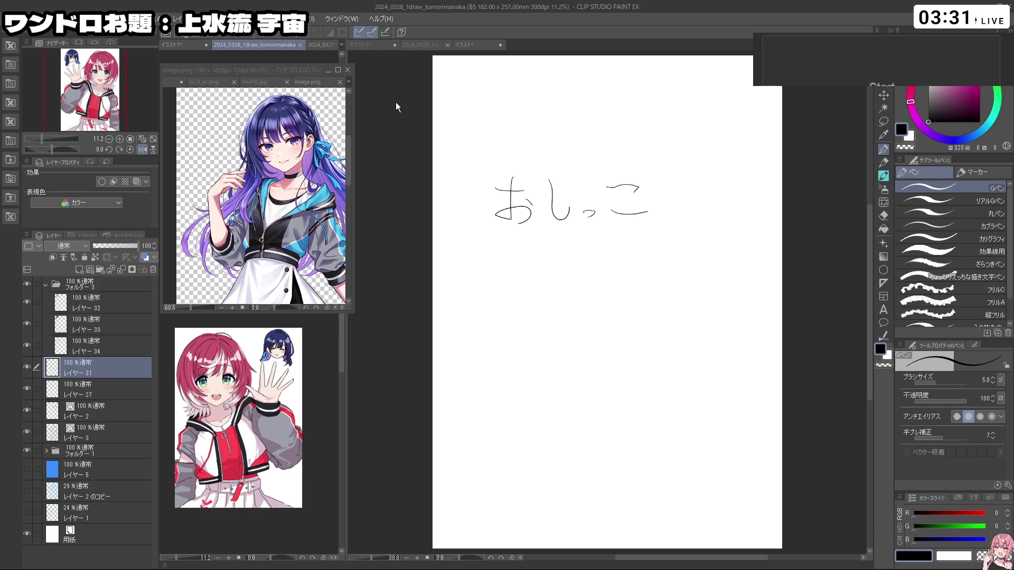
{"action": "left_click", "coordinate": [469, 44]}
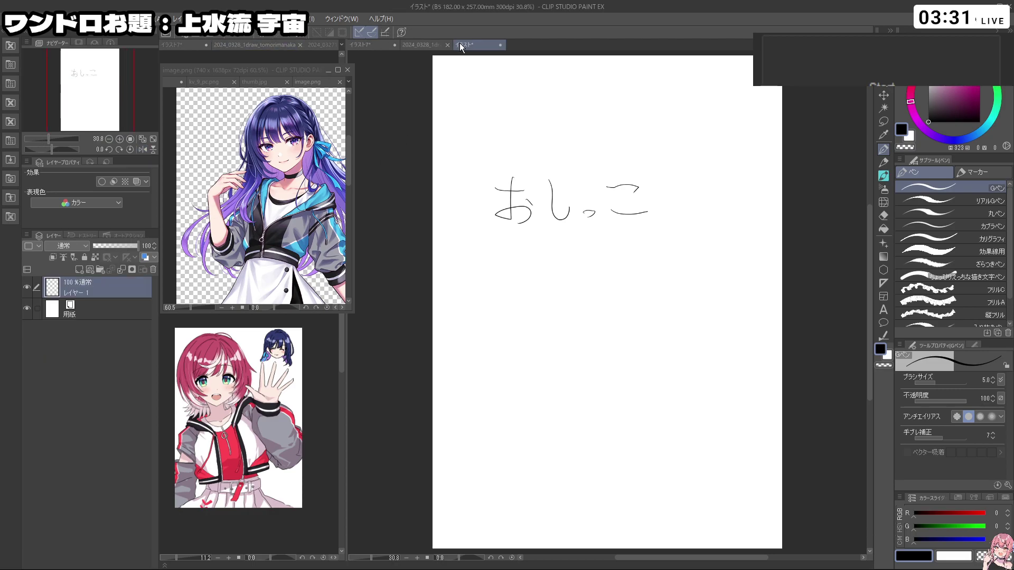
{"action": "left_click", "coordinate": [263, 19]}
{"action": "mouse_move", "coordinate": [342, 18]}
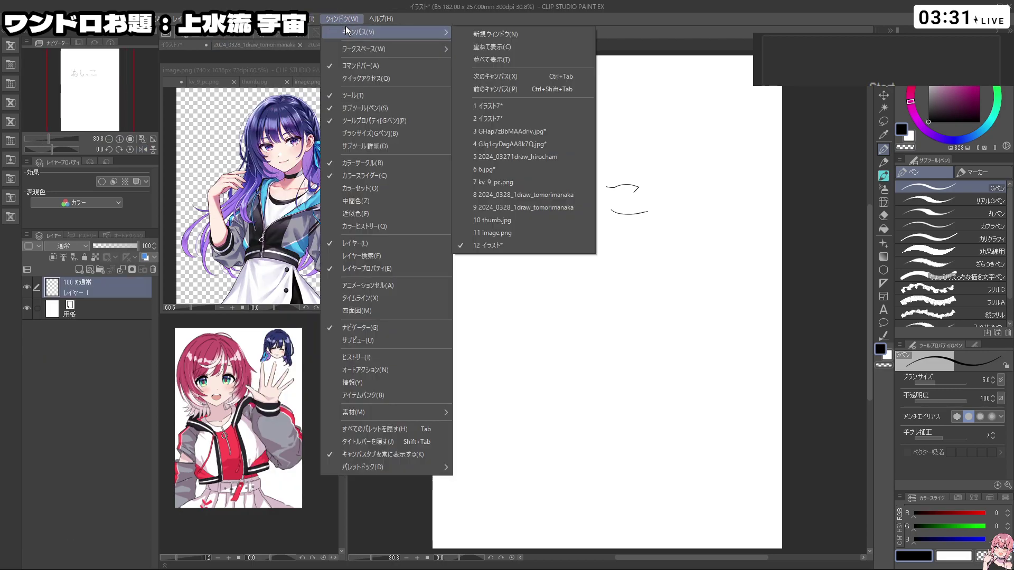
{"action": "left_click", "coordinate": [474, 32]}
{"action": "left_click_drag", "start_coordinate": [534, 44], "coordinate": [309, 44]}
{"action": "scroll", "coordinate": [236, 419], "scroll_direction": "down", "scroll_amount": 3}
{"action": "left_click_drag", "start_coordinate": [250, 378], "coordinate": [256, 445]}
{"action": "left_click", "coordinate": [439, 418]}
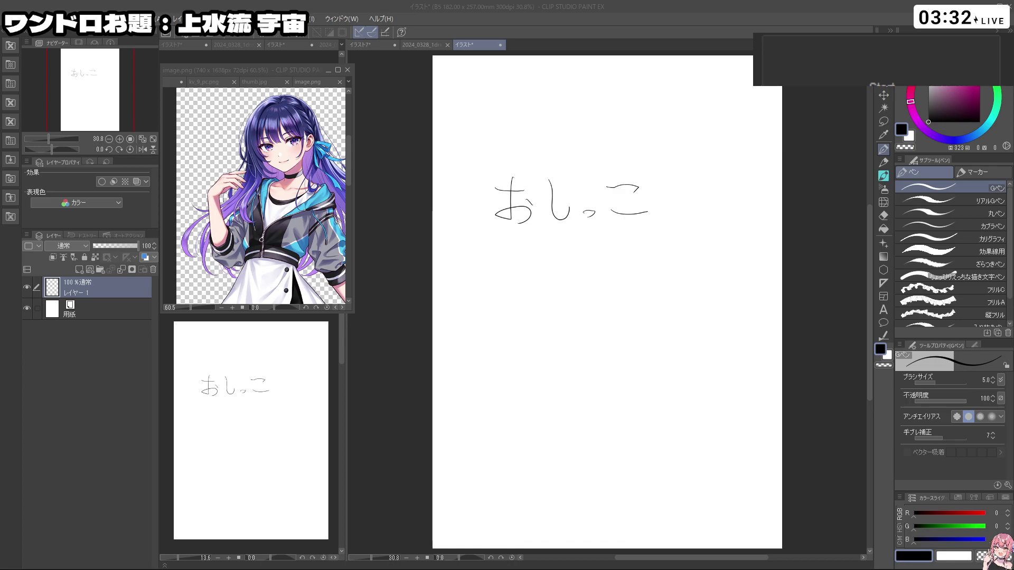
Step: Set the drawing colour to light blue (hue 220, saturation 52, value 100) and clear the handwriting from the layer
{"action": "left_click", "coordinate": [869, 217]}
{"action": "left_click", "coordinate": [975, 140]}
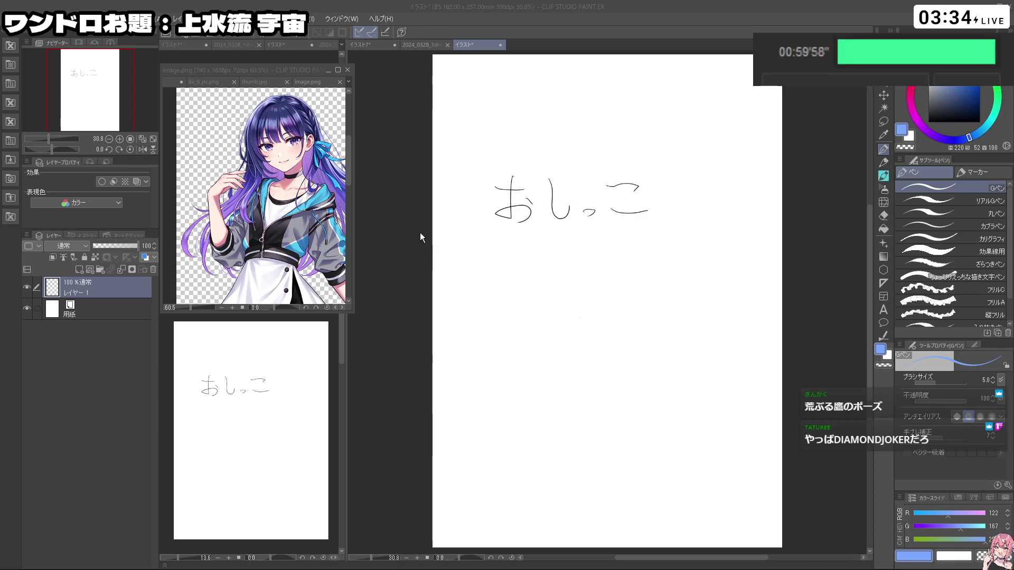
{"action": "key", "text": "Delete"}
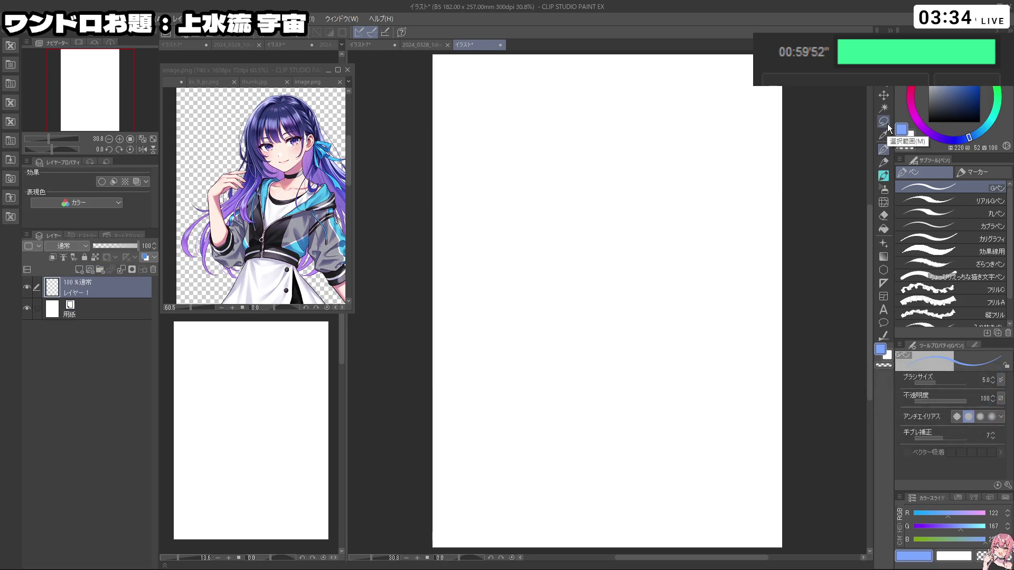
Step: Sketch a head oval and short neck lines in the canvas's upper half with the G-pen at size 19.3
{"action": "left_click_drag", "start_coordinate": [544, 263], "coordinate": [585, 262]}
{"action": "key", "text": "ctrl+z"}
{"action": "left_click_drag", "start_coordinate": [550, 185], "coordinate": [567, 185], "text": "ctrl+alt"}
{"action": "mouse_move", "coordinate": [548, 247]}
{"action": "left_mouse_down"}
{"action": "mouse_move", "coordinate": [614, 175]}
{"action": "mouse_move", "coordinate": [477, 242]}
{"action": "mouse_move", "coordinate": [492, 259]}
{"action": "left_mouse_up"}
{"action": "key", "text": "ctrl+z"}
{"action": "key", "text": "ctrl+z"}
{"action": "left_click_drag", "start_coordinate": [568, 183], "coordinate": [559, 182], "text": "ctrl+alt"}
{"action": "mouse_move", "coordinate": [589, 240]}
{"action": "left_mouse_down"}
{"action": "mouse_move", "coordinate": [594, 265]}
{"action": "mouse_move", "coordinate": [578, 266]}
{"action": "mouse_move", "coordinate": [639, 264]}
{"action": "mouse_move", "coordinate": [638, 295]}
{"action": "left_mouse_up"}
{"action": "key", "text": "ctrl+z"}
{"action": "key", "text": "ctrl+z"}
{"action": "key", "text": "ctrl+z"}
{"action": "left_click_drag", "start_coordinate": [603, 252], "coordinate": [643, 278]}
{"action": "key", "text": "ctrl+z"}
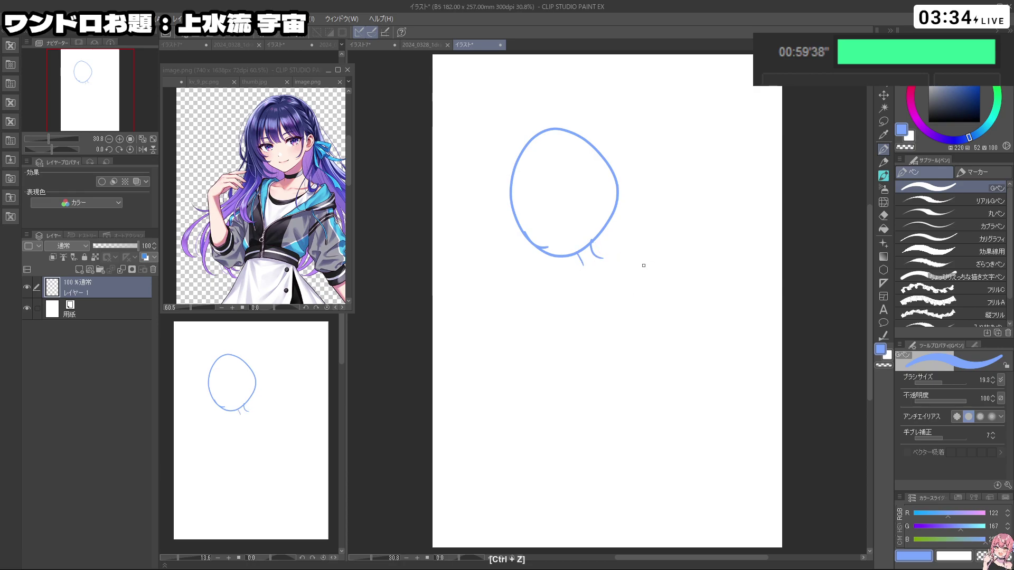
{"action": "key", "text": "ctrl+z"}
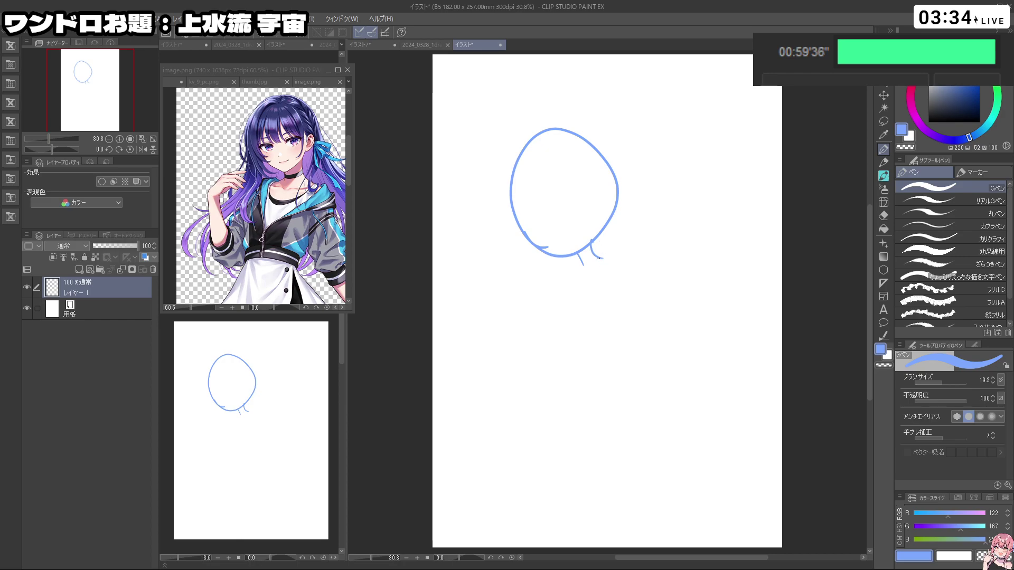
Step: Redraw the neck and sketch a slanted shoulder line beneath it with the start of one upper arm
{"action": "mouse_move", "coordinate": [545, 277]}
{"action": "left_mouse_down"}
{"action": "mouse_move", "coordinate": [627, 249]}
{"action": "mouse_move", "coordinate": [590, 265]}
{"action": "left_mouse_up"}
{"action": "key", "text": "ctrl+z"}
{"action": "mouse_move", "coordinate": [573, 256]}
{"action": "left_mouse_down"}
{"action": "mouse_move", "coordinate": [572, 273]}
{"action": "mouse_move", "coordinate": [645, 291]}
{"action": "left_mouse_up"}
{"action": "key", "text": "ctrl+z"}
{"action": "left_click_drag", "start_coordinate": [630, 250], "coordinate": [657, 281]}
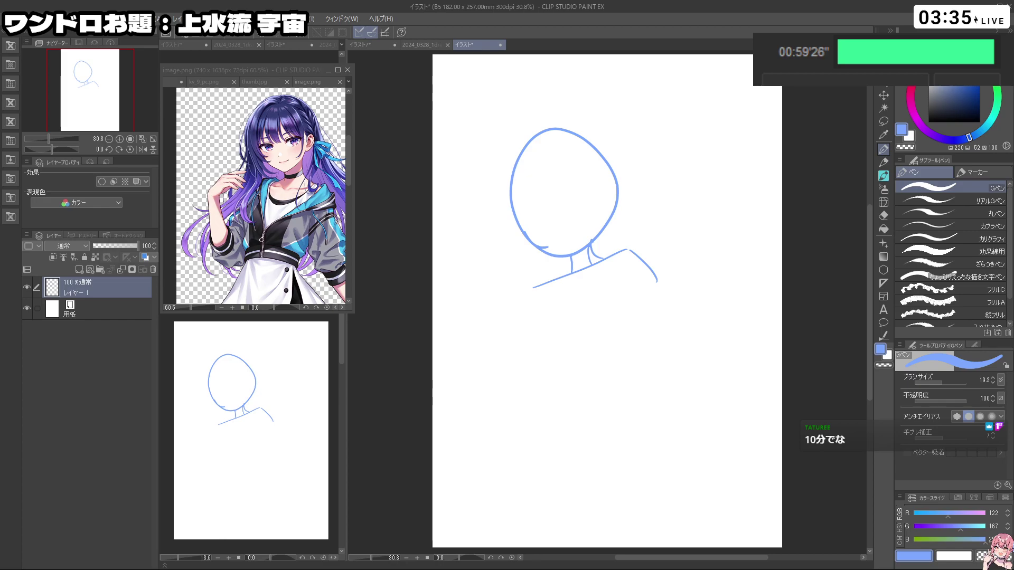
Step: Sketch both sides of the torso from the shoulders to the waist, undoing the unsuitable strokes
{"action": "left_click_drag", "start_coordinate": [631, 270], "coordinate": [667, 365]}
{"action": "key", "text": "ctrl+z"}
{"action": "key", "text": "ctrl+z"}
{"action": "key", "text": "ctrl+z"}
{"action": "left_click_drag", "start_coordinate": [626, 319], "coordinate": [594, 384]}
{"action": "key", "text": "ctrl+z"}
{"action": "left_click_drag", "start_coordinate": [639, 293], "coordinate": [588, 396]}
{"action": "key", "text": "ctrl+z"}
{"action": "key", "text": "ctrl+z"}
{"action": "mouse_move", "coordinate": [542, 317]}
{"action": "left_mouse_down"}
{"action": "mouse_move", "coordinate": [576, 371]}
{"action": "mouse_move", "coordinate": [559, 370]}
{"action": "mouse_move", "coordinate": [570, 347]}
{"action": "left_mouse_up"}
{"action": "key", "text": "ctrl+z"}
{"action": "key", "text": "ctrl+z"}
{"action": "left_click_drag", "start_coordinate": [642, 269], "coordinate": [660, 412]}
{"action": "key", "text": "ctrl+z"}
{"action": "left_click_drag", "start_coordinate": [547, 290], "coordinate": [541, 397]}
{"action": "left_click_drag", "start_coordinate": [542, 387], "coordinate": [590, 369]}
{"action": "key", "text": "ctrl+z"}
{"action": "key", "text": "ctrl+z"}
{"action": "key", "text": "ctrl+z"}
{"action": "mouse_move", "coordinate": [637, 263]}
{"action": "left_mouse_down"}
{"action": "mouse_move", "coordinate": [618, 383]}
{"action": "mouse_move", "coordinate": [635, 364]}
{"action": "mouse_move", "coordinate": [622, 381]}
{"action": "left_mouse_up"}
{"action": "key", "text": "ctrl+z"}
Step: Sketch the flaring hip lines below the waist and a curved skirt hem across the bottom
{"action": "mouse_move", "coordinate": [545, 292]}
{"action": "left_mouse_down"}
{"action": "mouse_move", "coordinate": [553, 395]}
{"action": "mouse_move", "coordinate": [523, 459]}
{"action": "left_mouse_up"}
{"action": "key", "text": "ctrl+z"}
{"action": "mouse_move", "coordinate": [547, 395]}
{"action": "left_mouse_down"}
{"action": "mouse_move", "coordinate": [522, 458]}
{"action": "mouse_move", "coordinate": [551, 486]}
{"action": "left_mouse_up"}
{"action": "key", "text": "ctrl+z"}
{"action": "mouse_move", "coordinate": [643, 397]}
{"action": "left_mouse_down"}
{"action": "mouse_move", "coordinate": [660, 439]}
{"action": "mouse_move", "coordinate": [632, 465]}
{"action": "mouse_move", "coordinate": [587, 480]}
{"action": "mouse_move", "coordinate": [666, 461]}
{"action": "left_mouse_up"}
{"action": "key", "text": "ctrl+z"}
Step: Sketch the two lines of the upper arm angling outward from the raised shoulder, undoing the unsuitable strokes
{"action": "mouse_move", "coordinate": [644, 262]}
{"action": "left_mouse_down"}
{"action": "mouse_move", "coordinate": [667, 301]}
{"action": "mouse_move", "coordinate": [656, 318]}
{"action": "mouse_move", "coordinate": [675, 299]}
{"action": "mouse_move", "coordinate": [662, 316]}
{"action": "mouse_move", "coordinate": [676, 329]}
{"action": "left_mouse_up"}
{"action": "key", "text": "ctrl+z"}
{"action": "key", "text": "ctrl+z"}
{"action": "key", "text": "ctrl+z"}
{"action": "mouse_move", "coordinate": [676, 289]}
{"action": "left_mouse_down"}
{"action": "mouse_move", "coordinate": [676, 332]}
{"action": "mouse_move", "coordinate": [687, 325]}
{"action": "mouse_move", "coordinate": [679, 332]}
{"action": "left_mouse_up"}
{"action": "key", "text": "ctrl+z"}
{"action": "key", "text": "ctrl+z"}
{"action": "key", "text": "ctrl+z"}
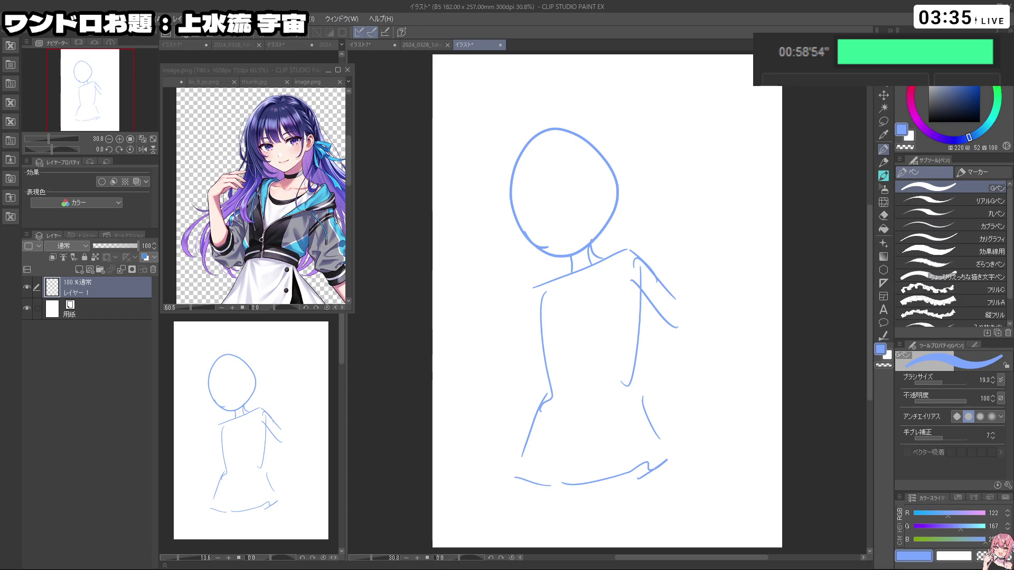
Step: Lasso the head and upper body, rotate them about 16° counterclockwise, shift them right and apply the transformation
{"action": "left_click", "coordinate": [884, 121]}
{"action": "mouse_move", "coordinate": [650, 363]}
{"action": "left_mouse_down"}
{"action": "mouse_move", "coordinate": [564, 401]}
{"action": "mouse_move", "coordinate": [488, 233]}
{"action": "mouse_move", "coordinate": [622, 117]}
{"action": "mouse_move", "coordinate": [733, 286]}
{"action": "mouse_move", "coordinate": [798, 266]}
{"action": "mouse_move", "coordinate": [709, 286]}
{"action": "mouse_move", "coordinate": [740, 250]}
{"action": "mouse_move", "coordinate": [738, 272]}
{"action": "left_mouse_up"}
{"action": "key", "text": "ctrl+t"}
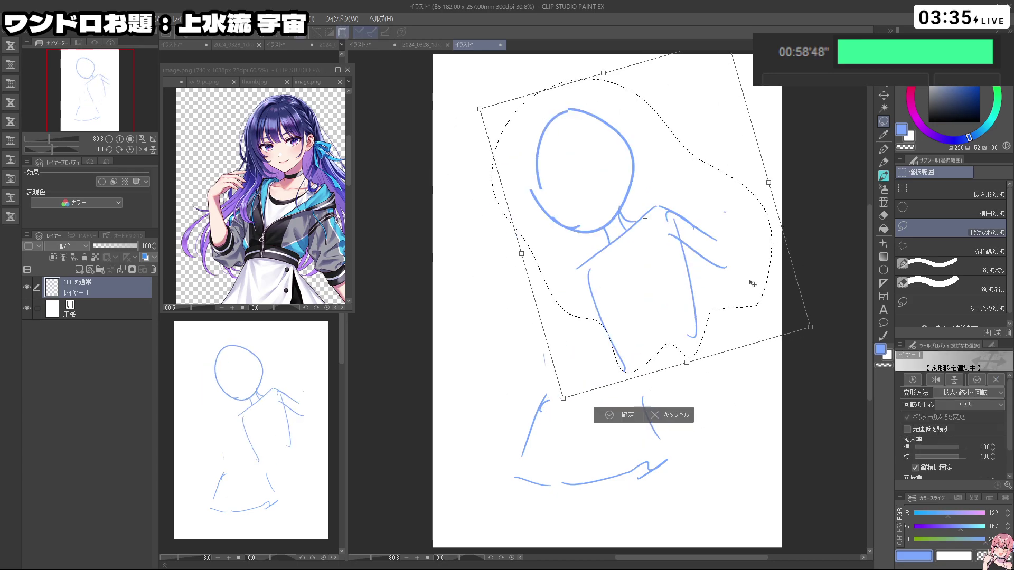
{"action": "left_click_drag", "start_coordinate": [636, 379], "coordinate": [634, 385]}
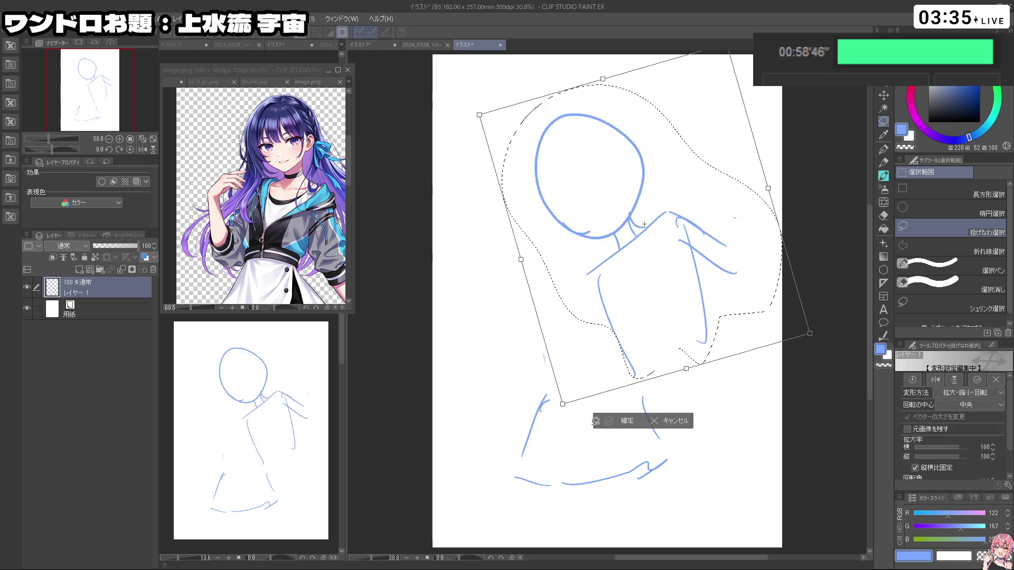
{"action": "left_click", "coordinate": [613, 422]}
Step: Lasso the hip and skirt lines, rotate them clockwise, move them under the shifted waist, apply the transformation and clear the selection
{"action": "mouse_move", "coordinate": [511, 495]}
{"action": "left_mouse_down"}
{"action": "mouse_move", "coordinate": [554, 384]}
{"action": "mouse_move", "coordinate": [673, 401]}
{"action": "mouse_move", "coordinate": [678, 508]}
{"action": "left_mouse_up"}
{"action": "key", "text": "ctrl+t"}
{"action": "mouse_move", "coordinate": [747, 451]}
{"action": "left_mouse_down"}
{"action": "mouse_move", "coordinate": [730, 434]}
{"action": "mouse_move", "coordinate": [755, 426]}
{"action": "mouse_move", "coordinate": [739, 433]}
{"action": "left_mouse_up"}
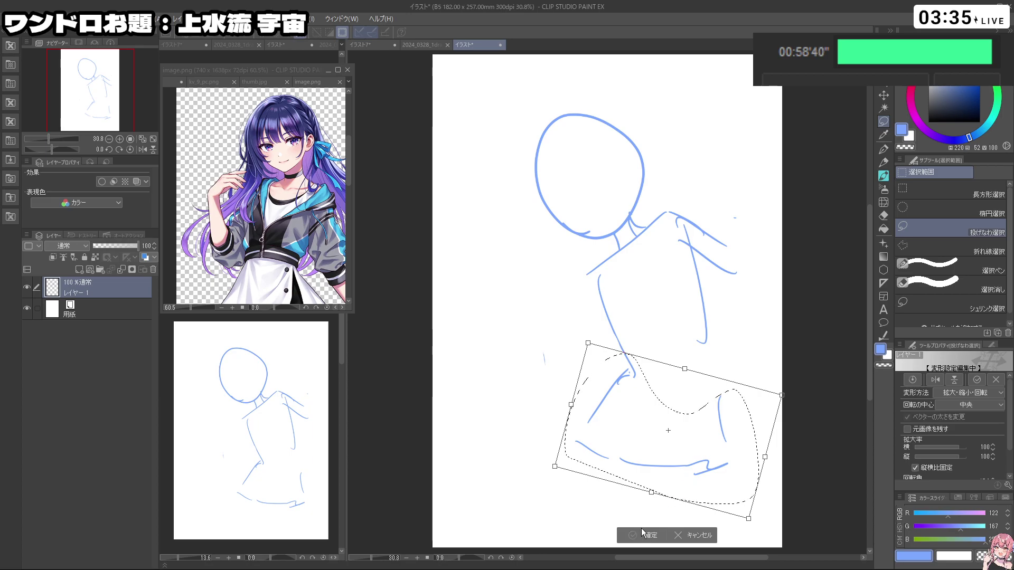
{"action": "left_click", "coordinate": [642, 532]}
{"action": "left_click", "coordinate": [594, 523]}
Step: Sketch a curved skirt hem and the right body contour running from the torso down to the hip with the pen, undoing unsuitable strokes
{"action": "left_click", "coordinate": [883, 149]}
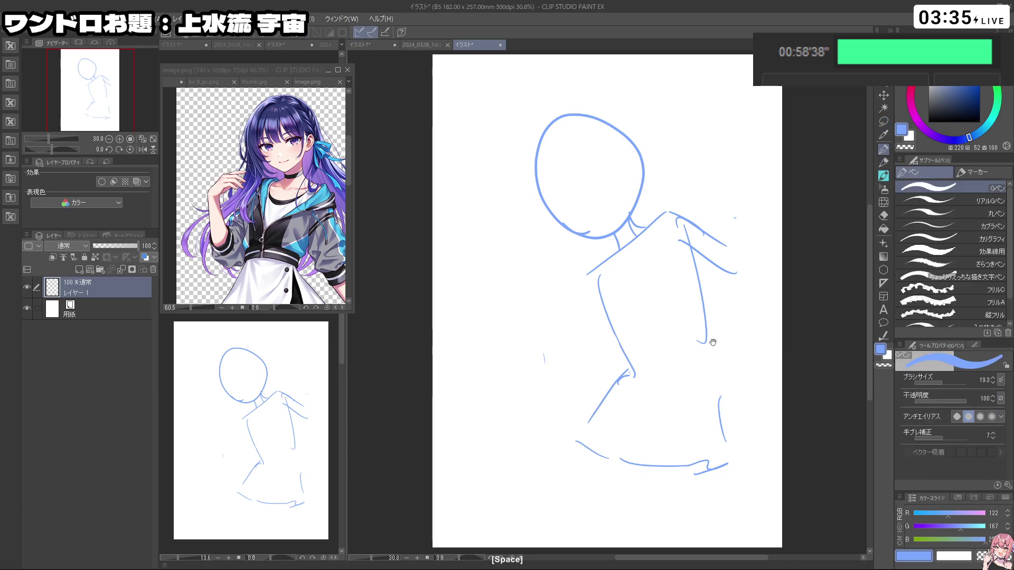
{"action": "left_click_drag", "start_coordinate": [715, 340], "coordinate": [719, 286]}
{"action": "key", "text": "ctrl+z"}
{"action": "left_click_drag", "start_coordinate": [585, 385], "coordinate": [655, 419]}
{"action": "left_click_drag", "start_coordinate": [659, 422], "coordinate": [718, 404]}
{"action": "left_click_drag", "start_coordinate": [677, 420], "coordinate": [707, 410]}
{"action": "key", "text": "ctrl+z"}
{"action": "left_click_drag", "start_coordinate": [711, 264], "coordinate": [721, 344]}
{"action": "key", "text": "ctrl+z"}
{"action": "left_click_drag", "start_coordinate": [709, 260], "coordinate": [727, 357]}
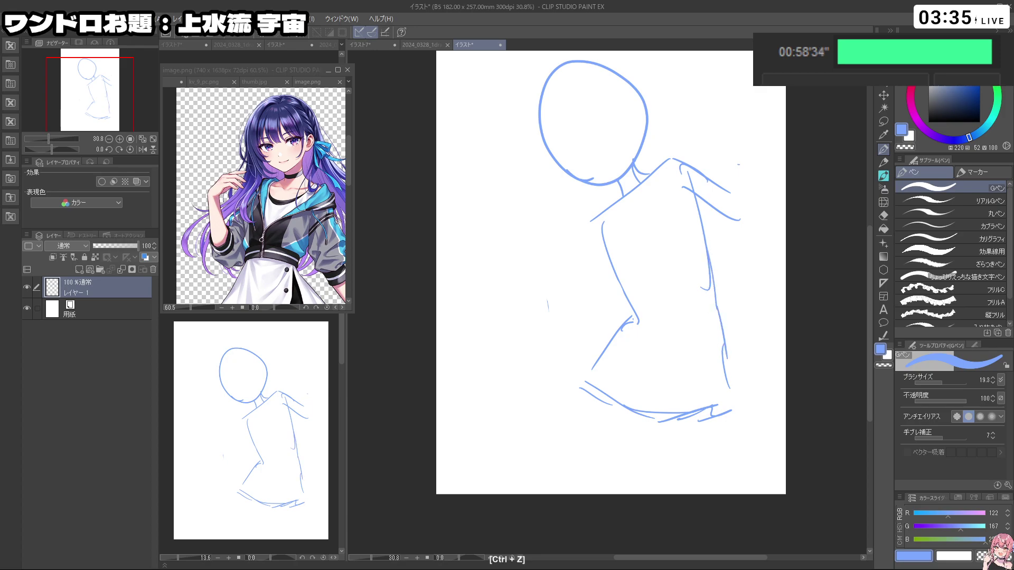
Step: Refine the left waist contour and sketch a line across the hips below the waist, undoing unsuitable strokes
{"action": "mouse_move", "coordinate": [602, 243]}
{"action": "left_mouse_down"}
{"action": "mouse_move", "coordinate": [642, 303]}
{"action": "mouse_move", "coordinate": [633, 297]}
{"action": "left_mouse_up"}
{"action": "key", "text": "ctrl+z"}
{"action": "mouse_move", "coordinate": [632, 305]}
{"action": "left_mouse_down"}
{"action": "mouse_move", "coordinate": [676, 278]}
{"action": "mouse_move", "coordinate": [658, 302]}
{"action": "mouse_move", "coordinate": [632, 295]}
{"action": "mouse_move", "coordinate": [686, 278]}
{"action": "mouse_move", "coordinate": [637, 312]}
{"action": "left_mouse_up"}
{"action": "key", "text": "ctrl+z"}
{"action": "key", "text": "ctrl+z"}
{"action": "key", "text": "ctrl+z"}
{"action": "mouse_move", "coordinate": [637, 313]}
{"action": "left_mouse_down"}
{"action": "mouse_move", "coordinate": [619, 336]}
{"action": "mouse_move", "coordinate": [705, 341]}
{"action": "left_mouse_up"}
Step: Sketch the outer and inner thigh lines below the skirt hem, undoing unsuitable strokes
{"action": "left_click_drag", "start_coordinate": [608, 373], "coordinate": [595, 461]}
{"action": "key", "text": "ctrl+z"}
{"action": "key", "text": "ctrl+z"}
{"action": "mouse_move", "coordinate": [585, 387]}
{"action": "left_mouse_down"}
{"action": "mouse_move", "coordinate": [601, 443]}
{"action": "mouse_move", "coordinate": [594, 439]}
{"action": "mouse_move", "coordinate": [613, 485]}
{"action": "left_mouse_up"}
{"action": "mouse_move", "coordinate": [643, 426]}
{"action": "left_mouse_down"}
{"action": "mouse_move", "coordinate": [655, 482]}
{"action": "mouse_move", "coordinate": [660, 449]}
{"action": "mouse_move", "coordinate": [663, 473]}
{"action": "mouse_move", "coordinate": [668, 454]}
{"action": "left_mouse_up"}
{"action": "key", "text": "ctrl+z"}
{"action": "key", "text": "ctrl+z"}
{"action": "key", "text": "ctrl+z"}
{"action": "left_click_drag", "start_coordinate": [711, 415], "coordinate": [705, 441]}
Step: Sketch the curve across the midriff and the upper arm reaching outward on the left, undoing unsuitable strokes
{"action": "left_click_drag", "start_coordinate": [640, 269], "coordinate": [669, 254]}
{"action": "key", "text": "ctrl+z"}
{"action": "mouse_move", "coordinate": [564, 230]}
{"action": "left_mouse_down"}
{"action": "mouse_move", "coordinate": [592, 217]}
{"action": "mouse_move", "coordinate": [525, 263]}
{"action": "left_mouse_up"}
{"action": "key", "text": "ctrl+z"}
{"action": "left_click_drag", "start_coordinate": [604, 245], "coordinate": [569, 273]}
{"action": "key", "text": "ctrl+z"}
{"action": "key", "text": "ctrl+z"}
{"action": "left_click_drag", "start_coordinate": [593, 221], "coordinate": [563, 260]}
{"action": "key", "text": "ctrl+z"}
{"action": "left_click_drag", "start_coordinate": [592, 225], "coordinate": [552, 275]}
{"action": "left_click_drag", "start_coordinate": [606, 267], "coordinate": [547, 314]}
{"action": "key", "text": "ctrl+z"}
{"action": "left_click_drag", "start_coordinate": [554, 273], "coordinate": [534, 317]}
Step: Rework the lines of the upper arm on the right, extending from the raised shoulder, undoing unsuitable strokes
{"action": "key", "text": "shift+space"}
{"action": "left_click_drag", "start_coordinate": [696, 205], "coordinate": [756, 233]}
{"action": "key", "text": "ctrl+z"}
{"action": "mouse_move", "coordinate": [710, 187]}
{"action": "left_mouse_down"}
{"action": "mouse_move", "coordinate": [769, 229]}
{"action": "mouse_move", "coordinate": [759, 244]}
{"action": "mouse_move", "coordinate": [760, 224]}
{"action": "left_mouse_up"}
{"action": "key", "text": "ctrl+z"}
{"action": "key", "text": "shift+space"}
{"action": "left_click_drag", "start_coordinate": [769, 314], "coordinate": [700, 170]}
Step: Sketch the left forearm down to the hand and add short forearm strokes to the arm on the right
{"action": "left_click_drag", "start_coordinate": [562, 353], "coordinate": [578, 416]}
{"action": "key", "text": "ctrl+z"}
{"action": "mouse_move", "coordinate": [565, 373]}
{"action": "left_mouse_down"}
{"action": "mouse_move", "coordinate": [576, 424]}
{"action": "mouse_move", "coordinate": [600, 401]}
{"action": "mouse_move", "coordinate": [599, 441]}
{"action": "left_mouse_up"}
{"action": "left_click_drag", "start_coordinate": [567, 392], "coordinate": [581, 475]}
{"action": "left_click_drag", "start_coordinate": [602, 437], "coordinate": [591, 466]}
{"action": "key", "text": "shift+space"}
{"action": "mouse_move", "coordinate": [735, 372]}
{"action": "left_mouse_down"}
{"action": "mouse_move", "coordinate": [719, 394]}
{"action": "mouse_move", "coordinate": [744, 251]}
{"action": "left_mouse_up"}
{"action": "left_click_drag", "start_coordinate": [776, 273], "coordinate": [795, 287]}
{"action": "key", "text": "shift+space"}
{"action": "left_click_drag", "start_coordinate": [793, 267], "coordinate": [790, 243]}
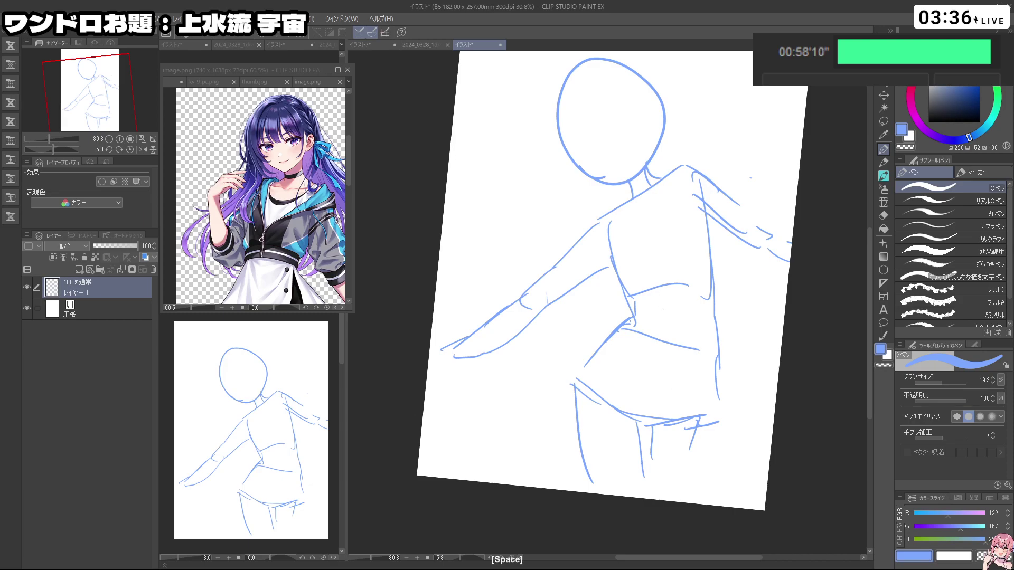
Step: Redraw the right hip contour and the right thigh below the skirt hem, undoing unsuitable strokes
{"action": "key", "text": "ctrl+z"}
{"action": "left_click_drag", "start_coordinate": [713, 272], "coordinate": [711, 337]}
{"action": "mouse_move", "coordinate": [711, 340]}
{"action": "left_mouse_down"}
{"action": "mouse_move", "coordinate": [729, 411]}
{"action": "mouse_move", "coordinate": [709, 496]}
{"action": "left_mouse_up"}
{"action": "key", "text": "ctrl+z"}
{"action": "key", "text": "ctrl+z"}
{"action": "left_click_drag", "start_coordinate": [721, 427], "coordinate": [709, 489]}
{"action": "mouse_move", "coordinate": [656, 423]}
{"action": "left_mouse_down"}
{"action": "mouse_move", "coordinate": [671, 482]}
{"action": "mouse_move", "coordinate": [692, 495]}
{"action": "left_mouse_up"}
{"action": "key", "text": "ctrl+z"}
{"action": "key", "text": "ctrl+z"}
{"action": "left_click_drag", "start_coordinate": [731, 438], "coordinate": [722, 501]}
{"action": "key", "text": "ctrl+z"}
{"action": "key", "text": "ctrl+z"}
{"action": "key", "text": "ctrl+z"}
{"action": "key", "text": "ctrl+z"}
{"action": "left_click_drag", "start_coordinate": [723, 410], "coordinate": [680, 490]}
Step: Enlarge the whole figure sketch to 122%, reposition it on the page and apply the transformation
{"action": "left_click_drag", "start_coordinate": [769, 283], "coordinate": [740, 273]}
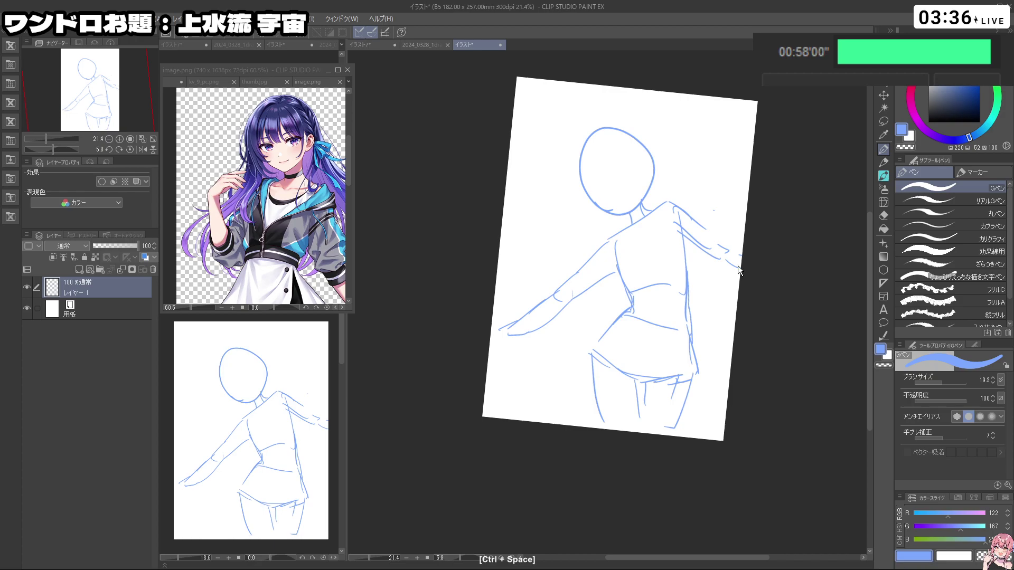
{"action": "key", "text": "ctrl+t"}
{"action": "left_click_drag", "start_coordinate": [724, 437], "coordinate": [764, 499]}
{"action": "left_click_drag", "start_coordinate": [738, 455], "coordinate": [718, 420]}
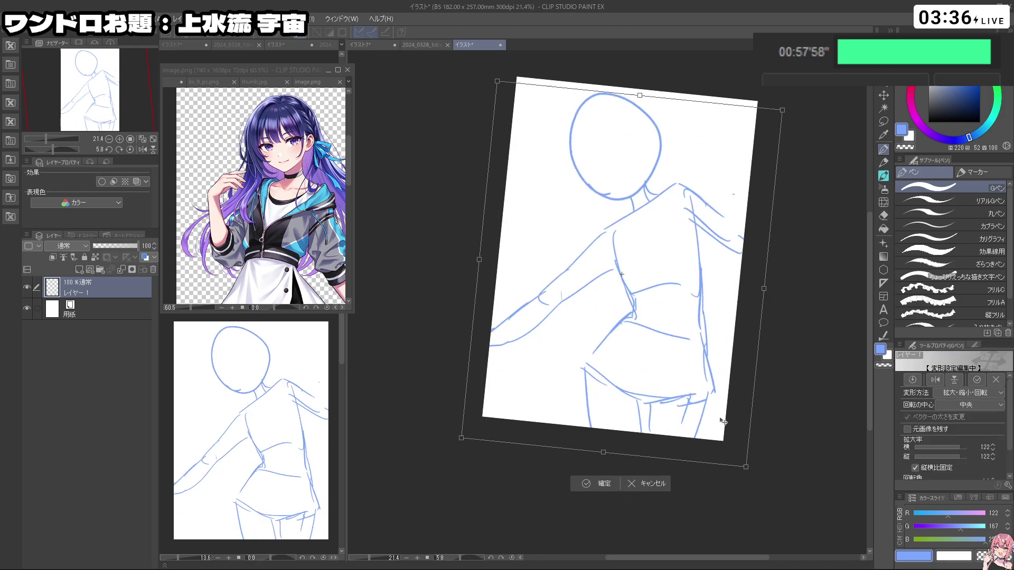
{"action": "key", "text": "Return"}
Step: Sketch the cheek, jaw and side contours of the face inside the head circle, undoing unsuitable strokes
{"action": "left_click_drag", "start_coordinate": [693, 129], "coordinate": [722, 146]}
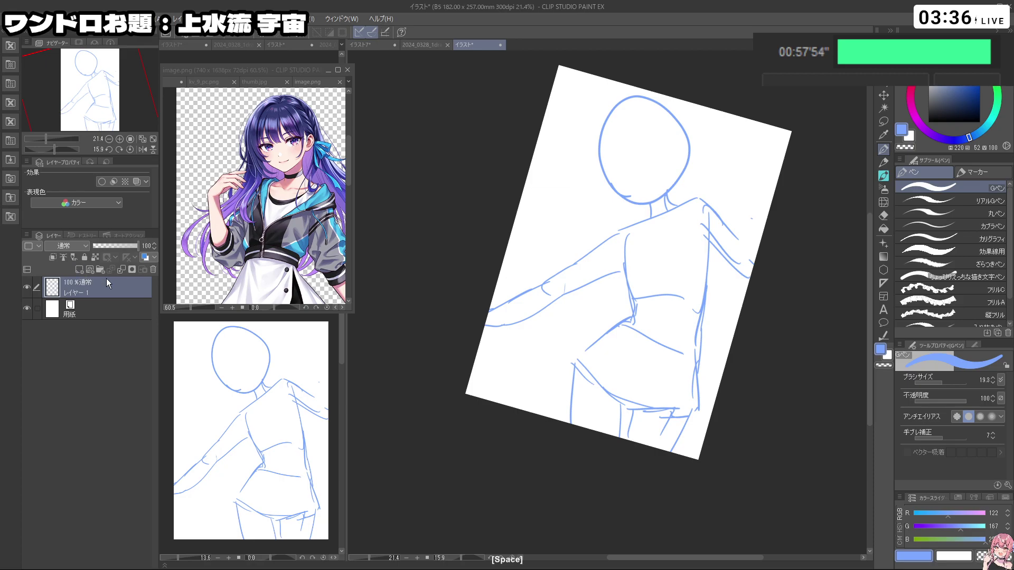
{"action": "left_click_drag", "start_coordinate": [652, 143], "coordinate": [666, 177]}
{"action": "mouse_move", "coordinate": [666, 177]}
{"action": "left_mouse_down"}
{"action": "mouse_move", "coordinate": [655, 269]}
{"action": "mouse_move", "coordinate": [598, 271]}
{"action": "left_mouse_up"}
{"action": "left_click_drag", "start_coordinate": [513, 256], "coordinate": [530, 319]}
{"action": "key", "text": "ctrl+z"}
{"action": "left_click_drag", "start_coordinate": [534, 324], "coordinate": [592, 341]}
{"action": "key", "text": "ctrl+z"}
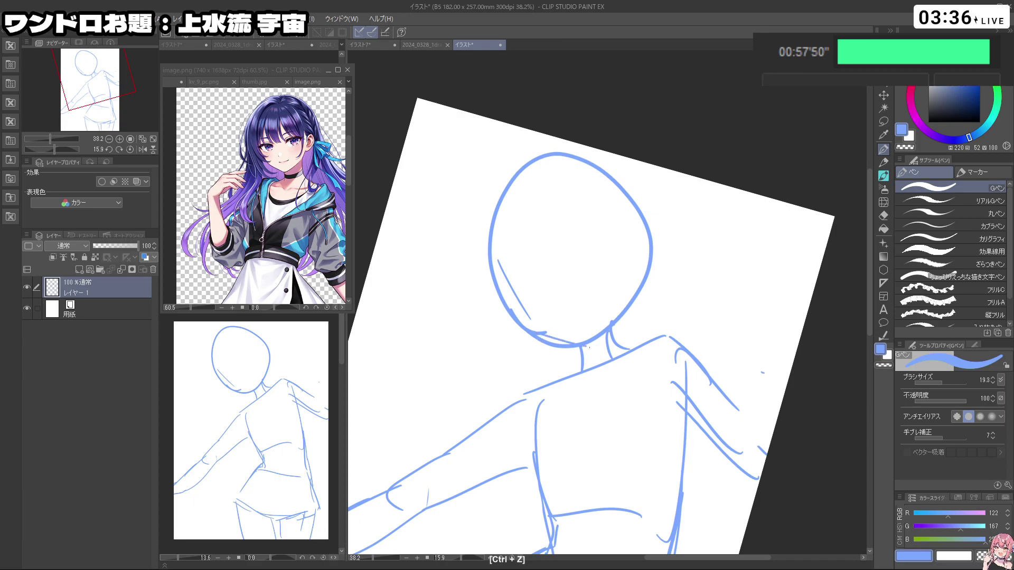
{"action": "left_click_drag", "start_coordinate": [530, 331], "coordinate": [582, 344]}
{"action": "key", "text": "ctrl+z"}
{"action": "left_click_drag", "start_coordinate": [619, 310], "coordinate": [627, 294]}
{"action": "left_click_drag", "start_coordinate": [625, 299], "coordinate": [624, 241]}
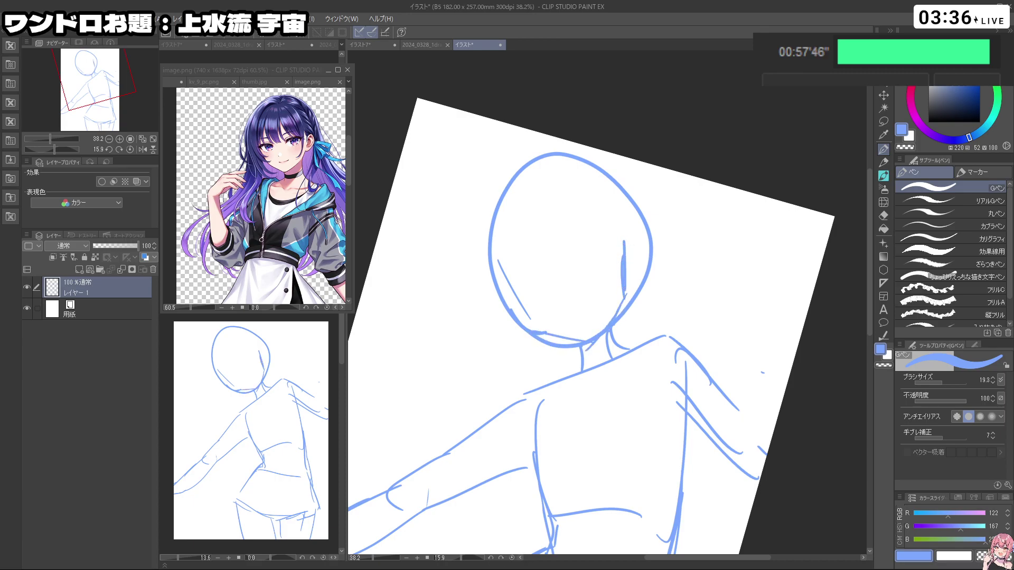
Step: Sketch both eyes with their upper lash lines inside the face, undoing unsuitable strokes
{"action": "key", "text": "ctrl+z"}
{"action": "mouse_move", "coordinate": [518, 280]}
{"action": "left_mouse_down"}
{"action": "mouse_move", "coordinate": [543, 273]}
{"action": "mouse_move", "coordinate": [527, 293]}
{"action": "mouse_move", "coordinate": [543, 296]}
{"action": "left_mouse_up"}
{"action": "key", "text": "ctrl+z"}
{"action": "key", "text": "ctrl+z"}
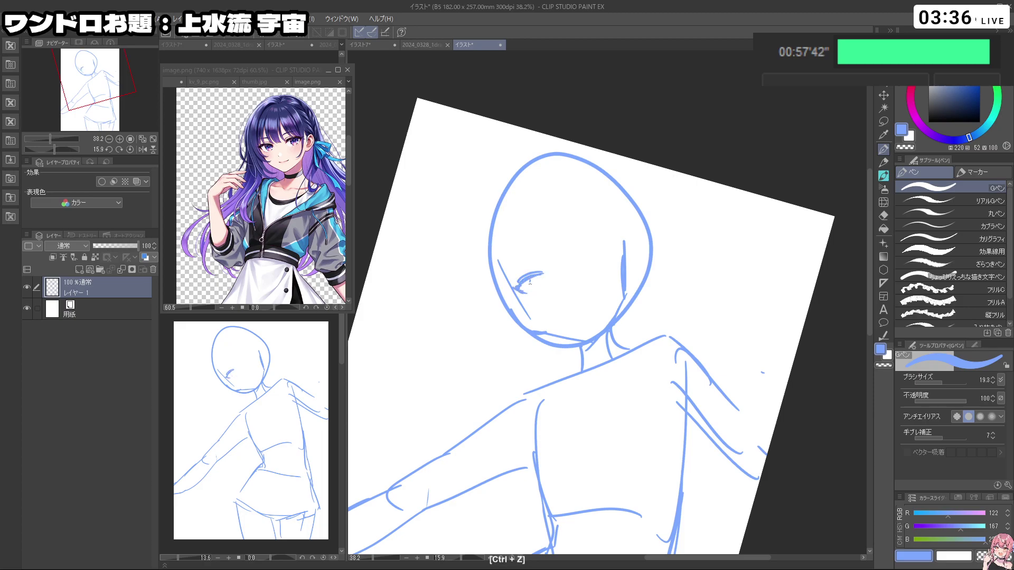
{"action": "mouse_move", "coordinate": [610, 251]}
{"action": "left_mouse_down"}
{"action": "mouse_move", "coordinate": [579, 260]}
{"action": "mouse_move", "coordinate": [614, 252]}
{"action": "mouse_move", "coordinate": [616, 263]}
{"action": "mouse_move", "coordinate": [613, 251]}
{"action": "mouse_move", "coordinate": [581, 261]}
{"action": "mouse_move", "coordinate": [657, 371]}
{"action": "mouse_move", "coordinate": [648, 298]}
{"action": "mouse_move", "coordinate": [582, 347]}
{"action": "left_mouse_up"}
{"action": "key", "text": "ctrl+z"}
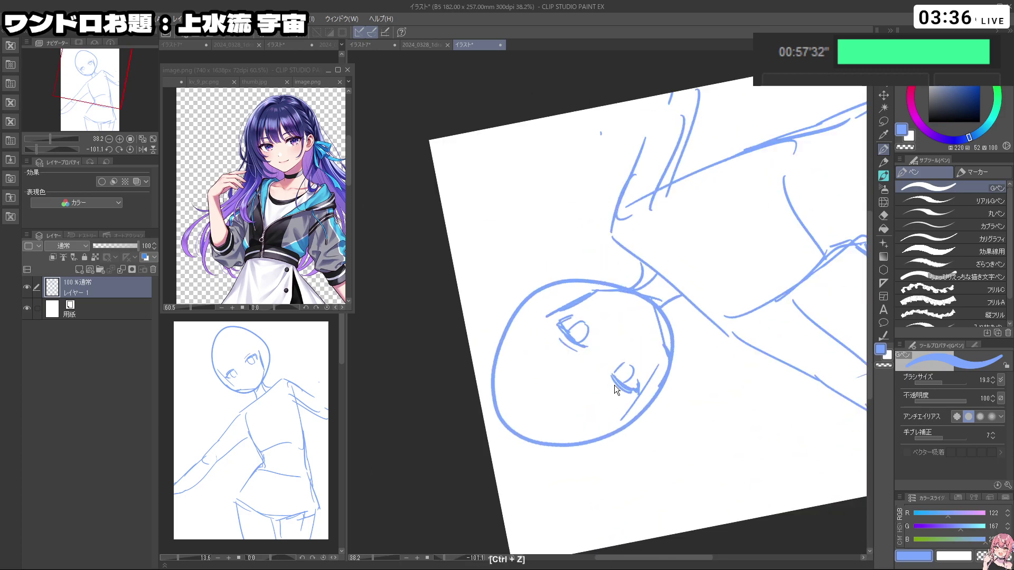
Step: Refine the eyes and sketch a small nose and smiling mouth, undoing unsuitable strokes
{"action": "key", "text": "shift+space"}
{"action": "left_click_drag", "start_coordinate": [616, 386], "coordinate": [532, 315]}
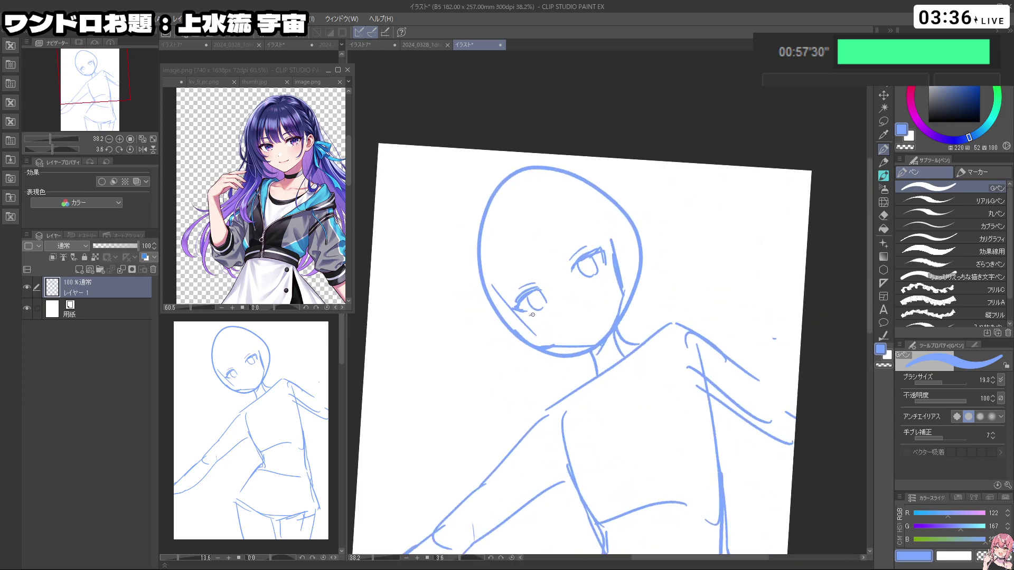
{"action": "key", "text": "ctrl+z"}
{"action": "key", "text": "ctrl+z"}
{"action": "left_click_drag", "start_coordinate": [649, 324], "coordinate": [692, 333]}
{"action": "mouse_move", "coordinate": [576, 294]}
{"action": "left_mouse_down"}
{"action": "mouse_move", "coordinate": [571, 325]}
{"action": "mouse_move", "coordinate": [618, 326]}
{"action": "mouse_move", "coordinate": [534, 238]}
{"action": "left_mouse_up"}
{"action": "key", "text": "ctrl+z"}
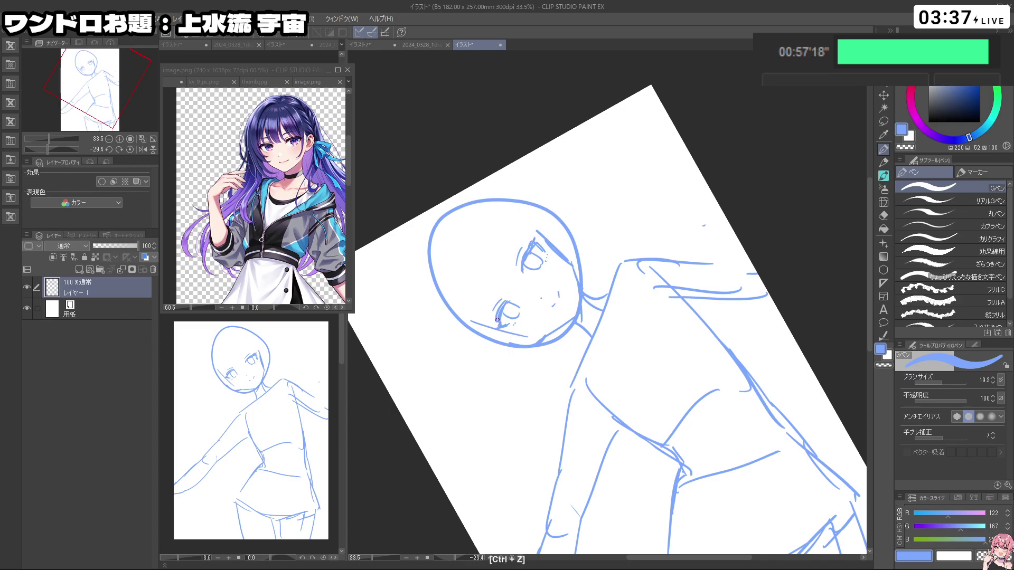
Step: Sketch the first strands of the bangs down the middle of the forehead, undoing unsuitable strokes
{"action": "mouse_move", "coordinate": [538, 237]}
{"action": "left_mouse_down"}
{"action": "mouse_move", "coordinate": [599, 208]}
{"action": "mouse_move", "coordinate": [638, 212]}
{"action": "left_mouse_up"}
{"action": "key", "text": "ctrl+z"}
{"action": "mouse_move", "coordinate": [570, 153]}
{"action": "left_mouse_down"}
{"action": "mouse_move", "coordinate": [571, 202]}
{"action": "mouse_move", "coordinate": [601, 200]}
{"action": "left_mouse_up"}
{"action": "key", "text": "ctrl+z"}
{"action": "key", "text": "ctrl+z"}
{"action": "mouse_move", "coordinate": [591, 166]}
{"action": "left_mouse_down"}
{"action": "mouse_move", "coordinate": [593, 204]}
{"action": "mouse_move", "coordinate": [590, 179]}
{"action": "mouse_move", "coordinate": [584, 201]}
{"action": "mouse_move", "coordinate": [571, 198]}
{"action": "left_mouse_up"}
{"action": "key", "text": "ctrl+z"}
{"action": "key", "text": "ctrl+z"}
{"action": "key", "text": "ctrl+z"}
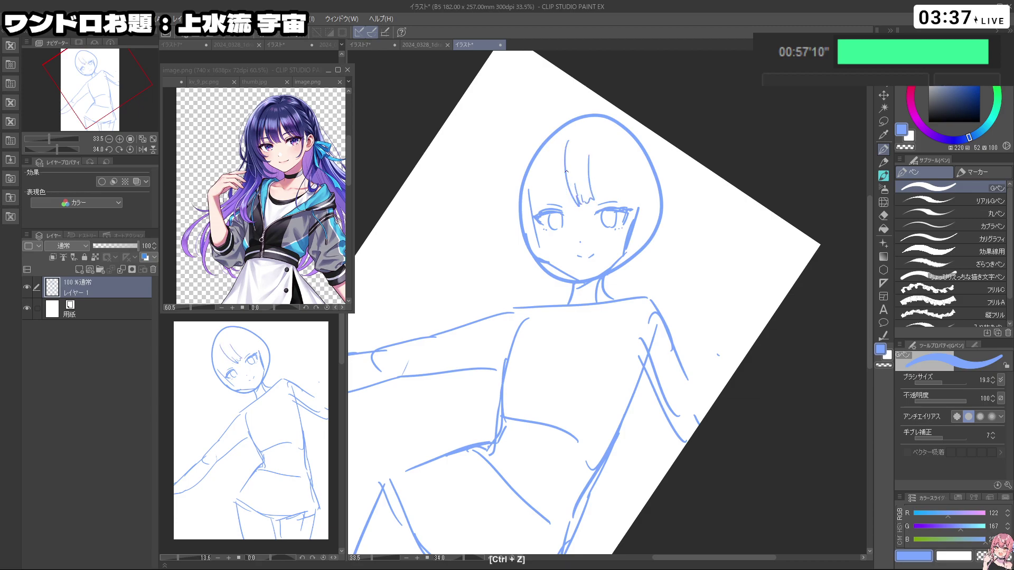
Step: Add more pointed bang strands across the forehead toward the right eye, undoing unsuitable strokes
{"action": "key", "text": "ctrl+z"}
{"action": "left_click_drag", "start_coordinate": [563, 164], "coordinate": [570, 202]}
{"action": "left_click_drag", "start_coordinate": [594, 169], "coordinate": [603, 195]}
{"action": "key", "text": "ctrl+z"}
{"action": "mouse_move", "coordinate": [590, 159]}
{"action": "left_mouse_down"}
{"action": "mouse_move", "coordinate": [602, 200]}
{"action": "mouse_move", "coordinate": [617, 188]}
{"action": "mouse_move", "coordinate": [633, 213]}
{"action": "left_mouse_up"}
{"action": "key", "text": "ctrl+z"}
{"action": "key", "text": "ctrl+z"}
{"action": "key", "text": "ctrl+z"}
{"action": "left_click_drag", "start_coordinate": [619, 174], "coordinate": [629, 227]}
{"action": "key", "text": "ctrl+z"}
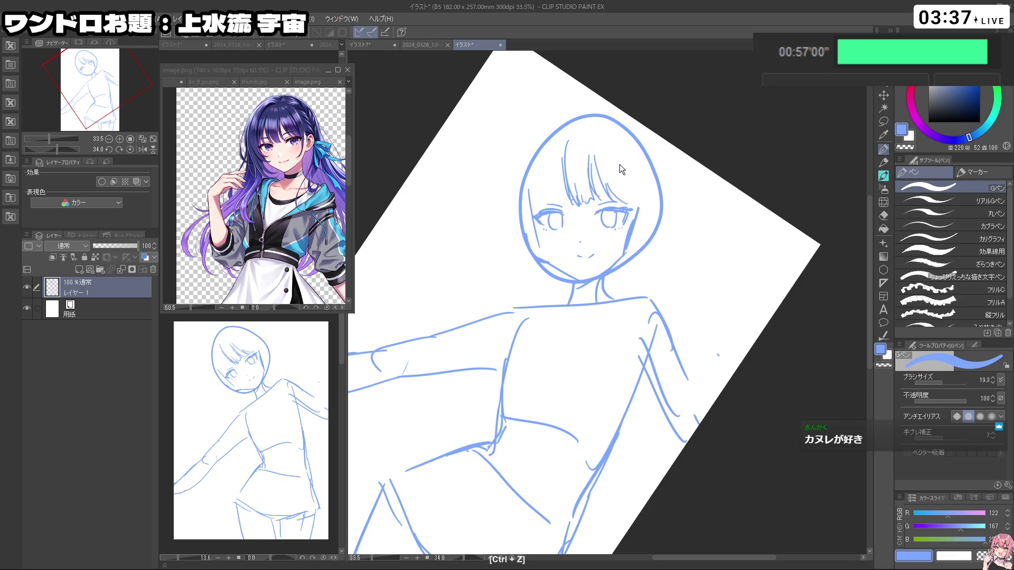
{"action": "left_click_drag", "start_coordinate": [629, 182], "coordinate": [626, 231]}
Step: Sketch the side hair locks framing the right edge of the face, undoing unsuitable strokes
{"action": "key", "text": "shift+space"}
{"action": "mouse_move", "coordinate": [635, 206]}
{"action": "left_mouse_down"}
{"action": "mouse_move", "coordinate": [526, 245]}
{"action": "mouse_move", "coordinate": [553, 218]}
{"action": "mouse_move", "coordinate": [568, 270]}
{"action": "left_mouse_up"}
{"action": "key", "text": "ctrl+z"}
{"action": "key", "text": "ctrl+z"}
{"action": "key", "text": "ctrl+z"}
{"action": "left_click_drag", "start_coordinate": [550, 219], "coordinate": [568, 277]}
{"action": "key", "text": "ctrl+z"}
{"action": "left_click_drag", "start_coordinate": [532, 202], "coordinate": [563, 258]}
{"action": "left_click_drag", "start_coordinate": [548, 206], "coordinate": [569, 260]}
{"action": "key", "text": "ctrl+z"}
{"action": "key", "text": "ctrl+z"}
{"action": "key", "text": "ctrl+z"}
{"action": "left_click_drag", "start_coordinate": [527, 196], "coordinate": [566, 260]}
{"action": "left_click_drag", "start_coordinate": [549, 206], "coordinate": [570, 258]}
{"action": "key", "text": "ctrl+z"}
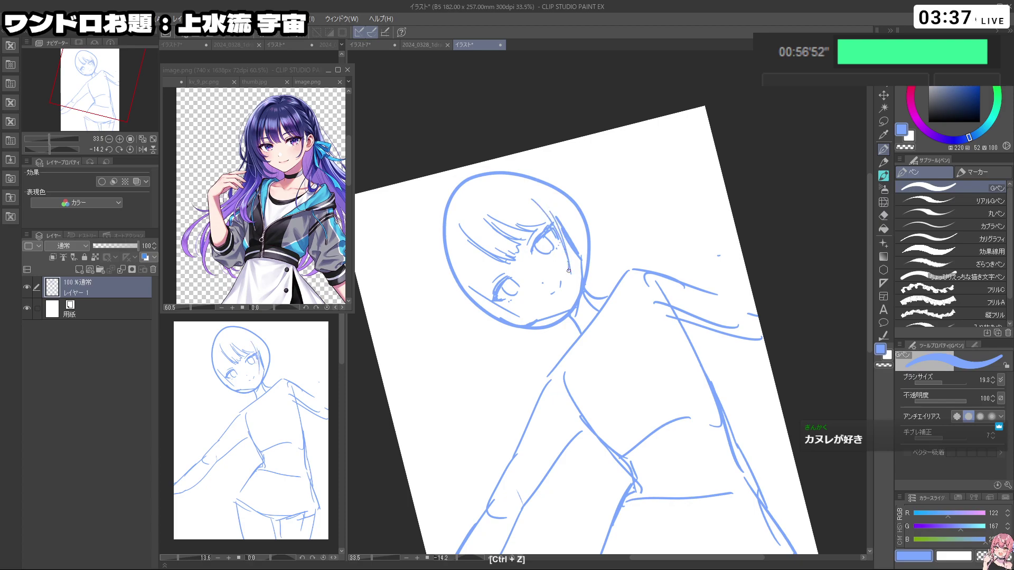
Step: Sketch the bangs and side locks along the left edge of the face, undoing unsuitable strokes
{"action": "mouse_move", "coordinate": [569, 271]}
{"action": "left_mouse_down"}
{"action": "mouse_move", "coordinate": [494, 213]}
{"action": "mouse_move", "coordinate": [509, 231]}
{"action": "mouse_move", "coordinate": [508, 251]}
{"action": "left_mouse_up"}
{"action": "key", "text": "ctrl+z"}
{"action": "left_click_drag", "start_coordinate": [483, 221], "coordinate": [481, 259]}
{"action": "key", "text": "ctrl+z"}
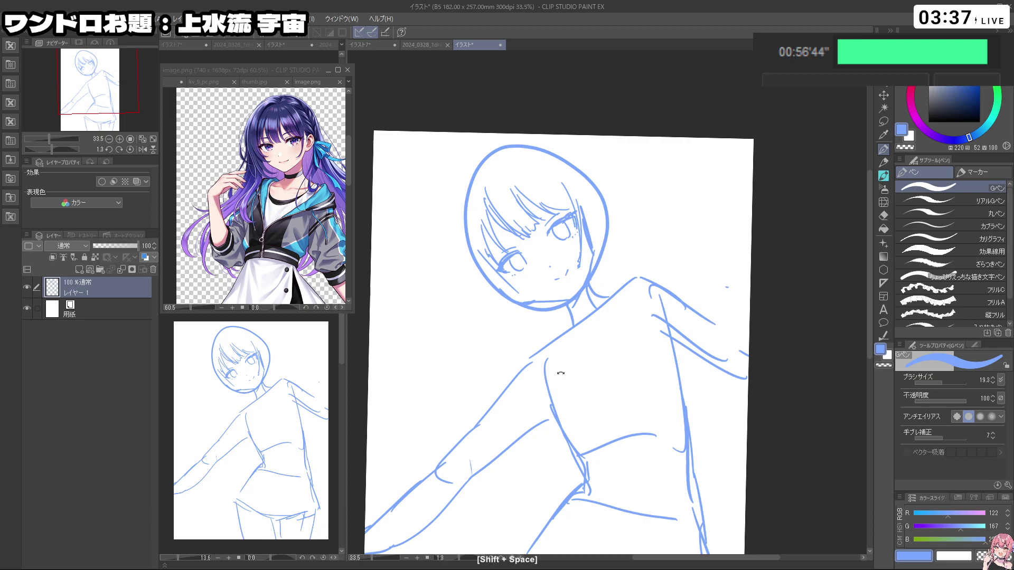
Step: Erase the lower part of the head circle and surplus lines around the jaw with the pen in transparent colour
{"action": "key", "text": "c"}
{"action": "left_click_drag", "start_coordinate": [506, 309], "coordinate": [515, 308], "text": "ctrl+alt"}
{"action": "mouse_move", "coordinate": [483, 268]}
{"action": "left_mouse_down"}
{"action": "mouse_move", "coordinate": [549, 315]}
{"action": "mouse_move", "coordinate": [581, 300]}
{"action": "mouse_move", "coordinate": [596, 262]}
{"action": "left_mouse_up"}
{"action": "key", "text": "c"}
{"action": "left_click_drag", "start_coordinate": [535, 287], "coordinate": [527, 286], "text": "ctrl+alt"}
{"action": "left_click_drag", "start_coordinate": [618, 394], "coordinate": [587, 393], "text": "shift"}
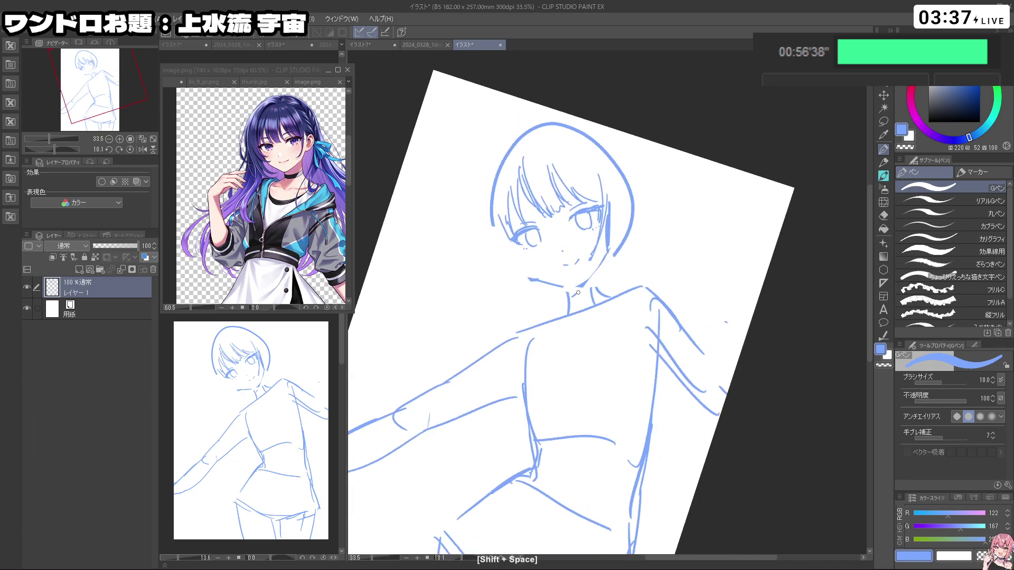
Step: Lasso the left eye with its neighbouring hair strands, adjust its placement with a transformation, apply it and clear the selection
{"action": "key", "text": "m"}
{"action": "mouse_move", "coordinate": [532, 255]}
{"action": "left_mouse_down"}
{"action": "mouse_move", "coordinate": [518, 226]}
{"action": "mouse_move", "coordinate": [530, 218]}
{"action": "left_mouse_up"}
{"action": "key", "text": "ctrl+z"}
{"action": "mouse_move", "coordinate": [507, 251]}
{"action": "left_mouse_down"}
{"action": "mouse_move", "coordinate": [515, 170]}
{"action": "mouse_move", "coordinate": [550, 257]}
{"action": "left_mouse_up"}
{"action": "left_click", "coordinate": [537, 282]}
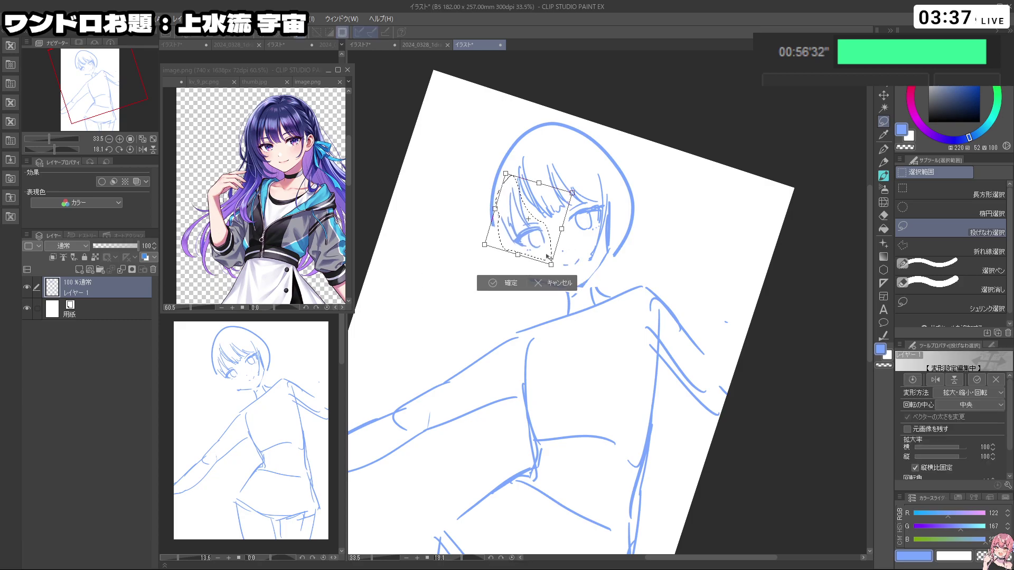
{"action": "left_click", "coordinate": [503, 280]}
{"action": "left_click", "coordinate": [486, 282]}
{"action": "left_click_drag", "start_coordinate": [780, 254], "coordinate": [756, 202]}
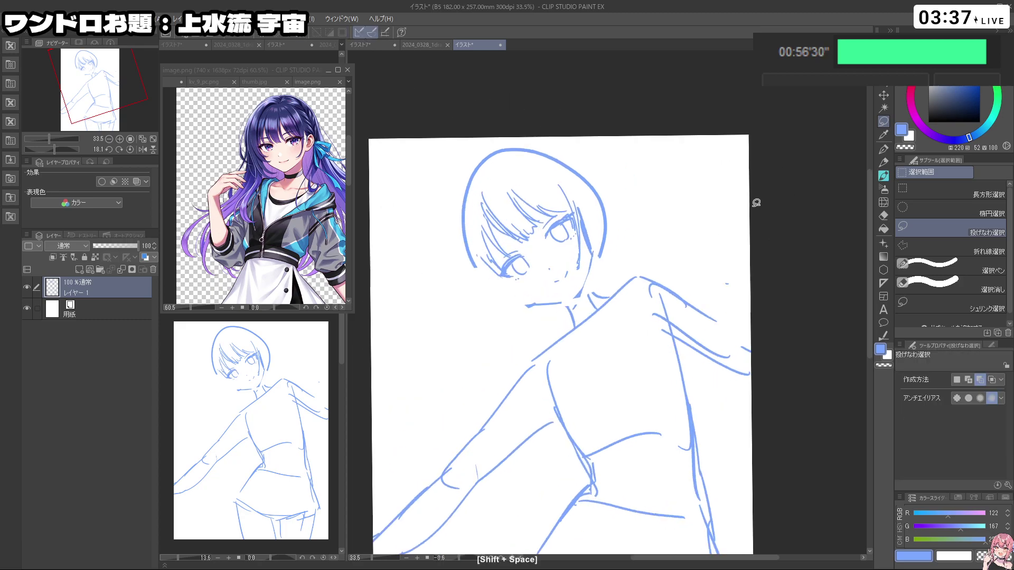
Step: Sketch the cheek and jaw line below the left eye with the G-pen, trimming with transparent colour and undoing unsuitable strokes
{"action": "left_click", "coordinate": [884, 149]}
{"action": "key", "text": "ctrl+z"}
{"action": "left_click_drag", "start_coordinate": [500, 275], "coordinate": [511, 287]}
{"action": "key", "text": "ctrl+z"}
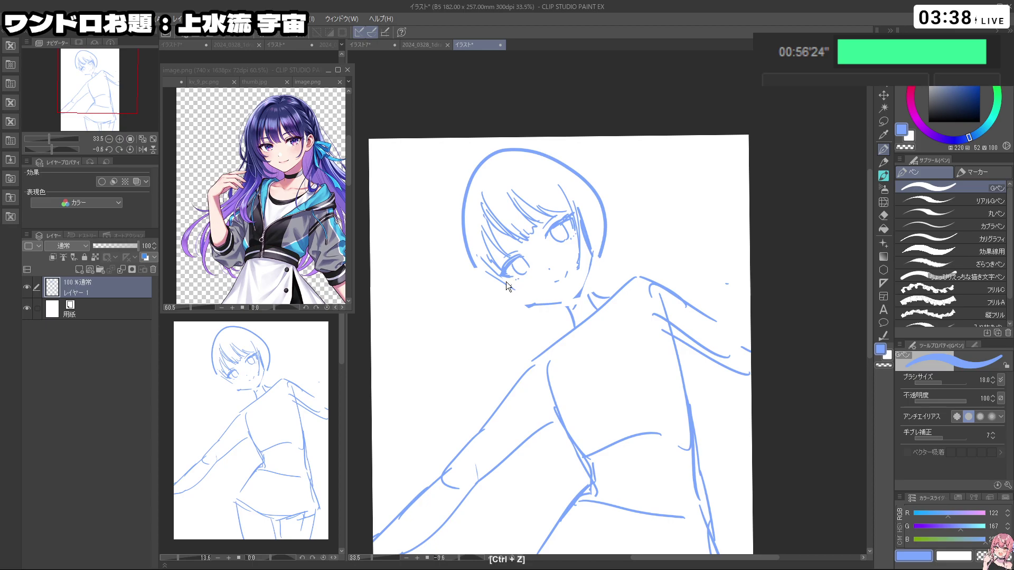
{"action": "left_click_drag", "start_coordinate": [541, 305], "coordinate": [603, 381]}
{"action": "left_click_drag", "start_coordinate": [602, 381], "coordinate": [539, 341]}
{"action": "key", "text": "c"}
{"action": "key", "text": "ctrl+z"}
{"action": "key", "text": "c"}
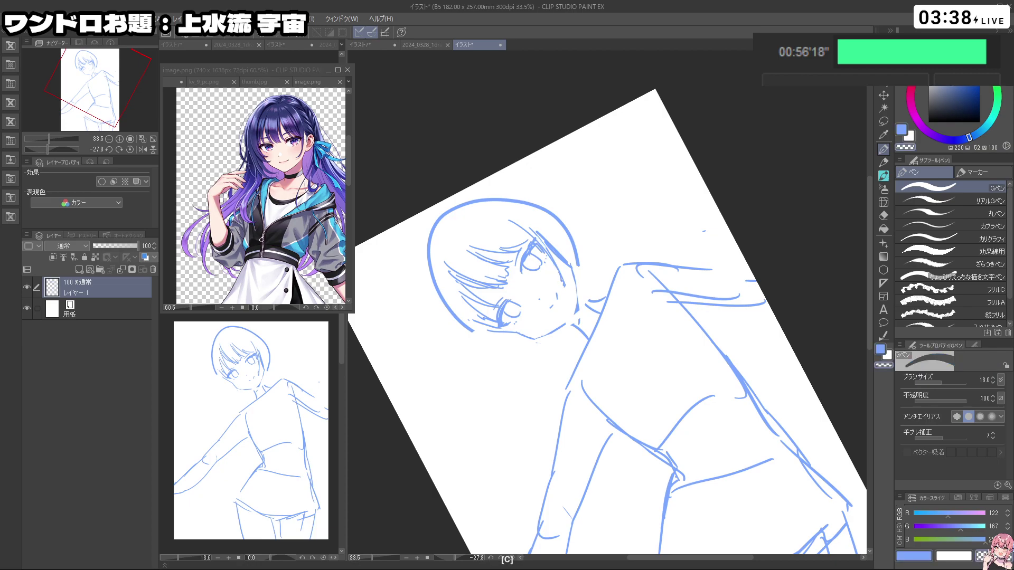
{"action": "left_click_drag", "start_coordinate": [564, 283], "coordinate": [564, 288]}
{"action": "key", "text": "c"}
{"action": "key", "text": "ctrl+z"}
{"action": "key", "text": "ctrl+z"}
Step: Lasso the nose and mouth area, fine-tune its placement with a transformation and clear the selection
{"action": "key", "text": "shift+space"}
{"action": "left_click", "coordinate": [884, 121]}
{"action": "left_click_drag", "start_coordinate": [687, 280], "coordinate": [660, 364]}
{"action": "mouse_move", "coordinate": [594, 263]}
{"action": "left_mouse_down"}
{"action": "mouse_move", "coordinate": [562, 250]}
{"action": "mouse_move", "coordinate": [586, 231]}
{"action": "mouse_move", "coordinate": [589, 270]}
{"action": "left_mouse_up"}
{"action": "key", "text": "ctrl+t"}
{"action": "left_click", "coordinate": [557, 295]}
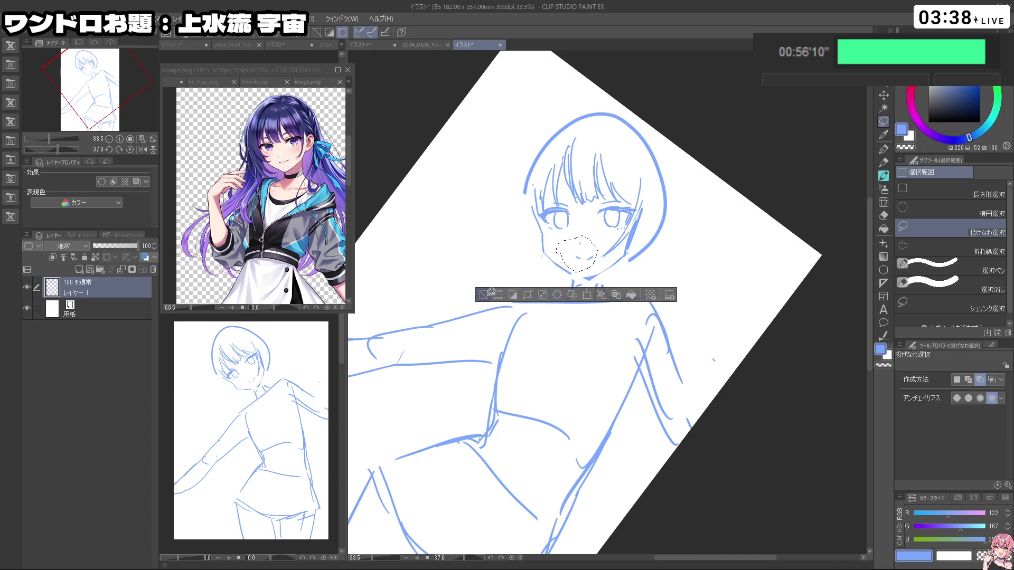
{"action": "left_click", "coordinate": [490, 294]}
{"action": "key", "text": "shift+space"}
{"action": "left_click_drag", "start_coordinate": [637, 309], "coordinate": [638, 298]}
{"action": "mouse_move", "coordinate": [559, 246]}
{"action": "left_mouse_down"}
{"action": "mouse_move", "coordinate": [541, 258]}
{"action": "mouse_move", "coordinate": [519, 253]}
{"action": "mouse_move", "coordinate": [505, 233]}
{"action": "mouse_move", "coordinate": [576, 154]}
{"action": "mouse_move", "coordinate": [606, 212]}
{"action": "mouse_move", "coordinate": [604, 230]}
{"action": "mouse_move", "coordinate": [579, 246]}
{"action": "left_mouse_up"}
{"action": "left_click", "coordinate": [562, 291]}
{"action": "left_click", "coordinate": [525, 299]}
{"action": "left_click", "coordinate": [460, 295]}
{"action": "key", "text": "shift+space"}
{"action": "left_click_drag", "start_coordinate": [657, 341], "coordinate": [668, 320]}
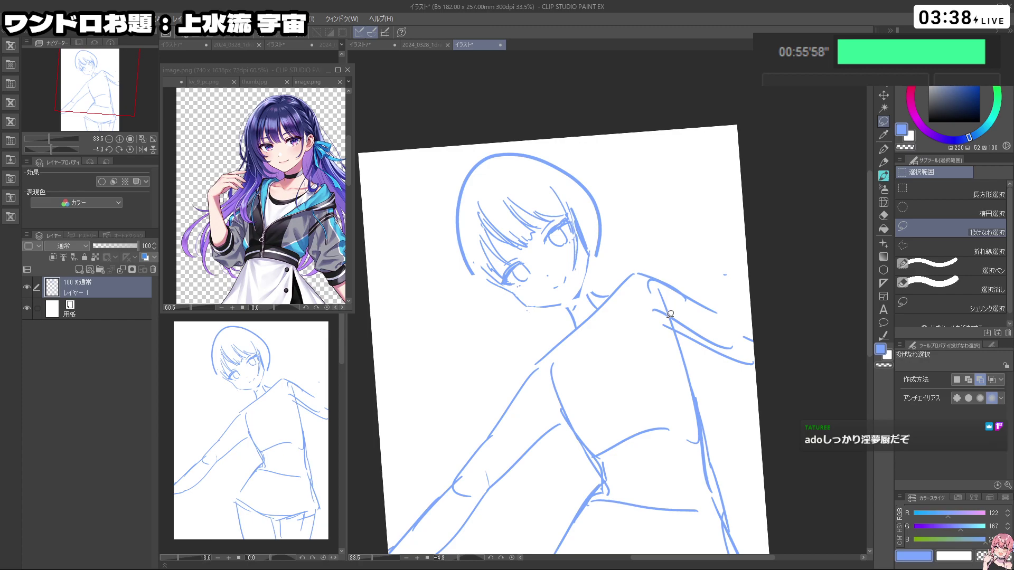
Step: Redraw the jawline and chin with the pen, cleaning surplus lines in transparent colour and undoing unsuitable strokes
{"action": "key", "text": "p"}
{"action": "left_click_drag", "start_coordinate": [670, 313], "coordinate": [528, 282]}
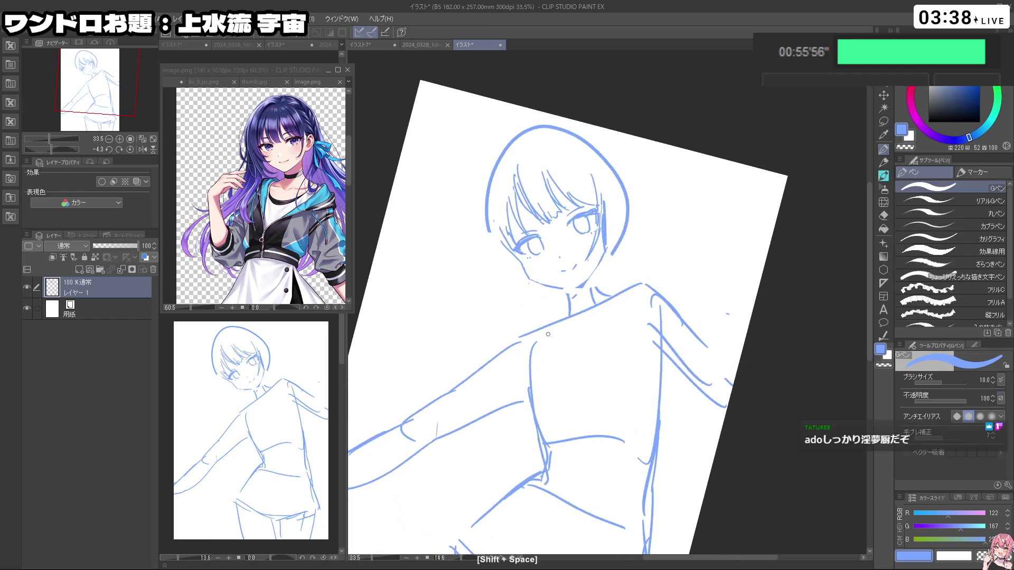
{"action": "key", "text": "ctrl+z"}
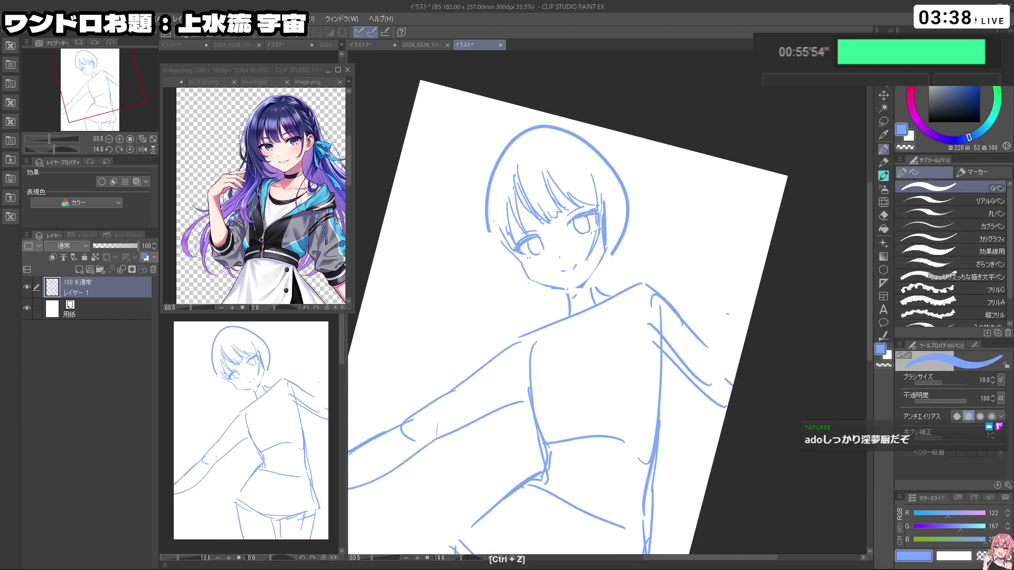
{"action": "key", "text": "c"}
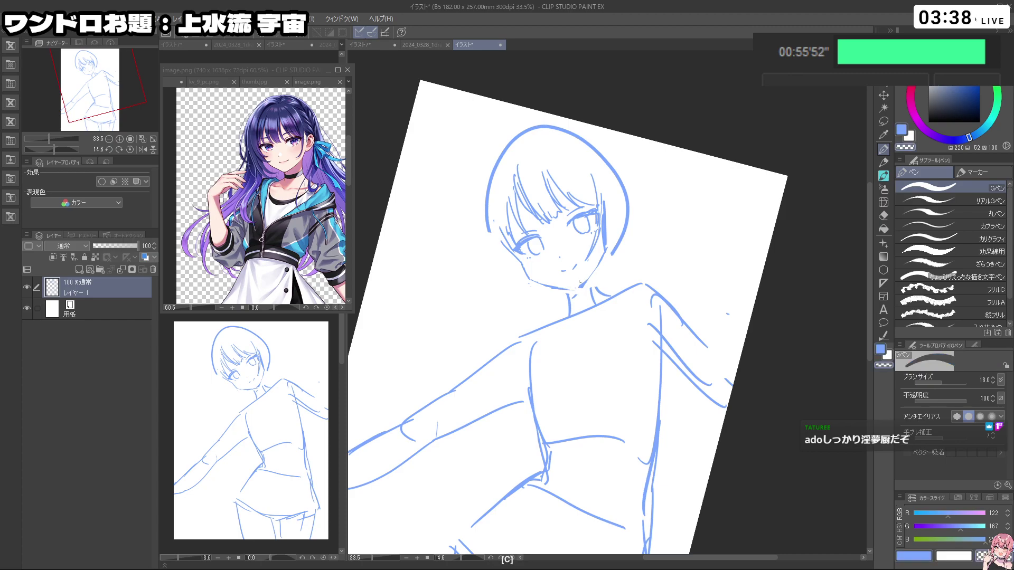
{"action": "key", "text": "c"}
{"action": "key", "text": "ctrl+z"}
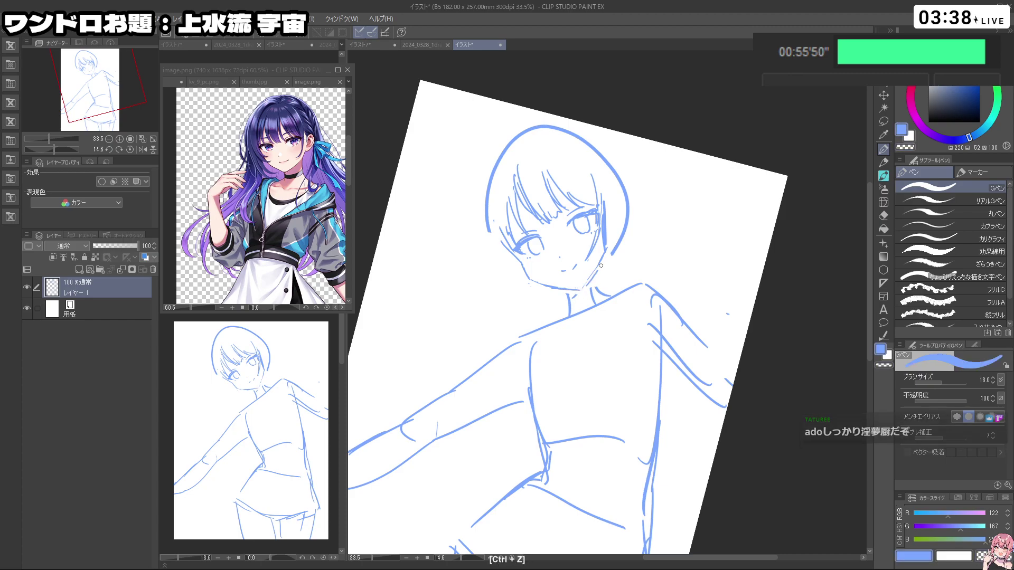
{"action": "key", "text": "c"}
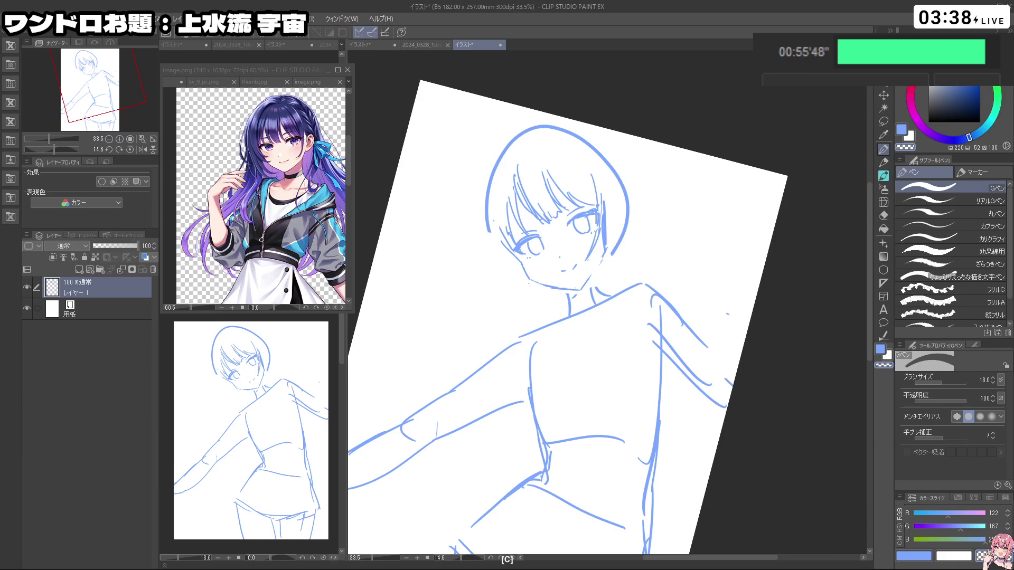
{"action": "key", "text": "c"}
{"action": "key", "text": "ctrl+z"}
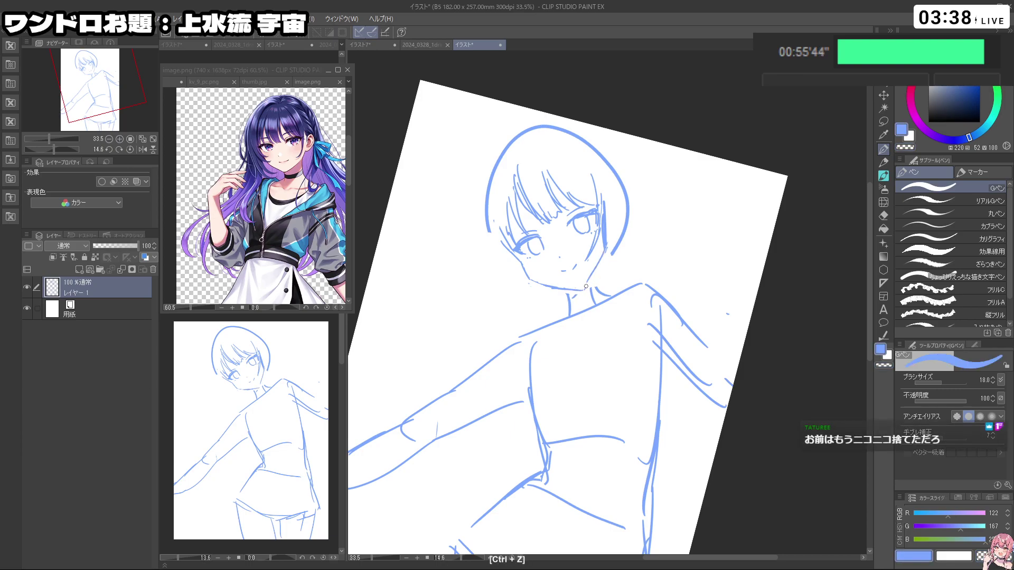
Step: Refine the cheek contour from the left eye down to the chin, alternating between drawing and transparent colour
{"action": "key", "text": "shift+space"}
{"action": "left_click_drag", "start_coordinate": [589, 273], "coordinate": [638, 365]}
{"action": "key", "text": "c"}
{"action": "key", "text": "c"}
{"action": "key", "text": "ctrl+z"}
{"action": "key", "text": "ctrl+z"}
{"action": "key", "text": "shift+space"}
{"action": "left_click_drag", "start_coordinate": [664, 423], "coordinate": [567, 222]}
{"action": "key", "text": "c"}
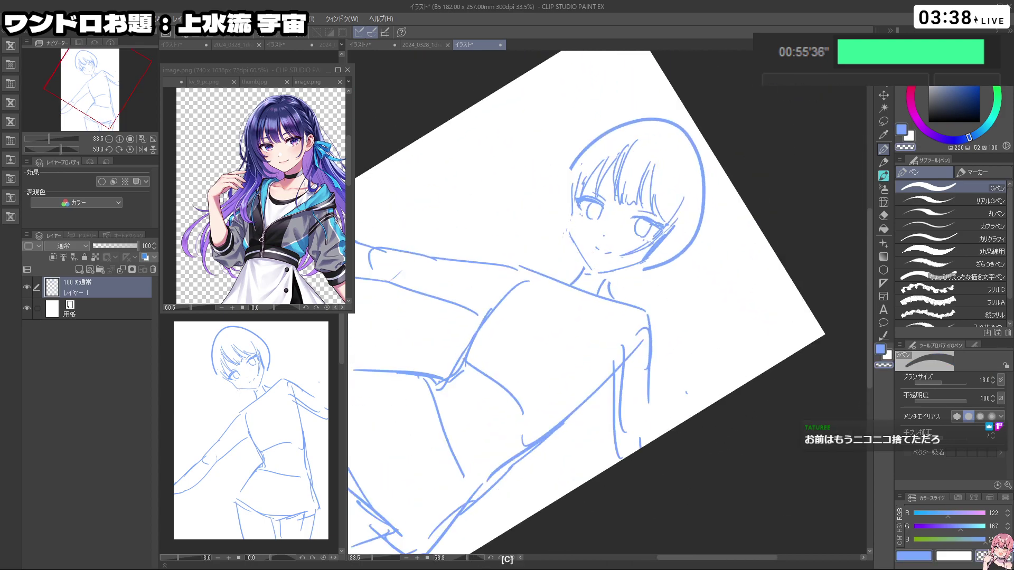
{"action": "key", "text": "c"}
{"action": "key", "text": "ctrl+z"}
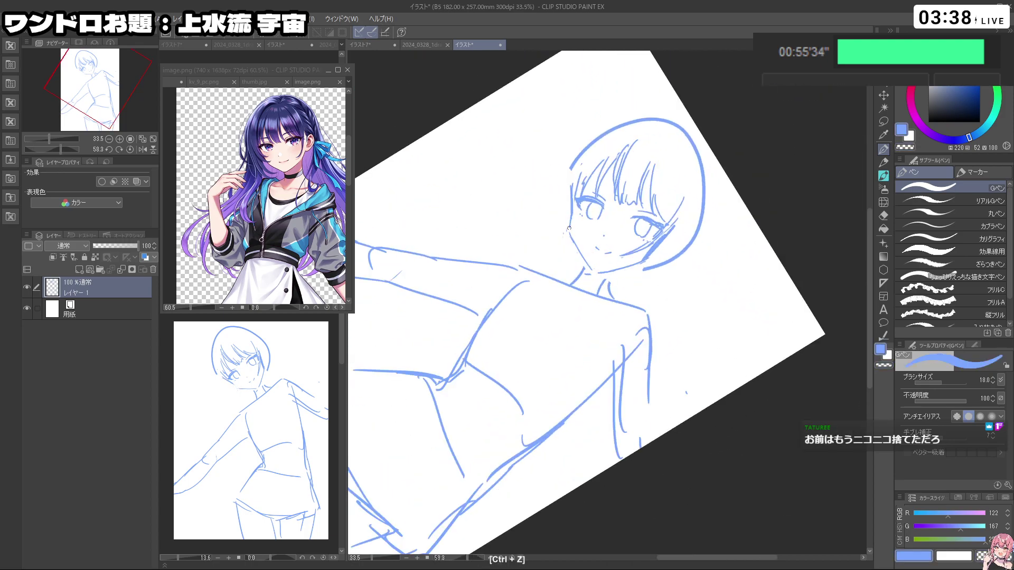
Step: Clean up and redraw the hair lock and cheek line along the right side of the face
{"action": "key", "text": "shift+space"}
{"action": "left_click_drag", "start_coordinate": [571, 234], "coordinate": [535, 277]}
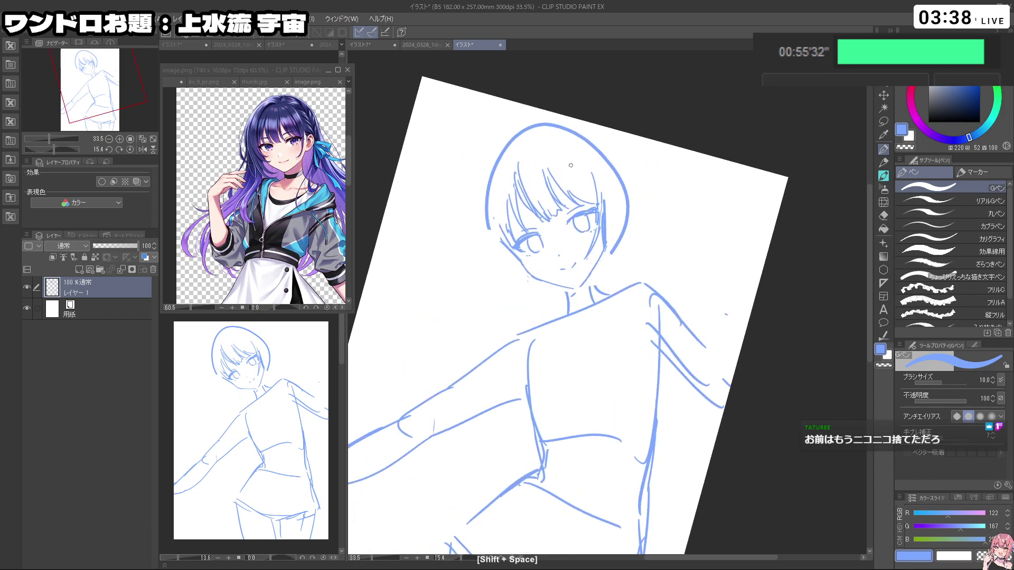
{"action": "key", "text": "c"}
{"action": "key", "text": "shift+space"}
{"action": "left_click_drag", "start_coordinate": [606, 227], "coordinate": [580, 239]}
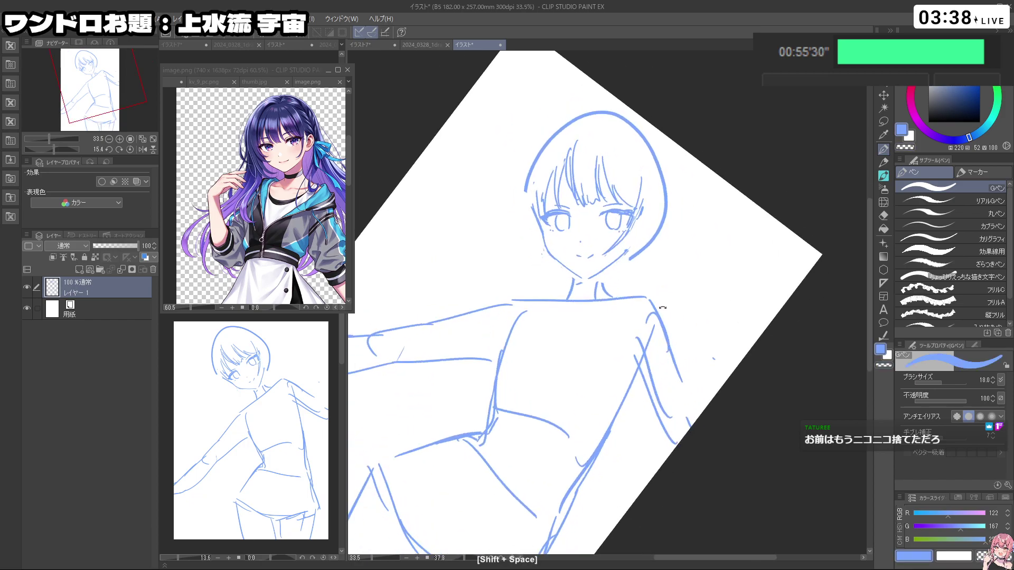
{"action": "key", "text": "c"}
{"action": "key", "text": "ctrl+z"}
{"action": "key", "text": "shift+space"}
{"action": "left_click_drag", "start_coordinate": [631, 258], "coordinate": [607, 264]}
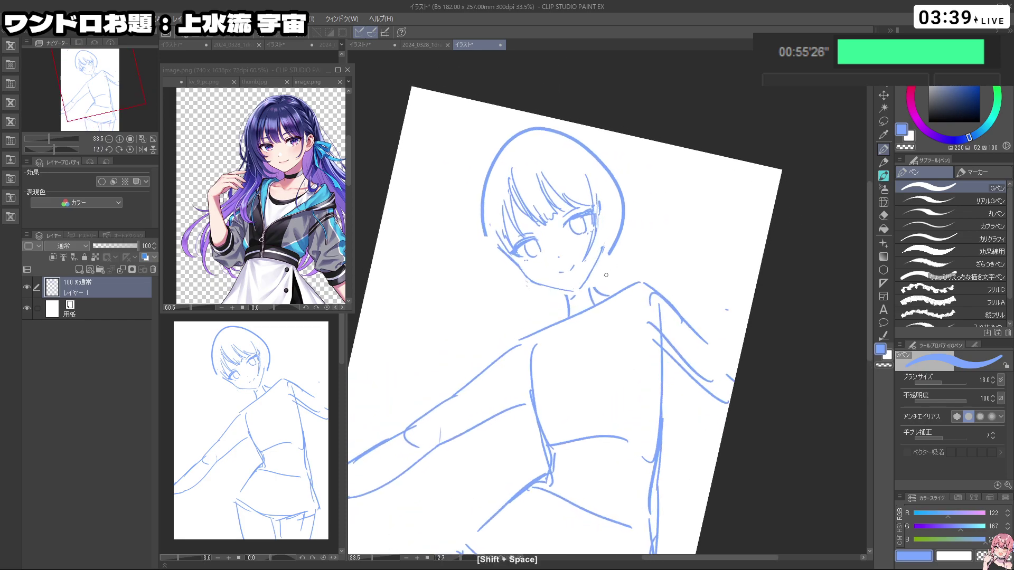
{"action": "key", "text": "c"}
{"action": "key", "text": "c"}
{"action": "key", "text": "ctrl+z"}
{"action": "mouse_move", "coordinate": [603, 244]}
{"action": "left_mouse_down"}
{"action": "mouse_move", "coordinate": [603, 254]}
{"action": "mouse_move", "coordinate": [605, 232]}
{"action": "left_mouse_up"}
Step: Sketch long side locks from the left of the head curving below the jaw, undoing unsuitable strokes
{"action": "key", "text": "shift+space"}
{"action": "left_click_drag", "start_coordinate": [478, 236], "coordinate": [498, 300]}
{"action": "key", "text": "ctrl+z"}
{"action": "mouse_move", "coordinate": [473, 263]}
{"action": "left_mouse_down"}
{"action": "mouse_move", "coordinate": [500, 316]}
{"action": "mouse_move", "coordinate": [521, 331]}
{"action": "left_mouse_up"}
{"action": "key", "text": "ctrl+z"}
{"action": "left_click_drag", "start_coordinate": [496, 298], "coordinate": [523, 329]}
{"action": "left_click_drag", "start_coordinate": [485, 265], "coordinate": [523, 295]}
{"action": "mouse_move", "coordinate": [502, 281]}
{"action": "left_mouse_down"}
{"action": "mouse_move", "coordinate": [525, 292]}
{"action": "mouse_move", "coordinate": [543, 331]}
{"action": "left_mouse_up"}
{"action": "key", "text": "ctrl+z"}
{"action": "key", "text": "ctrl+z"}
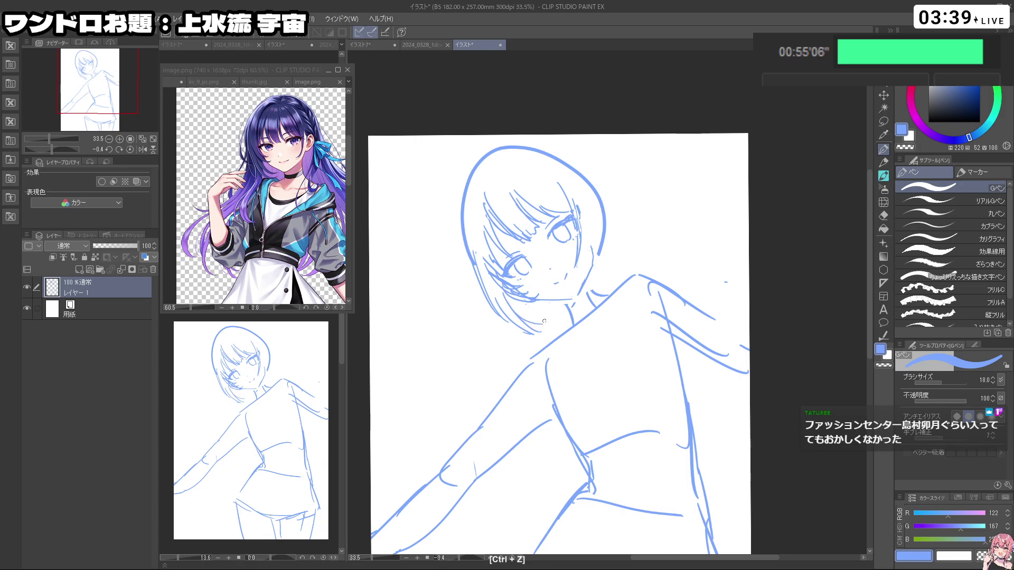
Step: Tidy and redraw the curved tips of the left side locks beside the neck
{"action": "key", "text": "c"}
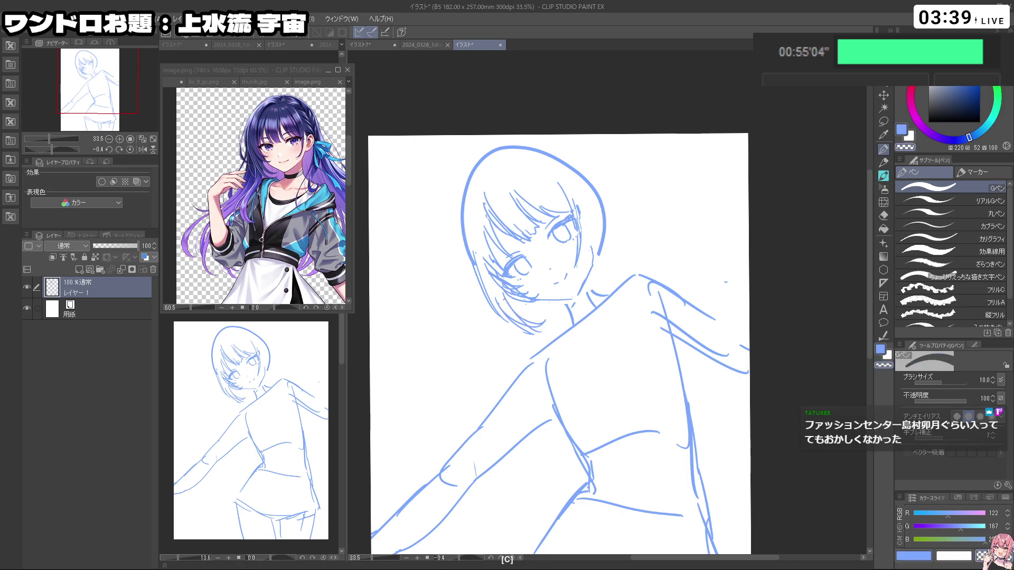
{"action": "key", "text": "ctrl+z"}
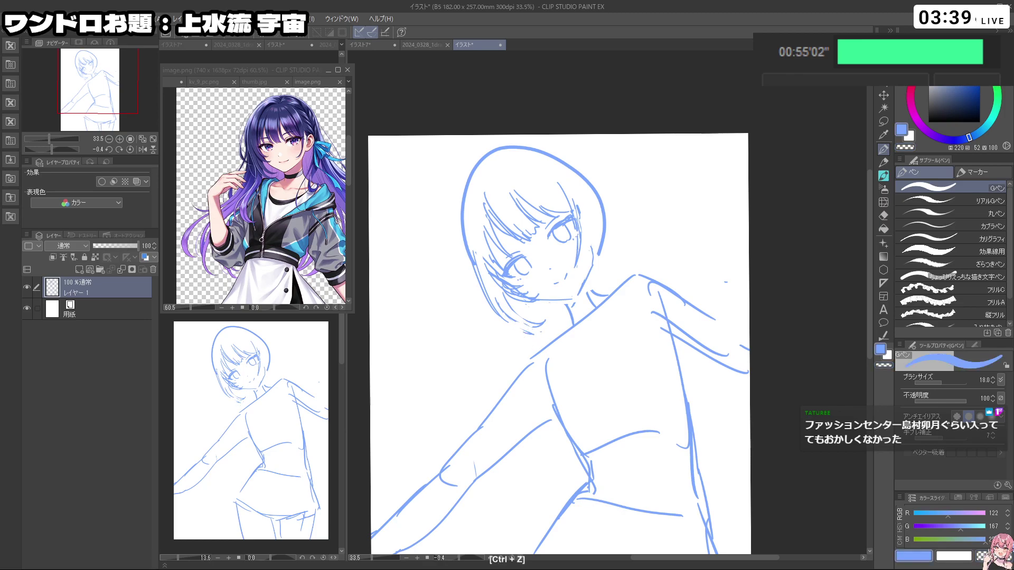
{"action": "left_click_drag", "start_coordinate": [516, 331], "coordinate": [534, 341]}
{"action": "key", "text": "ctrl+z"}
{"action": "mouse_move", "coordinate": [485, 286]}
{"action": "left_mouse_down"}
{"action": "mouse_move", "coordinate": [506, 324]}
{"action": "mouse_move", "coordinate": [541, 340]}
{"action": "left_mouse_up"}
{"action": "key", "text": "ctrl+z"}
{"action": "key", "text": "ctrl+z"}
{"action": "left_click_drag", "start_coordinate": [497, 306], "coordinate": [548, 338]}
{"action": "key", "text": "shift+space"}
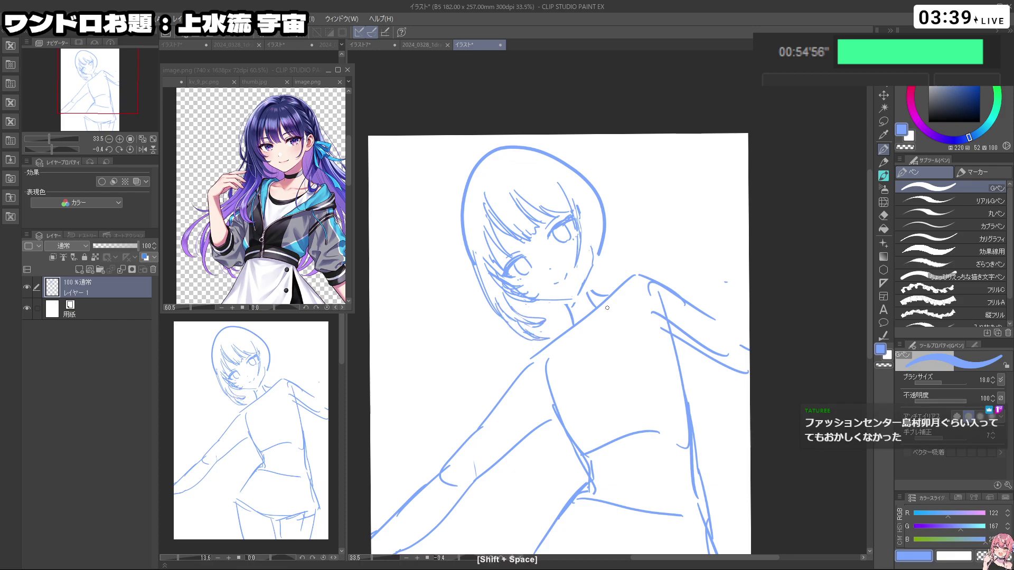
Step: Erase the left part of the head circle and draw a fuller outer hair contour in its place
{"action": "left_click_drag", "start_coordinate": [467, 169], "coordinate": [461, 179]}
{"action": "key", "text": "c"}
{"action": "left_click_drag", "start_coordinate": [463, 232], "coordinate": [480, 168]}
{"action": "mouse_move", "coordinate": [471, 185]}
{"action": "left_mouse_down"}
{"action": "mouse_move", "coordinate": [461, 220]}
{"action": "mouse_move", "coordinate": [469, 252]}
{"action": "left_mouse_up"}
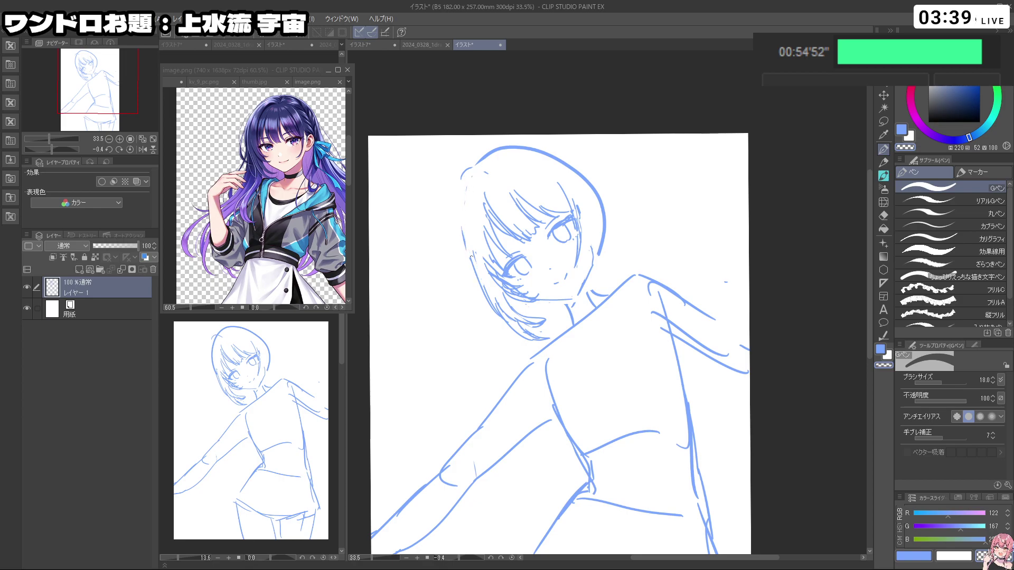
{"action": "key", "text": "c"}
{"action": "key", "text": "ctrl+z"}
{"action": "mouse_move", "coordinate": [463, 176]}
{"action": "left_mouse_down"}
{"action": "mouse_move", "coordinate": [456, 227]}
{"action": "mouse_move", "coordinate": [464, 249]}
{"action": "left_mouse_up"}
{"action": "mouse_move", "coordinate": [461, 197]}
{"action": "left_mouse_down"}
{"action": "mouse_move", "coordinate": [479, 169]}
{"action": "mouse_move", "coordinate": [495, 168]}
{"action": "mouse_move", "coordinate": [484, 160]}
{"action": "mouse_move", "coordinate": [463, 177]}
{"action": "mouse_move", "coordinate": [460, 233]}
{"action": "left_mouse_up"}
{"action": "key", "text": "ctrl+z"}
{"action": "key", "text": "ctrl+z"}
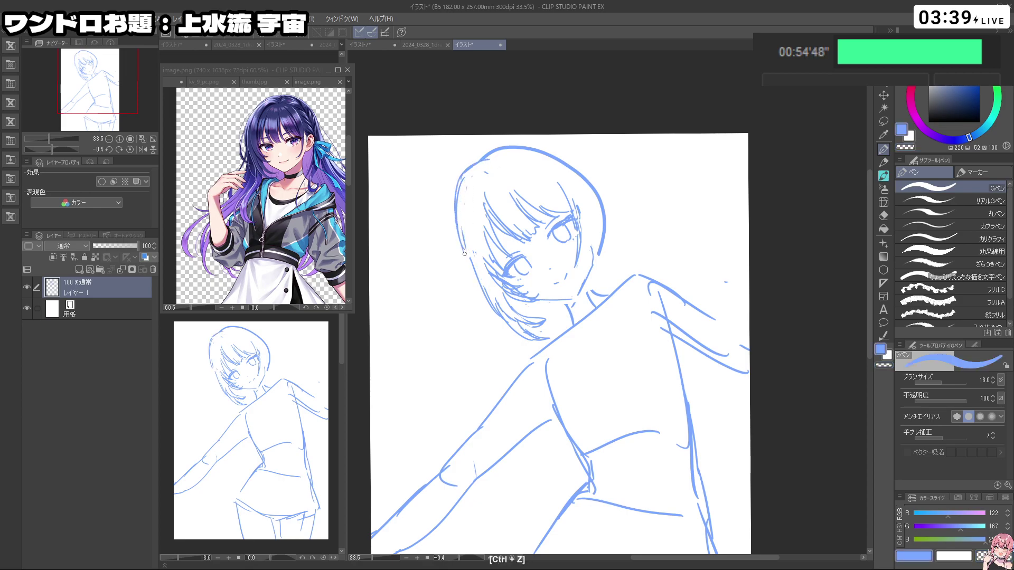
{"action": "key", "text": "c"}
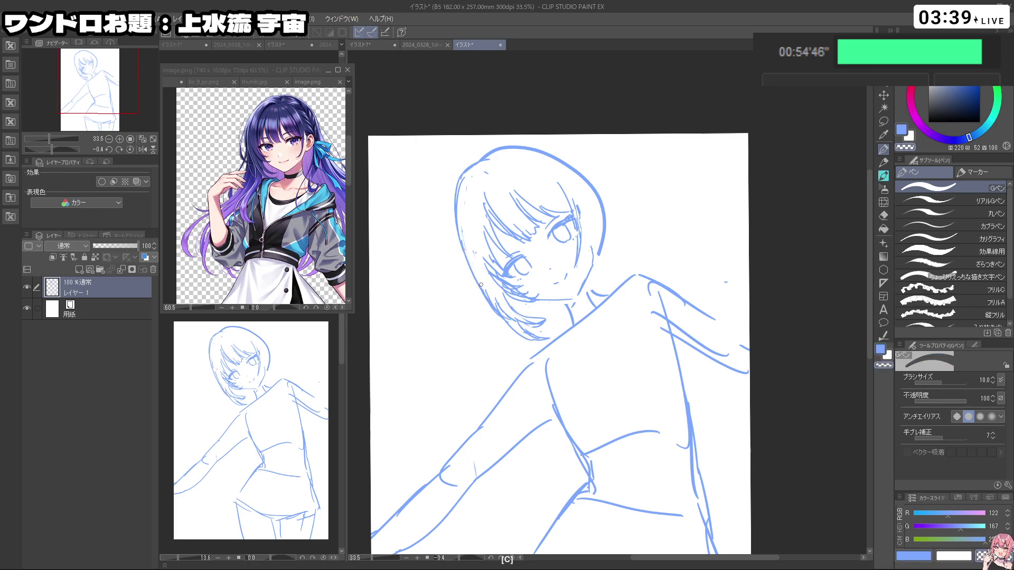
Step: Sketch strands between the outer hair contour and the face on the left side, undoing unsuitable strokes
{"action": "key", "text": "shift+space"}
{"action": "left_click_drag", "start_coordinate": [495, 305], "coordinate": [433, 303]}
{"action": "key", "text": "ctrl+z"}
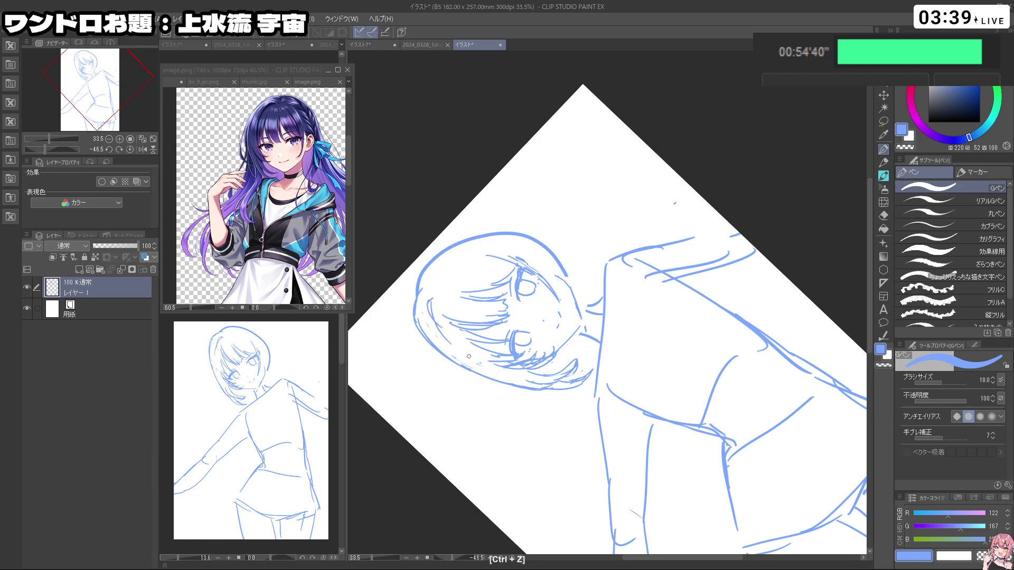
{"action": "key", "text": "shift+space"}
{"action": "left_click_drag", "start_coordinate": [442, 325], "coordinate": [652, 418]}
{"action": "key", "text": "ctrl+z"}
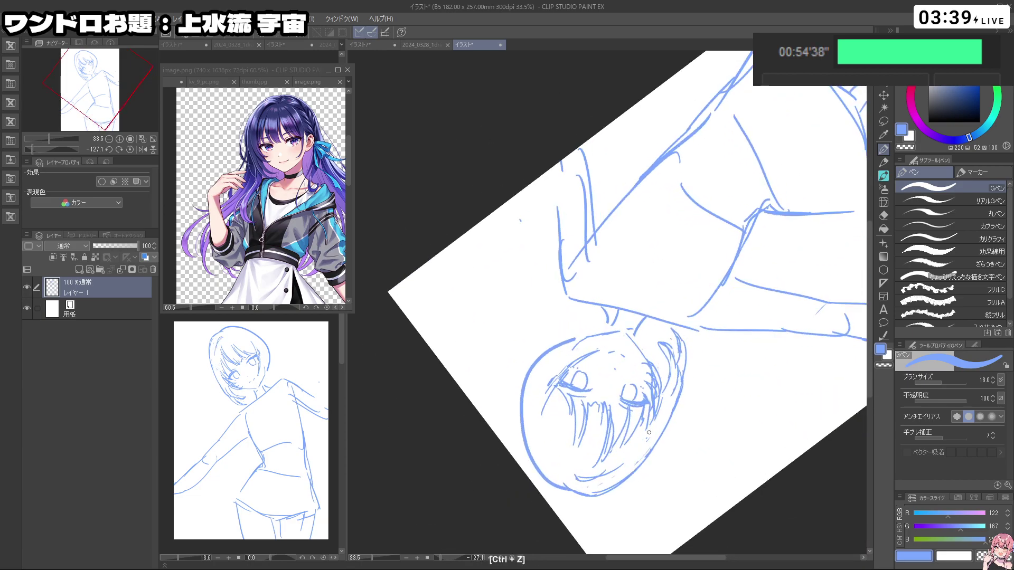
{"action": "left_click_drag", "start_coordinate": [672, 381], "coordinate": [641, 446]}
{"action": "key", "text": "ctrl+z"}
{"action": "left_click_drag", "start_coordinate": [664, 406], "coordinate": [632, 461]}
{"action": "key", "text": "shift+space"}
{"action": "mouse_move", "coordinate": [689, 457]}
{"action": "left_mouse_down"}
{"action": "mouse_move", "coordinate": [656, 475]}
{"action": "mouse_move", "coordinate": [467, 312]}
{"action": "left_mouse_up"}
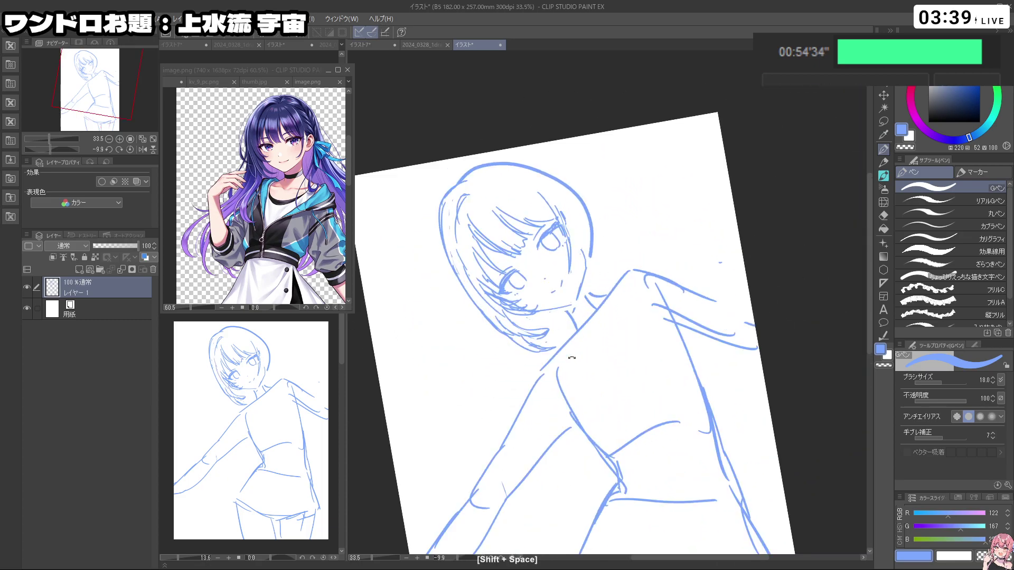
Step: Retouch the upper left hair contour with short strokes, trimming surplus lines in transparent colour
{"action": "left_click_drag", "start_coordinate": [573, 356], "coordinate": [569, 353]}
{"action": "key", "text": "ctrl+z"}
{"action": "mouse_move", "coordinate": [445, 201]}
{"action": "left_mouse_down"}
{"action": "mouse_move", "coordinate": [463, 293]}
{"action": "mouse_move", "coordinate": [487, 307]}
{"action": "mouse_move", "coordinate": [454, 252]}
{"action": "mouse_move", "coordinate": [460, 268]}
{"action": "mouse_move", "coordinate": [446, 207]}
{"action": "left_mouse_up"}
{"action": "key", "text": "c"}
{"action": "key", "text": "ctrl+z"}
{"action": "key", "text": "shift+space"}
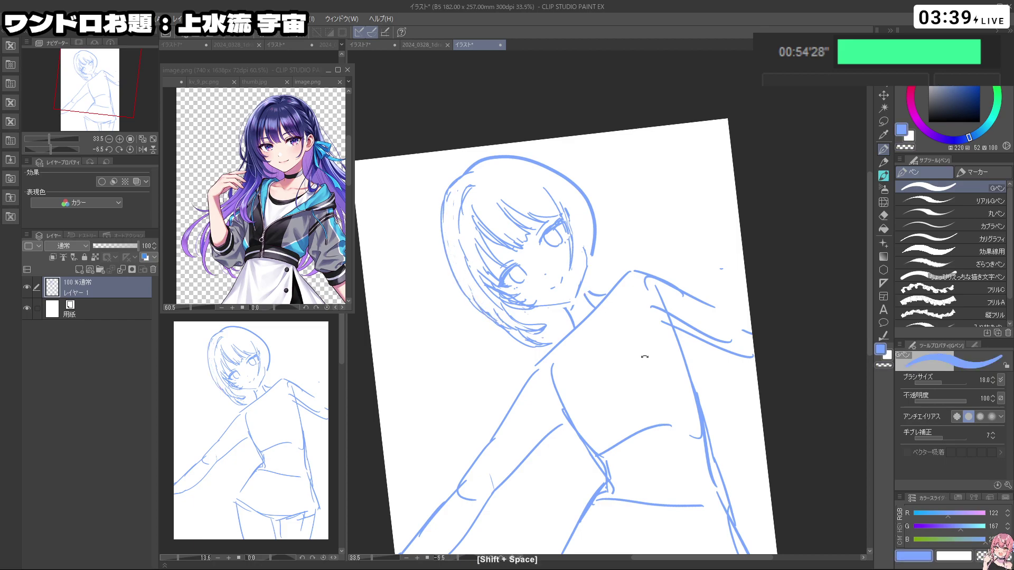
Step: Sketch hair strands from the crown down beside the right eye, erasing and undoing unsuitable strokes
{"action": "left_click_drag", "start_coordinate": [501, 324], "coordinate": [507, 309]}
{"action": "key", "text": "shift+space"}
{"action": "left_click_drag", "start_coordinate": [536, 172], "coordinate": [617, 212]}
{"action": "key", "text": "ctrl+z"}
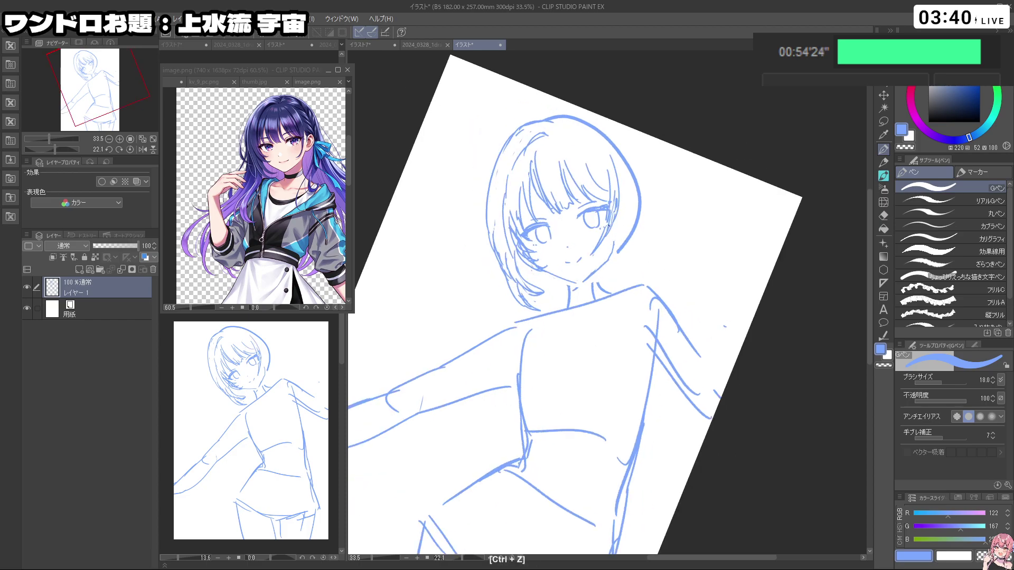
{"action": "key", "text": "c"}
{"action": "key", "text": "c"}
{"action": "key", "text": "shift+space"}
{"action": "left_click_drag", "start_coordinate": [600, 161], "coordinate": [608, 164]}
{"action": "key", "text": "ctrl+z"}
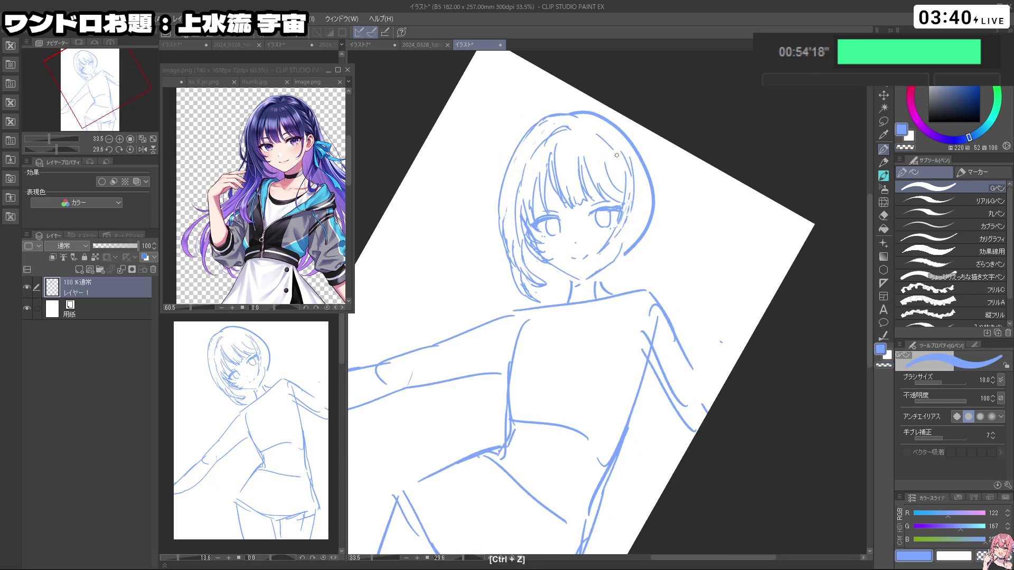
{"action": "key", "text": "c"}
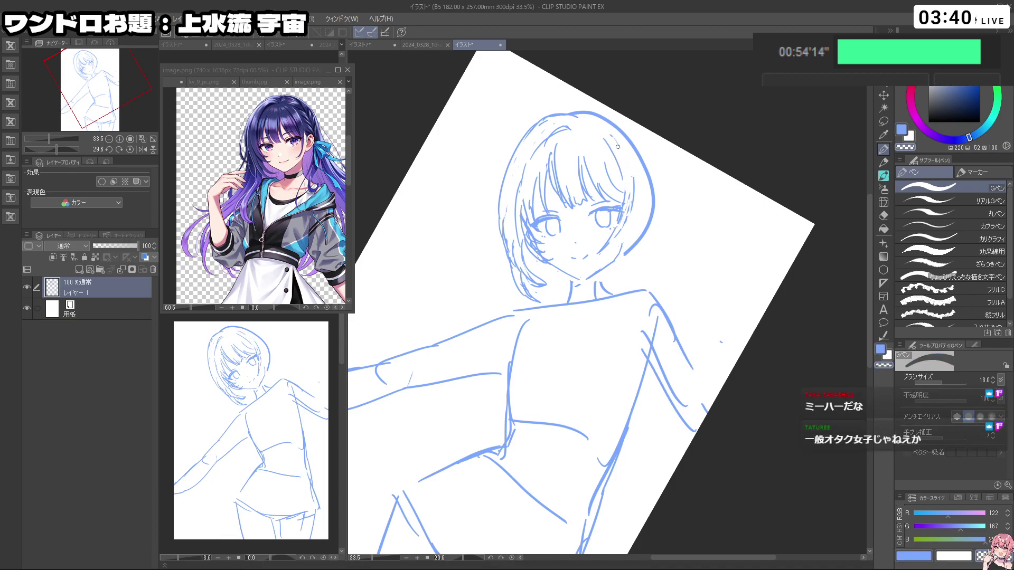
{"action": "key", "text": "ctrl+z"}
{"action": "key", "text": "shift+space"}
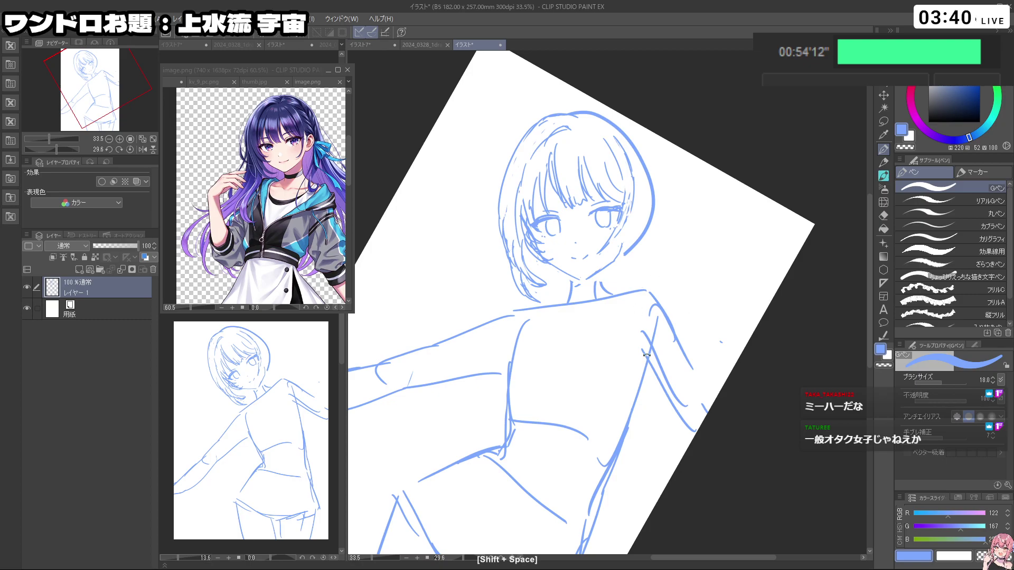
Step: Erase the remaining head circle along the crown and right side with the pen in transparent colour
{"action": "left_click_drag", "start_coordinate": [648, 231], "coordinate": [420, 341]}
{"action": "key", "text": "c"}
{"action": "key", "text": "shift+space"}
{"action": "mouse_move", "coordinate": [442, 286]}
{"action": "left_mouse_down"}
{"action": "mouse_move", "coordinate": [570, 204]}
{"action": "mouse_move", "coordinate": [616, 197]}
{"action": "mouse_move", "coordinate": [629, 237]}
{"action": "mouse_move", "coordinate": [603, 280]}
{"action": "left_mouse_up"}
{"action": "key", "text": "shift+space"}
{"action": "key", "text": "c"}
{"action": "key", "text": "ctrl+z"}
Step: Redraw both neck lines beneath the chin, undoing unsuitable strokes and trimming surplus marks in transparent colour
{"action": "key", "text": "c"}
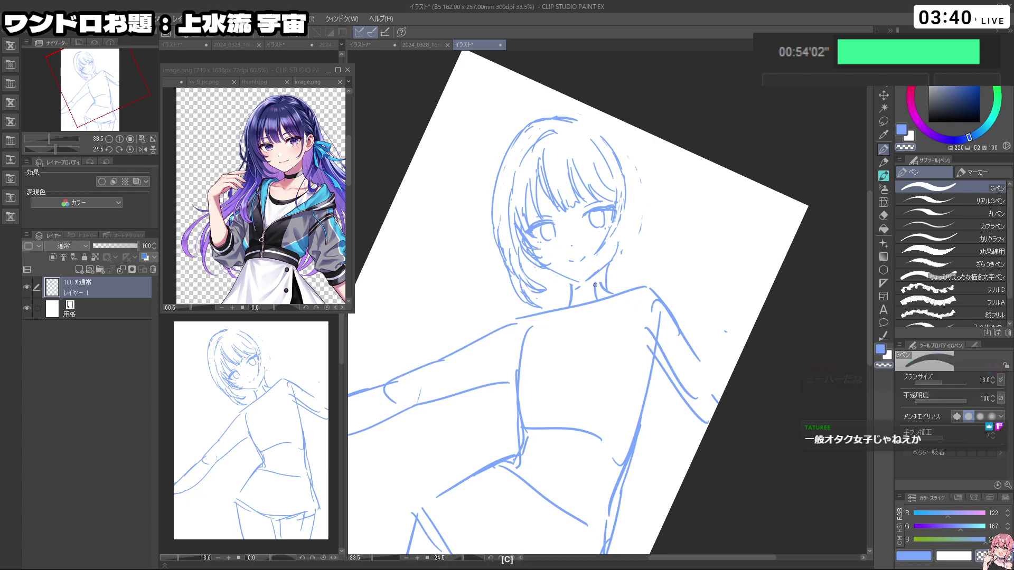
{"action": "key", "text": "c"}
{"action": "key", "text": "ctrl+z"}
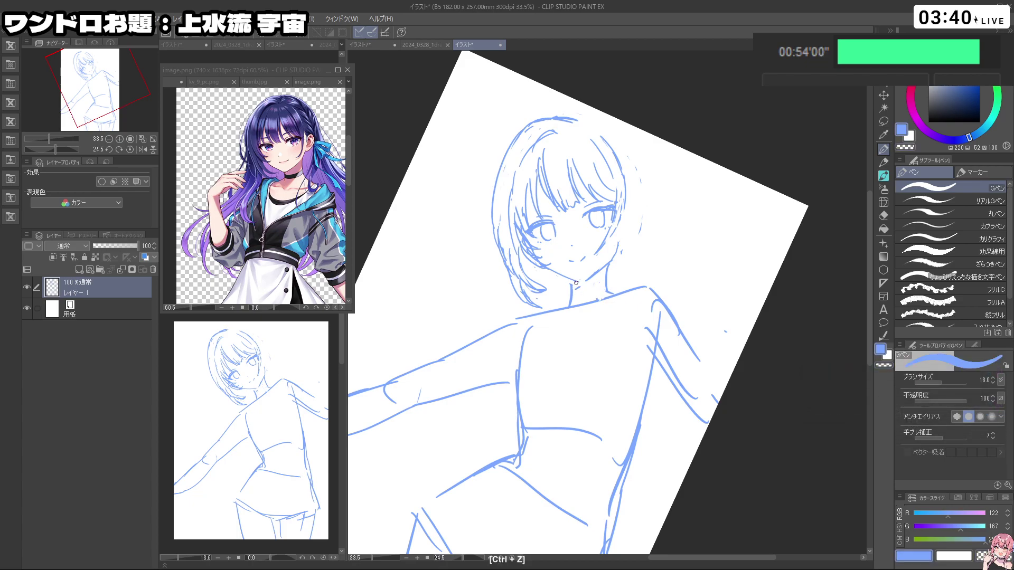
{"action": "key", "text": "c"}
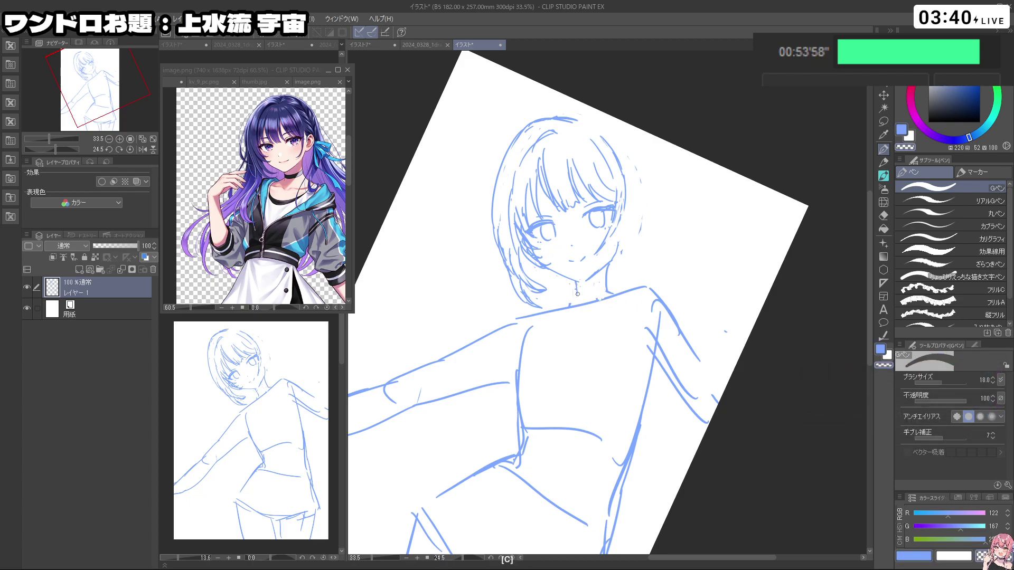
{"action": "key", "text": "c"}
{"action": "key", "text": "ctrl+z"}
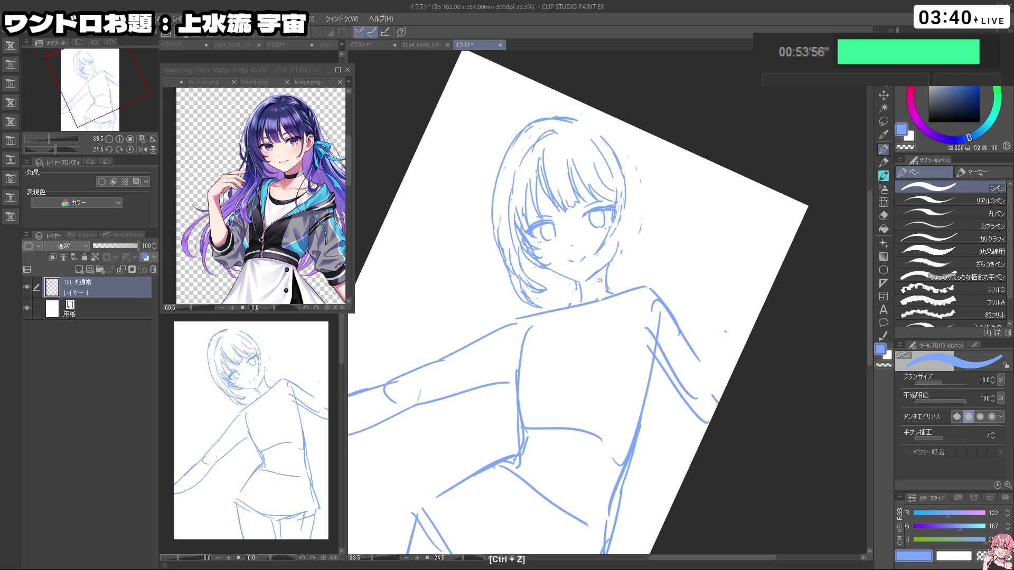
{"action": "key", "text": "c"}
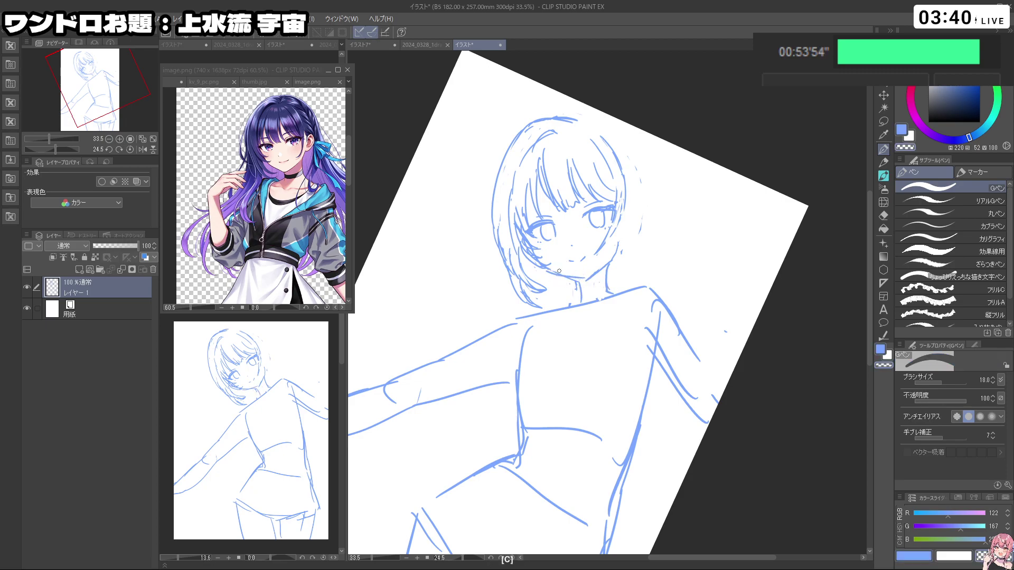
{"action": "key", "text": "c"}
{"action": "key", "text": "ctrl+z"}
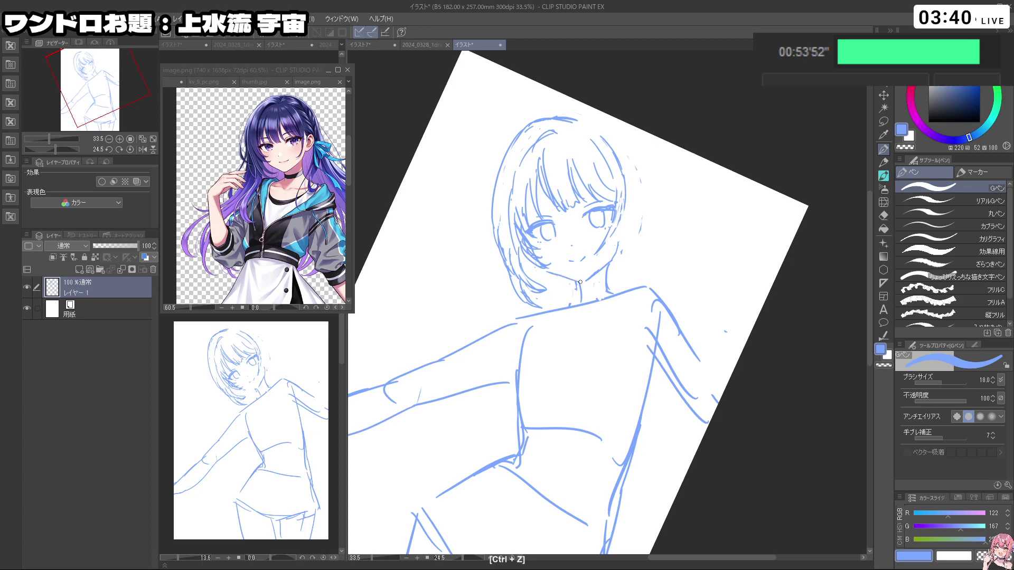
Step: Sketch the outer hair contour from the crown down the right side of the head, undoing unsuitable strokes
{"action": "key", "text": "ctrl+z"}
{"action": "left_click_drag", "start_coordinate": [622, 222], "coordinate": [622, 239]}
{"action": "key", "text": "shift+space"}
{"action": "key", "text": "ctrl+z"}
{"action": "key", "text": "shift+space"}
{"action": "left_click_drag", "start_coordinate": [577, 367], "coordinate": [616, 324]}
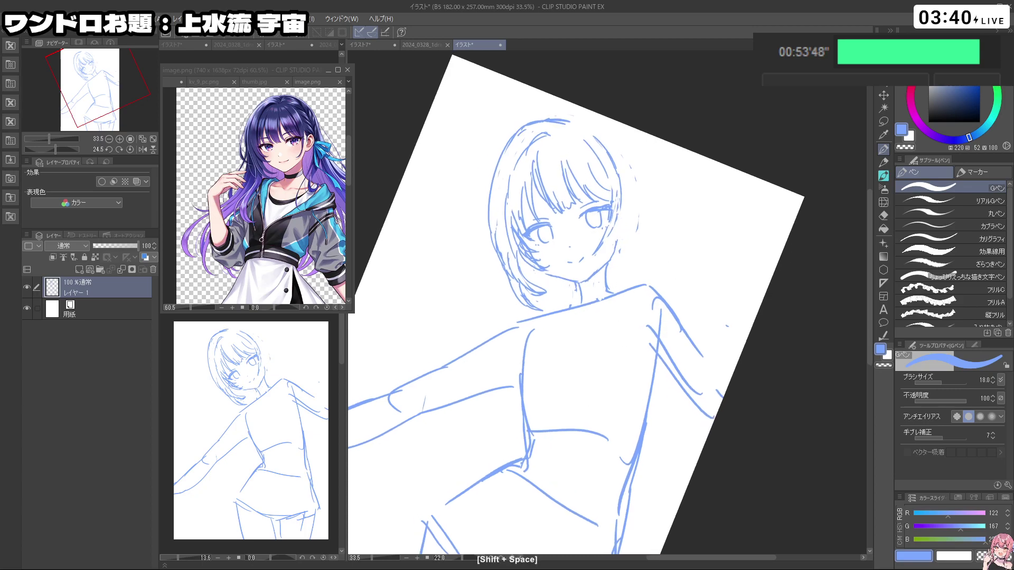
{"action": "key", "text": "ctrl+z"}
{"action": "left_click_drag", "start_coordinate": [603, 137], "coordinate": [628, 163]}
{"action": "key", "text": "ctrl+z"}
{"action": "mouse_move", "coordinate": [572, 124]}
{"action": "left_mouse_down"}
{"action": "mouse_move", "coordinate": [627, 146]}
{"action": "mouse_move", "coordinate": [640, 174]}
{"action": "mouse_move", "coordinate": [631, 237]}
{"action": "mouse_move", "coordinate": [621, 207]}
{"action": "mouse_move", "coordinate": [617, 246]}
{"action": "left_mouse_up"}
{"action": "key", "text": "ctrl+z"}
Step: Sketch the ear between the right cheek and the outer hair contour, undoing unsuitable strokes
{"action": "key", "text": "shift+space"}
{"action": "key", "text": "ctrl+z"}
{"action": "key", "text": "ctrl+z"}
{"action": "key", "text": "shift+space"}
{"action": "mouse_move", "coordinate": [523, 253]}
{"action": "left_mouse_down"}
{"action": "mouse_move", "coordinate": [567, 254]}
{"action": "mouse_move", "coordinate": [531, 238]}
{"action": "mouse_move", "coordinate": [557, 204]}
{"action": "mouse_move", "coordinate": [575, 204]}
{"action": "mouse_move", "coordinate": [594, 235]}
{"action": "left_mouse_up"}
Step: Lasso the left eye, adjust its placement with the scale and rotate transform, and clear the selection
{"action": "scroll", "coordinate": [533, 240], "scroll_direction": "up", "scroll_amount": 2}
{"action": "key", "text": "m"}
{"action": "key", "text": "ctrl+t"}
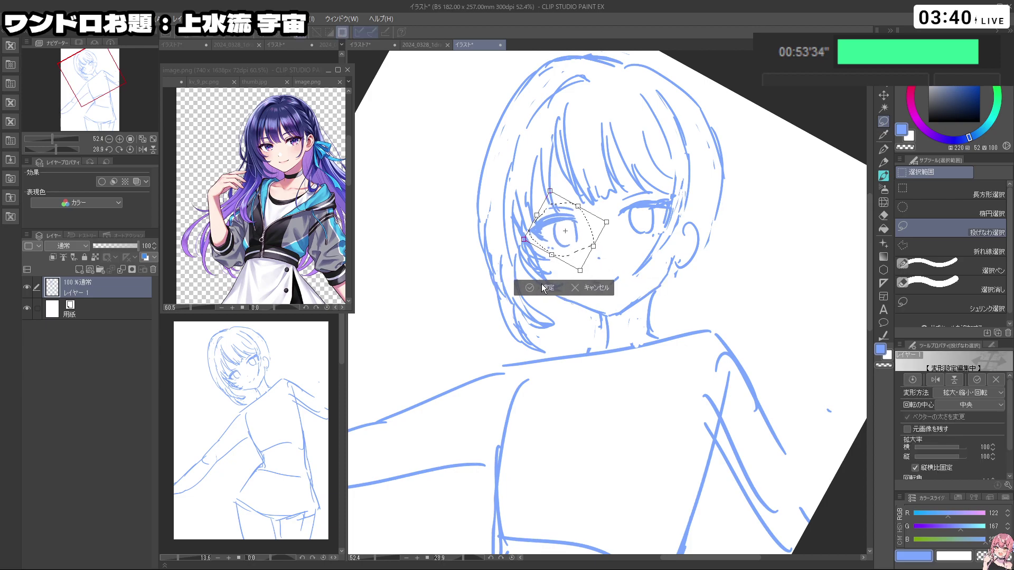
{"action": "left_click", "coordinate": [546, 286]}
{"action": "key", "text": "shift+space"}
{"action": "left_click", "coordinate": [471, 286]}
Step: Lasso the right eye with the hair strands above it and shift them slightly towards the middle of the face
{"action": "mouse_move", "coordinate": [470, 287]}
{"action": "left_mouse_down"}
{"action": "mouse_move", "coordinate": [472, 332]}
{"action": "mouse_move", "coordinate": [469, 301]}
{"action": "left_mouse_up"}
{"action": "mouse_move", "coordinate": [630, 234]}
{"action": "left_mouse_down"}
{"action": "mouse_move", "coordinate": [614, 231]}
{"action": "mouse_move", "coordinate": [641, 193]}
{"action": "mouse_move", "coordinate": [651, 213]}
{"action": "mouse_move", "coordinate": [642, 242]}
{"action": "mouse_move", "coordinate": [643, 219]}
{"action": "mouse_move", "coordinate": [619, 184]}
{"action": "mouse_move", "coordinate": [665, 184]}
{"action": "mouse_move", "coordinate": [667, 224]}
{"action": "mouse_move", "coordinate": [642, 232]}
{"action": "mouse_move", "coordinate": [602, 154]}
{"action": "mouse_move", "coordinate": [663, 94]}
{"action": "mouse_move", "coordinate": [679, 225]}
{"action": "mouse_move", "coordinate": [632, 276]}
{"action": "left_mouse_up"}
{"action": "key", "text": "ctrl+t"}
{"action": "left_click", "coordinate": [600, 258]}
{"action": "left_click", "coordinate": [544, 262]}
{"action": "key", "text": "ctrl+z"}
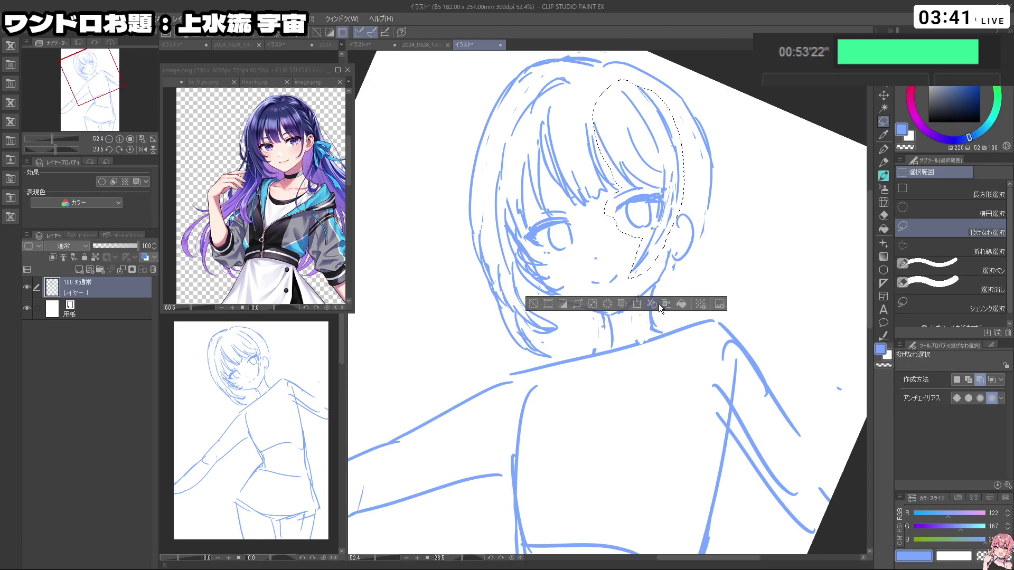
{"action": "left_click", "coordinate": [661, 303]}
{"action": "left_click", "coordinate": [636, 303]}
{"action": "key", "text": "ctrl+z"}
{"action": "left_click_drag", "start_coordinate": [658, 214], "coordinate": [652, 215]}
{"action": "left_click", "coordinate": [598, 306]}
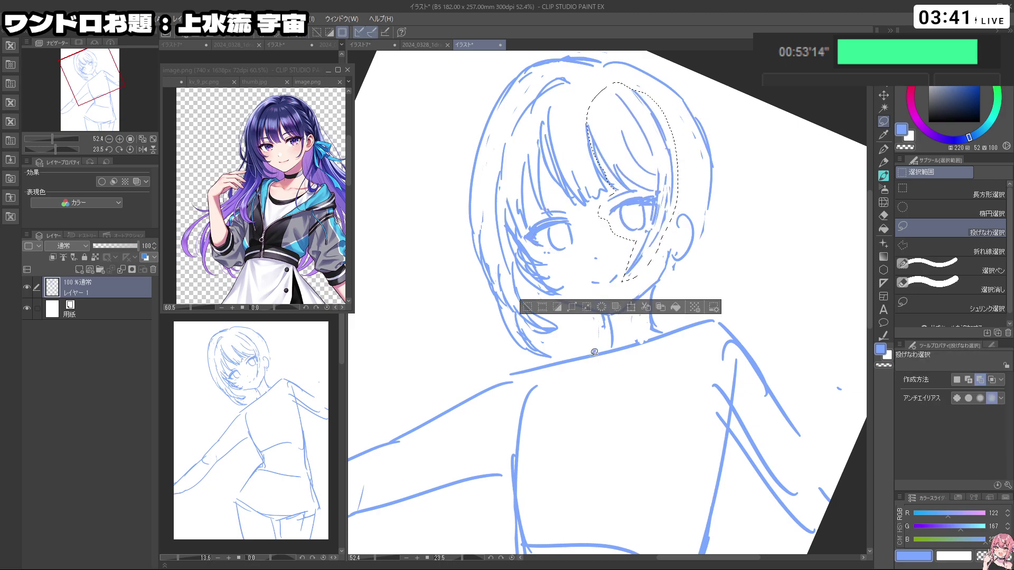
{"action": "left_click", "coordinate": [535, 305]}
Step: Lasso the bangs, both eyes and the mouth together, adjust them with a transform, and clear the selection
{"action": "left_click_drag", "start_coordinate": [536, 302], "coordinate": [538, 324], "text": "shift"}
{"action": "mouse_move", "coordinate": [565, 276]}
{"action": "left_mouse_down"}
{"action": "mouse_move", "coordinate": [517, 274]}
{"action": "mouse_move", "coordinate": [510, 252]}
{"action": "mouse_move", "coordinate": [521, 233]}
{"action": "mouse_move", "coordinate": [572, 216]}
{"action": "mouse_move", "coordinate": [588, 192]}
{"action": "mouse_move", "coordinate": [617, 181]}
{"action": "mouse_move", "coordinate": [616, 167]}
{"action": "mouse_move", "coordinate": [550, 105]}
{"action": "mouse_move", "coordinate": [584, 91]}
{"action": "mouse_move", "coordinate": [636, 149]}
{"action": "mouse_move", "coordinate": [645, 221]}
{"action": "mouse_move", "coordinate": [629, 285]}
{"action": "mouse_move", "coordinate": [608, 241]}
{"action": "mouse_move", "coordinate": [593, 247]}
{"action": "mouse_move", "coordinate": [618, 270]}
{"action": "mouse_move", "coordinate": [597, 309]}
{"action": "left_mouse_up"}
{"action": "left_click", "coordinate": [604, 331]}
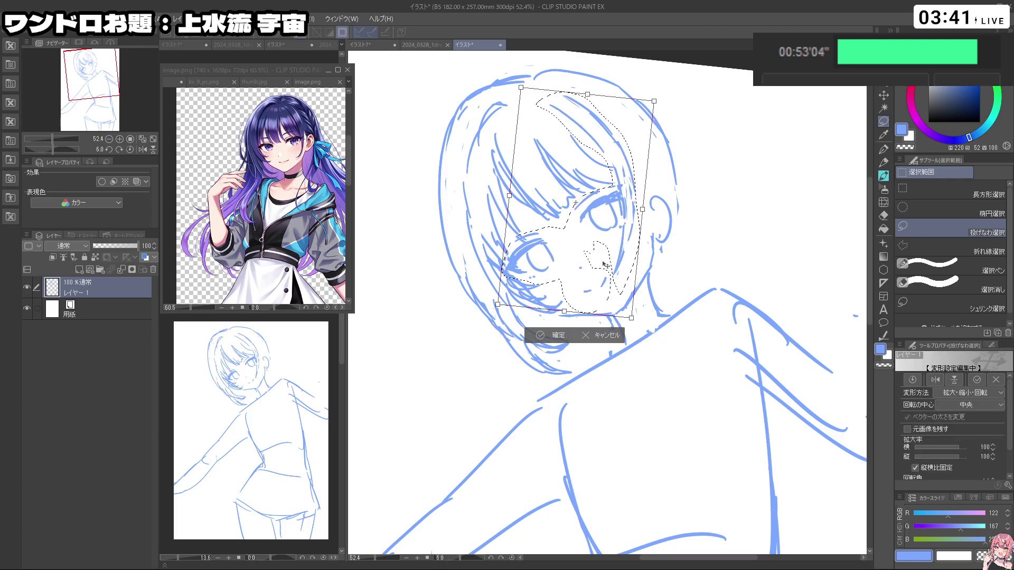
{"action": "left_click", "coordinate": [550, 335]}
{"action": "left_click", "coordinate": [482, 336]}
Step: Rework the jawline from the left cheek to the chin with the G-pen, erasing and undoing unsuitable strokes
{"action": "left_click_drag", "start_coordinate": [648, 409], "coordinate": [607, 383]}
{"action": "left_click_drag", "start_coordinate": [720, 248], "coordinate": [686, 245]}
{"action": "left_click_drag", "start_coordinate": [658, 394], "coordinate": [690, 368]}
{"action": "left_click", "coordinate": [883, 150]}
{"action": "mouse_move", "coordinate": [627, 249]}
{"action": "left_mouse_down"}
{"action": "mouse_move", "coordinate": [655, 249]}
{"action": "mouse_move", "coordinate": [640, 270]}
{"action": "left_mouse_up"}
{"action": "key", "text": "c"}
{"action": "mouse_move", "coordinate": [559, 267]}
{"action": "left_mouse_down"}
{"action": "mouse_move", "coordinate": [553, 274]}
{"action": "mouse_move", "coordinate": [614, 297]}
{"action": "left_mouse_up"}
{"action": "key", "text": "ctrl+z"}
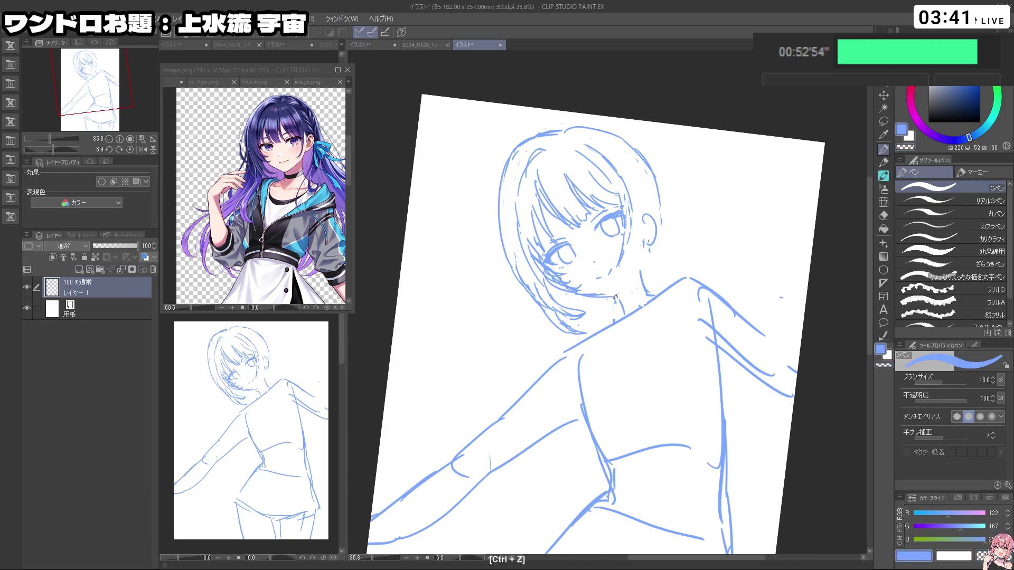
{"action": "key", "text": "c"}
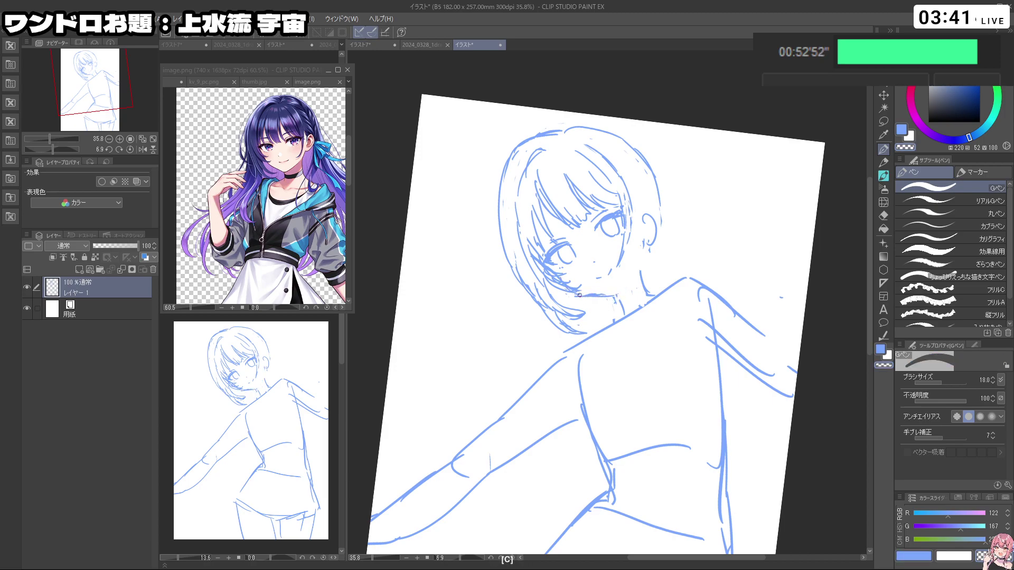
{"action": "key", "text": "c"}
{"action": "key", "text": "ctrl+z"}
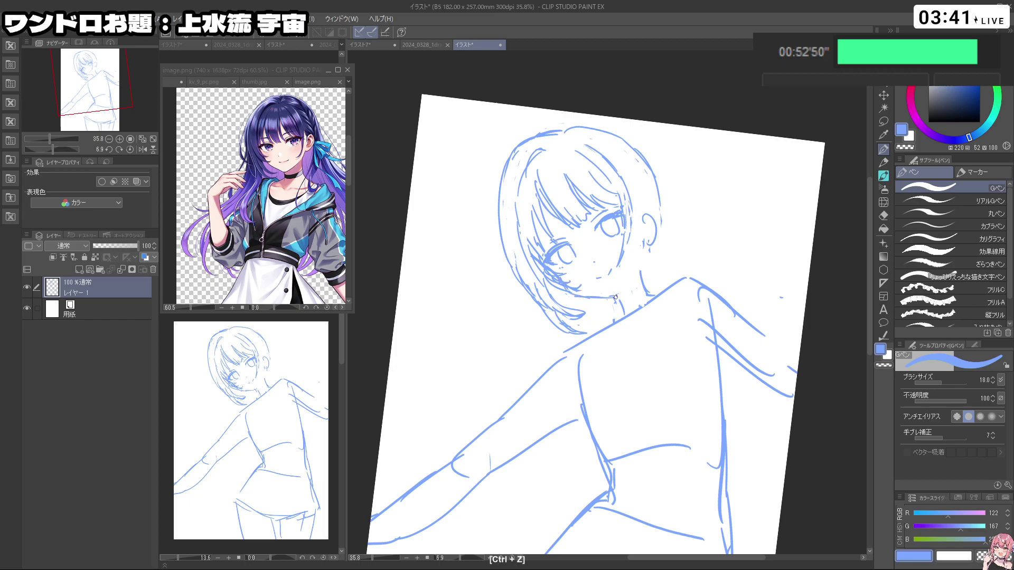
{"action": "mouse_move", "coordinate": [573, 293]}
{"action": "left_mouse_down"}
{"action": "mouse_move", "coordinate": [618, 299]}
{"action": "mouse_move", "coordinate": [637, 265]}
{"action": "left_mouse_up"}
{"action": "key", "text": "ctrl+z"}
Step: Sketch the right neck line up to the ear and touch up the earlobe, undoing unsuitable strokes
{"action": "key", "text": "shift+space"}
{"action": "left_click_drag", "start_coordinate": [618, 305], "coordinate": [646, 234]}
{"action": "key", "text": "ctrl+z"}
{"action": "key", "text": "shift+space"}
{"action": "key", "text": "ctrl+z"}
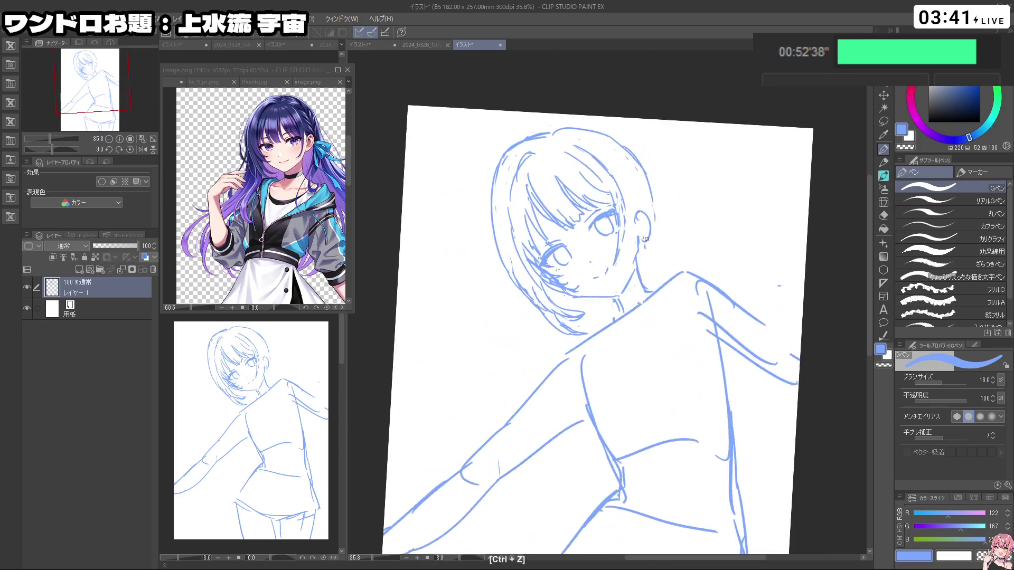
{"action": "key", "text": "ctrl+z"}
{"action": "key", "text": "ctrl+z"}
{"action": "key", "text": "shift+space"}
{"action": "left_click_drag", "start_coordinate": [654, 225], "coordinate": [642, 252]}
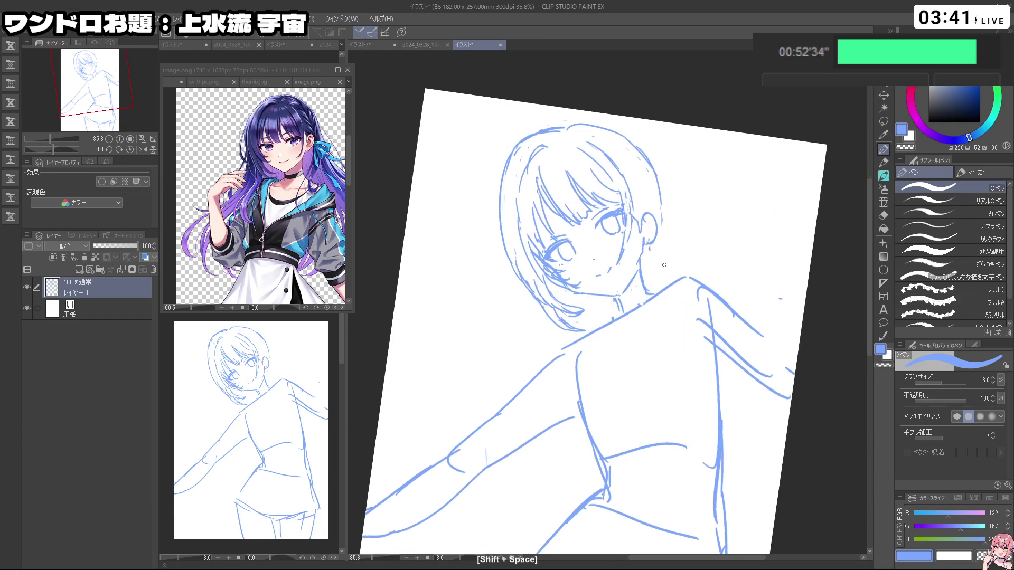
Step: Clean the neck lines in transparent colour and retrace the right neck line down to the shoulder
{"action": "key", "text": "c"}
{"action": "key", "text": "shift+space"}
{"action": "key", "text": "c"}
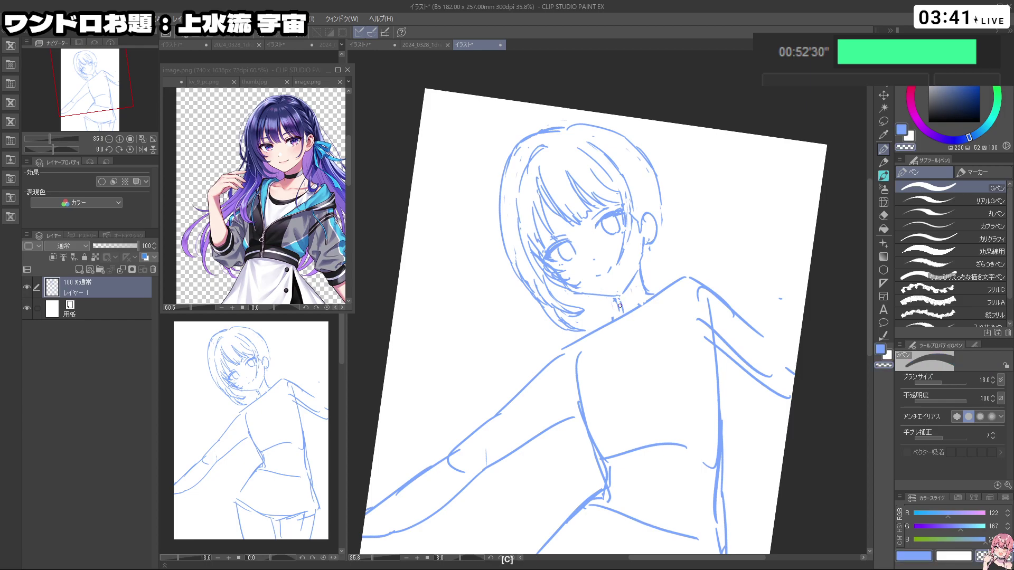
{"action": "left_click_drag", "start_coordinate": [641, 267], "coordinate": [647, 289]}
{"action": "key", "text": "c"}
{"action": "key", "text": "ctrl+z"}
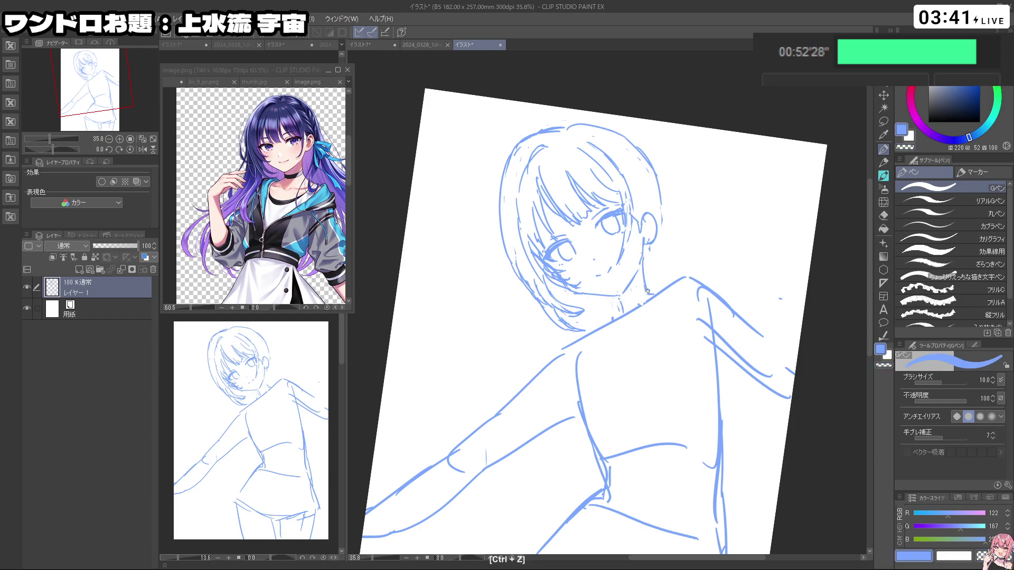
Step: Retouch the right eye's lashes and outline, alternating between the pen colour and transparent colour
{"action": "key", "text": "ctrl+space"}
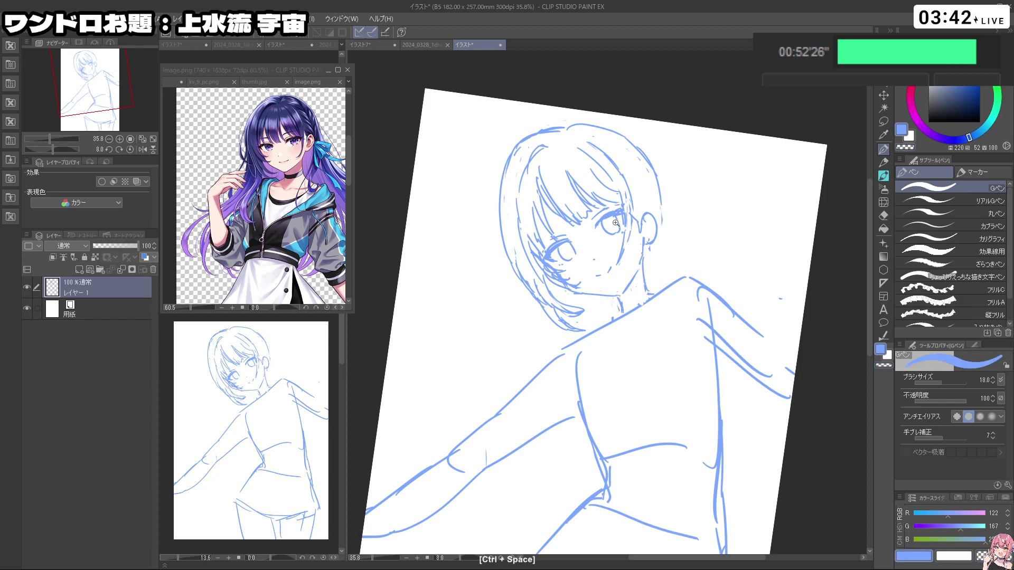
{"action": "left_click_drag", "start_coordinate": [608, 219], "coordinate": [634, 220]}
{"action": "key", "text": "c"}
{"action": "key", "text": "c"}
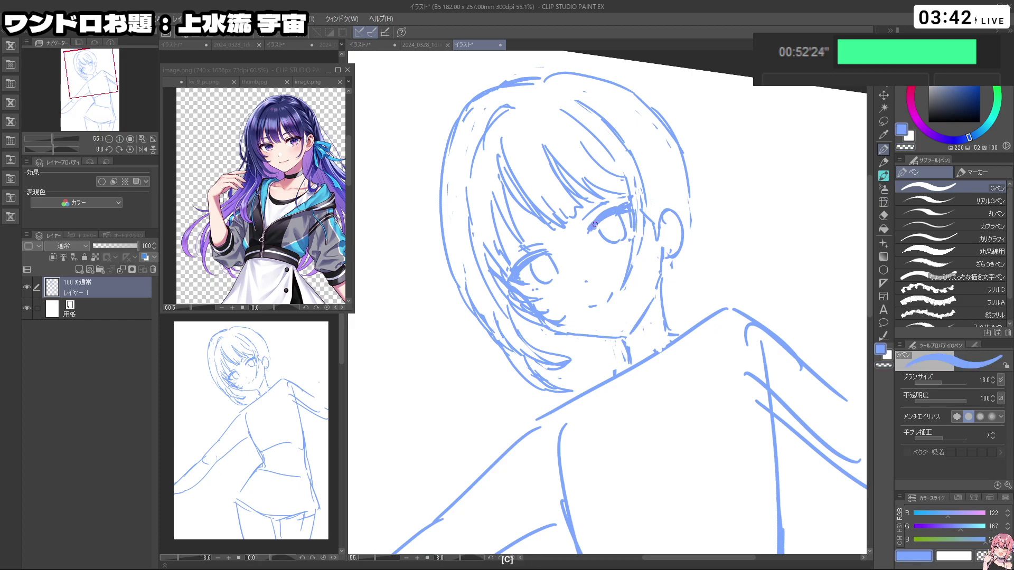
{"action": "key", "text": "shift+space"}
{"action": "mouse_move", "coordinate": [627, 207]}
{"action": "left_mouse_down"}
{"action": "mouse_move", "coordinate": [646, 228]}
{"action": "mouse_move", "coordinate": [628, 248]}
{"action": "mouse_move", "coordinate": [637, 246]}
{"action": "left_mouse_up"}
{"action": "key", "text": "c"}
{"action": "key", "text": "c"}
{"action": "key", "text": "c"}
{"action": "key", "text": "ctrl+z"}
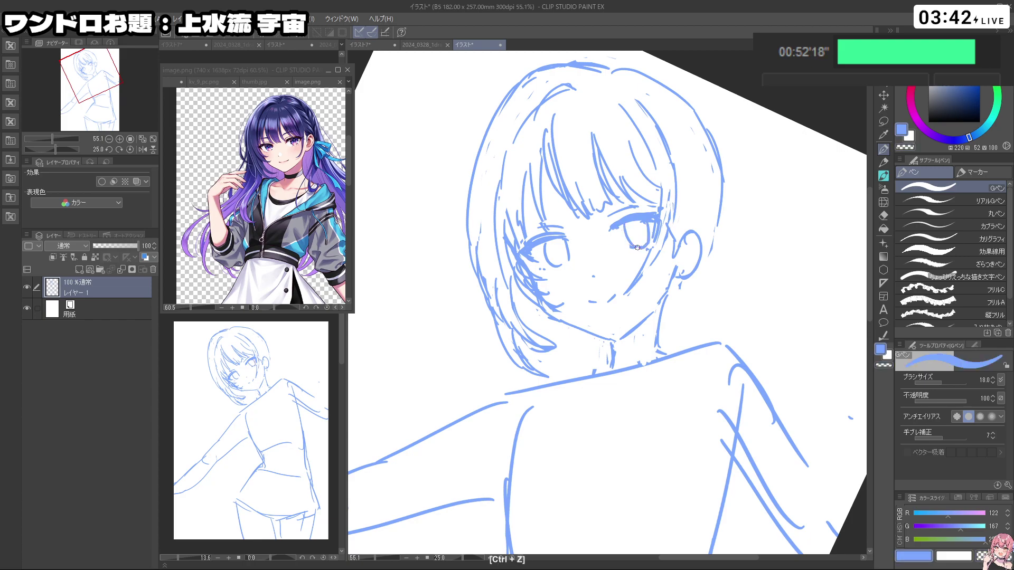
Step: Redraw the outer hair contour down the left side of the head, undoing strokes and trimming surplus lines
{"action": "key", "text": "ctrl+space"}
{"action": "left_click_drag", "start_coordinate": [687, 268], "coordinate": [641, 268]}
{"action": "key", "text": "space"}
{"action": "key", "text": "shift+space"}
{"action": "mouse_move", "coordinate": [713, 314]}
{"action": "left_mouse_down"}
{"action": "mouse_move", "coordinate": [650, 305]}
{"action": "mouse_move", "coordinate": [640, 273]}
{"action": "left_mouse_up"}
{"action": "key", "text": "ctrl+z"}
{"action": "mouse_move", "coordinate": [467, 272]}
{"action": "left_mouse_down"}
{"action": "mouse_move", "coordinate": [483, 315]}
{"action": "mouse_move", "coordinate": [471, 273]}
{"action": "mouse_move", "coordinate": [510, 336]}
{"action": "left_mouse_up"}
{"action": "key", "text": "ctrl+z"}
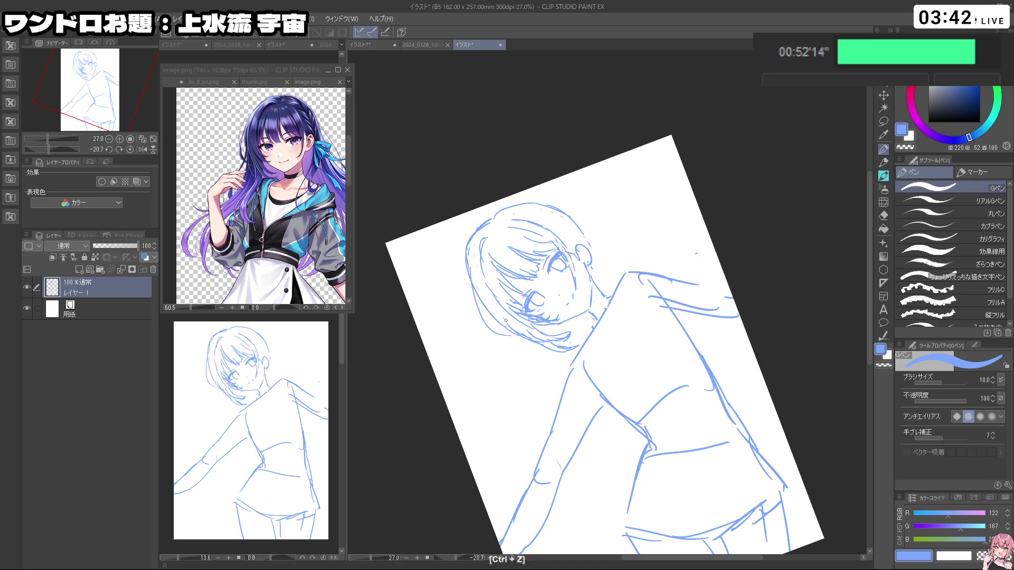
{"action": "key", "text": "ctrl+z"}
{"action": "mouse_move", "coordinate": [469, 273]}
{"action": "left_mouse_down"}
{"action": "mouse_move", "coordinate": [503, 336]}
{"action": "mouse_move", "coordinate": [477, 300]}
{"action": "mouse_move", "coordinate": [485, 320]}
{"action": "mouse_move", "coordinate": [509, 338]}
{"action": "left_mouse_up"}
{"action": "key", "text": "c"}
{"action": "key", "text": "c"}
{"action": "key", "text": "ctrl+z"}
{"action": "key", "text": "shift+space"}
{"action": "left_click_drag", "start_coordinate": [608, 297], "coordinate": [666, 270]}
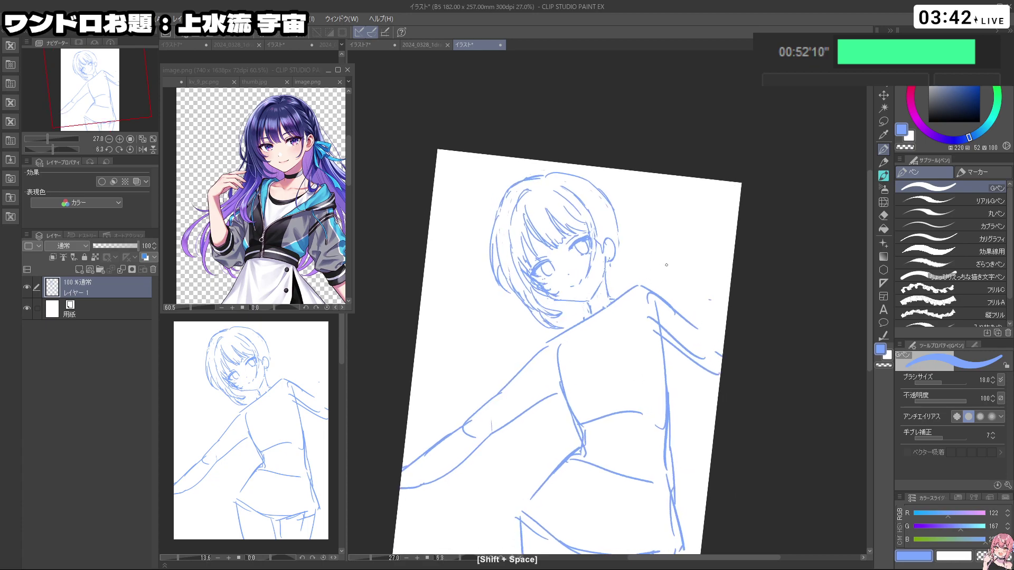
Step: Sketch the braid running down the hair above the ear, trimming overlapping lines in transparent colour
{"action": "key", "text": "ctrl+z"}
{"action": "key", "text": "ctrl+z"}
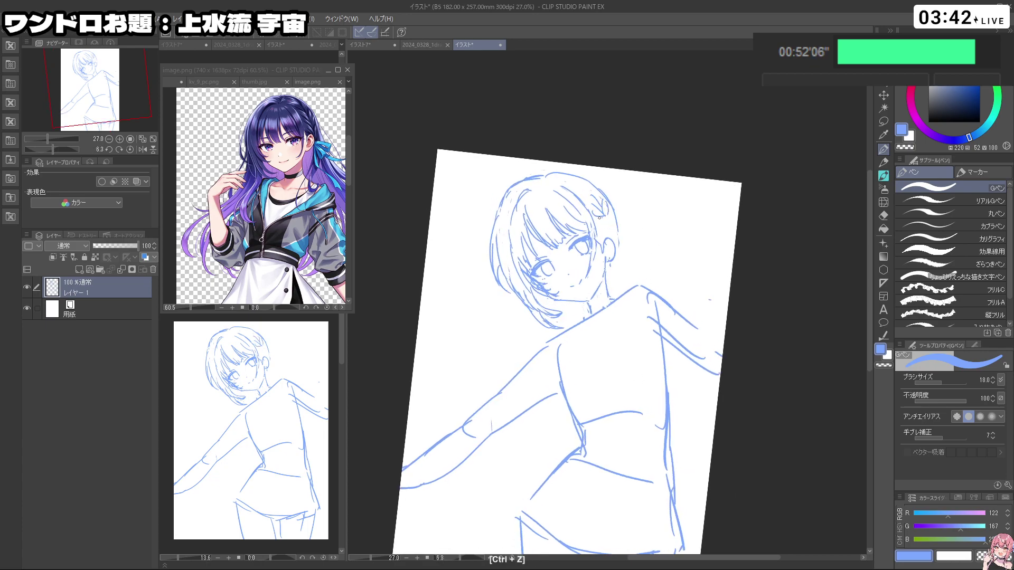
{"action": "key", "text": "shift+space"}
{"action": "mouse_move", "coordinate": [608, 230]}
{"action": "left_mouse_down"}
{"action": "mouse_move", "coordinate": [586, 240]}
{"action": "mouse_move", "coordinate": [602, 248]}
{"action": "left_mouse_up"}
{"action": "key", "text": "shift+space"}
{"action": "key", "text": "c"}
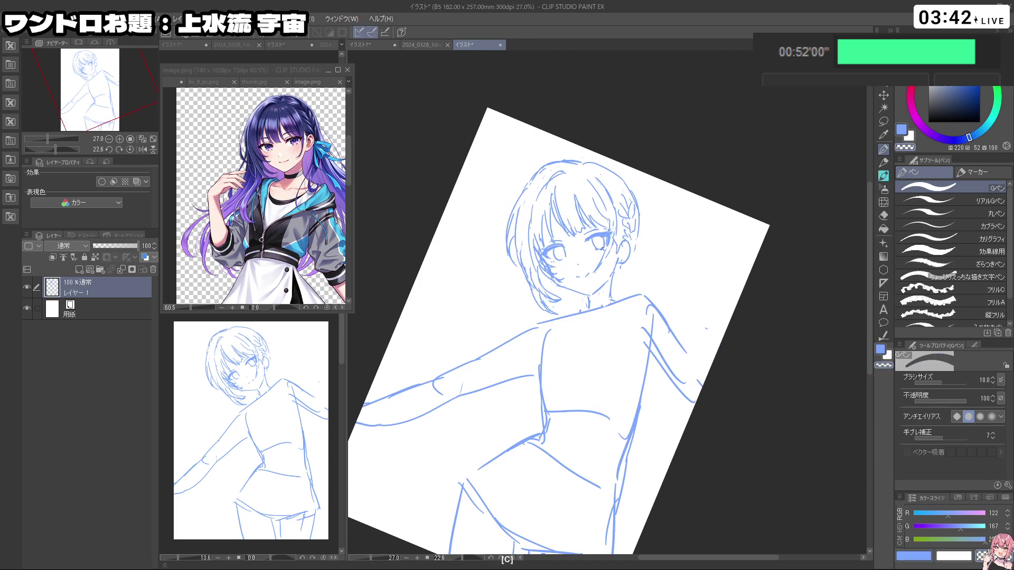
{"action": "key", "text": "shift+space"}
{"action": "left_click_drag", "start_coordinate": [619, 247], "coordinate": [622, 183]}
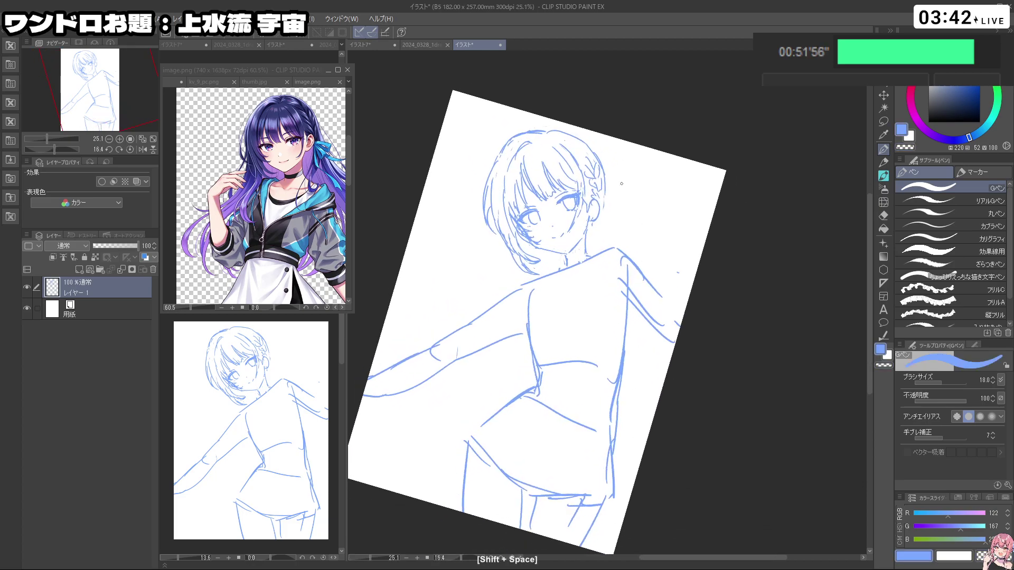
Step: Draw a choker band around the neck below the chin
{"action": "key", "text": "ctrl+z"}
{"action": "key", "text": "shift+space"}
{"action": "left_click_drag", "start_coordinate": [577, 263], "coordinate": [568, 286]}
{"action": "key", "text": "ctrl+z"}
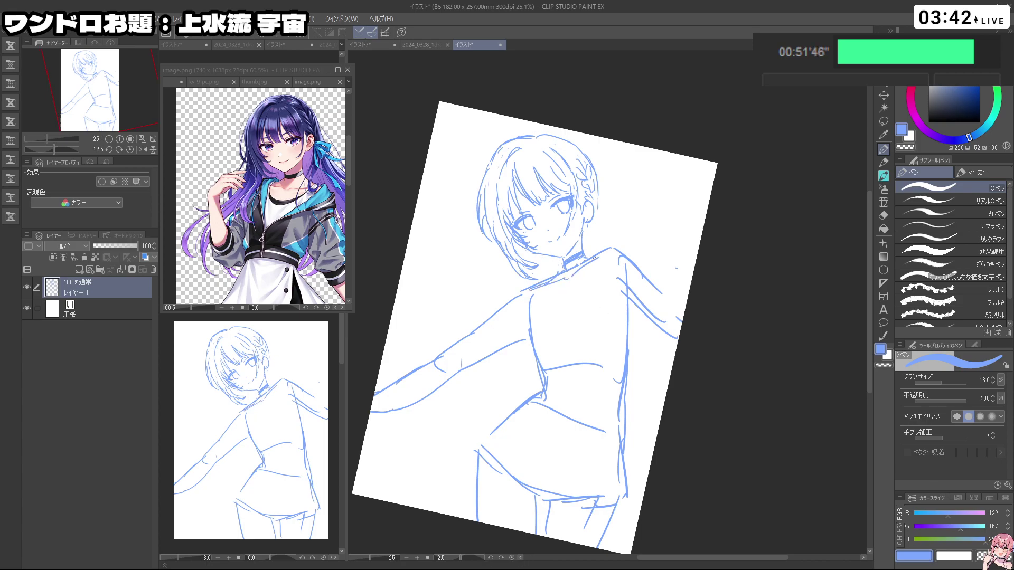
Step: Sketch the shirt's curved neckline below the choker, undoing unsuitable strokes
{"action": "key", "text": "shift+space"}
{"action": "left_click_drag", "start_coordinate": [608, 253], "coordinate": [655, 323]}
{"action": "key", "text": "ctrl+z"}
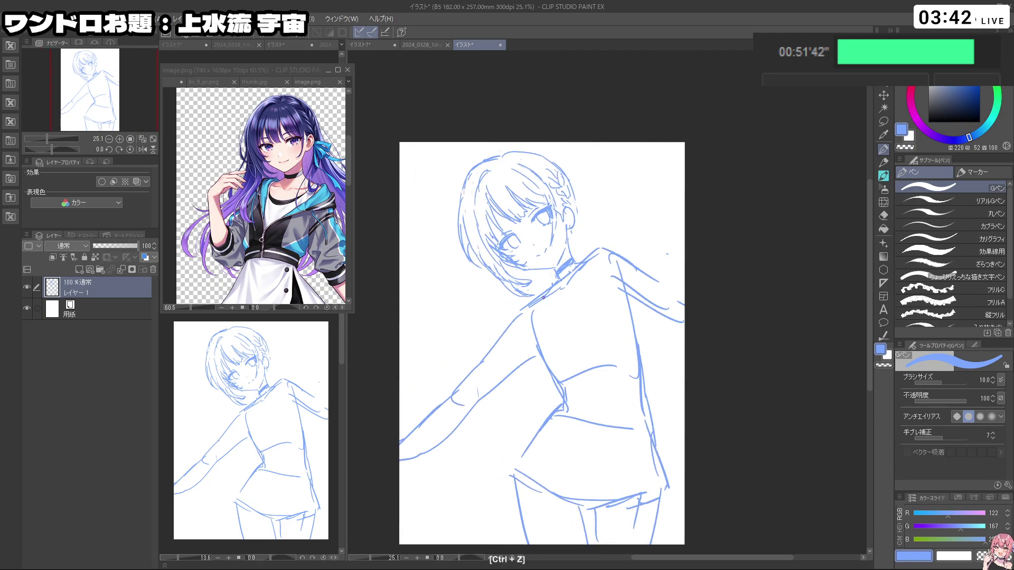
{"action": "key", "text": "ctrl+z"}
{"action": "mouse_move", "coordinate": [541, 299]}
{"action": "left_mouse_down"}
{"action": "mouse_move", "coordinate": [563, 306]}
{"action": "mouse_move", "coordinate": [591, 261]}
{"action": "mouse_move", "coordinate": [584, 266]}
{"action": "left_mouse_up"}
{"action": "key", "text": "ctrl+z"}
{"action": "key", "text": "ctrl+z"}
Step: Sketch the ribbon bow tied in the hair beside the ear, undoing unsuitable strokes
{"action": "key", "text": "shift+space"}
{"action": "left_click_drag", "start_coordinate": [662, 325], "coordinate": [655, 339]}
{"action": "left_click_drag", "start_coordinate": [600, 198], "coordinate": [625, 217]}
{"action": "key", "text": "ctrl+z"}
{"action": "mouse_move", "coordinate": [604, 206]}
{"action": "left_mouse_down"}
{"action": "mouse_move", "coordinate": [609, 226]}
{"action": "mouse_move", "coordinate": [607, 207]}
{"action": "mouse_move", "coordinate": [612, 222]}
{"action": "mouse_move", "coordinate": [677, 248]}
{"action": "mouse_move", "coordinate": [655, 208]}
{"action": "left_mouse_up"}
{"action": "key", "text": "x"}
{"action": "key", "text": "x"}
{"action": "key", "text": "ctrl+z"}
Step: Erase and redraw the lower hair tips left of the chin, switching between the pen colour and transparent colour
{"action": "key", "text": "c"}
{"action": "key", "text": "c"}
{"action": "key", "text": "shift+space"}
{"action": "key", "text": "c"}
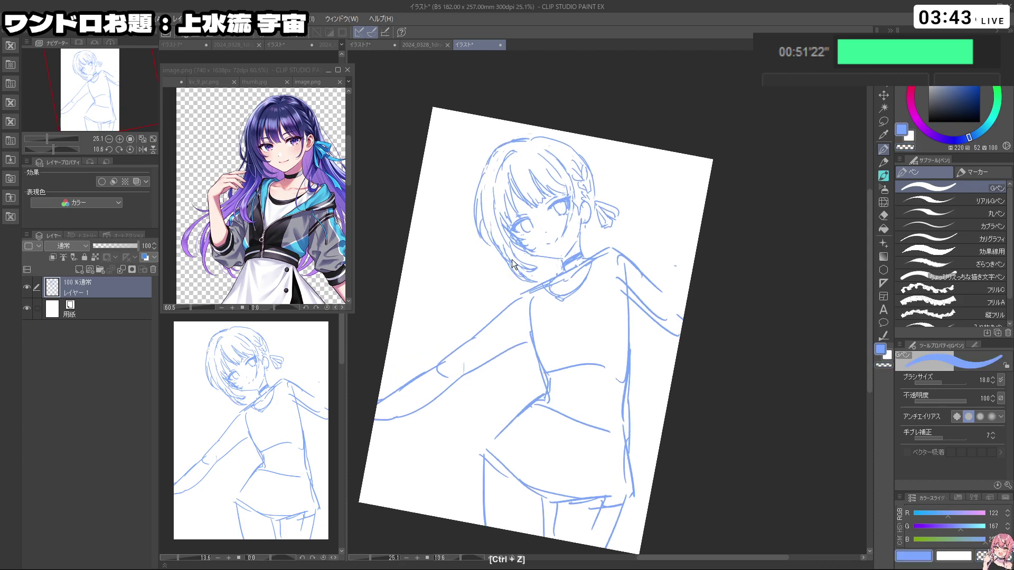
{"action": "key", "text": "c"}
{"action": "key", "text": "ctrl+z"}
{"action": "key", "text": "c"}
{"action": "mouse_move", "coordinate": [509, 262]}
{"action": "left_mouse_down"}
{"action": "mouse_move", "coordinate": [499, 247]}
{"action": "mouse_move", "coordinate": [531, 268]}
{"action": "left_mouse_up"}
{"action": "key", "text": "c"}
{"action": "key", "text": "c"}
{"action": "key", "text": "ctrl+z"}
{"action": "key", "text": "shift+space"}
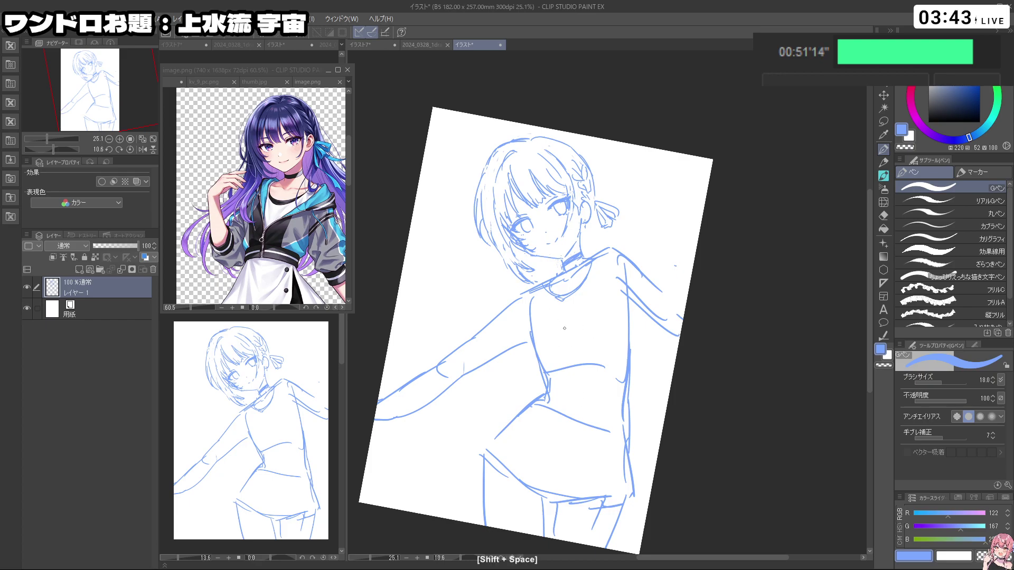
Step: Sketch the chest's curved outline left of the torso and its underside, undoing and trimming unsuitable strokes
{"action": "key", "text": "ctrl+z"}
{"action": "left_click_drag", "start_coordinate": [515, 274], "coordinate": [519, 349]}
{"action": "left_click_drag", "start_coordinate": [518, 309], "coordinate": [515, 326]}
{"action": "key", "text": "ctrl+z"}
{"action": "key", "text": "ctrl+z"}
{"action": "mouse_move", "coordinate": [515, 274]}
{"action": "left_mouse_down"}
{"action": "mouse_move", "coordinate": [500, 331]}
{"action": "mouse_move", "coordinate": [515, 316]}
{"action": "mouse_move", "coordinate": [505, 342]}
{"action": "mouse_move", "coordinate": [523, 356]}
{"action": "left_mouse_up"}
{"action": "key", "text": "ctrl+z"}
{"action": "left_click_drag", "start_coordinate": [503, 346], "coordinate": [532, 359]}
{"action": "key", "text": "c"}
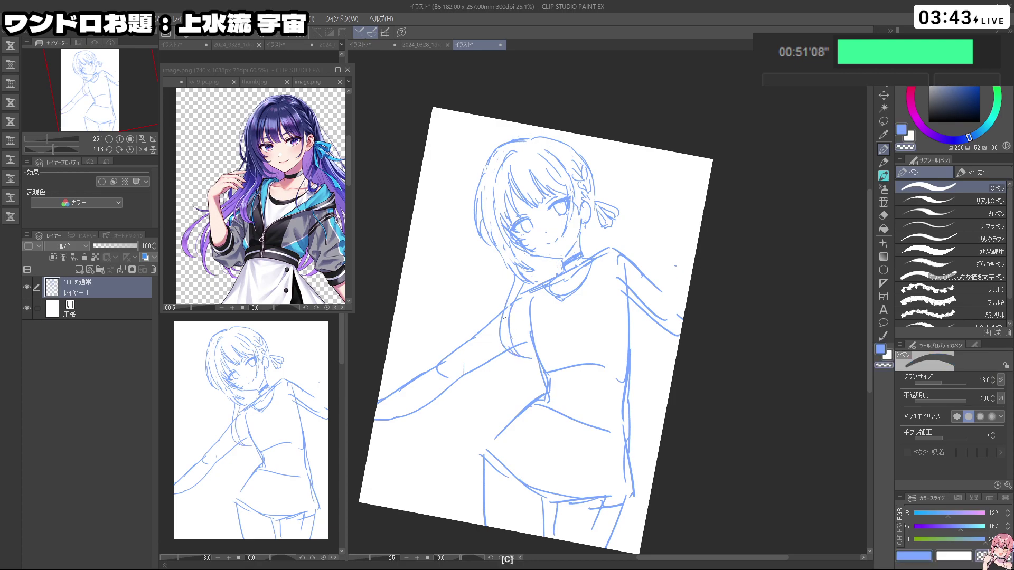
{"action": "key", "text": "shift+space"}
{"action": "left_click_drag", "start_coordinate": [512, 305], "coordinate": [519, 263]}
{"action": "key", "text": "ctrl+z"}
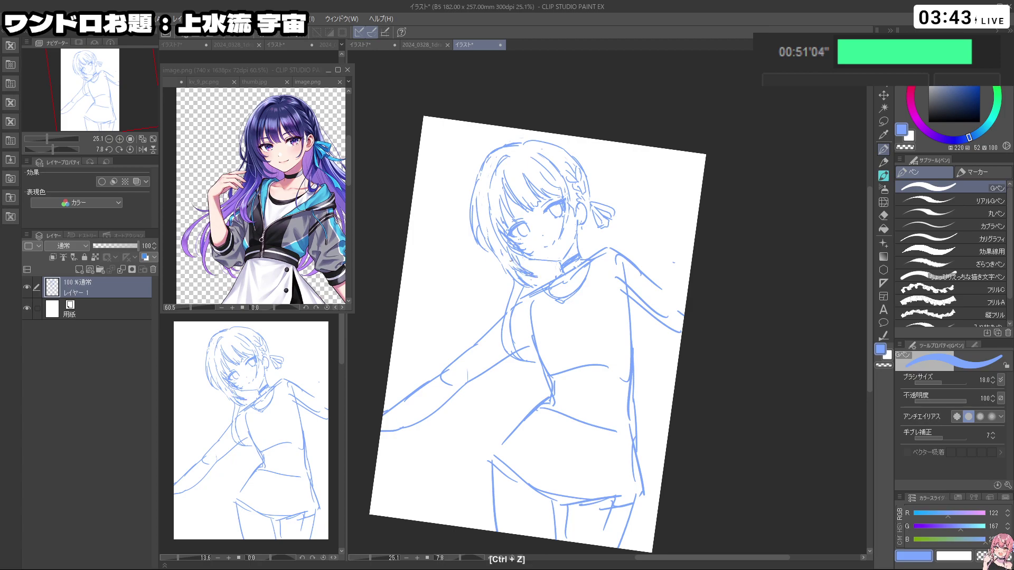
Step: Touch up the lines where the side hair meets the far shoulder, alternating the pen colour and transparent colour
{"action": "key", "text": "shift+space"}
{"action": "left_click_drag", "start_coordinate": [529, 275], "coordinate": [542, 226]}
{"action": "key", "text": "c"}
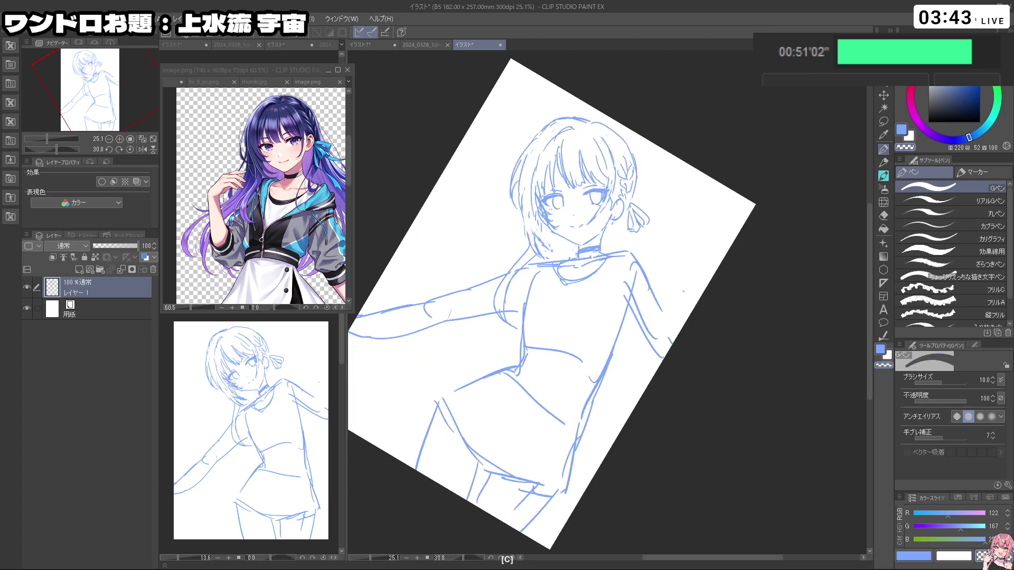
{"action": "key", "text": "c"}
{"action": "key", "text": "ctrl+z"}
{"action": "key", "text": "shift+space"}
{"action": "left_click_drag", "start_coordinate": [557, 246], "coordinate": [587, 229]}
{"action": "key", "text": "ctrl+z"}
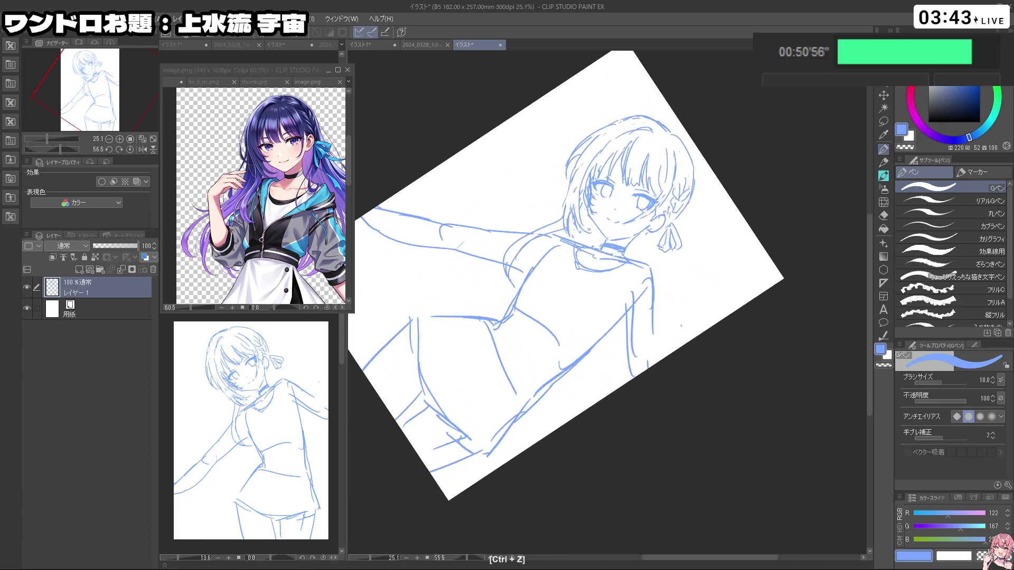
{"action": "key", "text": "c"}
{"action": "key", "text": "c"}
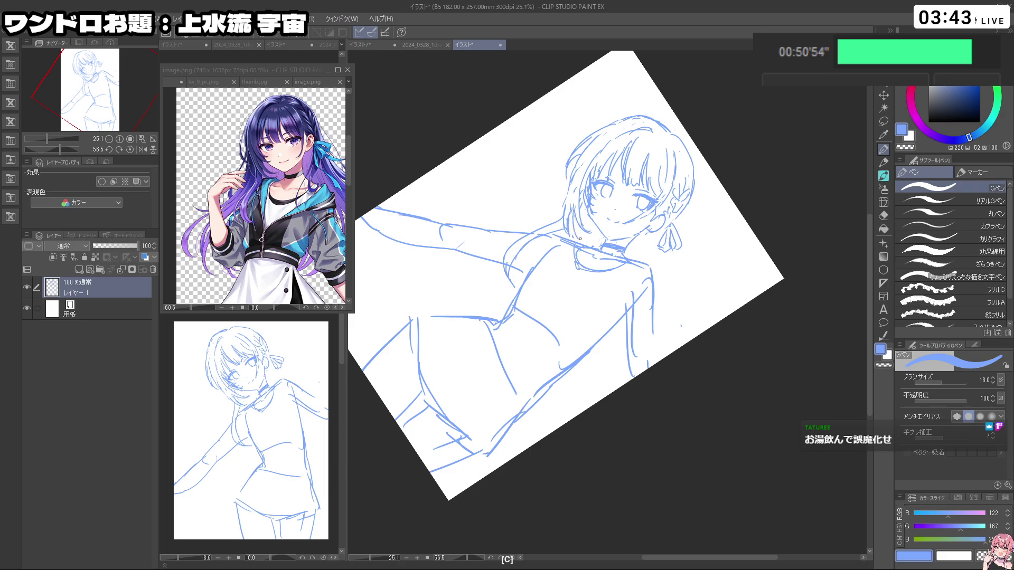
{"action": "key", "text": "c"}
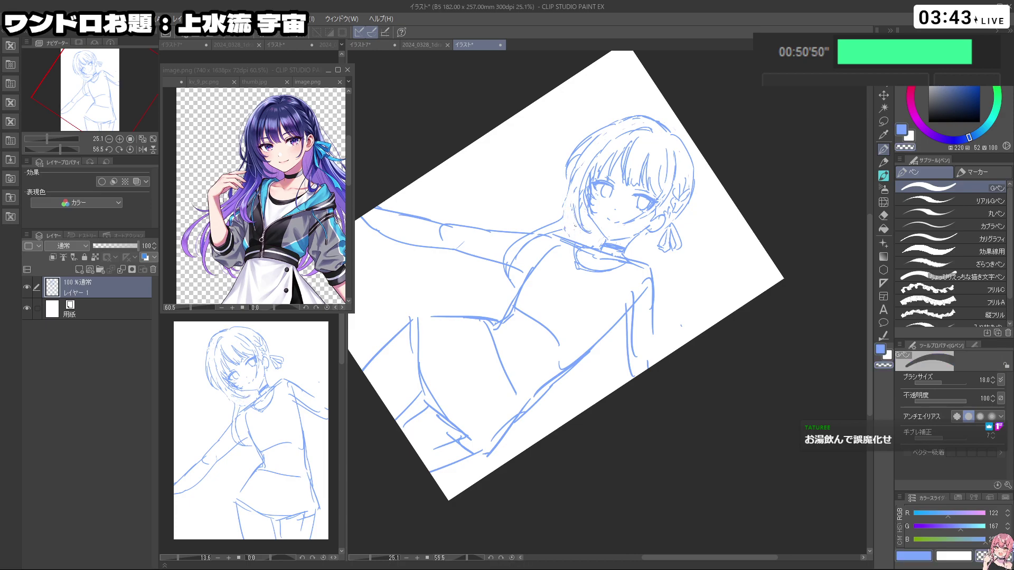
Step: Refine the side hair tips beside the chin, trimming with transparent colour and undoing unsuitable strokes
{"action": "key", "text": "c"}
{"action": "key", "text": "ctrl+z"}
{"action": "key", "text": "shift+space"}
{"action": "left_click_drag", "start_coordinate": [571, 200], "coordinate": [528, 231]}
{"action": "key", "text": "ctrl+z"}
{"action": "key", "text": "shift+space"}
{"action": "left_click_drag", "start_coordinate": [535, 174], "coordinate": [510, 193]}
{"action": "key", "text": "ctrl+z"}
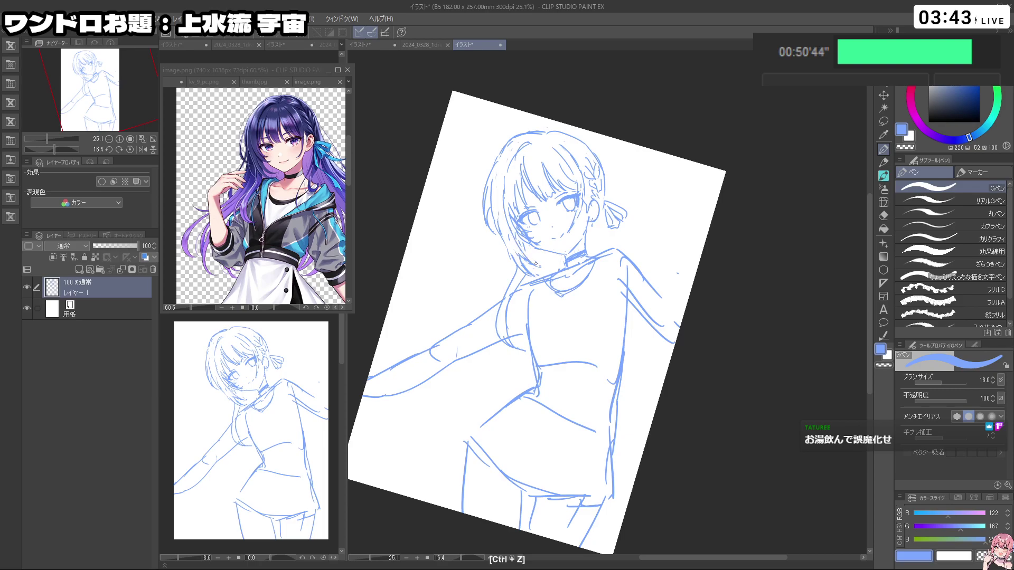
{"action": "key", "text": "c"}
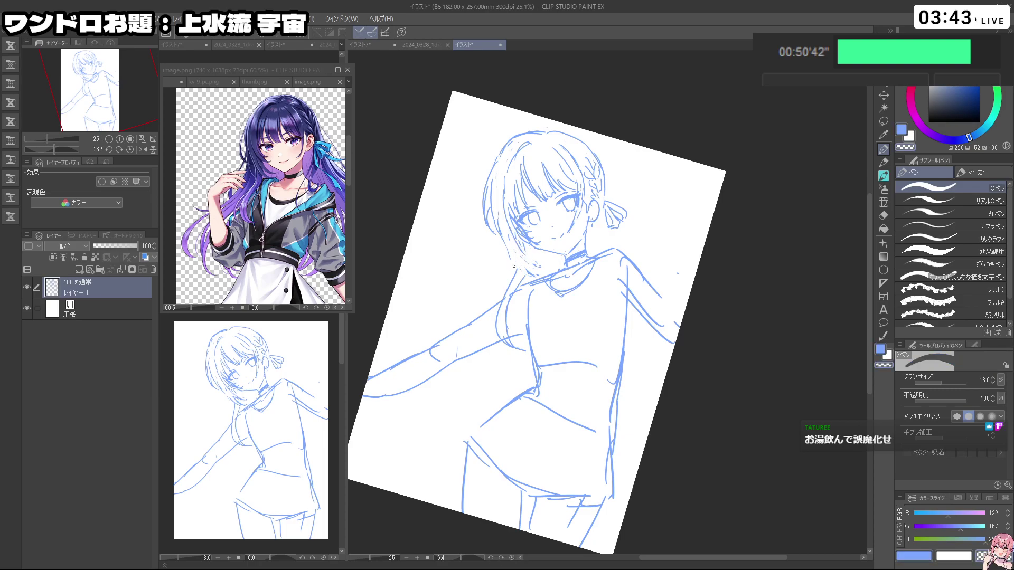
{"action": "key", "text": "ctrl+z"}
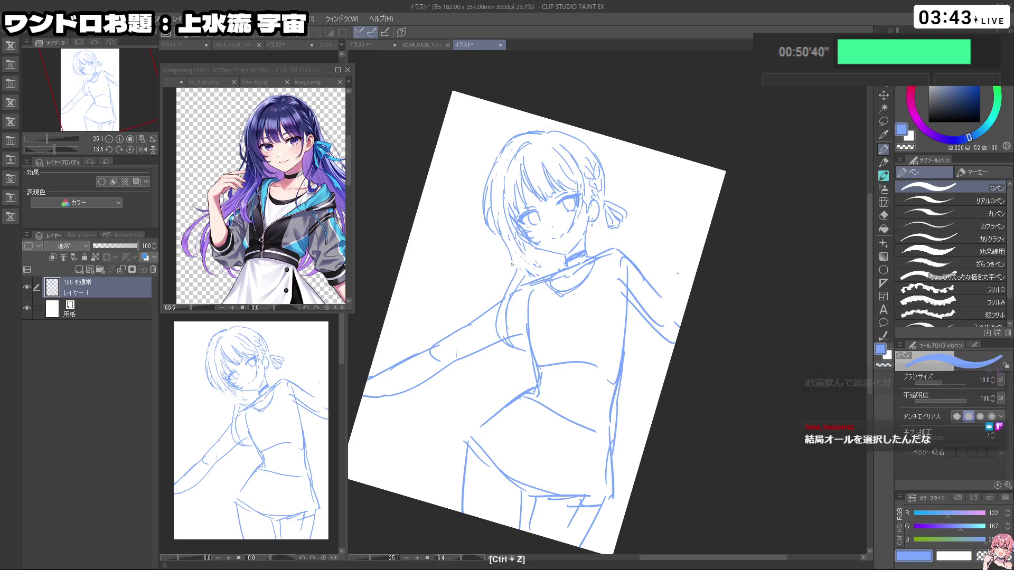
{"action": "key", "text": "c"}
{"action": "key", "text": "c"}
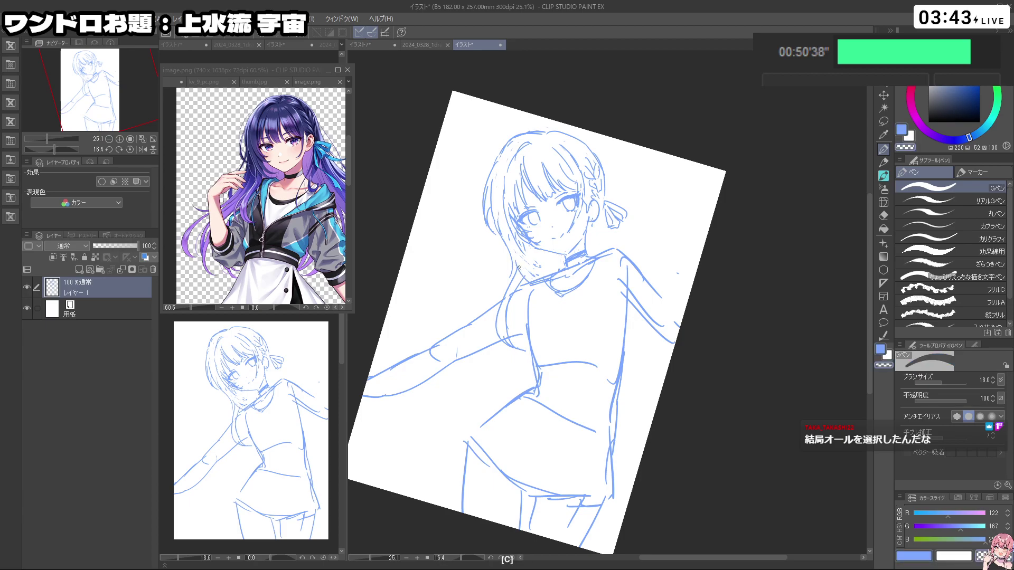
{"action": "key", "text": "ctrl+z"}
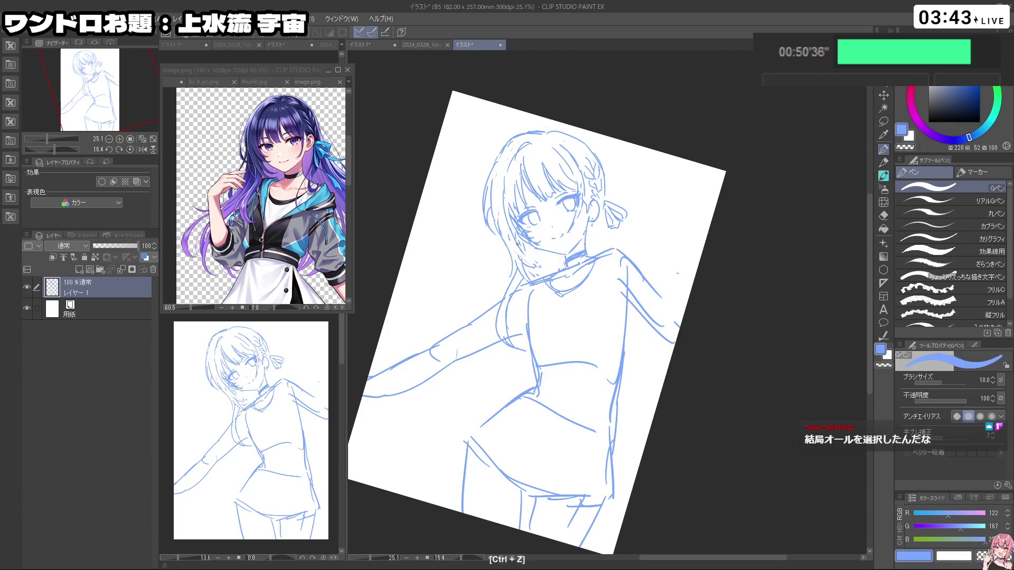
Step: Sketch a long hair lock flowing from beside the chin down to the outstretched forearm
{"action": "key", "text": "shift+space"}
{"action": "left_click_drag", "start_coordinate": [537, 267], "coordinate": [634, 303]}
{"action": "key", "text": "ctrl+z"}
{"action": "left_click_drag", "start_coordinate": [588, 231], "coordinate": [620, 252]}
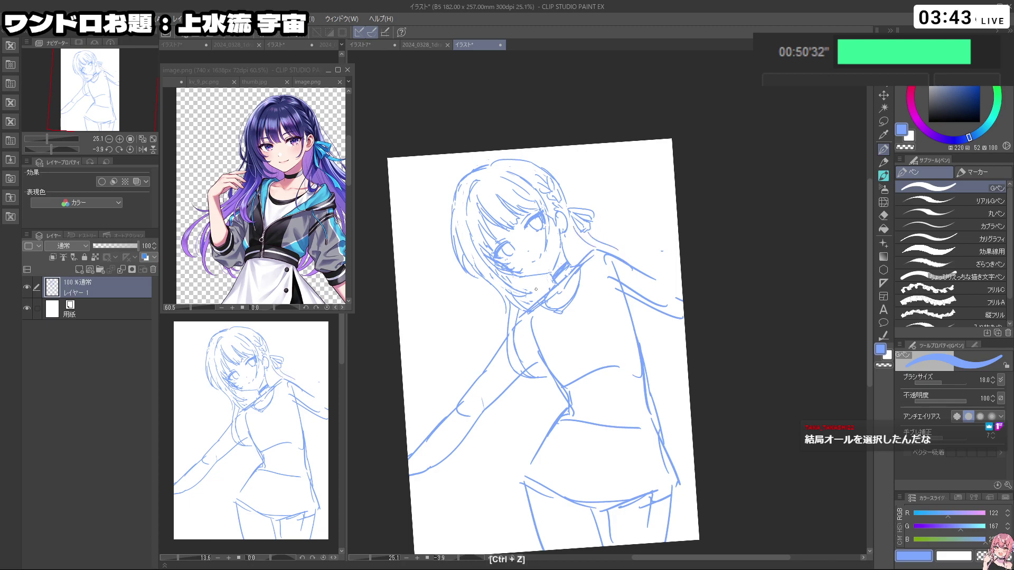
{"action": "left_click_drag", "start_coordinate": [491, 291], "coordinate": [468, 381]}
{"action": "left_click_drag", "start_coordinate": [482, 289], "coordinate": [456, 402]}
{"action": "key", "text": "space"}
{"action": "mouse_move", "coordinate": [605, 297]}
{"action": "left_mouse_down"}
{"action": "mouse_move", "coordinate": [583, 311]}
{"action": "mouse_move", "coordinate": [589, 305]}
{"action": "left_mouse_up"}
{"action": "left_click_drag", "start_coordinate": [582, 311], "coordinate": [601, 304]}
{"action": "left_click_drag", "start_coordinate": [595, 363], "coordinate": [607, 359]}
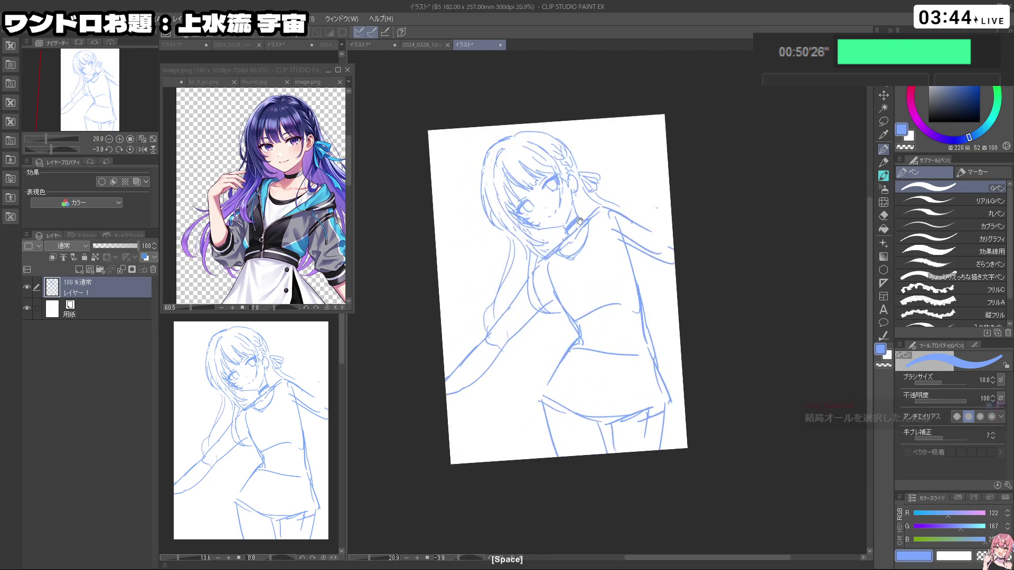
Step: Erase and redraw the chest's front contour line below the neckline, undoing unsuitable strokes
{"action": "left_click_drag", "start_coordinate": [561, 201], "coordinate": [619, 253]}
{"action": "key", "text": "shift+space"}
{"action": "key", "text": "ctrl+z"}
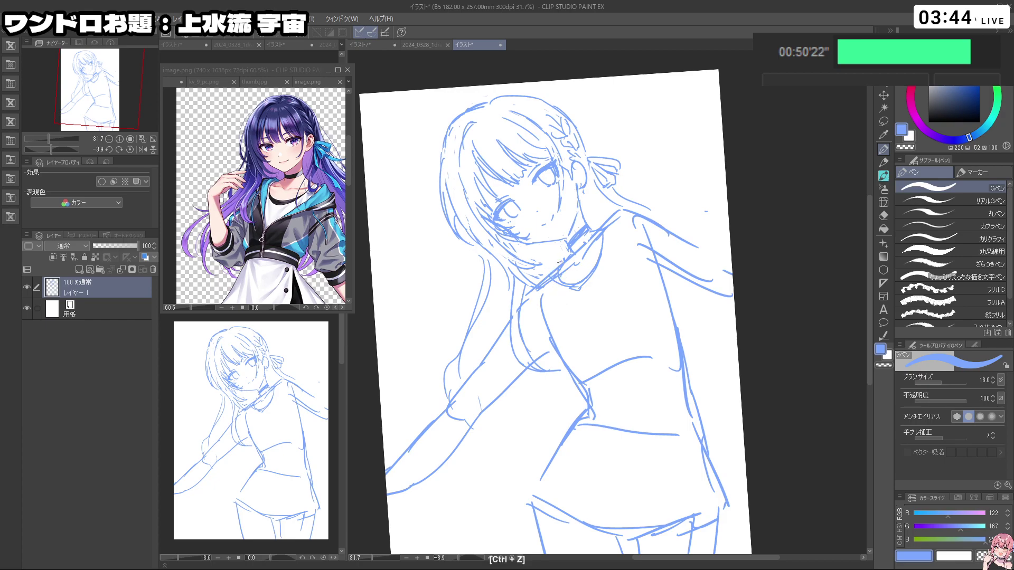
{"action": "left_click_drag", "start_coordinate": [550, 285], "coordinate": [569, 327]}
{"action": "key", "text": "ctrl+z"}
{"action": "key", "text": "ctrl+z"}
{"action": "key", "text": "ctrl+z"}
{"action": "key", "text": "c"}
{"action": "key", "text": "c"}
{"action": "key", "text": "ctrl+z"}
Step: Sketch the curved jacket line running over the near shoulder, undoing unsuitable strokes
{"action": "left_click_drag", "start_coordinate": [605, 232], "coordinate": [596, 282]}
{"action": "key", "text": "ctrl+z"}
{"action": "mouse_move", "coordinate": [627, 218]}
{"action": "left_mouse_down"}
{"action": "mouse_move", "coordinate": [626, 242]}
{"action": "mouse_move", "coordinate": [635, 223]}
{"action": "mouse_move", "coordinate": [612, 283]}
{"action": "left_mouse_up"}
{"action": "key", "text": "ctrl+z"}
{"action": "key", "text": "ctrl+z"}
{"action": "left_click_drag", "start_coordinate": [632, 229], "coordinate": [614, 286]}
{"action": "key", "text": "ctrl+z"}
{"action": "left_click_drag", "start_coordinate": [621, 215], "coordinate": [649, 267]}
{"action": "key", "text": "ctrl+z"}
{"action": "key", "text": "ctrl+z"}
{"action": "left_click_drag", "start_coordinate": [614, 217], "coordinate": [631, 261]}
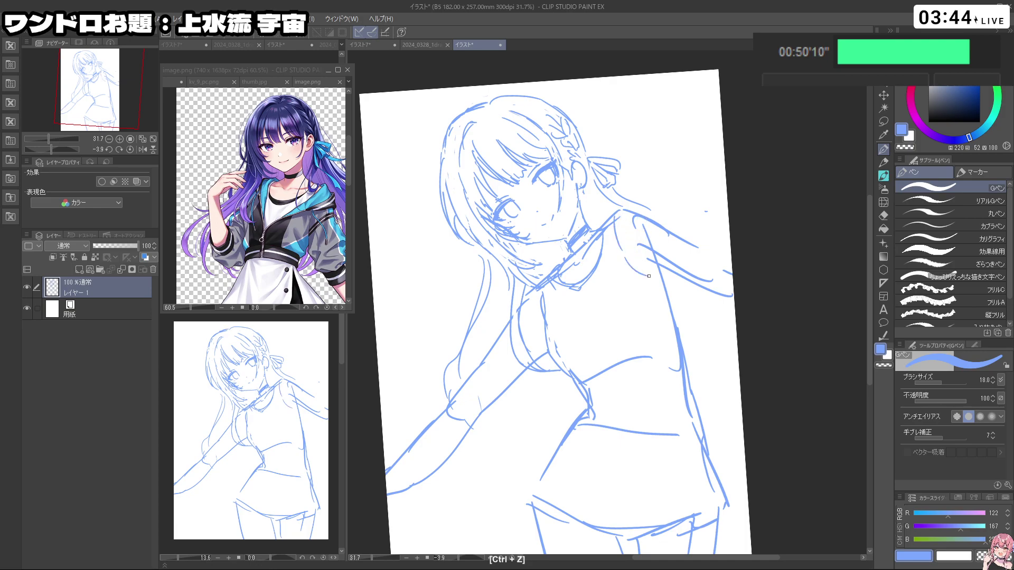
Step: Trim the shoulder curve with transparent colour and sketch the jacket edge from the shoulder down over the chest
{"action": "key", "text": "c"}
{"action": "mouse_move", "coordinate": [636, 227]}
{"action": "left_mouse_down"}
{"action": "mouse_move", "coordinate": [634, 216]}
{"action": "mouse_move", "coordinate": [608, 262]}
{"action": "left_mouse_up"}
{"action": "key", "text": "c"}
{"action": "key", "text": "ctrl+z"}
{"action": "key", "text": "ctrl+z"}
{"action": "mouse_move", "coordinate": [647, 217]}
{"action": "left_mouse_down"}
{"action": "mouse_move", "coordinate": [606, 269]}
{"action": "mouse_move", "coordinate": [608, 327]}
{"action": "left_mouse_up"}
{"action": "key", "text": "ctrl+z"}
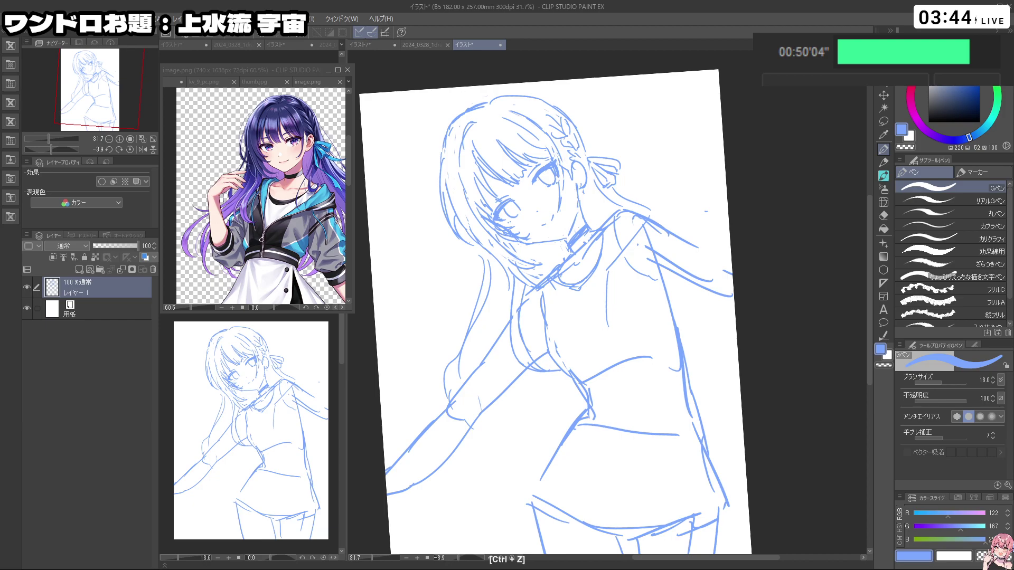
{"action": "key", "text": "ctrl+z"}
Step: Sketch the far edge of the jacket's V-shaped opening from the neckline to mid-chest, undoing unsuitable strokes
{"action": "mouse_move", "coordinate": [533, 290]}
{"action": "left_mouse_down"}
{"action": "mouse_move", "coordinate": [566, 327]}
{"action": "mouse_move", "coordinate": [588, 343]}
{"action": "left_mouse_up"}
{"action": "key", "text": "ctrl+z"}
{"action": "key", "text": "ctrl+z"}
{"action": "left_click_drag", "start_coordinate": [549, 281], "coordinate": [559, 327]}
{"action": "key", "text": "ctrl+z"}
{"action": "key", "text": "ctrl+z"}
{"action": "left_click_drag", "start_coordinate": [561, 325], "coordinate": [589, 343]}
{"action": "key", "text": "ctrl+z"}
{"action": "key", "text": "ctrl+z"}
{"action": "mouse_move", "coordinate": [554, 281]}
{"action": "left_mouse_down"}
{"action": "mouse_move", "coordinate": [576, 333]}
{"action": "mouse_move", "coordinate": [603, 299]}
{"action": "mouse_move", "coordinate": [597, 344]}
{"action": "left_mouse_up"}
Step: Sketch the near edge of the jacket's V-shaped opening so both edges meet at mid-chest, undoing unsuitable strokes
{"action": "left_click_drag", "start_coordinate": [607, 276], "coordinate": [599, 336]}
{"action": "key", "text": "ctrl+z"}
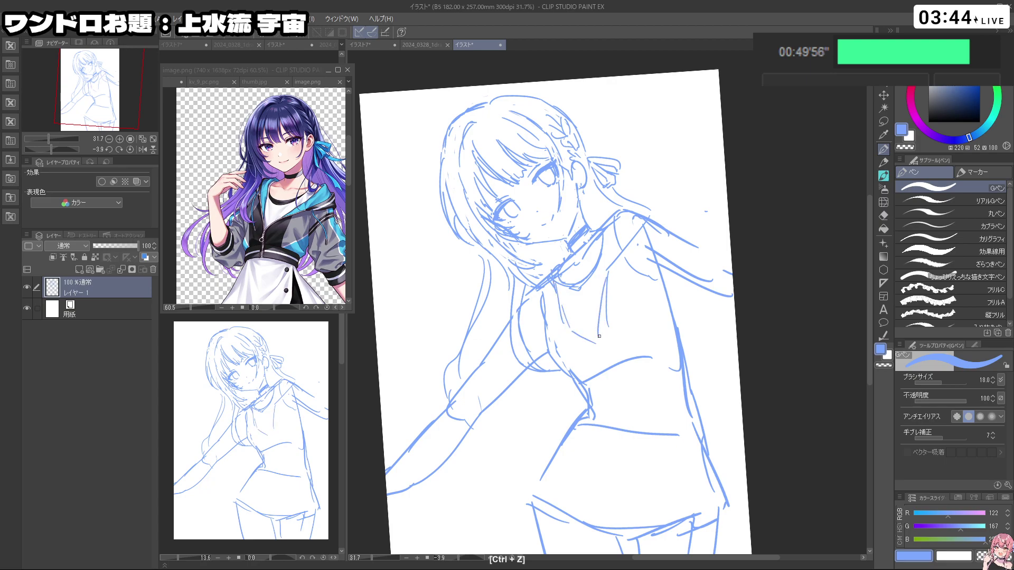
{"action": "key", "text": "ctrl+z"}
{"action": "key", "text": "ctrl+z"}
{"action": "mouse_move", "coordinate": [606, 285]}
{"action": "left_mouse_down"}
{"action": "mouse_move", "coordinate": [594, 350]}
{"action": "mouse_move", "coordinate": [625, 266]}
{"action": "left_mouse_up"}
{"action": "key", "text": "ctrl+z"}
{"action": "key", "text": "ctrl+z"}
Step: Sketch the jacket hood spreading over and behind the near shoulder, undoing unsuitable strokes
{"action": "mouse_move", "coordinate": [604, 304]}
{"action": "left_mouse_down"}
{"action": "mouse_move", "coordinate": [620, 271]}
{"action": "mouse_move", "coordinate": [678, 235]}
{"action": "mouse_move", "coordinate": [695, 241]}
{"action": "left_mouse_up"}
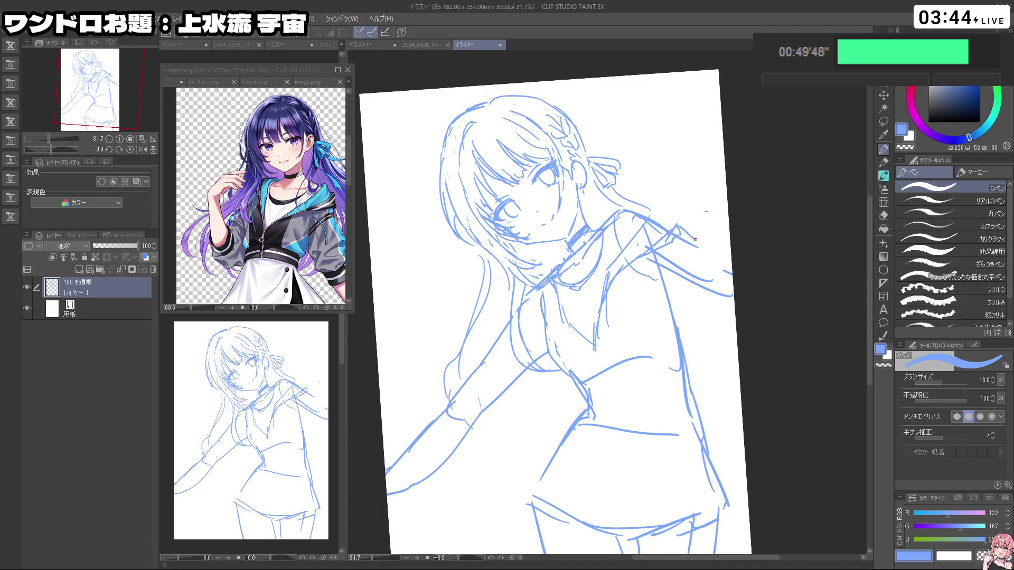
{"action": "key", "text": "ctrl+z"}
{"action": "key", "text": "ctrl+z"}
{"action": "key", "text": "ctrl+z"}
{"action": "left_click_drag", "start_coordinate": [699, 244], "coordinate": [697, 247]}
{"action": "left_click_drag", "start_coordinate": [621, 281], "coordinate": [709, 249]}
{"action": "key", "text": "ctrl+z"}
{"action": "key", "text": "ctrl+z"}
{"action": "key", "text": "ctrl+z"}
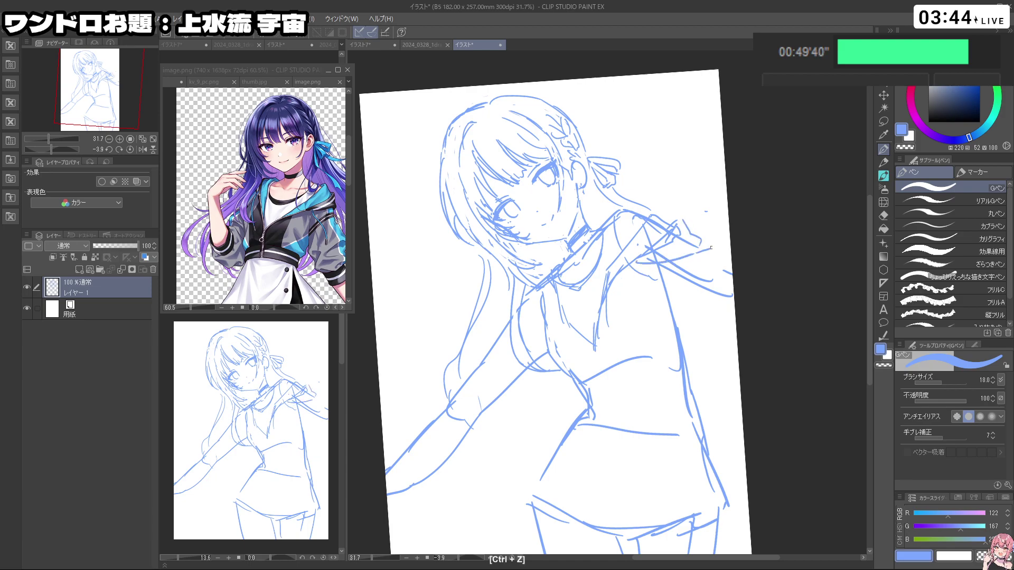
Step: Clean up the collar lines below the chin with transparent colour and redraw the collar's far end
{"action": "key", "text": "shift+space"}
{"action": "left_click_drag", "start_coordinate": [528, 290], "coordinate": [559, 304]}
{"action": "key", "text": "ctrl+z"}
{"action": "key", "text": "c"}
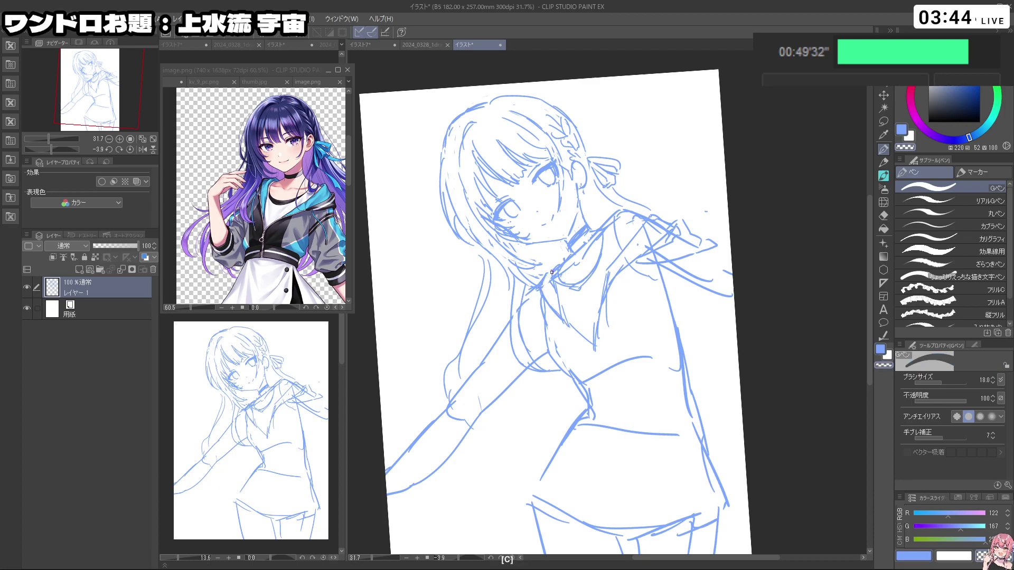
{"action": "key", "text": "c"}
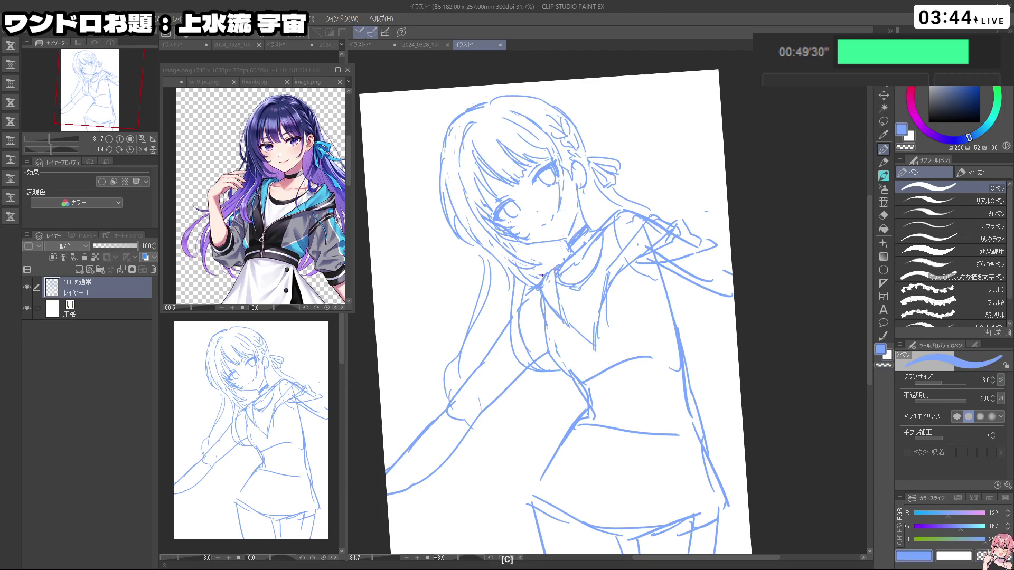
{"action": "key", "text": "ctrl+z"}
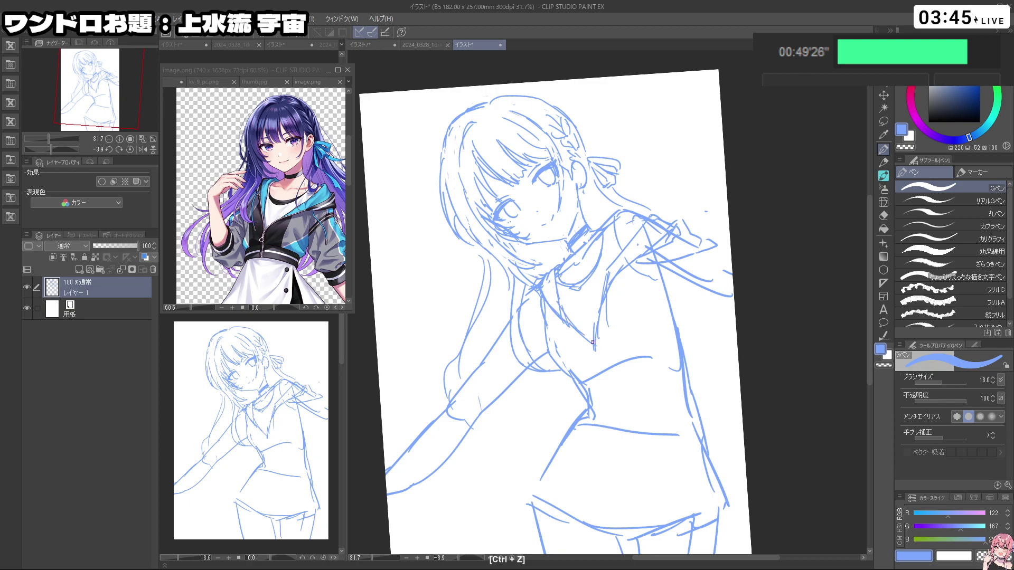
Step: Sketch the cropped jacket's lower hem across the front of the torso, undoing unsuitable strokes
{"action": "left_click_drag", "start_coordinate": [596, 349], "coordinate": [609, 390]}
{"action": "key", "text": "ctrl+z"}
{"action": "mouse_move", "coordinate": [568, 372]}
{"action": "left_mouse_down"}
{"action": "mouse_move", "coordinate": [586, 399]}
{"action": "mouse_move", "coordinate": [662, 361]}
{"action": "left_mouse_up"}
{"action": "key", "text": "ctrl+z"}
{"action": "key", "text": "ctrl+z"}
{"action": "key", "text": "ctrl+z"}
{"action": "left_click_drag", "start_coordinate": [616, 386], "coordinate": [673, 366]}
Step: Sketch the jacket's outer side below the near arm, undoing unsuitable strokes
{"action": "left_click_drag", "start_coordinate": [662, 277], "coordinate": [685, 319]}
{"action": "key", "text": "ctrl+z"}
{"action": "mouse_move", "coordinate": [666, 283]}
{"action": "left_mouse_down"}
{"action": "mouse_move", "coordinate": [682, 316]}
{"action": "mouse_move", "coordinate": [671, 290]}
{"action": "mouse_move", "coordinate": [696, 322]}
{"action": "mouse_move", "coordinate": [688, 348]}
{"action": "mouse_move", "coordinate": [678, 300]}
{"action": "mouse_move", "coordinate": [681, 355]}
{"action": "mouse_move", "coordinate": [647, 358]}
{"action": "mouse_move", "coordinate": [678, 349]}
{"action": "left_mouse_up"}
{"action": "key", "text": "ctrl+z"}
{"action": "key", "text": "ctrl+z"}
{"action": "key", "text": "ctrl+z"}
Step: Erase the old underbust curve with transparent colour and redraw the jacket's hem line over it
{"action": "left_click_drag", "start_coordinate": [588, 386], "coordinate": [637, 357]}
{"action": "key", "text": "c"}
{"action": "left_click_drag", "start_coordinate": [585, 386], "coordinate": [640, 357]}
{"action": "key", "text": "c"}
{"action": "key", "text": "c"}
{"action": "left_click_drag", "start_coordinate": [608, 391], "coordinate": [635, 375]}
{"action": "left_click_drag", "start_coordinate": [705, 293], "coordinate": [679, 263]}
{"action": "key", "text": "c"}
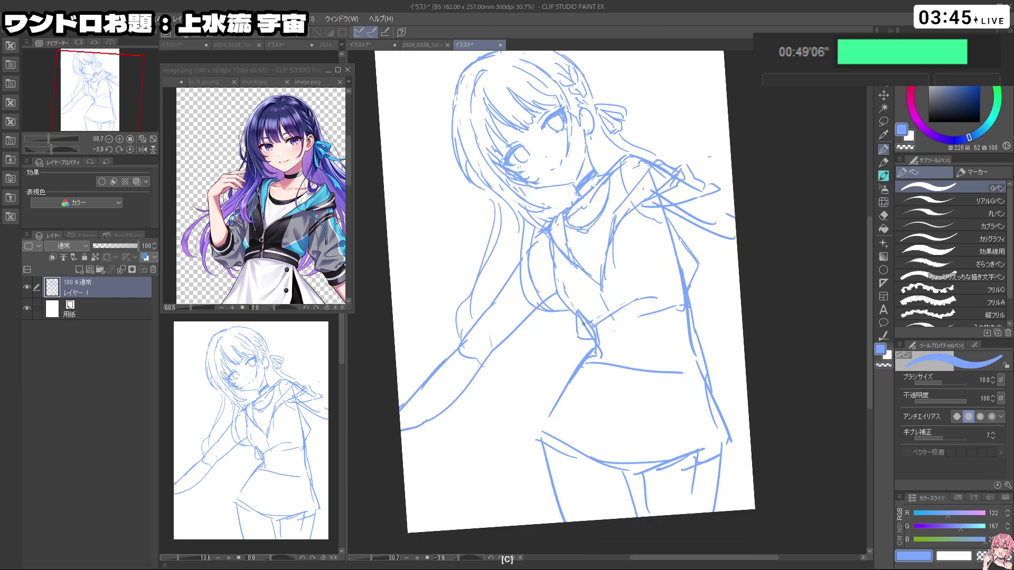
Step: Erase stray lines at the hem's front corner and sketch the jacket waistband's lower edge, undoing unsuitable strokes
{"action": "key", "text": "c"}
{"action": "mouse_move", "coordinate": [585, 318]}
{"action": "left_mouse_down"}
{"action": "mouse_move", "coordinate": [593, 338]}
{"action": "mouse_move", "coordinate": [595, 330]}
{"action": "left_mouse_up"}
{"action": "key", "text": "c"}
{"action": "key", "text": "ctrl+z"}
{"action": "mouse_move", "coordinate": [634, 325]}
{"action": "left_mouse_down"}
{"action": "mouse_move", "coordinate": [600, 349]}
{"action": "mouse_move", "coordinate": [656, 322]}
{"action": "mouse_move", "coordinate": [666, 309]}
{"action": "mouse_move", "coordinate": [656, 299]}
{"action": "mouse_move", "coordinate": [671, 295]}
{"action": "mouse_move", "coordinate": [681, 311]}
{"action": "left_mouse_up"}
{"action": "key", "text": "ctrl+z"}
{"action": "key", "text": "ctrl+z"}
Step: Refine the waistband's two parallel edges, switching between the pen colour and transparent colour
{"action": "key", "text": "c"}
{"action": "key", "text": "c"}
{"action": "key", "text": "ctrl+z"}
{"action": "key", "text": "c"}
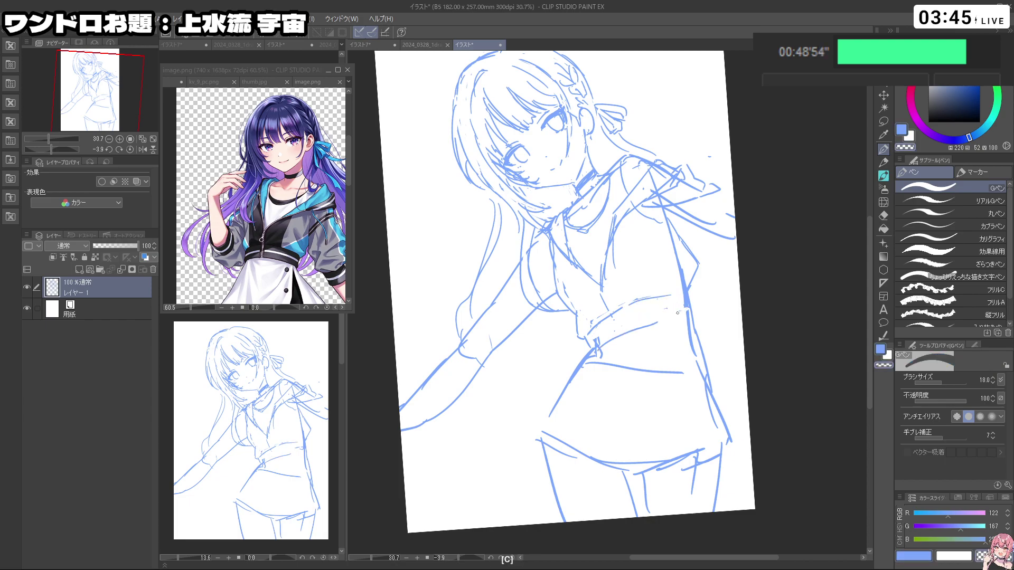
{"action": "key", "text": "c"}
{"action": "key", "text": "ctrl+z"}
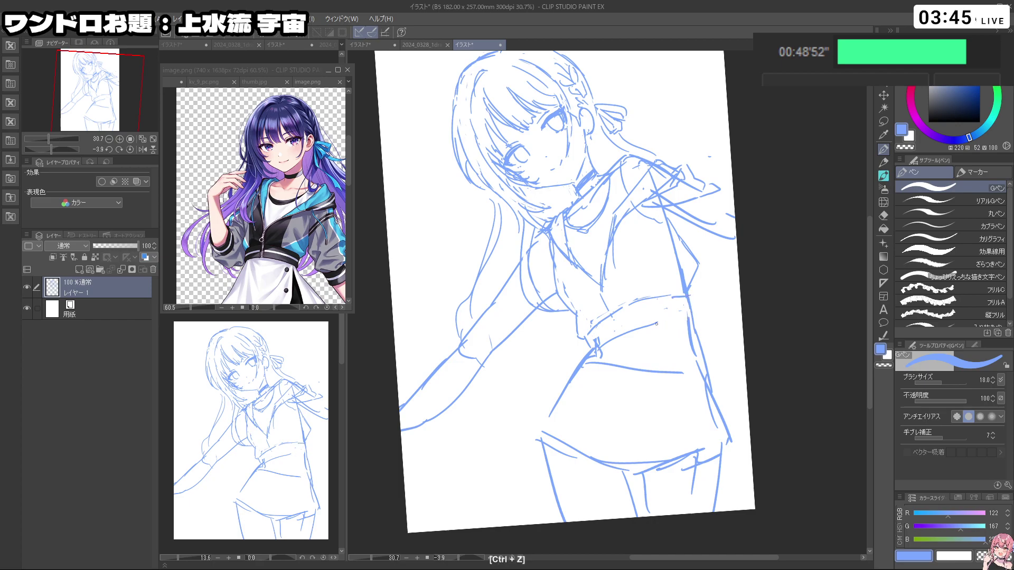
Step: Erase the torso line overlapping the near armpit and touch up the waistband's lower edge
{"action": "key", "text": "c"}
{"action": "key", "text": "c"}
{"action": "key", "text": "c"}
{"action": "mouse_move", "coordinate": [670, 233]}
{"action": "left_mouse_down"}
{"action": "mouse_move", "coordinate": [682, 277]}
{"action": "mouse_move", "coordinate": [680, 260]}
{"action": "left_mouse_up"}
{"action": "key", "text": "c"}
{"action": "mouse_move", "coordinate": [647, 325]}
{"action": "left_mouse_down"}
{"action": "mouse_move", "coordinate": [599, 325]}
{"action": "mouse_move", "coordinate": [628, 325]}
{"action": "left_mouse_up"}
{"action": "key", "text": "ctrl+z"}
Step: Sketch the near sleeve's lower outline and erase overlapping lines under the shoulder, undoing unsuitable strokes
{"action": "left_click_drag", "start_coordinate": [689, 270], "coordinate": [721, 286]}
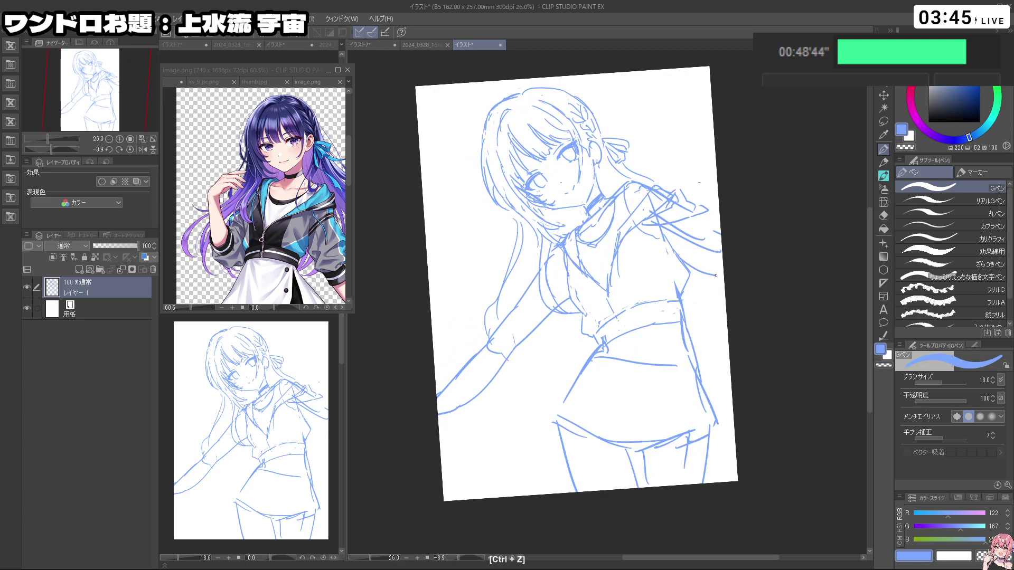
{"action": "key", "text": "c"}
{"action": "left_click_drag", "start_coordinate": [669, 245], "coordinate": [673, 255]}
{"action": "key", "text": "c"}
{"action": "key", "text": "ctrl+z"}
{"action": "key", "text": "c"}
{"action": "key", "text": "ctrl+z"}
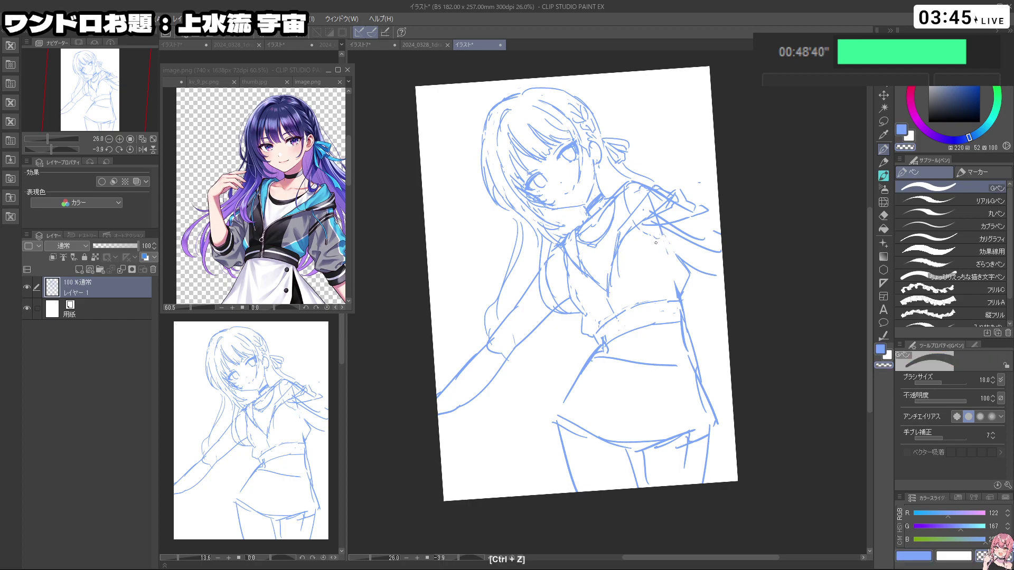
{"action": "key", "text": "shift+space"}
{"action": "key", "text": "ctrl+z"}
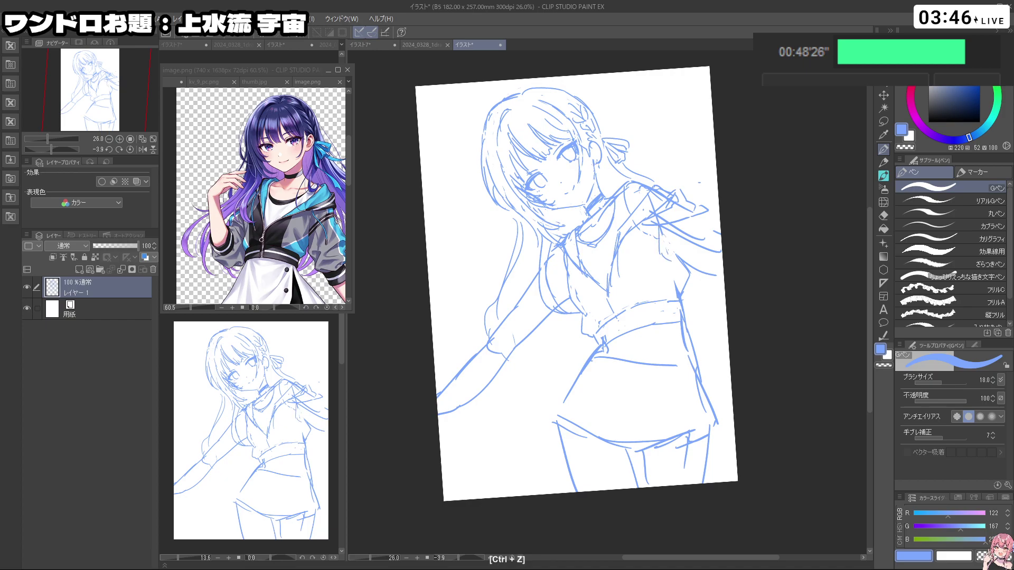
Step: Trim the overlapping hood and shoulder lines with transparent colour, undoing unsuitable strokes
{"action": "key", "text": "c"}
{"action": "key", "text": "shift+space"}
{"action": "mouse_move", "coordinate": [695, 398]}
{"action": "left_mouse_down"}
{"action": "mouse_move", "coordinate": [724, 358]}
{"action": "mouse_move", "coordinate": [737, 292]}
{"action": "mouse_move", "coordinate": [728, 254]}
{"action": "mouse_move", "coordinate": [629, 212]}
{"action": "mouse_move", "coordinate": [734, 307]}
{"action": "mouse_move", "coordinate": [733, 331]}
{"action": "left_mouse_up"}
{"action": "key", "text": "ctrl+z"}
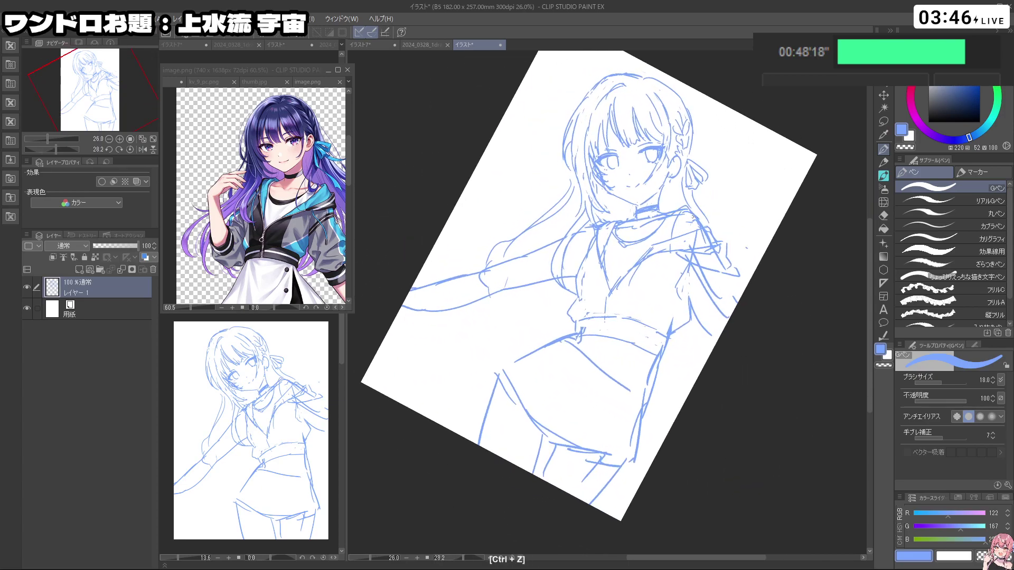
{"action": "key", "text": "c"}
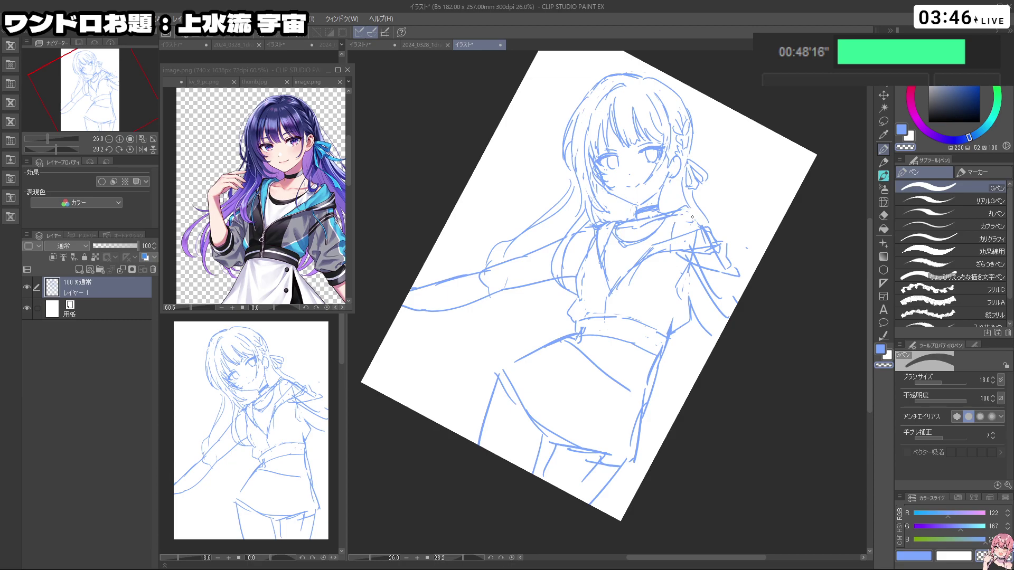
{"action": "left_click_drag", "start_coordinate": [674, 222], "coordinate": [670, 215]}
{"action": "key", "text": "ctrl+z"}
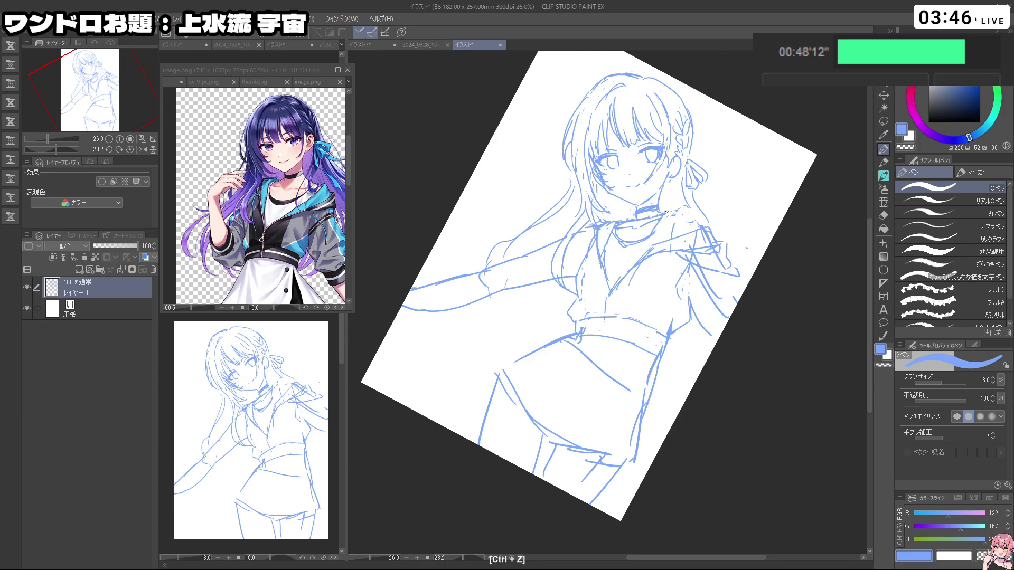
Step: Undo the latest shoulder strokes and erase overlapping lines inside the hood with the transparent pen enlarged to 41.1
{"action": "left_click_drag", "start_coordinate": [677, 209], "coordinate": [669, 242]}
{"action": "key", "text": "ctrl+z"}
{"action": "key", "text": "ctrl+z"}
{"action": "key", "text": "shift+space"}
{"action": "left_click_drag", "start_coordinate": [698, 218], "coordinate": [631, 345]}
{"action": "key", "text": "c"}
{"action": "left_click_drag", "start_coordinate": [682, 237], "coordinate": [688, 238], "text": "ctrl+alt"}
{"action": "left_click_drag", "start_coordinate": [677, 228], "coordinate": [698, 243]}
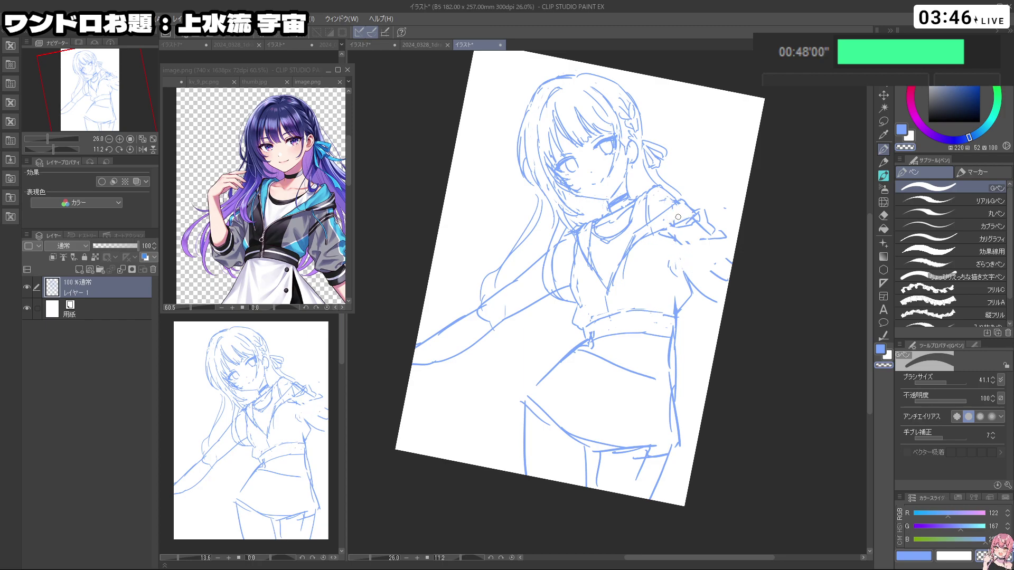
Step: Erase the rough outlines of the near sleeve below the shoulder with transparent colour, undoing unsuitable strokes
{"action": "key", "text": "c"}
{"action": "mouse_move", "coordinate": [695, 236]}
{"action": "left_mouse_down"}
{"action": "mouse_move", "coordinate": [681, 235]}
{"action": "mouse_move", "coordinate": [674, 257]}
{"action": "left_mouse_up"}
{"action": "key", "text": "ctrl+z"}
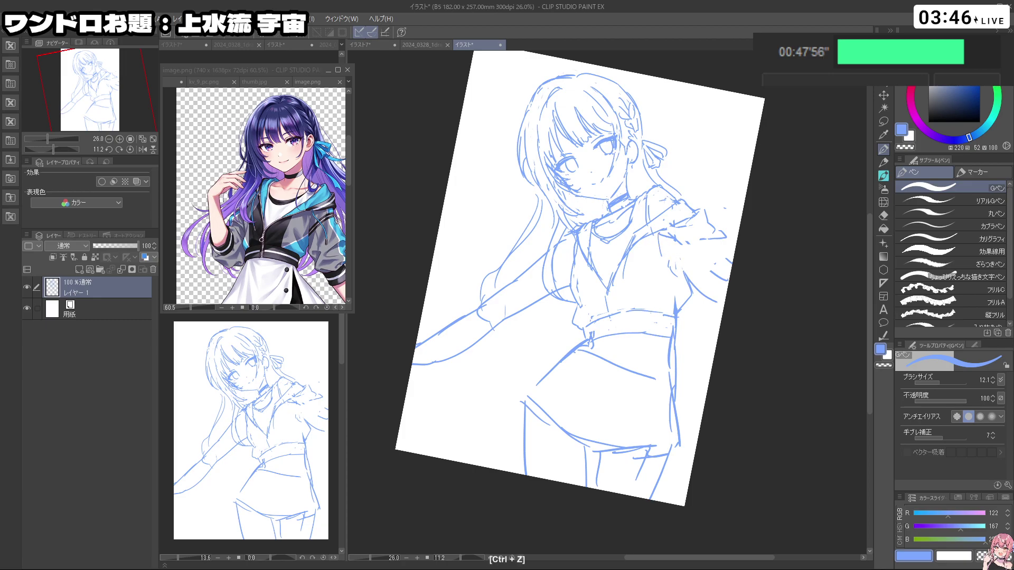
{"action": "key", "text": "ctrl+z"}
{"action": "key", "text": "c"}
{"action": "left_click_drag", "start_coordinate": [698, 296], "coordinate": [713, 296]}
{"action": "mouse_move", "coordinate": [685, 270]}
{"action": "left_mouse_down"}
{"action": "mouse_move", "coordinate": [716, 298]}
{"action": "mouse_move", "coordinate": [696, 272]}
{"action": "mouse_move", "coordinate": [713, 314]}
{"action": "mouse_move", "coordinate": [693, 291]}
{"action": "left_mouse_up"}
{"action": "key", "text": "c"}
{"action": "key", "text": "ctrl+z"}
{"action": "key", "text": "ctrl+z"}
{"action": "key", "text": "ctrl+z"}
{"action": "key", "text": "ctrl+z"}
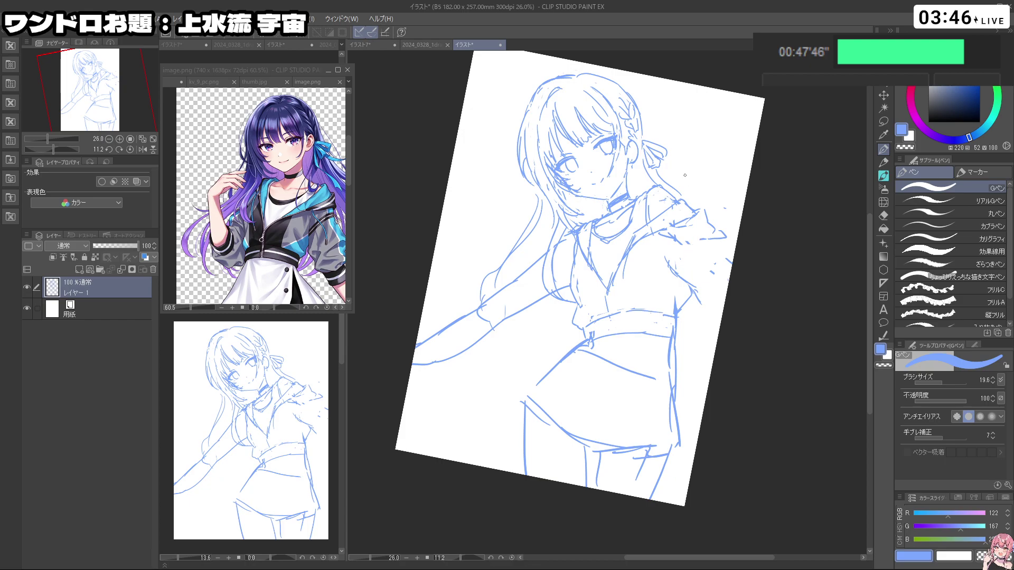
Step: Sketch the curved fold line of the near sleeve below the shoulder, undoing unsuitable strokes
{"action": "key", "text": "ctrl+z"}
{"action": "left_click_drag", "start_coordinate": [685, 274], "coordinate": [707, 241]}
{"action": "key", "text": "ctrl+z"}
{"action": "left_click_drag", "start_coordinate": [685, 277], "coordinate": [693, 259]}
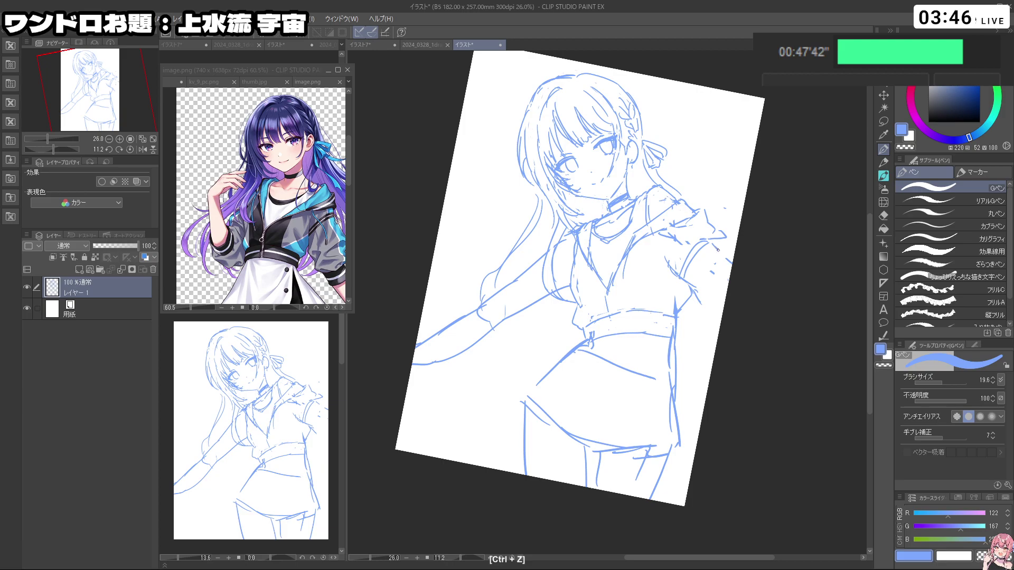
{"action": "key", "text": "shift+space"}
{"action": "left_click_drag", "start_coordinate": [638, 419], "coordinate": [672, 200]}
{"action": "key", "text": "c"}
{"action": "key", "text": "ctrl+z"}
{"action": "key", "text": "c"}
{"action": "key", "text": "ctrl+z"}
{"action": "key", "text": "c"}
{"action": "key", "text": "ctrl+z"}
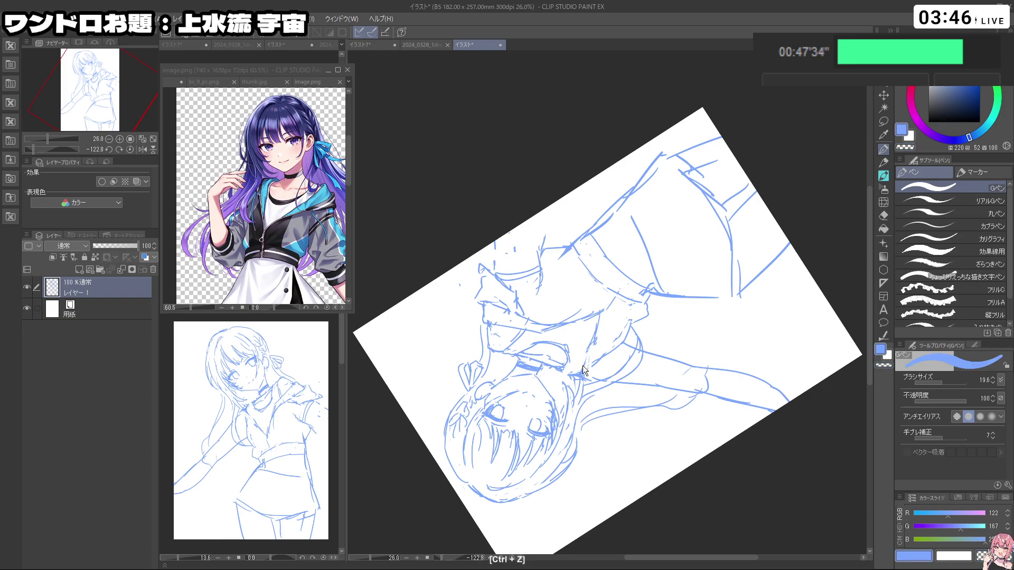
{"action": "mouse_move", "coordinate": [705, 272]}
{"action": "left_mouse_down"}
{"action": "mouse_move", "coordinate": [707, 320]}
{"action": "mouse_move", "coordinate": [586, 401]}
{"action": "mouse_move", "coordinate": [561, 392]}
{"action": "left_mouse_up"}
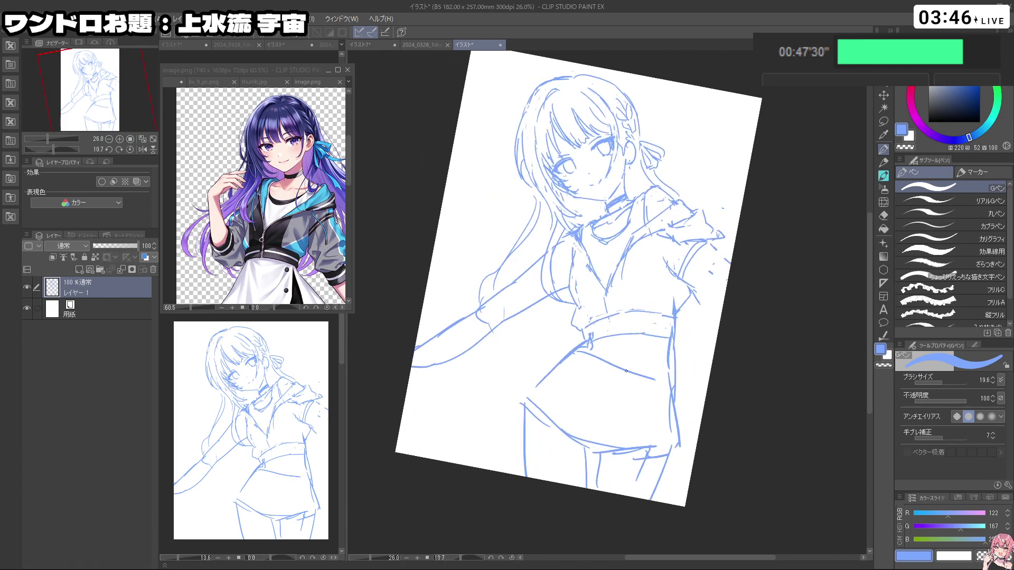
Step: Zoom the reference image out to show the skirt and sketch the skirt's flared far side and pointed hem corner
{"action": "left_click_drag", "start_coordinate": [626, 372], "coordinate": [633, 298]}
{"action": "key", "text": "ctrl+z"}
{"action": "left_click_drag", "start_coordinate": [552, 380], "coordinate": [534, 415]}
{"action": "left_click", "coordinate": [316, 297]}
{"action": "left_click_drag", "start_coordinate": [315, 297], "coordinate": [303, 299]}
{"action": "left_click_drag", "start_coordinate": [303, 299], "coordinate": [289, 235]}
{"action": "left_click", "coordinate": [386, 288]}
{"action": "left_click_drag", "start_coordinate": [386, 287], "coordinate": [388, 301], "text": "shift"}
{"action": "mouse_move", "coordinate": [576, 357]}
{"action": "left_mouse_down"}
{"action": "mouse_move", "coordinate": [514, 419]}
{"action": "mouse_move", "coordinate": [536, 429]}
{"action": "mouse_move", "coordinate": [521, 440]}
{"action": "mouse_move", "coordinate": [502, 433]}
{"action": "mouse_move", "coordinate": [535, 442]}
{"action": "mouse_move", "coordinate": [578, 474]}
{"action": "left_mouse_up"}
{"action": "key", "text": "ctrl+z"}
{"action": "key", "text": "ctrl+z"}
{"action": "key", "text": "ctrl+z"}
{"action": "key", "text": "ctrl+z"}
{"action": "left_click_drag", "start_coordinate": [521, 433], "coordinate": [588, 471]}
Step: Sketch the skirt's front opening, flared near side and overlapping hem across the thighs, undoing unsuitable strokes
{"action": "mouse_move", "coordinate": [648, 341]}
{"action": "left_mouse_down"}
{"action": "mouse_move", "coordinate": [650, 405]}
{"action": "mouse_move", "coordinate": [659, 387]}
{"action": "mouse_move", "coordinate": [621, 488]}
{"action": "left_mouse_up"}
{"action": "key", "text": "ctrl+z"}
{"action": "key", "text": "ctrl+z"}
{"action": "key", "text": "ctrl+z"}
{"action": "key", "text": "ctrl+z"}
{"action": "mouse_move", "coordinate": [647, 419]}
{"action": "left_mouse_down"}
{"action": "mouse_move", "coordinate": [628, 493]}
{"action": "mouse_move", "coordinate": [670, 466]}
{"action": "left_mouse_up"}
{"action": "key", "text": "ctrl+z"}
{"action": "left_click_drag", "start_coordinate": [667, 359], "coordinate": [668, 431]}
{"action": "key", "text": "ctrl+z"}
{"action": "key", "text": "ctrl+z"}
{"action": "mouse_move", "coordinate": [662, 382]}
{"action": "left_mouse_down"}
{"action": "mouse_move", "coordinate": [665, 475]}
{"action": "mouse_move", "coordinate": [698, 462]}
{"action": "left_mouse_up"}
{"action": "key", "text": "ctrl+z"}
{"action": "key", "text": "ctrl+z"}
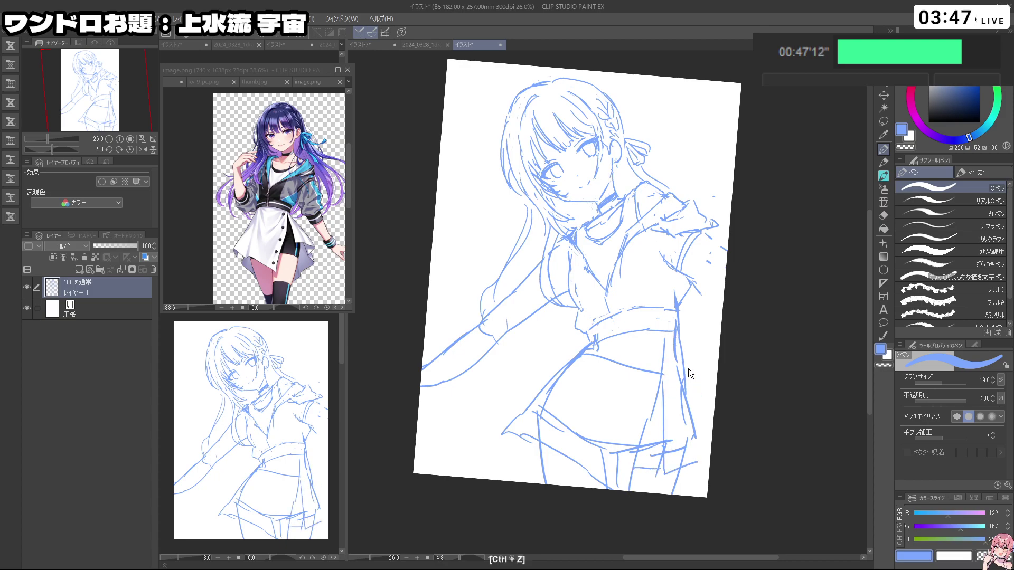
{"action": "left_click_drag", "start_coordinate": [659, 384], "coordinate": [665, 453]}
{"action": "left_click_drag", "start_coordinate": [665, 465], "coordinate": [711, 442]}
Step: Redraw the near sleeve's lower edge running out from the armpit, undoing unsuitable strokes
{"action": "mouse_move", "coordinate": [676, 351]}
{"action": "left_mouse_down"}
{"action": "mouse_move", "coordinate": [712, 435]}
{"action": "mouse_move", "coordinate": [770, 385]}
{"action": "mouse_move", "coordinate": [714, 265]}
{"action": "mouse_move", "coordinate": [710, 322]}
{"action": "left_mouse_up"}
{"action": "key", "text": "ctrl+z"}
{"action": "key", "text": "ctrl+z"}
{"action": "key", "text": "ctrl+z"}
{"action": "left_click_drag", "start_coordinate": [676, 276], "coordinate": [713, 332]}
{"action": "key", "text": "ctrl+z"}
{"action": "key", "text": "ctrl+z"}
{"action": "key", "text": "ctrl+z"}
{"action": "left_click_drag", "start_coordinate": [676, 269], "coordinate": [708, 314]}
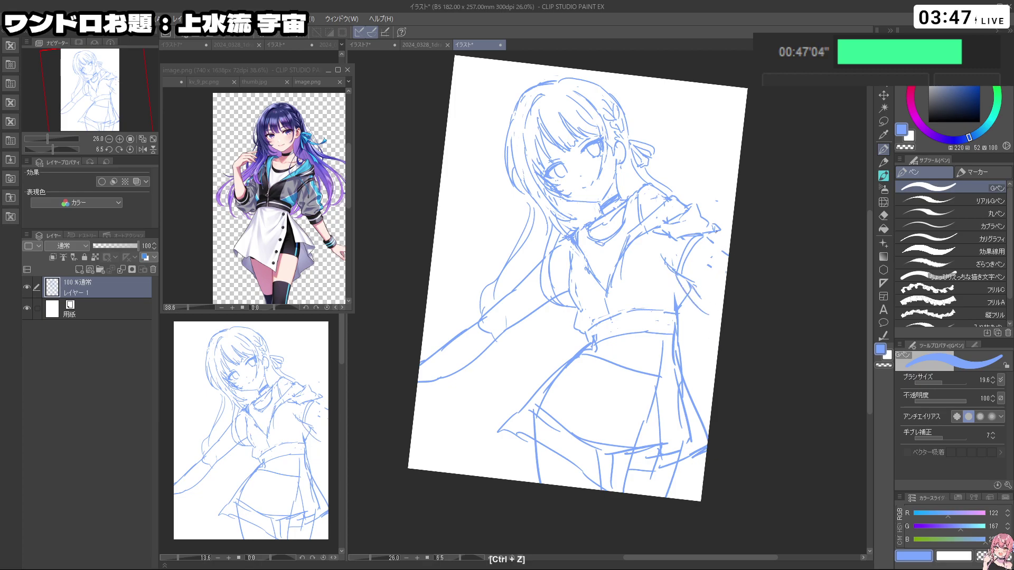
Step: Sketch short strokes for the near sleeve's outer end by the canvas edge, undoing unsuitable ones
{"action": "key", "text": "c"}
{"action": "key", "text": "c"}
{"action": "key", "text": "ctrl+z"}
{"action": "mouse_move", "coordinate": [726, 268]}
{"action": "left_mouse_down"}
{"action": "mouse_move", "coordinate": [710, 302]}
{"action": "mouse_move", "coordinate": [717, 309]}
{"action": "left_mouse_up"}
{"action": "mouse_move", "coordinate": [709, 314]}
{"action": "left_mouse_down"}
{"action": "mouse_move", "coordinate": [712, 325]}
{"action": "mouse_move", "coordinate": [723, 320]}
{"action": "mouse_move", "coordinate": [728, 266]}
{"action": "left_mouse_up"}
{"action": "key", "text": "ctrl+z"}
{"action": "key", "text": "shift+space"}
{"action": "key", "text": "ctrl+z"}
Step: Try short strokes at the jacket waistband's far corner, undo them, and switch the pen to transparent colour
{"action": "left_click_drag", "start_coordinate": [569, 312], "coordinate": [554, 373]}
{"action": "key", "text": "ctrl+z"}
{"action": "key", "text": "ctrl+z"}
{"action": "mouse_move", "coordinate": [574, 335]}
{"action": "left_mouse_down"}
{"action": "mouse_move", "coordinate": [569, 377]}
{"action": "mouse_move", "coordinate": [580, 339]}
{"action": "left_mouse_up"}
{"action": "key", "text": "ctrl+z"}
{"action": "key", "text": "ctrl+z"}
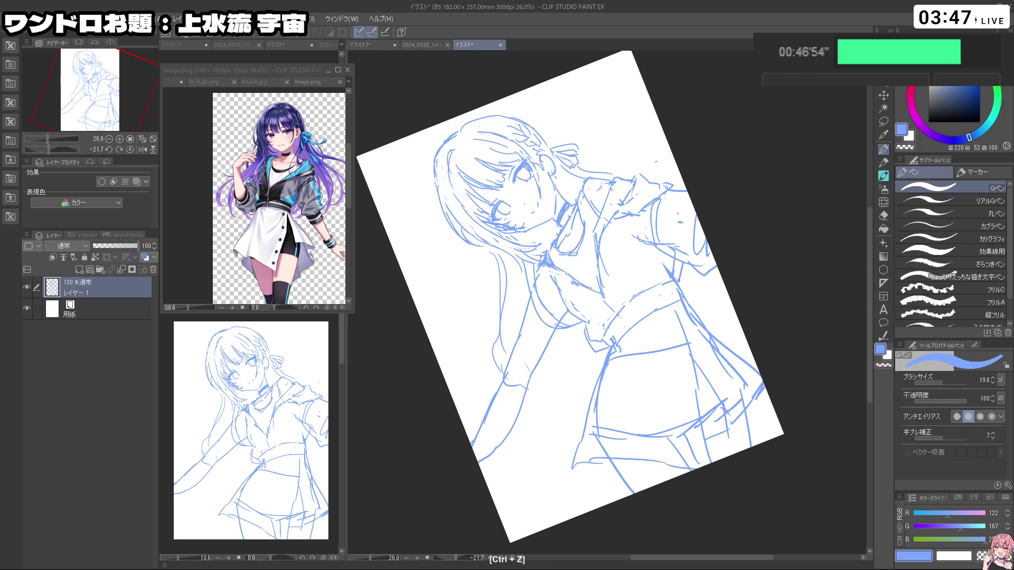
{"action": "key", "text": "c"}
{"action": "key", "text": "shift+space"}
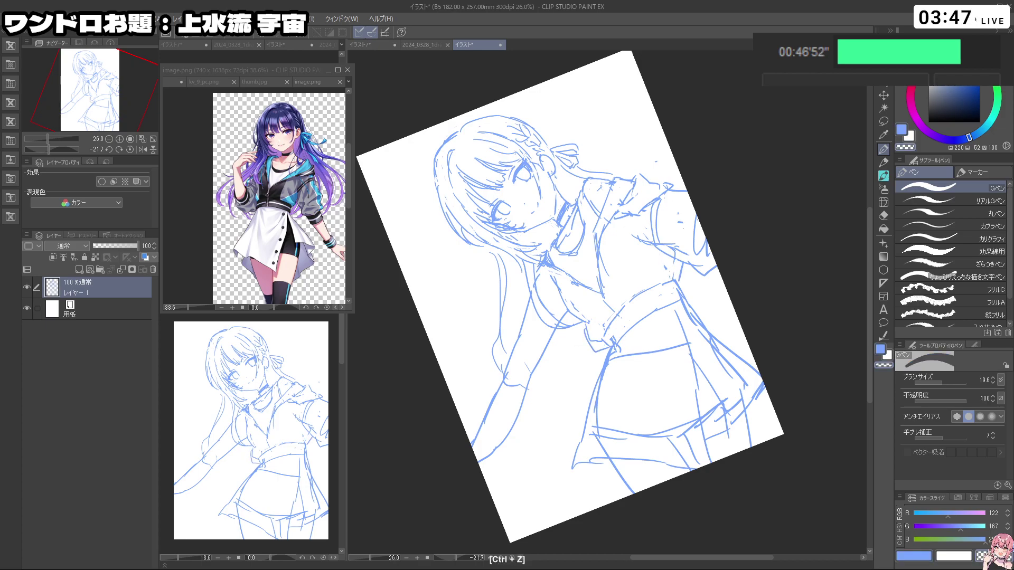
Step: Touch up the skirt's side and hem lines on the blue rough sketch with the G-pen
{"action": "left_click_drag", "start_coordinate": [720, 333], "coordinate": [708, 363]}
{"action": "left_click_drag", "start_coordinate": [654, 422], "coordinate": [607, 462]}
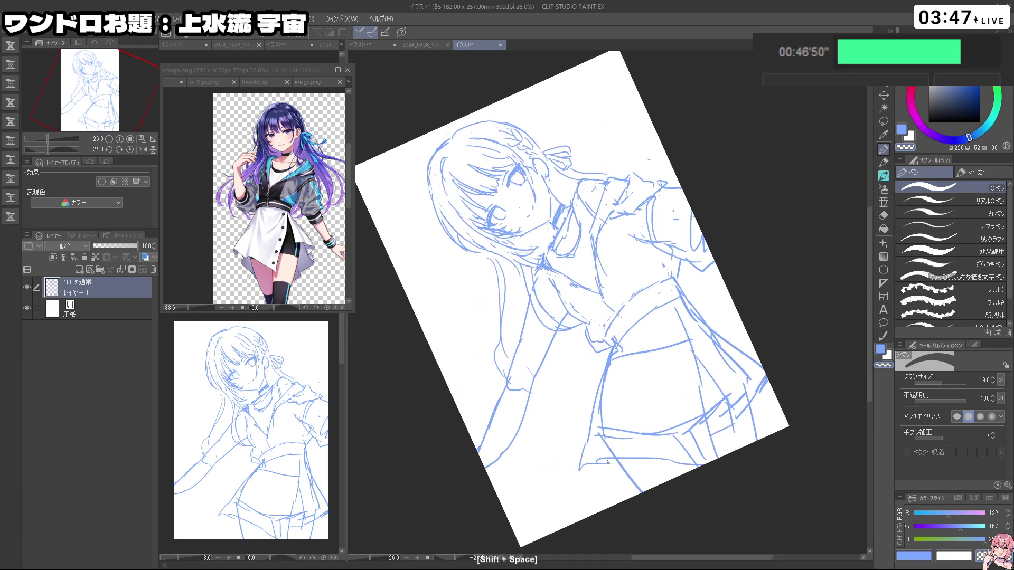
{"action": "key", "text": "shift+space"}
{"action": "left_click_drag", "start_coordinate": [802, 357], "coordinate": [774, 438]}
{"action": "left_click", "coordinate": [884, 121]}
{"action": "mouse_move", "coordinate": [667, 275]}
{"action": "left_mouse_down"}
{"action": "mouse_move", "coordinate": [635, 232]}
{"action": "mouse_move", "coordinate": [645, 208]}
{"action": "mouse_move", "coordinate": [662, 220]}
{"action": "mouse_move", "coordinate": [672, 271]}
{"action": "mouse_move", "coordinate": [730, 316]}
{"action": "mouse_move", "coordinate": [765, 309]}
{"action": "mouse_move", "coordinate": [701, 403]}
{"action": "left_mouse_up"}
{"action": "key", "text": "ctrl+z"}
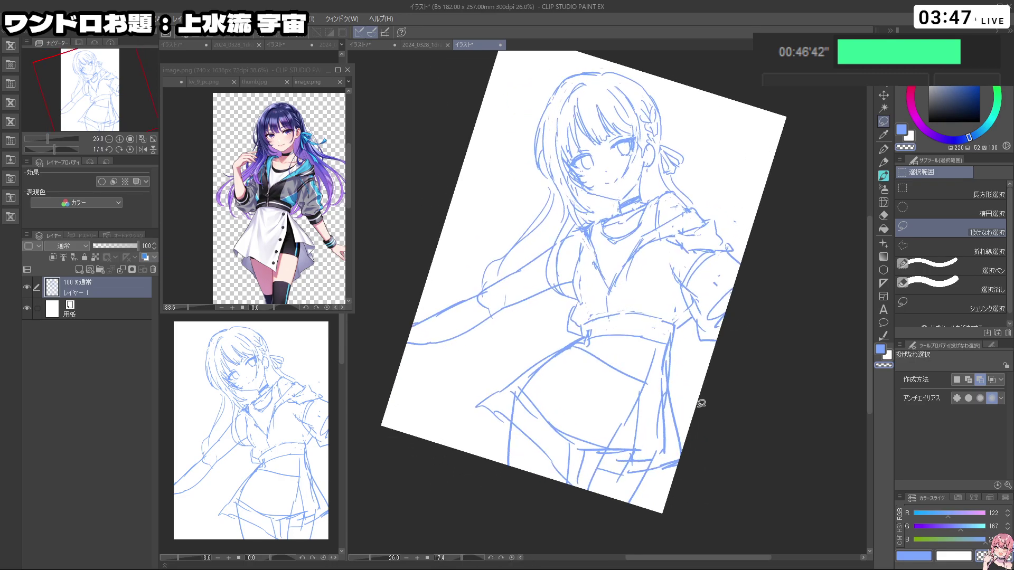
{"action": "left_click", "coordinate": [884, 150]}
{"action": "left_click_drag", "start_coordinate": [803, 238], "coordinate": [750, 154]}
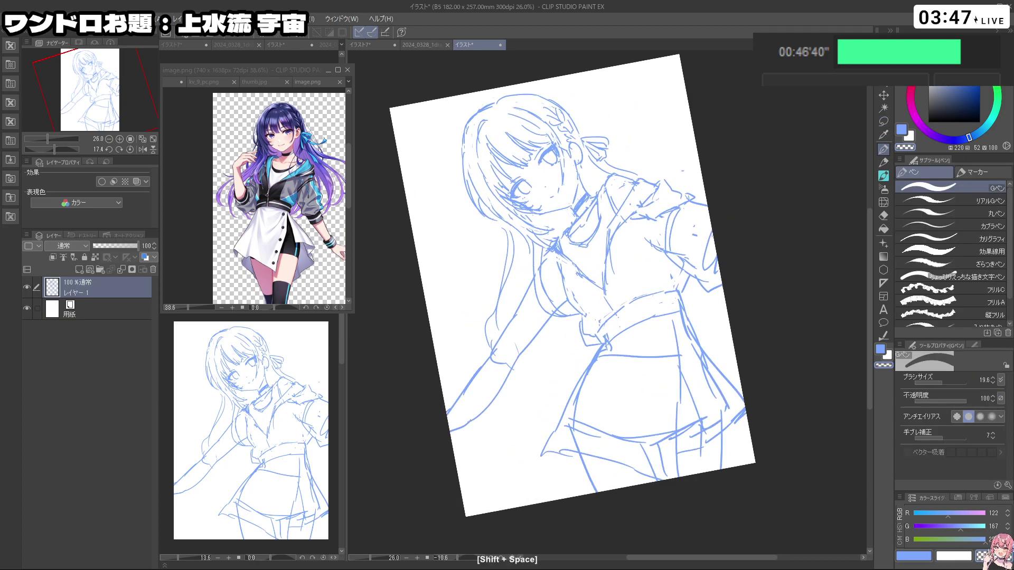
{"action": "key", "text": "ctrl+z"}
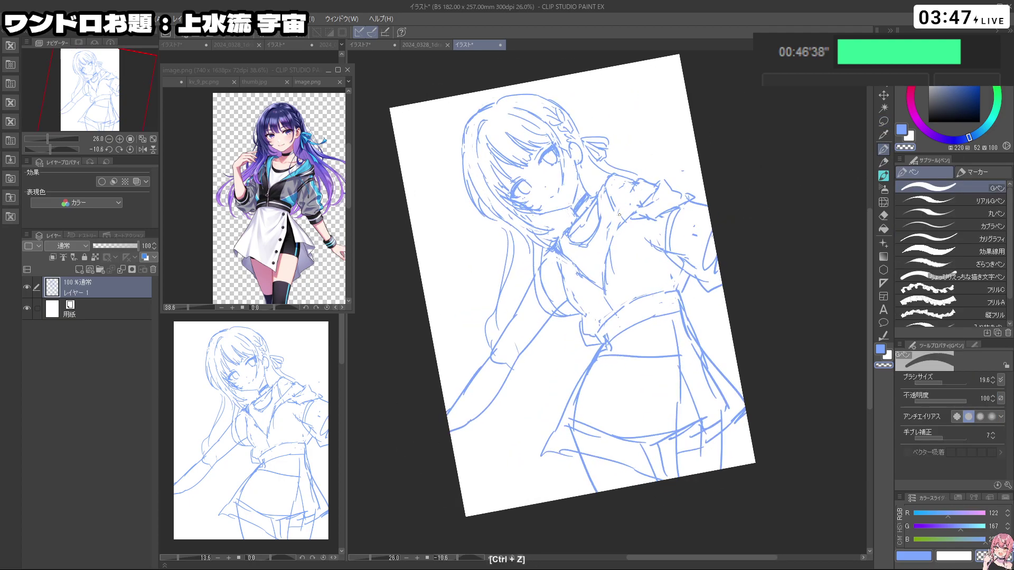
Step: Redraw the jacket's front opening edges between the neck and the waistband
{"action": "key", "text": "c"}
{"action": "left_click_drag", "start_coordinate": [628, 184], "coordinate": [607, 257]}
{"action": "key", "text": "ctrl+z"}
{"action": "left_click_drag", "start_coordinate": [617, 213], "coordinate": [605, 288]}
{"action": "mouse_move", "coordinate": [636, 392]}
{"action": "left_mouse_down"}
{"action": "mouse_move", "coordinate": [647, 387]}
{"action": "mouse_move", "coordinate": [592, 381]}
{"action": "mouse_move", "coordinate": [616, 365]}
{"action": "left_mouse_up"}
{"action": "key", "text": "ctrl+z"}
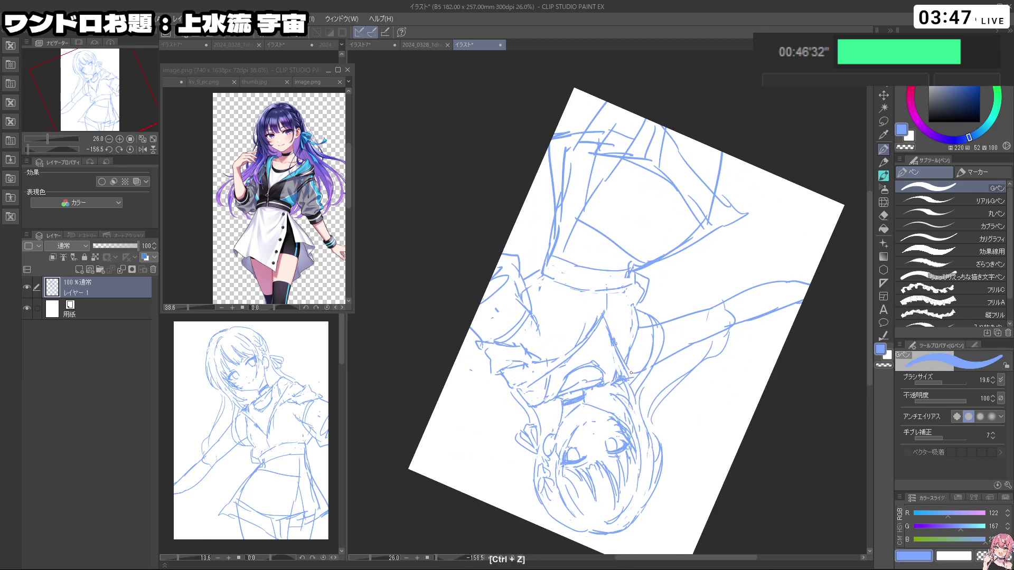
{"action": "key", "text": "shift+space"}
{"action": "mouse_move", "coordinate": [632, 379]}
{"action": "left_mouse_down"}
{"action": "mouse_move", "coordinate": [534, 307]}
{"action": "mouse_move", "coordinate": [609, 220]}
{"action": "mouse_move", "coordinate": [601, 223]}
{"action": "left_mouse_up"}
{"action": "key", "text": "c"}
{"action": "key", "text": "c"}
{"action": "key", "text": "ctrl+z"}
Step: Erase overlapping lines on the torso and retouch the jacket front and inner neckline
{"action": "key", "text": "shift+space"}
{"action": "left_click_drag", "start_coordinate": [718, 381], "coordinate": [739, 280]}
{"action": "key", "text": "ctrl+z"}
{"action": "key", "text": "c"}
{"action": "key", "text": "c"}
{"action": "key", "text": "ctrl+z"}
{"action": "key", "text": "c"}
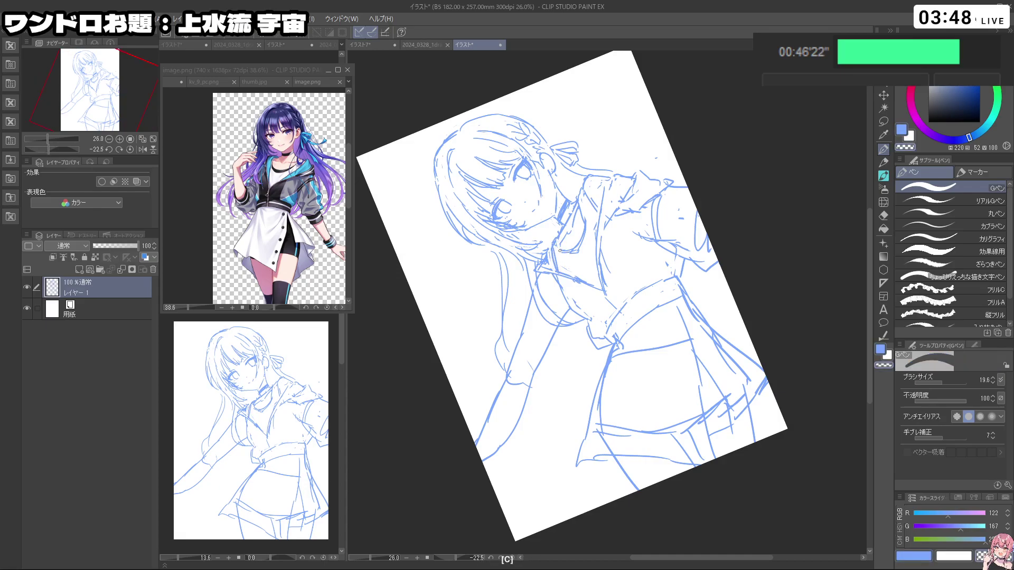
{"action": "key", "text": "c"}
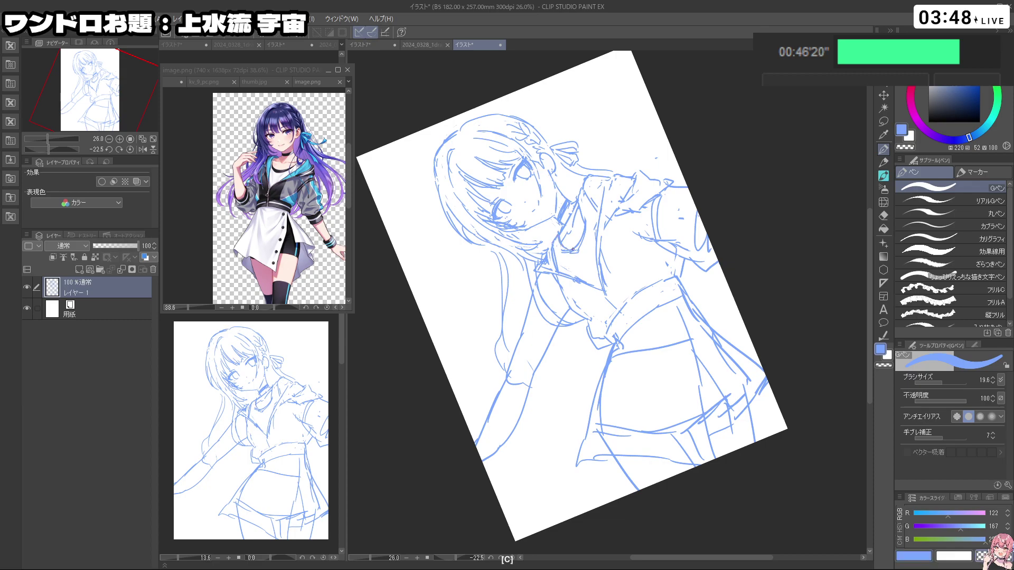
{"action": "key", "text": "c"}
Step: Clean up the lines around the collar and the shoulder of the outstretched arm
{"action": "key", "text": "shift+space"}
{"action": "mouse_move", "coordinate": [584, 218]}
{"action": "left_mouse_down"}
{"action": "mouse_move", "coordinate": [683, 248]}
{"action": "mouse_move", "coordinate": [704, 296]}
{"action": "mouse_move", "coordinate": [687, 232]}
{"action": "mouse_move", "coordinate": [637, 190]}
{"action": "mouse_move", "coordinate": [586, 189]}
{"action": "mouse_move", "coordinate": [636, 188]}
{"action": "left_mouse_up"}
{"action": "key", "text": "shift+space"}
{"action": "key", "text": "c"}
{"action": "key", "text": "ctrl+space"}
{"action": "key", "text": "shift+space"}
{"action": "left_click_drag", "start_coordinate": [728, 296], "coordinate": [695, 216]}
{"action": "key", "text": "ctrl+z"}
Step: Sketch the puffed jacket sleeve and its banded cuff on the outstretched arm
{"action": "left_click_drag", "start_coordinate": [539, 275], "coordinate": [528, 314]}
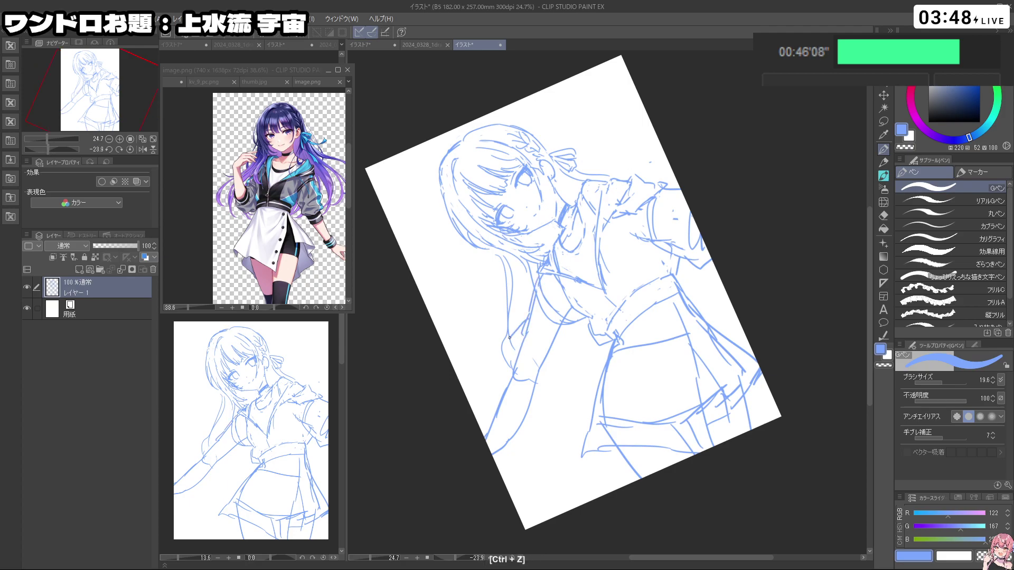
{"action": "key", "text": "ctrl+z"}
{"action": "mouse_move", "coordinate": [521, 334]}
{"action": "left_mouse_down"}
{"action": "mouse_move", "coordinate": [501, 362]}
{"action": "mouse_move", "coordinate": [509, 392]}
{"action": "left_mouse_up"}
{"action": "key", "text": "ctrl+z"}
{"action": "mouse_move", "coordinate": [502, 353]}
{"action": "left_mouse_down"}
{"action": "mouse_move", "coordinate": [501, 383]}
{"action": "mouse_move", "coordinate": [535, 398]}
{"action": "left_mouse_up"}
{"action": "key", "text": "ctrl+z"}
{"action": "mouse_move", "coordinate": [507, 384]}
{"action": "left_mouse_down"}
{"action": "mouse_move", "coordinate": [535, 399]}
{"action": "mouse_move", "coordinate": [573, 389]}
{"action": "mouse_move", "coordinate": [563, 387]}
{"action": "left_mouse_up"}
{"action": "key", "text": "ctrl+z"}
{"action": "mouse_move", "coordinate": [540, 399]}
{"action": "left_mouse_down"}
{"action": "mouse_move", "coordinate": [572, 387]}
{"action": "mouse_move", "coordinate": [584, 321]}
{"action": "mouse_move", "coordinate": [560, 380]}
{"action": "left_mouse_up"}
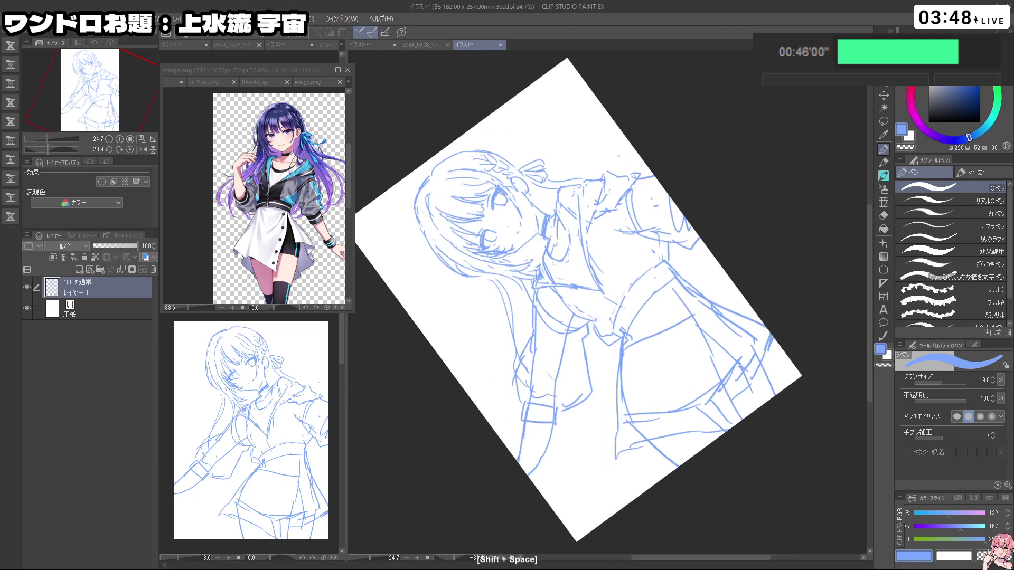
Step: Erase the overlapping lines inside the puffed sleeve and sketch its fold lines near the upper arm
{"action": "key", "text": "c"}
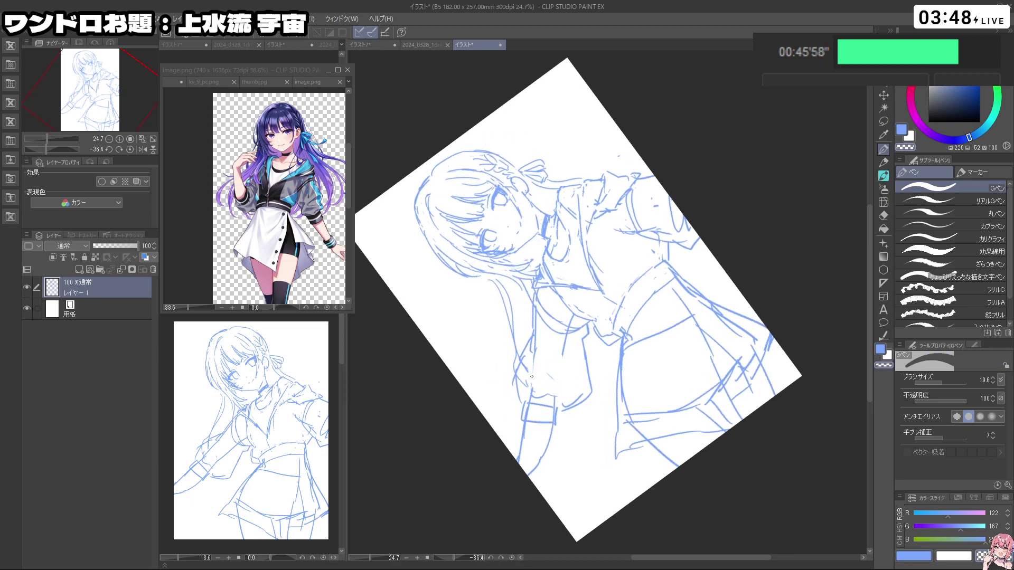
{"action": "left_click_drag", "start_coordinate": [537, 325], "coordinate": [633, 341]}
{"action": "key", "text": "ctrl+z"}
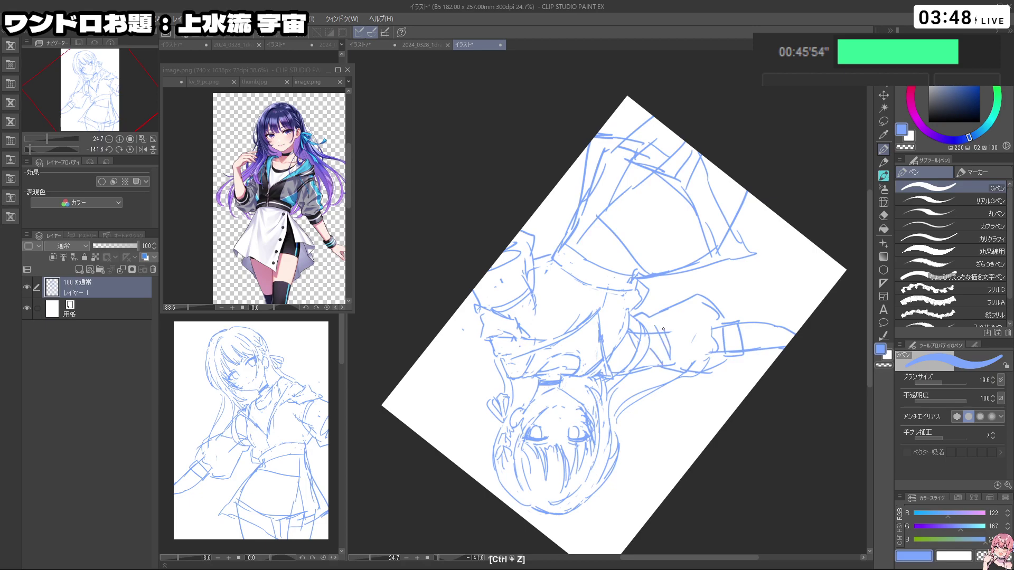
{"action": "left_click_drag", "start_coordinate": [665, 328], "coordinate": [676, 354]}
{"action": "key", "text": "ctrl+z"}
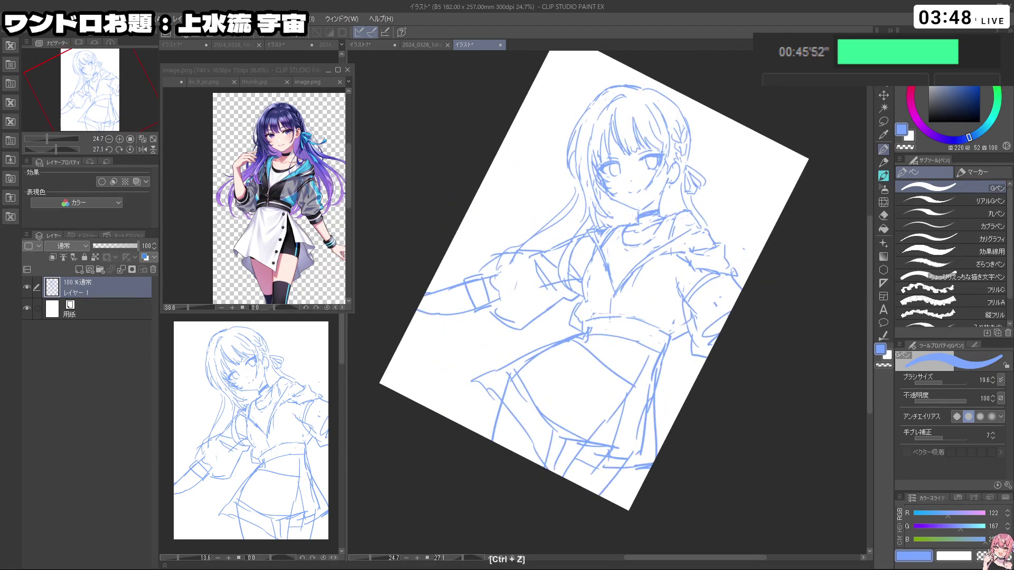
{"action": "left_click_drag", "start_coordinate": [515, 280], "coordinate": [596, 392]}
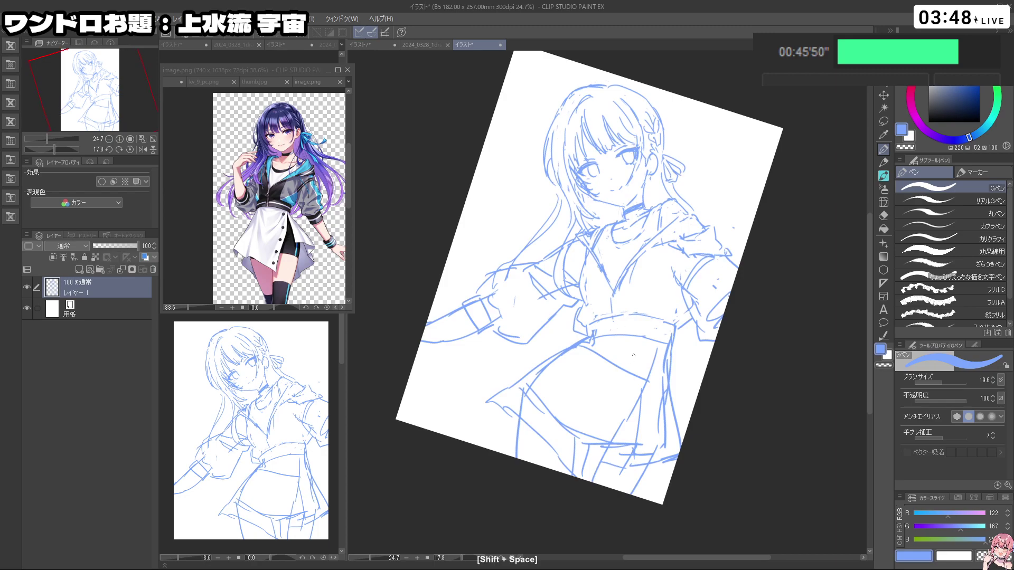
Step: Sketch a short vertical detail line across the skirt's waistband
{"action": "key", "text": "ctrl+z"}
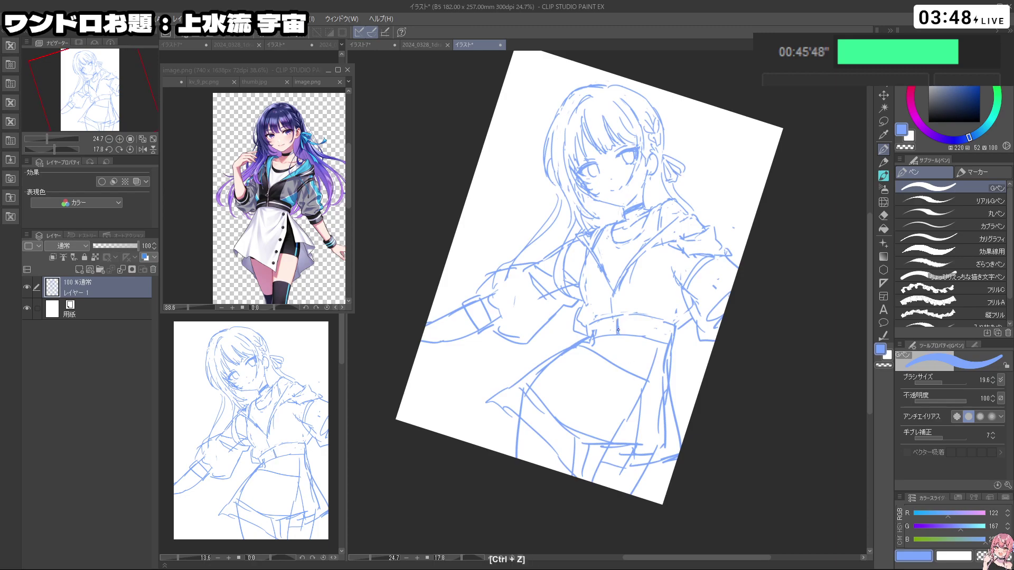
{"action": "mouse_move", "coordinate": [613, 301]}
{"action": "left_mouse_down"}
{"action": "mouse_move", "coordinate": [693, 366]}
{"action": "mouse_move", "coordinate": [637, 412]}
{"action": "mouse_move", "coordinate": [668, 347]}
{"action": "left_mouse_up"}
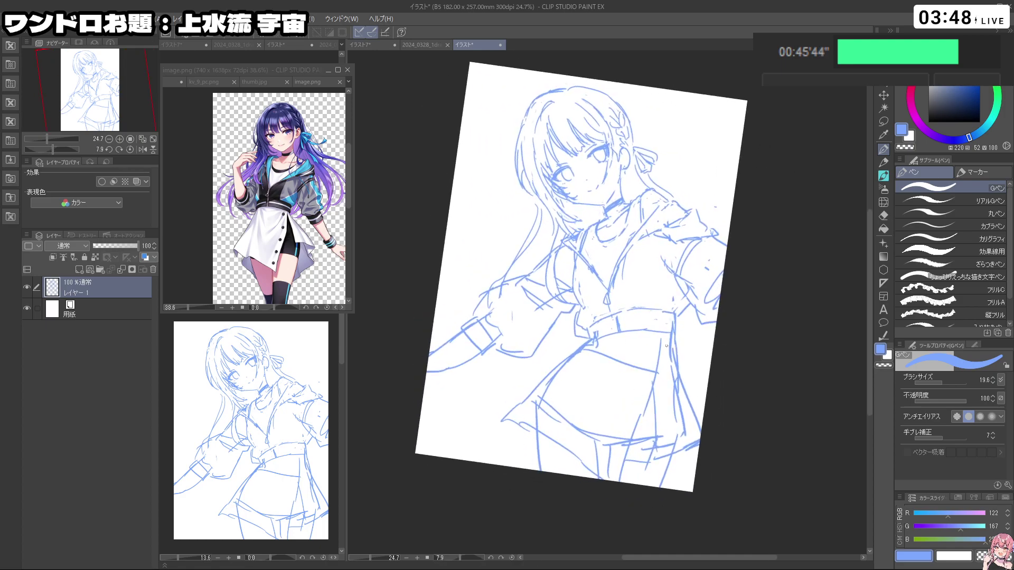
{"action": "key", "text": "ctrl+z"}
Step: Erase the leg and construction lines showing through the inside of the skirt
{"action": "left_click", "coordinate": [651, 370]}
{"action": "key", "text": "c"}
{"action": "left_click_drag", "start_coordinate": [550, 421], "coordinate": [561, 421]}
{"action": "mouse_move", "coordinate": [542, 418]}
{"action": "left_mouse_down"}
{"action": "mouse_move", "coordinate": [540, 394]}
{"action": "mouse_move", "coordinate": [599, 455]}
{"action": "left_mouse_up"}
{"action": "left_click_drag", "start_coordinate": [585, 355], "coordinate": [643, 366]}
Step: Dot a column of round buttons down the skirt's front with an 82.8 brush
{"action": "key", "text": "c"}
{"action": "mouse_move", "coordinate": [602, 391]}
{"action": "left_mouse_down"}
{"action": "mouse_move", "coordinate": [594, 385]}
{"action": "mouse_move", "coordinate": [636, 394]}
{"action": "left_mouse_up"}
{"action": "left_click", "coordinate": [649, 370]}
{"action": "left_click", "coordinate": [639, 394]}
{"action": "left_click", "coordinate": [631, 420]}
{"action": "left_click", "coordinate": [618, 456]}
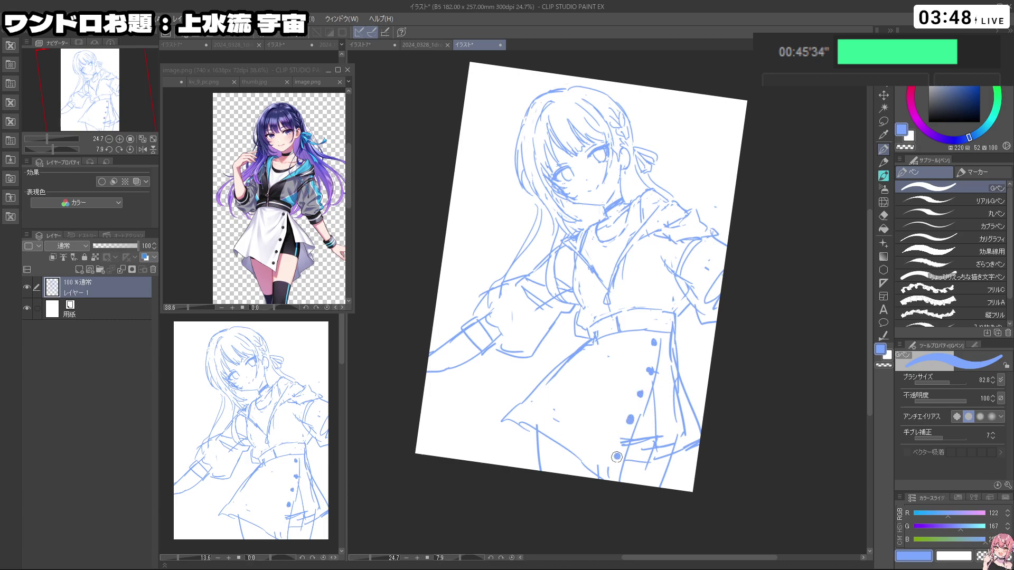
Step: Undo the lowest button and sketch thin fold lines on the skirt's front with a 16.0 brush
{"action": "left_click_drag", "start_coordinate": [616, 448], "coordinate": [604, 442]}
{"action": "key", "text": "ctrl+z"}
{"action": "left_click_drag", "start_coordinate": [592, 399], "coordinate": [577, 383]}
{"action": "key", "text": "ctrl+z"}
{"action": "key", "text": "ctrl+z"}
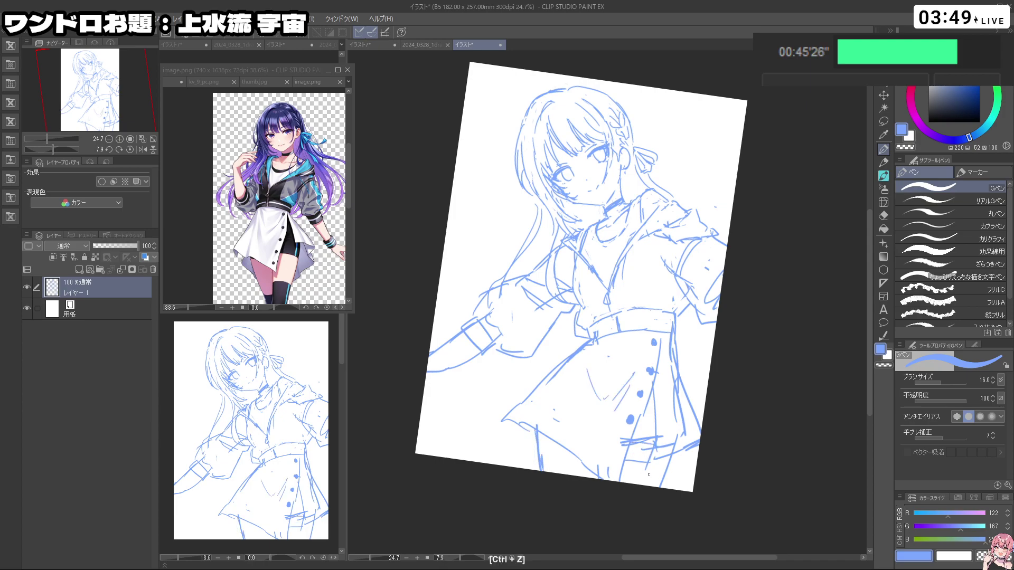
Step: Redraw the skirt's outer side contour and overlap edge beside the buttons with a 27.8 brush
{"action": "mouse_move", "coordinate": [652, 417]}
{"action": "left_mouse_down"}
{"action": "mouse_move", "coordinate": [670, 443]}
{"action": "mouse_move", "coordinate": [687, 433]}
{"action": "mouse_move", "coordinate": [676, 380]}
{"action": "mouse_move", "coordinate": [692, 404]}
{"action": "mouse_move", "coordinate": [680, 401]}
{"action": "left_mouse_up"}
{"action": "left_click", "coordinate": [674, 351]}
{"action": "key", "text": "ctrl+z"}
{"action": "left_click_drag", "start_coordinate": [678, 357], "coordinate": [704, 405]}
{"action": "key", "text": "ctrl+z"}
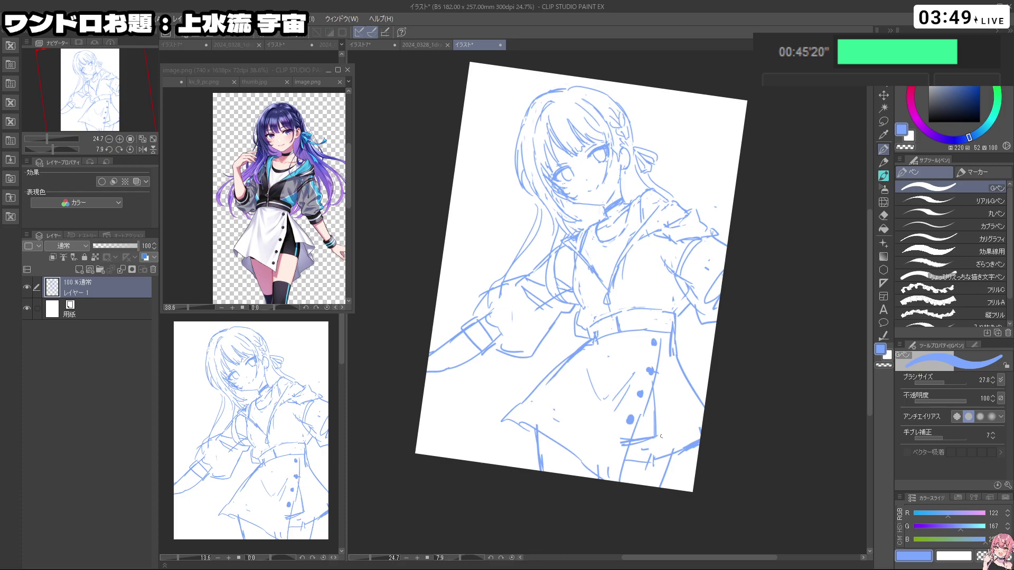
Step: Erase the old hem lines beside the buttons and draw the skirt's slit edge down to the side hem
{"action": "key", "text": "c"}
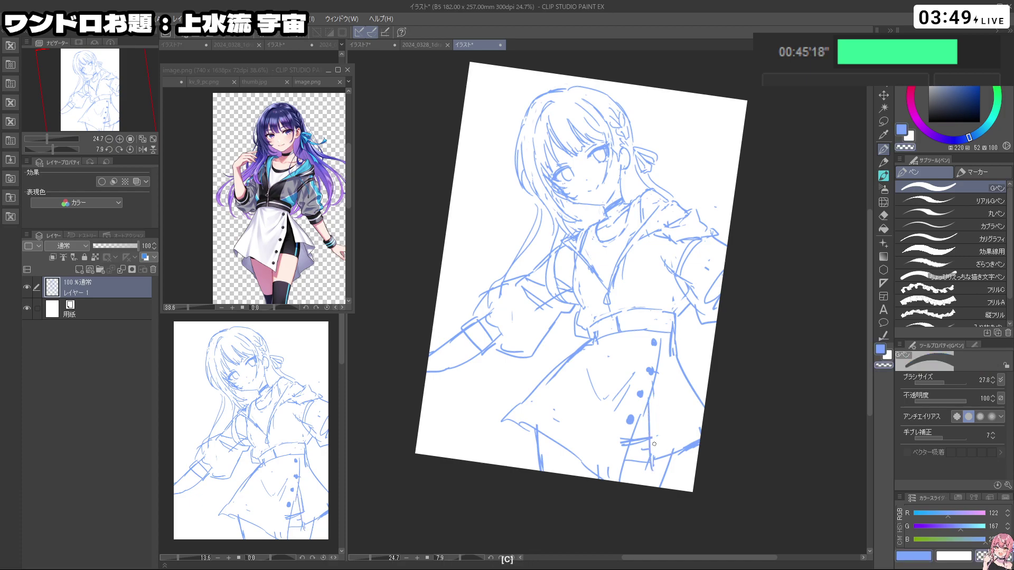
{"action": "key", "text": "c"}
{"action": "key", "text": "ctrl+z"}
{"action": "left_click_drag", "start_coordinate": [660, 380], "coordinate": [663, 466]}
{"action": "mouse_move", "coordinate": [678, 451]}
{"action": "left_mouse_down"}
{"action": "mouse_move", "coordinate": [701, 441]}
{"action": "mouse_move", "coordinate": [663, 459]}
{"action": "mouse_move", "coordinate": [703, 438]}
{"action": "mouse_move", "coordinate": [696, 448]}
{"action": "left_mouse_up"}
{"action": "key", "text": "c"}
{"action": "key", "text": "c"}
{"action": "key", "text": "ctrl+z"}
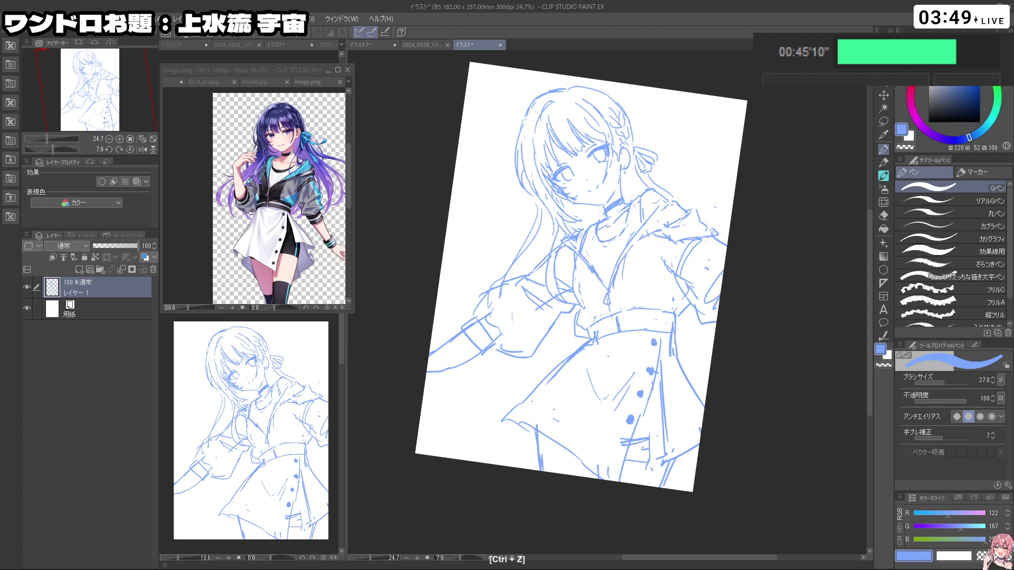
Step: Erase the stray stripes at the skirt's lower hem and retouch the lines there
{"action": "key", "text": "c"}
{"action": "mouse_move", "coordinate": [645, 469]}
{"action": "left_mouse_down"}
{"action": "mouse_move", "coordinate": [659, 454]}
{"action": "mouse_move", "coordinate": [639, 429]}
{"action": "mouse_move", "coordinate": [665, 448]}
{"action": "left_mouse_up"}
{"action": "key", "text": "c"}
{"action": "key", "text": "ctrl+z"}
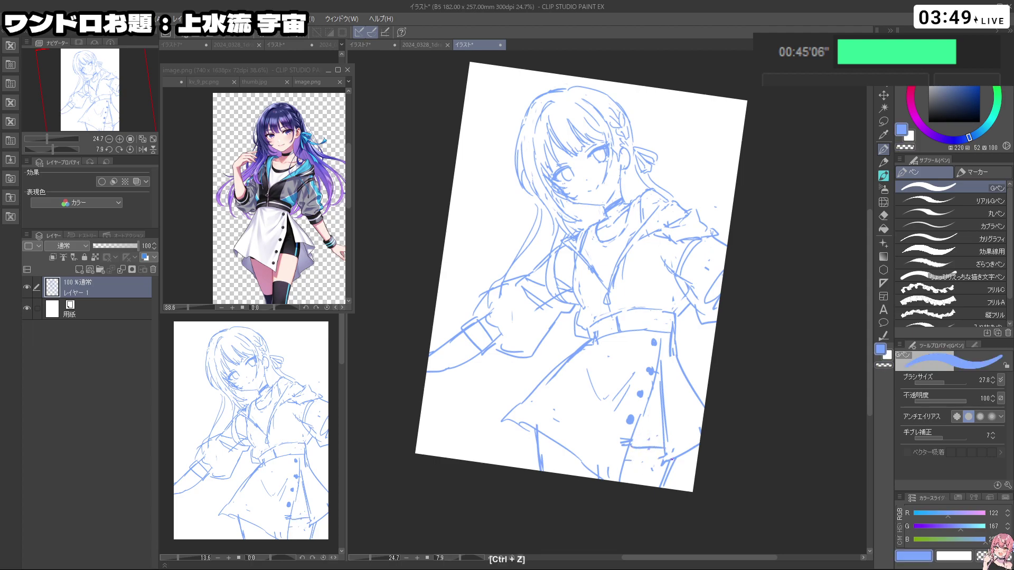
Step: Erase and redraw the jacket lines at the chest beside the puffed sleeve
{"action": "key", "text": "shift+space"}
{"action": "left_click_drag", "start_coordinate": [673, 266], "coordinate": [662, 231]}
{"action": "key", "text": "c"}
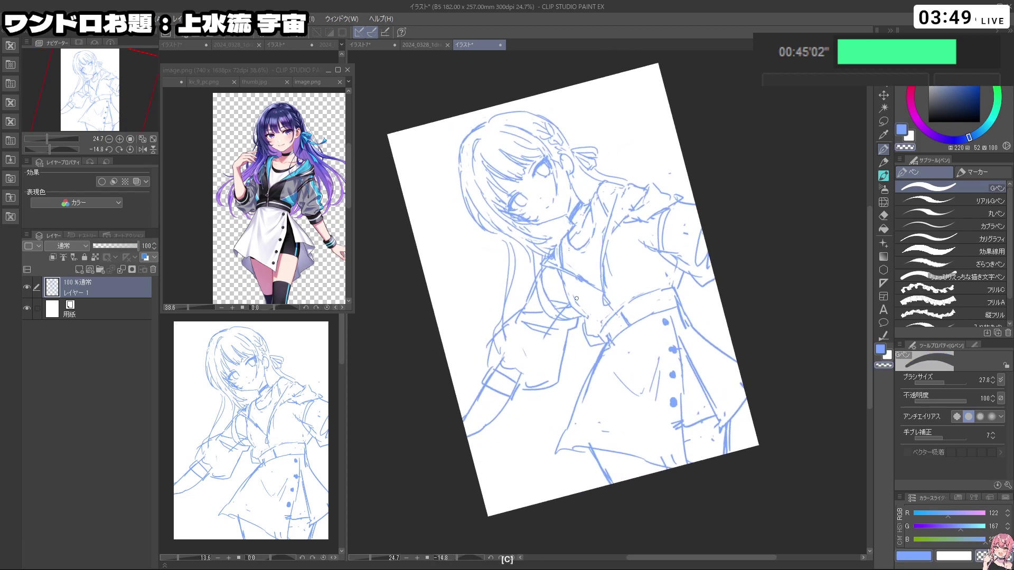
{"action": "key", "text": "c"}
{"action": "key", "text": "ctrl+z"}
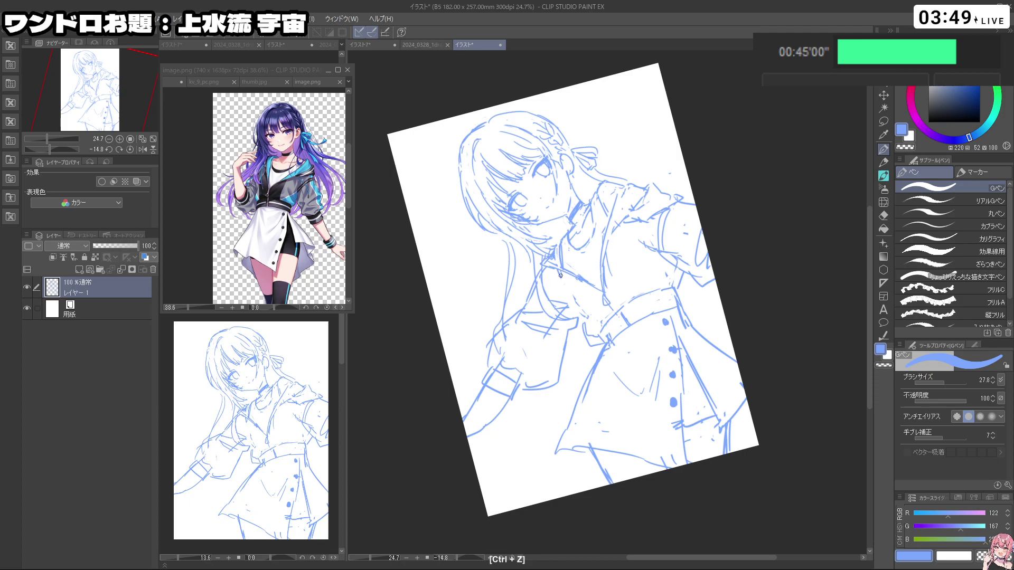
{"action": "left_click_drag", "start_coordinate": [586, 324], "coordinate": [582, 325]}
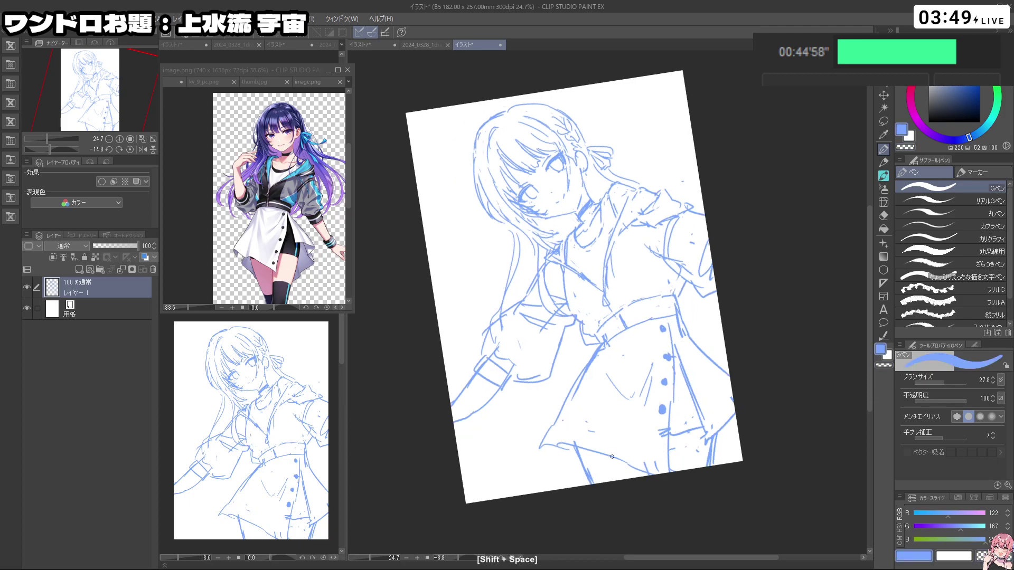
{"action": "key", "text": "ctrl+z"}
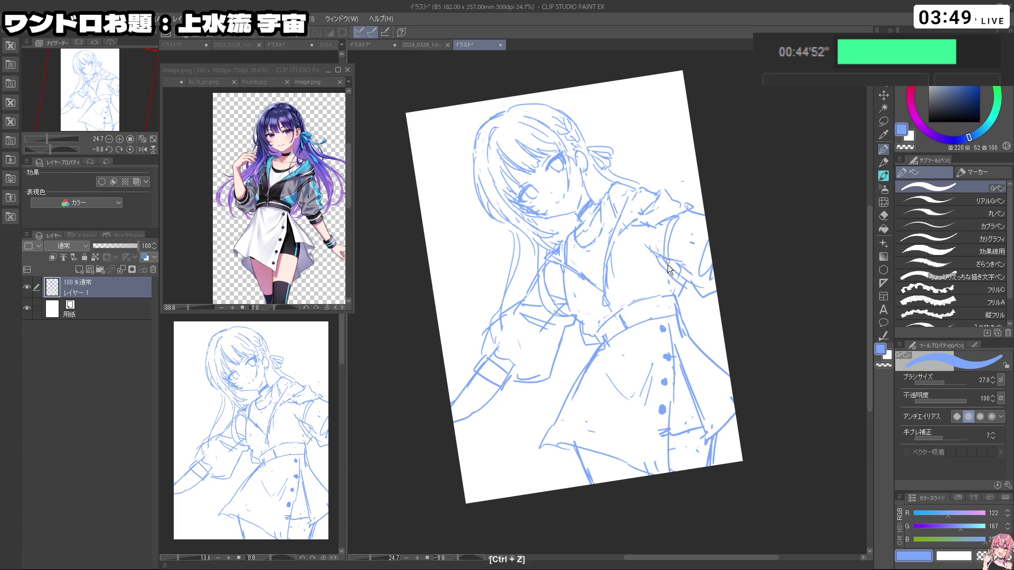
Step: Touch up the torso and sleeve lines, alternating between erasing and drawing
{"action": "key", "text": "c"}
{"action": "key", "text": "c"}
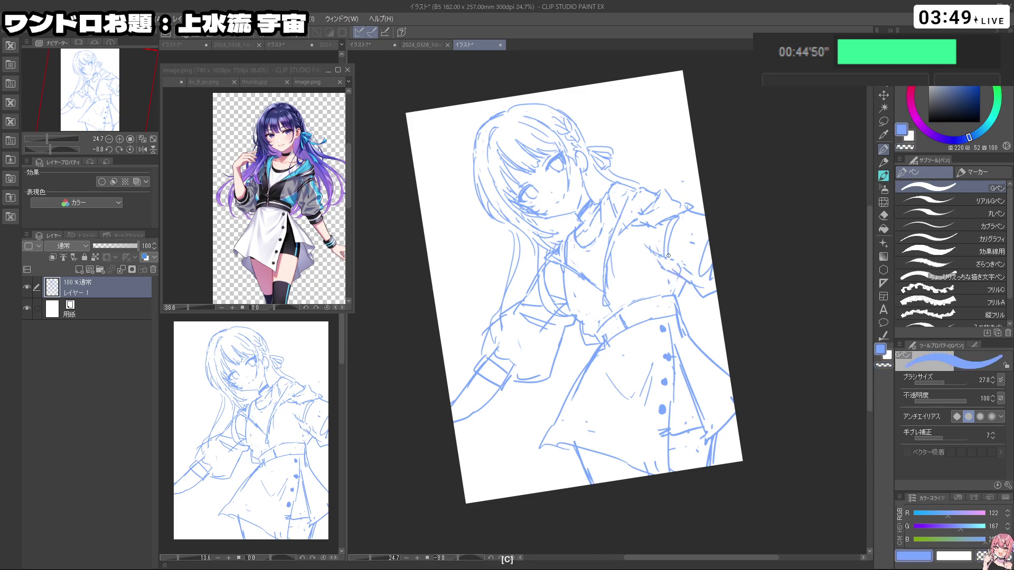
{"action": "left_click_drag", "start_coordinate": [564, 280], "coordinate": [543, 305]}
{"action": "key", "text": "ctrl+z"}
{"action": "key", "text": "c"}
{"action": "key", "text": "c"}
{"action": "key", "text": "c"}
{"action": "key", "text": "shift+space"}
{"action": "key", "text": "ctrl+z"}
{"action": "key", "text": "c"}
{"action": "mouse_move", "coordinate": [627, 240]}
{"action": "left_mouse_down"}
{"action": "mouse_move", "coordinate": [659, 263]}
{"action": "mouse_move", "coordinate": [641, 236]}
{"action": "mouse_move", "coordinate": [704, 318]}
{"action": "mouse_move", "coordinate": [710, 223]}
{"action": "mouse_move", "coordinate": [682, 430]}
{"action": "mouse_move", "coordinate": [704, 435]}
{"action": "mouse_move", "coordinate": [546, 385]}
{"action": "left_mouse_up"}
{"action": "key", "text": "ctrl+z"}
Step: Sketch the shorts' hem lines across the thigh below the skirt's slit and trim the excess
{"action": "key", "text": "c"}
{"action": "key", "text": "c"}
{"action": "key", "text": "shift+space"}
{"action": "key", "text": "ctrl+z"}
{"action": "key", "text": "ctrl+z"}
{"action": "key", "text": "c"}
{"action": "key", "text": "shift+space"}
{"action": "left_click_drag", "start_coordinate": [687, 285], "coordinate": [588, 466]}
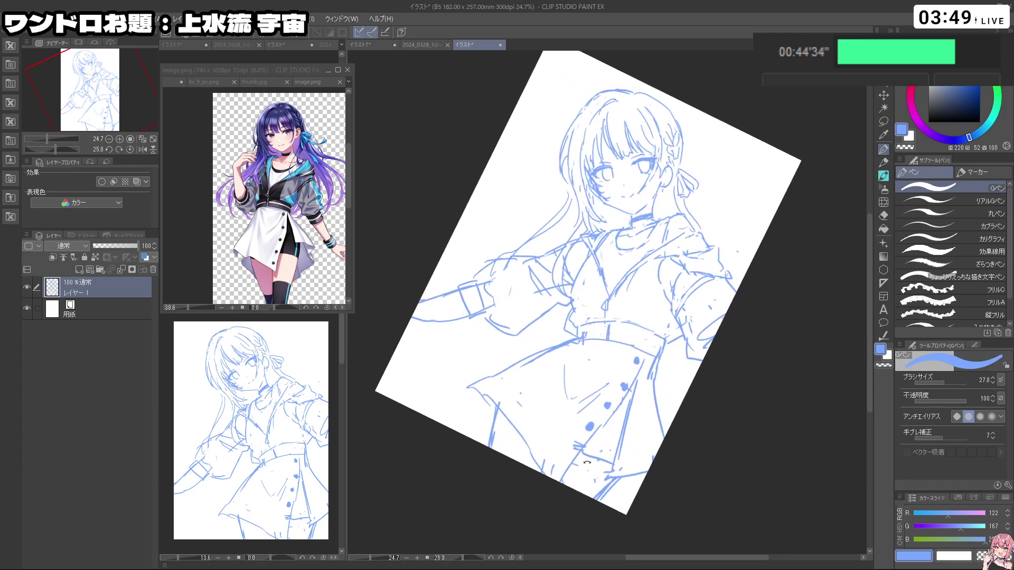
{"action": "key", "text": "c"}
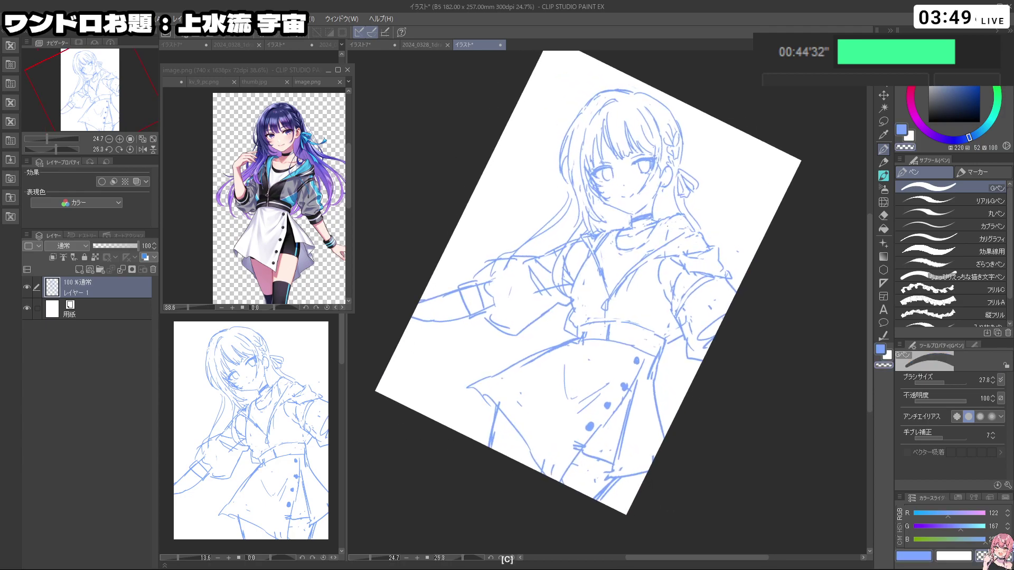
{"action": "key", "text": "c"}
{"action": "key", "text": "ctrl+z"}
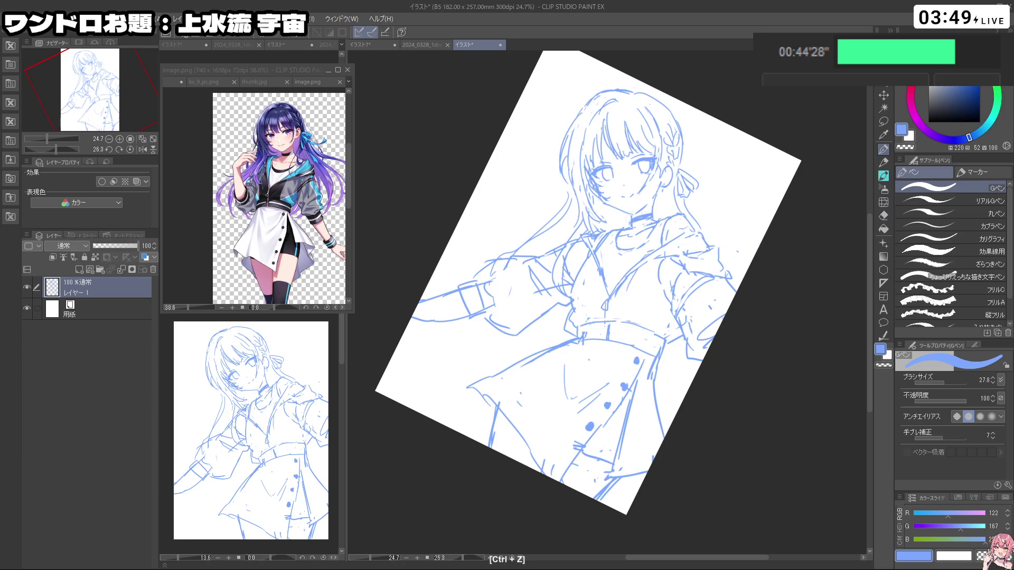
Step: Redraw the jacket's collar lines around the neck below the chin
{"action": "key", "text": "shift+space"}
{"action": "key", "text": "shift+space"}
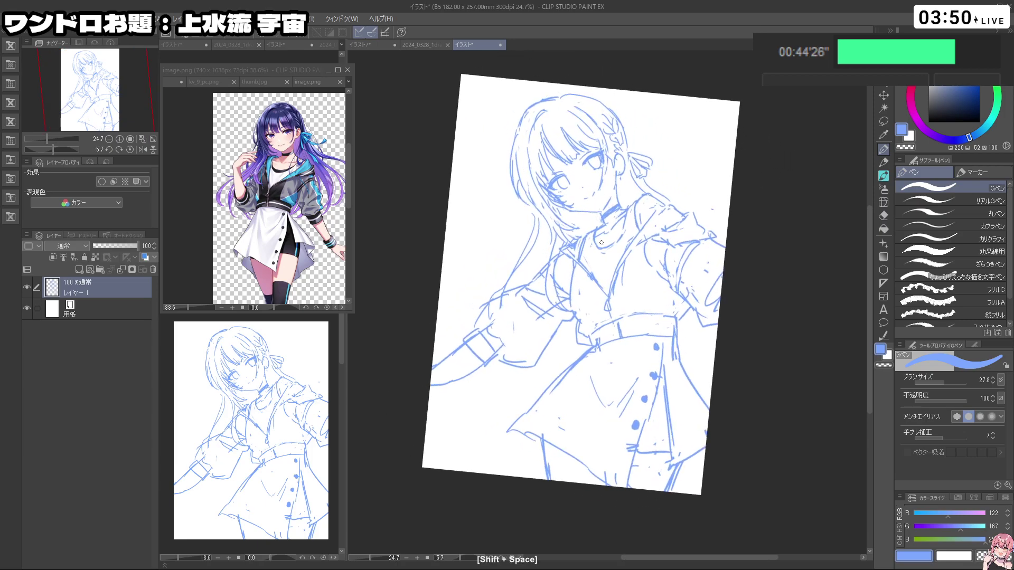
{"action": "key", "text": "ctrl+z"}
{"action": "mouse_move", "coordinate": [581, 239]}
{"action": "left_mouse_down"}
{"action": "mouse_move", "coordinate": [589, 232]}
{"action": "mouse_move", "coordinate": [577, 252]}
{"action": "left_mouse_up"}
{"action": "key", "text": "ctrl+z"}
{"action": "left_click_drag", "start_coordinate": [603, 216], "coordinate": [572, 234]}
{"action": "key", "text": "ctrl+z"}
Step: Redraw the hood's upper edge from the neck to the shoulder beneath the hair ribbon
{"action": "left_click_drag", "start_coordinate": [622, 201], "coordinate": [654, 190]}
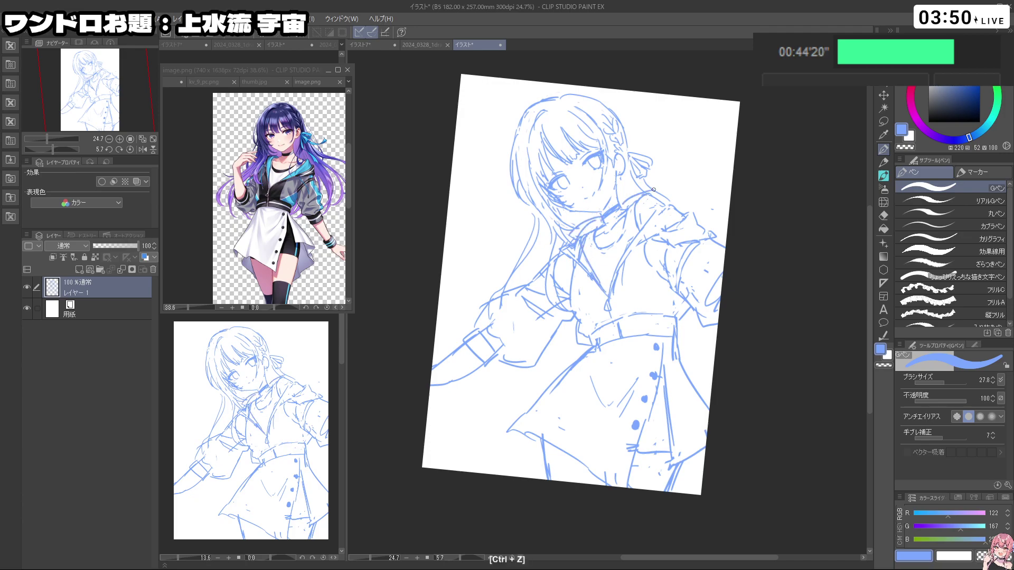
{"action": "key", "text": "ctrl+z"}
{"action": "key", "text": "ctrl+z"}
{"action": "left_click_drag", "start_coordinate": [669, 206], "coordinate": [686, 207]}
{"action": "key", "text": "ctrl+z"}
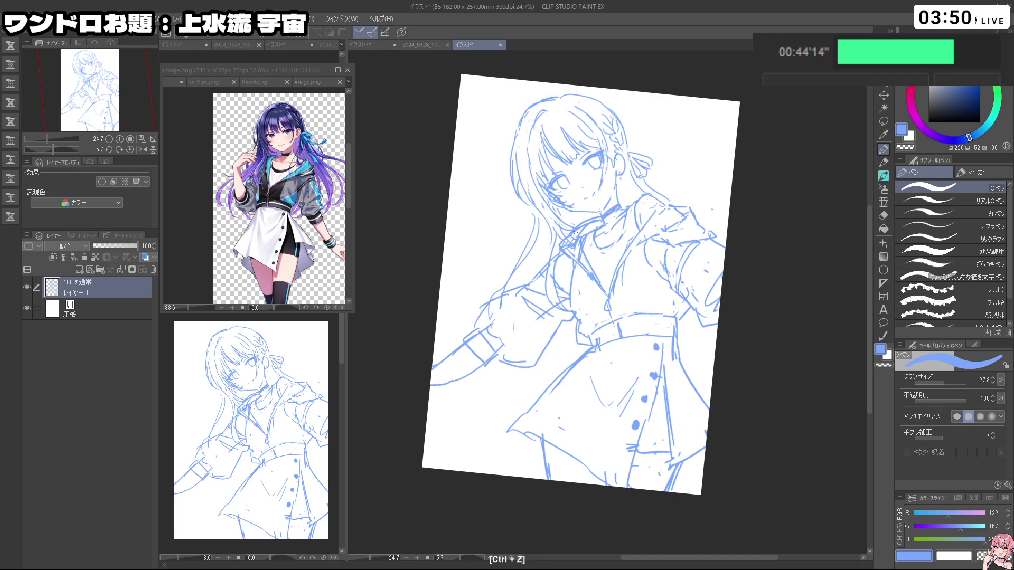
Step: Lasso the head and hair, scale them to 99% with a slight shift, and deselect
{"action": "mouse_move", "coordinate": [685, 355]}
{"action": "left_mouse_down"}
{"action": "mouse_move", "coordinate": [700, 308]}
{"action": "mouse_move", "coordinate": [686, 354]}
{"action": "left_mouse_up"}
{"action": "left_click", "coordinate": [883, 122]}
{"action": "mouse_move", "coordinate": [667, 170]}
{"action": "left_mouse_down"}
{"action": "mouse_move", "coordinate": [675, 185]}
{"action": "mouse_move", "coordinate": [655, 194]}
{"action": "mouse_move", "coordinate": [623, 186]}
{"action": "mouse_move", "coordinate": [613, 202]}
{"action": "mouse_move", "coordinate": [565, 221]}
{"action": "mouse_move", "coordinate": [553, 245]}
{"action": "mouse_move", "coordinate": [495, 208]}
{"action": "mouse_move", "coordinate": [653, 118]}
{"action": "left_mouse_up"}
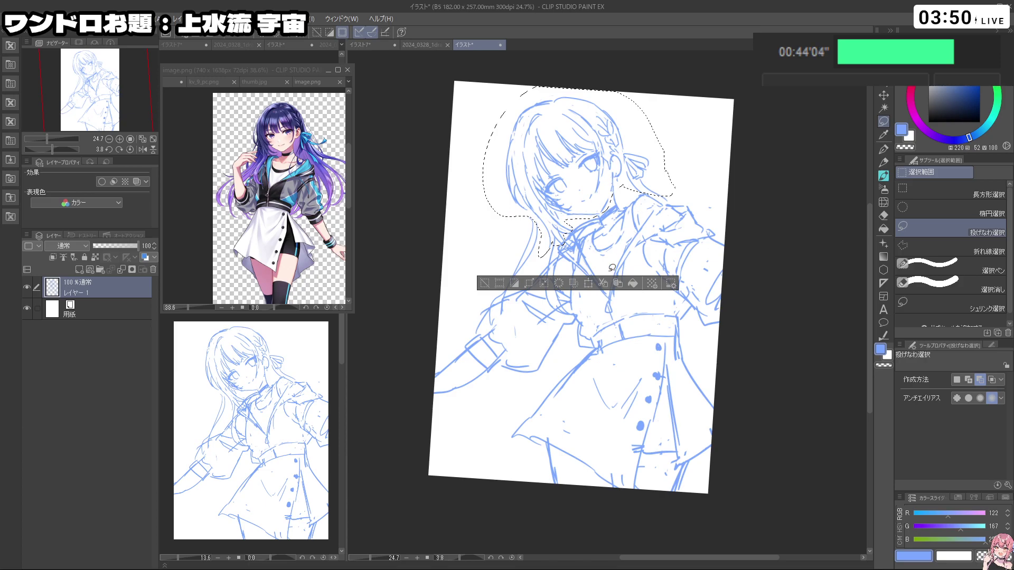
{"action": "left_click", "coordinate": [593, 285]}
{"action": "left_click_drag", "start_coordinate": [663, 257], "coordinate": [667, 260]}
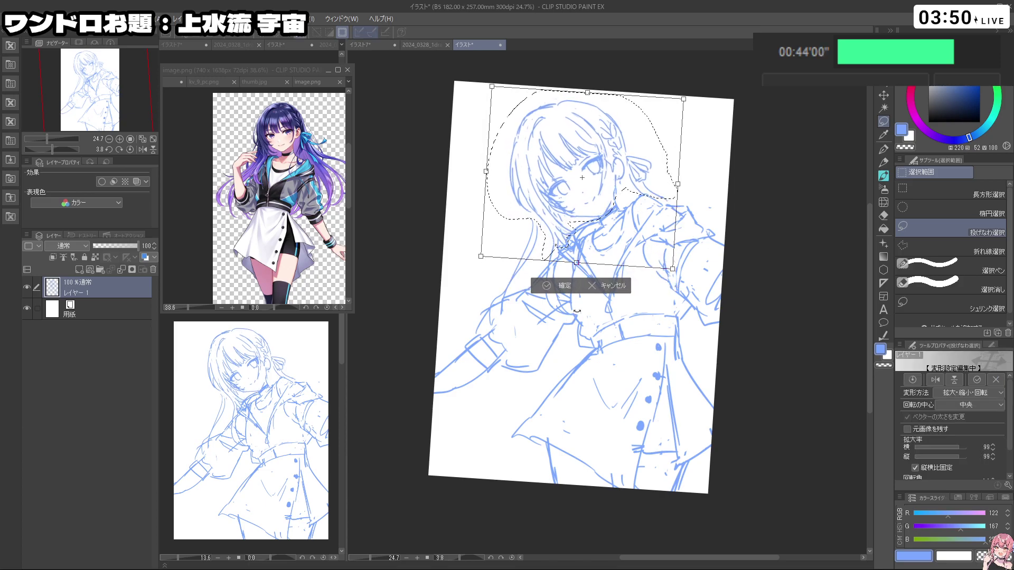
{"action": "left_click", "coordinate": [547, 285]}
{"action": "left_click", "coordinate": [490, 286]}
{"action": "key", "text": "shift+space"}
{"action": "left_click_drag", "start_coordinate": [577, 434], "coordinate": [629, 343]}
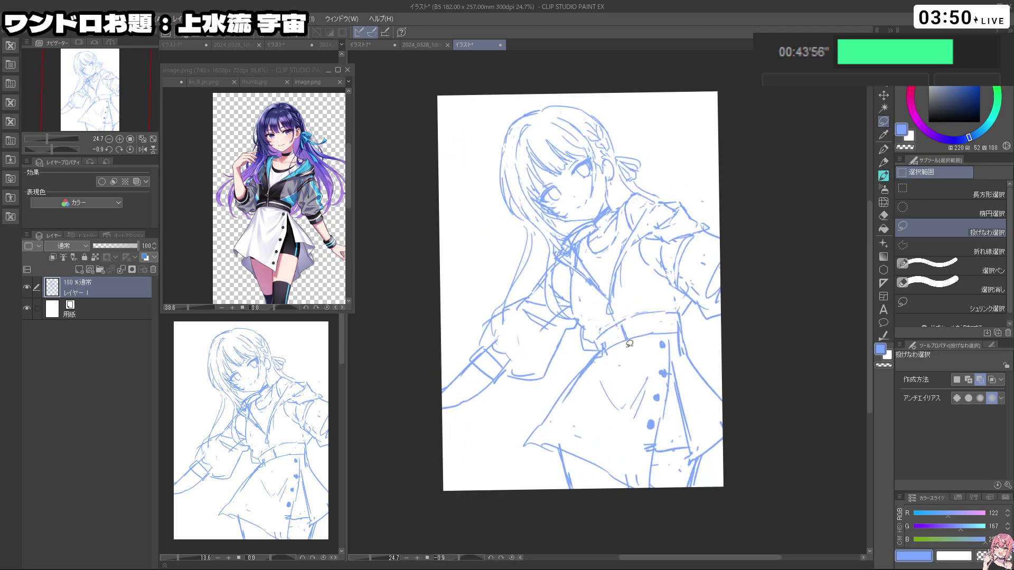
Step: Redraw the puffy sleeve's cuff as a plain band around the wrist and erase its extra inner lines
{"action": "left_click", "coordinate": [883, 149]}
{"action": "key", "text": "shift+space"}
{"action": "left_click_drag", "start_coordinate": [646, 397], "coordinate": [708, 292]}
{"action": "left_click_drag", "start_coordinate": [625, 355], "coordinate": [625, 409]}
{"action": "key", "text": "ctrl+z"}
{"action": "mouse_move", "coordinate": [625, 350]}
{"action": "left_mouse_down"}
{"action": "mouse_move", "coordinate": [623, 394]}
{"action": "mouse_move", "coordinate": [612, 374]}
{"action": "mouse_move", "coordinate": [590, 379]}
{"action": "left_mouse_up"}
{"action": "key", "text": "c"}
{"action": "key", "text": "c"}
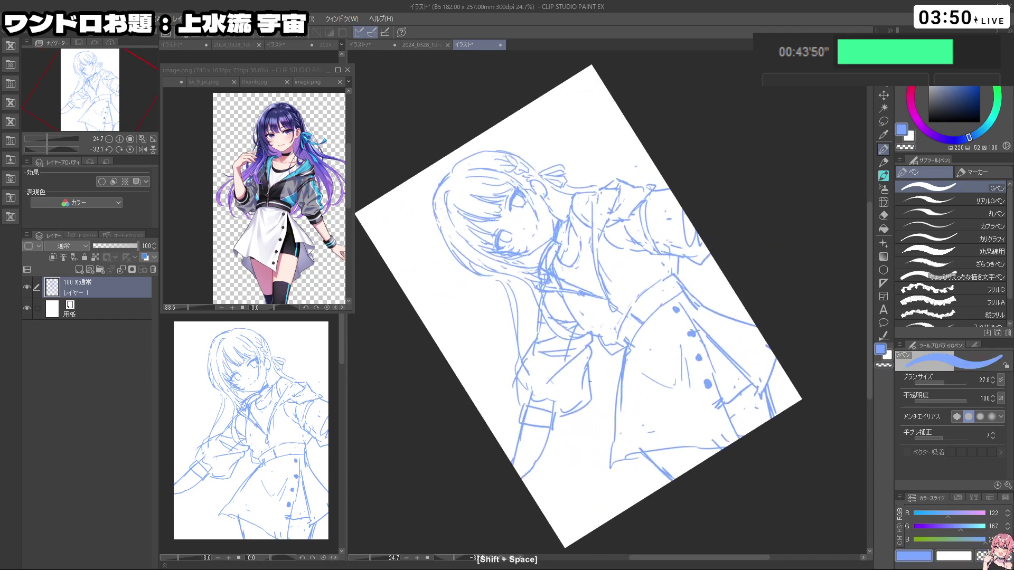
{"action": "key", "text": "c"}
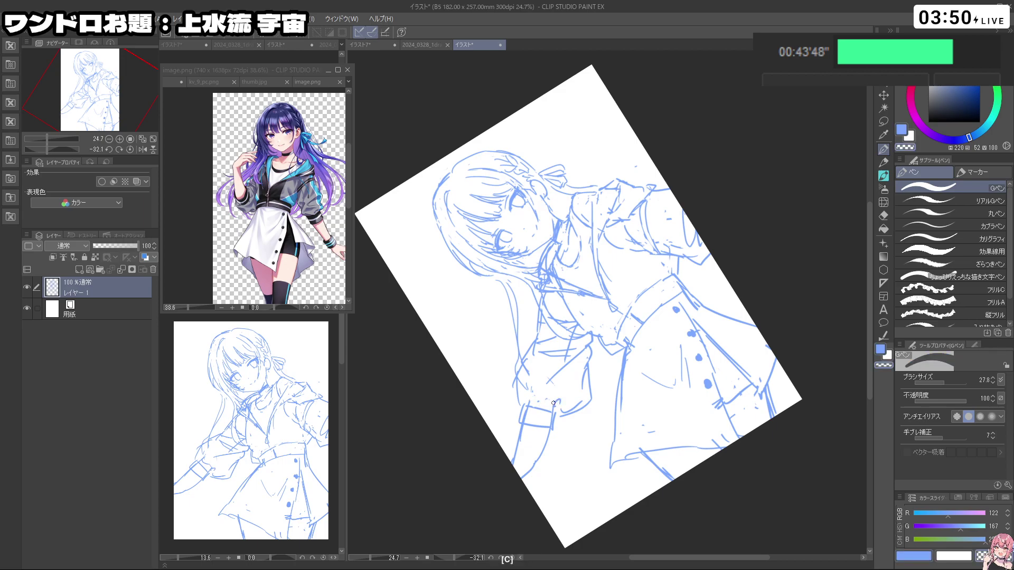
{"action": "left_click_drag", "start_coordinate": [527, 407], "coordinate": [526, 419]}
{"action": "key", "text": "c"}
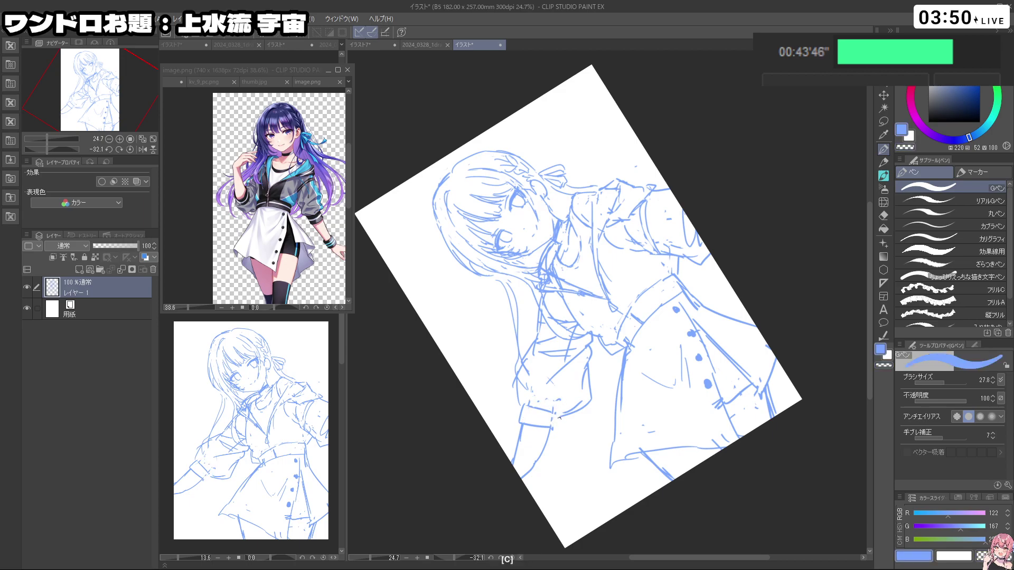
Step: Redraw the forearm's outlines extending from the sleeve cuff to the canvas edge
{"action": "mouse_move", "coordinate": [528, 455]}
{"action": "left_mouse_down"}
{"action": "mouse_move", "coordinate": [577, 472]}
{"action": "mouse_move", "coordinate": [587, 486]}
{"action": "left_mouse_up"}
{"action": "key", "text": "ctrl+z"}
{"action": "mouse_move", "coordinate": [569, 445]}
{"action": "left_mouse_down"}
{"action": "mouse_move", "coordinate": [571, 483]}
{"action": "mouse_move", "coordinate": [594, 508]}
{"action": "left_mouse_up"}
{"action": "left_click_drag", "start_coordinate": [641, 449], "coordinate": [621, 466]}
{"action": "left_click_drag", "start_coordinate": [668, 443], "coordinate": [504, 382]}
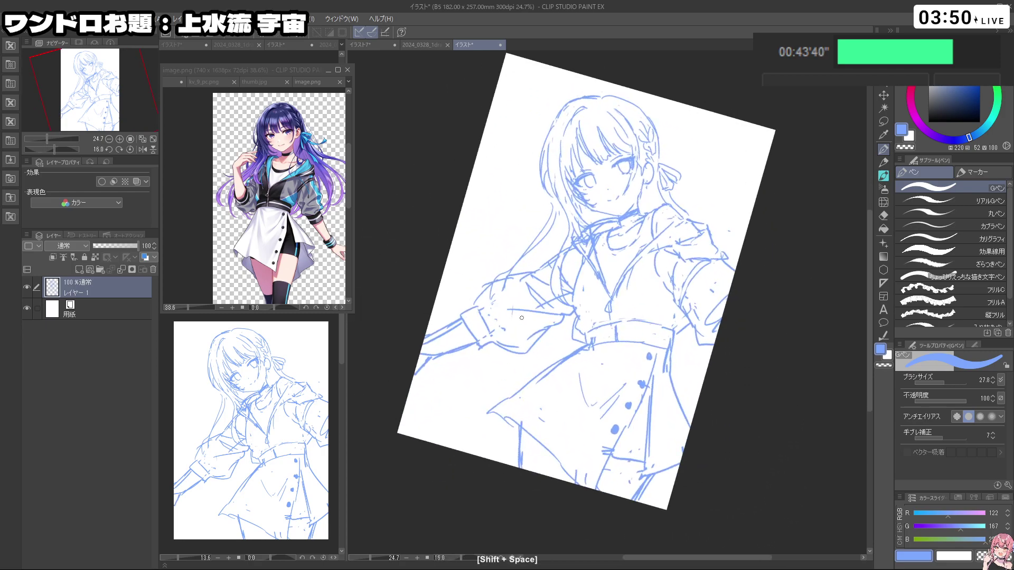
{"action": "left_click_drag", "start_coordinate": [522, 317], "coordinate": [557, 359]}
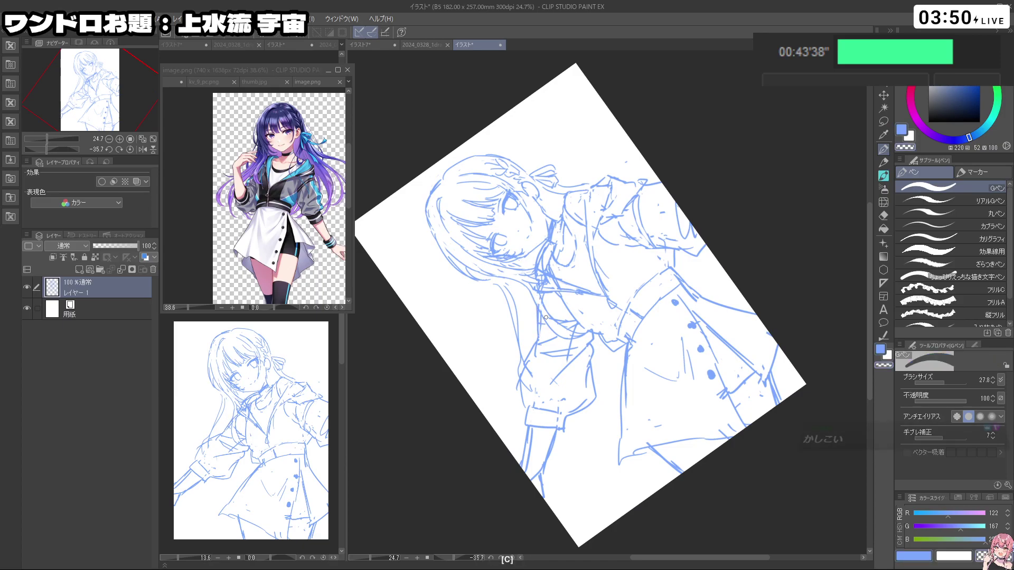
{"action": "left_click_drag", "start_coordinate": [546, 318], "coordinate": [604, 450]}
{"action": "key", "text": "c"}
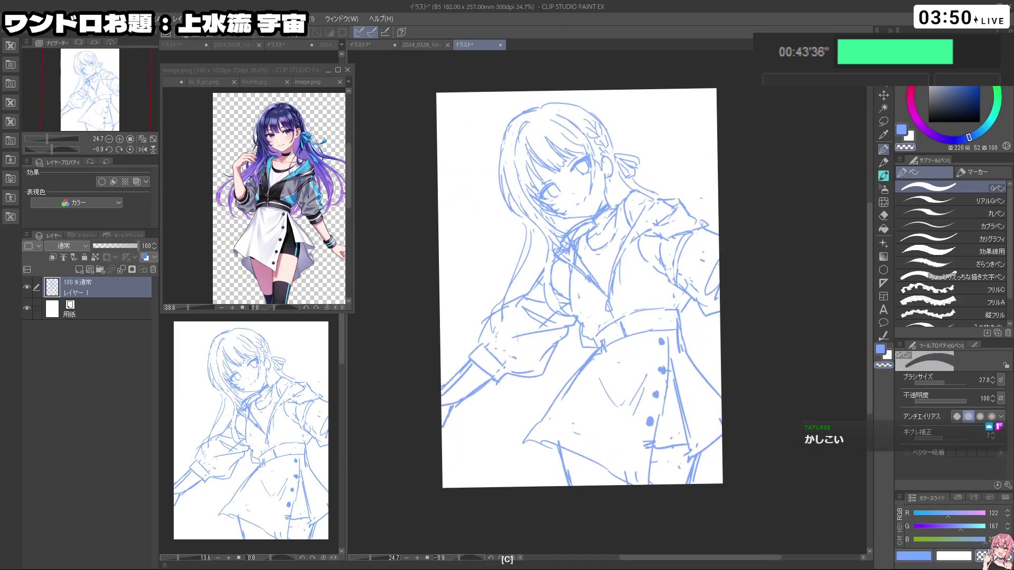
{"action": "key", "text": "ctrl+z"}
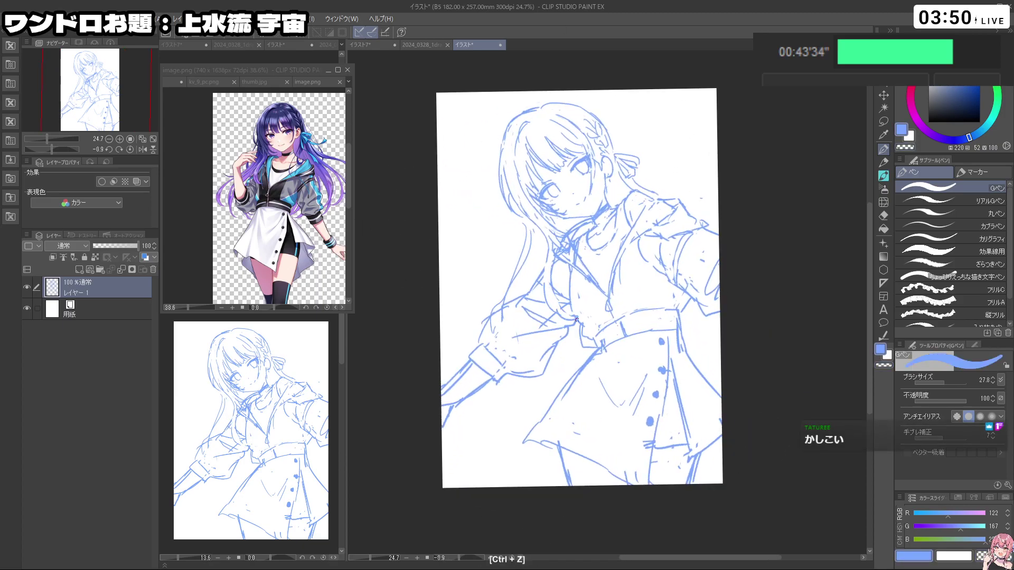
{"action": "left_click_drag", "start_coordinate": [540, 285], "coordinate": [682, 220]}
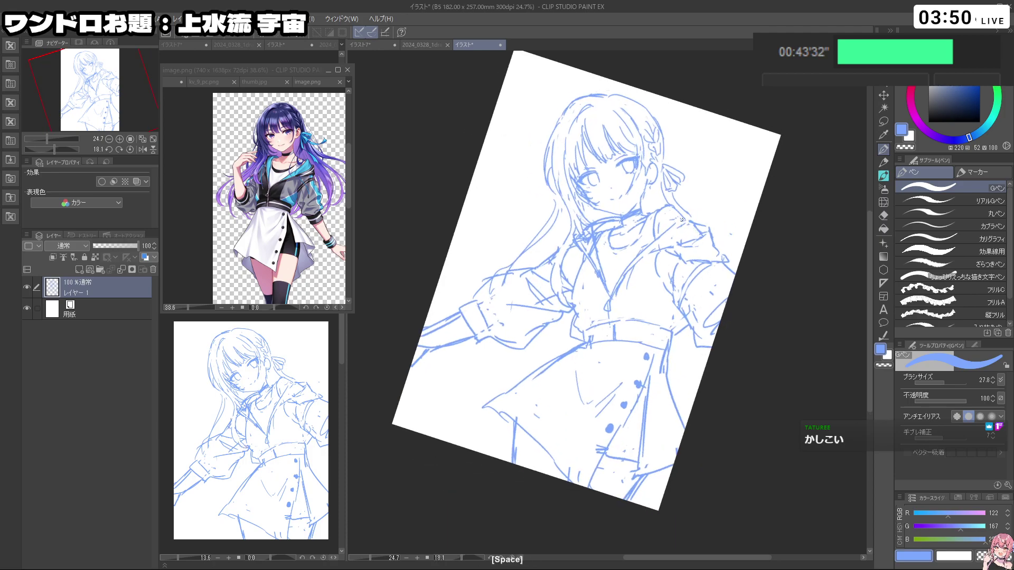
{"action": "key", "text": "ctrl+z"}
{"action": "left_click_drag", "start_coordinate": [693, 230], "coordinate": [615, 191]}
{"action": "key", "text": "ctrl+z"}
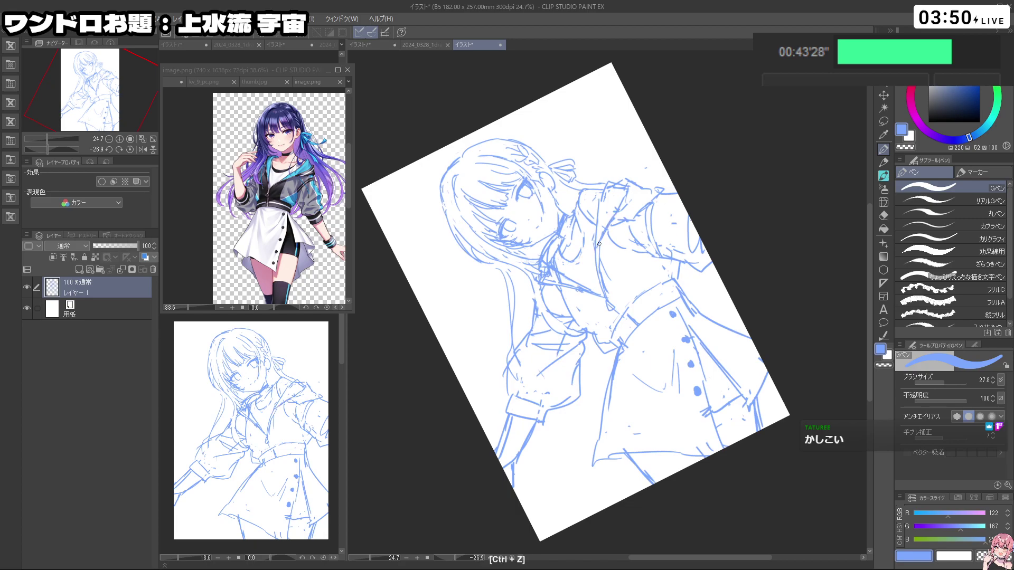
{"action": "left_click_drag", "start_coordinate": [601, 253], "coordinate": [641, 247]}
{"action": "key", "text": "ctrl+z"}
{"action": "left_click_drag", "start_coordinate": [663, 342], "coordinate": [653, 153]}
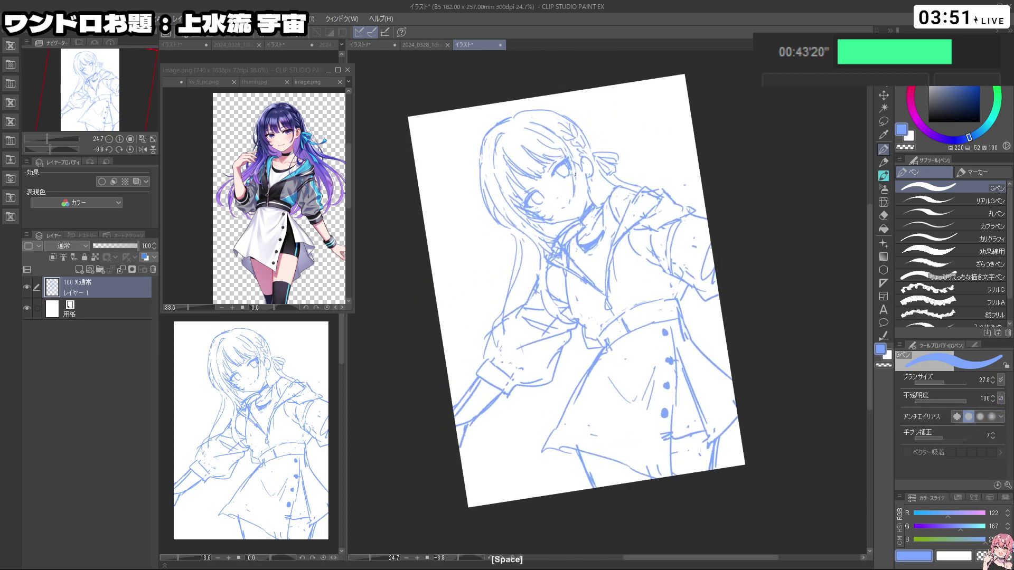
Step: Lasso the central bangs above the eyes, shift them slightly sideways, and deselect
{"action": "left_click_drag", "start_coordinate": [557, 139], "coordinate": [607, 139]}
{"action": "left_click_drag", "start_coordinate": [652, 80], "coordinate": [802, 163]}
{"action": "left_click", "coordinate": [883, 121]}
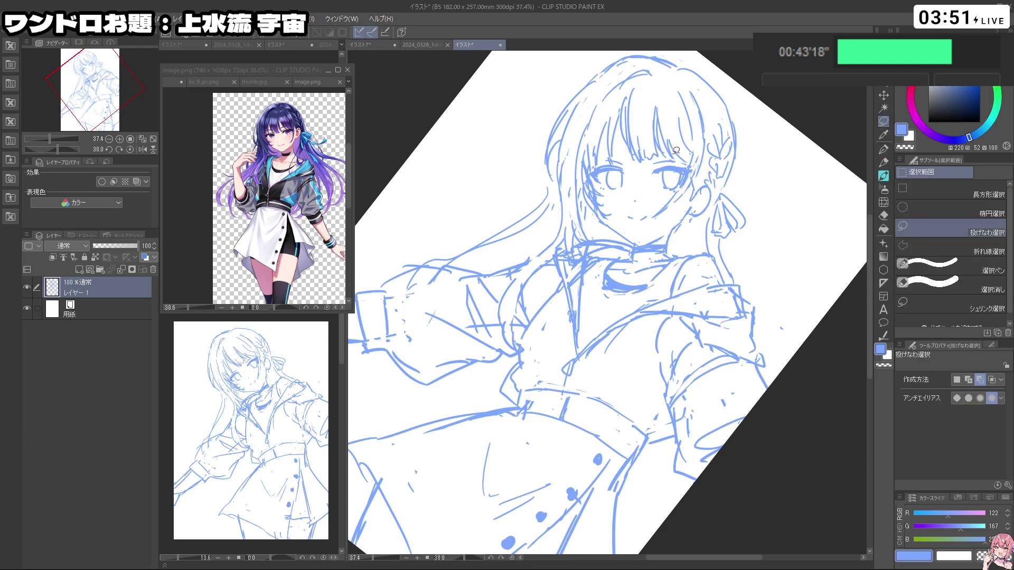
{"action": "mouse_move", "coordinate": [631, 162]}
{"action": "left_mouse_down"}
{"action": "mouse_move", "coordinate": [620, 113]}
{"action": "mouse_move", "coordinate": [643, 87]}
{"action": "mouse_move", "coordinate": [690, 159]}
{"action": "mouse_move", "coordinate": [658, 159]}
{"action": "left_mouse_up"}
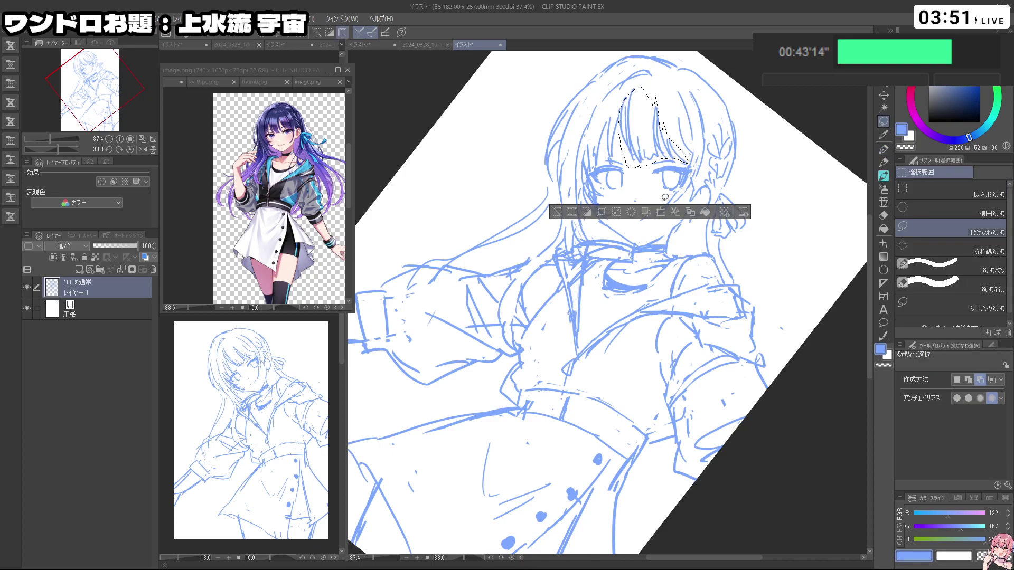
{"action": "left_click", "coordinate": [661, 216]}
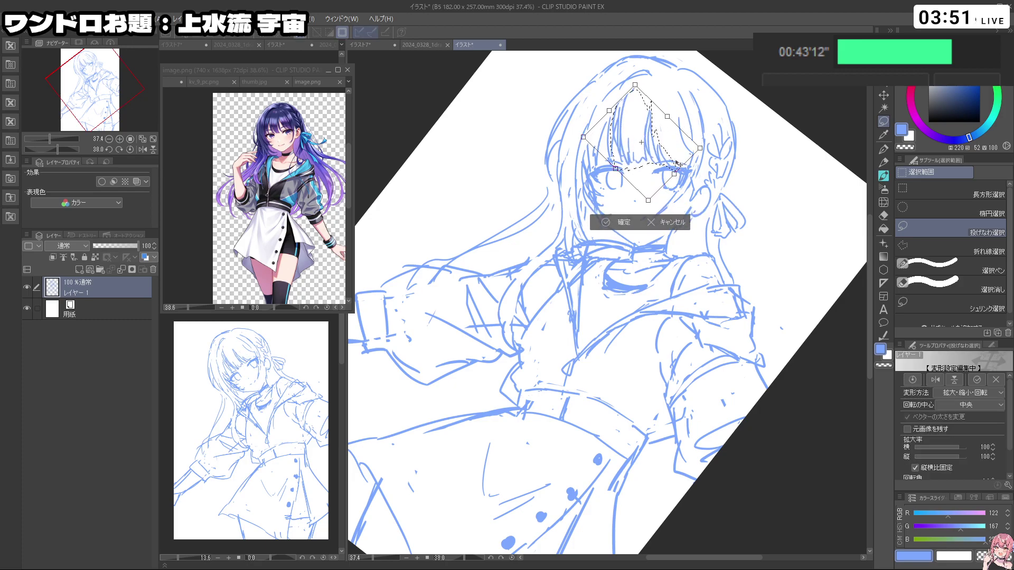
{"action": "left_click", "coordinate": [606, 222]}
{"action": "left_click", "coordinate": [578, 217]}
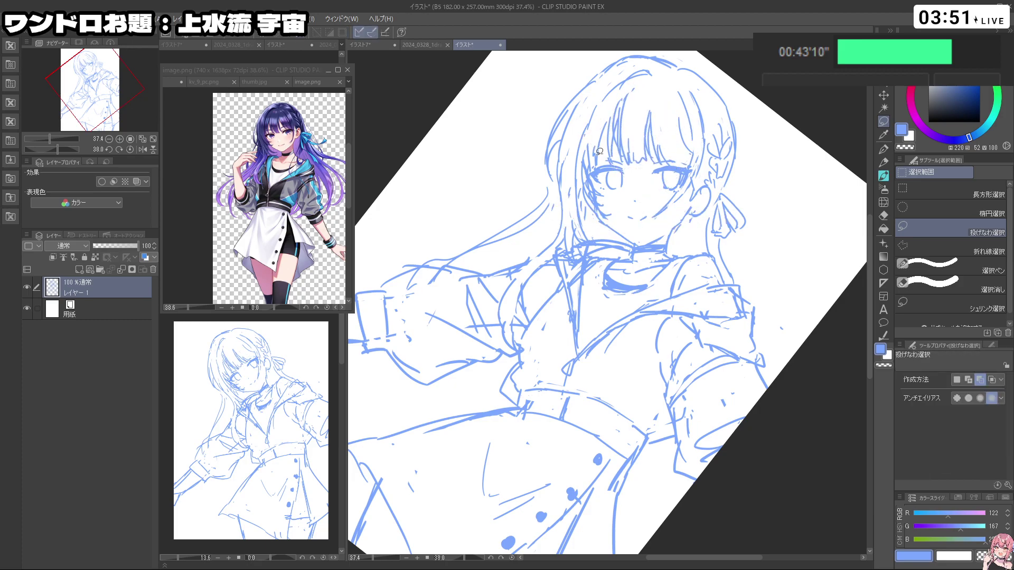
Step: Refine the face-framing hair strands beside both eyes using the G-pen at brush size 13.5
{"action": "left_click", "coordinate": [884, 149]}
{"action": "key", "text": "ctrl+z"}
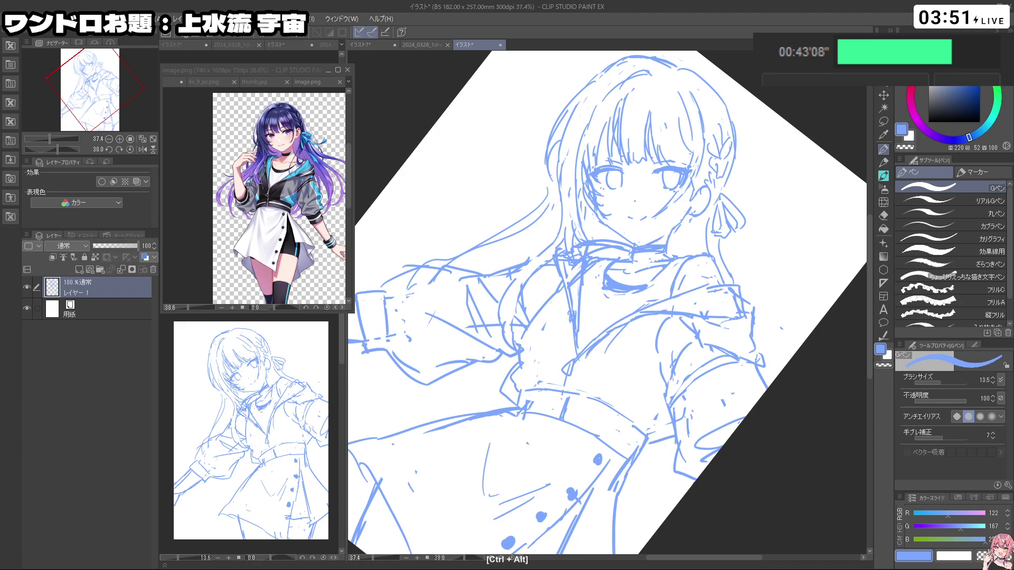
{"action": "left_click_drag", "start_coordinate": [686, 165], "coordinate": [597, 204]}
{"action": "mouse_move", "coordinate": [491, 294]}
{"action": "left_mouse_down"}
{"action": "mouse_move", "coordinate": [512, 294]}
{"action": "mouse_move", "coordinate": [492, 343]}
{"action": "left_mouse_up"}
{"action": "key", "text": "c"}
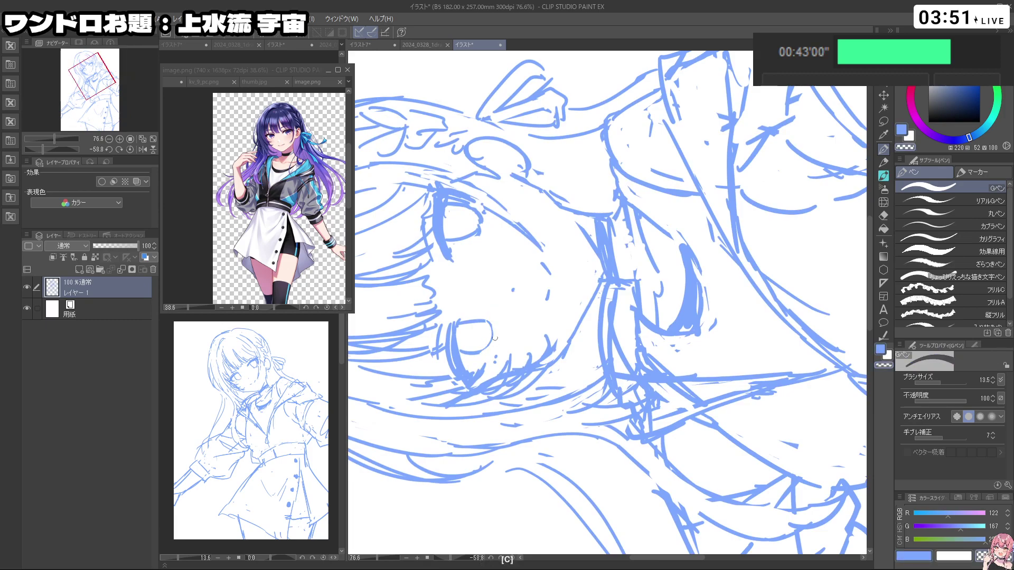
{"action": "left_click_drag", "start_coordinate": [494, 341], "coordinate": [695, 172]}
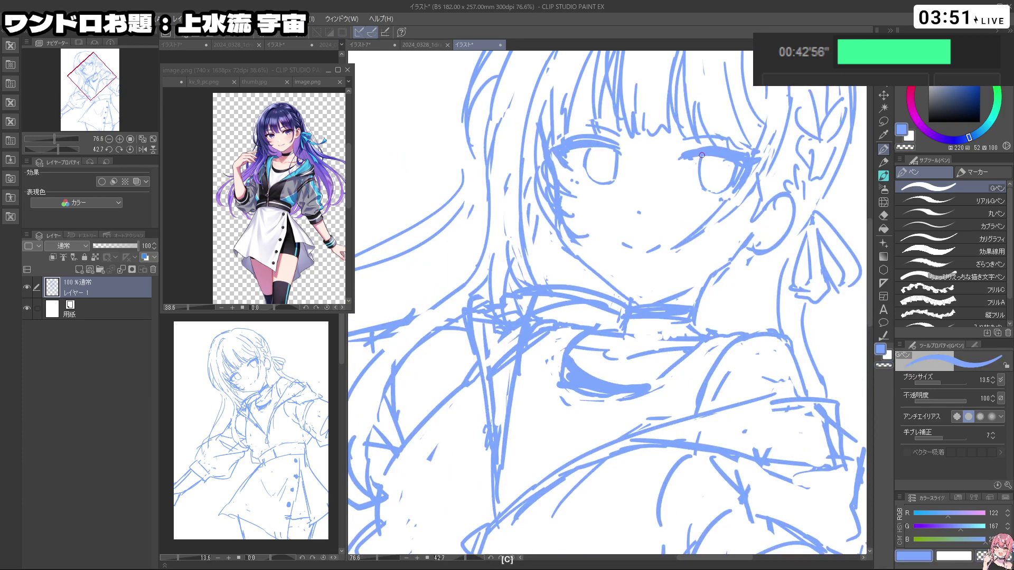
{"action": "mouse_move", "coordinate": [731, 182]}
{"action": "left_mouse_down"}
{"action": "mouse_move", "coordinate": [677, 183]}
{"action": "mouse_move", "coordinate": [613, 218]}
{"action": "mouse_move", "coordinate": [580, 222]}
{"action": "mouse_move", "coordinate": [706, 330]}
{"action": "mouse_move", "coordinate": [710, 296]}
{"action": "left_mouse_up"}
{"action": "scroll", "coordinate": [580, 222], "scroll_direction": "up", "scroll_amount": 2}
{"action": "mouse_move", "coordinate": [669, 237]}
{"action": "left_mouse_down"}
{"action": "mouse_move", "coordinate": [618, 237]}
{"action": "mouse_move", "coordinate": [594, 272]}
{"action": "left_mouse_up"}
{"action": "left_click_drag", "start_coordinate": [594, 272], "coordinate": [626, 269]}
{"action": "key", "text": "c"}
{"action": "key", "text": "ctrl+z"}
{"action": "key", "text": "c"}
{"action": "key", "text": "ctrl+z"}
{"action": "key", "text": "c"}
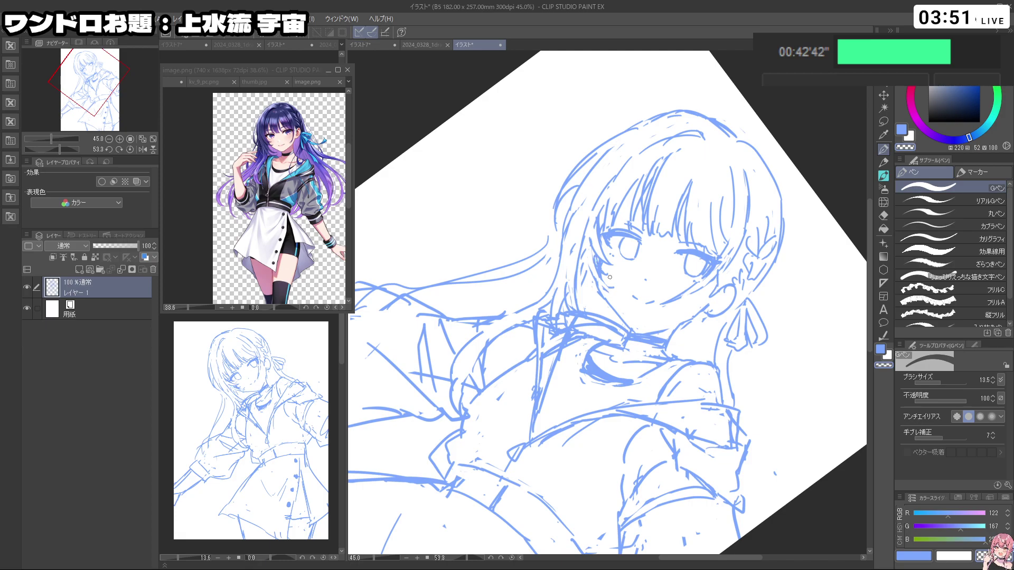
Step: Redraw the hair strand that curves across the cheek below the eye farther from the ribbon
{"action": "key", "text": "shift+space"}
{"action": "mouse_move", "coordinate": [606, 281]}
{"action": "left_mouse_down"}
{"action": "mouse_move", "coordinate": [597, 277]}
{"action": "mouse_move", "coordinate": [626, 277]}
{"action": "mouse_move", "coordinate": [603, 262]}
{"action": "left_mouse_up"}
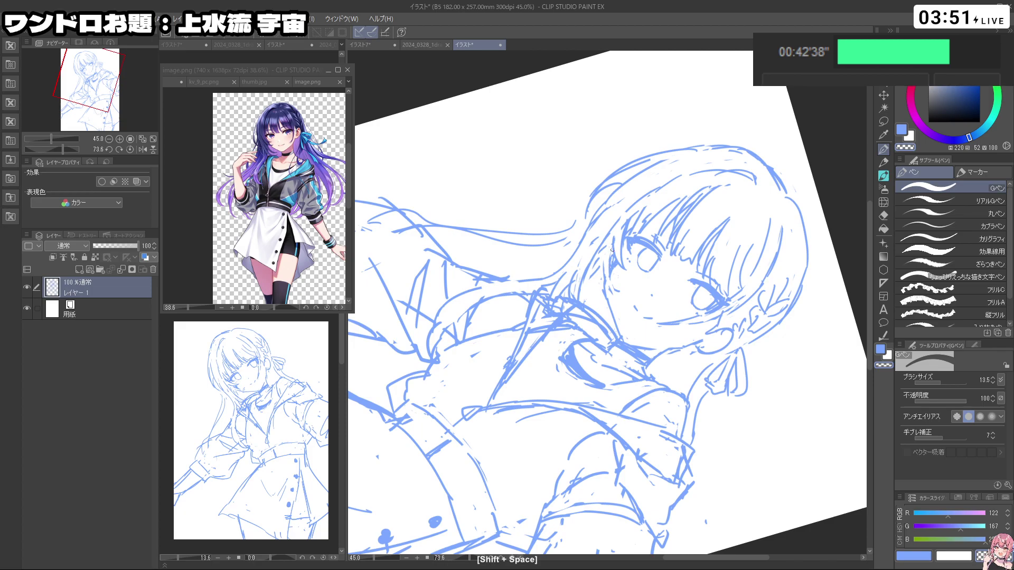
{"action": "key", "text": "ctrl+z"}
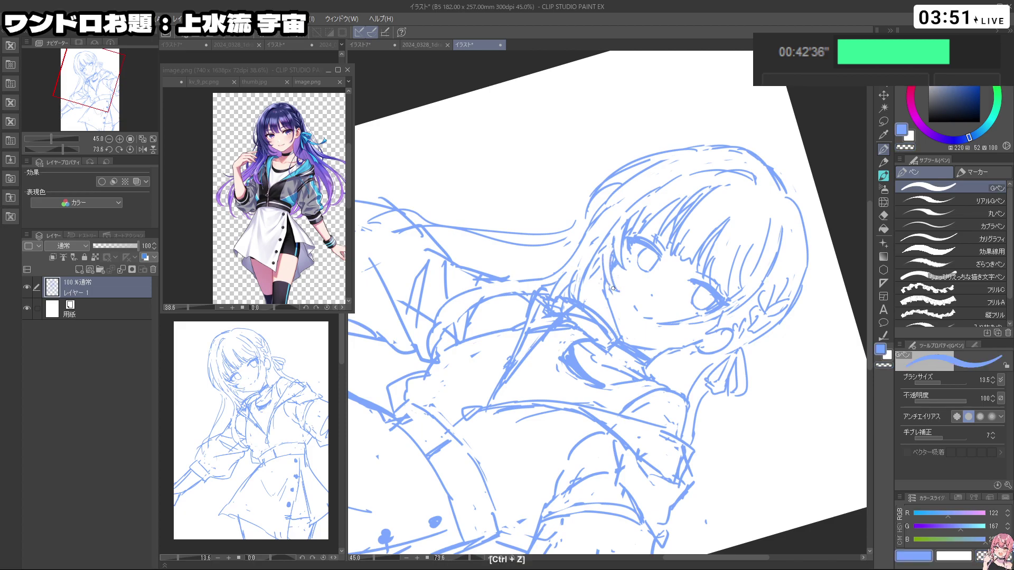
{"action": "key", "text": "shift+space"}
{"action": "left_click_drag", "start_coordinate": [620, 294], "coordinate": [586, 290]}
{"action": "key", "text": "ctrl+z"}
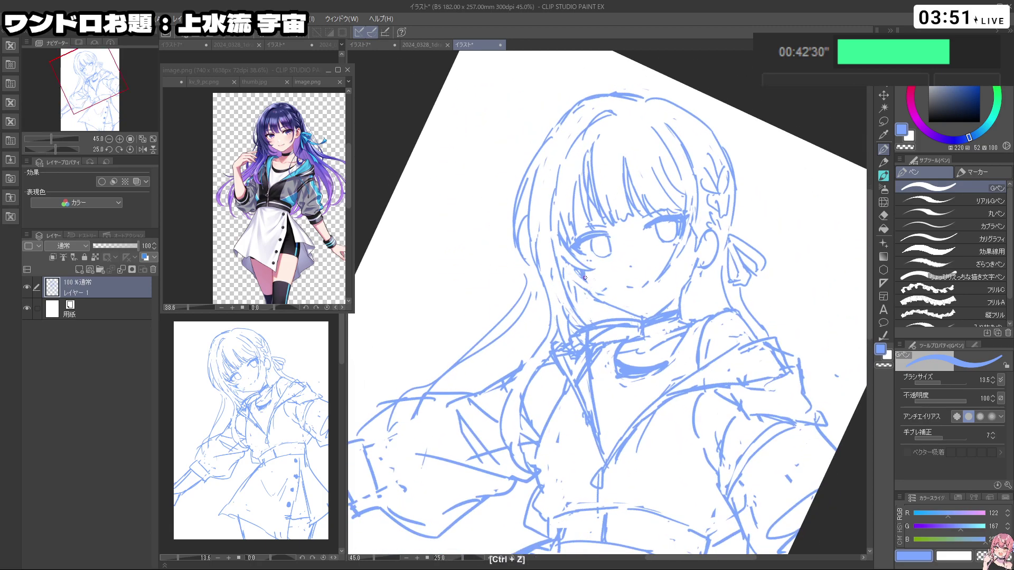
{"action": "key", "text": "c"}
{"action": "key", "text": "c"}
{"action": "key", "text": "ctrl+z"}
{"action": "left_click_drag", "start_coordinate": [574, 265], "coordinate": [594, 303]}
{"action": "key", "text": "c"}
{"action": "key", "text": "ctrl+z"}
{"action": "key", "text": "shift+space"}
{"action": "mouse_move", "coordinate": [568, 282]}
{"action": "left_mouse_down"}
{"action": "mouse_move", "coordinate": [703, 265]}
{"action": "mouse_move", "coordinate": [609, 294]}
{"action": "mouse_move", "coordinate": [520, 293]}
{"action": "mouse_move", "coordinate": [586, 287]}
{"action": "left_mouse_up"}
{"action": "key", "text": "ctrl+space"}
{"action": "key", "text": "c"}
{"action": "key", "text": "ctrl+z"}
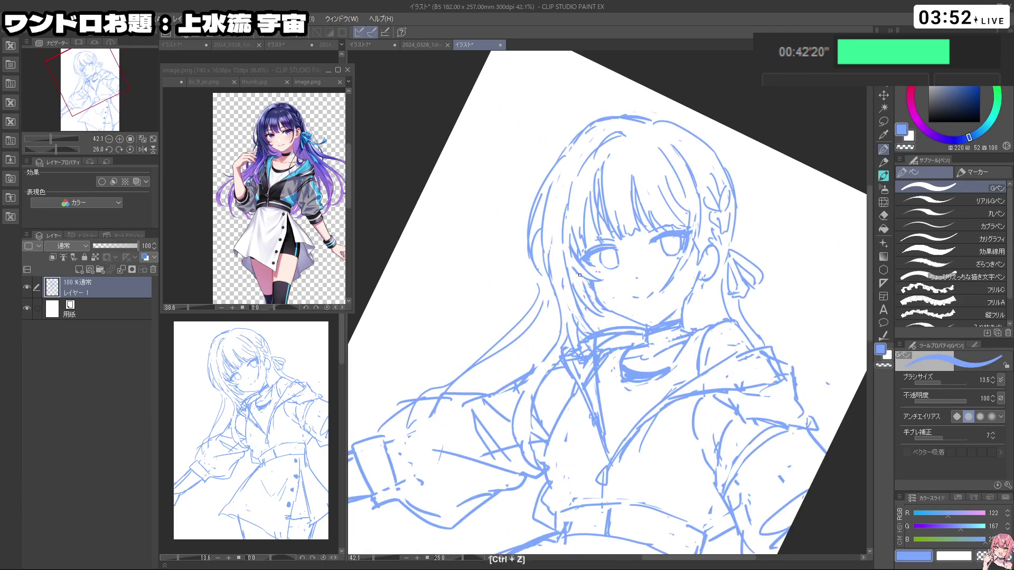
Step: Rework the tips of the side hair where they sweep past the cheek toward the jaw
{"action": "key", "text": "shift+space"}
{"action": "mouse_move", "coordinate": [586, 285]}
{"action": "left_mouse_down"}
{"action": "mouse_move", "coordinate": [683, 271]}
{"action": "mouse_move", "coordinate": [688, 281]}
{"action": "left_mouse_up"}
{"action": "key", "text": "shift+space"}
{"action": "key", "text": "c"}
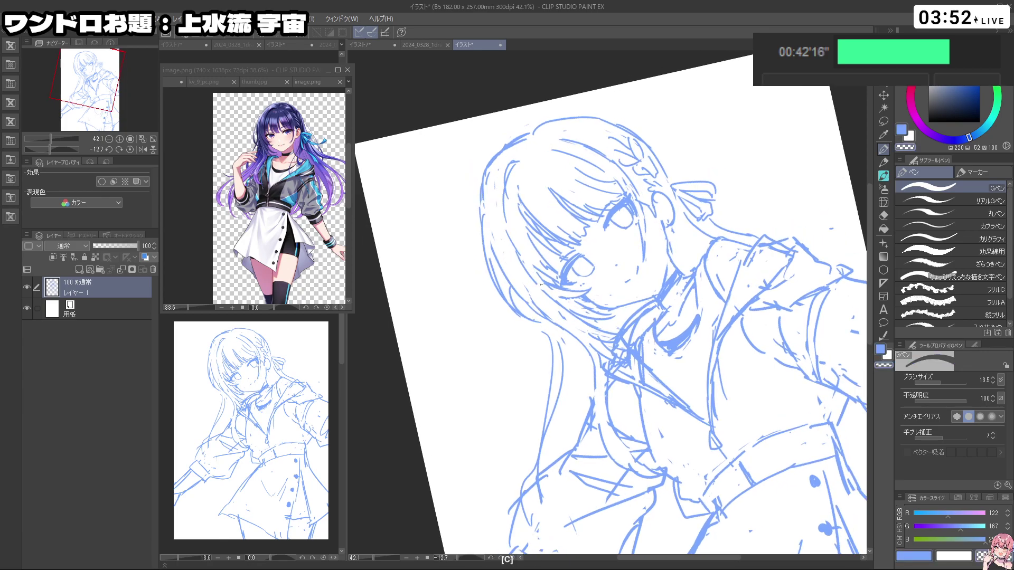
{"action": "key", "text": "ctrl+z"}
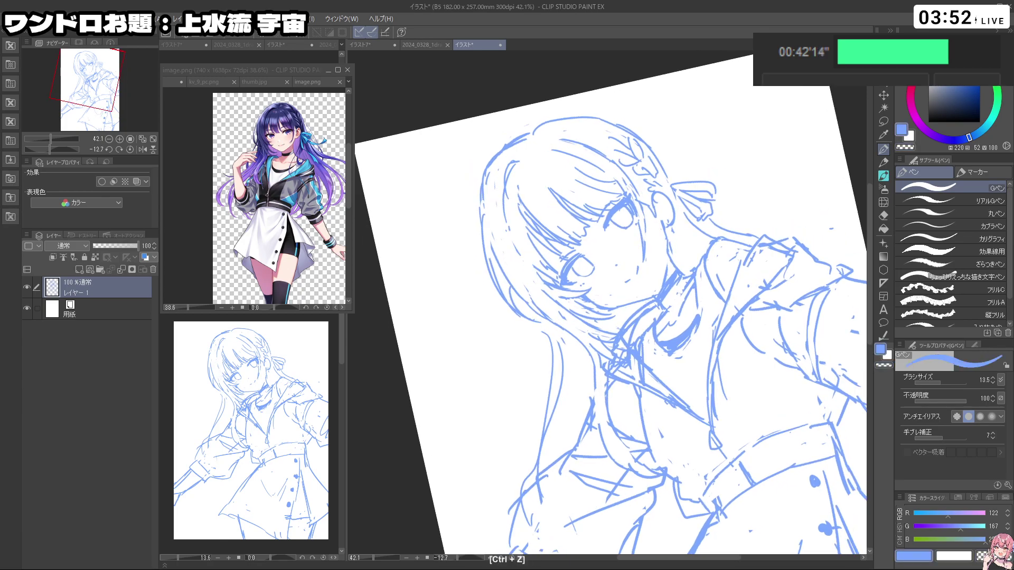
{"action": "key", "text": "shift+space"}
{"action": "mouse_move", "coordinate": [540, 285]}
{"action": "left_mouse_down"}
{"action": "mouse_move", "coordinate": [556, 255]}
{"action": "mouse_move", "coordinate": [579, 303]}
{"action": "left_mouse_up"}
{"action": "key", "text": "c"}
{"action": "key", "text": "c"}
{"action": "key", "text": "ctrl+z"}
{"action": "key", "text": "ctrl+z"}
{"action": "mouse_move", "coordinate": [549, 263]}
{"action": "left_mouse_down"}
{"action": "mouse_move", "coordinate": [574, 298]}
{"action": "mouse_move", "coordinate": [712, 361]}
{"action": "mouse_move", "coordinate": [584, 421]}
{"action": "mouse_move", "coordinate": [549, 407]}
{"action": "left_mouse_up"}
{"action": "key", "text": "ctrl+z"}
{"action": "key", "text": "shift+space"}
{"action": "key", "text": "shift+space"}
{"action": "key", "text": "c"}
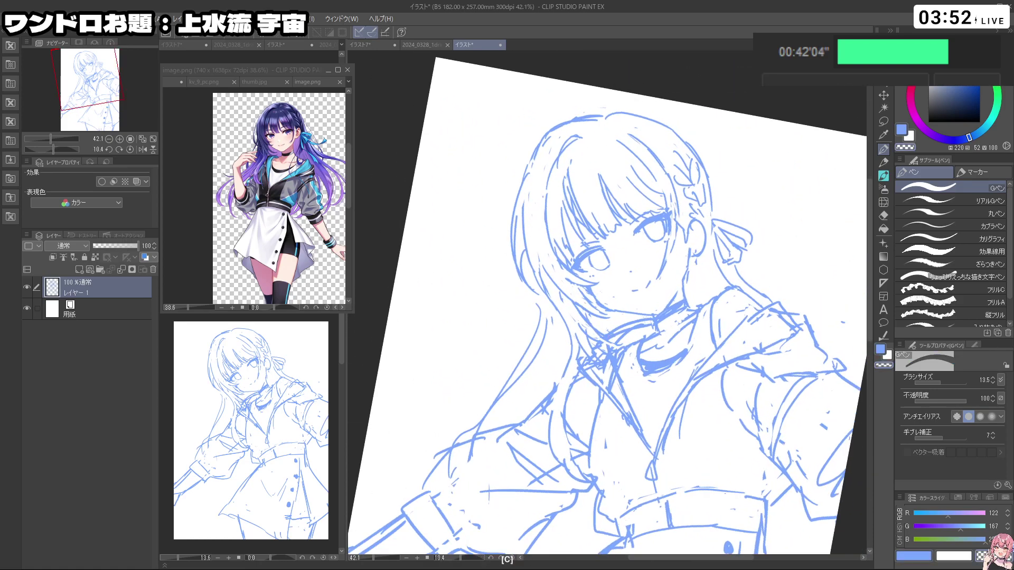
Step: Refine the contour of the long side hair running past the cheek toward the shoulder
{"action": "key", "text": "ctrl+z"}
{"action": "key", "text": "ctrl+space"}
{"action": "left_click_drag", "start_coordinate": [740, 285], "coordinate": [708, 286]}
{"action": "key", "text": "ctrl+z"}
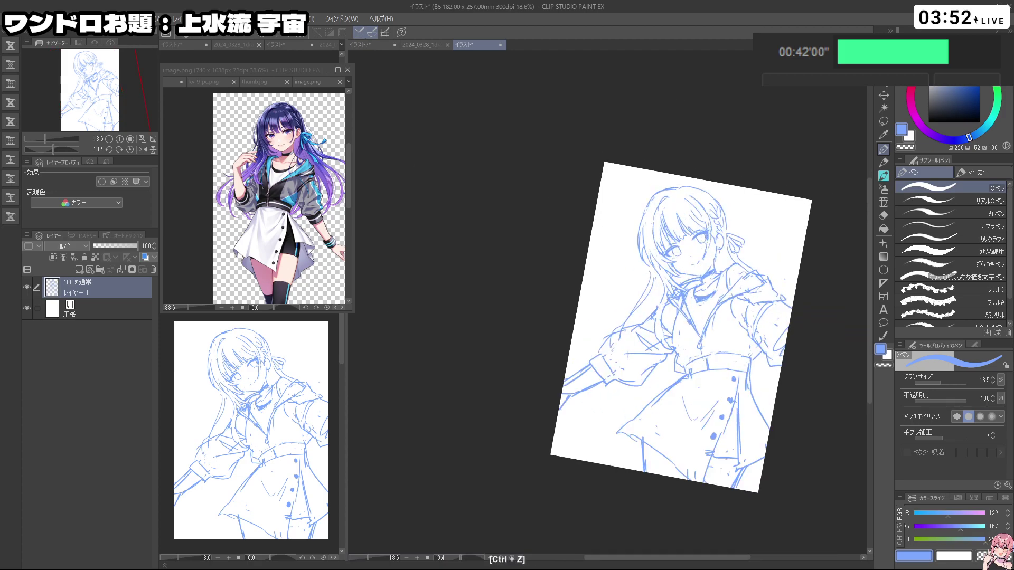
{"action": "left_click_drag", "start_coordinate": [672, 286], "coordinate": [703, 287]}
{"action": "key", "text": "shift+space"}
{"action": "left_click_drag", "start_coordinate": [696, 287], "coordinate": [696, 313]}
{"action": "key", "text": "ctrl+z"}
{"action": "key", "text": "ctrl+z"}
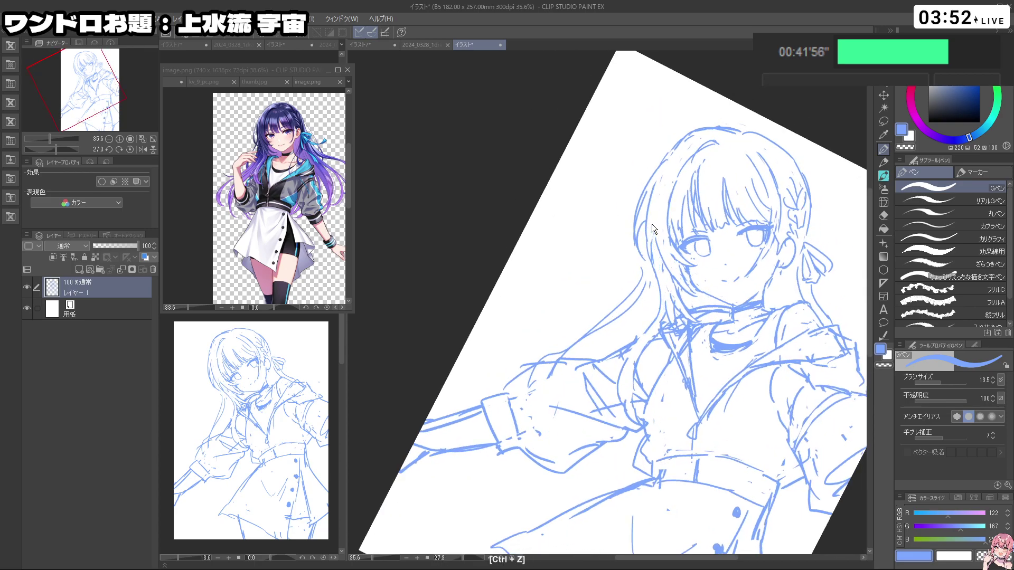
{"action": "key", "text": "c"}
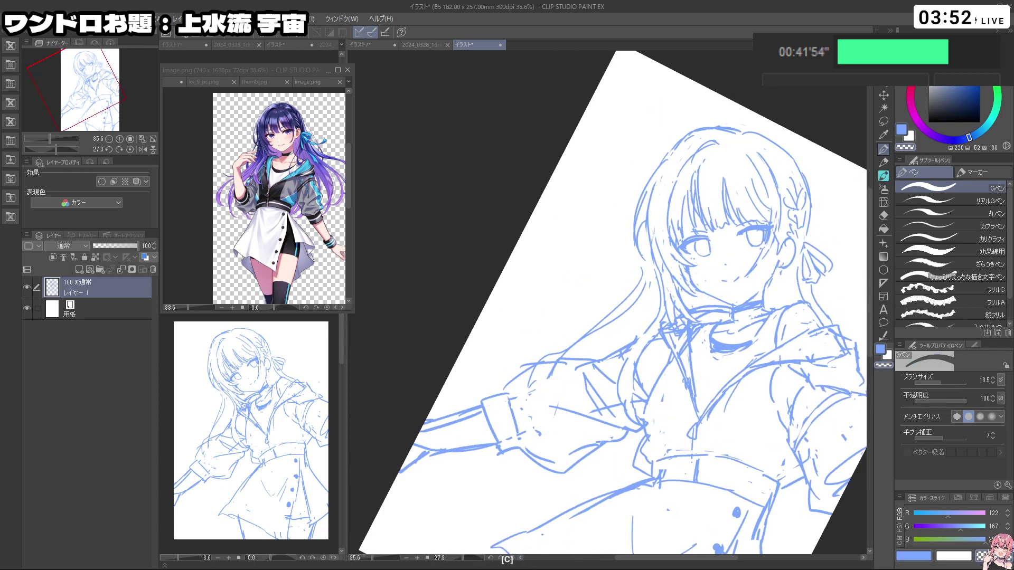
{"action": "mouse_move", "coordinate": [655, 270]}
{"action": "left_mouse_down"}
{"action": "mouse_move", "coordinate": [659, 285]}
{"action": "mouse_move", "coordinate": [624, 250]}
{"action": "mouse_move", "coordinate": [663, 304]}
{"action": "left_mouse_up"}
{"action": "key", "text": "c"}
{"action": "key", "text": "shift+space"}
{"action": "key", "text": "ctrl+z"}
{"action": "key", "text": "shift+space"}
{"action": "key", "text": "ctrl+z"}
{"action": "key", "text": "shift+space"}
{"action": "key", "text": "ctrl+z"}
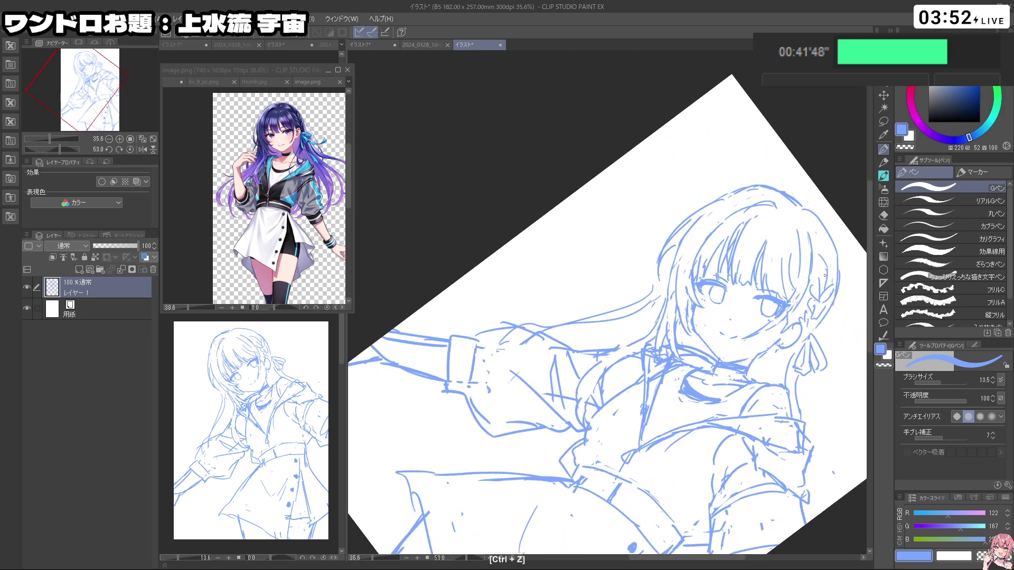
Step: Tidy the remaining loose lines in the hair strands framing the cheek and jaw
{"action": "key", "text": "shift+space"}
{"action": "mouse_move", "coordinate": [787, 310]}
{"action": "left_mouse_down"}
{"action": "mouse_move", "coordinate": [768, 221]}
{"action": "mouse_move", "coordinate": [720, 224]}
{"action": "mouse_move", "coordinate": [766, 228]}
{"action": "mouse_move", "coordinate": [743, 192]}
{"action": "left_mouse_up"}
{"action": "key", "text": "space"}
{"action": "key", "text": "ctrl+space"}
{"action": "key", "text": "shift+space"}
{"action": "key", "text": "c"}
{"action": "left_click_drag", "start_coordinate": [713, 250], "coordinate": [692, 280]}
{"action": "key", "text": "c"}
{"action": "key", "text": "space"}
{"action": "key", "text": "ctrl+space"}
{"action": "key", "text": "space"}
{"action": "mouse_move", "coordinate": [718, 265]}
{"action": "left_mouse_down"}
{"action": "mouse_move", "coordinate": [704, 253]}
{"action": "mouse_move", "coordinate": [740, 255]}
{"action": "mouse_move", "coordinate": [692, 257]}
{"action": "left_mouse_up"}
{"action": "key", "text": "ctrl+space"}
{"action": "key", "text": "ctrl+z"}
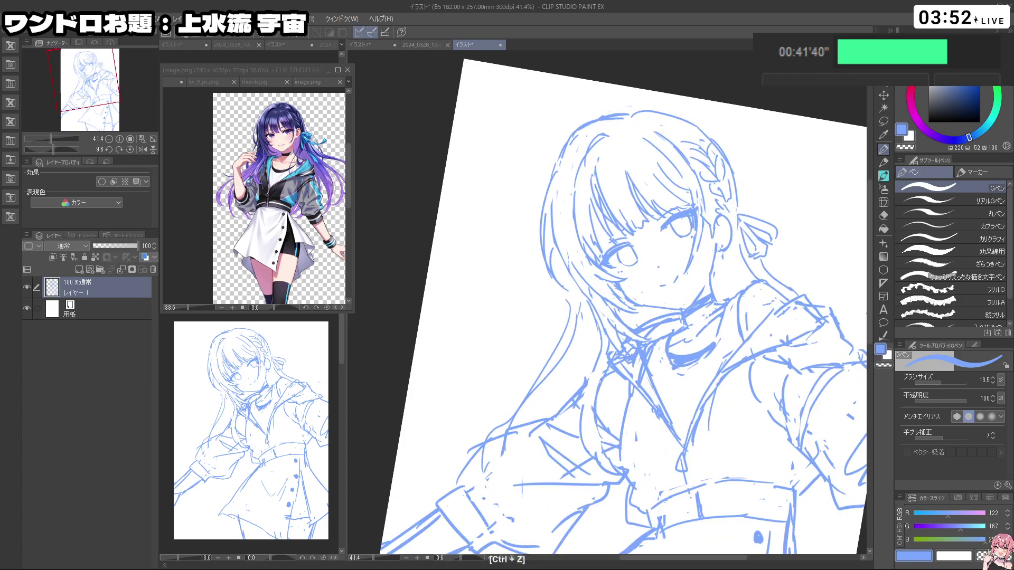
Step: Referring to the reference face, replace the dots beneath the eye farther from the ribbon with short lower lashes at brush size 5.8
{"action": "key", "text": "space"}
{"action": "left_click", "coordinate": [299, 202]}
{"action": "key", "text": "ctrl+space"}
{"action": "left_click_drag", "start_coordinate": [287, 145], "coordinate": [310, 201]}
{"action": "left_click", "coordinate": [556, 251]}
{"action": "key", "text": "ctrl+space"}
{"action": "left_click_drag", "start_coordinate": [635, 272], "coordinate": [670, 275]}
{"action": "key", "text": "c"}
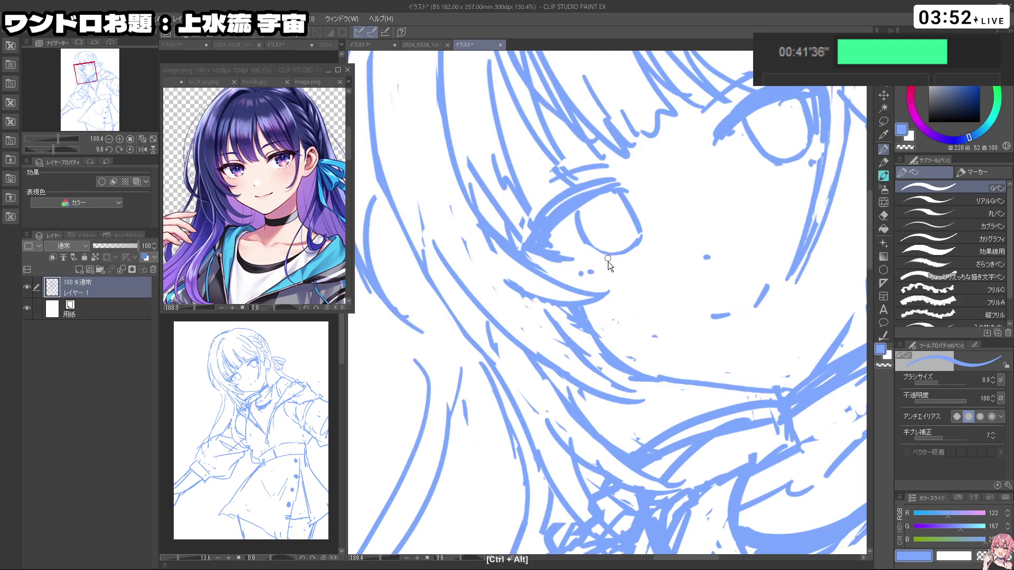
{"action": "left_click_drag", "start_coordinate": [579, 274], "coordinate": [591, 272]}
{"action": "key", "text": "c"}
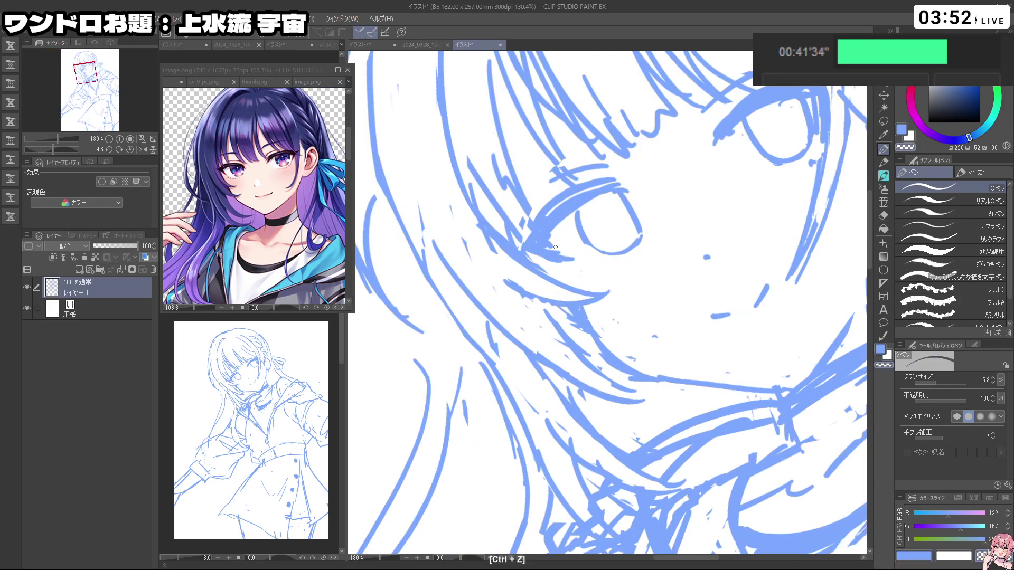
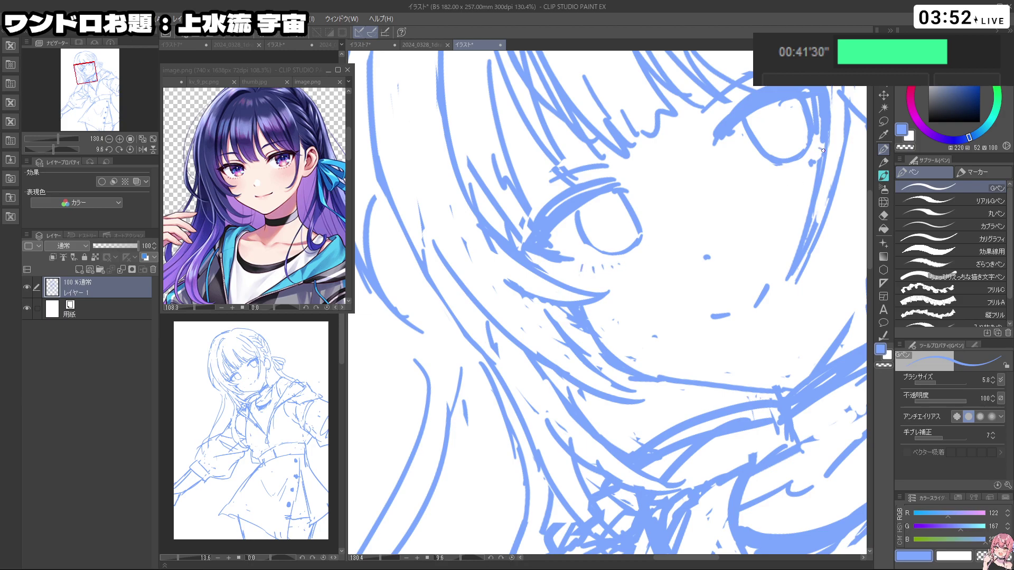
Step: Add short lower-lash strokes beneath the eye on the ribbon side and clean up the excess
{"action": "key", "text": "ctrl+z"}
{"action": "left_click_drag", "start_coordinate": [817, 96], "coordinate": [821, 130]}
{"action": "key", "text": "ctrl+z"}
{"action": "key", "text": "c"}
{"action": "key", "text": "ctrl+z"}
{"action": "key", "text": "c"}
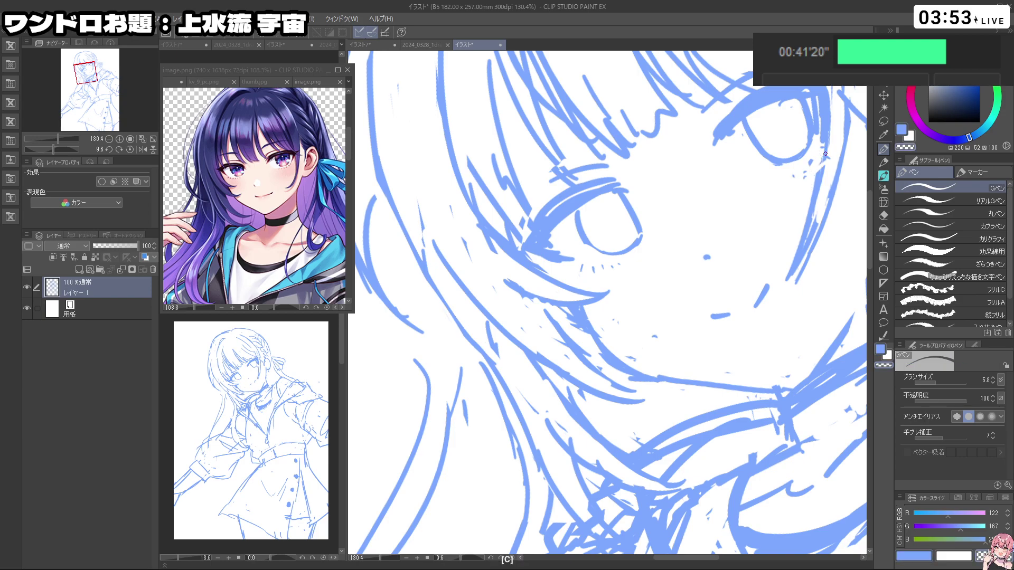
{"action": "left_click_drag", "start_coordinate": [810, 165], "coordinate": [718, 240]}
{"action": "scroll", "coordinate": [717, 239], "scroll_direction": "up", "scroll_amount": 3}
{"action": "key", "text": "ctrl+z"}
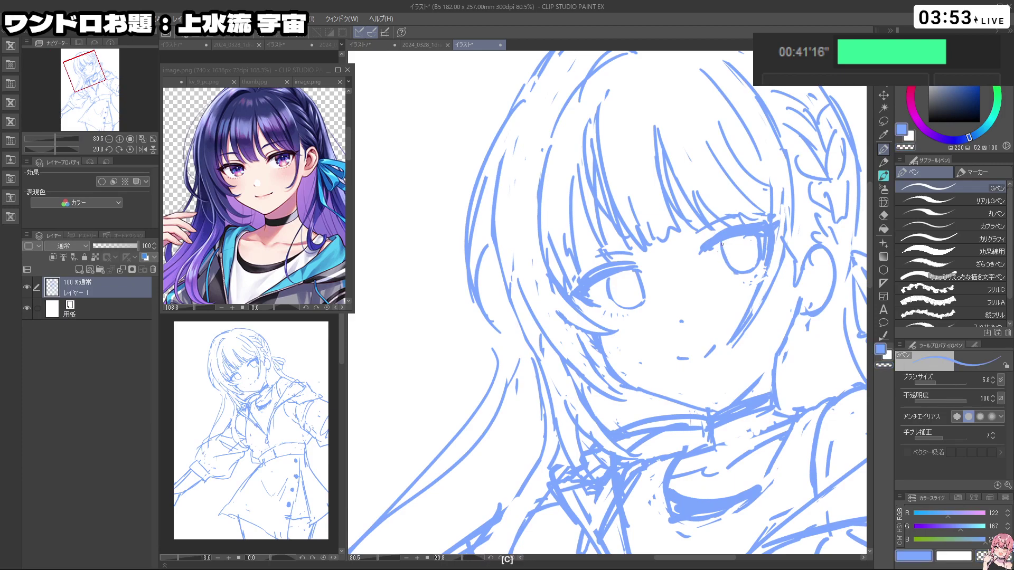
Step: Set the brush size to 9.3 and sketch the eyebrow above the ribbon-side eye through the bangs
{"action": "key", "text": "c"}
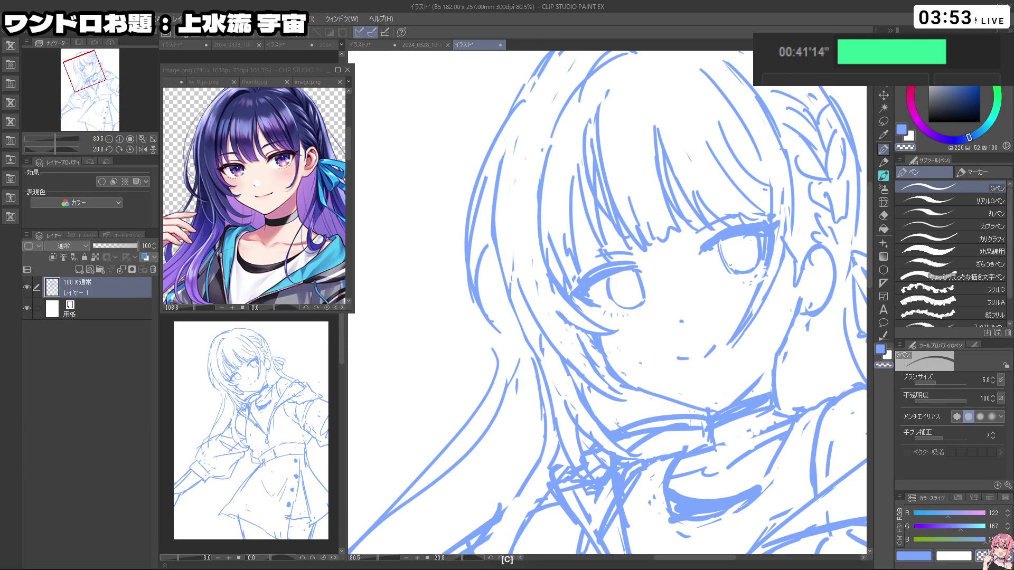
{"action": "key", "text": "ctrl+z"}
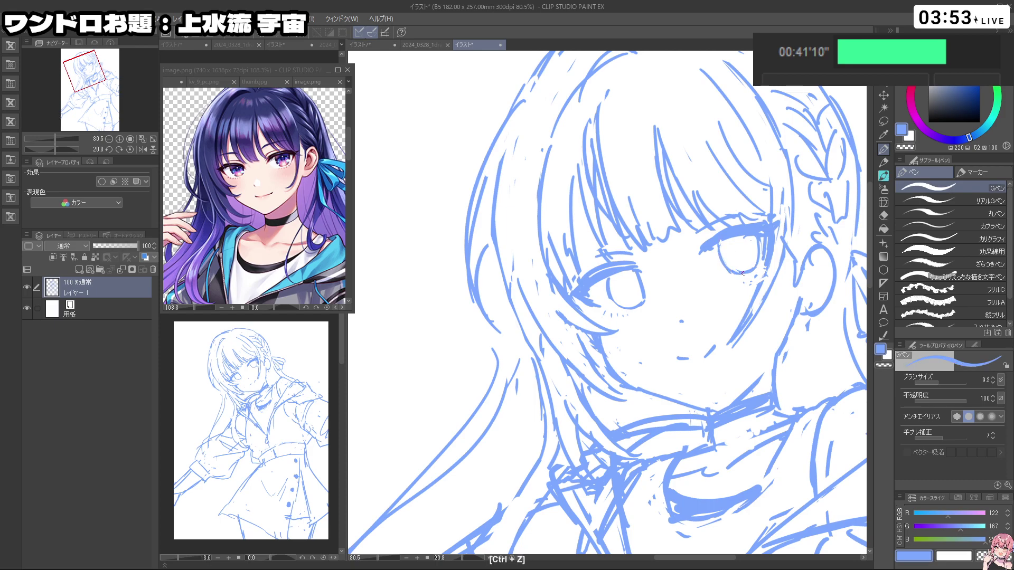
{"action": "left_click_drag", "start_coordinate": [745, 293], "coordinate": [692, 293]}
{"action": "left_click_drag", "start_coordinate": [708, 296], "coordinate": [655, 222]}
{"action": "left_click_drag", "start_coordinate": [733, 322], "coordinate": [729, 262]}
{"action": "left_click_drag", "start_coordinate": [719, 421], "coordinate": [767, 275]}
{"action": "left_click_drag", "start_coordinate": [492, 239], "coordinate": [521, 240]}
{"action": "key", "text": "ctrl+z"}
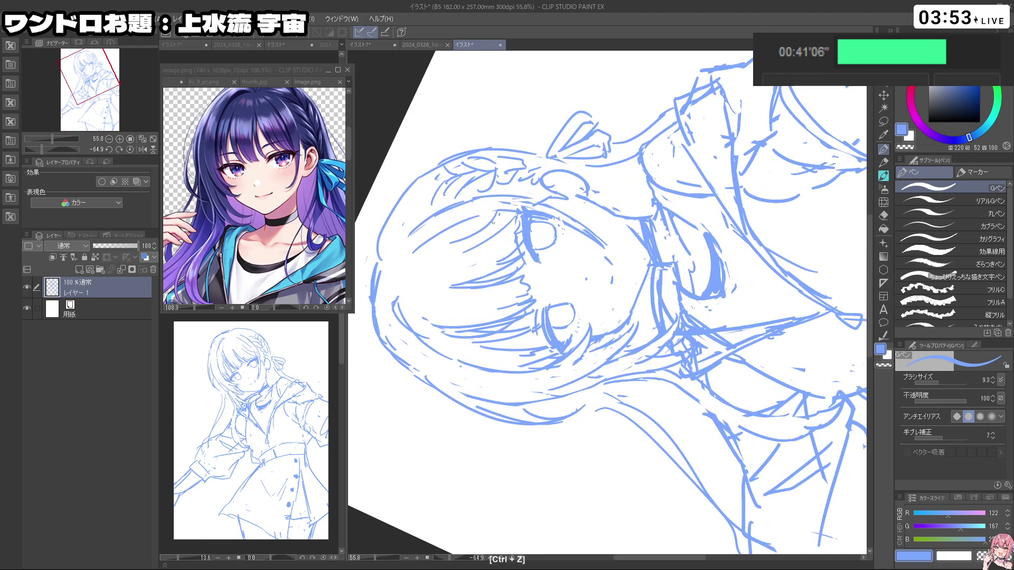
Step: Sketch and adjust the eyebrow above the eye farther from the ribbon, checking it against the whole face
{"action": "mouse_move", "coordinate": [517, 306]}
{"action": "left_mouse_down"}
{"action": "mouse_move", "coordinate": [520, 341]}
{"action": "mouse_move", "coordinate": [555, 211]}
{"action": "mouse_move", "coordinate": [619, 197]}
{"action": "left_mouse_up"}
{"action": "key", "text": "ctrl+z"}
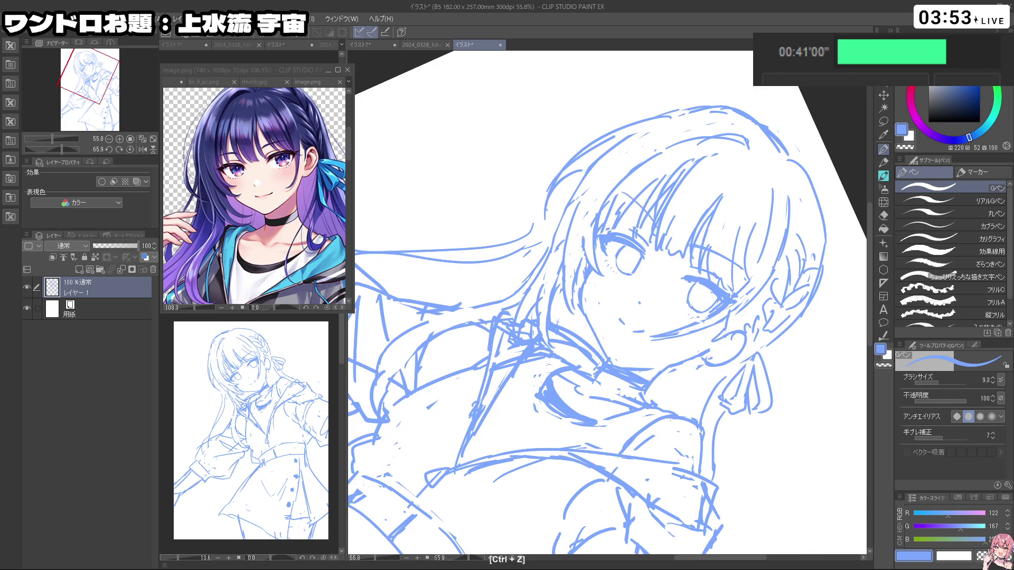
{"action": "scroll", "coordinate": [656, 226], "scroll_direction": "down", "scroll_amount": 4}
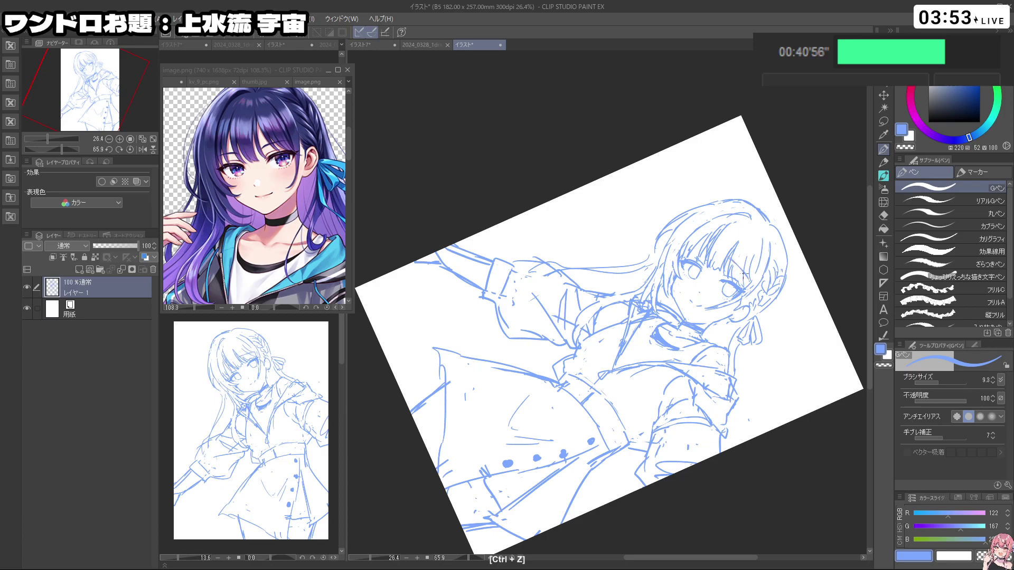
{"action": "left_click_drag", "start_coordinate": [747, 277], "coordinate": [555, 188]}
{"action": "left_click_drag", "start_coordinate": [513, 214], "coordinate": [560, 214]}
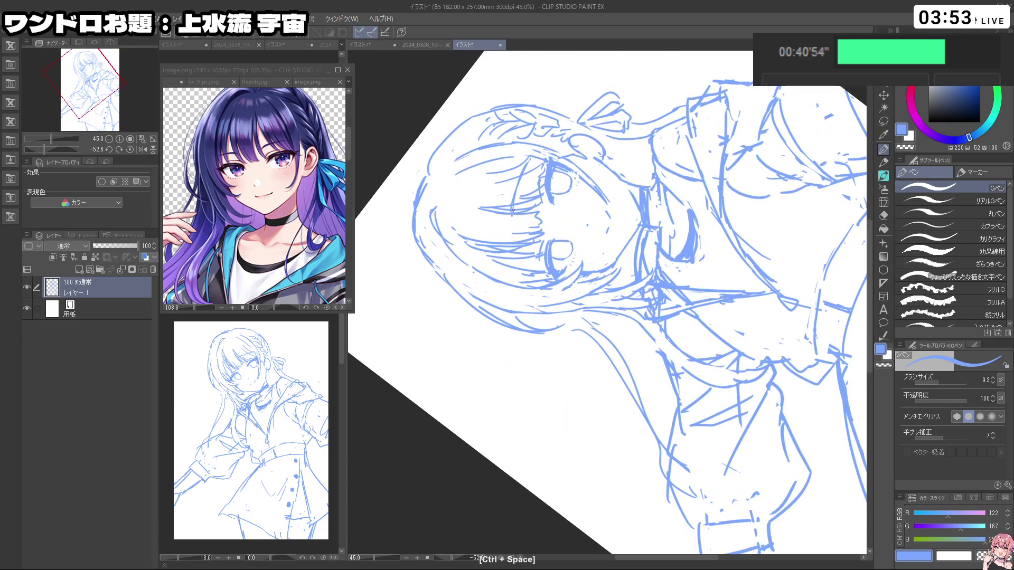
{"action": "left_click_drag", "start_coordinate": [515, 260], "coordinate": [513, 249]}
{"action": "key", "text": "ctrl+z"}
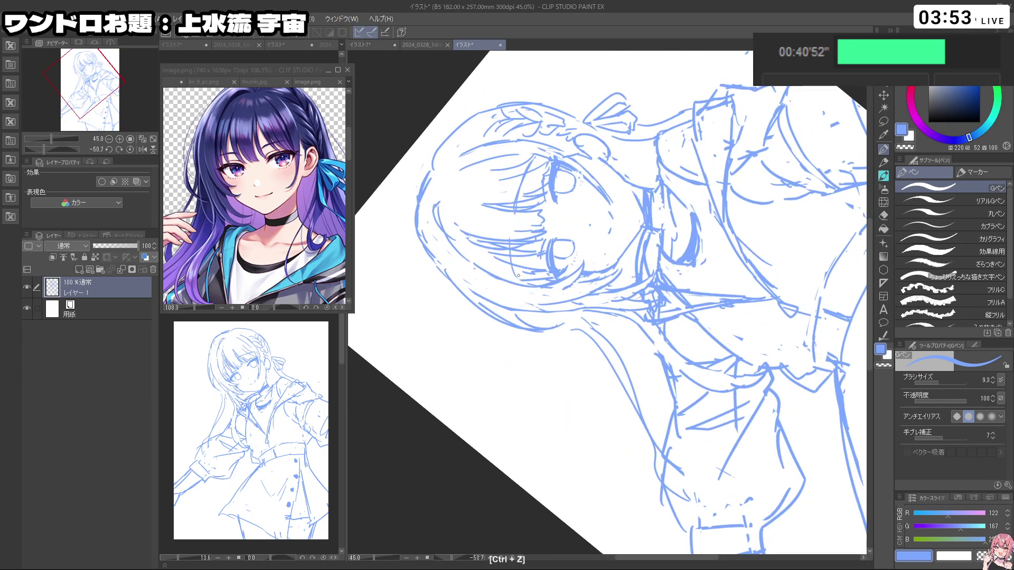
{"action": "left_click_drag", "start_coordinate": [632, 161], "coordinate": [607, 270]}
{"action": "left_click_drag", "start_coordinate": [667, 230], "coordinate": [586, 264]}
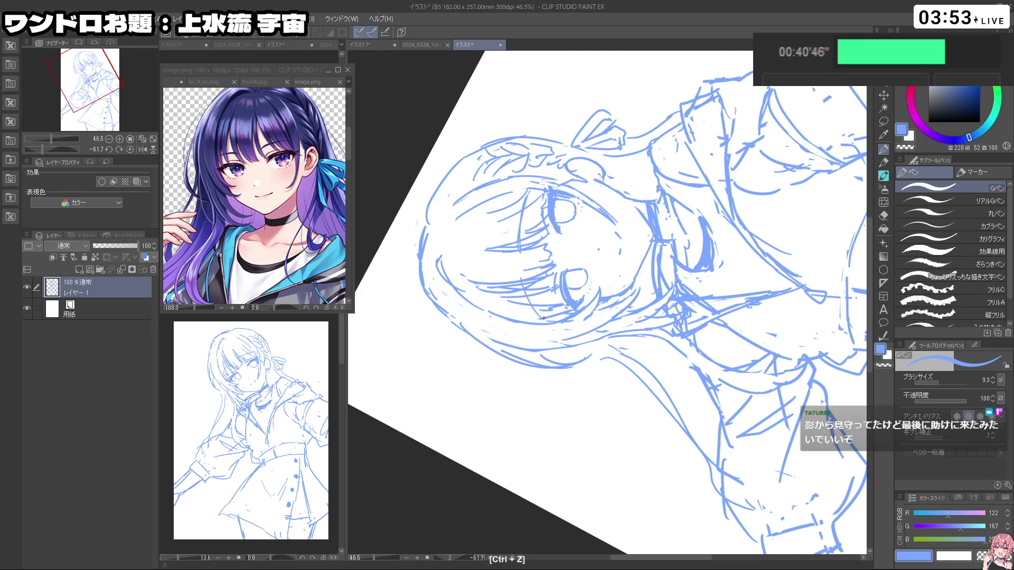
{"action": "mouse_move", "coordinate": [561, 312]}
{"action": "left_mouse_down"}
{"action": "mouse_move", "coordinate": [522, 313]}
{"action": "mouse_move", "coordinate": [602, 386]}
{"action": "mouse_move", "coordinate": [697, 310]}
{"action": "mouse_move", "coordinate": [634, 216]}
{"action": "left_mouse_up"}
{"action": "left_click_drag", "start_coordinate": [632, 275], "coordinate": [676, 274]}
{"action": "left_click_drag", "start_coordinate": [676, 275], "coordinate": [664, 254]}
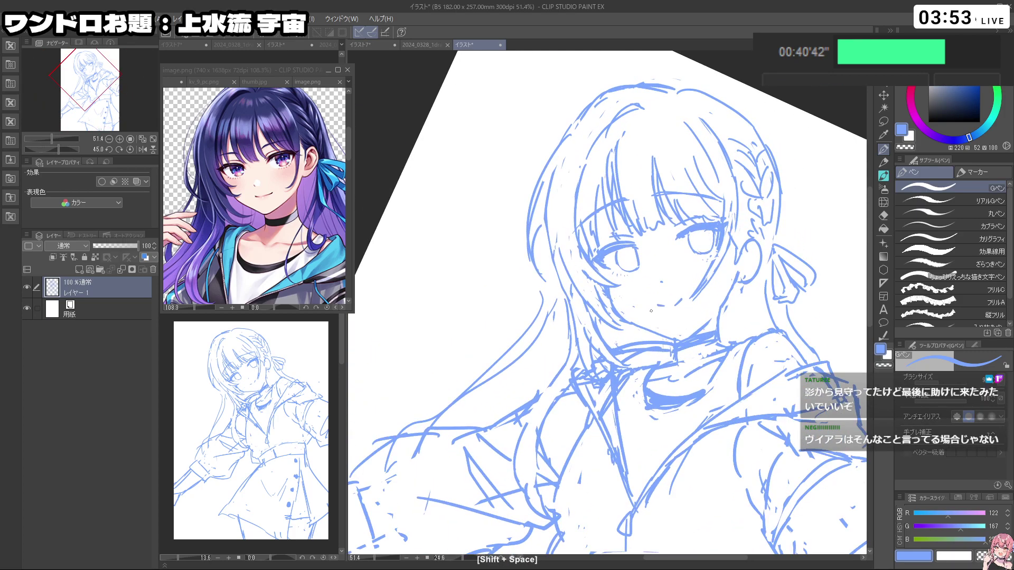
Step: Retouch the short lines around the outer corner of the eye farther from the ribbon
{"action": "left_click_drag", "start_coordinate": [594, 262], "coordinate": [603, 274]}
{"action": "key", "text": "ctrl+z"}
{"action": "key", "text": "c"}
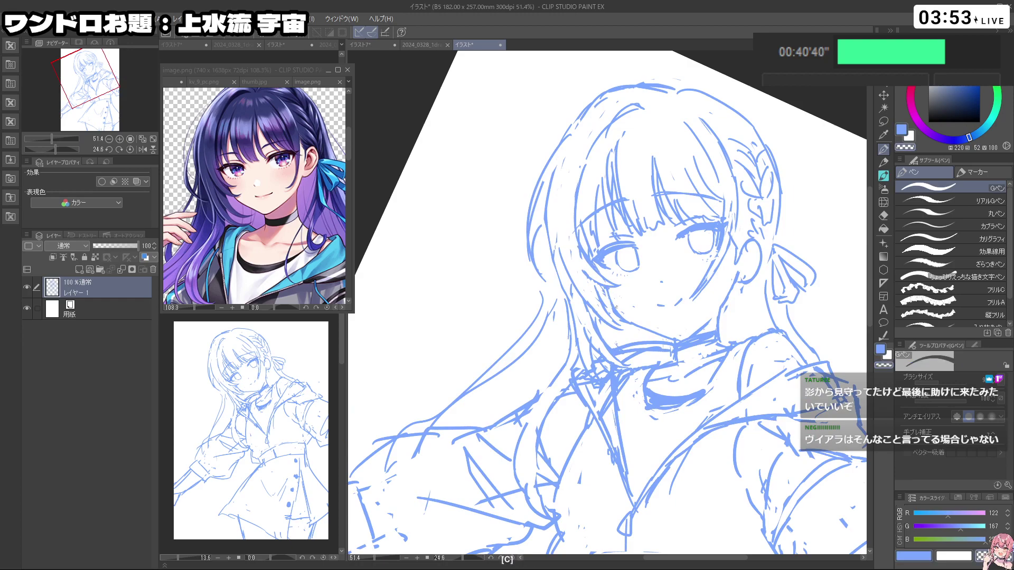
{"action": "left_click_drag", "start_coordinate": [635, 380], "coordinate": [601, 275]}
{"action": "left_click_drag", "start_coordinate": [666, 316], "coordinate": [602, 316]}
{"action": "left_click_drag", "start_coordinate": [593, 217], "coordinate": [687, 320]}
{"action": "left_click_drag", "start_coordinate": [625, 424], "coordinate": [655, 390]}
{"action": "key", "text": "ctrl+z"}
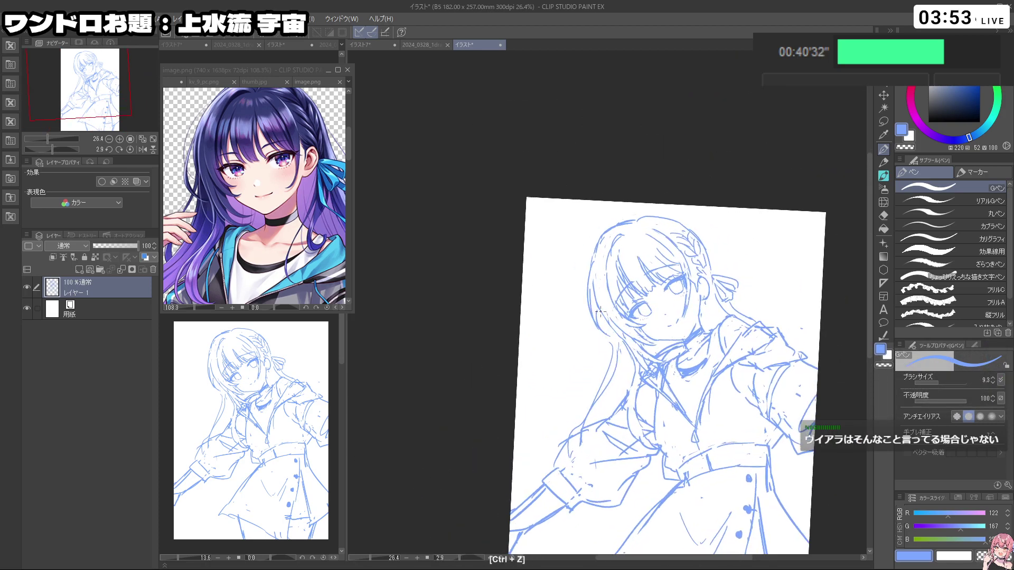
Step: Refine the iris's lower edge and the lashes beneath the ribbon-side eye, clearing excess strokes
{"action": "key", "text": "ctrl+space"}
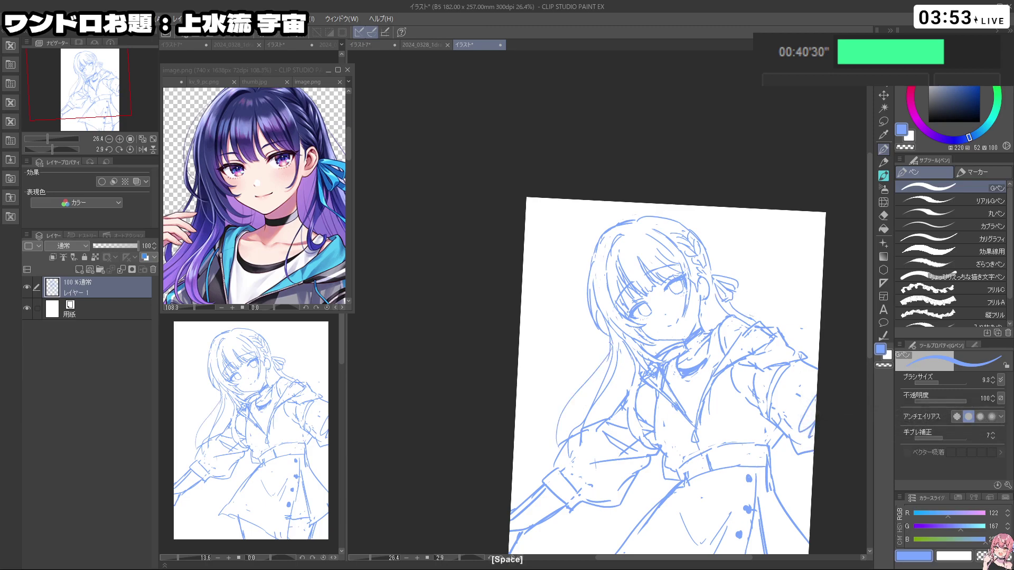
{"action": "left_click_drag", "start_coordinate": [734, 294], "coordinate": [689, 294]}
{"action": "left_click_drag", "start_coordinate": [690, 295], "coordinate": [694, 264]}
{"action": "left_click_drag", "start_coordinate": [694, 264], "coordinate": [705, 301]}
{"action": "left_click_drag", "start_coordinate": [678, 269], "coordinate": [721, 269]}
{"action": "mouse_move", "coordinate": [721, 317]}
{"action": "left_mouse_down"}
{"action": "mouse_move", "coordinate": [710, 291]}
{"action": "mouse_move", "coordinate": [726, 307]}
{"action": "left_mouse_up"}
{"action": "key", "text": "c"}
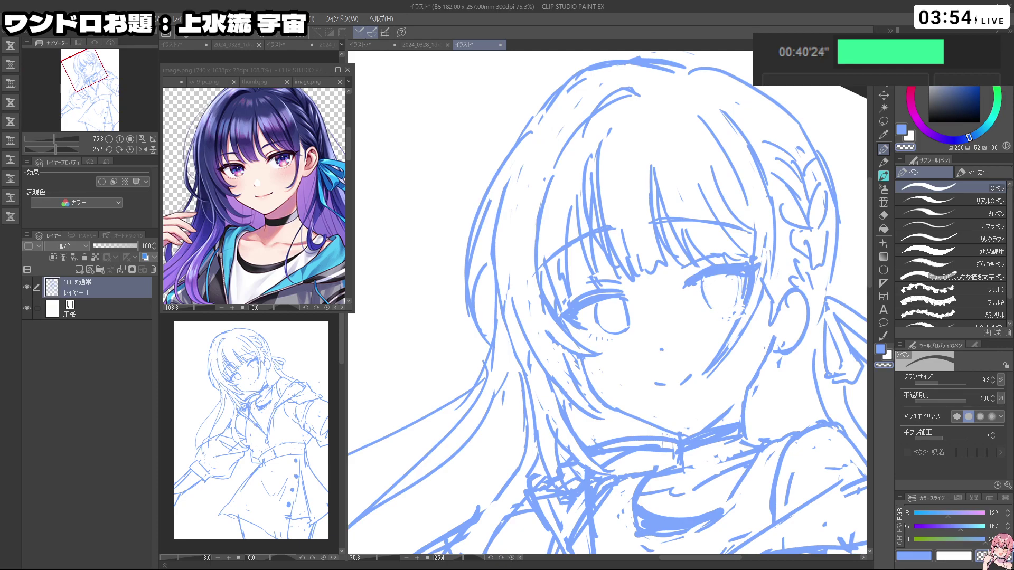
{"action": "mouse_move", "coordinate": [740, 279]}
{"action": "left_mouse_down"}
{"action": "mouse_move", "coordinate": [737, 300]}
{"action": "mouse_move", "coordinate": [734, 276]}
{"action": "mouse_move", "coordinate": [734, 304]}
{"action": "mouse_move", "coordinate": [704, 284]}
{"action": "mouse_move", "coordinate": [702, 297]}
{"action": "mouse_move", "coordinate": [700, 282]}
{"action": "mouse_move", "coordinate": [719, 314]}
{"action": "left_mouse_up"}
{"action": "key", "text": "ctrl+z"}
{"action": "key", "text": "c"}
{"action": "key", "text": "c"}
{"action": "key", "text": "ctrl+z"}
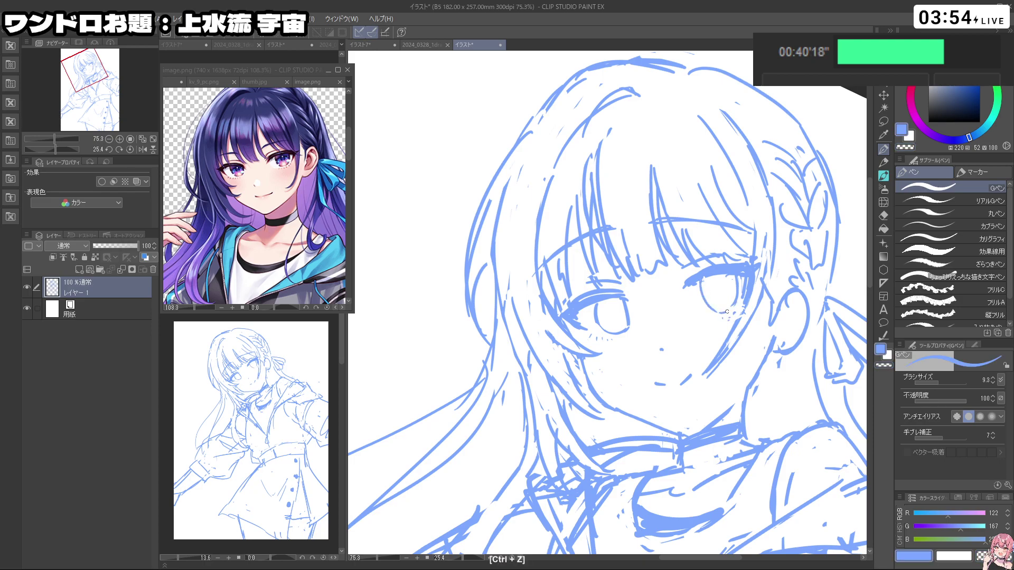
{"action": "key", "text": "c"}
{"action": "key", "text": "c"}
Step: Touch up the outer corner of the upper lash line on the ribbon-side eye
{"action": "key", "text": "ctrl+space"}
{"action": "left_click_drag", "start_coordinate": [763, 295], "coordinate": [703, 296]}
{"action": "key", "text": "space"}
{"action": "mouse_move", "coordinate": [750, 241]}
{"action": "left_mouse_down"}
{"action": "mouse_move", "coordinate": [684, 206]}
{"action": "mouse_move", "coordinate": [634, 237]}
{"action": "mouse_move", "coordinate": [660, 232]}
{"action": "mouse_move", "coordinate": [604, 215]}
{"action": "mouse_move", "coordinate": [677, 248]}
{"action": "mouse_move", "coordinate": [736, 239]}
{"action": "left_mouse_up"}
{"action": "key", "text": "ctrl+space"}
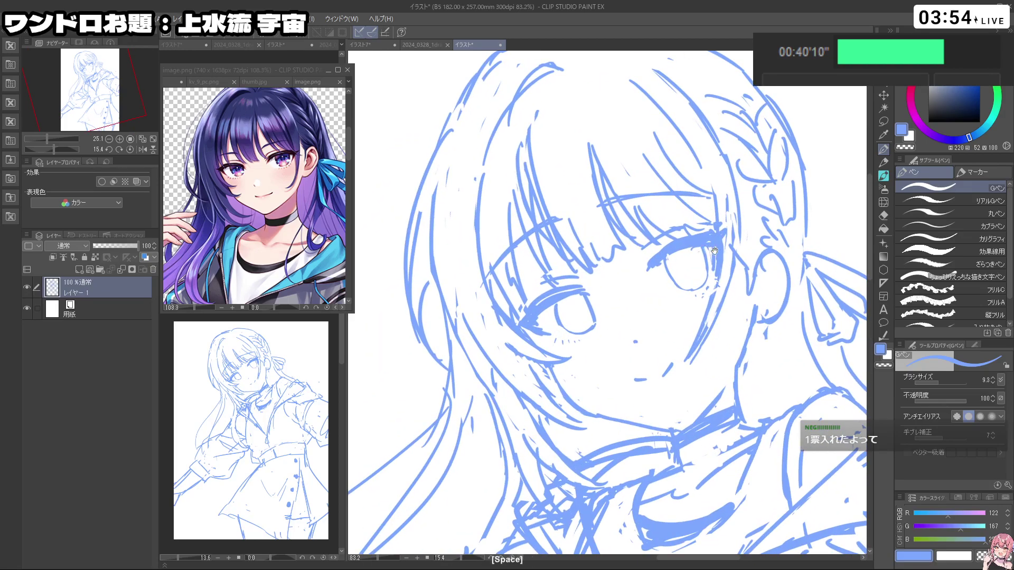
{"action": "left_click_drag", "start_coordinate": [669, 254], "coordinate": [604, 198]}
{"action": "key", "text": "ctrl+z"}
{"action": "key", "text": "c"}
{"action": "left_click_drag", "start_coordinate": [606, 238], "coordinate": [606, 250]}
{"action": "key", "text": "ctrl+z"}
Step: Refine the eyelid crease above the eye farther from the ribbon and erase the excess line
{"action": "key", "text": "ctrl+space"}
{"action": "left_click_drag", "start_coordinate": [660, 275], "coordinate": [614, 274]}
{"action": "key", "text": "shift+space"}
{"action": "left_click_drag", "start_coordinate": [689, 351], "coordinate": [702, 315]}
{"action": "key", "text": "ctrl+space"}
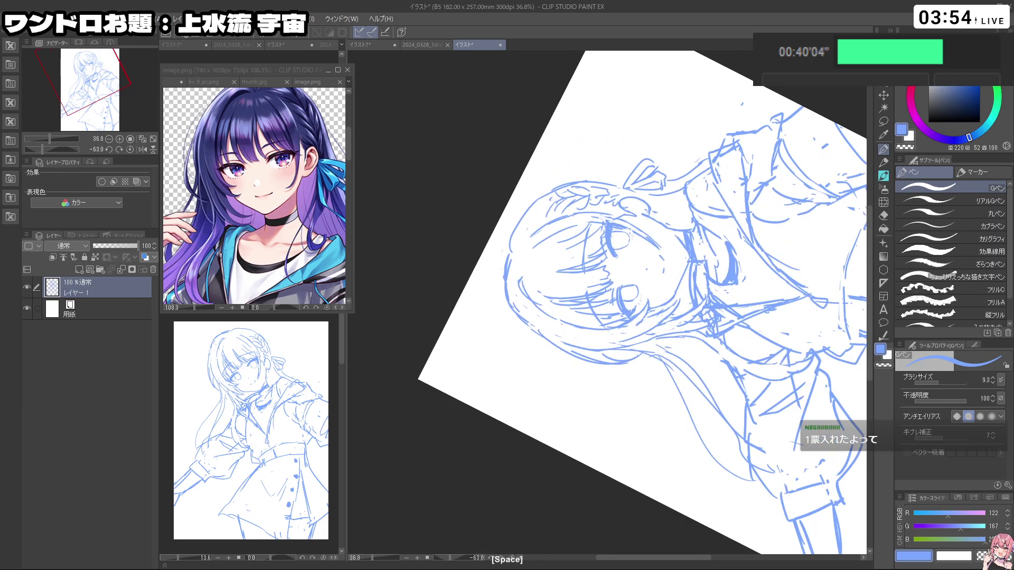
{"action": "left_click_drag", "start_coordinate": [616, 245], "coordinate": [645, 244]}
{"action": "key", "text": "c"}
{"action": "key", "text": "ctrl+z"}
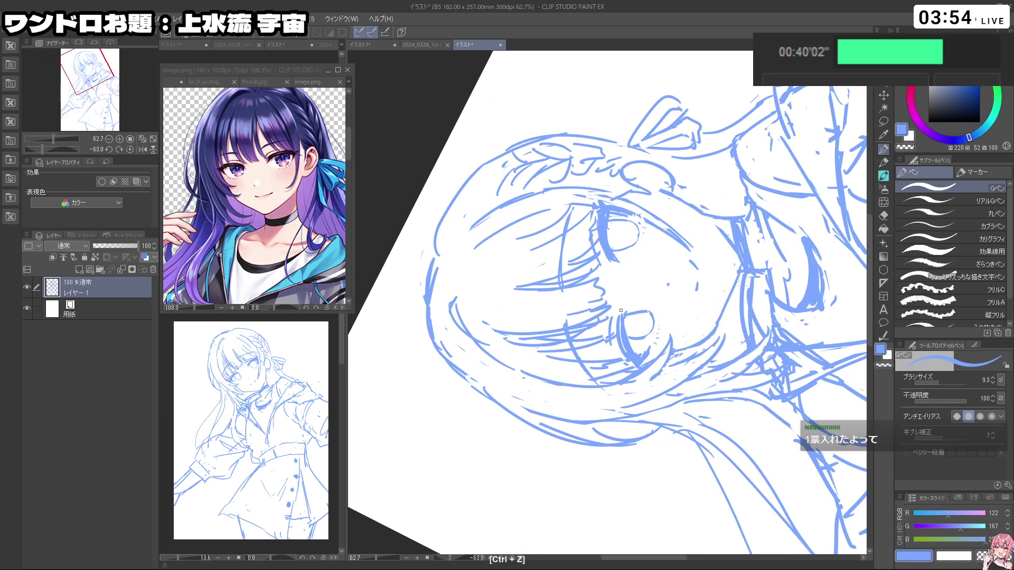
{"action": "key", "text": "c"}
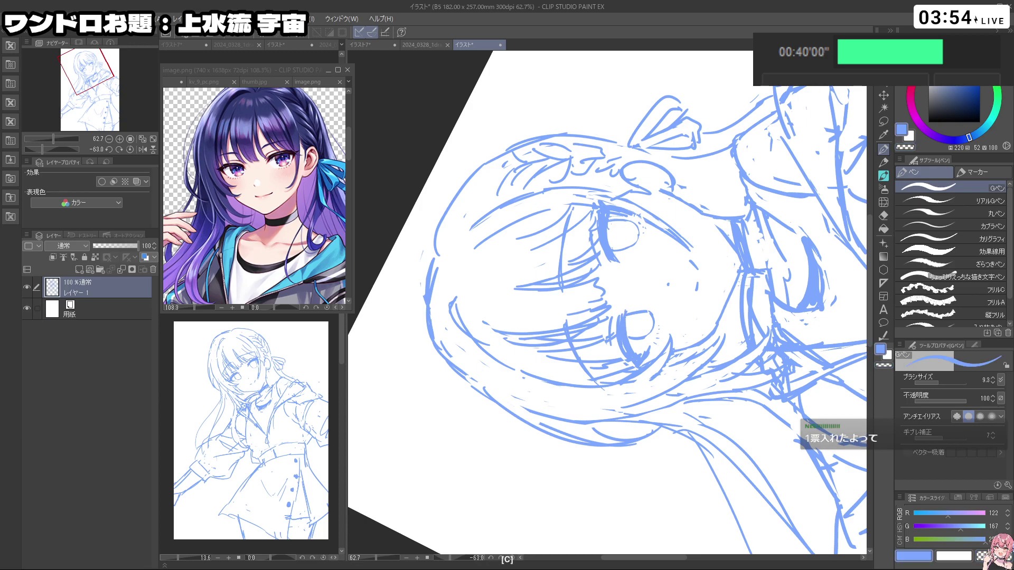
{"action": "key", "text": "shift+space"}
{"action": "mouse_move", "coordinate": [625, 310]}
{"action": "left_mouse_down"}
{"action": "mouse_move", "coordinate": [652, 400]}
{"action": "mouse_move", "coordinate": [561, 396]}
{"action": "left_mouse_up"}
{"action": "key", "text": "c"}
{"action": "left_click", "coordinate": [596, 316]}
{"action": "key", "text": "c"}
Step: Examine the eyes and face within the whole figure at several zoom levels and canvas rotations
{"action": "key", "text": "ctrl+space"}
{"action": "left_click_drag", "start_coordinate": [637, 303], "coordinate": [597, 303]}
{"action": "key", "text": "space"}
{"action": "left_click_drag", "start_coordinate": [645, 307], "coordinate": [602, 280]}
{"action": "key", "text": "ctrl+space"}
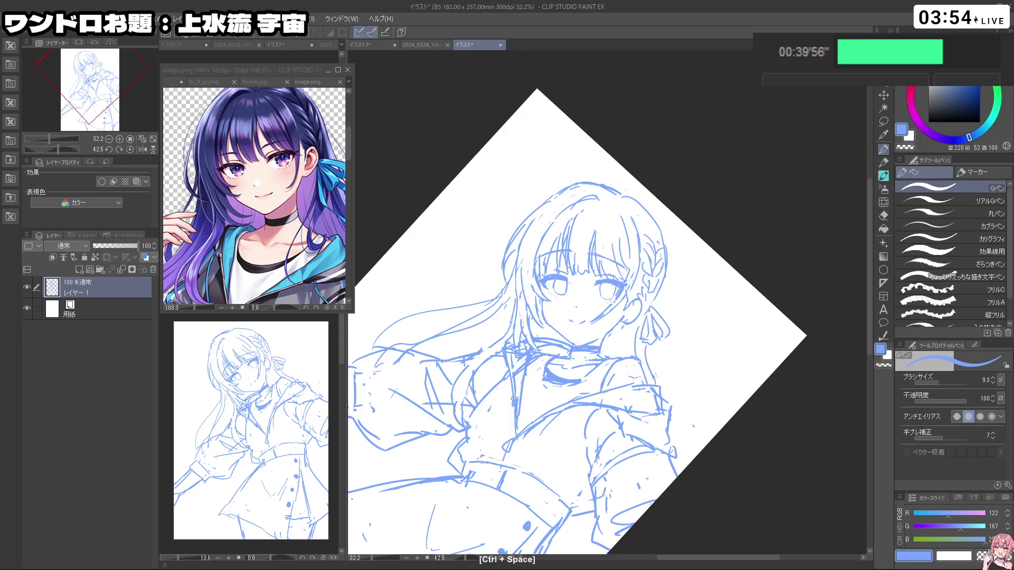
{"action": "key", "text": "shift+space"}
{"action": "mouse_move", "coordinate": [559, 398]}
{"action": "left_mouse_down"}
{"action": "mouse_move", "coordinate": [613, 410]}
{"action": "mouse_move", "coordinate": [566, 401]}
{"action": "left_mouse_up"}
{"action": "key", "text": "ctrl+space"}
{"action": "mouse_move", "coordinate": [553, 284]}
{"action": "left_mouse_down"}
{"action": "mouse_move", "coordinate": [594, 284]}
{"action": "mouse_move", "coordinate": [550, 304]}
{"action": "mouse_move", "coordinate": [576, 311]}
{"action": "left_mouse_up"}
{"action": "key", "text": "c"}
{"action": "key", "text": "c"}
{"action": "key", "text": "c"}
{"action": "key", "text": "c"}
{"action": "key", "text": "space"}
{"action": "key", "text": "ctrl+space"}
{"action": "left_click_drag", "start_coordinate": [652, 276], "coordinate": [590, 276]}
{"action": "left_click_drag", "start_coordinate": [590, 276], "coordinate": [549, 256]}
{"action": "key", "text": "shift+space"}
{"action": "left_click_drag", "start_coordinate": [661, 433], "coordinate": [726, 379]}
Step: Referring to the reference girl's upper body, draw the inner fold lines of the ear beside the ribbon
{"action": "left_click", "coordinate": [295, 279]}
{"action": "scroll", "coordinate": [294, 278], "scroll_direction": "down", "scroll_amount": 2}
{"action": "key", "text": "space"}
{"action": "left_click_drag", "start_coordinate": [612, 272], "coordinate": [610, 259]}
{"action": "key", "text": "ctrl+space"}
{"action": "left_click", "coordinate": [611, 259]}
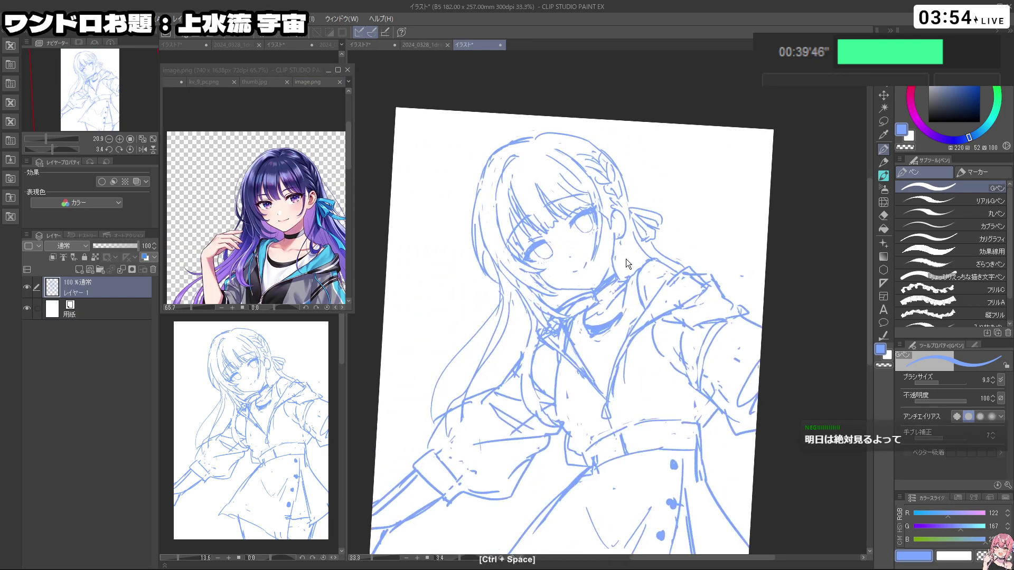
{"action": "left_click", "coordinate": [617, 218]}
{"action": "left_click", "coordinate": [620, 217]}
{"action": "key", "text": "ctrl+z"}
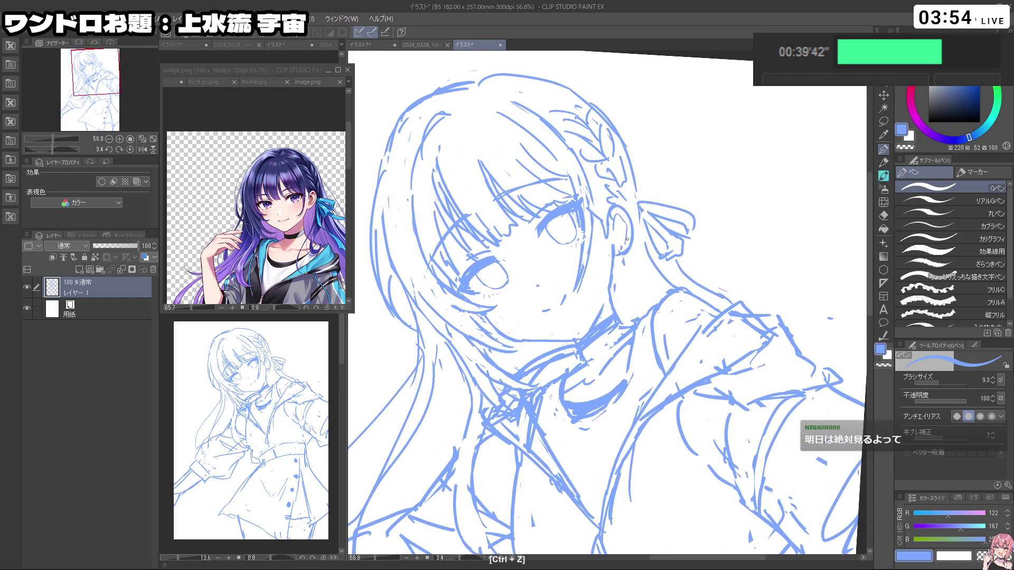
{"action": "key", "text": "ctrl+z"}
{"action": "key", "text": "c"}
{"action": "key", "text": "c"}
{"action": "key", "text": "ctrl+z"}
{"action": "key", "text": "ctrl+z"}
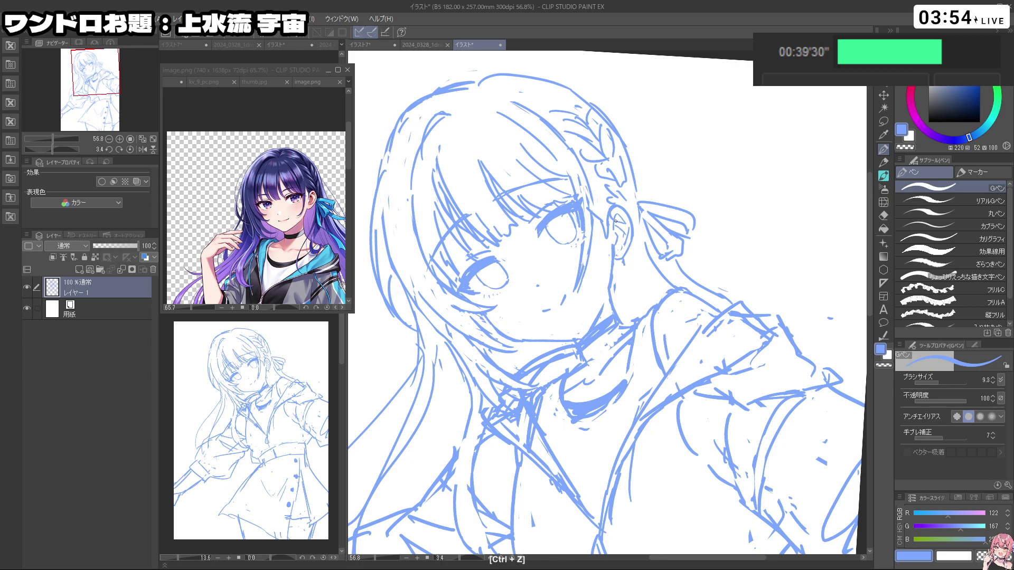
Step: Clean up the choker line beneath the jaw on the ribbon side
{"action": "key", "text": "ctrl+space"}
{"action": "key", "text": "shift+space"}
{"action": "left_click_drag", "start_coordinate": [632, 198], "coordinate": [544, 212]}
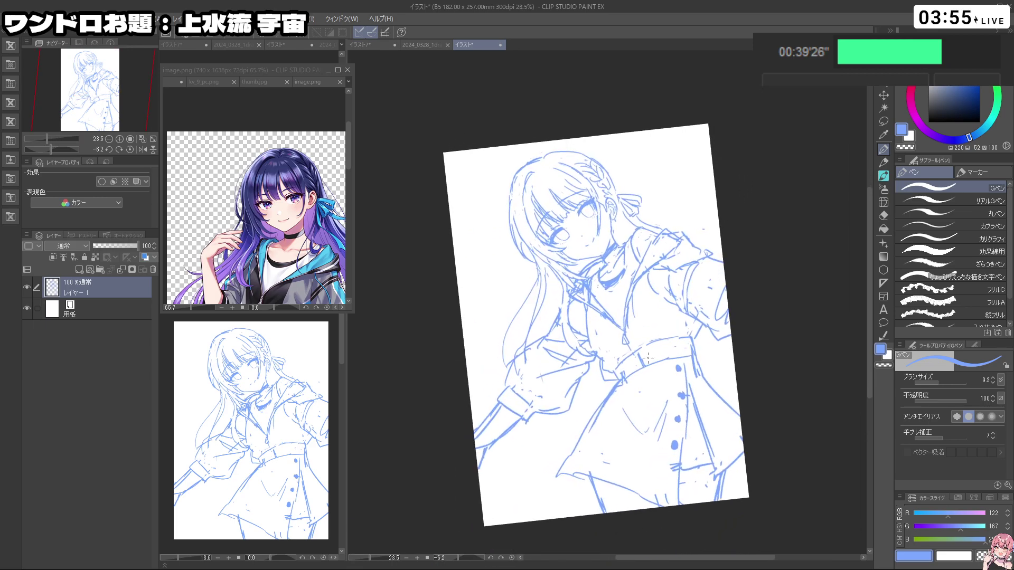
{"action": "key", "text": "ctrl+space"}
{"action": "left_click_drag", "start_coordinate": [612, 236], "coordinate": [681, 238]}
{"action": "key", "text": "shift+space"}
{"action": "left_click_drag", "start_coordinate": [681, 238], "coordinate": [611, 299]}
{"action": "key", "text": "c"}
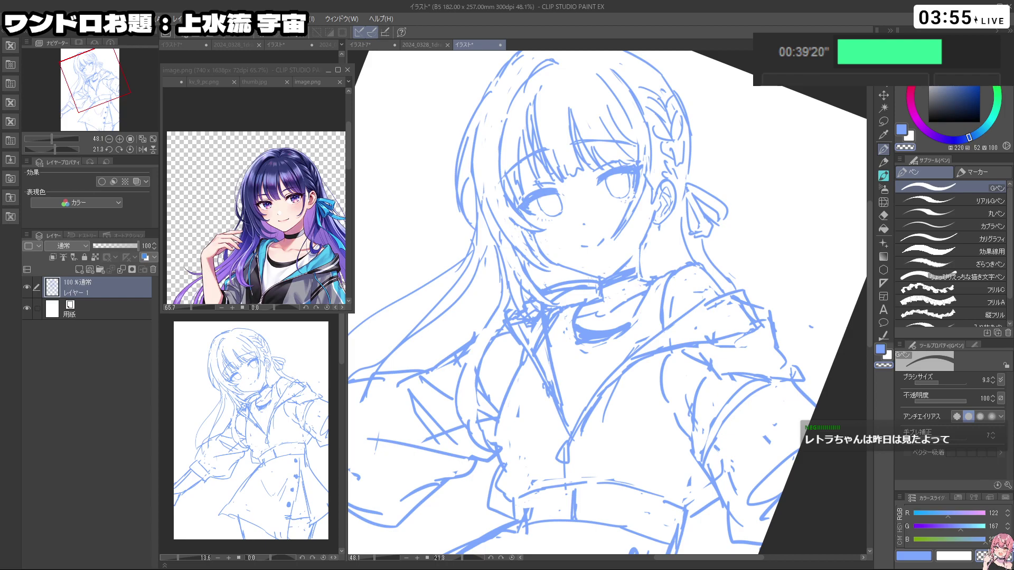
{"action": "key", "text": "ctrl+z"}
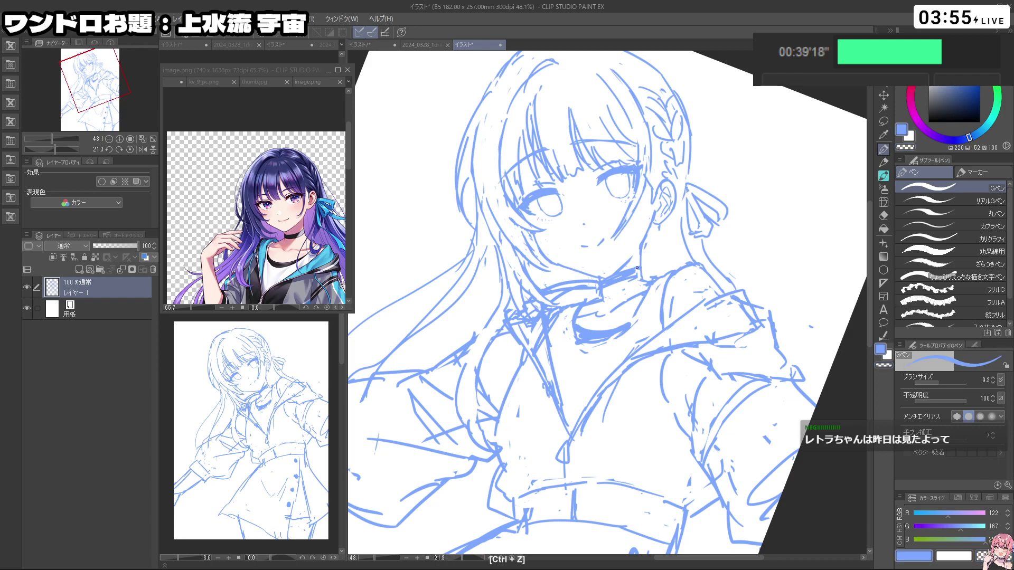
Step: Refine the choker band's remaining edge toward the long side hair and trim the excess
{"action": "left_click_drag", "start_coordinate": [637, 268], "coordinate": [571, 287]}
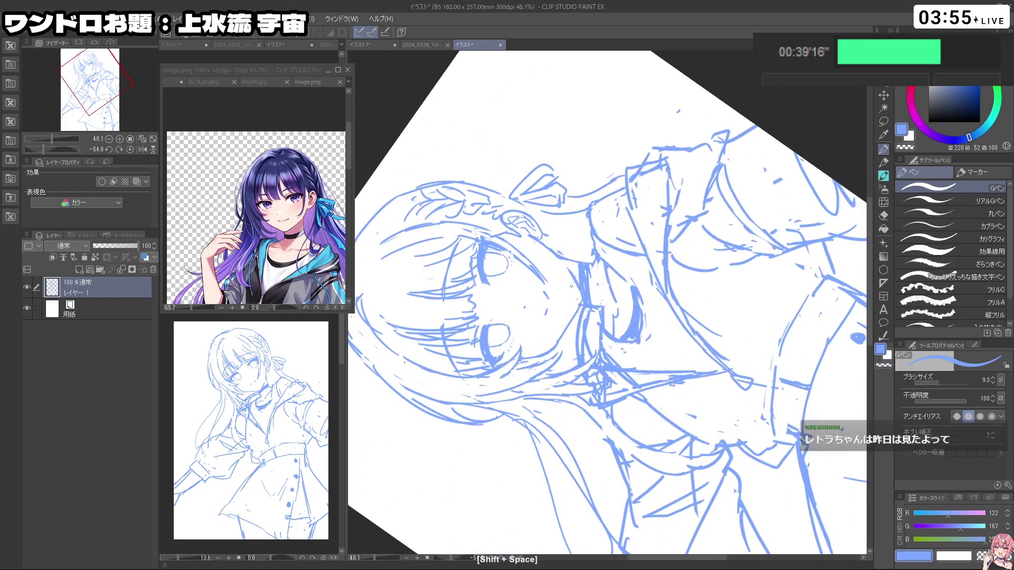
{"action": "key", "text": "c"}
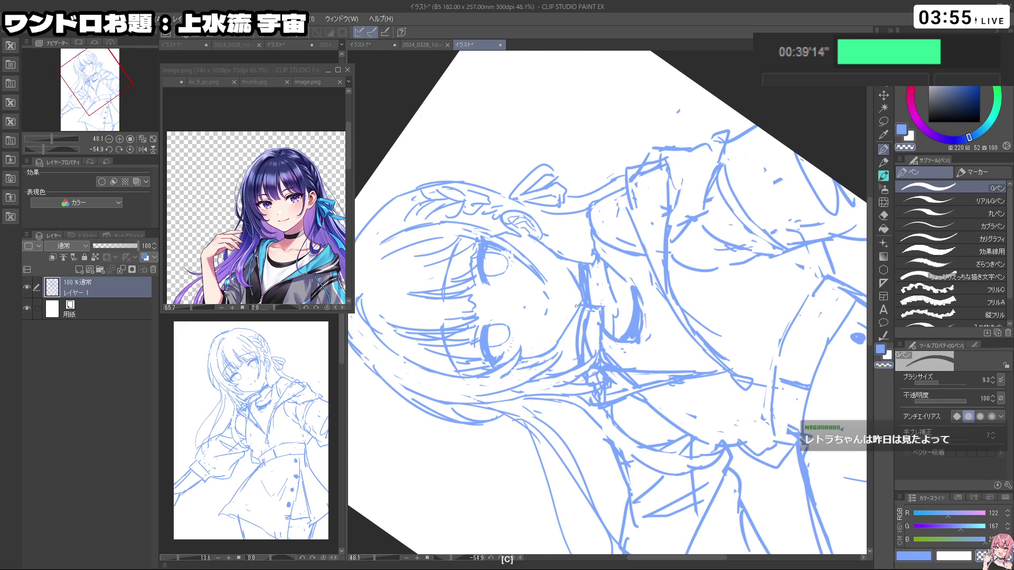
{"action": "key", "text": "ctrl+z"}
{"action": "left_click_drag", "start_coordinate": [561, 261], "coordinate": [633, 262]}
{"action": "key", "text": "ctrl+z"}
{"action": "key", "text": "ctrl+z"}
{"action": "key", "text": "c"}
{"action": "key", "text": "c"}
{"action": "key", "text": "ctrl+z"}
Step: Retouch the loose jacket lines around the neckline and hood, checking the figure from several angles
{"action": "left_click_drag", "start_coordinate": [458, 161], "coordinate": [447, 218]}
{"action": "key", "text": "ctrl+z"}
{"action": "left_click_drag", "start_coordinate": [545, 229], "coordinate": [486, 228], "text": "ctrl"}
{"action": "mouse_move", "coordinate": [745, 356]}
{"action": "left_mouse_down", "text": "shift"}
{"action": "mouse_move", "coordinate": [701, 169]}
{"action": "mouse_move", "coordinate": [620, 478]}
{"action": "mouse_move", "coordinate": [596, 475]}
{"action": "left_mouse_up", "text": "shift"}
{"action": "mouse_move", "coordinate": [502, 211]}
{"action": "left_mouse_down", "text": "ctrl"}
{"action": "mouse_move", "coordinate": [521, 210]}
{"action": "mouse_move", "coordinate": [520, 226]}
{"action": "left_mouse_up", "text": "ctrl"}
{"action": "key", "text": "ctrl+z"}
{"action": "left_click_drag", "start_coordinate": [652, 227], "coordinate": [626, 227], "text": "ctrl"}
{"action": "left_click_drag", "start_coordinate": [685, 261], "coordinate": [573, 221], "text": "shift"}
{"action": "mouse_move", "coordinate": [469, 301]}
{"action": "left_mouse_down", "text": "ctrl"}
{"action": "mouse_move", "coordinate": [493, 301]}
{"action": "mouse_move", "coordinate": [682, 215]}
{"action": "mouse_move", "coordinate": [730, 237]}
{"action": "left_mouse_up", "text": "ctrl"}
{"action": "key", "text": "ctrl+z"}
{"action": "key", "text": "ctrl+z"}
{"action": "left_click_drag", "start_coordinate": [686, 181], "coordinate": [647, 182], "text": "ctrl"}
{"action": "mouse_move", "coordinate": [679, 401]}
{"action": "left_mouse_down", "text": "shift"}
{"action": "mouse_move", "coordinate": [722, 338]}
{"action": "mouse_move", "coordinate": [713, 251]}
{"action": "left_mouse_up", "text": "shift"}
{"action": "mouse_move", "coordinate": [649, 350]}
{"action": "left_mouse_down", "text": "ctrl"}
{"action": "mouse_move", "coordinate": [663, 351]}
{"action": "mouse_move", "coordinate": [634, 328]}
{"action": "mouse_move", "coordinate": [585, 351]}
{"action": "left_mouse_up", "text": "ctrl"}
{"action": "key", "text": "ctrl+z"}
Step: Retouch the vertical front-edge line beside the skirt's row of buttons
{"action": "key", "text": "c"}
{"action": "key", "text": "c"}
{"action": "mouse_move", "coordinate": [584, 344]}
{"action": "left_mouse_down"}
{"action": "mouse_move", "coordinate": [591, 359]}
{"action": "mouse_move", "coordinate": [589, 350]}
{"action": "left_mouse_up"}
{"action": "key", "text": "ctrl+z"}
{"action": "mouse_move", "coordinate": [645, 312]}
{"action": "left_mouse_down"}
{"action": "mouse_move", "coordinate": [607, 310]}
{"action": "mouse_move", "coordinate": [634, 312]}
{"action": "mouse_move", "coordinate": [616, 346]}
{"action": "mouse_move", "coordinate": [645, 373]}
{"action": "left_mouse_up"}
{"action": "key", "text": "c"}
{"action": "key", "text": "c"}
{"action": "key", "text": "ctrl+z"}
{"action": "key", "text": "shift+space"}
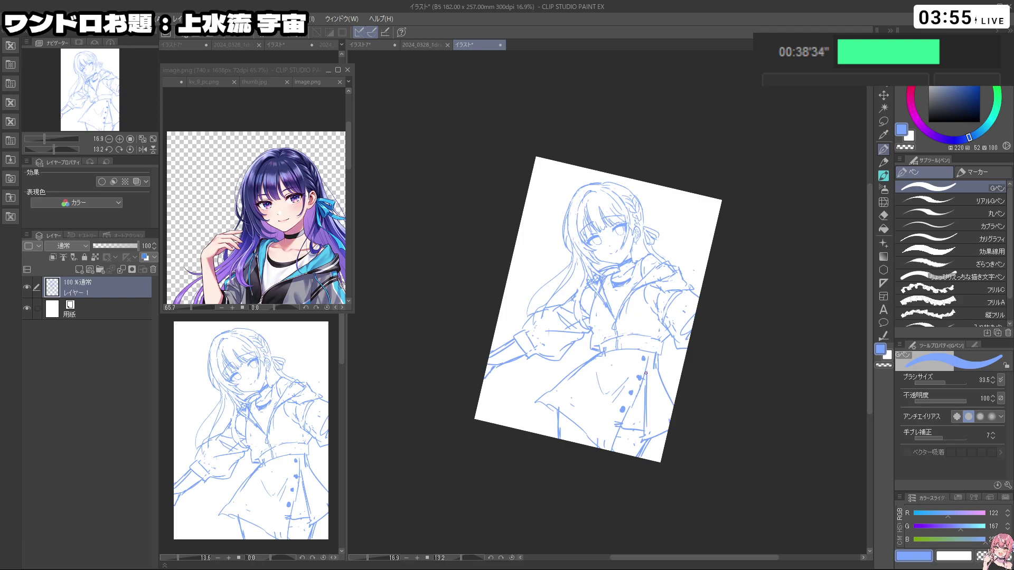
Step: Lasso the jacket torso with the belt and ribbon-side sleeve, scale it proportionally to 103%, and deselect
{"action": "key", "text": "shift+space"}
{"action": "left_click_drag", "start_coordinate": [701, 424], "coordinate": [711, 415]}
{"action": "key", "text": "space"}
{"action": "key", "text": "ctrl+space"}
{"action": "mouse_move", "coordinate": [727, 272]}
{"action": "left_mouse_down"}
{"action": "mouse_move", "coordinate": [730, 233]}
{"action": "mouse_move", "coordinate": [718, 274]}
{"action": "left_mouse_up"}
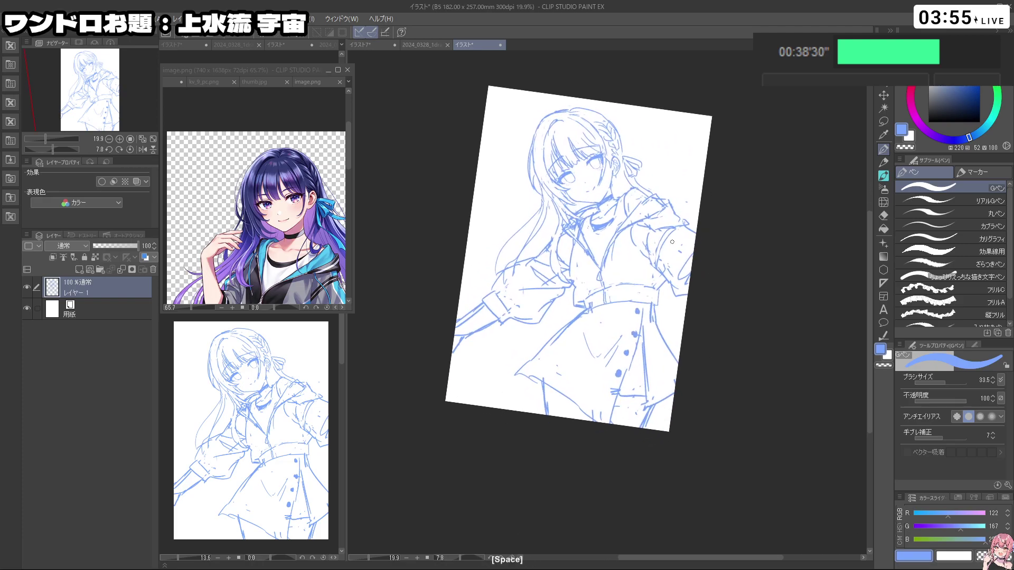
{"action": "key", "text": "shift+space"}
{"action": "left_click_drag", "start_coordinate": [661, 354], "coordinate": [665, 350]}
{"action": "left_click", "coordinate": [884, 121]}
{"action": "mouse_move", "coordinate": [664, 288]}
{"action": "left_mouse_down"}
{"action": "mouse_move", "coordinate": [660, 305]}
{"action": "mouse_move", "coordinate": [581, 318]}
{"action": "mouse_move", "coordinate": [571, 291]}
{"action": "left_mouse_up"}
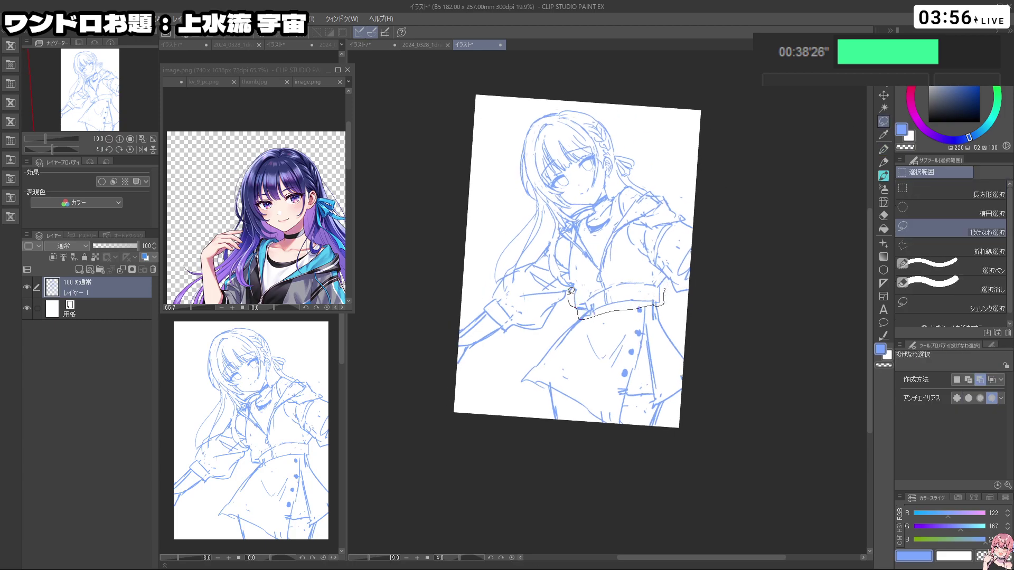
{"action": "mouse_move", "coordinate": [578, 217]}
{"action": "left_mouse_down"}
{"action": "mouse_move", "coordinate": [625, 187]}
{"action": "mouse_move", "coordinate": [716, 221]}
{"action": "mouse_move", "coordinate": [666, 292]}
{"action": "left_mouse_up"}
{"action": "key", "text": "ctrl+t"}
{"action": "left_click_drag", "start_coordinate": [686, 327], "coordinate": [683, 316]}
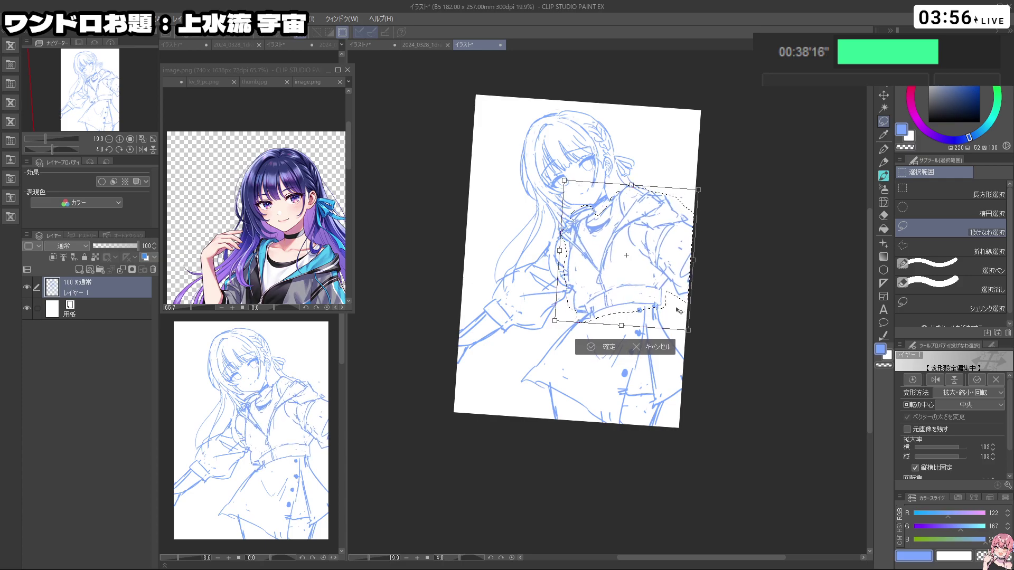
{"action": "left_click", "coordinate": [600, 347]}
{"action": "left_click", "coordinate": [534, 346]}
Step: Set the pen's brush size to 22.6 and retouch the hood and shoulder lines below the hair ribbon
{"action": "left_click_drag", "start_coordinate": [552, 433], "coordinate": [643, 403]}
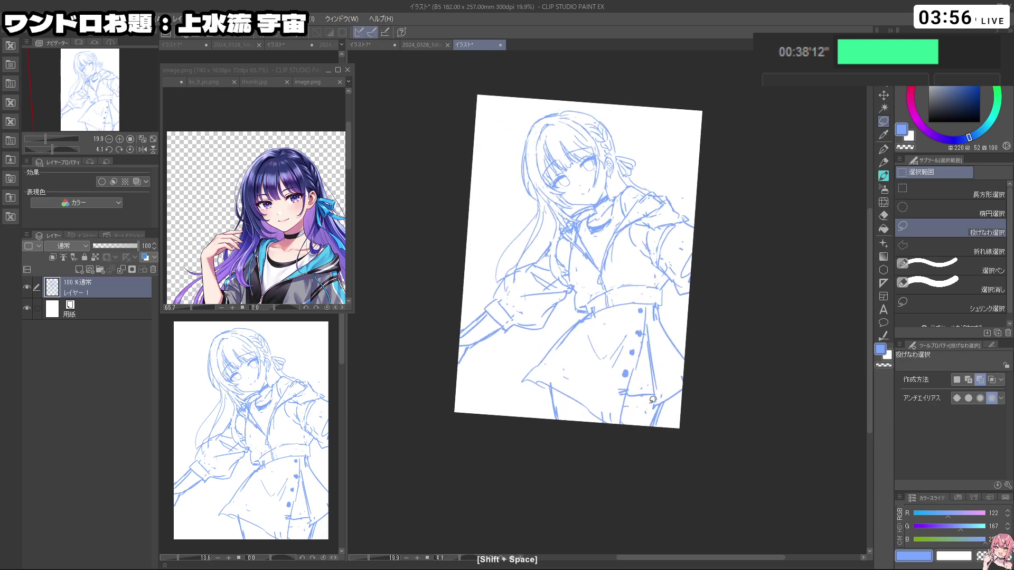
{"action": "left_click", "coordinate": [883, 150]}
{"action": "left_click_drag", "start_coordinate": [624, 185], "coordinate": [666, 185]}
{"action": "mouse_move", "coordinate": [673, 387]}
{"action": "left_mouse_down"}
{"action": "mouse_move", "coordinate": [704, 256]}
{"action": "mouse_move", "coordinate": [504, 338]}
{"action": "left_mouse_up"}
{"action": "key", "text": "ctrl+z"}
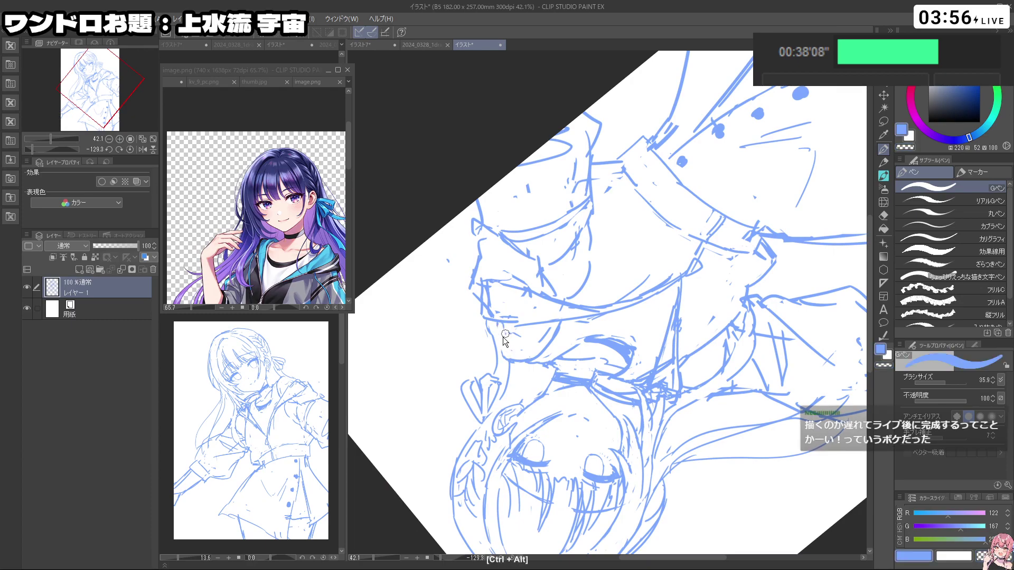
{"action": "key", "text": "c"}
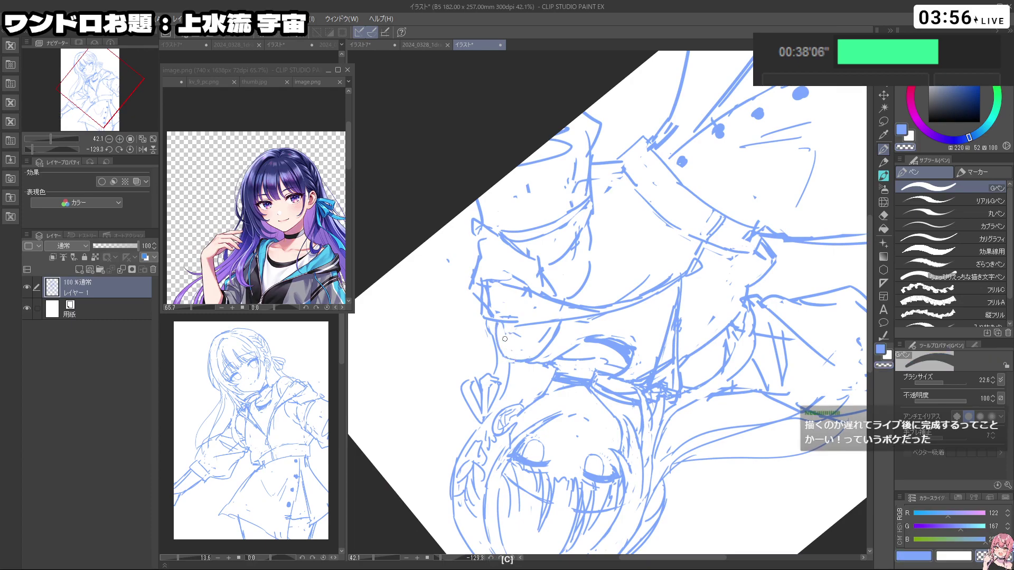
{"action": "left_click_drag", "start_coordinate": [513, 339], "coordinate": [701, 267]}
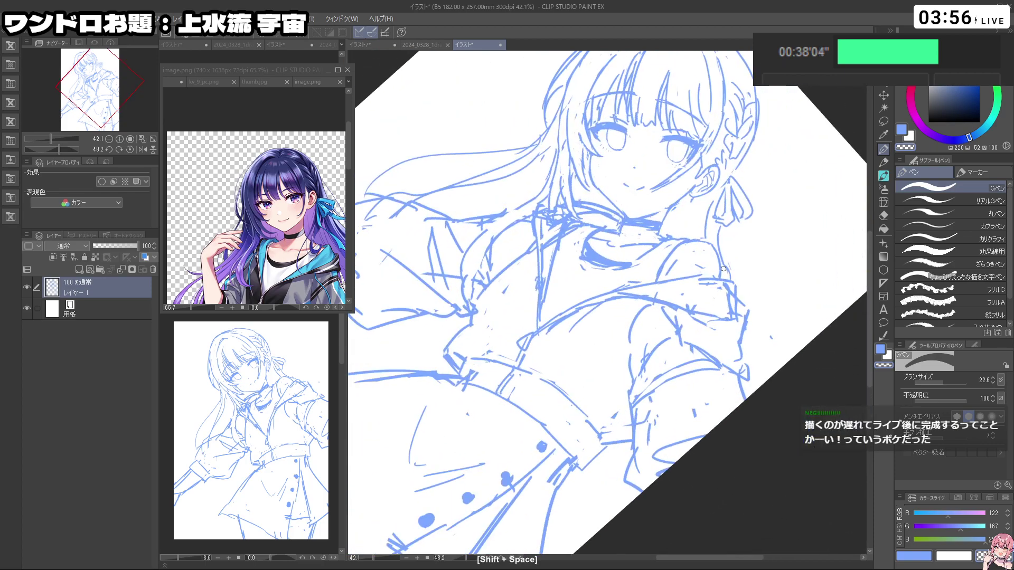
Step: Retouch the hood's inner edge beside the neckline, reducing the brush size to 17.9
{"action": "key", "text": "ctrl+z"}
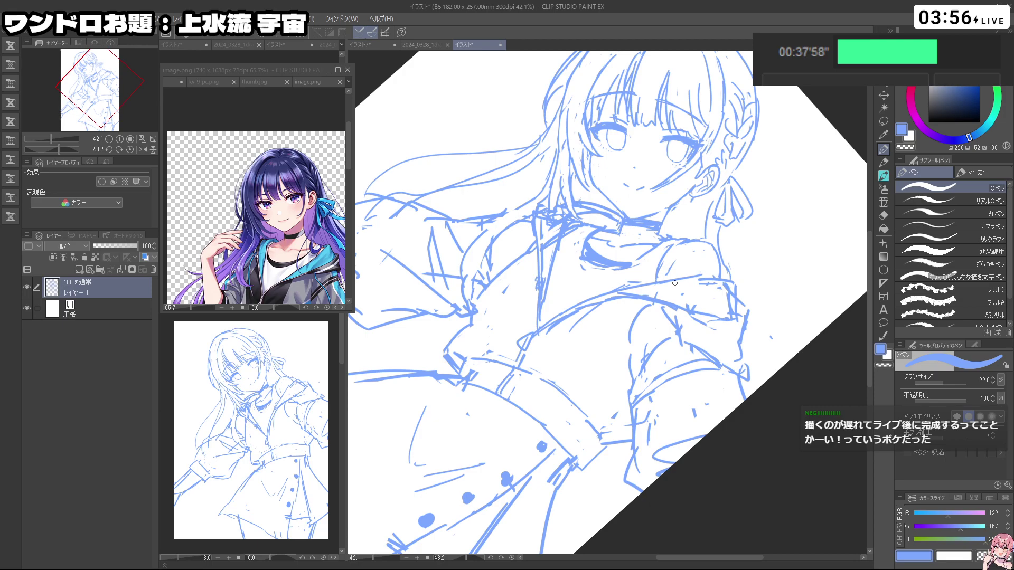
{"action": "key", "text": "ctrl+z"}
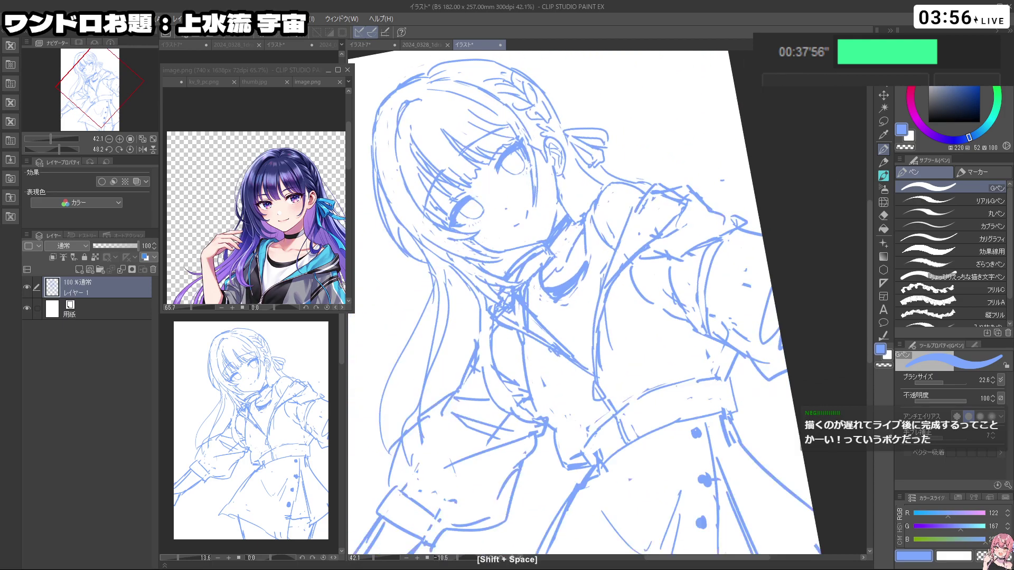
{"action": "key", "text": "c"}
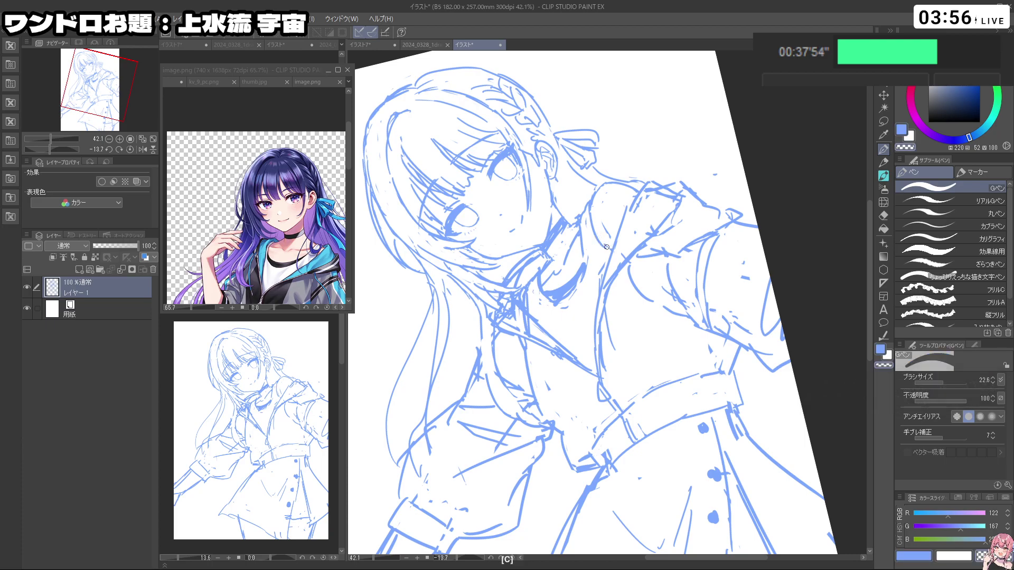
{"action": "key", "text": "c"}
{"action": "mouse_move", "coordinate": [610, 227]}
{"action": "left_mouse_down"}
{"action": "mouse_move", "coordinate": [552, 269]}
{"action": "mouse_move", "coordinate": [629, 243]}
{"action": "left_mouse_up"}
{"action": "key", "text": "c"}
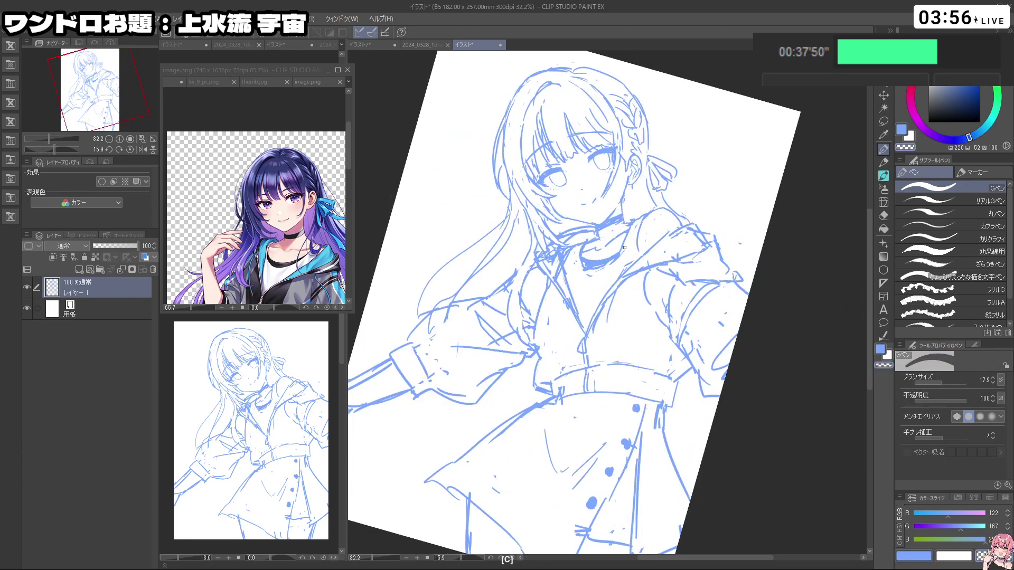
{"action": "key", "text": "c"}
{"action": "key", "text": "ctrl+z"}
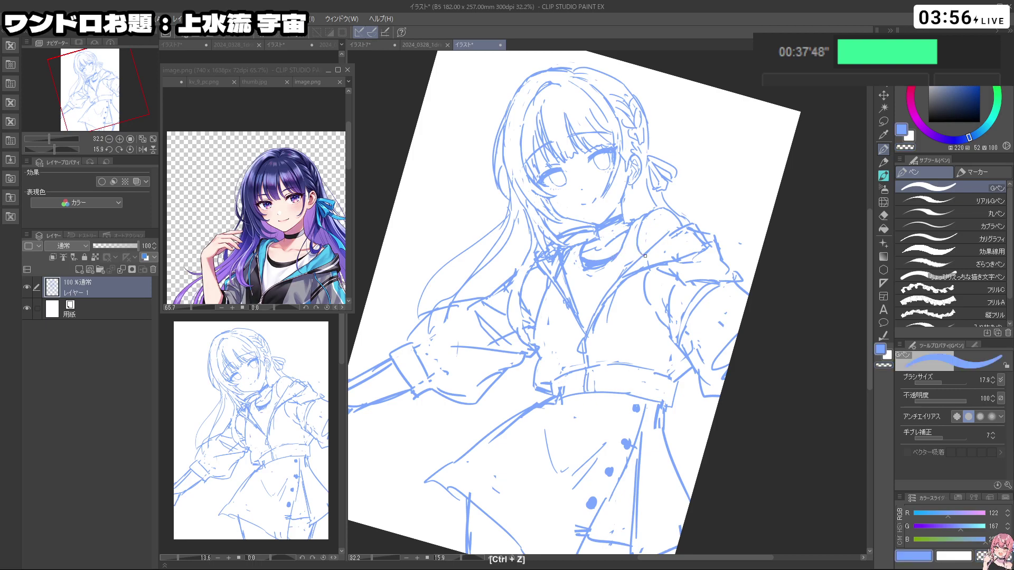
{"action": "key", "text": "c"}
{"action": "left_click_drag", "start_coordinate": [637, 248], "coordinate": [573, 249]}
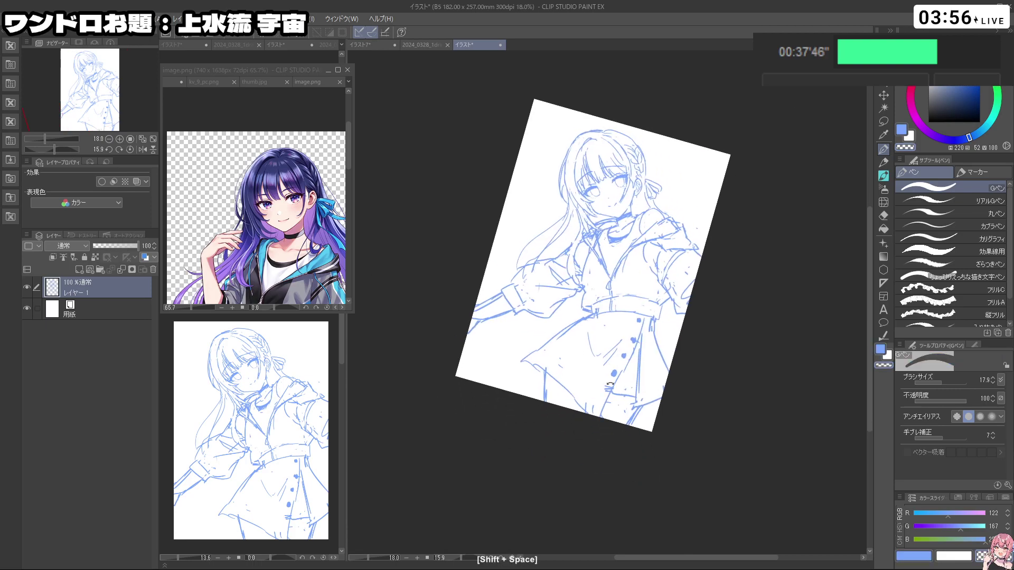
Step: Show the full outfit in the reference image and sketch hair strands trailing from the ribbon toward the hood
{"action": "left_click_drag", "start_coordinate": [525, 327], "coordinate": [544, 362]}
{"action": "left_click", "coordinate": [306, 273]}
{"action": "mouse_move", "coordinate": [290, 268]}
{"action": "left_mouse_down"}
{"action": "mouse_move", "coordinate": [235, 269]}
{"action": "mouse_move", "coordinate": [214, 227]}
{"action": "left_mouse_up"}
{"action": "left_click", "coordinate": [444, 312]}
{"action": "scroll", "coordinate": [643, 230], "scroll_direction": "up", "scroll_amount": 2}
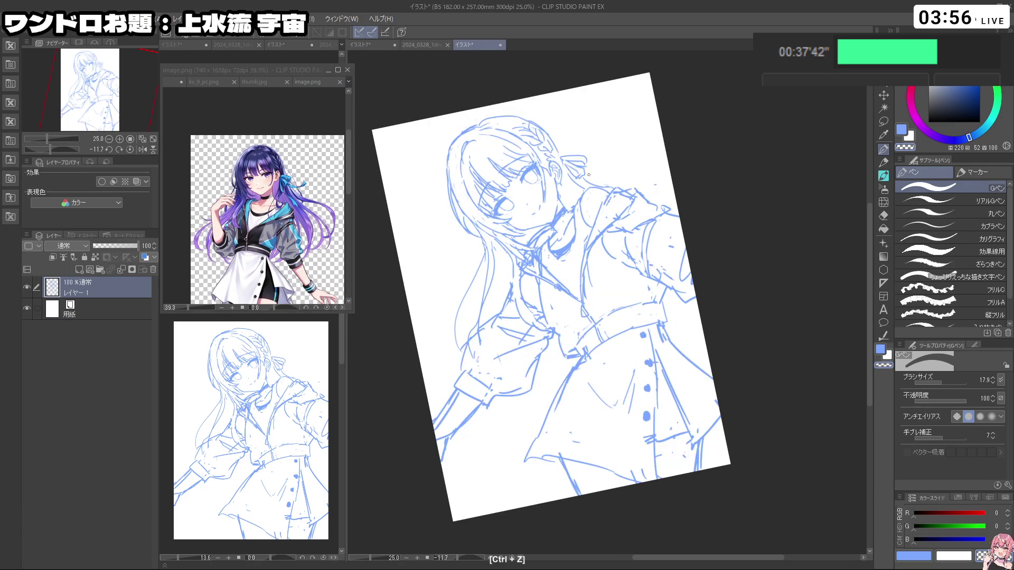
{"action": "key", "text": "ctrl+z"}
{"action": "left_click_drag", "start_coordinate": [644, 184], "coordinate": [672, 175]}
{"action": "key", "text": "ctrl+z"}
{"action": "key", "text": "ctrl+z"}
{"action": "left_click_drag", "start_coordinate": [585, 170], "coordinate": [627, 190]}
{"action": "key", "text": "ctrl+z"}
Step: Add outward-flicking strands to the end of the long side hair above the puffed sleeve
{"action": "left_click_drag", "start_coordinate": [478, 282], "coordinate": [464, 346]}
{"action": "left_click_drag", "start_coordinate": [465, 302], "coordinate": [420, 333]}
{"action": "key", "text": "ctrl+z"}
{"action": "key", "text": "ctrl+z"}
{"action": "mouse_move", "coordinate": [457, 308]}
{"action": "left_mouse_down"}
{"action": "mouse_move", "coordinate": [421, 331]}
{"action": "mouse_move", "coordinate": [464, 336]}
{"action": "left_mouse_up"}
Step: Sketch and clean up fold lines on the jacket torso between its front opening and the belt
{"action": "left_click_drag", "start_coordinate": [652, 329], "coordinate": [623, 328]}
{"action": "mouse_move", "coordinate": [637, 323]}
{"action": "left_mouse_down"}
{"action": "mouse_move", "coordinate": [633, 305]}
{"action": "mouse_move", "coordinate": [660, 295]}
{"action": "mouse_move", "coordinate": [608, 305]}
{"action": "left_mouse_up"}
{"action": "key", "text": "ctrl+z"}
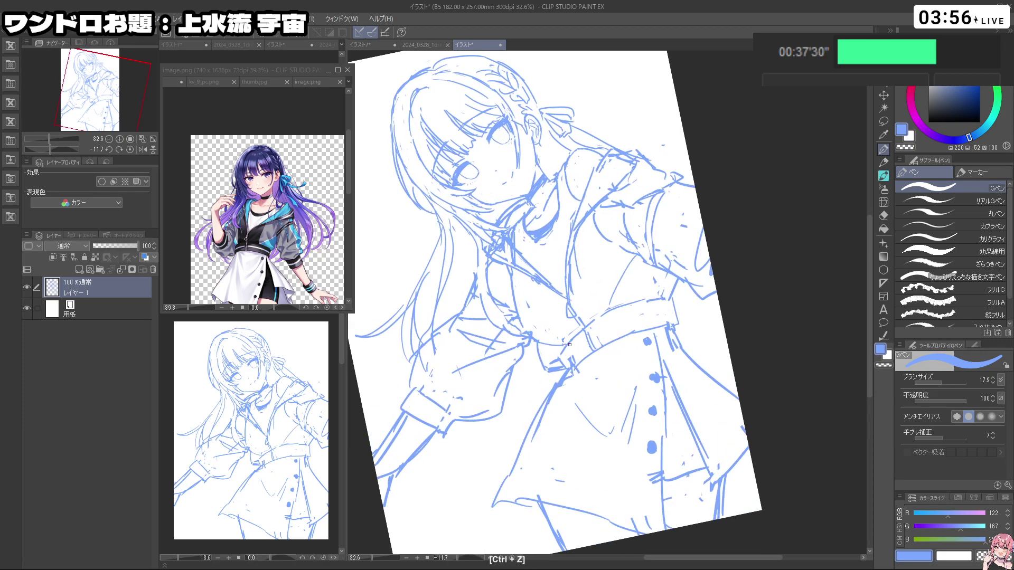
{"action": "key", "text": "ctrl+z"}
{"action": "key", "text": "c"}
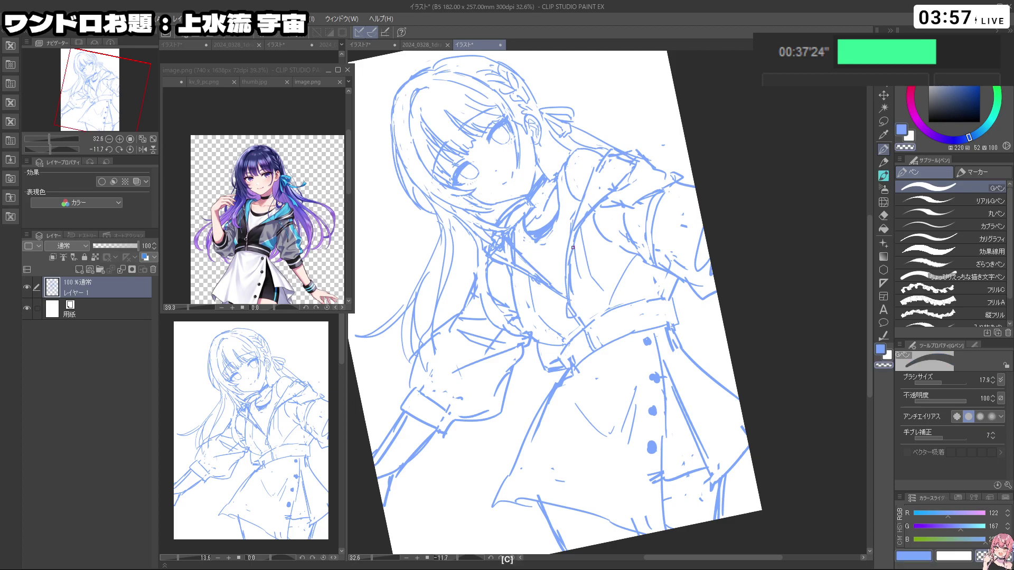
{"action": "key", "text": "c"}
{"action": "key", "text": "ctrl+z"}
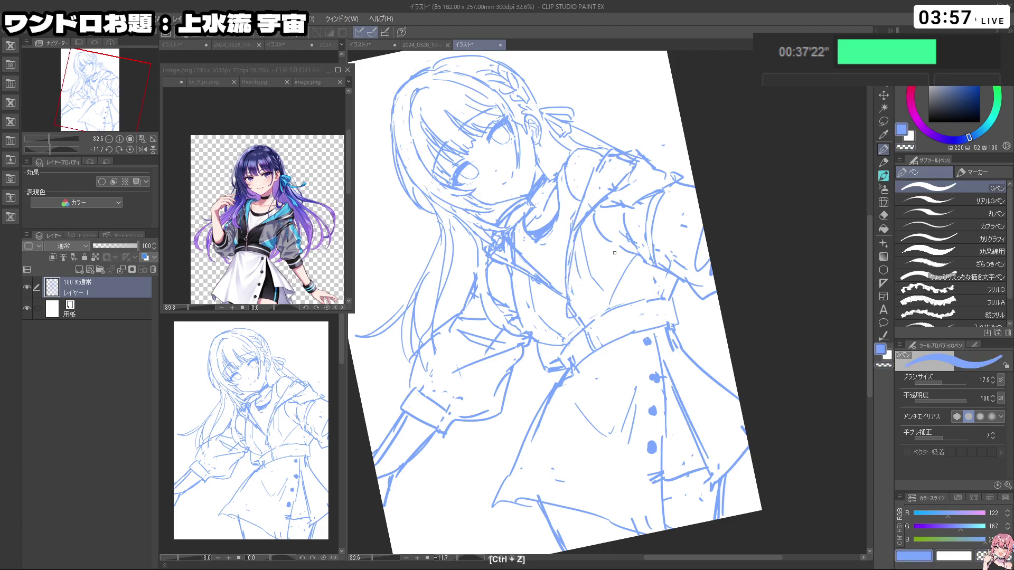
{"action": "key", "text": "ctrl+z"}
{"action": "key", "text": "c"}
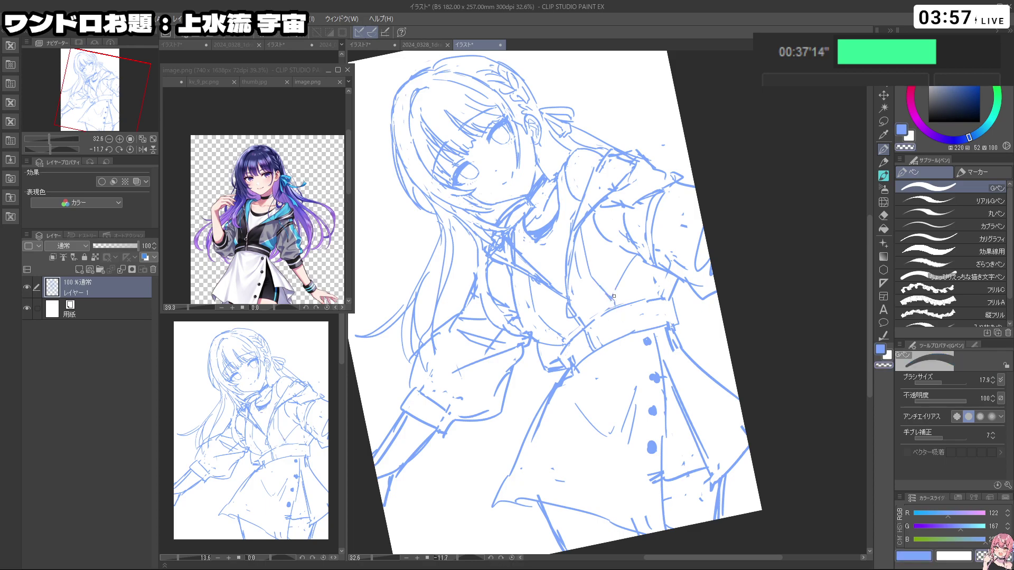
{"action": "key", "text": "c"}
{"action": "key", "text": "ctrl+z"}
Step: Retouch the jacket-front lines on the side nearest the outstretched puffed sleeve, checking the figure from several angles
{"action": "key", "text": "shift+space"}
{"action": "left_click_drag", "start_coordinate": [665, 290], "coordinate": [625, 262]}
{"action": "key", "text": "c"}
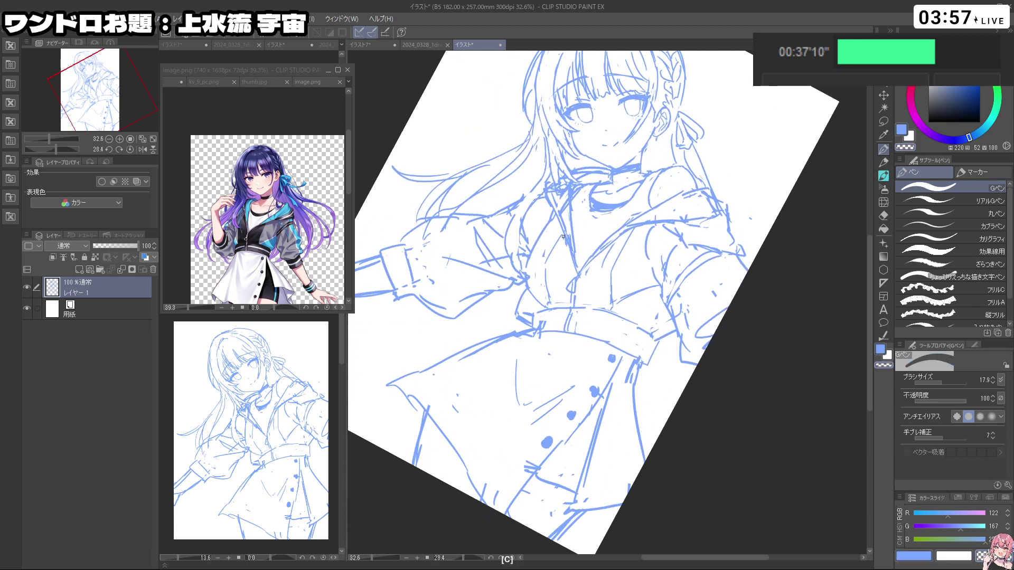
{"action": "key", "text": "c"}
{"action": "key", "text": "ctrl+z"}
{"action": "left_click_drag", "start_coordinate": [559, 220], "coordinate": [544, 274]}
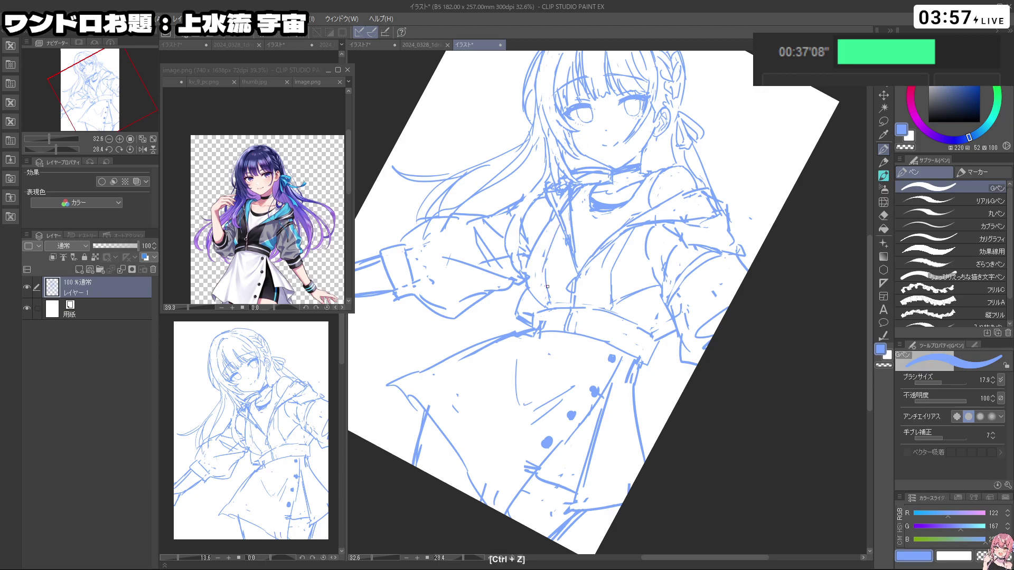
{"action": "key", "text": "c"}
{"action": "key", "text": "c"}
{"action": "key", "text": "ctrl+space"}
{"action": "left_click_drag", "start_coordinate": [647, 364], "coordinate": [607, 364]}
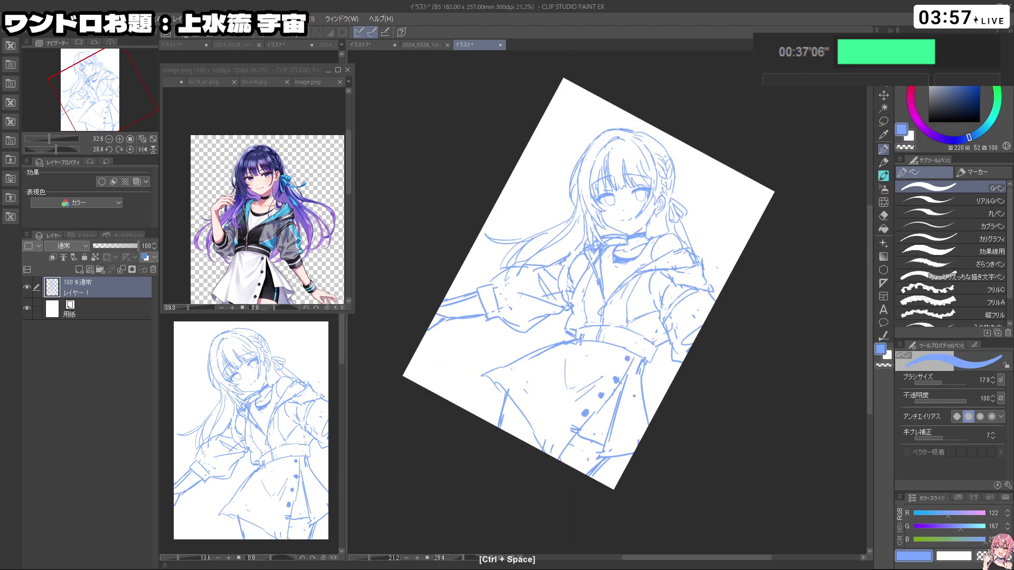
{"action": "key", "text": "shift+space"}
{"action": "left_click_drag", "start_coordinate": [642, 317], "coordinate": [643, 288]}
{"action": "key", "text": "c"}
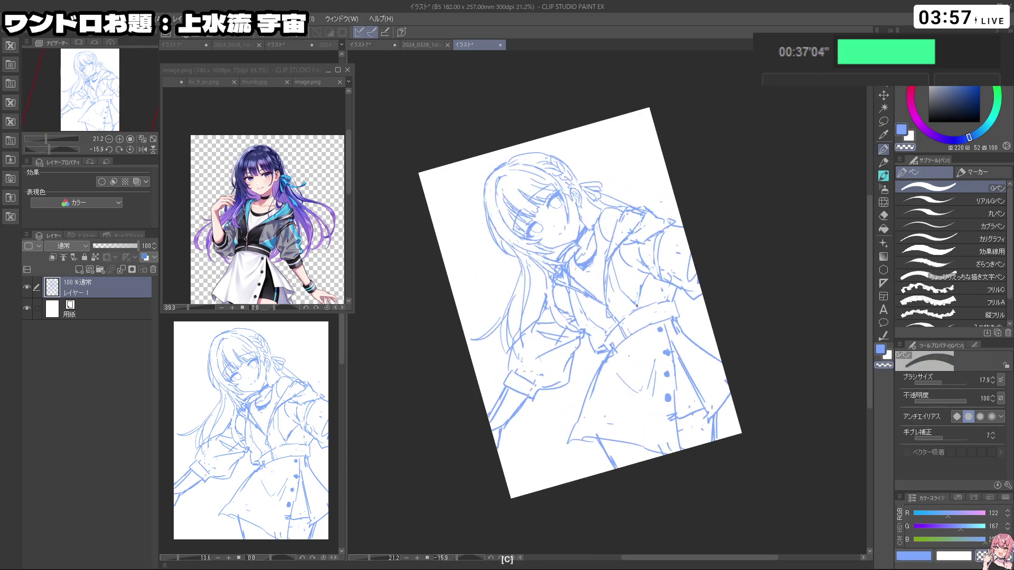
Step: Lasso the bangs strand near the braid-side eye, adjust its placement with a free transform, and deselect
{"action": "key", "text": "space"}
{"action": "key", "text": "shift+space"}
{"action": "left_click_drag", "start_coordinate": [605, 253], "coordinate": [703, 268]}
{"action": "left_click", "coordinate": [883, 121]}
{"action": "key", "text": "ctrl+space"}
{"action": "mouse_move", "coordinate": [675, 182]}
{"action": "left_mouse_down"}
{"action": "mouse_move", "coordinate": [708, 188]}
{"action": "mouse_move", "coordinate": [703, 316]}
{"action": "mouse_move", "coordinate": [680, 274]}
{"action": "mouse_move", "coordinate": [708, 324]}
{"action": "left_mouse_up"}
{"action": "key", "text": "shift+space"}
{"action": "key", "text": "ctrl+t"}
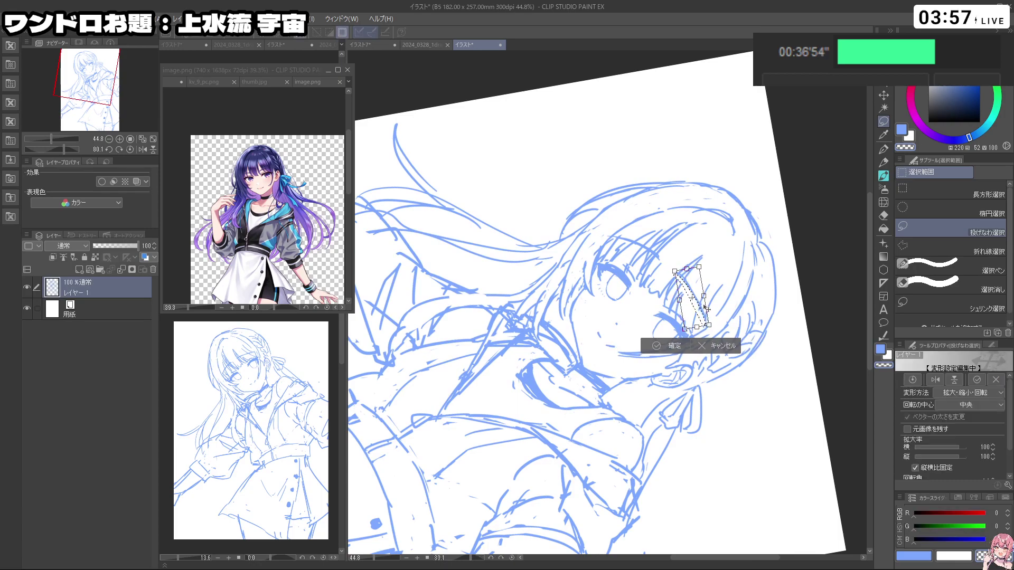
{"action": "left_click", "coordinate": [667, 347]}
{"action": "left_click", "coordinate": [598, 345]}
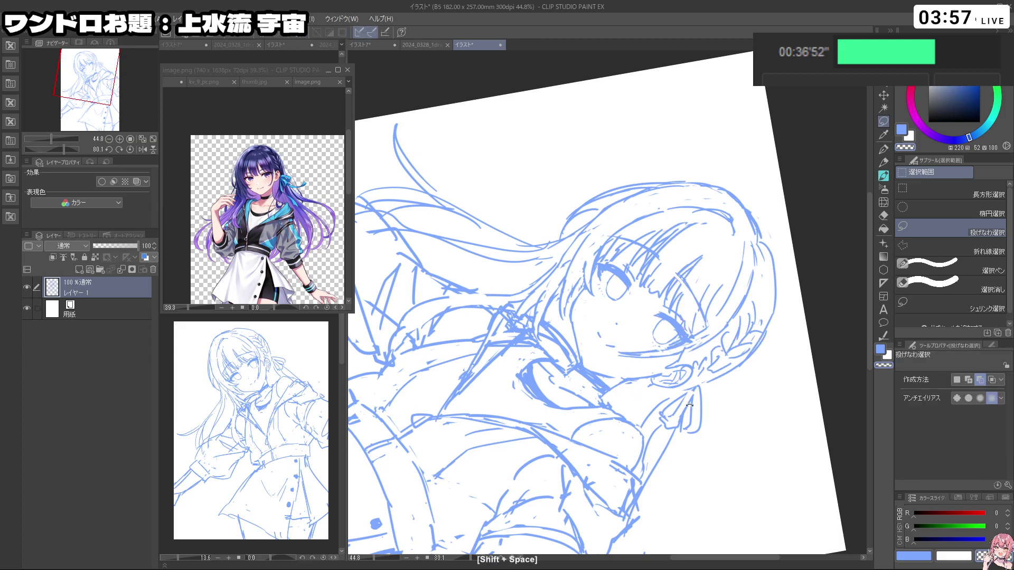
{"action": "left_click_drag", "start_coordinate": [676, 338], "coordinate": [703, 280]}
Step: Retouch the bangs strands across the forehead with the G-pen, erasing the excess lines
{"action": "left_click", "coordinate": [883, 149]}
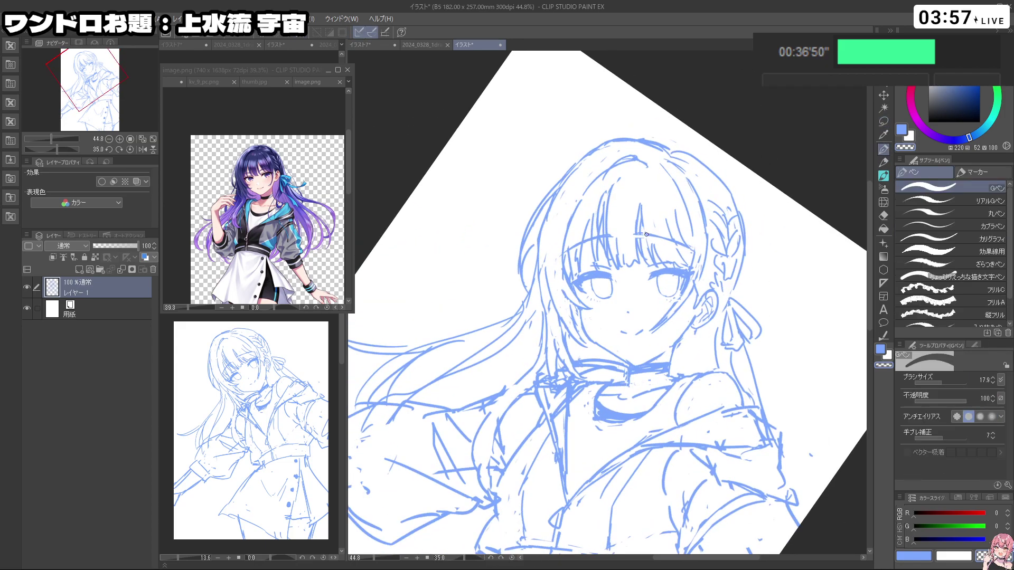
{"action": "key", "text": "ctrl+z"}
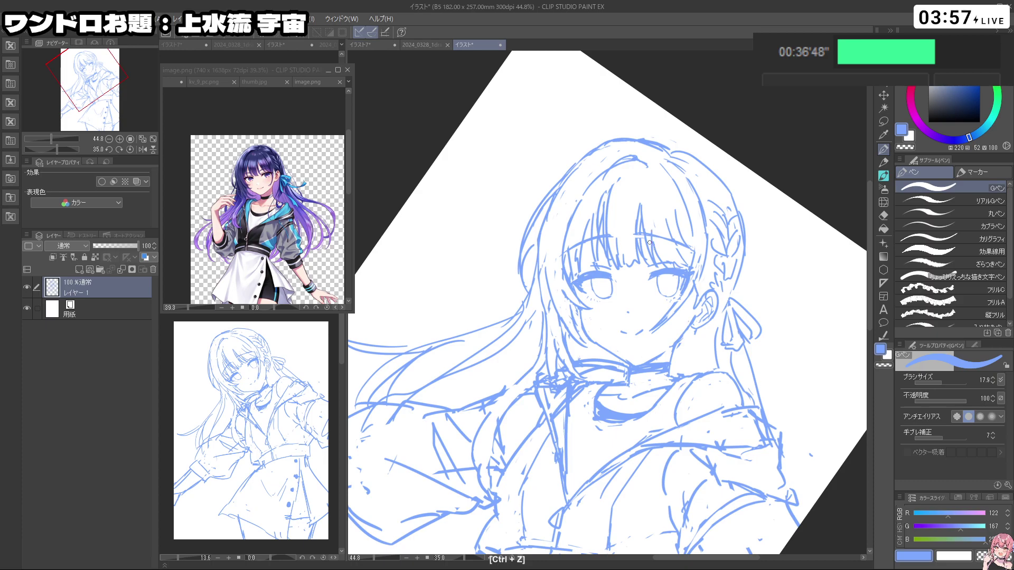
{"action": "left_click_drag", "start_coordinate": [737, 271], "coordinate": [682, 271]}
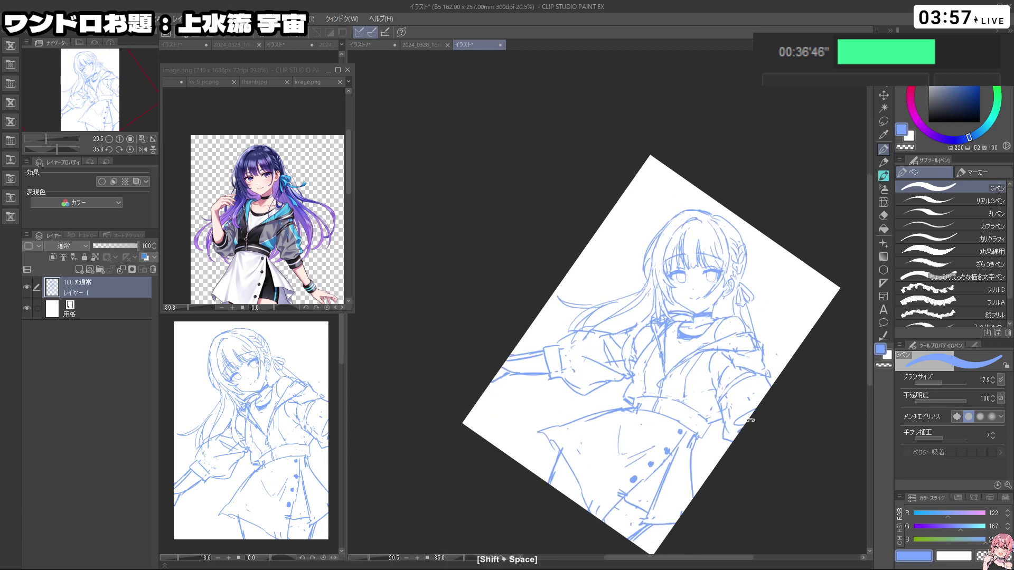
{"action": "left_click_drag", "start_coordinate": [733, 384], "coordinate": [741, 172]}
{"action": "left_click_drag", "start_coordinate": [669, 328], "coordinate": [613, 369]}
{"action": "key", "text": "c"}
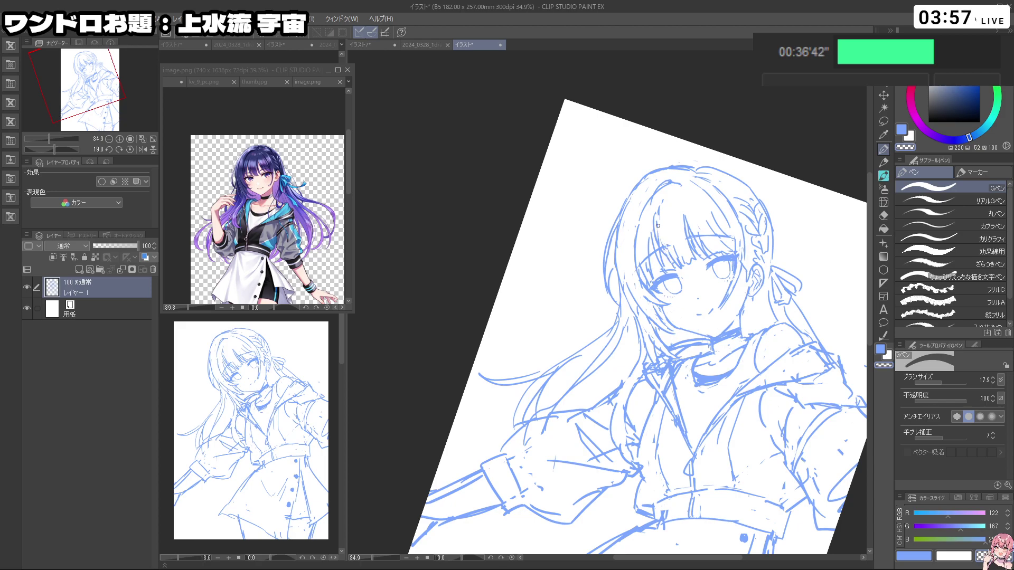
{"action": "key", "text": "c"}
{"action": "key", "text": "c"}
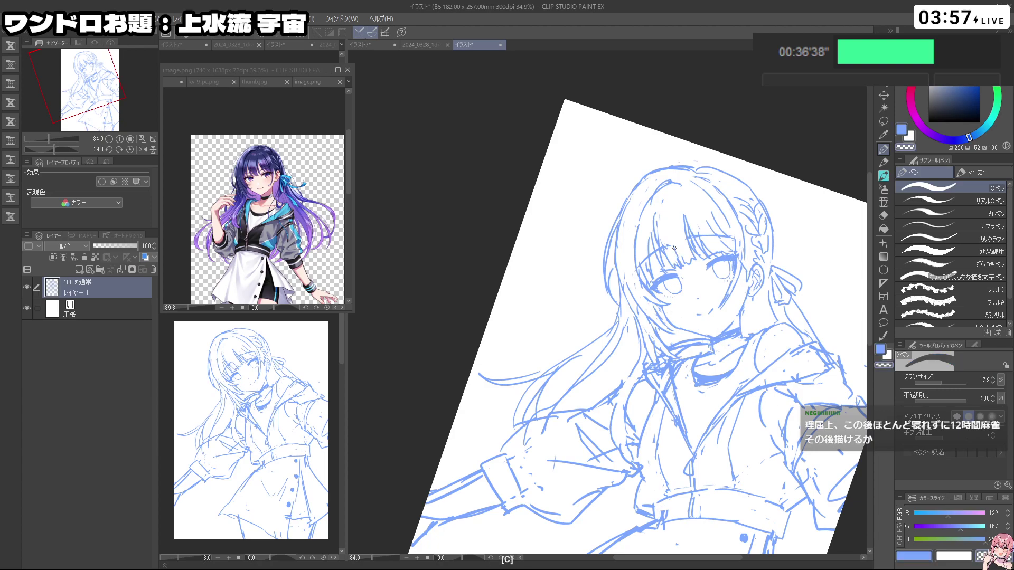
{"action": "left_click_drag", "start_coordinate": [673, 387], "coordinate": [696, 369]}
{"action": "key", "text": "ctrl+z"}
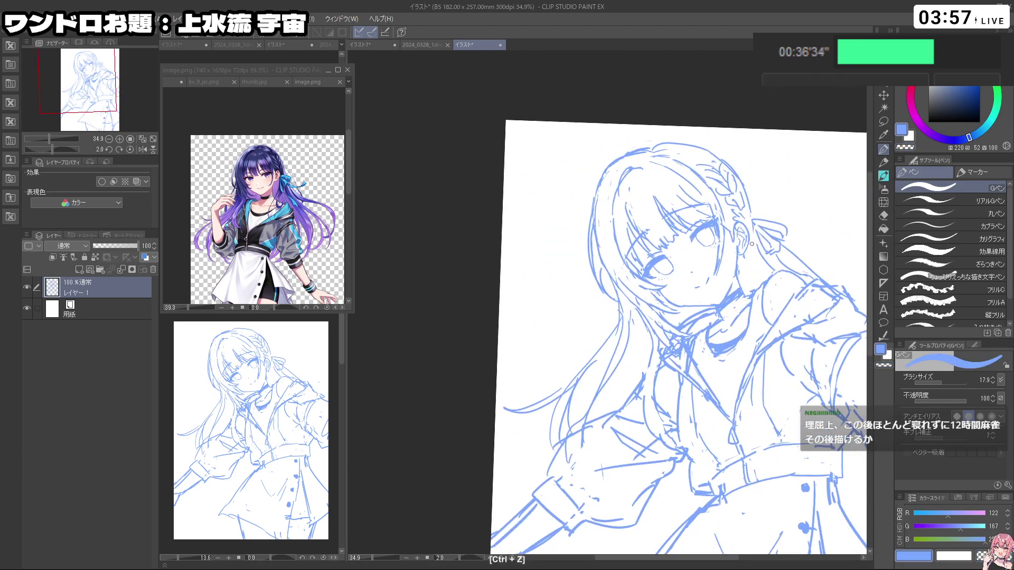
Step: Try to draw a loose hair strand falling from behind the ear toward the hood
{"action": "left_click_drag", "start_coordinate": [745, 259], "coordinate": [760, 309]}
{"action": "key", "text": "ctrl+z"}
{"action": "left_click_drag", "start_coordinate": [756, 272], "coordinate": [762, 309]}
{"action": "key", "text": "ctrl+z"}
{"action": "left_click_drag", "start_coordinate": [759, 262], "coordinate": [751, 330]}
{"action": "key", "text": "ctrl+z"}
{"action": "left_click_drag", "start_coordinate": [754, 253], "coordinate": [720, 255]}
{"action": "mouse_move", "coordinate": [761, 254]}
{"action": "left_mouse_down"}
{"action": "mouse_move", "coordinate": [719, 248]}
{"action": "mouse_move", "coordinate": [758, 221]}
{"action": "left_mouse_up"}
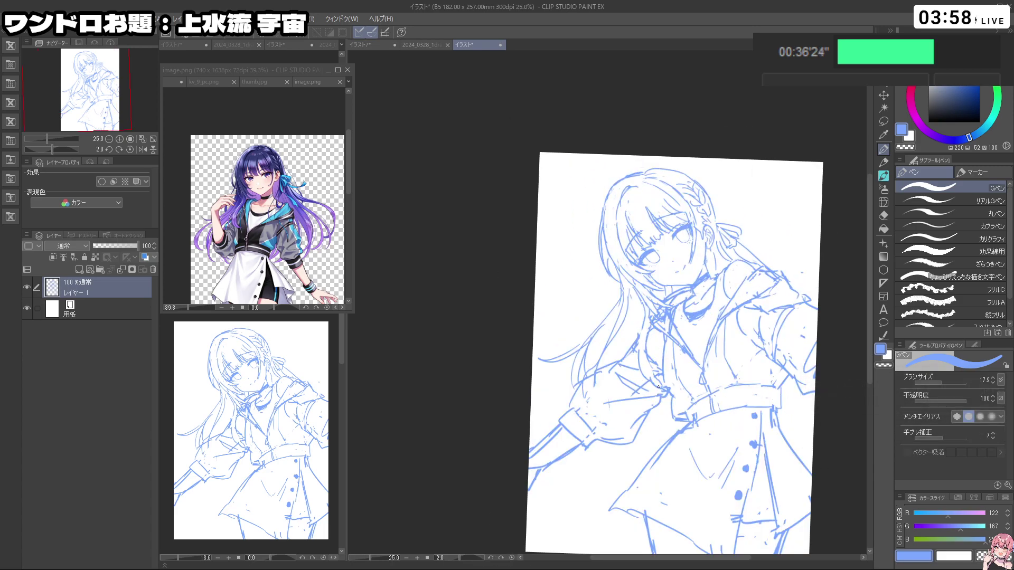
{"action": "key", "text": "ctrl+z"}
Step: Retouch the lower outline of the outstretched arm's puffed sleeve
{"action": "mouse_move", "coordinate": [613, 441]}
{"action": "left_mouse_down"}
{"action": "mouse_move", "coordinate": [669, 403]}
{"action": "mouse_move", "coordinate": [648, 413]}
{"action": "left_mouse_up"}
{"action": "key", "text": "c"}
{"action": "key", "text": "c"}
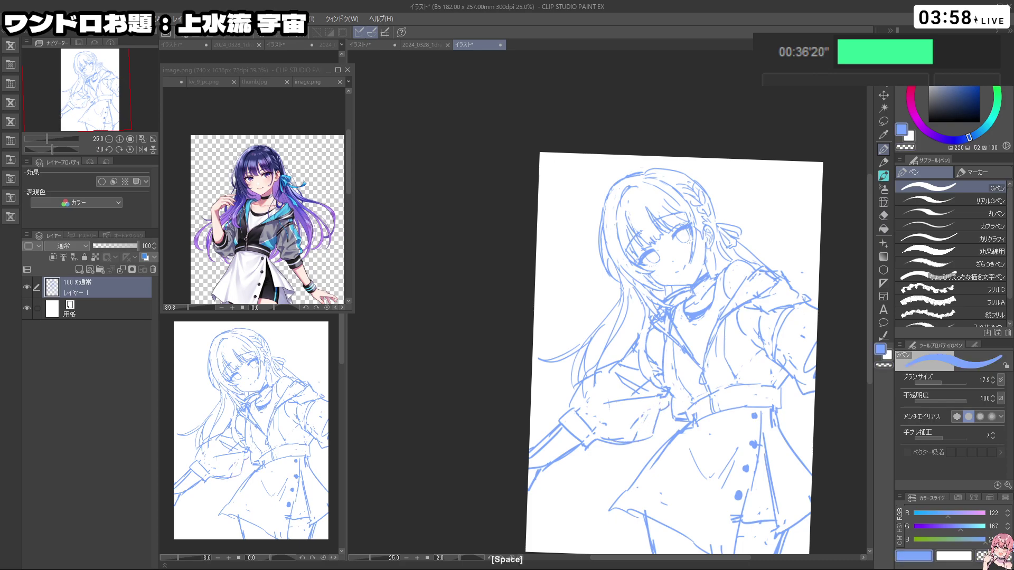
Step: Adjust the whole sketch's size and placement on the page with a free transform
{"action": "left_click_drag", "start_coordinate": [799, 371], "coordinate": [760, 371]}
{"action": "left_click_drag", "start_coordinate": [813, 394], "coordinate": [781, 324]}
{"action": "mouse_move", "coordinate": [722, 364]}
{"action": "left_mouse_down"}
{"action": "mouse_move", "coordinate": [733, 335]}
{"action": "mouse_move", "coordinate": [722, 218]}
{"action": "left_mouse_up"}
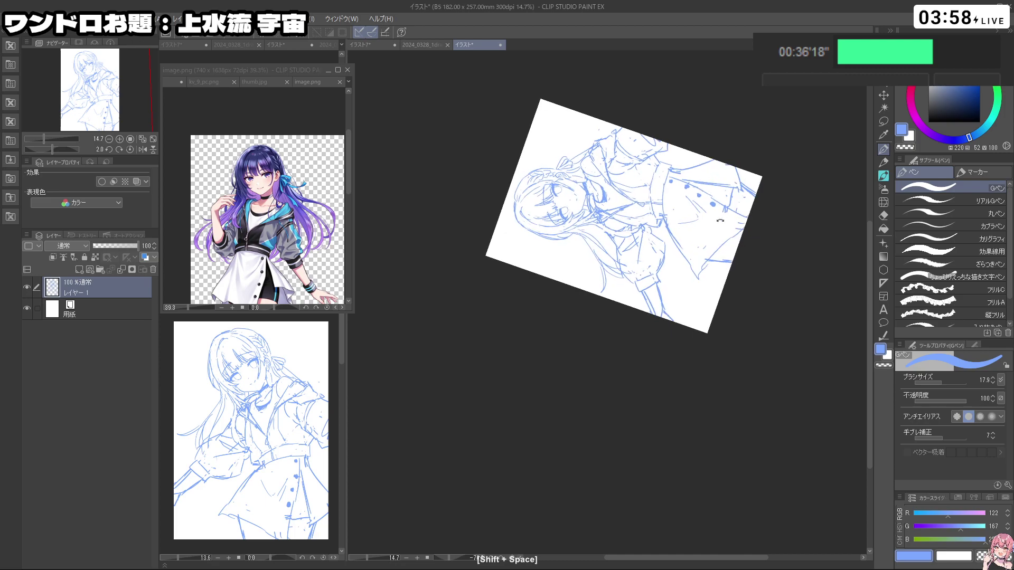
{"action": "left_click_drag", "start_coordinate": [748, 327], "coordinate": [615, 443]}
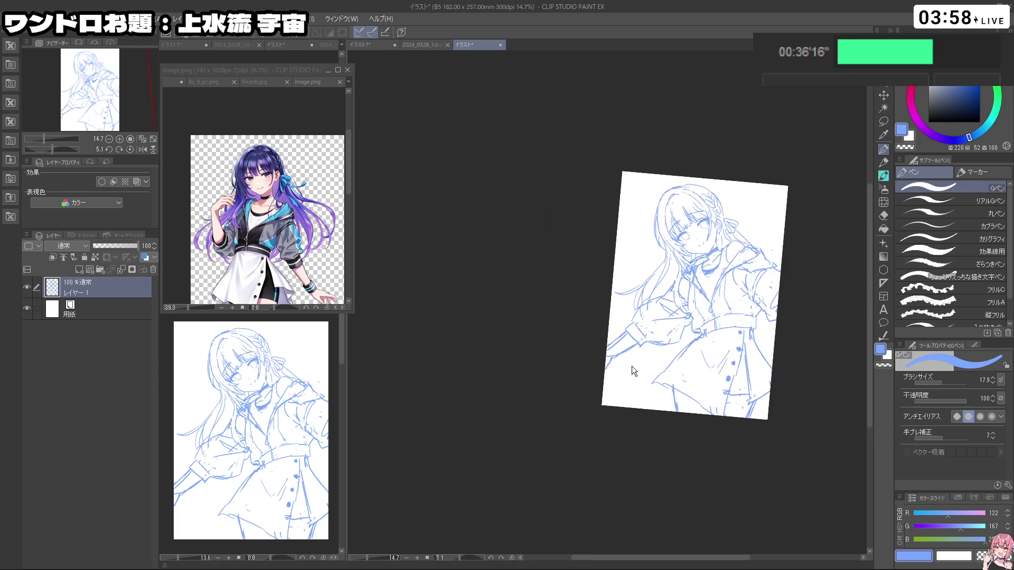
{"action": "key", "text": "ctrl+t"}
{"action": "mouse_move", "coordinate": [785, 438]}
{"action": "left_mouse_down"}
{"action": "mouse_move", "coordinate": [798, 455]}
{"action": "mouse_move", "coordinate": [775, 426]}
{"action": "left_mouse_up"}
{"action": "key", "text": "Return"}
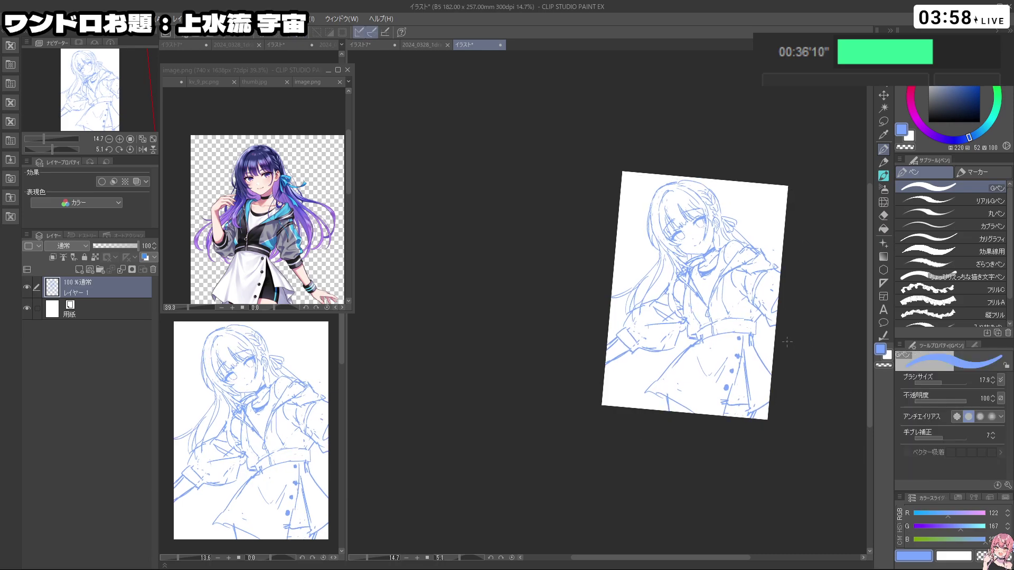
{"action": "scroll", "coordinate": [788, 343], "scroll_direction": "up", "scroll_amount": 1}
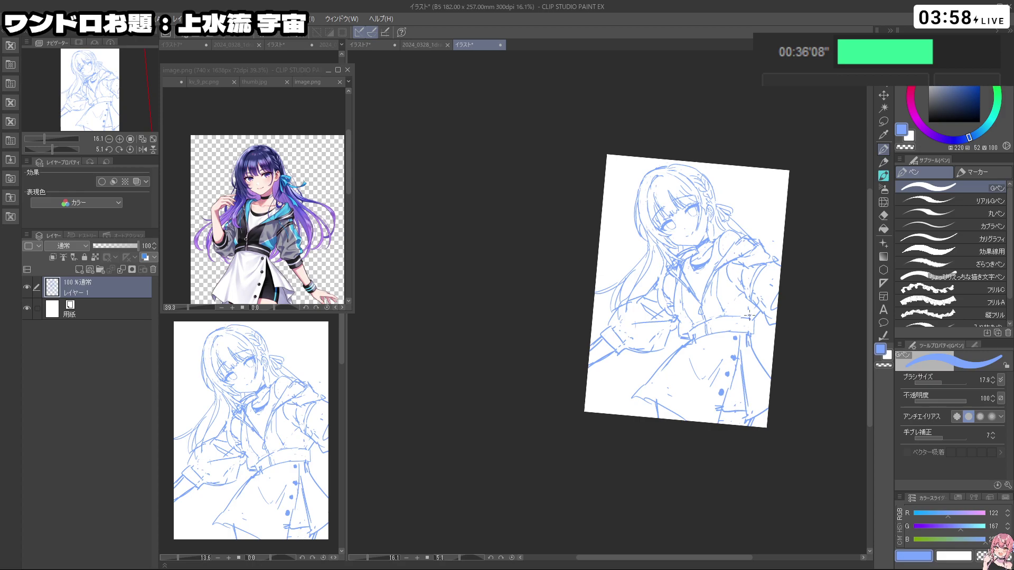
{"action": "left_click", "coordinate": [883, 122]}
{"action": "mouse_move", "coordinate": [654, 425]}
{"action": "left_mouse_down"}
{"action": "mouse_move", "coordinate": [636, 384]}
{"action": "mouse_move", "coordinate": [668, 351]}
{"action": "mouse_move", "coordinate": [744, 332]}
{"action": "mouse_move", "coordinate": [761, 340]}
{"action": "mouse_move", "coordinate": [799, 426]}
{"action": "mouse_move", "coordinate": [744, 410]}
{"action": "left_mouse_up"}
{"action": "left_click", "coordinate": [720, 446]}
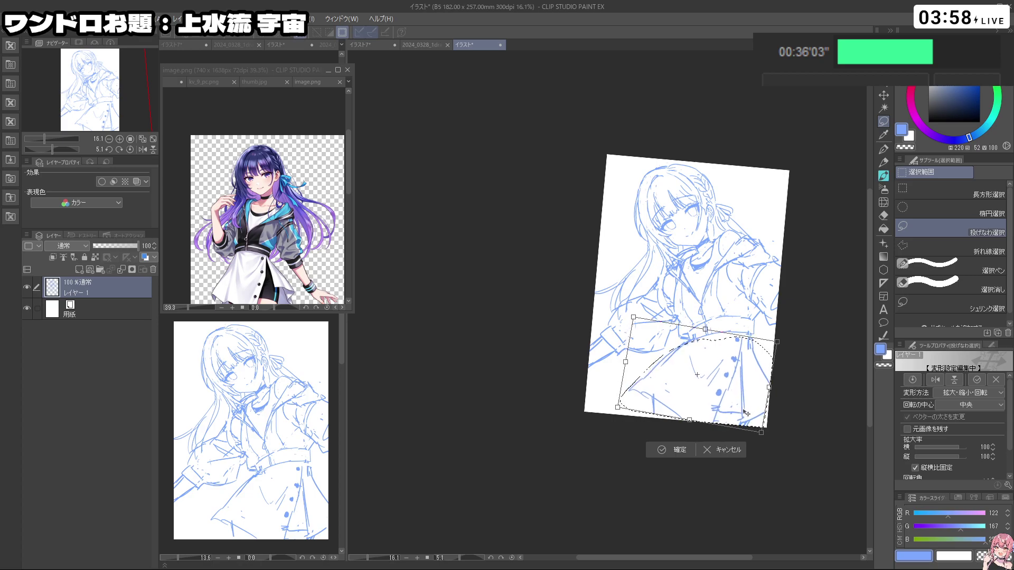
{"action": "left_click", "coordinate": [737, 448]}
{"action": "left_click", "coordinate": [604, 445]}
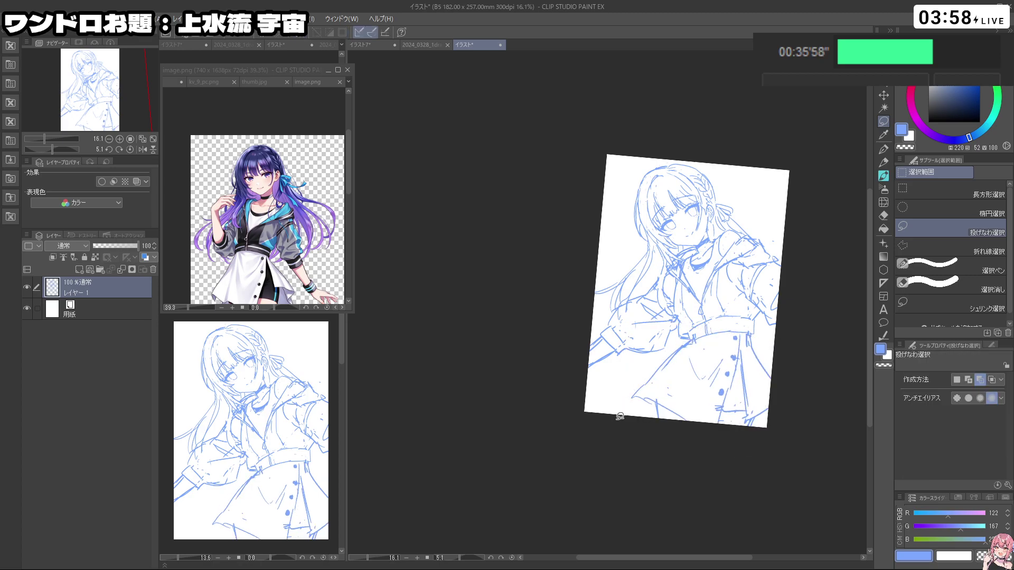
Step: Add a new raster layer above the rough sketch, lower the sketch layer's opacity to about 23%, and make the new layer active
{"action": "left_click", "coordinate": [79, 270]}
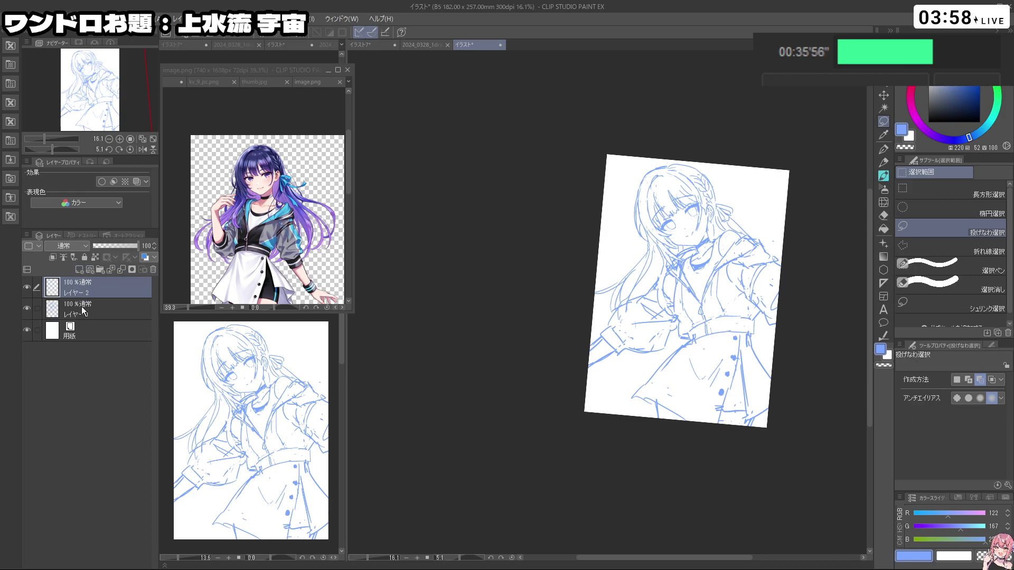
{"action": "left_click", "coordinate": [84, 307]}
{"action": "left_click", "coordinate": [101, 246]}
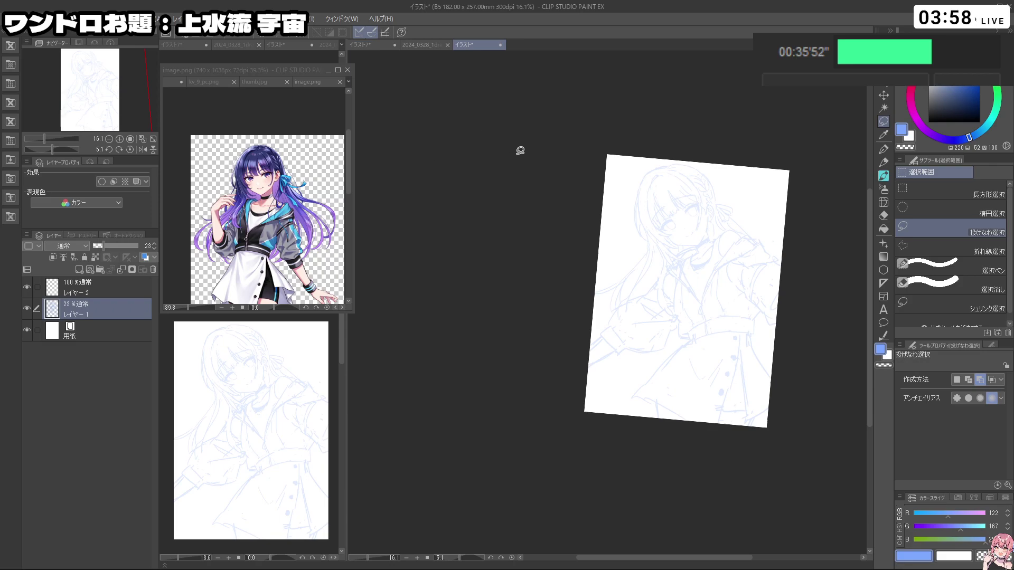
{"action": "left_click", "coordinate": [126, 292]}
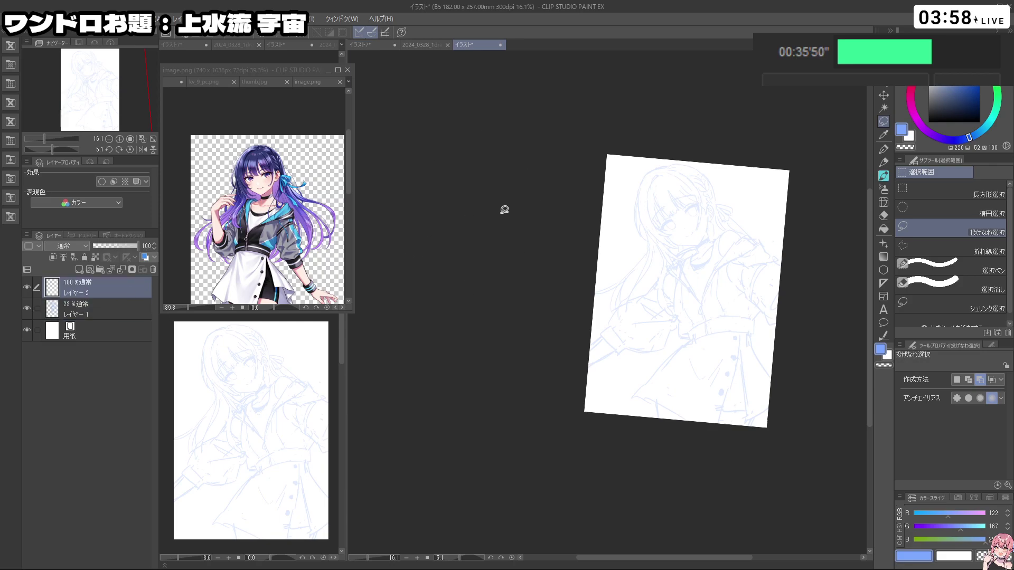
Step: Ink the central lock of the bangs with its jagged tips in black, using the G-pen at brush size 9.6
{"action": "scroll", "coordinate": [740, 192], "scroll_direction": "up", "scroll_amount": 2}
{"action": "left_click", "coordinate": [882, 151]}
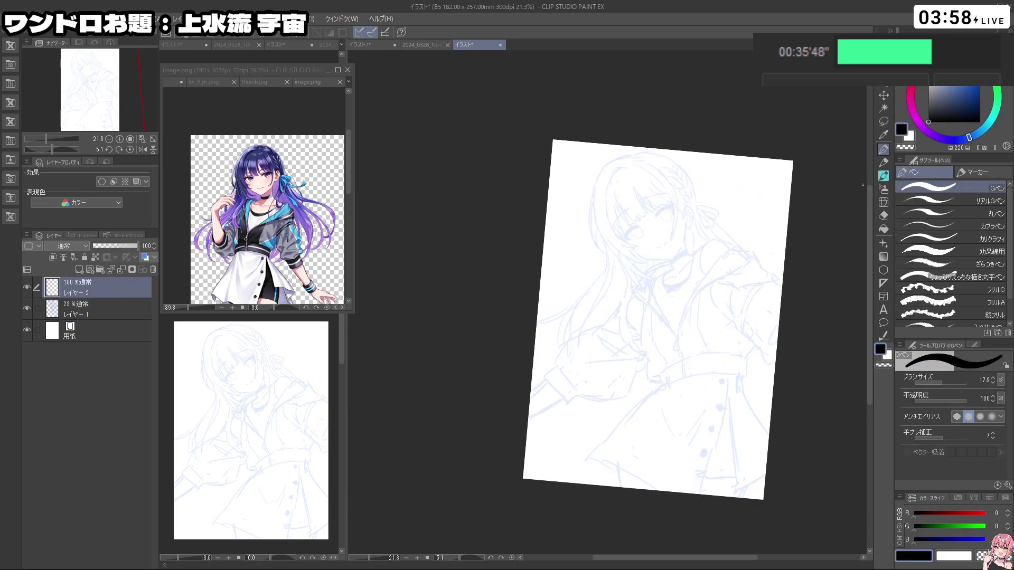
{"action": "left_click_drag", "start_coordinate": [807, 303], "coordinate": [747, 363]}
{"action": "left_click_drag", "start_coordinate": [644, 204], "coordinate": [683, 212]}
{"action": "left_click", "coordinate": [682, 212], "text": "ctrl"}
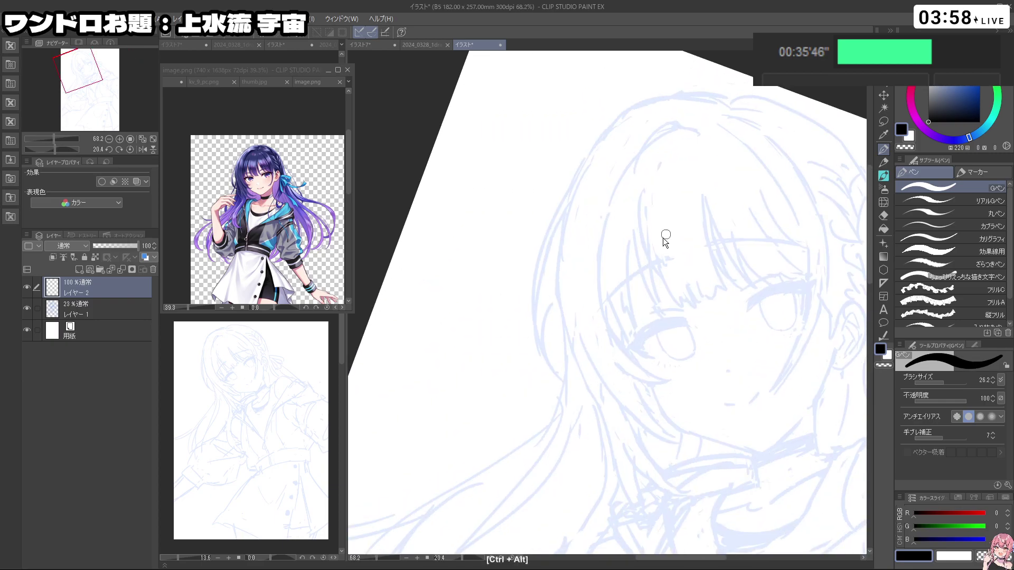
{"action": "mouse_move", "coordinate": [709, 335]}
{"action": "left_mouse_down"}
{"action": "mouse_move", "coordinate": [690, 275]}
{"action": "mouse_move", "coordinate": [640, 242]}
{"action": "mouse_move", "coordinate": [631, 261]}
{"action": "left_mouse_up"}
{"action": "key", "text": "ctrl+z"}
{"action": "mouse_move", "coordinate": [625, 209]}
{"action": "left_mouse_down"}
{"action": "mouse_move", "coordinate": [658, 306]}
{"action": "mouse_move", "coordinate": [653, 295]}
{"action": "mouse_move", "coordinate": [665, 298]}
{"action": "left_mouse_up"}
{"action": "key", "text": "ctrl+z"}
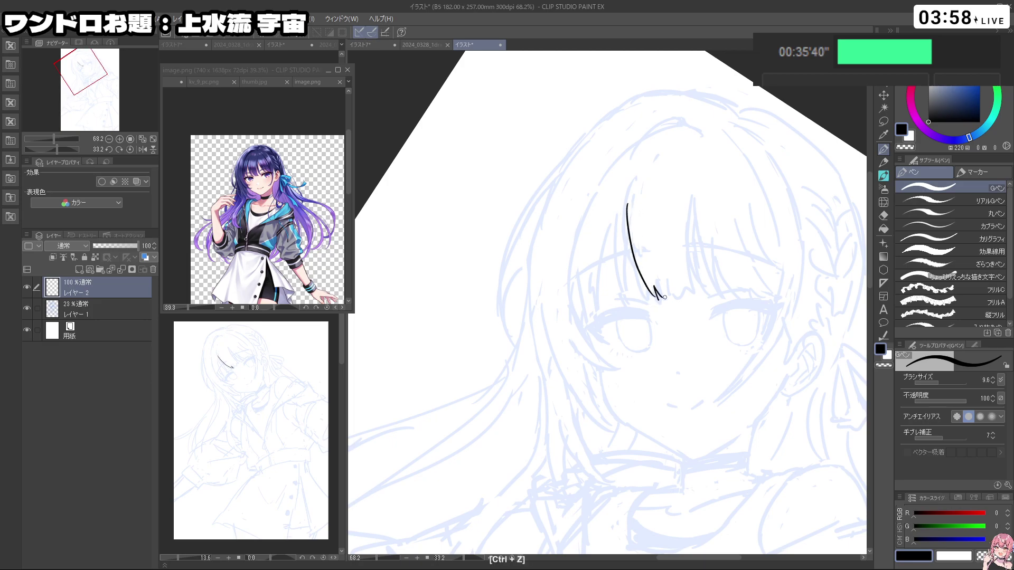
{"action": "key", "text": "ctrl+z"}
{"action": "left_click_drag", "start_coordinate": [688, 210], "coordinate": [689, 296]}
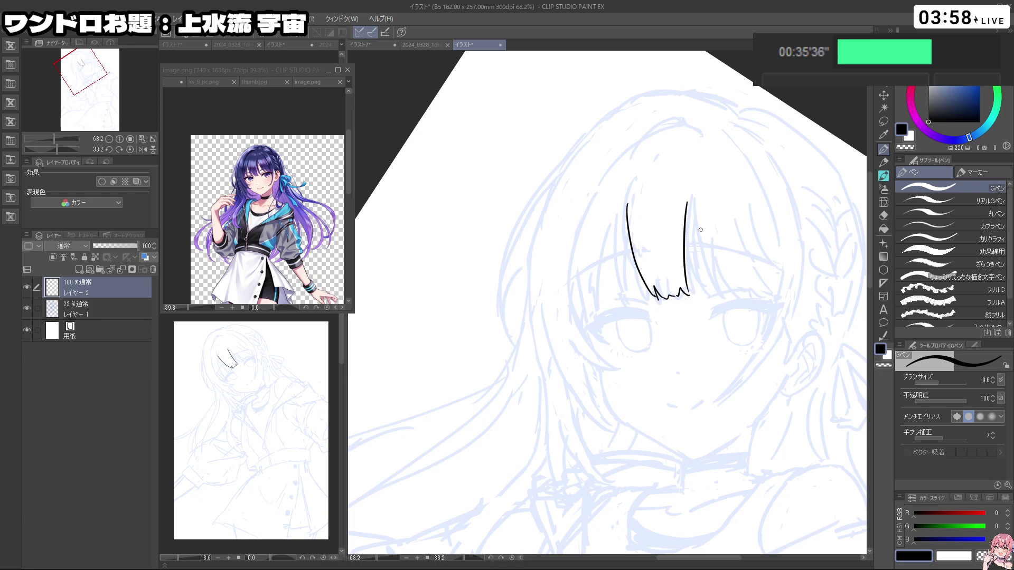
Step: Enlarge the reference image on the face and ink a narrow strand on the ear side of the central bangs lock
{"action": "left_click", "coordinate": [293, 209]}
{"action": "key", "text": "ctrl+space"}
{"action": "left_click_drag", "start_coordinate": [267, 185], "coordinate": [387, 131]}
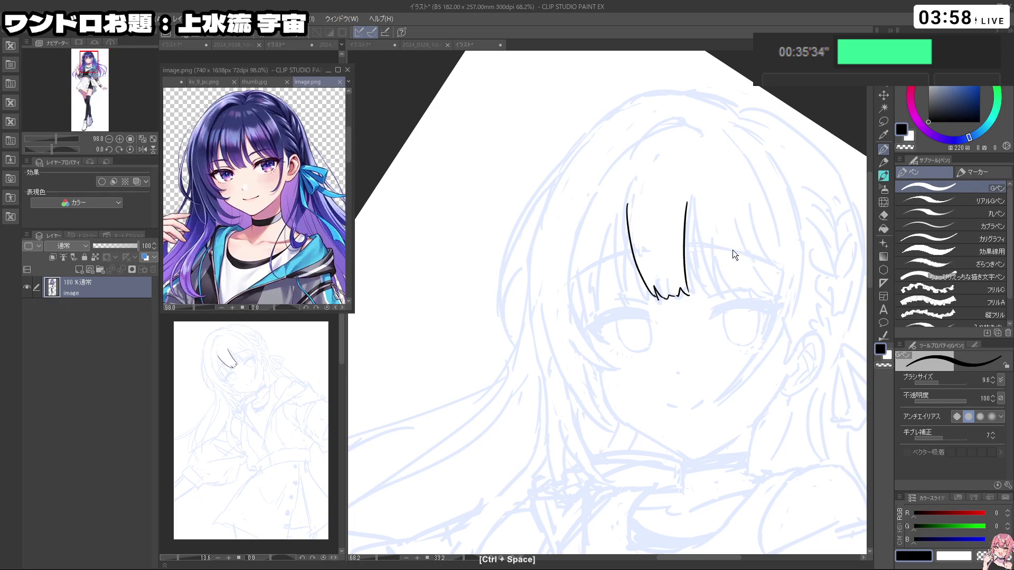
{"action": "key", "text": "ctrl+z"}
{"action": "left_click_drag", "start_coordinate": [693, 204], "coordinate": [707, 289]}
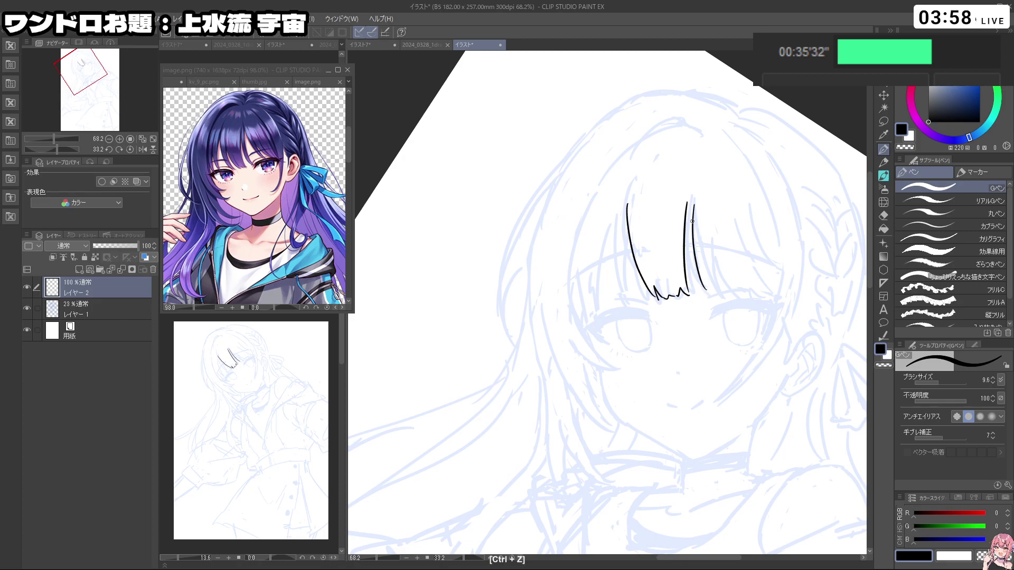
{"action": "left_click_drag", "start_coordinate": [686, 227], "coordinate": [709, 293]}
{"action": "key", "text": "ctrl+z"}
{"action": "key", "text": "ctrl+z"}
{"action": "left_click_drag", "start_coordinate": [685, 228], "coordinate": [710, 294]}
{"action": "key", "text": "ctrl+z"}
{"action": "left_click_drag", "start_coordinate": [693, 206], "coordinate": [712, 293]}
Step: Ink the tapered strand beside the central bangs lock, on the side away from the ear
{"action": "key", "text": "shift+space"}
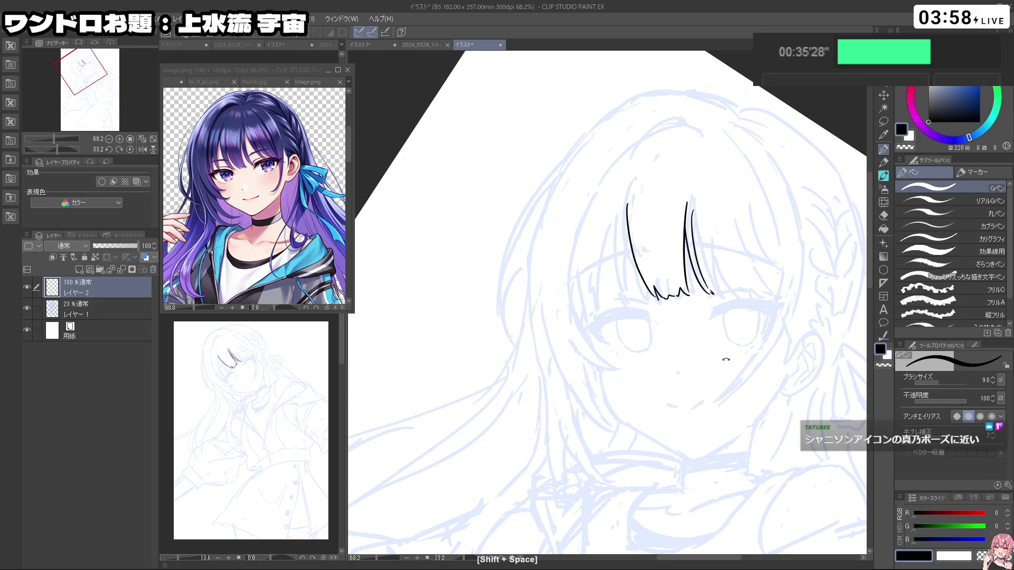
{"action": "left_click_drag", "start_coordinate": [724, 355], "coordinate": [725, 321]}
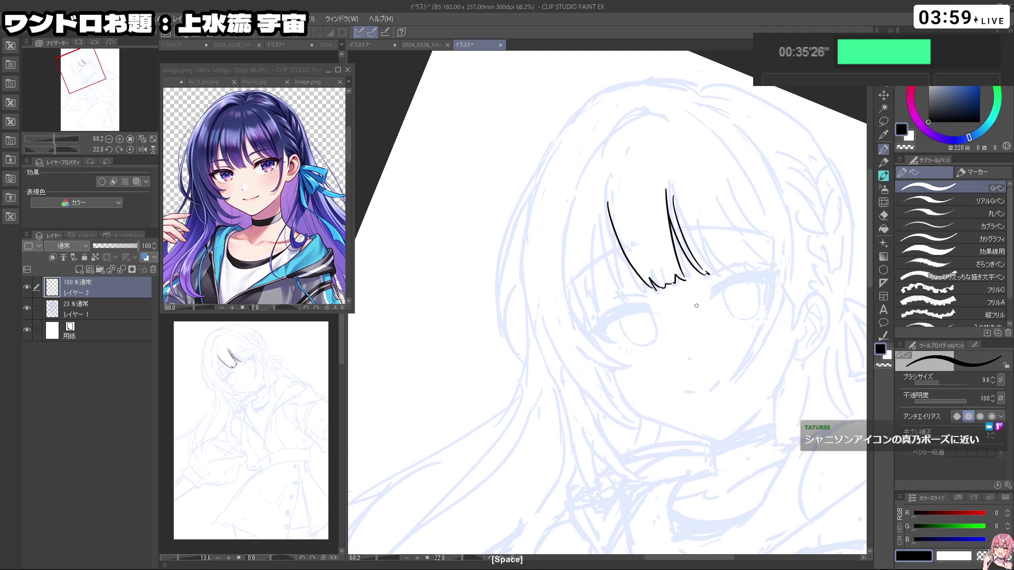
{"action": "left_click_drag", "start_coordinate": [611, 225], "coordinate": [636, 294]}
{"action": "key", "text": "ctrl+z"}
{"action": "key", "text": "ctrl+z"}
{"action": "mouse_move", "coordinate": [597, 203]}
{"action": "left_mouse_down"}
{"action": "mouse_move", "coordinate": [633, 294]}
{"action": "mouse_move", "coordinate": [608, 248]}
{"action": "mouse_move", "coordinate": [624, 289]}
{"action": "left_mouse_up"}
{"action": "key", "text": "ctrl+z"}
{"action": "key", "text": "ctrl+z"}
{"action": "key", "text": "ctrl+z"}
{"action": "left_click_drag", "start_coordinate": [599, 203], "coordinate": [636, 295]}
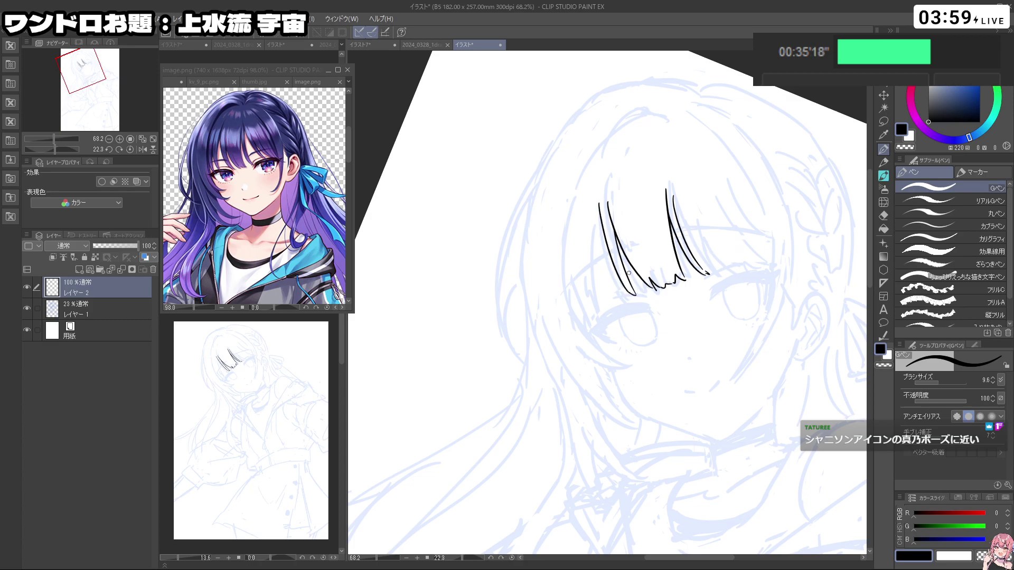
Step: Ink the next bangs strand curving down to the inner corner of the eye farther from the ear
{"action": "key", "text": "ctrl+z"}
{"action": "left_click_drag", "start_coordinate": [598, 215], "coordinate": [595, 316]}
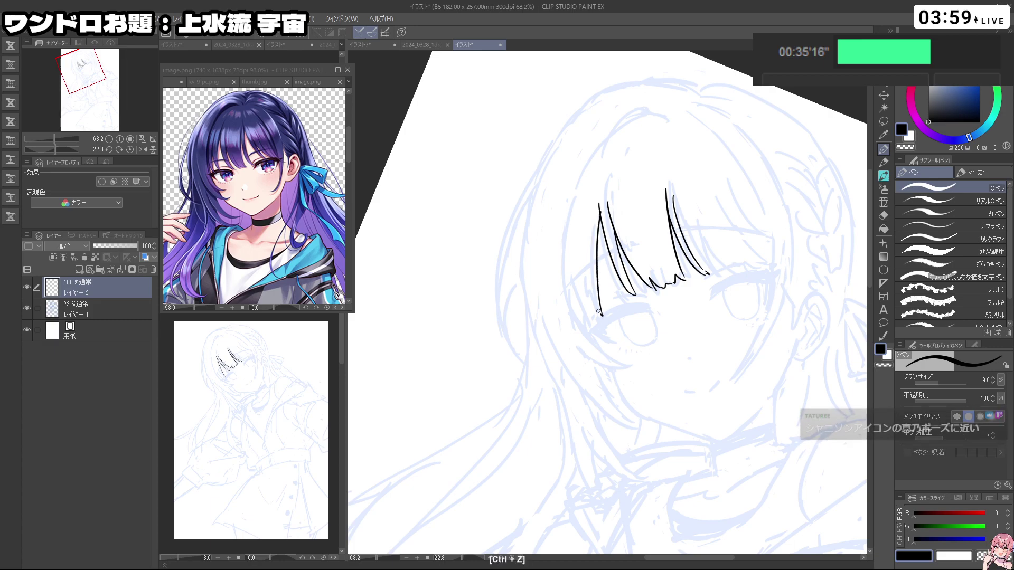
{"action": "key", "text": "ctrl+z"}
{"action": "left_click_drag", "start_coordinate": [599, 216], "coordinate": [608, 317]}
{"action": "key", "text": "ctrl+z"}
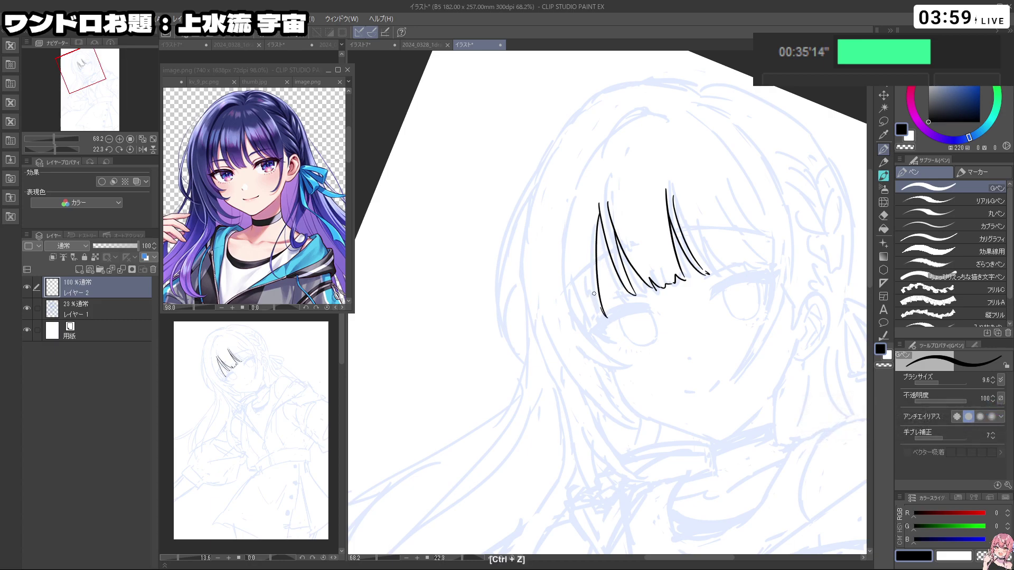
{"action": "left_click_drag", "start_coordinate": [586, 258], "coordinate": [603, 315]}
{"action": "key", "text": "ctrl+z"}
{"action": "left_click_drag", "start_coordinate": [743, 301], "coordinate": [742, 313]}
{"action": "key", "text": "ctrl+z"}
{"action": "key", "text": "ctrl+z"}
{"action": "left_click_drag", "start_coordinate": [608, 207], "coordinate": [599, 303]}
{"action": "key", "text": "ctrl+z"}
{"action": "left_click_drag", "start_coordinate": [589, 233], "coordinate": [596, 305]}
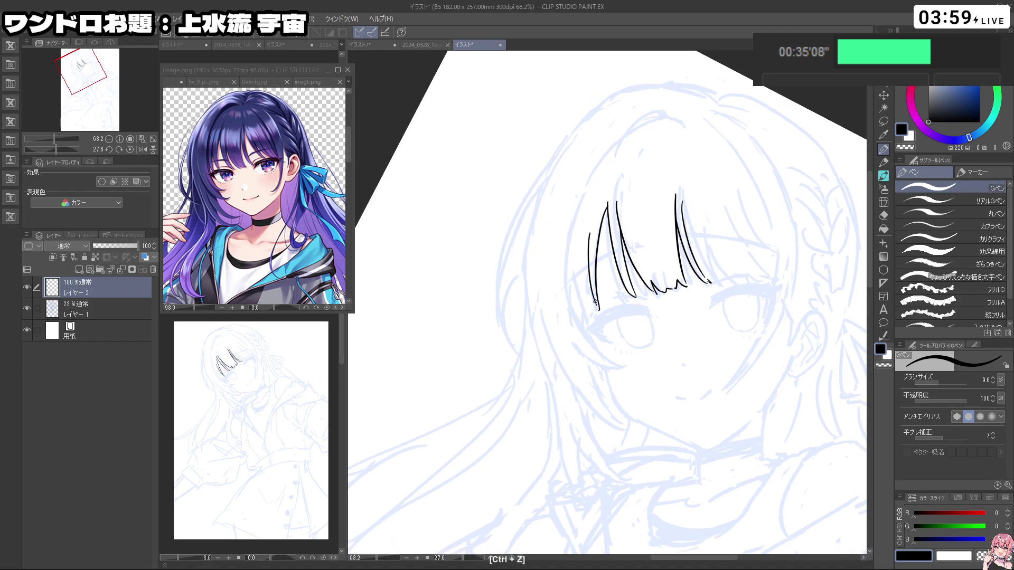
{"action": "key", "text": "ctrl+z"}
Step: Ink the pointed bangs strands sweeping over the eye on the ear side
{"action": "left_click_drag", "start_coordinate": [683, 218], "coordinate": [737, 282]}
{"action": "key", "text": "ctrl+z"}
{"action": "key", "text": "ctrl+z"}
{"action": "mouse_move", "coordinate": [715, 247]}
{"action": "left_mouse_down"}
{"action": "mouse_move", "coordinate": [735, 283]}
{"action": "mouse_move", "coordinate": [759, 281]}
{"action": "mouse_move", "coordinate": [775, 347]}
{"action": "mouse_move", "coordinate": [789, 355]}
{"action": "left_mouse_up"}
{"action": "key", "text": "ctrl+z"}
{"action": "key", "text": "ctrl+z"}
{"action": "key", "text": "shift+space"}
{"action": "key", "text": "ctrl+z"}
{"action": "key", "text": "shift+space"}
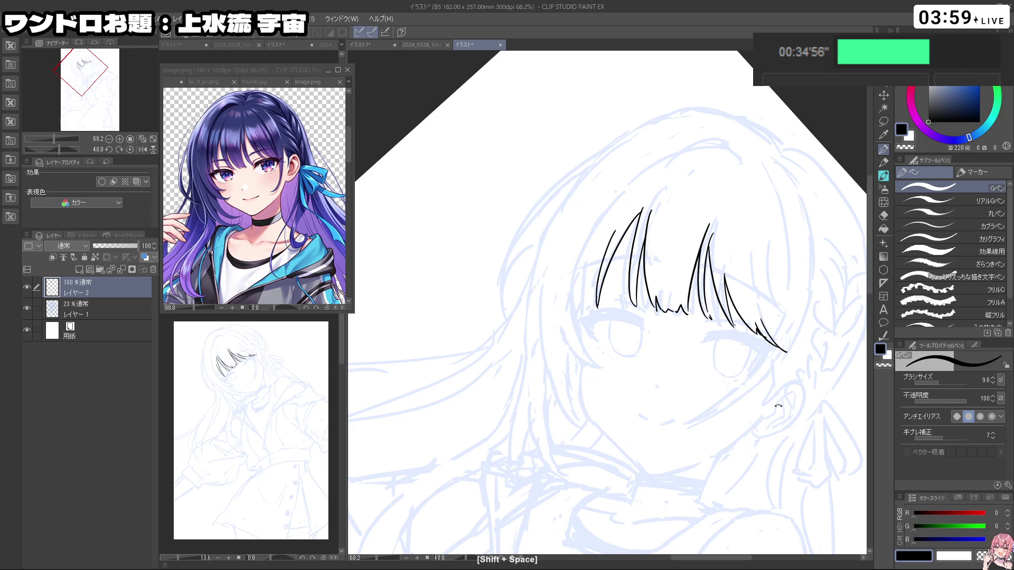
Step: Ink the thin outer bangs strands and the long edge line at the temple away from the ear
{"action": "left_click_drag", "start_coordinate": [769, 403], "coordinate": [741, 279]}
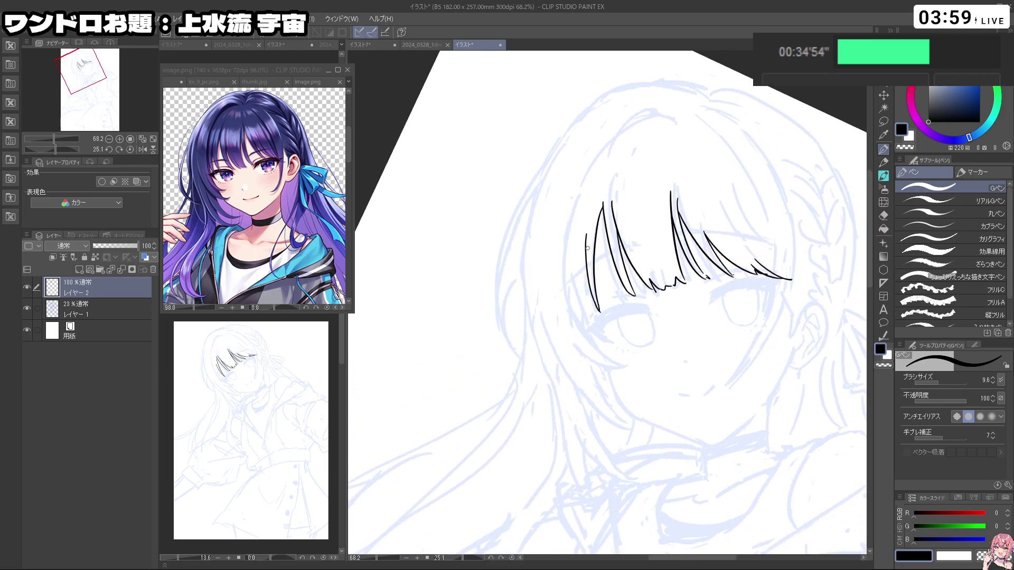
{"action": "key", "text": "ctrl+z"}
{"action": "left_click_drag", "start_coordinate": [588, 250], "coordinate": [595, 305]}
{"action": "left_click_drag", "start_coordinate": [577, 269], "coordinate": [591, 332]}
{"action": "key", "text": "ctrl+z"}
{"action": "key", "text": "ctrl+z"}
{"action": "left_click_drag", "start_coordinate": [580, 298], "coordinate": [584, 325]}
{"action": "key", "text": "ctrl+z"}
{"action": "key", "text": "ctrl+z"}
{"action": "mouse_move", "coordinate": [580, 184]}
{"action": "left_mouse_down"}
{"action": "mouse_move", "coordinate": [577, 302]}
{"action": "mouse_move", "coordinate": [596, 344]}
{"action": "mouse_move", "coordinate": [622, 360]}
{"action": "left_mouse_up"}
{"action": "key", "text": "ctrl+z"}
{"action": "key", "text": "ctrl+z"}
Step: Ink the short pointed strand curving beneath the bangs past the eye farther from the ear
{"action": "key", "text": "ctrl+z"}
{"action": "left_click_drag", "start_coordinate": [673, 385], "coordinate": [626, 407]}
{"action": "key", "text": "ctrl+z"}
{"action": "left_click_drag", "start_coordinate": [578, 315], "coordinate": [597, 370]}
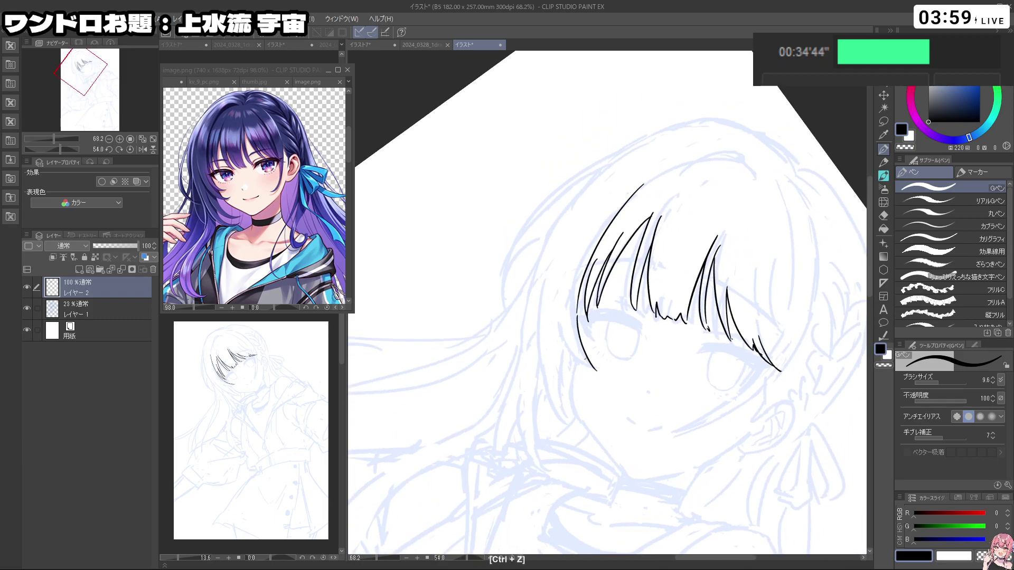
{"action": "left_click_drag", "start_coordinate": [562, 315], "coordinate": [596, 372]}
{"action": "mouse_move", "coordinate": [687, 401]}
{"action": "left_mouse_down"}
{"action": "mouse_move", "coordinate": [708, 379]}
{"action": "mouse_move", "coordinate": [704, 262]}
{"action": "mouse_move", "coordinate": [647, 204]}
{"action": "left_mouse_up"}
{"action": "mouse_move", "coordinate": [732, 317]}
{"action": "left_mouse_down"}
{"action": "mouse_move", "coordinate": [493, 436]}
{"action": "mouse_move", "coordinate": [478, 423]}
{"action": "left_mouse_up"}
{"action": "key", "text": "ctrl+z"}
{"action": "mouse_move", "coordinate": [571, 312]}
{"action": "left_mouse_down"}
{"action": "mouse_move", "coordinate": [584, 351]}
{"action": "mouse_move", "coordinate": [603, 367]}
{"action": "mouse_move", "coordinate": [584, 385]}
{"action": "left_mouse_up"}
{"action": "key", "text": "ctrl+z"}
{"action": "key", "text": "ctrl+z"}
Step: Ink the inner and outer lines of the longer side lock sweeping across the cheek toward the chin
{"action": "left_click_drag", "start_coordinate": [575, 339], "coordinate": [590, 417]}
{"action": "key", "text": "ctrl+z"}
{"action": "key", "text": "ctrl+z"}
{"action": "left_click_drag", "start_coordinate": [550, 315], "coordinate": [563, 381]}
{"action": "key", "text": "ctrl+z"}
{"action": "mouse_move", "coordinate": [547, 283]}
{"action": "left_mouse_down"}
{"action": "mouse_move", "coordinate": [569, 398]}
{"action": "mouse_move", "coordinate": [559, 376]}
{"action": "mouse_move", "coordinate": [571, 403]}
{"action": "left_mouse_up"}
{"action": "key", "text": "ctrl+z"}
{"action": "key", "text": "ctrl+z"}
{"action": "key", "text": "ctrl+z"}
{"action": "key", "text": "ctrl+z"}
{"action": "mouse_move", "coordinate": [552, 285]}
{"action": "left_mouse_down"}
{"action": "mouse_move", "coordinate": [564, 381]}
{"action": "mouse_move", "coordinate": [602, 432]}
{"action": "left_mouse_up"}
{"action": "key", "text": "ctrl+z"}
Step: Ink the long face-framing lock in front of the ear, from the upper bangs down to its tip beside the jaw
{"action": "left_click_drag", "start_coordinate": [753, 343], "coordinate": [689, 273]}
{"action": "left_click_drag", "start_coordinate": [709, 384], "coordinate": [642, 411]}
{"action": "left_click_drag", "start_coordinate": [700, 274], "coordinate": [733, 274]}
{"action": "left_click_drag", "start_coordinate": [708, 328], "coordinate": [709, 280]}
{"action": "left_click_drag", "start_coordinate": [704, 378], "coordinate": [660, 413]}
{"action": "left_click_drag", "start_coordinate": [662, 136], "coordinate": [680, 221]}
{"action": "key", "text": "ctrl+z"}
{"action": "mouse_move", "coordinate": [665, 138]}
{"action": "left_mouse_down"}
{"action": "mouse_move", "coordinate": [679, 222]}
{"action": "mouse_move", "coordinate": [660, 295]}
{"action": "left_mouse_up"}
{"action": "key", "text": "ctrl+z"}
{"action": "mouse_move", "coordinate": [678, 224]}
{"action": "left_mouse_down"}
{"action": "mouse_move", "coordinate": [623, 387]}
{"action": "mouse_move", "coordinate": [694, 293]}
{"action": "mouse_move", "coordinate": [545, 242]}
{"action": "mouse_move", "coordinate": [589, 387]}
{"action": "left_mouse_up"}
{"action": "key", "text": "ctrl+z"}
{"action": "left_click_drag", "start_coordinate": [626, 187], "coordinate": [650, 301]}
{"action": "key", "text": "ctrl+z"}
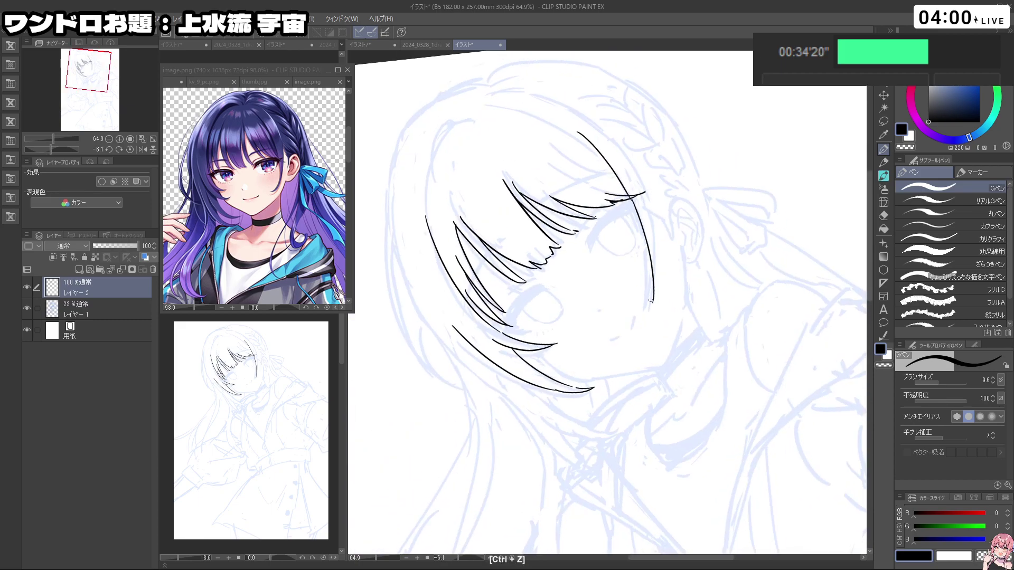
{"action": "mouse_move", "coordinate": [648, 217]}
{"action": "left_mouse_down"}
{"action": "mouse_move", "coordinate": [657, 301]}
{"action": "mouse_move", "coordinate": [644, 318]}
{"action": "left_mouse_up"}
{"action": "key", "text": "ctrl+z"}
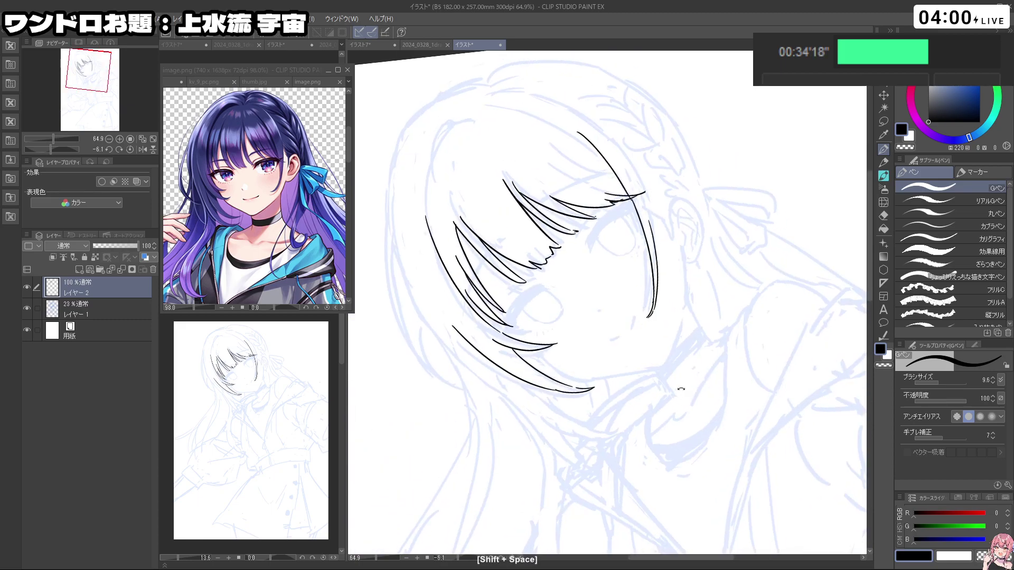
Step: Ink the outer line of the face-framing lock near the ear up toward the crown
{"action": "left_click_drag", "start_coordinate": [676, 398], "coordinate": [673, 165]}
{"action": "key", "text": "ctrl+z"}
{"action": "mouse_move", "coordinate": [526, 346]}
{"action": "left_mouse_down"}
{"action": "mouse_move", "coordinate": [510, 478]}
{"action": "mouse_move", "coordinate": [514, 401]}
{"action": "mouse_move", "coordinate": [537, 508]}
{"action": "left_mouse_up"}
{"action": "key", "text": "ctrl+z"}
{"action": "key", "text": "ctrl+z"}
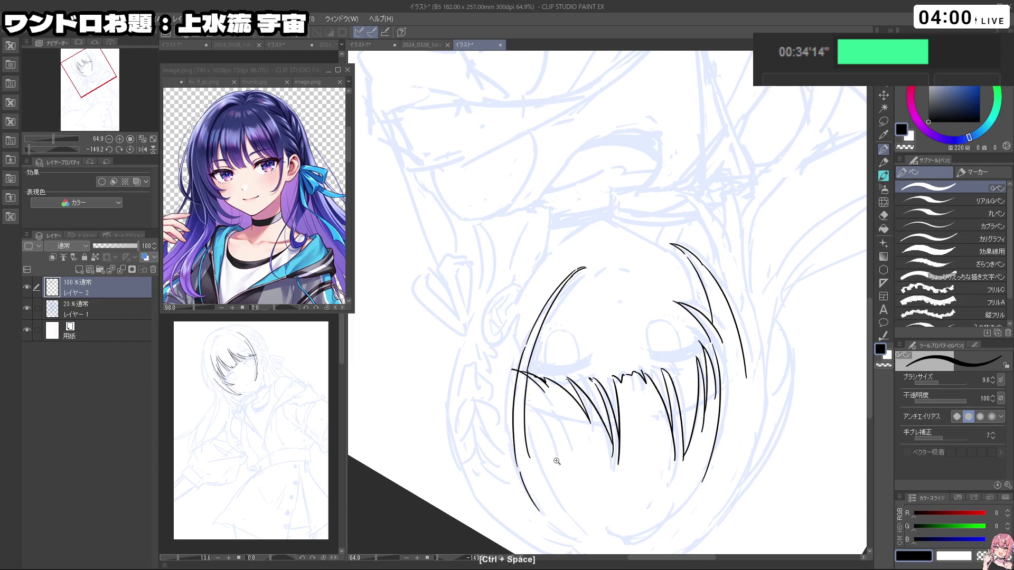
Step: Ink fine strand lines running from the crown down into the bangs
{"action": "left_click_drag", "start_coordinate": [562, 459], "coordinate": [507, 475]}
{"action": "left_click_drag", "start_coordinate": [577, 497], "coordinate": [729, 224]}
{"action": "key", "text": "ctrl+space"}
{"action": "left_click_drag", "start_coordinate": [713, 391], "coordinate": [483, 246]}
{"action": "key", "text": "shift+space"}
{"action": "mouse_move", "coordinate": [581, 428]}
{"action": "left_mouse_down"}
{"action": "mouse_move", "coordinate": [623, 401]}
{"action": "mouse_move", "coordinate": [712, 192]}
{"action": "mouse_move", "coordinate": [640, 215]}
{"action": "left_mouse_up"}
{"action": "key", "text": "shift+space"}
{"action": "key", "text": "ctrl+z"}
{"action": "mouse_move", "coordinate": [515, 200]}
{"action": "left_mouse_down"}
{"action": "mouse_move", "coordinate": [560, 280]}
{"action": "mouse_move", "coordinate": [508, 262]}
{"action": "left_mouse_up"}
{"action": "key", "text": "ctrl+z"}
{"action": "left_click_drag", "start_coordinate": [501, 226], "coordinate": [509, 269]}
Step: Ink a short strand line in the upper bangs on the ear side
{"action": "key", "text": "shift+space"}
{"action": "left_click_drag", "start_coordinate": [649, 334], "coordinate": [625, 370]}
{"action": "left_click_drag", "start_coordinate": [629, 185], "coordinate": [666, 260]}
{"action": "key", "text": "ctrl+z"}
{"action": "key", "text": "ctrl+z"}
{"action": "key", "text": "shift+space"}
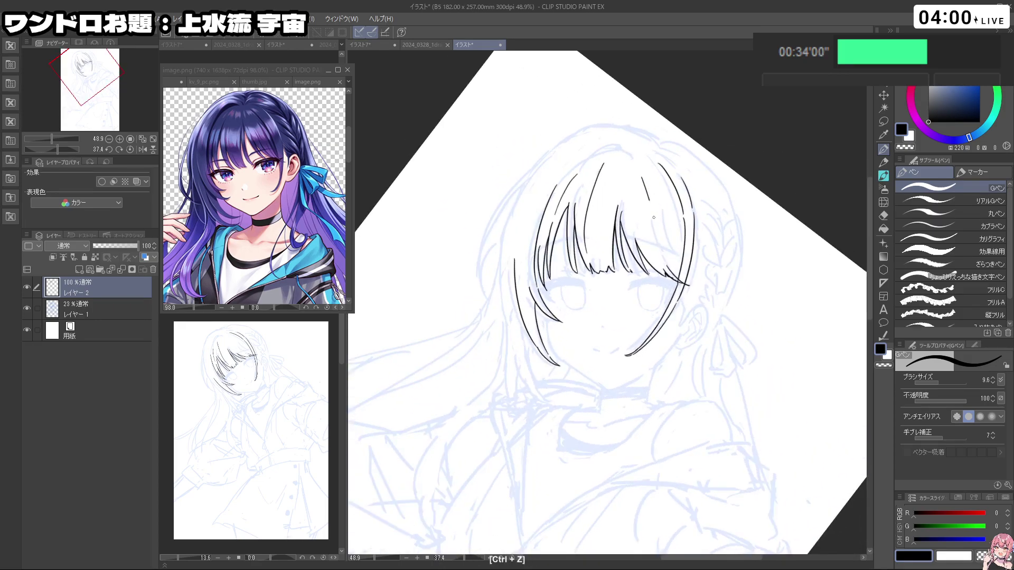
Step: Ink the curved upper edge of the bangs arching from the crown parting
{"action": "key", "text": "shift+space"}
{"action": "mouse_move", "coordinate": [709, 363]}
{"action": "left_mouse_down"}
{"action": "mouse_move", "coordinate": [593, 204]}
{"action": "mouse_move", "coordinate": [464, 323]}
{"action": "mouse_move", "coordinate": [480, 229]}
{"action": "left_mouse_up"}
{"action": "key", "text": "shift+space"}
{"action": "key", "text": "ctrl+z"}
{"action": "mouse_move", "coordinate": [504, 197]}
{"action": "left_mouse_down"}
{"action": "mouse_move", "coordinate": [482, 217]}
{"action": "mouse_move", "coordinate": [487, 306]}
{"action": "mouse_move", "coordinate": [507, 369]}
{"action": "left_mouse_up"}
{"action": "key", "text": "ctrl+z"}
{"action": "key", "text": "shift+space"}
{"action": "mouse_move", "coordinate": [456, 305]}
{"action": "left_mouse_down"}
{"action": "mouse_move", "coordinate": [451, 322]}
{"action": "mouse_move", "coordinate": [462, 335]}
{"action": "mouse_move", "coordinate": [491, 238]}
{"action": "mouse_move", "coordinate": [530, 191]}
{"action": "left_mouse_up"}
{"action": "key", "text": "ctrl+z"}
{"action": "key", "text": "shift+space"}
Step: Ink the lower outer line of the cheek-side lock, curving to a tip past the chin
{"action": "key", "text": "shift+space"}
{"action": "left_click_drag", "start_coordinate": [616, 446], "coordinate": [585, 446]}
{"action": "key", "text": "ctrl+space"}
{"action": "mouse_move", "coordinate": [569, 340]}
{"action": "left_mouse_down"}
{"action": "mouse_move", "coordinate": [554, 333]}
{"action": "mouse_move", "coordinate": [551, 295]}
{"action": "mouse_move", "coordinate": [575, 336]}
{"action": "left_mouse_up"}
{"action": "key", "text": "ctrl+space"}
{"action": "key", "text": "space"}
{"action": "key", "text": "ctrl+z"}
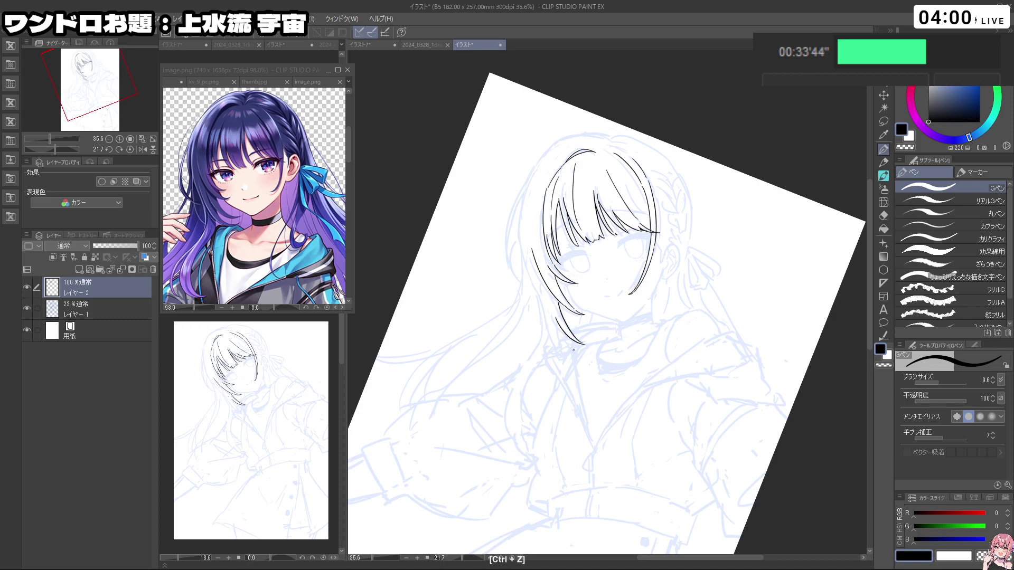
{"action": "key", "text": "ctrl+z"}
{"action": "left_click_drag", "start_coordinate": [572, 342], "coordinate": [581, 349]}
{"action": "key", "text": "ctrl+z"}
{"action": "key", "text": "ctrl+z"}
{"action": "left_click_drag", "start_coordinate": [557, 305], "coordinate": [578, 348]}
{"action": "key", "text": "ctrl+z"}
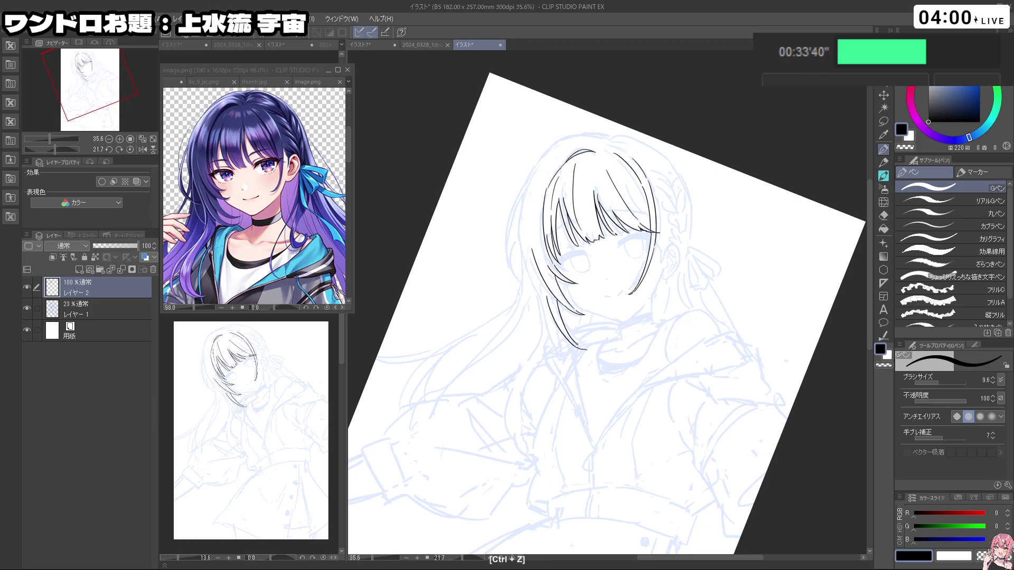
{"action": "key", "text": "ctrl+z"}
{"action": "left_click_drag", "start_coordinate": [547, 297], "coordinate": [578, 345]}
{"action": "key", "text": "ctrl+z"}
{"action": "left_click_drag", "start_coordinate": [547, 296], "coordinate": [587, 350]}
{"action": "left_click_drag", "start_coordinate": [593, 403], "coordinate": [579, 387]}
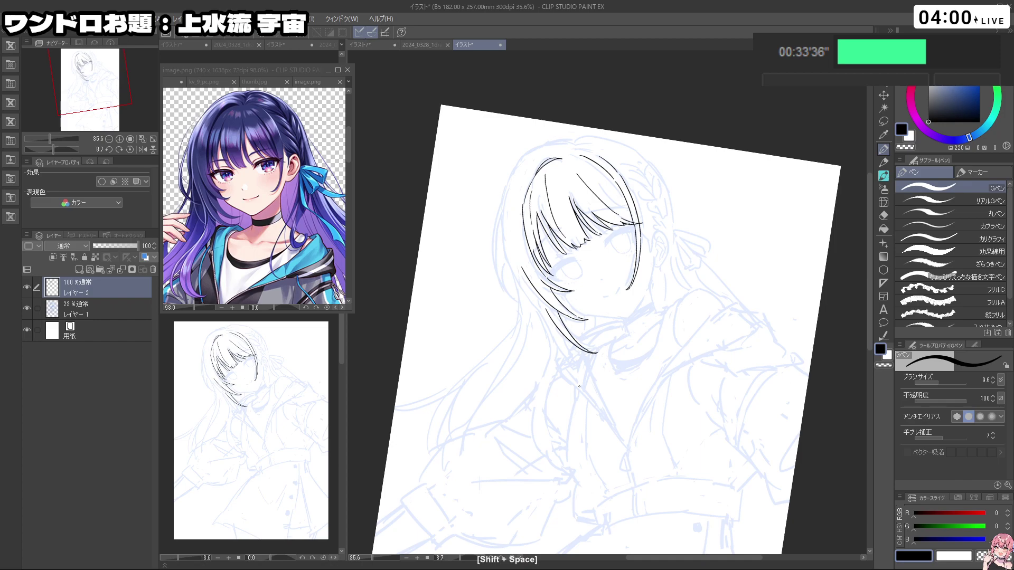
Step: Ink the lower line of the longer side lock, curving down to a tip below the cheek-side lock
{"action": "key", "text": "ctrl+z"}
{"action": "mouse_move", "coordinate": [533, 299]}
{"action": "left_mouse_down"}
{"action": "mouse_move", "coordinate": [565, 361]}
{"action": "mouse_move", "coordinate": [587, 376]}
{"action": "left_mouse_up"}
{"action": "left_click_drag", "start_coordinate": [563, 337], "coordinate": [590, 376]}
{"action": "key", "text": "ctrl+z"}
{"action": "key", "text": "ctrl+z"}
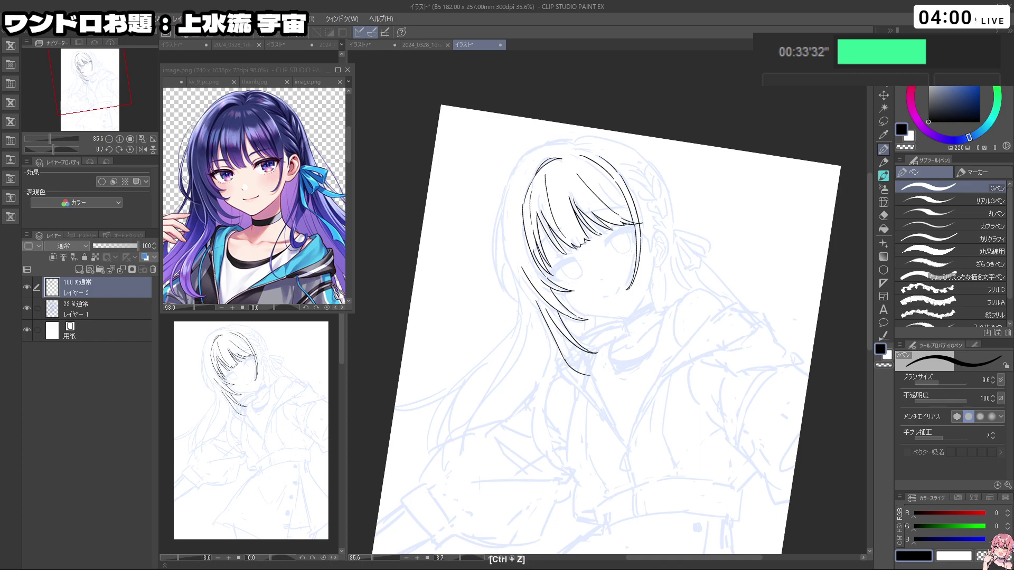
{"action": "key", "text": "ctrl+z"}
{"action": "left_click_drag", "start_coordinate": [562, 340], "coordinate": [588, 375]}
Step: Ink the companion line of the longer side lock so its two edges taper together toward the tip
{"action": "left_click_drag", "start_coordinate": [641, 414], "coordinate": [587, 413]}
{"action": "key", "text": "ctrl+z"}
{"action": "key", "text": "ctrl+z"}
{"action": "left_click_drag", "start_coordinate": [540, 261], "coordinate": [557, 369]}
{"action": "left_click_drag", "start_coordinate": [549, 306], "coordinate": [557, 368]}
Step: Ink the outer side-hair contour from above the temple down toward the long side lock
{"action": "left_click_drag", "start_coordinate": [623, 417], "coordinate": [648, 339]}
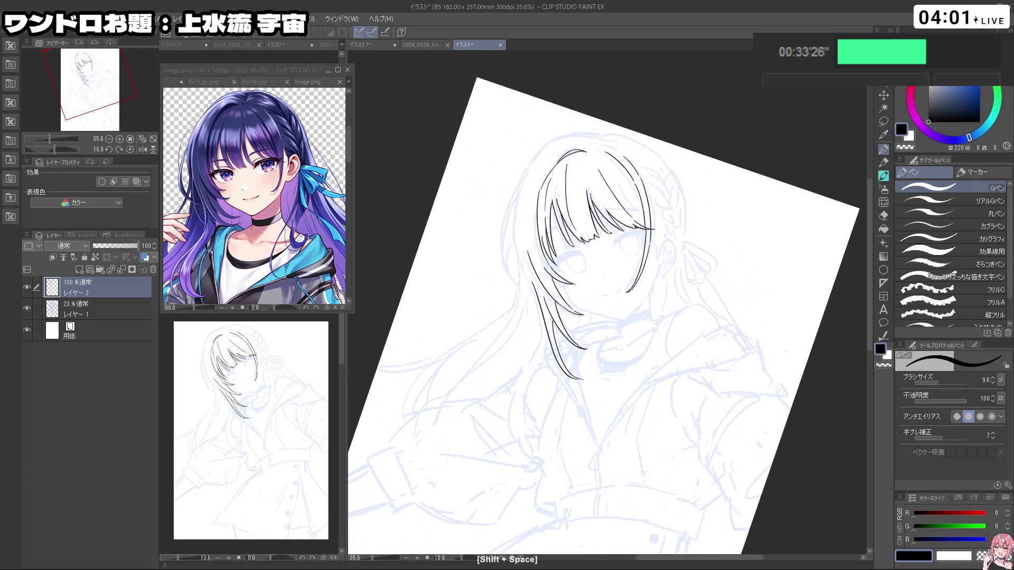
{"action": "left_click_drag", "start_coordinate": [518, 221], "coordinate": [526, 271]}
{"action": "key", "text": "ctrl+z"}
{"action": "left_click_drag", "start_coordinate": [522, 181], "coordinate": [528, 274]}
{"action": "key", "text": "ctrl+z"}
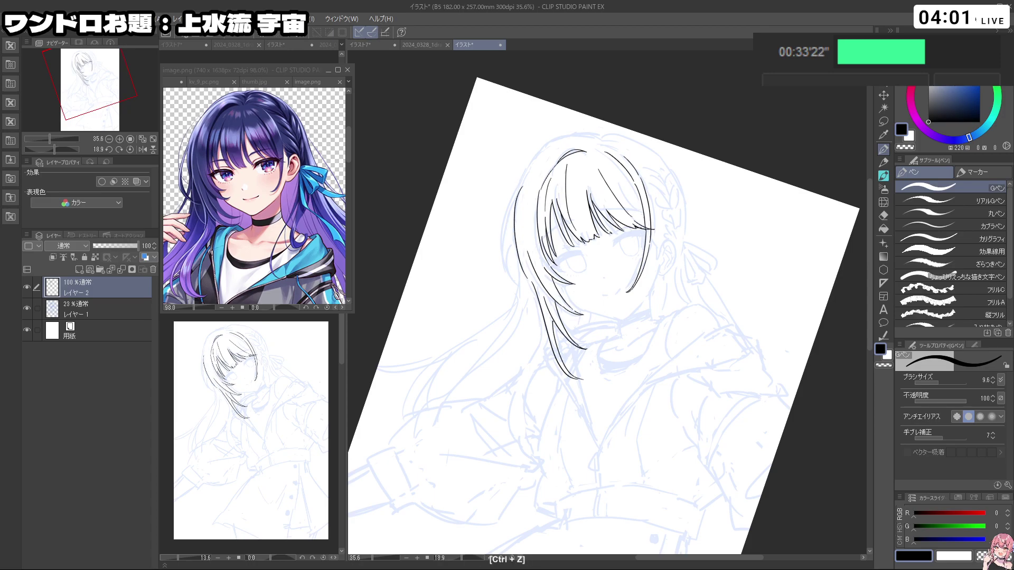
Step: Ink the outer hair contour arching from the side of the head up over the crown
{"action": "left_click_drag", "start_coordinate": [655, 392], "coordinate": [708, 308]}
{"action": "key", "text": "ctrl+z"}
{"action": "left_click_drag", "start_coordinate": [442, 279], "coordinate": [458, 228]}
{"action": "key", "text": "ctrl+z"}
{"action": "mouse_move", "coordinate": [439, 271]}
{"action": "left_mouse_down"}
{"action": "mouse_move", "coordinate": [460, 229]}
{"action": "mouse_move", "coordinate": [445, 257]}
{"action": "left_mouse_up"}
{"action": "key", "text": "ctrl+z"}
{"action": "key", "text": "ctrl+z"}
{"action": "mouse_move", "coordinate": [464, 221]}
{"action": "left_mouse_down"}
{"action": "mouse_move", "coordinate": [445, 261]}
{"action": "mouse_move", "coordinate": [464, 315]}
{"action": "left_mouse_up"}
{"action": "key", "text": "ctrl+z"}
{"action": "left_click_drag", "start_coordinate": [444, 259], "coordinate": [463, 314]}
Step: Ink the small hairline edge in front of the ear and the ear's upper curve
{"action": "mouse_move", "coordinate": [577, 403]}
{"action": "left_mouse_down"}
{"action": "mouse_move", "coordinate": [600, 407]}
{"action": "mouse_move", "coordinate": [527, 369]}
{"action": "mouse_move", "coordinate": [506, 273]}
{"action": "left_mouse_up"}
{"action": "mouse_move", "coordinate": [647, 267]}
{"action": "left_mouse_down"}
{"action": "mouse_move", "coordinate": [674, 268]}
{"action": "mouse_move", "coordinate": [667, 277]}
{"action": "left_mouse_up"}
{"action": "key", "text": "ctrl+z"}
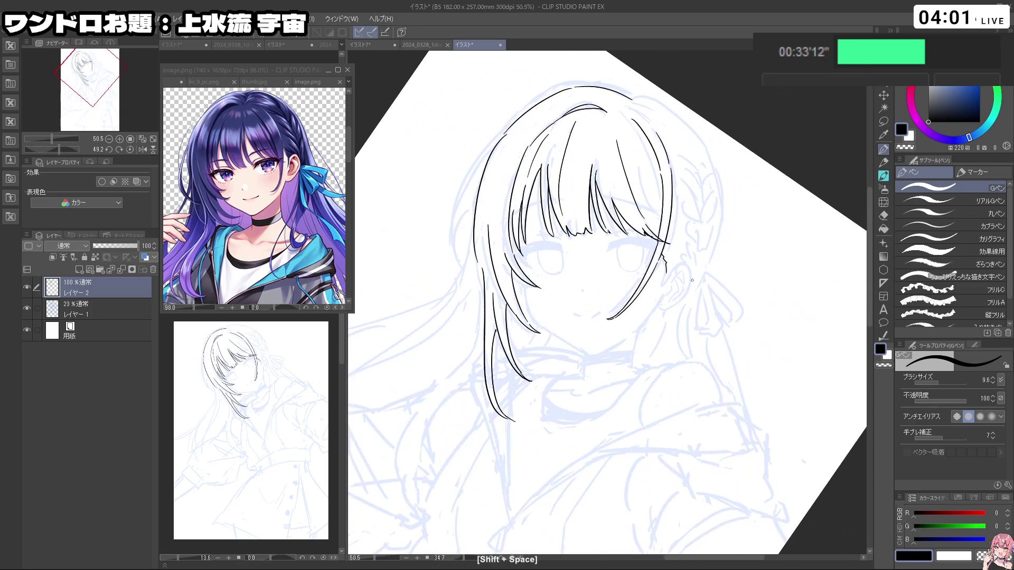
{"action": "key", "text": "ctrl+z"}
{"action": "left_click_drag", "start_coordinate": [645, 179], "coordinate": [659, 226]}
{"action": "left_click_drag", "start_coordinate": [696, 340], "coordinate": [705, 370]}
{"action": "key", "text": "ctrl+z"}
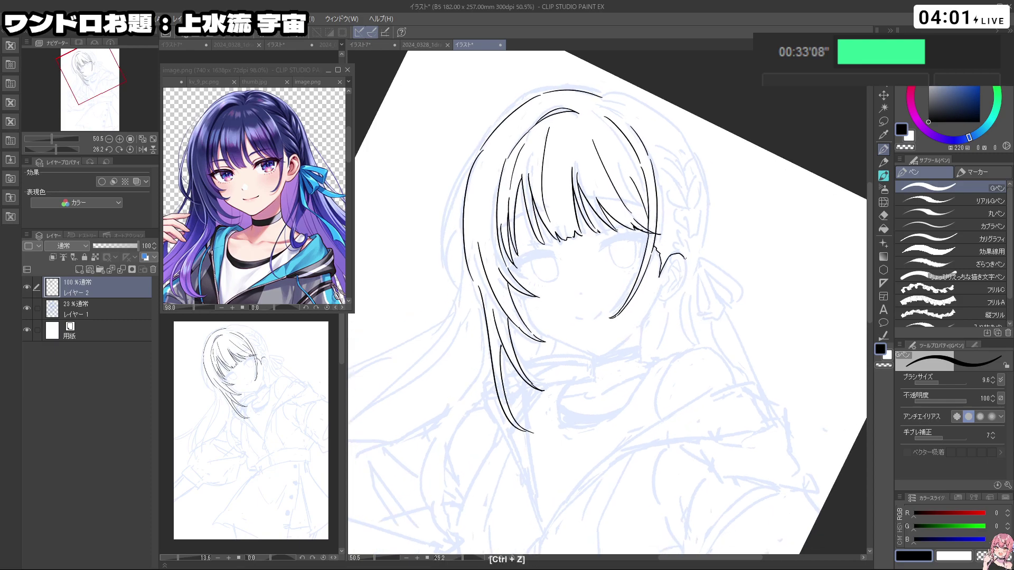
Step: Ink the outer edge of the ear down around the lobe
{"action": "key", "text": "ctrl+z"}
{"action": "left_click_drag", "start_coordinate": [683, 369], "coordinate": [686, 374]}
{"action": "key", "text": "ctrl+z"}
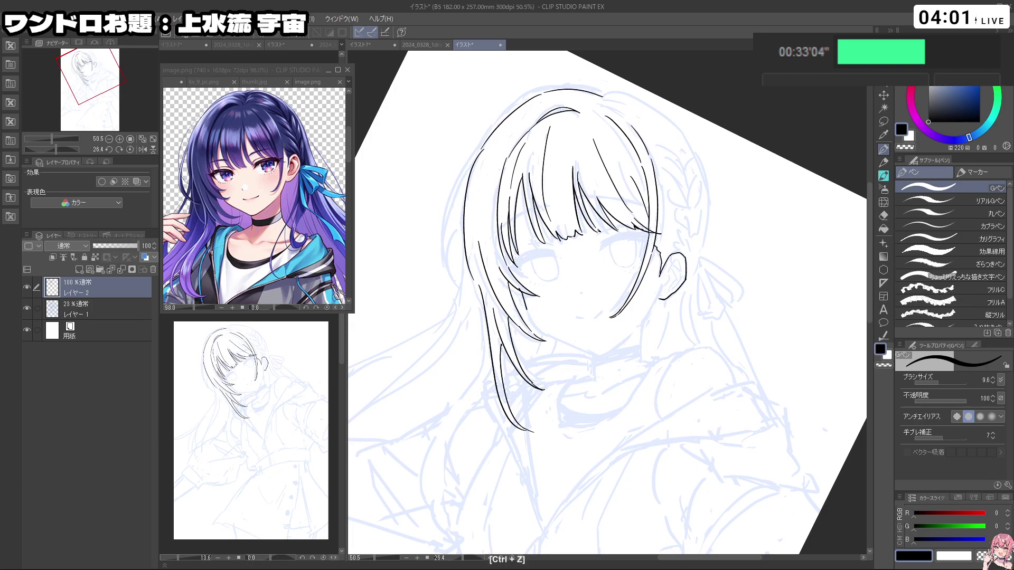
{"action": "key", "text": "ctrl+z"}
Step: Ink the start of the face contour with a short line along the lower cheek toward the chin
{"action": "mouse_move", "coordinate": [531, 319]}
{"action": "left_mouse_down"}
{"action": "mouse_move", "coordinate": [540, 332]}
{"action": "mouse_move", "coordinate": [542, 287]}
{"action": "left_mouse_up"}
{"action": "key", "text": "ctrl+z"}
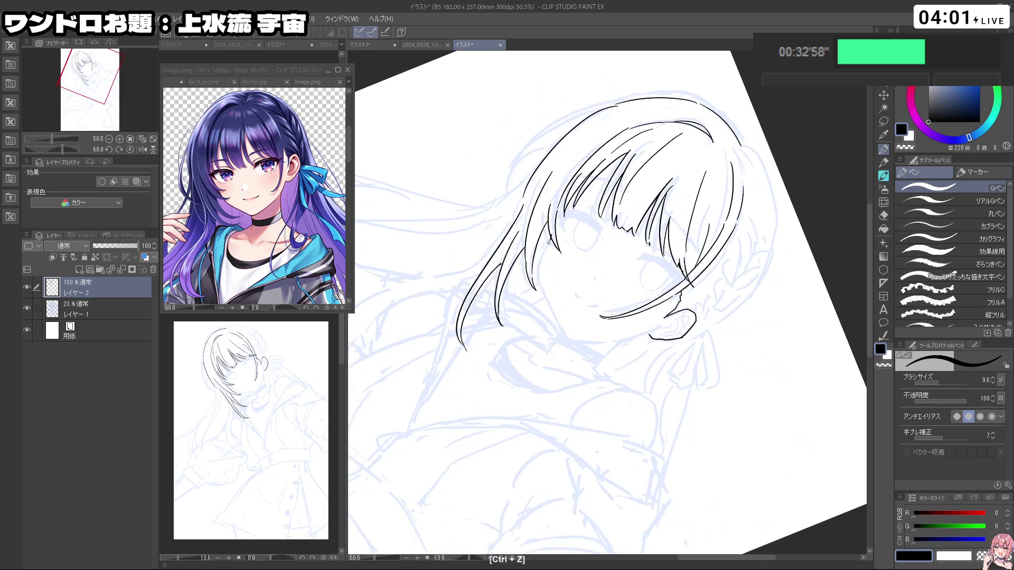
{"action": "left_click_drag", "start_coordinate": [541, 288], "coordinate": [562, 332]}
{"action": "key", "text": "ctrl+z"}
{"action": "mouse_move", "coordinate": [558, 260]}
{"action": "left_mouse_down"}
{"action": "mouse_move", "coordinate": [530, 296]}
{"action": "mouse_move", "coordinate": [581, 352]}
{"action": "left_mouse_up"}
{"action": "key", "text": "ctrl+z"}
{"action": "key", "text": "ctrl+z"}
{"action": "key", "text": "ctrl+z"}
{"action": "key", "text": "ctrl+z"}
{"action": "key", "text": "ctrl+z"}
{"action": "key", "text": "ctrl+z"}
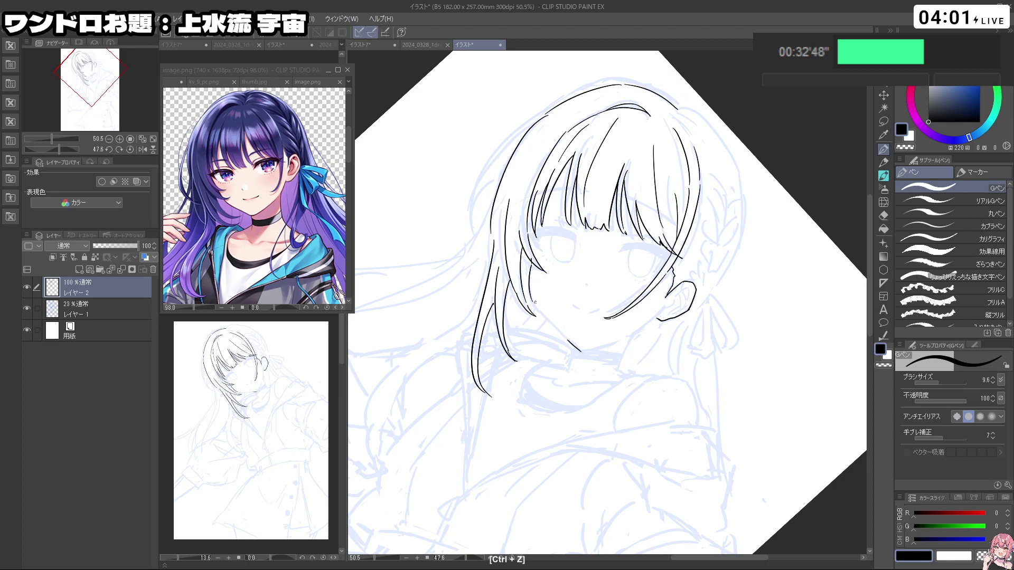
Step: Ink the jawline through the chin up toward the ear, and the ear-side neck line
{"action": "mouse_move", "coordinate": [623, 418]}
{"action": "left_mouse_down"}
{"action": "mouse_move", "coordinate": [708, 360]}
{"action": "mouse_move", "coordinate": [722, 318]}
{"action": "left_mouse_up"}
{"action": "key", "text": "ctrl+z"}
{"action": "mouse_move", "coordinate": [649, 338]}
{"action": "left_mouse_down"}
{"action": "mouse_move", "coordinate": [649, 302]}
{"action": "mouse_move", "coordinate": [648, 340]}
{"action": "mouse_move", "coordinate": [631, 355]}
{"action": "left_mouse_up"}
{"action": "left_click_drag", "start_coordinate": [650, 264], "coordinate": [667, 334]}
{"action": "key", "text": "ctrl+z"}
{"action": "key", "text": "ctrl+z"}
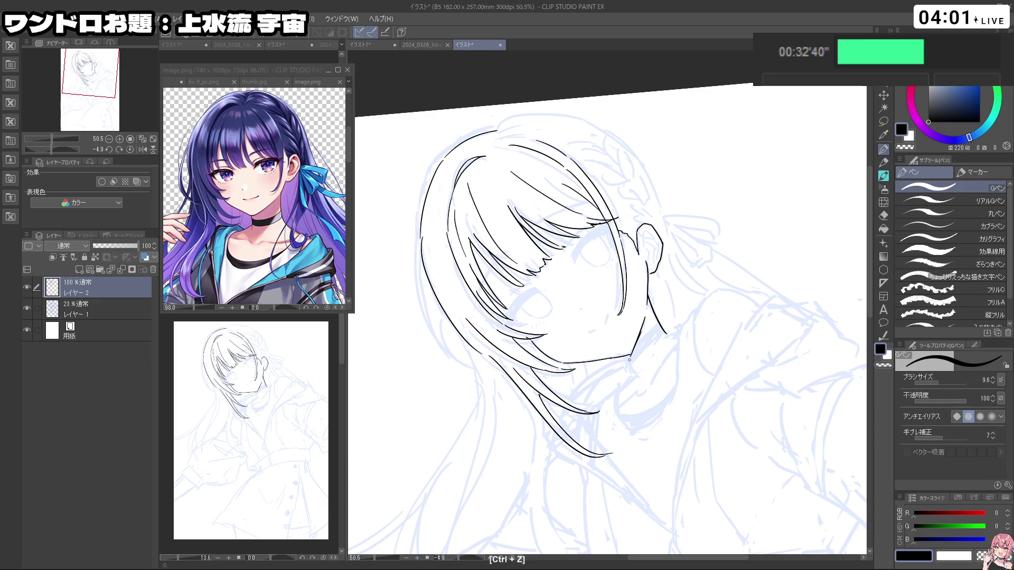
Step: Ink the front neck line and the choker edge below the chin
{"action": "mouse_move", "coordinate": [623, 360]}
{"action": "left_mouse_down"}
{"action": "mouse_move", "coordinate": [582, 356]}
{"action": "mouse_move", "coordinate": [541, 294]}
{"action": "mouse_move", "coordinate": [553, 335]}
{"action": "left_mouse_up"}
{"action": "key", "text": "ctrl+z"}
{"action": "key", "text": "ctrl+z"}
{"action": "mouse_move", "coordinate": [541, 293]}
{"action": "left_mouse_down"}
{"action": "mouse_move", "coordinate": [553, 335]}
{"action": "mouse_move", "coordinate": [566, 336]}
{"action": "left_mouse_up"}
{"action": "left_click_drag", "start_coordinate": [645, 374], "coordinate": [618, 259]}
{"action": "left_click_drag", "start_coordinate": [659, 291], "coordinate": [660, 147]}
{"action": "left_click", "coordinate": [628, 257], "text": "ctrl"}
{"action": "key", "text": "ctrl+z"}
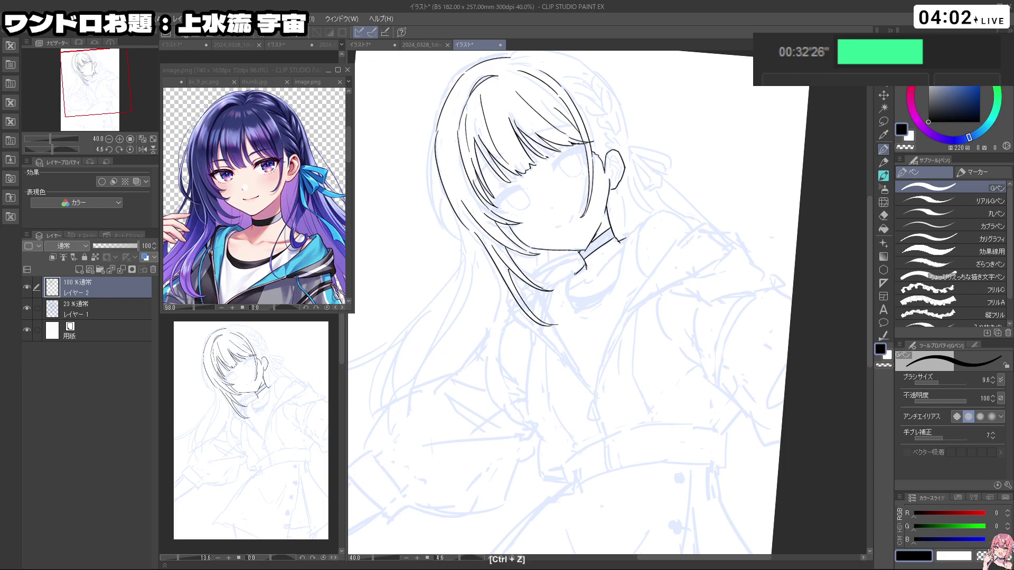
Step: Ink the round shirt neckline and the short curved line at the ear-side shoulder
{"action": "mouse_move", "coordinate": [569, 274]}
{"action": "left_mouse_down"}
{"action": "mouse_move", "coordinate": [573, 305]}
{"action": "mouse_move", "coordinate": [597, 305]}
{"action": "left_mouse_up"}
{"action": "left_click_drag", "start_coordinate": [620, 255], "coordinate": [624, 245]}
{"action": "key", "text": "ctrl+z"}
{"action": "left_click_drag", "start_coordinate": [642, 226], "coordinate": [638, 264]}
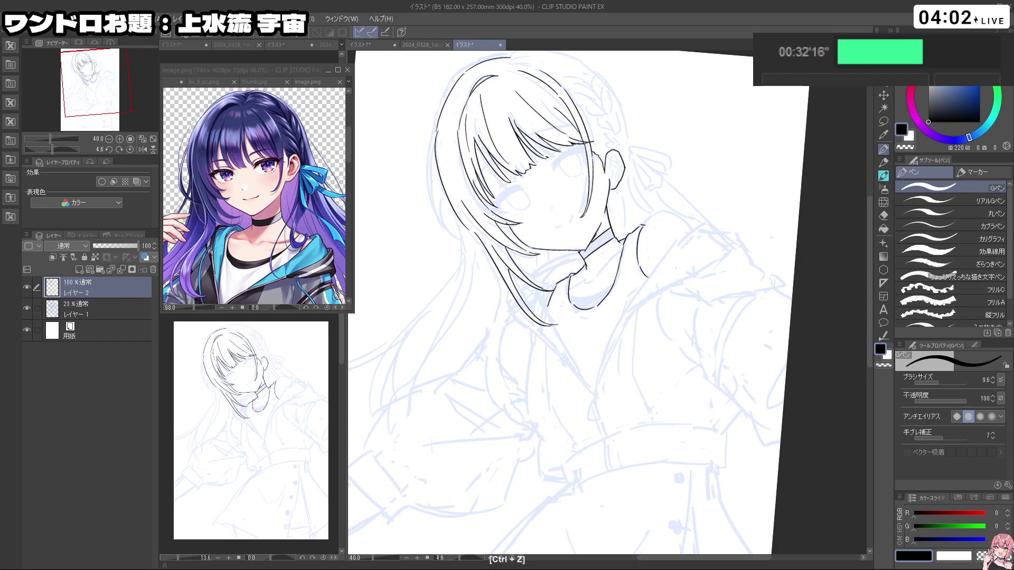
Step: Refine the neck area with fine lines for the choker, the collarbone and the inner shirt neckline
{"action": "key", "text": "ctrl+space"}
{"action": "left_click_drag", "start_coordinate": [612, 325], "coordinate": [655, 334]}
{"action": "key", "text": "ctrl+space"}
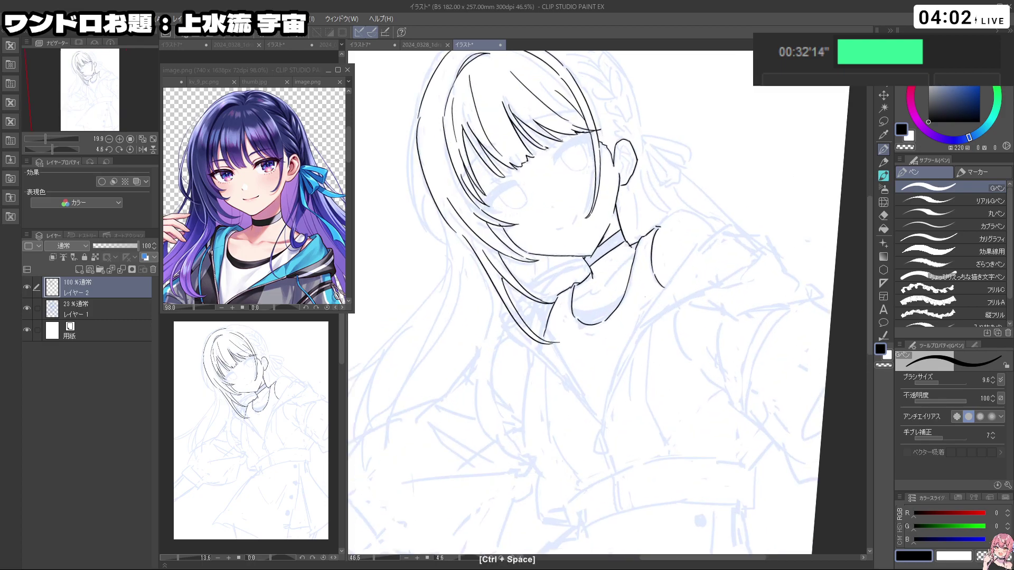
{"action": "key", "text": "shift+space"}
{"action": "left_click_drag", "start_coordinate": [687, 365], "coordinate": [585, 422]}
{"action": "left_click_drag", "start_coordinate": [686, 407], "coordinate": [734, 338]}
{"action": "key", "text": "ctrl+z"}
{"action": "mouse_move", "coordinate": [581, 311]}
{"action": "left_mouse_down"}
{"action": "mouse_move", "coordinate": [625, 305]}
{"action": "mouse_move", "coordinate": [632, 291]}
{"action": "mouse_move", "coordinate": [650, 303]}
{"action": "left_mouse_up"}
{"action": "key", "text": "ctrl+z"}
{"action": "key", "text": "ctrl+z"}
{"action": "left_click_drag", "start_coordinate": [613, 263], "coordinate": [643, 249]}
{"action": "key", "text": "ctrl+z"}
Step: Ink the first overlapping strand segments of the braid above the ear
{"action": "left_click_drag", "start_coordinate": [718, 237], "coordinate": [679, 294]}
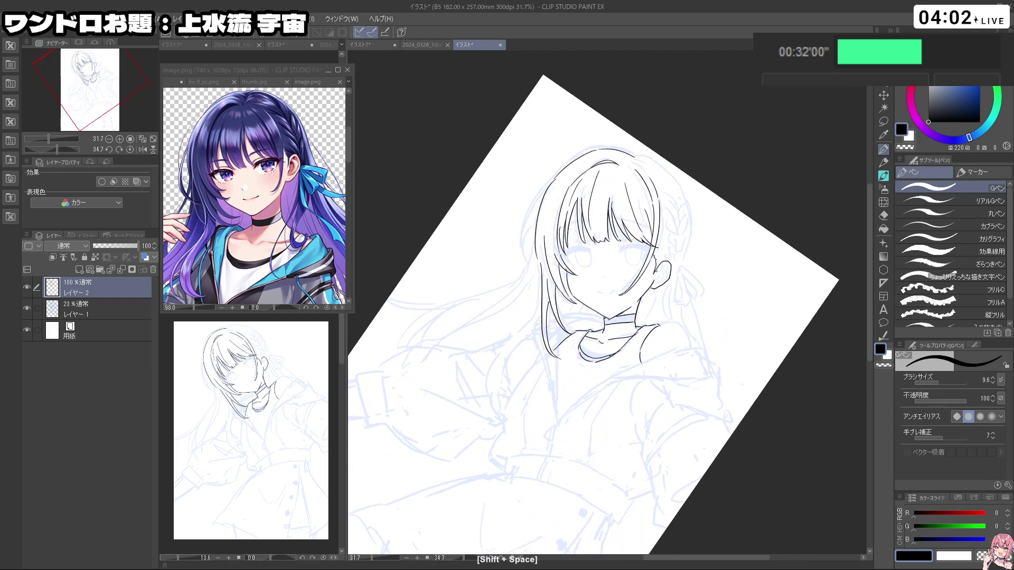
{"action": "key", "text": "ctrl+z"}
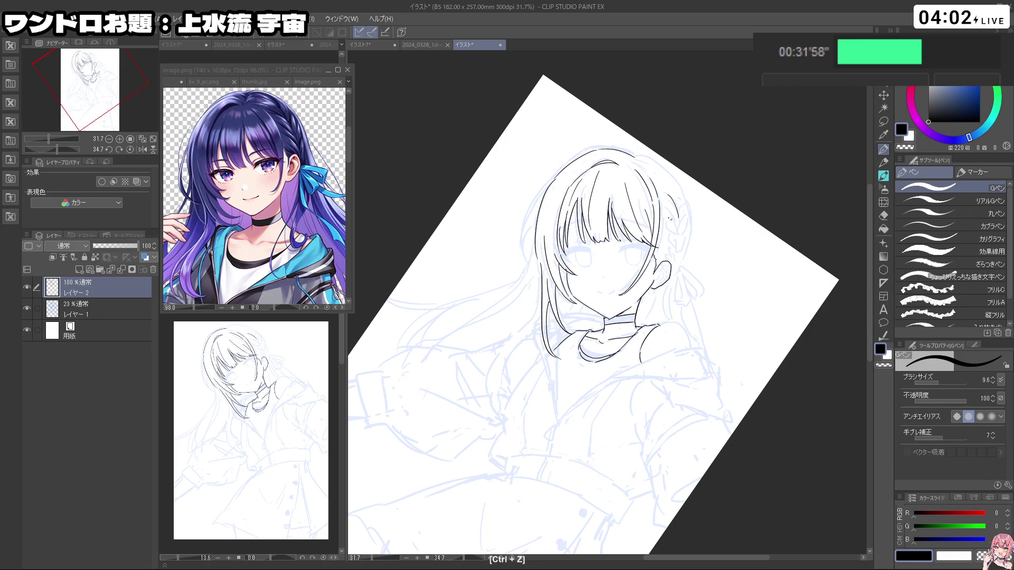
{"action": "left_click_drag", "start_coordinate": [684, 205], "coordinate": [680, 229]}
{"action": "key", "text": "ctrl+z"}
{"action": "key", "text": "ctrl+z"}
{"action": "key", "text": "ctrl+z"}
{"action": "key", "text": "ctrl+z"}
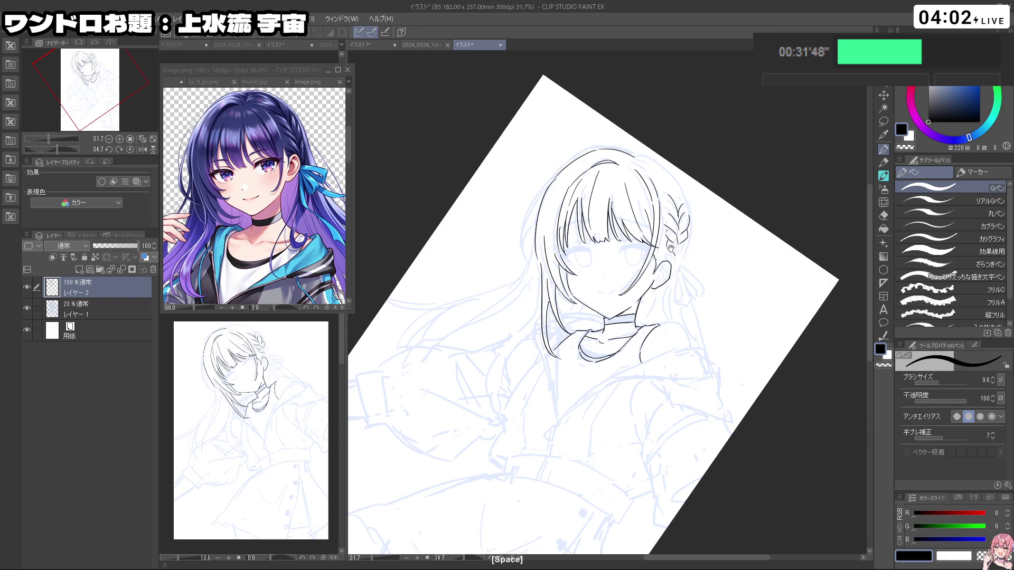
Step: Ink the remaining braid segments and their outer edge down to behind the ear
{"action": "scroll", "coordinate": [677, 259], "scroll_direction": "up", "scroll_amount": 1}
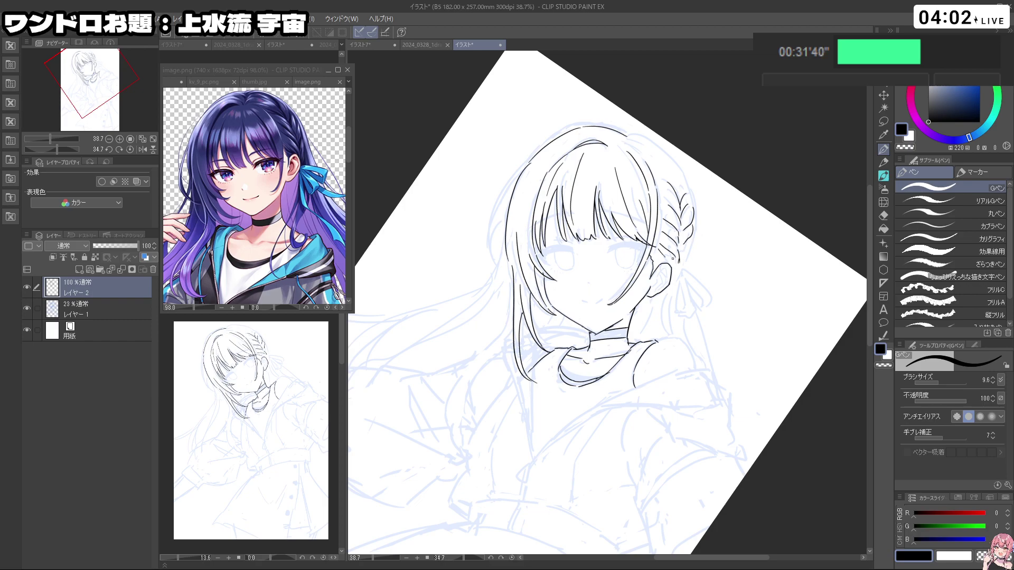
{"action": "key", "text": "ctrl+z"}
{"action": "left_click_drag", "start_coordinate": [678, 259], "coordinate": [657, 230]}
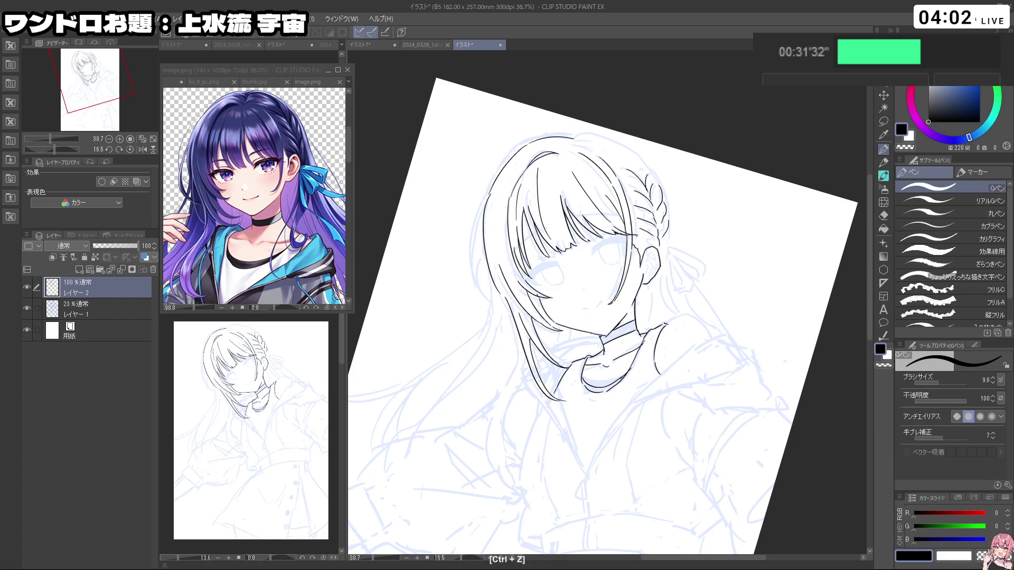
{"action": "left_click_drag", "start_coordinate": [667, 237], "coordinate": [665, 246]}
{"action": "key", "text": "ctrl+z"}
Step: Ink the hair ribbon's loops and hanging tails behind the ear, at the end of the braid
{"action": "key", "text": "shift+space"}
{"action": "left_click_drag", "start_coordinate": [671, 259], "coordinate": [687, 303]}
{"action": "key", "text": "ctrl+z"}
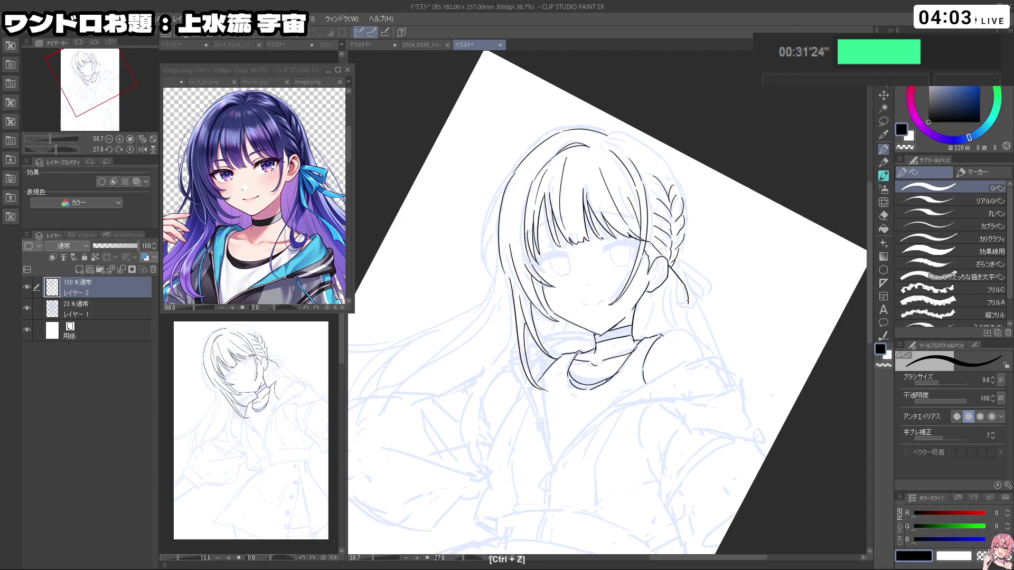
{"action": "mouse_move", "coordinate": [670, 269]}
{"action": "left_mouse_down"}
{"action": "mouse_move", "coordinate": [688, 295]}
{"action": "mouse_move", "coordinate": [703, 278]}
{"action": "left_mouse_up"}
{"action": "left_click_drag", "start_coordinate": [684, 285], "coordinate": [703, 295]}
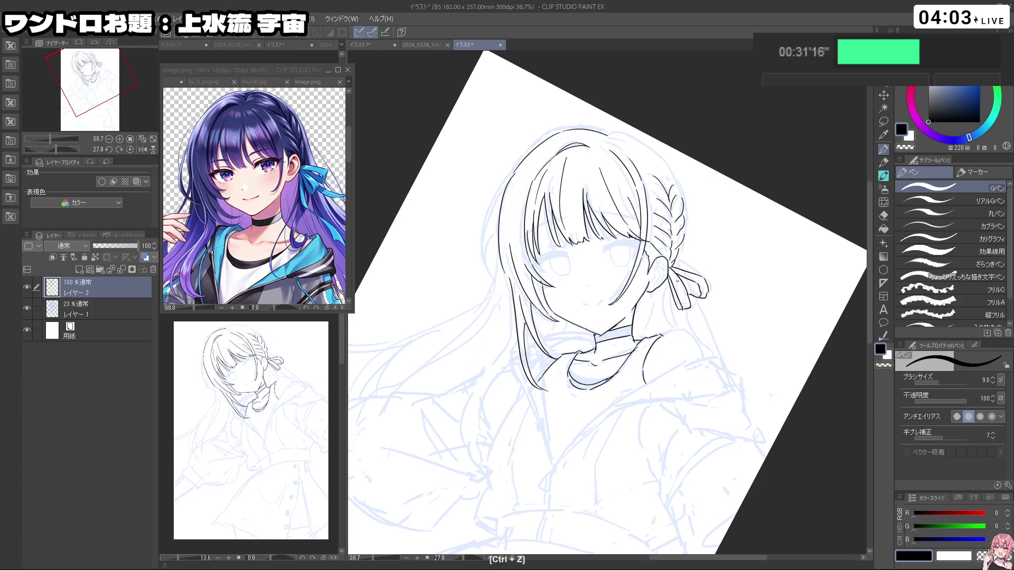
{"action": "key", "text": "ctrl+z"}
{"action": "left_click_drag", "start_coordinate": [668, 284], "coordinate": [684, 310]}
{"action": "key", "text": "ctrl+z"}
{"action": "left_click_drag", "start_coordinate": [668, 282], "coordinate": [676, 330]}
{"action": "key", "text": "ctrl+z"}
{"action": "left_click_drag", "start_coordinate": [681, 333], "coordinate": [726, 343]}
{"action": "key", "text": "ctrl+z"}
{"action": "key", "text": "ctrl+z"}
{"action": "left_click_drag", "start_coordinate": [666, 284], "coordinate": [661, 328]}
{"action": "left_click_drag", "start_coordinate": [662, 330], "coordinate": [675, 333]}
{"action": "mouse_move", "coordinate": [668, 290]}
{"action": "left_mouse_down"}
{"action": "mouse_move", "coordinate": [673, 332]}
{"action": "mouse_move", "coordinate": [710, 346]}
{"action": "left_mouse_up"}
{"action": "key", "text": "ctrl+z"}
{"action": "key", "text": "ctrl+z"}
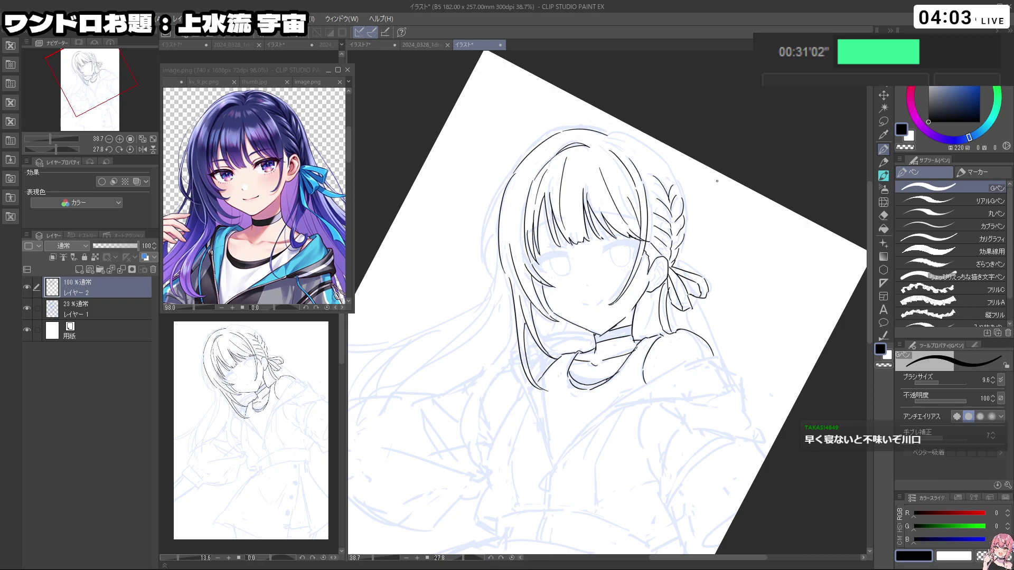
Step: Ink the hair lock hanging behind the ear below the ribbon, with a jagged tip near the shoulder
{"action": "left_click", "coordinate": [302, 261]}
{"action": "left_click_drag", "start_coordinate": [305, 272], "coordinate": [274, 236]}
{"action": "left_click", "coordinate": [672, 301]}
{"action": "key", "text": "ctrl+z"}
{"action": "key", "text": "ctrl+z"}
{"action": "key", "text": "ctrl+z"}
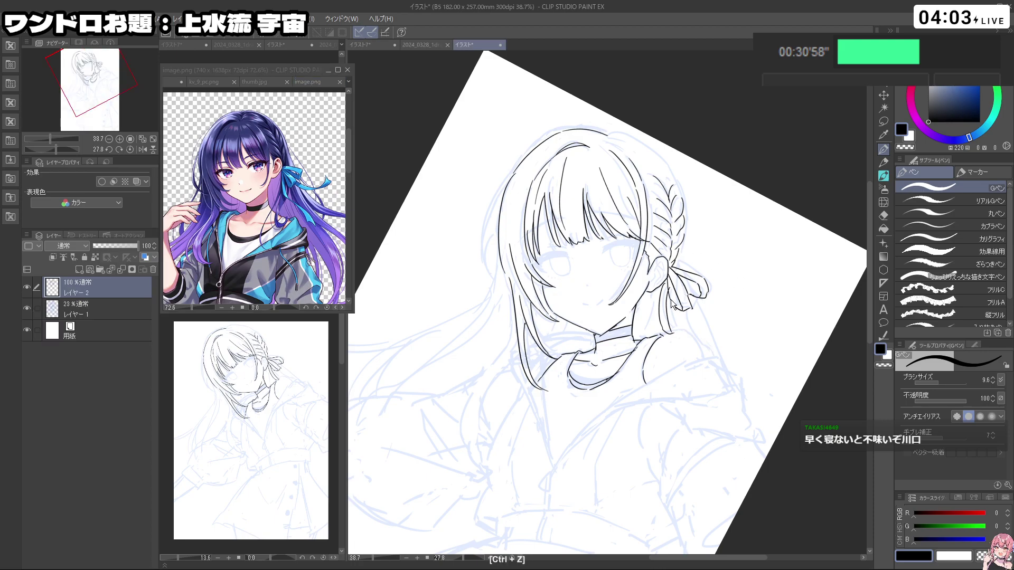
{"action": "key", "text": "ctrl+z"}
{"action": "mouse_move", "coordinate": [670, 283]}
{"action": "left_mouse_down"}
{"action": "mouse_move", "coordinate": [654, 327]}
{"action": "mouse_move", "coordinate": [670, 343]}
{"action": "left_mouse_up"}
{"action": "key", "text": "ctrl+z"}
{"action": "key", "text": "ctrl+z"}
{"action": "key", "text": "ctrl+z"}
{"action": "key", "text": "ctrl+z"}
{"action": "left_click_drag", "start_coordinate": [665, 286], "coordinate": [666, 342]}
{"action": "key", "text": "ctrl+z"}
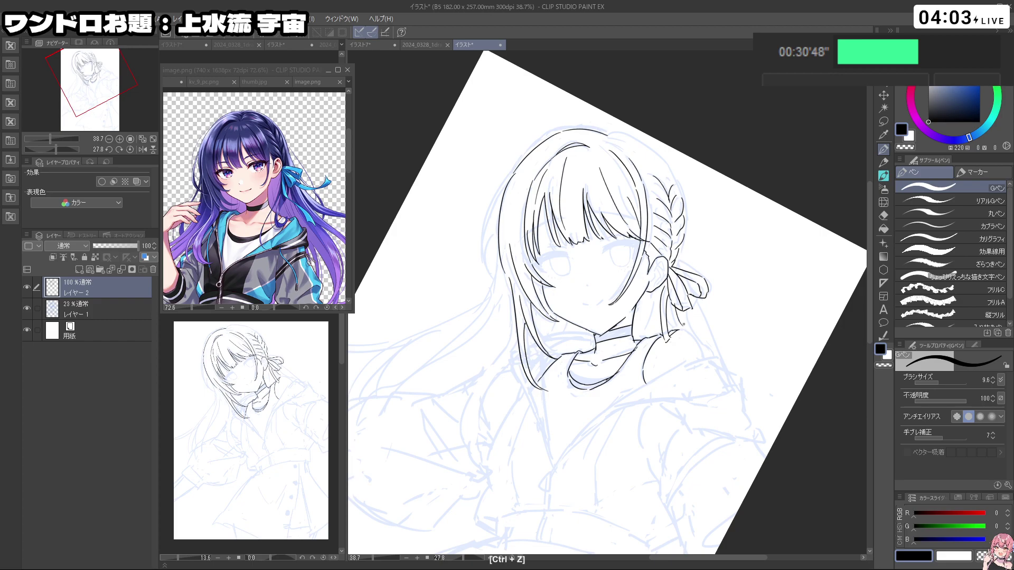
Step: Ink the long lines of the hair lock sweeping outward from the ribbon above the shoulder
{"action": "left_click_drag", "start_coordinate": [680, 324], "coordinate": [650, 286]}
{"action": "key", "text": "ctrl+z"}
{"action": "key", "text": "ctrl+z"}
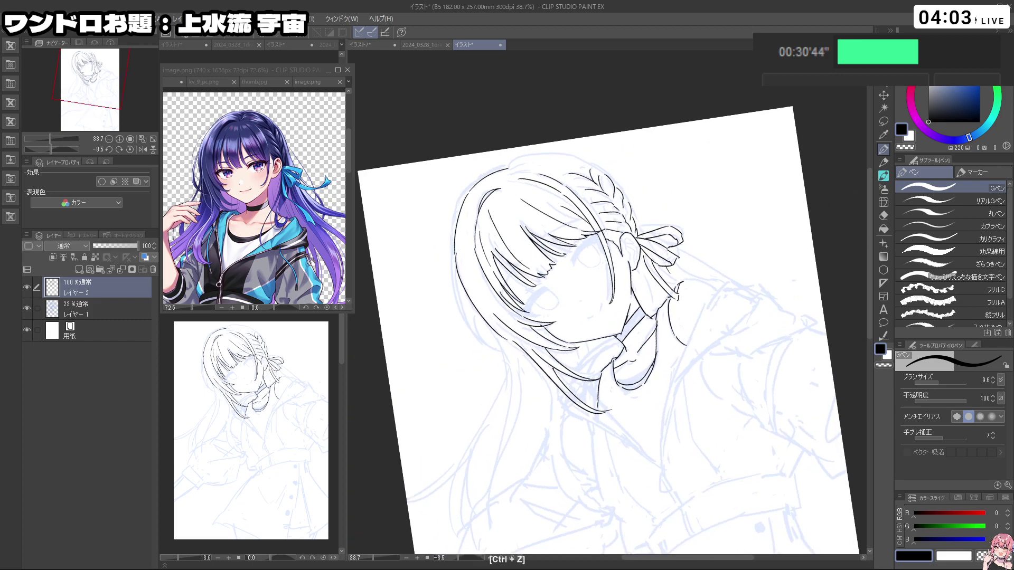
{"action": "left_click_drag", "start_coordinate": [771, 268], "coordinate": [714, 303]}
{"action": "key", "text": "ctrl+z"}
{"action": "key", "text": "ctrl+z"}
{"action": "key", "text": "ctrl+z"}
{"action": "left_click_drag", "start_coordinate": [686, 270], "coordinate": [730, 296]}
{"action": "left_click_drag", "start_coordinate": [689, 282], "coordinate": [731, 304]}
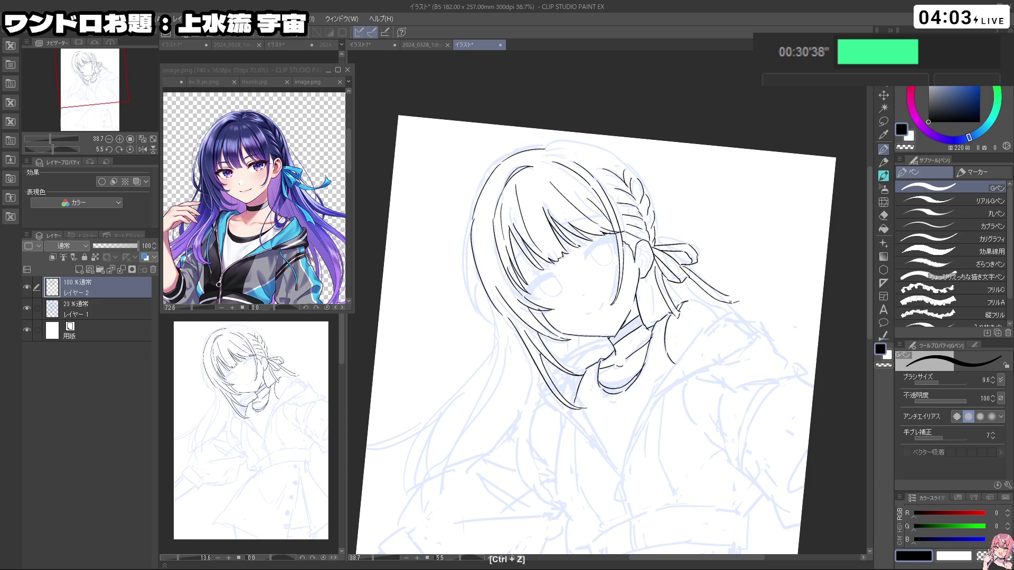
Step: Shape and clean up the pointed tip of the lock sweeping out from the ribbon
{"action": "left_click_drag", "start_coordinate": [727, 303], "coordinate": [742, 289]}
{"action": "key", "text": "c"}
{"action": "key", "text": "c"}
{"action": "left_click_drag", "start_coordinate": [719, 312], "coordinate": [678, 261]}
{"action": "mouse_move", "coordinate": [679, 261]}
{"action": "left_mouse_down"}
{"action": "mouse_move", "coordinate": [703, 261]}
{"action": "mouse_move", "coordinate": [707, 277]}
{"action": "left_mouse_up"}
Step: Ink the back-hair contour running outside the braid down to the ribbon
{"action": "mouse_move", "coordinate": [657, 186]}
{"action": "left_mouse_down"}
{"action": "mouse_move", "coordinate": [696, 264]}
{"action": "mouse_move", "coordinate": [692, 285]}
{"action": "mouse_move", "coordinate": [766, 299]}
{"action": "left_mouse_up"}
{"action": "key", "text": "ctrl+z"}
{"action": "key", "text": "ctrl+z"}
{"action": "key", "text": "ctrl+z"}
{"action": "left_click_drag", "start_coordinate": [647, 244], "coordinate": [663, 240]}
{"action": "key", "text": "ctrl+z"}
{"action": "key", "text": "ctrl+z"}
{"action": "key", "text": "ctrl+z"}
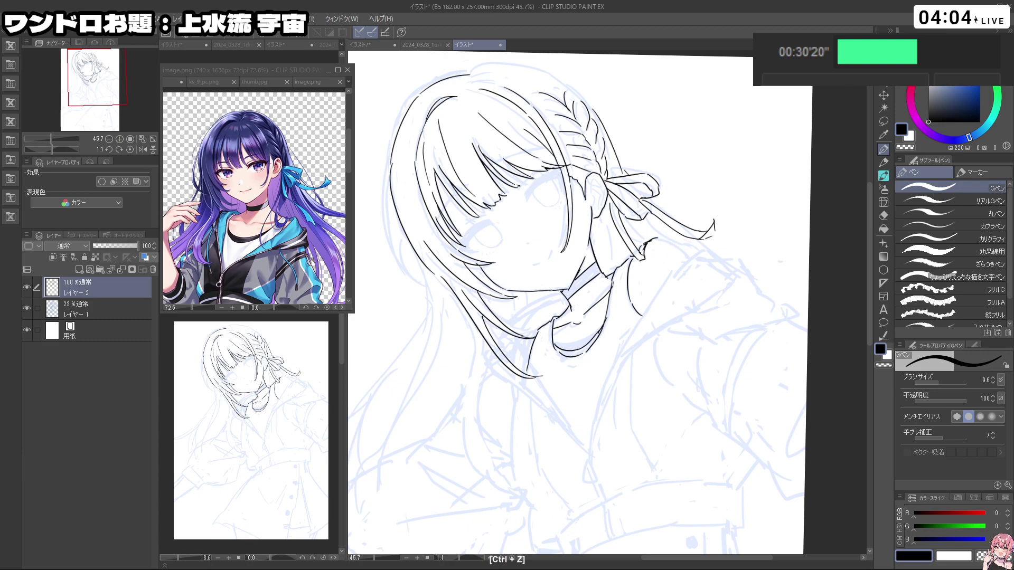
Step: Ink the long edge lines of the jacket hood from the chest toward the ear-side shoulder
{"action": "left_click_drag", "start_coordinate": [687, 256], "coordinate": [645, 328]}
{"action": "left_click_drag", "start_coordinate": [644, 328], "coordinate": [632, 286]}
{"action": "left_click", "coordinate": [612, 310], "text": "ctrl"}
{"action": "left_click_drag", "start_coordinate": [677, 219], "coordinate": [662, 252]}
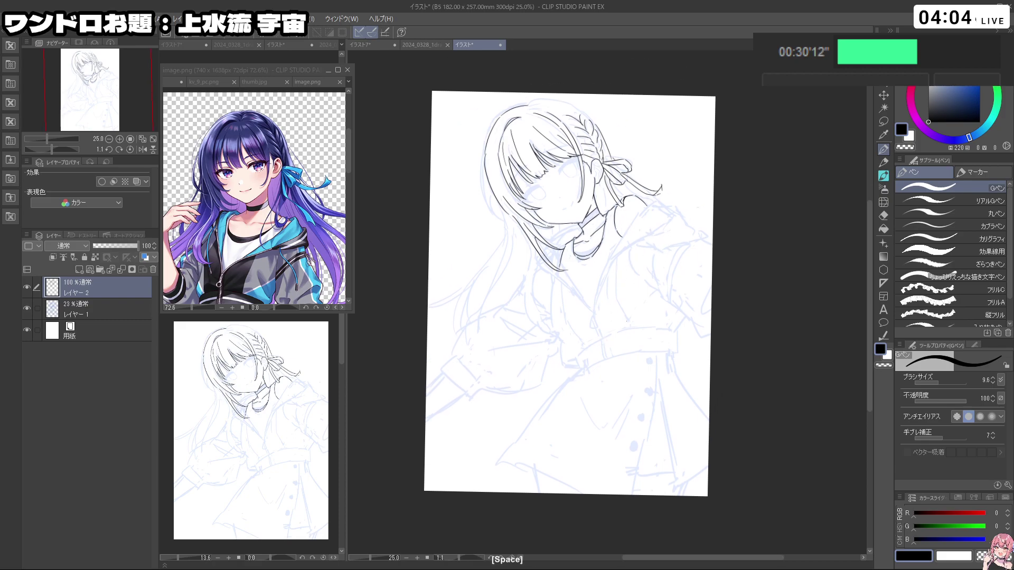
{"action": "left_click_drag", "start_coordinate": [653, 204], "coordinate": [650, 216]}
{"action": "key", "text": "ctrl+z"}
{"action": "mouse_move", "coordinate": [653, 203]}
{"action": "left_mouse_down"}
{"action": "mouse_move", "coordinate": [608, 262]}
{"action": "mouse_move", "coordinate": [619, 235]}
{"action": "mouse_move", "coordinate": [636, 241]}
{"action": "mouse_move", "coordinate": [676, 216]}
{"action": "mouse_move", "coordinate": [723, 273]}
{"action": "mouse_move", "coordinate": [721, 340]}
{"action": "left_mouse_up"}
{"action": "key", "text": "c"}
{"action": "key", "text": "c"}
{"action": "key", "text": "ctrl+z"}
{"action": "key", "text": "shift+space"}
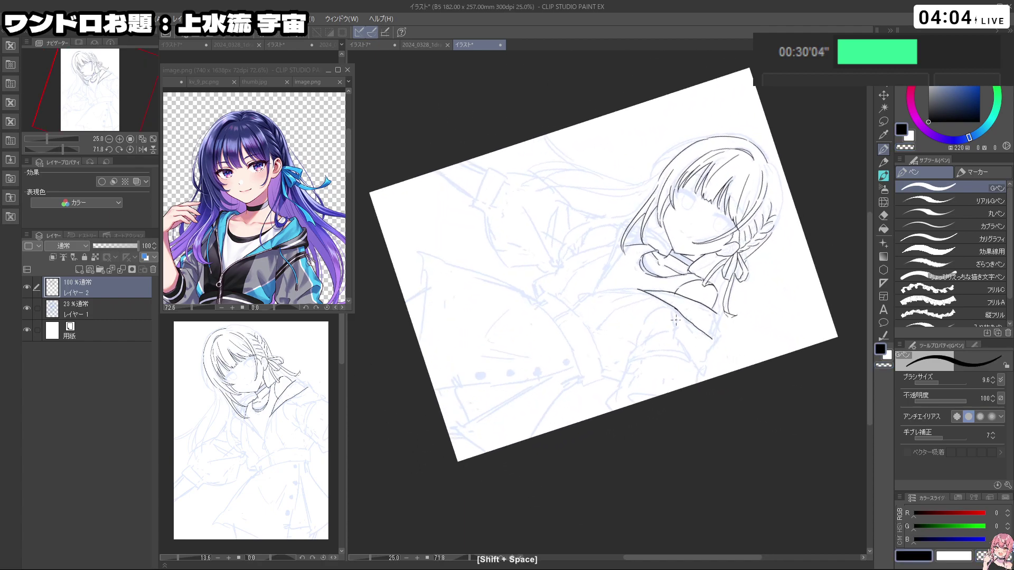
Step: Ink the hood's folded outer edge and its end at the ear-side shoulder
{"action": "key", "text": "ctrl+z"}
{"action": "mouse_move", "coordinate": [660, 301]}
{"action": "left_mouse_down"}
{"action": "mouse_move", "coordinate": [704, 371]}
{"action": "mouse_move", "coordinate": [686, 353]}
{"action": "mouse_move", "coordinate": [702, 371]}
{"action": "mouse_move", "coordinate": [726, 342]}
{"action": "mouse_move", "coordinate": [708, 268]}
{"action": "mouse_move", "coordinate": [722, 275]}
{"action": "mouse_move", "coordinate": [728, 308]}
{"action": "left_mouse_up"}
{"action": "key", "text": "ctrl+z"}
{"action": "key", "text": "ctrl+z"}
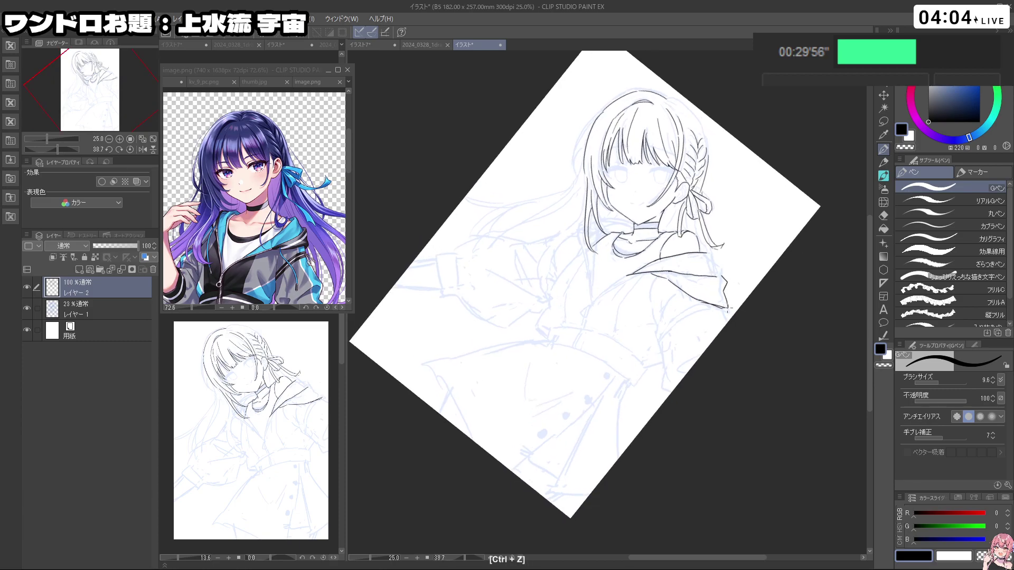
Step: Ink the hood's lower edge from its tip at the ear-side shoulder back toward the chest
{"action": "mouse_move", "coordinate": [710, 254]}
{"action": "left_mouse_down"}
{"action": "mouse_move", "coordinate": [721, 276]}
{"action": "mouse_move", "coordinate": [601, 195]}
{"action": "left_mouse_up"}
{"action": "key", "text": "ctrl+z"}
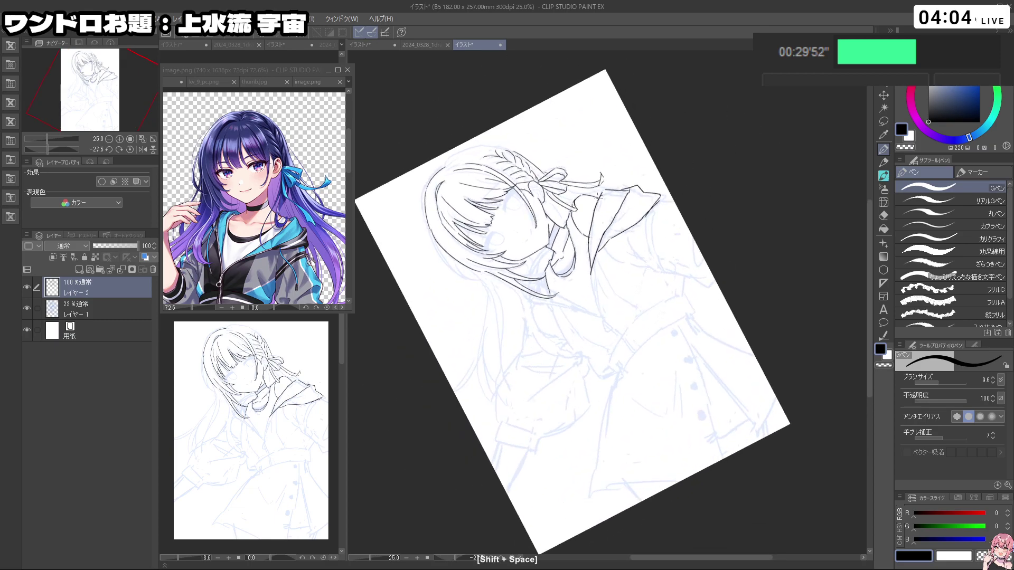
{"action": "left_click_drag", "start_coordinate": [722, 336], "coordinate": [689, 370]}
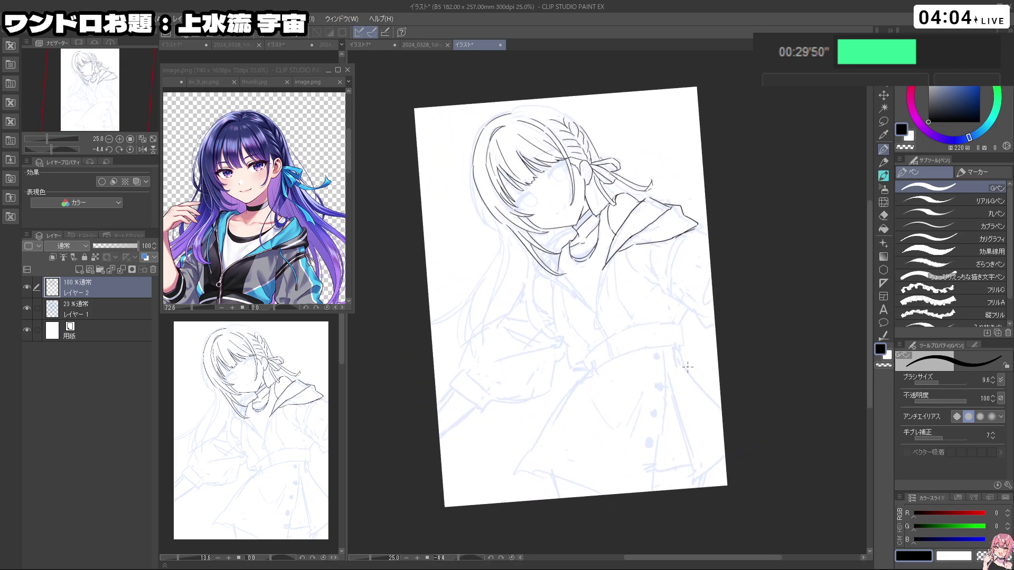
{"action": "key", "text": "ctrl+z"}
Step: Ink the double-lined drawstring hanging from the ear-side half of the hood, including its squared end
{"action": "mouse_move", "coordinate": [629, 245]}
{"action": "left_mouse_down"}
{"action": "mouse_move", "coordinate": [642, 294]}
{"action": "mouse_move", "coordinate": [626, 281]}
{"action": "mouse_move", "coordinate": [629, 321]}
{"action": "left_mouse_up"}
{"action": "key", "text": "ctrl+z"}
{"action": "key", "text": "ctrl+z"}
{"action": "key", "text": "ctrl+z"}
{"action": "key", "text": "ctrl+z"}
{"action": "left_click_drag", "start_coordinate": [627, 247], "coordinate": [649, 304]}
{"action": "left_click_drag", "start_coordinate": [645, 304], "coordinate": [653, 312]}
{"action": "key", "text": "shift+space"}
{"action": "left_click_drag", "start_coordinate": [672, 394], "coordinate": [700, 367]}
{"action": "mouse_move", "coordinate": [623, 393]}
{"action": "left_mouse_down"}
{"action": "mouse_move", "coordinate": [649, 387]}
{"action": "mouse_move", "coordinate": [638, 399]}
{"action": "left_mouse_up"}
{"action": "key", "text": "shift+space"}
{"action": "left_click_drag", "start_coordinate": [629, 246], "coordinate": [668, 359]}
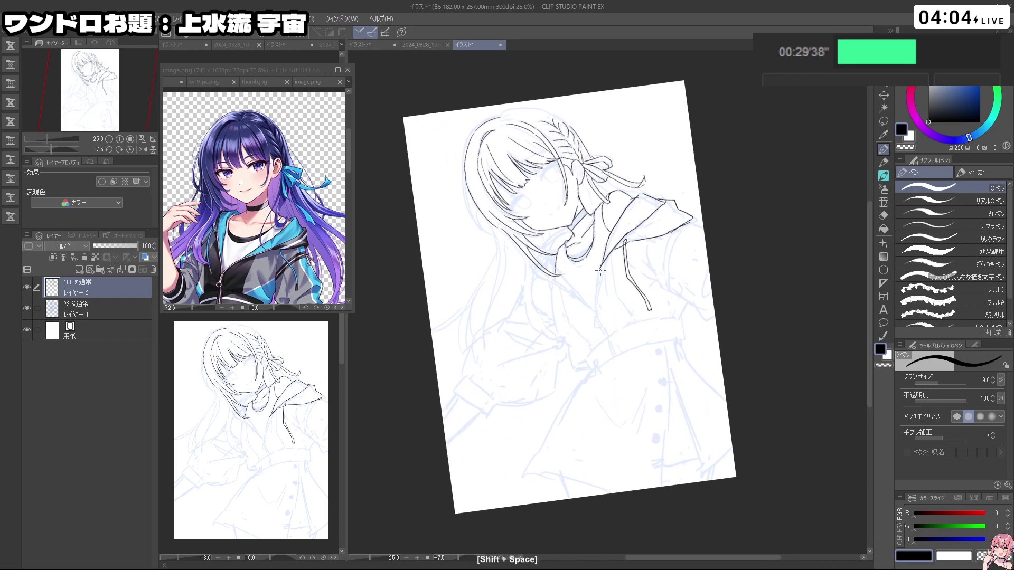
Step: Ink the lower edge of the hood where it emerges beneath the front hair locks opposite the braid
{"action": "left_click_drag", "start_coordinate": [533, 274], "coordinate": [588, 304]}
{"action": "key", "text": "ctrl+z"}
{"action": "key", "text": "ctrl+z"}
{"action": "key", "text": "ctrl+z"}
{"action": "mouse_move", "coordinate": [533, 274]}
{"action": "left_mouse_down"}
{"action": "mouse_move", "coordinate": [573, 289]}
{"action": "mouse_move", "coordinate": [535, 273]}
{"action": "mouse_move", "coordinate": [565, 283]}
{"action": "mouse_move", "coordinate": [543, 260]}
{"action": "mouse_move", "coordinate": [588, 306]}
{"action": "left_mouse_up"}
{"action": "key", "text": "ctrl+z"}
{"action": "key", "text": "ctrl+z"}
{"action": "key", "text": "ctrl+z"}
{"action": "key", "text": "ctrl+z"}
{"action": "mouse_move", "coordinate": [534, 269]}
{"action": "left_mouse_down"}
{"action": "mouse_move", "coordinate": [567, 287]}
{"action": "mouse_move", "coordinate": [573, 288]}
{"action": "left_mouse_up"}
{"action": "key", "text": "ctrl+z"}
{"action": "key", "text": "ctrl+z"}
{"action": "key", "text": "ctrl+z"}
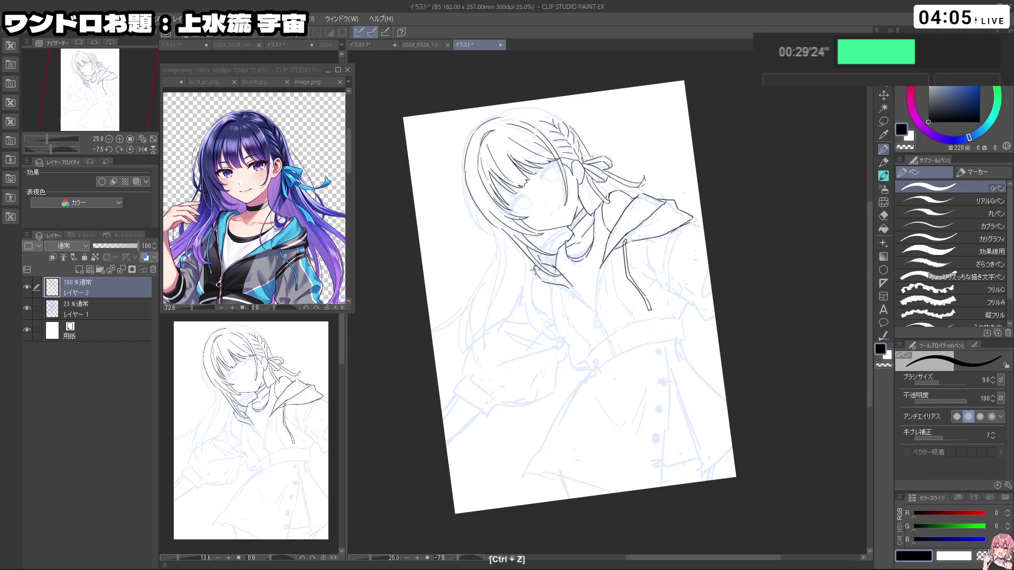
{"action": "key", "text": "ctrl+z"}
Step: Ink the hood's inner edge running from the front hair locks up to the neck
{"action": "left_click_drag", "start_coordinate": [550, 242], "coordinate": [535, 282]}
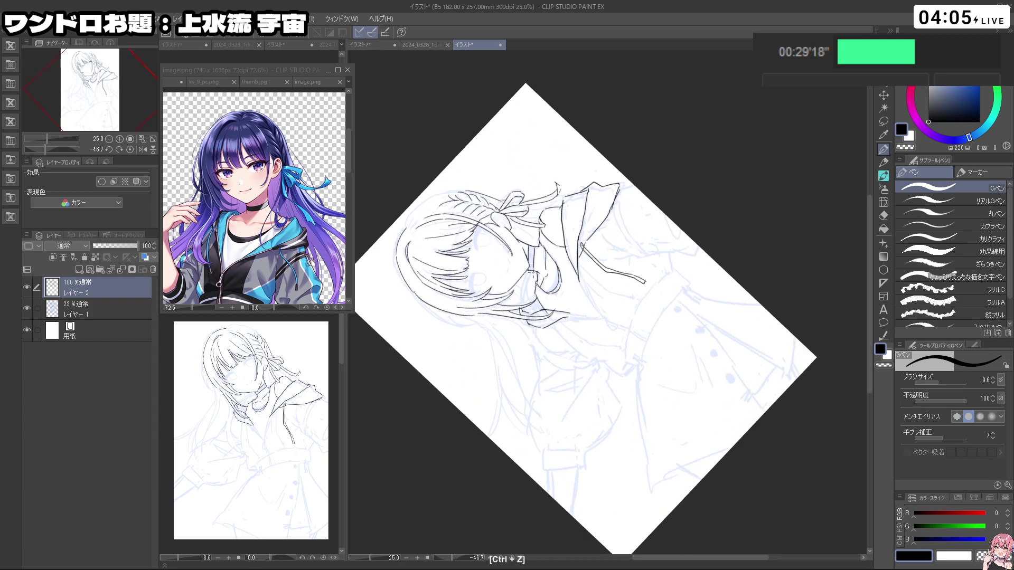
{"action": "left_click_drag", "start_coordinate": [665, 246], "coordinate": [708, 363]}
{"action": "left_click_drag", "start_coordinate": [622, 296], "coordinate": [665, 295]}
{"action": "mouse_move", "coordinate": [653, 376]}
{"action": "left_mouse_down"}
{"action": "mouse_move", "coordinate": [697, 328]}
{"action": "mouse_move", "coordinate": [701, 300]}
{"action": "left_mouse_up"}
{"action": "key", "text": "ctrl+z"}
{"action": "left_click_drag", "start_coordinate": [485, 274], "coordinate": [479, 302]}
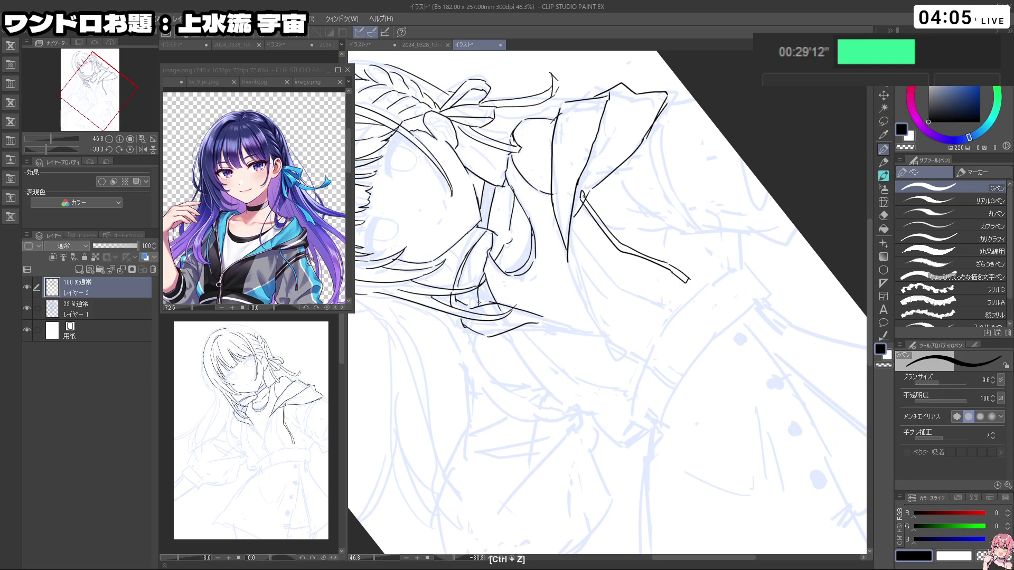
Step: Ink the small hood folds between the collar and the front hair locks
{"action": "left_click_drag", "start_coordinate": [668, 414], "coordinate": [580, 427]}
{"action": "left_click_drag", "start_coordinate": [623, 344], "coordinate": [590, 328]}
{"action": "mouse_move", "coordinate": [599, 276]}
{"action": "left_mouse_down"}
{"action": "mouse_move", "coordinate": [579, 272]}
{"action": "mouse_move", "coordinate": [588, 266]}
{"action": "left_mouse_up"}
{"action": "key", "text": "ctrl+z"}
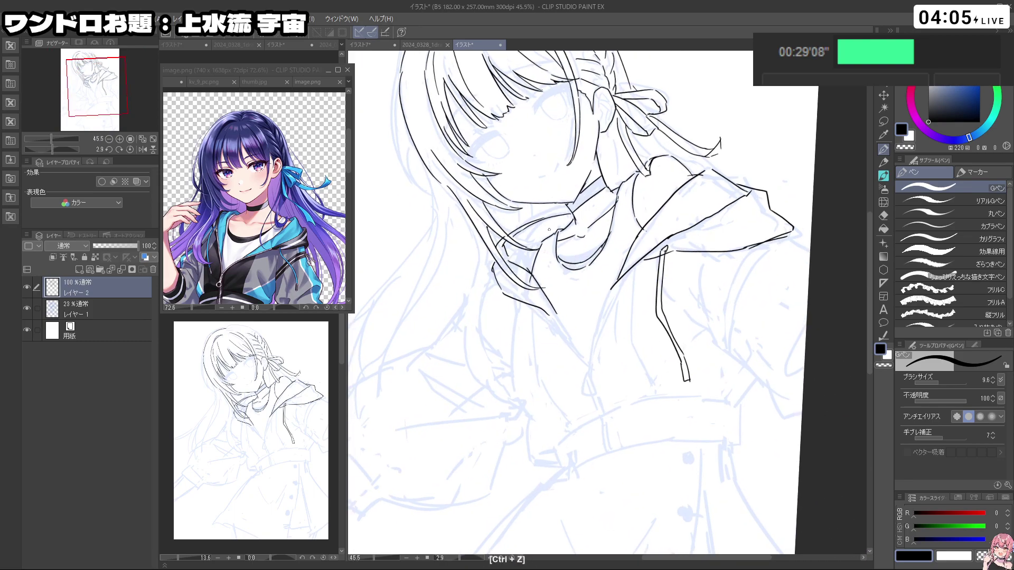
{"action": "mouse_move", "coordinate": [544, 227]}
{"action": "left_mouse_down"}
{"action": "mouse_move", "coordinate": [533, 243]}
{"action": "mouse_move", "coordinate": [557, 228]}
{"action": "mouse_move", "coordinate": [534, 243]}
{"action": "left_mouse_up"}
{"action": "key", "text": "ctrl+z"}
{"action": "key", "text": "ctrl+z"}
{"action": "key", "text": "space"}
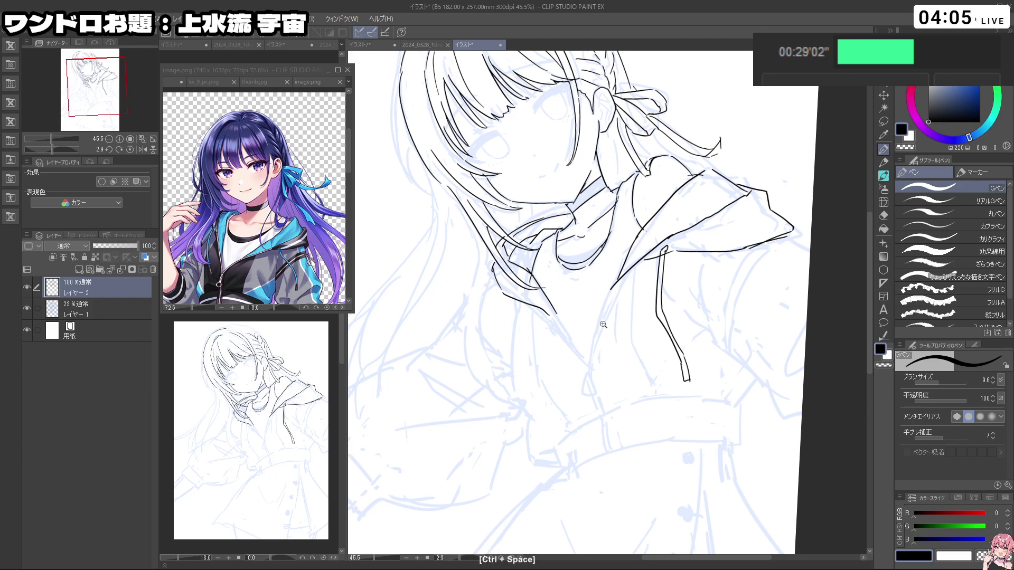
Step: Clean up the hood folds beside the neck with the transparent drawing colour
{"action": "scroll", "coordinate": [604, 329], "scroll_direction": "down", "scroll_amount": 2}
{"action": "key", "text": "shift+space"}
{"action": "mouse_move", "coordinate": [597, 350]}
{"action": "left_mouse_down"}
{"action": "mouse_move", "coordinate": [619, 351]}
{"action": "mouse_move", "coordinate": [604, 352]}
{"action": "left_mouse_up"}
{"action": "key", "text": "c"}
{"action": "key", "text": "c"}
{"action": "key", "text": "ctrl+z"}
{"action": "key", "text": "c"}
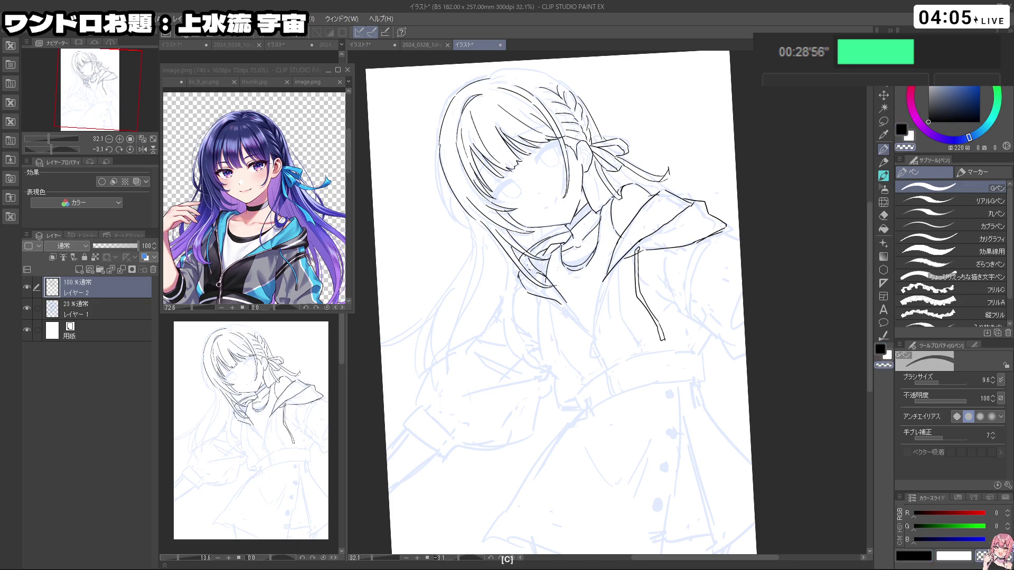
{"action": "key", "text": "c"}
Step: Touch up the hood's folded edge near the ear-side shoulder
{"action": "key", "text": "shift+space"}
{"action": "mouse_move", "coordinate": [602, 341]}
{"action": "left_mouse_down"}
{"action": "mouse_move", "coordinate": [695, 340]}
{"action": "mouse_move", "coordinate": [622, 333]}
{"action": "left_mouse_up"}
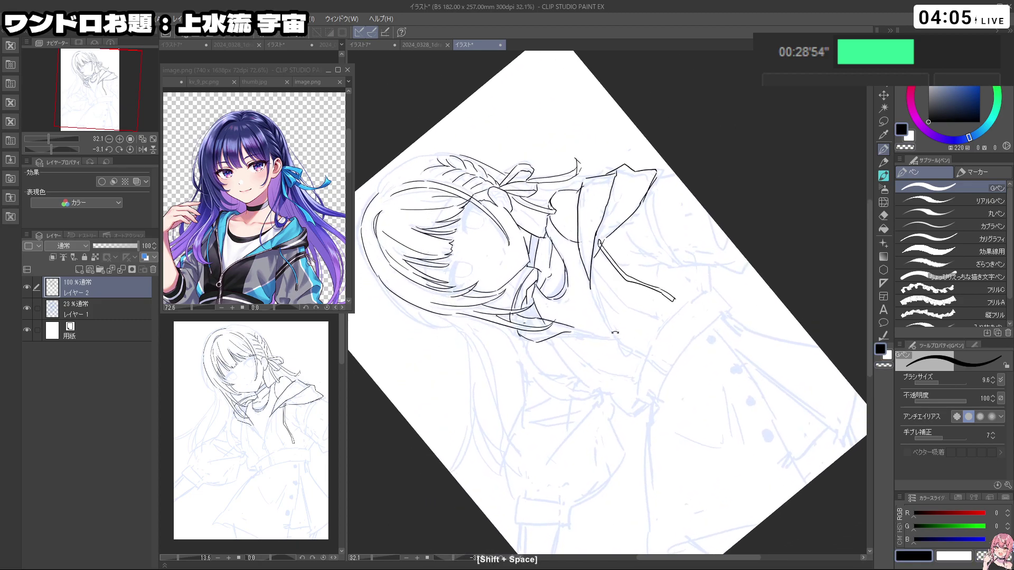
{"action": "key", "text": "shift+space"}
{"action": "left_click_drag", "start_coordinate": [693, 302], "coordinate": [650, 415]}
{"action": "key", "text": "ctrl+z"}
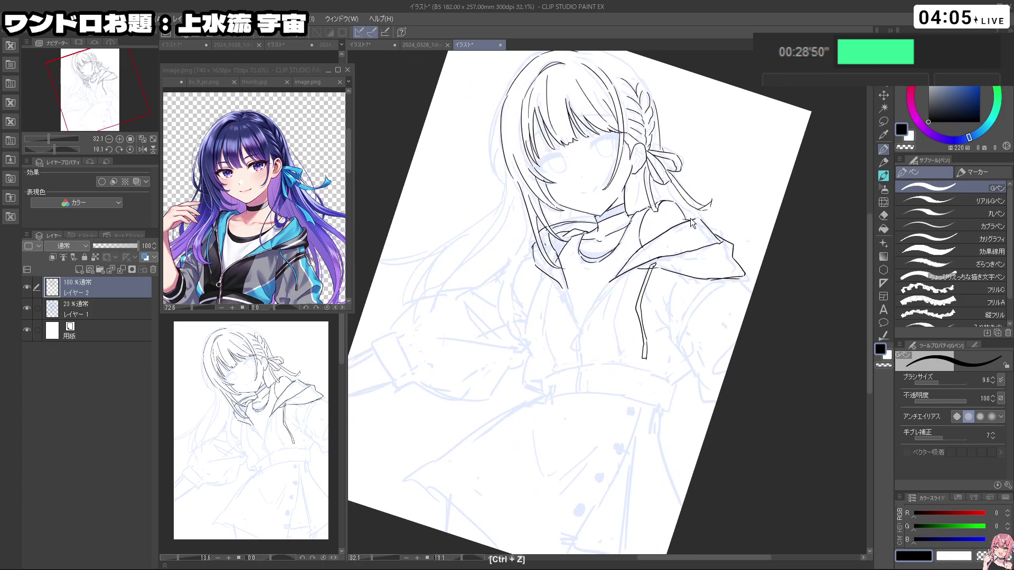
{"action": "key", "text": "ctrl+space"}
{"action": "left_click_drag", "start_coordinate": [738, 285], "coordinate": [719, 290]}
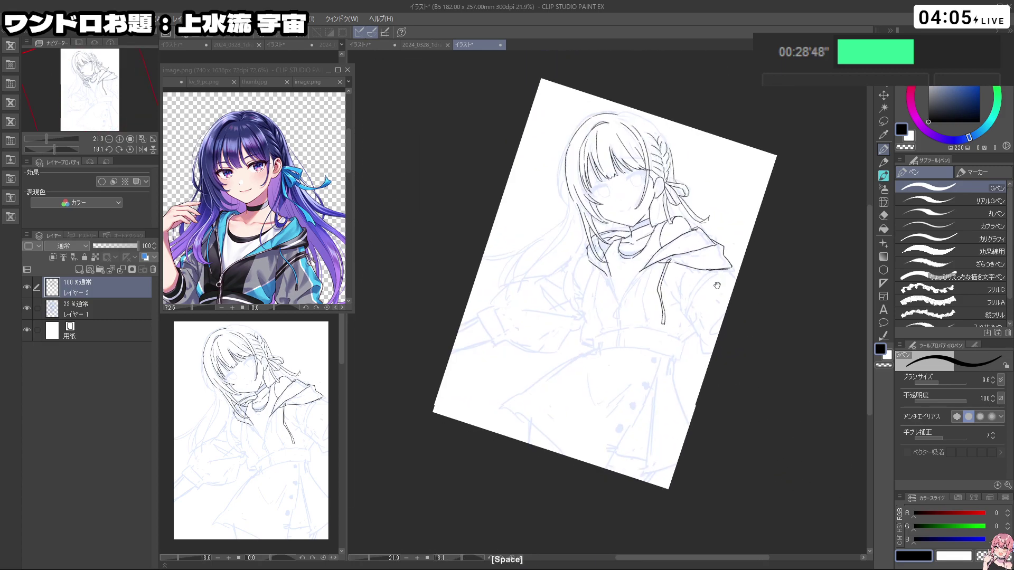
{"action": "left_click_drag", "start_coordinate": [638, 281], "coordinate": [652, 283]}
{"action": "key", "text": "shift+space"}
{"action": "left_click_drag", "start_coordinate": [684, 368], "coordinate": [687, 354]}
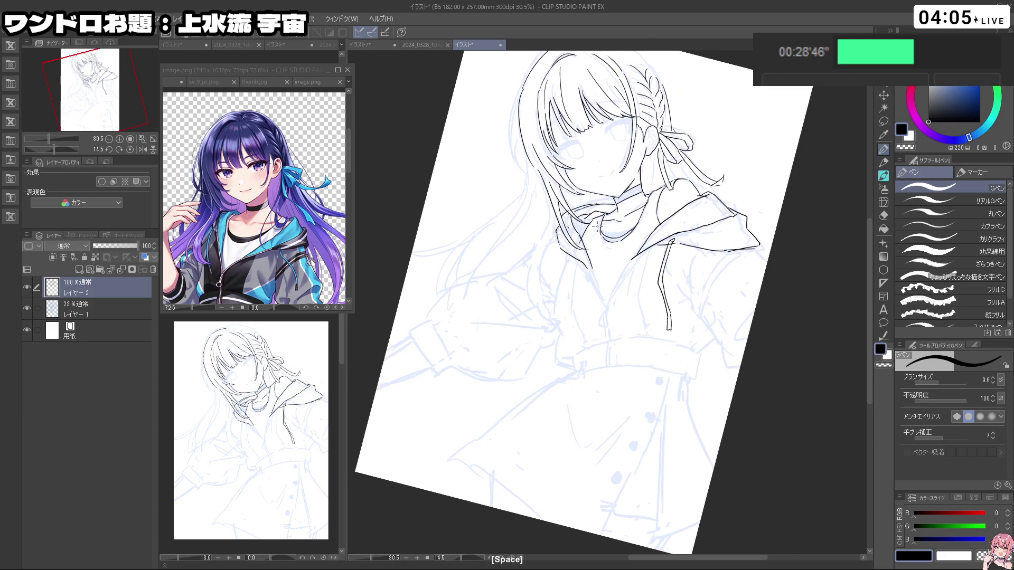
{"action": "key", "text": "ctrl+space"}
{"action": "left_click_drag", "start_coordinate": [604, 231], "coordinate": [631, 230]}
{"action": "left_click_drag", "start_coordinate": [618, 333], "coordinate": [673, 294]}
Step: Correct the hood's outer contour beneath the front hair locks by erasing parts with transparent colour and redrawing them
{"action": "key", "text": "c"}
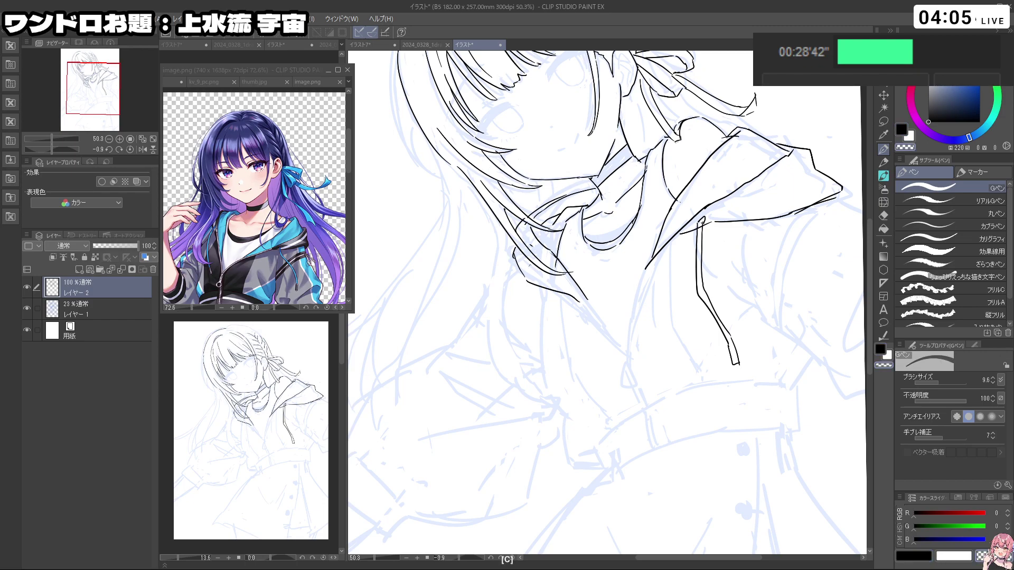
{"action": "key", "text": "c"}
{"action": "key", "text": "ctrl+z"}
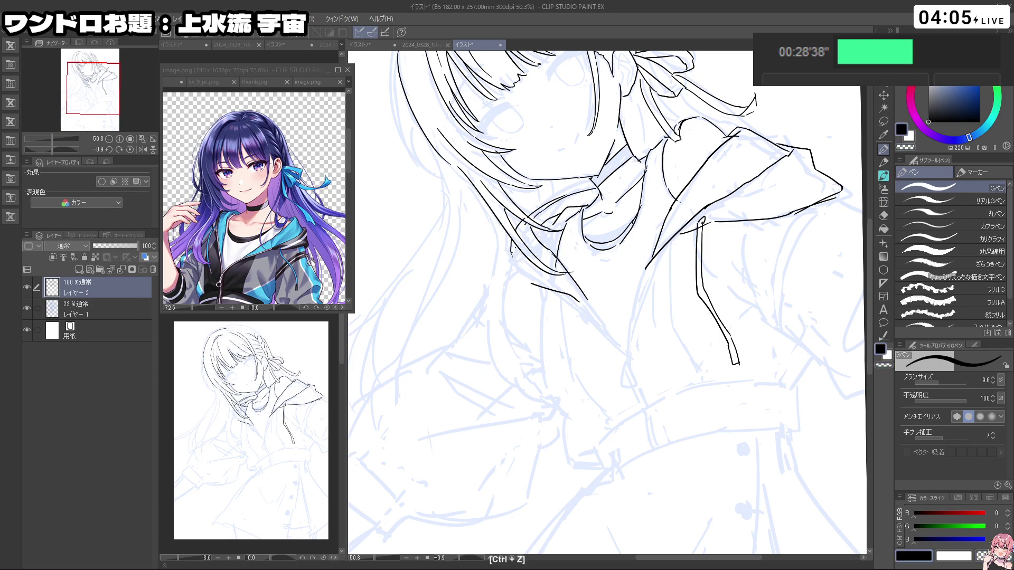
{"action": "key", "text": "c"}
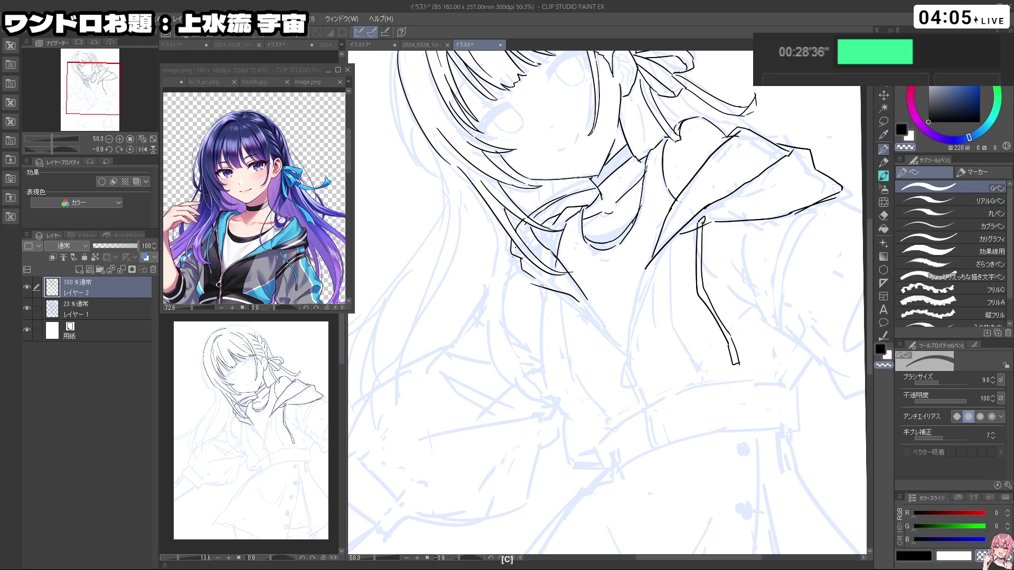
{"action": "key", "text": "c"}
{"action": "key", "text": "c"}
Step: Clean up the hood lines where they meet the tips of the front hair locks
{"action": "key", "text": "ctrl+space"}
{"action": "left_click_drag", "start_coordinate": [636, 285], "coordinate": [581, 285]}
{"action": "key", "text": "shift+space"}
{"action": "left_click_drag", "start_coordinate": [669, 392], "coordinate": [648, 391]}
{"action": "key", "text": "c"}
{"action": "key", "text": "shift+space"}
{"action": "mouse_move", "coordinate": [609, 288]}
{"action": "left_mouse_down"}
{"action": "mouse_move", "coordinate": [667, 320]}
{"action": "mouse_move", "coordinate": [602, 317]}
{"action": "left_mouse_up"}
{"action": "key", "text": "c"}
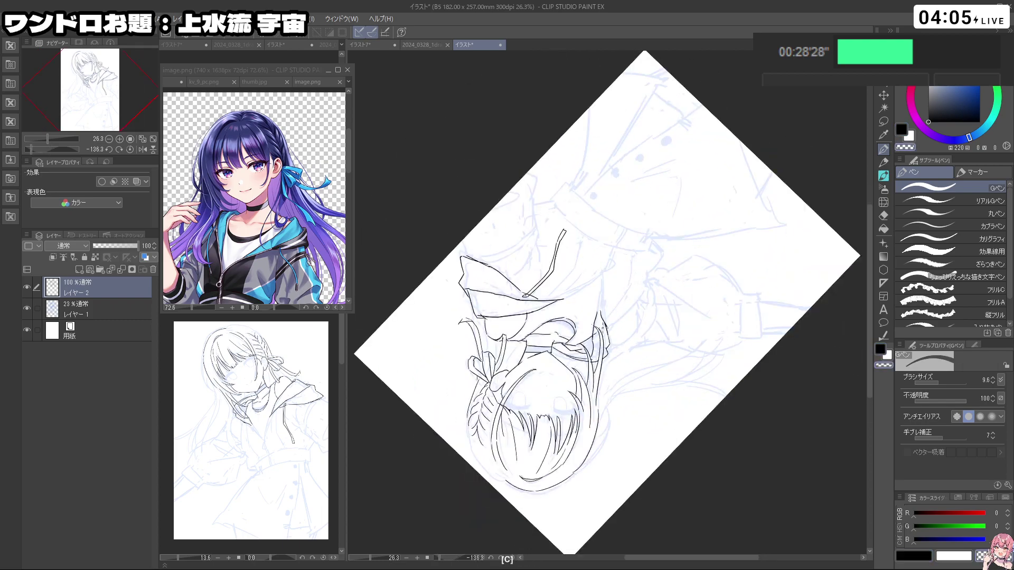
{"action": "key", "text": "c"}
{"action": "key", "text": "ctrl+z"}
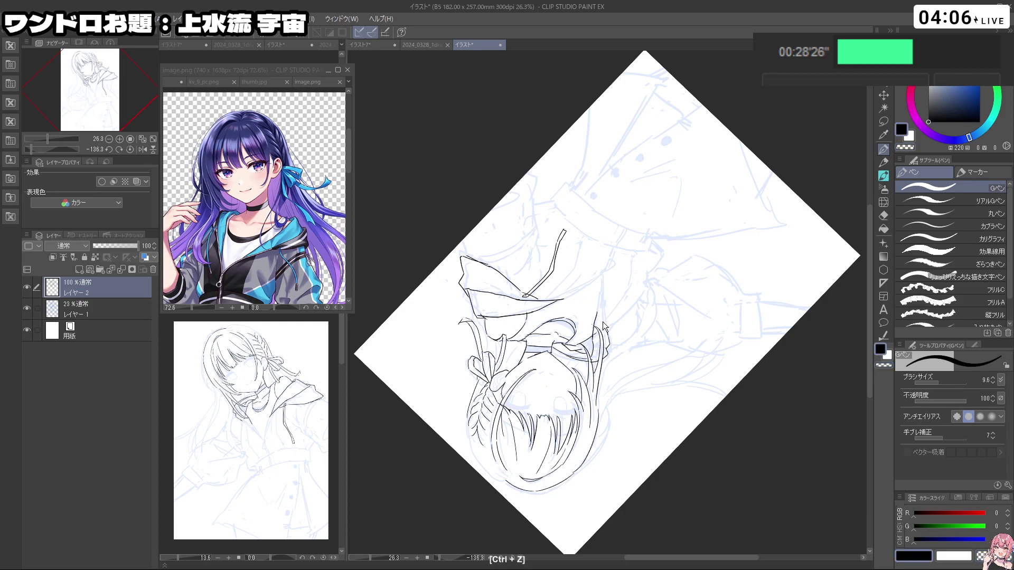
Step: Ink the second drawstring hanging below the front hair locks, opposite the first one
{"action": "key", "text": "shift+space"}
{"action": "mouse_move", "coordinate": [686, 359]}
{"action": "left_mouse_down"}
{"action": "mouse_move", "coordinate": [543, 405]}
{"action": "mouse_move", "coordinate": [520, 346]}
{"action": "left_mouse_up"}
{"action": "left_click_drag", "start_coordinate": [602, 289], "coordinate": [609, 336]}
{"action": "key", "text": "ctrl+z"}
{"action": "key", "text": "ctrl+z"}
{"action": "left_click_drag", "start_coordinate": [605, 301], "coordinate": [646, 407]}
{"action": "key", "text": "shift+space"}
{"action": "key", "text": "ctrl+z"}
Step: Ink both edges of the jacket's V-shaped front opening down to the point where the zipper starts
{"action": "left_click_drag", "start_coordinate": [607, 288], "coordinate": [630, 315]}
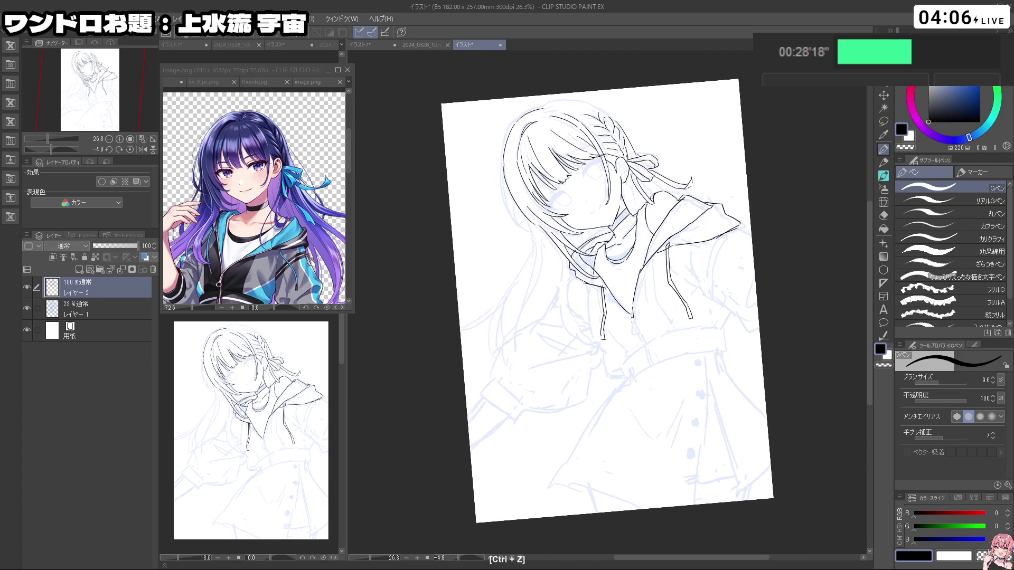
{"action": "key", "text": "ctrl+space"}
{"action": "left_click", "coordinate": [628, 306]}
{"action": "left_click_drag", "start_coordinate": [628, 306], "coordinate": [634, 305]}
{"action": "key", "text": "shift+space"}
{"action": "left_click_drag", "start_coordinate": [656, 376], "coordinate": [601, 437]}
{"action": "key", "text": "ctrl+z"}
{"action": "left_click_drag", "start_coordinate": [613, 267], "coordinate": [623, 320]}
{"action": "key", "text": "ctrl+z"}
{"action": "left_click_drag", "start_coordinate": [613, 268], "coordinate": [617, 294]}
{"action": "left_click_drag", "start_coordinate": [653, 309], "coordinate": [635, 256]}
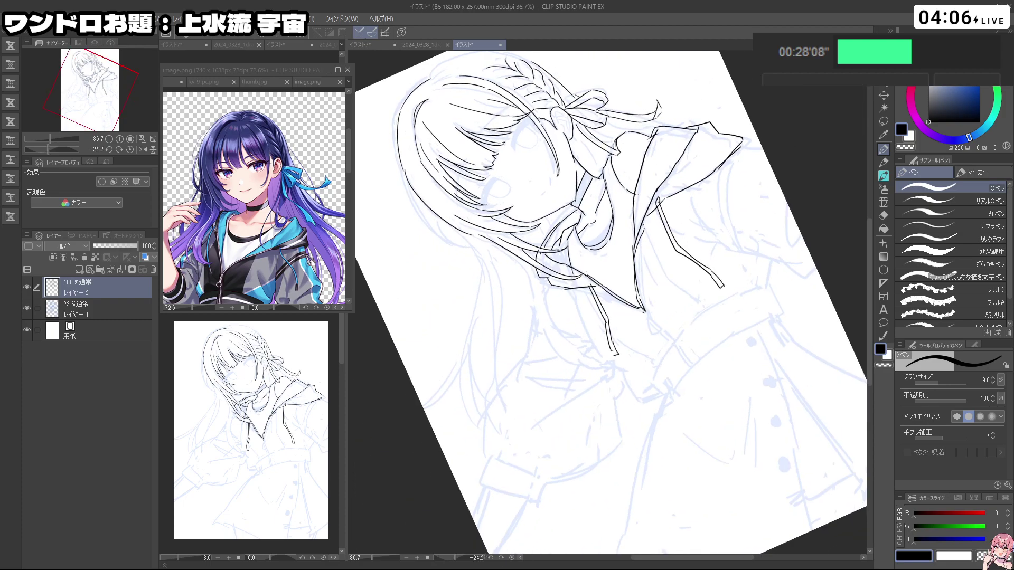
Step: Refine the V-shaped opening's edge lines, using transparent colour to remove excess strokes
{"action": "key", "text": "ctrl+z"}
{"action": "key", "text": "ctrl+z"}
{"action": "left_click_drag", "start_coordinate": [680, 211], "coordinate": [703, 272]}
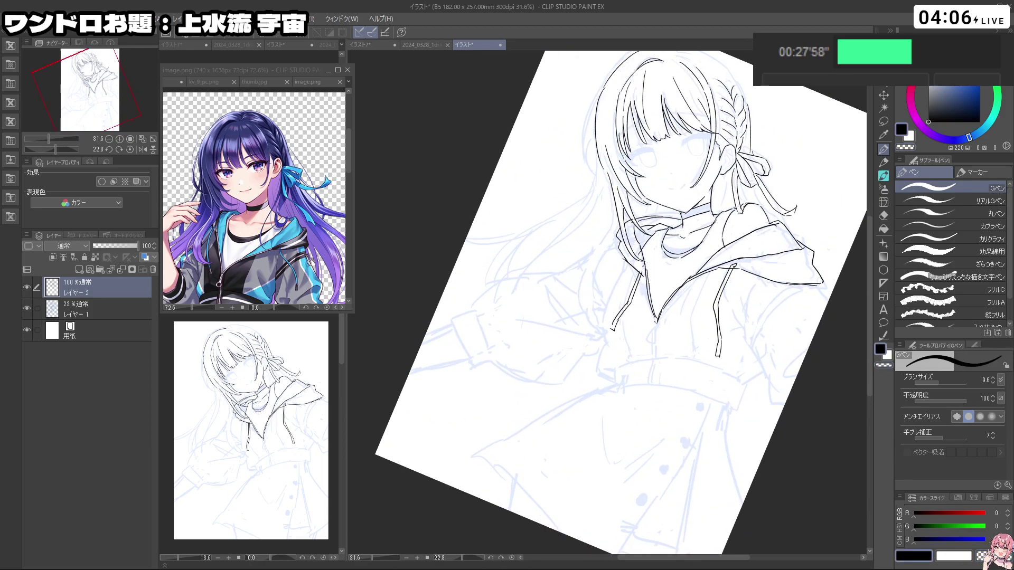
{"action": "key", "text": "c"}
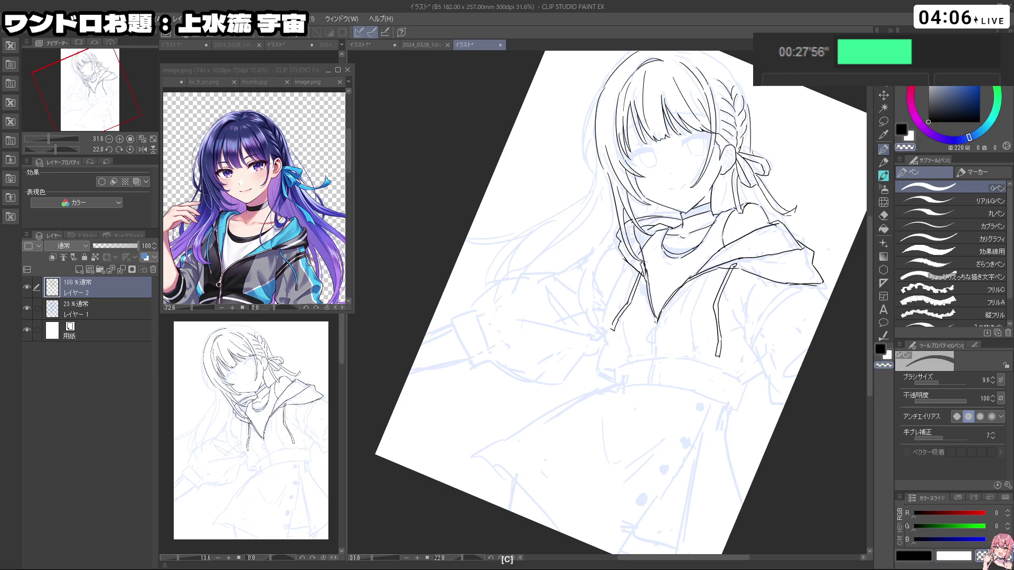
{"action": "key", "text": "c"}
{"action": "key", "text": "ctrl+z"}
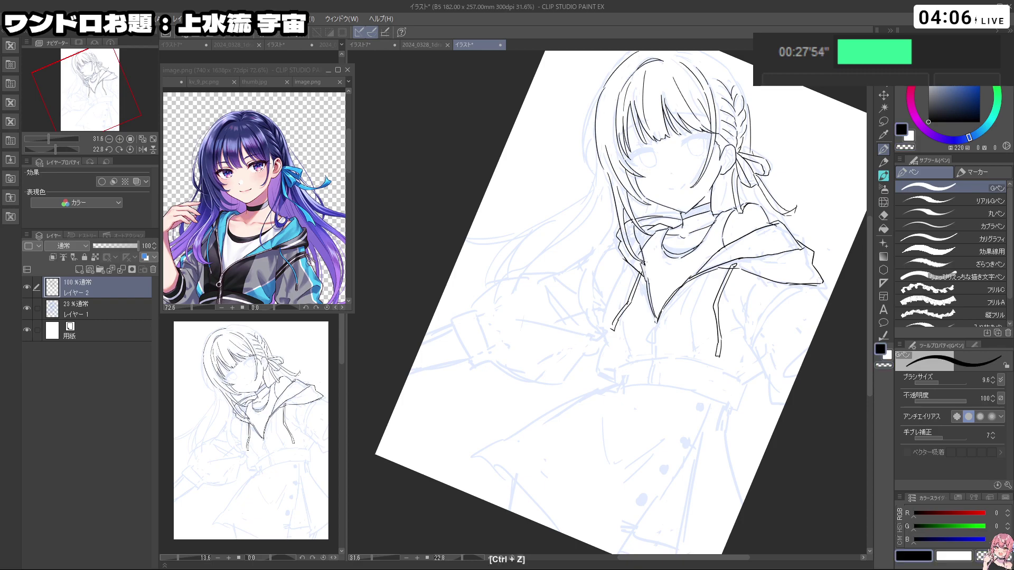
Step: Ink the ring-shaped zipper pull at the point of the jacket's V opening
{"action": "left_click_drag", "start_coordinate": [705, 373], "coordinate": [725, 332]}
{"action": "mouse_move", "coordinate": [666, 300]}
{"action": "left_mouse_down"}
{"action": "mouse_move", "coordinate": [654, 275]}
{"action": "mouse_move", "coordinate": [655, 305]}
{"action": "left_mouse_up"}
{"action": "key", "text": "ctrl+z"}
{"action": "key", "text": "ctrl+z"}
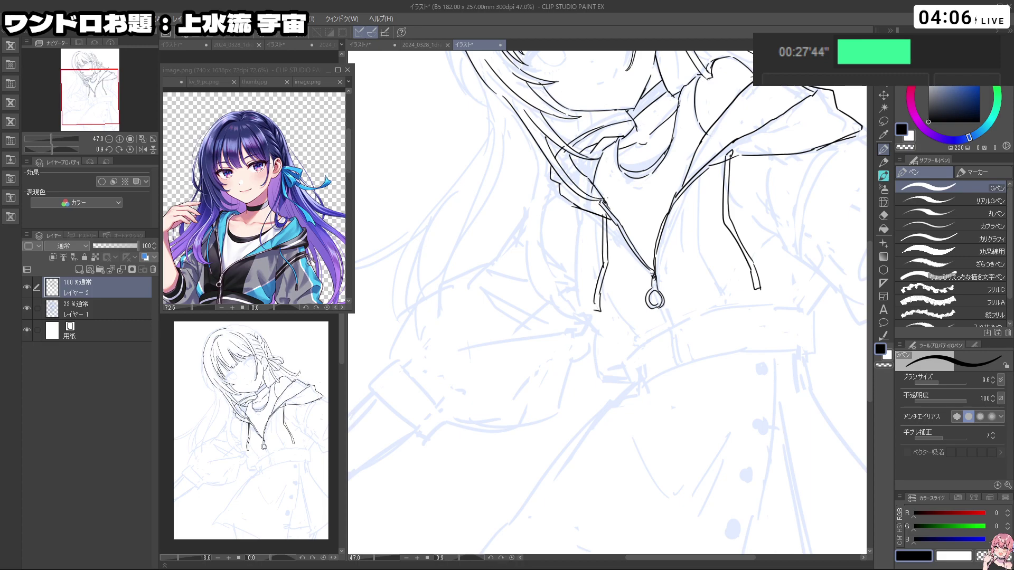
Step: Ink the zipper line running from the pull down to the waistband
{"action": "mouse_move", "coordinate": [689, 305]}
{"action": "left_mouse_down"}
{"action": "mouse_move", "coordinate": [656, 285]}
{"action": "mouse_move", "coordinate": [666, 295]}
{"action": "mouse_move", "coordinate": [664, 373]}
{"action": "mouse_move", "coordinate": [698, 366]}
{"action": "mouse_move", "coordinate": [712, 335]}
{"action": "mouse_move", "coordinate": [654, 258]}
{"action": "mouse_move", "coordinate": [623, 273]}
{"action": "left_mouse_up"}
{"action": "key", "text": "ctrl+z"}
{"action": "key", "text": "shift+space"}
{"action": "key", "text": "ctrl+z"}
{"action": "left_click_drag", "start_coordinate": [622, 225], "coordinate": [624, 271]}
{"action": "key", "text": "shift+space"}
Step: Ink the jacket's side contour from below the front hair locks down to the bulging corner at the waistband
{"action": "left_click_drag", "start_coordinate": [702, 372], "coordinate": [615, 420]}
{"action": "key", "text": "ctrl+z"}
{"action": "left_click_drag", "start_coordinate": [563, 205], "coordinate": [582, 283]}
{"action": "left_click_drag", "start_coordinate": [582, 283], "coordinate": [597, 298]}
{"action": "key", "text": "ctrl+z"}
{"action": "mouse_move", "coordinate": [597, 300]}
{"action": "left_mouse_down"}
{"action": "mouse_move", "coordinate": [599, 325]}
{"action": "mouse_move", "coordinate": [623, 319]}
{"action": "mouse_move", "coordinate": [635, 334]}
{"action": "left_mouse_up"}
{"action": "key", "text": "ctrl+z"}
{"action": "key", "text": "shift+space"}
{"action": "mouse_move", "coordinate": [682, 399]}
{"action": "left_mouse_down"}
{"action": "mouse_move", "coordinate": [729, 252]}
{"action": "mouse_move", "coordinate": [710, 220]}
{"action": "left_mouse_up"}
{"action": "key", "text": "ctrl+z"}
{"action": "key", "text": "ctrl+z"}
{"action": "left_click_drag", "start_coordinate": [630, 285], "coordinate": [633, 298]}
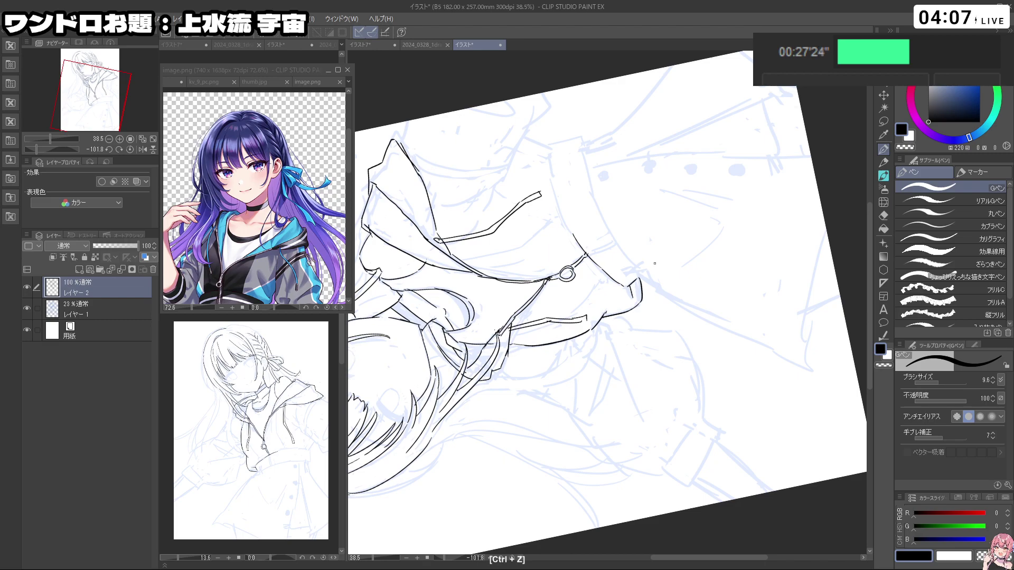
Step: Ink the curved upper and lower edges of the jacket's waistband
{"action": "mouse_move", "coordinate": [655, 263]}
{"action": "left_mouse_down"}
{"action": "mouse_move", "coordinate": [657, 388]}
{"action": "mouse_move", "coordinate": [697, 403]}
{"action": "mouse_move", "coordinate": [749, 368]}
{"action": "mouse_move", "coordinate": [569, 408]}
{"action": "mouse_move", "coordinate": [640, 397]}
{"action": "mouse_move", "coordinate": [646, 466]}
{"action": "left_mouse_up"}
{"action": "key", "text": "ctrl+z"}
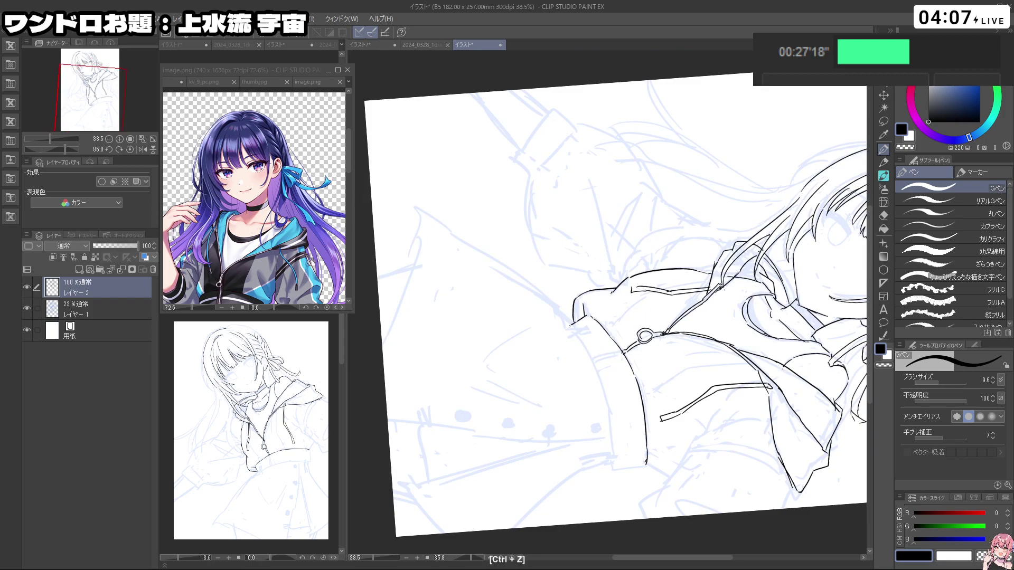
{"action": "key", "text": "ctrl+z"}
{"action": "mouse_move", "coordinate": [567, 328]}
{"action": "left_mouse_down"}
{"action": "mouse_move", "coordinate": [613, 424]}
{"action": "mouse_move", "coordinate": [609, 466]}
{"action": "mouse_move", "coordinate": [643, 466]}
{"action": "left_mouse_up"}
{"action": "key", "text": "ctrl+z"}
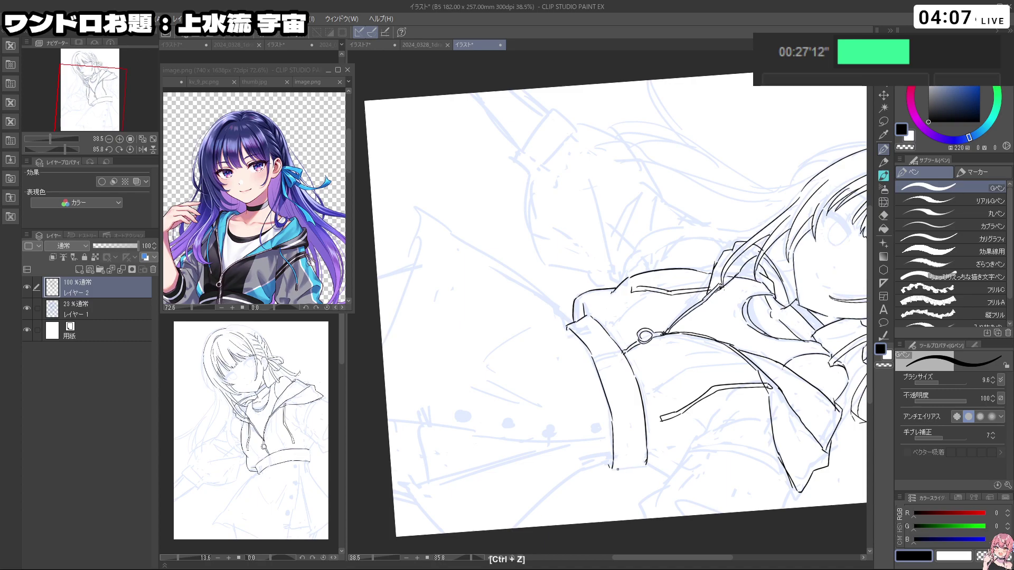
Step: Close the waistband's ear-side end and ink the jacket's bulge just above it
{"action": "mouse_move", "coordinate": [715, 462]}
{"action": "left_mouse_down"}
{"action": "mouse_move", "coordinate": [782, 224]}
{"action": "mouse_move", "coordinate": [741, 164]}
{"action": "left_mouse_up"}
{"action": "key", "text": "ctrl+z"}
{"action": "mouse_move", "coordinate": [759, 233]}
{"action": "left_mouse_down"}
{"action": "mouse_move", "coordinate": [771, 261]}
{"action": "mouse_move", "coordinate": [773, 208]}
{"action": "left_mouse_up"}
{"action": "key", "text": "ctrl+z"}
{"action": "key", "text": "ctrl+z"}
{"action": "left_click_drag", "start_coordinate": [780, 315], "coordinate": [746, 403]}
{"action": "key", "text": "ctrl+z"}
Step: Ink the jacket's ear-side contour from beneath the hood down to the bulge above the waistband
{"action": "mouse_move", "coordinate": [739, 206]}
{"action": "left_mouse_down"}
{"action": "mouse_move", "coordinate": [740, 228]}
{"action": "mouse_move", "coordinate": [764, 267]}
{"action": "left_mouse_up"}
{"action": "key", "text": "ctrl+z"}
{"action": "mouse_move", "coordinate": [737, 210]}
{"action": "left_mouse_down"}
{"action": "mouse_move", "coordinate": [766, 263]}
{"action": "mouse_move", "coordinate": [752, 233]}
{"action": "mouse_move", "coordinate": [771, 265]}
{"action": "left_mouse_up"}
{"action": "key", "text": "ctrl+z"}
{"action": "key", "text": "ctrl+z"}
{"action": "key", "text": "ctrl+z"}
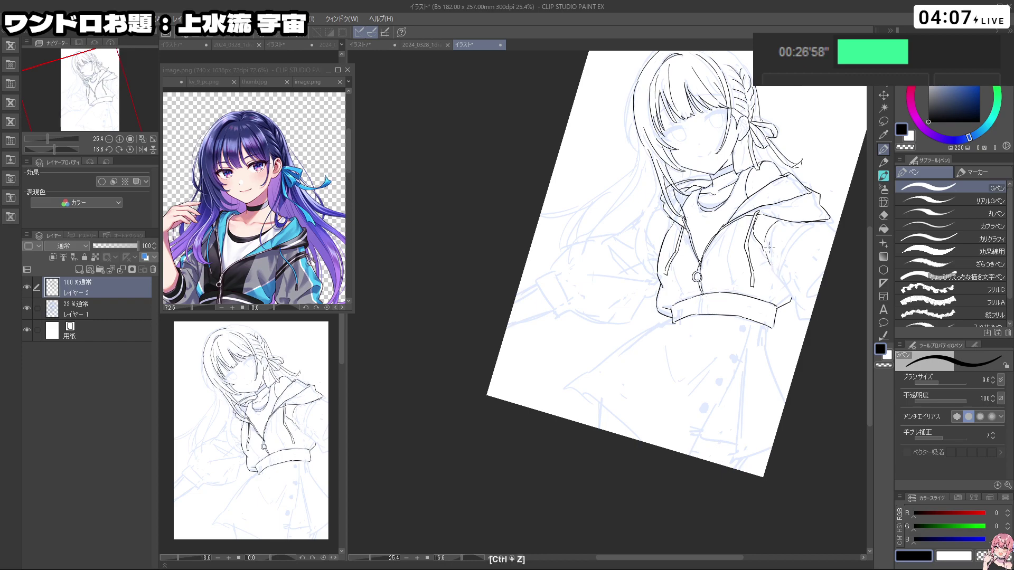
{"action": "left_click_drag", "start_coordinate": [770, 245], "coordinate": [787, 277]}
{"action": "left_click_drag", "start_coordinate": [795, 359], "coordinate": [803, 280]}
{"action": "key", "text": "ctrl+z"}
{"action": "left_click_drag", "start_coordinate": [719, 182], "coordinate": [717, 232]}
{"action": "key", "text": "ctrl+z"}
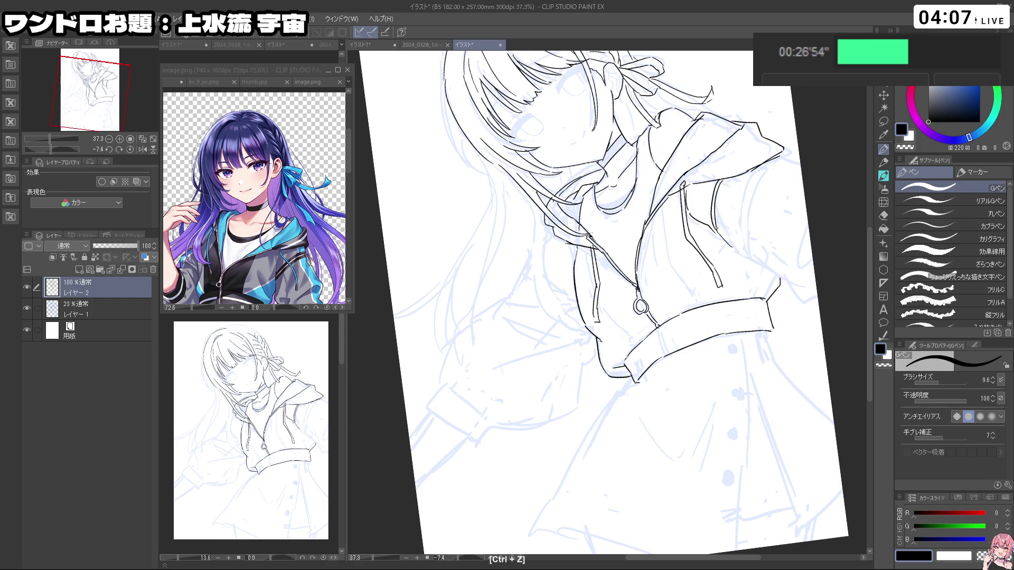
{"action": "key", "text": "ctrl+z"}
Step: Ink the armhole and fold lines beneath the hood's edge on the jacket's ear side
{"action": "left_click_drag", "start_coordinate": [739, 178], "coordinate": [728, 244]}
{"action": "left_click_drag", "start_coordinate": [707, 185], "coordinate": [701, 216]}
{"action": "key", "text": "ctrl+z"}
{"action": "left_click_drag", "start_coordinate": [708, 184], "coordinate": [703, 223]}
{"action": "mouse_move", "coordinate": [784, 232]}
{"action": "left_mouse_down"}
{"action": "mouse_move", "coordinate": [792, 351]}
{"action": "mouse_move", "coordinate": [733, 432]}
{"action": "left_mouse_up"}
{"action": "key", "text": "ctrl+z"}
{"action": "mouse_move", "coordinate": [788, 383]}
{"action": "left_mouse_down"}
{"action": "mouse_move", "coordinate": [777, 434]}
{"action": "mouse_move", "coordinate": [679, 469]}
{"action": "mouse_move", "coordinate": [678, 417]}
{"action": "mouse_move", "coordinate": [754, 442]}
{"action": "left_mouse_up"}
{"action": "key", "text": "ctrl+z"}
{"action": "left_click_drag", "start_coordinate": [678, 424], "coordinate": [670, 429]}
{"action": "key", "text": "ctrl+z"}
{"action": "key", "text": "ctrl+z"}
{"action": "left_click_drag", "start_coordinate": [692, 425], "coordinate": [742, 433]}
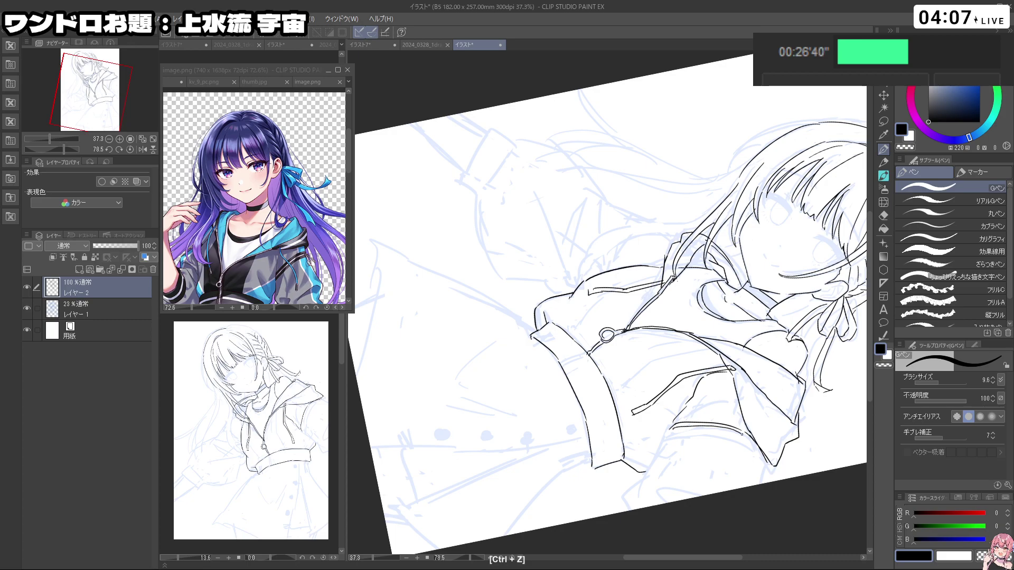
Step: Ink the ear-side sleeve's shoulder contour below the hood and its underside beside the waistband
{"action": "mouse_move", "coordinate": [666, 439]}
{"action": "left_mouse_down"}
{"action": "mouse_move", "coordinate": [743, 362]}
{"action": "mouse_move", "coordinate": [758, 446]}
{"action": "mouse_move", "coordinate": [802, 378]}
{"action": "left_mouse_up"}
{"action": "key", "text": "ctrl+z"}
{"action": "key", "text": "ctrl+z"}
{"action": "mouse_move", "coordinate": [764, 298]}
{"action": "left_mouse_down"}
{"action": "mouse_move", "coordinate": [757, 317]}
{"action": "mouse_move", "coordinate": [802, 240]}
{"action": "left_mouse_up"}
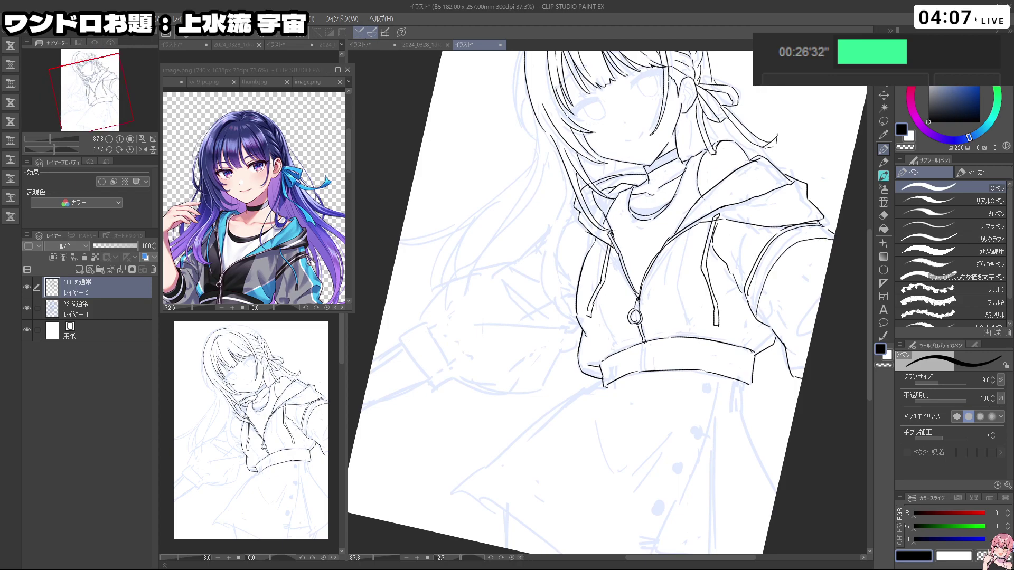
{"action": "key", "text": "ctrl+z"}
{"action": "mouse_move", "coordinate": [766, 230]}
{"action": "left_mouse_down"}
{"action": "mouse_move", "coordinate": [739, 283]}
{"action": "mouse_move", "coordinate": [745, 230]}
{"action": "mouse_move", "coordinate": [735, 262]}
{"action": "mouse_move", "coordinate": [733, 241]}
{"action": "mouse_move", "coordinate": [751, 233]}
{"action": "mouse_move", "coordinate": [731, 260]}
{"action": "left_mouse_up"}
{"action": "key", "text": "ctrl+z"}
{"action": "key", "text": "ctrl+z"}
{"action": "key", "text": "ctrl+z"}
Step: Ink the curved stripe bands, folds and lower edge of the ear-side sleeve, cleaning up stray strokes
{"action": "mouse_move", "coordinate": [748, 237]}
{"action": "left_mouse_down"}
{"action": "mouse_move", "coordinate": [732, 257]}
{"action": "mouse_move", "coordinate": [745, 253]}
{"action": "mouse_move", "coordinate": [750, 269]}
{"action": "left_mouse_up"}
{"action": "key", "text": "ctrl+z"}
{"action": "mouse_move", "coordinate": [786, 364]}
{"action": "left_mouse_down"}
{"action": "mouse_move", "coordinate": [830, 322]}
{"action": "mouse_move", "coordinate": [779, 317]}
{"action": "mouse_move", "coordinate": [817, 353]}
{"action": "mouse_move", "coordinate": [823, 331]}
{"action": "left_mouse_up"}
{"action": "key", "text": "ctrl+z"}
{"action": "key", "text": "ctrl+z"}
{"action": "key", "text": "ctrl+z"}
{"action": "key", "text": "ctrl+z"}
{"action": "left_click_drag", "start_coordinate": [802, 354], "coordinate": [817, 346]}
{"action": "mouse_move", "coordinate": [794, 429]}
{"action": "left_mouse_down"}
{"action": "mouse_move", "coordinate": [817, 216]}
{"action": "mouse_move", "coordinate": [810, 200]}
{"action": "left_mouse_up"}
{"action": "left_click_drag", "start_coordinate": [791, 261], "coordinate": [795, 293]}
{"action": "key", "text": "ctrl+z"}
{"action": "left_click_drag", "start_coordinate": [784, 245], "coordinate": [809, 246]}
{"action": "key", "text": "c"}
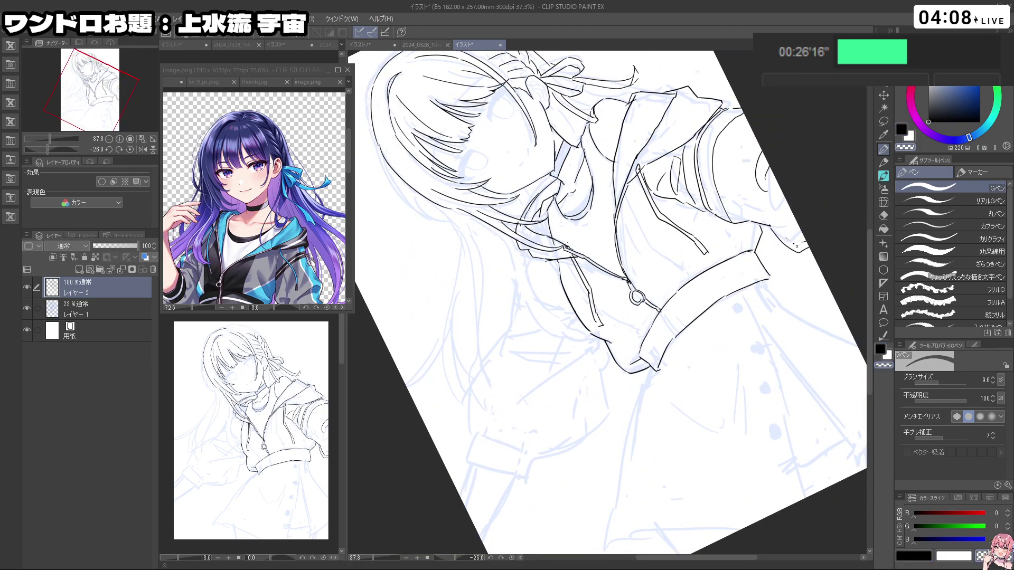
{"action": "key", "text": "c"}
{"action": "left_click_drag", "start_coordinate": [782, 195], "coordinate": [789, 214]}
{"action": "key", "text": "ctrl+z"}
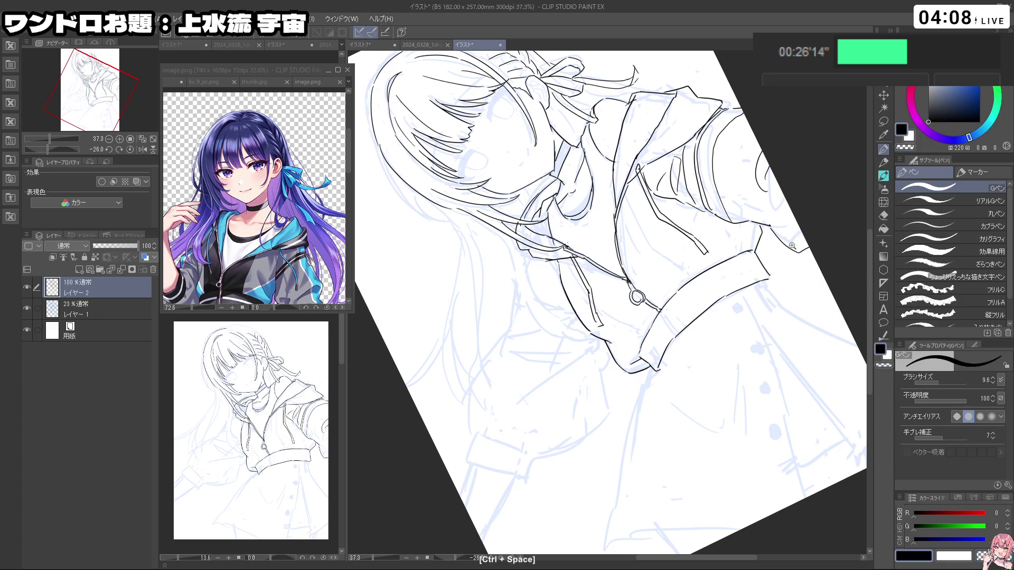
Step: Ink the shoulder line of the opposite sleeve where it emerges from behind the front hair locks
{"action": "left_click_drag", "start_coordinate": [792, 252], "coordinate": [755, 264]}
{"action": "left_click_drag", "start_coordinate": [755, 265], "coordinate": [740, 237]}
{"action": "left_click_drag", "start_coordinate": [684, 270], "coordinate": [705, 270]}
{"action": "left_click_drag", "start_coordinate": [702, 390], "coordinate": [732, 337]}
{"action": "mouse_move", "coordinate": [610, 208]}
{"action": "left_mouse_down"}
{"action": "mouse_move", "coordinate": [647, 208]}
{"action": "mouse_move", "coordinate": [600, 235]}
{"action": "mouse_move", "coordinate": [612, 280]}
{"action": "left_mouse_up"}
{"action": "key", "text": "shift+space"}
{"action": "key", "text": "ctrl+z"}
{"action": "key", "text": "ctrl+z"}
{"action": "mouse_move", "coordinate": [593, 202]}
{"action": "left_mouse_down"}
{"action": "mouse_move", "coordinate": [600, 231]}
{"action": "mouse_move", "coordinate": [642, 209]}
{"action": "left_mouse_up"}
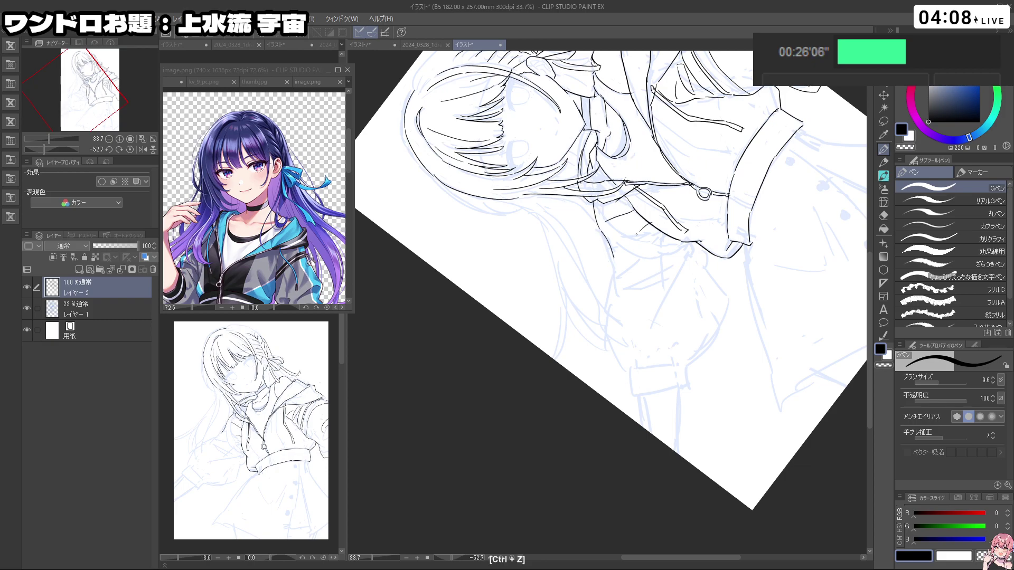
{"action": "key", "text": "ctrl+z"}
Step: Ink the puffy sleeve's upper contour from the shoulder out toward the cuff and clean up the join
{"action": "mouse_move", "coordinate": [614, 276]}
{"action": "left_mouse_down"}
{"action": "mouse_move", "coordinate": [616, 334]}
{"action": "mouse_move", "coordinate": [606, 339]}
{"action": "mouse_move", "coordinate": [632, 374]}
{"action": "left_mouse_up"}
{"action": "key", "text": "ctrl+z"}
{"action": "left_click_drag", "start_coordinate": [606, 338], "coordinate": [633, 372]}
{"action": "key", "text": "shift+space"}
{"action": "left_click_drag", "start_coordinate": [756, 344], "coordinate": [577, 454]}
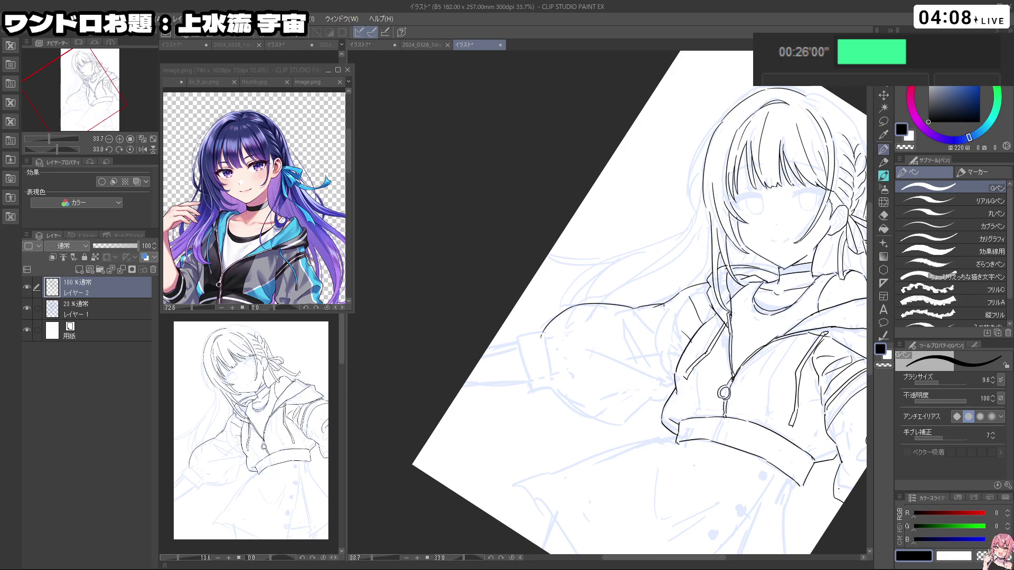
{"action": "key", "text": "c"}
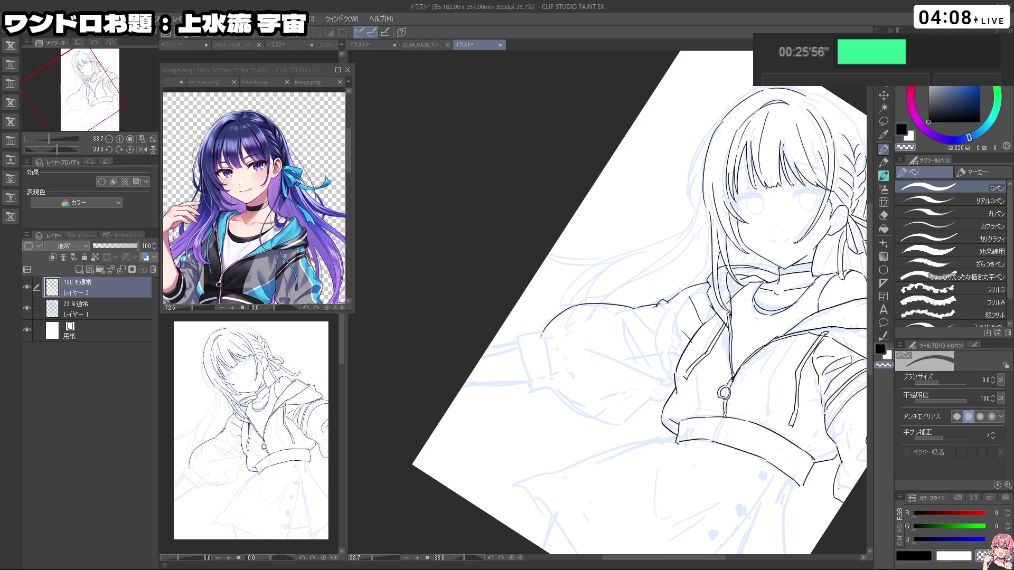
{"action": "key", "text": "c"}
{"action": "key", "text": "c"}
{"action": "key", "text": "c"}
{"action": "key", "text": "ctrl+z"}
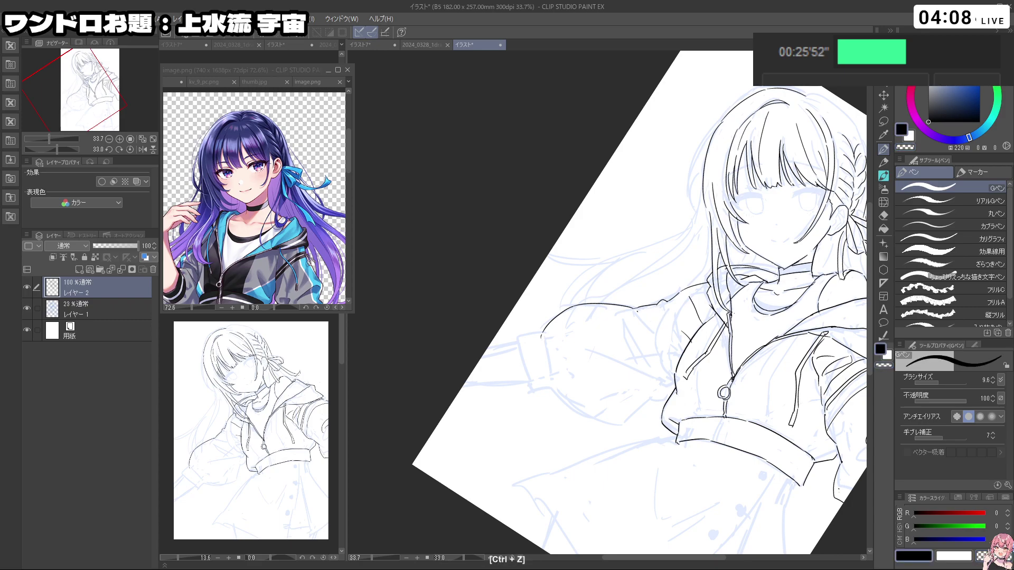
Step: Ink the puffy sleeve's rounded end and its underside contour back toward the jacket body
{"action": "mouse_move", "coordinate": [552, 394]}
{"action": "left_mouse_down"}
{"action": "mouse_move", "coordinate": [593, 420]}
{"action": "mouse_move", "coordinate": [651, 391]}
{"action": "mouse_move", "coordinate": [695, 260]}
{"action": "mouse_move", "coordinate": [632, 207]}
{"action": "mouse_move", "coordinate": [591, 264]}
{"action": "left_mouse_up"}
{"action": "key", "text": "shift+space"}
{"action": "key", "text": "c"}
{"action": "key", "text": "c"}
{"action": "key", "text": "ctrl+z"}
{"action": "left_click_drag", "start_coordinate": [585, 221], "coordinate": [594, 279]}
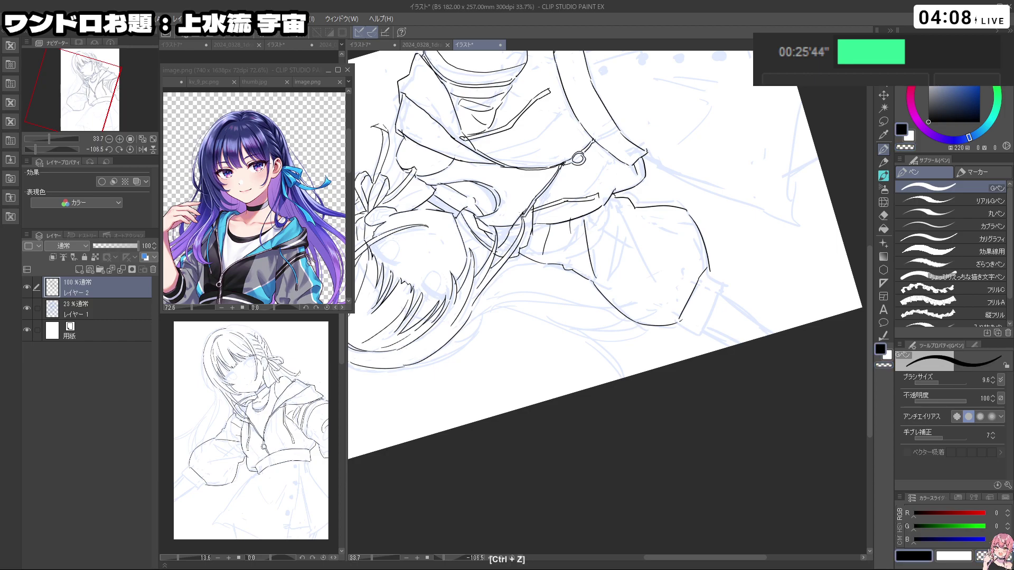
Step: Ink the fold lines at the puffy sleeve's elbow beside the jacket body
{"action": "left_click_drag", "start_coordinate": [611, 203], "coordinate": [596, 241]}
{"action": "left_click_drag", "start_coordinate": [601, 254], "coordinate": [596, 259]}
{"action": "mouse_move", "coordinate": [626, 214]}
{"action": "left_mouse_down"}
{"action": "mouse_move", "coordinate": [606, 253]}
{"action": "mouse_move", "coordinate": [608, 238]}
{"action": "left_mouse_up"}
{"action": "key", "text": "ctrl+z"}
{"action": "key", "text": "shift+space"}
{"action": "mouse_move", "coordinate": [594, 386]}
{"action": "left_mouse_down"}
{"action": "mouse_move", "coordinate": [696, 275]}
{"action": "mouse_move", "coordinate": [708, 363]}
{"action": "left_mouse_up"}
Step: Zoom out the reference image to show the character's outfit, and ink the seam between puffy sleeve and cuff
{"action": "key", "text": "ctrl+space"}
{"action": "left_click_drag", "start_coordinate": [297, 249], "coordinate": [269, 222]}
{"action": "key", "text": "space"}
{"action": "left_click", "coordinate": [663, 419]}
{"action": "key", "text": "shift+space"}
{"action": "mouse_move", "coordinate": [663, 419]}
{"action": "left_mouse_down"}
{"action": "mouse_move", "coordinate": [718, 368]}
{"action": "mouse_move", "coordinate": [725, 244]}
{"action": "mouse_move", "coordinate": [689, 201]}
{"action": "left_mouse_up"}
{"action": "key", "text": "c"}
{"action": "key", "text": "c"}
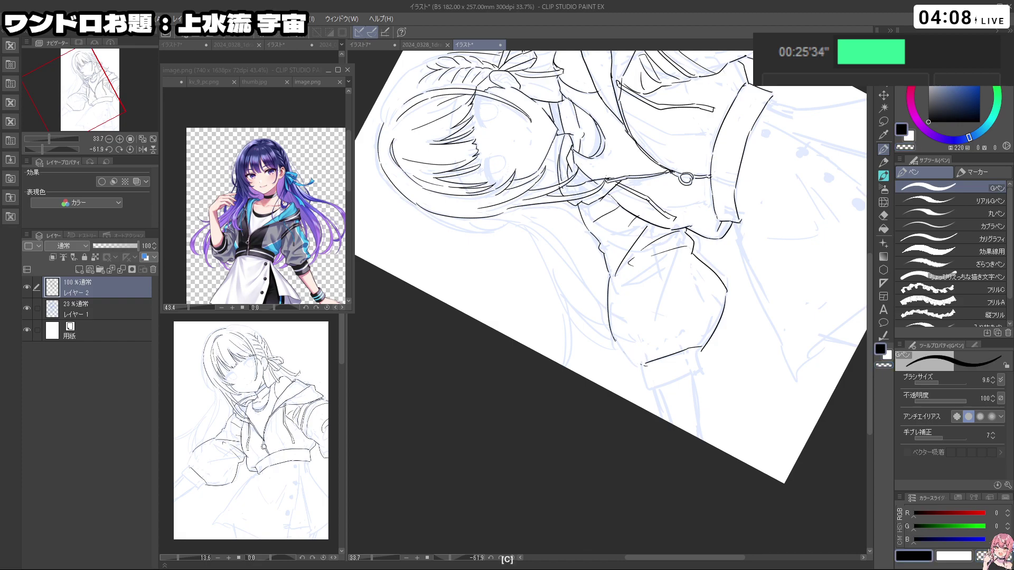
Step: Ink the bulging underside of the puffy sleeve beside the cuff and clean up its strokes
{"action": "mouse_move", "coordinate": [761, 317]}
{"action": "left_mouse_down"}
{"action": "mouse_move", "coordinate": [715, 385]}
{"action": "mouse_move", "coordinate": [639, 446]}
{"action": "mouse_move", "coordinate": [597, 417]}
{"action": "left_mouse_up"}
{"action": "key", "text": "c"}
{"action": "key", "text": "c"}
{"action": "key", "text": "ctrl+z"}
{"action": "key", "text": "ctrl+z"}
{"action": "key", "text": "ctrl+z"}
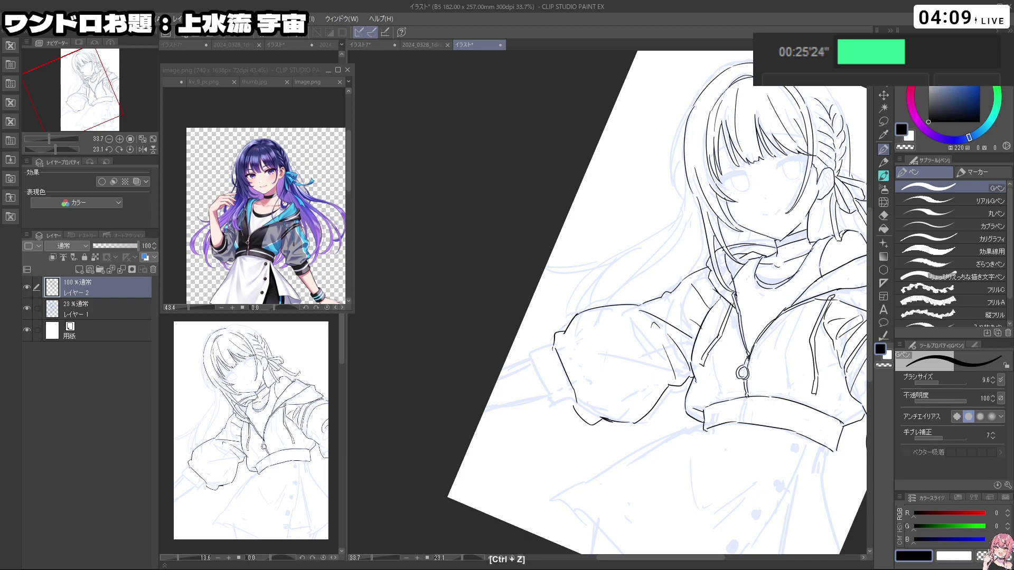
{"action": "left_click_drag", "start_coordinate": [667, 433], "coordinate": [605, 438]}
{"action": "key", "text": "ctrl+z"}
Step: Ink the puffy sleeve's cuff and both forearm contours running out to the page edge
{"action": "left_click_drag", "start_coordinate": [540, 364], "coordinate": [564, 408]}
{"action": "key", "text": "c"}
{"action": "key", "text": "c"}
{"action": "mouse_move", "coordinate": [589, 444]}
{"action": "left_mouse_down"}
{"action": "mouse_move", "coordinate": [747, 398]}
{"action": "mouse_move", "coordinate": [776, 312]}
{"action": "left_mouse_up"}
{"action": "key", "text": "ctrl+z"}
{"action": "mouse_move", "coordinate": [679, 365]}
{"action": "left_mouse_down"}
{"action": "mouse_move", "coordinate": [697, 395]}
{"action": "mouse_move", "coordinate": [737, 406]}
{"action": "left_mouse_up"}
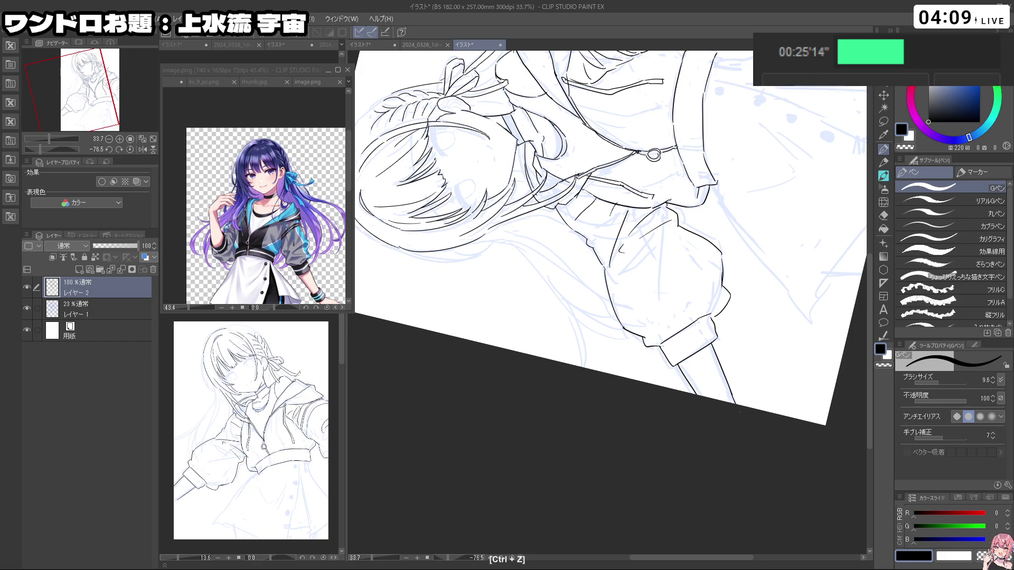
Step: Ink the skirt's flared side contour from the waistband down on the puffy sleeve's side
{"action": "left_click_drag", "start_coordinate": [827, 296], "coordinate": [660, 510]}
{"action": "left_click_drag", "start_coordinate": [791, 343], "coordinate": [734, 317]}
{"action": "left_click_drag", "start_coordinate": [734, 315], "coordinate": [713, 338]}
{"action": "key", "text": "ctrl+z"}
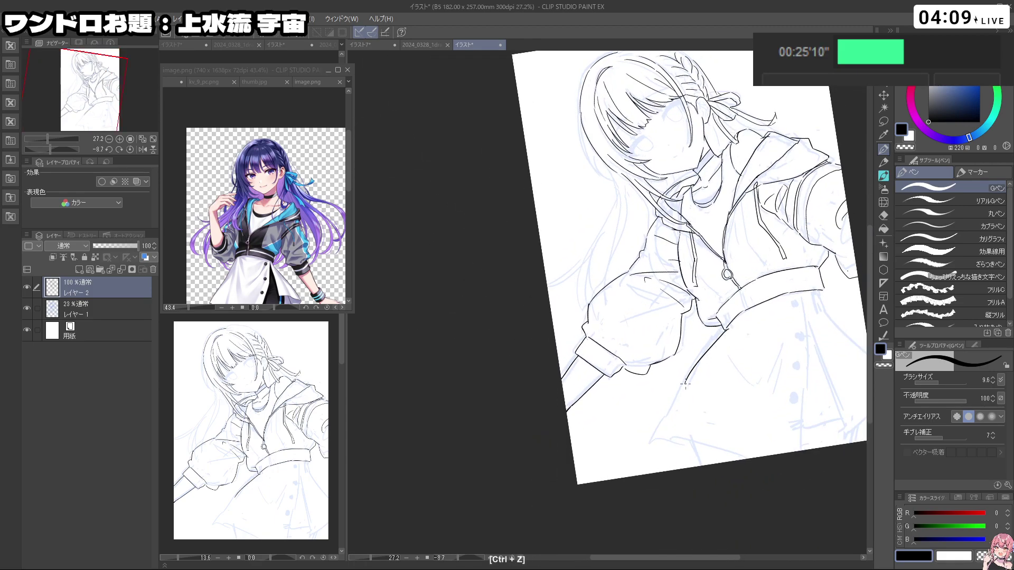
{"action": "key", "text": "c"}
{"action": "key", "text": "c"}
{"action": "key", "text": "ctrl+z"}
Step: Ink the skirt's pointed hem corner and the hem edge with the leg contour below it
{"action": "mouse_move", "coordinate": [682, 392]}
{"action": "left_mouse_down"}
{"action": "mouse_move", "coordinate": [650, 438]}
{"action": "mouse_move", "coordinate": [702, 445]}
{"action": "left_mouse_up"}
{"action": "mouse_move", "coordinate": [761, 407]}
{"action": "left_mouse_down"}
{"action": "mouse_move", "coordinate": [687, 402]}
{"action": "mouse_move", "coordinate": [623, 420]}
{"action": "left_mouse_up"}
{"action": "mouse_move", "coordinate": [633, 375]}
{"action": "left_mouse_down"}
{"action": "mouse_move", "coordinate": [659, 399]}
{"action": "mouse_move", "coordinate": [650, 395]}
{"action": "left_mouse_up"}
{"action": "key", "text": "ctrl+z"}
{"action": "mouse_move", "coordinate": [699, 365]}
{"action": "left_mouse_down"}
{"action": "mouse_move", "coordinate": [721, 301]}
{"action": "mouse_move", "coordinate": [761, 302]}
{"action": "left_mouse_up"}
{"action": "key", "text": "ctrl+z"}
Step: Ink the skirt's front opening line and the diverging edges of its slit
{"action": "left_click_drag", "start_coordinate": [719, 256], "coordinate": [723, 286]}
{"action": "left_click_drag", "start_coordinate": [724, 286], "coordinate": [718, 381]}
{"action": "key", "text": "ctrl+z"}
{"action": "mouse_move", "coordinate": [724, 287]}
{"action": "left_mouse_down"}
{"action": "mouse_move", "coordinate": [745, 344]}
{"action": "mouse_move", "coordinate": [779, 345]}
{"action": "left_mouse_up"}
{"action": "key", "text": "ctrl+z"}
{"action": "left_click_drag", "start_coordinate": [734, 252], "coordinate": [771, 294]}
{"action": "key", "text": "ctrl+z"}
{"action": "key", "text": "ctrl+z"}
{"action": "left_click_drag", "start_coordinate": [734, 252], "coordinate": [789, 317]}
Step: Ink the short hem edge inside the slit and the skirt's remaining contour on the ear side
{"action": "left_click_drag", "start_coordinate": [719, 362], "coordinate": [747, 356]}
{"action": "key", "text": "ctrl+z"}
{"action": "key", "text": "space"}
{"action": "left_click_drag", "start_coordinate": [757, 323], "coordinate": [817, 293]}
{"action": "key", "text": "ctrl+z"}
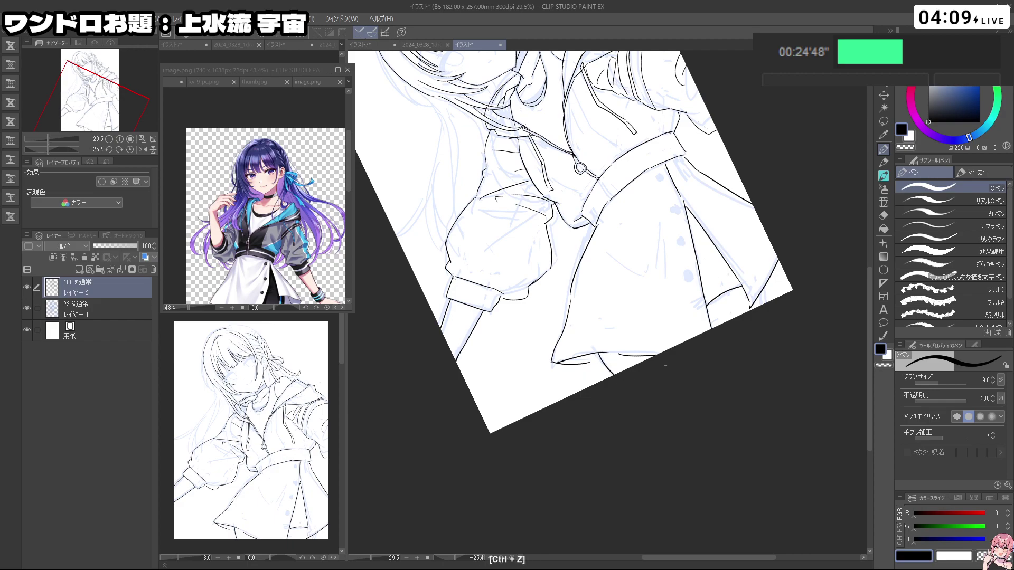
{"action": "left_click_drag", "start_coordinate": [764, 288], "coordinate": [732, 285]}
{"action": "left_click_drag", "start_coordinate": [644, 185], "coordinate": [513, 272]}
{"action": "key", "text": "ctrl+z"}
{"action": "key", "text": "shift+space"}
{"action": "left_click_drag", "start_coordinate": [608, 341], "coordinate": [581, 300]}
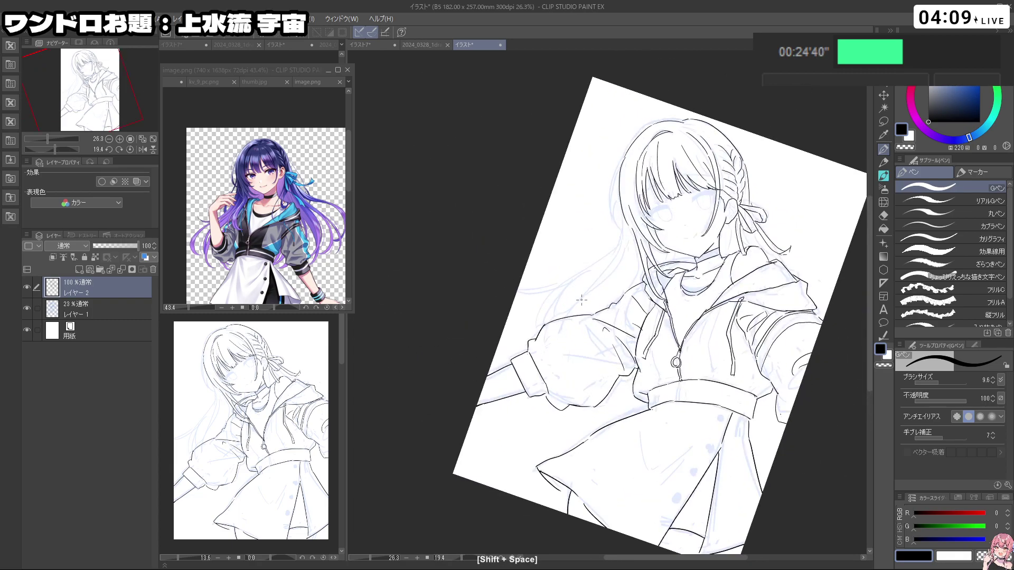
Step: Add a new vector layer above the line art and ink the inner folds of the ear on it
{"action": "left_click", "coordinate": [81, 269]}
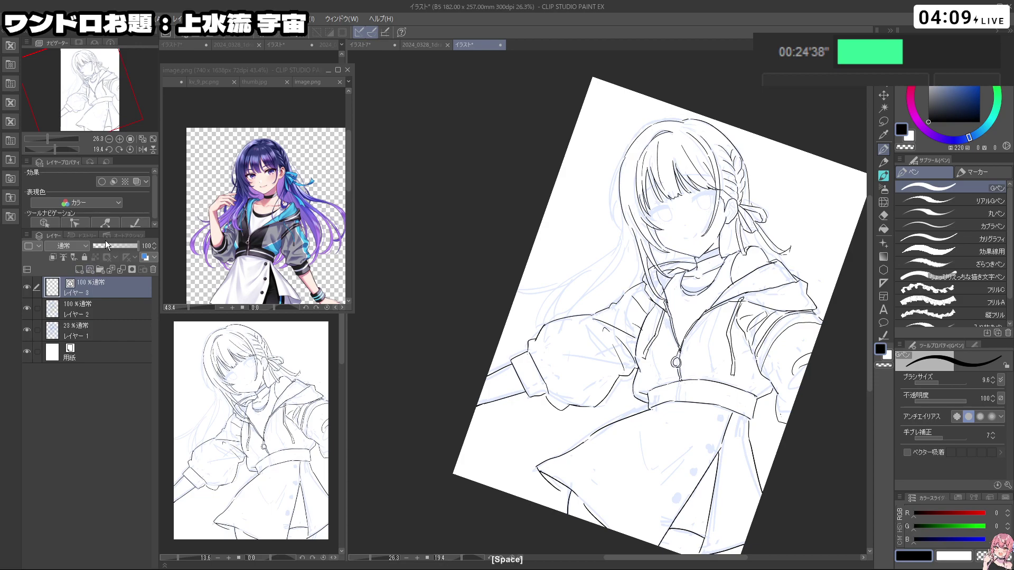
{"action": "left_click_drag", "start_coordinate": [736, 219], "coordinate": [763, 210]}
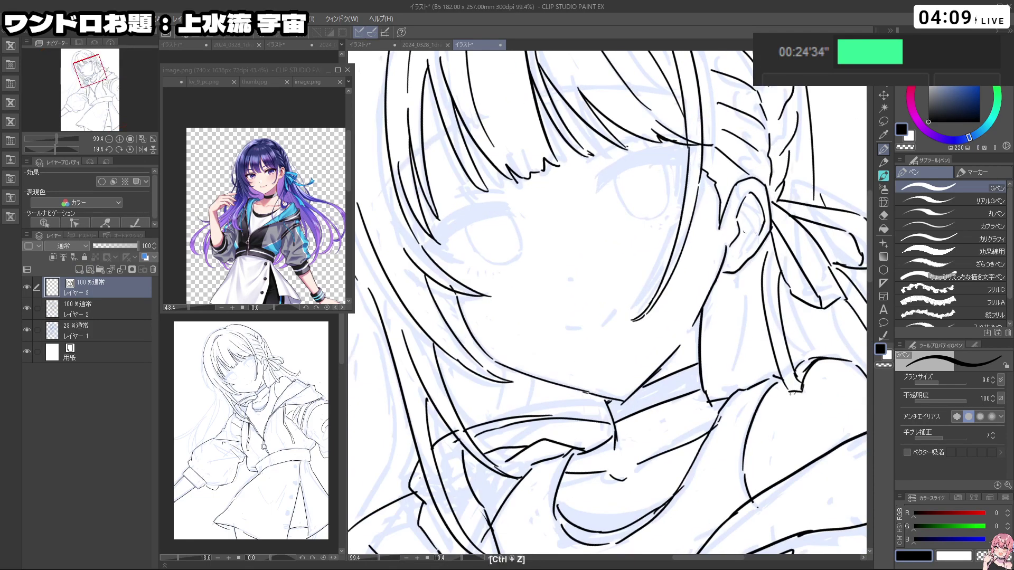
{"action": "left_click_drag", "start_coordinate": [745, 203], "coordinate": [762, 226]}
{"action": "left_click_drag", "start_coordinate": [759, 229], "coordinate": [748, 241]}
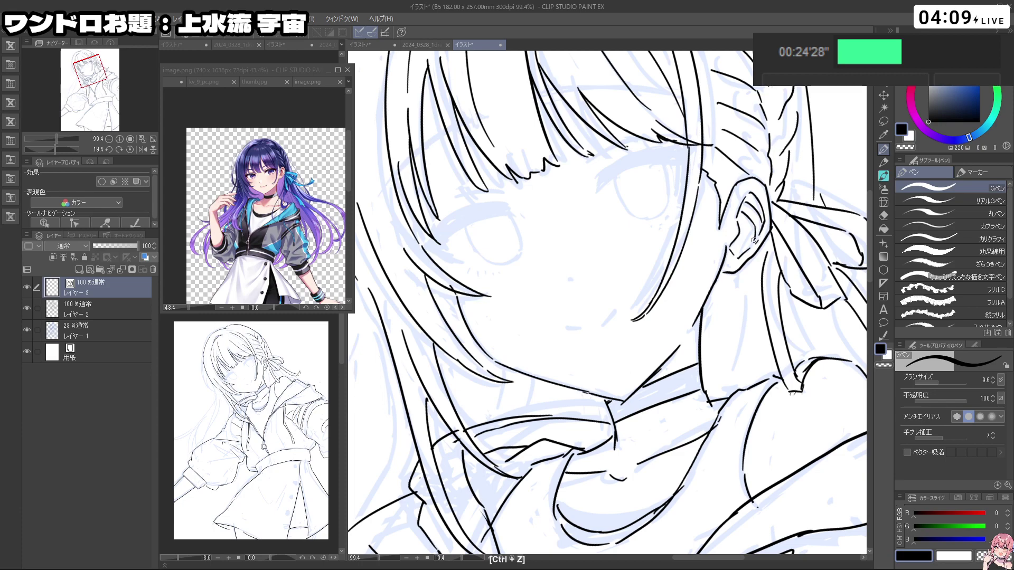
Step: Undo the last strokes and toggle the main line art layer's visibility off and on to check its contents
{"action": "scroll", "coordinate": [754, 240], "scroll_direction": "down", "scroll_amount": 3}
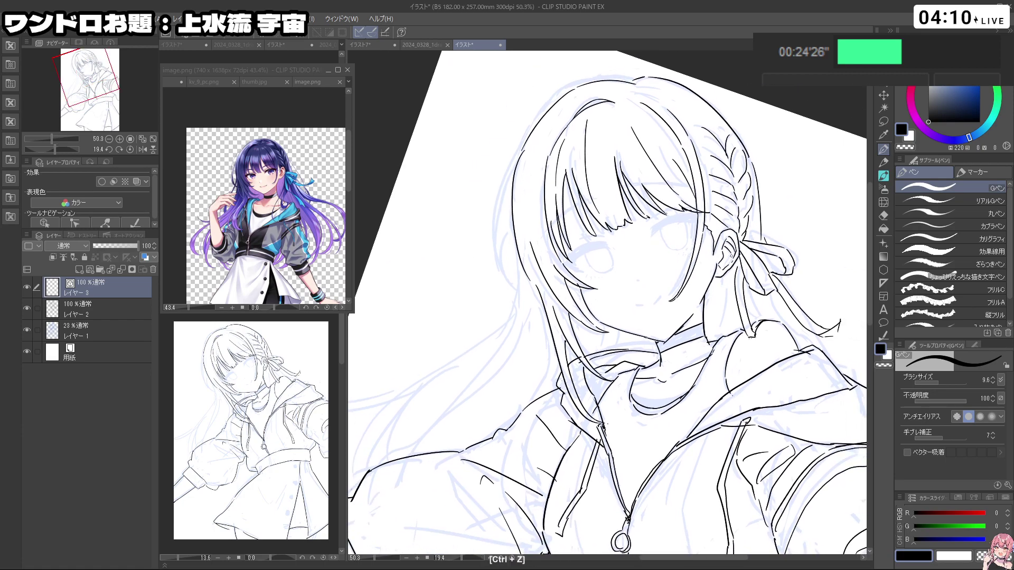
{"action": "left_click_drag", "start_coordinate": [720, 322], "coordinate": [750, 321]}
{"action": "left_click_drag", "start_coordinate": [667, 269], "coordinate": [608, 259]}
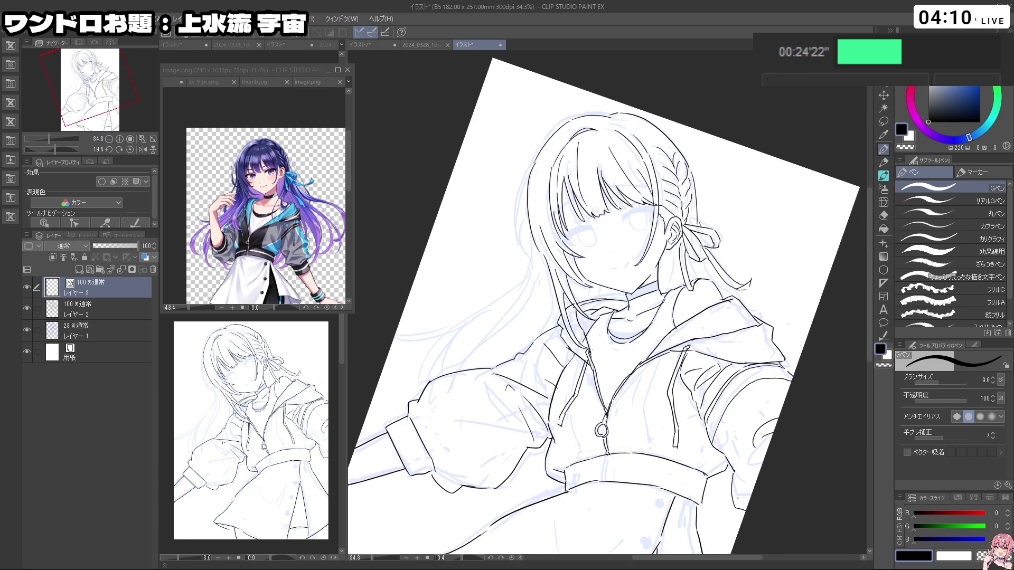
{"action": "left_click_drag", "start_coordinate": [687, 372], "coordinate": [676, 196]}
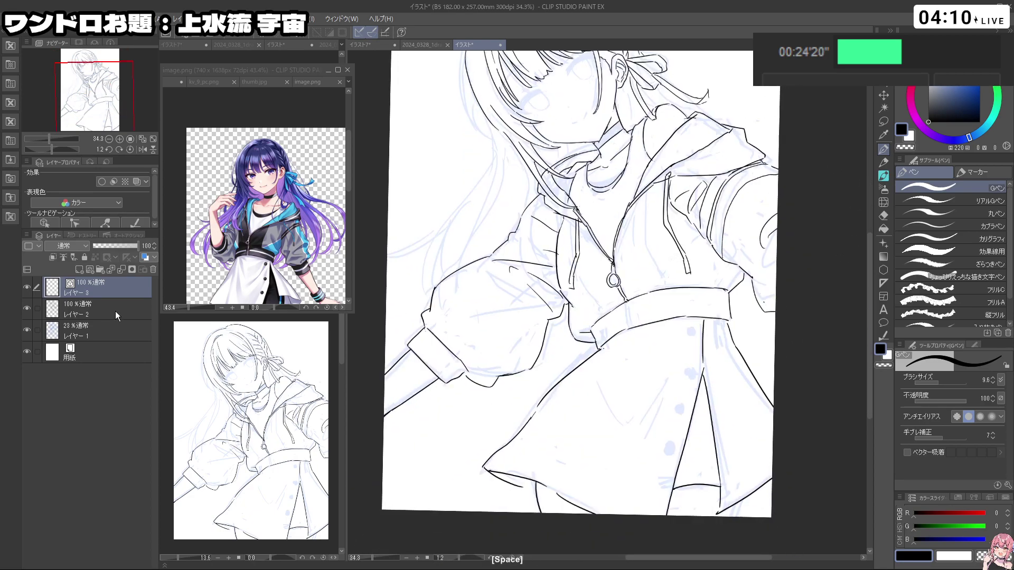
{"action": "key", "text": "ctrl+z"}
{"action": "key", "text": "ctrl+z"}
{"action": "left_click", "coordinate": [27, 309]}
{"action": "left_click", "coordinate": [27, 308]}
{"action": "left_click", "coordinate": [79, 287]}
Step: Undo the last stroke on the skirt and make the main line art layer active
{"action": "key", "text": "space"}
{"action": "left_click_drag", "start_coordinate": [684, 352], "coordinate": [690, 296]}
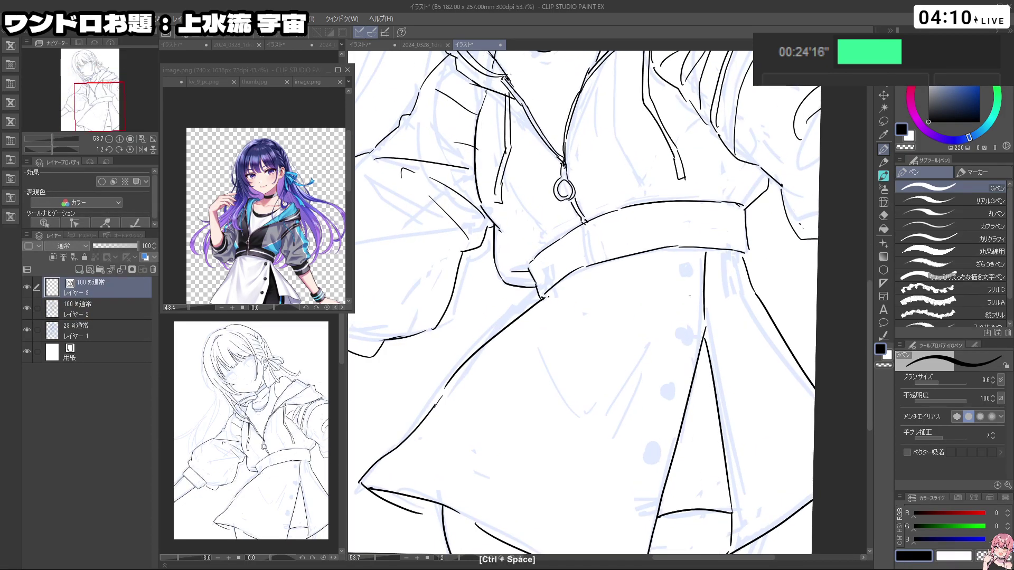
{"action": "key", "text": "ctrl+z"}
{"action": "left_click", "coordinate": [136, 310]}
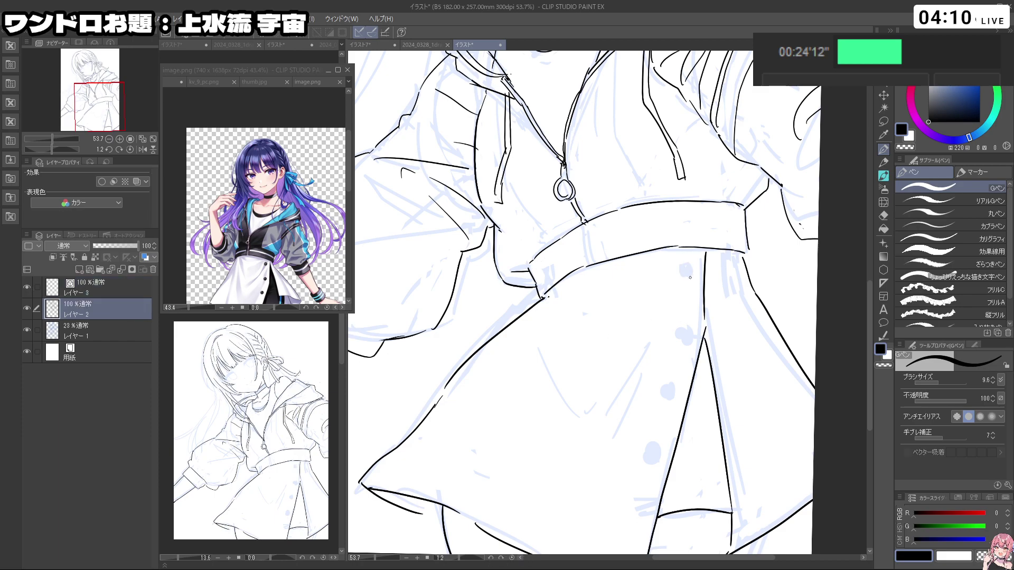
Step: Ink the five round buttons running down the front of the skirt beside the slit
{"action": "key", "text": "ctrl+z"}
{"action": "left_click_drag", "start_coordinate": [690, 275], "coordinate": [682, 274]}
{"action": "left_click_drag", "start_coordinate": [687, 343], "coordinate": [686, 344]}
{"action": "left_click_drag", "start_coordinate": [672, 401], "coordinate": [673, 393]}
{"action": "mouse_move", "coordinate": [657, 449]}
{"action": "left_mouse_down"}
{"action": "mouse_move", "coordinate": [650, 465]}
{"action": "mouse_move", "coordinate": [669, 383]}
{"action": "mouse_move", "coordinate": [649, 463]}
{"action": "left_mouse_up"}
{"action": "key", "text": "ctrl+z"}
{"action": "key", "text": "ctrl+z"}
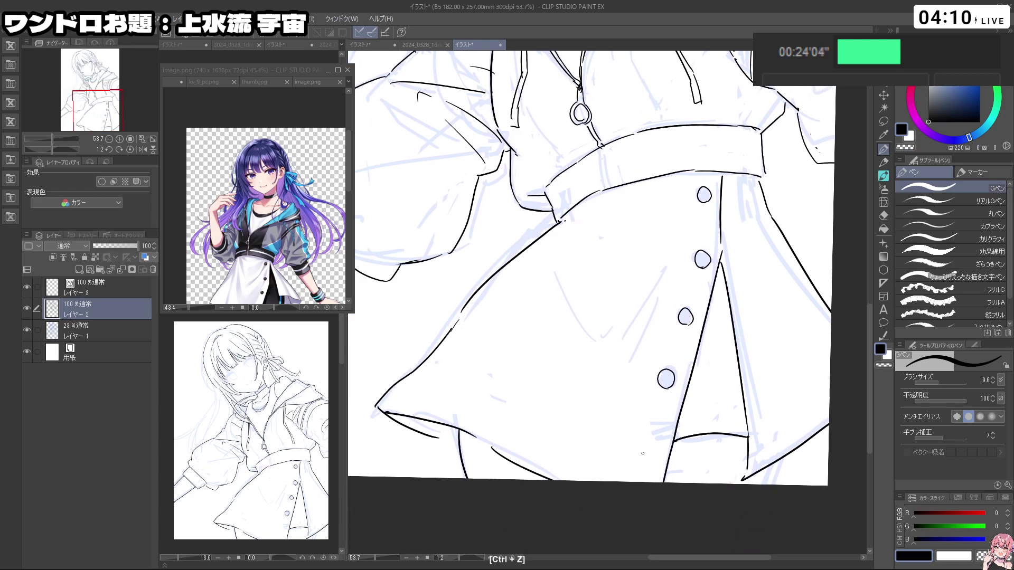
{"action": "left_click_drag", "start_coordinate": [642, 444], "coordinate": [647, 468]}
{"action": "key", "text": "ctrl+z"}
Step: Ink the parallel stripe lines across the upper sleeve above the puffed section
{"action": "key", "text": "ctrl+space"}
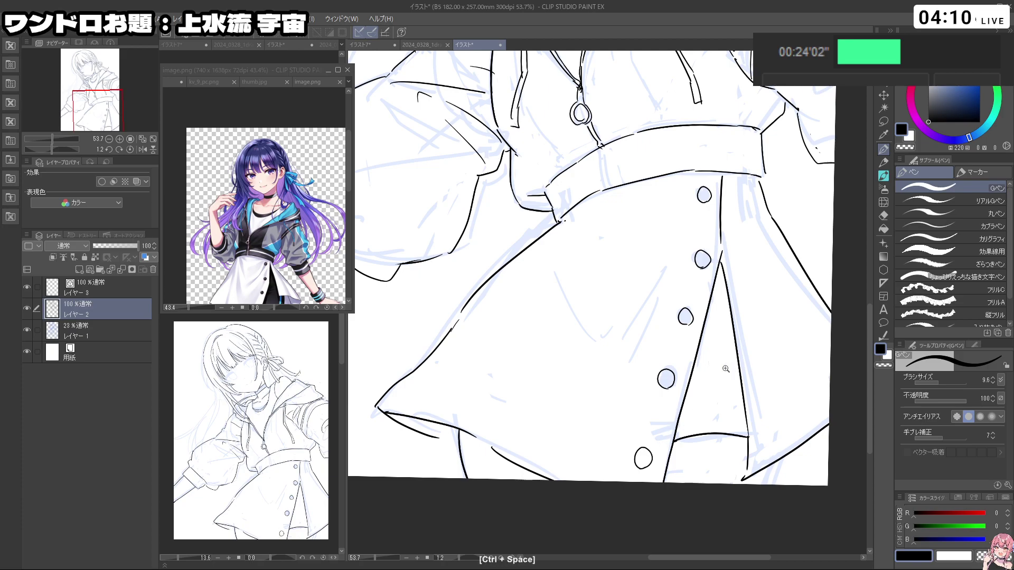
{"action": "left_click_drag", "start_coordinate": [732, 369], "coordinate": [681, 369]}
{"action": "left_click_drag", "start_coordinate": [681, 368], "coordinate": [649, 407]}
{"action": "left_click_drag", "start_coordinate": [660, 321], "coordinate": [580, 323]}
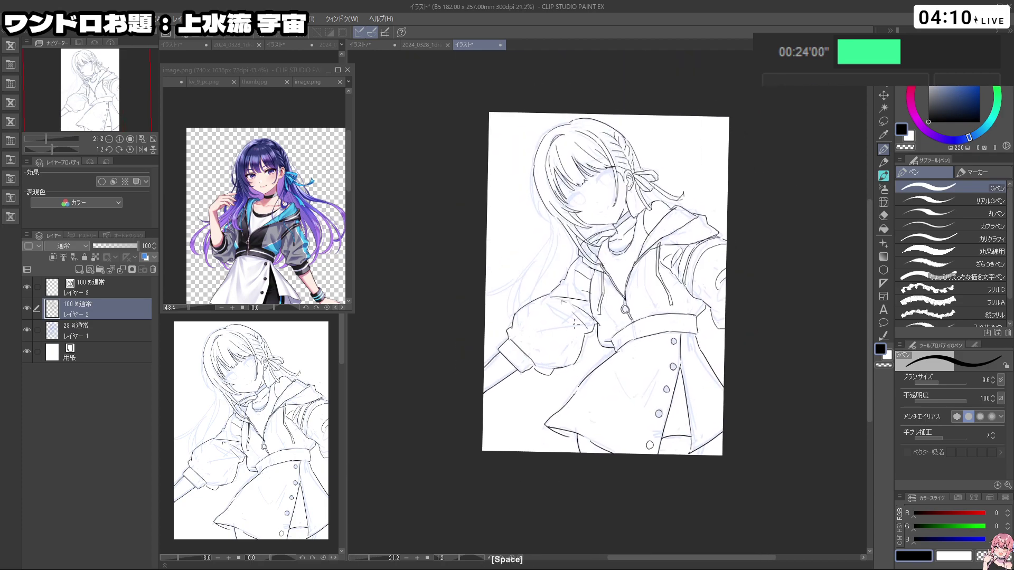
{"action": "left_click_drag", "start_coordinate": [574, 270], "coordinate": [661, 280]}
{"action": "key", "text": "ctrl+z"}
{"action": "left_click_drag", "start_coordinate": [557, 289], "coordinate": [604, 344]}
{"action": "left_click_drag", "start_coordinate": [565, 280], "coordinate": [600, 320]}
{"action": "key", "text": "c"}
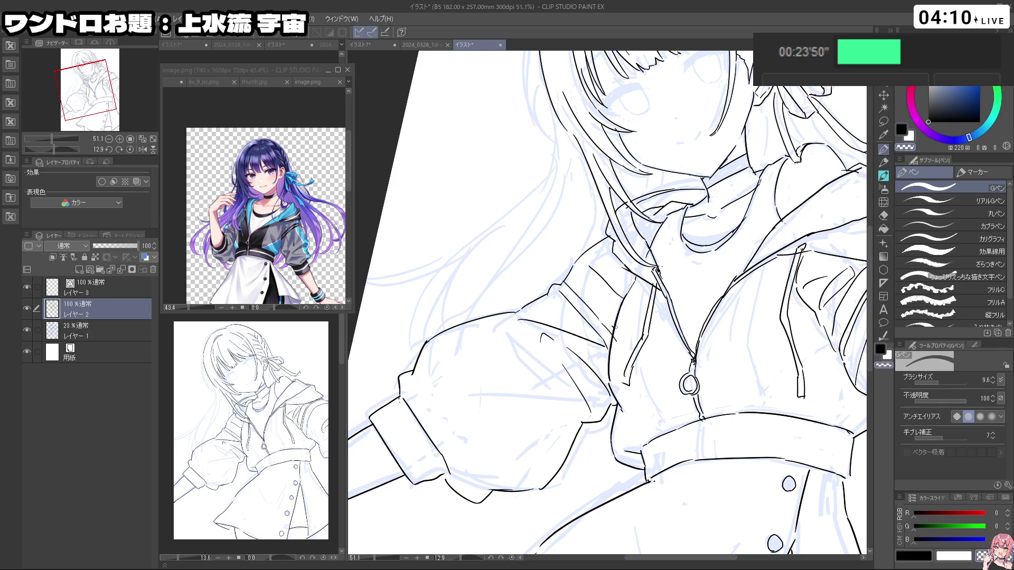
{"action": "key", "text": "c"}
{"action": "key", "text": "ctrl+z"}
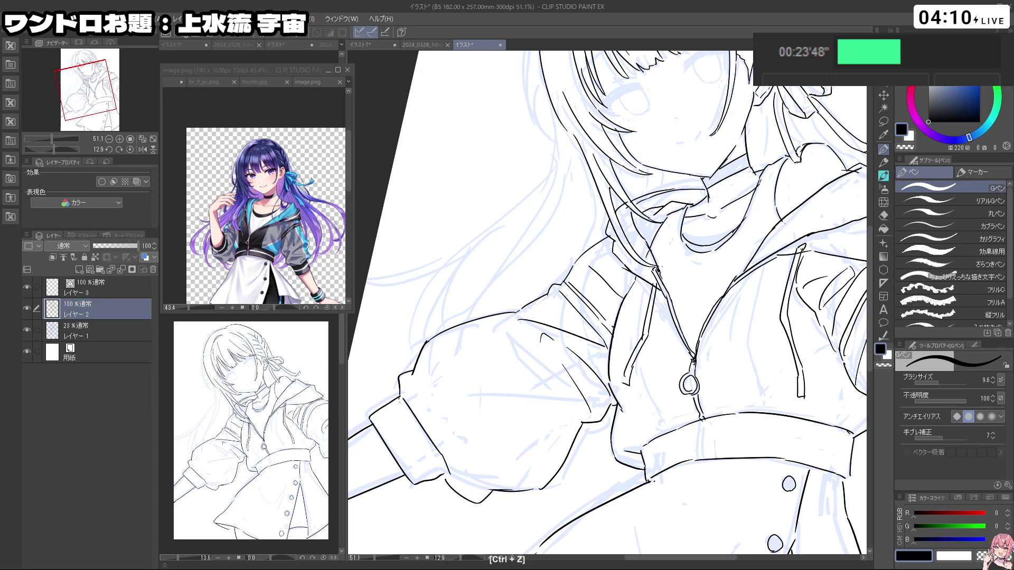
{"action": "key", "text": "ctrl+z"}
{"action": "left_click_drag", "start_coordinate": [574, 273], "coordinate": [620, 315]}
Step: Refine the upper sleeve's stripe lines with another stroke and erase their overlapping ends
{"action": "key", "text": "shift+space"}
{"action": "mouse_move", "coordinate": [782, 470]}
{"action": "left_mouse_down"}
{"action": "mouse_move", "coordinate": [859, 281]}
{"action": "mouse_move", "coordinate": [676, 79]}
{"action": "left_mouse_up"}
{"action": "key", "text": "c"}
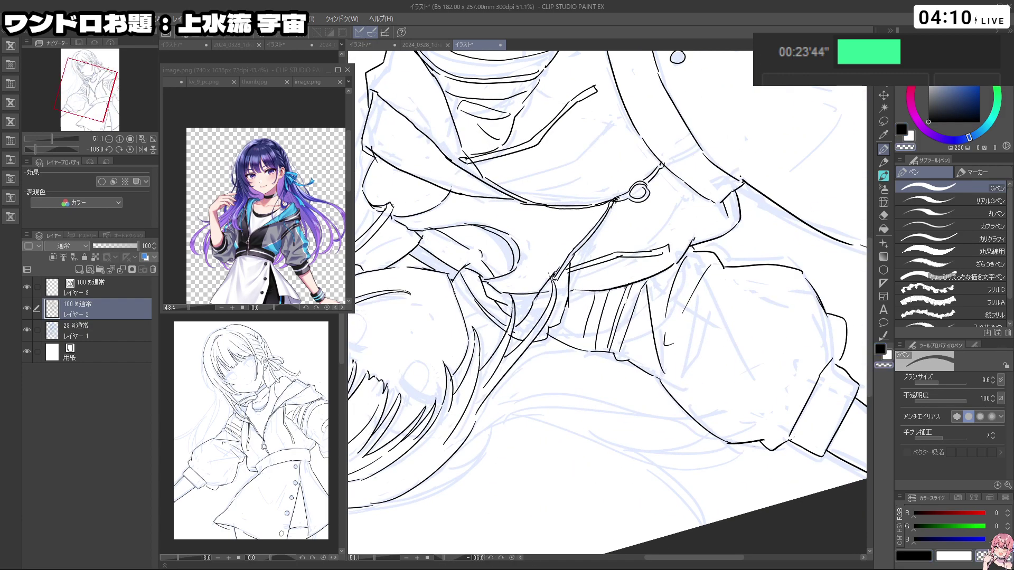
{"action": "left_click_drag", "start_coordinate": [637, 278], "coordinate": [624, 350]}
{"action": "key", "text": "ctrl+z"}
{"action": "key", "text": "c"}
{"action": "key", "text": "c"}
{"action": "key", "text": "c"}
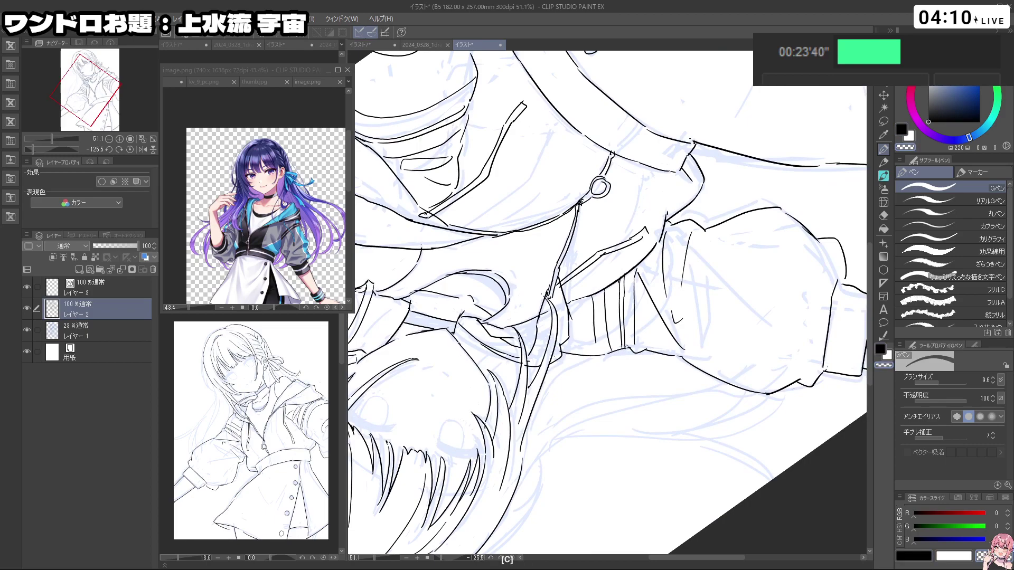
{"action": "key", "text": "ctrl+z"}
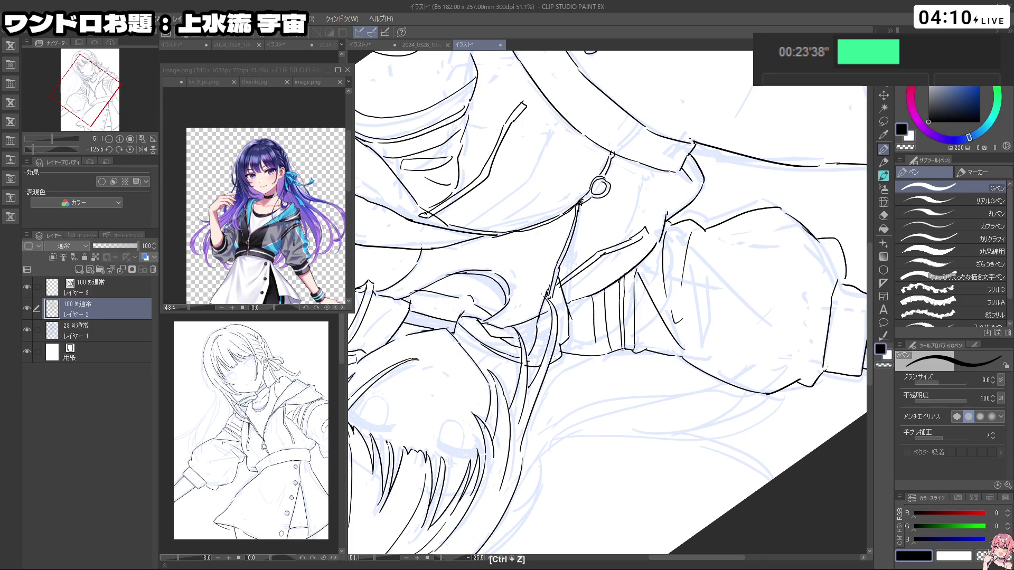
Step: Ink fold lines inside the puffed sleeve and erase the stray line ends
{"action": "key", "text": "c"}
{"action": "key", "text": "c"}
{"action": "left_click_drag", "start_coordinate": [695, 315], "coordinate": [633, 314]}
{"action": "left_click_drag", "start_coordinate": [719, 252], "coordinate": [731, 283]}
{"action": "key", "text": "c"}
{"action": "mouse_move", "coordinate": [663, 330]}
{"action": "left_mouse_down"}
{"action": "mouse_move", "coordinate": [714, 330]}
{"action": "mouse_move", "coordinate": [738, 357]}
{"action": "left_mouse_up"}
{"action": "key", "text": "c"}
{"action": "key", "text": "ctrl+z"}
{"action": "left_click_drag", "start_coordinate": [727, 288], "coordinate": [738, 354]}
Step: Try further short fold strokes near the cuff of the puffed sleeve and undo the last ones
{"action": "left_click_drag", "start_coordinate": [763, 300], "coordinate": [628, 405]}
{"action": "mouse_move", "coordinate": [580, 470]}
{"action": "left_mouse_down"}
{"action": "mouse_move", "coordinate": [575, 390]}
{"action": "mouse_move", "coordinate": [610, 407]}
{"action": "mouse_move", "coordinate": [596, 406]}
{"action": "left_mouse_up"}
{"action": "key", "text": "ctrl+z"}
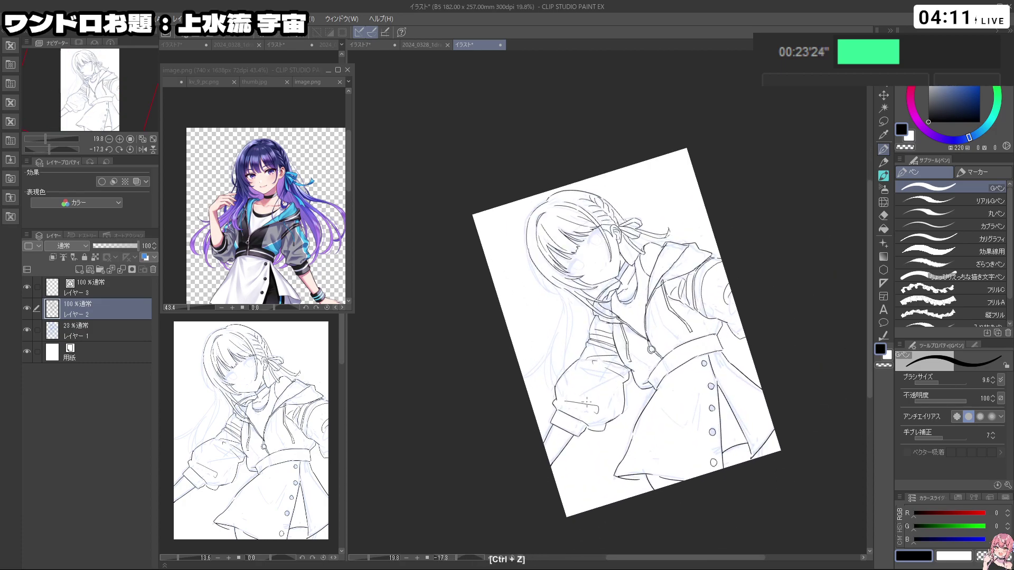
{"action": "key", "text": "ctrl+z"}
{"action": "mouse_move", "coordinate": [570, 396]}
{"action": "left_mouse_down"}
{"action": "mouse_move", "coordinate": [594, 413]}
{"action": "mouse_move", "coordinate": [574, 414]}
{"action": "mouse_move", "coordinate": [594, 415]}
{"action": "left_mouse_up"}
{"action": "key", "text": "ctrl+z"}
{"action": "key", "text": "ctrl+z"}
{"action": "key", "text": "ctrl+z"}
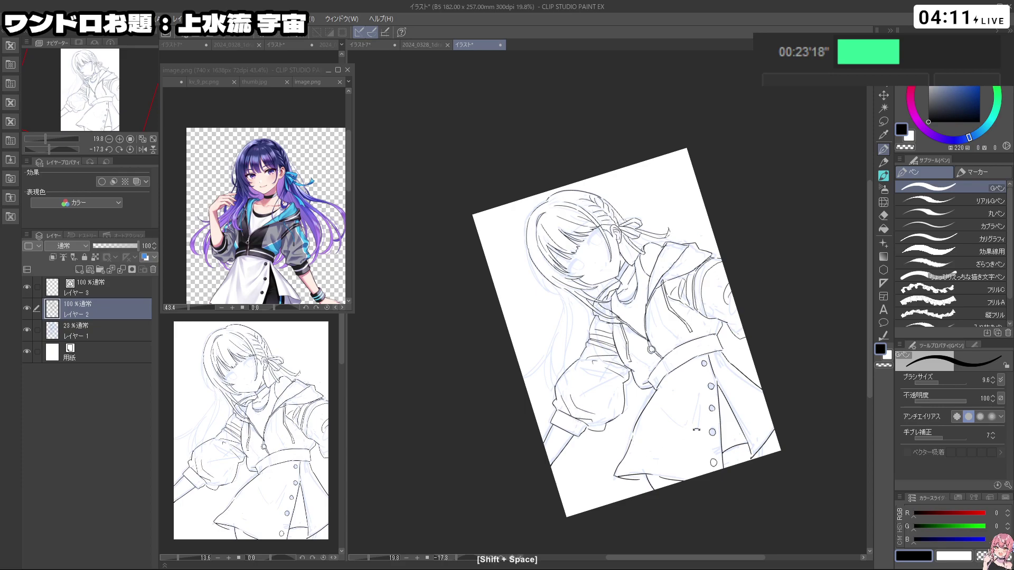
Step: Make the vector layer above the line art active, set the pen size to 5.2 and ink the ear-side eye's lower lash-band edge
{"action": "left_click_drag", "start_coordinate": [693, 430], "coordinate": [758, 343]}
{"action": "mouse_move", "coordinate": [757, 295]}
{"action": "left_mouse_down"}
{"action": "mouse_move", "coordinate": [665, 436]}
{"action": "mouse_move", "coordinate": [740, 419]}
{"action": "mouse_move", "coordinate": [729, 380]}
{"action": "left_mouse_up"}
{"action": "left_click", "coordinate": [90, 285]}
{"action": "left_click_drag", "start_coordinate": [621, 268], "coordinate": [676, 272]}
{"action": "left_click_drag", "start_coordinate": [681, 275], "coordinate": [603, 223]}
{"action": "left_click_drag", "start_coordinate": [484, 273], "coordinate": [523, 275]}
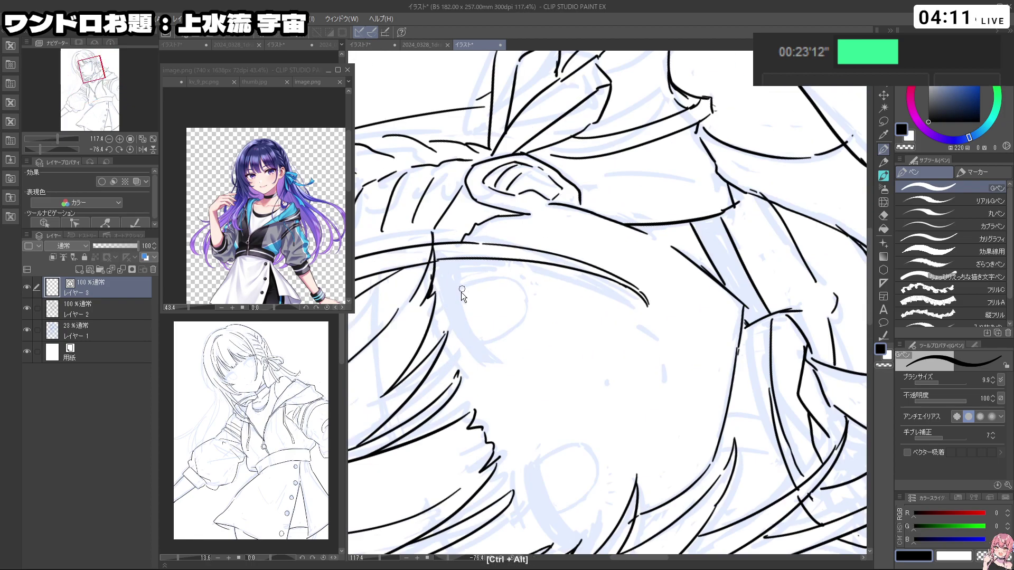
{"action": "key", "text": "ctrl+z"}
{"action": "mouse_move", "coordinate": [455, 271]}
{"action": "left_mouse_down"}
{"action": "mouse_move", "coordinate": [471, 329]}
{"action": "mouse_move", "coordinate": [497, 358]}
{"action": "left_mouse_up"}
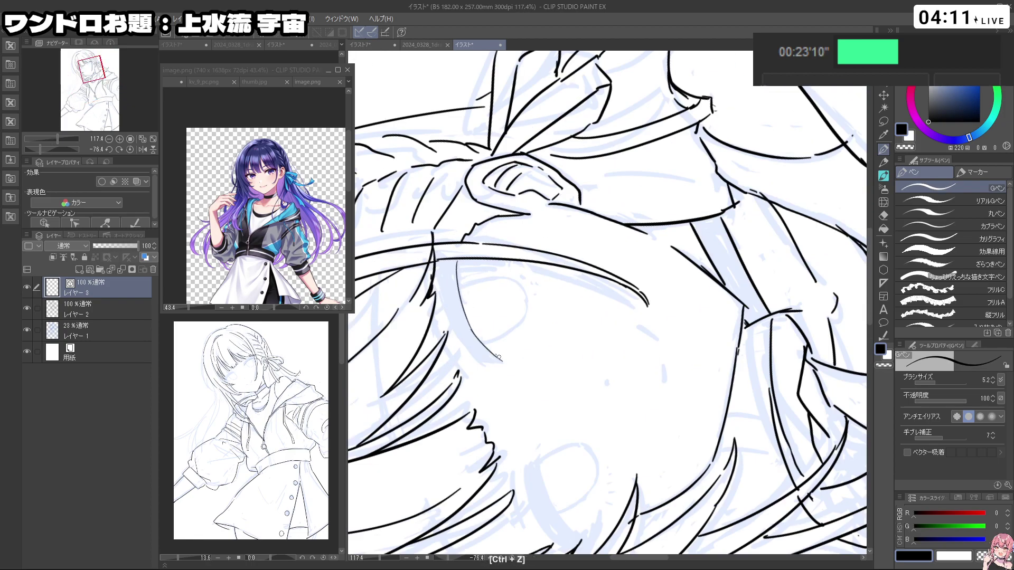
{"action": "key", "text": "ctrl+z"}
{"action": "key", "text": "ctrl+z"}
{"action": "left_click_drag", "start_coordinate": [453, 263], "coordinate": [498, 357]}
{"action": "key", "text": "ctrl+z"}
{"action": "key", "text": "ctrl+z"}
Step: Ink the upper edge and inner corner of the ear-side eye's upper lash band
{"action": "mouse_move", "coordinate": [436, 270]}
{"action": "left_mouse_down"}
{"action": "mouse_move", "coordinate": [455, 327]}
{"action": "mouse_move", "coordinate": [541, 406]}
{"action": "mouse_move", "coordinate": [731, 317]}
{"action": "mouse_move", "coordinate": [732, 285]}
{"action": "mouse_move", "coordinate": [741, 289]}
{"action": "mouse_move", "coordinate": [727, 227]}
{"action": "left_mouse_up"}
{"action": "key", "text": "ctrl+z"}
{"action": "key", "text": "ctrl+z"}
{"action": "left_click_drag", "start_coordinate": [753, 286], "coordinate": [766, 309]}
{"action": "key", "text": "ctrl+z"}
{"action": "left_click_drag", "start_coordinate": [767, 385], "coordinate": [779, 245]}
{"action": "key", "text": "ctrl+z"}
{"action": "key", "text": "ctrl+z"}
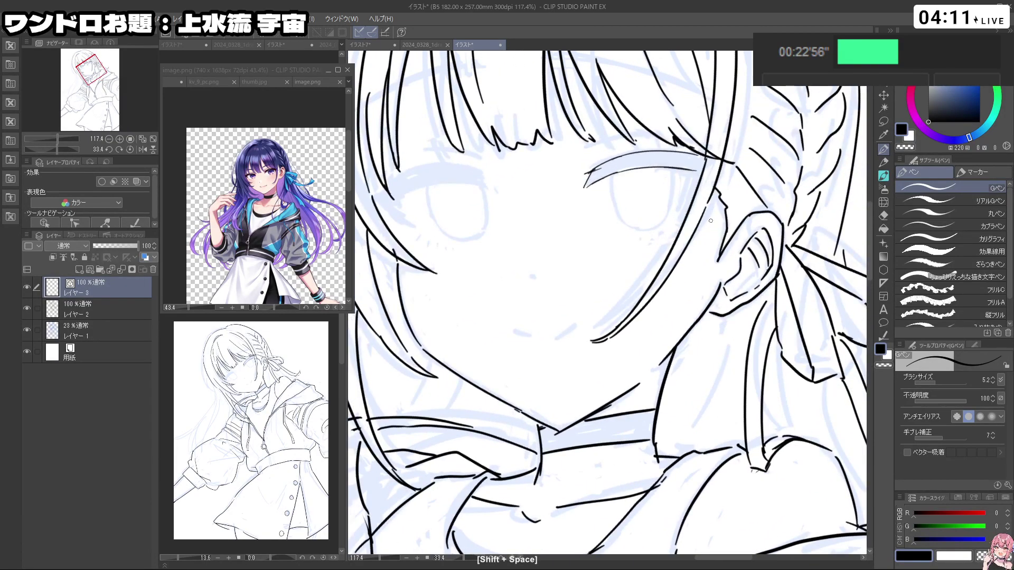
{"action": "key", "text": "ctrl+z"}
{"action": "mouse_move", "coordinate": [692, 167]}
{"action": "left_mouse_down"}
{"action": "mouse_move", "coordinate": [665, 248]}
{"action": "mouse_move", "coordinate": [694, 224]}
{"action": "left_mouse_up"}
{"action": "key", "text": "ctrl+z"}
Step: Ink the pointed lash strokes at the outer corner of the ear-side eye
{"action": "mouse_move", "coordinate": [659, 257]}
{"action": "left_mouse_down"}
{"action": "mouse_move", "coordinate": [715, 196]}
{"action": "mouse_move", "coordinate": [724, 160]}
{"action": "mouse_move", "coordinate": [790, 323]}
{"action": "mouse_move", "coordinate": [785, 351]}
{"action": "left_mouse_up"}
{"action": "left_click", "coordinate": [273, 164], "text": "ctrl"}
{"action": "mouse_move", "coordinate": [273, 164]}
{"action": "left_mouse_down"}
{"action": "mouse_move", "coordinate": [296, 164]}
{"action": "mouse_move", "coordinate": [270, 167]}
{"action": "left_mouse_up"}
{"action": "left_click_drag", "start_coordinate": [270, 168], "coordinate": [287, 167]}
{"action": "left_click", "coordinate": [776, 348]}
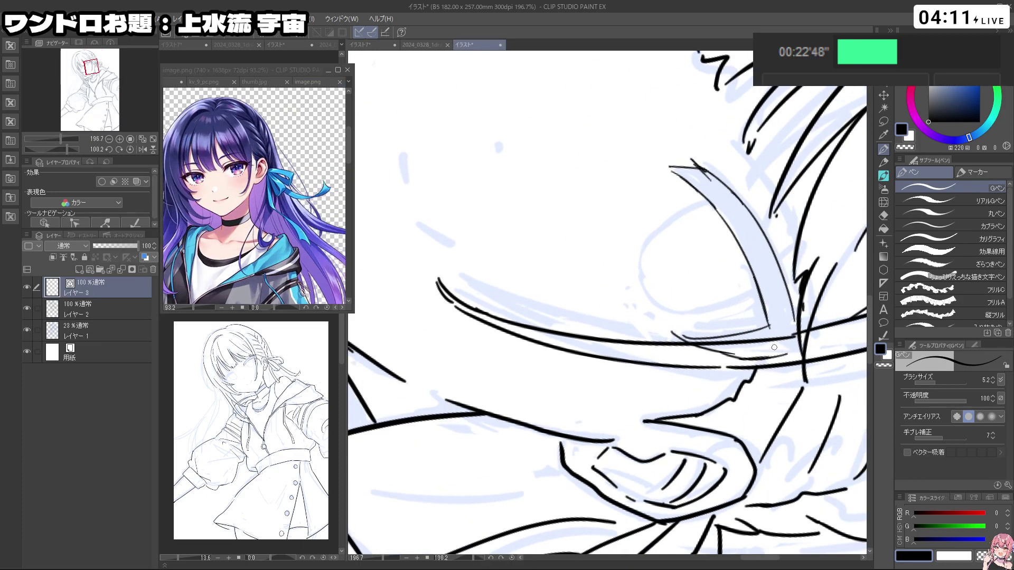
{"action": "key", "text": "ctrl+z"}
{"action": "left_click_drag", "start_coordinate": [784, 354], "coordinate": [806, 379]}
{"action": "key", "text": "ctrl+z"}
Step: Ink the thin eyelid crease above the ear-side eye's lash band
{"action": "mouse_move", "coordinate": [793, 323]}
{"action": "left_mouse_down"}
{"action": "mouse_move", "coordinate": [815, 384]}
{"action": "mouse_move", "coordinate": [739, 338]}
{"action": "left_mouse_up"}
{"action": "left_click_drag", "start_coordinate": [736, 272], "coordinate": [552, 324]}
{"action": "left_click_drag", "start_coordinate": [552, 324], "coordinate": [564, 343]}
{"action": "mouse_move", "coordinate": [479, 274]}
{"action": "left_mouse_down"}
{"action": "mouse_move", "coordinate": [499, 275]}
{"action": "mouse_move", "coordinate": [502, 326]}
{"action": "mouse_move", "coordinate": [534, 264]}
{"action": "mouse_move", "coordinate": [634, 253]}
{"action": "left_mouse_up"}
{"action": "key", "text": "ctrl+z"}
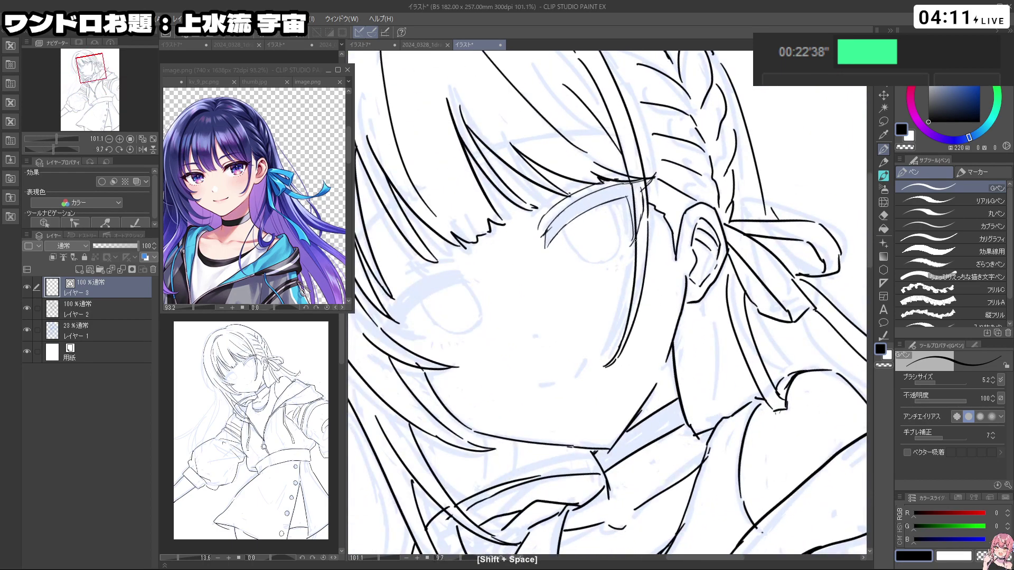
{"action": "left_click_drag", "start_coordinate": [678, 339], "coordinate": [653, 368]}
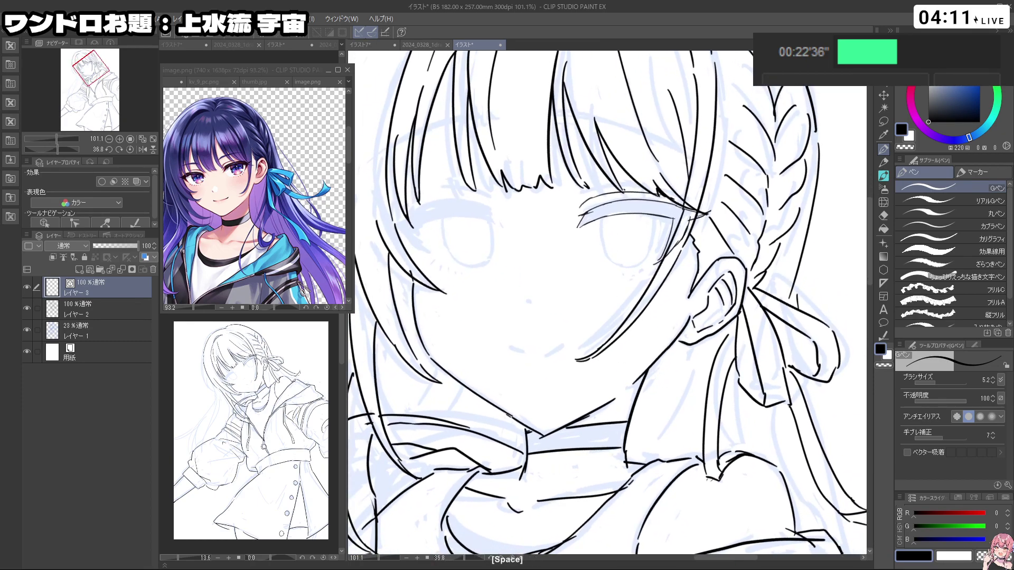
Step: Refine the inner end of the ear-side lash band with small strokes and erase the overlap
{"action": "left_click_drag", "start_coordinate": [588, 270], "coordinate": [565, 274]}
{"action": "mouse_move", "coordinate": [586, 238]}
{"action": "left_mouse_down"}
{"action": "mouse_move", "coordinate": [539, 254]}
{"action": "mouse_move", "coordinate": [524, 322]}
{"action": "mouse_move", "coordinate": [549, 328]}
{"action": "left_mouse_up"}
{"action": "key", "text": "c"}
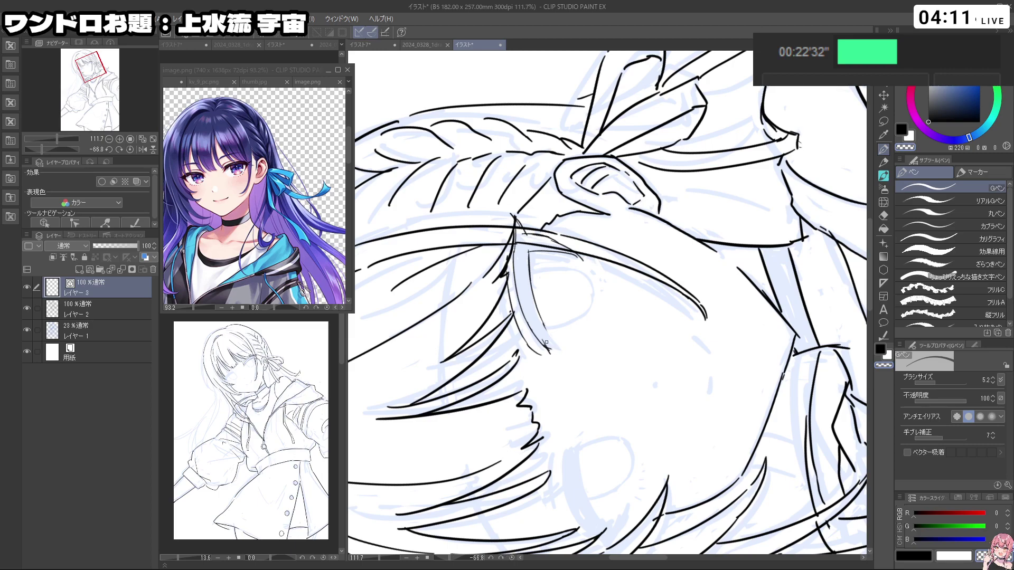
{"action": "left_click_drag", "start_coordinate": [544, 352], "coordinate": [534, 331]}
{"action": "key", "text": "c"}
{"action": "key", "text": "ctrl+z"}
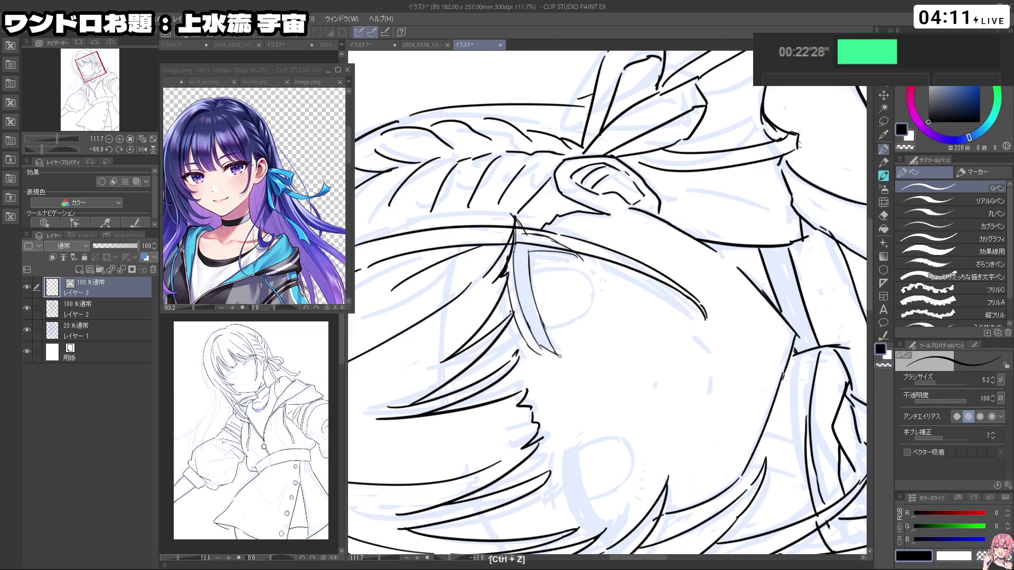
Step: Ink the lower edge of the upper lash band on the other eye
{"action": "left_click_drag", "start_coordinate": [681, 369], "coordinate": [531, 384]}
{"action": "left_click_drag", "start_coordinate": [586, 370], "coordinate": [634, 378]}
{"action": "left_click_drag", "start_coordinate": [602, 400], "coordinate": [620, 279]}
{"action": "left_click_drag", "start_coordinate": [607, 327], "coordinate": [663, 305]}
{"action": "mouse_move", "coordinate": [577, 303]}
{"action": "left_mouse_down"}
{"action": "mouse_move", "coordinate": [597, 302]}
{"action": "mouse_move", "coordinate": [583, 337]}
{"action": "mouse_move", "coordinate": [600, 374]}
{"action": "mouse_move", "coordinate": [632, 377]}
{"action": "left_mouse_up"}
{"action": "key", "text": "ctrl+z"}
{"action": "key", "text": "ctrl+z"}
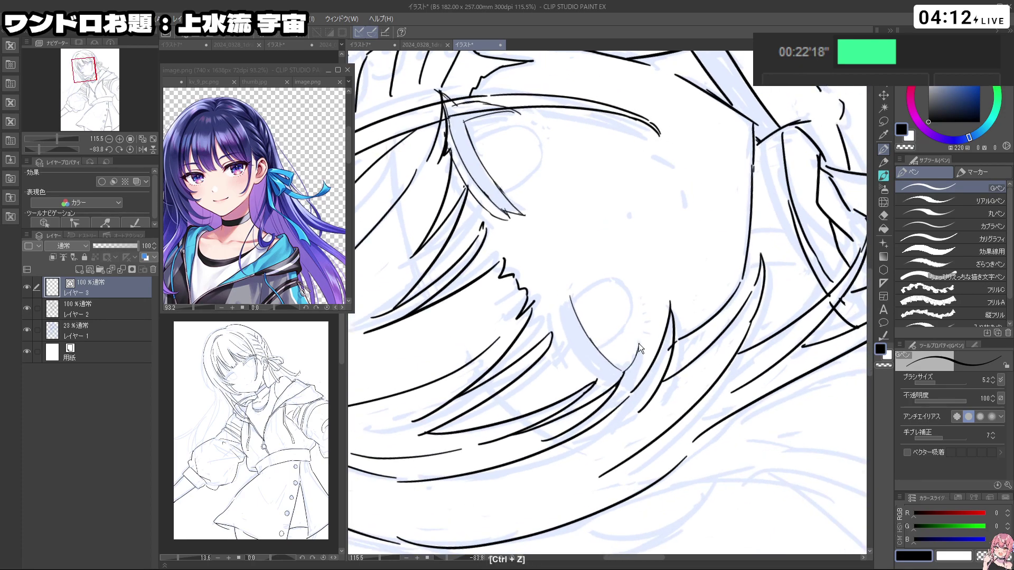
{"action": "left_click_drag", "start_coordinate": [570, 290], "coordinate": [574, 336]}
{"action": "key", "text": "ctrl+z"}
{"action": "key", "text": "ctrl+z"}
{"action": "key", "text": "ctrl+z"}
Step: Ink the upper edge of the other eye's lash band, redoing the curve until it fits the sketch
{"action": "mouse_move", "coordinate": [563, 309]}
{"action": "left_mouse_down"}
{"action": "mouse_move", "coordinate": [571, 342]}
{"action": "mouse_move", "coordinate": [625, 389]}
{"action": "left_mouse_up"}
{"action": "key", "text": "ctrl+z"}
{"action": "key", "text": "ctrl+z"}
{"action": "left_click_drag", "start_coordinate": [566, 335], "coordinate": [626, 394]}
{"action": "key", "text": "ctrl+z"}
{"action": "left_click_drag", "start_coordinate": [582, 363], "coordinate": [628, 392]}
Step: Ink the side of the iris under the lash band of the eye farther from the ear
{"action": "mouse_move", "coordinate": [582, 353]}
{"action": "left_mouse_down"}
{"action": "mouse_move", "coordinate": [636, 400]}
{"action": "mouse_move", "coordinate": [530, 362]}
{"action": "mouse_move", "coordinate": [519, 257]}
{"action": "mouse_move", "coordinate": [537, 234]}
{"action": "left_mouse_up"}
{"action": "mouse_move", "coordinate": [648, 296]}
{"action": "left_mouse_down"}
{"action": "mouse_move", "coordinate": [607, 296]}
{"action": "mouse_move", "coordinate": [717, 295]}
{"action": "left_mouse_up"}
{"action": "mouse_move", "coordinate": [681, 391]}
{"action": "left_mouse_down"}
{"action": "mouse_move", "coordinate": [713, 331]}
{"action": "mouse_move", "coordinate": [641, 206]}
{"action": "left_mouse_up"}
{"action": "mouse_move", "coordinate": [583, 316]}
{"action": "left_mouse_down"}
{"action": "mouse_move", "coordinate": [596, 385]}
{"action": "mouse_move", "coordinate": [536, 260]}
{"action": "mouse_move", "coordinate": [542, 251]}
{"action": "mouse_move", "coordinate": [558, 327]}
{"action": "left_mouse_up"}
{"action": "key", "text": "ctrl+z"}
{"action": "key", "text": "ctrl+z"}
{"action": "left_click_drag", "start_coordinate": [556, 278], "coordinate": [571, 343]}
{"action": "key", "text": "ctrl+z"}
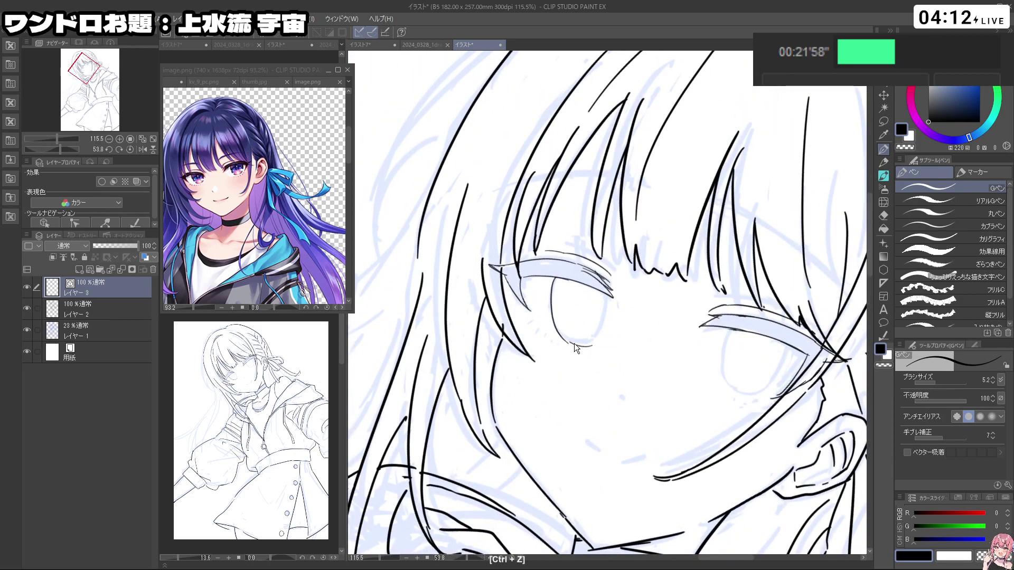
Step: Close that iris outline and add short lower lashes beneath the same eye
{"action": "key", "text": "ctrl+z"}
{"action": "mouse_move", "coordinate": [608, 297]}
{"action": "left_mouse_down"}
{"action": "mouse_move", "coordinate": [598, 340]}
{"action": "mouse_move", "coordinate": [615, 339]}
{"action": "mouse_move", "coordinate": [610, 317]}
{"action": "left_mouse_up"}
{"action": "key", "text": "ctrl+z"}
{"action": "left_click_drag", "start_coordinate": [561, 365], "coordinate": [626, 381]}
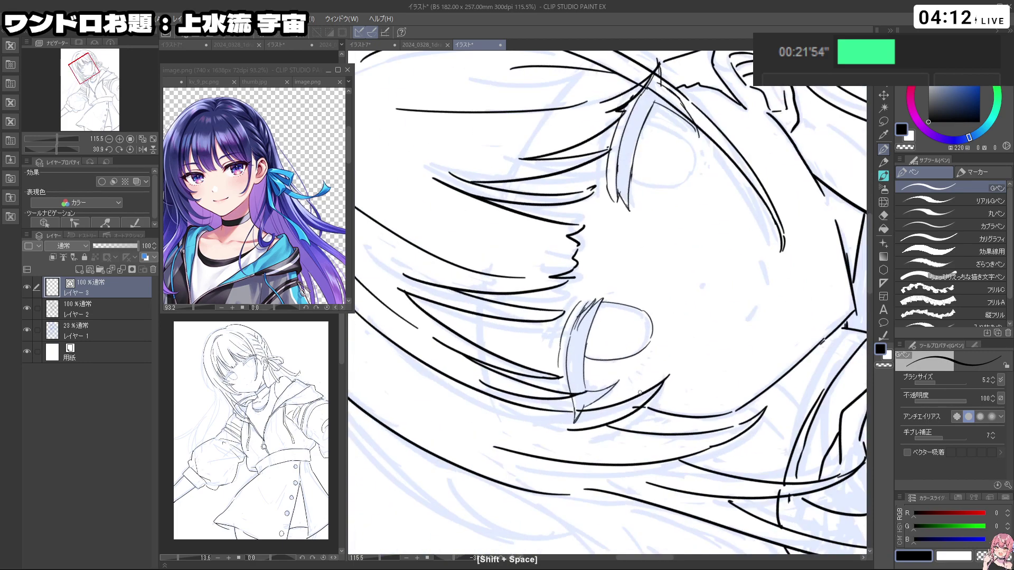
{"action": "key", "text": "ctrl+z"}
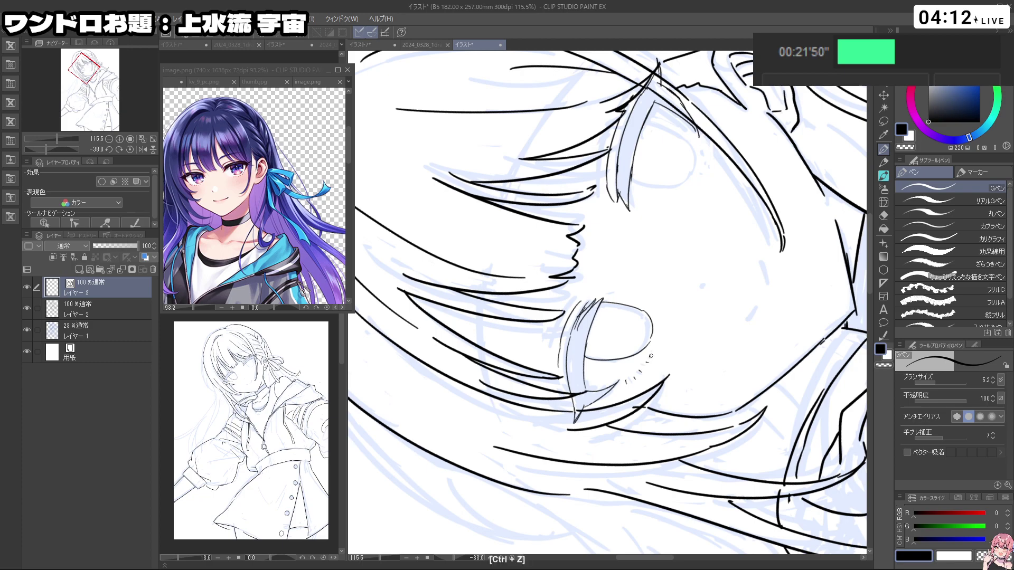
{"action": "key", "text": "ctrl+z"}
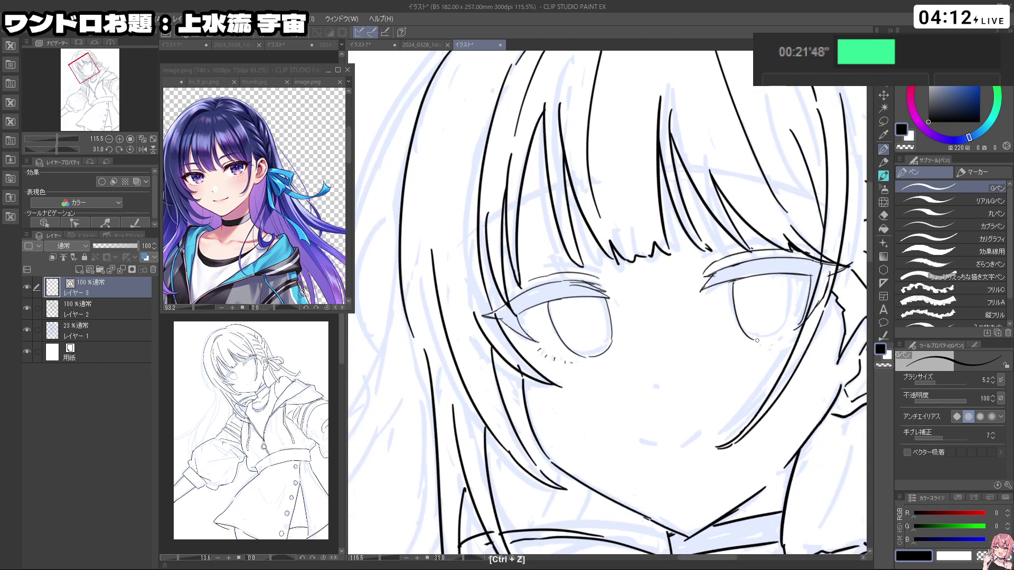
Step: Ink the inner side and bottom curve of the ear-side eye's iris
{"action": "key", "text": "ctrl+z"}
{"action": "left_click_drag", "start_coordinate": [732, 281], "coordinate": [738, 317]}
{"action": "mouse_move", "coordinate": [733, 279]}
{"action": "left_mouse_down"}
{"action": "mouse_move", "coordinate": [781, 334]}
{"action": "mouse_move", "coordinate": [733, 293]}
{"action": "mouse_move", "coordinate": [779, 339]}
{"action": "left_mouse_up"}
{"action": "key", "text": "ctrl+z"}
{"action": "key", "text": "ctrl+z"}
{"action": "left_click_drag", "start_coordinate": [732, 284], "coordinate": [780, 339]}
{"action": "mouse_move", "coordinate": [791, 280]}
{"action": "left_mouse_down"}
{"action": "mouse_move", "coordinate": [792, 326]}
{"action": "mouse_move", "coordinate": [778, 340]}
{"action": "mouse_move", "coordinate": [734, 319]}
{"action": "left_mouse_up"}
{"action": "key", "text": "ctrl+z"}
Step: Redo the outer side of the ear-side iris to close its outline
{"action": "key", "text": "ctrl+space"}
{"action": "key", "text": "space"}
{"action": "mouse_move", "coordinate": [756, 312]}
{"action": "left_mouse_down"}
{"action": "mouse_move", "coordinate": [645, 264]}
{"action": "mouse_move", "coordinate": [692, 262]}
{"action": "mouse_move", "coordinate": [708, 294]}
{"action": "left_mouse_up"}
{"action": "key", "text": "ctrl+space"}
{"action": "key", "text": "ctrl+z"}
{"action": "key", "text": "ctrl+z"}
{"action": "key", "text": "ctrl+z"}
{"action": "mouse_move", "coordinate": [727, 246]}
{"action": "left_mouse_down"}
{"action": "mouse_move", "coordinate": [721, 290]}
{"action": "mouse_move", "coordinate": [670, 272]}
{"action": "mouse_move", "coordinate": [708, 268]}
{"action": "left_mouse_up"}
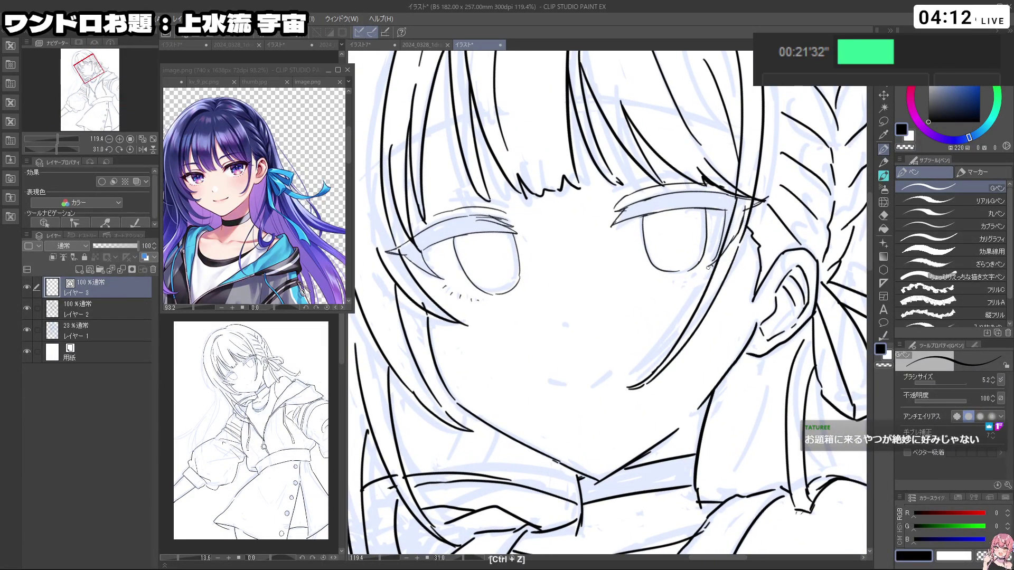
Step: Add short lower lashes under the ear-side eye
{"action": "left_click_drag", "start_coordinate": [711, 288], "coordinate": [648, 300]}
{"action": "left_click_drag", "start_coordinate": [656, 357], "coordinate": [639, 370]}
{"action": "left_click_drag", "start_coordinate": [584, 254], "coordinate": [649, 257]}
{"action": "left_click_drag", "start_coordinate": [680, 353], "coordinate": [693, 329]}
Step: Ink a thin curved eyebrow over each eye, across the bangs
{"action": "key", "text": "ctrl+space"}
{"action": "left_click_drag", "start_coordinate": [656, 275], "coordinate": [600, 276]}
{"action": "left_click_drag", "start_coordinate": [740, 478], "coordinate": [692, 92]}
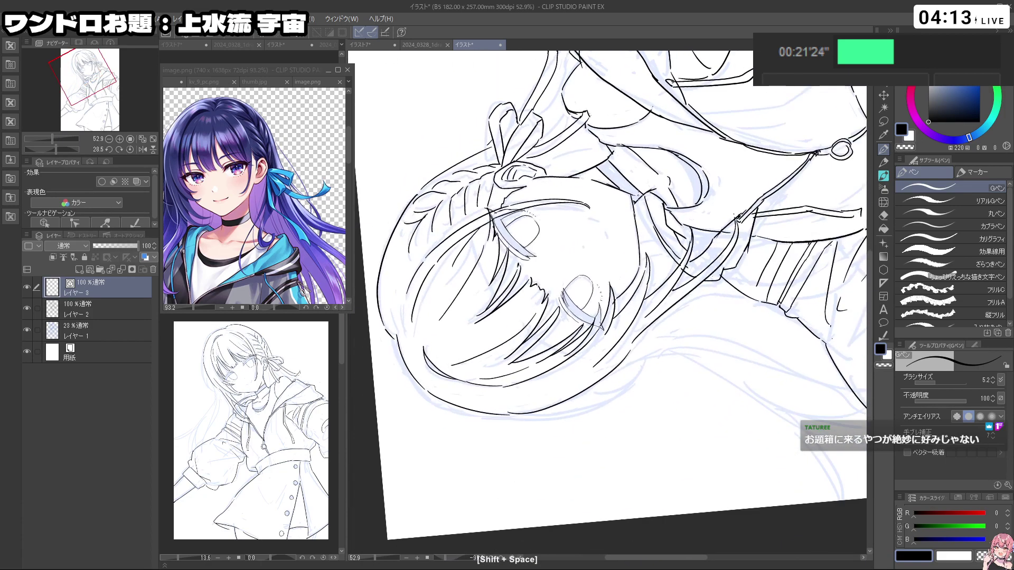
{"action": "key", "text": "ctrl+z"}
{"action": "left_click_drag", "start_coordinate": [471, 245], "coordinate": [500, 305]}
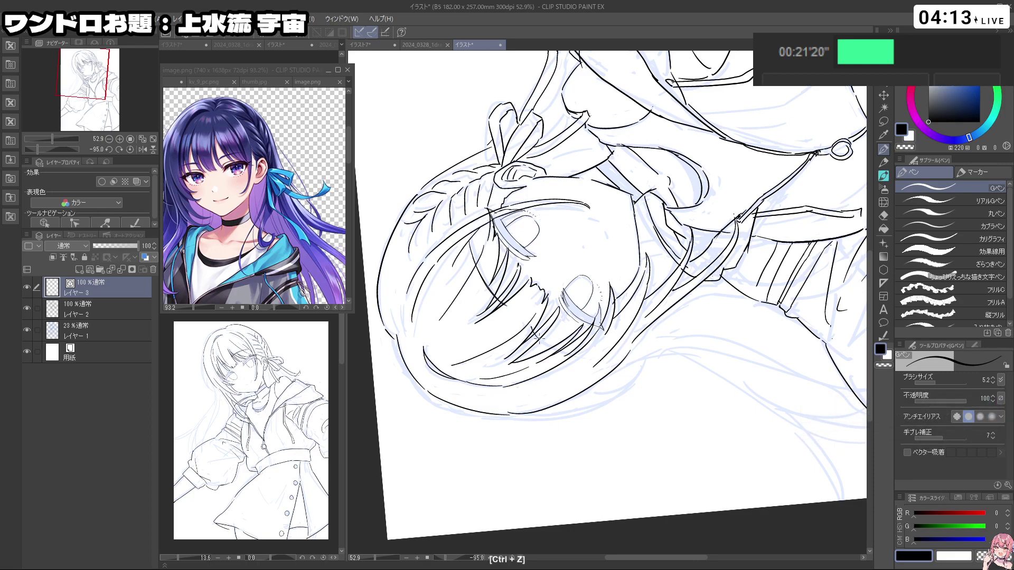
{"action": "mouse_move", "coordinate": [560, 350]}
{"action": "left_mouse_down"}
{"action": "mouse_move", "coordinate": [548, 316]}
{"action": "mouse_move", "coordinate": [581, 258]}
{"action": "left_mouse_up"}
{"action": "key", "text": "ctrl+z"}
Step: Begin the mouth line below the nose by inking its corner, undoing the unwanted strokes
{"action": "left_click_drag", "start_coordinate": [665, 301], "coordinate": [613, 301]}
{"action": "mouse_move", "coordinate": [663, 301]}
{"action": "left_mouse_down"}
{"action": "mouse_move", "coordinate": [649, 278]}
{"action": "mouse_move", "coordinate": [602, 271]}
{"action": "mouse_move", "coordinate": [618, 317]}
{"action": "left_mouse_up"}
{"action": "key", "text": "ctrl+z"}
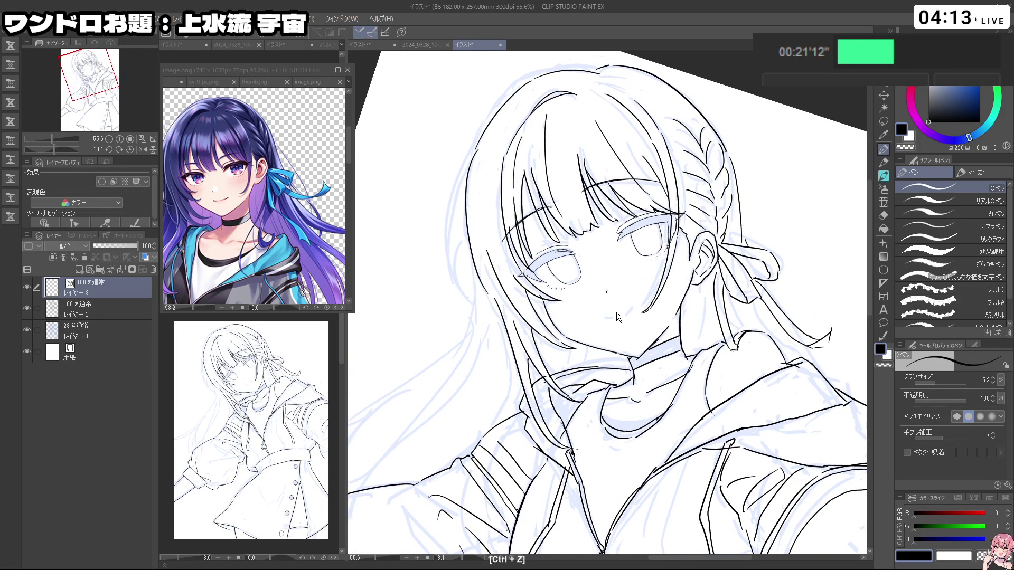
{"action": "key", "text": "ctrl+z"}
{"action": "left_click_drag", "start_coordinate": [666, 297], "coordinate": [703, 299]}
{"action": "left_click_drag", "start_coordinate": [702, 367], "coordinate": [496, 402]}
{"action": "key", "text": "ctrl+z"}
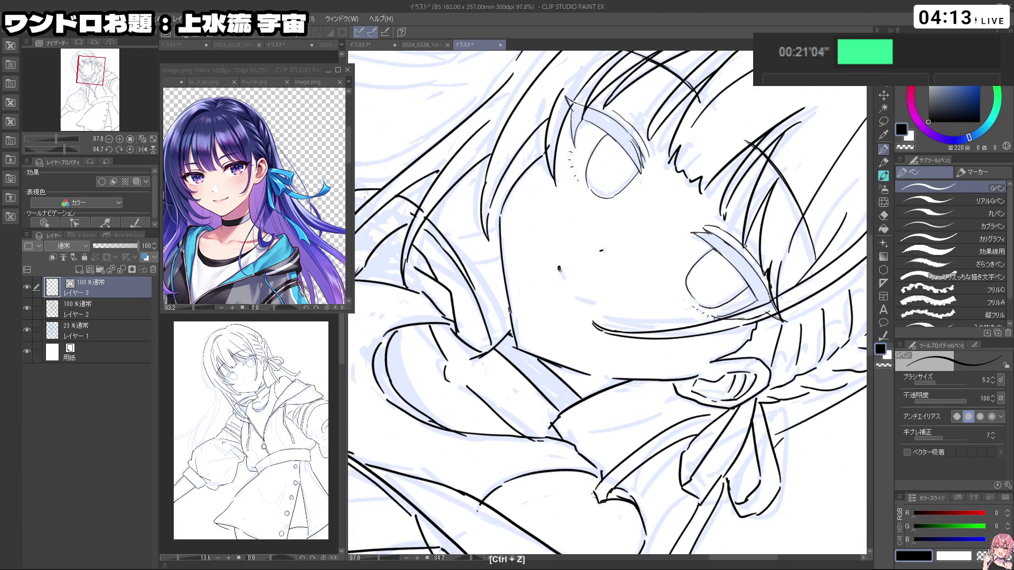
Step: Ink a thin curved smile below the nose and undo the stray stroke
{"action": "left_click_drag", "start_coordinate": [559, 268], "coordinate": [566, 286]}
{"action": "left_click_drag", "start_coordinate": [679, 320], "coordinate": [645, 320]}
{"action": "left_click_drag", "start_coordinate": [655, 417], "coordinate": [754, 333]}
{"action": "left_click_drag", "start_coordinate": [634, 277], "coordinate": [604, 244]}
{"action": "key", "text": "ctrl+z"}
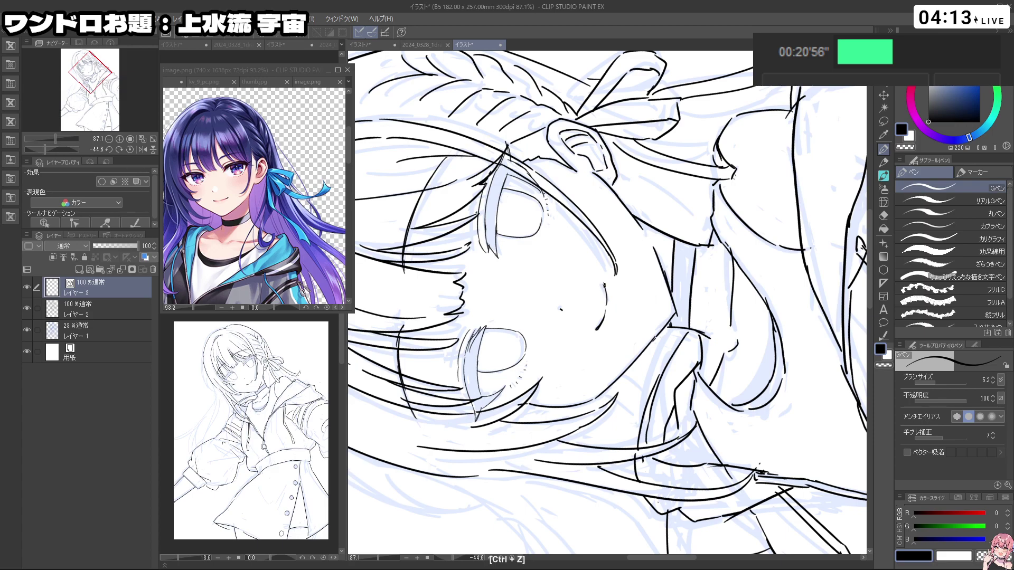
{"action": "left_click_drag", "start_coordinate": [607, 238], "coordinate": [631, 301]}
{"action": "left_click_drag", "start_coordinate": [750, 285], "coordinate": [647, 339]}
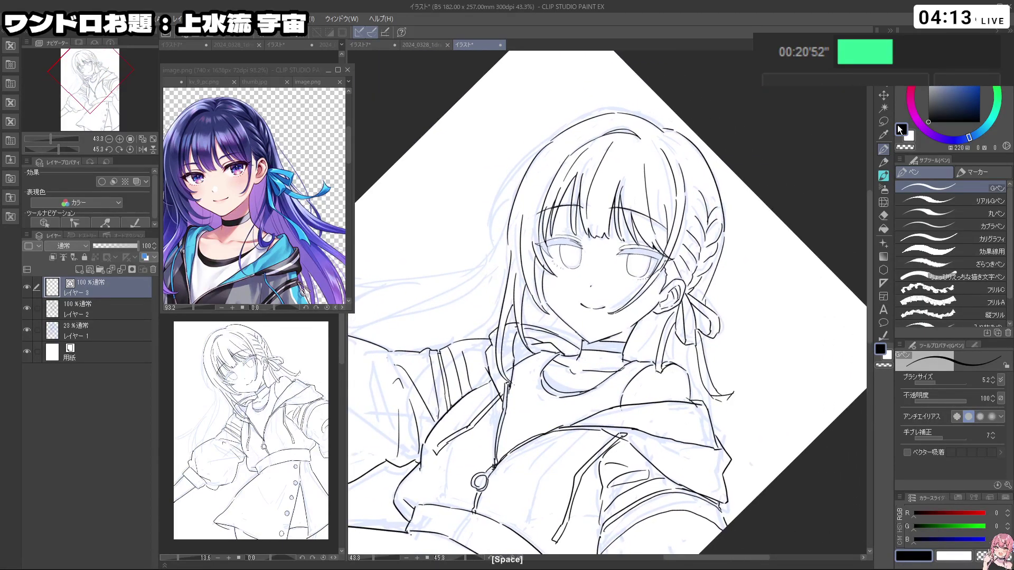
Step: Lasso the mouth, adjust it with a scale/rotate transform, and clear the selection
{"action": "left_click", "coordinate": [883, 121]}
{"action": "left_click_drag", "start_coordinate": [592, 308], "coordinate": [612, 299]}
{"action": "key", "text": "ctrl+t"}
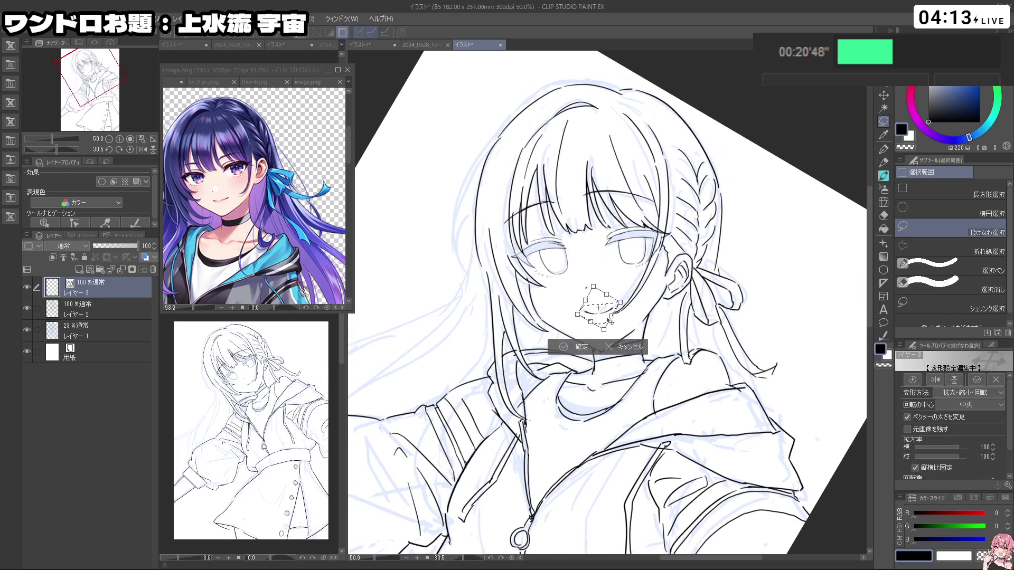
{"action": "left_click", "coordinate": [581, 347]}
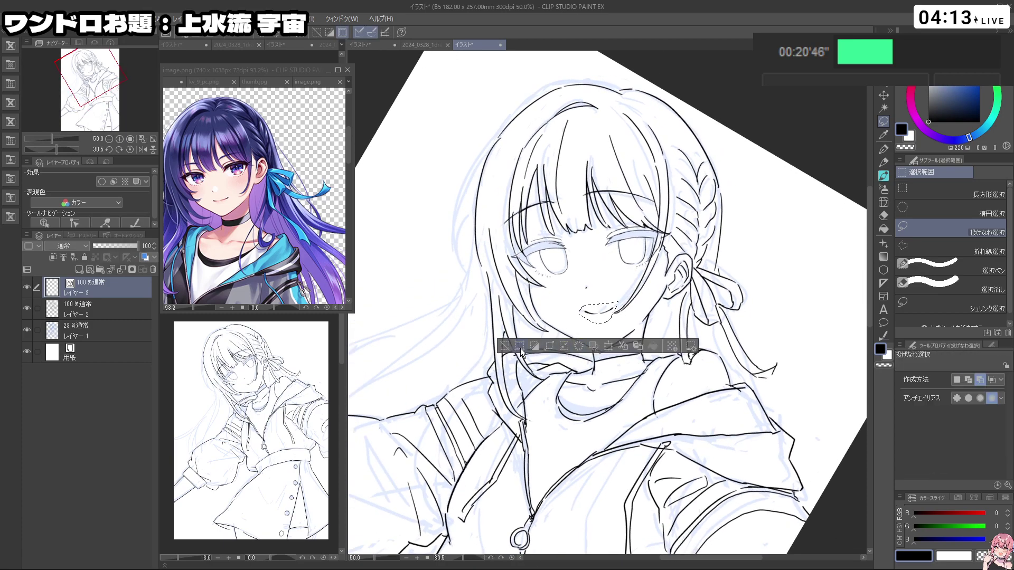
{"action": "key", "text": "ctrl+d"}
Step: Fill the ear-side eye's upper lash line and outer corner with solid black using the pen
{"action": "mouse_move", "coordinate": [557, 320]}
{"action": "left_mouse_down"}
{"action": "mouse_move", "coordinate": [605, 326]}
{"action": "mouse_move", "coordinate": [581, 331]}
{"action": "mouse_move", "coordinate": [579, 279]}
{"action": "left_mouse_up"}
{"action": "left_click_drag", "start_coordinate": [707, 407], "coordinate": [866, 151]}
{"action": "left_click", "coordinate": [884, 153]}
{"action": "left_click_drag", "start_coordinate": [660, 221], "coordinate": [626, 208]}
{"action": "mouse_move", "coordinate": [515, 316]}
{"action": "left_mouse_down"}
{"action": "mouse_move", "coordinate": [591, 317]}
{"action": "mouse_move", "coordinate": [511, 357]}
{"action": "mouse_move", "coordinate": [497, 330]}
{"action": "mouse_move", "coordinate": [522, 362]}
{"action": "left_mouse_up"}
{"action": "mouse_move", "coordinate": [500, 311]}
{"action": "left_mouse_down"}
{"action": "mouse_move", "coordinate": [526, 374]}
{"action": "mouse_move", "coordinate": [555, 354]}
{"action": "mouse_move", "coordinate": [521, 371]}
{"action": "left_mouse_up"}
{"action": "key", "text": "ctrl+z"}
{"action": "mouse_move", "coordinate": [492, 311]}
{"action": "left_mouse_down"}
{"action": "mouse_move", "coordinate": [540, 398]}
{"action": "mouse_move", "coordinate": [500, 332]}
{"action": "mouse_move", "coordinate": [532, 388]}
{"action": "left_mouse_up"}
{"action": "mouse_move", "coordinate": [499, 340]}
{"action": "left_mouse_down"}
{"action": "mouse_move", "coordinate": [538, 395]}
{"action": "mouse_move", "coordinate": [556, 396]}
{"action": "mouse_move", "coordinate": [514, 357]}
{"action": "mouse_move", "coordinate": [562, 403]}
{"action": "left_mouse_up"}
{"action": "key", "text": "shift+space"}
{"action": "mouse_move", "coordinate": [525, 295]}
{"action": "left_mouse_down"}
{"action": "mouse_move", "coordinate": [573, 378]}
{"action": "mouse_move", "coordinate": [665, 362]}
{"action": "mouse_move", "coordinate": [652, 407]}
{"action": "left_mouse_up"}
{"action": "mouse_move", "coordinate": [619, 362]}
{"action": "left_mouse_down"}
{"action": "mouse_move", "coordinate": [658, 408]}
{"action": "mouse_move", "coordinate": [653, 387]}
{"action": "mouse_move", "coordinate": [676, 400]}
{"action": "mouse_move", "coordinate": [669, 418]}
{"action": "mouse_move", "coordinate": [718, 352]}
{"action": "mouse_move", "coordinate": [724, 400]}
{"action": "mouse_move", "coordinate": [727, 336]}
{"action": "mouse_move", "coordinate": [673, 266]}
{"action": "mouse_move", "coordinate": [612, 227]}
{"action": "mouse_move", "coordinate": [716, 384]}
{"action": "mouse_move", "coordinate": [671, 407]}
{"action": "mouse_move", "coordinate": [535, 399]}
{"action": "left_mouse_up"}
{"action": "scroll", "coordinate": [535, 400], "scroll_direction": "up", "scroll_amount": 3}
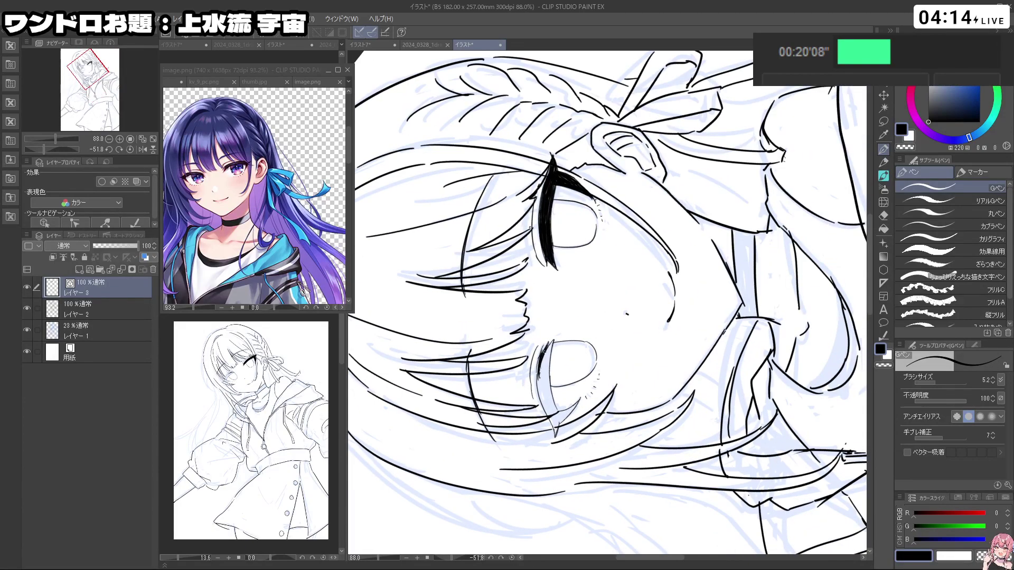
Step: Fill the upper lash line of the eye away from the ear with thick black strokes
{"action": "key", "text": "ctrl+z"}
{"action": "mouse_move", "coordinate": [543, 356]}
{"action": "left_mouse_down"}
{"action": "mouse_move", "coordinate": [539, 391]}
{"action": "mouse_move", "coordinate": [552, 342]}
{"action": "left_mouse_up"}
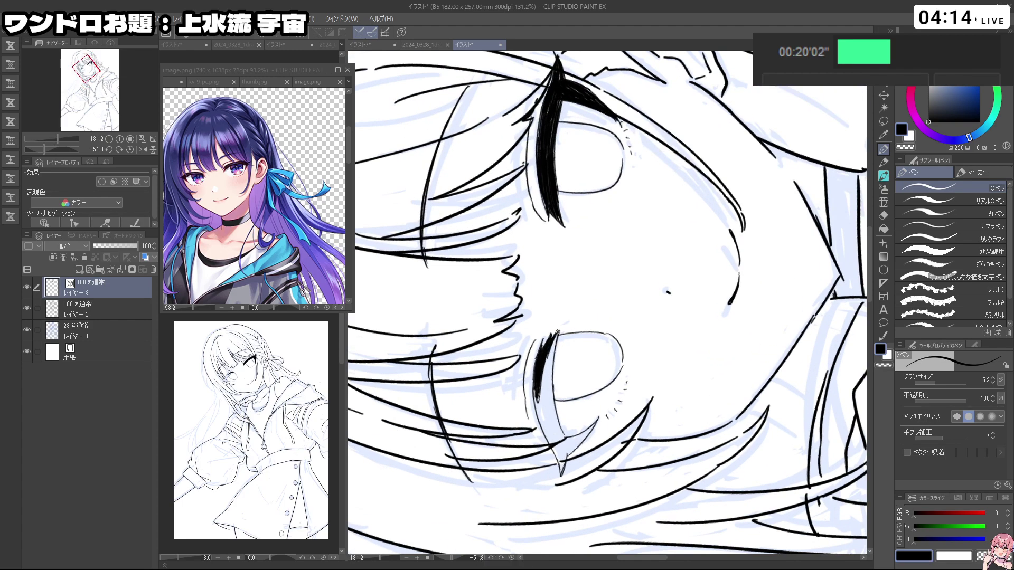
{"action": "left_click_drag", "start_coordinate": [555, 348], "coordinate": [546, 438]}
{"action": "mouse_move", "coordinate": [539, 395]}
{"action": "left_mouse_down"}
{"action": "mouse_move", "coordinate": [544, 434]}
{"action": "mouse_move", "coordinate": [551, 371]}
{"action": "left_mouse_up"}
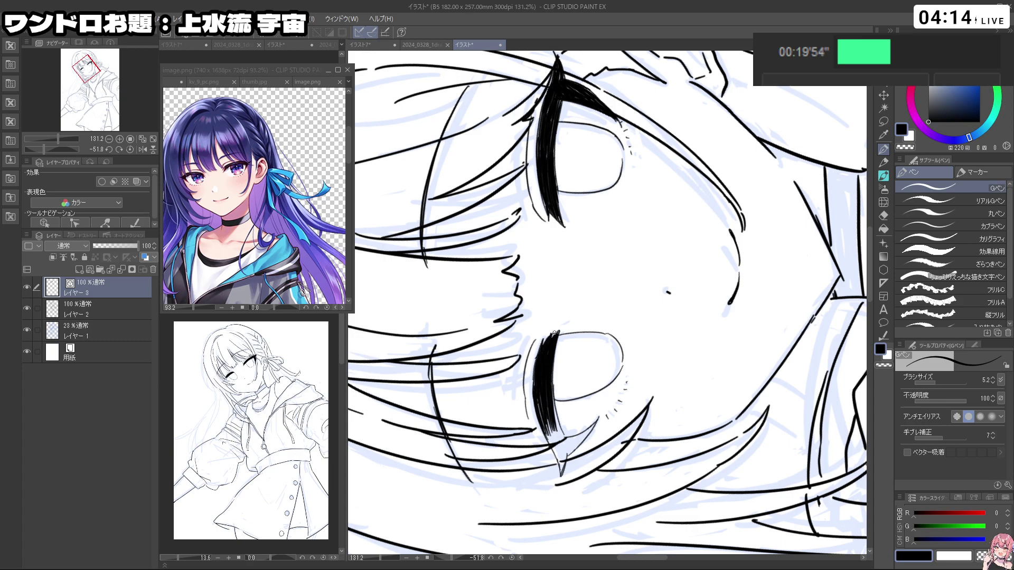
{"action": "mouse_move", "coordinate": [553, 397]}
{"action": "left_mouse_down"}
{"action": "mouse_move", "coordinate": [558, 423]}
{"action": "mouse_move", "coordinate": [550, 371]}
{"action": "mouse_move", "coordinate": [563, 463]}
{"action": "mouse_move", "coordinate": [558, 430]}
{"action": "left_mouse_up"}
{"action": "key", "text": "c"}
{"action": "key", "text": "c"}
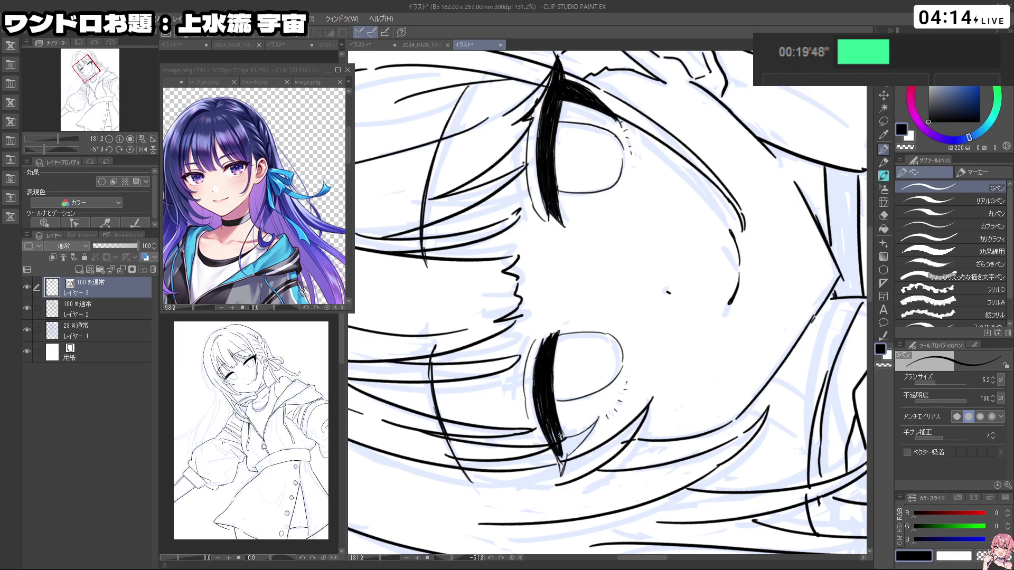
Step: Finish the pointed outer corner of the lash line on the eye away from the ear in solid black
{"action": "left_click_drag", "start_coordinate": [568, 389], "coordinate": [505, 389]}
{"action": "left_click_drag", "start_coordinate": [561, 465], "coordinate": [629, 464]}
{"action": "mouse_move", "coordinate": [572, 321]}
{"action": "left_mouse_down"}
{"action": "mouse_move", "coordinate": [569, 336]}
{"action": "mouse_move", "coordinate": [571, 309]}
{"action": "mouse_move", "coordinate": [600, 313]}
{"action": "mouse_move", "coordinate": [616, 338]}
{"action": "mouse_move", "coordinate": [550, 345]}
{"action": "mouse_move", "coordinate": [655, 380]}
{"action": "mouse_move", "coordinate": [723, 285]}
{"action": "left_mouse_up"}
{"action": "left_click_drag", "start_coordinate": [739, 350], "coordinate": [650, 351]}
{"action": "left_click_drag", "start_coordinate": [631, 318], "coordinate": [699, 307]}
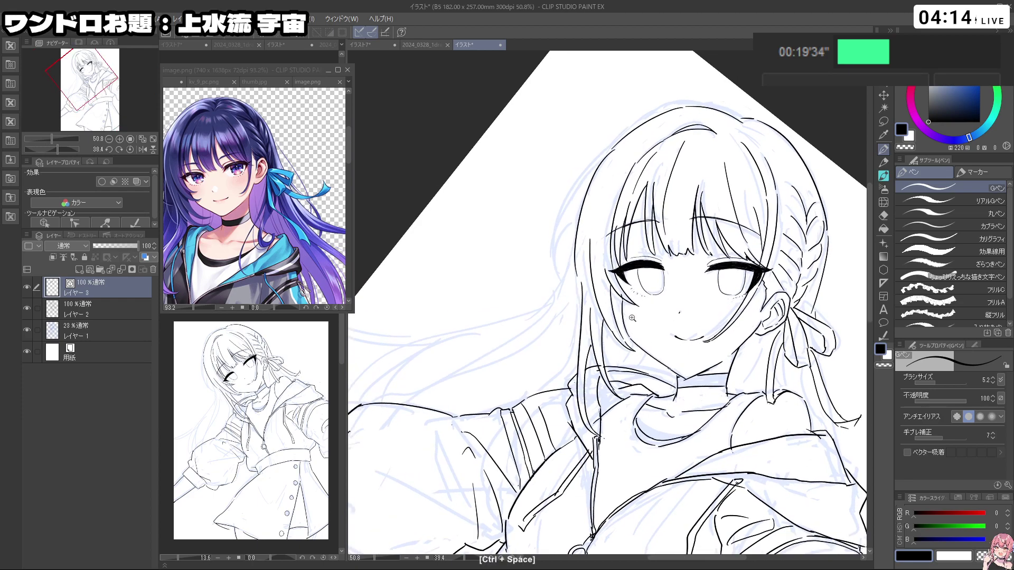
{"action": "left_click", "coordinate": [631, 318]}
{"action": "left_click_drag", "start_coordinate": [665, 338], "coordinate": [733, 369]}
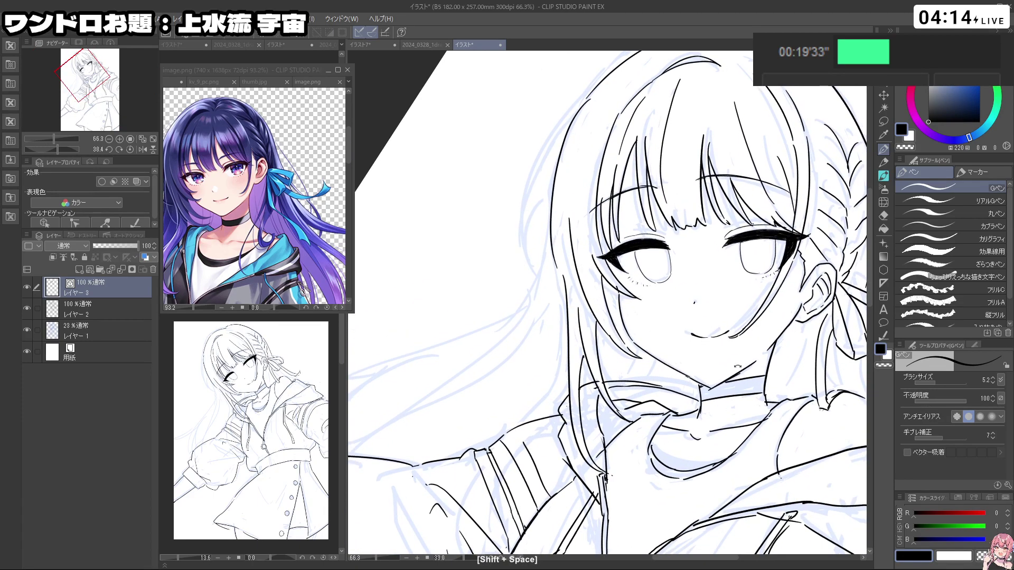
Step: On レイヤー 2, try retouching the cheek and jaw outline with the pen and undo the strokes
{"action": "left_click", "coordinate": [115, 309]}
{"action": "key", "text": "c"}
{"action": "key", "text": "c"}
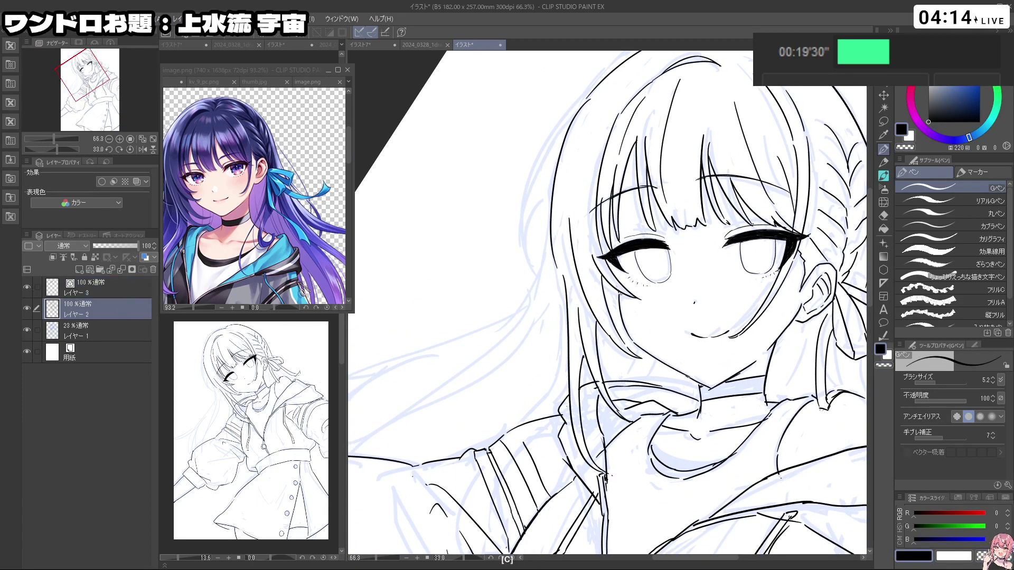
{"action": "scroll", "coordinate": [612, 259], "scroll_direction": "down", "scroll_amount": 2}
{"action": "left_click_drag", "start_coordinate": [634, 303], "coordinate": [601, 268]}
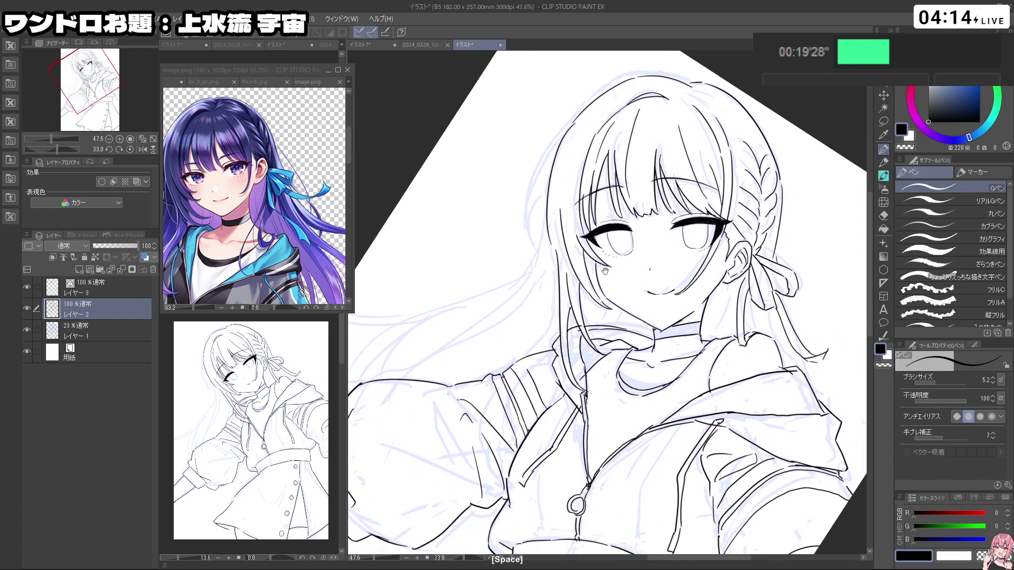
{"action": "scroll", "coordinate": [632, 266], "scroll_direction": "up", "scroll_amount": 2}
{"action": "key", "text": "c"}
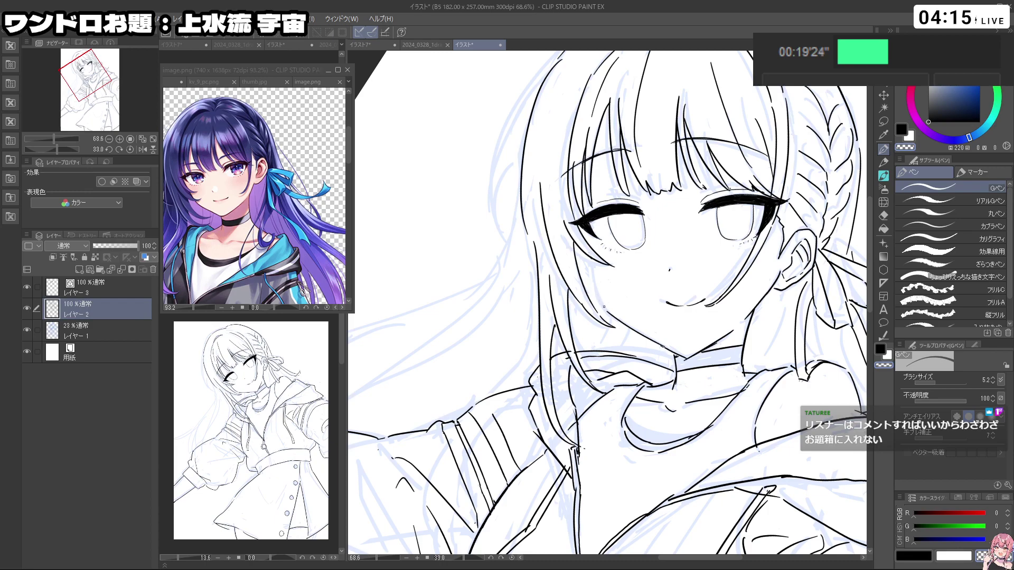
{"action": "key", "text": "ctrl+z"}
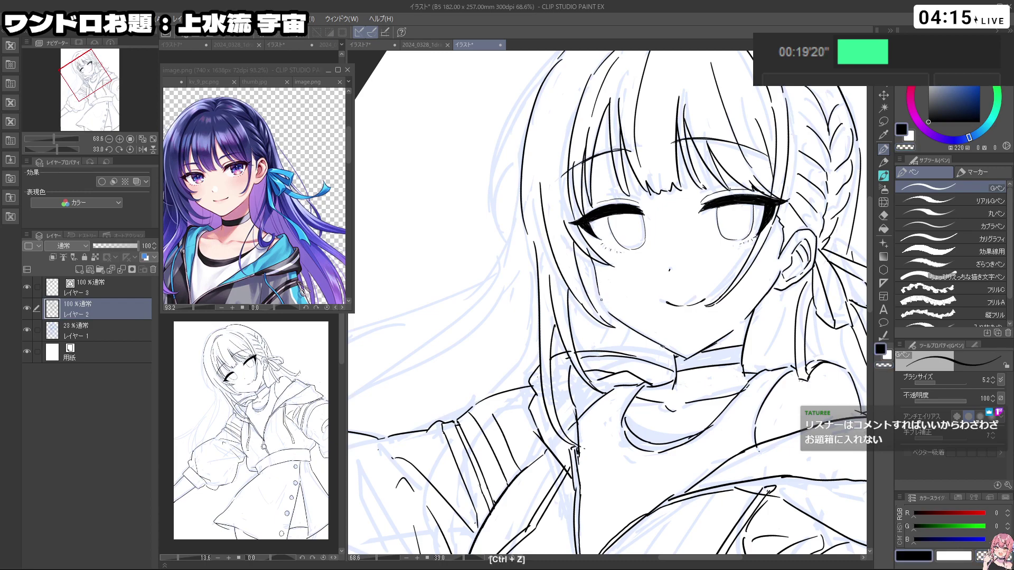
{"action": "mouse_move", "coordinate": [572, 333]}
{"action": "left_mouse_down"}
{"action": "mouse_move", "coordinate": [601, 350]}
{"action": "mouse_move", "coordinate": [634, 341]}
{"action": "mouse_move", "coordinate": [588, 346]}
{"action": "left_mouse_up"}
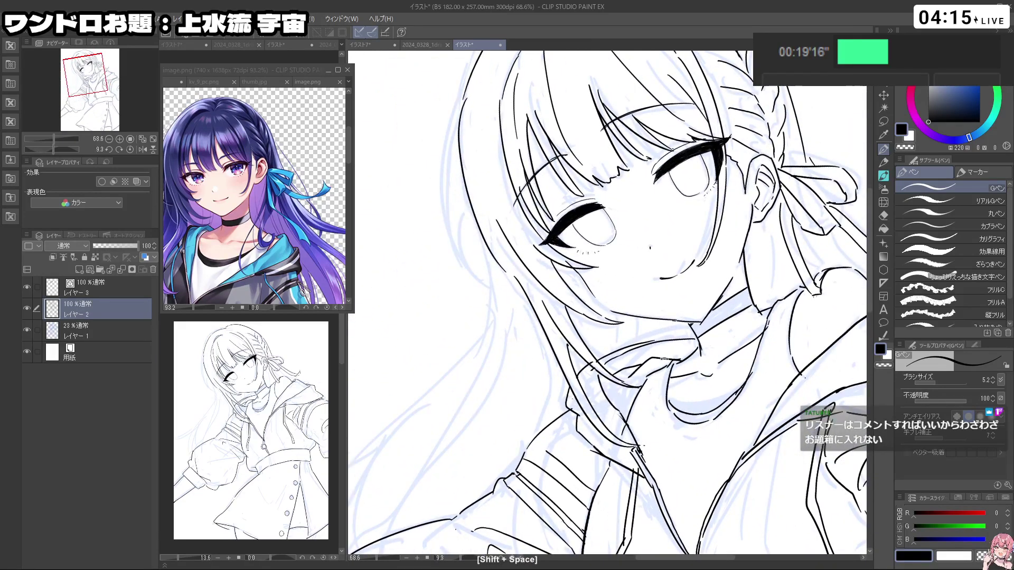
{"action": "key", "text": "ctrl+z"}
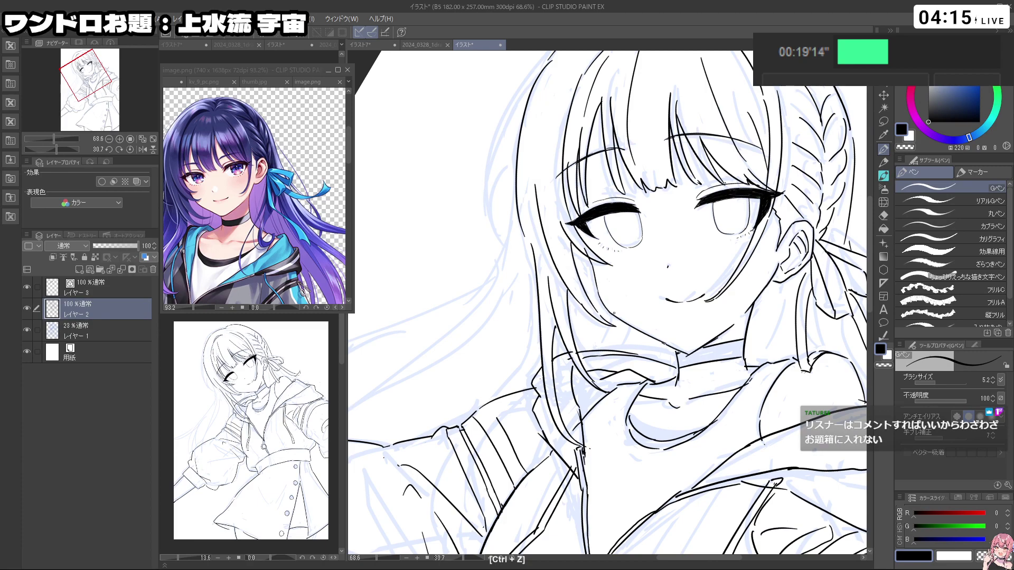
Step: Touch up the jaw outline near the chin on レイヤー 2
{"action": "left_click_drag", "start_coordinate": [615, 314], "coordinate": [628, 300]}
{"action": "left_click_drag", "start_coordinate": [757, 268], "coordinate": [684, 268]}
{"action": "left_click_drag", "start_coordinate": [790, 269], "coordinate": [742, 401]}
{"action": "key", "text": "ctrl+z"}
{"action": "key", "text": "c"}
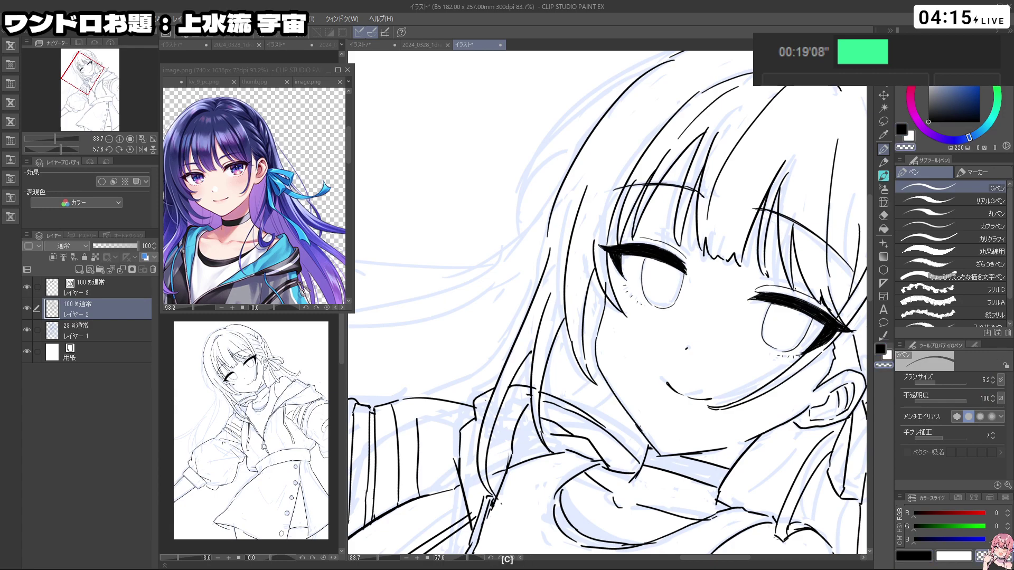
{"action": "key", "text": "c"}
{"action": "left_click_drag", "start_coordinate": [642, 435], "coordinate": [655, 449]}
{"action": "left_click_drag", "start_coordinate": [714, 408], "coordinate": [661, 410]}
{"action": "mouse_move", "coordinate": [689, 505]}
{"action": "left_mouse_down"}
{"action": "mouse_move", "coordinate": [631, 445]}
{"action": "mouse_move", "coordinate": [733, 373]}
{"action": "left_mouse_up"}
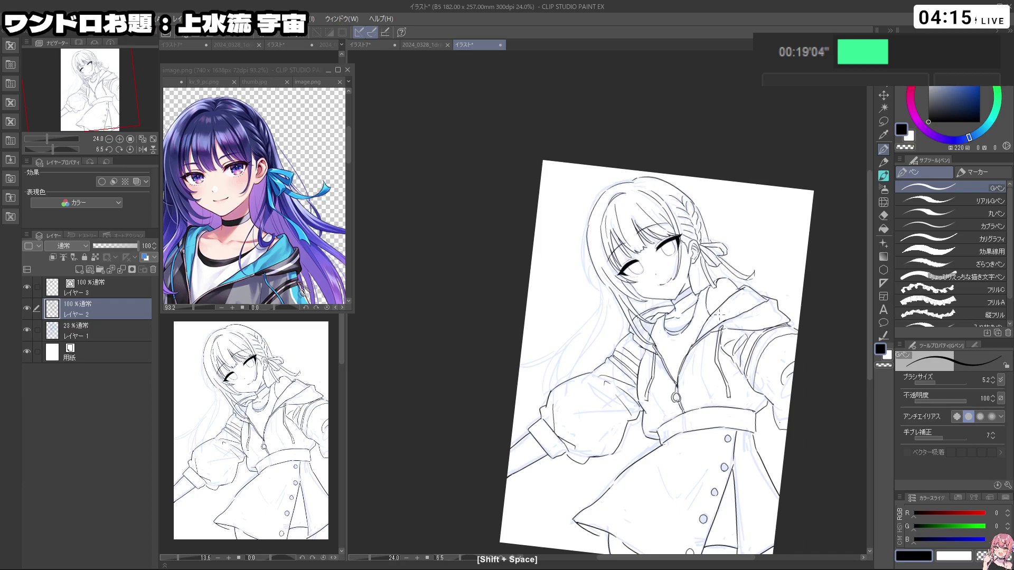
Step: Sample the dark blue hair colour from the reference image and return to the illustration
{"action": "key", "text": "space"}
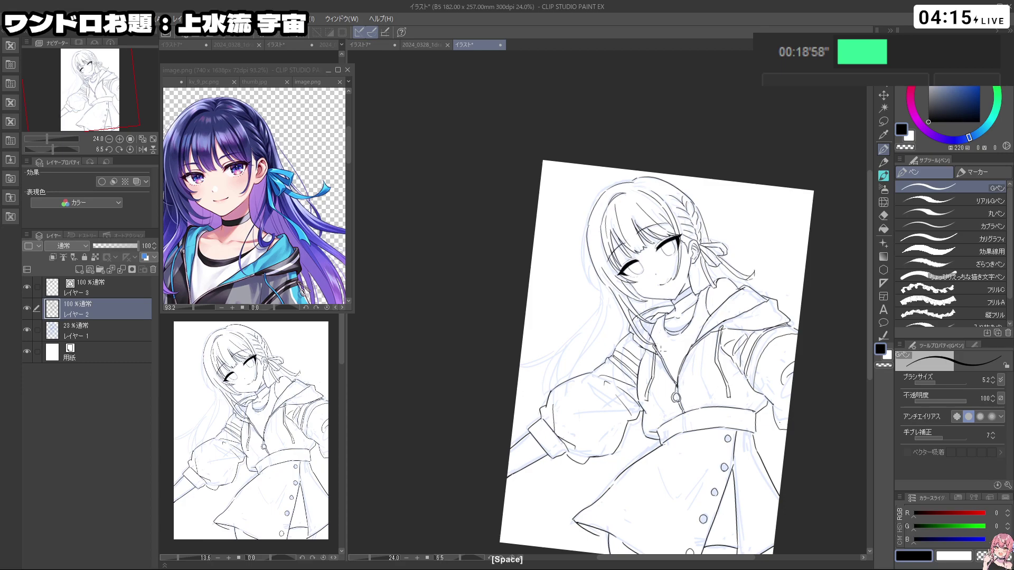
{"action": "scroll", "coordinate": [634, 391], "scroll_direction": "down", "scroll_amount": 2}
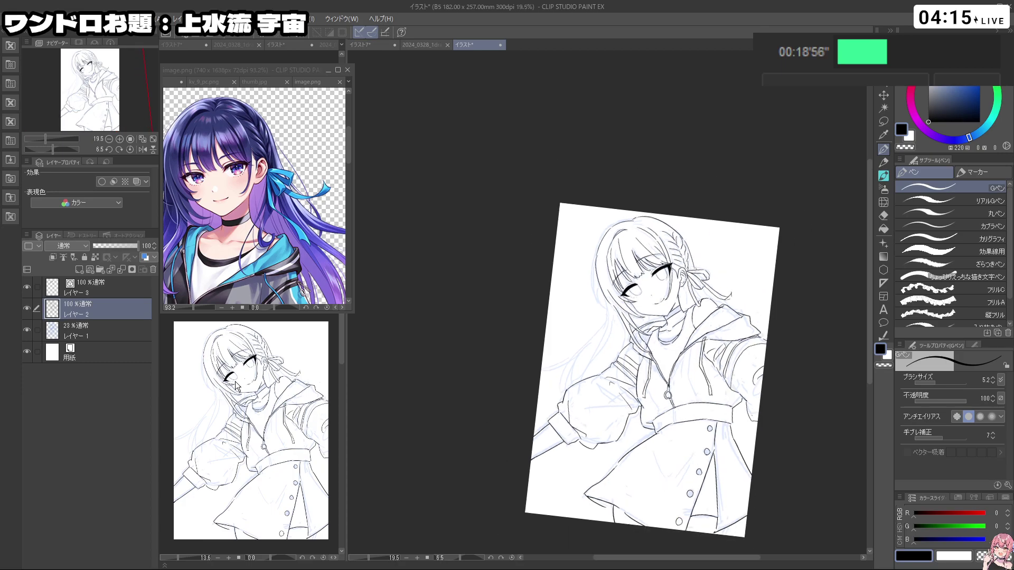
{"action": "left_click", "coordinate": [258, 137]}
{"action": "left_click", "coordinate": [233, 125], "text": "alt"}
{"action": "left_click", "coordinate": [220, 121], "text": "alt"}
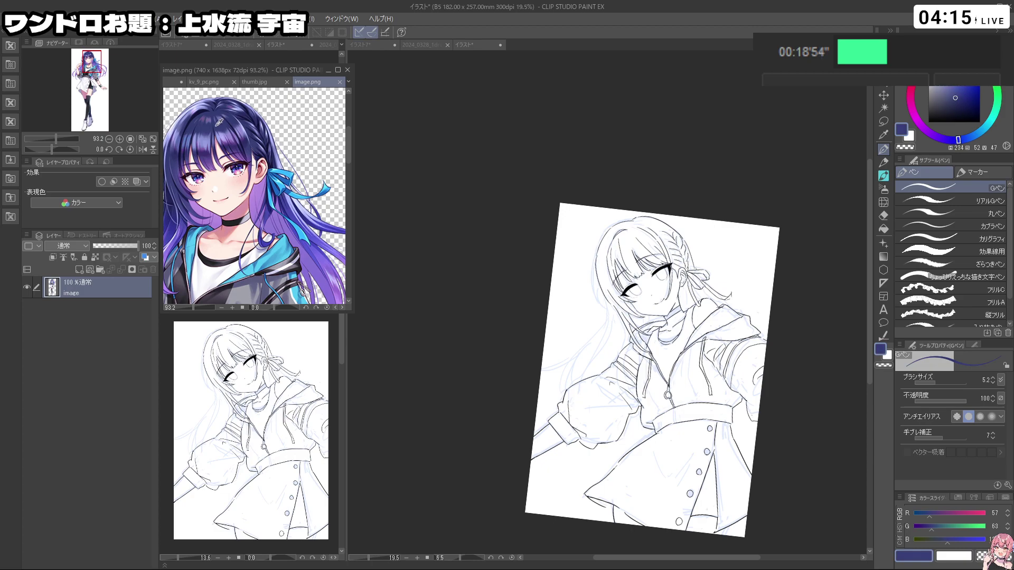
{"action": "left_click", "coordinate": [213, 138], "text": "alt"}
{"action": "scroll", "coordinate": [213, 138], "scroll_direction": "up", "scroll_amount": 1}
{"action": "scroll", "coordinate": [213, 137], "scroll_direction": "up", "scroll_amount": 5}
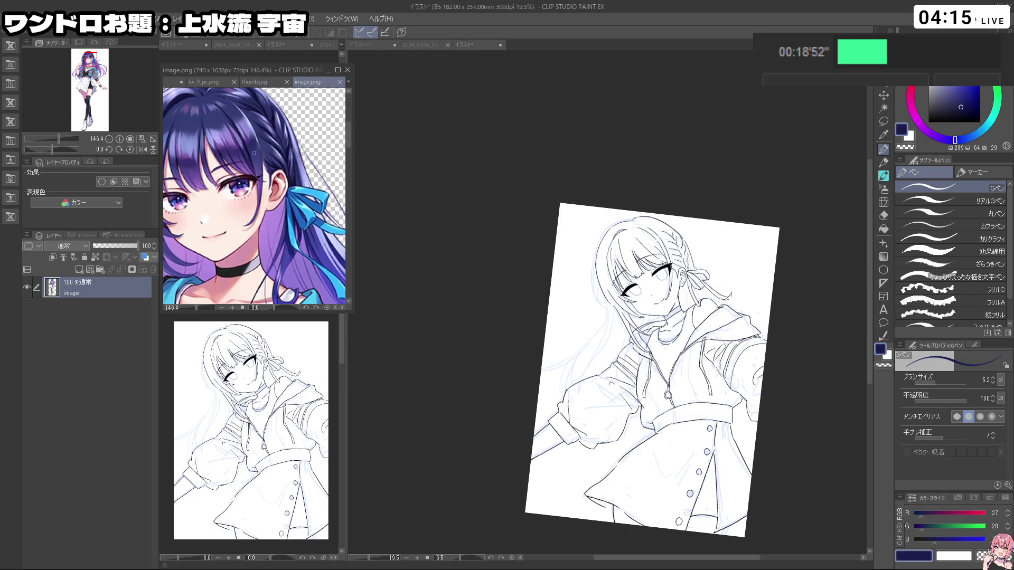
{"action": "scroll", "coordinate": [219, 112], "scroll_direction": "up", "scroll_amount": 3}
{"action": "left_click", "coordinate": [219, 112], "text": "alt"}
{"action": "left_click", "coordinate": [470, 115]}
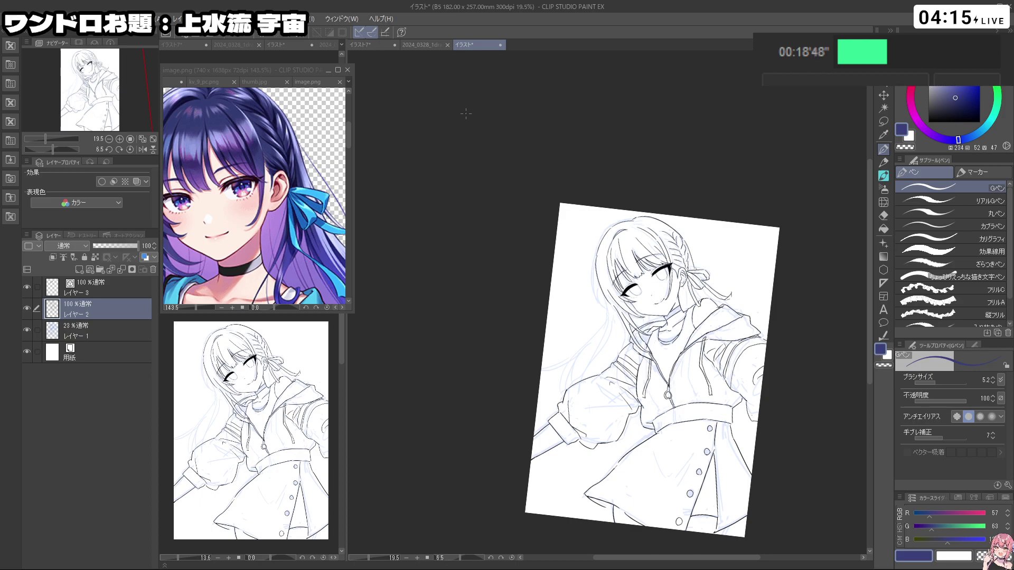
Step: Hide the sketch layer レイヤー 1 and add a folder containing a new layer above it, beneath the line art
{"action": "left_click", "coordinate": [26, 331]}
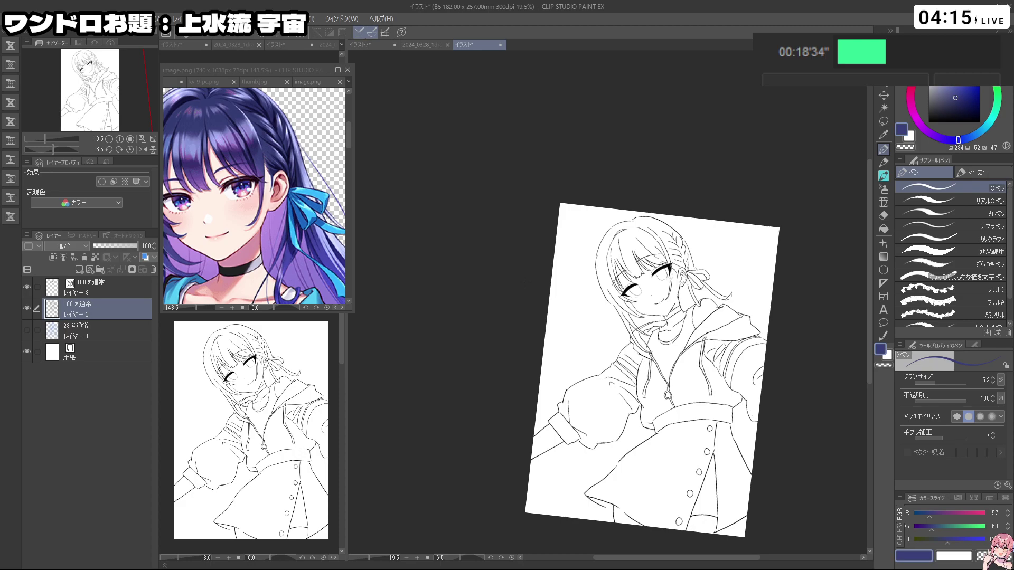
{"action": "left_click_drag", "start_coordinate": [797, 369], "coordinate": [794, 339]}
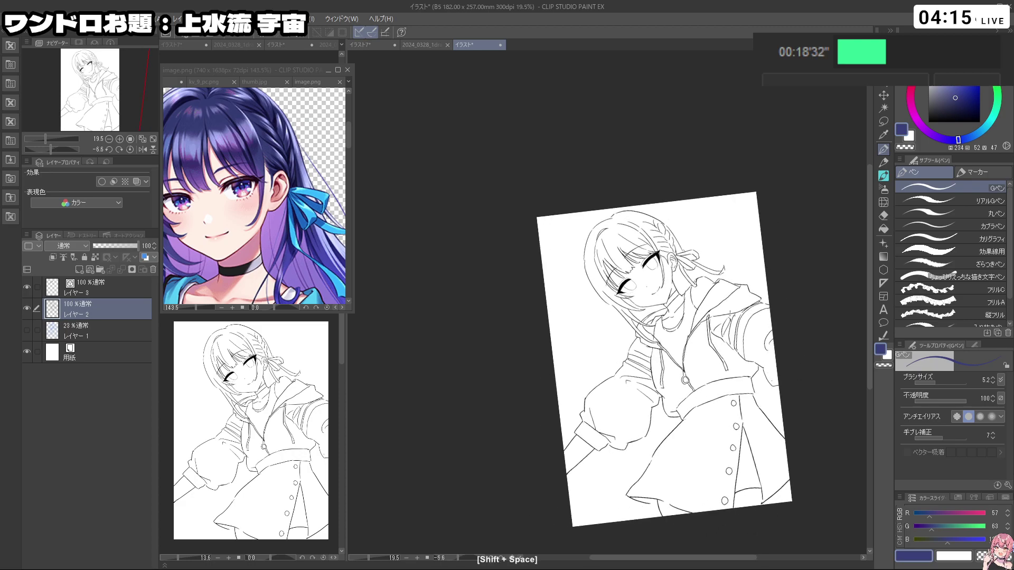
{"action": "left_click", "coordinate": [105, 330]}
{"action": "left_click", "coordinate": [101, 270]}
{"action": "left_click", "coordinate": [79, 270]}
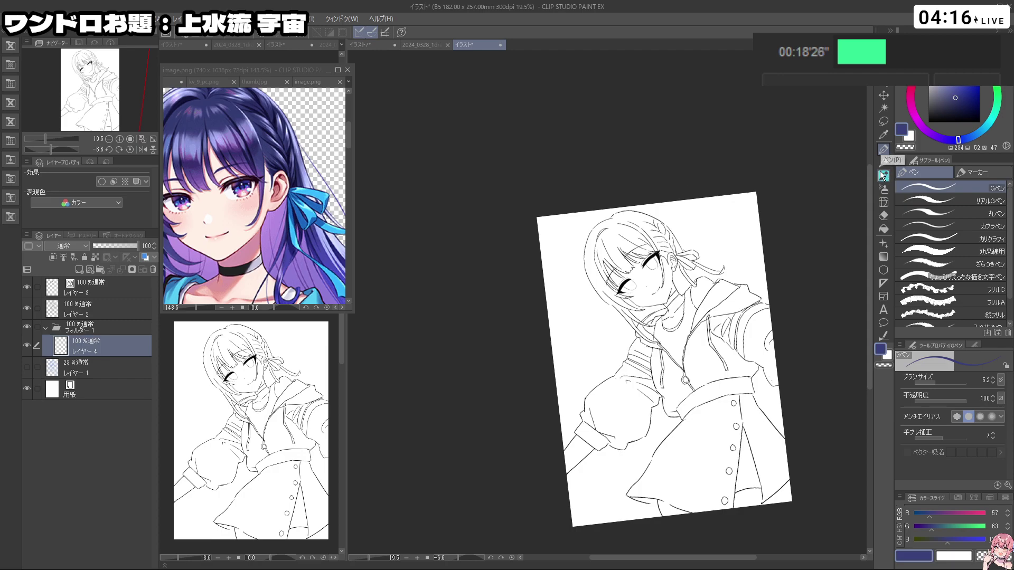
Step: Paint dark blue over the outer hair and the adjacent bang lock on the side away from the ear
{"action": "left_click_drag", "start_coordinate": [599, 265], "coordinate": [632, 265]}
{"action": "left_click_drag", "start_coordinate": [592, 261], "coordinate": [603, 267]}
{"action": "mouse_move", "coordinate": [576, 236]}
{"action": "left_mouse_down"}
{"action": "mouse_move", "coordinate": [590, 299]}
{"action": "mouse_move", "coordinate": [579, 252]}
{"action": "mouse_move", "coordinate": [578, 288]}
{"action": "left_mouse_up"}
{"action": "key", "text": "ctrl+z"}
{"action": "left_click_drag", "start_coordinate": [572, 241], "coordinate": [596, 310]}
{"action": "mouse_move", "coordinate": [602, 307]}
{"action": "left_mouse_down"}
{"action": "mouse_move", "coordinate": [592, 246]}
{"action": "mouse_move", "coordinate": [626, 313]}
{"action": "mouse_move", "coordinate": [614, 299]}
{"action": "left_mouse_up"}
{"action": "mouse_move", "coordinate": [627, 340]}
{"action": "left_mouse_down"}
{"action": "mouse_move", "coordinate": [637, 358]}
{"action": "mouse_move", "coordinate": [614, 316]}
{"action": "mouse_move", "coordinate": [633, 373]}
{"action": "left_mouse_up"}
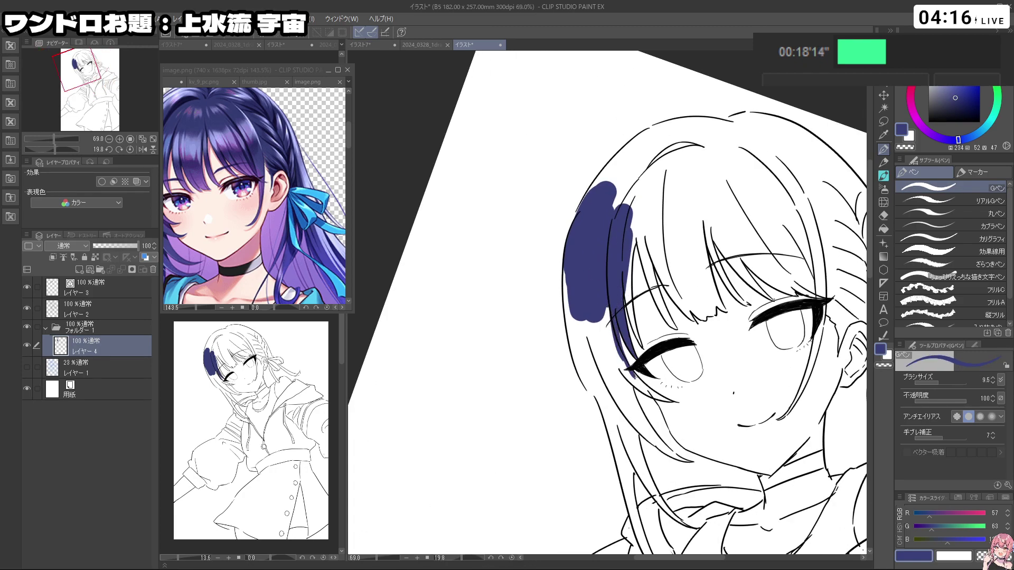
Step: Enlarge the pen to size 19.6 and extend the dark blue down the side lock past the eye's outer corner
{"action": "left_click_drag", "start_coordinate": [611, 311], "coordinate": [644, 390]}
{"action": "left_click_drag", "start_coordinate": [639, 380], "coordinate": [650, 391]}
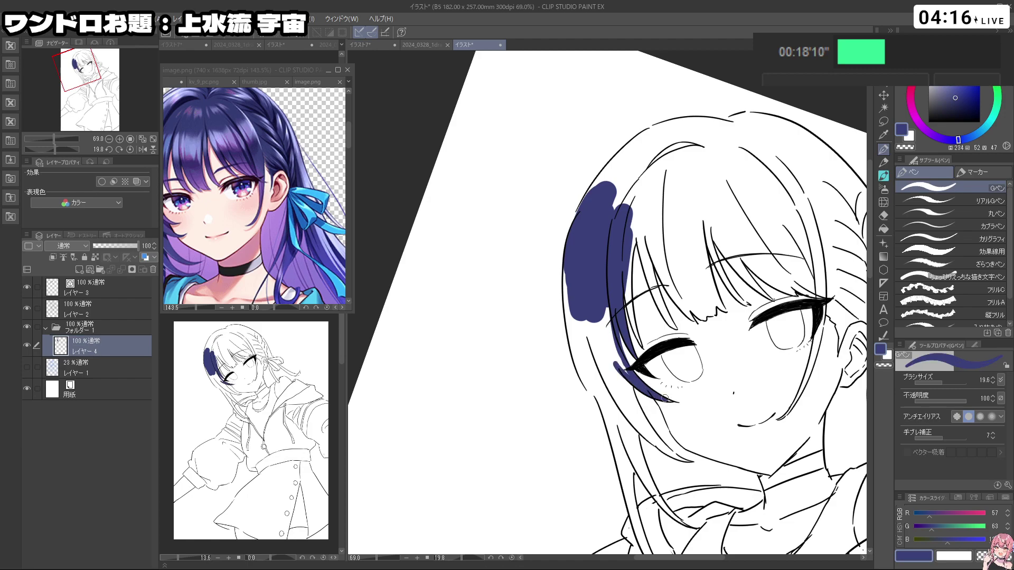
{"action": "mouse_move", "coordinate": [628, 373]}
{"action": "left_mouse_down"}
{"action": "mouse_move", "coordinate": [612, 325]}
{"action": "mouse_move", "coordinate": [608, 349]}
{"action": "left_mouse_up"}
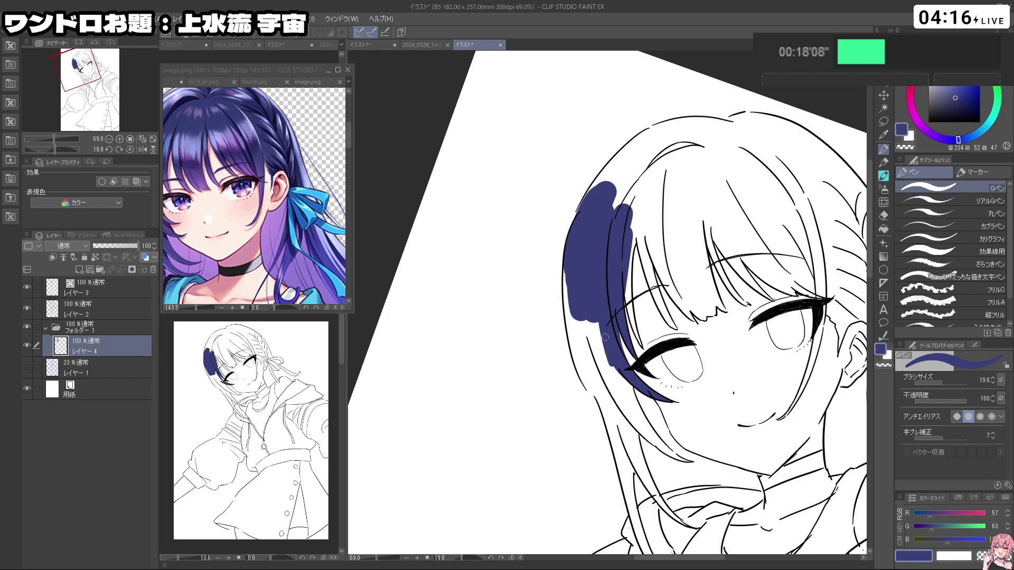
{"action": "left_click_drag", "start_coordinate": [629, 318], "coordinate": [627, 296]}
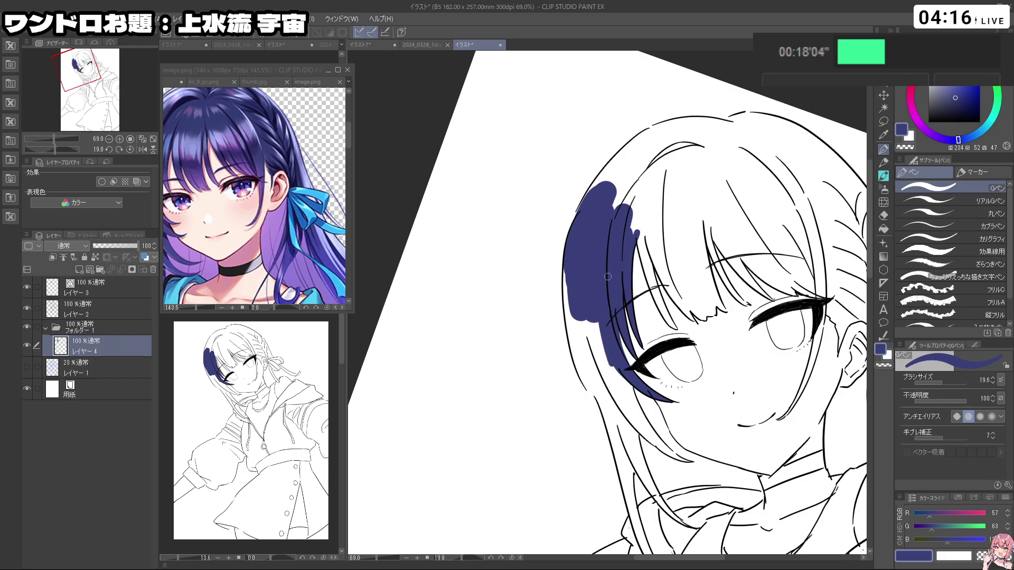
{"action": "left_click_drag", "start_coordinate": [610, 375], "coordinate": [594, 323]}
Step: Paint the bang strands above the eye away from the ear dark blue, reaching the jagged centre tips
{"action": "mouse_move", "coordinate": [495, 399]}
{"action": "left_mouse_down"}
{"action": "mouse_move", "coordinate": [515, 417]}
{"action": "mouse_move", "coordinate": [690, 179]}
{"action": "mouse_move", "coordinate": [728, 216]}
{"action": "left_mouse_up"}
{"action": "left_click_drag", "start_coordinate": [543, 273], "coordinate": [566, 343]}
{"action": "key", "text": "ctrl+z"}
{"action": "mouse_move", "coordinate": [554, 300]}
{"action": "left_mouse_down"}
{"action": "mouse_move", "coordinate": [576, 390]}
{"action": "mouse_move", "coordinate": [563, 381]}
{"action": "left_mouse_up"}
{"action": "mouse_move", "coordinate": [595, 396]}
{"action": "left_mouse_down"}
{"action": "mouse_move", "coordinate": [662, 385]}
{"action": "mouse_move", "coordinate": [697, 285]}
{"action": "mouse_move", "coordinate": [647, 218]}
{"action": "mouse_move", "coordinate": [658, 280]}
{"action": "left_mouse_up"}
{"action": "key", "text": "ctrl+z"}
{"action": "left_click_drag", "start_coordinate": [648, 224], "coordinate": [662, 289]}
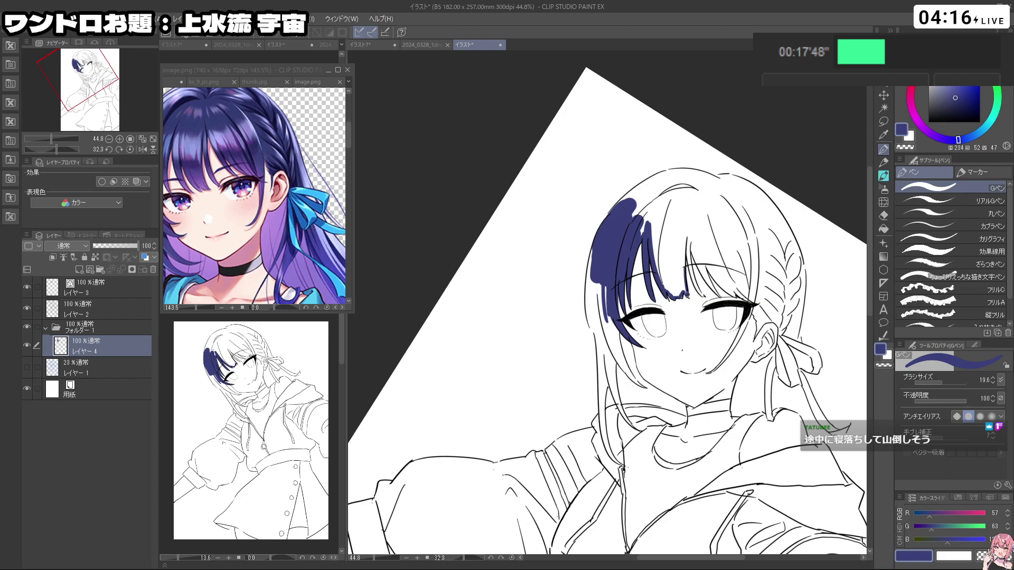
Step: Paint the lower bang strands above the ear-side eye dark blue, undoing strokes that miss the lines
{"action": "mouse_move", "coordinate": [687, 237]}
{"action": "left_mouse_down"}
{"action": "mouse_move", "coordinate": [693, 270]}
{"action": "mouse_move", "coordinate": [665, 220]}
{"action": "mouse_move", "coordinate": [525, 245]}
{"action": "mouse_move", "coordinate": [503, 287]}
{"action": "mouse_move", "coordinate": [525, 300]}
{"action": "left_mouse_up"}
{"action": "key", "text": "ctrl+z"}
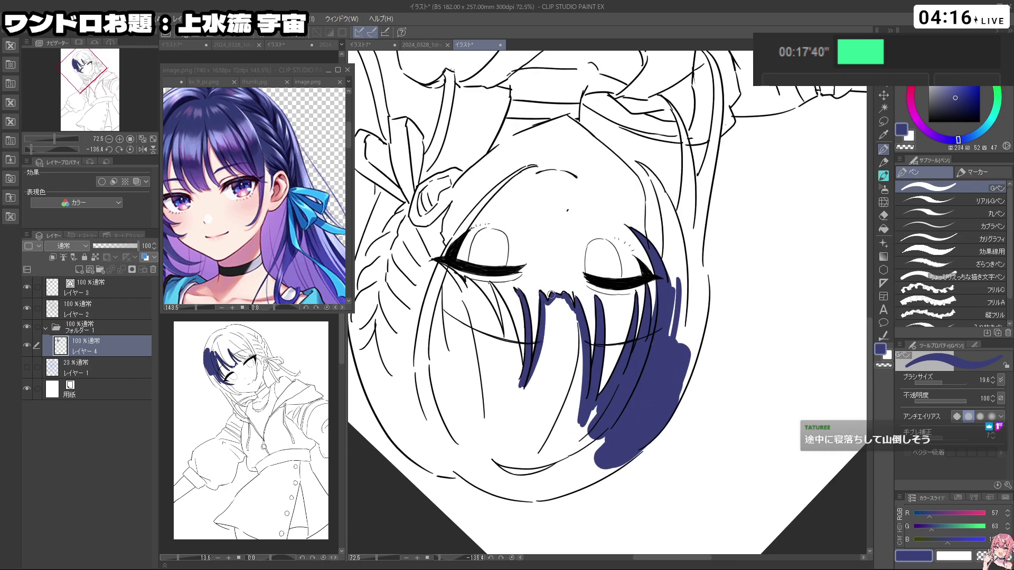
{"action": "left_click_drag", "start_coordinate": [543, 332], "coordinate": [523, 333]}
{"action": "key", "text": "ctrl+z"}
{"action": "mouse_move", "coordinate": [497, 291]}
{"action": "left_mouse_down"}
{"action": "mouse_move", "coordinate": [524, 378]}
{"action": "mouse_move", "coordinate": [616, 319]}
{"action": "mouse_move", "coordinate": [669, 256]}
{"action": "mouse_move", "coordinate": [718, 247]}
{"action": "mouse_move", "coordinate": [717, 287]}
{"action": "left_mouse_up"}
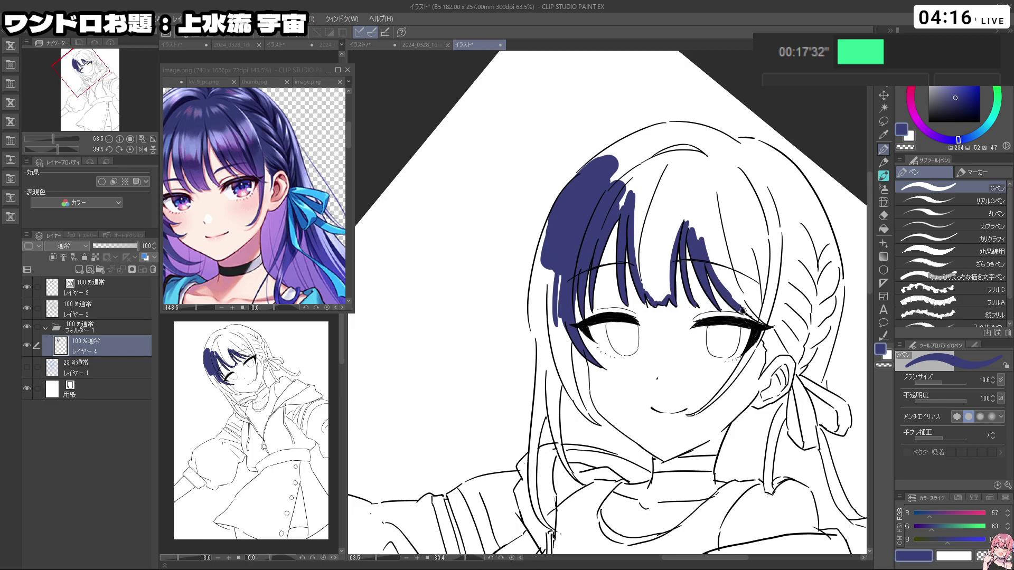
Step: Enlarge the pen and paint dark blue over the crown and down the ear-side hair above the eye
{"action": "mouse_move", "coordinate": [759, 317]}
{"action": "left_mouse_down"}
{"action": "mouse_move", "coordinate": [655, 185]}
{"action": "mouse_move", "coordinate": [458, 296]}
{"action": "mouse_move", "coordinate": [488, 304]}
{"action": "left_mouse_up"}
{"action": "left_click_drag", "start_coordinate": [457, 244], "coordinate": [480, 387]}
{"action": "mouse_move", "coordinate": [452, 284]}
{"action": "left_mouse_down"}
{"action": "mouse_move", "coordinate": [436, 365]}
{"action": "mouse_move", "coordinate": [446, 403]}
{"action": "mouse_move", "coordinate": [497, 437]}
{"action": "mouse_move", "coordinate": [571, 423]}
{"action": "mouse_move", "coordinate": [708, 338]}
{"action": "mouse_move", "coordinate": [659, 193]}
{"action": "left_mouse_up"}
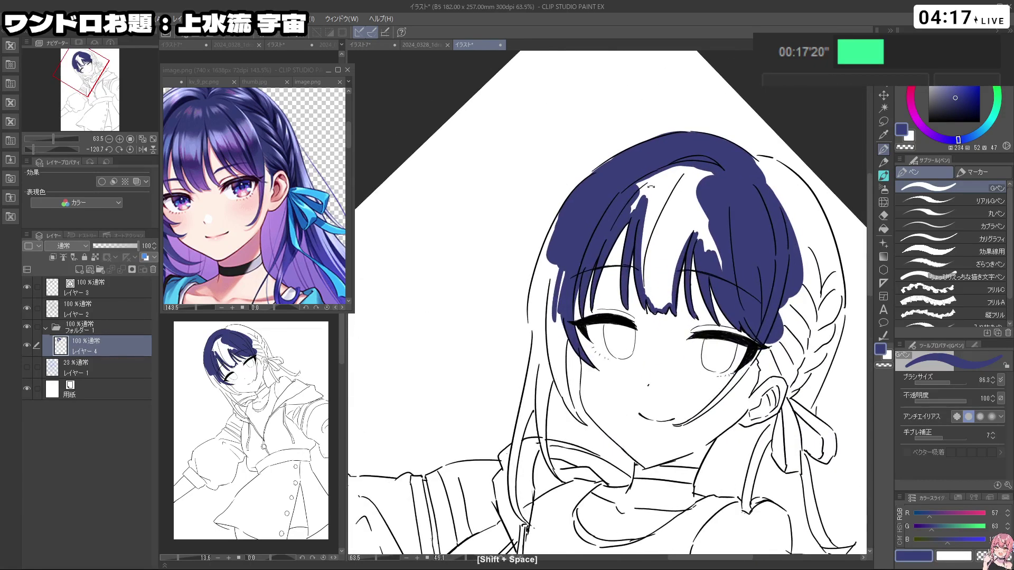
Step: Reduce the pen to size 23.0 and extend dark blue down the outer side lock away from the ear
{"action": "left_click_drag", "start_coordinate": [603, 160], "coordinate": [537, 179]}
{"action": "left_click_drag", "start_coordinate": [561, 304], "coordinate": [570, 349]}
{"action": "key", "text": "ctrl+z"}
{"action": "mouse_move", "coordinate": [607, 303]}
{"action": "left_mouse_down"}
{"action": "mouse_move", "coordinate": [550, 305]}
{"action": "mouse_move", "coordinate": [574, 307]}
{"action": "left_mouse_up"}
{"action": "left_click_drag", "start_coordinate": [553, 272], "coordinate": [569, 321]}
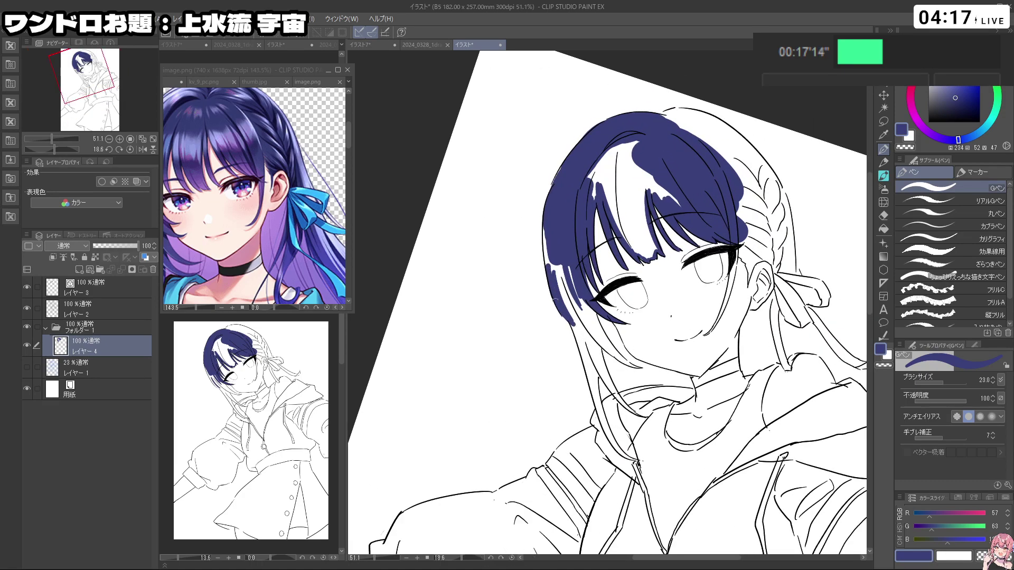
Step: Fill the white gaps in the outer side hair and paint its lock to the cheek tip, using transparent colour for corrections
{"action": "key", "text": "c"}
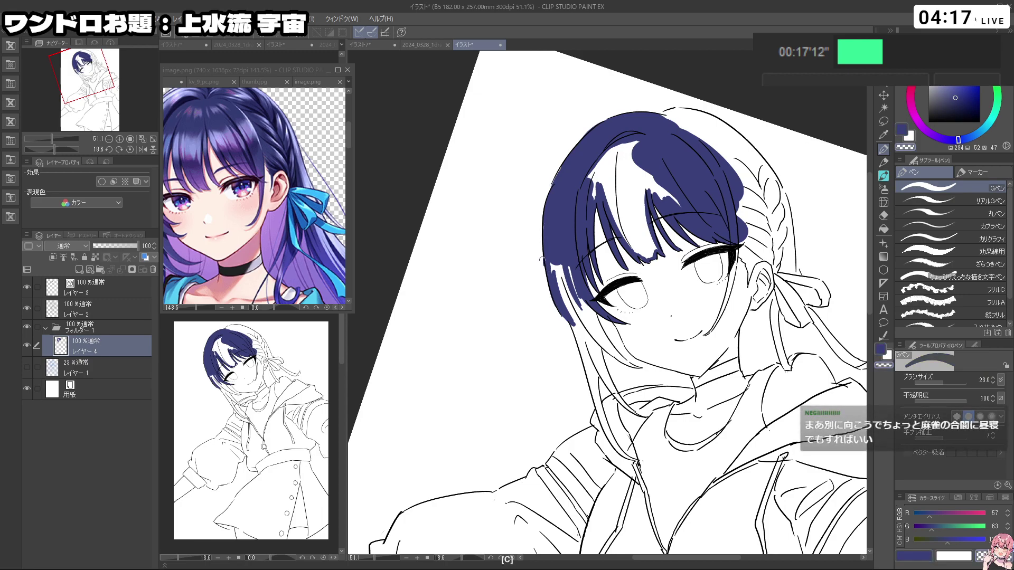
{"action": "left_click_drag", "start_coordinate": [545, 227], "coordinate": [589, 339]}
{"action": "key", "text": "c"}
{"action": "left_click_drag", "start_coordinate": [571, 268], "coordinate": [604, 345]}
{"action": "key", "text": "shift+space"}
{"action": "left_click_drag", "start_coordinate": [654, 439], "coordinate": [623, 446]}
{"action": "key", "text": "ctrl+space"}
{"action": "left_click_drag", "start_coordinate": [590, 327], "coordinate": [618, 326]}
{"action": "left_click_drag", "start_coordinate": [594, 344], "coordinate": [625, 386]}
{"action": "key", "text": "ctrl+z"}
{"action": "key", "text": "ctrl+z"}
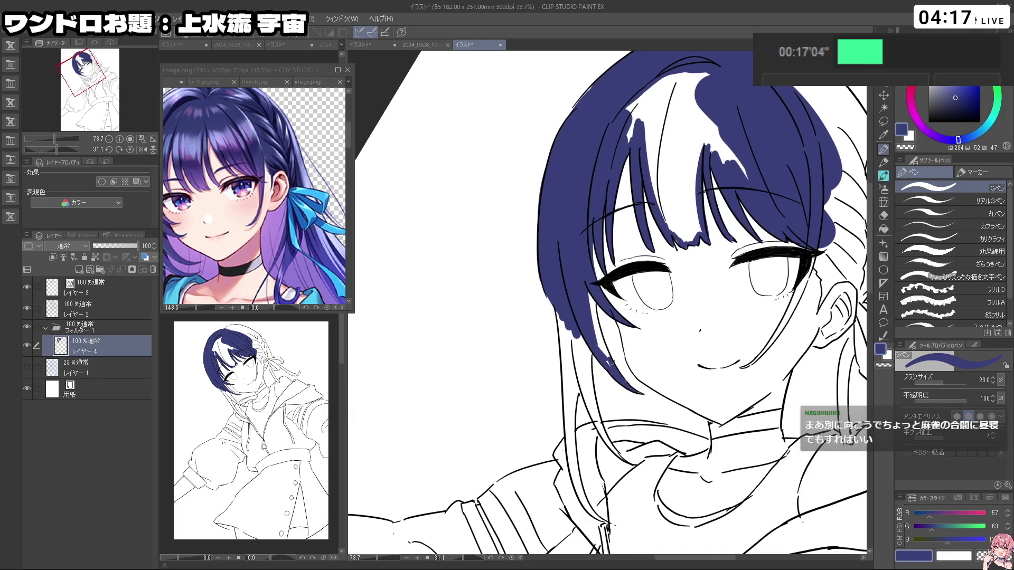
Step: Fill the centre bangs and the long side locks away from the ear dark blue, adjusting pen size and undoing stray strokes
{"action": "key", "text": "shift+space"}
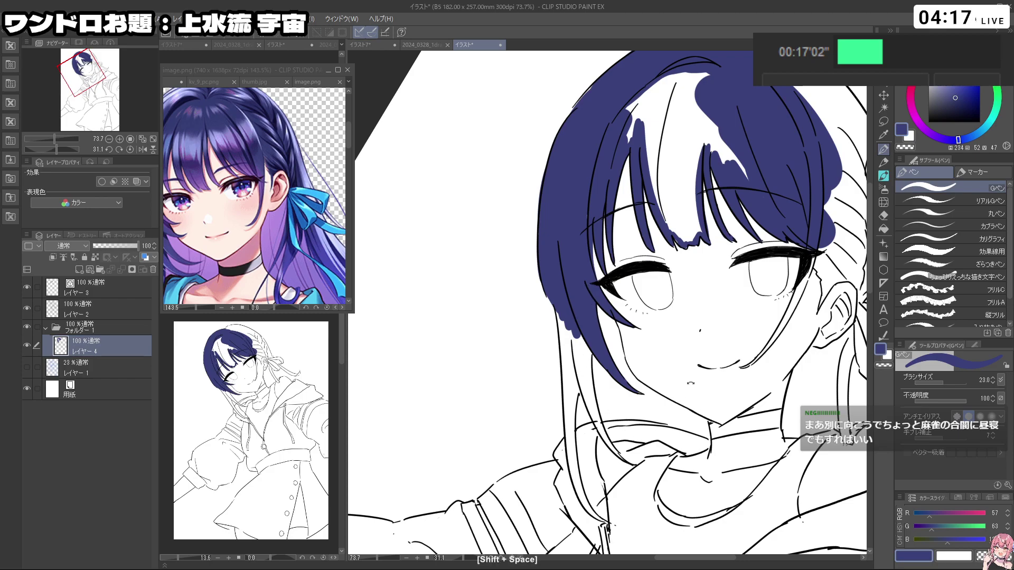
{"action": "left_click_drag", "start_coordinate": [670, 365], "coordinate": [618, 197]}
{"action": "mouse_move", "coordinate": [448, 119]}
{"action": "left_mouse_down", "text": "ctrl+alt"}
{"action": "mouse_move", "coordinate": [462, 119]}
{"action": "mouse_move", "coordinate": [444, 174]}
{"action": "mouse_move", "coordinate": [462, 107]}
{"action": "mouse_move", "coordinate": [476, 194]}
{"action": "mouse_move", "coordinate": [450, 264]}
{"action": "mouse_move", "coordinate": [487, 399]}
{"action": "mouse_move", "coordinate": [472, 393]}
{"action": "left_mouse_up", "text": "ctrl+alt"}
{"action": "key", "text": "shift+space"}
{"action": "mouse_move", "coordinate": [424, 363]}
{"action": "left_mouse_down"}
{"action": "mouse_move", "coordinate": [449, 399]}
{"action": "mouse_move", "coordinate": [479, 389]}
{"action": "mouse_move", "coordinate": [491, 342]}
{"action": "mouse_move", "coordinate": [499, 330]}
{"action": "mouse_move", "coordinate": [512, 337]}
{"action": "mouse_move", "coordinate": [520, 370]}
{"action": "mouse_move", "coordinate": [486, 446]}
{"action": "mouse_move", "coordinate": [470, 446]}
{"action": "mouse_move", "coordinate": [496, 398]}
{"action": "mouse_move", "coordinate": [459, 400]}
{"action": "left_mouse_up"}
{"action": "left_click_drag", "start_coordinate": [475, 382], "coordinate": [652, 286]}
{"action": "mouse_move", "coordinate": [669, 349]}
{"action": "left_mouse_down"}
{"action": "mouse_move", "coordinate": [700, 335]}
{"action": "mouse_move", "coordinate": [702, 279]}
{"action": "left_mouse_up"}
{"action": "left_click_drag", "start_coordinate": [515, 163], "coordinate": [525, 231]}
{"action": "mouse_move", "coordinate": [531, 185]}
{"action": "left_mouse_down", "text": "ctrl+alt"}
{"action": "mouse_move", "coordinate": [526, 310]}
{"action": "mouse_move", "coordinate": [528, 251]}
{"action": "mouse_move", "coordinate": [536, 317]}
{"action": "mouse_move", "coordinate": [533, 201]}
{"action": "mouse_move", "coordinate": [572, 346]}
{"action": "mouse_move", "coordinate": [551, 280]}
{"action": "mouse_move", "coordinate": [553, 231]}
{"action": "left_mouse_up", "text": "ctrl+alt"}
{"action": "left_click_drag", "start_coordinate": [567, 309], "coordinate": [586, 349], "text": "ctrl+alt"}
{"action": "mouse_move", "coordinate": [532, 320]}
{"action": "left_mouse_down"}
{"action": "mouse_move", "coordinate": [529, 362]}
{"action": "mouse_move", "coordinate": [526, 318]}
{"action": "mouse_move", "coordinate": [547, 427]}
{"action": "left_mouse_up"}
{"action": "key", "text": "ctrl+z"}
{"action": "key", "text": "ctrl+z"}
{"action": "mouse_move", "coordinate": [531, 383]}
{"action": "left_mouse_down"}
{"action": "mouse_move", "coordinate": [541, 416]}
{"action": "mouse_move", "coordinate": [527, 357]}
{"action": "mouse_move", "coordinate": [539, 414]}
{"action": "mouse_move", "coordinate": [573, 451]}
{"action": "left_mouse_up"}
{"action": "left_click_drag", "start_coordinate": [593, 288], "coordinate": [507, 288], "text": "ctrl"}
{"action": "left_click_drag", "start_coordinate": [595, 386], "coordinate": [690, 290], "text": "shift"}
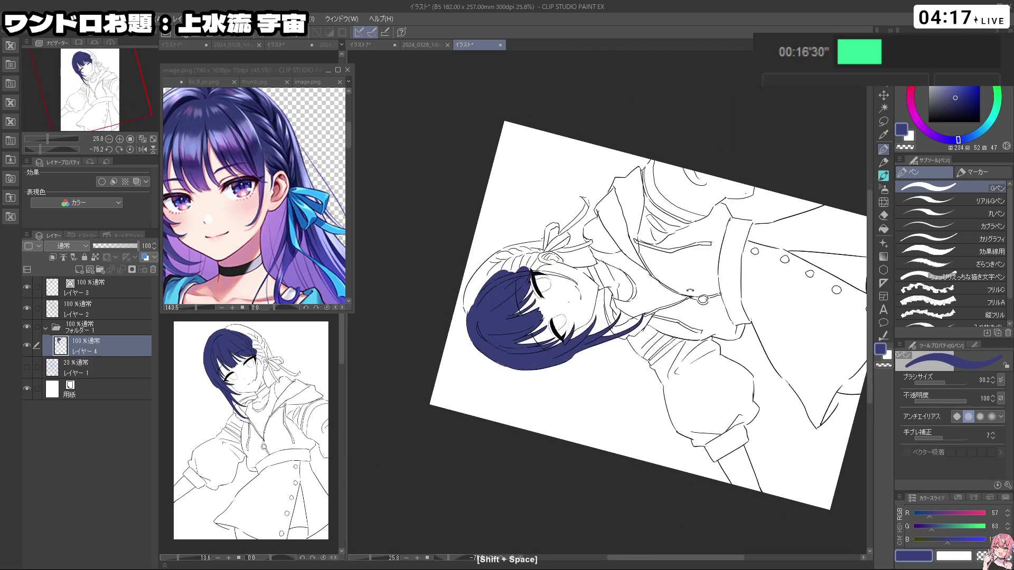
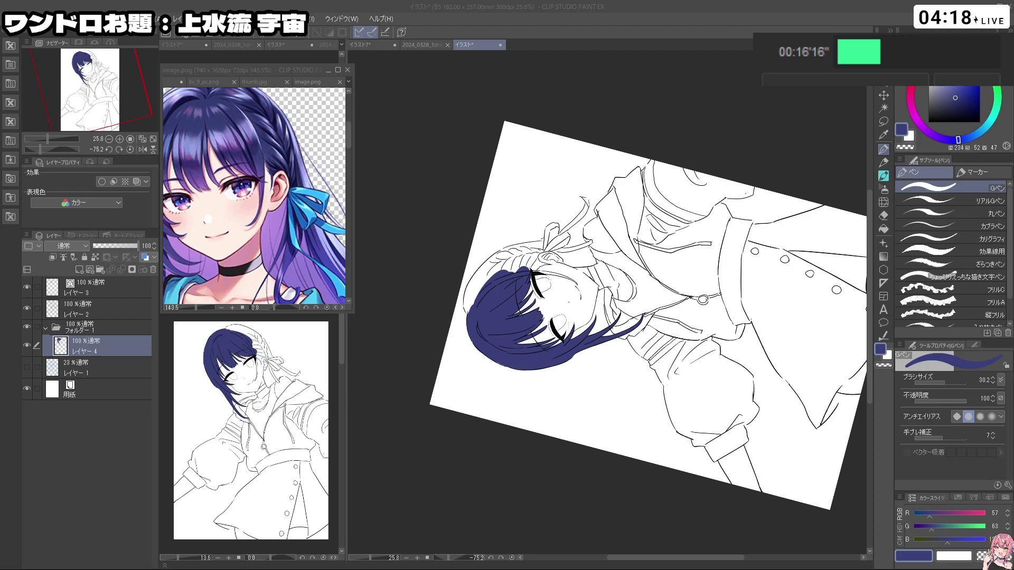
Step: Paint the thin ear-side lock along the cheek dark blue with a fine pen, undoing strokes that miss
{"action": "mouse_move", "coordinate": [523, 352]}
{"action": "left_mouse_down"}
{"action": "mouse_move", "coordinate": [581, 415]}
{"action": "mouse_move", "coordinate": [726, 386]}
{"action": "mouse_move", "coordinate": [709, 278]}
{"action": "mouse_move", "coordinate": [734, 278]}
{"action": "left_mouse_up"}
{"action": "left_click_drag", "start_coordinate": [769, 385], "coordinate": [784, 264]}
{"action": "mouse_move", "coordinate": [673, 267]}
{"action": "left_mouse_down"}
{"action": "mouse_move", "coordinate": [724, 266]}
{"action": "mouse_move", "coordinate": [667, 271]}
{"action": "mouse_move", "coordinate": [667, 287]}
{"action": "mouse_move", "coordinate": [639, 240]}
{"action": "mouse_move", "coordinate": [623, 343]}
{"action": "left_mouse_up"}
{"action": "left_click_drag", "start_coordinate": [633, 305], "coordinate": [607, 374]}
{"action": "key", "text": "ctrl+z"}
{"action": "left_click_drag", "start_coordinate": [622, 337], "coordinate": [592, 393]}
{"action": "key", "text": "ctrl+z"}
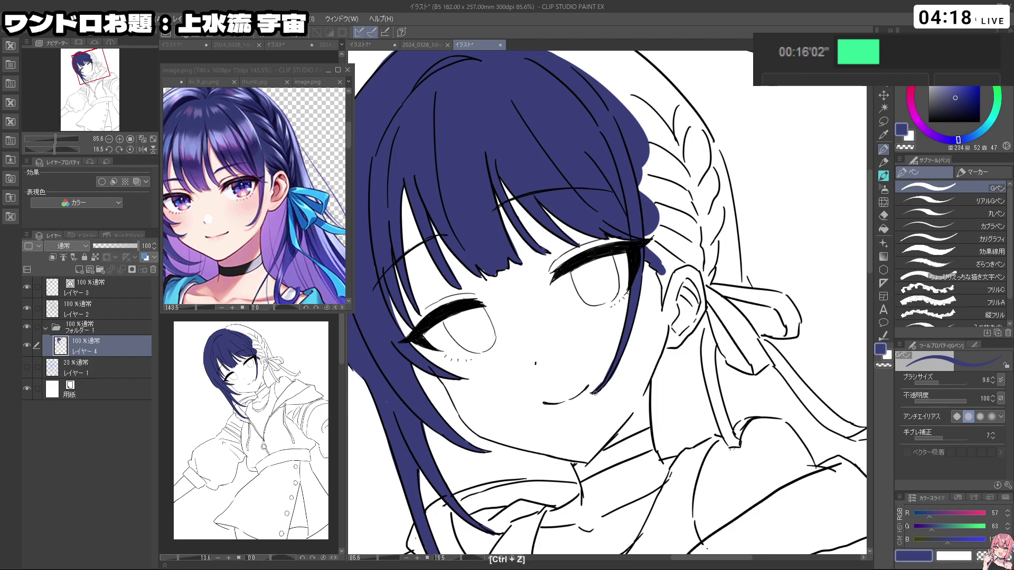
Step: Paint dark blue around the upper edge of the ear and fill the hair between ear and eye
{"action": "mouse_move", "coordinate": [614, 344]}
{"action": "left_mouse_down", "text": "shift"}
{"action": "mouse_move", "coordinate": [617, 261]}
{"action": "mouse_move", "coordinate": [589, 264]}
{"action": "left_mouse_up", "text": "shift"}
{"action": "mouse_move", "coordinate": [553, 315]}
{"action": "left_mouse_down"}
{"action": "mouse_move", "coordinate": [563, 344]}
{"action": "mouse_move", "coordinate": [555, 329]}
{"action": "left_mouse_up"}
{"action": "key", "text": "ctrl+z"}
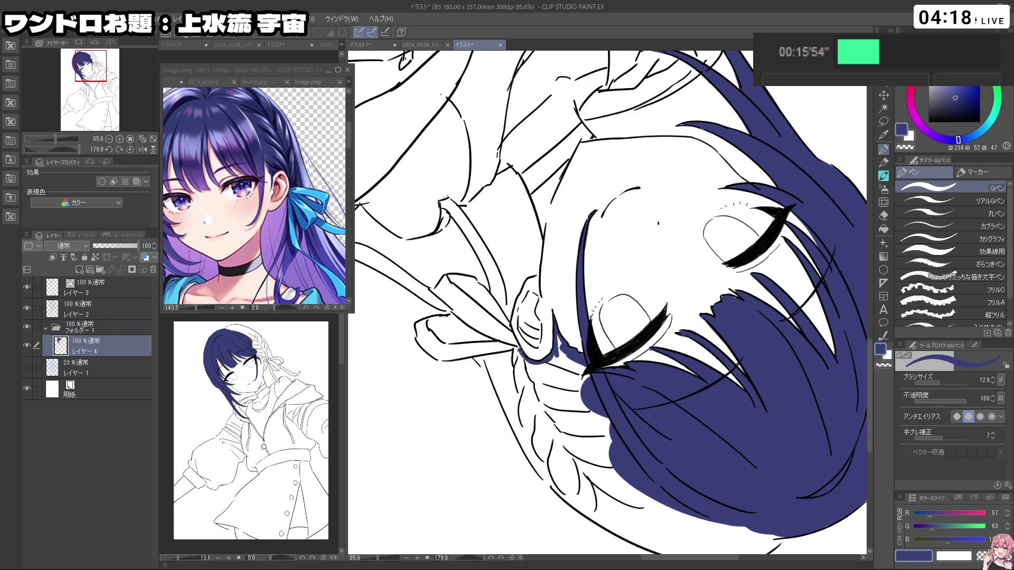
{"action": "mouse_move", "coordinate": [591, 340]}
{"action": "left_mouse_down"}
{"action": "mouse_move", "coordinate": [534, 343]}
{"action": "mouse_move", "coordinate": [650, 375]}
{"action": "mouse_move", "coordinate": [703, 292]}
{"action": "left_mouse_up"}
{"action": "mouse_move", "coordinate": [689, 297]}
{"action": "left_mouse_down"}
{"action": "mouse_move", "coordinate": [670, 300]}
{"action": "mouse_move", "coordinate": [675, 277]}
{"action": "mouse_move", "coordinate": [691, 313]}
{"action": "left_mouse_up"}
{"action": "key", "text": "c"}
{"action": "key", "text": "c"}
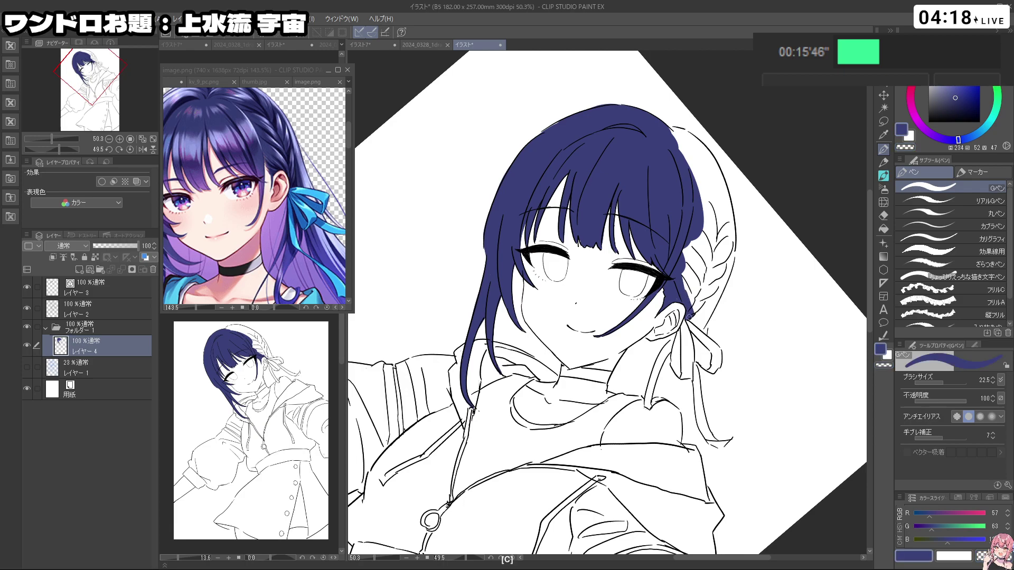
Step: Paint the braid and the back of the head behind it dark blue, enlarging the pen to size 51.6
{"action": "mouse_move", "coordinate": [712, 308]}
{"action": "left_mouse_down"}
{"action": "mouse_move", "coordinate": [685, 235]}
{"action": "mouse_move", "coordinate": [504, 297]}
{"action": "mouse_move", "coordinate": [513, 372]}
{"action": "left_mouse_up"}
{"action": "left_click_drag", "start_coordinate": [513, 336], "coordinate": [518, 396]}
{"action": "left_click_drag", "start_coordinate": [516, 360], "coordinate": [526, 333]}
{"action": "mouse_move", "coordinate": [519, 325]}
{"action": "left_mouse_down"}
{"action": "mouse_move", "coordinate": [523, 343]}
{"action": "mouse_move", "coordinate": [546, 352]}
{"action": "mouse_move", "coordinate": [518, 365]}
{"action": "mouse_move", "coordinate": [521, 404]}
{"action": "mouse_move", "coordinate": [521, 395]}
{"action": "mouse_move", "coordinate": [560, 461]}
{"action": "mouse_move", "coordinate": [490, 376]}
{"action": "mouse_move", "coordinate": [509, 452]}
{"action": "mouse_move", "coordinate": [539, 473]}
{"action": "mouse_move", "coordinate": [506, 431]}
{"action": "mouse_move", "coordinate": [499, 351]}
{"action": "mouse_move", "coordinate": [510, 423]}
{"action": "mouse_move", "coordinate": [520, 338]}
{"action": "mouse_move", "coordinate": [533, 365]}
{"action": "mouse_move", "coordinate": [703, 378]}
{"action": "mouse_move", "coordinate": [686, 141]}
{"action": "left_mouse_up"}
{"action": "key", "text": "shift+space"}
{"action": "key", "text": "shift+space"}
{"action": "key", "text": "ctrl+space"}
{"action": "left_click_drag", "start_coordinate": [662, 241], "coordinate": [707, 167]}
{"action": "key", "text": "shift+space"}
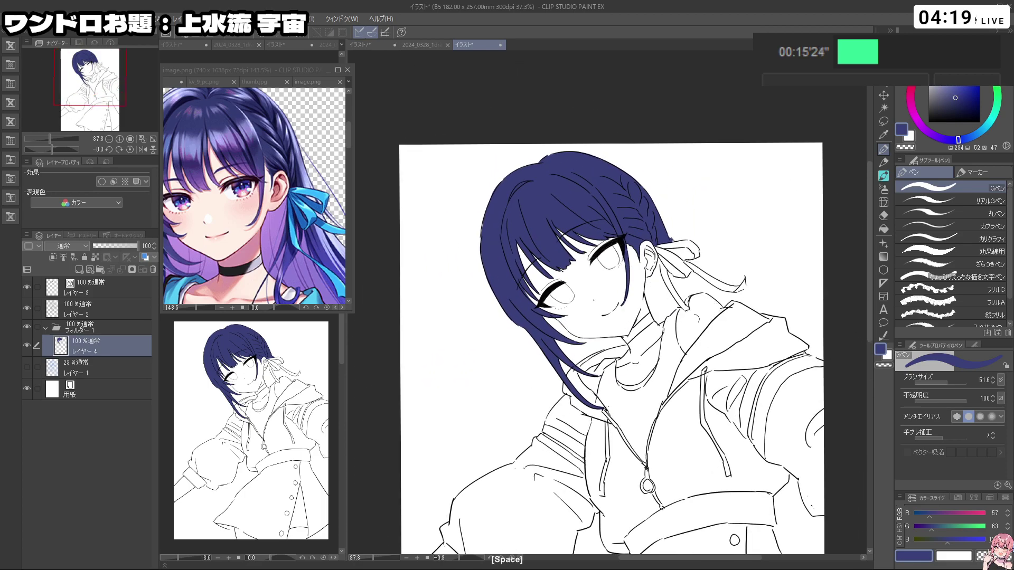
Step: Check the loose hair in the reference and paint a curved dark blue lock hanging from behind the ear at pen size 15.4
{"action": "left_click", "coordinate": [317, 222]}
{"action": "key", "text": "ctrl+space"}
{"action": "mouse_move", "coordinate": [317, 222]}
{"action": "left_mouse_down"}
{"action": "mouse_move", "coordinate": [304, 238]}
{"action": "mouse_move", "coordinate": [326, 232]}
{"action": "left_mouse_up"}
{"action": "key", "text": "space"}
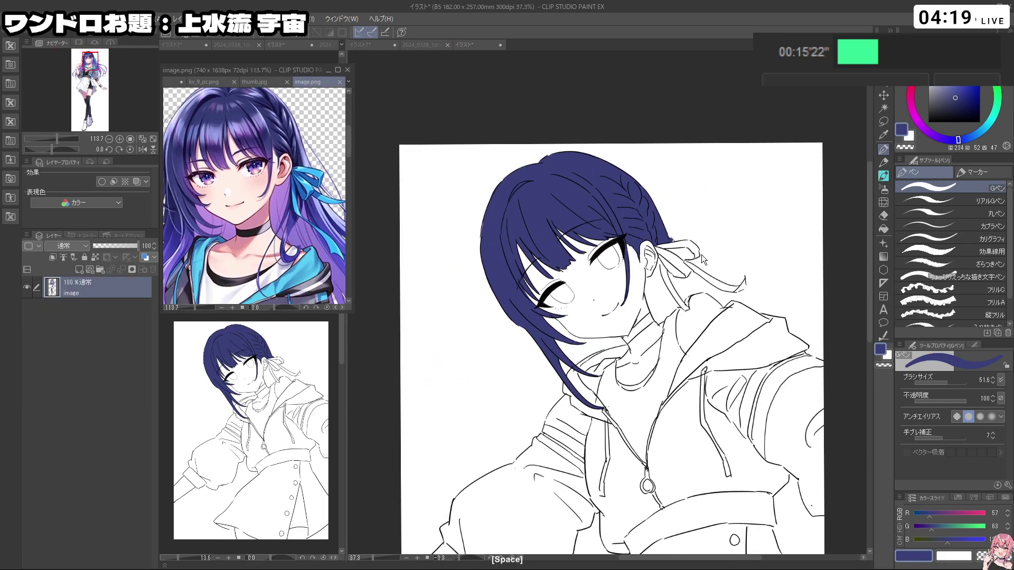
{"action": "left_click", "coordinate": [762, 311]}
{"action": "key", "text": "shift+space"}
{"action": "left_click_drag", "start_coordinate": [762, 311], "coordinate": [760, 329]}
{"action": "key", "text": "ctrl+z"}
{"action": "mouse_move", "coordinate": [664, 265]}
{"action": "left_mouse_down"}
{"action": "mouse_move", "coordinate": [670, 350]}
{"action": "mouse_move", "coordinate": [673, 334]}
{"action": "mouse_move", "coordinate": [654, 320]}
{"action": "left_mouse_up"}
{"action": "key", "text": "ctrl+z"}
{"action": "key", "text": "ctrl+z"}
{"action": "key", "text": "ctrl+alt"}
{"action": "key", "text": "ctrl+z"}
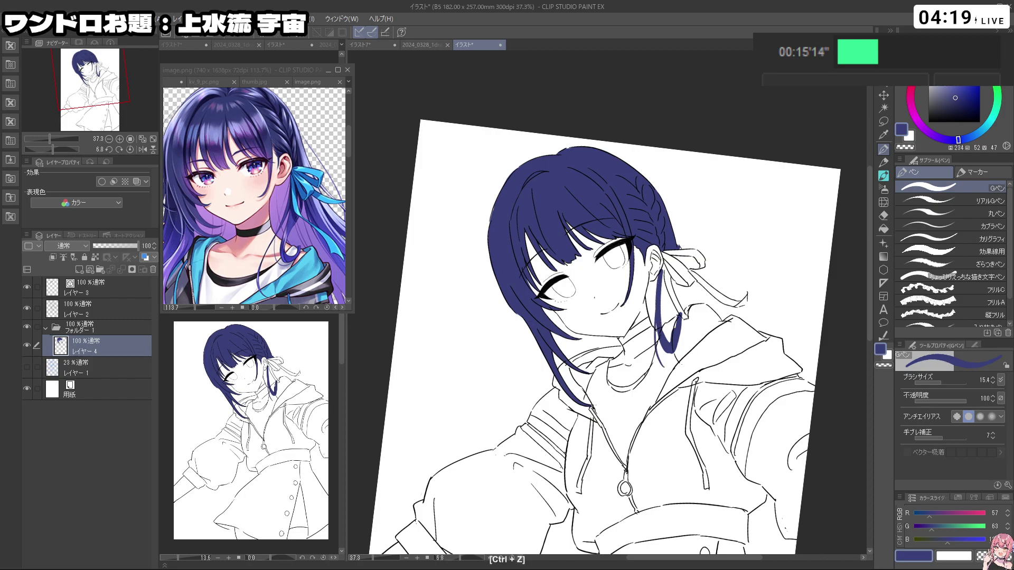
Step: Undo the stray strokes on the loose lock below the ear and repaint its strand down over the hood
{"action": "key", "text": "ctrl+z"}
{"action": "mouse_move", "coordinate": [656, 318]}
{"action": "left_mouse_down"}
{"action": "mouse_move", "coordinate": [655, 398]}
{"action": "mouse_move", "coordinate": [653, 388]}
{"action": "left_mouse_up"}
{"action": "key", "text": "ctrl+z"}
{"action": "key", "text": "ctrl+z"}
{"action": "mouse_move", "coordinate": [662, 275]}
{"action": "left_mouse_down"}
{"action": "mouse_move", "coordinate": [655, 331]}
{"action": "mouse_move", "coordinate": [680, 377]}
{"action": "left_mouse_up"}
Step: Draw a thin dark blue strand outside the long side locks, curving toward the shoulder, undoing misplaced strokes
{"action": "key", "text": "ctrl+space"}
{"action": "mouse_move", "coordinate": [697, 334]}
{"action": "left_mouse_down"}
{"action": "mouse_move", "coordinate": [627, 287]}
{"action": "mouse_move", "coordinate": [615, 265]}
{"action": "mouse_move", "coordinate": [626, 402]}
{"action": "left_mouse_up"}
{"action": "key", "text": "space"}
{"action": "key", "text": "ctrl+space"}
{"action": "key", "text": "ctrl+z"}
{"action": "key", "text": "ctrl+z"}
{"action": "mouse_move", "coordinate": [612, 333]}
{"action": "left_mouse_down"}
{"action": "mouse_move", "coordinate": [626, 414]}
{"action": "mouse_move", "coordinate": [609, 321]}
{"action": "left_mouse_up"}
{"action": "key", "text": "ctrl+z"}
{"action": "left_click_drag", "start_coordinate": [621, 360], "coordinate": [625, 378]}
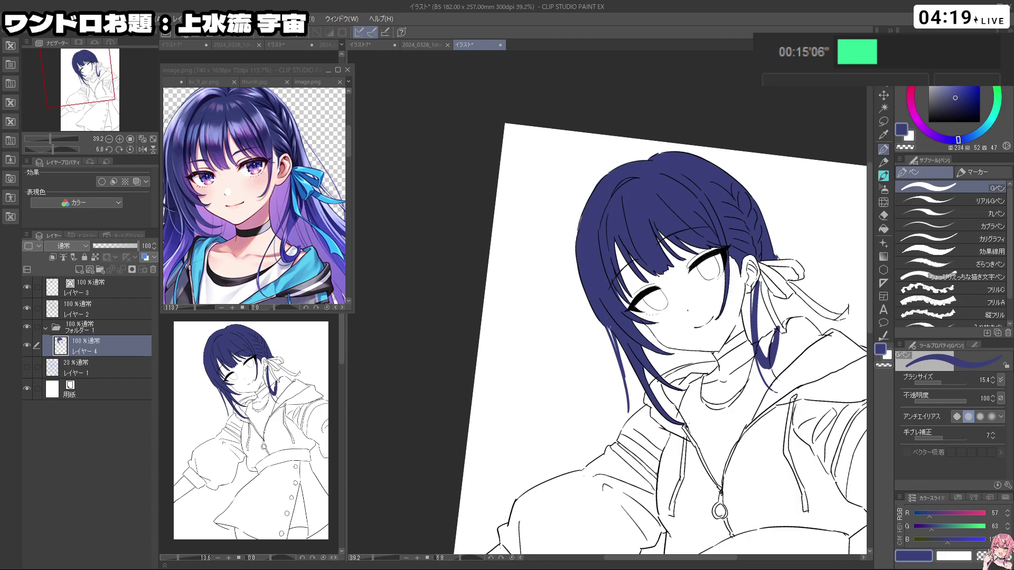
{"action": "key", "text": "ctrl+z"}
{"action": "left_click_drag", "start_coordinate": [630, 408], "coordinate": [645, 432]}
{"action": "key", "text": "ctrl+z"}
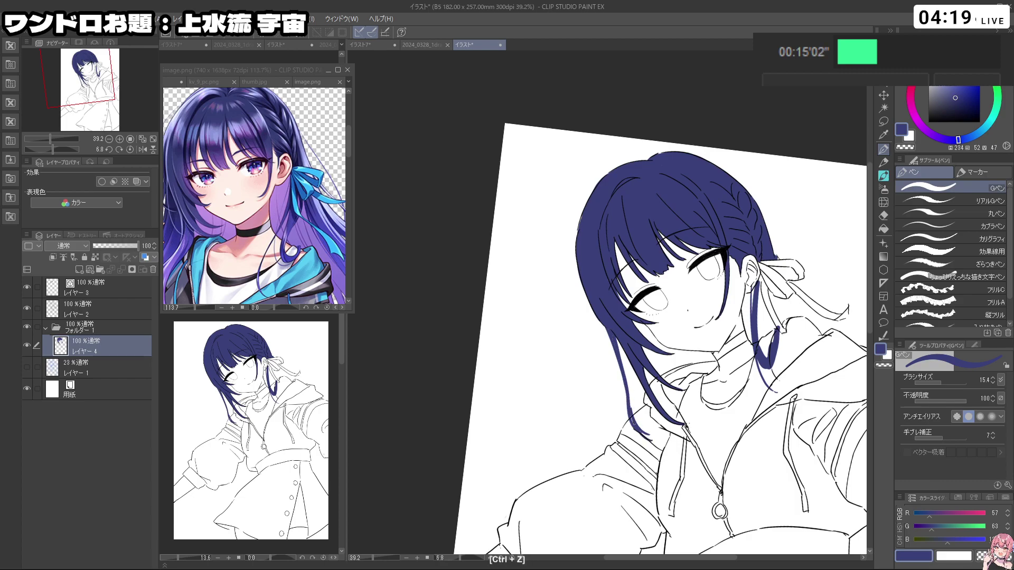
Step: Touch up the thin outer strand's tip near the shoulder, switching between dark blue and transparent colour
{"action": "key", "text": "c"}
{"action": "key", "text": "c"}
{"action": "key", "text": "c"}
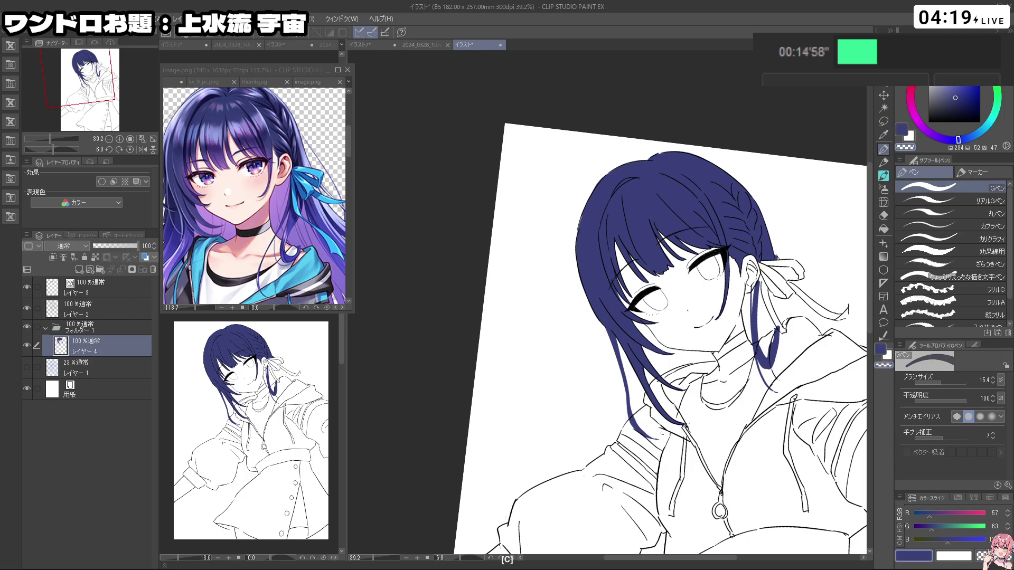
{"action": "key", "text": "c"}
{"action": "left_click_drag", "start_coordinate": [720, 382], "coordinate": [661, 382]}
{"action": "mouse_move", "coordinate": [740, 338]}
{"action": "left_mouse_down"}
{"action": "mouse_move", "coordinate": [703, 272]}
{"action": "mouse_move", "coordinate": [689, 181]}
{"action": "mouse_move", "coordinate": [708, 218]}
{"action": "mouse_move", "coordinate": [721, 220]}
{"action": "left_mouse_up"}
{"action": "left_click_drag", "start_coordinate": [721, 220], "coordinate": [741, 260]}
{"action": "left_click_drag", "start_coordinate": [593, 319], "coordinate": [616, 319]}
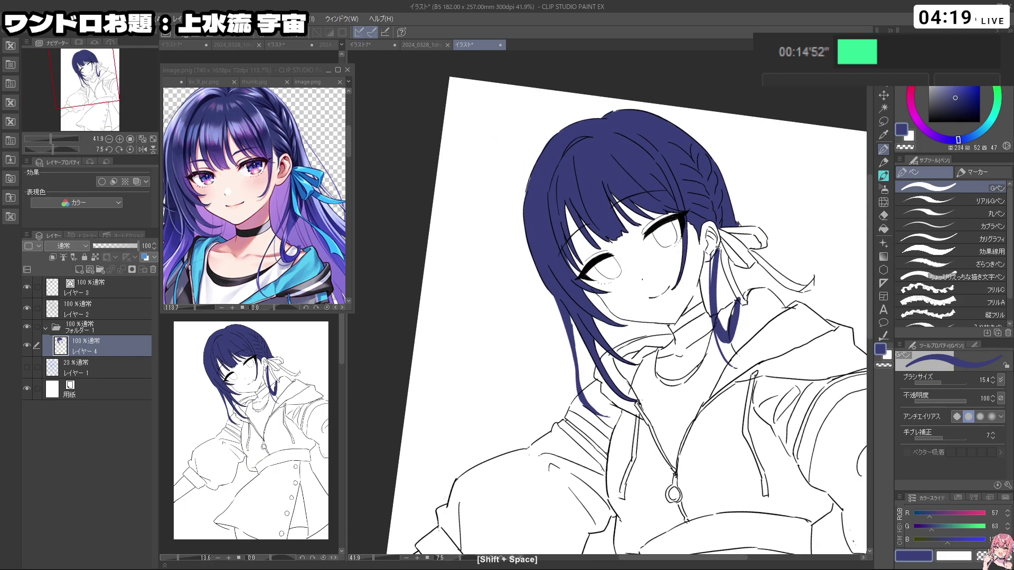
{"action": "key", "text": "c"}
{"action": "key", "text": "ctrl+z"}
{"action": "key", "text": "c"}
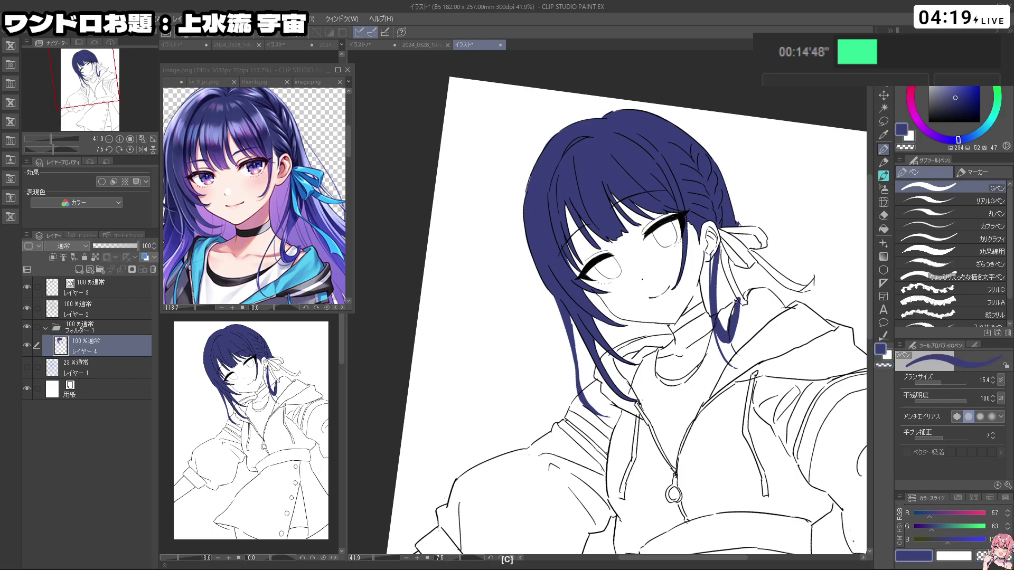
{"action": "key", "text": "c"}
{"action": "key", "text": "c"}
{"action": "key", "text": "c"}
{"action": "key", "text": "c"}
{"action": "key", "text": "c"}
{"action": "key", "text": "c"}
{"action": "key", "text": "c"}
{"action": "key", "text": "ctrl+z"}
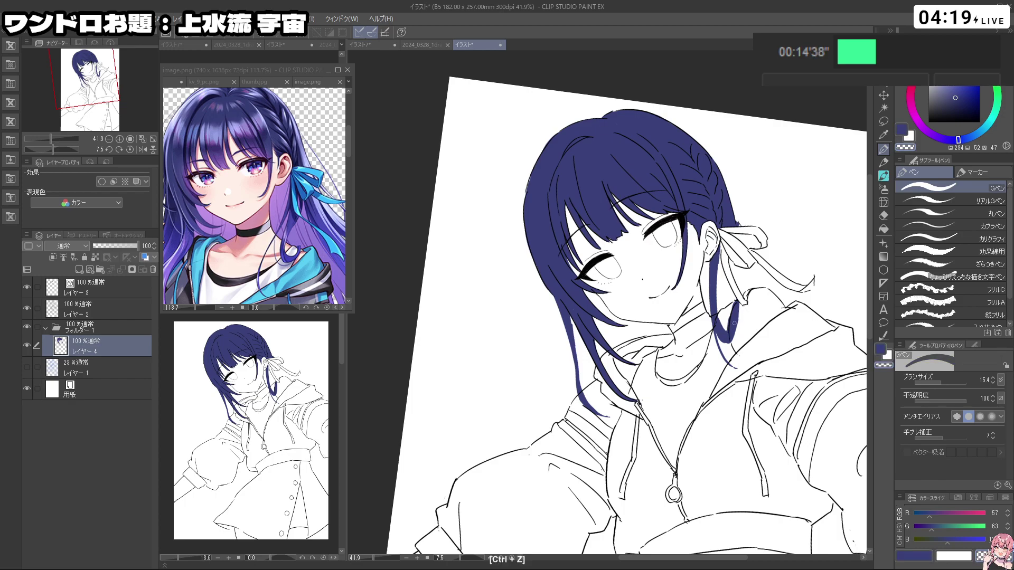
{"action": "key", "text": "c"}
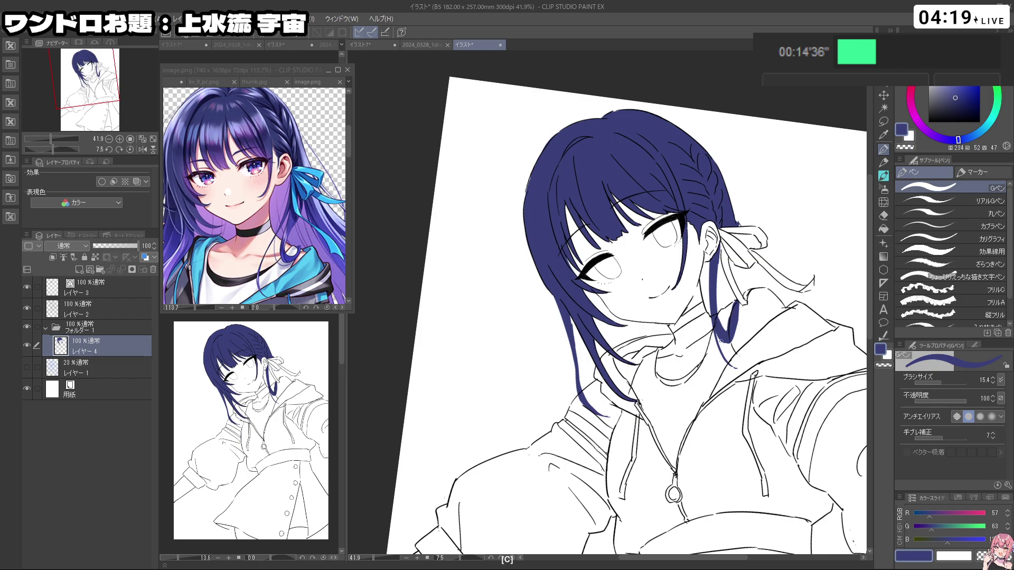
Step: Refine the loose dark blue lock hanging below the ear, undoing strokes that stray from its curve
{"action": "key", "text": "c"}
{"action": "left_click_drag", "start_coordinate": [731, 364], "coordinate": [738, 368]}
{"action": "key", "text": "c"}
{"action": "key", "text": "ctrl+z"}
{"action": "mouse_move", "coordinate": [713, 306]}
{"action": "left_mouse_down"}
{"action": "mouse_move", "coordinate": [720, 359]}
{"action": "mouse_move", "coordinate": [738, 399]}
{"action": "left_mouse_up"}
{"action": "key", "text": "ctrl+z"}
{"action": "left_click_drag", "start_coordinate": [712, 303], "coordinate": [725, 409]}
{"action": "key", "text": "ctrl+z"}
{"action": "key", "text": "ctrl+z"}
{"action": "left_click_drag", "start_coordinate": [712, 327], "coordinate": [709, 366]}
{"action": "key", "text": "ctrl+z"}
{"action": "left_click_drag", "start_coordinate": [707, 297], "coordinate": [727, 389]}
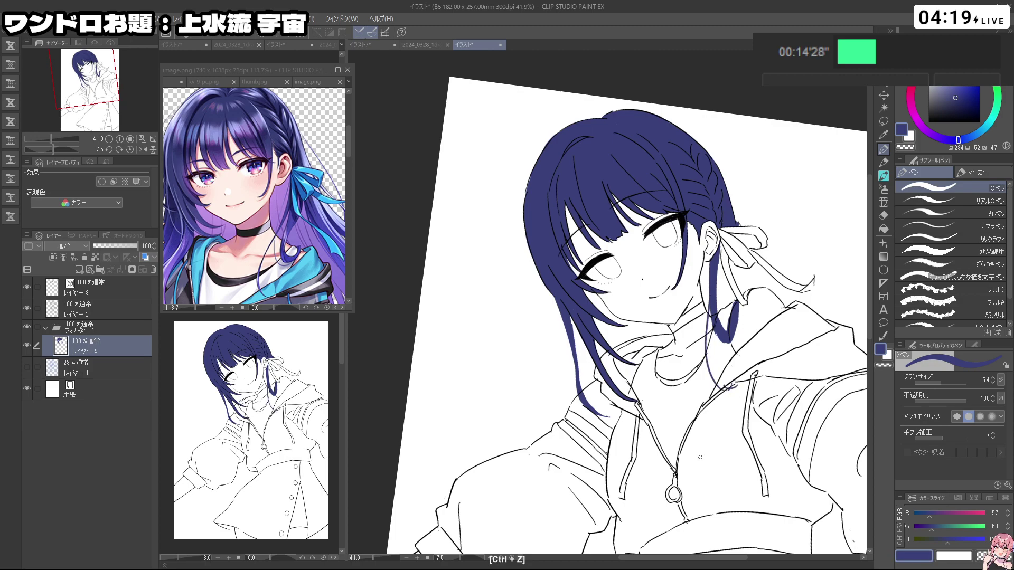
Step: Sample the light grey of the jacket sleeve from the reference image as the drawing colour
{"action": "left_click_drag", "start_coordinate": [729, 308], "coordinate": [687, 308]}
{"action": "left_click_drag", "start_coordinate": [716, 244], "coordinate": [702, 191]}
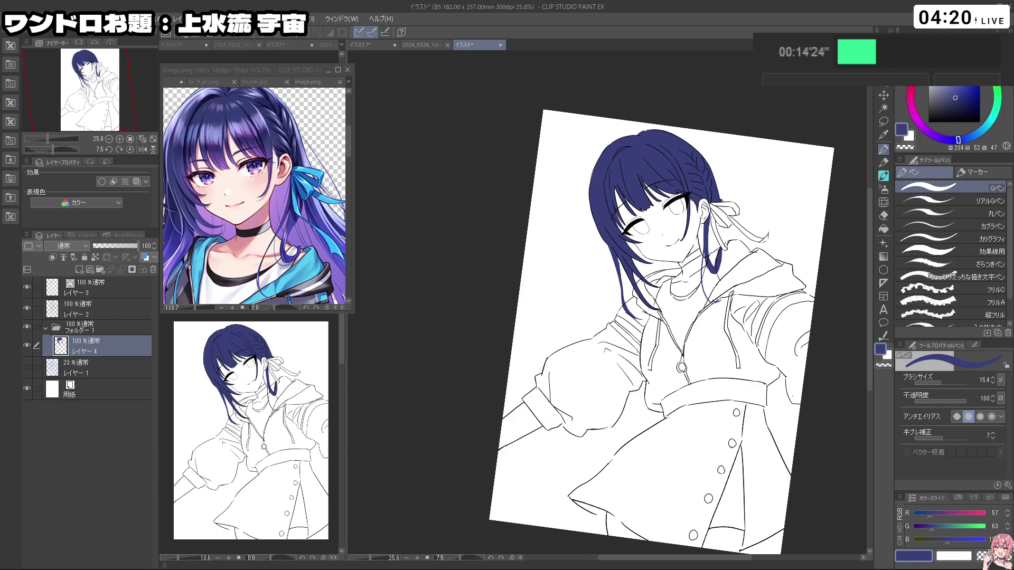
{"action": "left_click", "coordinate": [264, 233]}
{"action": "scroll", "coordinate": [264, 233], "scroll_direction": "down", "scroll_amount": 5}
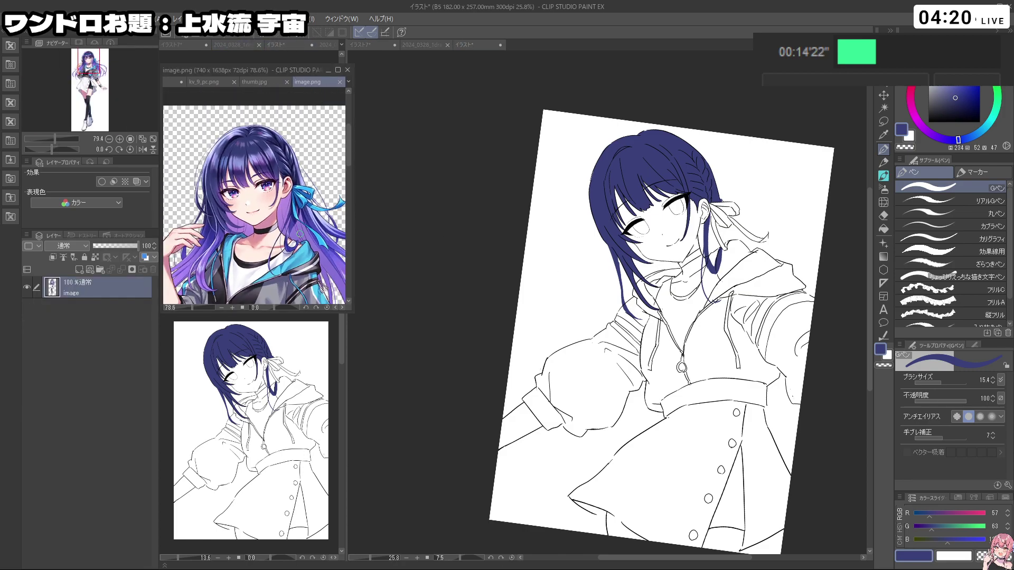
{"action": "mouse_move", "coordinate": [276, 239]}
{"action": "left_mouse_down"}
{"action": "mouse_move", "coordinate": [254, 239]}
{"action": "mouse_move", "coordinate": [284, 240]}
{"action": "mouse_move", "coordinate": [271, 204]}
{"action": "left_mouse_up"}
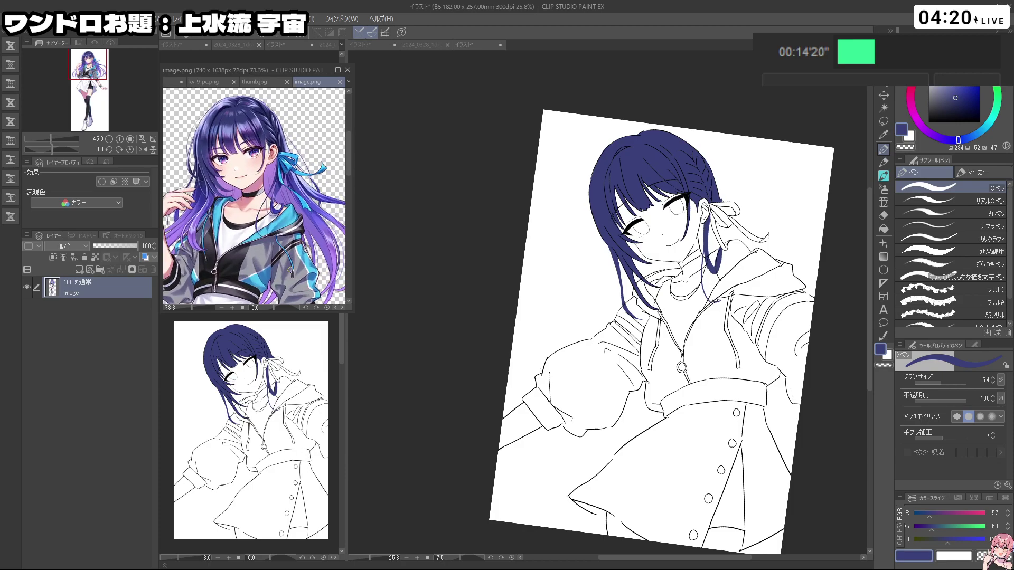
{"action": "left_click", "coordinate": [290, 282], "text": "alt"}
{"action": "left_click", "coordinate": [407, 269]}
{"action": "scroll", "coordinate": [569, 300], "scroll_direction": "down", "scroll_amount": 1}
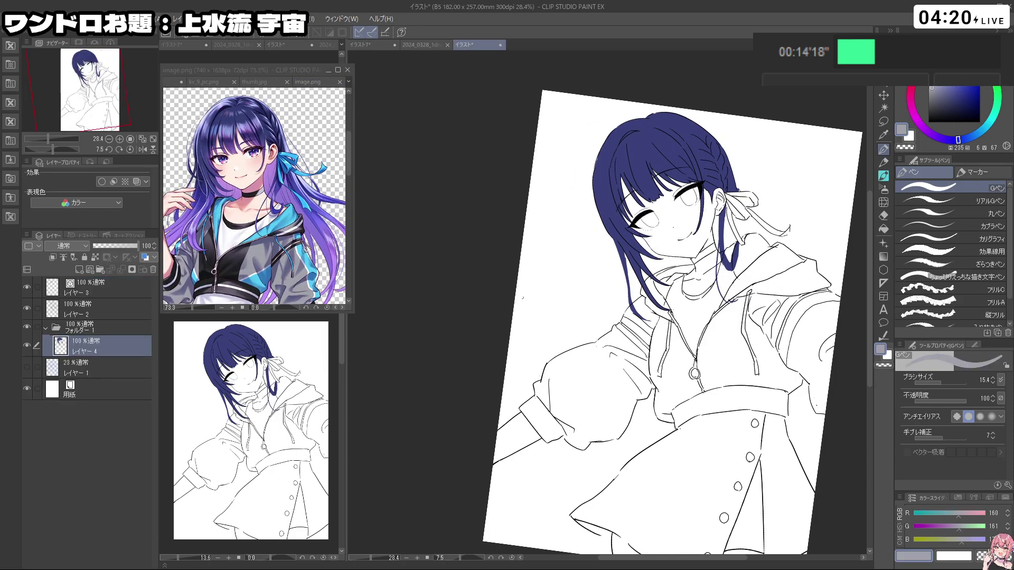
{"action": "scroll", "coordinate": [579, 297], "scroll_direction": "up", "scroll_amount": 1}
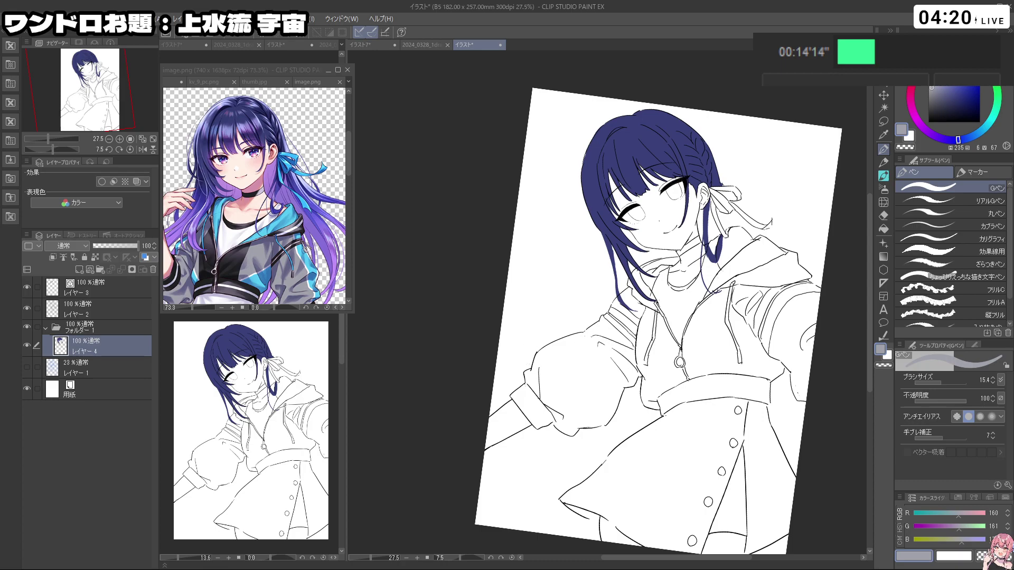
{"action": "scroll", "coordinate": [655, 343], "scroll_direction": "down", "scroll_amount": 2}
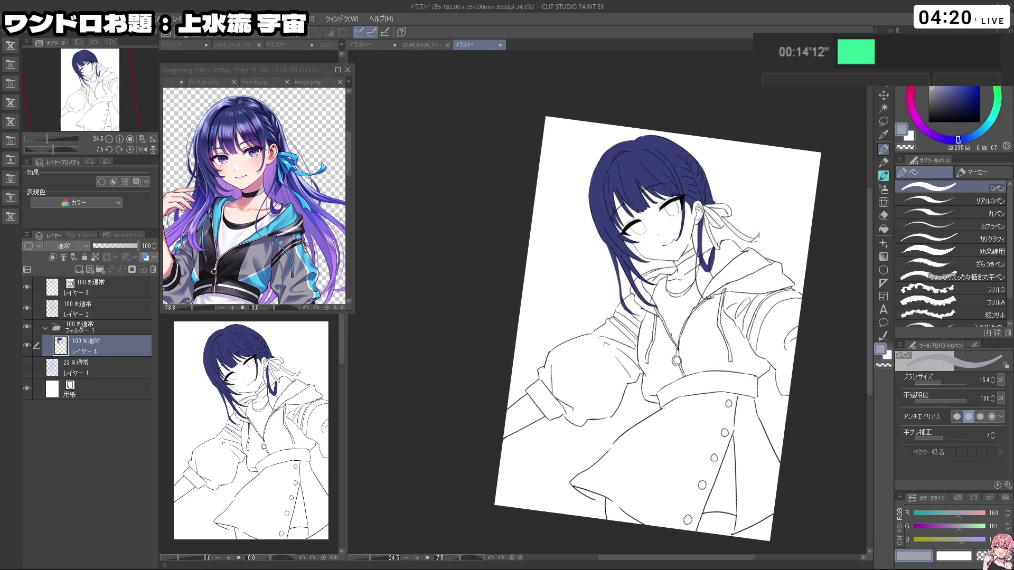
Step: Add a new layer inside the folder and place it beneath the dark blue hair layer
{"action": "left_click", "coordinate": [79, 270]}
{"action": "left_click_drag", "start_coordinate": [95, 350], "coordinate": [100, 372]}
Step: Try to fill the puffed sleeve with the sampled grey, undoing each fill
{"action": "key", "text": "shift+space"}
{"action": "mouse_move", "coordinate": [550, 398]}
{"action": "left_mouse_down"}
{"action": "mouse_move", "coordinate": [626, 385]}
{"action": "mouse_move", "coordinate": [638, 372]}
{"action": "mouse_move", "coordinate": [671, 376]}
{"action": "left_mouse_up"}
{"action": "left_click_drag", "start_coordinate": [630, 410], "coordinate": [674, 411]}
{"action": "key", "text": "ctrl+z"}
{"action": "left_click", "coordinate": [884, 228]}
{"action": "left_click", "coordinate": [682, 338]}
{"action": "key", "text": "ctrl+z"}
{"action": "left_click", "coordinate": [884, 149]}
{"action": "left_click", "coordinate": [885, 231]}
{"action": "left_click", "coordinate": [698, 358]}
{"action": "key", "text": "ctrl+z"}
Step: Close the gap in the puffed sleeve's outline with the pen, and fill the sleeve and upper arm grey
{"action": "key", "text": "p"}
{"action": "left_click_drag", "start_coordinate": [702, 418], "coordinate": [704, 422]}
{"action": "left_click", "coordinate": [883, 229]}
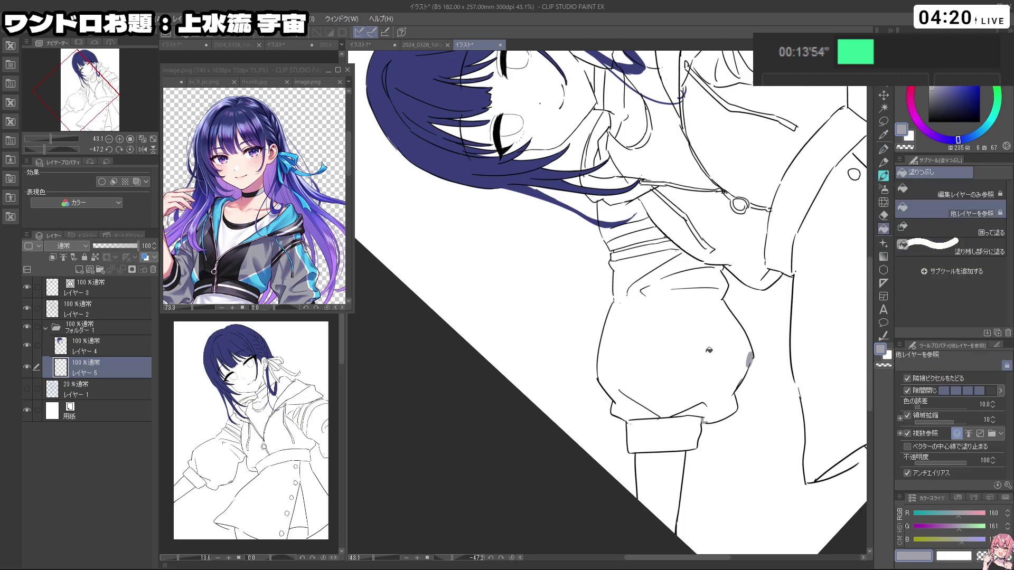
{"action": "left_click", "coordinate": [708, 346]}
{"action": "key", "text": "shift+space"}
{"action": "left_click_drag", "start_coordinate": [734, 375], "coordinate": [740, 330]}
{"action": "left_click", "coordinate": [741, 330]}
{"action": "key", "text": "ctrl+z"}
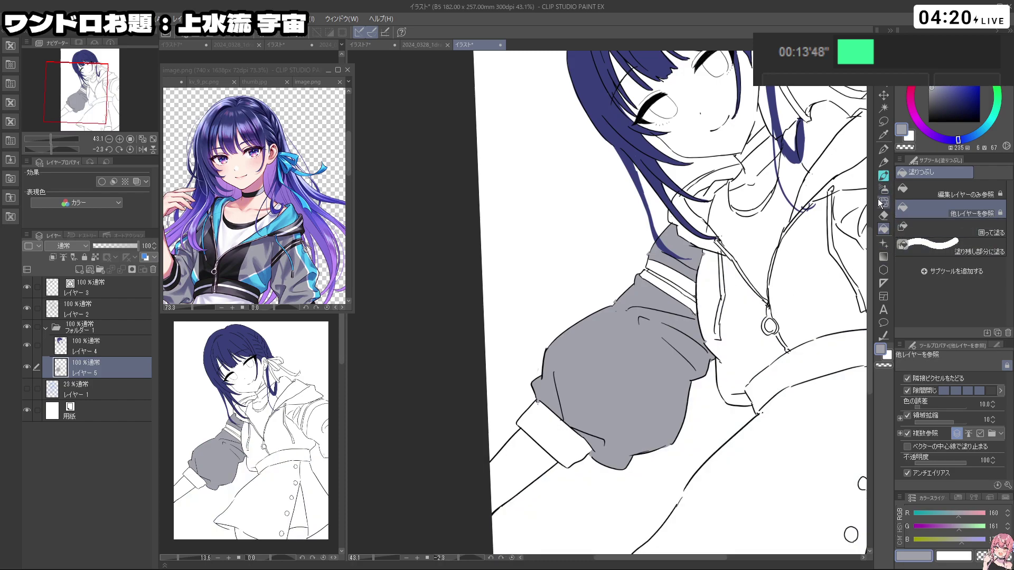
Step: Fill both front panels of the jacket with the same grey, referring to the line art on other layers
{"action": "left_click", "coordinate": [884, 149]}
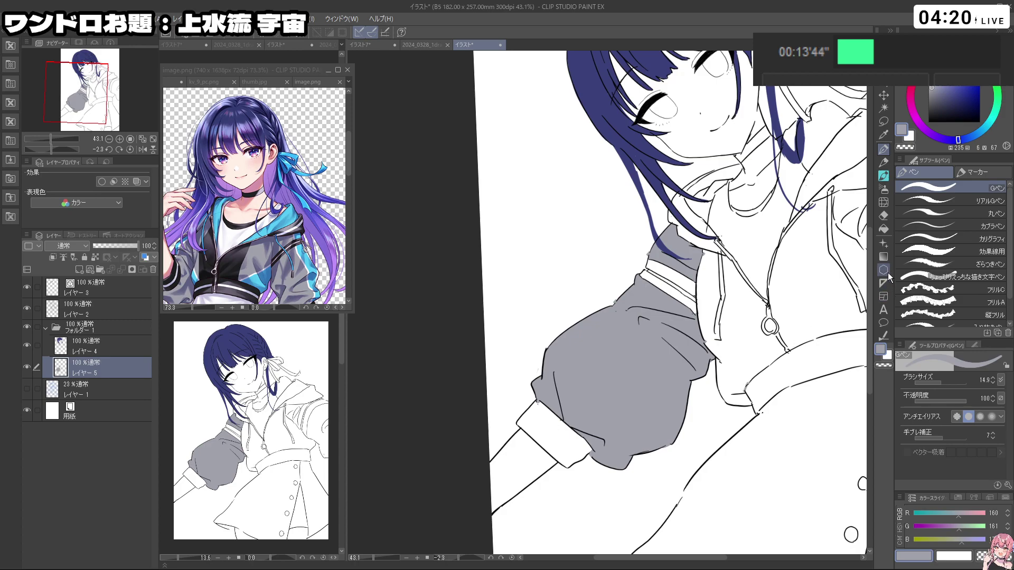
{"action": "left_click", "coordinate": [883, 229]}
{"action": "left_click", "coordinate": [740, 327]}
{"action": "left_click", "coordinate": [821, 296]}
{"action": "left_click_drag", "start_coordinate": [821, 297], "coordinate": [705, 327]}
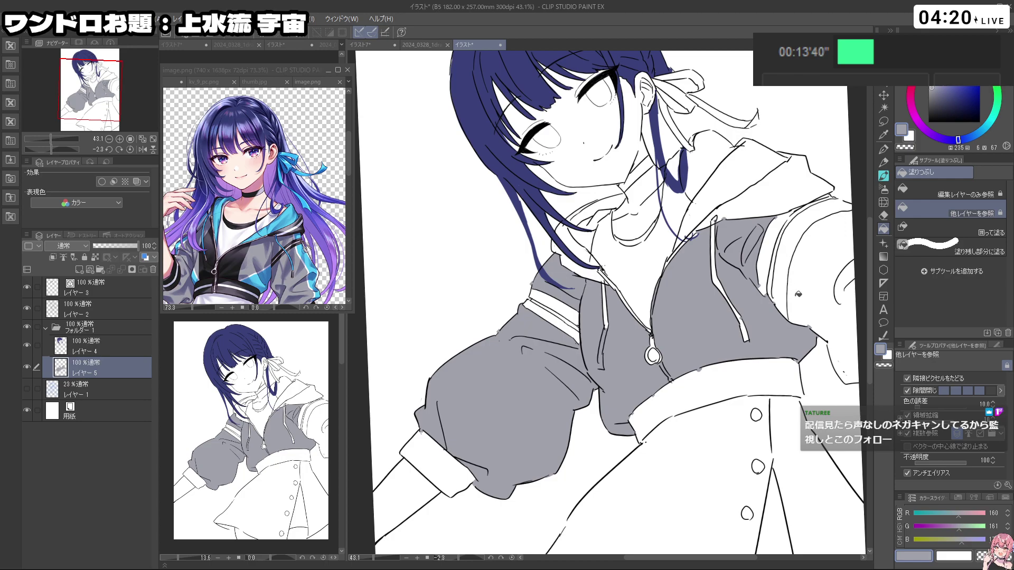
Step: Fill the outstretched arm's sleeve with the same grey, and touch up the fill along the jacket's edges with the G-pen
{"action": "left_click", "coordinate": [797, 293]}
{"action": "left_click_drag", "start_coordinate": [834, 300], "coordinate": [798, 301]}
{"action": "left_click", "coordinate": [883, 149]}
{"action": "left_click_drag", "start_coordinate": [824, 248], "coordinate": [824, 370]}
{"action": "mouse_move", "coordinate": [712, 340]}
{"action": "left_mouse_down"}
{"action": "mouse_move", "coordinate": [721, 347]}
{"action": "mouse_move", "coordinate": [711, 357]}
{"action": "left_mouse_up"}
{"action": "key", "text": "c"}
{"action": "key", "text": "c"}
{"action": "key", "text": "c"}
{"action": "key", "text": "c"}
{"action": "left_click_drag", "start_coordinate": [731, 406], "coordinate": [726, 406]}
{"action": "key", "text": "ctrl+z"}
{"action": "key", "text": "c"}
{"action": "key", "text": "shift+space"}
{"action": "left_click_drag", "start_coordinate": [783, 355], "coordinate": [793, 347]}
{"action": "key", "text": "c"}
{"action": "key", "text": "c"}
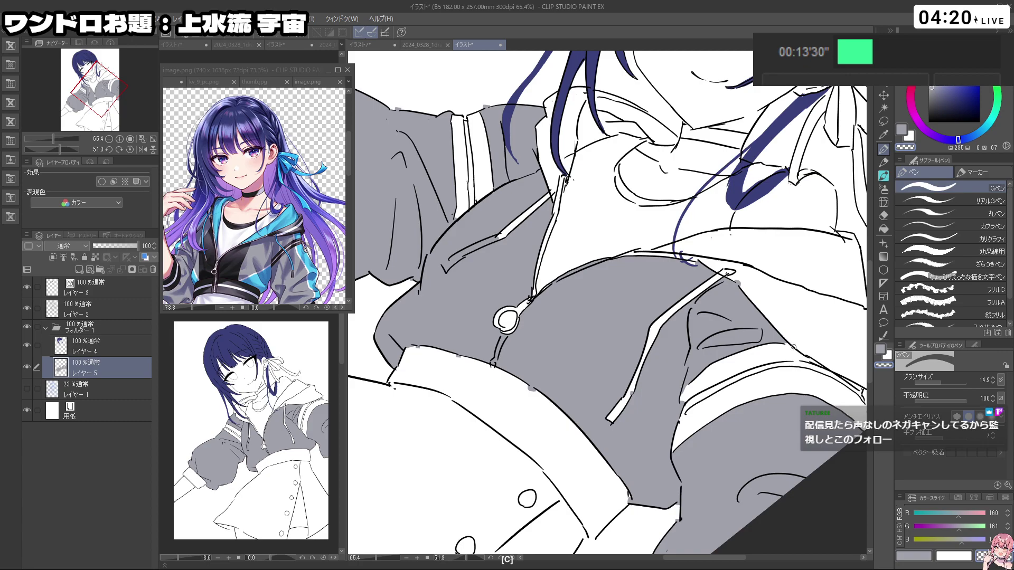
Step: Clean up stray grey along the jacket's shoulder stripe and waistband, alternating the pen between grey and transparent
{"action": "key", "text": "c"}
{"action": "key", "text": "c"}
{"action": "key", "text": "shift+space"}
{"action": "mouse_move", "coordinate": [736, 279]}
{"action": "left_mouse_down"}
{"action": "mouse_move", "coordinate": [685, 355]}
{"action": "mouse_move", "coordinate": [665, 314]}
{"action": "left_mouse_up"}
{"action": "key", "text": "c"}
{"action": "key", "text": "c"}
{"action": "key", "text": "space"}
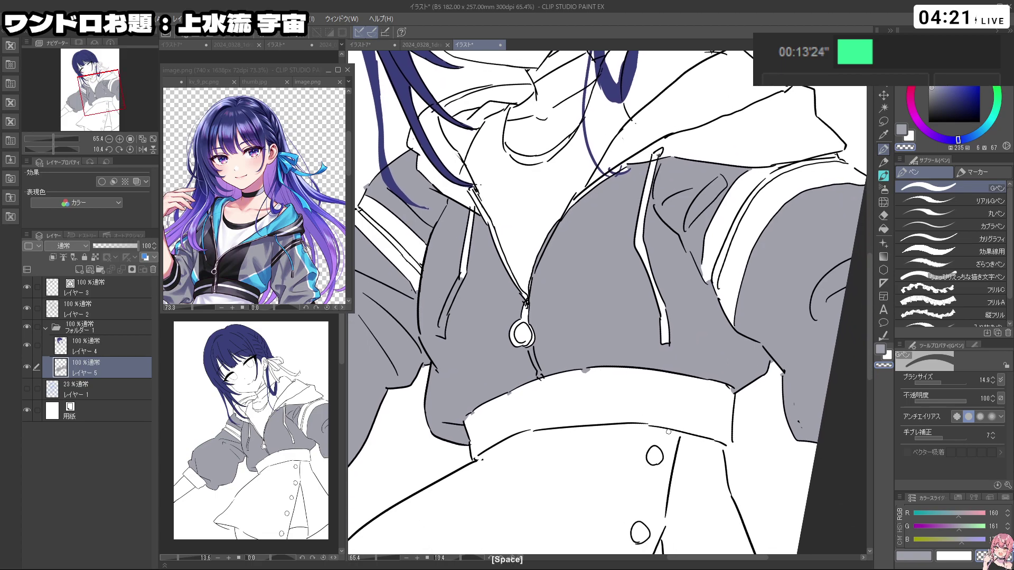
{"action": "key", "text": "c"}
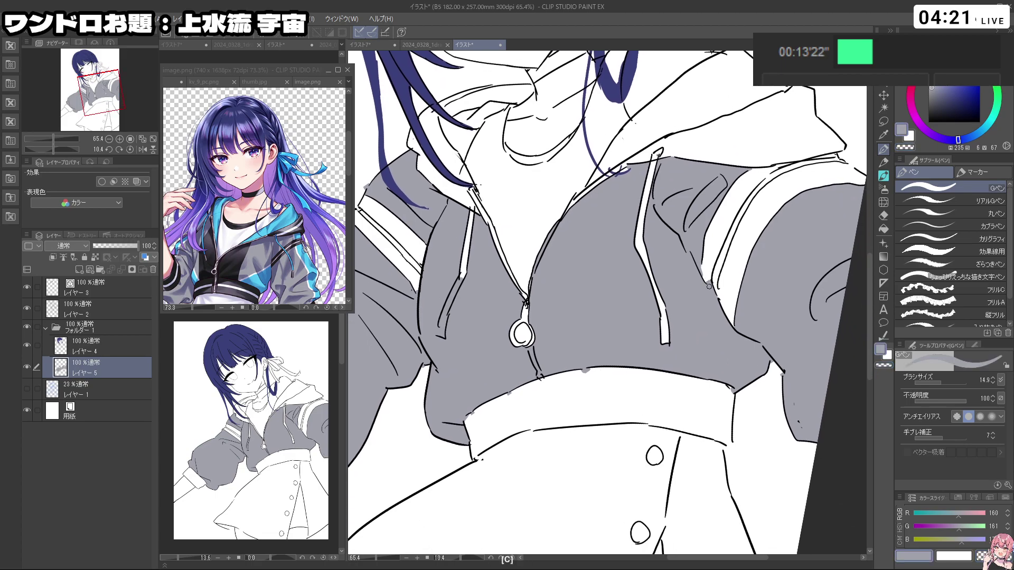
{"action": "key", "text": "c"}
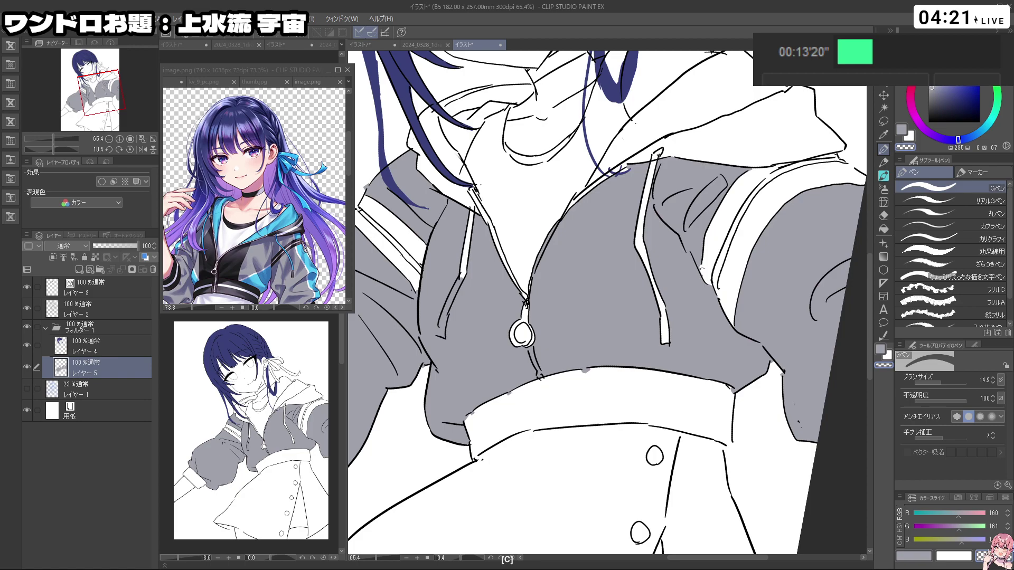
{"action": "left_click_drag", "start_coordinate": [580, 371], "coordinate": [590, 372]}
{"action": "key", "text": "ctrl+z"}
Step: Clean up stray grey at the waistband's corner and along the puffed sleeve's outer edge
{"action": "left_click_drag", "start_coordinate": [485, 415], "coordinate": [459, 412]}
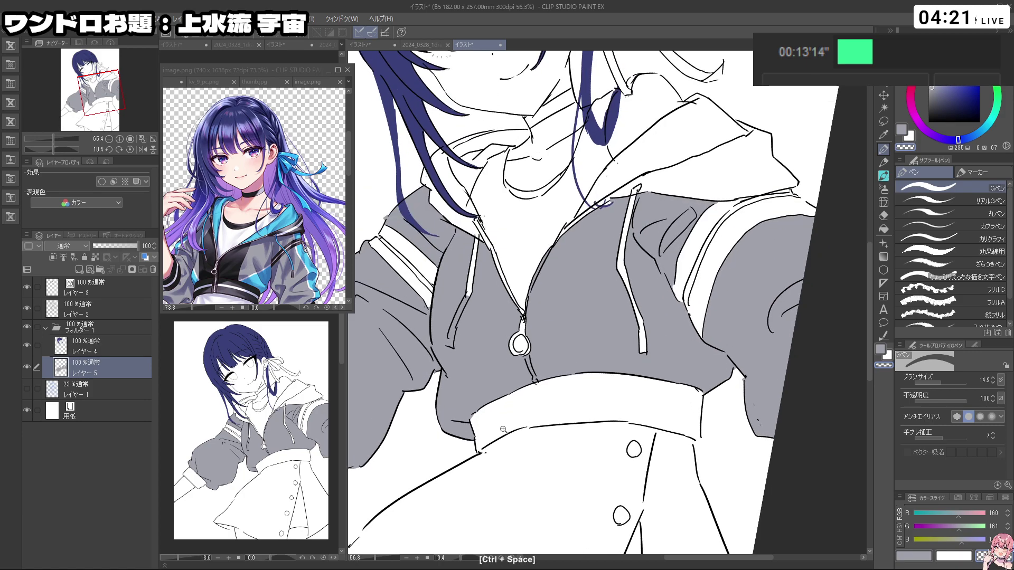
{"action": "left_click_drag", "start_coordinate": [433, 376], "coordinate": [559, 328]}
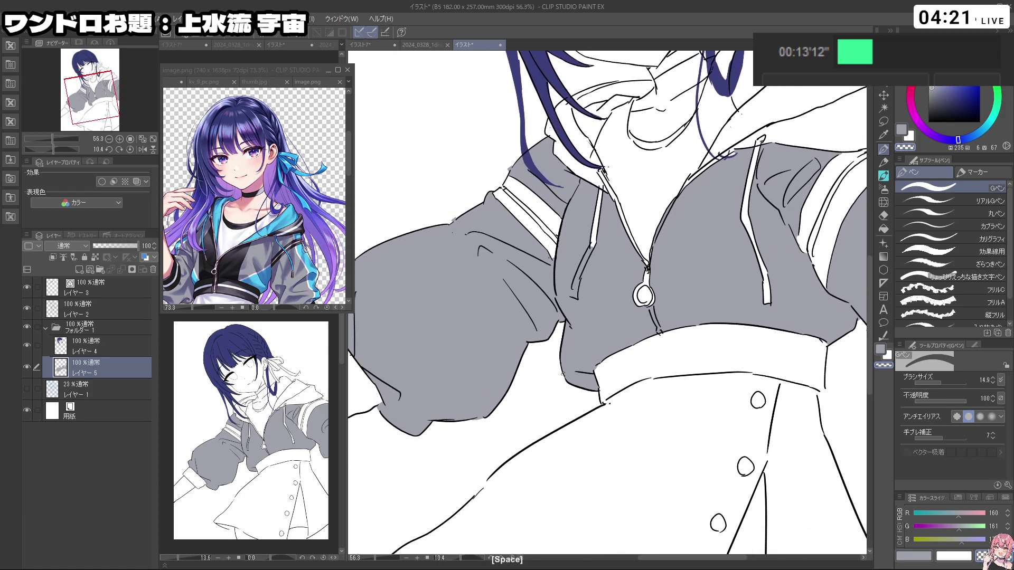
{"action": "left_click_drag", "start_coordinate": [558, 376], "coordinate": [508, 377]}
{"action": "left_click_drag", "start_coordinate": [486, 241], "coordinate": [508, 343]}
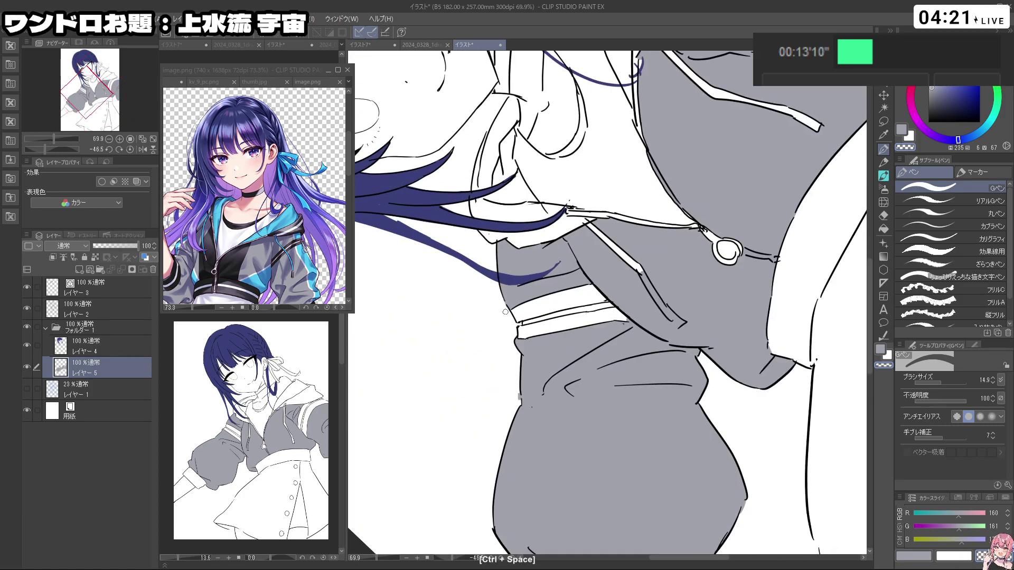
{"action": "left_click_drag", "start_coordinate": [517, 390], "coordinate": [519, 399]}
{"action": "left_click_drag", "start_coordinate": [645, 349], "coordinate": [465, 349]}
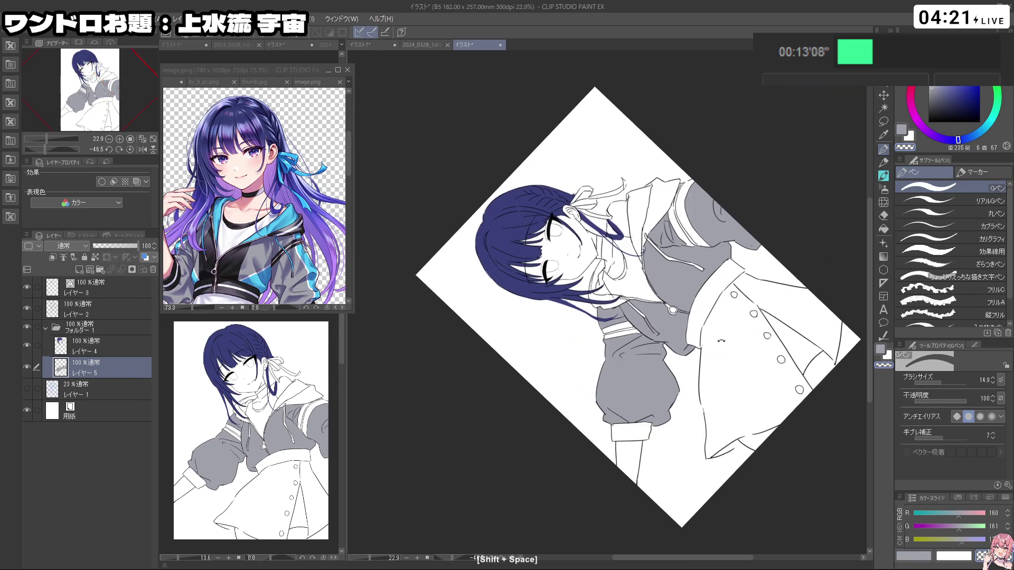
{"action": "left_click_drag", "start_coordinate": [750, 474], "coordinate": [540, 515]}
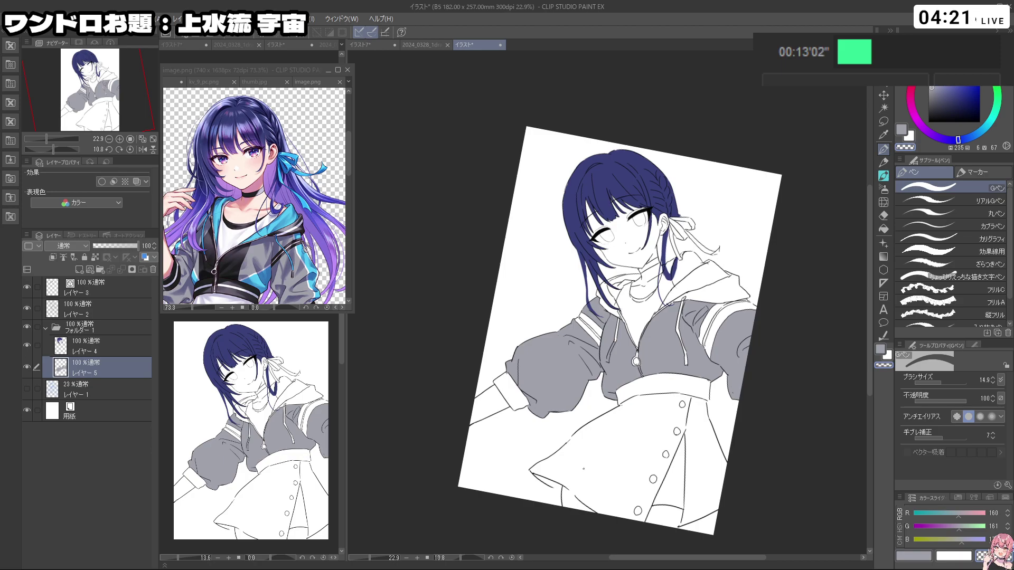
Step: Sample the near-white colour of the skirt from the reference image
{"action": "left_click", "coordinate": [304, 245]}
{"action": "scroll", "coordinate": [288, 242], "scroll_direction": "down", "scroll_amount": 3}
{"action": "scroll", "coordinate": [293, 241], "scroll_direction": "up", "scroll_amount": 1}
{"action": "scroll", "coordinate": [295, 296], "scroll_direction": "down", "scroll_amount": 2}
{"action": "scroll", "coordinate": [254, 277], "scroll_direction": "up", "scroll_amount": 1}
{"action": "left_click", "coordinate": [250, 280], "text": "alt"}
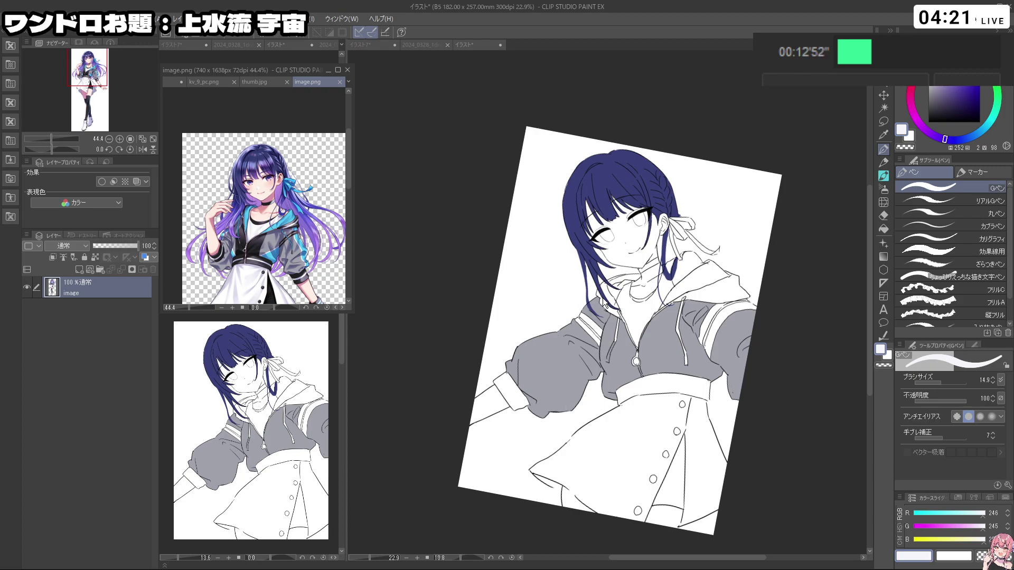
Step: Add a new layer to the illustration directly beneath the base-colour folder
{"action": "left_click", "coordinate": [79, 270]}
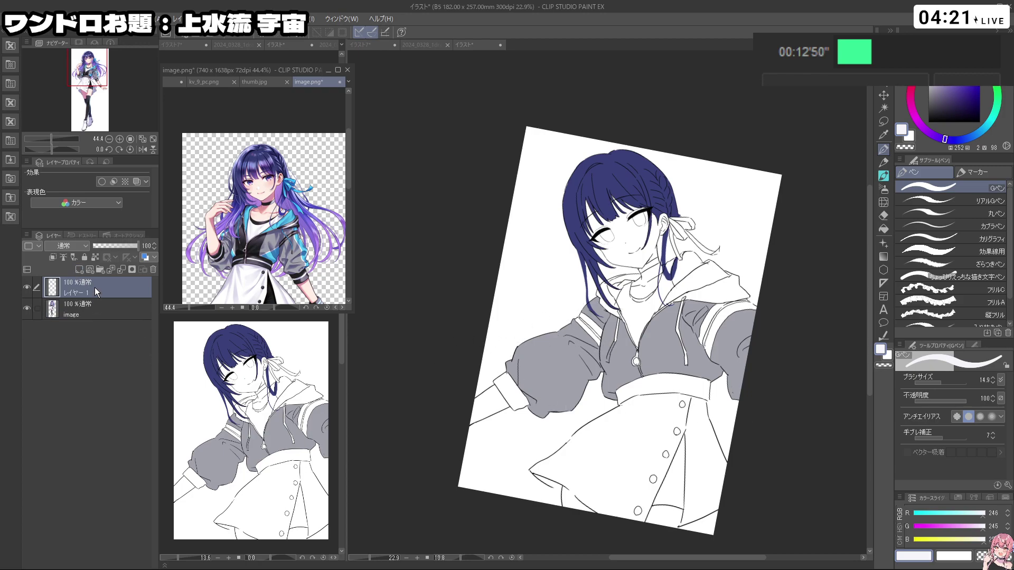
{"action": "left_click", "coordinate": [373, 326]}
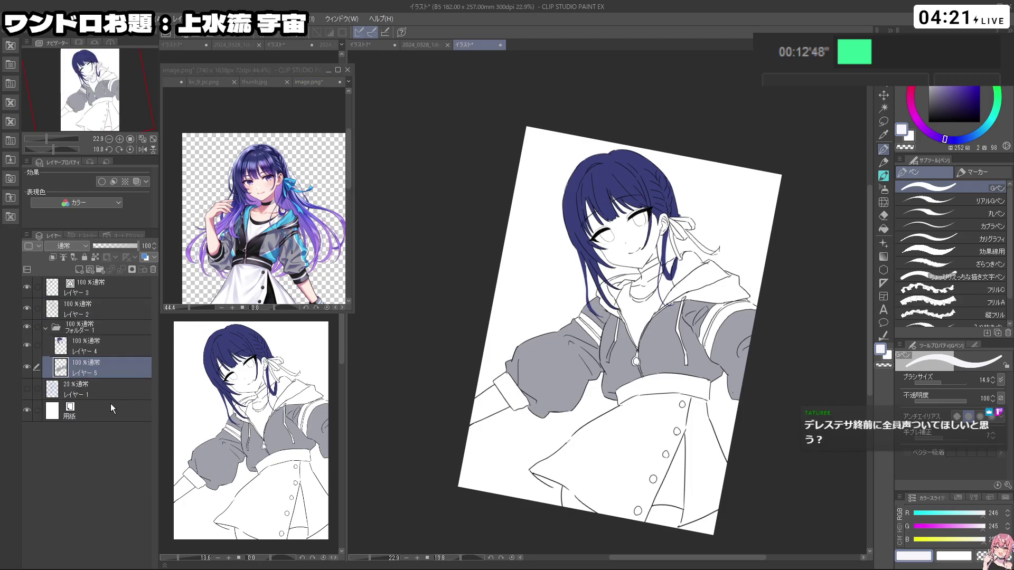
{"action": "left_click", "coordinate": [110, 394]}
{"action": "left_click", "coordinate": [79, 270]}
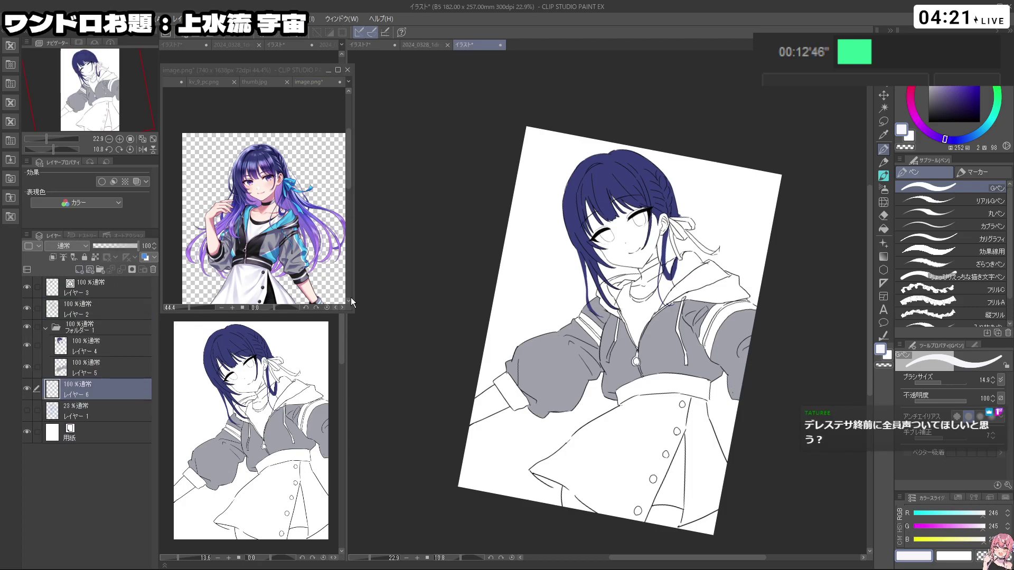
{"action": "left_click_drag", "start_coordinate": [812, 295], "coordinate": [822, 270]}
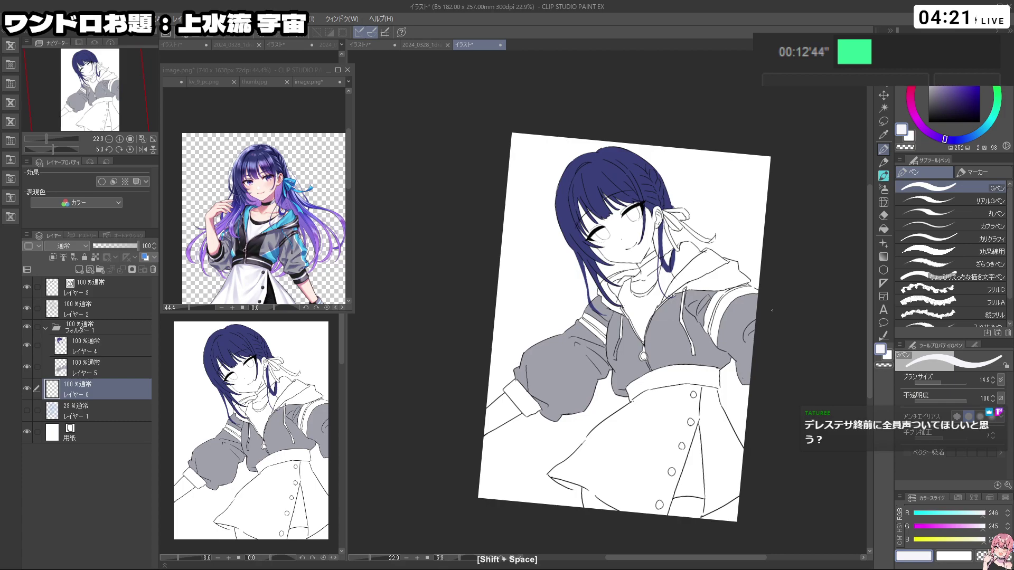
{"action": "left_click_drag", "start_coordinate": [705, 269], "coordinate": [707, 255]}
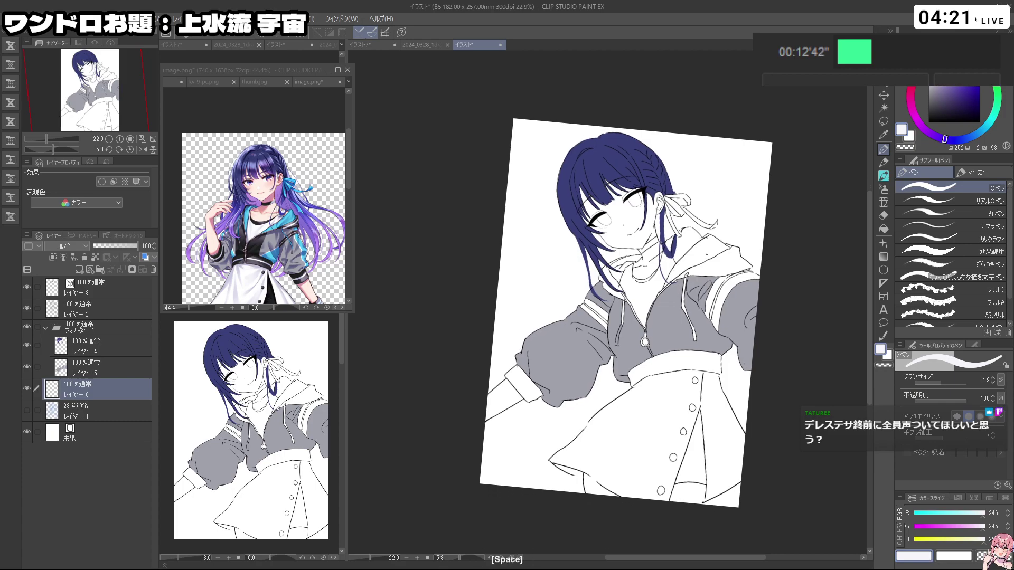
Step: Move the new layer beneath the hidden sketch layer and fill it entirely with vivid green, referring only to the editing layer
{"action": "left_click", "coordinate": [884, 228]}
{"action": "mouse_move", "coordinate": [965, 86]}
{"action": "left_mouse_down"}
{"action": "mouse_move", "coordinate": [980, 94]}
{"action": "mouse_move", "coordinate": [974, 72]}
{"action": "mouse_move", "coordinate": [977, 89]}
{"action": "left_mouse_up"}
{"action": "left_click", "coordinate": [997, 94]}
{"action": "left_click", "coordinate": [951, 189]}
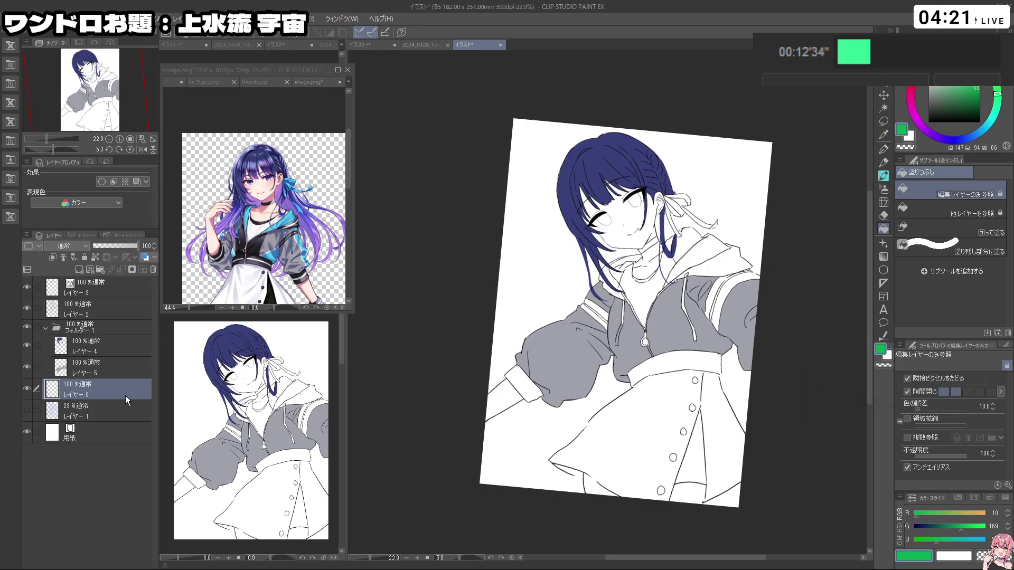
{"action": "left_click_drag", "start_coordinate": [125, 398], "coordinate": [125, 414]}
{"action": "left_click", "coordinate": [739, 197]}
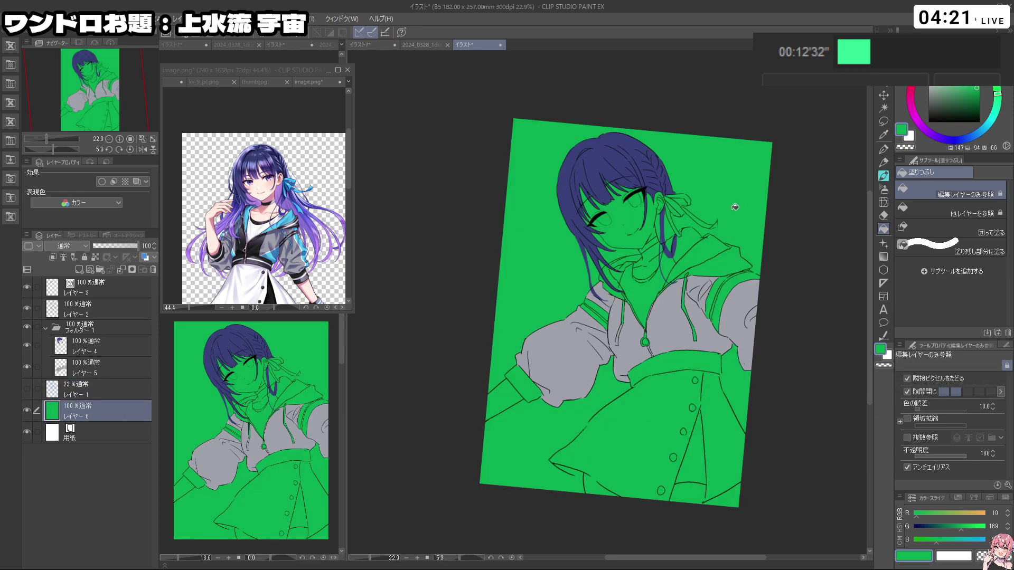
{"action": "left_click", "coordinate": [687, 202], "text": "ctrl"}
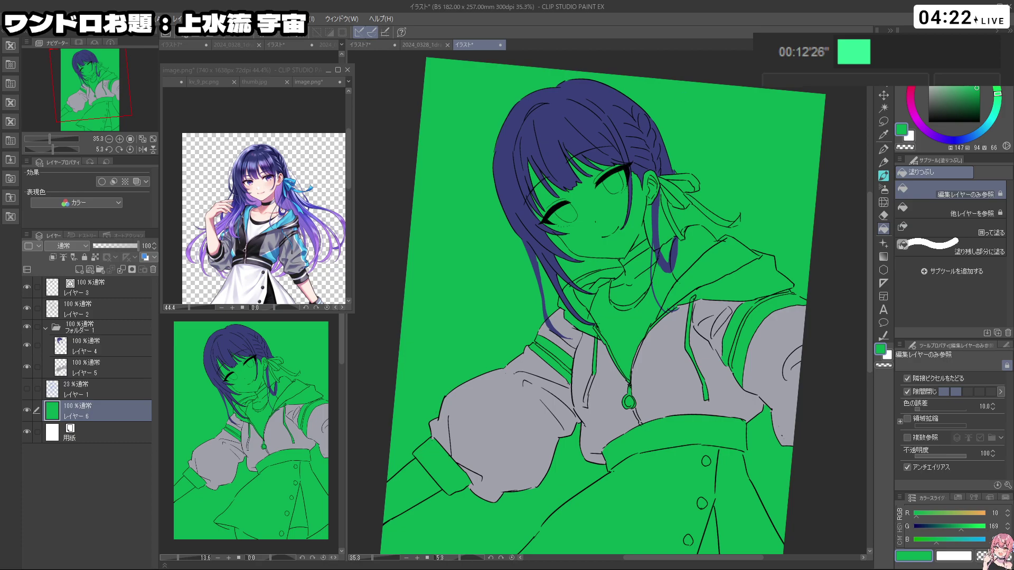
Step: Sample the shirt's white from the reference image and adjust the drawing colour to pure white
{"action": "left_click", "coordinate": [220, 275]}
{"action": "scroll", "coordinate": [275, 248], "scroll_direction": "up", "scroll_amount": 3}
{"action": "scroll", "coordinate": [256, 237], "scroll_direction": "up", "scroll_amount": 1}
{"action": "scroll", "coordinate": [266, 227], "scroll_direction": "down", "scroll_amount": 3}
{"action": "scroll", "coordinate": [285, 203], "scroll_direction": "up", "scroll_amount": 2}
{"action": "scroll", "coordinate": [288, 194], "scroll_direction": "down", "scroll_amount": 3}
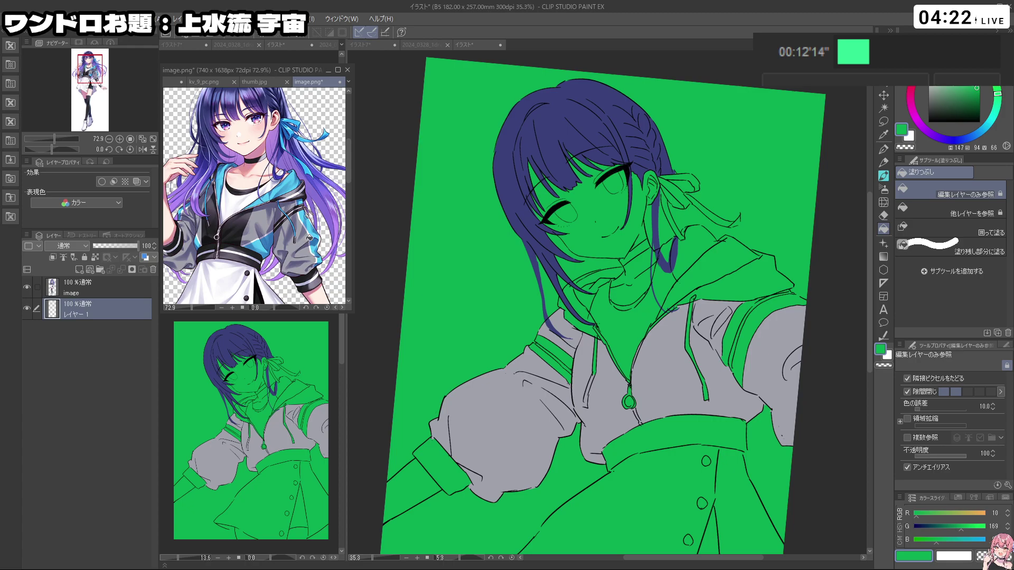
{"action": "left_click", "coordinate": [239, 206], "text": "alt"}
{"action": "left_click_drag", "start_coordinate": [936, 80], "coordinate": [928, 71]}
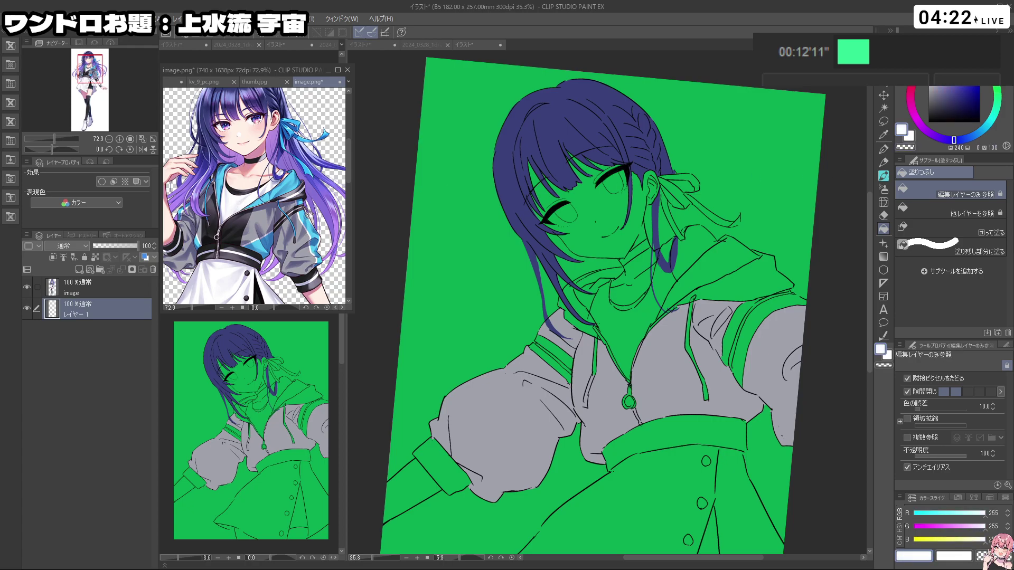
Step: Add a new layer inside the folder and place it beneath the grey jacket layer
{"action": "left_click", "coordinate": [884, 149]}
{"action": "left_click", "coordinate": [253, 359]}
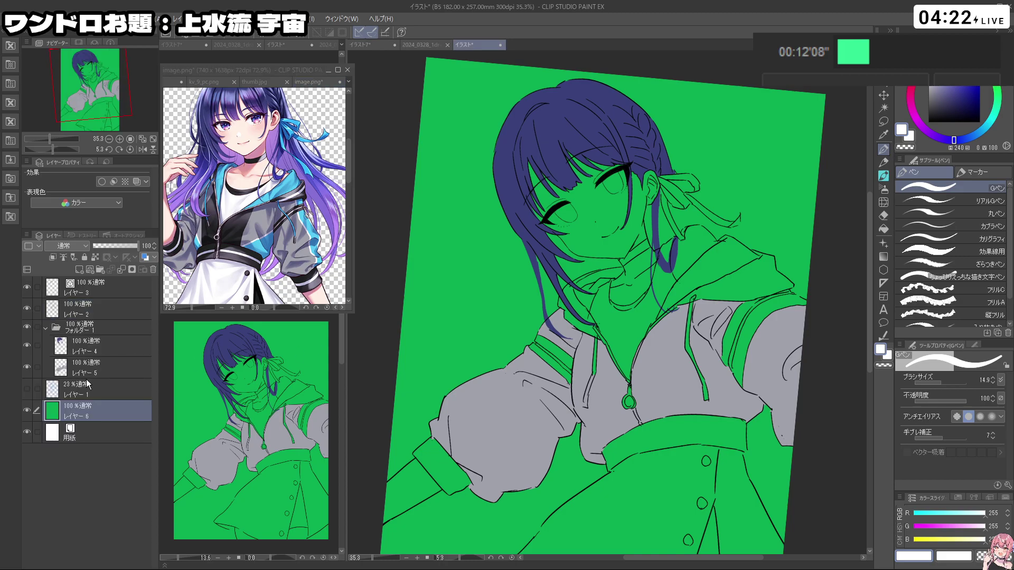
{"action": "left_click", "coordinate": [92, 371]}
{"action": "left_click", "coordinate": [79, 269]}
{"action": "left_click_drag", "start_coordinate": [98, 366], "coordinate": [106, 388]}
{"action": "mouse_move", "coordinate": [602, 312]}
{"action": "left_mouse_down"}
{"action": "mouse_move", "coordinate": [614, 313]}
{"action": "mouse_move", "coordinate": [593, 320]}
{"action": "left_mouse_up"}
{"action": "key", "text": "ctrl+z"}
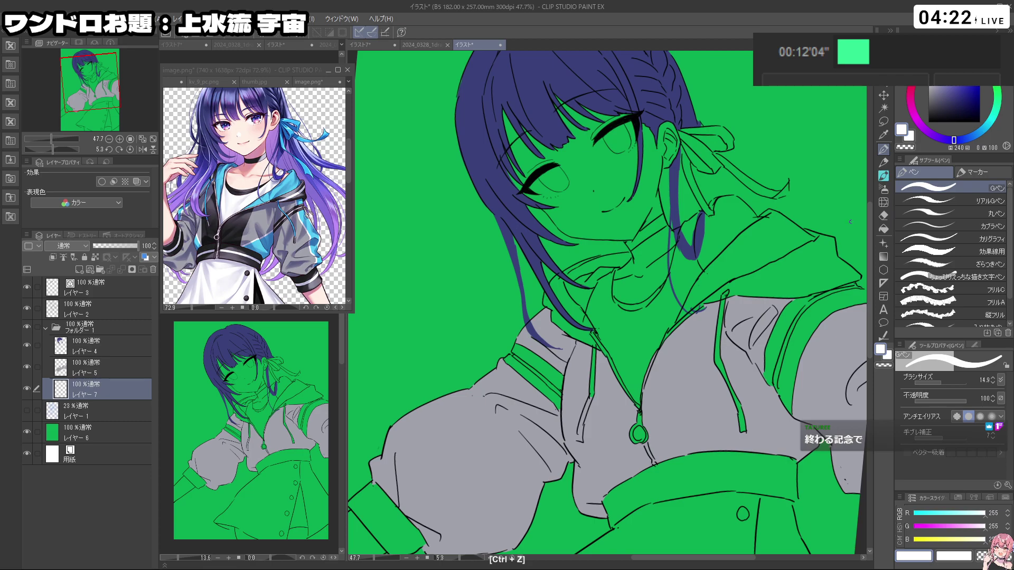
Step: Fill the shirt areas inside the open jacket and beside the hair strand with white, referring to other layers
{"action": "left_click", "coordinate": [884, 229]}
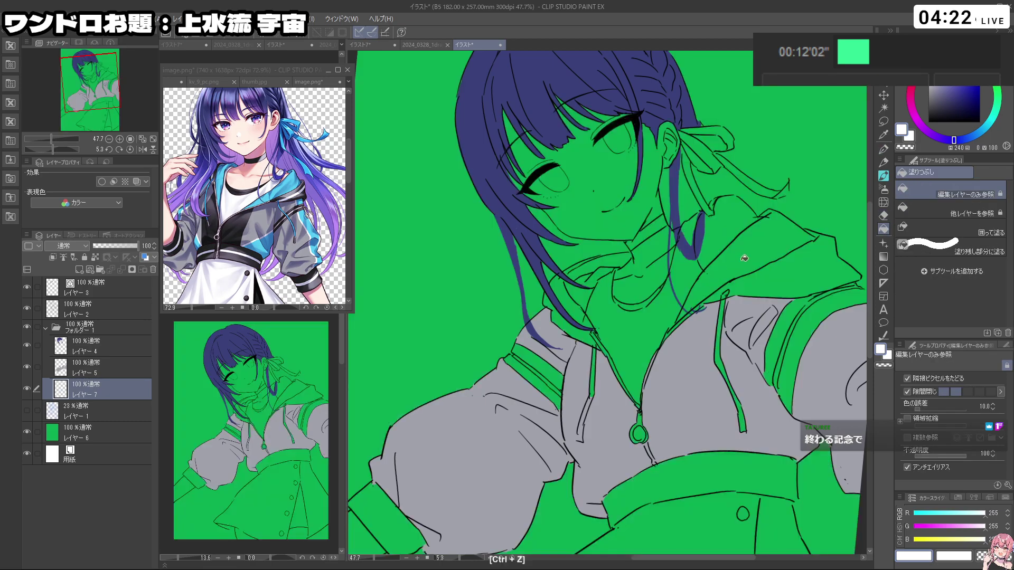
{"action": "left_click", "coordinate": [932, 213]}
{"action": "left_click", "coordinate": [692, 263]}
{"action": "left_click", "coordinate": [693, 228]}
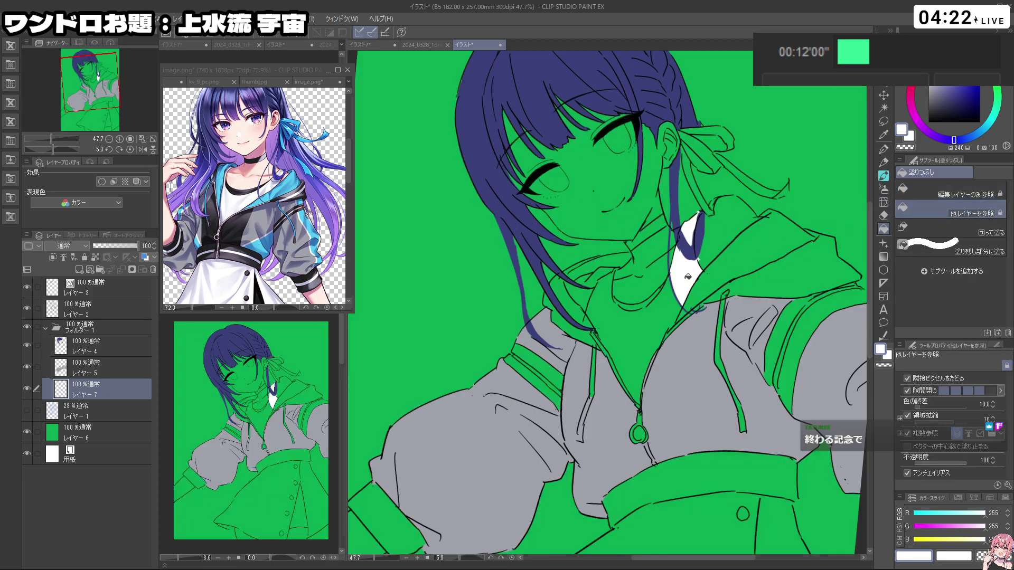
{"action": "left_click", "coordinate": [636, 327]}
Step: Erase the white spilling over the shirt's neckline with the transparent pen
{"action": "left_click", "coordinate": [883, 150]}
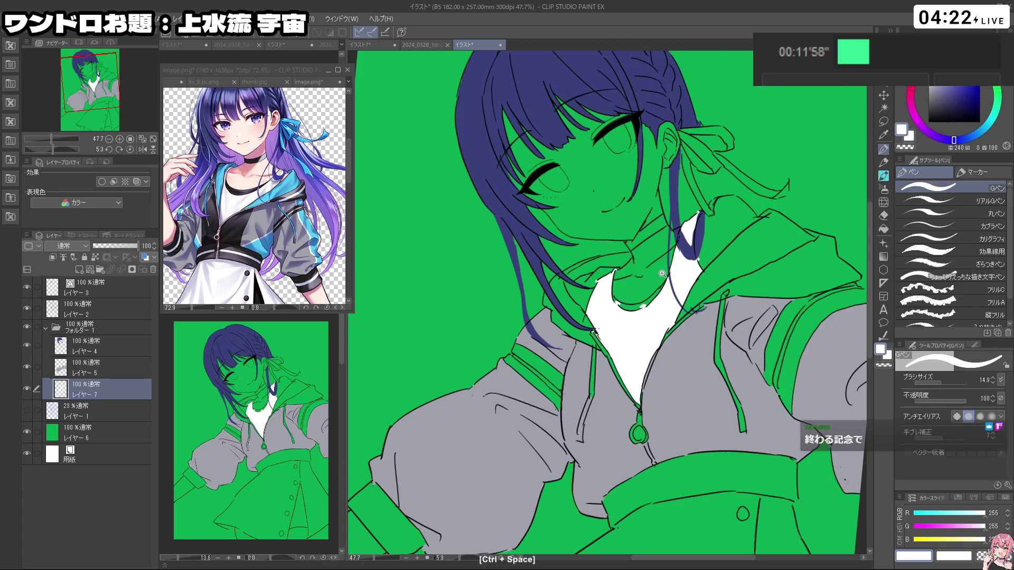
{"action": "scroll", "coordinate": [648, 264], "scroll_direction": "up", "scroll_amount": 5}
{"action": "key", "text": "c"}
{"action": "key", "text": "c"}
{"action": "key", "text": "c"}
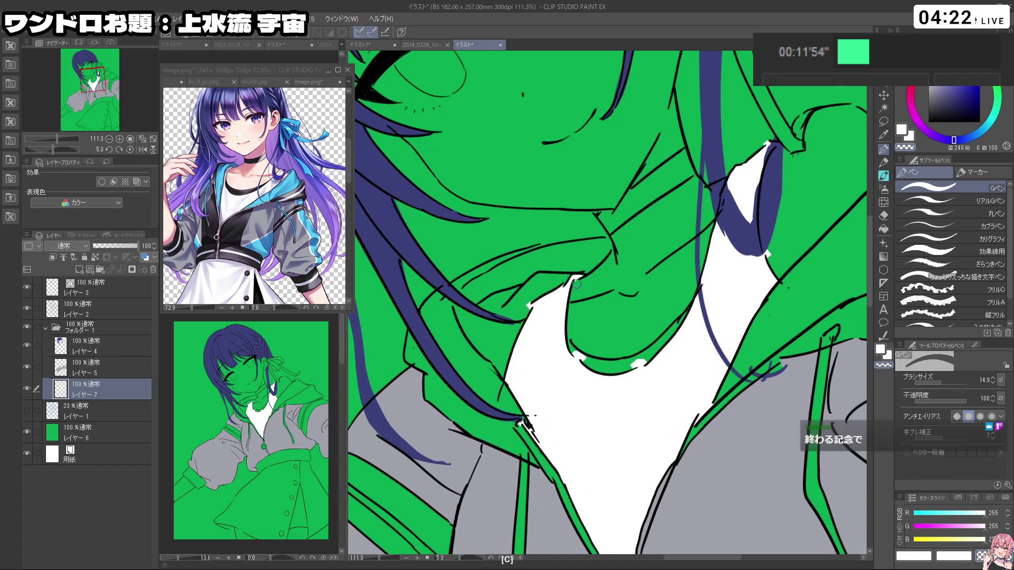
{"action": "mouse_move", "coordinate": [580, 359]}
{"action": "left_mouse_down"}
{"action": "mouse_move", "coordinate": [574, 352]}
{"action": "mouse_move", "coordinate": [645, 363]}
{"action": "left_mouse_up"}
{"action": "left_click_drag", "start_coordinate": [784, 270], "coordinate": [764, 214]}
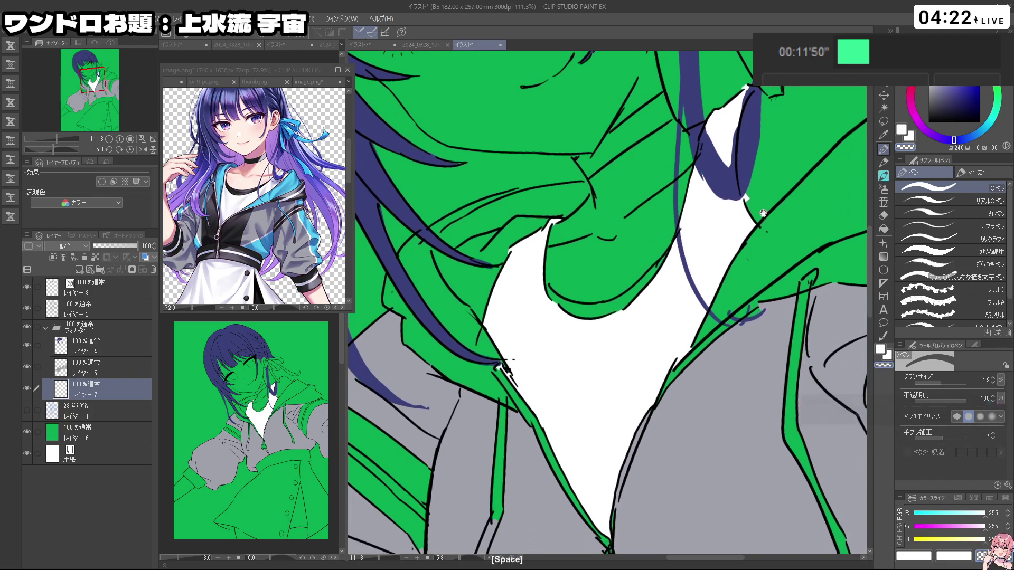
Step: Clean up the white fill where the shirt meets the hood and the hair tips
{"action": "key", "text": "c"}
{"action": "left_click_drag", "start_coordinate": [519, 370], "coordinate": [527, 384]}
{"action": "key", "text": "c"}
{"action": "left_click_drag", "start_coordinate": [773, 291], "coordinate": [765, 303]}
{"action": "key", "text": "c"}
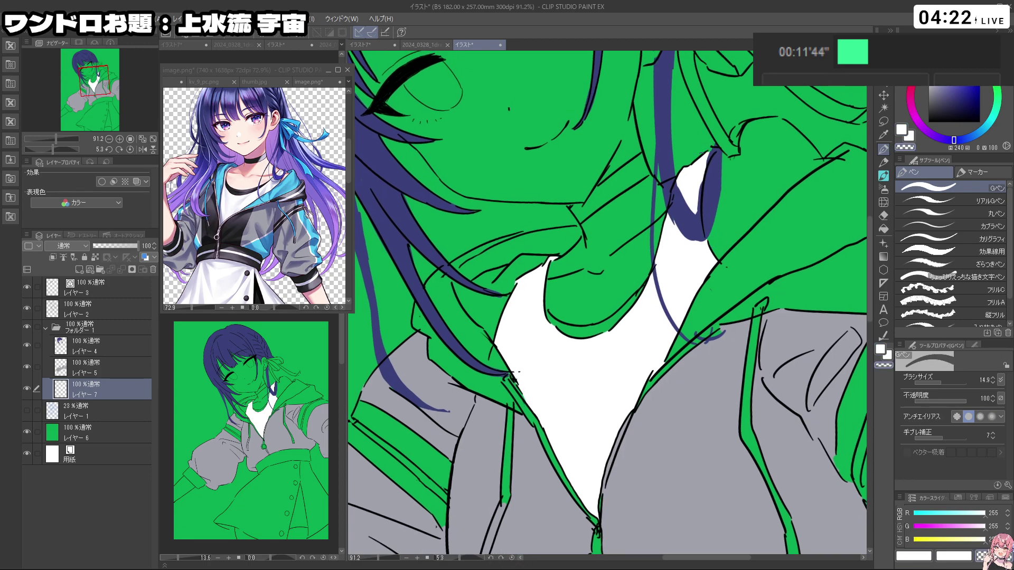
{"action": "key", "text": "c"}
{"action": "left_click_drag", "start_coordinate": [707, 324], "coordinate": [655, 325]}
{"action": "left_click_drag", "start_coordinate": [700, 346], "coordinate": [667, 199]}
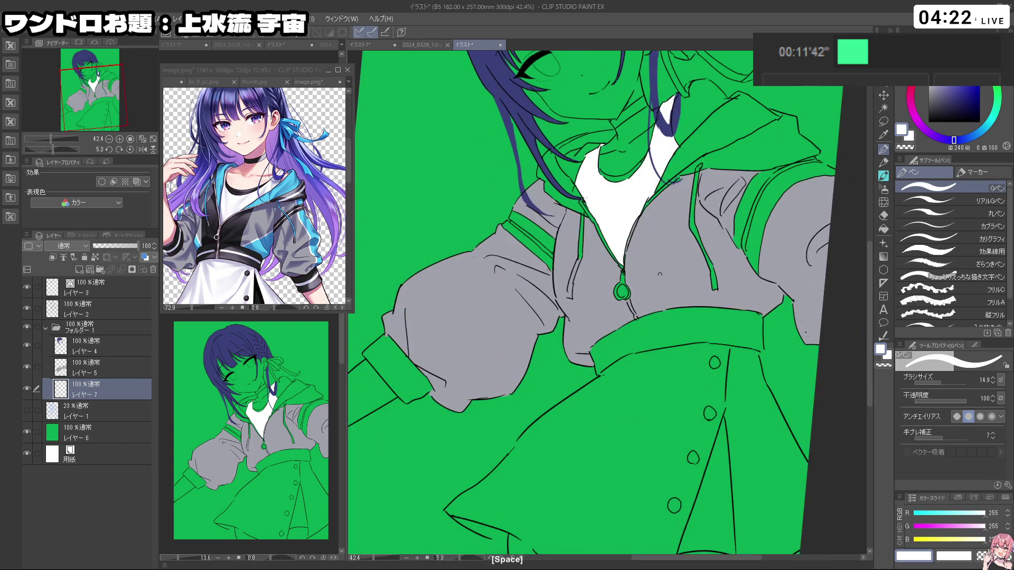
{"action": "key", "text": "space"}
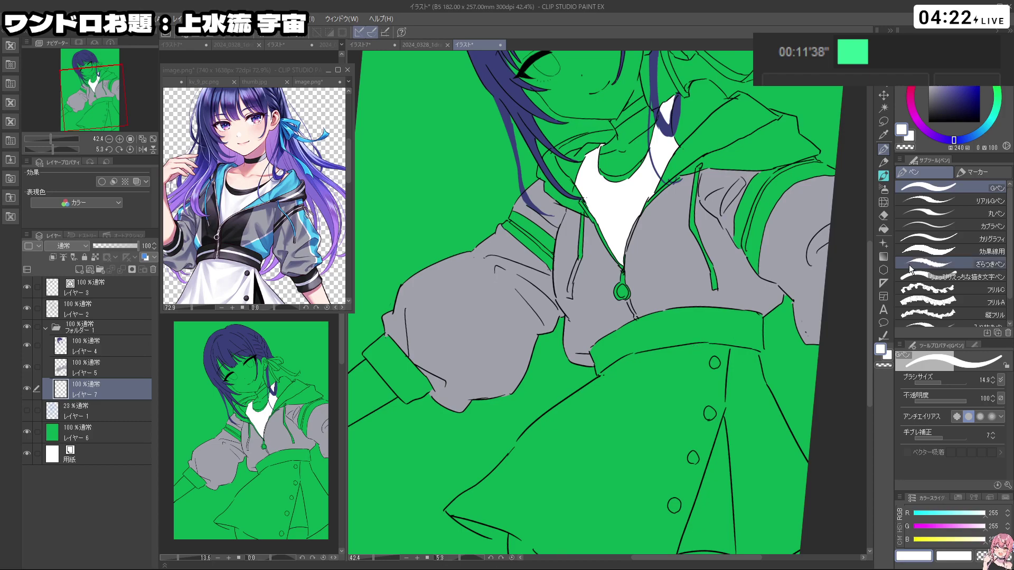
Step: Draw along the skirt's hem with the white pen to close the gaps in its outline
{"action": "left_click", "coordinate": [884, 229]}
{"action": "key", "text": "ctrl+space"}
{"action": "left_click_drag", "start_coordinate": [780, 343], "coordinate": [752, 367]}
{"action": "mouse_move", "coordinate": [752, 367]}
{"action": "left_mouse_down"}
{"action": "mouse_move", "coordinate": [754, 330]}
{"action": "mouse_move", "coordinate": [765, 329]}
{"action": "left_mouse_up"}
{"action": "key", "text": "ctrl+space"}
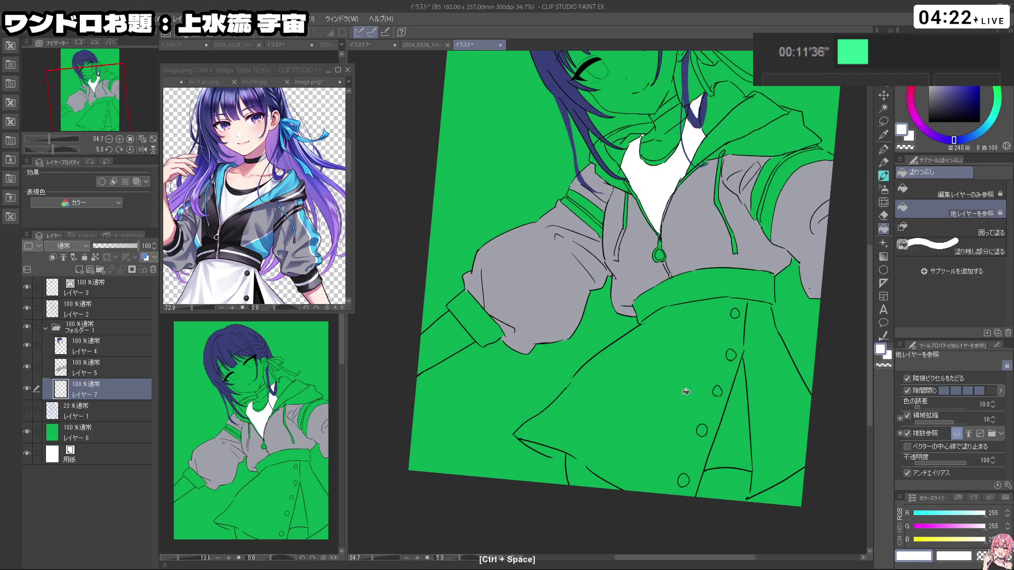
{"action": "left_click", "coordinate": [884, 150]}
{"action": "key", "text": "shift+space"}
{"action": "left_click_drag", "start_coordinate": [756, 222], "coordinate": [776, 298]}
{"action": "left_click_drag", "start_coordinate": [505, 420], "coordinate": [518, 448]}
{"action": "key", "text": "ctrl+z"}
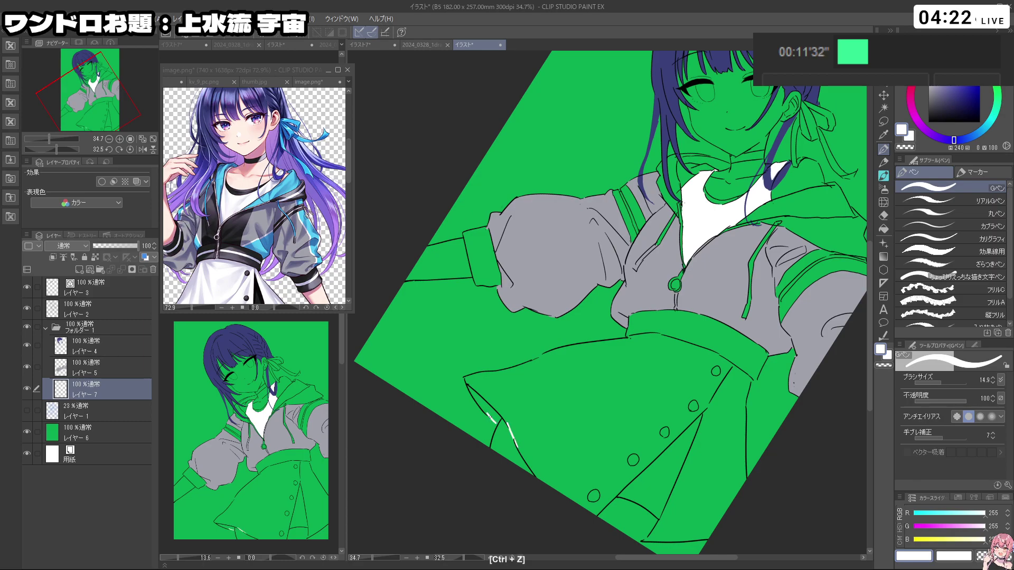
Step: Finish the white pen strokes that close the gaps in the skirt outline and fill the skirt with white
{"action": "mouse_move", "coordinate": [533, 361]}
{"action": "left_mouse_down"}
{"action": "mouse_move", "coordinate": [542, 355]}
{"action": "mouse_move", "coordinate": [594, 382]}
{"action": "left_mouse_up"}
{"action": "key", "text": "ctrl+z"}
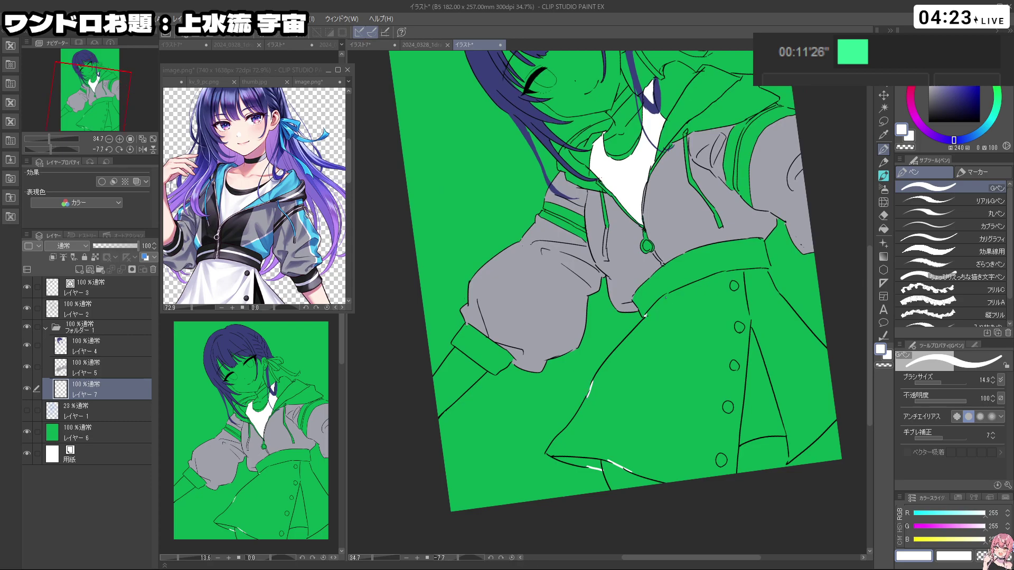
{"action": "key", "text": "ctrl+z"}
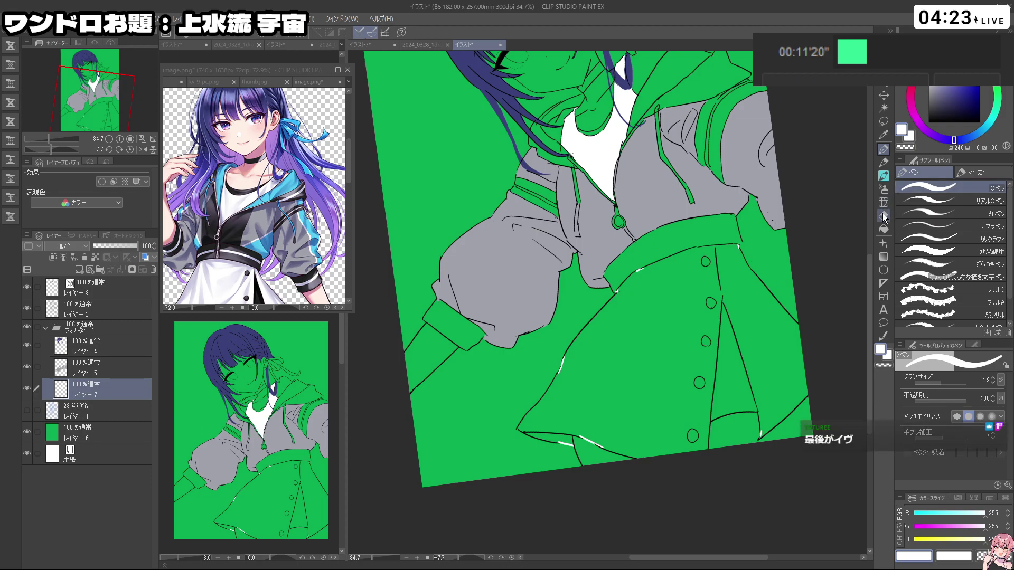
{"action": "left_click", "coordinate": [883, 228]}
{"action": "left_click", "coordinate": [751, 304]}
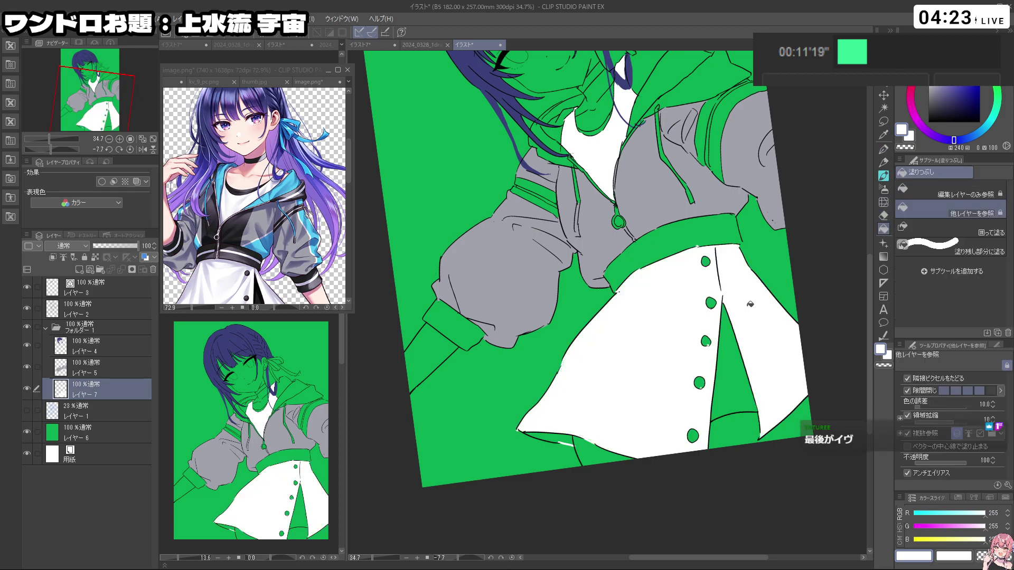
Step: Touch up the white fill at the skirt's pointed hem corner with the G-pen, switching to transparent colour for spill
{"action": "left_click", "coordinate": [883, 150]}
{"action": "left_click_drag", "start_coordinate": [745, 281], "coordinate": [641, 167]}
{"action": "key", "text": "c"}
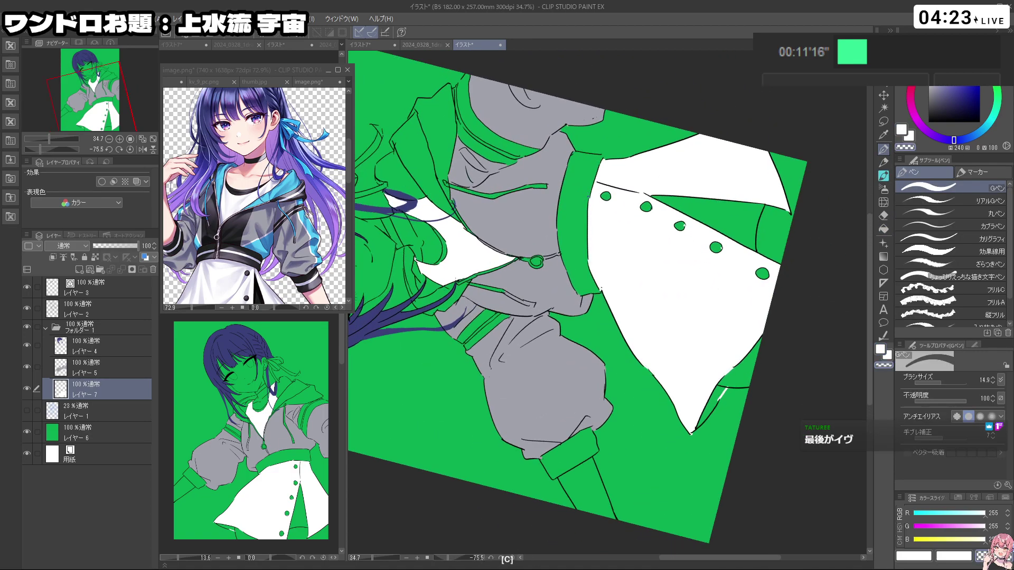
{"action": "key", "text": "c"}
{"action": "mouse_move", "coordinate": [719, 367]}
{"action": "left_mouse_down"}
{"action": "mouse_move", "coordinate": [625, 430]}
{"action": "mouse_move", "coordinate": [596, 373]}
{"action": "left_mouse_up"}
{"action": "mouse_move", "coordinate": [699, 432]}
{"action": "left_mouse_down"}
{"action": "mouse_move", "coordinate": [677, 445]}
{"action": "mouse_move", "coordinate": [504, 423]}
{"action": "left_mouse_up"}
{"action": "mouse_move", "coordinate": [506, 256]}
{"action": "left_mouse_down"}
{"action": "mouse_move", "coordinate": [517, 298]}
{"action": "mouse_move", "coordinate": [512, 263]}
{"action": "left_mouse_up"}
{"action": "key", "text": "c"}
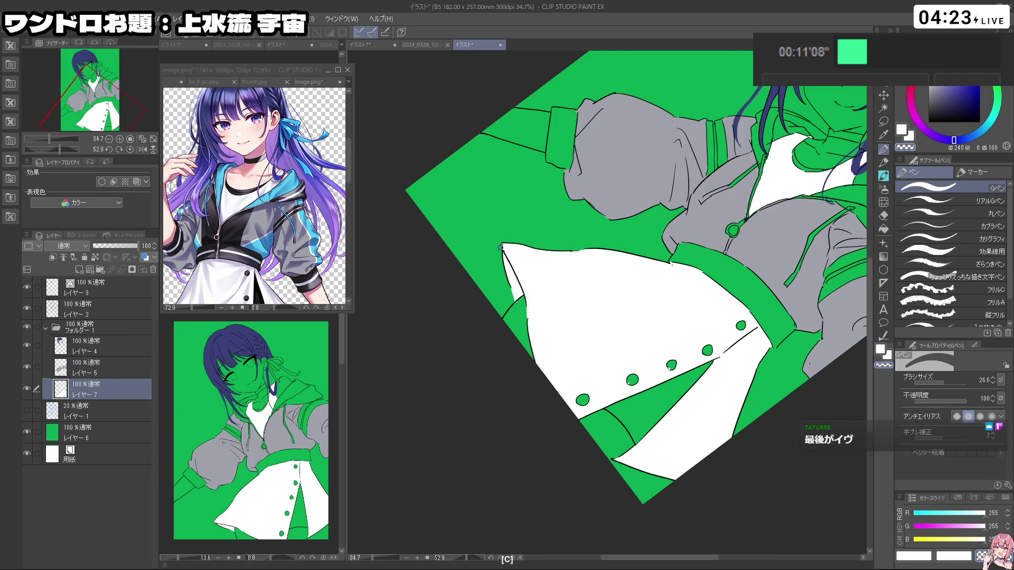
Step: Clean up the skirt's white fill along its outline and around the buttons with the pen and transparent colour
{"action": "key", "text": "c"}
{"action": "mouse_move", "coordinate": [742, 381]}
{"action": "left_mouse_down"}
{"action": "mouse_move", "coordinate": [766, 296]}
{"action": "mouse_move", "coordinate": [748, 211]}
{"action": "left_mouse_up"}
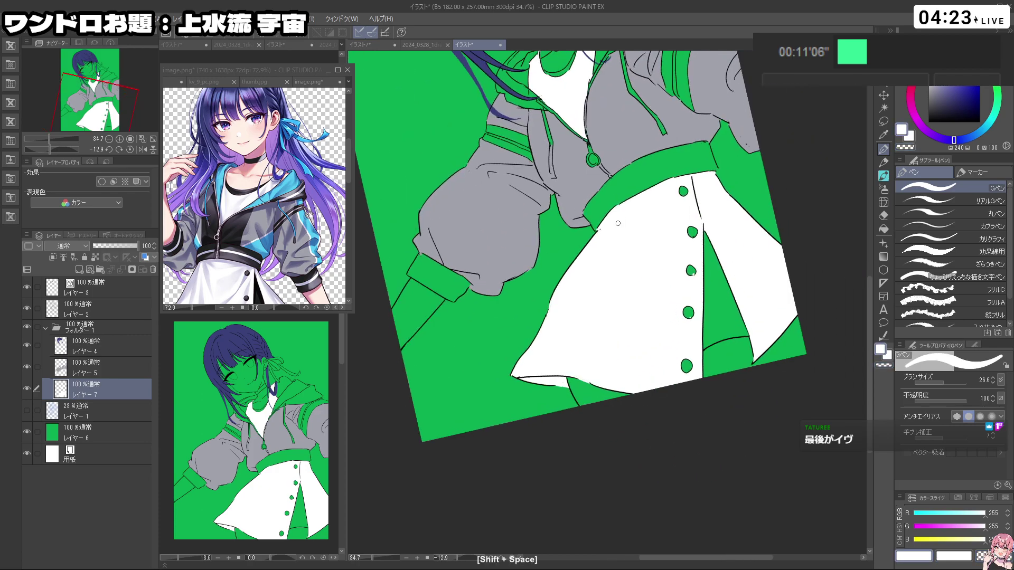
{"action": "left_click_drag", "start_coordinate": [763, 252], "coordinate": [739, 256]}
{"action": "left_click_drag", "start_coordinate": [758, 262], "coordinate": [710, 302]}
{"action": "scroll", "coordinate": [709, 301], "scroll_direction": "up", "scroll_amount": 3}
{"action": "key", "text": "c"}
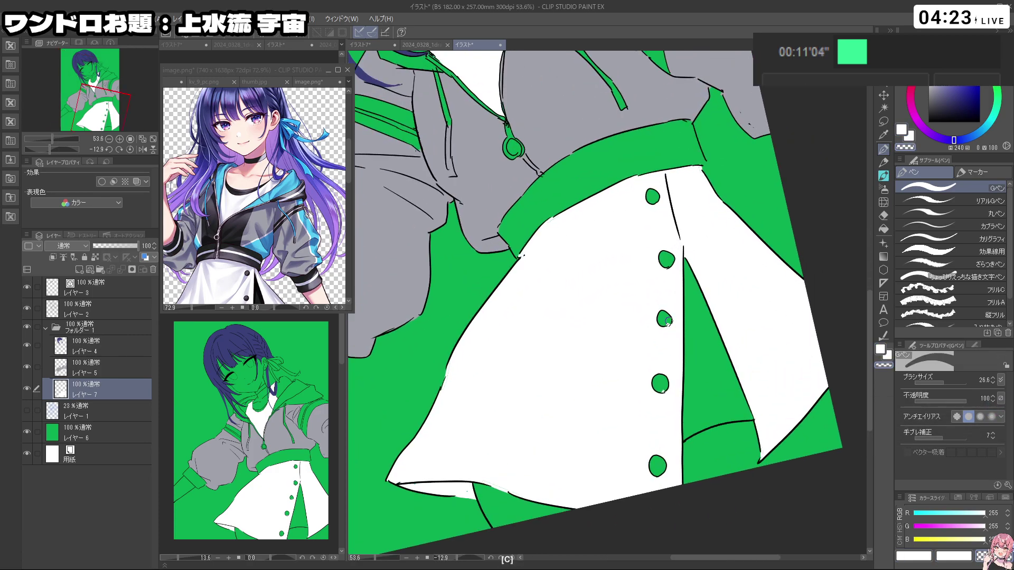
{"action": "left_click_drag", "start_coordinate": [746, 368], "coordinate": [713, 374]}
{"action": "left_click_drag", "start_coordinate": [779, 391], "coordinate": [762, 427]}
{"action": "left_click_drag", "start_coordinate": [664, 222], "coordinate": [680, 282]}
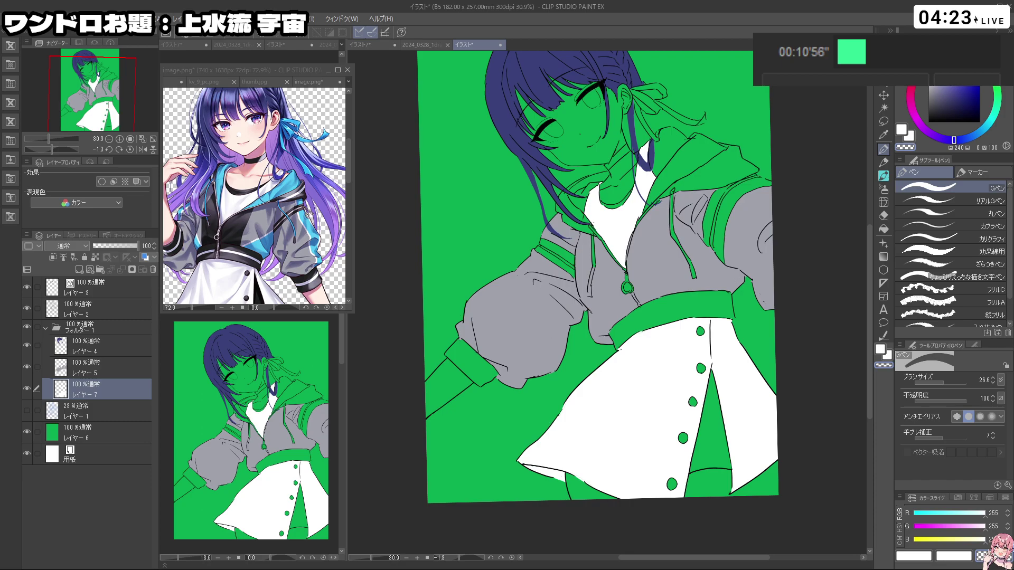
Step: Examine the flat colours of the whole figure and the jacket from far and near
{"action": "scroll", "coordinate": [699, 177], "scroll_direction": "up", "scroll_amount": 1}
{"action": "scroll", "coordinate": [674, 177], "scroll_direction": "down", "scroll_amount": 4}
{"action": "scroll", "coordinate": [561, 131], "scroll_direction": "up", "scroll_amount": 3}
{"action": "scroll", "coordinate": [561, 131], "scroll_direction": "up", "scroll_amount": 3}
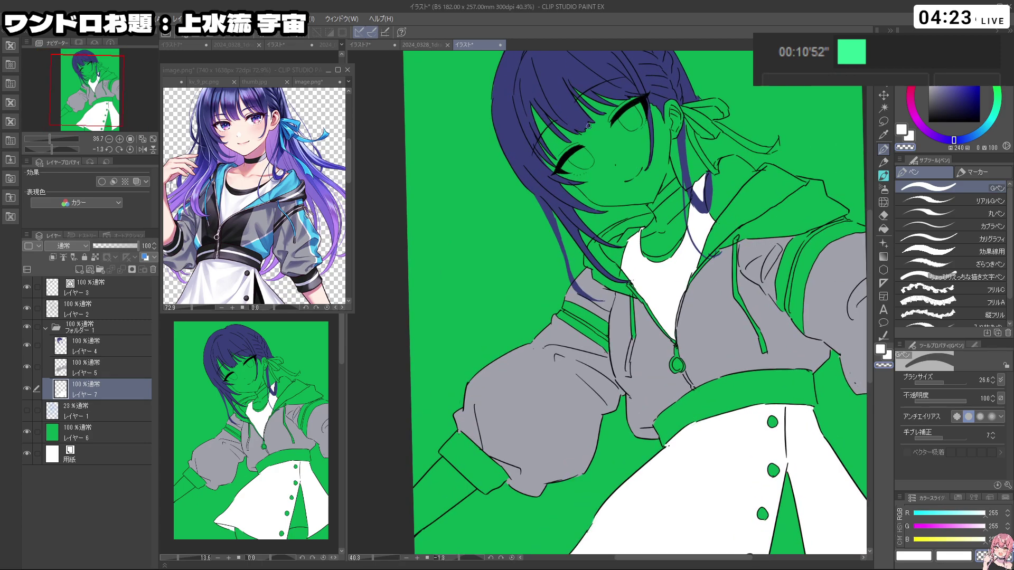
{"action": "scroll", "coordinate": [609, 181], "scroll_direction": "down", "scroll_amount": 5}
{"action": "scroll", "coordinate": [667, 289], "scroll_direction": "down", "scroll_amount": 1}
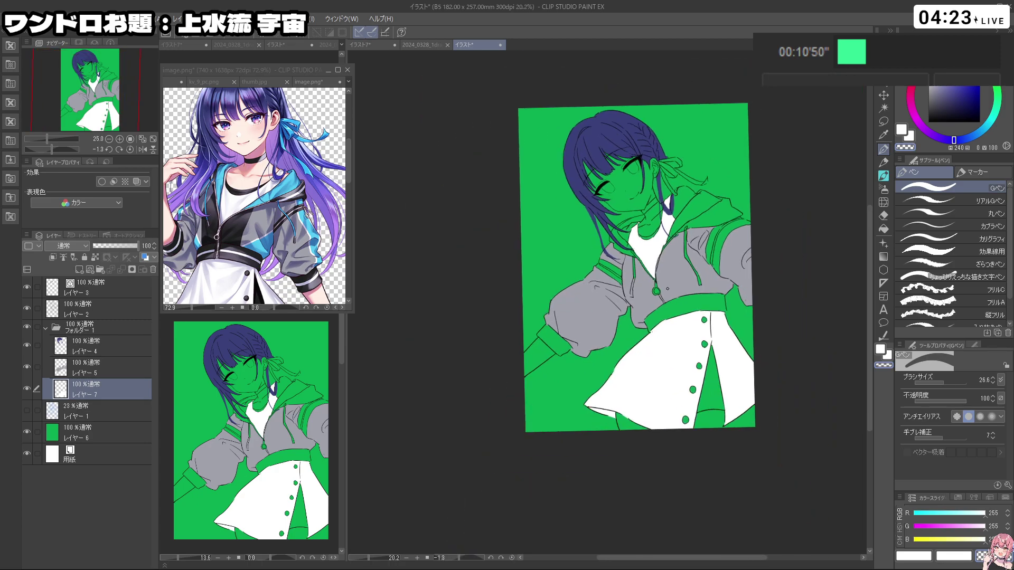
{"action": "scroll", "coordinate": [673, 288], "scroll_direction": "up", "scroll_amount": 5}
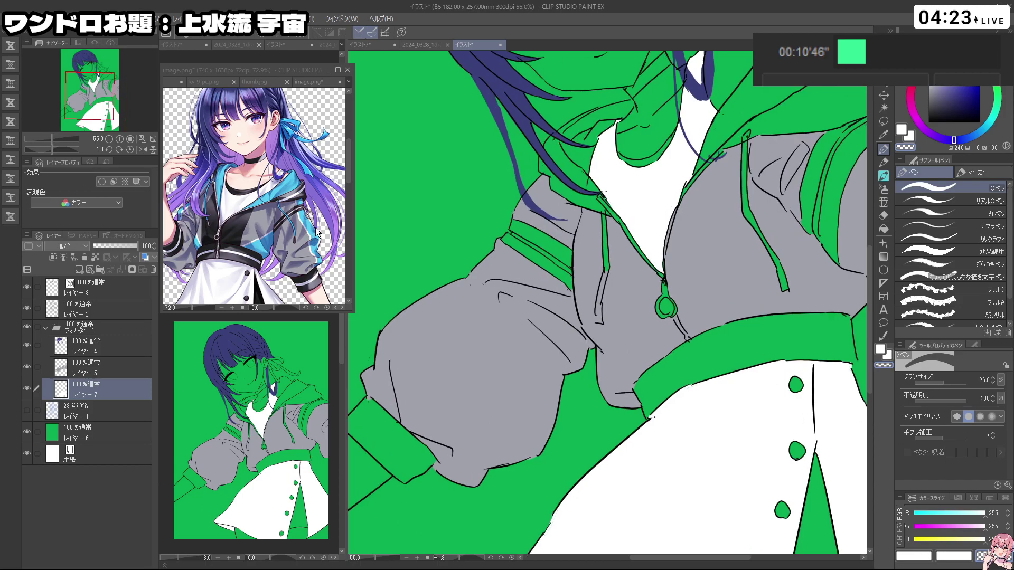
{"action": "scroll", "coordinate": [566, 266], "scroll_direction": "down", "scroll_amount": 2}
{"action": "scroll", "coordinate": [566, 266], "scroll_direction": "down", "scroll_amount": 1}
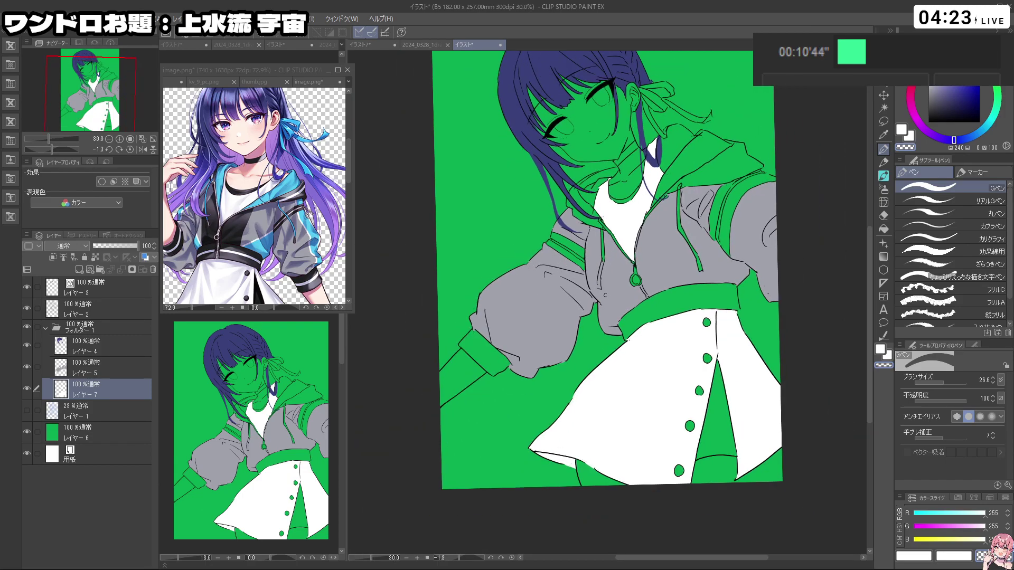
Step: Sample the dark grey-purple of the jacket's waistband from the reference image as the drawing colour
{"action": "left_click", "coordinate": [233, 246]}
{"action": "left_click", "coordinate": [244, 219], "text": "alt"}
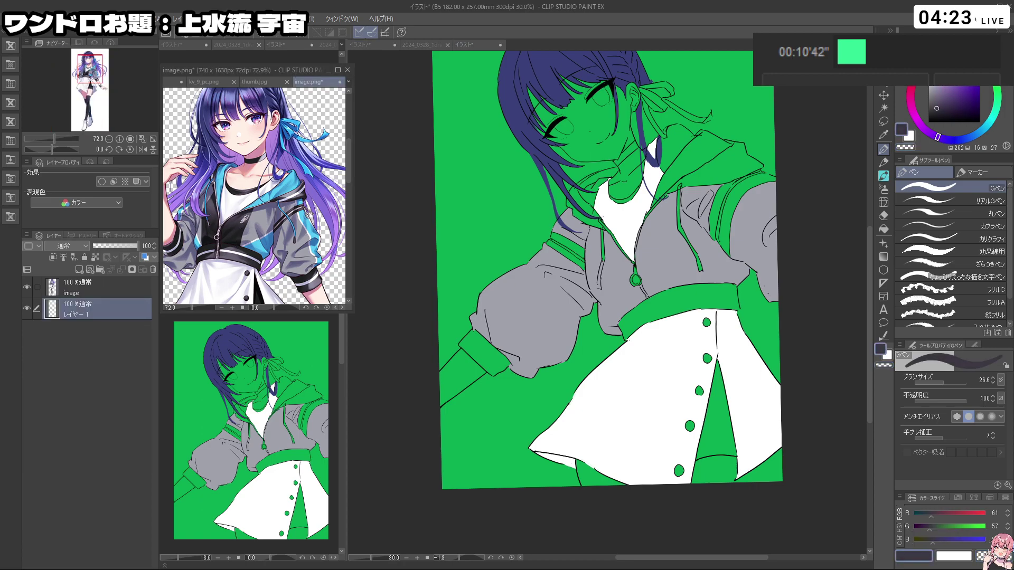
{"action": "left_click", "coordinate": [228, 255], "text": "alt"}
{"action": "scroll", "coordinate": [228, 255], "scroll_direction": "up", "scroll_amount": 3}
{"action": "left_click", "coordinate": [240, 261], "text": "alt"}
{"action": "left_click", "coordinate": [370, 233]}
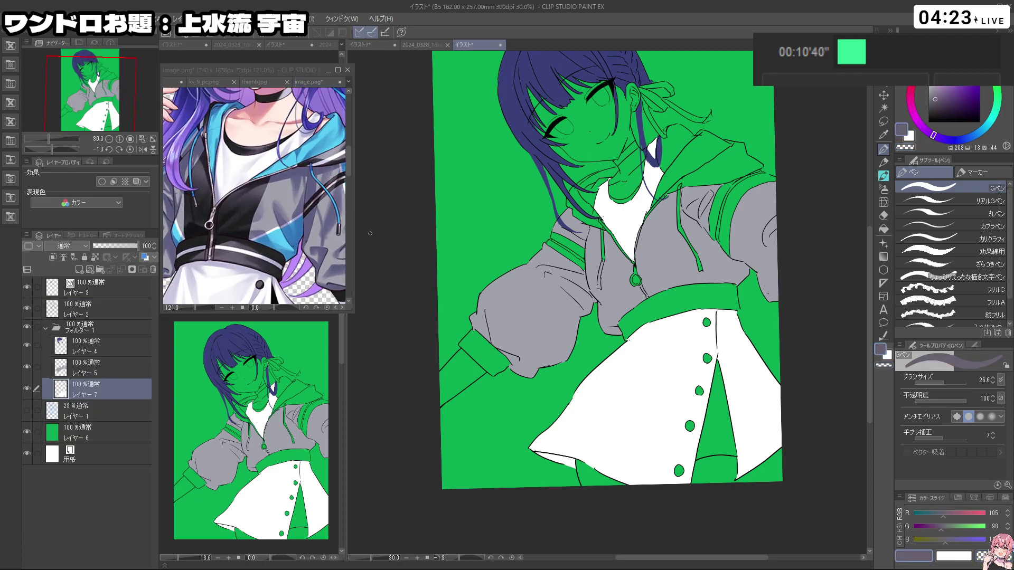
Step: Add a new layer above レイヤー 5 and draw the dark panel's boundary line on the jacket front nearer the puffed sleeve
{"action": "left_click", "coordinate": [90, 372]}
{"action": "left_click", "coordinate": [81, 270]}
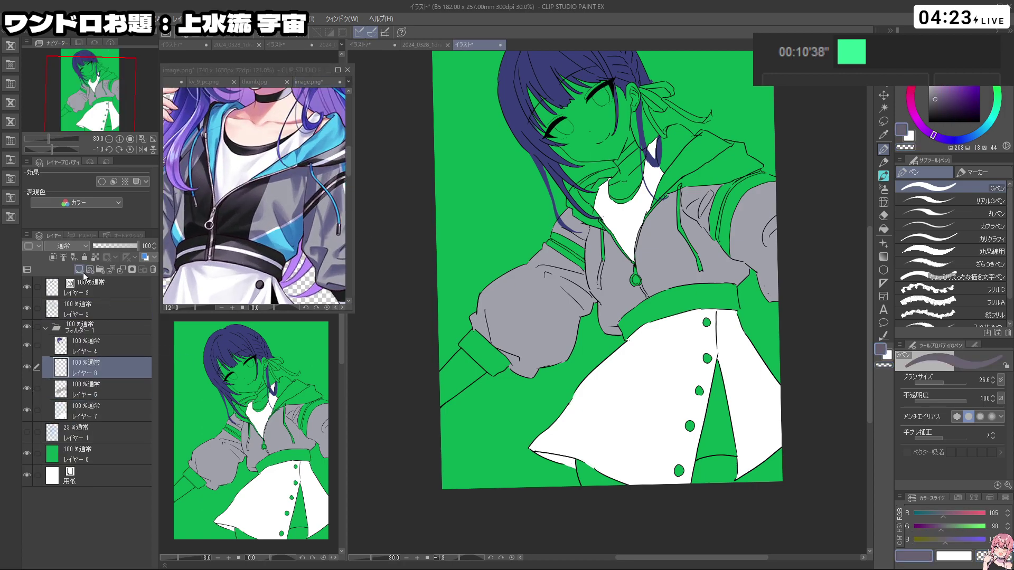
{"action": "key", "text": "space"}
{"action": "mouse_move", "coordinate": [613, 253]}
{"action": "left_mouse_down"}
{"action": "mouse_move", "coordinate": [649, 253]}
{"action": "mouse_move", "coordinate": [607, 245]}
{"action": "mouse_move", "coordinate": [608, 285]}
{"action": "mouse_move", "coordinate": [625, 313]}
{"action": "left_mouse_up"}
{"action": "key", "text": "ctrl+z"}
{"action": "key", "text": "ctrl+z"}
{"action": "key", "text": "ctrl+z"}
{"action": "mouse_move", "coordinate": [600, 266]}
{"action": "left_mouse_down"}
{"action": "mouse_move", "coordinate": [612, 301]}
{"action": "mouse_move", "coordinate": [641, 335]}
{"action": "left_mouse_up"}
{"action": "key", "text": "ctrl+z"}
{"action": "key", "text": "ctrl+z"}
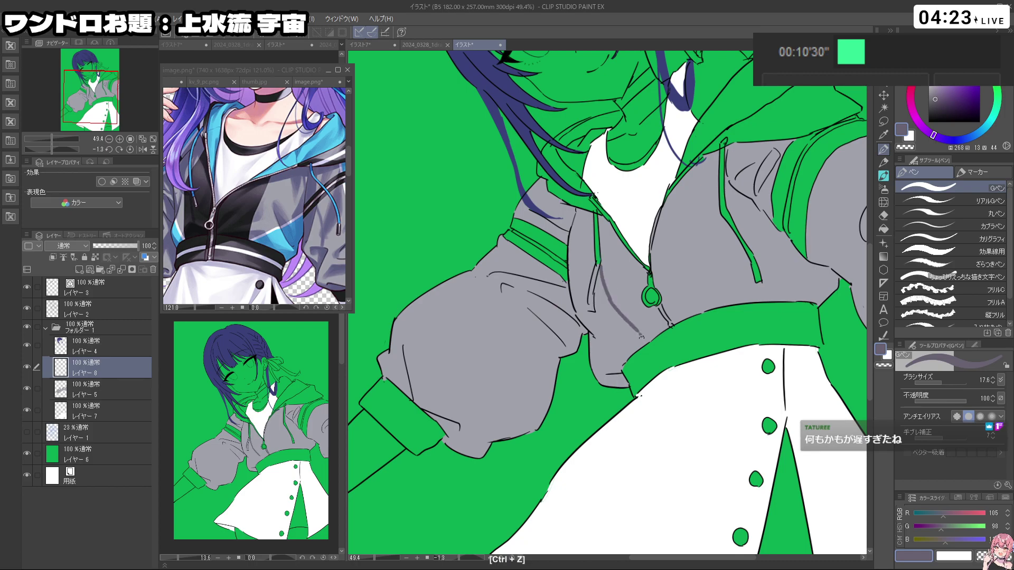
{"action": "key", "text": "ctrl+z"}
Step: Draw the boundary line on the other jacket front and fill both panels beside the zipper with dark grey-purple
{"action": "mouse_move", "coordinate": [686, 174]}
{"action": "left_mouse_down"}
{"action": "mouse_move", "coordinate": [697, 252]}
{"action": "mouse_move", "coordinate": [723, 307]}
{"action": "left_mouse_up"}
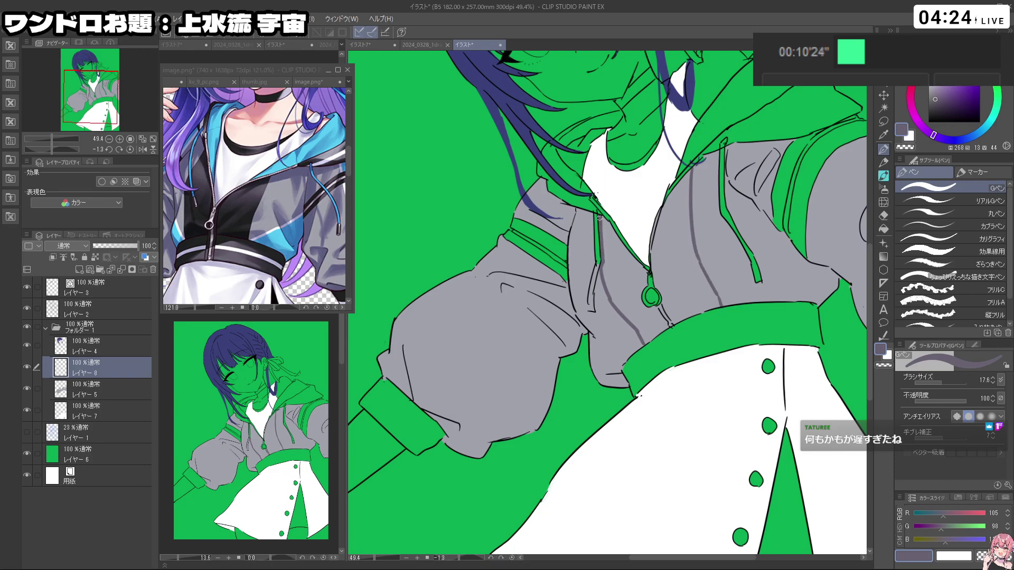
{"action": "key", "text": "ctrl+z"}
{"action": "left_click_drag", "start_coordinate": [654, 301], "coordinate": [649, 297]}
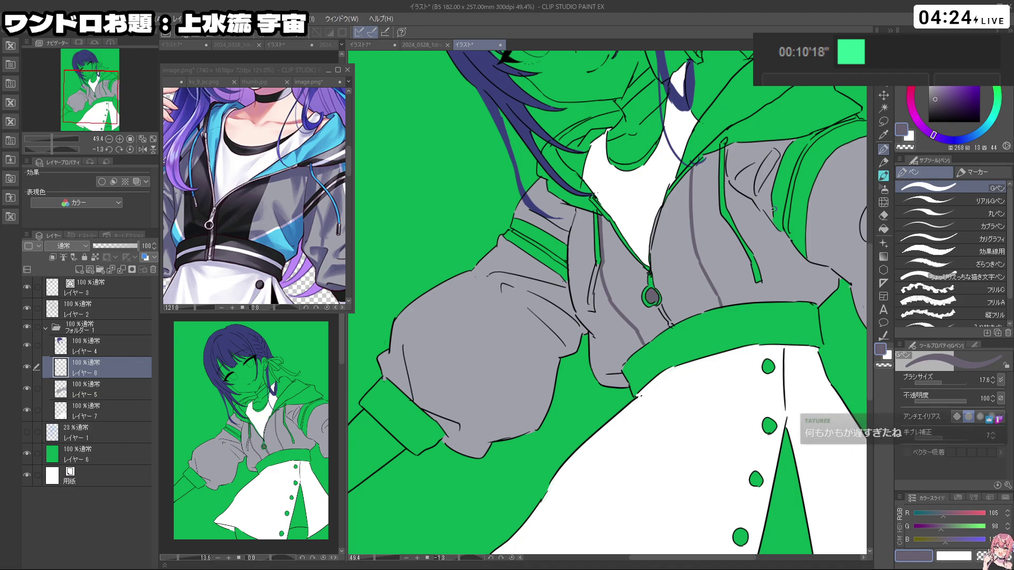
{"action": "key", "text": "g"}
{"action": "left_click", "coordinate": [623, 266]}
{"action": "left_click", "coordinate": [710, 259]}
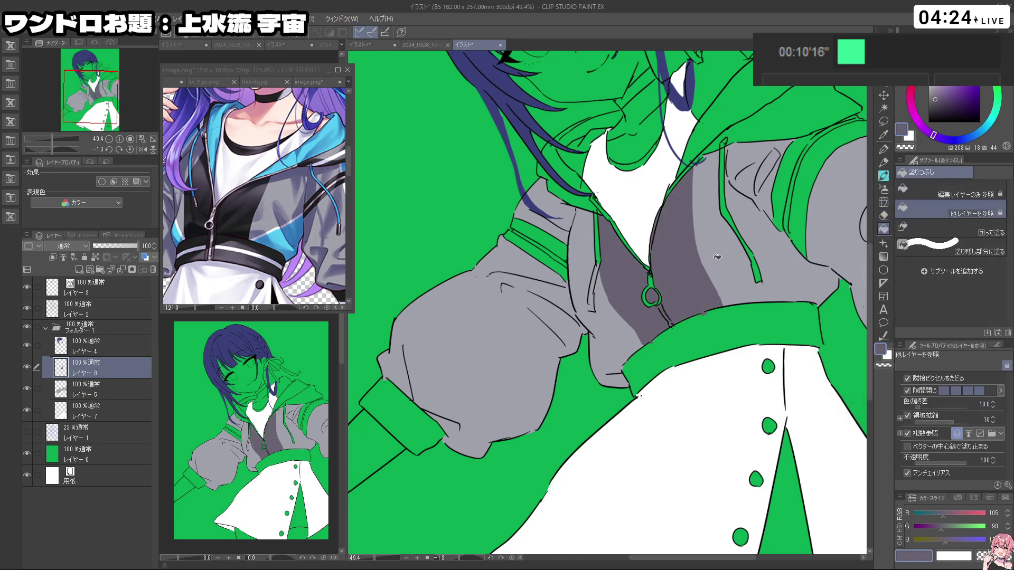
Step: Touch up the edges of the dark panels beside the zipper with the pen
{"action": "left_click", "coordinate": [884, 149]}
{"action": "left_click_drag", "start_coordinate": [683, 213], "coordinate": [710, 213]}
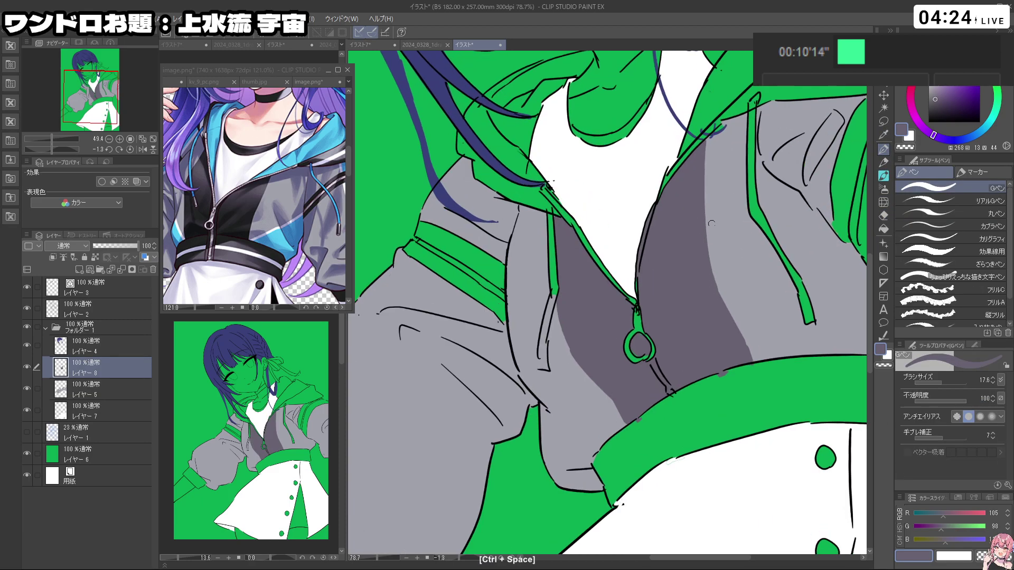
{"action": "left_click_drag", "start_coordinate": [717, 259], "coordinate": [666, 260]}
{"action": "left_click_drag", "start_coordinate": [726, 263], "coordinate": [696, 227]}
{"action": "left_click", "coordinate": [884, 228]}
{"action": "left_click", "coordinate": [702, 304]}
{"action": "key", "text": "ctrl+z"}
Step: Close the outline gap at the end of the jacket's waistband and fill the waistband with dark grey-purple
{"action": "left_click", "coordinate": [884, 152]}
{"action": "key", "text": "space"}
{"action": "left_click_drag", "start_coordinate": [756, 257], "coordinate": [742, 235]}
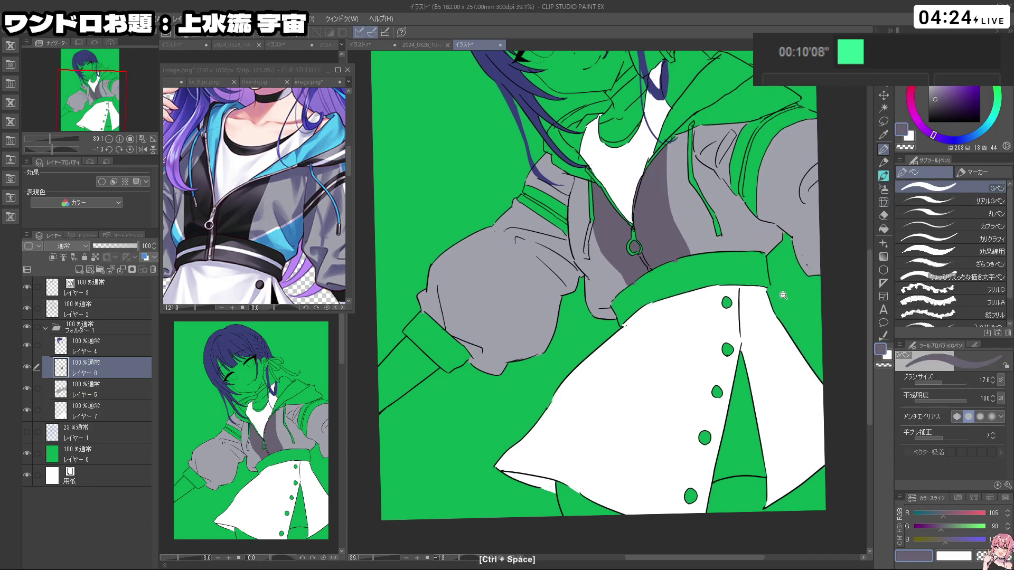
{"action": "key", "text": "ctrl+space"}
{"action": "left_click", "coordinate": [759, 282]}
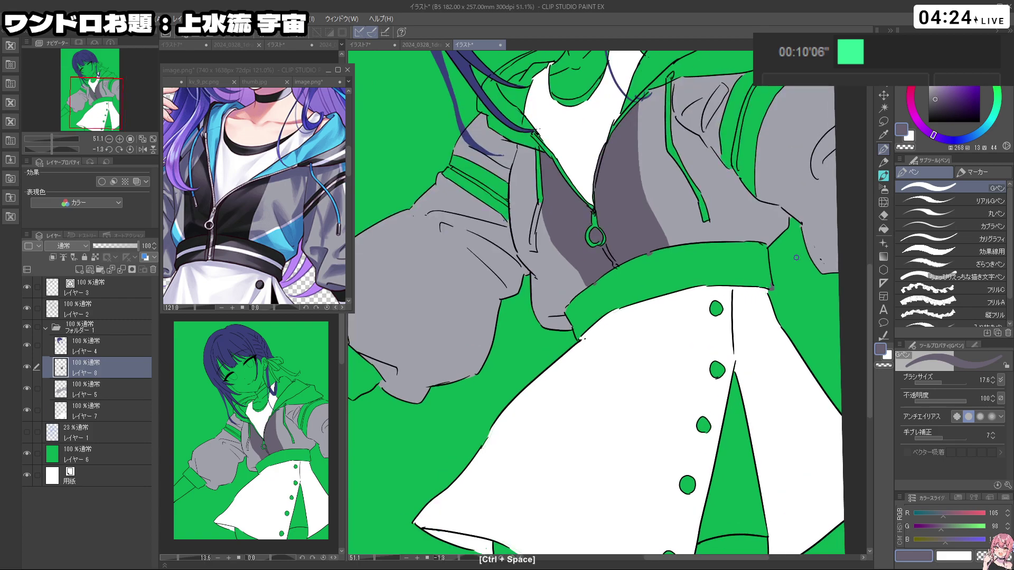
{"action": "left_click", "coordinate": [883, 229]}
{"action": "left_click", "coordinate": [741, 268]}
{"action": "key", "text": "ctrl+space"}
{"action": "left_click_drag", "start_coordinate": [744, 267], "coordinate": [711, 261]}
{"action": "key", "text": "space"}
{"action": "left_click_drag", "start_coordinate": [748, 246], "coordinate": [705, 226]}
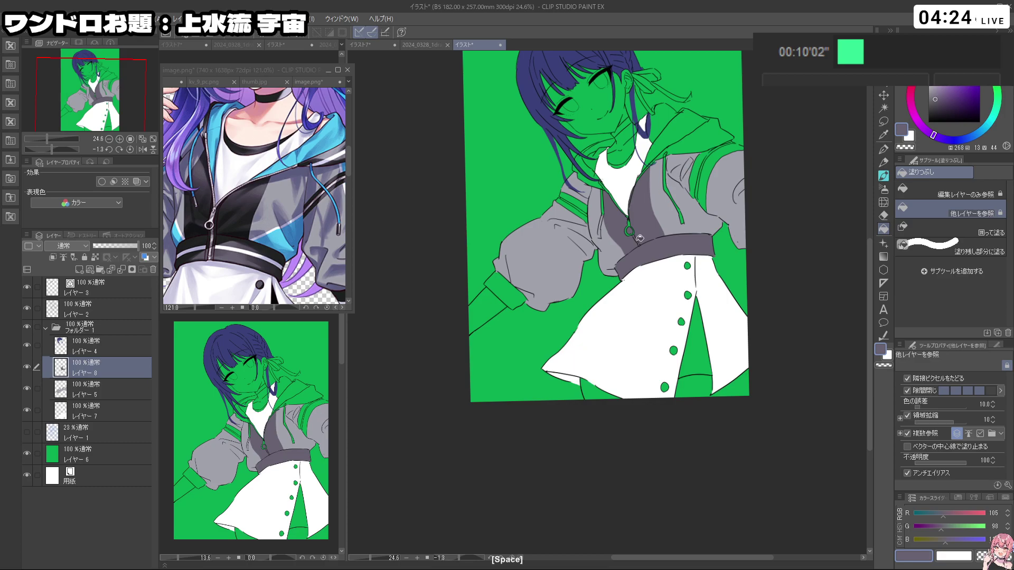
{"action": "left_click", "coordinate": [721, 159]}
{"action": "key", "text": "ctrl+z"}
Step: Close the outline gaps of the stripes on the raised arm's upper sleeve and fill both stripes with dark grey-purple
{"action": "left_click", "coordinate": [884, 150]}
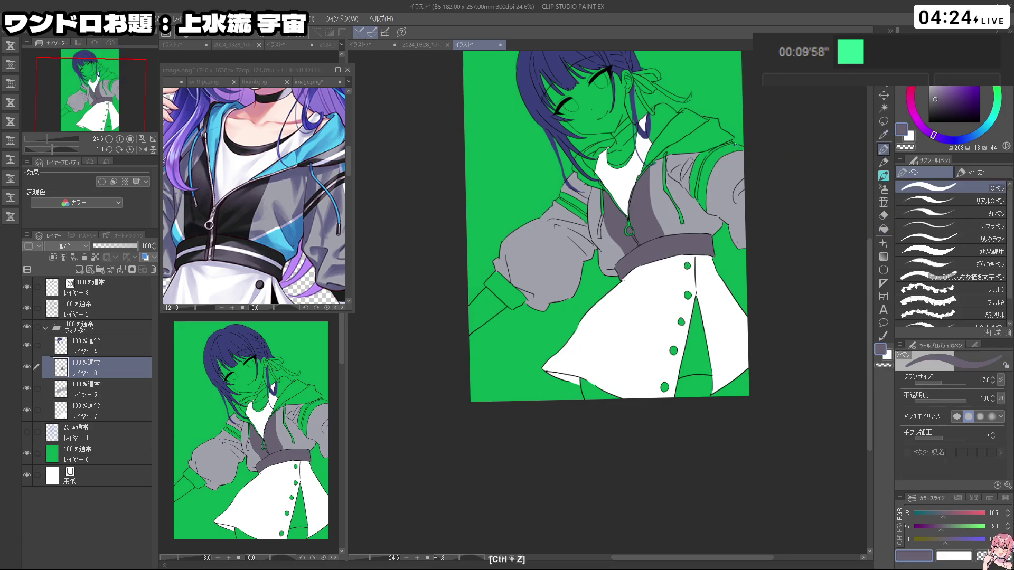
{"action": "key", "text": "ctrl+space"}
{"action": "left_click_drag", "start_coordinate": [708, 165], "coordinate": [739, 165]}
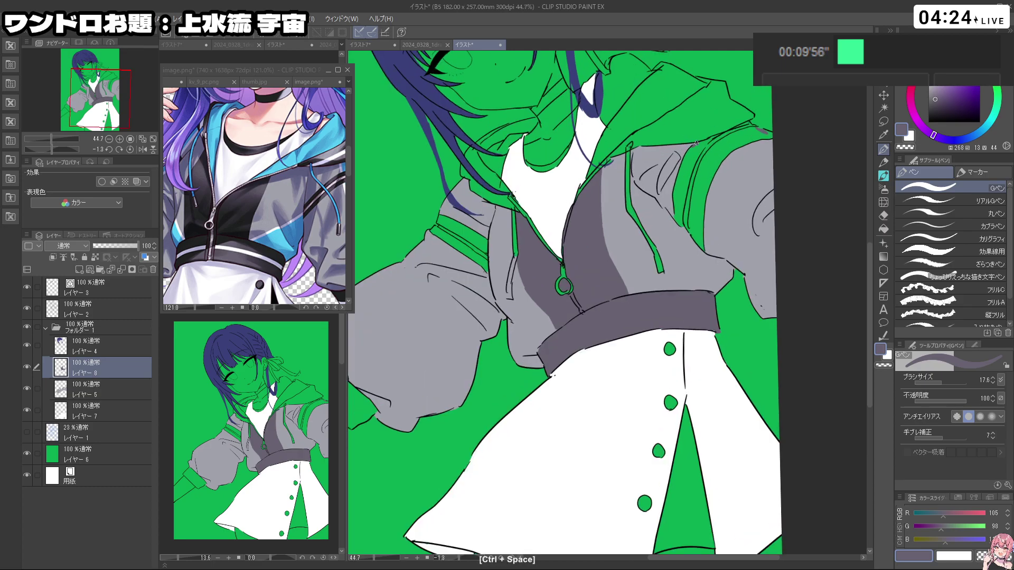
{"action": "key", "text": "g"}
{"action": "left_click", "coordinate": [710, 177]}
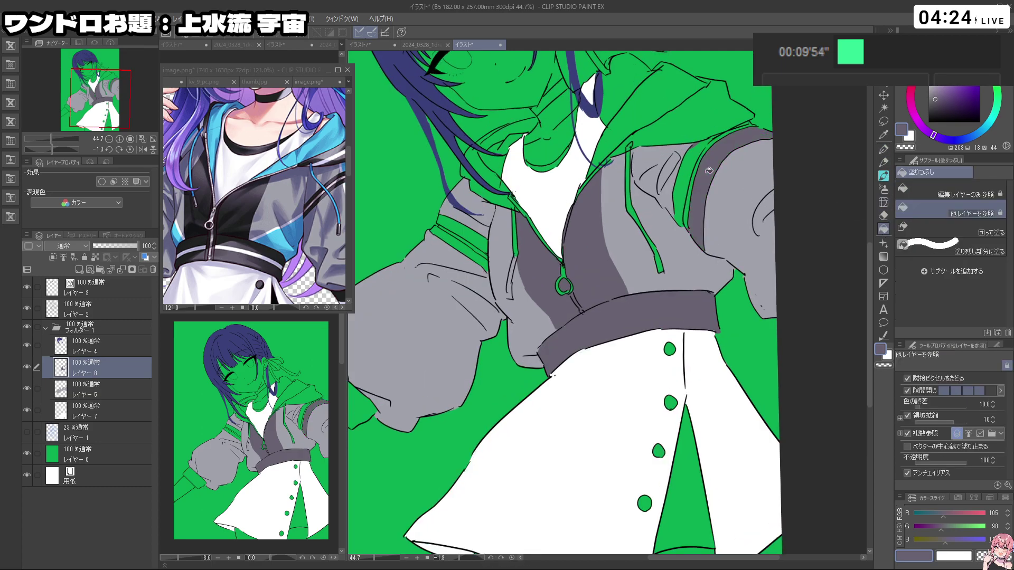
{"action": "left_click", "coordinate": [690, 169]}
Step: Touch up the edges of the dark upper-sleeve stripes with the pen and transparent colour
{"action": "left_click", "coordinate": [884, 149]}
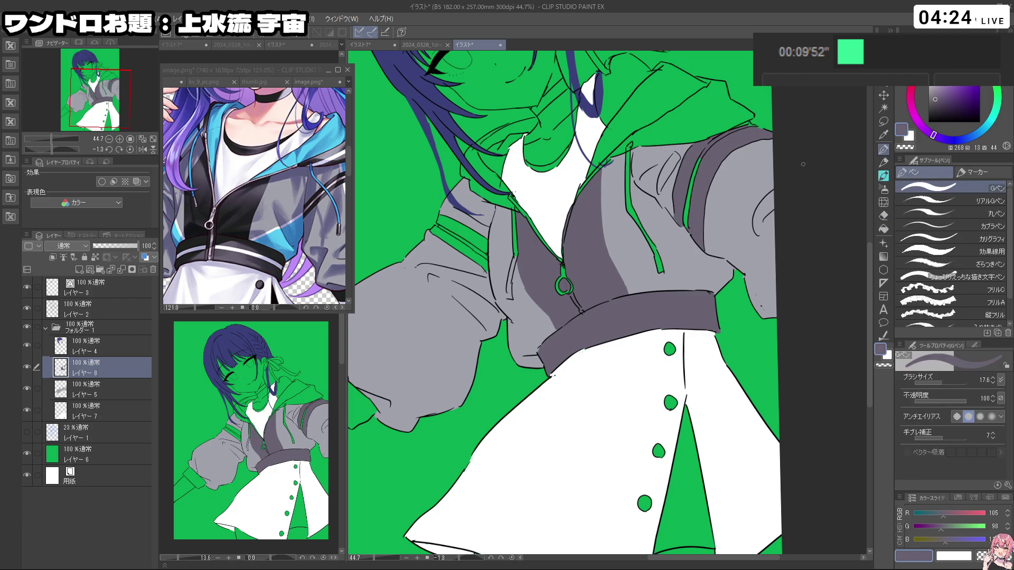
{"action": "key", "text": "c"}
{"action": "left_click_drag", "start_coordinate": [750, 123], "coordinate": [667, 82]}
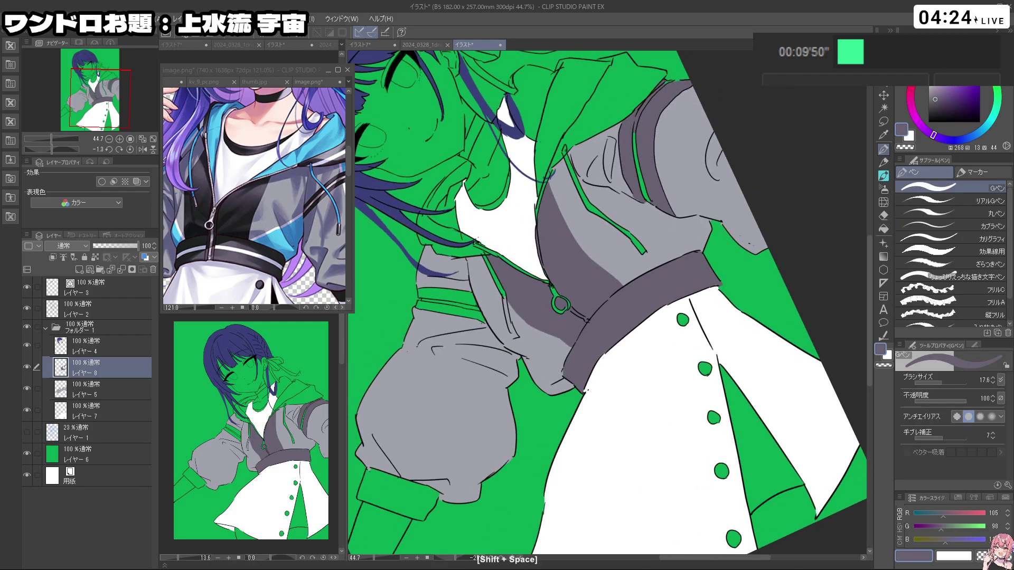
{"action": "key", "text": "ctrl+z"}
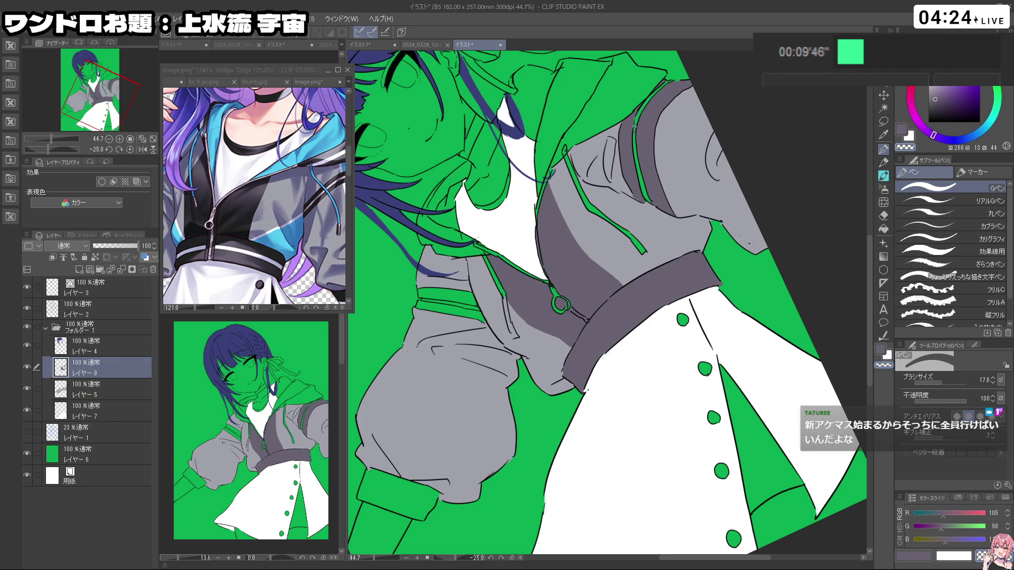
{"action": "key", "text": "c"}
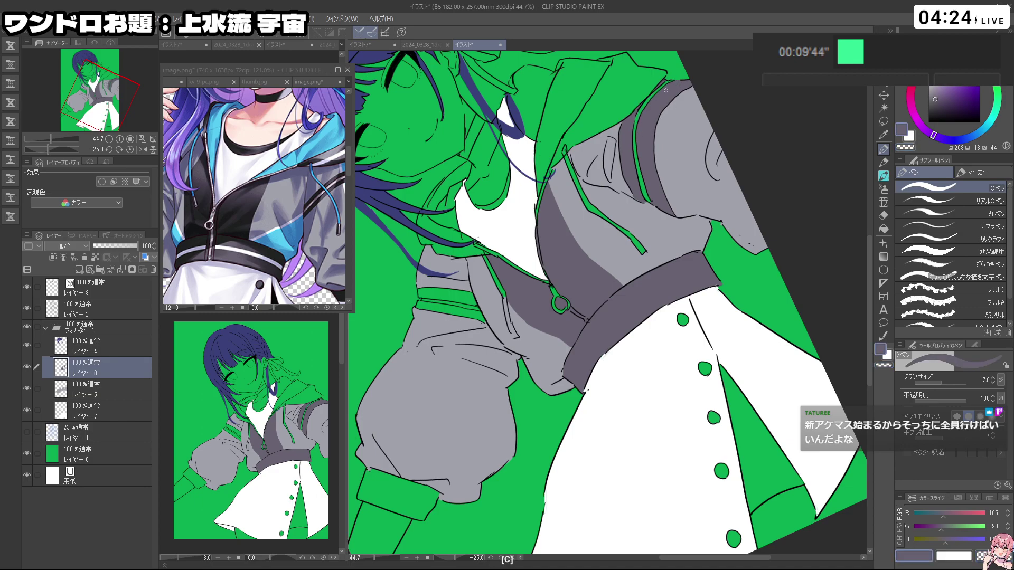
{"action": "left_click_drag", "start_coordinate": [682, 180], "coordinate": [748, 282]}
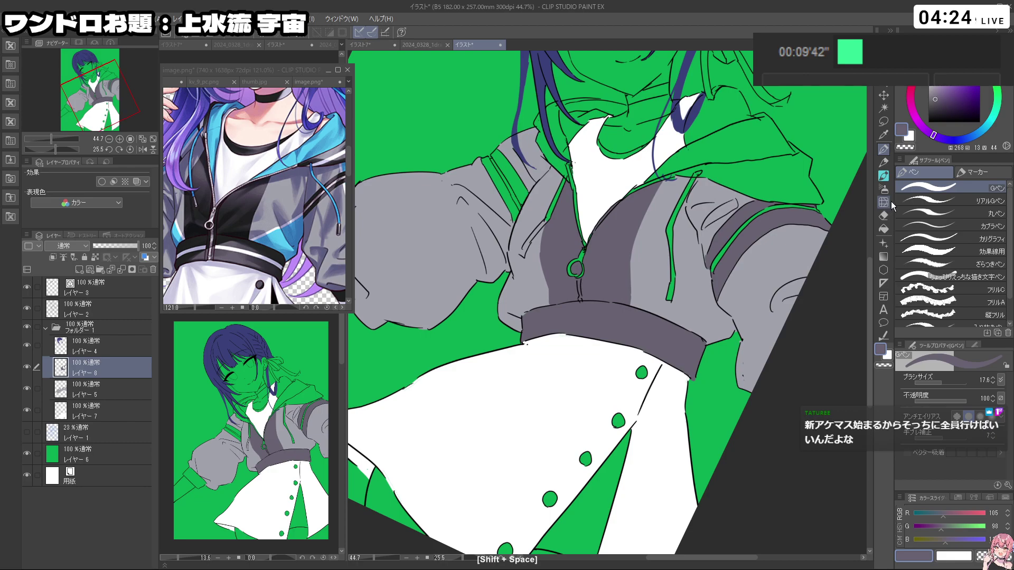
Step: Fill the stripes on the puffed sleeve and its cuff with dark grey-purple
{"action": "left_click", "coordinate": [884, 229]}
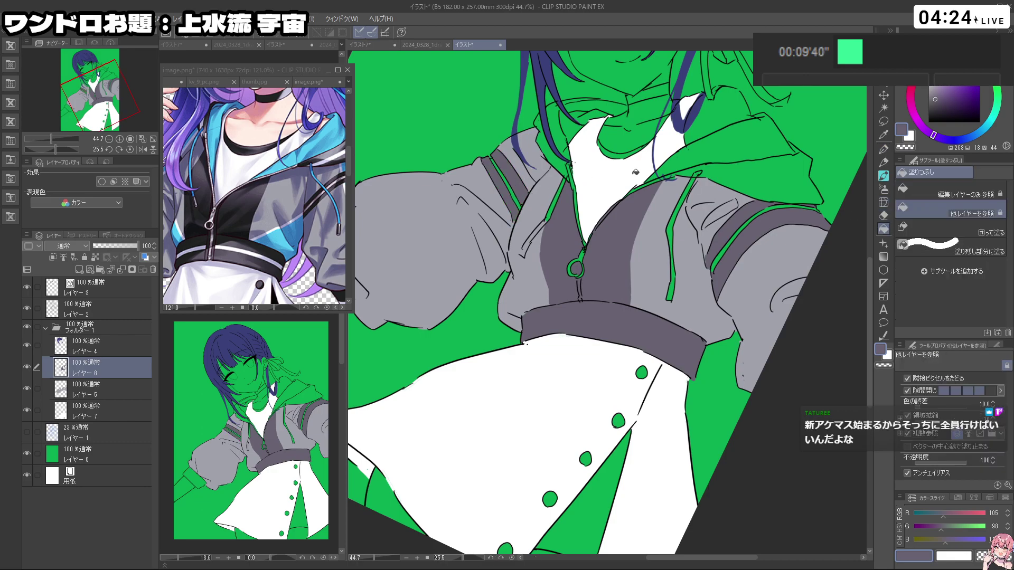
{"action": "scroll", "coordinate": [732, 232], "scroll_direction": "down", "scroll_amount": 2}
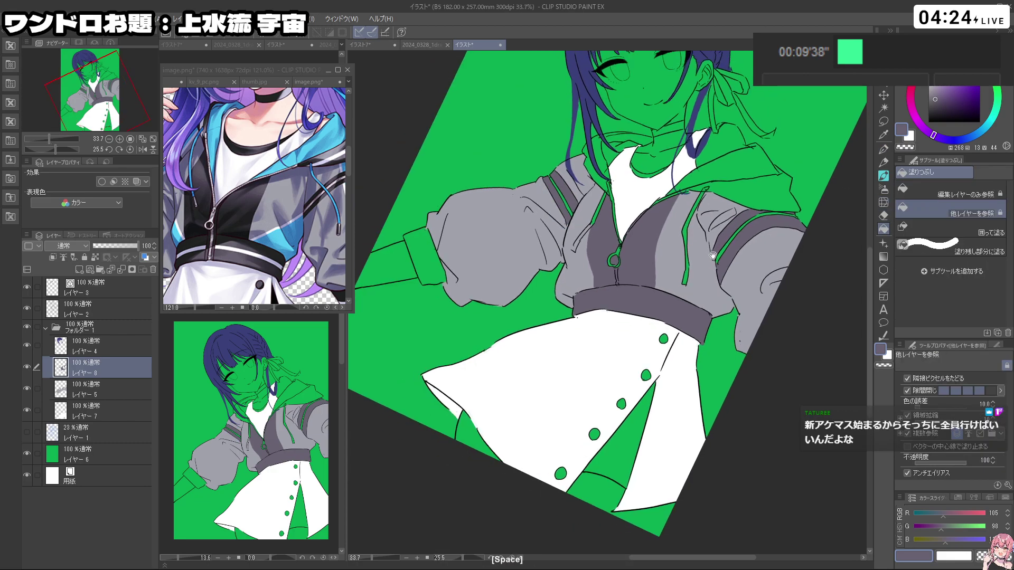
{"action": "left_click", "coordinate": [432, 253]}
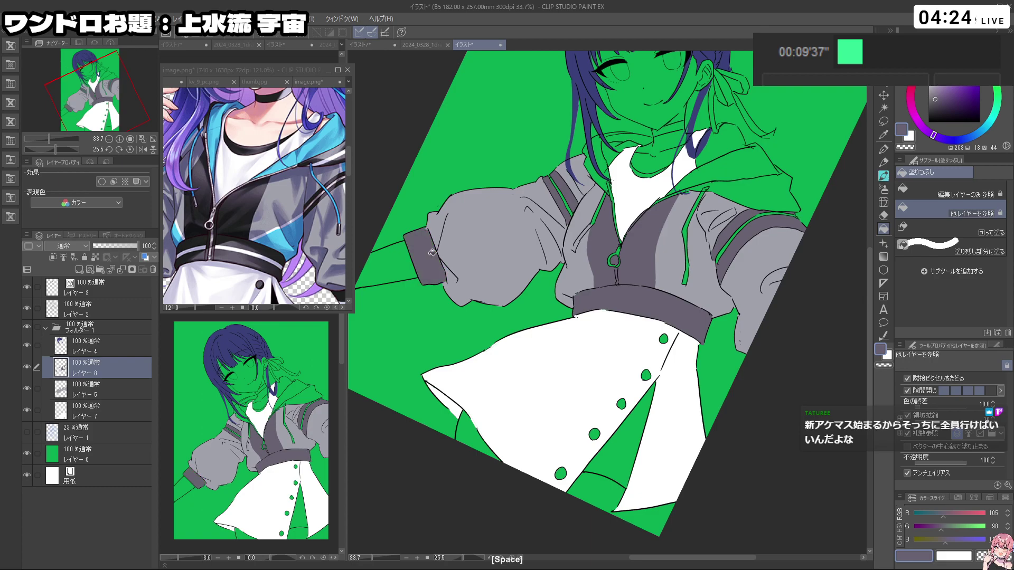
Step: Paint the trim along the white top's neckline in dark grey-purple with the pen
{"action": "left_click", "coordinate": [883, 150]}
{"action": "key", "text": "ctrl+space"}
{"action": "left_click_drag", "start_coordinate": [417, 230], "coordinate": [433, 229]}
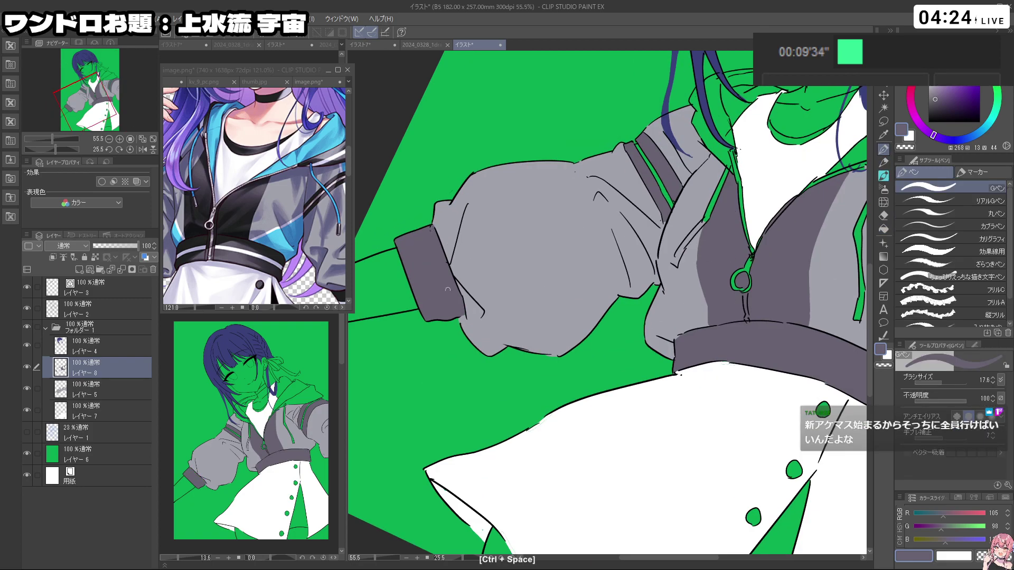
{"action": "key", "text": "ctrl+space"}
{"action": "left_click_drag", "start_coordinate": [702, 246], "coordinate": [665, 246]}
{"action": "key", "text": "shift+space"}
{"action": "left_click_drag", "start_coordinate": [790, 252], "coordinate": [766, 354]}
{"action": "key", "text": "space"}
{"action": "key", "text": "ctrl+space"}
{"action": "key", "text": "shift+space"}
{"action": "key", "text": "ctrl+space"}
{"action": "mouse_move", "coordinate": [649, 254]}
{"action": "left_mouse_down"}
{"action": "mouse_move", "coordinate": [631, 246]}
{"action": "mouse_move", "coordinate": [636, 274]}
{"action": "left_mouse_up"}
{"action": "key", "text": "ctrl+z"}
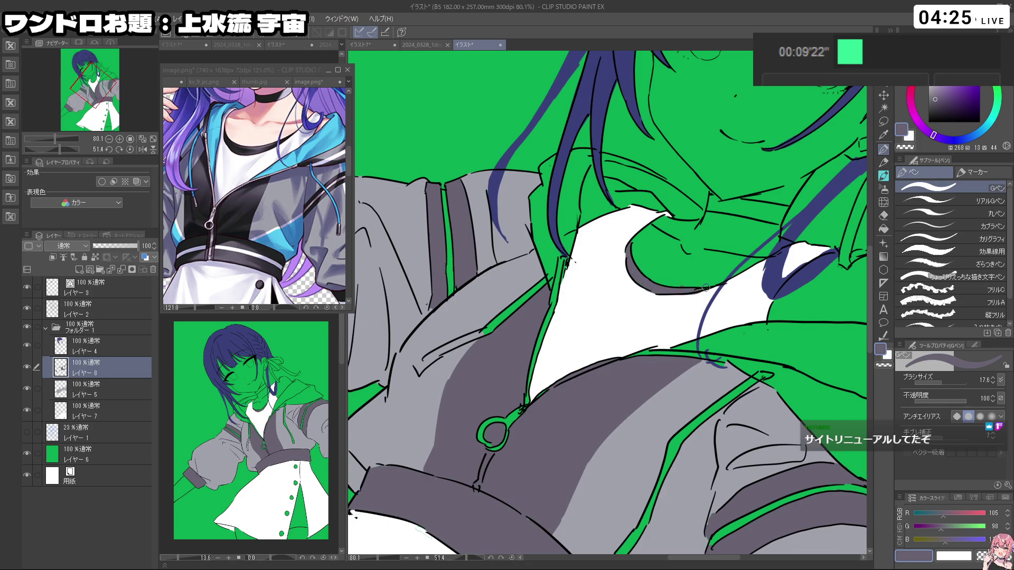
{"action": "left_click_drag", "start_coordinate": [706, 288], "coordinate": [761, 295]}
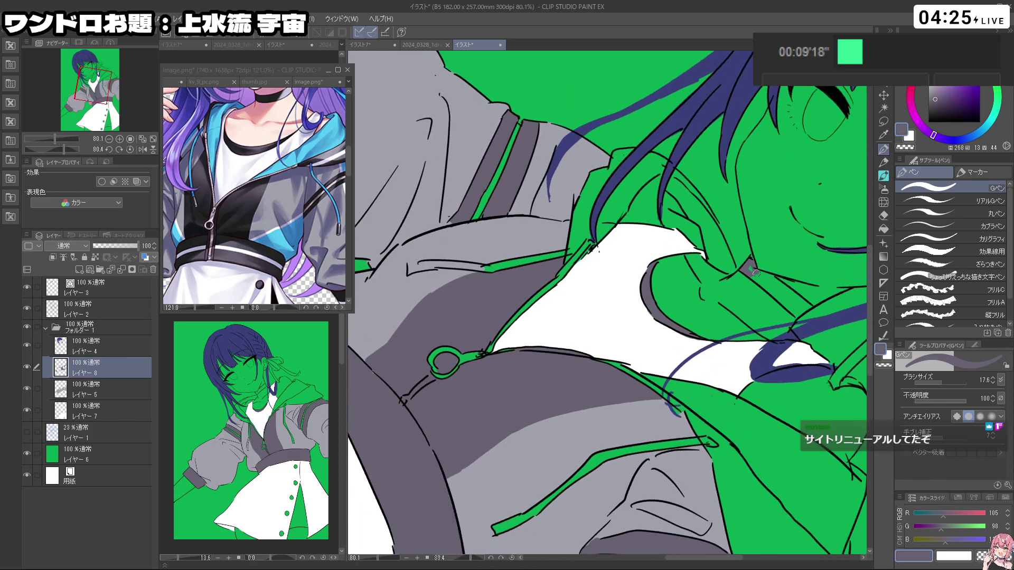
Step: Paint the choker around the girl's neck in dark grey-purple
{"action": "mouse_move", "coordinate": [777, 283]}
{"action": "left_mouse_down"}
{"action": "mouse_move", "coordinate": [790, 294]}
{"action": "mouse_move", "coordinate": [769, 289]}
{"action": "mouse_move", "coordinate": [793, 312]}
{"action": "mouse_move", "coordinate": [796, 296]}
{"action": "mouse_move", "coordinate": [736, 288]}
{"action": "left_mouse_up"}
{"action": "left_click_drag", "start_coordinate": [759, 353], "coordinate": [694, 236]}
{"action": "key", "text": "ctrl+space"}
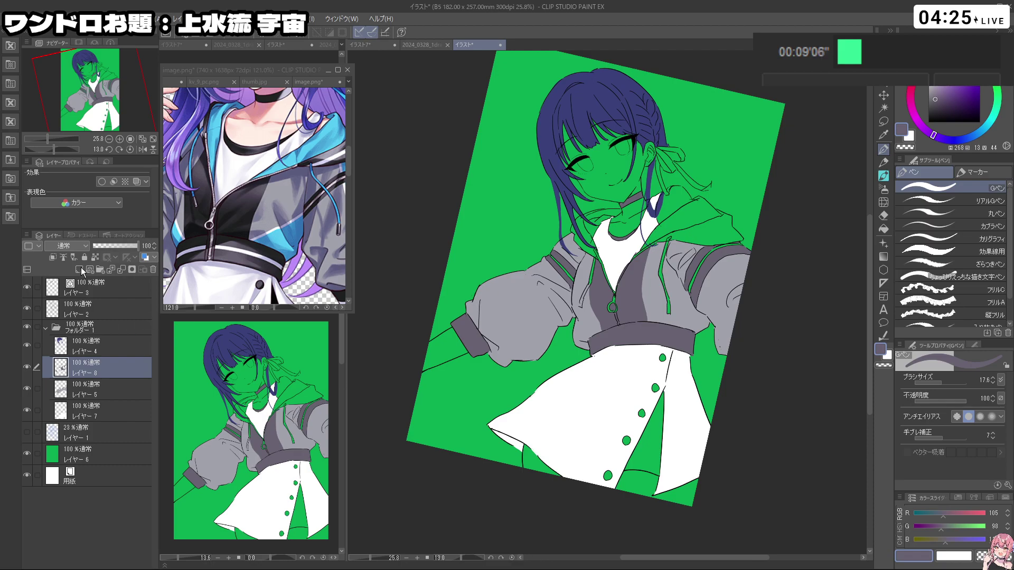
Step: Lock the layer's transparent pixels, repaint the jacket's dark parts in a darker near-black purple with a large brush, and unlock the layer
{"action": "left_click", "coordinate": [95, 257]}
{"action": "left_click", "coordinate": [936, 108]}
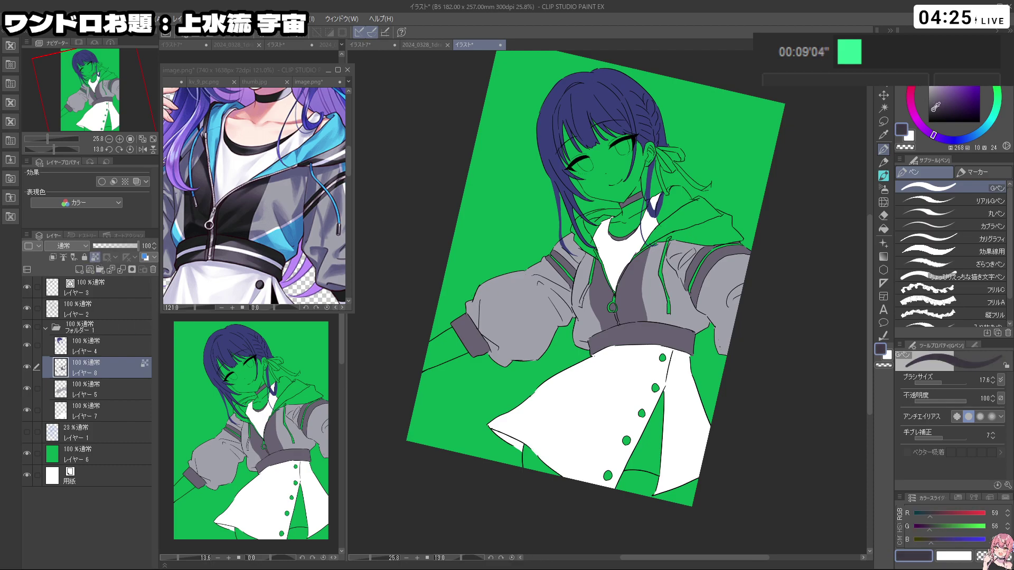
{"action": "mouse_move", "coordinate": [440, 305]}
{"action": "left_mouse_down", "text": "ctrl+alt"}
{"action": "mouse_move", "coordinate": [468, 305]}
{"action": "mouse_move", "coordinate": [469, 330]}
{"action": "left_mouse_up", "text": "ctrl+alt"}
{"action": "left_click_drag", "start_coordinate": [544, 249], "coordinate": [602, 327]}
{"action": "mouse_move", "coordinate": [571, 276]}
{"action": "left_mouse_down"}
{"action": "mouse_move", "coordinate": [651, 321]}
{"action": "mouse_move", "coordinate": [714, 292]}
{"action": "mouse_move", "coordinate": [764, 244]}
{"action": "left_mouse_up"}
{"action": "key", "text": "shift+space"}
{"action": "left_click_drag", "start_coordinate": [789, 329], "coordinate": [769, 233]}
{"action": "key", "text": "ctrl+space"}
{"action": "left_click_drag", "start_coordinate": [683, 129], "coordinate": [699, 181]}
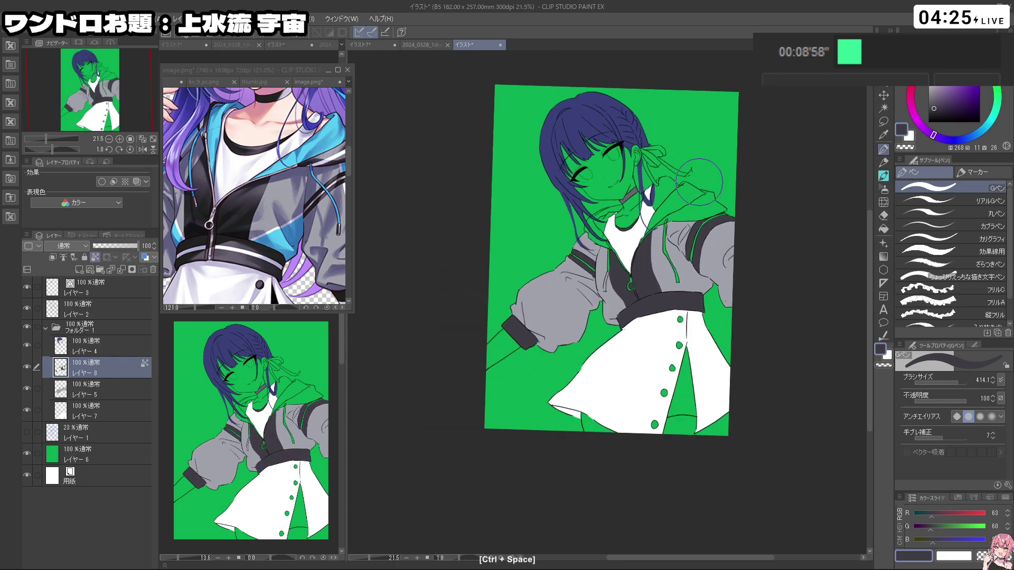
{"action": "scroll", "coordinate": [790, 168], "scroll_direction": "up", "scroll_amount": 2}
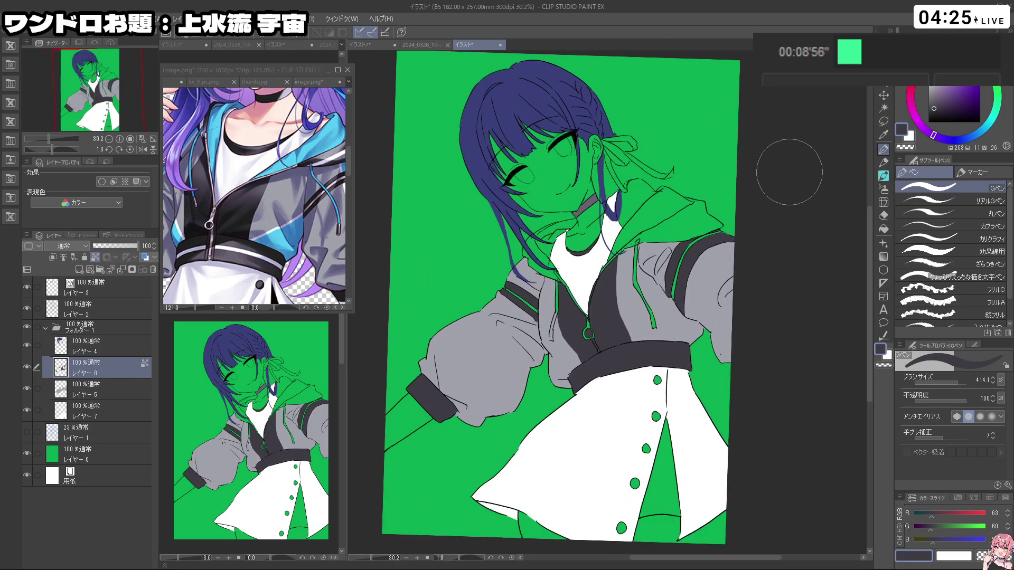
{"action": "key", "text": "shift+space"}
{"action": "left_click_drag", "start_coordinate": [777, 368], "coordinate": [788, 320]}
{"action": "left_click", "coordinate": [96, 257]}
Step: Close the outline gap in the hood on the hair-ribbon side and fill its outer fabric with near-black purple
{"action": "left_click_drag", "start_coordinate": [420, 368], "coordinate": [510, 475]}
{"action": "key", "text": "ctrl+space"}
{"action": "key", "text": "ctrl+alt"}
{"action": "mouse_move", "coordinate": [578, 247]}
{"action": "left_mouse_down"}
{"action": "mouse_move", "coordinate": [581, 256]}
{"action": "mouse_move", "coordinate": [523, 246]}
{"action": "left_mouse_up"}
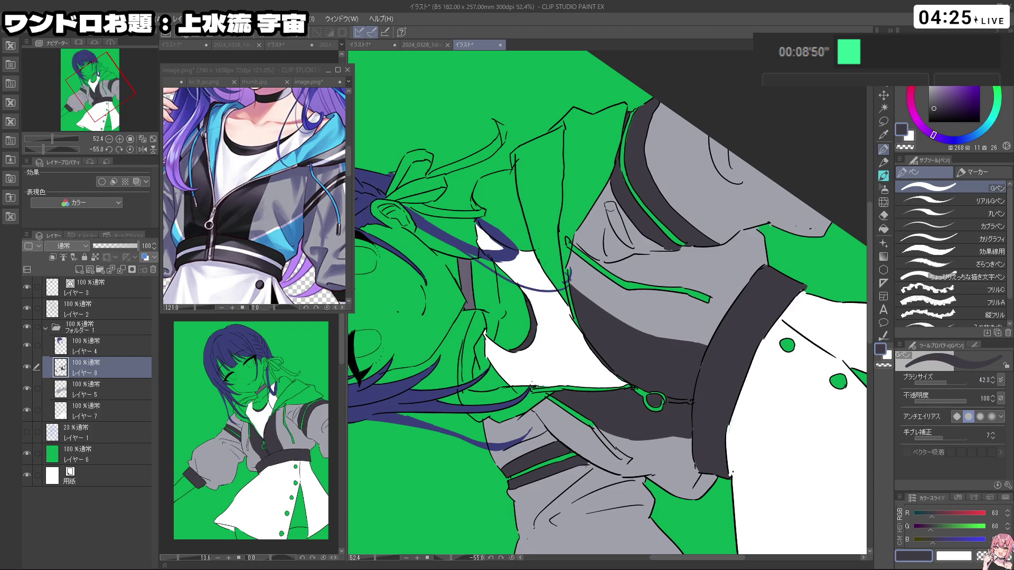
{"action": "left_click_drag", "start_coordinate": [566, 271], "coordinate": [564, 260]}
{"action": "left_click", "coordinate": [884, 228]}
{"action": "left_click", "coordinate": [579, 177]}
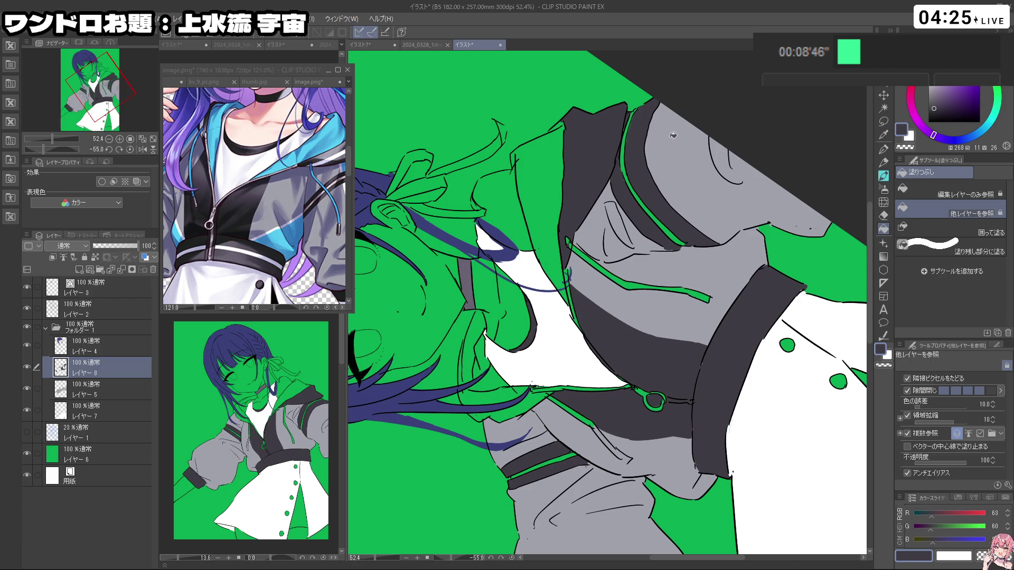
{"action": "left_click", "coordinate": [883, 150]}
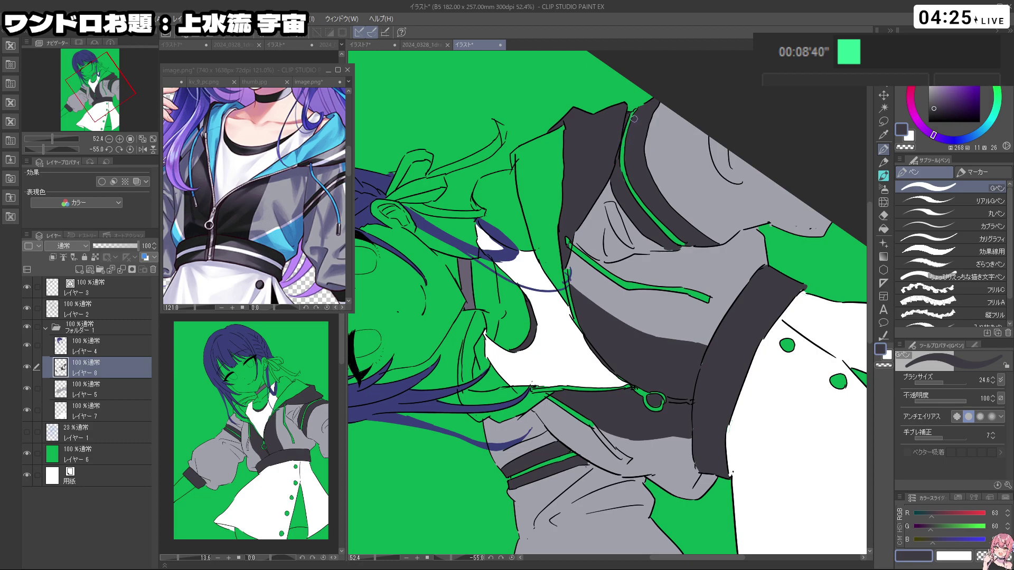
{"action": "key", "text": "shift+space"}
{"action": "left_click_drag", "start_coordinate": [641, 109], "coordinate": [648, 200]}
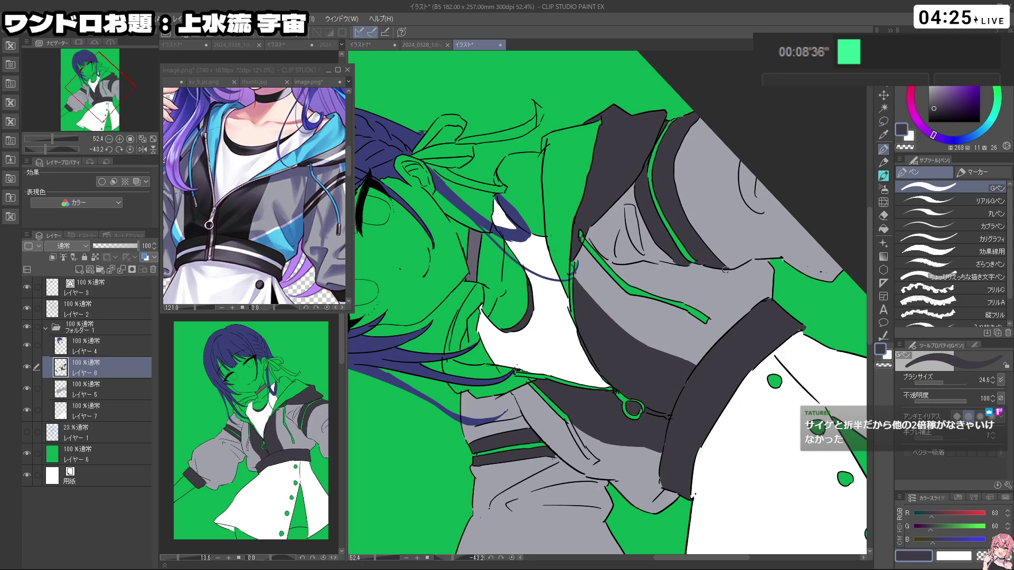
{"action": "key", "text": "ctrl+z"}
Step: Outline the hood's outer fabric beneath the long hair strands in near-black purple with the pen
{"action": "key", "text": "ctrl+space"}
{"action": "left_click_drag", "start_coordinate": [683, 266], "coordinate": [647, 266]}
{"action": "key", "text": "space"}
{"action": "left_click_drag", "start_coordinate": [687, 383], "coordinate": [622, 409]}
{"action": "key", "text": "shift+space"}
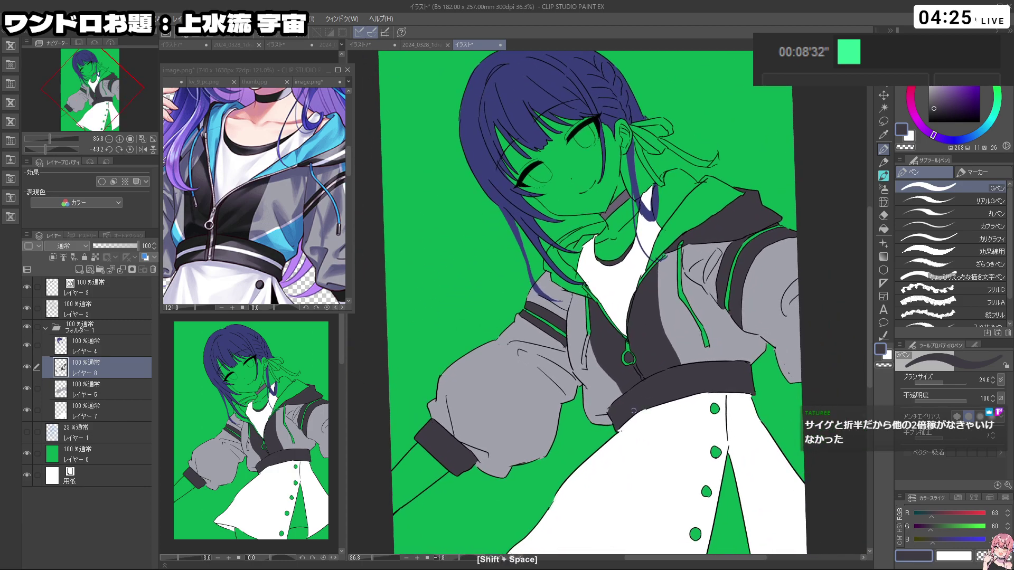
{"action": "key", "text": "ctrl+space"}
{"action": "left_click_drag", "start_coordinate": [591, 233], "coordinate": [611, 233]}
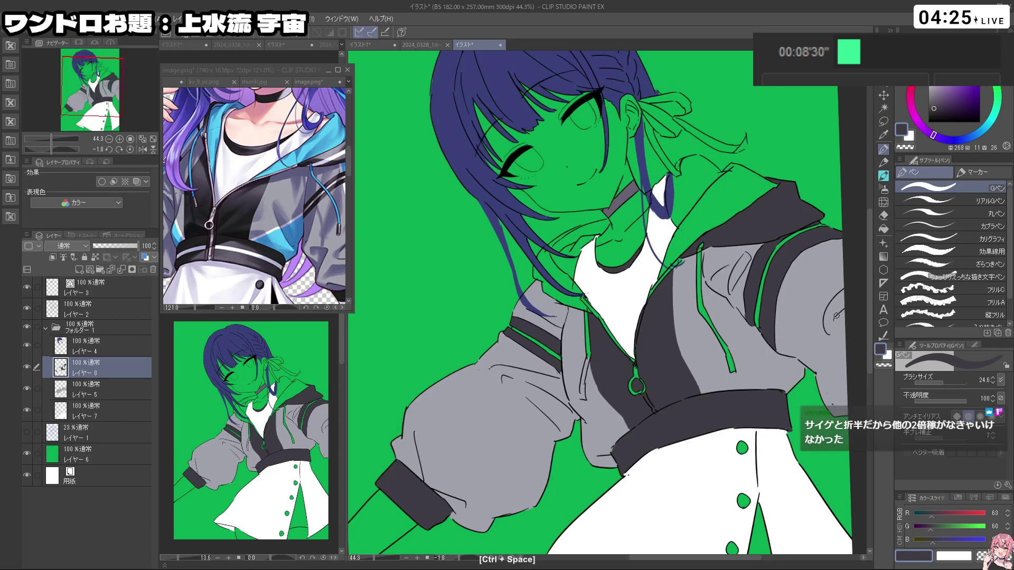
{"action": "mouse_move", "coordinate": [592, 289]}
{"action": "left_mouse_down"}
{"action": "mouse_move", "coordinate": [555, 248]}
{"action": "mouse_move", "coordinate": [561, 292]}
{"action": "mouse_move", "coordinate": [606, 326]}
{"action": "mouse_move", "coordinate": [572, 226]}
{"action": "left_mouse_up"}
{"action": "left_click", "coordinate": [562, 264], "text": "ctrl"}
{"action": "key", "text": "shift+space"}
{"action": "left_click_drag", "start_coordinate": [606, 389], "coordinate": [612, 212]}
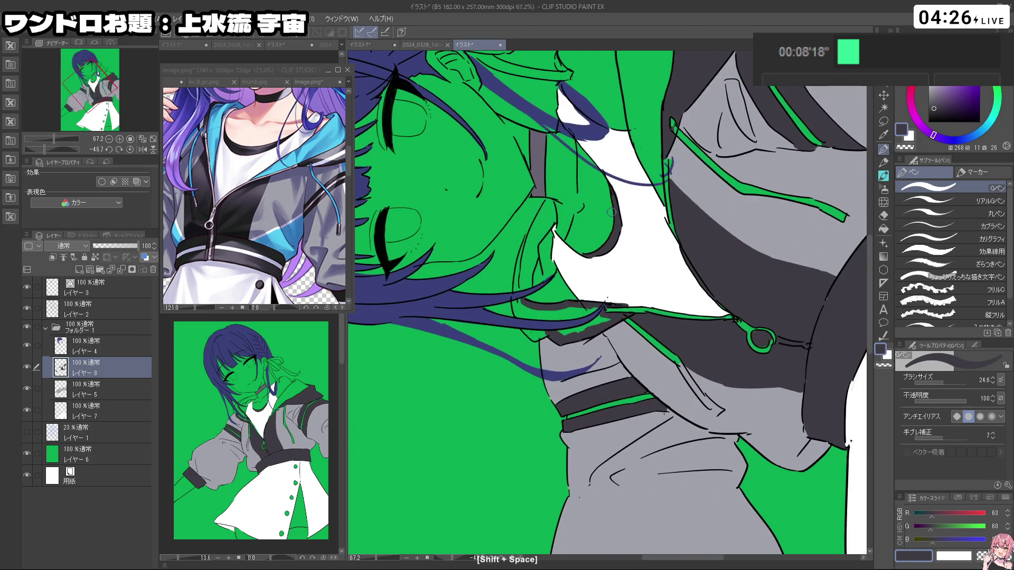
{"action": "key", "text": "ctrl+z"}
Step: Paint the outlined hood area beneath the hair strands solid near-black purple
{"action": "mouse_move", "coordinate": [526, 234]}
{"action": "left_mouse_down"}
{"action": "mouse_move", "coordinate": [517, 314]}
{"action": "mouse_move", "coordinate": [531, 333]}
{"action": "left_mouse_up"}
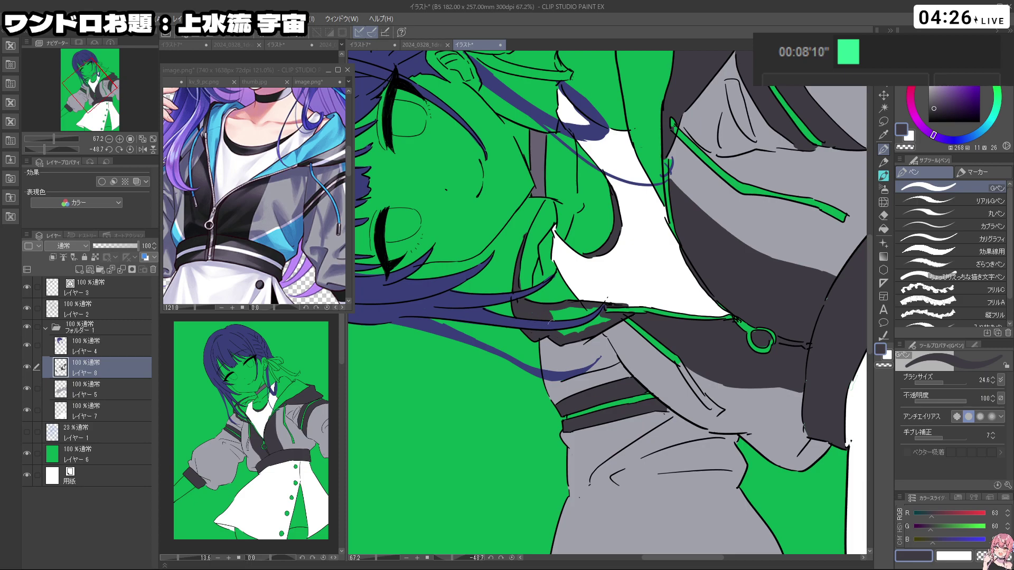
{"action": "left_click_drag", "start_coordinate": [559, 311], "coordinate": [574, 309]}
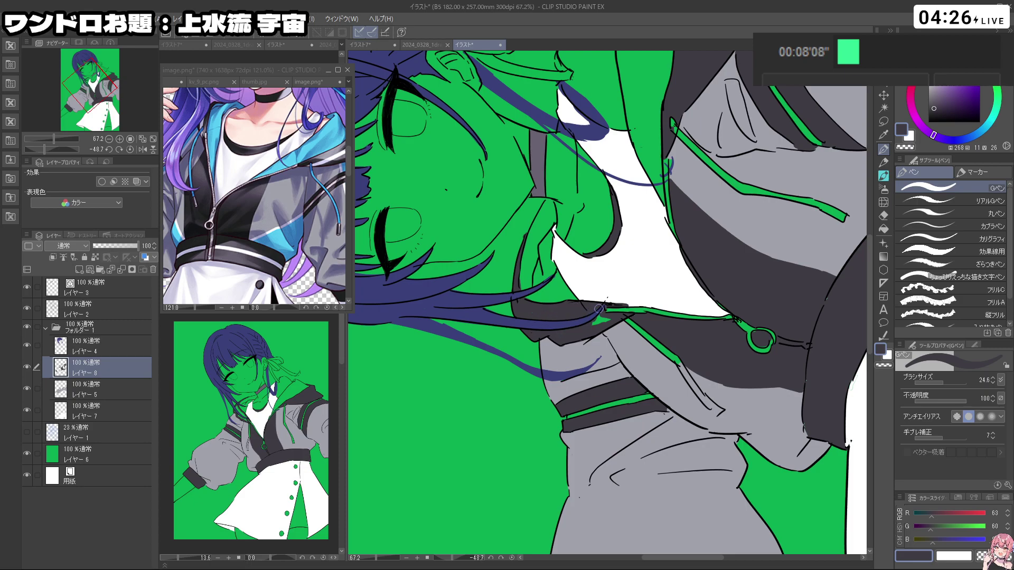
{"action": "key", "text": "shift+space"}
{"action": "left_click_drag", "start_coordinate": [533, 232], "coordinate": [504, 304]}
{"action": "key", "text": "ctrl+z"}
{"action": "key", "text": "ctrl+space"}
{"action": "left_click_drag", "start_coordinate": [617, 321], "coordinate": [562, 321]}
{"action": "key", "text": "shift+space"}
{"action": "left_click_drag", "start_coordinate": [606, 222], "coordinate": [685, 317]}
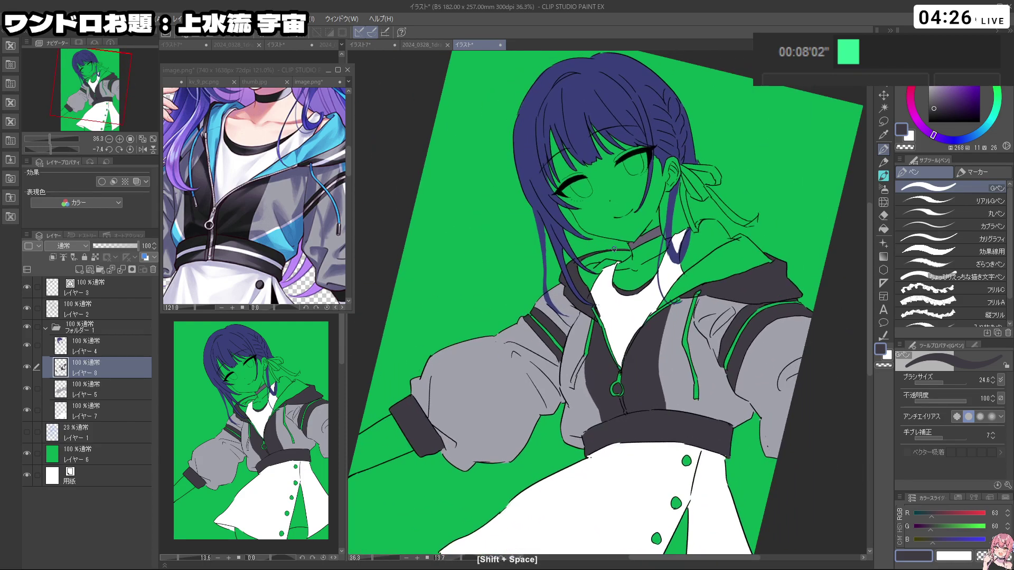
Step: Pick the hood lining's light blue from the reference image and add a new layer directly above Layer 5
{"action": "left_click", "coordinate": [293, 199]}
{"action": "scroll", "coordinate": [280, 200], "scroll_direction": "down", "scroll_amount": 4}
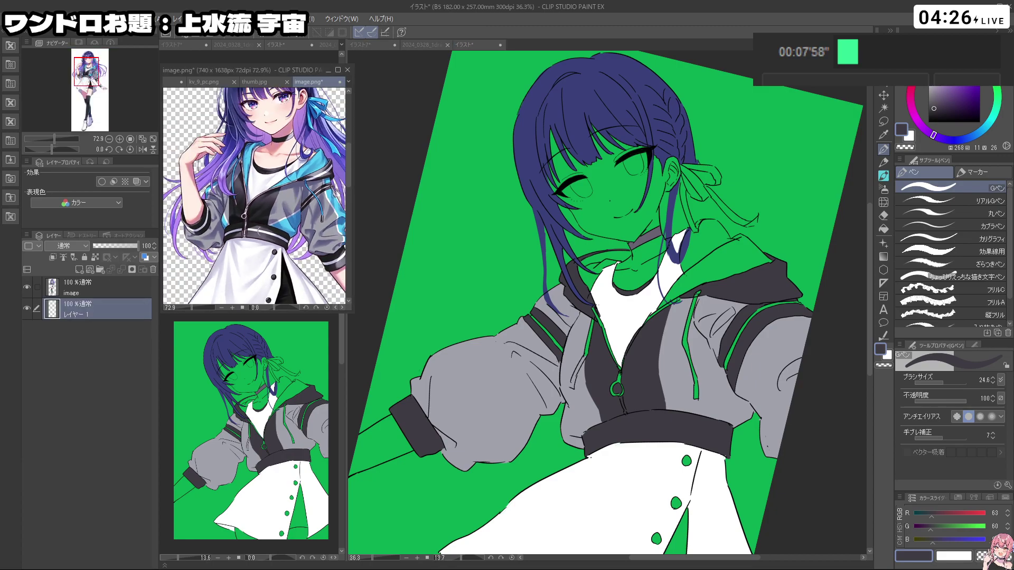
{"action": "scroll", "coordinate": [252, 231], "scroll_direction": "up", "scroll_amount": 4}
{"action": "left_click", "coordinate": [243, 139], "text": "alt"}
{"action": "left_click", "coordinate": [246, 138], "text": "alt"}
{"action": "left_click", "coordinate": [815, 411]}
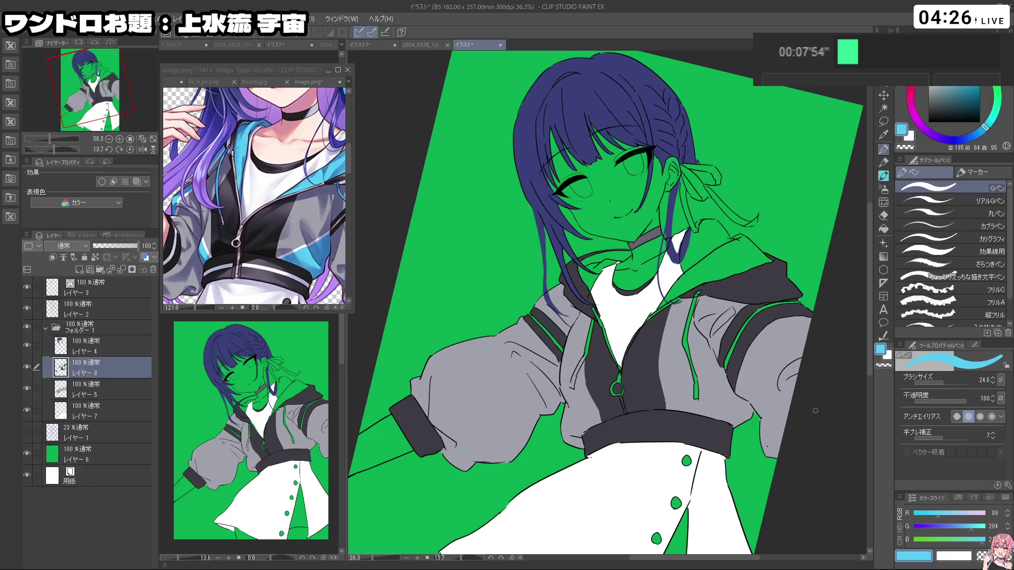
{"action": "left_click", "coordinate": [100, 390]}
{"action": "left_click", "coordinate": [79, 269]}
Step: Paint the hood lining beside the neck, beneath the long hair strands, in light blue
{"action": "mouse_move", "coordinate": [660, 185]}
{"action": "left_mouse_down"}
{"action": "mouse_move", "coordinate": [715, 304]}
{"action": "mouse_move", "coordinate": [711, 271]}
{"action": "left_mouse_up"}
{"action": "left_click_drag", "start_coordinate": [566, 281], "coordinate": [597, 281]}
{"action": "mouse_move", "coordinate": [566, 276]}
{"action": "left_mouse_down"}
{"action": "mouse_move", "coordinate": [576, 276]}
{"action": "mouse_move", "coordinate": [561, 311]}
{"action": "mouse_move", "coordinate": [568, 291]}
{"action": "left_mouse_up"}
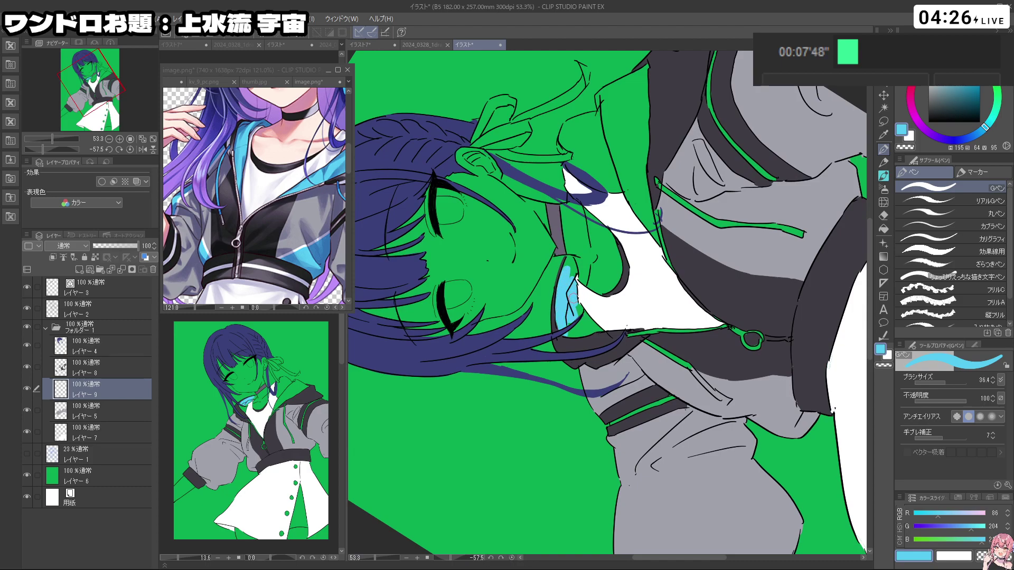
{"action": "left_click_drag", "start_coordinate": [584, 328], "coordinate": [571, 324]}
{"action": "mouse_move", "coordinate": [570, 272]}
{"action": "left_mouse_down"}
{"action": "mouse_move", "coordinate": [588, 272]}
{"action": "mouse_move", "coordinate": [568, 259]}
{"action": "left_mouse_up"}
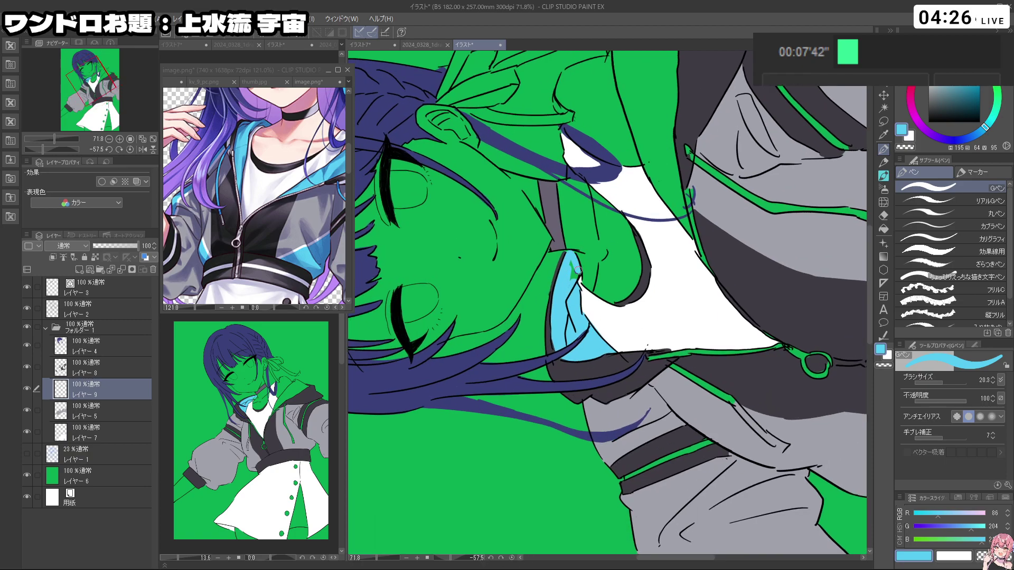
{"action": "left_click_drag", "start_coordinate": [572, 273], "coordinate": [576, 261]}
Step: Outline the hood lining on the hair-ribbon side in light blue along its edges
{"action": "mouse_move", "coordinate": [612, 304]}
{"action": "left_mouse_down"}
{"action": "mouse_move", "coordinate": [564, 304]}
{"action": "mouse_move", "coordinate": [613, 349]}
{"action": "mouse_move", "coordinate": [650, 317]}
{"action": "left_mouse_up"}
{"action": "left_click_drag", "start_coordinate": [563, 372], "coordinate": [606, 375]}
{"action": "mouse_move", "coordinate": [563, 309]}
{"action": "left_mouse_down"}
{"action": "mouse_move", "coordinate": [591, 364]}
{"action": "mouse_move", "coordinate": [580, 304]}
{"action": "mouse_move", "coordinate": [581, 336]}
{"action": "left_mouse_up"}
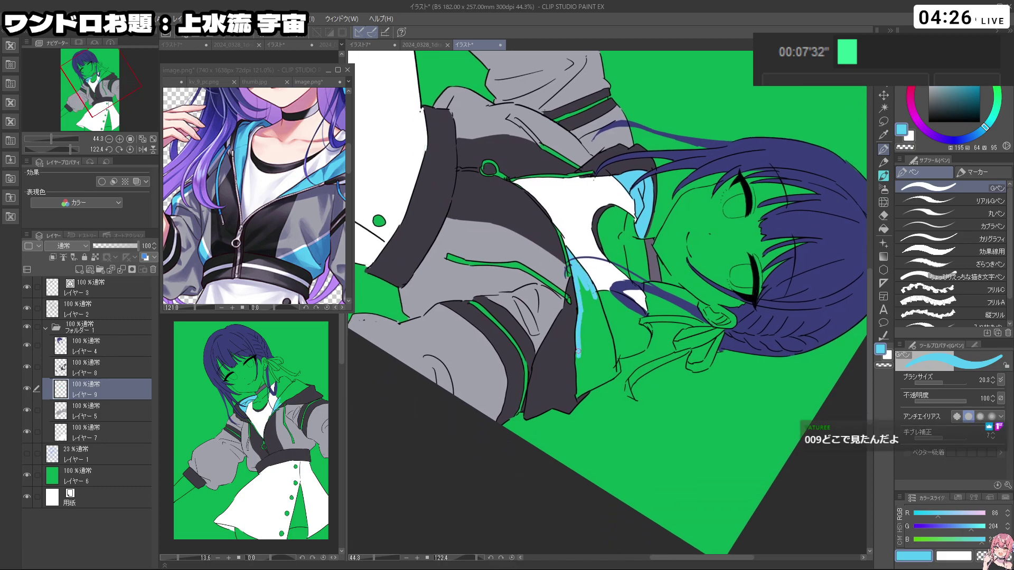
{"action": "mouse_move", "coordinate": [578, 396]}
{"action": "left_mouse_down"}
{"action": "mouse_move", "coordinate": [661, 235]}
{"action": "mouse_move", "coordinate": [578, 224]}
{"action": "mouse_move", "coordinate": [579, 212]}
{"action": "left_mouse_up"}
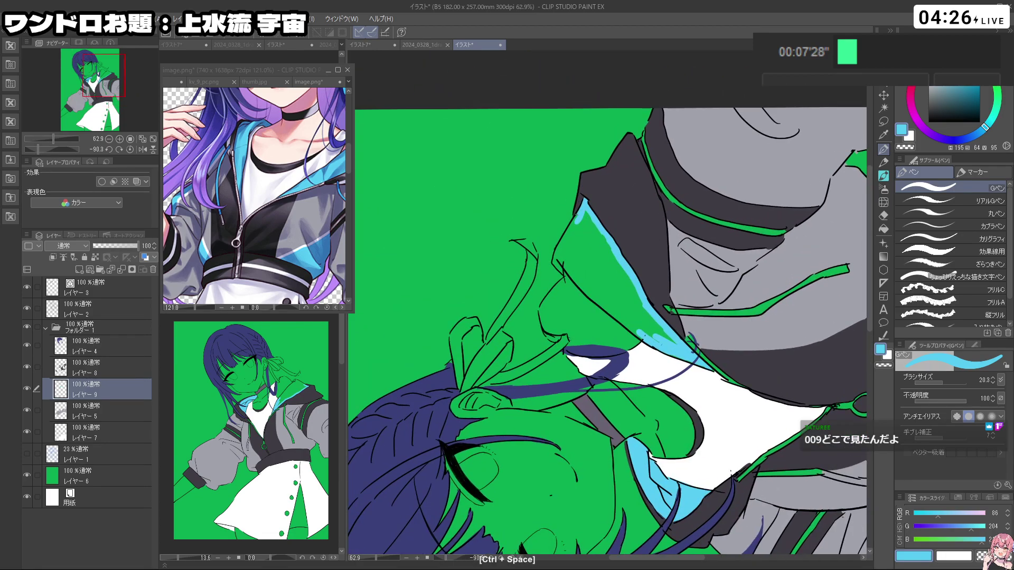
{"action": "mouse_move", "coordinate": [561, 249]}
{"action": "left_mouse_down"}
{"action": "mouse_move", "coordinate": [556, 258]}
{"action": "mouse_move", "coordinate": [594, 243]}
{"action": "left_mouse_up"}
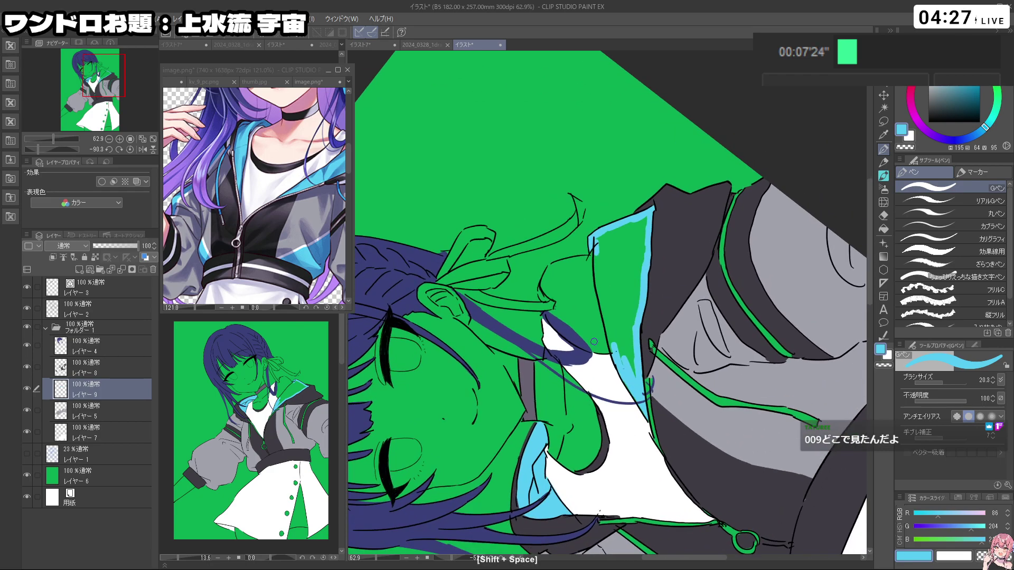
{"action": "key", "text": "ctrl+z"}
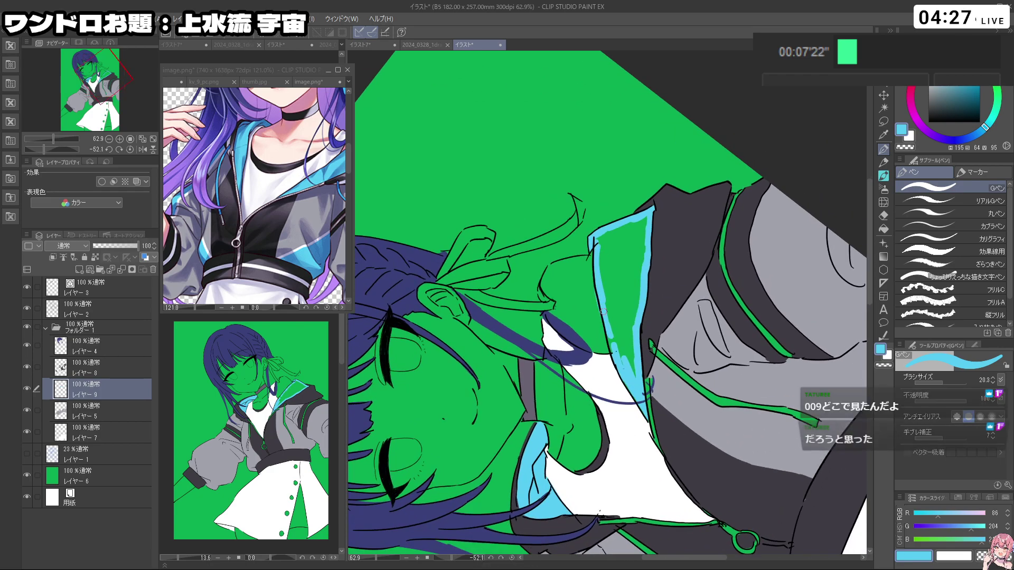
Step: Paint the inside of the hair-ribbon side's hood lining solid light blue
{"action": "mouse_move", "coordinate": [627, 372]}
{"action": "left_mouse_down"}
{"action": "mouse_move", "coordinate": [630, 339]}
{"action": "mouse_move", "coordinate": [602, 243]}
{"action": "mouse_move", "coordinate": [640, 225]}
{"action": "mouse_move", "coordinate": [634, 296]}
{"action": "mouse_move", "coordinate": [623, 246]}
{"action": "mouse_move", "coordinate": [589, 269]}
{"action": "left_mouse_up"}
{"action": "key", "text": "ctrl+alt"}
{"action": "key", "text": "ctrl+space"}
{"action": "key", "text": "shift+space"}
{"action": "mouse_move", "coordinate": [634, 267]}
{"action": "left_mouse_down"}
{"action": "mouse_move", "coordinate": [722, 314]}
{"action": "mouse_move", "coordinate": [655, 403]}
{"action": "mouse_move", "coordinate": [653, 317]}
{"action": "left_mouse_up"}
{"action": "key", "text": "space"}
{"action": "key", "text": "ctrl+space"}
{"action": "mouse_move", "coordinate": [565, 329]}
{"action": "left_mouse_down"}
{"action": "mouse_move", "coordinate": [589, 328]}
{"action": "mouse_move", "coordinate": [573, 359]}
{"action": "mouse_move", "coordinate": [646, 366]}
{"action": "mouse_move", "coordinate": [626, 383]}
{"action": "mouse_move", "coordinate": [626, 337]}
{"action": "left_mouse_up"}
{"action": "key", "text": "shift+space"}
{"action": "key", "text": "ctrl+space"}
{"action": "key", "text": "shift+space"}
Step: Select Layer 2 and clean up the line art around the hood lining and neck with the pen in transparent colour
{"action": "left_click", "coordinate": [95, 291]}
{"action": "left_click", "coordinate": [122, 309]}
{"action": "key", "text": "ctrl+space"}
{"action": "key", "text": "c"}
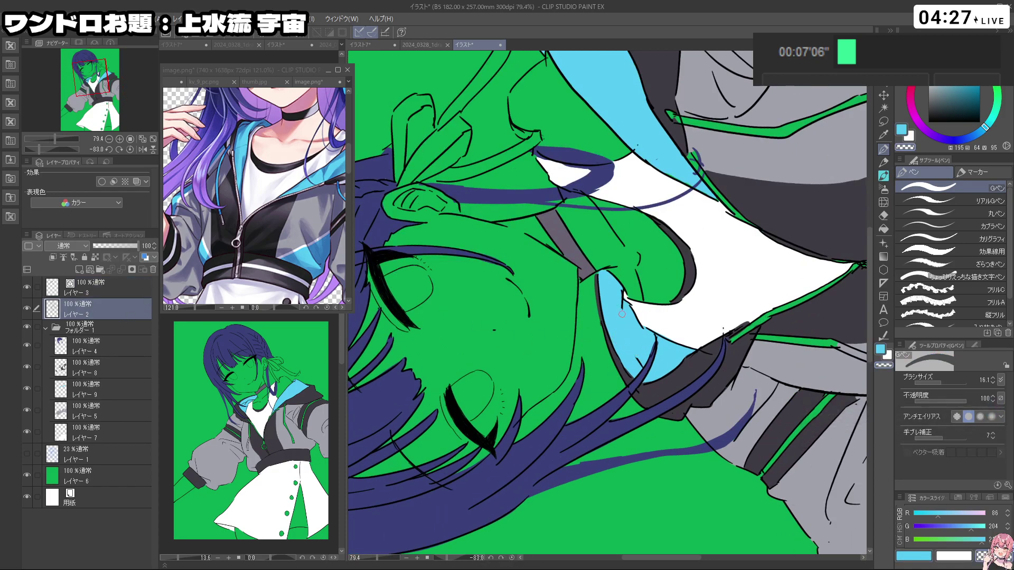
{"action": "key", "text": "c"}
{"action": "key", "text": "ctrl+space"}
{"action": "mouse_move", "coordinate": [680, 321]}
{"action": "left_mouse_down"}
{"action": "mouse_move", "coordinate": [646, 319]}
{"action": "mouse_move", "coordinate": [631, 265]}
{"action": "mouse_move", "coordinate": [612, 264]}
{"action": "left_mouse_up"}
{"action": "key", "text": "shift+space"}
{"action": "left_click_drag", "start_coordinate": [607, 300], "coordinate": [655, 267]}
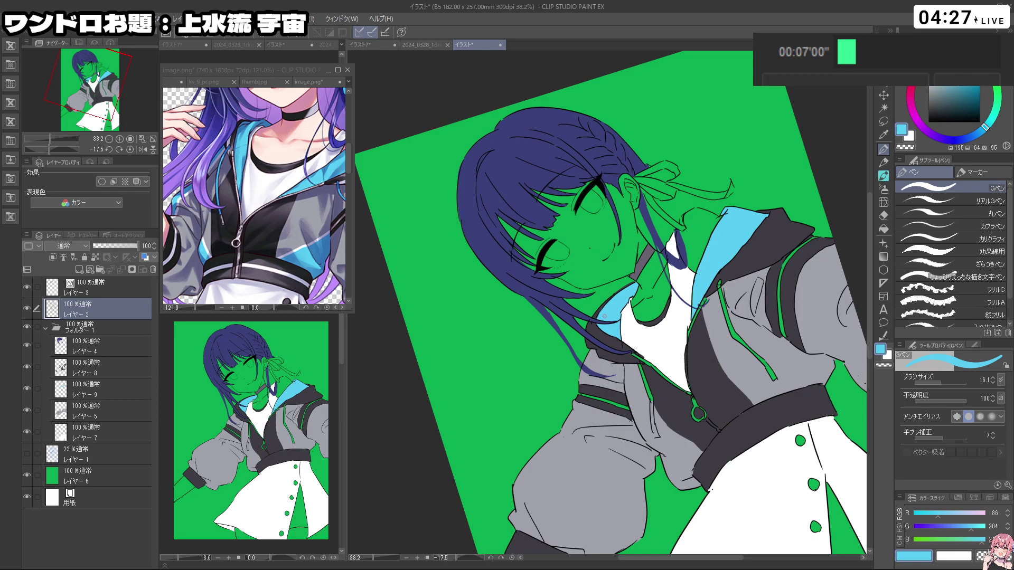
{"action": "scroll", "coordinate": [604, 319], "scroll_direction": "down", "scroll_amount": 3}
{"action": "left_click_drag", "start_coordinate": [604, 319], "coordinate": [550, 464]}
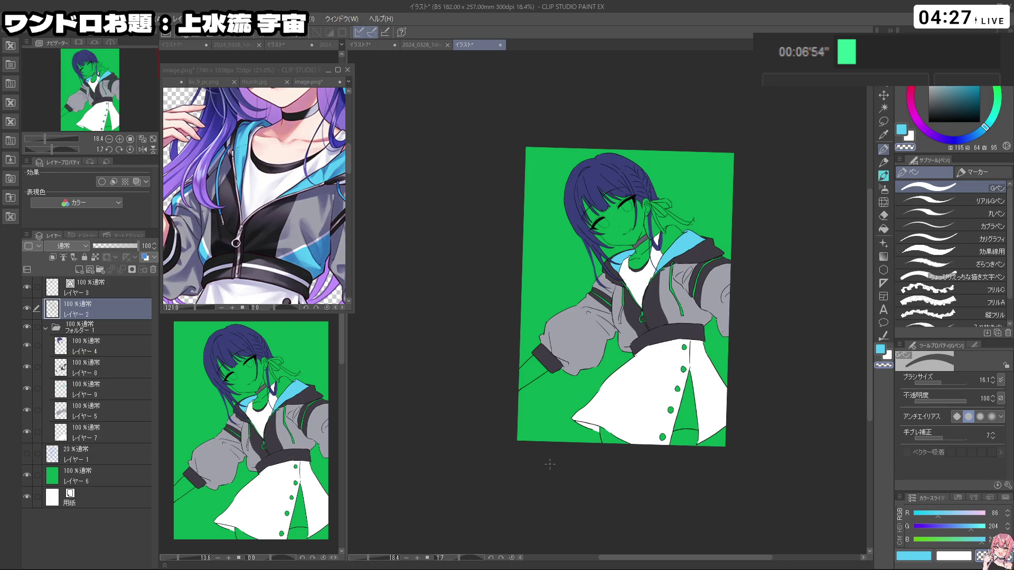
{"action": "left_click_drag", "start_coordinate": [659, 201], "coordinate": [686, 241]}
{"action": "mouse_move", "coordinate": [688, 258]}
{"action": "left_mouse_down"}
{"action": "mouse_move", "coordinate": [690, 236]}
{"action": "mouse_move", "coordinate": [681, 244]}
{"action": "left_mouse_up"}
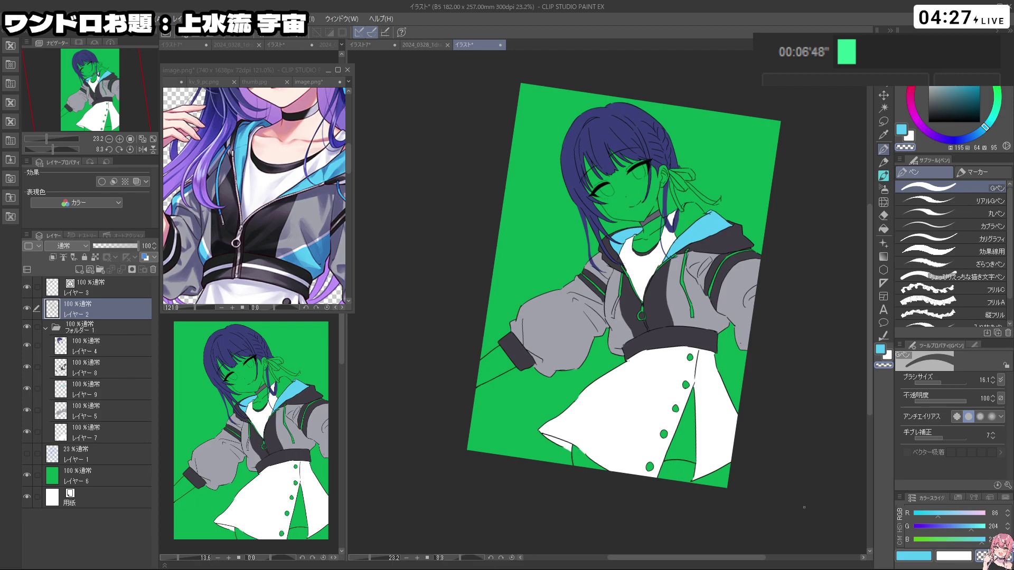
{"action": "scroll", "coordinate": [720, 254], "scroll_direction": "up", "scroll_amount": 1}
Step: Pick the waistband's near-black purple and fill the skirt's five buttons with it on Layer 8
{"action": "left_click", "coordinate": [654, 318], "text": "alt"}
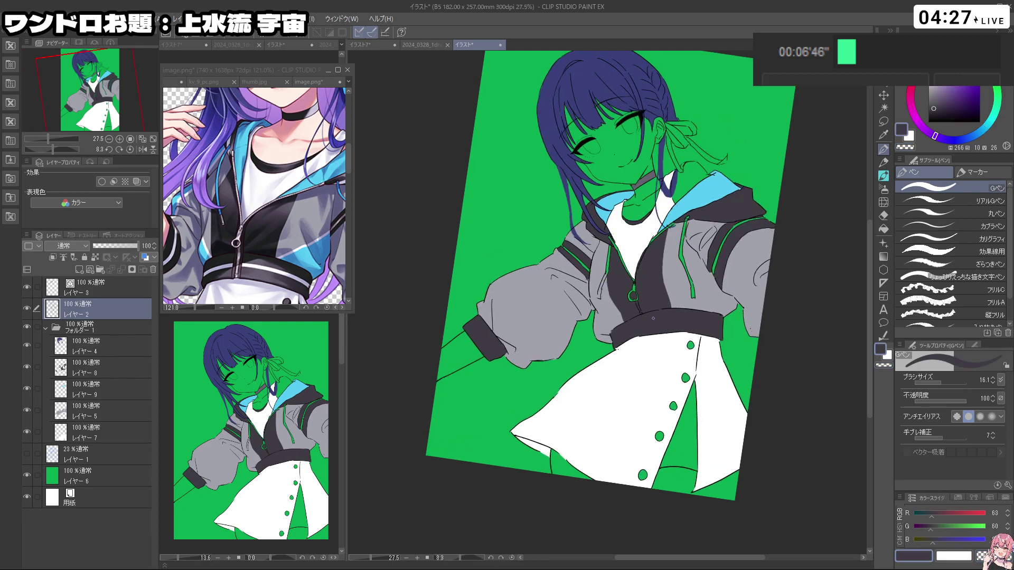
{"action": "left_click", "coordinate": [84, 373]}
{"action": "left_click_drag", "start_coordinate": [690, 336], "coordinate": [761, 338]}
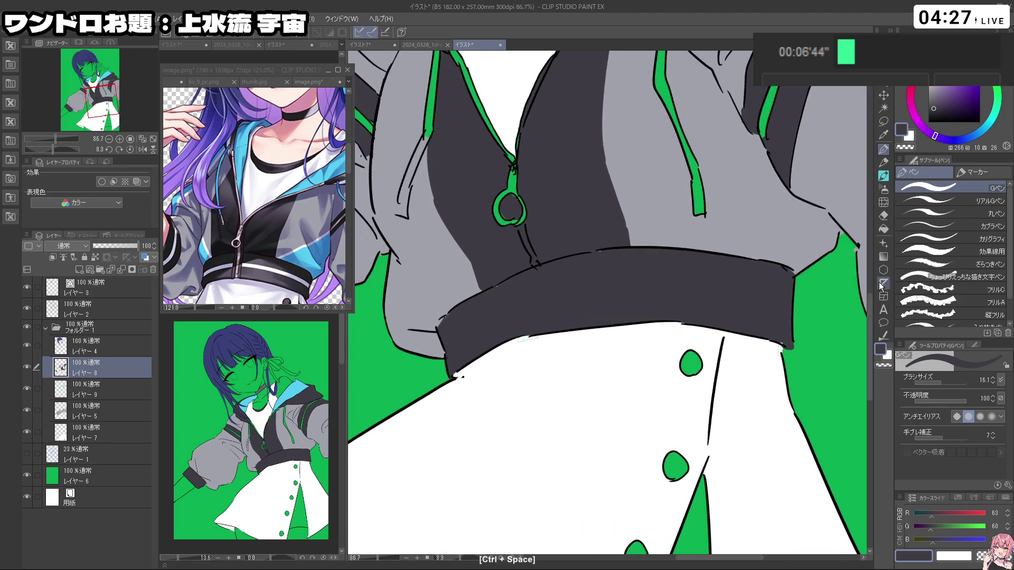
{"action": "left_click", "coordinate": [883, 229]}
{"action": "left_click", "coordinate": [691, 364]}
{"action": "left_click_drag", "start_coordinate": [691, 364], "coordinate": [714, 243]}
{"action": "left_click", "coordinate": [701, 344]}
{"action": "left_click", "coordinate": [660, 434]}
{"action": "left_click_drag", "start_coordinate": [622, 532], "coordinate": [666, 421]}
{"action": "left_click", "coordinate": [666, 421]}
{"action": "left_click", "coordinate": [611, 536]}
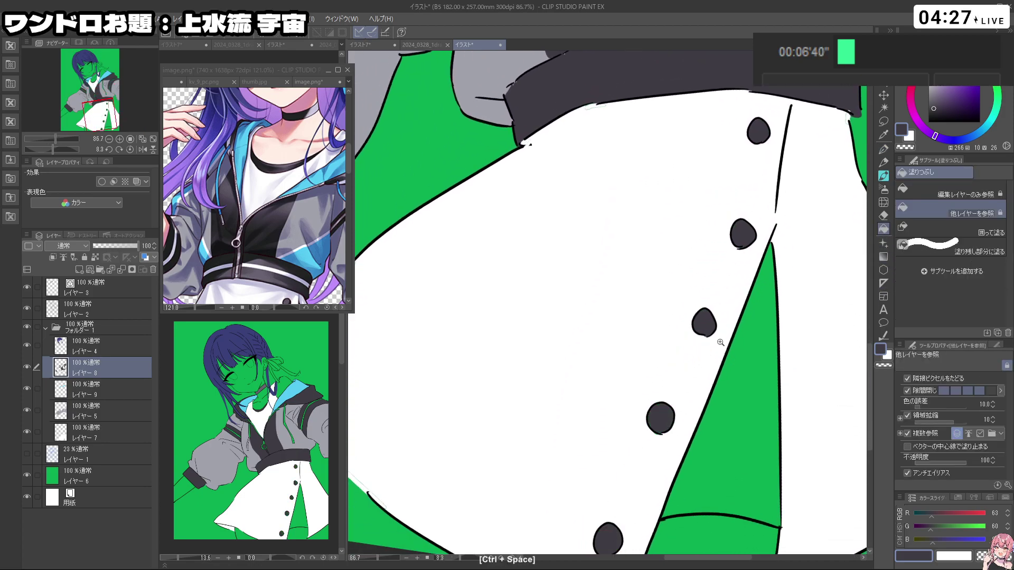
Step: Touch up the waistband's edges with the pen in transparent colour and undo the last stroke
{"action": "left_click_drag", "start_coordinate": [729, 343], "coordinate": [686, 342]}
{"action": "left_click_drag", "start_coordinate": [686, 342], "coordinate": [663, 361]}
{"action": "left_click", "coordinate": [883, 150]}
{"action": "left_click_drag", "start_coordinate": [770, 450], "coordinate": [788, 176]}
{"action": "mouse_move", "coordinate": [543, 242]}
{"action": "left_mouse_down"}
{"action": "mouse_move", "coordinate": [591, 243]}
{"action": "mouse_move", "coordinate": [577, 300]}
{"action": "left_mouse_up"}
{"action": "key", "text": "ctrl+z"}
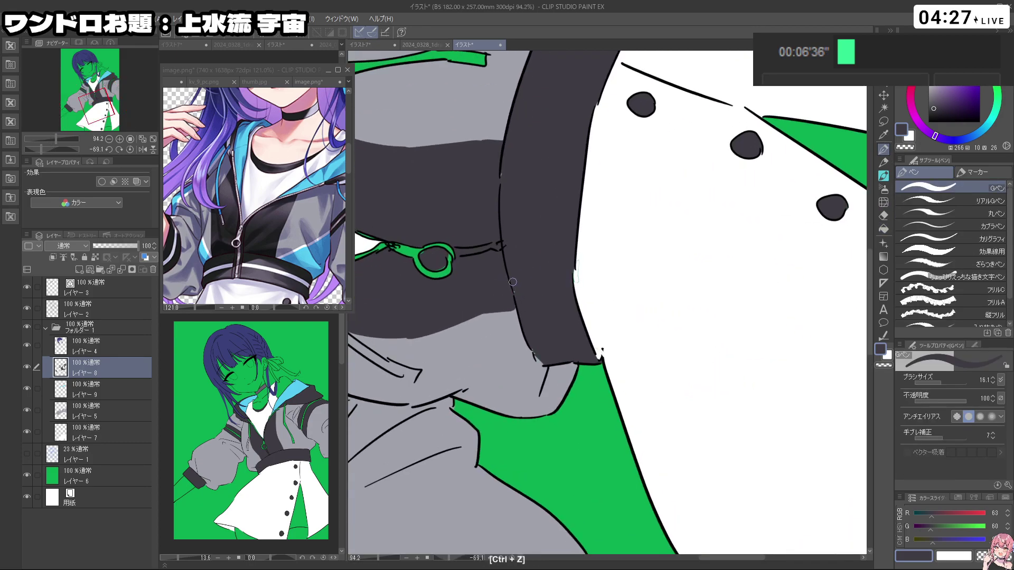
Step: Select the skirt's base layer, Layer 7, and pick the skirt's white as the pen colour
{"action": "key", "text": "space"}
{"action": "left_click", "coordinate": [101, 431]}
{"action": "right_click", "coordinate": [620, 266]}
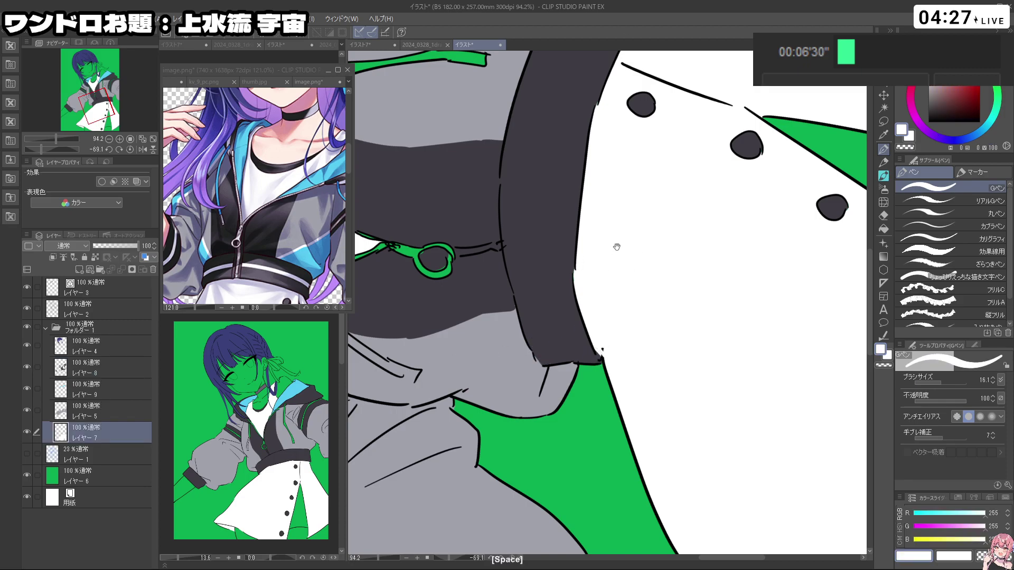
{"action": "scroll", "coordinate": [658, 251], "scroll_direction": "down", "scroll_amount": 5}
{"action": "key", "text": "shift+space"}
{"action": "left_click_drag", "start_coordinate": [677, 242], "coordinate": [639, 380]}
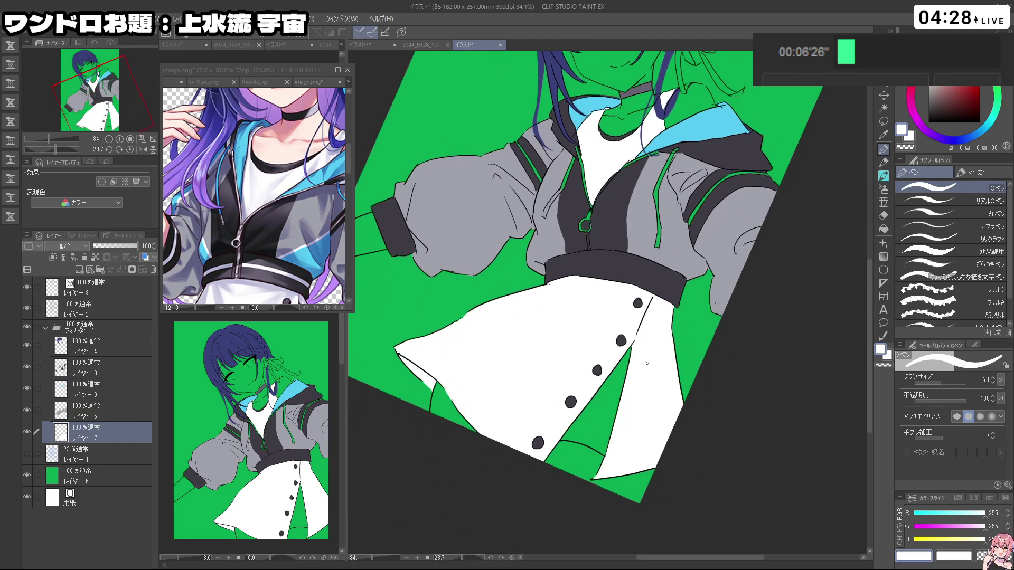
Step: Select the line art layer, Layer 2, and switch the pen to transparent colour
{"action": "key", "text": "shift+space"}
{"action": "left_click_drag", "start_coordinate": [647, 363], "coordinate": [680, 302]}
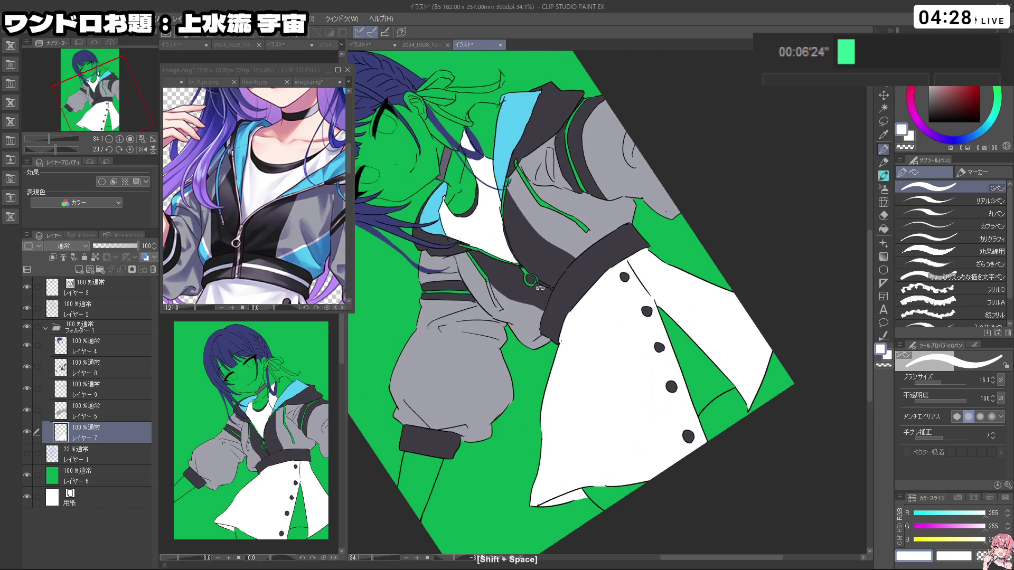
{"action": "left_click", "coordinate": [93, 307]}
{"action": "left_click_drag", "start_coordinate": [521, 419], "coordinate": [722, 392]}
{"action": "key", "text": "space"}
{"action": "key", "text": "ctrl+space"}
{"action": "mouse_move", "coordinate": [604, 438]}
{"action": "left_mouse_down"}
{"action": "mouse_move", "coordinate": [614, 370]}
{"action": "mouse_move", "coordinate": [652, 370]}
{"action": "left_mouse_up"}
{"action": "key", "text": "c"}
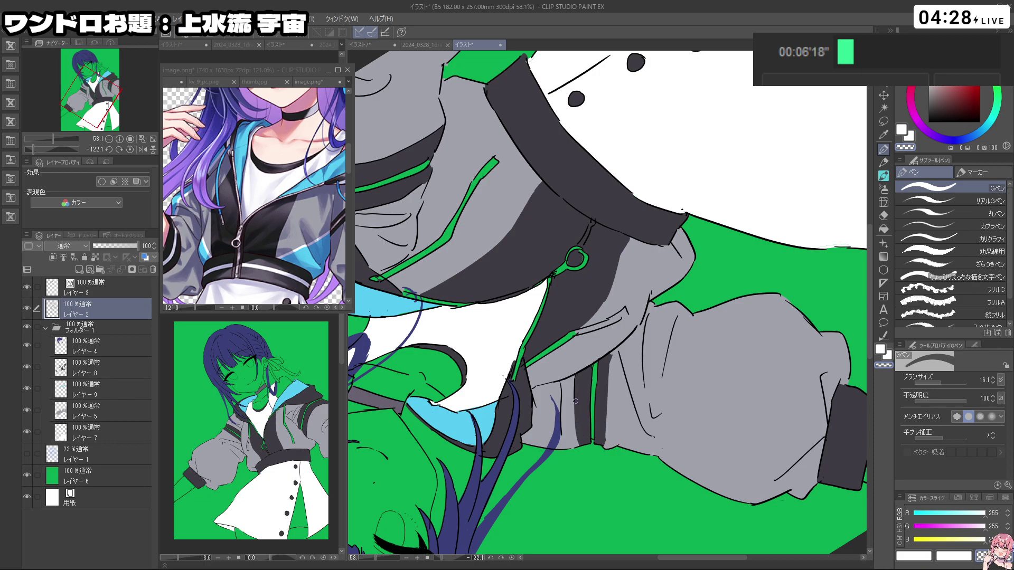
Step: Select Layer 8 and trim the outer edges of the far sleeve's dark stripes with a size 34 pen in transparent colour
{"action": "key", "text": "ctrl+space"}
{"action": "left_click_drag", "start_coordinate": [633, 357], "coordinate": [594, 357]}
{"action": "key", "text": "shift+space"}
{"action": "left_click_drag", "start_coordinate": [729, 264], "coordinate": [453, 230]}
{"action": "key", "text": "space"}
{"action": "left_click_drag", "start_coordinate": [613, 416], "coordinate": [572, 289]}
{"action": "key", "text": "ctrl+space"}
{"action": "left_click_drag", "start_coordinate": [578, 324], "coordinate": [623, 324]}
{"action": "key", "text": "shift+space"}
{"action": "left_click_drag", "start_coordinate": [634, 421], "coordinate": [617, 203]}
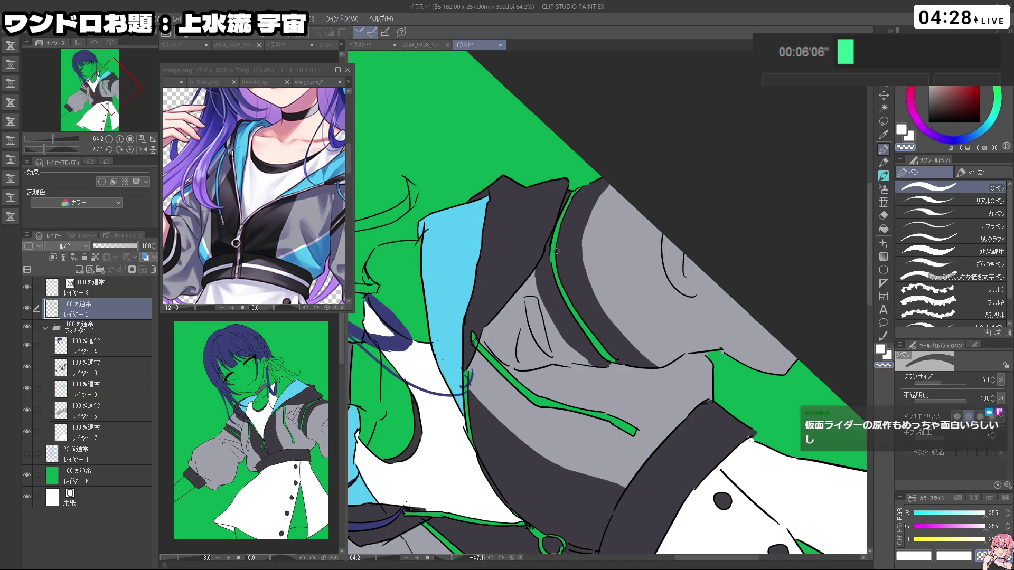
{"action": "left_click", "coordinate": [111, 368]}
{"action": "mouse_move", "coordinate": [619, 198]}
{"action": "left_mouse_down", "text": "ctrl+alt"}
{"action": "mouse_move", "coordinate": [631, 198]}
{"action": "mouse_move", "coordinate": [587, 234]}
{"action": "left_mouse_up", "text": "ctrl+alt"}
{"action": "key", "text": "ctrl+z"}
{"action": "mouse_move", "coordinate": [618, 180]}
{"action": "left_mouse_down"}
{"action": "mouse_move", "coordinate": [591, 228]}
{"action": "mouse_move", "coordinate": [591, 264]}
{"action": "mouse_move", "coordinate": [621, 320]}
{"action": "mouse_move", "coordinate": [658, 356]}
{"action": "mouse_move", "coordinate": [614, 319]}
{"action": "mouse_move", "coordinate": [581, 261]}
{"action": "mouse_move", "coordinate": [594, 206]}
{"action": "mouse_move", "coordinate": [619, 180]}
{"action": "mouse_move", "coordinate": [596, 286]}
{"action": "mouse_move", "coordinate": [635, 347]}
{"action": "mouse_move", "coordinate": [666, 363]}
{"action": "left_mouse_up"}
{"action": "mouse_move", "coordinate": [590, 373]}
{"action": "left_mouse_down", "text": "ctrl+alt"}
{"action": "mouse_move", "coordinate": [581, 374]}
{"action": "mouse_move", "coordinate": [536, 276]}
{"action": "left_mouse_up", "text": "ctrl+alt"}
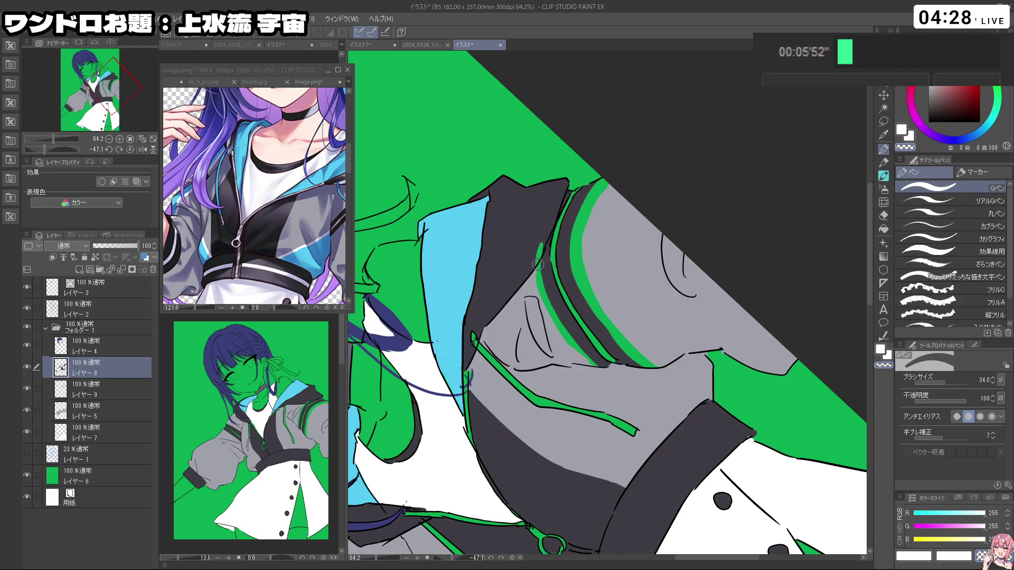
Step: Pick the near-black purple from the jacket and try to retouch the sleeve stripe, undoing the strokes
{"action": "right_click", "coordinate": [523, 237]}
{"action": "left_click_drag", "start_coordinate": [633, 239], "coordinate": [622, 262]}
{"action": "key", "text": "ctrl+z"}
{"action": "key", "text": "shift+space"}
{"action": "key", "text": "ctrl+z"}
Step: Trim the outer edges of the other sleeve's two dark stripes on Layer 8 with the pen in transparent colour
{"action": "key", "text": "shift+space"}
{"action": "left_click_drag", "start_coordinate": [586, 191], "coordinate": [679, 214]}
{"action": "key", "text": "ctrl+space"}
{"action": "left_click_drag", "start_coordinate": [573, 268], "coordinate": [605, 295]}
{"action": "key", "text": "space"}
{"action": "key", "text": "shift+space"}
{"action": "mouse_move", "coordinate": [478, 356]}
{"action": "left_mouse_down"}
{"action": "mouse_move", "coordinate": [492, 377]}
{"action": "mouse_move", "coordinate": [692, 407]}
{"action": "mouse_move", "coordinate": [679, 280]}
{"action": "mouse_move", "coordinate": [686, 287]}
{"action": "mouse_move", "coordinate": [656, 349]}
{"action": "left_mouse_up"}
{"action": "key", "text": "space"}
{"action": "key", "text": "ctrl+space"}
{"action": "key", "text": "c"}
{"action": "left_click_drag", "start_coordinate": [680, 285], "coordinate": [643, 389]}
{"action": "key", "text": "ctrl+z"}
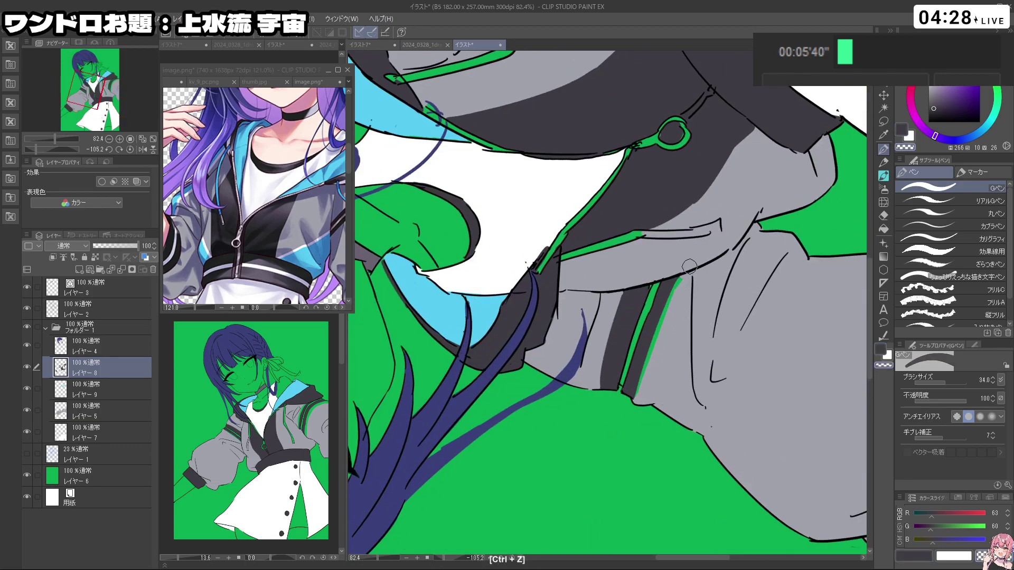
{"action": "left_click_drag", "start_coordinate": [625, 287], "coordinate": [597, 378]}
{"action": "key", "text": "ctrl+z"}
{"action": "left_click_drag", "start_coordinate": [622, 293], "coordinate": [598, 387]}
Step: Select Layer 5, pick the sleeve's grey and fill the gaps beside the dark stripes with a size 55.5 pen
{"action": "key", "text": "shift+space"}
{"action": "left_click_drag", "start_coordinate": [658, 434], "coordinate": [515, 410]}
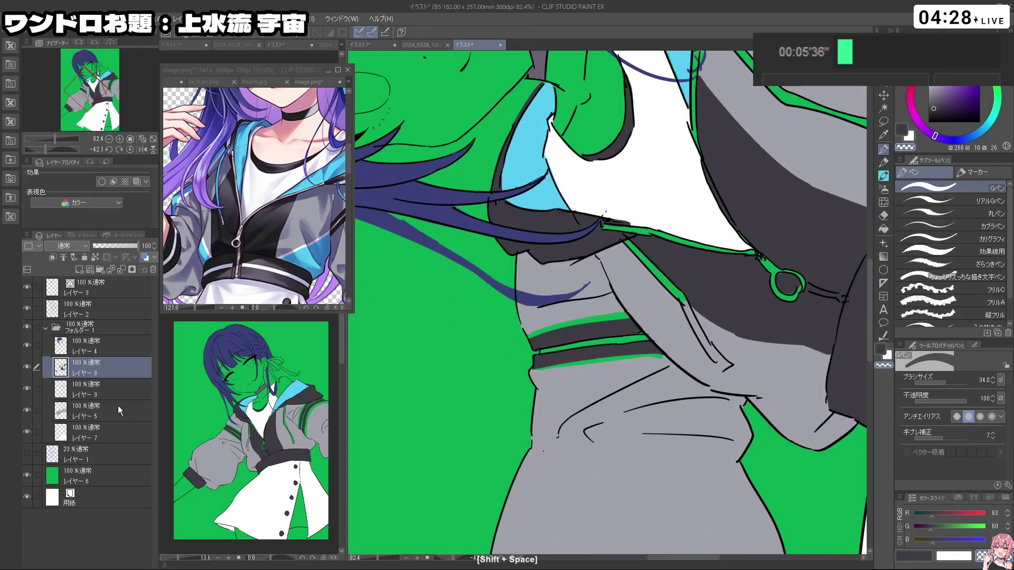
{"action": "left_click", "coordinate": [116, 410]}
{"action": "right_click", "coordinate": [580, 388]}
{"action": "key", "text": "ctrl+alt"}
{"action": "mouse_move", "coordinate": [571, 383]}
{"action": "left_mouse_down"}
{"action": "mouse_move", "coordinate": [550, 369]}
{"action": "mouse_move", "coordinate": [675, 353]}
{"action": "mouse_move", "coordinate": [572, 347]}
{"action": "left_mouse_up"}
{"action": "key", "text": "space"}
{"action": "scroll", "coordinate": [639, 373], "scroll_direction": "down", "scroll_amount": 4}
{"action": "key", "text": "shift+space"}
{"action": "double_click", "coordinate": [647, 425]}
{"action": "key", "text": "ctrl+space"}
{"action": "left_click_drag", "start_coordinate": [702, 251], "coordinate": [727, 250]}
{"action": "mouse_move", "coordinate": [713, 287]}
{"action": "left_mouse_down"}
{"action": "mouse_move", "coordinate": [705, 258]}
{"action": "mouse_move", "coordinate": [732, 196]}
{"action": "mouse_move", "coordinate": [793, 159]}
{"action": "left_mouse_up"}
{"action": "left_click_drag", "start_coordinate": [707, 165], "coordinate": [683, 247]}
Step: Examine the whole figure and compare its outfit colours with the full reference image
{"action": "key", "text": "ctrl+space"}
{"action": "left_click_drag", "start_coordinate": [733, 276], "coordinate": [681, 286]}
{"action": "key", "text": "space"}
{"action": "left_click_drag", "start_coordinate": [645, 371], "coordinate": [642, 332]}
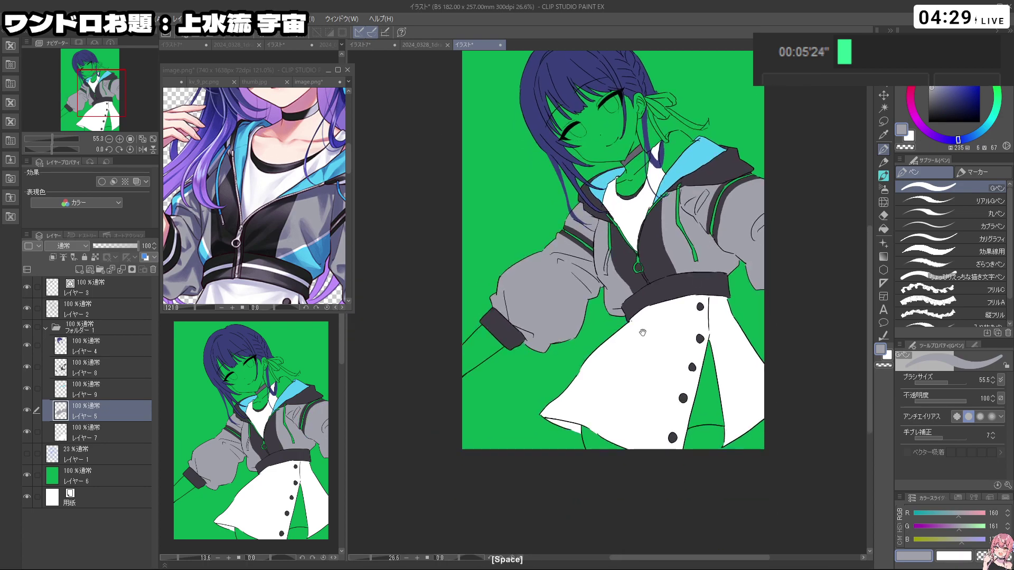
{"action": "scroll", "coordinate": [714, 281], "scroll_direction": "up", "scroll_amount": 1}
{"action": "scroll", "coordinate": [714, 281], "scroll_direction": "down", "scroll_amount": 2}
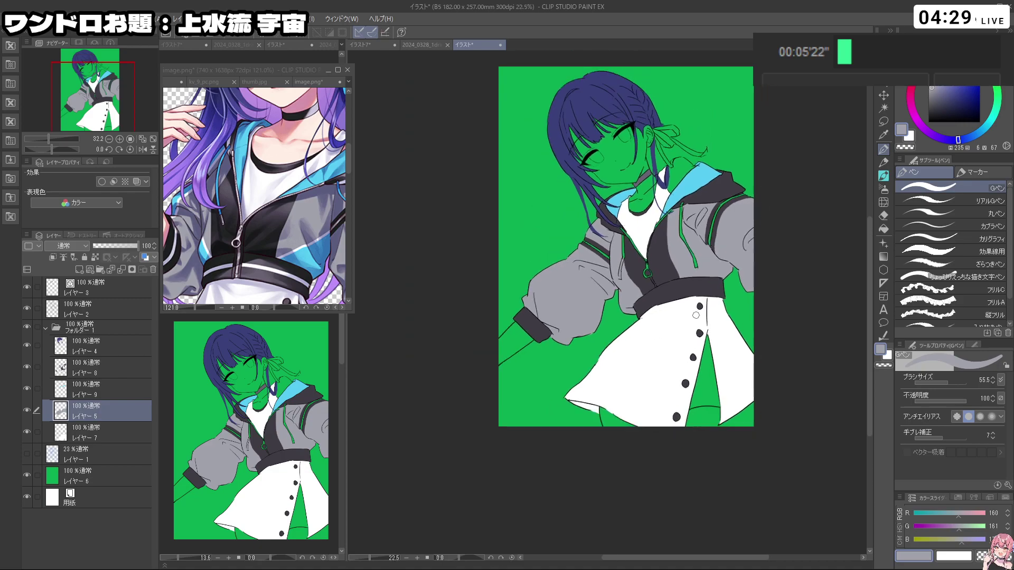
{"action": "scroll", "coordinate": [661, 409], "scroll_direction": "up", "scroll_amount": 1}
{"action": "scroll", "coordinate": [682, 370], "scroll_direction": "down", "scroll_amount": 1}
{"action": "scroll", "coordinate": [716, 389], "scroll_direction": "up", "scroll_amount": 1}
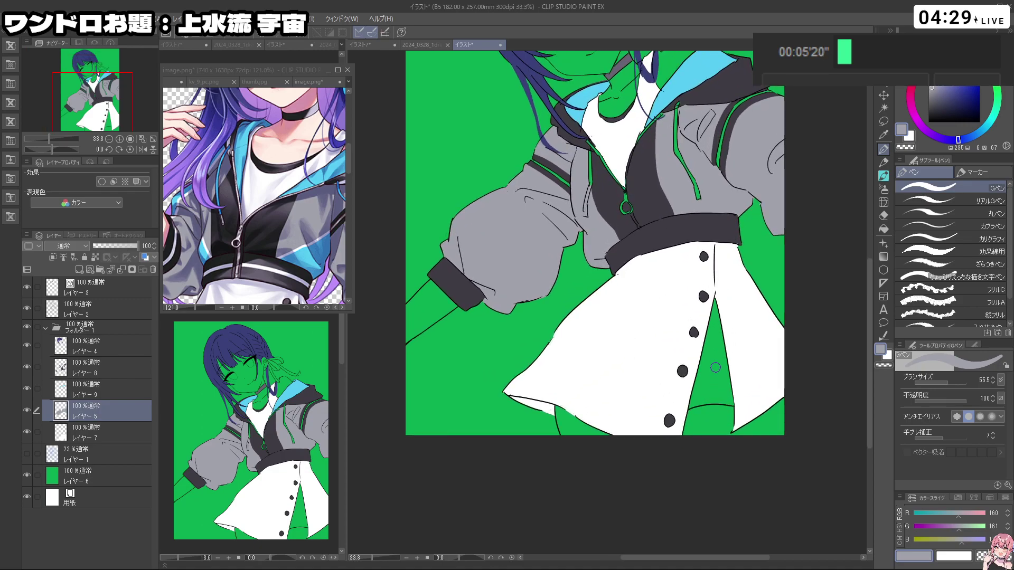
{"action": "scroll", "coordinate": [280, 253], "scroll_direction": "down", "scroll_amount": 5}
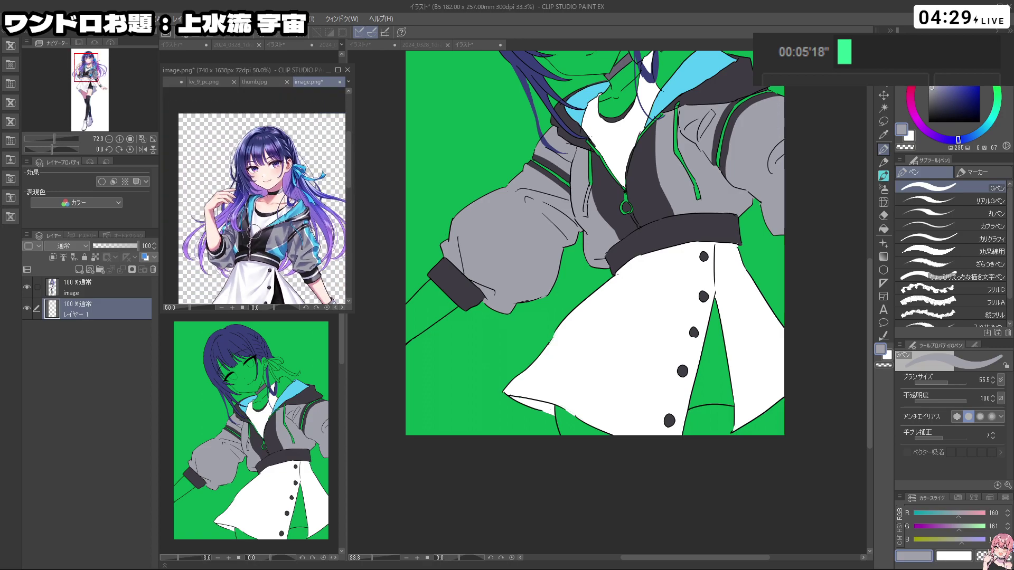
{"action": "scroll", "coordinate": [534, 175], "scroll_direction": "up", "scroll_amount": 4}
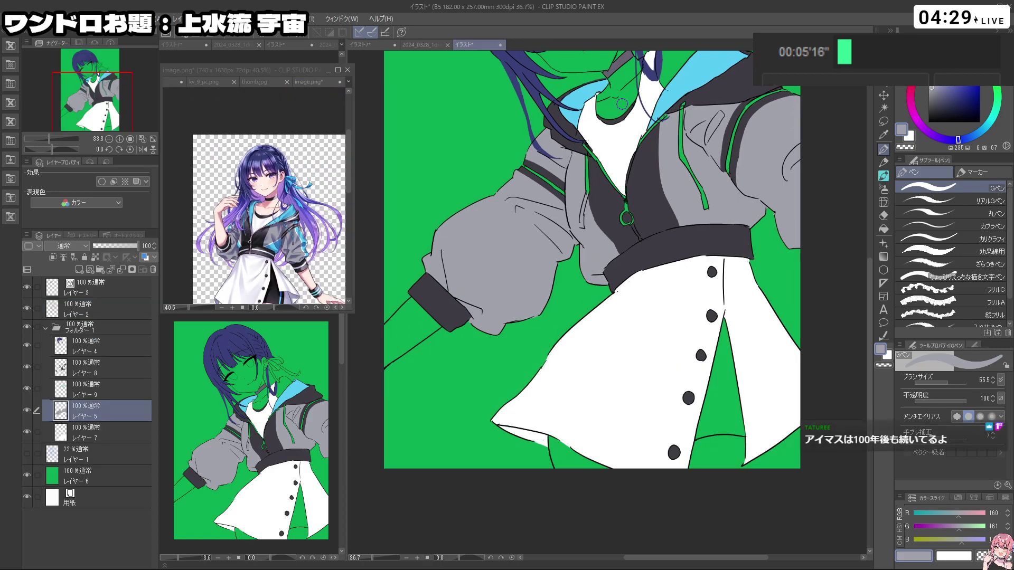
Step: Lock transparent pixels on Layer 8 and recolour the choker with the jacket's near-black purple
{"action": "left_click", "coordinate": [83, 375]}
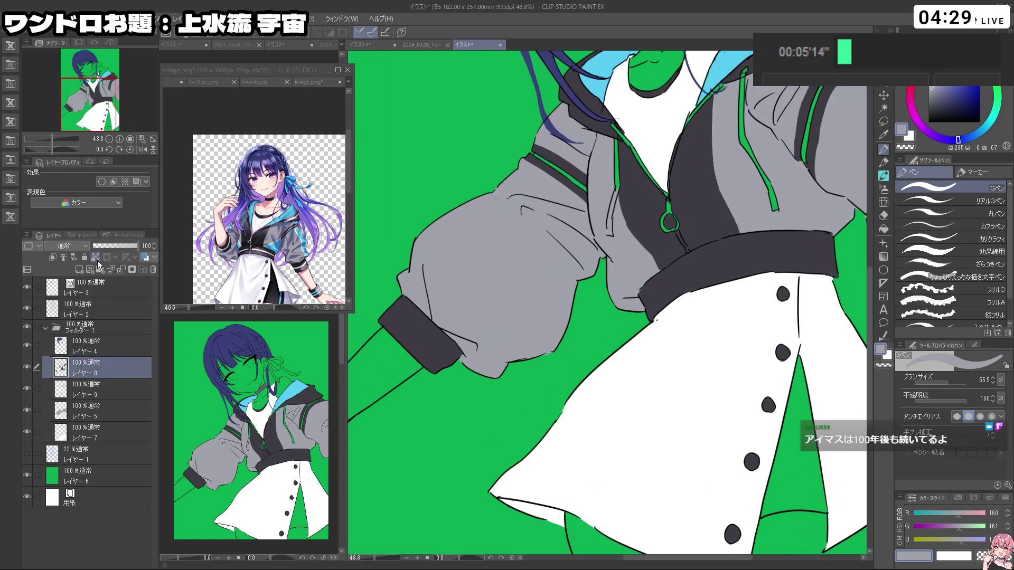
{"action": "left_click_drag", "start_coordinate": [655, 125], "coordinate": [655, 229]}
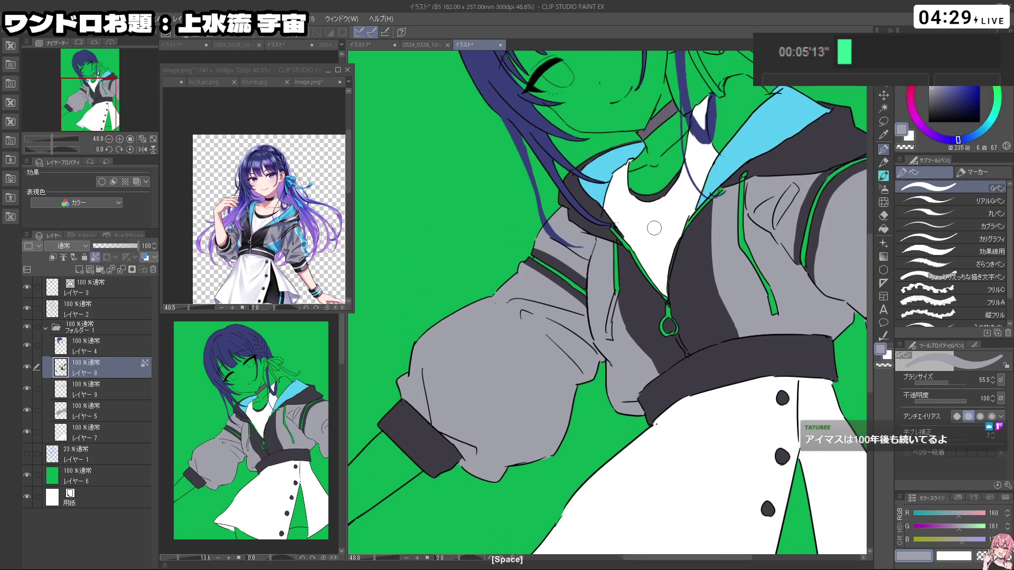
{"action": "left_click", "coordinate": [645, 139], "text": "ctrl"}
{"action": "left_click_drag", "start_coordinate": [639, 144], "coordinate": [655, 124]}
{"action": "key", "text": "ctrl+z"}
{"action": "left_click", "coordinate": [690, 280], "text": "alt"}
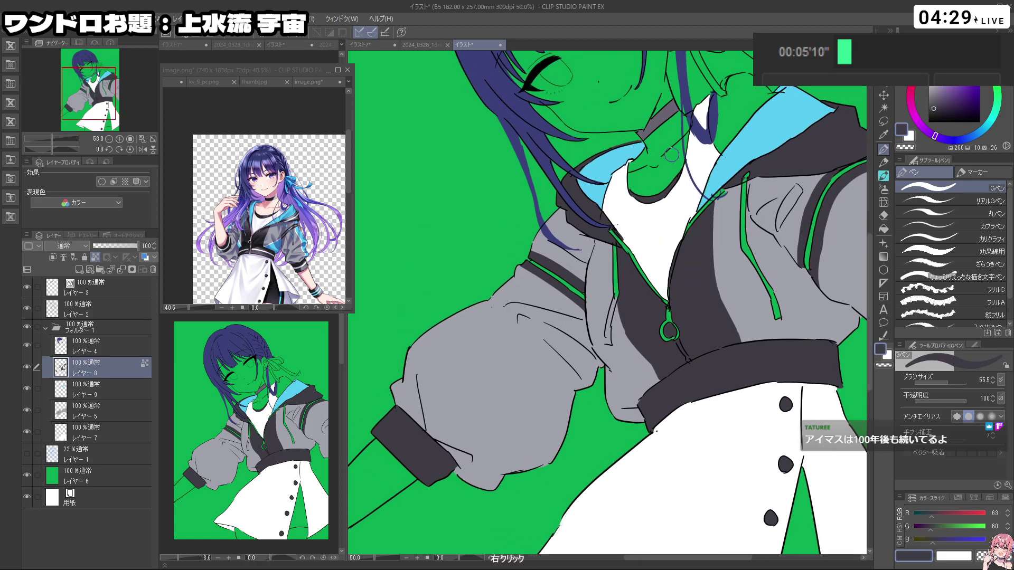
{"action": "key", "text": "ctrl+space"}
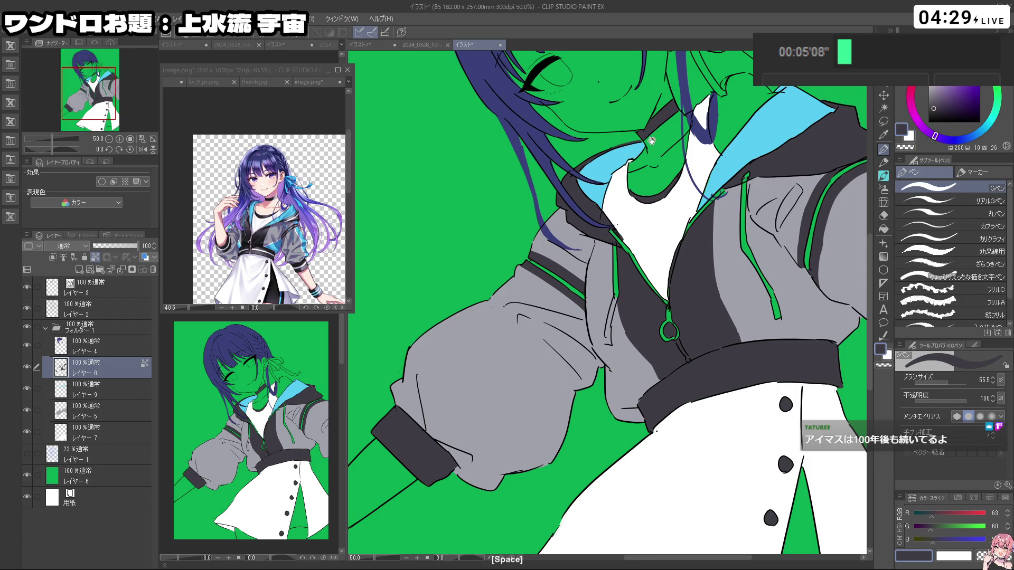
{"action": "left_click_drag", "start_coordinate": [639, 191], "coordinate": [581, 193]}
{"action": "left_click_drag", "start_coordinate": [702, 327], "coordinate": [686, 344]}
{"action": "left_click_drag", "start_coordinate": [717, 346], "coordinate": [708, 362]}
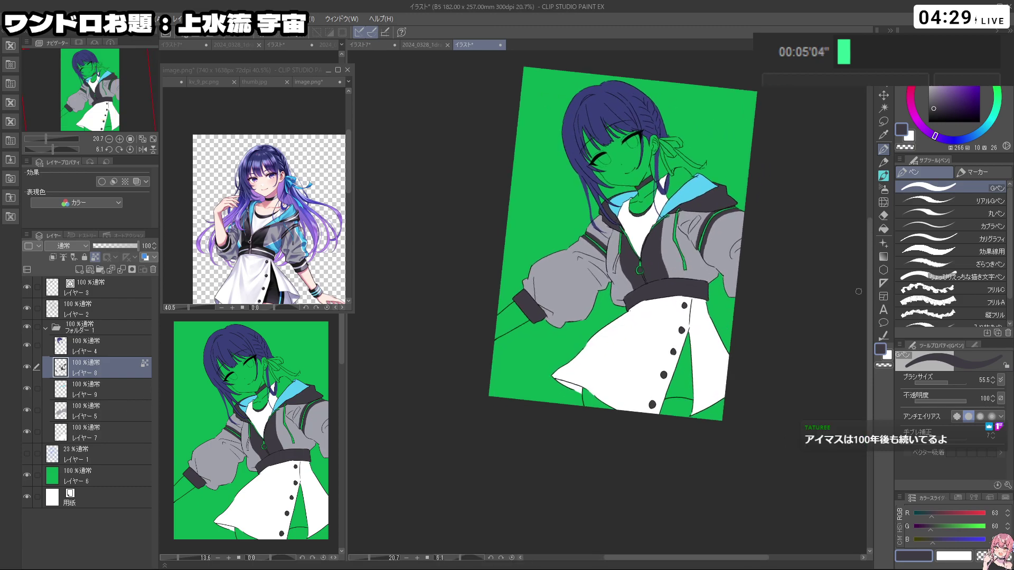
Step: Unlock Layer 8's transparent pixels and fill the area inside the skirt's slit with near-black purple, referring to other layers
{"action": "left_click", "coordinate": [883, 229]}
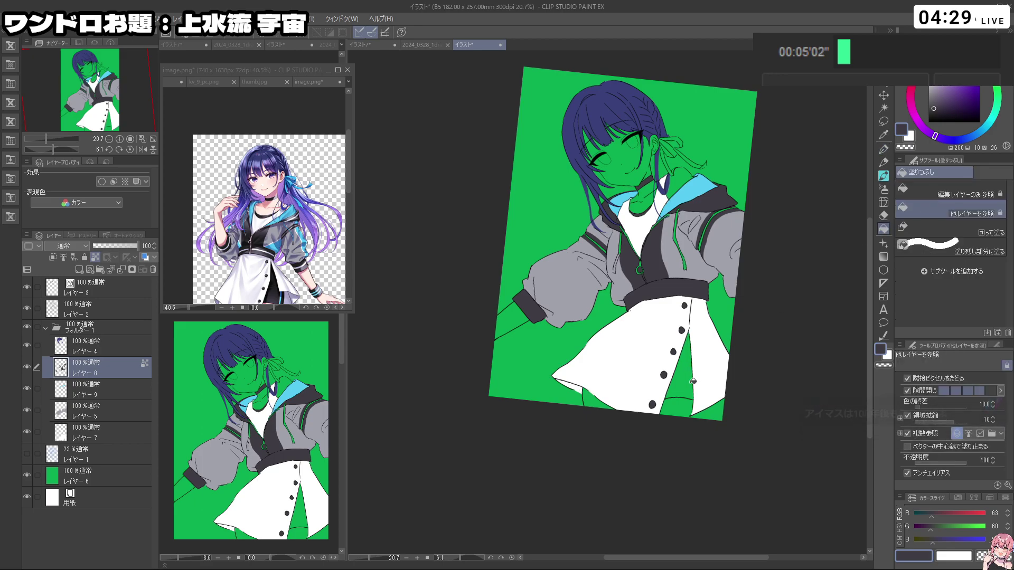
{"action": "key", "text": "c"}
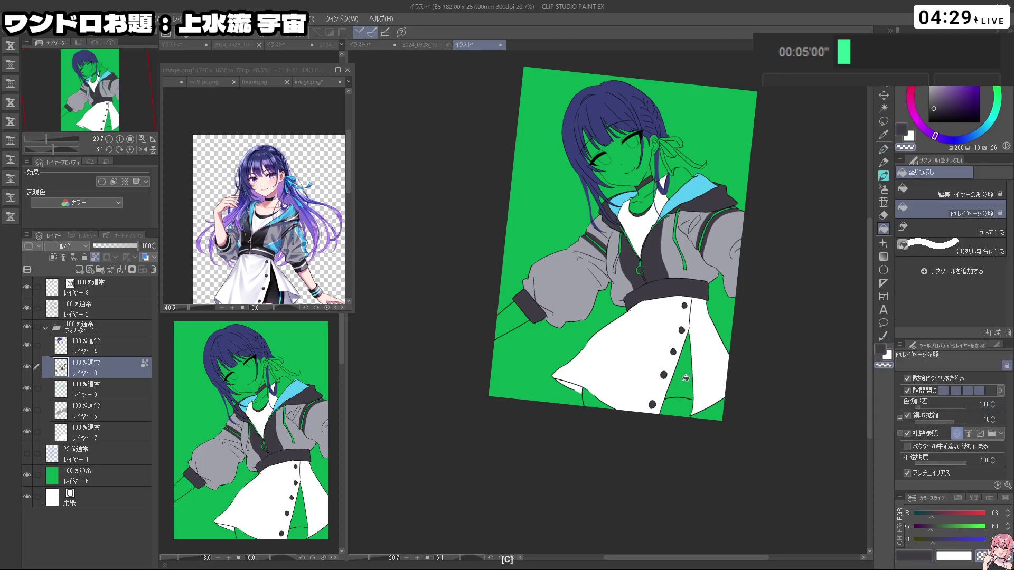
{"action": "left_click", "coordinate": [95, 258]}
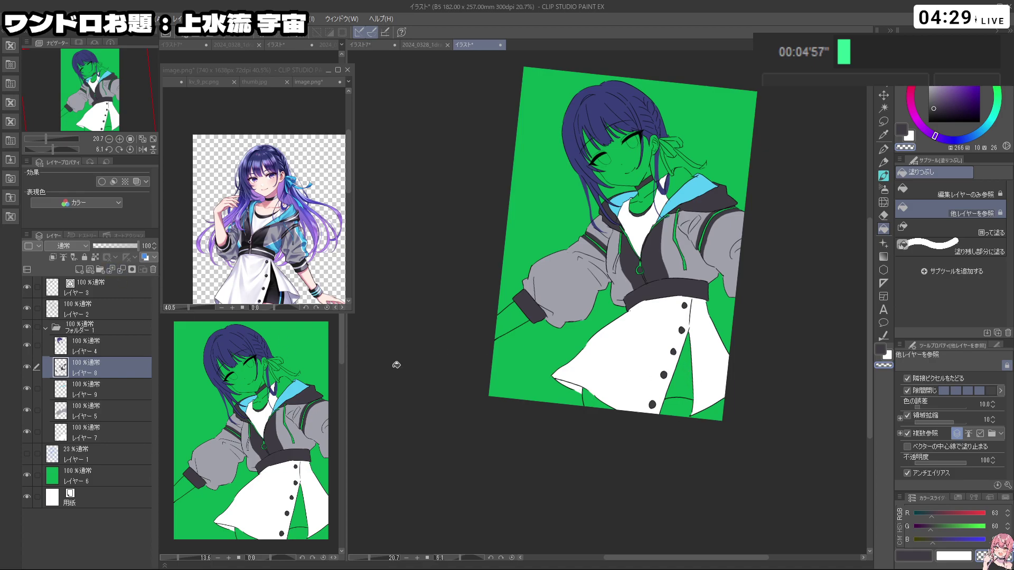
{"action": "scroll", "coordinate": [690, 390], "scroll_direction": "up", "scroll_amount": 2}
{"action": "key", "text": "c"}
{"action": "left_click", "coordinate": [690, 390]}
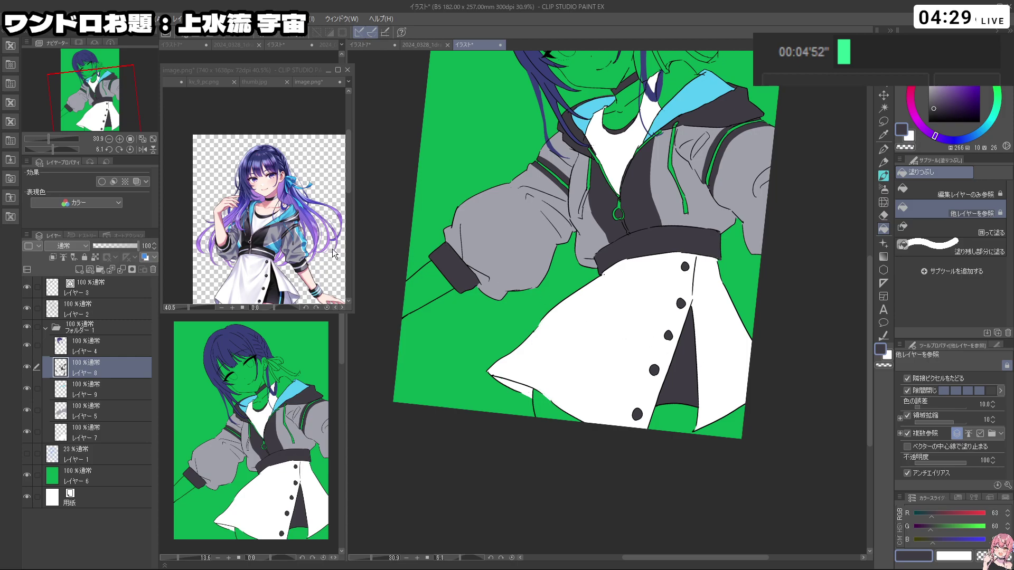
Step: Pick the pale skin colour from the chest in the reference image
{"action": "left_click", "coordinate": [287, 240]}
{"action": "scroll", "coordinate": [293, 238], "scroll_direction": "up", "scroll_amount": 4}
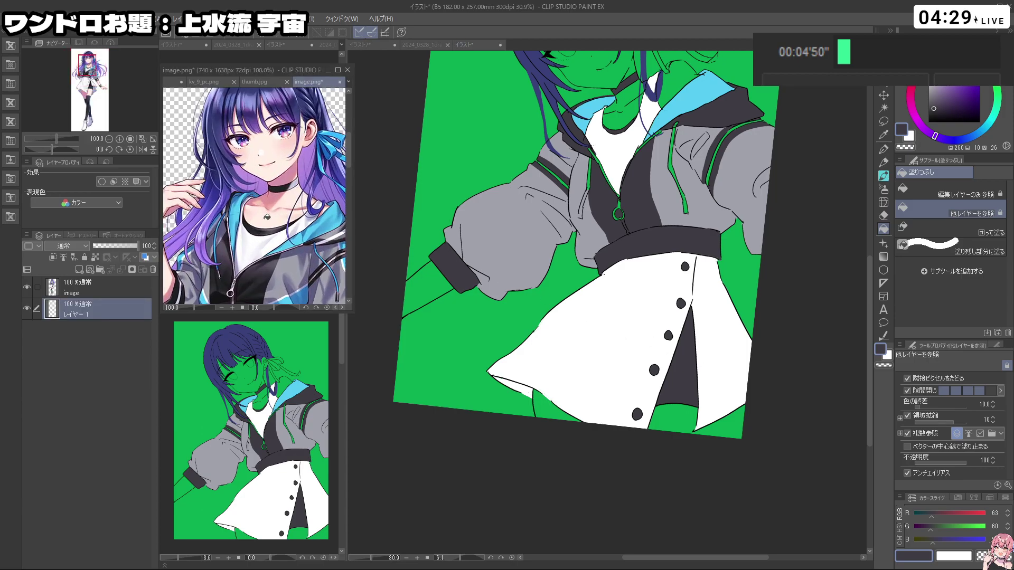
{"action": "left_click", "coordinate": [268, 216], "text": "alt"}
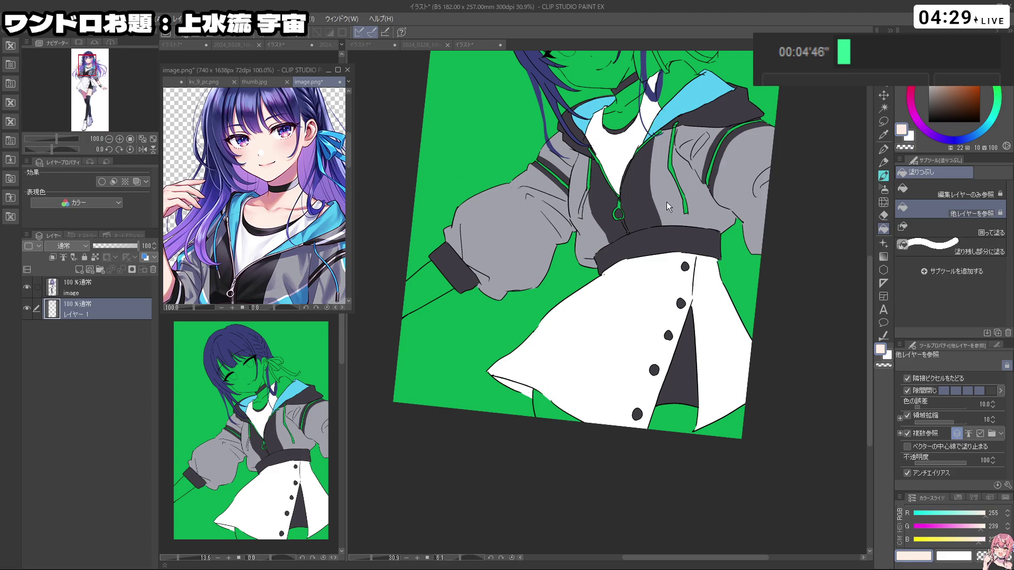
{"action": "left_click", "coordinate": [819, 229]}
Step: Add a new layer and place it directly beneath Layer 7 in the folder
{"action": "scroll", "coordinate": [763, 254], "scroll_direction": "down", "scroll_amount": 3}
{"action": "scroll", "coordinate": [678, 79], "scroll_direction": "up", "scroll_amount": 2}
{"action": "scroll", "coordinate": [705, 112], "scroll_direction": "up", "scroll_amount": 2}
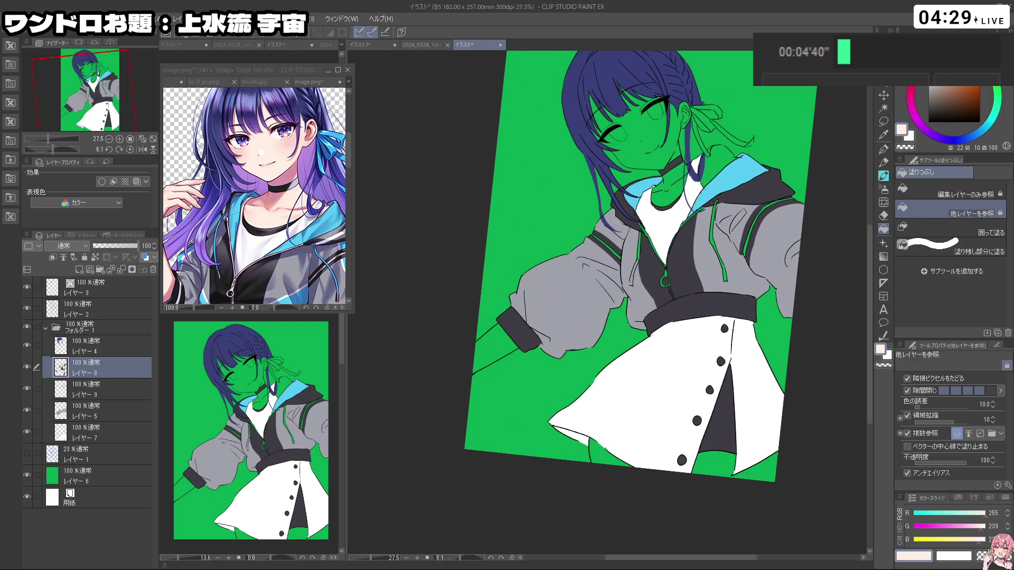
{"action": "left_click", "coordinate": [105, 434]}
{"action": "left_click", "coordinate": [78, 269]}
{"action": "left_click_drag", "start_coordinate": [105, 422], "coordinate": [106, 462]}
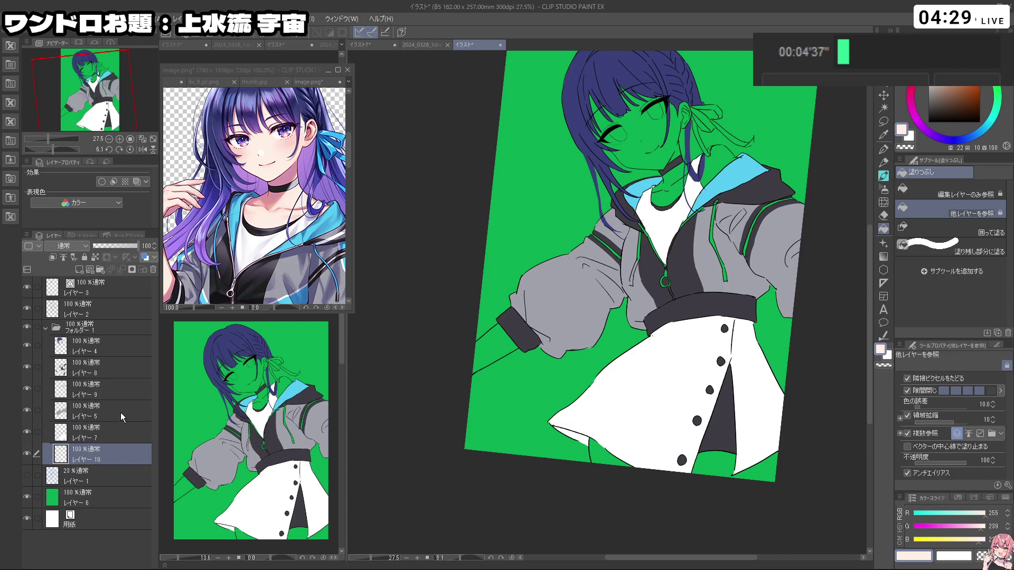
Step: Paint the face, ear and neck with the pale skin colour using the G-pen on Layer 10
{"action": "left_click", "coordinate": [883, 149]}
{"action": "left_click_drag", "start_coordinate": [634, 151], "coordinate": [658, 218]}
{"action": "mouse_move", "coordinate": [655, 217]}
{"action": "left_mouse_down", "text": "ctrl"}
{"action": "mouse_move", "coordinate": [673, 222]}
{"action": "mouse_move", "coordinate": [656, 208]}
{"action": "left_mouse_up", "text": "ctrl"}
{"action": "mouse_move", "coordinate": [609, 186]}
{"action": "left_mouse_down"}
{"action": "mouse_move", "coordinate": [629, 203]}
{"action": "mouse_move", "coordinate": [600, 146]}
{"action": "mouse_move", "coordinate": [686, 174]}
{"action": "mouse_move", "coordinate": [724, 161]}
{"action": "mouse_move", "coordinate": [761, 265]}
{"action": "mouse_move", "coordinate": [629, 154]}
{"action": "mouse_move", "coordinate": [578, 156]}
{"action": "left_mouse_up"}
{"action": "mouse_move", "coordinate": [423, 394]}
{"action": "left_mouse_down", "text": "ctrl"}
{"action": "mouse_move", "coordinate": [457, 395]}
{"action": "mouse_move", "coordinate": [419, 392]}
{"action": "mouse_move", "coordinate": [434, 395]}
{"action": "mouse_move", "coordinate": [412, 374]}
{"action": "mouse_move", "coordinate": [414, 344]}
{"action": "mouse_move", "coordinate": [463, 301]}
{"action": "mouse_move", "coordinate": [433, 322]}
{"action": "mouse_move", "coordinate": [477, 319]}
{"action": "mouse_move", "coordinate": [506, 265]}
{"action": "mouse_move", "coordinate": [476, 306]}
{"action": "left_mouse_up", "text": "ctrl"}
{"action": "key", "text": "ctrl+z"}
{"action": "mouse_move", "coordinate": [531, 180]}
{"action": "left_mouse_down"}
{"action": "mouse_move", "coordinate": [512, 256]}
{"action": "mouse_move", "coordinate": [517, 214]}
{"action": "mouse_move", "coordinate": [533, 269]}
{"action": "left_mouse_up"}
{"action": "key", "text": "shift+space"}
{"action": "mouse_move", "coordinate": [556, 370]}
{"action": "left_mouse_down"}
{"action": "mouse_move", "coordinate": [684, 330]}
{"action": "mouse_move", "coordinate": [667, 272]}
{"action": "mouse_move", "coordinate": [629, 289]}
{"action": "left_mouse_up"}
{"action": "mouse_move", "coordinate": [467, 217]}
{"action": "left_mouse_down"}
{"action": "mouse_move", "coordinate": [465, 262]}
{"action": "mouse_move", "coordinate": [484, 254]}
{"action": "mouse_move", "coordinate": [467, 250]}
{"action": "mouse_move", "coordinate": [461, 275]}
{"action": "mouse_move", "coordinate": [462, 253]}
{"action": "mouse_move", "coordinate": [465, 317]}
{"action": "mouse_move", "coordinate": [563, 420]}
{"action": "mouse_move", "coordinate": [554, 428]}
{"action": "mouse_move", "coordinate": [593, 415]}
{"action": "mouse_move", "coordinate": [590, 424]}
{"action": "mouse_move", "coordinate": [626, 431]}
{"action": "mouse_move", "coordinate": [557, 407]}
{"action": "mouse_move", "coordinate": [489, 330]}
{"action": "mouse_move", "coordinate": [470, 286]}
{"action": "mouse_move", "coordinate": [483, 283]}
{"action": "mouse_move", "coordinate": [519, 323]}
{"action": "mouse_move", "coordinate": [581, 425]}
{"action": "mouse_move", "coordinate": [615, 407]}
{"action": "mouse_move", "coordinate": [637, 365]}
{"action": "mouse_move", "coordinate": [655, 366]}
{"action": "mouse_move", "coordinate": [636, 391]}
{"action": "left_mouse_up"}
{"action": "left_click_drag", "start_coordinate": [652, 288], "coordinate": [608, 290]}
{"action": "mouse_move", "coordinate": [681, 317]}
{"action": "left_mouse_down"}
{"action": "mouse_move", "coordinate": [649, 269]}
{"action": "mouse_move", "coordinate": [619, 307]}
{"action": "mouse_move", "coordinate": [626, 353]}
{"action": "mouse_move", "coordinate": [634, 274]}
{"action": "mouse_move", "coordinate": [646, 328]}
{"action": "mouse_move", "coordinate": [634, 354]}
{"action": "mouse_move", "coordinate": [639, 302]}
{"action": "mouse_move", "coordinate": [647, 362]}
{"action": "mouse_move", "coordinate": [666, 338]}
{"action": "mouse_move", "coordinate": [657, 256]}
{"action": "mouse_move", "coordinate": [585, 227]}
{"action": "left_mouse_up"}
{"action": "mouse_move", "coordinate": [514, 236]}
{"action": "left_mouse_down"}
{"action": "mouse_move", "coordinate": [553, 288]}
{"action": "mouse_move", "coordinate": [517, 290]}
{"action": "mouse_move", "coordinate": [513, 254]}
{"action": "mouse_move", "coordinate": [514, 283]}
{"action": "left_mouse_up"}
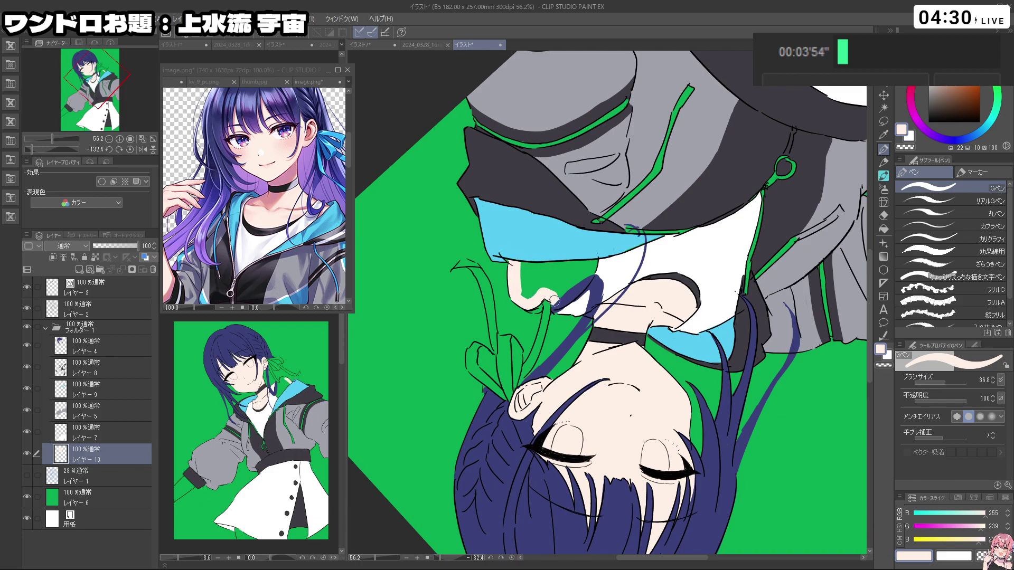
Step: Paint the exposed shoulder and the legs below the skirt with the skin colour on Layer 10
{"action": "mouse_move", "coordinate": [555, 298]}
{"action": "left_mouse_down"}
{"action": "mouse_move", "coordinate": [586, 275]}
{"action": "mouse_move", "coordinate": [578, 264]}
{"action": "mouse_move", "coordinate": [556, 268]}
{"action": "mouse_move", "coordinate": [525, 290]}
{"action": "mouse_move", "coordinate": [537, 274]}
{"action": "left_mouse_up"}
{"action": "mouse_move", "coordinate": [696, 331]}
{"action": "left_mouse_down"}
{"action": "mouse_move", "coordinate": [603, 395]}
{"action": "mouse_move", "coordinate": [520, 331]}
{"action": "left_mouse_up"}
{"action": "left_click_drag", "start_coordinate": [653, 222], "coordinate": [587, 222]}
{"action": "left_click_drag", "start_coordinate": [550, 358], "coordinate": [580, 358]}
{"action": "mouse_move", "coordinate": [524, 430]}
{"action": "left_mouse_down"}
{"action": "mouse_move", "coordinate": [517, 457]}
{"action": "mouse_move", "coordinate": [524, 432]}
{"action": "mouse_move", "coordinate": [520, 453]}
{"action": "mouse_move", "coordinate": [549, 469]}
{"action": "left_mouse_up"}
{"action": "key", "text": "ctrl+z"}
{"action": "left_click_drag", "start_coordinate": [620, 496], "coordinate": [669, 489]}
{"action": "mouse_move", "coordinate": [658, 459]}
{"action": "left_mouse_down"}
{"action": "mouse_move", "coordinate": [655, 481]}
{"action": "mouse_move", "coordinate": [693, 449]}
{"action": "mouse_move", "coordinate": [697, 493]}
{"action": "left_mouse_up"}
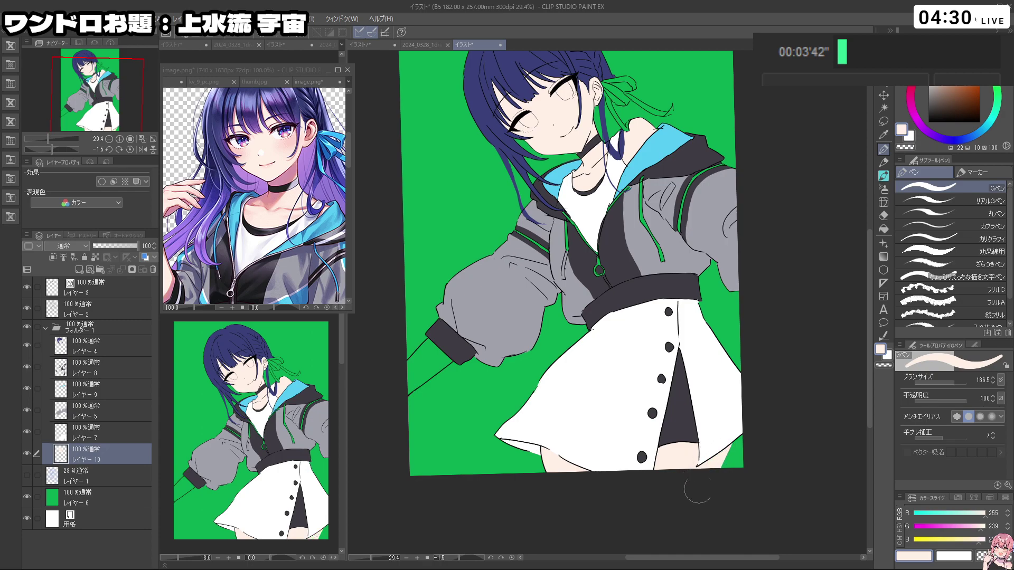
Step: Paint the forearm beyond the sleeve cuff with the skin colour using a size 53.6 pen
{"action": "left_click_drag", "start_coordinate": [654, 350], "coordinate": [591, 350]}
{"action": "left_click_drag", "start_coordinate": [618, 262], "coordinate": [661, 262]}
{"action": "left_click_drag", "start_coordinate": [667, 316], "coordinate": [659, 270]}
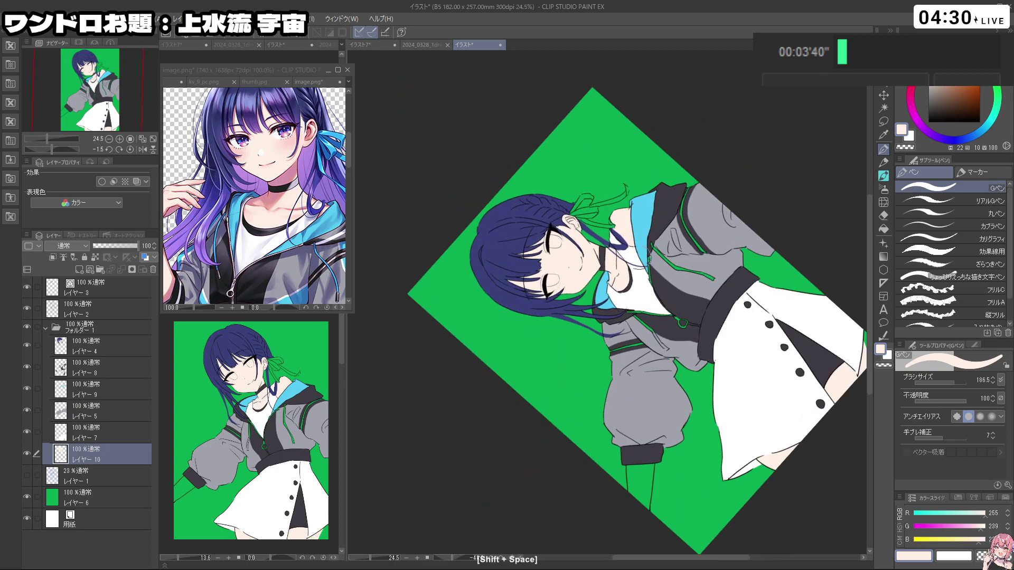
{"action": "left_click_drag", "start_coordinate": [644, 372], "coordinate": [633, 247]}
{"action": "left_click_drag", "start_coordinate": [620, 334], "coordinate": [648, 334]}
{"action": "mouse_move", "coordinate": [641, 382]}
{"action": "left_mouse_down"}
{"action": "mouse_move", "coordinate": [625, 367]}
{"action": "mouse_move", "coordinate": [624, 392]}
{"action": "mouse_move", "coordinate": [619, 344]}
{"action": "mouse_move", "coordinate": [626, 411]}
{"action": "mouse_move", "coordinate": [619, 340]}
{"action": "mouse_move", "coordinate": [631, 413]}
{"action": "mouse_move", "coordinate": [653, 342]}
{"action": "mouse_move", "coordinate": [647, 406]}
{"action": "mouse_move", "coordinate": [651, 389]}
{"action": "left_mouse_up"}
{"action": "left_click_drag", "start_coordinate": [673, 218], "coordinate": [714, 316]}
{"action": "left_click_drag", "start_coordinate": [796, 280], "coordinate": [639, 358]}
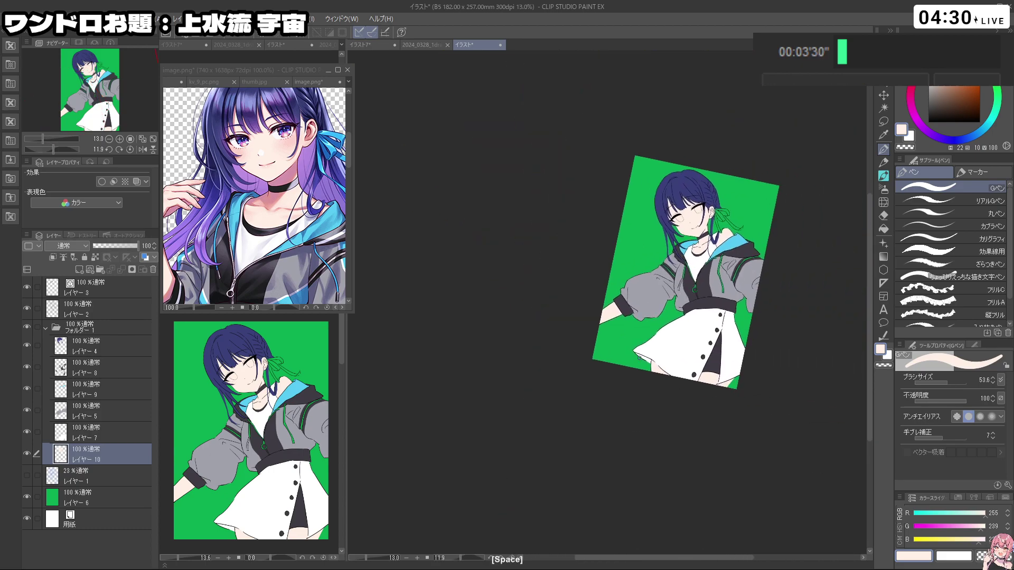
{"action": "left_click_drag", "start_coordinate": [729, 266], "coordinate": [671, 256]}
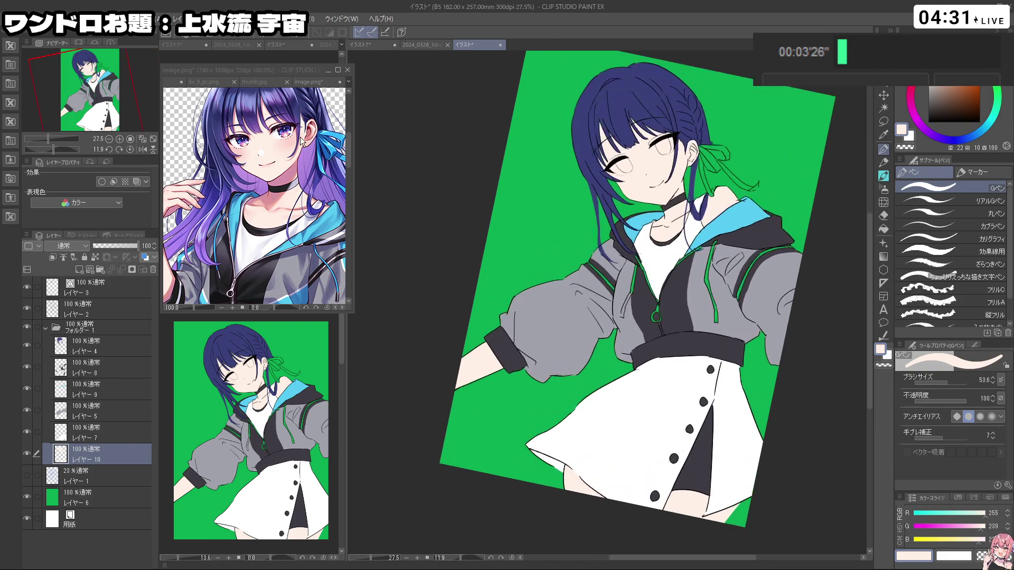
Step: Select Layer 2, set the pen to black and retouch the line art around the exposed shoulder
{"action": "left_click", "coordinate": [89, 309]}
{"action": "left_click_drag", "start_coordinate": [960, 97], "coordinate": [883, 174]}
{"action": "mouse_move", "coordinate": [712, 153]}
{"action": "left_mouse_down"}
{"action": "mouse_move", "coordinate": [769, 219]}
{"action": "mouse_move", "coordinate": [813, 222]}
{"action": "left_mouse_up"}
{"action": "left_click_drag", "start_coordinate": [789, 225], "coordinate": [770, 262]}
{"action": "key", "text": "c"}
{"action": "key", "text": "ctrl+z"}
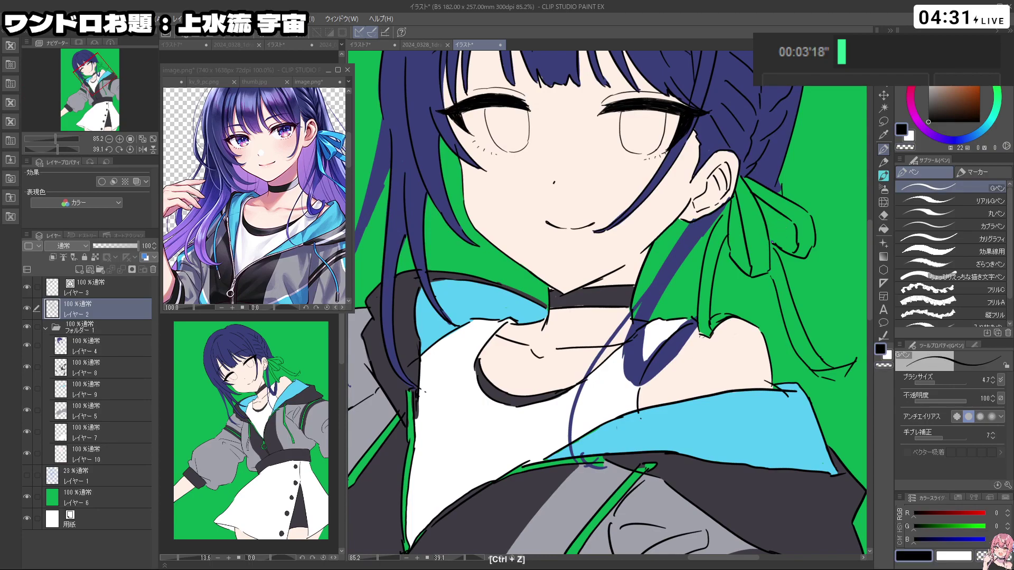
{"action": "left_click_drag", "start_coordinate": [798, 255], "coordinate": [692, 222]}
{"action": "mouse_move", "coordinate": [671, 261]}
{"action": "left_mouse_down"}
{"action": "mouse_move", "coordinate": [697, 259]}
{"action": "mouse_move", "coordinate": [676, 246]}
{"action": "left_mouse_up"}
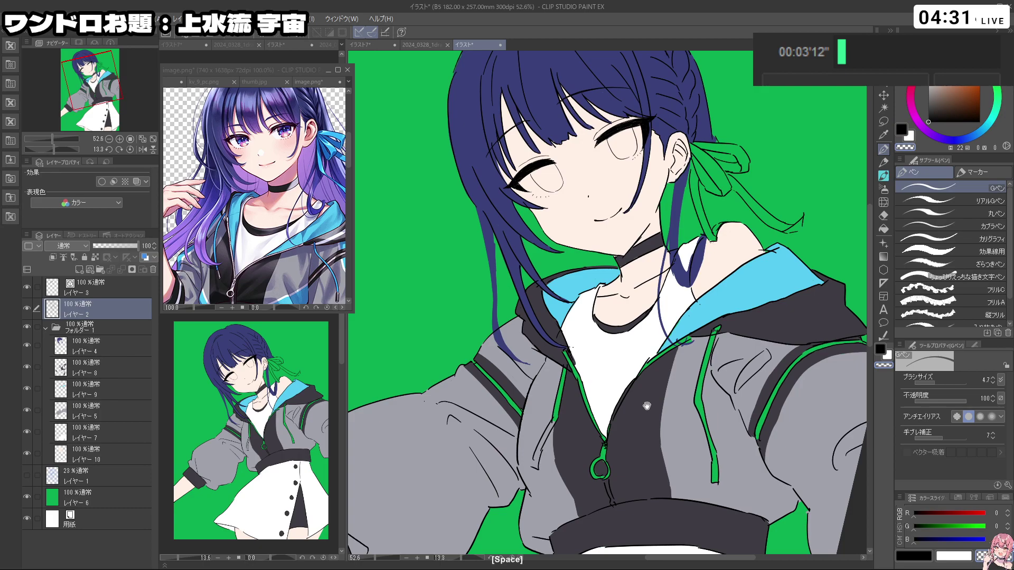
Step: Outline the long side strand of hair in black with a size 8.2 pen, undoing the stray strokes
{"action": "left_click_drag", "start_coordinate": [498, 262], "coordinate": [493, 232]}
{"action": "key", "text": "c"}
{"action": "key", "text": "ctrl+z"}
{"action": "key", "text": "ctrl+z"}
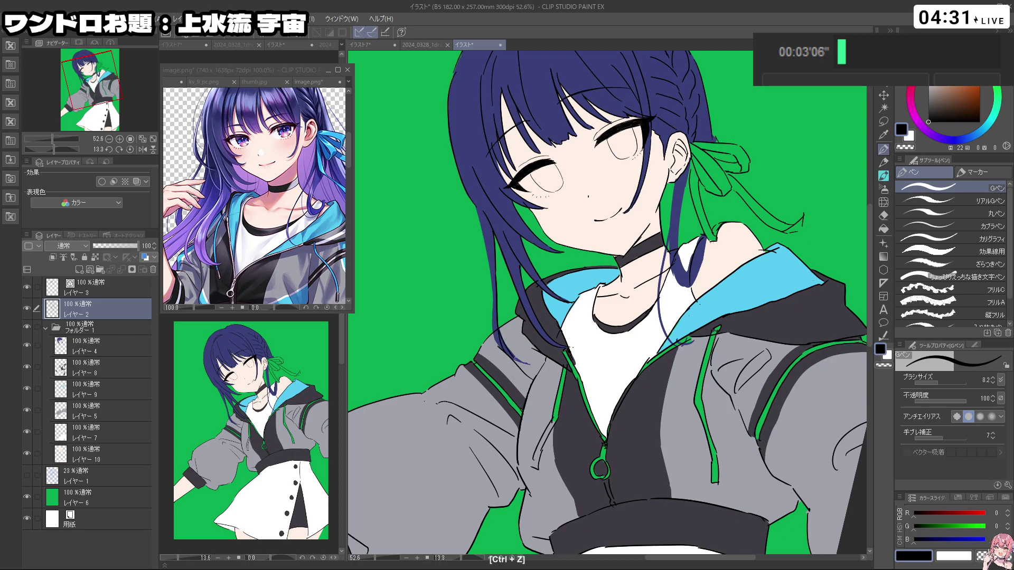
{"action": "key", "text": "c"}
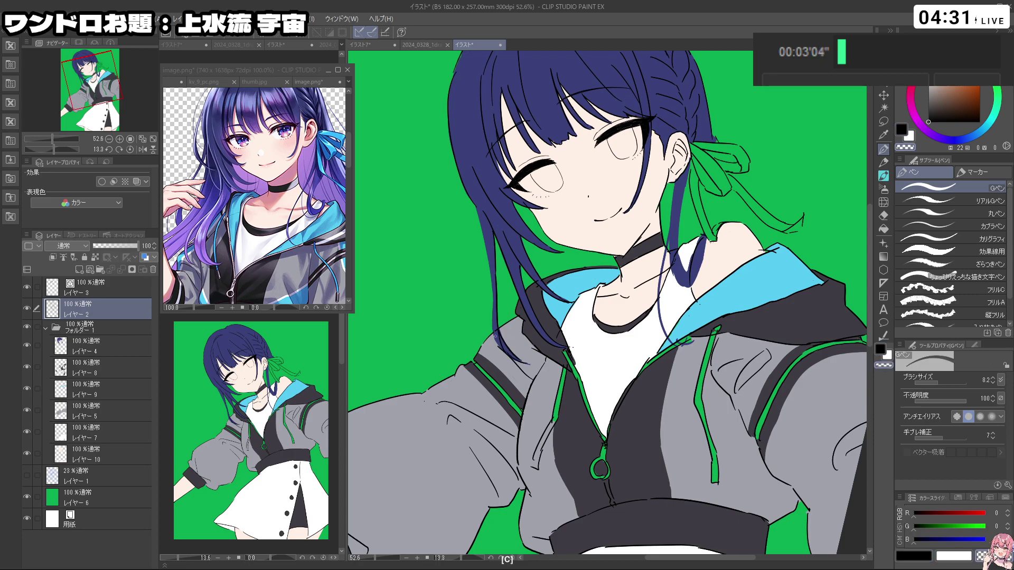
{"action": "key", "text": "c"}
{"action": "left_click_drag", "start_coordinate": [475, 206], "coordinate": [480, 226]}
{"action": "key", "text": "ctrl+z"}
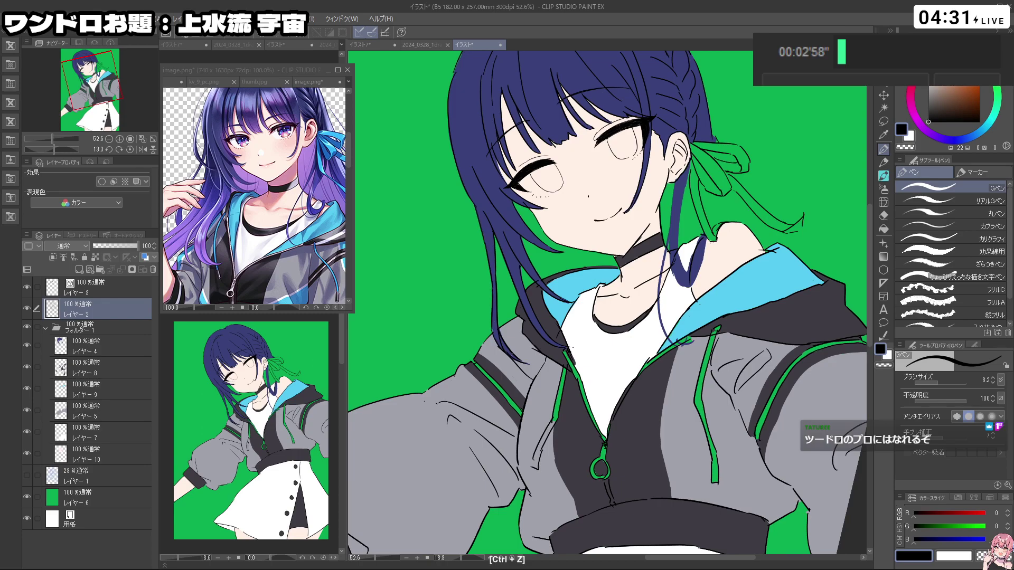
Step: Outline the hair strand hanging beside the ear in black on Layer 2, redoing the strokes that miss
{"action": "left_click_drag", "start_coordinate": [685, 275], "coordinate": [647, 275]}
{"action": "mouse_move", "coordinate": [681, 217]}
{"action": "left_mouse_down"}
{"action": "mouse_move", "coordinate": [724, 217]}
{"action": "mouse_move", "coordinate": [668, 257]}
{"action": "left_mouse_up"}
{"action": "key", "text": "ctrl+z"}
{"action": "key", "text": "ctrl+z"}
{"action": "left_click_drag", "start_coordinate": [677, 195], "coordinate": [667, 268]}
{"action": "key", "text": "ctrl+z"}
{"action": "left_click_drag", "start_coordinate": [697, 166], "coordinate": [680, 262]}
Step: Retouch the black outline of the curled hair strand beside the neck on Layer 2, undoing the stray strokes
{"action": "key", "text": "c"}
{"action": "key", "text": "c"}
{"action": "left_click_drag", "start_coordinate": [685, 309], "coordinate": [699, 339]}
{"action": "key", "text": "ctrl+z"}
{"action": "key", "text": "c"}
{"action": "left_click_drag", "start_coordinate": [714, 276], "coordinate": [697, 313]}
{"action": "key", "text": "c"}
{"action": "key", "text": "ctrl+z"}
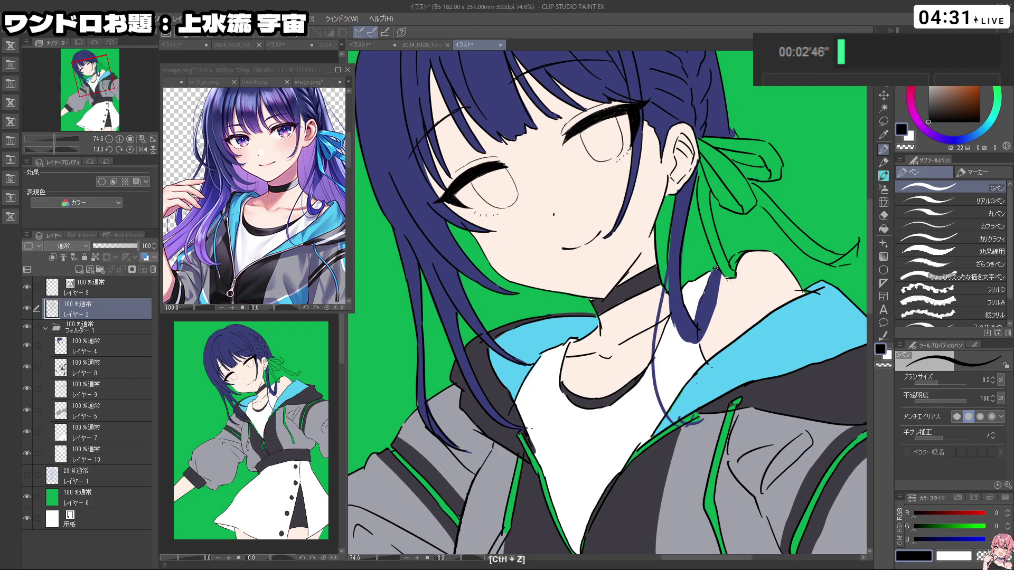
Step: Trim and tidy the thick tip of the curled hair strand over the exposed shoulder, undoing the strokes that miss
{"action": "key", "text": "c"}
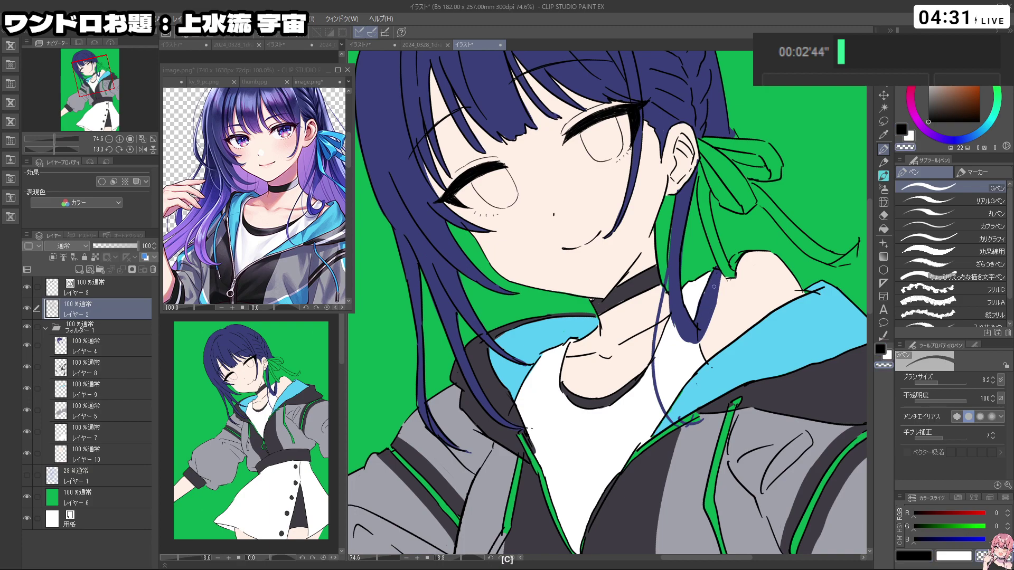
{"action": "key", "text": "c"}
{"action": "key", "text": "c"}
{"action": "key", "text": "ctrl+z"}
{"action": "key", "text": "c"}
{"action": "key", "text": "ctrl+z"}
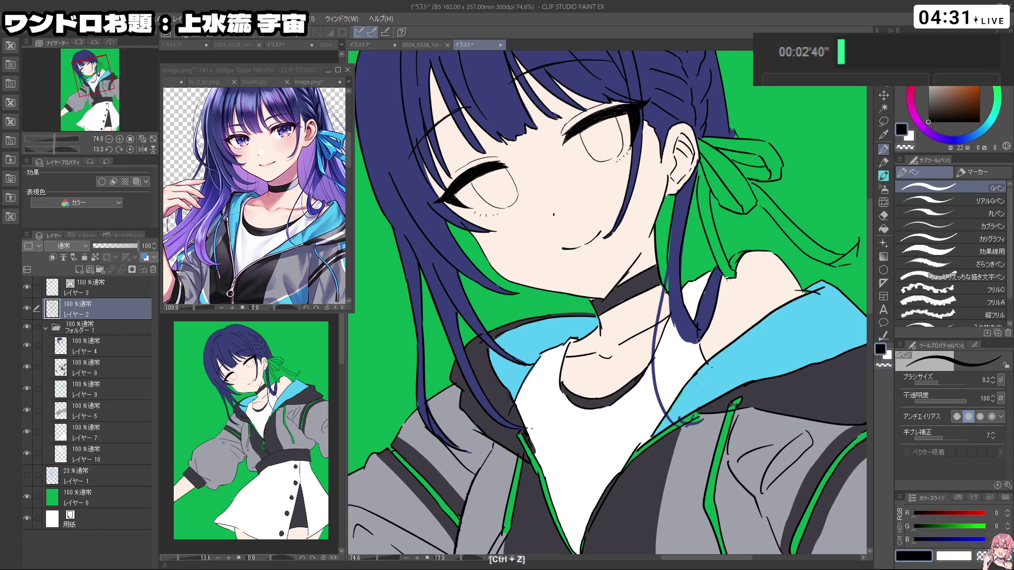
{"action": "key", "text": "c"}
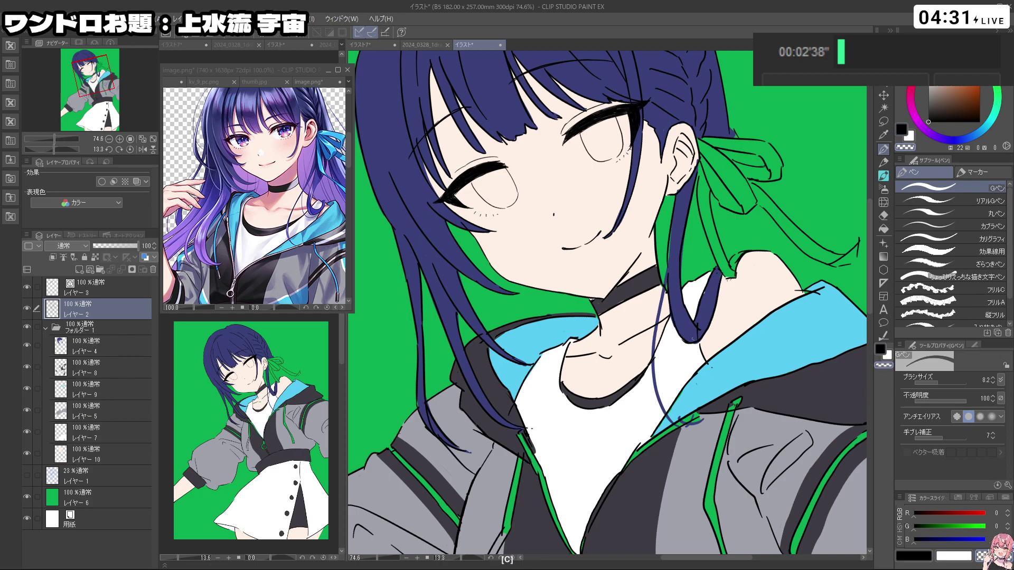
{"action": "key", "text": "c"}
{"action": "left_click_drag", "start_coordinate": [654, 247], "coordinate": [602, 252]}
{"action": "mouse_move", "coordinate": [694, 301]}
{"action": "left_mouse_down"}
{"action": "mouse_move", "coordinate": [686, 267]}
{"action": "mouse_move", "coordinate": [658, 249]}
{"action": "left_mouse_up"}
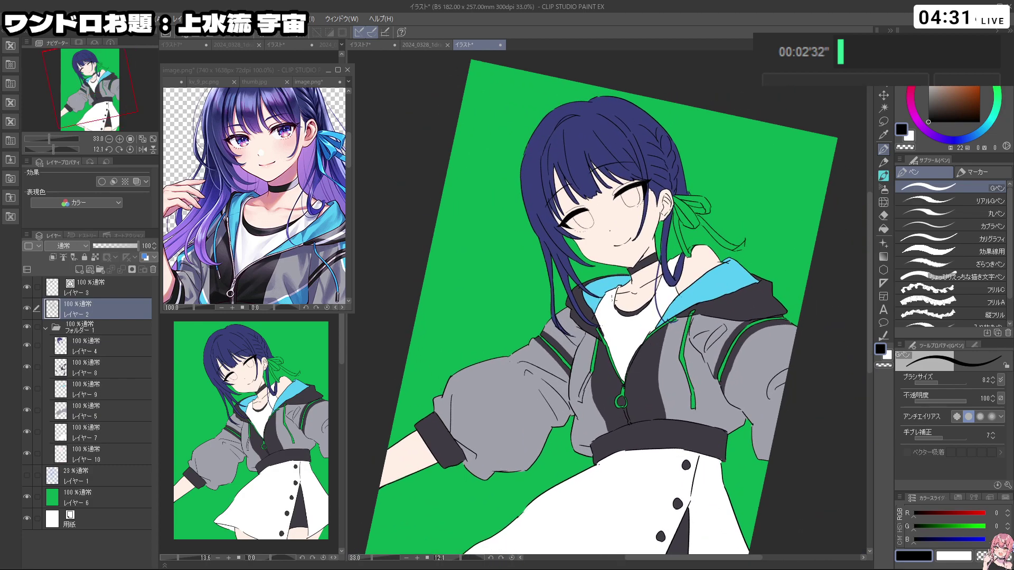
Step: Add a new layer directly beneath Layer 4 and try light grey (RGB 209, 209, 209) strokes along the jacket's zipper
{"action": "left_click", "coordinate": [83, 354]}
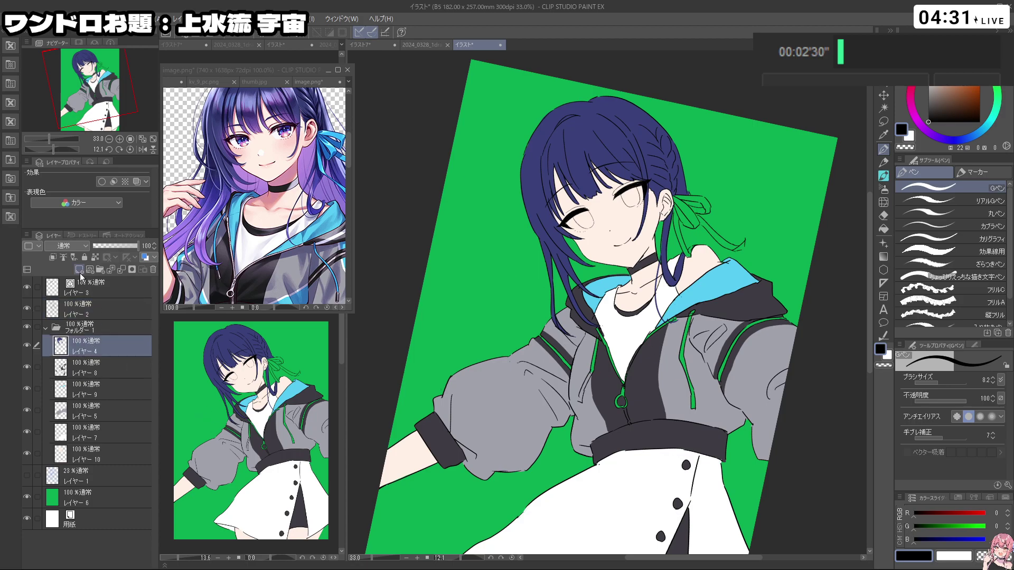
{"action": "key", "text": "ctrl+shift+n"}
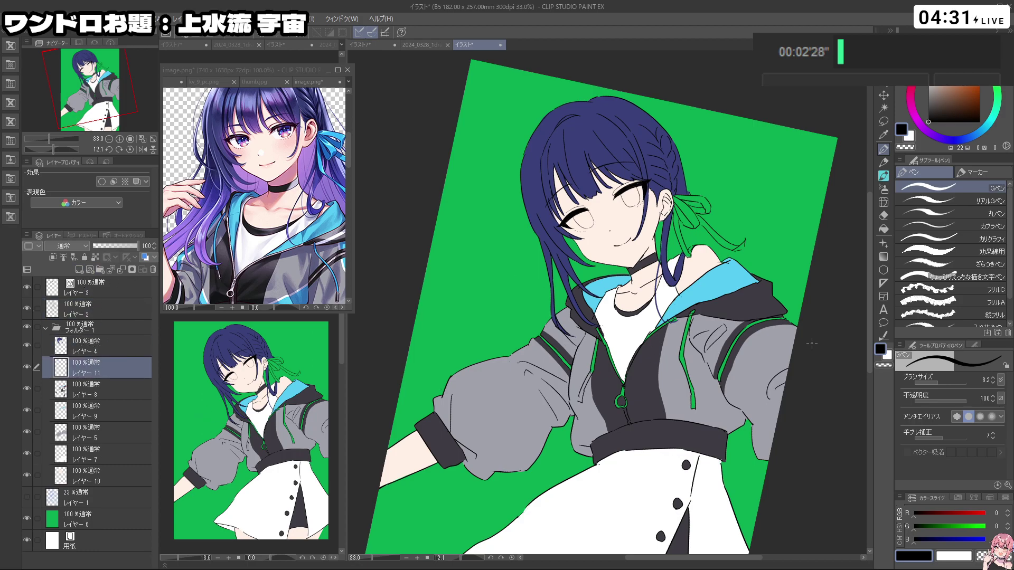
{"action": "left_click", "coordinate": [929, 92]}
{"action": "mouse_move", "coordinate": [678, 331]}
{"action": "left_mouse_down"}
{"action": "mouse_move", "coordinate": [713, 329]}
{"action": "mouse_move", "coordinate": [653, 258]}
{"action": "mouse_move", "coordinate": [636, 325]}
{"action": "mouse_move", "coordinate": [631, 294]}
{"action": "mouse_move", "coordinate": [631, 324]}
{"action": "mouse_move", "coordinate": [657, 402]}
{"action": "left_mouse_up"}
{"action": "key", "text": "ctrl+z"}
{"action": "key", "text": "c"}
{"action": "key", "text": "c"}
{"action": "key", "text": "ctrl+z"}
Step: Paint the zipper edge beside the white top's neckline in light grey using a size 16.0 pen
{"action": "key", "text": "shift+space"}
{"action": "left_click_drag", "start_coordinate": [680, 456], "coordinate": [599, 470]}
{"action": "left_click", "coordinate": [513, 305]}
{"action": "left_click_drag", "start_coordinate": [513, 306], "coordinate": [561, 360]}
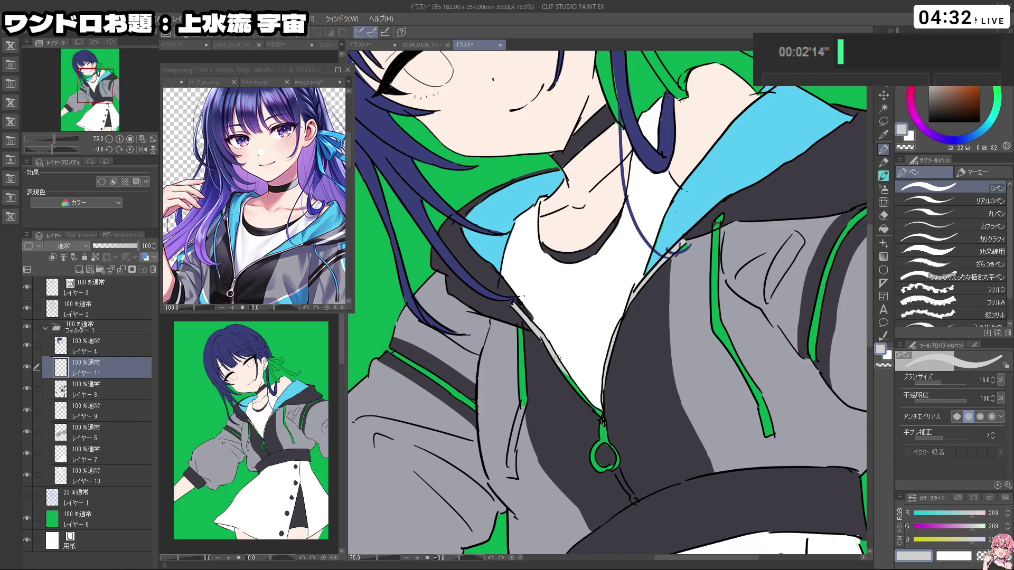
Step: Paint the zipper pull and its ring light grey, erasing the overflow and undoing the stray strokes
{"action": "key", "text": "ctrl+space"}
{"action": "left_click_drag", "start_coordinate": [589, 395], "coordinate": [584, 318]}
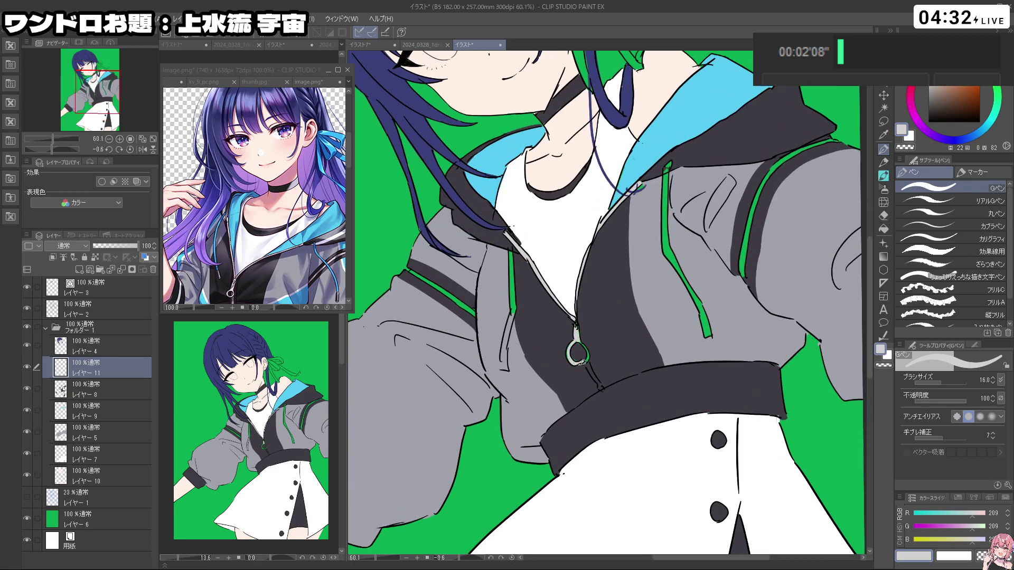
{"action": "key", "text": "c"}
{"action": "key", "text": "c"}
{"action": "key", "text": "ctrl+z"}
{"action": "left_click_drag", "start_coordinate": [585, 363], "coordinate": [599, 383]}
{"action": "key", "text": "ctrl+z"}
Step: Check the reference figure and paint the zipper below the pull in light grey down through the waistband
{"action": "key", "text": "space"}
{"action": "left_click_drag", "start_coordinate": [300, 287], "coordinate": [272, 233]}
{"action": "mouse_move", "coordinate": [629, 389]}
{"action": "left_mouse_down"}
{"action": "mouse_move", "coordinate": [640, 390]}
{"action": "mouse_move", "coordinate": [602, 415]}
{"action": "mouse_move", "coordinate": [611, 441]}
{"action": "left_mouse_up"}
{"action": "key", "text": "ctrl+z"}
{"action": "key", "text": "ctrl+z"}
{"action": "left_click_drag", "start_coordinate": [594, 394], "coordinate": [610, 442]}
{"action": "mouse_move", "coordinate": [597, 403]}
{"action": "left_mouse_down"}
{"action": "mouse_move", "coordinate": [612, 449]}
{"action": "mouse_move", "coordinate": [574, 438]}
{"action": "left_mouse_up"}
Step: Paint the stripe between the dark sleeve bands beneath the exposed shoulder light grey with a size 19.4 pen and trim its edges
{"action": "mouse_move", "coordinate": [634, 417]}
{"action": "left_mouse_down"}
{"action": "mouse_move", "coordinate": [603, 415]}
{"action": "mouse_move", "coordinate": [644, 407]}
{"action": "left_mouse_up"}
{"action": "left_click_drag", "start_coordinate": [645, 407], "coordinate": [692, 372]}
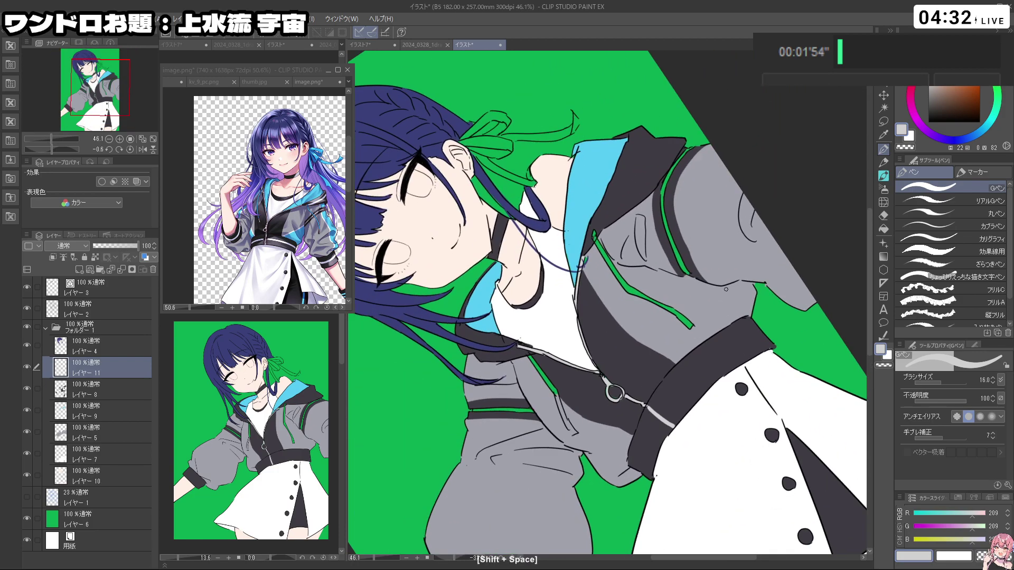
{"action": "scroll", "coordinate": [671, 245], "scroll_direction": "up", "scroll_amount": 2}
{"action": "mouse_move", "coordinate": [692, 289]}
{"action": "left_mouse_down"}
{"action": "mouse_move", "coordinate": [702, 303]}
{"action": "mouse_move", "coordinate": [673, 244]}
{"action": "left_mouse_up"}
{"action": "key", "text": "ctrl+z"}
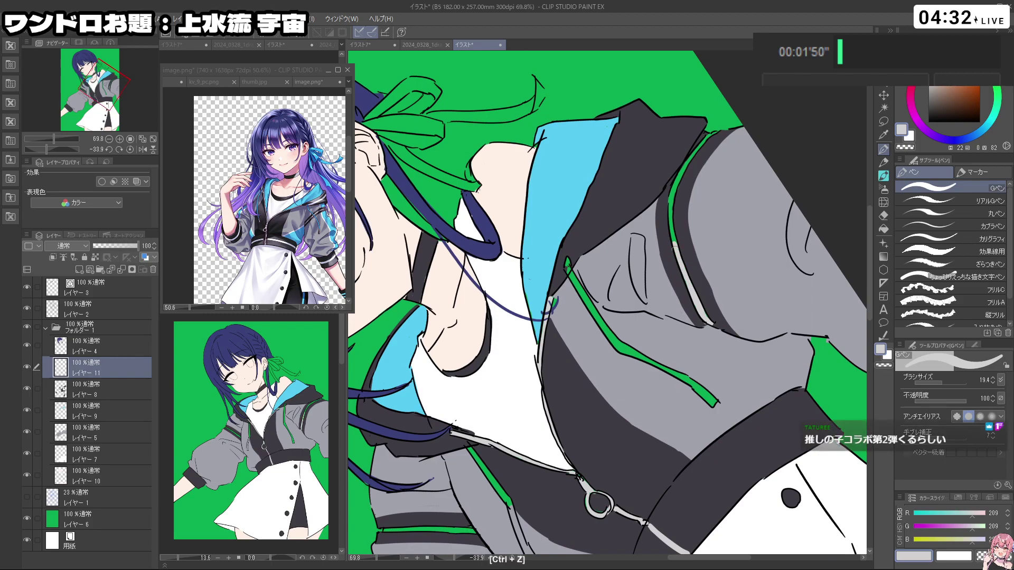
{"action": "left_click_drag", "start_coordinate": [672, 201], "coordinate": [674, 188]}
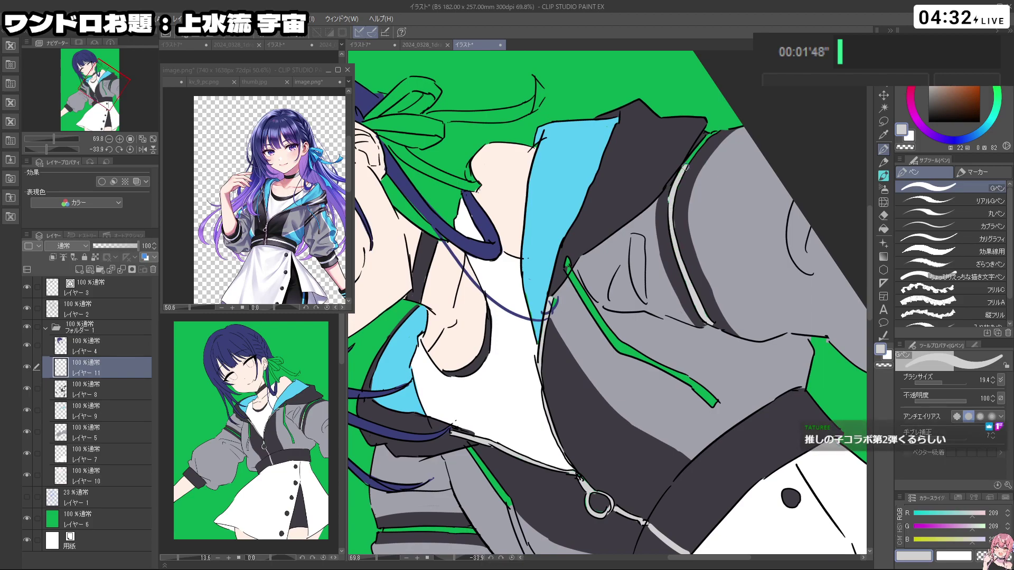
{"action": "key", "text": "c"}
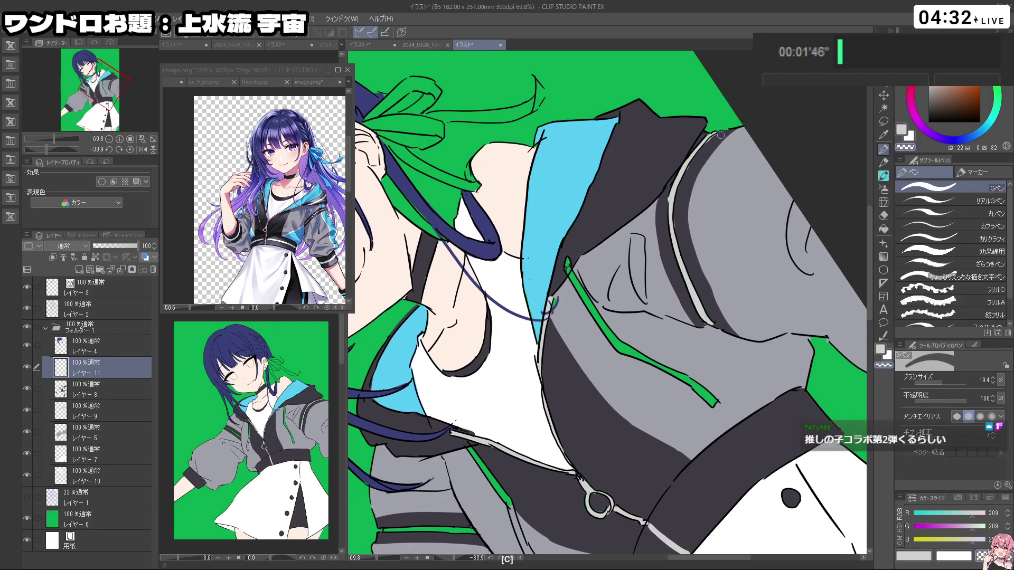
{"action": "key", "text": "c"}
{"action": "key", "text": "c"}
{"action": "key", "text": "ctrl+z"}
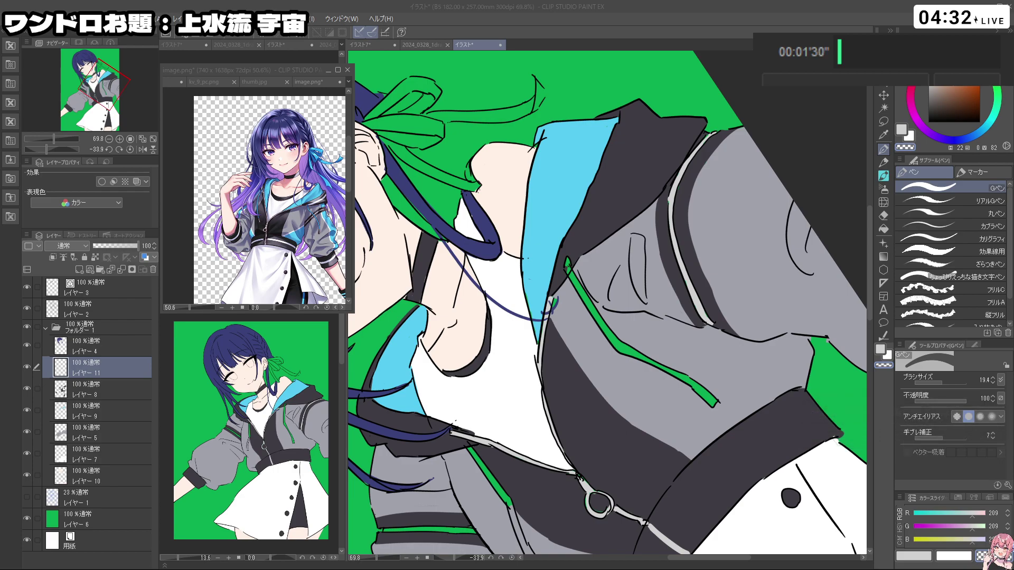
{"action": "left_click", "coordinate": [684, 256]}
{"action": "left_click_drag", "start_coordinate": [632, 235], "coordinate": [657, 250]}
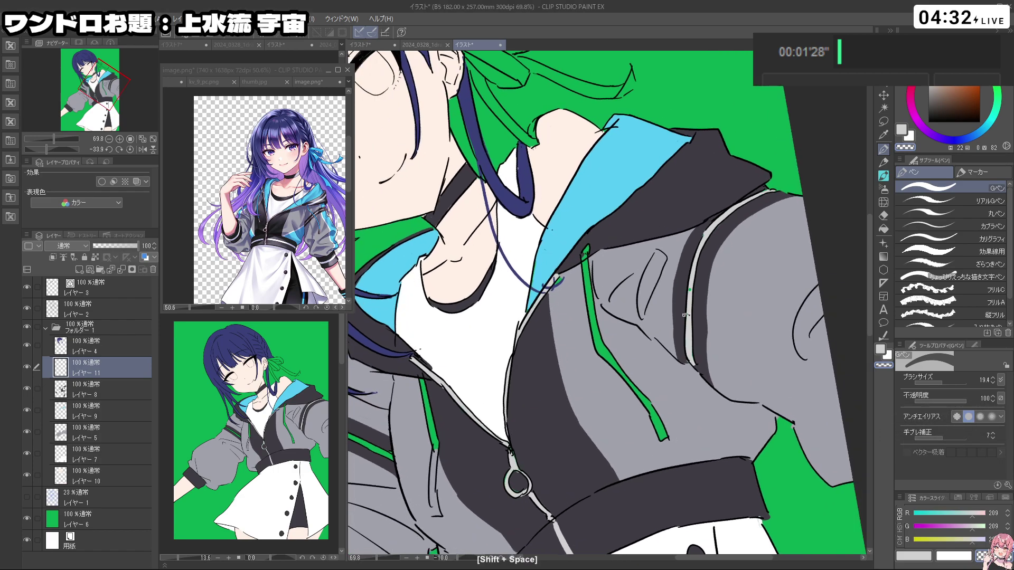
Step: Paint the stripe between the dark bands on the outstretched arm's sleeve light grey, undoing the strokes that miss
{"action": "mouse_move", "coordinate": [571, 345]}
{"action": "left_mouse_down"}
{"action": "mouse_move", "coordinate": [547, 370]}
{"action": "mouse_move", "coordinate": [634, 249]}
{"action": "mouse_move", "coordinate": [613, 267]}
{"action": "left_mouse_up"}
{"action": "key", "text": "c"}
{"action": "left_click_drag", "start_coordinate": [572, 226], "coordinate": [580, 264]}
{"action": "key", "text": "ctrl+z"}
{"action": "key", "text": "ctrl+z"}
{"action": "left_click_drag", "start_coordinate": [571, 222], "coordinate": [582, 328]}
{"action": "key", "text": "ctrl+z"}
{"action": "key", "text": "ctrl+z"}
{"action": "key", "text": "ctrl+z"}
{"action": "key", "text": "ctrl+z"}
{"action": "key", "text": "shift+space"}
{"action": "mouse_move", "coordinate": [575, 386]}
{"action": "left_mouse_down"}
{"action": "mouse_move", "coordinate": [642, 385]}
{"action": "mouse_move", "coordinate": [690, 270]}
{"action": "mouse_move", "coordinate": [640, 306]}
{"action": "mouse_move", "coordinate": [649, 337]}
{"action": "left_mouse_up"}
{"action": "key", "text": "ctrl+space"}
{"action": "left_click_drag", "start_coordinate": [643, 323], "coordinate": [653, 349]}
{"action": "key", "text": "ctrl+z"}
{"action": "key", "text": "ctrl+z"}
{"action": "mouse_move", "coordinate": [641, 315]}
{"action": "left_mouse_down"}
{"action": "mouse_move", "coordinate": [674, 403]}
{"action": "mouse_move", "coordinate": [560, 397]}
{"action": "left_mouse_up"}
{"action": "key", "text": "space"}
{"action": "key", "text": "ctrl+z"}
Step: Select Layer 9, check its contents by toggling its visibility, and sample the hood lining's light blue as the pen colour
{"action": "key", "text": "ctrl+space"}
{"action": "key", "text": "shift+space"}
{"action": "left_click_drag", "start_coordinate": [507, 251], "coordinate": [786, 238]}
{"action": "key", "text": "ctrl+space"}
{"action": "left_click_drag", "start_coordinate": [654, 179], "coordinate": [632, 179]}
{"action": "key", "text": "space"}
{"action": "left_click_drag", "start_coordinate": [631, 179], "coordinate": [630, 200]}
{"action": "key", "text": "ctrl+space"}
{"action": "left_click_drag", "start_coordinate": [557, 160], "coordinate": [571, 202]}
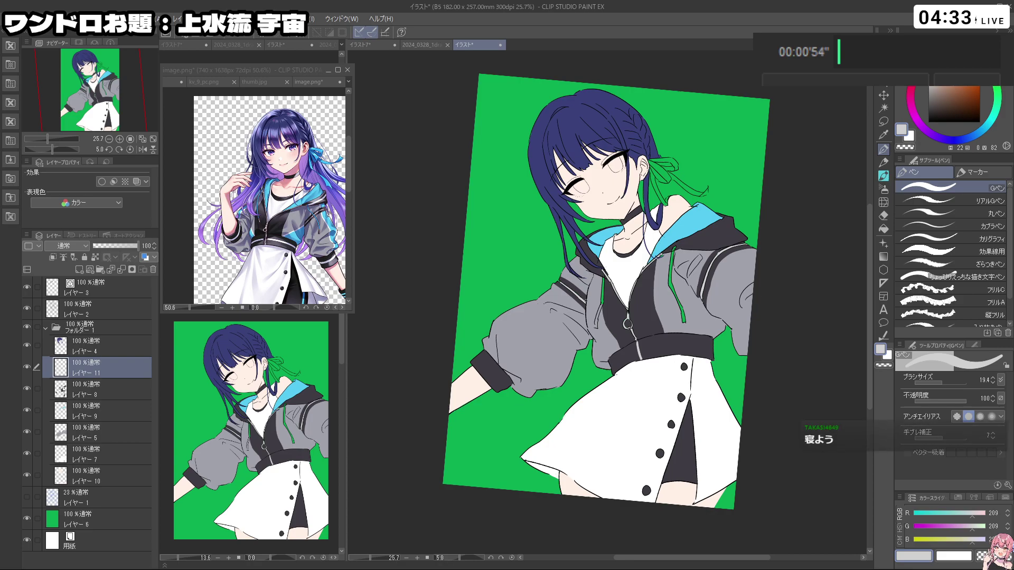
{"action": "scroll", "coordinate": [555, 327], "scroll_direction": "up", "scroll_amount": 1}
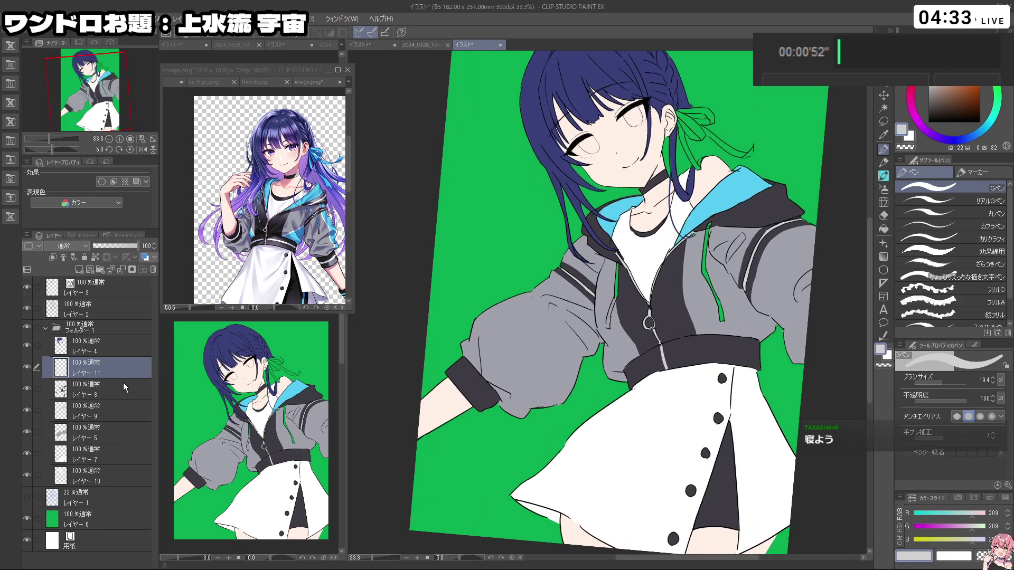
{"action": "left_click", "coordinate": [96, 447]}
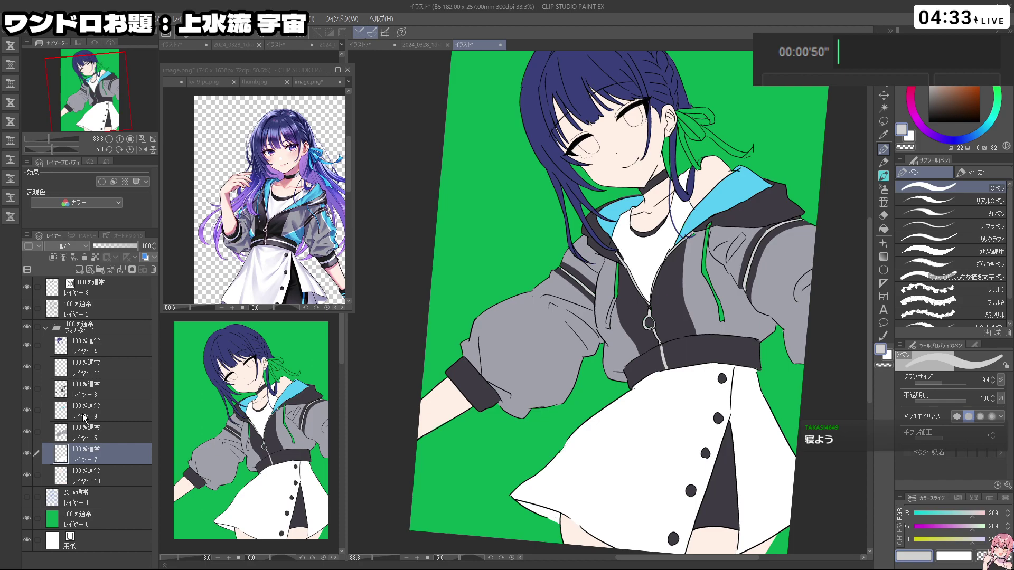
{"action": "left_click", "coordinate": [85, 417]}
{"action": "left_click", "coordinate": [26, 410]}
{"action": "left_click", "coordinate": [26, 410]}
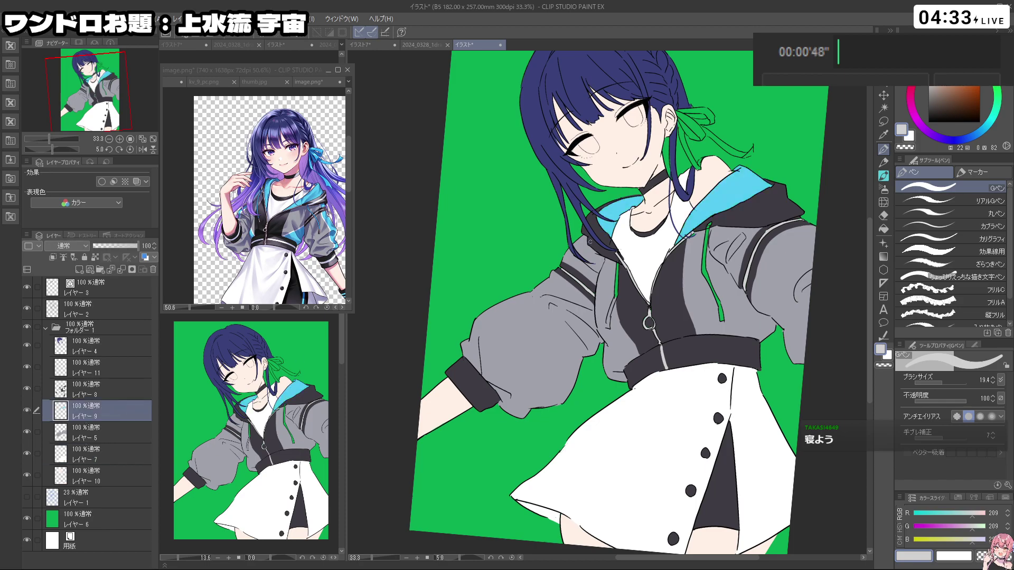
{"action": "left_click", "coordinate": [726, 196], "text": "alt"}
Step: Draw a light blue line lengthwise along the outstretched arm's sleeve, from the shoulder to the dark cuff
{"action": "left_click_drag", "start_coordinate": [781, 351], "coordinate": [715, 226]}
{"action": "left_click_drag", "start_coordinate": [581, 359], "coordinate": [578, 321]}
{"action": "scroll", "coordinate": [578, 321], "scroll_direction": "up", "scroll_amount": 1}
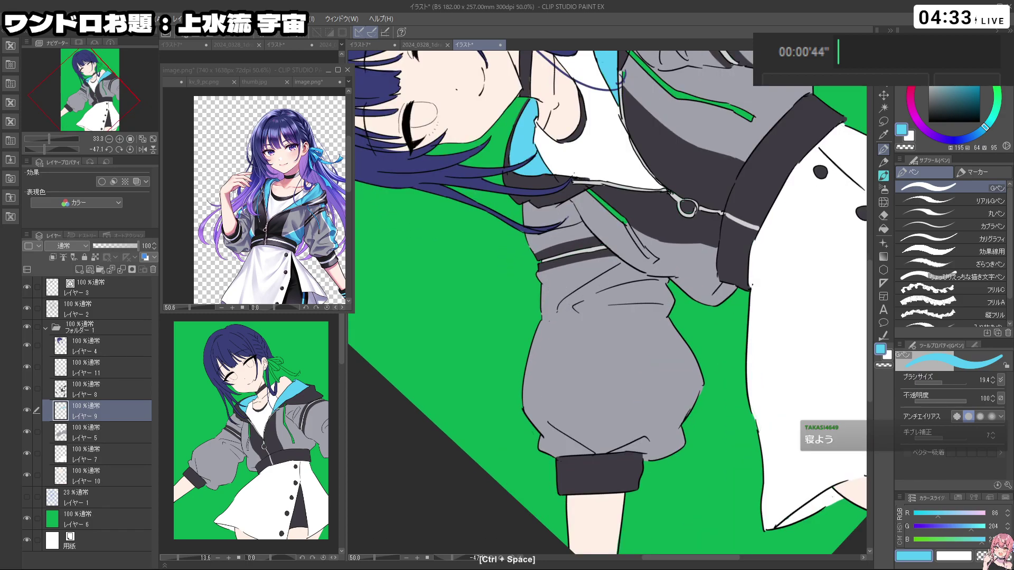
{"action": "key", "text": "ctrl+z"}
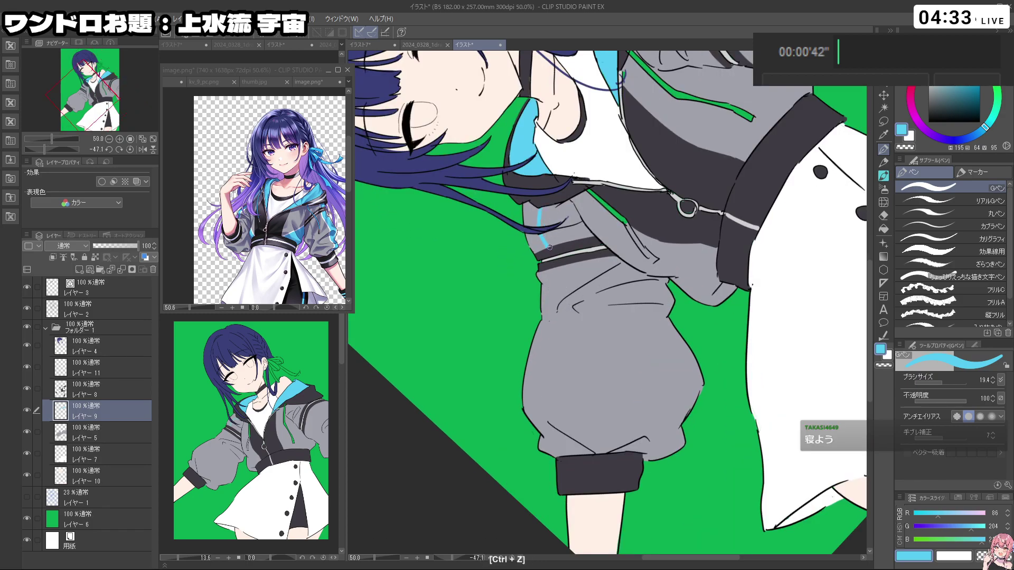
{"action": "key", "text": "ctrl+z"}
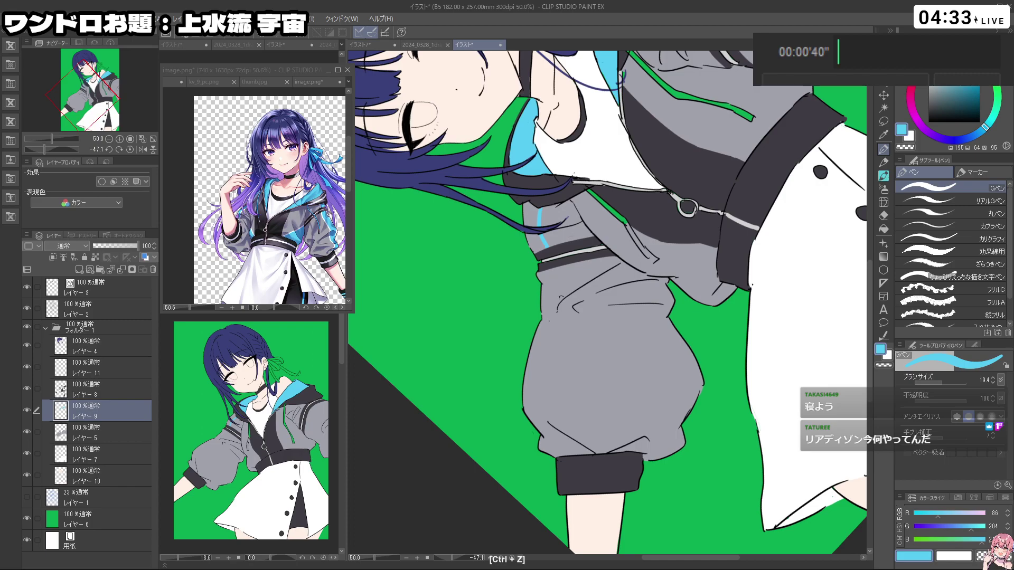
{"action": "mouse_move", "coordinate": [554, 266]}
{"action": "left_mouse_down"}
{"action": "mouse_move", "coordinate": [563, 338]}
{"action": "mouse_move", "coordinate": [549, 391]}
{"action": "mouse_move", "coordinate": [570, 435]}
{"action": "left_mouse_up"}
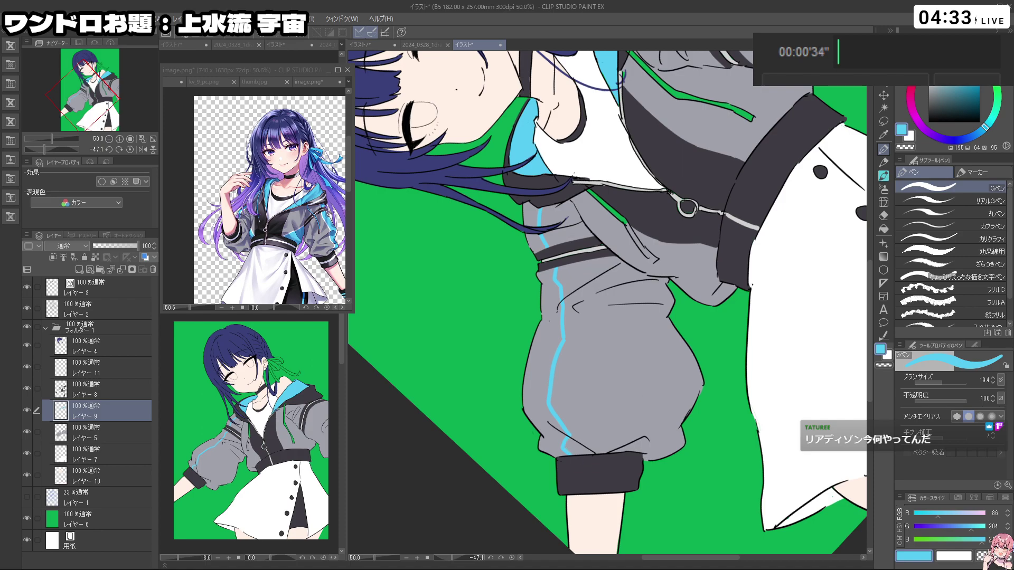
Step: Draw a light blue dividing line across the jacket's lower side under the outstretched arm, redoing the strokes that miss
{"action": "left_click_drag", "start_coordinate": [707, 378], "coordinate": [537, 410]}
{"action": "left_click_drag", "start_coordinate": [632, 371], "coordinate": [656, 411]}
{"action": "key", "text": "ctrl+z"}
{"action": "key", "text": "ctrl+z"}
{"action": "key", "text": "c"}
{"action": "key", "text": "ctrl+z"}
{"action": "mouse_move", "coordinate": [629, 372]}
{"action": "left_mouse_down"}
{"action": "mouse_move", "coordinate": [650, 406]}
{"action": "mouse_move", "coordinate": [640, 397]}
{"action": "left_mouse_up"}
{"action": "key", "text": "ctrl+z"}
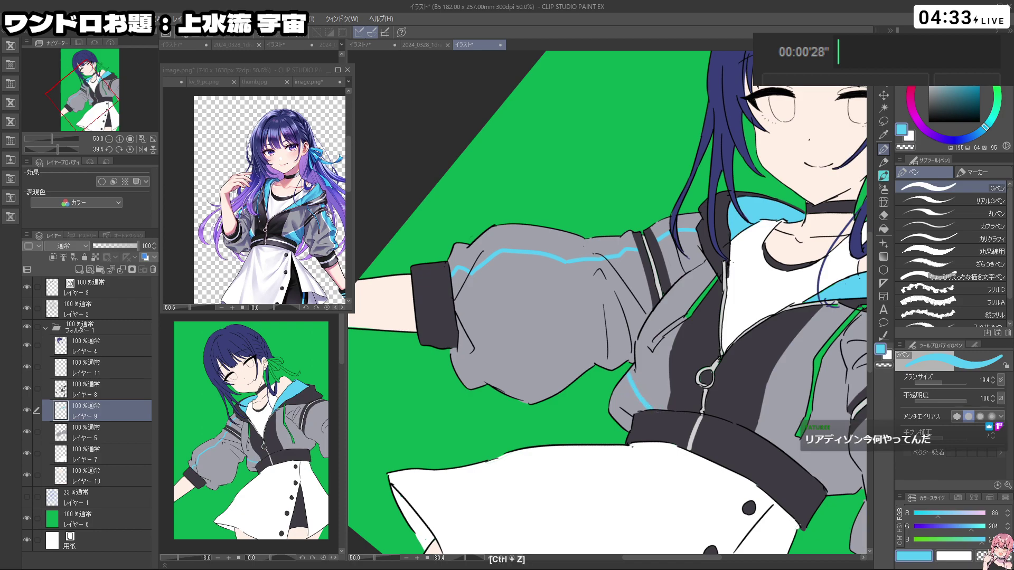
{"action": "key", "text": "space"}
{"action": "left_click_drag", "start_coordinate": [729, 263], "coordinate": [653, 234]}
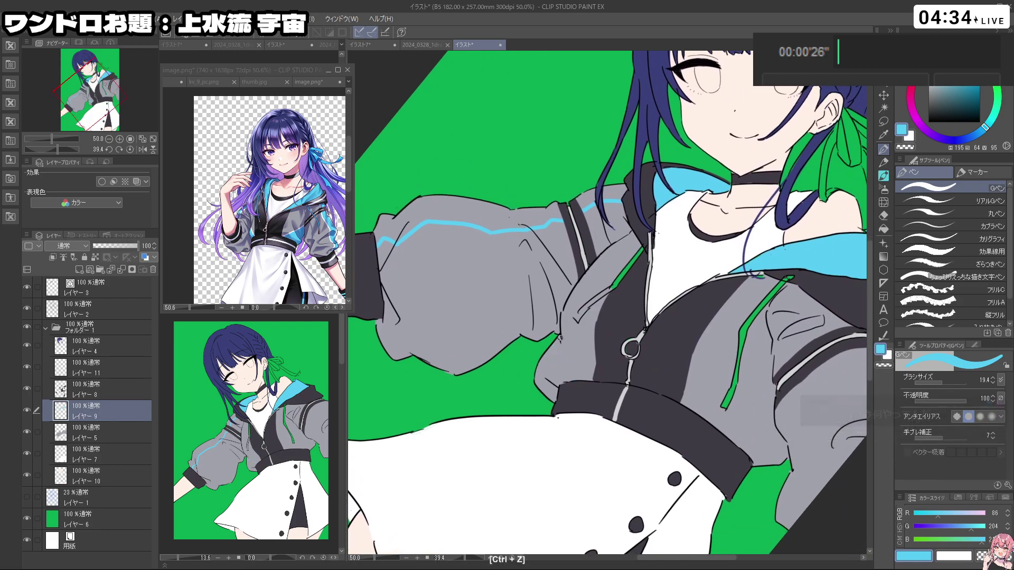
Step: Draw matching light blue dividing lines on the jacket's opposite lower side and on the other sleeve
{"action": "key", "text": "shift+space"}
{"action": "mouse_move", "coordinate": [571, 365]}
{"action": "left_mouse_down"}
{"action": "mouse_move", "coordinate": [753, 422]}
{"action": "mouse_move", "coordinate": [778, 385]}
{"action": "left_mouse_up"}
{"action": "key", "text": "ctrl+z"}
{"action": "mouse_move", "coordinate": [739, 354]}
{"action": "left_mouse_down"}
{"action": "mouse_move", "coordinate": [806, 308]}
{"action": "mouse_move", "coordinate": [761, 325]}
{"action": "left_mouse_up"}
{"action": "key", "text": "ctrl+space"}
{"action": "key", "text": "space"}
{"action": "left_click_drag", "start_coordinate": [760, 325], "coordinate": [681, 330]}
{"action": "key", "text": "ctrl+z"}
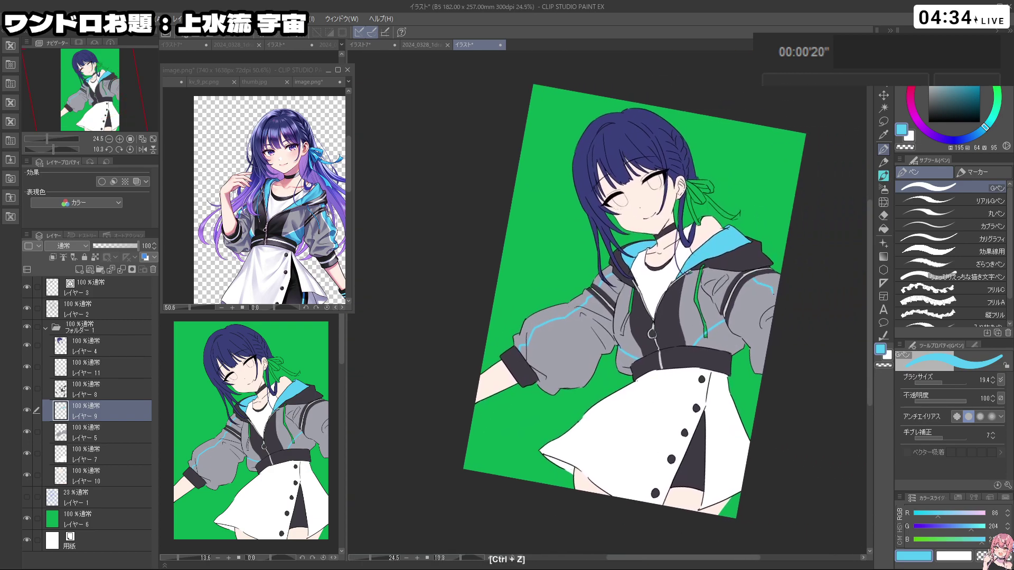
Step: Fill both lower side panels of the jacket above the waistband with light blue, using the fill that refers to other layers
{"action": "key", "text": "space"}
{"action": "key", "text": "ctrl+space"}
{"action": "left_click_drag", "start_coordinate": [748, 385], "coordinate": [771, 386]}
{"action": "key", "text": "shift+space"}
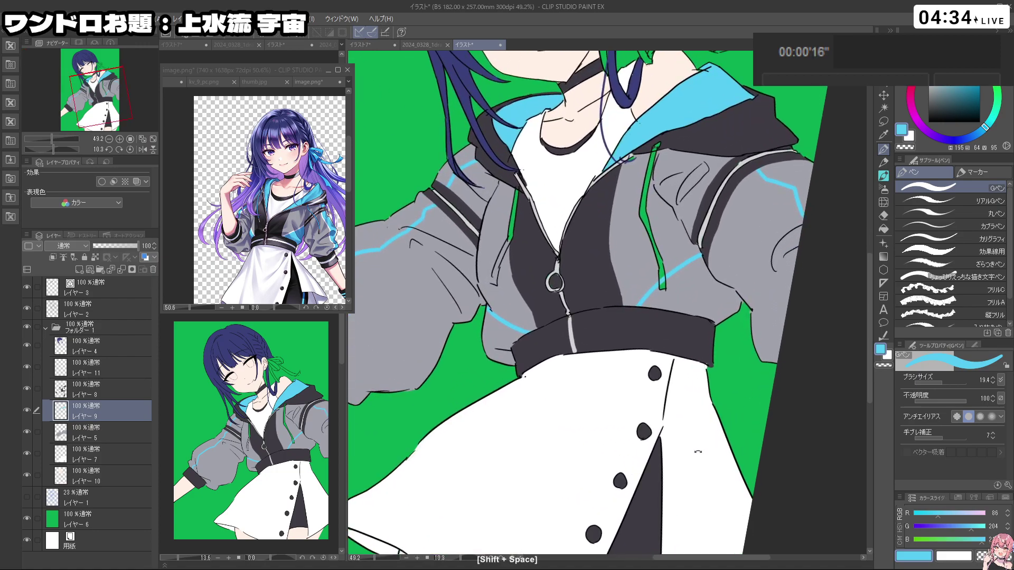
{"action": "left_click", "coordinate": [883, 191]}
{"action": "left_click", "coordinate": [883, 229]}
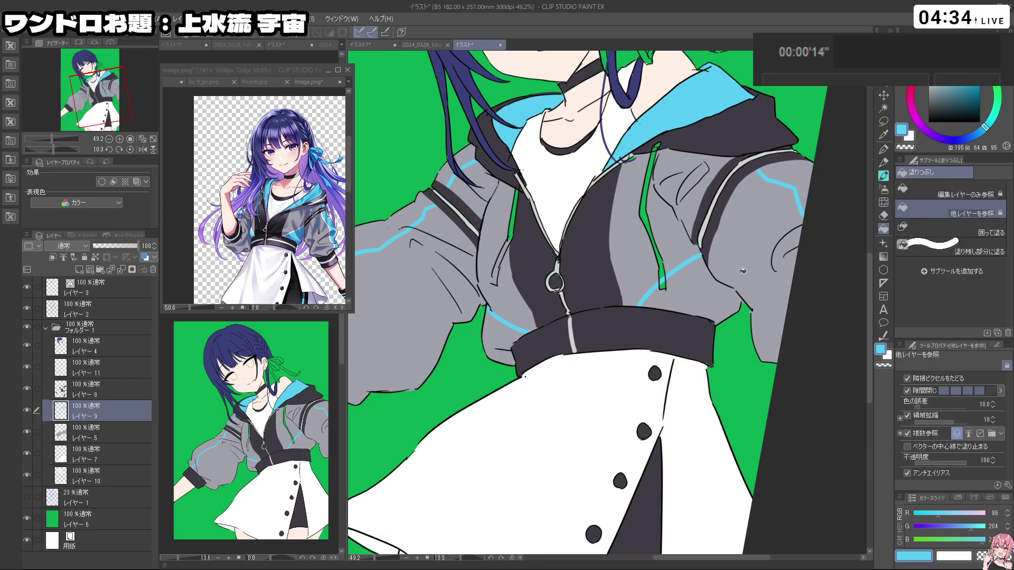
{"action": "left_click", "coordinate": [706, 295]}
{"action": "left_click", "coordinate": [520, 343]}
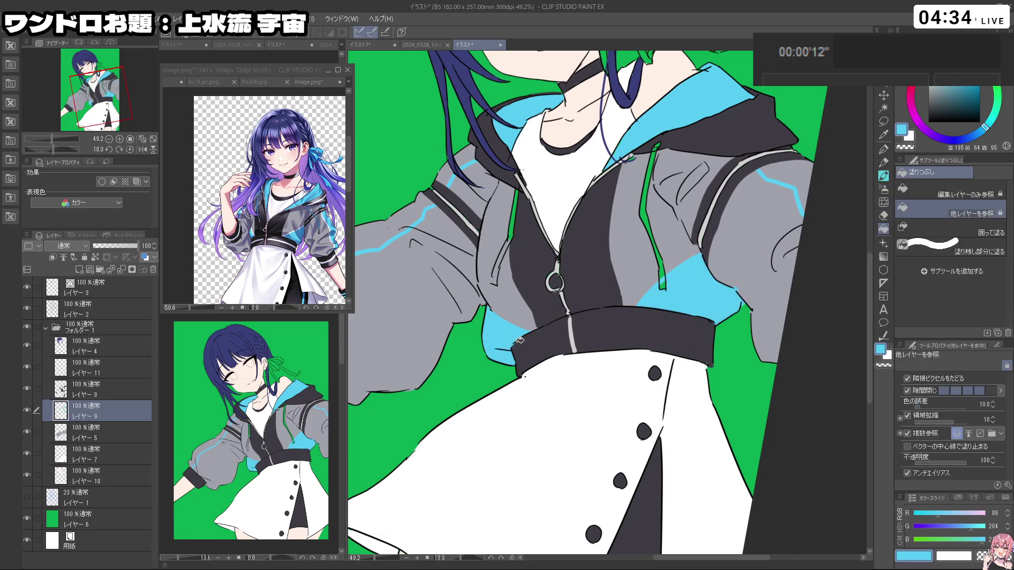
Step: Clean up the edges of the light blue lower jacket panels with the pen and transparent colour
{"action": "key", "text": "p"}
{"action": "left_click", "coordinate": [635, 305], "text": "ctrl"}
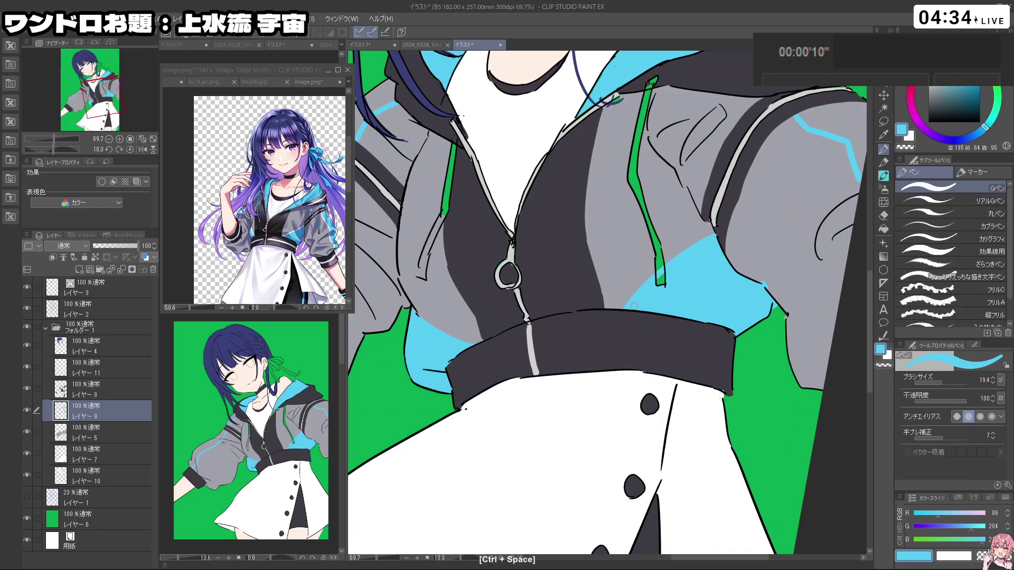
{"action": "key", "text": "c"}
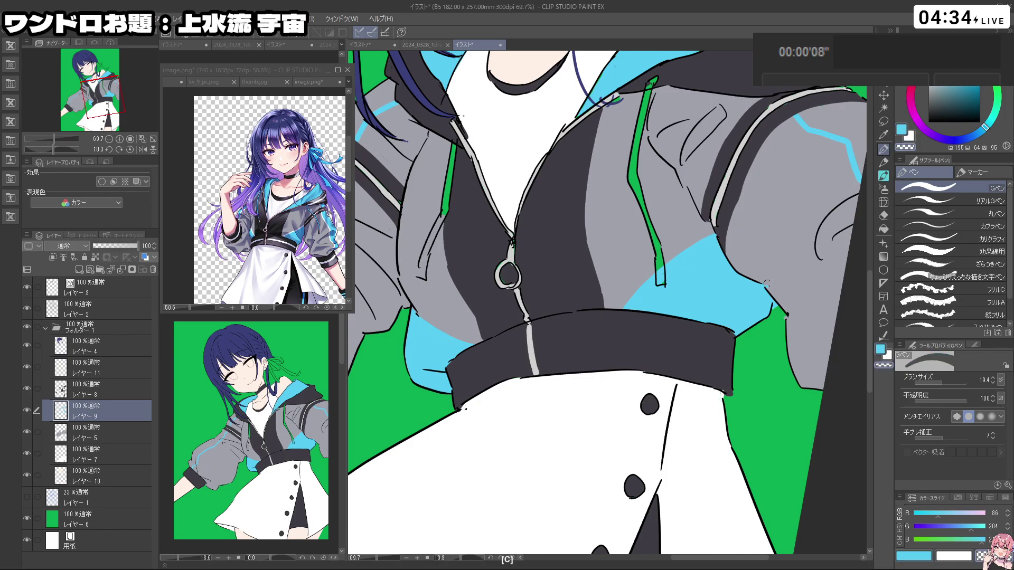
{"action": "key", "text": "c"}
{"action": "left_click_drag", "start_coordinate": [665, 332], "coordinate": [573, 338]}
{"action": "left_click_drag", "start_coordinate": [507, 469], "coordinate": [544, 449]}
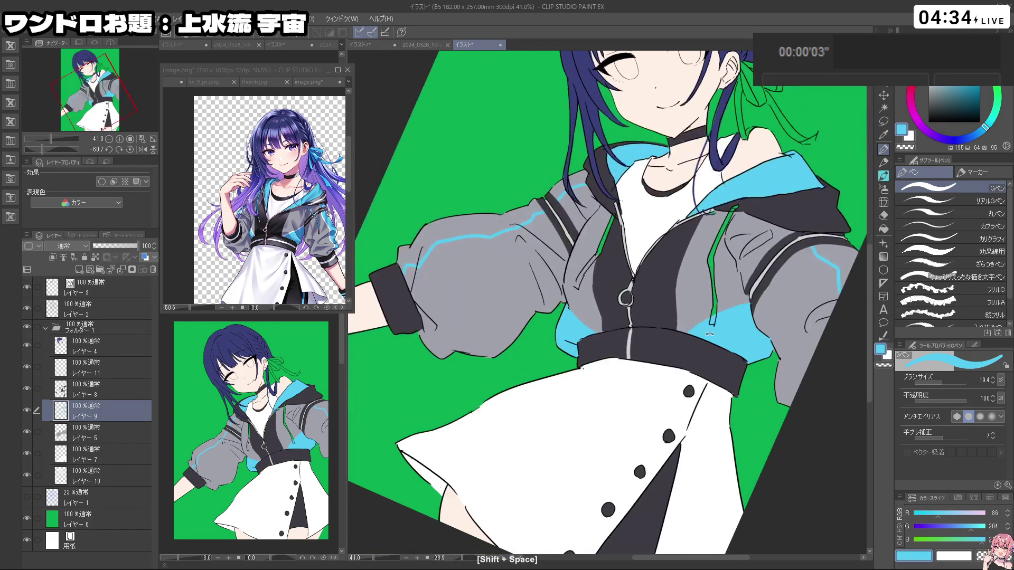
Step: Fill the upper part of the sleeve beneath the exposed shoulder with light blue and touch up its edge with the pen
{"action": "left_click", "coordinate": [883, 229]}
{"action": "left_click", "coordinate": [843, 258]}
{"action": "left_click", "coordinate": [883, 150]}
{"action": "left_click_drag", "start_coordinate": [854, 265], "coordinate": [993, 265]}
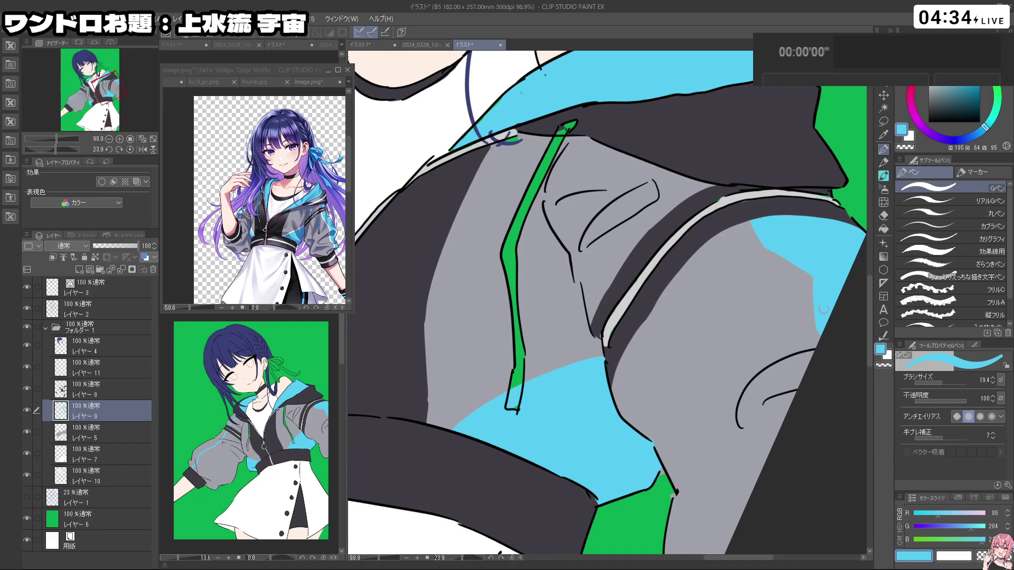
{"action": "left_click_drag", "start_coordinate": [825, 316], "coordinate": [702, 320]}
{"action": "left_click_drag", "start_coordinate": [750, 401], "coordinate": [772, 243]}
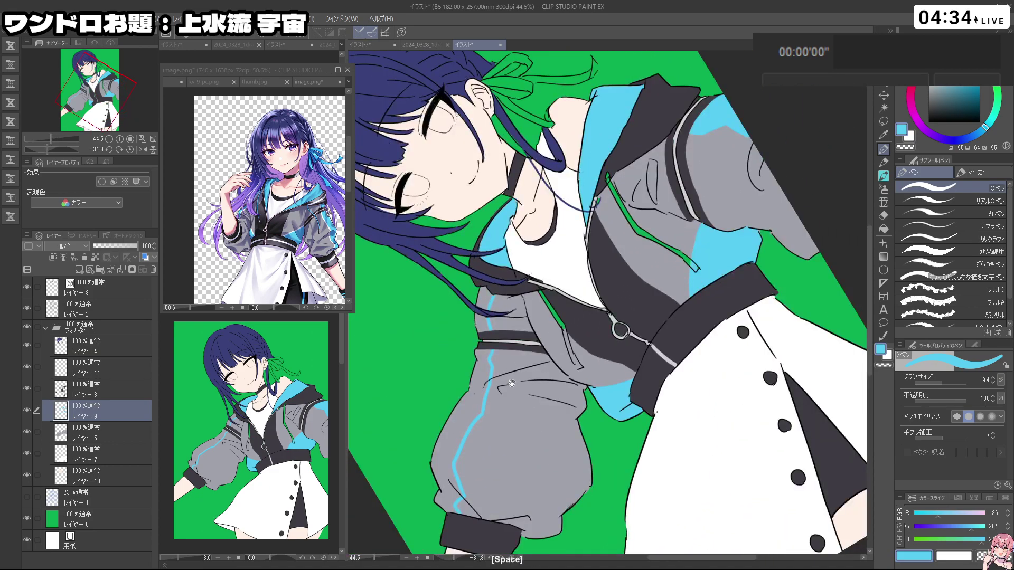
Step: Fill the outer section of the puffed sleeve with light blue, using the fill that refers to other layers, and touch up its edges with the pen
{"action": "left_click_drag", "start_coordinate": [512, 383], "coordinate": [536, 372]}
{"action": "left_click", "coordinate": [883, 229]}
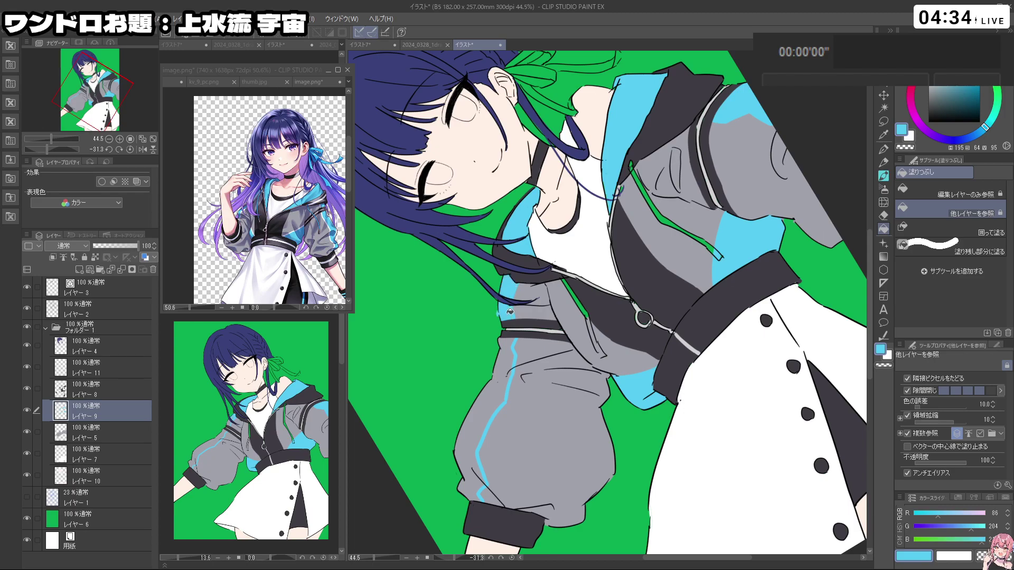
{"action": "left_click", "coordinate": [511, 352]}
{"action": "left_click", "coordinate": [884, 150]}
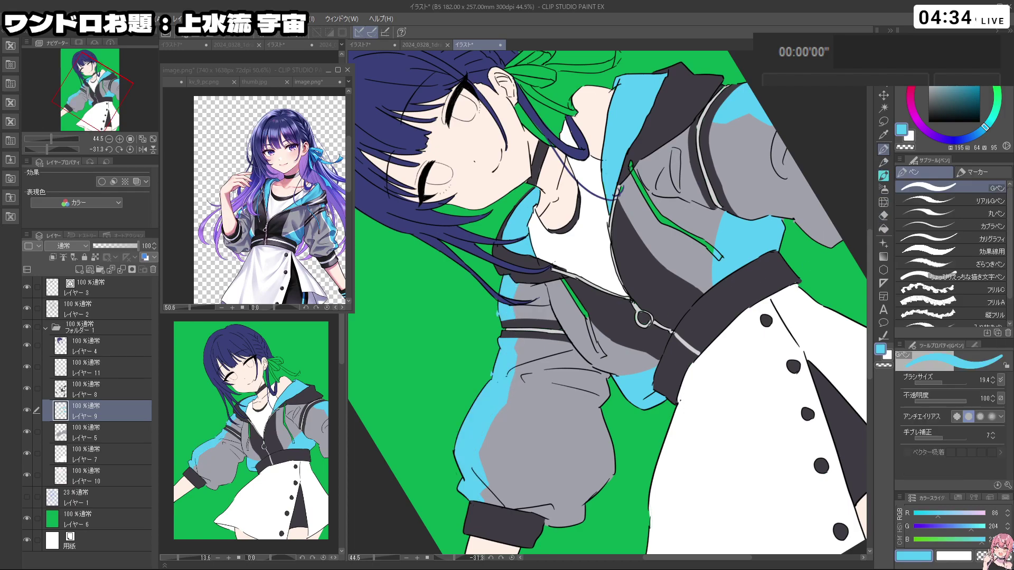
{"action": "scroll", "coordinate": [499, 318], "scroll_direction": "up", "scroll_amount": 2}
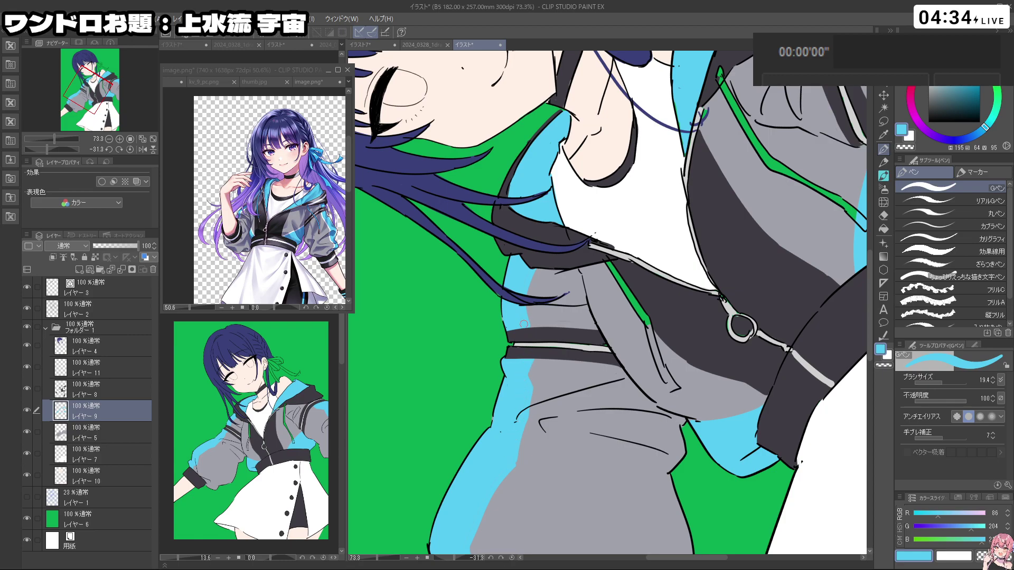
{"action": "left_click_drag", "start_coordinate": [528, 277], "coordinate": [562, 105]}
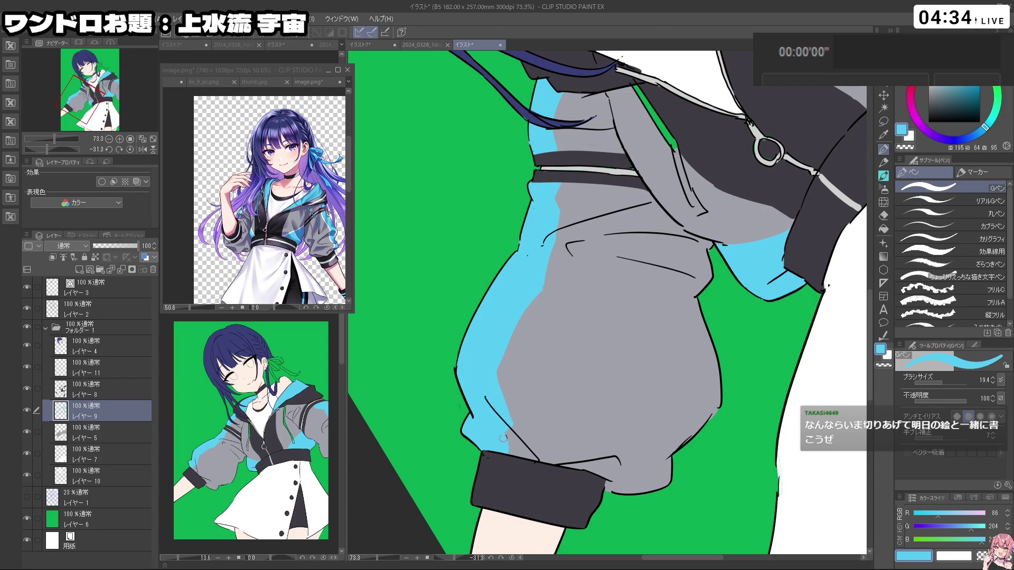
{"action": "left_click_drag", "start_coordinate": [564, 409], "coordinate": [461, 227]}
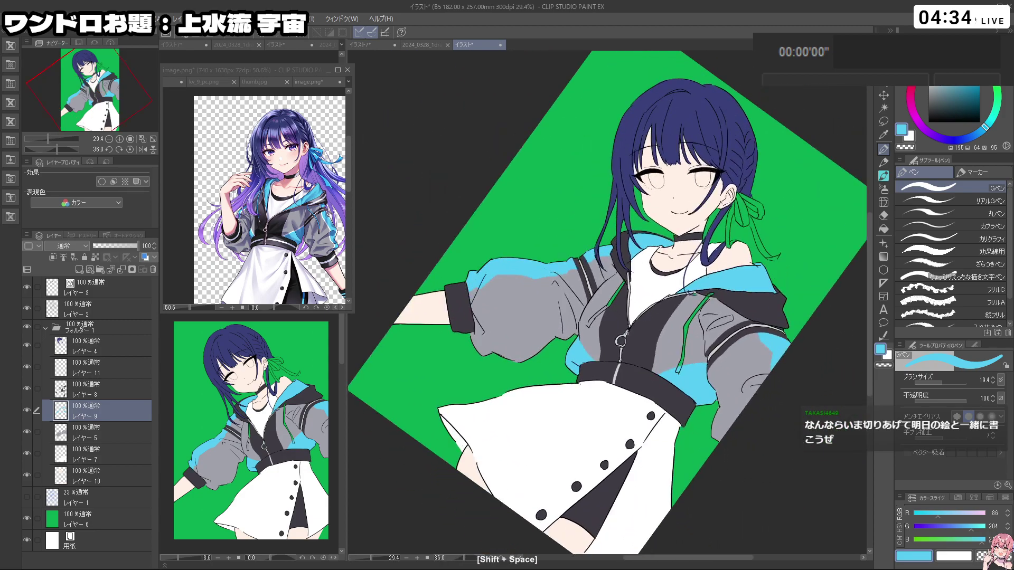
{"action": "left_click_drag", "start_coordinate": [736, 410], "coordinate": [726, 383]}
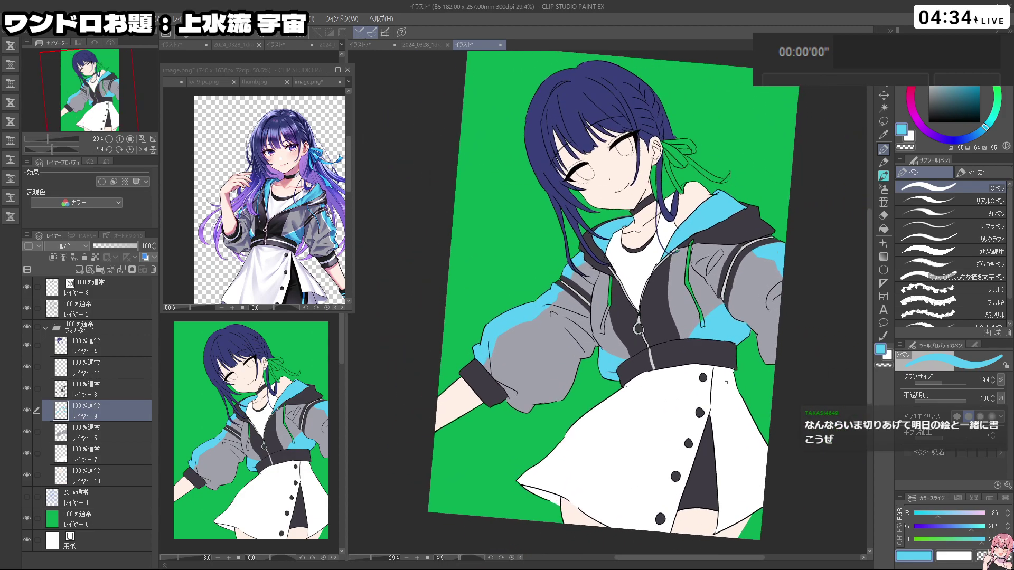
Step: Paint both hood drawstrings on the jacket front light blue with the G-pen
{"action": "key", "text": "space"}
{"action": "scroll", "coordinate": [672, 266], "scroll_direction": "up", "scroll_amount": 4}
{"action": "key", "text": "ctrl+z"}
{"action": "left_click_drag", "start_coordinate": [666, 215], "coordinate": [657, 262]}
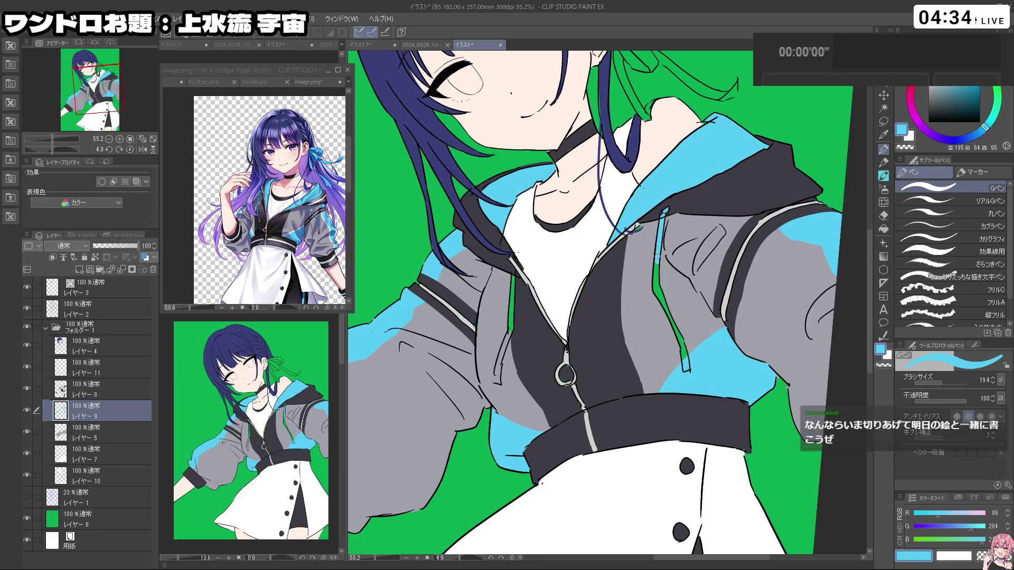
{"action": "key", "text": "ctrl+z"}
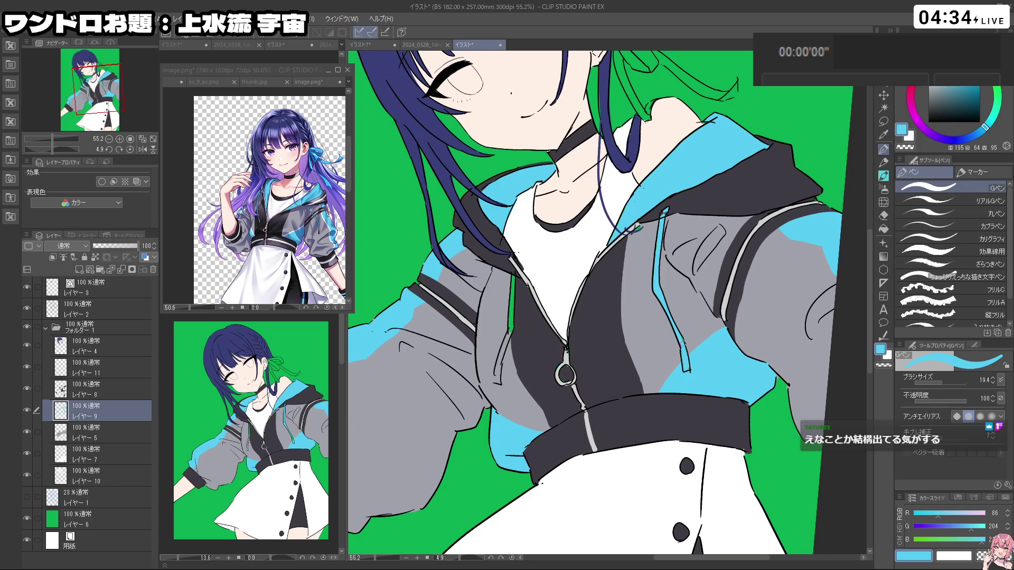
{"action": "left_click_drag", "start_coordinate": [651, 403], "coordinate": [680, 384]}
{"action": "key", "text": "ctrl+z"}
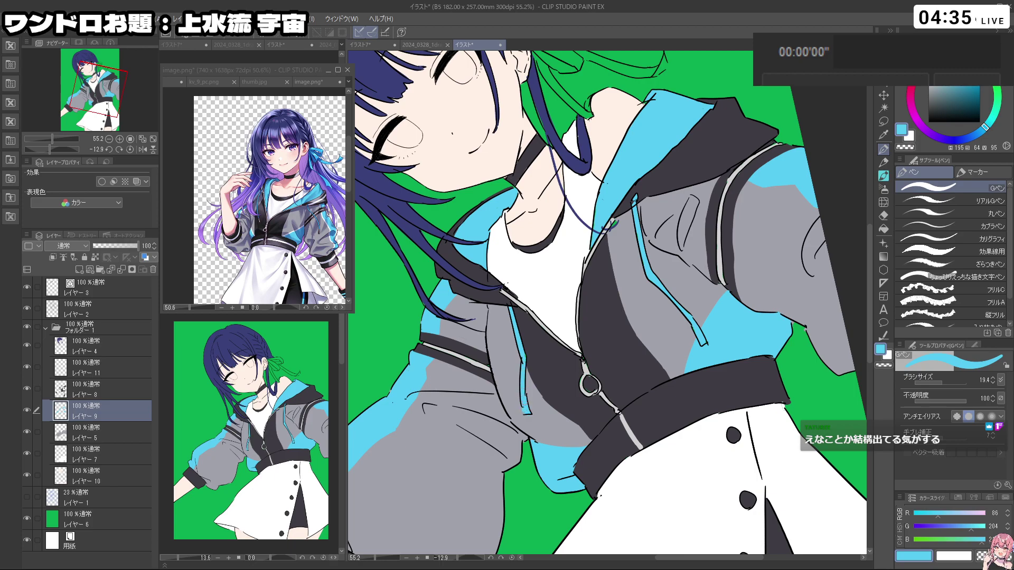
{"action": "left_click_drag", "start_coordinate": [536, 351], "coordinate": [598, 445]}
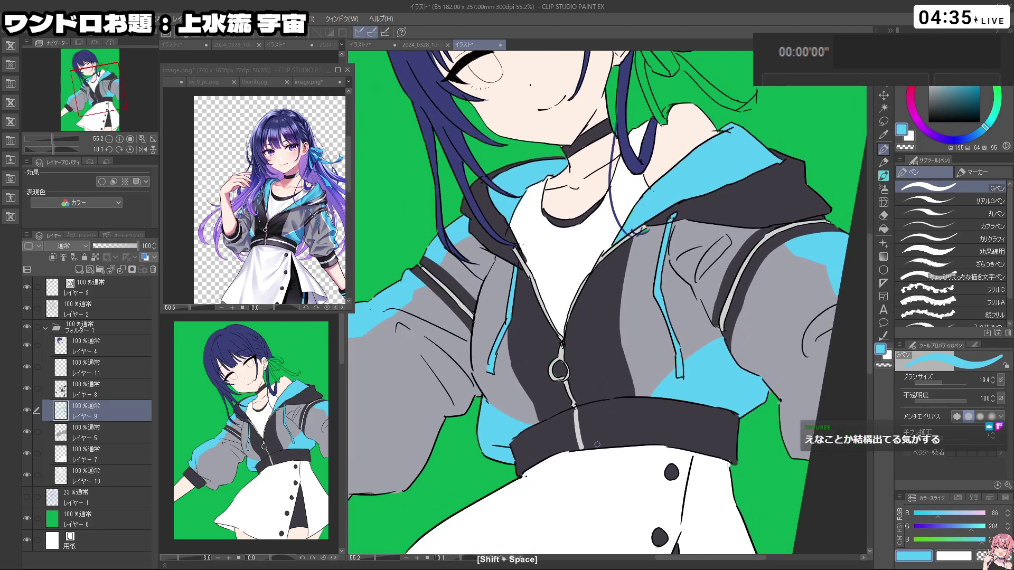
Step: Erase the dark grey covering the drawstrings' upper ends on its layer and return to the light blue layer to colour them
{"action": "left_click", "coordinate": [95, 394]}
{"action": "key", "text": "ctrl+z"}
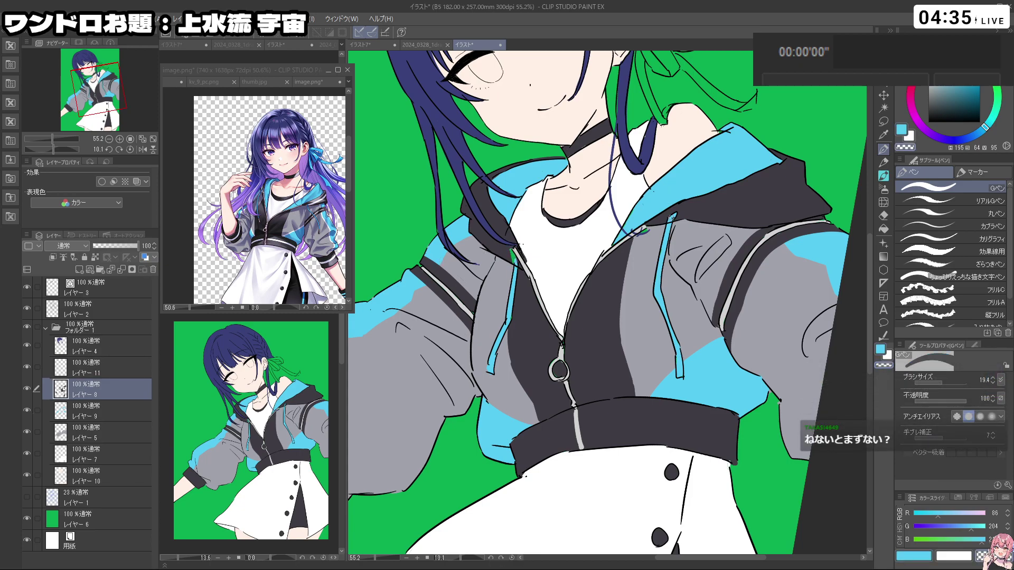
{"action": "key", "text": "shift+space"}
{"action": "left_click_drag", "start_coordinate": [679, 210], "coordinate": [618, 282]}
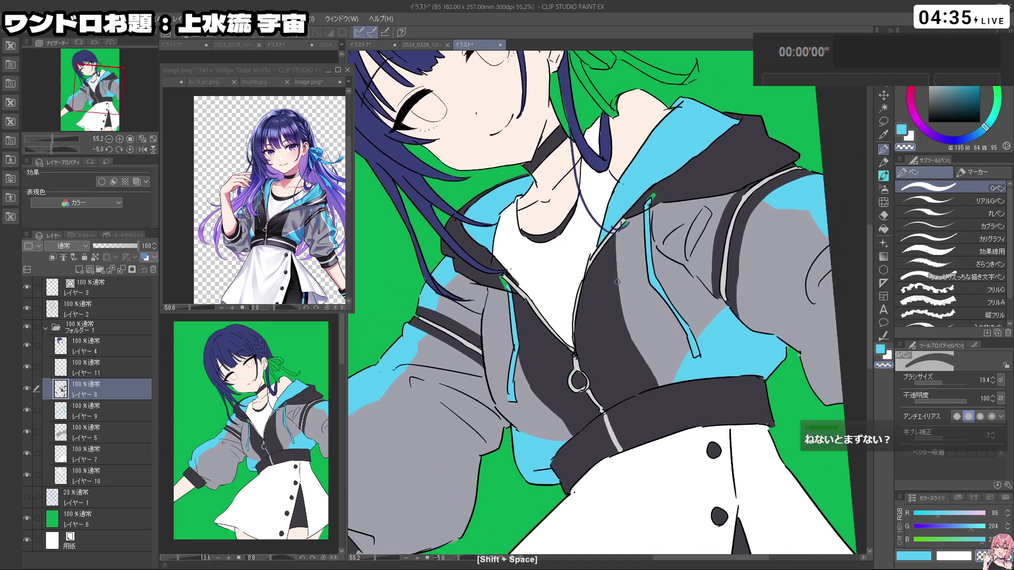
{"action": "left_click", "coordinate": [93, 407]}
{"action": "key", "text": "c"}
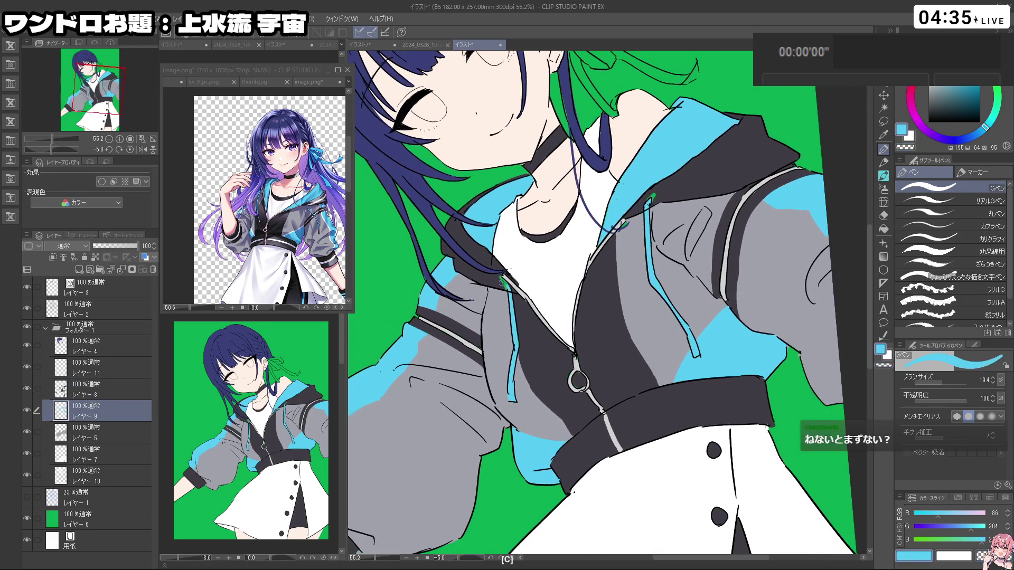
Step: Switch to black on the line art layer and retouch the lines around the drawstrings' upper ends with a finer pen
{"action": "left_click_drag", "start_coordinate": [943, 109], "coordinate": [928, 122]}
{"action": "left_click", "coordinate": [100, 309]}
{"action": "key", "text": "space"}
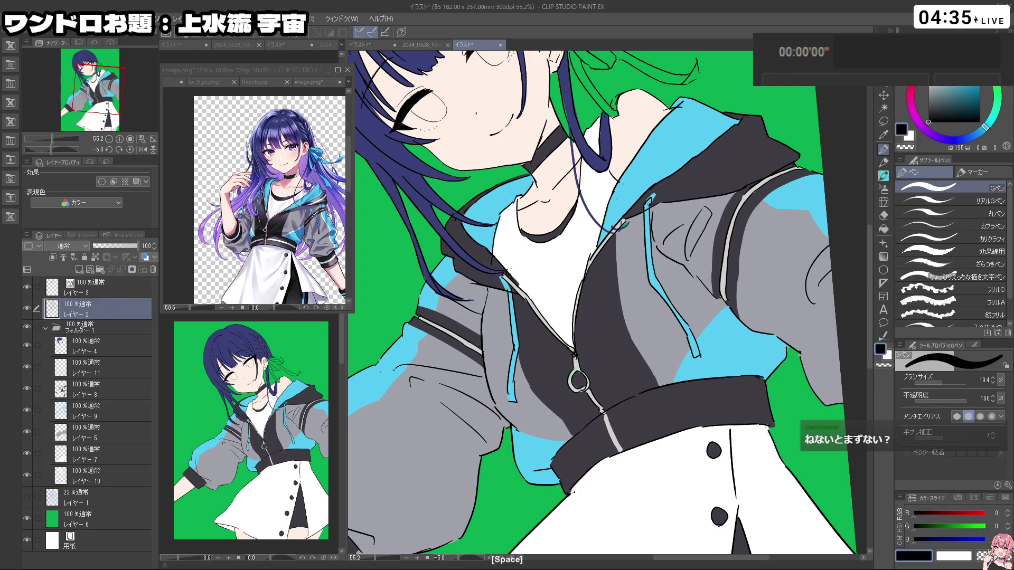
{"action": "scroll", "coordinate": [503, 275], "scroll_direction": "up", "scroll_amount": 5}
{"action": "key", "text": "ctrl+z"}
{"action": "key", "text": "c"}
{"action": "left_click_drag", "start_coordinate": [509, 288], "coordinate": [511, 298], "text": "ctrl+alt"}
{"action": "key", "text": "ctrl+z"}
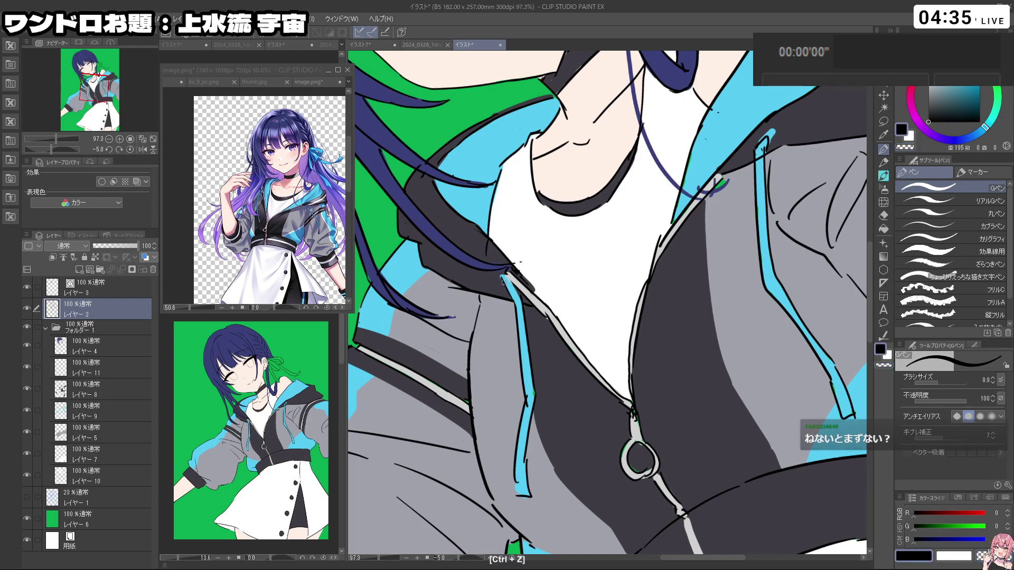
{"action": "left_click_drag", "start_coordinate": [756, 232], "coordinate": [703, 232], "text": "ctrl"}
{"action": "left_click_drag", "start_coordinate": [777, 215], "coordinate": [654, 236]}
{"action": "scroll", "coordinate": [654, 236], "scroll_direction": "up", "scroll_amount": 4}
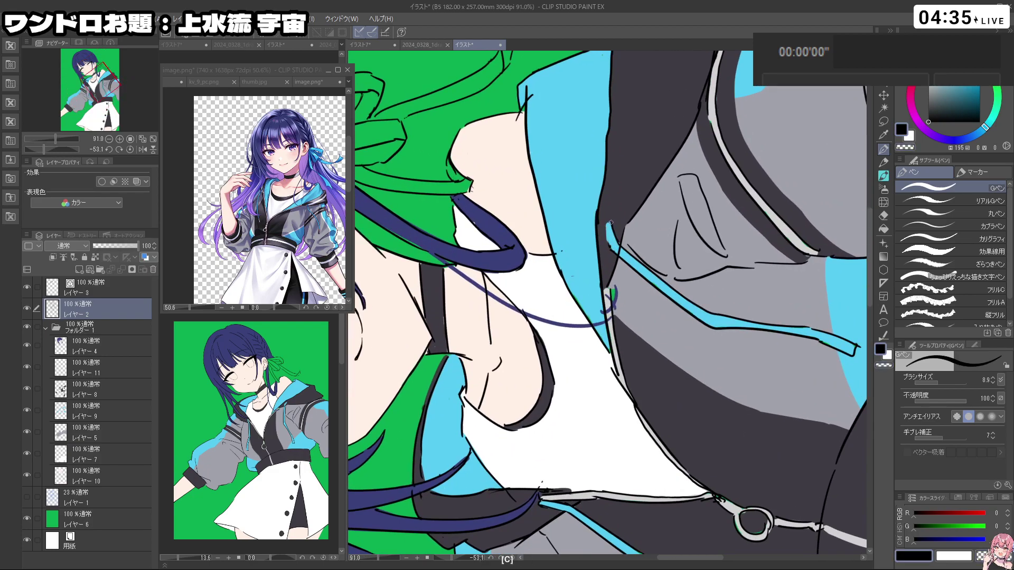
Step: Clean up the line art of the drawstrings and draw the dividing lines for their end tips
{"action": "left_click_drag", "start_coordinate": [682, 260], "coordinate": [599, 260], "text": "ctrl"}
{"action": "left_click_drag", "start_coordinate": [686, 407], "coordinate": [532, 417], "text": "shift"}
{"action": "left_click_drag", "start_coordinate": [531, 424], "coordinate": [561, 424], "text": "ctrl"}
{"action": "left_click", "coordinate": [561, 424]}
{"action": "key", "text": "c"}
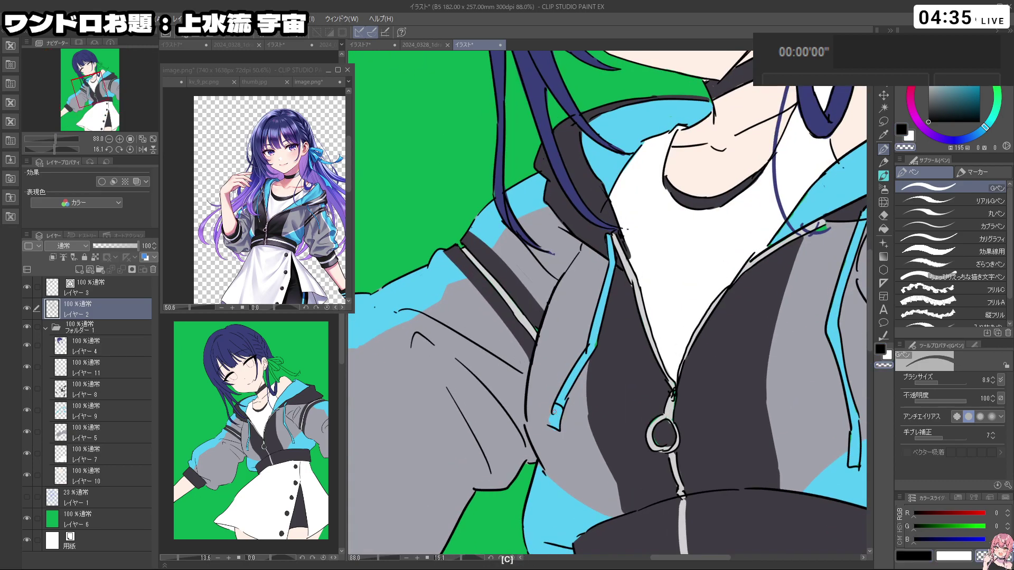
{"action": "key", "text": "c"}
{"action": "left_click_drag", "start_coordinate": [555, 407], "coordinate": [549, 426]}
{"action": "mouse_move", "coordinate": [681, 383]}
{"action": "left_mouse_down", "text": "ctrl"}
{"action": "mouse_move", "coordinate": [613, 381]}
{"action": "mouse_move", "coordinate": [709, 347]}
{"action": "left_mouse_up", "text": "ctrl"}
{"action": "key", "text": "ctrl+z"}
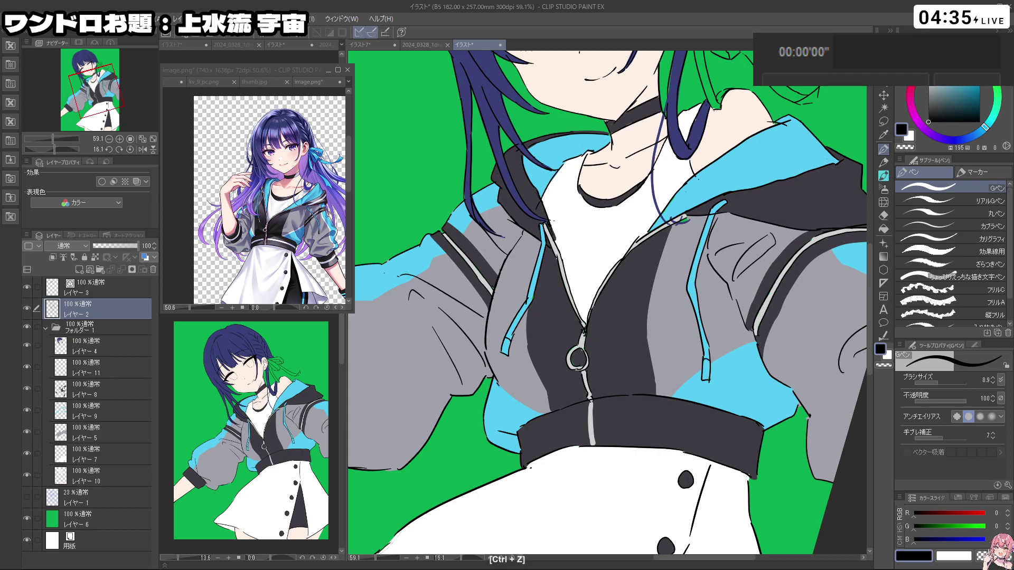
Step: Pick the jacket's dark grey on its own layer and paint the drawstring tips with it
{"action": "left_click", "coordinate": [106, 389]}
{"action": "right_click", "coordinate": [553, 369]}
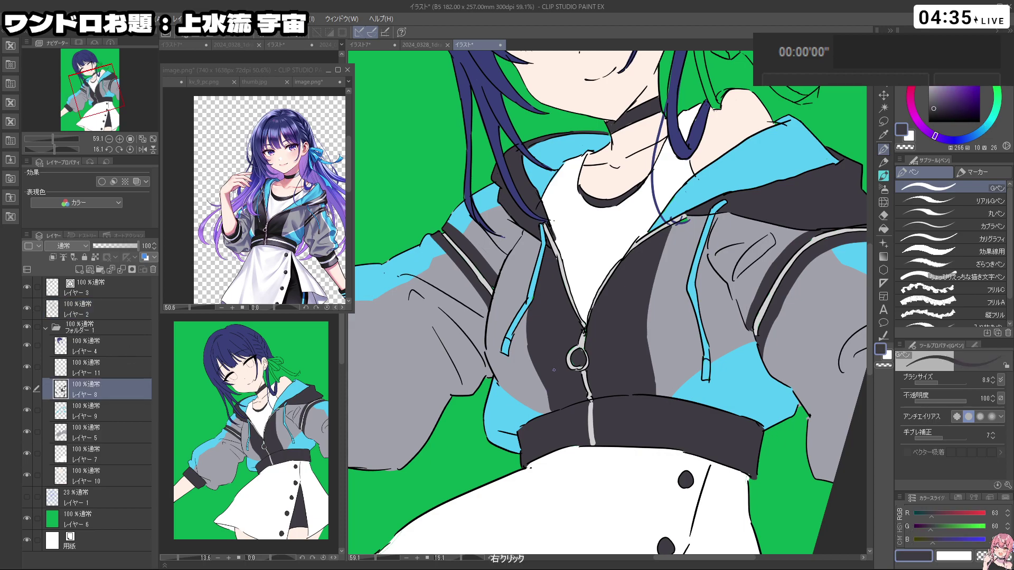
{"action": "mouse_move", "coordinate": [498, 345]}
{"action": "left_mouse_down", "text": "ctrl"}
{"action": "mouse_move", "coordinate": [532, 346]}
{"action": "mouse_move", "coordinate": [507, 355]}
{"action": "mouse_move", "coordinate": [514, 335]}
{"action": "mouse_move", "coordinate": [510, 357]}
{"action": "left_mouse_up", "text": "ctrl"}
{"action": "key", "text": "ctrl+z"}
{"action": "key", "text": "space"}
{"action": "left_click_drag", "start_coordinate": [636, 326], "coordinate": [545, 341]}
{"action": "mouse_move", "coordinate": [791, 393]}
{"action": "left_mouse_down"}
{"action": "mouse_move", "coordinate": [789, 421]}
{"action": "mouse_move", "coordinate": [794, 353]}
{"action": "mouse_move", "coordinate": [739, 341]}
{"action": "left_mouse_up"}
{"action": "key", "text": "space"}
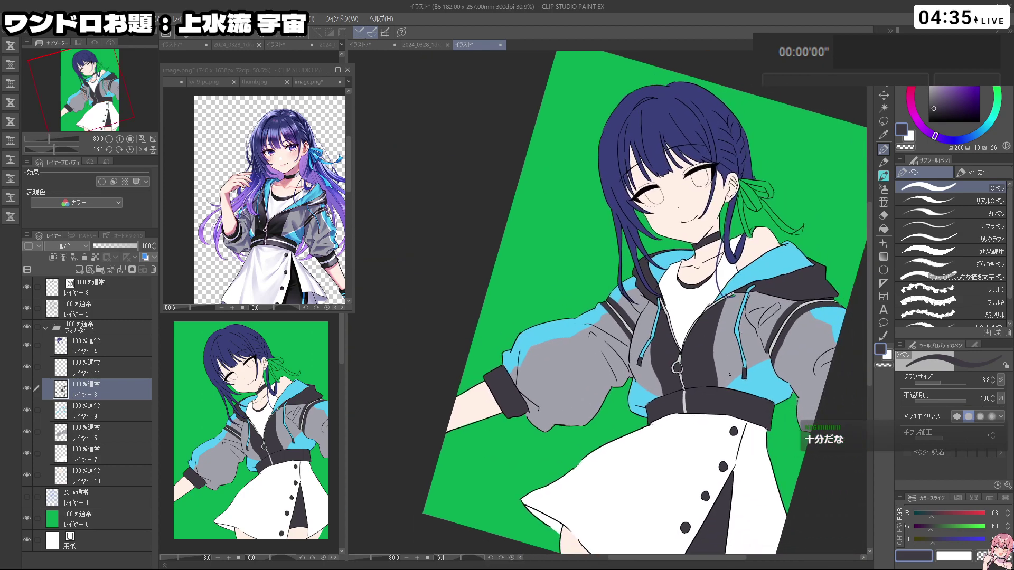
{"action": "key", "text": "ctrl+space"}
{"action": "left_click_drag", "start_coordinate": [734, 297], "coordinate": [765, 297], "text": "ctrl"}
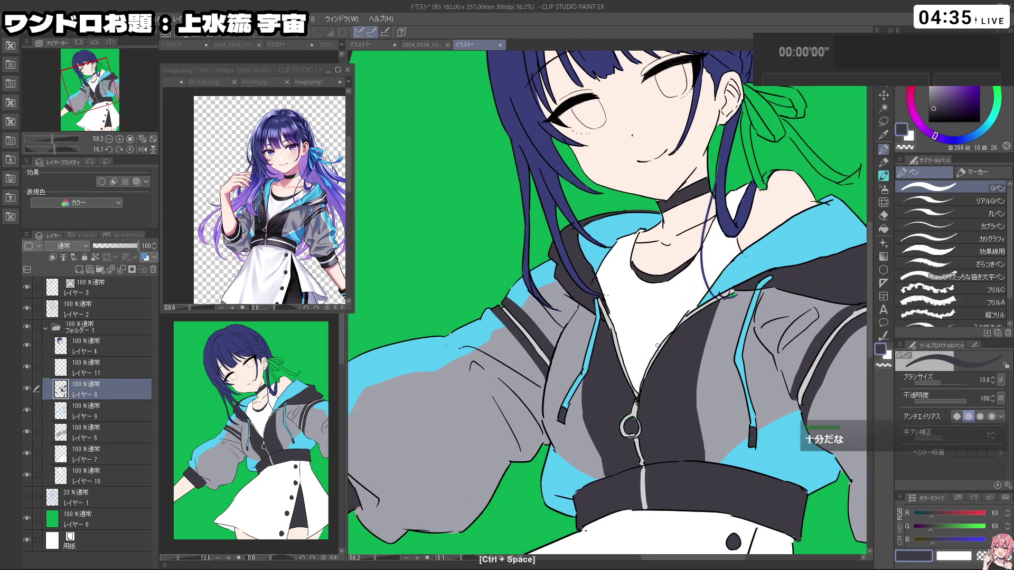
Step: Fill the small uncoloured gap beside the zipper near the hood with the jacket's grey on the grey layer
{"action": "left_click", "coordinate": [109, 429]}
{"action": "key", "text": "ctrl+space"}
{"action": "left_click", "coordinate": [728, 312]}
{"action": "key", "text": "ctrl+z"}
{"action": "right_click", "coordinate": [731, 310]}
{"action": "key", "text": "ctrl+space"}
{"action": "left_click_drag", "start_coordinate": [753, 338], "coordinate": [681, 338], "text": "ctrl"}
{"action": "key", "text": "space"}
{"action": "left_click_drag", "start_coordinate": [810, 267], "coordinate": [756, 255]}
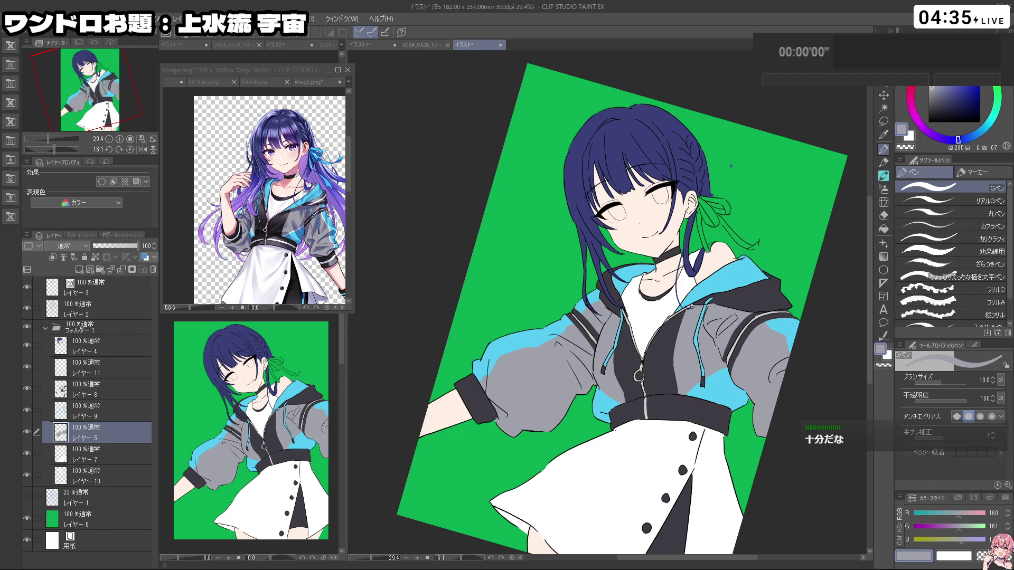
{"action": "key", "text": "ctrl+space"}
{"action": "left_click_drag", "start_coordinate": [581, 139], "coordinate": [555, 139], "text": "ctrl"}
{"action": "left_click_drag", "start_coordinate": [594, 185], "coordinate": [621, 185], "text": "ctrl"}
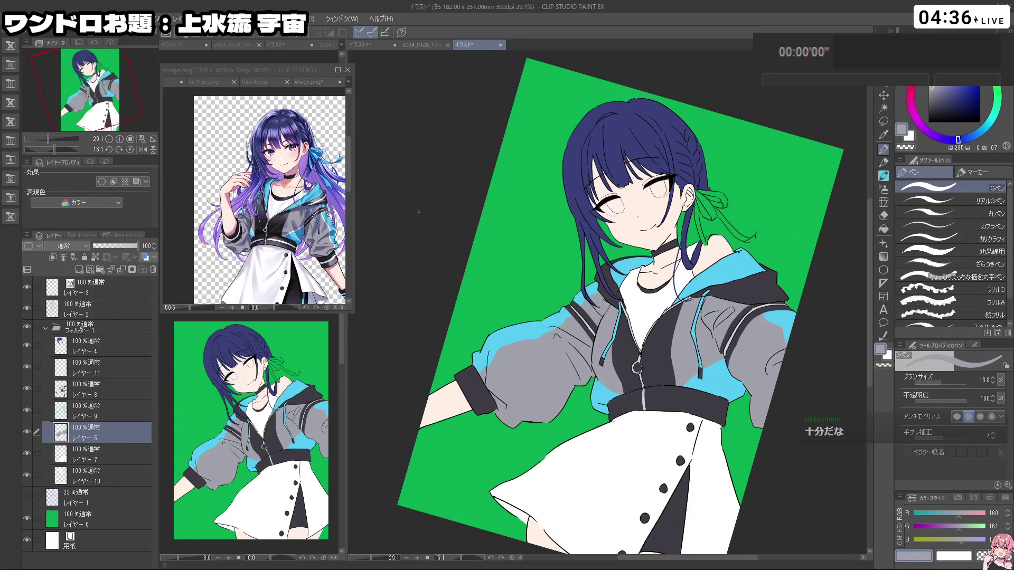
{"action": "scroll", "coordinate": [535, 247], "scroll_direction": "up", "scroll_amount": 1}
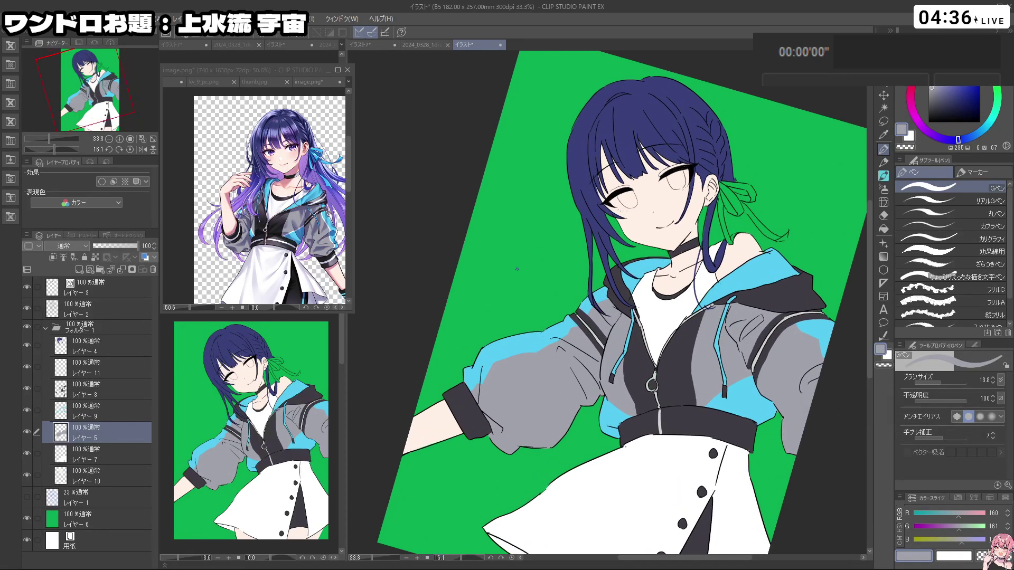
Step: Draw a white trim line along the light blue panel's inner edge on the puffed sleeve, on the light blue layer
{"action": "left_click", "coordinate": [104, 417]}
{"action": "key", "text": "shift+space"}
{"action": "left_click_drag", "start_coordinate": [937, 113], "coordinate": [928, 72]}
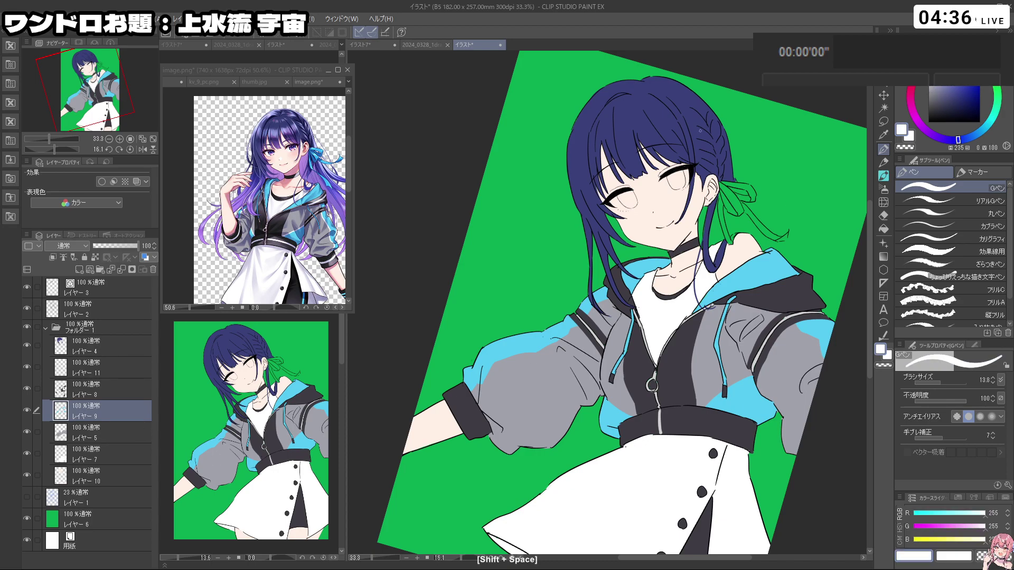
{"action": "left_click_drag", "start_coordinate": [703, 370], "coordinate": [703, 235], "text": "shift"}
{"action": "key", "text": "ctrl+space"}
{"action": "mouse_move", "coordinate": [599, 300]}
{"action": "left_mouse_down", "text": "ctrl"}
{"action": "mouse_move", "coordinate": [610, 302]}
{"action": "mouse_move", "coordinate": [623, 356]}
{"action": "left_mouse_up", "text": "ctrl"}
{"action": "key", "text": "ctrl+z"}
{"action": "key", "text": "ctrl+z"}
{"action": "key", "text": "ctrl+z"}
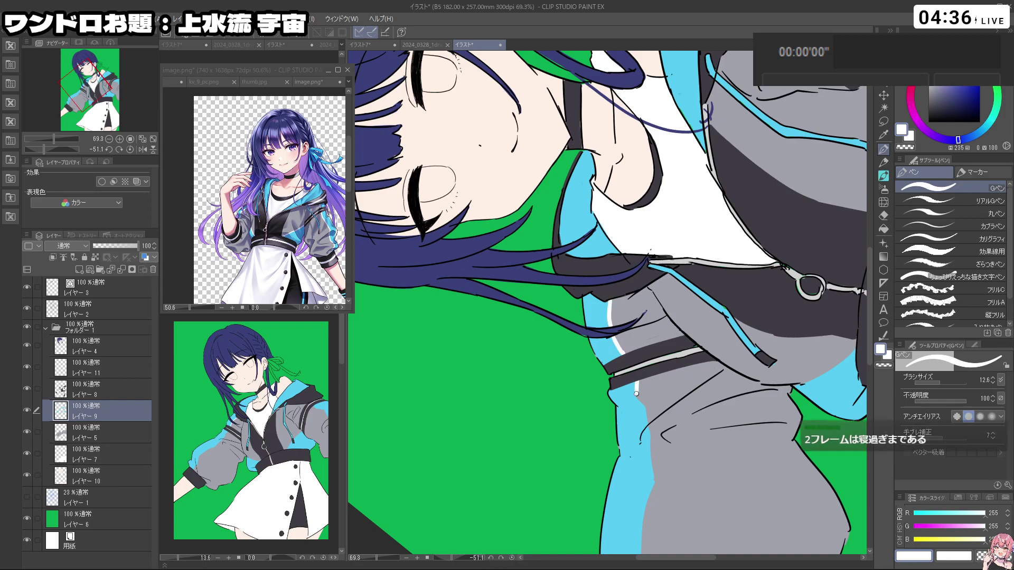
{"action": "mouse_move", "coordinate": [640, 267]}
{"action": "left_mouse_down"}
{"action": "mouse_move", "coordinate": [631, 409]}
{"action": "mouse_move", "coordinate": [660, 460]}
{"action": "left_mouse_up"}
{"action": "key", "text": "ctrl+z"}
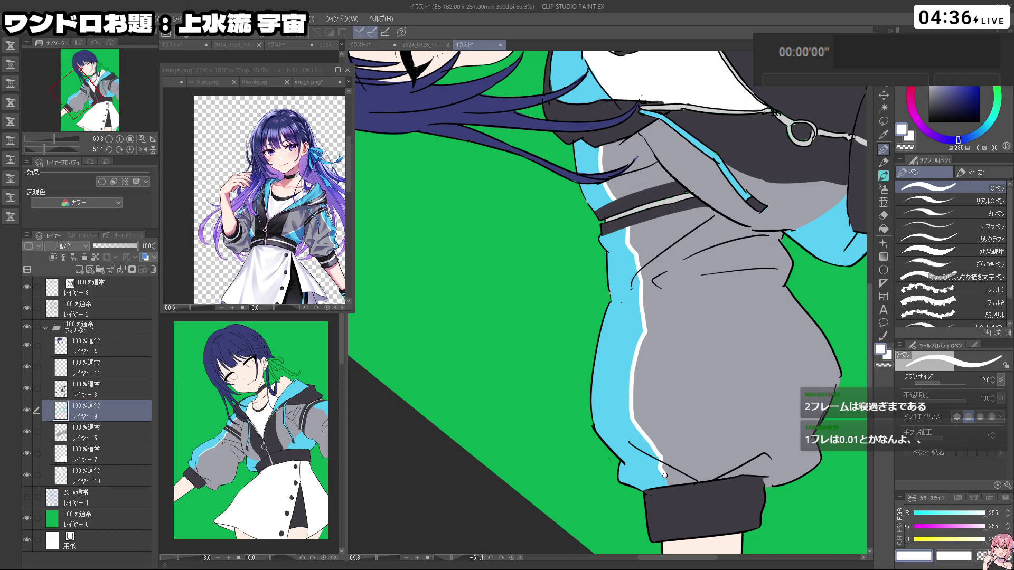
Step: Draw a white trim line along the light blue lower side panel nearest the puffed sleeve
{"action": "key", "text": "ctrl+space"}
{"action": "left_click_drag", "start_coordinate": [741, 419], "coordinate": [621, 423]}
{"action": "key", "text": "shift+space"}
{"action": "key", "text": "ctrl+space"}
{"action": "key", "text": "space"}
{"action": "mouse_move", "coordinate": [621, 423]}
{"action": "left_mouse_down"}
{"action": "mouse_move", "coordinate": [573, 357]}
{"action": "mouse_move", "coordinate": [605, 420]}
{"action": "left_mouse_up"}
{"action": "key", "text": "ctrl+z"}
{"action": "key", "text": "space"}
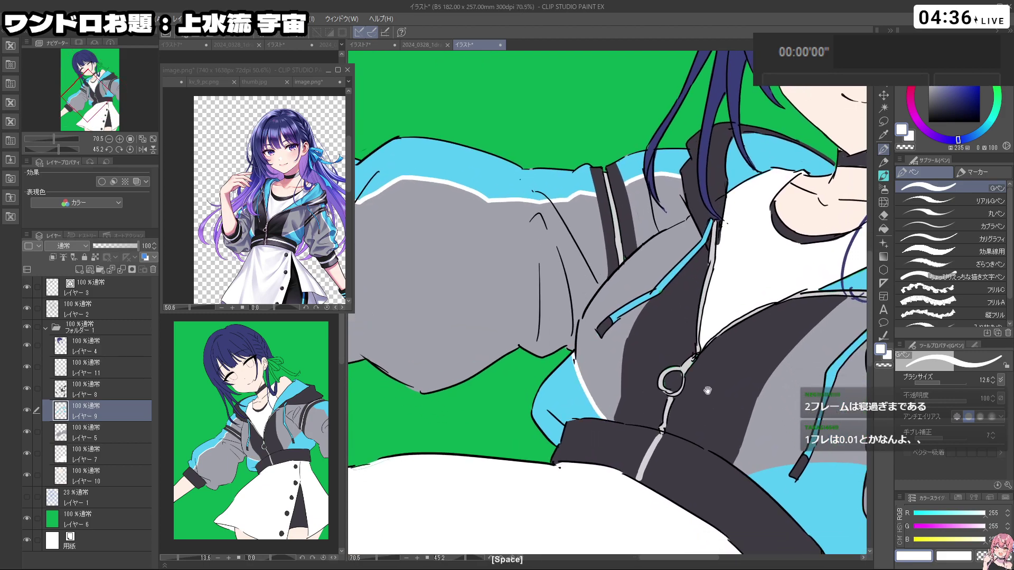
Step: Draw a white trim line along the edge of the opposite light blue lower side panel of the jacket
{"action": "key", "text": "ctrl+space"}
{"action": "left_click_drag", "start_coordinate": [755, 374], "coordinate": [721, 388]}
{"action": "key", "text": "shift+space"}
{"action": "left_click_drag", "start_coordinate": [790, 390], "coordinate": [644, 502]}
{"action": "key", "text": "space"}
{"action": "left_click_drag", "start_coordinate": [594, 452], "coordinate": [557, 386]}
{"action": "key", "text": "ctrl+space"}
{"action": "left_click_drag", "start_coordinate": [557, 386], "coordinate": [597, 390]}
{"action": "left_click_drag", "start_coordinate": [596, 443], "coordinate": [632, 483]}
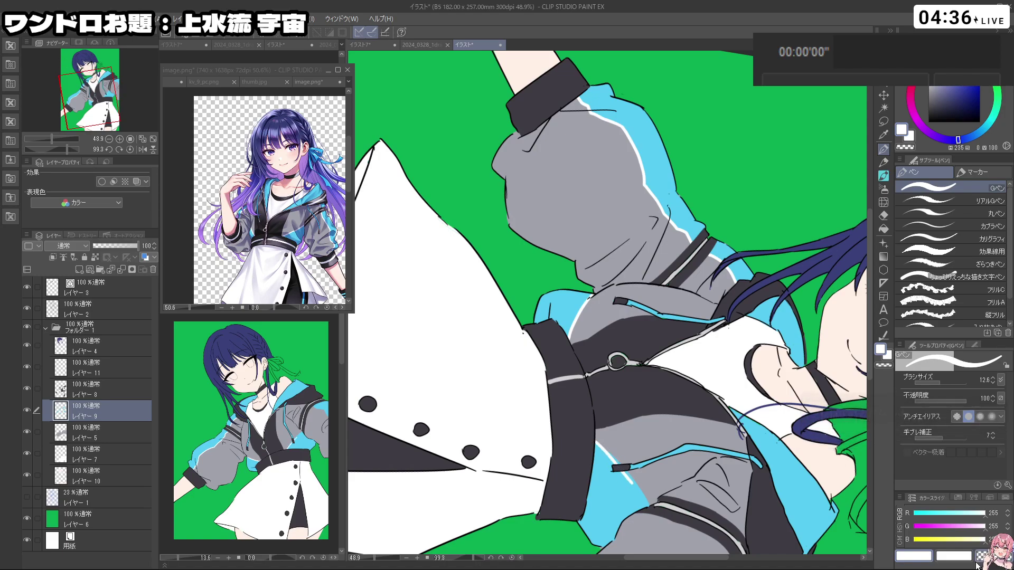
{"action": "key", "text": "ctrl+z"}
{"action": "left_click_drag", "start_coordinate": [596, 442], "coordinate": [634, 480]}
{"action": "key", "text": "ctrl+z"}
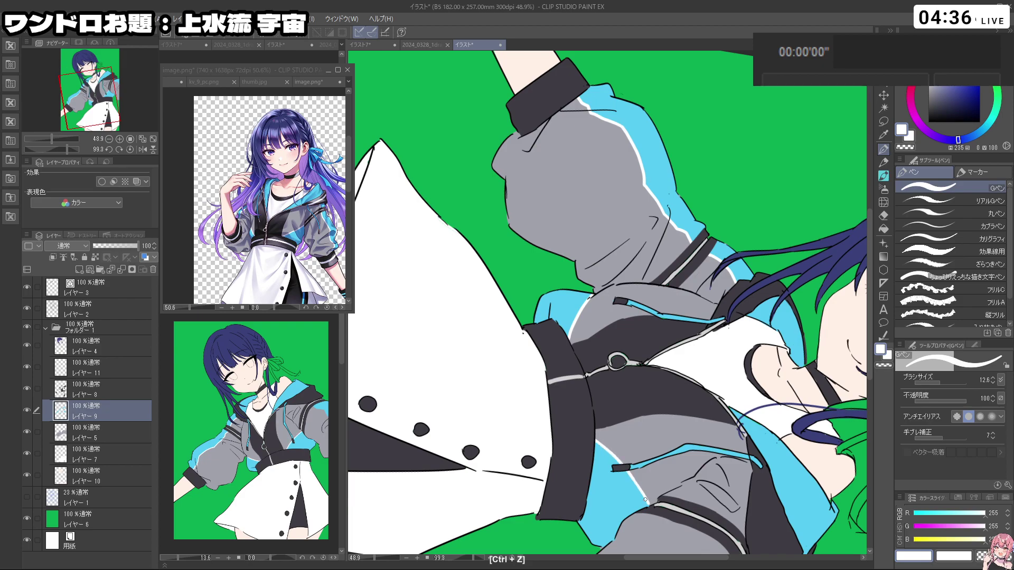
Step: Add the white trim line along the light blue panel of the sleeve beneath the exposed shoulder
{"action": "key", "text": "ctrl+space"}
{"action": "left_click_drag", "start_coordinate": [692, 436], "coordinate": [770, 343]}
{"action": "key", "text": "shift+space"}
{"action": "key", "text": "ctrl+space"}
{"action": "key", "text": "shift+space"}
{"action": "mouse_move", "coordinate": [737, 392]}
{"action": "left_mouse_down"}
{"action": "mouse_move", "coordinate": [762, 326]}
{"action": "mouse_move", "coordinate": [759, 372]}
{"action": "left_mouse_up"}
{"action": "key", "text": "ctrl+space"}
{"action": "key", "text": "ctrl+z"}
{"action": "mouse_move", "coordinate": [739, 300]}
{"action": "left_mouse_down"}
{"action": "mouse_move", "coordinate": [764, 355]}
{"action": "mouse_move", "coordinate": [784, 336]}
{"action": "mouse_move", "coordinate": [782, 253]}
{"action": "left_mouse_up"}
{"action": "left_click_drag", "start_coordinate": [607, 374], "coordinate": [641, 350]}
Step: Add a new layer clipped to the dark grey layer and paint white stripes on the sleeve cuff with pen size 23.6
{"action": "left_click", "coordinate": [95, 390]}
{"action": "left_click", "coordinate": [79, 270]}
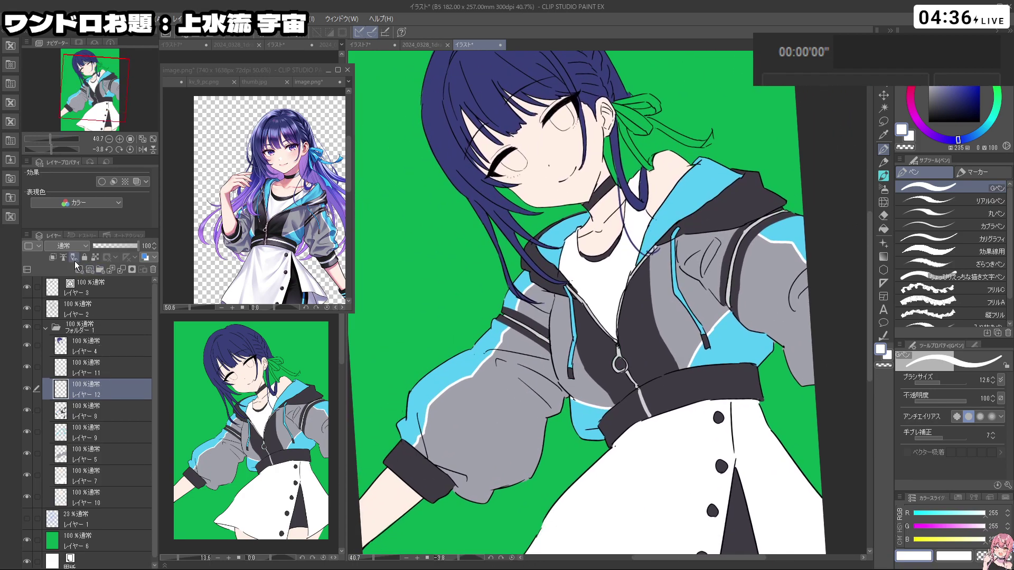
{"action": "left_click_drag", "start_coordinate": [402, 462], "coordinate": [408, 462], "text": "ctrl+alt"}
{"action": "left_click_drag", "start_coordinate": [395, 451], "coordinate": [446, 496]}
{"action": "key", "text": "ctrl+z"}
{"action": "key", "text": "ctrl+z"}
{"action": "left_click_drag", "start_coordinate": [628, 358], "coordinate": [642, 351], "text": "shift"}
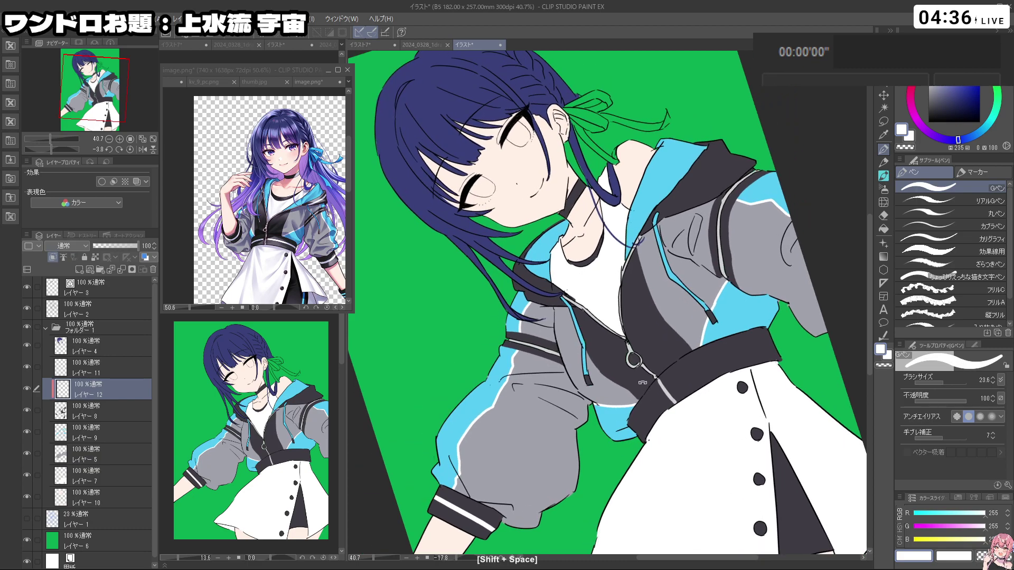
{"action": "left_click_drag", "start_coordinate": [655, 440], "coordinate": [732, 454]}
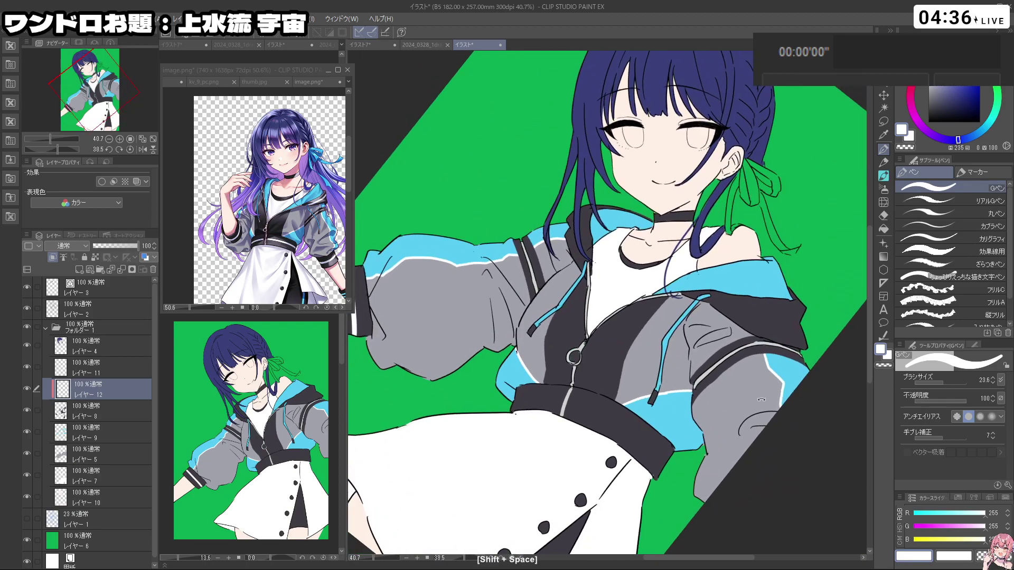
Step: Draw a white stripe along the dark outer part of the jacket's hood
{"action": "left_click_drag", "start_coordinate": [761, 326], "coordinate": [757, 340], "text": "shift"}
{"action": "left_click_drag", "start_coordinate": [587, 205], "coordinate": [590, 261]}
{"action": "key", "text": "ctrl+z"}
{"action": "key", "text": "ctrl+z"}
{"action": "key", "text": "ctrl+z"}
{"action": "key", "text": "ctrl+z"}
{"action": "key", "text": "ctrl+z"}
Step: Draw white stripes along the jacket's dark waistband
{"action": "mouse_move", "coordinate": [687, 275]}
{"action": "left_mouse_down", "text": "shift"}
{"action": "mouse_move", "coordinate": [707, 379]}
{"action": "mouse_move", "coordinate": [749, 441]}
{"action": "mouse_move", "coordinate": [703, 422]}
{"action": "mouse_move", "coordinate": [660, 357]}
{"action": "left_mouse_up", "text": "shift"}
{"action": "key", "text": "ctrl+z"}
{"action": "mouse_move", "coordinate": [749, 435]}
{"action": "left_mouse_down", "text": "shift"}
{"action": "mouse_move", "coordinate": [712, 371]}
{"action": "mouse_move", "coordinate": [638, 287]}
{"action": "mouse_move", "coordinate": [666, 287]}
{"action": "mouse_move", "coordinate": [657, 268]}
{"action": "left_mouse_up", "text": "shift"}
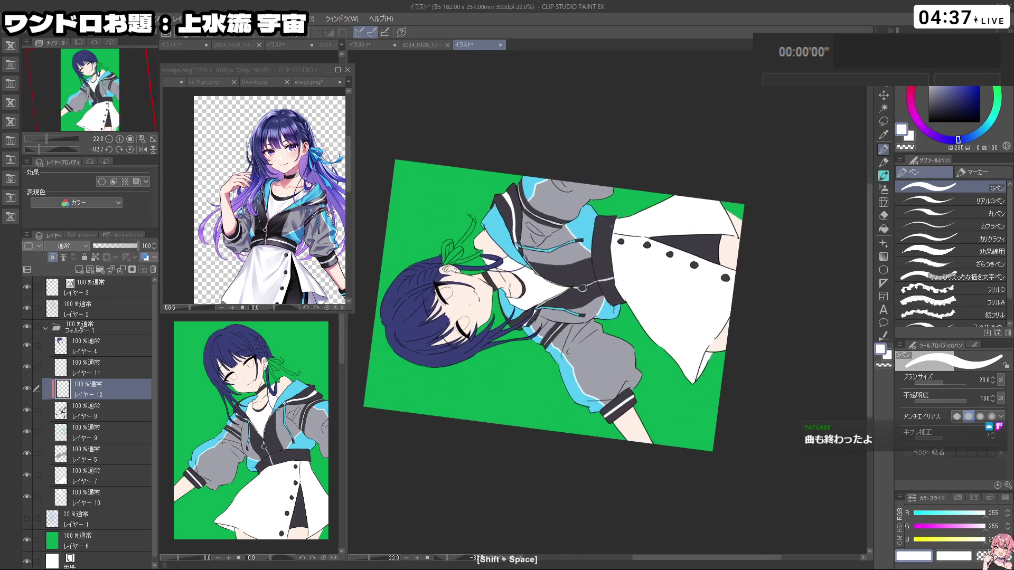
{"action": "key", "text": "ctrl+z"}
{"action": "mouse_move", "coordinate": [604, 216]}
{"action": "left_mouse_down"}
{"action": "mouse_move", "coordinate": [608, 283]}
{"action": "mouse_move", "coordinate": [776, 344]}
{"action": "left_mouse_up"}
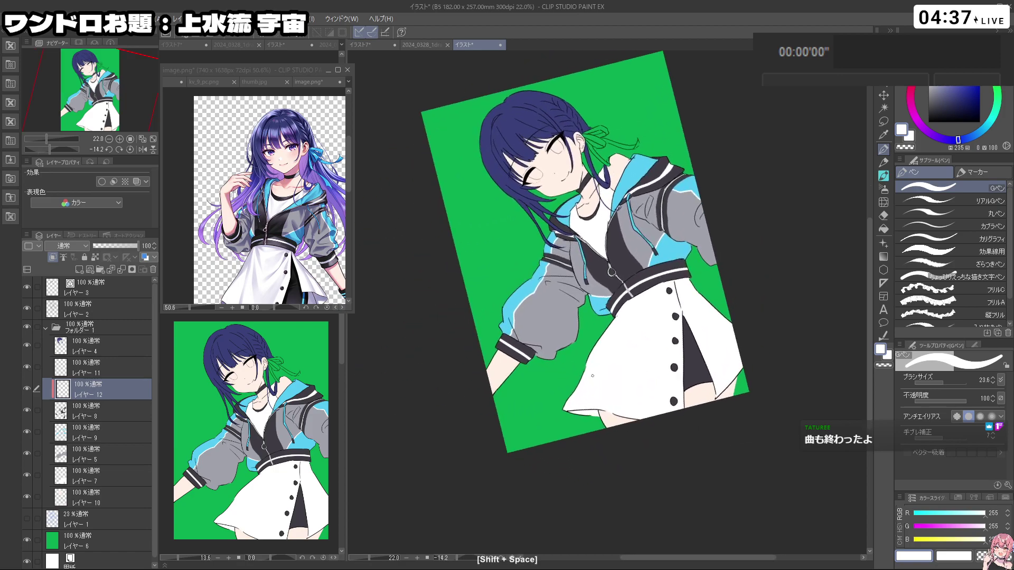
Step: Examine the reference character's hair and outfit against the coloured drawing
{"action": "scroll", "coordinate": [426, 150], "scroll_direction": "down", "scroll_amount": 1}
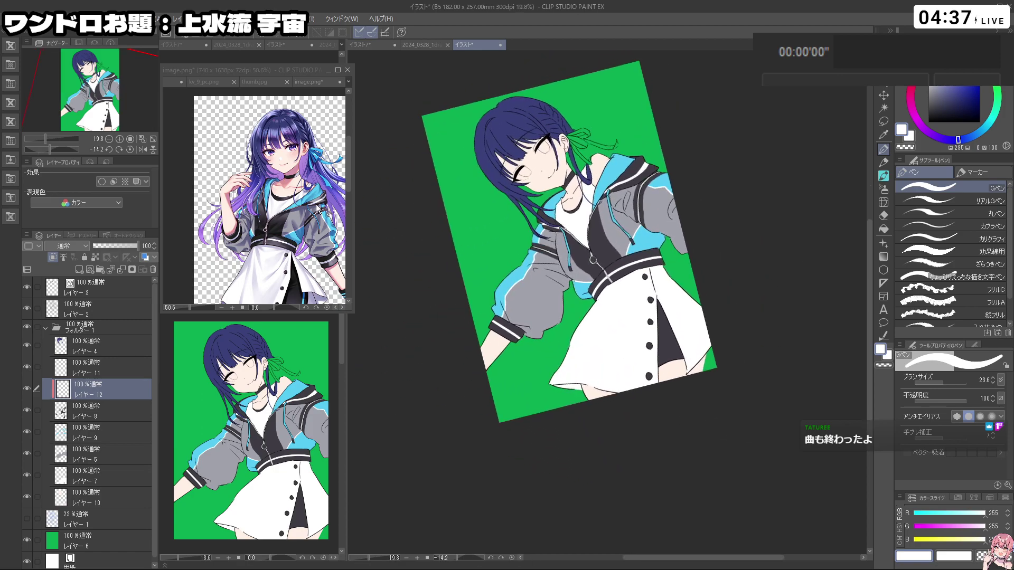
{"action": "left_click", "coordinate": [334, 201]}
{"action": "scroll", "coordinate": [321, 212], "scroll_direction": "down", "scroll_amount": 4}
{"action": "scroll", "coordinate": [314, 292], "scroll_direction": "up", "scroll_amount": 4}
{"action": "left_click_drag", "start_coordinate": [285, 244], "coordinate": [243, 245]}
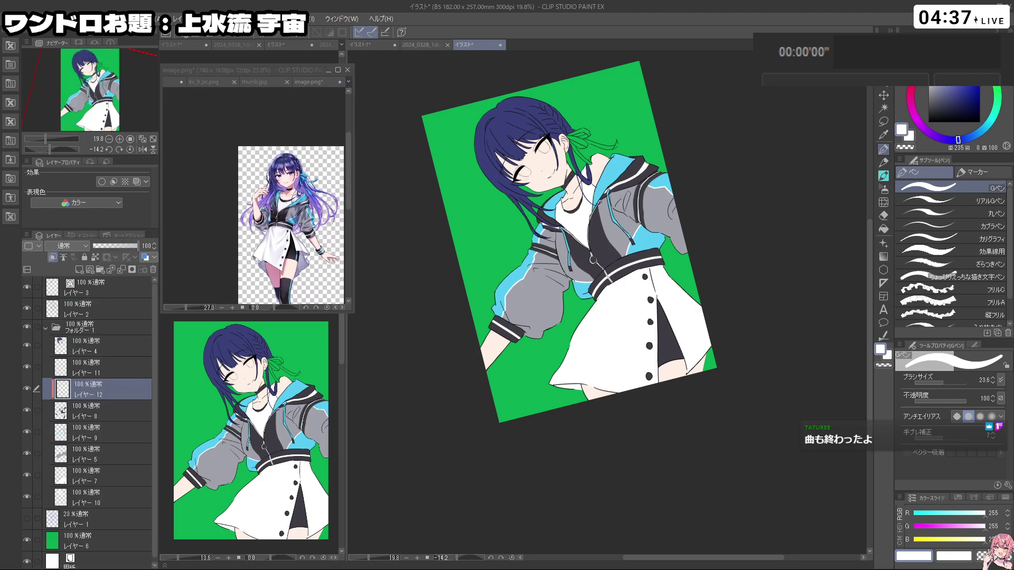
{"action": "scroll", "coordinate": [295, 166], "scroll_direction": "up", "scroll_amount": 4}
{"action": "scroll", "coordinate": [295, 165], "scroll_direction": "up", "scroll_amount": 1}
{"action": "scroll", "coordinate": [295, 166], "scroll_direction": "down", "scroll_amount": 1}
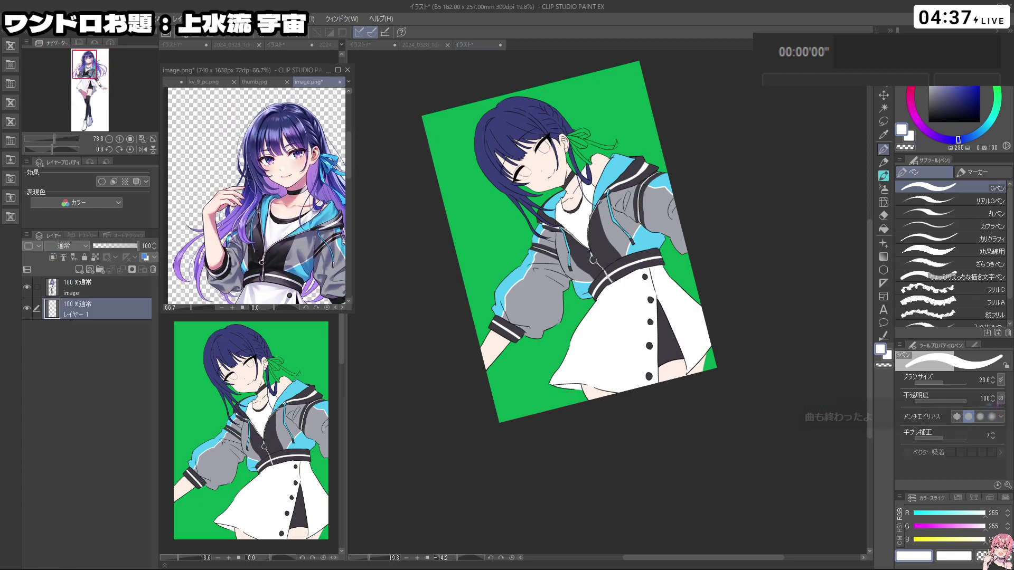
{"action": "left_click_drag", "start_coordinate": [744, 259], "coordinate": [751, 287]}
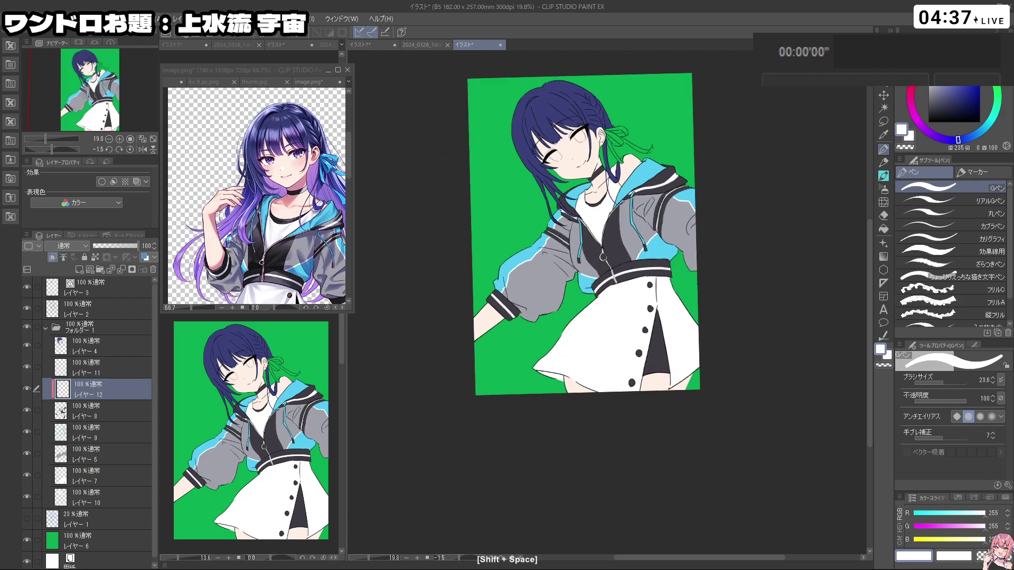
{"action": "left_click_drag", "start_coordinate": [690, 230], "coordinate": [691, 241]}
{"action": "left_click", "coordinate": [605, 192], "text": "ctrl"}
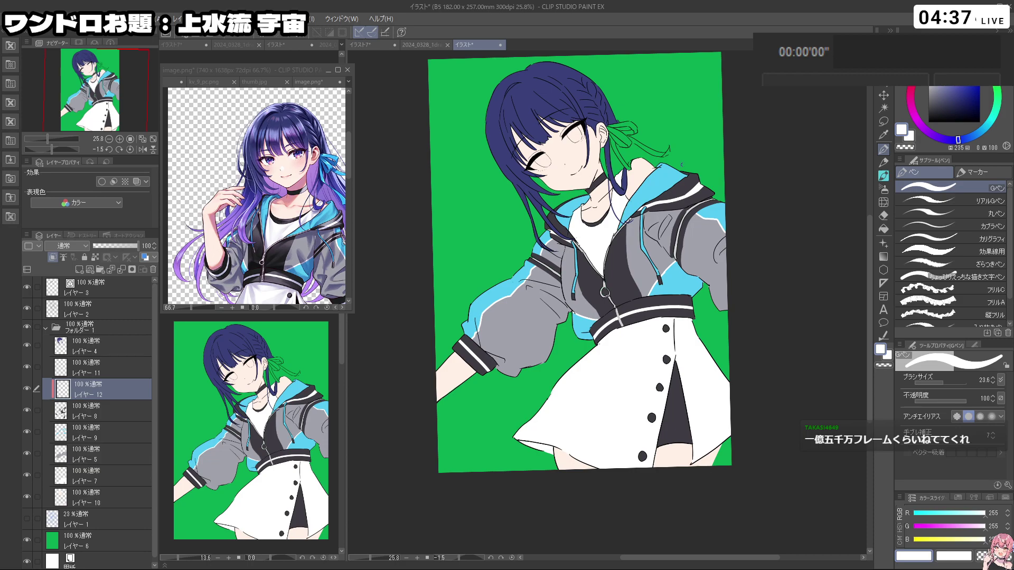
Step: Pick the blue of the reference's hair ribbon and add a new layer directly above the navy hair layer
{"action": "left_click", "coordinate": [340, 178]}
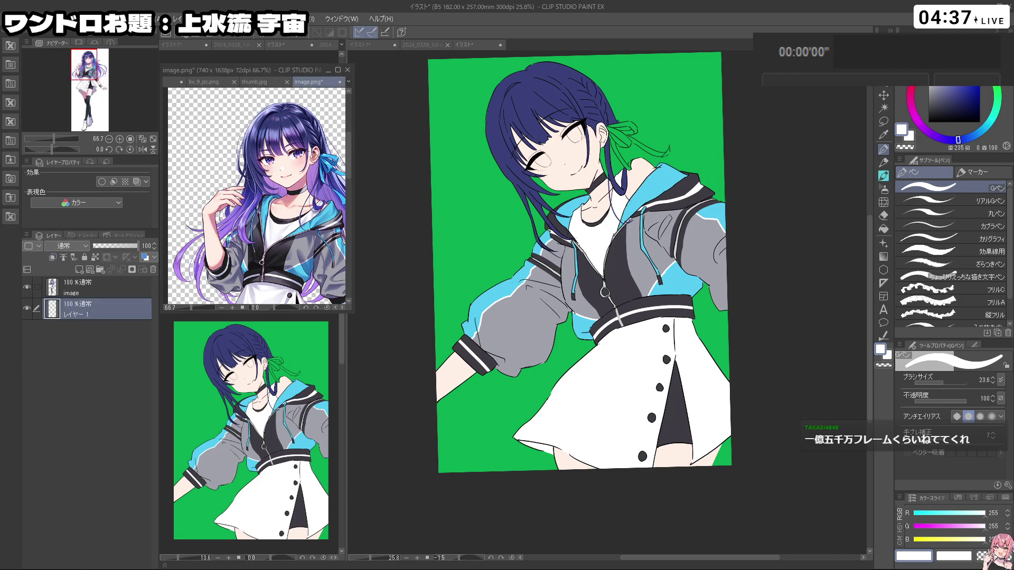
{"action": "scroll", "coordinate": [263, 150], "scroll_direction": "up", "scroll_amount": 2}
{"action": "scroll", "coordinate": [263, 150], "scroll_direction": "down", "scroll_amount": 5}
{"action": "scroll", "coordinate": [314, 150], "scroll_direction": "up", "scroll_amount": 6}
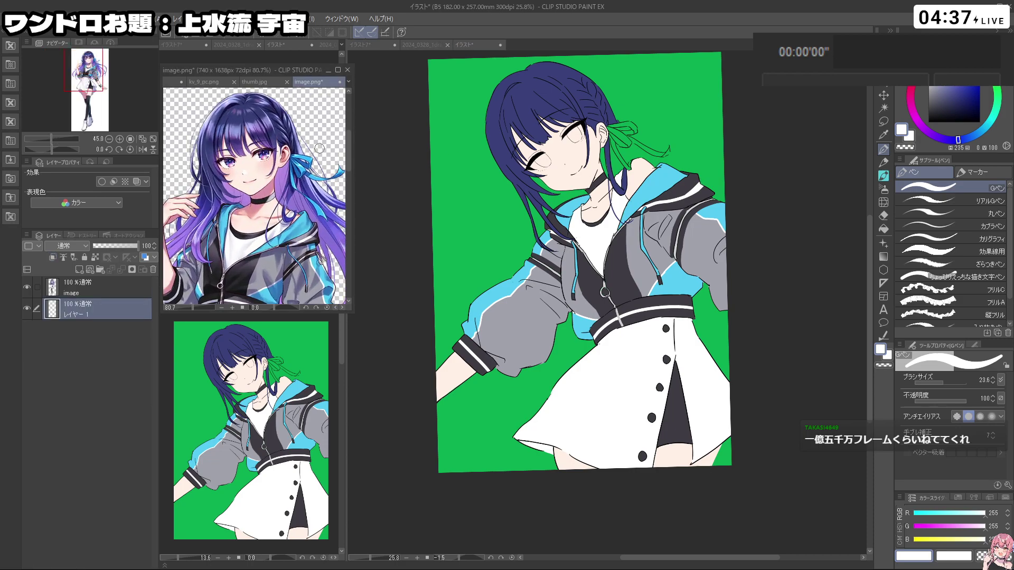
{"action": "right_click", "coordinate": [304, 156]}
{"action": "left_click", "coordinate": [386, 164]}
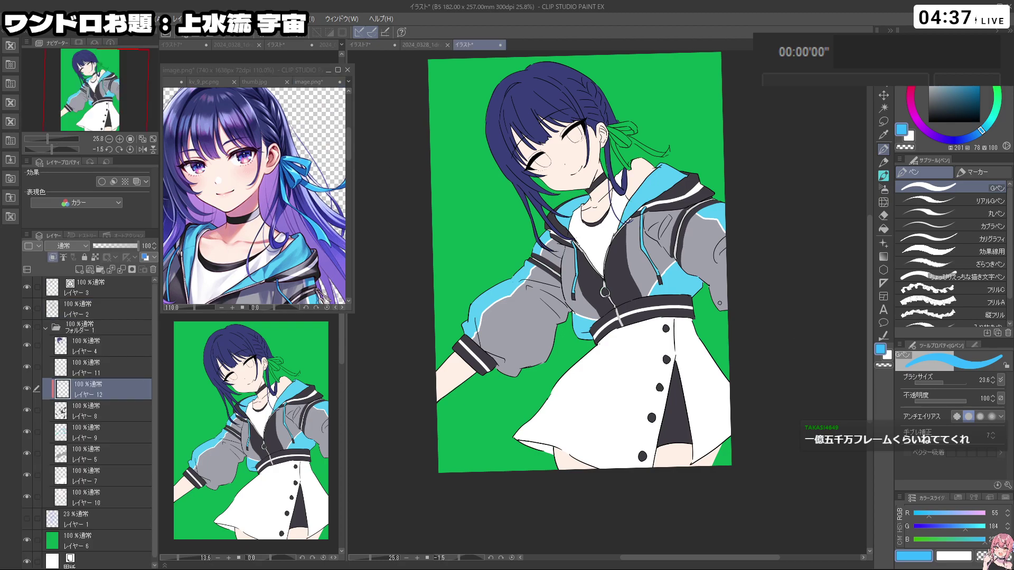
{"action": "left_click", "coordinate": [114, 344]}
{"action": "left_click", "coordinate": [79, 269]}
Step: Begin painting the hair ribbon's loops beside the ear in the picked blue
{"action": "key", "text": "shift+space"}
{"action": "left_click_drag", "start_coordinate": [719, 303], "coordinate": [701, 368]}
{"action": "key", "text": "ctrl+space"}
{"action": "mouse_move", "coordinate": [709, 169]}
{"action": "left_mouse_down"}
{"action": "mouse_move", "coordinate": [726, 215]}
{"action": "mouse_move", "coordinate": [729, 190]}
{"action": "mouse_move", "coordinate": [710, 148]}
{"action": "mouse_move", "coordinate": [712, 174]}
{"action": "mouse_move", "coordinate": [736, 185]}
{"action": "mouse_move", "coordinate": [725, 171]}
{"action": "mouse_move", "coordinate": [750, 187]}
{"action": "mouse_move", "coordinate": [751, 165]}
{"action": "left_mouse_up"}
{"action": "key", "text": "ctrl+z"}
{"action": "key", "text": "c"}
{"action": "key", "text": "c"}
{"action": "key", "text": "c"}
{"action": "key", "text": "c"}
{"action": "mouse_move", "coordinate": [703, 459]}
{"action": "left_mouse_down"}
{"action": "mouse_move", "coordinate": [793, 299]}
{"action": "mouse_move", "coordinate": [708, 136]}
{"action": "mouse_move", "coordinate": [571, 111]}
{"action": "left_mouse_up"}
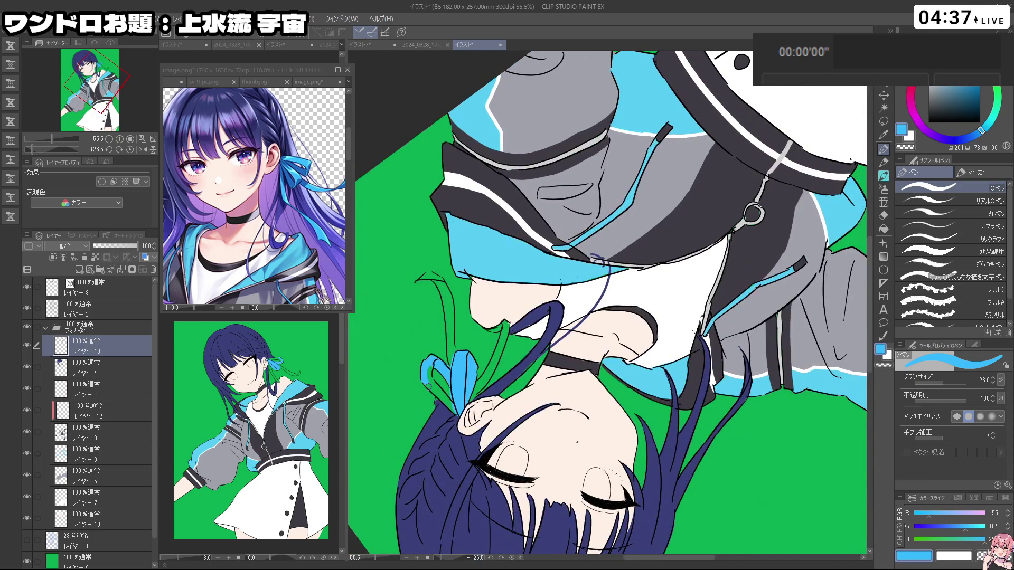
Step: Fill the rest of the ribbon's loops and its nearer hanging tail with blue, cleaning edges with the transparent colour
{"action": "left_click_drag", "start_coordinate": [427, 377], "coordinate": [446, 404]}
{"action": "key", "text": "c"}
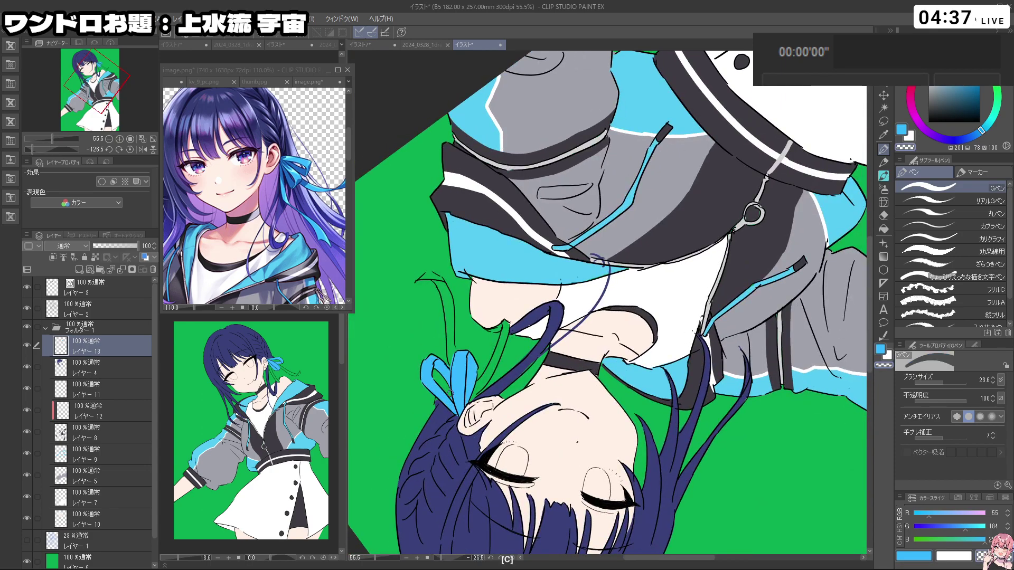
{"action": "key", "text": "c"}
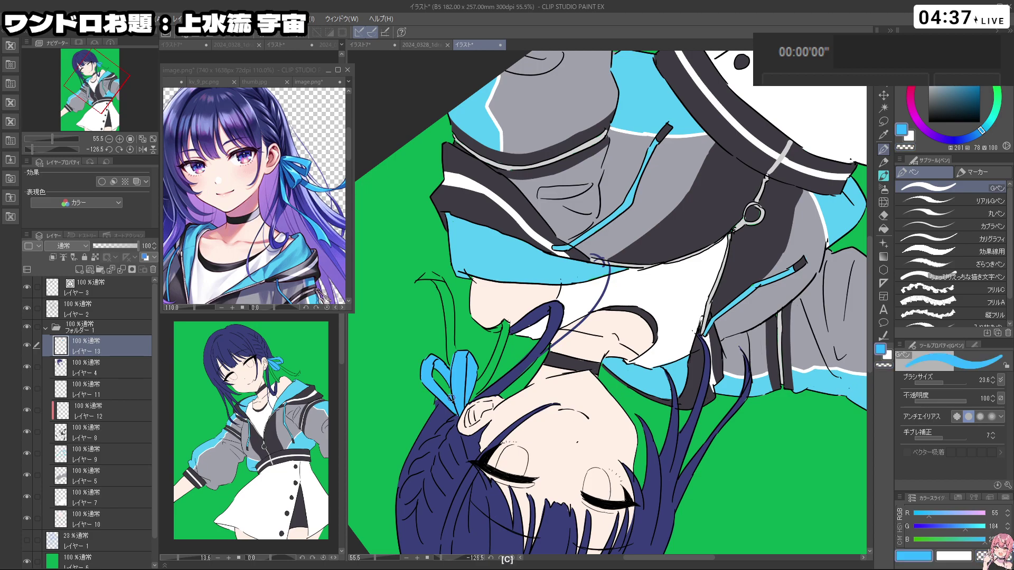
{"action": "key", "text": "c"}
{"action": "key", "text": "c"}
{"action": "key", "text": "c"}
{"action": "key", "text": "c"}
{"action": "mouse_move", "coordinate": [452, 362]}
{"action": "left_mouse_down"}
{"action": "mouse_move", "coordinate": [466, 224]}
{"action": "mouse_move", "coordinate": [689, 164]}
{"action": "mouse_move", "coordinate": [715, 205]}
{"action": "mouse_move", "coordinate": [702, 204]}
{"action": "mouse_move", "coordinate": [713, 180]}
{"action": "mouse_move", "coordinate": [698, 251]}
{"action": "left_mouse_up"}
{"action": "key", "text": "ctrl+z"}
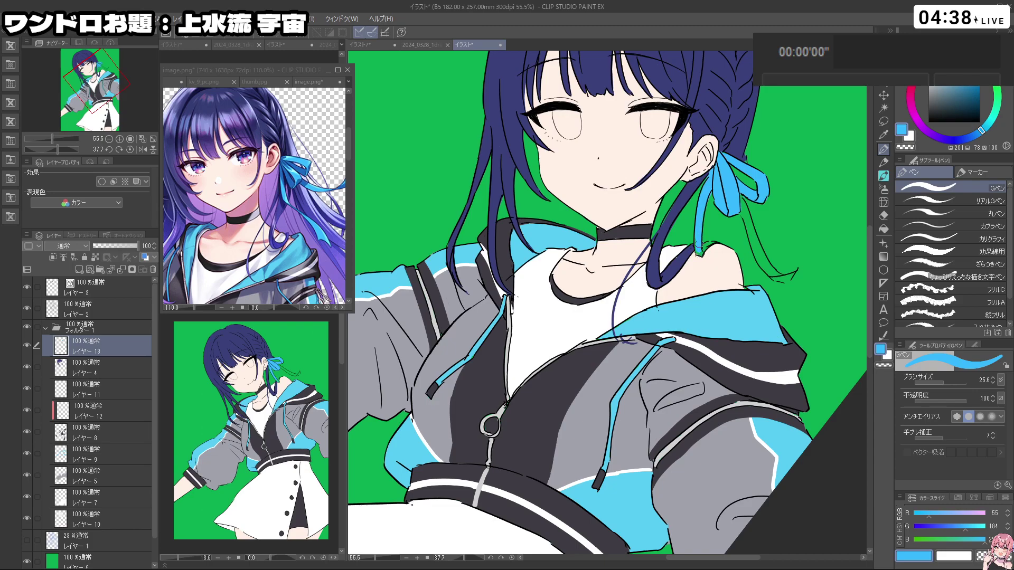
Step: Paint the ribbon's remaining outer tail blue with pen size 25.6
{"action": "mouse_move", "coordinate": [740, 200]}
{"action": "left_mouse_down"}
{"action": "mouse_move", "coordinate": [756, 249]}
{"action": "mouse_move", "coordinate": [786, 280]}
{"action": "mouse_move", "coordinate": [702, 263]}
{"action": "left_mouse_up"}
{"action": "key", "text": "ctrl+z"}
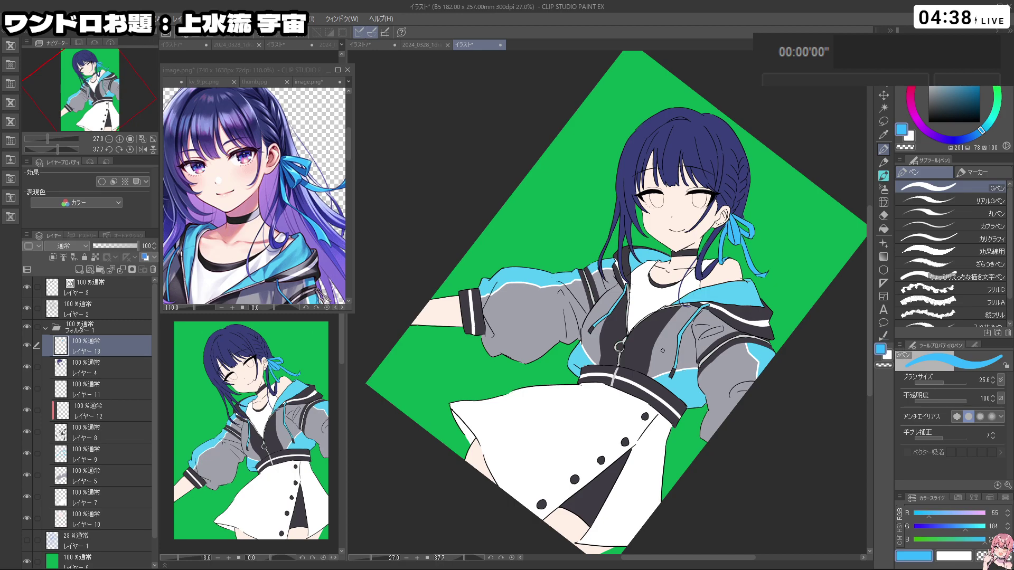
{"action": "left_click_drag", "start_coordinate": [784, 455], "coordinate": [809, 277]}
Step: Add a new layer directly beneath the navy hair layer and pick the hair's dark navy from the drawing
{"action": "left_click", "coordinate": [291, 194]}
{"action": "left_click_drag", "start_coordinate": [291, 195], "coordinate": [260, 176]}
{"action": "key", "text": "ctrl+space"}
{"action": "key", "text": "ctrl+Tab"}
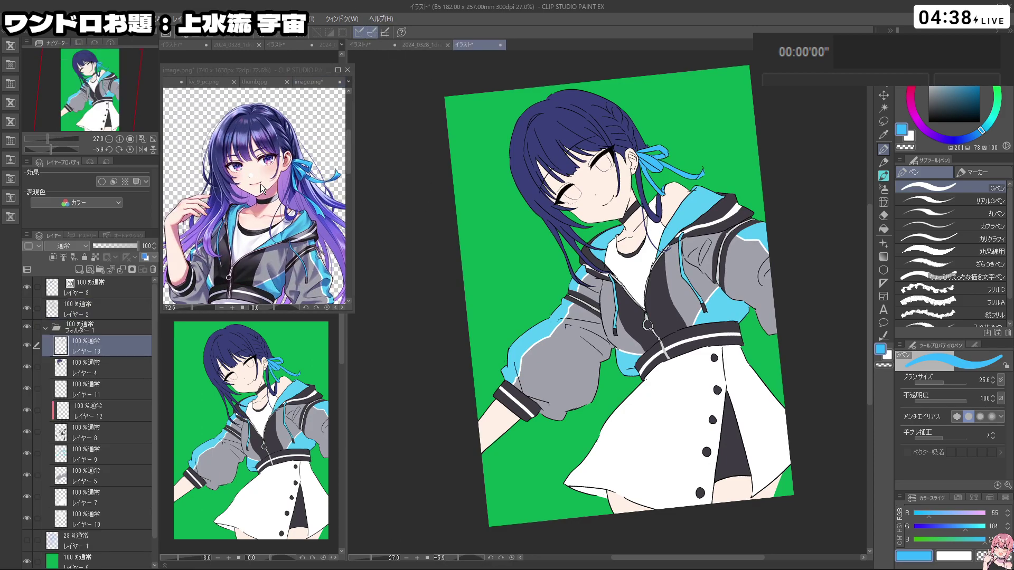
{"action": "left_click", "coordinate": [121, 367]}
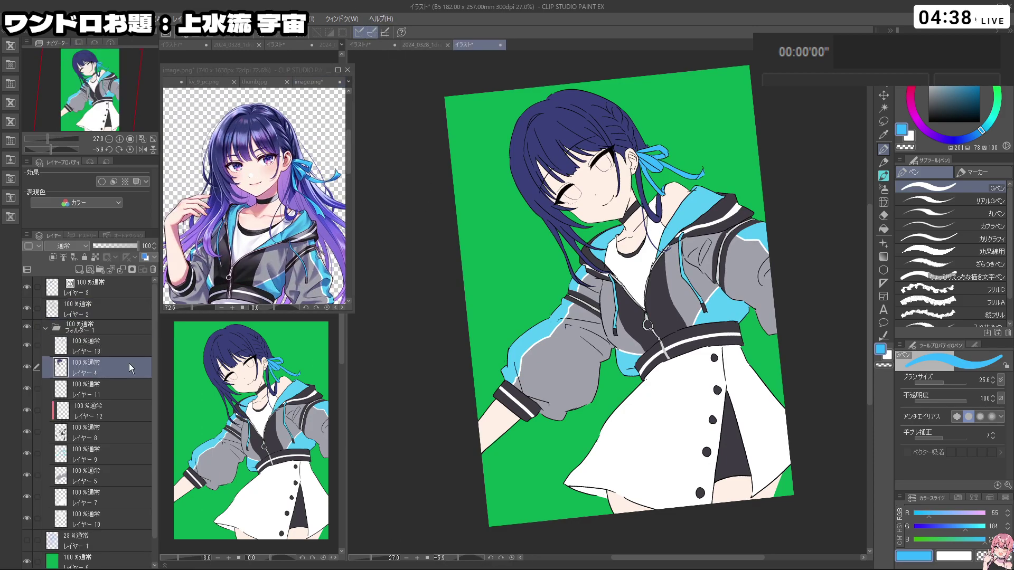
{"action": "left_click", "coordinate": [79, 272]}
{"action": "left_click_drag", "start_coordinate": [99, 367], "coordinate": [103, 395]}
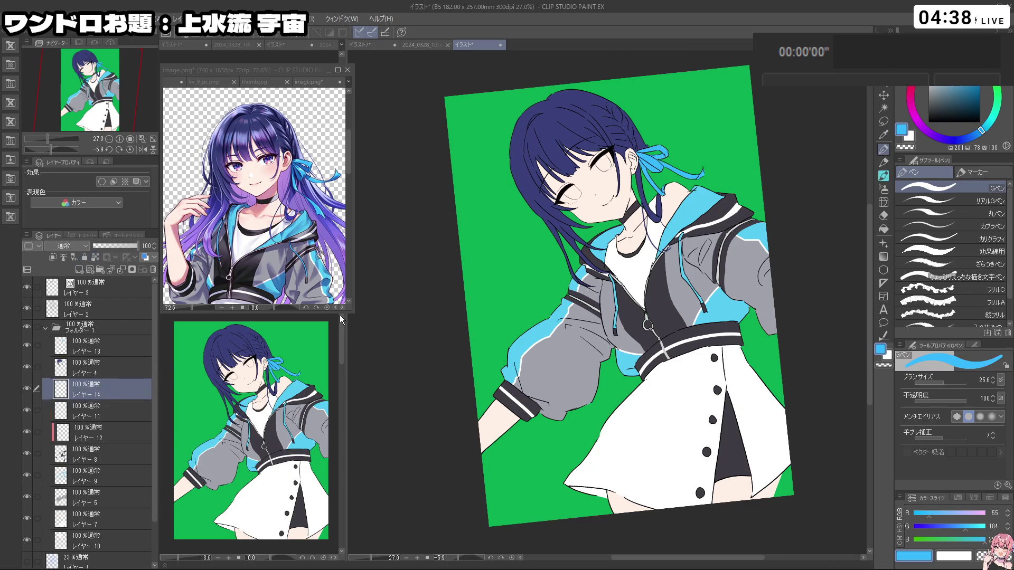
{"action": "right_click", "coordinate": [568, 119]}
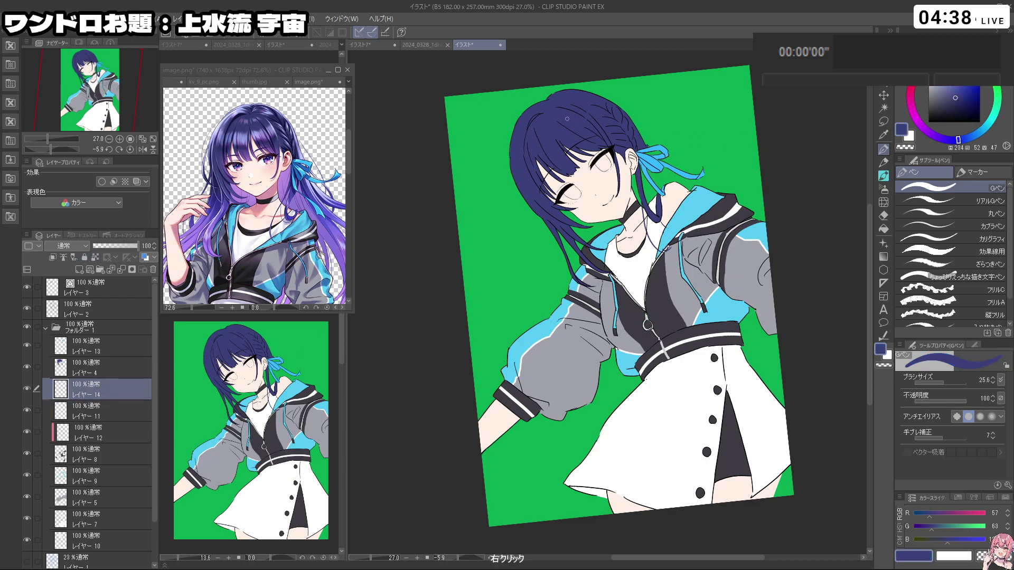
Step: Paint long navy hair strands flowing from the side hair down over the jacket's front and sleeve
{"action": "key", "text": "ctrl+z"}
{"action": "left_click_drag", "start_coordinate": [576, 242], "coordinate": [591, 300]}
{"action": "key", "text": "ctrl+z"}
{"action": "left_click_drag", "start_coordinate": [564, 240], "coordinate": [581, 302]}
{"action": "key", "text": "ctrl+z"}
{"action": "left_click_drag", "start_coordinate": [569, 244], "coordinate": [594, 344]}
{"action": "left_click_drag", "start_coordinate": [583, 309], "coordinate": [603, 349]}
{"action": "key", "text": "ctrl+z"}
{"action": "left_click_drag", "start_coordinate": [575, 282], "coordinate": [595, 350]}
{"action": "key", "text": "ctrl+z"}
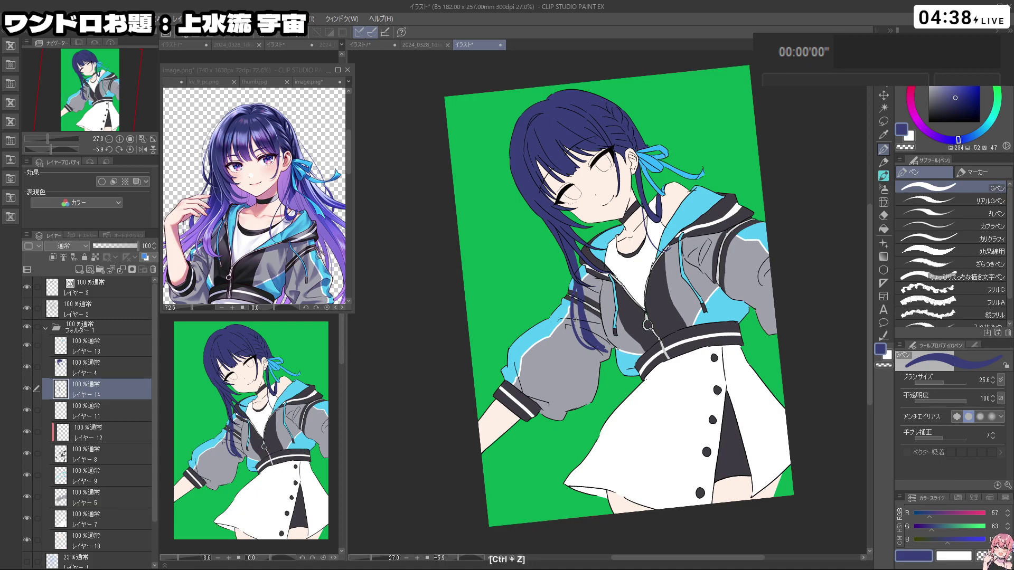
Step: Refine the shape and tips of the navy strands over the sleeve, alternating between navy and the transparent colour
{"action": "left_click_drag", "start_coordinate": [651, 343], "coordinate": [650, 344]}
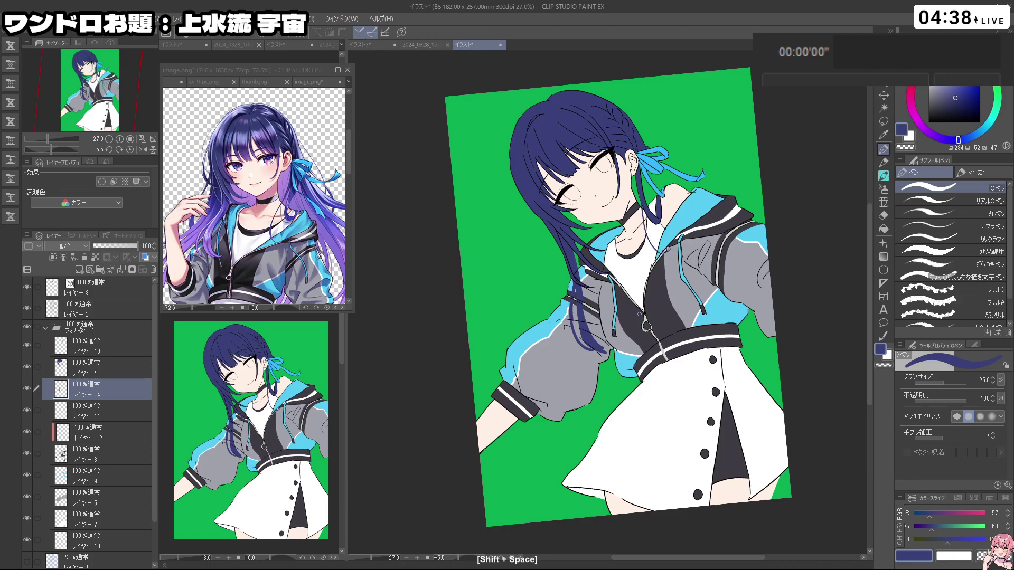
{"action": "mouse_move", "coordinate": [748, 294]}
{"action": "left_mouse_down"}
{"action": "mouse_move", "coordinate": [765, 359]}
{"action": "mouse_move", "coordinate": [739, 312]}
{"action": "mouse_move", "coordinate": [745, 306]}
{"action": "left_mouse_up"}
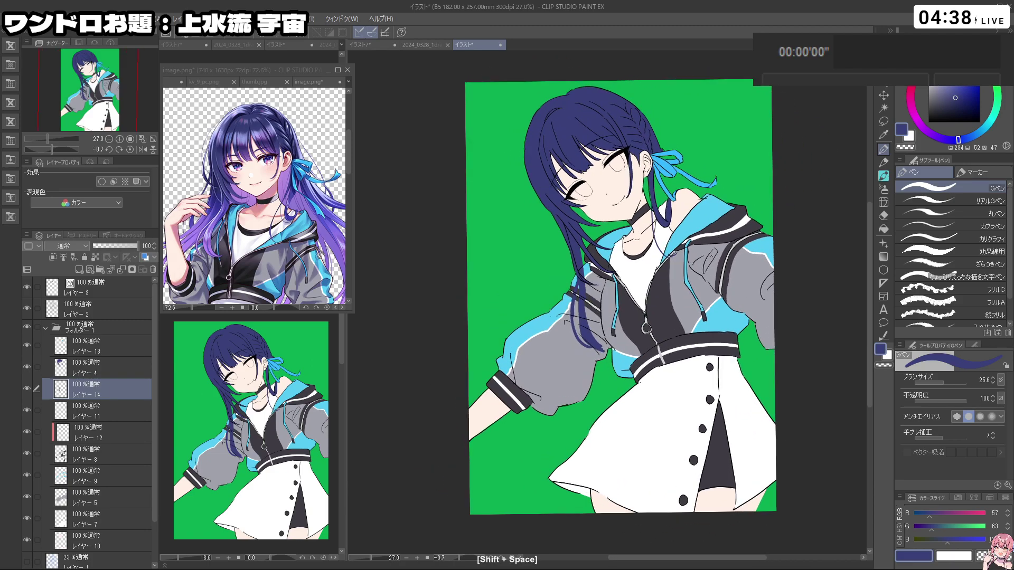
{"action": "scroll", "coordinate": [583, 282], "scroll_direction": "up", "scroll_amount": 2}
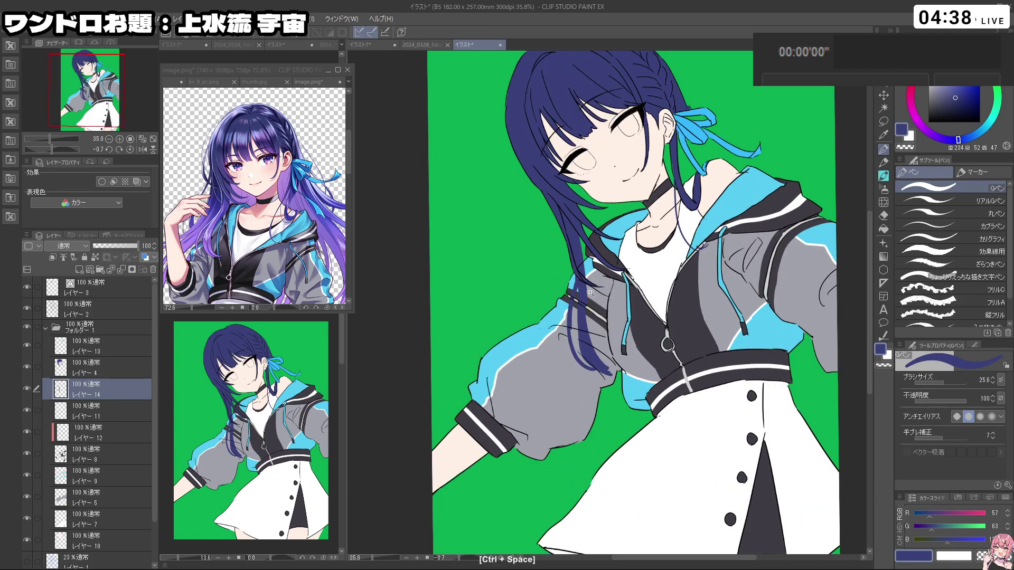
{"action": "key", "text": "ctrl+z"}
{"action": "key", "text": "c"}
{"action": "key", "text": "c"}
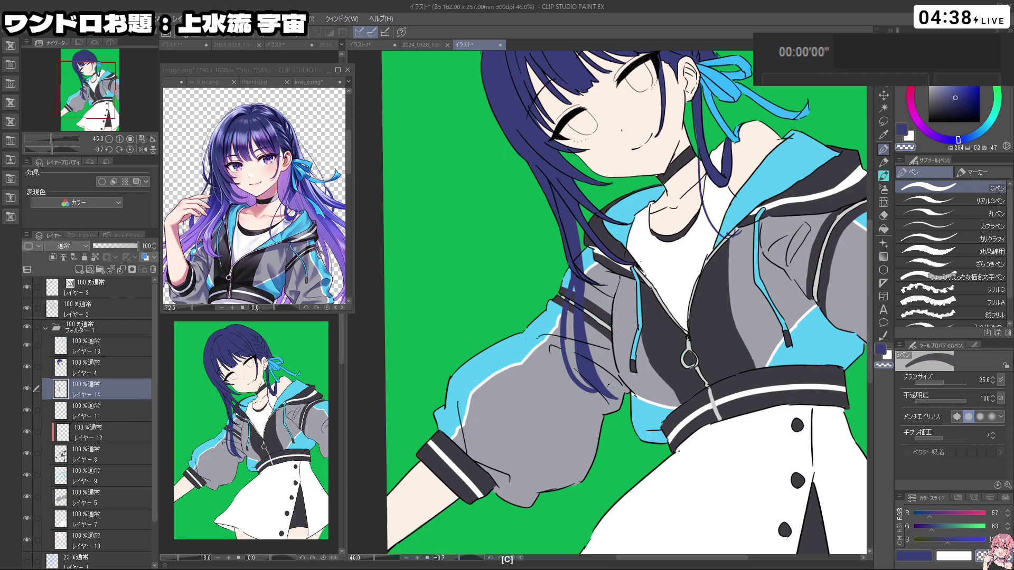
{"action": "key", "text": "c"}
{"action": "key", "text": "c"}
{"action": "key", "text": "c"}
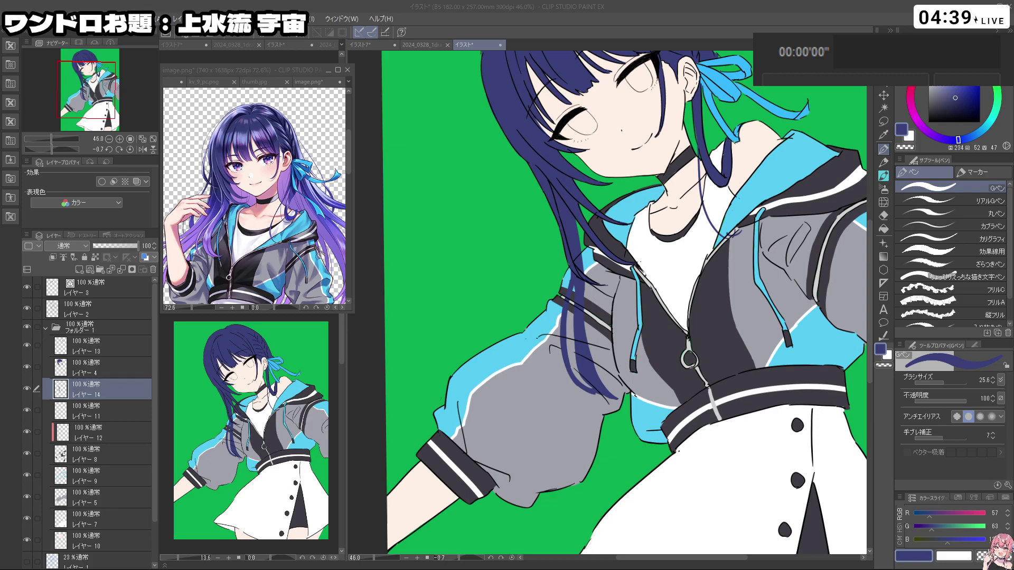
Step: Start the countdown timer and return to the full figure
{"action": "left_click", "coordinate": [894, 78]}
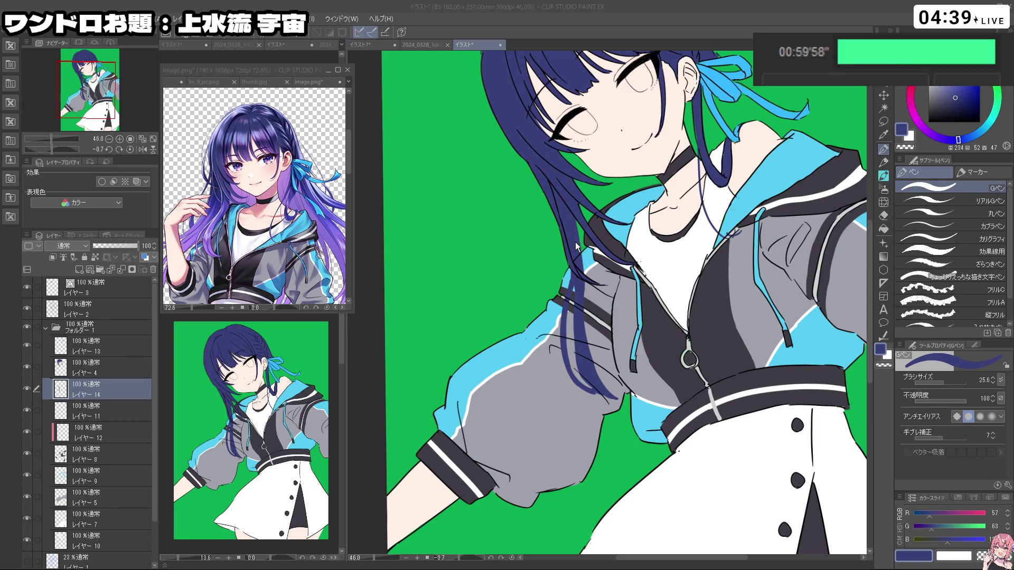
{"action": "left_click_drag", "start_coordinate": [641, 190], "coordinate": [586, 190]}
{"action": "left_click_drag", "start_coordinate": [641, 191], "coordinate": [617, 204]}
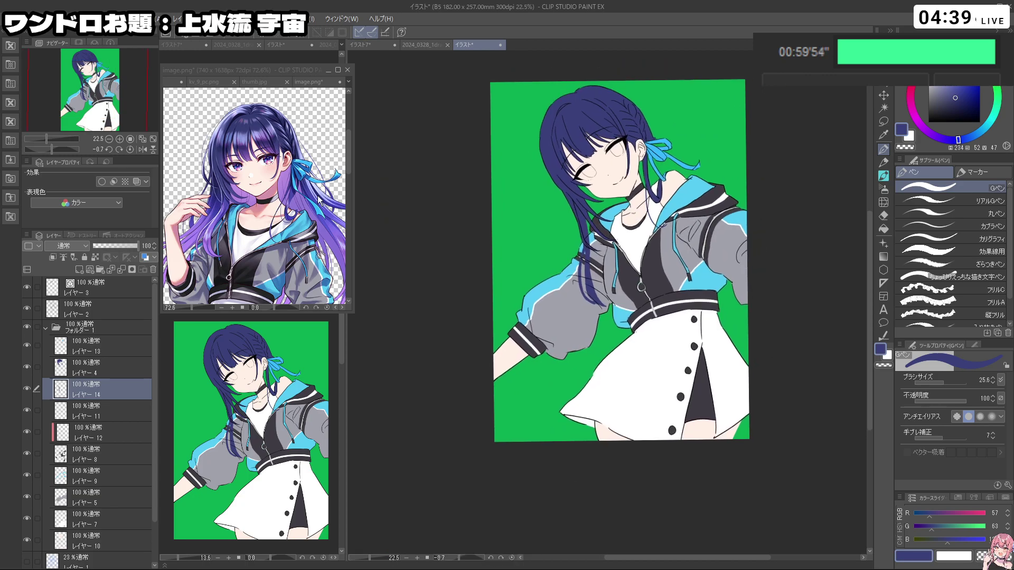
{"action": "scroll", "coordinate": [689, 117], "scroll_direction": "up", "scroll_amount": 2}
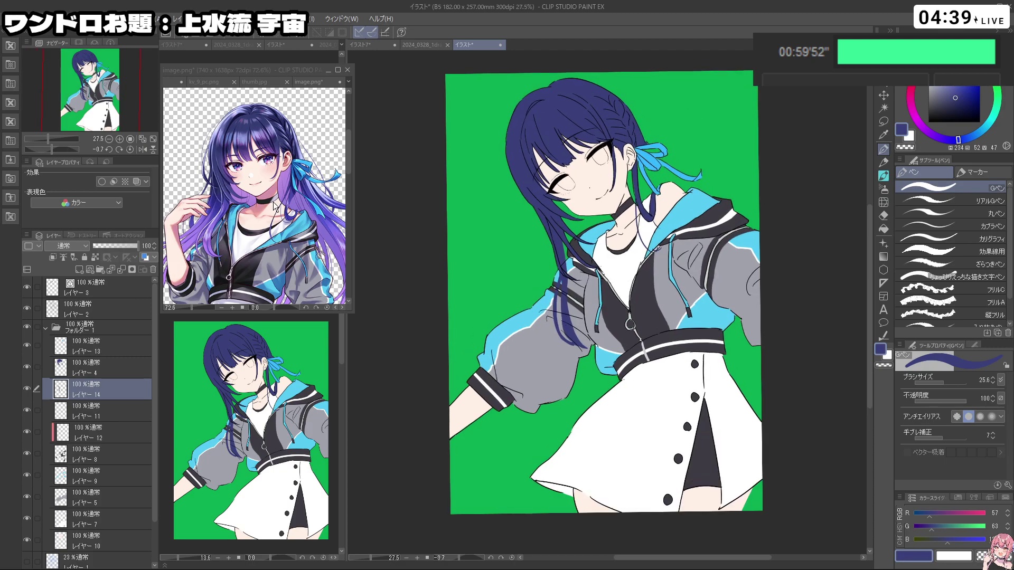
Step: Pick the light purple of the reference's inner hair and add a new layer beneath the flat colour folder
{"action": "left_click", "coordinate": [332, 234]}
{"action": "scroll", "coordinate": [311, 217], "scroll_direction": "up", "scroll_amount": 1}
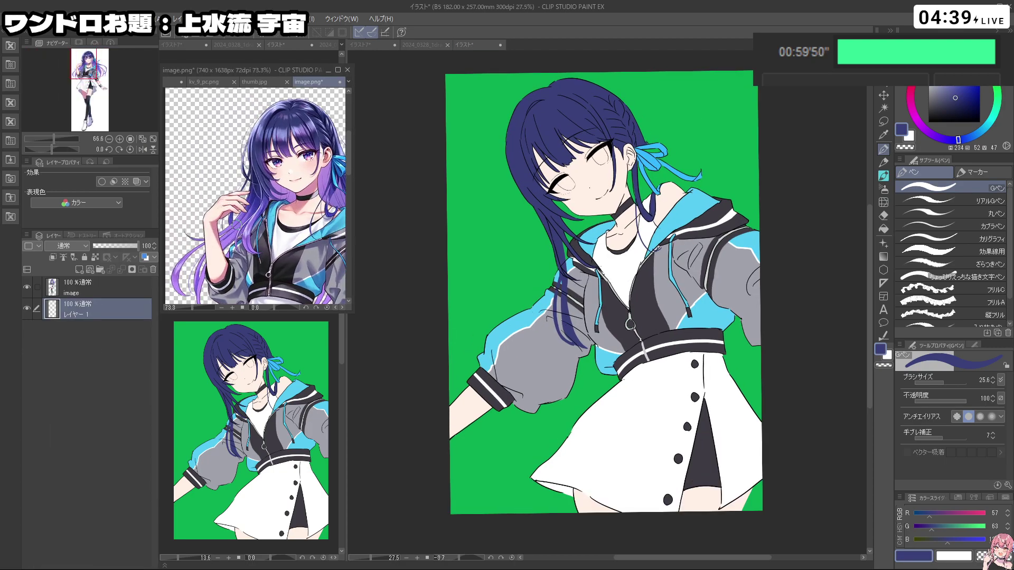
{"action": "left_click", "coordinate": [277, 202], "text": "alt"}
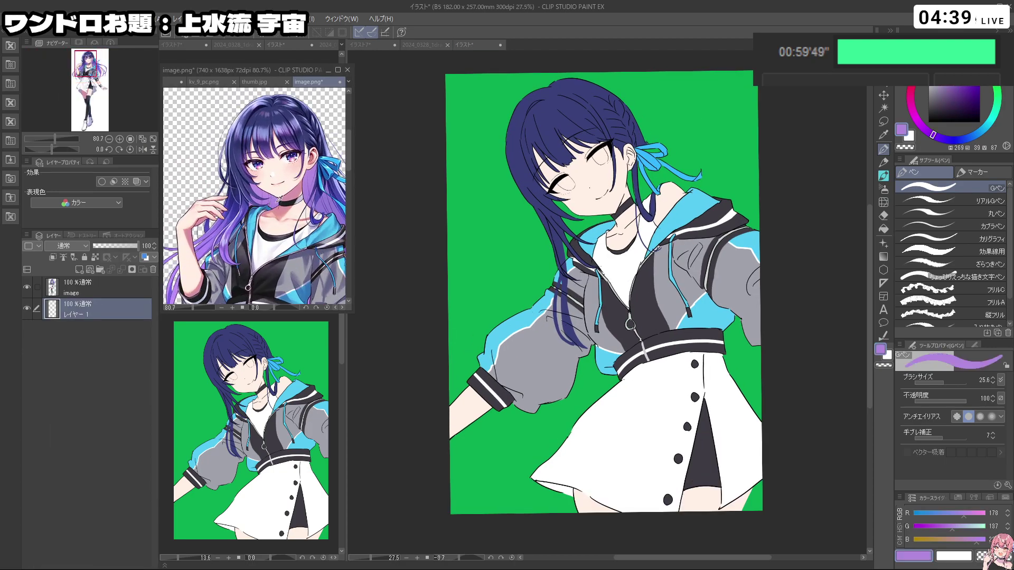
{"action": "left_click", "coordinate": [820, 319]}
{"action": "left_click_drag", "start_coordinate": [153, 388], "coordinate": [150, 534]}
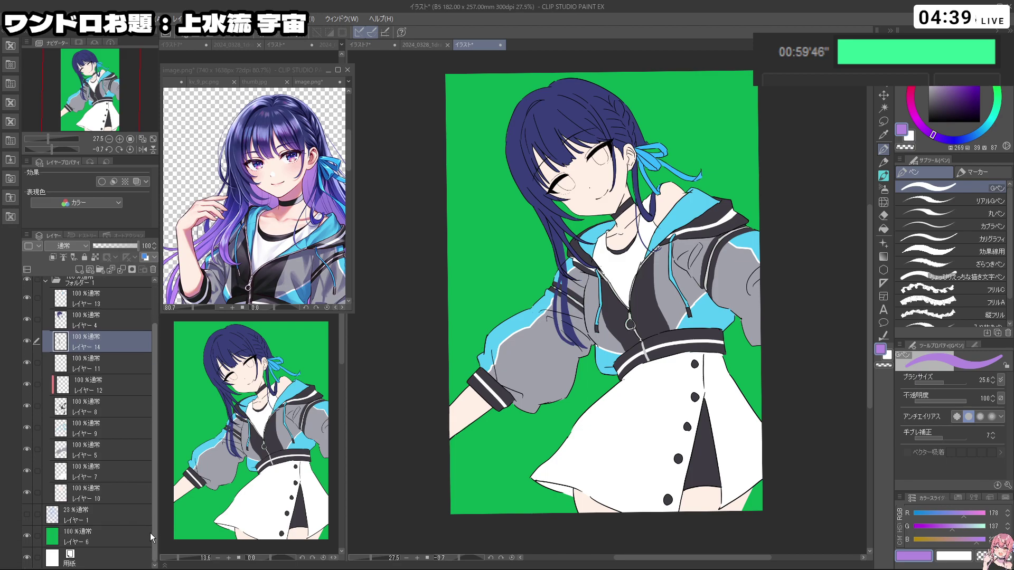
{"action": "left_click", "coordinate": [99, 515]}
{"action": "left_click", "coordinate": [90, 270]}
Step: Paint the purple back hair behind the neck and beside the side hair with pen size 115
{"action": "mouse_move", "coordinate": [549, 226]}
{"action": "left_mouse_down", "text": "ctrl+alt"}
{"action": "mouse_move", "coordinate": [537, 300]}
{"action": "mouse_move", "coordinate": [587, 235]}
{"action": "mouse_move", "coordinate": [568, 272]}
{"action": "mouse_move", "coordinate": [617, 173]}
{"action": "mouse_move", "coordinate": [678, 201]}
{"action": "left_mouse_up", "text": "ctrl+alt"}
{"action": "key", "text": "ctrl+z"}
{"action": "key", "text": "ctrl+z"}
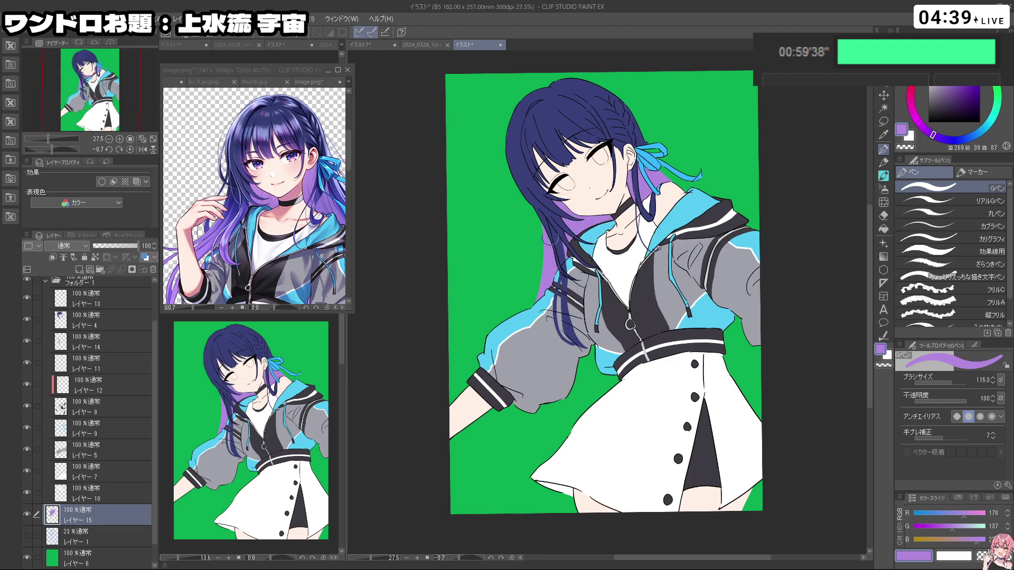
Step: Paint purple hair ends between the grey sleeve and the waistband with pen size 50.3
{"action": "mouse_move", "coordinate": [568, 348]}
{"action": "left_mouse_down", "text": "ctrl+alt"}
{"action": "mouse_move", "coordinate": [558, 348]}
{"action": "mouse_move", "coordinate": [598, 372]}
{"action": "left_mouse_up", "text": "ctrl+alt"}
{"action": "key", "text": "ctrl+z"}
{"action": "left_click_drag", "start_coordinate": [582, 359], "coordinate": [594, 366]}
{"action": "left_click_drag", "start_coordinate": [585, 342], "coordinate": [606, 375]}
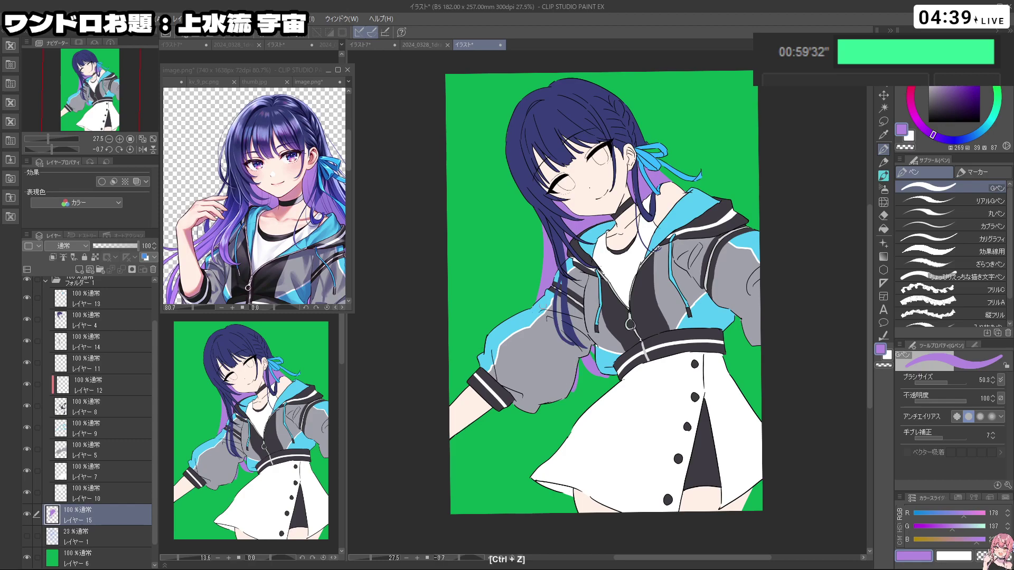
Step: Draw thin purple strands fanning out behind the raised arm's shoulder with pen size 33.8
{"action": "left_click_drag", "start_coordinate": [543, 241], "coordinate": [526, 309]}
{"action": "left_click_drag", "start_coordinate": [530, 239], "coordinate": [514, 267]}
{"action": "key", "text": "ctrl+z"}
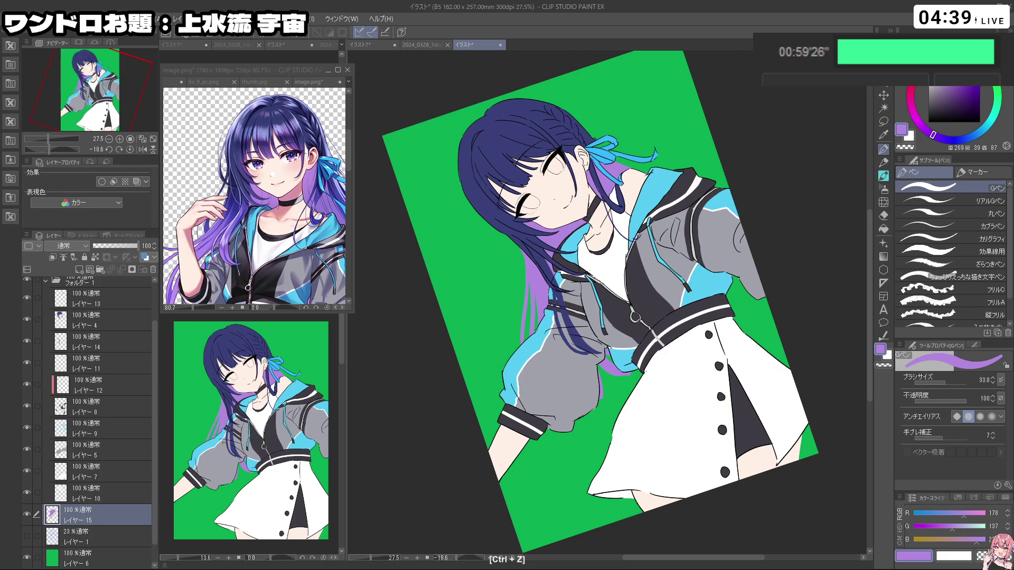
{"action": "left_click_drag", "start_coordinate": [525, 295], "coordinate": [544, 251]}
{"action": "key", "text": "ctrl+z"}
{"action": "key", "text": "ctrl+z"}
Step: Paint purple hair ends in the gap between the waistband and the ribbon-side sleeve, trimming them with transparent colour at pen size 33.8
{"action": "mouse_move", "coordinate": [694, 189]}
{"action": "left_mouse_down"}
{"action": "mouse_move", "coordinate": [715, 216]}
{"action": "mouse_move", "coordinate": [696, 210]}
{"action": "left_mouse_up"}
{"action": "key", "text": "ctrl+z"}
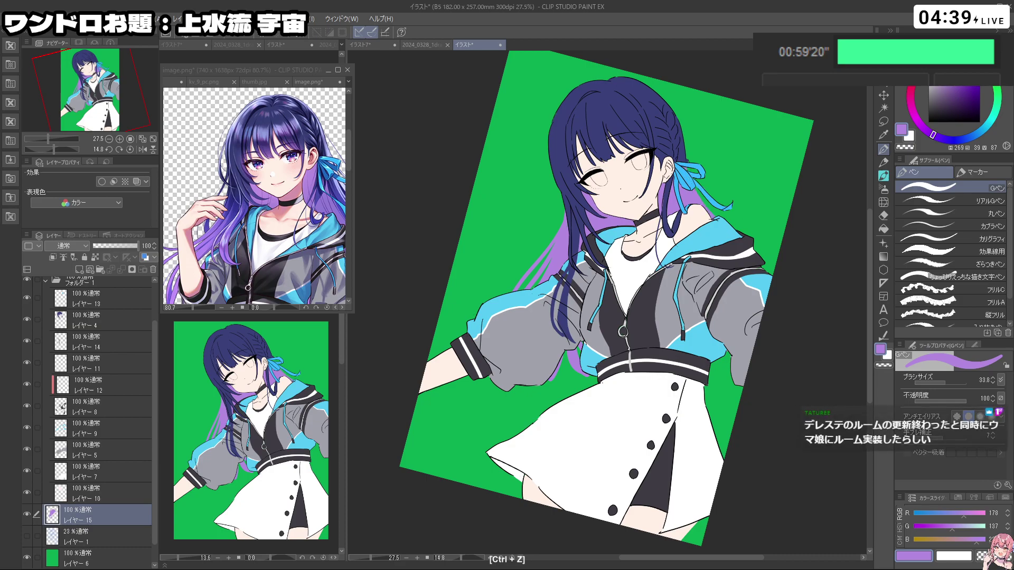
{"action": "mouse_move", "coordinate": [744, 245]}
{"action": "left_mouse_down"}
{"action": "mouse_move", "coordinate": [730, 217]}
{"action": "mouse_move", "coordinate": [743, 242]}
{"action": "left_mouse_up"}
{"action": "key", "text": "ctrl+z"}
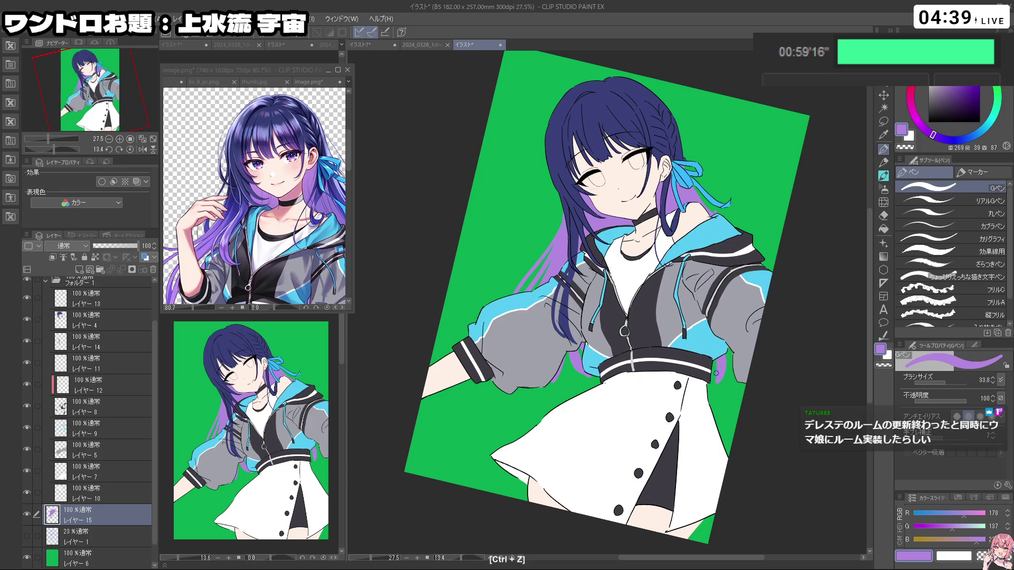
{"action": "key", "text": "c"}
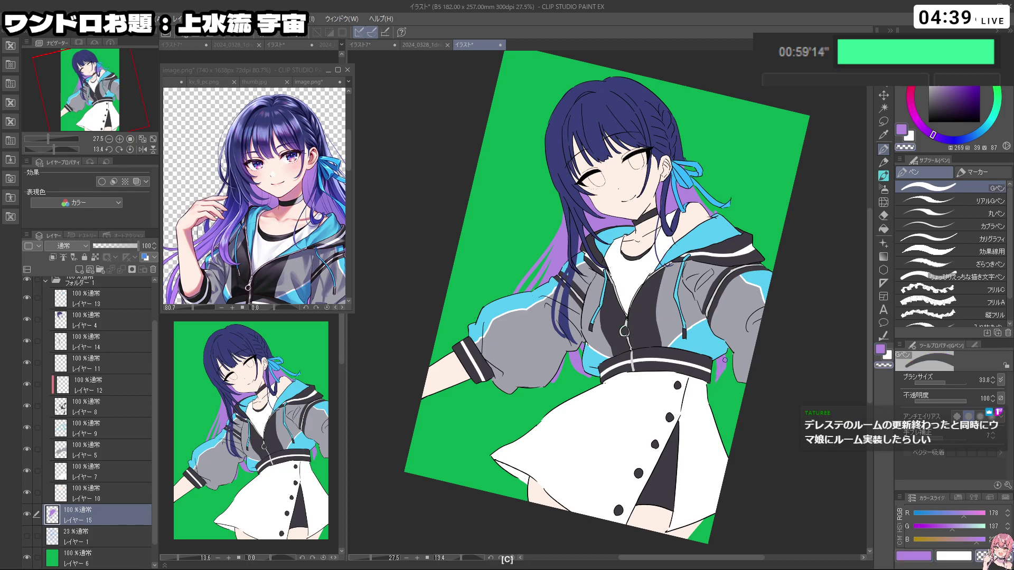
{"action": "key", "text": "c"}
{"action": "key", "text": "ctrl+z"}
{"action": "key", "text": "c"}
{"action": "key", "text": "c"}
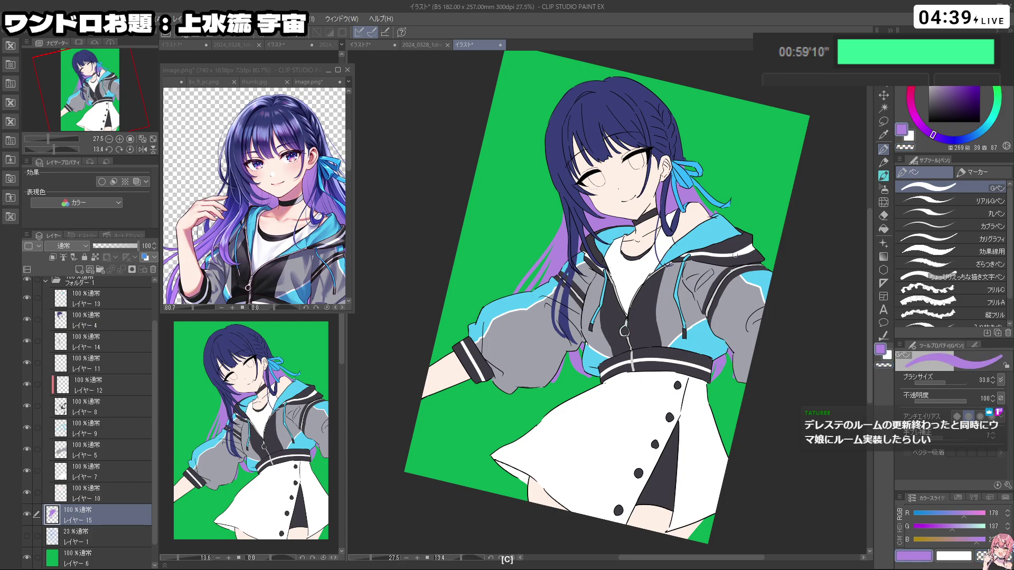
{"action": "key", "text": "ctrl+z"}
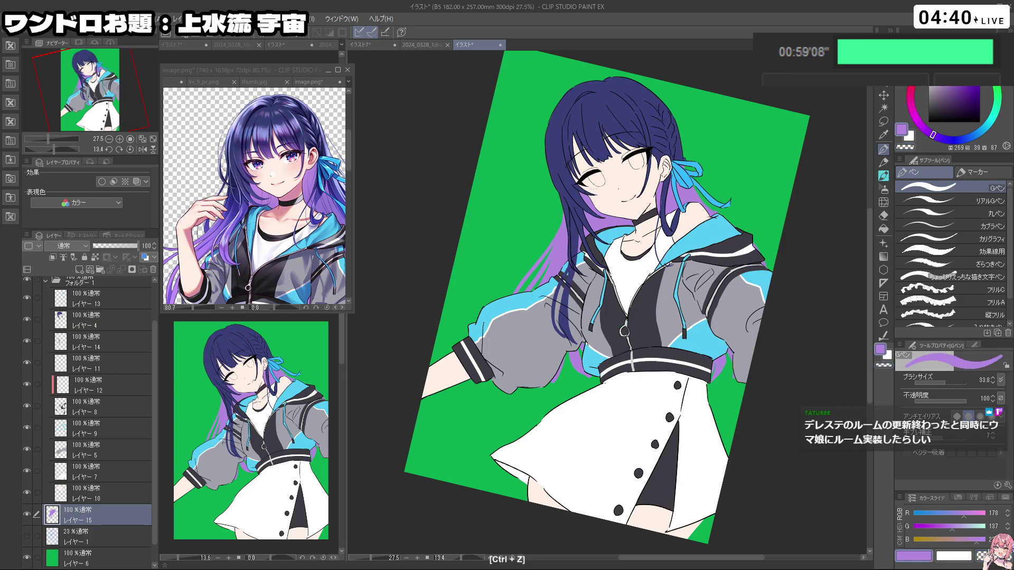
{"action": "left_click_drag", "start_coordinate": [758, 317], "coordinate": [767, 270]}
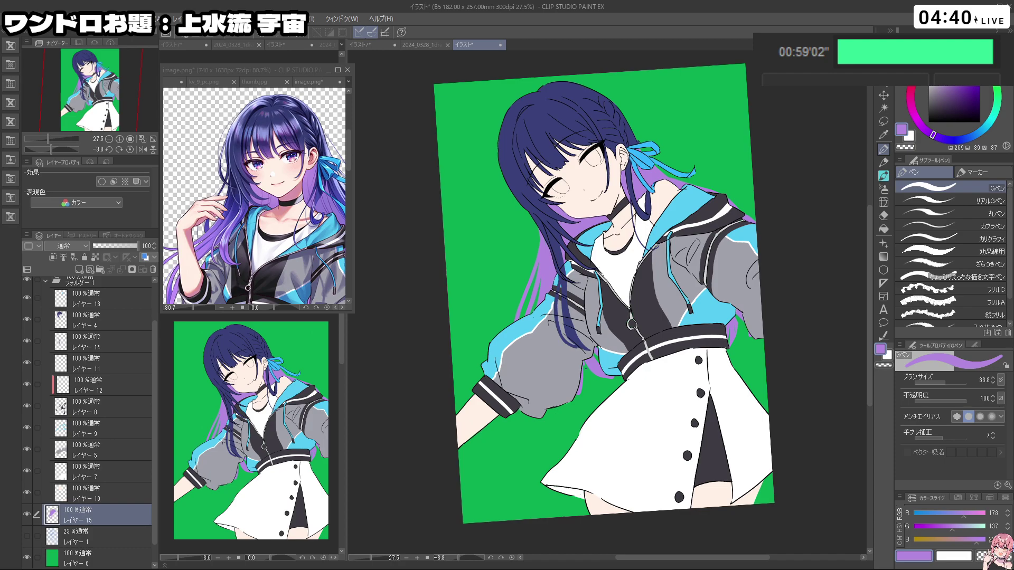
{"action": "key", "text": "c"}
{"action": "key", "text": "c"}
{"action": "key", "text": "ctrl+z"}
Step: Examine the whole figure at different zooms and rotations to check the purple back hair
{"action": "key", "text": "shift+space"}
{"action": "mouse_move", "coordinate": [536, 223]}
{"action": "left_mouse_down"}
{"action": "mouse_move", "coordinate": [513, 254]}
{"action": "mouse_move", "coordinate": [522, 281]}
{"action": "left_mouse_up"}
{"action": "key", "text": "ctrl+z"}
{"action": "key", "text": "ctrl+space"}
{"action": "left_click_drag", "start_coordinate": [593, 286], "coordinate": [549, 288]}
{"action": "key", "text": "space"}
{"action": "left_click_drag", "start_coordinate": [617, 311], "coordinate": [633, 268]}
{"action": "key", "text": "ctrl+space"}
{"action": "key", "text": "shift+space"}
{"action": "left_click_drag", "start_coordinate": [653, 322], "coordinate": [624, 351]}
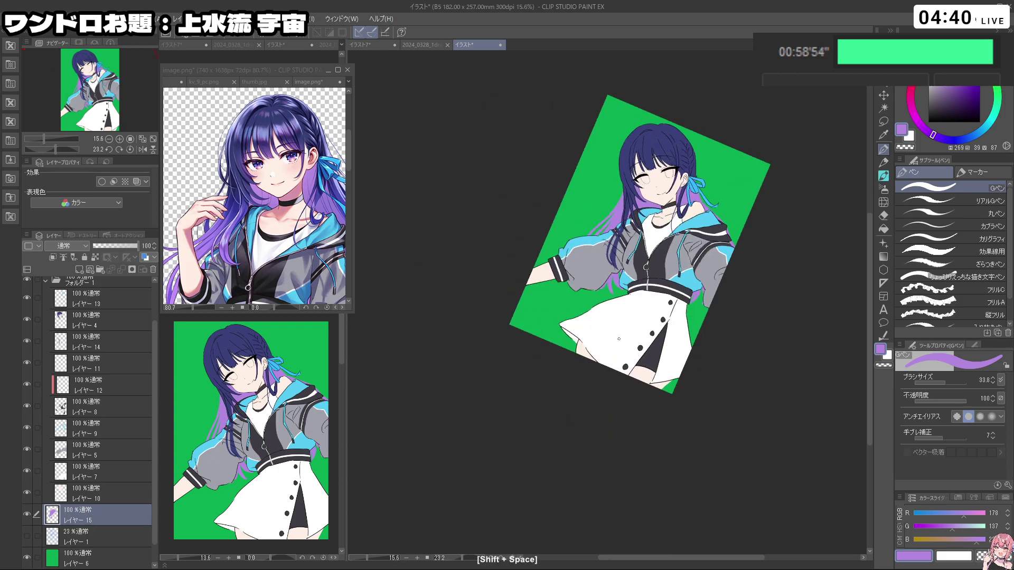
{"action": "scroll", "coordinate": [619, 338], "scroll_direction": "up", "scroll_amount": 1}
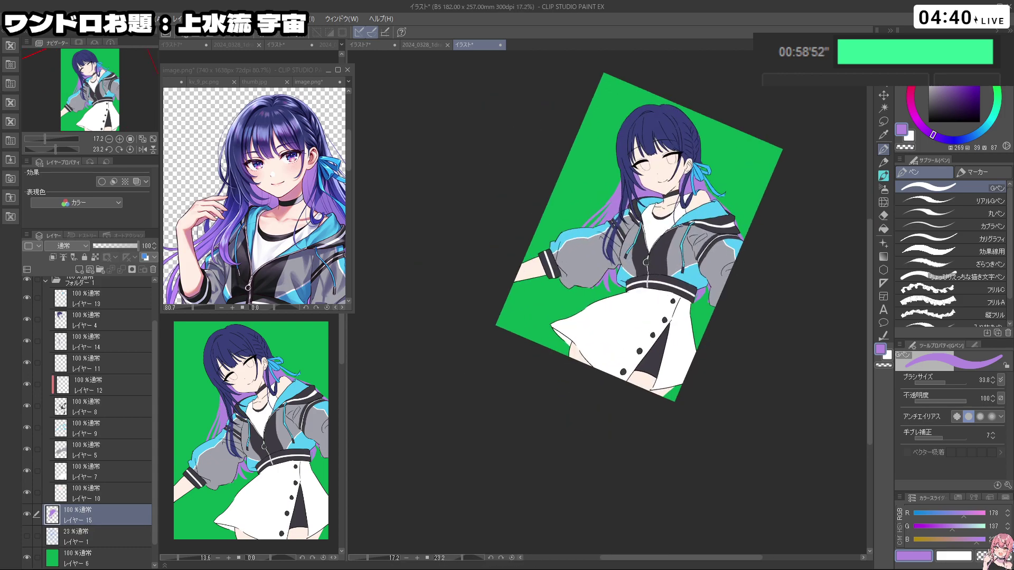
{"action": "scroll", "coordinate": [634, 254], "scroll_direction": "up", "scroll_amount": 3}
{"action": "scroll", "coordinate": [634, 254], "scroll_direction": "up", "scroll_amount": 3}
{"action": "scroll", "coordinate": [634, 253], "scroll_direction": "down", "scroll_amount": 4}
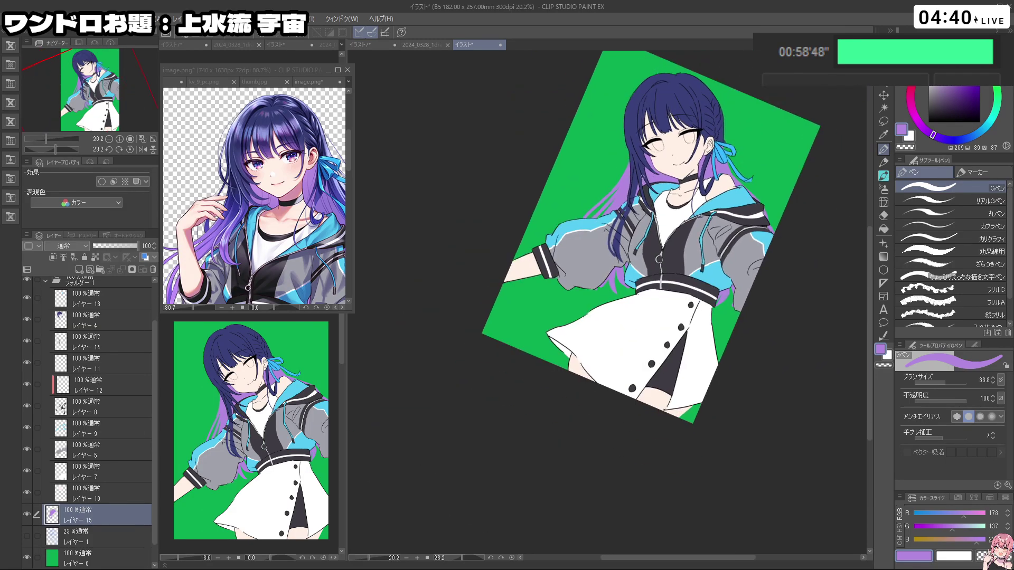
{"action": "scroll", "coordinate": [733, 165], "scroll_direction": "down", "scroll_amount": 1}
{"action": "scroll", "coordinate": [733, 166], "scroll_direction": "up", "scroll_amount": 3}
{"action": "scroll", "coordinate": [733, 166], "scroll_direction": "down", "scroll_amount": 1}
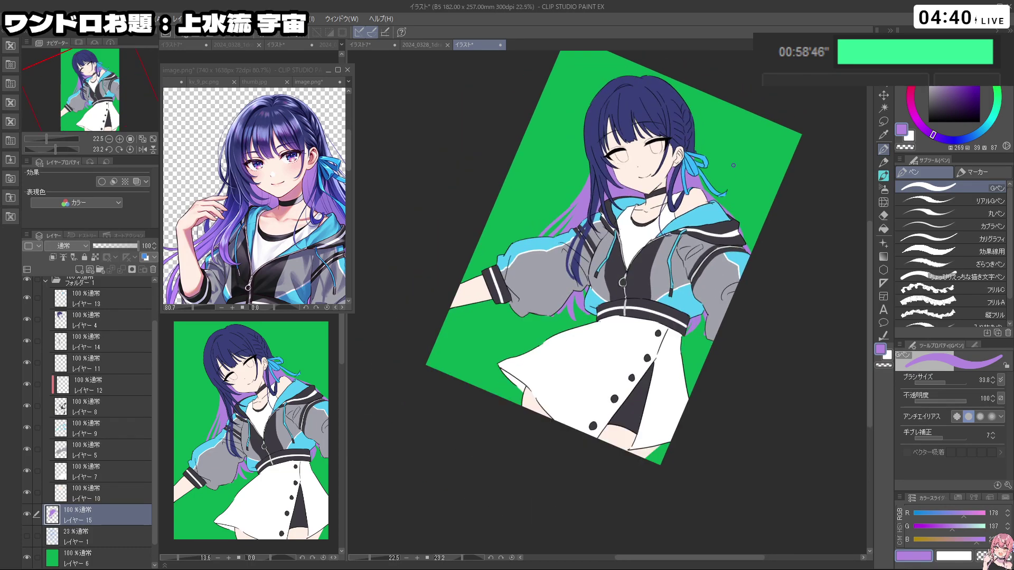
Step: Pick the navy of the hair and add a new layer directly above the purple back hair layer
{"action": "left_click", "coordinate": [94, 342]}
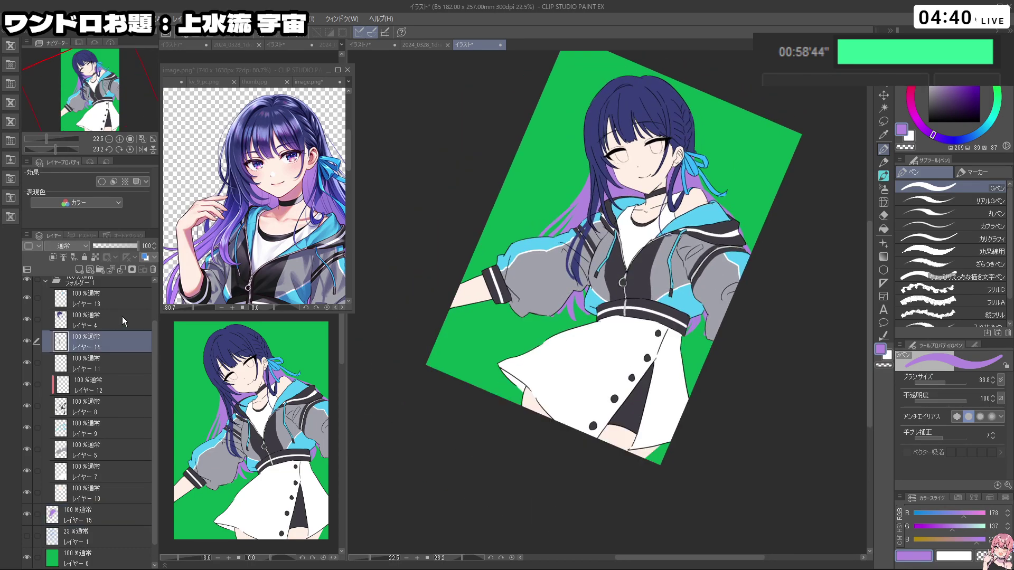
{"action": "right_click", "coordinate": [675, 99]}
{"action": "key", "text": "ctrl+z"}
{"action": "mouse_move", "coordinate": [700, 177]}
{"action": "left_mouse_down"}
{"action": "mouse_move", "coordinate": [735, 220]}
{"action": "mouse_move", "coordinate": [700, 185]}
{"action": "mouse_move", "coordinate": [725, 214]}
{"action": "mouse_move", "coordinate": [716, 203]}
{"action": "left_mouse_up"}
{"action": "key", "text": "ctrl+z"}
{"action": "key", "text": "ctrl+z"}
{"action": "key", "text": "ctrl+z"}
{"action": "key", "text": "ctrl+z"}
{"action": "key", "text": "ctrl+z"}
{"action": "key", "text": "ctrl+z"}
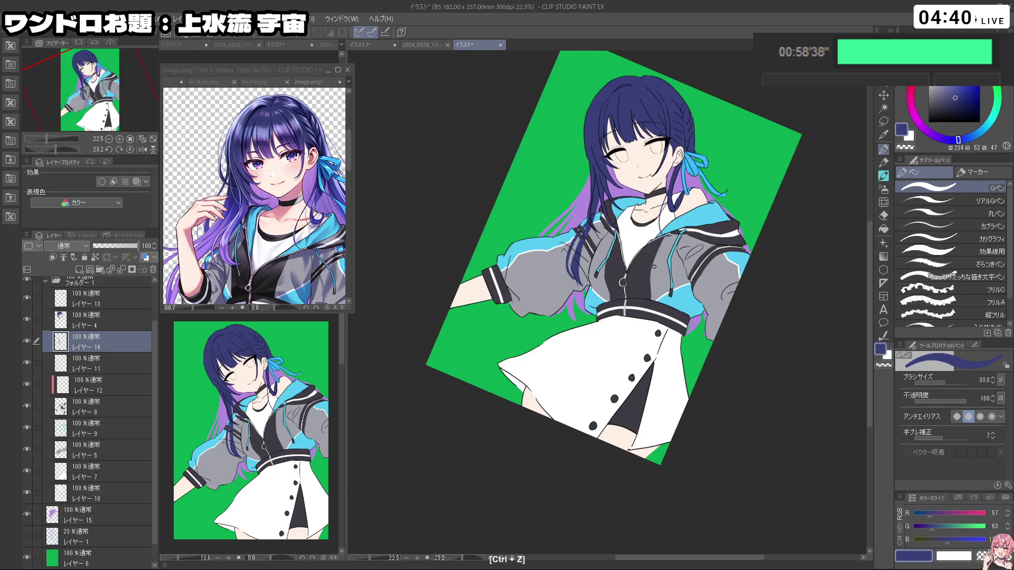
{"action": "left_click", "coordinate": [94, 517]}
{"action": "left_click", "coordinate": [79, 270]}
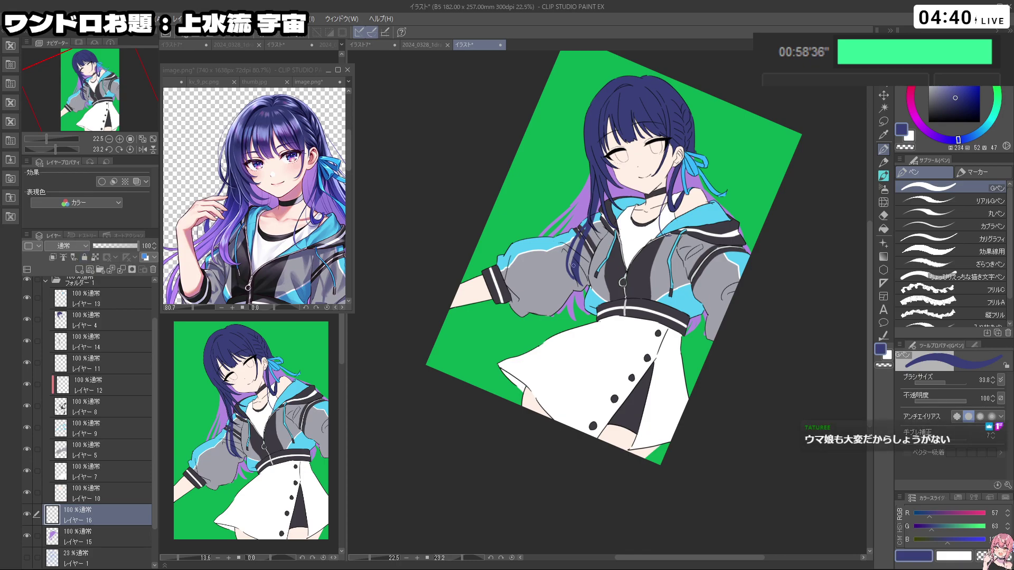
{"action": "left_click", "coordinate": [52, 257]}
Step: Paint navy back hair falling from the ribbon behind the shoulder and hood with pen size 42.3, trimming its edges with transparent colour
{"action": "left_click_drag", "start_coordinate": [688, 211], "coordinate": [706, 211], "text": "ctrl+alt"}
{"action": "mouse_move", "coordinate": [694, 173]}
{"action": "left_mouse_down"}
{"action": "mouse_move", "coordinate": [730, 216]}
{"action": "mouse_move", "coordinate": [707, 164]}
{"action": "left_mouse_up"}
{"action": "key", "text": "ctrl+z"}
{"action": "left_click_drag", "start_coordinate": [741, 232], "coordinate": [747, 252]}
{"action": "key", "text": "c"}
{"action": "key", "text": "ctrl+z"}
{"action": "left_click_drag", "start_coordinate": [704, 185], "coordinate": [731, 213]}
{"action": "key", "text": "c"}
{"action": "mouse_move", "coordinate": [759, 296]}
{"action": "left_mouse_down", "text": "shift"}
{"action": "mouse_move", "coordinate": [752, 341]}
{"action": "mouse_move", "coordinate": [777, 278]}
{"action": "mouse_move", "coordinate": [781, 218]}
{"action": "mouse_move", "coordinate": [749, 238]}
{"action": "mouse_move", "coordinate": [755, 222]}
{"action": "left_mouse_up", "text": "shift"}
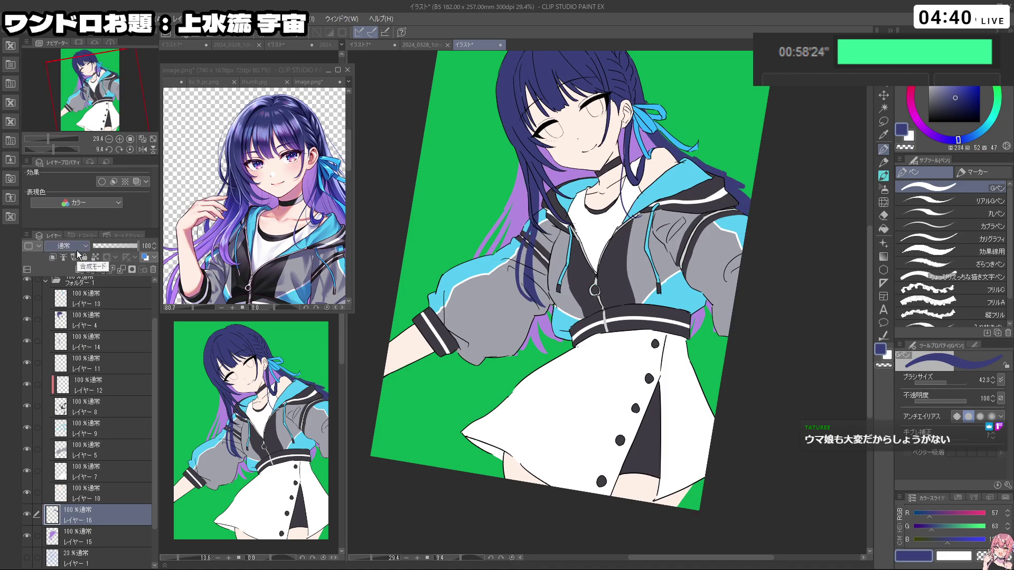
{"action": "key", "text": "c"}
{"action": "key", "text": "ctrl+z"}
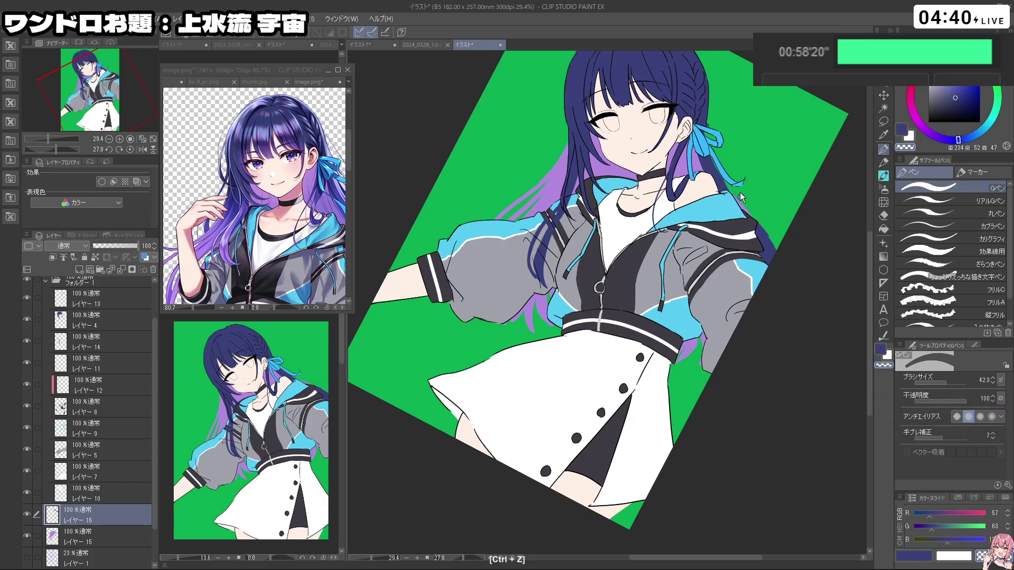
{"action": "key", "text": "c"}
{"action": "key", "text": "ctrl+z"}
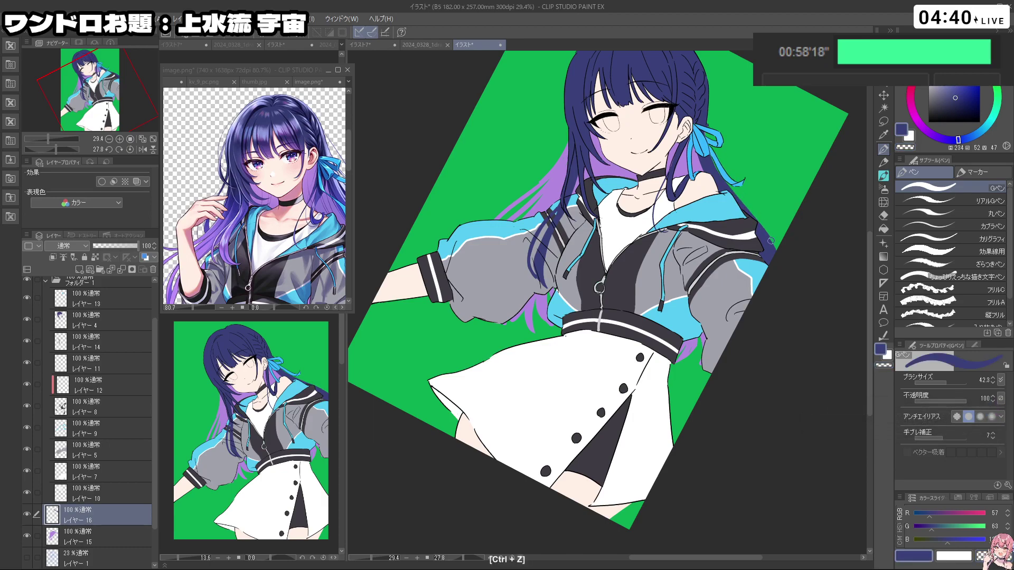
{"action": "key", "text": "shift+space"}
{"action": "left_click_drag", "start_coordinate": [568, 133], "coordinate": [496, 170]}
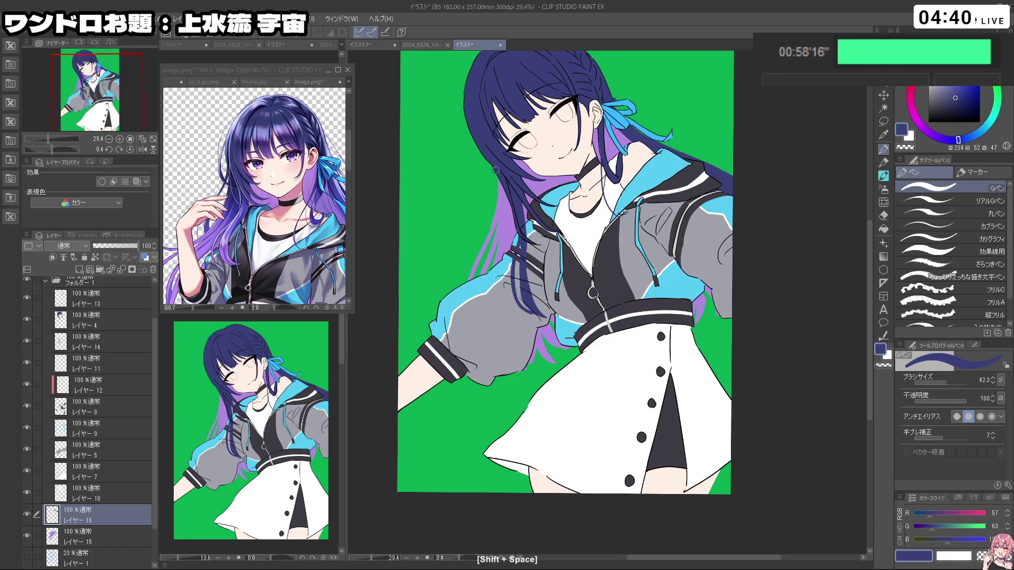
{"action": "left_click", "coordinate": [104, 531]}
{"action": "key", "text": "shift+space"}
{"action": "left_click_drag", "start_coordinate": [611, 441], "coordinate": [660, 425]}
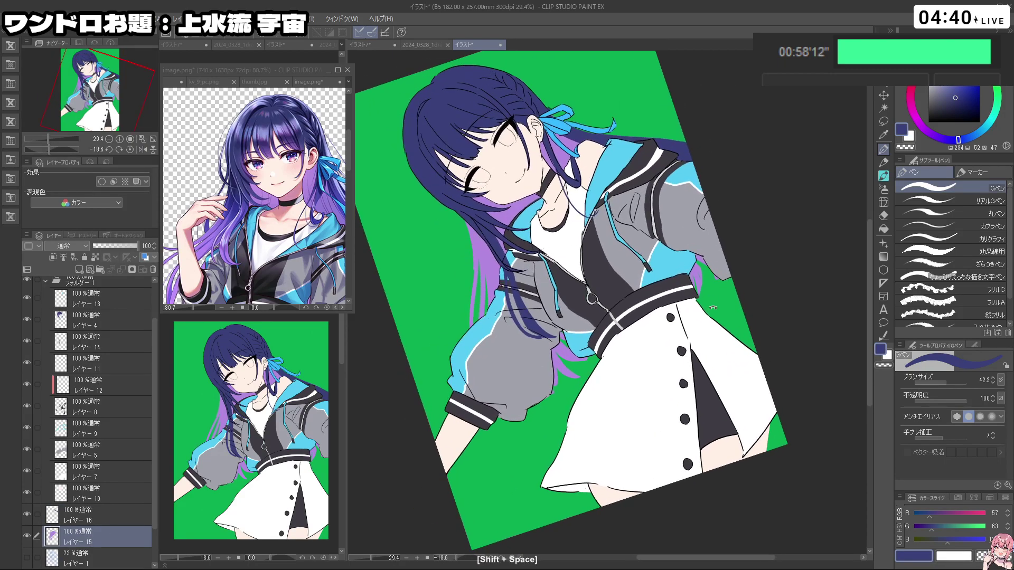
{"action": "left_click_drag", "start_coordinate": [709, 298], "coordinate": [720, 329]}
{"action": "key", "text": "ctrl+z"}
{"action": "key", "text": "shift+space"}
{"action": "left_click_drag", "start_coordinate": [539, 162], "coordinate": [492, 199]}
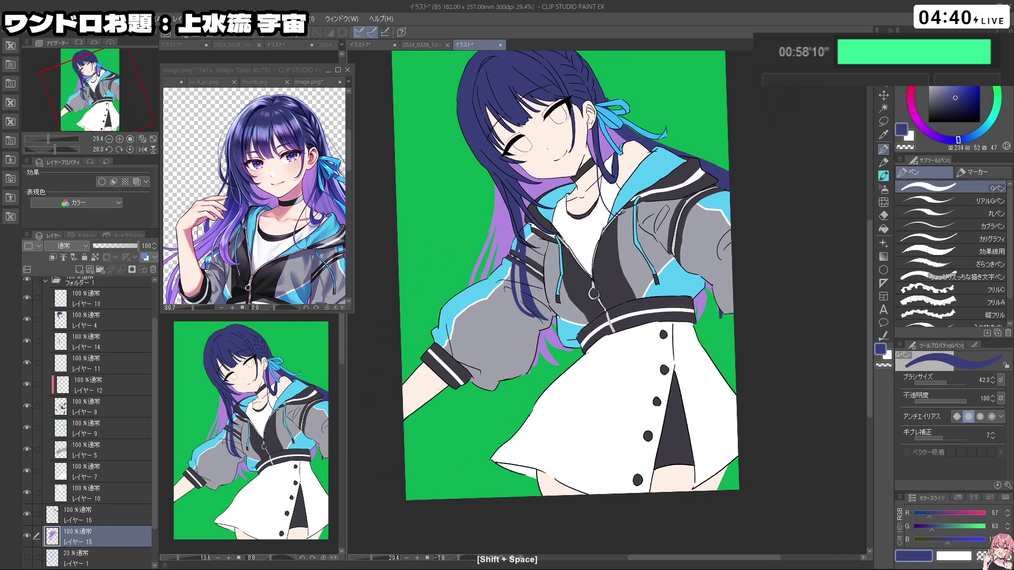
{"action": "left_click", "coordinate": [95, 258]}
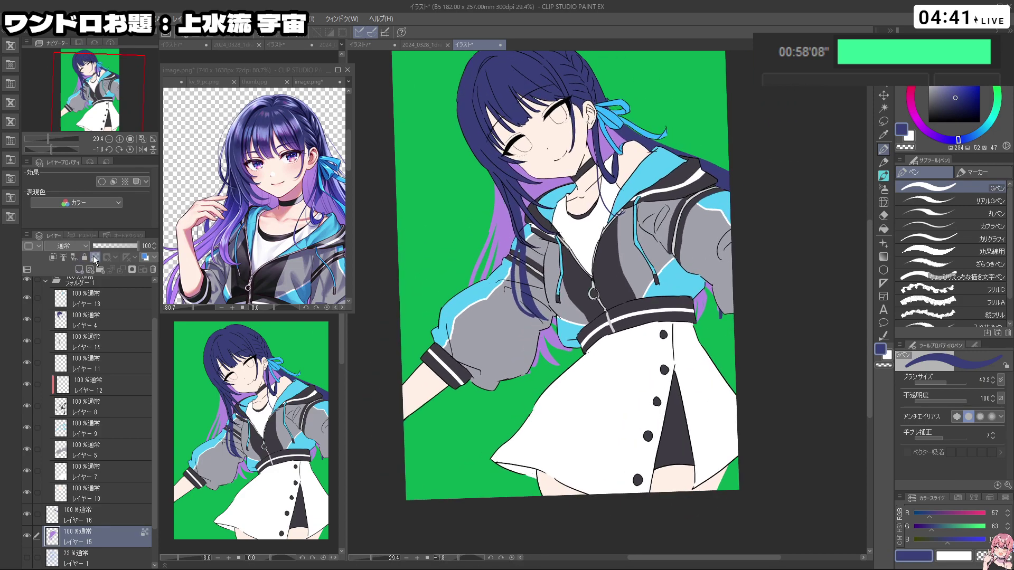
{"action": "key", "text": "ctrl+z"}
{"action": "left_click", "coordinate": [95, 257]}
Step: Widen the navy hair from the ribbon down past the hood with long strokes on the purple hair layer, checking that layer's visibility
{"action": "left_click_drag", "start_coordinate": [607, 104], "coordinate": [729, 125]}
{"action": "key", "text": "c"}
{"action": "key", "text": "c"}
{"action": "key", "text": "ctrl+z"}
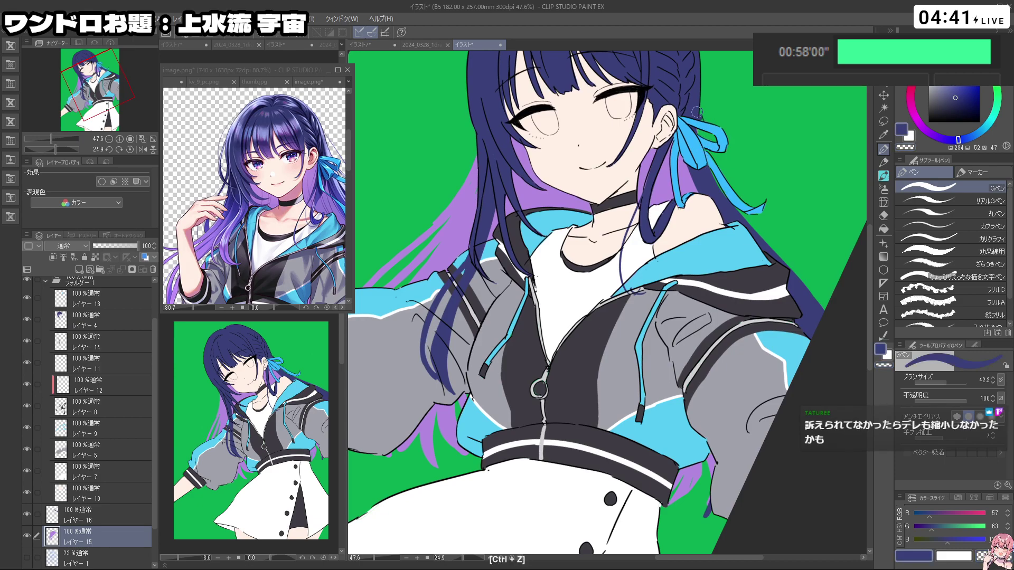
{"action": "left_click_drag", "start_coordinate": [731, 201], "coordinate": [779, 256]}
{"action": "key", "text": "ctrl+z"}
{"action": "left_click_drag", "start_coordinate": [730, 199], "coordinate": [794, 273]}
{"action": "left_click_drag", "start_coordinate": [755, 232], "coordinate": [835, 329]}
{"action": "left_click", "coordinate": [792, 355], "text": "ctrl"}
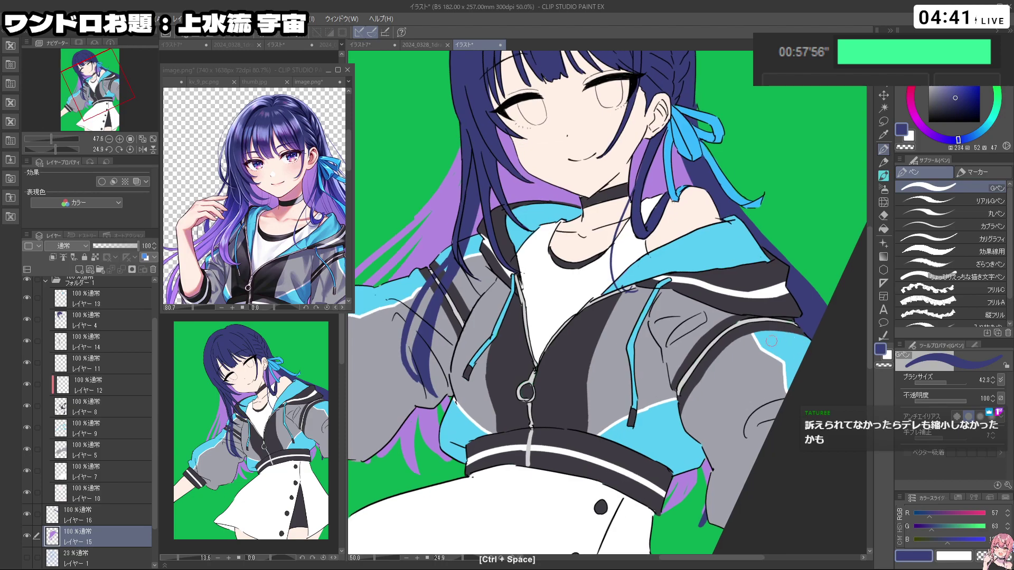
{"action": "mouse_move", "coordinate": [743, 374]}
{"action": "left_mouse_down"}
{"action": "mouse_move", "coordinate": [716, 374]}
{"action": "mouse_move", "coordinate": [736, 321]}
{"action": "left_mouse_up"}
{"action": "left_click_drag", "start_coordinate": [712, 288], "coordinate": [676, 288]}
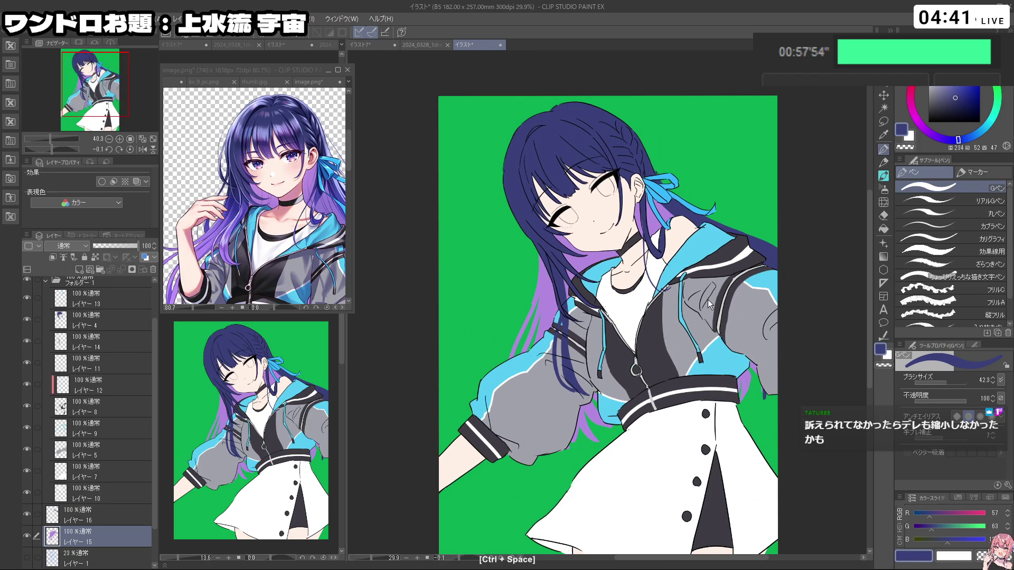
{"action": "left_click_drag", "start_coordinate": [694, 235], "coordinate": [683, 199]}
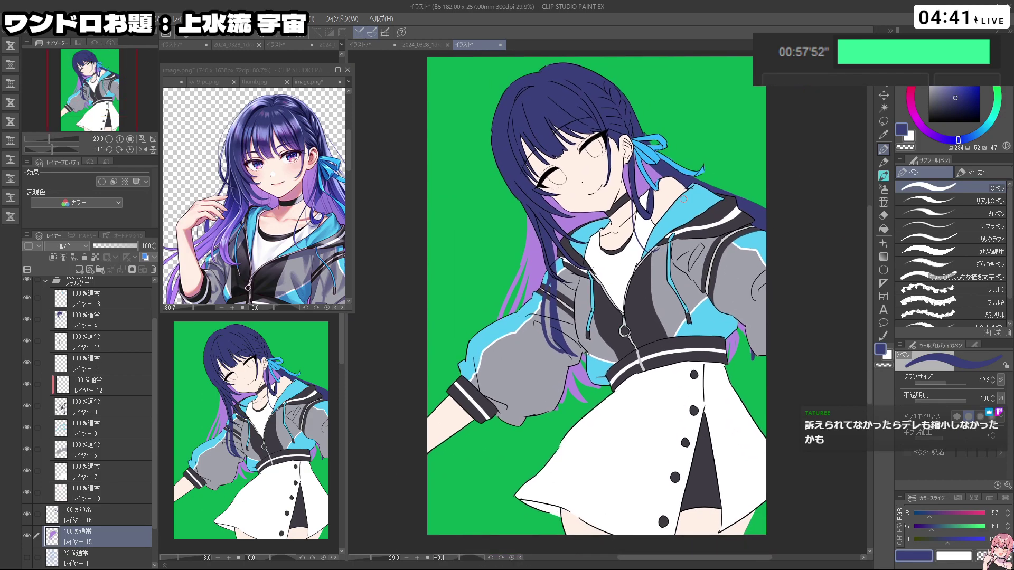
{"action": "left_click", "coordinate": [27, 535]}
{"action": "left_click", "coordinate": [28, 535]}
{"action": "key", "text": "ctrl+z"}
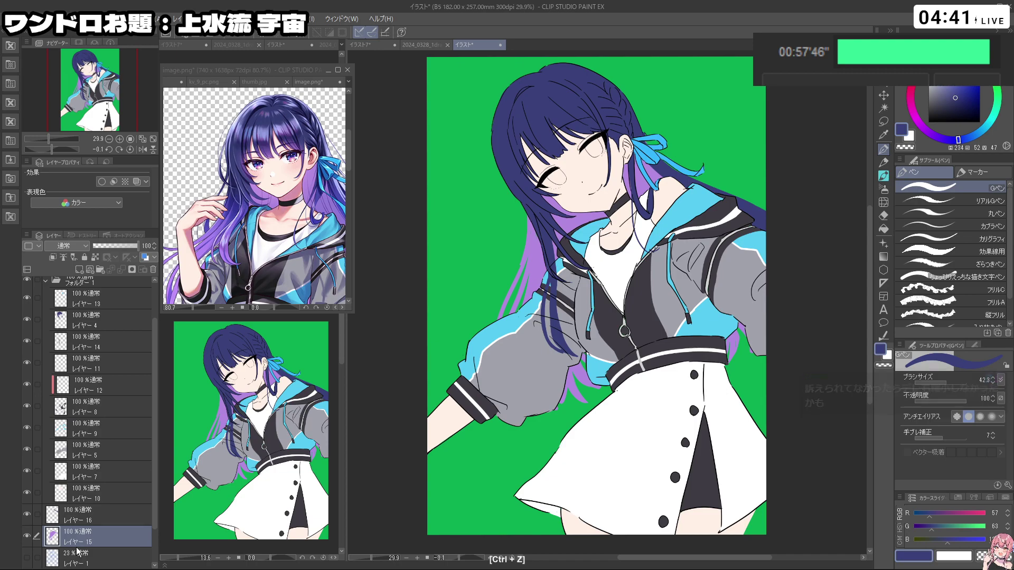
Step: Paint long navy strands over the purple hair behind the raised arm's shoulder on レイヤー 16 with pen size 42.3
{"action": "left_click", "coordinate": [79, 516]}
{"action": "key", "text": "shift+space"}
{"action": "left_click_drag", "start_coordinate": [655, 220], "coordinate": [690, 253]}
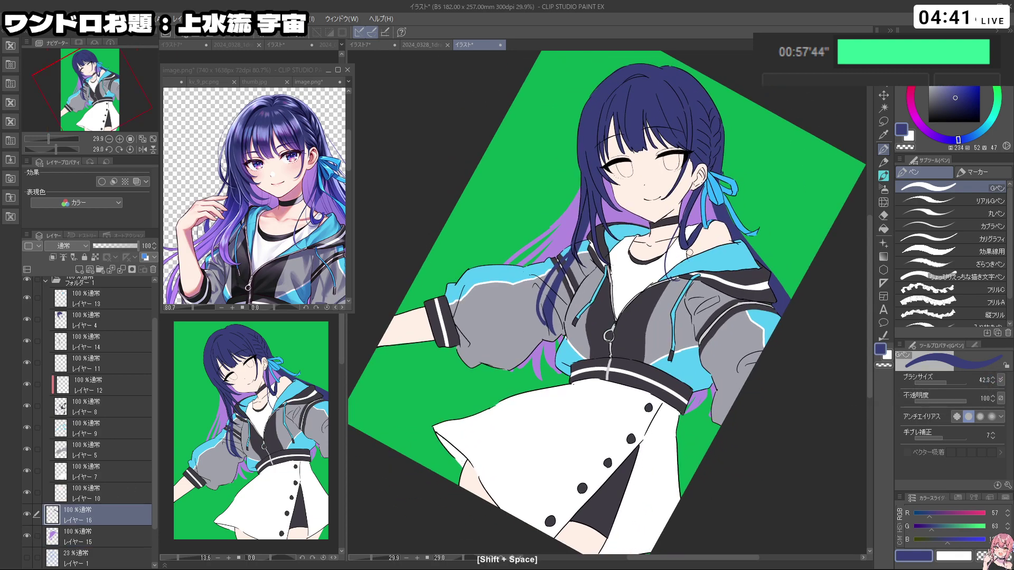
{"action": "key", "text": "ctrl+z"}
{"action": "left_click_drag", "start_coordinate": [795, 320], "coordinate": [641, 252]}
{"action": "key", "text": "ctrl+z"}
{"action": "mouse_move", "coordinate": [516, 231]}
{"action": "left_mouse_down"}
{"action": "mouse_move", "coordinate": [519, 301]}
{"action": "mouse_move", "coordinate": [508, 316]}
{"action": "left_mouse_up"}
{"action": "left_click_drag", "start_coordinate": [513, 289], "coordinate": [501, 336]}
{"action": "key", "text": "ctrl+z"}
{"action": "key", "text": "ctrl+z"}
{"action": "mouse_move", "coordinate": [515, 230]}
{"action": "left_mouse_down"}
{"action": "mouse_move", "coordinate": [516, 335]}
{"action": "mouse_move", "coordinate": [503, 348]}
{"action": "mouse_move", "coordinate": [516, 377]}
{"action": "mouse_move", "coordinate": [524, 273]}
{"action": "left_mouse_up"}
{"action": "key", "text": "ctrl+z"}
{"action": "left_click_drag", "start_coordinate": [506, 333], "coordinate": [520, 226]}
{"action": "left_click_drag", "start_coordinate": [518, 276], "coordinate": [521, 325]}
{"action": "key", "text": "ctrl+z"}
{"action": "key", "text": "ctrl+z"}
{"action": "mouse_move", "coordinate": [516, 290]}
{"action": "left_mouse_down"}
{"action": "mouse_move", "coordinate": [510, 329]}
{"action": "mouse_move", "coordinate": [514, 301]}
{"action": "left_mouse_up"}
{"action": "key", "text": "ctrl+z"}
{"action": "mouse_move", "coordinate": [521, 241]}
{"action": "left_mouse_down"}
{"action": "mouse_move", "coordinate": [511, 323]}
{"action": "mouse_move", "coordinate": [494, 345]}
{"action": "left_mouse_up"}
{"action": "key", "text": "ctrl+z"}
{"action": "left_click_drag", "start_coordinate": [511, 269], "coordinate": [493, 345]}
{"action": "key", "text": "shift+space"}
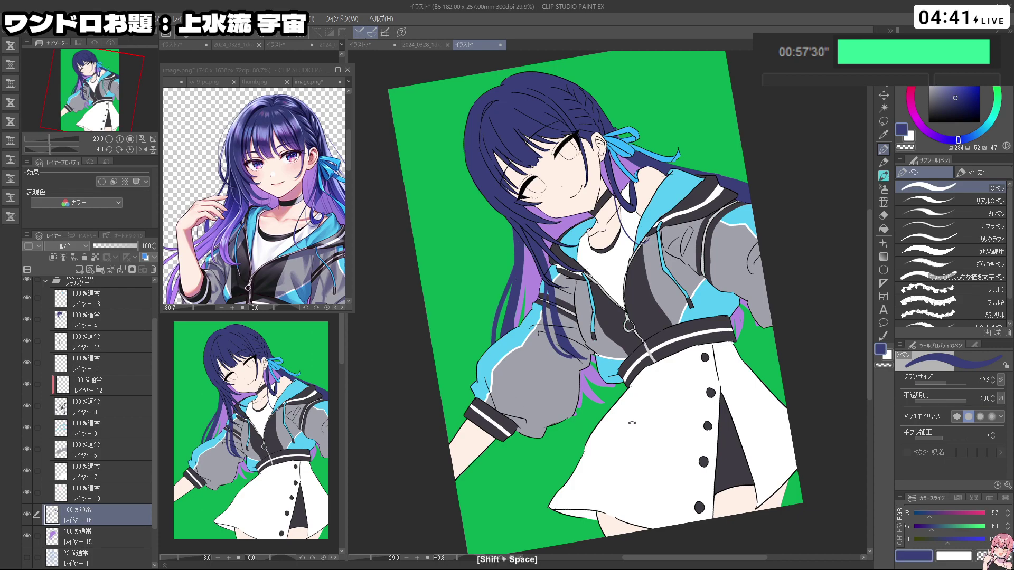
{"action": "left_click_drag", "start_coordinate": [629, 424], "coordinate": [614, 408]}
{"action": "key", "text": "ctrl+z"}
{"action": "left_click_drag", "start_coordinate": [510, 304], "coordinate": [499, 359]}
{"action": "key", "text": "ctrl+z"}
{"action": "key", "text": "ctrl+z"}
{"action": "key", "text": "ctrl+z"}
{"action": "mouse_move", "coordinate": [696, 391]}
{"action": "left_mouse_down"}
{"action": "mouse_move", "coordinate": [636, 426]}
{"action": "mouse_move", "coordinate": [649, 294]}
{"action": "mouse_move", "coordinate": [659, 421]}
{"action": "mouse_move", "coordinate": [630, 394]}
{"action": "mouse_move", "coordinate": [647, 394]}
{"action": "left_mouse_up"}
{"action": "left_click_drag", "start_coordinate": [647, 395], "coordinate": [635, 398]}
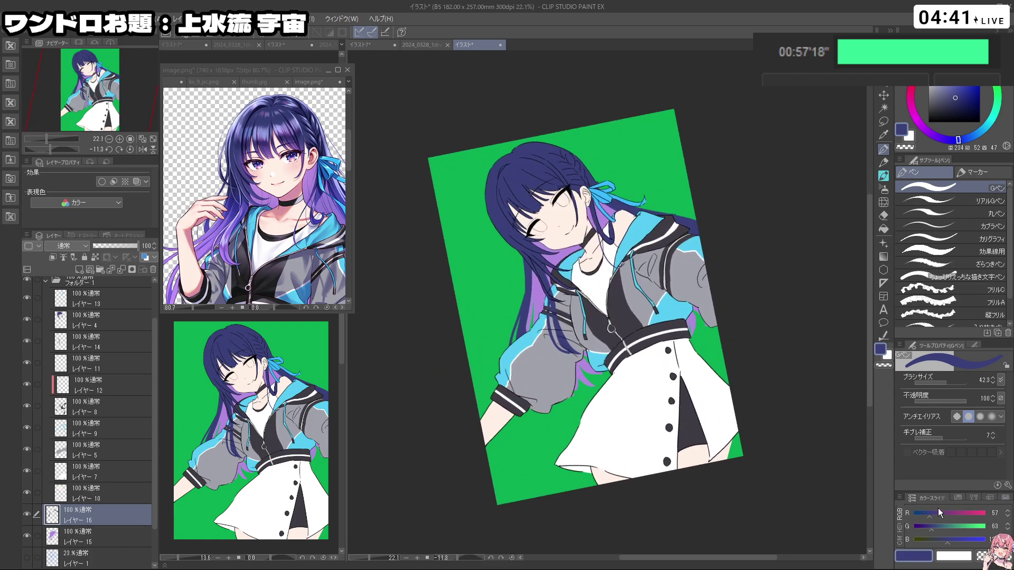
Step: Touch up the black line art at the hood's edge beside the shirt neckline on レイヤー 2, erasing at size 19.6 and inking at 9.8
{"action": "left_click_drag", "start_coordinate": [598, 297], "coordinate": [576, 268]}
{"action": "scroll", "coordinate": [577, 266], "scroll_direction": "up", "scroll_amount": 2}
{"action": "left_click_drag", "start_coordinate": [153, 338], "coordinate": [153, 299]}
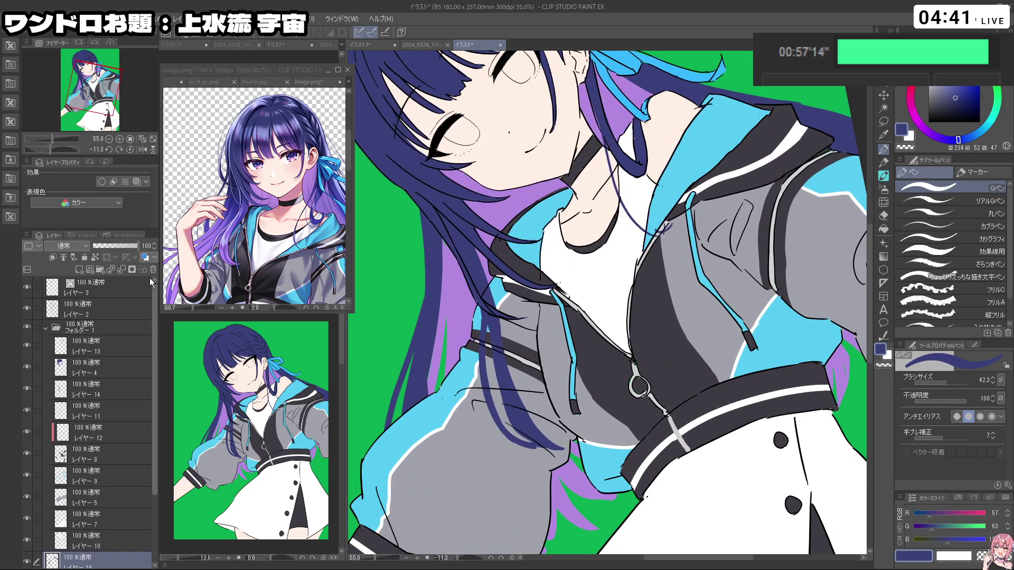
{"action": "left_click", "coordinate": [121, 308]}
{"action": "left_click", "coordinate": [928, 121]}
{"action": "key", "text": "c"}
{"action": "left_click_drag", "start_coordinate": [534, 276], "coordinate": [538, 278]}
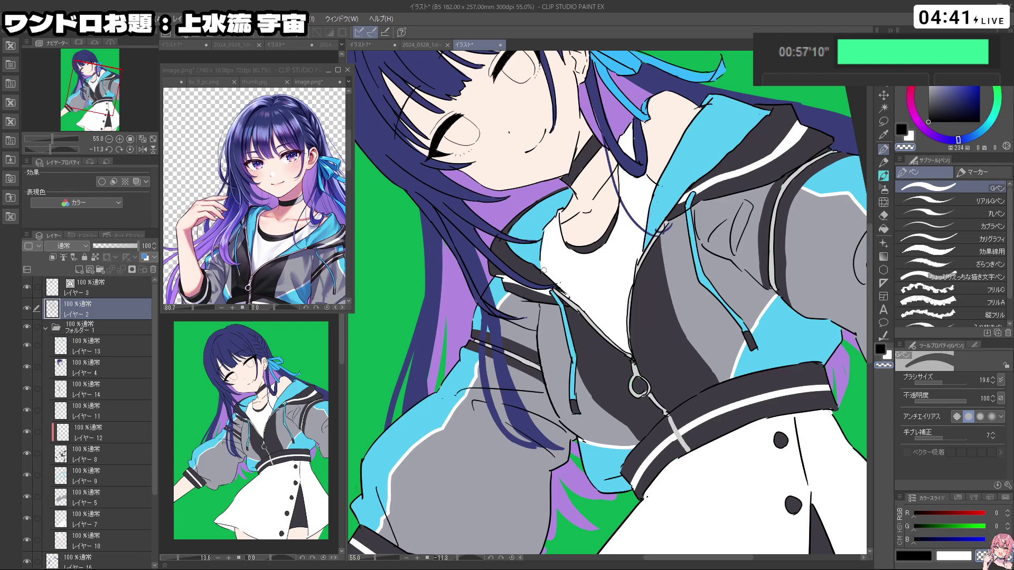
{"action": "mouse_move", "coordinate": [546, 265]}
{"action": "left_mouse_down"}
{"action": "mouse_move", "coordinate": [542, 256]}
{"action": "mouse_move", "coordinate": [543, 267]}
{"action": "left_mouse_up"}
{"action": "key", "text": "ctrl+z"}
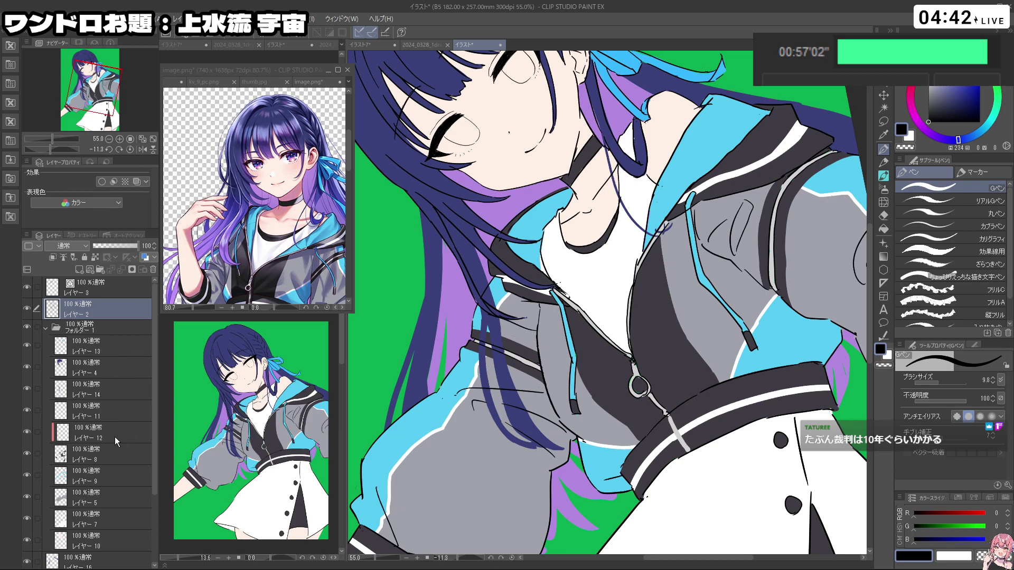
Step: Touch up the hood lining's cyan edge beside the shirt neckline on レイヤー 9 with pen size 27.7
{"action": "left_click", "coordinate": [95, 474]}
{"action": "left_click", "coordinate": [537, 259], "text": "alt"}
{"action": "left_click_drag", "start_coordinate": [542, 262], "coordinate": [541, 271]}
{"action": "key", "text": "ctrl+z"}
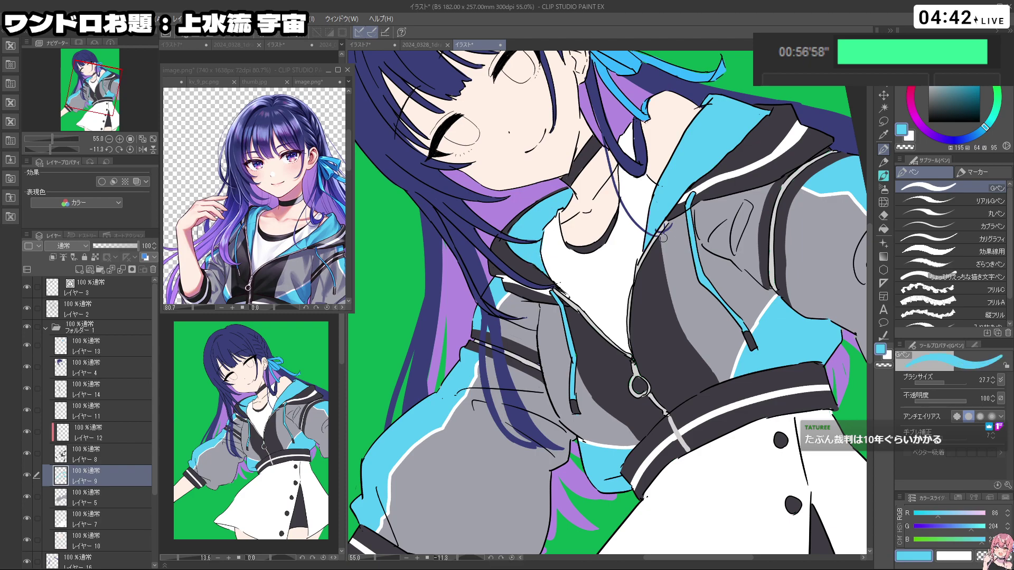
Step: Examine the flat colours across the whole figure, including the face, hair and ribbon up close
{"action": "left_click_drag", "start_coordinate": [650, 253], "coordinate": [608, 253]}
{"action": "mouse_move", "coordinate": [658, 399]}
{"action": "left_mouse_down"}
{"action": "mouse_move", "coordinate": [645, 391]}
{"action": "mouse_move", "coordinate": [697, 359]}
{"action": "mouse_move", "coordinate": [672, 399]}
{"action": "mouse_move", "coordinate": [645, 413]}
{"action": "left_mouse_up"}
{"action": "left_click_drag", "start_coordinate": [737, 185], "coordinate": [693, 178]}
{"action": "scroll", "coordinate": [692, 179], "scroll_direction": "up", "scroll_amount": 2}
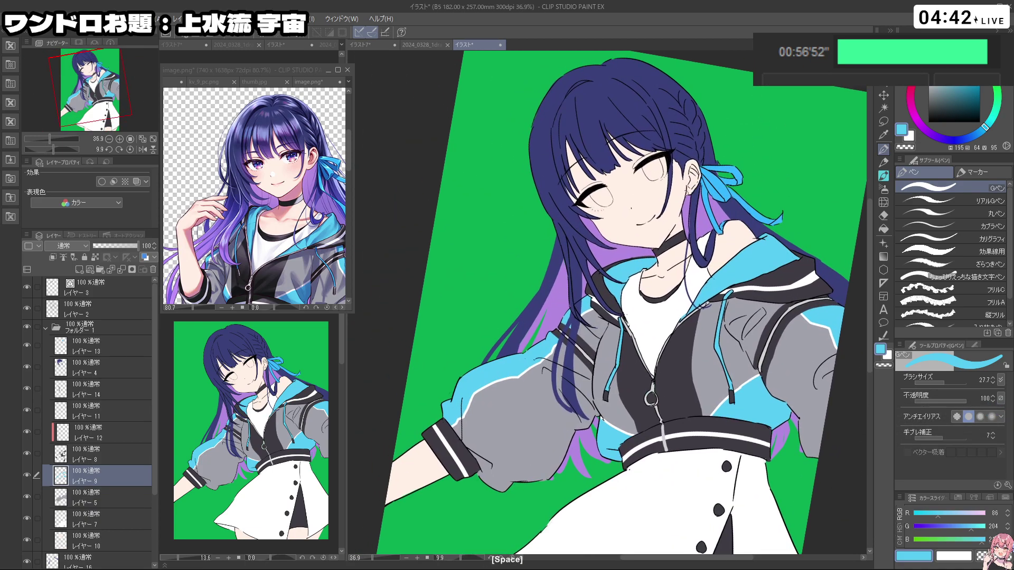
{"action": "left_click_drag", "start_coordinate": [659, 266], "coordinate": [671, 307]}
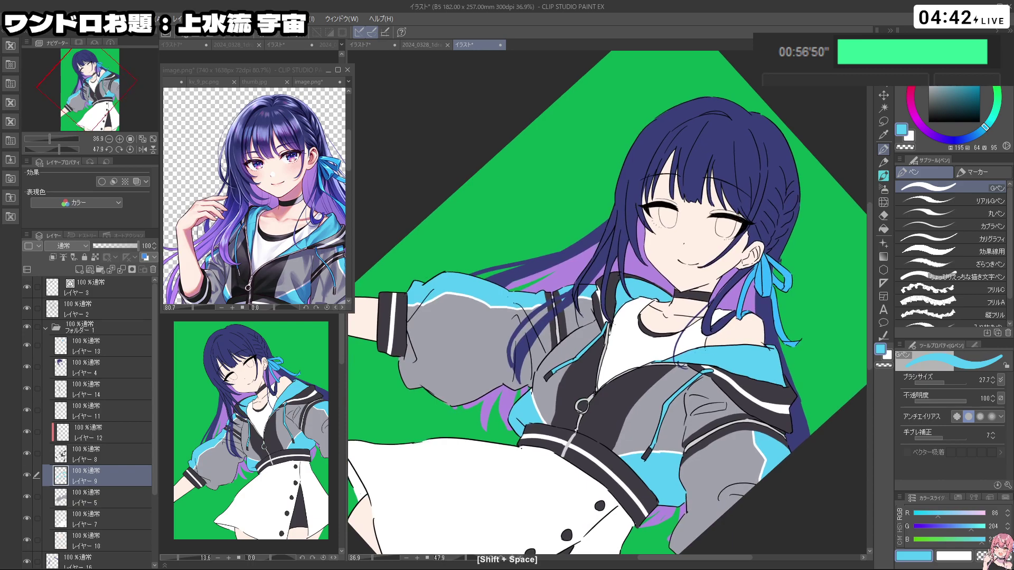
{"action": "left_click_drag", "start_coordinate": [736, 210], "coordinate": [701, 210]}
{"action": "left_click_drag", "start_coordinate": [736, 205], "coordinate": [709, 218]}
{"action": "scroll", "coordinate": [709, 218], "scroll_direction": "up", "scroll_amount": 3}
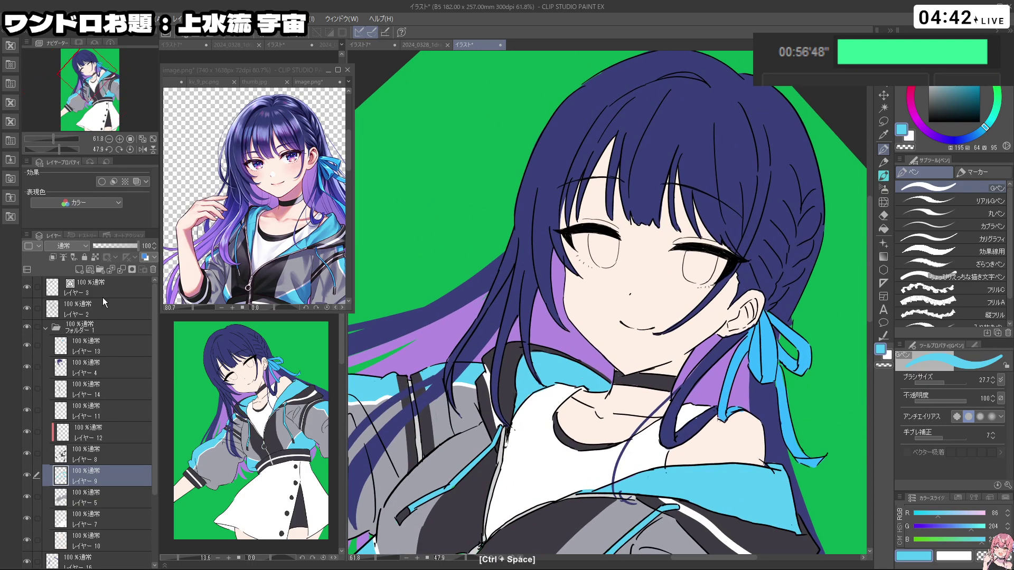
Step: Lasso part of the facial line art on レイヤー 3 and adjust it with a free transform
{"action": "left_click", "coordinate": [884, 120]}
{"action": "key", "text": "ctrl+space"}
{"action": "left_click", "coordinate": [607, 222]}
{"action": "mouse_move", "coordinate": [607, 312]}
{"action": "left_mouse_down"}
{"action": "mouse_move", "coordinate": [553, 267]}
{"action": "mouse_move", "coordinate": [629, 218]}
{"action": "mouse_move", "coordinate": [650, 254]}
{"action": "mouse_move", "coordinate": [641, 278]}
{"action": "mouse_move", "coordinate": [606, 302]}
{"action": "left_mouse_up"}
{"action": "key", "text": "ctrl+t"}
{"action": "key", "text": "shift+space"}
{"action": "left_click", "coordinate": [551, 351]}
{"action": "left_click", "coordinate": [484, 353]}
{"action": "key", "text": "ctrl+space"}
{"action": "left_click_drag", "start_coordinate": [673, 186], "coordinate": [608, 186]}
{"action": "key", "text": "shift+space"}
{"action": "left_click_drag", "start_coordinate": [727, 358], "coordinate": [705, 171]}
{"action": "key", "text": "ctrl+space"}
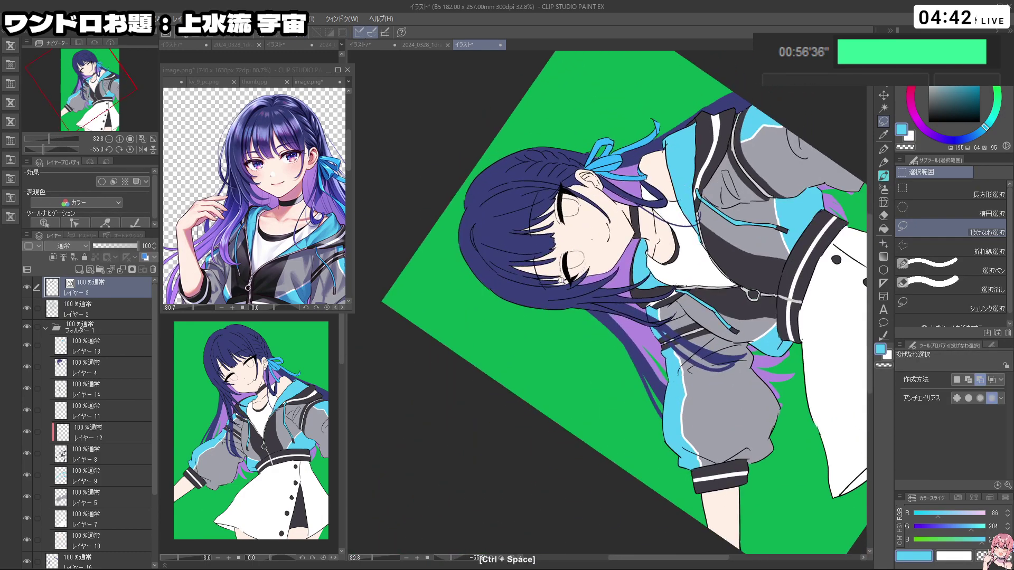
{"action": "left_click_drag", "start_coordinate": [554, 280], "coordinate": [584, 280]}
{"action": "key", "text": "shift+space"}
{"action": "left_click_drag", "start_coordinate": [734, 242], "coordinate": [592, 439]}
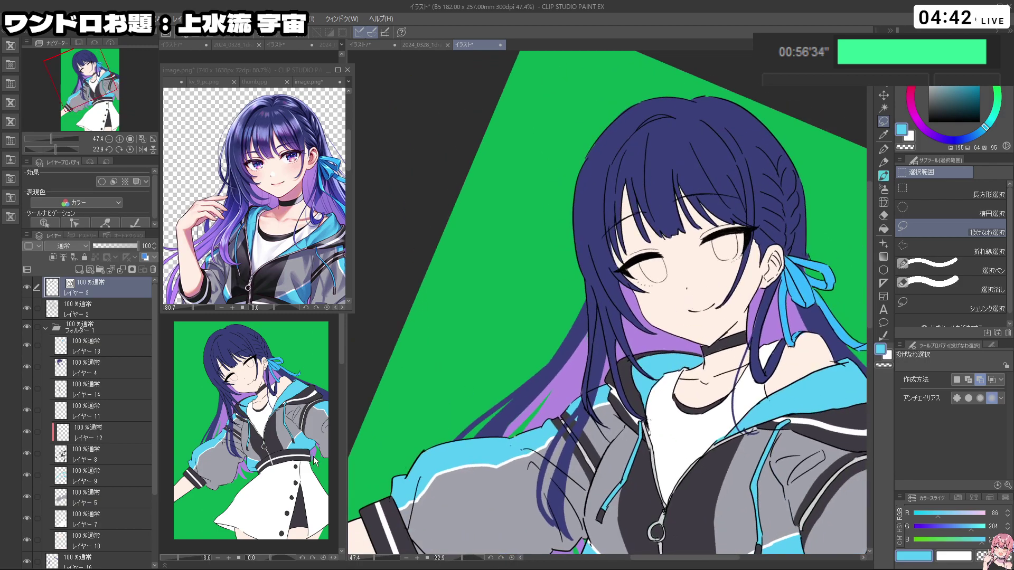
Step: Create a new layer above レイヤー 10, place it inside a new folder and set the drawing colour to white
{"action": "scroll", "coordinate": [74, 498], "scroll_direction": "down", "scroll_amount": 1}
{"action": "left_click", "coordinate": [82, 503]}
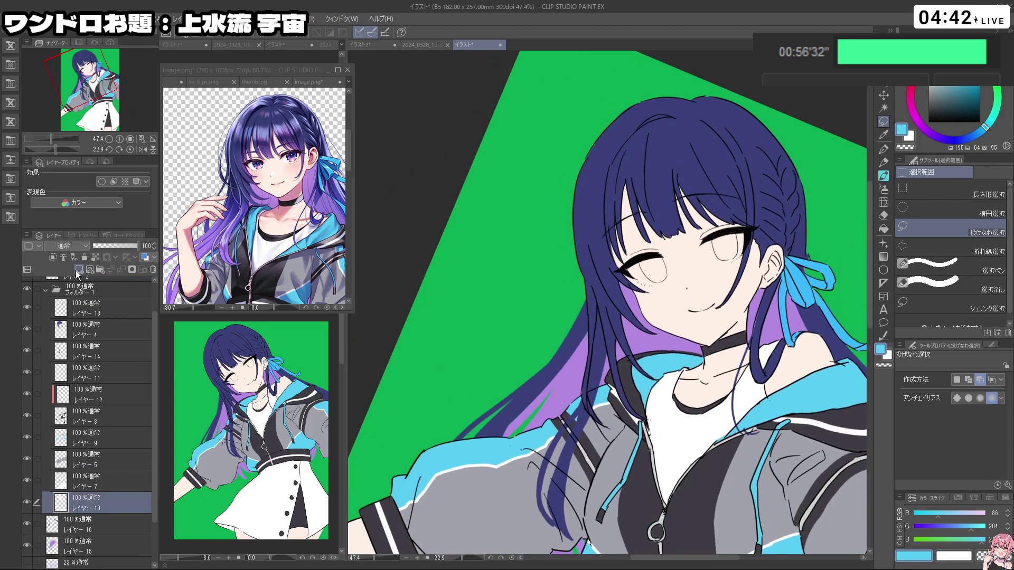
{"action": "left_click", "coordinate": [79, 269]}
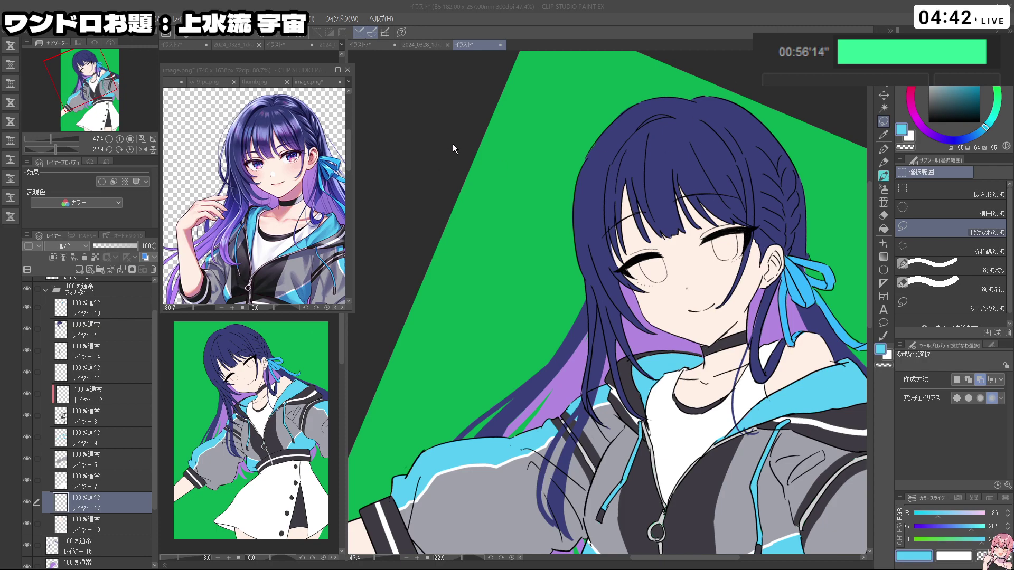
{"action": "left_click", "coordinate": [332, 138]}
{"action": "scroll", "coordinate": [287, 156], "scroll_direction": "down", "scroll_amount": 1}
{"action": "scroll", "coordinate": [287, 155], "scroll_direction": "up", "scroll_amount": 2}
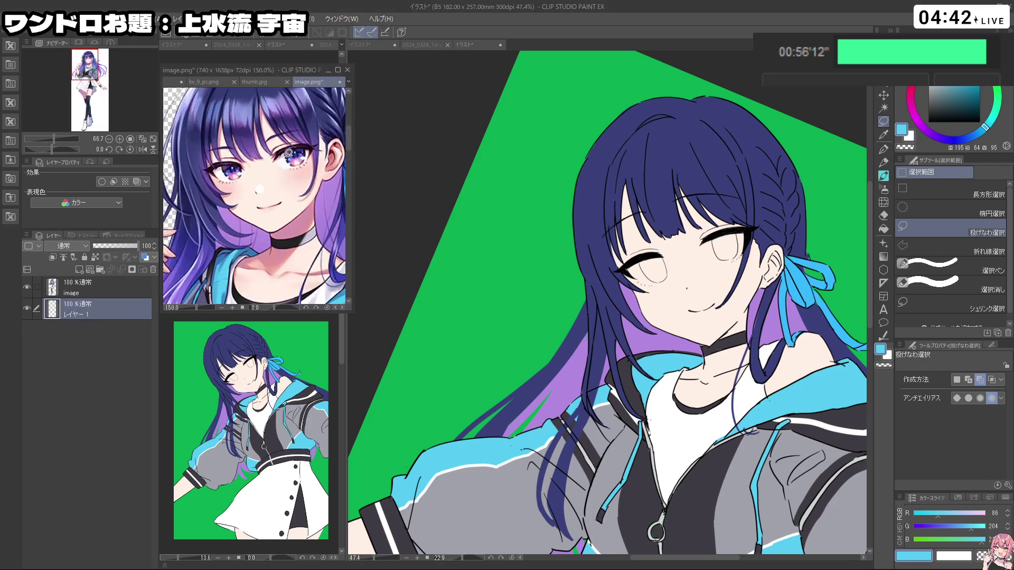
{"action": "left_click", "coordinate": [929, 71]}
{"action": "left_click", "coordinate": [435, 145]}
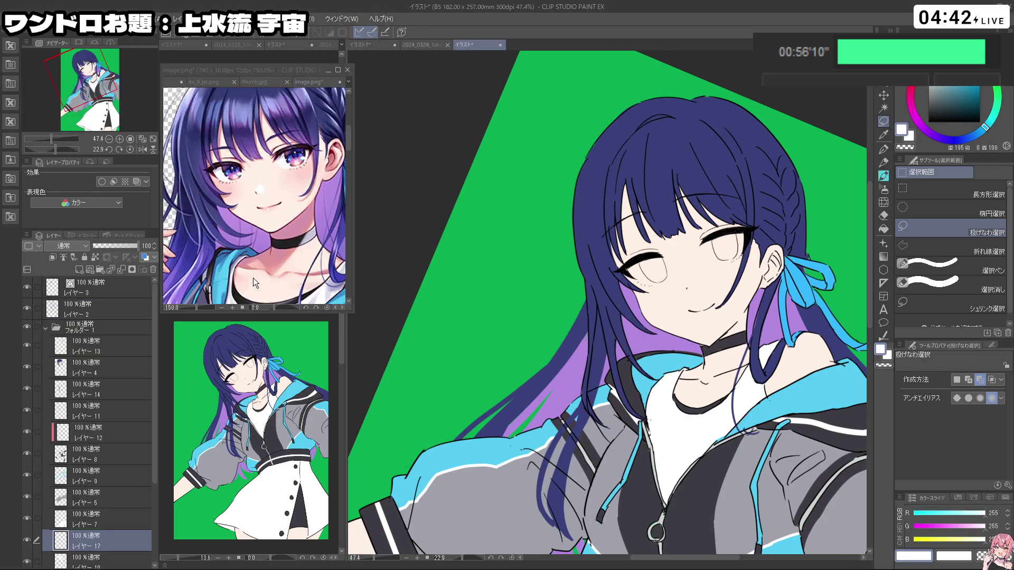
{"action": "left_click", "coordinate": [102, 268]}
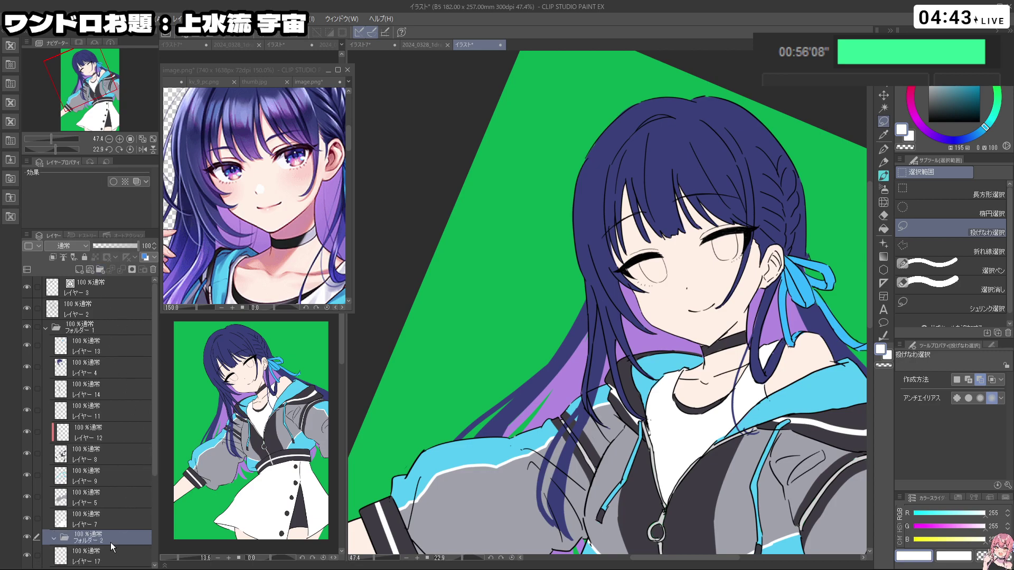
{"action": "left_click", "coordinate": [57, 556]}
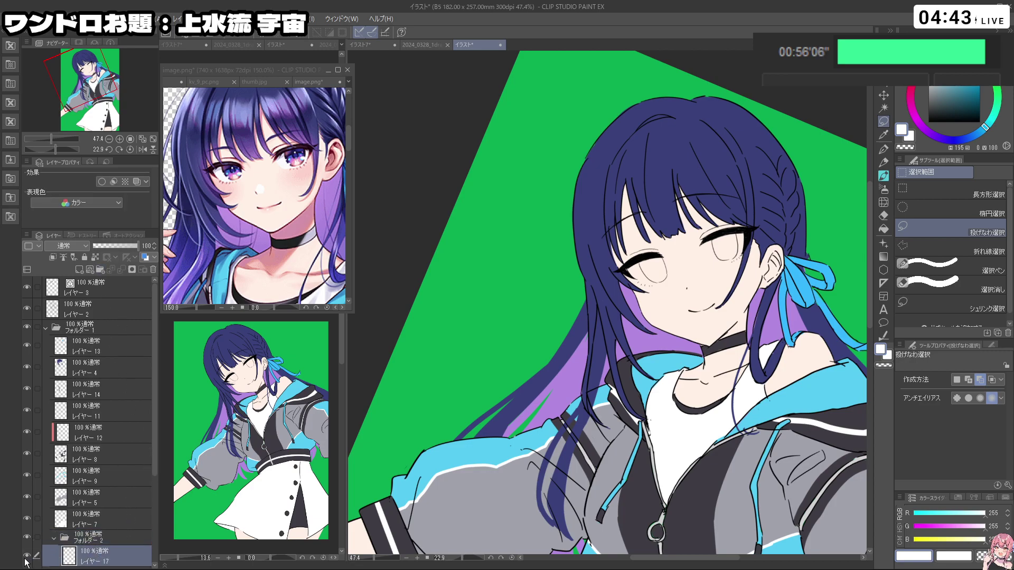
Step: Paint the eye on the image's left side white on レイヤー 17 with pen size 27.7
{"action": "scroll", "coordinate": [657, 256], "scroll_direction": "up", "scroll_amount": 3}
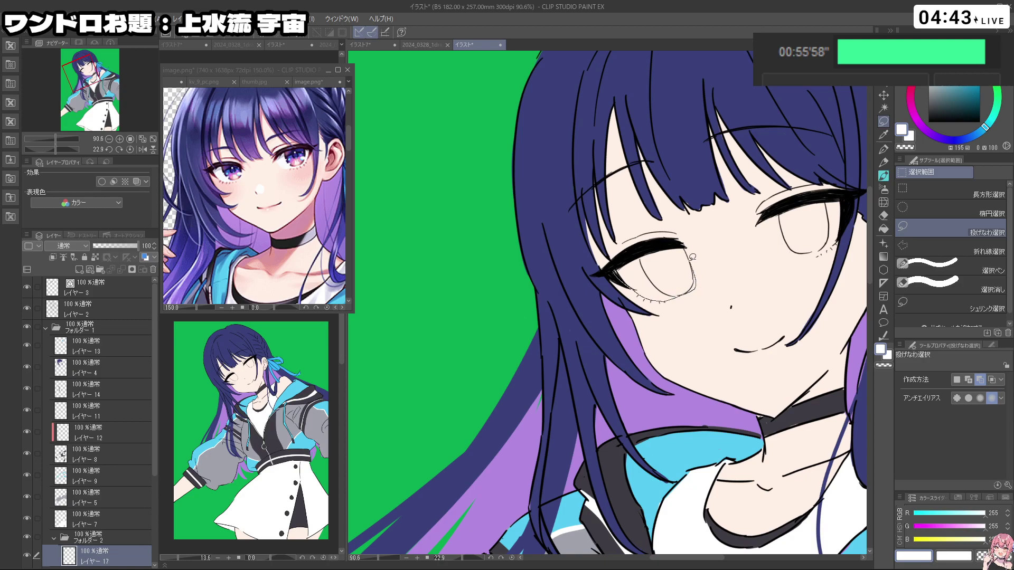
{"action": "left_click_drag", "start_coordinate": [628, 254], "coordinate": [613, 270]}
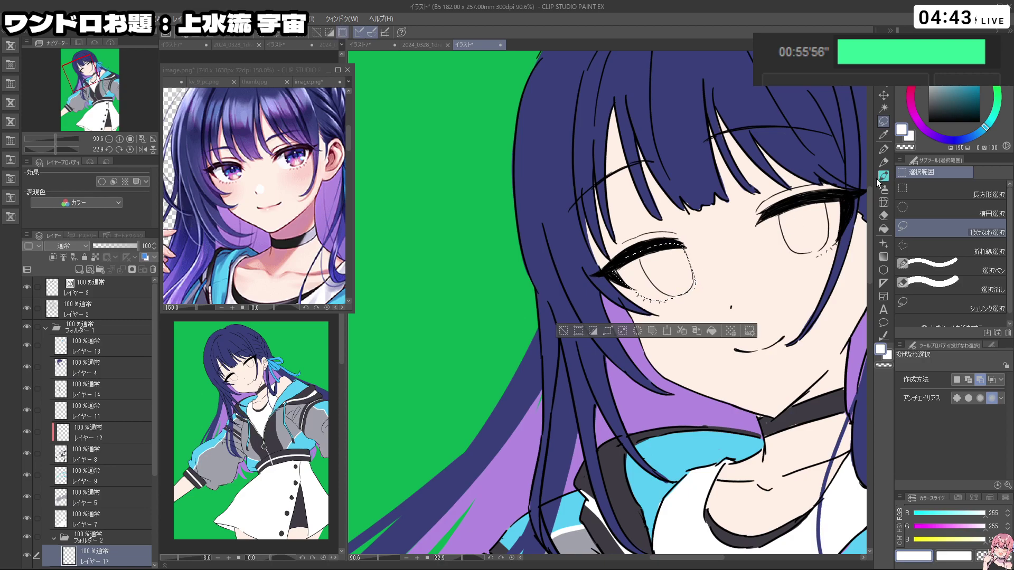
{"action": "left_click", "coordinate": [884, 150]}
{"action": "key", "text": "ctrl+d"}
{"action": "left_click_drag", "start_coordinate": [619, 269], "coordinate": [655, 294]}
{"action": "key", "text": "ctrl+z"}
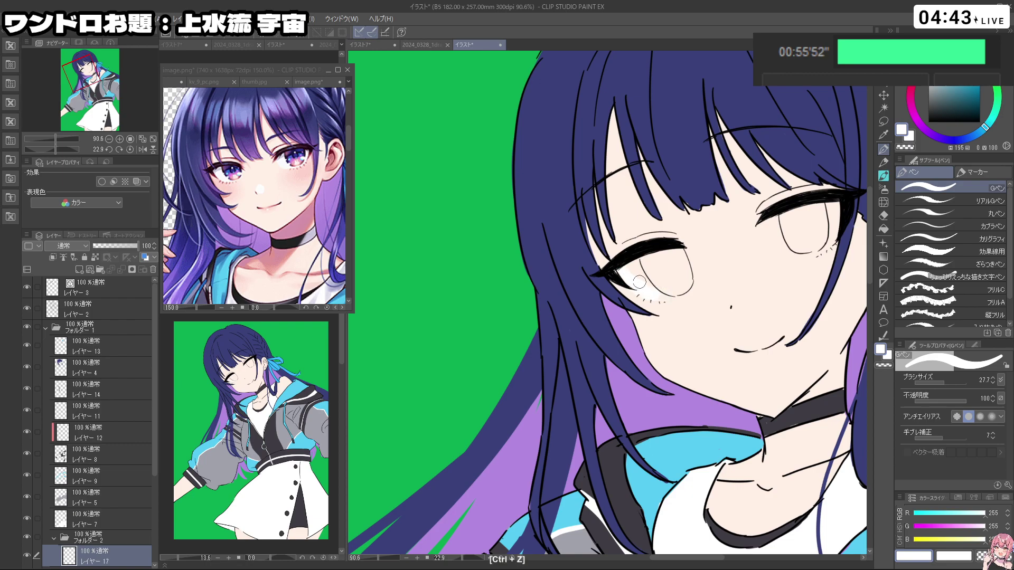
{"action": "left_click_drag", "start_coordinate": [649, 294], "coordinate": [648, 244]}
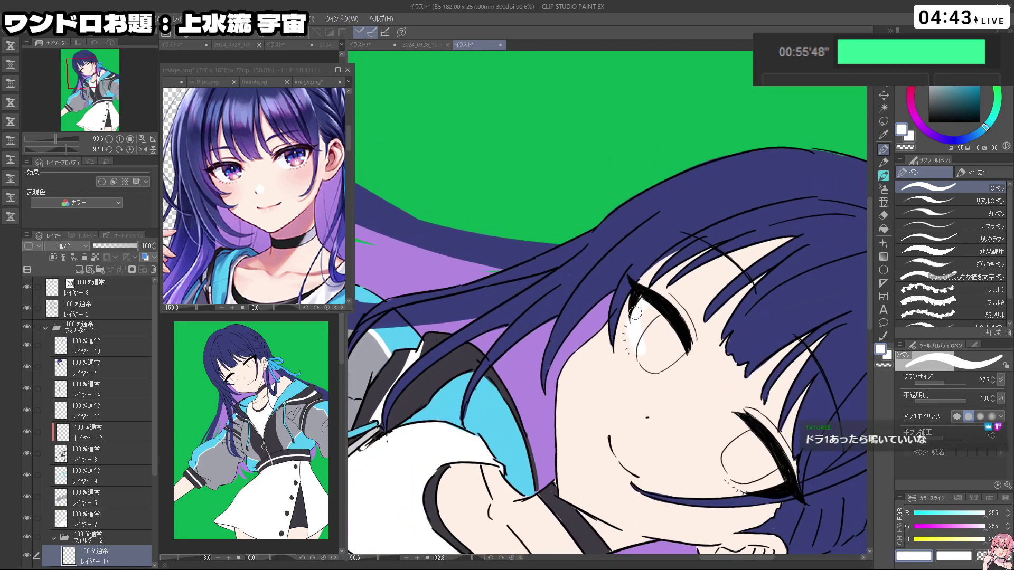
{"action": "mouse_move", "coordinate": [637, 351]}
{"action": "left_mouse_down"}
{"action": "mouse_move", "coordinate": [647, 367]}
{"action": "mouse_move", "coordinate": [639, 309]}
{"action": "mouse_move", "coordinate": [650, 315]}
{"action": "left_mouse_up"}
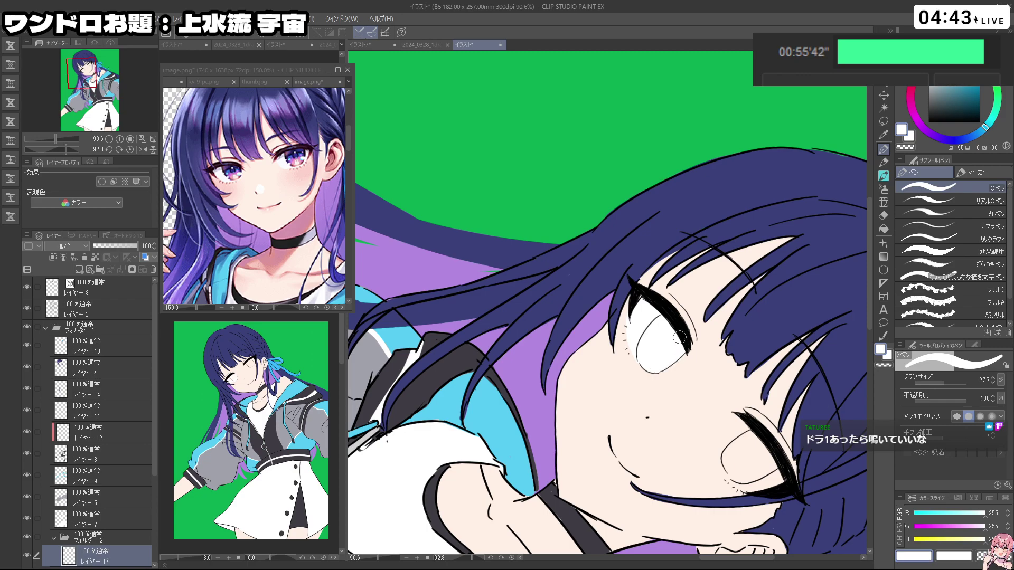
Step: Paint the eye on the ear side of the face white on レイヤー 17 with pen size 27.7
{"action": "mouse_move", "coordinate": [761, 417]}
{"action": "left_mouse_down"}
{"action": "mouse_move", "coordinate": [778, 208]}
{"action": "mouse_move", "coordinate": [782, 266]}
{"action": "mouse_move", "coordinate": [826, 257]}
{"action": "mouse_move", "coordinate": [824, 220]}
{"action": "mouse_move", "coordinate": [785, 261]}
{"action": "mouse_move", "coordinate": [824, 233]}
{"action": "mouse_move", "coordinate": [777, 228]}
{"action": "left_mouse_up"}
{"action": "key", "text": "ctrl+z"}
{"action": "left_click_drag", "start_coordinate": [839, 232], "coordinate": [633, 132]}
{"action": "left_click_drag", "start_coordinate": [634, 275], "coordinate": [634, 328]}
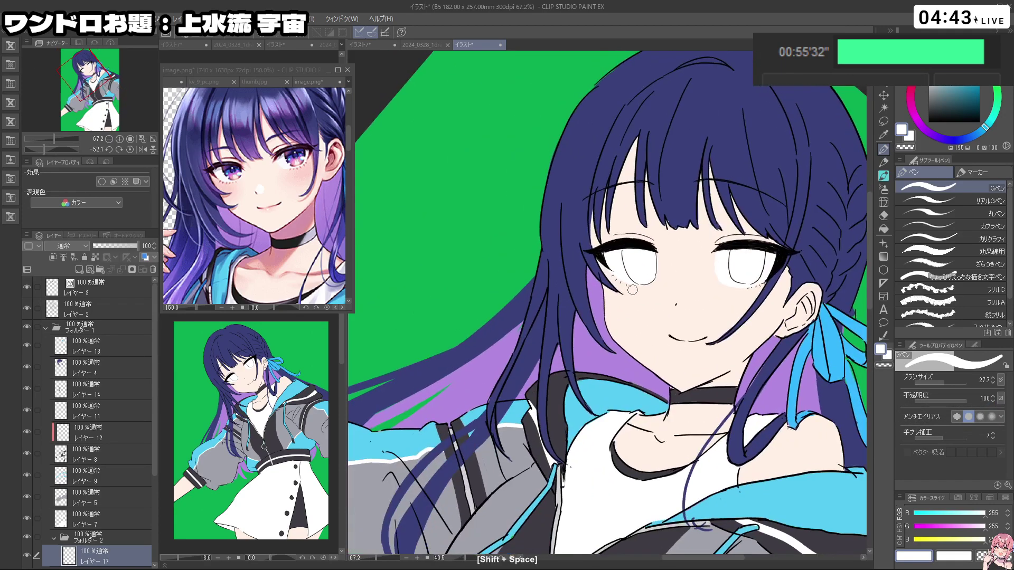
{"action": "key", "text": "ctrl+z"}
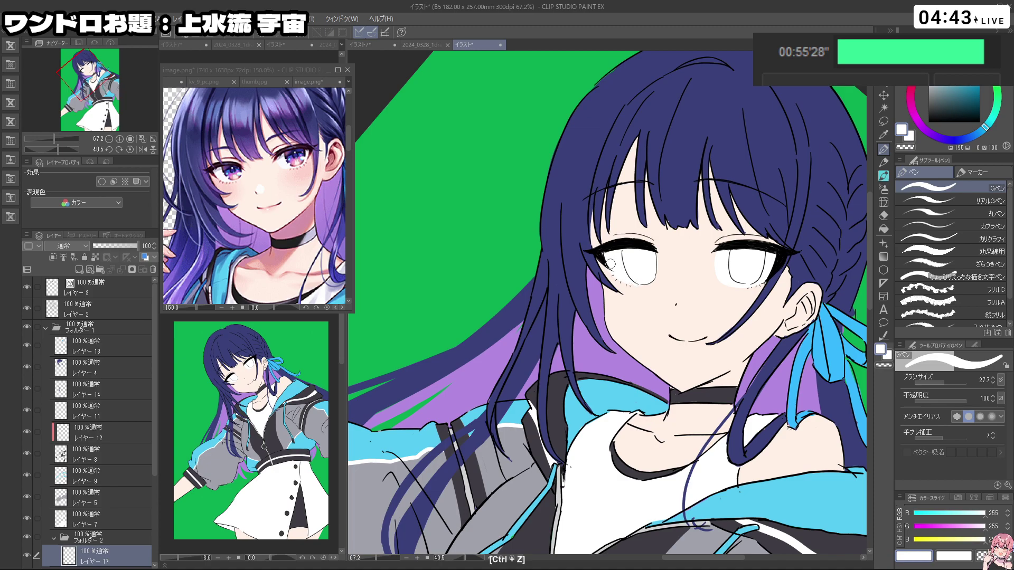
Step: Trim the excess white outside both eye outlines on レイヤー 17 using transparent colour at pen size 27.7
{"action": "left_click_drag", "start_coordinate": [642, 314], "coordinate": [574, 259]}
{"action": "key", "text": "c"}
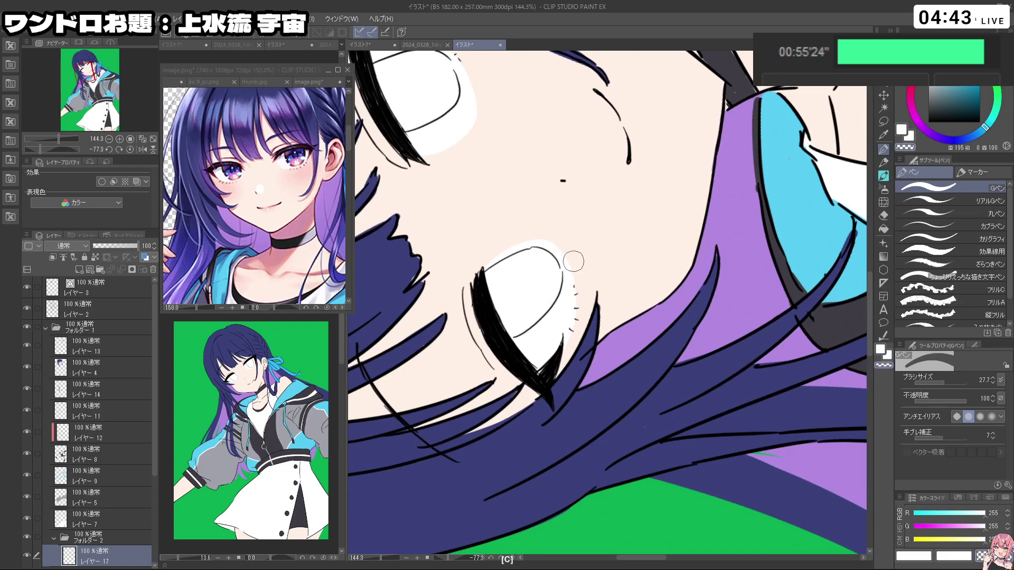
{"action": "key", "text": "ctrl+space"}
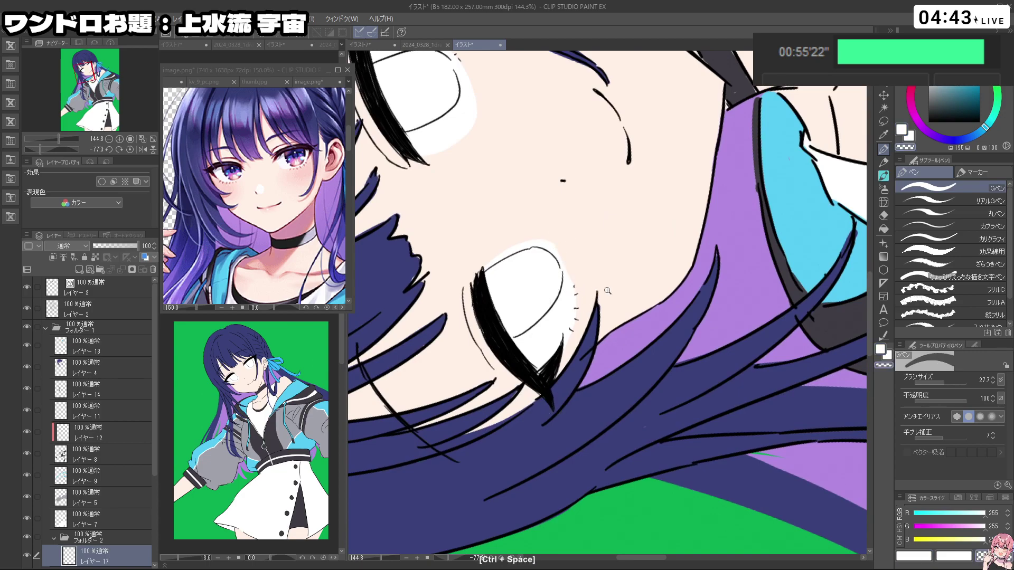
{"action": "left_click_drag", "start_coordinate": [609, 291], "coordinate": [591, 295]}
{"action": "left_click_drag", "start_coordinate": [573, 400], "coordinate": [584, 411]}
{"action": "left_click_drag", "start_coordinate": [554, 359], "coordinate": [646, 262]}
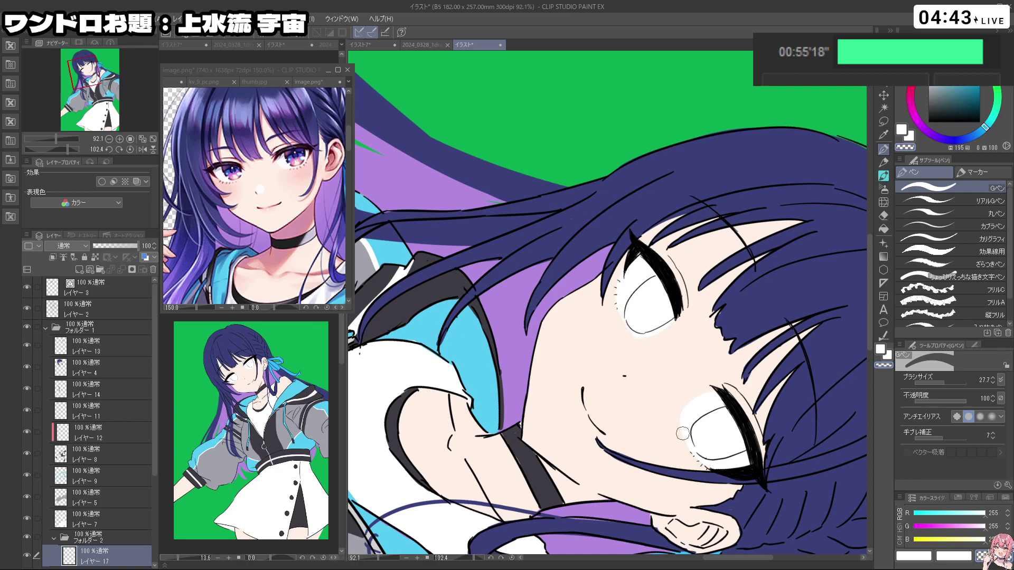
{"action": "key", "text": "space"}
{"action": "left_click_drag", "start_coordinate": [607, 338], "coordinate": [564, 344]}
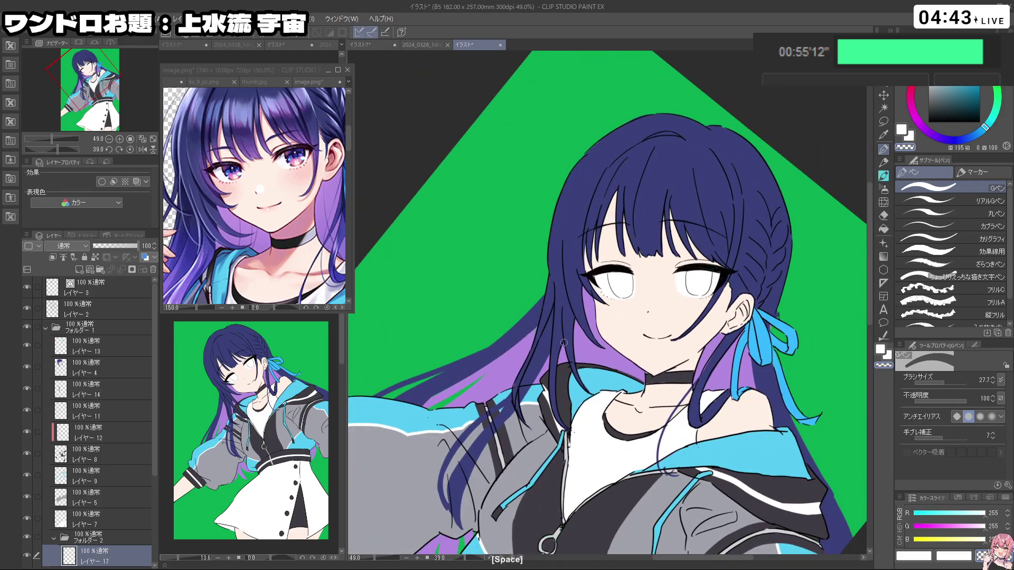
{"action": "key", "text": "ctrl+space"}
{"action": "left_click_drag", "start_coordinate": [677, 283], "coordinate": [655, 291]}
{"action": "key", "text": "shift+space"}
{"action": "left_click_drag", "start_coordinate": [590, 364], "coordinate": [603, 347]}
{"action": "left_click", "coordinate": [124, 370]}
{"action": "key", "text": "ctrl+space"}
{"action": "left_click_drag", "start_coordinate": [597, 186], "coordinate": [603, 185]}
{"action": "key", "text": "ctrl+alt"}
{"action": "right_click", "coordinate": [605, 190]}
{"action": "key", "text": "ctrl+z"}
{"action": "key", "text": "ctrl+space"}
{"action": "left_click_drag", "start_coordinate": [601, 377], "coordinate": [570, 377]}
{"action": "key", "text": "space"}
{"action": "left_click_drag", "start_coordinate": [581, 377], "coordinate": [571, 322]}
{"action": "key", "text": "shift+space"}
{"action": "left_click_drag", "start_coordinate": [677, 328], "coordinate": [655, 325]}
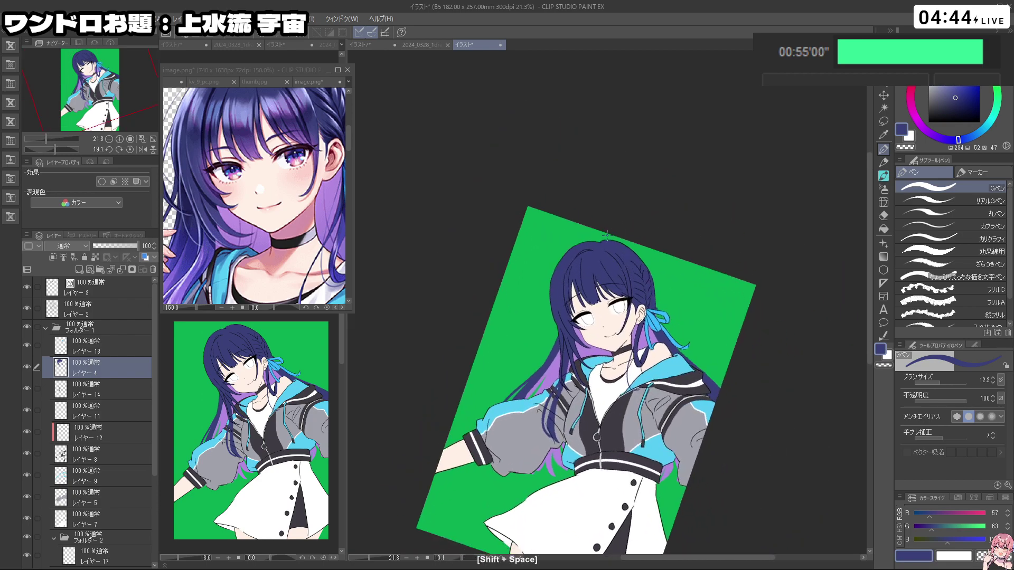
{"action": "key", "text": "ctrl+space"}
{"action": "left_click", "coordinate": [602, 301]}
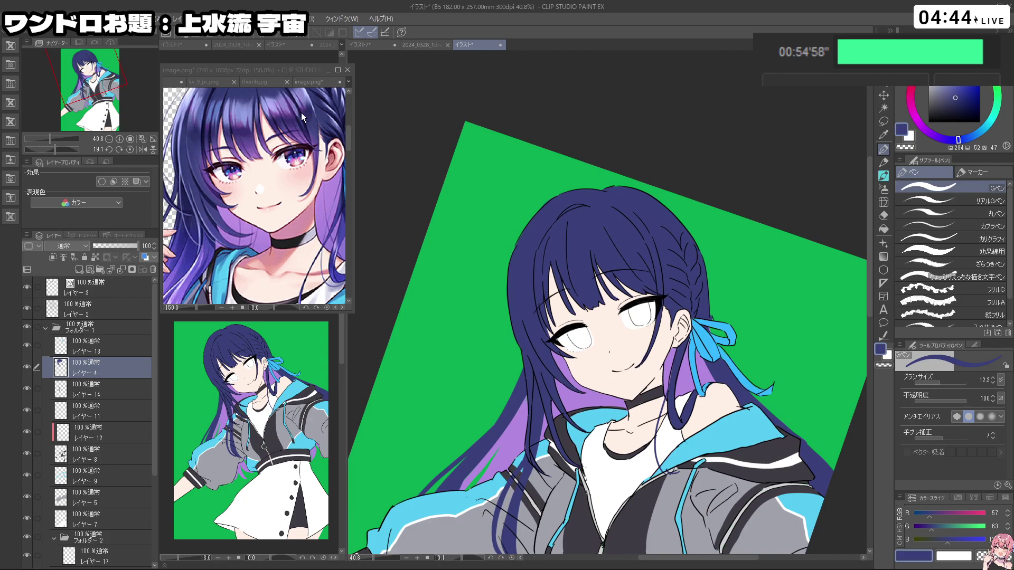
Step: Sample the pink from the iris in the reference image
{"action": "left_click", "coordinate": [281, 170]}
{"action": "scroll", "coordinate": [283, 158], "scroll_direction": "up", "scroll_amount": 6}
{"action": "right_click", "coordinate": [301, 150]}
{"action": "left_click_drag", "start_coordinate": [301, 150], "coordinate": [311, 149]}
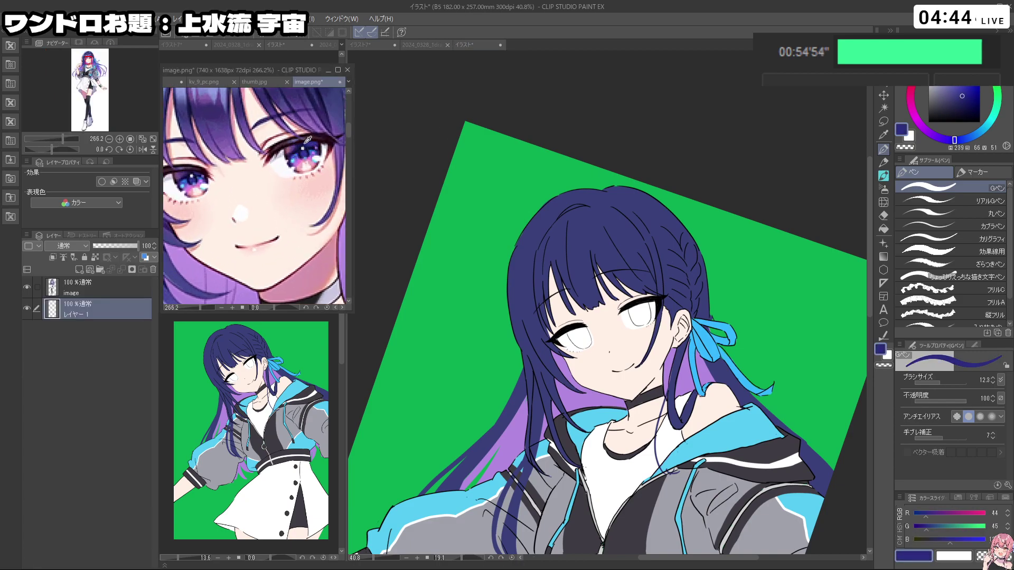
{"action": "left_click", "coordinate": [303, 158], "text": "alt"}
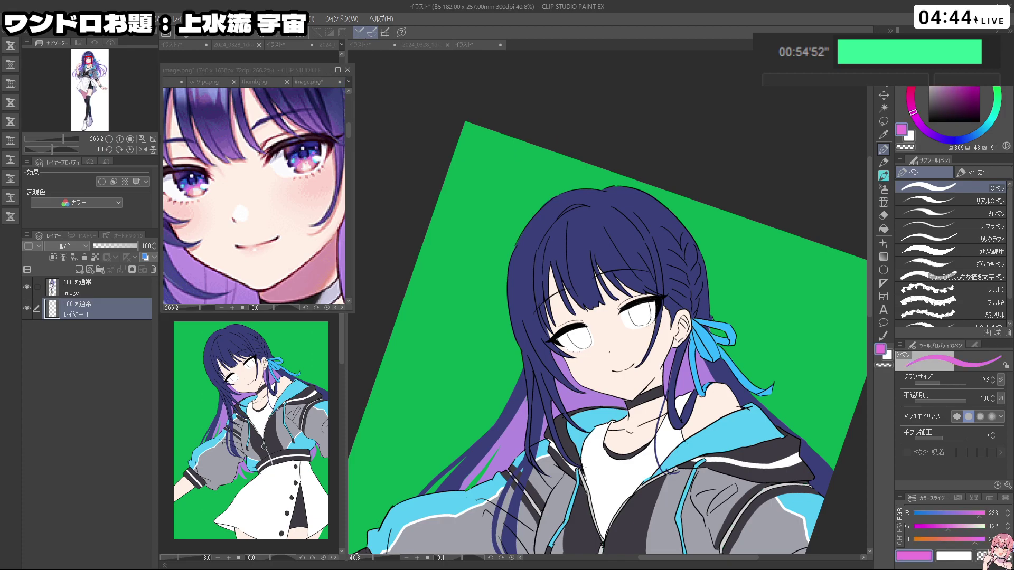
Step: Add a new layer above レイヤー 17 and paint a pink patch in the image-left iris with pen size 42.3
{"action": "left_click", "coordinate": [573, 159]}
{"action": "scroll", "coordinate": [572, 159], "scroll_direction": "down", "scroll_amount": 3}
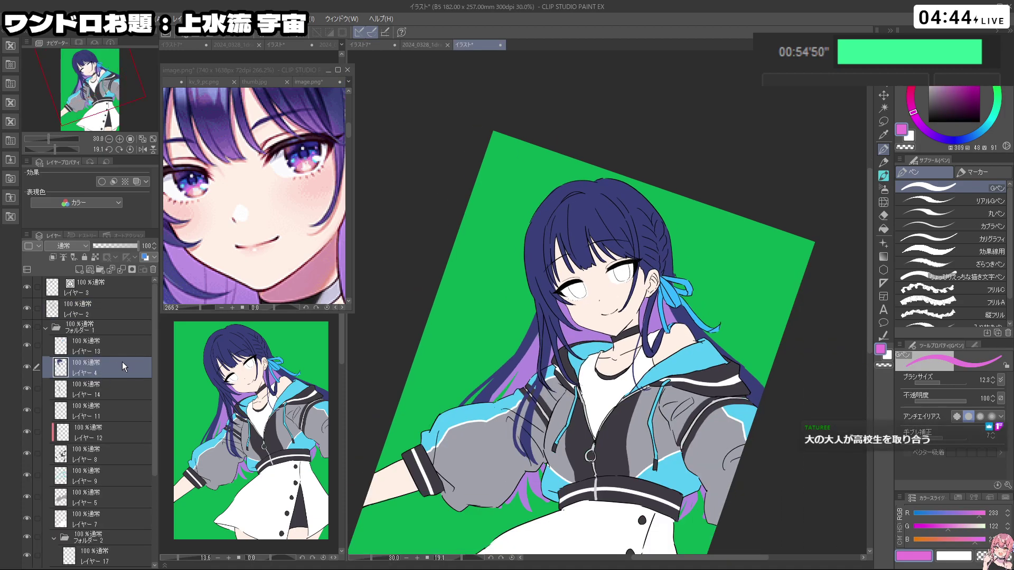
{"action": "left_click", "coordinate": [106, 556]}
{"action": "scroll", "coordinate": [120, 328], "scroll_direction": "down", "scroll_amount": 3}
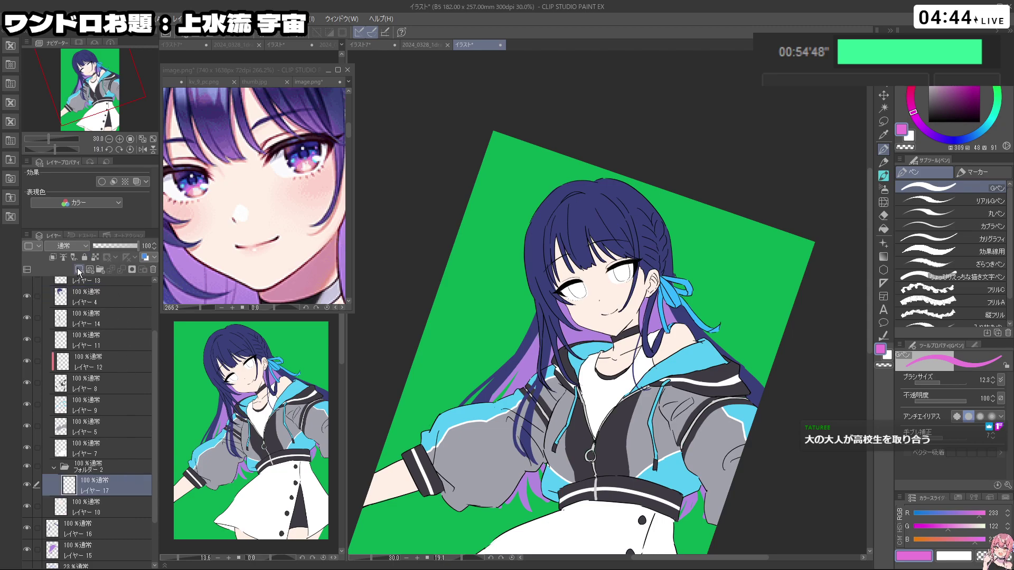
{"action": "left_click", "coordinate": [79, 271]}
{"action": "mouse_move", "coordinate": [578, 285]}
{"action": "left_mouse_down"}
{"action": "mouse_move", "coordinate": [618, 285]}
{"action": "mouse_move", "coordinate": [576, 293]}
{"action": "left_mouse_up"}
{"action": "mouse_move", "coordinate": [561, 290]}
{"action": "left_mouse_down"}
{"action": "mouse_move", "coordinate": [570, 303]}
{"action": "mouse_move", "coordinate": [575, 291]}
{"action": "left_mouse_up"}
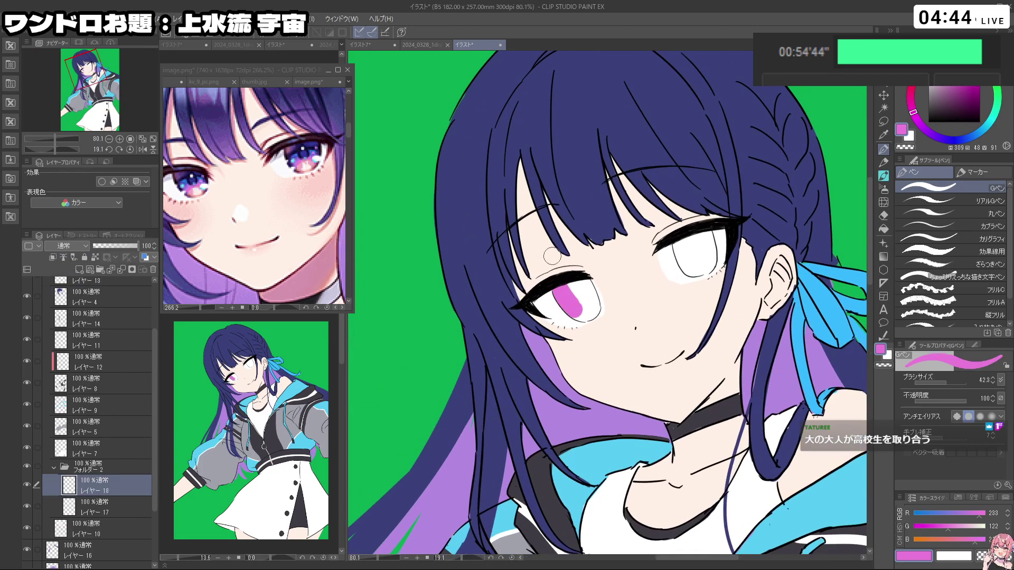
Step: Sample the dark navy from the upper part of the reference image's iris
{"action": "scroll", "coordinate": [407, 149], "scroll_direction": "up", "scroll_amount": 2}
{"action": "left_click", "coordinate": [311, 148]}
{"action": "scroll", "coordinate": [310, 148], "scroll_direction": "up", "scroll_amount": 4}
{"action": "left_click", "coordinate": [296, 147], "text": "alt"}
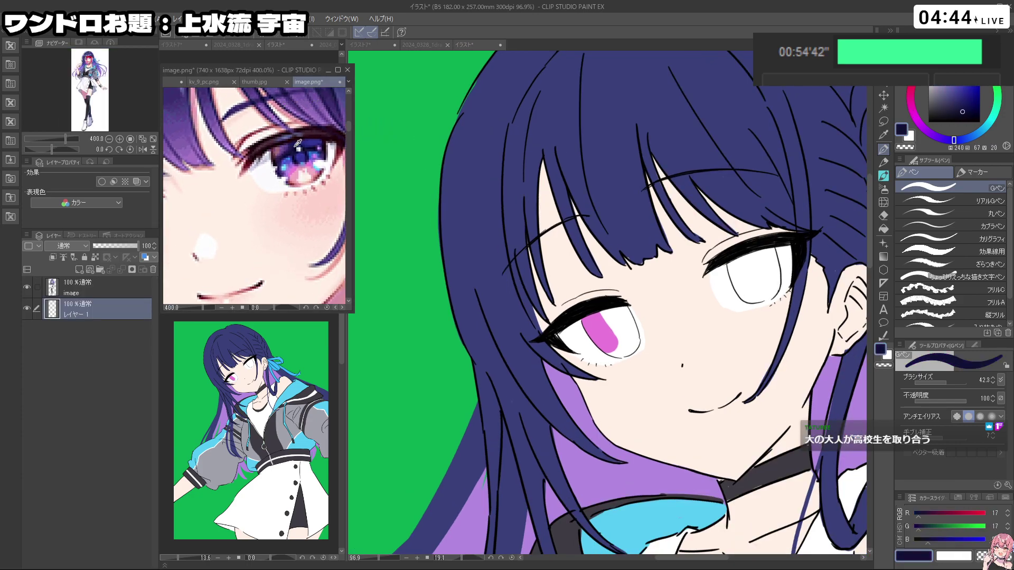
{"action": "left_click", "coordinate": [297, 143], "text": "alt"}
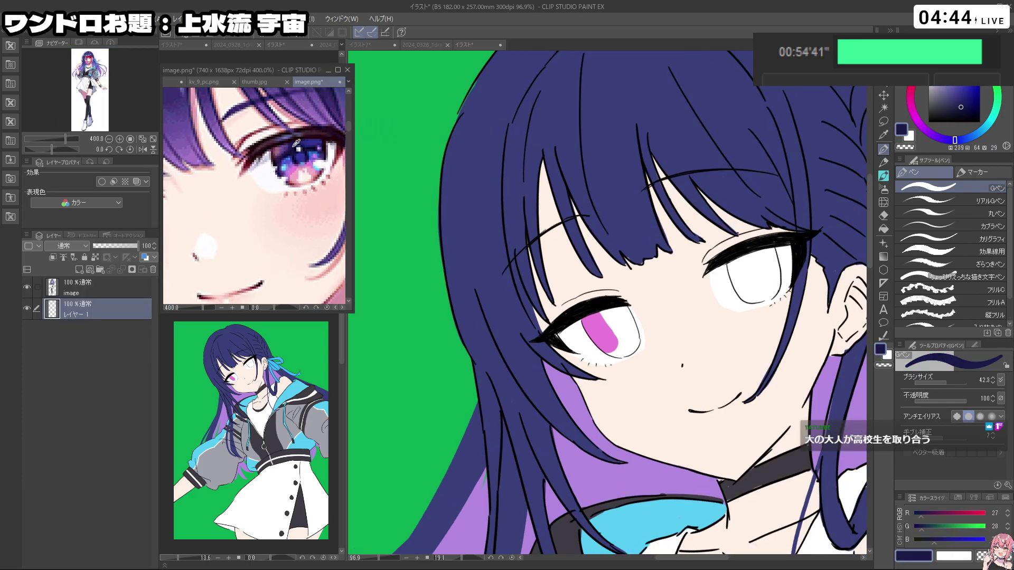
Step: Fill the image-left iris with dark navy on レイヤー 18 using pen size 14.7
{"action": "left_click", "coordinate": [598, 321]}
{"action": "mouse_move", "coordinate": [598, 321]}
{"action": "left_mouse_down"}
{"action": "mouse_move", "coordinate": [591, 338]}
{"action": "mouse_move", "coordinate": [632, 345]}
{"action": "left_mouse_up"}
{"action": "left_click_drag", "start_coordinate": [692, 309], "coordinate": [682, 341], "text": "shift"}
{"action": "mouse_move", "coordinate": [606, 321]}
{"action": "left_mouse_down", "text": "ctrl"}
{"action": "mouse_move", "coordinate": [634, 322]}
{"action": "mouse_move", "coordinate": [577, 339]}
{"action": "mouse_move", "coordinate": [625, 359]}
{"action": "left_mouse_up", "text": "ctrl"}
{"action": "key", "text": "ctrl+z"}
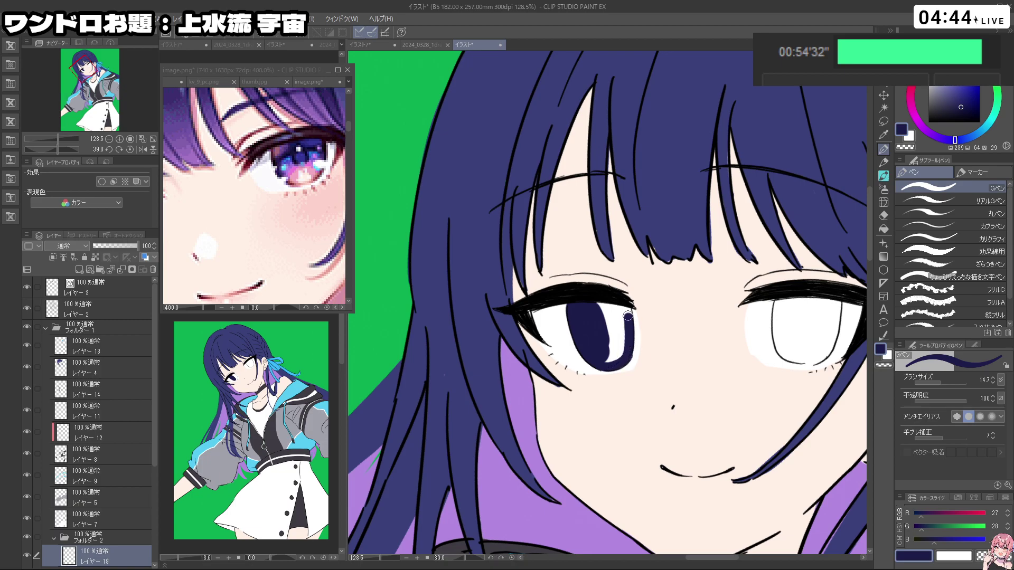
{"action": "mouse_move", "coordinate": [610, 304]}
{"action": "left_mouse_down"}
{"action": "mouse_move", "coordinate": [605, 333]}
{"action": "mouse_move", "coordinate": [604, 323]}
{"action": "mouse_move", "coordinate": [625, 344]}
{"action": "left_mouse_up"}
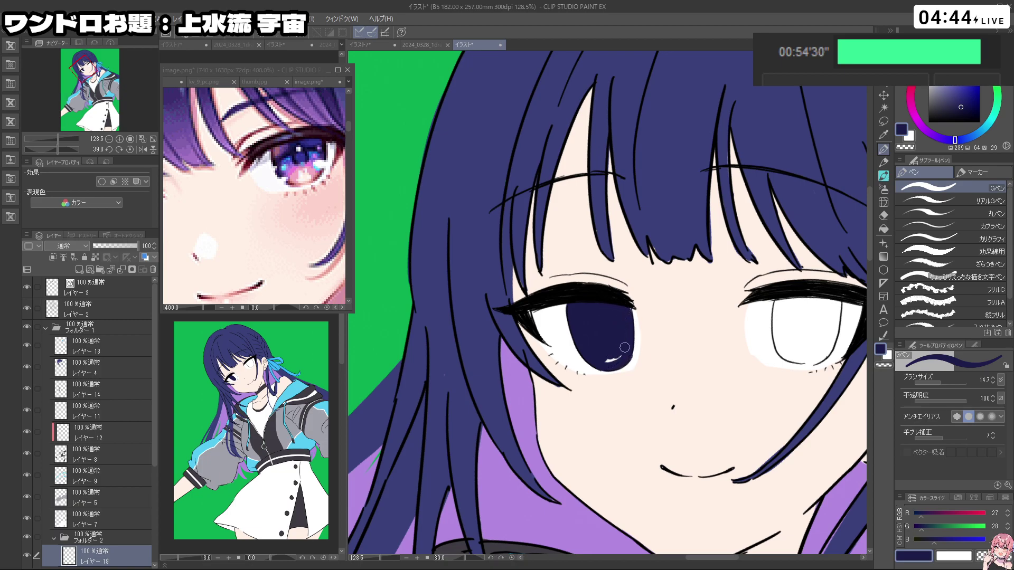
{"action": "mouse_move", "coordinate": [649, 293]}
{"action": "left_mouse_down"}
{"action": "mouse_move", "coordinate": [568, 288]}
{"action": "mouse_move", "coordinate": [600, 343]}
{"action": "mouse_move", "coordinate": [654, 312]}
{"action": "mouse_move", "coordinate": [645, 274]}
{"action": "left_mouse_up"}
Step: Fill the ear-side iris with dark navy on レイヤー 18 using pen size 14.7
{"action": "mouse_move", "coordinate": [610, 354]}
{"action": "left_mouse_down"}
{"action": "mouse_move", "coordinate": [644, 389]}
{"action": "mouse_move", "coordinate": [615, 364]}
{"action": "mouse_move", "coordinate": [617, 341]}
{"action": "mouse_move", "coordinate": [707, 306]}
{"action": "mouse_move", "coordinate": [703, 225]}
{"action": "mouse_move", "coordinate": [645, 275]}
{"action": "left_mouse_up"}
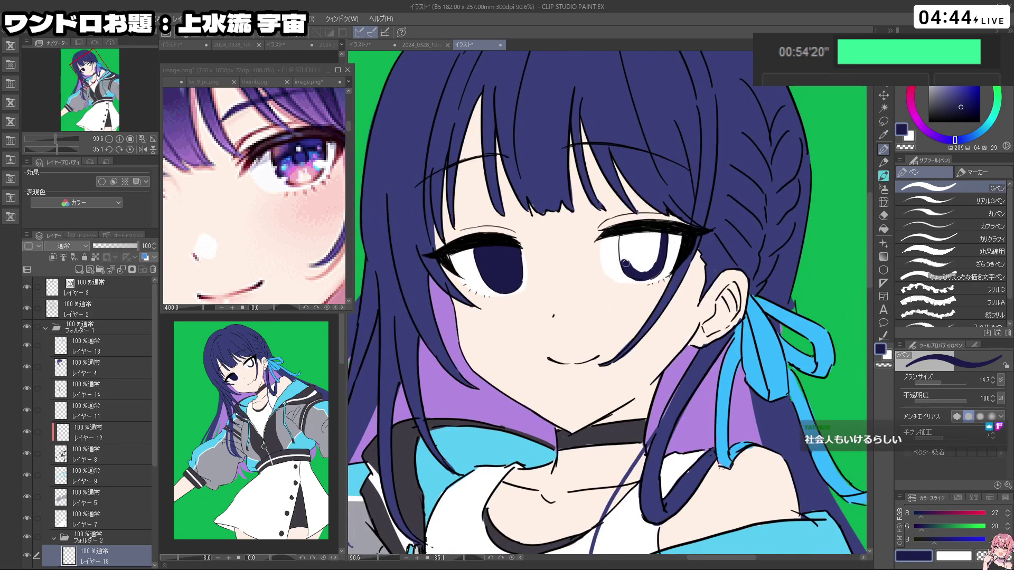
{"action": "mouse_move", "coordinate": [627, 246]}
{"action": "left_mouse_down"}
{"action": "mouse_move", "coordinate": [635, 231]}
{"action": "mouse_move", "coordinate": [651, 232]}
{"action": "left_mouse_up"}
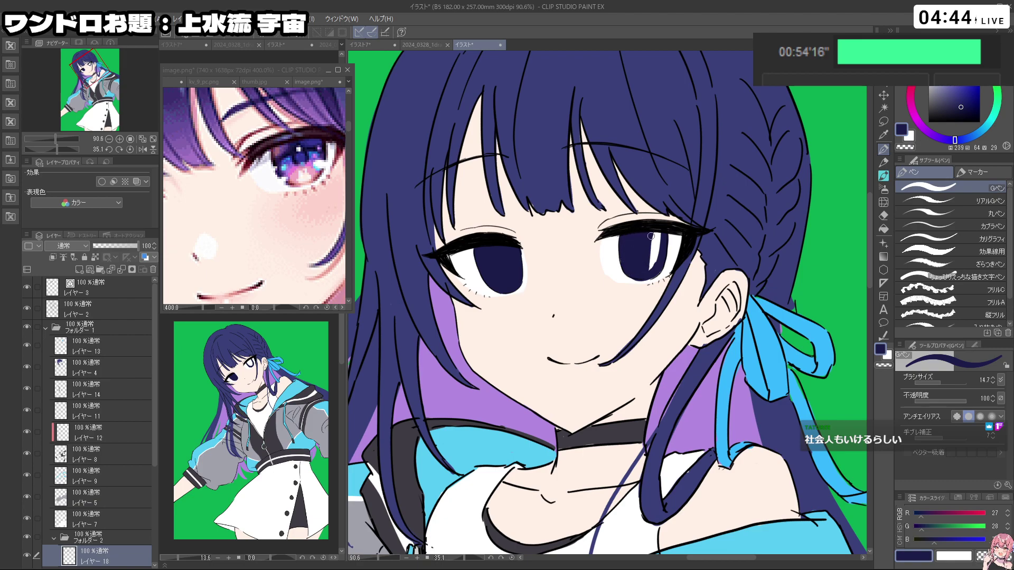
{"action": "left_click_drag", "start_coordinate": [578, 260], "coordinate": [523, 264]}
Step: Lasso the mouth line on レイヤー 3 and adjust its angle slightly with a transform
{"action": "left_click_drag", "start_coordinate": [552, 381], "coordinate": [583, 402]}
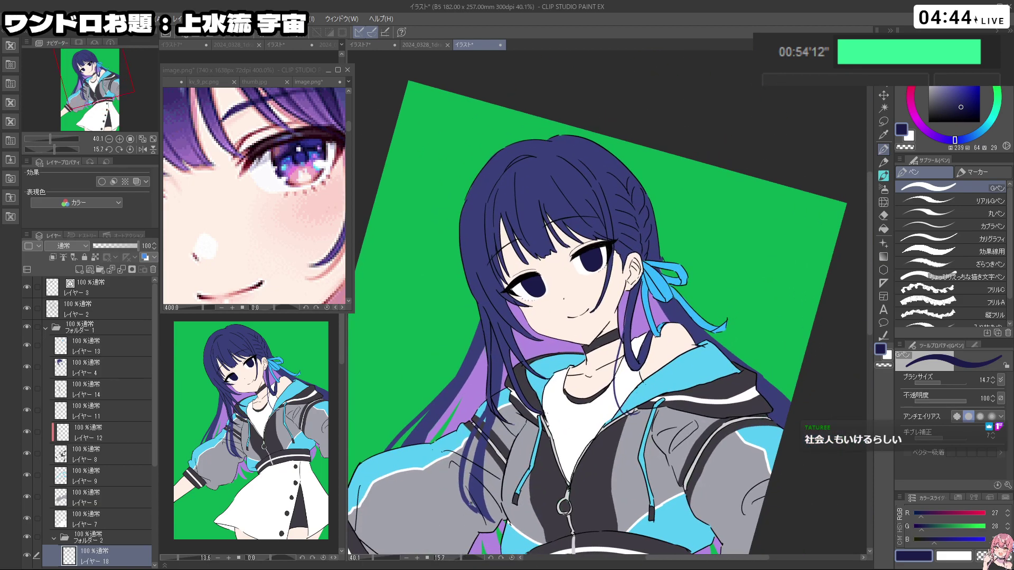
{"action": "left_click_drag", "start_coordinate": [674, 337], "coordinate": [705, 347]}
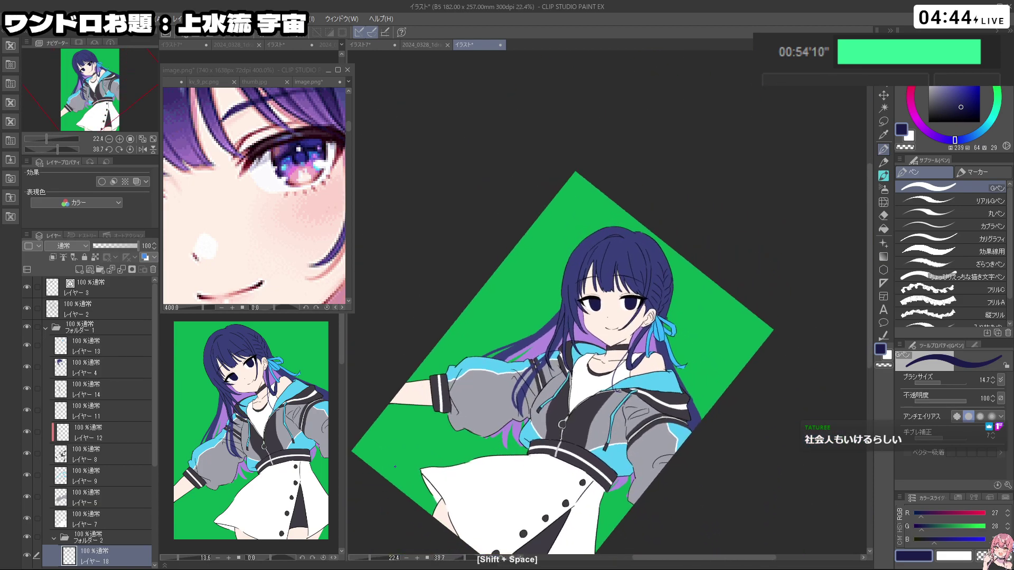
{"action": "left_click", "coordinate": [130, 293]}
{"action": "left_click", "coordinate": [884, 122]}
{"action": "mouse_move", "coordinate": [600, 309]}
{"action": "left_mouse_down"}
{"action": "mouse_move", "coordinate": [657, 359]}
{"action": "mouse_move", "coordinate": [638, 370]}
{"action": "mouse_move", "coordinate": [622, 338]}
{"action": "left_mouse_up"}
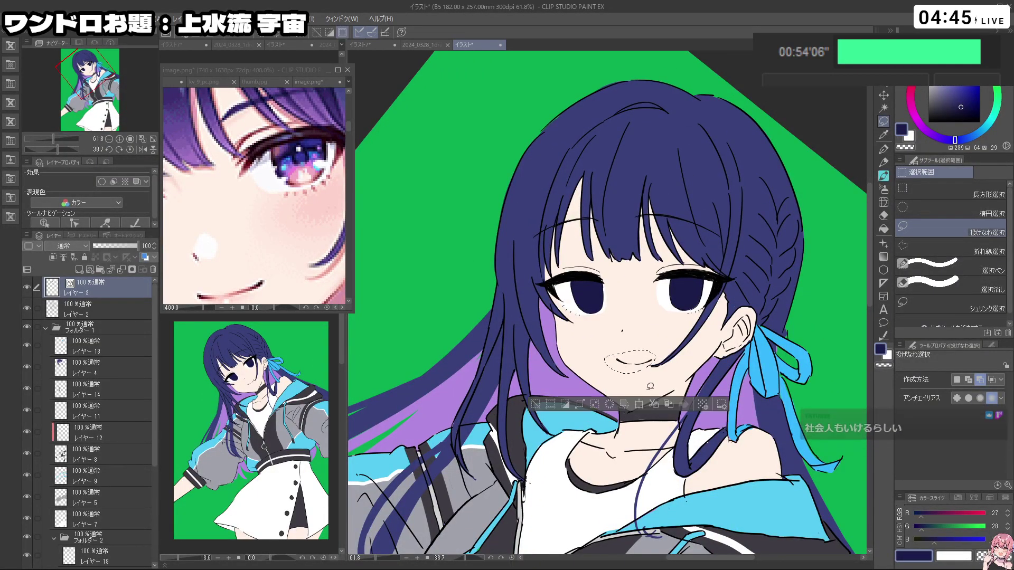
{"action": "key", "text": "ctrl+t"}
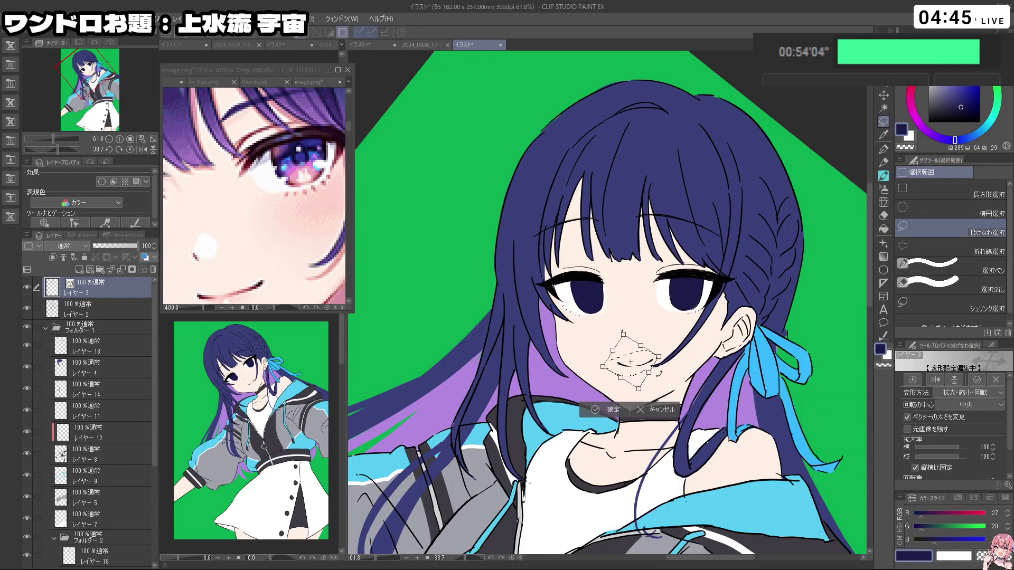
{"action": "left_click", "coordinate": [596, 410]}
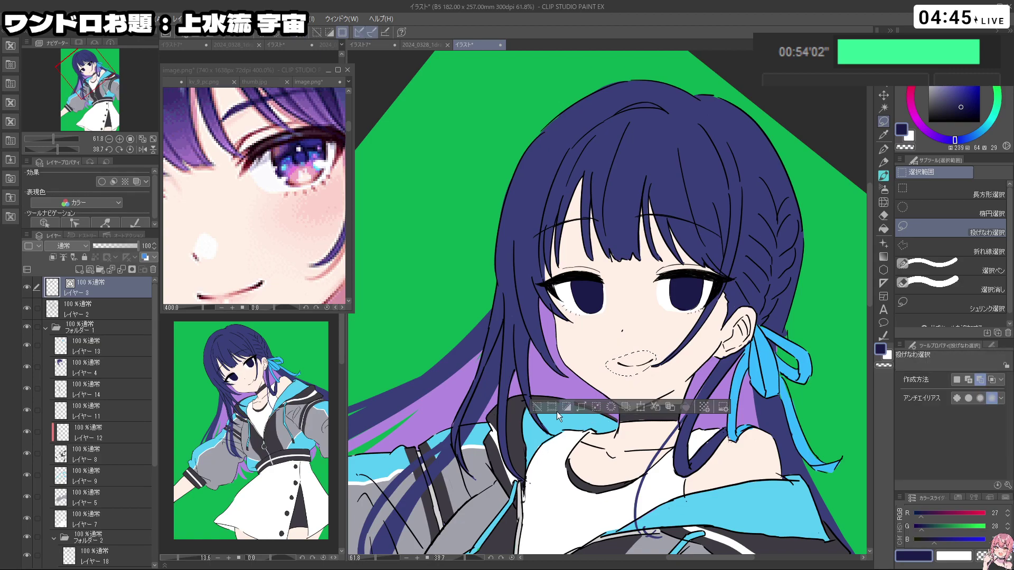
Step: Lasso the image-left eyebrow on レイヤー 3, nudge it downward and scale it to 105 vertically
{"action": "scroll", "coordinate": [708, 269], "scroll_direction": "down", "scroll_amount": 2}
{"action": "mouse_move", "coordinate": [708, 268]}
{"action": "left_mouse_down"}
{"action": "mouse_move", "coordinate": [673, 272]}
{"action": "mouse_move", "coordinate": [688, 271]}
{"action": "left_mouse_up"}
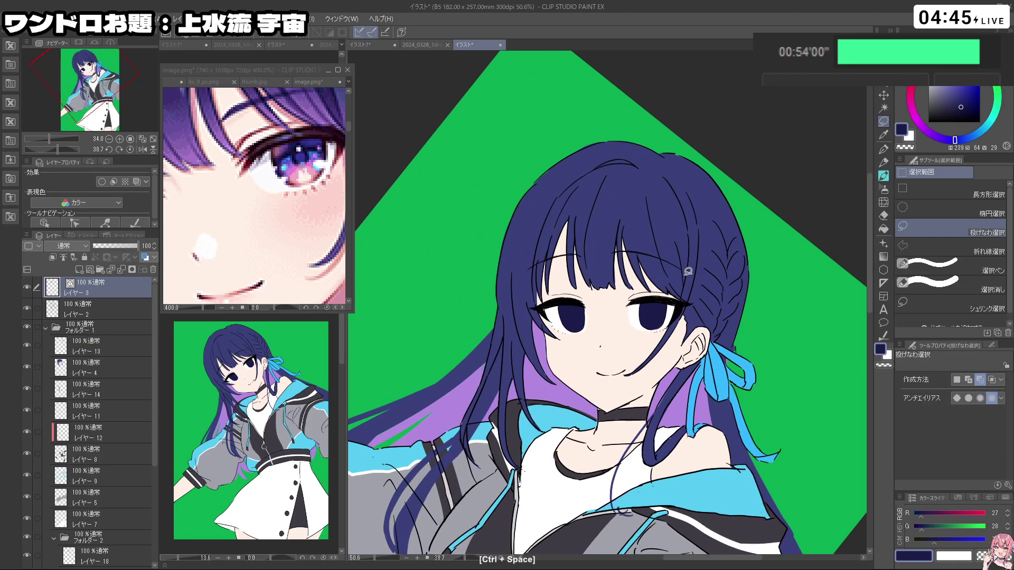
{"action": "mouse_move", "coordinate": [600, 253]}
{"action": "left_mouse_down"}
{"action": "mouse_move", "coordinate": [508, 283]}
{"action": "mouse_move", "coordinate": [598, 256]}
{"action": "left_mouse_up"}
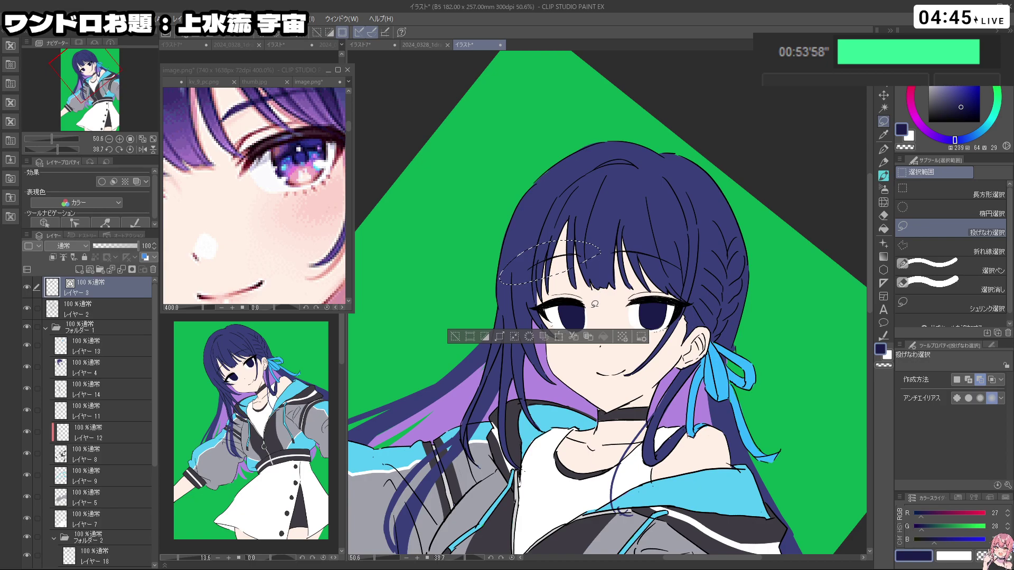
{"action": "left_click", "coordinate": [559, 337]}
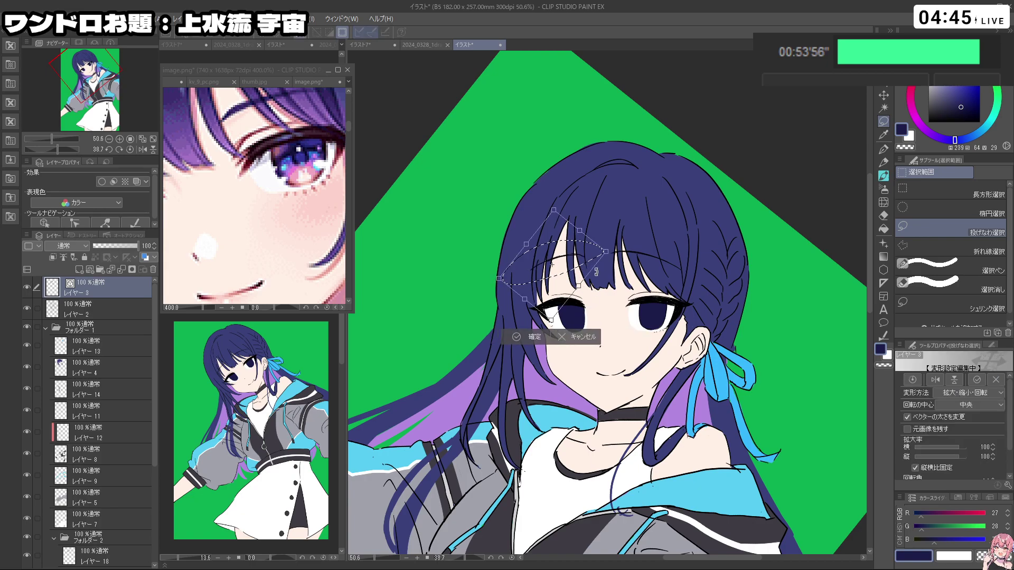
{"action": "left_click_drag", "start_coordinate": [561, 275], "coordinate": [561, 281]}
{"action": "left_click_drag", "start_coordinate": [615, 300], "coordinate": [614, 305]}
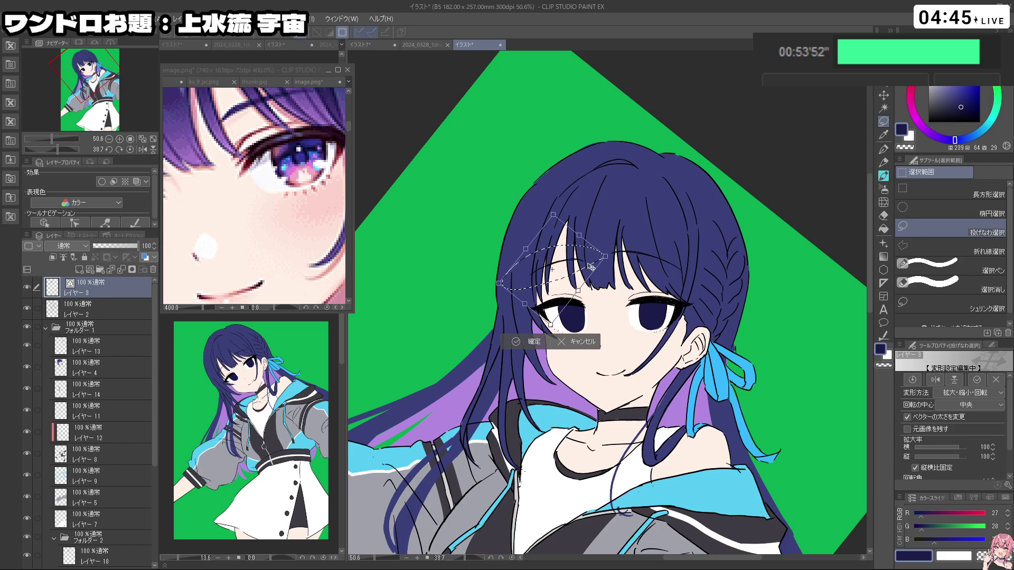
{"action": "left_click_drag", "start_coordinate": [581, 237], "coordinate": [585, 253]}
{"action": "left_click_drag", "start_coordinate": [603, 286], "coordinate": [605, 292]}
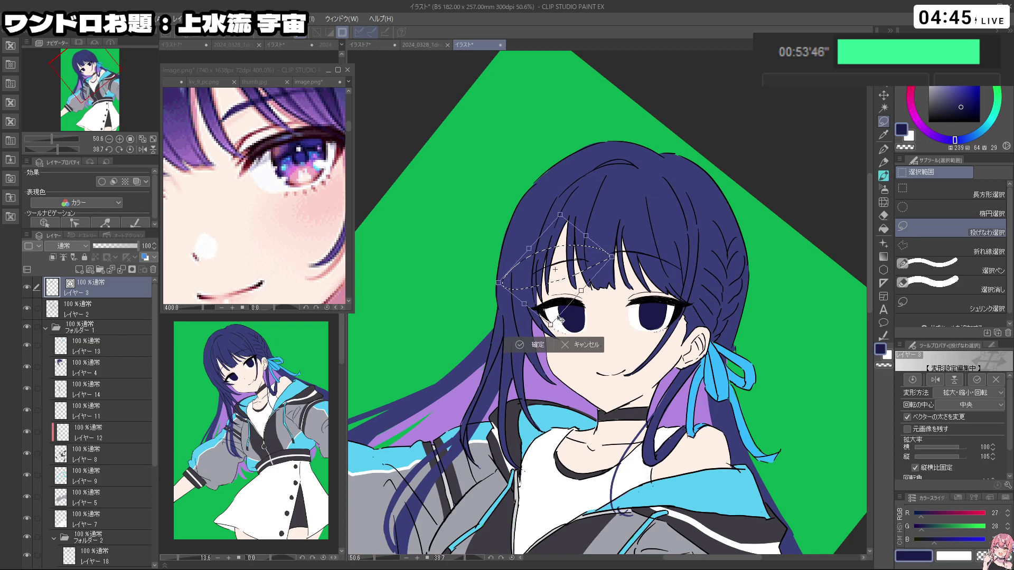
{"action": "left_click", "coordinate": [534, 347]}
Step: Lasso the ear-side eyebrow on レイヤー 3 and adjust its placement with a transform
{"action": "mouse_move", "coordinate": [618, 259]}
{"action": "left_mouse_down"}
{"action": "mouse_move", "coordinate": [702, 281]}
{"action": "mouse_move", "coordinate": [689, 278]}
{"action": "left_mouse_up"}
{"action": "left_click", "coordinate": [665, 331]}
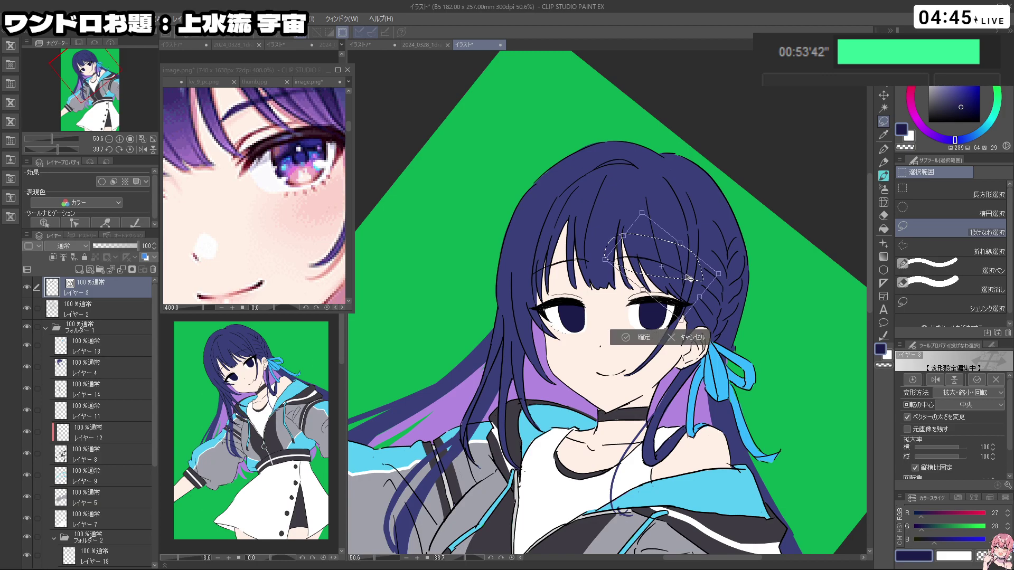
{"action": "left_click", "coordinate": [629, 341]}
{"action": "left_click_drag", "start_coordinate": [606, 365], "coordinate": [660, 340]}
{"action": "left_click_drag", "start_coordinate": [705, 272], "coordinate": [660, 227]}
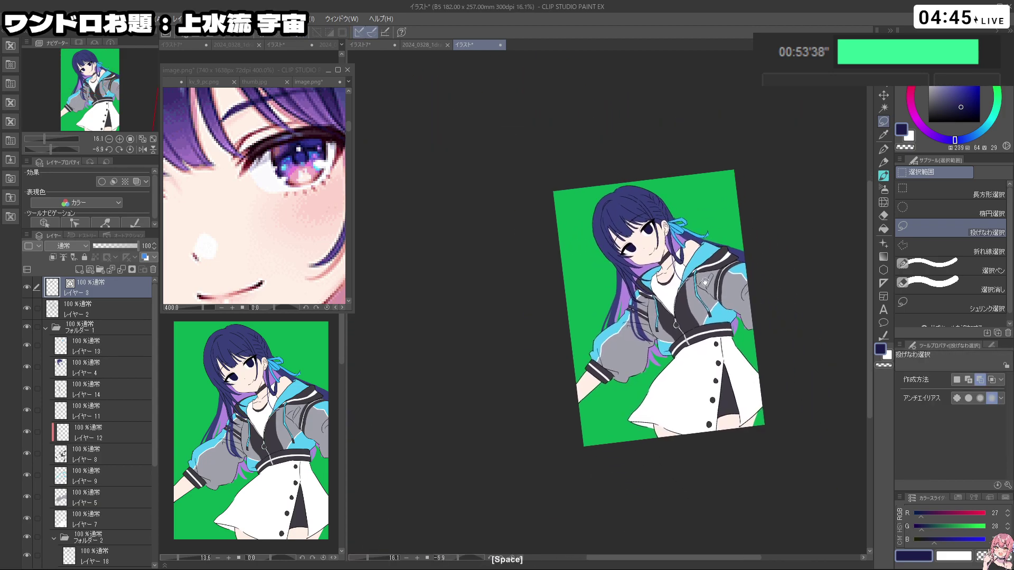
{"action": "scroll", "coordinate": [708, 296], "scroll_direction": "up", "scroll_amount": 3}
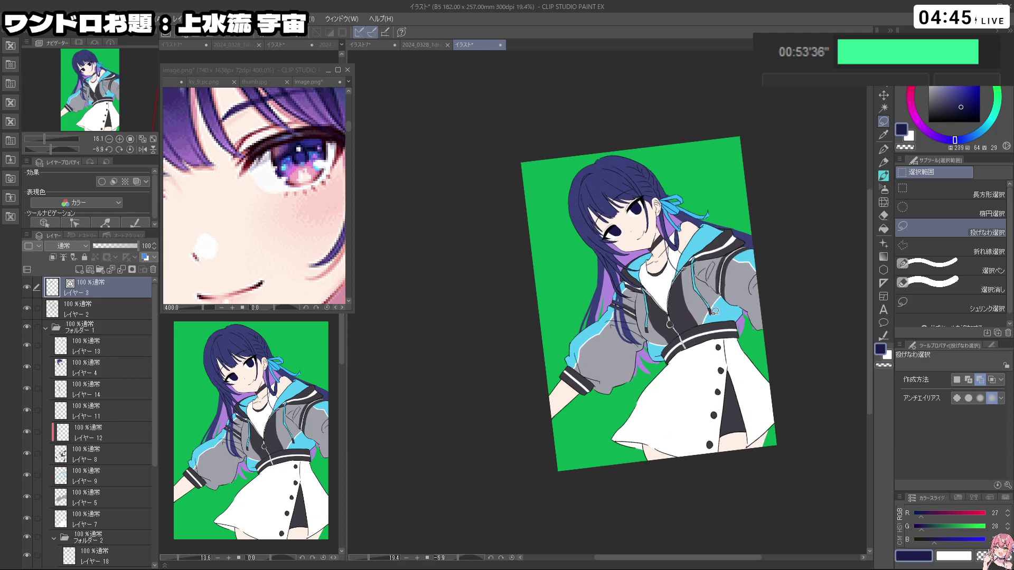
{"action": "scroll", "coordinate": [583, 158], "scroll_direction": "up", "scroll_amount": 3}
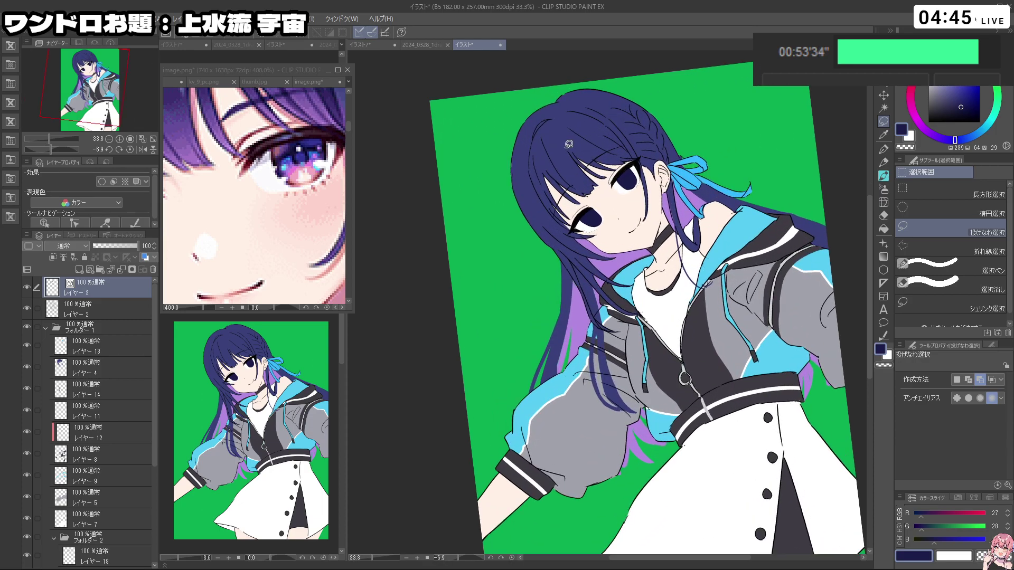
Step: Sample the bright pink from the reference image's iris and add a new layer above レイヤー 18
{"action": "left_click", "coordinate": [318, 189]}
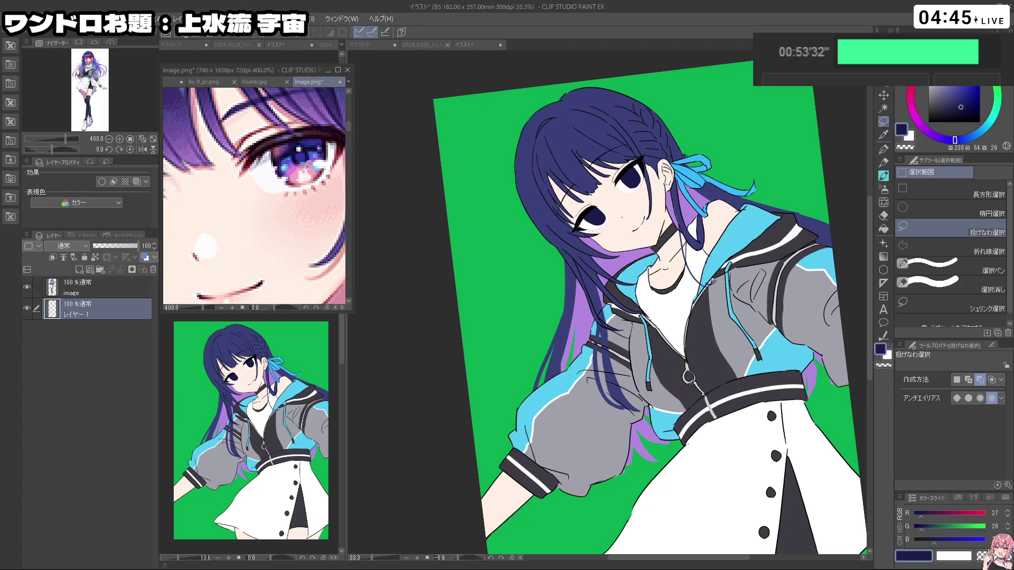
{"action": "left_click", "coordinate": [401, 197]}
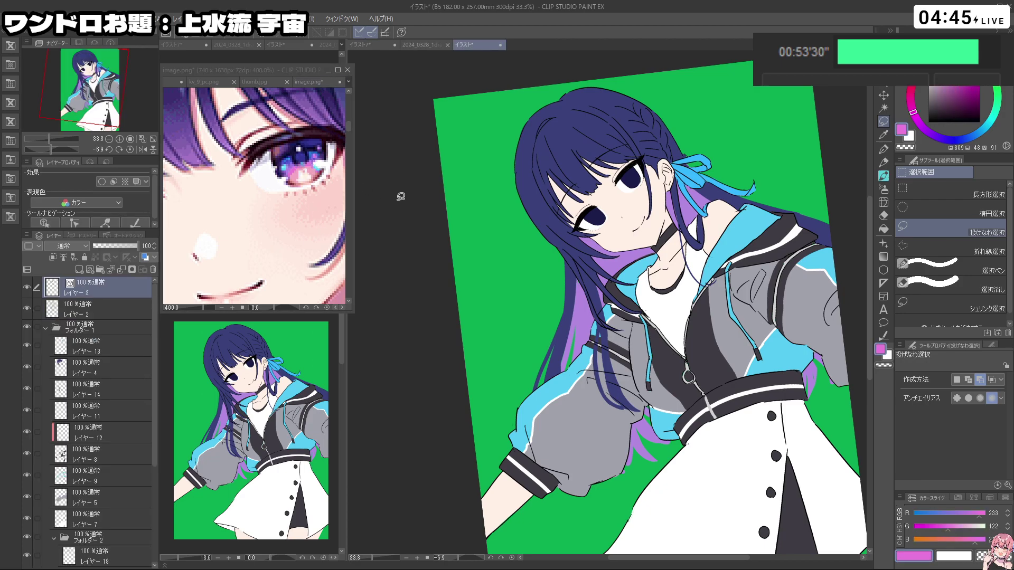
{"action": "left_click", "coordinate": [97, 552]}
{"action": "key", "text": "shift+space"}
{"action": "left_click_drag", "start_coordinate": [672, 246], "coordinate": [624, 219]}
{"action": "key", "text": "p"}
{"action": "key", "text": "p"}
Step: Try painting a round pink patch in the image-left iris on レイヤー 19 with pen size 28.7
{"action": "key", "text": "ctrl+space"}
{"action": "left_click_drag", "start_coordinate": [556, 232], "coordinate": [603, 232]}
{"action": "key", "text": "ctrl+alt"}
{"action": "left_click_drag", "start_coordinate": [532, 274], "coordinate": [543, 273]}
{"action": "key", "text": "shift+space"}
{"action": "mouse_move", "coordinate": [596, 343]}
{"action": "left_mouse_down"}
{"action": "mouse_move", "coordinate": [636, 331]}
{"action": "mouse_move", "coordinate": [548, 356]}
{"action": "mouse_move", "coordinate": [530, 324]}
{"action": "left_mouse_up"}
{"action": "mouse_move", "coordinate": [602, 233]}
{"action": "left_mouse_down"}
{"action": "mouse_move", "coordinate": [608, 215]}
{"action": "mouse_move", "coordinate": [618, 222]}
{"action": "left_mouse_up"}
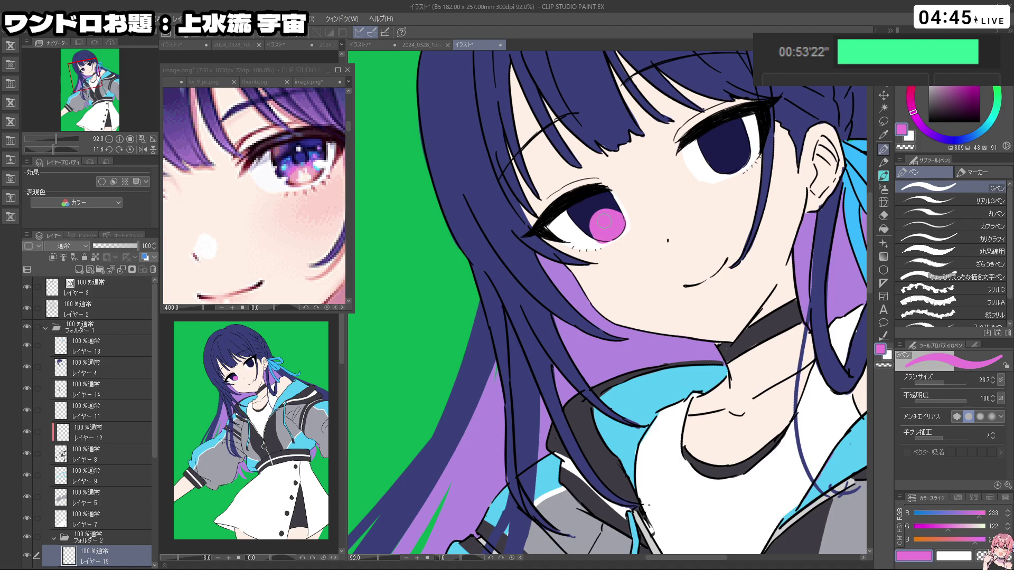
{"action": "key", "text": "ctrl+z"}
Step: Clip レイヤー 19 to the layer below and paint a pink patch in both irises with pen size 49.3
{"action": "left_click", "coordinate": [53, 257]}
{"action": "key", "text": "ctrl+alt"}
{"action": "mouse_move", "coordinate": [606, 218]}
{"action": "left_mouse_down"}
{"action": "mouse_move", "coordinate": [616, 218]}
{"action": "mouse_move", "coordinate": [606, 222]}
{"action": "mouse_move", "coordinate": [616, 236]}
{"action": "left_mouse_up"}
{"action": "key", "text": "ctrl+z"}
{"action": "left_click_drag", "start_coordinate": [680, 318], "coordinate": [667, 349]}
{"action": "key", "text": "ctrl+z"}
{"action": "left_click_drag", "start_coordinate": [640, 242], "coordinate": [650, 242]}
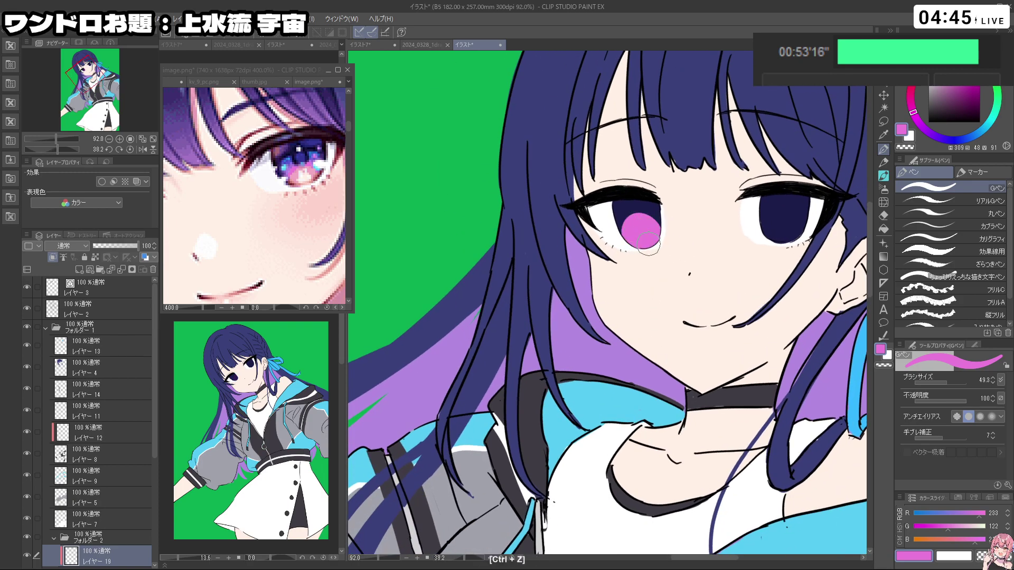
{"action": "mouse_move", "coordinate": [756, 231]}
{"action": "left_mouse_down"}
{"action": "mouse_move", "coordinate": [778, 228]}
{"action": "mouse_move", "coordinate": [734, 235]}
{"action": "mouse_move", "coordinate": [660, 269]}
{"action": "left_mouse_up"}
{"action": "left_click_drag", "start_coordinate": [661, 398], "coordinate": [610, 296]}
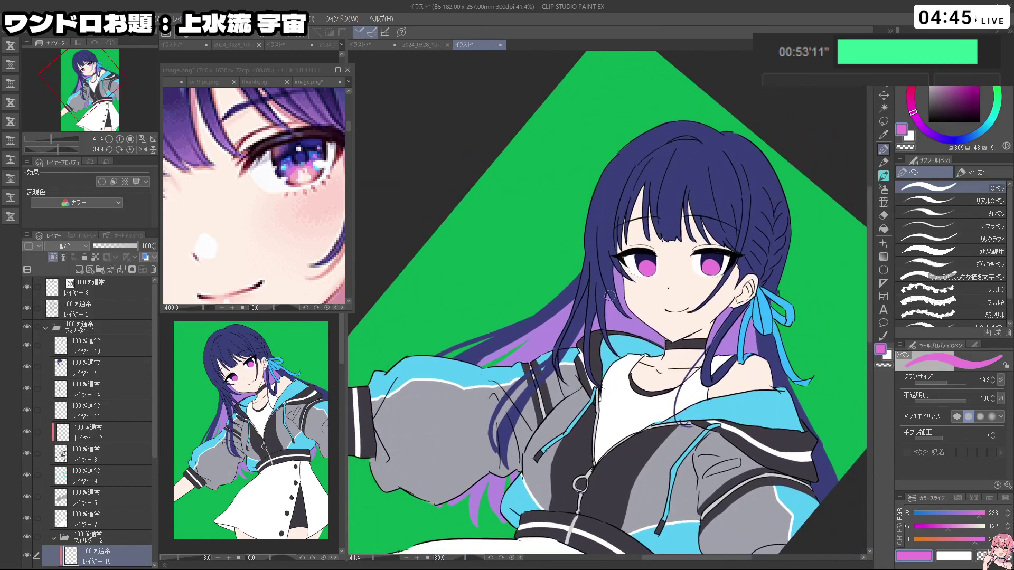
Step: Sample the near-black navy from the dark part of the reference image's eye
{"action": "left_click", "coordinate": [302, 159]}
{"action": "left_click", "coordinate": [309, 151], "text": "alt"}
{"action": "left_click_drag", "start_coordinate": [305, 151], "coordinate": [306, 153]}
{"action": "left_click", "coordinate": [310, 150], "text": "alt"}
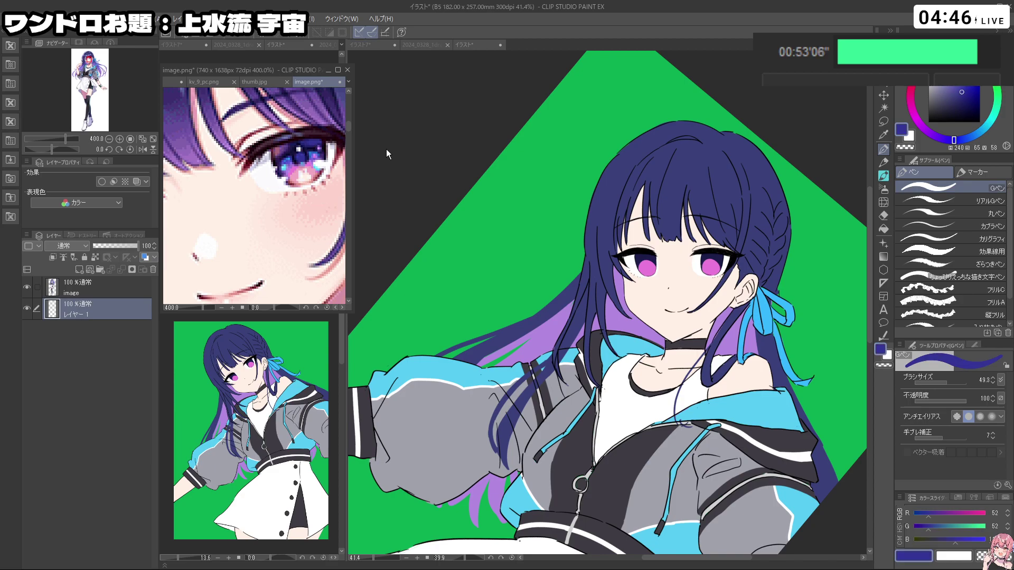
{"action": "scroll", "coordinate": [319, 152], "scroll_direction": "up", "scroll_amount": 1}
{"action": "left_click", "coordinate": [321, 152], "text": "alt"}
{"action": "left_click", "coordinate": [321, 151], "text": "alt"}
{"action": "left_click", "coordinate": [320, 152], "text": "alt"}
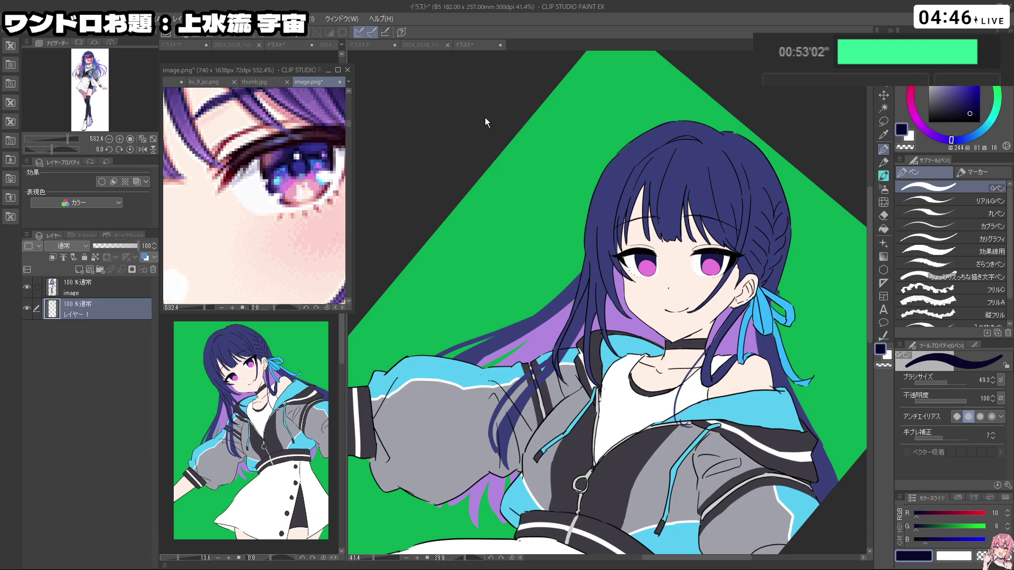
Step: Add a clipped layer above レイヤー 19 and paint a dark oval pupil in the image-left iris with pen size 19.5
{"action": "left_click", "coordinate": [484, 117]}
{"action": "left_click", "coordinate": [79, 269]}
{"action": "left_click", "coordinate": [51, 257]}
{"action": "mouse_move", "coordinate": [642, 262]}
{"action": "left_mouse_down"}
{"action": "mouse_move", "coordinate": [670, 262]}
{"action": "mouse_move", "coordinate": [651, 264]}
{"action": "left_mouse_up"}
{"action": "mouse_move", "coordinate": [654, 257]}
{"action": "left_mouse_down"}
{"action": "mouse_move", "coordinate": [655, 276]}
{"action": "mouse_move", "coordinate": [657, 259]}
{"action": "left_mouse_up"}
{"action": "key", "text": "ctrl+z"}
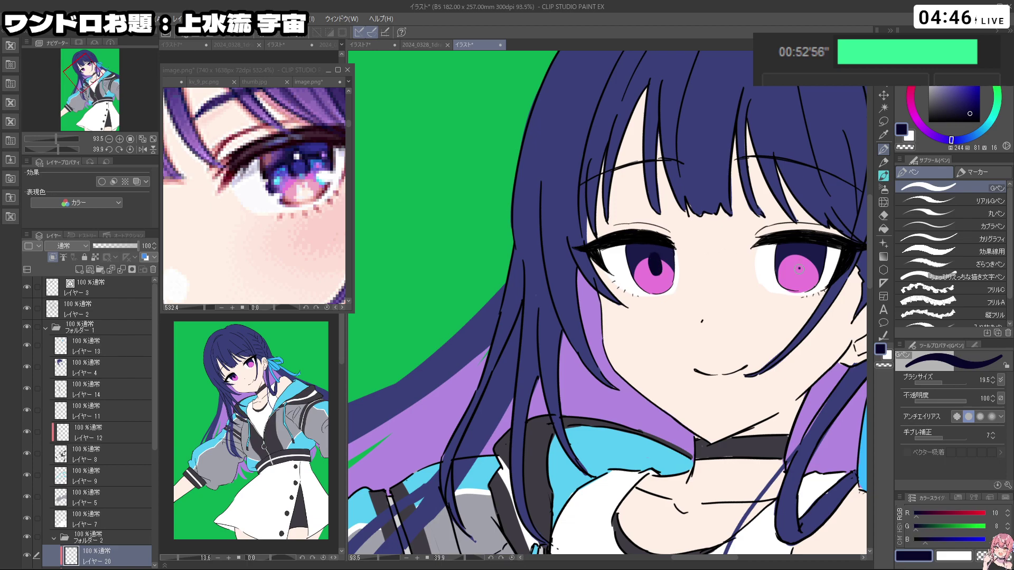
Step: Paint a matching dark oval pupil in the ear-side iris on レイヤー 20 with pen size 19.5
{"action": "key", "text": "ctrl+z"}
{"action": "key", "text": "ctrl+z"}
{"action": "key", "text": "ctrl+z"}
{"action": "left_click_drag", "start_coordinate": [796, 255], "coordinate": [800, 263]}
{"action": "mouse_move", "coordinate": [656, 260]}
{"action": "left_mouse_down"}
{"action": "mouse_move", "coordinate": [657, 273]}
{"action": "mouse_move", "coordinate": [597, 254]}
{"action": "left_mouse_up"}
{"action": "key", "text": "ctrl+z"}
{"action": "mouse_move", "coordinate": [621, 455]}
{"action": "left_mouse_down"}
{"action": "mouse_move", "coordinate": [746, 367]}
{"action": "mouse_move", "coordinate": [710, 416]}
{"action": "mouse_move", "coordinate": [657, 448]}
{"action": "left_mouse_up"}
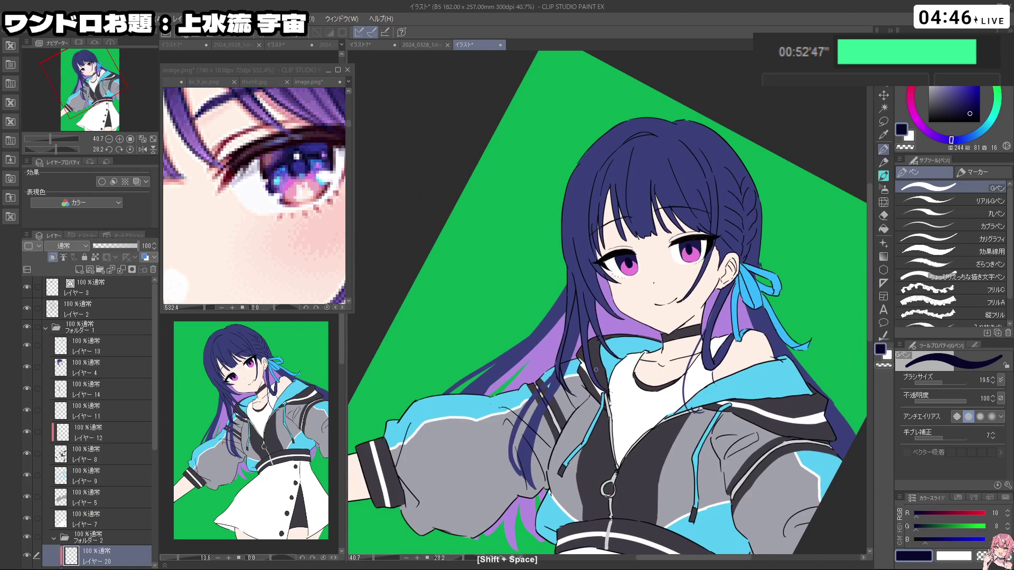
Step: Sample the light pink from the lower part of the reference image's iris
{"action": "left_click", "coordinate": [290, 196]}
{"action": "left_click", "coordinate": [295, 191], "text": "alt"}
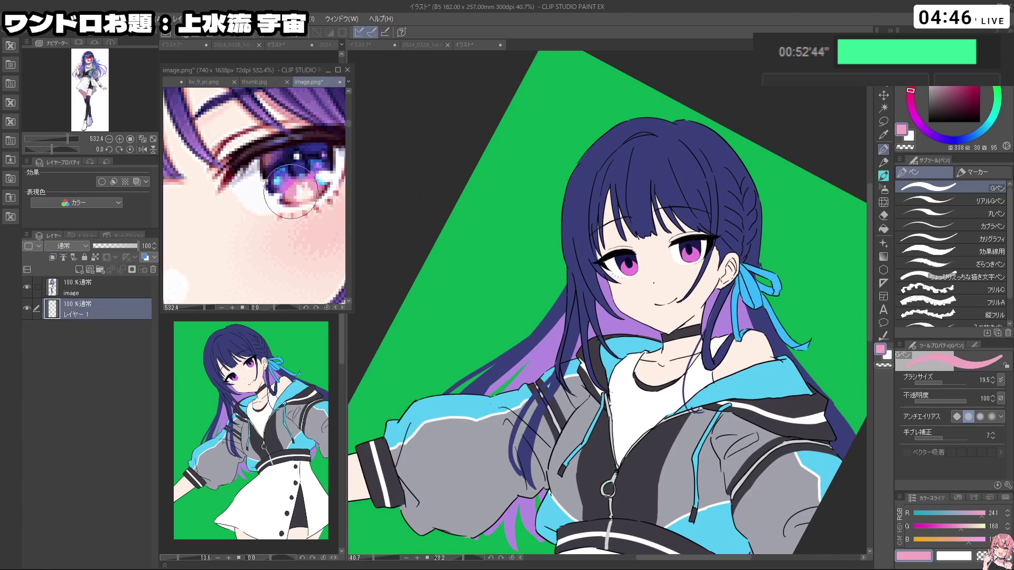
{"action": "left_click", "coordinate": [777, 114]}
{"action": "left_click_drag", "start_coordinate": [667, 383], "coordinate": [674, 360]}
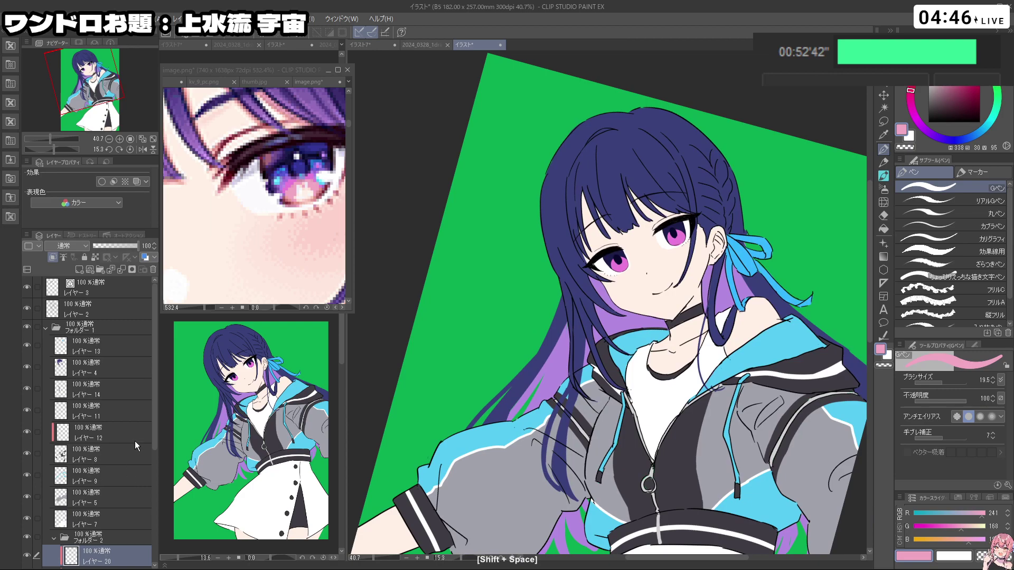
Step: Add a layer above レイヤー 19 and paint light pink patches in the lower part of both irises with pen size 19.5
{"action": "left_click_drag", "start_coordinate": [153, 357], "coordinate": [154, 388]}
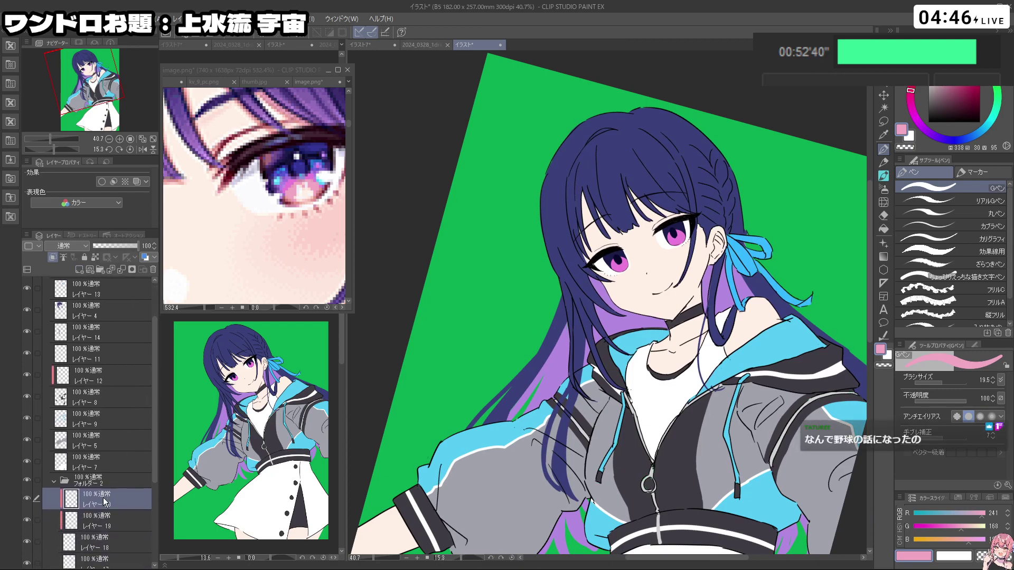
{"action": "left_click", "coordinate": [105, 520]}
{"action": "left_click", "coordinate": [79, 270]}
{"action": "key", "text": "shift+space"}
{"action": "left_click_drag", "start_coordinate": [511, 413], "coordinate": [715, 401]}
{"action": "key", "text": "ctrl+space"}
{"action": "mouse_move", "coordinate": [569, 290]}
{"action": "left_mouse_down"}
{"action": "mouse_move", "coordinate": [597, 291]}
{"action": "mouse_move", "coordinate": [567, 284]}
{"action": "mouse_move", "coordinate": [597, 279]}
{"action": "mouse_move", "coordinate": [581, 298]}
{"action": "mouse_move", "coordinate": [575, 289]}
{"action": "mouse_move", "coordinate": [580, 299]}
{"action": "mouse_move", "coordinate": [575, 285]}
{"action": "left_mouse_up"}
{"action": "key", "text": "ctrl+z"}
{"action": "key", "text": "ctrl+z"}
{"action": "left_click_drag", "start_coordinate": [525, 177], "coordinate": [523, 161]}
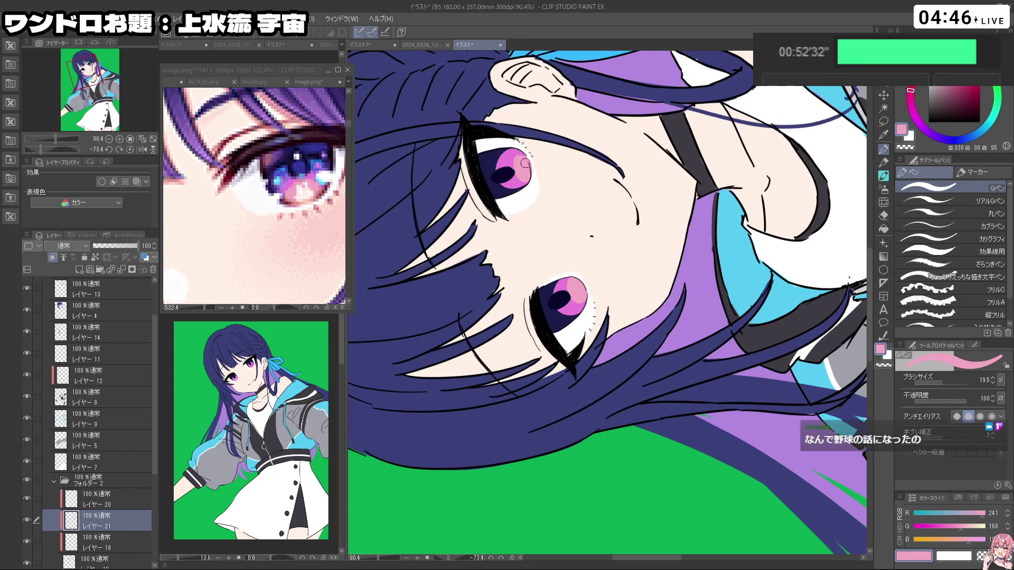
Step: Refine the shape of the light pink patches in the irises on レイヤー 21
{"action": "mouse_move", "coordinate": [638, 353]}
{"action": "left_mouse_down"}
{"action": "mouse_move", "coordinate": [549, 313]}
{"action": "mouse_move", "coordinate": [548, 301]}
{"action": "left_mouse_up"}
{"action": "key", "text": "ctrl+z"}
{"action": "left_click_drag", "start_coordinate": [774, 310], "coordinate": [728, 334]}
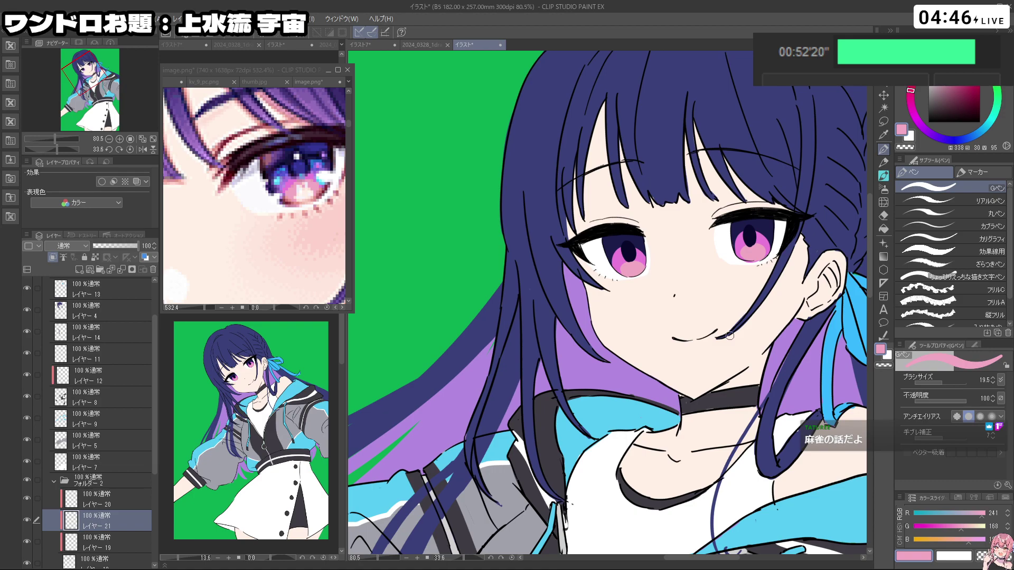
{"action": "left_click_drag", "start_coordinate": [730, 335], "coordinate": [666, 235]}
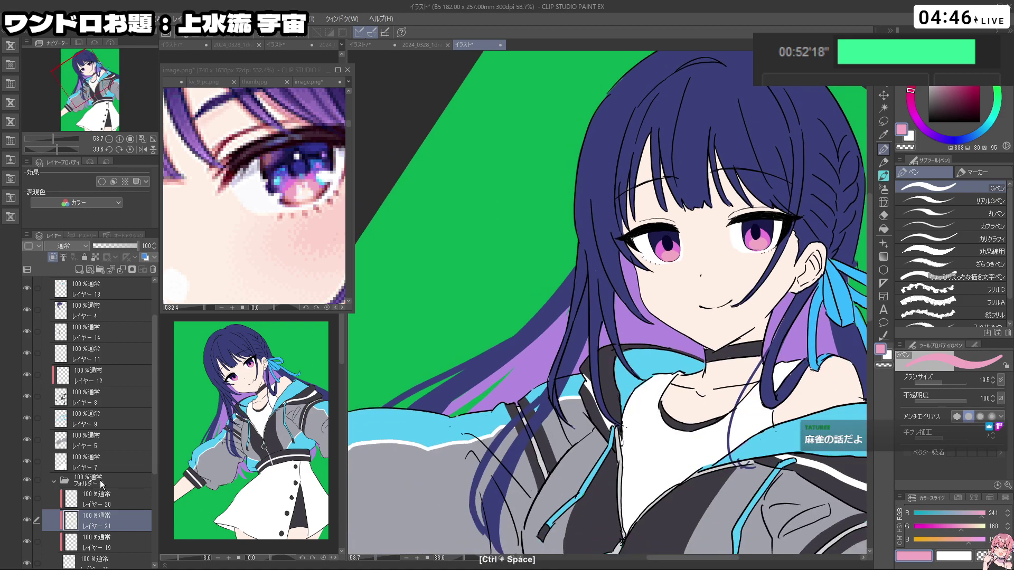
Step: Lasso the ear-side pupil on レイヤー 20 and adjust its placement with a transform
{"action": "left_click", "coordinate": [119, 503]}
{"action": "key", "text": "m"}
{"action": "mouse_move", "coordinate": [760, 228]}
{"action": "left_mouse_down"}
{"action": "mouse_move", "coordinate": [776, 242]}
{"action": "mouse_move", "coordinate": [763, 212]}
{"action": "mouse_move", "coordinate": [774, 246]}
{"action": "left_mouse_up"}
{"action": "key", "text": "ctrl+z"}
{"action": "left_click", "coordinate": [768, 280]}
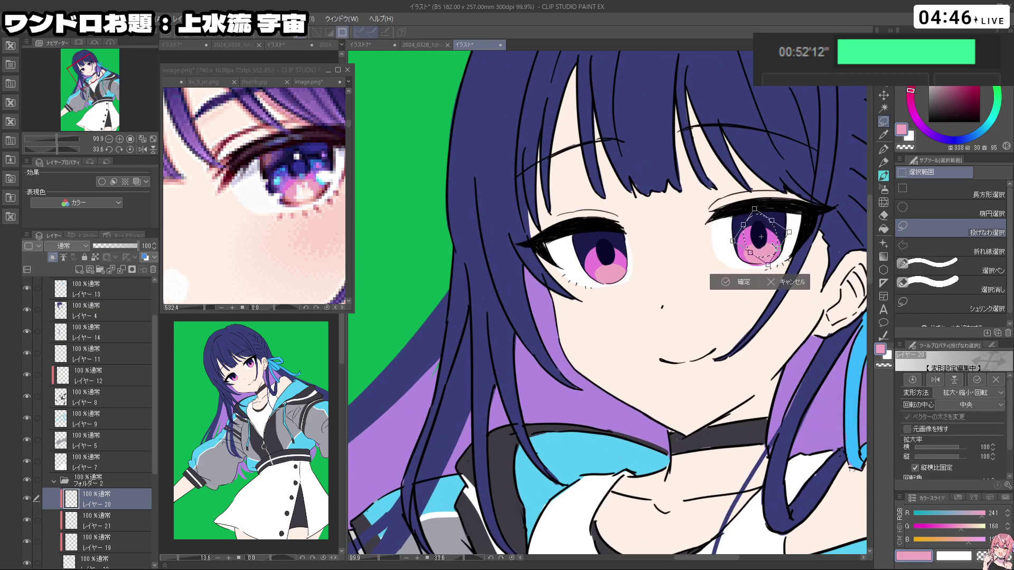
{"action": "left_click", "coordinate": [742, 282]}
{"action": "left_click", "coordinate": [670, 280]}
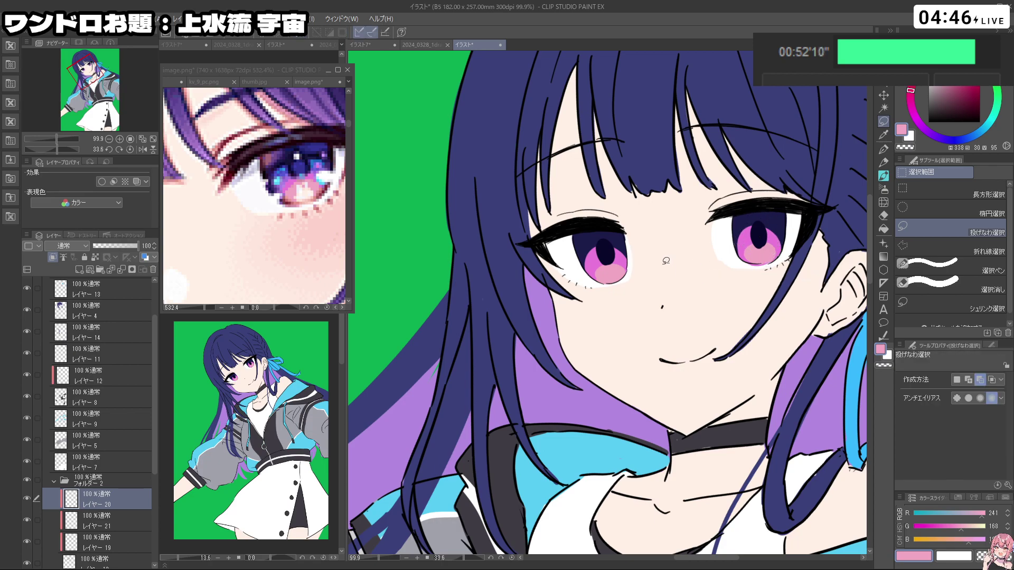
Step: Trim the lower edge of the ear-side iris on レイヤー 18 using transparent colour at pen size 19.5
{"action": "scroll", "coordinate": [136, 514], "scroll_direction": "down", "scroll_amount": 3}
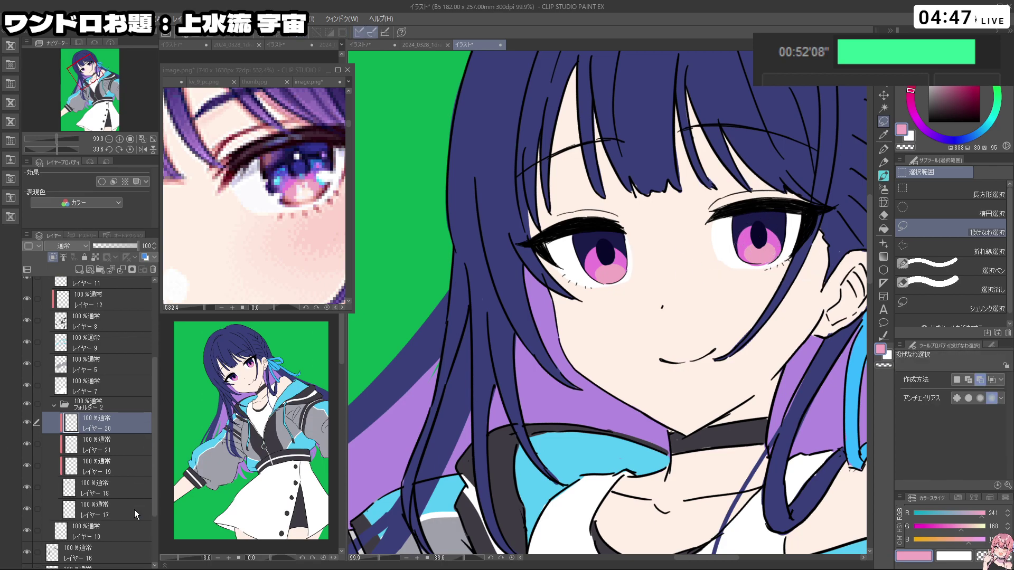
{"action": "left_click", "coordinate": [93, 493]}
{"action": "left_click", "coordinate": [883, 149]}
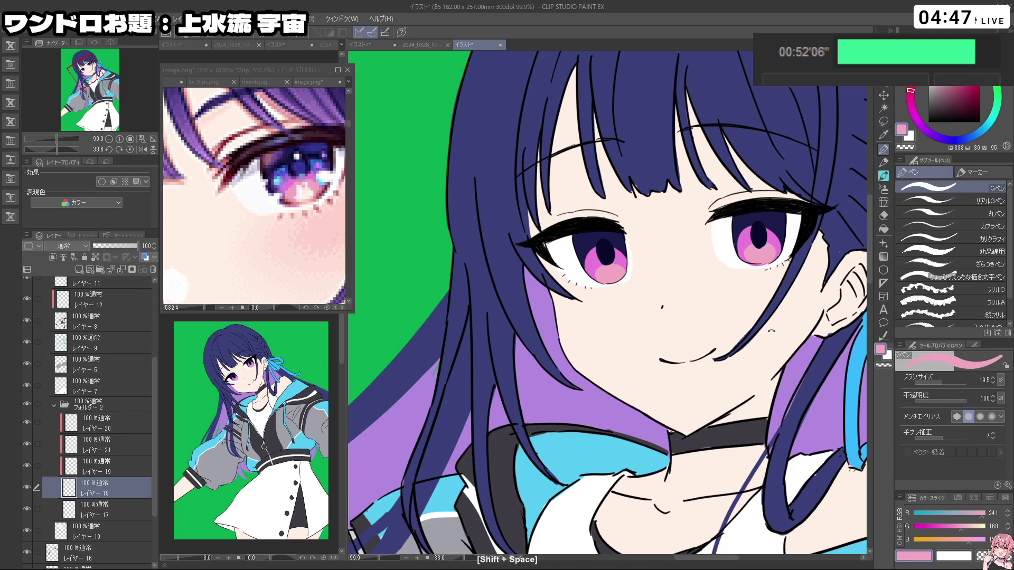
{"action": "left_click_drag", "start_coordinate": [748, 266], "coordinate": [752, 301]}
{"action": "key", "text": "c"}
{"action": "key", "text": "ctrl+z"}
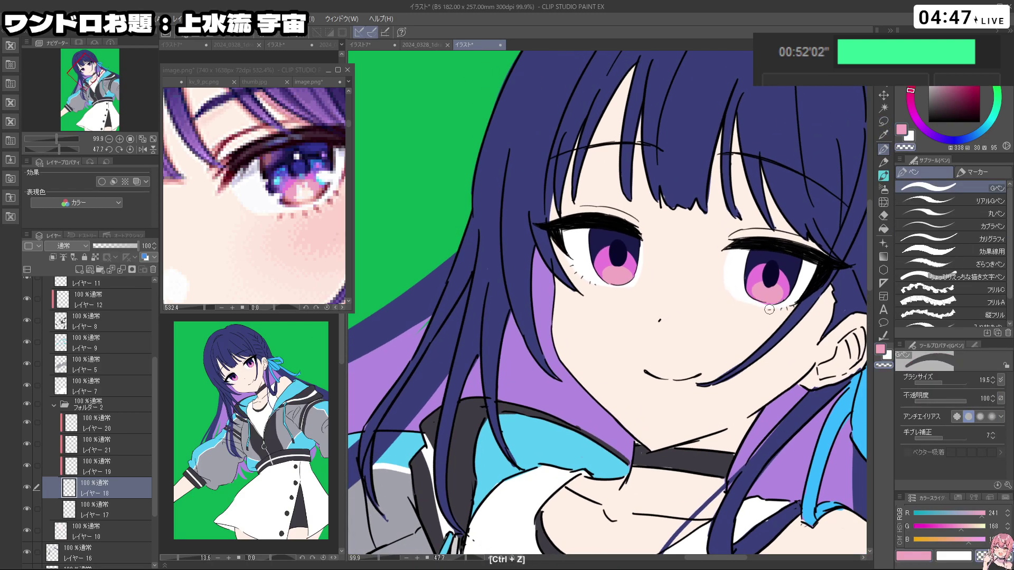
{"action": "left_click_drag", "start_coordinate": [770, 307], "coordinate": [743, 284]}
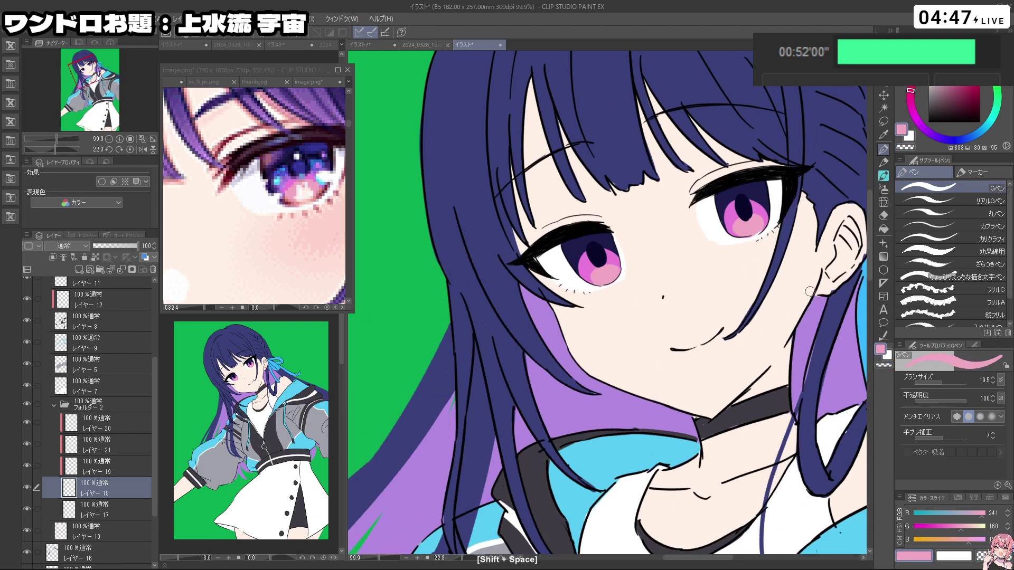
Step: Sample a pale cream from the reference eye and paint a highlight low in the hair-side iris on レイヤー 21 at pen size 13.7
{"action": "right_click", "coordinate": [302, 190]}
{"action": "left_click", "coordinate": [635, 261]}
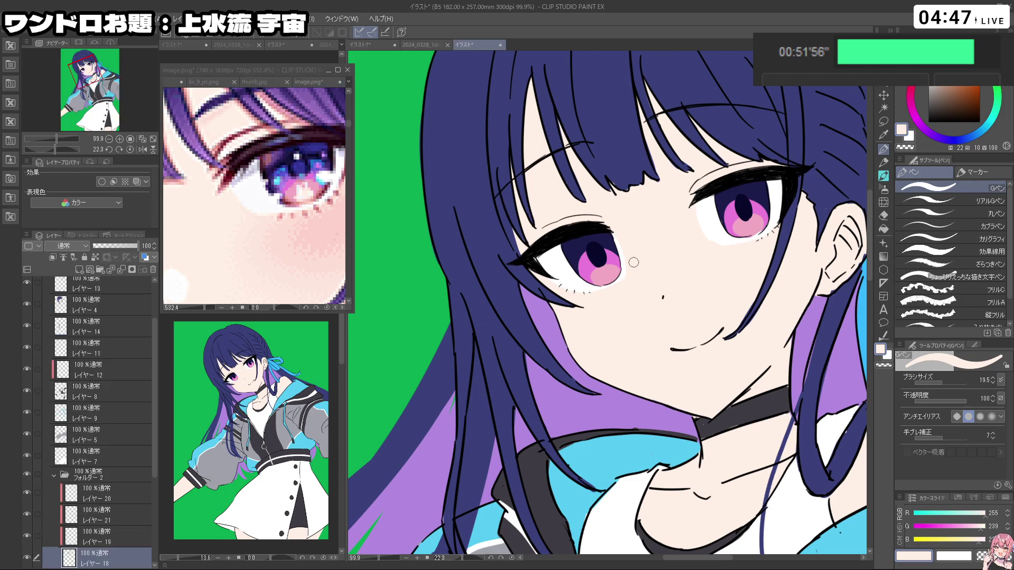
{"action": "left_click", "coordinate": [104, 497]}
{"action": "mouse_move", "coordinate": [599, 265]}
{"action": "left_mouse_down"}
{"action": "mouse_move", "coordinate": [617, 284]}
{"action": "mouse_move", "coordinate": [511, 332]}
{"action": "left_mouse_up"}
{"action": "left_click", "coordinate": [27, 515]}
{"action": "left_click", "coordinate": [27, 515]}
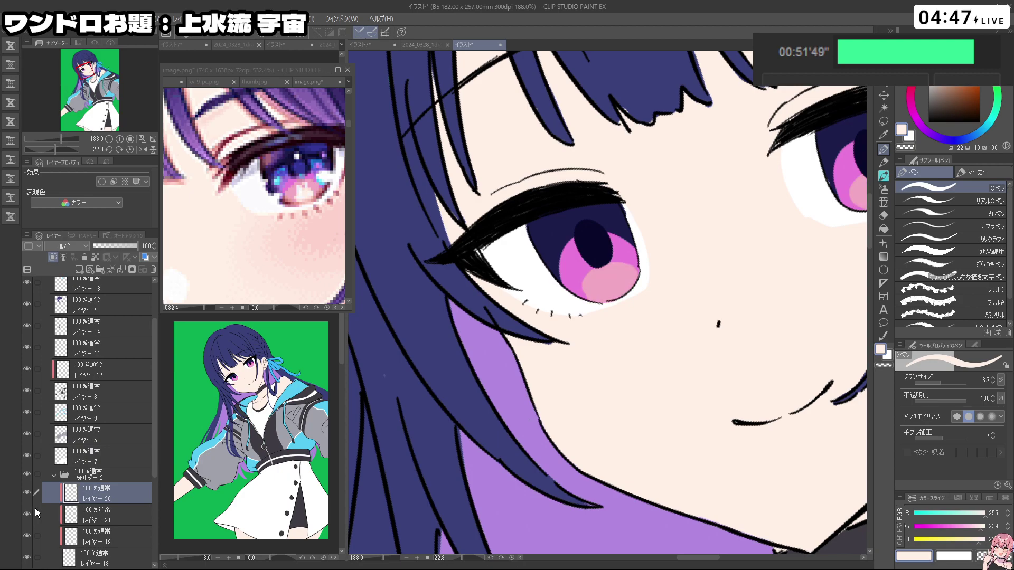
{"action": "left_click", "coordinate": [106, 515]}
{"action": "left_click_drag", "start_coordinate": [605, 292], "coordinate": [628, 272]}
{"action": "key", "text": "ctrl+z"}
{"action": "key", "text": "ctrl+z"}
{"action": "key", "text": "ctrl+z"}
{"action": "left_click", "coordinate": [602, 291]}
Step: Add the same pale cream highlight low in the ear-side iris and refine the highlight shapes in both eyes
{"action": "left_click_drag", "start_coordinate": [764, 236], "coordinate": [692, 237]}
{"action": "left_click_drag", "start_coordinate": [806, 193], "coordinate": [840, 192]}
{"action": "key", "text": "ctrl+z"}
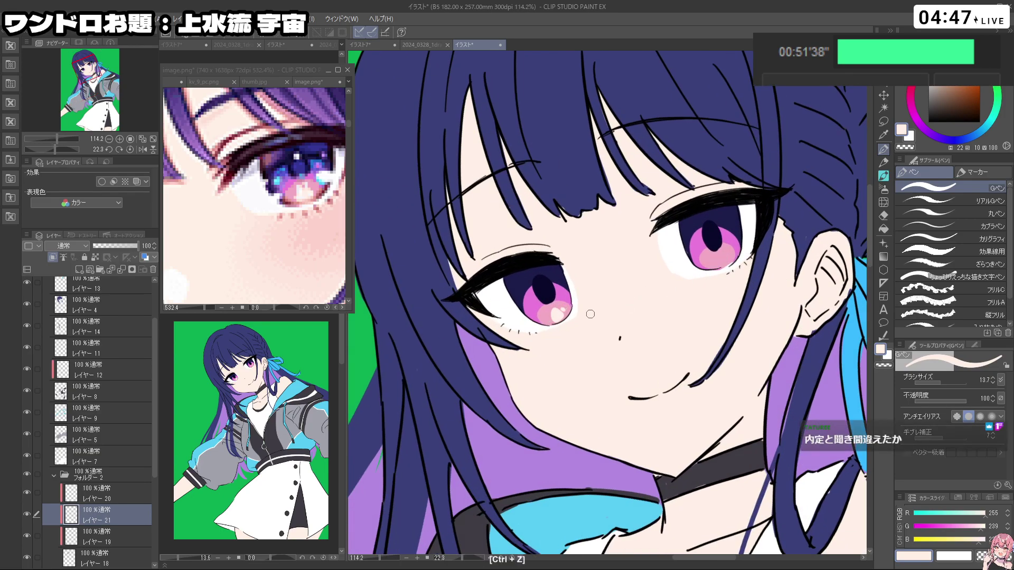
{"action": "key", "text": "ctrl+z"}
{"action": "left_click_drag", "start_coordinate": [553, 320], "coordinate": [556, 318]}
{"action": "key", "text": "ctrl+z"}
{"action": "left_click_drag", "start_coordinate": [757, 268], "coordinate": [649, 350]}
Step: Sample the dark purple from the upper iris of the reference eye and add a clipped layer above レイヤー 20
{"action": "left_click", "coordinate": [302, 241]}
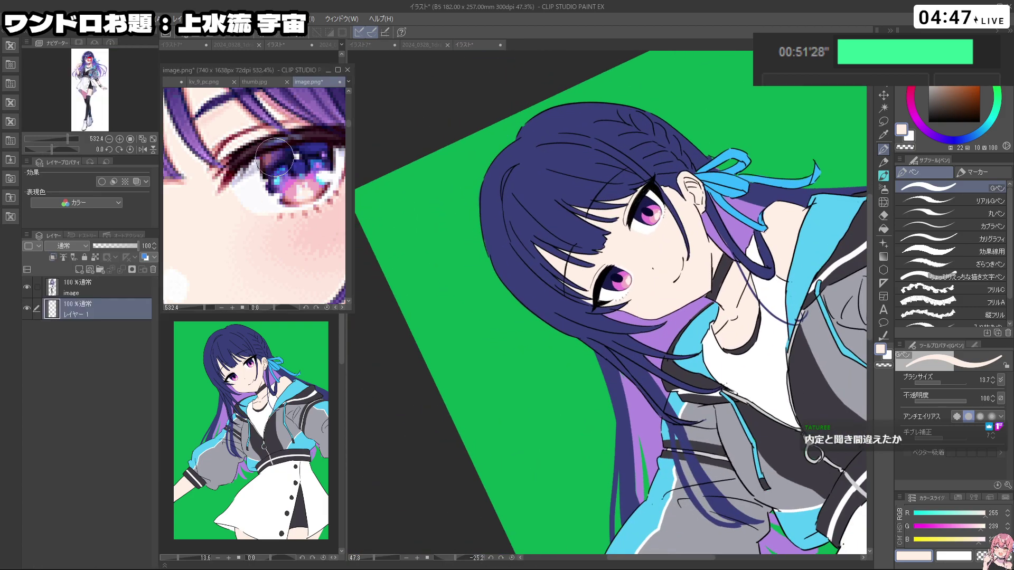
{"action": "left_click", "coordinate": [272, 154], "text": "alt"}
{"action": "left_click", "coordinate": [266, 153], "text": "alt"}
{"action": "left_click", "coordinate": [269, 157], "text": "alt"}
{"action": "left_click", "coordinate": [271, 156], "text": "alt"}
{"action": "left_click", "coordinate": [275, 155], "text": "alt"}
{"action": "left_click", "coordinate": [280, 153], "text": "alt"}
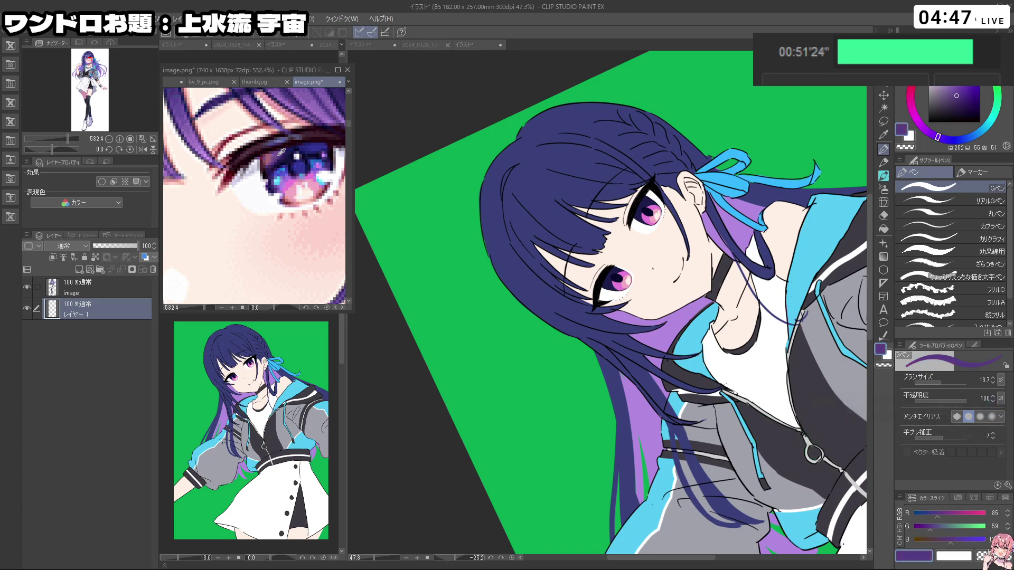
{"action": "left_click", "coordinate": [601, 302]}
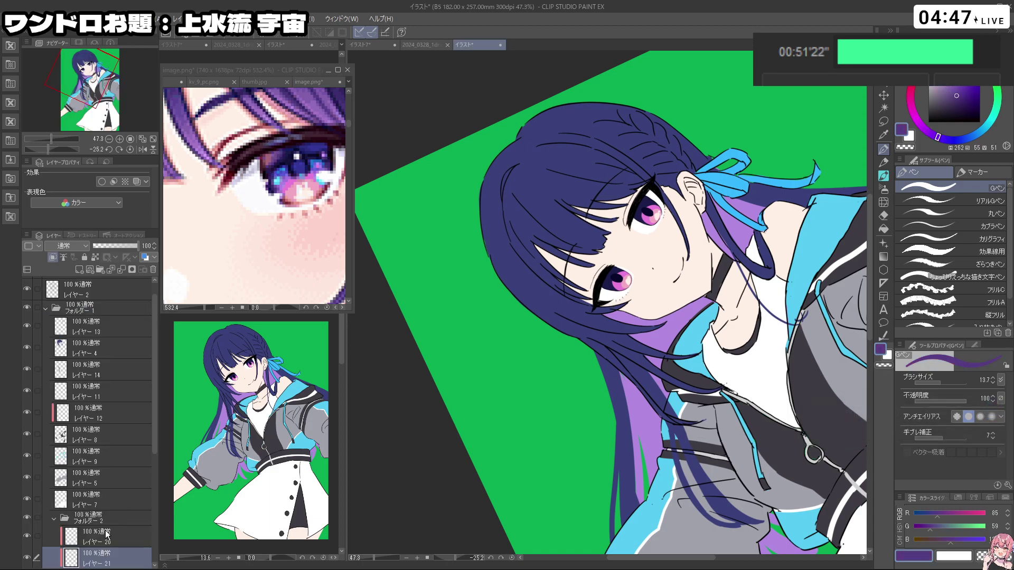
{"action": "left_click", "coordinate": [105, 534]}
{"action": "left_click", "coordinate": [78, 269]}
{"action": "left_click", "coordinate": [53, 258]}
Step: Paint dark purple patches in the upper part of both irises on レイヤー 22 at pen size 21.0
{"action": "key", "text": "ctrl+space"}
{"action": "mouse_move", "coordinate": [609, 275]}
{"action": "left_mouse_down"}
{"action": "mouse_move", "coordinate": [627, 291]}
{"action": "mouse_move", "coordinate": [605, 290]}
{"action": "mouse_move", "coordinate": [653, 248]}
{"action": "left_mouse_up"}
{"action": "key", "text": "ctrl+alt"}
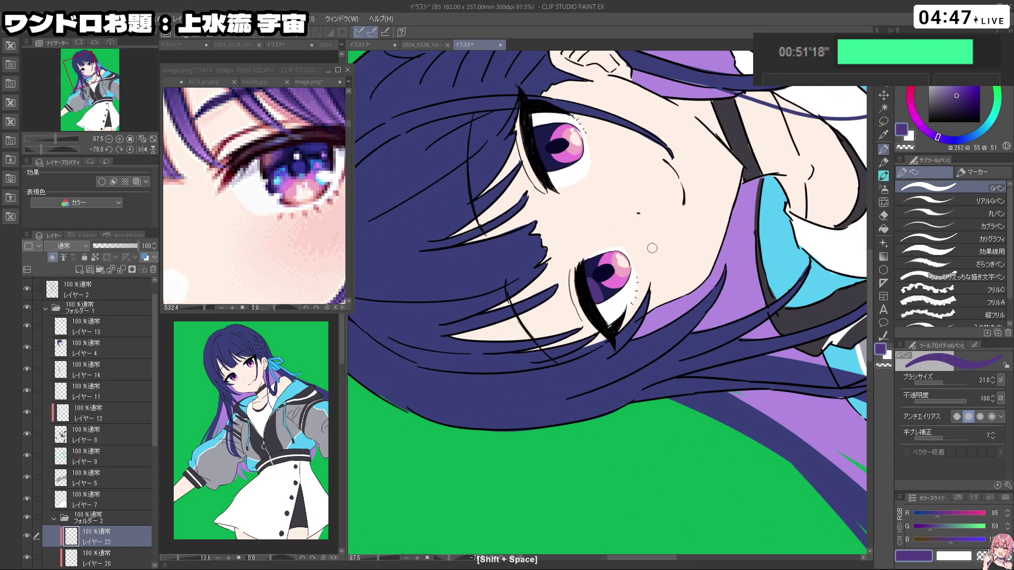
{"action": "left_click_drag", "start_coordinate": [586, 268], "coordinate": [601, 302]}
{"action": "key", "text": "ctrl+z"}
{"action": "left_click_drag", "start_coordinate": [546, 165], "coordinate": [773, 325]}
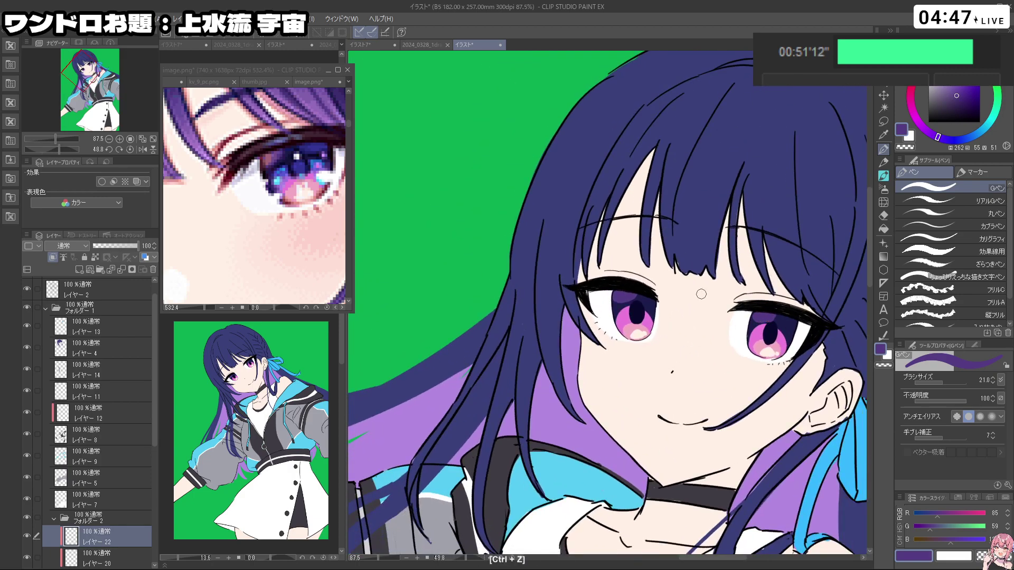
Step: Move レイヤー 22 below レイヤー 20 and touch up the purple patches in the upper irises
{"action": "left_click_drag", "start_coordinate": [94, 544], "coordinate": [102, 560]}
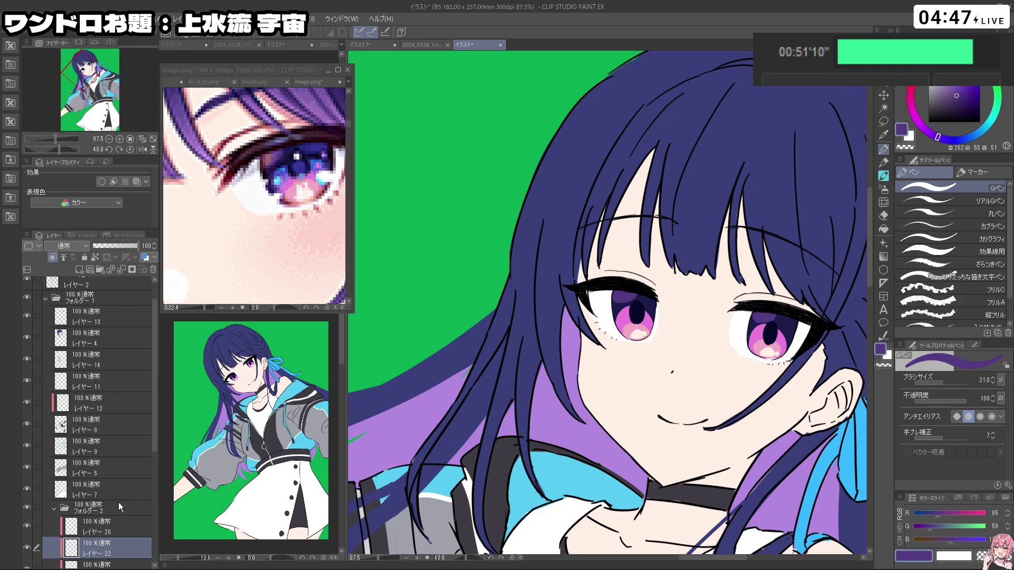
{"action": "key", "text": "ctrl+z"}
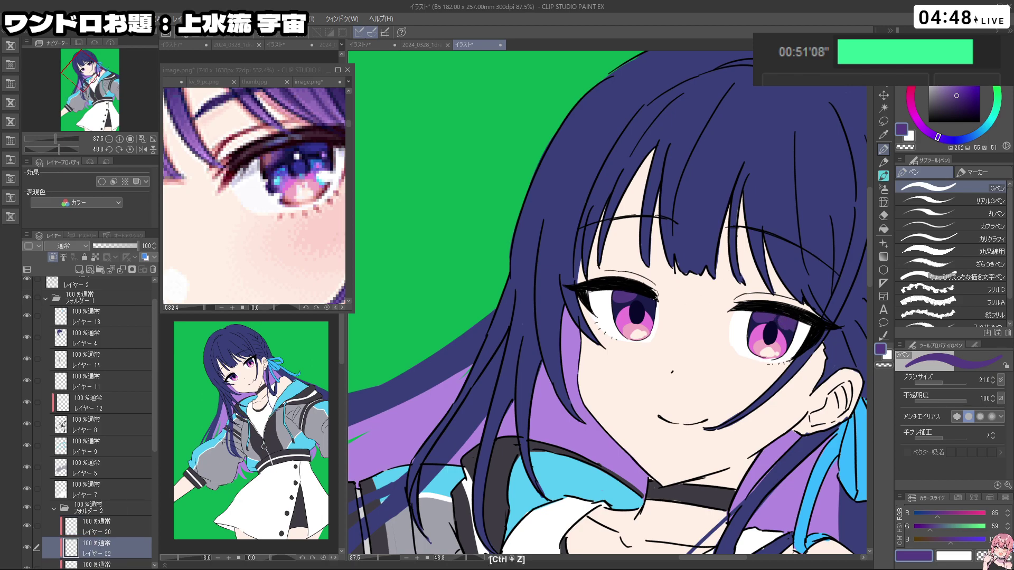
{"action": "left_click_drag", "start_coordinate": [766, 296], "coordinate": [692, 296]}
{"action": "left_click_drag", "start_coordinate": [761, 349], "coordinate": [652, 344]}
{"action": "left_click_drag", "start_coordinate": [733, 412], "coordinate": [694, 160]}
{"action": "left_click_drag", "start_coordinate": [574, 269], "coordinate": [623, 390]}
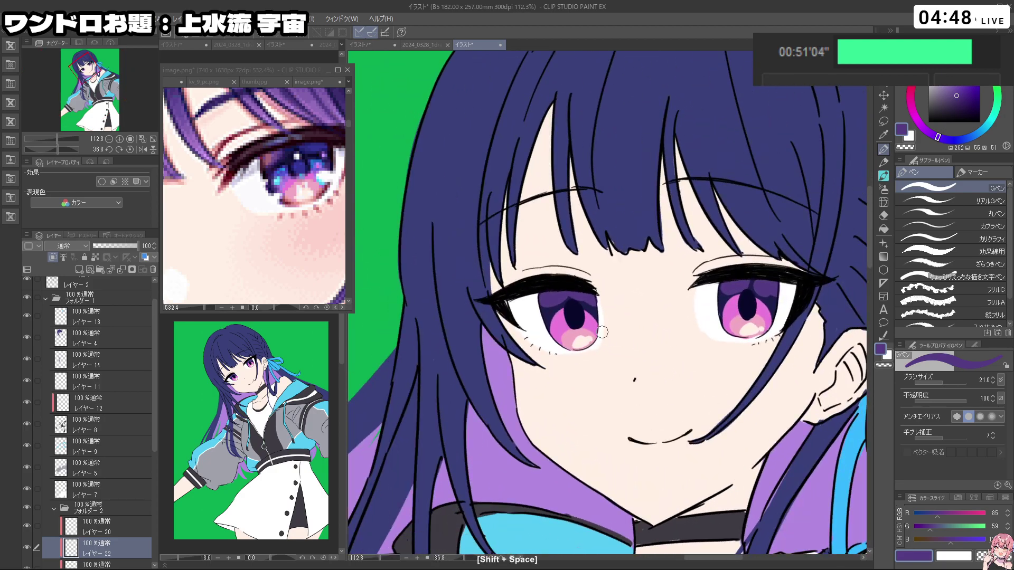
Step: Sample a lighter reddish purple from the reference eye and paint it into the upper iris patches on レイヤー 22
{"action": "left_click", "coordinate": [279, 155], "text": "alt"}
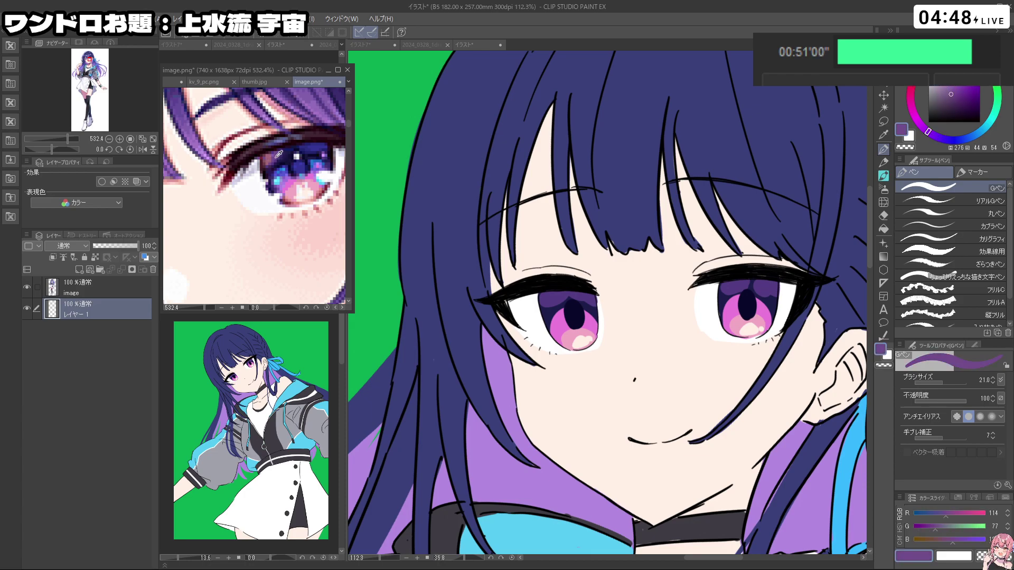
{"action": "left_click", "coordinate": [571, 356]}
{"action": "mouse_move", "coordinate": [571, 357]}
{"action": "left_mouse_down"}
{"action": "mouse_move", "coordinate": [641, 358]}
{"action": "mouse_move", "coordinate": [580, 358]}
{"action": "left_mouse_up"}
{"action": "key", "text": "ctrl+z"}
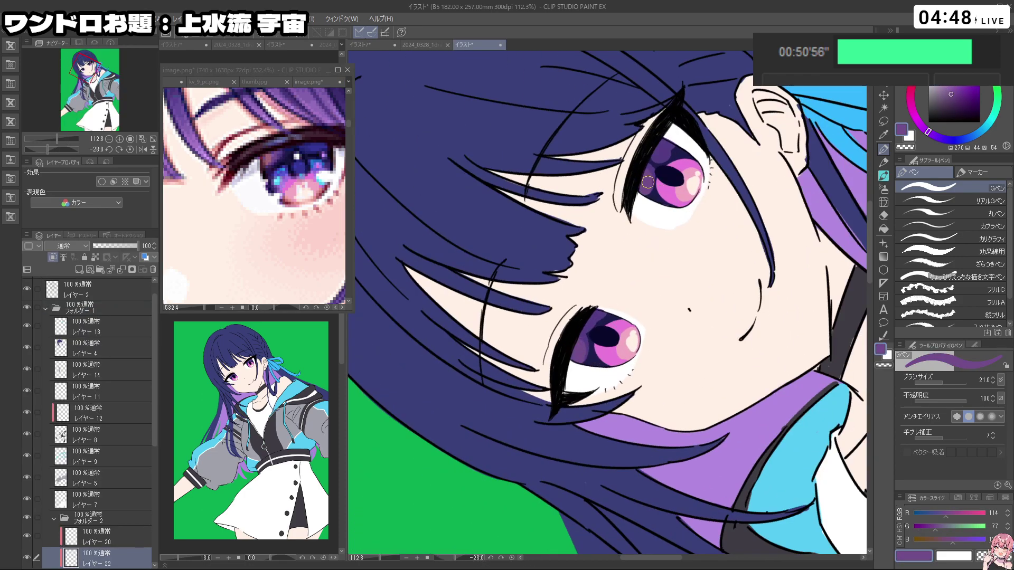
Step: Sample a muted pink from the reference eye and paint small accents in the upper irises on レイヤー 22
{"action": "left_click", "coordinate": [290, 179]}
{"action": "right_click", "coordinate": [271, 157]}
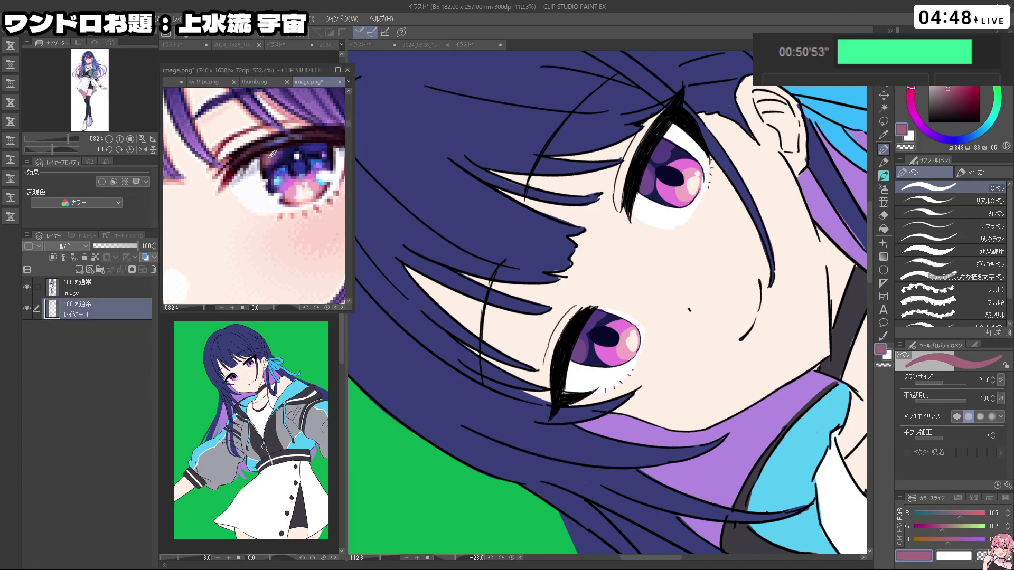
{"action": "left_click", "coordinate": [643, 187]}
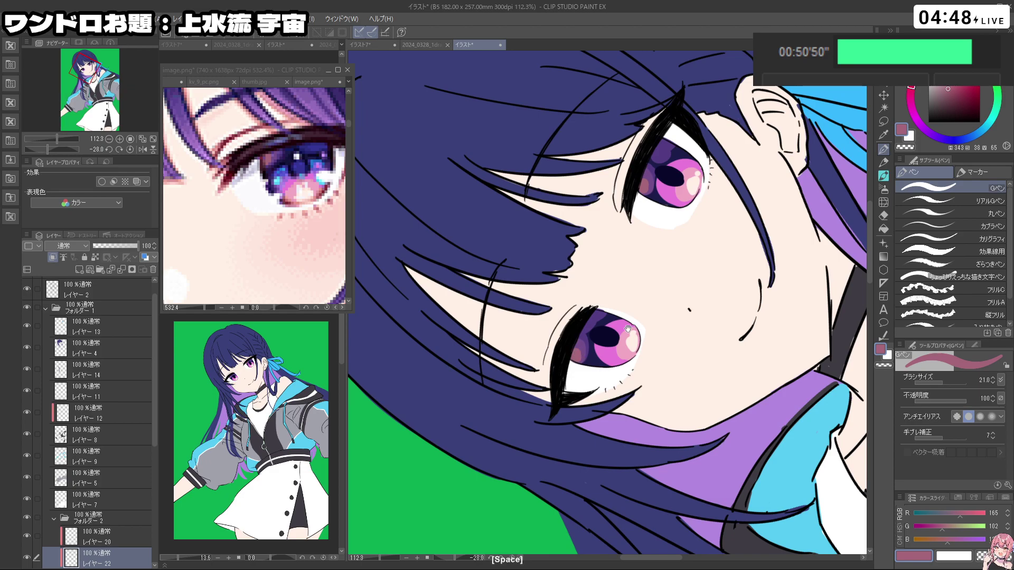
Step: Refine the muted pink and purple iris patches on レイヤー 22, trimming their edges with transparent colour at pen size 21.0
{"action": "key", "text": "ctrl+space"}
{"action": "left_click_drag", "start_coordinate": [658, 306], "coordinate": [607, 306]}
{"action": "key", "text": "shift+space"}
{"action": "left_click_drag", "start_coordinate": [715, 247], "coordinate": [628, 423]}
{"action": "key", "text": "ctrl+space"}
{"action": "mouse_move", "coordinate": [661, 369]}
{"action": "left_mouse_down"}
{"action": "mouse_move", "coordinate": [603, 370]}
{"action": "mouse_move", "coordinate": [660, 370]}
{"action": "left_mouse_up"}
{"action": "key", "text": "shift+space"}
{"action": "left_click_drag", "start_coordinate": [561, 392], "coordinate": [705, 355]}
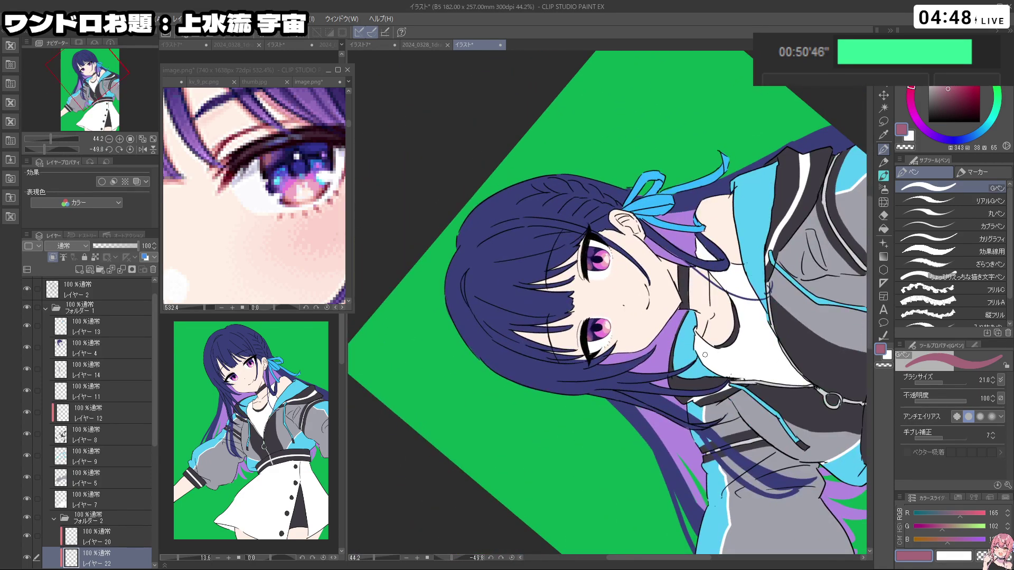
{"action": "key", "text": "ctrl+space"}
{"action": "left_click_drag", "start_coordinate": [598, 316], "coordinate": [647, 316]}
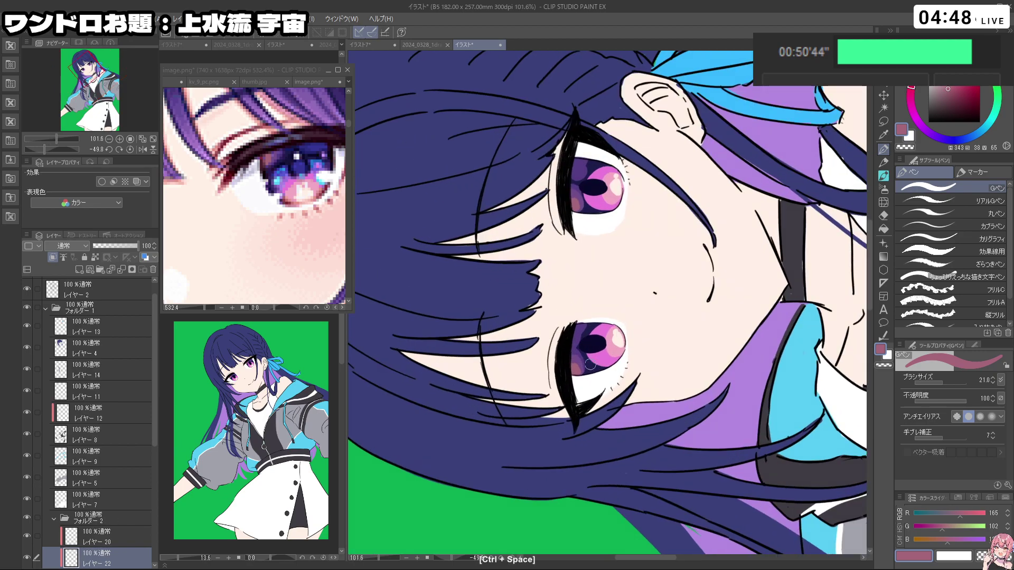
{"action": "left_click_drag", "start_coordinate": [584, 353], "coordinate": [580, 367]}
{"action": "key", "text": "ctrl+z"}
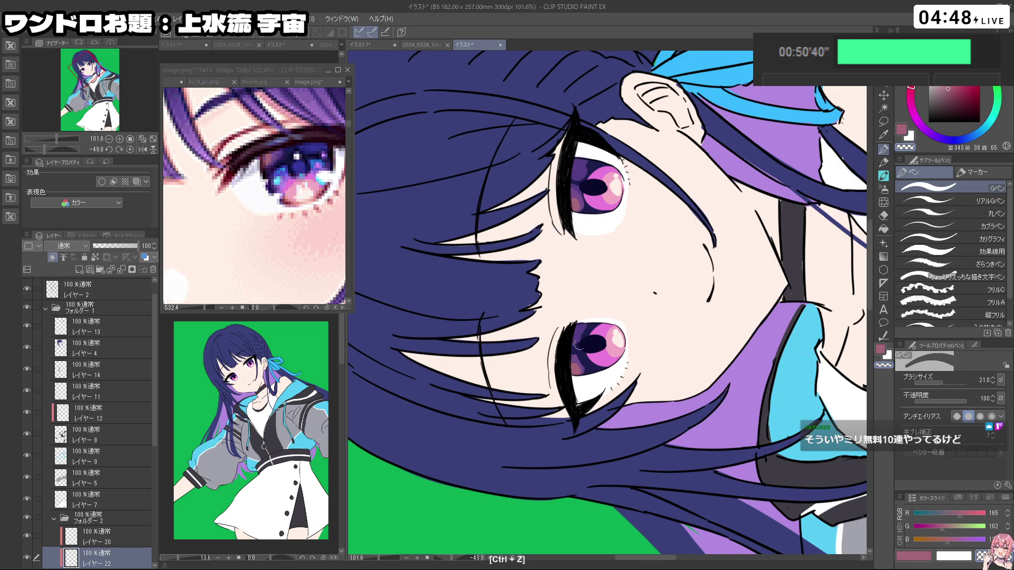
{"action": "key", "text": "shift+space"}
{"action": "left_click_drag", "start_coordinate": [585, 367], "coordinate": [678, 375]}
{"action": "key", "text": "ctrl+z"}
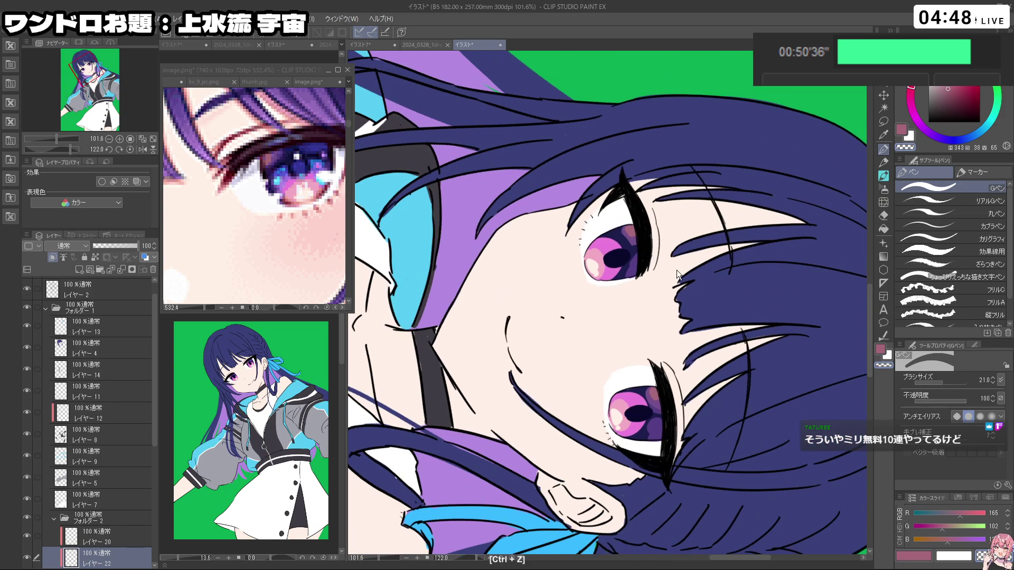
{"action": "right_click", "coordinate": [636, 259]}
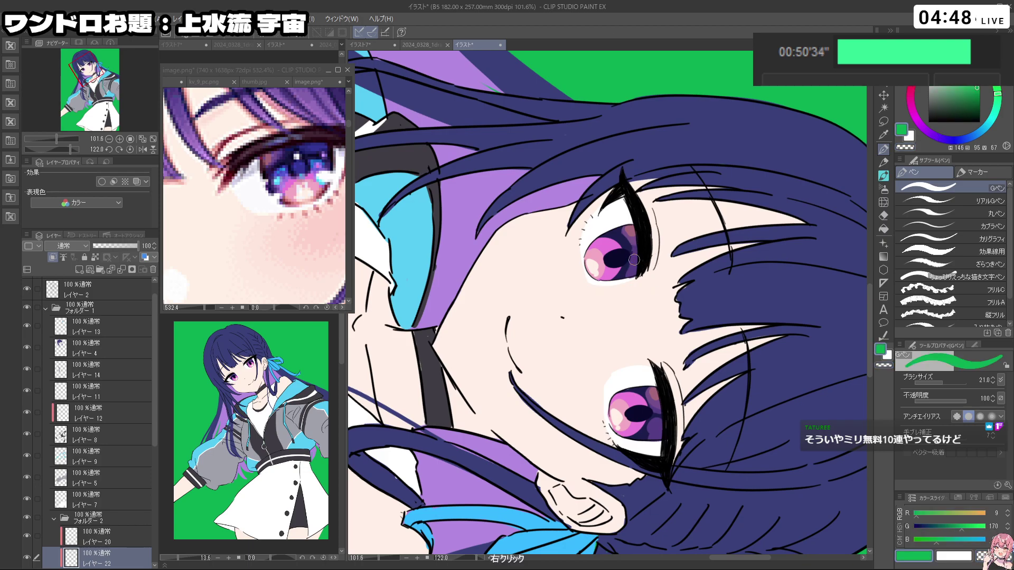
{"action": "left_click_drag", "start_coordinate": [633, 262], "coordinate": [634, 253]}
{"action": "key", "text": "ctrl+z"}
Step: Review the whole flat-coloured figure at reduced zoom to judge how the eyes and base colours read
{"action": "key", "text": "ctrl+space"}
{"action": "key", "text": "shift+space"}
{"action": "mouse_move", "coordinate": [734, 262]}
{"action": "left_mouse_down"}
{"action": "mouse_move", "coordinate": [677, 381]}
{"action": "mouse_move", "coordinate": [801, 247]}
{"action": "left_mouse_up"}
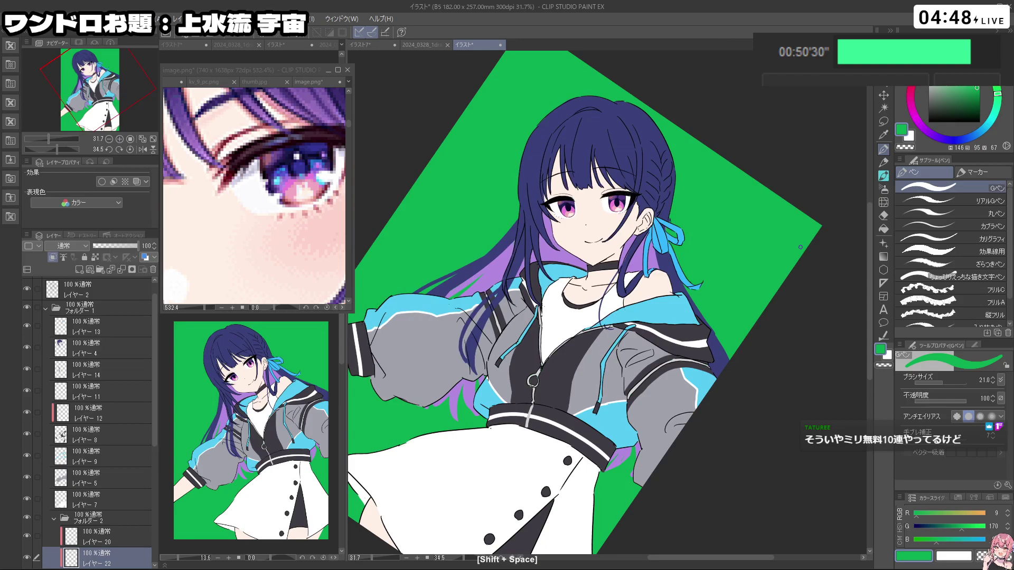
{"action": "scroll", "coordinate": [737, 215], "scroll_direction": "down", "scroll_amount": 2}
{"action": "scroll", "coordinate": [761, 182], "scroll_direction": "up", "scroll_amount": 2}
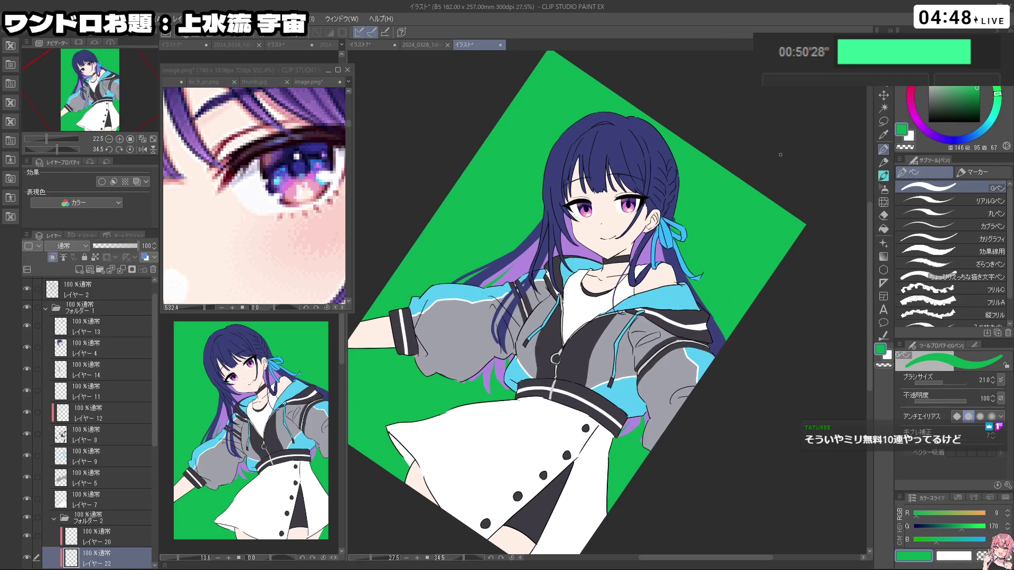
{"action": "scroll", "coordinate": [694, 180], "scroll_direction": "down", "scroll_amount": 1}
{"action": "scroll", "coordinate": [694, 179], "scroll_direction": "down", "scroll_amount": 1}
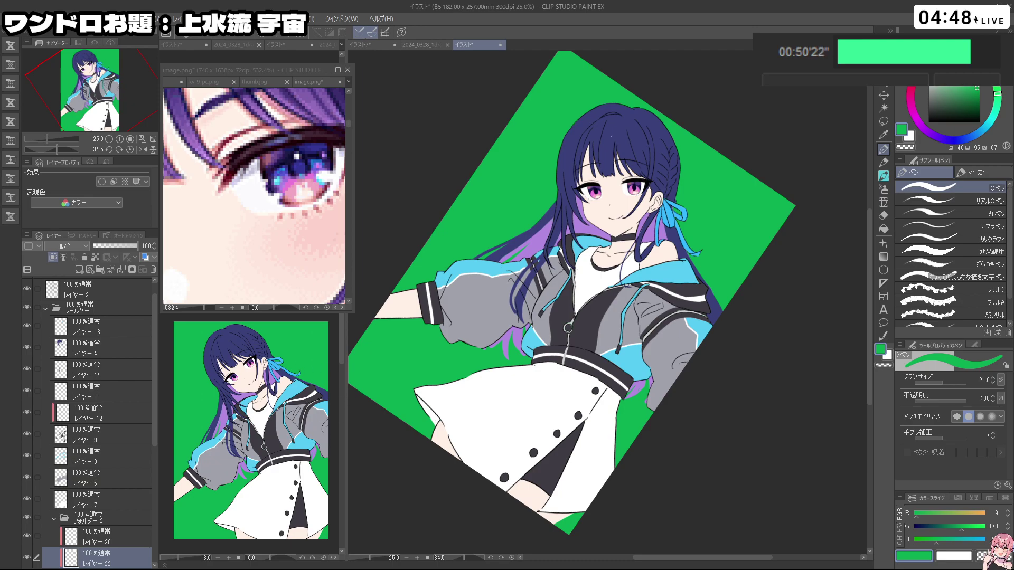
{"action": "scroll", "coordinate": [549, 98], "scroll_direction": "up", "scroll_amount": 2}
{"action": "scroll", "coordinate": [574, 113], "scroll_direction": "down", "scroll_amount": 1}
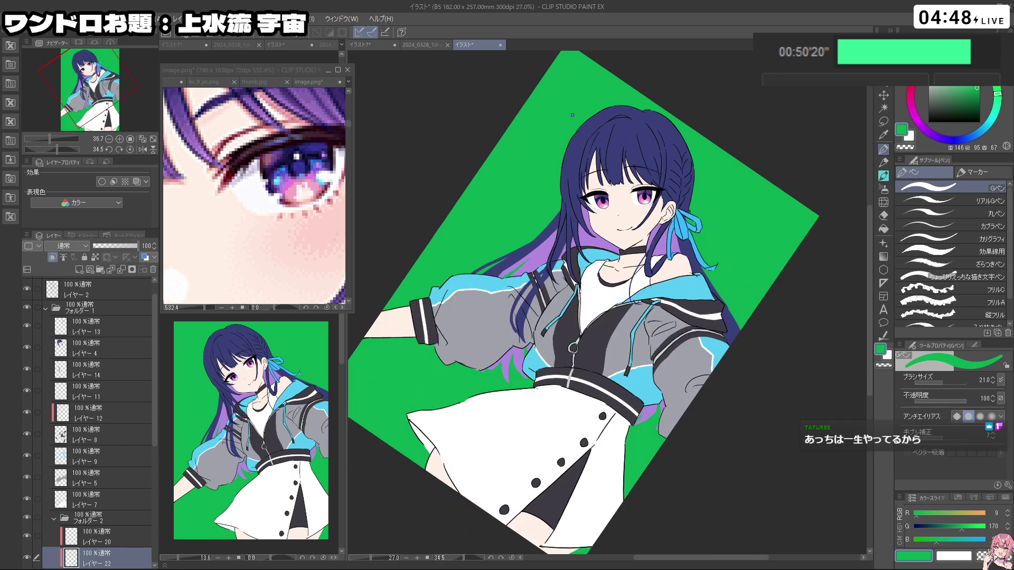
Step: Examine the reference character's face, hair and jacket at different zoom levels
{"action": "left_click", "coordinate": [267, 219]}
{"action": "scroll", "coordinate": [267, 219], "scroll_direction": "down", "scroll_amount": 1}
{"action": "scroll", "coordinate": [269, 224], "scroll_direction": "down", "scroll_amount": 4}
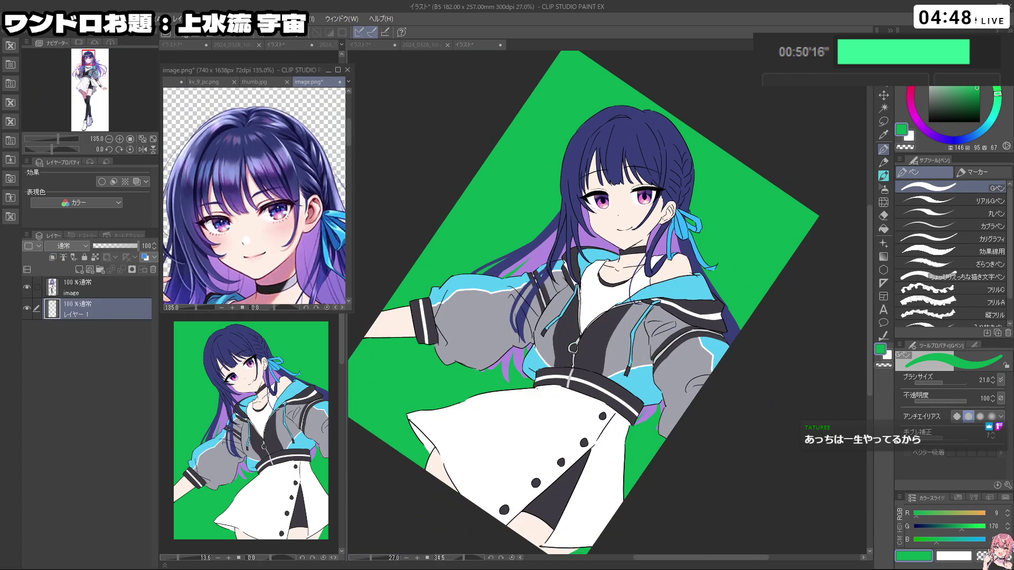
{"action": "scroll", "coordinate": [314, 187], "scroll_direction": "down", "scroll_amount": 1}
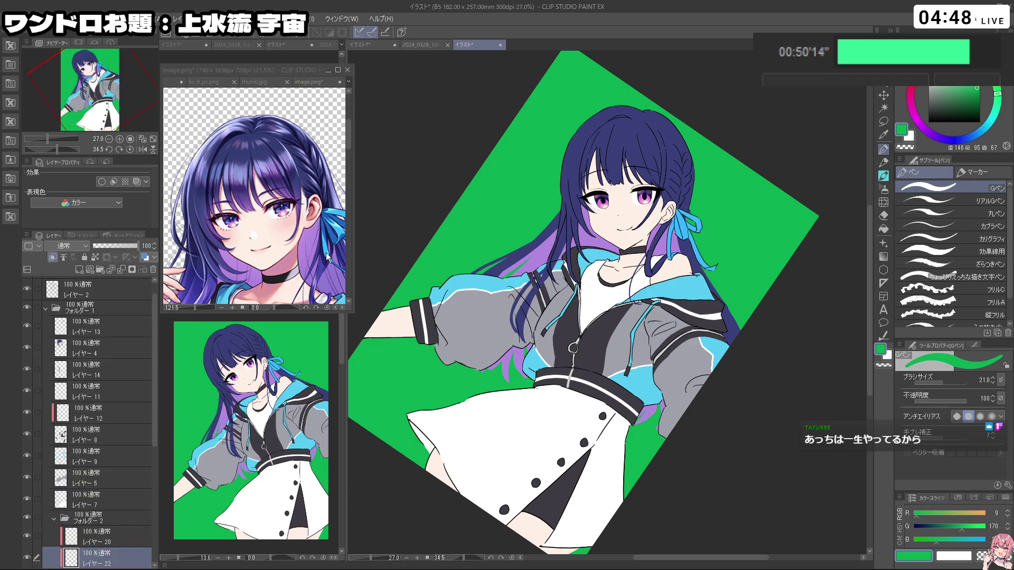
{"action": "scroll", "coordinate": [330, 243], "scroll_direction": "down", "scroll_amount": 3}
{"action": "scroll", "coordinate": [271, 242], "scroll_direction": "up", "scroll_amount": 2}
{"action": "scroll", "coordinate": [271, 241], "scroll_direction": "down", "scroll_amount": 4}
{"action": "scroll", "coordinate": [274, 244], "scroll_direction": "up", "scroll_amount": 5}
{"action": "scroll", "coordinate": [278, 248], "scroll_direction": "down", "scroll_amount": 3}
{"action": "scroll", "coordinate": [327, 266], "scroll_direction": "down", "scroll_amount": 1}
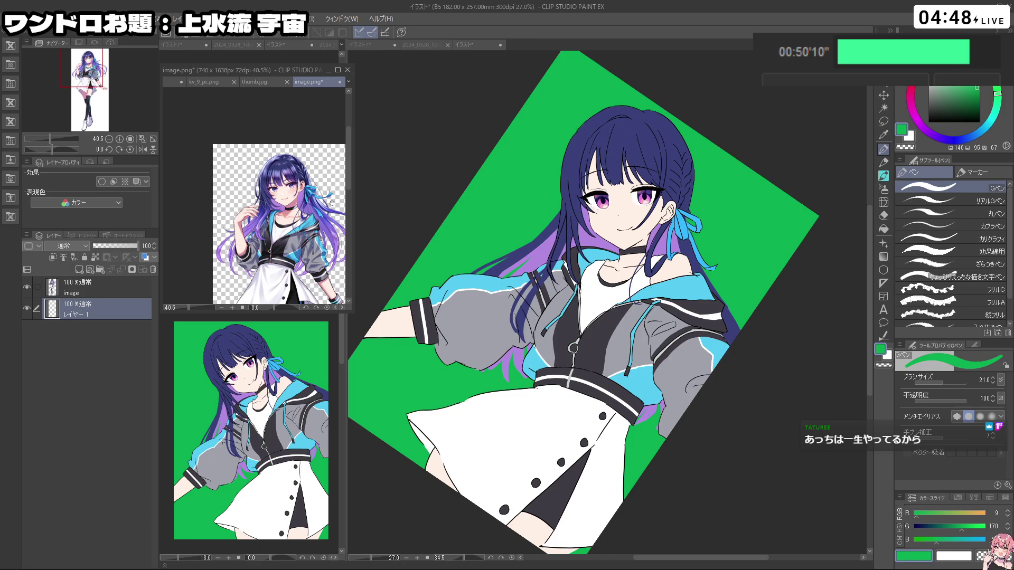
Step: Start outlining the loose hair lock hanging over the jacket sleeve on レイヤー 2 in black at pen size 4.2
{"action": "left_click", "coordinate": [425, 194]}
{"action": "key", "text": "shift+space"}
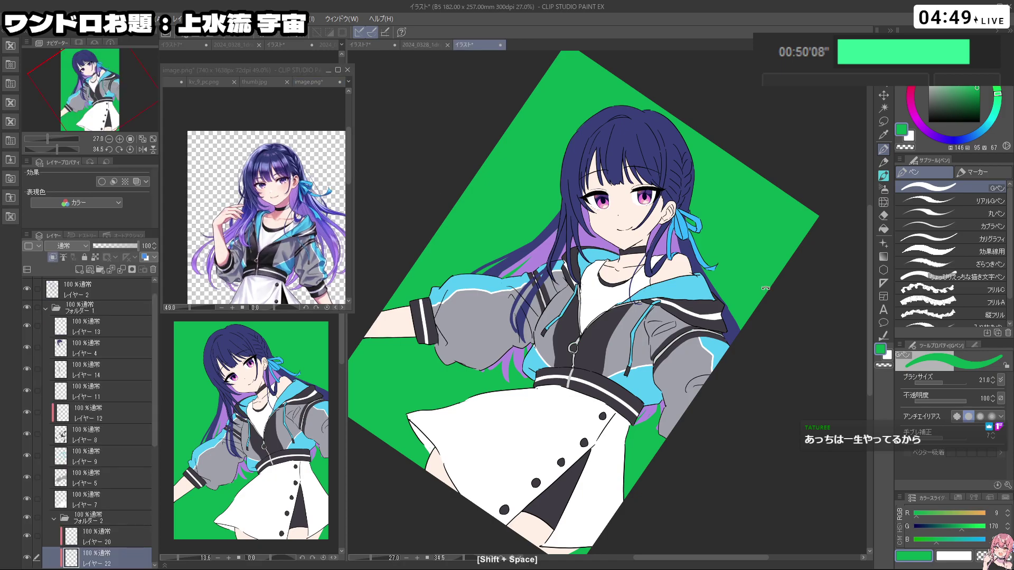
{"action": "left_click_drag", "start_coordinate": [729, 457], "coordinate": [776, 399]}
{"action": "key", "text": "ctrl+space"}
{"action": "left_click_drag", "start_coordinate": [540, 312], "coordinate": [595, 311]}
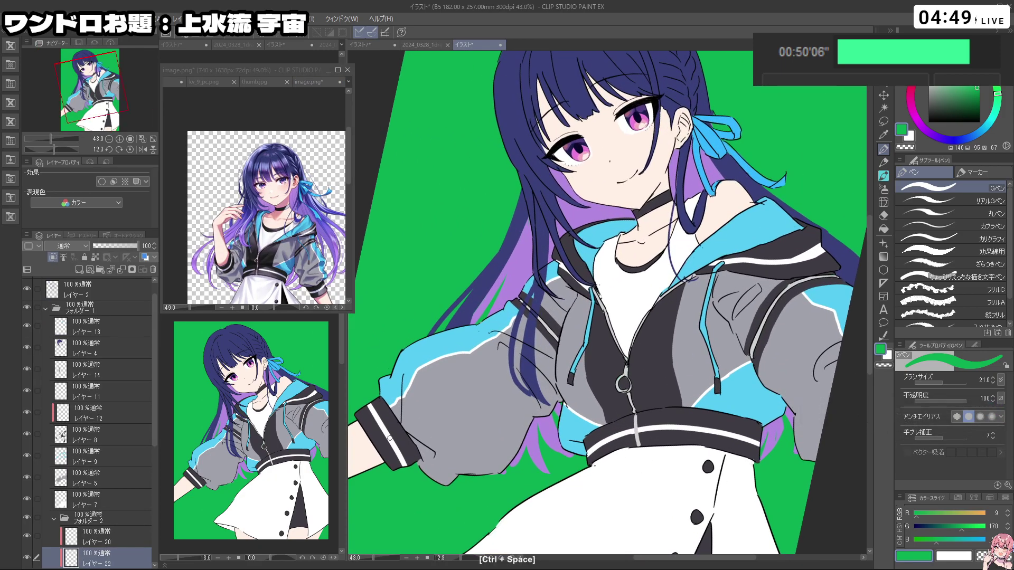
{"action": "left_click", "coordinate": [100, 294]}
{"action": "left_click_drag", "start_coordinate": [531, 315], "coordinate": [602, 315]}
{"action": "key", "text": "c"}
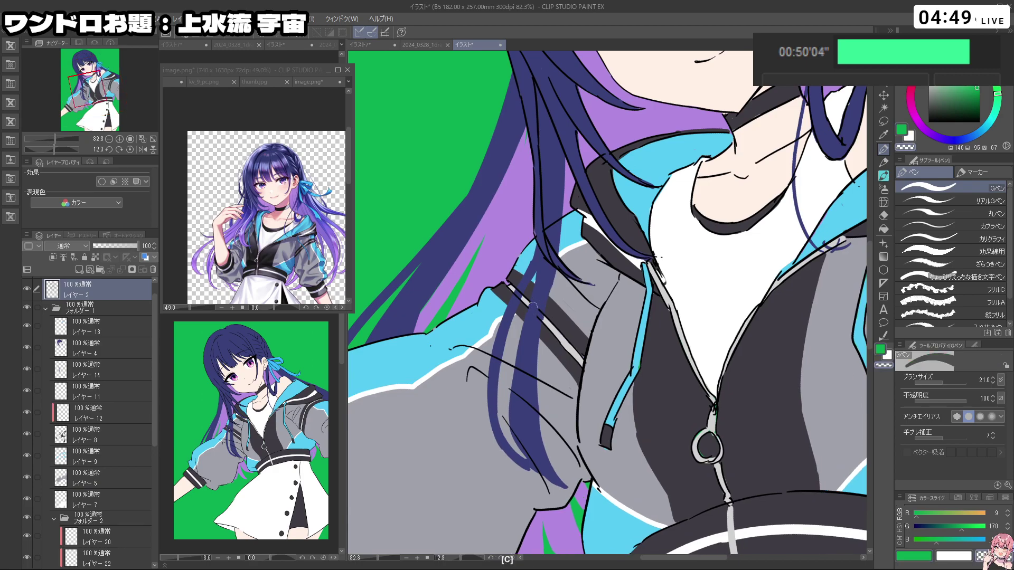
{"action": "key", "text": "c"}
{"action": "key", "text": "ctrl+alt"}
{"action": "left_click_drag", "start_coordinate": [515, 301], "coordinate": [527, 310]}
{"action": "key", "text": "space"}
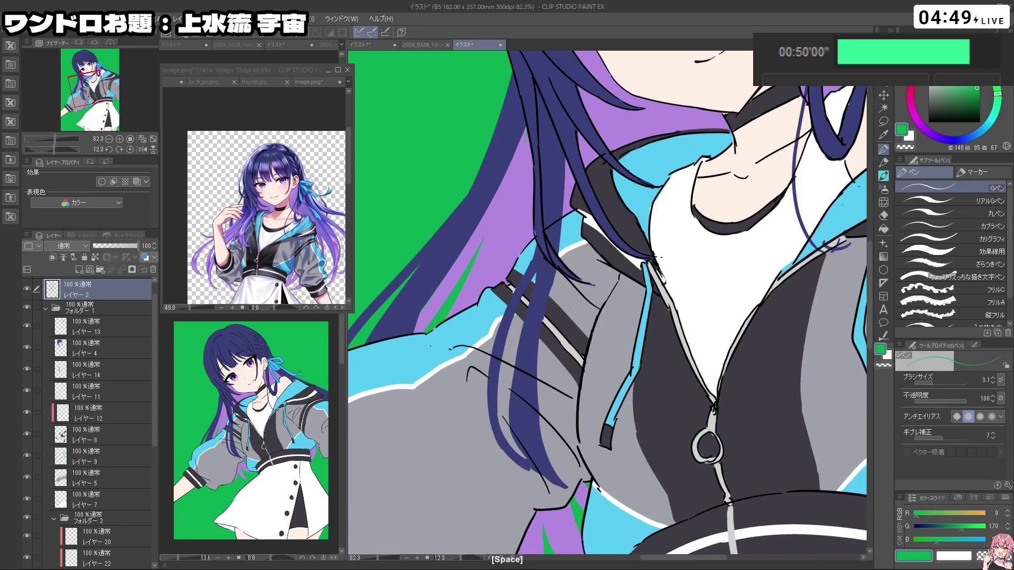
{"action": "left_click", "coordinate": [540, 306], "text": "alt"}
{"action": "left_click_drag", "start_coordinate": [565, 177], "coordinate": [572, 176]}
{"action": "key", "text": "ctrl+z"}
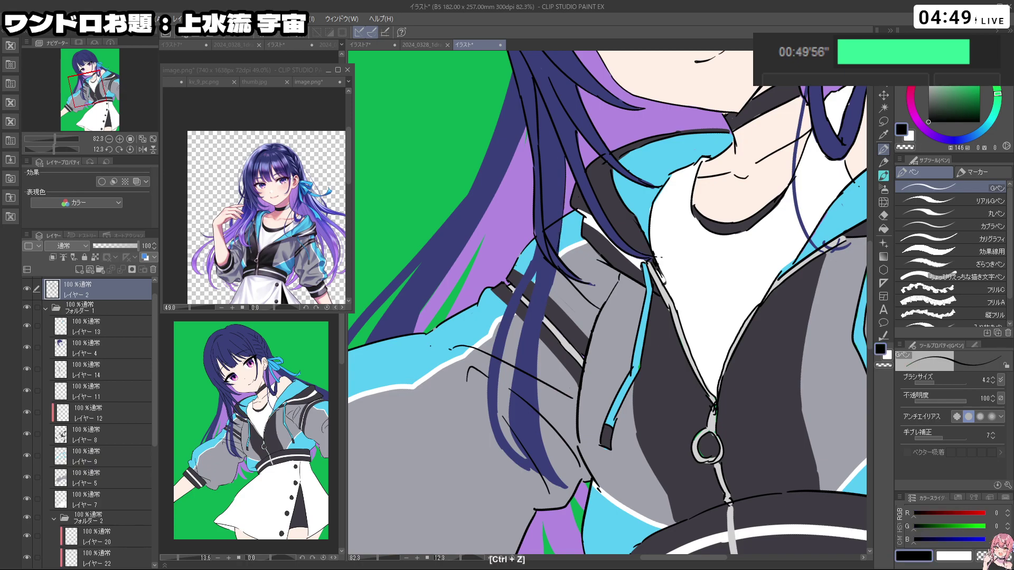
Step: Outline the long outer strands of the hair lock over the jacket sleeve in black at pen size 4.2, erasing overshoots with transparent colour
{"action": "key", "text": "c"}
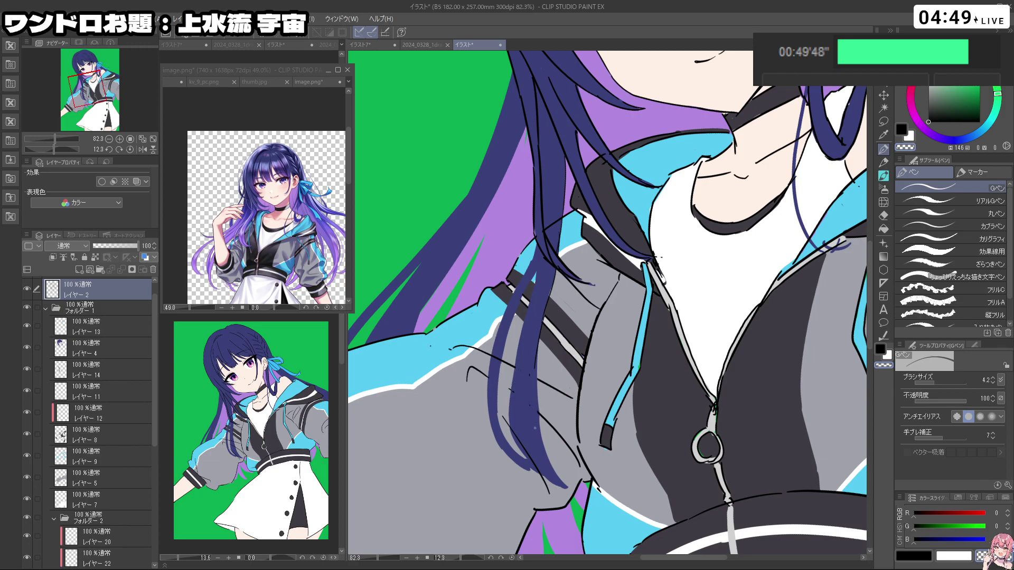
{"action": "key", "text": "c"}
{"action": "key", "text": "ctrl+z"}
{"action": "left_click_drag", "start_coordinate": [535, 369], "coordinate": [538, 412]}
{"action": "key", "text": "ctrl+z"}
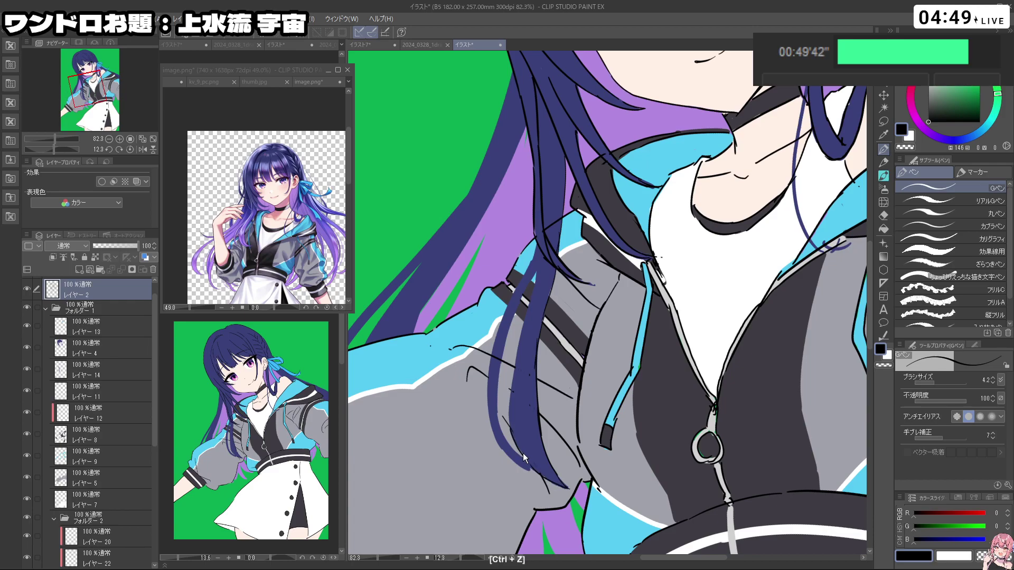
{"action": "left_click_drag", "start_coordinate": [510, 390], "coordinate": [520, 341]}
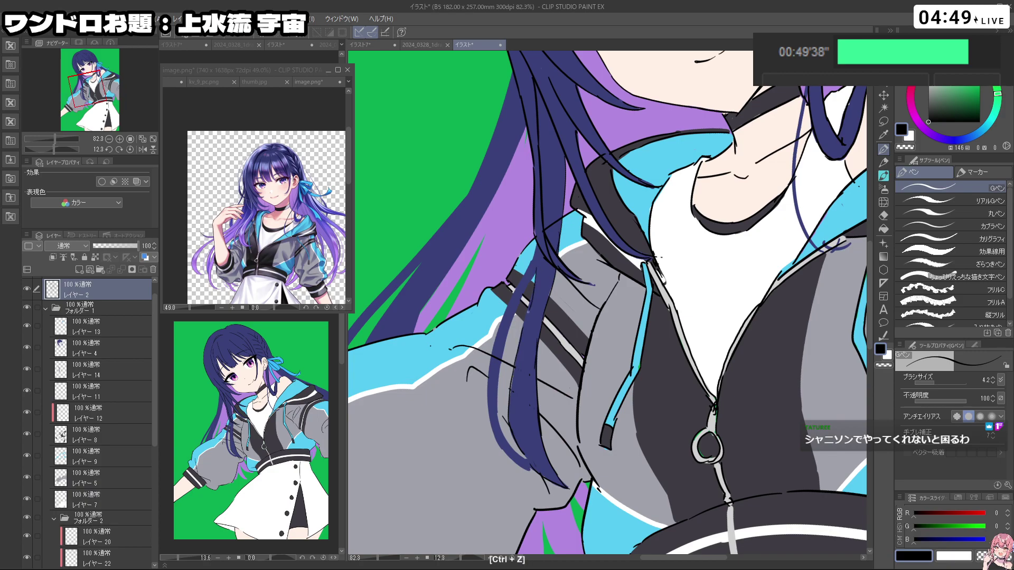
{"action": "left_click_drag", "start_coordinate": [524, 290], "coordinate": [510, 328]}
{"action": "key", "text": "ctrl+z"}
{"action": "key", "text": "c"}
{"action": "key", "text": "c"}
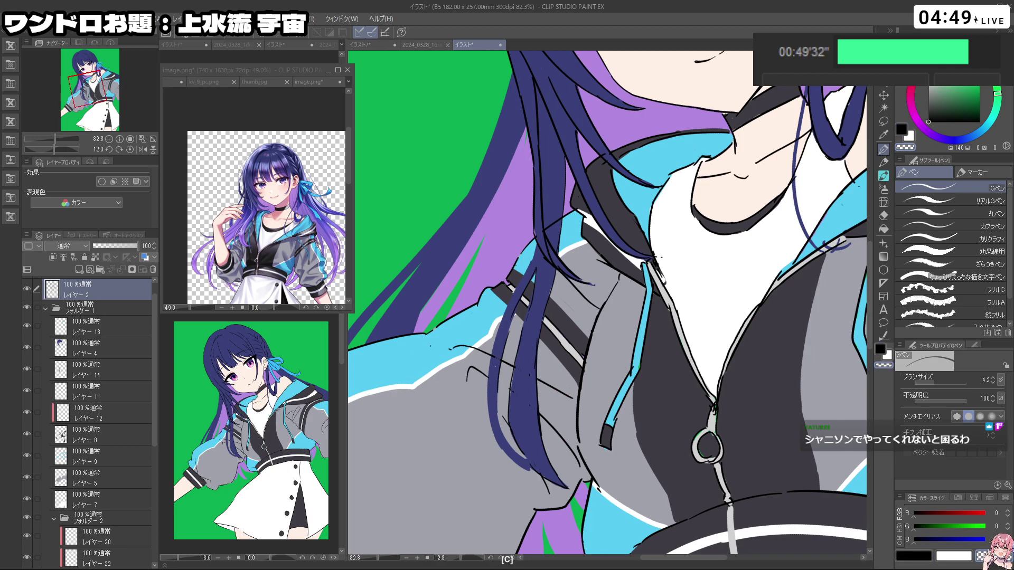
{"action": "key", "text": "c"}
{"action": "key", "text": "ctrl+z"}
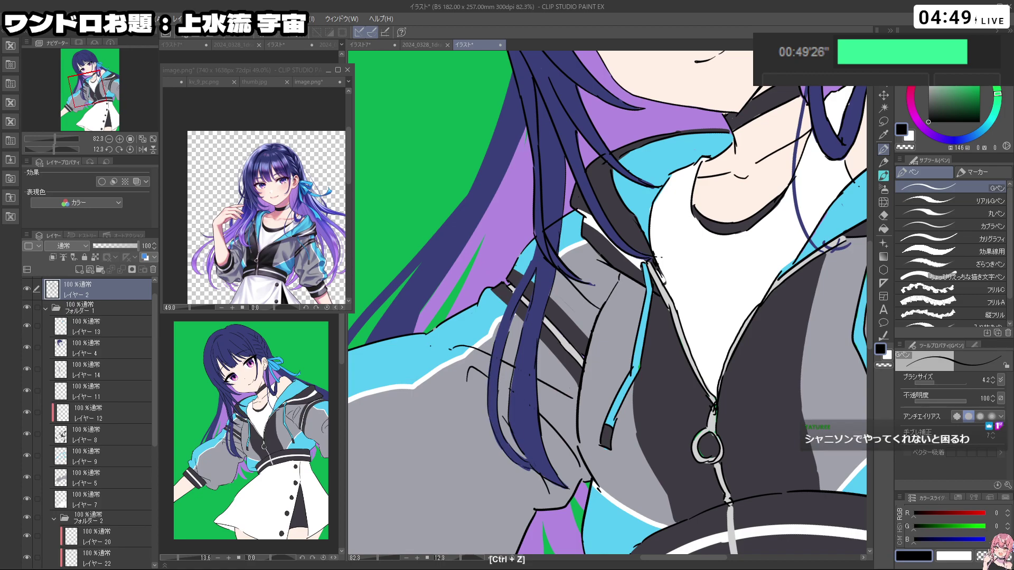
Step: Refine the black contour along the inner edge of the sleeve-side hair lock, cleaning stray marks with transparent colour
{"action": "left_click_drag", "start_coordinate": [507, 450], "coordinate": [525, 262]}
{"action": "key", "text": "ctrl+z"}
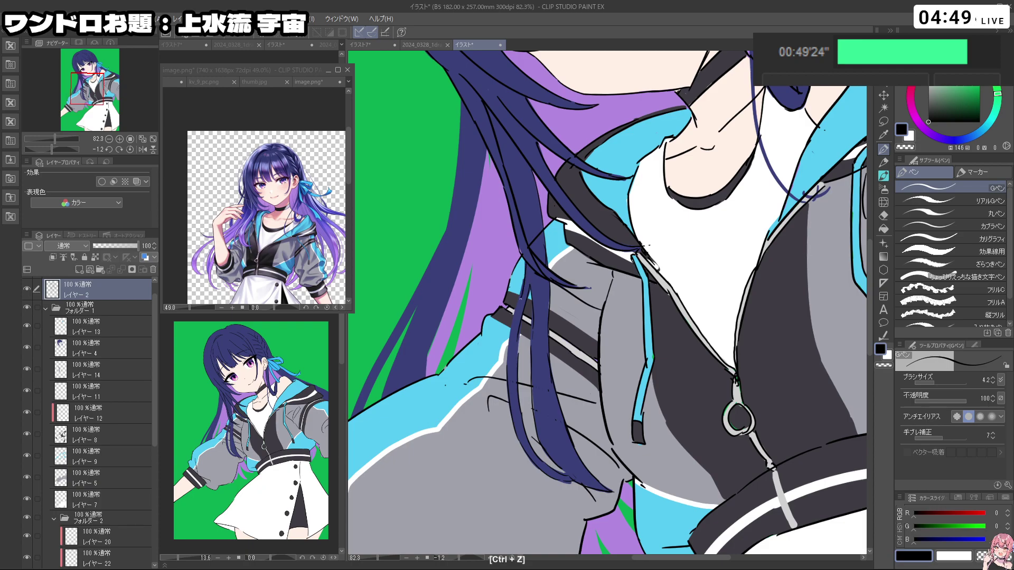
{"action": "left_click_drag", "start_coordinate": [513, 318], "coordinate": [507, 378]}
{"action": "left_click", "coordinate": [562, 377], "text": "ctrl"}
{"action": "key", "text": "c"}
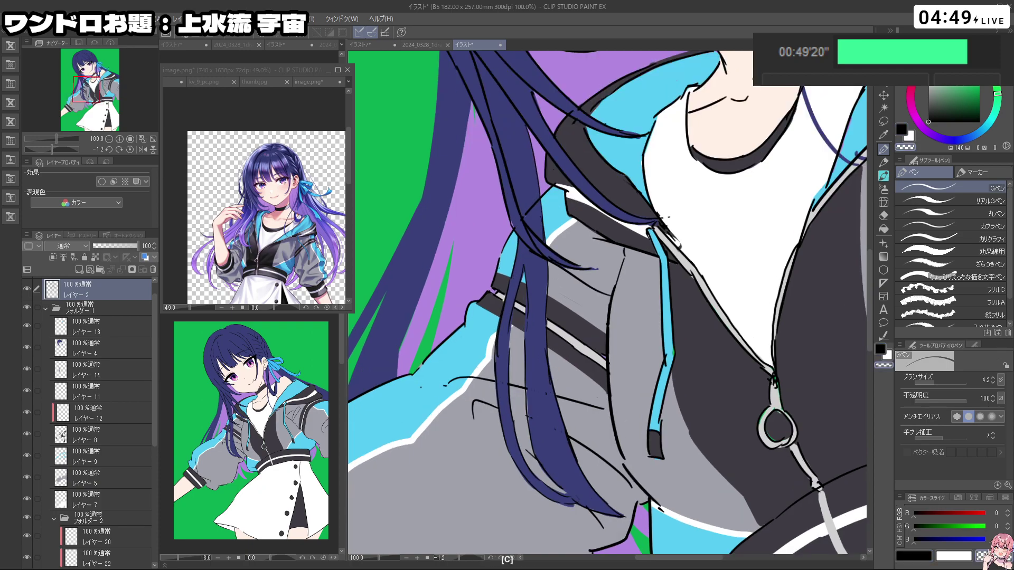
{"action": "key", "text": "c"}
{"action": "left_click_drag", "start_coordinate": [564, 360], "coordinate": [531, 361]}
{"action": "key", "text": "ctrl+z"}
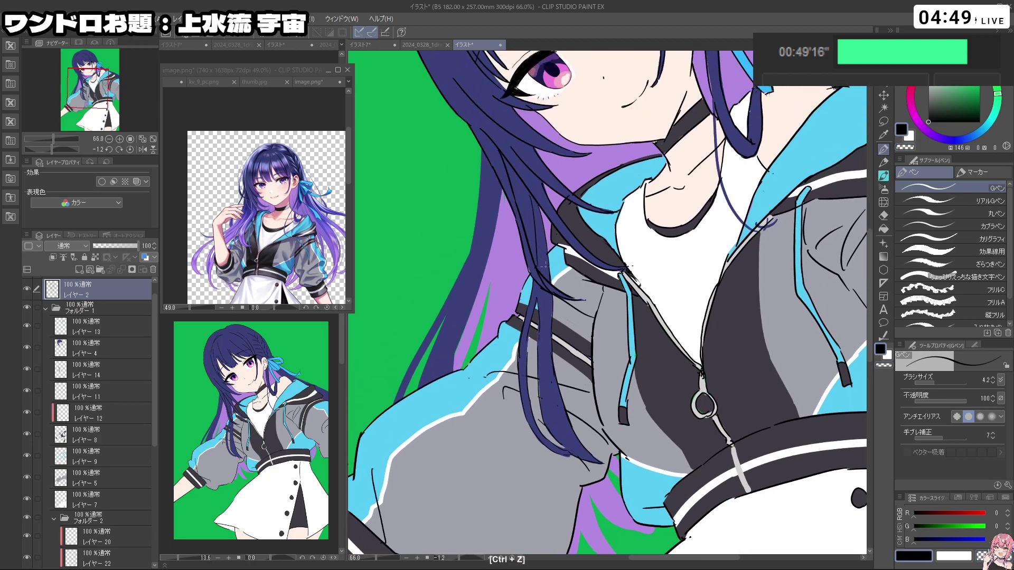
Step: Touch up the black line art around the hair lock's lower strands and the adjoining jacket front
{"action": "left_click_drag", "start_coordinate": [549, 328], "coordinate": [574, 451]}
{"action": "left_click_drag", "start_coordinate": [556, 413], "coordinate": [585, 452]}
{"action": "left_click_drag", "start_coordinate": [641, 400], "coordinate": [581, 400]}
{"action": "mouse_move", "coordinate": [672, 375]}
{"action": "left_mouse_down"}
{"action": "mouse_move", "coordinate": [618, 371]}
{"action": "mouse_move", "coordinate": [646, 392]}
{"action": "left_mouse_up"}
{"action": "mouse_move", "coordinate": [624, 241]}
{"action": "left_mouse_down"}
{"action": "mouse_move", "coordinate": [667, 241]}
{"action": "mouse_move", "coordinate": [637, 294]}
{"action": "mouse_move", "coordinate": [650, 321]}
{"action": "mouse_move", "coordinate": [657, 312]}
{"action": "mouse_move", "coordinate": [623, 312]}
{"action": "left_mouse_up"}
{"action": "key", "text": "ctrl+z"}
{"action": "left_click_drag", "start_coordinate": [543, 183], "coordinate": [566, 185]}
{"action": "key", "text": "ctrl+z"}
Step: Add a new layer above レイヤー 13, clip it to the layer below and set its blending mode to 乗算 (Multiply)
{"action": "left_click_drag", "start_coordinate": [599, 266], "coordinate": [472, 227]}
{"action": "left_click_drag", "start_coordinate": [549, 523], "coordinate": [516, 565]}
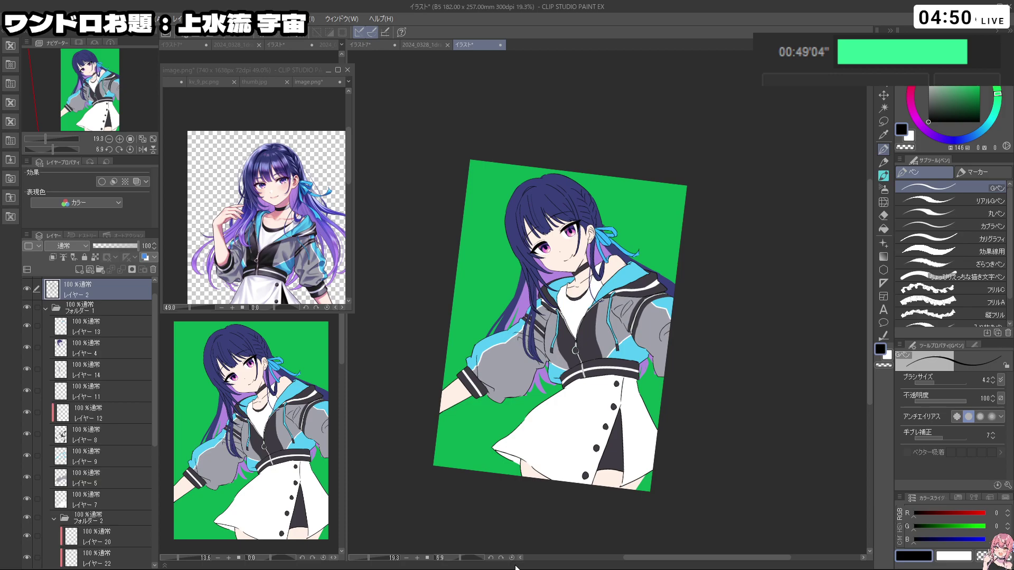
{"action": "scroll", "coordinate": [588, 444], "scroll_direction": "up", "scroll_amount": 2}
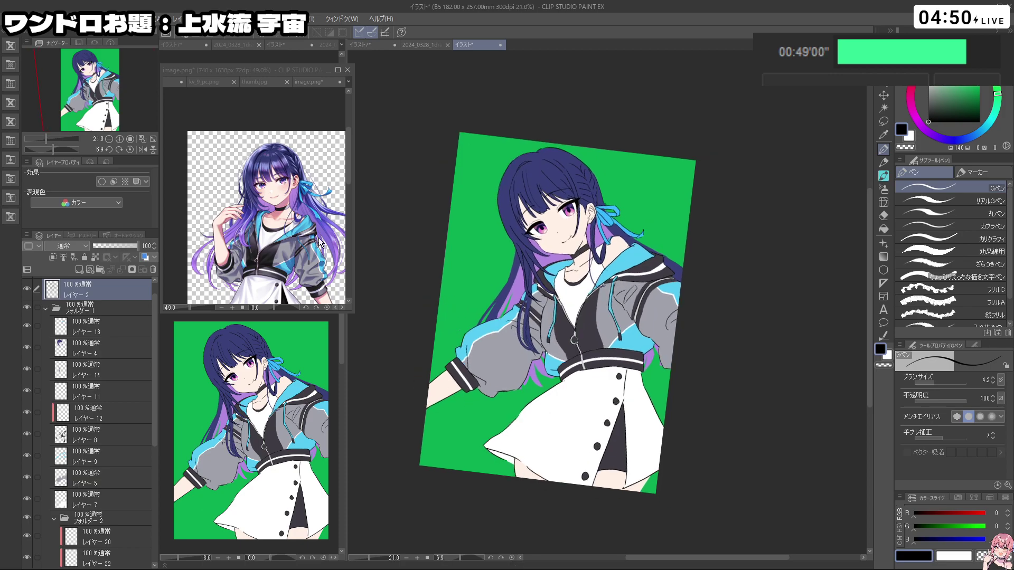
{"action": "left_click", "coordinate": [92, 330]}
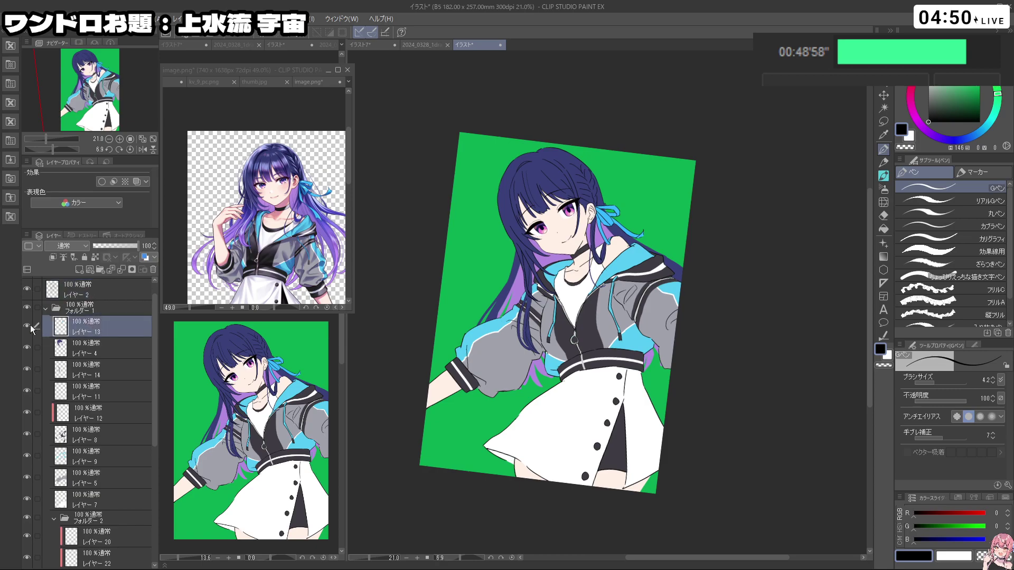
{"action": "left_click", "coordinate": [89, 270]}
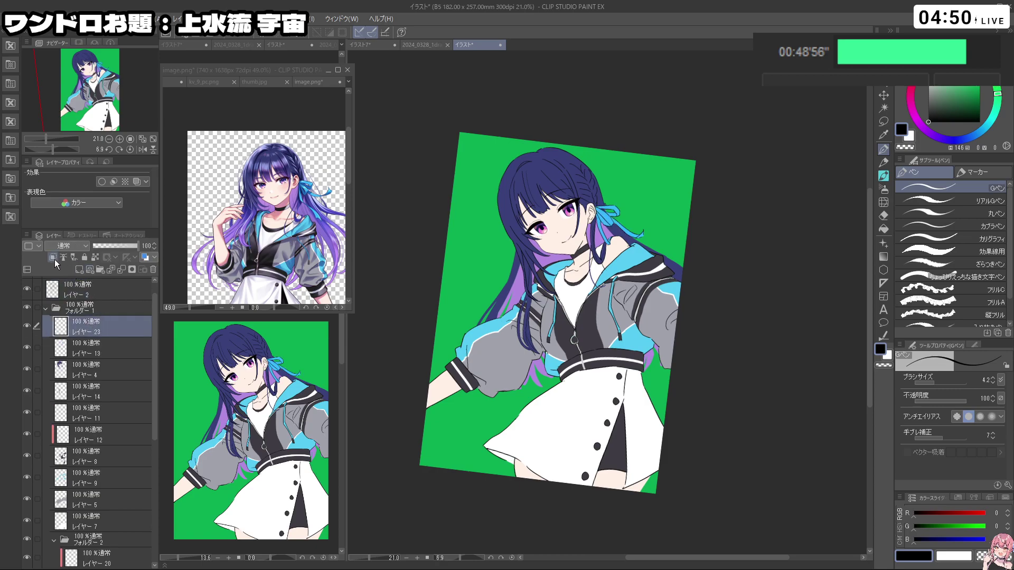
{"action": "left_click", "coordinate": [66, 246]}
{"action": "left_click", "coordinate": [66, 280]}
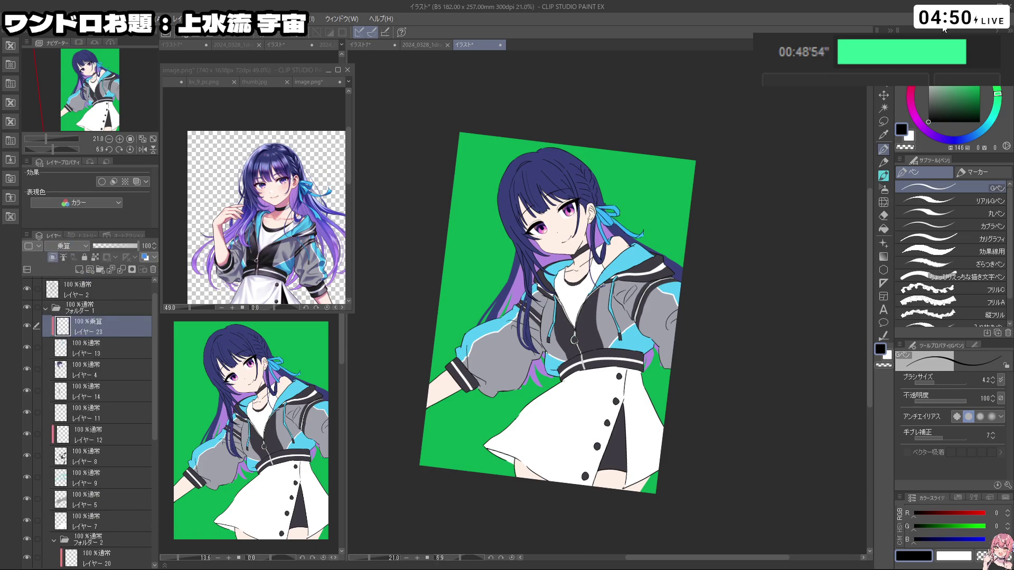
Step: Choose a light muted pink as the shadow colour and test it on the blue hair ribbon
{"action": "left_click", "coordinate": [911, 90]}
{"action": "left_click_drag", "start_coordinate": [936, 84], "coordinate": [938, 81]}
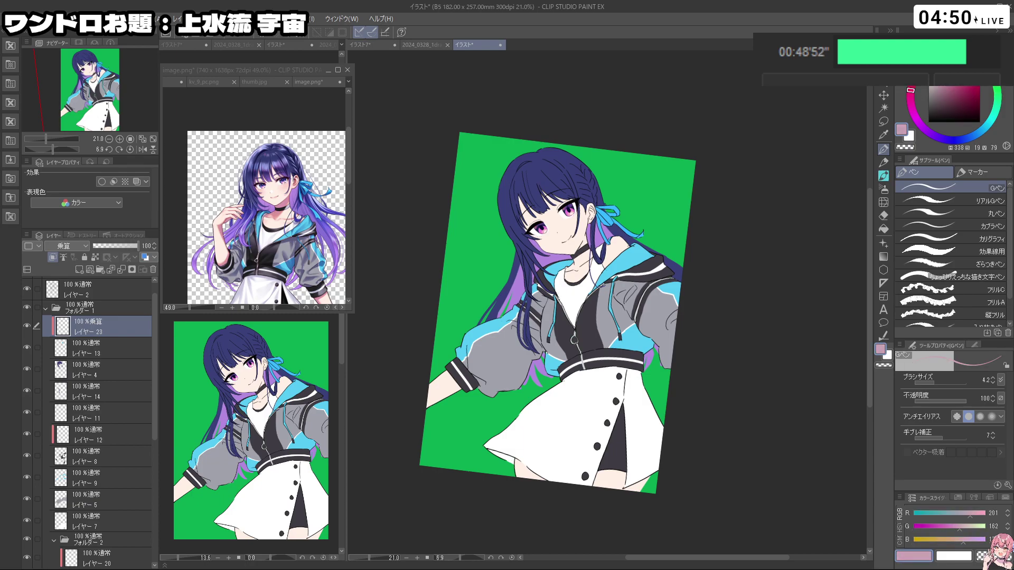
{"action": "left_click_drag", "start_coordinate": [602, 202], "coordinate": [650, 201]}
{"action": "mouse_move", "coordinate": [608, 231]}
{"action": "left_mouse_down"}
{"action": "mouse_move", "coordinate": [619, 231]}
{"action": "mouse_move", "coordinate": [615, 266]}
{"action": "mouse_move", "coordinate": [605, 260]}
{"action": "mouse_move", "coordinate": [616, 266]}
{"action": "left_mouse_up"}
{"action": "key", "text": "ctrl+z"}
{"action": "key", "text": "ctrl+z"}
{"action": "left_click", "coordinate": [938, 79]}
{"action": "key", "text": "ctrl+z"}
Step: Shade the blue hair ribbon's knot, loops and tails on レイヤー 23 with muted pink at pen size 20.2, trimming with transparent colour
{"action": "mouse_move", "coordinate": [612, 229]}
{"action": "left_mouse_down"}
{"action": "mouse_move", "coordinate": [653, 235]}
{"action": "mouse_move", "coordinate": [618, 275]}
{"action": "left_mouse_up"}
{"action": "left_click_drag", "start_coordinate": [675, 293], "coordinate": [708, 292]}
{"action": "key", "text": "ctrl+z"}
{"action": "mouse_move", "coordinate": [640, 260]}
{"action": "left_mouse_down"}
{"action": "mouse_move", "coordinate": [672, 273]}
{"action": "mouse_move", "coordinate": [670, 293]}
{"action": "mouse_move", "coordinate": [700, 294]}
{"action": "left_mouse_up"}
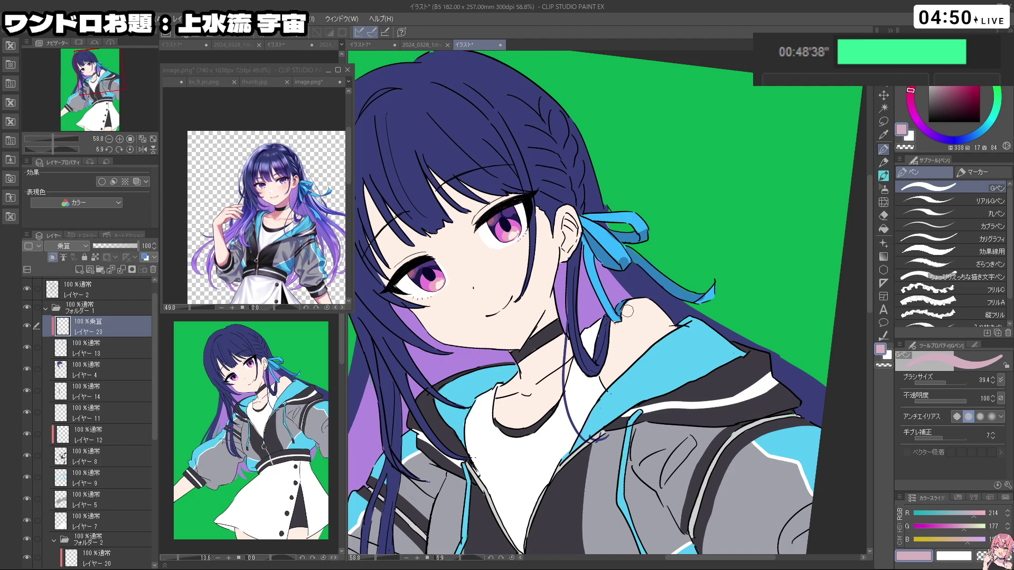
{"action": "mouse_move", "coordinate": [584, 250]}
{"action": "left_mouse_down"}
{"action": "mouse_move", "coordinate": [600, 264]}
{"action": "mouse_move", "coordinate": [596, 279]}
{"action": "mouse_move", "coordinate": [631, 248]}
{"action": "mouse_move", "coordinate": [613, 236]}
{"action": "left_mouse_up"}
{"action": "key", "text": "ctrl+z"}
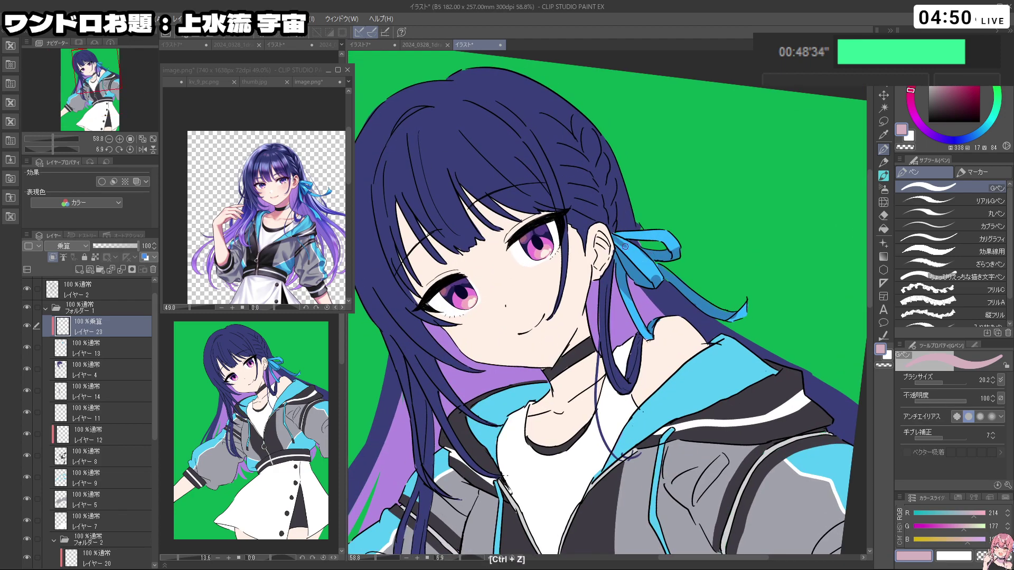
{"action": "key", "text": "c"}
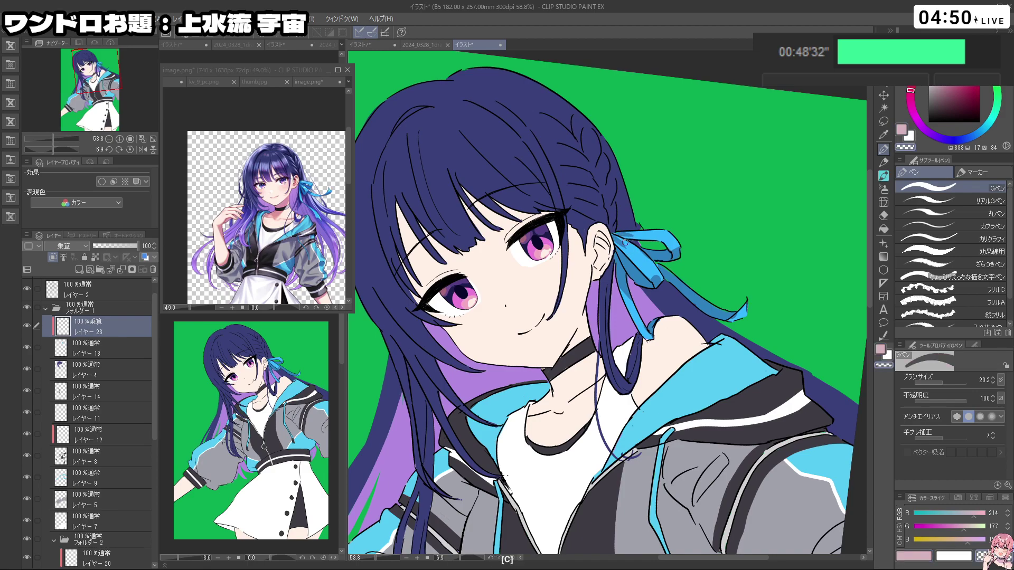
{"action": "key", "text": "c"}
{"action": "left_click_drag", "start_coordinate": [710, 242], "coordinate": [583, 314]}
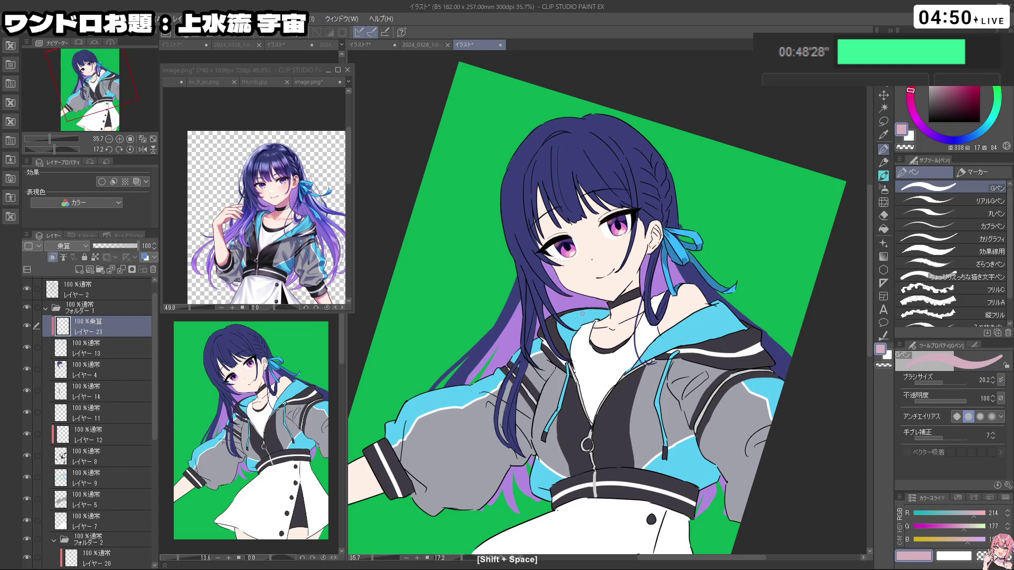
Step: Add a layer directly above レイヤー 4, clip it to the hair colour and set its blending mode to 乗算 (Multiply)
{"action": "left_click", "coordinate": [94, 373]}
{"action": "left_click", "coordinate": [79, 270]}
{"action": "left_click", "coordinate": [53, 257]}
{"action": "left_click", "coordinate": [66, 246]}
{"action": "left_click", "coordinate": [71, 261]}
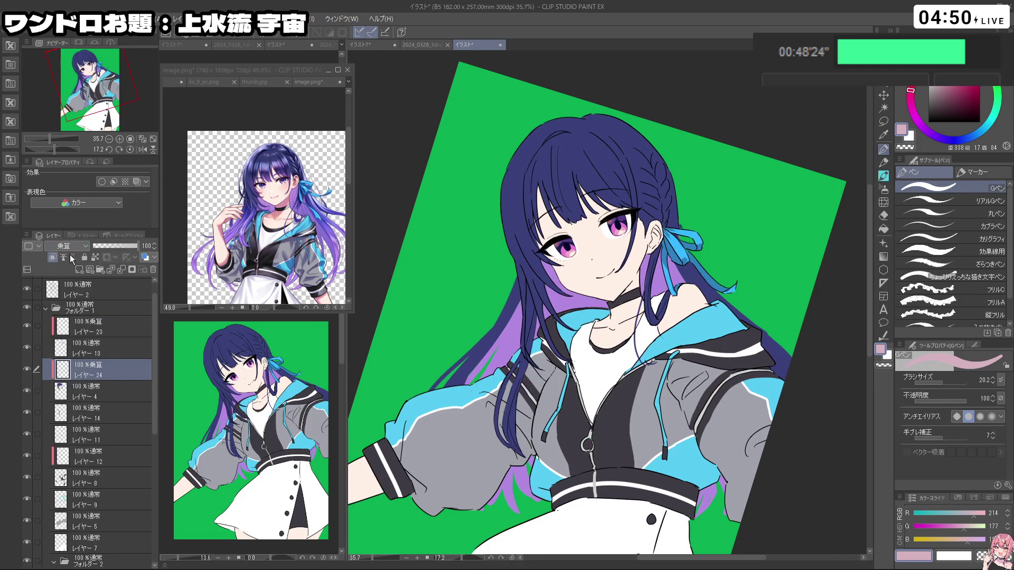
Step: Start painting muted pink shadows on the navy hair around the fringe and side locks, enlarging the pen from 43.0 to 89.2
{"action": "left_click", "coordinate": [550, 296], "text": "ctrl"}
{"action": "left_click_drag", "start_coordinate": [532, 309], "coordinate": [536, 311]}
{"action": "key", "text": "ctrl+z"}
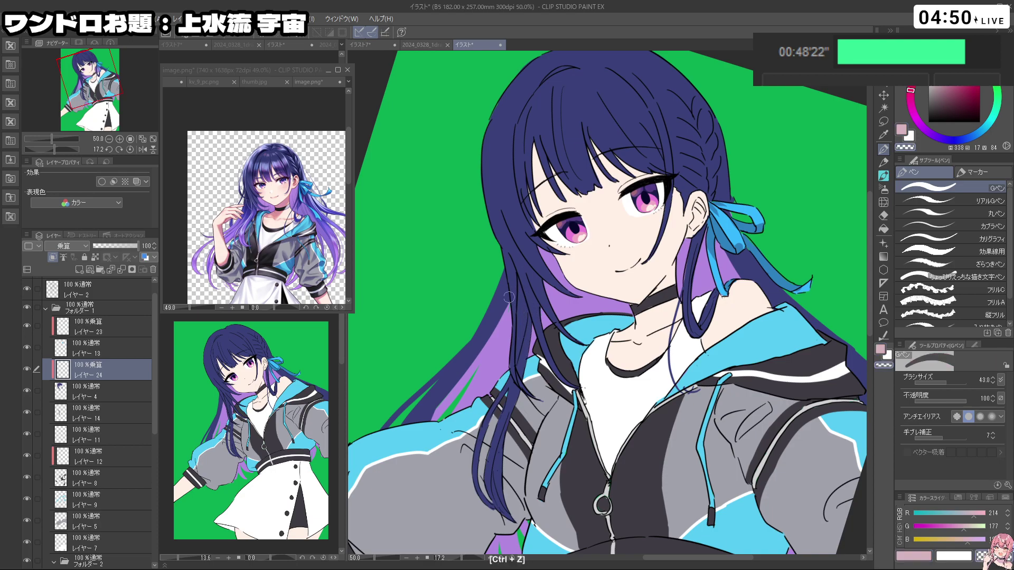
{"action": "key", "text": "c"}
{"action": "mouse_move", "coordinate": [566, 194]}
{"action": "left_mouse_down"}
{"action": "mouse_move", "coordinate": [575, 244]}
{"action": "mouse_move", "coordinate": [600, 261]}
{"action": "mouse_move", "coordinate": [652, 229]}
{"action": "mouse_move", "coordinate": [676, 237]}
{"action": "mouse_move", "coordinate": [542, 231]}
{"action": "mouse_move", "coordinate": [520, 376]}
{"action": "mouse_move", "coordinate": [528, 378]}
{"action": "left_mouse_up"}
{"action": "key", "text": "c"}
{"action": "key", "text": "c"}
{"action": "key", "text": "c"}
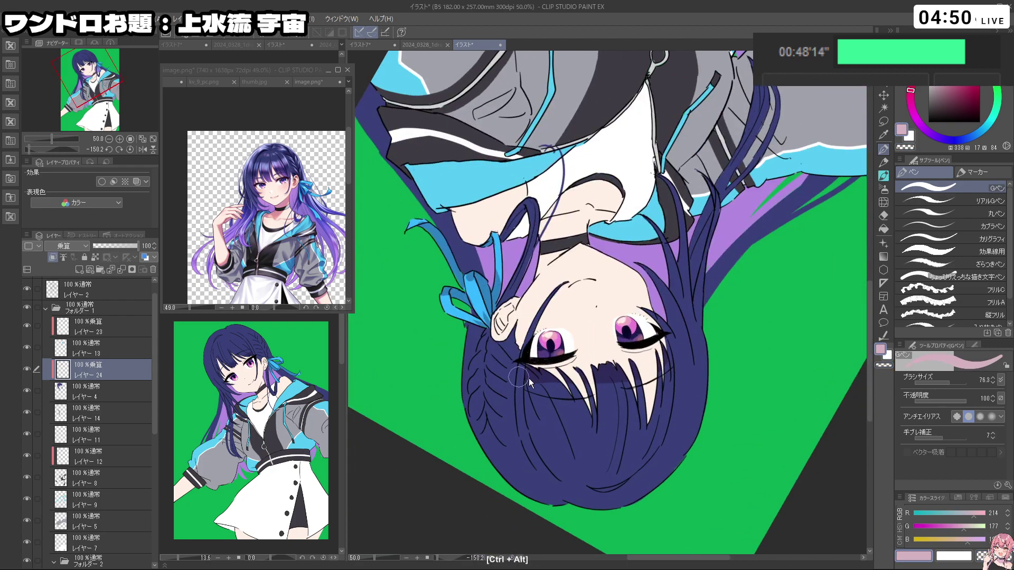
{"action": "key", "text": "ctrl+z"}
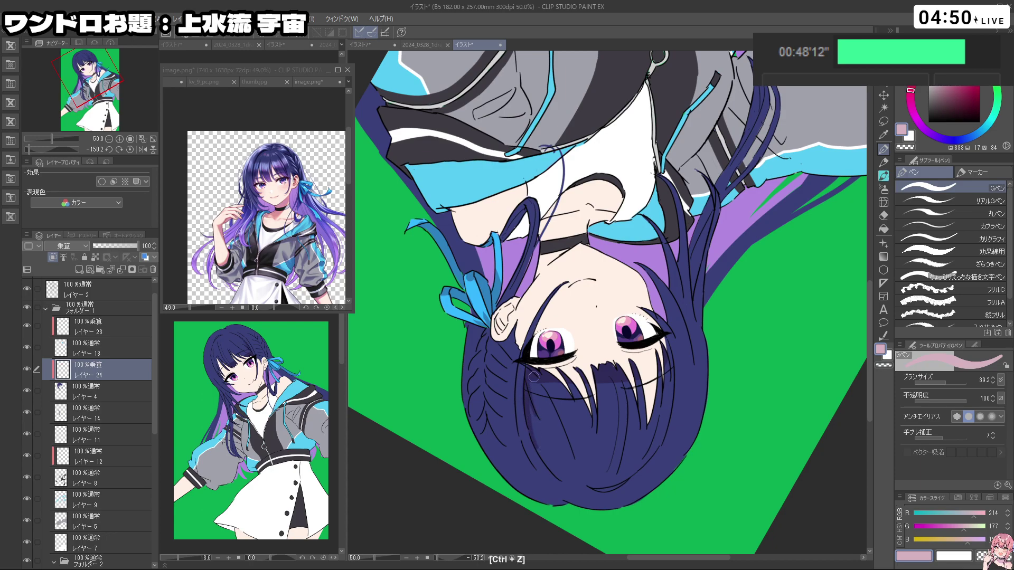
Step: Shade the fringe strands on レイヤー 24 at pen size 89.2, redoing stray strokes and tapering the shadows with transparent colour
{"action": "left_click_drag", "start_coordinate": [565, 433], "coordinate": [569, 239]}
{"action": "key", "text": "ctrl+z"}
{"action": "mouse_move", "coordinate": [540, 274]}
{"action": "left_mouse_down"}
{"action": "mouse_move", "coordinate": [561, 304]}
{"action": "mouse_move", "coordinate": [544, 336]}
{"action": "mouse_move", "coordinate": [547, 388]}
{"action": "left_mouse_up"}
{"action": "key", "text": "ctrl+z"}
{"action": "key", "text": "ctrl+z"}
{"action": "key", "text": "ctrl+z"}
{"action": "key", "text": "c"}
{"action": "key", "text": "c"}
{"action": "key", "text": "ctrl+z"}
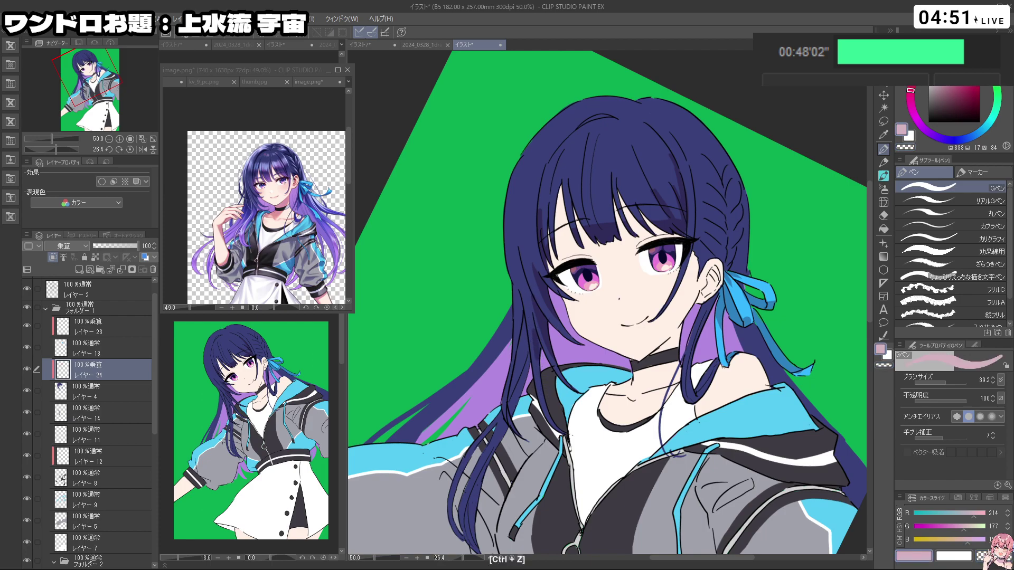
Step: Extend the hair shadows across the fringe toward the crown at pen size 89.2, carving their edges with transparent colour
{"action": "left_click_drag", "start_coordinate": [533, 338], "coordinate": [674, 276]}
{"action": "key", "text": "c"}
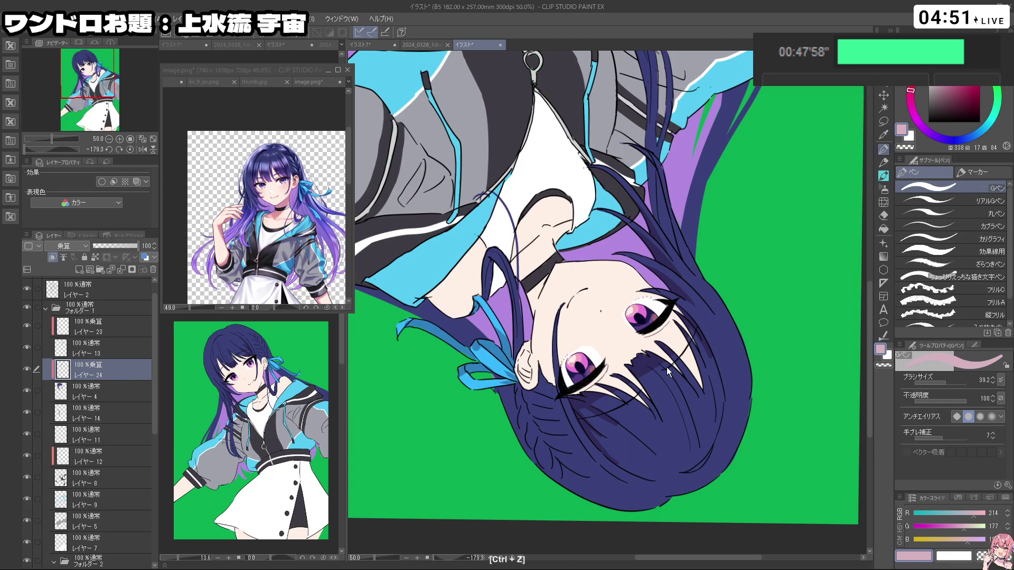
{"action": "left_click_drag", "start_coordinate": [649, 372], "coordinate": [711, 321]}
{"action": "key", "text": "c"}
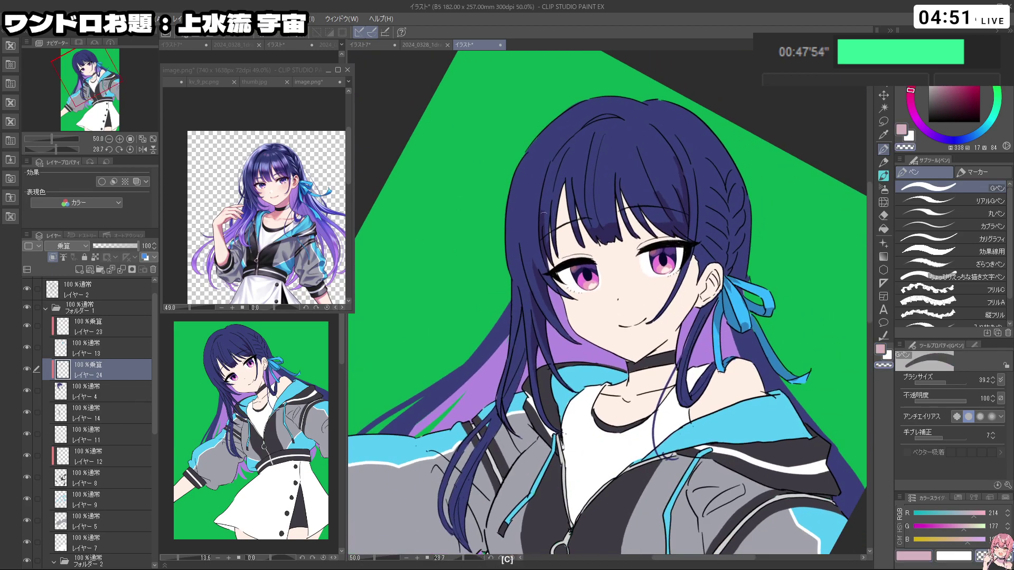
{"action": "left_click_drag", "start_coordinate": [543, 219], "coordinate": [424, 334]}
{"action": "key", "text": "ctrl+z"}
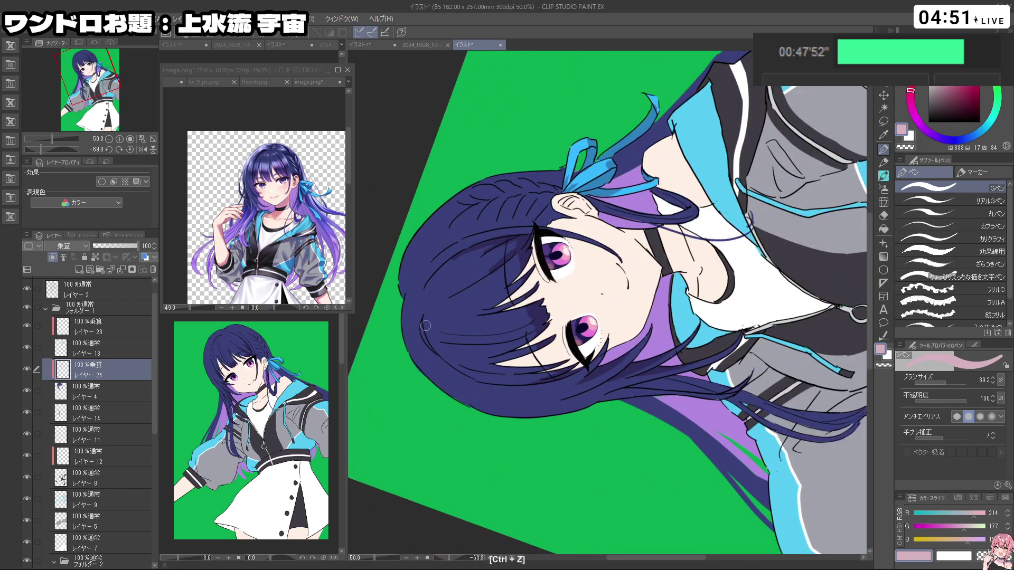
{"action": "key", "text": "c"}
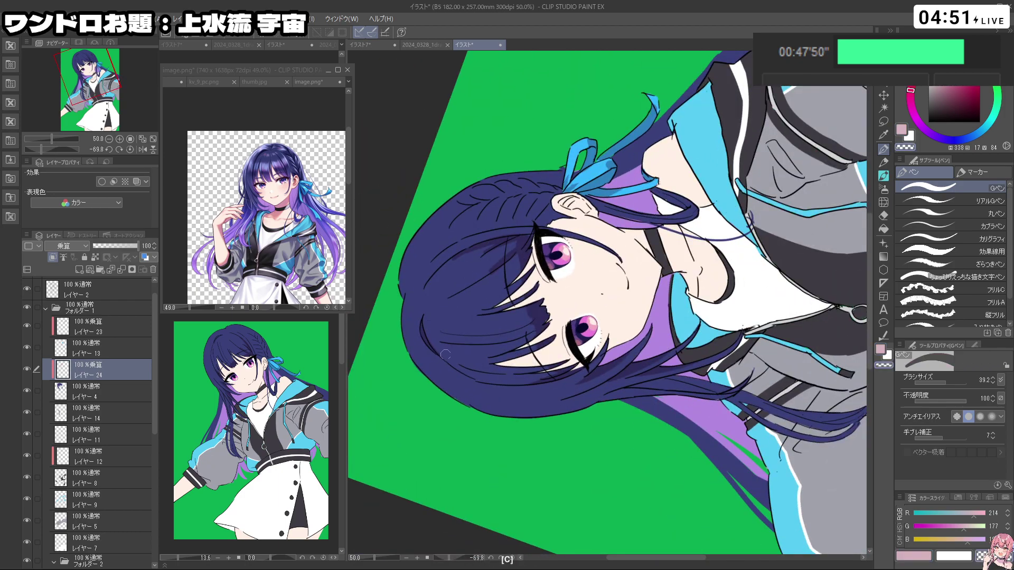
Step: Shade the crown and fringe of the dark blue hair on レイヤー 24 with the G-pen, trimming the shadow edges with transparent colour
{"action": "key", "text": "ctrl+z"}
{"action": "key", "text": "c"}
{"action": "key", "text": "c"}
{"action": "mouse_move", "coordinate": [507, 383]}
{"action": "left_mouse_down"}
{"action": "mouse_move", "coordinate": [549, 417]}
{"action": "mouse_move", "coordinate": [594, 431]}
{"action": "left_mouse_up"}
{"action": "key", "text": "ctrl+z"}
{"action": "mouse_move", "coordinate": [470, 376]}
{"action": "left_mouse_down"}
{"action": "mouse_move", "coordinate": [472, 420]}
{"action": "mouse_move", "coordinate": [471, 408]}
{"action": "mouse_move", "coordinate": [589, 420]}
{"action": "mouse_move", "coordinate": [649, 402]}
{"action": "mouse_move", "coordinate": [711, 270]}
{"action": "left_mouse_up"}
{"action": "key", "text": "c"}
{"action": "key", "text": "c"}
{"action": "key", "text": "ctrl+z"}
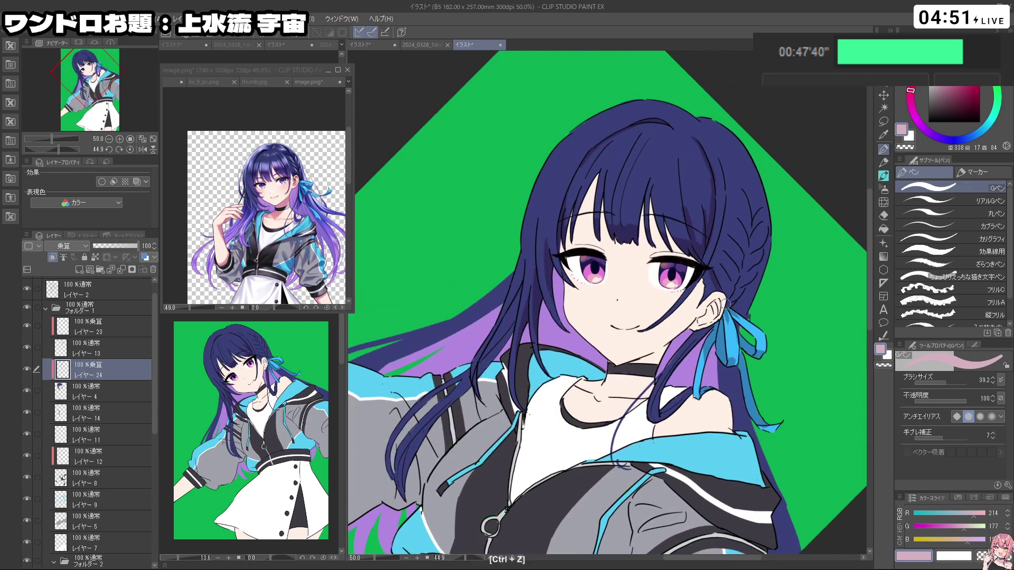
Step: Set the brush size to 23.9 and refine the hair shadow between the eye and the ear
{"action": "left_click_drag", "start_coordinate": [725, 305], "coordinate": [714, 285], "text": "ctrl+alt"}
{"action": "key", "text": "ctrl+z"}
{"action": "key", "text": "c"}
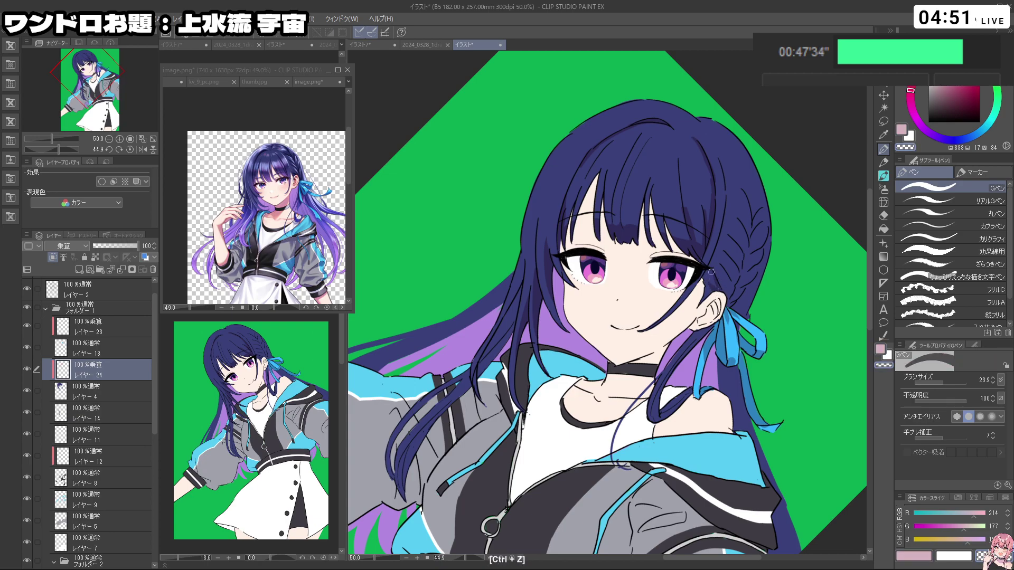
{"action": "key", "text": "ctrl+z"}
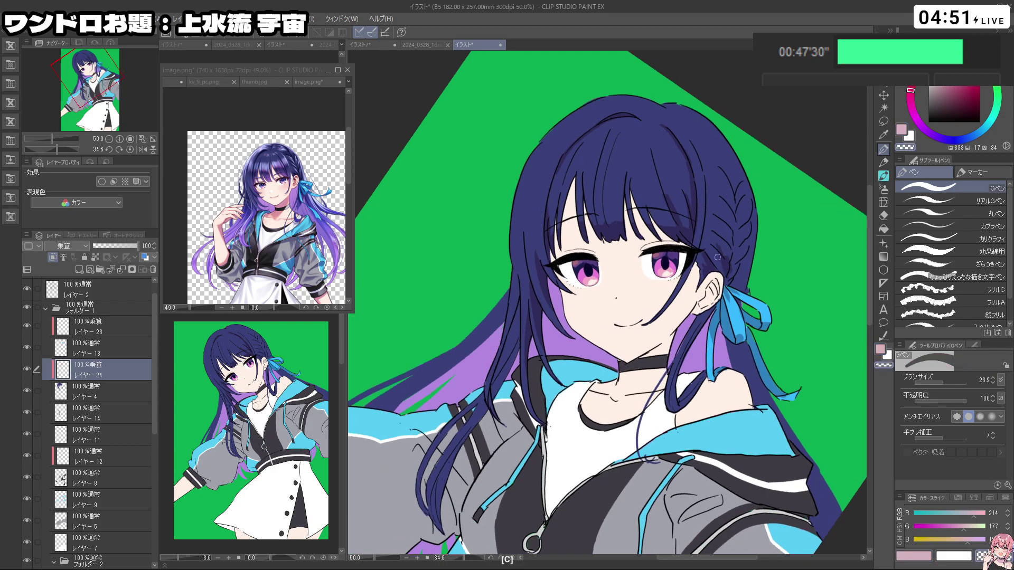
Step: Set the brush size to 28.1 and paint shadows along the braid above the ear
{"action": "mouse_move", "coordinate": [724, 256]}
{"action": "left_mouse_down"}
{"action": "mouse_move", "coordinate": [622, 281]}
{"action": "mouse_move", "coordinate": [591, 321]}
{"action": "mouse_move", "coordinate": [508, 385]}
{"action": "left_mouse_up"}
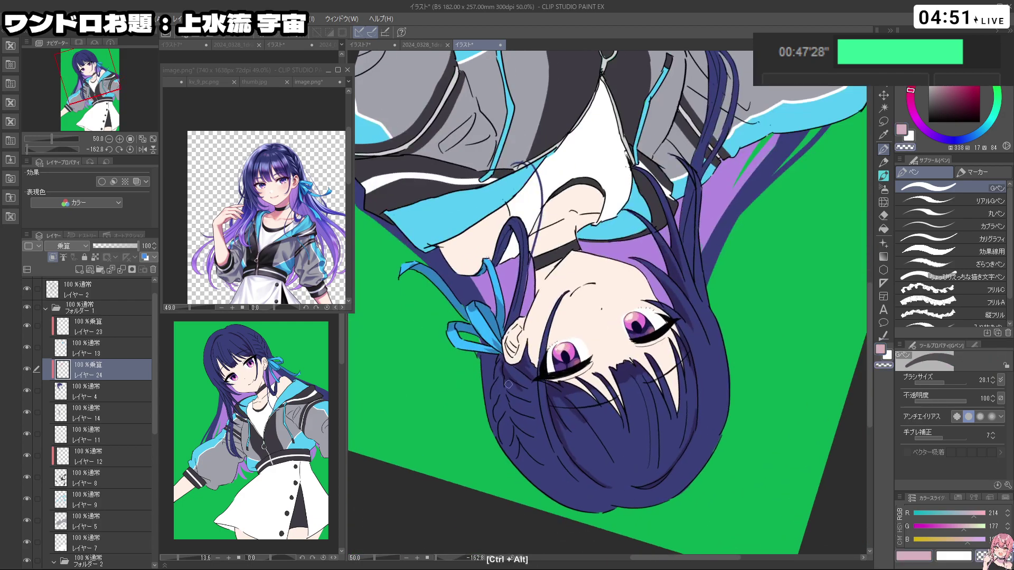
{"action": "key", "text": "c"}
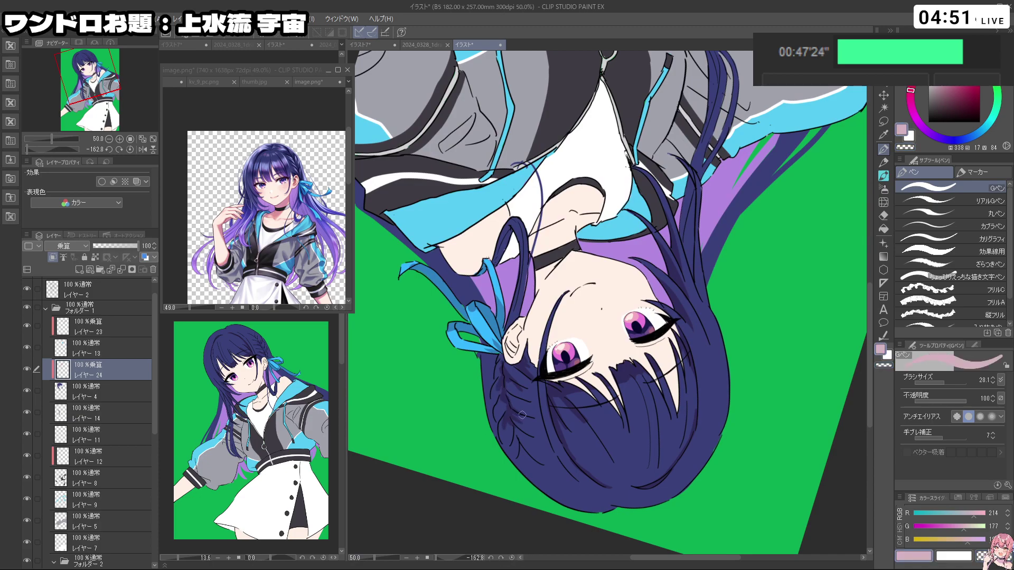
{"action": "key", "text": "ctrl+z"}
{"action": "mouse_move", "coordinate": [487, 367]}
{"action": "left_mouse_down"}
{"action": "mouse_move", "coordinate": [519, 196]}
{"action": "mouse_move", "coordinate": [759, 319]}
{"action": "left_mouse_up"}
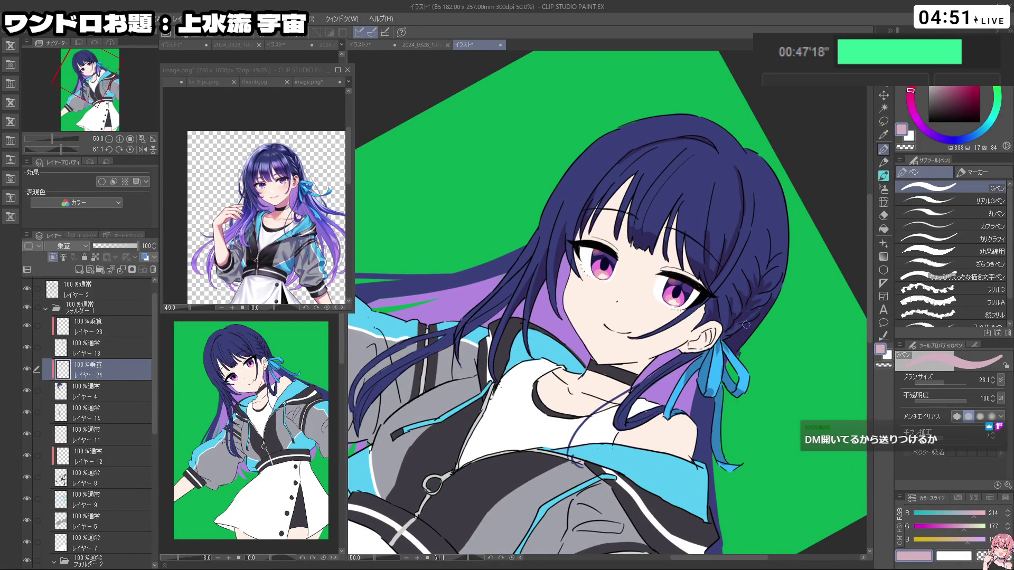
{"action": "left_click_drag", "start_coordinate": [773, 254], "coordinate": [444, 351]}
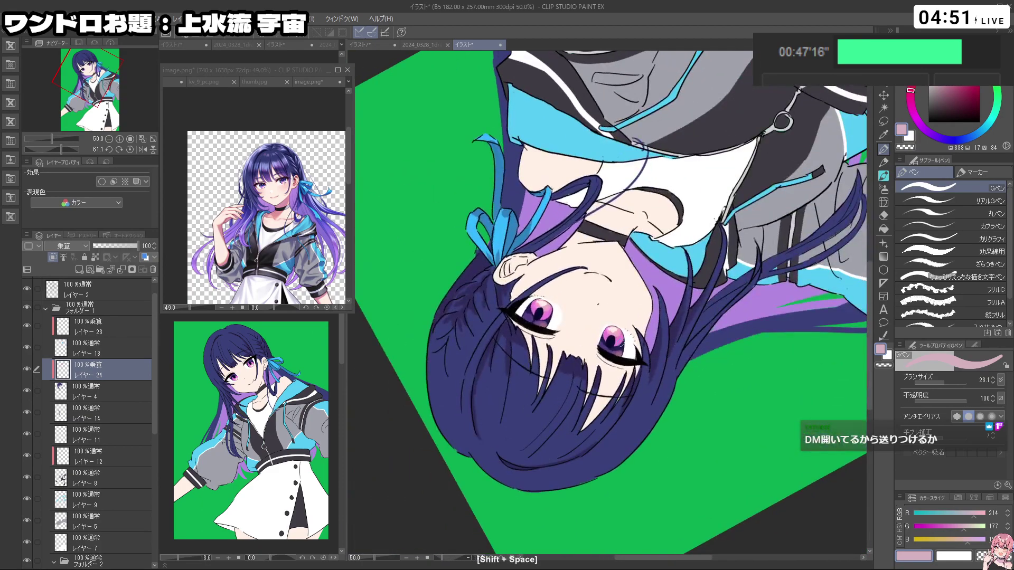
{"action": "key", "text": "ctrl+z"}
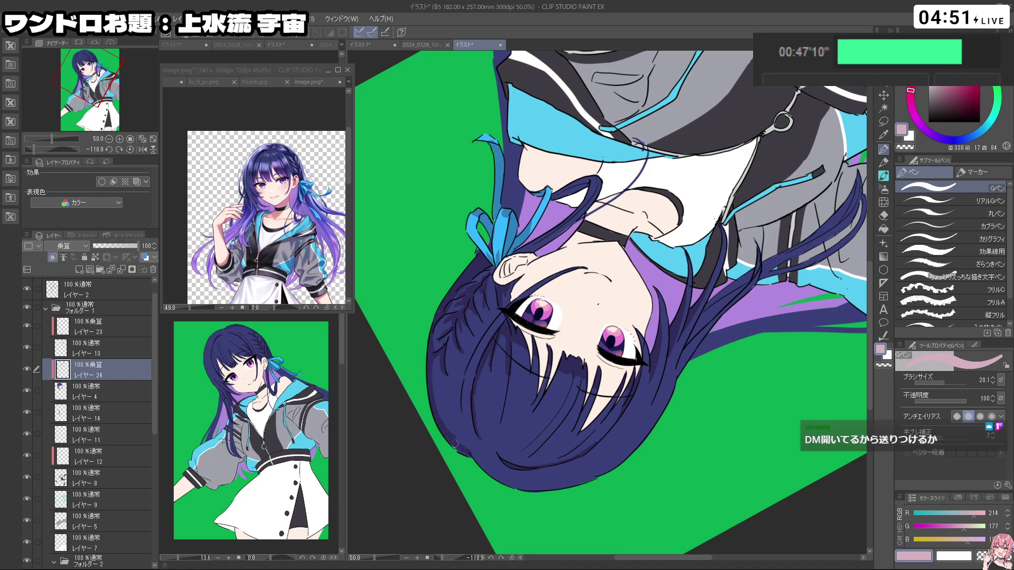
Step: Extend the hair shadows from the braid to the back and crown of the head
{"action": "key", "text": "shift+space"}
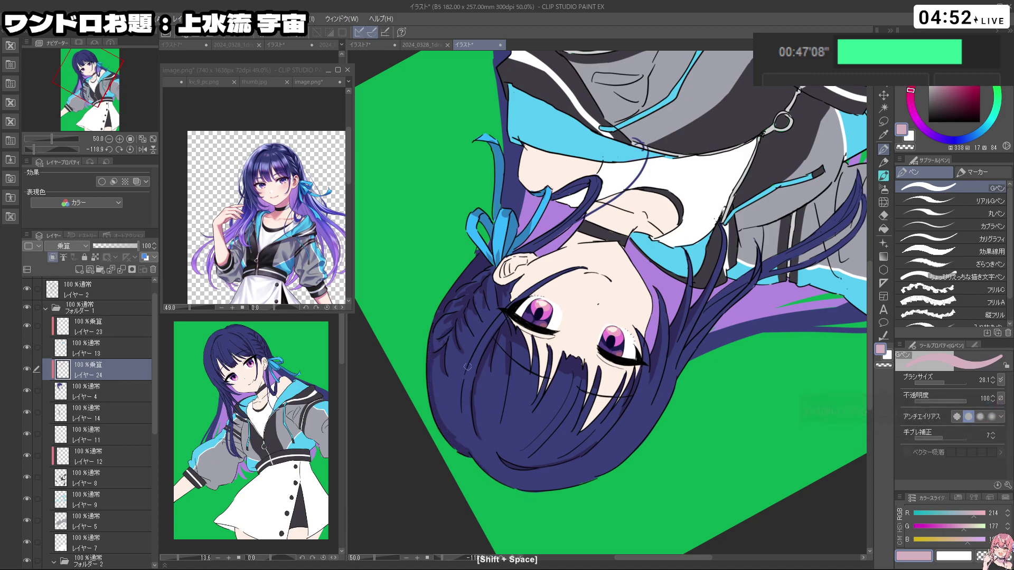
{"action": "left_click_drag", "start_coordinate": [642, 367], "coordinate": [475, 357]}
{"action": "key", "text": "ctrl+space"}
{"action": "left_click_drag", "start_coordinate": [724, 245], "coordinate": [592, 271]}
{"action": "key", "text": "ctrl+z"}
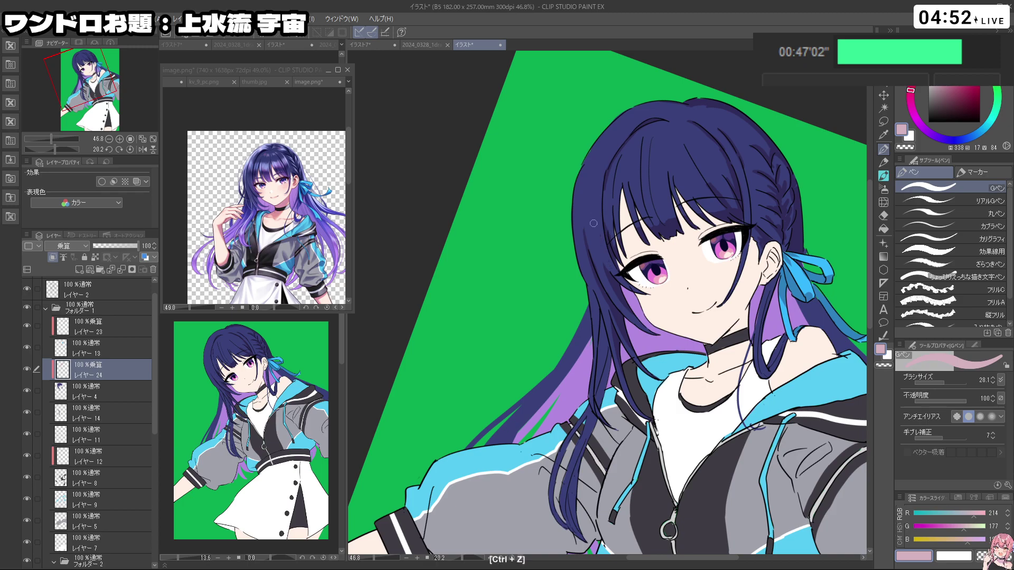
Step: Paint and trim narrow shadow strokes on the side hair and the top of the head, undoing misplaced strokes
{"action": "key", "text": "c"}
{"action": "mouse_move", "coordinate": [595, 252]}
{"action": "left_mouse_down"}
{"action": "mouse_move", "coordinate": [533, 338]}
{"action": "mouse_move", "coordinate": [537, 407]}
{"action": "mouse_move", "coordinate": [524, 395]}
{"action": "left_mouse_up"}
{"action": "key", "text": "c"}
{"action": "key", "text": "ctrl+z"}
{"action": "key", "text": "c"}
{"action": "left_click_drag", "start_coordinate": [430, 217], "coordinate": [428, 245]}
{"action": "key", "text": "ctrl+z"}
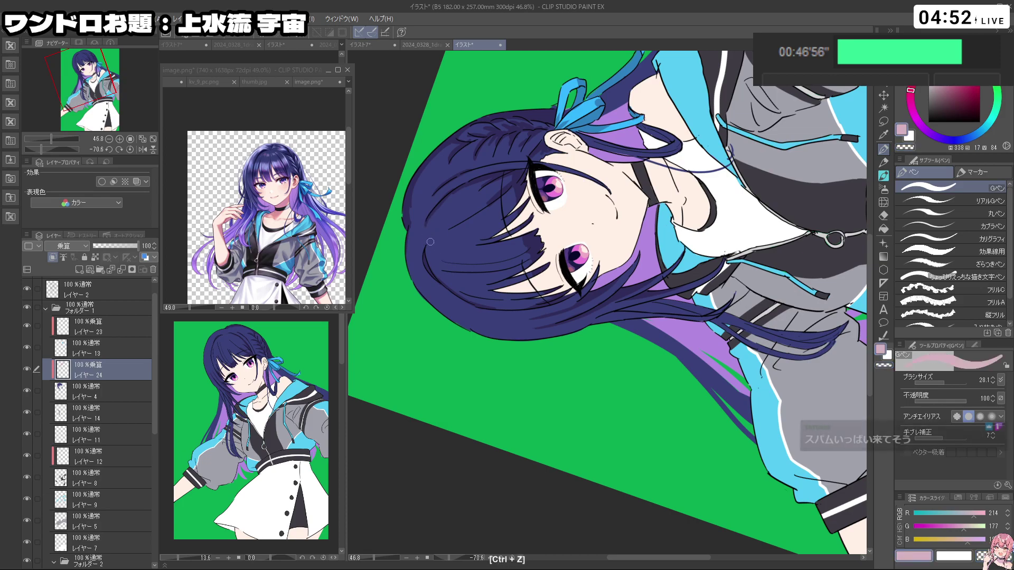
{"action": "left_click_drag", "start_coordinate": [525, 264], "coordinate": [528, 240]}
{"action": "key", "text": "ctrl+z"}
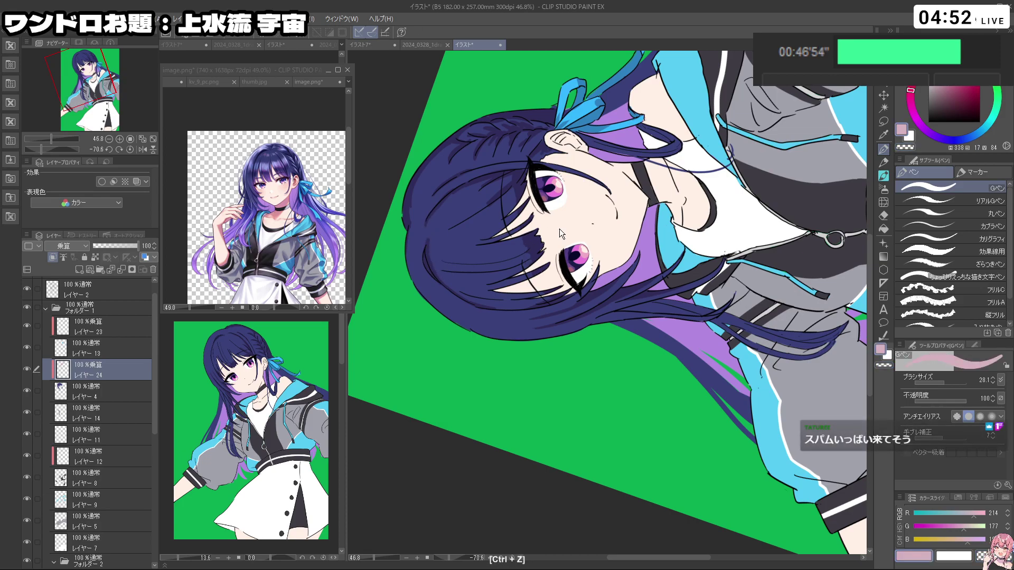
{"action": "left_click_drag", "start_coordinate": [431, 237], "coordinate": [643, 204]}
{"action": "key", "text": "ctrl+z"}
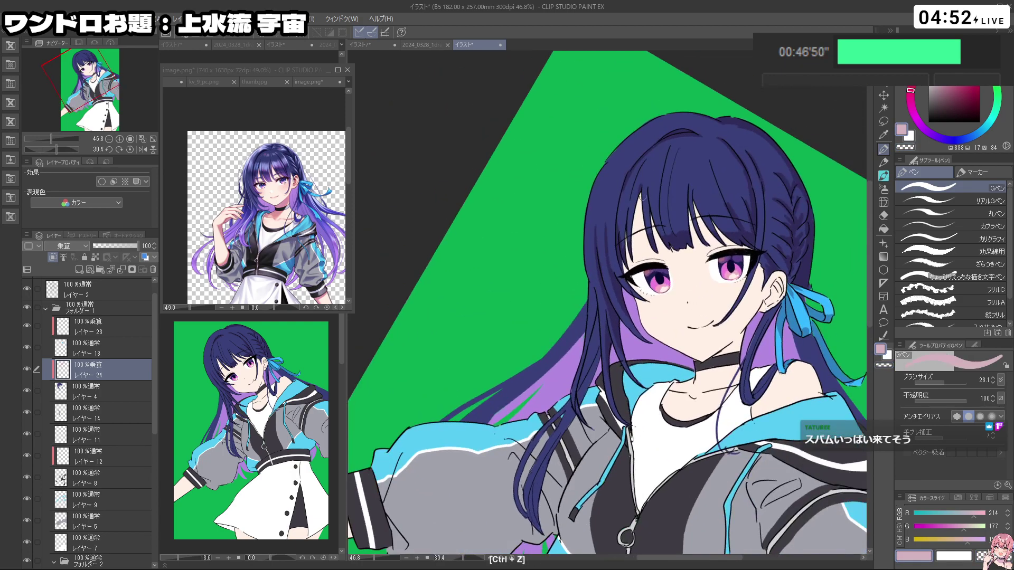
Step: Add a new layer above レイヤー 14, clip it to the layer below and set its blending mode to 乗算
{"action": "left_click_drag", "start_coordinate": [700, 229], "coordinate": [792, 227]}
{"action": "left_click_drag", "start_coordinate": [687, 235], "coordinate": [602, 239]}
{"action": "left_click_drag", "start_coordinate": [719, 391], "coordinate": [704, 373]}
{"action": "left_click_drag", "start_coordinate": [726, 417], "coordinate": [753, 379]}
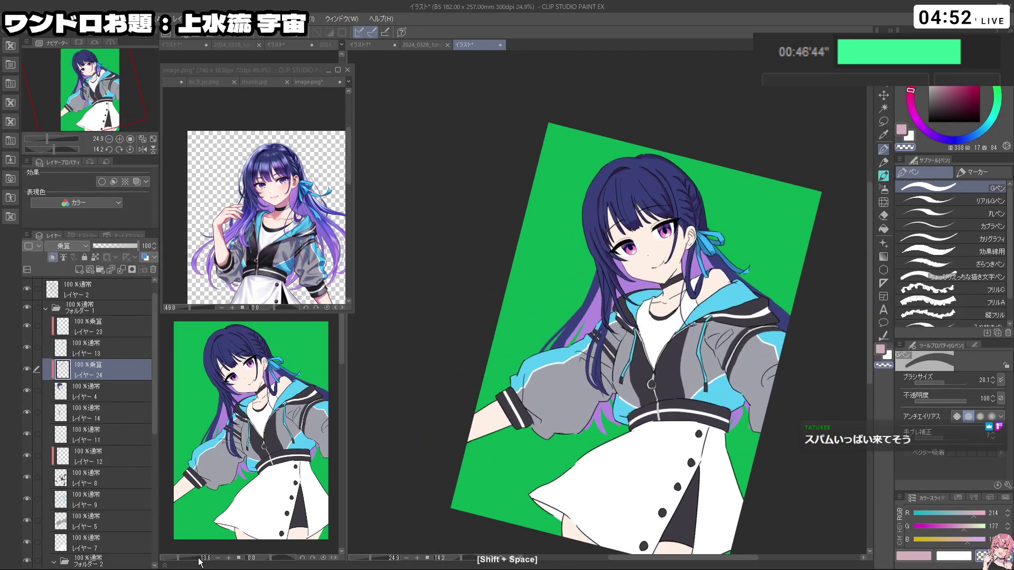
{"action": "left_click", "coordinate": [105, 413]}
{"action": "left_click", "coordinate": [79, 269]}
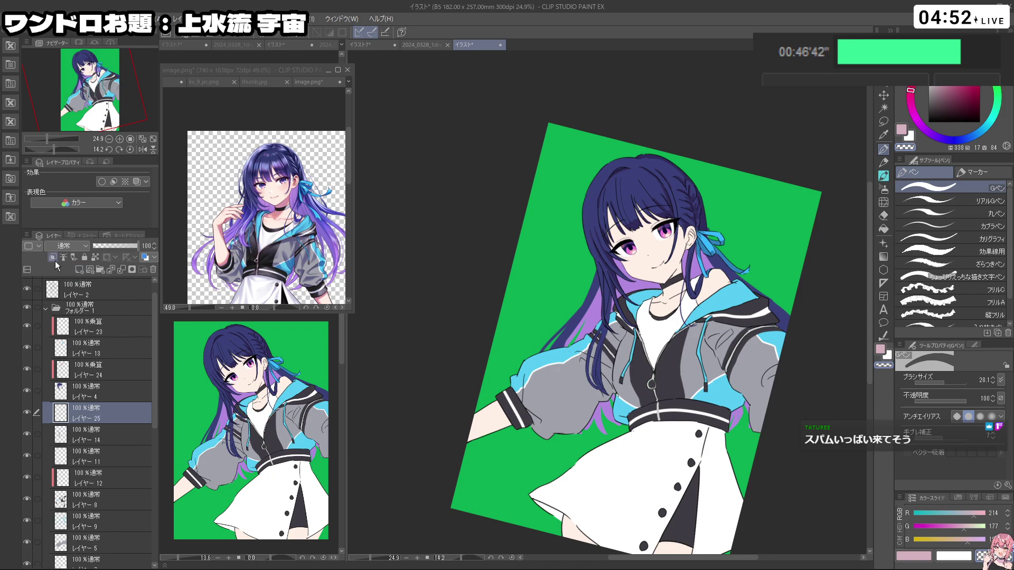
{"action": "left_click", "coordinate": [66, 246]}
{"action": "left_click", "coordinate": [91, 285]}
Step: Set the brush size to 119.1 and paint shadows on the new clipped レイヤー 25
{"action": "left_click_drag", "start_coordinate": [614, 297], "coordinate": [622, 297]}
{"action": "key", "text": "c"}
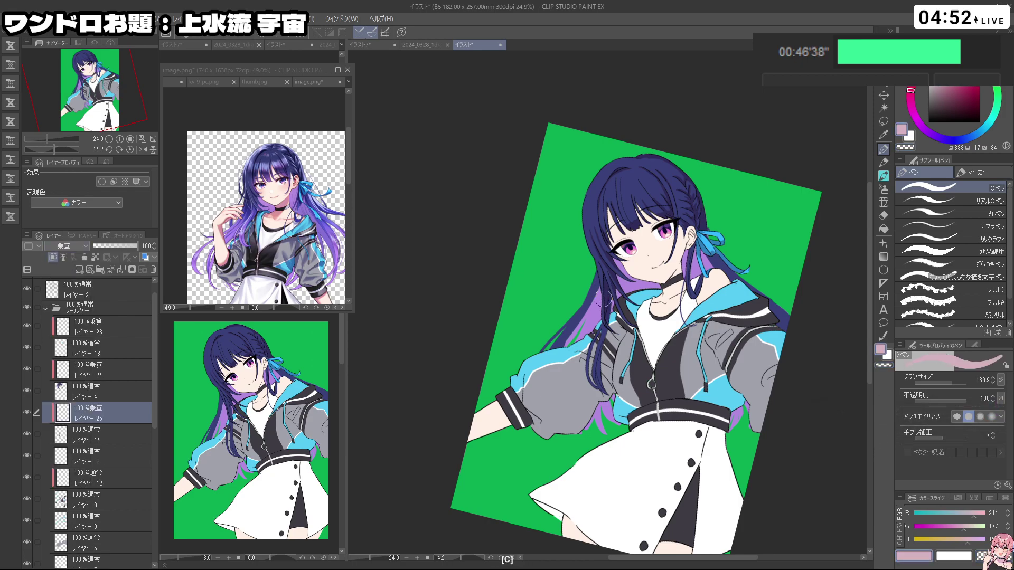
{"action": "left_click_drag", "start_coordinate": [611, 374], "coordinate": [603, 388]}
{"action": "key", "text": "c"}
{"action": "mouse_move", "coordinate": [696, 290]}
{"action": "left_mouse_down"}
{"action": "mouse_move", "coordinate": [602, 212]}
{"action": "mouse_move", "coordinate": [681, 249]}
{"action": "mouse_move", "coordinate": [695, 277]}
{"action": "left_mouse_up"}
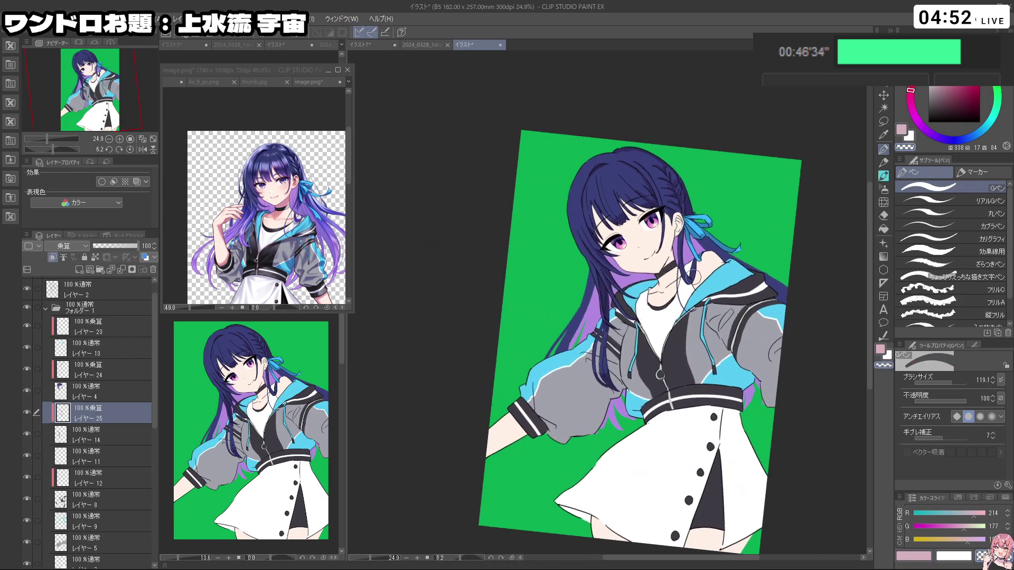
{"action": "scroll", "coordinate": [695, 276], "scroll_direction": "up", "scroll_amount": 5}
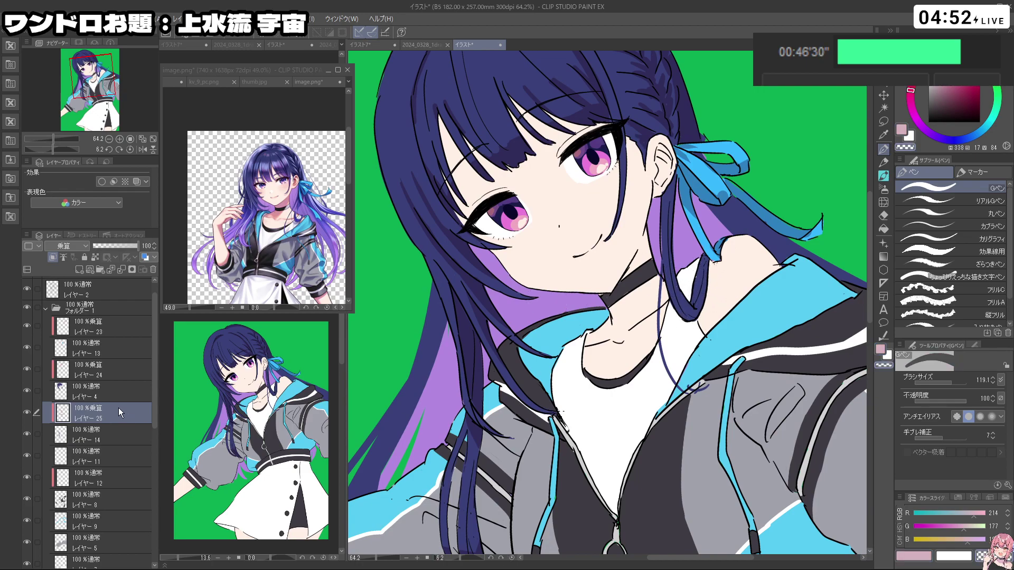
Step: Return to レイヤー 24, set the brush size to 50.8 and shade the looped hair strand beside the neck
{"action": "left_click", "coordinate": [112, 371]}
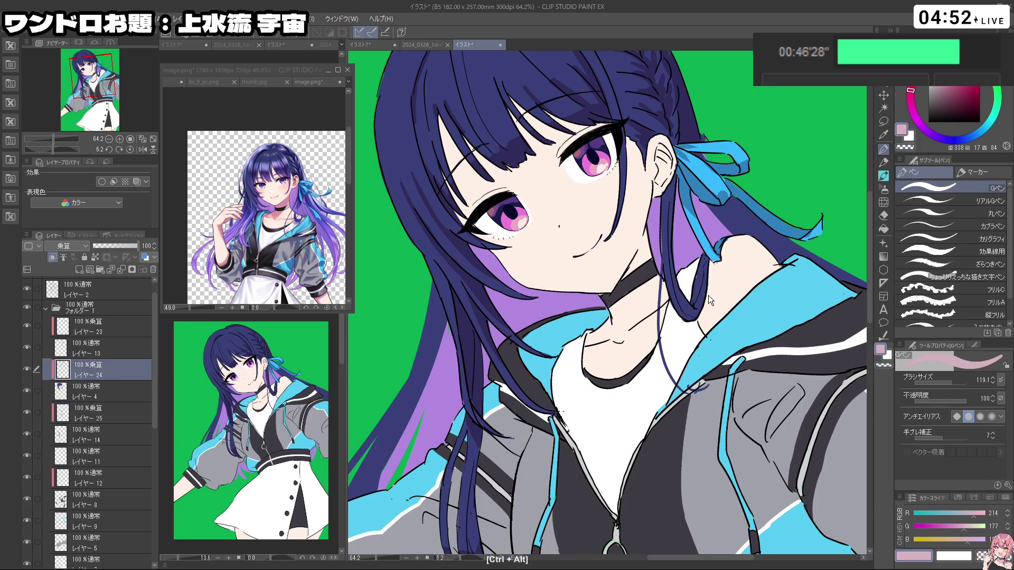
{"action": "mouse_move", "coordinate": [694, 294]}
{"action": "left_mouse_down"}
{"action": "mouse_move", "coordinate": [700, 285]}
{"action": "mouse_move", "coordinate": [698, 309]}
{"action": "mouse_move", "coordinate": [690, 291]}
{"action": "left_mouse_up"}
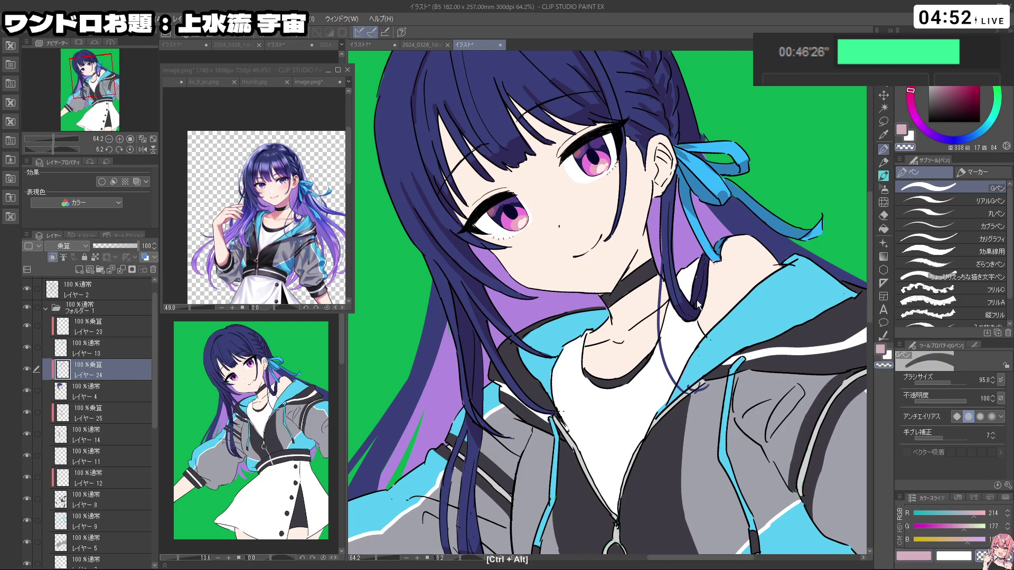
{"action": "key", "text": "c"}
{"action": "left_click_drag", "start_coordinate": [668, 191], "coordinate": [664, 256]}
{"action": "key", "text": "ctrl+z"}
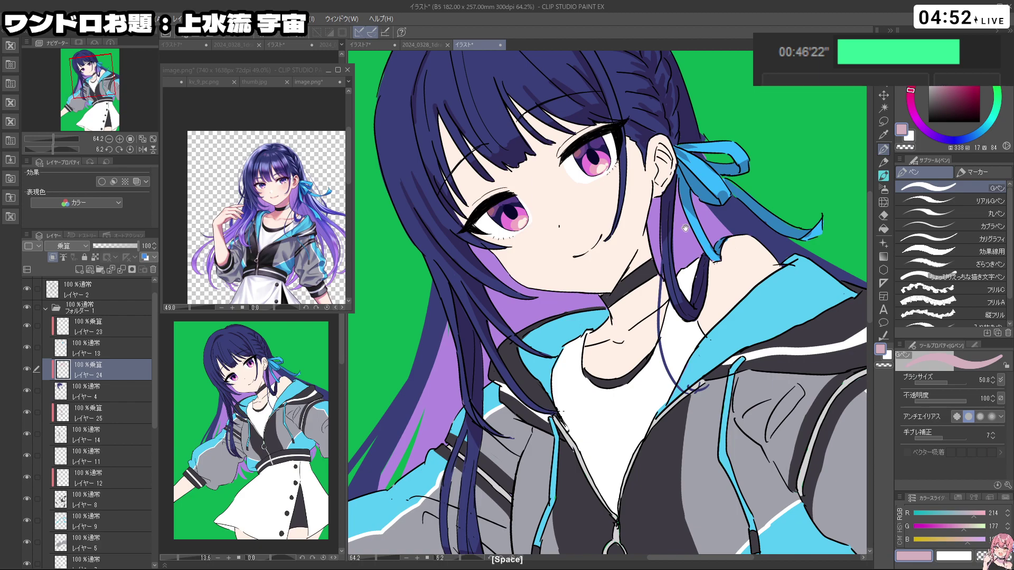
Step: Toggle レイヤー 11's visibility to check its contents and add a clipped 乗算 layer above it
{"action": "left_click_drag", "start_coordinate": [642, 206], "coordinate": [597, 206]}
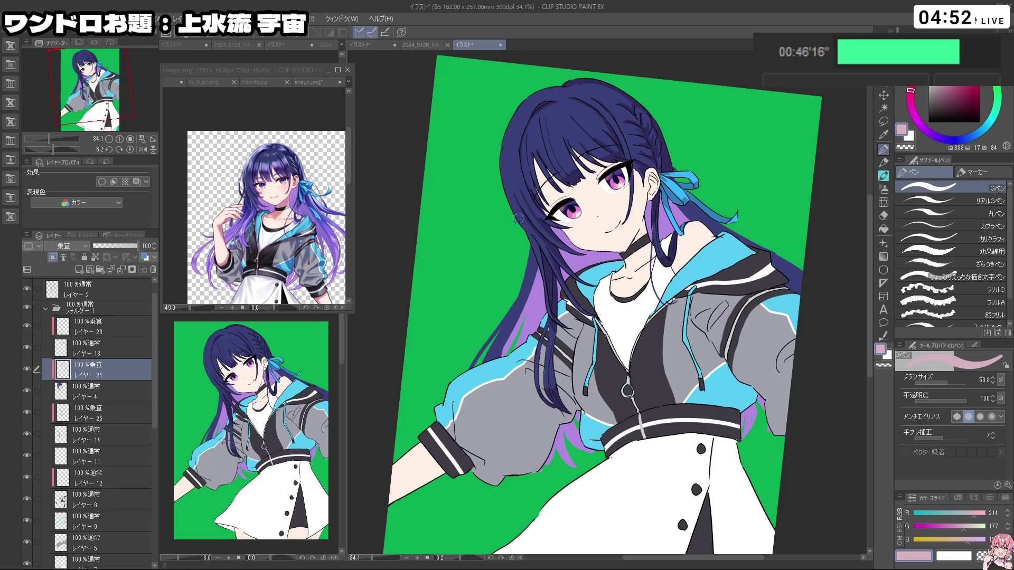
{"action": "scroll", "coordinate": [563, 269], "scroll_direction": "down", "scroll_amount": 4}
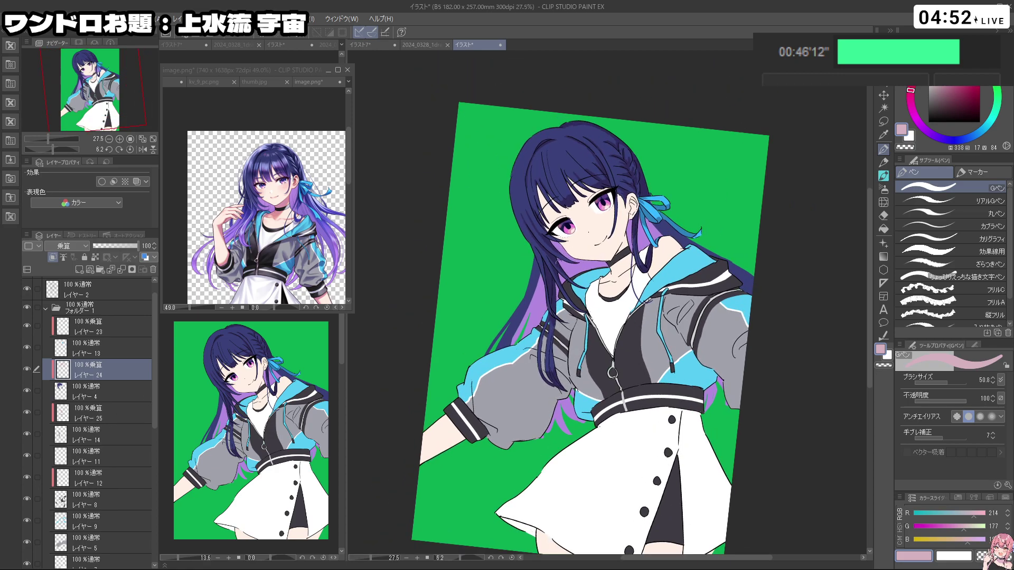
{"action": "scroll", "coordinate": [557, 264], "scroll_direction": "up", "scroll_amount": 2}
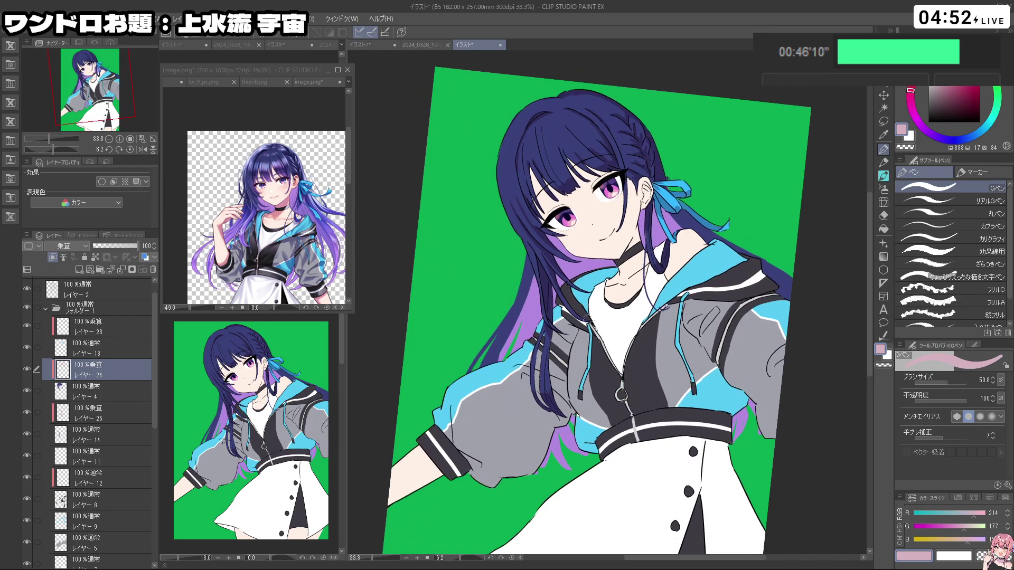
{"action": "scroll", "coordinate": [107, 441], "scroll_direction": "down", "scroll_amount": 1}
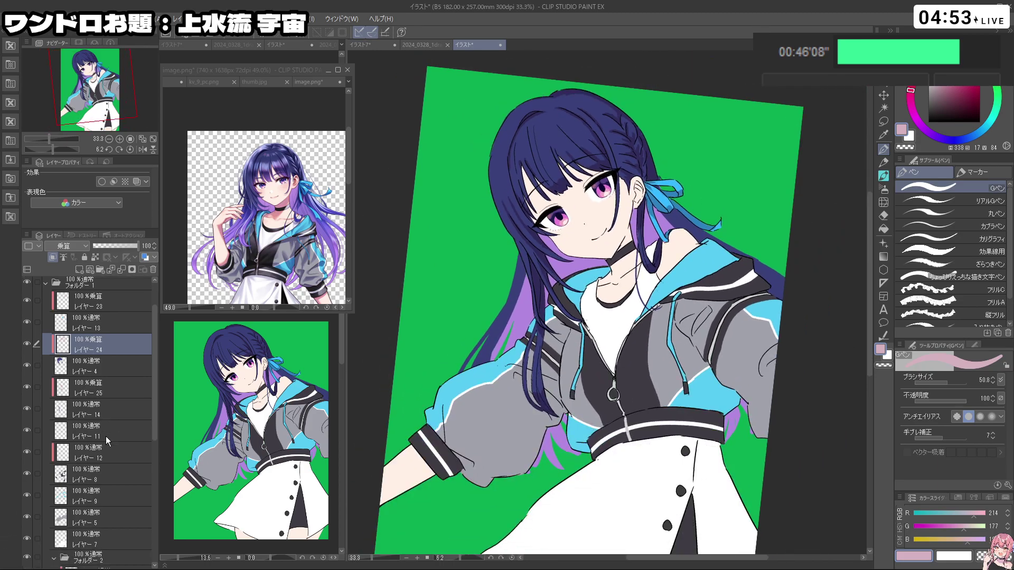
{"action": "left_click", "coordinate": [90, 433]}
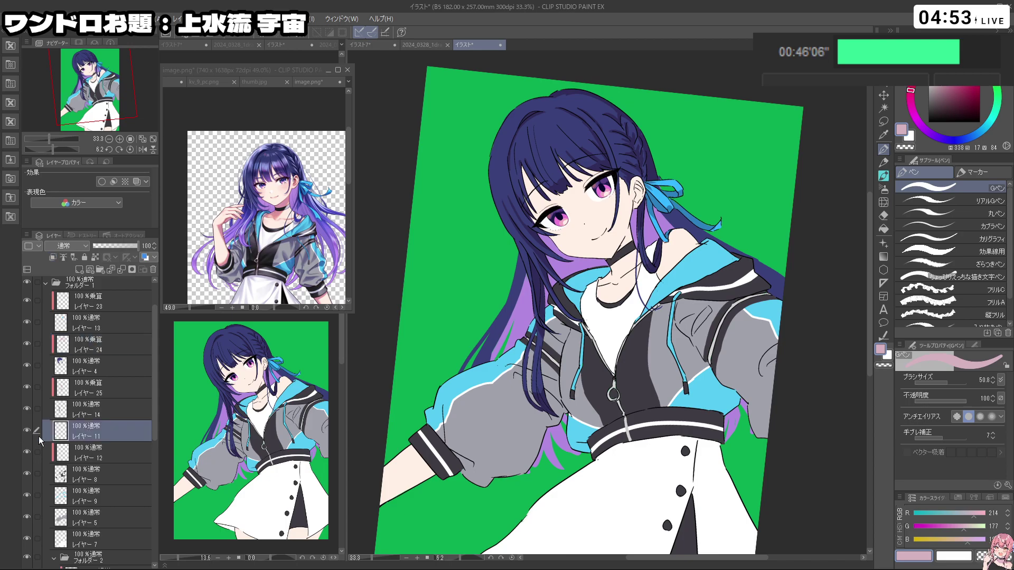
{"action": "left_click", "coordinate": [28, 430]}
{"action": "left_click", "coordinate": [28, 430]}
{"action": "left_click", "coordinate": [28, 430]}
{"action": "left_click", "coordinate": [28, 430]}
{"action": "left_click", "coordinate": [79, 271]}
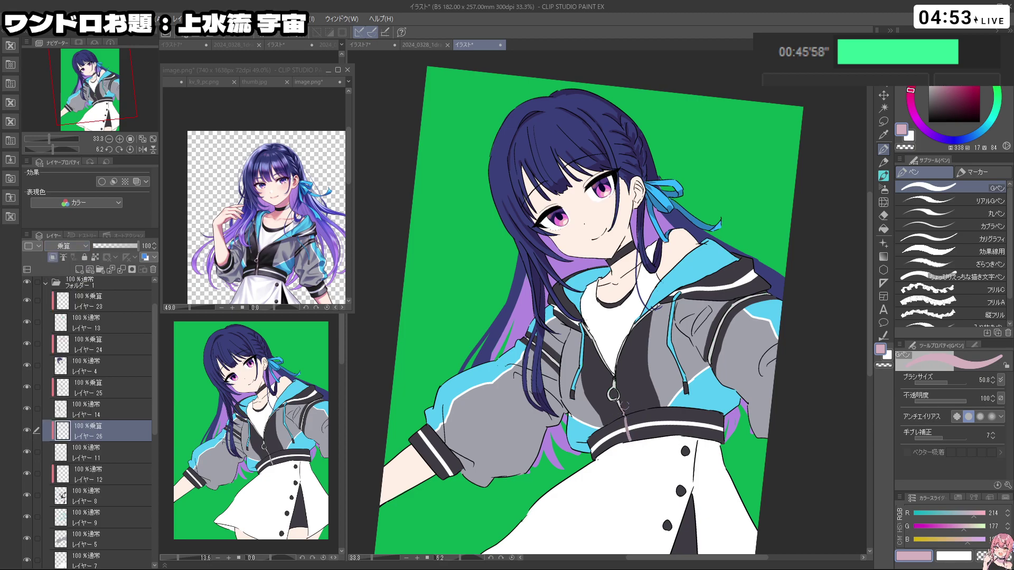
Step: Paint shadows over the jacket zipper and the light stripes on both sleeves on レイヤー 26
{"action": "left_click_drag", "start_coordinate": [615, 394], "coordinate": [616, 390]}
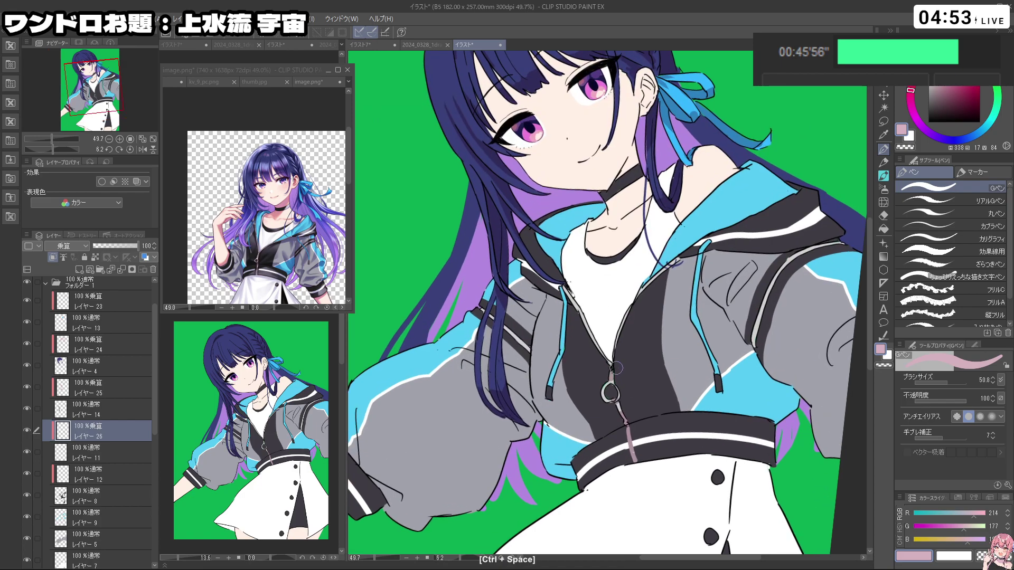
{"action": "key", "text": "ctrl+z"}
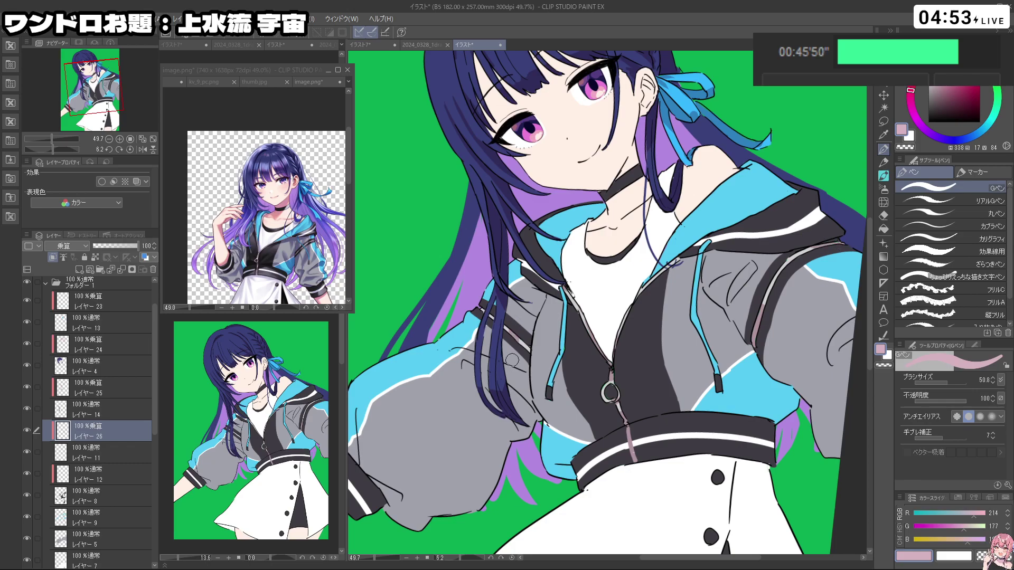
{"action": "left_click_drag", "start_coordinate": [497, 426], "coordinate": [543, 368]}
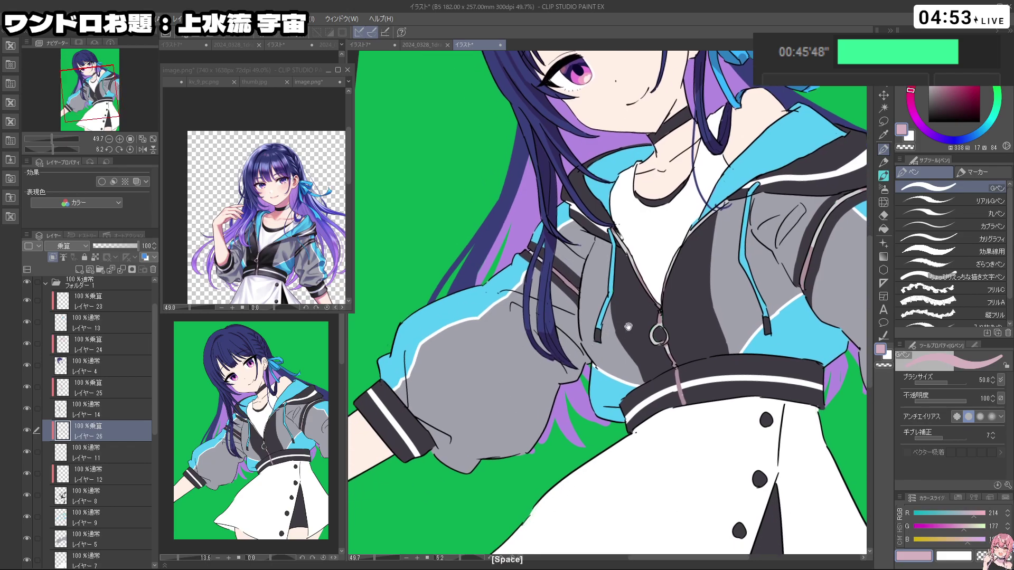
{"action": "left_click_drag", "start_coordinate": [657, 330], "coordinate": [613, 329]}
{"action": "left_click_drag", "start_coordinate": [696, 332], "coordinate": [610, 282]}
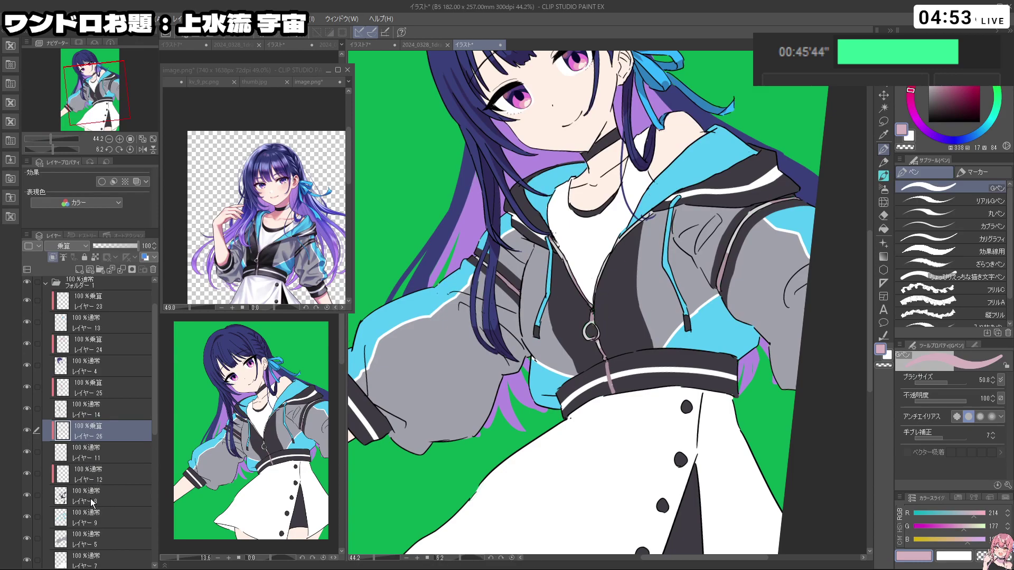
Step: Toggle レイヤー 12's visibility to check it and add a clipped layer with 乗算 blending above it
{"action": "left_click", "coordinate": [97, 482]}
{"action": "left_click", "coordinate": [28, 475]}
{"action": "left_click", "coordinate": [28, 475]}
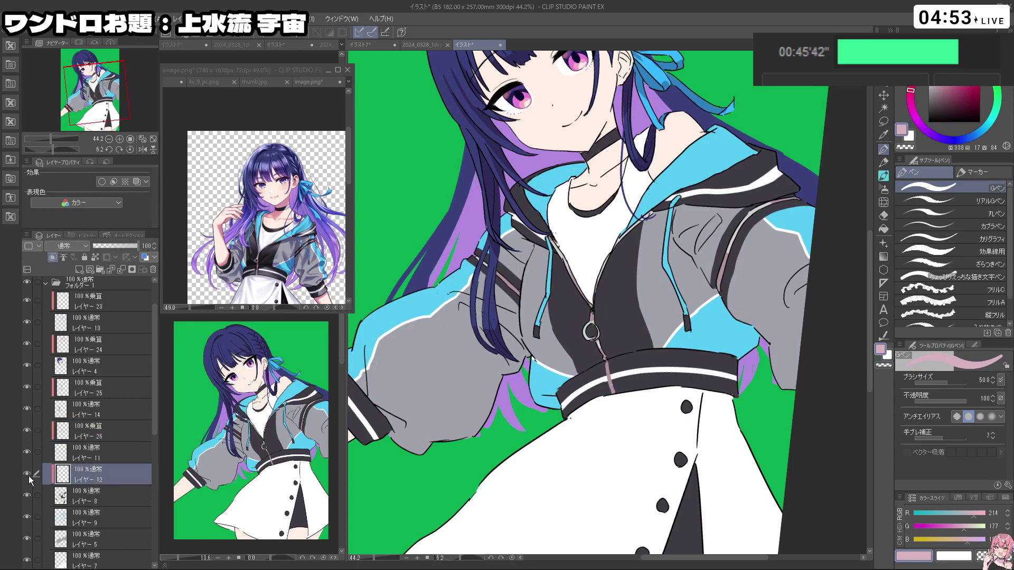
{"action": "left_click", "coordinate": [79, 270]}
{"action": "left_click", "coordinate": [67, 245]}
{"action": "left_click", "coordinate": [67, 279]}
Step: Shade the jacket's waistband and the dark shorts inside the skirt opening on レイヤー 27
{"action": "mouse_move", "coordinate": [610, 393]}
{"action": "left_mouse_down"}
{"action": "mouse_move", "coordinate": [660, 363]}
{"action": "mouse_move", "coordinate": [635, 375]}
{"action": "left_mouse_up"}
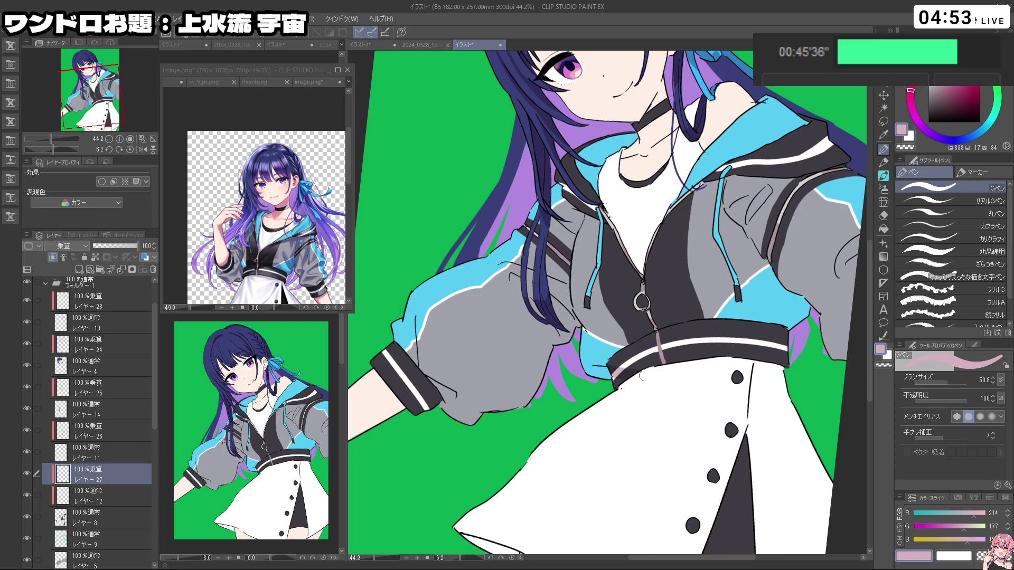
{"action": "mouse_move", "coordinate": [745, 359]}
{"action": "left_mouse_down"}
{"action": "mouse_move", "coordinate": [781, 338]}
{"action": "mouse_move", "coordinate": [783, 368]}
{"action": "mouse_move", "coordinate": [733, 276]}
{"action": "left_mouse_up"}
{"action": "mouse_move", "coordinate": [705, 415]}
{"action": "left_mouse_down"}
{"action": "mouse_move", "coordinate": [689, 347]}
{"action": "mouse_move", "coordinate": [707, 367]}
{"action": "mouse_move", "coordinate": [672, 413]}
{"action": "mouse_move", "coordinate": [704, 471]}
{"action": "left_mouse_up"}
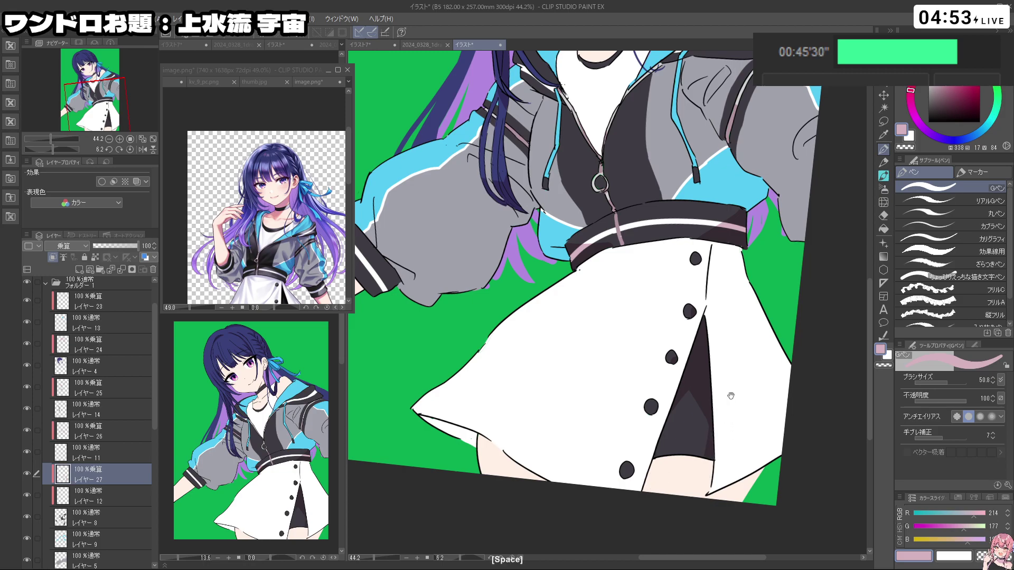
{"action": "left_click_drag", "start_coordinate": [740, 384], "coordinate": [698, 383]}
{"action": "left_click_drag", "start_coordinate": [743, 358], "coordinate": [720, 415]}
{"action": "left_click_drag", "start_coordinate": [733, 327], "coordinate": [777, 326]}
{"action": "mouse_move", "coordinate": [675, 319]}
{"action": "left_mouse_down"}
{"action": "mouse_move", "coordinate": [702, 319]}
{"action": "mouse_move", "coordinate": [692, 343]}
{"action": "mouse_move", "coordinate": [687, 304]}
{"action": "left_mouse_up"}
Step: Shade the dark sleeve bands, hood trim and upper dark areas of the jacket on レイヤー 27
{"action": "mouse_move", "coordinate": [745, 233]}
{"action": "left_mouse_down"}
{"action": "mouse_move", "coordinate": [792, 259]}
{"action": "mouse_move", "coordinate": [690, 165]}
{"action": "mouse_move", "coordinate": [465, 274]}
{"action": "mouse_move", "coordinate": [581, 467]}
{"action": "mouse_move", "coordinate": [568, 442]}
{"action": "left_mouse_up"}
{"action": "key", "text": "c"}
{"action": "key", "text": "ctrl+z"}
{"action": "key", "text": "c"}
{"action": "key", "text": "ctrl+z"}
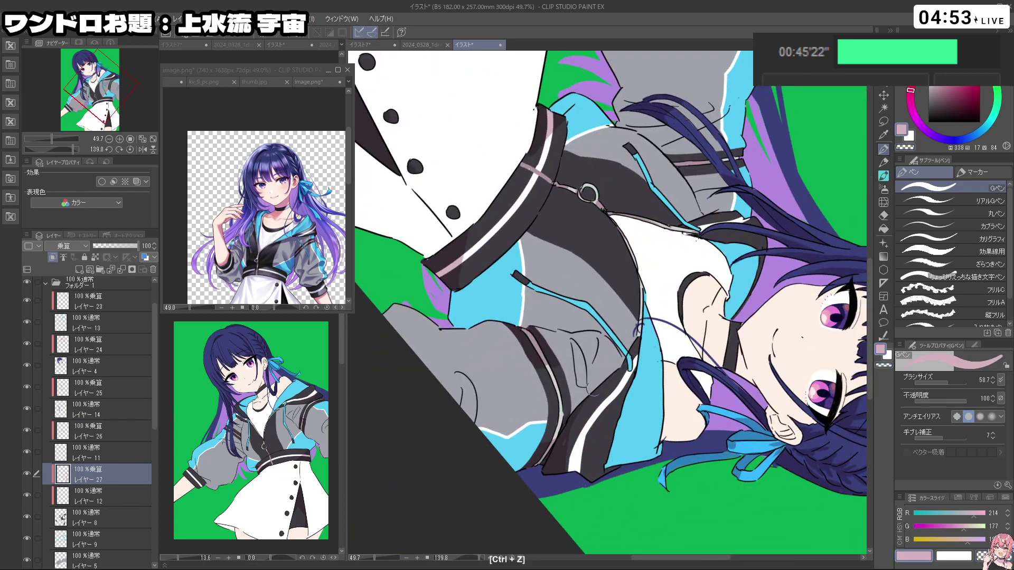
{"action": "mouse_move", "coordinate": [584, 447]}
{"action": "left_mouse_down"}
{"action": "mouse_move", "coordinate": [581, 474]}
{"action": "mouse_move", "coordinate": [597, 486]}
{"action": "left_mouse_up"}
{"action": "key", "text": "ctrl+z"}
{"action": "mouse_move", "coordinate": [610, 450]}
{"action": "left_mouse_down"}
{"action": "mouse_move", "coordinate": [640, 367]}
{"action": "mouse_move", "coordinate": [675, 325]}
{"action": "mouse_move", "coordinate": [589, 234]}
{"action": "left_mouse_up"}
{"action": "key", "text": "ctrl+z"}
{"action": "mouse_move", "coordinate": [584, 272]}
{"action": "left_mouse_down"}
{"action": "mouse_move", "coordinate": [578, 332]}
{"action": "mouse_move", "coordinate": [512, 330]}
{"action": "left_mouse_up"}
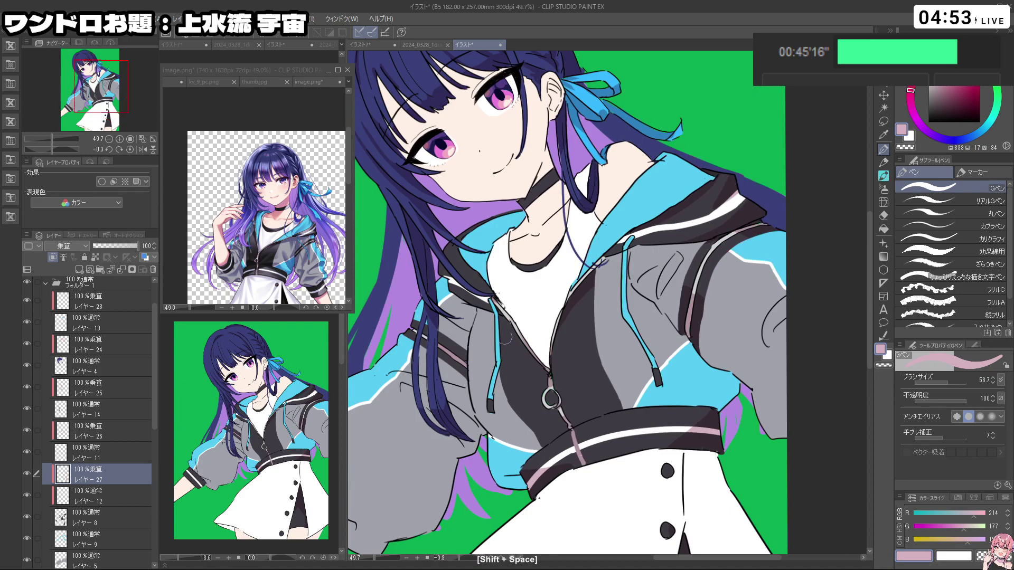
{"action": "key", "text": "ctrl+z"}
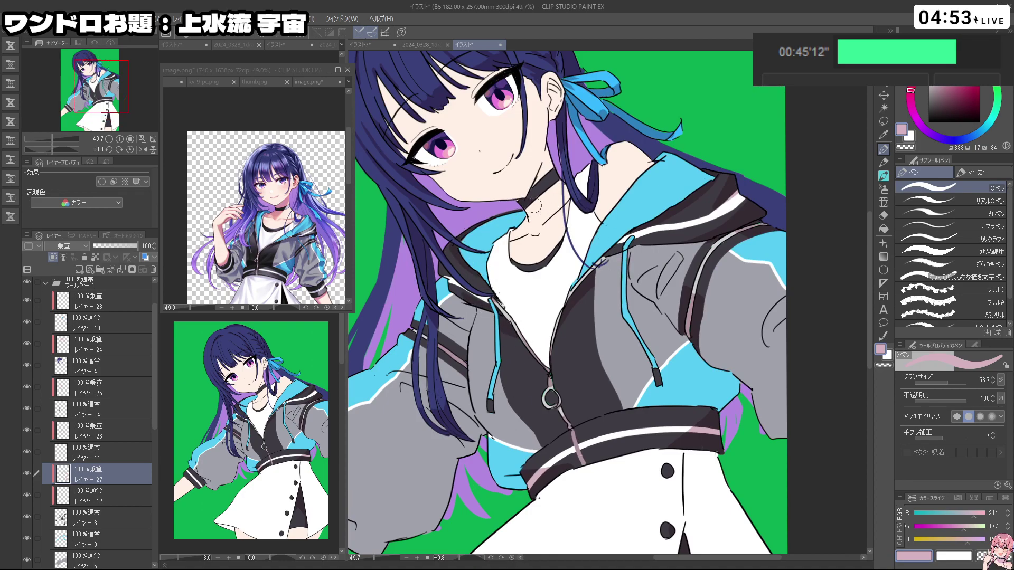
{"action": "key", "text": "shift+space"}
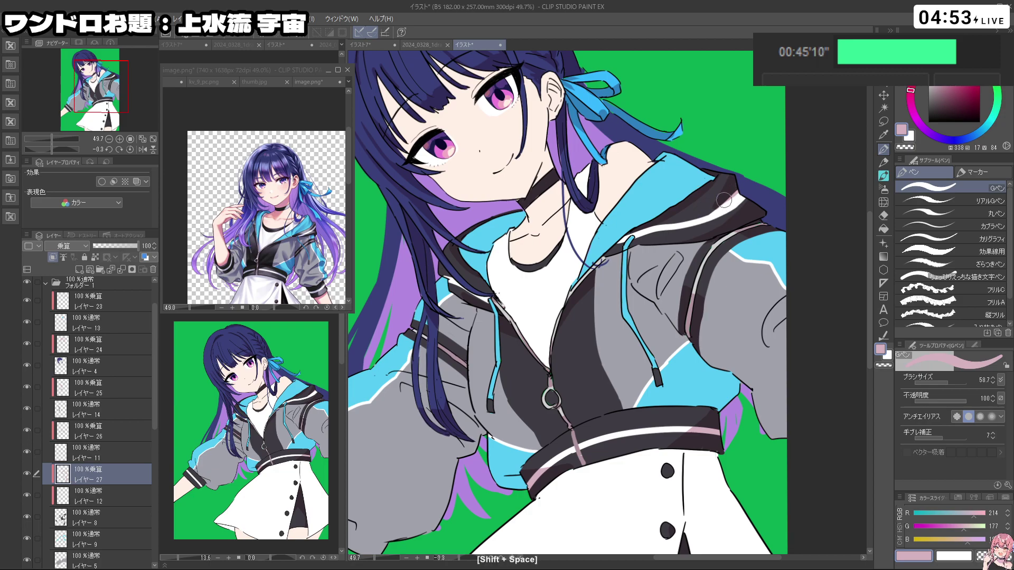
{"action": "left_click_drag", "start_coordinate": [453, 363], "coordinate": [436, 388]}
{"action": "key", "text": "ctrl+space"}
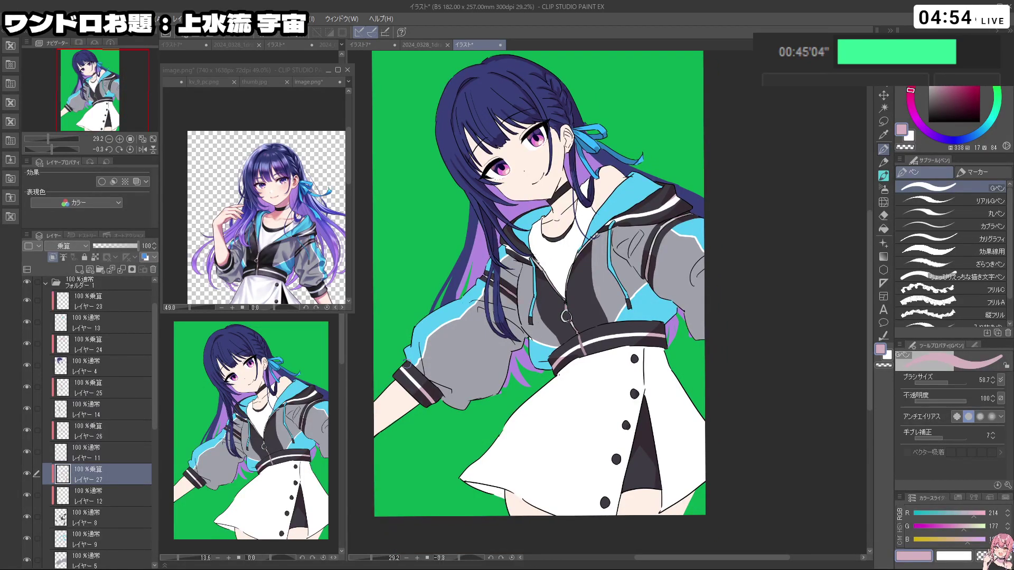
Step: Paint curved shadows over the dark front panels on both sides of the jacket zipper on レイヤー 27
{"action": "key", "text": "ctrl+space"}
{"action": "left_click_drag", "start_coordinate": [515, 253], "coordinate": [562, 253]}
{"action": "key", "text": "ctrl+space"}
{"action": "left_click_drag", "start_coordinate": [669, 291], "coordinate": [640, 294]}
{"action": "left_click_drag", "start_coordinate": [653, 362], "coordinate": [614, 333]}
{"action": "key", "text": "ctrl+space"}
{"action": "left_click_drag", "start_coordinate": [615, 333], "coordinate": [655, 322]}
{"action": "mouse_move", "coordinate": [565, 358]}
{"action": "left_mouse_down"}
{"action": "mouse_move", "coordinate": [630, 320]}
{"action": "mouse_move", "coordinate": [670, 312]}
{"action": "mouse_move", "coordinate": [648, 351]}
{"action": "mouse_move", "coordinate": [611, 365]}
{"action": "mouse_move", "coordinate": [621, 359]}
{"action": "mouse_move", "coordinate": [534, 274]}
{"action": "mouse_move", "coordinate": [564, 184]}
{"action": "left_mouse_up"}
{"action": "key", "text": "ctrl+z"}
{"action": "key", "text": "shift+space"}
{"action": "key", "text": "ctrl+z"}
{"action": "key", "text": "shift+space"}
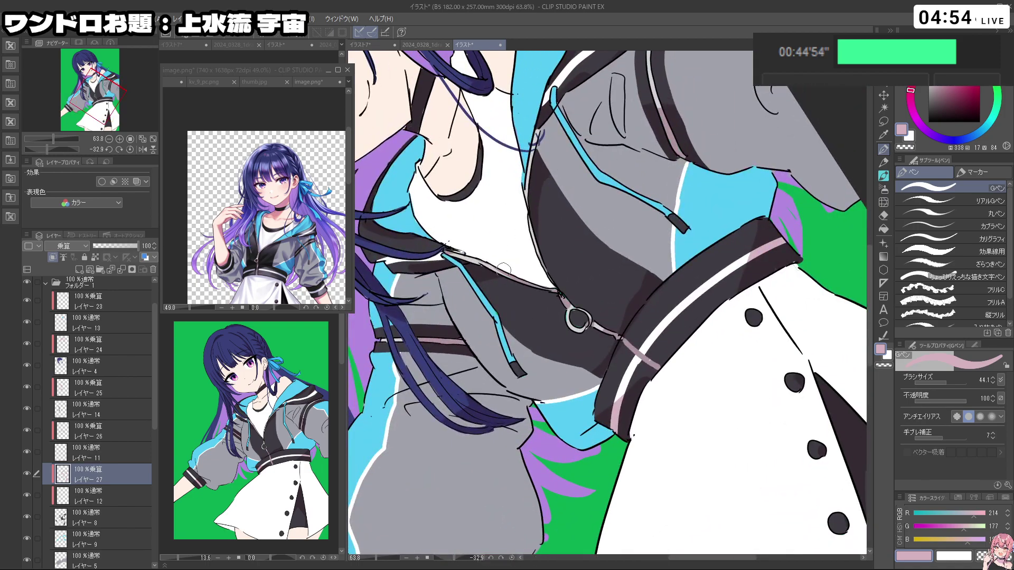
{"action": "key", "text": "shift+space"}
{"action": "left_click_drag", "start_coordinate": [705, 280], "coordinate": [697, 343]}
{"action": "key", "text": "ctrl+space"}
{"action": "left_click_drag", "start_coordinate": [779, 265], "coordinate": [726, 266]}
{"action": "key", "text": "space"}
{"action": "left_click_drag", "start_coordinate": [785, 238], "coordinate": [718, 238]}
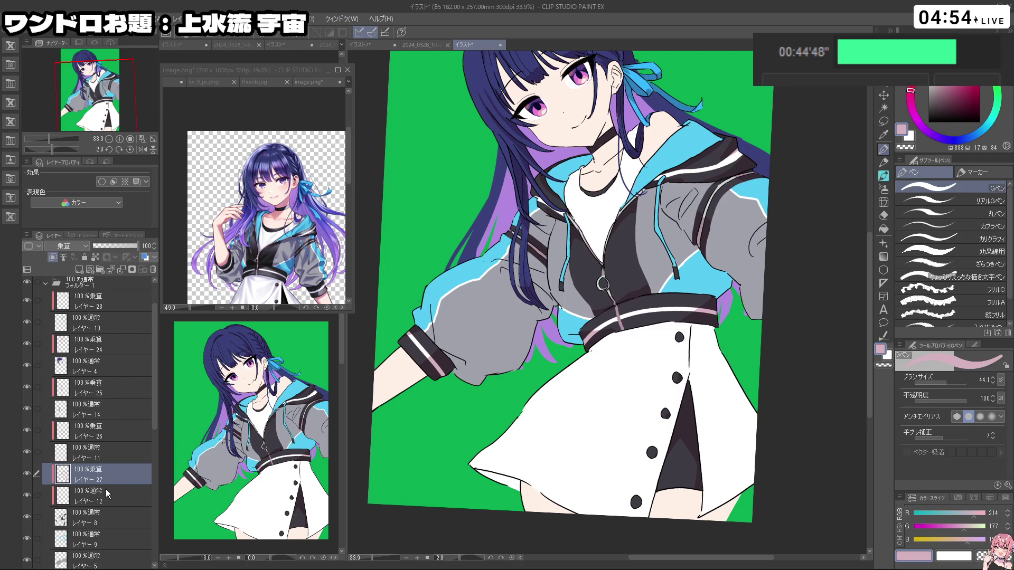
Step: Group レイヤー 9 and レイヤー 5 into a new folder
{"action": "left_click", "coordinate": [97, 538]}
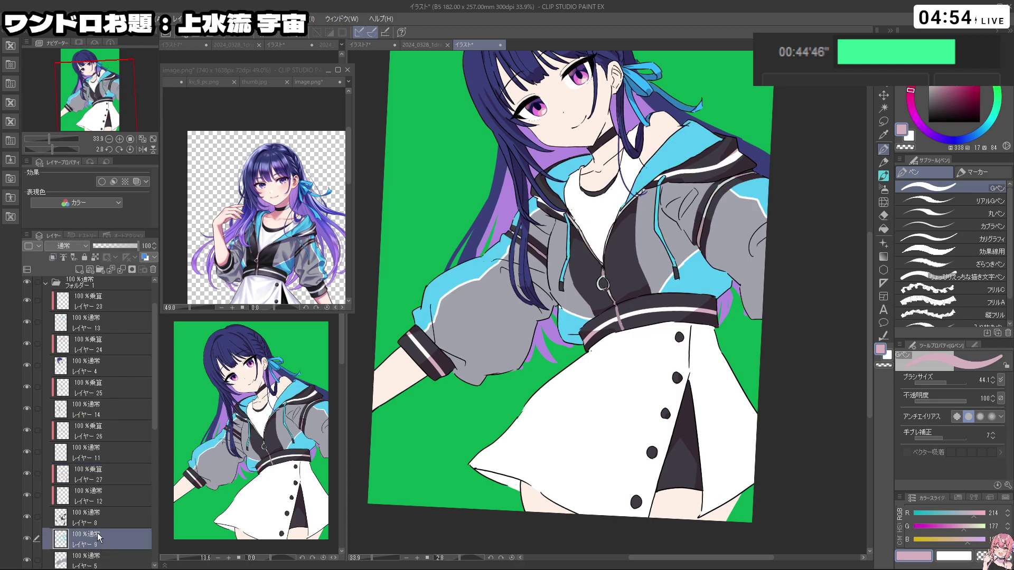
{"action": "key", "text": "ctrl+z"}
{"action": "scroll", "coordinate": [131, 420], "scroll_direction": "down", "scroll_amount": 3}
{"action": "left_click", "coordinate": [107, 468], "text": "ctrl"}
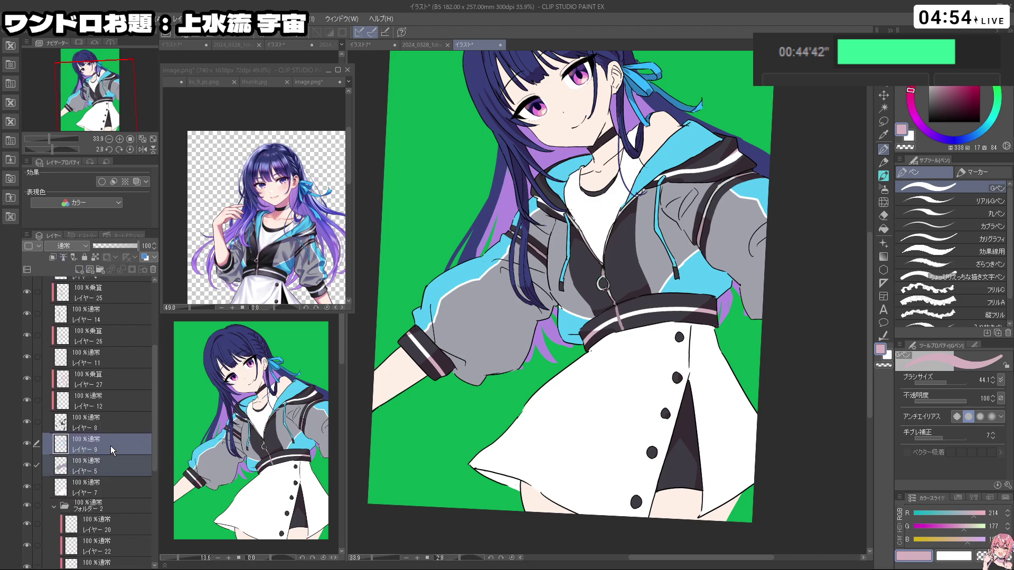
{"action": "left_click", "coordinate": [99, 269]}
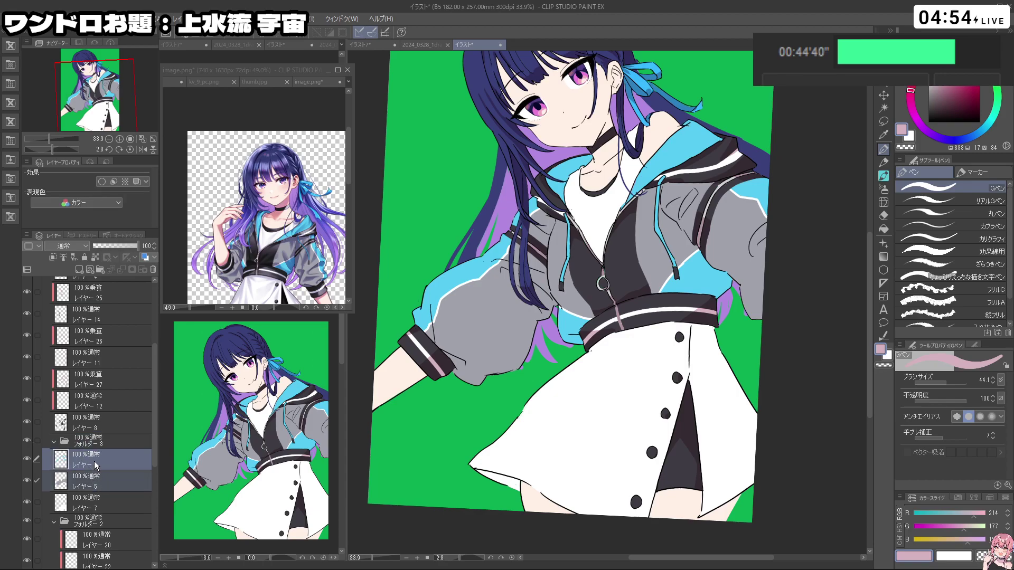
Step: Collapse the new jacket folder and add a clipped layer with 乗算 blending above it
{"action": "left_click", "coordinate": [79, 270]}
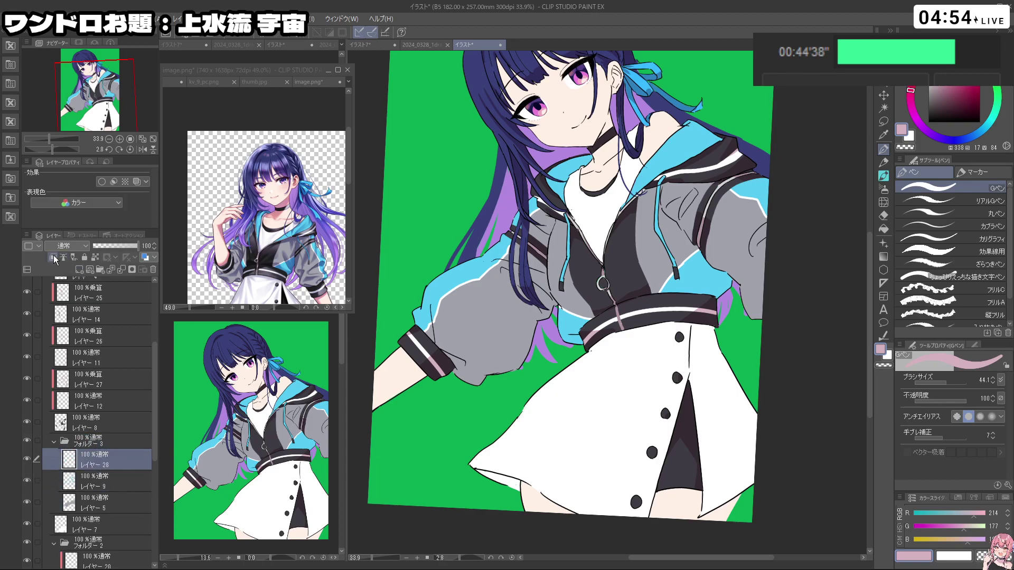
{"action": "left_click_drag", "start_coordinate": [97, 463], "coordinate": [98, 441]}
{"action": "left_click", "coordinate": [53, 465]}
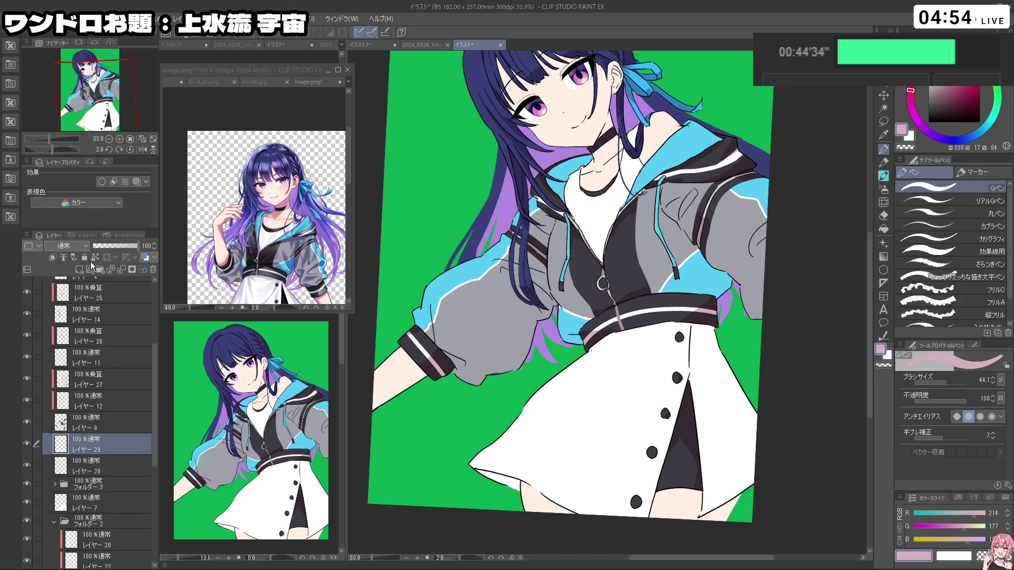
{"action": "left_click", "coordinate": [64, 246]}
{"action": "left_click", "coordinate": [60, 276]}
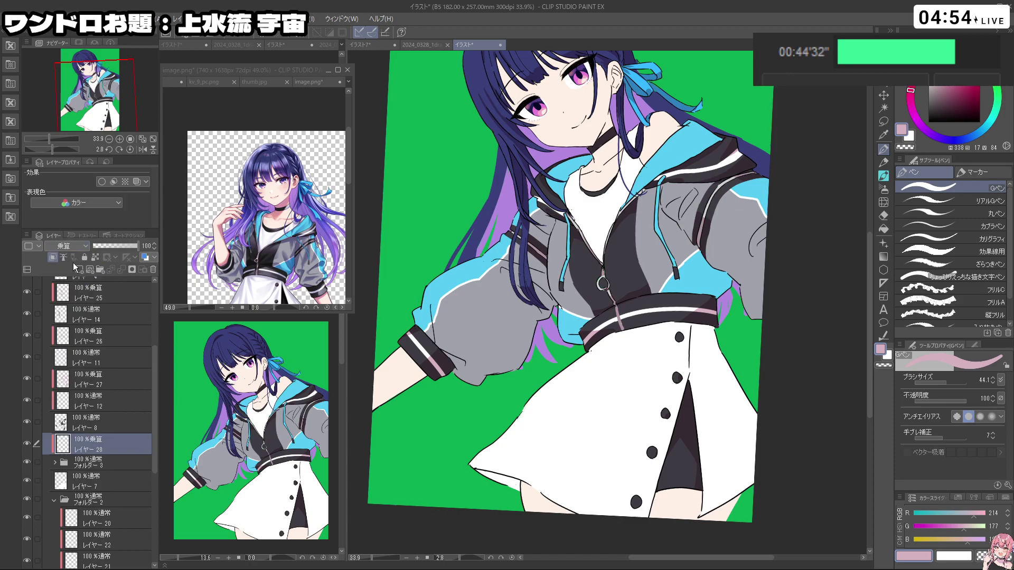
Step: Paint a broad shadow over the inner half of the outstretched arm's sleeve on レイヤー 28
{"action": "mouse_move", "coordinate": [554, 319]}
{"action": "left_mouse_down"}
{"action": "mouse_move", "coordinate": [589, 327]}
{"action": "mouse_move", "coordinate": [569, 330]}
{"action": "mouse_move", "coordinate": [572, 342]}
{"action": "mouse_move", "coordinate": [544, 330]}
{"action": "left_mouse_up"}
{"action": "key", "text": "ctrl+z"}
{"action": "mouse_move", "coordinate": [490, 245]}
{"action": "left_mouse_down"}
{"action": "mouse_move", "coordinate": [537, 238]}
{"action": "mouse_move", "coordinate": [535, 216]}
{"action": "mouse_move", "coordinate": [527, 249]}
{"action": "left_mouse_up"}
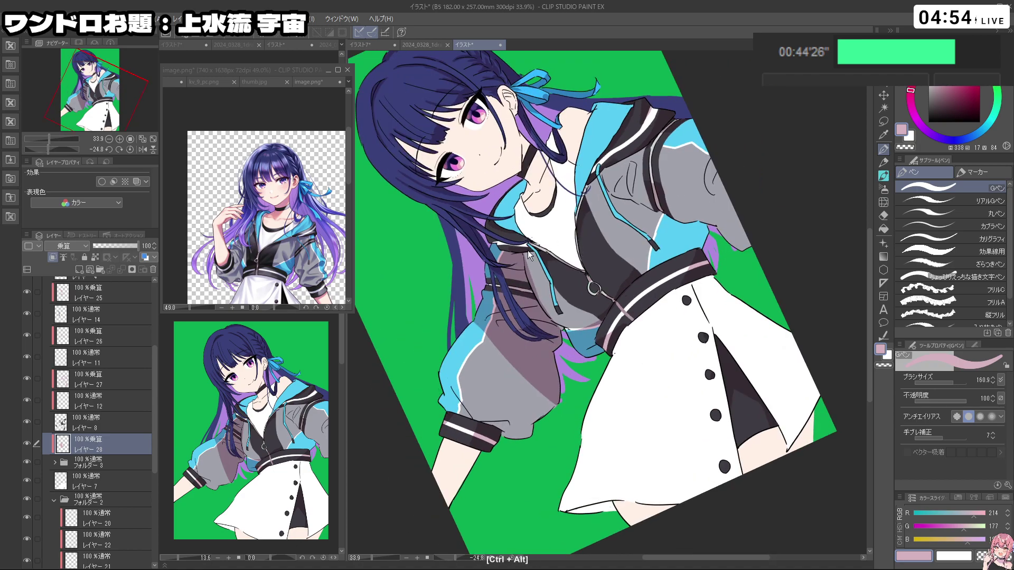
{"action": "mouse_move", "coordinate": [501, 205]}
{"action": "left_mouse_down"}
{"action": "mouse_move", "coordinate": [506, 226]}
{"action": "mouse_move", "coordinate": [515, 199]}
{"action": "left_mouse_up"}
{"action": "mouse_move", "coordinate": [524, 268]}
{"action": "left_mouse_down", "text": "shift"}
{"action": "mouse_move", "coordinate": [520, 312]}
{"action": "mouse_move", "coordinate": [535, 351]}
{"action": "mouse_move", "coordinate": [594, 358]}
{"action": "left_mouse_up", "text": "shift"}
{"action": "key", "text": "ctrl+z"}
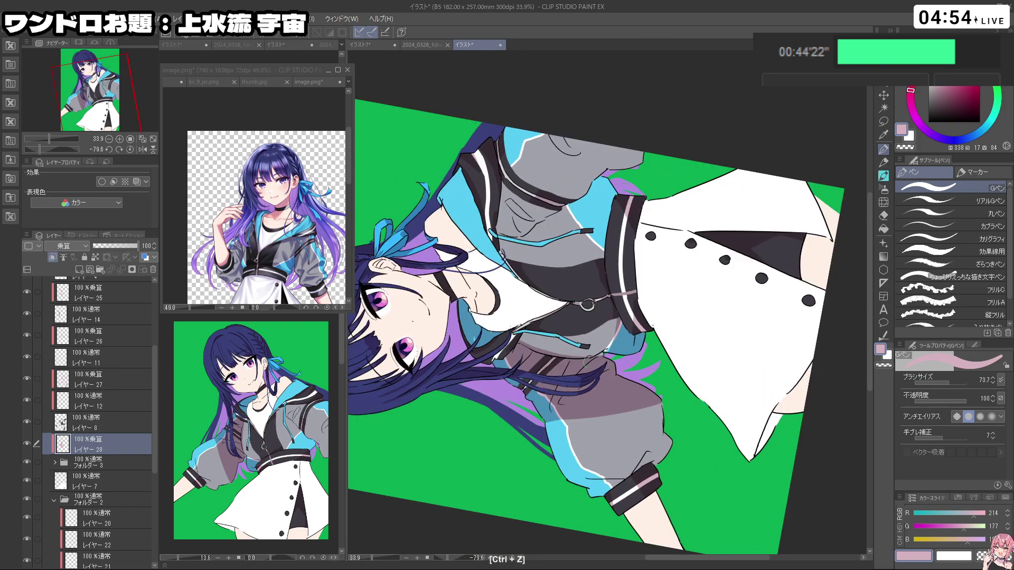
{"action": "left_click_drag", "start_coordinate": [610, 289], "coordinate": [627, 289]}
{"action": "key", "text": "ctrl+z"}
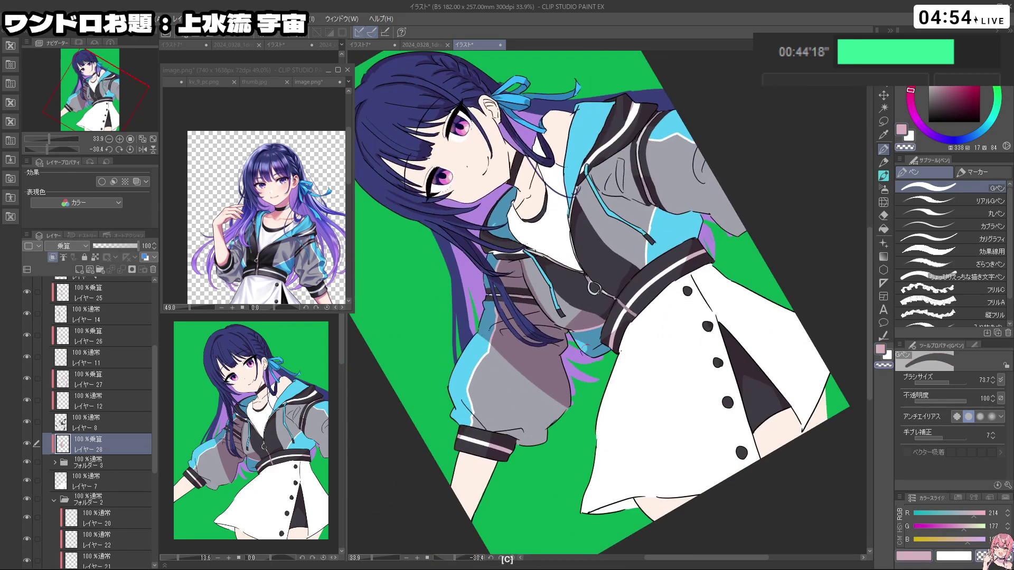
Step: Shade the grey torso panels beside the zipper and clean up the shadow edges on レイヤー 28
{"action": "left_click_drag", "start_coordinate": [655, 401], "coordinate": [604, 282]}
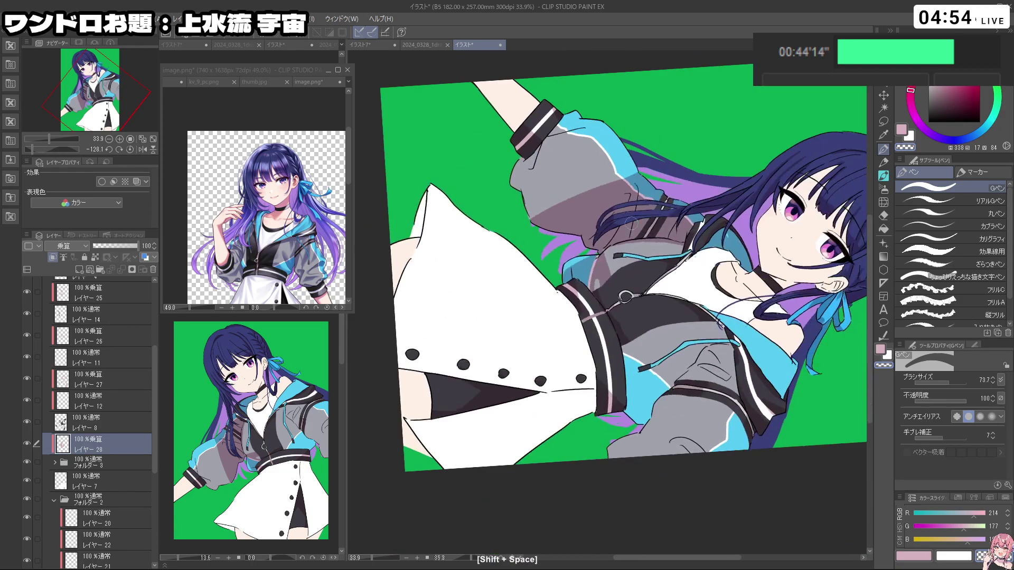
{"action": "key", "text": "c"}
{"action": "key", "text": "ctrl+z"}
{"action": "left_click_drag", "start_coordinate": [615, 335], "coordinate": [607, 295]}
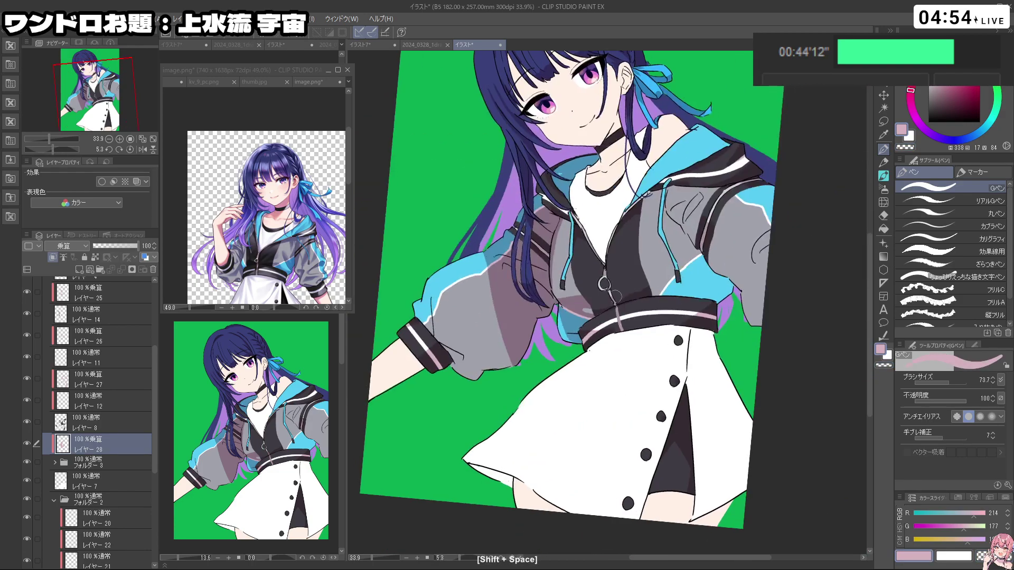
{"action": "key", "text": "c"}
{"action": "key", "text": "c"}
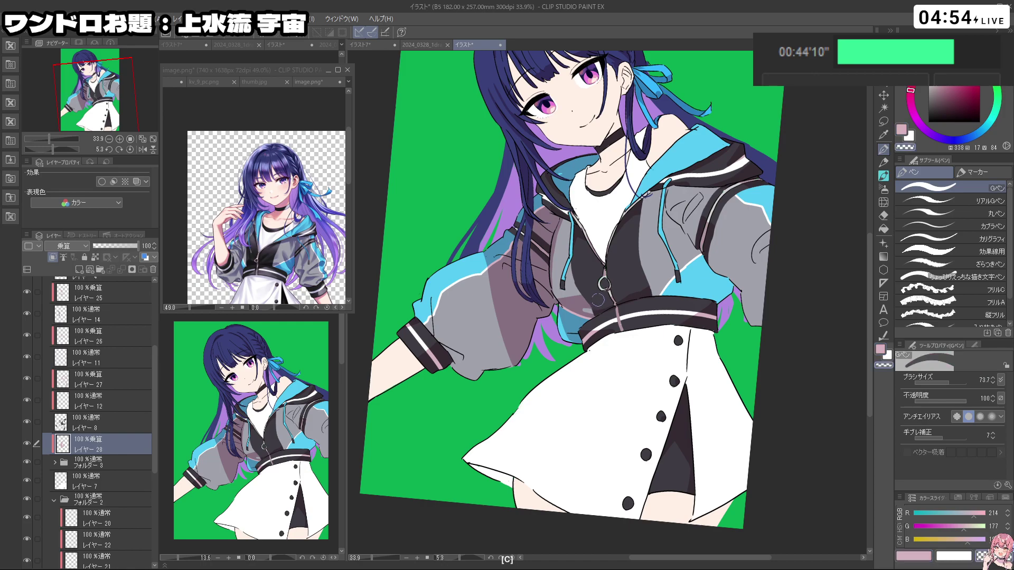
{"action": "key", "text": "c"}
Step: Shade the grey chest panel, the blue panel above the waistband and the sleeve near the canvas edge on レイヤー 28
{"action": "mouse_move", "coordinate": [648, 281]}
{"action": "left_mouse_down"}
{"action": "mouse_move", "coordinate": [697, 273]}
{"action": "mouse_move", "coordinate": [694, 291]}
{"action": "left_mouse_up"}
{"action": "mouse_move", "coordinate": [689, 238]}
{"action": "left_mouse_down"}
{"action": "mouse_move", "coordinate": [679, 287]}
{"action": "mouse_move", "coordinate": [705, 254]}
{"action": "mouse_move", "coordinate": [705, 299]}
{"action": "mouse_move", "coordinate": [706, 274]}
{"action": "left_mouse_up"}
{"action": "key", "text": "c"}
{"action": "key", "text": "shift+space"}
{"action": "key", "text": "ctrl+space"}
{"action": "key", "text": "c"}
{"action": "key", "text": "ctrl+alt"}
{"action": "key", "text": "ctrl+z"}
{"action": "key", "text": "c"}
{"action": "key", "text": "ctrl+z"}
{"action": "mouse_move", "coordinate": [749, 245]}
{"action": "left_mouse_down"}
{"action": "mouse_move", "coordinate": [734, 271]}
{"action": "mouse_move", "coordinate": [697, 274]}
{"action": "mouse_move", "coordinate": [686, 249]}
{"action": "mouse_move", "coordinate": [691, 272]}
{"action": "left_mouse_up"}
{"action": "key", "text": "ctrl+z"}
{"action": "key", "text": "c"}
{"action": "key", "text": "c"}
{"action": "key", "text": "ctrl+space"}
{"action": "mouse_move", "coordinate": [583, 376]}
{"action": "left_mouse_down"}
{"action": "mouse_move", "coordinate": [549, 376]}
{"action": "mouse_move", "coordinate": [616, 399]}
{"action": "mouse_move", "coordinate": [523, 348]}
{"action": "left_mouse_up"}
{"action": "key", "text": "shift+space"}
{"action": "key", "text": "c"}
{"action": "key", "text": "ctrl+z"}
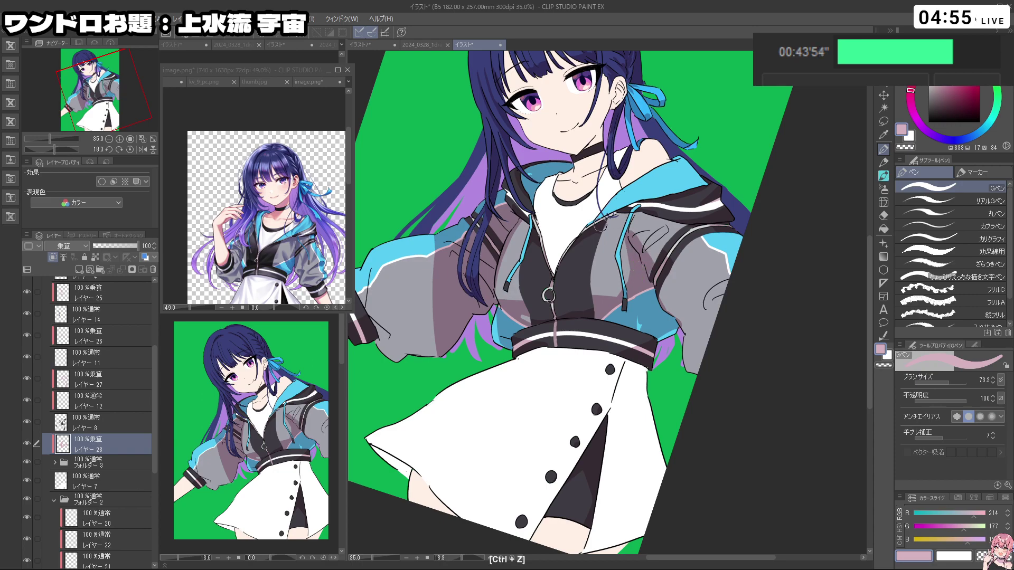
Step: Add shadows around the blue hood and the chest beside the drawstring on レイヤー 28
{"action": "key", "text": "c"}
{"action": "key", "text": "c"}
{"action": "key", "text": "shift+space"}
{"action": "mouse_move", "coordinate": [616, 206]}
{"action": "left_mouse_down"}
{"action": "mouse_move", "coordinate": [567, 217]}
{"action": "mouse_move", "coordinate": [605, 182]}
{"action": "left_mouse_up"}
{"action": "key", "text": "ctrl+z"}
{"action": "left_click_drag", "start_coordinate": [557, 232], "coordinate": [619, 170]}
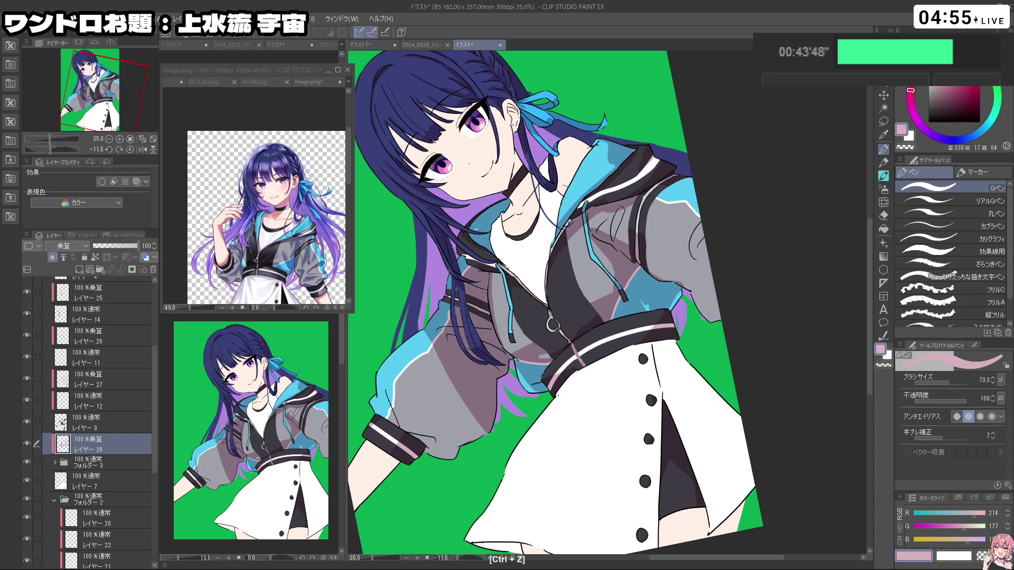
Step: Paint angular fold shadows on the grey part of the outstretched arm's sleeve and trim them with transparent colour
{"action": "mouse_move", "coordinate": [388, 366]}
{"action": "left_mouse_down"}
{"action": "mouse_move", "coordinate": [435, 369]}
{"action": "mouse_move", "coordinate": [463, 405]}
{"action": "left_mouse_up"}
{"action": "key", "text": "ctrl+z"}
{"action": "key", "text": "ctrl+z"}
{"action": "mouse_move", "coordinate": [418, 376]}
{"action": "left_mouse_down"}
{"action": "mouse_move", "coordinate": [456, 437]}
{"action": "mouse_move", "coordinate": [420, 435]}
{"action": "mouse_move", "coordinate": [436, 460]}
{"action": "mouse_move", "coordinate": [452, 443]}
{"action": "mouse_move", "coordinate": [440, 412]}
{"action": "mouse_move", "coordinate": [454, 442]}
{"action": "mouse_move", "coordinate": [425, 392]}
{"action": "mouse_move", "coordinate": [457, 435]}
{"action": "mouse_move", "coordinate": [454, 413]}
{"action": "mouse_move", "coordinate": [569, 397]}
{"action": "mouse_move", "coordinate": [614, 377]}
{"action": "mouse_move", "coordinate": [638, 391]}
{"action": "mouse_move", "coordinate": [688, 336]}
{"action": "mouse_move", "coordinate": [721, 409]}
{"action": "left_mouse_up"}
{"action": "key", "text": "c"}
{"action": "key", "text": "ctrl+z"}
{"action": "key", "text": "c"}
{"action": "key", "text": "c"}
{"action": "scroll", "coordinate": [742, 389], "scroll_direction": "down", "scroll_amount": 4}
{"action": "scroll", "coordinate": [751, 404], "scroll_direction": "up", "scroll_amount": 4}
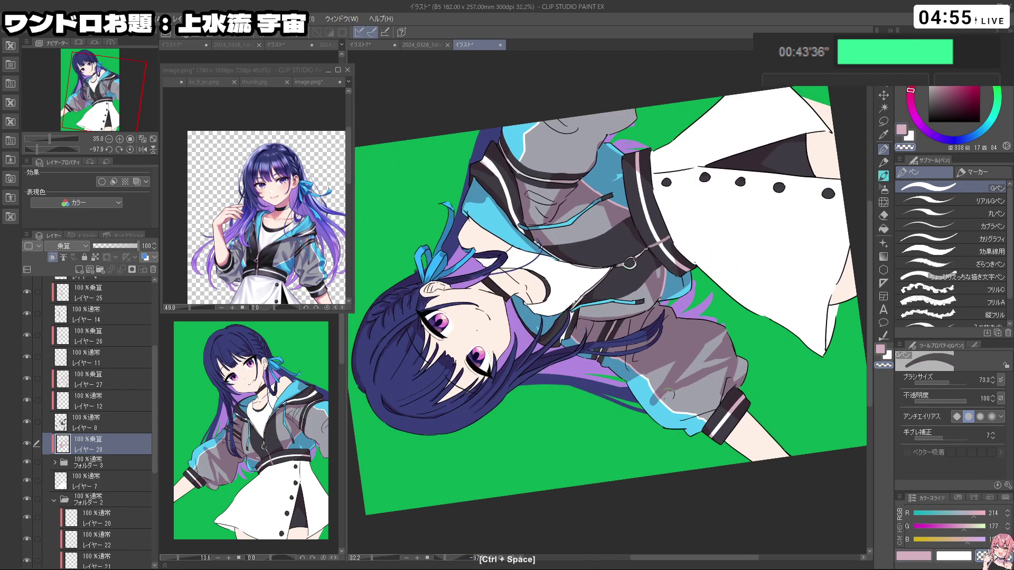
{"action": "key", "text": "ctrl+z"}
{"action": "key", "text": "c"}
{"action": "key", "text": "c"}
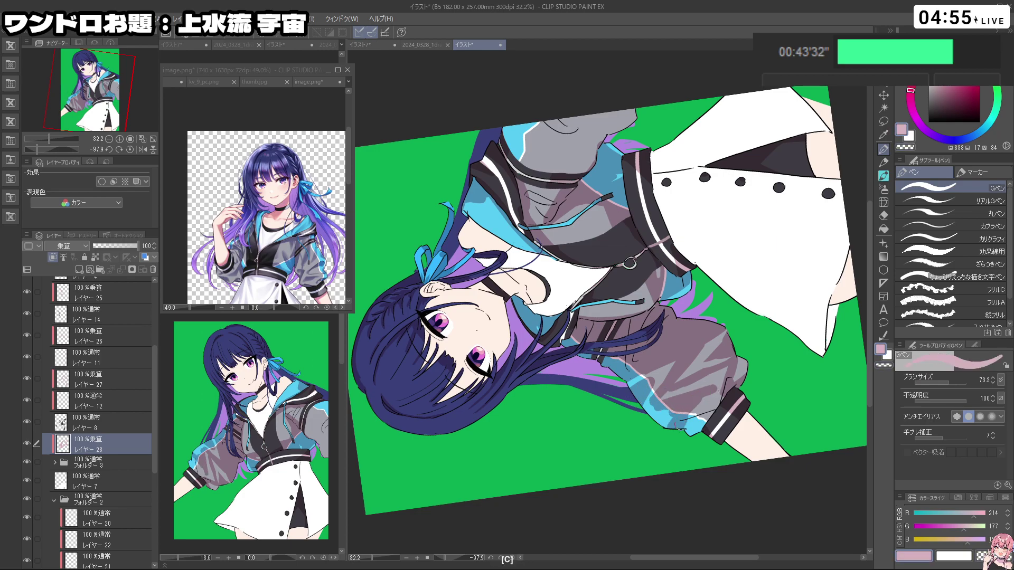
Step: Extend the fold shadows across the outstretched sleeve and its blue shoulder section, carving lit shapes out of them
{"action": "key", "text": "c"}
{"action": "key", "text": "c"}
{"action": "key", "text": "ctrl+z"}
{"action": "mouse_move", "coordinate": [653, 387]}
{"action": "left_mouse_down"}
{"action": "mouse_move", "coordinate": [654, 413]}
{"action": "mouse_move", "coordinate": [477, 408]}
{"action": "left_mouse_up"}
{"action": "key", "text": "c"}
{"action": "key", "text": "c"}
{"action": "key", "text": "shift+space"}
{"action": "key", "text": "ctrl+space"}
{"action": "mouse_move", "coordinate": [540, 347]}
{"action": "left_mouse_down"}
{"action": "mouse_move", "coordinate": [512, 350]}
{"action": "mouse_move", "coordinate": [544, 343]}
{"action": "left_mouse_up"}
{"action": "key", "text": "c"}
{"action": "key", "text": "ctrl+alt"}
{"action": "mouse_move", "coordinate": [498, 300]}
{"action": "left_mouse_down"}
{"action": "mouse_move", "coordinate": [507, 294]}
{"action": "mouse_move", "coordinate": [528, 313]}
{"action": "mouse_move", "coordinate": [522, 324]}
{"action": "mouse_move", "coordinate": [508, 300]}
{"action": "left_mouse_up"}
{"action": "key", "text": "ctrl+z"}
{"action": "key", "text": "c"}
{"action": "key", "text": "c"}
{"action": "key", "text": "ctrl+alt"}
{"action": "key", "text": "ctrl+z"}
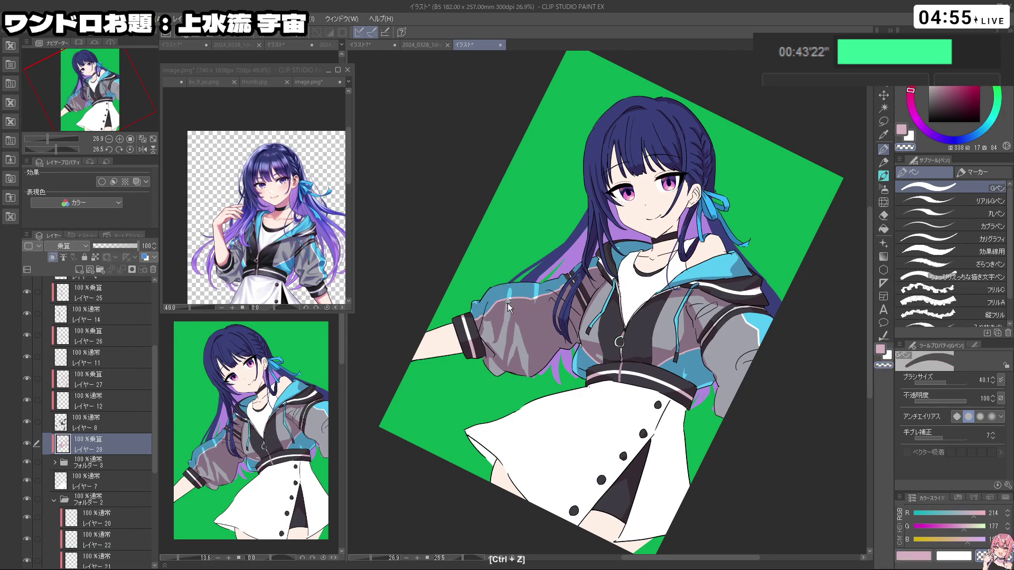
{"action": "left_click_drag", "start_coordinate": [529, 367], "coordinate": [538, 329]}
{"action": "key", "text": "c"}
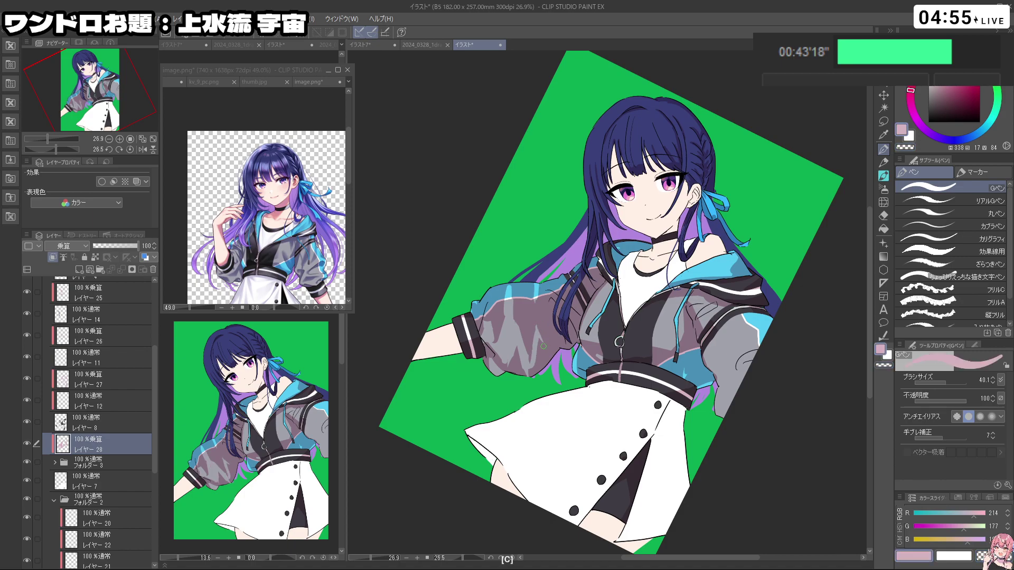
Step: Rework the large shadow shapes on the outstretched arm's sleeve with a wider pen
{"action": "key", "text": "shift+space"}
{"action": "mouse_move", "coordinate": [492, 327]}
{"action": "left_mouse_down"}
{"action": "mouse_move", "coordinate": [660, 412]}
{"action": "mouse_move", "coordinate": [719, 305]}
{"action": "mouse_move", "coordinate": [686, 358]}
{"action": "left_mouse_up"}
{"action": "key", "text": "shift+space"}
{"action": "key", "text": "c"}
{"action": "key", "text": "ctrl+z"}
{"action": "mouse_move", "coordinate": [690, 399]}
{"action": "left_mouse_down"}
{"action": "mouse_move", "coordinate": [652, 382]}
{"action": "mouse_move", "coordinate": [610, 388]}
{"action": "mouse_move", "coordinate": [532, 341]}
{"action": "left_mouse_up"}
{"action": "key", "text": "c"}
{"action": "key", "text": "ctrl+z"}
{"action": "key", "text": "shift+space"}
{"action": "key", "text": "ctrl+z"}
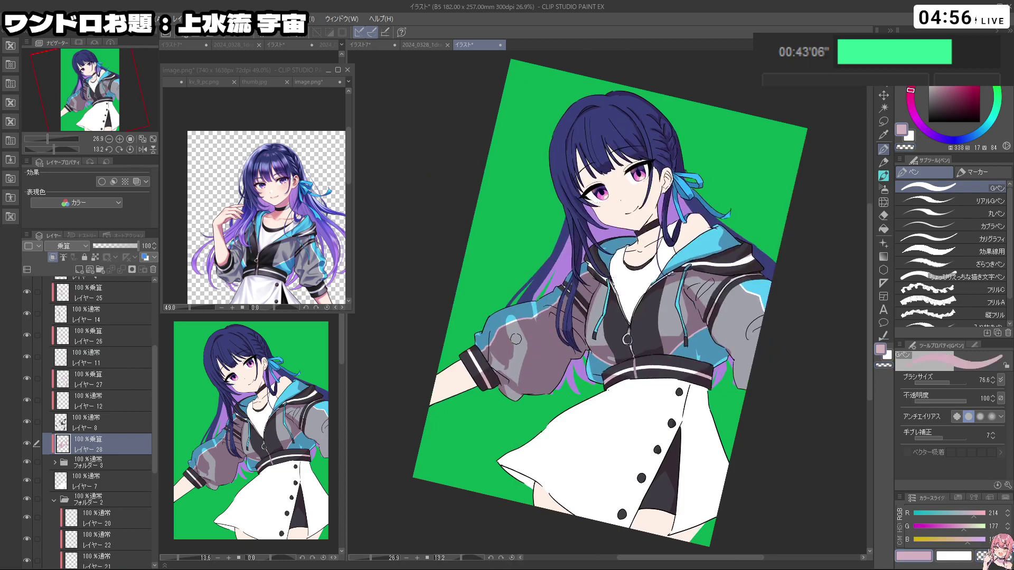
Step: Refine the lit fold shapes on the outstretched sleeve by alternating shadow and transparent colour strokes
{"action": "key", "text": "c"}
{"action": "left_click_drag", "start_coordinate": [502, 374], "coordinate": [520, 385]}
{"action": "key", "text": "ctrl+z"}
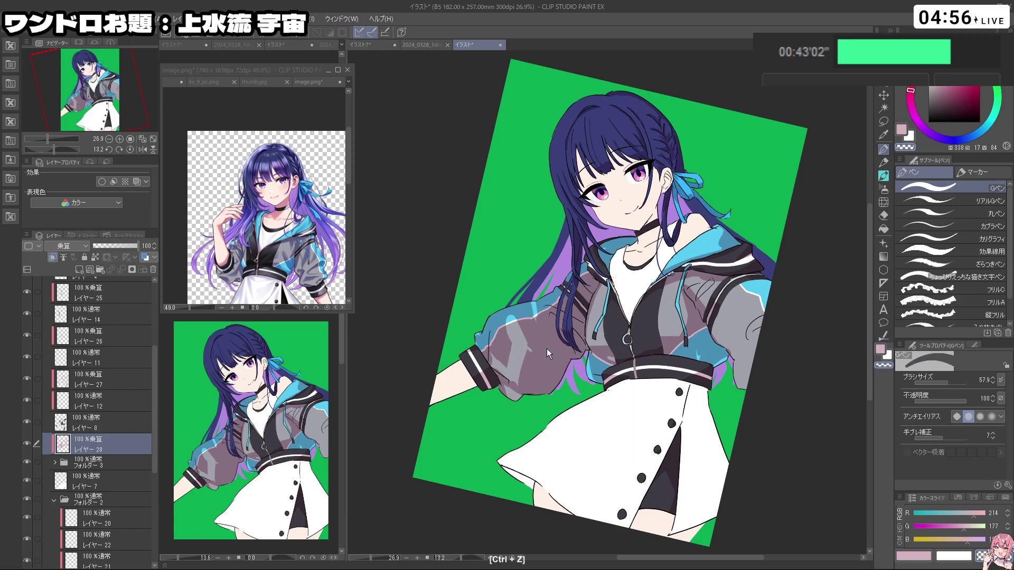
{"action": "key", "text": "c"}
{"action": "key", "text": "c"}
{"action": "key", "text": "ctrl+z"}
{"action": "key", "text": "c"}
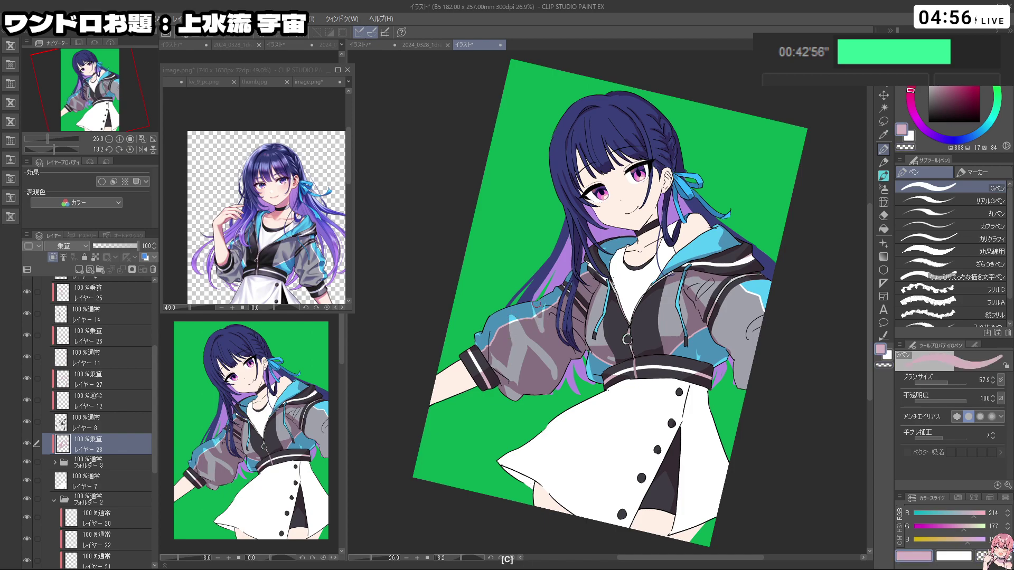
{"action": "key", "text": "c"}
{"action": "key", "text": "ctrl+z"}
Step: Paint fold shadows on the grey part of the sleeve at the canvas edge on レイヤー 28
{"action": "left_click_drag", "start_coordinate": [550, 310], "coordinate": [572, 327]}
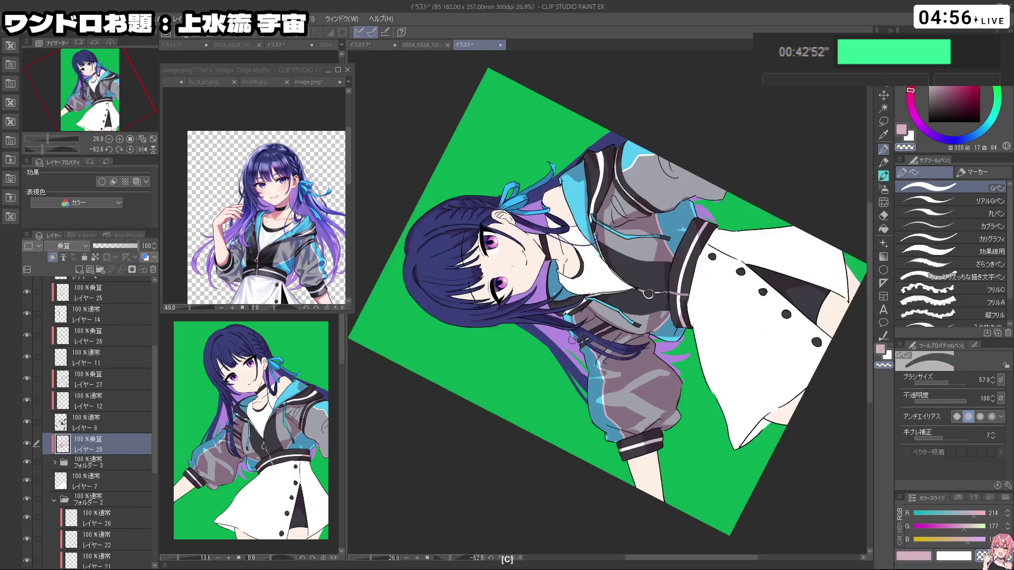
{"action": "mouse_move", "coordinate": [571, 327]}
{"action": "left_mouse_down"}
{"action": "mouse_move", "coordinate": [578, 344]}
{"action": "mouse_move", "coordinate": [613, 360]}
{"action": "mouse_move", "coordinate": [657, 346]}
{"action": "mouse_move", "coordinate": [673, 276]}
{"action": "mouse_move", "coordinate": [660, 256]}
{"action": "left_mouse_up"}
{"action": "mouse_move", "coordinate": [688, 403]}
{"action": "left_mouse_down"}
{"action": "mouse_move", "coordinate": [732, 387]}
{"action": "mouse_move", "coordinate": [700, 398]}
{"action": "mouse_move", "coordinate": [718, 395]}
{"action": "mouse_move", "coordinate": [686, 429]}
{"action": "mouse_move", "coordinate": [717, 409]}
{"action": "mouse_move", "coordinate": [694, 434]}
{"action": "mouse_move", "coordinate": [721, 398]}
{"action": "left_mouse_up"}
{"action": "key", "text": "c"}
{"action": "key", "text": "c"}
{"action": "key", "text": "c"}
{"action": "left_click_drag", "start_coordinate": [695, 370], "coordinate": [693, 388]}
{"action": "key", "text": "c"}
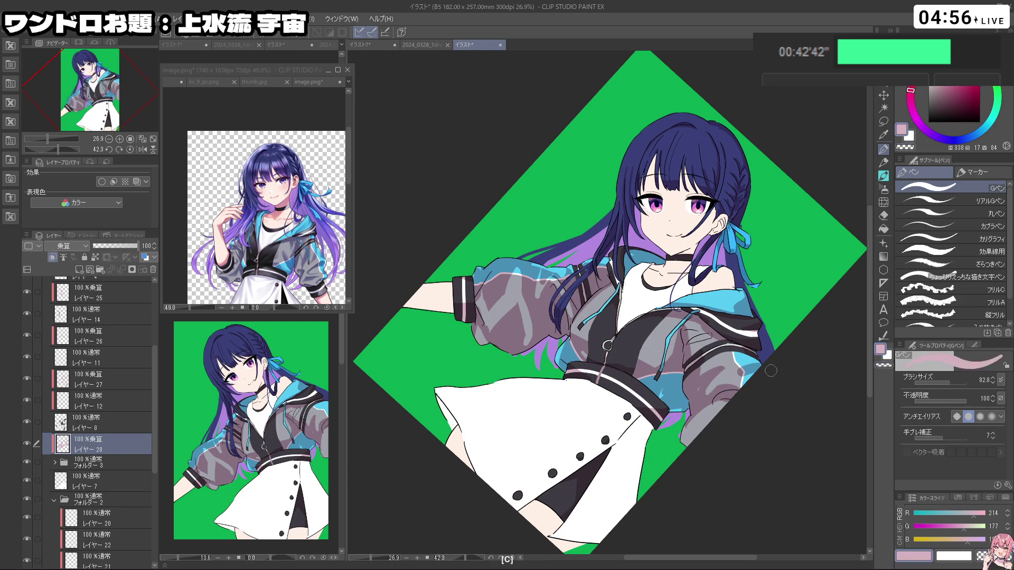
Step: Refine the folds on the sleeve at the canvas edge and shade the adjoining blue hood on レイヤー 28
{"action": "key", "text": "c"}
{"action": "key", "text": "c"}
{"action": "key", "text": "c"}
{"action": "left_click_drag", "start_coordinate": [732, 379], "coordinate": [718, 387]}
{"action": "key", "text": "c"}
{"action": "left_click_drag", "start_coordinate": [739, 355], "coordinate": [755, 361]}
{"action": "key", "text": "ctrl+z"}
{"action": "key", "text": "shift+space"}
{"action": "mouse_move", "coordinate": [708, 338]}
{"action": "left_mouse_down"}
{"action": "mouse_move", "coordinate": [699, 274]}
{"action": "mouse_move", "coordinate": [674, 317]}
{"action": "left_mouse_up"}
{"action": "key", "text": "ctrl+z"}
{"action": "key", "text": "shift+space"}
{"action": "left_click_drag", "start_coordinate": [643, 479], "coordinate": [645, 440]}
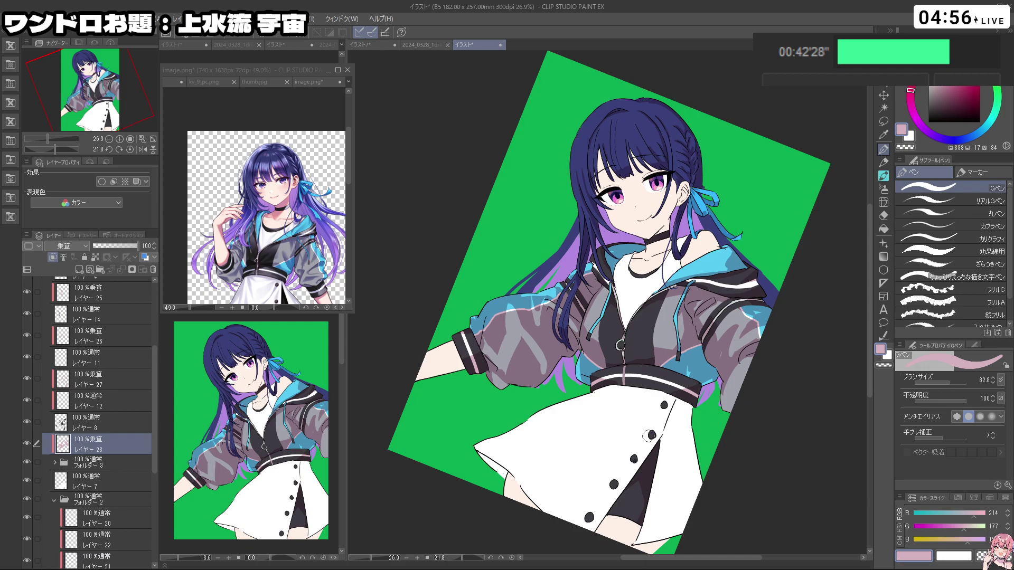
Step: Touch up the fold shadows on the jacket body and sleeve on レイヤー 28 with a narrower pen
{"action": "left_click", "coordinate": [121, 378]}
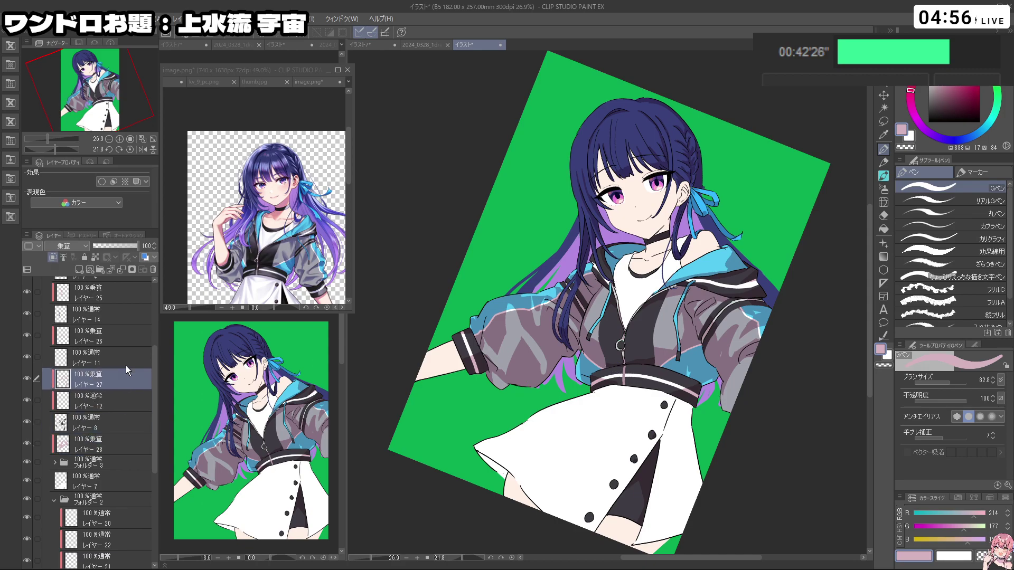
{"action": "key", "text": "ctrl+z"}
{"action": "left_click_drag", "start_coordinate": [663, 355], "coordinate": [616, 283]}
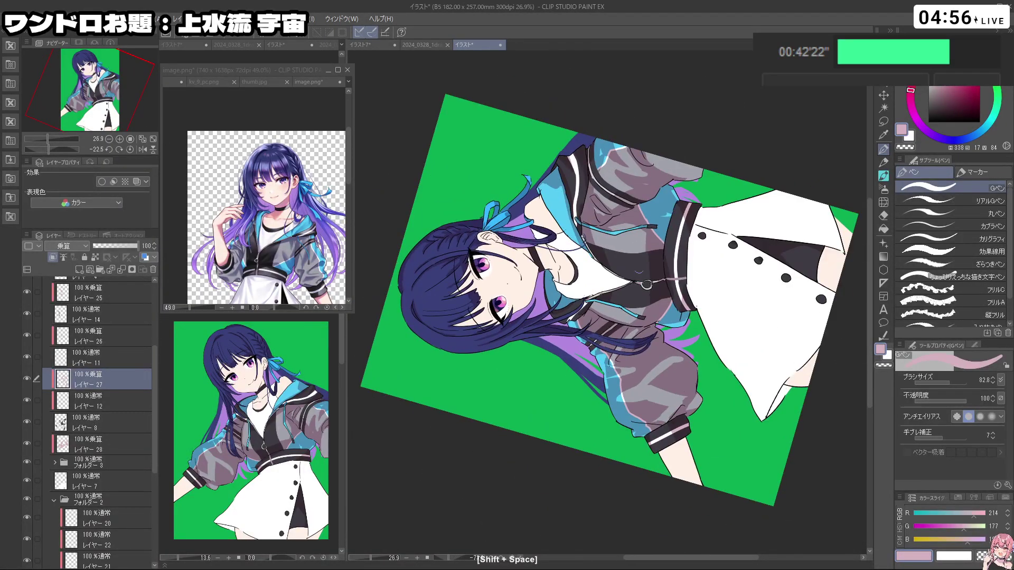
{"action": "left_click", "coordinate": [116, 439]}
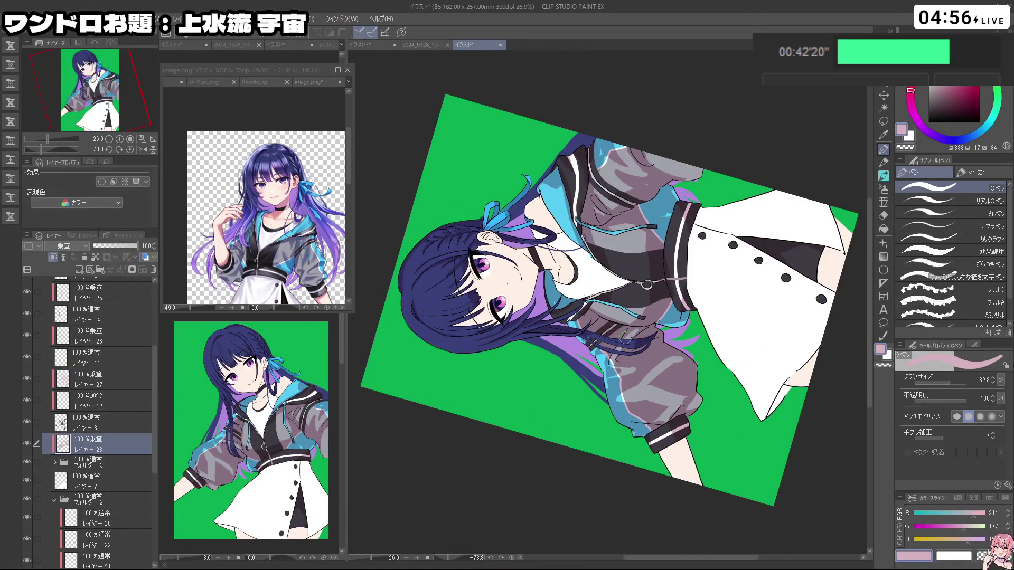
{"action": "key", "text": "ctrl+z"}
{"action": "key", "text": "c"}
{"action": "key", "text": "c"}
{"action": "left_click_drag", "start_coordinate": [616, 306], "coordinate": [636, 320]}
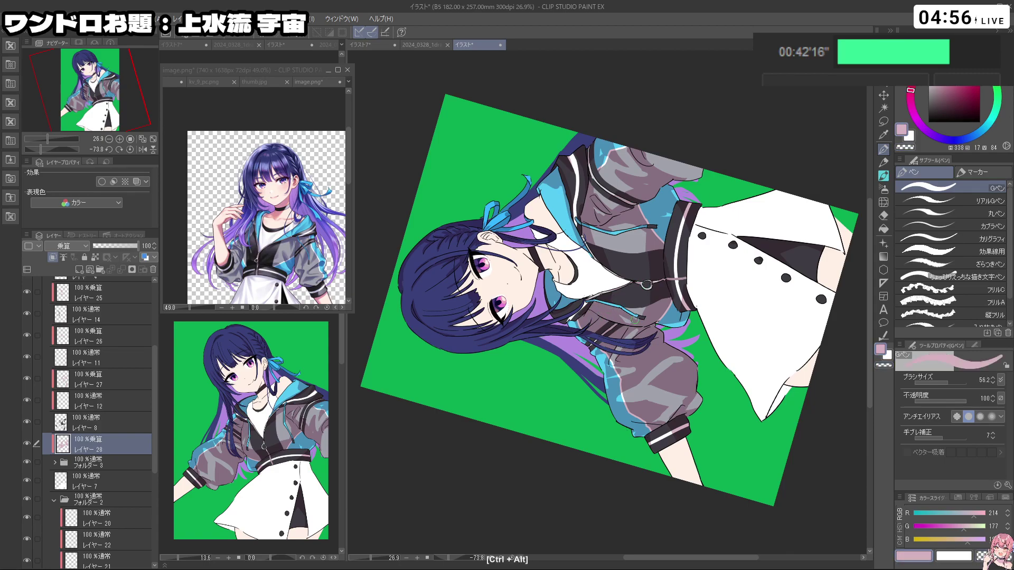
{"action": "left_click_drag", "start_coordinate": [606, 233], "coordinate": [670, 272]}
{"action": "key", "text": "ctrl+z"}
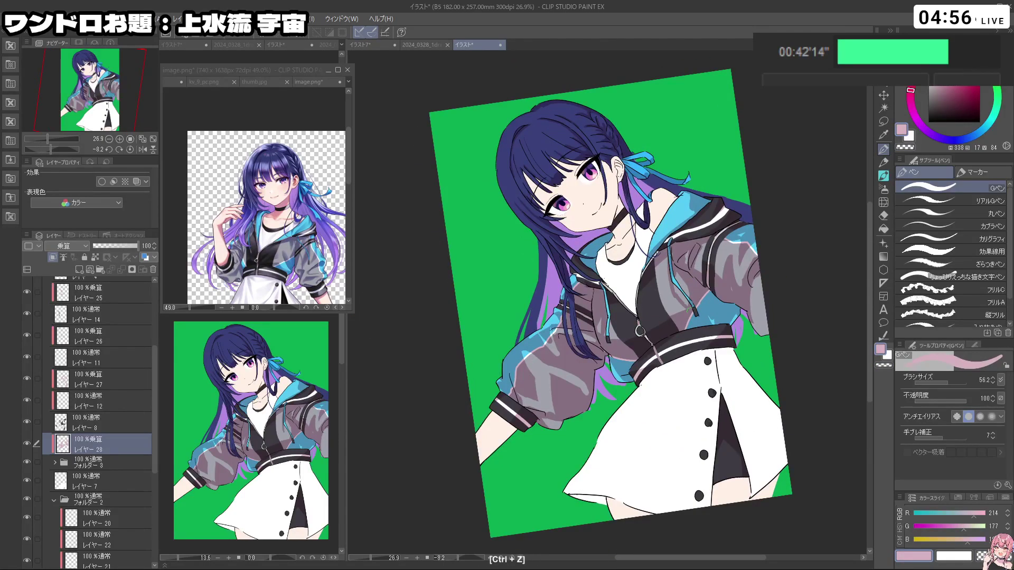
{"action": "left_click_drag", "start_coordinate": [719, 301], "coordinate": [685, 282]}
{"action": "mouse_move", "coordinate": [685, 282]}
{"action": "left_mouse_down"}
{"action": "mouse_move", "coordinate": [629, 254]}
{"action": "mouse_move", "coordinate": [647, 240]}
{"action": "mouse_move", "coordinate": [682, 293]}
{"action": "left_mouse_up"}
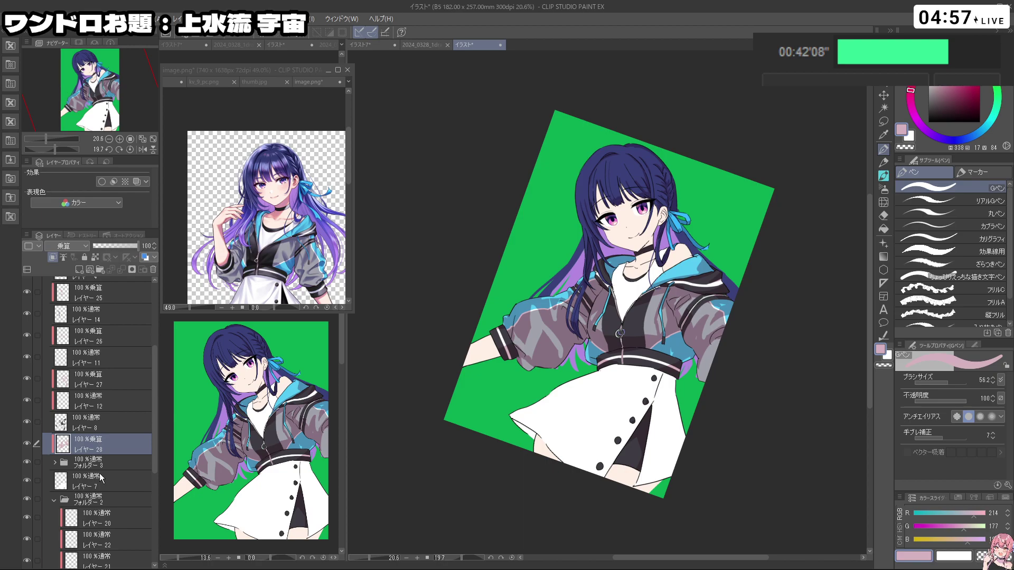
Step: Add a new layer above レイヤー 7, clip it to the layer below and set its blending mode to multiply
{"action": "left_click", "coordinate": [105, 484]}
{"action": "left_click", "coordinate": [80, 270]}
{"action": "left_click", "coordinate": [65, 247]}
{"action": "left_click", "coordinate": [65, 277]}
Step: Paint the base shadow on the white inner shirt between the open jacket fronts on レイヤー 29
{"action": "mouse_move", "coordinate": [622, 301]}
{"action": "left_mouse_down"}
{"action": "mouse_move", "coordinate": [619, 322]}
{"action": "mouse_move", "coordinate": [639, 298]}
{"action": "mouse_move", "coordinate": [620, 302]}
{"action": "mouse_move", "coordinate": [652, 302]}
{"action": "mouse_move", "coordinate": [619, 322]}
{"action": "left_mouse_up"}
{"action": "key", "text": "ctrl+z"}
{"action": "left_click_drag", "start_coordinate": [618, 250], "coordinate": [605, 249]}
{"action": "mouse_move", "coordinate": [624, 296]}
{"action": "left_mouse_down"}
{"action": "mouse_move", "coordinate": [650, 296]}
{"action": "mouse_move", "coordinate": [622, 303]}
{"action": "left_mouse_up"}
{"action": "key", "text": "shift+space"}
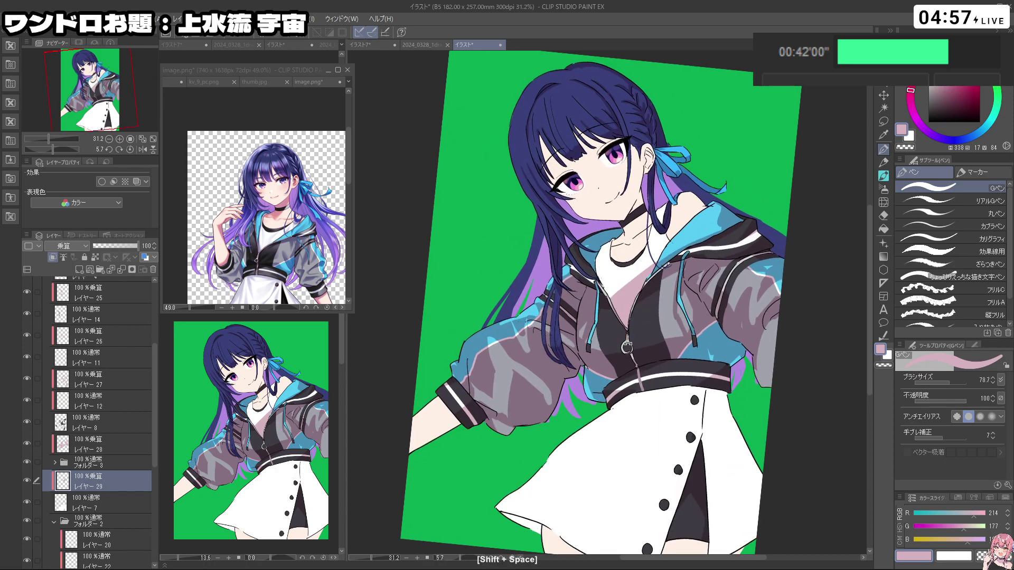
{"action": "left_click_drag", "start_coordinate": [600, 270], "coordinate": [632, 298]}
{"action": "left_click_drag", "start_coordinate": [667, 239], "coordinate": [645, 268]}
{"action": "key", "text": "ctrl+z"}
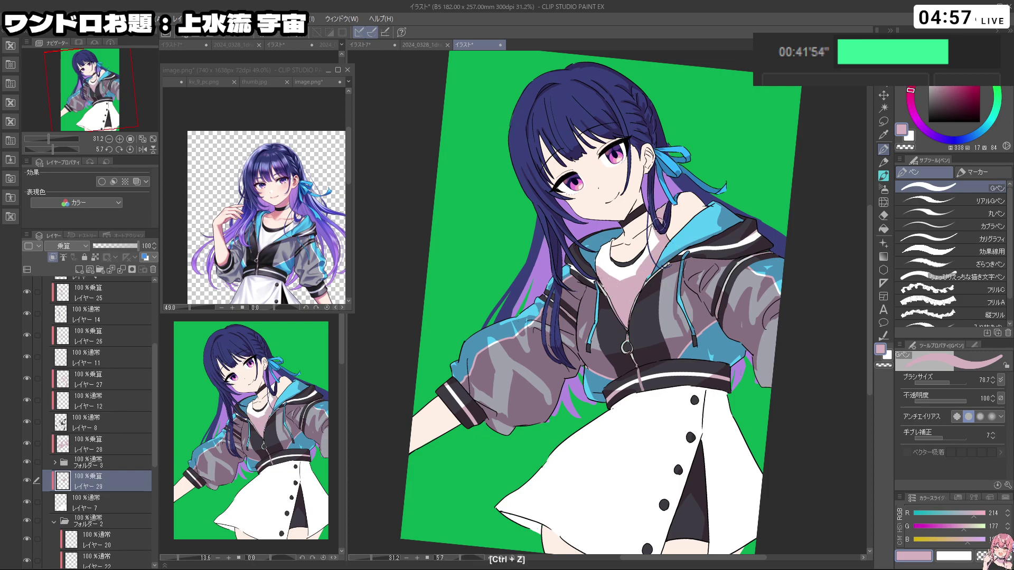
{"action": "key", "text": "shift+space"}
{"action": "mouse_move", "coordinate": [616, 268]}
{"action": "left_mouse_down"}
{"action": "mouse_move", "coordinate": [576, 267]}
{"action": "mouse_move", "coordinate": [556, 327]}
{"action": "mouse_move", "coordinate": [620, 370]}
{"action": "mouse_move", "coordinate": [685, 311]}
{"action": "mouse_move", "coordinate": [677, 268]}
{"action": "mouse_move", "coordinate": [618, 312]}
{"action": "mouse_move", "coordinate": [636, 313]}
{"action": "left_mouse_up"}
Step: Shape lit areas in the inner shirt's shadow by alternating transparent and shadow colour strokes
{"action": "key", "text": "c"}
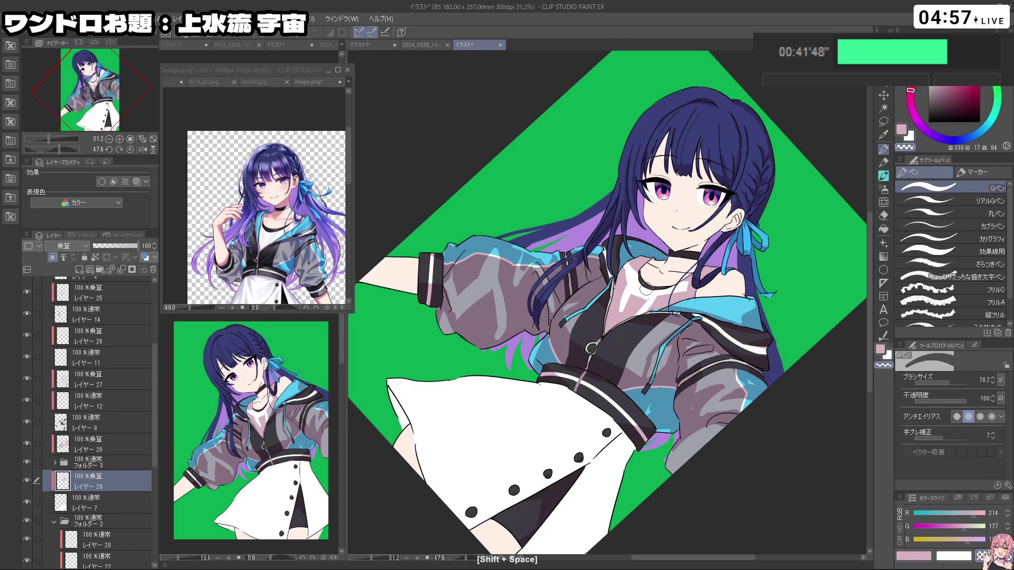
{"action": "key", "text": "ctrl+z"}
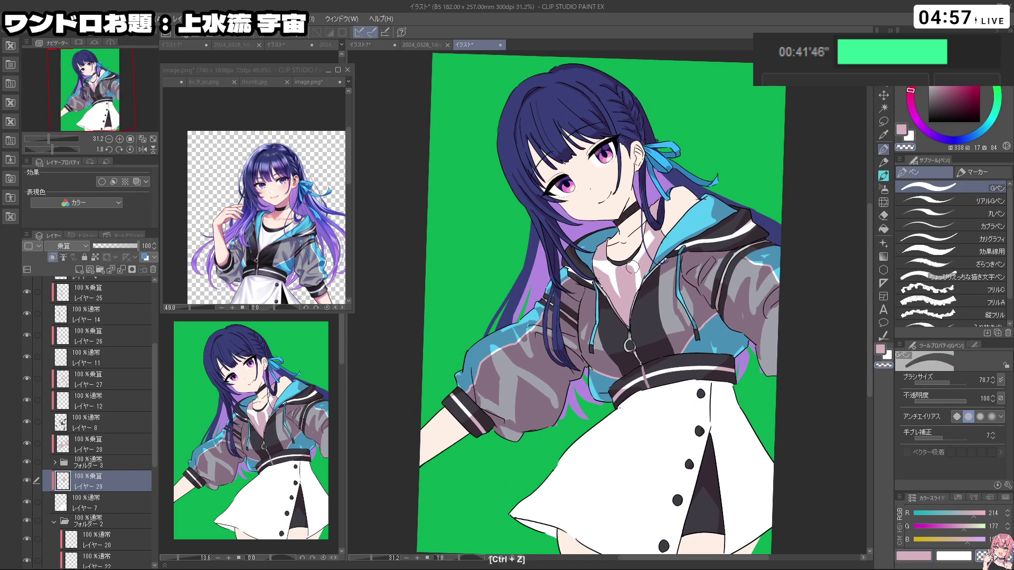
{"action": "key", "text": "c"}
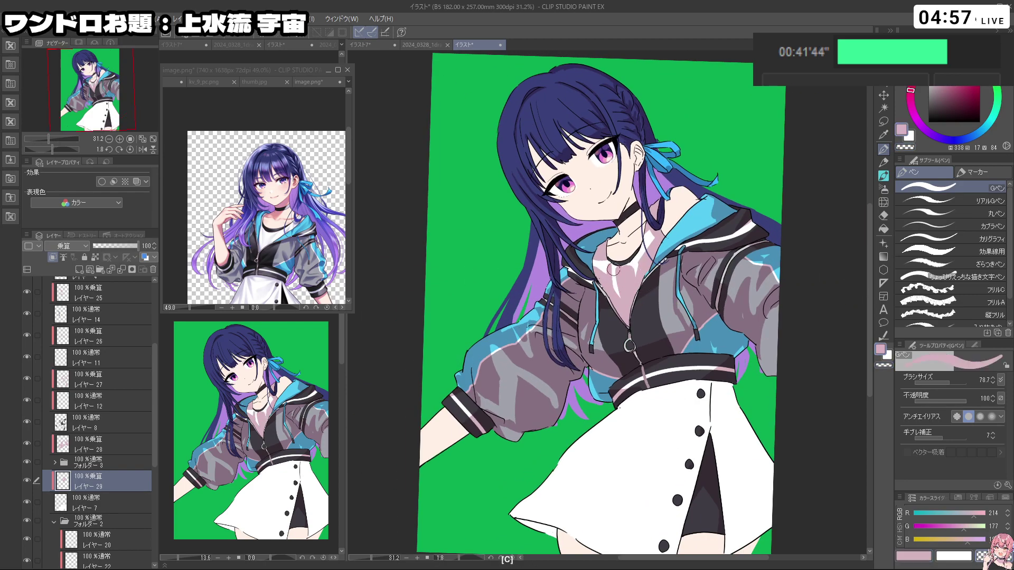
{"action": "mouse_move", "coordinate": [621, 292]}
{"action": "left_mouse_down"}
{"action": "mouse_move", "coordinate": [713, 285]}
{"action": "mouse_move", "coordinate": [725, 298]}
{"action": "mouse_move", "coordinate": [612, 276]}
{"action": "mouse_move", "coordinate": [599, 296]}
{"action": "left_mouse_up"}
{"action": "key", "text": "c"}
{"action": "key", "text": "c"}
{"action": "key", "text": "c"}
{"action": "mouse_move", "coordinate": [597, 289]}
{"action": "left_mouse_down"}
{"action": "mouse_move", "coordinate": [587, 323]}
{"action": "mouse_move", "coordinate": [654, 273]}
{"action": "left_mouse_up"}
{"action": "key", "text": "ctrl+z"}
{"action": "key", "text": "c"}
{"action": "key", "text": "c"}
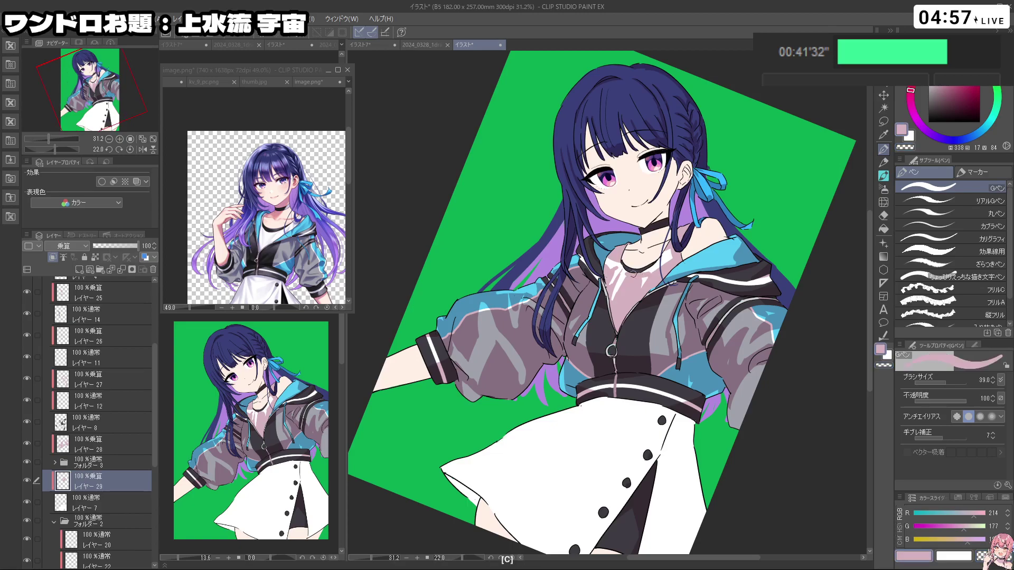
Step: Cover the inner shirt's front with shadow again using a wider pen
{"action": "key", "text": "c"}
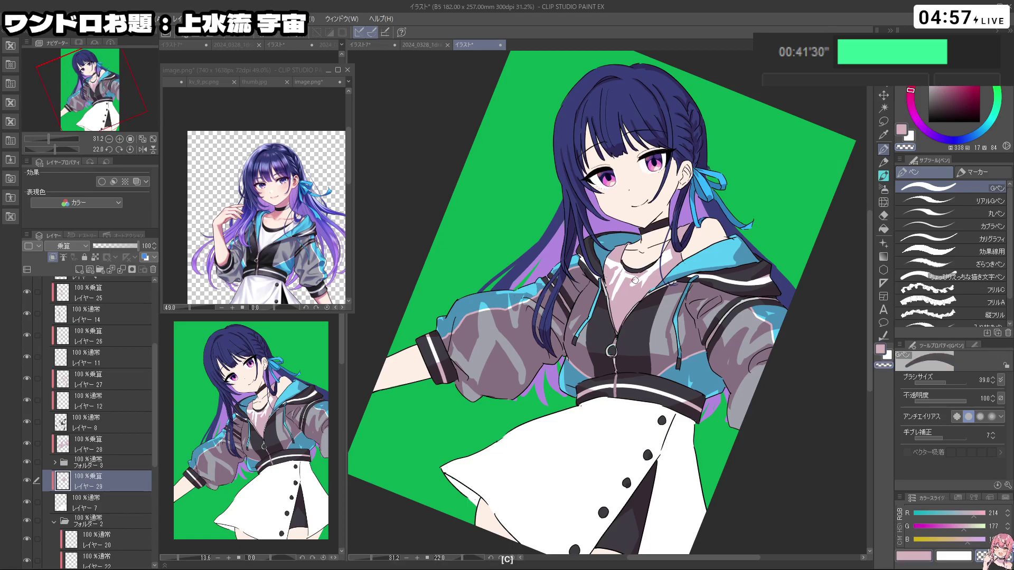
{"action": "key", "text": "c"}
{"action": "key", "text": "c"}
{"action": "left_click_drag", "start_coordinate": [652, 274], "coordinate": [624, 253]}
{"action": "mouse_move", "coordinate": [648, 293]}
{"action": "left_mouse_down"}
{"action": "mouse_move", "coordinate": [586, 293]}
{"action": "mouse_move", "coordinate": [615, 290]}
{"action": "left_mouse_up"}
{"action": "key", "text": "c"}
{"action": "left_click_drag", "start_coordinate": [616, 290], "coordinate": [628, 297]}
{"action": "key", "text": "ctrl+z"}
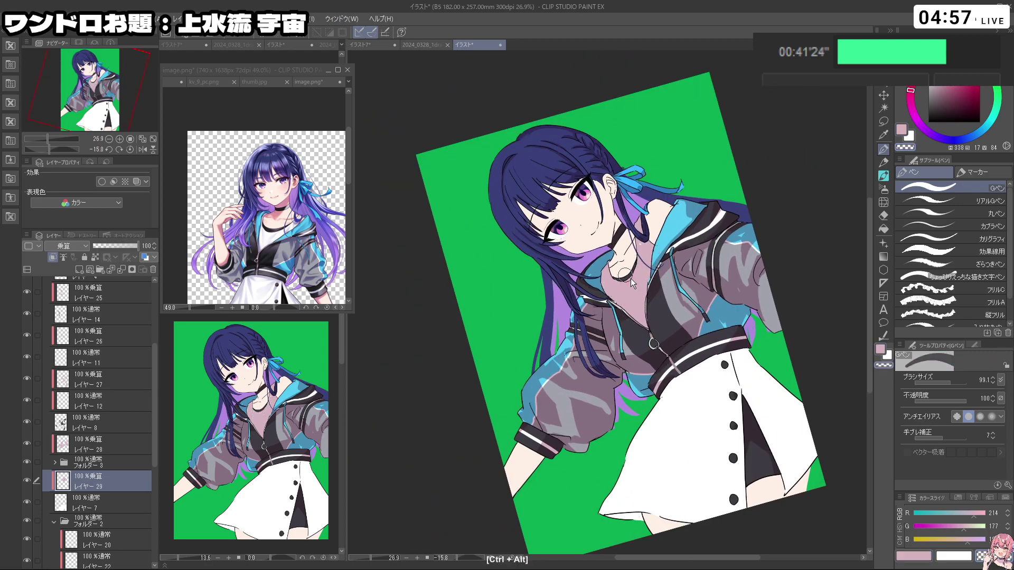
Step: Carve a zigzag lit fold into the inner shirt's shadow with transparent colour
{"action": "mouse_move", "coordinate": [622, 286]}
{"action": "left_mouse_down"}
{"action": "mouse_move", "coordinate": [637, 281]}
{"action": "mouse_move", "coordinate": [626, 303]}
{"action": "left_mouse_up"}
{"action": "key", "text": "ctrl+z"}
{"action": "key", "text": "ctrl+z"}
{"action": "left_click_drag", "start_coordinate": [643, 267], "coordinate": [626, 303]}
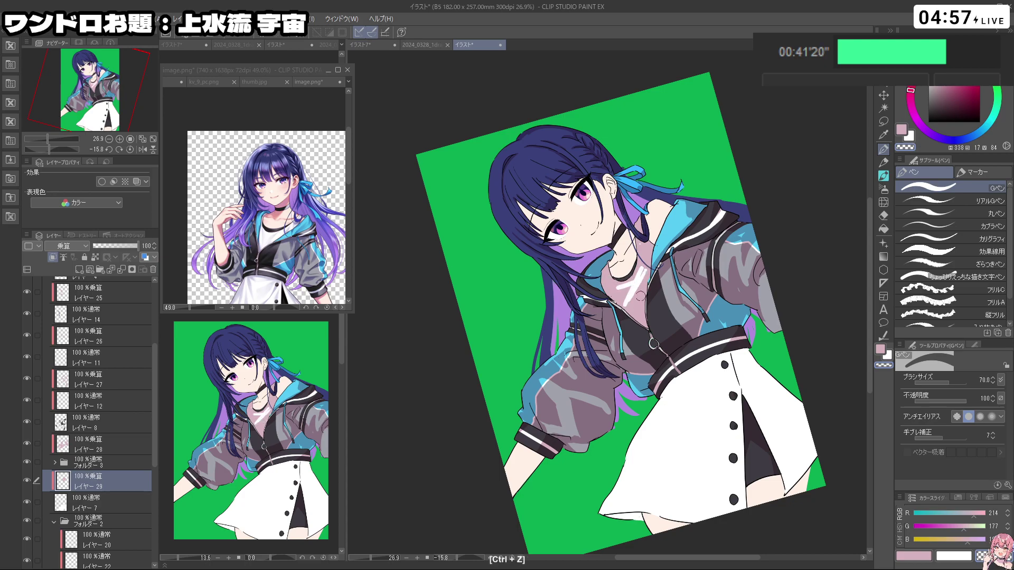
{"action": "key", "text": "c"}
{"action": "key", "text": "ctrl+z"}
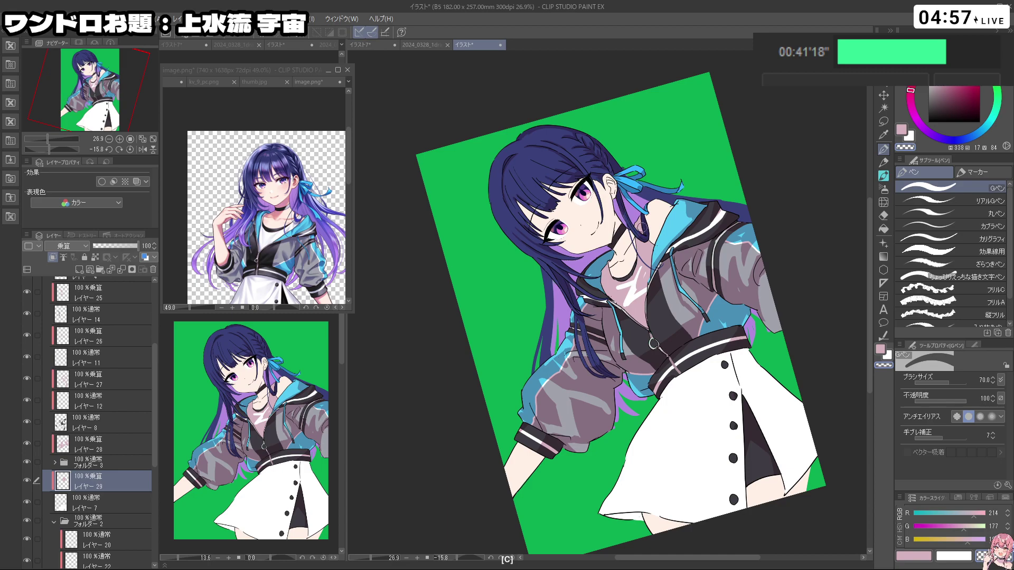
{"action": "key", "text": "shift+space"}
{"action": "left_click_drag", "start_coordinate": [616, 343], "coordinate": [512, 453]}
{"action": "key", "text": "ctrl+z"}
{"action": "key", "text": "shift+space"}
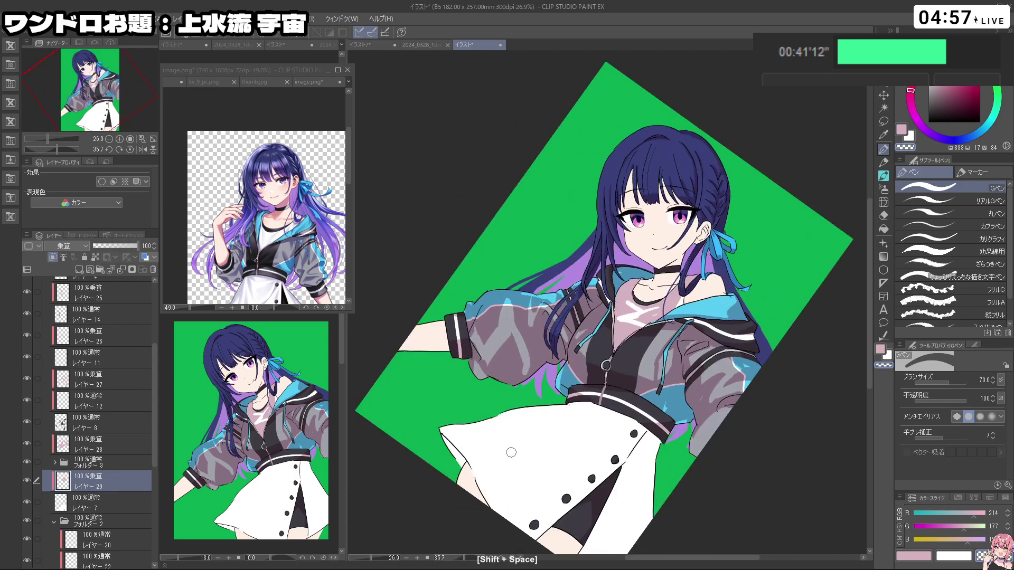
{"action": "key", "text": "shift+space"}
{"action": "left_click_drag", "start_coordinate": [625, 360], "coordinate": [720, 371]}
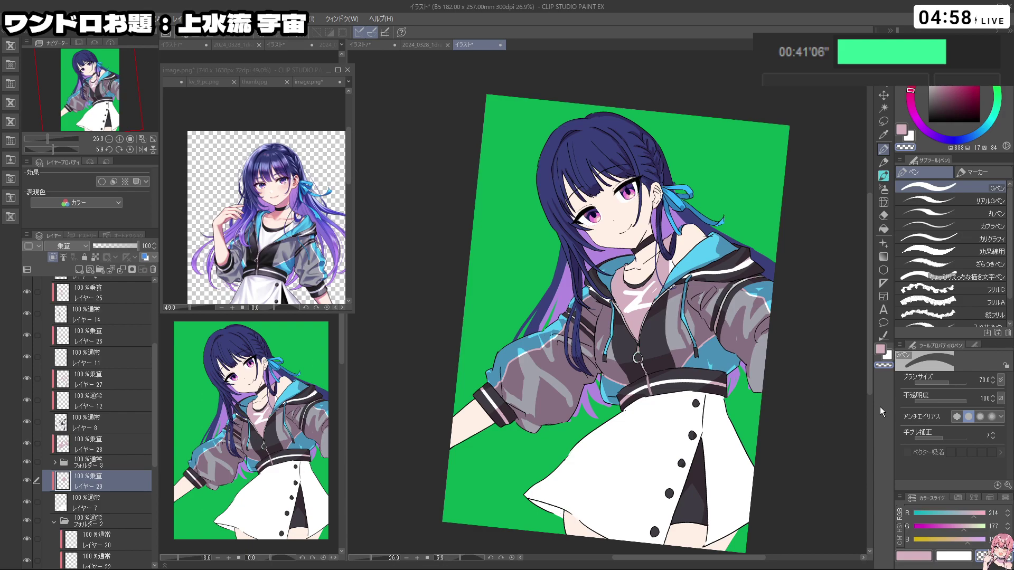
Step: Paint diagonal fold shadow strokes on the white skirt just below the jacket's waistband
{"action": "key", "text": "space"}
{"action": "left_click_drag", "start_coordinate": [683, 346], "coordinate": [654, 288]}
{"action": "key", "text": "ctrl+alt"}
{"action": "mouse_move", "coordinate": [600, 371]}
{"action": "left_mouse_down"}
{"action": "mouse_move", "coordinate": [638, 377]}
{"action": "mouse_move", "coordinate": [615, 366]}
{"action": "mouse_move", "coordinate": [660, 357]}
{"action": "mouse_move", "coordinate": [682, 299]}
{"action": "mouse_move", "coordinate": [689, 317]}
{"action": "mouse_move", "coordinate": [684, 290]}
{"action": "mouse_move", "coordinate": [690, 324]}
{"action": "mouse_move", "coordinate": [630, 351]}
{"action": "left_mouse_up"}
{"action": "key", "text": "ctrl+z"}
{"action": "key", "text": "c"}
{"action": "key", "text": "ctrl+z"}
{"action": "key", "text": "shift+space"}
{"action": "key", "text": "c"}
{"action": "key", "text": "c"}
{"action": "key", "text": "ctrl+z"}
{"action": "key", "text": "ctrl+alt"}
{"action": "key", "text": "c"}
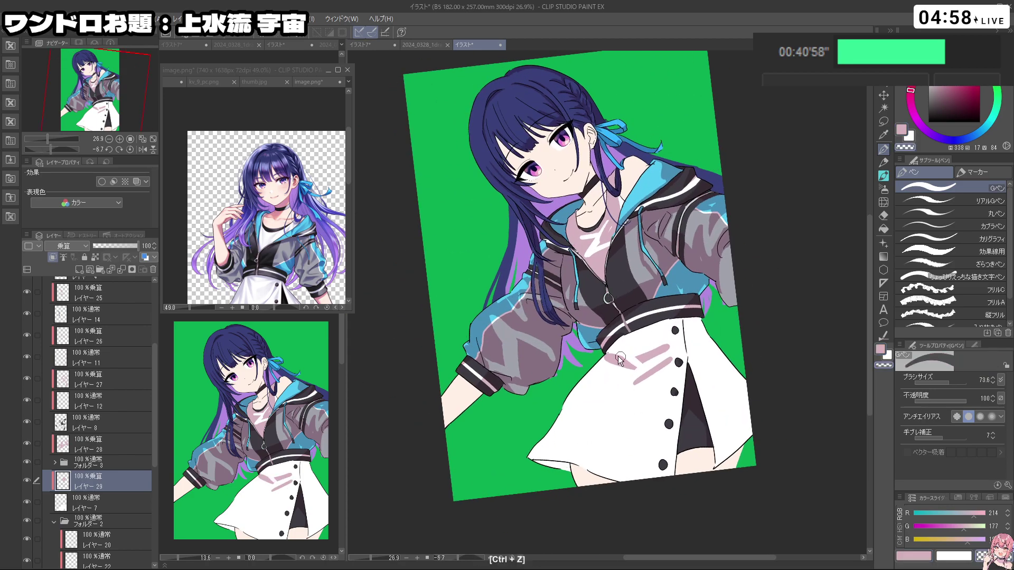
Step: Extend the diagonal skirt shadows into an angled fold shape beside the button row
{"action": "mouse_move", "coordinate": [638, 375]}
{"action": "left_mouse_down"}
{"action": "mouse_move", "coordinate": [625, 371]}
{"action": "mouse_move", "coordinate": [666, 346]}
{"action": "left_mouse_up"}
{"action": "key", "text": "c"}
{"action": "key", "text": "ctrl+z"}
{"action": "left_click_drag", "start_coordinate": [613, 363], "coordinate": [653, 377]}
{"action": "key", "text": "c"}
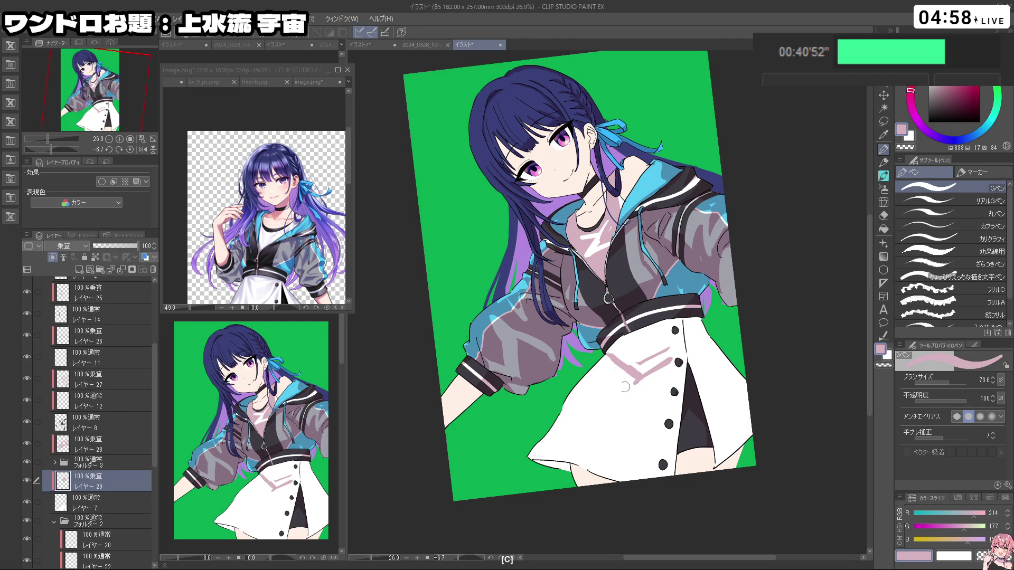
Step: Shade the skirt's outer side edge from the waistband down to the hem
{"action": "key", "text": "shift+space"}
{"action": "left_click_drag", "start_coordinate": [554, 463], "coordinate": [452, 398]}
{"action": "left_click_drag", "start_coordinate": [644, 351], "coordinate": [665, 420]}
{"action": "key", "text": "ctrl+z"}
{"action": "left_click_drag", "start_coordinate": [643, 370], "coordinate": [666, 465]}
{"action": "left_click_drag", "start_coordinate": [645, 388], "coordinate": [661, 467]}
{"action": "key", "text": "shift+space"}
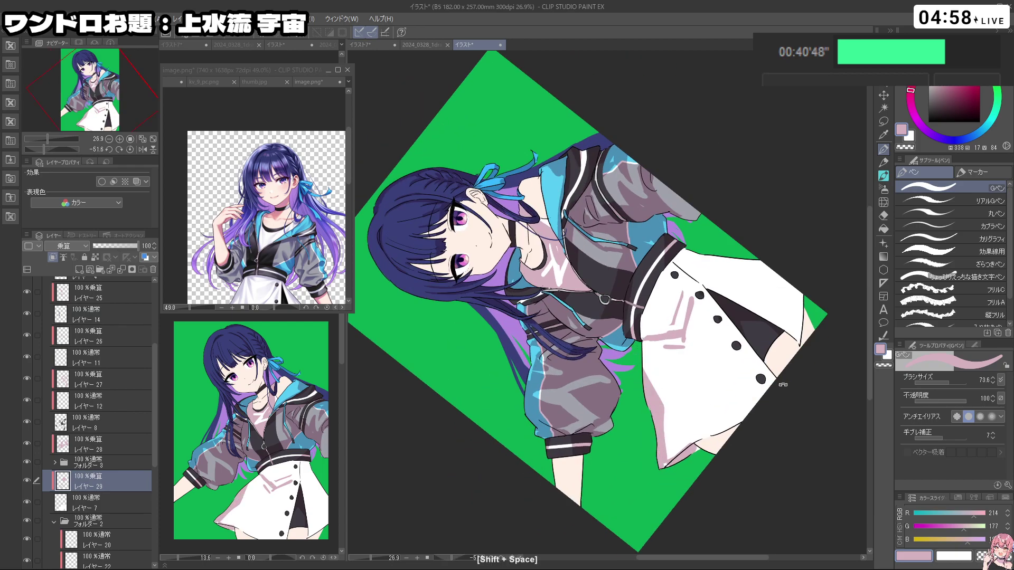
Step: Add fold shadows beneath the waistband and a wedge-shaped shadow rising from the skirt's hem
{"action": "left_click_drag", "start_coordinate": [776, 383], "coordinate": [716, 453]}
{"action": "key", "text": "ctrl+z"}
{"action": "left_click_drag", "start_coordinate": [699, 295], "coordinate": [757, 329]}
{"action": "mouse_move", "coordinate": [622, 353]}
{"action": "left_mouse_down"}
{"action": "mouse_move", "coordinate": [700, 294]}
{"action": "mouse_move", "coordinate": [603, 385]}
{"action": "mouse_move", "coordinate": [649, 352]}
{"action": "left_mouse_up"}
{"action": "key", "text": "shift+space"}
{"action": "key", "text": "ctrl+z"}
{"action": "left_click_drag", "start_coordinate": [682, 285], "coordinate": [707, 325]}
{"action": "key", "text": "ctrl+space"}
{"action": "mouse_move", "coordinate": [728, 368]}
{"action": "left_mouse_down"}
{"action": "mouse_move", "coordinate": [689, 369]}
{"action": "mouse_move", "coordinate": [724, 362]}
{"action": "left_mouse_up"}
{"action": "mouse_move", "coordinate": [671, 398]}
{"action": "left_mouse_down"}
{"action": "mouse_move", "coordinate": [703, 394]}
{"action": "mouse_move", "coordinate": [674, 393]}
{"action": "mouse_move", "coordinate": [683, 386]}
{"action": "mouse_move", "coordinate": [682, 396]}
{"action": "mouse_move", "coordinate": [706, 397]}
{"action": "mouse_move", "coordinate": [689, 378]}
{"action": "mouse_move", "coordinate": [677, 392]}
{"action": "mouse_move", "coordinate": [687, 375]}
{"action": "mouse_move", "coordinate": [697, 405]}
{"action": "left_mouse_up"}
Step: Trim the skirt's hem and side shadows with a wider pen in transparent colour
{"action": "key", "text": "c"}
{"action": "key", "text": "ctrl+alt"}
{"action": "key", "text": "c"}
{"action": "left_click_drag", "start_coordinate": [677, 355], "coordinate": [661, 401]}
{"action": "key", "text": "ctrl+z"}
{"action": "key", "text": "c"}
{"action": "key", "text": "shift+space"}
{"action": "key", "text": "ctrl+alt"}
{"action": "mouse_move", "coordinate": [757, 368]}
{"action": "left_mouse_down"}
{"action": "mouse_move", "coordinate": [730, 410]}
{"action": "mouse_move", "coordinate": [725, 366]}
{"action": "left_mouse_up"}
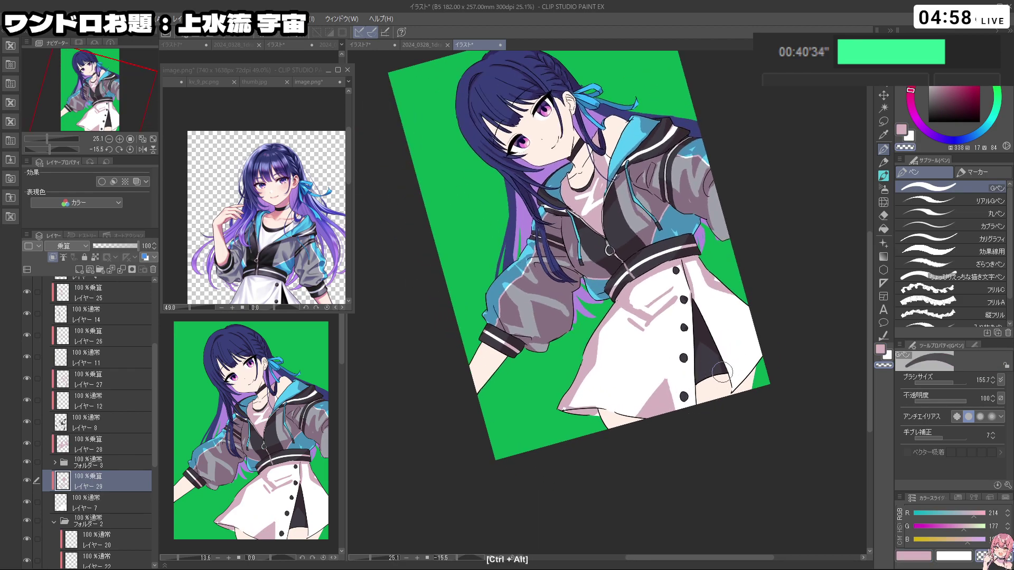
Step: Refine the skirt's fold shadows around the button row by alternating shadow and transparent colour
{"action": "key", "text": "c"}
{"action": "mouse_move", "coordinate": [628, 318]}
{"action": "left_mouse_down"}
{"action": "mouse_move", "coordinate": [642, 325]}
{"action": "mouse_move", "coordinate": [637, 304]}
{"action": "mouse_move", "coordinate": [680, 289]}
{"action": "mouse_move", "coordinate": [647, 312]}
{"action": "mouse_move", "coordinate": [666, 322]}
{"action": "mouse_move", "coordinate": [642, 308]}
{"action": "left_mouse_up"}
{"action": "key", "text": "c"}
{"action": "key", "text": "ctrl+z"}
{"action": "key", "text": "c"}
{"action": "key", "text": "c"}
{"action": "key", "text": "ctrl+z"}
{"action": "key", "text": "c"}
{"action": "key", "text": "c"}
{"action": "left_click_drag", "start_coordinate": [713, 372], "coordinate": [733, 328]}
{"action": "mouse_move", "coordinate": [663, 285]}
{"action": "left_mouse_down"}
{"action": "mouse_move", "coordinate": [704, 282]}
{"action": "mouse_move", "coordinate": [669, 396]}
{"action": "mouse_move", "coordinate": [646, 397]}
{"action": "left_mouse_up"}
{"action": "key", "text": "c"}
{"action": "key", "text": "c"}
Step: Clean up the shadow edges on the skirt just below the waistband
{"action": "mouse_move", "coordinate": [650, 347]}
{"action": "left_mouse_down"}
{"action": "mouse_move", "coordinate": [667, 369]}
{"action": "mouse_move", "coordinate": [638, 345]}
{"action": "mouse_move", "coordinate": [658, 368]}
{"action": "mouse_move", "coordinate": [655, 249]}
{"action": "mouse_move", "coordinate": [585, 253]}
{"action": "left_mouse_up"}
{"action": "key", "text": "ctrl+z"}
{"action": "key", "text": "c"}
{"action": "key", "text": "c"}
{"action": "key", "text": "ctrl+z"}
{"action": "key", "text": "c"}
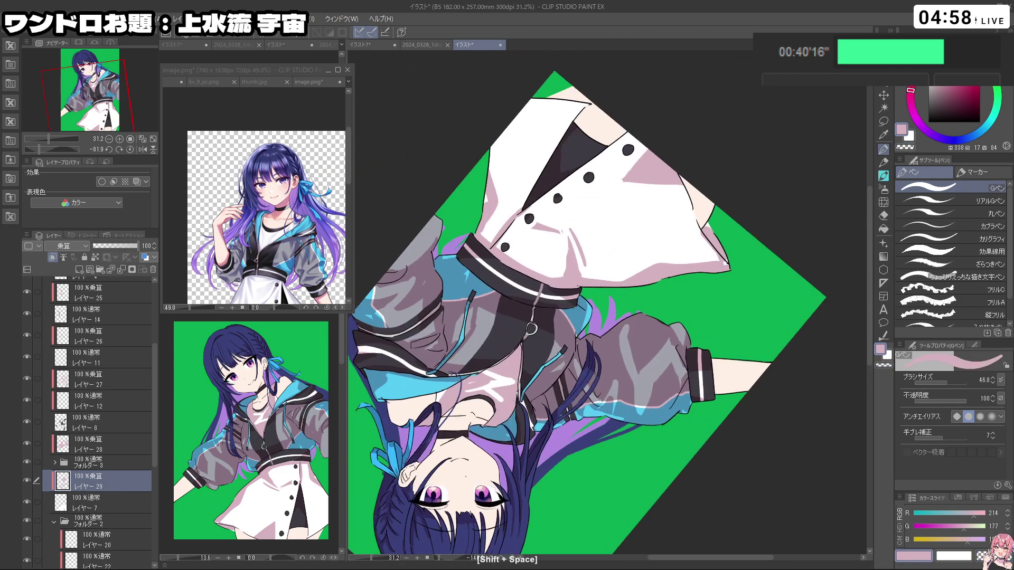
Step: Sharpen the skirt's waist and side shadow shapes with a narrower pen
{"action": "key", "text": "c"}
{"action": "left_click_drag", "start_coordinate": [635, 290], "coordinate": [586, 288]}
{"action": "left_click_drag", "start_coordinate": [611, 241], "coordinate": [600, 363]}
{"action": "left_click_drag", "start_coordinate": [604, 444], "coordinate": [719, 393]}
{"action": "key", "text": "c"}
{"action": "key", "text": "ctrl+z"}
{"action": "key", "text": "c"}
{"action": "key", "text": "ctrl+z"}
{"action": "left_click_drag", "start_coordinate": [666, 303], "coordinate": [650, 349]}
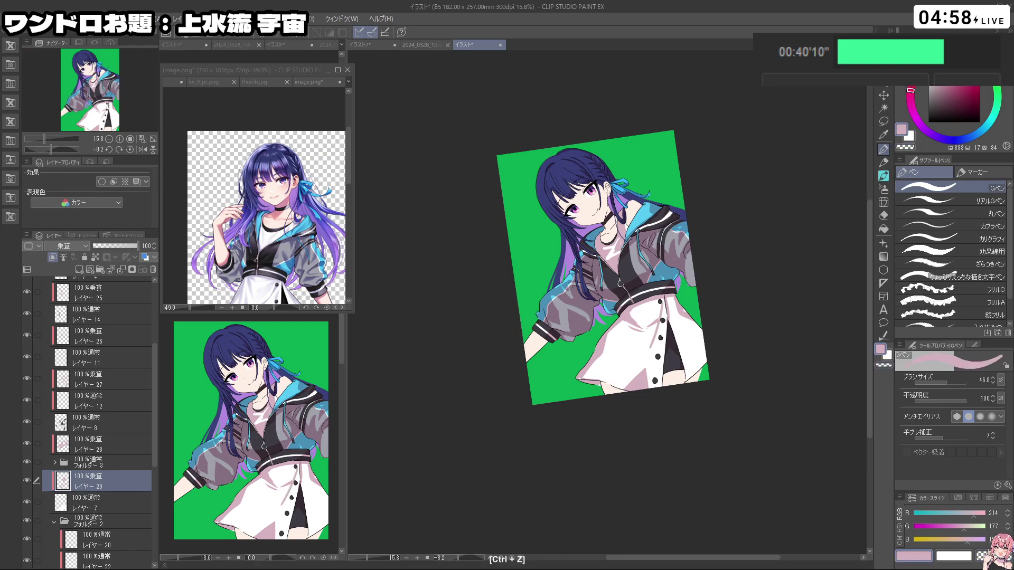
Step: Deepen the fold shadows running from the waistband across the skirt's hip
{"action": "key", "text": "c"}
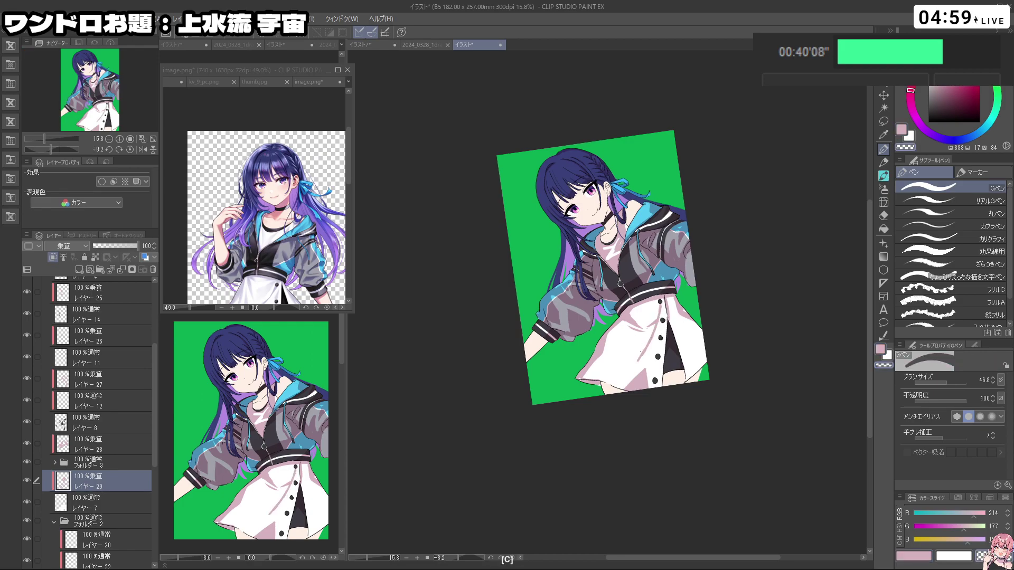
{"action": "scroll", "coordinate": [655, 340], "scroll_direction": "up", "scroll_amount": 2}
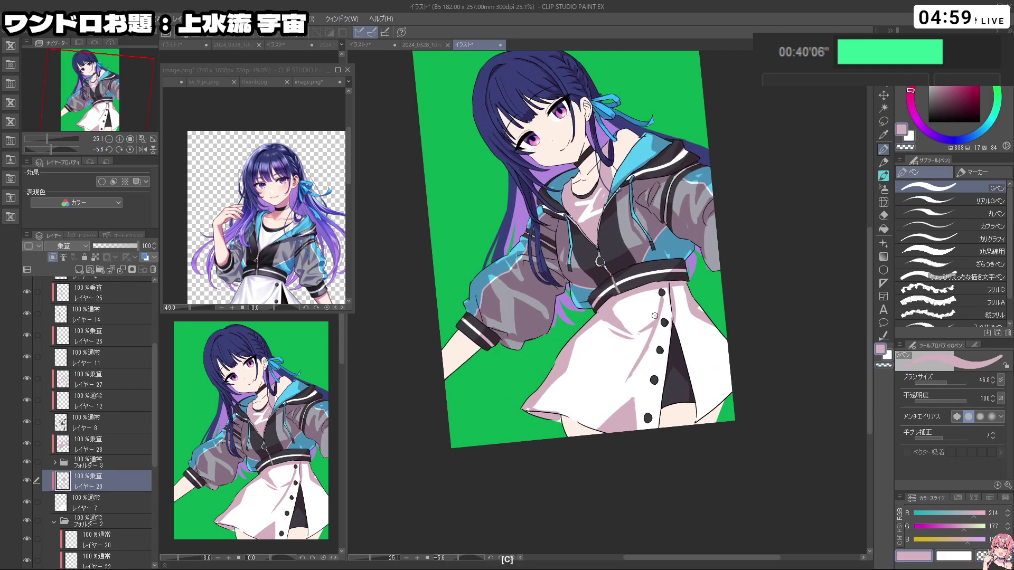
{"action": "key", "text": "shift+space"}
{"action": "key", "text": "ctrl+z"}
{"action": "left_click_drag", "start_coordinate": [570, 368], "coordinate": [576, 420]}
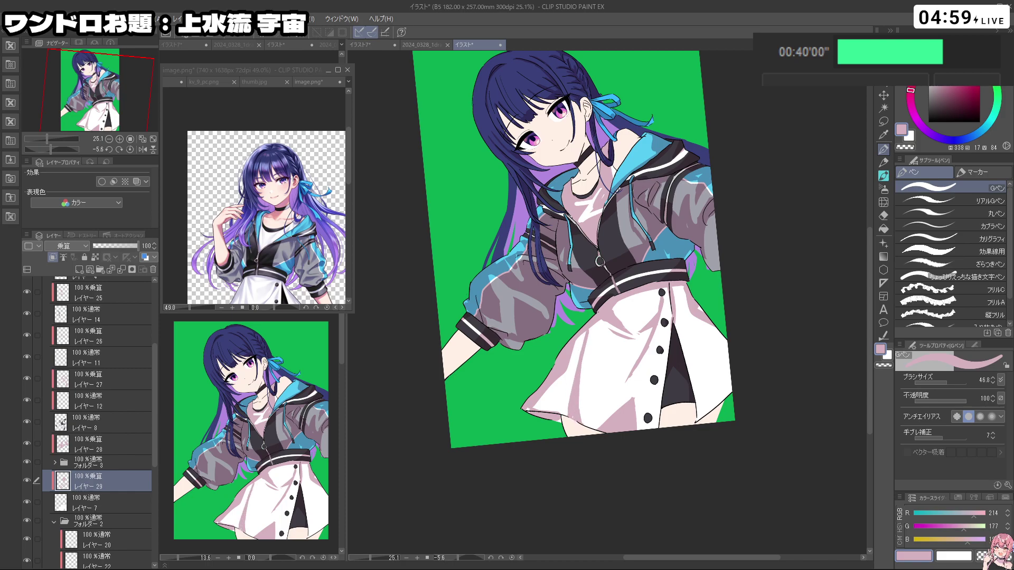
{"action": "key", "text": "ctrl+z"}
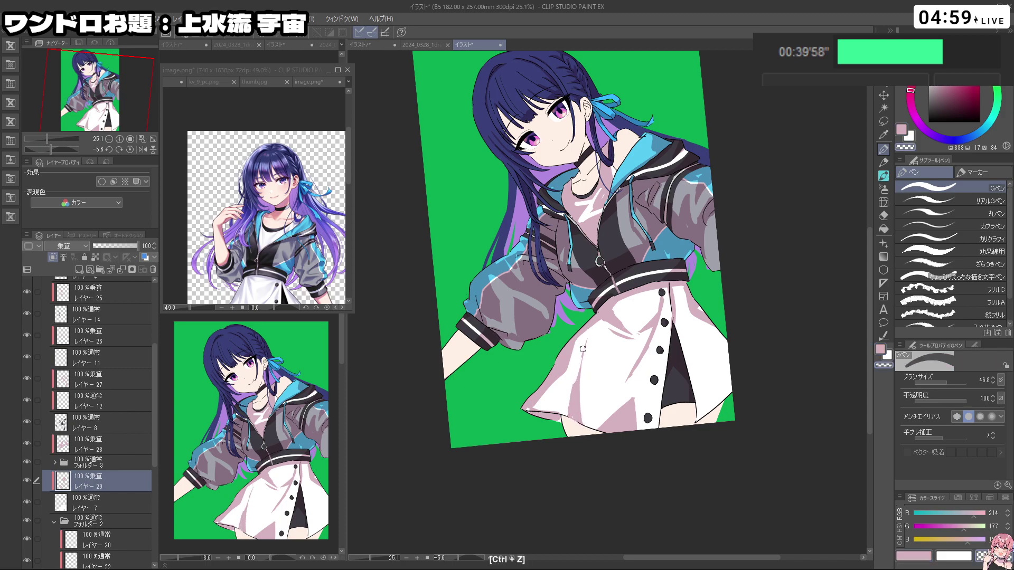
Step: Clean the shadow along the skirt's outer hip edge with transparent and shadow colour strokes
{"action": "key", "text": "c"}
{"action": "mouse_move", "coordinate": [584, 357]}
{"action": "left_mouse_down"}
{"action": "mouse_move", "coordinate": [580, 417]}
{"action": "mouse_move", "coordinate": [557, 378]}
{"action": "left_mouse_up"}
{"action": "key", "text": "c"}
{"action": "key", "text": "c"}
{"action": "key", "text": "shift+space"}
{"action": "left_click_drag", "start_coordinate": [583, 331], "coordinate": [585, 334]}
{"action": "key", "text": "ctrl+z"}
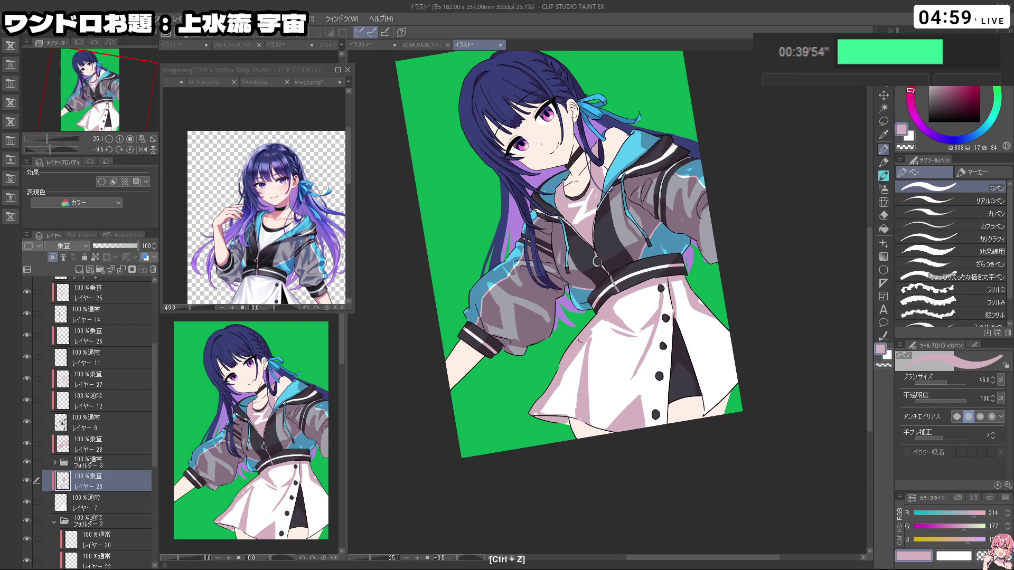
Step: Shade the skirt panel beyond the slit and rework the folds under the waistband with a wider pen
{"action": "key", "text": "ctrl+space"}
{"action": "left_click_drag", "start_coordinate": [682, 376], "coordinate": [653, 386]}
{"action": "key", "text": "shift+space"}
{"action": "left_click_drag", "start_coordinate": [703, 232], "coordinate": [643, 183]}
{"action": "left_click_drag", "start_coordinate": [716, 317], "coordinate": [698, 363]}
{"action": "key", "text": "ctrl+space"}
{"action": "left_click_drag", "start_coordinate": [645, 339], "coordinate": [675, 339]}
{"action": "key", "text": "c"}
{"action": "key", "text": "ctrl+alt"}
{"action": "mouse_move", "coordinate": [643, 305]}
{"action": "left_mouse_down"}
{"action": "mouse_move", "coordinate": [654, 305]}
{"action": "mouse_move", "coordinate": [630, 362]}
{"action": "mouse_move", "coordinate": [607, 338]}
{"action": "left_mouse_up"}
{"action": "key", "text": "ctrl+alt"}
{"action": "key", "text": "ctrl+z"}
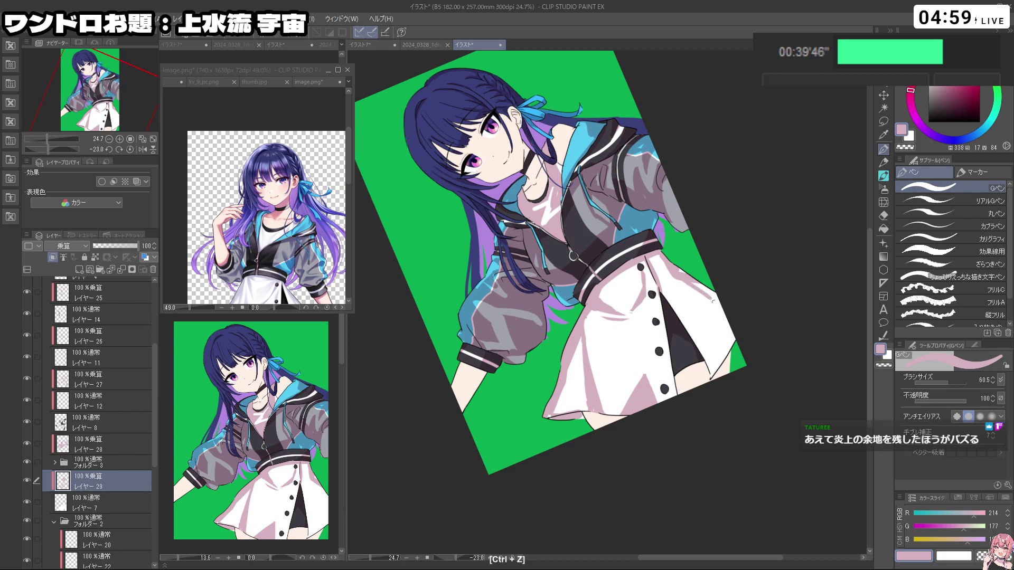
Step: Finish the skirt's shadows below the waistband near the upper buttons on レイヤー 29
{"action": "key", "text": "ctrl+z"}
{"action": "left_click_drag", "start_coordinate": [658, 283], "coordinate": [690, 331]}
{"action": "key", "text": "ctrl+z"}
{"action": "left_click_drag", "start_coordinate": [692, 286], "coordinate": [655, 296]}
{"action": "left_click_drag", "start_coordinate": [683, 396], "coordinate": [707, 372]}
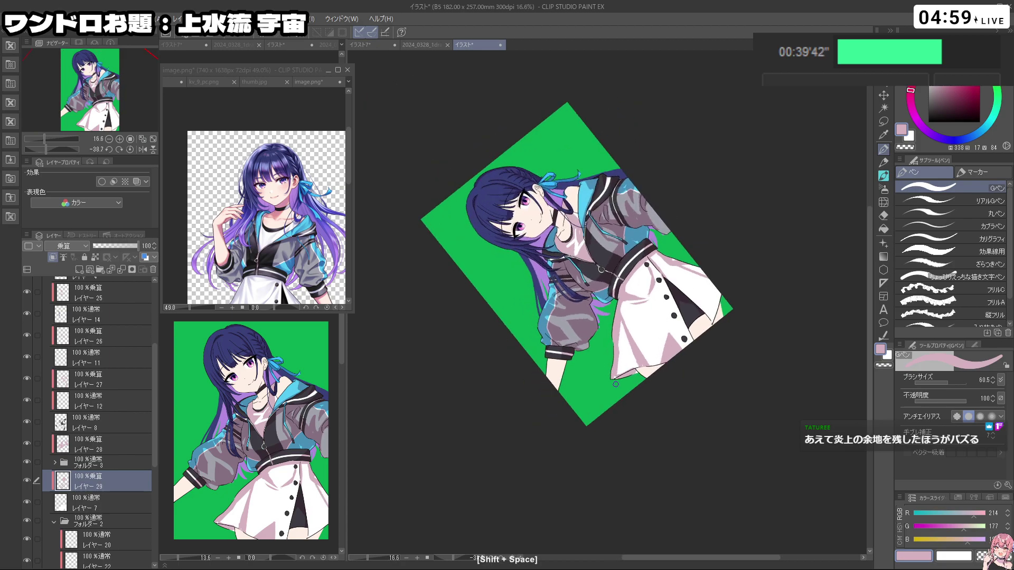
{"action": "left_click_drag", "start_coordinate": [153, 463], "coordinate": [154, 521]}
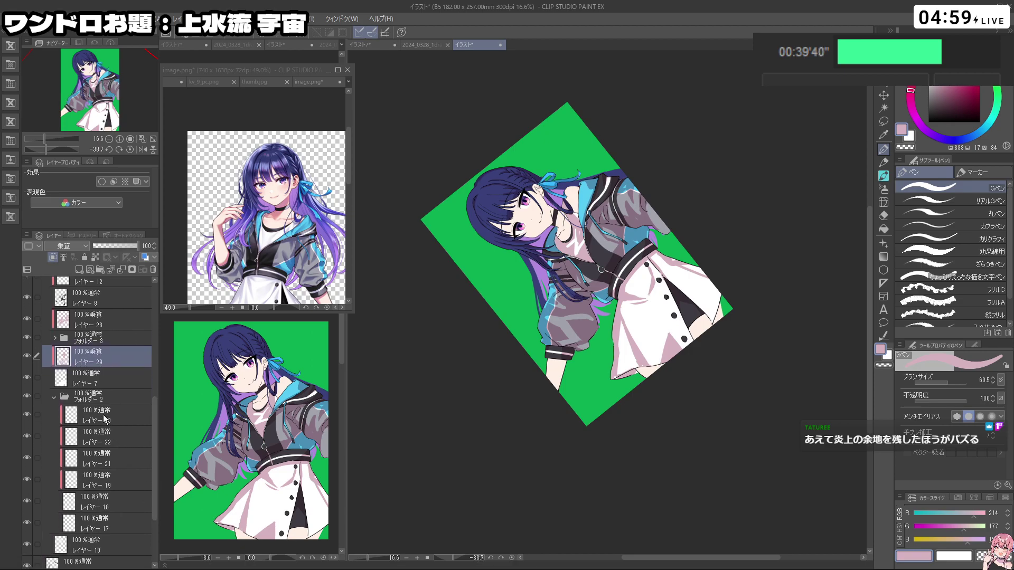
Step: Collapse フォルダー 2 and add a multiply layer clipped to it for its shadows
{"action": "left_click", "coordinate": [75, 399]}
{"action": "left_click", "coordinate": [53, 396]}
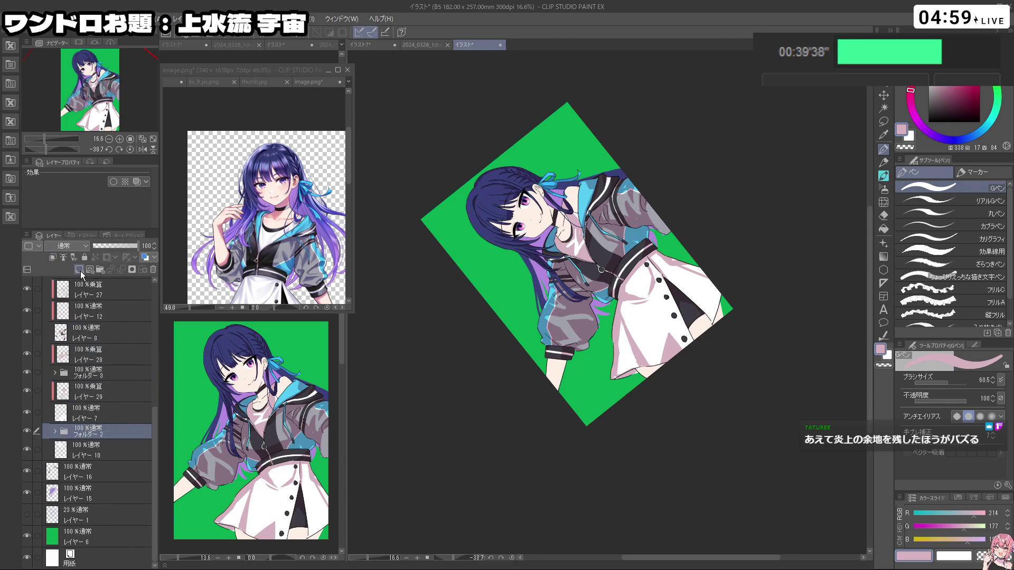
{"action": "left_click", "coordinate": [80, 271]}
{"action": "left_click", "coordinate": [53, 257]}
{"action": "left_click_drag", "start_coordinate": [524, 238], "coordinate": [530, 228]}
{"action": "left_click", "coordinate": [63, 246]}
{"action": "left_click", "coordinate": [63, 269]}
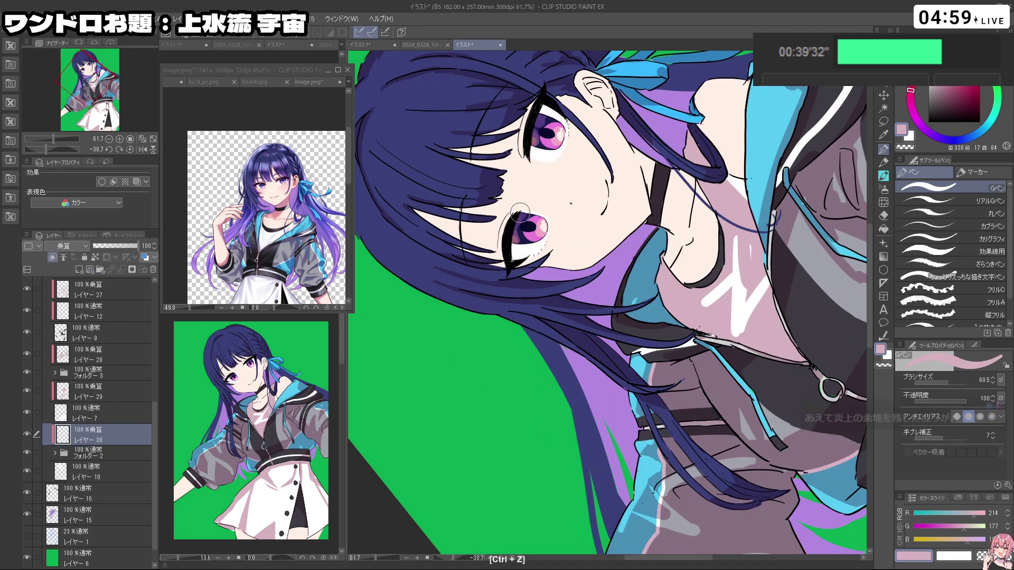
Step: Shade the whites of both eyes beneath the upper lashes on レイヤー 30
{"action": "mouse_move", "coordinate": [520, 248]}
{"action": "left_mouse_down"}
{"action": "mouse_move", "coordinate": [590, 374]}
{"action": "mouse_move", "coordinate": [680, 317]}
{"action": "mouse_move", "coordinate": [659, 249]}
{"action": "left_mouse_up"}
{"action": "left_click_drag", "start_coordinate": [599, 465], "coordinate": [552, 520]}
{"action": "key", "text": "ctrl+z"}
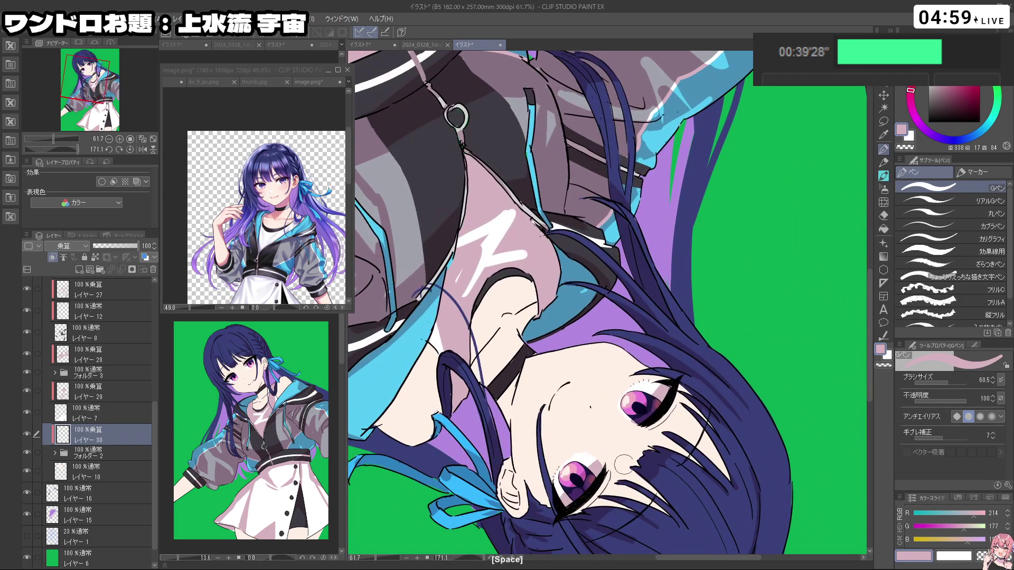
{"action": "left_click_drag", "start_coordinate": [594, 471], "coordinate": [539, 449]}
{"action": "left_click_drag", "start_coordinate": [644, 465], "coordinate": [702, 164]}
{"action": "left_click_drag", "start_coordinate": [779, 279], "coordinate": [708, 283]}
{"action": "left_click_drag", "start_coordinate": [708, 284], "coordinate": [753, 285]}
{"action": "left_click_drag", "start_coordinate": [755, 338], "coordinate": [736, 206]}
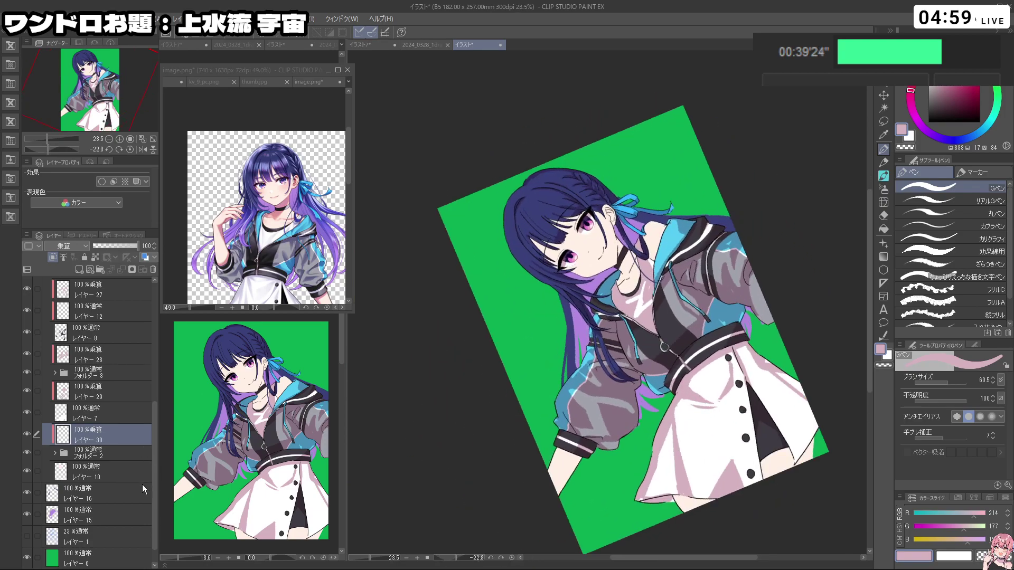
Step: Add a multiply layer clipped to レイヤー 10 for the skin shadows
{"action": "left_click", "coordinate": [107, 475]}
{"action": "left_click", "coordinate": [80, 270]}
{"action": "left_click", "coordinate": [53, 257]}
{"action": "left_click", "coordinate": [67, 247]}
{"action": "left_click", "coordinate": [69, 276]}
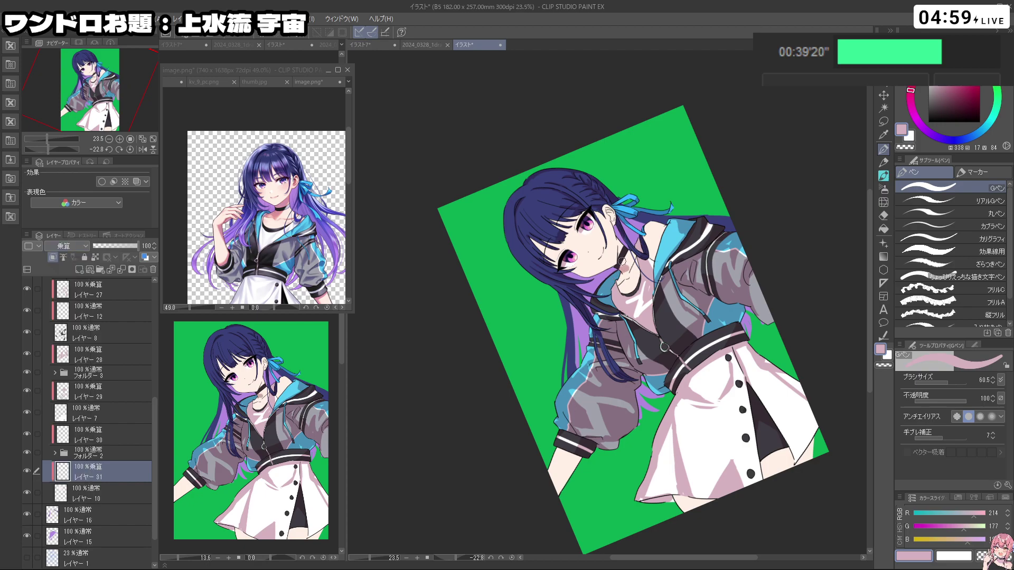
{"action": "key", "text": "ctrl+z"}
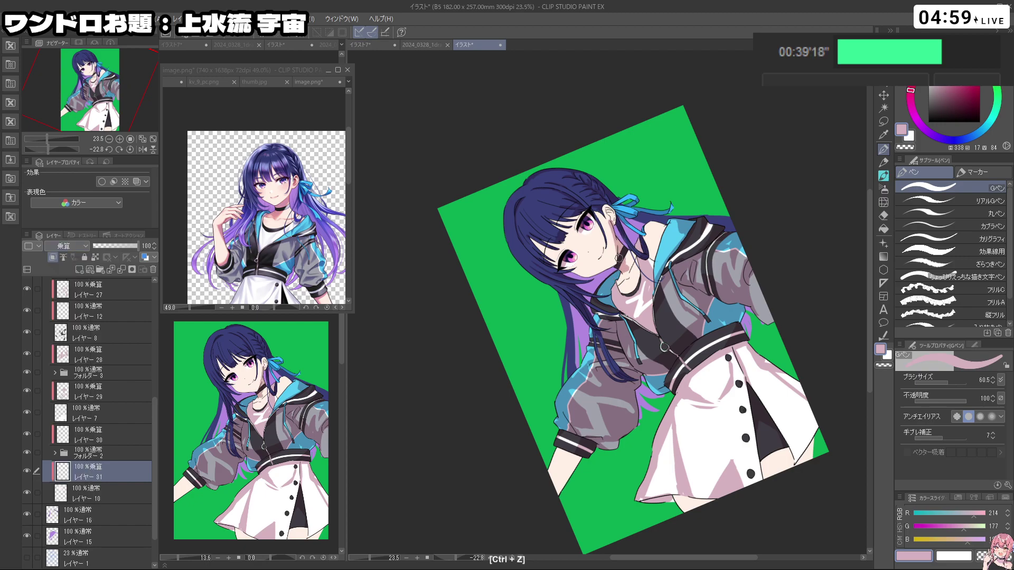
Step: Shade the neck around the choker and under the chin on レイヤー 31
{"action": "left_click_drag", "start_coordinate": [576, 236], "coordinate": [658, 248]}
{"action": "left_click_drag", "start_coordinate": [658, 248], "coordinate": [711, 248]}
{"action": "left_click_drag", "start_coordinate": [712, 300], "coordinate": [699, 257]}
{"action": "mouse_move", "coordinate": [700, 257]}
{"action": "left_mouse_down"}
{"action": "mouse_move", "coordinate": [682, 250]}
{"action": "mouse_move", "coordinate": [670, 279]}
{"action": "left_mouse_up"}
{"action": "key", "text": "ctrl+z"}
{"action": "key", "text": "ctrl+z"}
{"action": "left_click_drag", "start_coordinate": [678, 226], "coordinate": [667, 281]}
{"action": "mouse_move", "coordinate": [565, 263]}
{"action": "left_mouse_down"}
{"action": "mouse_move", "coordinate": [545, 246]}
{"action": "mouse_move", "coordinate": [555, 417]}
{"action": "mouse_move", "coordinate": [566, 416]}
{"action": "left_mouse_up"}
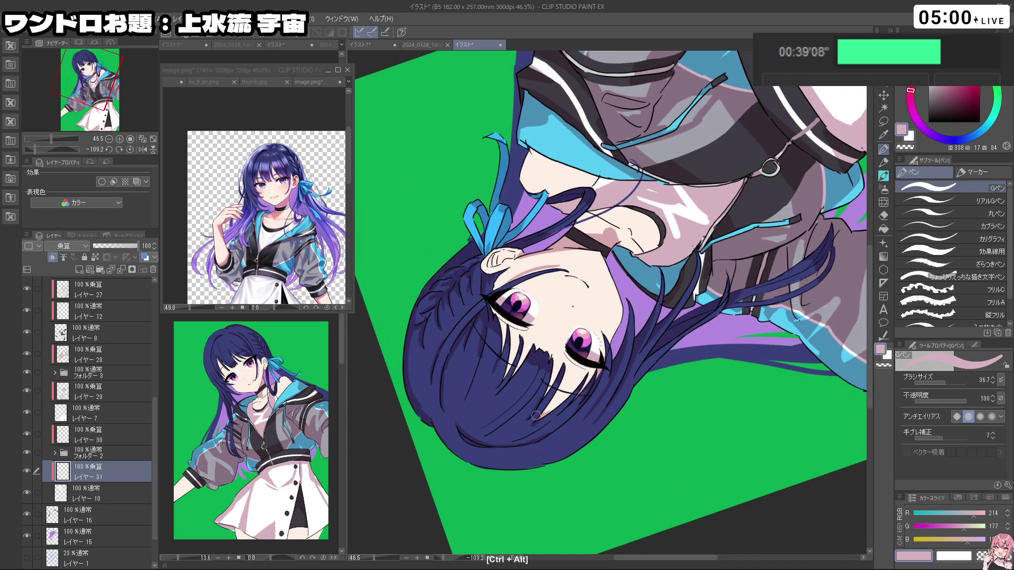
Step: Shade the forehead under the bangs and the face edge near the ear, retouching with transparent colour
{"action": "left_click_drag", "start_coordinate": [501, 316], "coordinate": [509, 377]}
{"action": "key", "text": "shift+space"}
{"action": "left_click_drag", "start_coordinate": [523, 344], "coordinate": [683, 234]}
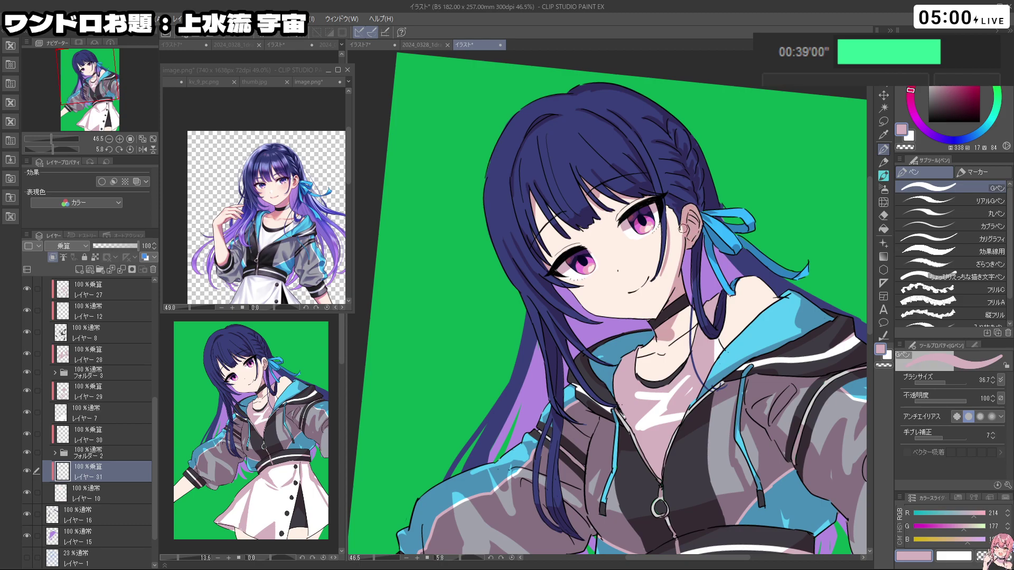
{"action": "key", "text": "c"}
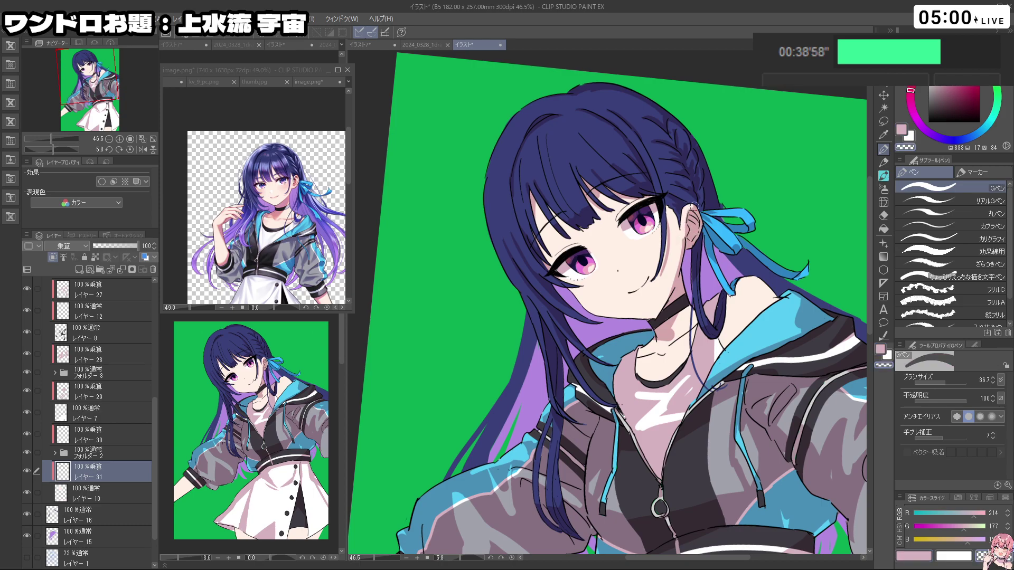
{"action": "key", "text": "c"}
{"action": "key", "text": "ctrl+z"}
{"action": "key", "text": "c"}
{"action": "key", "text": "c"}
{"action": "key", "text": "ctrl+z"}
{"action": "mouse_move", "coordinate": [674, 287]}
{"action": "left_mouse_down"}
{"action": "mouse_move", "coordinate": [660, 316]}
{"action": "mouse_move", "coordinate": [602, 312]}
{"action": "mouse_move", "coordinate": [656, 272]}
{"action": "left_mouse_up"}
{"action": "key", "text": "ctrl+space"}
{"action": "key", "text": "ctrl+z"}
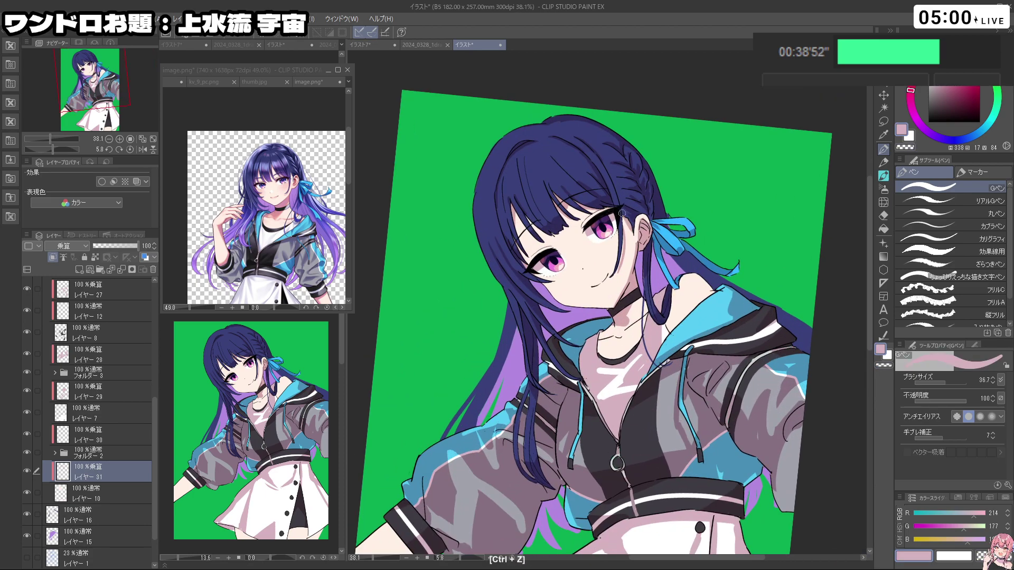
Step: Rework the skin shadow around the ear and along the cheek beside the side hair
{"action": "left_click_drag", "start_coordinate": [637, 231], "coordinate": [585, 371]}
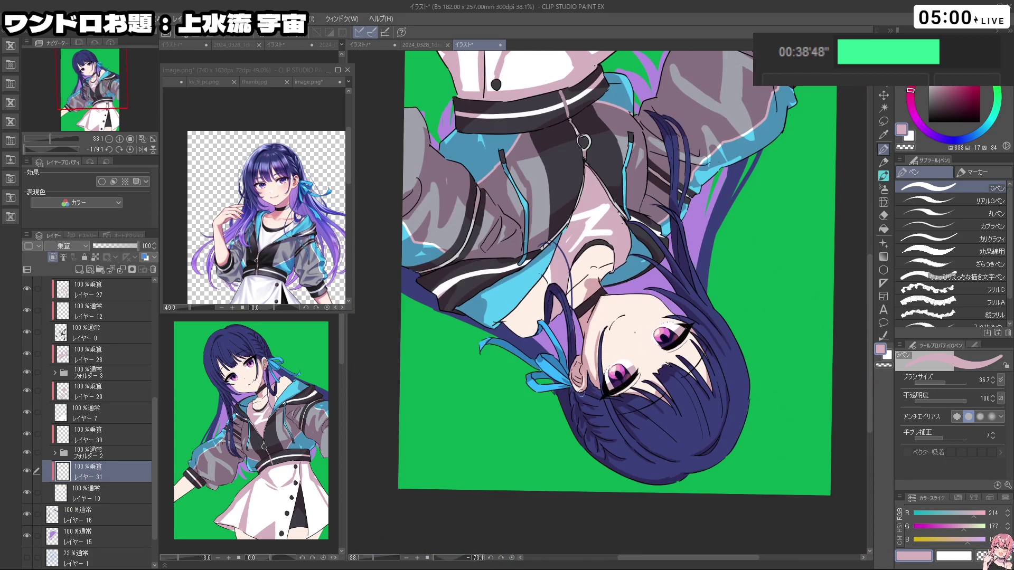
{"action": "key", "text": "c"}
{"action": "key", "text": "shift+space"}
{"action": "mouse_move", "coordinate": [582, 379]}
{"action": "left_mouse_down"}
{"action": "mouse_move", "coordinate": [684, 271]}
{"action": "mouse_move", "coordinate": [666, 304]}
{"action": "mouse_move", "coordinate": [613, 273]}
{"action": "left_mouse_up"}
{"action": "key", "text": "c"}
{"action": "key", "text": "ctrl+space"}
{"action": "key", "text": "space"}
{"action": "key", "text": "ctrl+z"}
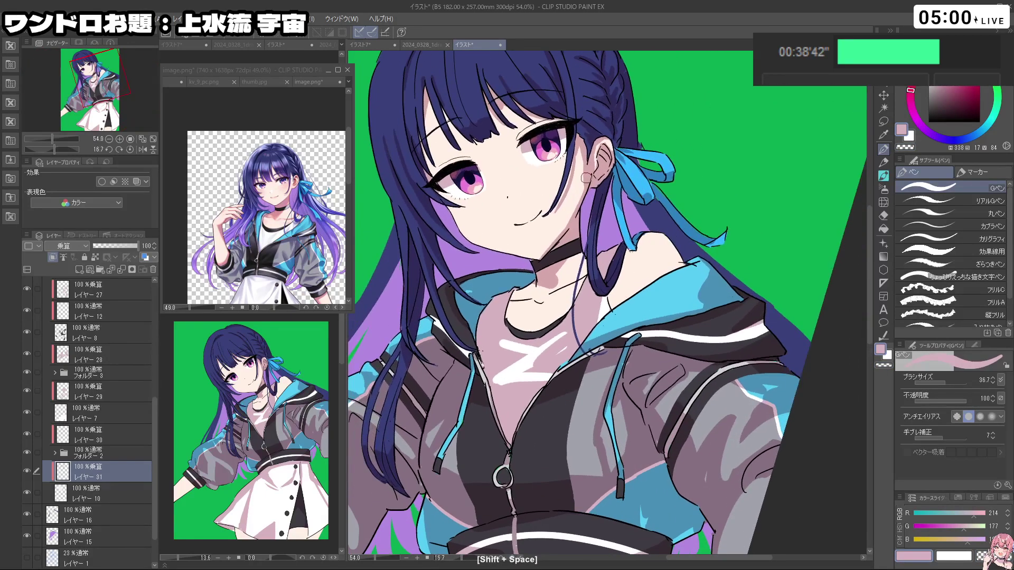
{"action": "key", "text": "space"}
{"action": "scroll", "coordinate": [578, 211], "scroll_direction": "down", "scroll_amount": 3}
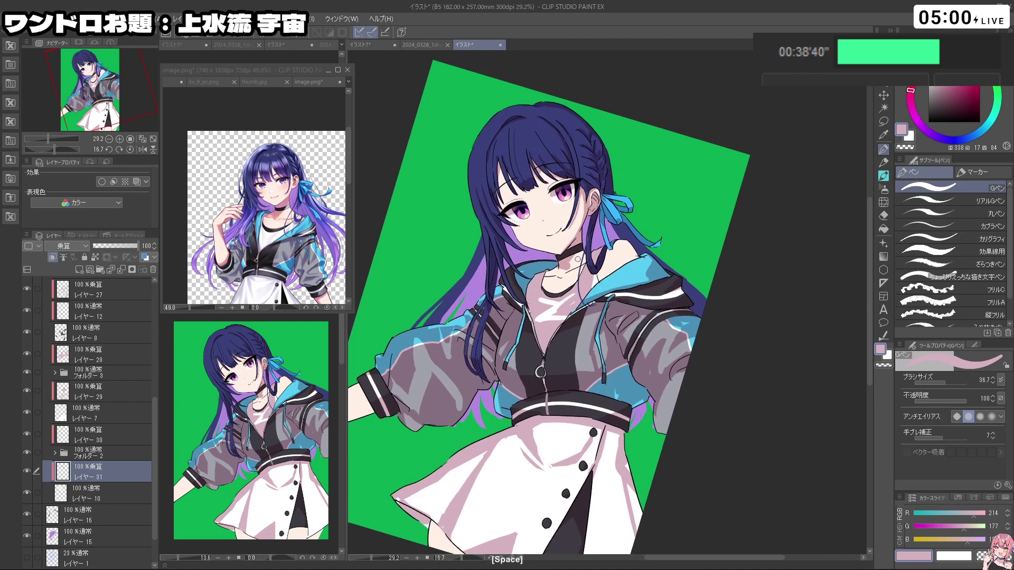
Step: Reduce the pen to size 19.9 and draw fine shadows on the skin beneath the bangs
{"action": "key", "text": "shift+space"}
{"action": "left_click_drag", "start_coordinate": [542, 327], "coordinate": [634, 366]}
{"action": "key", "text": "ctrl+space"}
{"action": "mouse_move", "coordinate": [514, 401]}
{"action": "left_mouse_down"}
{"action": "mouse_move", "coordinate": [526, 406]}
{"action": "mouse_move", "coordinate": [504, 406]}
{"action": "mouse_move", "coordinate": [505, 395]}
{"action": "left_mouse_up"}
{"action": "key", "text": "ctrl+space"}
{"action": "key", "text": "ctrl+z"}
{"action": "key", "text": "ctrl+alt"}
{"action": "key", "text": "ctrl+z"}
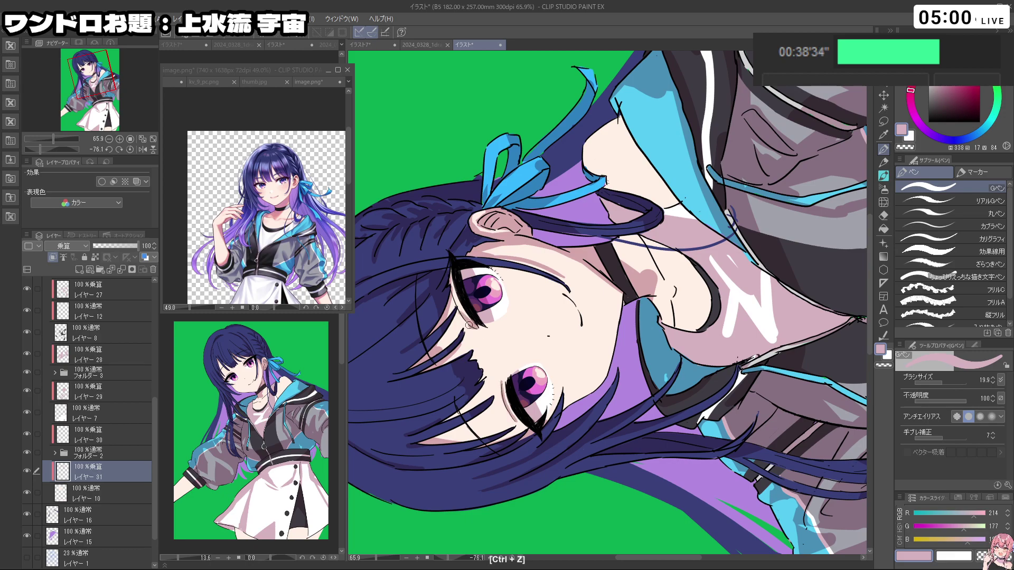
Step: Clean the face shadow between the bangs and the eyes with transparent and shadow colour strokes
{"action": "key", "text": "space"}
{"action": "scroll", "coordinate": [545, 348], "scroll_direction": "down", "scroll_amount": 3}
{"action": "key", "text": "ctrl+space"}
{"action": "left_click_drag", "start_coordinate": [524, 373], "coordinate": [539, 373]}
{"action": "key", "text": "c"}
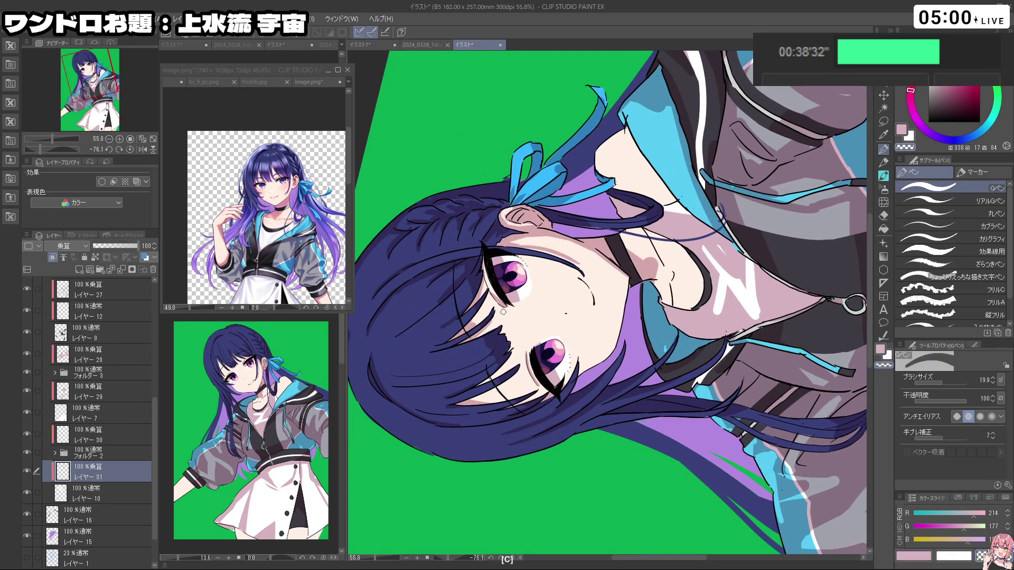
{"action": "key", "text": "c"}
{"action": "key", "text": "ctrl+space"}
{"action": "left_click_drag", "start_coordinate": [589, 344], "coordinate": [636, 237]}
{"action": "key", "text": "shift+space"}
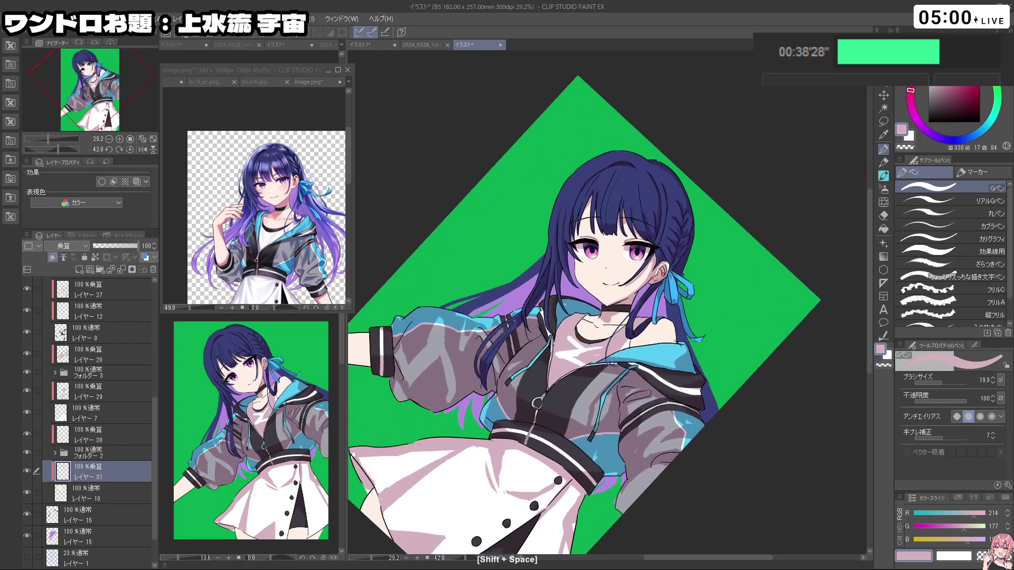
{"action": "key", "text": "ctrl+space"}
{"action": "left_click_drag", "start_coordinate": [579, 215], "coordinate": [623, 217]}
{"action": "left_click_drag", "start_coordinate": [590, 205], "coordinate": [572, 305]}
{"action": "key", "text": "ctrl+z"}
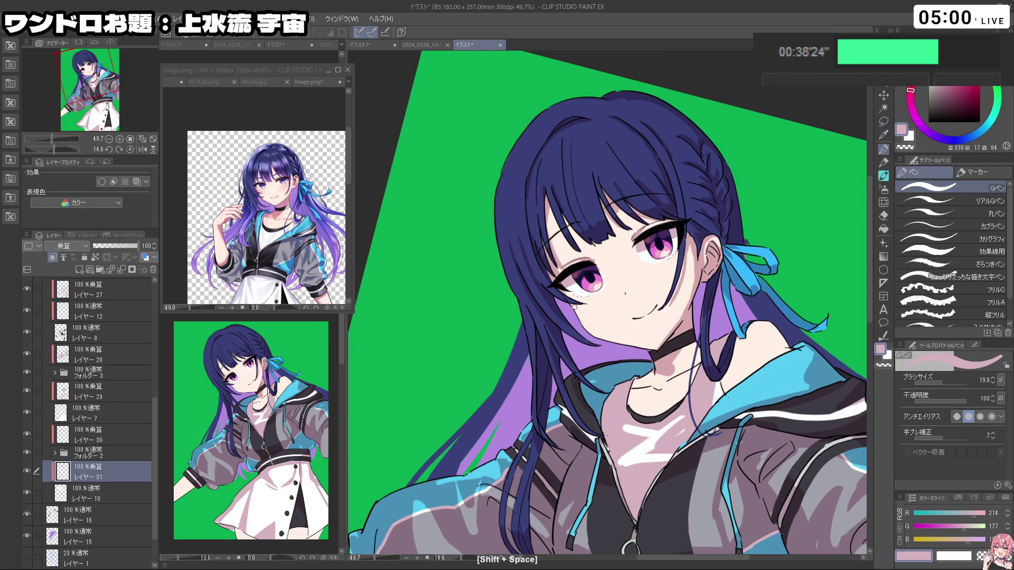
Step: Return to レイヤー 29 and rework the skirt's fold shadows below the waistband
{"action": "key", "text": "ctrl+space"}
{"action": "left_click_drag", "start_coordinate": [697, 295], "coordinate": [618, 299]}
{"action": "key", "text": "space"}
{"action": "left_click_drag", "start_coordinate": [735, 325], "coordinate": [682, 294]}
{"action": "key", "text": "ctrl+space"}
{"action": "left_click_drag", "start_coordinate": [681, 296], "coordinate": [693, 290]}
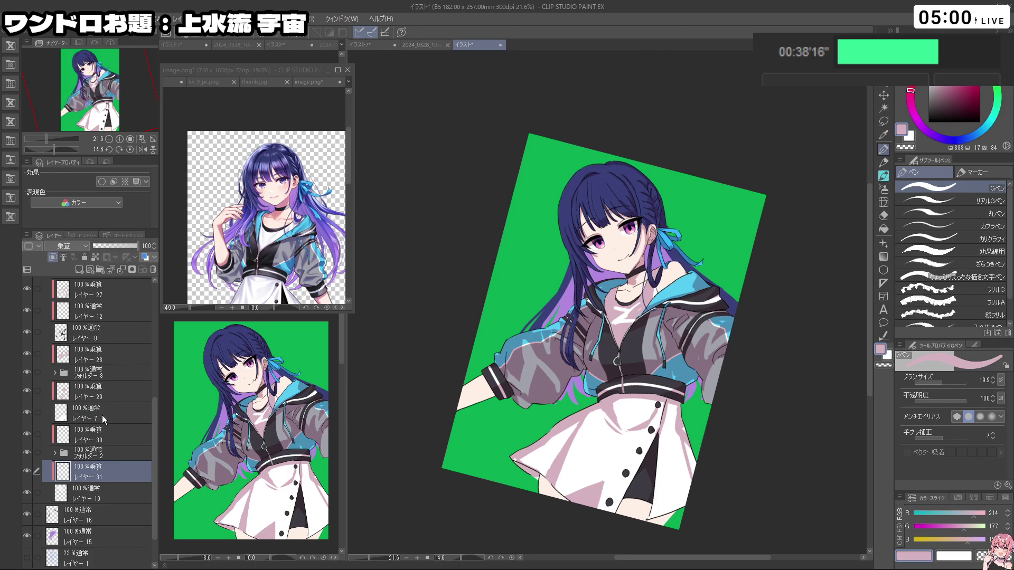
{"action": "left_click", "coordinate": [108, 394]}
{"action": "key", "text": "c"}
{"action": "mouse_move", "coordinate": [617, 416]}
{"action": "left_mouse_down"}
{"action": "mouse_move", "coordinate": [613, 433]}
{"action": "mouse_move", "coordinate": [637, 432]}
{"action": "mouse_move", "coordinate": [701, 381]}
{"action": "mouse_move", "coordinate": [701, 408]}
{"action": "left_mouse_up"}
{"action": "key", "text": "c"}
{"action": "key", "text": "ctrl+z"}
{"action": "key", "text": "c"}
{"action": "key", "text": "c"}
{"action": "key", "text": "c"}
{"action": "key", "text": "ctrl+z"}
Step: Refine the skirt's front fold shadow beside the buttons with alternating transparent and shadow colour
{"action": "mouse_move", "coordinate": [706, 373]}
{"action": "left_mouse_down"}
{"action": "mouse_move", "coordinate": [697, 414]}
{"action": "mouse_move", "coordinate": [699, 387]}
{"action": "left_mouse_up"}
{"action": "key", "text": "c"}
{"action": "key", "text": "c"}
{"action": "key", "text": "c"}
{"action": "key", "text": "c"}
{"action": "key", "text": "c"}
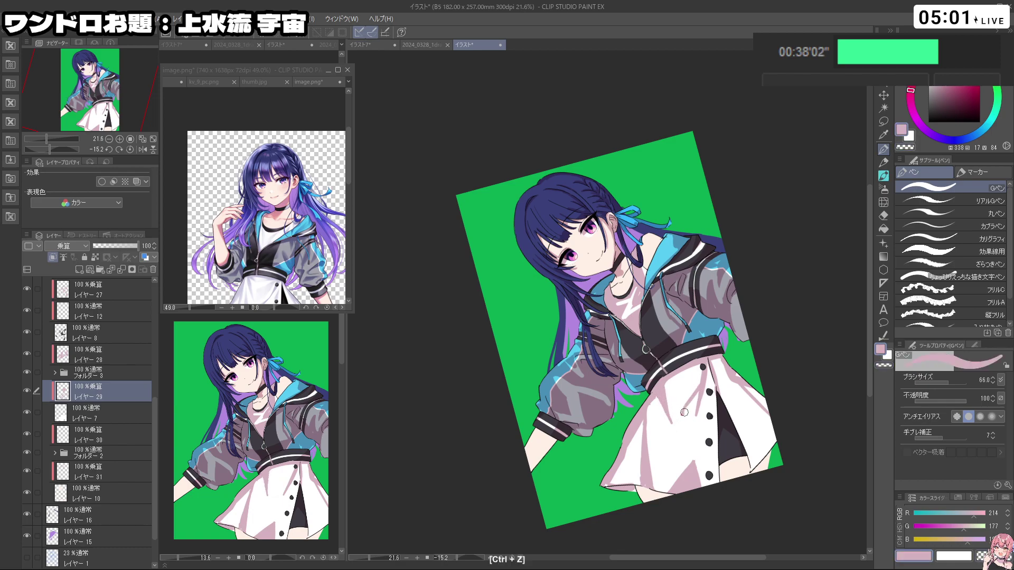
{"action": "key", "text": "c"}
{"action": "left_click_drag", "start_coordinate": [697, 391], "coordinate": [682, 415]}
{"action": "key", "text": "c"}
Step: Touch up the skirt's fold shadows between the middle of the front panel and the hem
{"action": "left_click_drag", "start_coordinate": [674, 324], "coordinate": [608, 330]}
{"action": "mouse_move", "coordinate": [607, 480]}
{"action": "left_mouse_down"}
{"action": "mouse_move", "coordinate": [765, 403]}
{"action": "mouse_move", "coordinate": [738, 440]}
{"action": "mouse_move", "coordinate": [653, 454]}
{"action": "left_mouse_up"}
{"action": "scroll", "coordinate": [650, 369], "scroll_direction": "up", "scroll_amount": 4}
{"action": "key", "text": "c"}
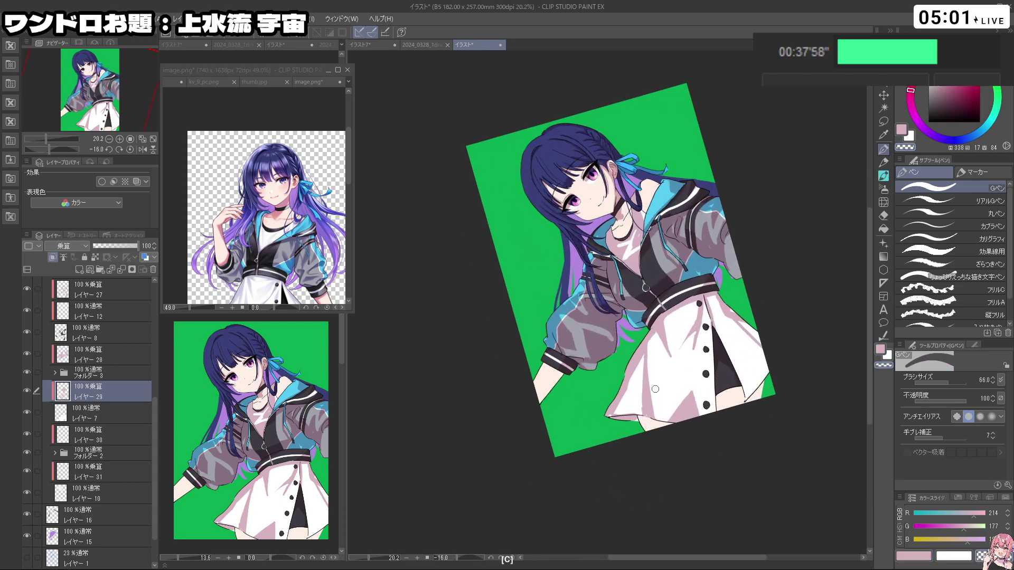
{"action": "key", "text": "c"}
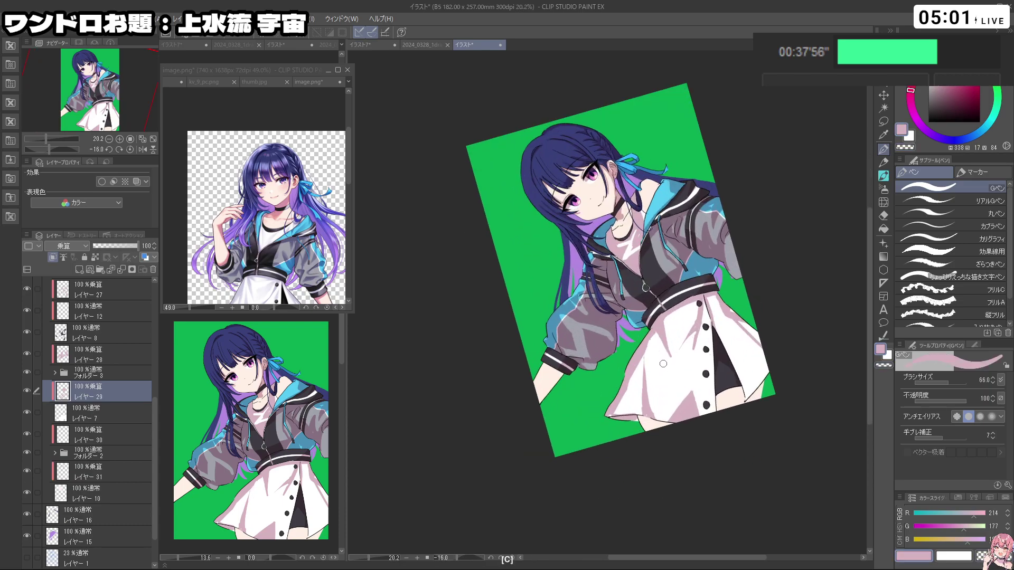
{"action": "key", "text": "c"}
{"action": "key", "text": "c"}
{"action": "mouse_move", "coordinate": [689, 350]}
{"action": "left_mouse_down"}
{"action": "mouse_move", "coordinate": [634, 350]}
{"action": "mouse_move", "coordinate": [750, 341]}
{"action": "left_mouse_up"}
{"action": "left_click_drag", "start_coordinate": [708, 410], "coordinate": [720, 424]}
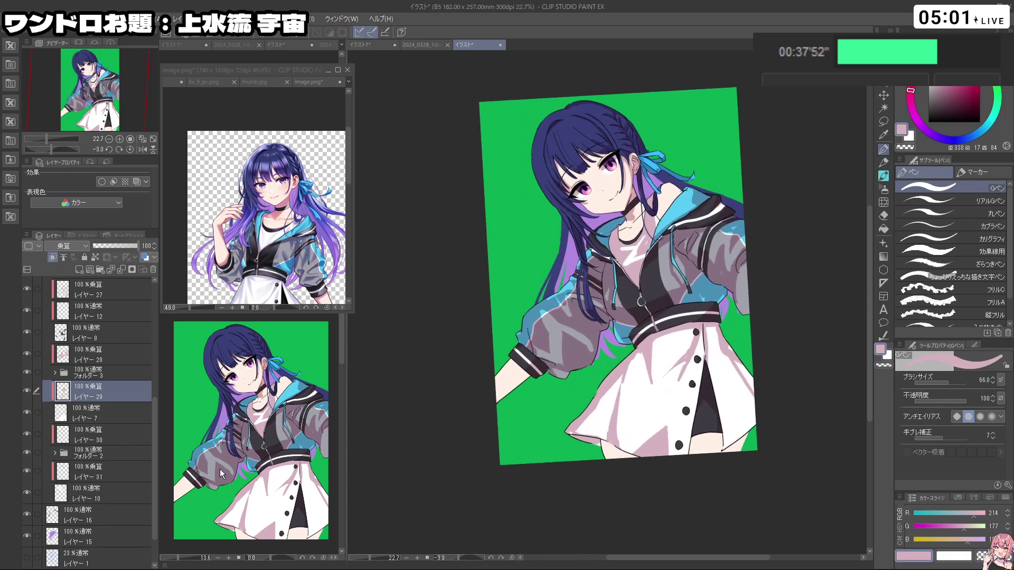
Step: Add a multiply layer clipped to レイヤー 16 and shade the navy back hair with a wide pen
{"action": "scroll", "coordinate": [100, 474], "scroll_direction": "down", "scroll_amount": 1}
{"action": "left_click", "coordinate": [109, 495]}
{"action": "left_click", "coordinate": [78, 271]}
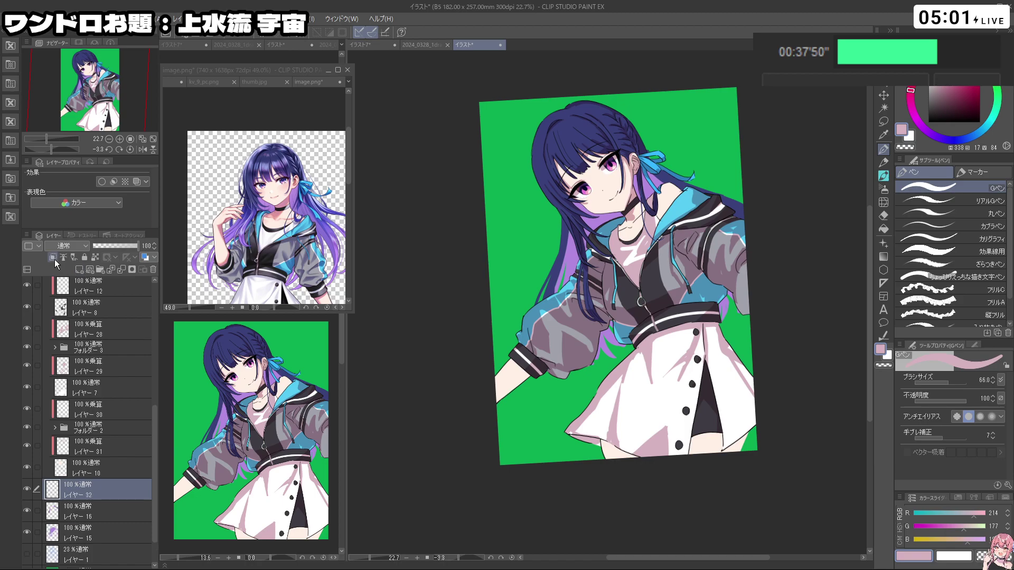
{"action": "mouse_move", "coordinate": [529, 294]}
{"action": "left_mouse_down"}
{"action": "mouse_move", "coordinate": [544, 322]}
{"action": "mouse_move", "coordinate": [554, 315]}
{"action": "mouse_move", "coordinate": [549, 204]}
{"action": "left_mouse_up"}
{"action": "key", "text": "ctrl+z"}
{"action": "left_click", "coordinate": [79, 248]}
{"action": "left_click", "coordinate": [80, 273]}
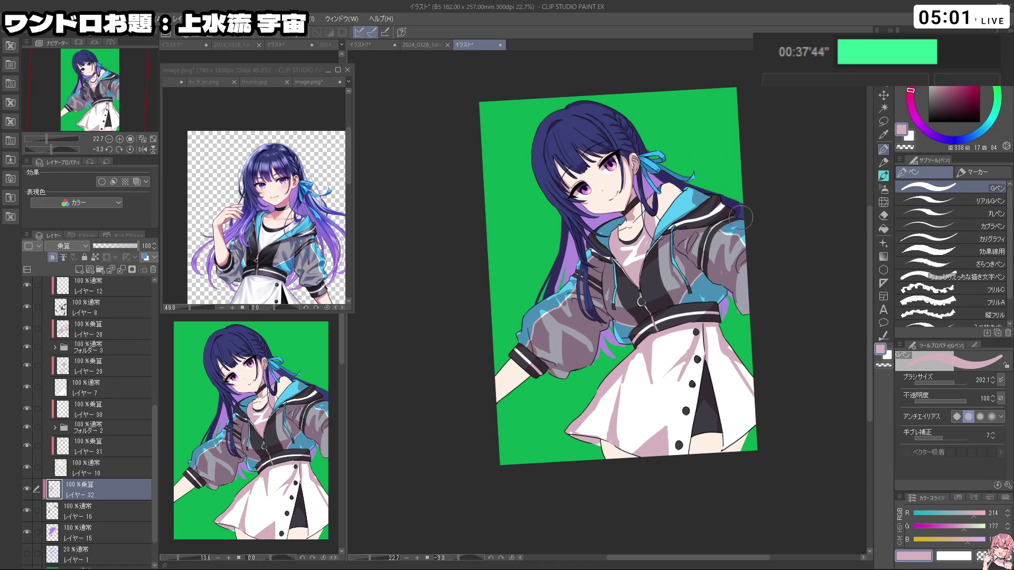
{"action": "left_click_drag", "start_coordinate": [552, 283], "coordinate": [558, 291]}
Step: Add a clipped multiply layer above レイヤー 15 for the purple inner hair
{"action": "left_click", "coordinate": [99, 536]}
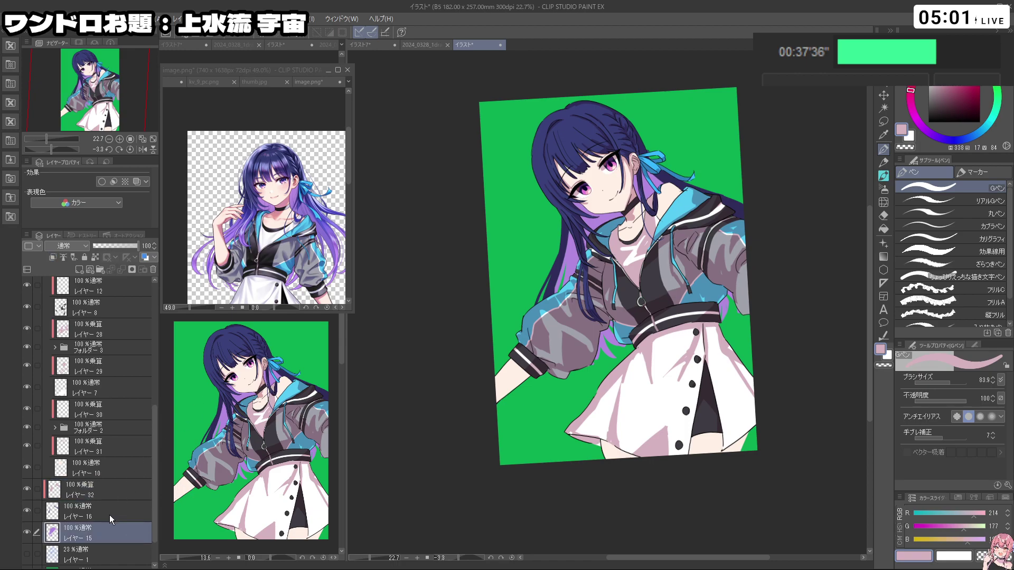
{"action": "left_click", "coordinate": [79, 269]}
{"action": "left_click", "coordinate": [66, 246]}
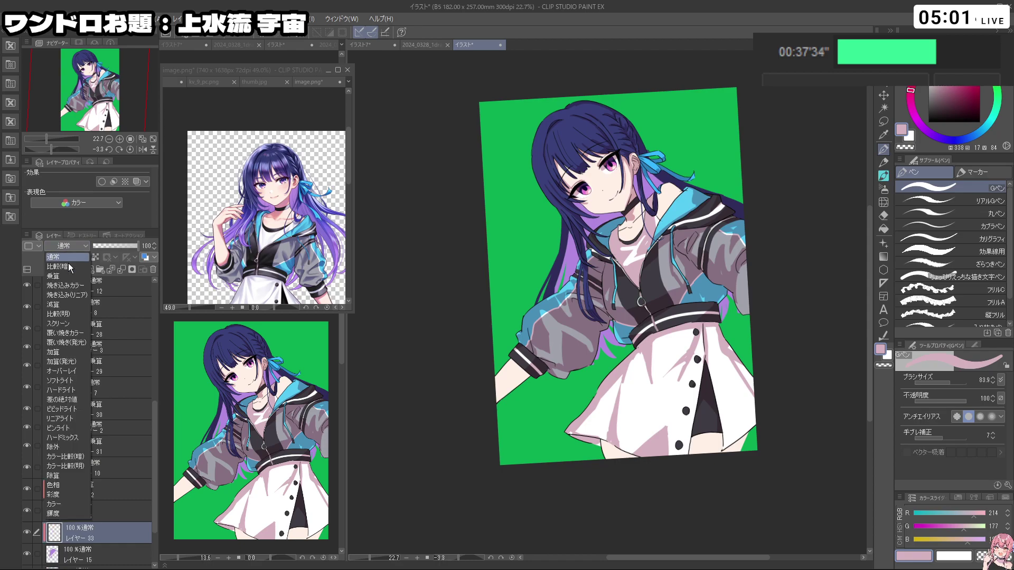
{"action": "left_click", "coordinate": [67, 275]}
Step: Shade the purple inner hair around the neck and behind the jacket with a pen of size 314
{"action": "key", "text": "ctrl+z"}
{"action": "left_click_drag", "start_coordinate": [573, 199], "coordinate": [592, 199], "text": "ctrl+alt"}
{"action": "left_click_drag", "start_coordinate": [575, 263], "coordinate": [613, 211]}
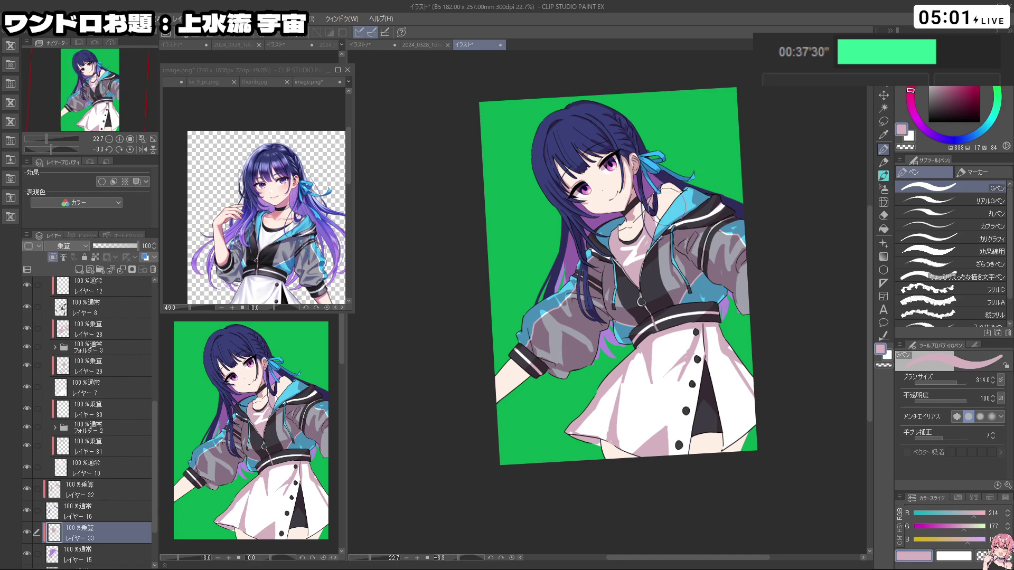
{"action": "left_click_drag", "start_coordinate": [603, 335], "coordinate": [606, 355]}
{"action": "left_click_drag", "start_coordinate": [714, 302], "coordinate": [716, 284]}
Step: Rework the inner hair shadow beside the face and jacket with transparent and wide shadow strokes
{"action": "left_click_drag", "start_coordinate": [633, 255], "coordinate": [611, 252], "text": "ctrl+alt"}
{"action": "key", "text": "c"}
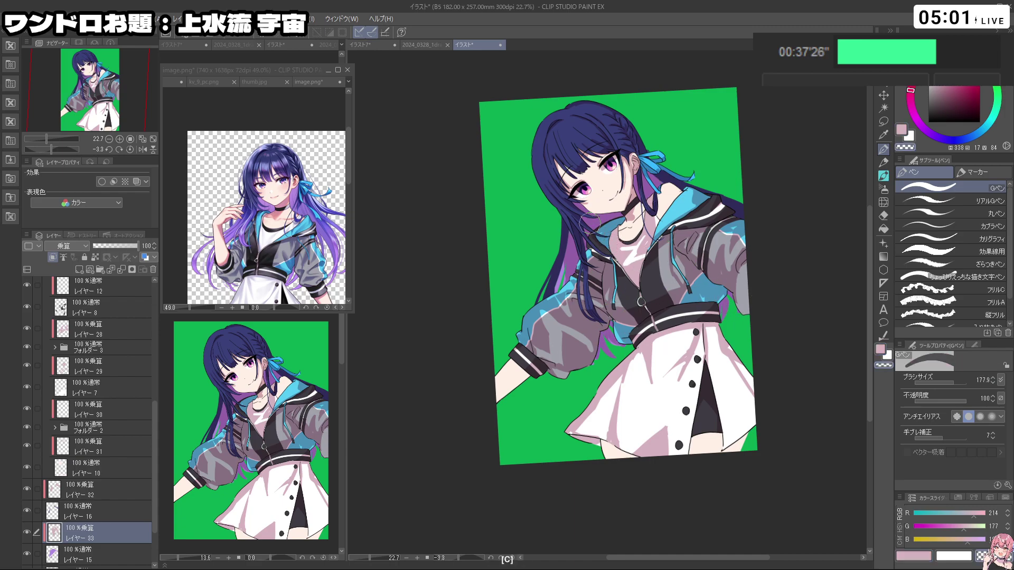
{"action": "key", "text": "ctrl+z"}
{"action": "left_click_drag", "start_coordinate": [629, 251], "coordinate": [585, 277]}
{"action": "key", "text": "ctrl+z"}
{"action": "key", "text": "c"}
{"action": "left_click_drag", "start_coordinate": [593, 226], "coordinate": [584, 360]}
{"action": "key", "text": "ctrl+z"}
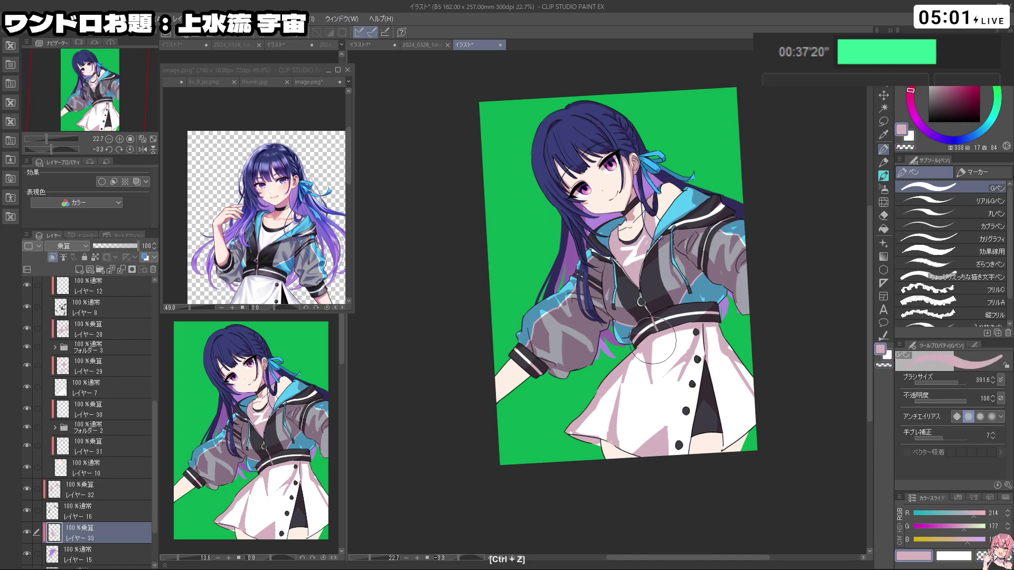
{"action": "key", "text": "ctrl+z"}
Step: Reduce the pen to size 15.2 and retouch the edges of the inner hair shadow on レイヤー 33
{"action": "mouse_move", "coordinate": [626, 231]}
{"action": "left_mouse_down", "text": "ctrl+alt"}
{"action": "mouse_move", "coordinate": [600, 206]}
{"action": "mouse_move", "coordinate": [605, 216]}
{"action": "left_mouse_up", "text": "ctrl+alt"}
{"action": "key", "text": "c"}
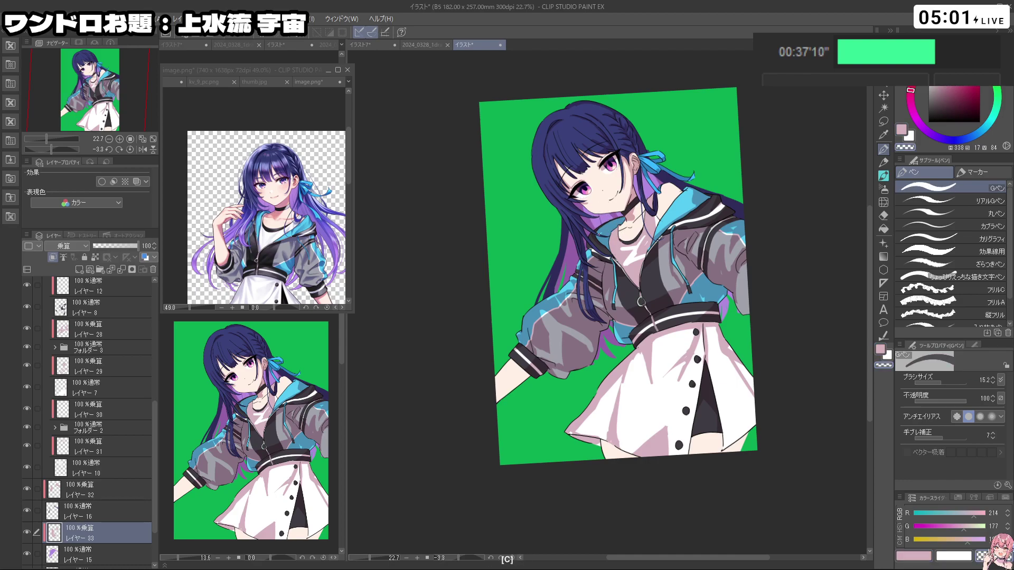
{"action": "key", "text": "c"}
{"action": "key", "text": "ctrl+z"}
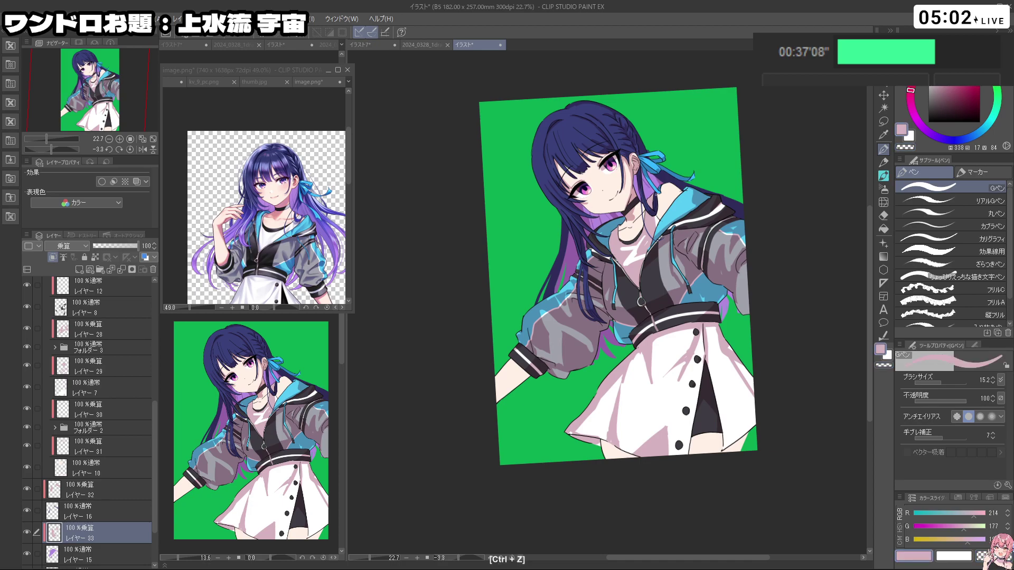
{"action": "left_click_drag", "start_coordinate": [658, 386], "coordinate": [652, 388], "text": "shift"}
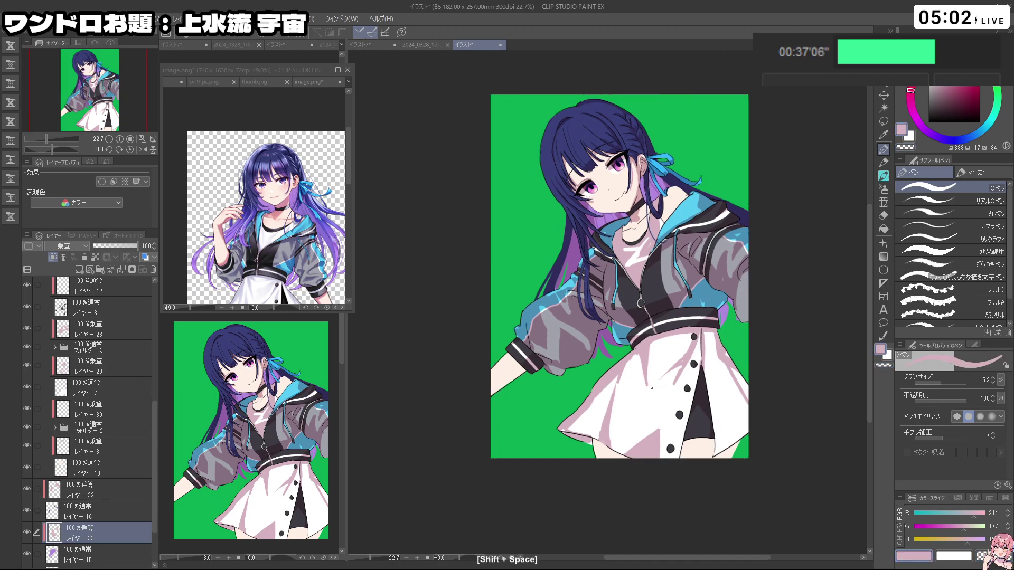
Step: Deepen the skin shadows on the neck and bare shoulder on レイヤー 31 with a pen of size 99
{"action": "left_click", "coordinate": [98, 445]}
{"action": "mouse_move", "coordinate": [530, 390]}
{"action": "left_mouse_down", "text": "ctrl+alt"}
{"action": "mouse_move", "coordinate": [536, 397]}
{"action": "mouse_move", "coordinate": [506, 382]}
{"action": "mouse_move", "coordinate": [492, 403]}
{"action": "left_mouse_up", "text": "ctrl+alt"}
{"action": "key", "text": "ctrl+z"}
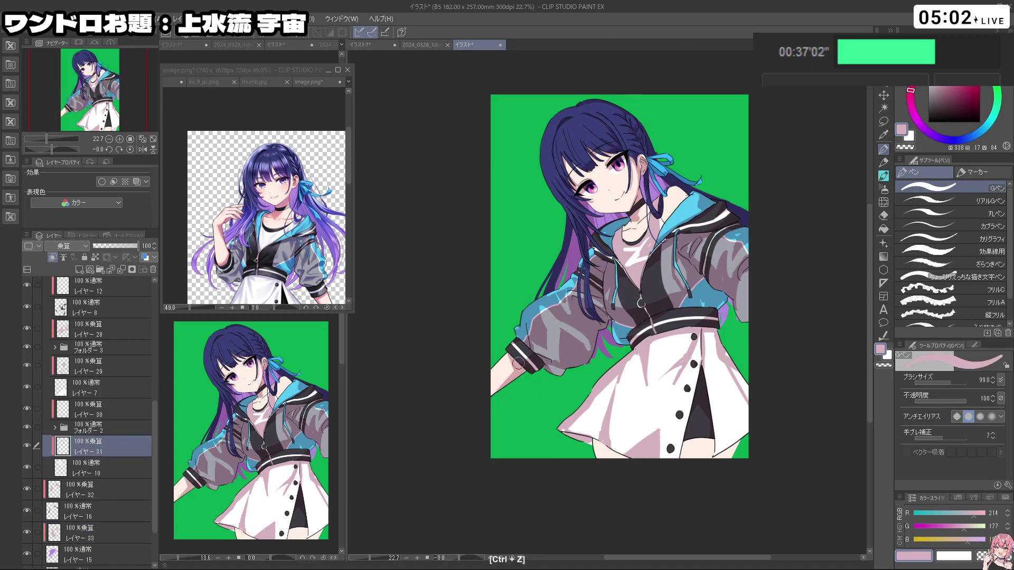
{"action": "left_click", "coordinate": [653, 208], "text": "ctrl"}
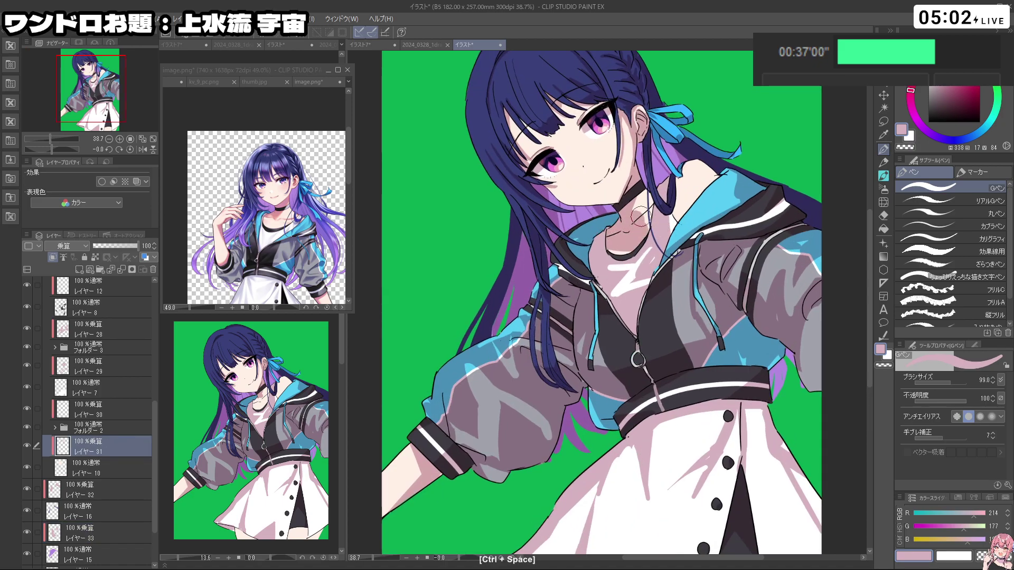
{"action": "mouse_move", "coordinate": [675, 215]}
{"action": "left_mouse_down"}
{"action": "mouse_move", "coordinate": [732, 182]}
{"action": "mouse_move", "coordinate": [693, 180]}
{"action": "left_mouse_up"}
{"action": "key", "text": "c"}
{"action": "key", "text": "c"}
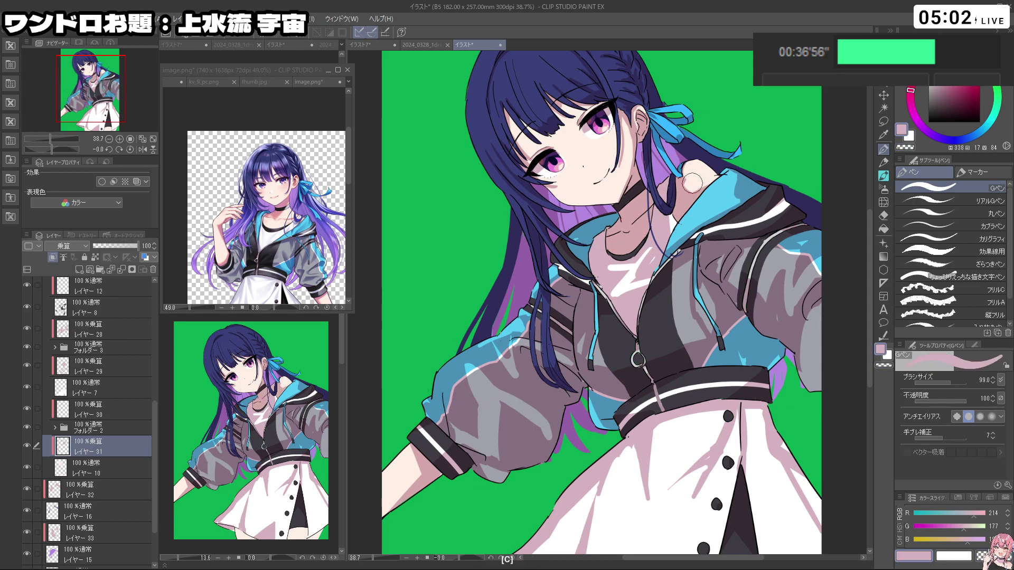
Step: Retouch the skin shadow around the bare shoulder on レイヤー 31 with transparent strokes, reducing the pen size to 48.5
{"action": "key", "text": "c"}
{"action": "left_click_drag", "start_coordinate": [753, 211], "coordinate": [729, 203]}
{"action": "left_click_drag", "start_coordinate": [729, 204], "coordinate": [676, 238]}
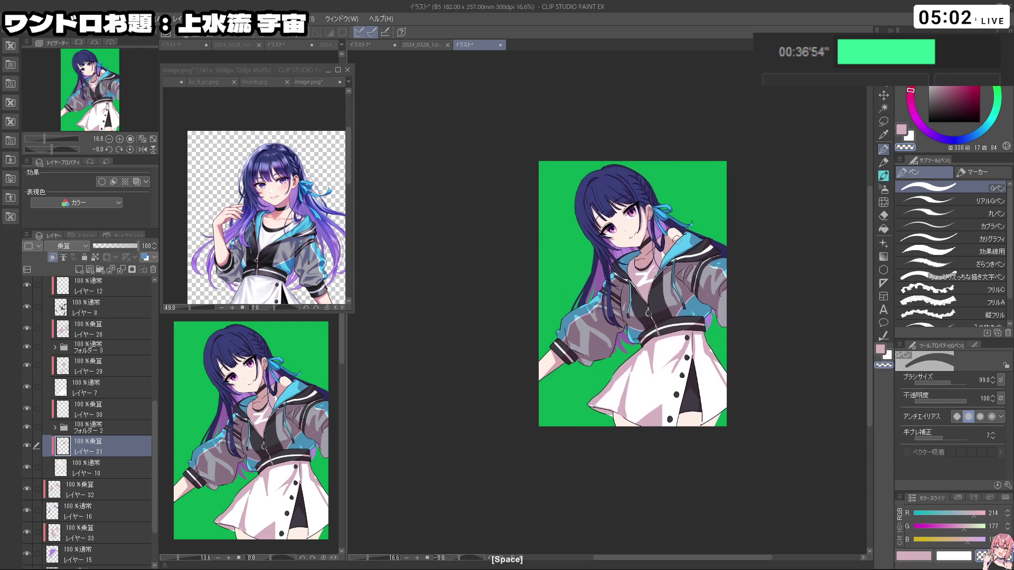
{"action": "key", "text": "c"}
{"action": "mouse_move", "coordinate": [748, 357]}
{"action": "left_mouse_down"}
{"action": "mouse_move", "coordinate": [756, 248]}
{"action": "mouse_move", "coordinate": [686, 106]}
{"action": "mouse_move", "coordinate": [657, 405]}
{"action": "left_mouse_up"}
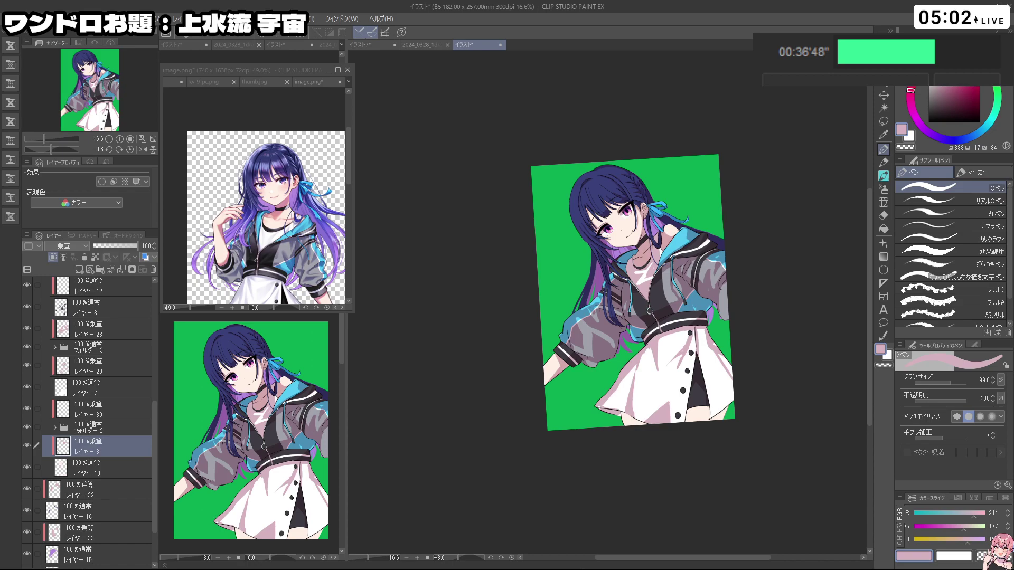
{"action": "scroll", "coordinate": [632, 231], "scroll_direction": "up", "scroll_amount": 3}
{"action": "left_click_drag", "start_coordinate": [631, 231], "coordinate": [696, 249]}
{"action": "scroll", "coordinate": [715, 307], "scroll_direction": "down", "scroll_amount": 2}
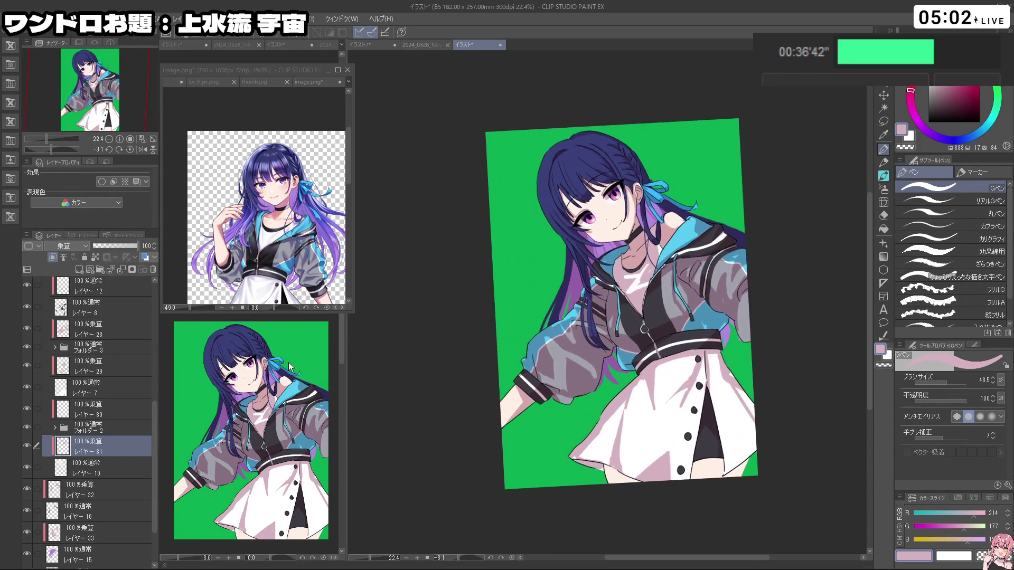
Step: Sample the light purple of the reference illustration's hair and add a clipped layer directly above レイヤー 14
{"action": "scroll", "coordinate": [127, 360], "scroll_direction": "up", "scroll_amount": 4}
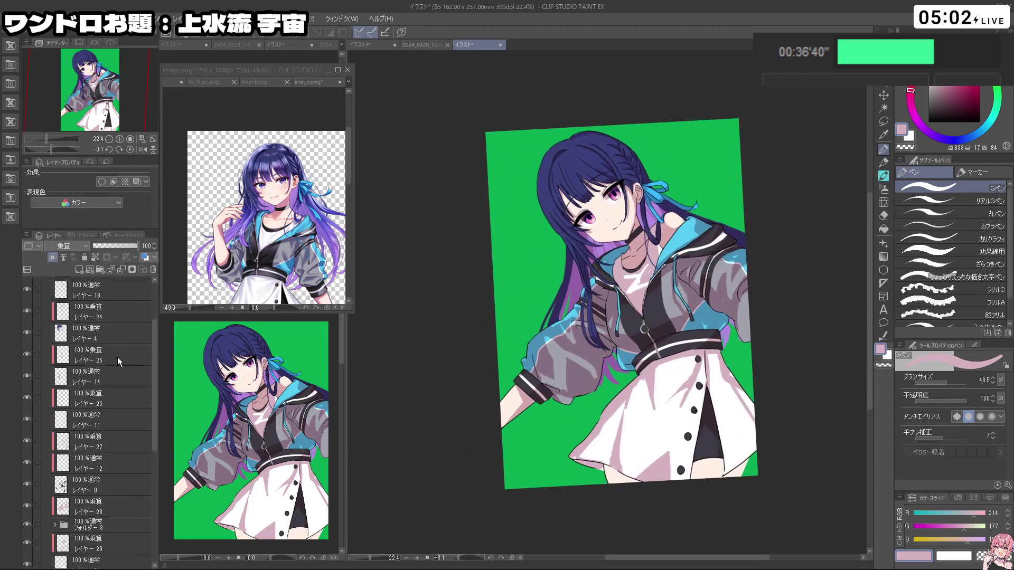
{"action": "left_click", "coordinate": [88, 377]}
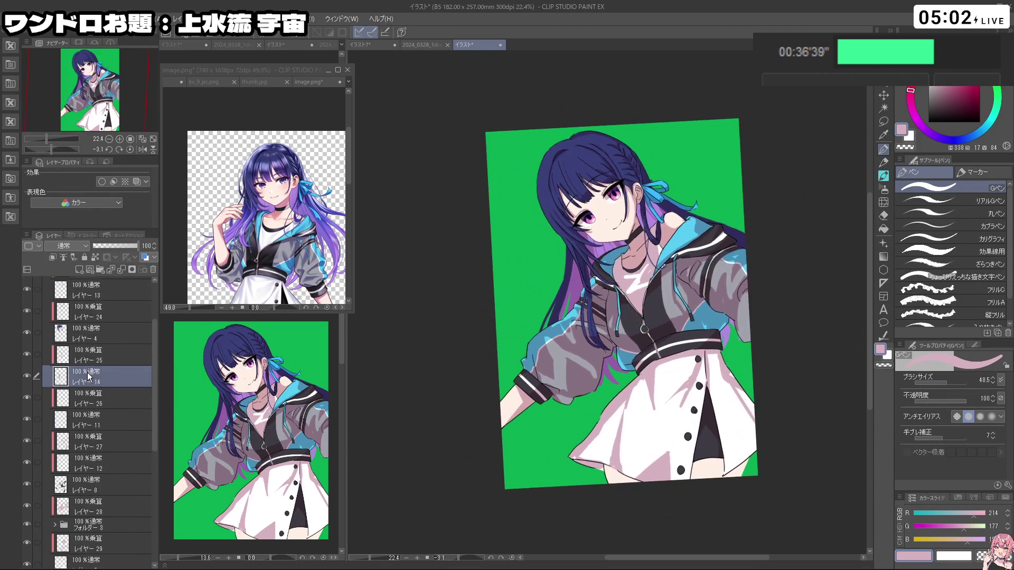
{"action": "left_click", "coordinate": [30, 376]}
{"action": "left_click", "coordinate": [240, 235]}
{"action": "scroll", "coordinate": [246, 239], "scroll_direction": "up", "scroll_amount": 5}
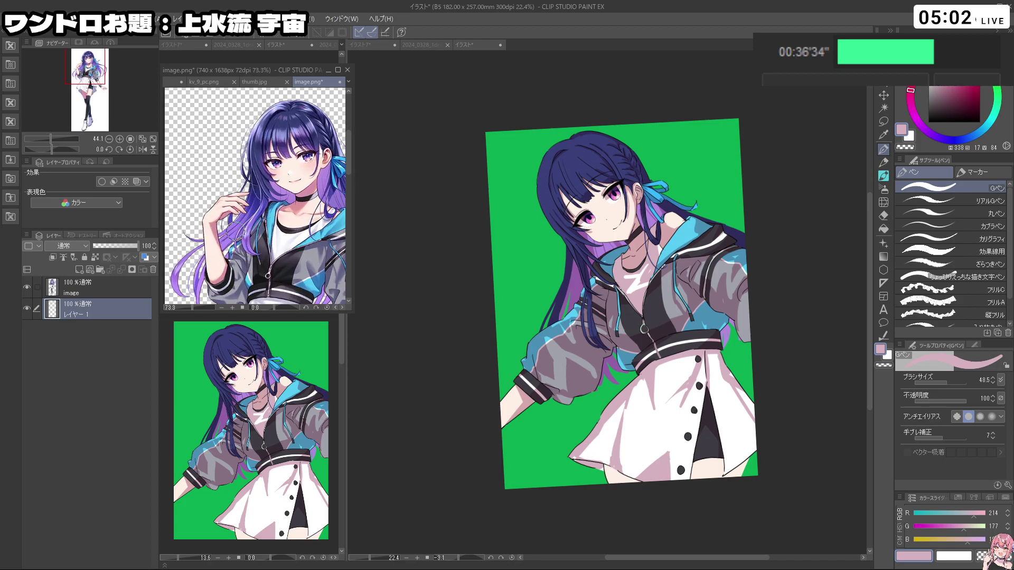
{"action": "left_click", "coordinate": [255, 246], "text": "alt"}
{"action": "left_click", "coordinate": [254, 246], "text": "alt"}
{"action": "left_click", "coordinate": [395, 248]}
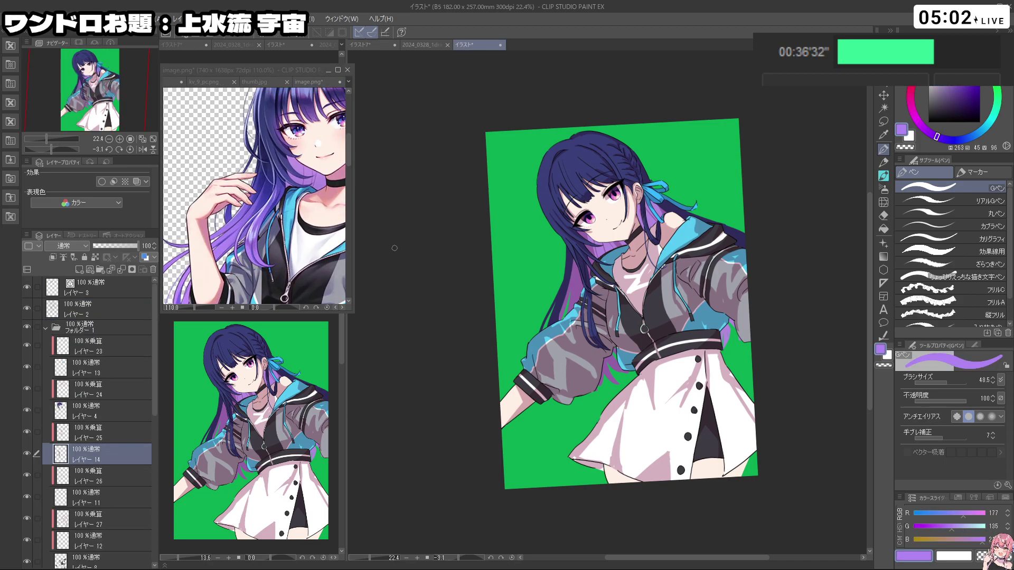
{"action": "left_click", "coordinate": [79, 269]}
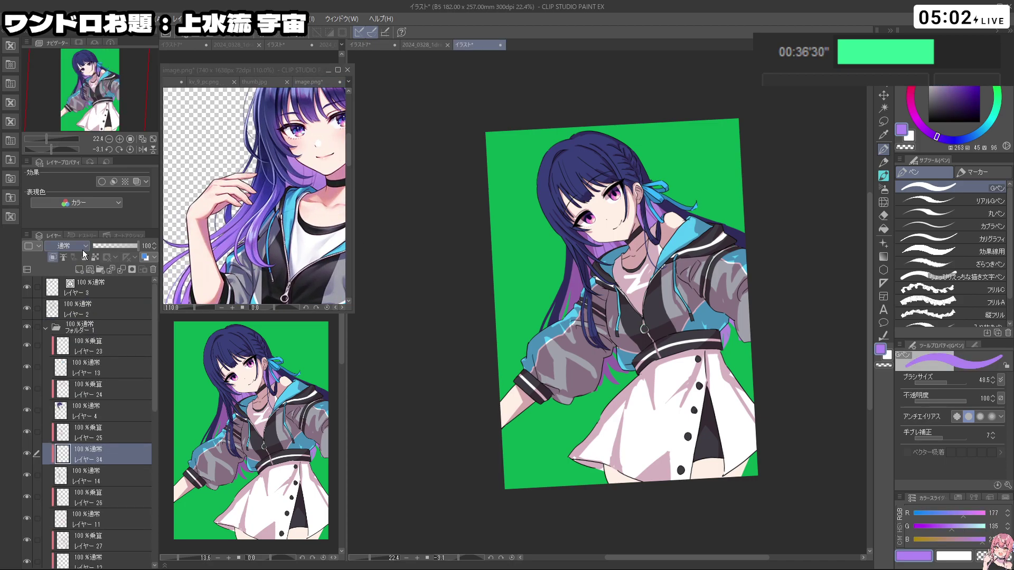
Step: Airbrush a purple gradient onto the ends of the front hair strands over the jacket with the 強め airbrush
{"action": "left_click", "coordinate": [885, 187]}
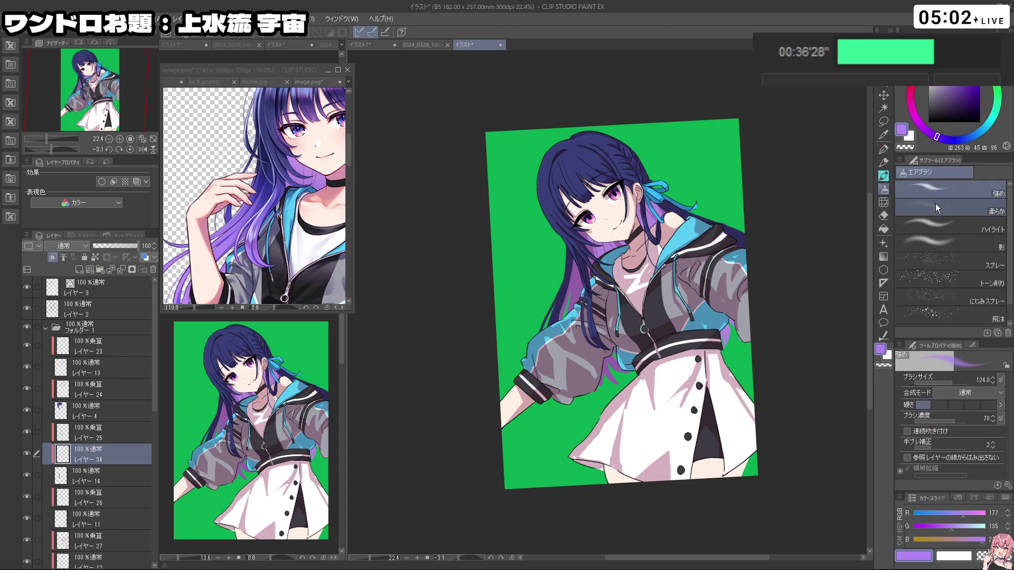
{"action": "left_click_drag", "start_coordinate": [595, 334], "coordinate": [609, 341]}
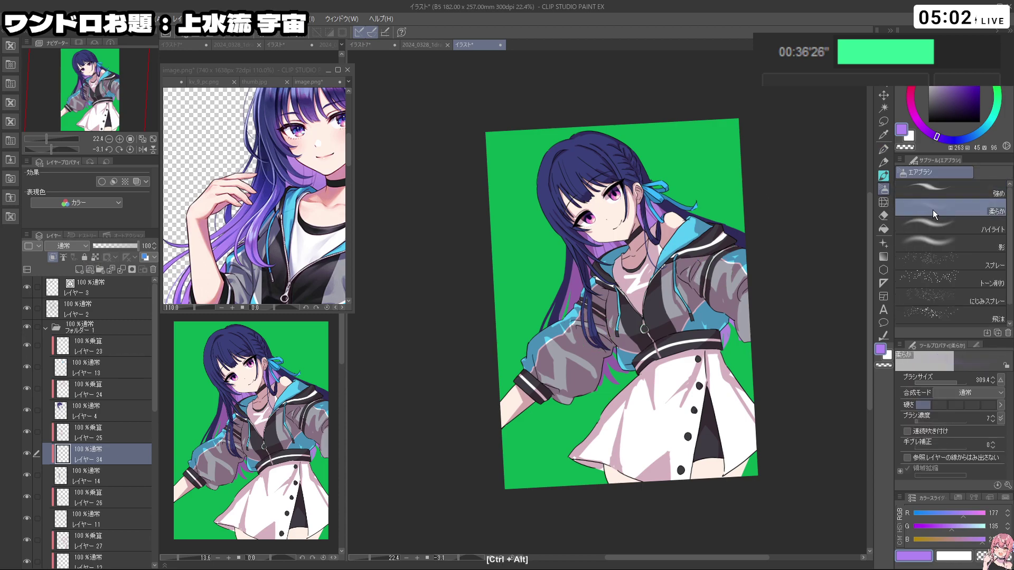
{"action": "left_click", "coordinate": [951, 189]}
{"action": "left_click_drag", "start_coordinate": [597, 349], "coordinate": [615, 366]}
{"action": "left_click_drag", "start_coordinate": [607, 353], "coordinate": [590, 323]}
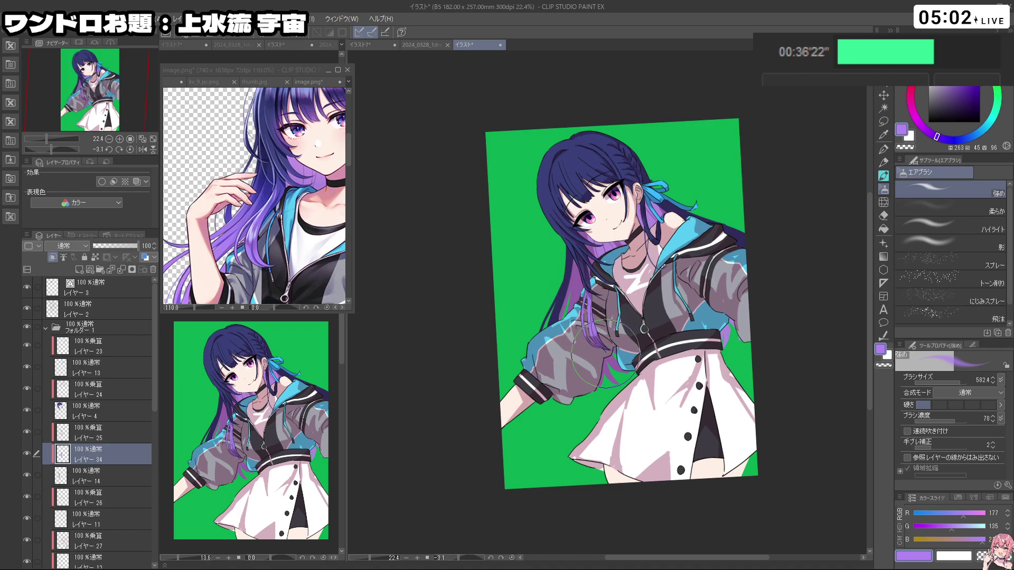
{"action": "left_click_drag", "start_coordinate": [594, 297], "coordinate": [568, 328]}
{"action": "mouse_move", "coordinate": [565, 292]}
{"action": "left_mouse_down"}
{"action": "mouse_move", "coordinate": [595, 307]}
{"action": "mouse_move", "coordinate": [590, 290]}
{"action": "left_mouse_up"}
Step: Add a clipped layer above レイヤー 4 and tint its hair ends purple with the 強め airbrush at size 336.6
{"action": "left_click", "coordinate": [113, 407]}
{"action": "key", "text": "ctrl+z"}
{"action": "key", "text": "ctrl+shift+n"}
{"action": "key", "text": "ctrl+z"}
{"action": "left_click_drag", "start_coordinate": [647, 247], "coordinate": [656, 244]}
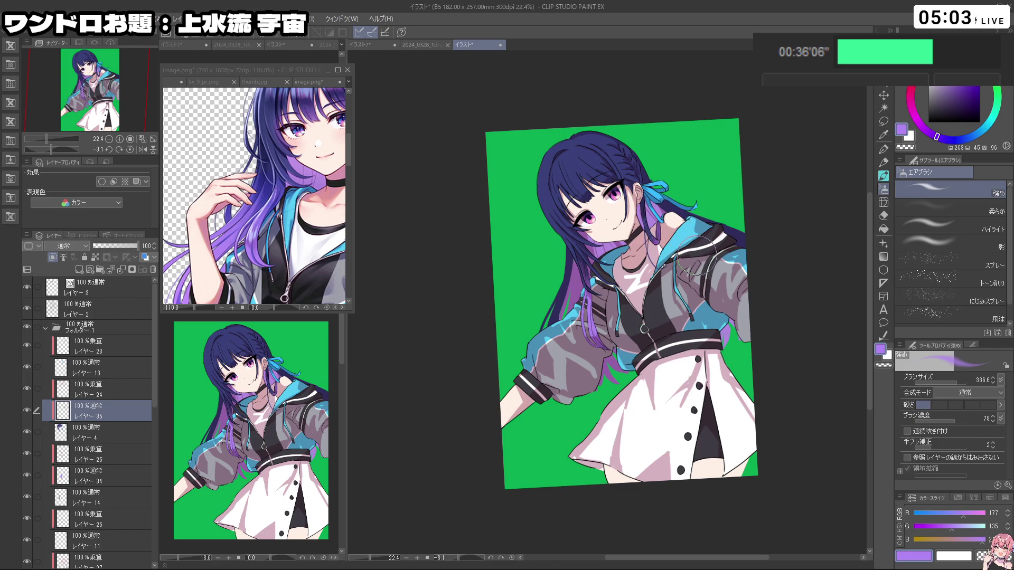
{"action": "left_click_drag", "start_coordinate": [710, 262], "coordinate": [739, 221]}
Step: Add a clipped layer above レイヤー 16 and airbrush purple onto the back hair behind the sleeve and shoulder at size 517.7
{"action": "left_click_drag", "start_coordinate": [153, 391], "coordinate": [157, 519]}
{"action": "left_click", "coordinate": [108, 485]}
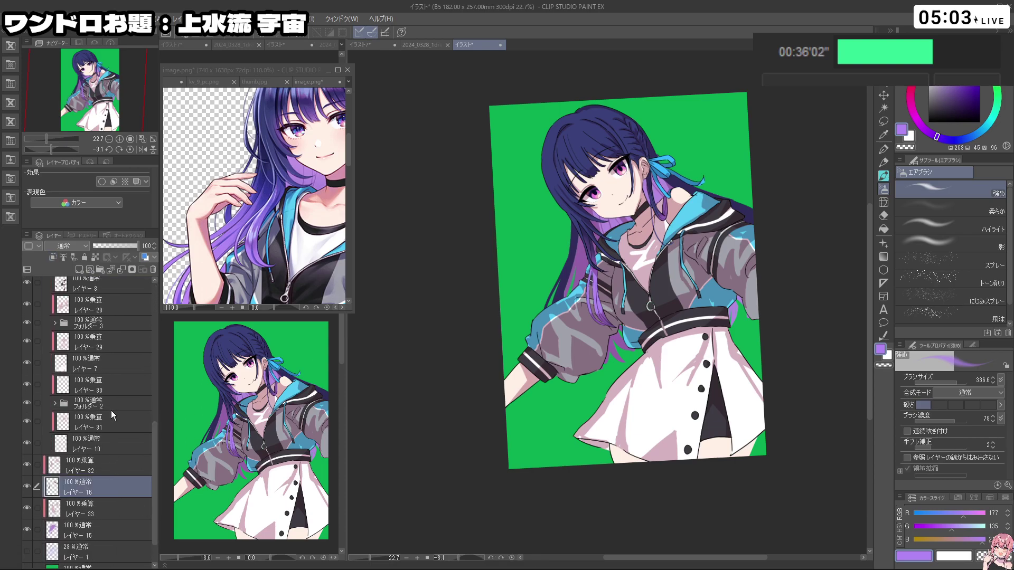
{"action": "left_click", "coordinate": [79, 271]}
{"action": "mouse_move", "coordinate": [564, 261]}
{"action": "left_mouse_down"}
{"action": "mouse_move", "coordinate": [592, 261]}
{"action": "mouse_move", "coordinate": [555, 280]}
{"action": "left_mouse_up"}
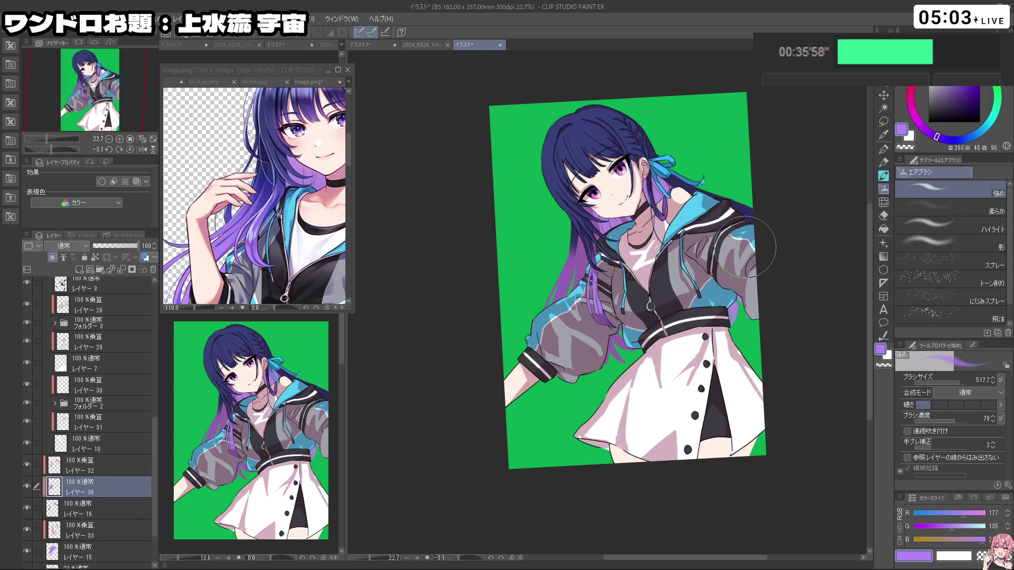
{"action": "left_click_drag", "start_coordinate": [730, 207], "coordinate": [755, 220]}
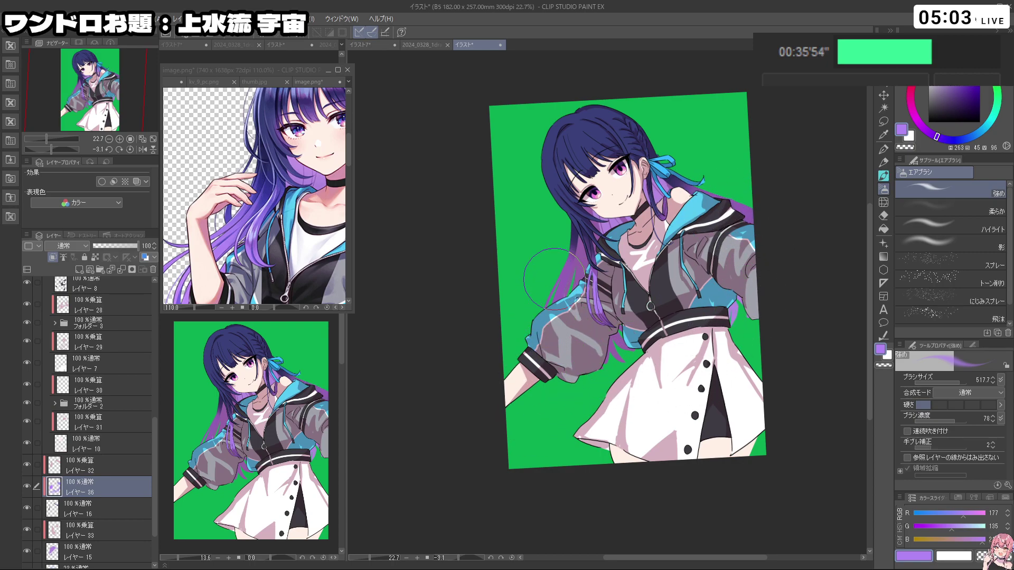
Step: Lower the opacity of the inner hair shadow layer レイヤー 33 to 42%
{"action": "left_click", "coordinate": [95, 530]}
{"action": "left_click", "coordinate": [112, 246]}
{"action": "key", "text": "space"}
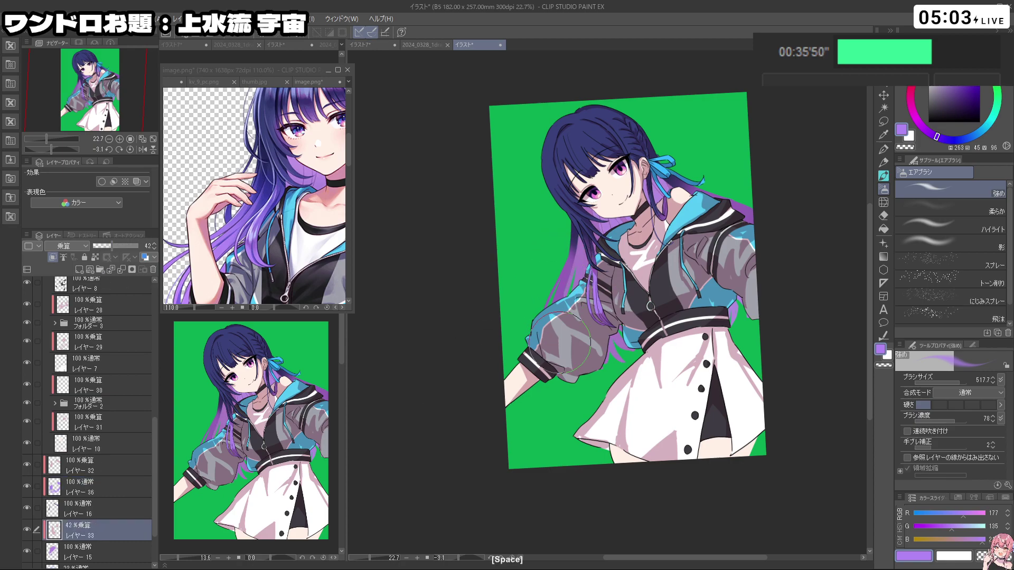
{"action": "left_click_drag", "start_coordinate": [694, 212], "coordinate": [718, 245]}
{"action": "left_click_drag", "start_coordinate": [681, 273], "coordinate": [640, 269]}
{"action": "mouse_move", "coordinate": [686, 220]}
{"action": "left_mouse_down"}
{"action": "mouse_move", "coordinate": [727, 220]}
{"action": "mouse_move", "coordinate": [651, 205]}
{"action": "left_mouse_up"}
{"action": "left_click_drag", "start_coordinate": [667, 272], "coordinate": [644, 260]}
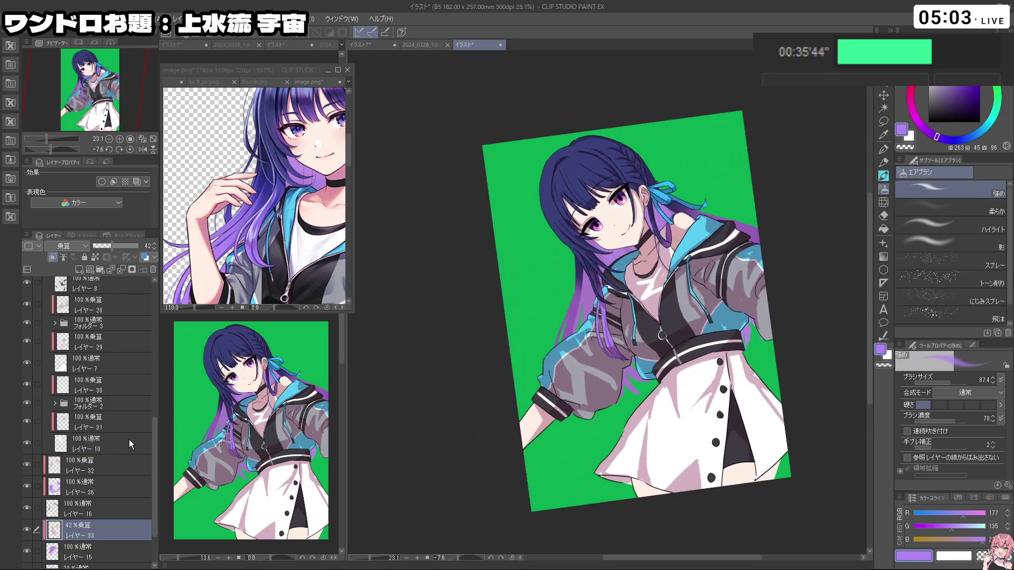
Step: Try another purple airbrush stroke on the hair strands beside the jacket on レイヤー 35
{"action": "scroll", "coordinate": [129, 440], "scroll_direction": "up", "scroll_amount": 5}
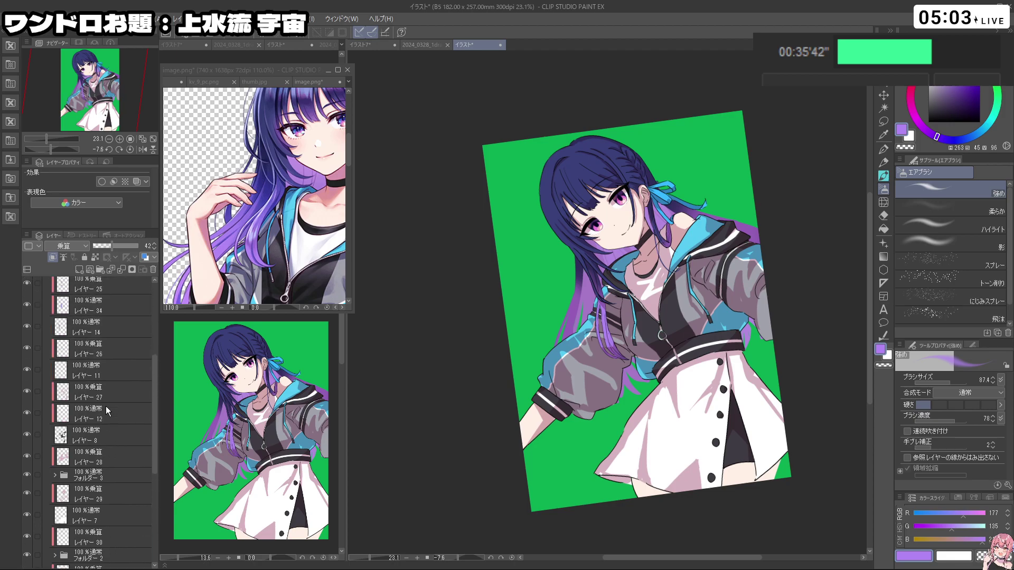
{"action": "scroll", "coordinate": [105, 407], "scroll_direction": "up", "scroll_amount": 3}
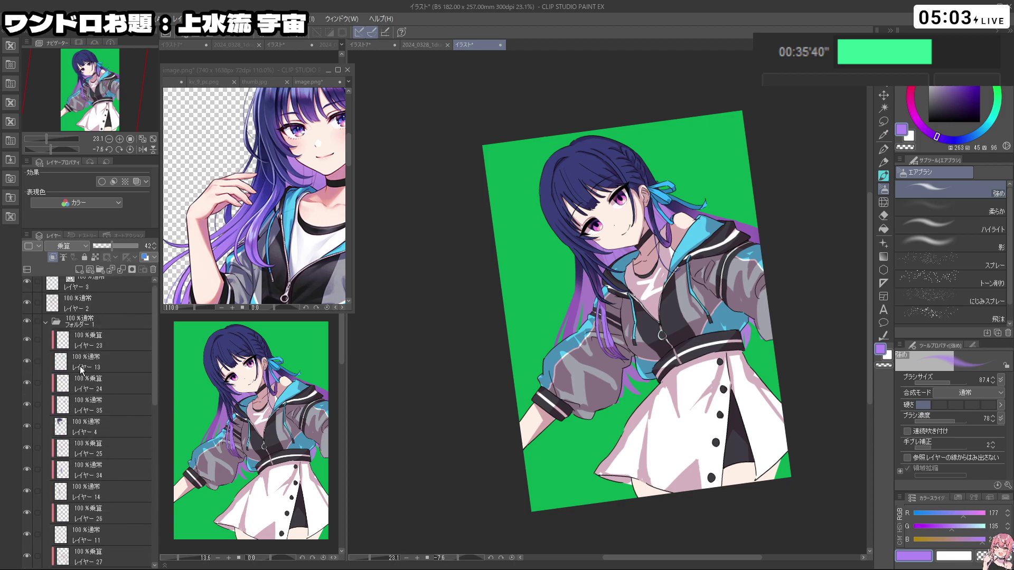
{"action": "left_click", "coordinate": [98, 430]}
{"action": "left_click", "coordinate": [47, 413]}
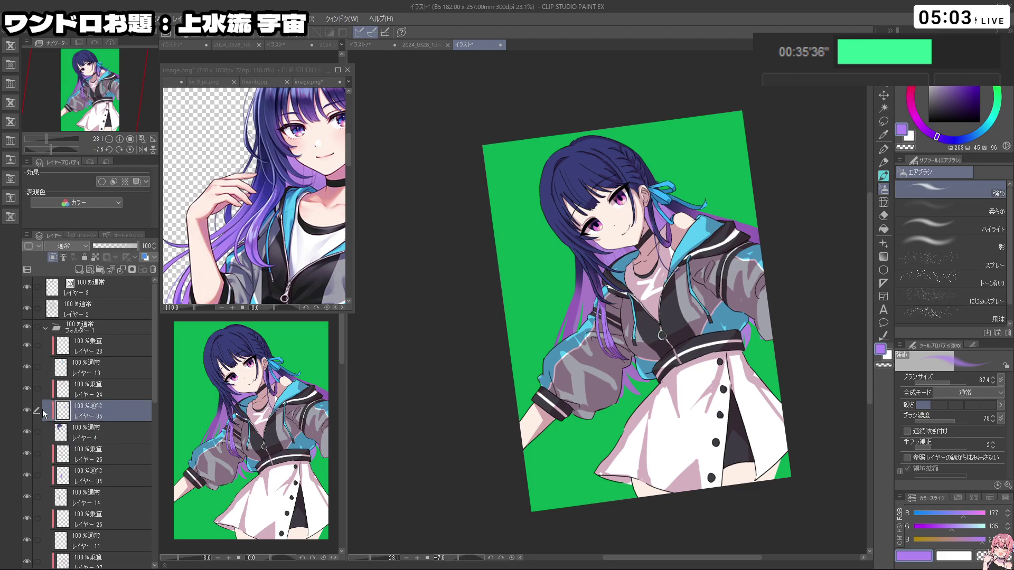
{"action": "left_click_drag", "start_coordinate": [612, 294], "coordinate": [628, 302]}
{"action": "key", "text": "ctrl+z"}
Step: Compare the purple hair gradient of the whole illustration with the reference image
{"action": "key", "text": "shift+space"}
{"action": "left_click_drag", "start_coordinate": [747, 392], "coordinate": [745, 395]}
{"action": "key", "text": "ctrl+space"}
{"action": "left_click_drag", "start_coordinate": [285, 253], "coordinate": [290, 219]}
{"action": "key", "text": "space"}
{"action": "key", "text": "ctrl+space"}
{"action": "left_click", "coordinate": [290, 219]}
{"action": "left_click", "coordinate": [428, 240]}
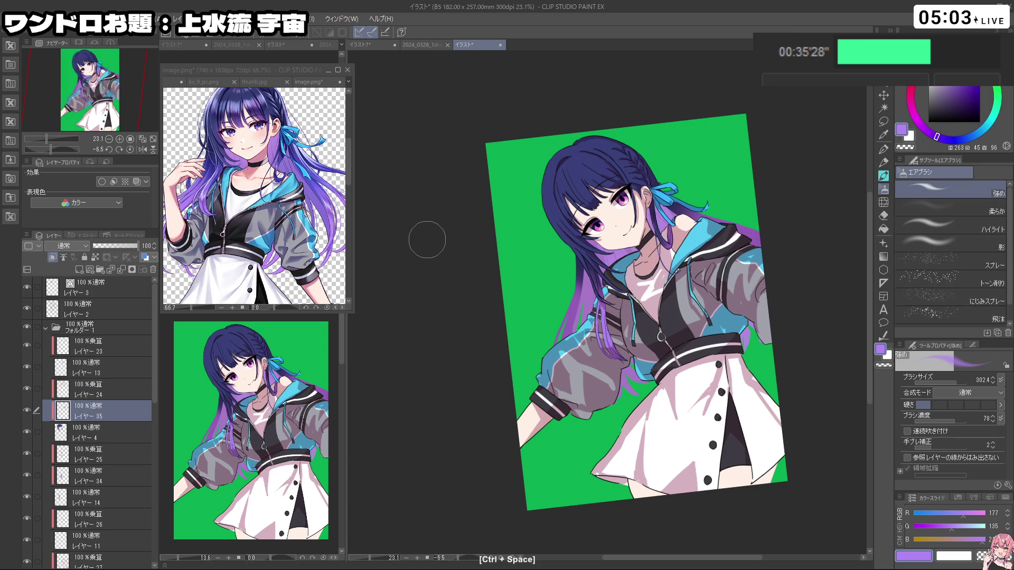
{"action": "key", "text": "ctrl+space"}
{"action": "left_click_drag", "start_coordinate": [566, 258], "coordinate": [538, 258]}
{"action": "mouse_move", "coordinate": [706, 248]}
{"action": "left_mouse_down"}
{"action": "mouse_move", "coordinate": [741, 248]}
{"action": "mouse_move", "coordinate": [699, 247]}
{"action": "left_mouse_up"}
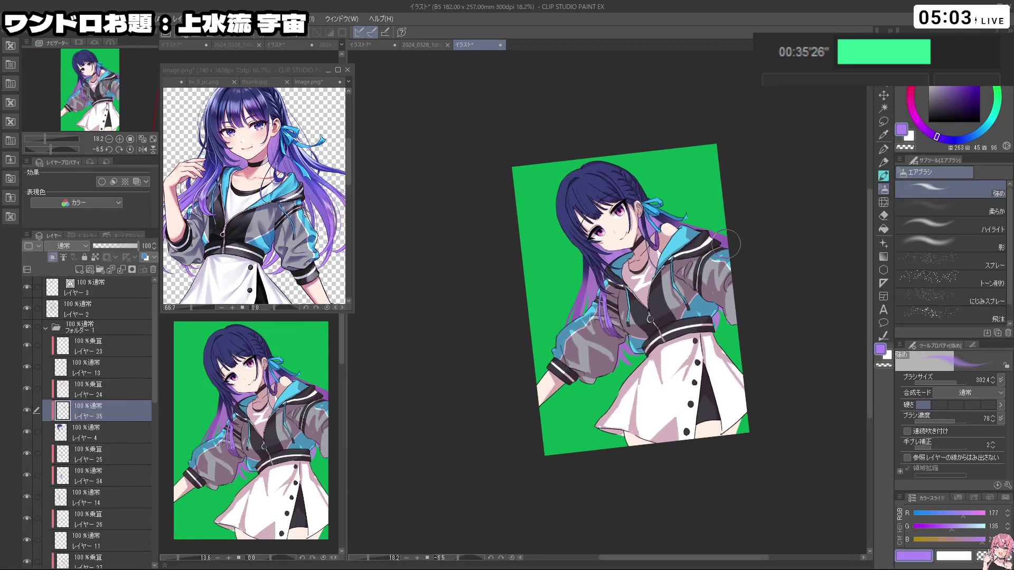
{"action": "left_click_drag", "start_coordinate": [569, 313], "coordinate": [432, 358]}
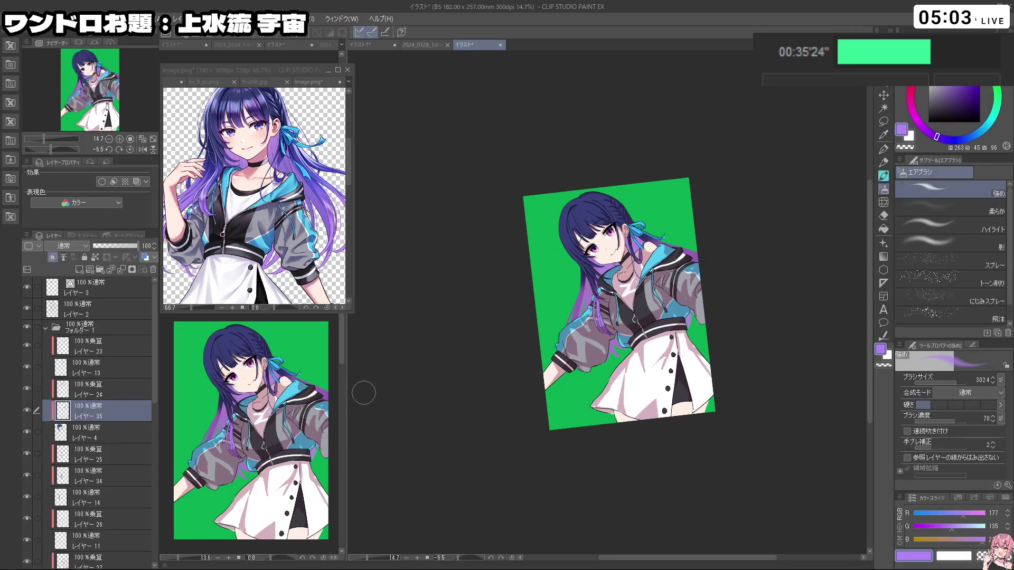
Step: Add a new layer above the line art layer レイヤー 3, choose white, and reduce the airbrush size to 12.1 for the eyes
{"action": "left_click", "coordinate": [104, 289]}
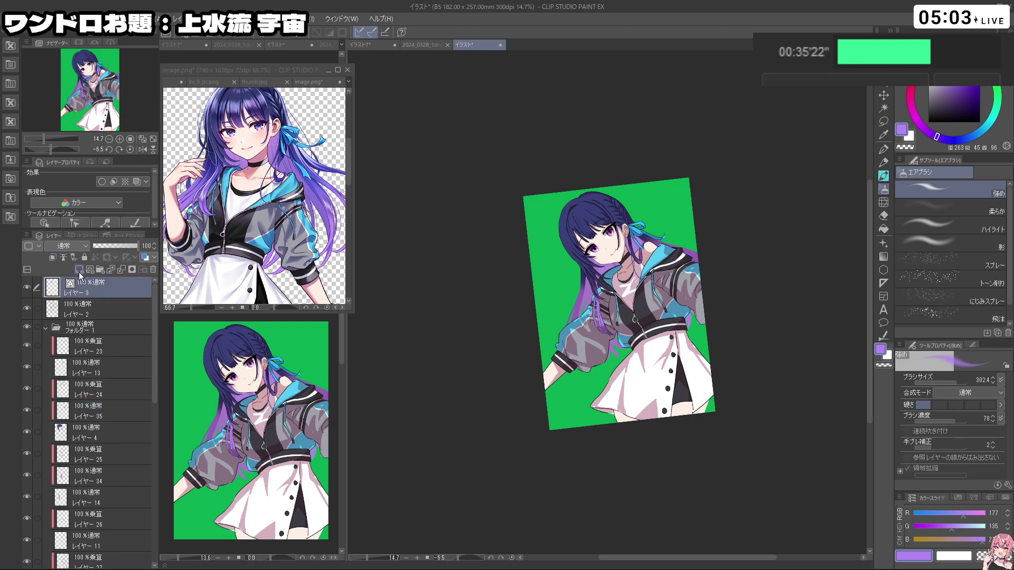
{"action": "key", "text": "ctrl+shift+n"}
{"action": "left_click_drag", "start_coordinate": [930, 119], "coordinate": [899, 70]}
{"action": "key", "text": "ctrl+space"}
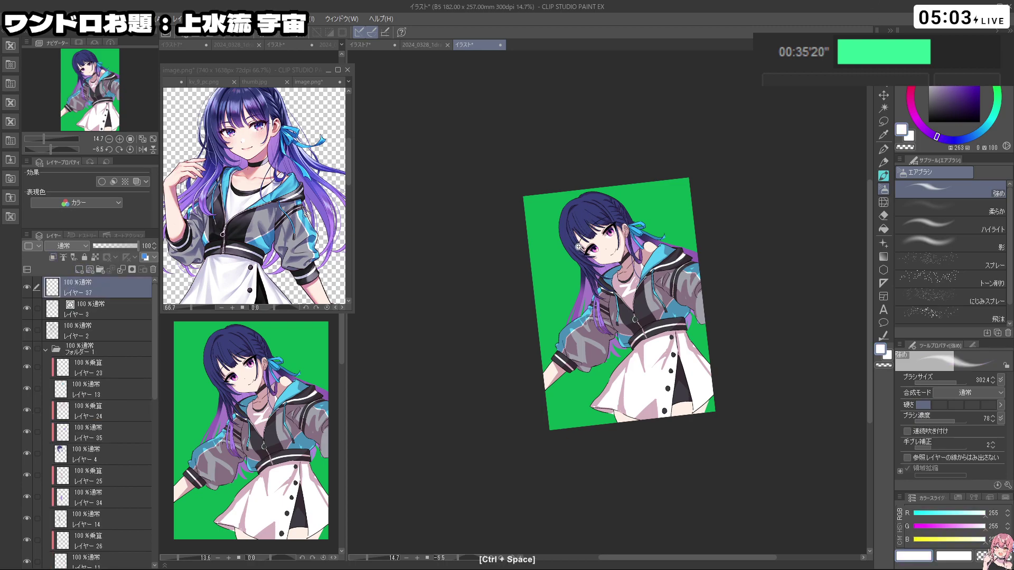
{"action": "left_click_drag", "start_coordinate": [577, 246], "coordinate": [716, 326]}
{"action": "key", "text": "ctrl+alt"}
{"action": "left_click_drag", "start_coordinate": [559, 221], "coordinate": [563, 222]}
{"action": "key", "text": "shift+space"}
{"action": "left_click_drag", "start_coordinate": [821, 52], "coordinate": [824, 239]}
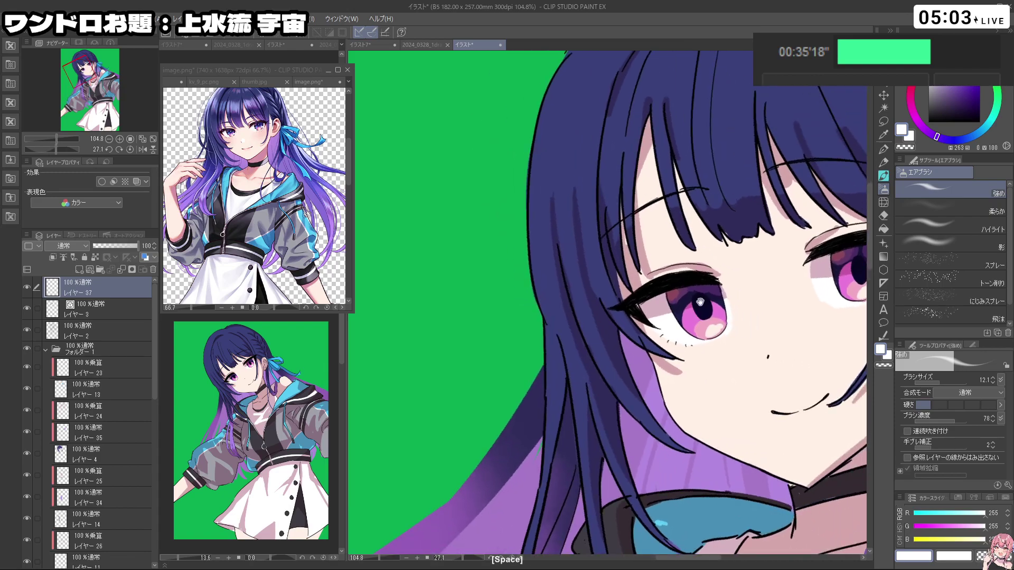
Step: Test a white highlight on the iris with the airbrush, switch to the Gペン at size 7, and undo the last test stroke
{"action": "key", "text": "ctrl+space"}
{"action": "left_click_drag", "start_coordinate": [701, 301], "coordinate": [740, 301]}
{"action": "left_click", "coordinate": [708, 292], "text": "alt"}
{"action": "left_click_drag", "start_coordinate": [947, 90], "coordinate": [900, 71]}
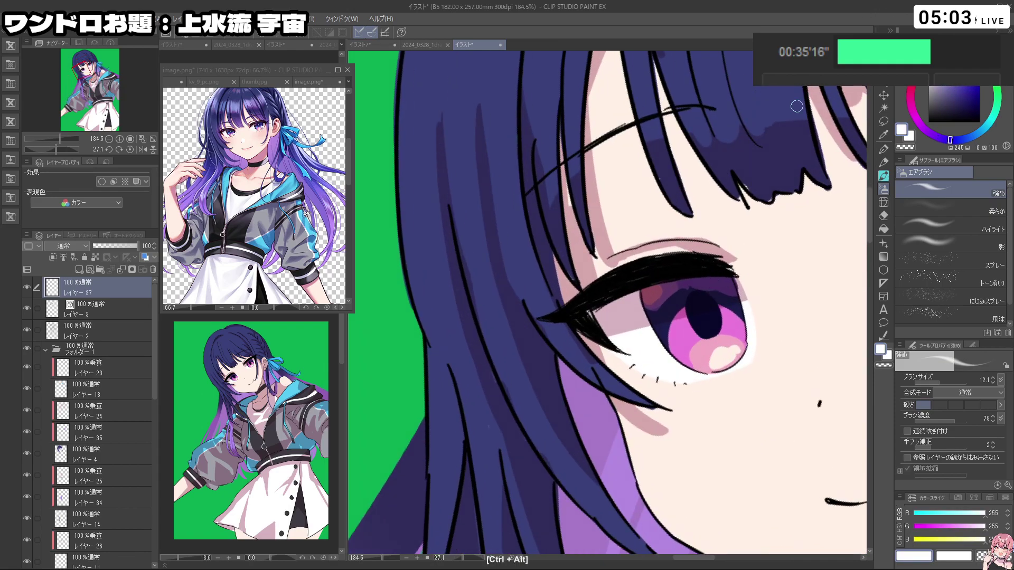
{"action": "left_click_drag", "start_coordinate": [684, 310], "coordinate": [682, 300]}
{"action": "key", "text": "p"}
{"action": "left_click_drag", "start_coordinate": [695, 299], "coordinate": [693, 292]}
{"action": "key", "text": "ctrl+z"}
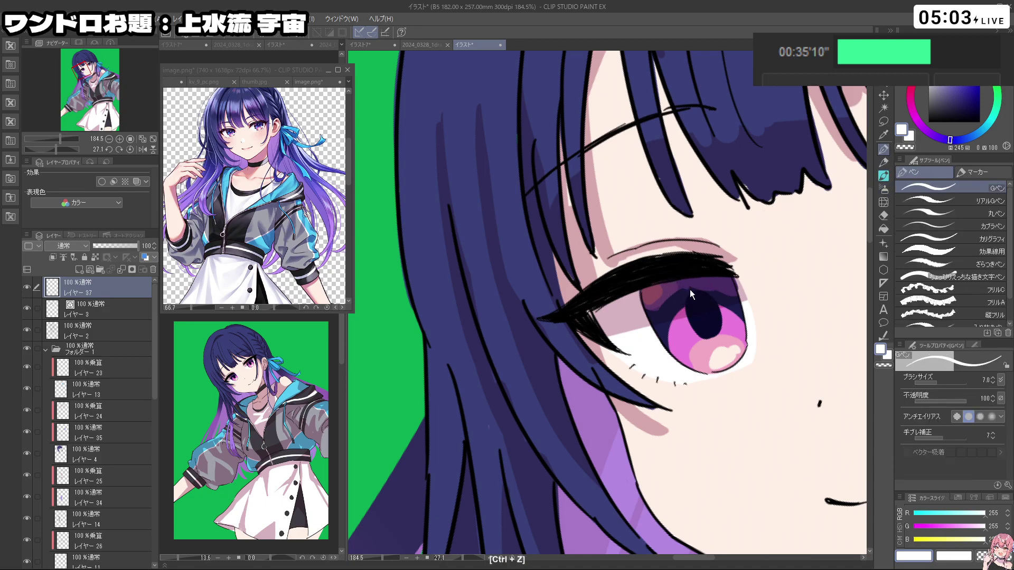
Step: Paint small white highlights in both irises on レイヤー 37 with the Gペン at size 7
{"action": "left_click_drag", "start_coordinate": [750, 255], "coordinate": [640, 221]}
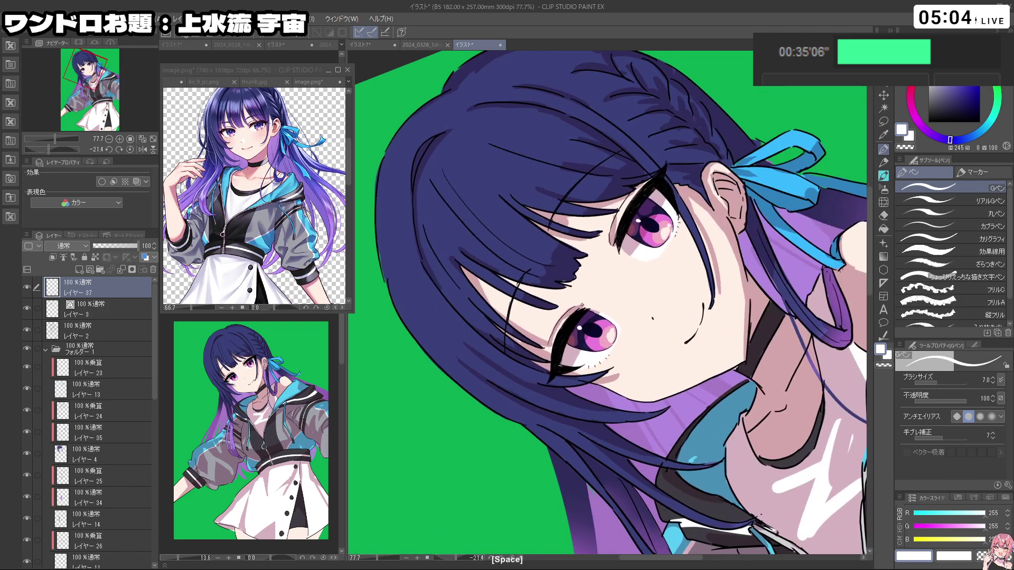
{"action": "left_click_drag", "start_coordinate": [599, 320], "coordinate": [631, 316]}
{"action": "key", "text": "ctrl+z"}
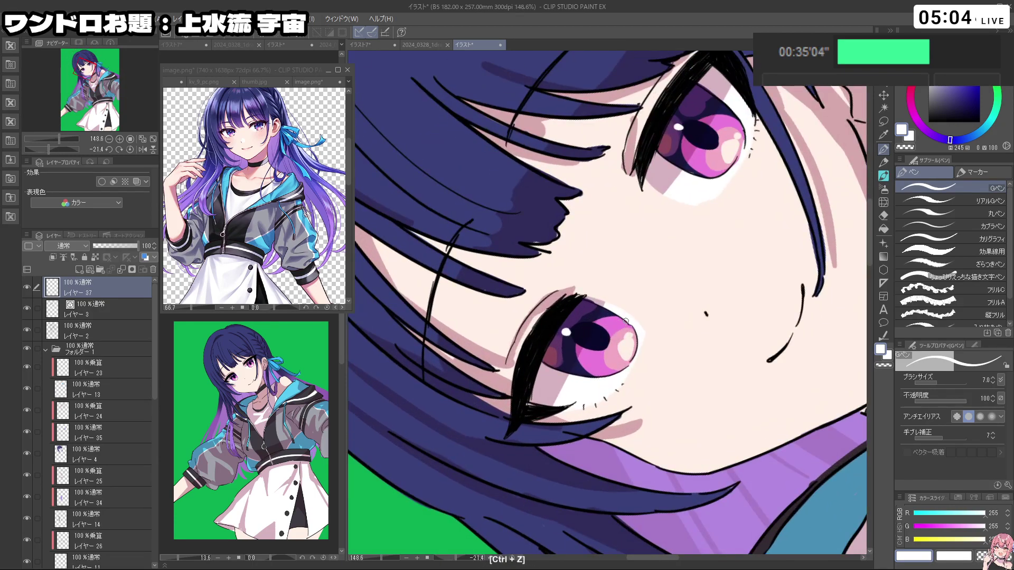
{"action": "left_click_drag", "start_coordinate": [616, 373], "coordinate": [592, 349]}
{"action": "left_click_drag", "start_coordinate": [544, 396], "coordinate": [606, 423]}
{"action": "scroll", "coordinate": [674, 402], "scroll_direction": "up", "scroll_amount": 2}
{"action": "left_click_drag", "start_coordinate": [747, 326], "coordinate": [721, 294]}
{"action": "left_click_drag", "start_coordinate": [721, 294], "coordinate": [718, 324]}
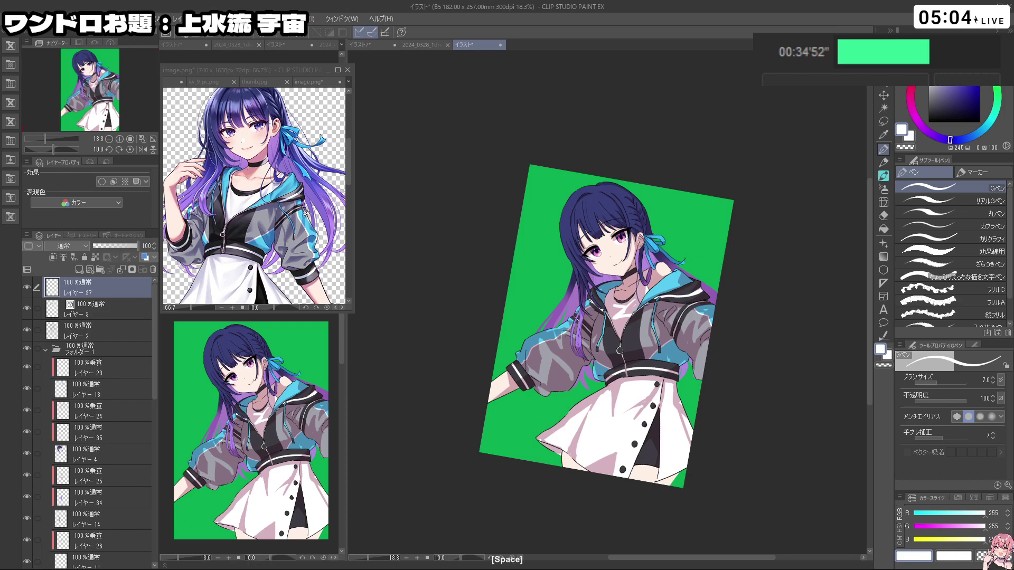
Step: Add a clipped layer above レイヤー 24 and mix a light lavender highlight colour from the sampled hair colour
{"action": "left_click_drag", "start_coordinate": [568, 182], "coordinate": [582, 127]}
{"action": "right_click", "coordinate": [570, 278]}
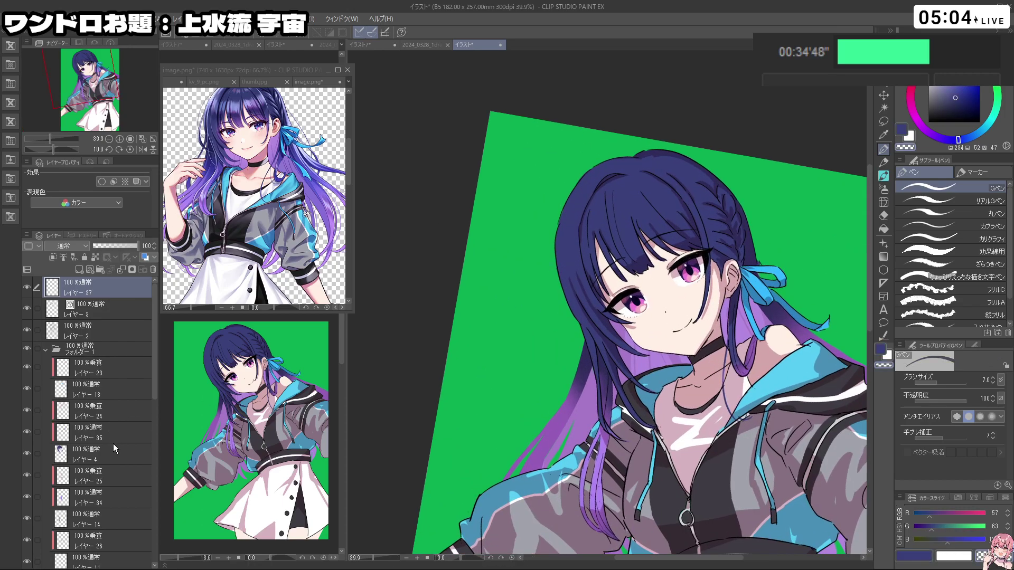
{"action": "left_click", "coordinate": [117, 438]}
{"action": "left_click", "coordinate": [123, 416]}
{"action": "left_click", "coordinate": [80, 270]}
{"action": "left_click", "coordinate": [53, 258]}
{"action": "right_click", "coordinate": [653, 187]}
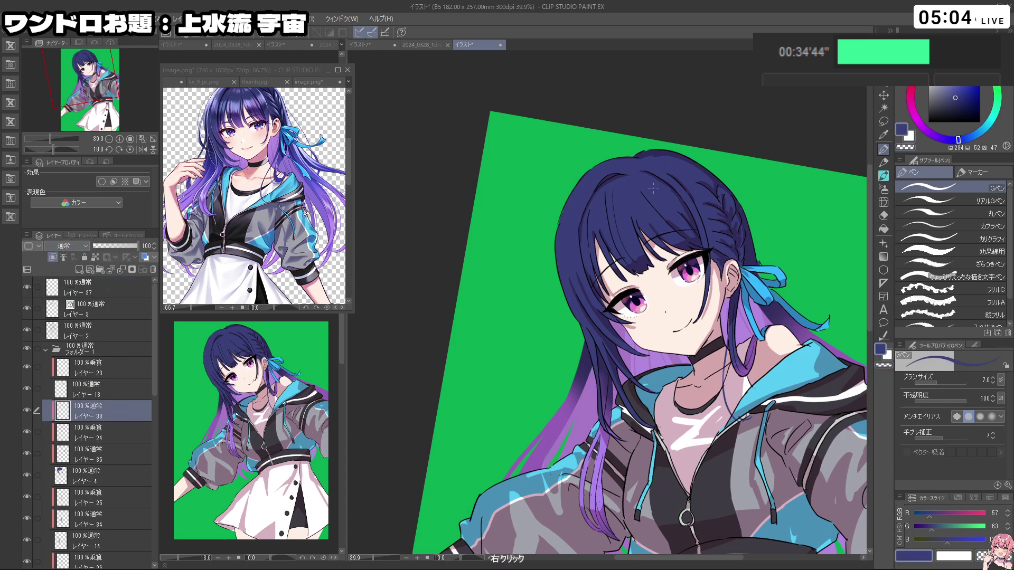
{"action": "left_click", "coordinate": [943, 77]}
Step: Paint light lavender highlight patches across the bangs and crown on レイヤー 38, trimming their edges with the transparent colour
{"action": "left_click_drag", "start_coordinate": [568, 261], "coordinate": [591, 254], "text": "ctrl+alt"}
{"action": "left_click", "coordinate": [563, 233]}
{"action": "key", "text": "ctrl+z"}
{"action": "mouse_move", "coordinate": [592, 251]}
{"action": "left_mouse_down", "text": "ctrl+alt"}
{"action": "mouse_move", "coordinate": [658, 229]}
{"action": "mouse_move", "coordinate": [697, 192]}
{"action": "mouse_move", "coordinate": [746, 314]}
{"action": "mouse_move", "coordinate": [736, 259]}
{"action": "mouse_move", "coordinate": [677, 186]}
{"action": "mouse_move", "coordinate": [576, 437]}
{"action": "left_mouse_up", "text": "ctrl+alt"}
{"action": "key", "text": "c"}
{"action": "left_click_drag", "start_coordinate": [529, 415], "coordinate": [597, 413], "text": "ctrl+alt"}
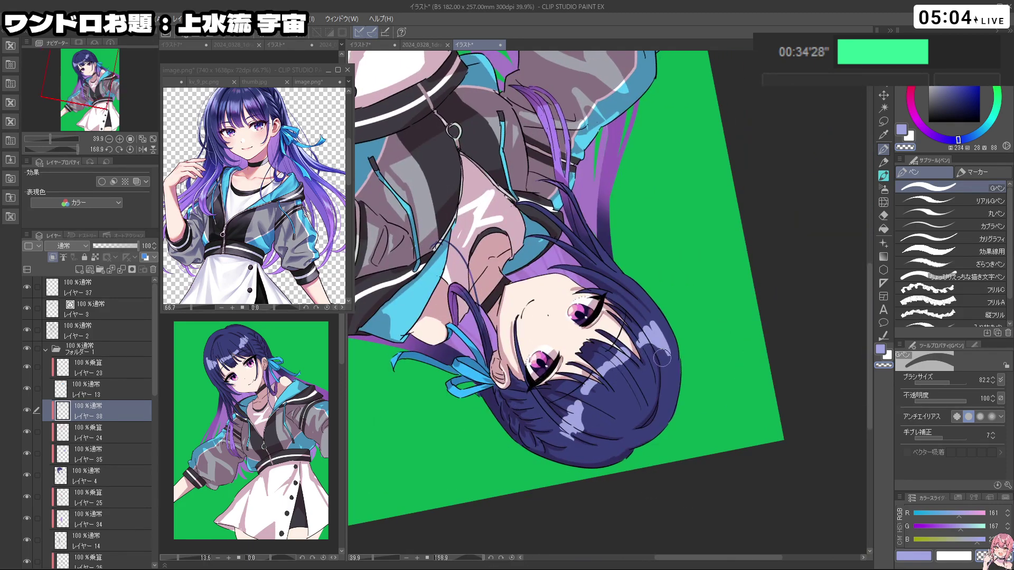
{"action": "mouse_move", "coordinate": [662, 358]}
{"action": "left_mouse_down", "text": "shift"}
{"action": "mouse_move", "coordinate": [540, 263]}
{"action": "mouse_move", "coordinate": [587, 227]}
{"action": "left_mouse_up", "text": "shift"}
{"action": "left_click_drag", "start_coordinate": [588, 280], "coordinate": [587, 281], "text": "ctrl+alt"}
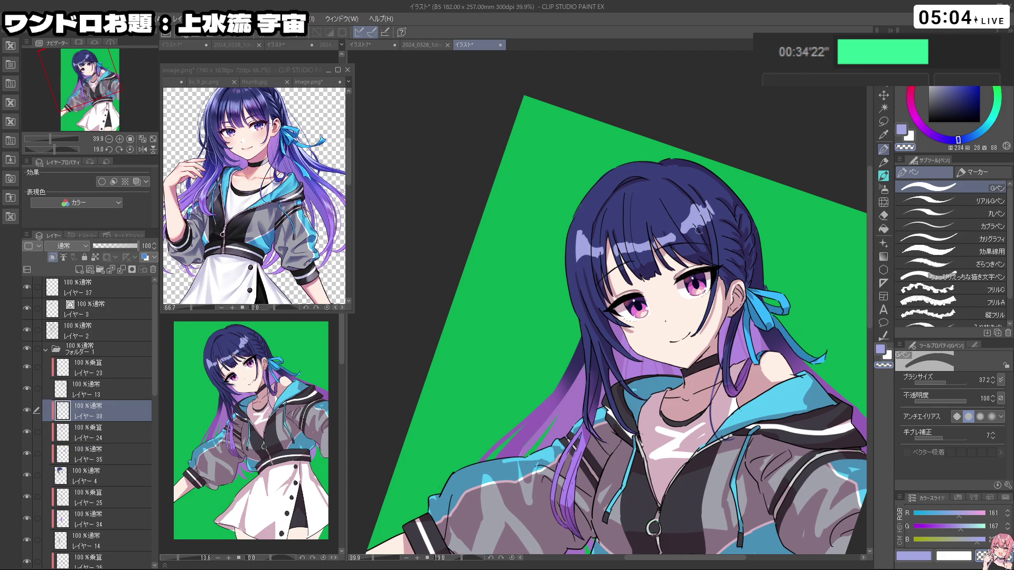
Step: Add finer lavender strokes around the crown highlights at brush size 16.2, undoing the stray ones
{"action": "mouse_move", "coordinate": [712, 225]}
{"action": "left_mouse_down"}
{"action": "mouse_move", "coordinate": [560, 211]}
{"action": "mouse_move", "coordinate": [525, 351]}
{"action": "mouse_move", "coordinate": [532, 359]}
{"action": "left_mouse_up"}
{"action": "key", "text": "ctrl+z"}
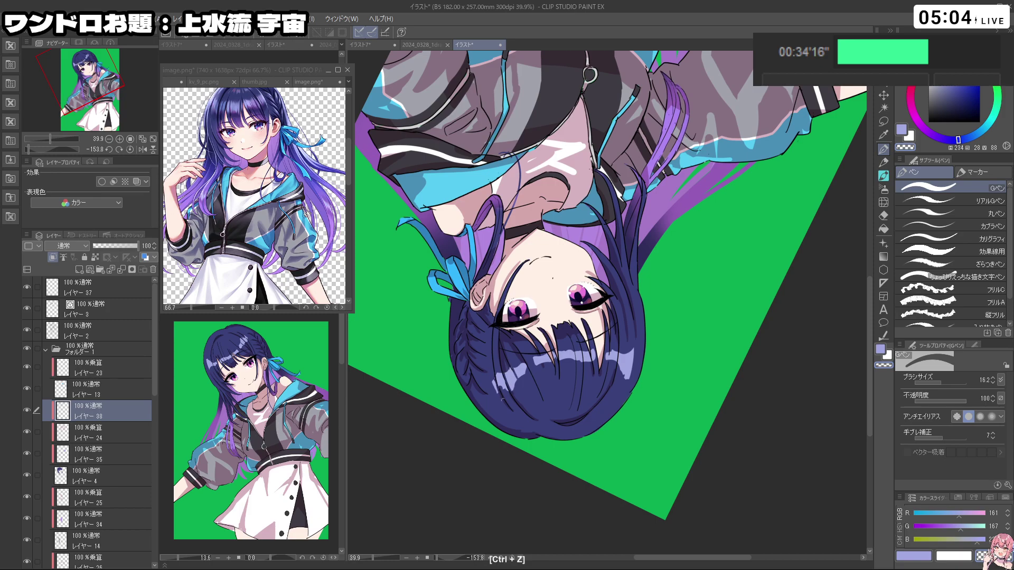
{"action": "left_click_drag", "start_coordinate": [494, 383], "coordinate": [646, 263]}
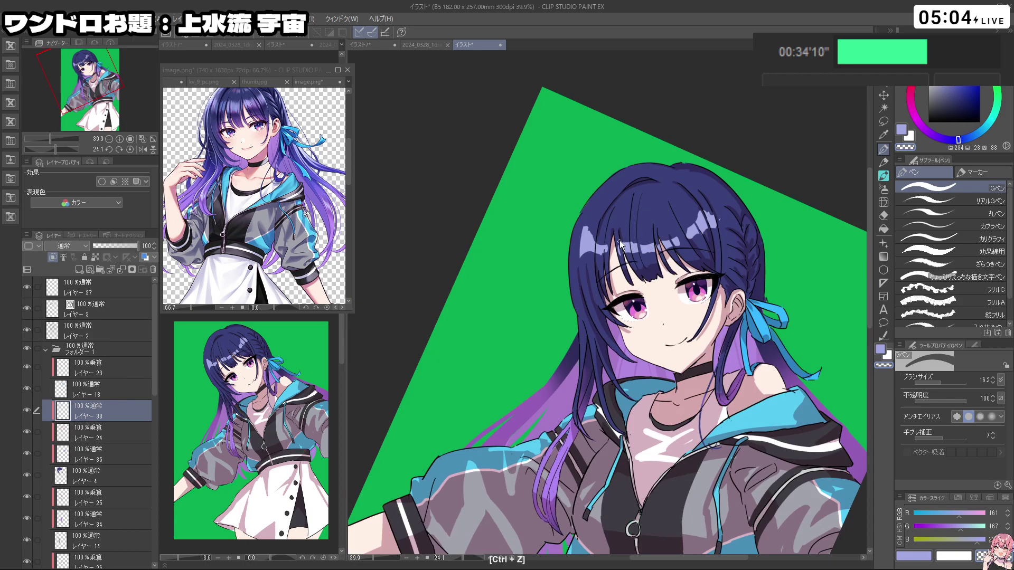
{"action": "left_click_drag", "start_coordinate": [719, 217], "coordinate": [639, 237]}
{"action": "key", "text": "ctrl+z"}
{"action": "key", "text": "ctrl+z"}
{"action": "left_click_drag", "start_coordinate": [528, 242], "coordinate": [540, 276]}
Step: Touch up the hair highlights by alternating between the lavender and the transparent colour, and check them against the whole figure
{"action": "key", "text": "c"}
{"action": "key", "text": "c"}
{"action": "left_click_drag", "start_coordinate": [663, 360], "coordinate": [608, 364]}
{"action": "mouse_move", "coordinate": [629, 439]}
{"action": "left_mouse_down"}
{"action": "mouse_move", "coordinate": [733, 362]}
{"action": "mouse_move", "coordinate": [739, 258]}
{"action": "mouse_move", "coordinate": [586, 439]}
{"action": "mouse_move", "coordinate": [522, 411]}
{"action": "left_mouse_up"}
{"action": "left_click_drag", "start_coordinate": [707, 352], "coordinate": [660, 352]}
{"action": "left_click_drag", "start_coordinate": [695, 344], "coordinate": [744, 308]}
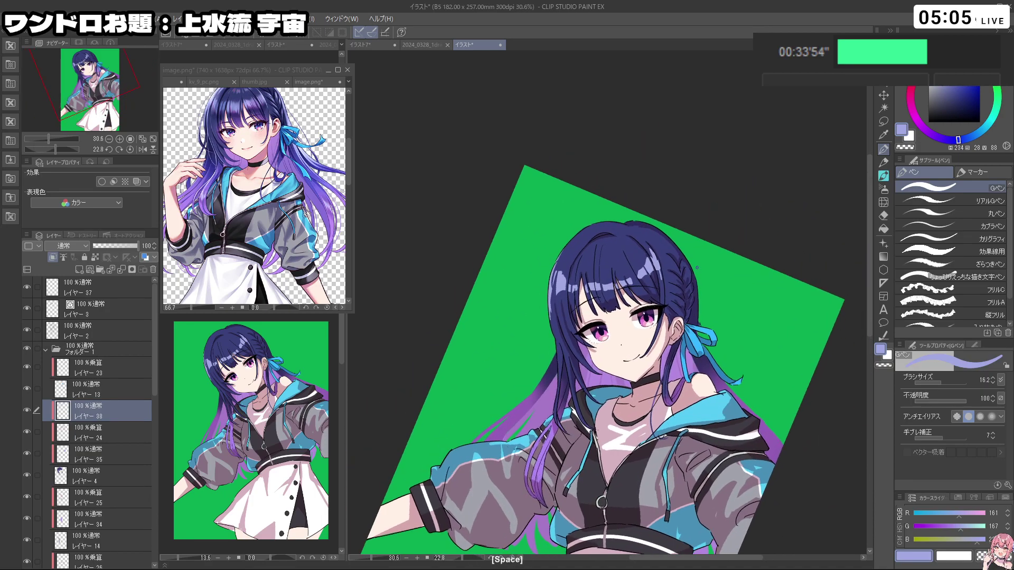
{"action": "scroll", "coordinate": [696, 267], "scroll_direction": "down", "scroll_amount": 2}
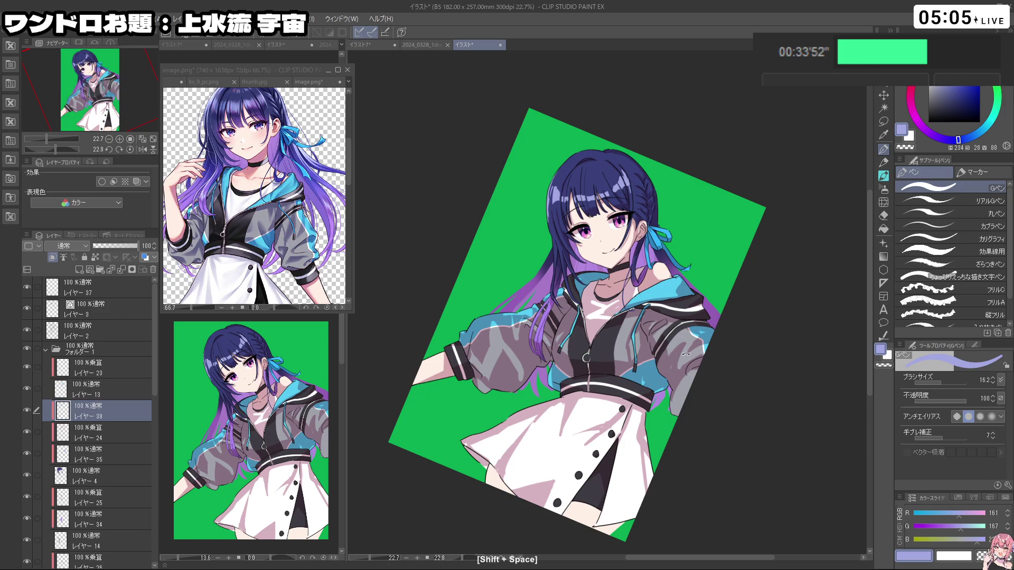
{"action": "left_click_drag", "start_coordinate": [683, 354], "coordinate": [698, 317]}
{"action": "key", "text": "c"}
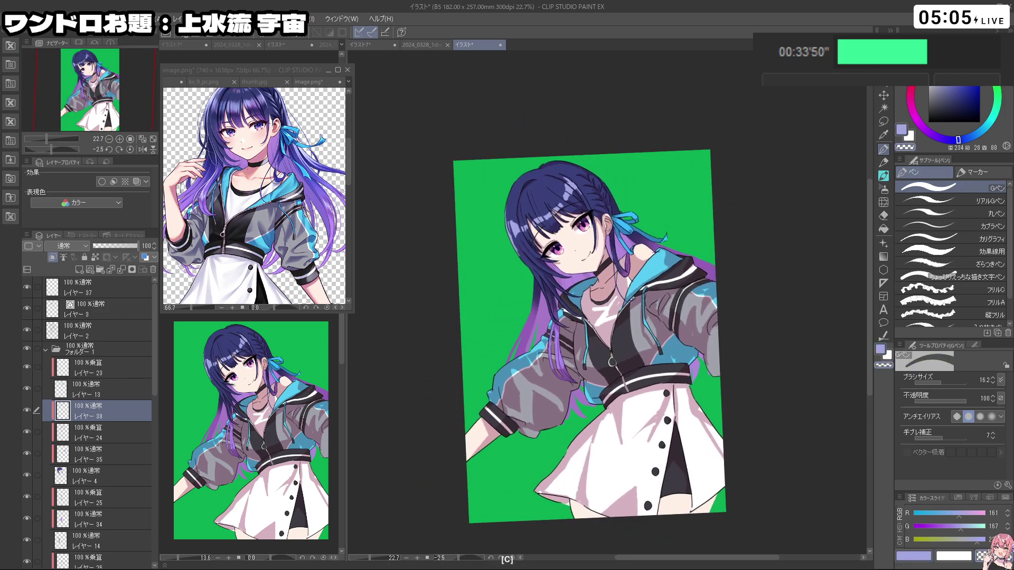
Step: Make レイヤー 37 the drawing layer, undo the test strokes, and choose a paler lavender for the loose hairs
{"action": "left_click", "coordinate": [110, 289]}
{"action": "key", "text": "c"}
{"action": "mouse_move", "coordinate": [523, 232]}
{"action": "left_mouse_down"}
{"action": "mouse_move", "coordinate": [549, 285]}
{"action": "mouse_move", "coordinate": [549, 214]}
{"action": "mouse_move", "coordinate": [581, 213]}
{"action": "mouse_move", "coordinate": [541, 229]}
{"action": "left_mouse_up"}
{"action": "key", "text": "ctrl+z"}
{"action": "key", "text": "ctrl+z"}
{"action": "left_click", "coordinate": [937, 74]}
Step: Draw thin pale lavender hair lines over the bangs and crown at brush size 6.6, undoing unsatisfactory strokes
{"action": "left_click_drag", "start_coordinate": [535, 198], "coordinate": [547, 258]}
{"action": "key", "text": "ctrl+z"}
{"action": "mouse_move", "coordinate": [543, 197]}
{"action": "left_mouse_down", "text": "ctrl+alt"}
{"action": "mouse_move", "coordinate": [534, 194]}
{"action": "mouse_move", "coordinate": [537, 243]}
{"action": "mouse_move", "coordinate": [553, 290]}
{"action": "left_mouse_up", "text": "ctrl+alt"}
{"action": "key", "text": "ctrl+z"}
{"action": "key", "text": "ctrl+z"}
{"action": "left_click_drag", "start_coordinate": [535, 184], "coordinate": [554, 298]}
{"action": "key", "text": "ctrl+z"}
{"action": "mouse_move", "coordinate": [559, 161]}
{"action": "left_mouse_down", "text": "shift"}
{"action": "mouse_move", "coordinate": [530, 175]}
{"action": "mouse_move", "coordinate": [568, 158]}
{"action": "left_mouse_up", "text": "shift"}
{"action": "left_click_drag", "start_coordinate": [587, 158], "coordinate": [583, 196]}
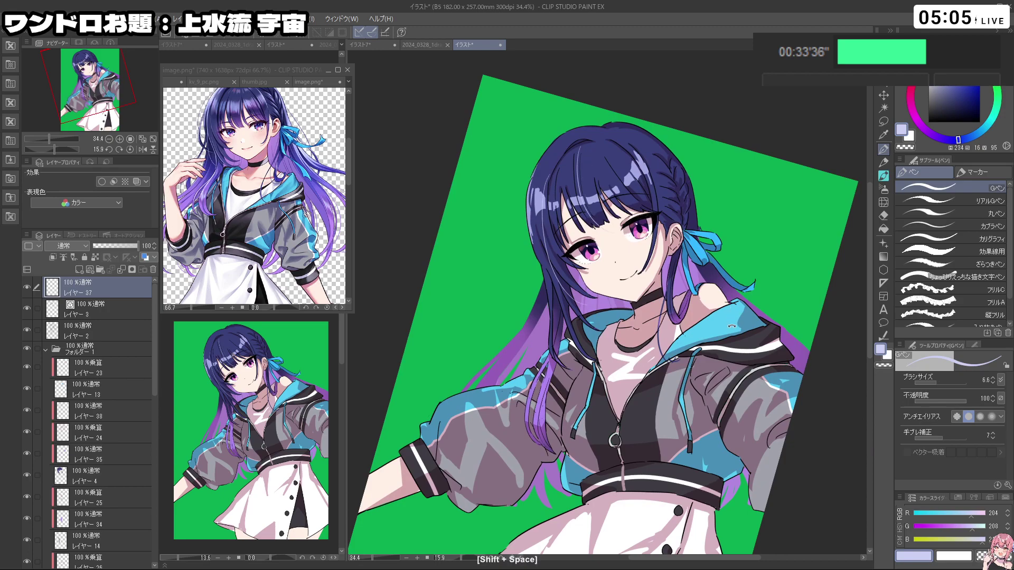
Step: Draw thin pale lavender strands along the side hair and out over the sleeve on レイヤー 37, undoing misplaced ones
{"action": "key", "text": "ctrl+z"}
{"action": "key", "text": "ctrl+z"}
{"action": "left_click_drag", "start_coordinate": [613, 152], "coordinate": [619, 208]}
{"action": "left_click_drag", "start_coordinate": [669, 176], "coordinate": [677, 234]}
{"action": "key", "text": "ctrl+z"}
{"action": "left_click_drag", "start_coordinate": [531, 302], "coordinate": [536, 326], "text": "shift"}
{"action": "key", "text": "ctrl+z"}
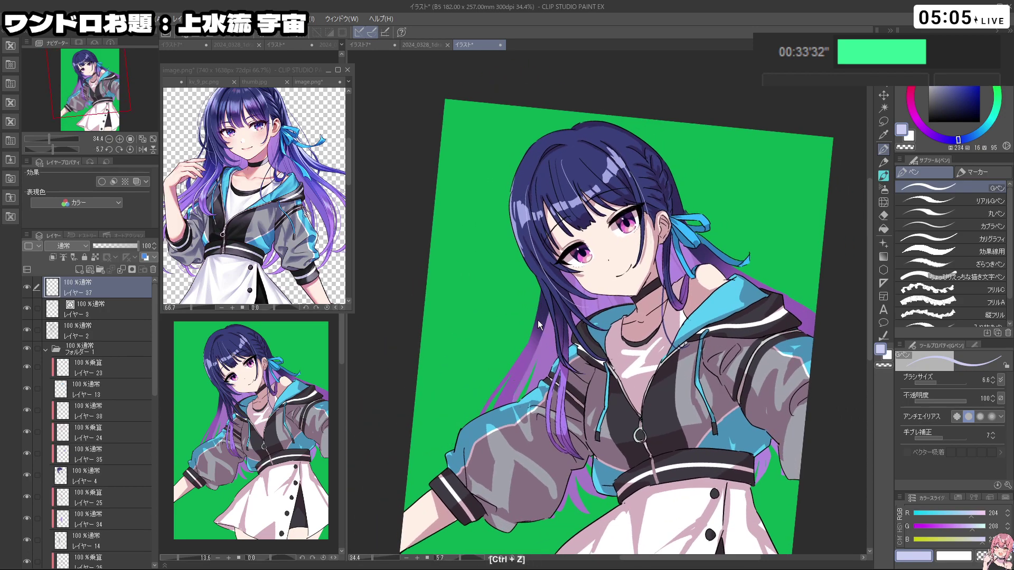
{"action": "mouse_move", "coordinate": [635, 424]}
{"action": "left_mouse_down"}
{"action": "mouse_move", "coordinate": [674, 407]}
{"action": "mouse_move", "coordinate": [627, 425]}
{"action": "left_mouse_up"}
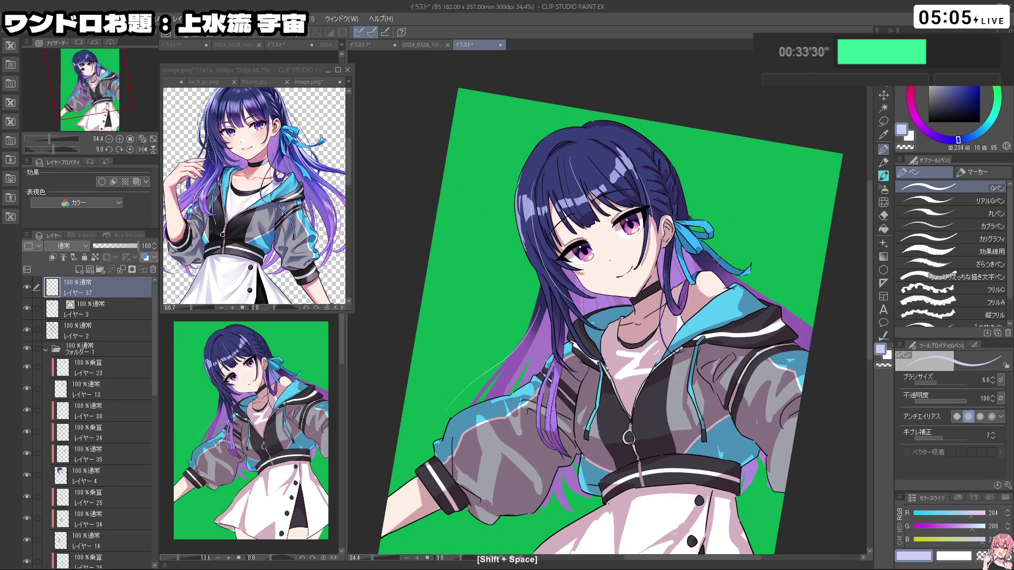
{"action": "key", "text": "ctrl+z"}
{"action": "left_click_drag", "start_coordinate": [558, 304], "coordinate": [568, 341]}
{"action": "key", "text": "ctrl+z"}
Step: Sample the navy hair colour, set the brush size to 12, and try navy strands over the bangs and side hair
{"action": "left_click", "coordinate": [580, 294], "text": "alt"}
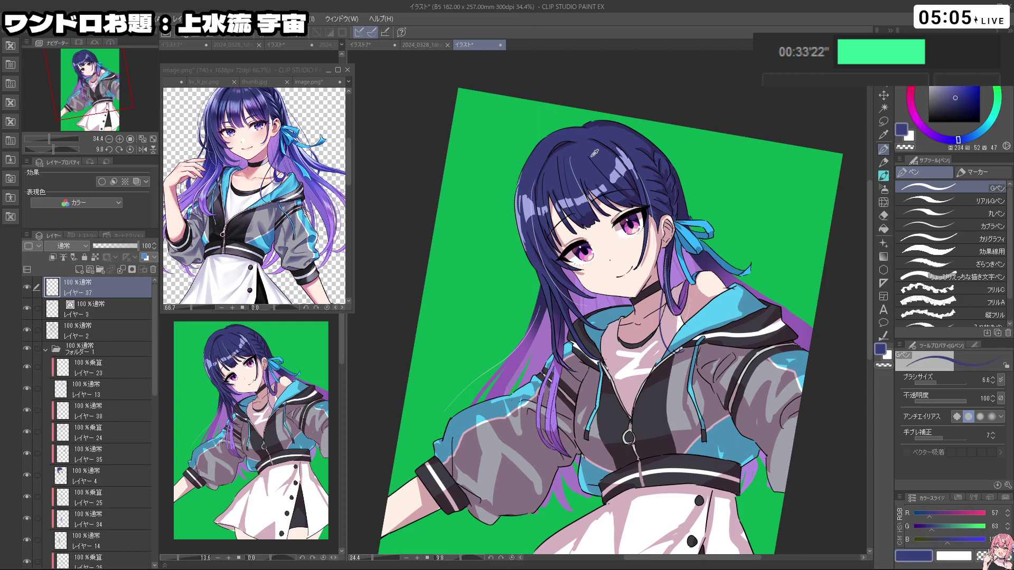
{"action": "key", "text": "c"}
{"action": "key", "text": "c"}
{"action": "left_click_drag", "start_coordinate": [585, 215], "coordinate": [562, 221]}
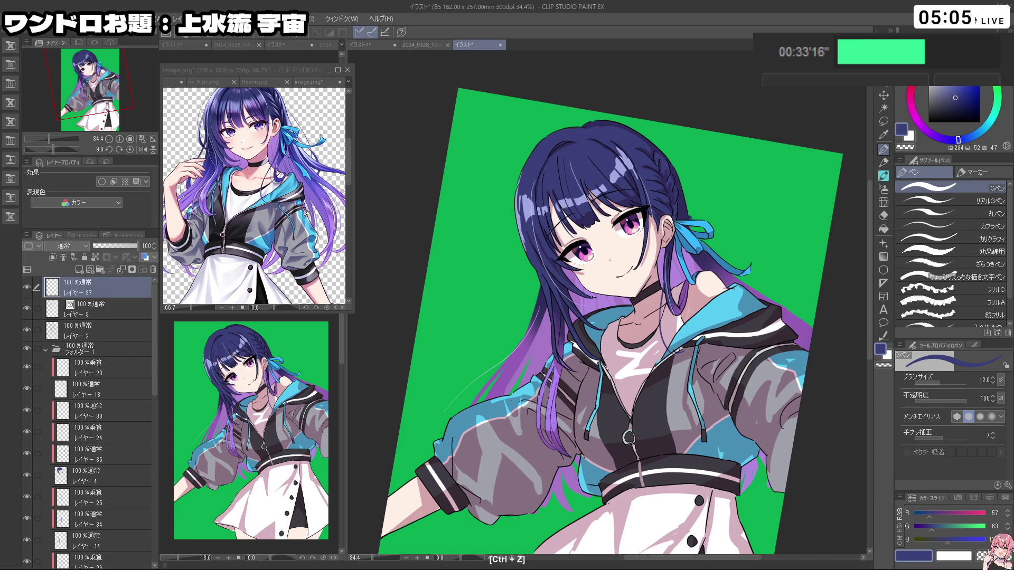
{"action": "key", "text": "shift+space"}
{"action": "left_click_drag", "start_coordinate": [597, 292], "coordinate": [581, 288]}
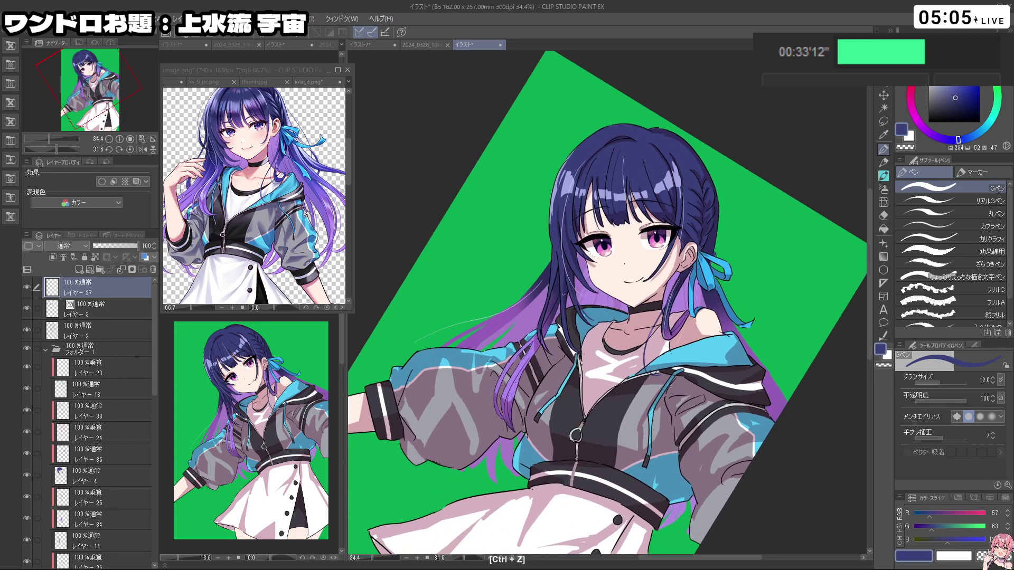
{"action": "key", "text": "shift+space"}
{"action": "mouse_move", "coordinate": [582, 262]}
{"action": "left_mouse_down"}
{"action": "mouse_move", "coordinate": [569, 275]}
{"action": "mouse_move", "coordinate": [603, 266]}
{"action": "mouse_move", "coordinate": [585, 273]}
{"action": "left_mouse_up"}
{"action": "key", "text": "shift+space"}
{"action": "key", "text": "ctrl+z"}
Step: Try navy stray hairs around the ribbon and side locks at brush size 12, undoing misplaced strokes
{"action": "mouse_move", "coordinate": [675, 233]}
{"action": "left_mouse_down"}
{"action": "mouse_move", "coordinate": [663, 269]}
{"action": "mouse_move", "coordinate": [620, 222]}
{"action": "left_mouse_up"}
{"action": "key", "text": "shift+space"}
{"action": "key", "text": "ctrl+z"}
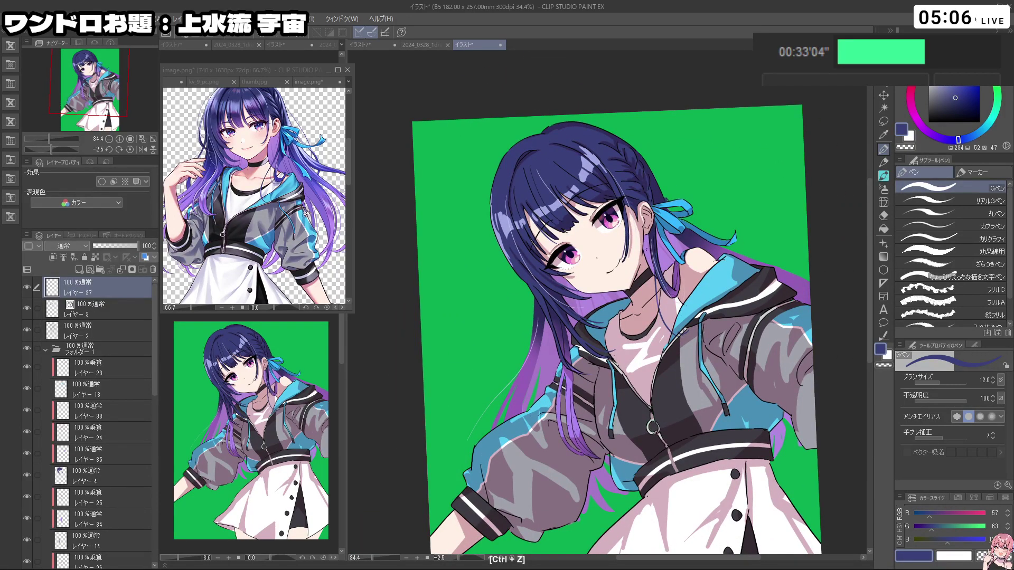
{"action": "key", "text": "ctrl+z"}
{"action": "key", "text": "shift+space"}
{"action": "left_click_drag", "start_coordinate": [670, 279], "coordinate": [673, 311]}
{"action": "left_click_drag", "start_coordinate": [708, 225], "coordinate": [716, 249]}
{"action": "key", "text": "ctrl+z"}
{"action": "key", "text": "shift+space"}
{"action": "left_click_drag", "start_coordinate": [528, 298], "coordinate": [554, 361]}
{"action": "key", "text": "ctrl+z"}
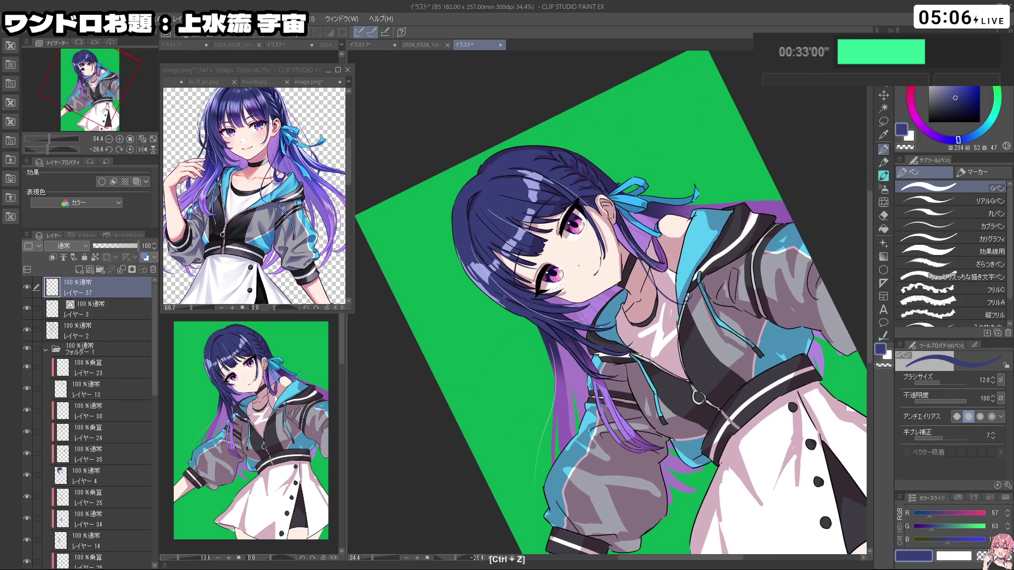
{"action": "key", "text": "ctrl+z"}
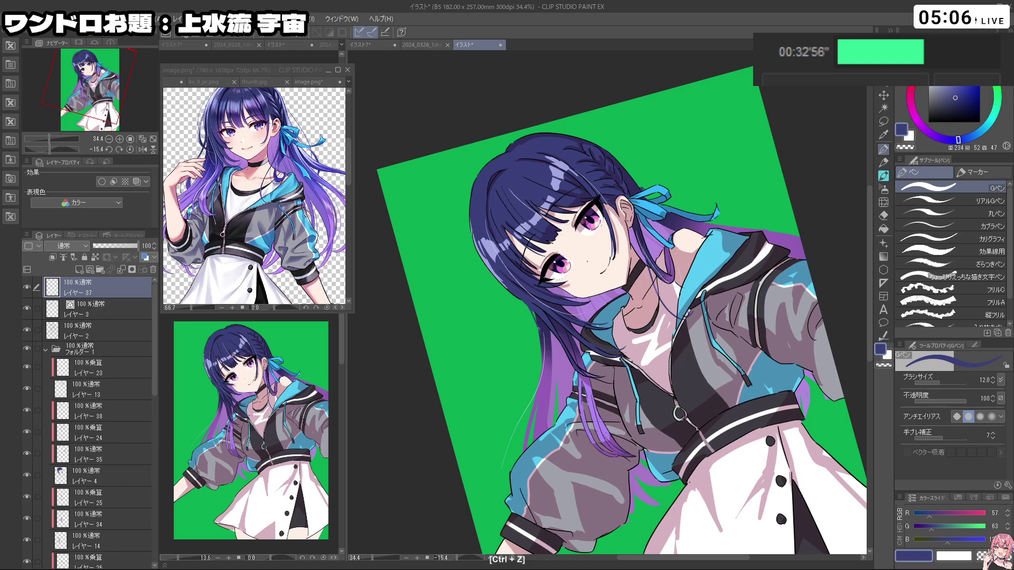
Step: Draw a curved navy loose strand outside the side lock opposite the ribbon, undoing failed attempts
{"action": "left_click_drag", "start_coordinate": [624, 348], "coordinate": [576, 347]}
{"action": "left_click_drag", "start_coordinate": [719, 335], "coordinate": [674, 398]}
{"action": "mouse_move", "coordinate": [568, 319]}
{"action": "left_mouse_down"}
{"action": "mouse_move", "coordinate": [563, 285]}
{"action": "mouse_move", "coordinate": [593, 280]}
{"action": "mouse_move", "coordinate": [581, 353]}
{"action": "left_mouse_up"}
{"action": "key", "text": "ctrl+z"}
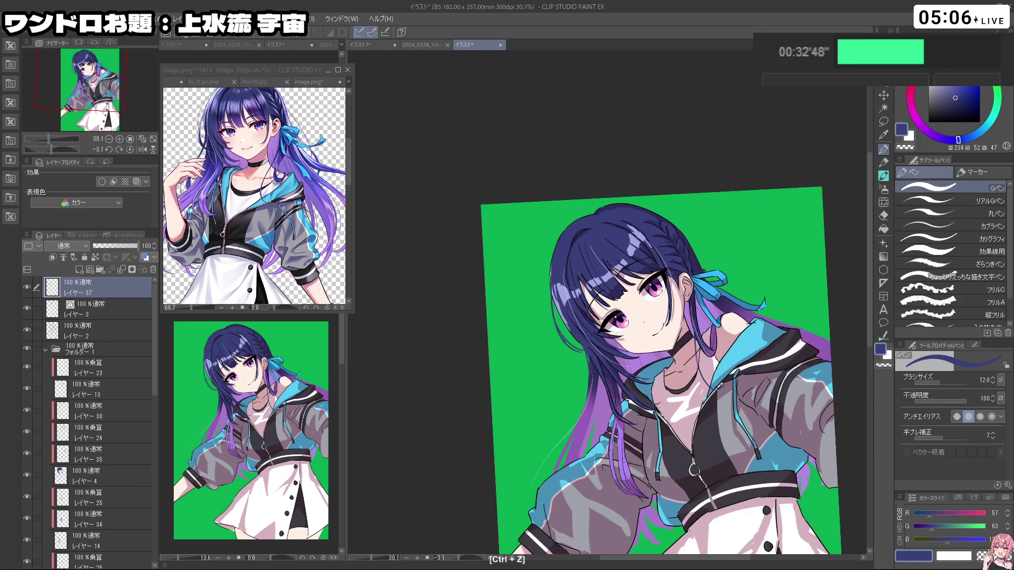
{"action": "left_click_drag", "start_coordinate": [606, 375], "coordinate": [642, 324]}
{"action": "left_click_drag", "start_coordinate": [559, 285], "coordinate": [530, 298]}
{"action": "key", "text": "ctrl+z"}
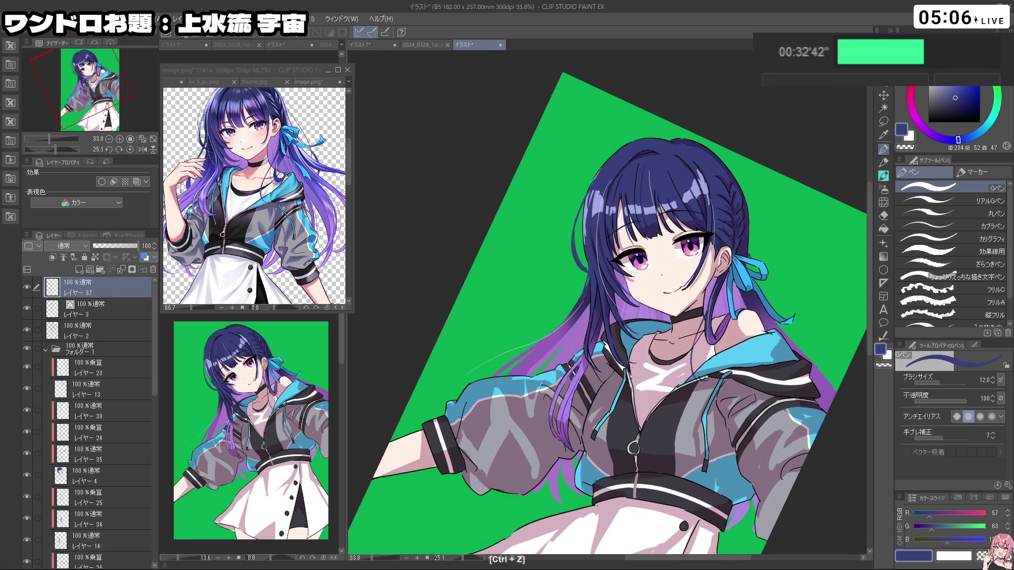
Step: Draw loose navy strands trailing outward from the hair behind the ribbon and shoulder, undoing poor strokes
{"action": "mouse_move", "coordinate": [776, 278]}
{"action": "left_mouse_down"}
{"action": "mouse_move", "coordinate": [746, 279]}
{"action": "mouse_move", "coordinate": [760, 238]}
{"action": "mouse_move", "coordinate": [787, 237]}
{"action": "left_mouse_up"}
{"action": "key", "text": "ctrl+z"}
{"action": "mouse_move", "coordinate": [787, 312]}
{"action": "left_mouse_down"}
{"action": "mouse_move", "coordinate": [821, 336]}
{"action": "mouse_move", "coordinate": [745, 177]}
{"action": "left_mouse_up"}
{"action": "left_click_drag", "start_coordinate": [557, 318], "coordinate": [535, 443]}
{"action": "key", "text": "ctrl+z"}
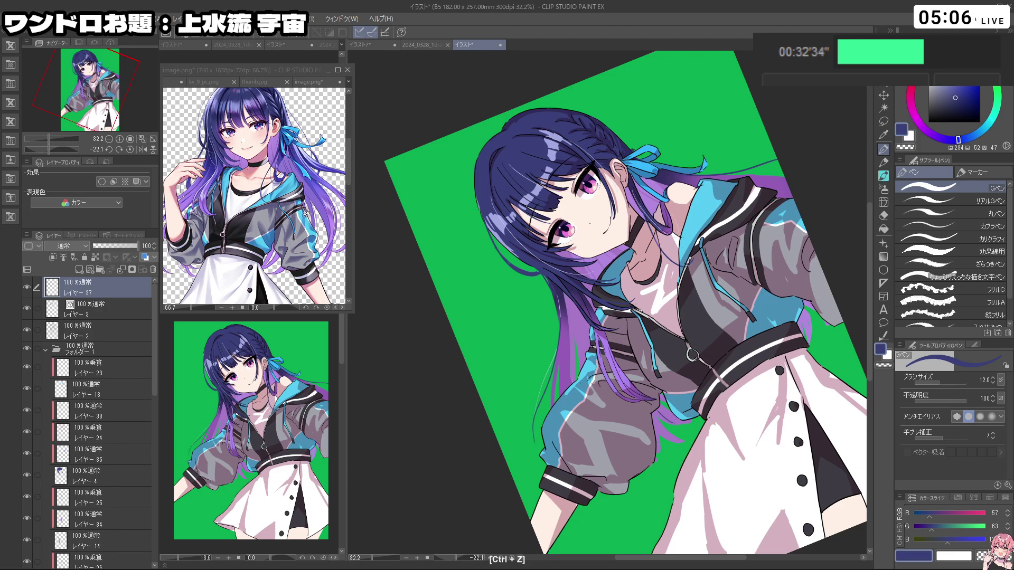
{"action": "left_click_drag", "start_coordinate": [612, 258], "coordinate": [629, 262]}
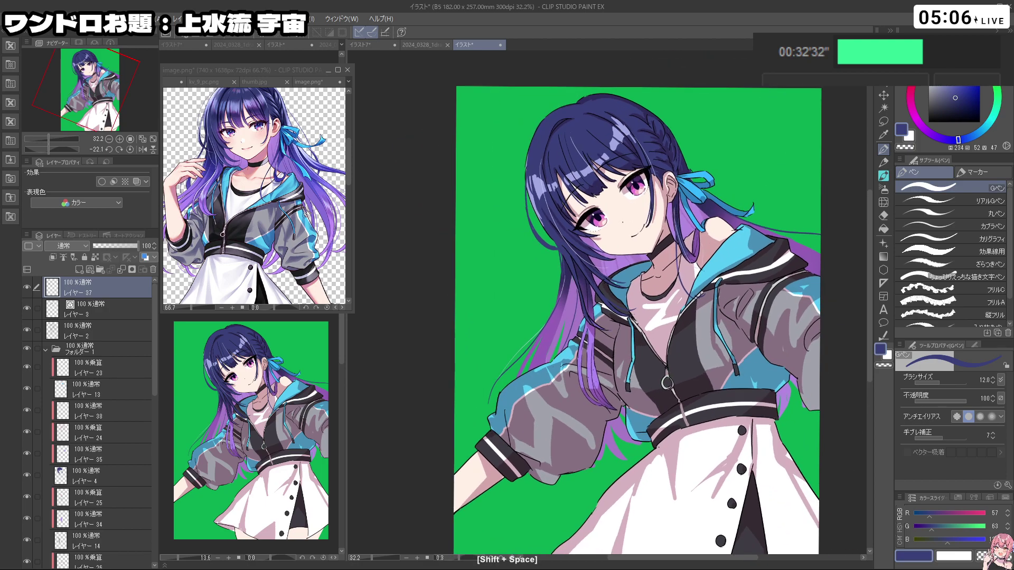
{"action": "key", "text": "ctrl+z"}
{"action": "left_click_drag", "start_coordinate": [635, 254], "coordinate": [640, 258]}
{"action": "key", "text": "ctrl+z"}
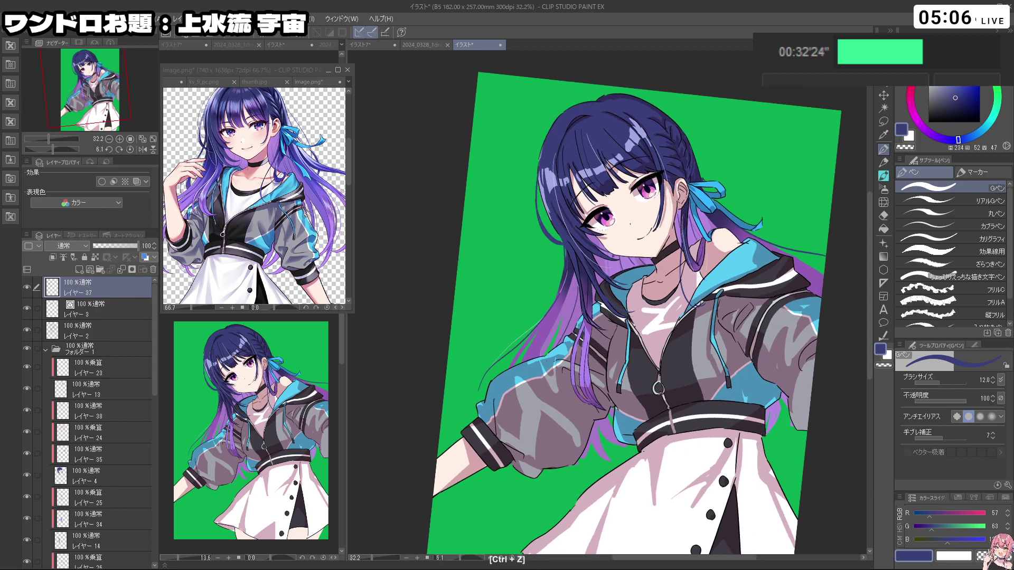
Step: Sample the navy and lavender hair colours and paint small lavender highlights on the braid at brush size 12
{"action": "mouse_move", "coordinate": [657, 268]}
{"action": "left_mouse_down"}
{"action": "mouse_move", "coordinate": [602, 268]}
{"action": "mouse_move", "coordinate": [666, 268]}
{"action": "left_mouse_up"}
{"action": "mouse_move", "coordinate": [584, 316]}
{"action": "left_mouse_down"}
{"action": "mouse_move", "coordinate": [592, 326]}
{"action": "mouse_move", "coordinate": [633, 313]}
{"action": "mouse_move", "coordinate": [597, 328]}
{"action": "mouse_move", "coordinate": [580, 308]}
{"action": "left_mouse_up"}
{"action": "right_click", "coordinate": [715, 143]}
{"action": "key", "text": "ctrl+z"}
{"action": "right_click", "coordinate": [720, 138]}
{"action": "key", "text": "ctrl+z"}
{"action": "right_click", "coordinate": [718, 143]}
{"action": "right_click", "coordinate": [729, 142]}
{"action": "right_click", "coordinate": [716, 143]}
{"action": "right_click", "coordinate": [734, 142]}
{"action": "right_click", "coordinate": [782, 143]}
{"action": "right_click", "coordinate": [718, 145]}
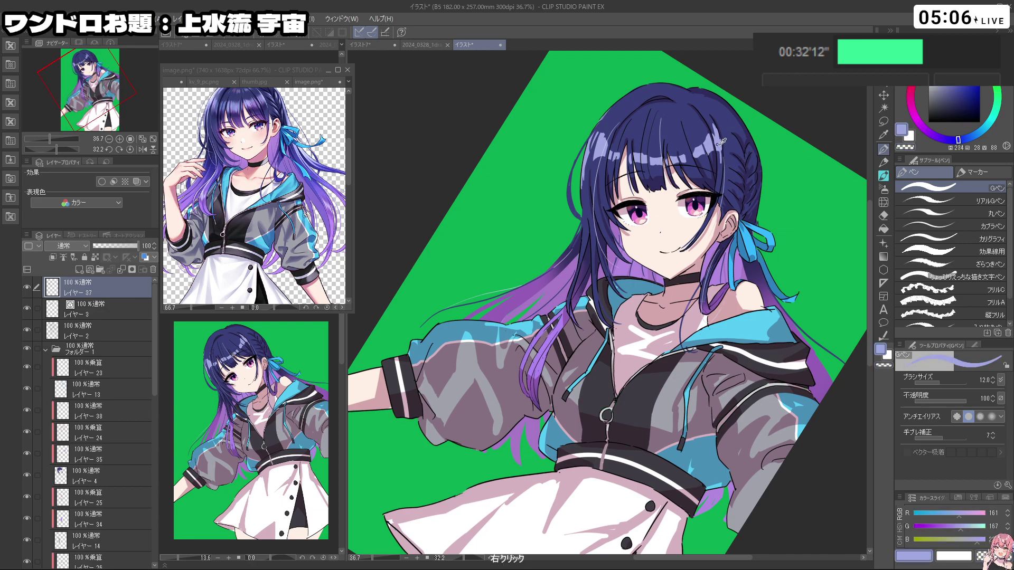
{"action": "key", "text": "ctrl+z"}
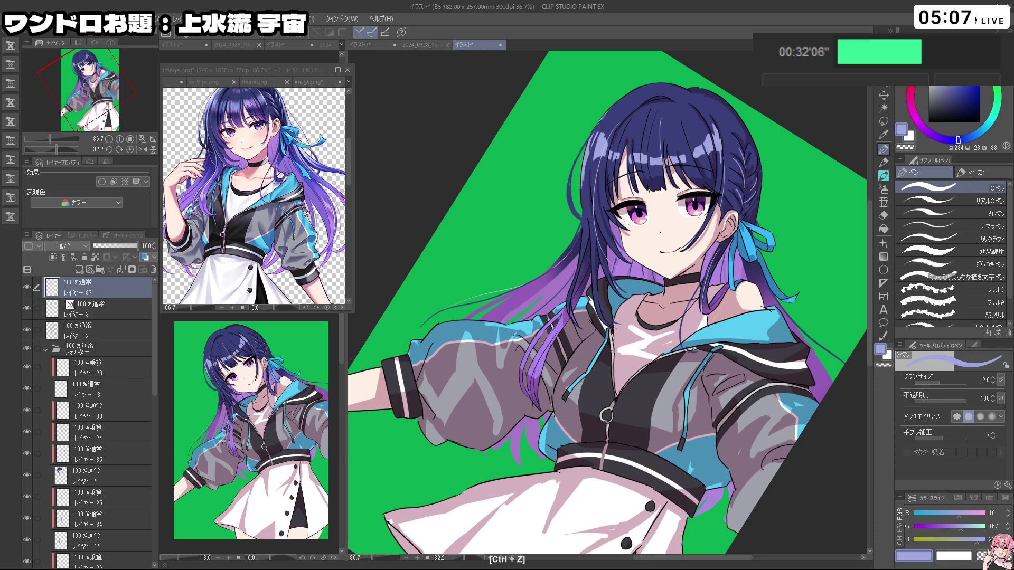
Step: Refine the fine strokes around the braid and loose hair on レイヤー 37, undoing stray ones, and check the full figure
{"action": "left_click_drag", "start_coordinate": [750, 213], "coordinate": [510, 164]}
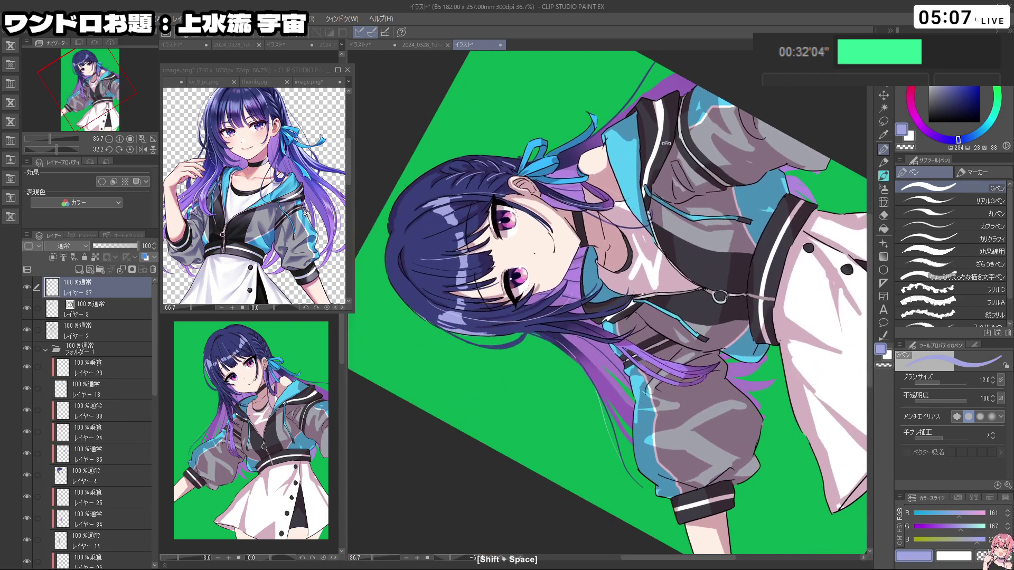
{"action": "key", "text": "ctrl+z"}
{"action": "left_click_drag", "start_coordinate": [412, 371], "coordinate": [633, 97]}
{"action": "left_click_drag", "start_coordinate": [666, 252], "coordinate": [634, 248]}
{"action": "left_click_drag", "start_coordinate": [636, 244], "coordinate": [570, 246]}
{"action": "key", "text": "ctrl+z"}
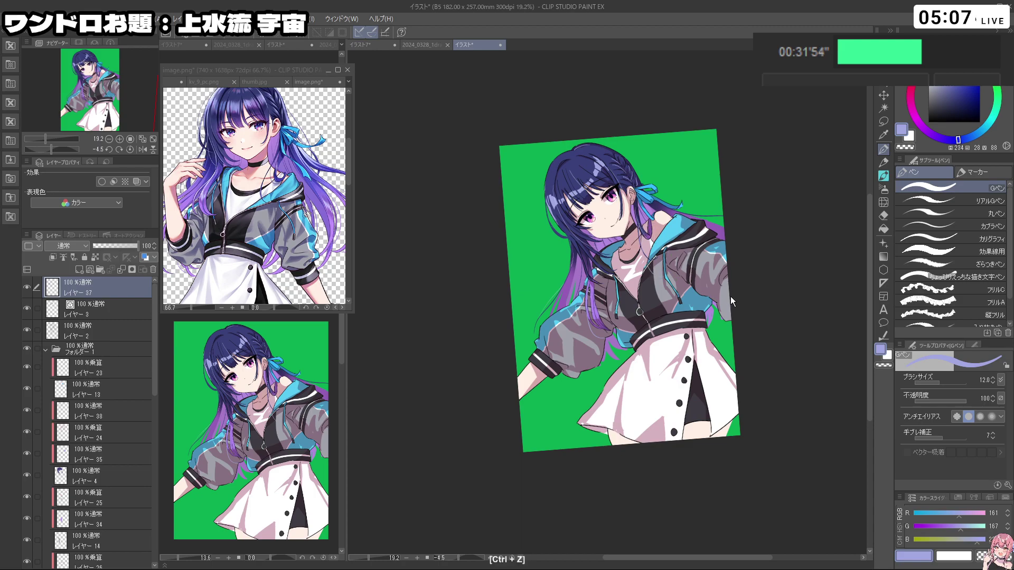
{"action": "left_click_drag", "start_coordinate": [726, 298], "coordinate": [729, 363]}
{"action": "key", "text": "ctrl+z"}
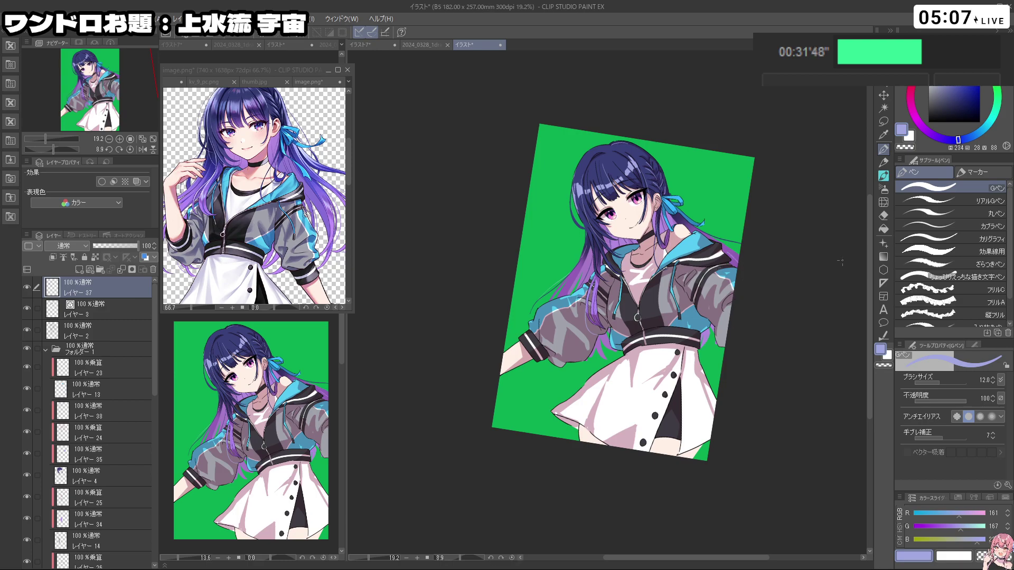
{"action": "scroll", "coordinate": [722, 240], "scroll_direction": "up", "scroll_amount": 2}
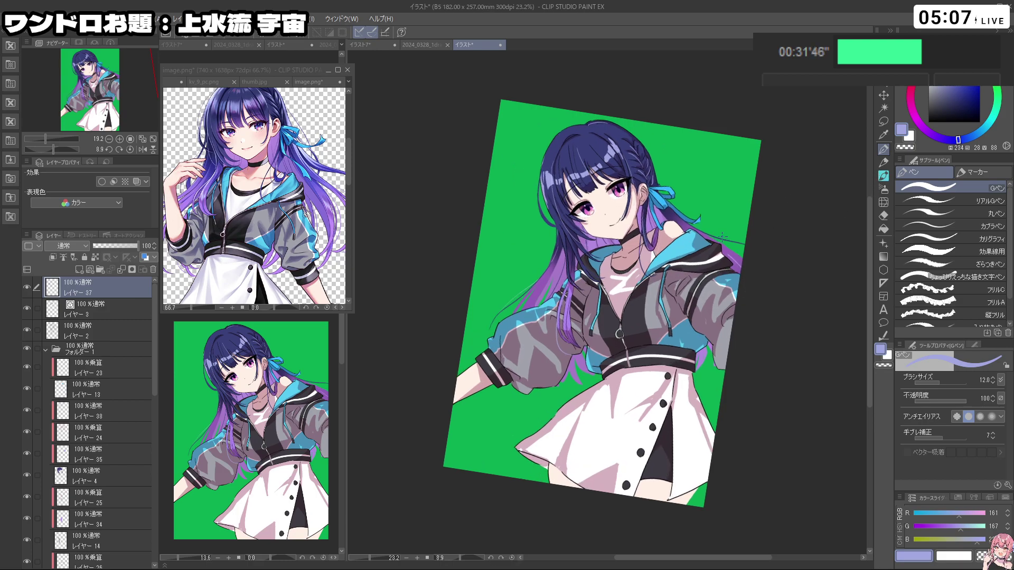
{"action": "scroll", "coordinate": [664, 191], "scroll_direction": "down", "scroll_amount": 1}
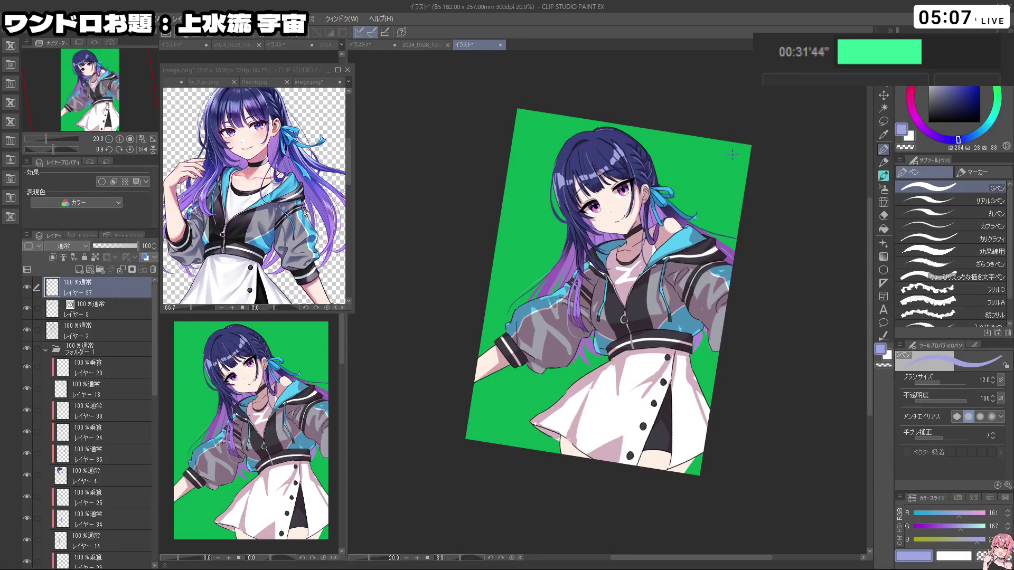
{"action": "scroll", "coordinate": [667, 297], "scroll_direction": "up", "scroll_amount": 1}
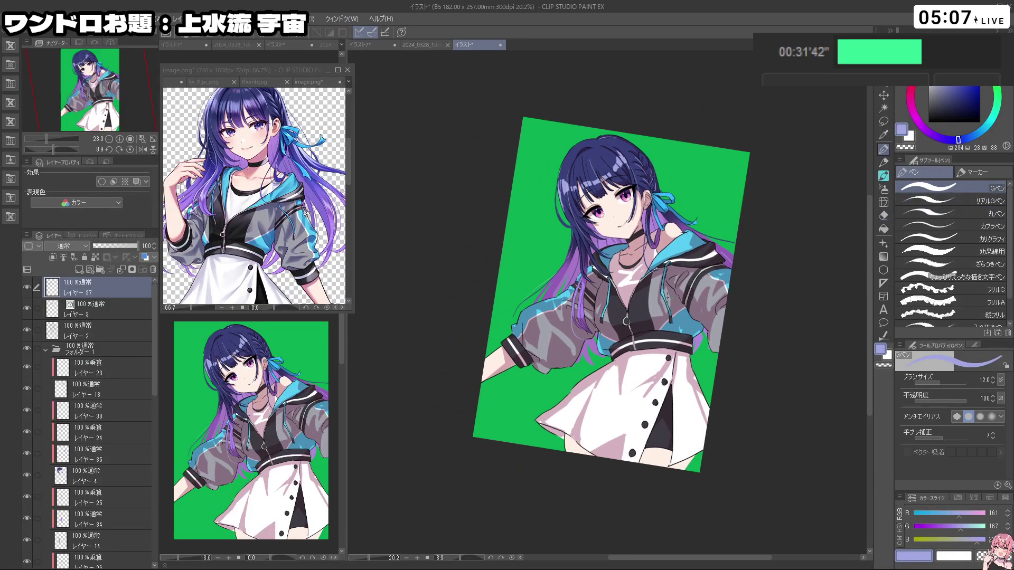
Step: Sample the pink shadow colour, select レイヤー 31, and test a broad shading stroke on the skirt hem, undoing it
{"action": "left_click_drag", "start_coordinate": [153, 383], "coordinate": [181, 567]}
{"action": "left_click", "coordinate": [600, 370], "text": "alt"}
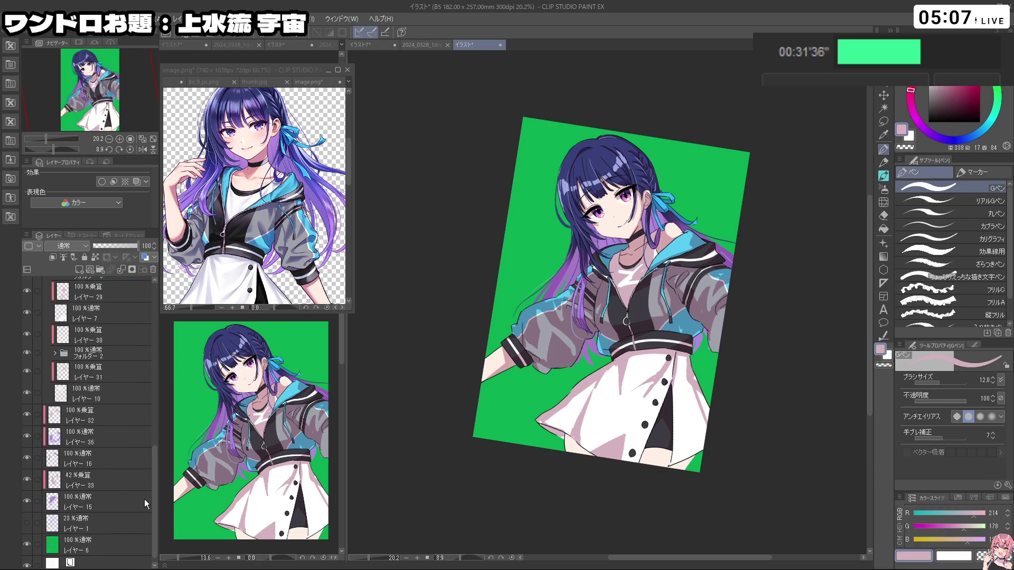
{"action": "scroll", "coordinate": [155, 502], "scroll_direction": "down", "scroll_amount": 1}
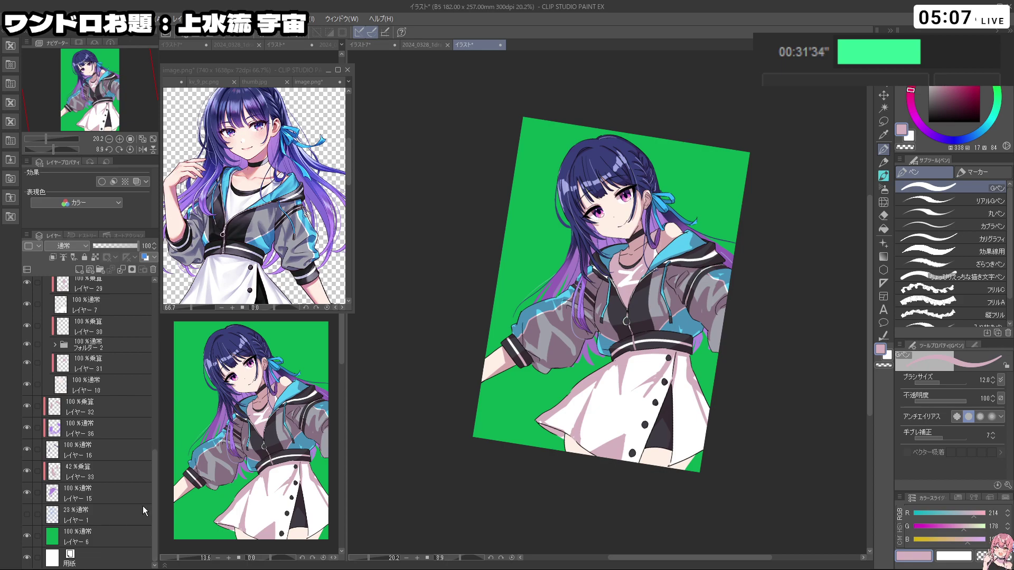
{"action": "left_click", "coordinate": [99, 369]}
{"action": "mouse_move", "coordinate": [634, 452]}
{"action": "left_mouse_down"}
{"action": "mouse_move", "coordinate": [643, 465]}
{"action": "mouse_move", "coordinate": [670, 455]}
{"action": "mouse_move", "coordinate": [687, 462]}
{"action": "left_mouse_up"}
{"action": "key", "text": "ctrl+z"}
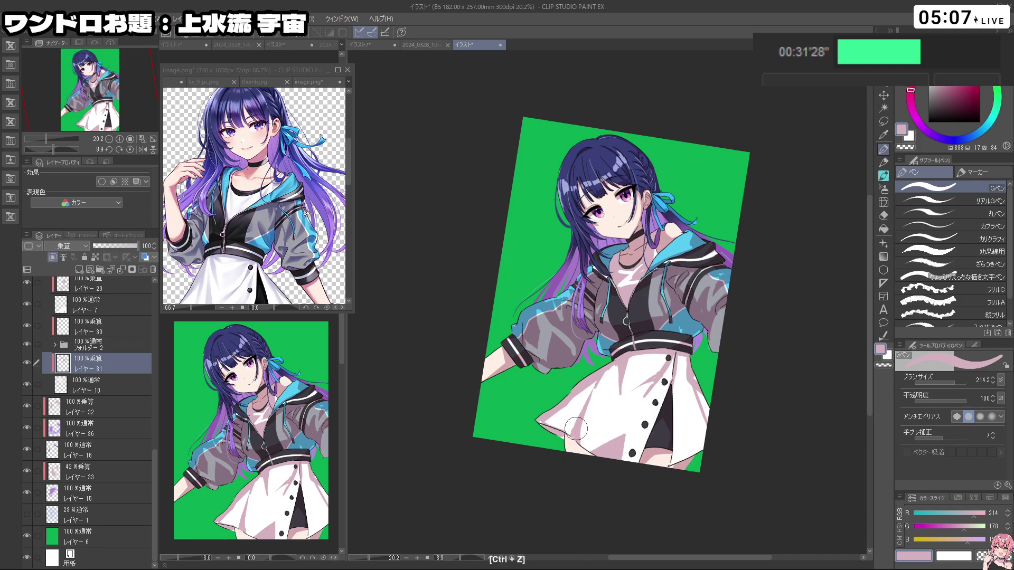
Step: Switch to the transparent colour at brush size 98.3 for trimming the clothing shadows on レイヤー 31
{"action": "key", "text": "shift+space"}
{"action": "mouse_move", "coordinate": [613, 478]}
{"action": "left_mouse_down"}
{"action": "mouse_move", "coordinate": [644, 514]}
{"action": "mouse_move", "coordinate": [722, 303]}
{"action": "mouse_move", "coordinate": [667, 356]}
{"action": "mouse_move", "coordinate": [634, 350]}
{"action": "left_mouse_up"}
{"action": "key", "text": "ctrl+space"}
{"action": "key", "text": "c"}
{"action": "mouse_move", "coordinate": [660, 230]}
{"action": "left_mouse_down"}
{"action": "mouse_move", "coordinate": [673, 230]}
{"action": "mouse_move", "coordinate": [657, 245]}
{"action": "mouse_move", "coordinate": [671, 232]}
{"action": "mouse_move", "coordinate": [655, 222]}
{"action": "mouse_move", "coordinate": [638, 232]}
{"action": "mouse_move", "coordinate": [614, 424]}
{"action": "left_mouse_up"}
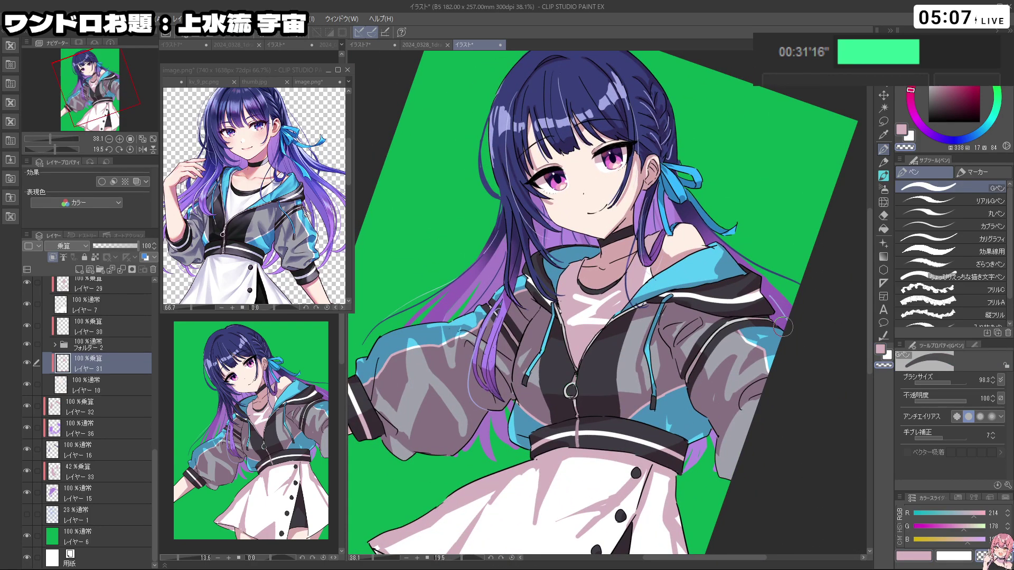
{"action": "scroll", "coordinate": [790, 289], "scroll_direction": "down", "scroll_amount": 2}
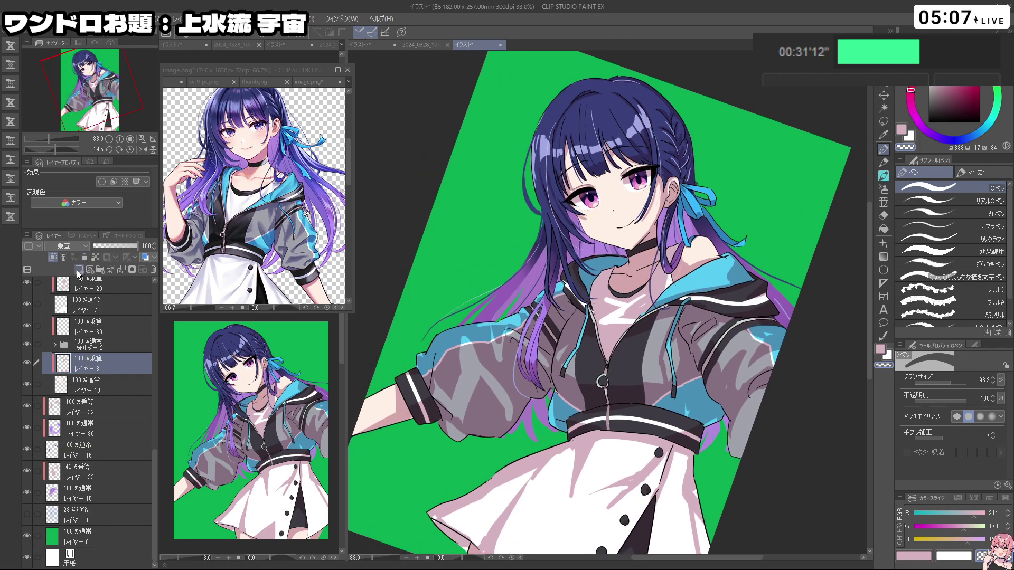
Step: Add a clipped layer above レイヤー 31 and sample the pale skin colour for the face and neck
{"action": "left_click", "coordinate": [79, 269]}
{"action": "left_click", "coordinate": [53, 257]}
{"action": "mouse_move", "coordinate": [618, 205]}
{"action": "left_mouse_down"}
{"action": "mouse_move", "coordinate": [595, 205]}
{"action": "mouse_move", "coordinate": [631, 206]}
{"action": "mouse_move", "coordinate": [605, 220]}
{"action": "left_mouse_up"}
{"action": "right_click", "coordinate": [607, 217]}
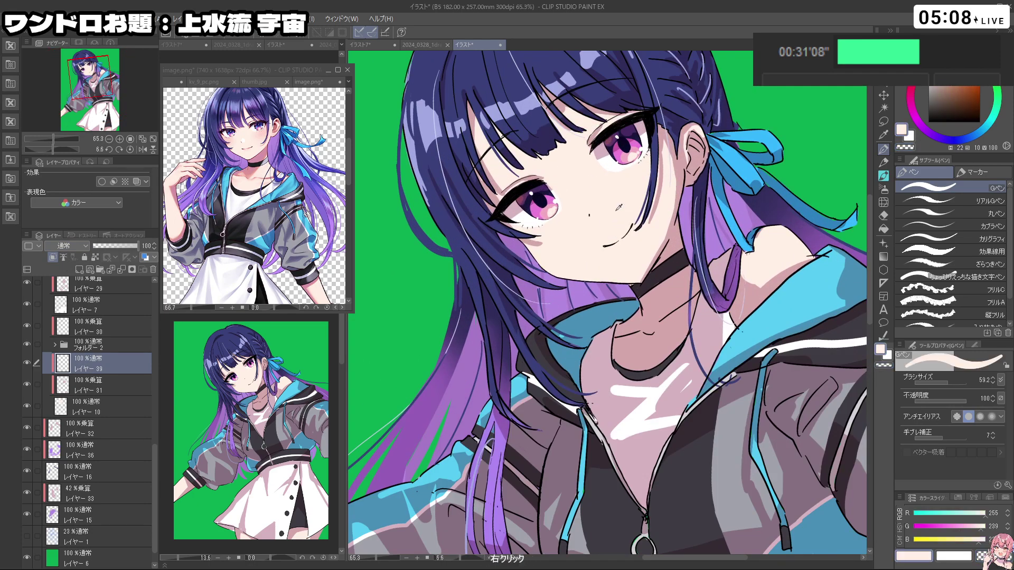
Step: Pick a soft pink and spray a light blush on the cheek with the 柔らか airbrush on レイヤー 39
{"action": "left_click", "coordinate": [918, 67]}
{"action": "left_click_drag", "start_coordinate": [934, 71], "coordinate": [942, 71]}
{"action": "left_click", "coordinate": [884, 189]}
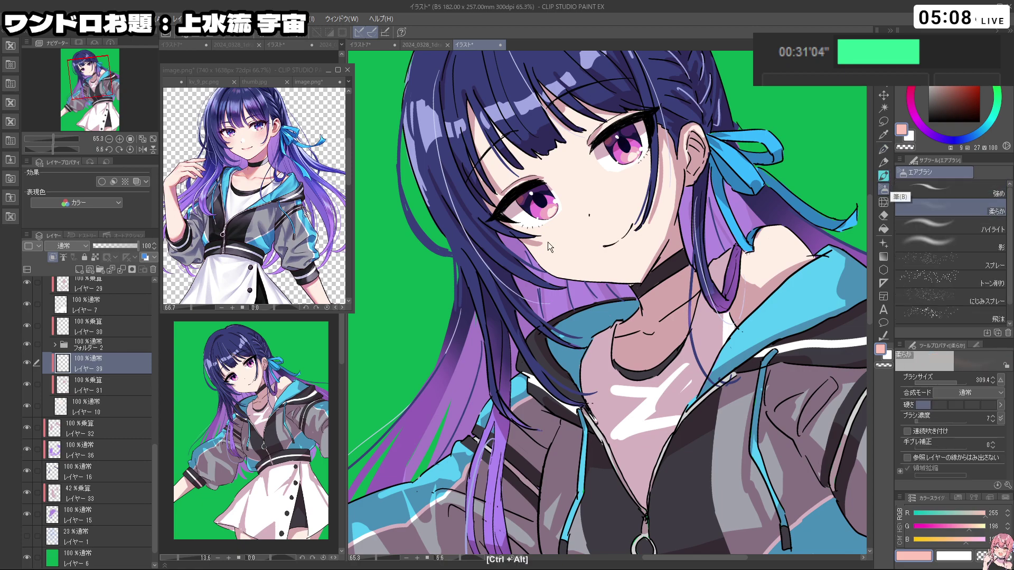
{"action": "mouse_move", "coordinate": [558, 237]}
{"action": "left_mouse_down"}
{"action": "mouse_move", "coordinate": [519, 295]}
{"action": "mouse_move", "coordinate": [519, 322]}
{"action": "mouse_move", "coordinate": [524, 290]}
{"action": "left_mouse_up"}
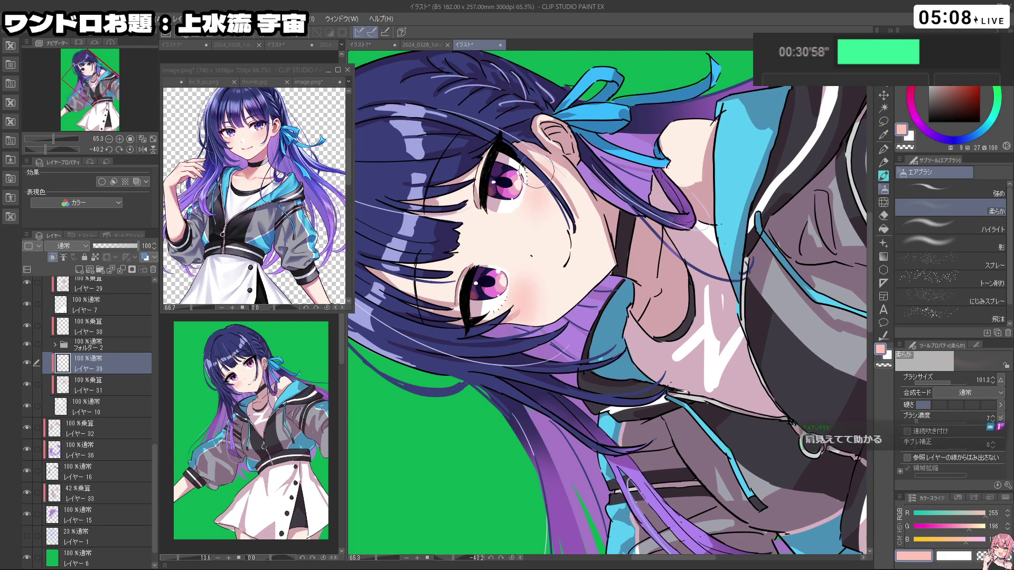
{"action": "left_click_drag", "start_coordinate": [555, 206], "coordinate": [684, 343]}
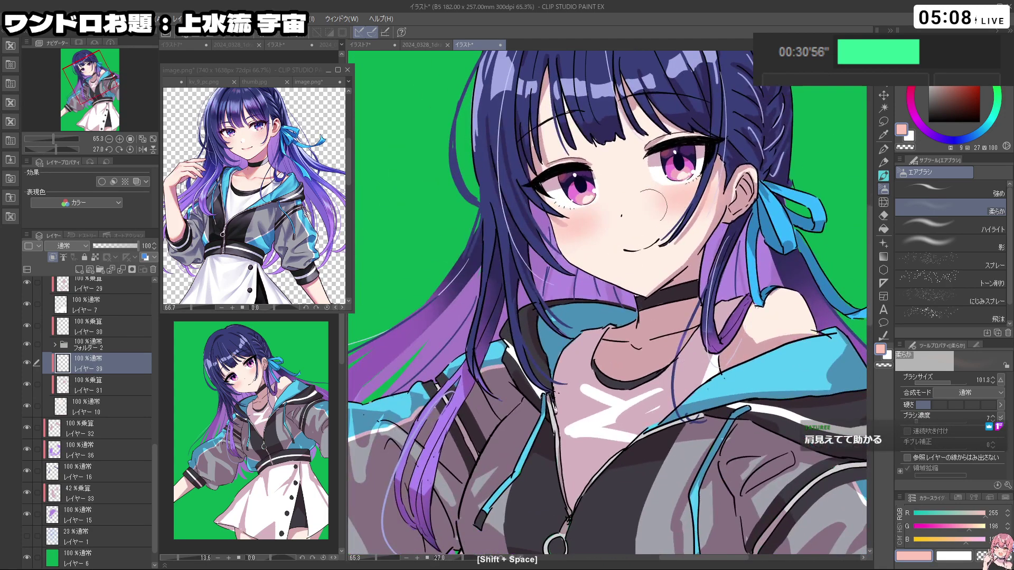
Step: Undo the stray blush and respray it softly on both cheeks, adjusting the airbrush size along the way
{"action": "key", "text": "ctrl+z"}
{"action": "key", "text": "ctrl+z"}
{"action": "left_click_drag", "start_coordinate": [617, 263], "coordinate": [587, 218], "text": "ctrl+alt"}
{"action": "mouse_move", "coordinate": [696, 205]}
{"action": "left_mouse_down"}
{"action": "mouse_move", "coordinate": [725, 188]}
{"action": "mouse_move", "coordinate": [708, 205]}
{"action": "left_mouse_up"}
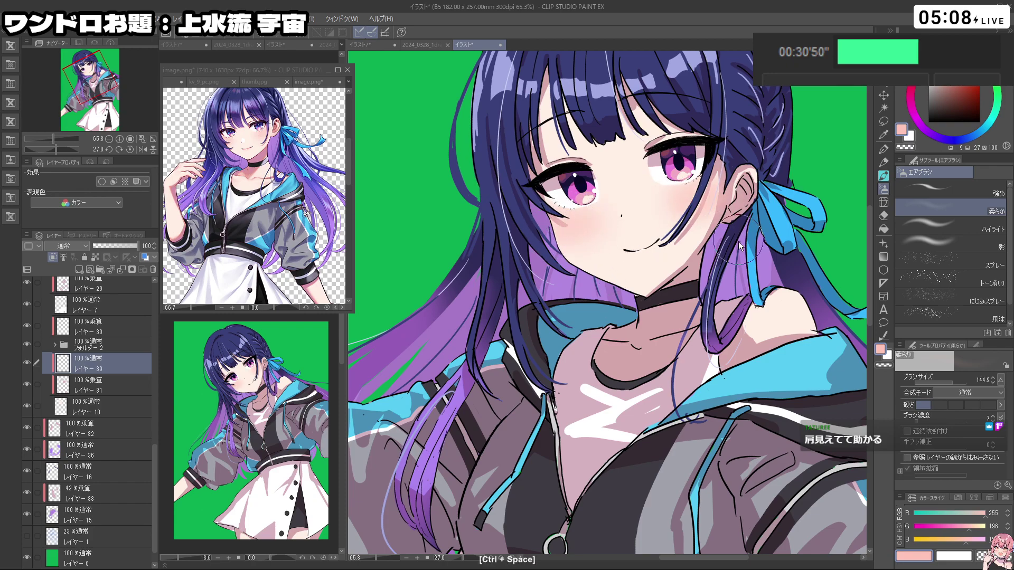
{"action": "left_click_drag", "start_coordinate": [755, 240], "coordinate": [707, 242], "text": "ctrl"}
{"action": "left_click_drag", "start_coordinate": [707, 241], "coordinate": [668, 249]}
{"action": "mouse_move", "coordinate": [705, 388]}
{"action": "left_mouse_down", "text": "shift"}
{"action": "mouse_move", "coordinate": [741, 305]}
{"action": "mouse_move", "coordinate": [730, 253]}
{"action": "mouse_move", "coordinate": [695, 402]}
{"action": "mouse_move", "coordinate": [736, 343]}
{"action": "left_mouse_up", "text": "shift"}
{"action": "mouse_move", "coordinate": [638, 224]}
{"action": "left_mouse_down", "text": "ctrl"}
{"action": "mouse_move", "coordinate": [656, 239]}
{"action": "mouse_move", "coordinate": [616, 246]}
{"action": "mouse_move", "coordinate": [617, 233]}
{"action": "mouse_move", "coordinate": [674, 246]}
{"action": "mouse_move", "coordinate": [811, 401]}
{"action": "left_mouse_up", "text": "ctrl"}
Step: Switch to the Gペン, try pale strokes on the face, undo them, and sample the skin colour at brush size 7.4
{"action": "left_click", "coordinate": [883, 150]}
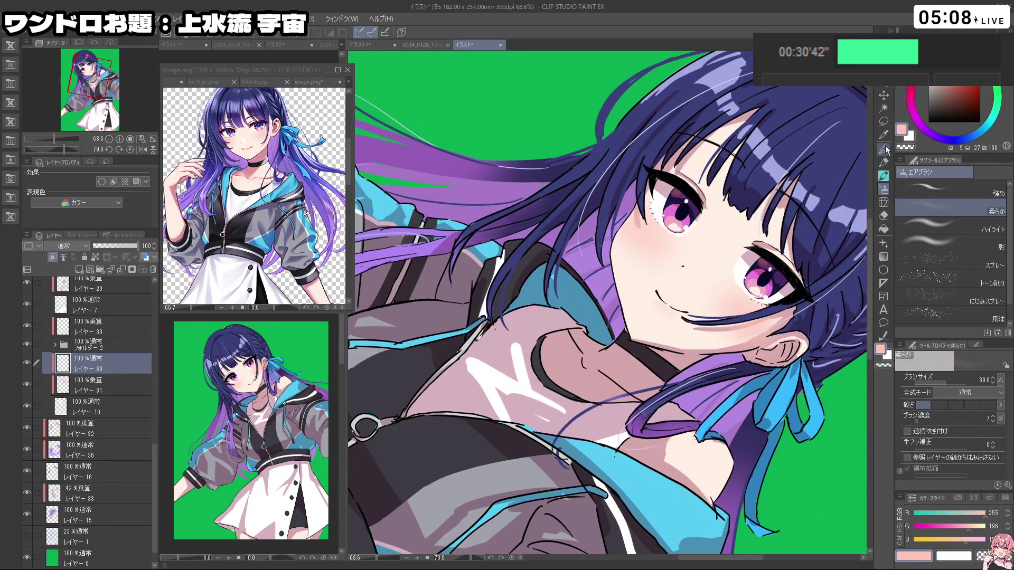
{"action": "scroll", "coordinate": [663, 311], "scroll_direction": "up", "scroll_amount": 3}
{"action": "key", "text": "ctrl+z"}
{"action": "left_click_drag", "start_coordinate": [938, 88], "coordinate": [881, 9]}
{"action": "left_click_drag", "start_coordinate": [651, 311], "coordinate": [646, 314], "text": "ctrl+alt"}
{"action": "mouse_move", "coordinate": [645, 318]}
{"action": "left_mouse_down"}
{"action": "mouse_move", "coordinate": [733, 328]}
{"action": "mouse_move", "coordinate": [741, 206]}
{"action": "mouse_move", "coordinate": [615, 249]}
{"action": "left_mouse_up"}
{"action": "key", "text": "ctrl+z"}
{"action": "key", "text": "ctrl+z"}
{"action": "mouse_move", "coordinate": [669, 280]}
{"action": "left_mouse_down", "text": "ctrl"}
{"action": "mouse_move", "coordinate": [575, 261]}
{"action": "mouse_move", "coordinate": [604, 251]}
{"action": "mouse_move", "coordinate": [632, 256]}
{"action": "mouse_move", "coordinate": [586, 274]}
{"action": "left_mouse_up", "text": "ctrl"}
{"action": "left_click_drag", "start_coordinate": [646, 298], "coordinate": [748, 184], "text": "ctrl"}
{"action": "right_click", "coordinate": [581, 299]}
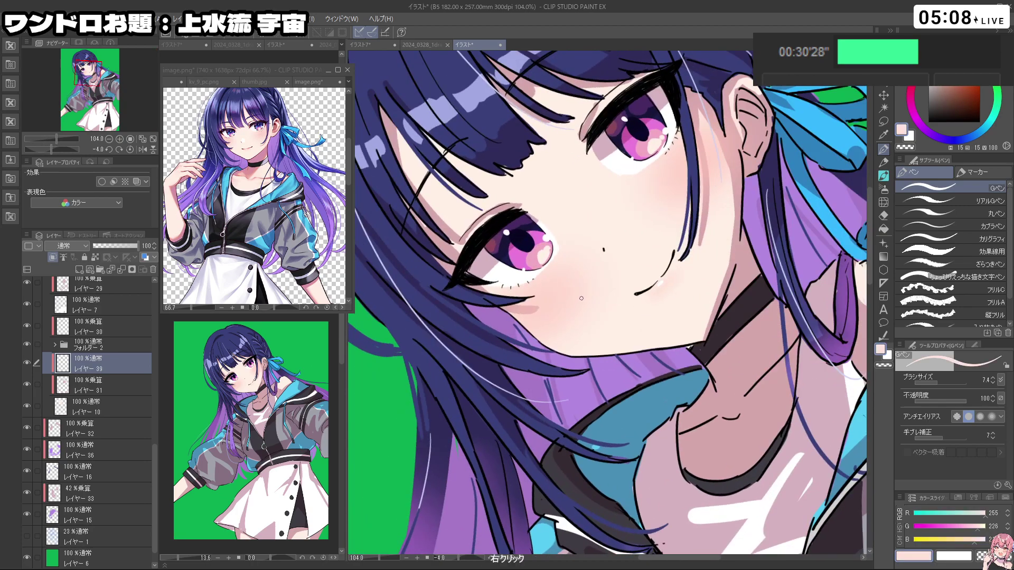
Step: Draw short, thin dark-brown blush lines on both cheeks at brush size 2.0
{"action": "left_click", "coordinate": [945, 110]}
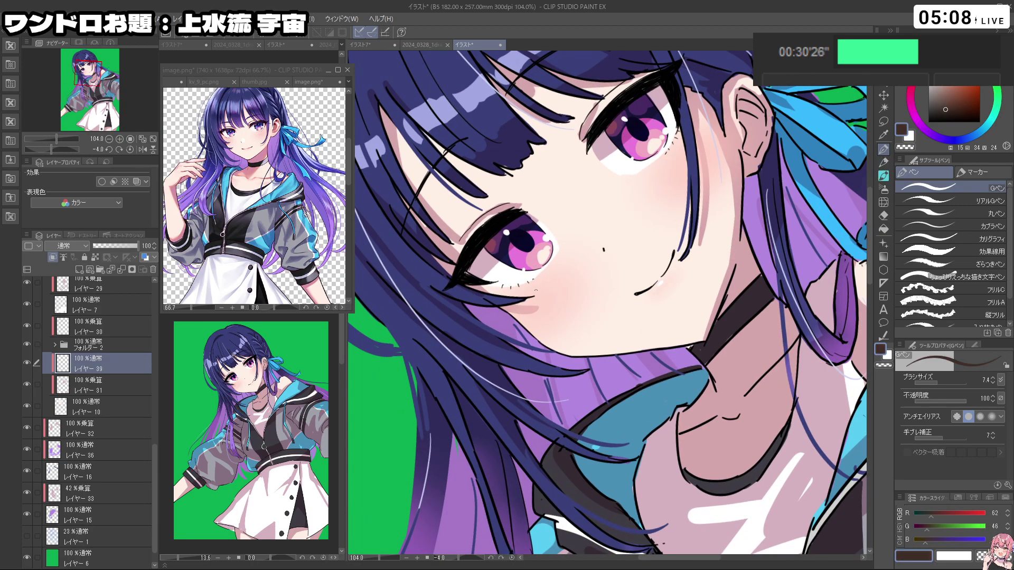
{"action": "left_click_drag", "start_coordinate": [535, 299], "coordinate": [531, 323], "text": "ctrl+alt"}
{"action": "key", "text": "ctrl+z"}
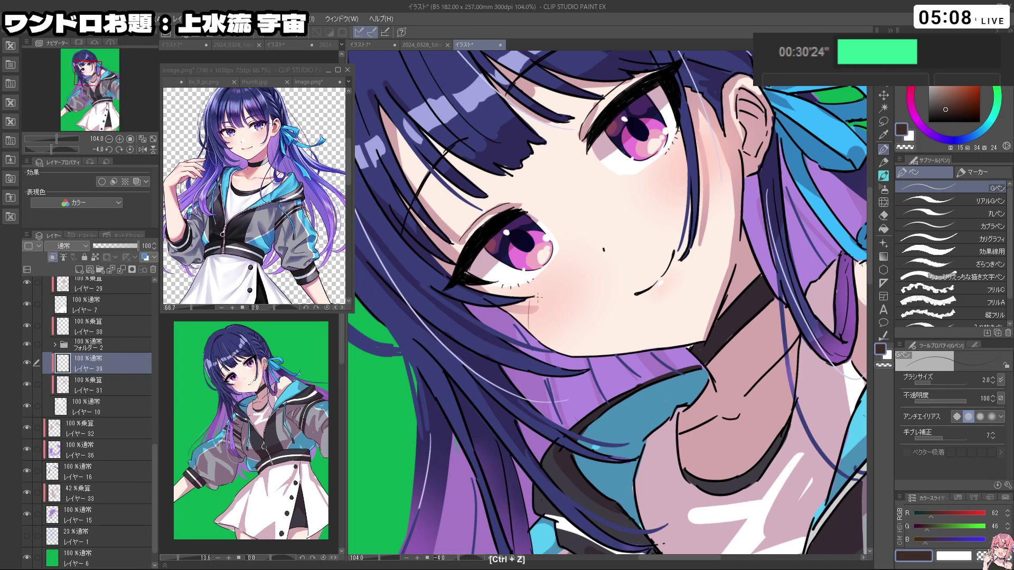
{"action": "key", "text": "shift+space"}
{"action": "left_click_drag", "start_coordinate": [561, 286], "coordinate": [680, 195]}
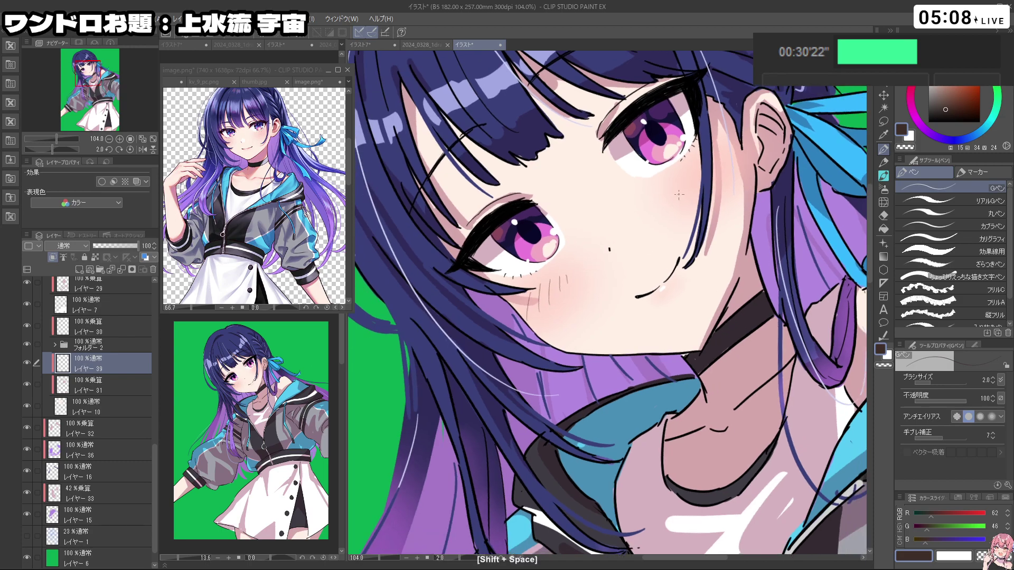
{"action": "key", "text": "ctrl+space"}
{"action": "key", "text": "space"}
{"action": "left_click_drag", "start_coordinate": [730, 159], "coordinate": [644, 204]}
{"action": "key", "text": "shift+space"}
{"action": "left_click_drag", "start_coordinate": [688, 401], "coordinate": [586, 428]}
Step: Check the face against the full figure and select レイヤー 37 for the ribbon highlights
{"action": "scroll", "coordinate": [547, 327], "scroll_direction": "down", "scroll_amount": 4}
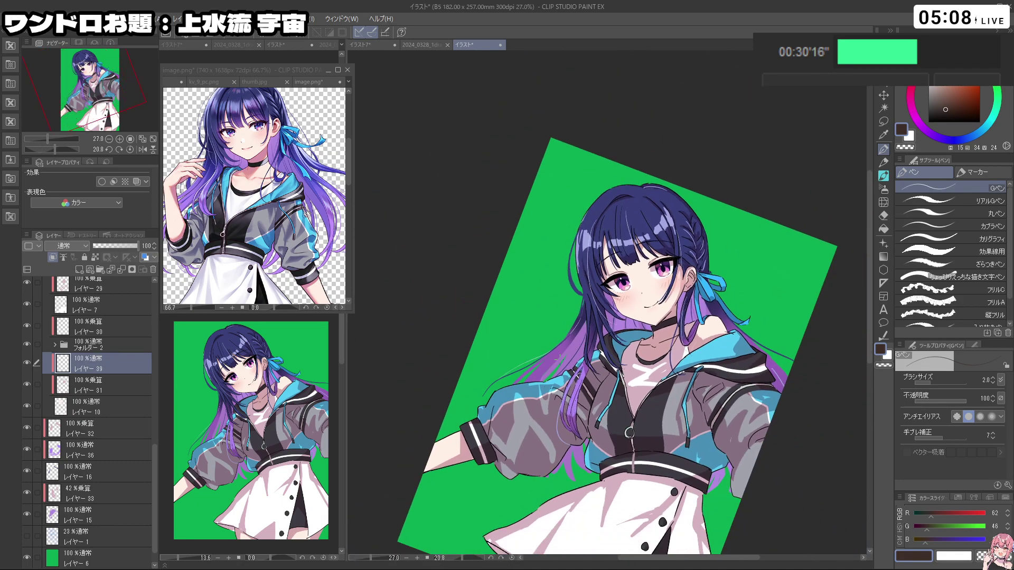
{"action": "scroll", "coordinate": [595, 370], "scroll_direction": "down", "scroll_amount": 2}
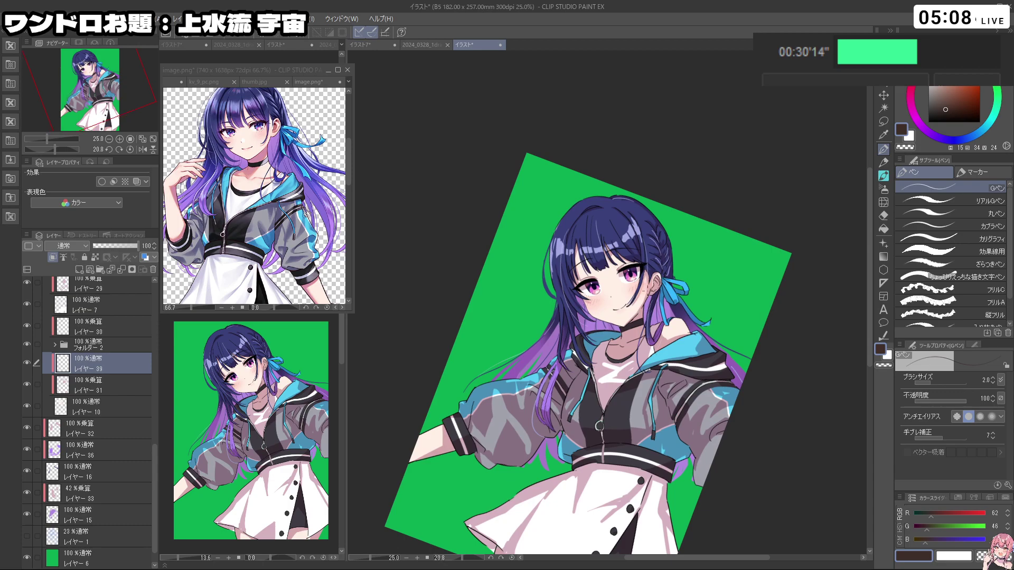
{"action": "scroll", "coordinate": [632, 319], "scroll_direction": "up", "scroll_amount": 1}
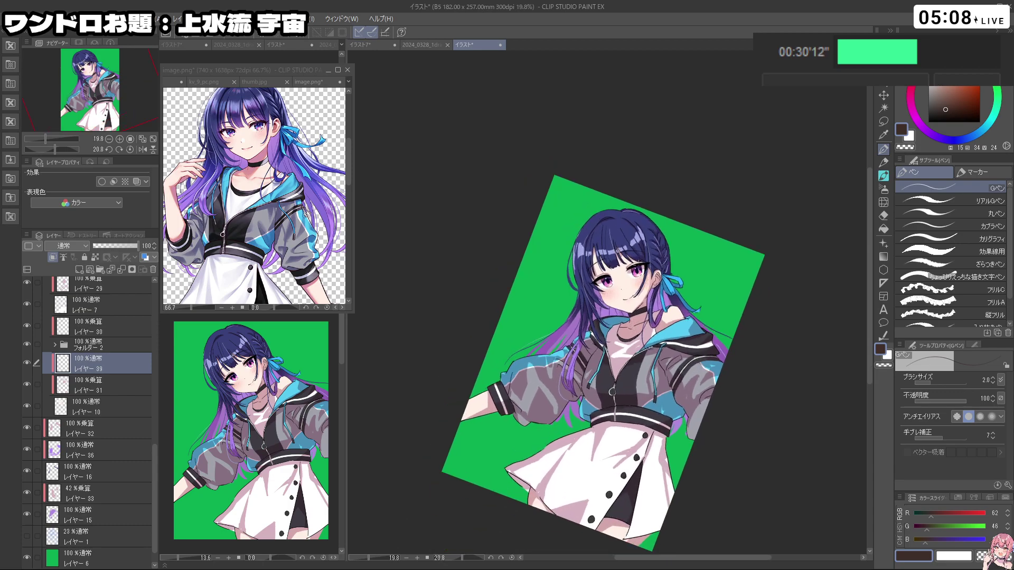
{"action": "scroll", "coordinate": [685, 281], "scroll_direction": "up", "scroll_amount": 4}
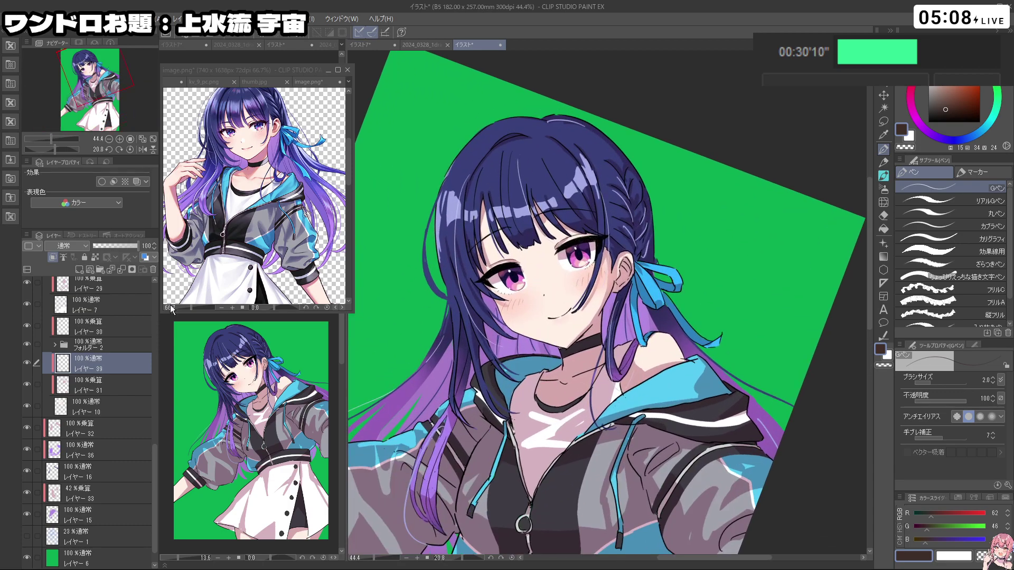
{"action": "scroll", "coordinate": [112, 331], "scroll_direction": "up", "scroll_amount": 2}
{"action": "scroll", "coordinate": [112, 331], "scroll_direction": "up", "scroll_amount": 8}
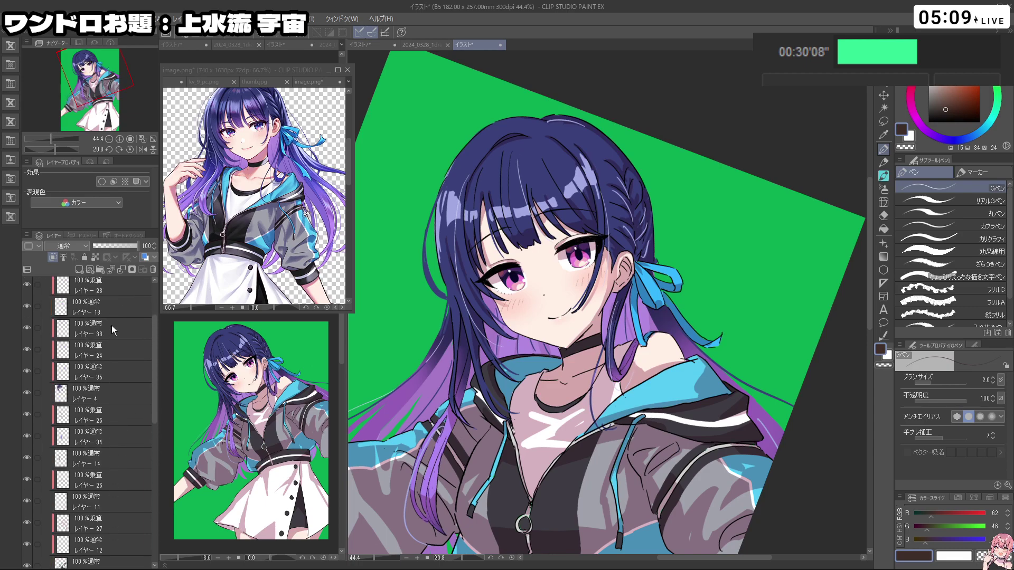
{"action": "scroll", "coordinate": [112, 331], "scroll_direction": "up", "scroll_amount": 1}
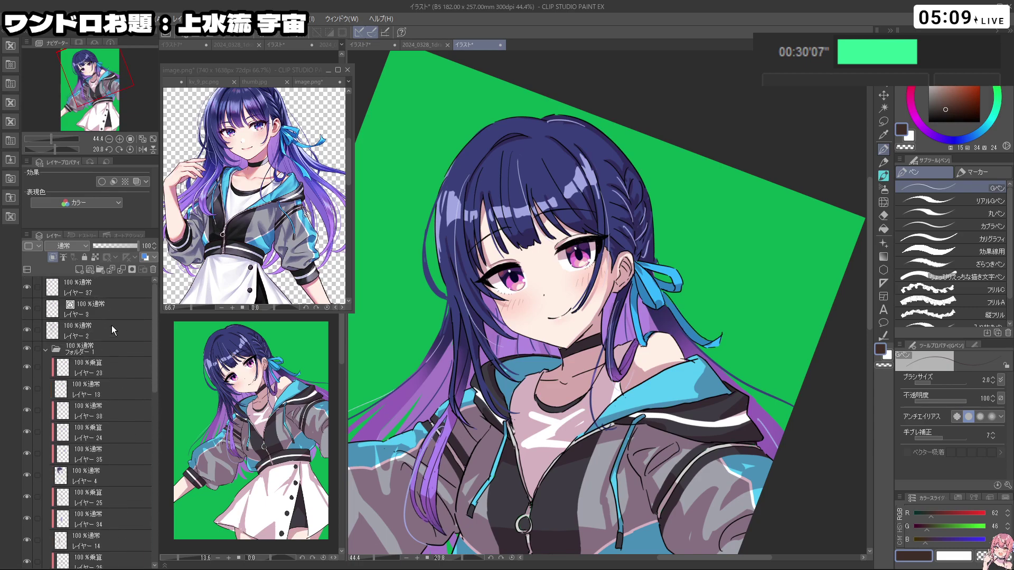
{"action": "left_click", "coordinate": [128, 289]}
Step: Sample the hair ribbon's light blue, undo the test strokes, and lighten the colour to a pale blue
{"action": "left_click_drag", "start_coordinate": [643, 272], "coordinate": [667, 272]}
{"action": "right_click", "coordinate": [647, 281]}
{"action": "right_click", "coordinate": [651, 286]}
{"action": "key", "text": "ctrl+z"}
{"action": "key", "text": "ctrl+z"}
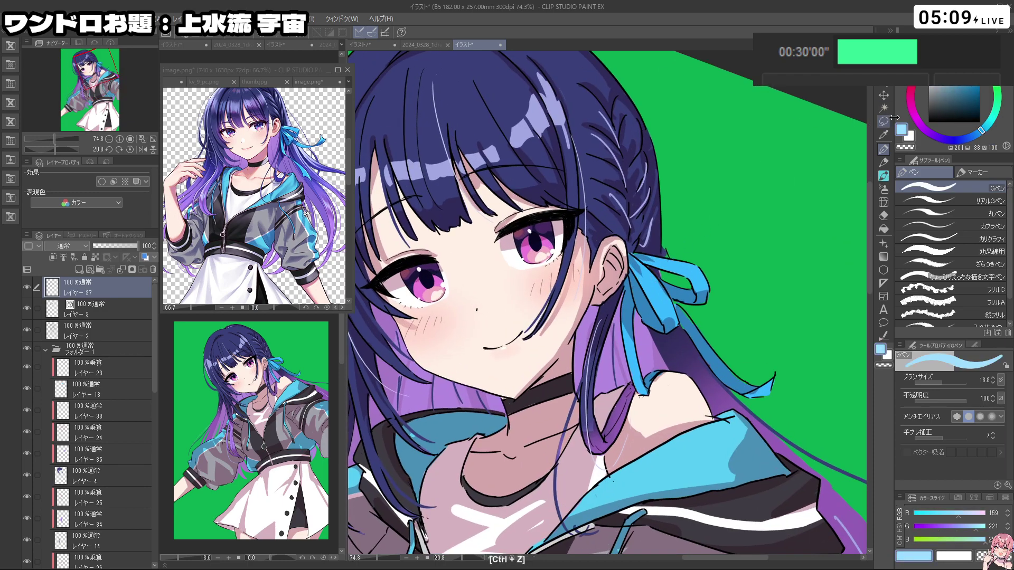
{"action": "left_click", "coordinate": [938, 72]}
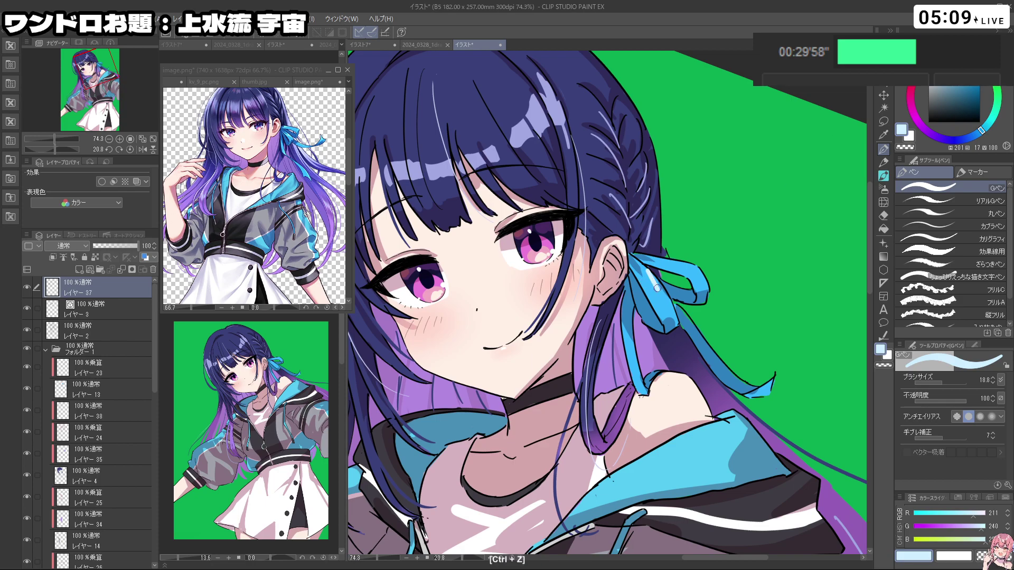
Step: Paint pale blue highlights on the ribbon's loops, trimming them with the transparent colour
{"action": "key", "text": "c"}
{"action": "left_click_drag", "start_coordinate": [649, 269], "coordinate": [695, 267]}
{"action": "key", "text": "c"}
{"action": "key", "text": "ctrl+z"}
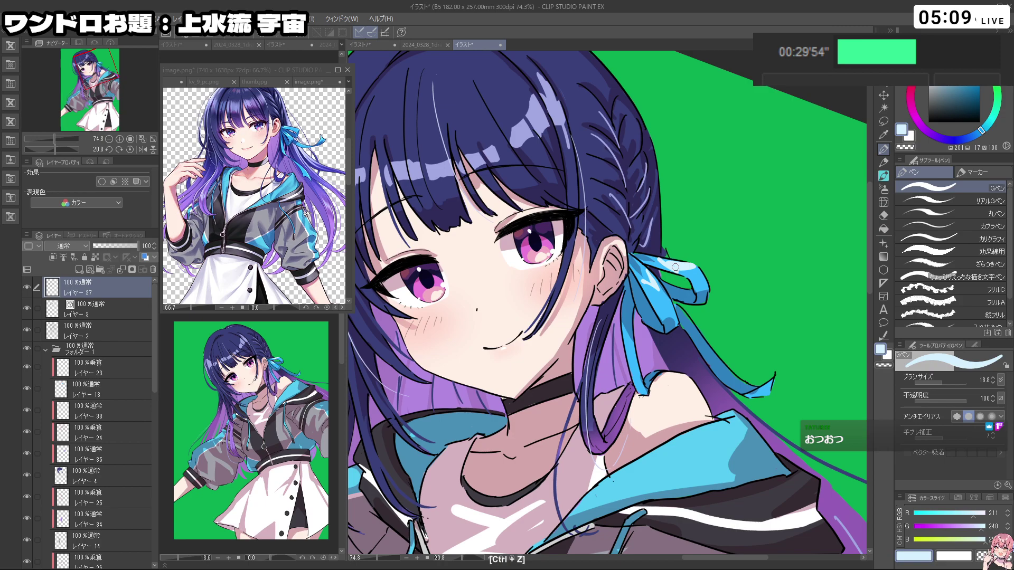
{"action": "key", "text": "c"}
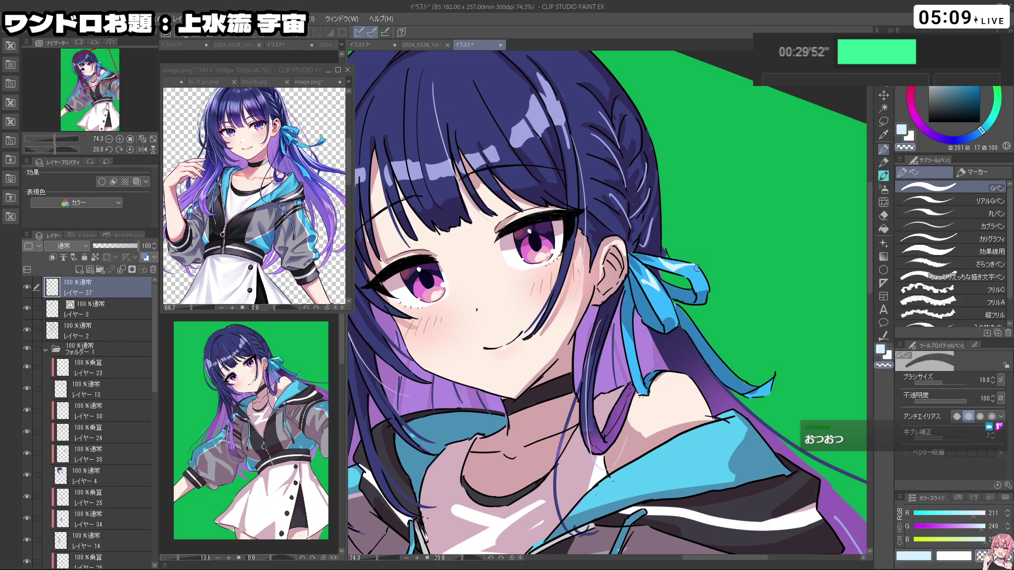
{"action": "key", "text": "c"}
{"action": "left_click_drag", "start_coordinate": [729, 290], "coordinate": [671, 290]}
Step: Add pale blue highlights to the ribbon's knot and hanging tails, trimming the edges with the transparent colour
{"action": "mouse_move", "coordinate": [655, 375]}
{"action": "left_mouse_down"}
{"action": "mouse_move", "coordinate": [687, 323]}
{"action": "mouse_move", "coordinate": [658, 243]}
{"action": "mouse_move", "coordinate": [615, 250]}
{"action": "left_mouse_up"}
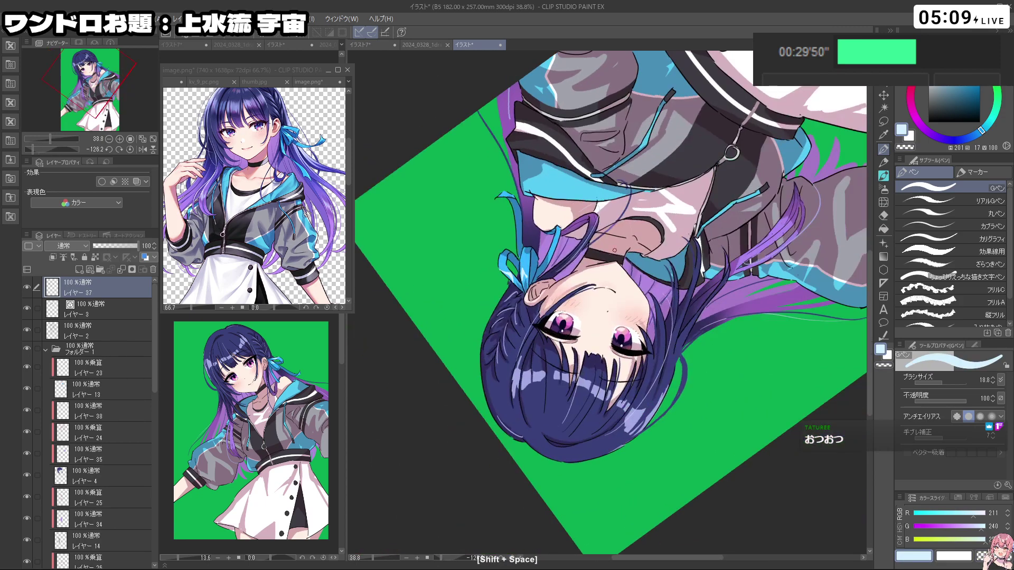
{"action": "left_click_drag", "start_coordinate": [516, 203], "coordinate": [552, 203]}
{"action": "left_click_drag", "start_coordinate": [528, 303], "coordinate": [682, 328]}
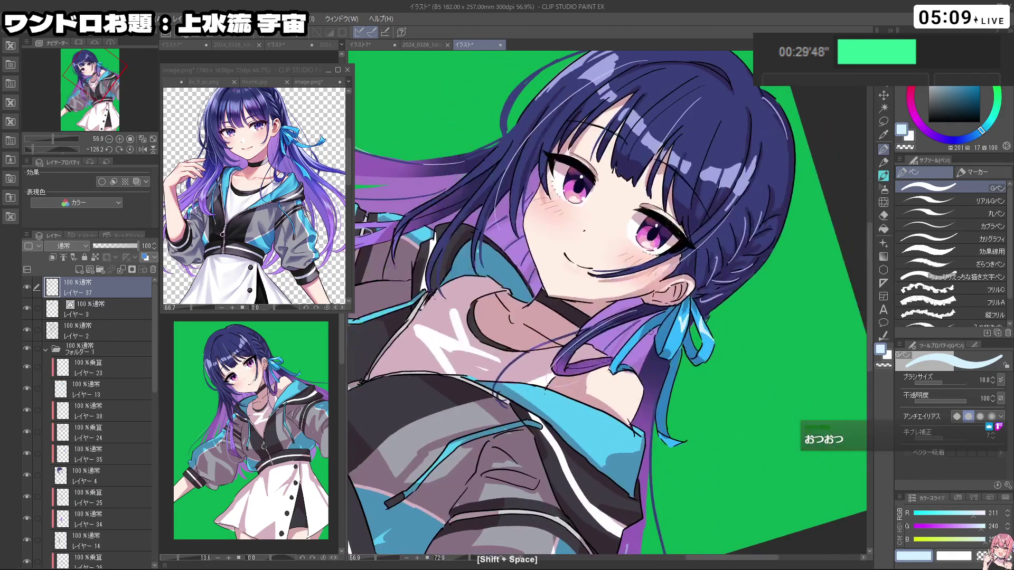
{"action": "left_click_drag", "start_coordinate": [607, 370], "coordinate": [649, 331]}
{"action": "key", "text": "c"}
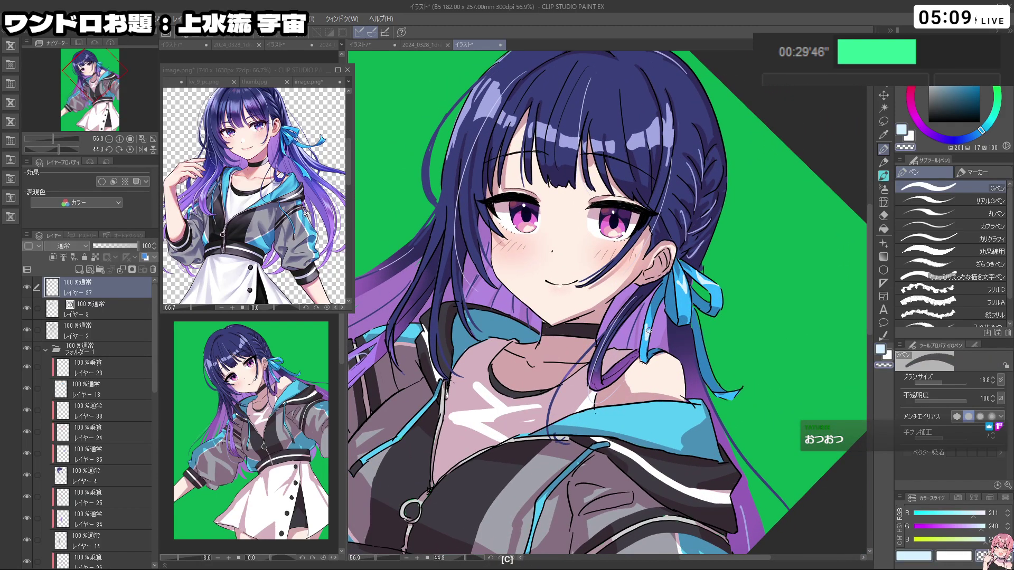
{"action": "key", "text": "c"}
{"action": "key", "text": "ctrl+z"}
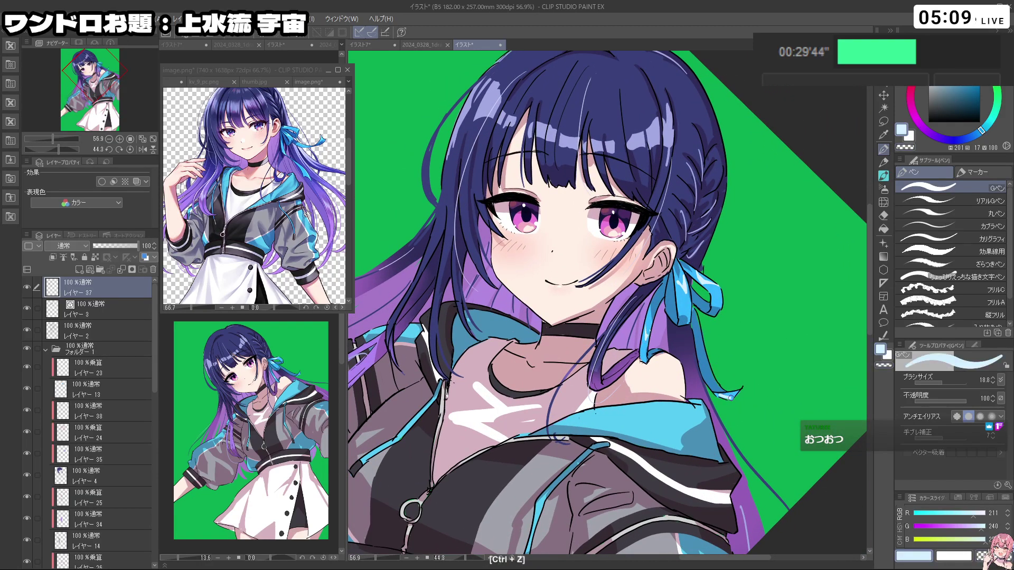
{"action": "key", "text": "c"}
{"action": "left_click_drag", "start_coordinate": [734, 393], "coordinate": [692, 389]}
{"action": "key", "text": "c"}
{"action": "left_click_drag", "start_coordinate": [692, 389], "coordinate": [667, 355]}
Step: Sample the purple of the lower hair, lighten it to pale lavender, and add highlight strokes to the front strands
{"action": "mouse_move", "coordinate": [660, 389]}
{"action": "left_mouse_down"}
{"action": "mouse_move", "coordinate": [709, 312]}
{"action": "mouse_move", "coordinate": [704, 262]}
{"action": "mouse_move", "coordinate": [670, 265]}
{"action": "left_mouse_up"}
{"action": "left_click_drag", "start_coordinate": [671, 264], "coordinate": [713, 330]}
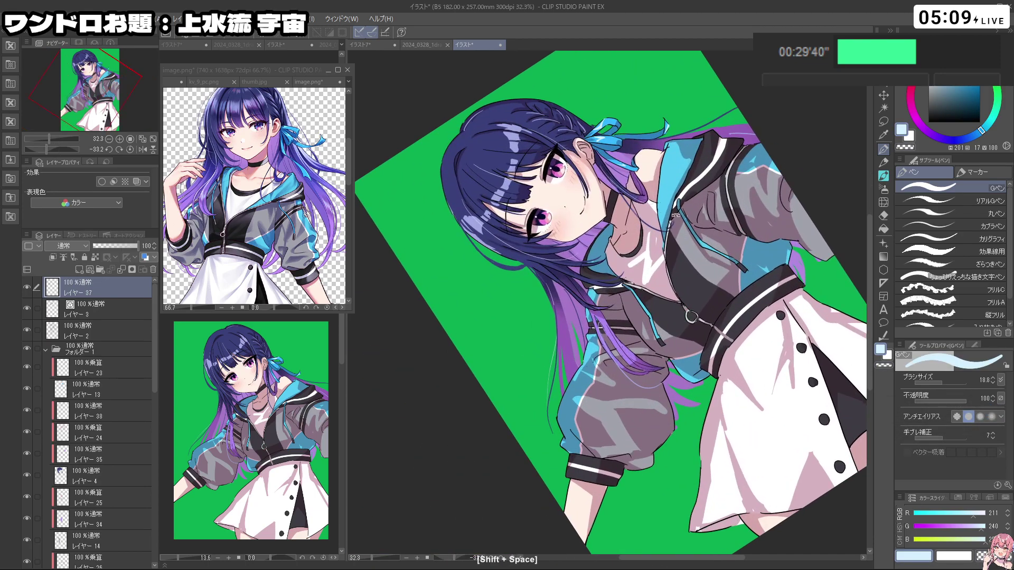
{"action": "left_click_drag", "start_coordinate": [702, 274], "coordinate": [704, 324]}
{"action": "right_click", "coordinate": [596, 350]}
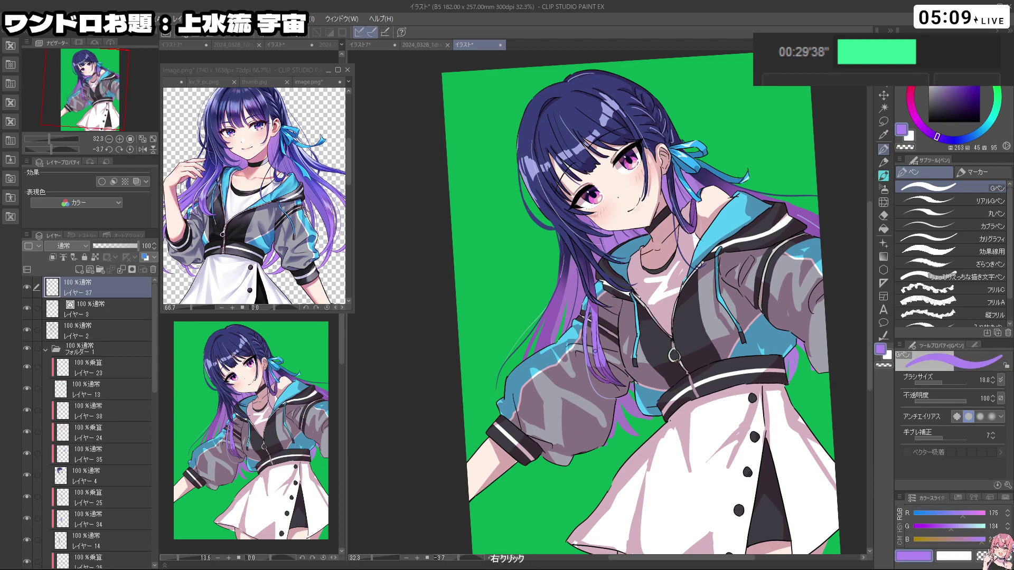
{"action": "left_click", "coordinate": [937, 72]}
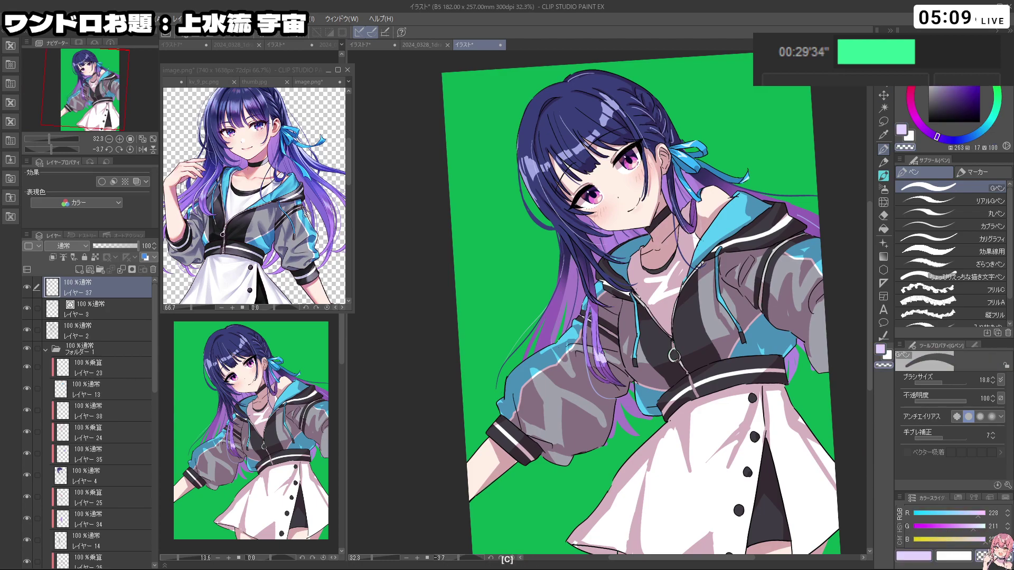
{"action": "left_click_drag", "start_coordinate": [588, 352], "coordinate": [647, 365]}
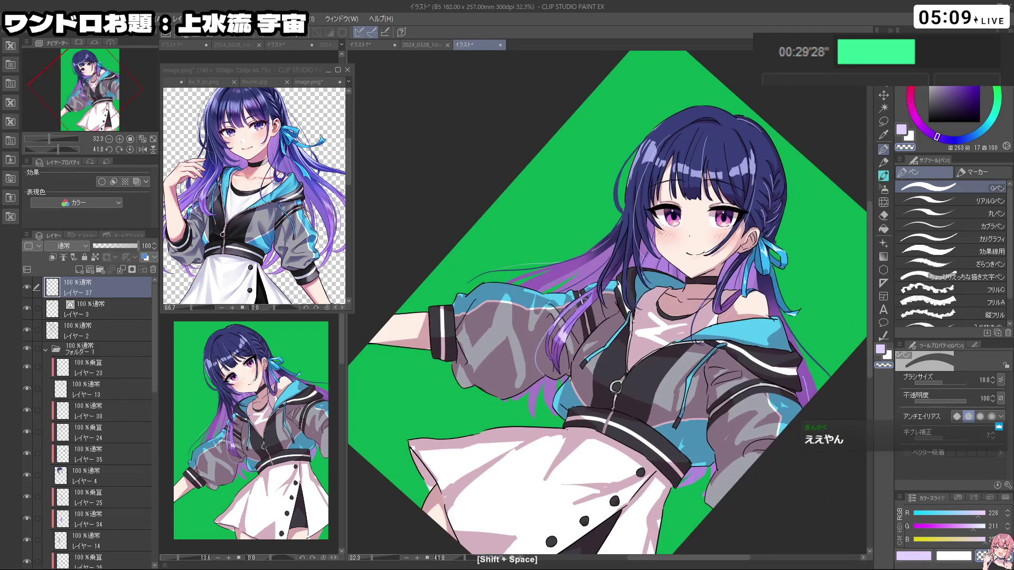
Step: Sample the periwinkle highlight colour from the hair beside the braid
{"action": "right_click", "coordinate": [755, 163]}
{"action": "right_click", "coordinate": [755, 163]}
{"action": "right_click", "coordinate": [754, 163]}
{"action": "right_click", "coordinate": [755, 163]}
{"action": "right_click", "coordinate": [754, 163]}
{"action": "right_click", "coordinate": [754, 164]}
{"action": "right_click", "coordinate": [753, 164]}
{"action": "right_click", "coordinate": [753, 165]}
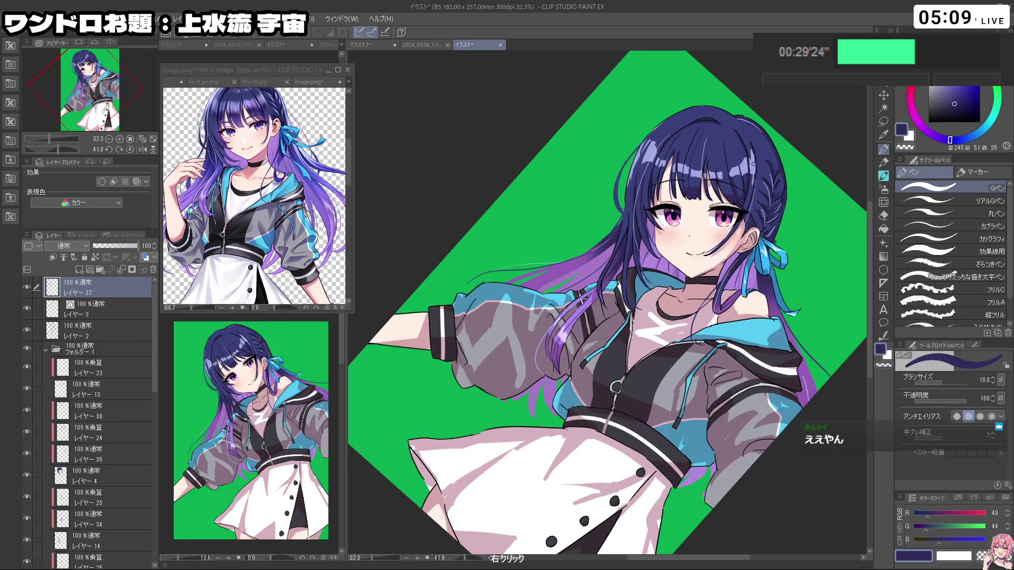
{"action": "right_click", "coordinate": [759, 163]}
{"action": "right_click", "coordinate": [759, 161]}
{"action": "right_click", "coordinate": [756, 161]}
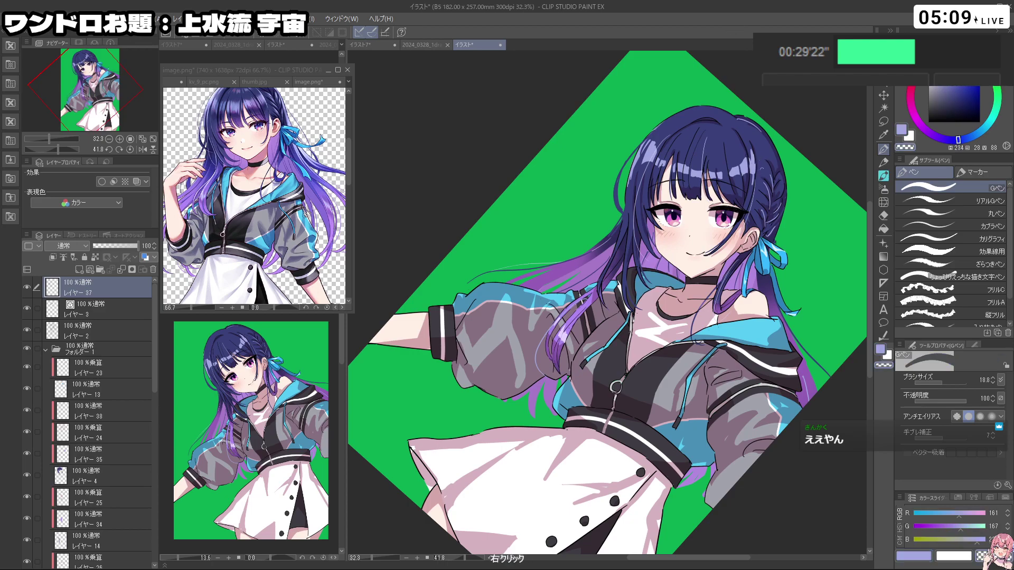
{"action": "right_click", "coordinate": [751, 165]}
Step: Try periwinkle strokes along the outer edge of the hair, undo them, and reduce the brush size to 8.6
{"action": "key", "text": "ctrl+z"}
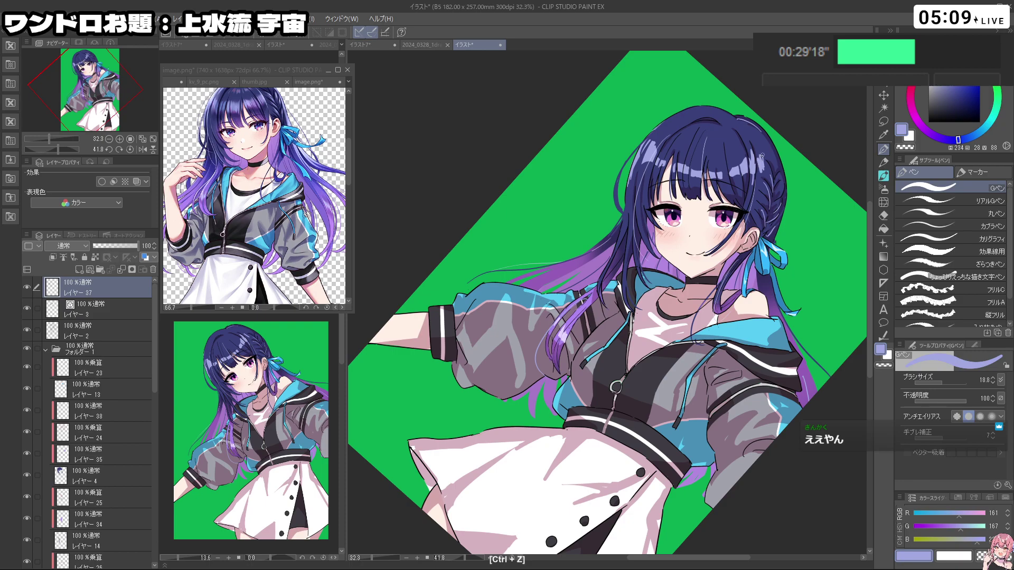
{"action": "left_click_drag", "start_coordinate": [762, 166], "coordinate": [703, 138]}
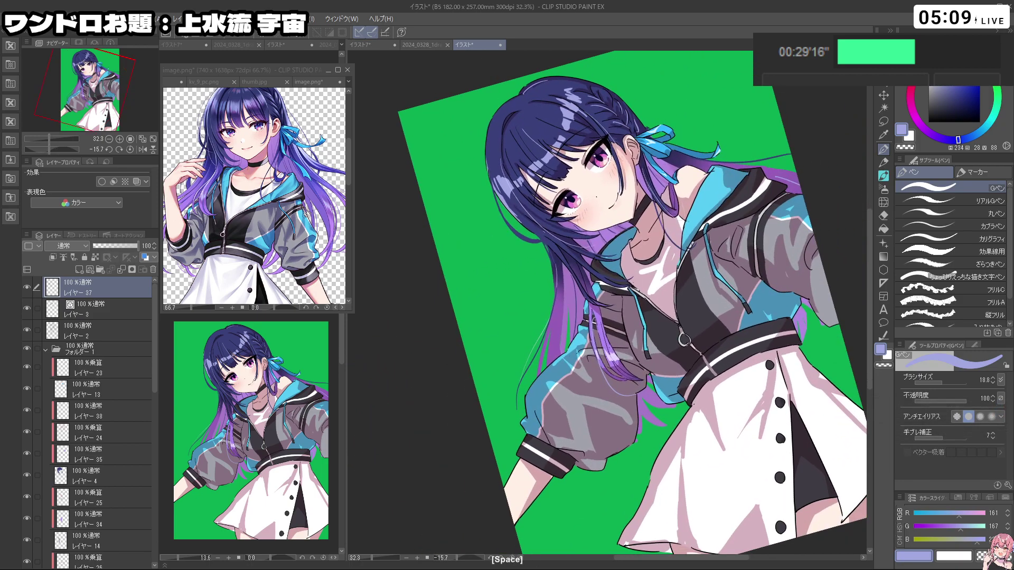
{"action": "key", "text": "ctrl+z"}
{"action": "mouse_move", "coordinate": [493, 191]}
{"action": "left_mouse_down"}
{"action": "mouse_move", "coordinate": [508, 235]}
{"action": "mouse_move", "coordinate": [553, 247]}
{"action": "left_mouse_up"}
{"action": "key", "text": "ctrl+z"}
{"action": "left_click_drag", "start_coordinate": [655, 273], "coordinate": [597, 275]}
Step: Collapse フォルダー 1 and hide the green background on レイヤー 6 to view the full figure on white
{"action": "left_click_drag", "start_coordinate": [578, 361], "coordinate": [584, 533]}
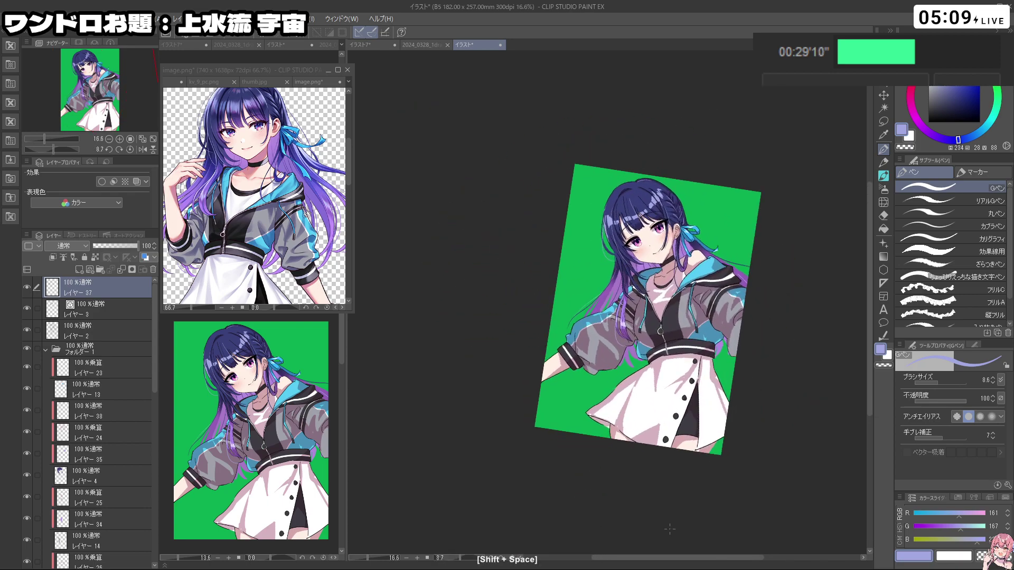
{"action": "scroll", "coordinate": [687, 446], "scroll_direction": "down", "scroll_amount": 2}
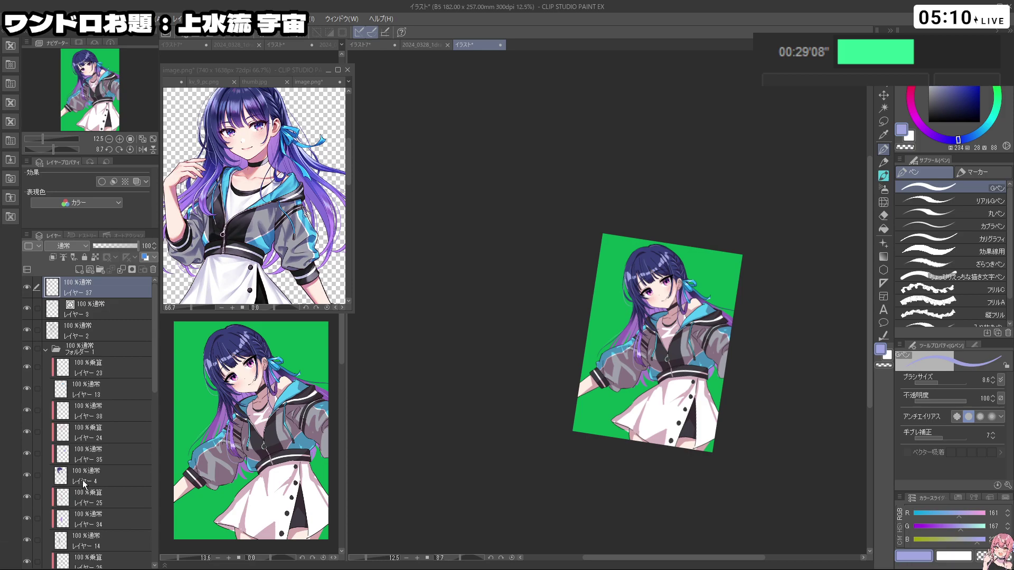
{"action": "scroll", "coordinate": [29, 322], "scroll_direction": "down", "scroll_amount": 1}
{"action": "left_click", "coordinate": [42, 326]}
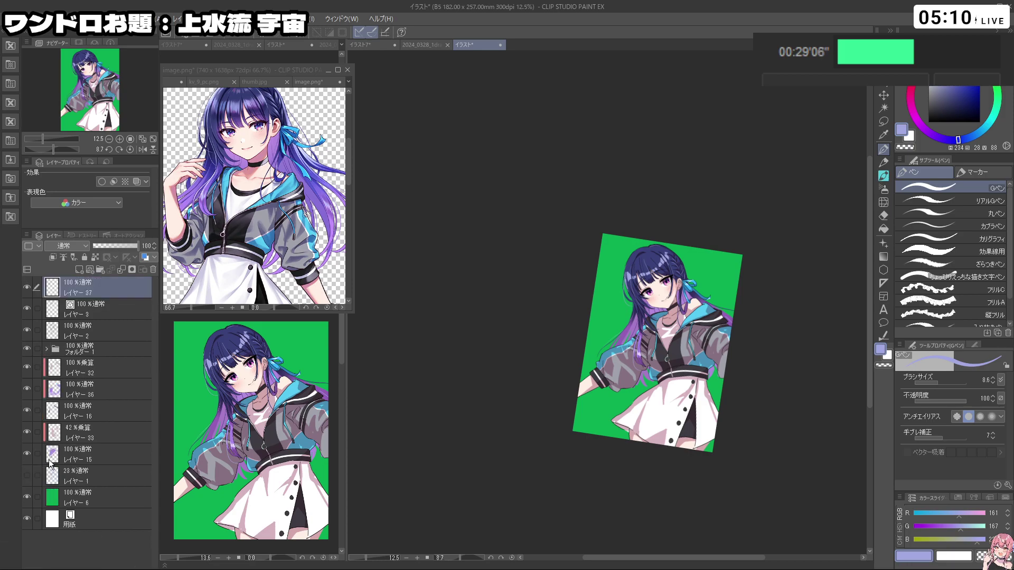
{"action": "left_click", "coordinate": [26, 498]}
{"action": "scroll", "coordinate": [684, 299], "scroll_direction": "up", "scroll_amount": 4}
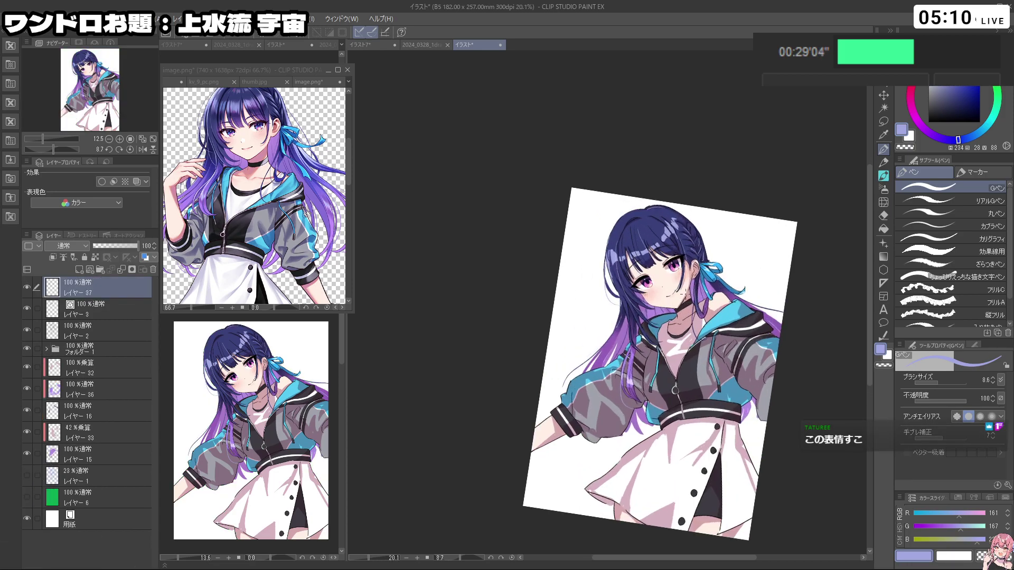
Step: Expand フォルダー 1, select the multiply layer レイヤー 24, and sample a dusty pink shadow colour
{"action": "scroll", "coordinate": [684, 300], "scroll_direction": "up", "scroll_amount": 1}
{"action": "scroll", "coordinate": [684, 285], "scroll_direction": "down", "scroll_amount": 2}
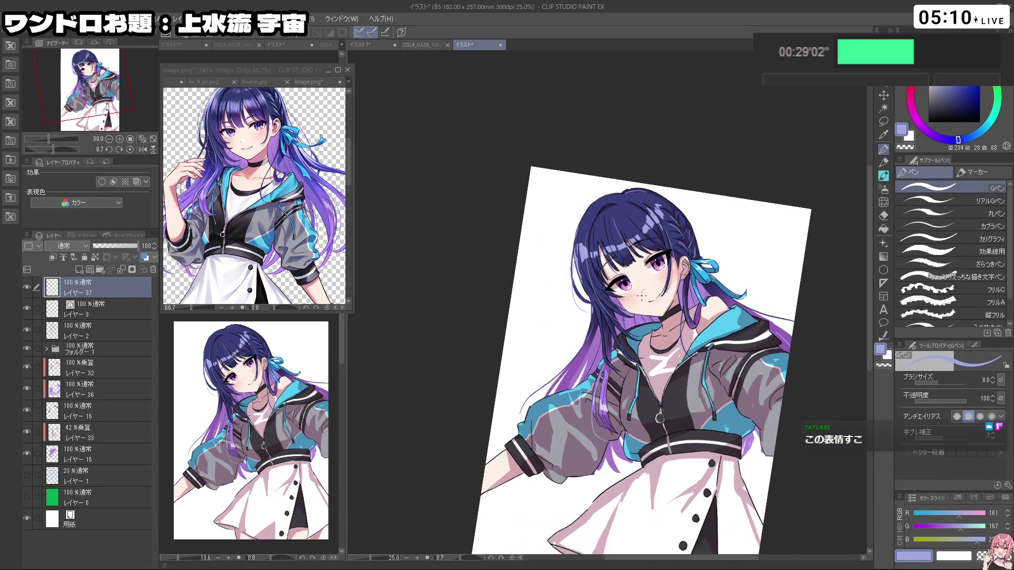
{"action": "left_click_drag", "start_coordinate": [745, 198], "coordinate": [626, 124]}
{"action": "left_click_drag", "start_coordinate": [528, 204], "coordinate": [511, 273]}
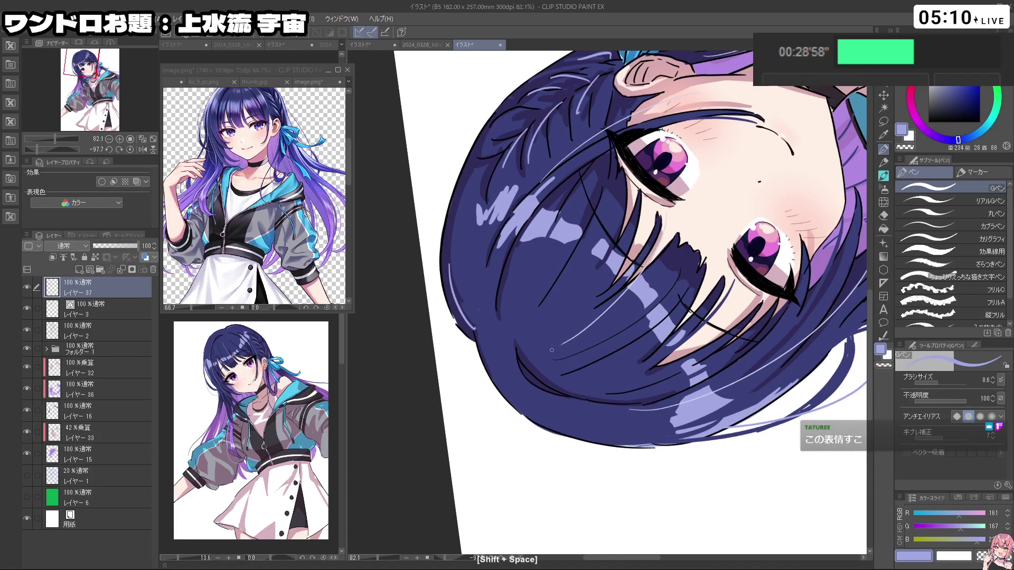
{"action": "left_click", "coordinate": [46, 350]}
{"action": "left_click", "coordinate": [111, 432]}
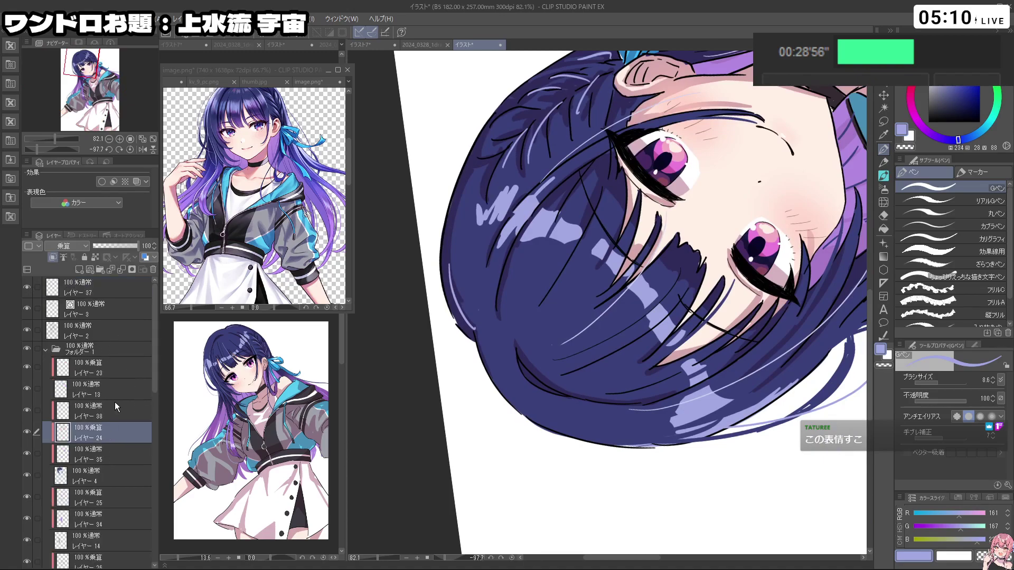
{"action": "left_click_drag", "start_coordinate": [786, 315], "coordinate": [622, 384]}
{"action": "right_click", "coordinate": [797, 188]}
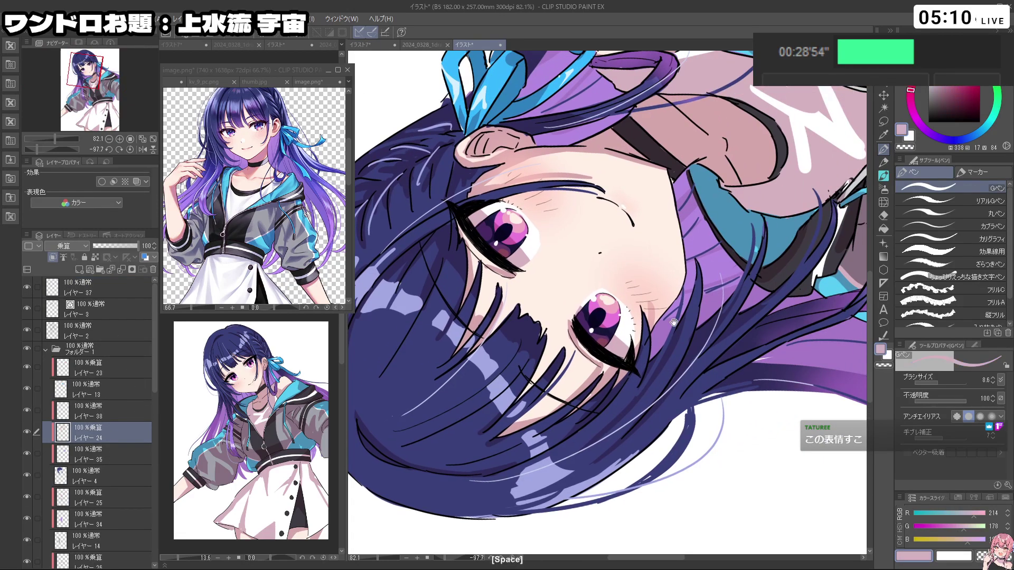
Step: Try pink multiply shading and transparent-colour strokes on the crown of the hair and undo them
{"action": "left_click_drag", "start_coordinate": [564, 259], "coordinate": [706, 185]}
{"action": "left_click_drag", "start_coordinate": [479, 360], "coordinate": [488, 360], "text": "ctrl+alt"}
{"action": "mouse_move", "coordinate": [462, 325]}
{"action": "left_mouse_down"}
{"action": "mouse_move", "coordinate": [519, 406]}
{"action": "mouse_move", "coordinate": [470, 335]}
{"action": "mouse_move", "coordinate": [507, 414]}
{"action": "mouse_move", "coordinate": [463, 325]}
{"action": "mouse_move", "coordinate": [544, 429]}
{"action": "left_mouse_up"}
{"action": "key", "text": "ctrl+z"}
{"action": "key", "text": "ctrl+z"}
{"action": "left_click_drag", "start_coordinate": [649, 435], "coordinate": [608, 444], "text": "ctrl"}
{"action": "mouse_move", "coordinate": [607, 449]}
{"action": "left_mouse_down", "text": "shift"}
{"action": "mouse_move", "coordinate": [648, 452]}
{"action": "mouse_move", "coordinate": [711, 407]}
{"action": "left_mouse_up", "text": "shift"}
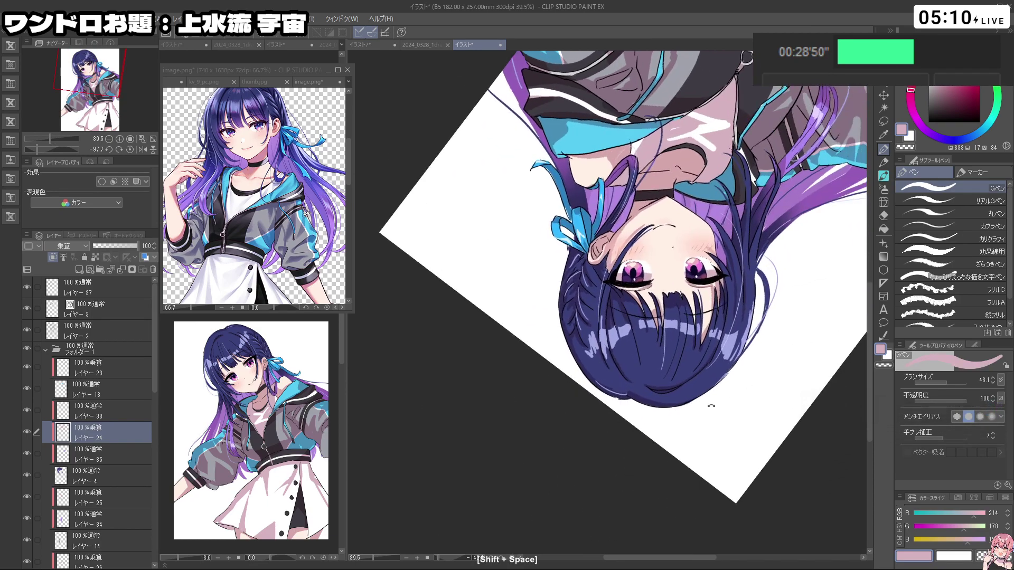
{"action": "mouse_move", "coordinate": [684, 451]}
{"action": "left_mouse_down"}
{"action": "mouse_move", "coordinate": [618, 455]}
{"action": "mouse_move", "coordinate": [574, 394]}
{"action": "left_mouse_up"}
{"action": "key", "text": "c"}
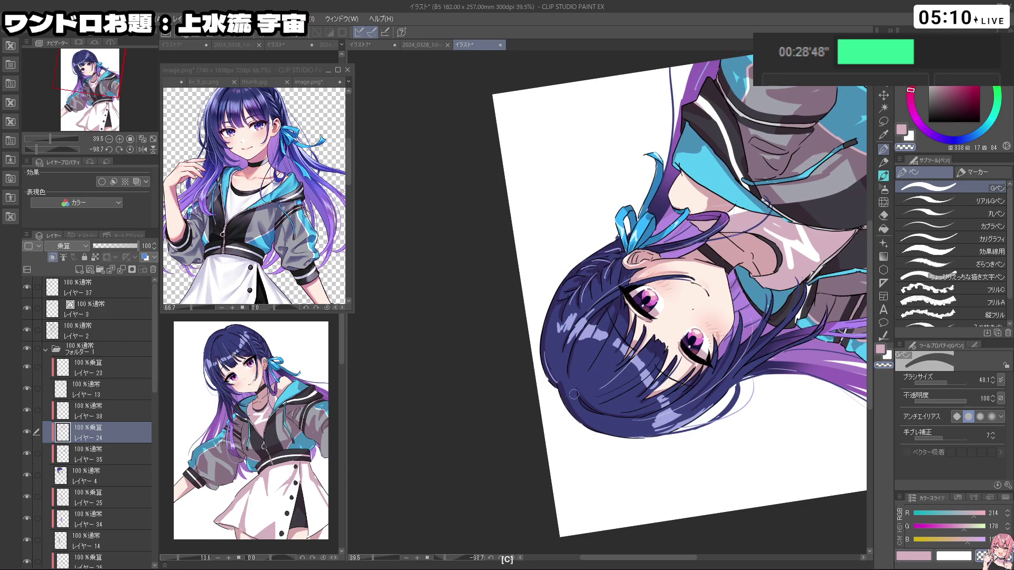
{"action": "key", "text": "ctrl+z"}
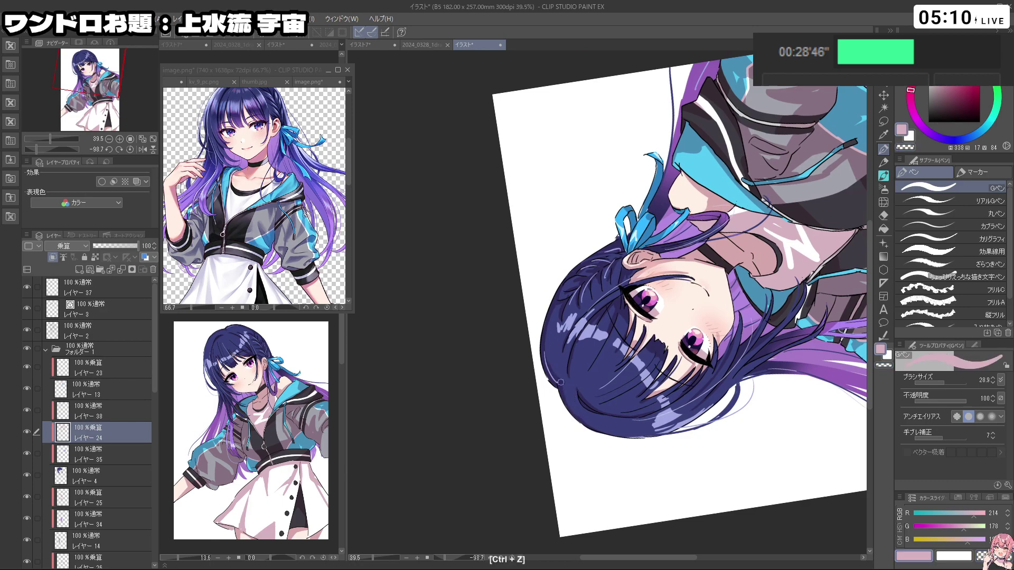
{"action": "left_click_drag", "start_coordinate": [644, 436], "coordinate": [602, 440], "text": "ctrl"}
{"action": "left_click_drag", "start_coordinate": [674, 497], "coordinate": [691, 317], "text": "shift"}
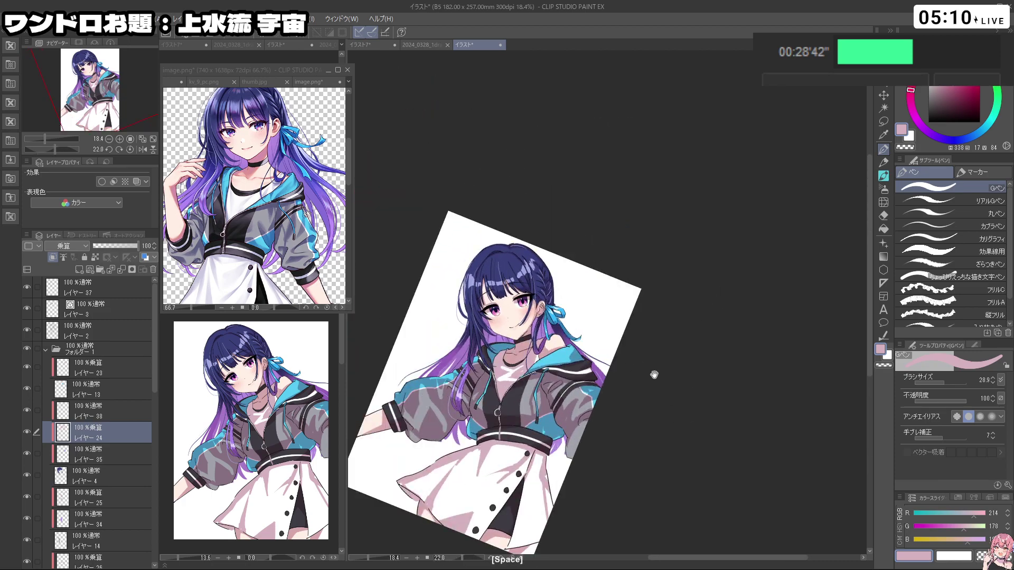
Step: Examine the whole figure and close-up details of the face, hair, ribbon, jacket and waist for parts needing correction
{"action": "scroll", "coordinate": [645, 378], "scroll_direction": "up", "scroll_amount": 1}
{"action": "left_click_drag", "start_coordinate": [653, 392], "coordinate": [664, 342]}
{"action": "mouse_move", "coordinate": [667, 345]}
{"action": "left_mouse_down", "text": "ctrl"}
{"action": "mouse_move", "coordinate": [648, 351]}
{"action": "mouse_move", "coordinate": [658, 335]}
{"action": "left_mouse_up", "text": "ctrl"}
{"action": "mouse_move", "coordinate": [612, 446]}
{"action": "left_mouse_down", "text": "shift"}
{"action": "mouse_move", "coordinate": [650, 407]}
{"action": "mouse_move", "coordinate": [643, 382]}
{"action": "left_mouse_up", "text": "shift"}
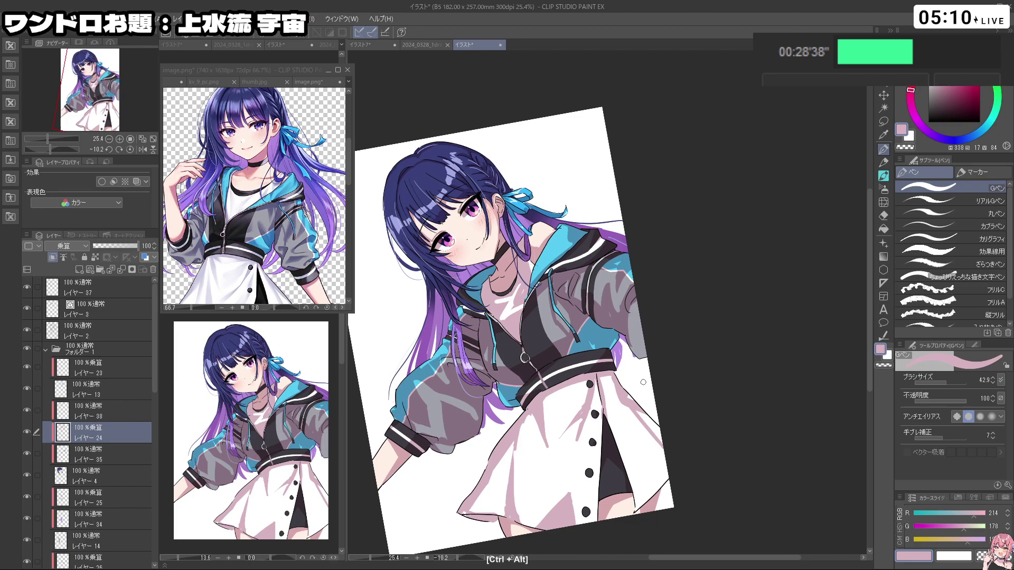
{"action": "scroll", "coordinate": [435, 231], "scroll_direction": "up", "scroll_amount": 5}
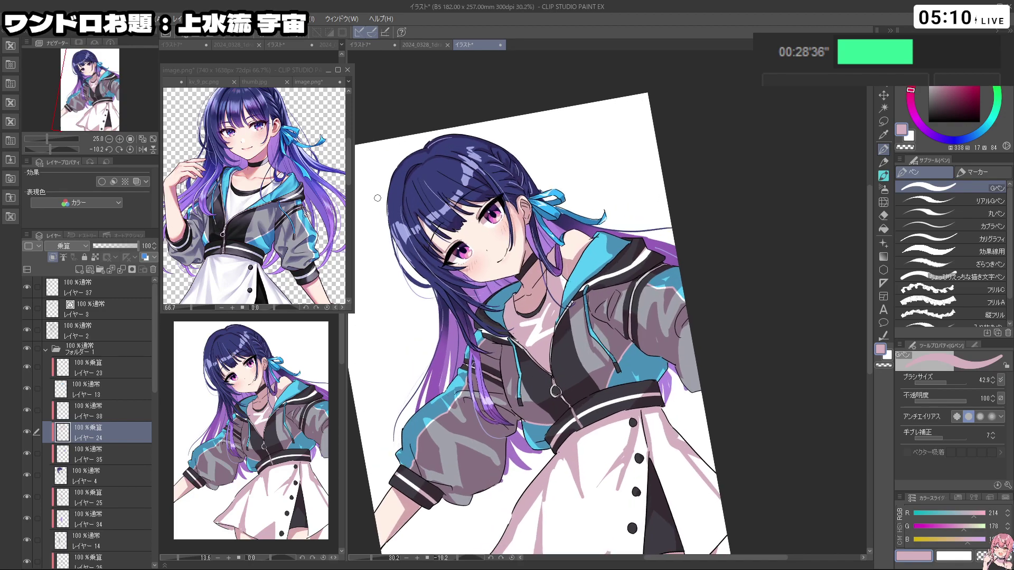
{"action": "scroll", "coordinate": [435, 233], "scroll_direction": "down", "scroll_amount": 6}
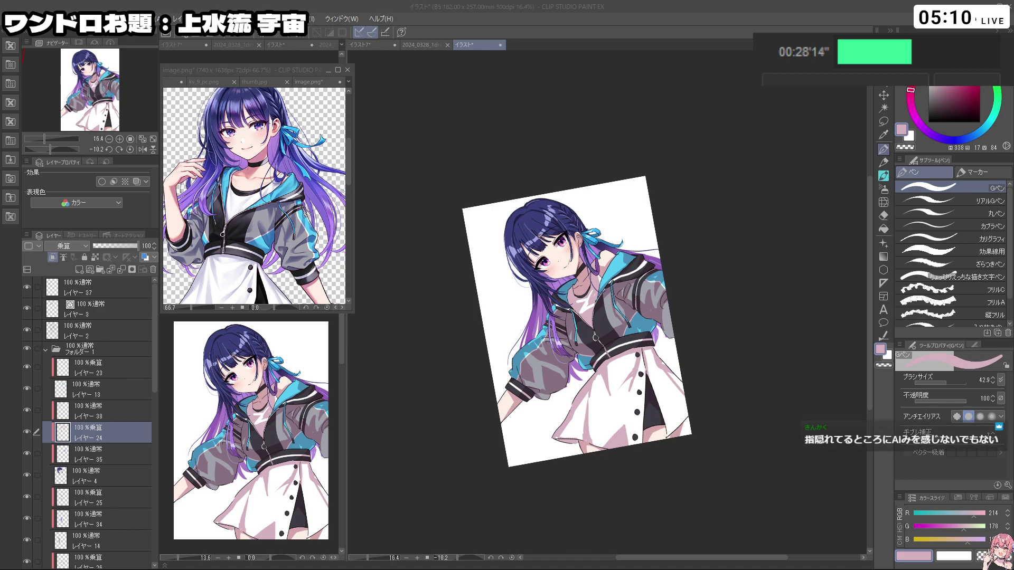
{"action": "scroll", "coordinate": [595, 338], "scroll_direction": "up", "scroll_amount": 2}
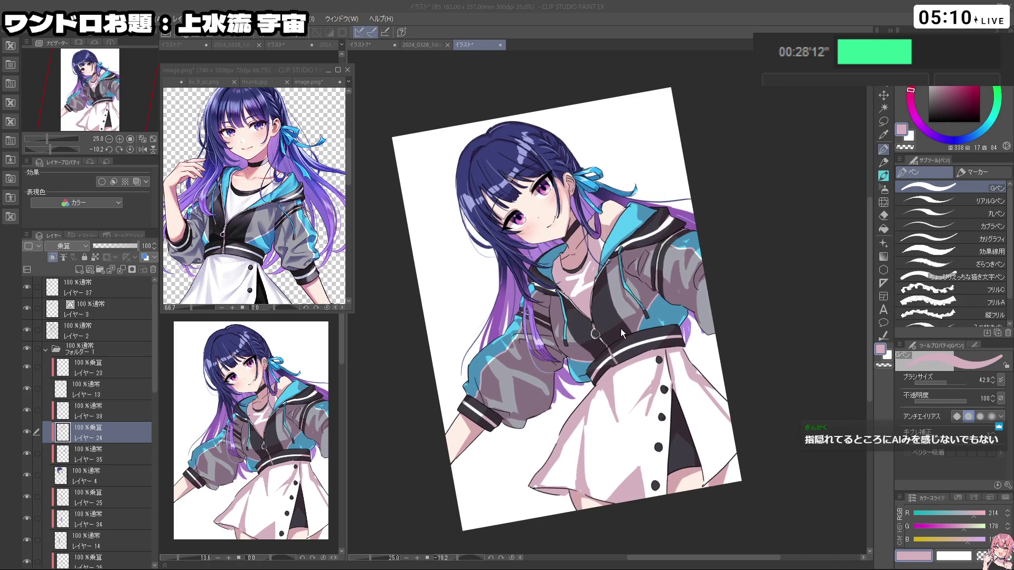
{"action": "scroll", "coordinate": [621, 329], "scroll_direction": "down", "scroll_amount": 1}
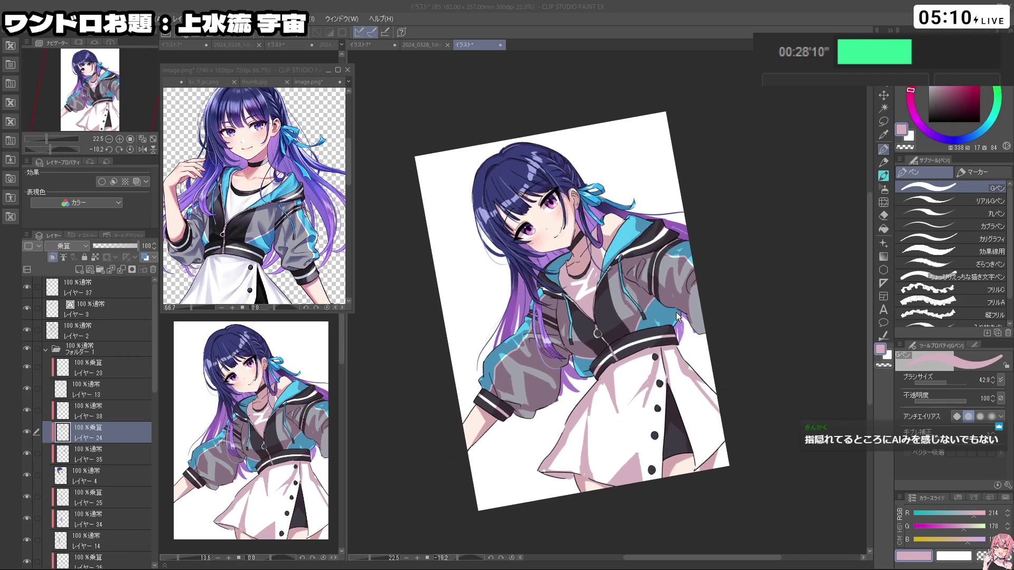
{"action": "scroll", "coordinate": [745, 297], "scroll_direction": "up", "scroll_amount": 1}
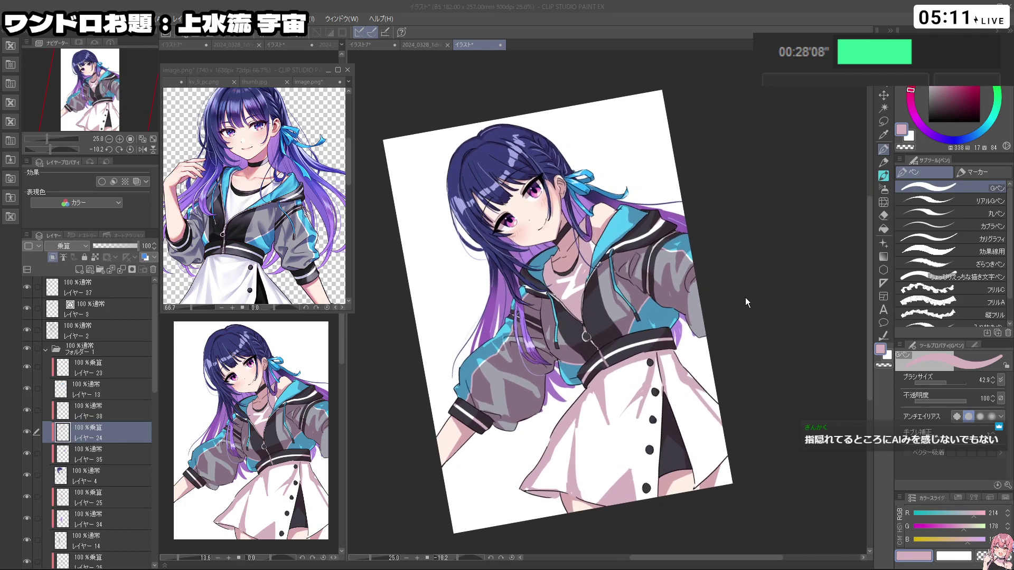
{"action": "scroll", "coordinate": [745, 297], "scroll_direction": "up", "scroll_amount": 5}
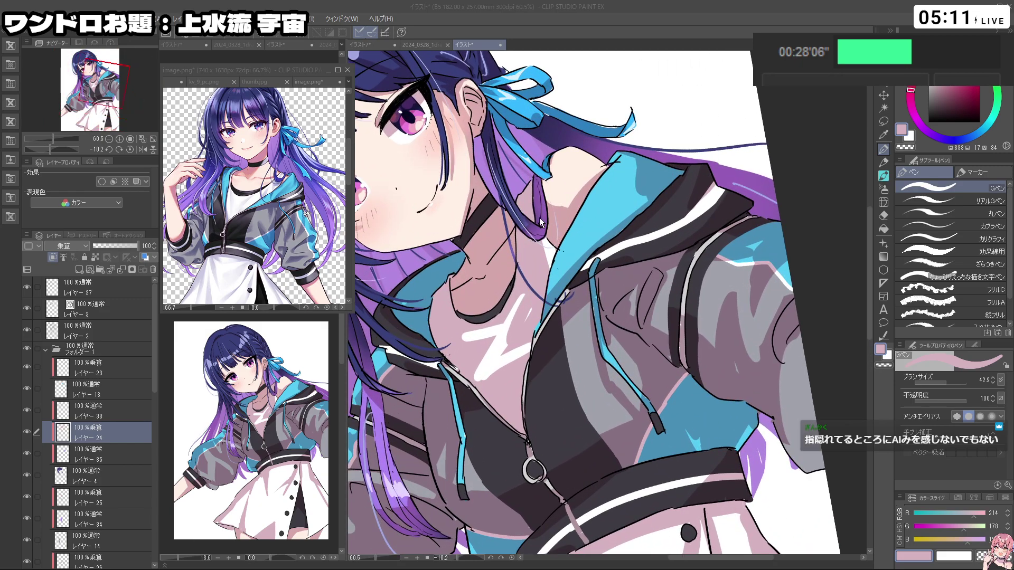
{"action": "scroll", "coordinate": [529, 189], "scroll_direction": "down", "scroll_amount": 6}
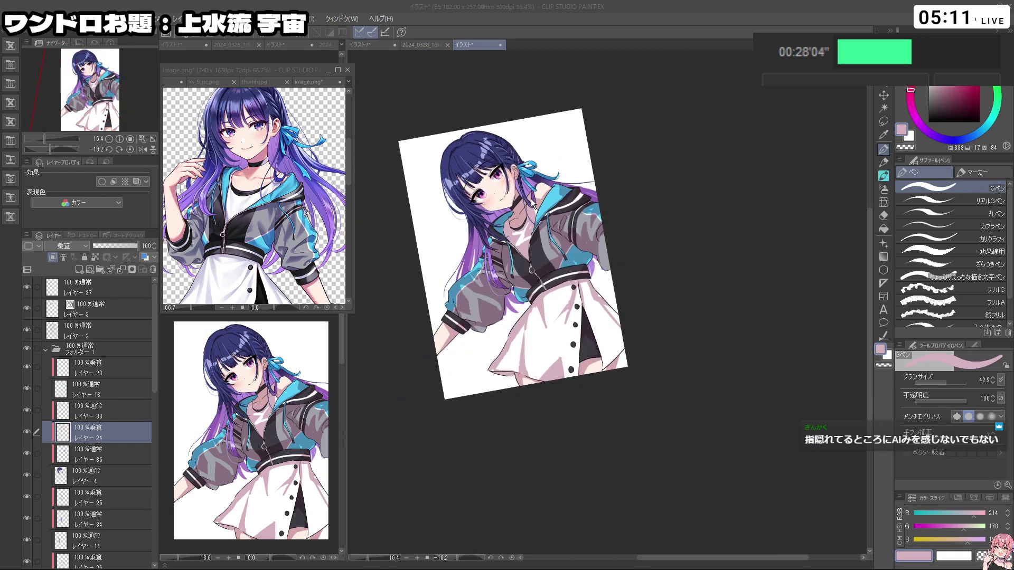
{"action": "scroll", "coordinate": [530, 197], "scroll_direction": "up", "scroll_amount": 5}
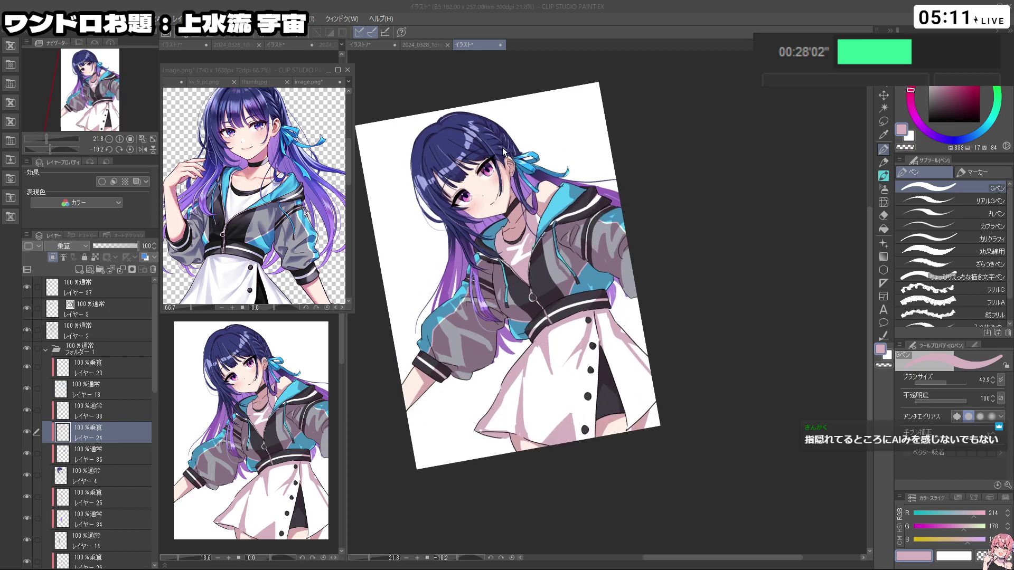
{"action": "scroll", "coordinate": [599, 198], "scroll_direction": "down", "scroll_amount": 2}
{"action": "scroll", "coordinate": [473, 329], "scroll_direction": "up", "scroll_amount": 7}
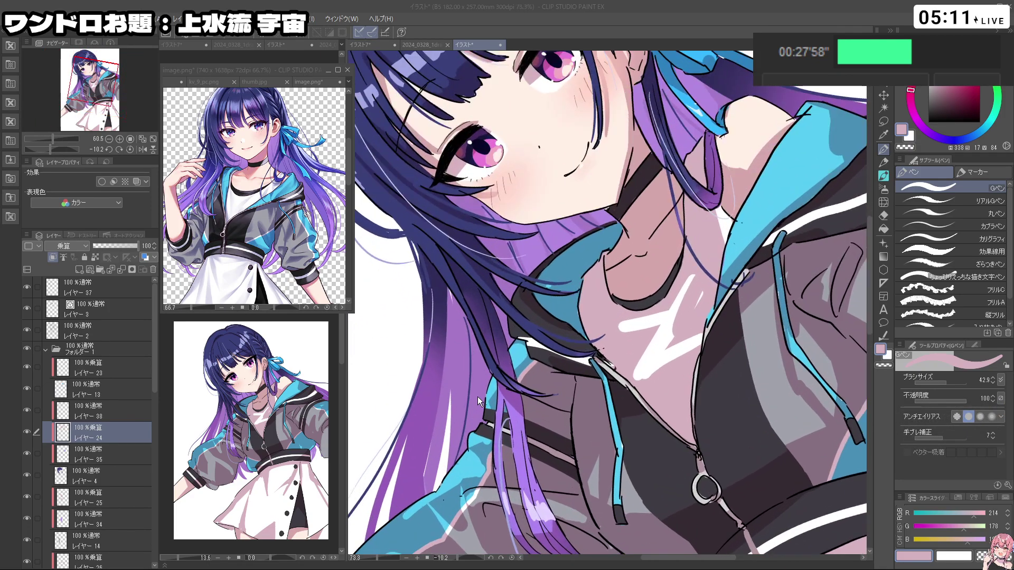
{"action": "scroll", "coordinate": [465, 465], "scroll_direction": "down", "scroll_amount": 8}
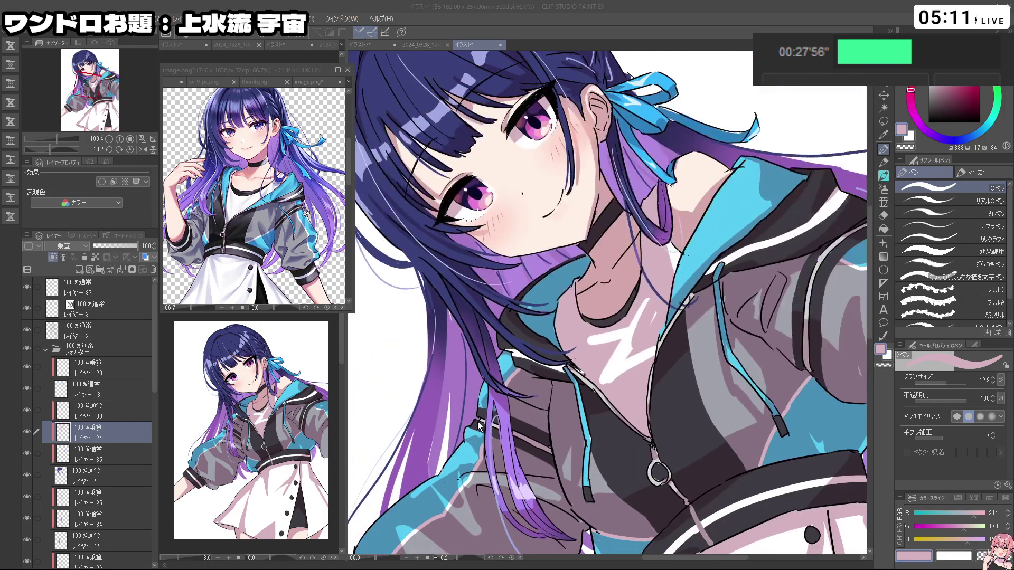
{"action": "scroll", "coordinate": [542, 373], "scroll_direction": "up", "scroll_amount": 7}
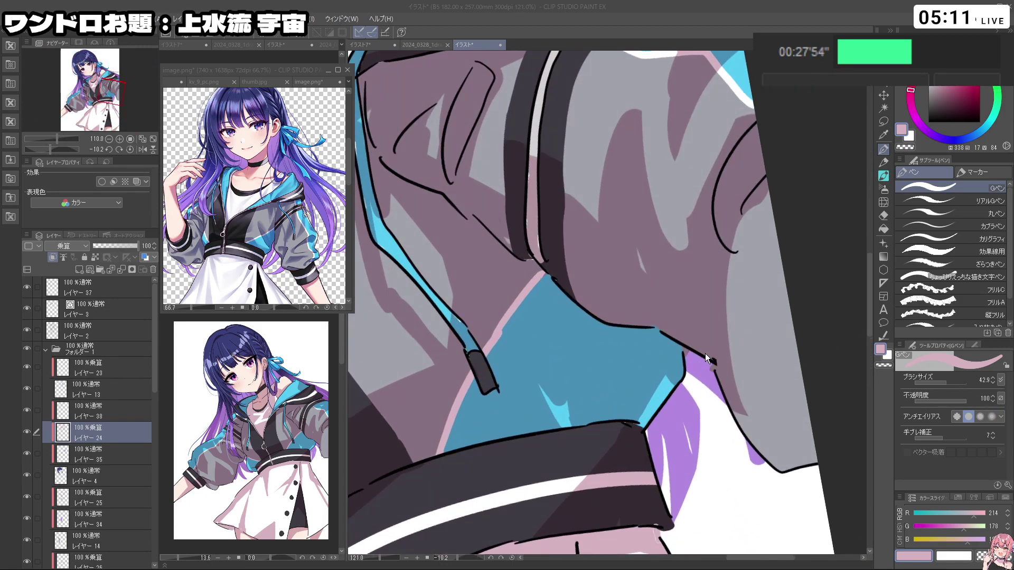
{"action": "scroll", "coordinate": [524, 281], "scroll_direction": "down", "scroll_amount": 9}
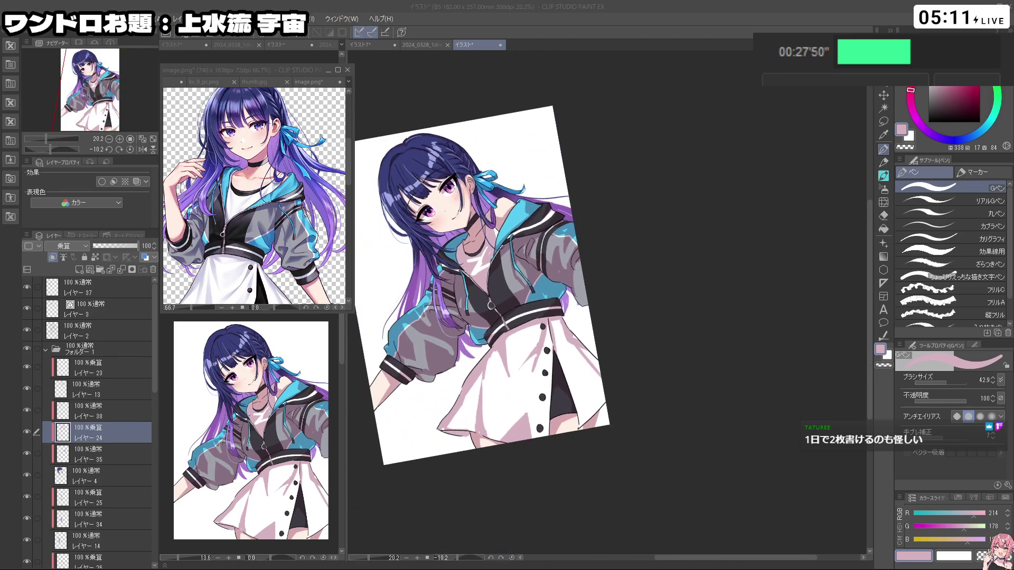
{"action": "scroll", "coordinate": [432, 188], "scroll_direction": "up", "scroll_amount": 3}
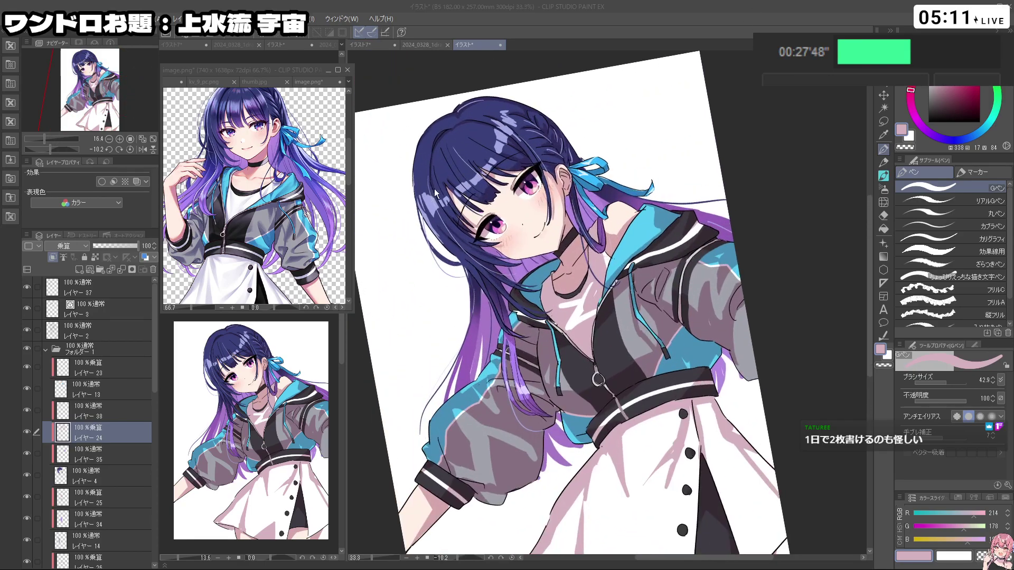
{"action": "scroll", "coordinate": [432, 189], "scroll_direction": "up", "scroll_amount": 4}
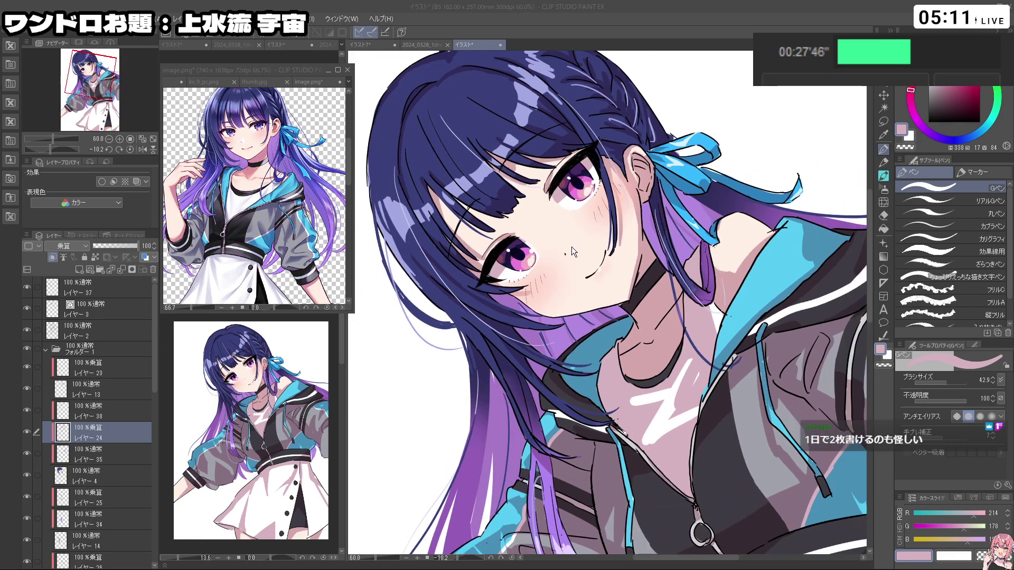
{"action": "scroll", "coordinate": [581, 249], "scroll_direction": "down", "scroll_amount": 3}
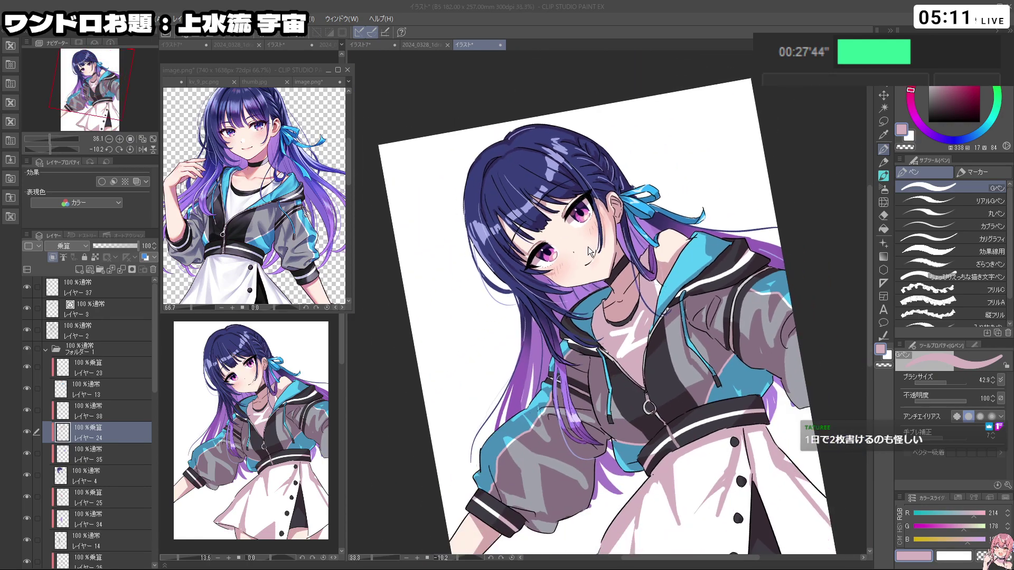
{"action": "scroll", "coordinate": [590, 251], "scroll_direction": "up", "scroll_amount": 2}
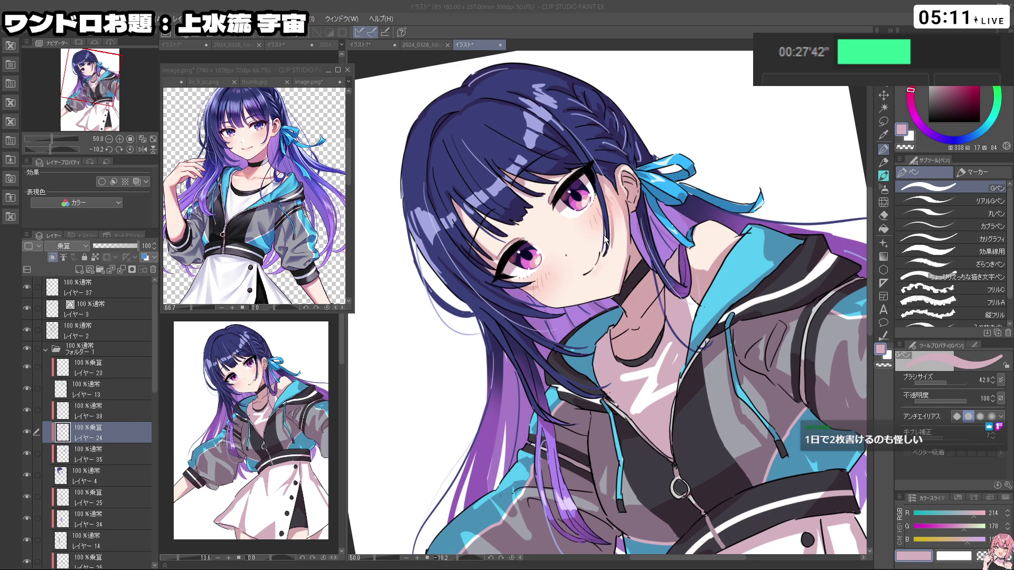
Step: Select レイヤー 37 and sample pure white for painting on the face
{"action": "left_click", "coordinate": [109, 292]}
{"action": "left_click_drag", "start_coordinate": [573, 250], "coordinate": [643, 238]}
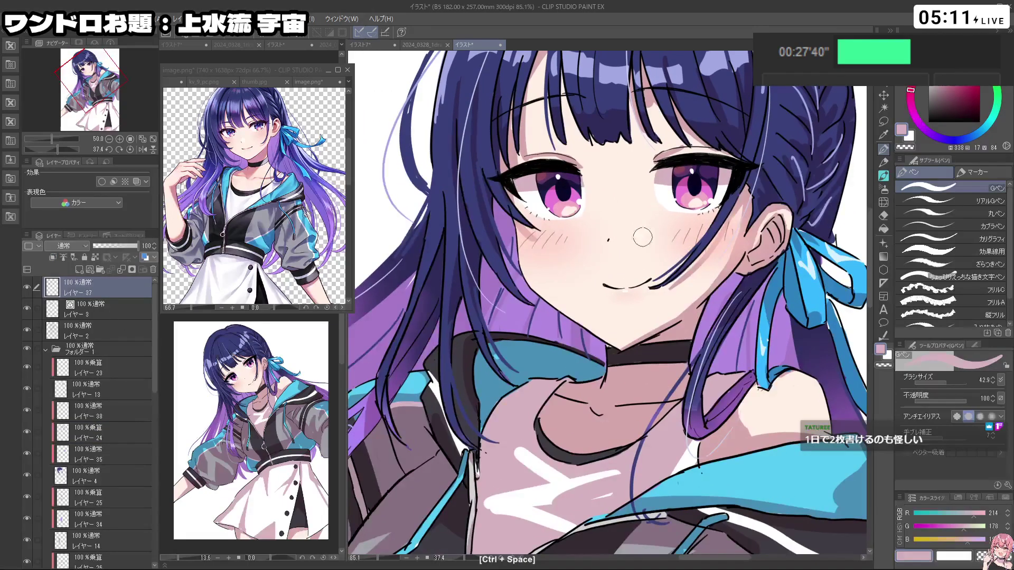
{"action": "right_click", "coordinate": [644, 238]}
{"action": "right_click", "coordinate": [639, 223]}
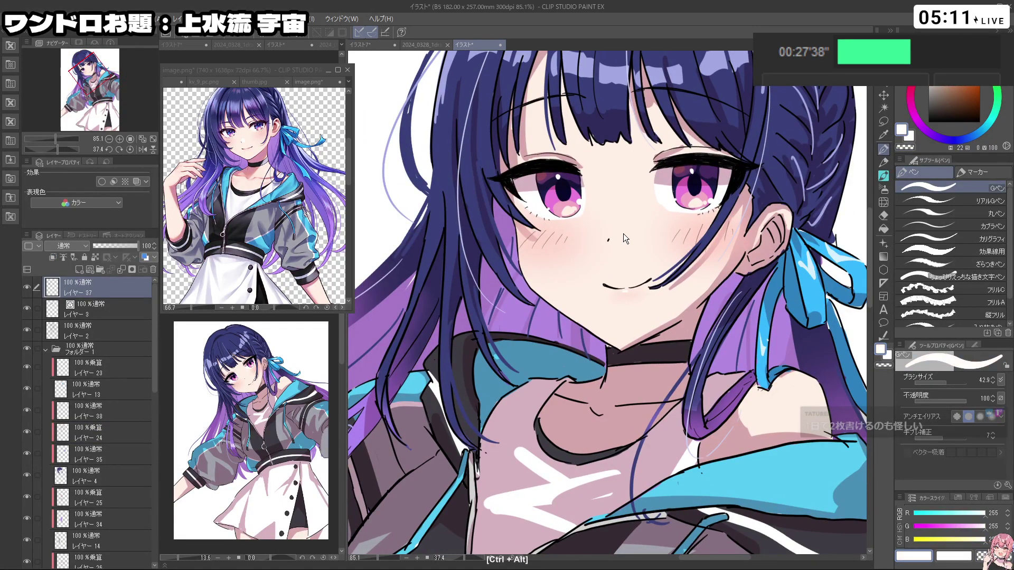
Step: Try a white highlight beside the nose at brush size 28.7 and undo it
{"action": "mouse_move", "coordinate": [612, 233]}
{"action": "left_mouse_down"}
{"action": "mouse_move", "coordinate": [683, 329]}
{"action": "mouse_move", "coordinate": [671, 300]}
{"action": "left_mouse_up"}
{"action": "left_click_drag", "start_coordinate": [569, 241], "coordinate": [560, 250]}
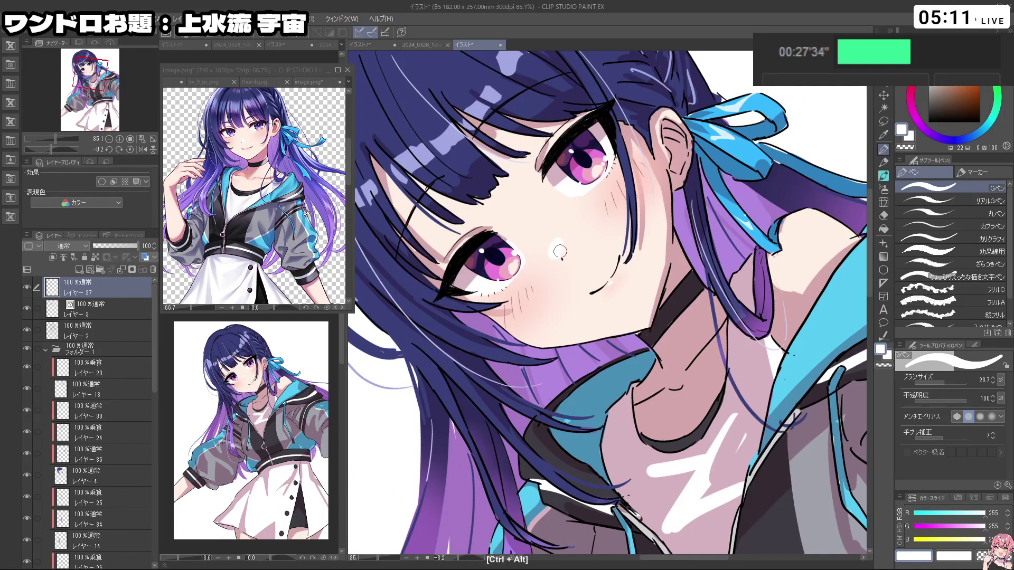
{"action": "key", "text": "ctrl+0"}
{"action": "key", "text": "ctrl+z"}
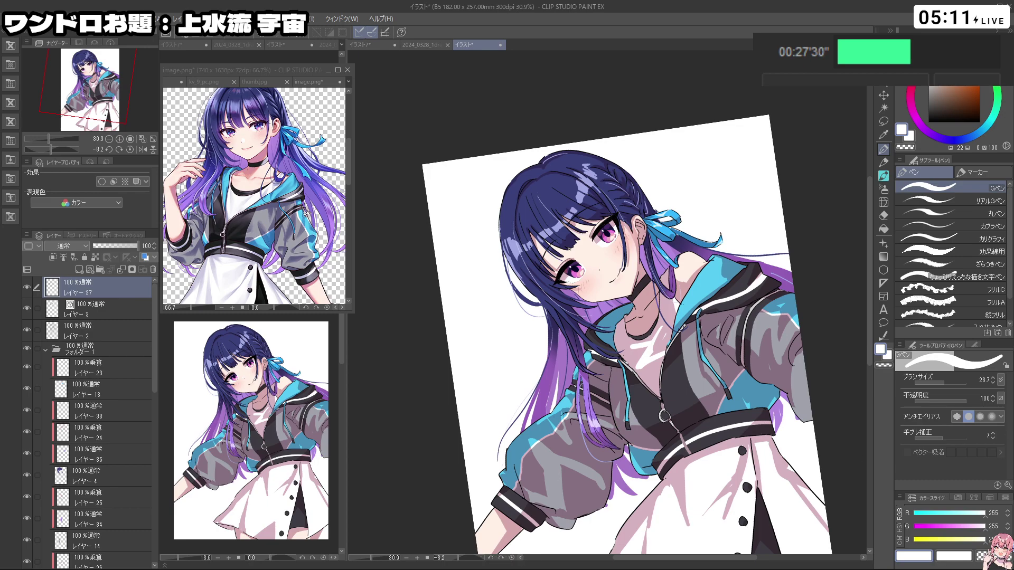
Step: Paint over the two long ribbon tails using white at brush size 35.8 and sampled purple hair colour at 19.9
{"action": "scroll", "coordinate": [608, 216], "scroll_direction": "down", "scroll_amount": 2}
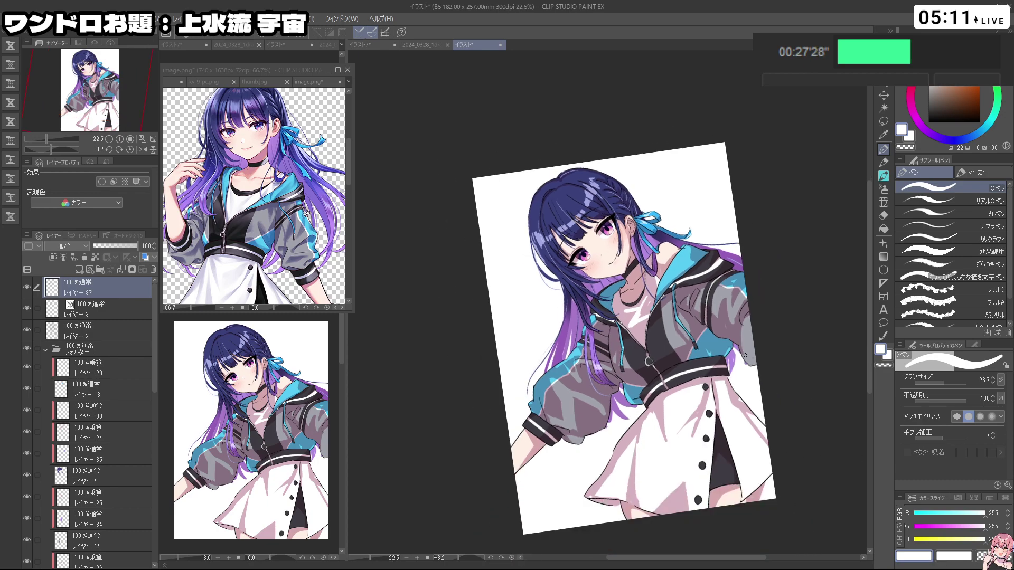
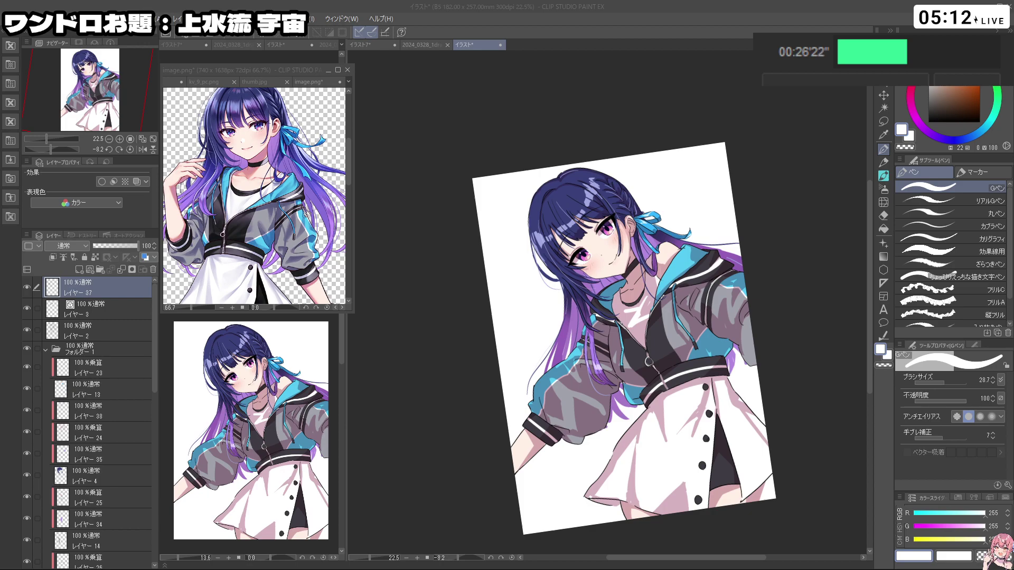
{"action": "scroll", "coordinate": [676, 199], "scroll_direction": "up", "scroll_amount": 8}
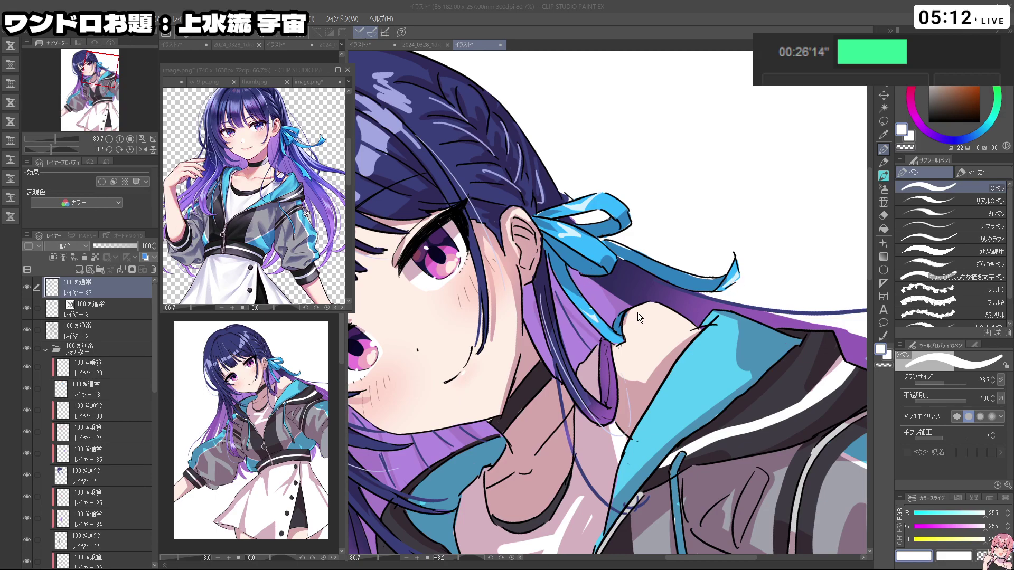
{"action": "scroll", "coordinate": [633, 317], "scroll_direction": "down", "scroll_amount": 1}
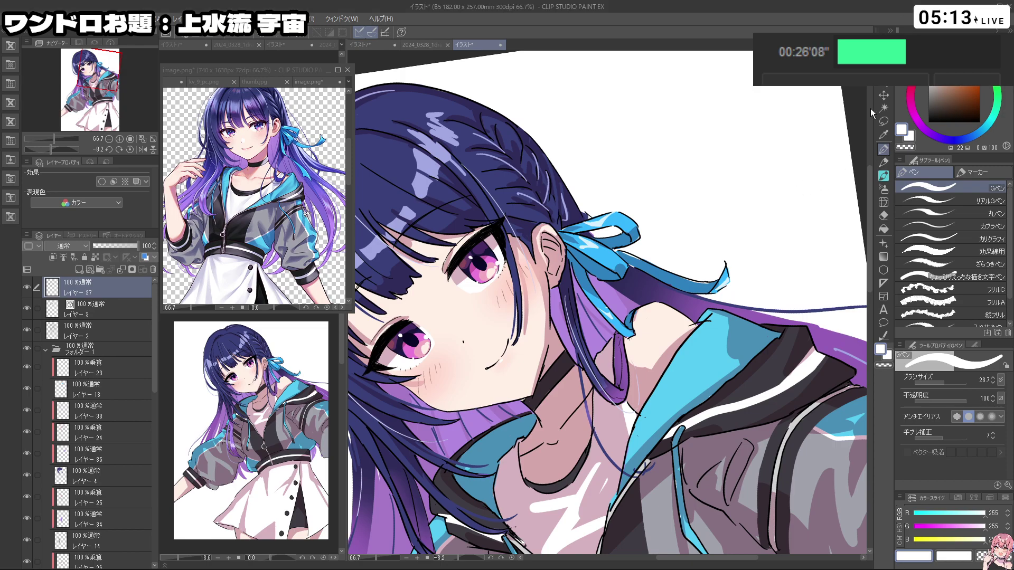
{"action": "key", "text": "shift+space"}
{"action": "mouse_move", "coordinate": [659, 257]}
{"action": "left_mouse_down"}
{"action": "mouse_move", "coordinate": [666, 269]}
{"action": "mouse_move", "coordinate": [645, 260]}
{"action": "left_mouse_up"}
{"action": "right_click", "coordinate": [719, 234]}
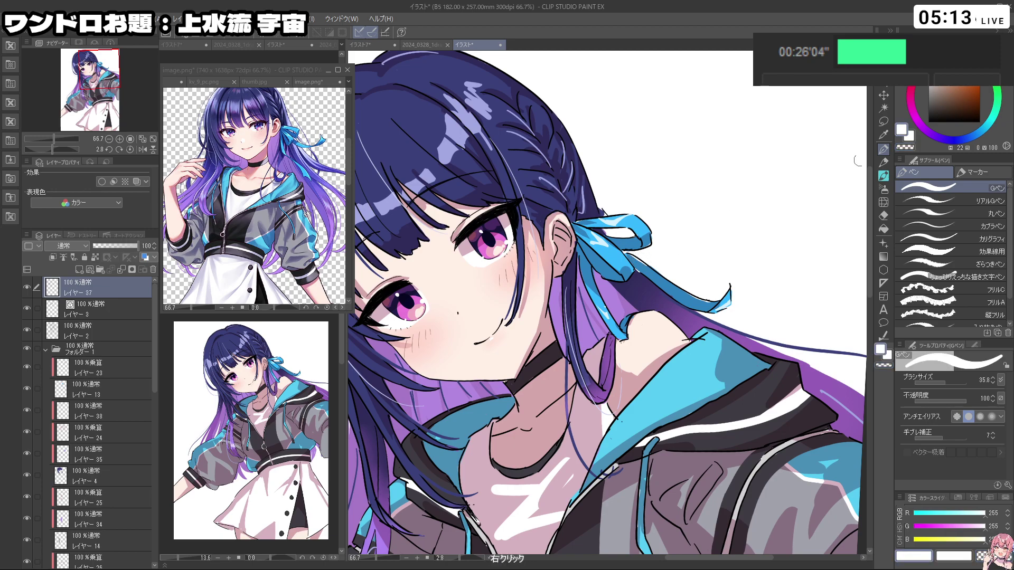
{"action": "mouse_move", "coordinate": [659, 265]}
{"action": "left_mouse_down"}
{"action": "mouse_move", "coordinate": [632, 258]}
{"action": "mouse_move", "coordinate": [691, 305]}
{"action": "mouse_move", "coordinate": [677, 285]}
{"action": "mouse_move", "coordinate": [730, 315]}
{"action": "mouse_move", "coordinate": [731, 282]}
{"action": "left_mouse_up"}
{"action": "left_click_drag", "start_coordinate": [611, 316], "coordinate": [589, 281]}
{"action": "right_click", "coordinate": [599, 295]}
{"action": "right_click", "coordinate": [623, 298]}
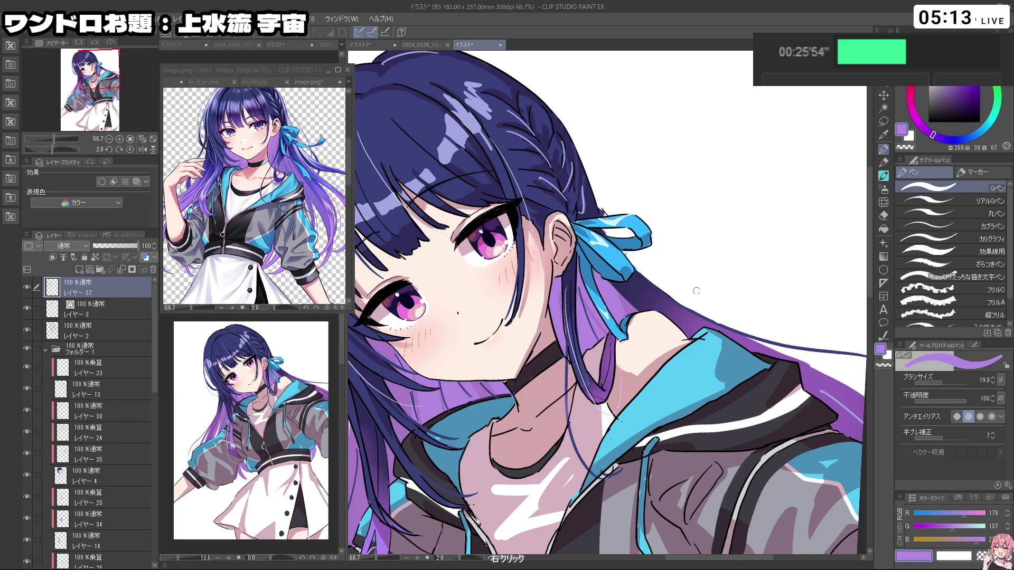
Step: Repaint a shorter hanging ribbon tail in the sampled ribbon blue at brush size 19.9
{"action": "right_click", "coordinate": [705, 304]}
{"action": "right_click", "coordinate": [603, 301]}
{"action": "key", "text": "ctrl+z"}
{"action": "right_click", "coordinate": [594, 297]}
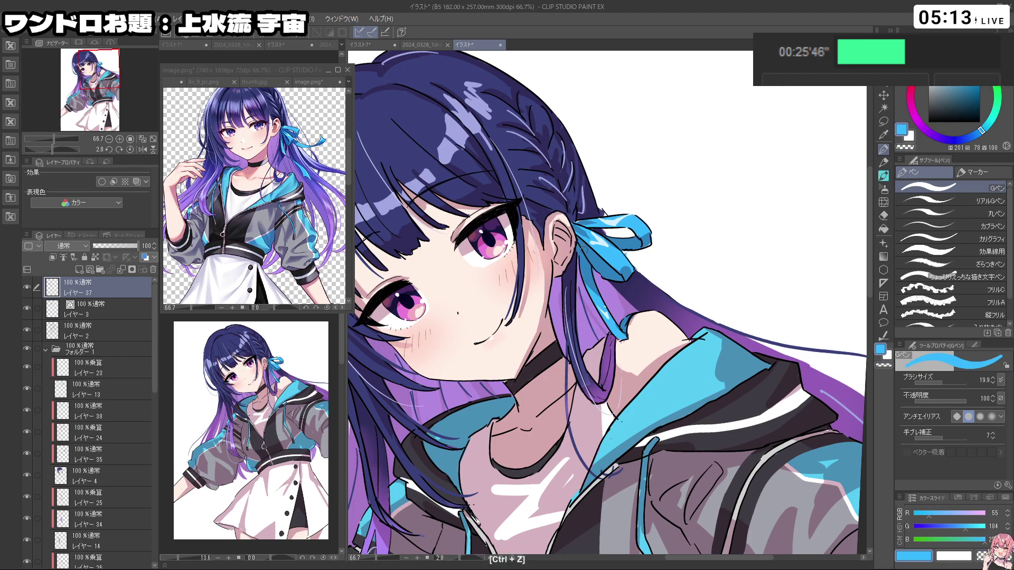
{"action": "key", "text": "ctrl+z"}
{"action": "mouse_move", "coordinate": [579, 266]}
{"action": "left_mouse_down"}
{"action": "mouse_move", "coordinate": [603, 342]}
{"action": "mouse_move", "coordinate": [611, 335]}
{"action": "left_mouse_up"}
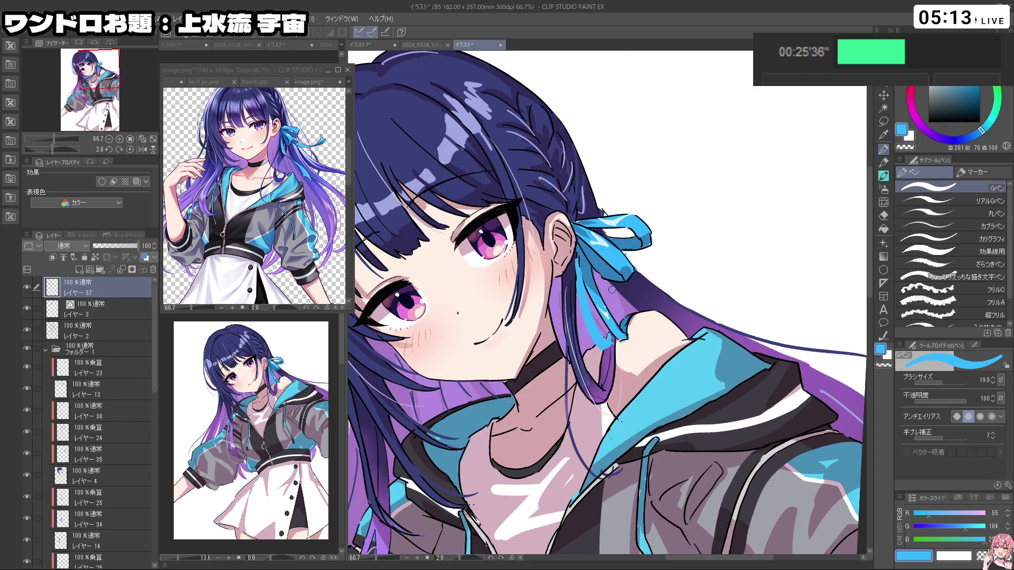
Step: Outline the repainted ribbon tail in black at brush size 7.8, undoing unwanted strokes
{"action": "left_click", "coordinate": [929, 122]}
{"action": "left_click_drag", "start_coordinate": [594, 289], "coordinate": [578, 289], "text": "ctrl+alt"}
{"action": "key", "text": "ctrl+z"}
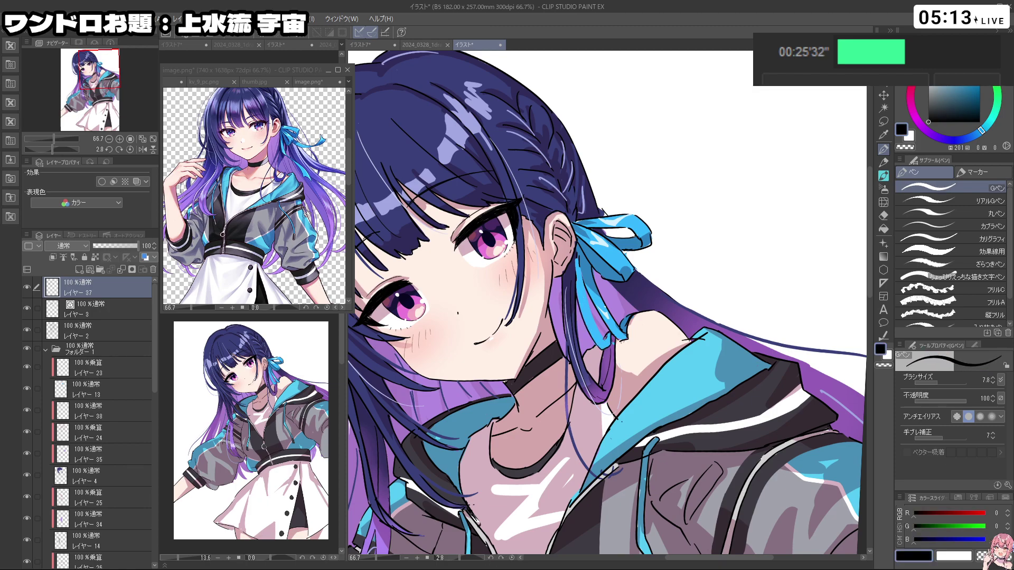
{"action": "mouse_move", "coordinate": [602, 337]}
{"action": "left_mouse_down"}
{"action": "mouse_move", "coordinate": [582, 289]}
{"action": "mouse_move", "coordinate": [601, 336]}
{"action": "left_mouse_up"}
{"action": "key", "text": "ctrl+z"}
{"action": "left_click_drag", "start_coordinate": [714, 285], "coordinate": [632, 266], "text": "ctrl"}
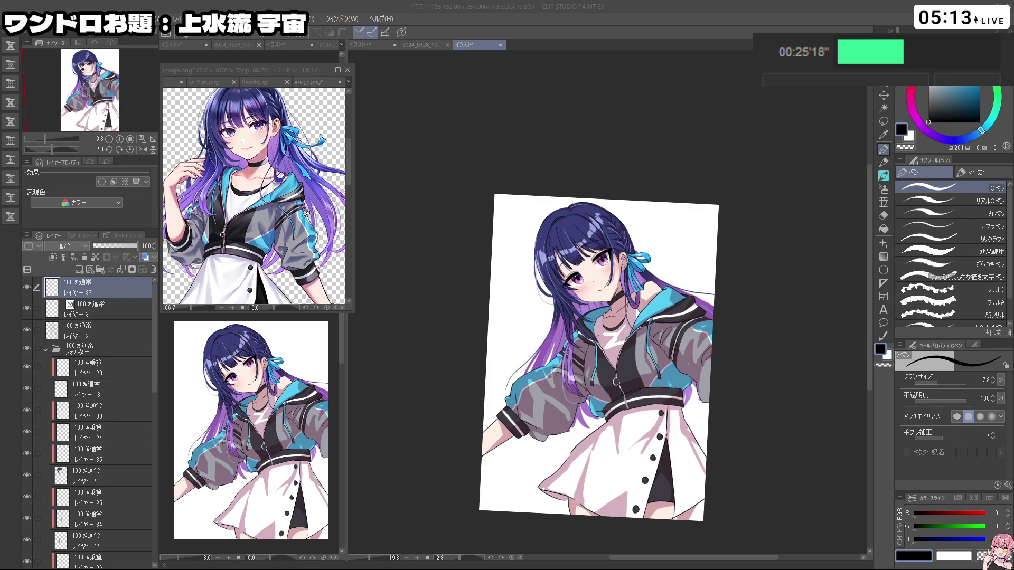
Step: Close the reference images thumb.jpg and image.png, discarding the changes to image.png
{"action": "left_click", "coordinate": [243, 81]}
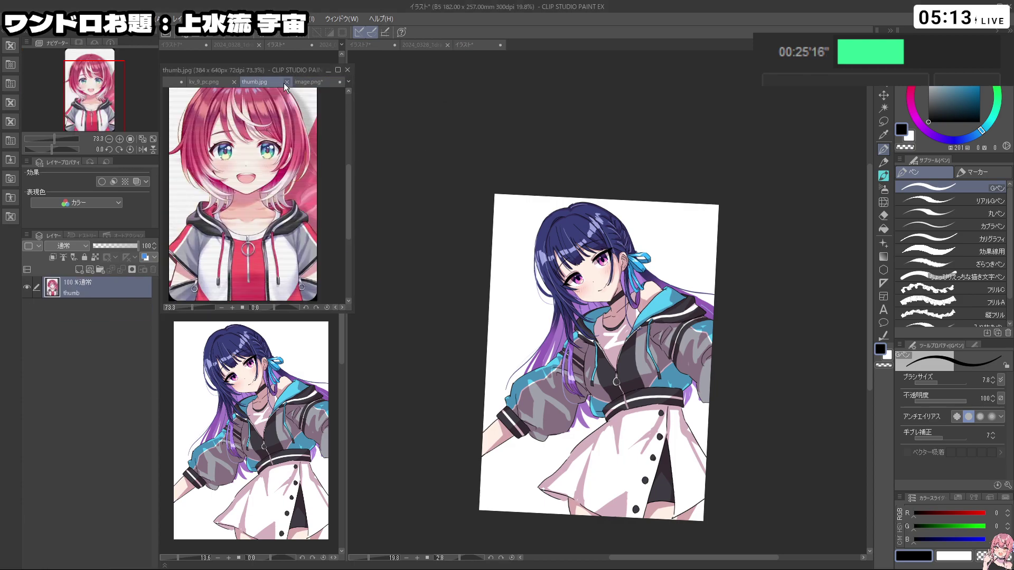
{"action": "left_click", "coordinate": [285, 83]}
{"action": "left_click", "coordinate": [339, 82]}
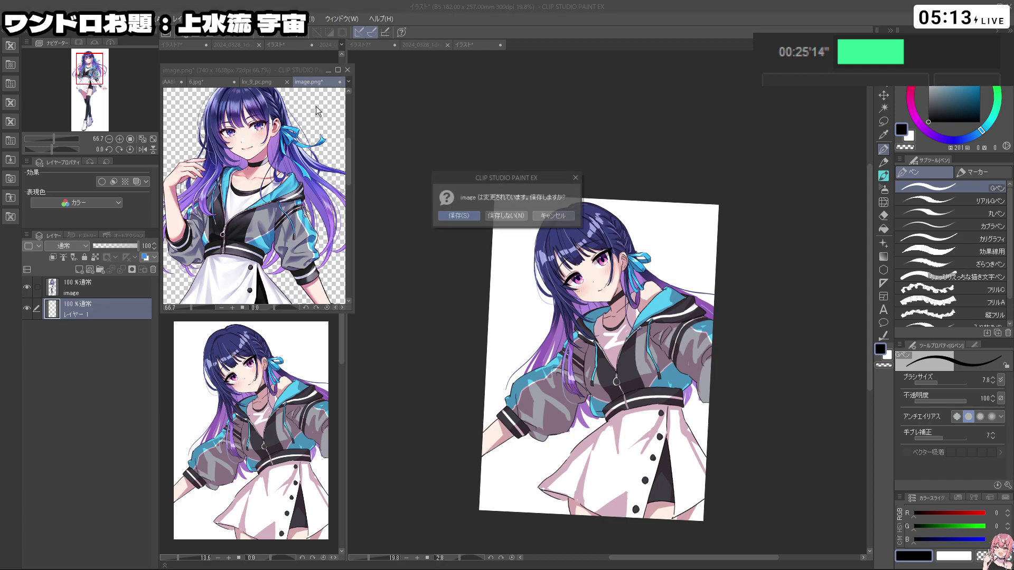
{"action": "left_click", "coordinate": [516, 218]}
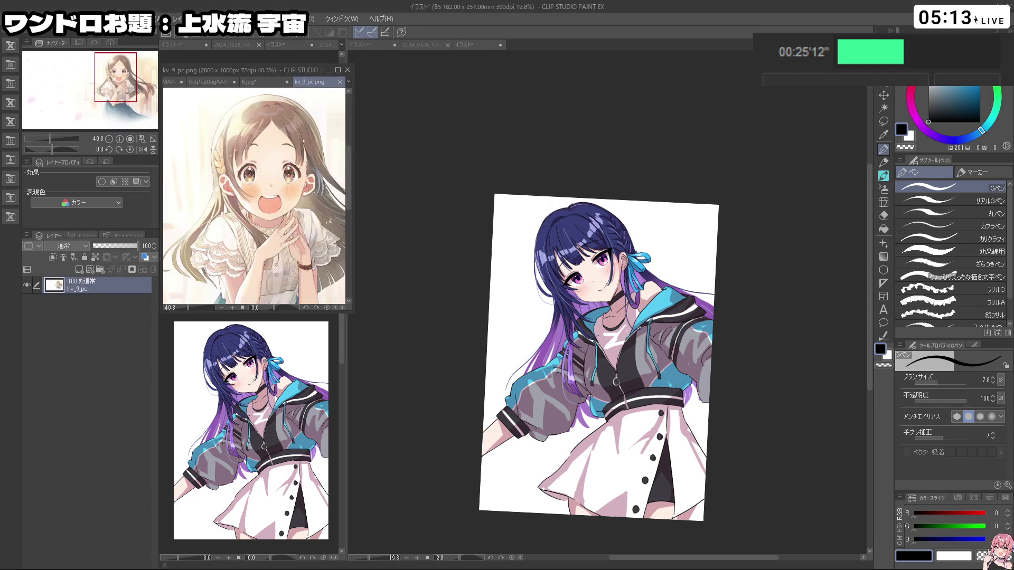
Step: Open the blond character's image.png as the new reference and enlarge it to 110% on the face
{"action": "scroll", "coordinate": [252, 127], "scroll_direction": "up", "scroll_amount": 4}
{"action": "scroll", "coordinate": [253, 196], "scroll_direction": "up", "scroll_amount": 4}
{"action": "scroll", "coordinate": [252, 183], "scroll_direction": "up", "scroll_amount": 3}
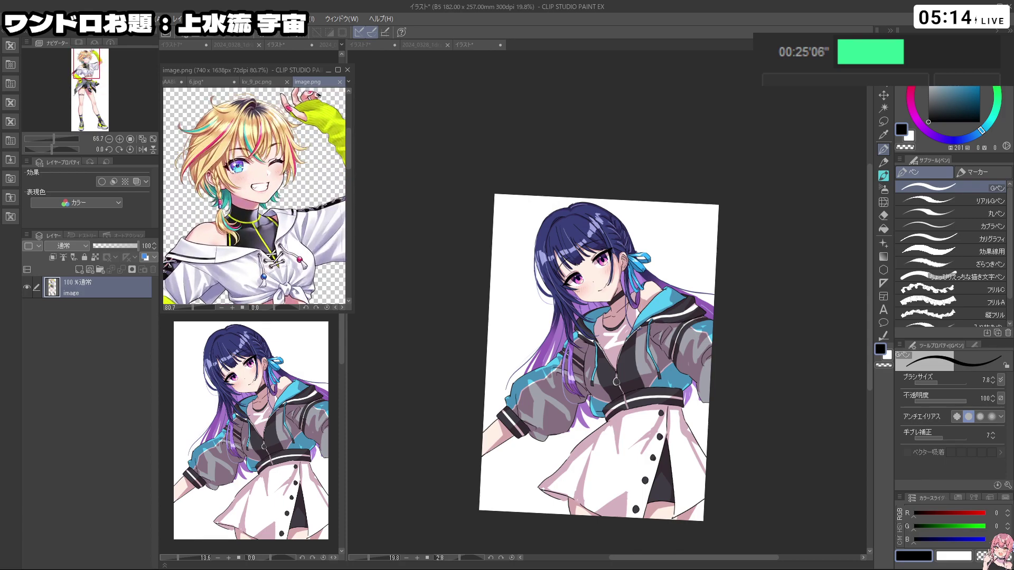
{"action": "scroll", "coordinate": [259, 135], "scroll_direction": "up", "scroll_amount": 4}
{"action": "scroll", "coordinate": [210, 154], "scroll_direction": "down", "scroll_amount": 3}
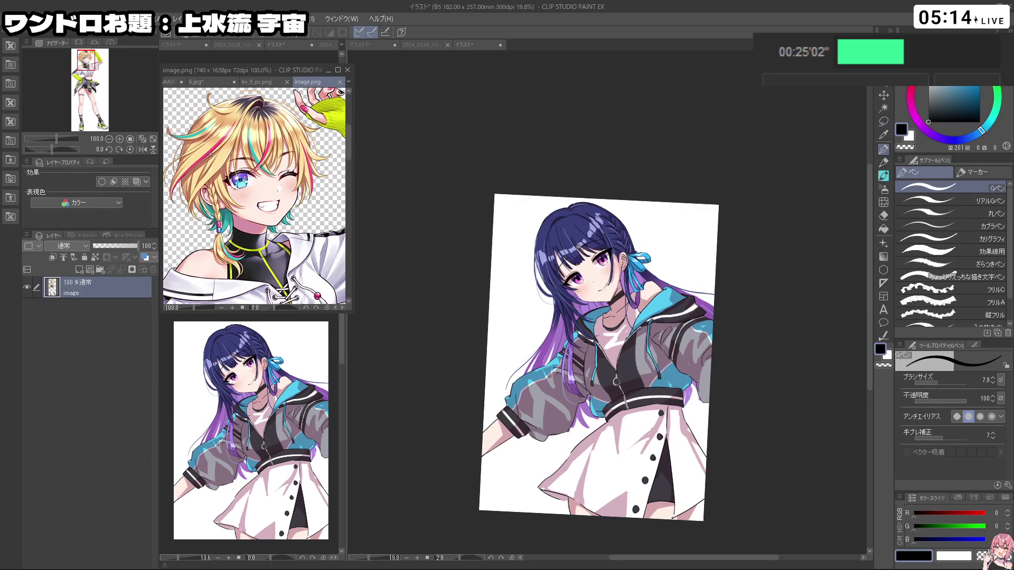
{"action": "scroll", "coordinate": [210, 155], "scroll_direction": "up", "scroll_amount": 1}
{"action": "left_click_drag", "start_coordinate": [210, 154], "coordinate": [216, 149]}
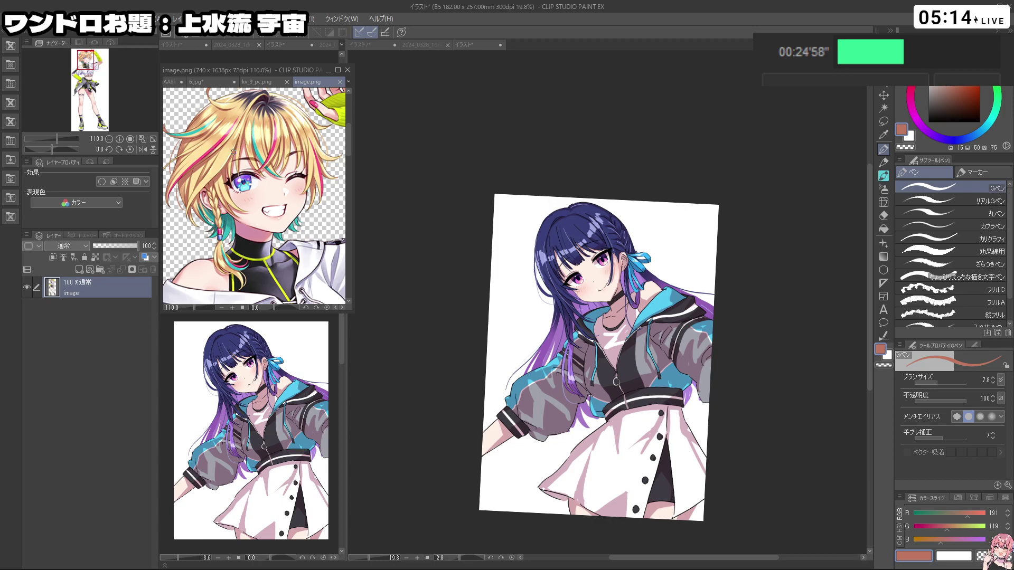
Step: Group the illustration's layers from レイヤー 37 down to レイヤー 15 in a new folder and collapse it
{"action": "left_click", "coordinate": [417, 170]}
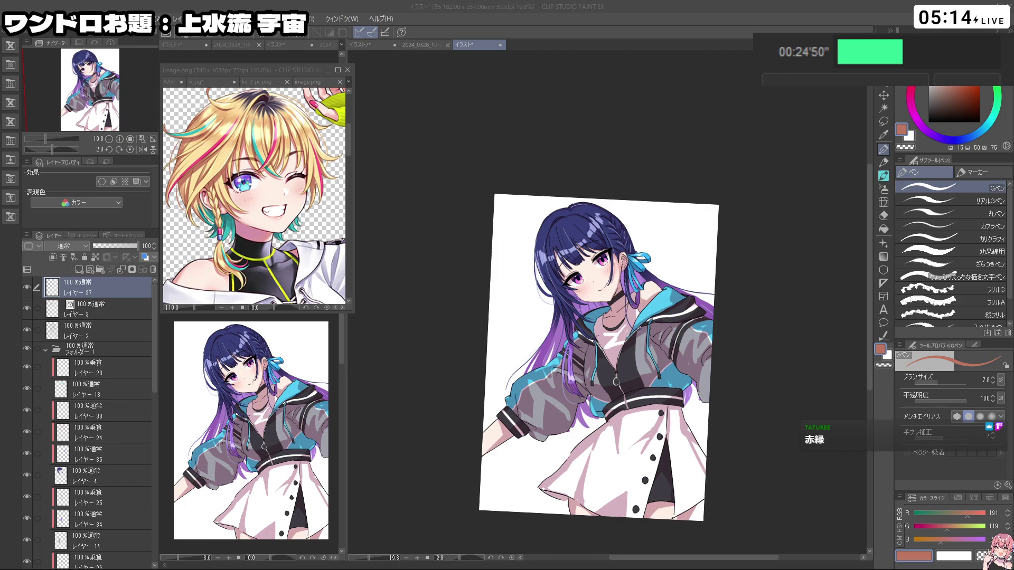
{"action": "left_click", "coordinate": [890, 152]}
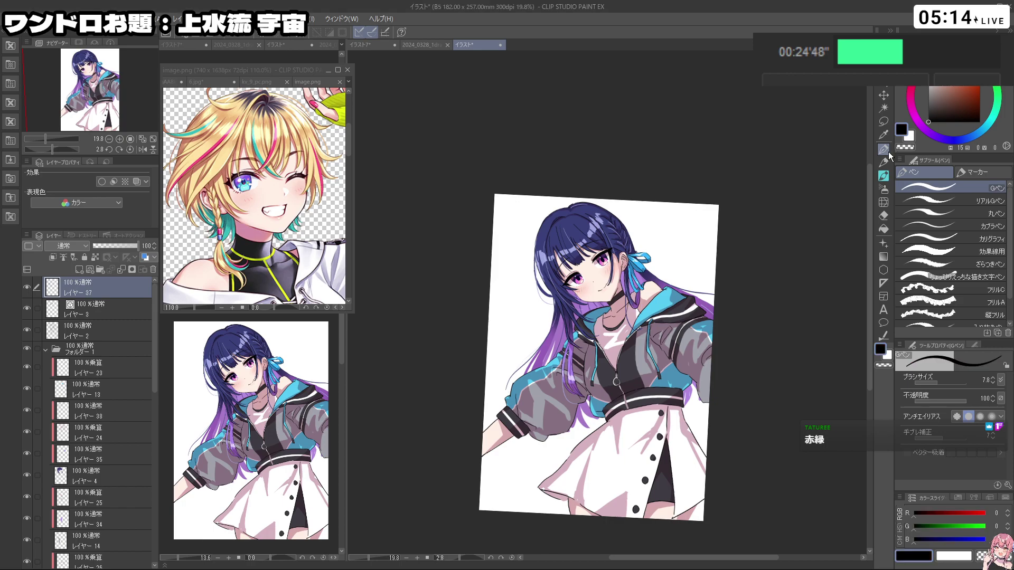
{"action": "key", "text": "space"}
{"action": "left_click_drag", "start_coordinate": [713, 177], "coordinate": [685, 175]}
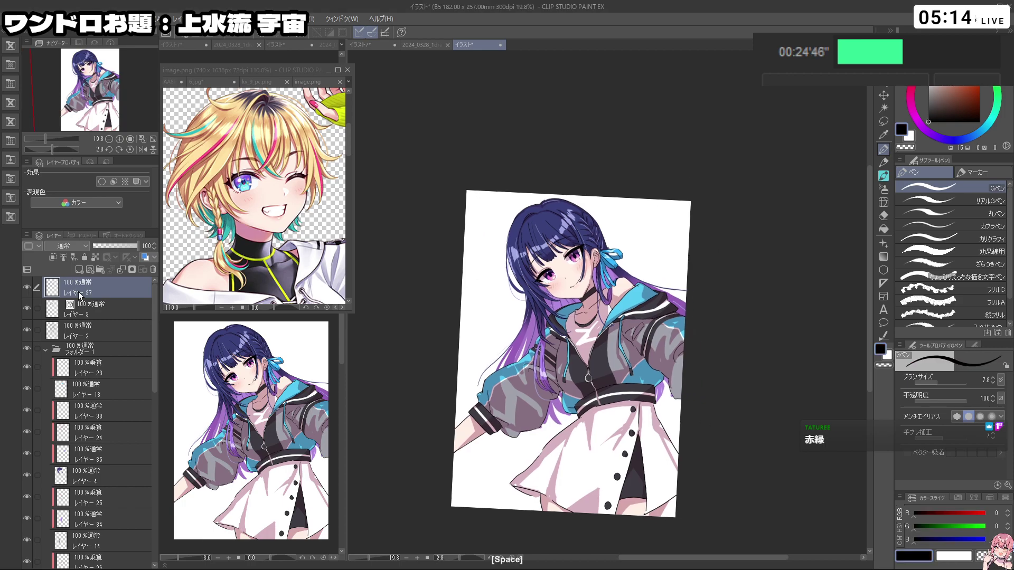
{"action": "left_click", "coordinate": [101, 271]}
{"action": "left_click", "coordinate": [88, 298]}
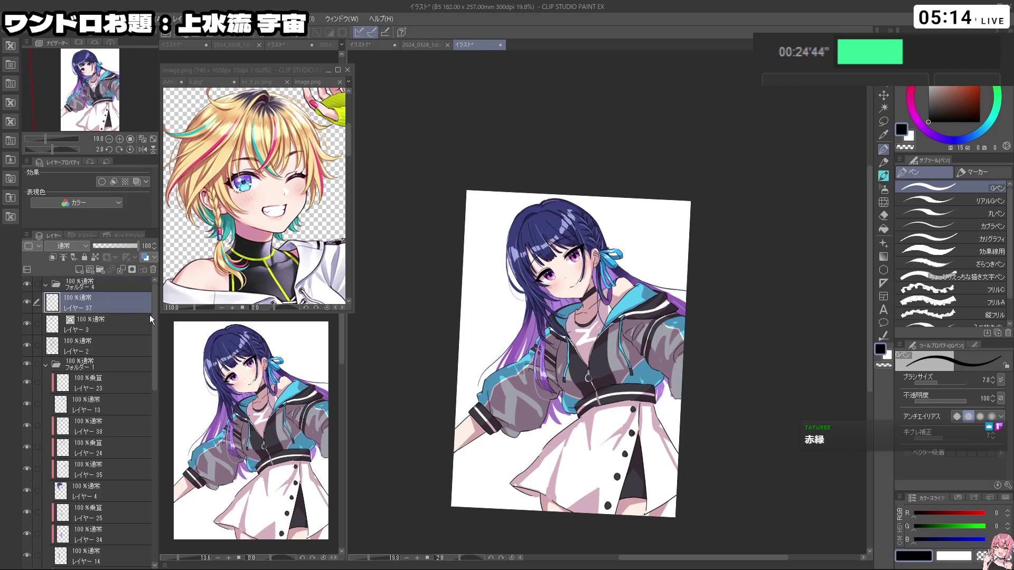
{"action": "left_click", "coordinate": [47, 364]}
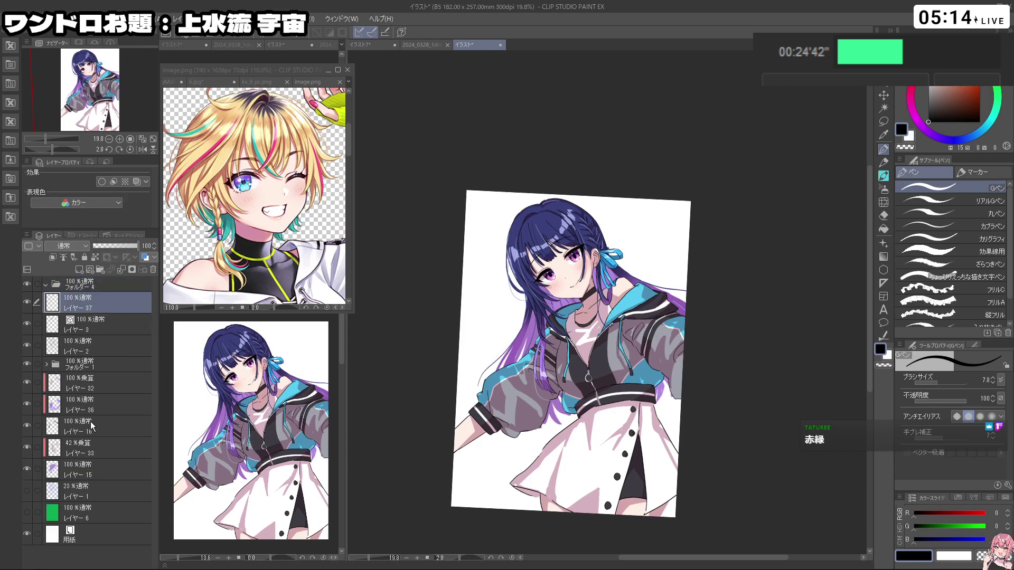
{"action": "left_click", "coordinate": [80, 473], "text": "shift"}
{"action": "left_click_drag", "start_coordinate": [88, 328], "coordinate": [55, 287]}
{"action": "left_click", "coordinate": [44, 285]}
Step: Create another folder above the illustration's folder with an empty raster layer inside it
{"action": "left_click", "coordinate": [99, 270]}
{"action": "left_click", "coordinate": [79, 269]}
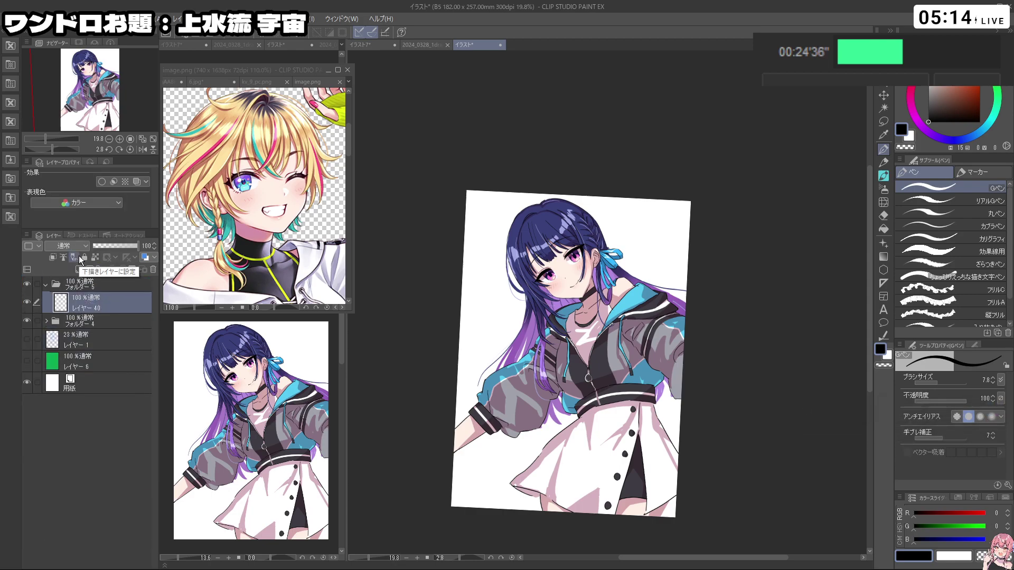
{"action": "left_click_drag", "start_coordinate": [669, 223], "coordinate": [664, 226]}
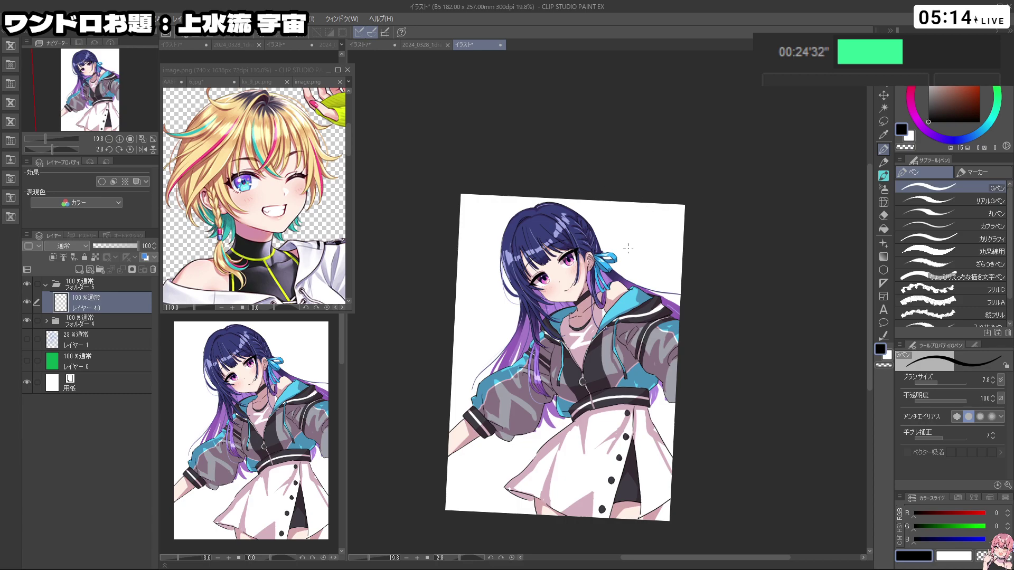
{"action": "left_click_drag", "start_coordinate": [644, 251], "coordinate": [637, 233]}
{"action": "left_click_drag", "start_coordinate": [448, 289], "coordinate": [507, 289]}
{"action": "left_click_drag", "start_coordinate": [596, 468], "coordinate": [641, 469]}
{"action": "left_click_drag", "start_coordinate": [640, 471], "coordinate": [673, 462]}
{"action": "left_click_drag", "start_coordinate": [547, 254], "coordinate": [570, 253]}
{"action": "mouse_move", "coordinate": [500, 285]}
{"action": "left_mouse_down"}
{"action": "mouse_move", "coordinate": [522, 267]}
{"action": "mouse_move", "coordinate": [548, 277]}
{"action": "mouse_move", "coordinate": [512, 286]}
{"action": "mouse_move", "coordinate": [519, 266]}
{"action": "mouse_move", "coordinate": [482, 307]}
{"action": "left_mouse_up"}
{"action": "key", "text": "ctrl+z"}
{"action": "key", "text": "ctrl+z"}
{"action": "key", "text": "ctrl+z"}
{"action": "left_click_drag", "start_coordinate": [546, 264], "coordinate": [515, 289]}
{"action": "key", "text": "ctrl+z"}
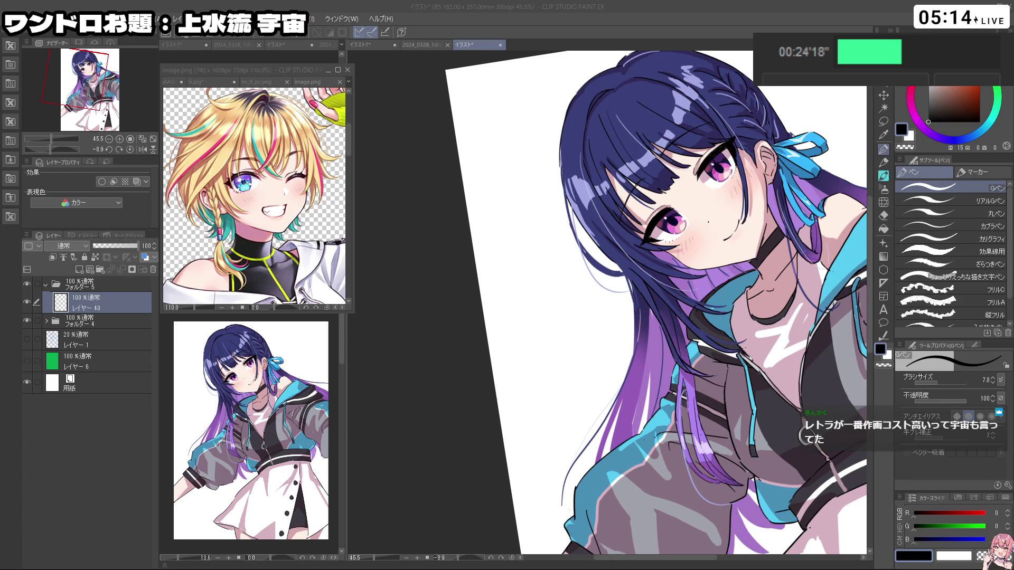
Step: Open the blond character's front-facing portrait thumb.jpg as reference, zoom it to 81% and return to the illustration
{"action": "left_click_drag", "start_coordinate": [303, 98], "coordinate": [247, 181]}
{"action": "scroll", "coordinate": [253, 185], "scroll_direction": "up", "scroll_amount": 3}
{"action": "scroll", "coordinate": [289, 230], "scroll_direction": "down", "scroll_amount": 3}
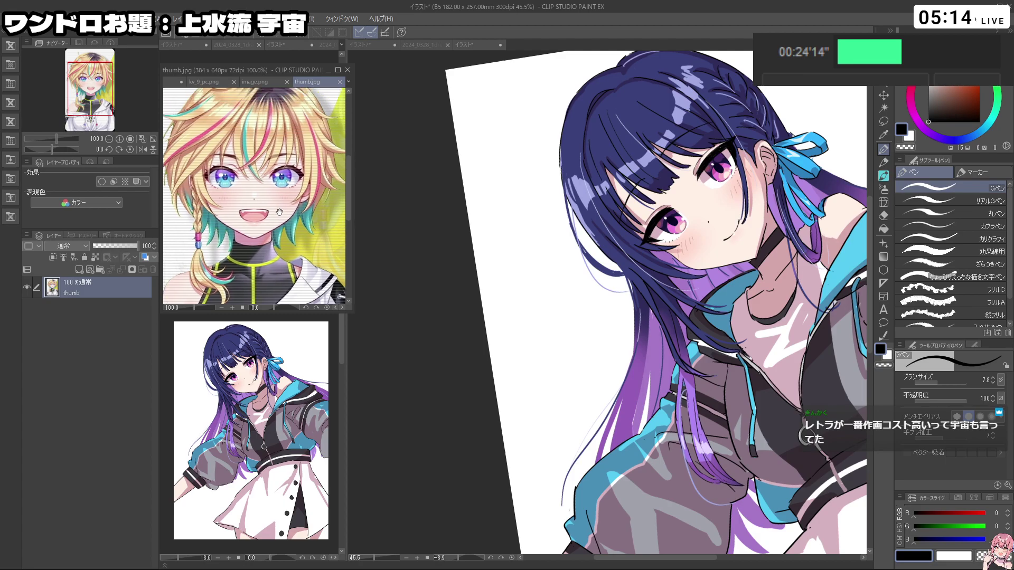
{"action": "left_click", "coordinate": [478, 45]}
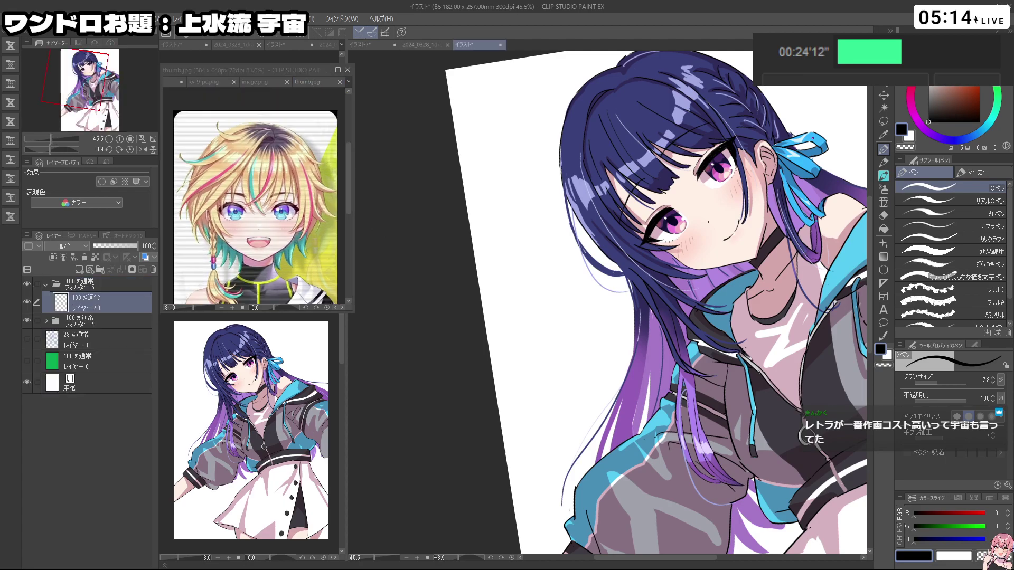
Step: Sketch the spiky outer hair strands of the new head beside the figure in black at brush size 7.8
{"action": "key", "text": "ctrl+z"}
{"action": "mouse_move", "coordinate": [549, 239]}
{"action": "left_mouse_down"}
{"action": "mouse_move", "coordinate": [508, 250]}
{"action": "mouse_move", "coordinate": [527, 255]}
{"action": "mouse_move", "coordinate": [514, 246]}
{"action": "mouse_move", "coordinate": [530, 248]}
{"action": "mouse_move", "coordinate": [490, 266]}
{"action": "mouse_move", "coordinate": [513, 270]}
{"action": "left_mouse_up"}
{"action": "key", "text": "ctrl+z"}
{"action": "mouse_move", "coordinate": [513, 269]}
{"action": "left_mouse_down"}
{"action": "mouse_move", "coordinate": [502, 298]}
{"action": "mouse_move", "coordinate": [513, 302]}
{"action": "mouse_move", "coordinate": [532, 279]}
{"action": "left_mouse_up"}
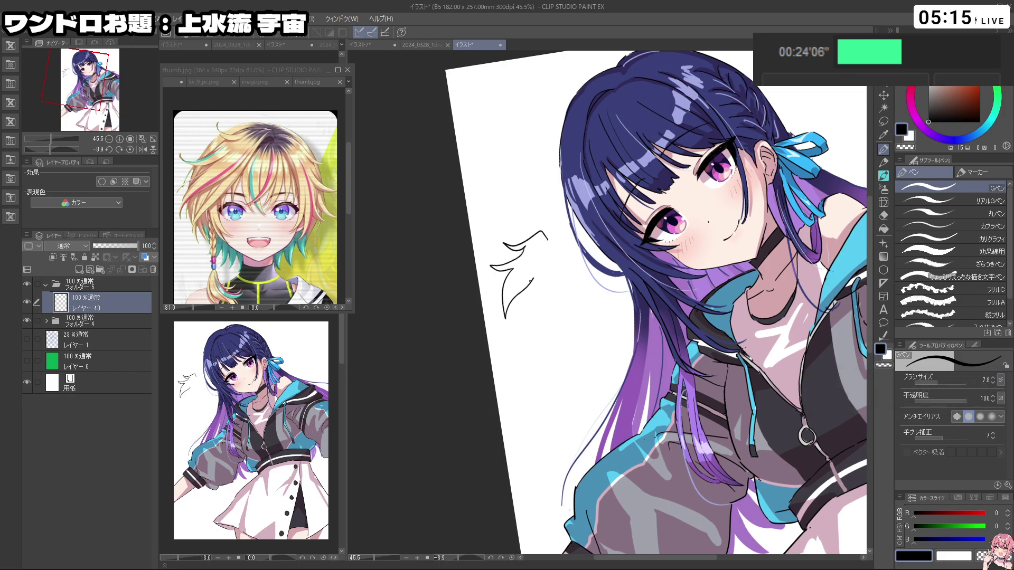
{"action": "left_click_drag", "start_coordinate": [554, 245], "coordinate": [511, 321]}
{"action": "key", "text": "ctrl+z"}
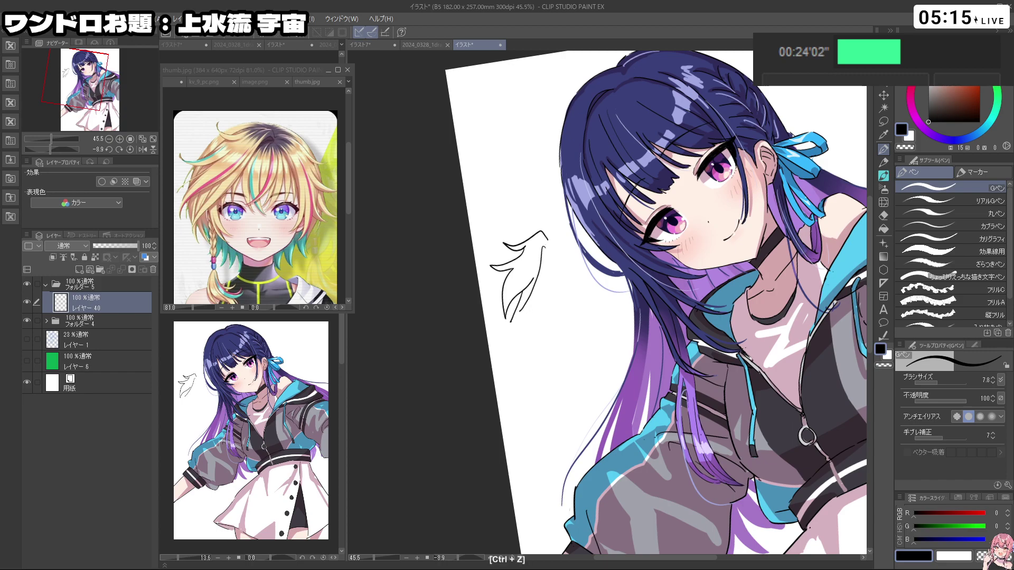
{"action": "key", "text": "ctrl+z"}
Step: Add the first fringe lines and the lower side strands to the new head's hair, undoing unsuitable strokes
{"action": "left_click_drag", "start_coordinate": [541, 268], "coordinate": [554, 306]}
{"action": "mouse_move", "coordinate": [554, 305]}
{"action": "left_mouse_down"}
{"action": "mouse_move", "coordinate": [550, 293]}
{"action": "mouse_move", "coordinate": [568, 306]}
{"action": "left_mouse_up"}
{"action": "left_click_drag", "start_coordinate": [562, 267], "coordinate": [576, 307]}
{"action": "key", "text": "ctrl+z"}
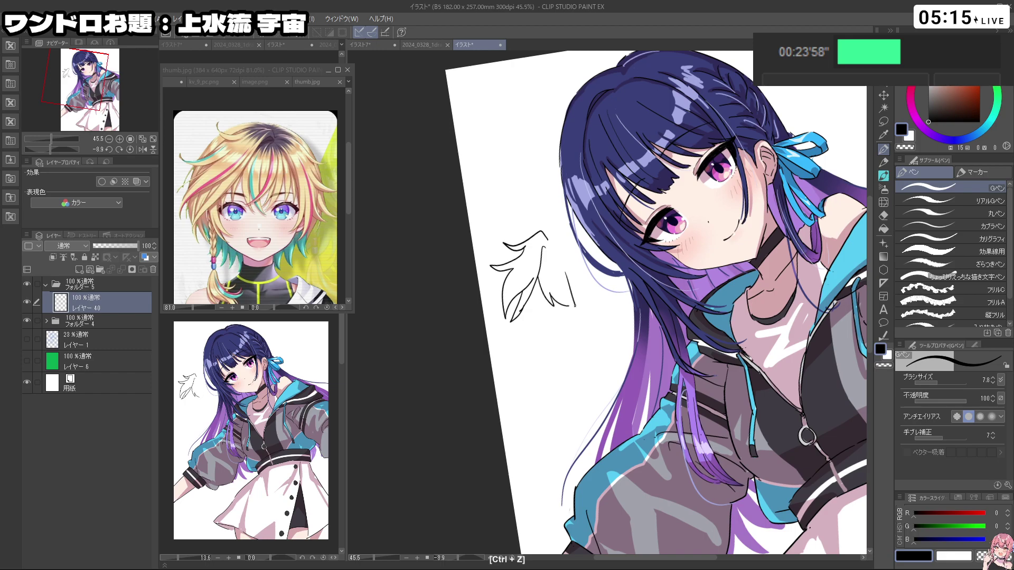
{"action": "key", "text": "ctrl+z"}
{"action": "key", "text": "ctrl+z"}
{"action": "mouse_move", "coordinate": [570, 263]}
{"action": "left_mouse_down"}
{"action": "mouse_move", "coordinate": [574, 305]}
{"action": "mouse_move", "coordinate": [537, 312]}
{"action": "left_mouse_up"}
{"action": "key", "text": "ctrl+z"}
{"action": "mouse_move", "coordinate": [537, 312]}
{"action": "left_mouse_down"}
{"action": "mouse_move", "coordinate": [531, 302]}
{"action": "mouse_move", "coordinate": [545, 334]}
{"action": "mouse_move", "coordinate": [535, 335]}
{"action": "left_mouse_up"}
{"action": "key", "text": "ctrl+z"}
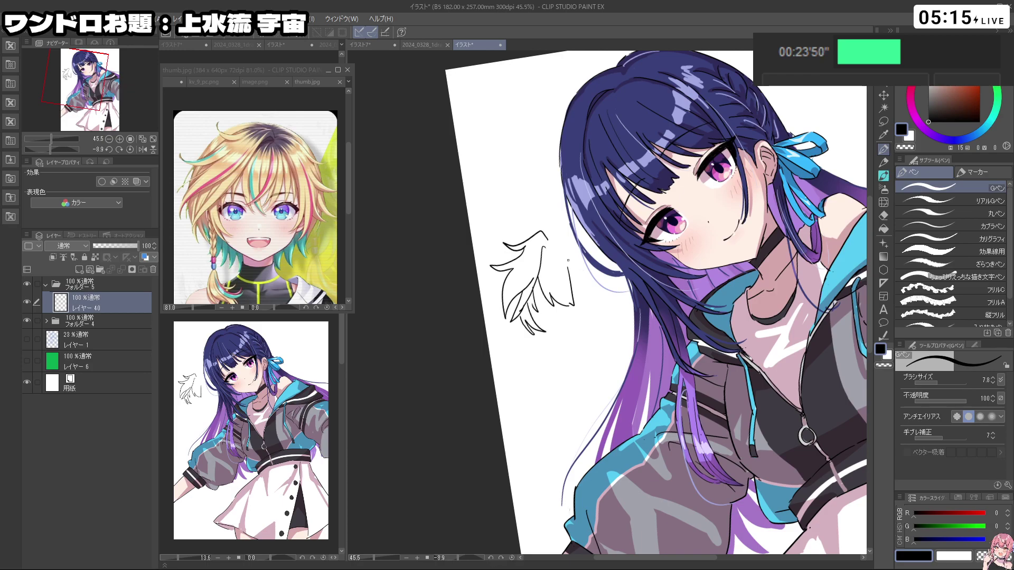
Step: Erase the upper end of the inner strand with transparent colour and hide the finished illustration's folder
{"action": "key", "text": "c"}
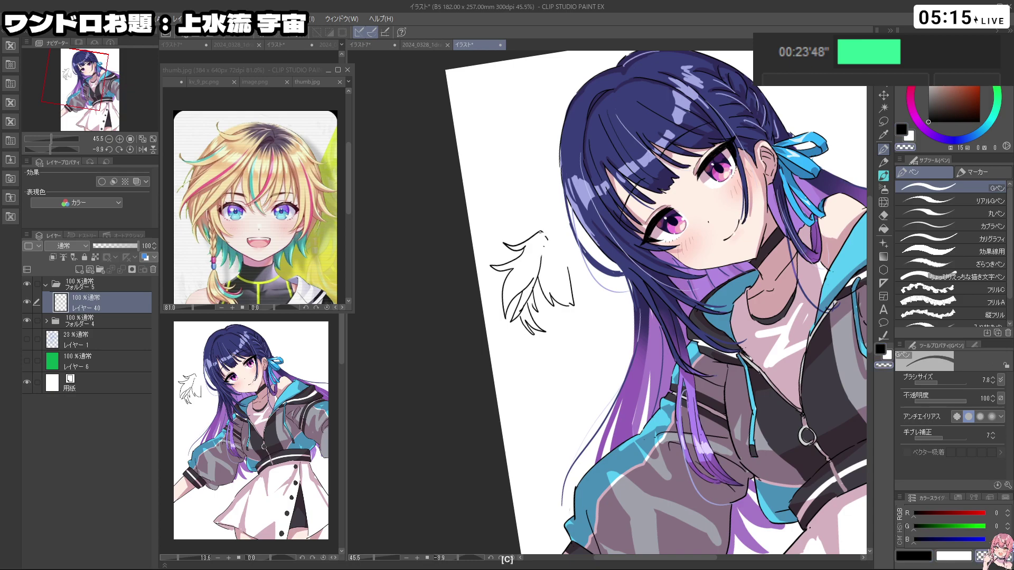
{"action": "key", "text": "c"}
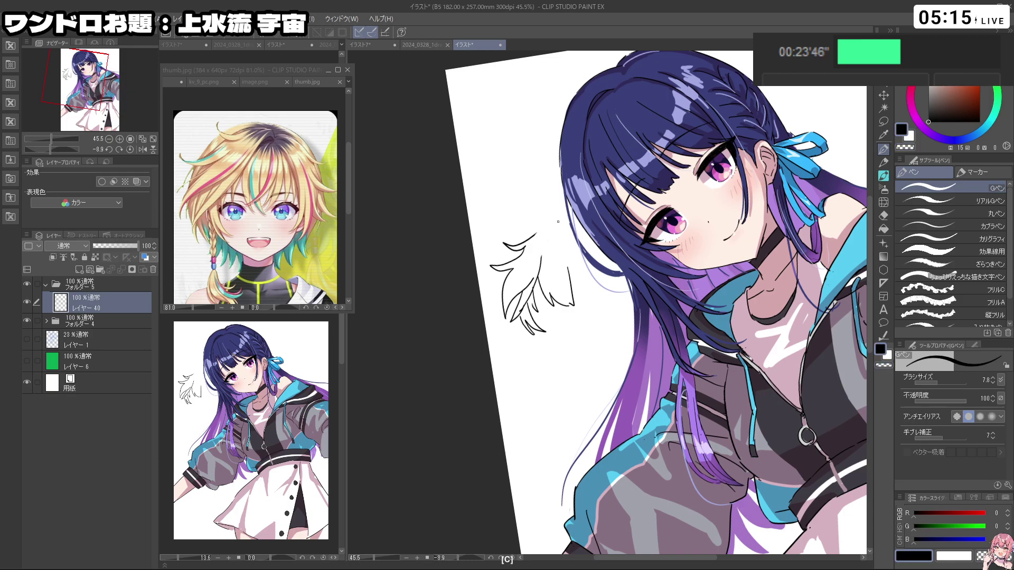
{"action": "left_click", "coordinate": [26, 321]}
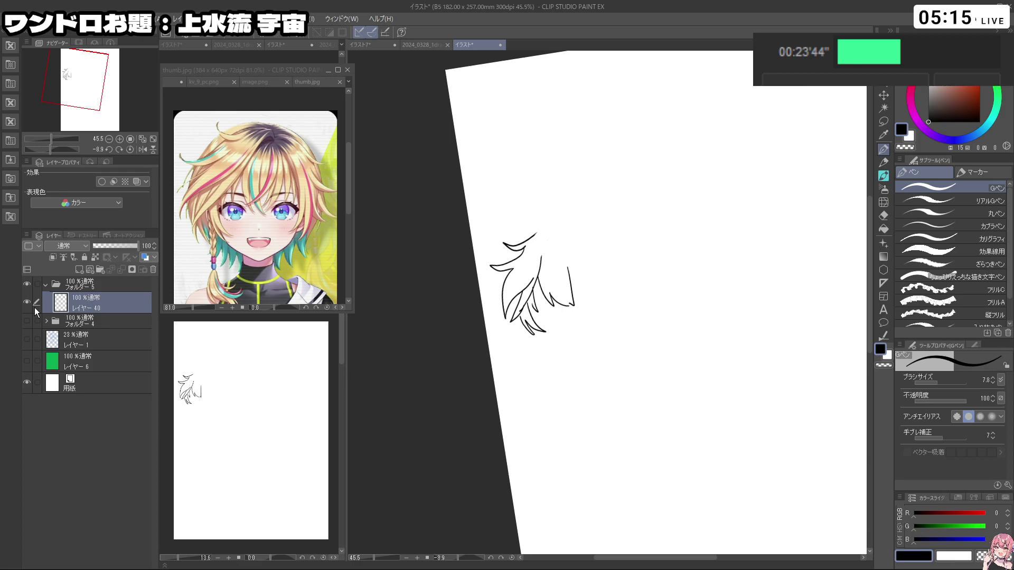
Step: Redraw the top hair outline of the new head up to the parting, removing unwanted strokes
{"action": "key", "text": "ctrl+z"}
{"action": "mouse_move", "coordinate": [534, 236]}
{"action": "left_mouse_down"}
{"action": "mouse_move", "coordinate": [562, 220]}
{"action": "mouse_move", "coordinate": [540, 267]}
{"action": "mouse_move", "coordinate": [567, 230]}
{"action": "mouse_move", "coordinate": [542, 259]}
{"action": "left_mouse_up"}
{"action": "key", "text": "ctrl+z"}
{"action": "key", "text": "c"}
{"action": "key", "text": "c"}
{"action": "key", "text": "ctrl+z"}
{"action": "key", "text": "ctrl+z"}
{"action": "key", "text": "ctrl+z"}
{"action": "key", "text": "ctrl+z"}
Step: Draw the other side of the hair, with pointed fringe strands and spiky outer locks beside the face
{"action": "mouse_move", "coordinate": [585, 228]}
{"action": "left_mouse_down"}
{"action": "mouse_move", "coordinate": [630, 271]}
{"action": "mouse_move", "coordinate": [581, 301]}
{"action": "left_mouse_up"}
{"action": "key", "text": "ctrl+z"}
{"action": "left_click_drag", "start_coordinate": [581, 265], "coordinate": [579, 302]}
{"action": "left_click_drag", "start_coordinate": [587, 266], "coordinate": [591, 303]}
{"action": "left_click_drag", "start_coordinate": [594, 268], "coordinate": [601, 284]}
{"action": "left_click_drag", "start_coordinate": [590, 259], "coordinate": [602, 320]}
{"action": "key", "text": "ctrl+z"}
{"action": "mouse_move", "coordinate": [593, 258]}
{"action": "left_mouse_down"}
{"action": "mouse_move", "coordinate": [614, 299]}
{"action": "mouse_move", "coordinate": [603, 319]}
{"action": "mouse_move", "coordinate": [612, 297]}
{"action": "left_mouse_up"}
{"action": "key", "text": "ctrl+z"}
{"action": "left_click_drag", "start_coordinate": [612, 297], "coordinate": [613, 325]}
{"action": "mouse_move", "coordinate": [614, 325]}
{"action": "left_mouse_down"}
{"action": "mouse_move", "coordinate": [621, 298]}
{"action": "mouse_move", "coordinate": [643, 300]}
{"action": "left_mouse_up"}
{"action": "key", "text": "ctrl+z"}
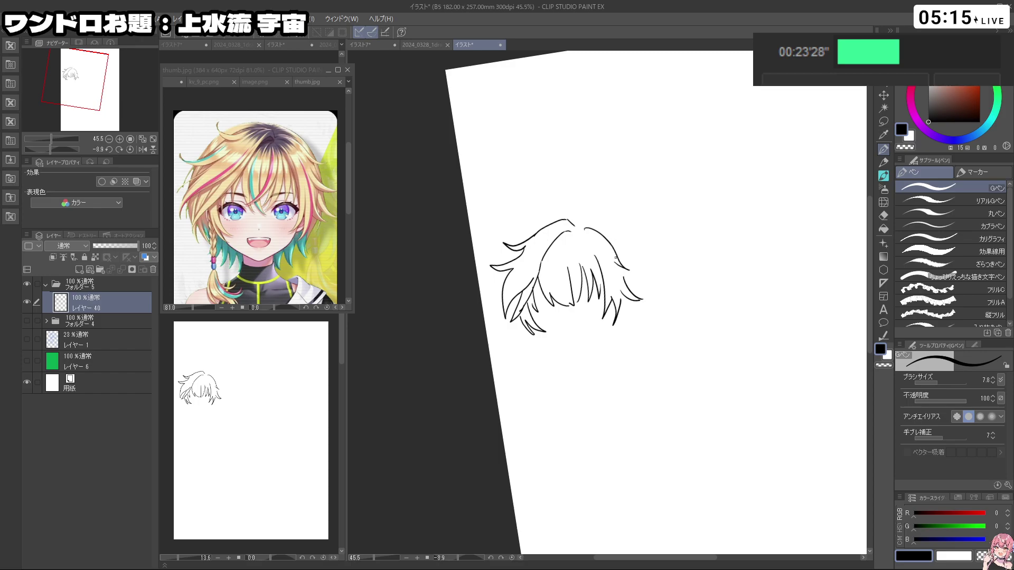
Step: Draw the cheek and jaw outline under the fringe, undoing and redrawing unsuitable strokes
{"action": "mouse_move", "coordinate": [538, 328]}
{"action": "left_mouse_down"}
{"action": "mouse_move", "coordinate": [577, 342]}
{"action": "mouse_move", "coordinate": [610, 328]}
{"action": "mouse_move", "coordinate": [592, 336]}
{"action": "mouse_move", "coordinate": [614, 310]}
{"action": "left_mouse_up"}
{"action": "key", "text": "ctrl+z"}
{"action": "key", "text": "ctrl+z"}
{"action": "key", "text": "ctrl+z"}
{"action": "key", "text": "ctrl+z"}
{"action": "key", "text": "space"}
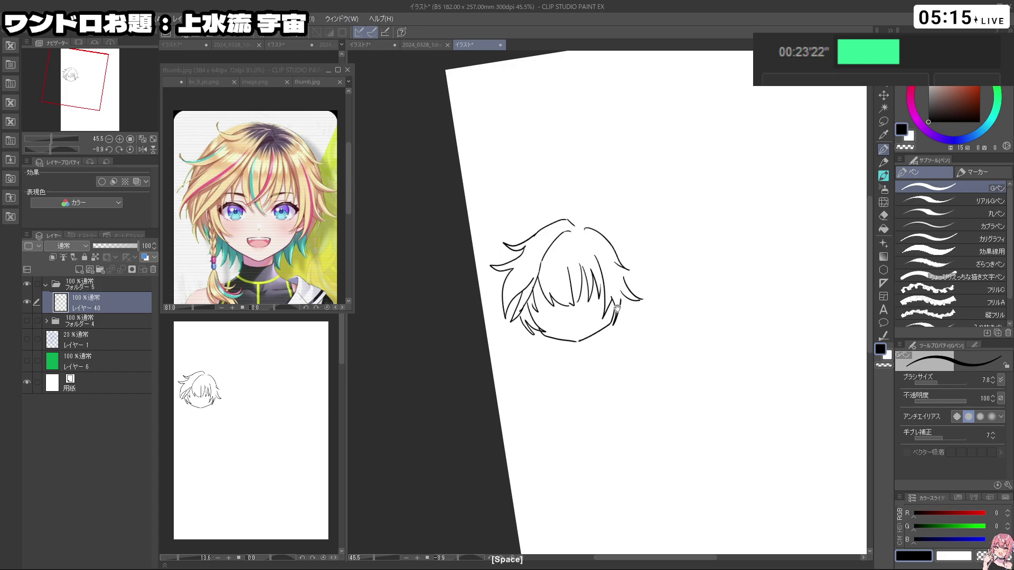
Step: Redraw the jaw and chin outline below the fringe, undoing unsuitable strokes
{"action": "left_click", "coordinate": [616, 310], "text": "ctrl"}
{"action": "key", "text": "ctrl+z"}
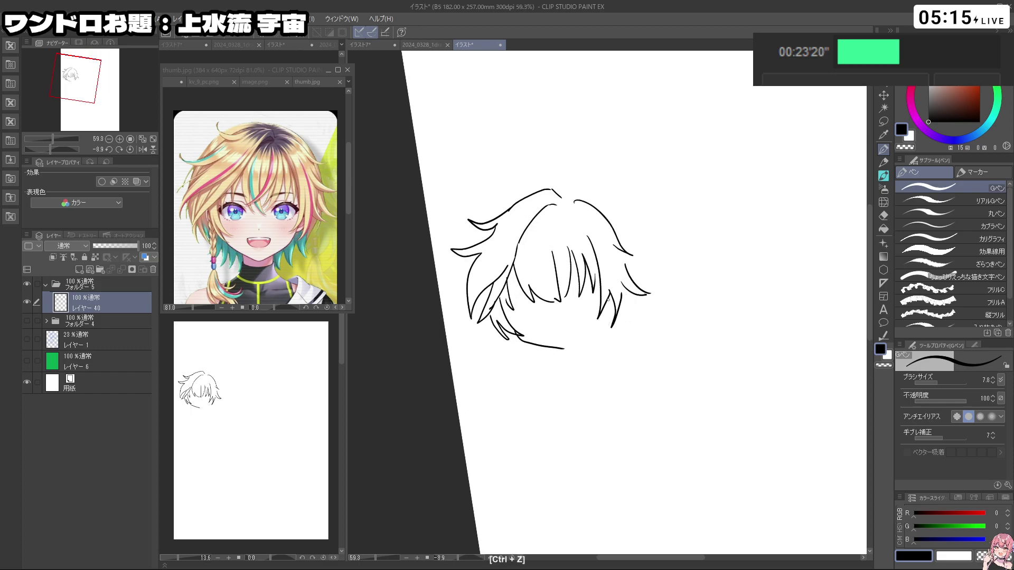
{"action": "key", "text": "ctrl+z"}
{"action": "mouse_move", "coordinate": [590, 336]}
{"action": "left_mouse_down"}
{"action": "mouse_move", "coordinate": [575, 343]}
{"action": "mouse_move", "coordinate": [606, 328]}
{"action": "mouse_move", "coordinate": [612, 302]}
{"action": "mouse_move", "coordinate": [566, 348]}
{"action": "left_mouse_up"}
{"action": "key", "text": "ctrl+z"}
{"action": "key", "text": "ctrl+z"}
{"action": "left_click_drag", "start_coordinate": [503, 328], "coordinate": [510, 335]}
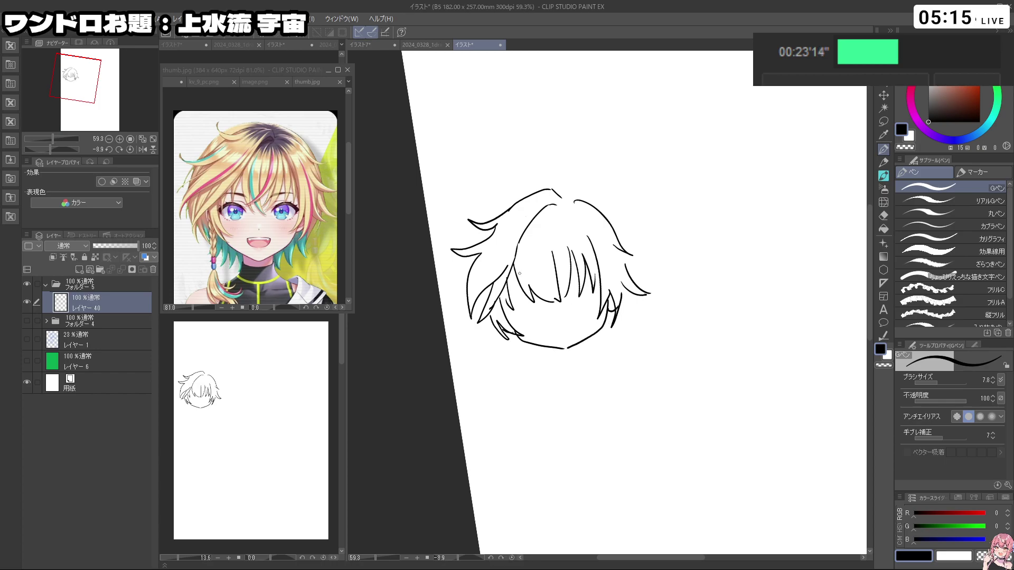
Step: Add an inner contour to the spiky-lock side of the hair, and extend the opposite side with a pointed lock beside the jaw
{"action": "key", "text": "ctrl+z"}
{"action": "mouse_move", "coordinate": [535, 192]}
{"action": "left_mouse_down"}
{"action": "mouse_move", "coordinate": [488, 215]}
{"action": "mouse_move", "coordinate": [473, 246]}
{"action": "left_mouse_up"}
{"action": "key", "text": "ctrl+z"}
{"action": "key", "text": "ctrl+z"}
{"action": "key", "text": "ctrl+z"}
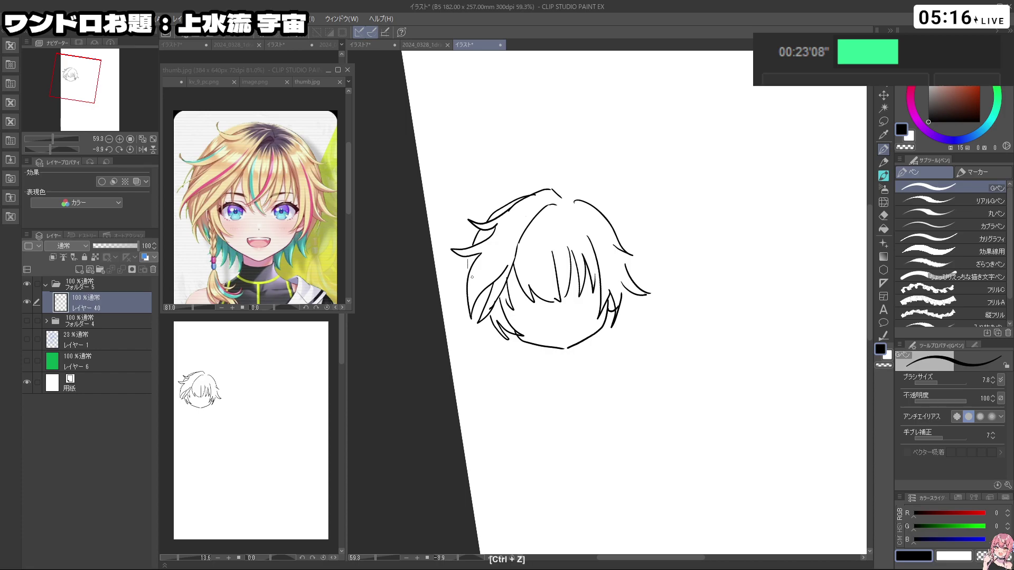
{"action": "left_click_drag", "start_coordinate": [623, 253], "coordinate": [628, 269]}
{"action": "left_click_drag", "start_coordinate": [627, 297], "coordinate": [609, 339]}
Step: Draw a small braid with a tufted end hanging from the side locks, undoing stray strokes
{"action": "left_click_drag", "start_coordinate": [493, 323], "coordinate": [527, 384]}
{"action": "key", "text": "ctrl+z"}
{"action": "key", "text": "ctrl+z"}
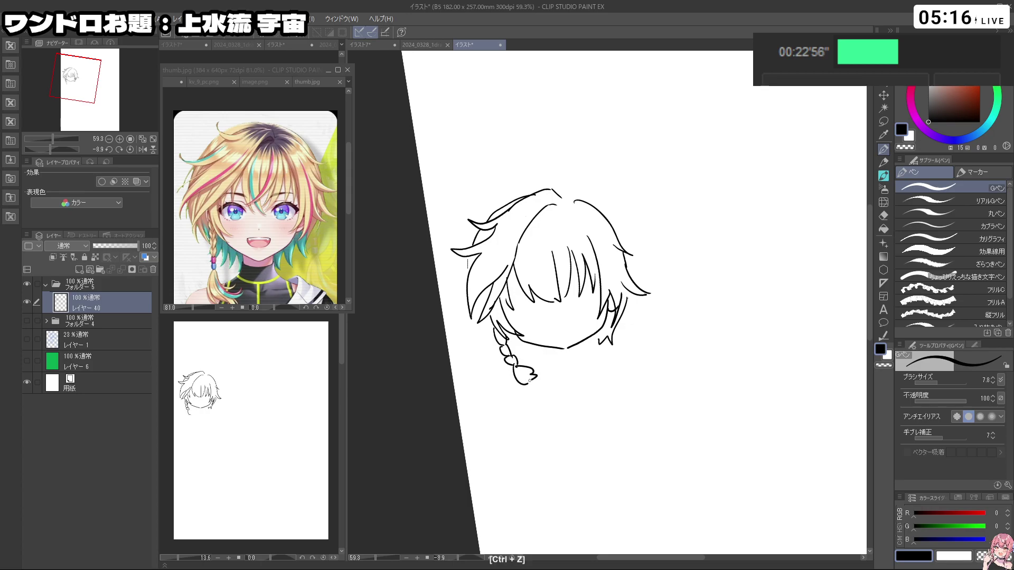
{"action": "key", "text": "ctrl+z"}
Step: Draw an open smiling mouth and two thick, curved closed eyes beneath the fringe
{"action": "key", "text": "ctrl+space"}
{"action": "left_click_drag", "start_coordinate": [550, 312], "coordinate": [578, 313]}
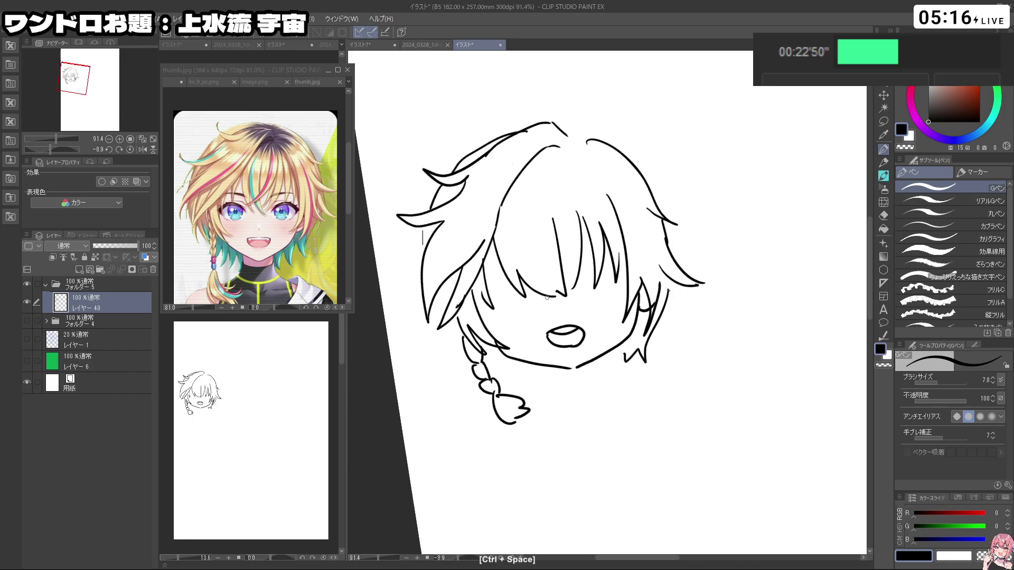
{"action": "mouse_move", "coordinate": [530, 292]}
{"action": "left_mouse_down"}
{"action": "mouse_move", "coordinate": [502, 298]}
{"action": "mouse_move", "coordinate": [536, 299]}
{"action": "mouse_move", "coordinate": [498, 314]}
{"action": "mouse_move", "coordinate": [540, 298]}
{"action": "left_mouse_up"}
{"action": "key", "text": "ctrl+z"}
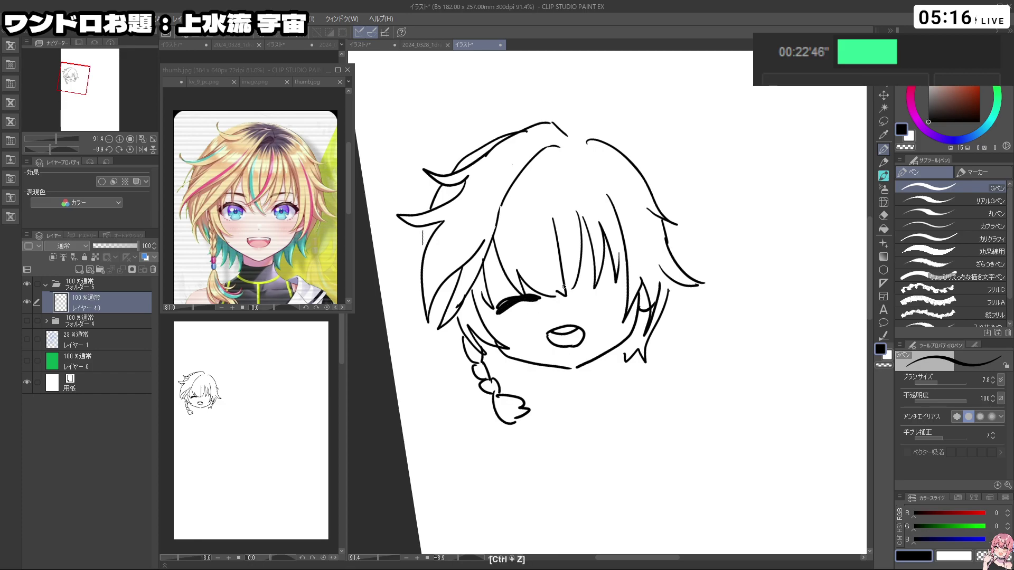
{"action": "mouse_move", "coordinate": [621, 292]}
{"action": "left_mouse_down"}
{"action": "mouse_move", "coordinate": [582, 293]}
{"action": "mouse_move", "coordinate": [620, 287]}
{"action": "left_mouse_up"}
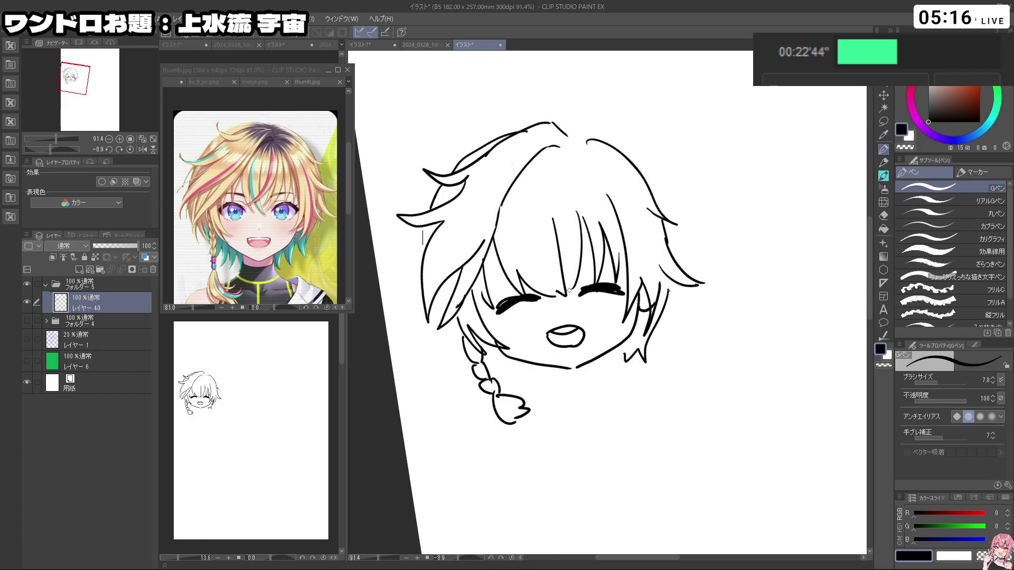
Step: Draw thin eyebrow arcs above the closed eyes and crossing strands in the central fringe, redoing unsuitable strokes
{"action": "left_click_drag", "start_coordinate": [528, 256], "coordinate": [484, 272]}
{"action": "left_click_drag", "start_coordinate": [525, 230], "coordinate": [551, 290]}
{"action": "key", "text": "ctrl+z"}
{"action": "left_click_drag", "start_coordinate": [521, 212], "coordinate": [545, 289]}
{"action": "mouse_move", "coordinate": [575, 200]}
{"action": "left_mouse_down"}
{"action": "mouse_move", "coordinate": [550, 287]}
{"action": "mouse_move", "coordinate": [533, 289]}
{"action": "mouse_move", "coordinate": [580, 243]}
{"action": "left_mouse_up"}
{"action": "key", "text": "ctrl+z"}
{"action": "key", "text": "ctrl+z"}
{"action": "key", "text": "ctrl+z"}
{"action": "mouse_move", "coordinate": [561, 184]}
{"action": "left_mouse_down"}
{"action": "mouse_move", "coordinate": [538, 285]}
{"action": "mouse_move", "coordinate": [581, 199]}
{"action": "left_mouse_up"}
Step: Add a nose dot and spiky hair tips below the jaw near the braid, joining the hair outline at the parting
{"action": "key", "text": "c"}
{"action": "key", "text": "c"}
{"action": "key", "text": "c"}
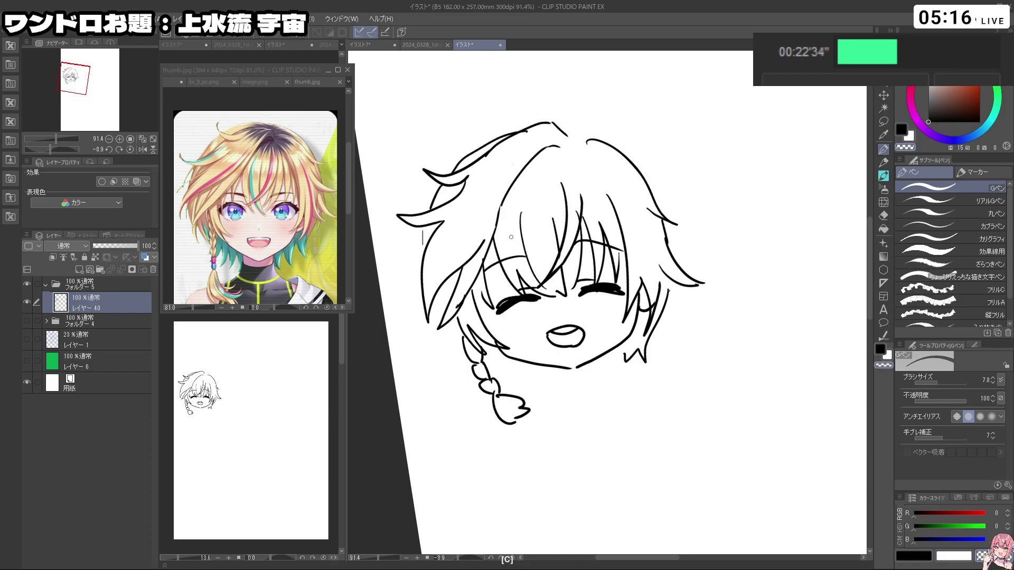
{"action": "mouse_move", "coordinate": [630, 349]}
{"action": "left_mouse_down"}
{"action": "mouse_move", "coordinate": [573, 347]}
{"action": "mouse_move", "coordinate": [602, 345]}
{"action": "left_mouse_up"}
{"action": "key", "text": "c"}
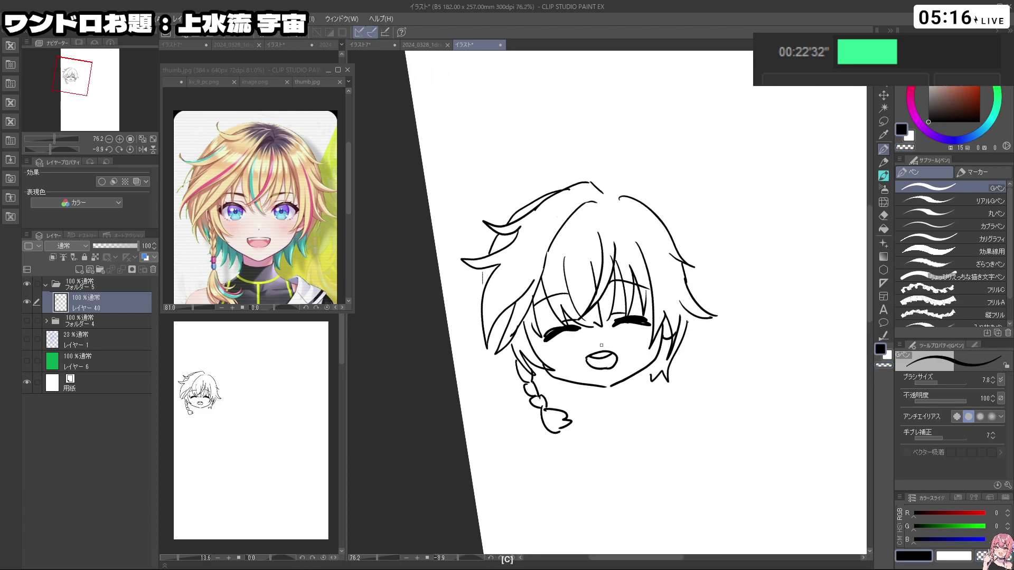
{"action": "mouse_move", "coordinate": [713, 340]}
{"action": "left_mouse_down"}
{"action": "mouse_move", "coordinate": [538, 347]}
{"action": "mouse_move", "coordinate": [570, 350]}
{"action": "mouse_move", "coordinate": [548, 363]}
{"action": "mouse_move", "coordinate": [544, 346]}
{"action": "mouse_move", "coordinate": [583, 366]}
{"action": "mouse_move", "coordinate": [634, 338]}
{"action": "mouse_move", "coordinate": [713, 336]}
{"action": "left_mouse_up"}
{"action": "key", "text": "ctrl+z"}
{"action": "key", "text": "ctrl+z"}
{"action": "key", "text": "ctrl+z"}
{"action": "left_click_drag", "start_coordinate": [552, 350], "coordinate": [571, 360]}
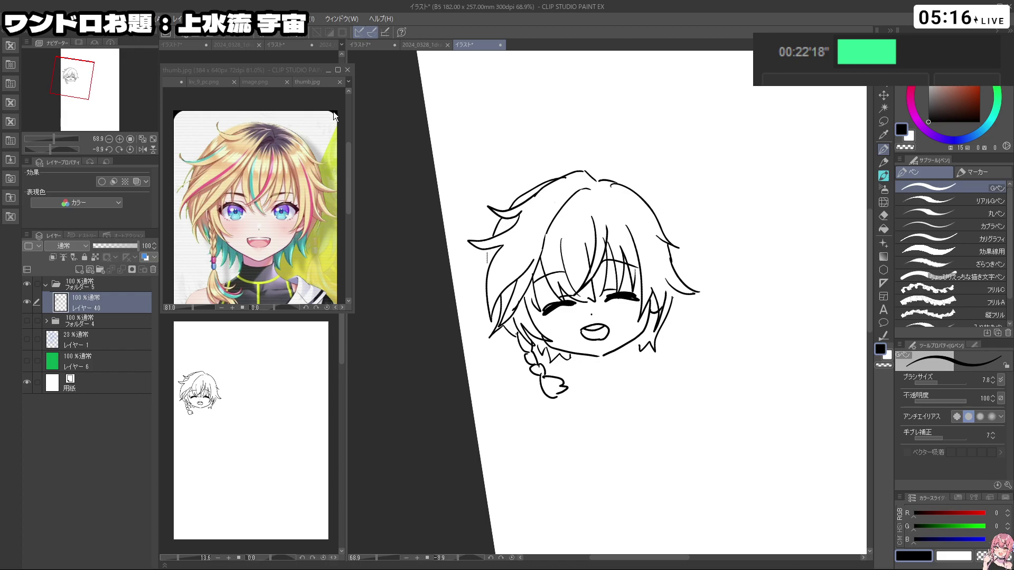
Step: Switch the reference to image.png, sample its hair colour, and add a new colour layer beneath the line art
{"action": "left_click", "coordinate": [255, 82]}
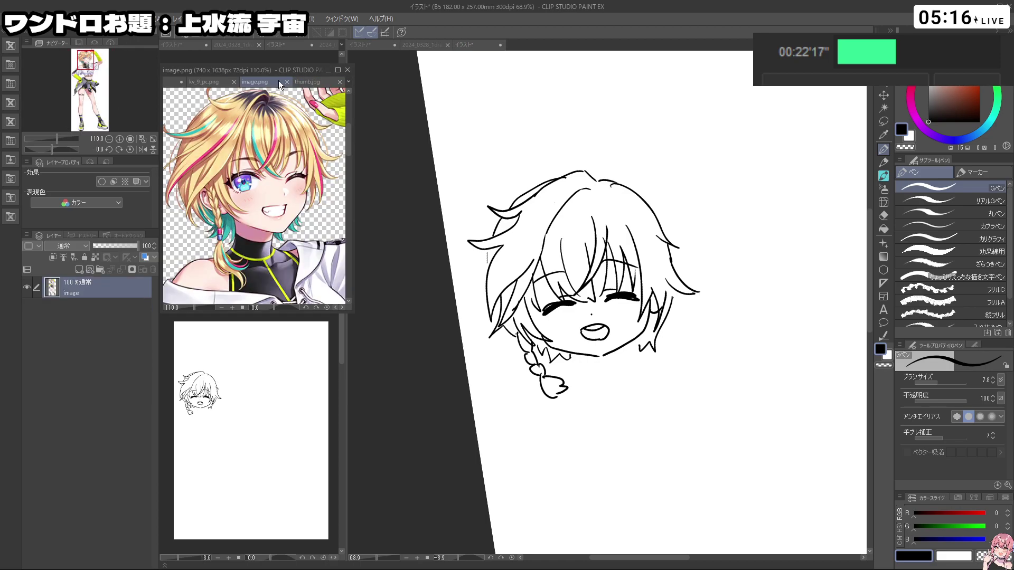
{"action": "left_click", "coordinate": [270, 124], "text": "alt"}
{"action": "left_click", "coordinate": [375, 130]}
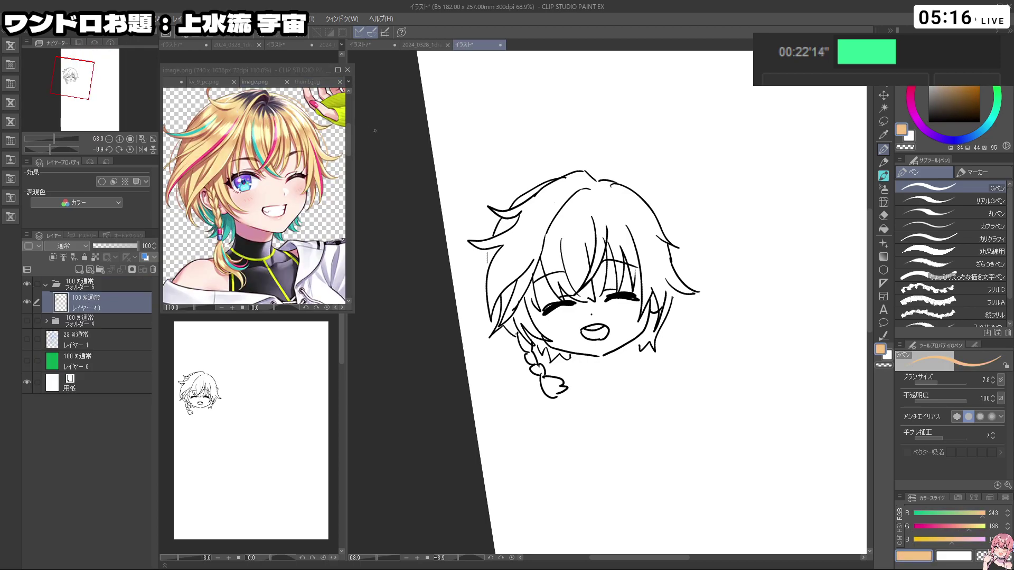
{"action": "left_click", "coordinate": [79, 270]}
{"action": "left_click_drag", "start_coordinate": [91, 309], "coordinate": [107, 328]}
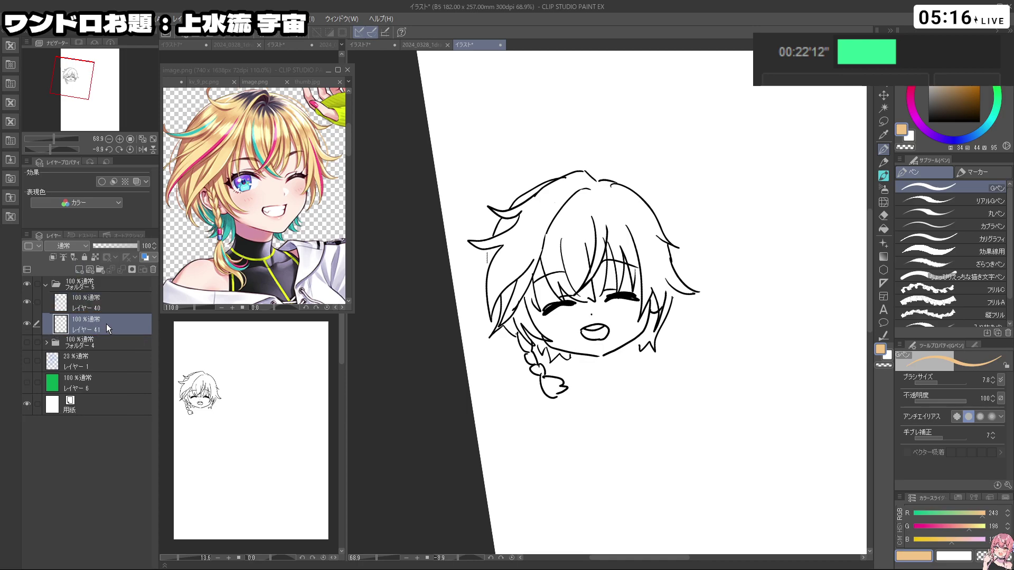
Step: Enlarge the pen to 34.7 and sample a pale yellow from the reference character's hair
{"action": "left_click_drag", "start_coordinate": [557, 229], "coordinate": [589, 229]}
{"action": "left_click_drag", "start_coordinate": [563, 392], "coordinate": [589, 401]}
{"action": "left_click_drag", "start_coordinate": [489, 247], "coordinate": [498, 247]}
{"action": "mouse_move", "coordinate": [490, 244]}
{"action": "left_mouse_down"}
{"action": "mouse_move", "coordinate": [471, 272]}
{"action": "mouse_move", "coordinate": [477, 259]}
{"action": "left_mouse_up"}
{"action": "key", "text": "ctrl+z"}
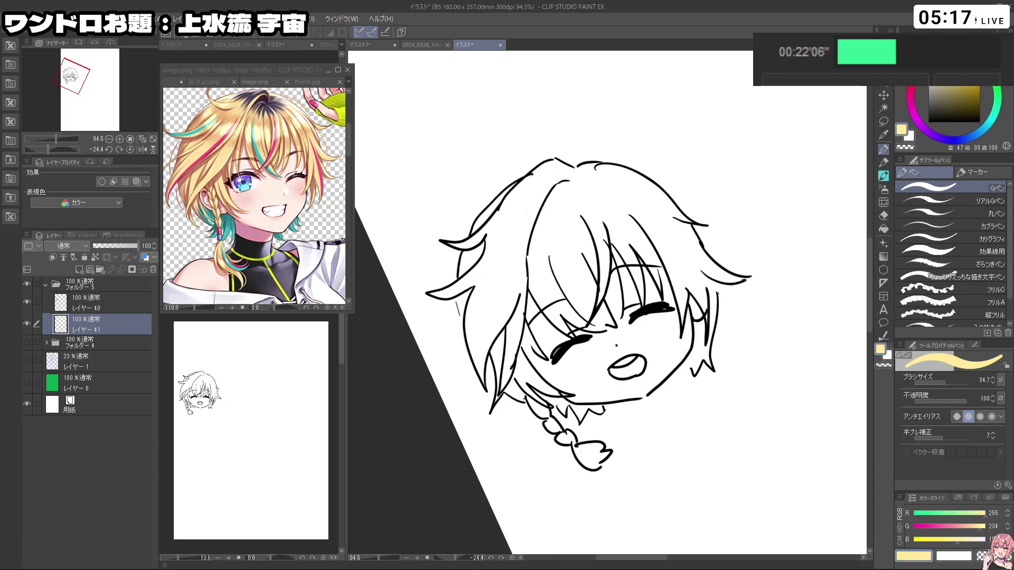
{"action": "left_click", "coordinate": [226, 154], "text": "alt"}
{"action": "left_click_drag", "start_coordinate": [247, 159], "coordinate": [310, 161]}
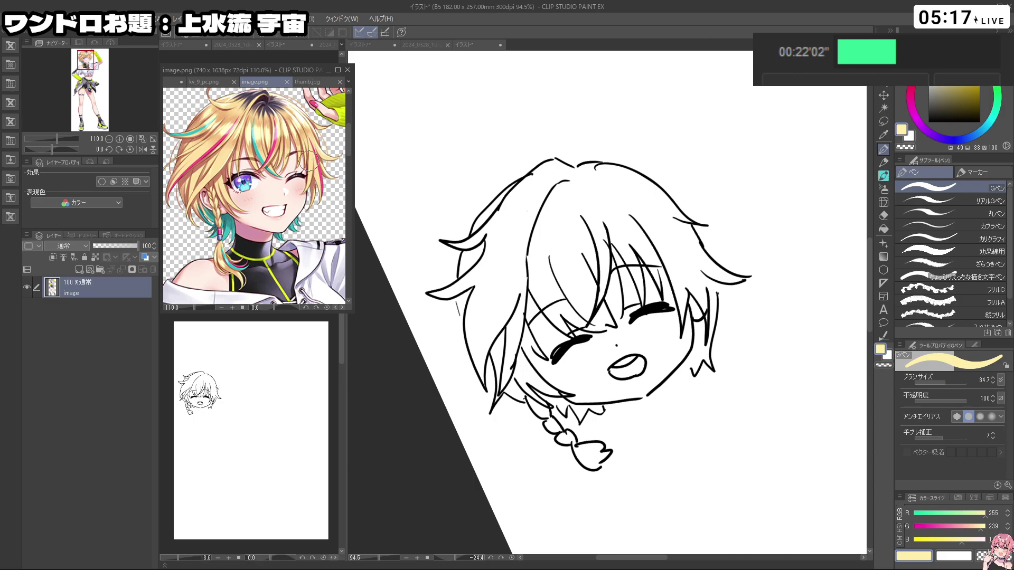
Step: Paint the braid-side fringe and side locks pale yellow with the pen reduced to 20.7, redoing strokes that overrun
{"action": "left_click", "coordinate": [523, 229]}
{"action": "mouse_move", "coordinate": [527, 210]}
{"action": "left_mouse_down"}
{"action": "mouse_move", "coordinate": [511, 273]}
{"action": "mouse_move", "coordinate": [530, 274]}
{"action": "mouse_move", "coordinate": [553, 310]}
{"action": "left_mouse_up"}
{"action": "left_click_drag", "start_coordinate": [547, 290], "coordinate": [543, 350], "text": "ctrl+alt"}
{"action": "key", "text": "ctrl+z"}
{"action": "key", "text": "ctrl+z"}
{"action": "left_click_drag", "start_coordinate": [520, 300], "coordinate": [539, 353]}
{"action": "key", "text": "ctrl+z"}
{"action": "mouse_move", "coordinate": [526, 295]}
{"action": "left_mouse_down"}
{"action": "mouse_move", "coordinate": [555, 346]}
{"action": "mouse_move", "coordinate": [541, 386]}
{"action": "left_mouse_up"}
{"action": "key", "text": "ctrl+z"}
{"action": "left_click_drag", "start_coordinate": [521, 332], "coordinate": [561, 405]}
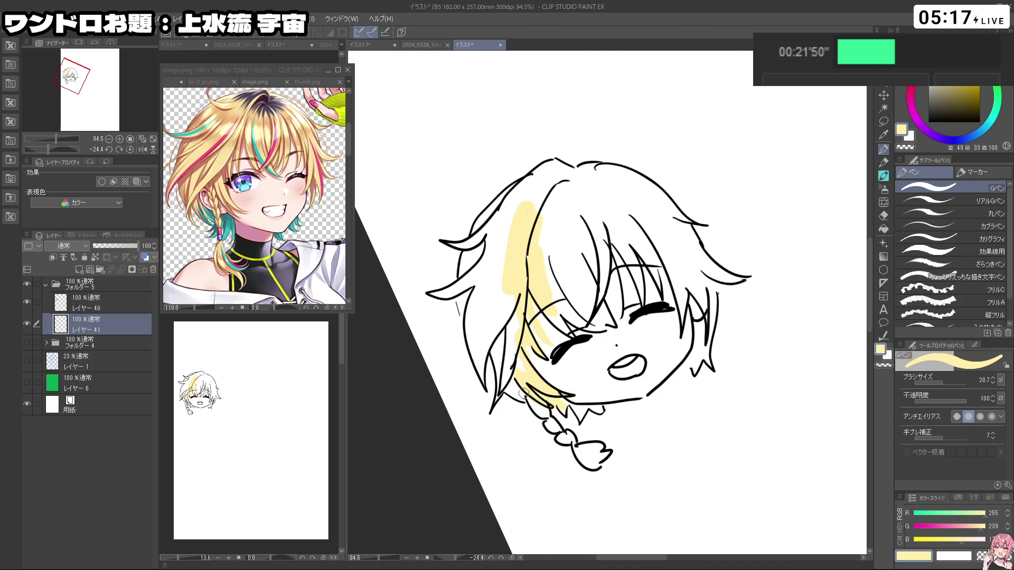
{"action": "mouse_move", "coordinate": [494, 400]}
{"action": "left_mouse_down"}
{"action": "mouse_move", "coordinate": [491, 351]}
{"action": "mouse_move", "coordinate": [503, 326]}
{"action": "mouse_move", "coordinate": [521, 358]}
{"action": "mouse_move", "coordinate": [519, 391]}
{"action": "mouse_move", "coordinate": [497, 330]}
{"action": "mouse_move", "coordinate": [480, 353]}
{"action": "left_mouse_up"}
{"action": "mouse_move", "coordinate": [474, 284]}
{"action": "left_mouse_down"}
{"action": "mouse_move", "coordinate": [483, 376]}
{"action": "mouse_move", "coordinate": [482, 355]}
{"action": "mouse_move", "coordinate": [508, 313]}
{"action": "mouse_move", "coordinate": [482, 326]}
{"action": "mouse_move", "coordinate": [476, 311]}
{"action": "mouse_move", "coordinate": [470, 319]}
{"action": "mouse_move", "coordinate": [466, 272]}
{"action": "mouse_move", "coordinate": [468, 249]}
{"action": "mouse_move", "coordinate": [472, 258]}
{"action": "mouse_move", "coordinate": [496, 234]}
{"action": "mouse_move", "coordinate": [513, 332]}
{"action": "left_mouse_up"}
Step: Paint pale yellow through the central fringe and into the strands on the other side of the face
{"action": "key", "text": "shift+space"}
{"action": "mouse_move", "coordinate": [612, 358]}
{"action": "left_mouse_down"}
{"action": "mouse_move", "coordinate": [637, 348]}
{"action": "mouse_move", "coordinate": [556, 287]}
{"action": "mouse_move", "coordinate": [608, 248]}
{"action": "left_mouse_up"}
{"action": "mouse_move", "coordinate": [598, 290]}
{"action": "left_mouse_down"}
{"action": "mouse_move", "coordinate": [598, 341]}
{"action": "mouse_move", "coordinate": [602, 288]}
{"action": "mouse_move", "coordinate": [621, 365]}
{"action": "mouse_move", "coordinate": [605, 289]}
{"action": "mouse_move", "coordinate": [633, 353]}
{"action": "left_mouse_up"}
{"action": "key", "text": "ctrl+z"}
{"action": "key", "text": "c"}
{"action": "key", "text": "c"}
{"action": "mouse_move", "coordinate": [611, 280]}
{"action": "left_mouse_down"}
{"action": "mouse_move", "coordinate": [650, 302]}
{"action": "mouse_move", "coordinate": [625, 316]}
{"action": "mouse_move", "coordinate": [643, 320]}
{"action": "mouse_move", "coordinate": [632, 283]}
{"action": "left_mouse_up"}
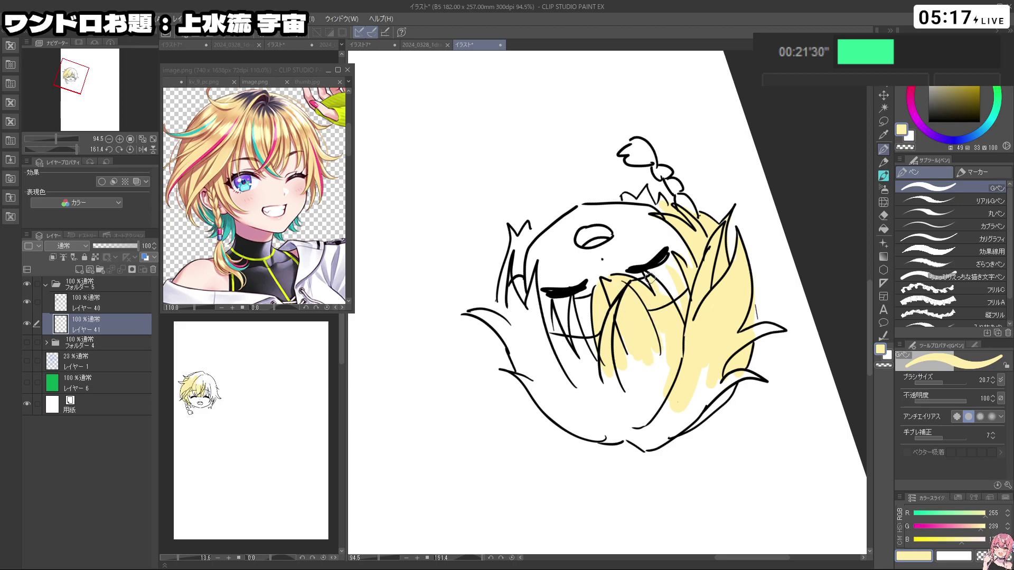
{"action": "key", "text": "shift+space"}
{"action": "mouse_move", "coordinate": [659, 419]}
{"action": "left_mouse_down"}
{"action": "mouse_move", "coordinate": [691, 342]}
{"action": "mouse_move", "coordinate": [534, 213]}
{"action": "mouse_move", "coordinate": [545, 197]}
{"action": "mouse_move", "coordinate": [576, 260]}
{"action": "mouse_move", "coordinate": [630, 317]}
{"action": "mouse_move", "coordinate": [658, 230]}
{"action": "mouse_move", "coordinate": [575, 321]}
{"action": "mouse_move", "coordinate": [570, 296]}
{"action": "mouse_move", "coordinate": [589, 356]}
{"action": "mouse_move", "coordinate": [569, 301]}
{"action": "mouse_move", "coordinate": [578, 367]}
{"action": "mouse_move", "coordinate": [553, 312]}
{"action": "mouse_move", "coordinate": [551, 351]}
{"action": "mouse_move", "coordinate": [536, 302]}
{"action": "mouse_move", "coordinate": [552, 359]}
{"action": "mouse_move", "coordinate": [535, 268]}
{"action": "mouse_move", "coordinate": [526, 307]}
{"action": "mouse_move", "coordinate": [512, 262]}
{"action": "mouse_move", "coordinate": [512, 300]}
{"action": "mouse_move", "coordinate": [528, 330]}
{"action": "left_mouse_up"}
{"action": "key", "text": "shift+space"}
{"action": "key", "text": "ctrl+z"}
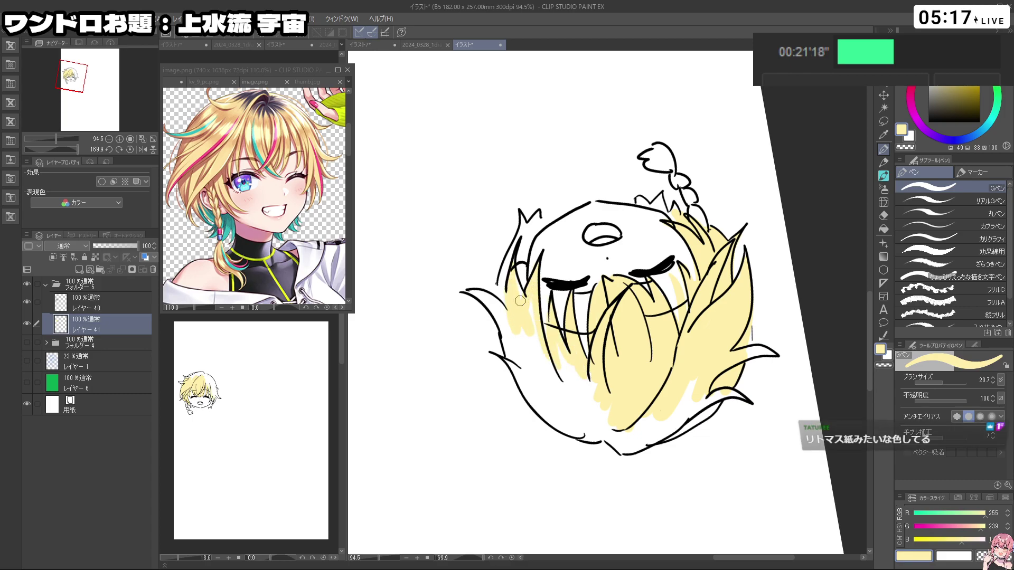
Step: Adjust the pen size to 25.4 and fill the braid-side crown and outer locks with pale yellow
{"action": "key", "text": "shift+space"}
{"action": "left_click_drag", "start_coordinate": [597, 369], "coordinate": [667, 271]}
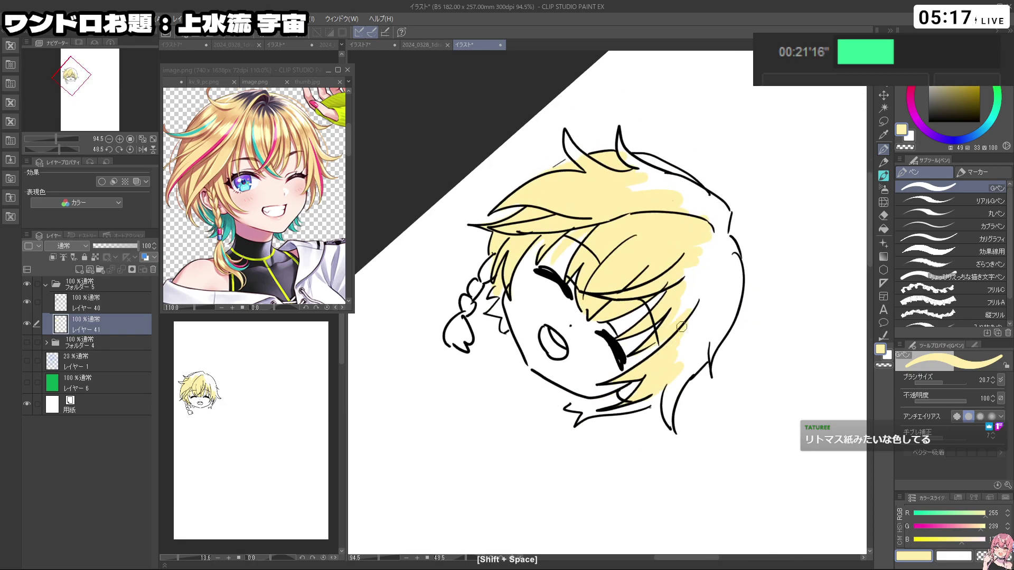
{"action": "key", "text": "shift+space"}
{"action": "left_click_drag", "start_coordinate": [671, 340], "coordinate": [667, 270]}
{"action": "key", "text": "ctrl+alt"}
{"action": "left_click_drag", "start_coordinate": [586, 250], "coordinate": [584, 249]}
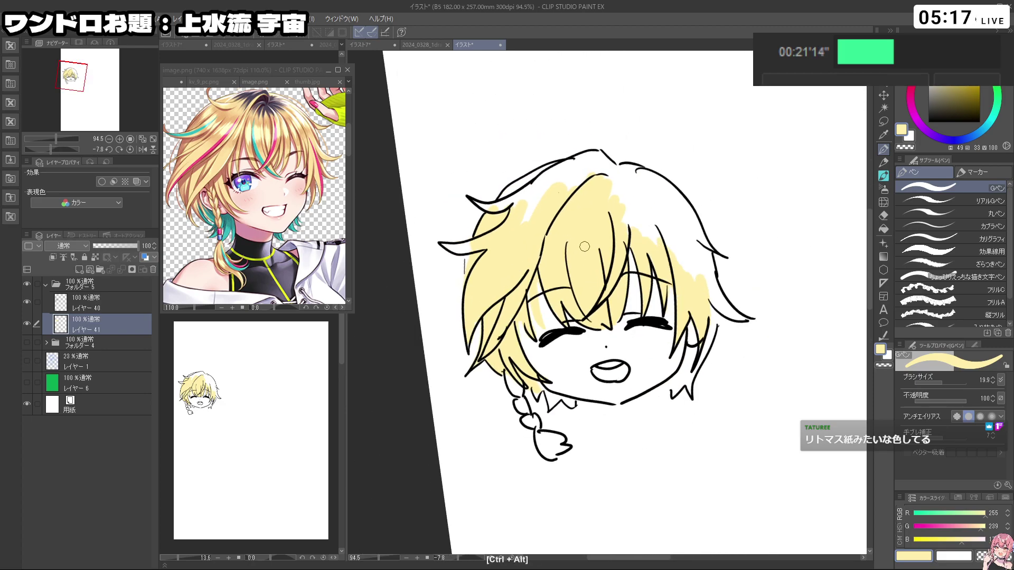
{"action": "key", "text": "ctrl+z"}
{"action": "key", "text": "shift+space"}
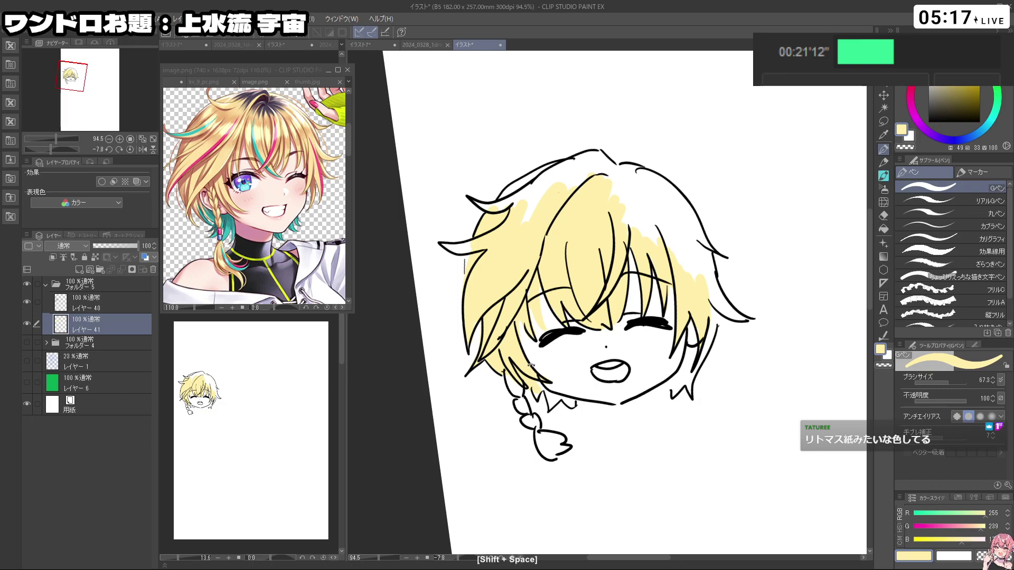
{"action": "left_click_drag", "start_coordinate": [554, 219], "coordinate": [507, 275]}
{"action": "key", "text": "ctrl+alt"}
{"action": "mouse_move", "coordinate": [489, 310]}
{"action": "left_mouse_down"}
{"action": "mouse_move", "coordinate": [497, 310]}
{"action": "mouse_move", "coordinate": [449, 302]}
{"action": "mouse_move", "coordinate": [468, 283]}
{"action": "mouse_move", "coordinate": [484, 222]}
{"action": "mouse_move", "coordinate": [494, 298]}
{"action": "mouse_move", "coordinate": [560, 254]}
{"action": "mouse_move", "coordinate": [640, 286]}
{"action": "left_mouse_up"}
{"action": "key", "text": "ctrl+z"}
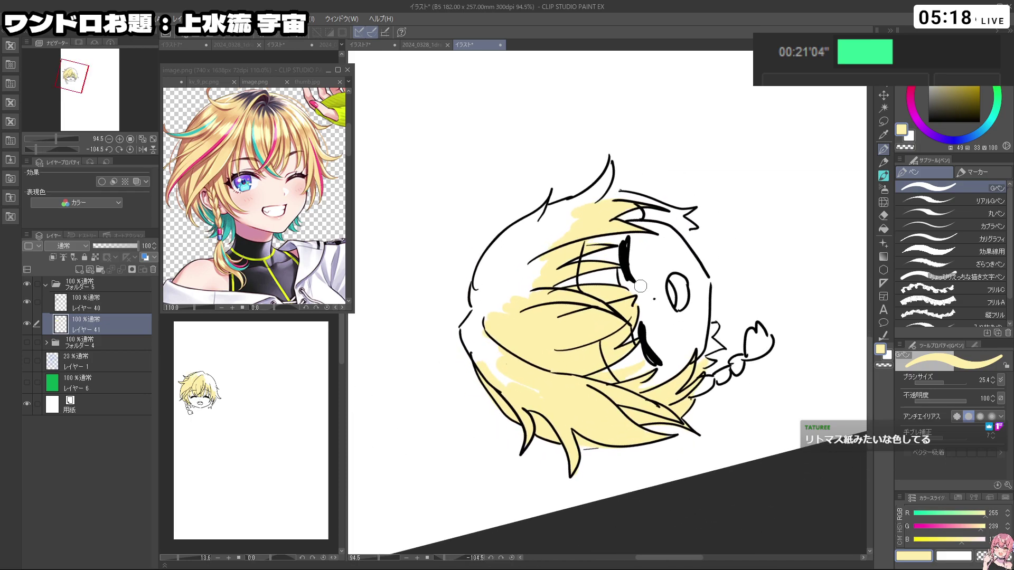
Step: Fill the remaining crown, far-side hair and outer locks with pale yellow, covering leftover white gaps
{"action": "mouse_move", "coordinate": [470, 326]}
{"action": "left_mouse_down"}
{"action": "mouse_move", "coordinate": [473, 350]}
{"action": "mouse_move", "coordinate": [531, 391]}
{"action": "mouse_move", "coordinate": [475, 326]}
{"action": "mouse_move", "coordinate": [483, 346]}
{"action": "mouse_move", "coordinate": [486, 262]}
{"action": "mouse_move", "coordinate": [543, 206]}
{"action": "mouse_move", "coordinate": [493, 292]}
{"action": "mouse_move", "coordinate": [515, 269]}
{"action": "left_mouse_up"}
{"action": "mouse_move", "coordinate": [668, 386]}
{"action": "left_mouse_down"}
{"action": "mouse_move", "coordinate": [614, 405]}
{"action": "mouse_move", "coordinate": [551, 326]}
{"action": "left_mouse_up"}
{"action": "left_click_drag", "start_coordinate": [651, 211], "coordinate": [656, 244]}
{"action": "left_click_drag", "start_coordinate": [663, 195], "coordinate": [669, 265]}
{"action": "mouse_move", "coordinate": [672, 208]}
{"action": "left_mouse_down"}
{"action": "mouse_move", "coordinate": [651, 219]}
{"action": "mouse_move", "coordinate": [684, 246]}
{"action": "mouse_move", "coordinate": [681, 255]}
{"action": "mouse_move", "coordinate": [693, 254]}
{"action": "mouse_move", "coordinate": [716, 294]}
{"action": "mouse_move", "coordinate": [705, 345]}
{"action": "left_mouse_up"}
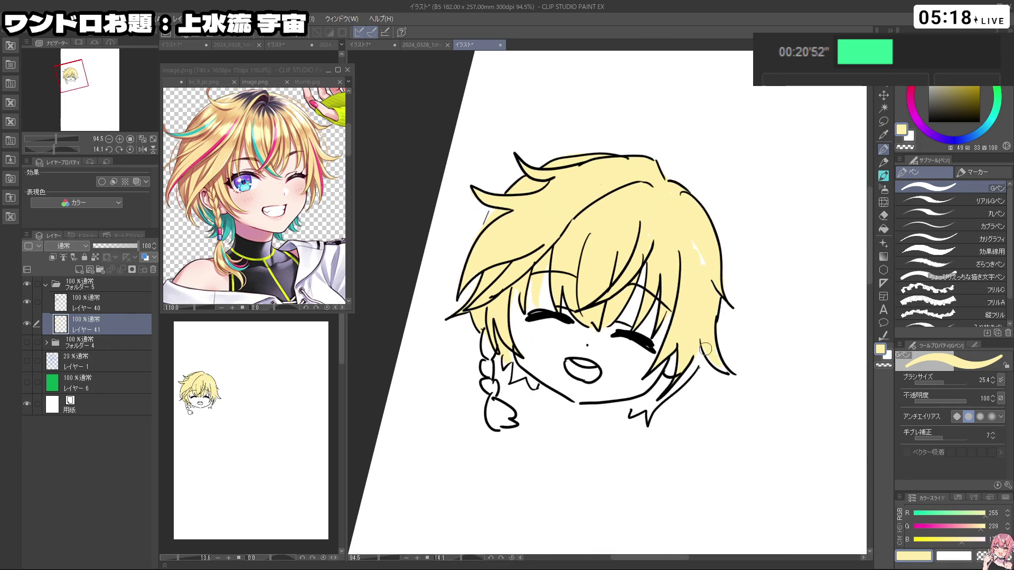
{"action": "key", "text": "shift+space"}
{"action": "mouse_move", "coordinate": [689, 236]}
{"action": "left_mouse_down"}
{"action": "mouse_move", "coordinate": [705, 290]}
{"action": "mouse_move", "coordinate": [705, 364]}
{"action": "left_mouse_up"}
{"action": "key", "text": "ctrl+z"}
{"action": "mouse_move", "coordinate": [702, 306]}
{"action": "left_mouse_down"}
{"action": "mouse_move", "coordinate": [710, 277]}
{"action": "mouse_move", "coordinate": [702, 261]}
{"action": "left_mouse_up"}
Step: Colour the braid pale yellow, switching to transparent colour for trimming the paint
{"action": "key", "text": "c"}
{"action": "mouse_move", "coordinate": [577, 411]}
{"action": "left_mouse_down"}
{"action": "mouse_move", "coordinate": [560, 423]}
{"action": "mouse_move", "coordinate": [568, 433]}
{"action": "mouse_move", "coordinate": [613, 465]}
{"action": "mouse_move", "coordinate": [627, 455]}
{"action": "left_mouse_up"}
{"action": "key", "text": "c"}
{"action": "key", "text": "c"}
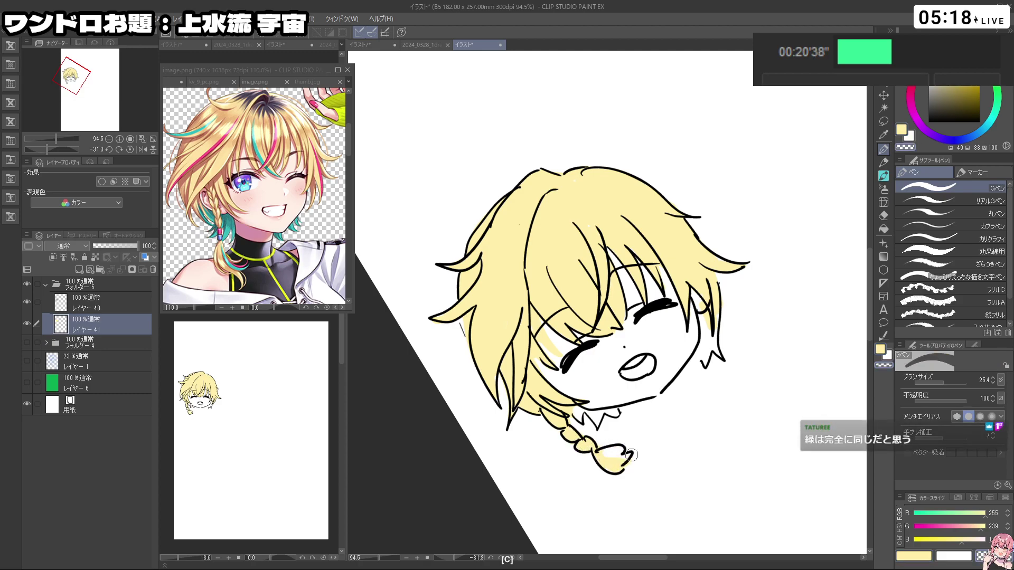
Step: Sample teal from the reference hair and paint the spiky tips below the jaw beside the braid at pen size 12.4
{"action": "left_click", "coordinate": [245, 232]}
{"action": "left_click", "coordinate": [230, 227], "text": "alt"}
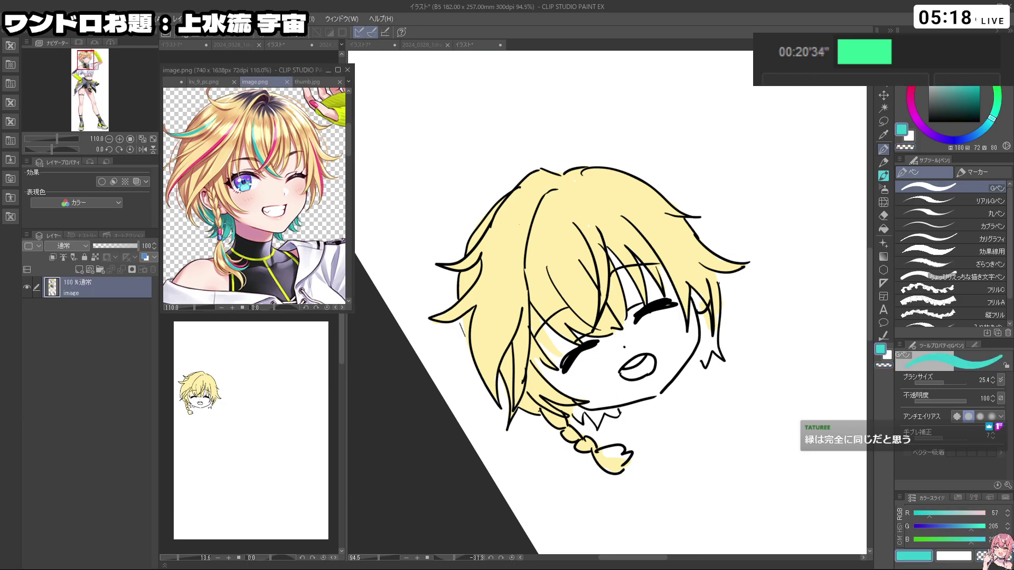
{"action": "left_click", "coordinate": [707, 453]}
{"action": "left_click_drag", "start_coordinate": [579, 413], "coordinate": [591, 419]}
{"action": "key", "text": "ctrl+z"}
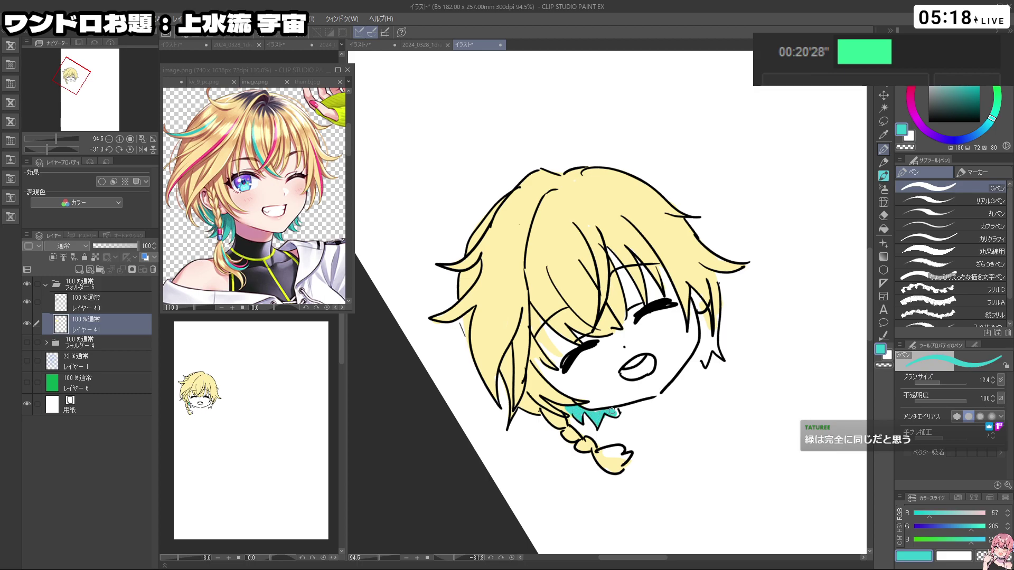
Step: Paint the braid's end and the under-hair on the opposite side of the jaw teal
{"action": "left_click_drag", "start_coordinate": [618, 454], "coordinate": [603, 455]}
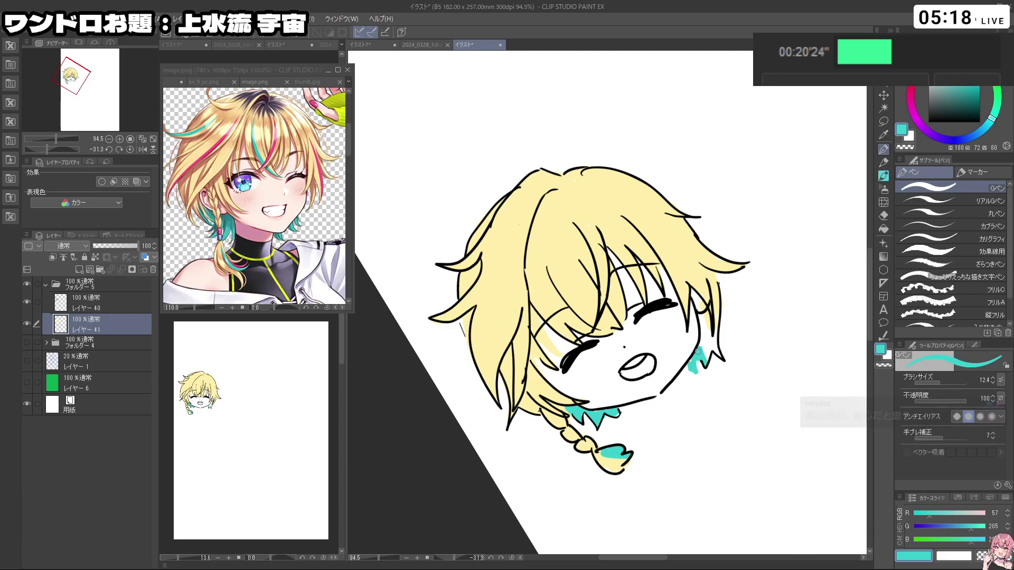
{"action": "mouse_move", "coordinate": [701, 343]}
{"action": "left_mouse_down"}
{"action": "mouse_move", "coordinate": [699, 316]}
{"action": "mouse_move", "coordinate": [717, 319]}
{"action": "left_mouse_up"}
{"action": "left_click_drag", "start_coordinate": [711, 391], "coordinate": [654, 426]}
Step: Paint a curved teal streak down the central fringe and refine its edges, undoing unsuitable corrections
{"action": "mouse_move", "coordinate": [566, 259]}
{"action": "left_mouse_down"}
{"action": "mouse_move", "coordinate": [590, 323]}
{"action": "mouse_move", "coordinate": [606, 330]}
{"action": "left_mouse_up"}
{"action": "key", "text": "ctrl+z"}
{"action": "left_click_drag", "start_coordinate": [565, 277], "coordinate": [608, 329]}
{"action": "key", "text": "c"}
{"action": "left_click_drag", "start_coordinate": [563, 264], "coordinate": [572, 301]}
{"action": "key", "text": "ctrl+z"}
{"action": "key", "text": "c"}
{"action": "right_click", "coordinate": [561, 266]}
{"action": "key", "text": "ctrl+z"}
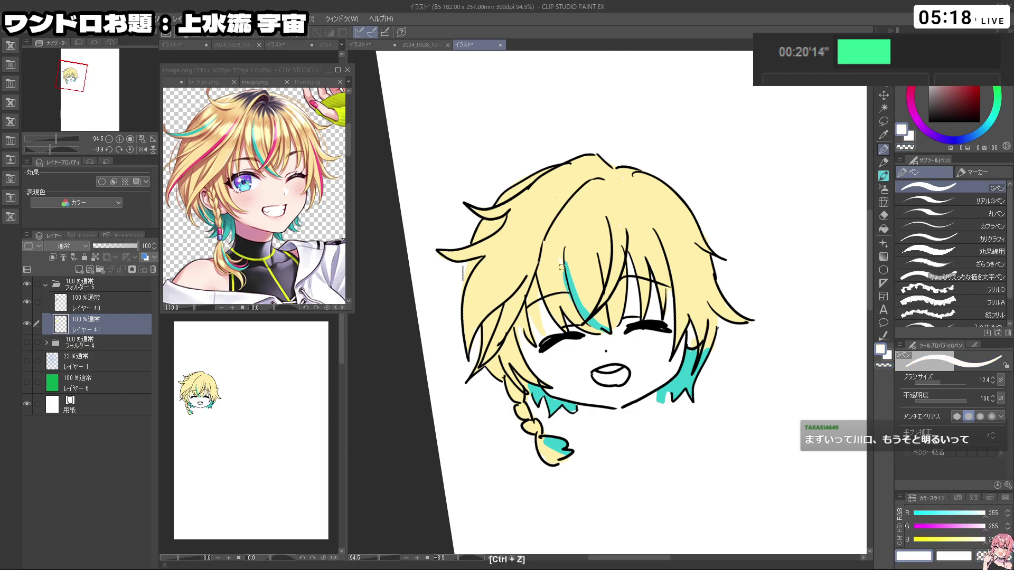
{"action": "right_click", "coordinate": [571, 301]}
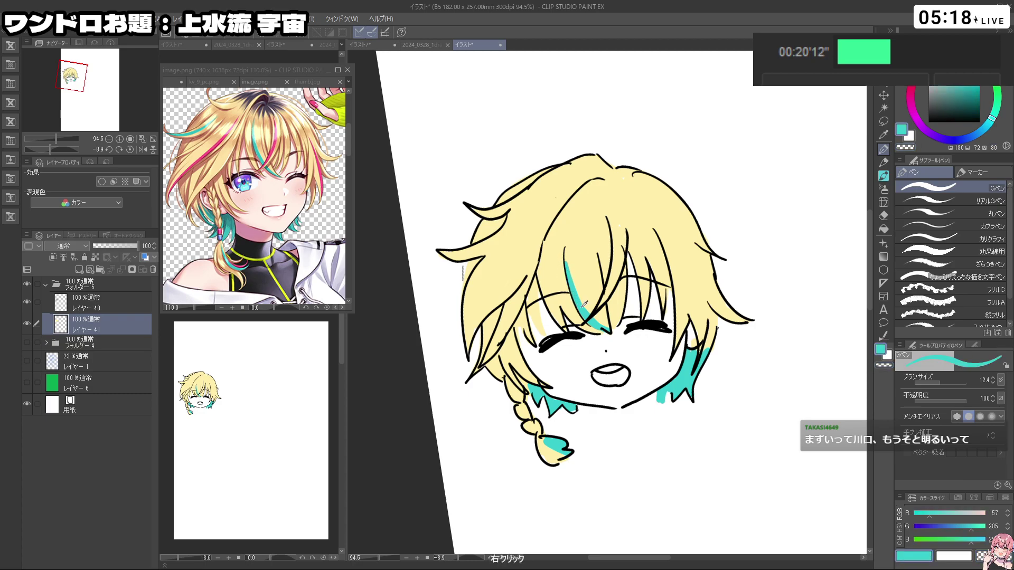
{"action": "right_click", "coordinate": [582, 301]}
{"action": "key", "text": "ctrl+z"}
Step: Try a curved teal streak along the spiky outer lock on the braid side
{"action": "key", "text": "shift+space"}
{"action": "left_click_drag", "start_coordinate": [581, 222], "coordinate": [544, 246]}
{"action": "mouse_move", "coordinate": [489, 293]}
{"action": "left_mouse_down"}
{"action": "mouse_move", "coordinate": [482, 334]}
{"action": "mouse_move", "coordinate": [458, 339]}
{"action": "mouse_move", "coordinate": [490, 286]}
{"action": "mouse_move", "coordinate": [453, 345]}
{"action": "mouse_move", "coordinate": [490, 288]}
{"action": "left_mouse_up"}
{"action": "key", "text": "ctrl+z"}
{"action": "key", "text": "ctrl+z"}
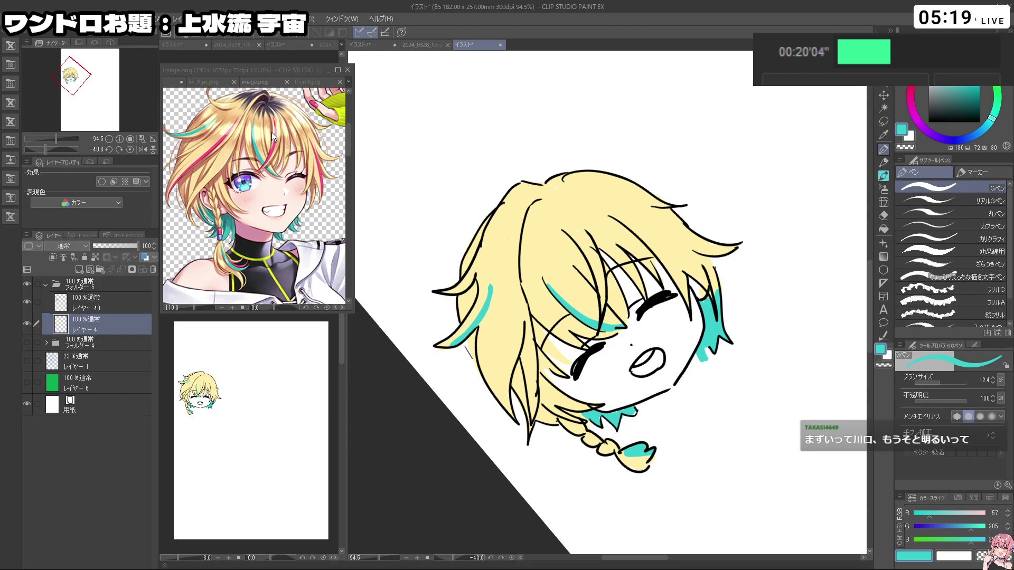
Step: Sample pink from the reference hair, undo the outer lock's teal streak, and paint a pink streak down the braid-side hair
{"action": "left_click", "coordinate": [222, 141], "text": "alt"}
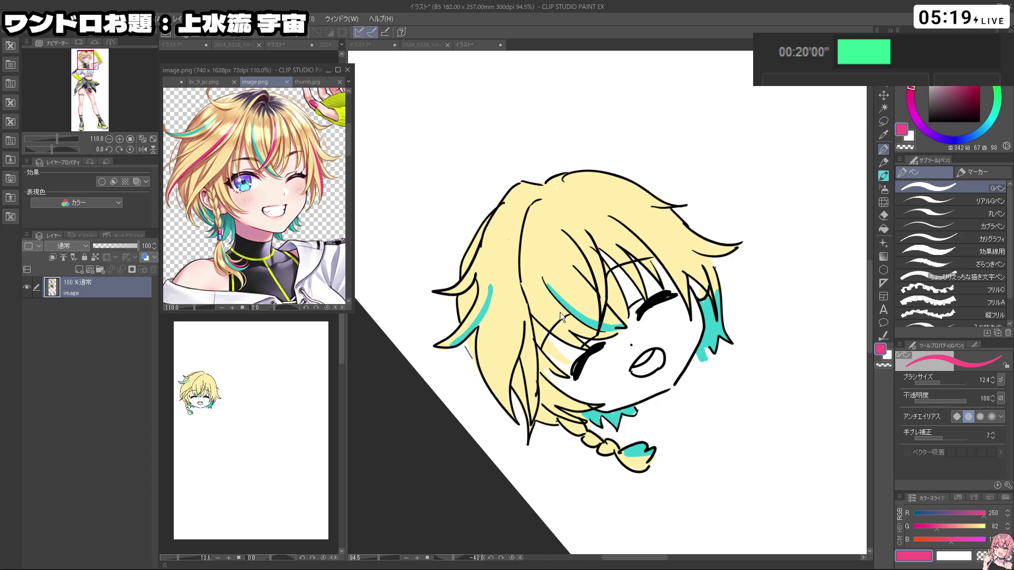
{"action": "left_click", "coordinate": [528, 281]}
{"action": "key", "text": "ctrl+z"}
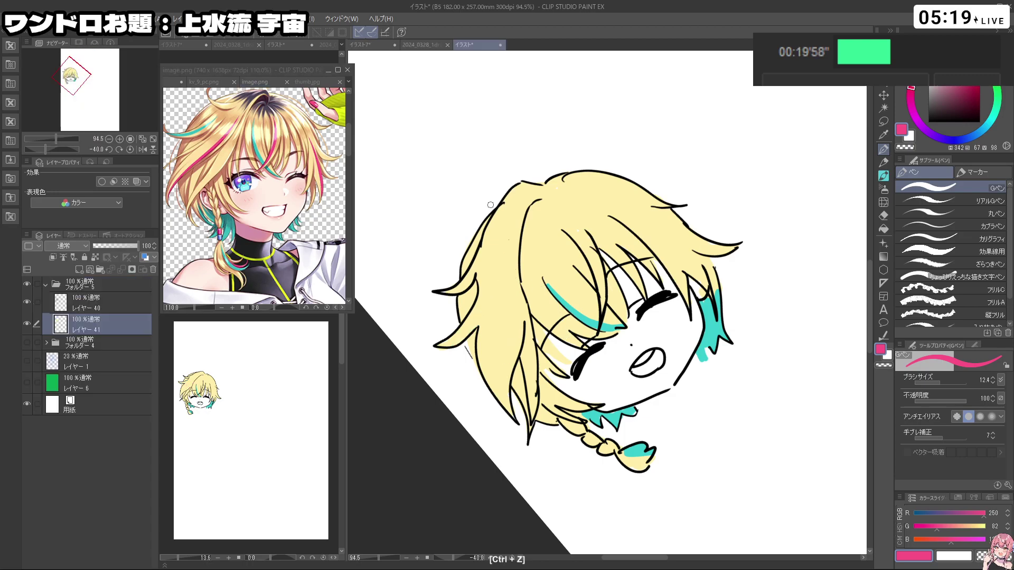
{"action": "left_click_drag", "start_coordinate": [499, 276], "coordinate": [517, 416]}
{"action": "key", "text": "ctrl+z"}
{"action": "left_click_drag", "start_coordinate": [505, 282], "coordinate": [502, 386]}
{"action": "key", "text": "ctrl+z"}
{"action": "left_click_drag", "start_coordinate": [505, 272], "coordinate": [506, 352]}
{"action": "key", "text": "ctrl+z"}
{"action": "mouse_move", "coordinate": [504, 275]}
{"action": "left_mouse_down"}
{"action": "mouse_move", "coordinate": [519, 421]}
{"action": "mouse_move", "coordinate": [482, 378]}
{"action": "left_mouse_up"}
Step: Paint a curved pink streak down the central fringe beside the teal one, undoing and repeating unsuitable strokes
{"action": "key", "text": "shift+space"}
{"action": "key", "text": "ctrl+z"}
{"action": "left_click_drag", "start_coordinate": [599, 210], "coordinate": [596, 318]}
{"action": "key", "text": "ctrl+z"}
{"action": "key", "text": "ctrl+z"}
{"action": "key", "text": "ctrl+z"}
{"action": "left_click_drag", "start_coordinate": [593, 204], "coordinate": [606, 330]}
{"action": "key", "text": "ctrl+z"}
{"action": "key", "text": "shift+space"}
Step: Paint a pink streak down the hair on the side opposite the braid, redoing unsuitable strokes
{"action": "key", "text": "ctrl+z"}
{"action": "left_click_drag", "start_coordinate": [695, 272], "coordinate": [667, 357]}
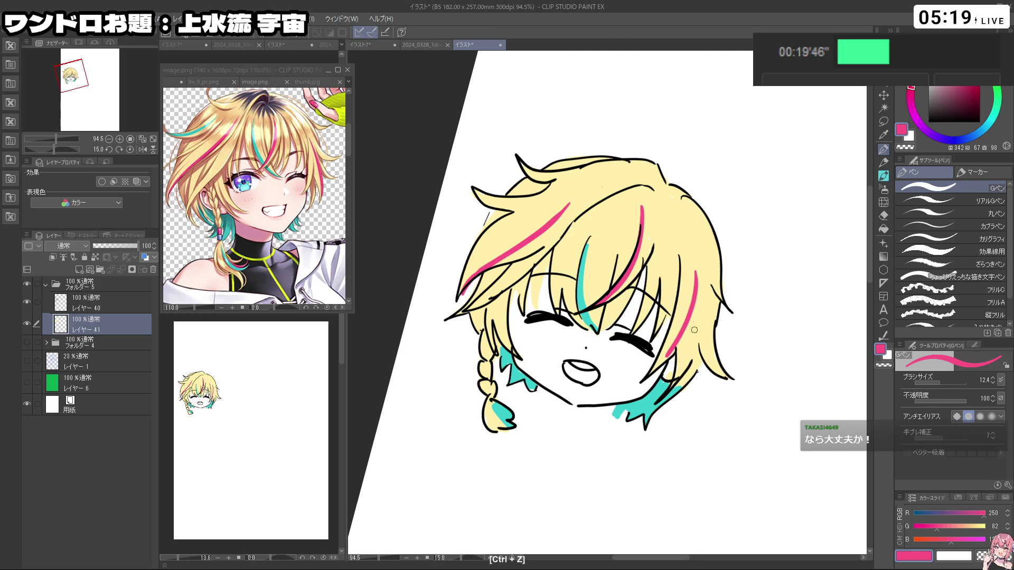
{"action": "key", "text": "ctrl+z"}
{"action": "left_click_drag", "start_coordinate": [694, 298], "coordinate": [677, 389]}
{"action": "key", "text": "ctrl+z"}
{"action": "key", "text": "ctrl+z"}
Step: Sample teal from the painted hair and paint a curved teal streak along the spiky outer lock on the braid side
{"action": "key", "text": "shift+space"}
{"action": "mouse_move", "coordinate": [689, 276]}
{"action": "left_mouse_down"}
{"action": "mouse_move", "coordinate": [681, 381]}
{"action": "mouse_move", "coordinate": [649, 246]}
{"action": "left_mouse_up"}
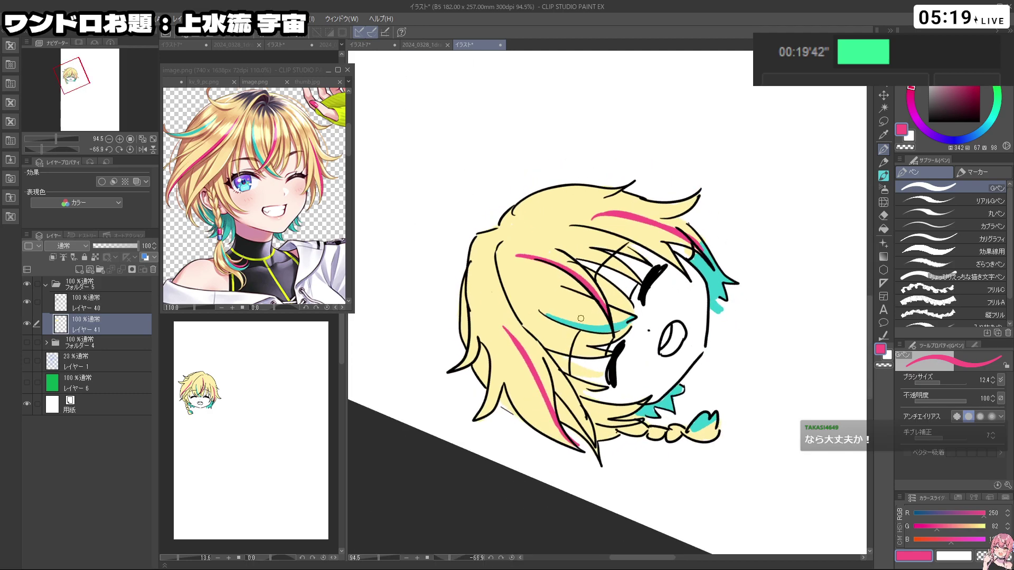
{"action": "right_click", "coordinate": [712, 287]}
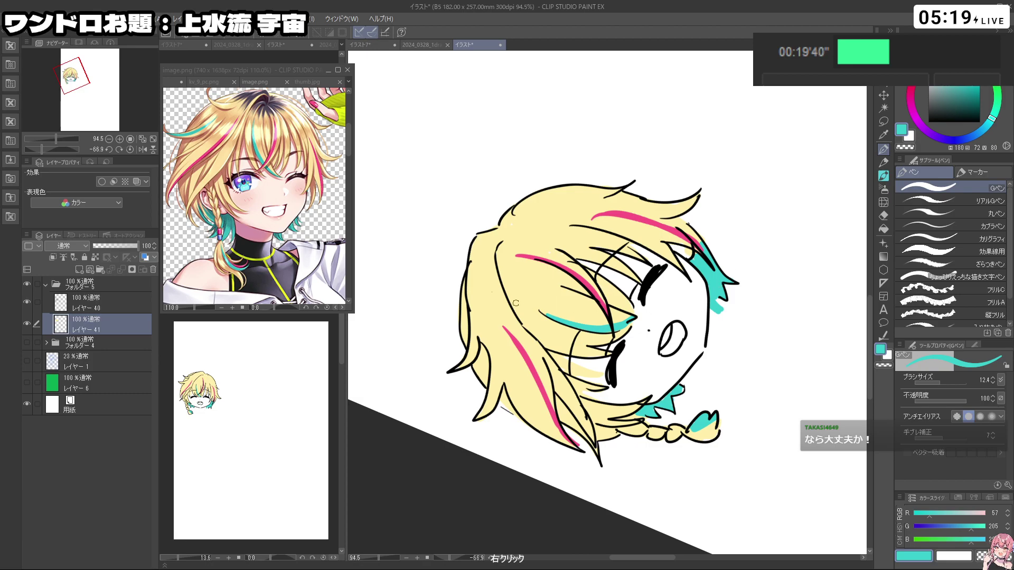
{"action": "key", "text": "ctrl+z"}
{"action": "mouse_move", "coordinate": [497, 324]}
{"action": "left_mouse_down"}
{"action": "mouse_move", "coordinate": [499, 396]}
{"action": "mouse_move", "coordinate": [462, 333]}
{"action": "mouse_move", "coordinate": [462, 268]}
{"action": "left_mouse_up"}
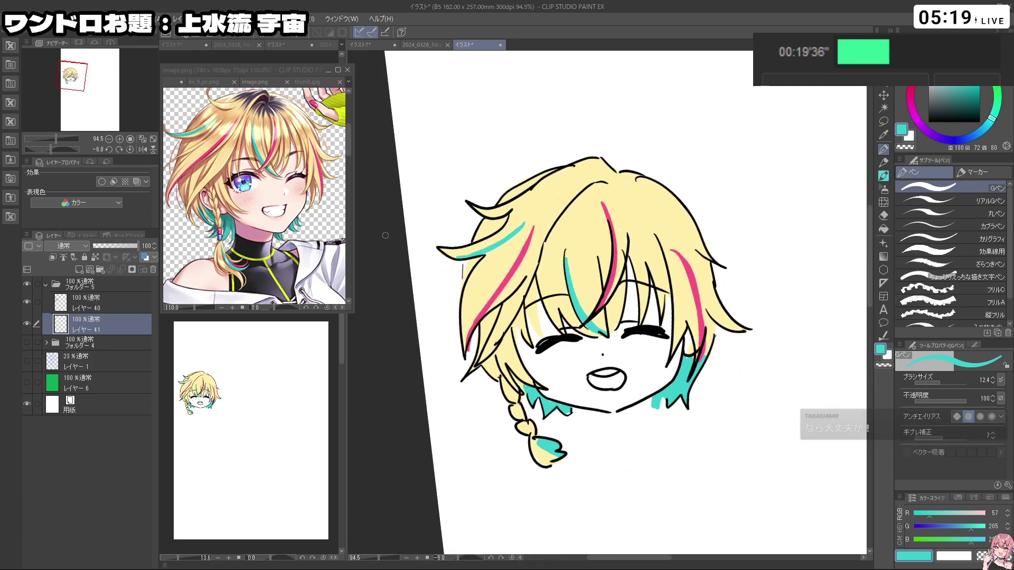
Step: Sample the dark purple root colour from the reference hair, try strokes at the crown, and undo them
{"action": "left_click", "coordinate": [271, 105]}
{"action": "left_click", "coordinate": [267, 107], "text": "alt"}
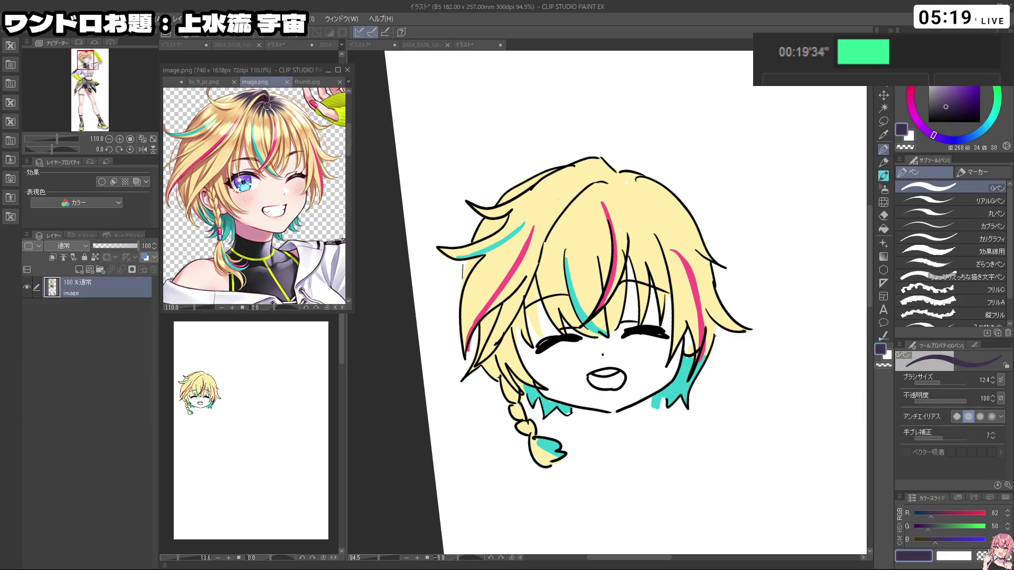
{"action": "left_click", "coordinate": [601, 166]}
{"action": "key", "text": "ctrl+z"}
{"action": "mouse_move", "coordinate": [601, 167]}
{"action": "left_mouse_down"}
{"action": "mouse_move", "coordinate": [614, 186]}
{"action": "mouse_move", "coordinate": [637, 188]}
{"action": "mouse_move", "coordinate": [589, 172]}
{"action": "mouse_move", "coordinate": [649, 291]}
{"action": "mouse_move", "coordinate": [566, 248]}
{"action": "left_mouse_up"}
{"action": "key", "text": "ctrl+z"}
Step: Paint dark purple roots radiating in short spikes from the crown parting, redoing unsuitable strokes
{"action": "key", "text": "x"}
{"action": "left_click_drag", "start_coordinate": [529, 215], "coordinate": [526, 245]}
{"action": "key", "text": "ctrl+z"}
{"action": "mouse_move", "coordinate": [530, 217]}
{"action": "left_mouse_down"}
{"action": "mouse_move", "coordinate": [532, 239]}
{"action": "mouse_move", "coordinate": [540, 229]}
{"action": "left_mouse_up"}
{"action": "left_click_drag", "start_coordinate": [536, 213], "coordinate": [550, 218]}
{"action": "left_click_drag", "start_coordinate": [544, 202], "coordinate": [559, 204]}
{"action": "left_click_drag", "start_coordinate": [550, 194], "coordinate": [564, 191]}
{"action": "left_click_drag", "start_coordinate": [607, 245], "coordinate": [574, 246]}
{"action": "left_click_drag", "start_coordinate": [622, 355], "coordinate": [660, 289]}
Step: Touch up the edges of the dark roots with sampled hair colours, undoing unsuitable strokes
{"action": "left_click", "coordinate": [523, 321], "text": "alt"}
{"action": "mouse_move", "coordinate": [528, 329]}
{"action": "left_mouse_down"}
{"action": "mouse_move", "coordinate": [562, 330]}
{"action": "mouse_move", "coordinate": [526, 346]}
{"action": "left_mouse_up"}
{"action": "left_click", "coordinate": [504, 326], "text": "alt"}
{"action": "key", "text": "ctrl+z"}
{"action": "left_click", "coordinate": [522, 318], "text": "alt"}
{"action": "key", "text": "ctrl+z"}
{"action": "left_click_drag", "start_coordinate": [526, 334], "coordinate": [528, 344]}
{"action": "left_click_drag", "start_coordinate": [540, 386], "coordinate": [532, 372]}
{"action": "mouse_move", "coordinate": [537, 387]}
{"action": "left_mouse_down"}
{"action": "mouse_move", "coordinate": [532, 371]}
{"action": "mouse_move", "coordinate": [550, 359]}
{"action": "left_mouse_up"}
Step: Rework the dark root spikes near the crown outline from a rotated view, undoing unsuitable strokes
{"action": "key", "text": "shift+space"}
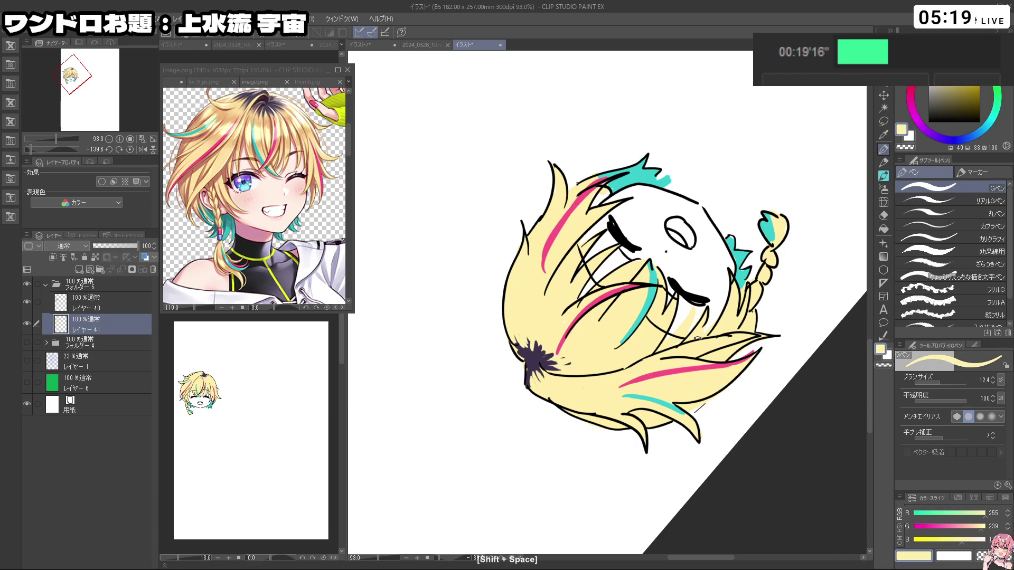
{"action": "left_click_drag", "start_coordinate": [695, 335], "coordinate": [569, 387]}
{"action": "key", "text": "ctrl+space"}
{"action": "left_click_drag", "start_coordinate": [573, 264], "coordinate": [533, 275]}
{"action": "left_click_drag", "start_coordinate": [589, 297], "coordinate": [564, 273]}
{"action": "key", "text": "shift+space"}
{"action": "left_click_drag", "start_coordinate": [632, 365], "coordinate": [656, 335]}
{"action": "key", "text": "ctrl+space"}
{"action": "mouse_move", "coordinate": [497, 304]}
{"action": "left_mouse_down"}
{"action": "mouse_move", "coordinate": [536, 305]}
{"action": "mouse_move", "coordinate": [503, 305]}
{"action": "left_mouse_up"}
{"action": "right_click", "coordinate": [666, 359]}
{"action": "key", "text": "ctrl+z"}
{"action": "right_click", "coordinate": [508, 293]}
{"action": "left_click_drag", "start_coordinate": [601, 296], "coordinate": [604, 314]}
{"action": "key", "text": "ctrl+z"}
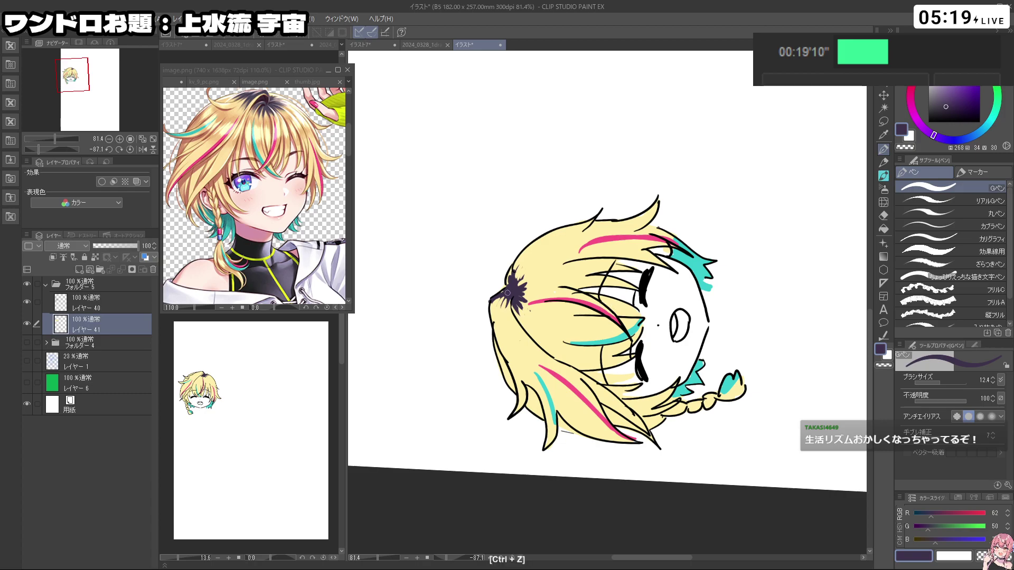
Step: Clean up the dark roots along the crown outline, alternately sampling nearby colours and redoing strokes
{"action": "right_click", "coordinate": [507, 293]}
{"action": "key", "text": "ctrl+z"}
{"action": "left_click_drag", "start_coordinate": [507, 293], "coordinate": [513, 325]}
{"action": "right_click", "coordinate": [508, 291]}
{"action": "key", "text": "ctrl+z"}
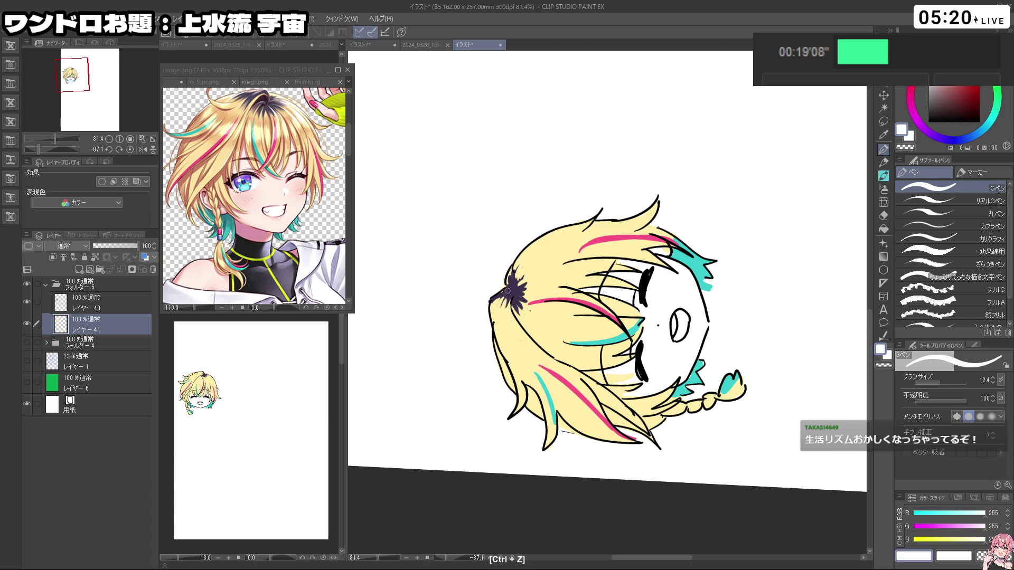
{"action": "right_click", "coordinate": [511, 317]}
{"action": "key", "text": "ctrl+z"}
{"action": "right_click", "coordinate": [506, 296]}
{"action": "key", "text": "ctrl+z"}
{"action": "left_click_drag", "start_coordinate": [504, 292], "coordinate": [512, 324]}
{"action": "right_click", "coordinate": [506, 295]}
{"action": "key", "text": "ctrl+z"}
{"action": "right_click", "coordinate": [509, 293]}
{"action": "right_click", "coordinate": [515, 290]}
{"action": "key", "text": "ctrl+z"}
{"action": "mouse_move", "coordinate": [508, 298]}
{"action": "left_mouse_down"}
{"action": "mouse_move", "coordinate": [506, 319]}
{"action": "mouse_move", "coordinate": [496, 316]}
{"action": "left_mouse_up"}
Step: Sample the skin colour from the reference and add a new layer beneath the hair colour layer
{"action": "left_click_drag", "start_coordinate": [570, 416], "coordinate": [549, 227]}
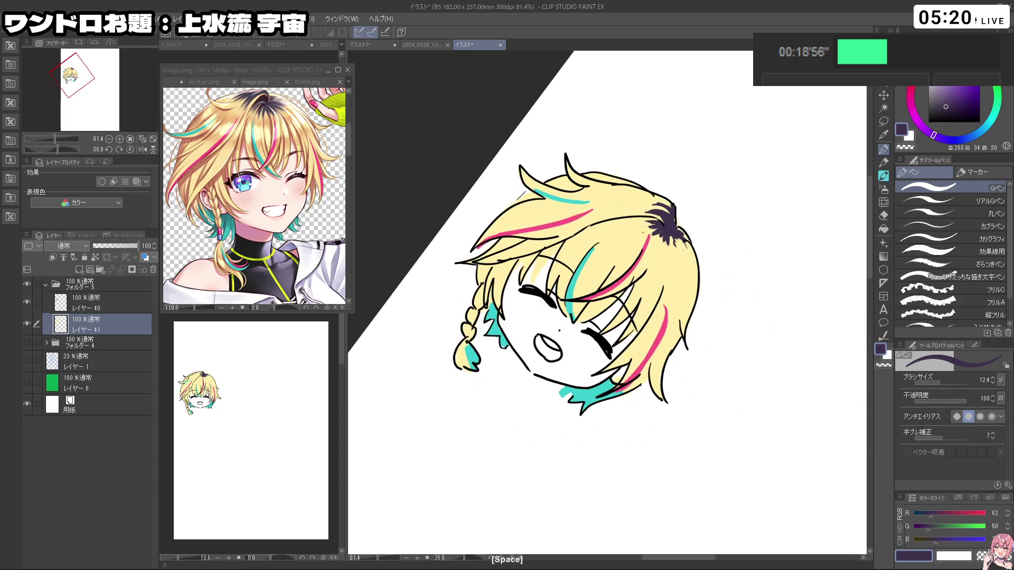
{"action": "left_click_drag", "start_coordinate": [619, 296], "coordinate": [546, 327]}
{"action": "left_click_drag", "start_coordinate": [575, 417], "coordinate": [658, 372]}
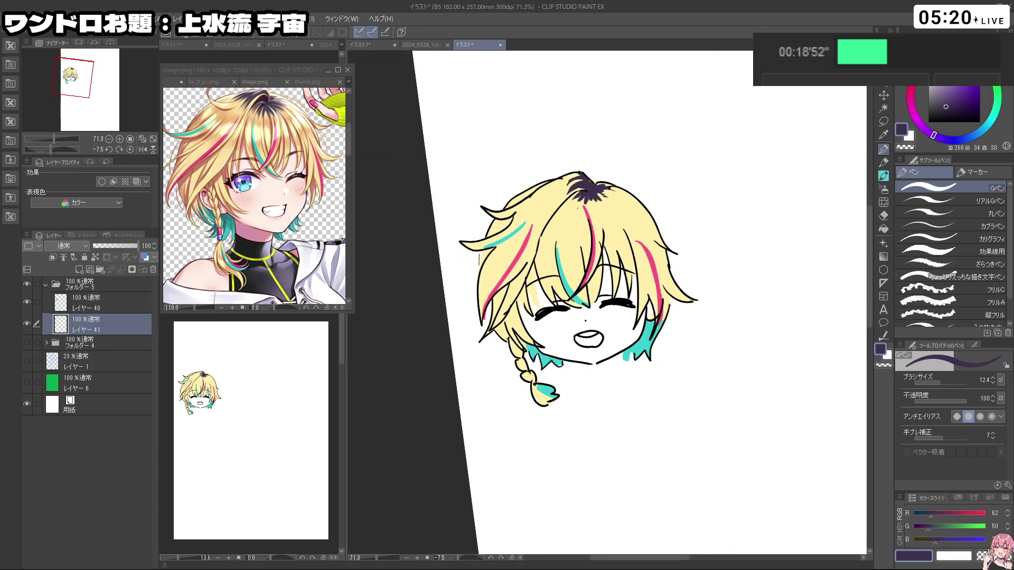
{"action": "left_click", "coordinate": [210, 272], "text": "alt"}
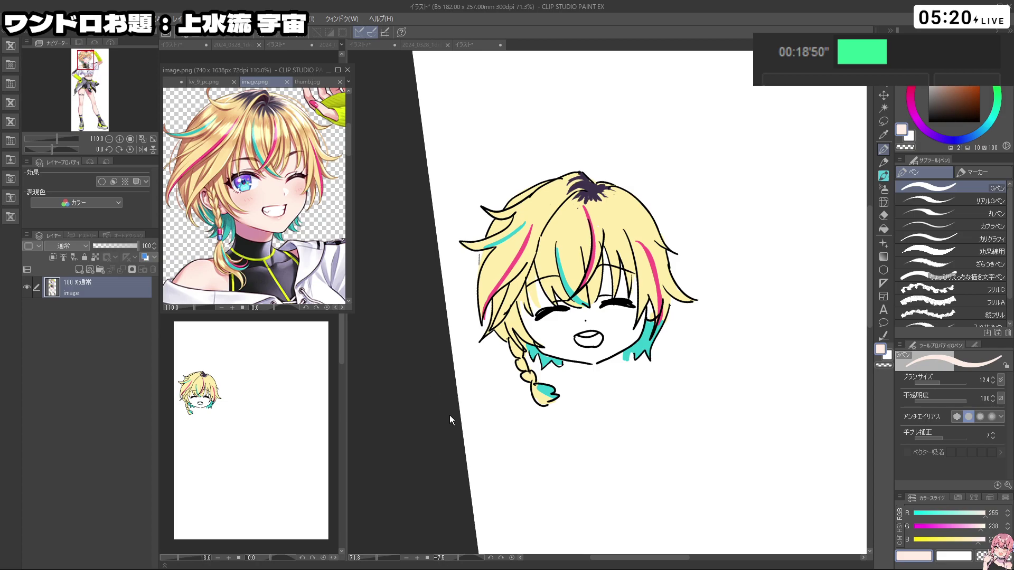
{"action": "left_click", "coordinate": [446, 422]}
{"action": "left_click", "coordinate": [85, 305]}
{"action": "left_click", "coordinate": [27, 302]}
{"action": "left_click", "coordinate": [27, 302]}
{"action": "left_click", "coordinate": [112, 319]}
{"action": "left_click", "coordinate": [79, 269]}
{"action": "left_click_drag", "start_coordinate": [90, 330], "coordinate": [103, 346]}
Step: Paint the face with the pale skin colour on the new layer beneath the hair
{"action": "left_click_drag", "start_coordinate": [540, 317], "coordinate": [561, 317]}
{"action": "mouse_move", "coordinate": [535, 303]}
{"action": "left_mouse_down"}
{"action": "mouse_move", "coordinate": [558, 337]}
{"action": "mouse_move", "coordinate": [545, 307]}
{"action": "mouse_move", "coordinate": [591, 342]}
{"action": "mouse_move", "coordinate": [581, 345]}
{"action": "mouse_move", "coordinate": [597, 344]}
{"action": "mouse_move", "coordinate": [622, 326]}
{"action": "mouse_move", "coordinate": [627, 314]}
{"action": "mouse_move", "coordinate": [618, 323]}
{"action": "mouse_move", "coordinate": [612, 311]}
{"action": "mouse_move", "coordinate": [644, 296]}
{"action": "left_mouse_up"}
{"action": "scroll", "coordinate": [645, 297], "scroll_direction": "up", "scroll_amount": 3}
{"action": "left_click_drag", "start_coordinate": [600, 340], "coordinate": [583, 319], "text": "ctrl+alt"}
Step: Draw the teeth lines inside the smiling mouth in thin black on the line art layer 40
{"action": "left_click", "coordinate": [112, 310]}
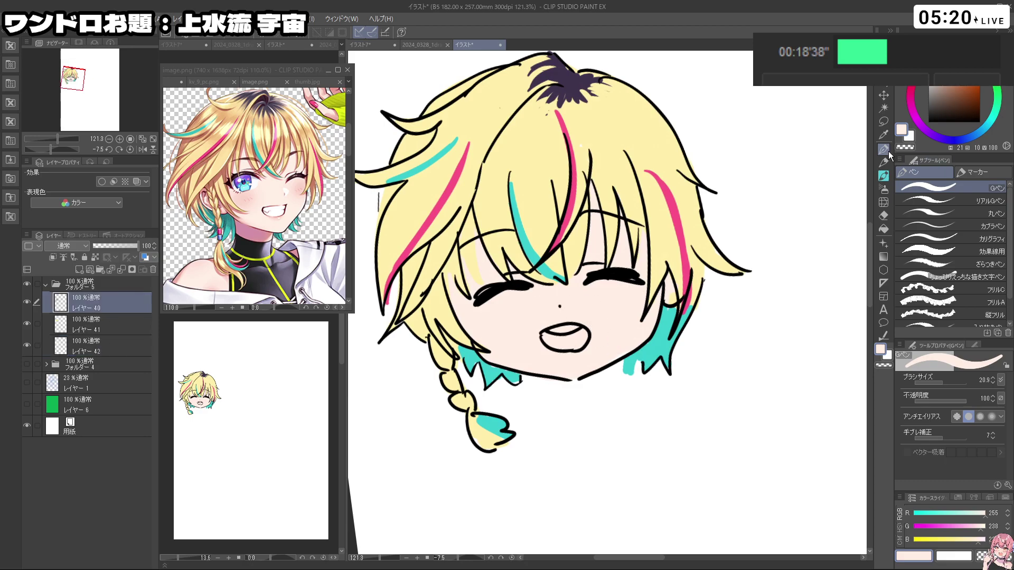
{"action": "left_click_drag", "start_coordinate": [957, 101], "coordinate": [929, 122]}
{"action": "key", "text": "r"}
{"action": "mouse_move", "coordinate": [574, 330]}
{"action": "left_mouse_down"}
{"action": "mouse_move", "coordinate": [565, 291]}
{"action": "mouse_move", "coordinate": [545, 267]}
{"action": "left_mouse_up"}
{"action": "key", "text": "ctrl+z"}
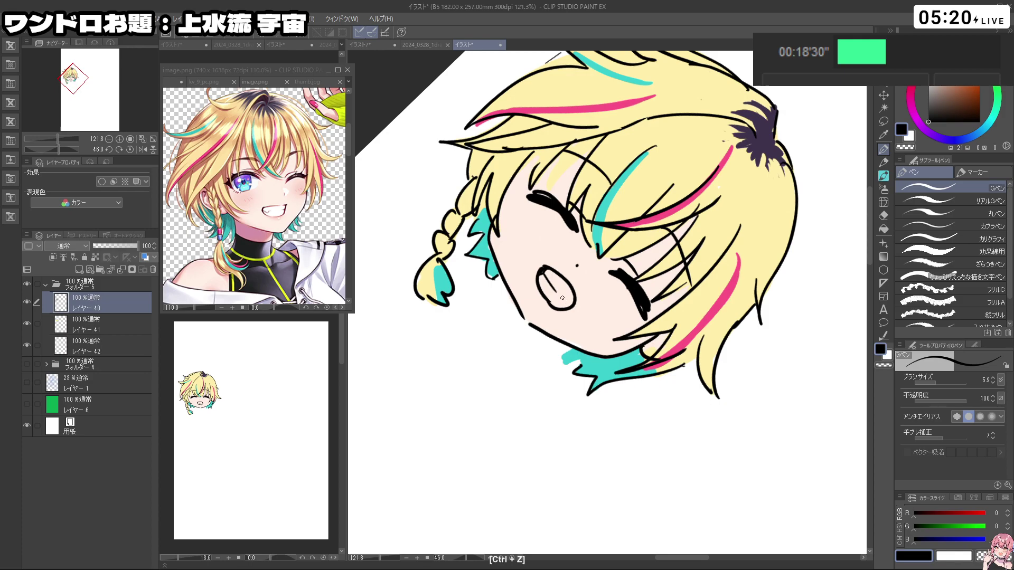
{"action": "left_click_drag", "start_coordinate": [616, 366], "coordinate": [640, 324], "text": "shift"}
{"action": "left_click_drag", "start_coordinate": [613, 429], "coordinate": [619, 391], "text": "shift"}
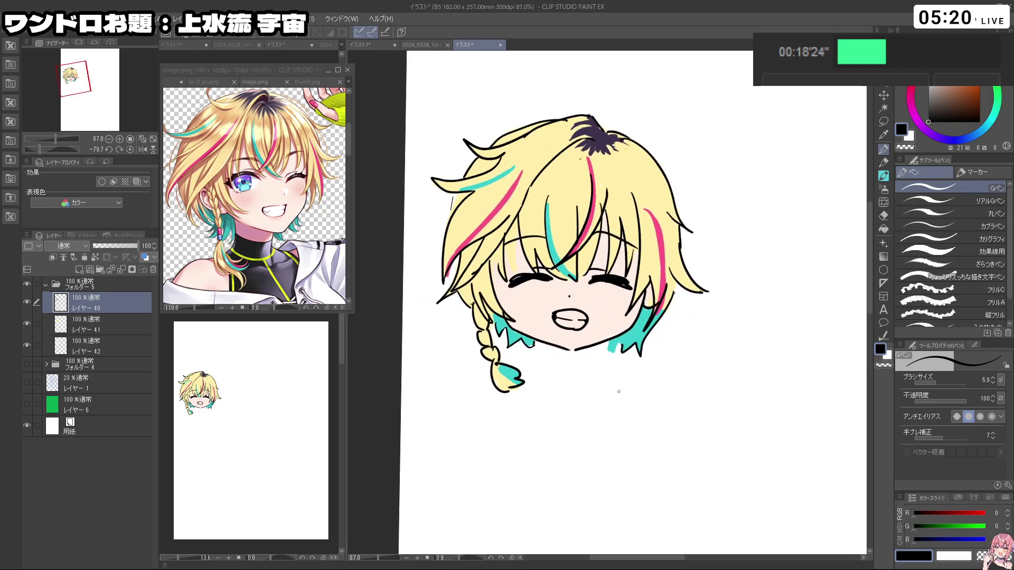
Step: Paint the teeth white on layer 42 with a brush size of about 20
{"action": "right_click", "coordinate": [619, 391]}
{"action": "left_click_drag", "start_coordinate": [559, 326], "coordinate": [572, 320], "text": "ctrl+alt"}
{"action": "left_click", "coordinate": [105, 346]}
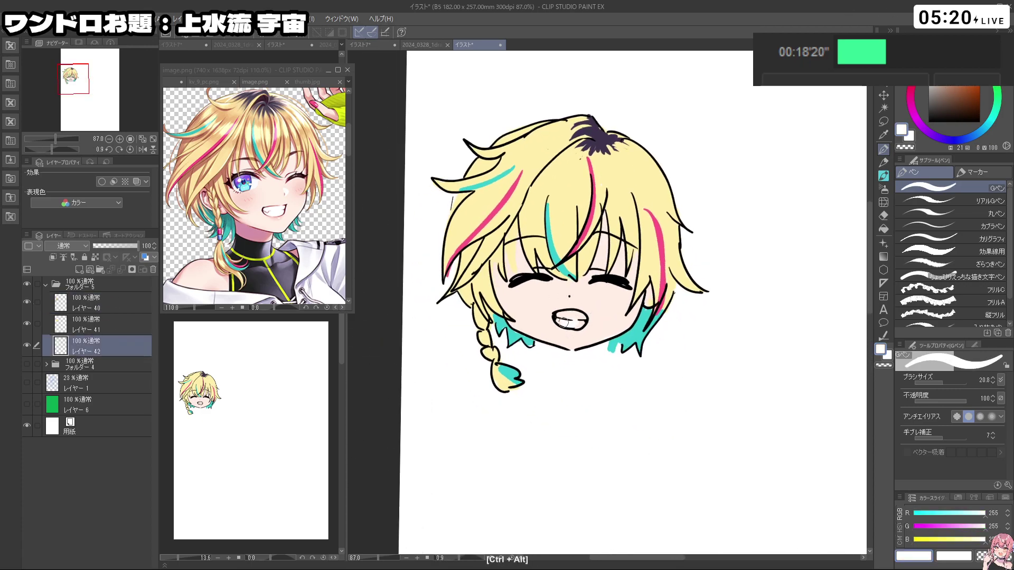
{"action": "left_click_drag", "start_coordinate": [640, 301], "coordinate": [605, 301], "text": "ctrl"}
{"action": "left_click_drag", "start_coordinate": [606, 301], "coordinate": [636, 302], "text": "ctrl"}
Step: Choose a salmon pink, enlarge the brush to about 48, and paint round blush patches on both cheeks
{"action": "left_click_drag", "start_coordinate": [635, 369], "coordinate": [656, 194]}
{"action": "left_click", "coordinate": [922, 68]}
{"action": "left_click_drag", "start_coordinate": [938, 72], "coordinate": [951, 71]}
{"action": "left_click_drag", "start_coordinate": [527, 345], "coordinate": [531, 343], "text": "ctrl+alt"}
{"action": "key", "text": "ctrl+z"}
{"action": "left_click_drag", "start_coordinate": [601, 309], "coordinate": [597, 305]}
{"action": "mouse_move", "coordinate": [660, 306]}
{"action": "left_mouse_down", "text": "ctrl"}
{"action": "mouse_move", "coordinate": [634, 332]}
{"action": "mouse_move", "coordinate": [665, 301]}
{"action": "left_mouse_up", "text": "ctrl"}
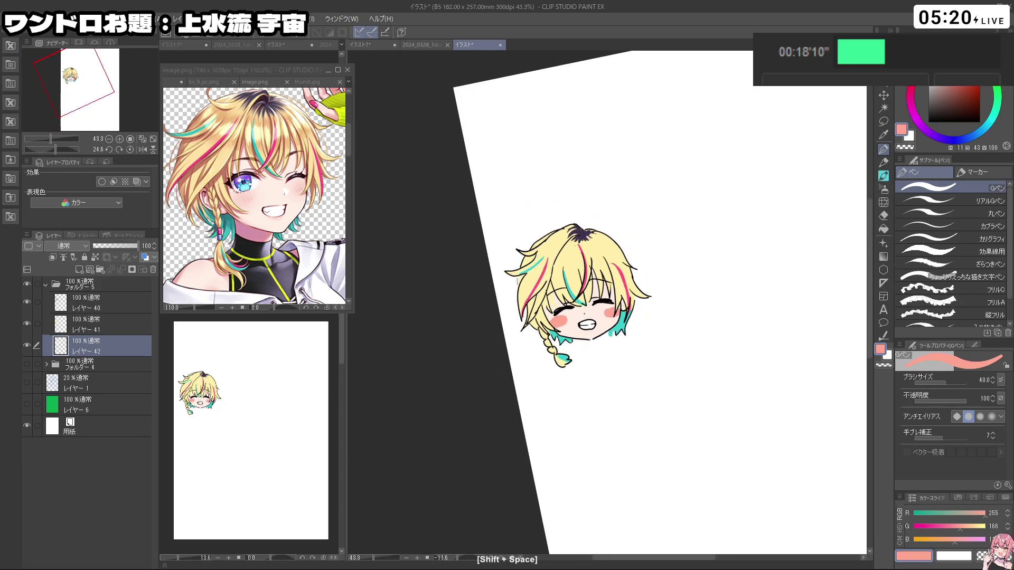
{"action": "left_click_drag", "start_coordinate": [631, 182], "coordinate": [655, 182], "text": "ctrl"}
{"action": "mouse_move", "coordinate": [600, 303]}
{"action": "left_mouse_down", "text": "ctrl"}
{"action": "mouse_move", "coordinate": [575, 303]}
{"action": "mouse_move", "coordinate": [618, 301]}
{"action": "left_mouse_up", "text": "ctrl"}
Step: Add a new layer above the hair colour layer, sample the hair yellow, and try highlight strokes, undoing them
{"action": "left_click", "coordinate": [106, 325]}
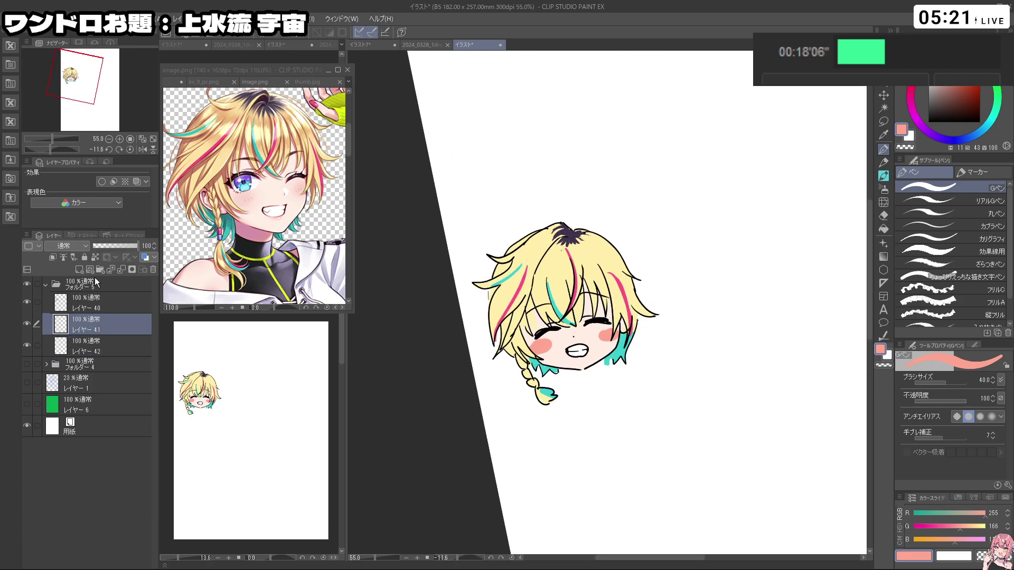
{"action": "left_click", "coordinate": [80, 270]}
{"action": "left_click", "coordinate": [602, 259], "text": "alt"}
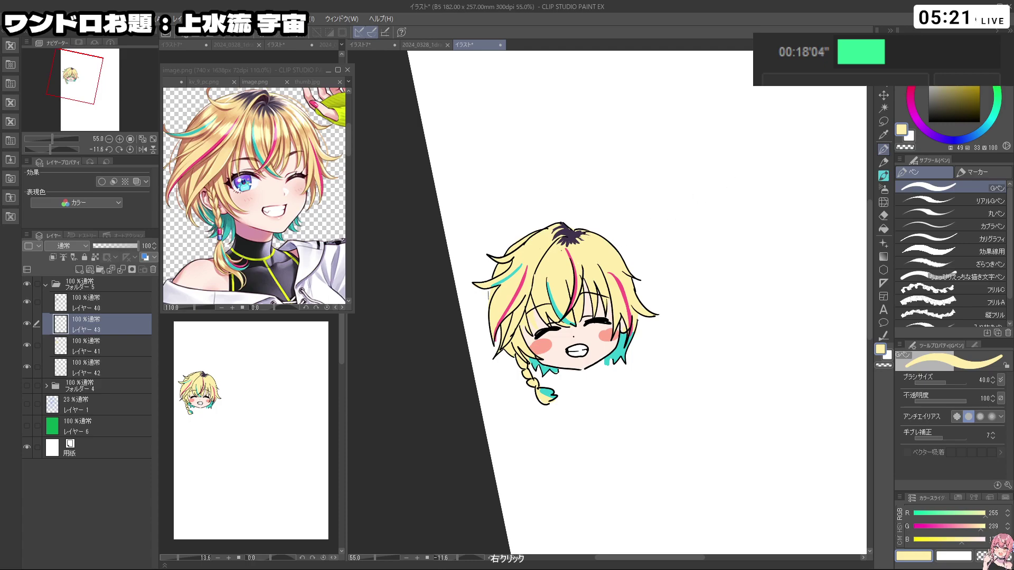
{"action": "mouse_move", "coordinate": [521, 290]}
{"action": "left_mouse_down", "text": "ctrl+alt"}
{"action": "mouse_move", "coordinate": [508, 296]}
{"action": "mouse_move", "coordinate": [555, 289]}
{"action": "left_mouse_up", "text": "ctrl+alt"}
{"action": "key", "text": "ctrl+z"}
{"action": "key", "text": "ctrl+z"}
{"action": "key", "text": "ctrl+z"}
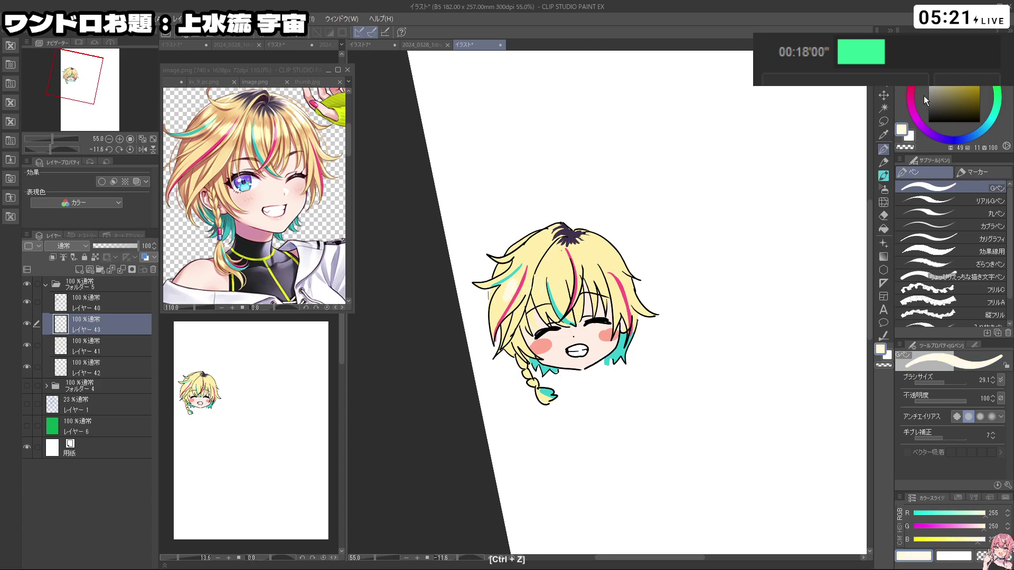
Step: Pick a near-white cream and paint highlights across the top of the blond hair on layer 43
{"action": "left_click", "coordinate": [932, 72]}
{"action": "mouse_move", "coordinate": [515, 282]}
{"action": "left_mouse_down"}
{"action": "mouse_move", "coordinate": [505, 296]}
{"action": "mouse_move", "coordinate": [609, 257]}
{"action": "left_mouse_up"}
{"action": "mouse_move", "coordinate": [666, 300]}
{"action": "left_mouse_down"}
{"action": "mouse_move", "coordinate": [607, 299]}
{"action": "mouse_move", "coordinate": [648, 296]}
{"action": "left_mouse_up"}
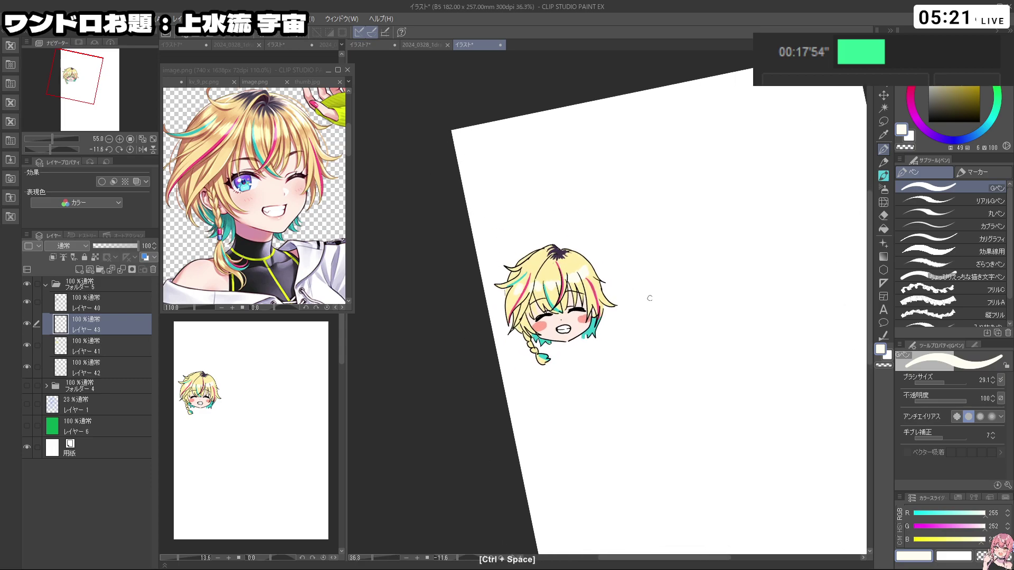
{"action": "left_click_drag", "start_coordinate": [677, 328], "coordinate": [714, 368]}
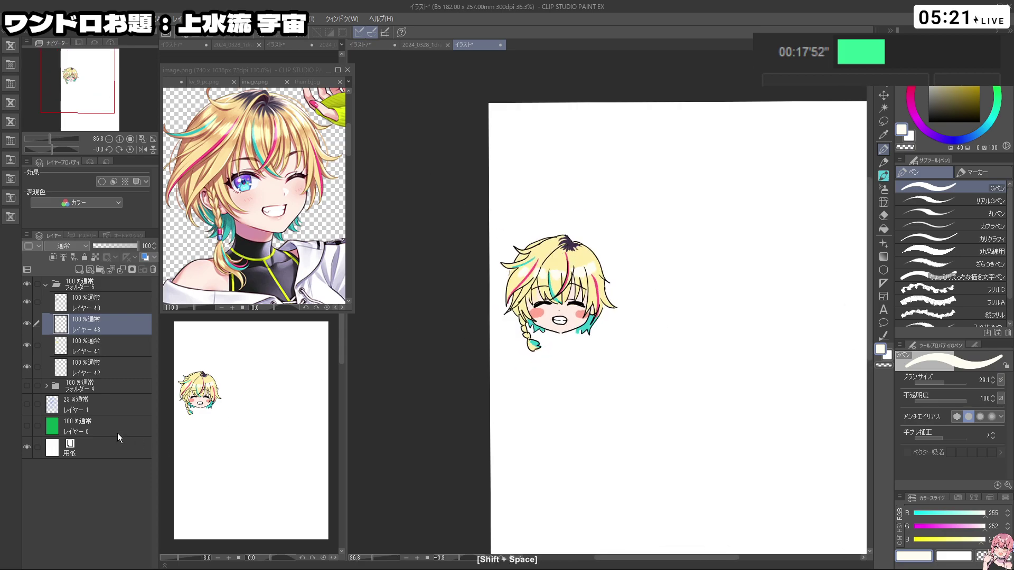
Step: Show the main character's folder, then scale down the blond head's folder and place it beside her purple hair
{"action": "left_click", "coordinate": [28, 386]}
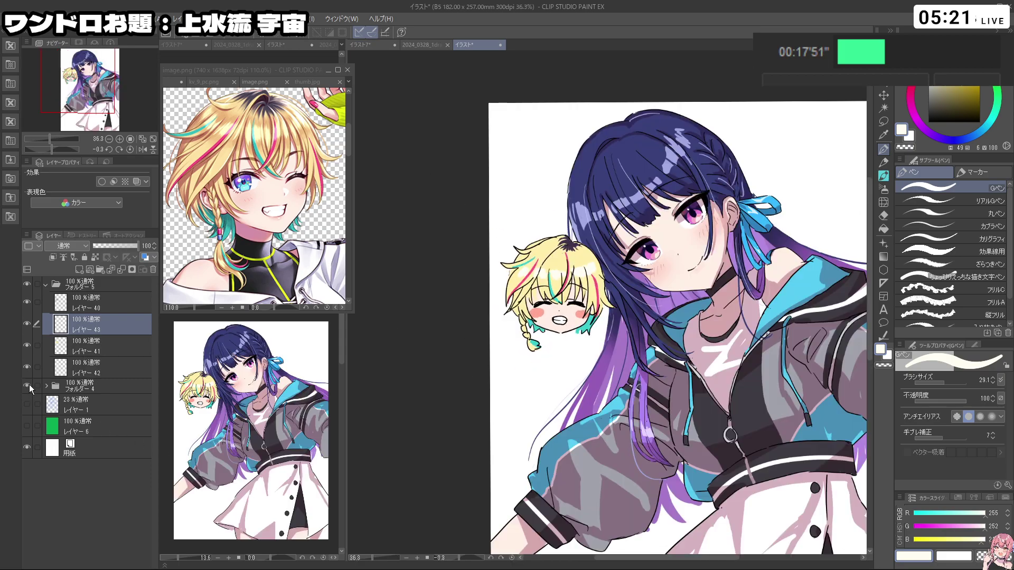
{"action": "left_click", "coordinate": [47, 284]}
{"action": "key", "text": "ctrl+t"}
{"action": "left_click_drag", "start_coordinate": [617, 346], "coordinate": [600, 328]}
{"action": "left_click_drag", "start_coordinate": [565, 298], "coordinate": [590, 345]}
{"action": "key", "text": "Return"}
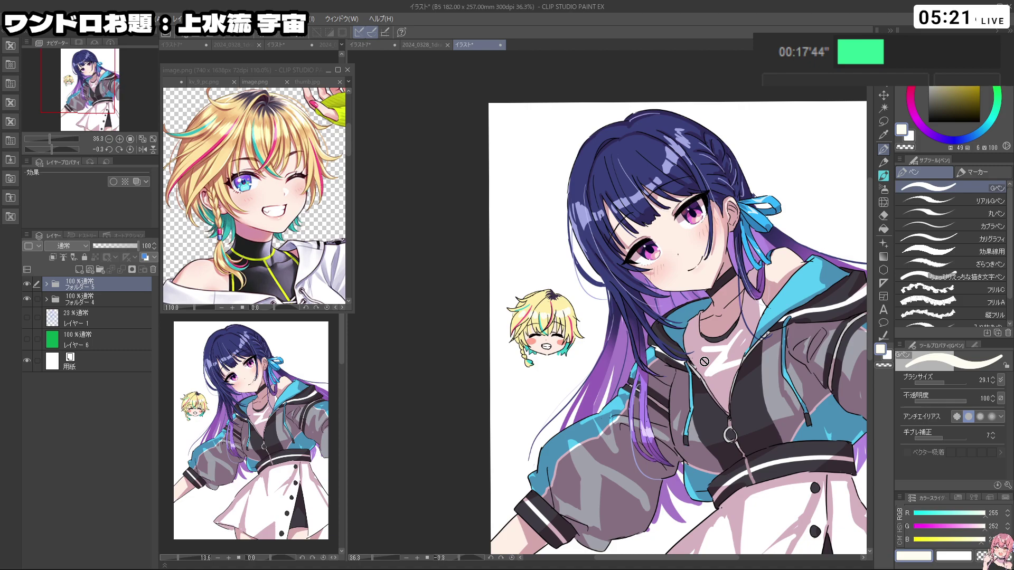
{"action": "scroll", "coordinate": [565, 304], "scroll_direction": "down", "scroll_amount": 2}
{"action": "scroll", "coordinate": [588, 298], "scroll_direction": "down", "scroll_amount": 2}
{"action": "scroll", "coordinate": [739, 333], "scroll_direction": "up", "scroll_amount": 2}
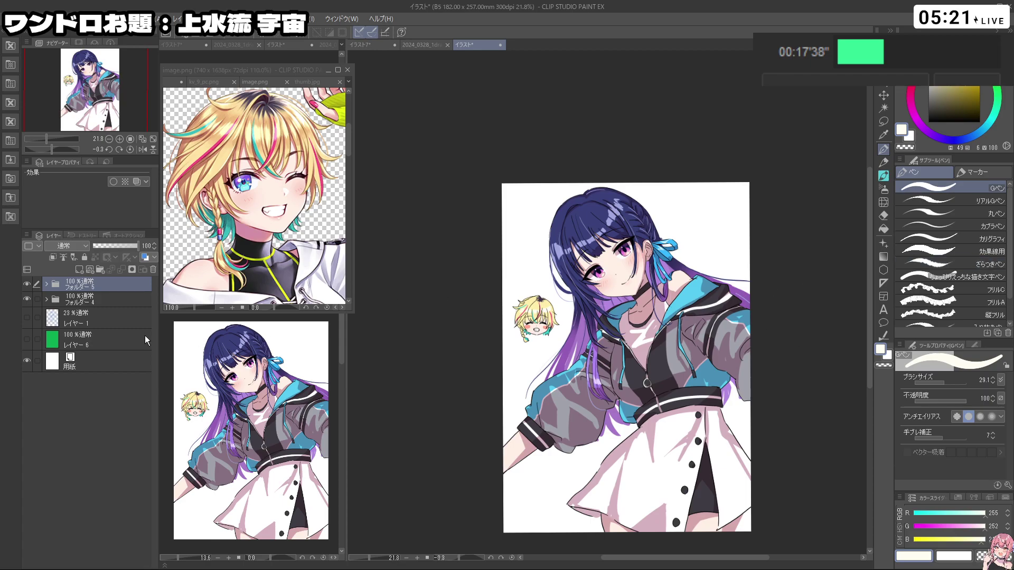
Step: Transform the main character's folder, enlarging her slightly and repositioning her on the page
{"action": "left_click", "coordinate": [130, 301]}
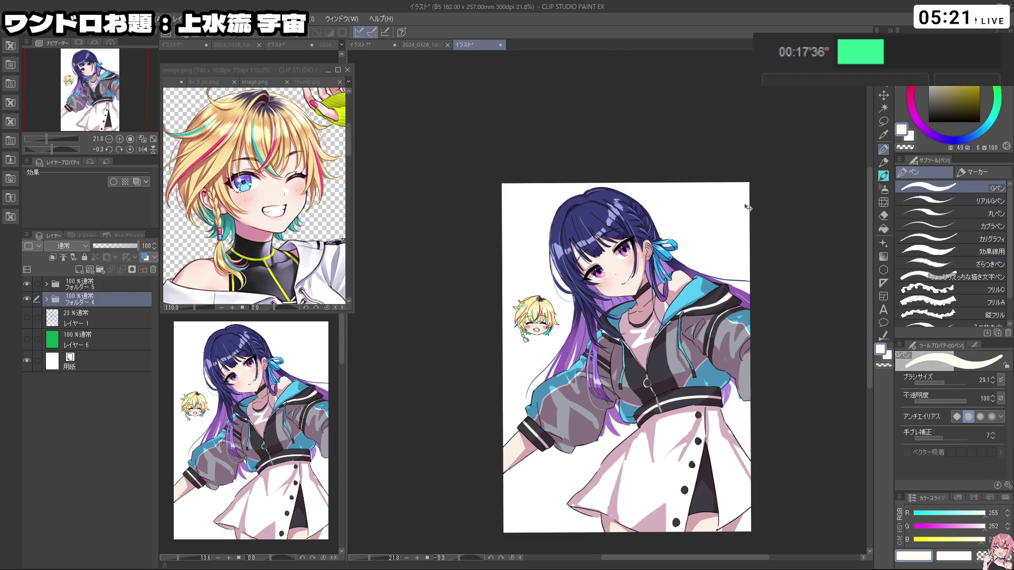
{"action": "key", "text": "ctrl+t"}
{"action": "mouse_move", "coordinate": [749, 184]}
{"action": "left_mouse_down"}
{"action": "mouse_move", "coordinate": [771, 166]}
{"action": "mouse_move", "coordinate": [764, 172]}
{"action": "left_mouse_up"}
{"action": "left_click_drag", "start_coordinate": [739, 216], "coordinate": [729, 231]}
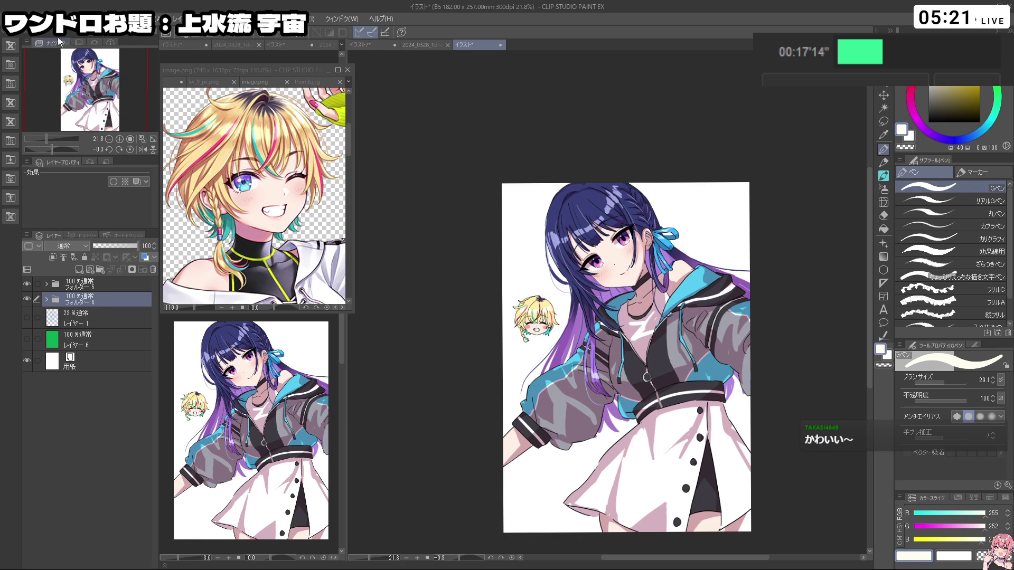
Step: Save the illustration as 2024_0328_1draw_kamizurukosumo and export it as a merged image
{"action": "left_click", "coordinate": [19, 19]}
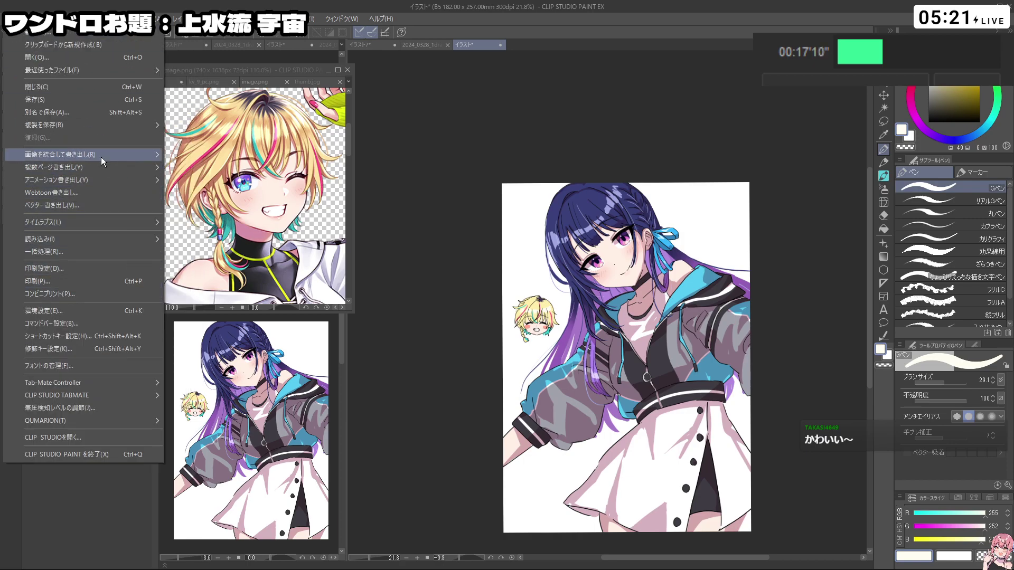
{"action": "left_click", "coordinate": [150, 111]}
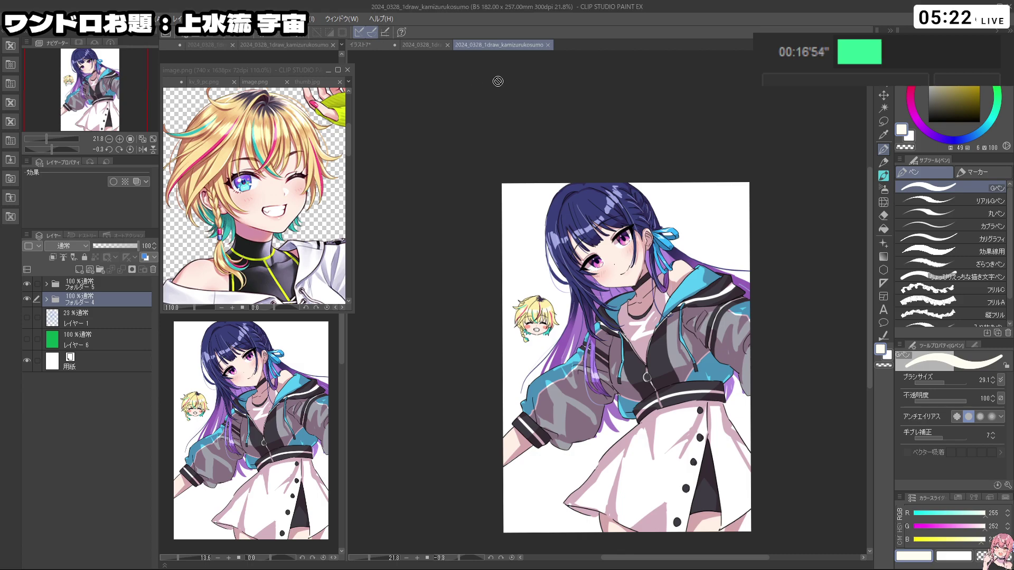
{"action": "left_click", "coordinate": [16, 18]}
{"action": "mouse_move", "coordinate": [79, 155]}
{"action": "left_click", "coordinate": [222, 183]}
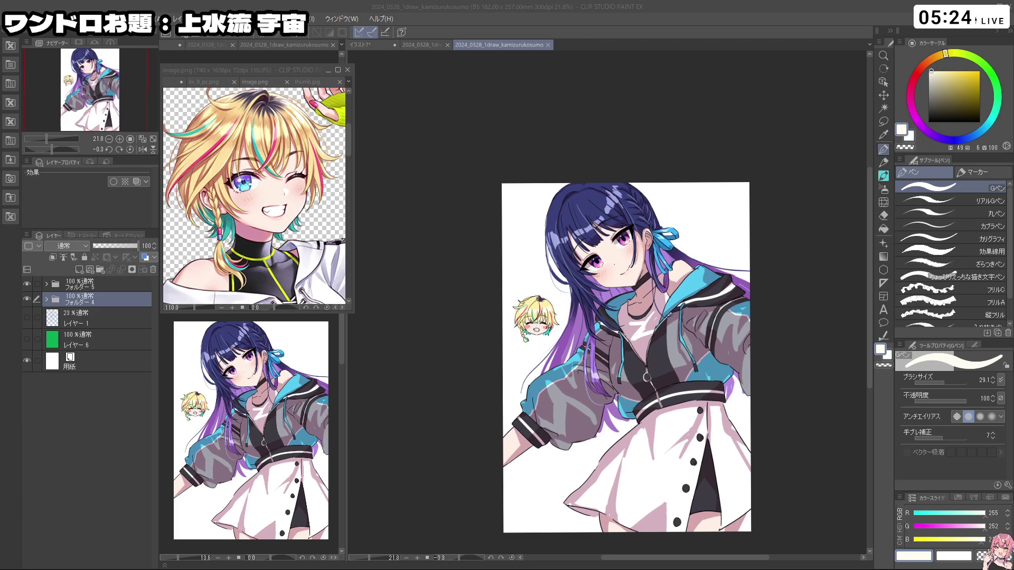
Step: Examine the finished illustration up close, and check the small preview canvas mirrored horizontally and back
{"action": "scroll", "coordinate": [563, 330], "scroll_direction": "up", "scroll_amount": 5}
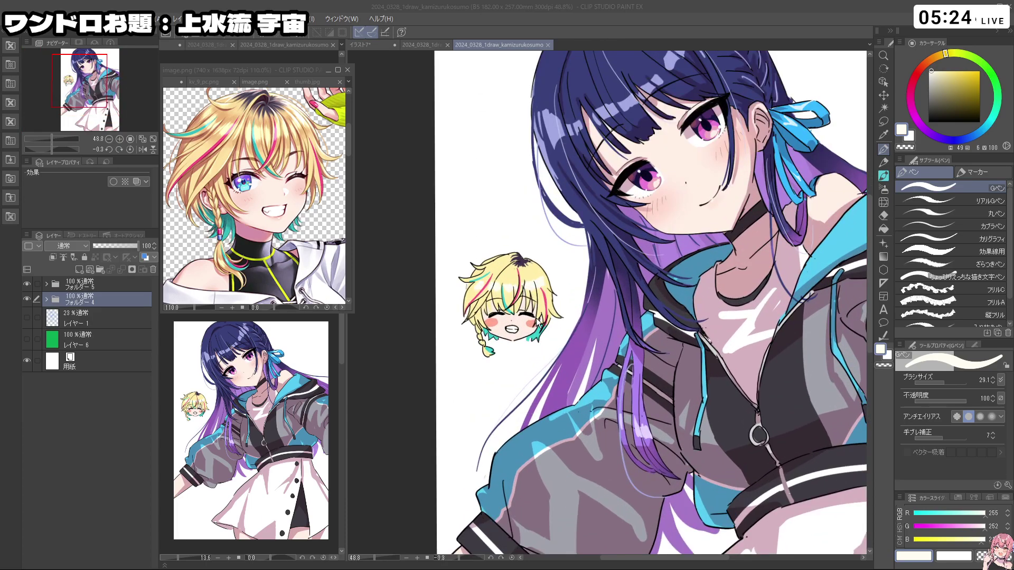
{"action": "scroll", "coordinate": [563, 329], "scroll_direction": "down", "scroll_amount": 2}
{"action": "scroll", "coordinate": [543, 299], "scroll_direction": "down", "scroll_amount": 2}
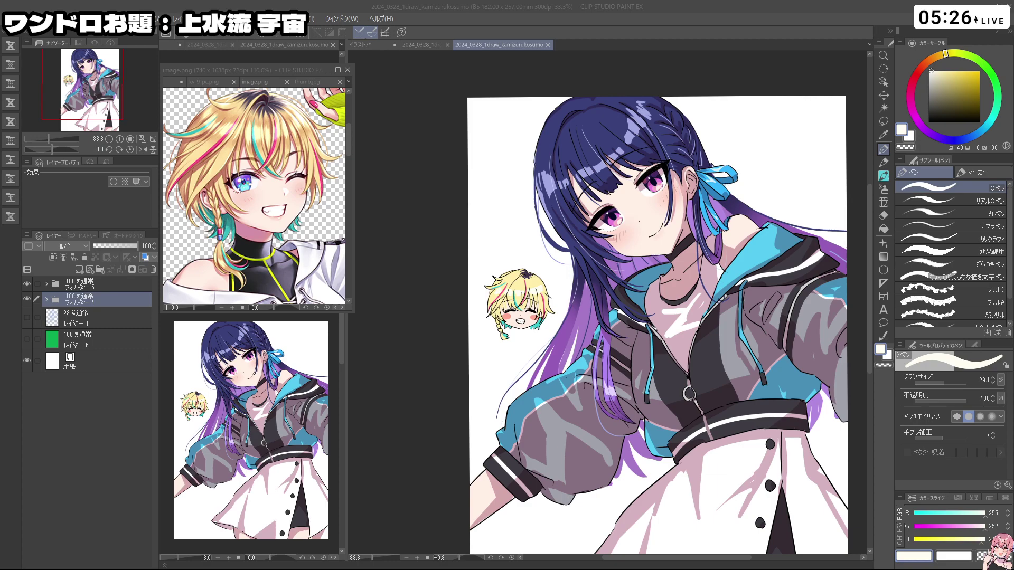
{"action": "left_click", "coordinate": [324, 394]}
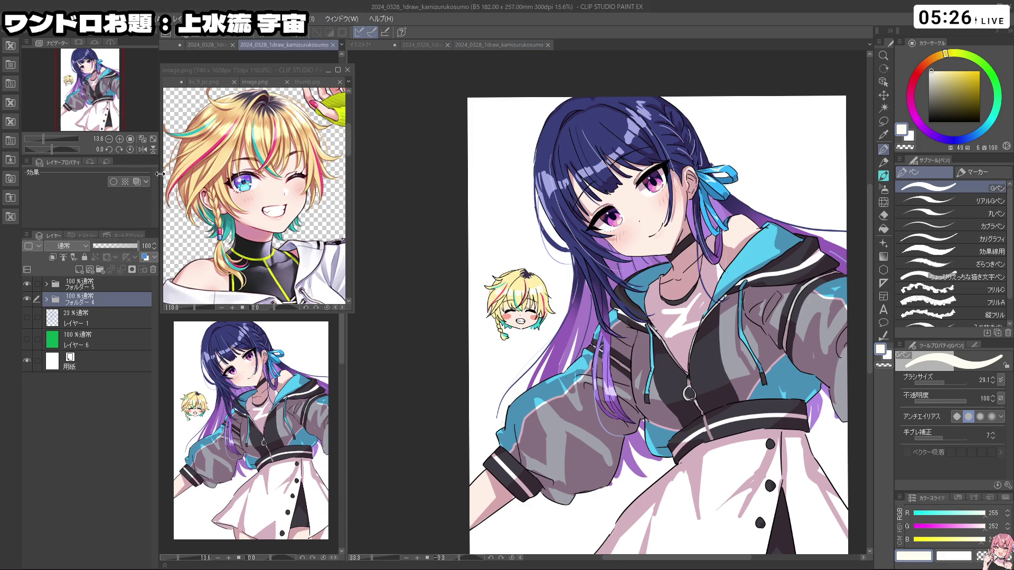
{"action": "left_click", "coordinate": [142, 150]}
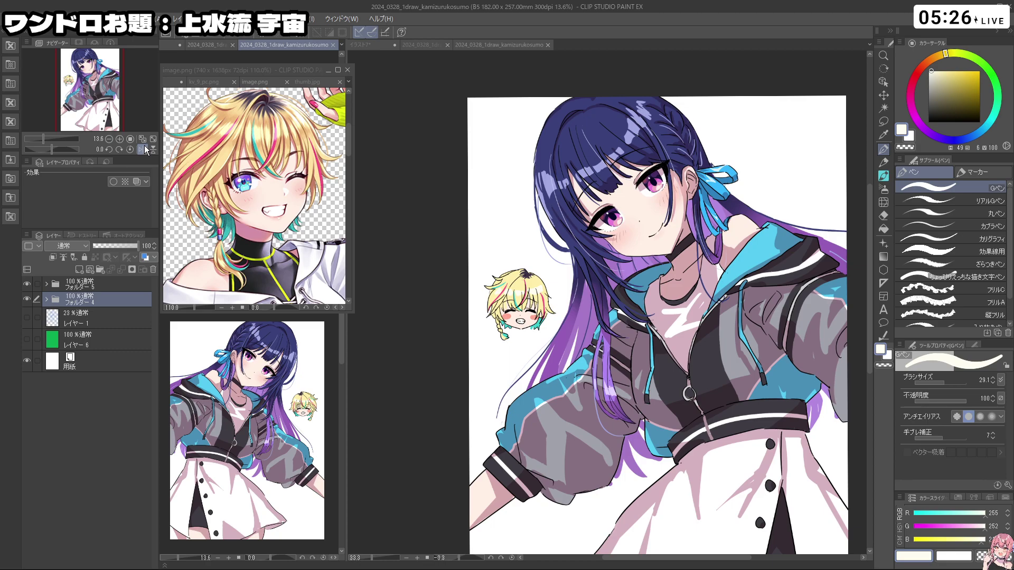
{"action": "left_click", "coordinate": [143, 148]}
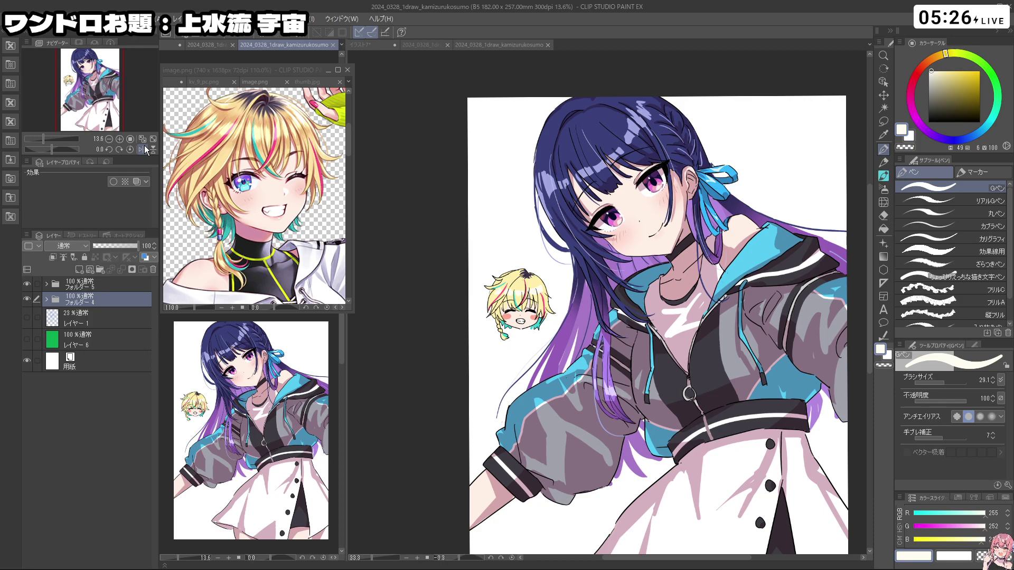